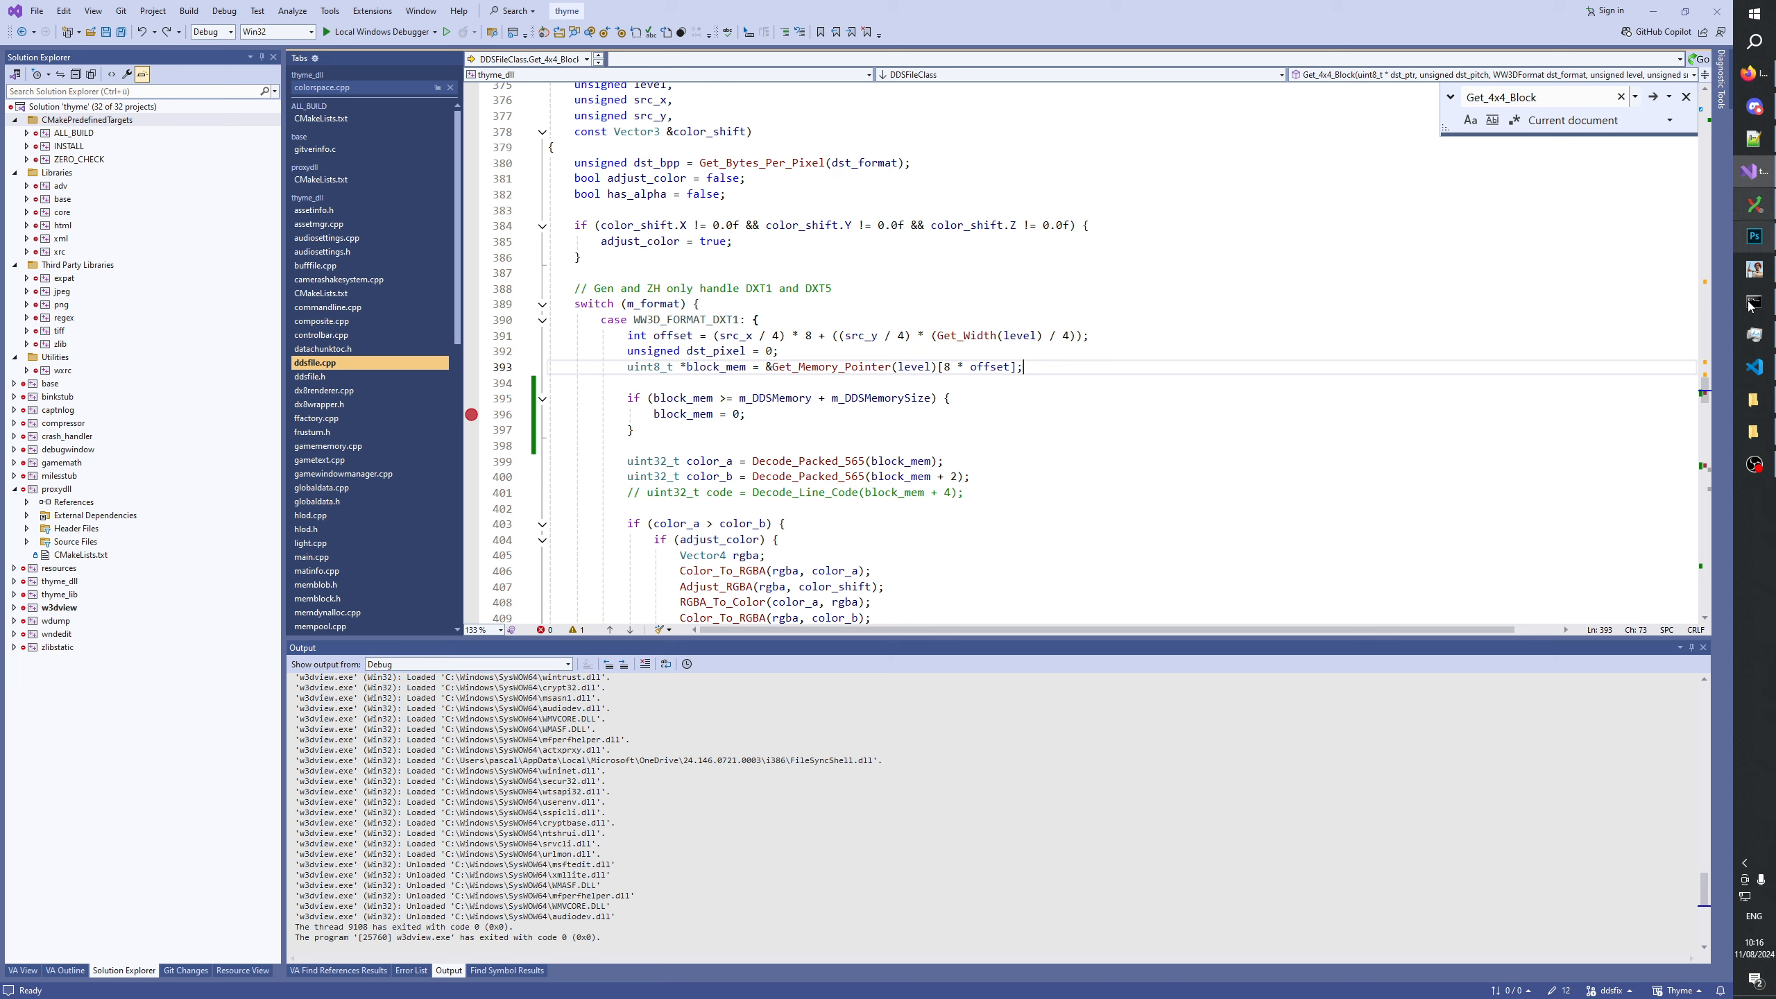
Browse to the dated Thyme build folder under GeneralsTools\Tools\w3dview and launch w3dview.exe.
mouse_move(1758, 435)
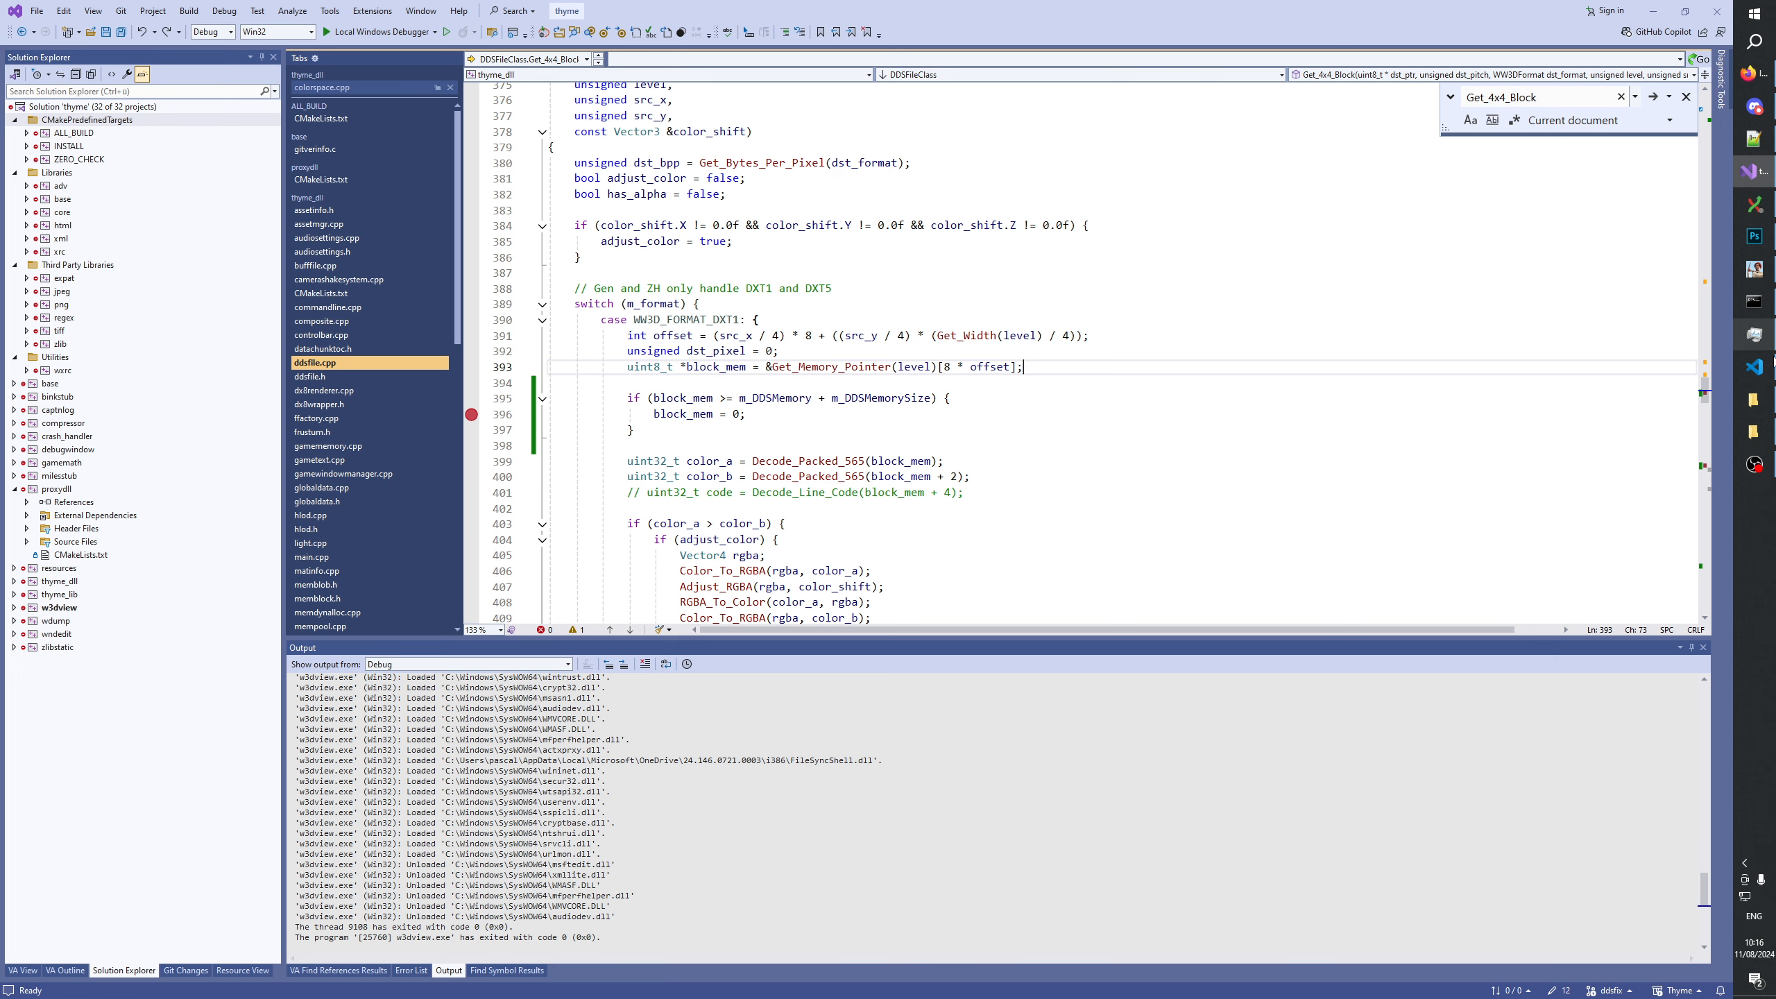
left_click(1759, 404)
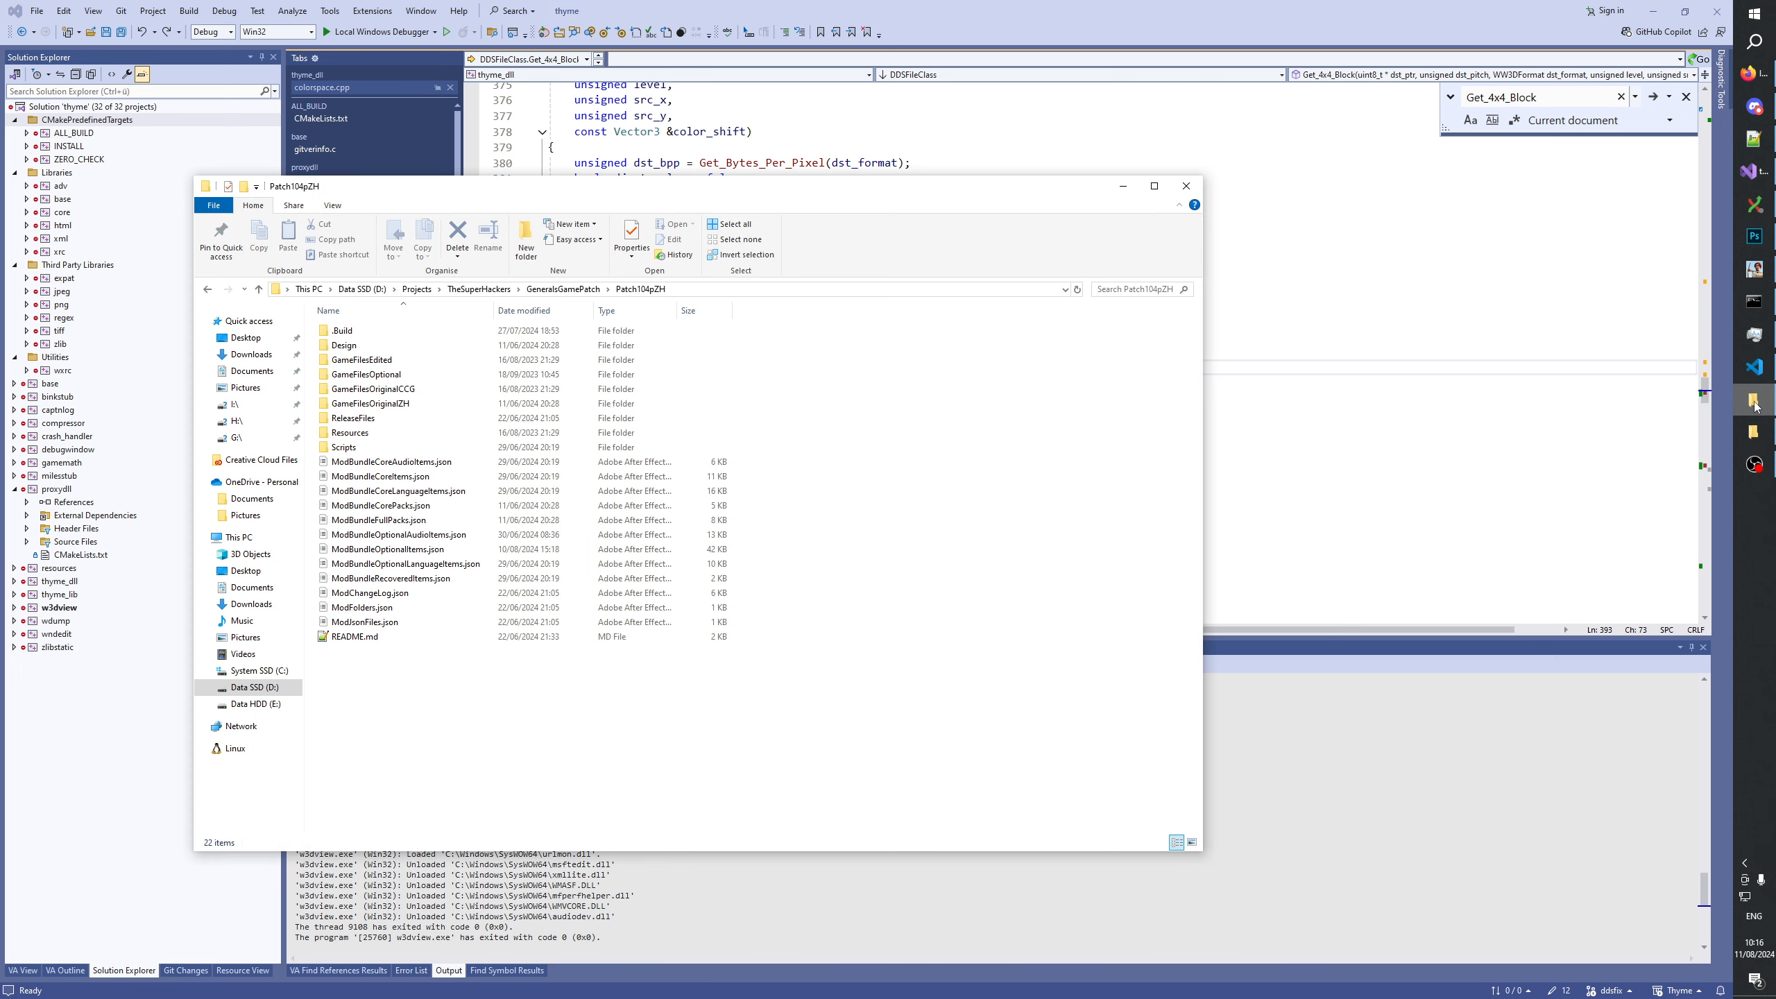
left_click(553, 289)
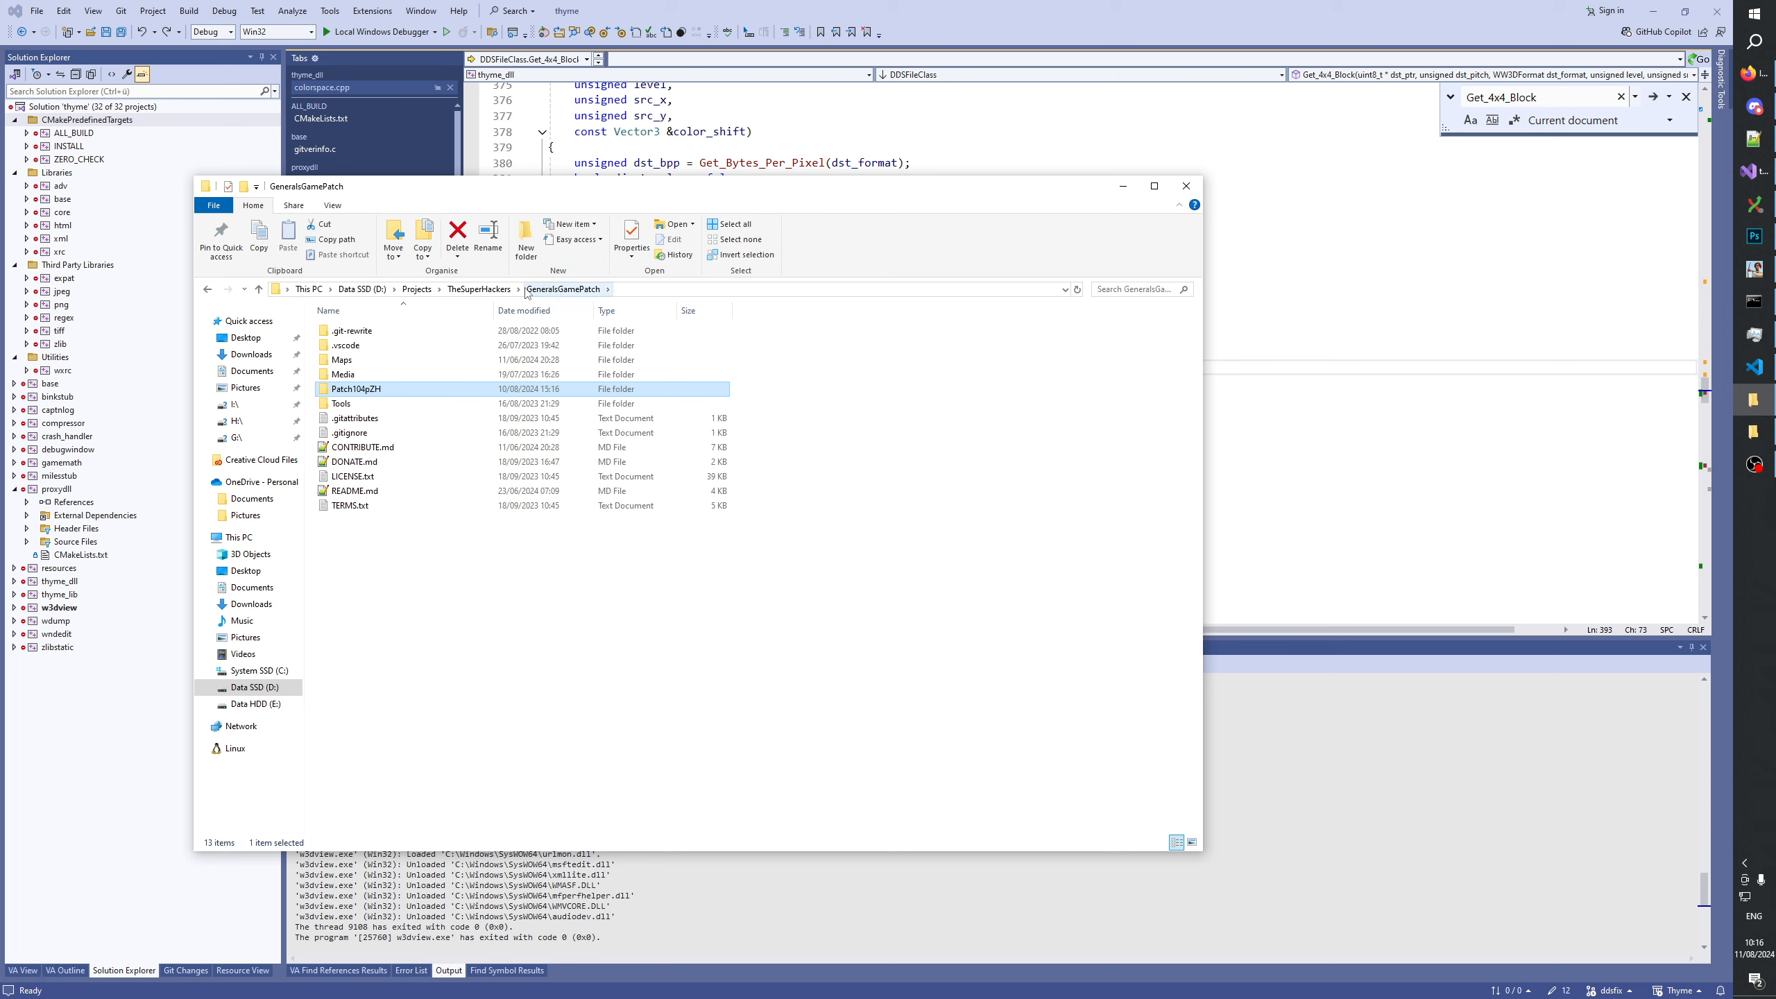
left_click(478, 289)
double_click(371, 635)
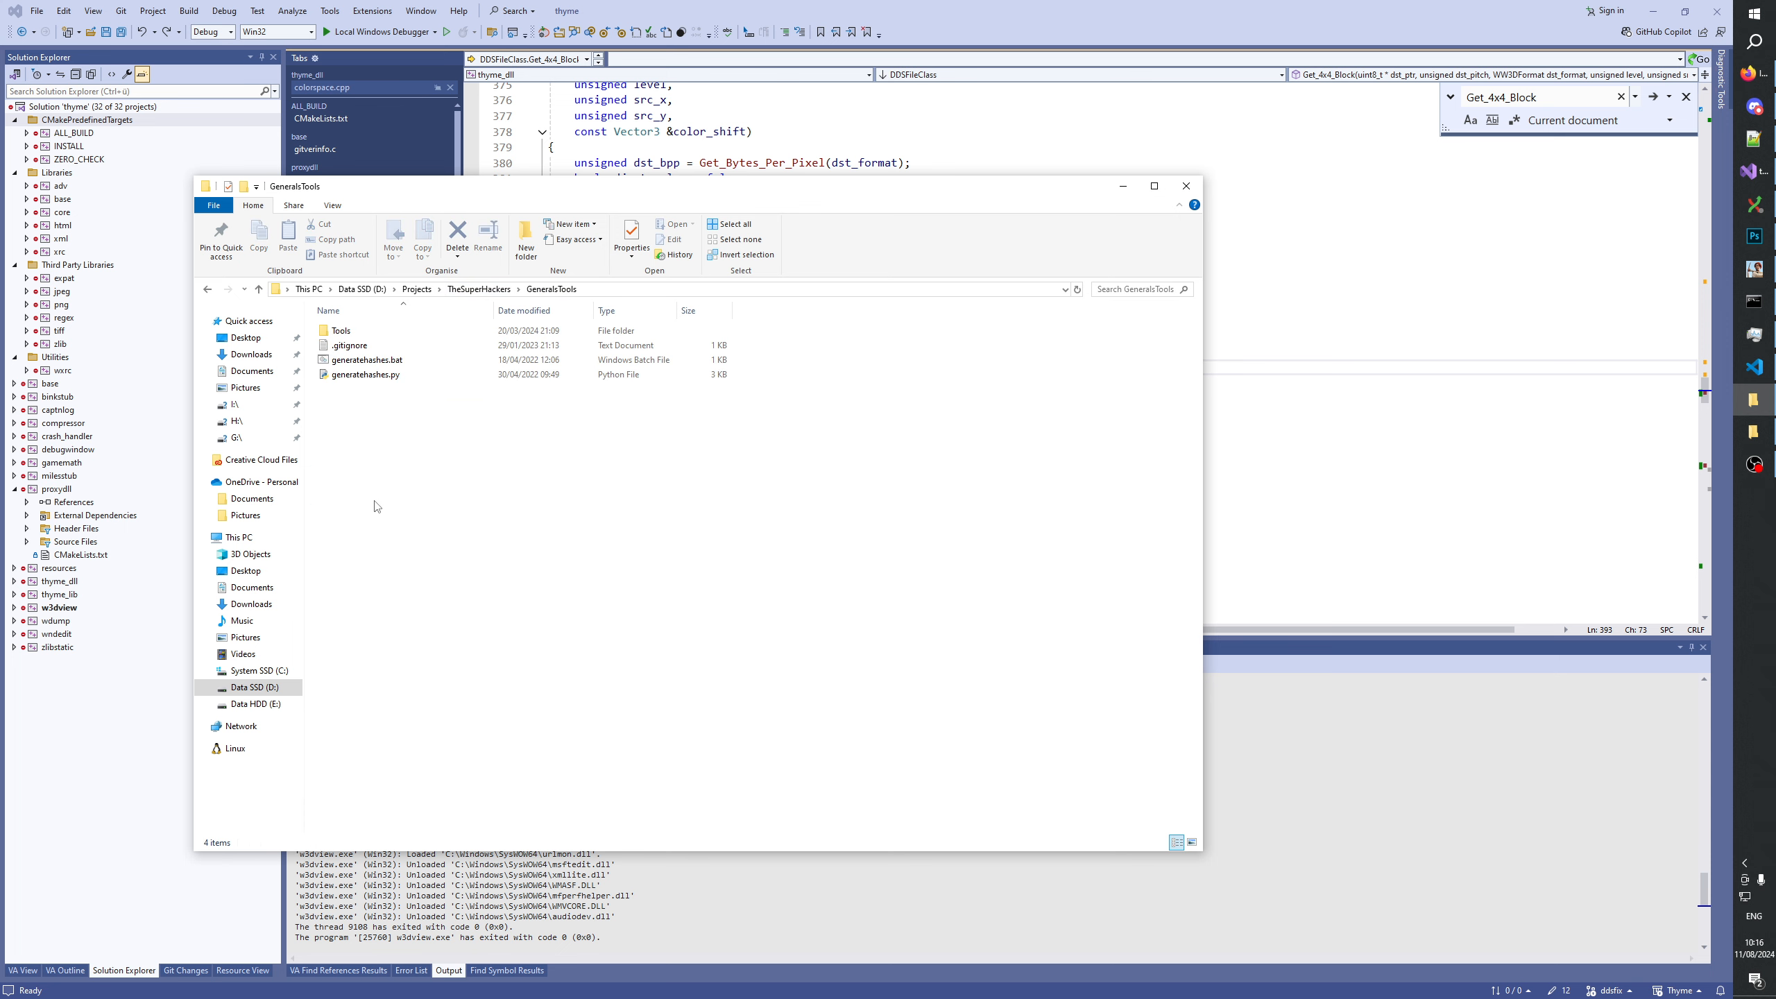
double_click(346, 331)
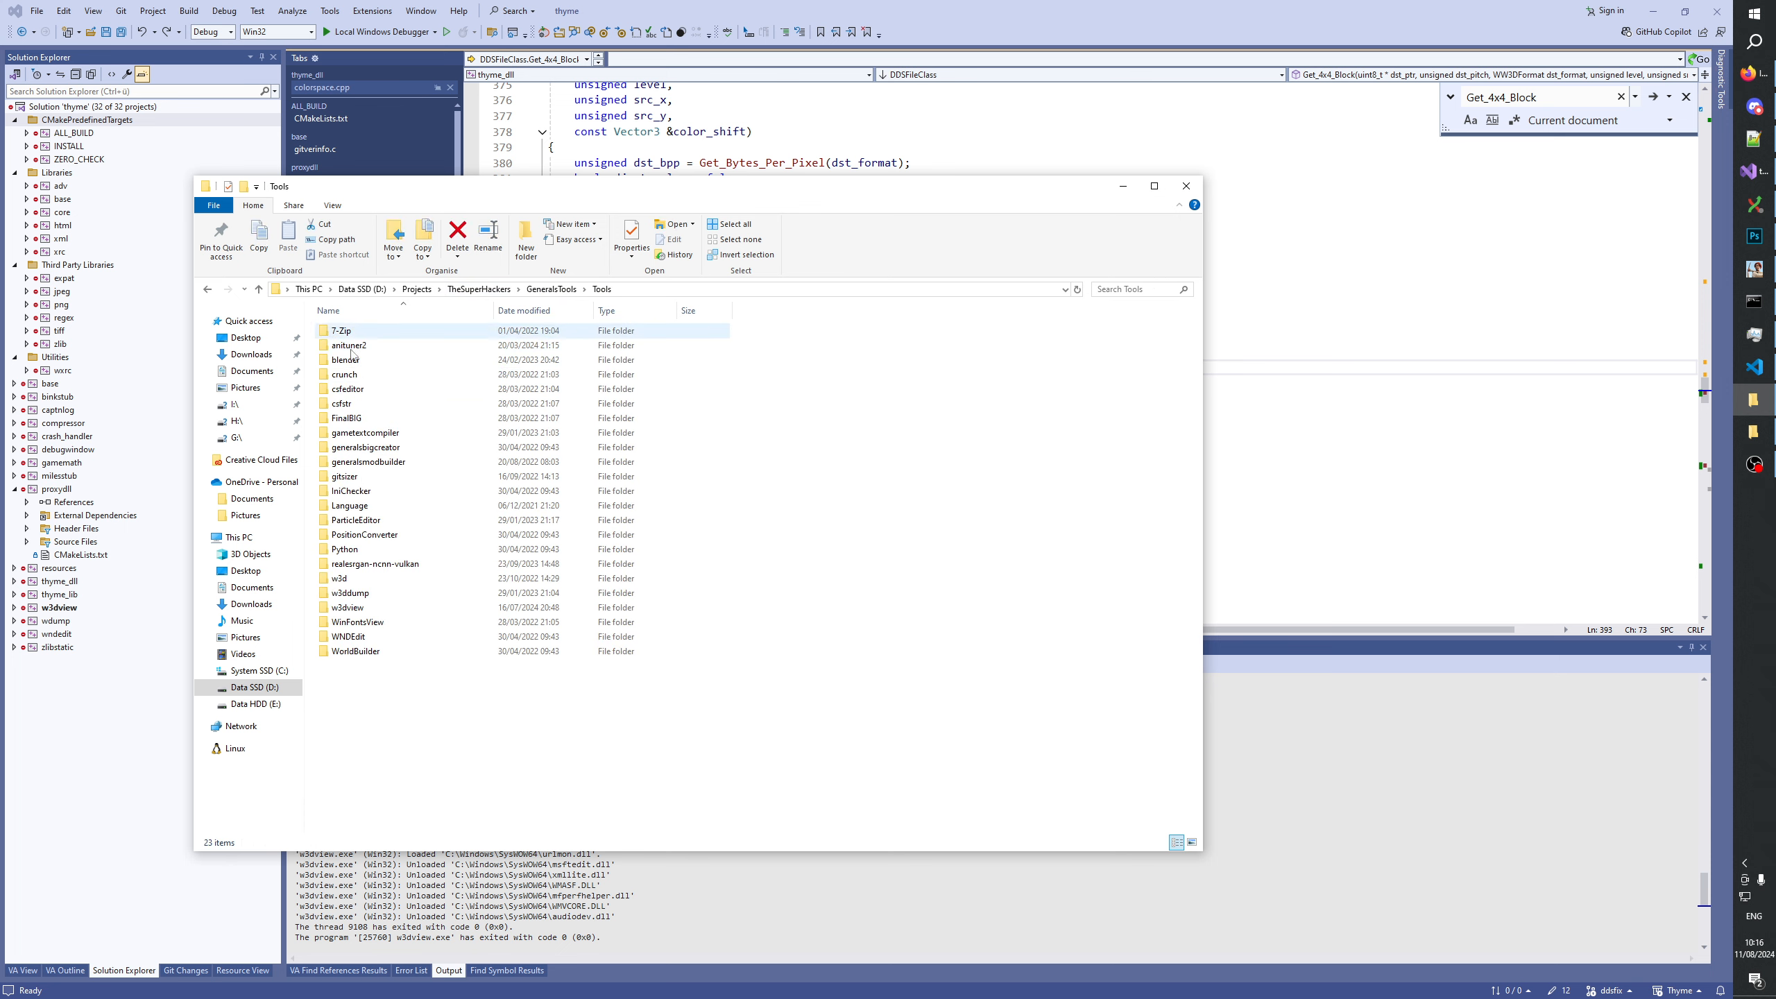
double_click(365, 605)
double_click(363, 346)
double_click(349, 331)
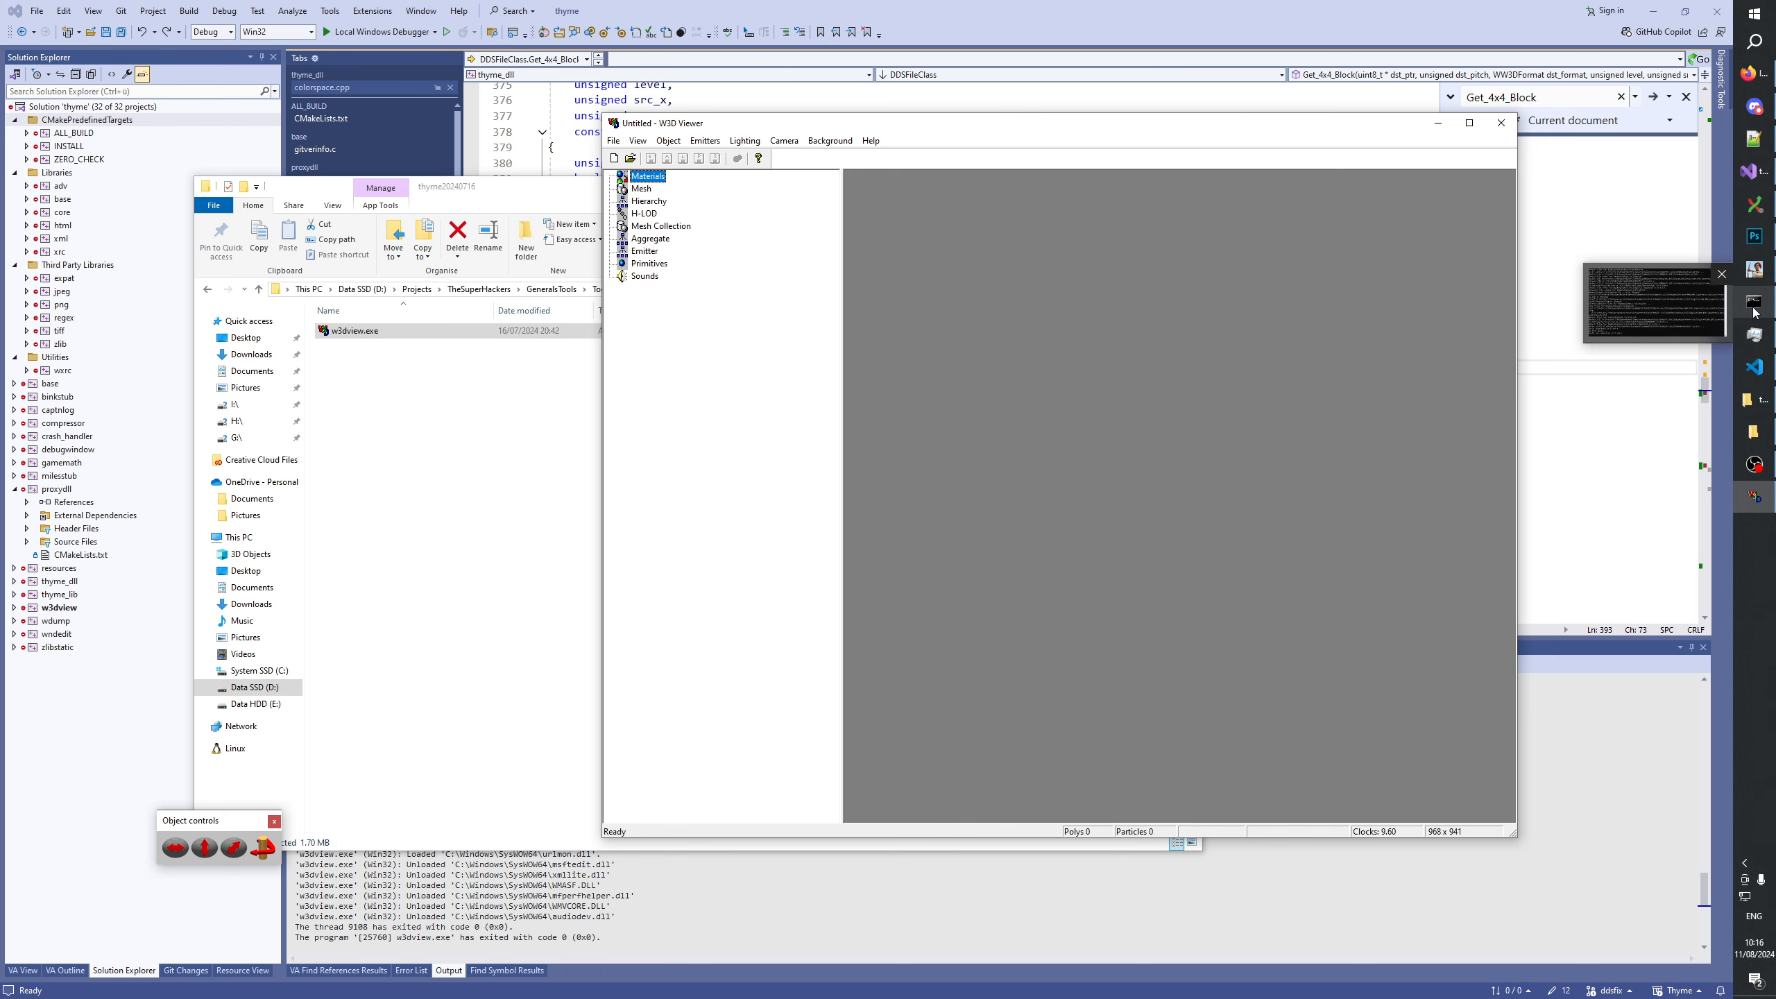
left_click(1756, 497)
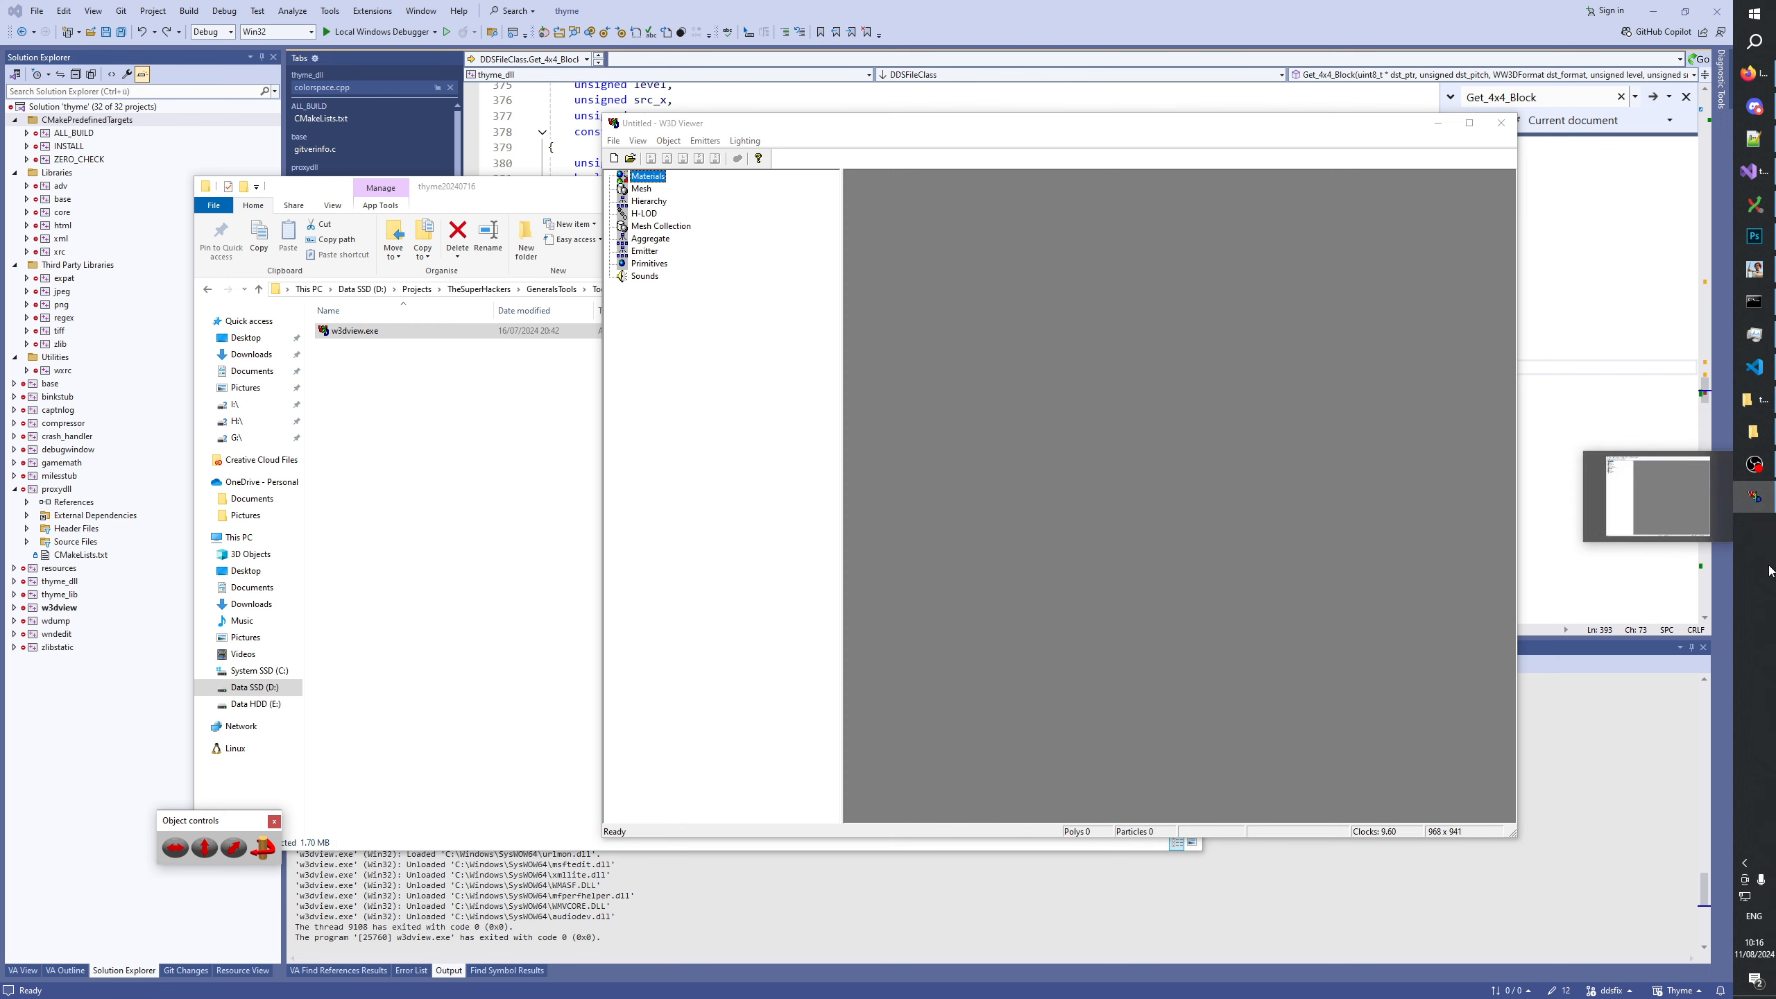
left_click(1763, 430)
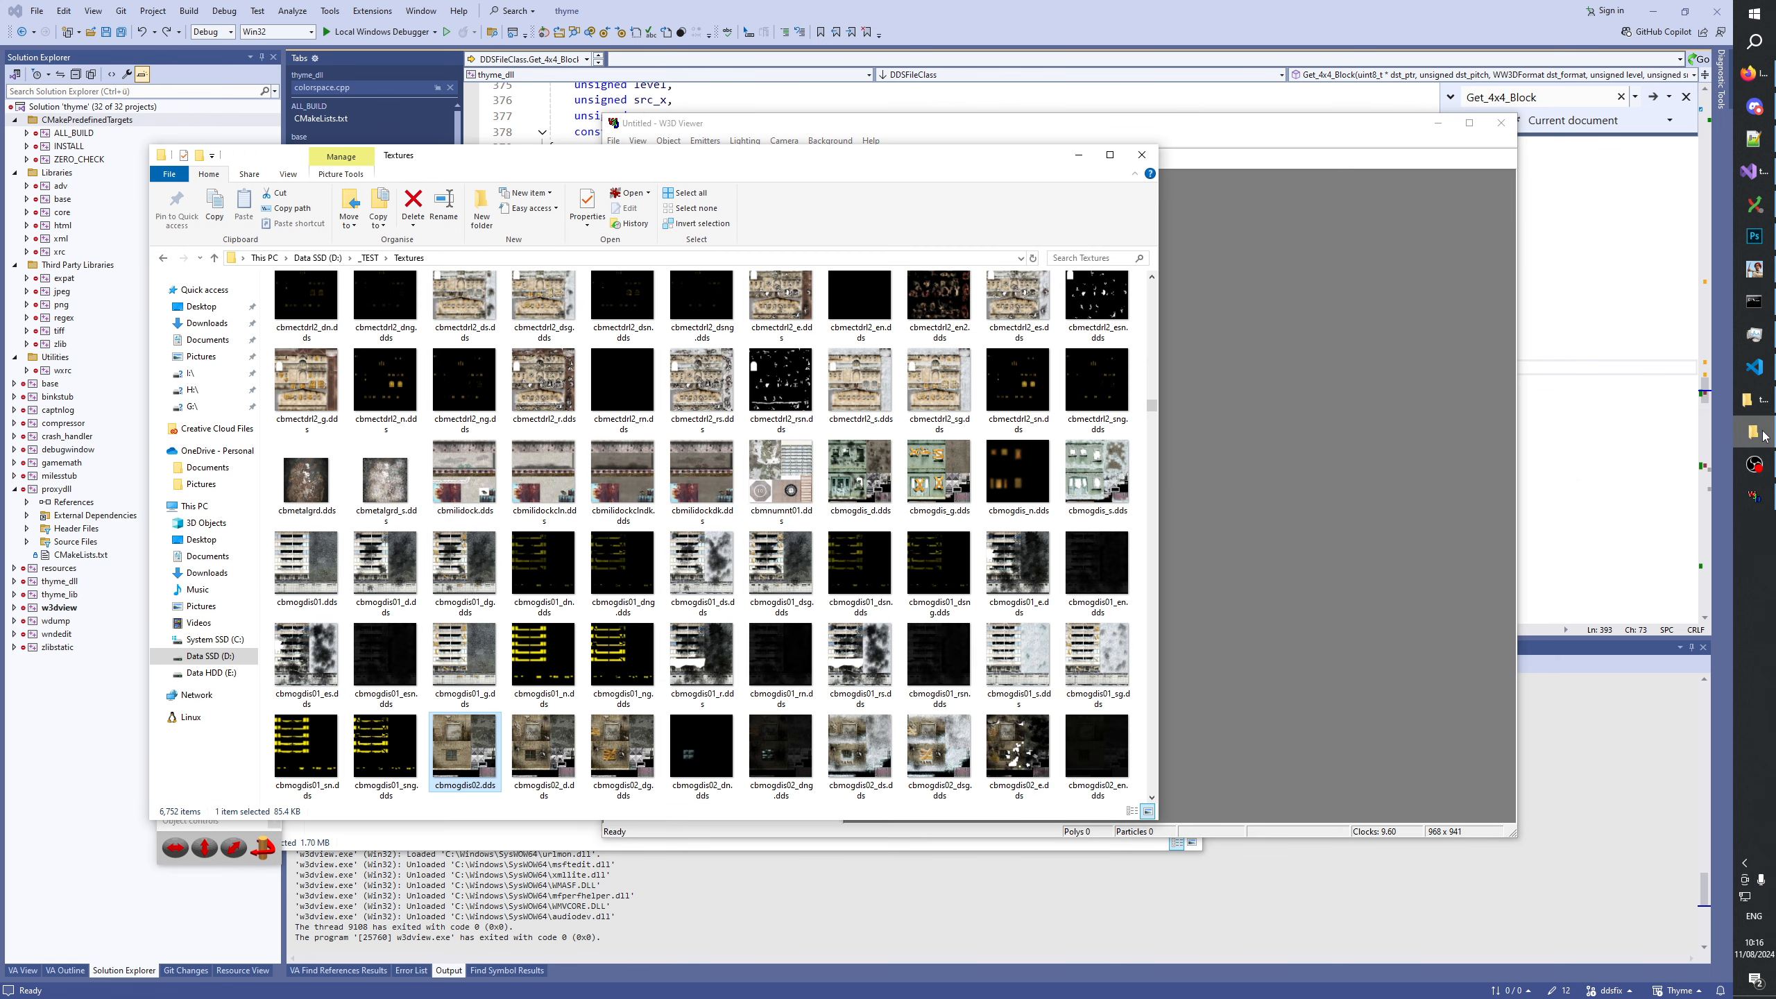
left_click(1763, 434)
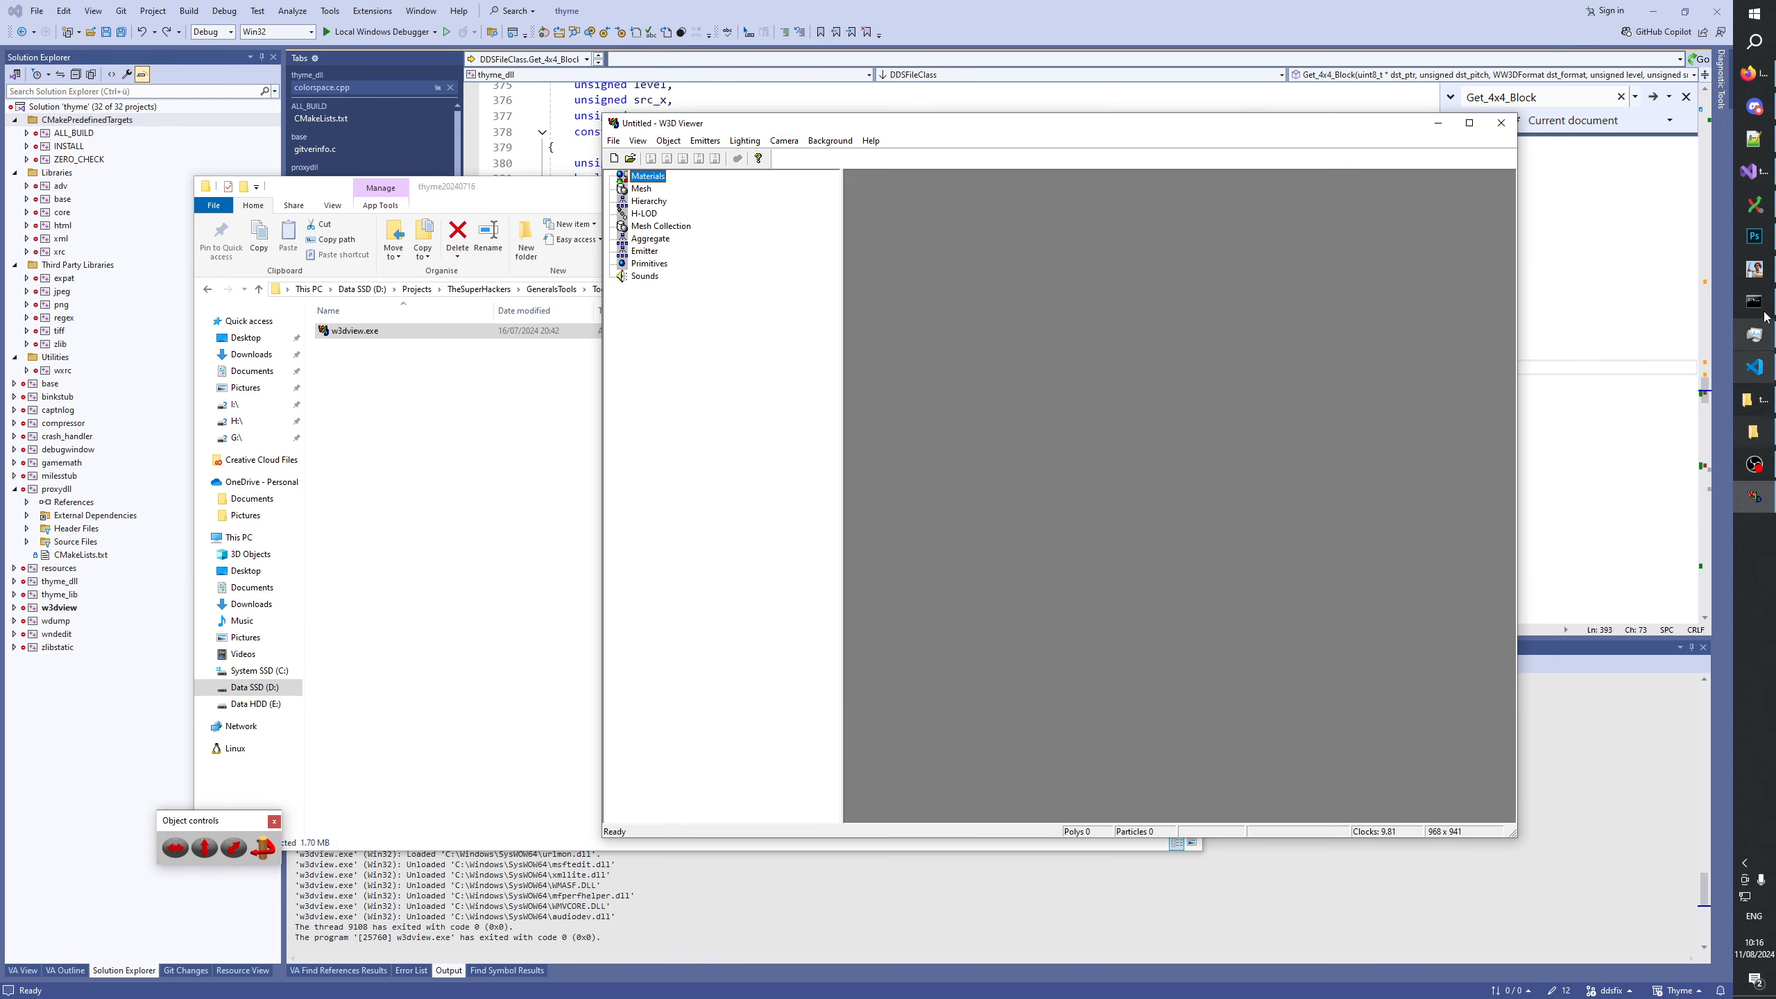
Switch to Git Extensions and stash the uncommitted changes on the ddsfix branch of the Thyme repository.
left_click(1763, 199)
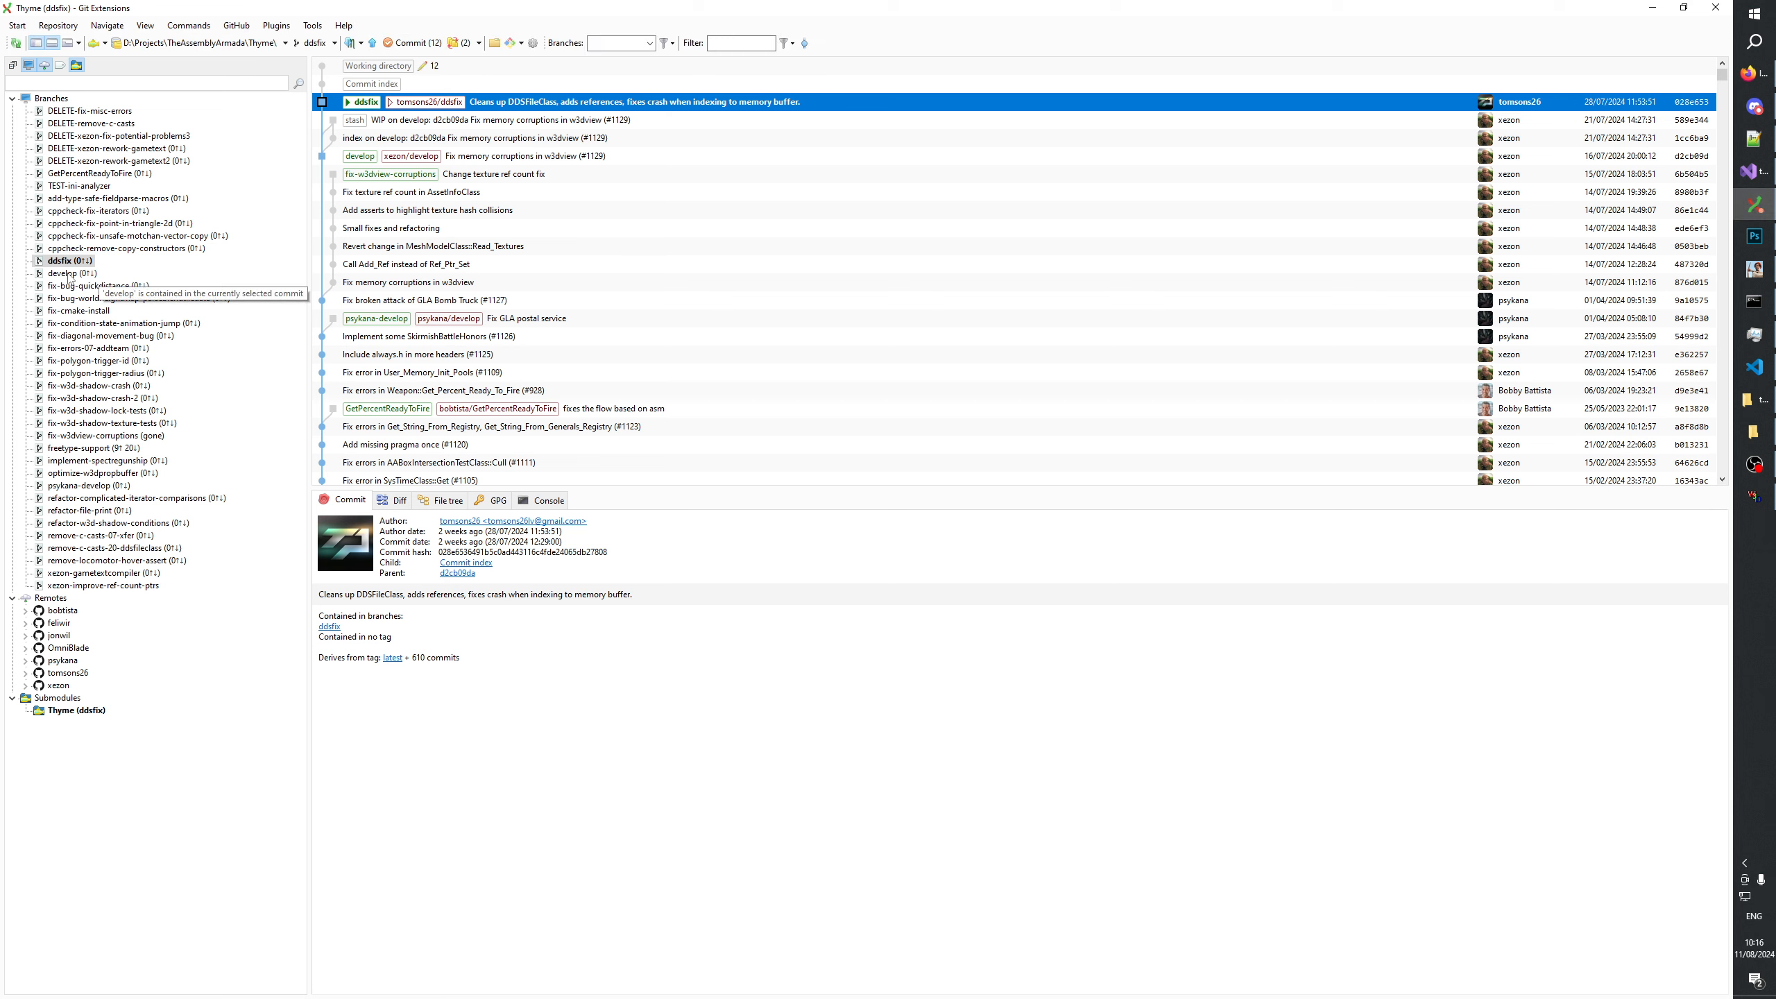
left_click(479, 43)
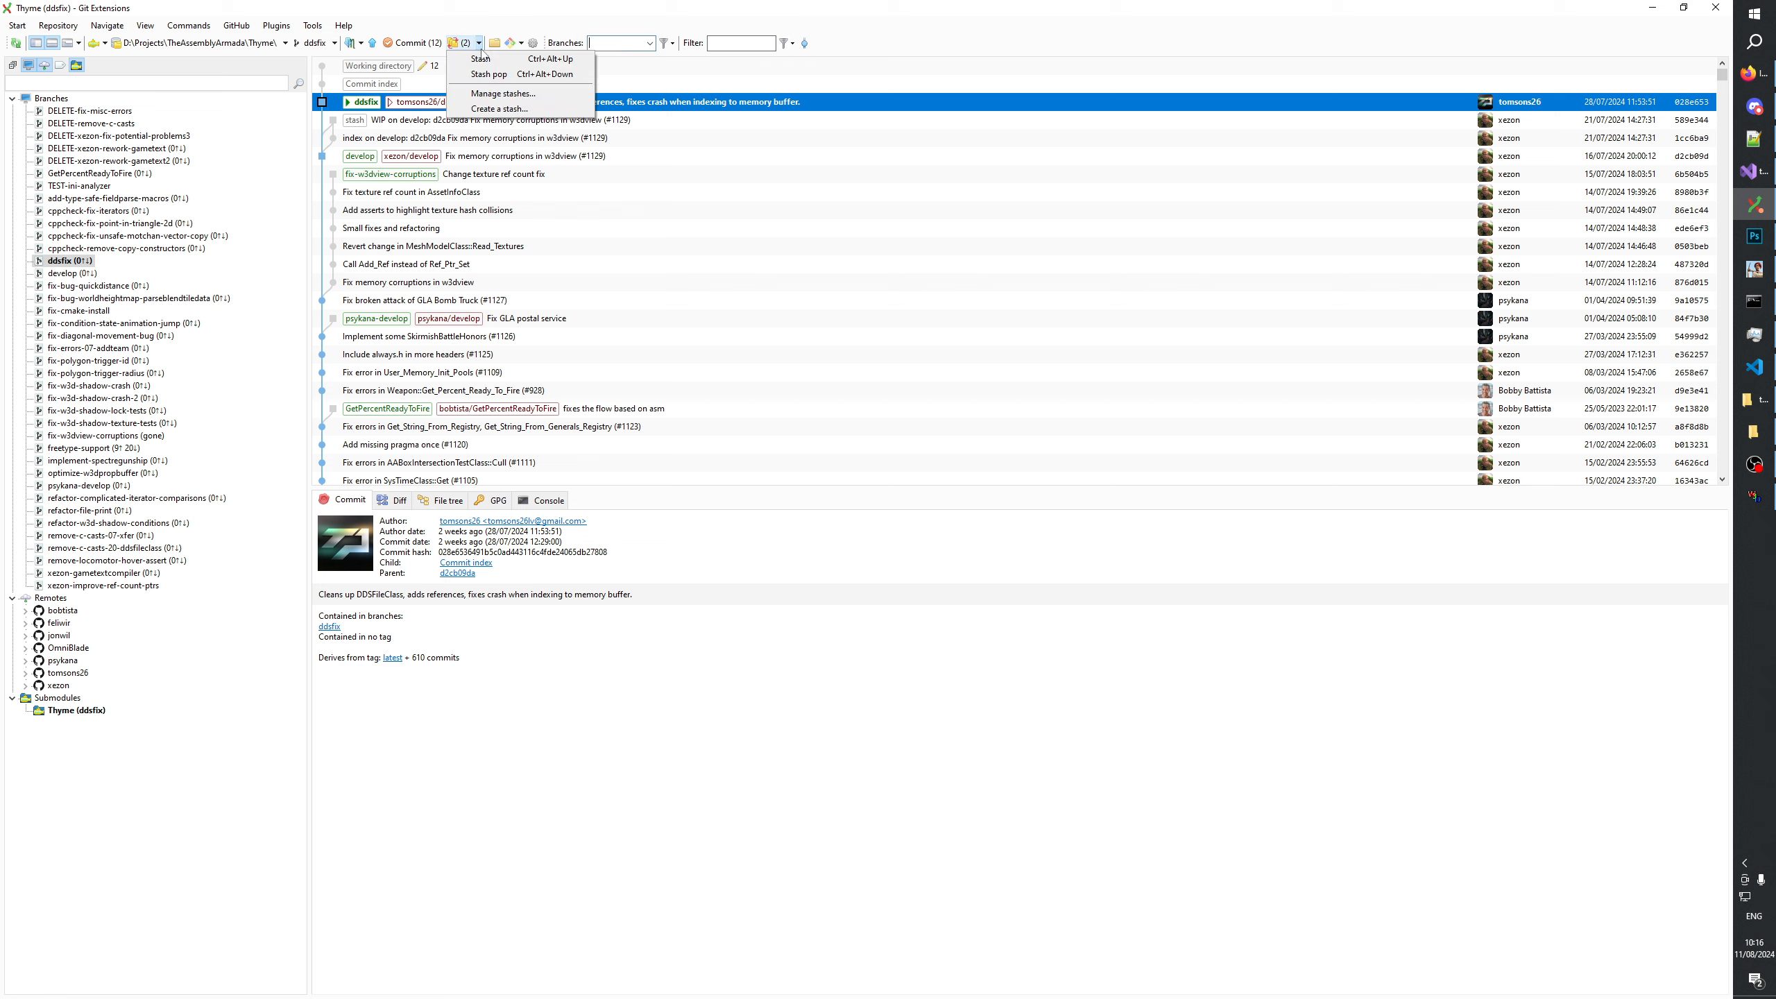
left_click(491, 69)
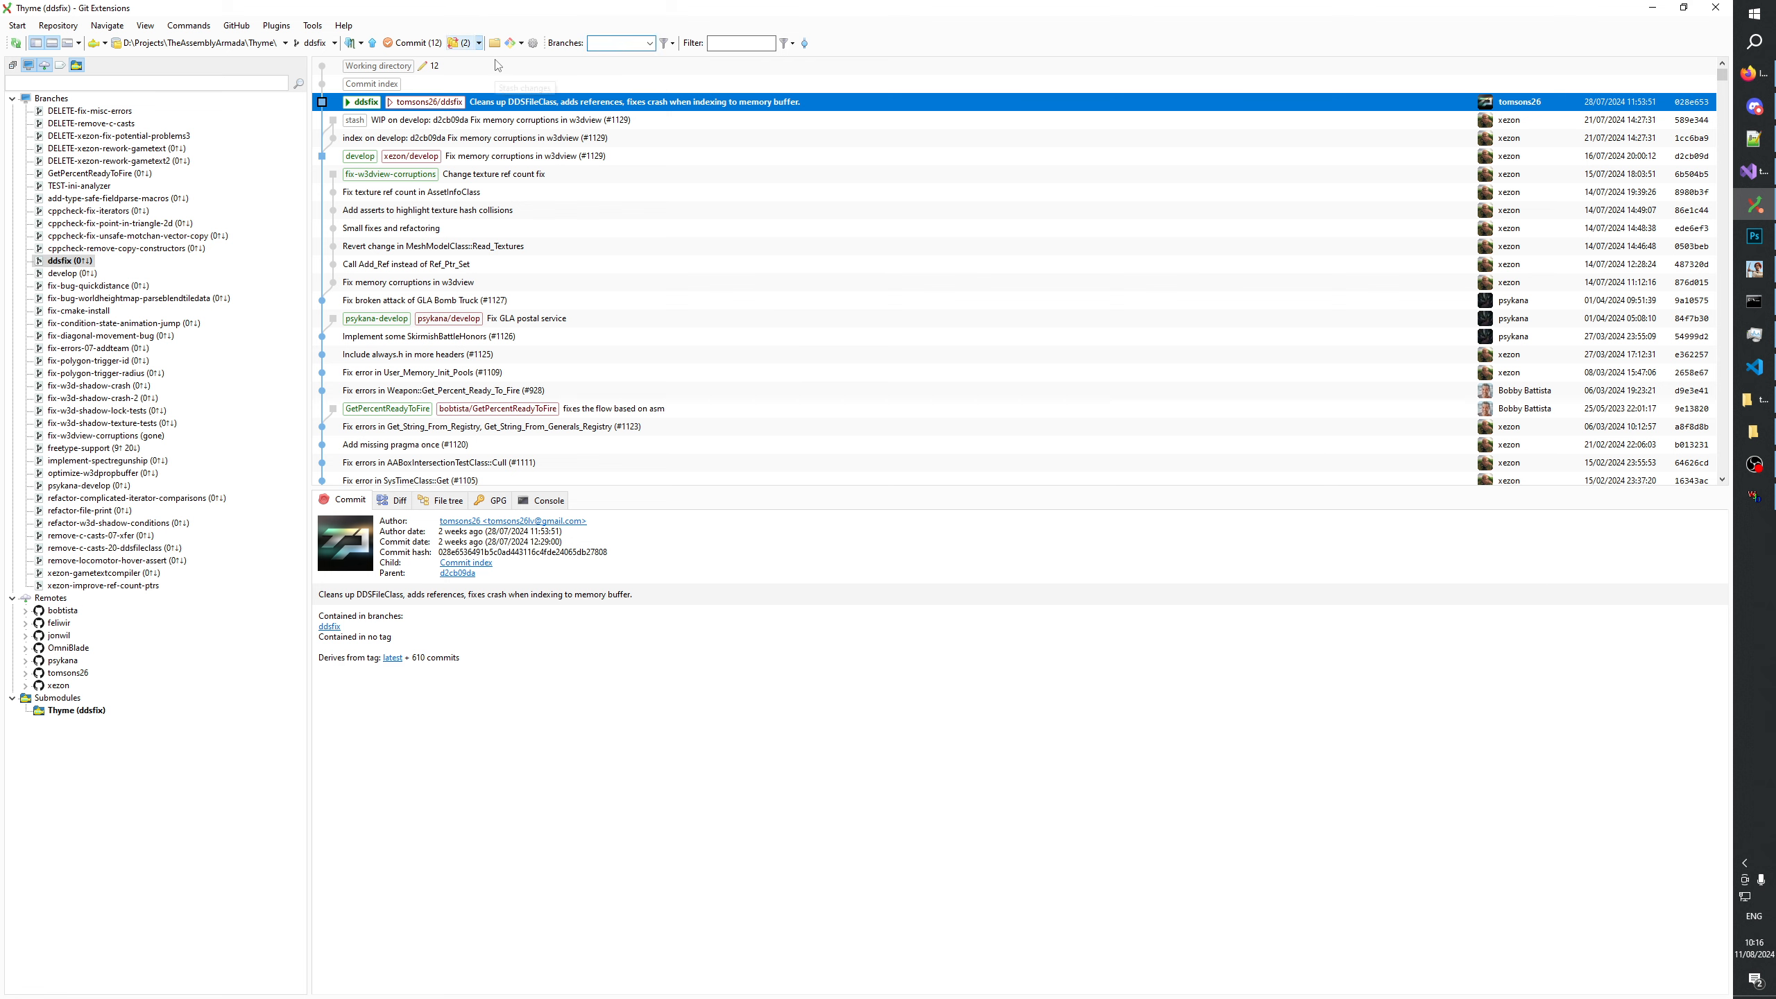
Check out the local develop branch and pull it from its remote.
double_click(65, 273)
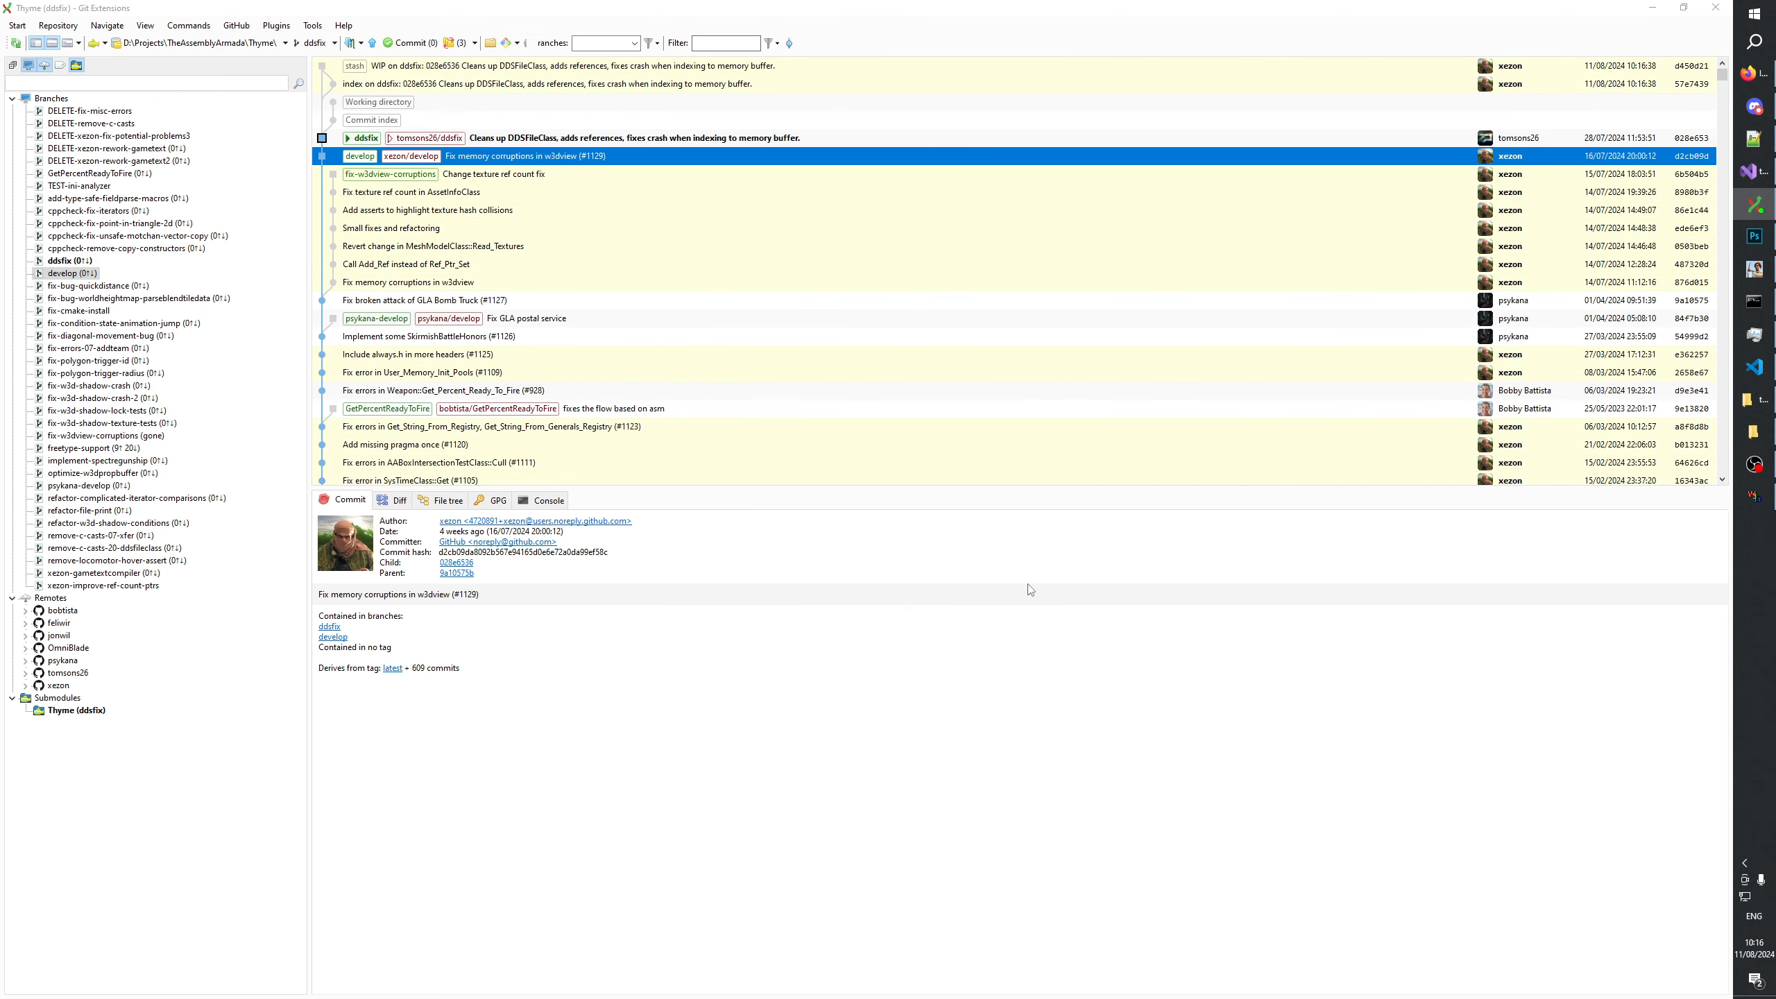
left_click(357, 44)
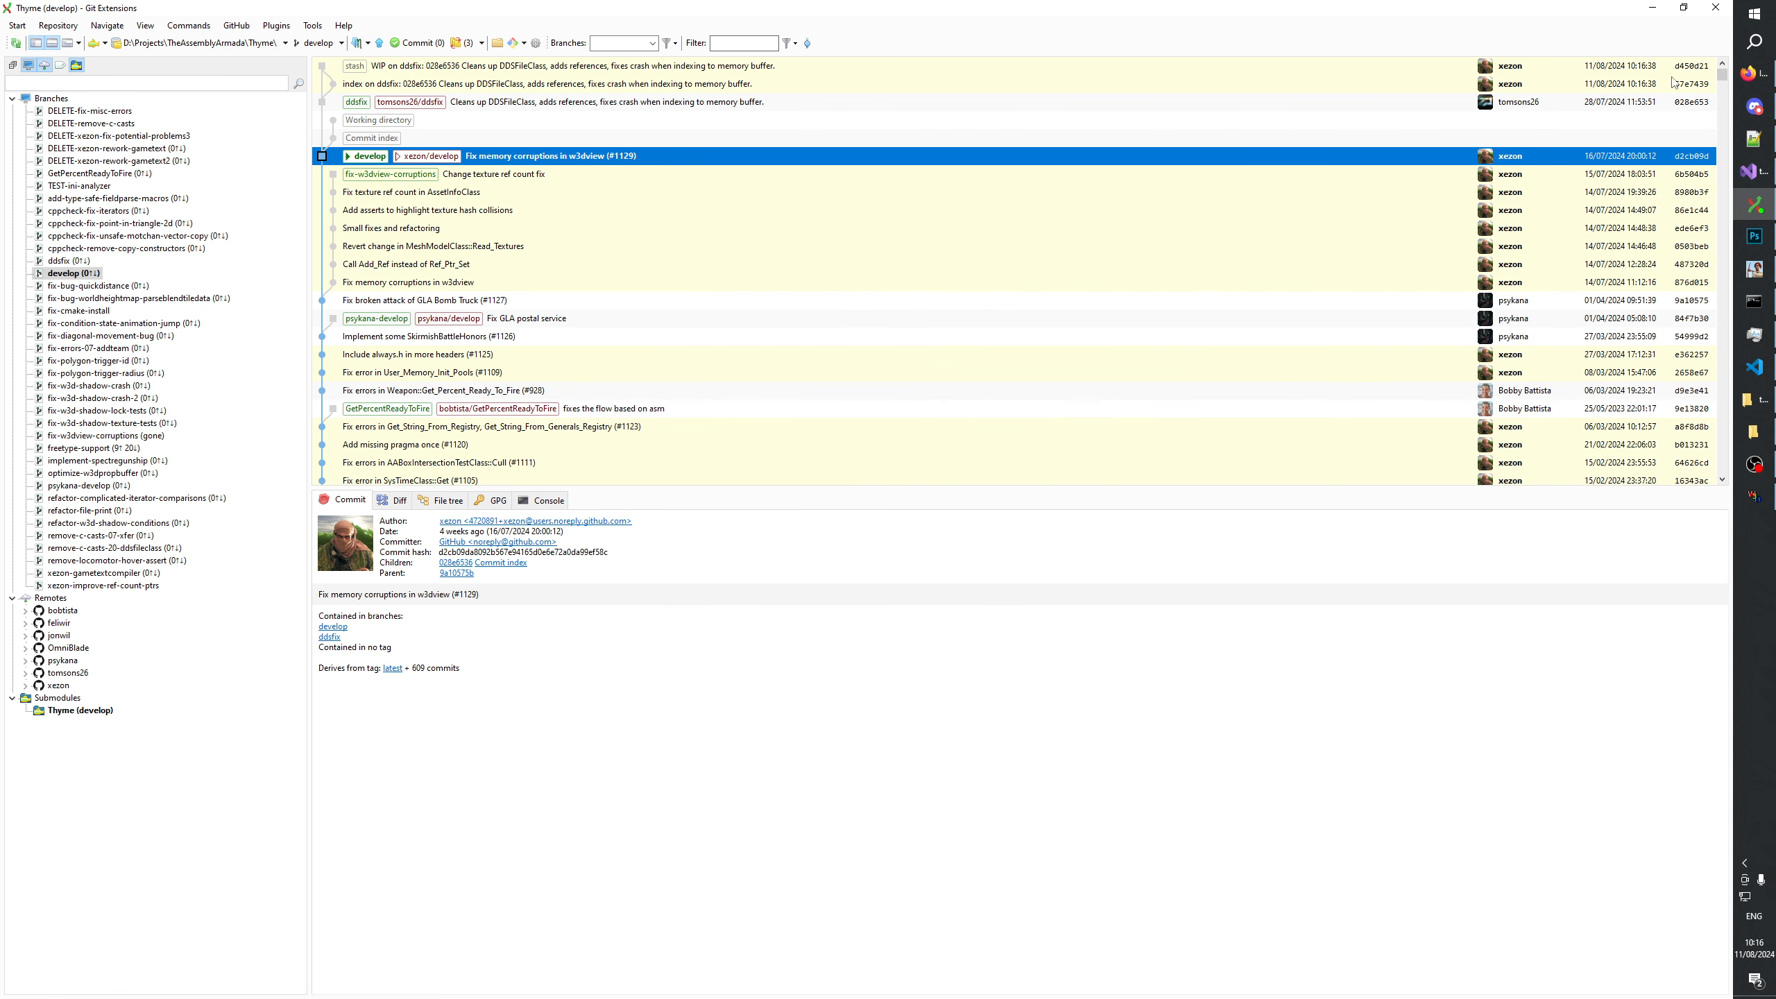
Switch to the Firefox browser and open the account's own Thyme fork from its GitHub profile.
left_click(1755, 74)
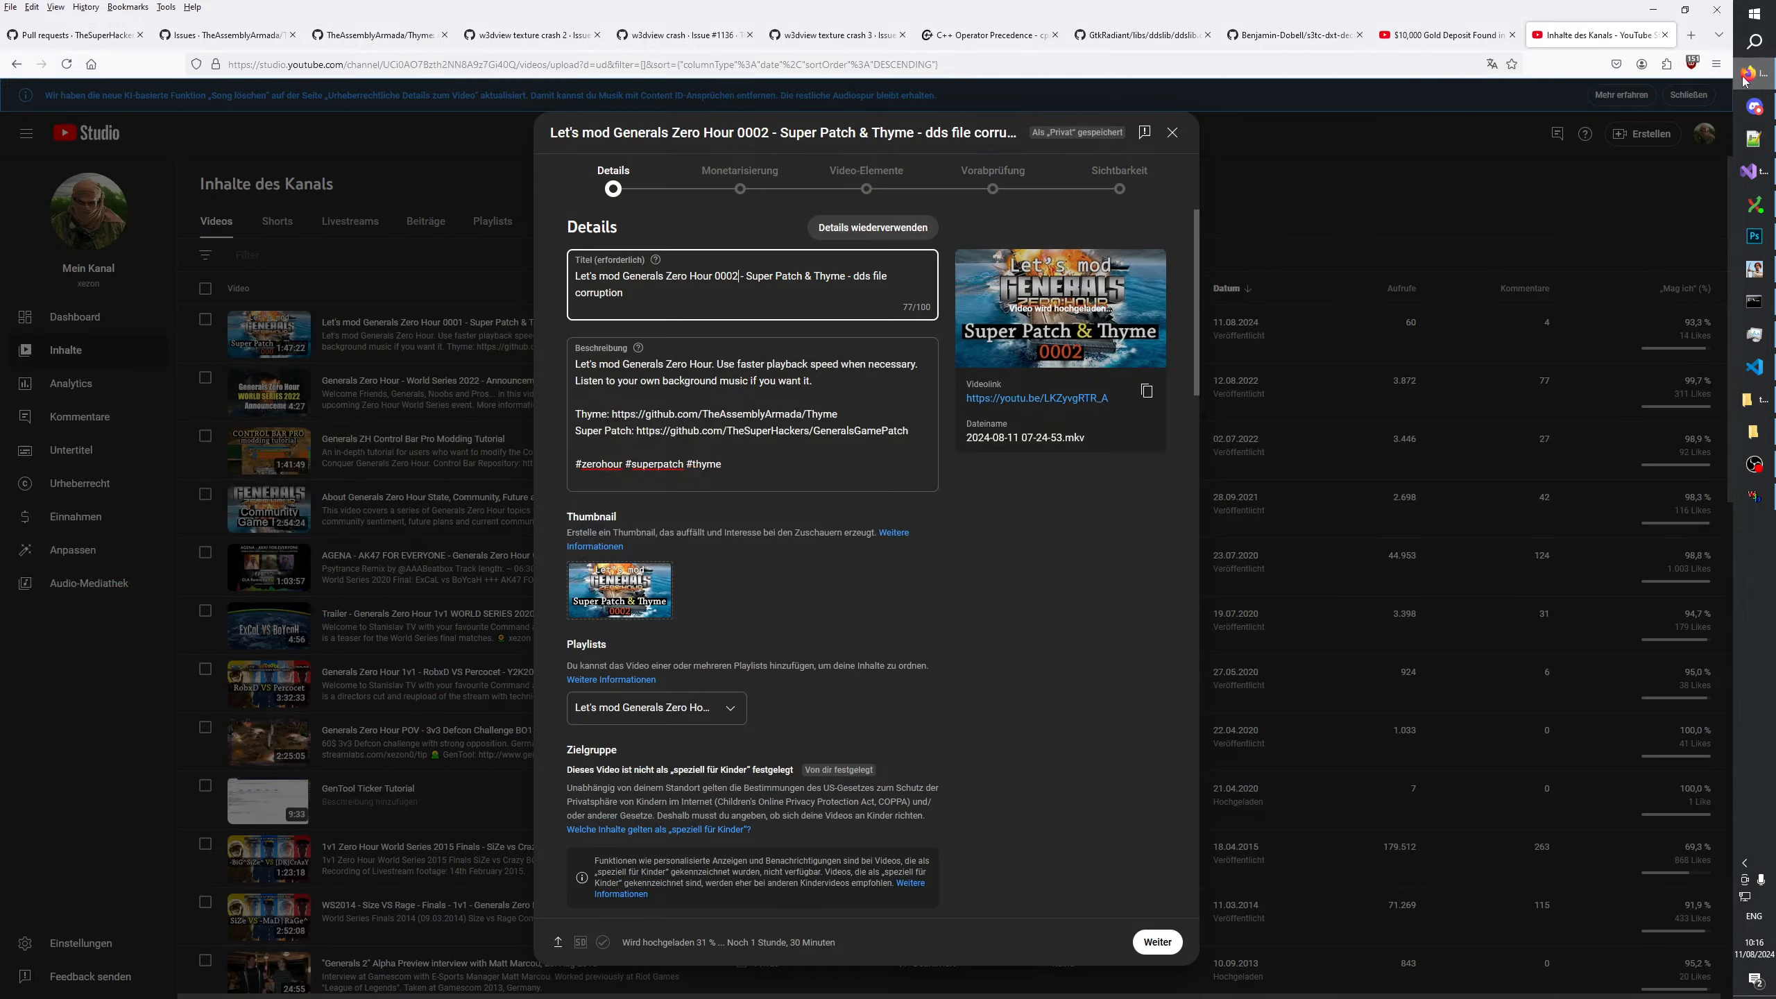
left_click(413, 35)
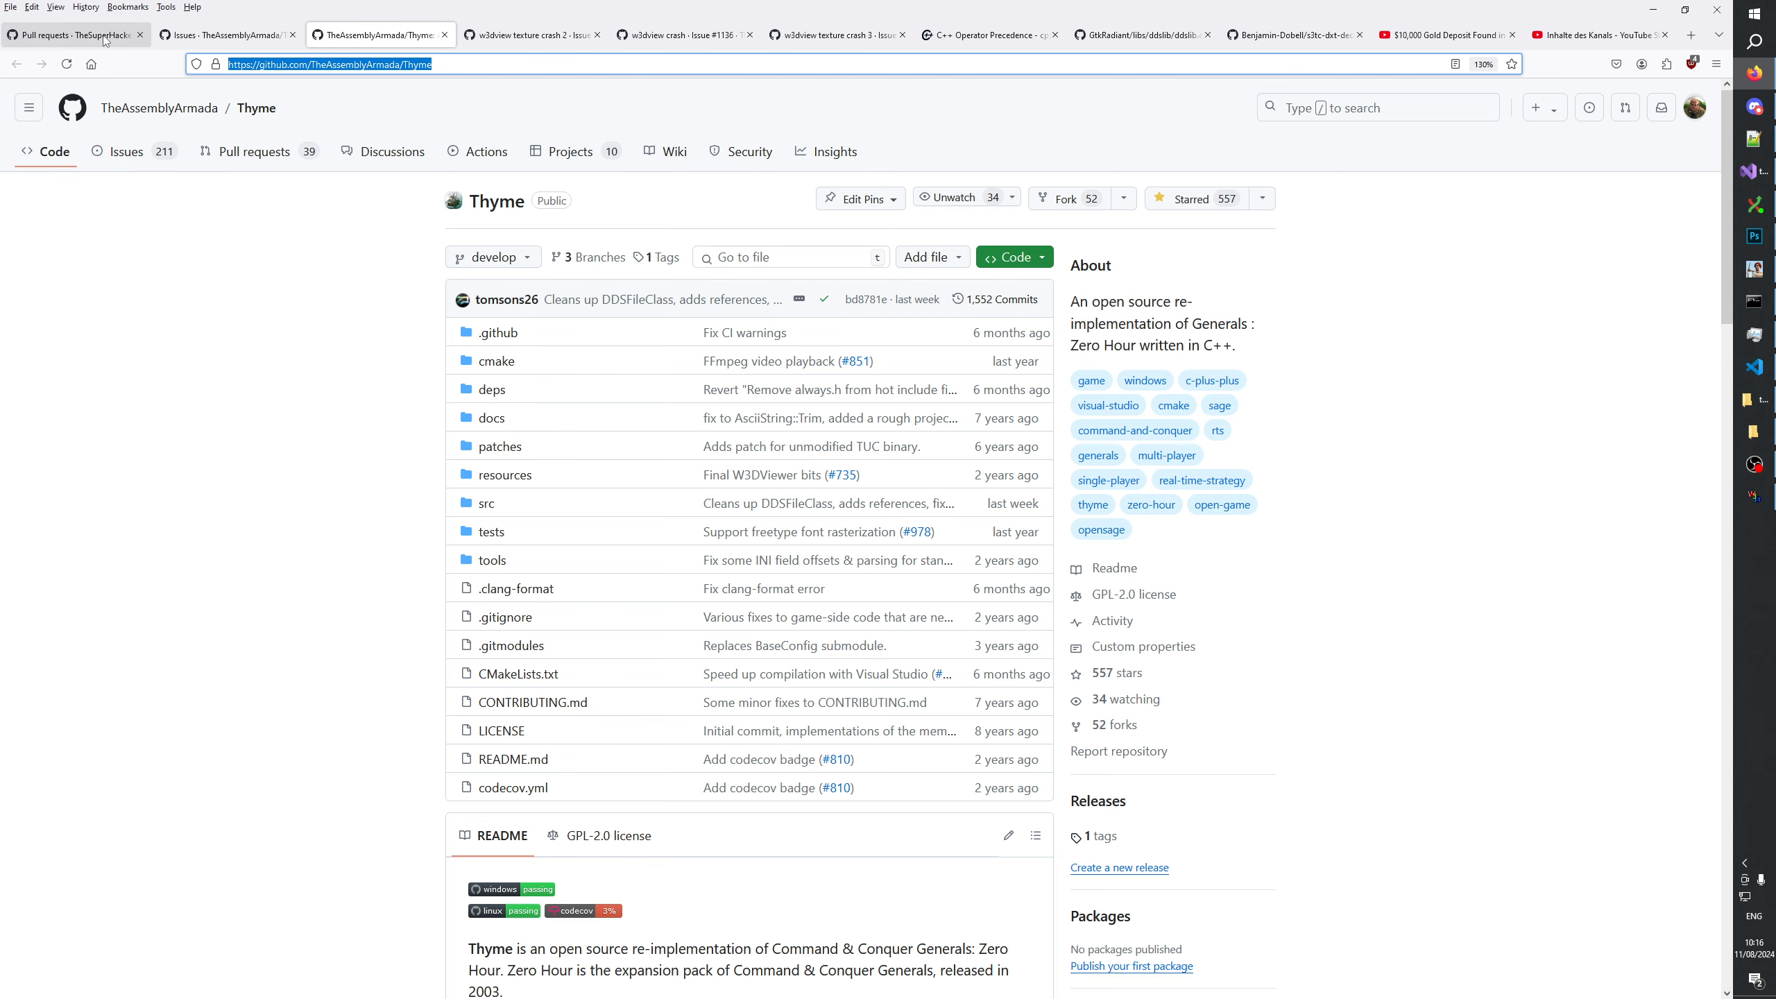
left_click(216, 42)
left_click(1694, 106)
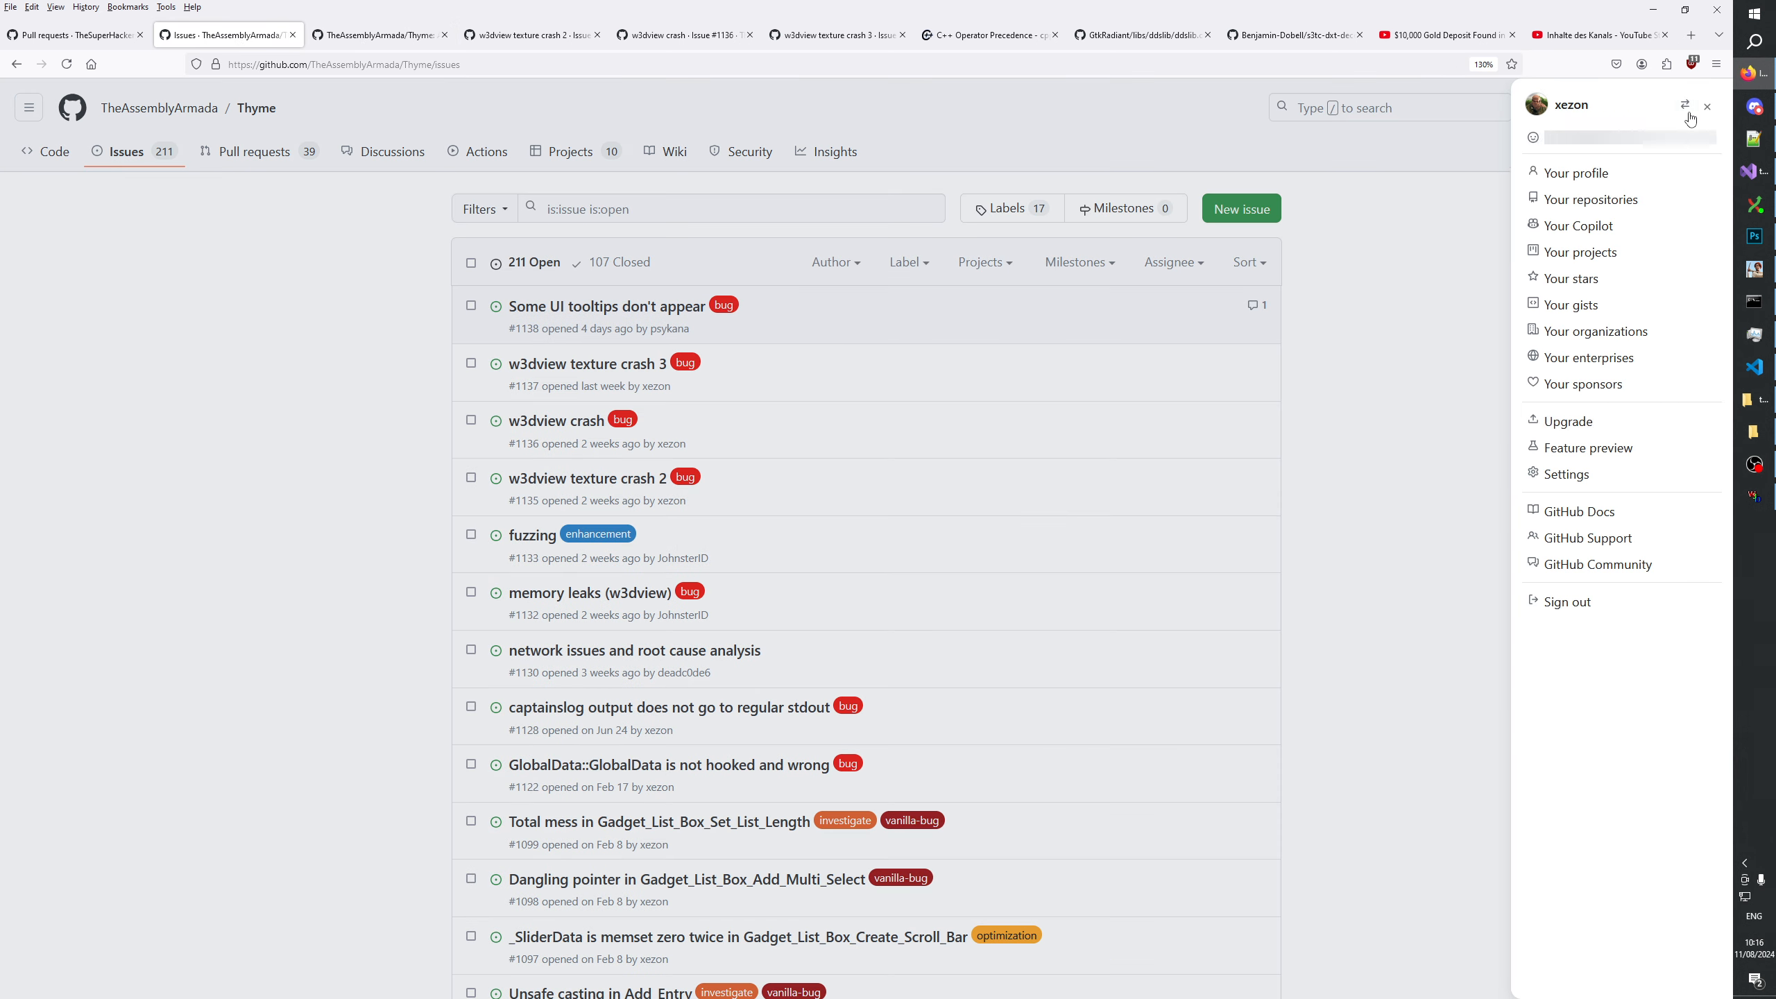
left_click(1586, 183)
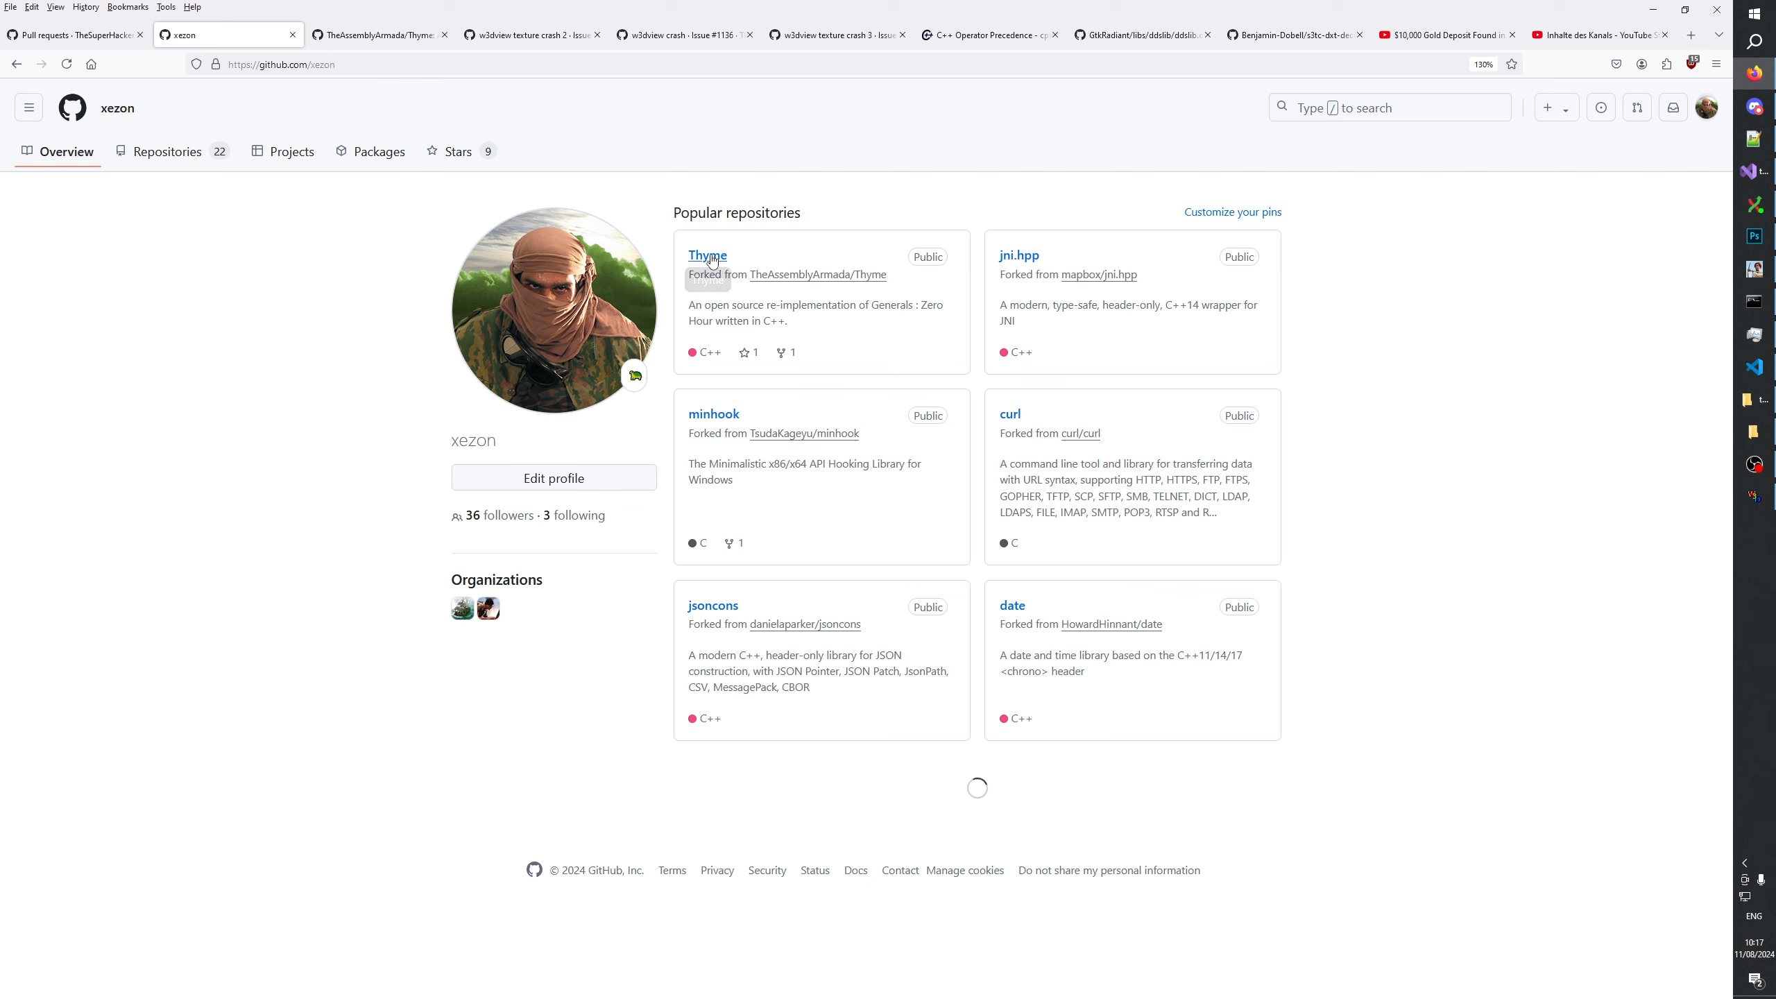
left_click(712, 260)
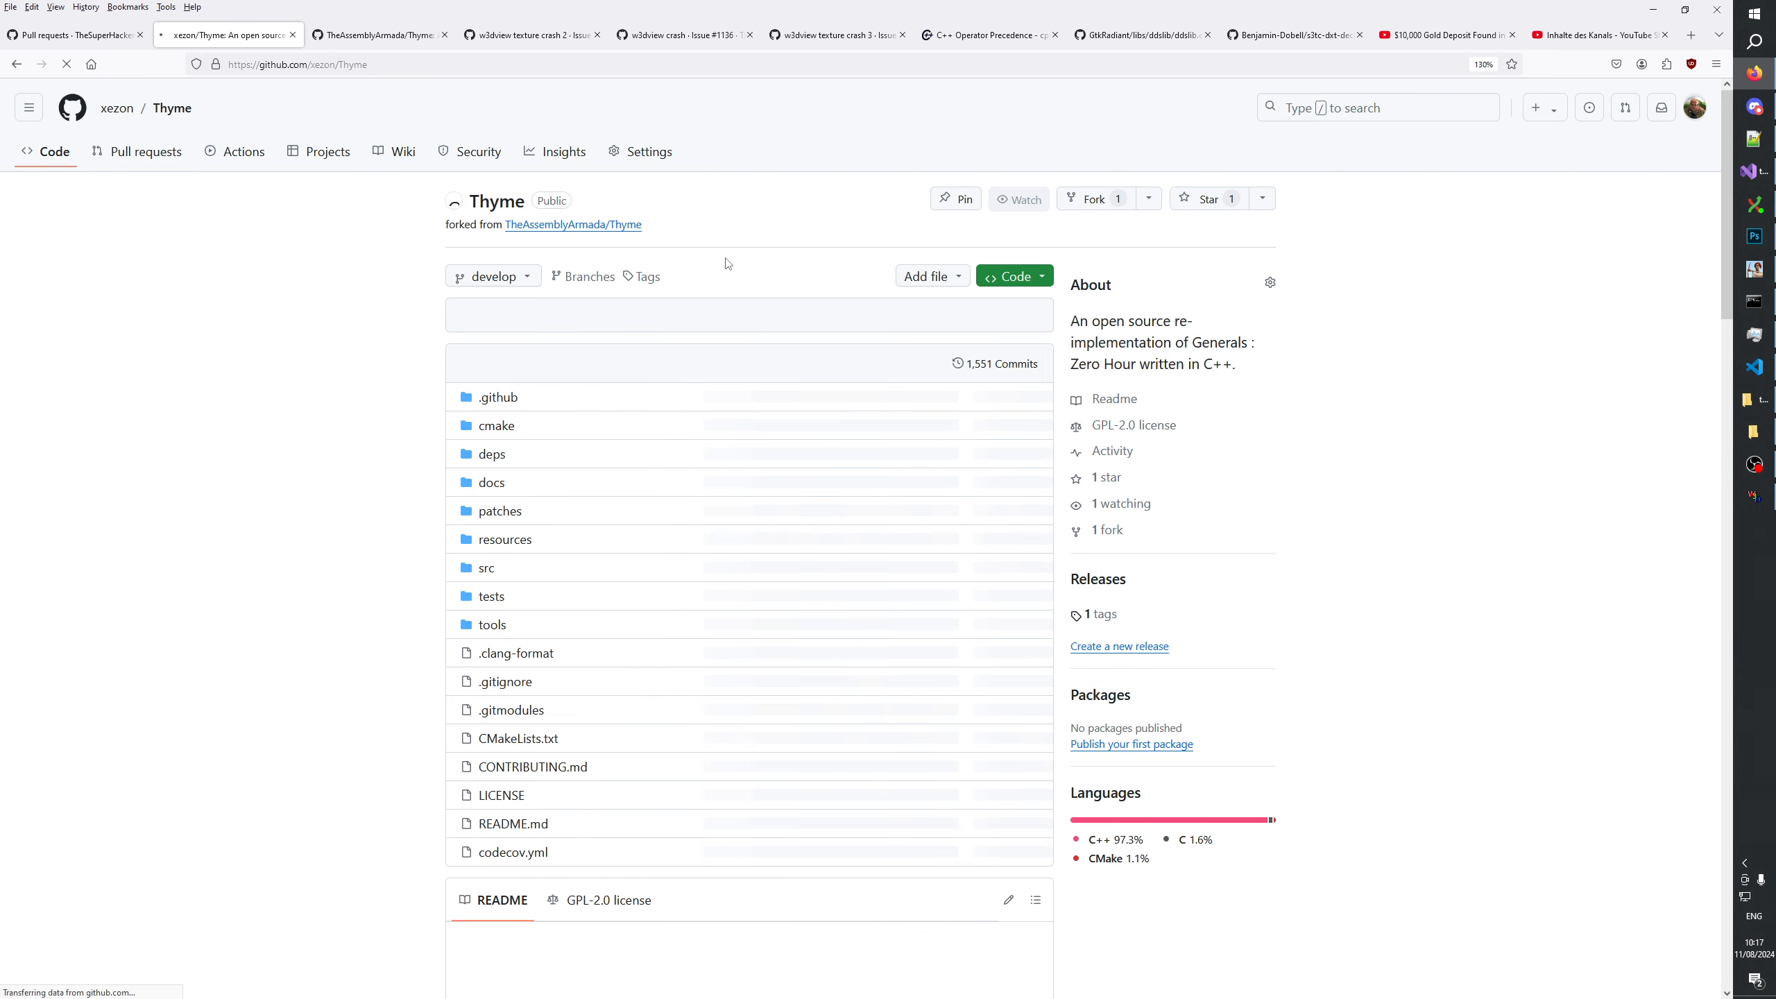
Sync the fork's develop branch with the upstream TheAssemblyArmada/Thyme repository.
left_click(1029, 278)
left_click(1030, 279)
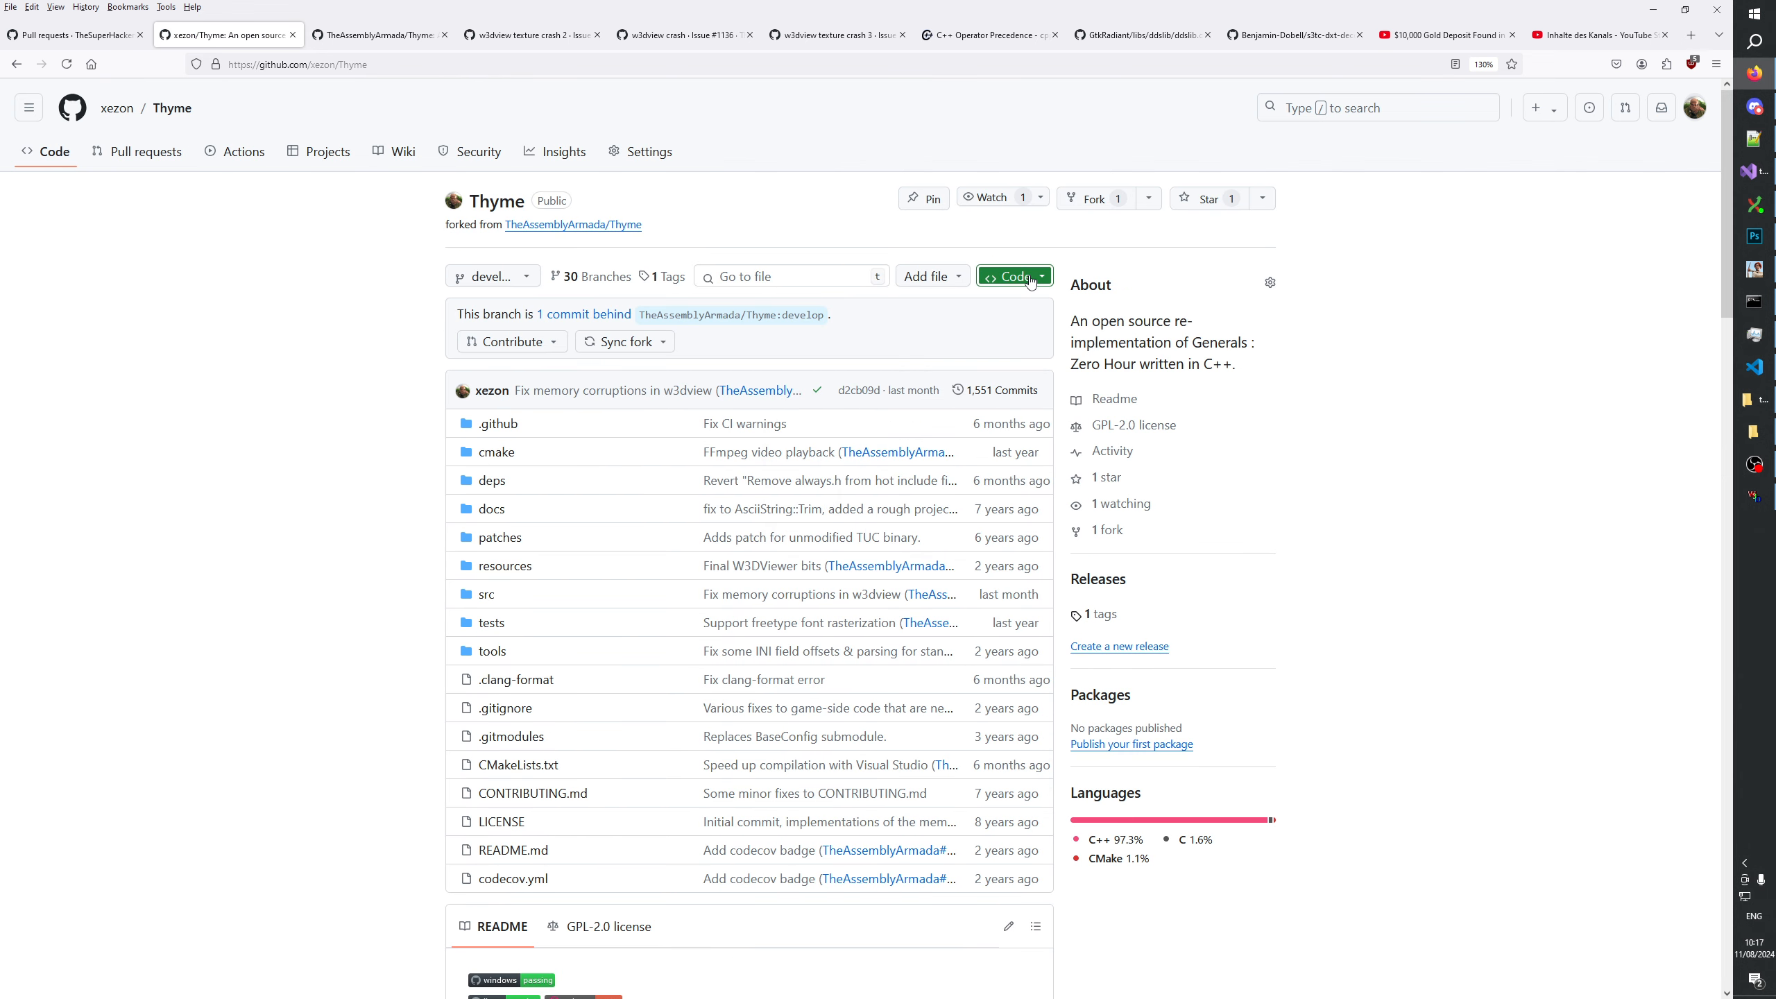
left_click(624, 341)
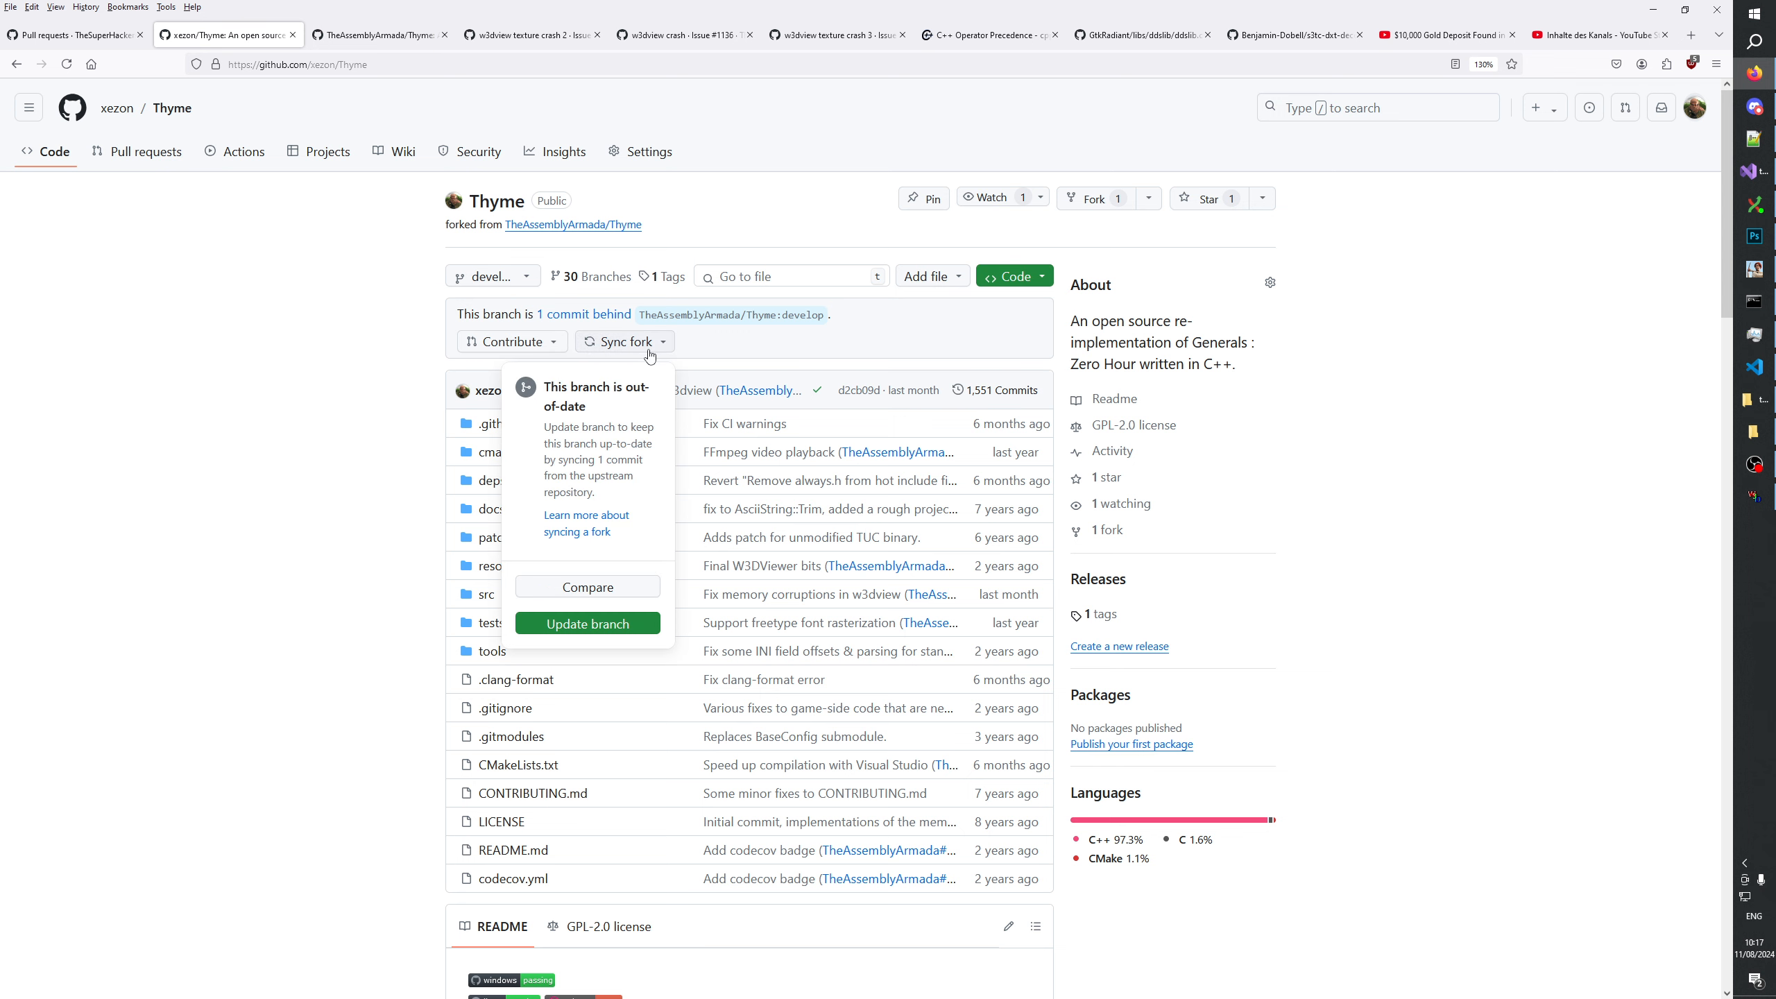
left_click(578, 623)
Switch to Git Extensions, pull the synced develop branch, and fetch and prune the remote that hosts ddsfix.
left_click(1754, 204)
left_click(357, 43)
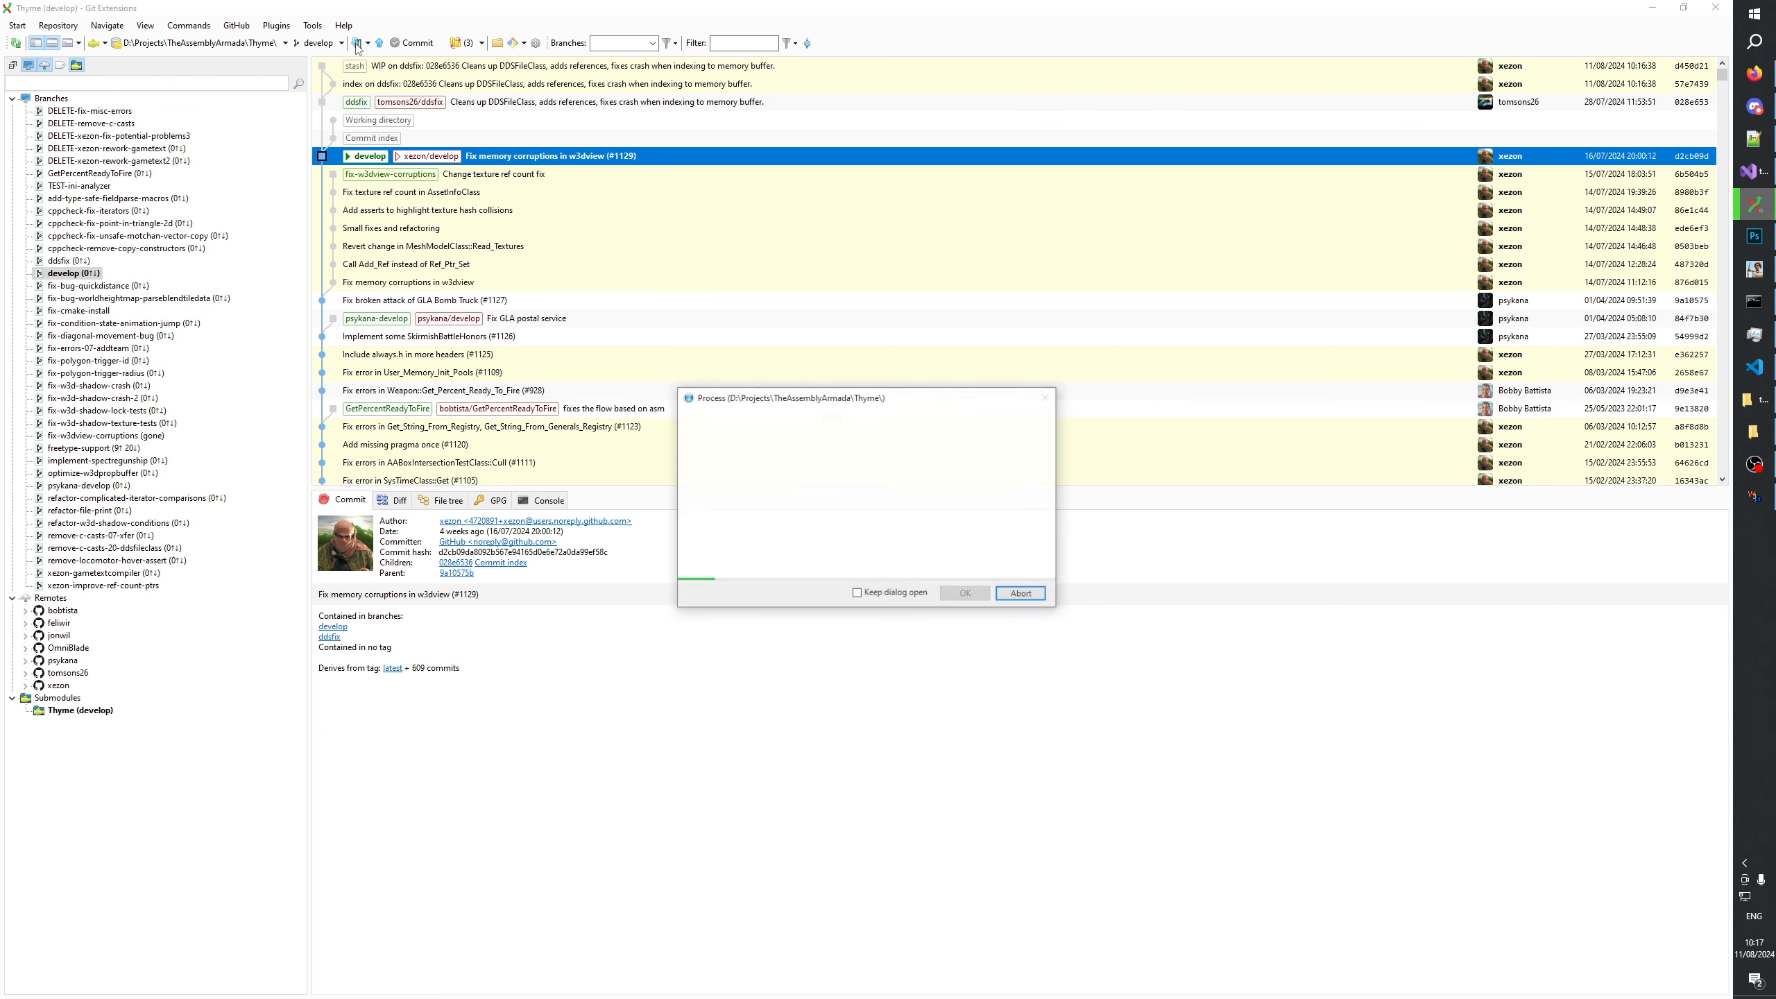
right_click(67, 673)
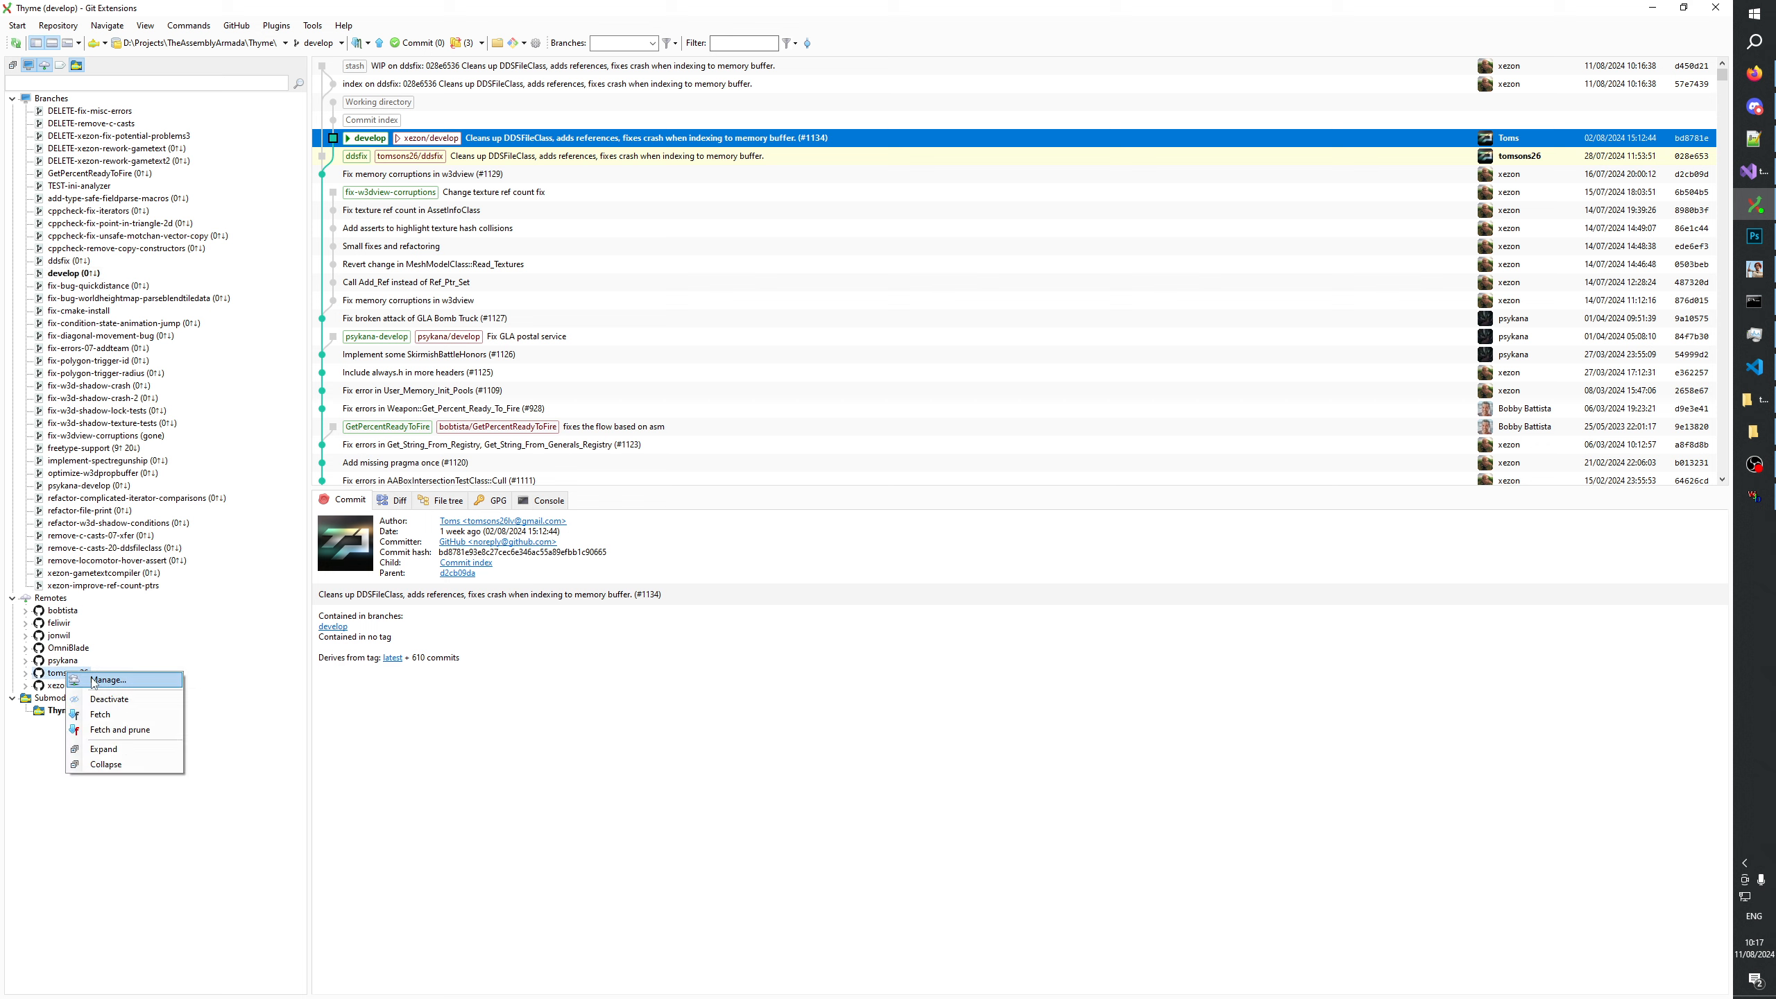
left_click(98, 729)
left_click(916, 552)
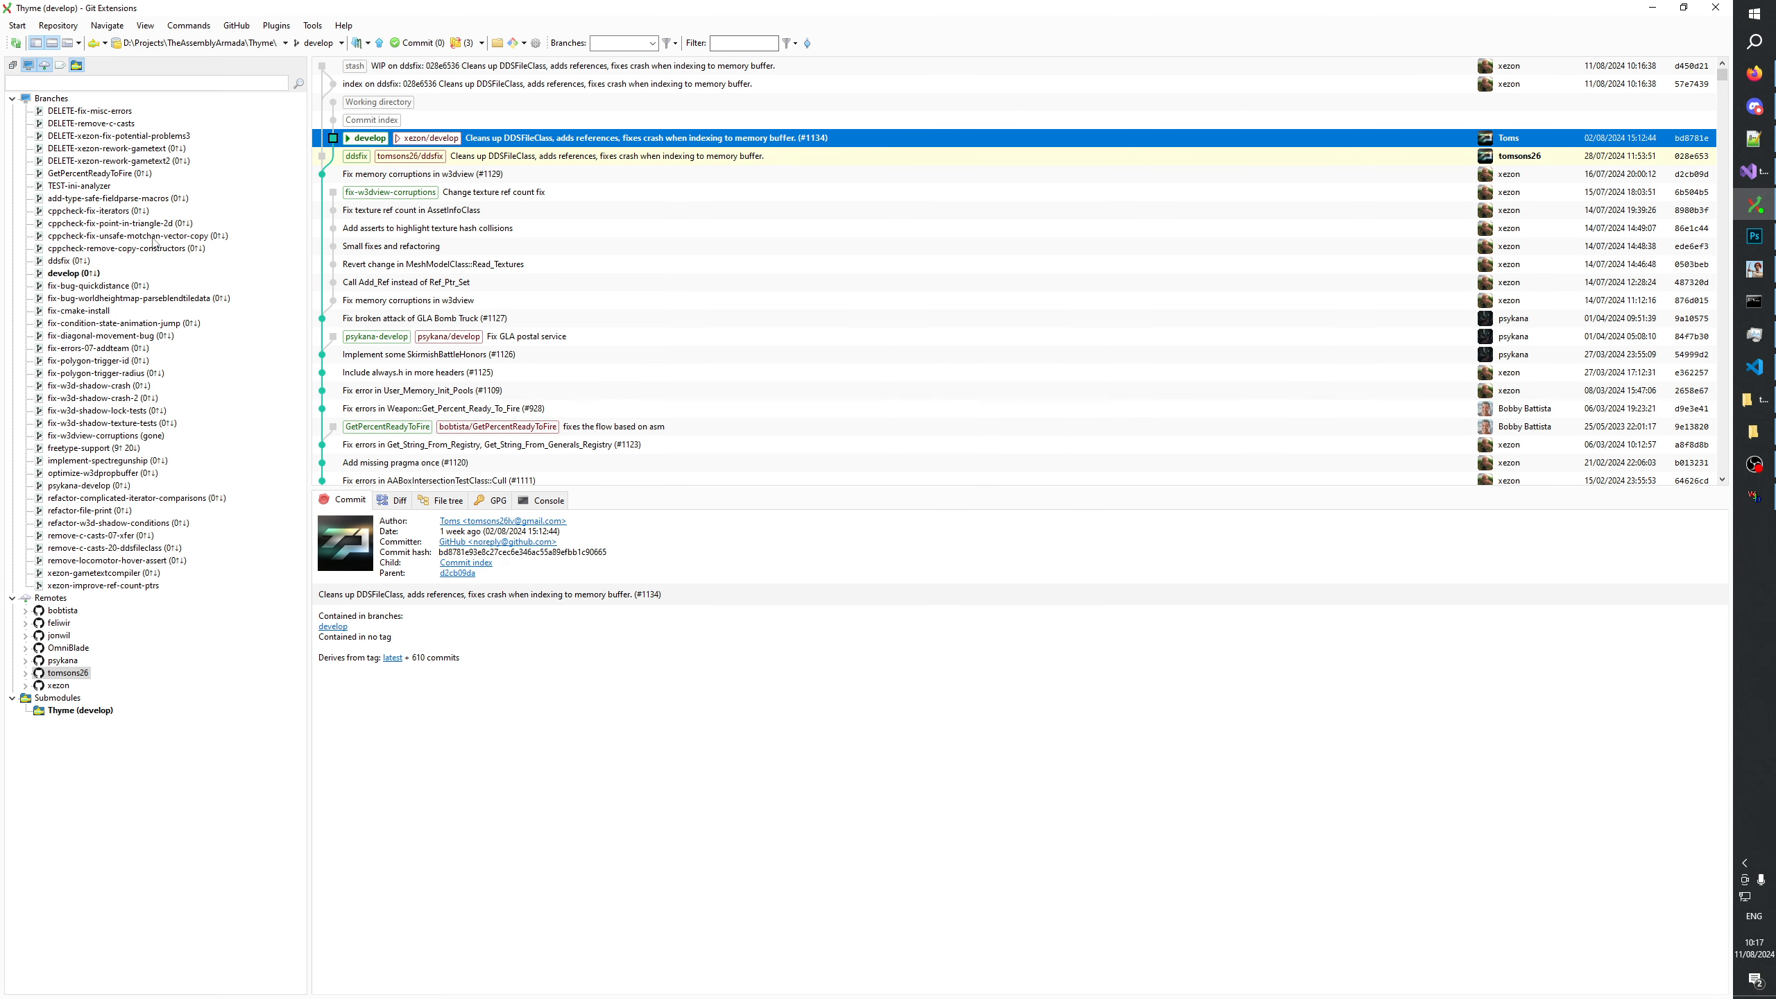
Delete the local ddsfix branch with the Force delete option enabled.
left_click(69, 260)
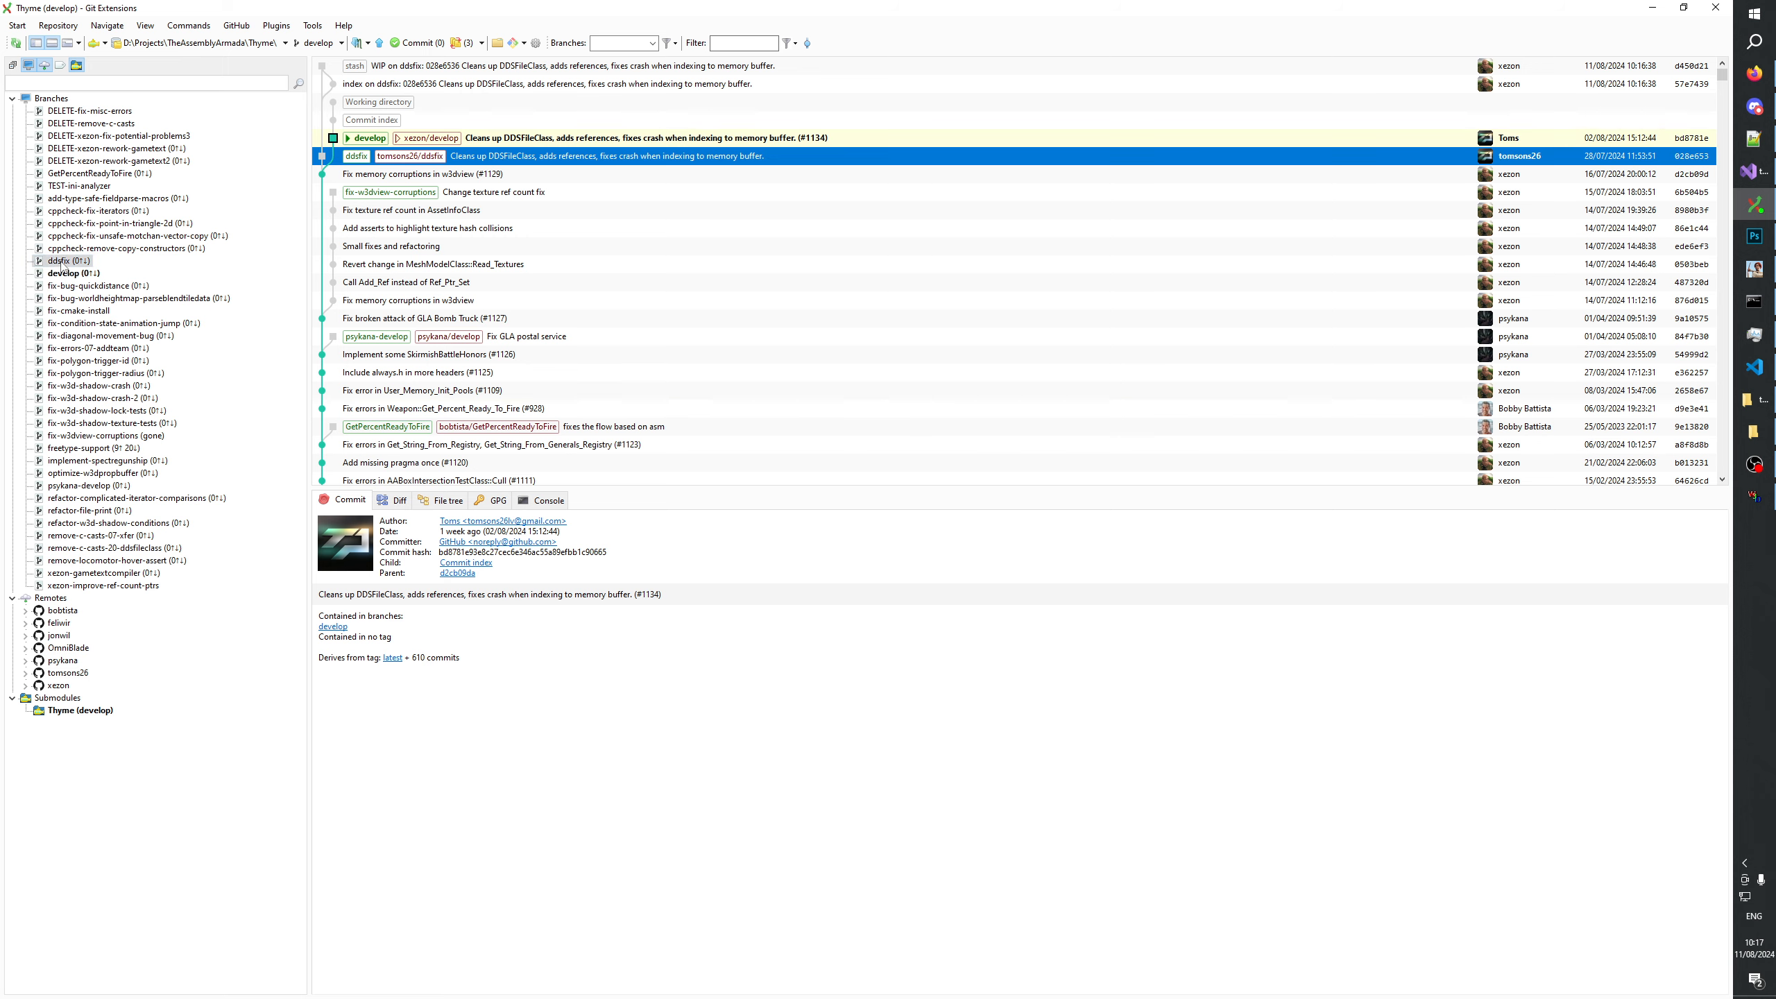
right_click(69, 260)
left_click(84, 392)
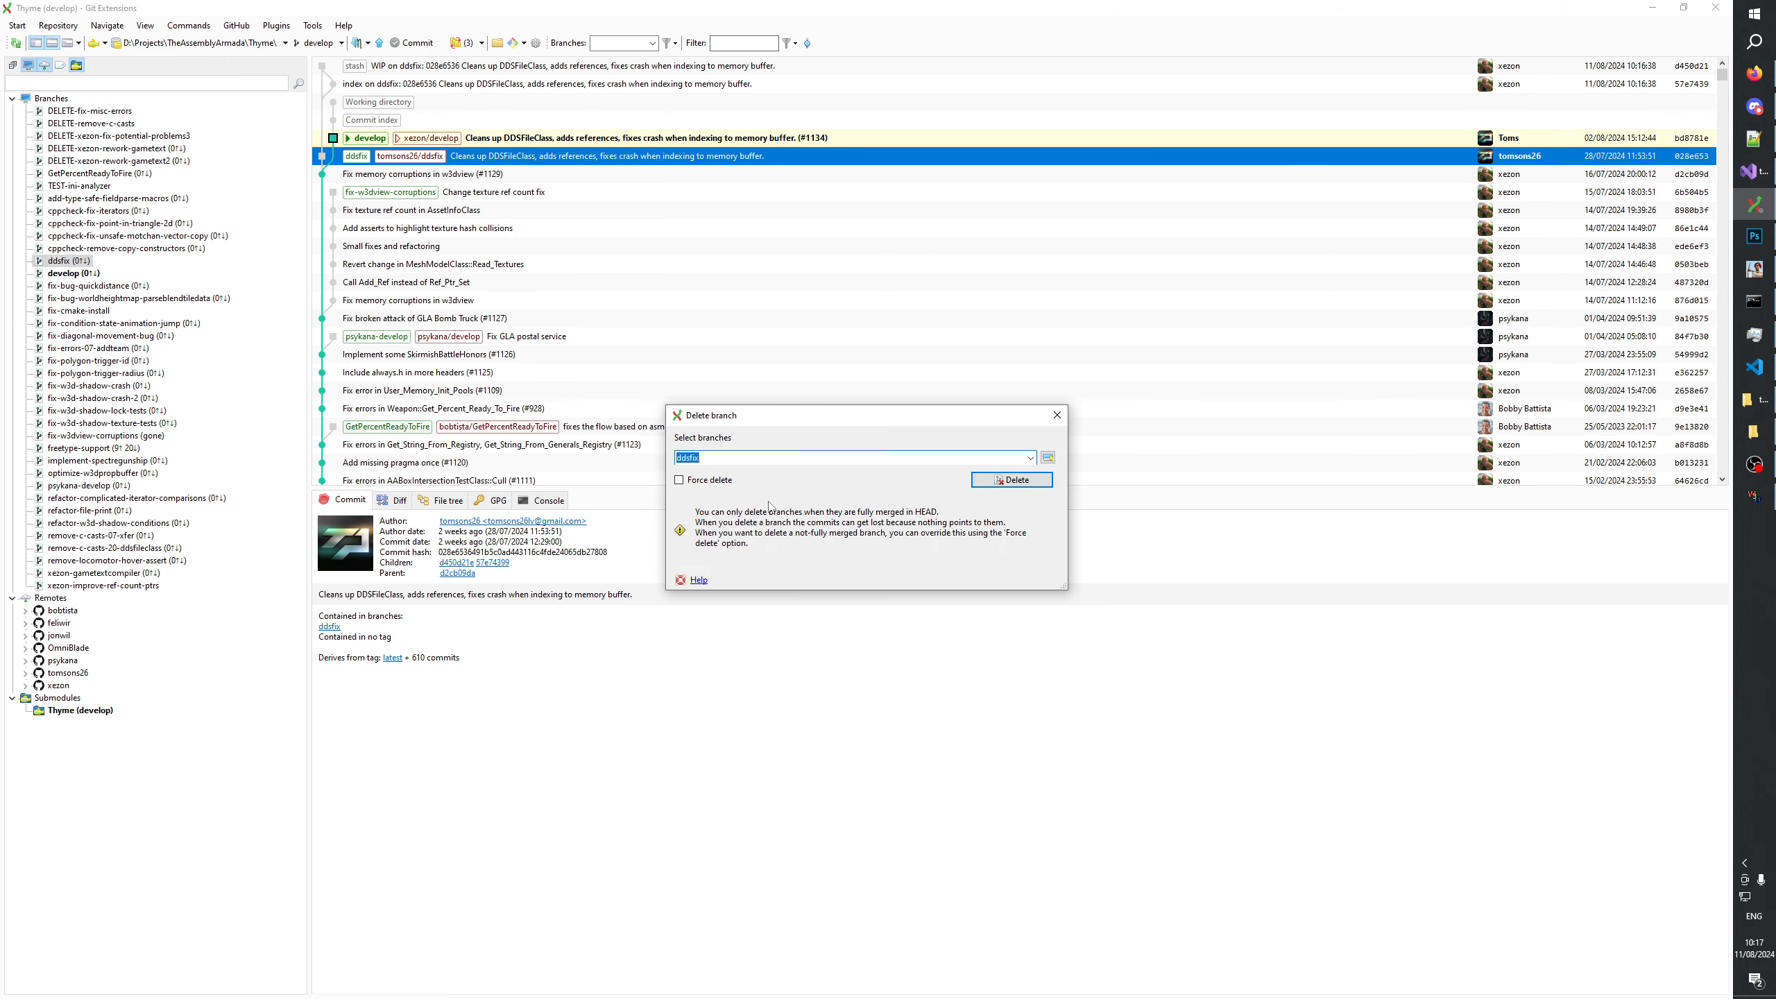
left_click(680, 480)
left_click(1017, 480)
left_click(896, 556)
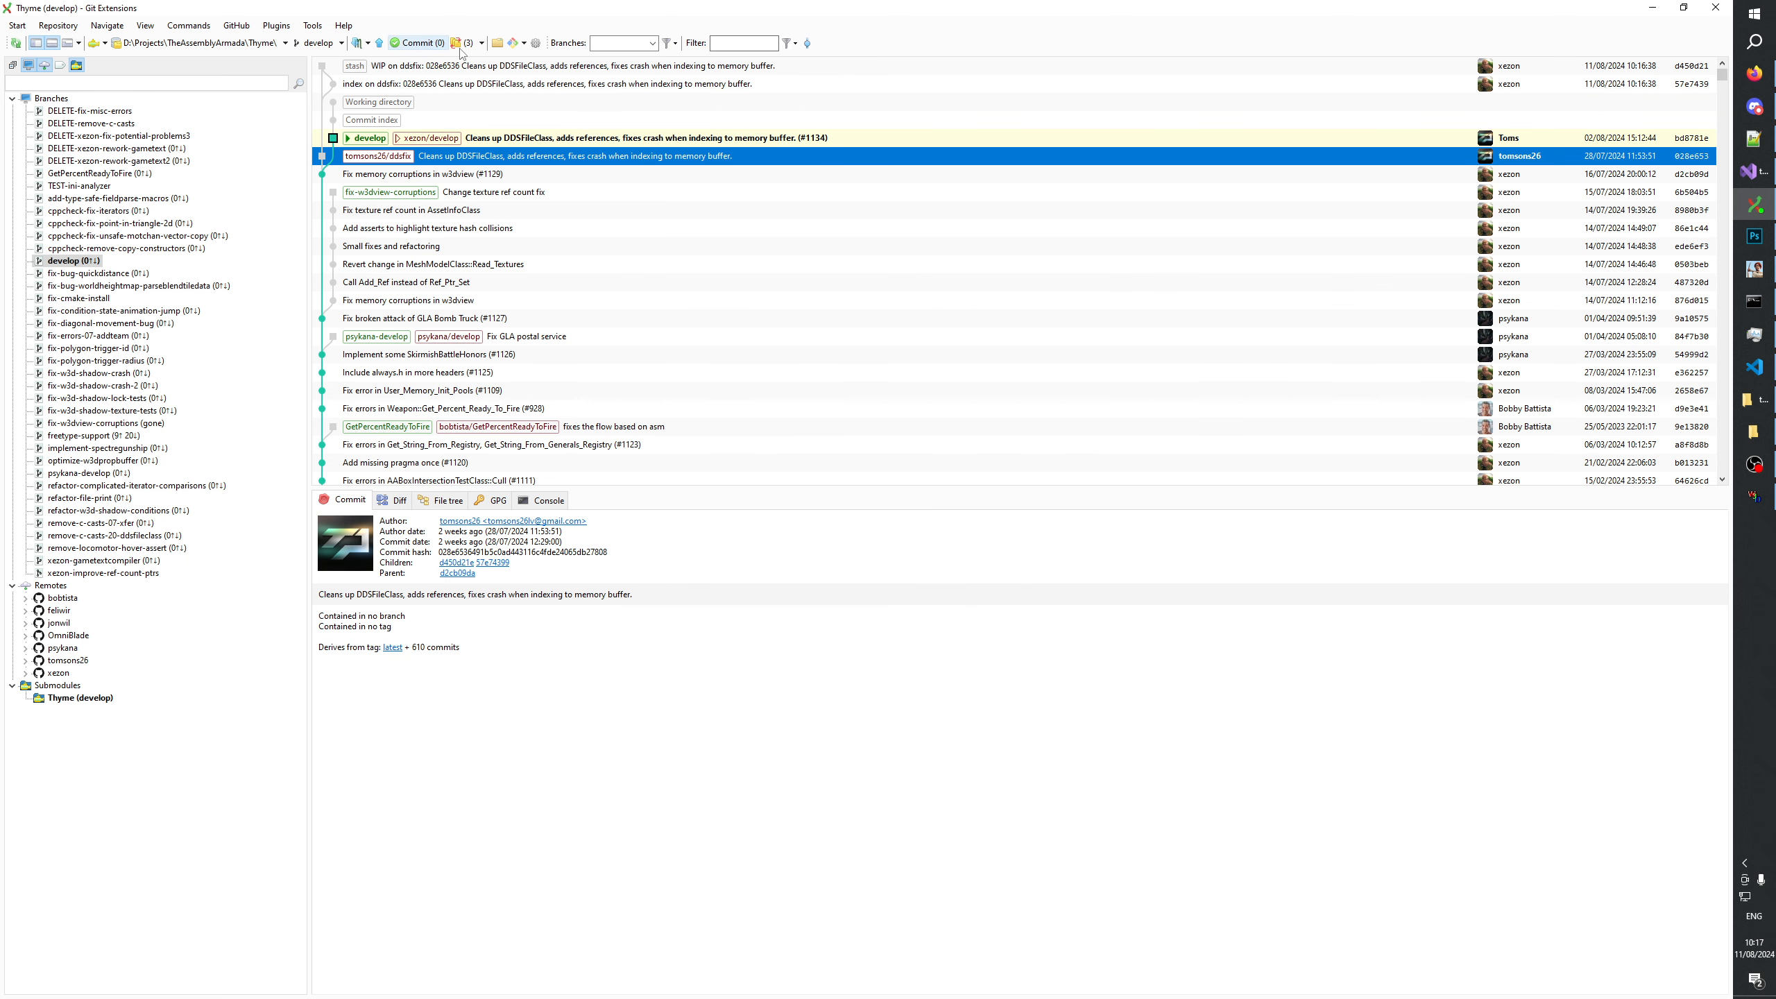
Pop the latest stash onto develop and view the w3d.cpp diff in the commit dialog.
left_click(481, 43)
left_click(498, 79)
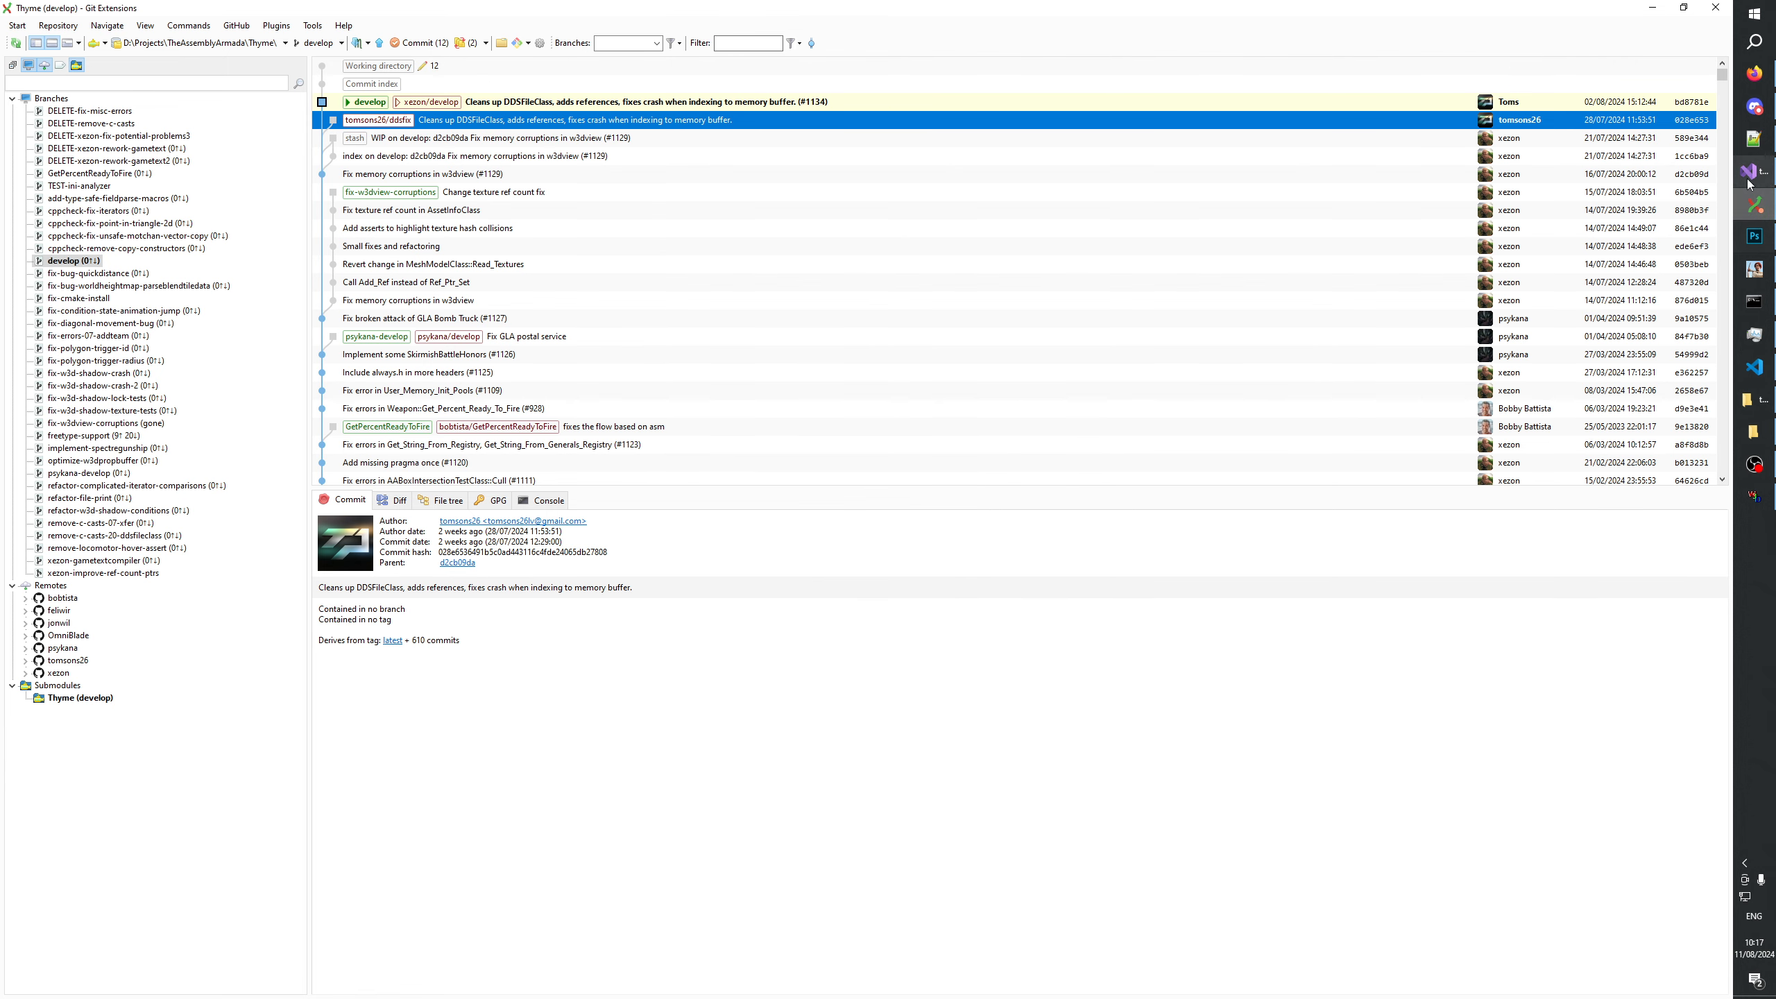
left_click(418, 43)
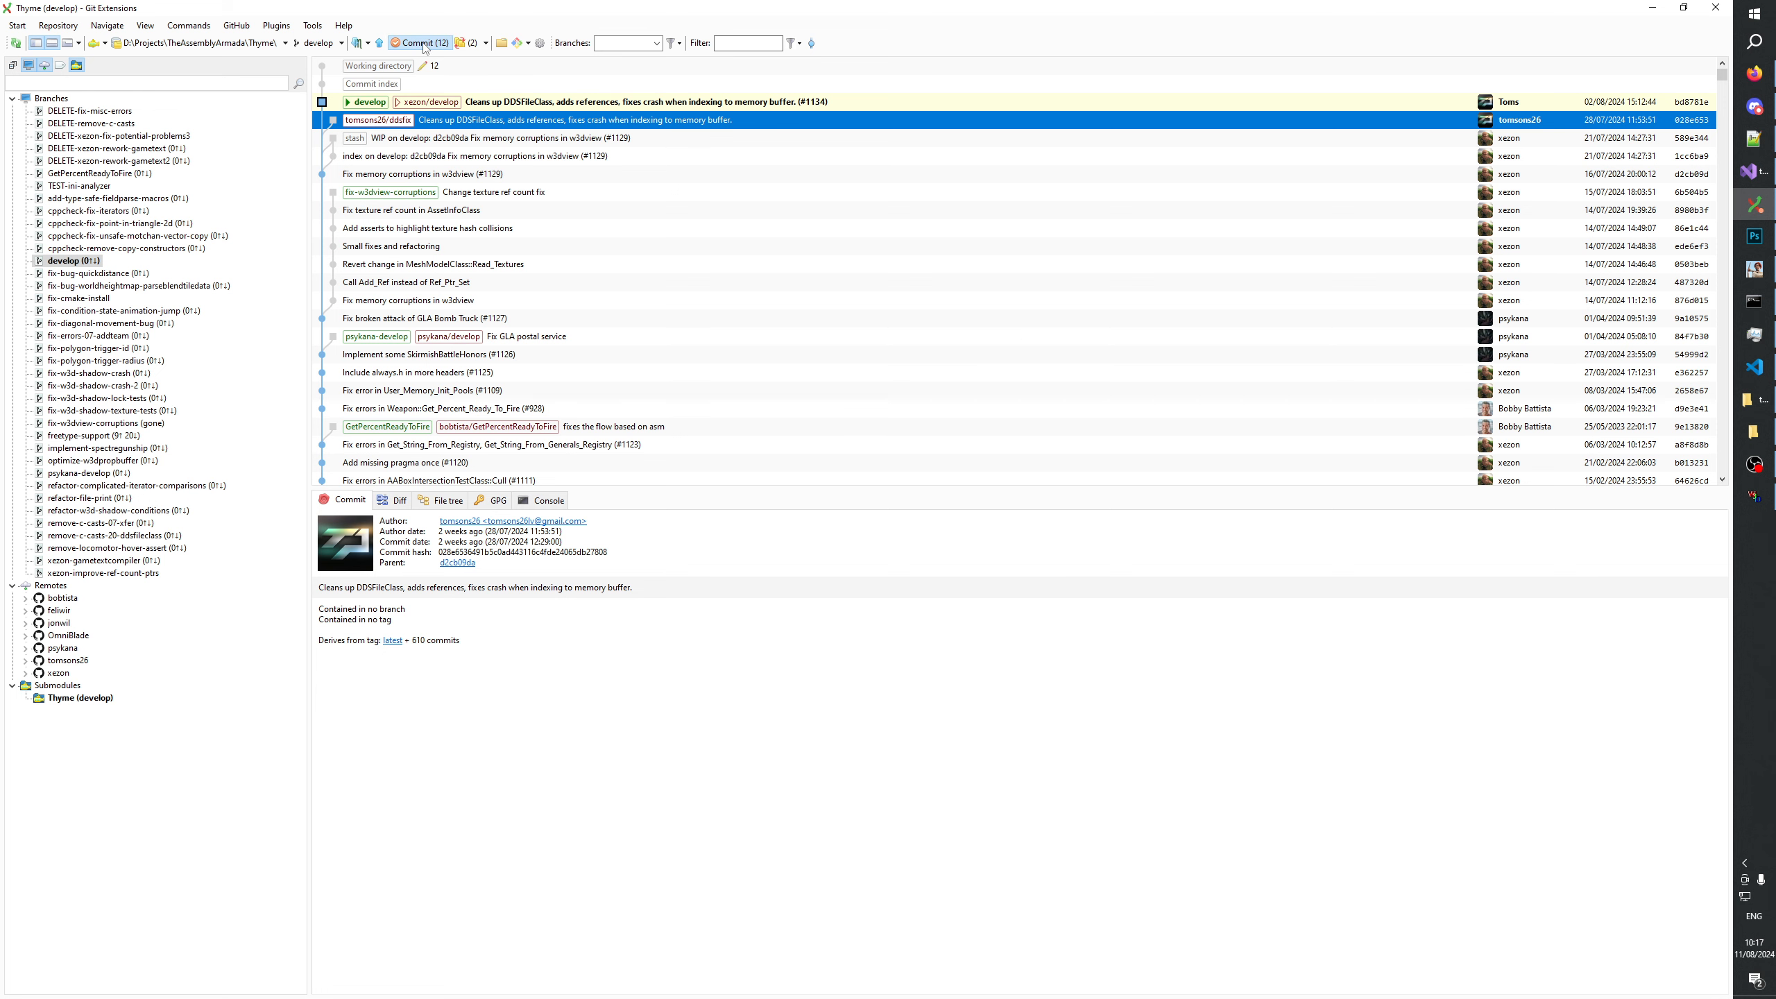
left_click(446, 362)
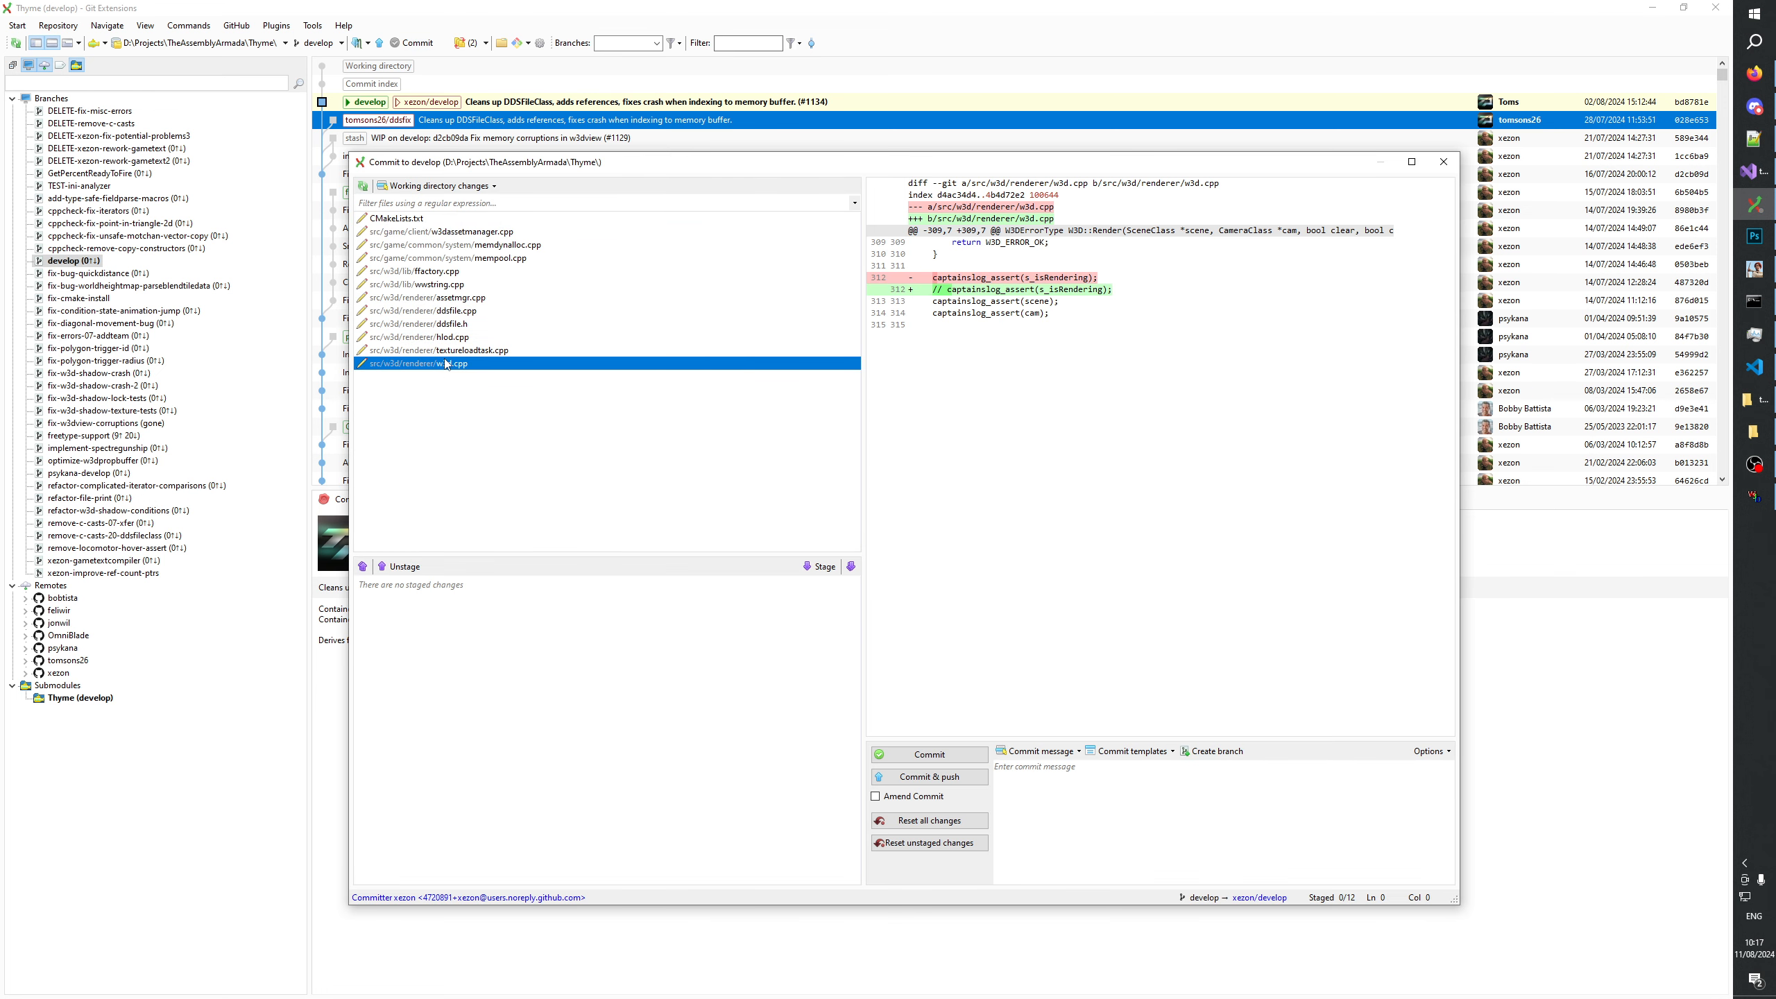
Check the diff of textureloadtask.cpp and reset that file's uncommitted changes.
left_click(463, 350)
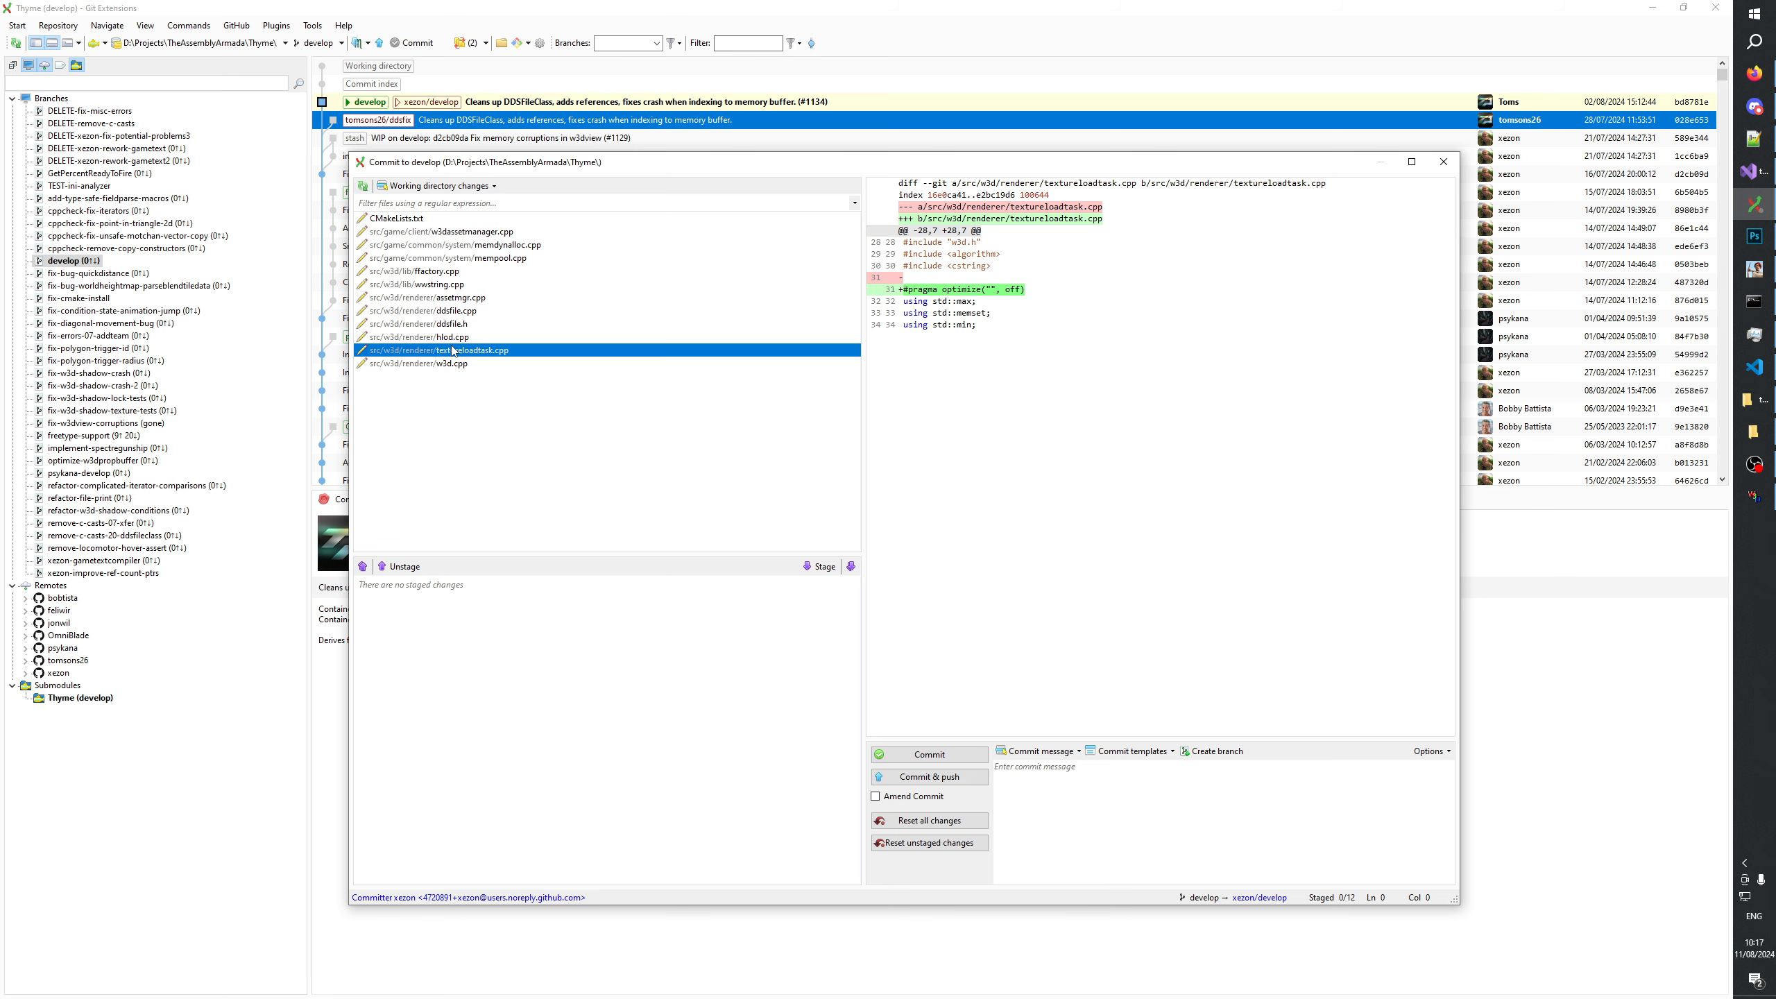
right_click(453, 351)
left_click(494, 369)
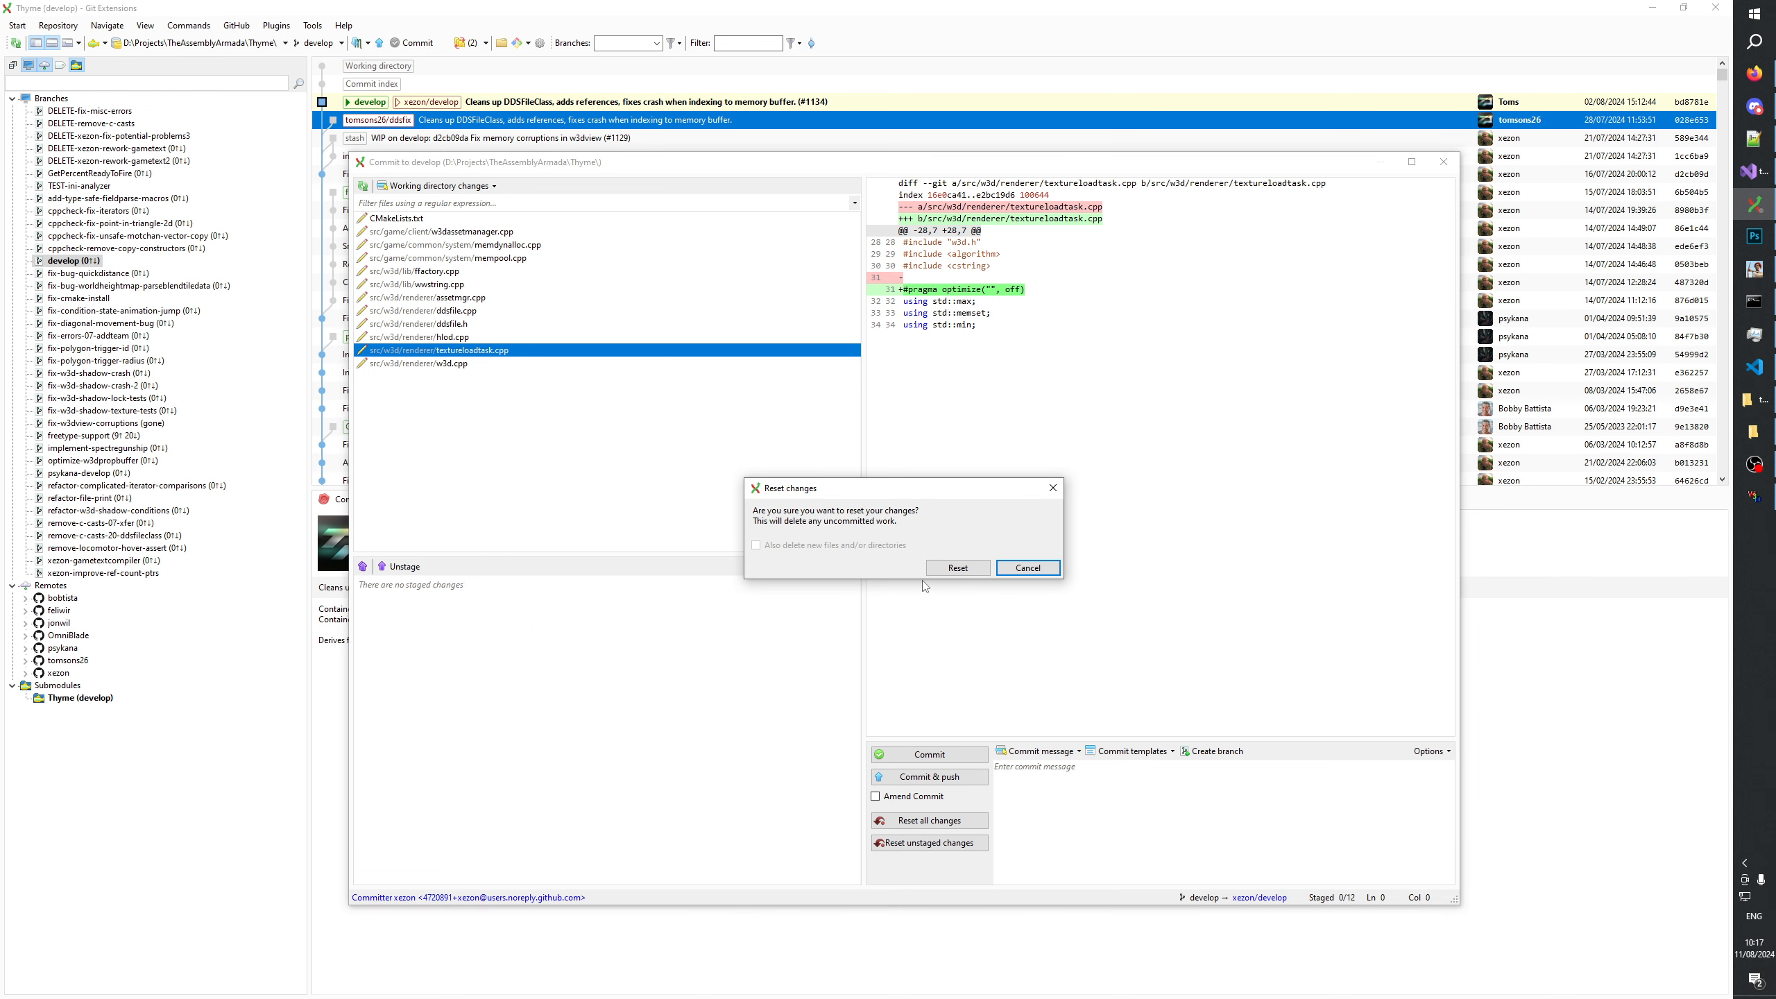
left_click(957, 581)
Review the uncommitted diffs of hlod.cpp, ddsfile.h and ddsfile.cpp in the commit dialog.
left_click(453, 337)
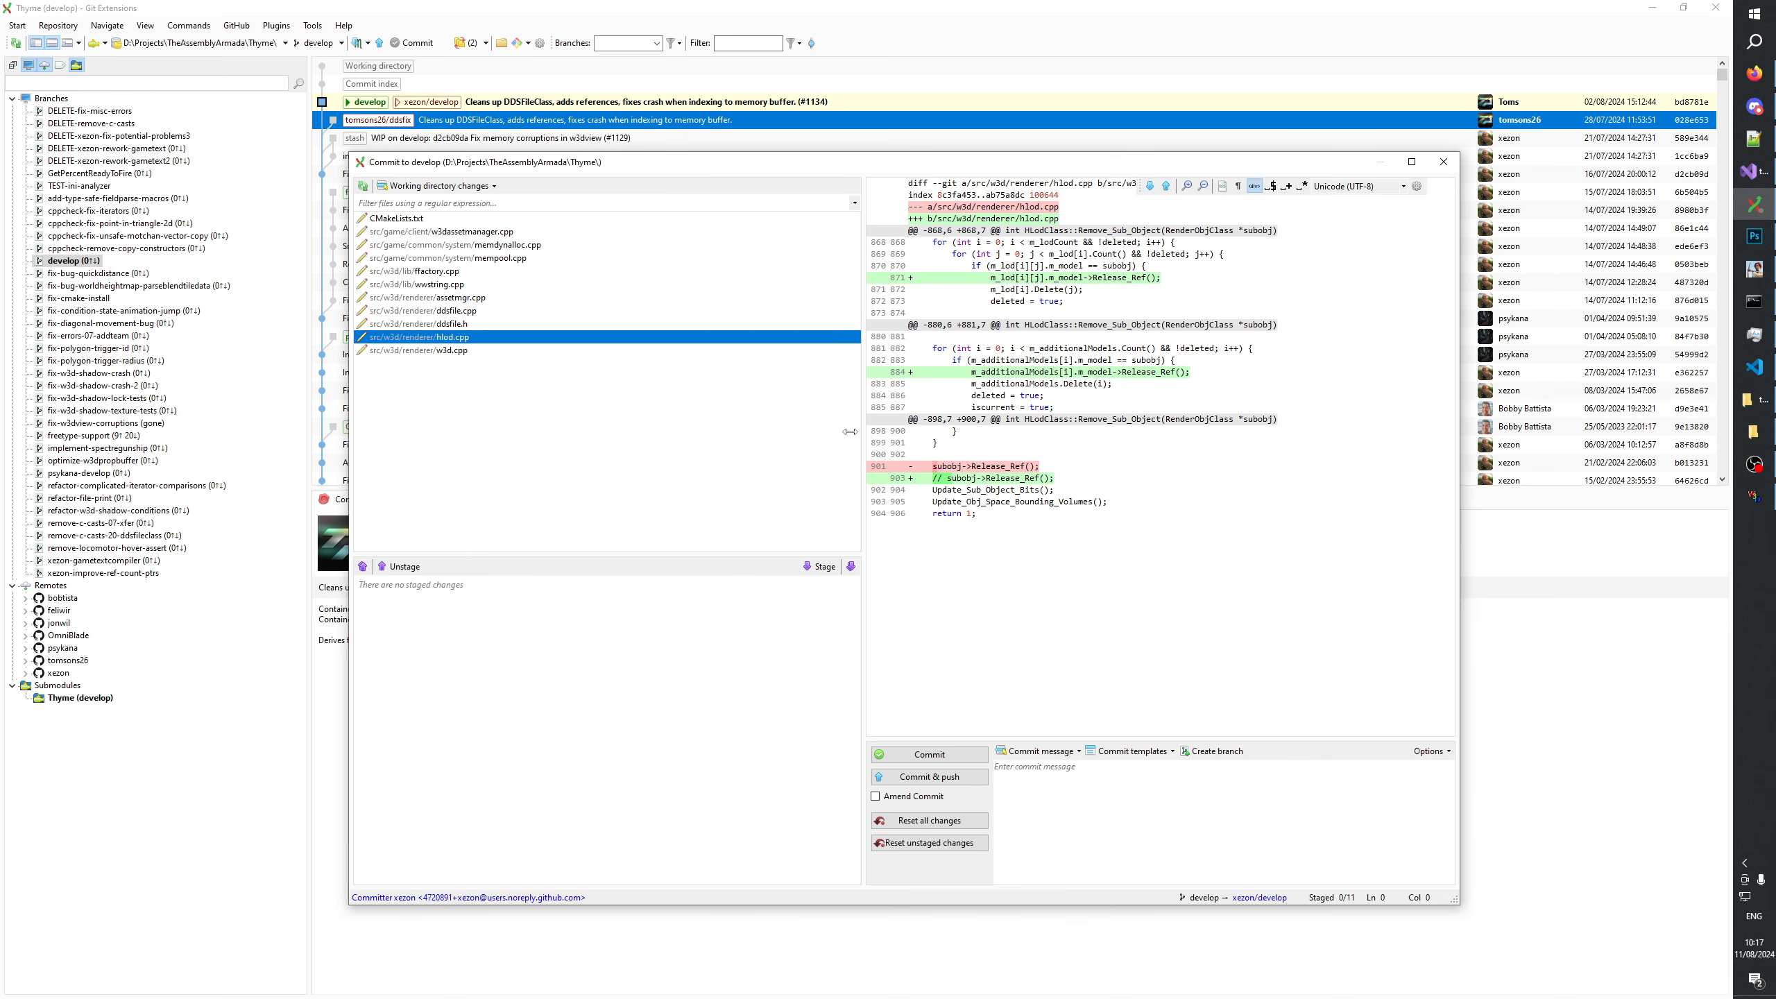
left_click(439, 326)
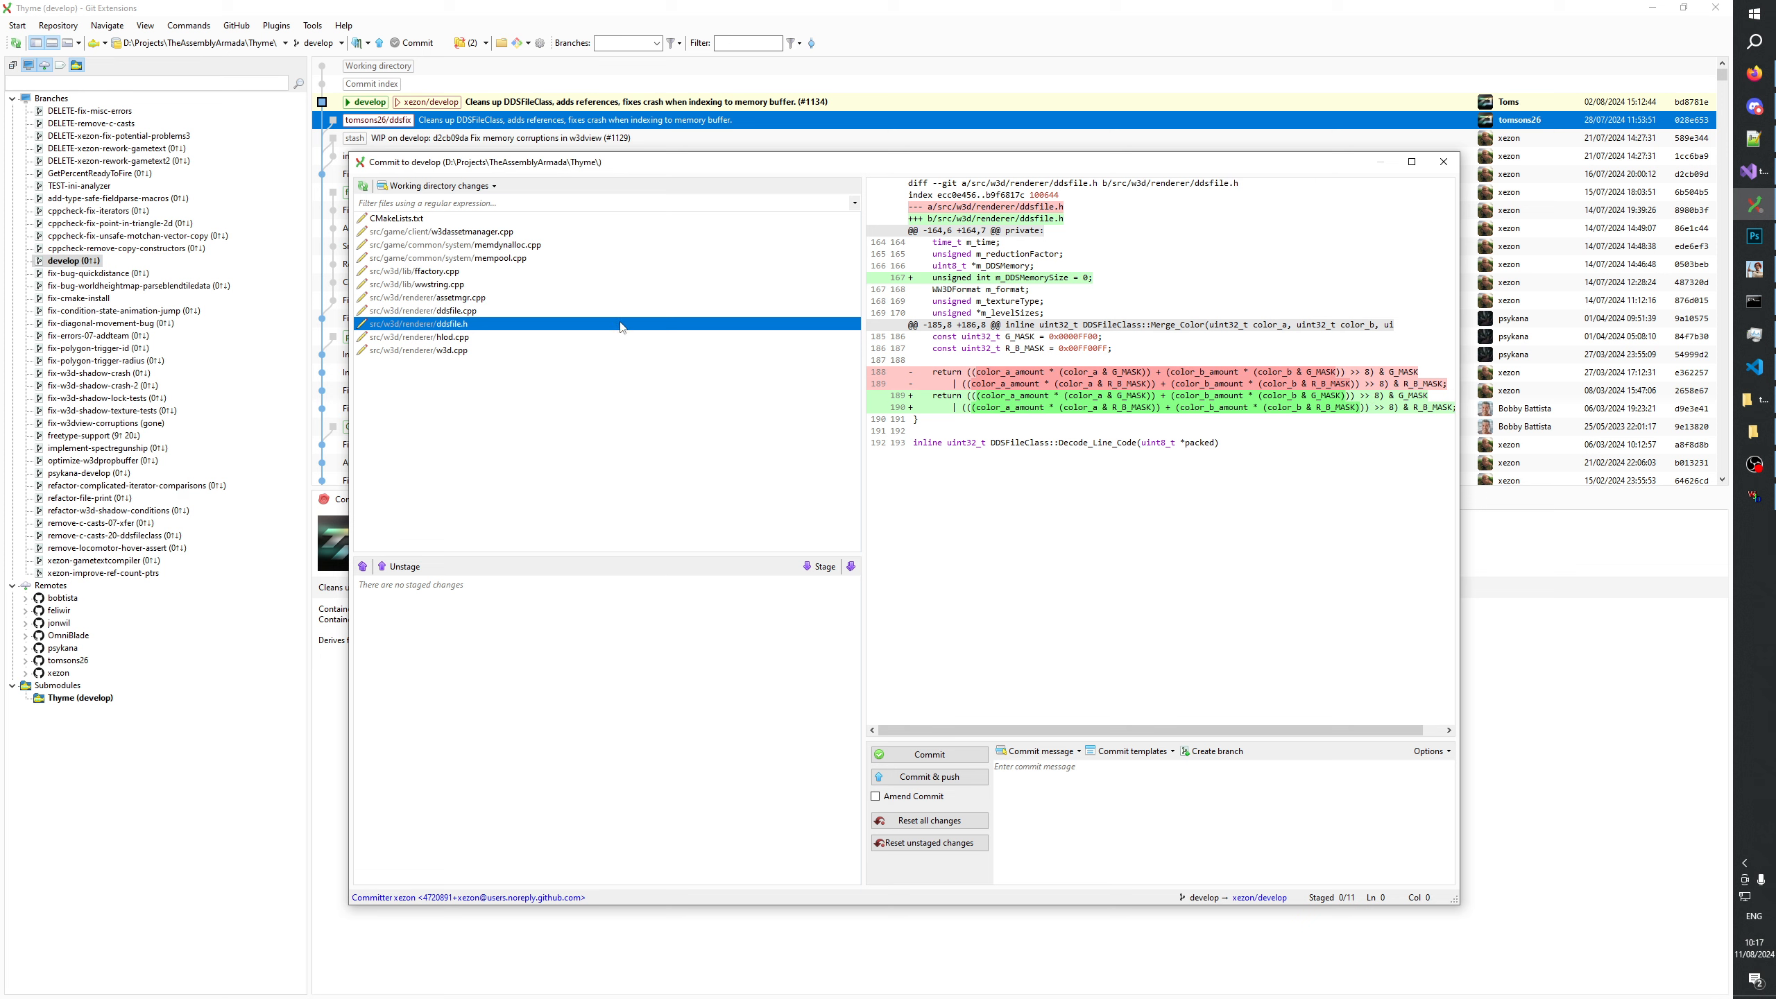
key("Up")
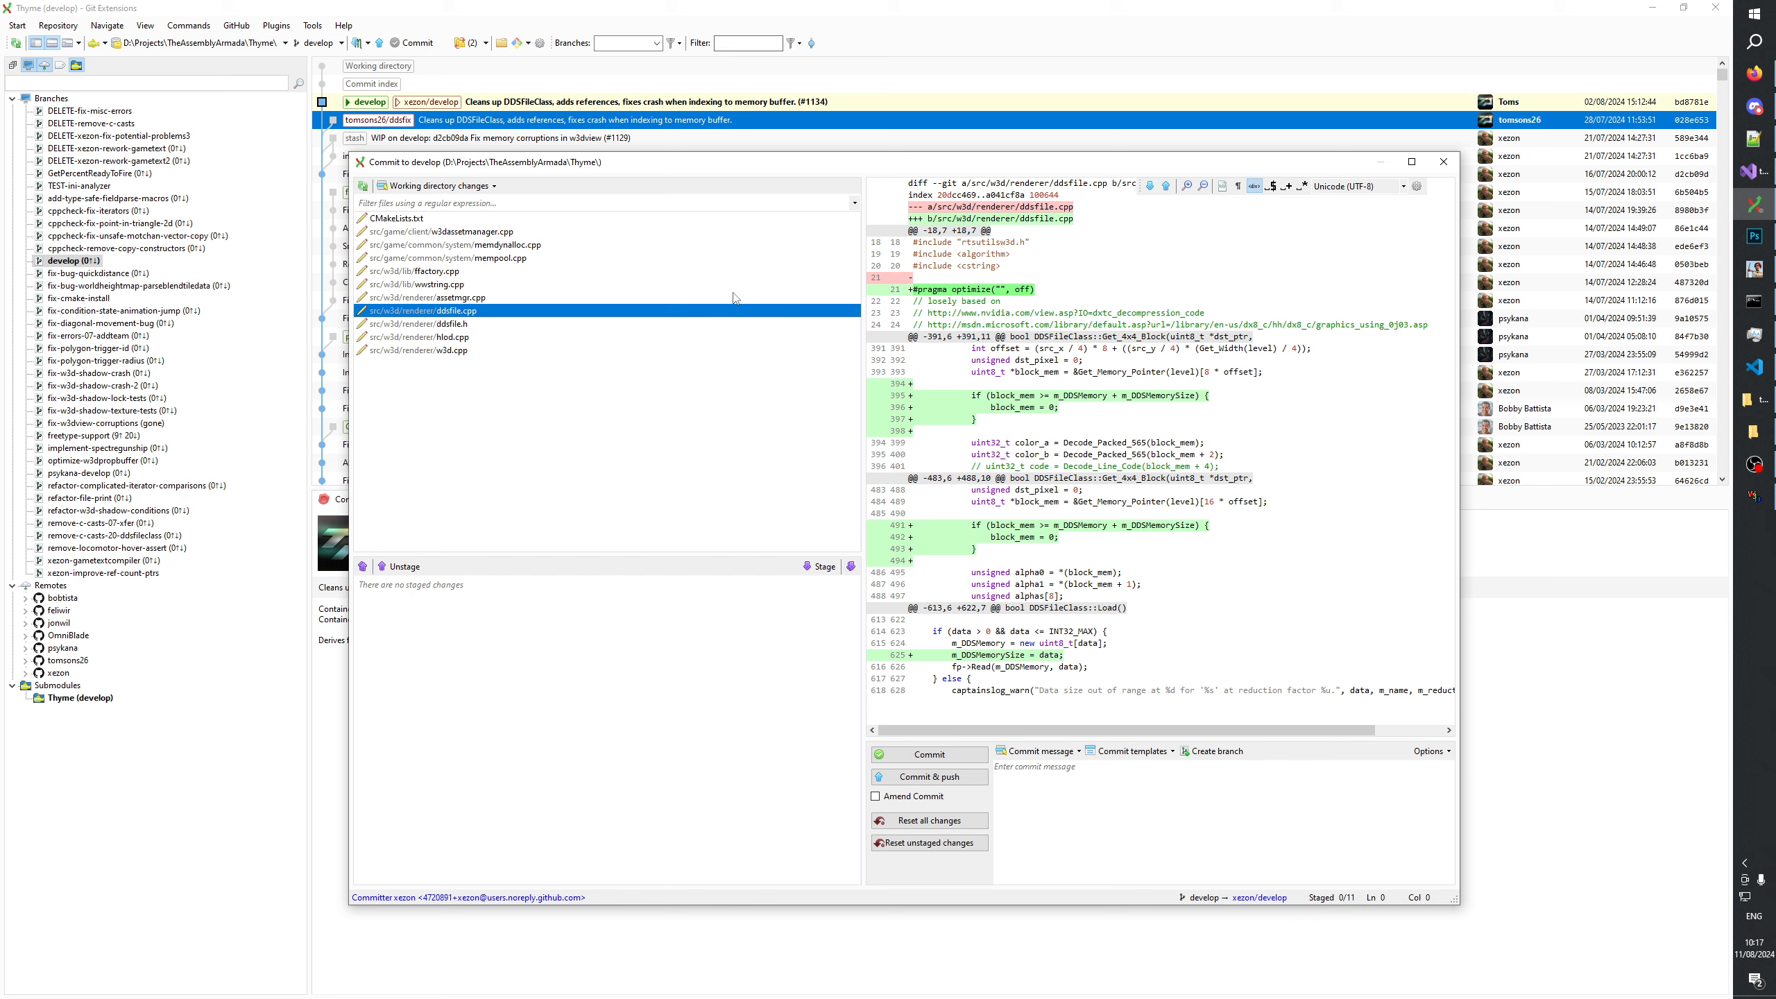
Check the assetmgr.cpp diff and reset the #pragma optimize lines in wwstring.cpp to the committed version.
left_click(563, 297)
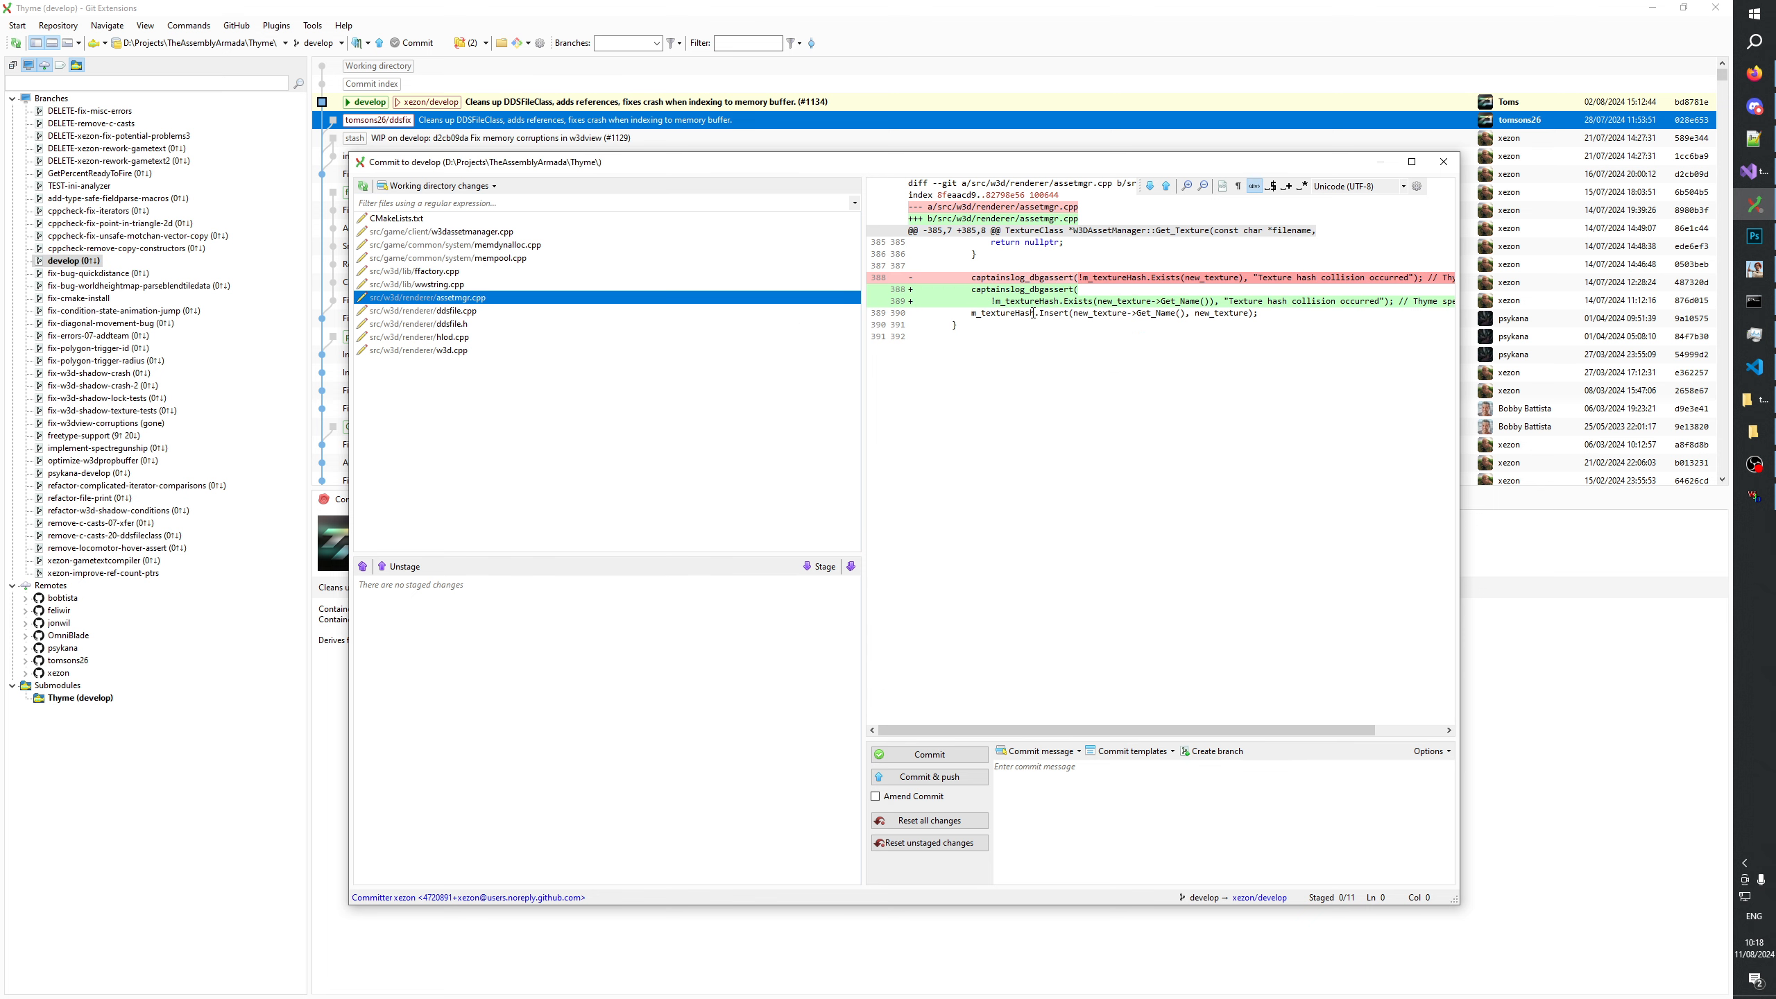
key("Up")
left_click_drag(977, 323, 902, 242)
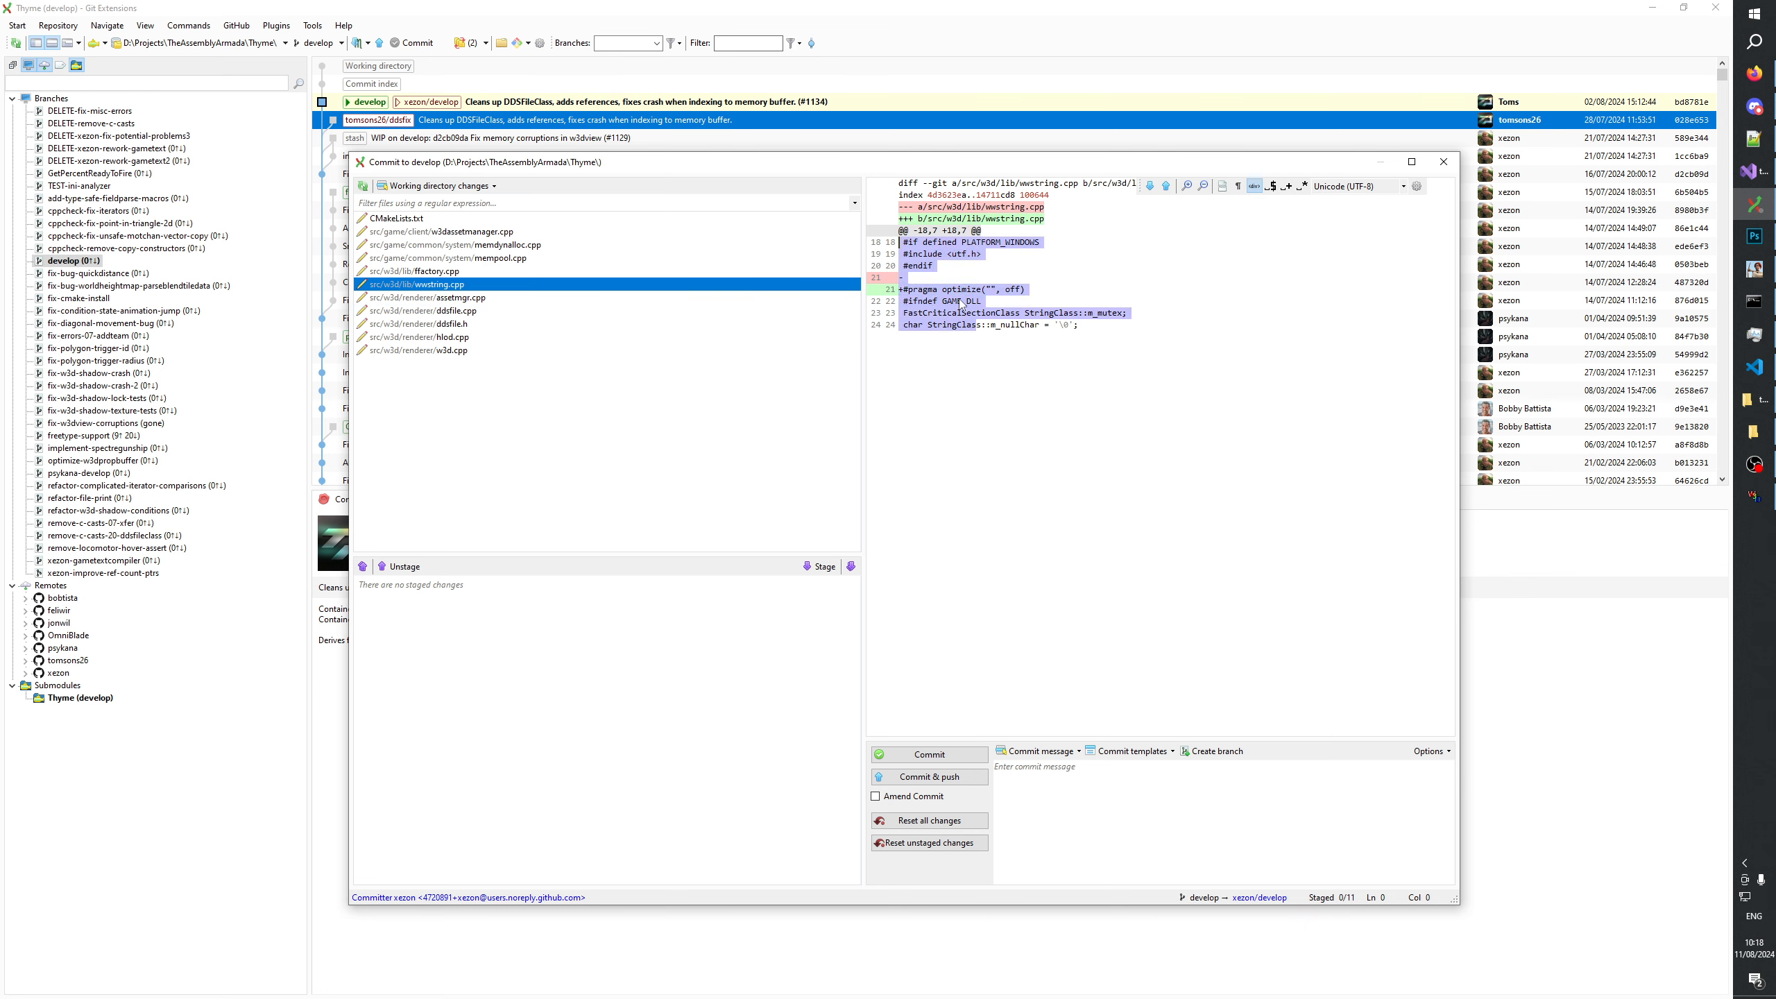
right_click(941, 297)
left_click(979, 319)
left_click(914, 556)
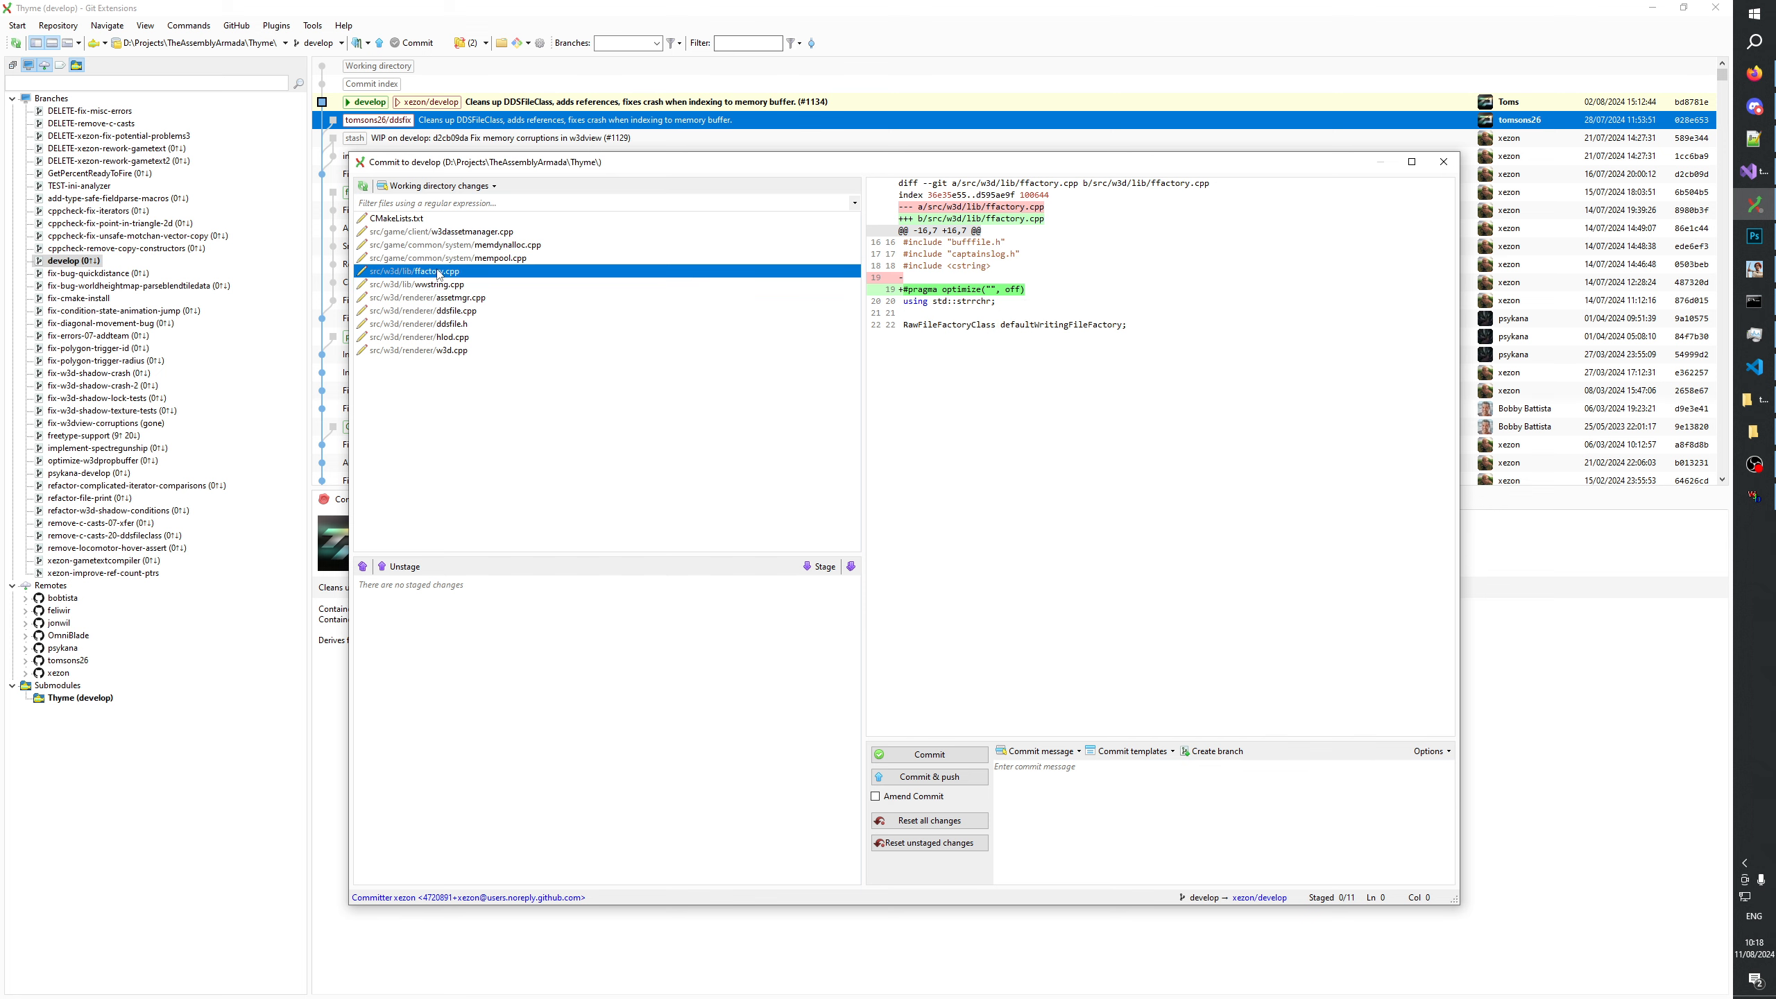
left_click_drag(939, 303, 902, 242)
right_click(944, 299)
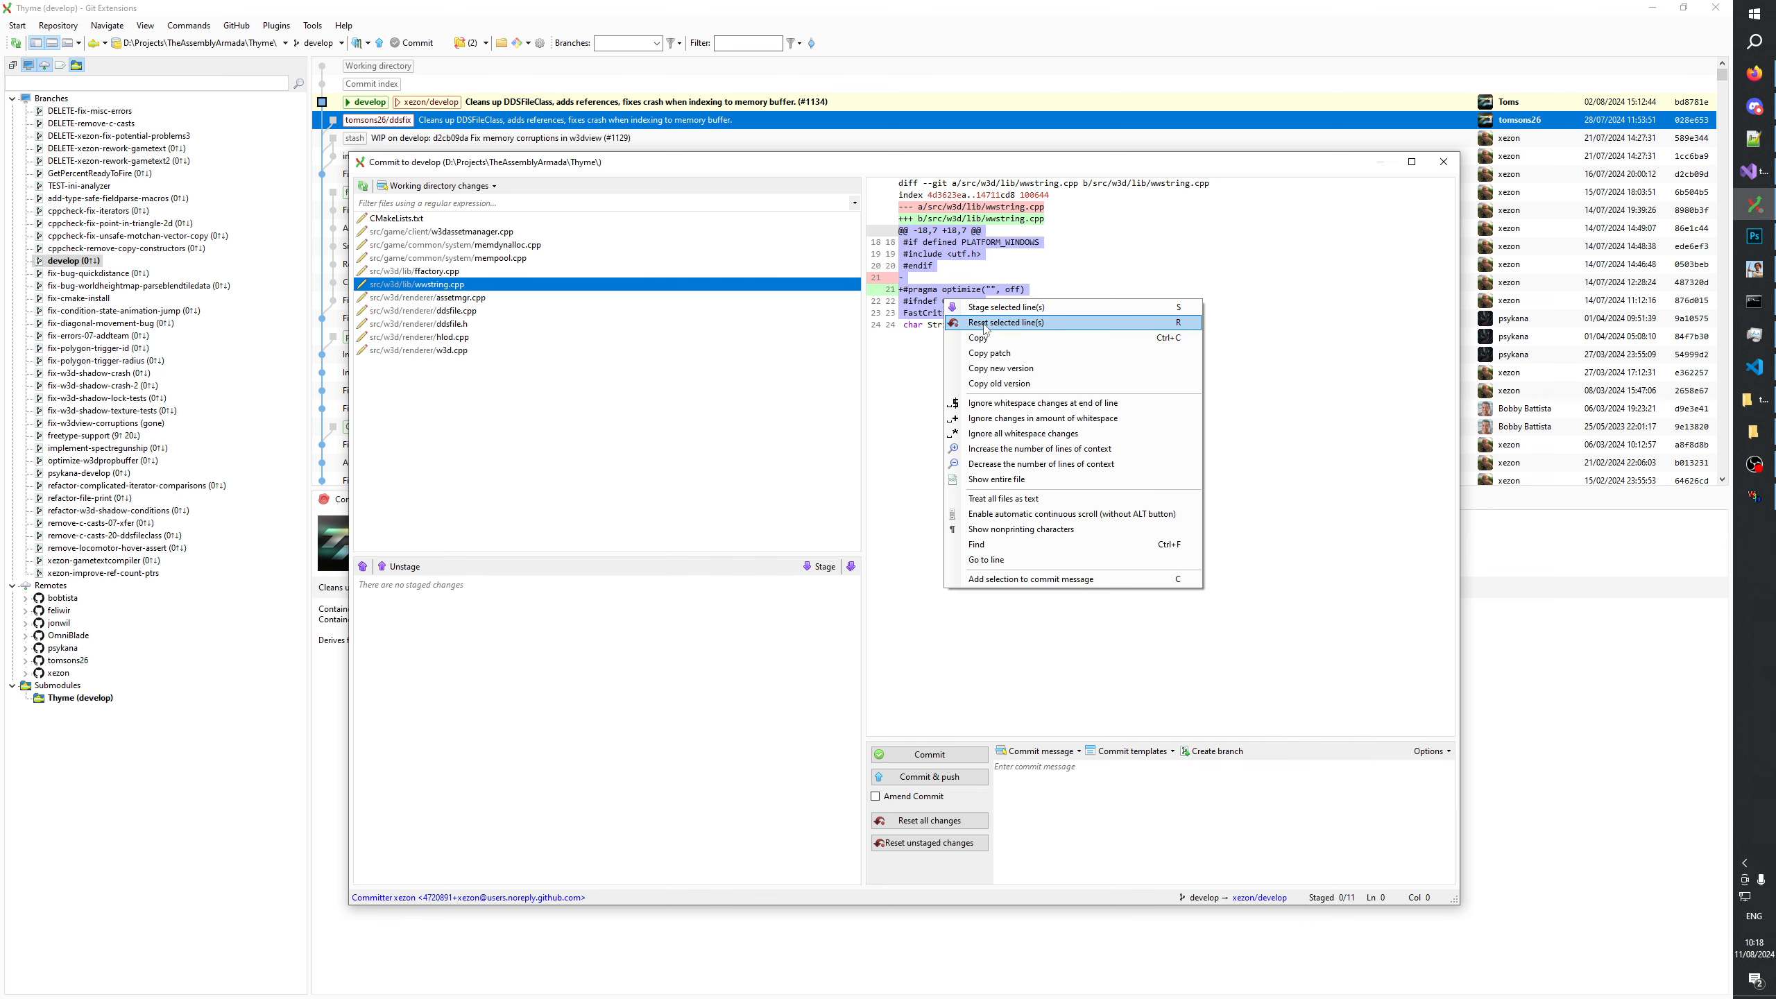
left_click(976, 324)
left_click(912, 556)
Reset the changed lines around #pragma optimize in ffactory.cpp.
left_click(433, 271)
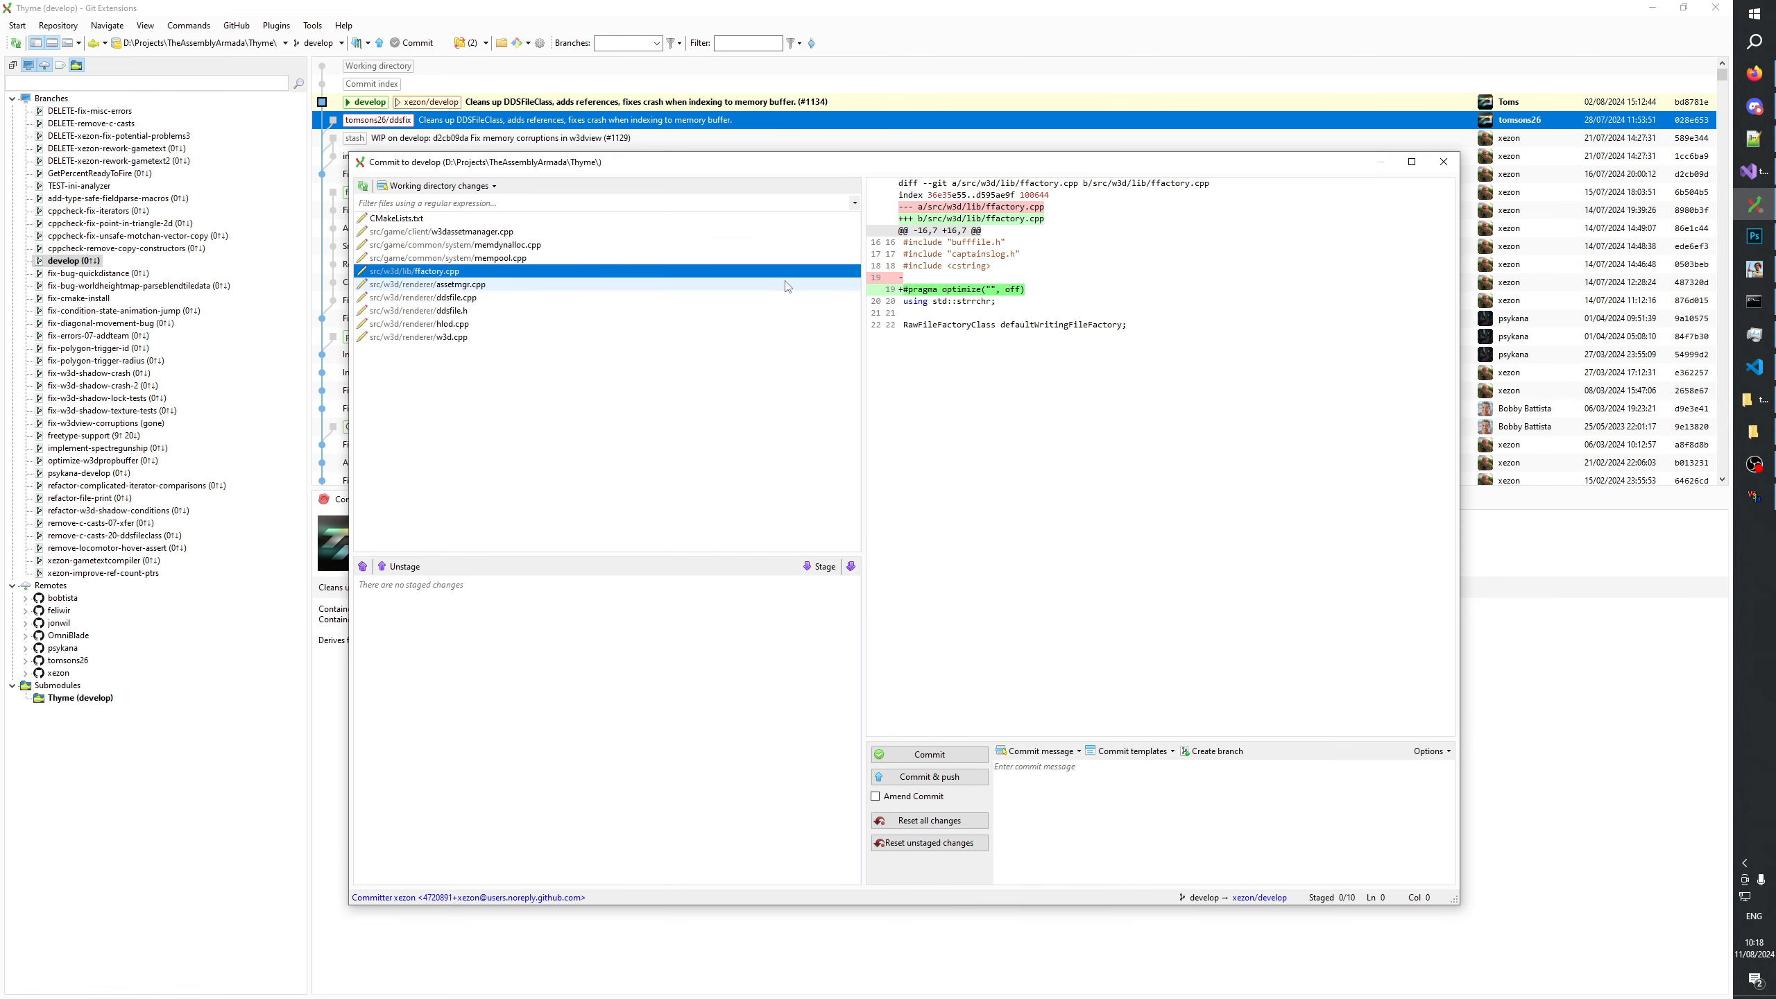
left_click_drag(929, 326, 902, 252)
right_click(920, 289)
left_click(974, 314)
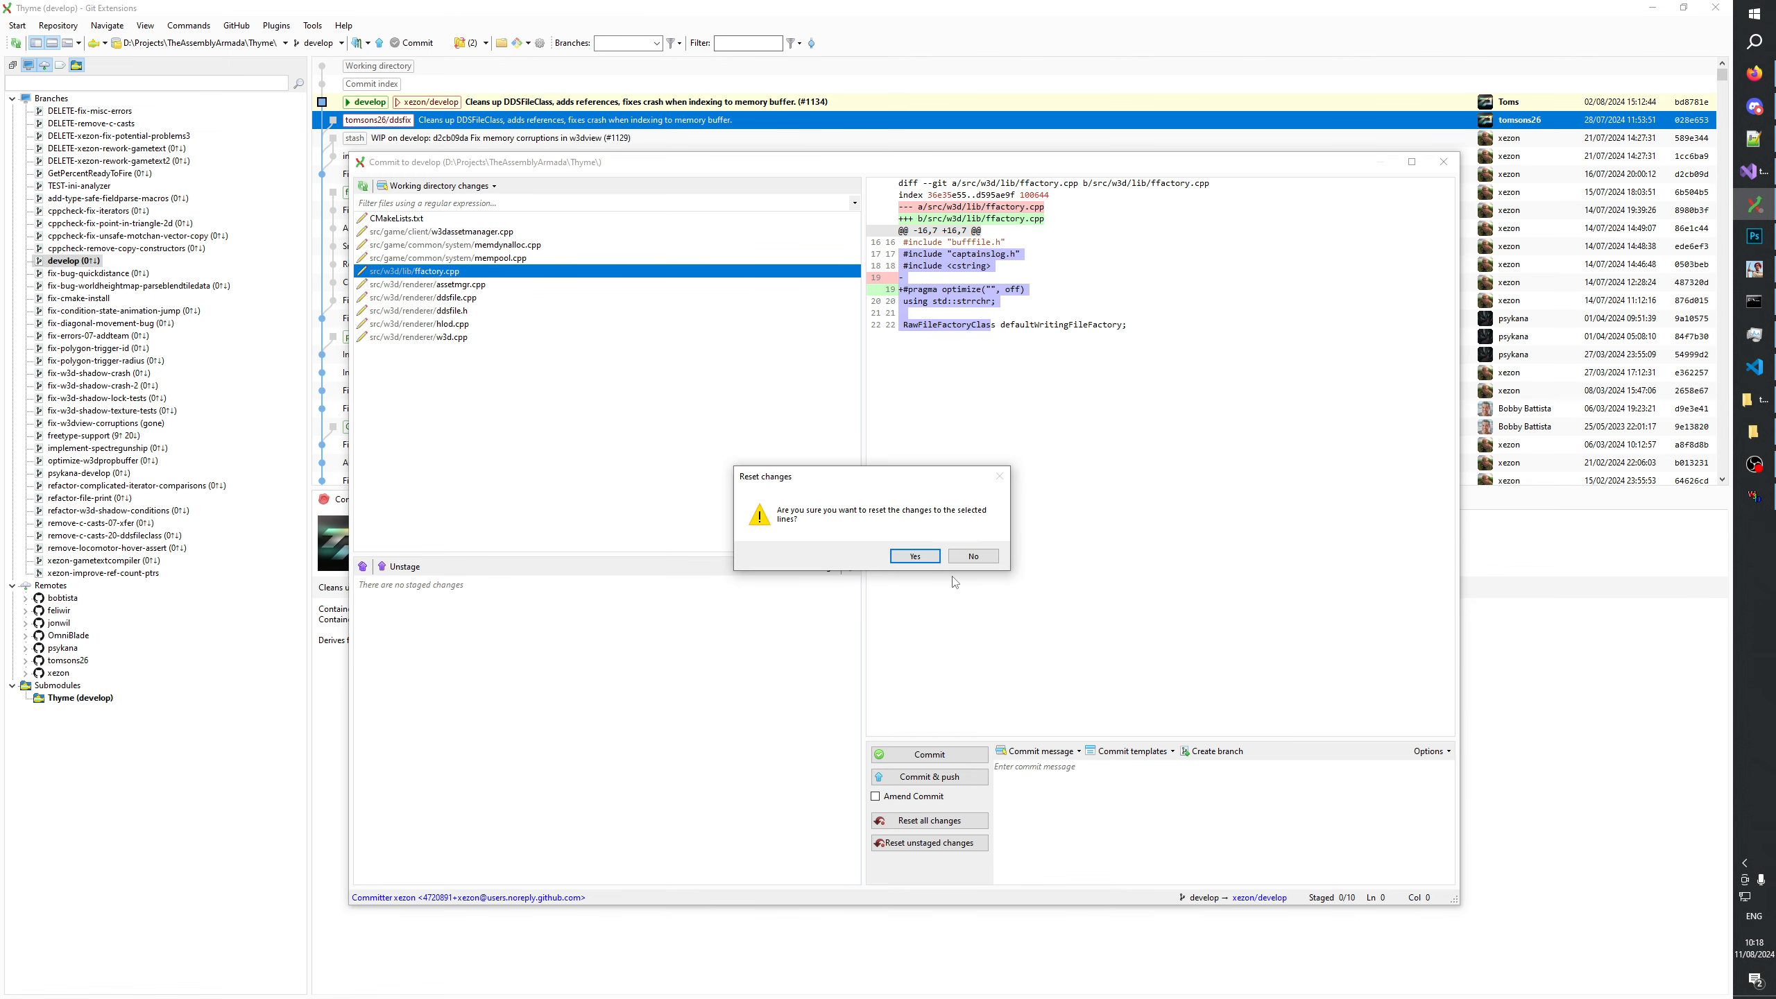
left_click(913, 555)
Reset the changed lines around #pragma optimize in mempool.cpp.
left_click(493, 260)
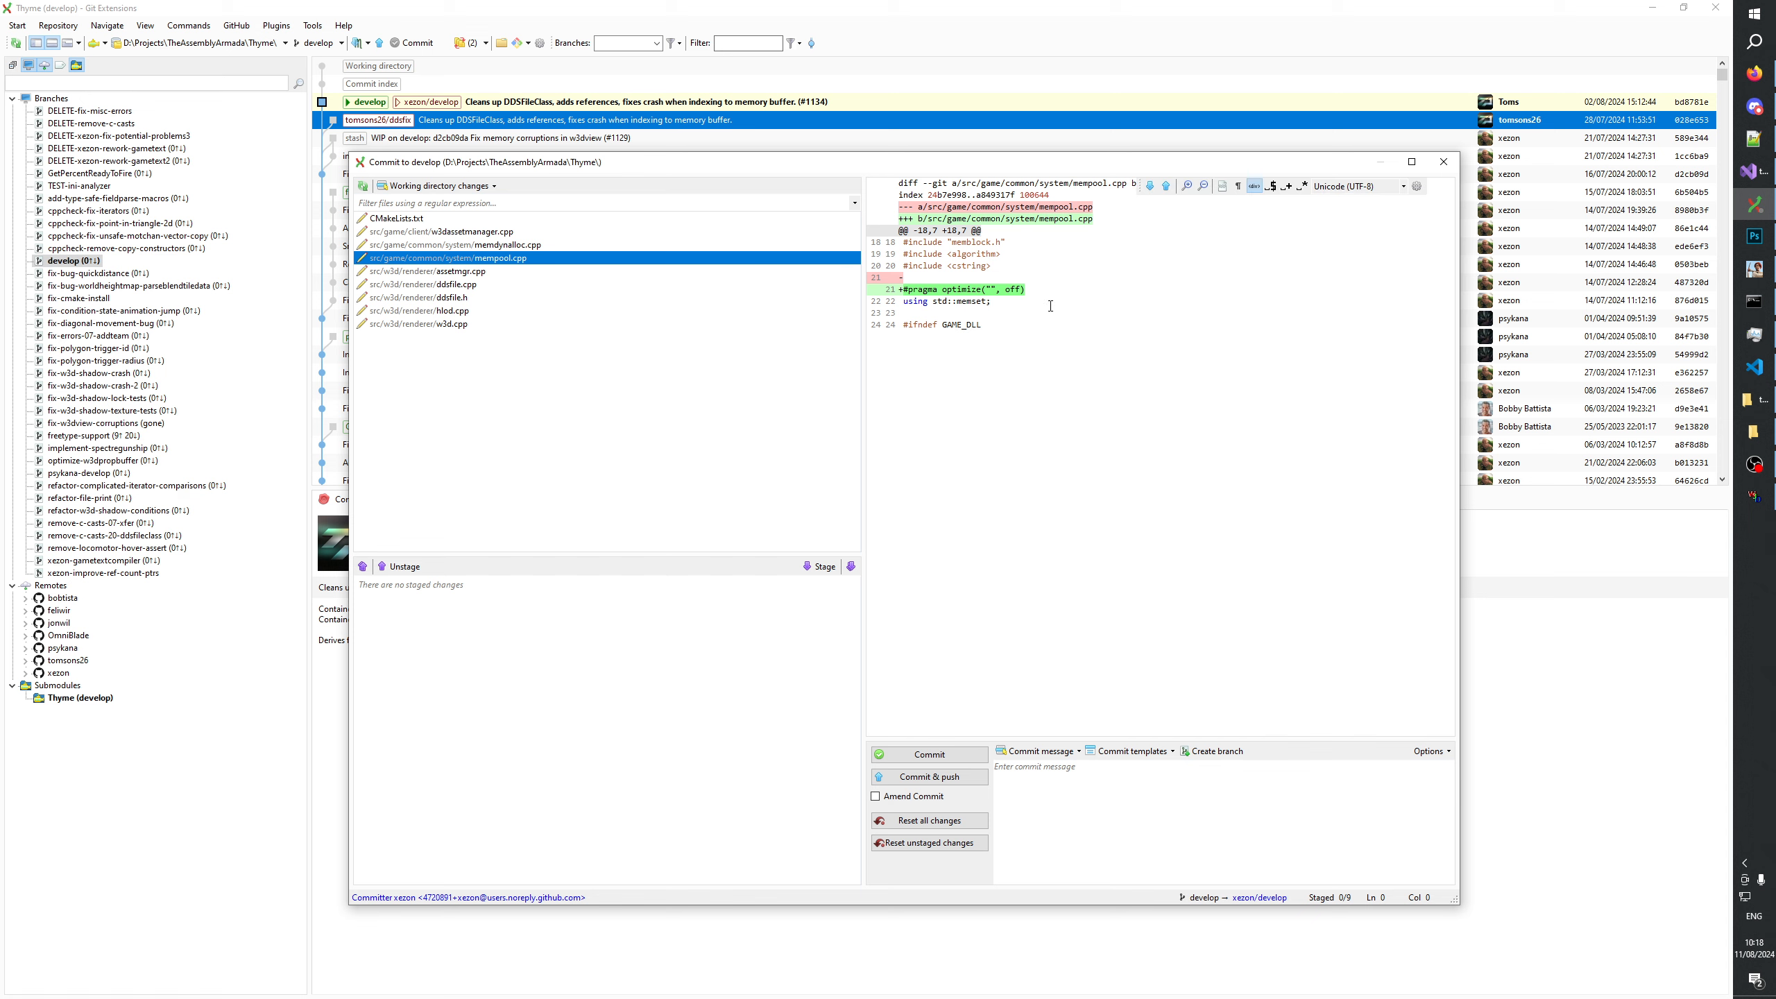
left_click_drag(978, 308, 908, 241)
right_click(948, 289)
left_click(998, 314)
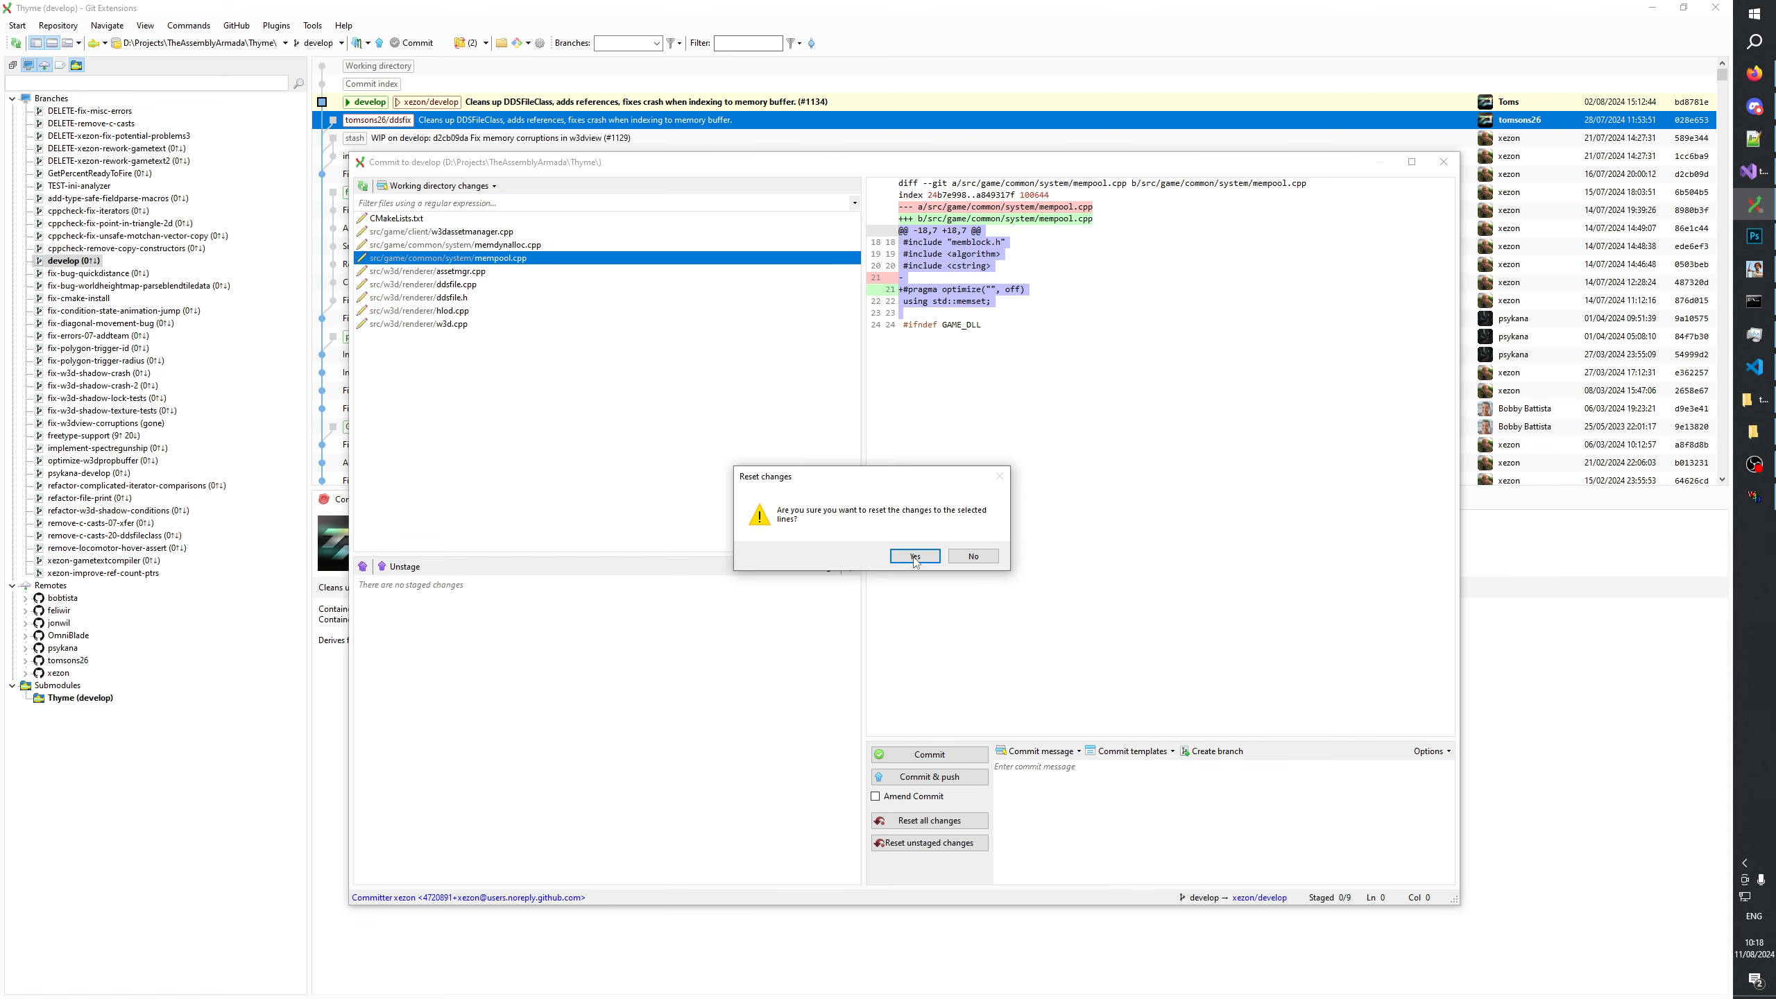
left_click(914, 564)
Reset the changed lines in memdynalloc.cpp, the next file among the working directory changes.
left_click_drag(909, 315, 909, 253)
right_click(932, 302)
left_click(979, 343)
left_click(914, 557)
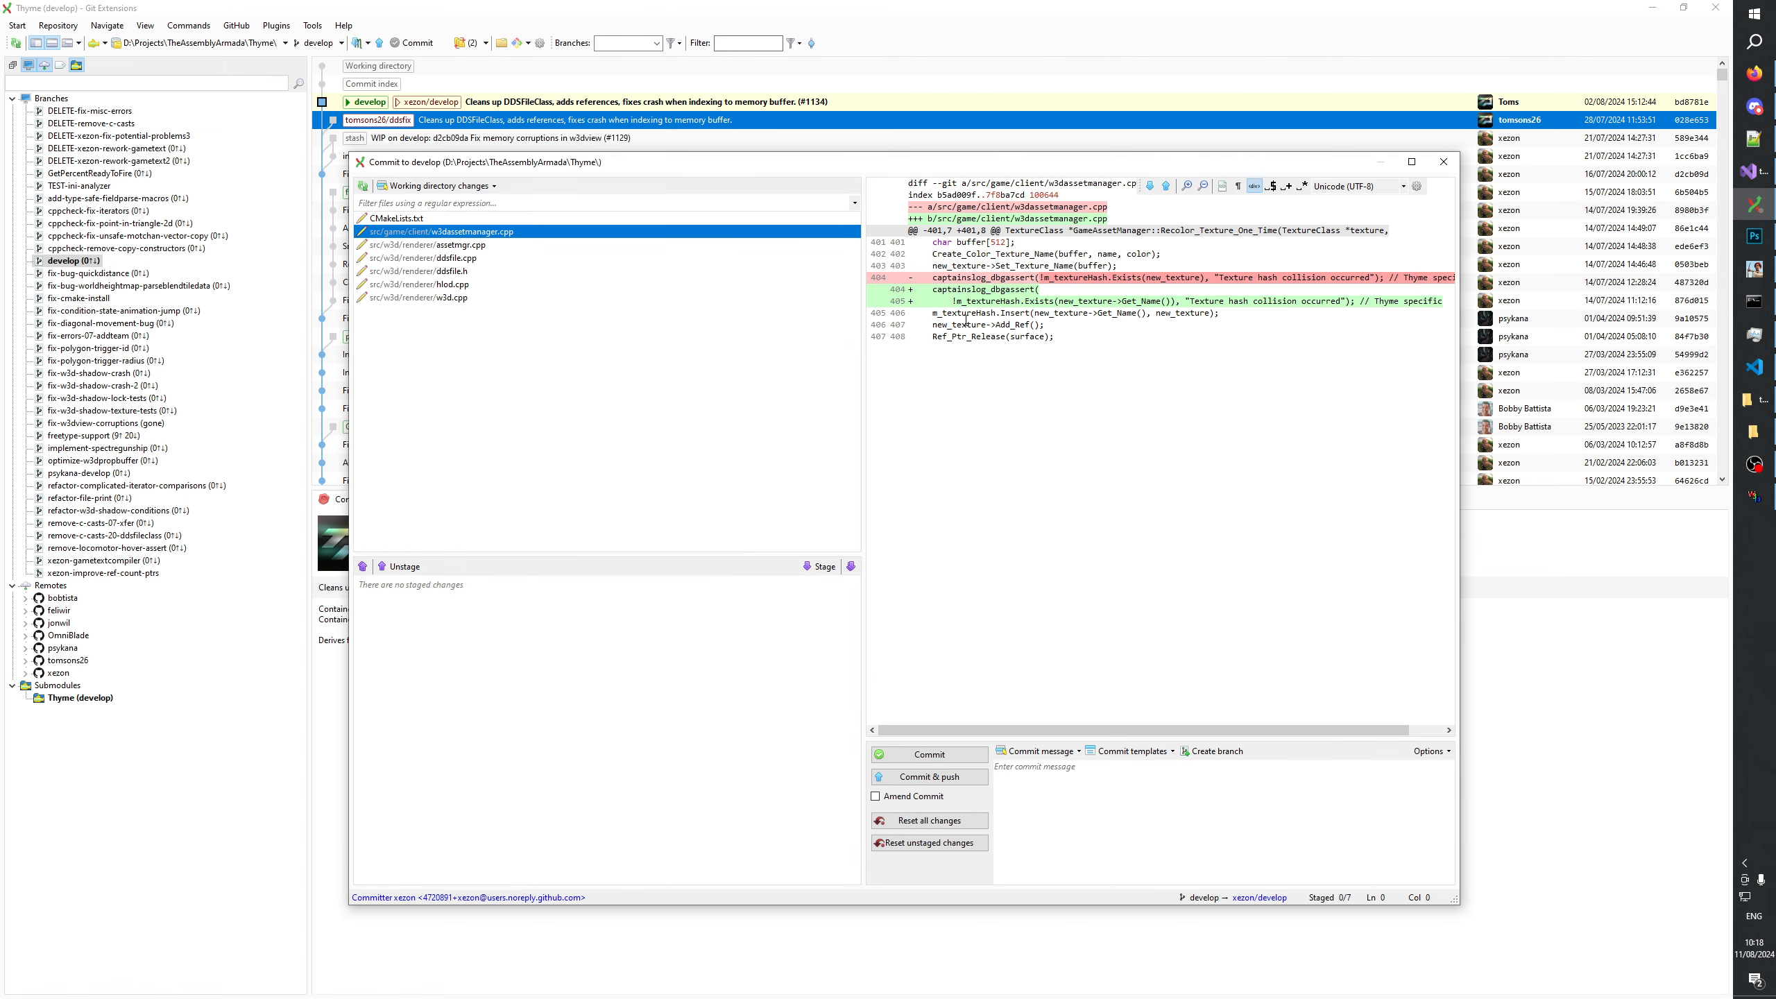
Compare the texture hash assert changes in assetmgr.cpp and w3dassetmanager.cpp and close the commit dialog.
left_click(447, 246)
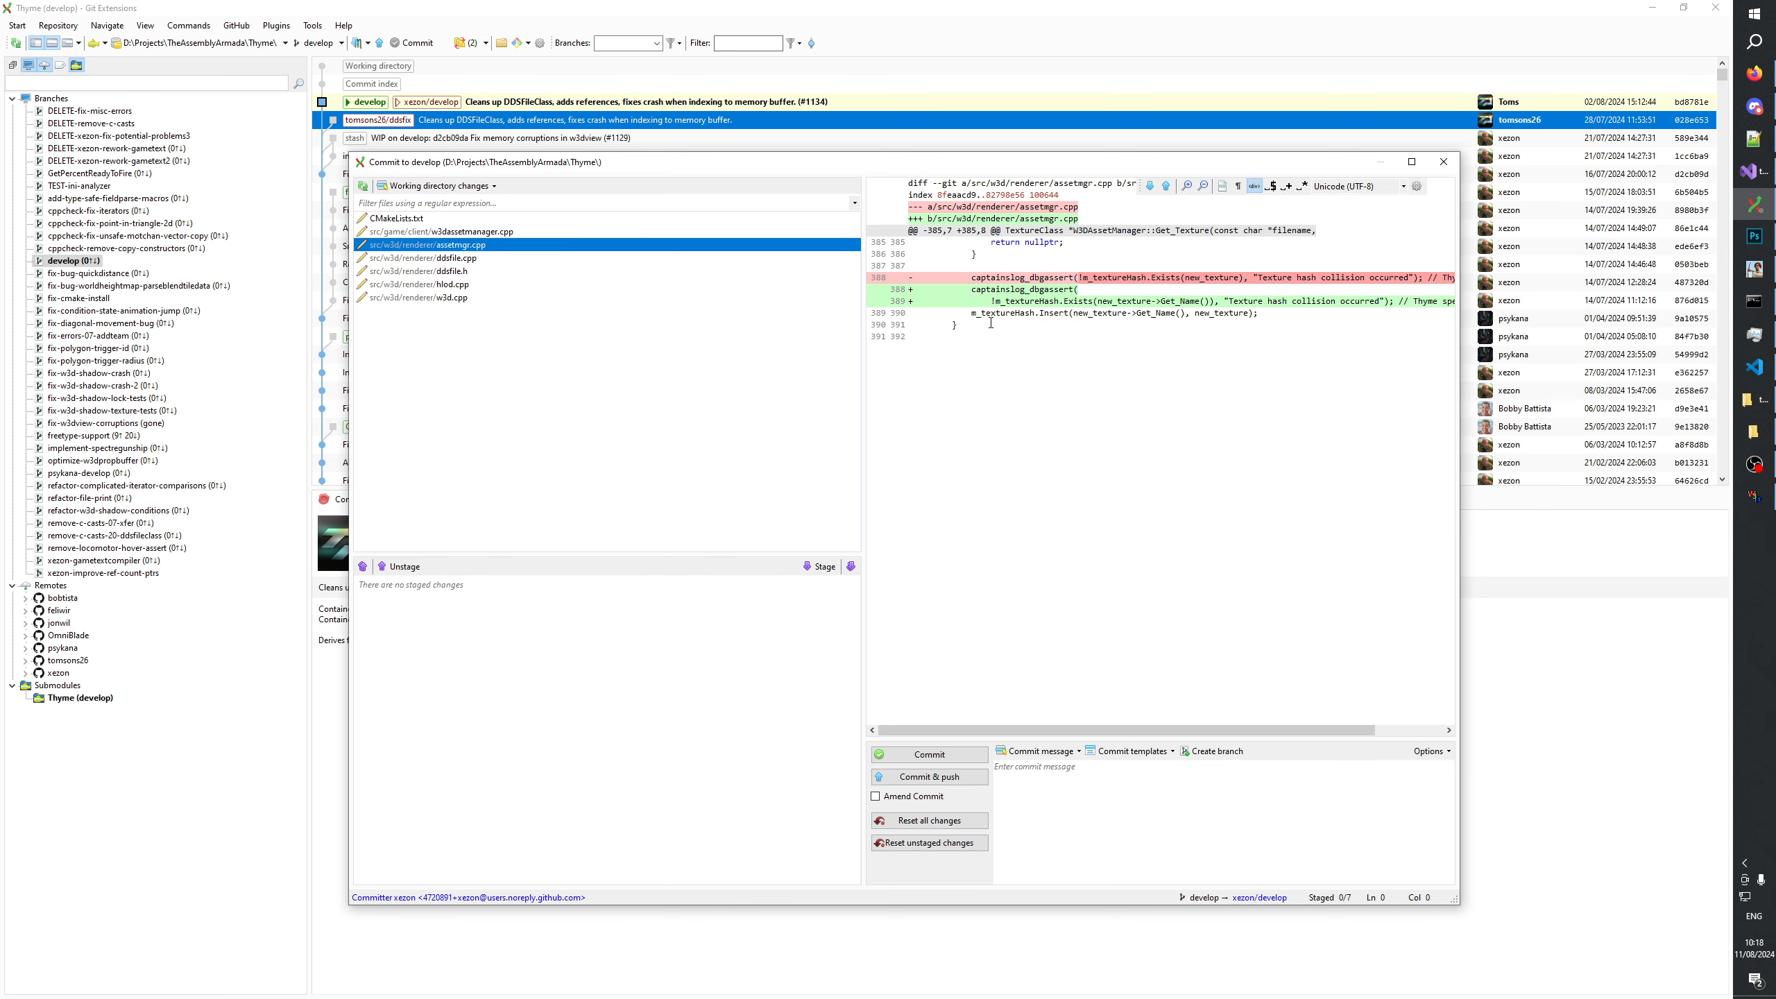
left_click_drag(978, 320, 890, 259)
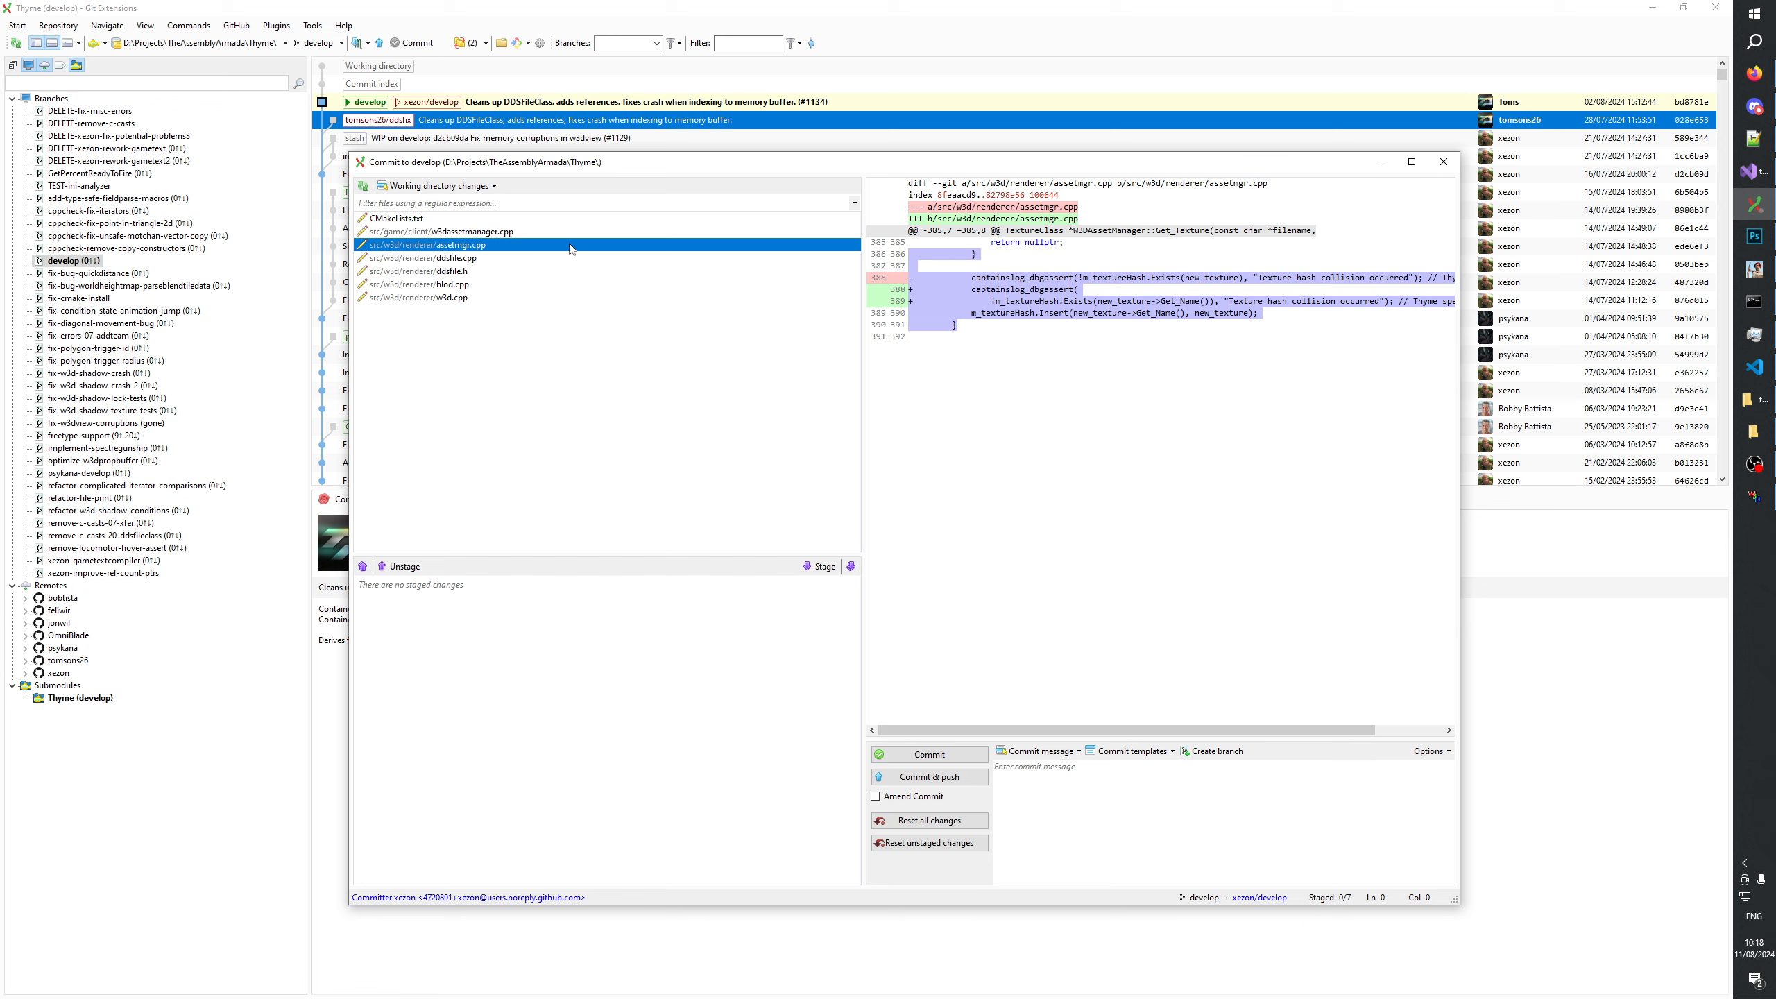
left_click(453, 233)
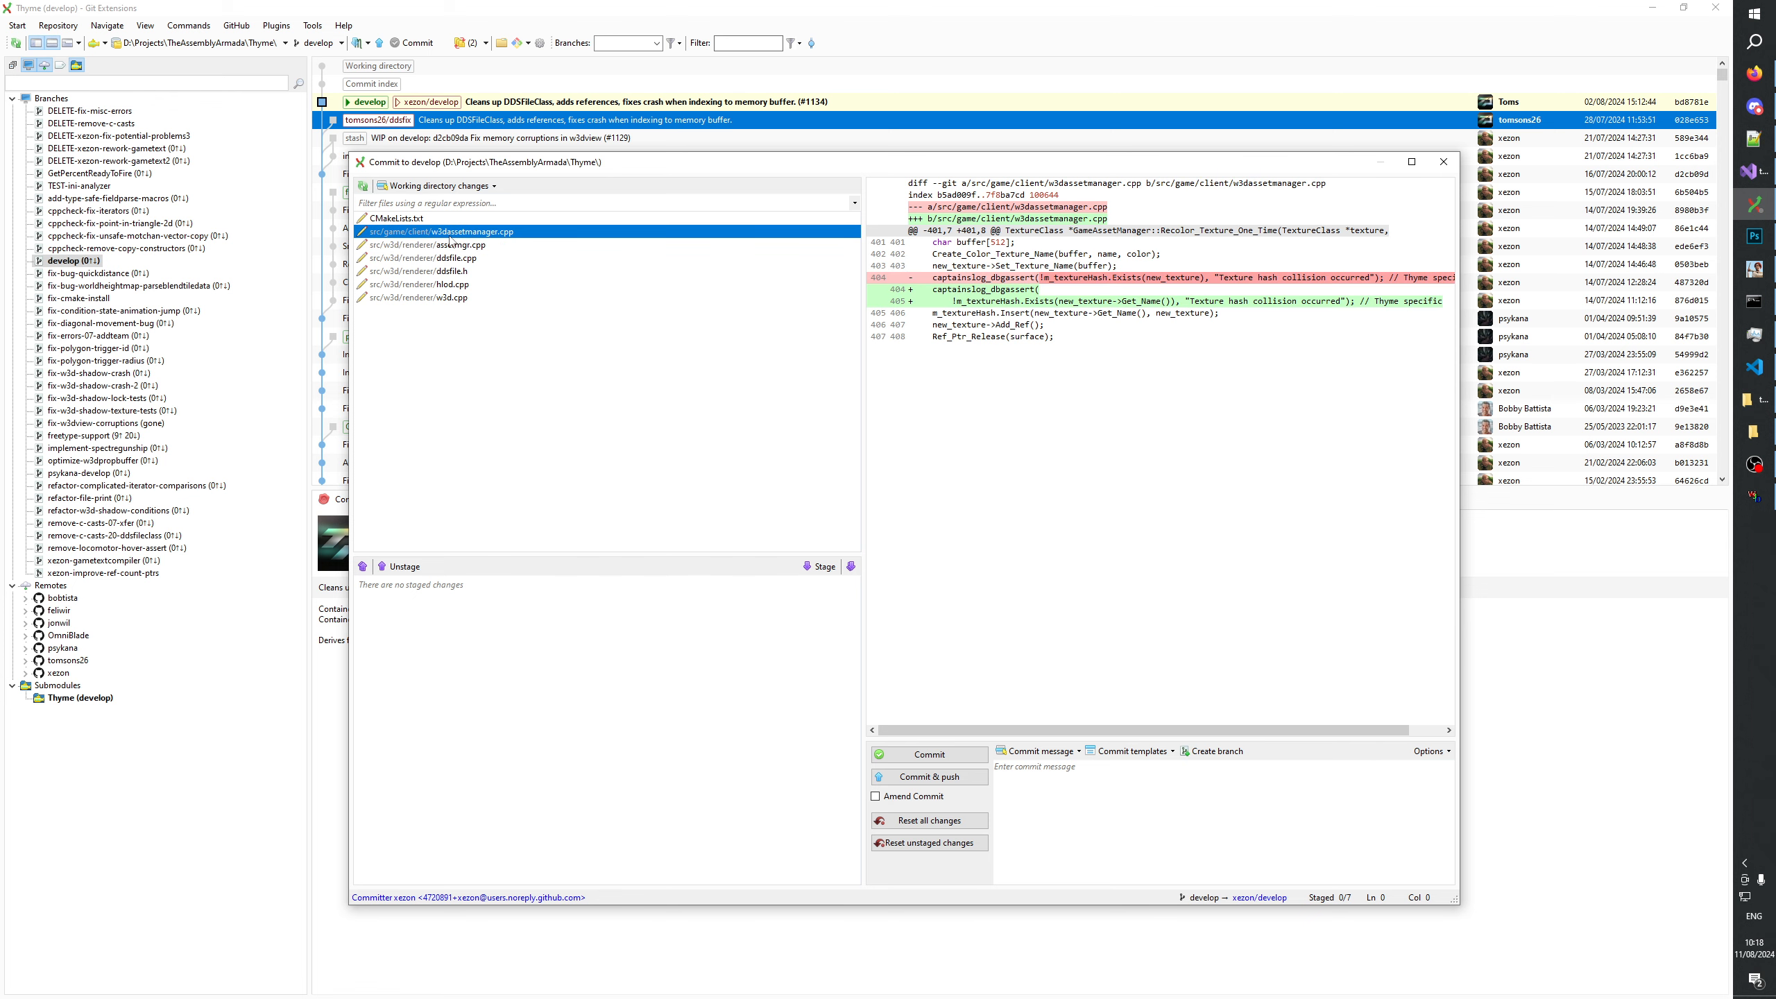
left_click(1442, 162)
Create a branch named fix-debug-compile-error from develop and check it out.
right_click(68, 260)
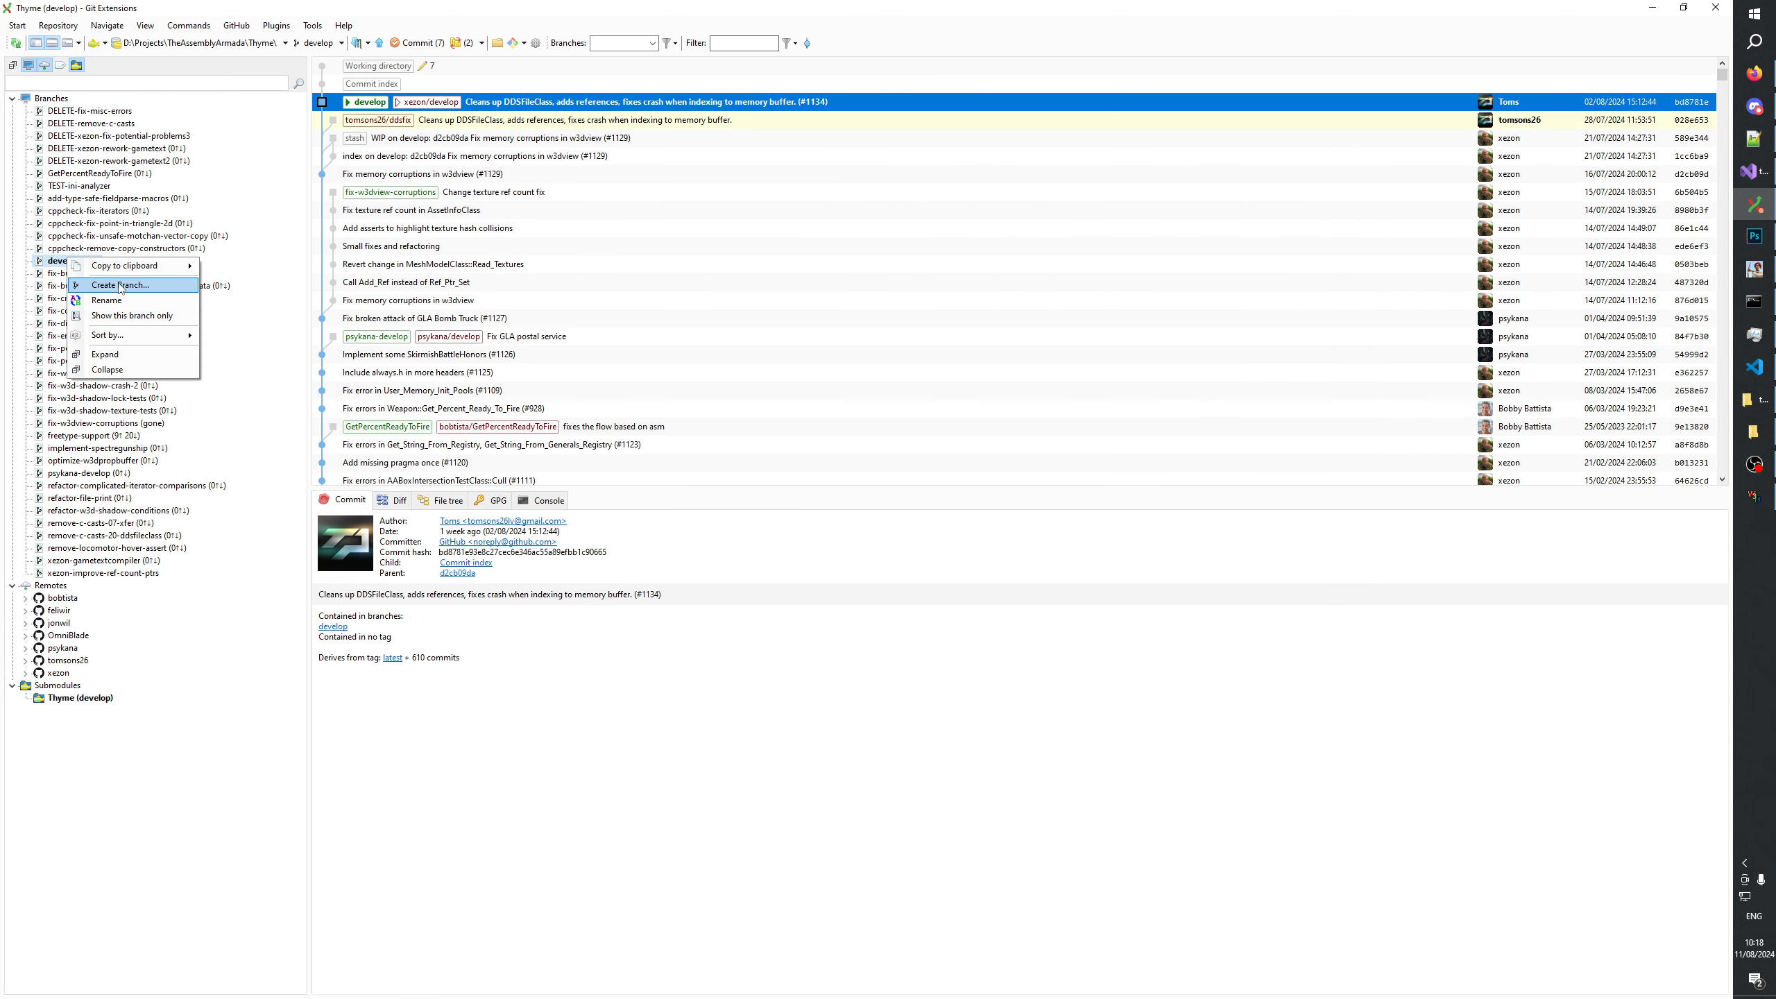
left_click(120, 285)
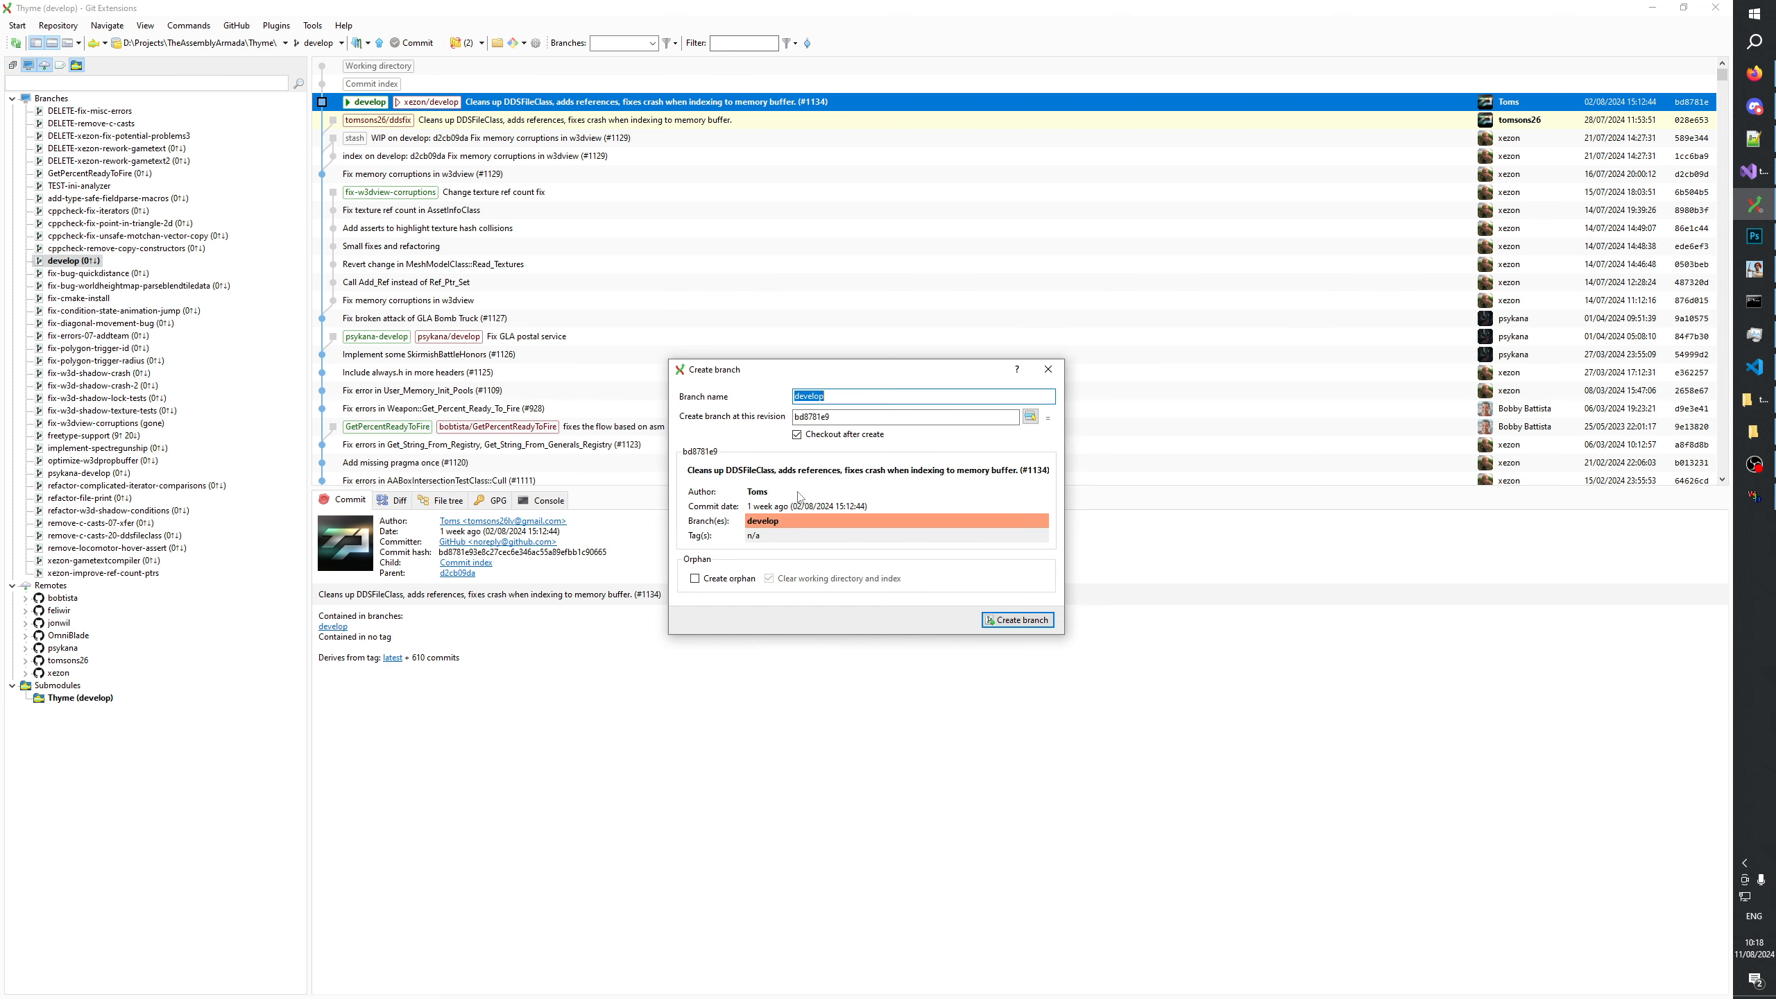
type("f")
type("-debug-compile-error")
left_click(1017, 620)
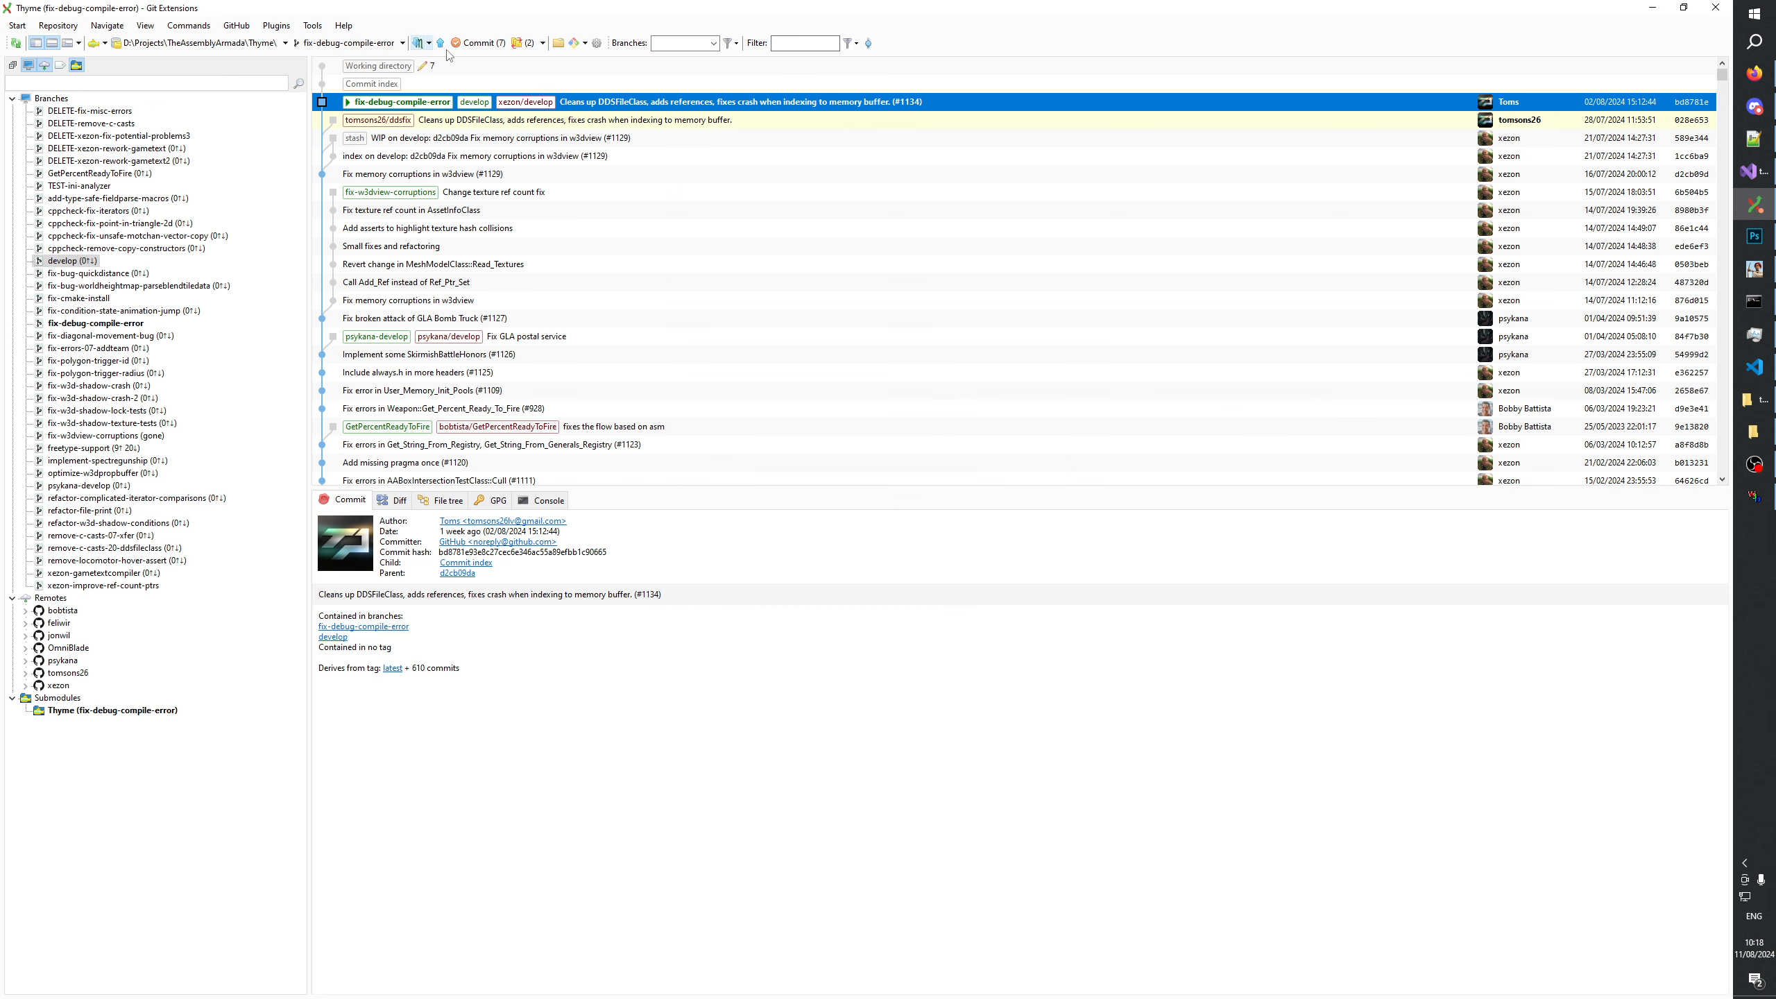
Stage w3dassetmanager.cpp and assetmgr.cpp for commit and check their staged diffs.
left_click(475, 43)
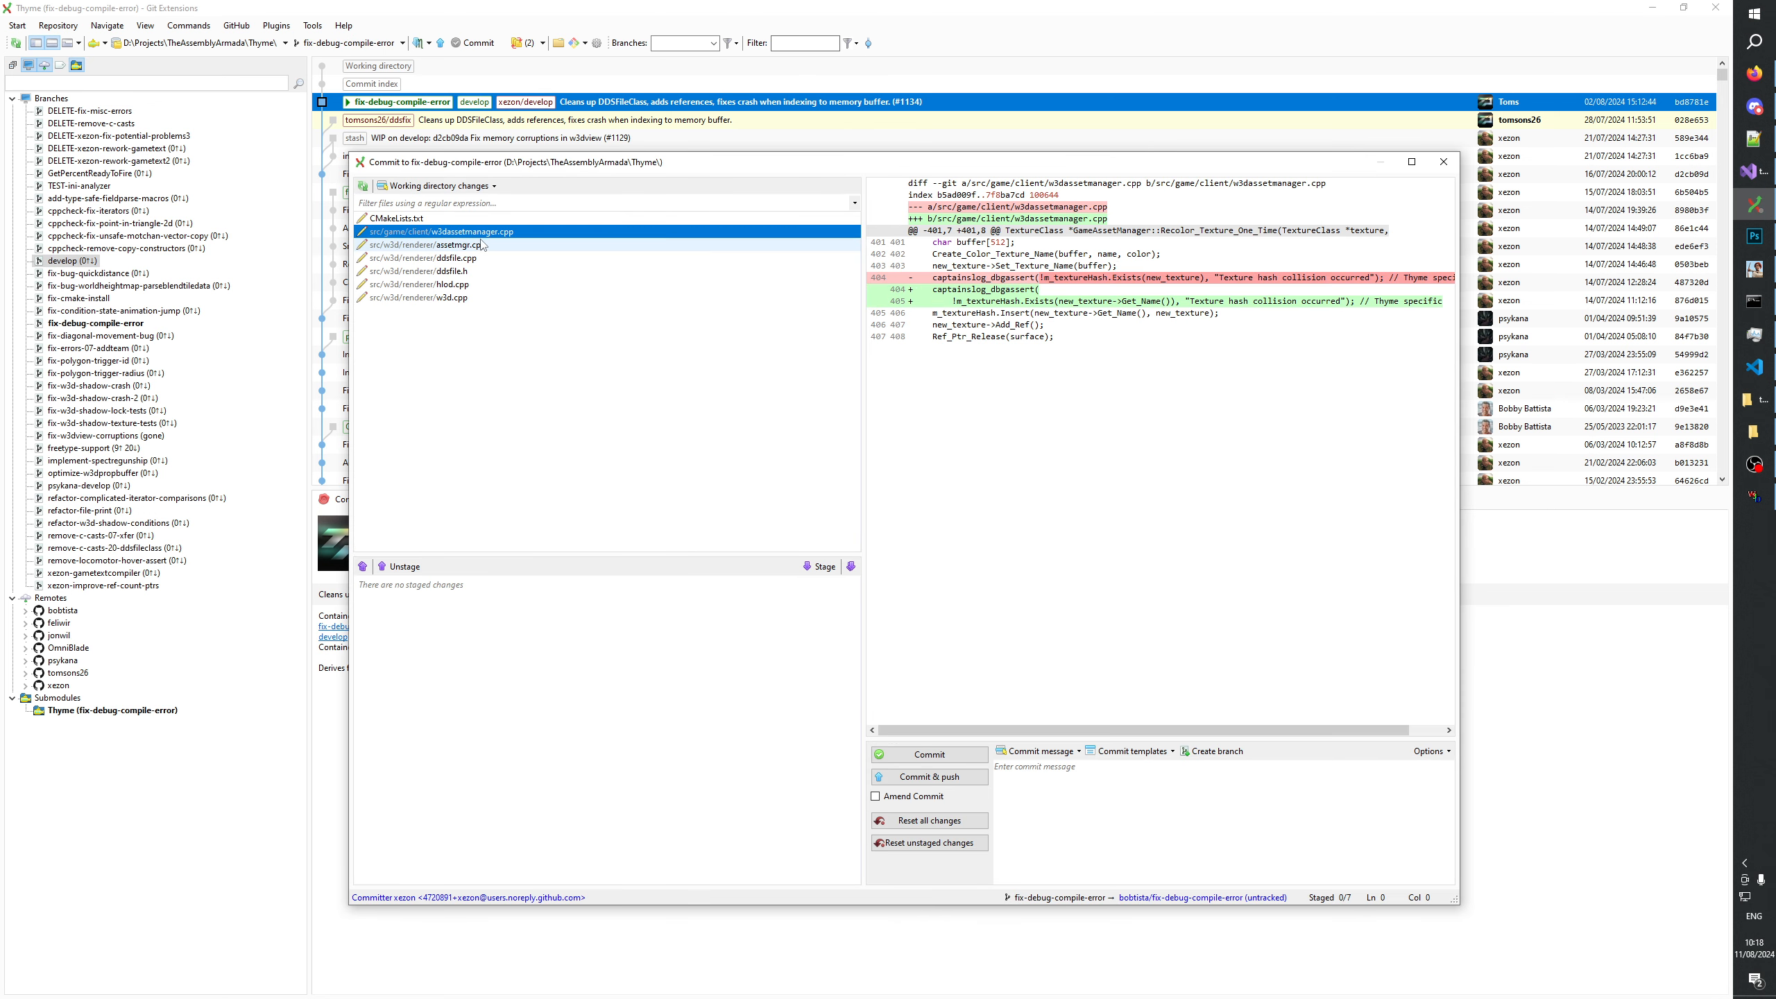
left_click(455, 245, "shift")
left_click(819, 566)
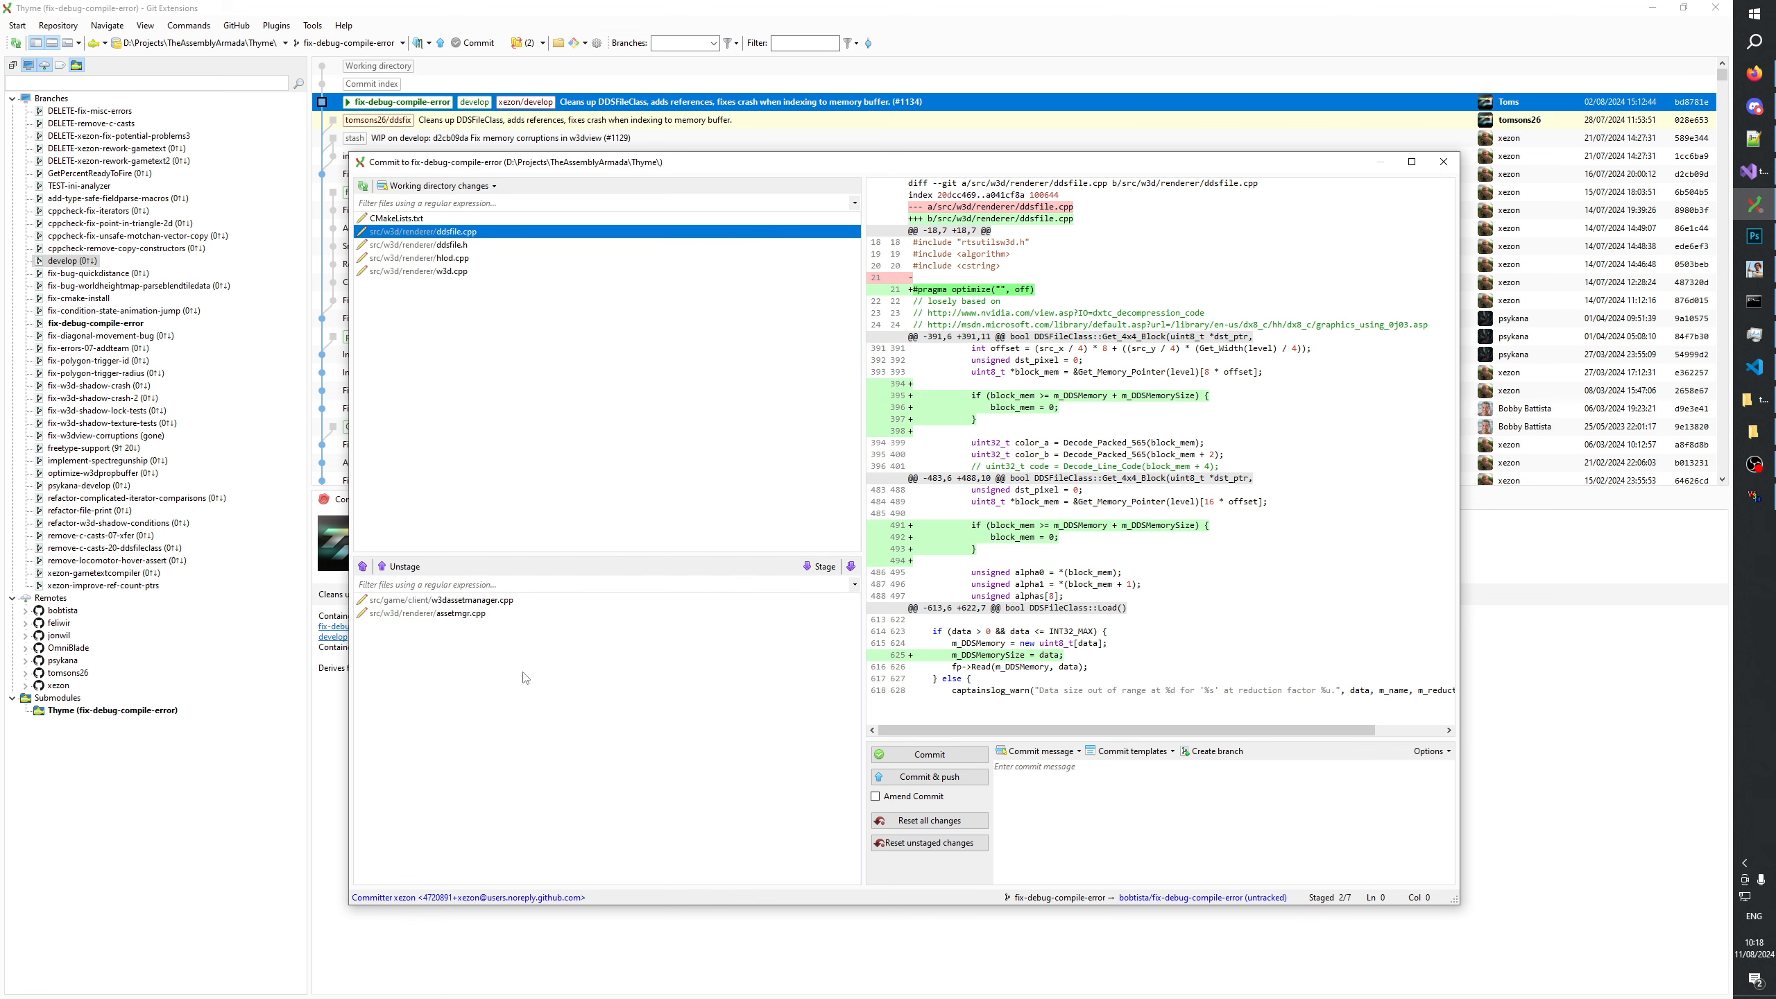
left_click(494, 613)
key("Up")
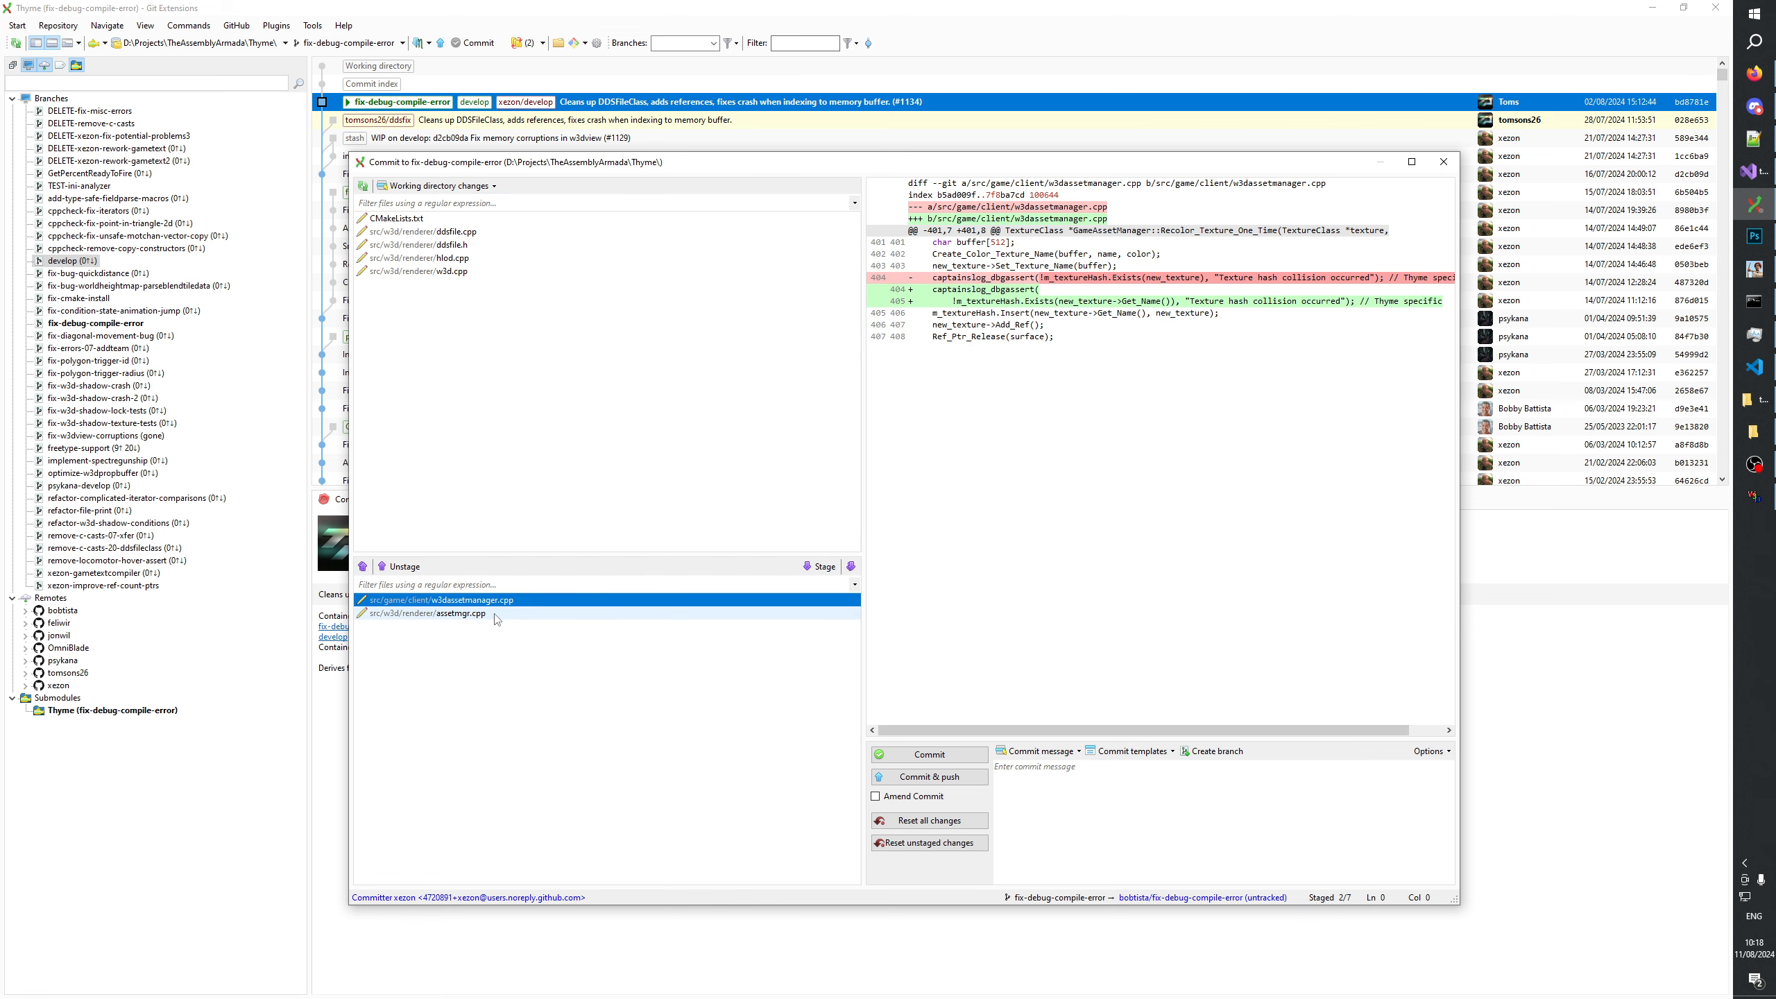
key("Down")
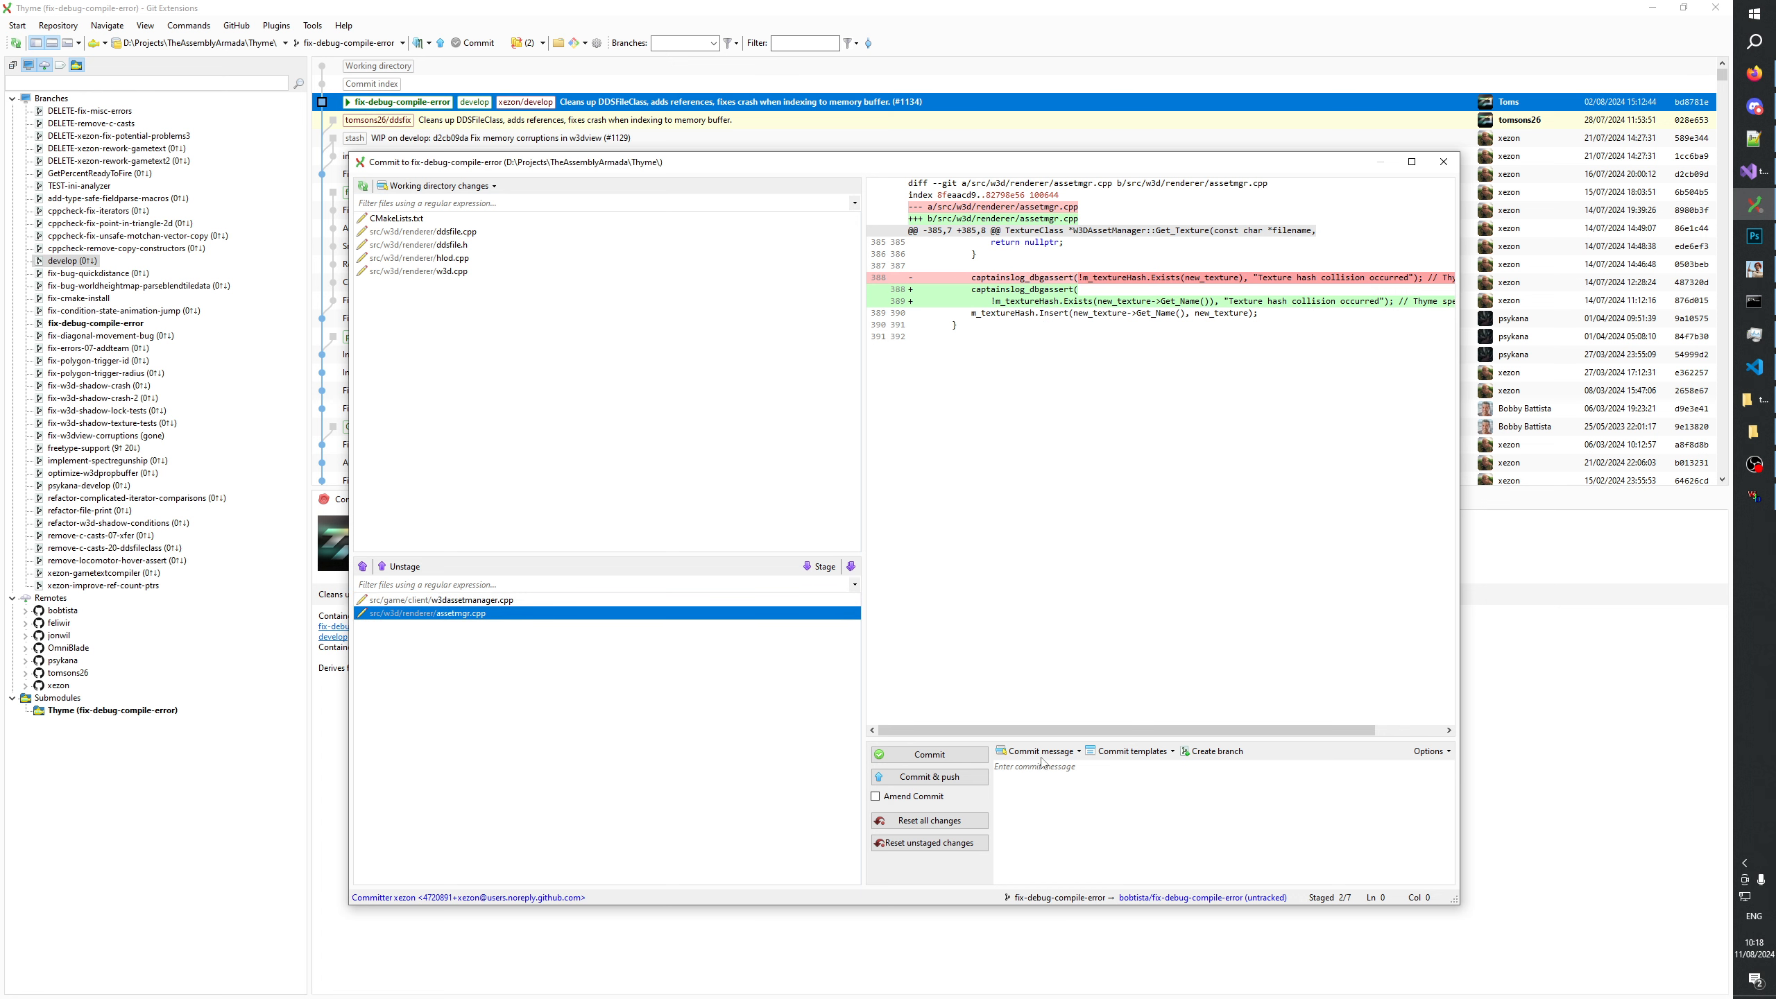
Commit the staged files with the message "Fix debug compile error".
left_click(1114, 820)
type("debug compile error")
left_click(926, 755)
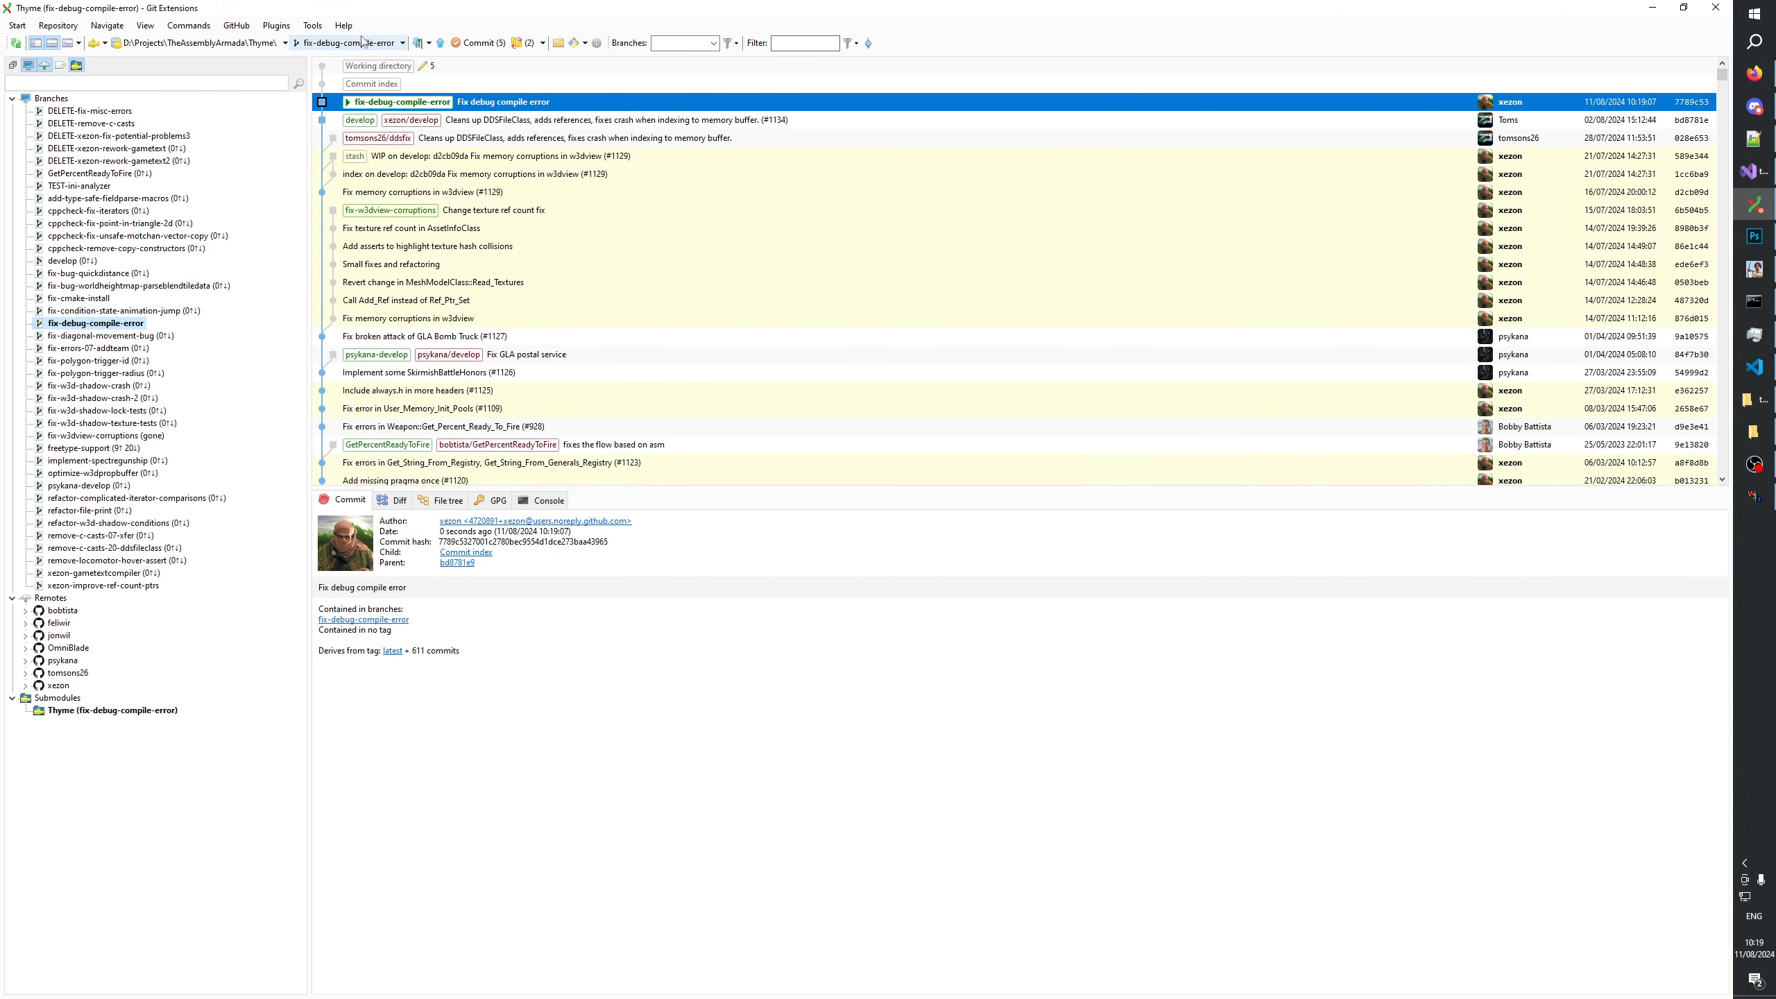
Push fix-debug-compile-error as a new branch to the xezon remote instead of bobtista.
left_click(441, 43)
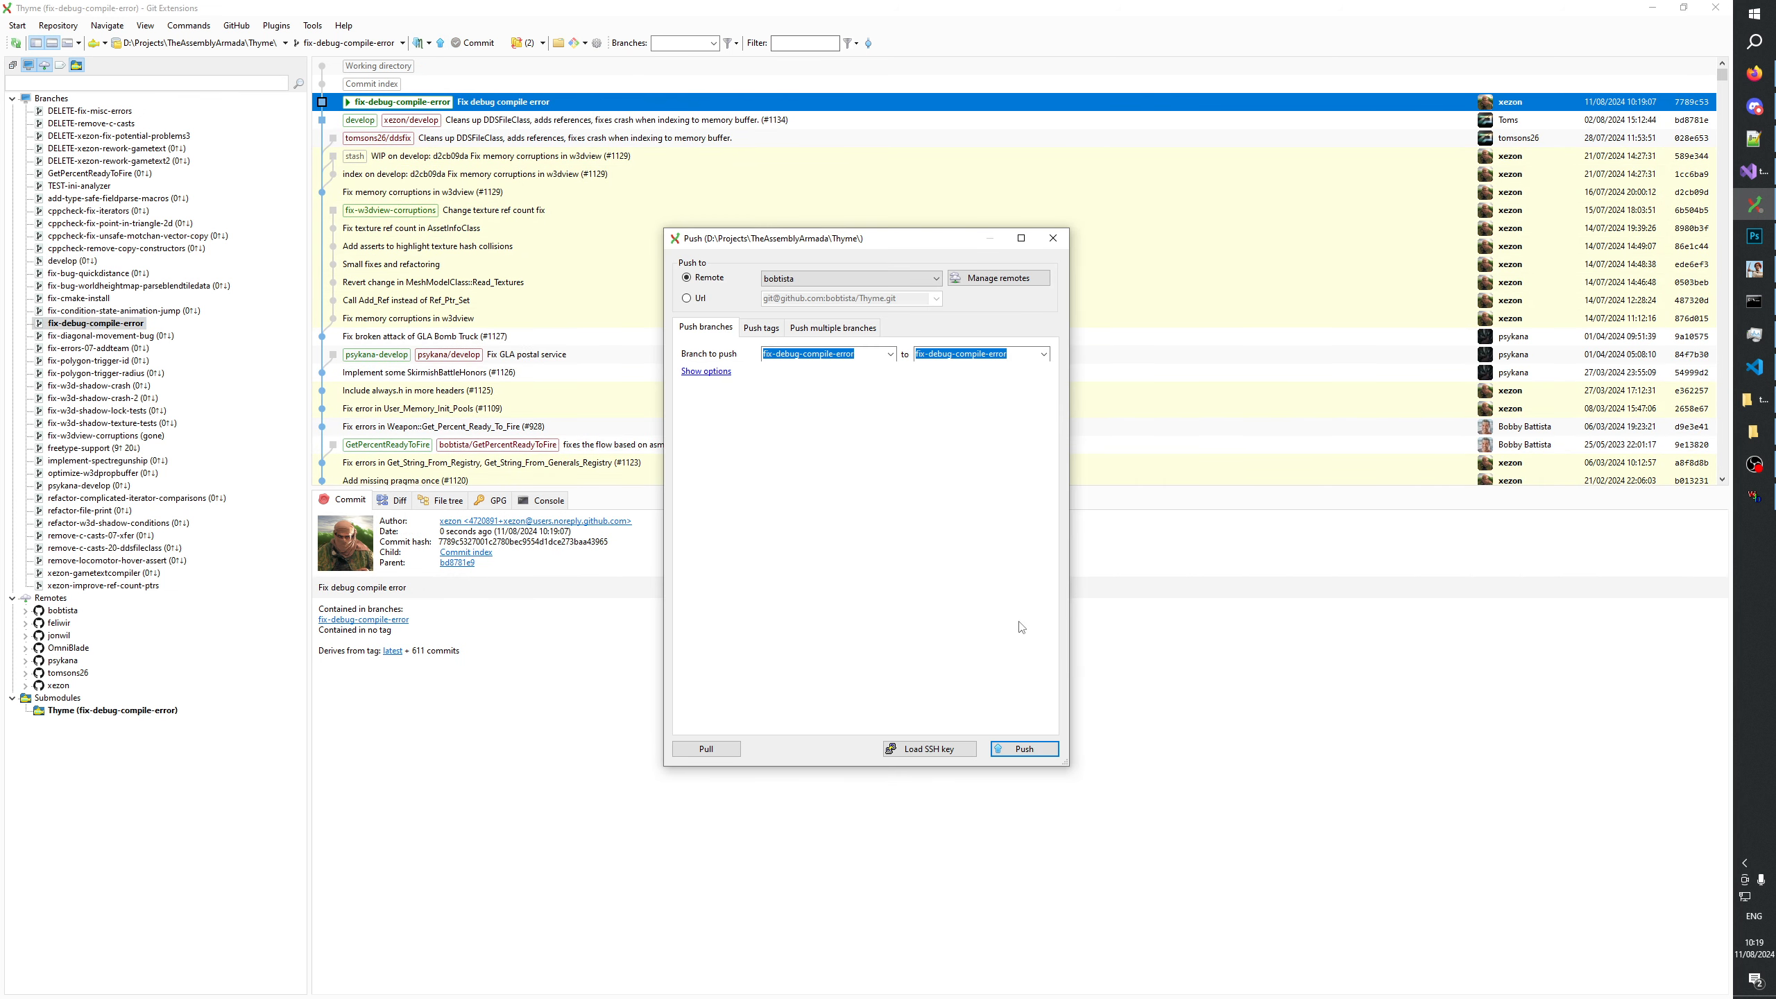
left_click(1025, 749)
left_click(977, 558)
left_click(807, 278)
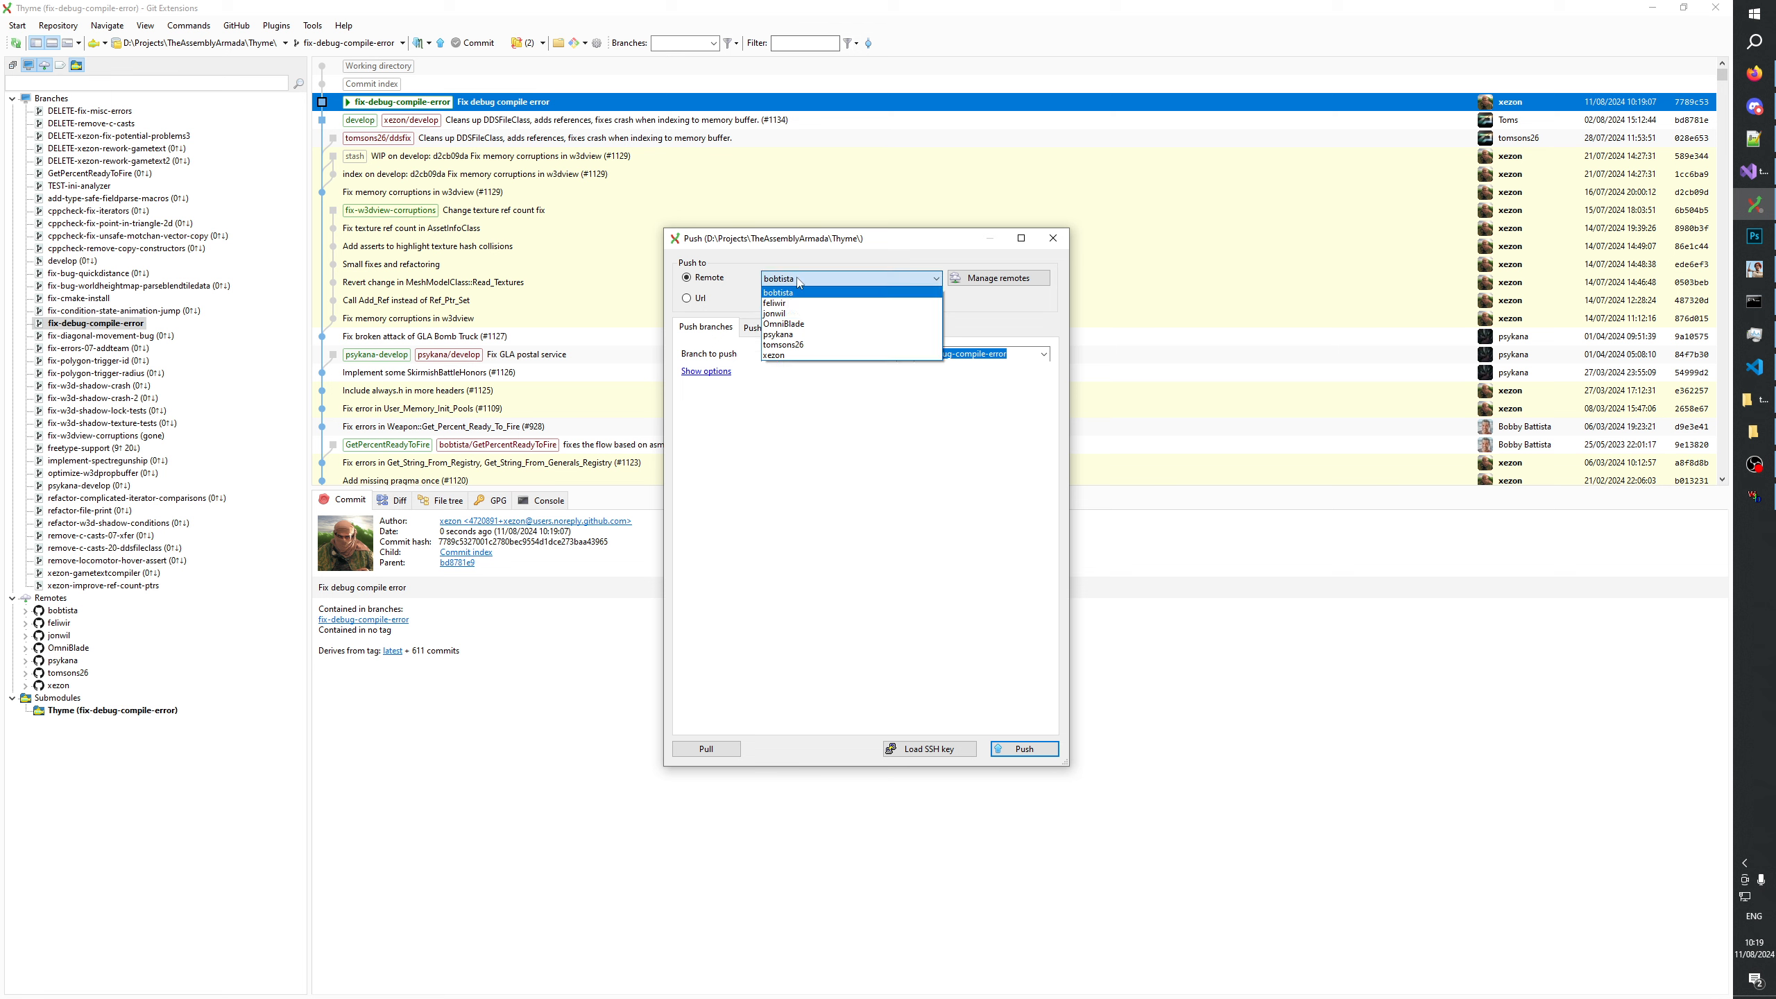
left_click(781, 355)
left_click(1022, 749)
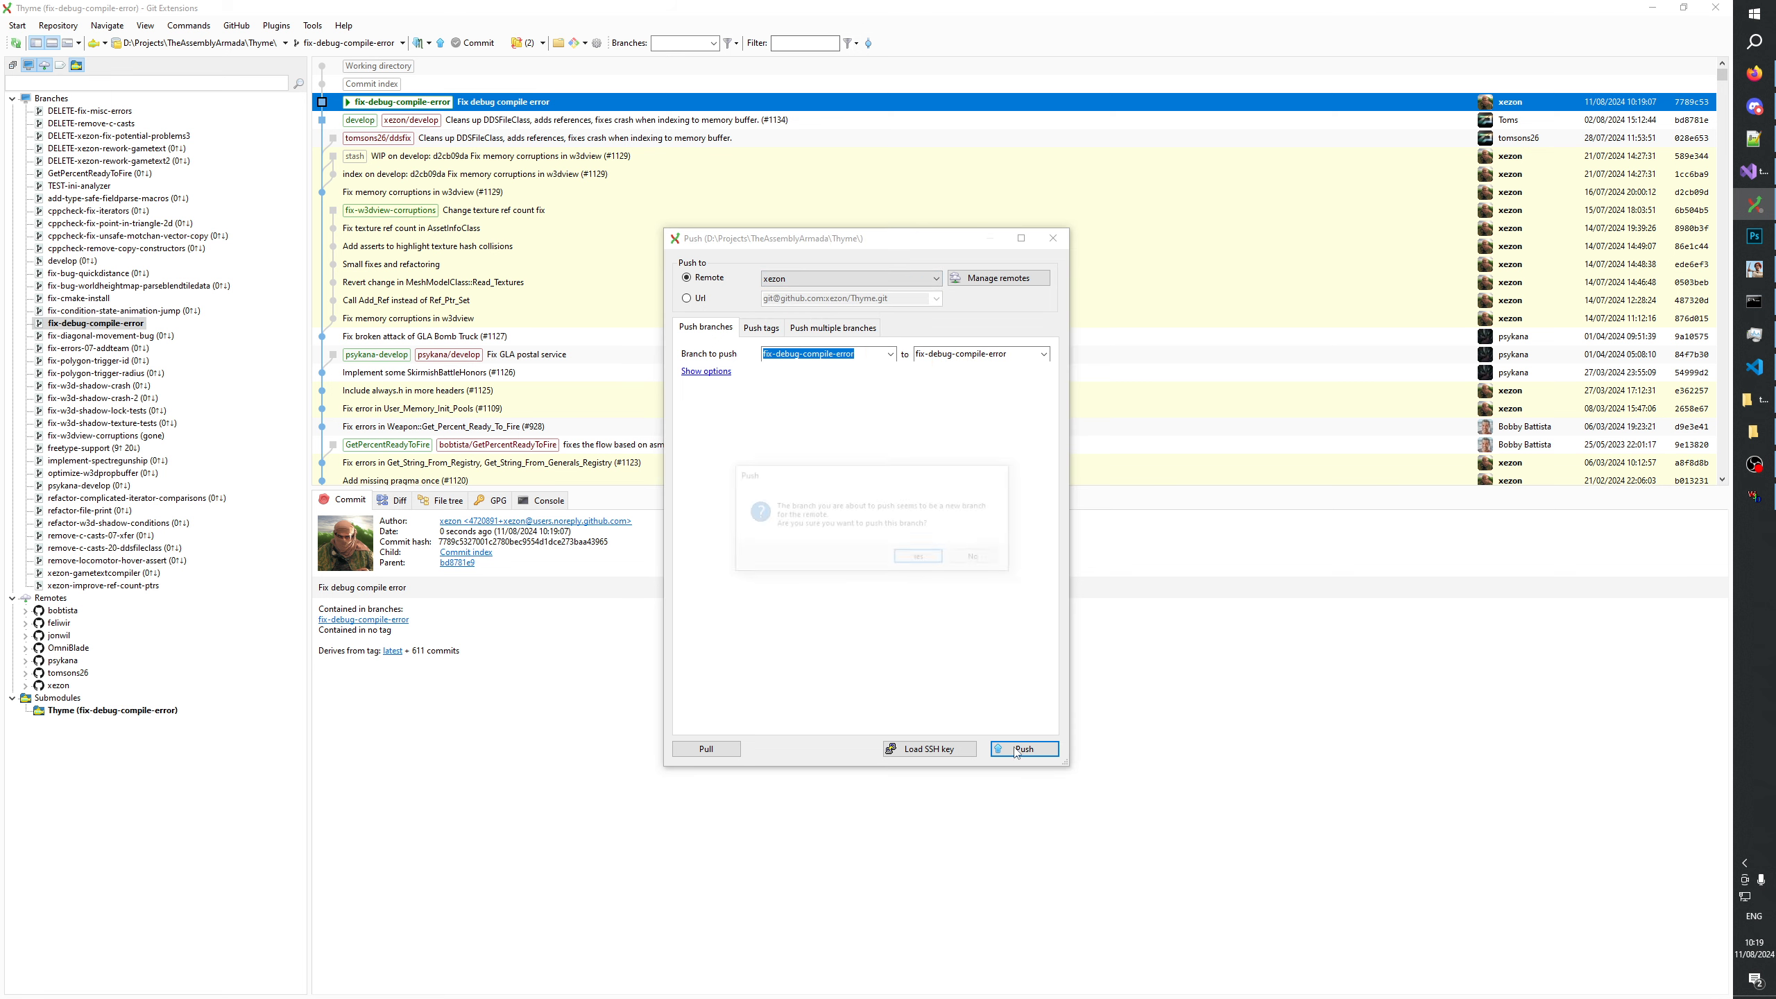
left_click(919, 558)
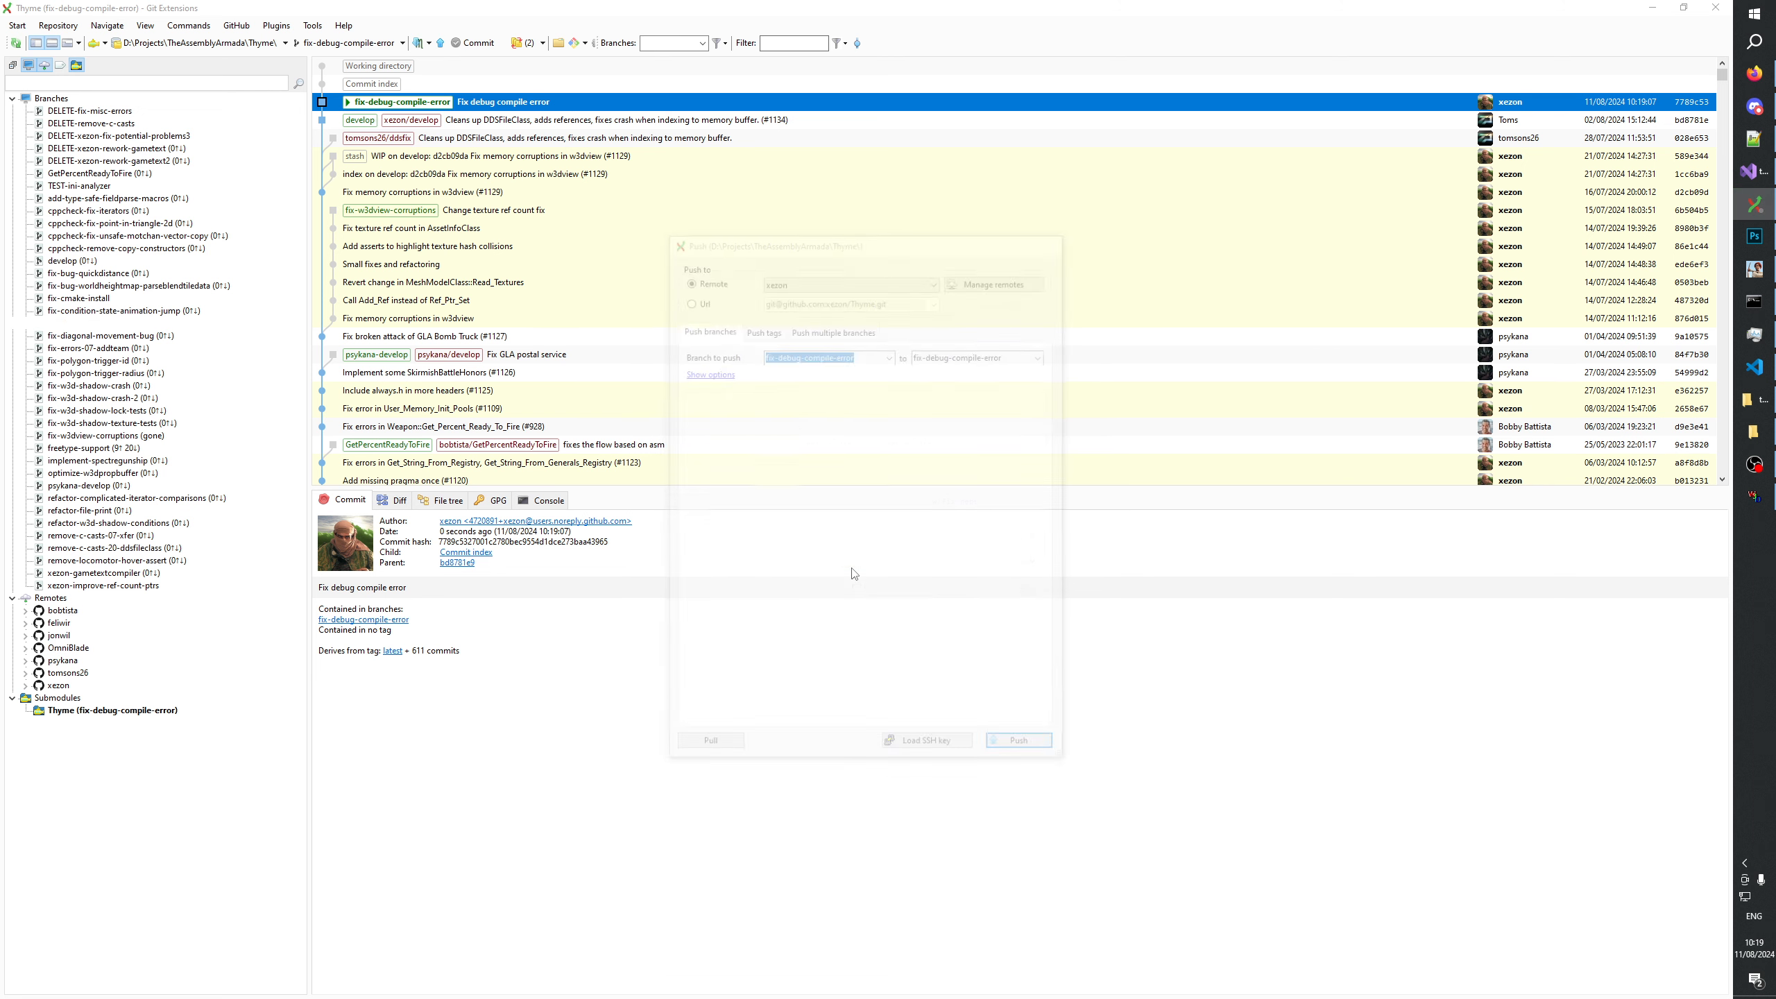
Check out the local develop branch with local changes set to Don't change.
left_click(71, 262)
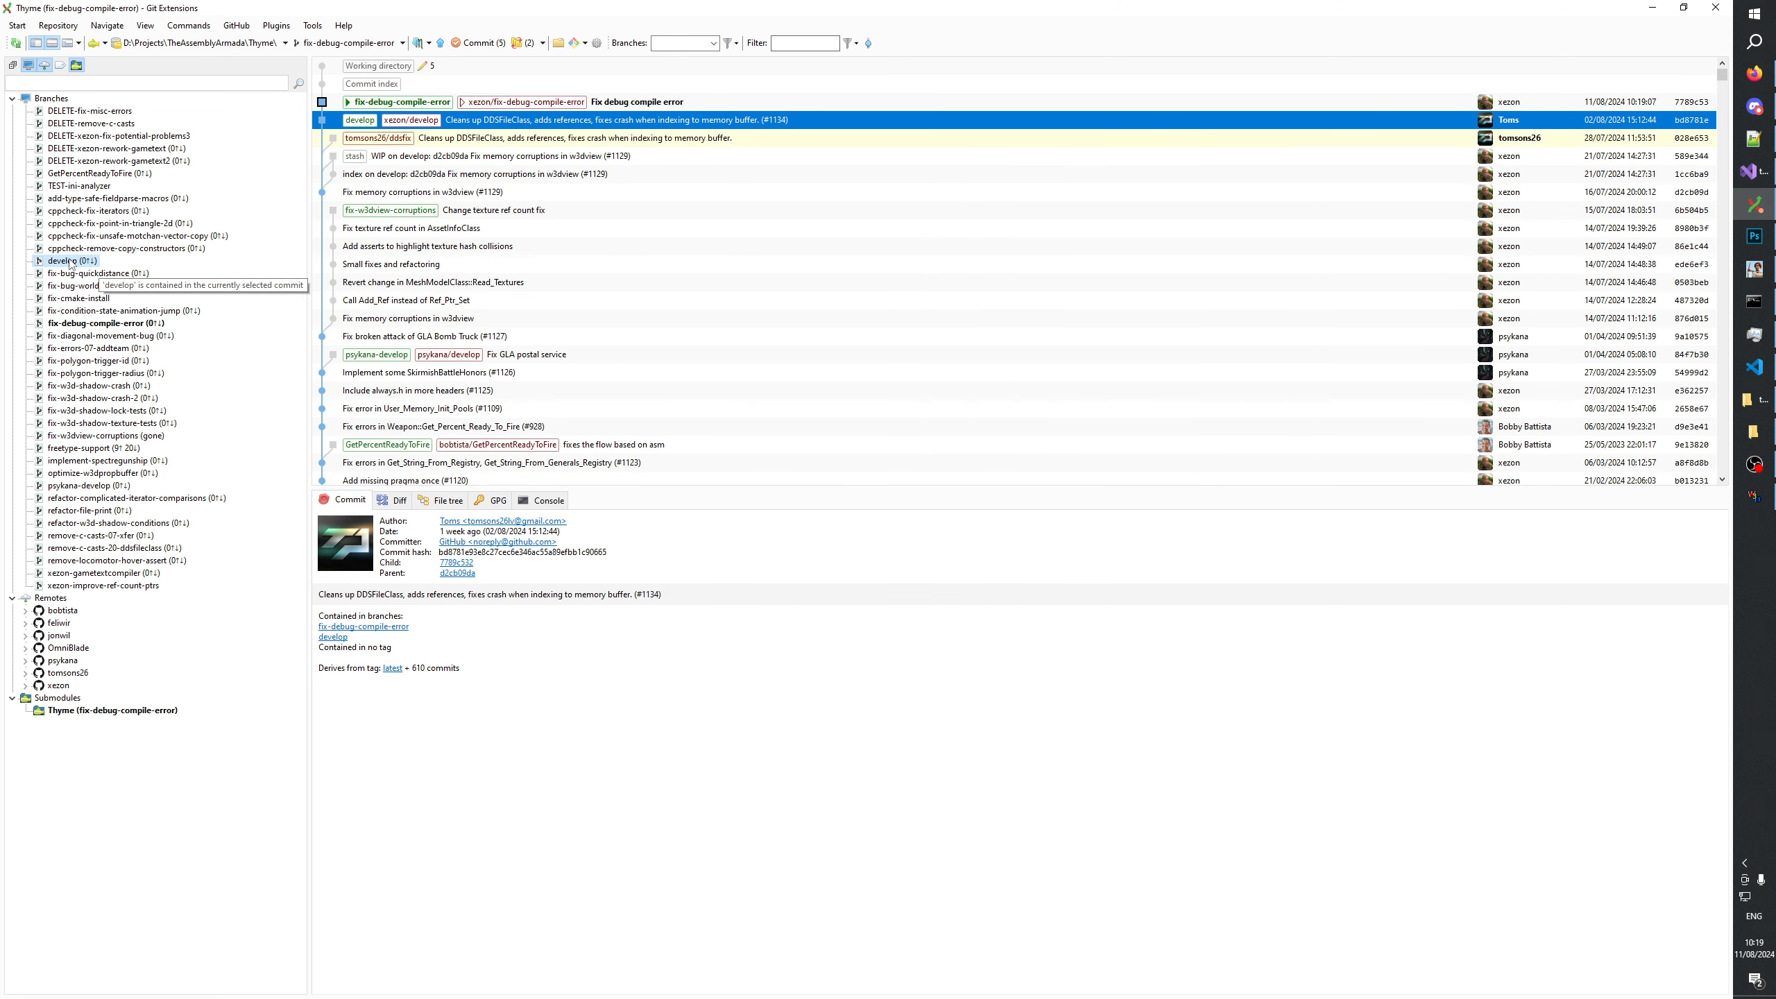
double_click(62, 262)
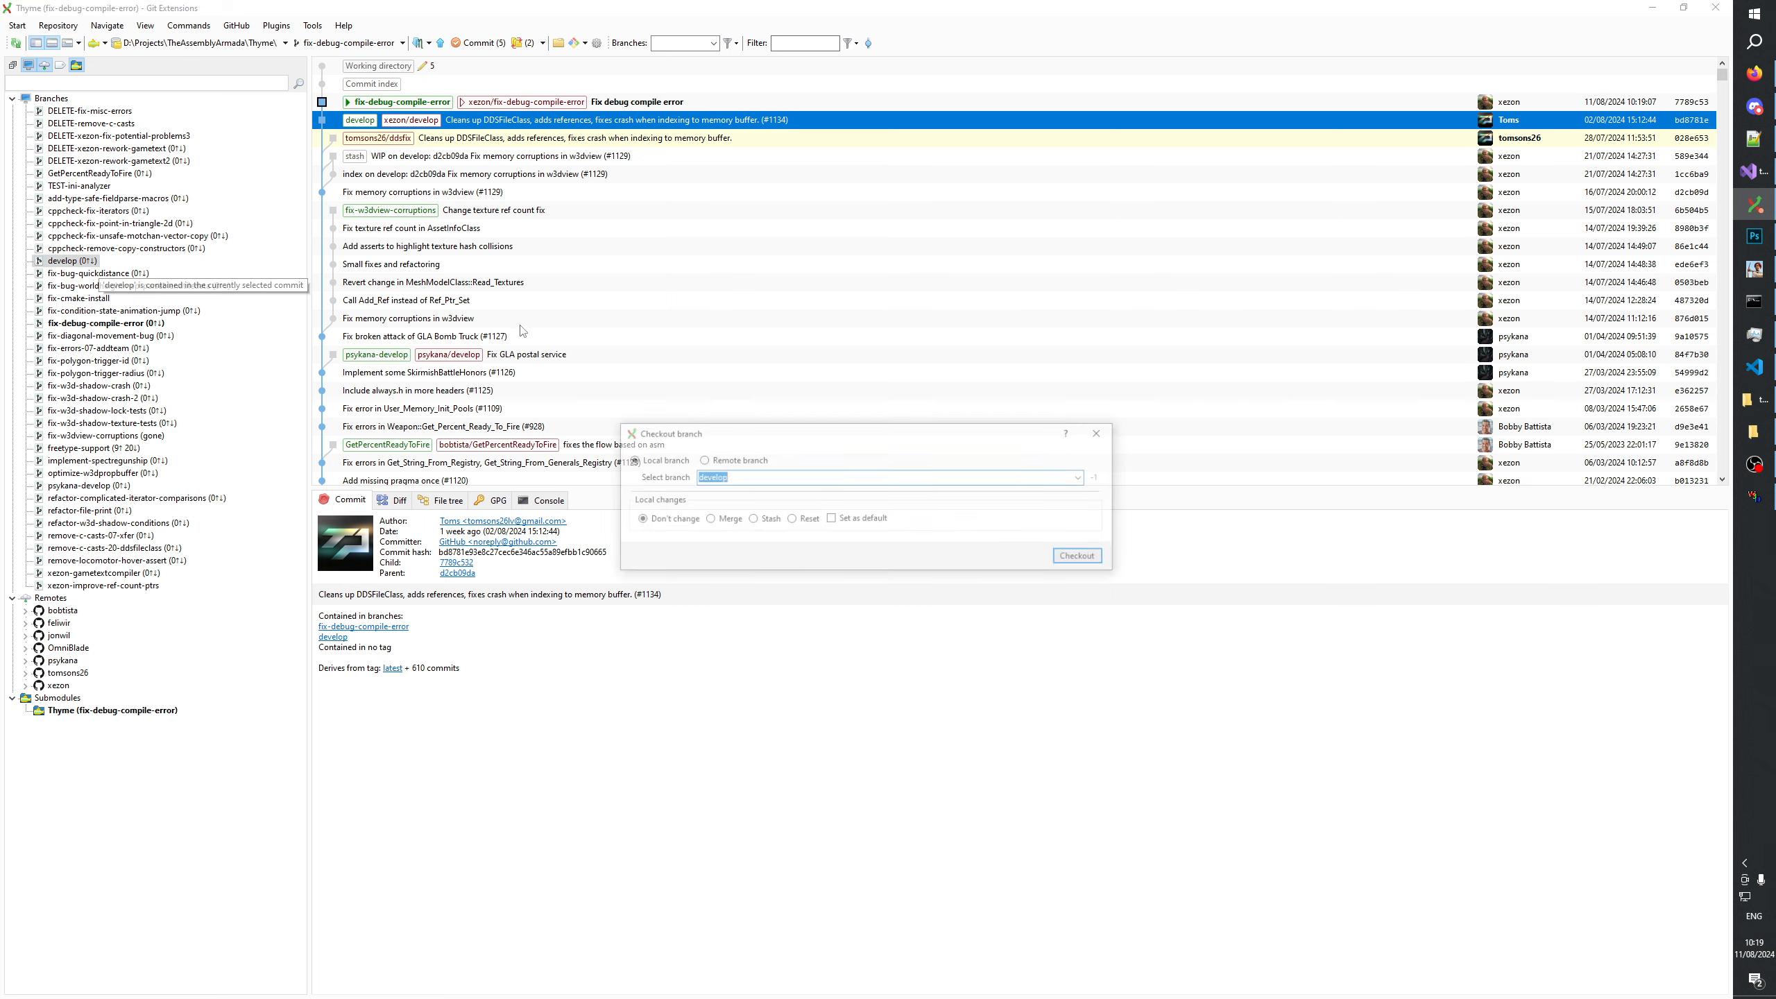
left_click(1081, 560)
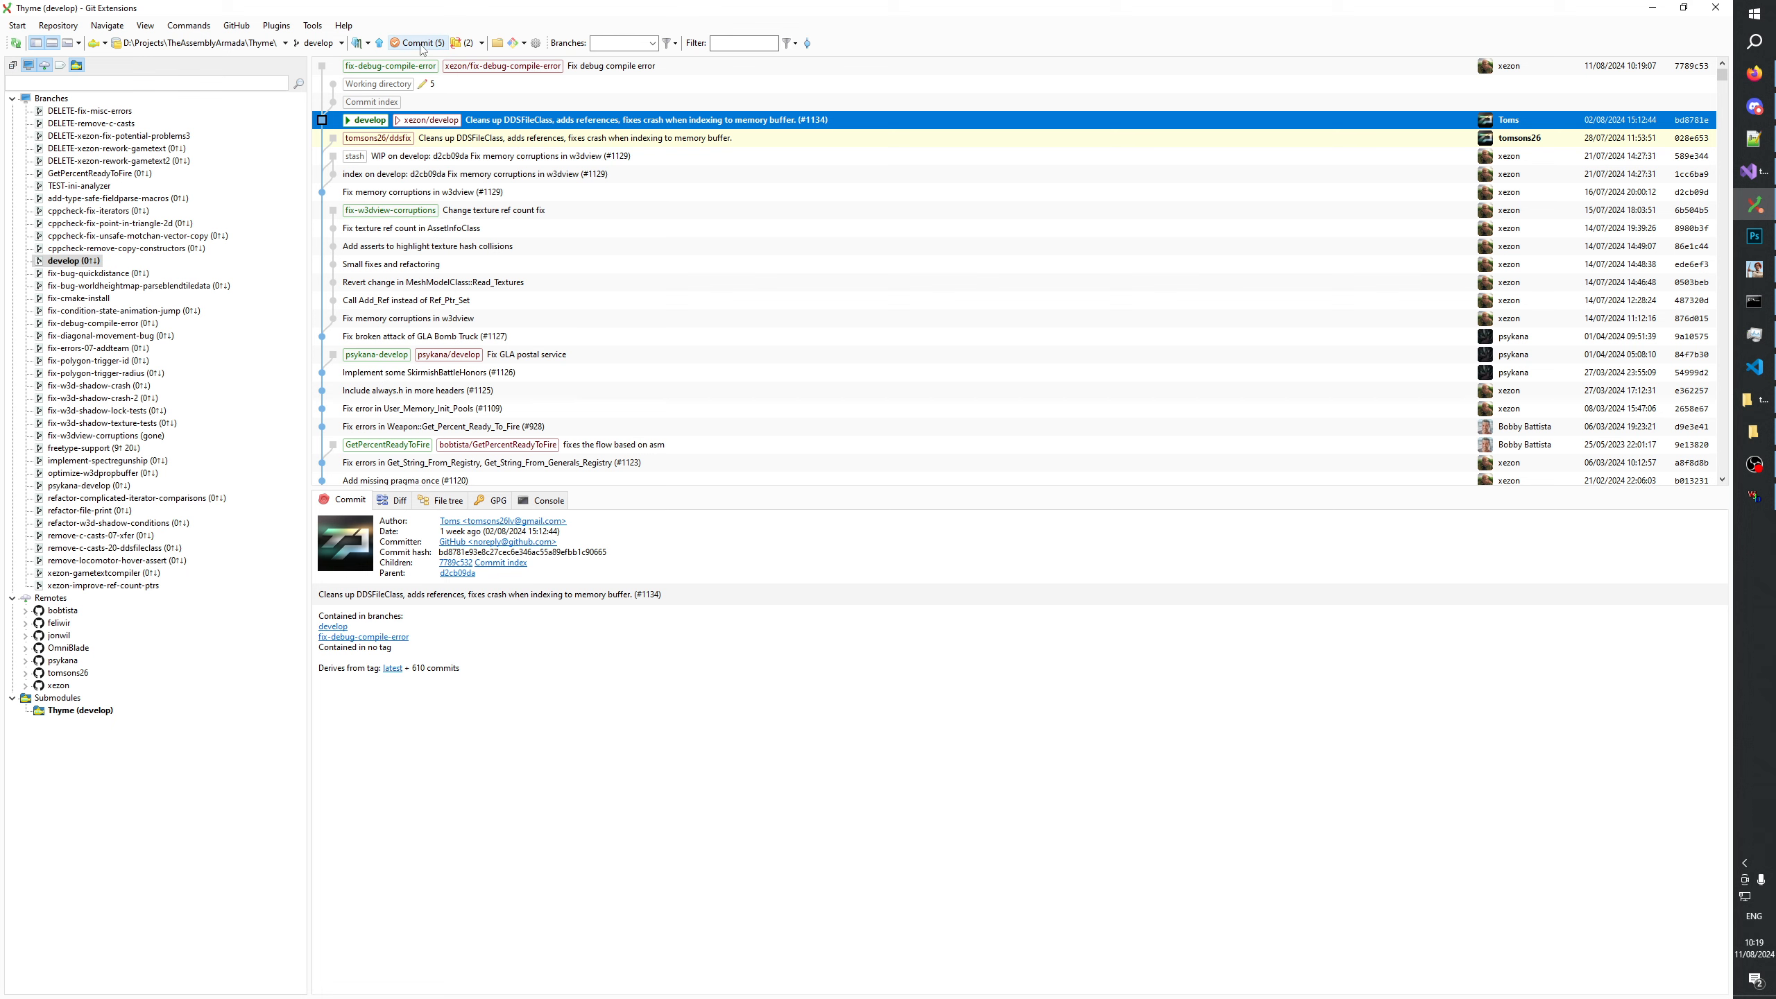
Examine the uncommitted diffs of w3d.cpp and hlod.cpp, focusing on the Release_Ref changes in Remove_Sub_Object.
left_click(455, 273)
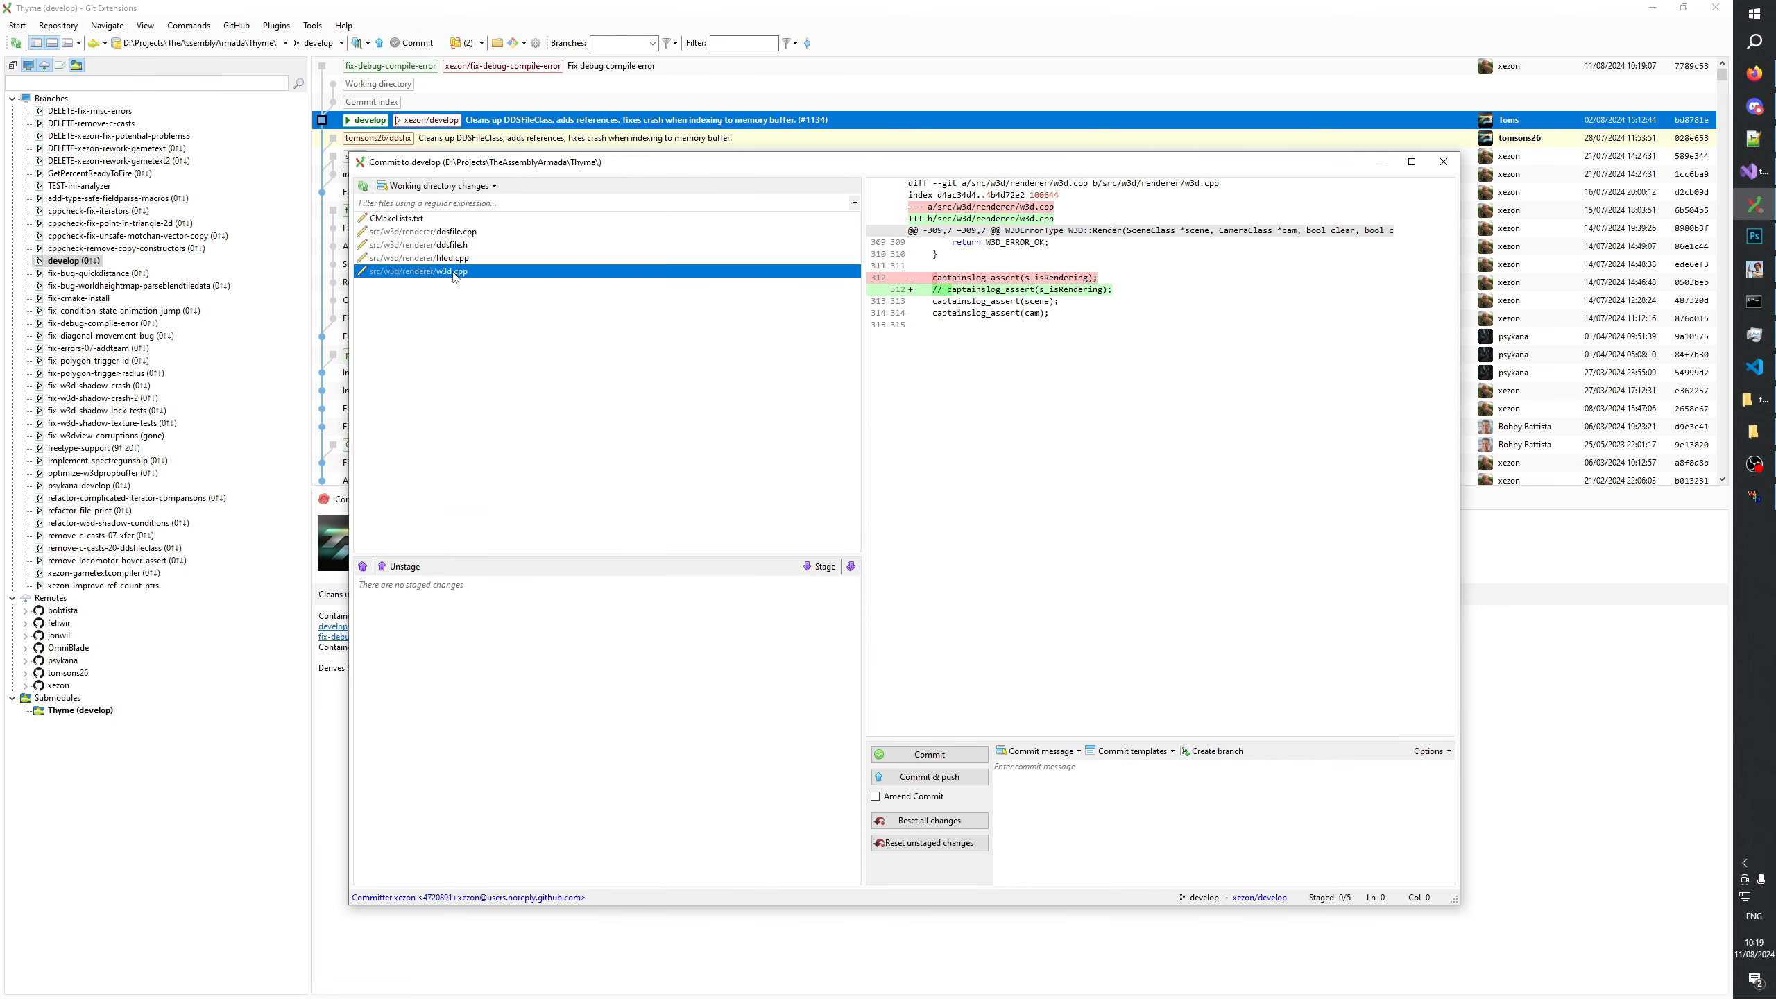
key("Up")
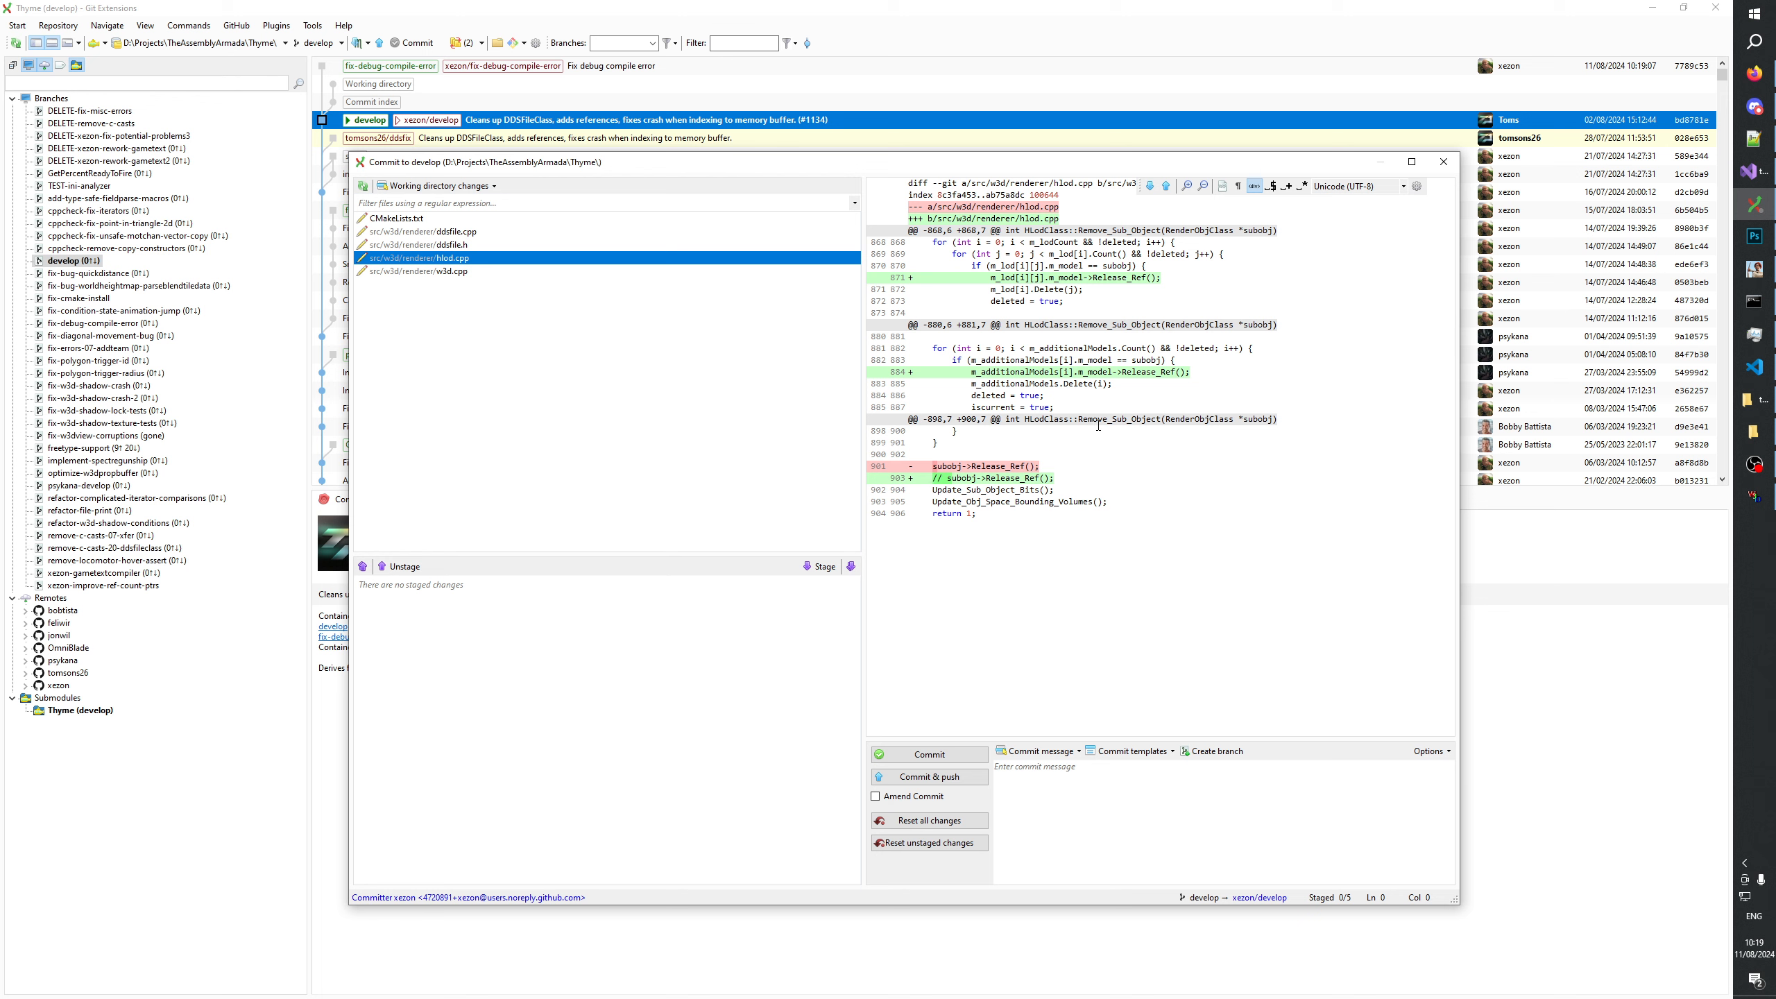
left_click_drag(1084, 395, 902, 282)
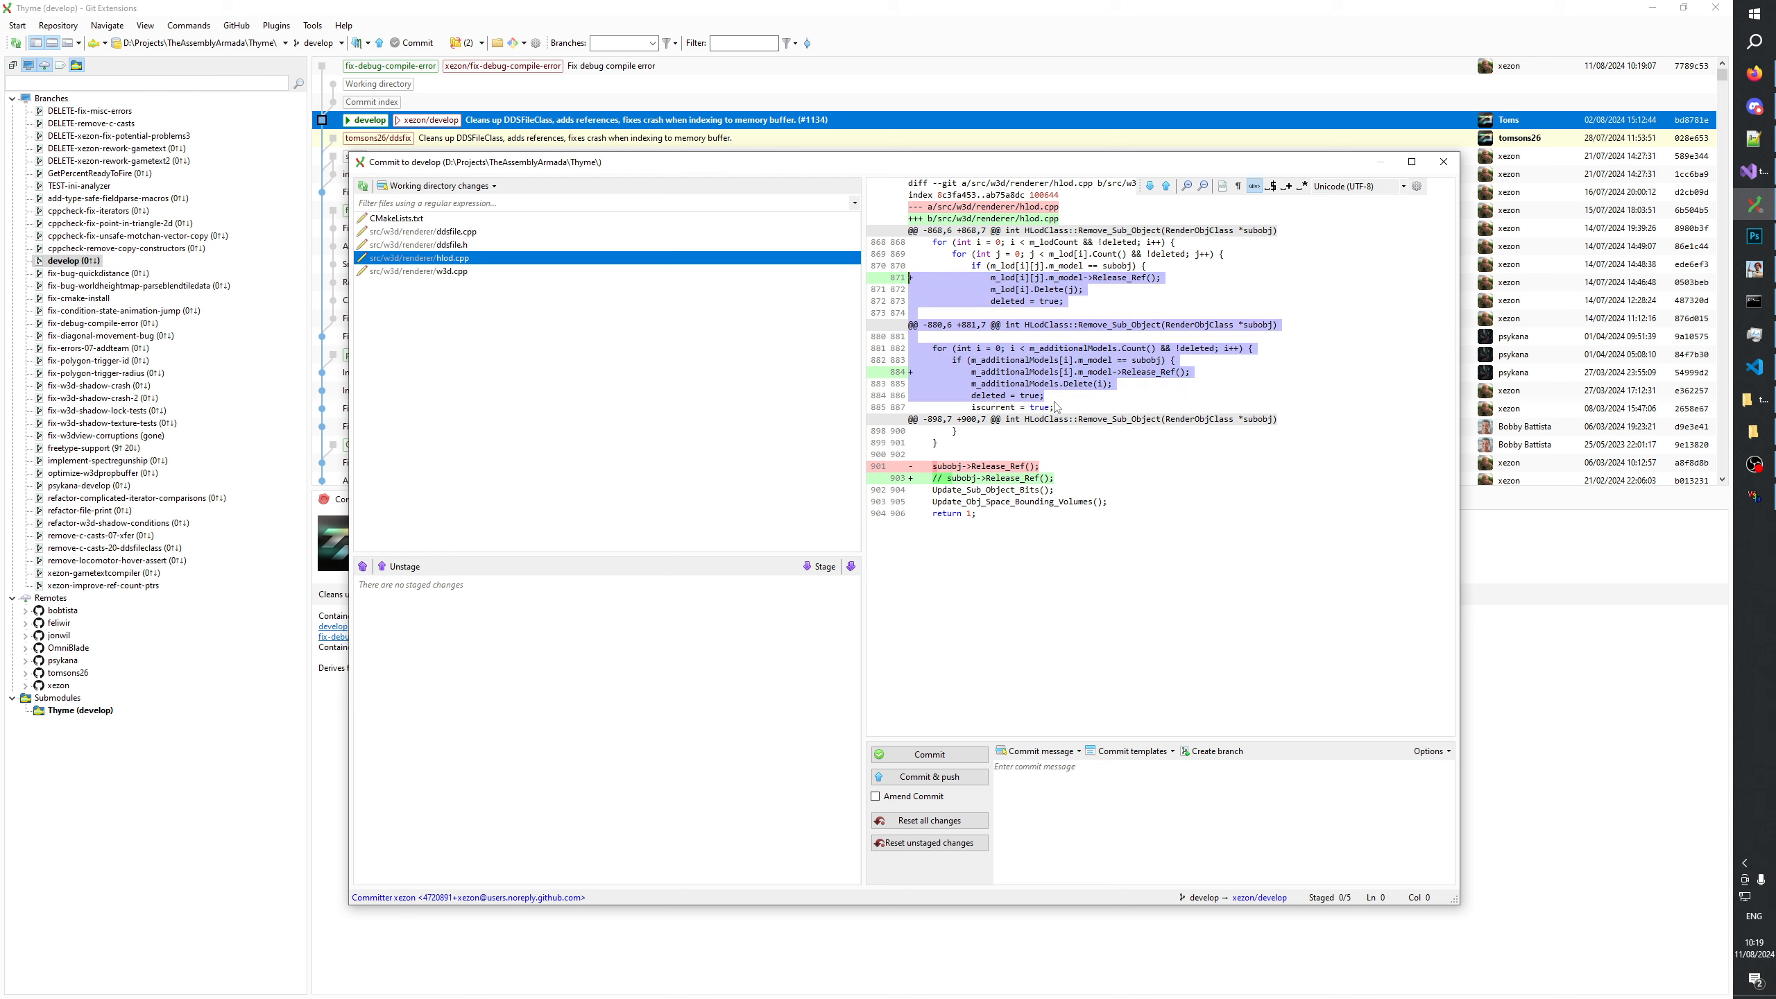
left_click(1006, 478)
left_click_drag(961, 502, 871, 456)
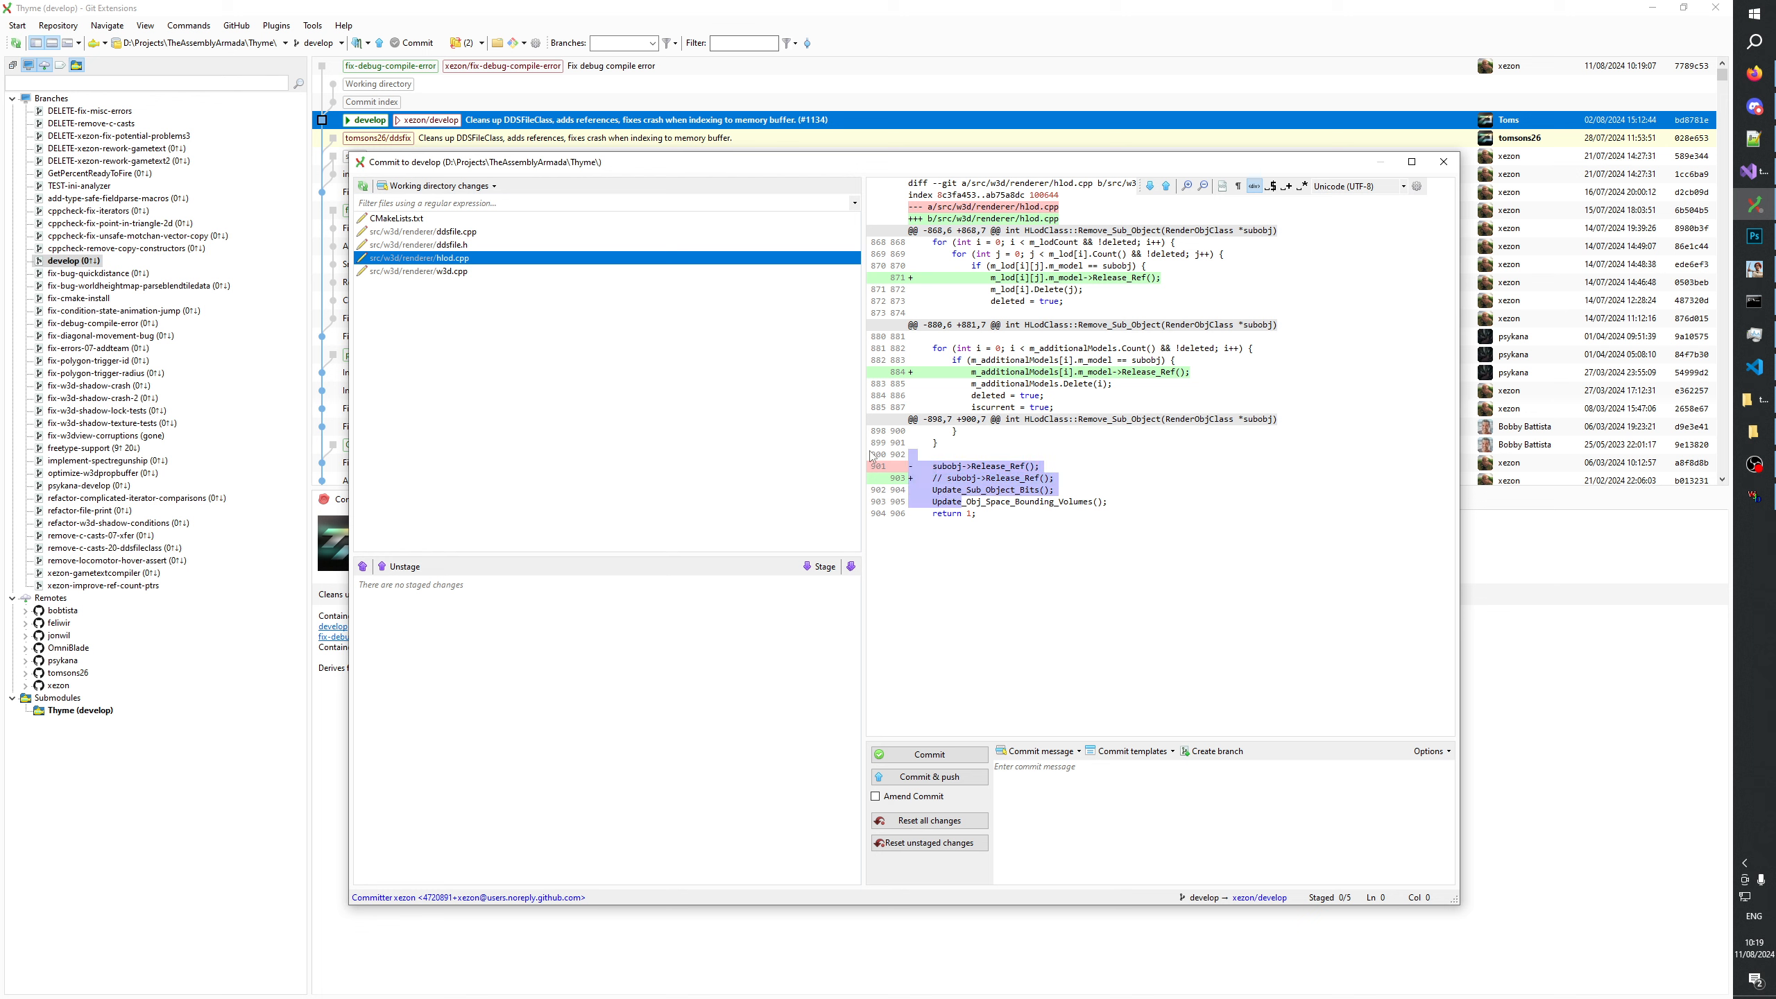
left_click(982, 478)
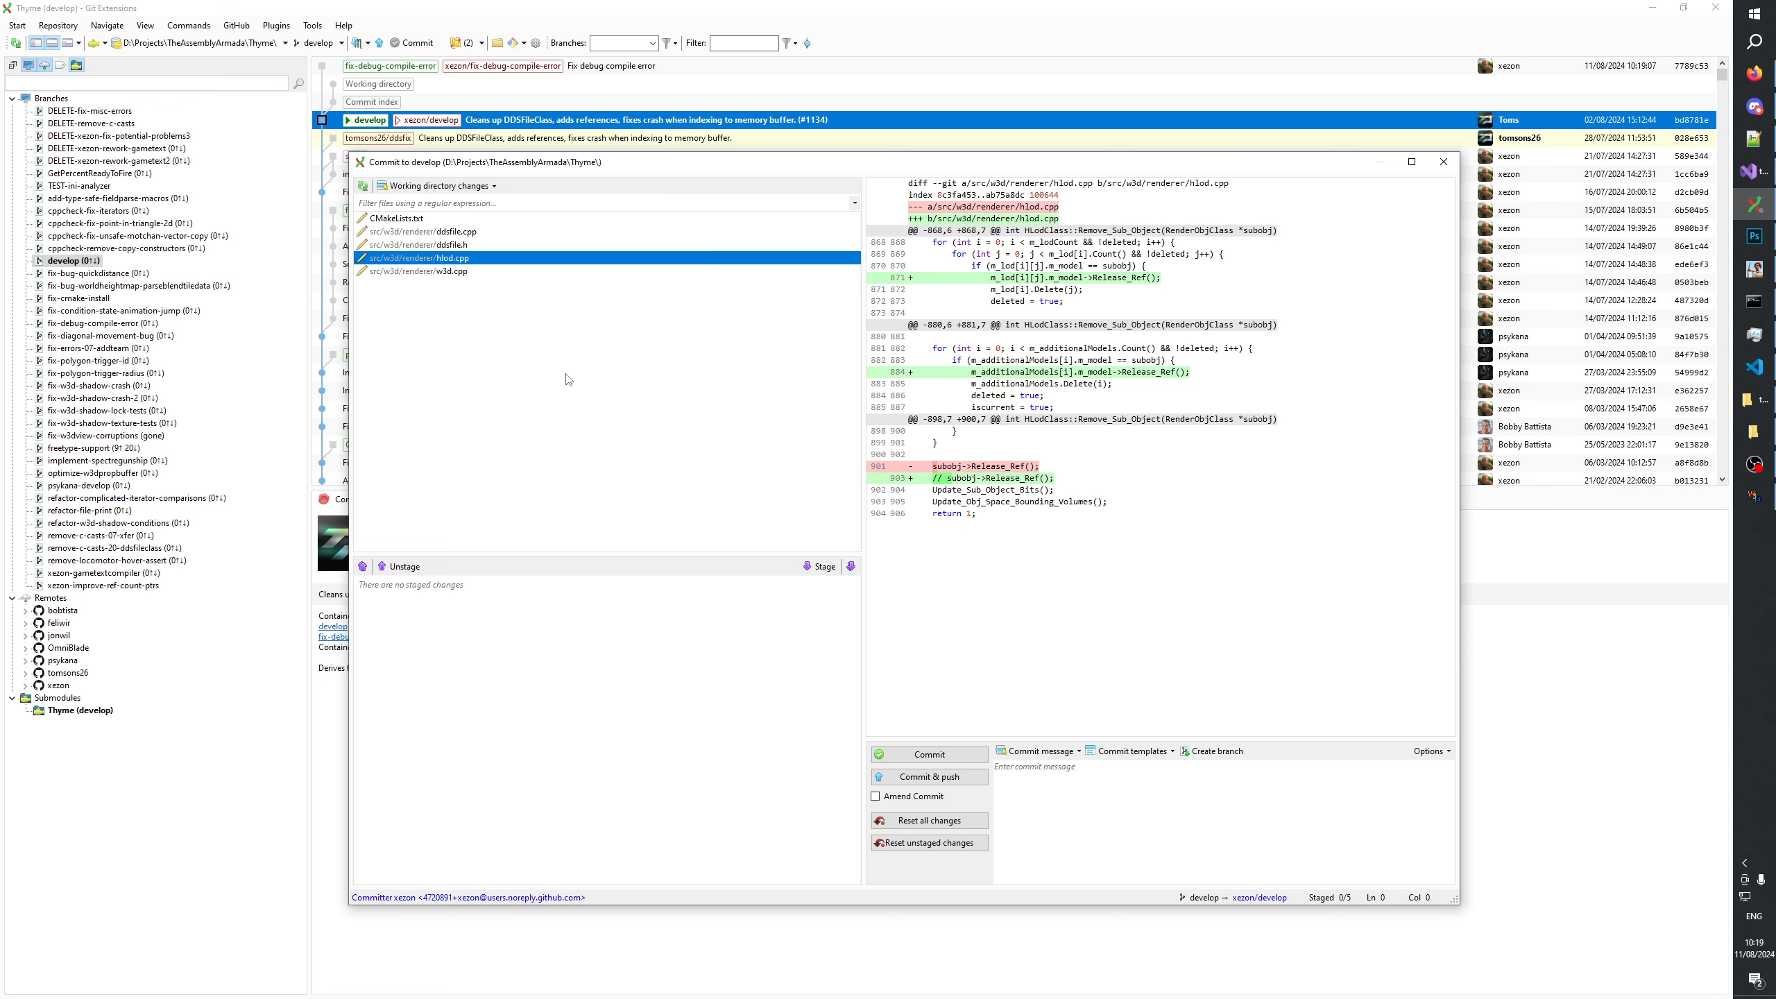
Delete the commented-out subobj->Release_Ref() line from Remove_Sub_Object in the working copy of hlod.cpp using the diff tool, and save the file.
double_click(449, 261)
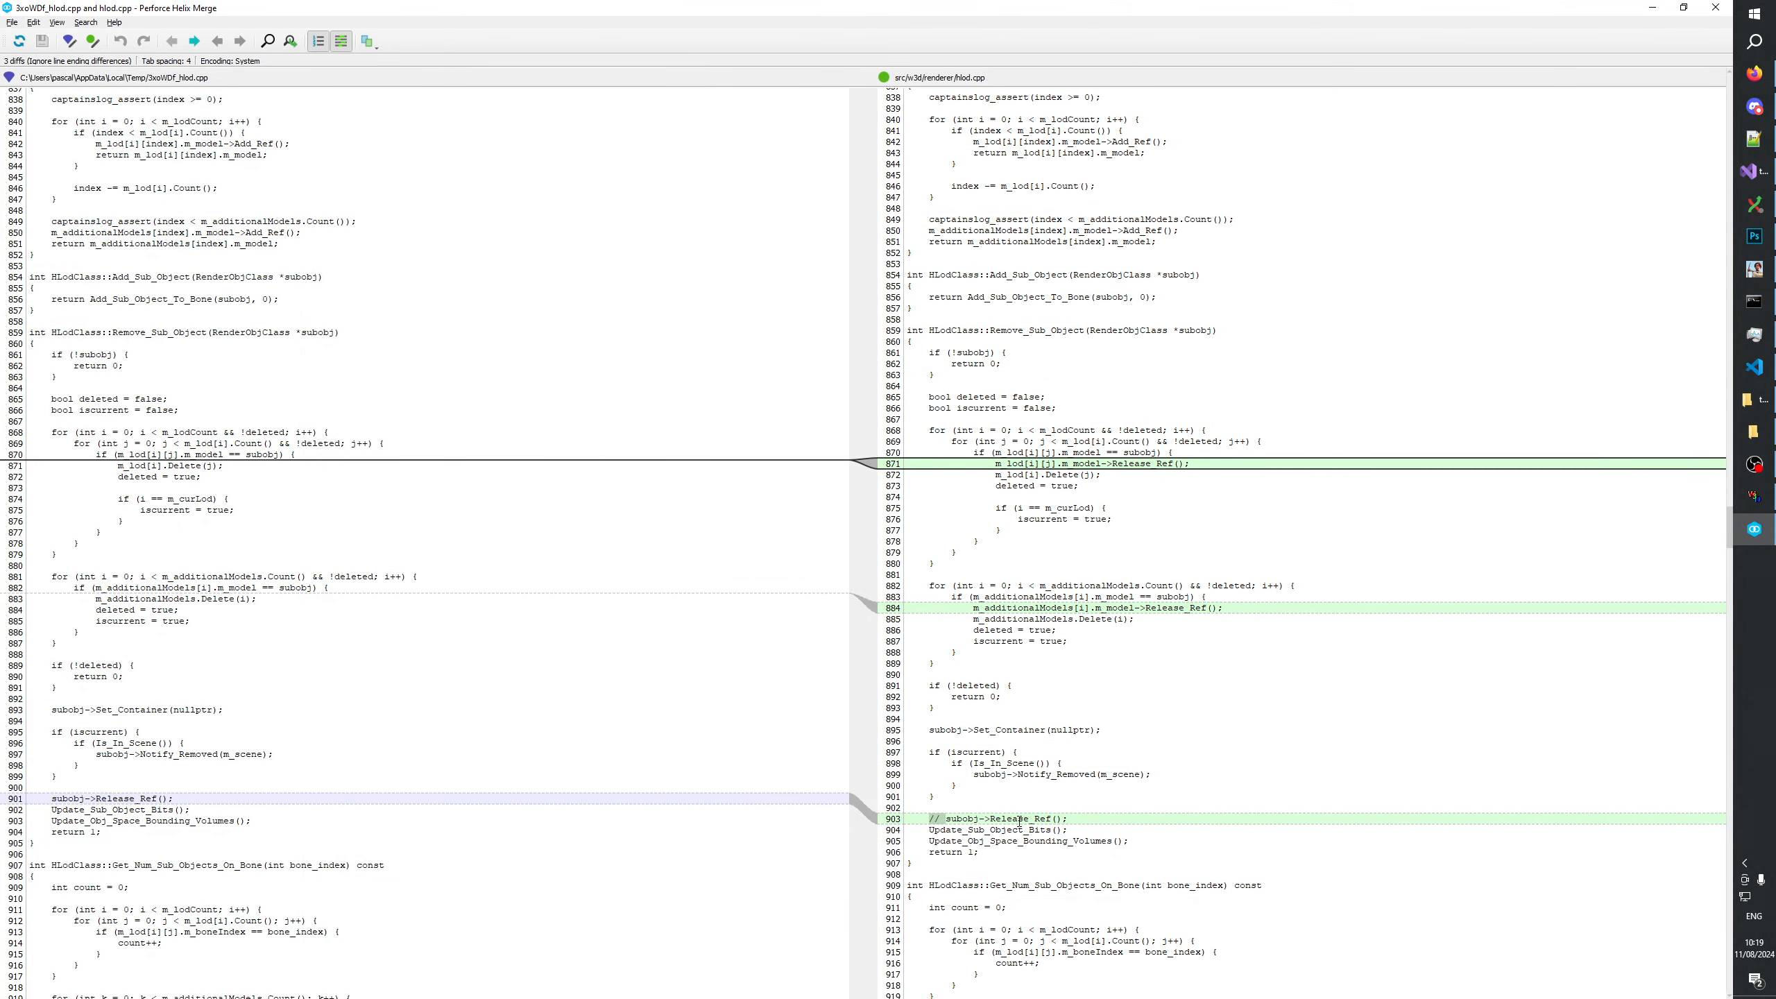
left_click(93, 40)
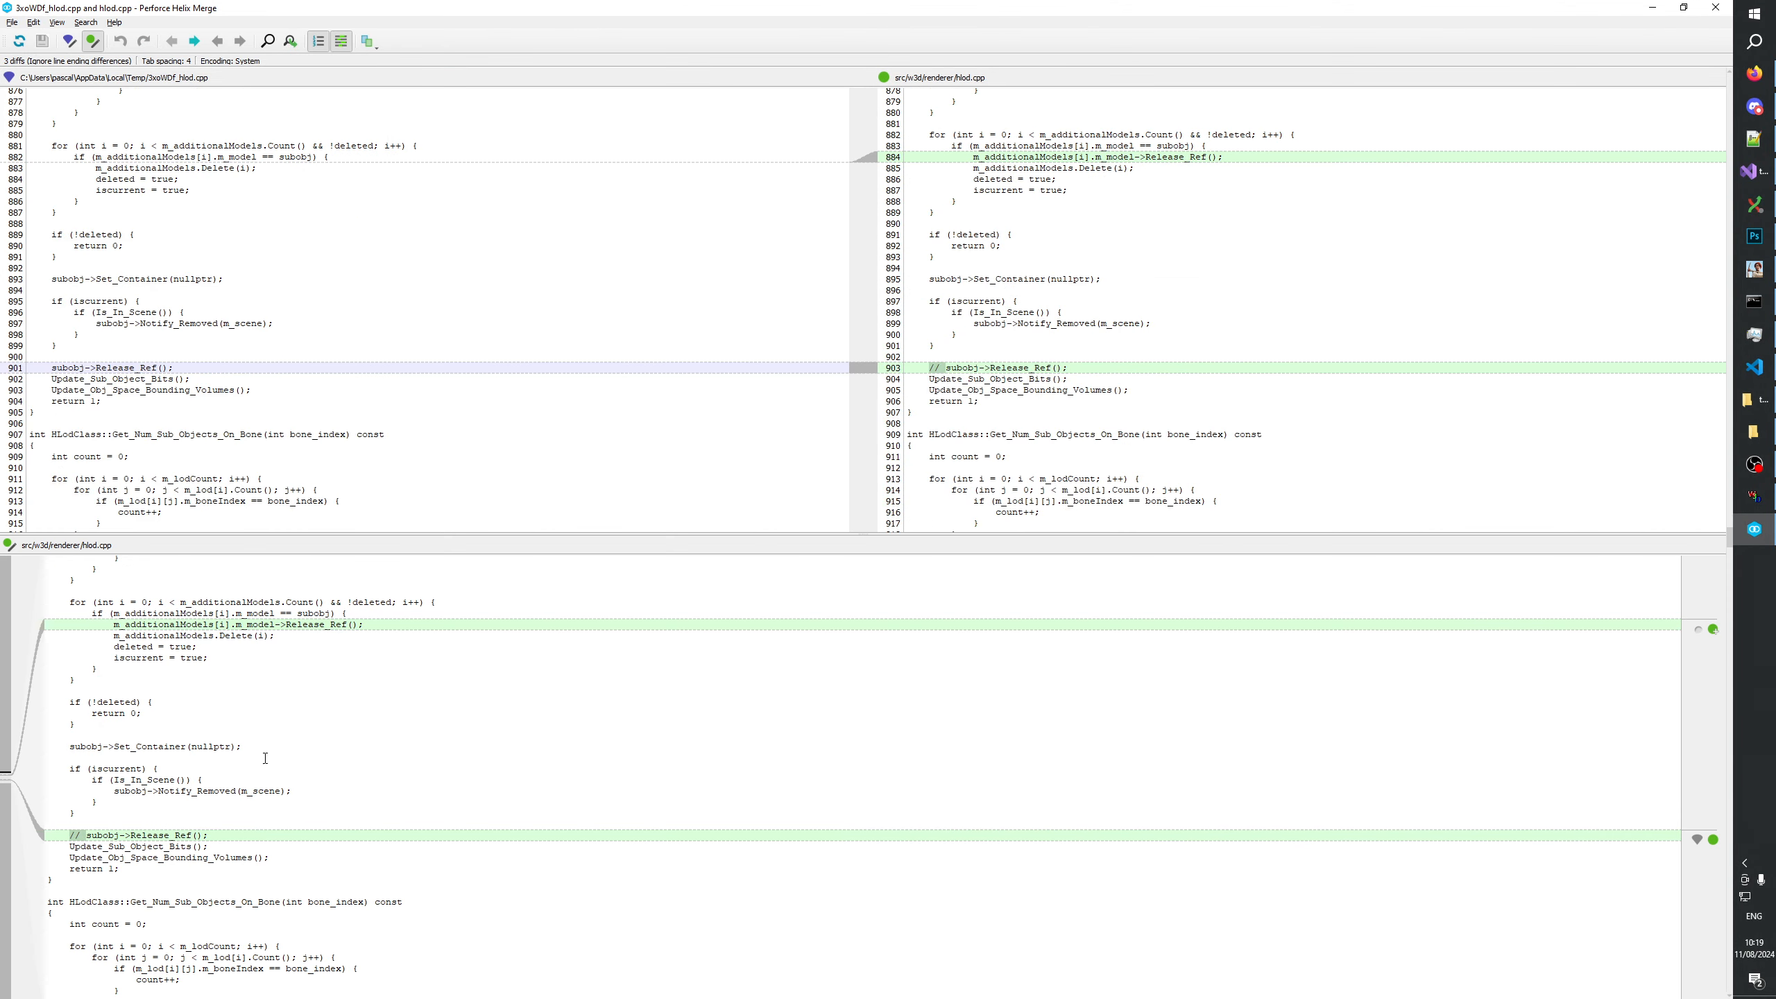
left_click_drag(209, 833, 57, 834)
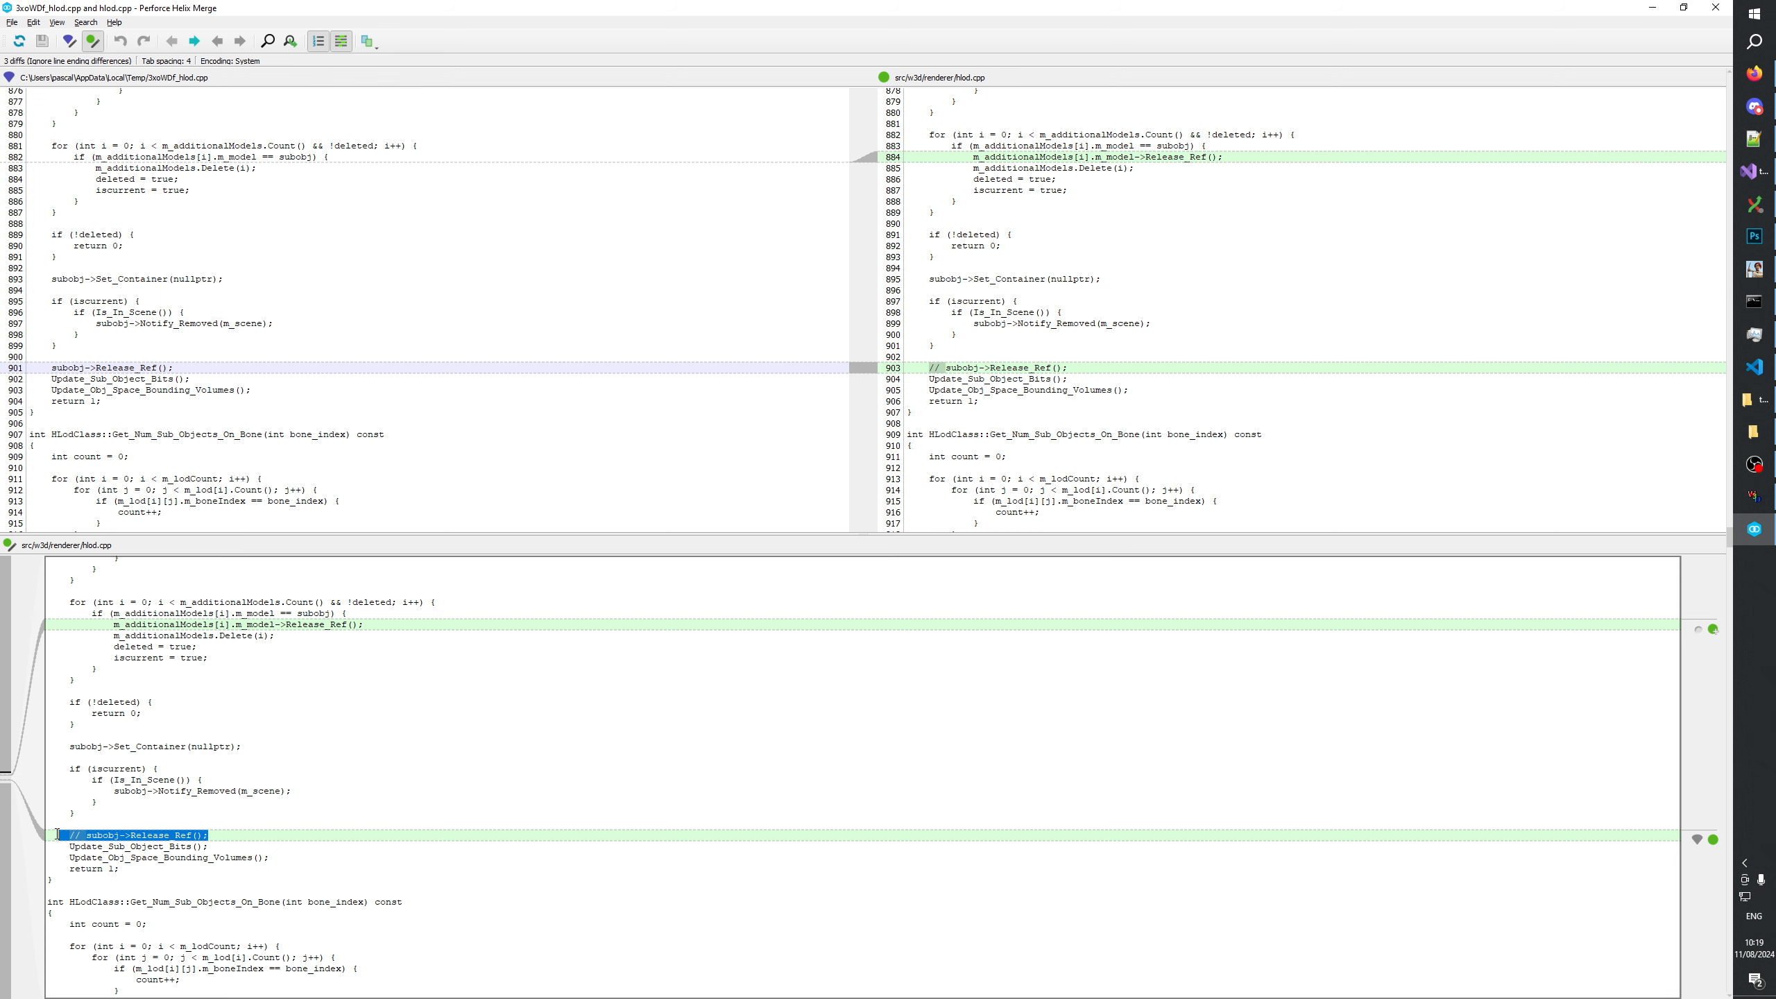
key("BackSpace")
key("BackSpace")
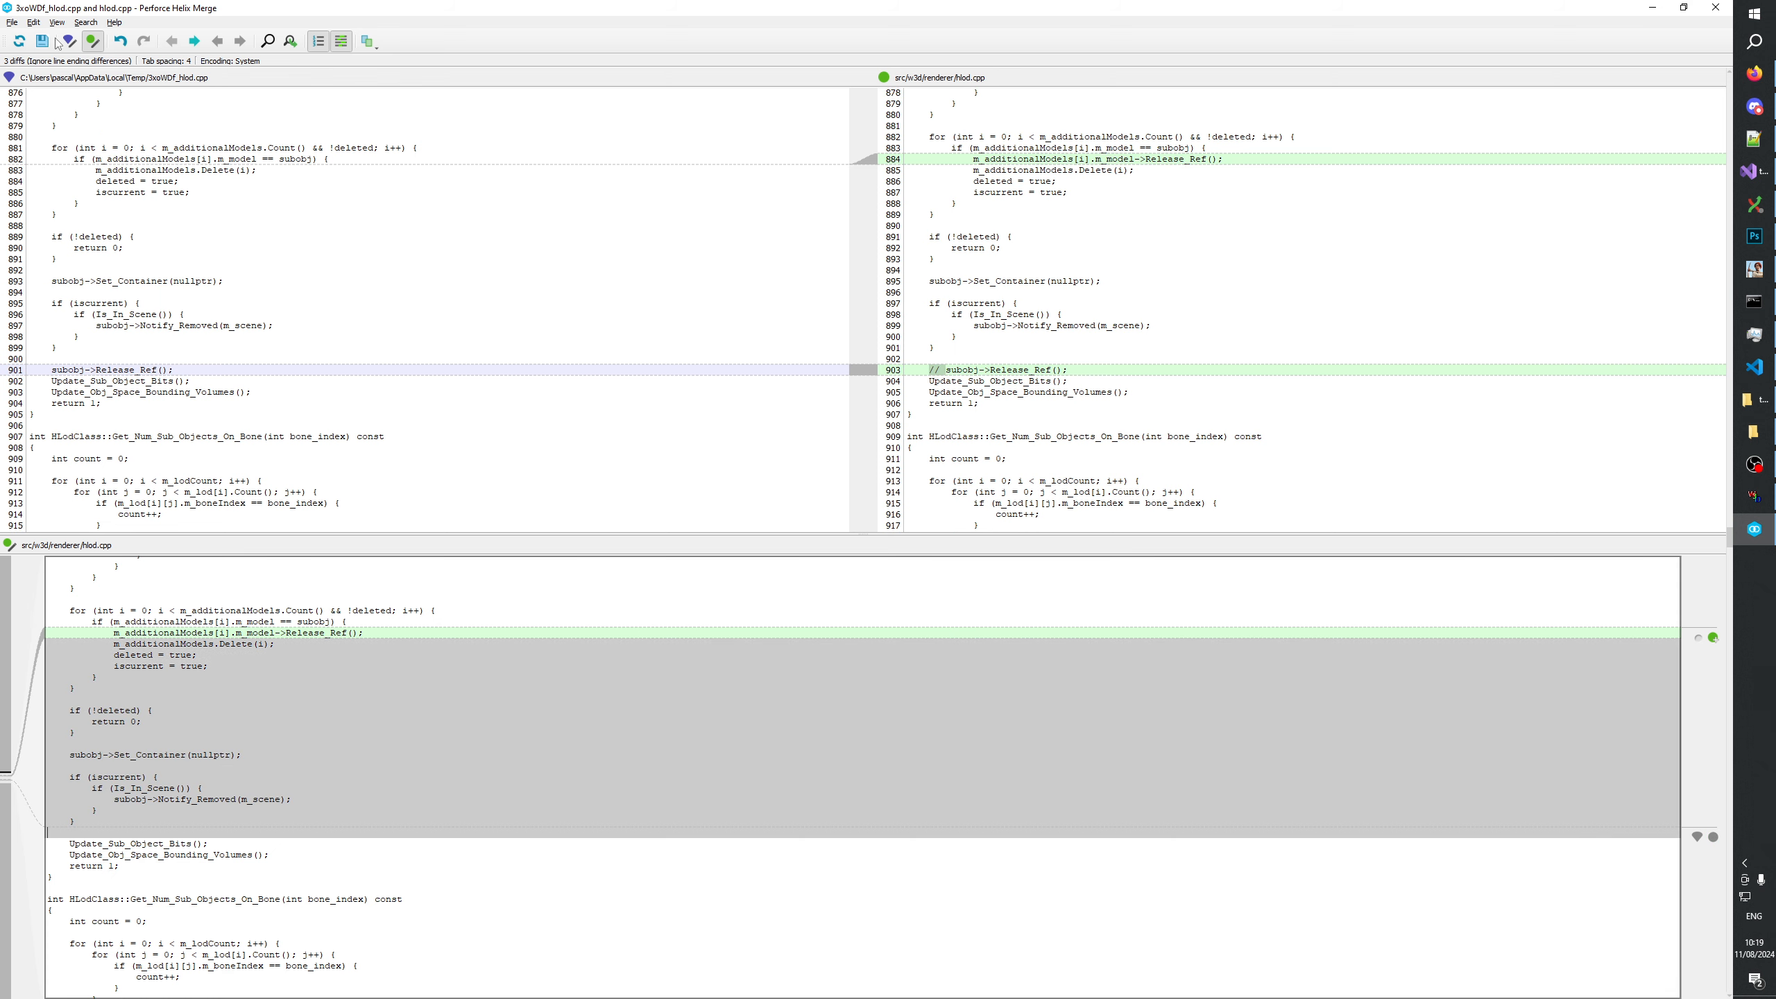
left_click(41, 43)
left_click(194, 41)
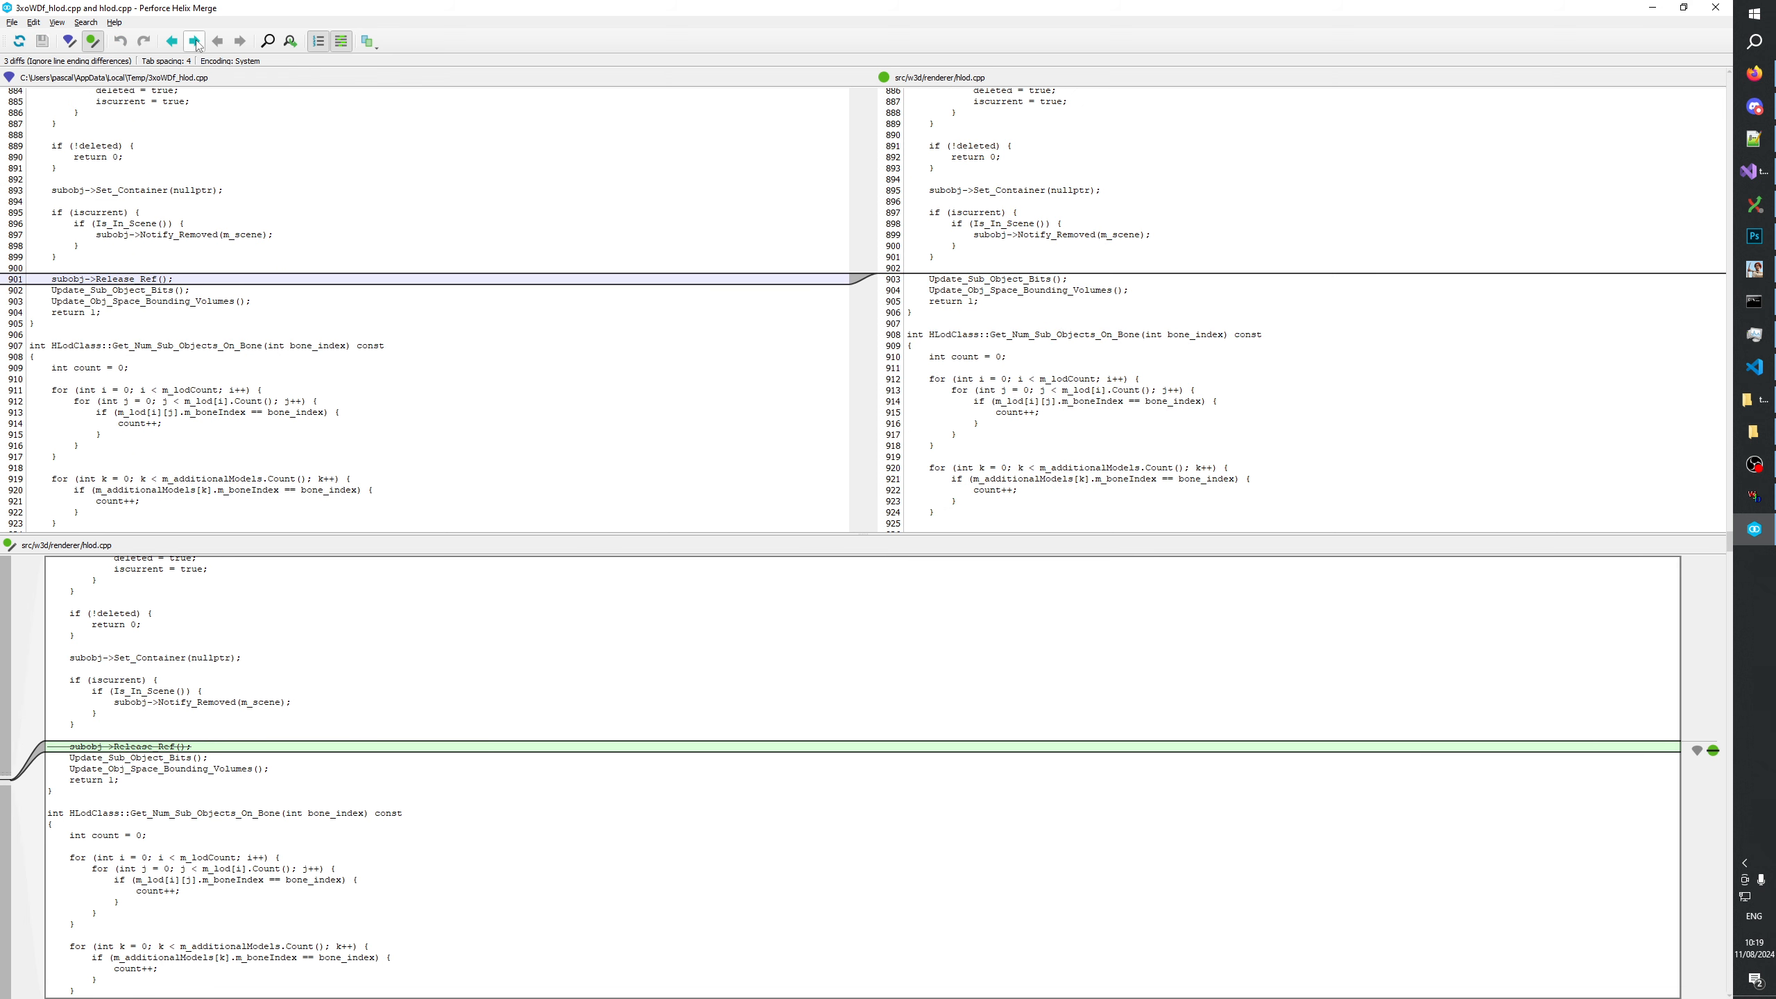
left_click(1715, 7)
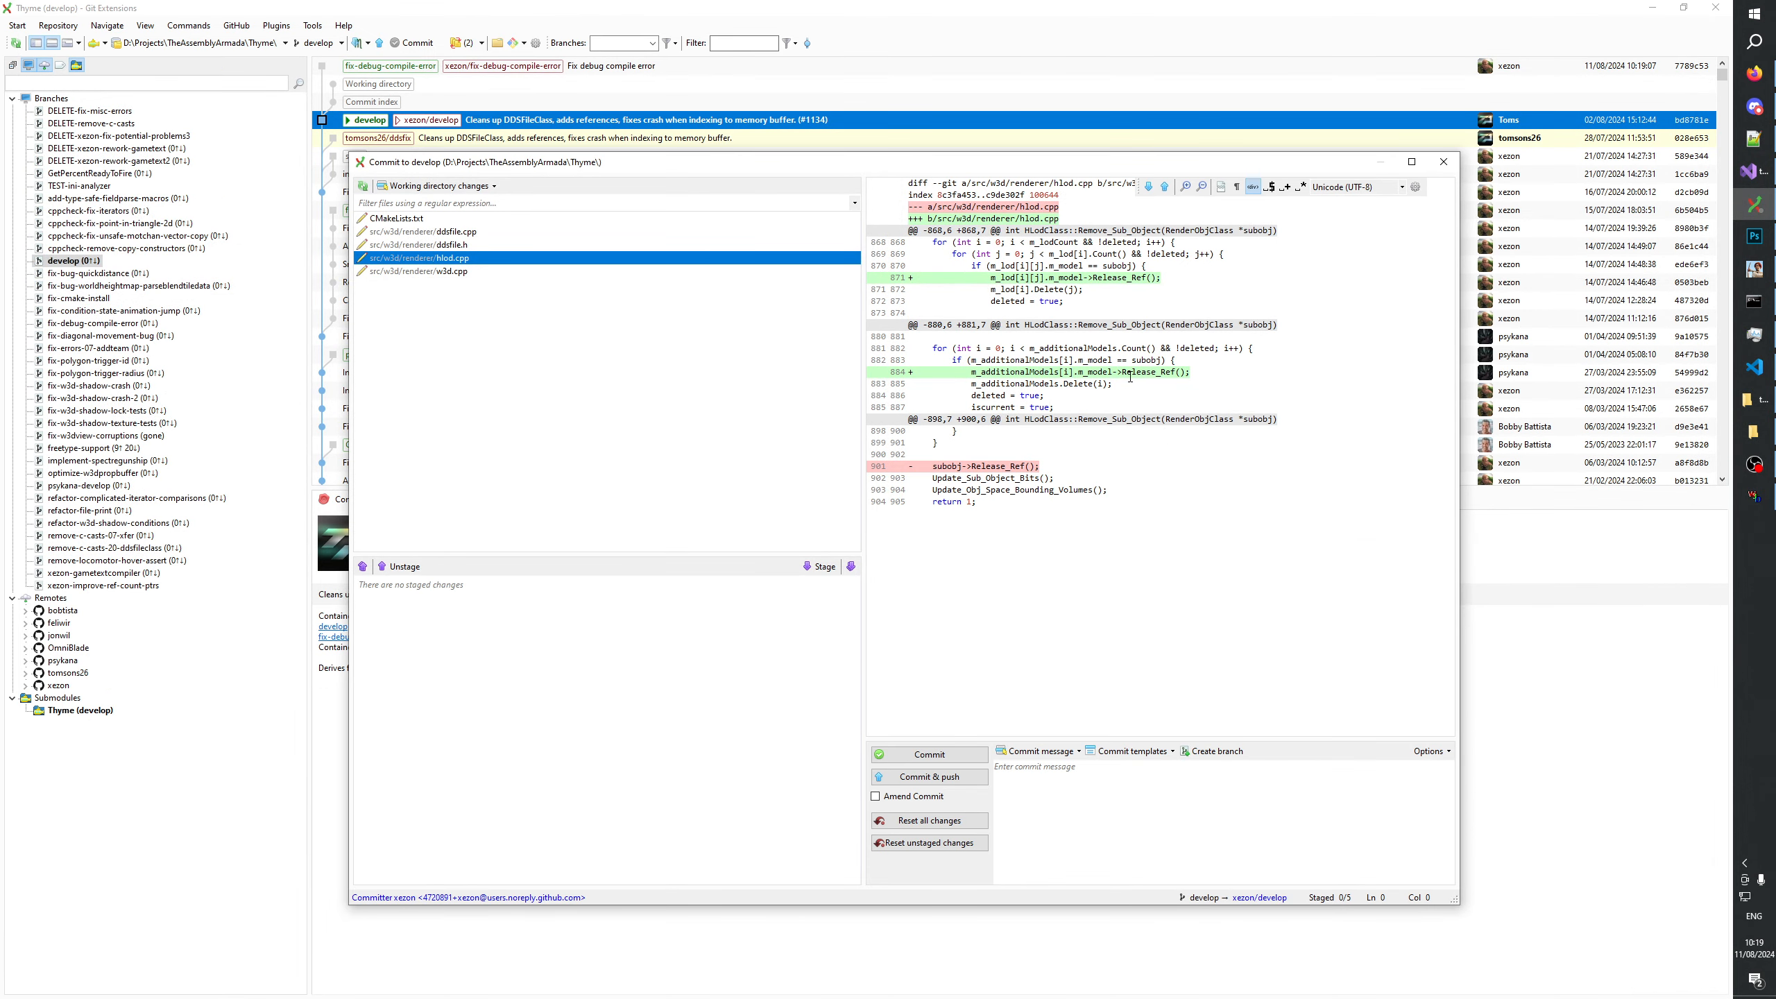
Review the Release_Ref change in hlod.cpp and stage only that file on develop, without committing.
left_click_drag(1205, 372, 981, 372)
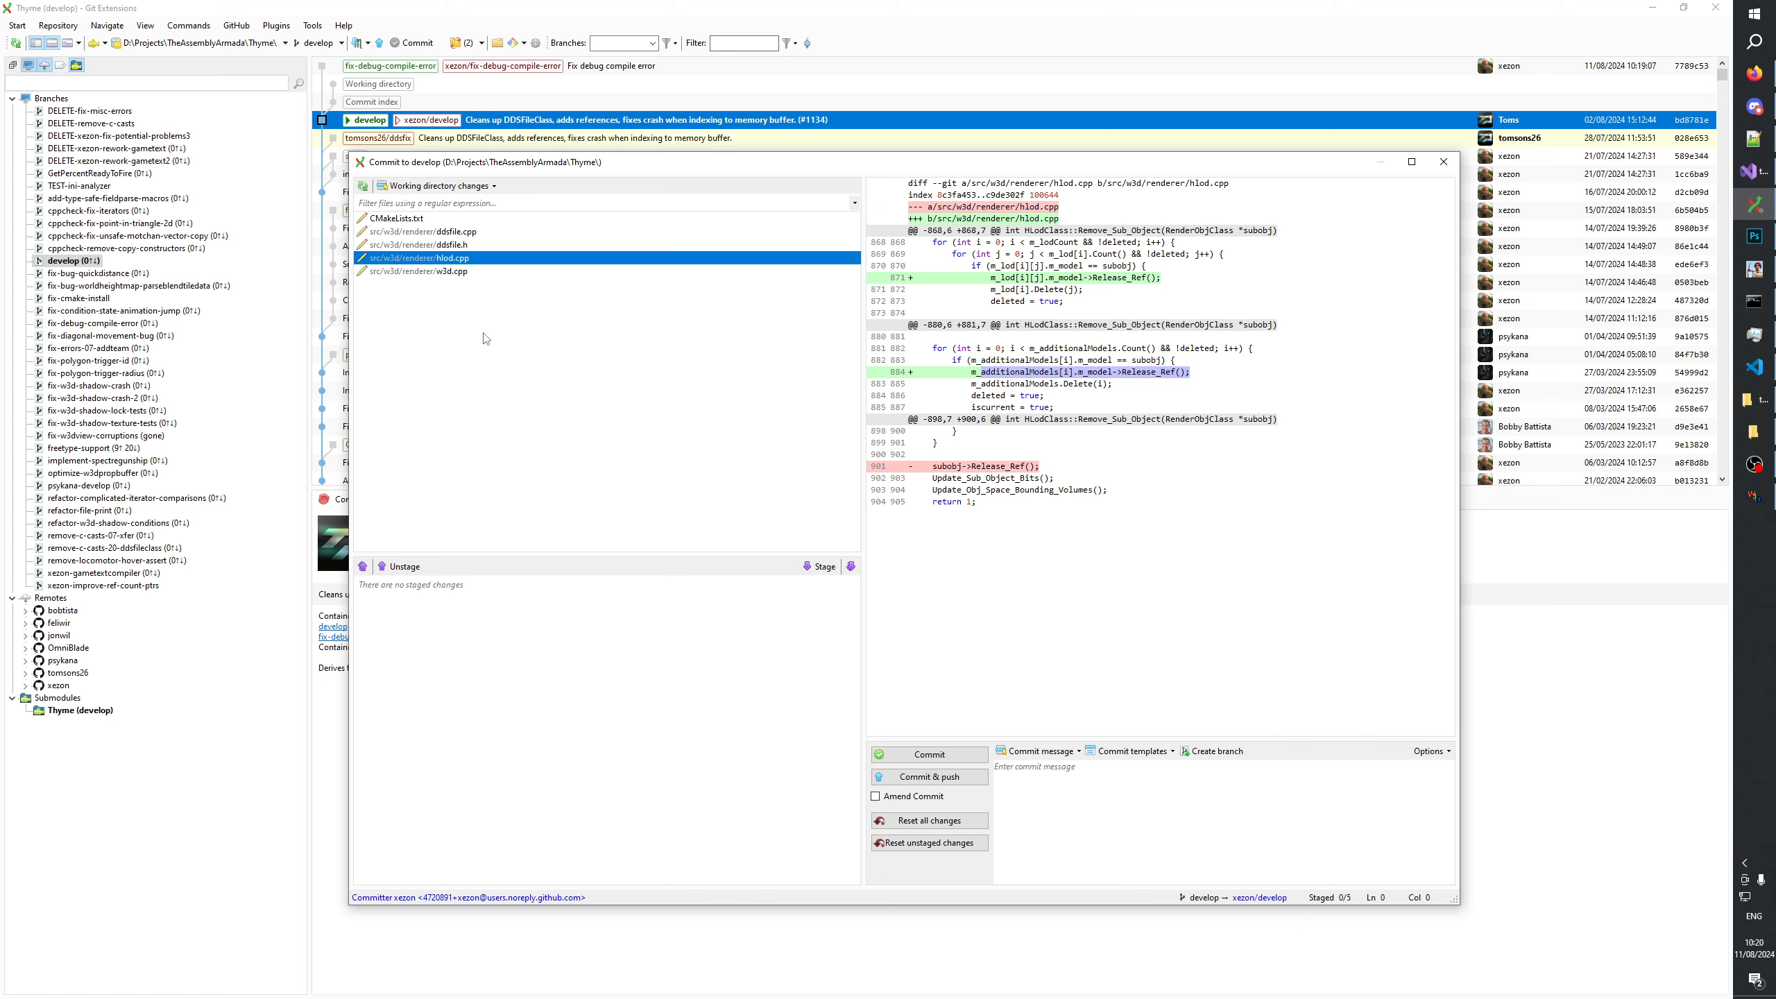
left_click(458, 273)
left_click(456, 258)
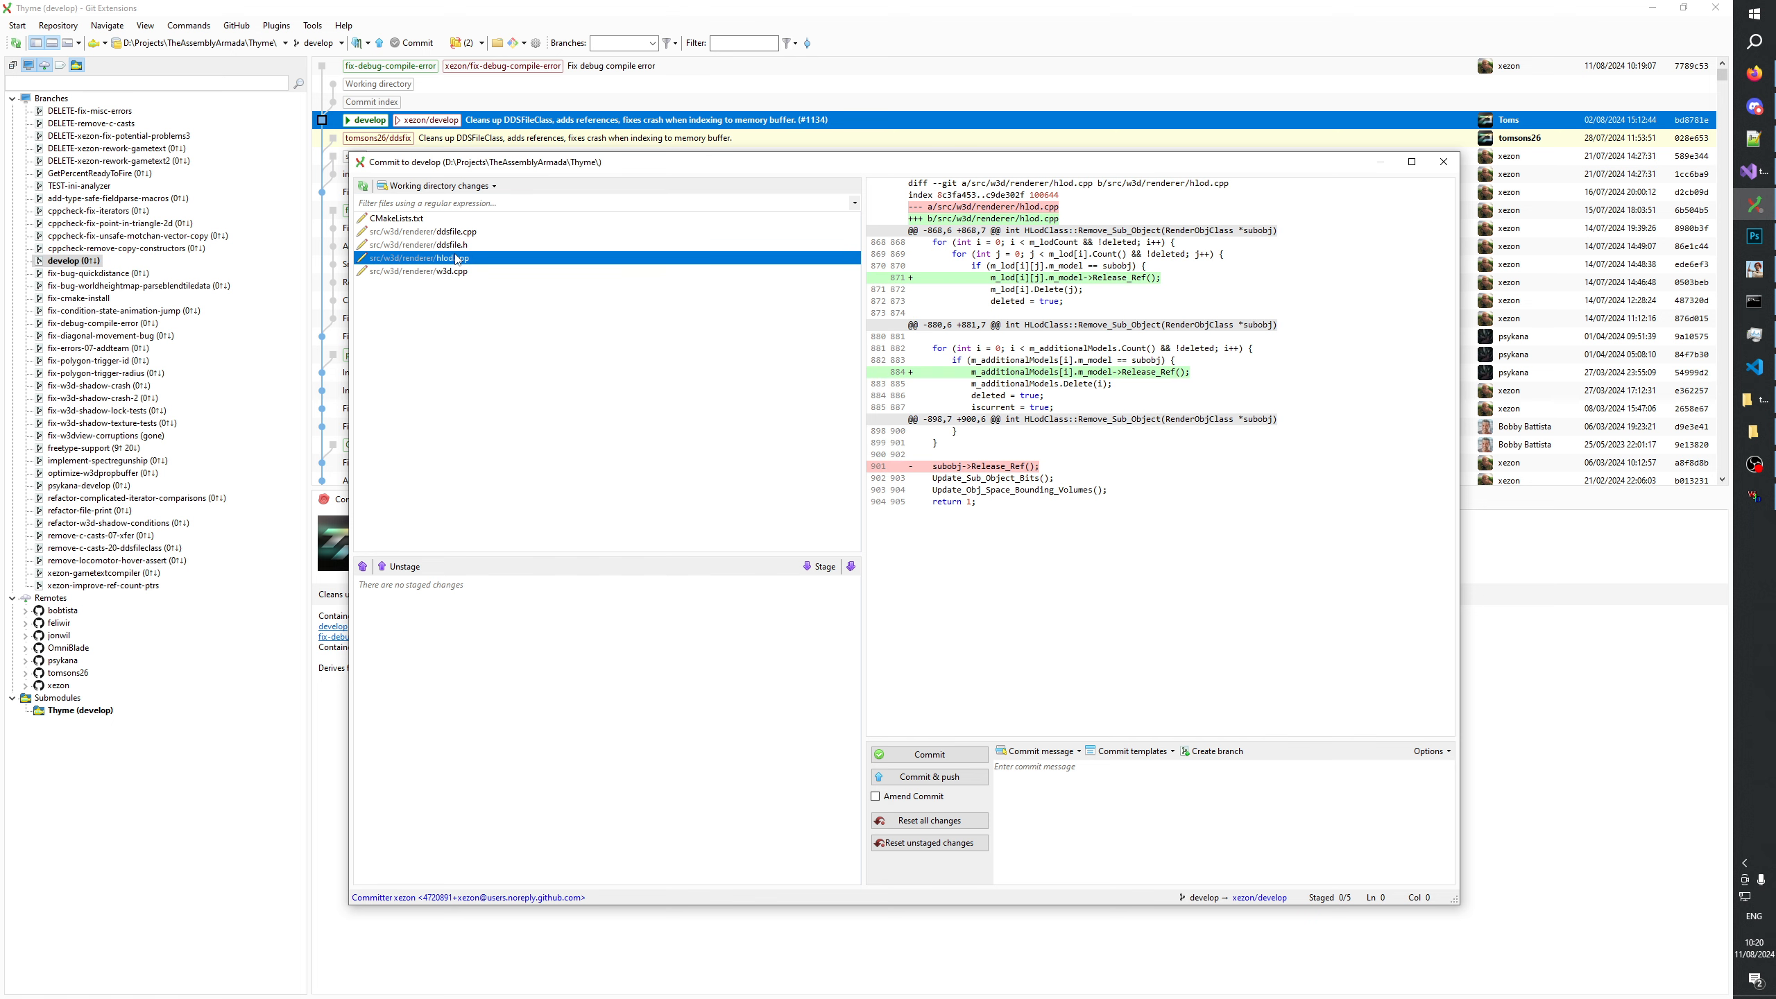
left_click(816, 567)
key("Escape")
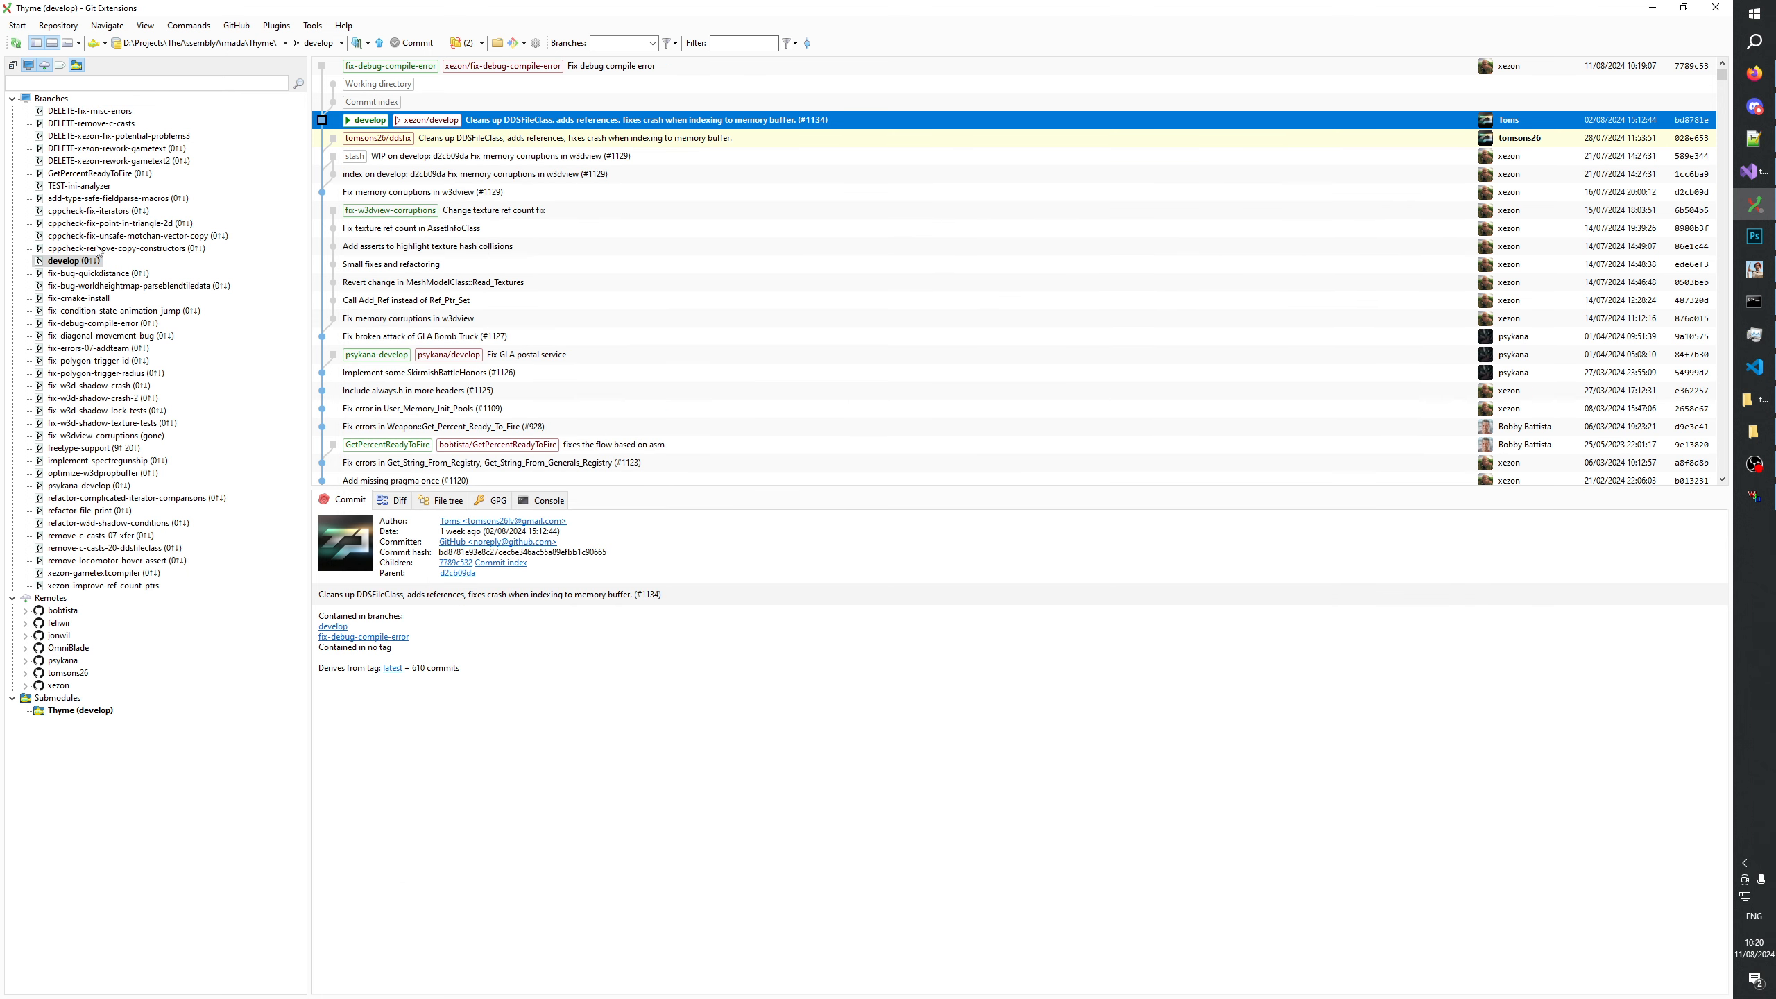
right_click(91, 264)
left_click(140, 290)
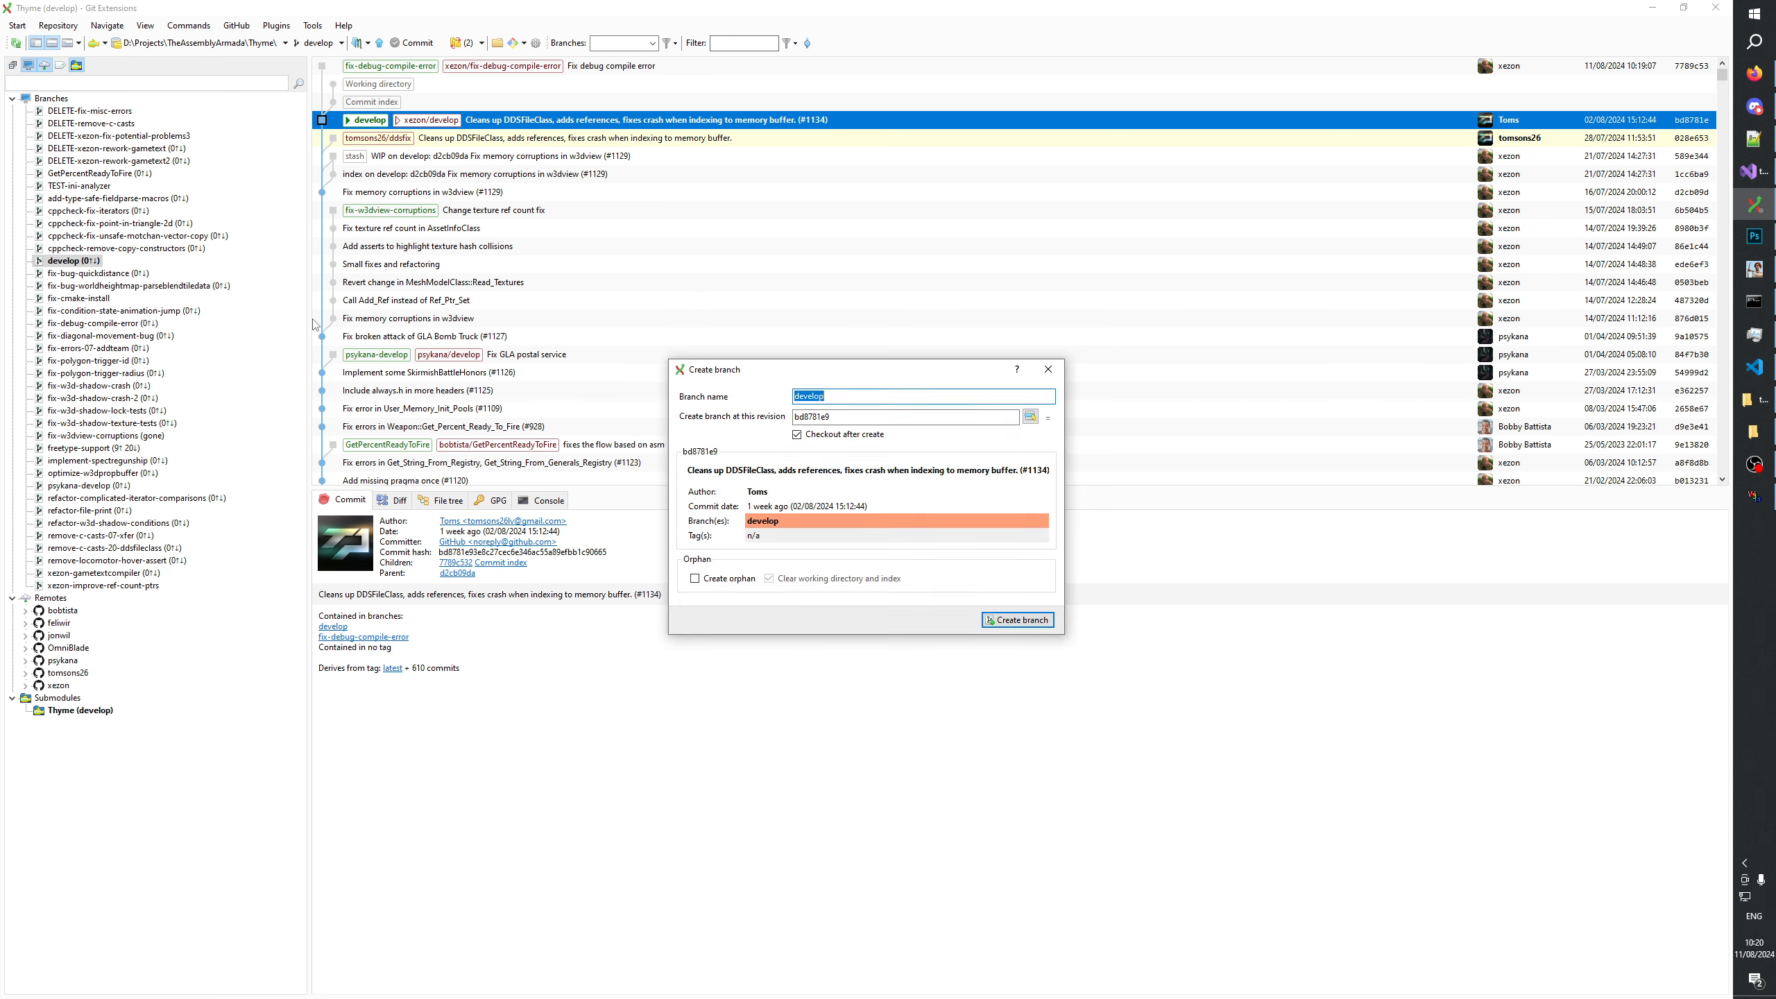
type("fix")
left_click(1048, 369)
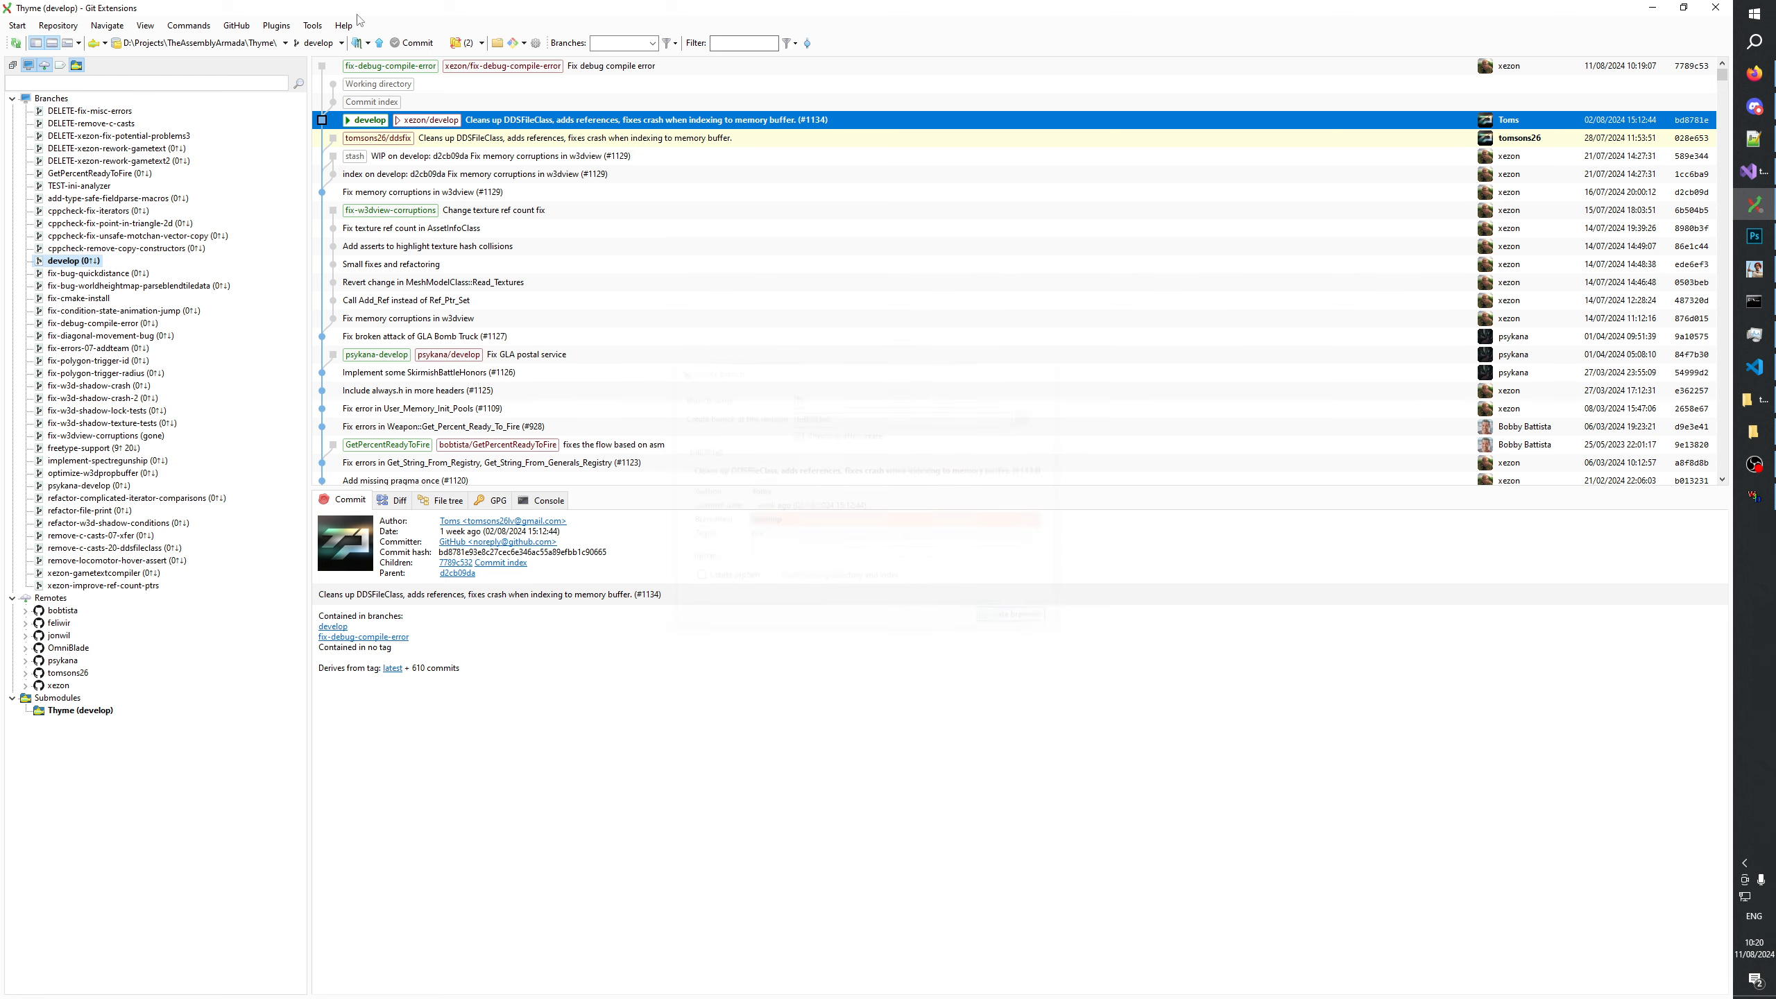
Examine the unstaged ddsfile.h and ddsfile.cpp diffs and the staged hlod.cpp diff, expanding the context around HLodClass::Remove_Sub_Object.
left_click(415, 43)
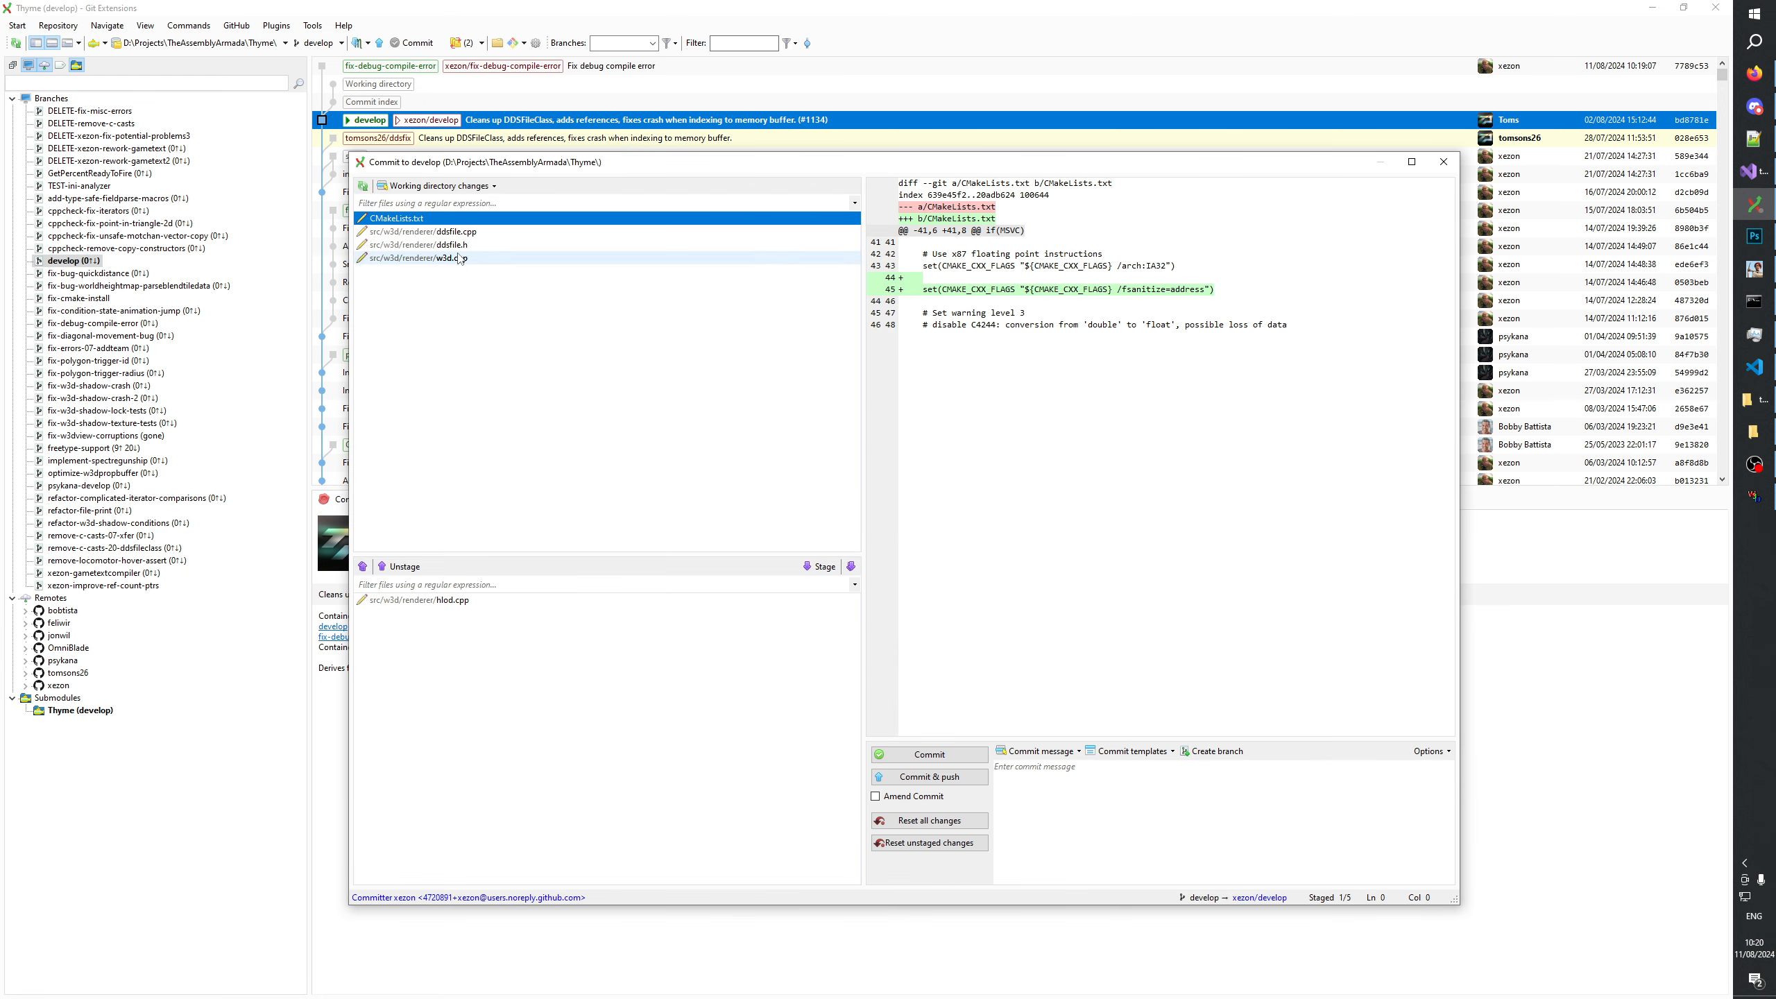
left_click(458, 245)
left_click(455, 233)
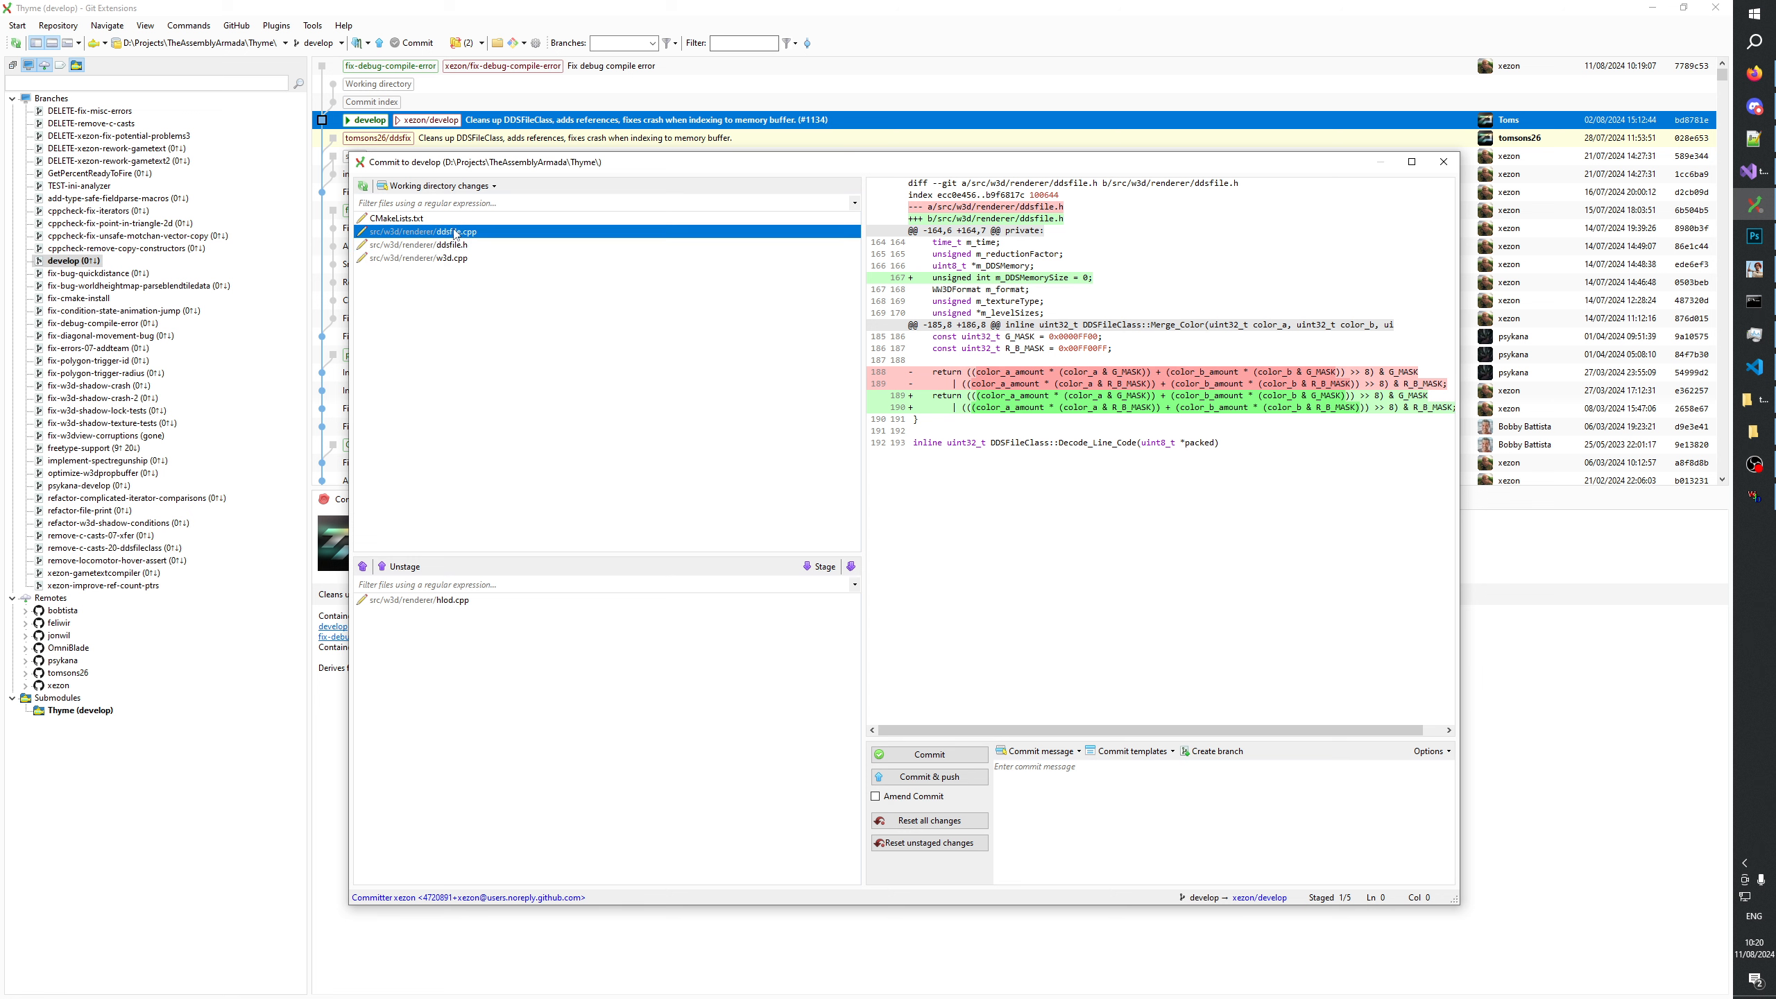
scroll(1104, 378, "down", 3)
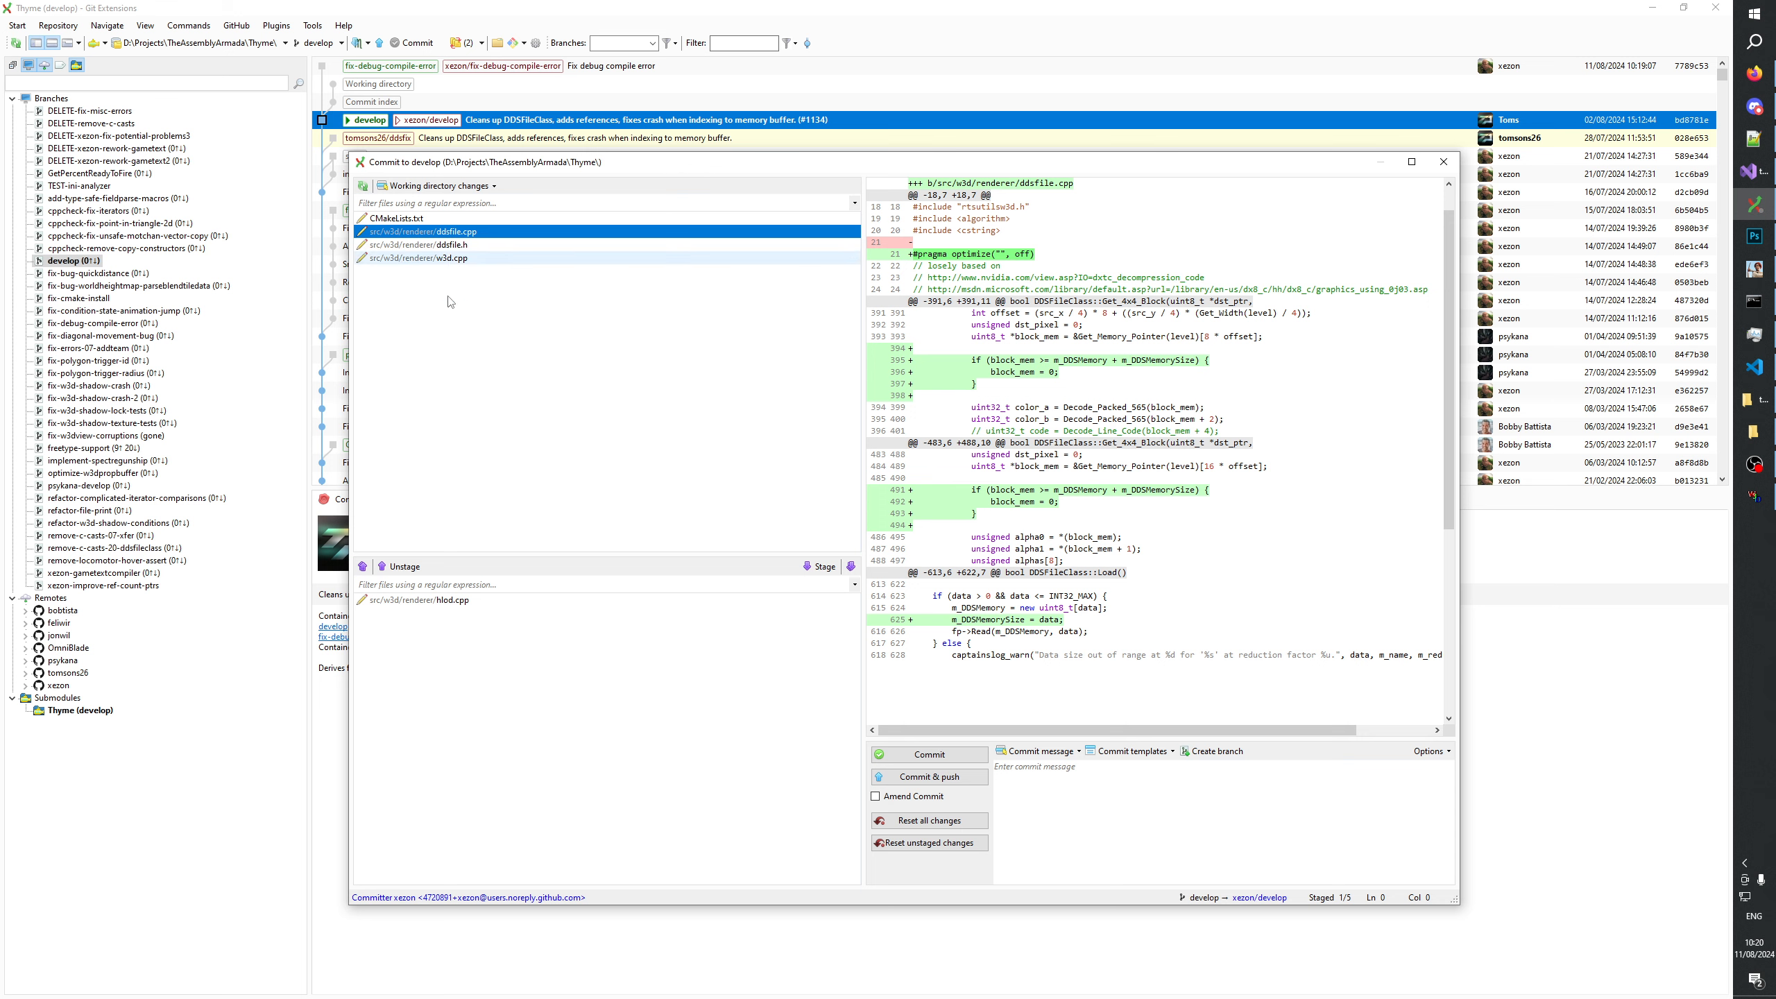
left_click(438, 601)
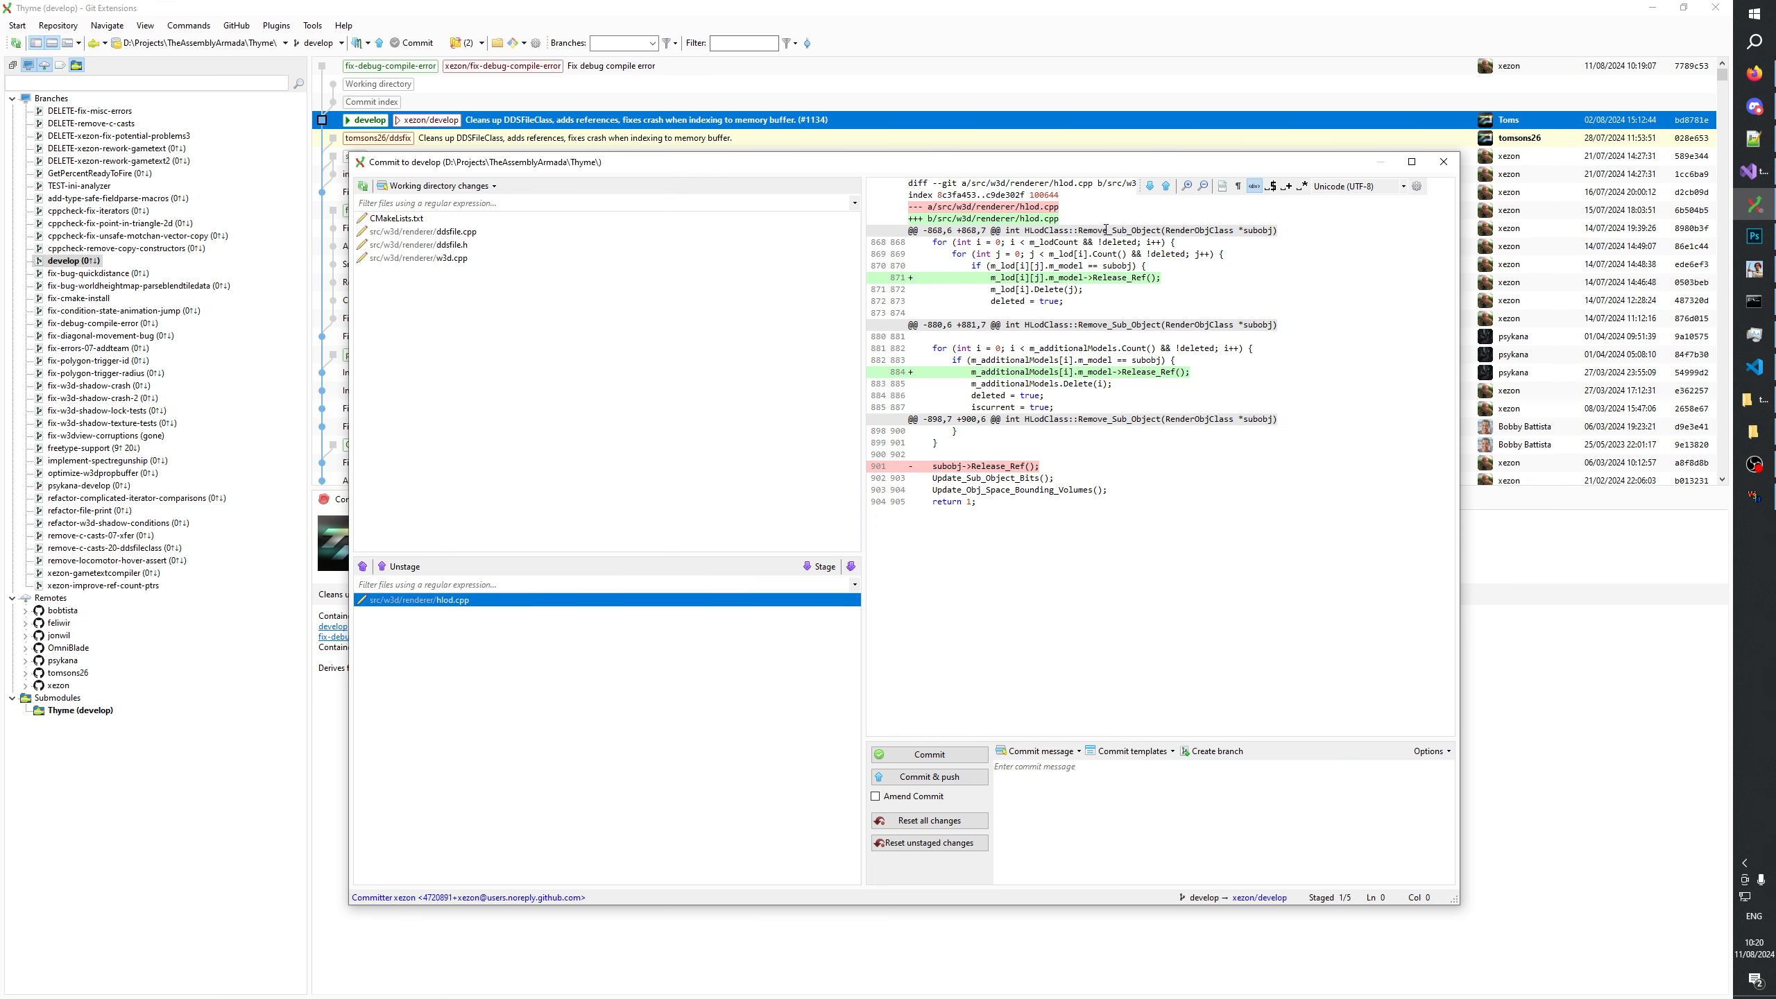
left_click(1186, 186)
left_click(1186, 186)
left_click(1186, 186)
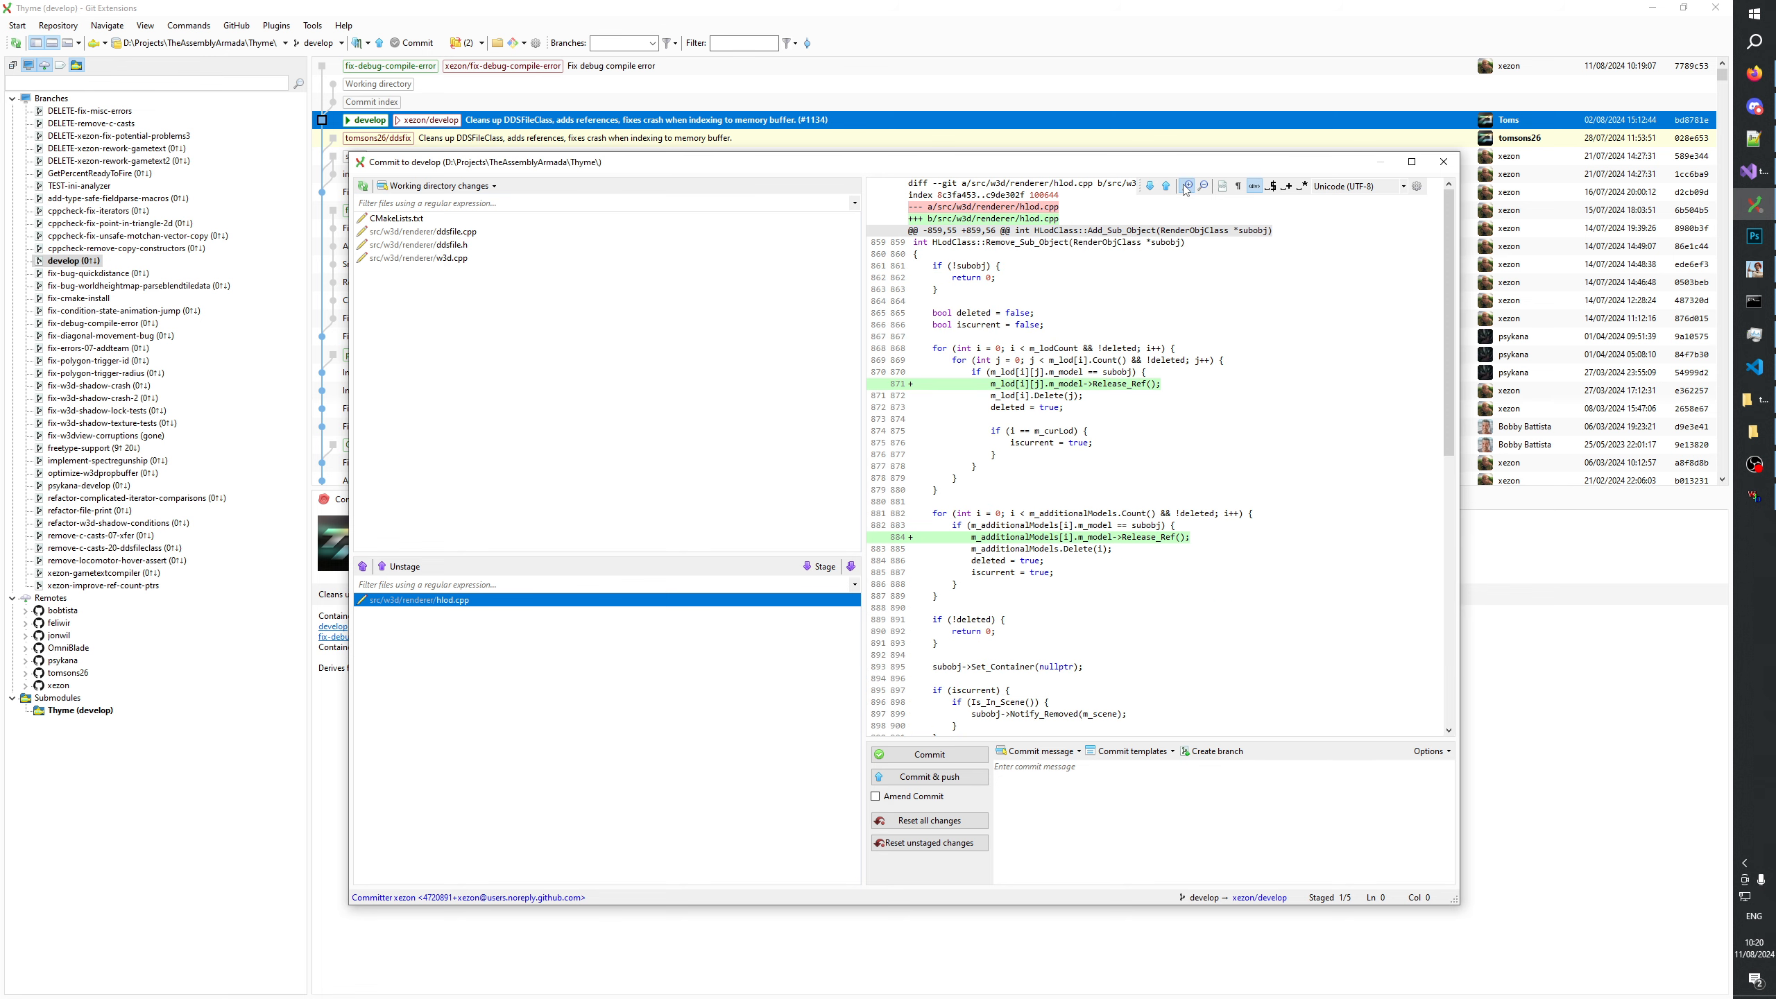
left_click(1186, 186)
left_click(1186, 186)
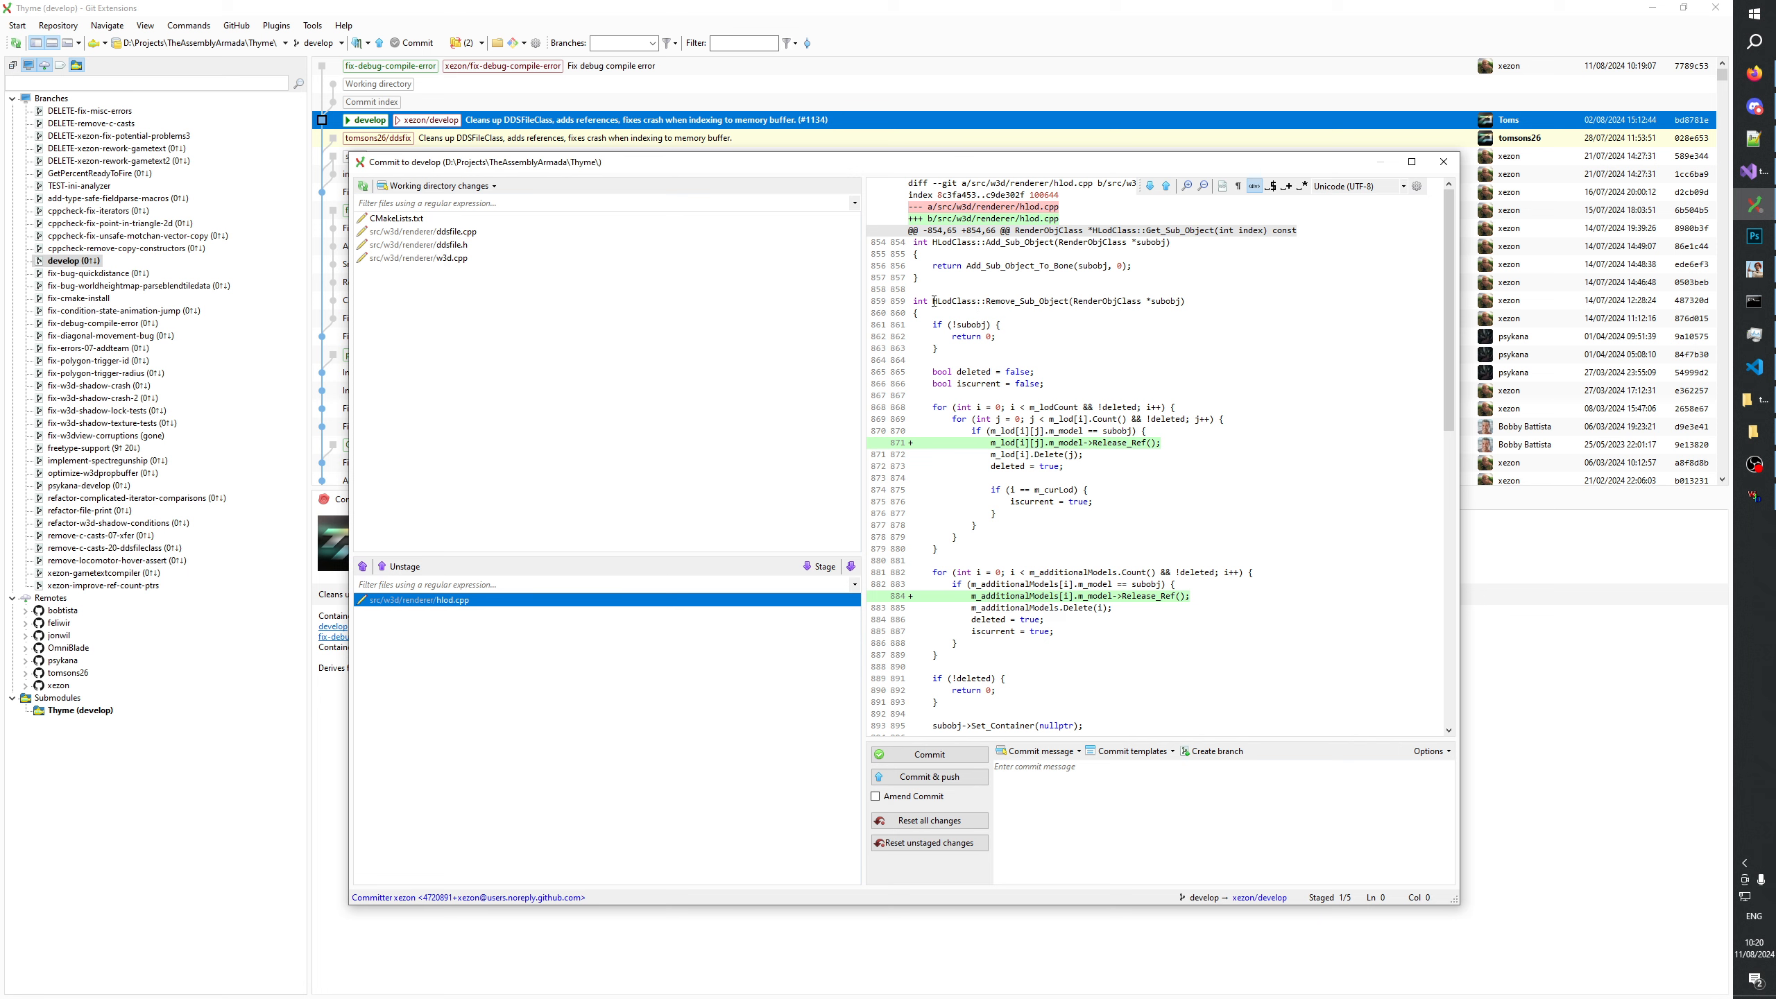
left_click_drag(934, 301, 1068, 301)
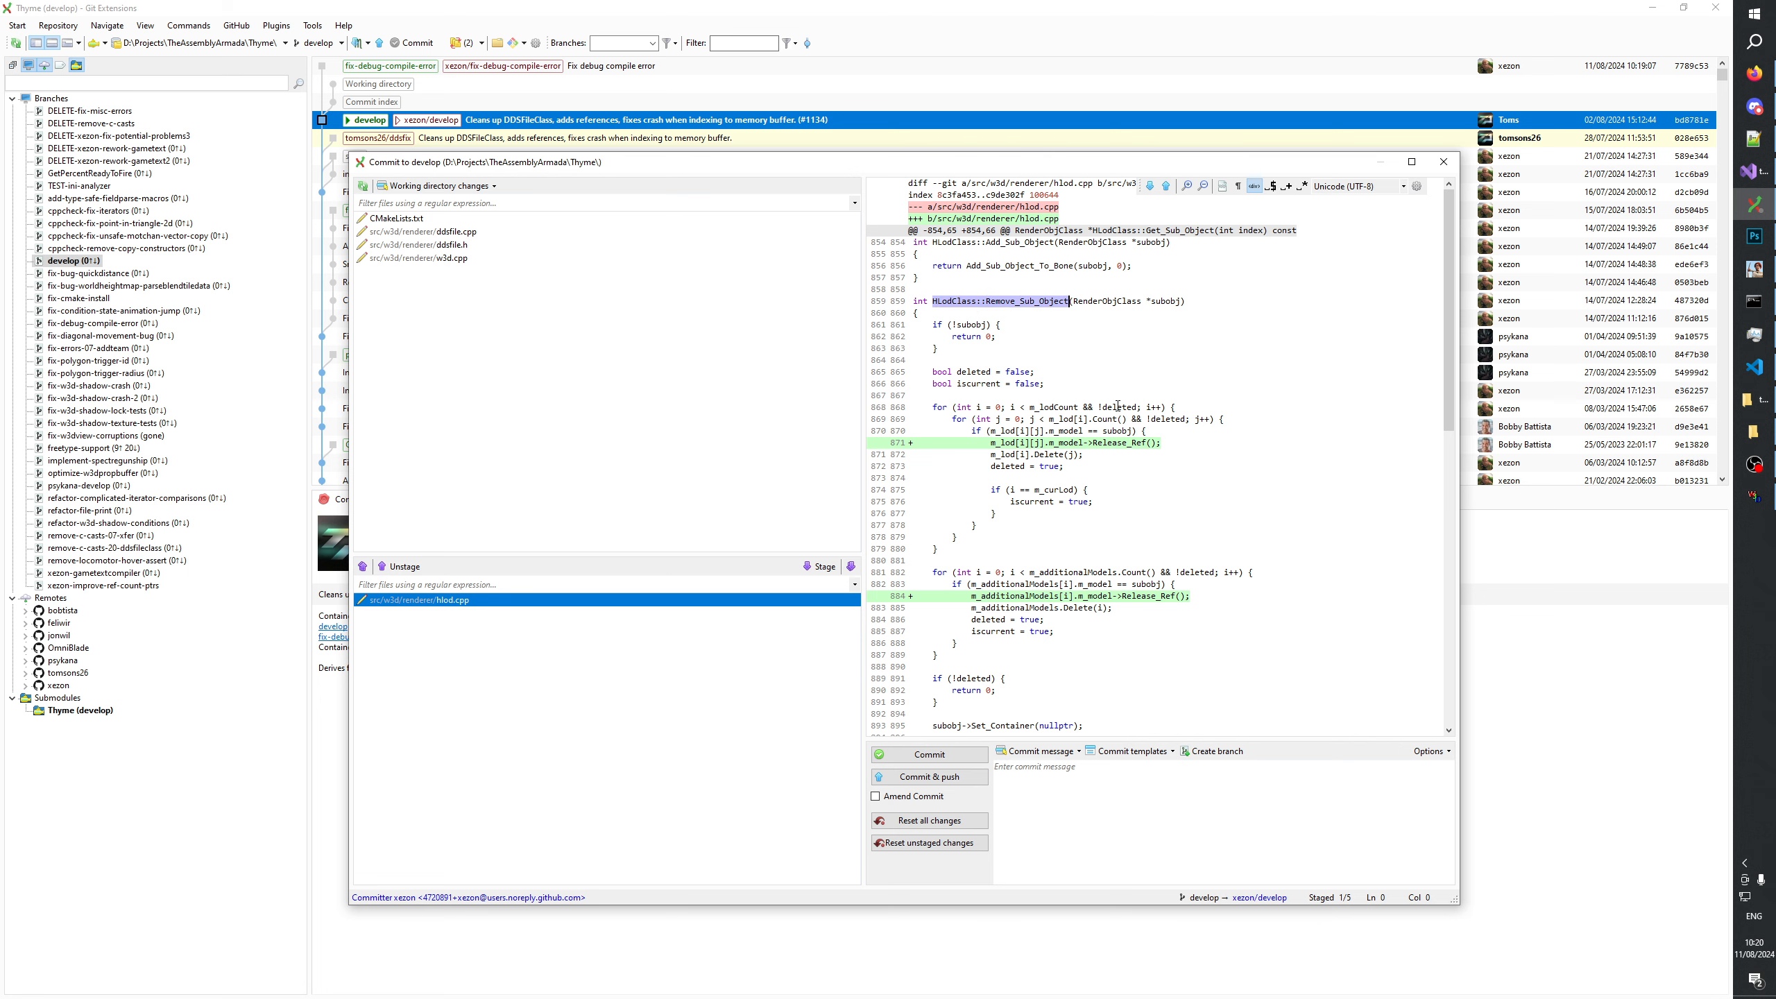
left_click(1443, 162)
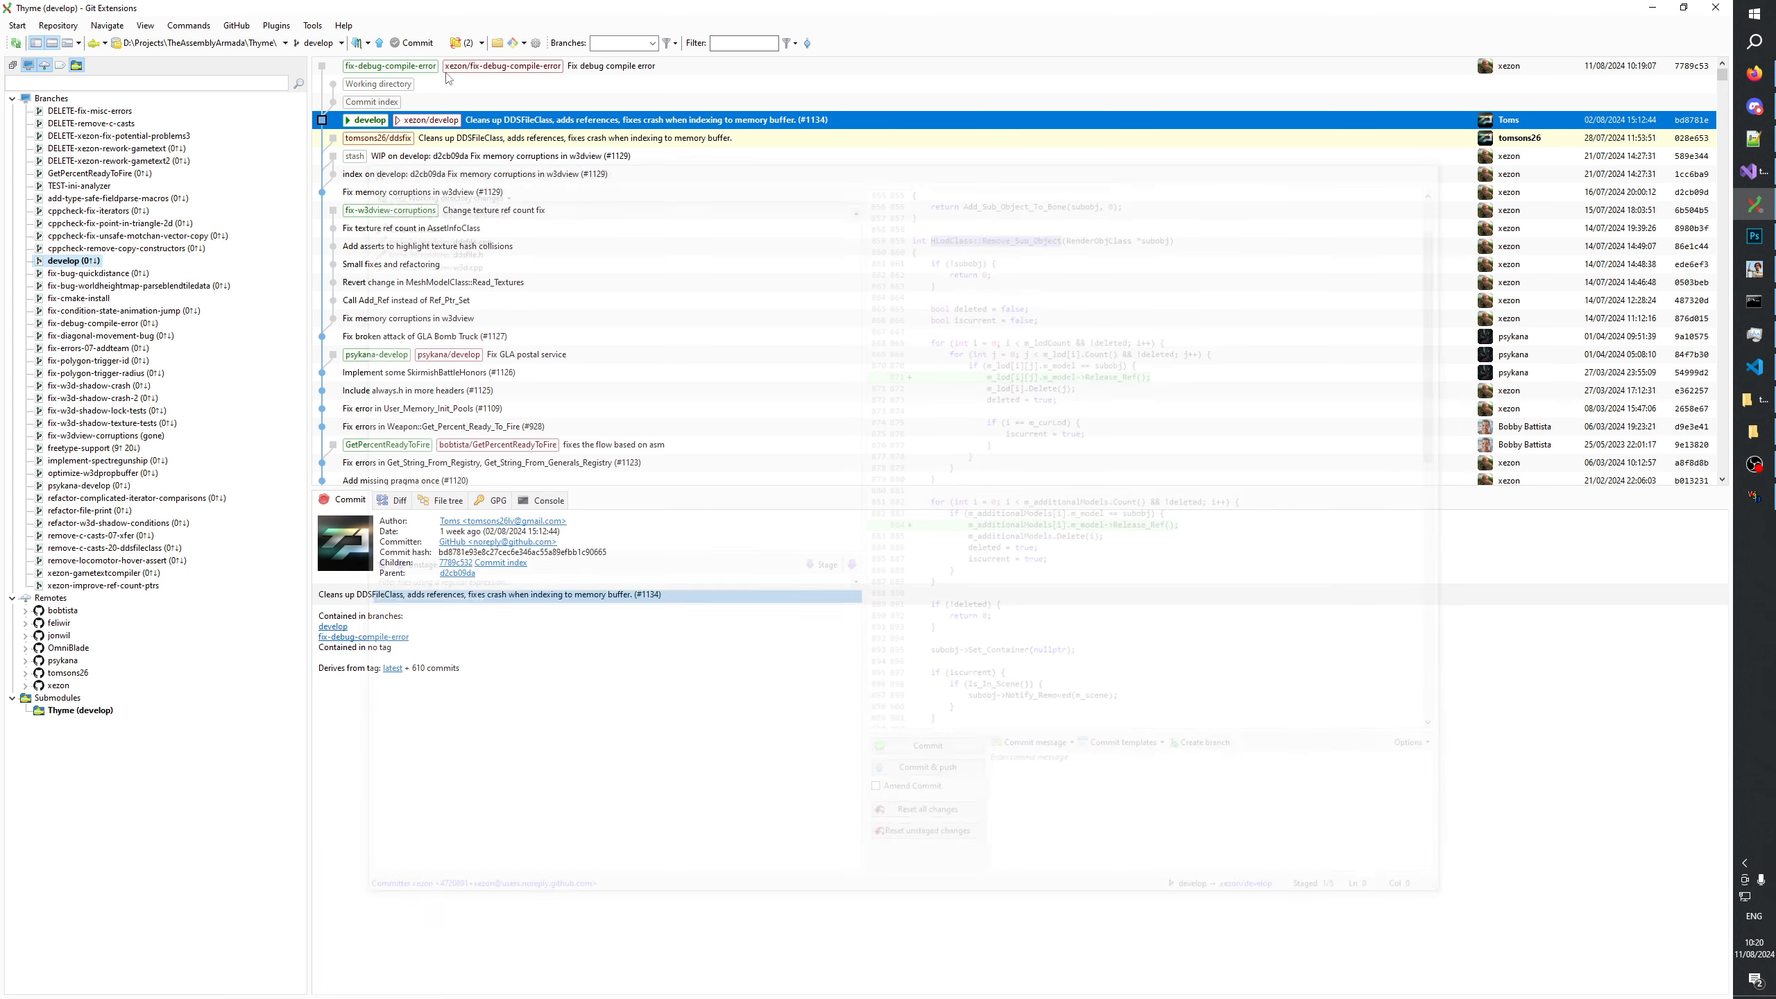
Commit the staged hlod.cpp to develop with the message "Fix reference counting in HLodClass::Remove_Sub_Object".
left_click(416, 43)
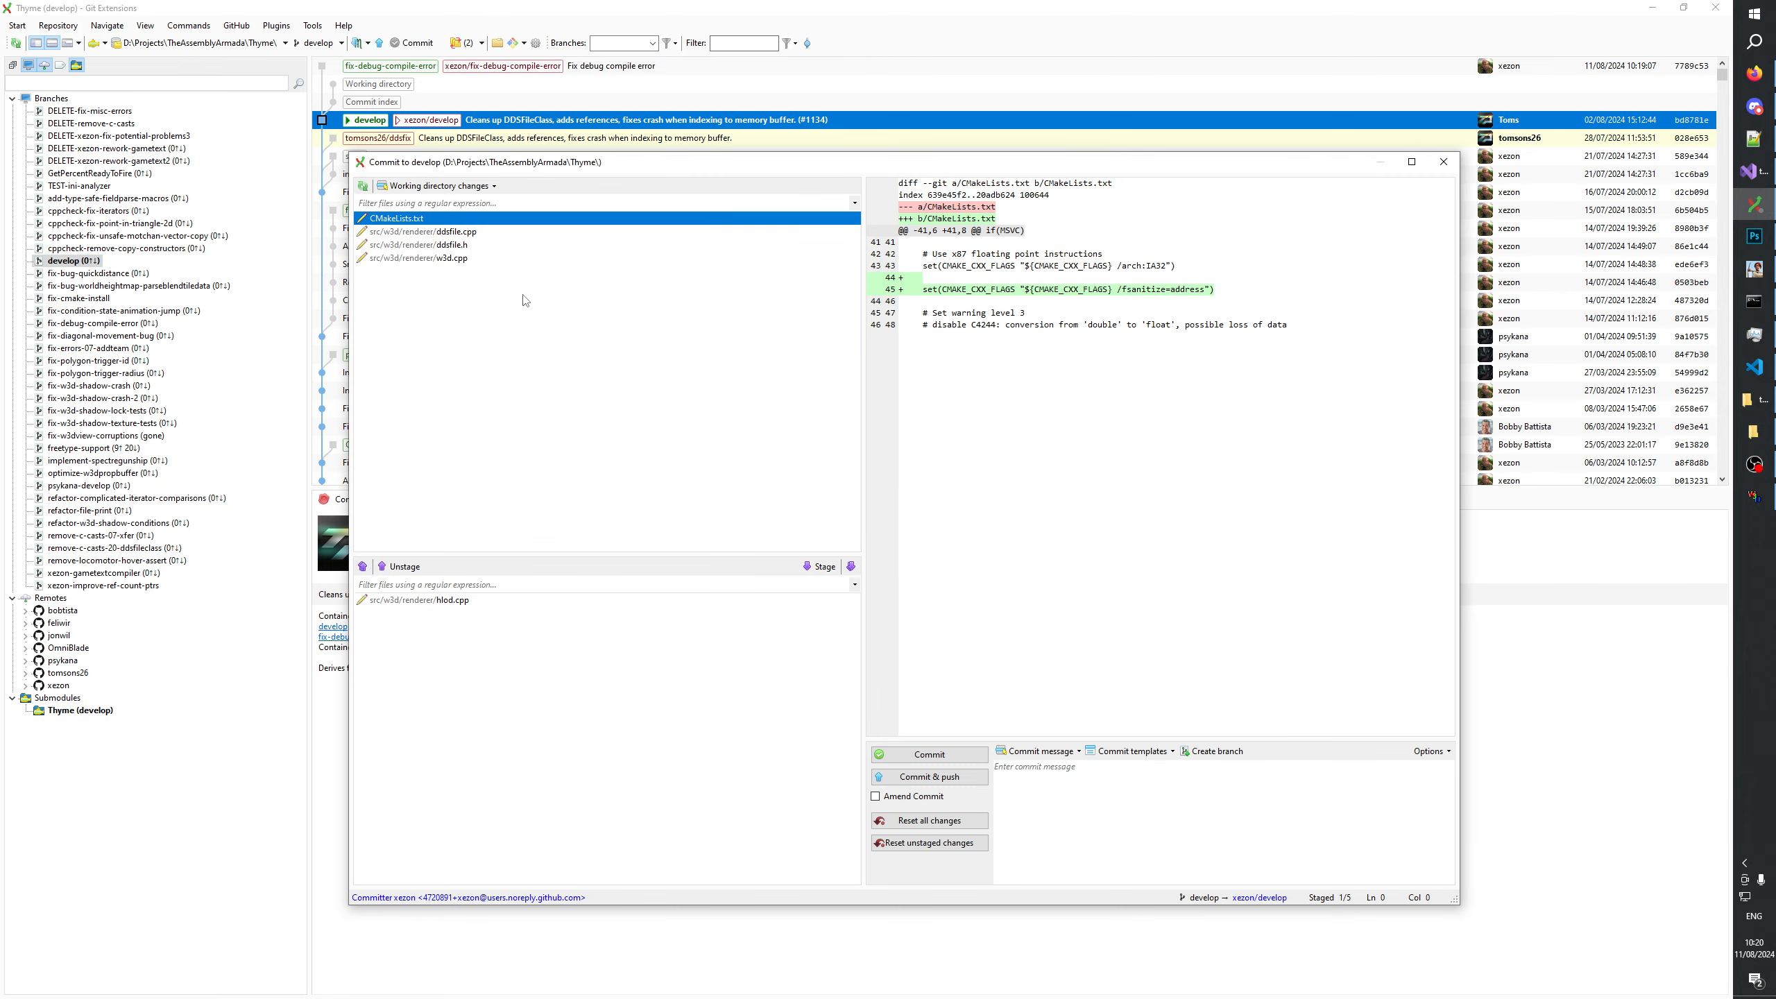
left_click(512, 599)
left_click(1117, 818)
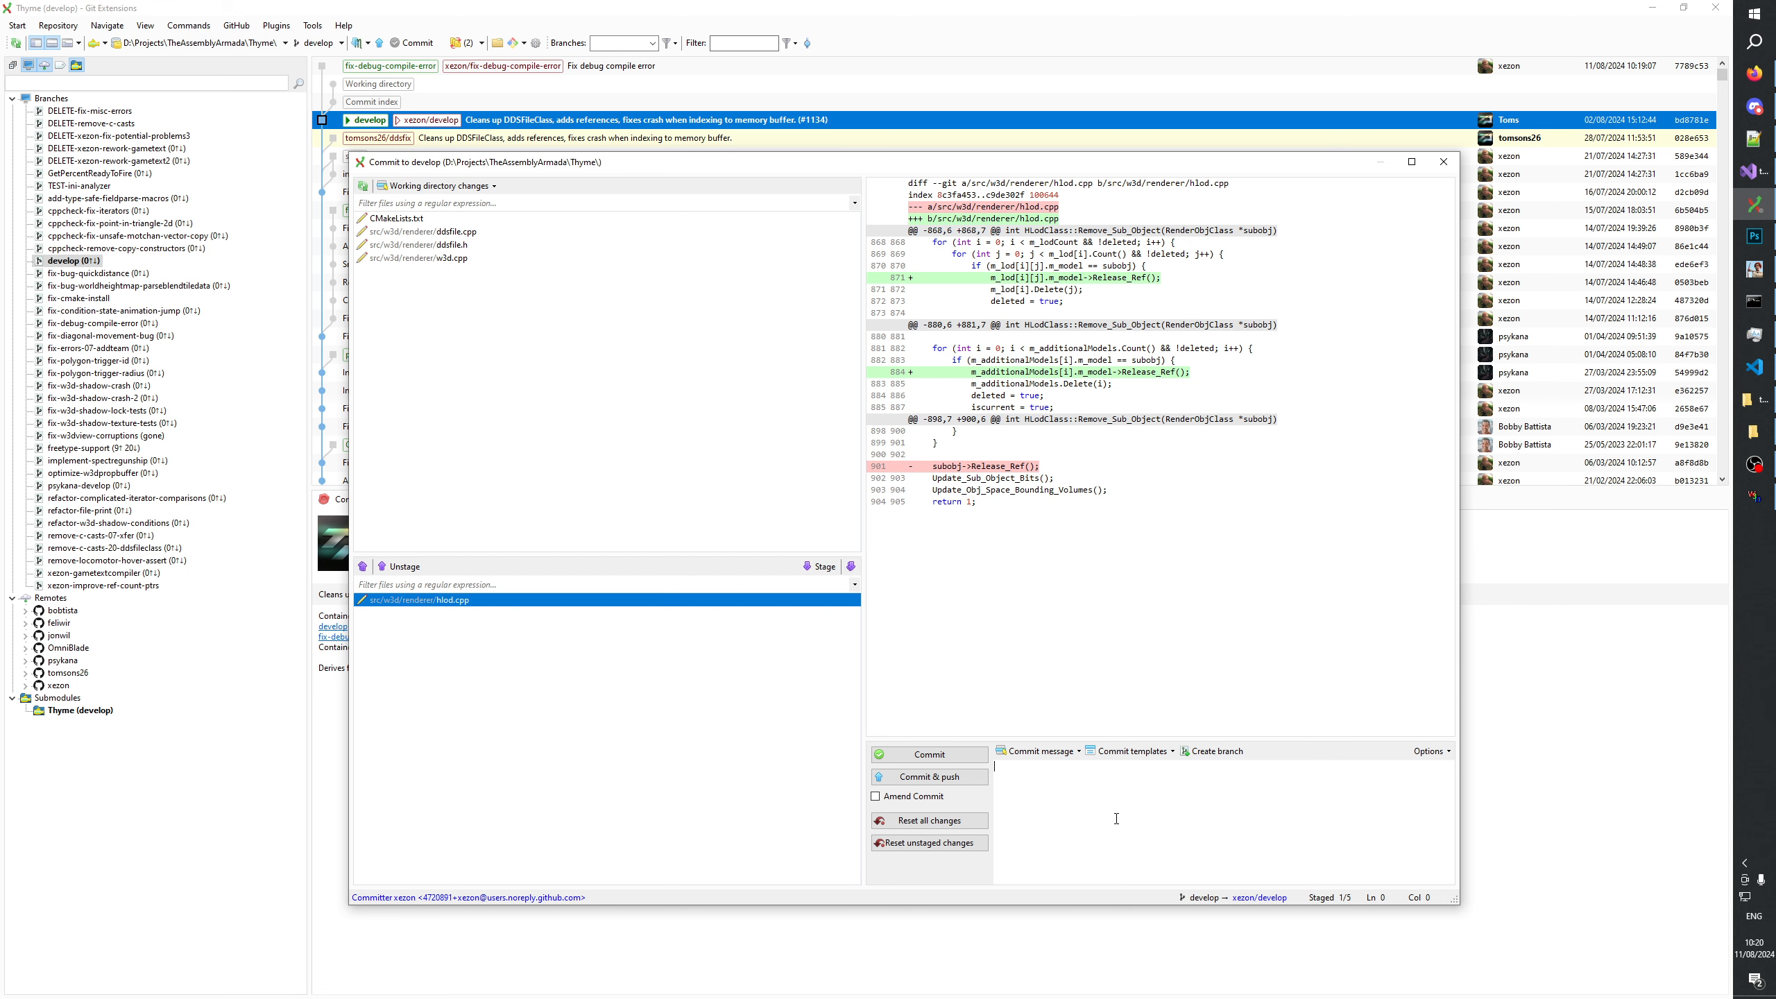
type("Fix reference counting in HLodClass::Remove_Sub_Object")
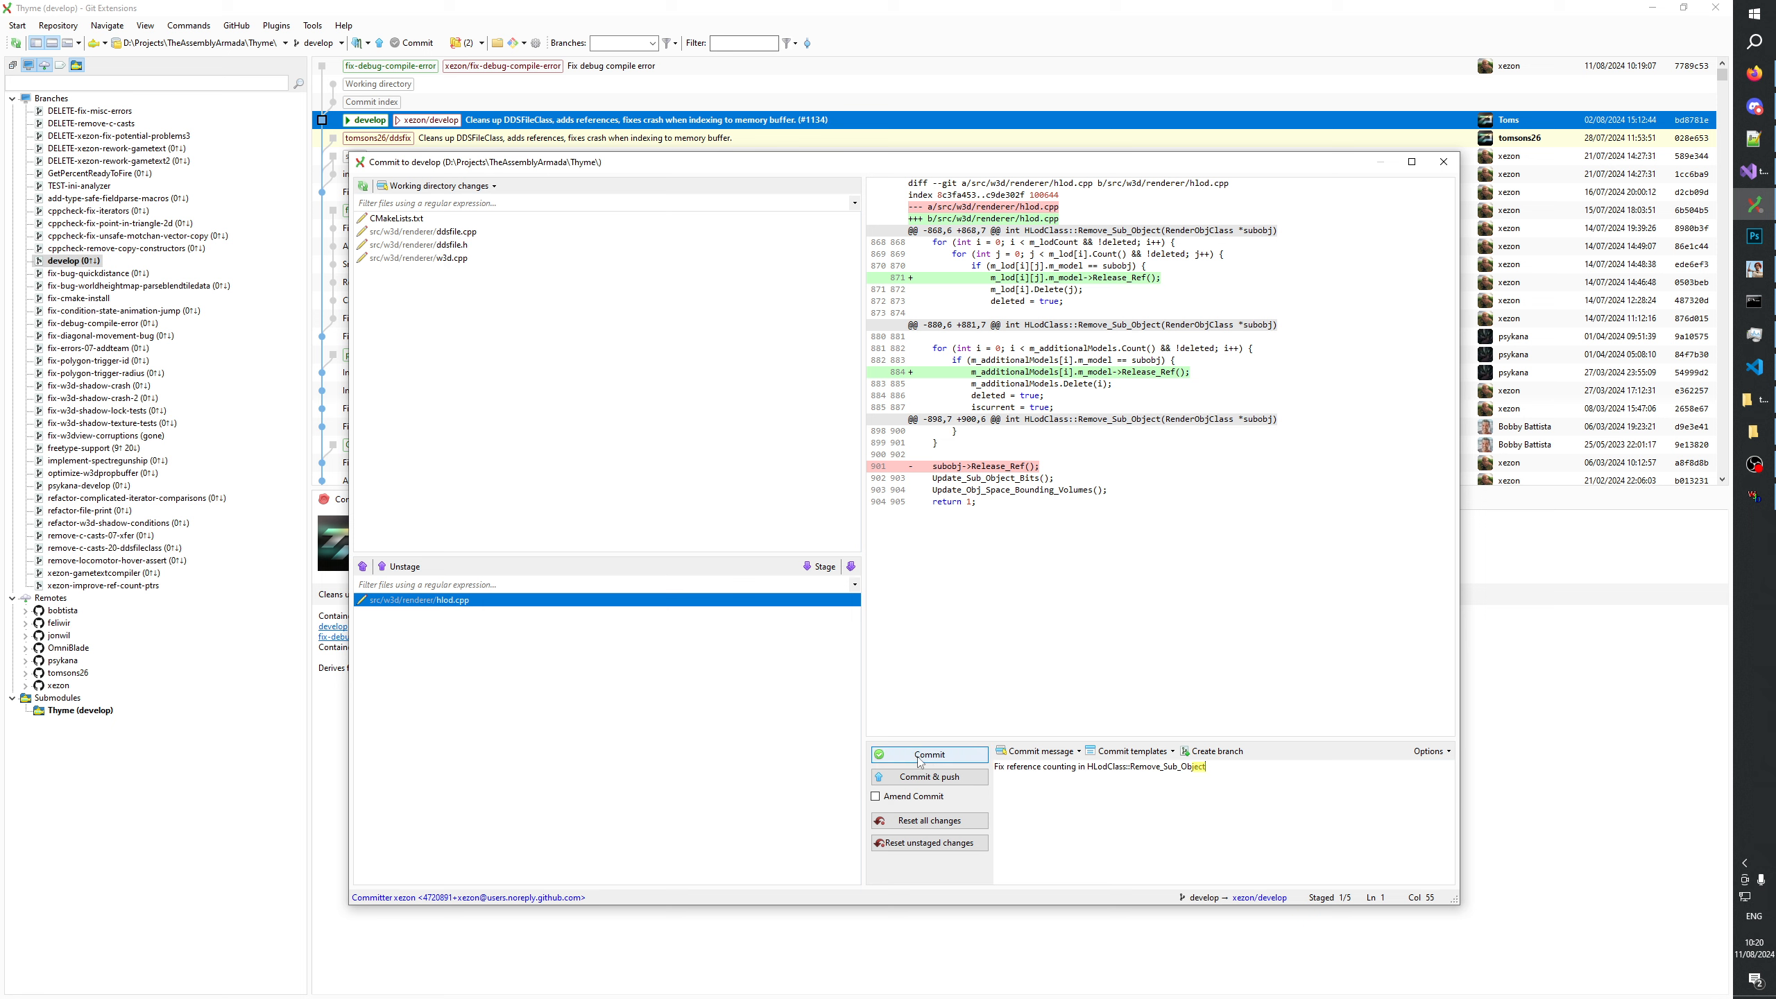
left_click(919, 760)
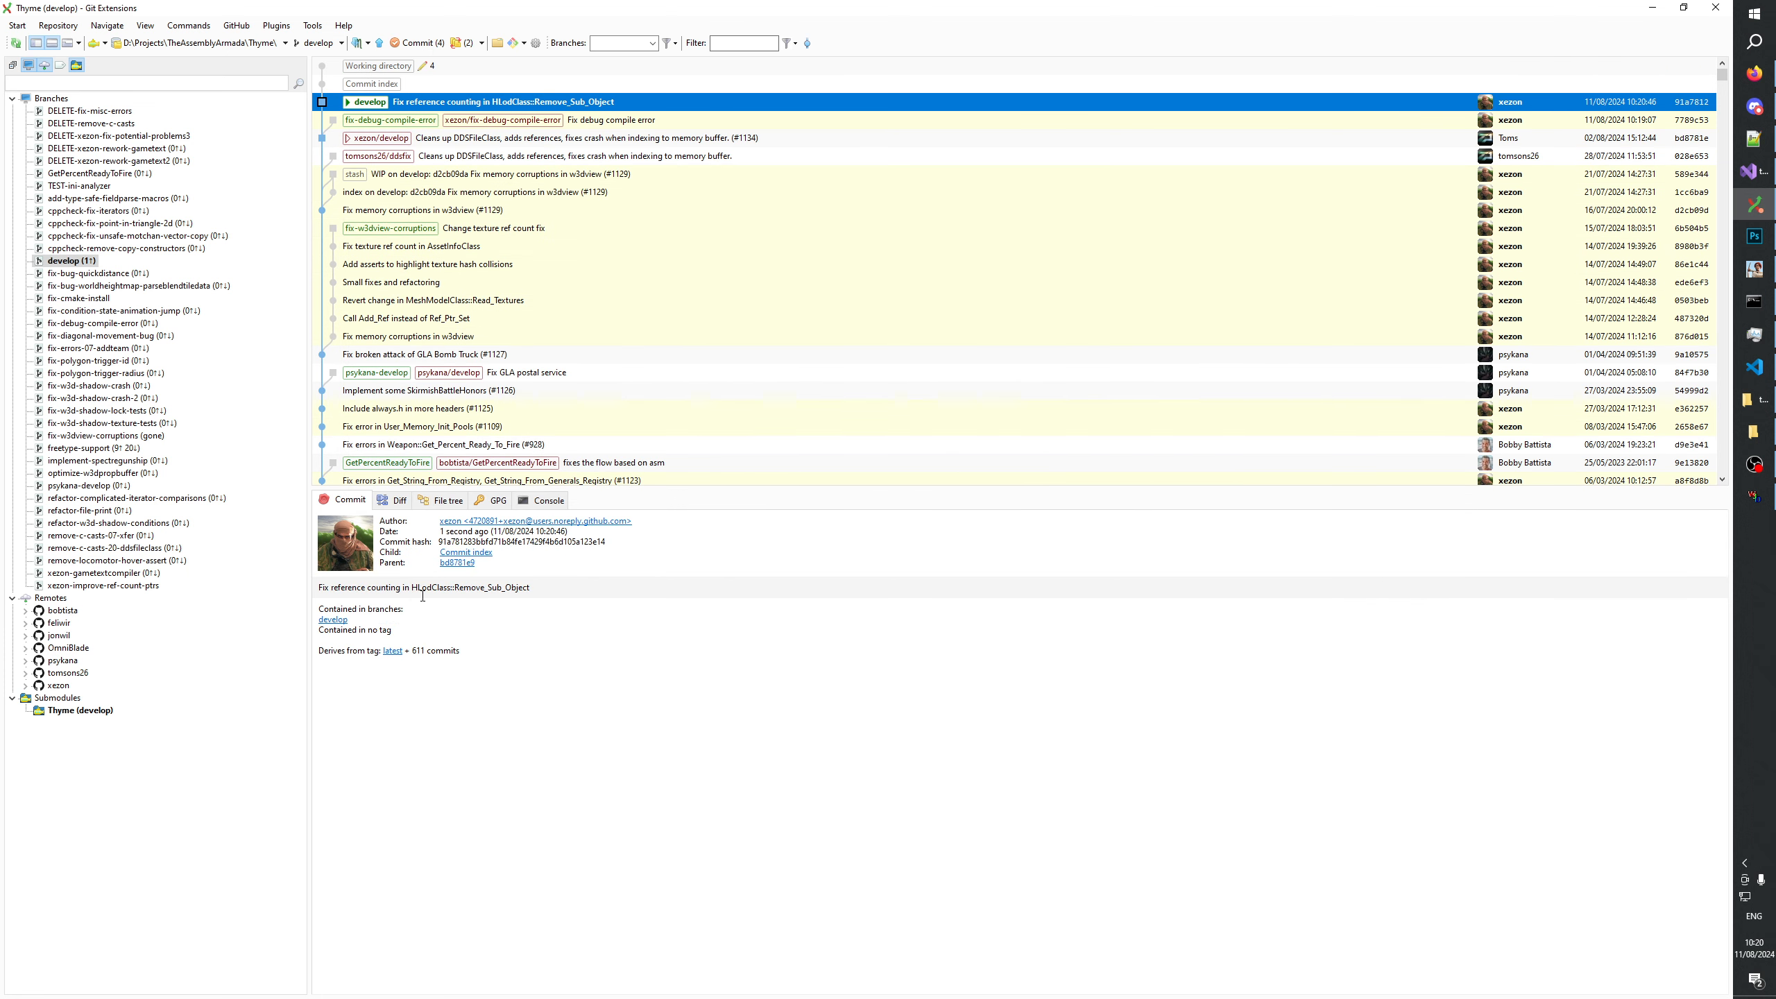
Copy the new commit's message, and reset develop to the xezon/develop commit using the Mixed reset type.
left_click_drag(554, 590, 292, 590)
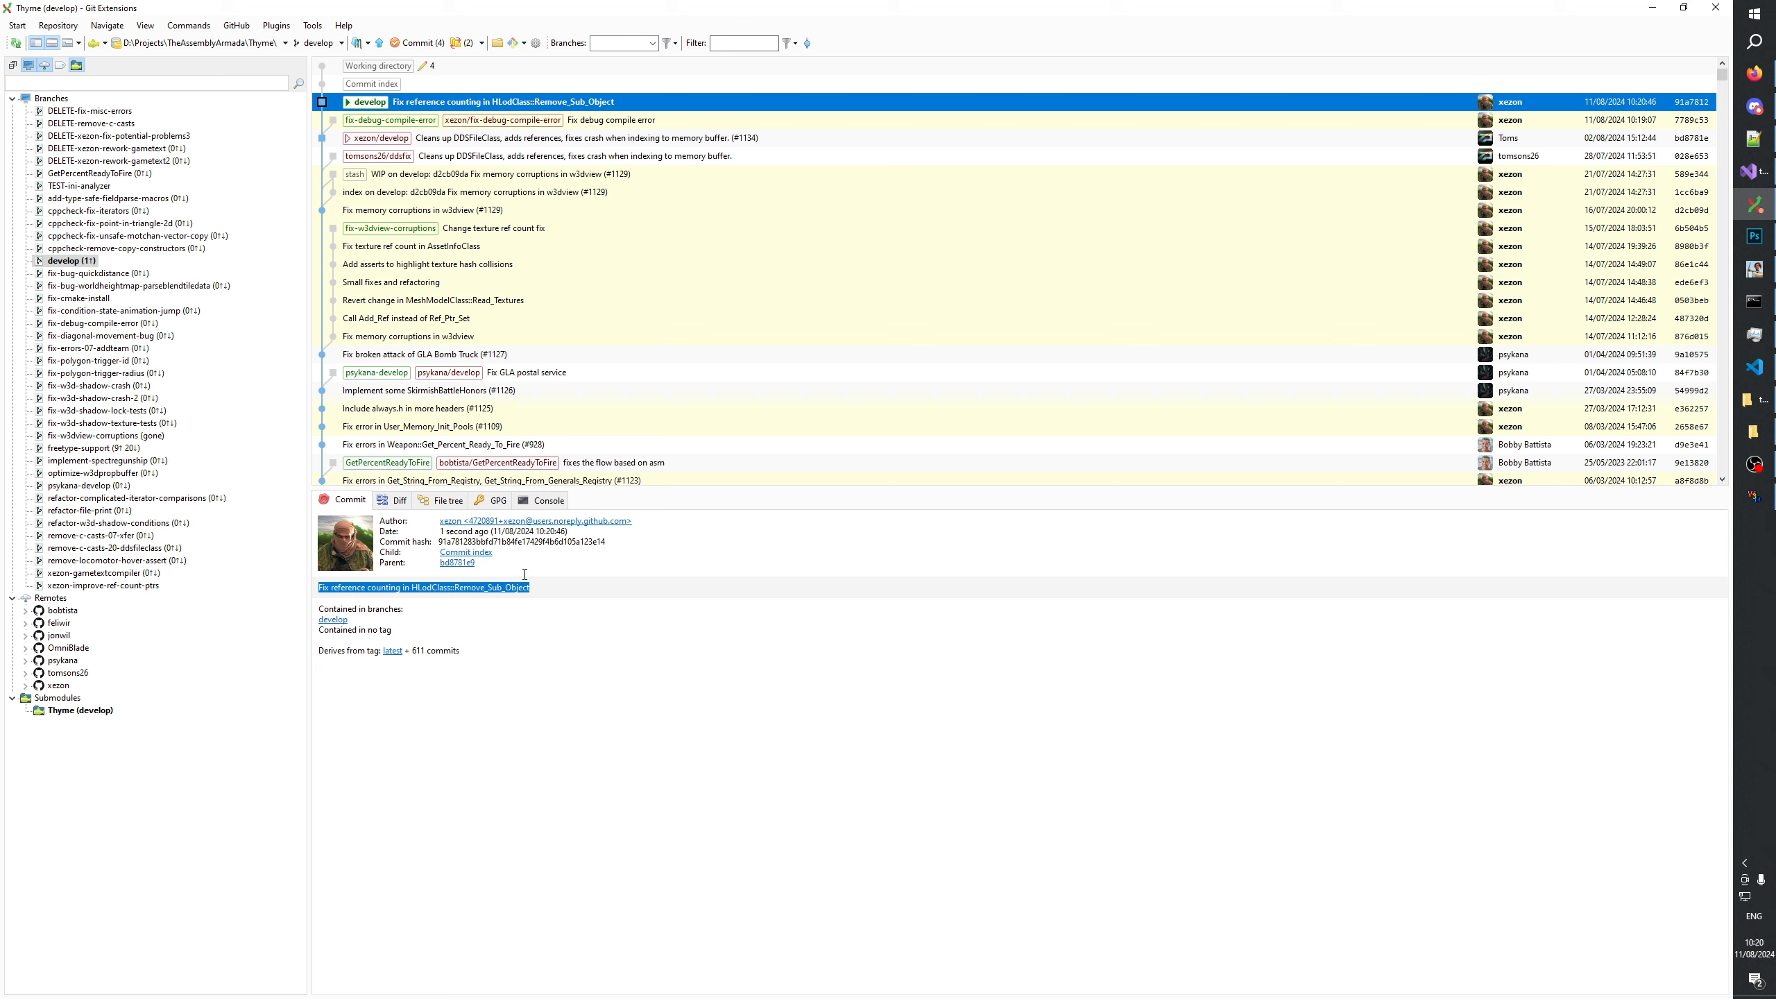
left_click(615, 120)
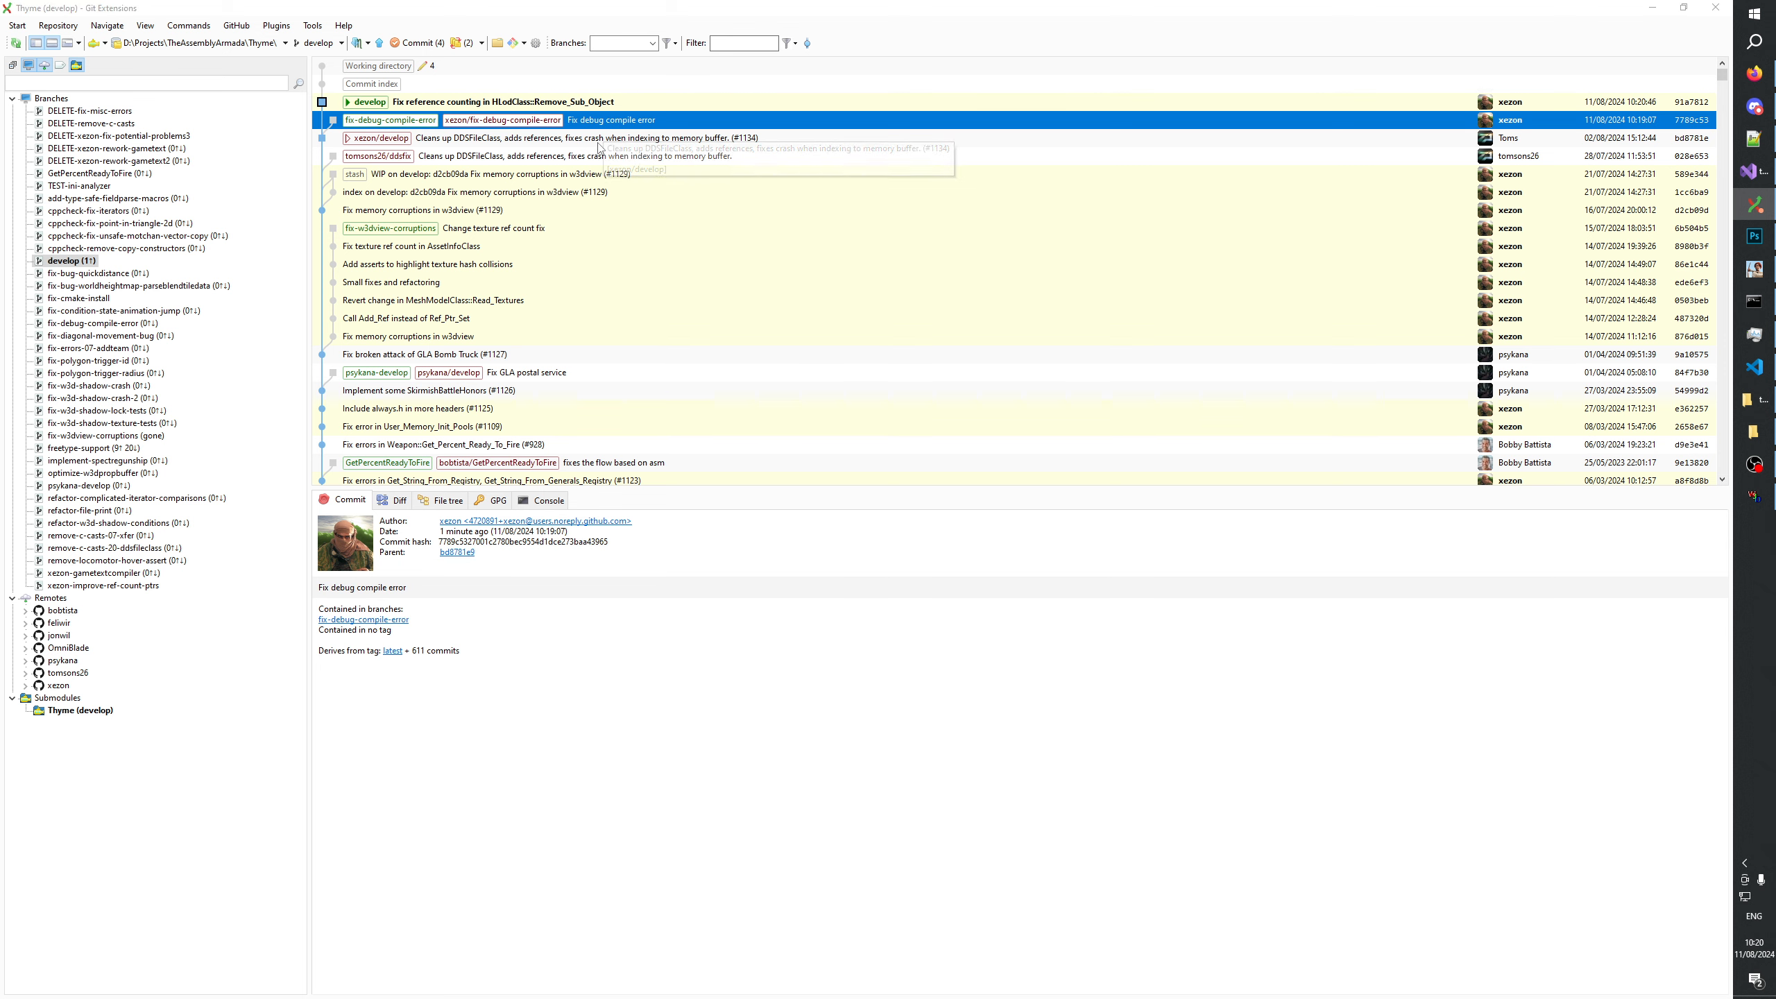
right_click(612, 138)
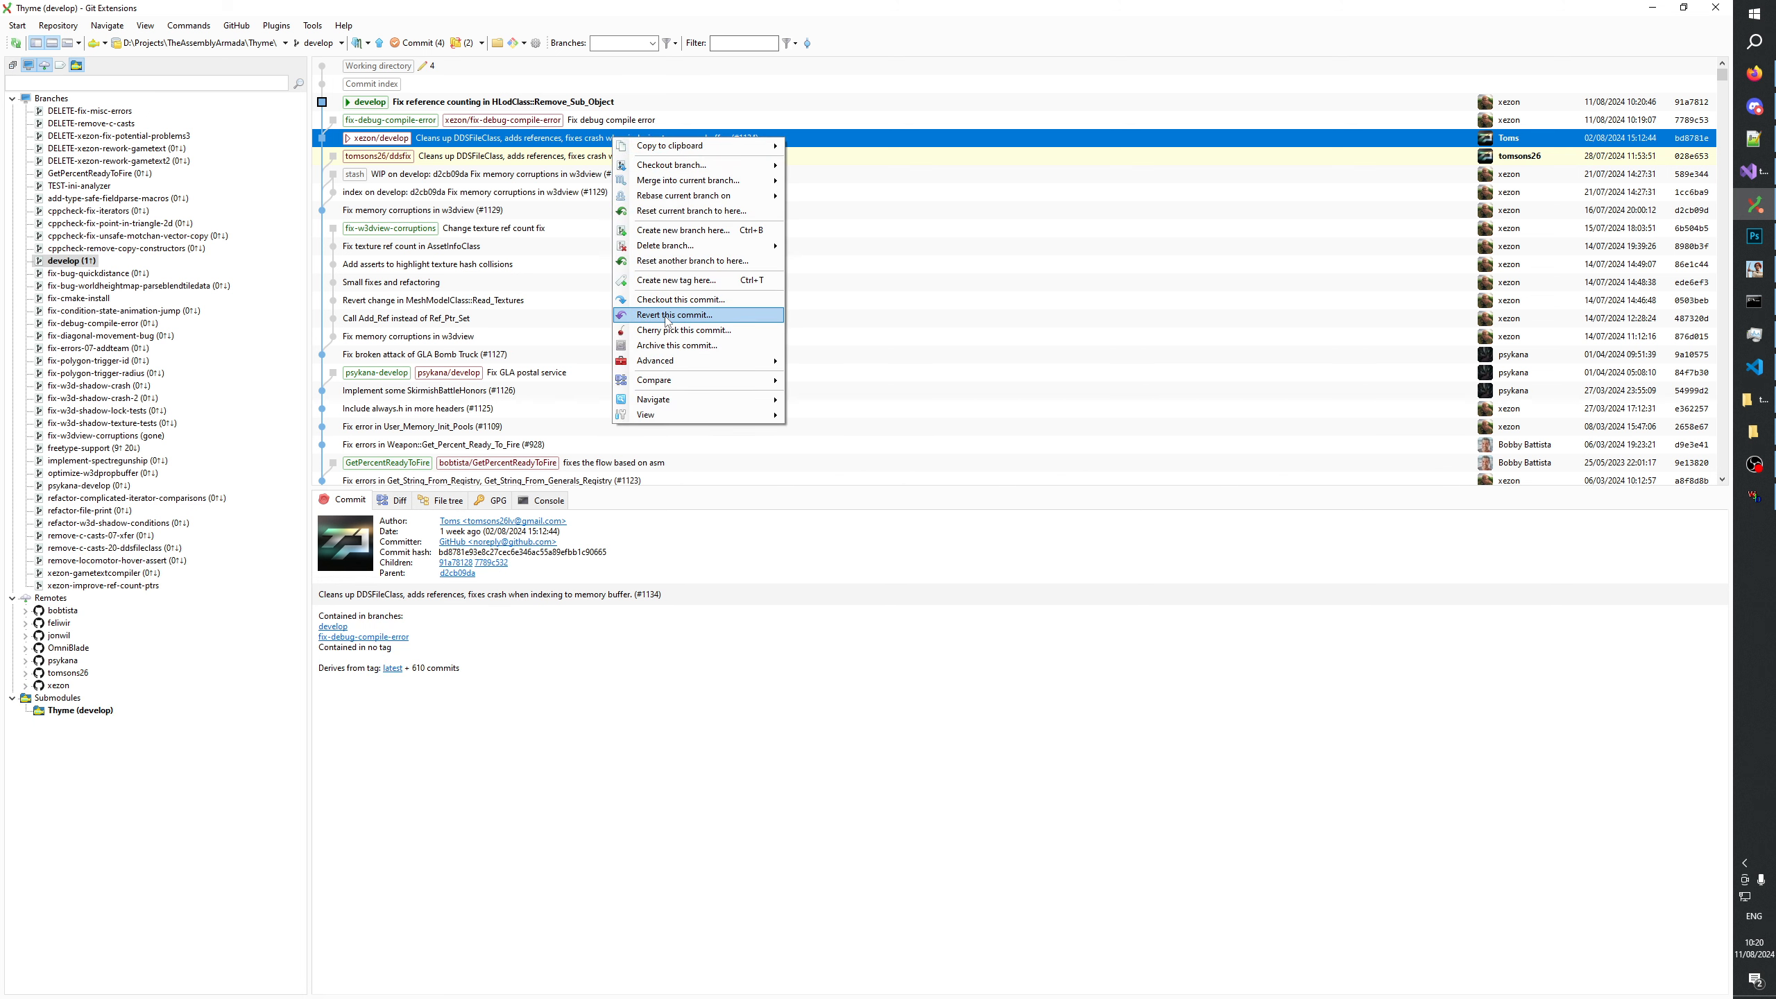
left_click(664, 212)
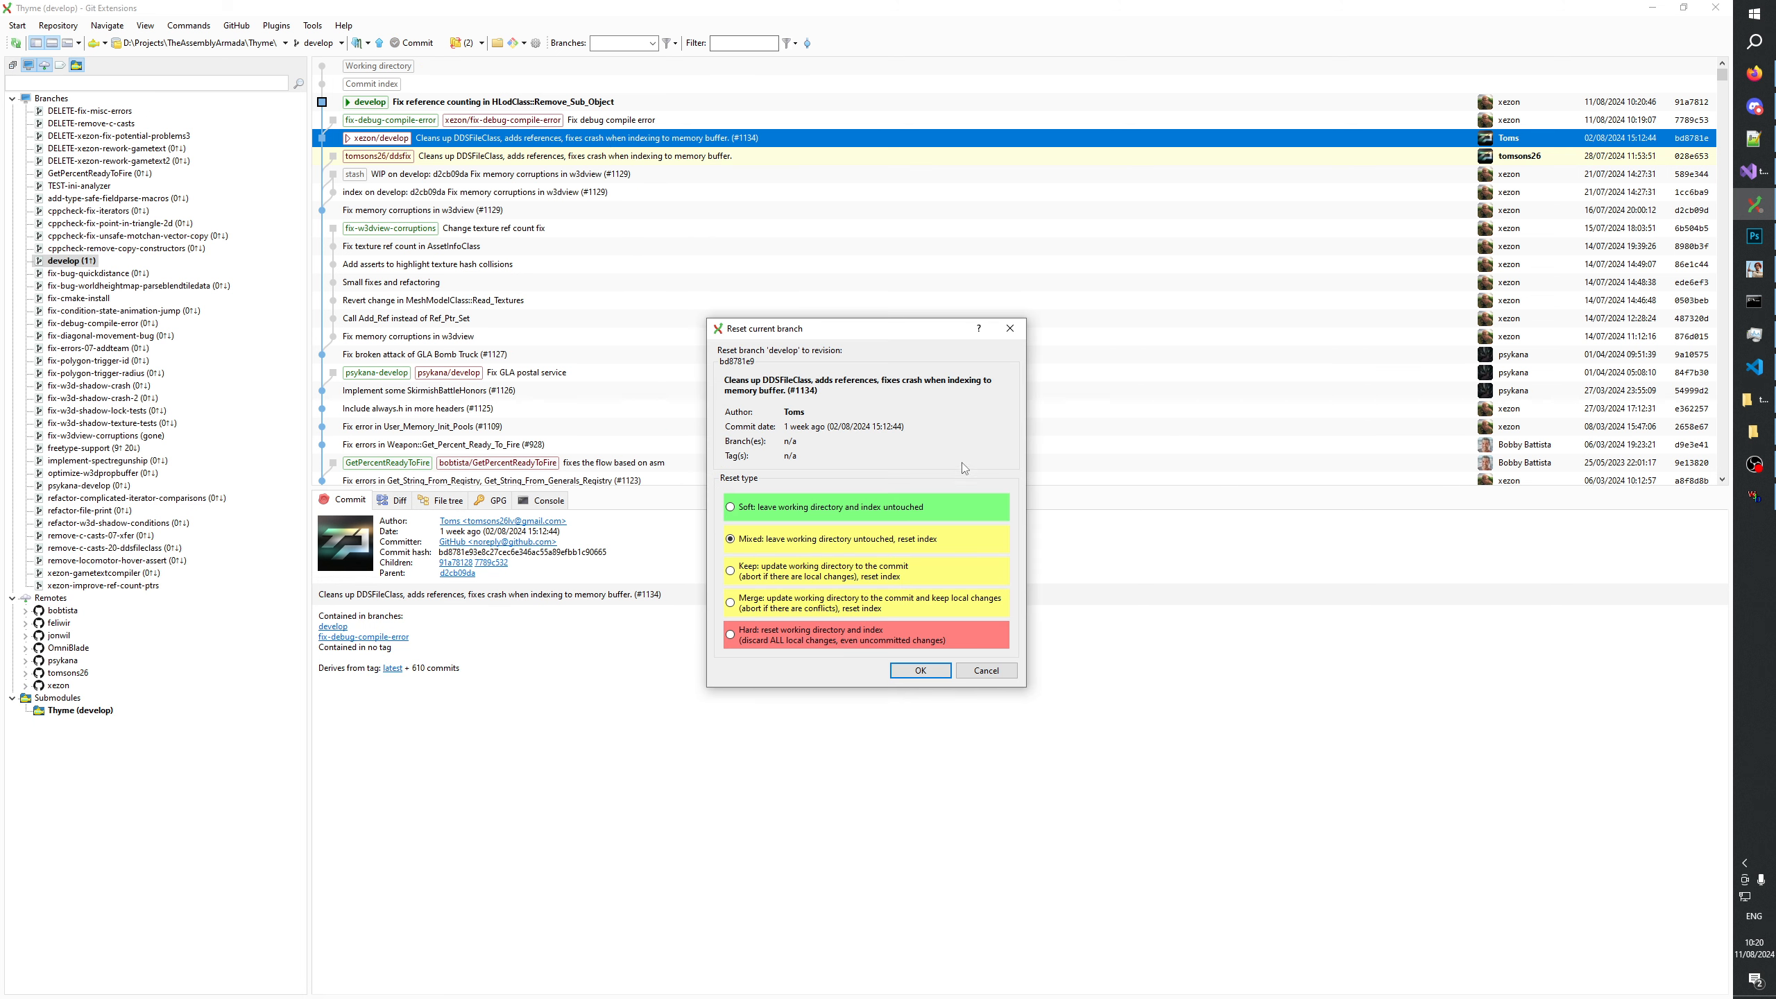
left_click(920, 670)
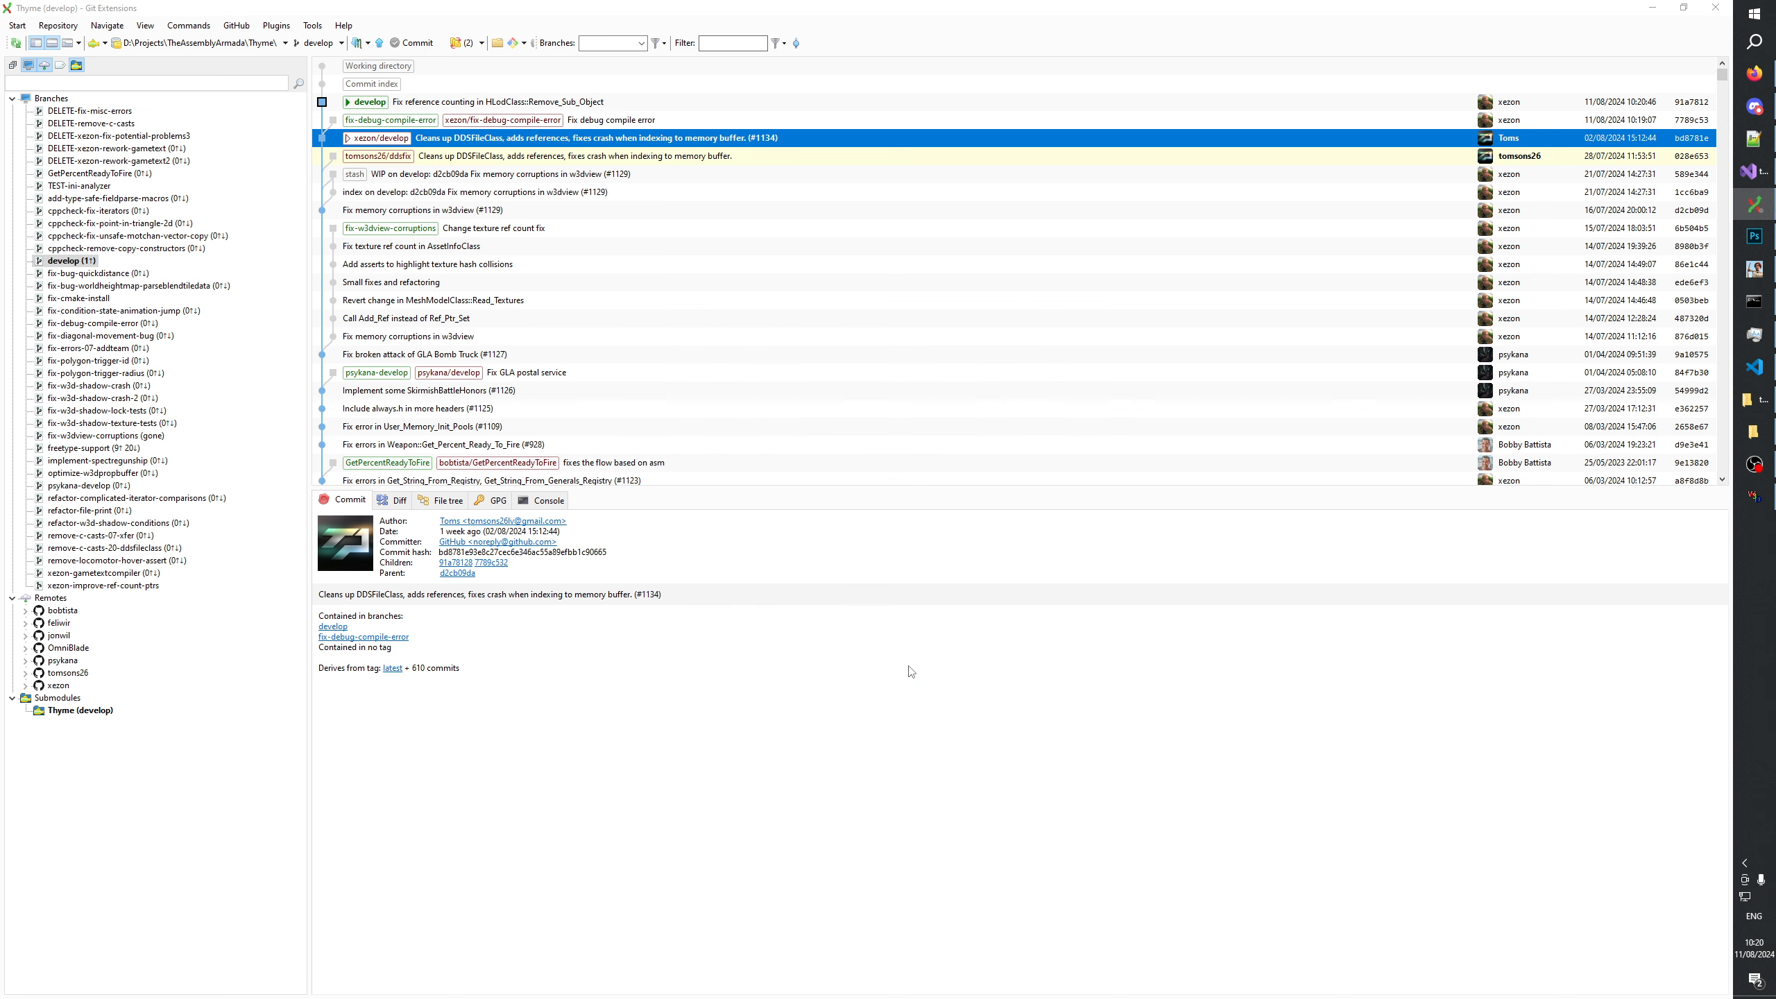
Create and check out a new branch named fix-hlod-refcount from develop at revision bd8781e9.
right_click(88, 260)
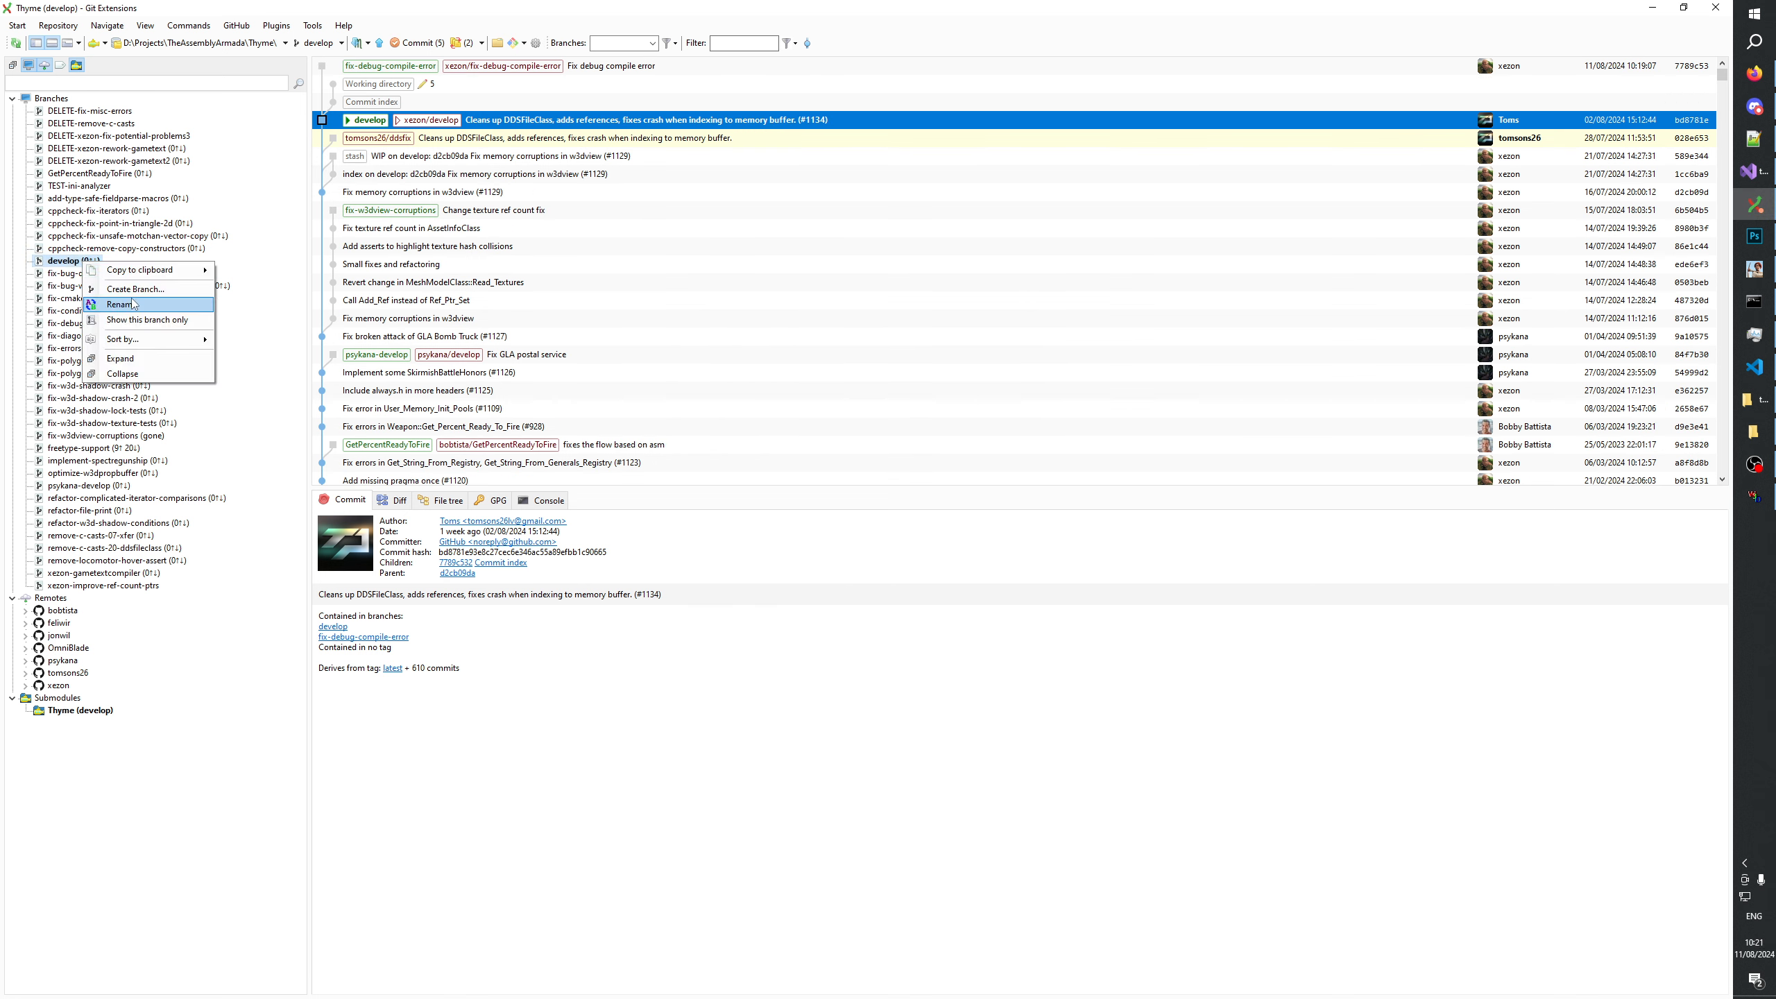
left_click(141, 308)
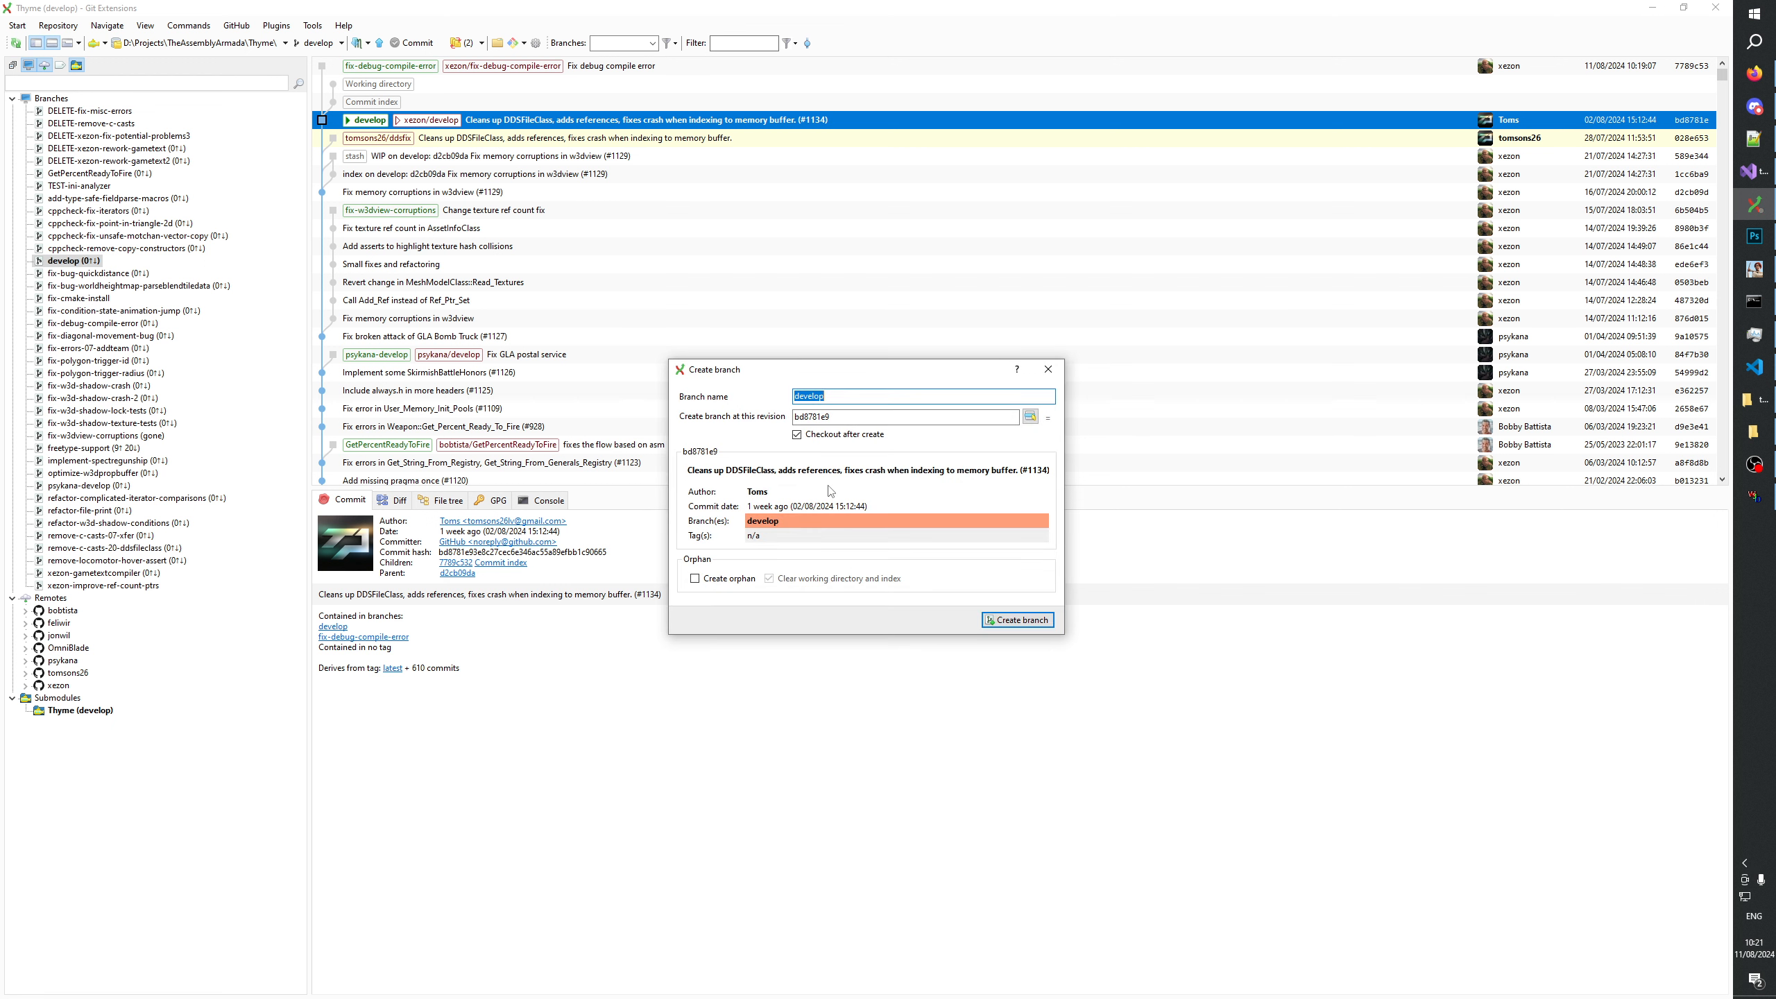
type("fix-")
type("Fix reference counting in HLodClass::Remove_Sub_Object")
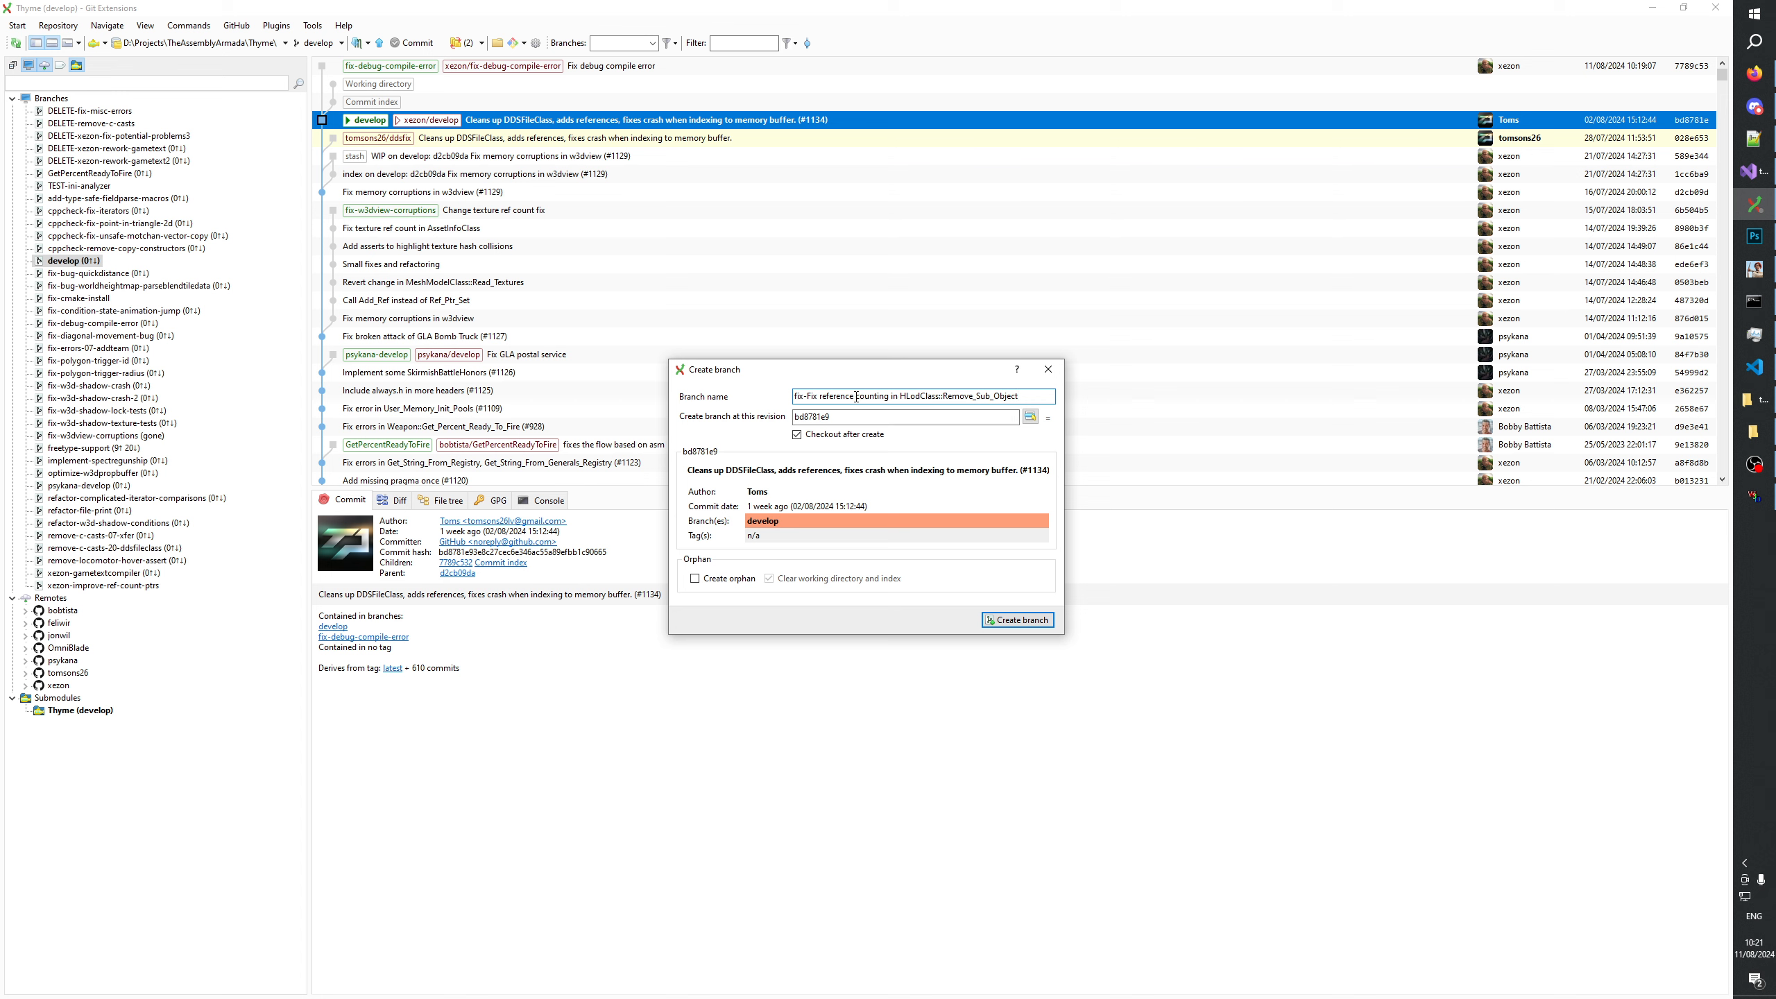
left_click_drag(807, 396, 1187, 397)
type("hlod-refcount")
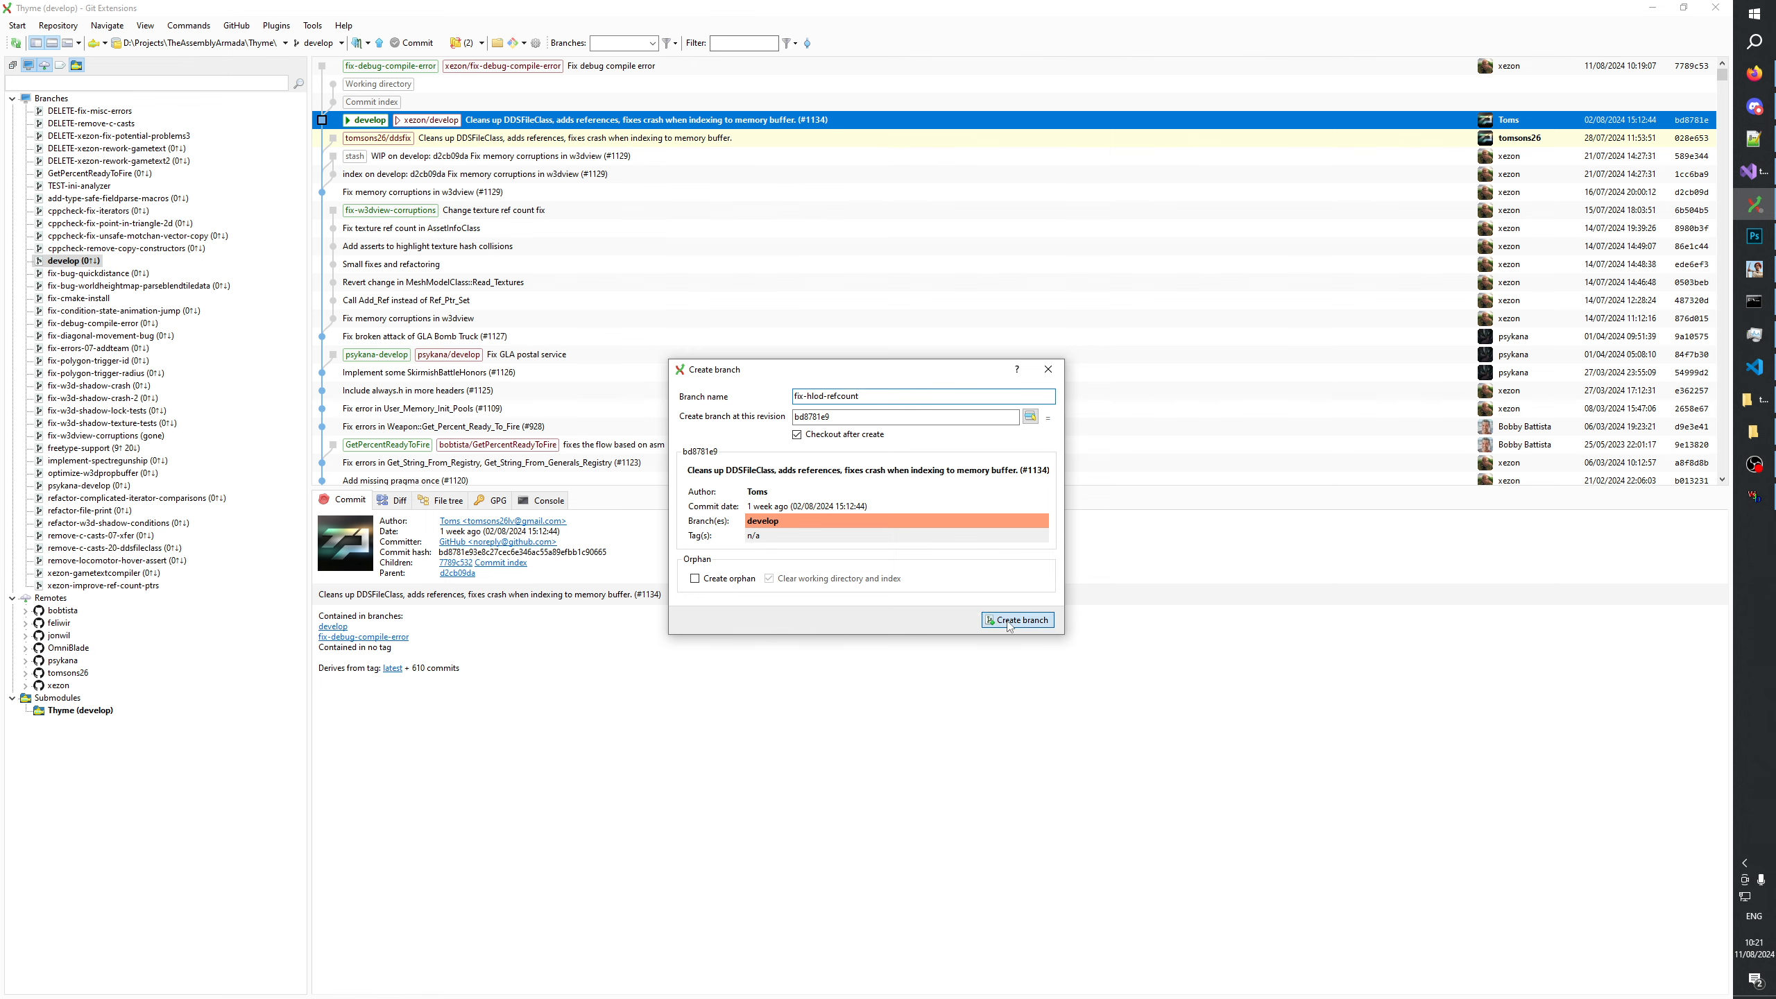
left_click(1017, 619)
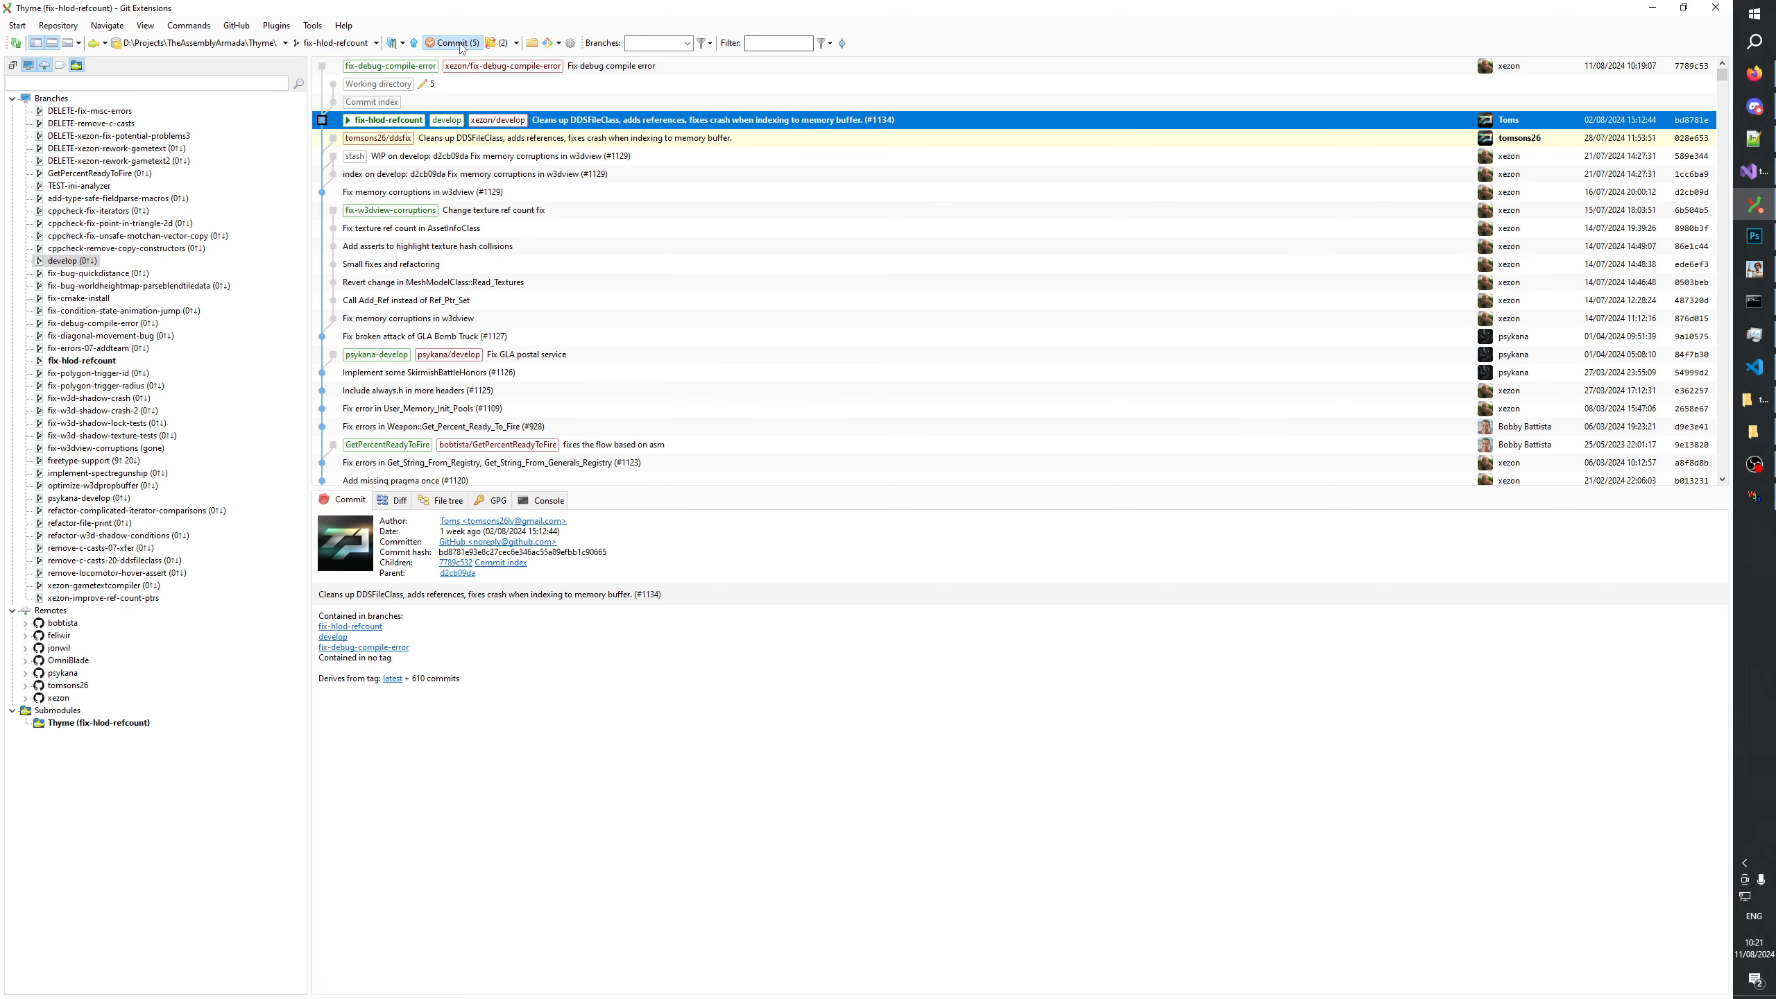
Stage hlod.cpp and commit it to fix-hlod-refcount with the copied message "Fix reference counting in HLodClass::Remove_Sub_Object".
left_click(459, 44)
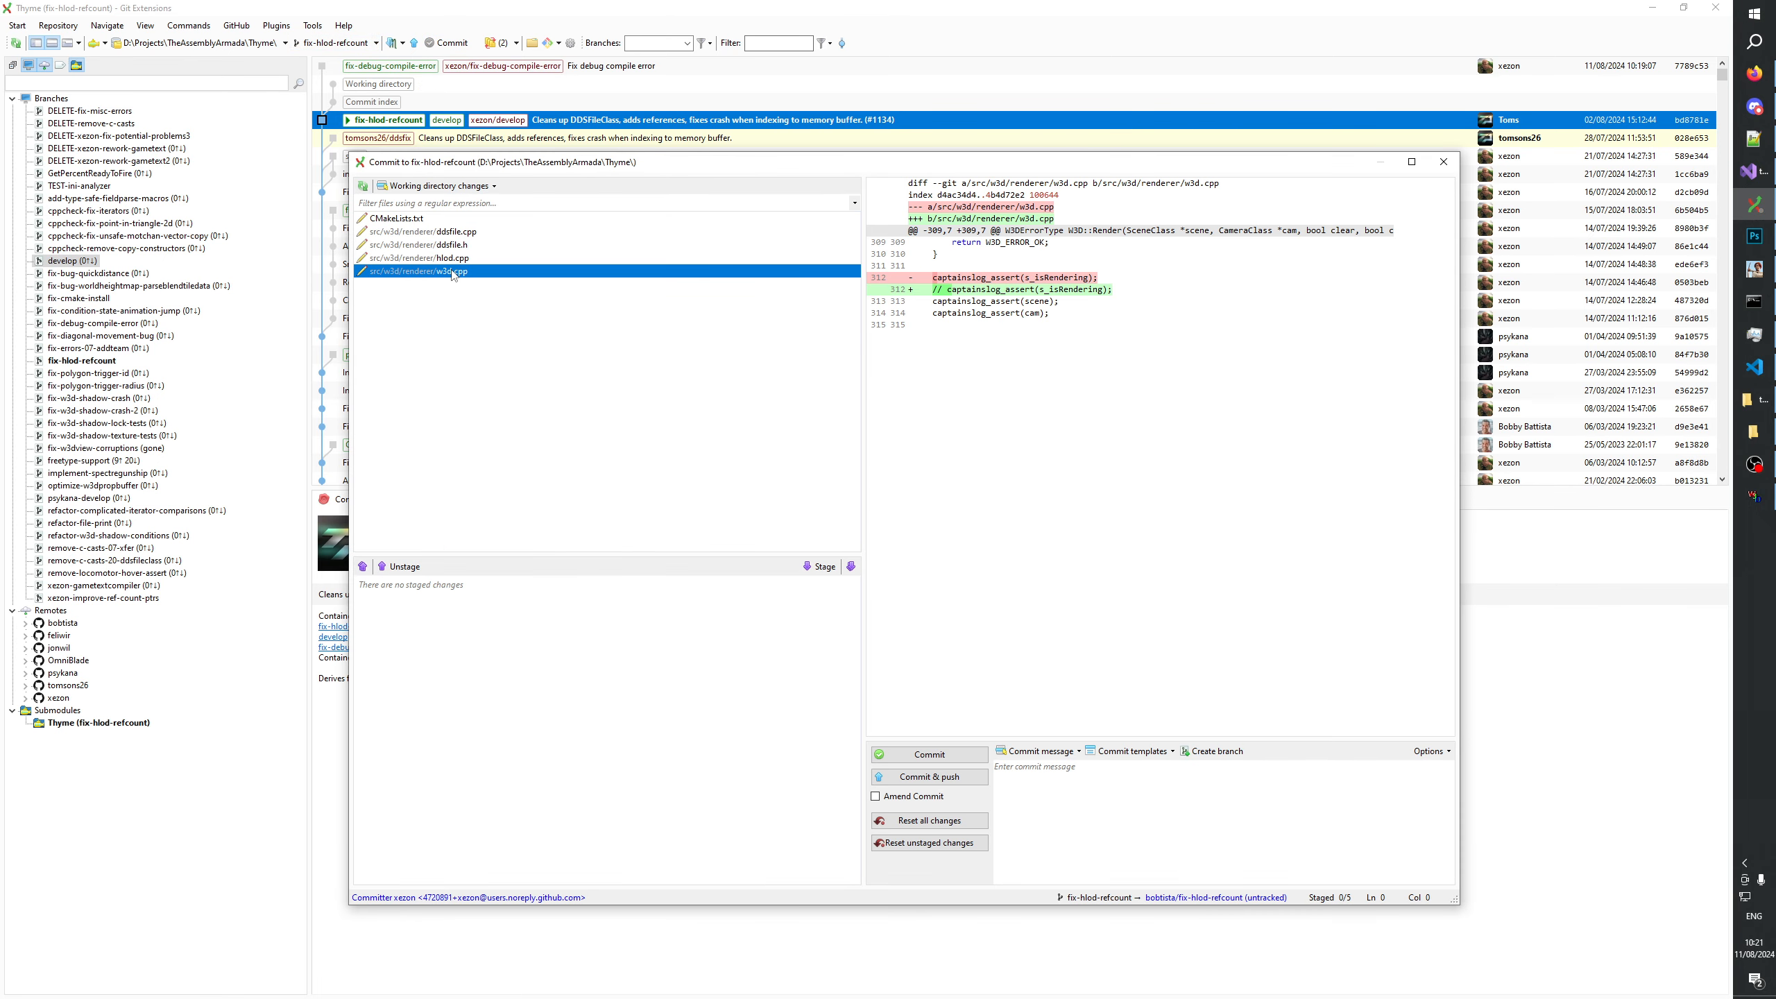
left_click(823, 566)
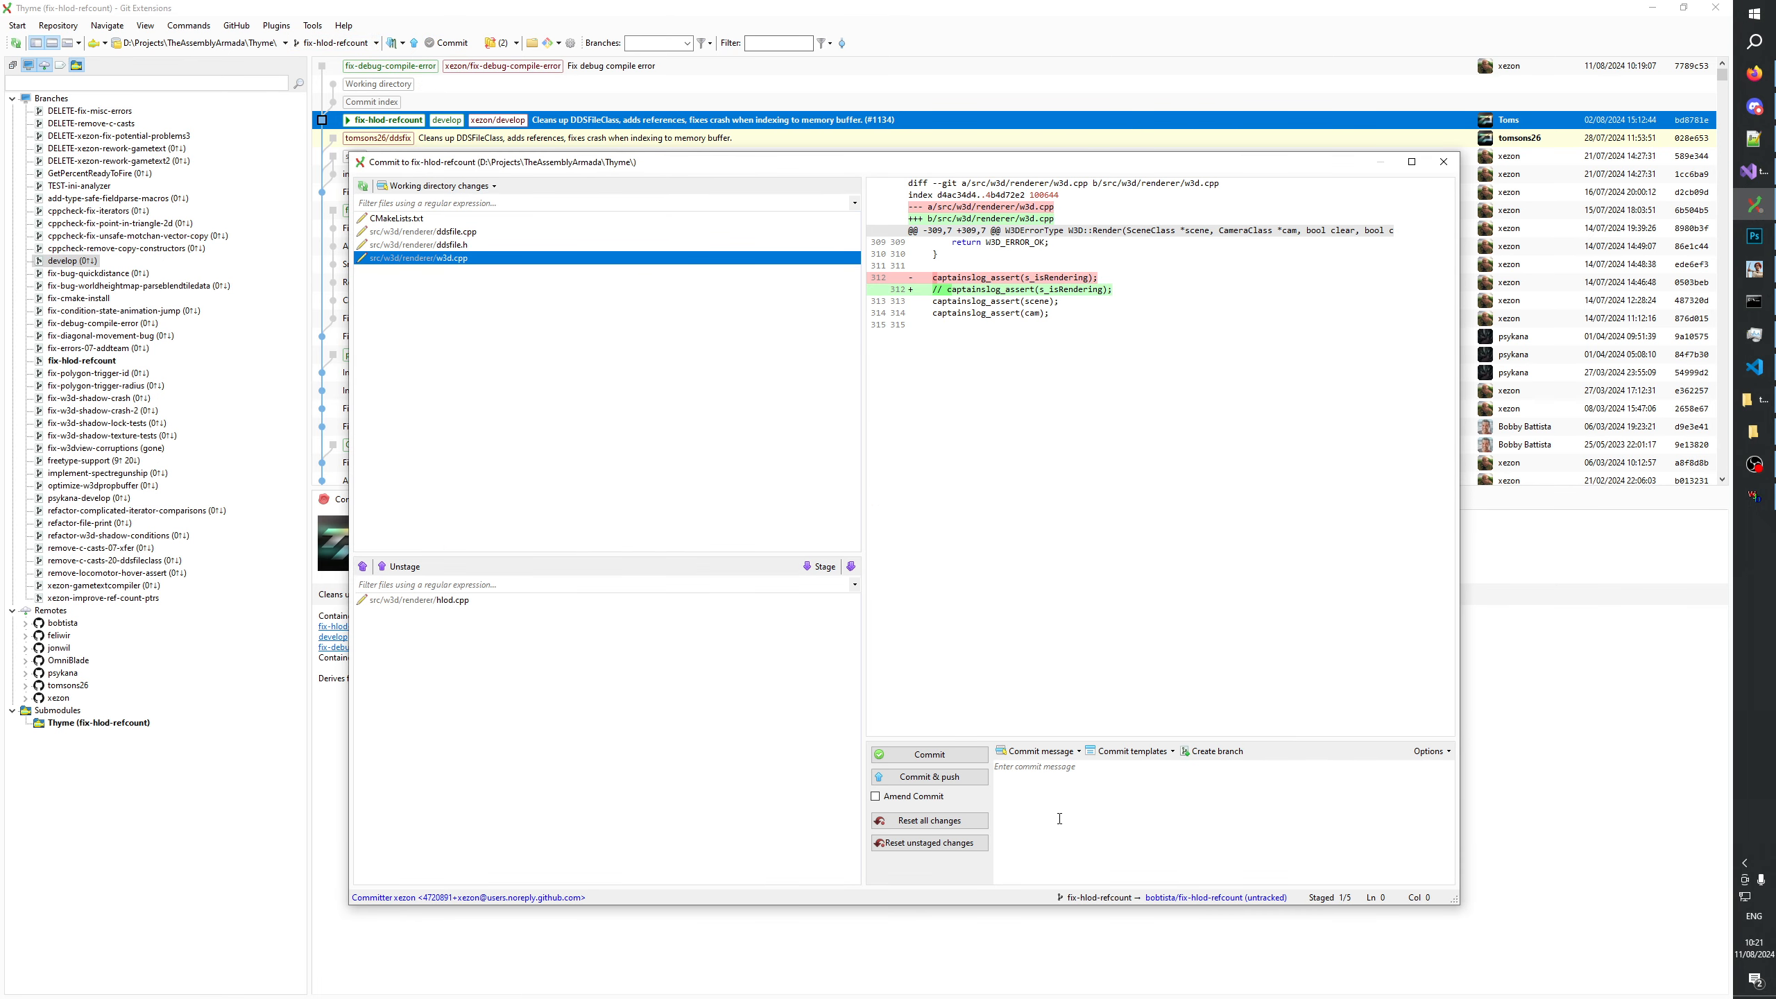
left_click(1090, 861)
type("Fix reference counting in HLodClass::Remove_Sub_Object")
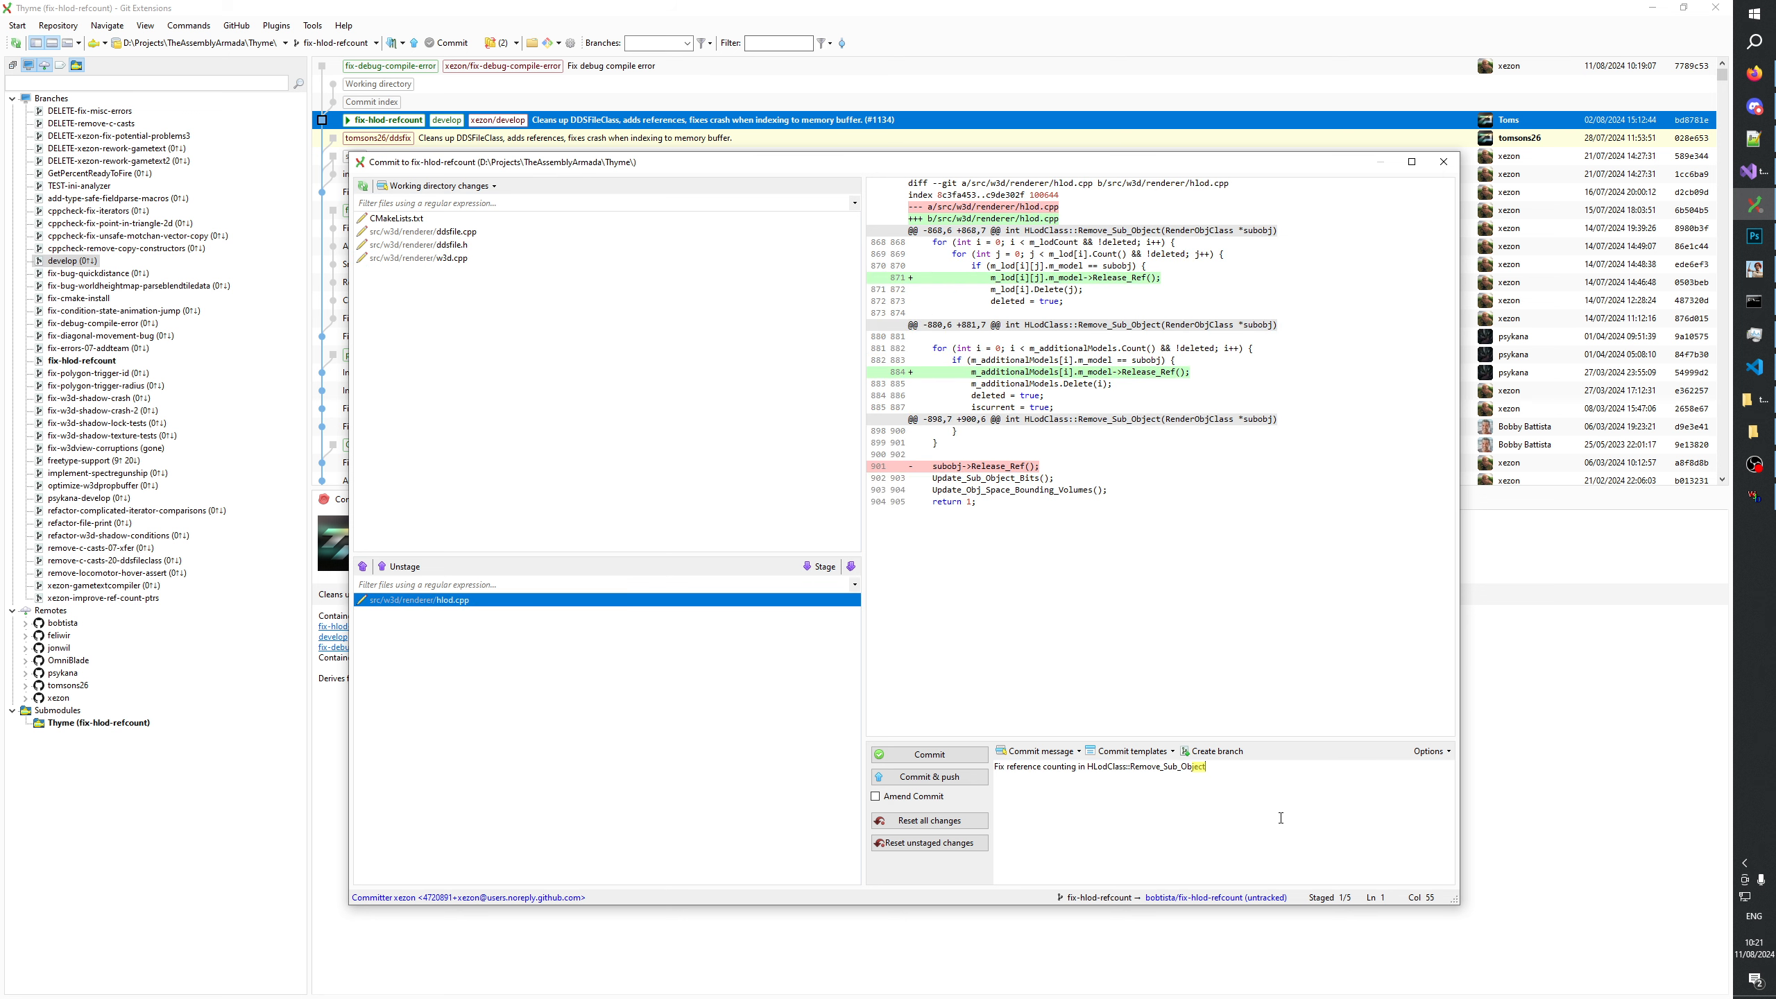
left_click(911, 759)
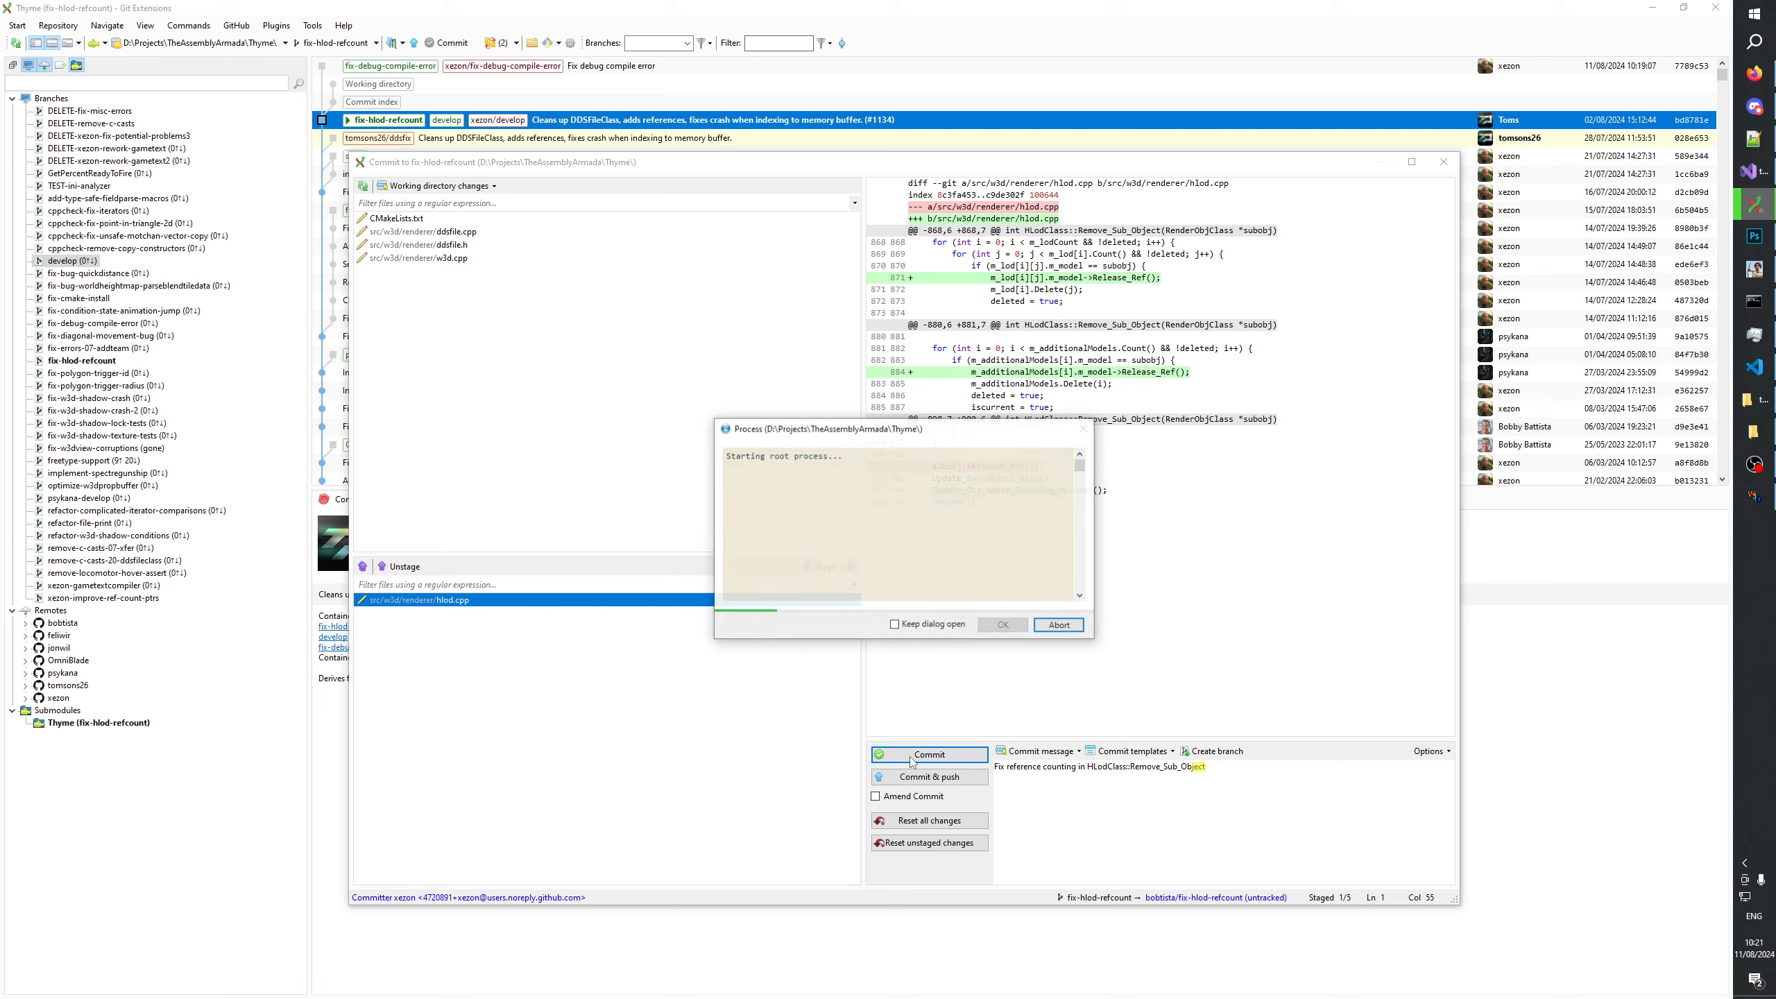
Push fix-hlod-refcount to the xezon remote as a new branch, without changing the branch name.
left_click(414, 43)
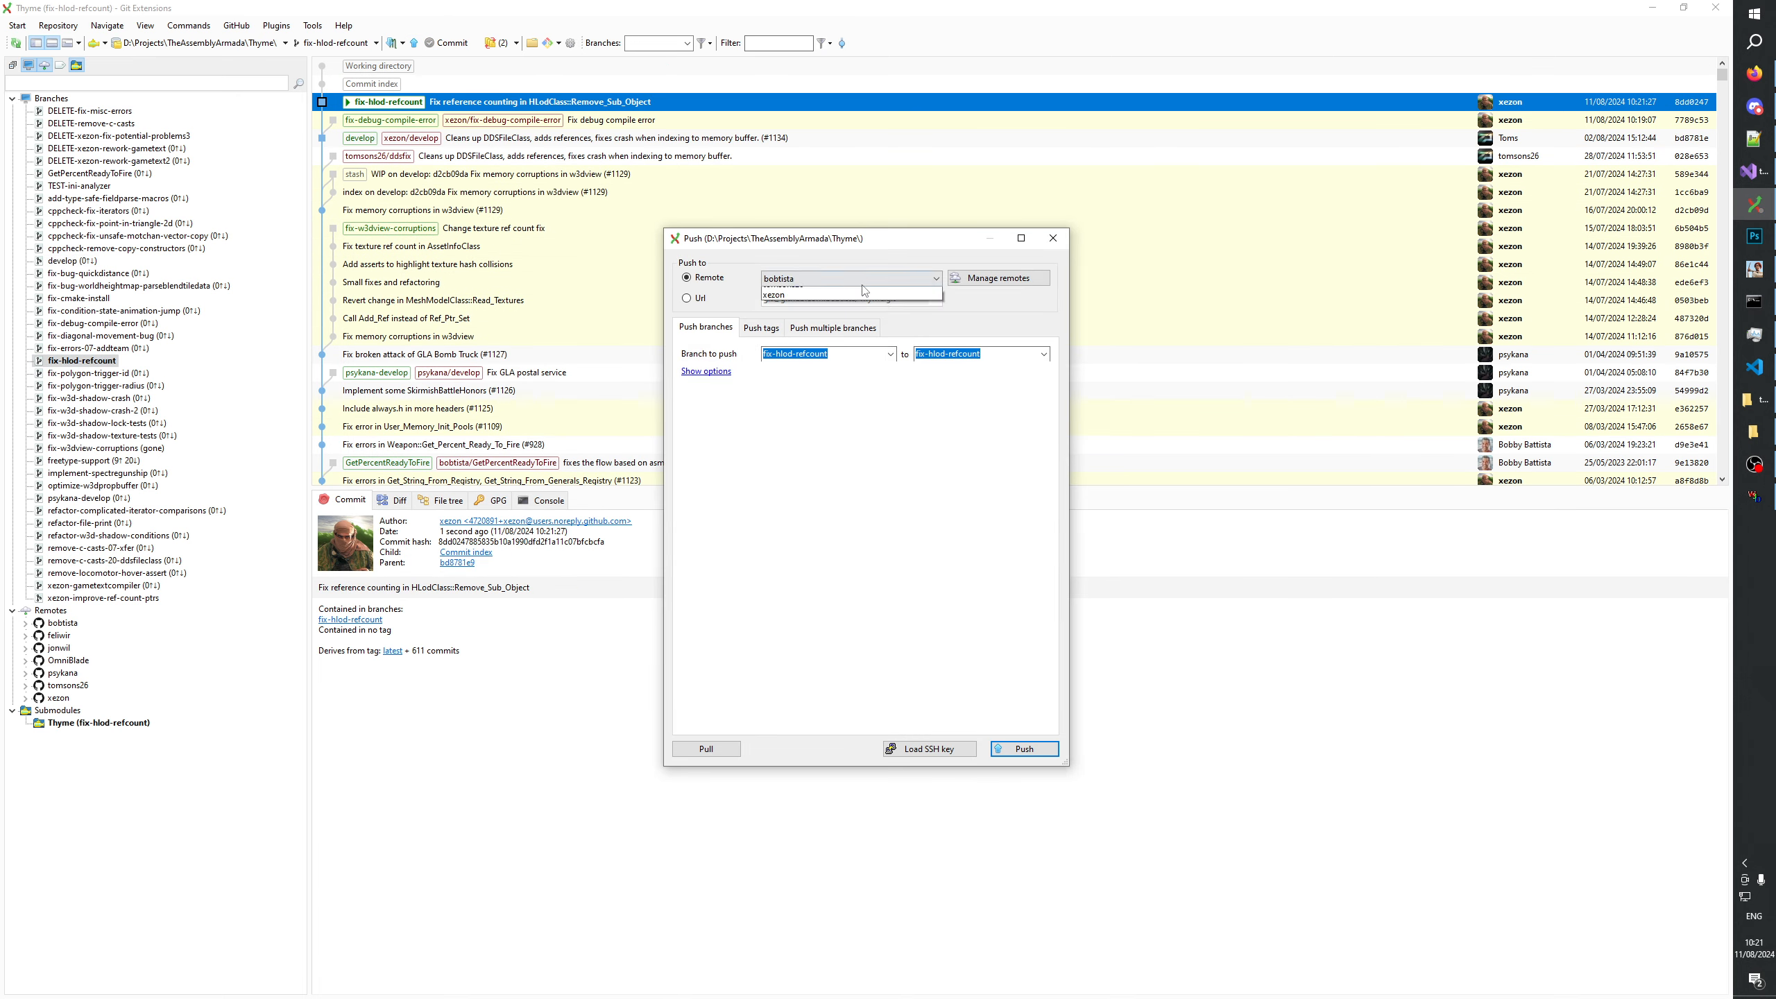
left_click(935, 278)
left_click(783, 358)
left_click(1009, 749)
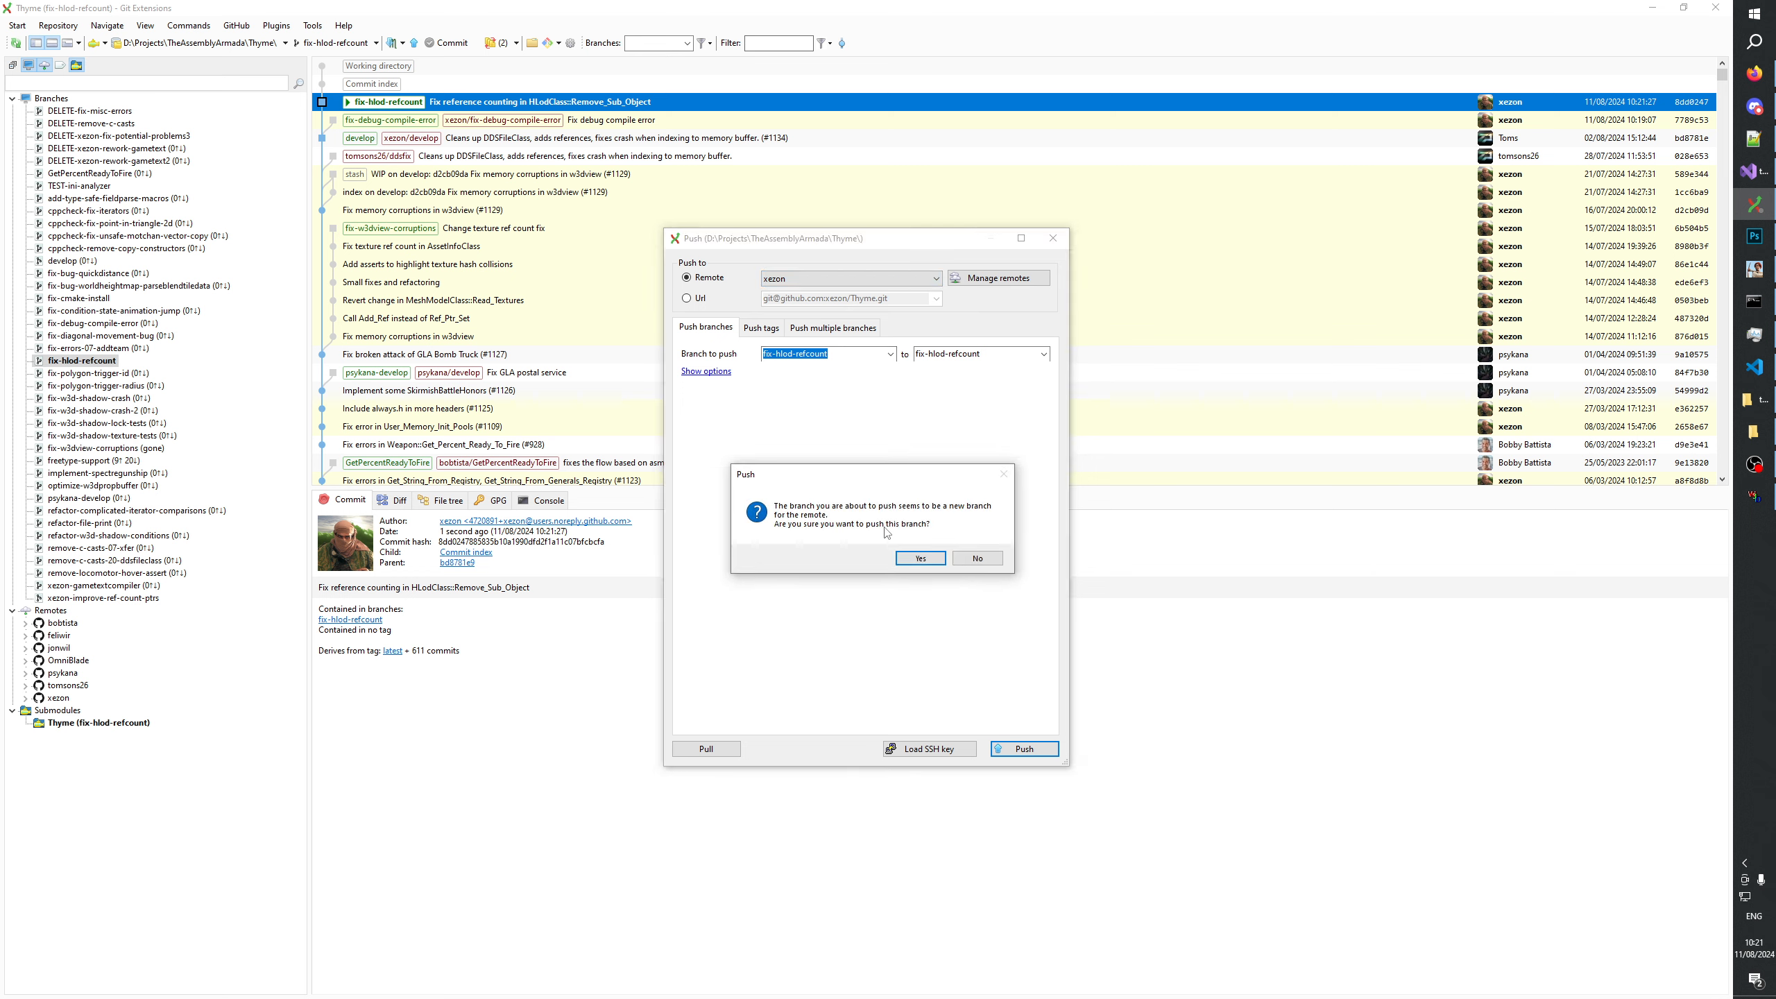
left_click(855, 557)
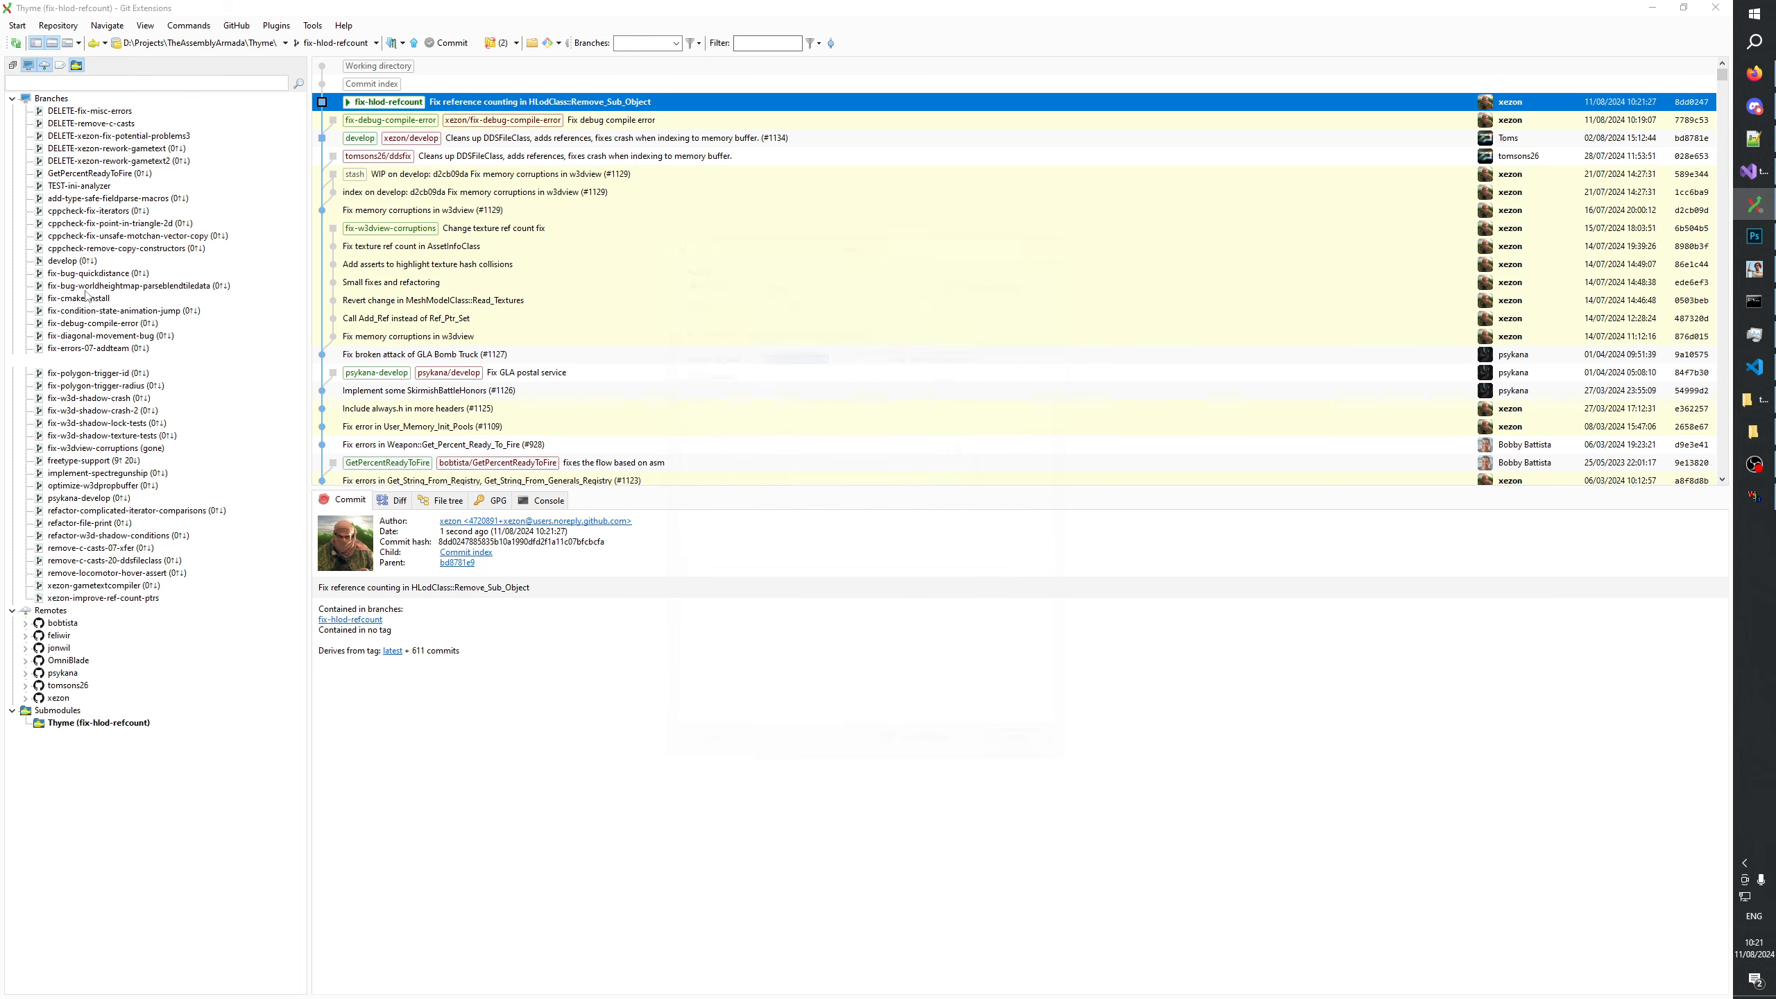
Check the remaining uncommitted files without committing them, and check out the develop branch.
left_click(447, 43)
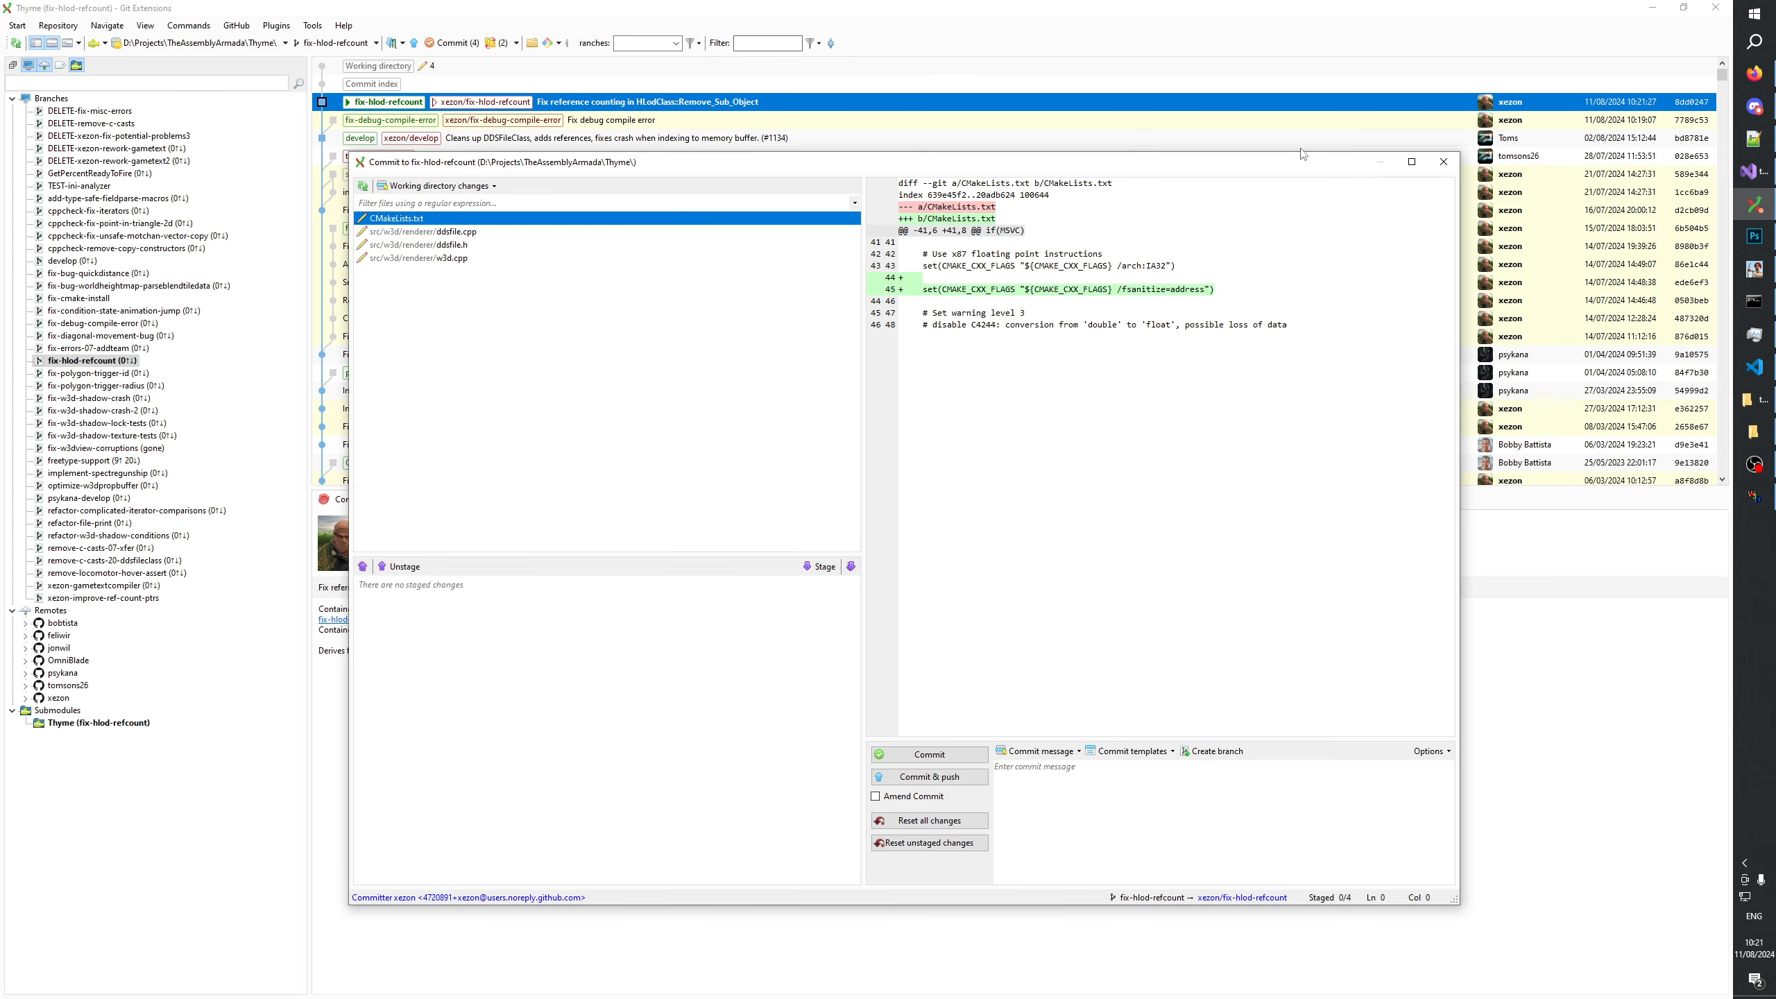
left_click(1444, 162)
double_click(70, 260)
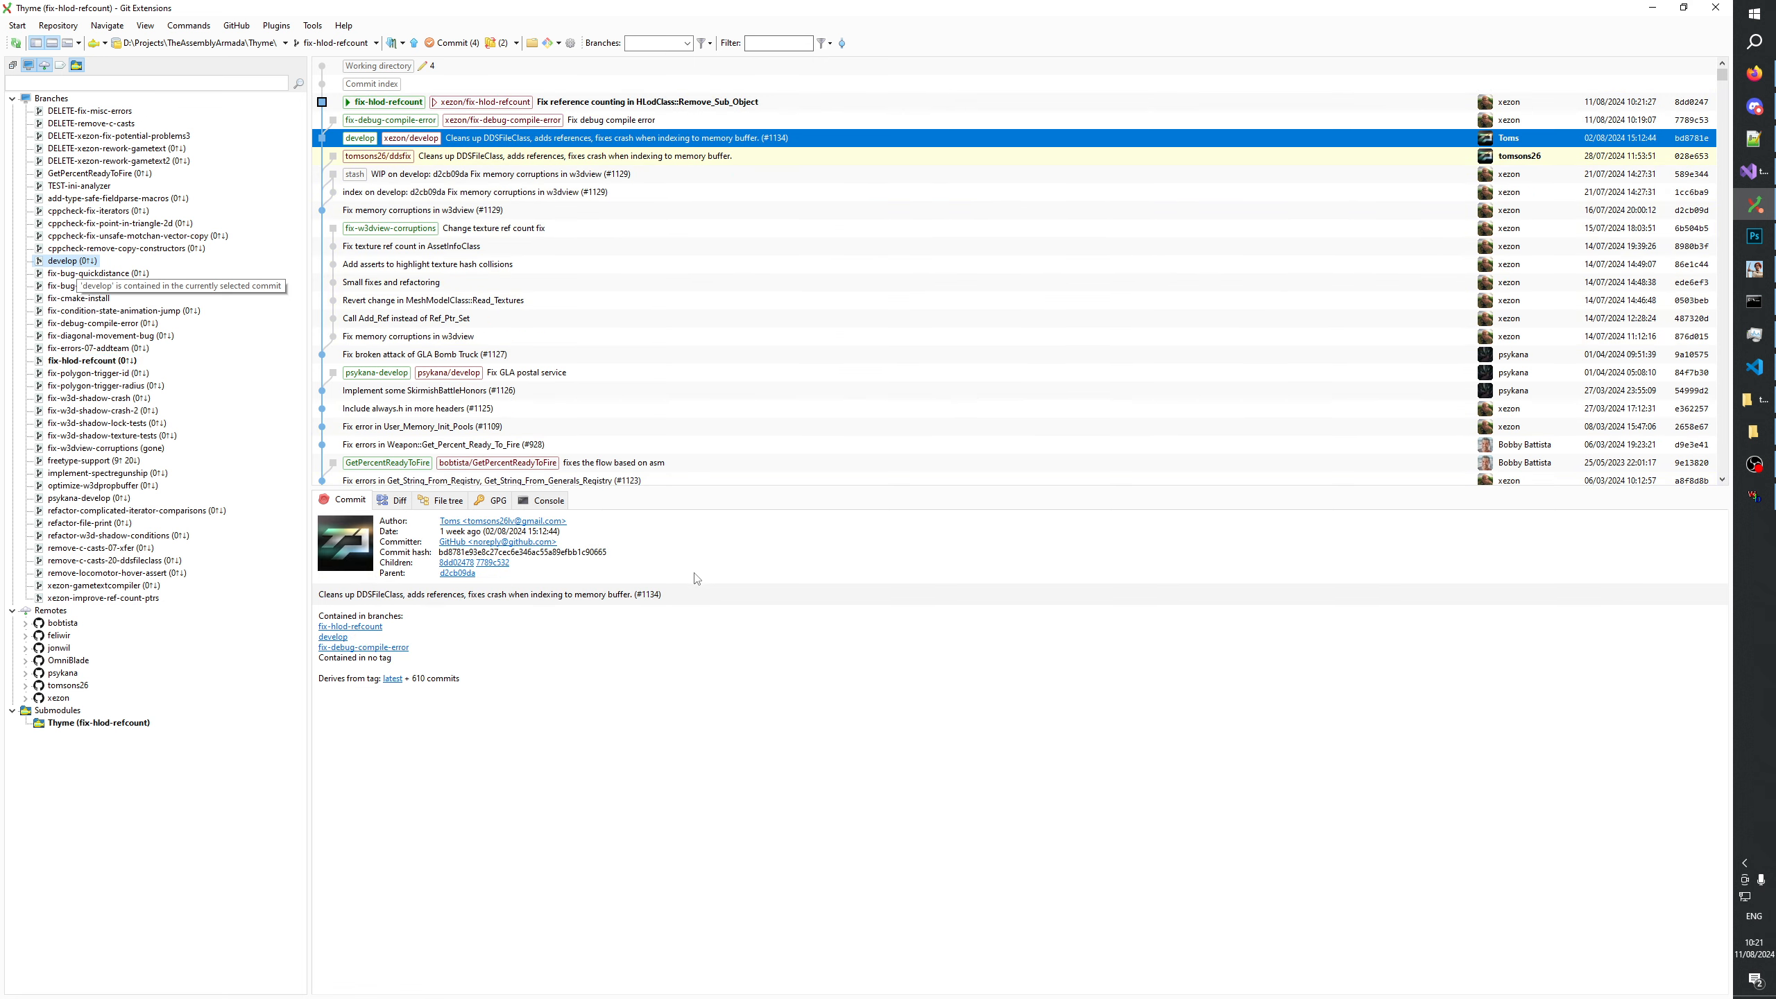
Review the w3d.cpp and ddsfile diffs, and stage only the DDSFileClass::Merge_Color return statement change from ddsfile.h.
left_click(439, 43)
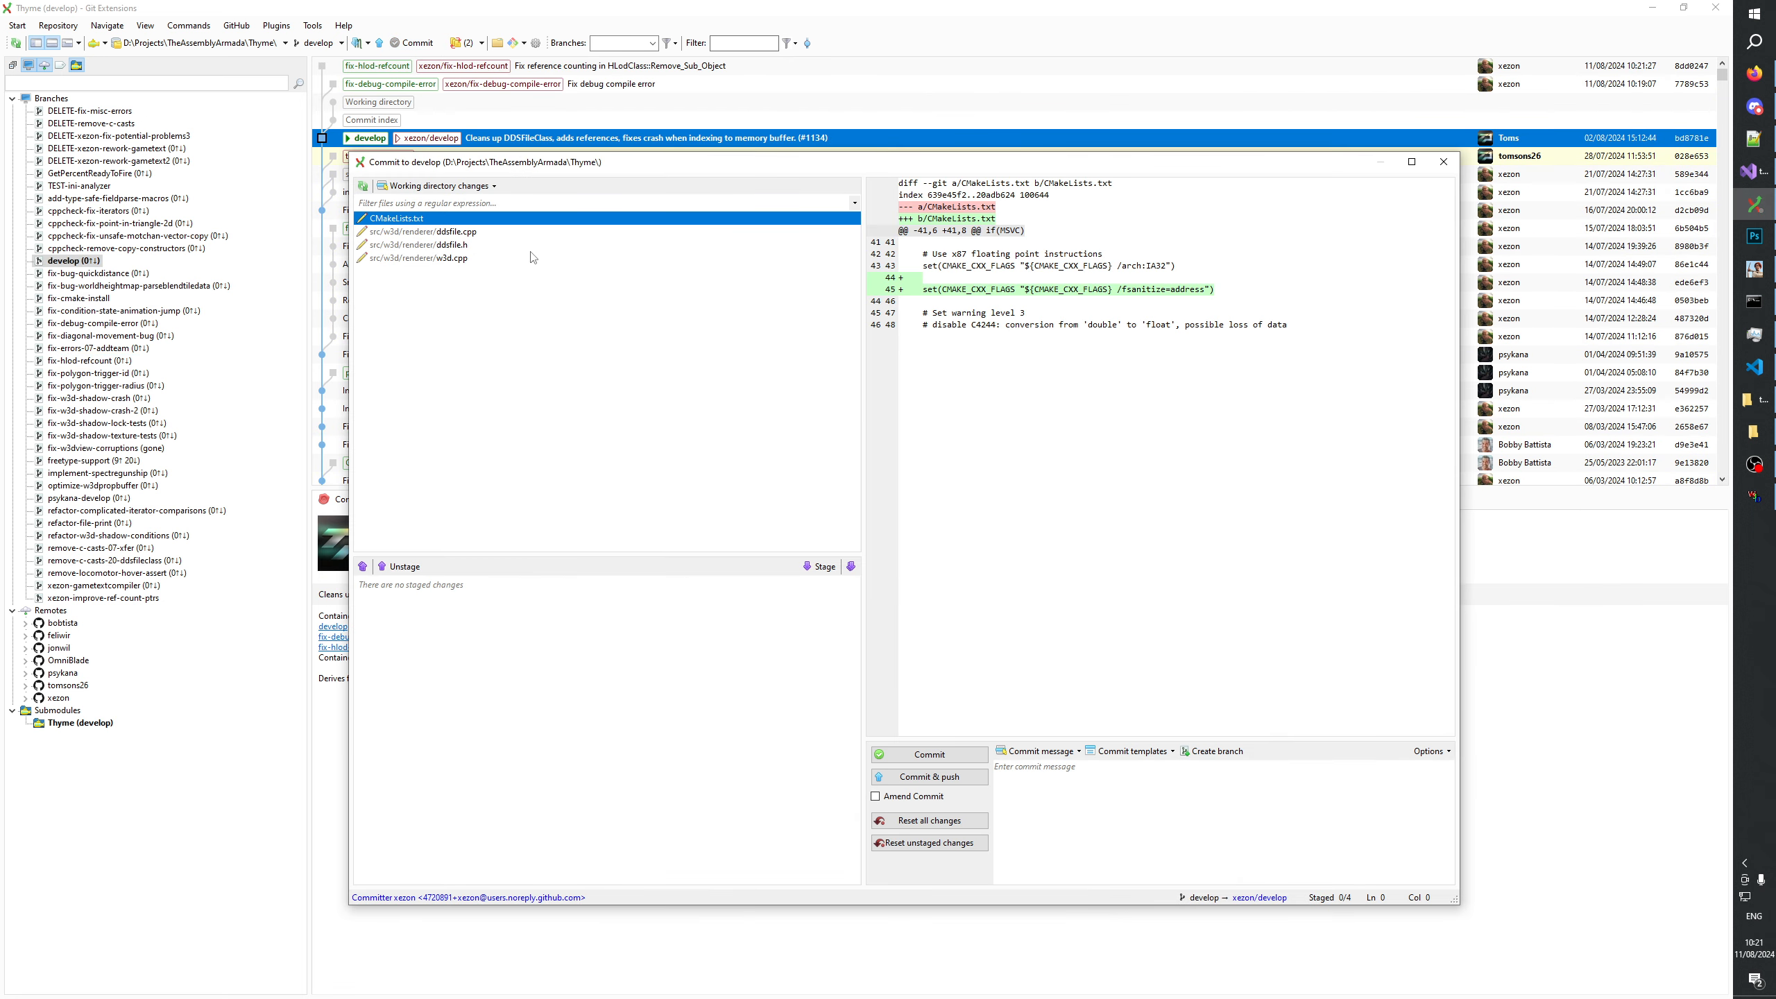
left_click(454, 258)
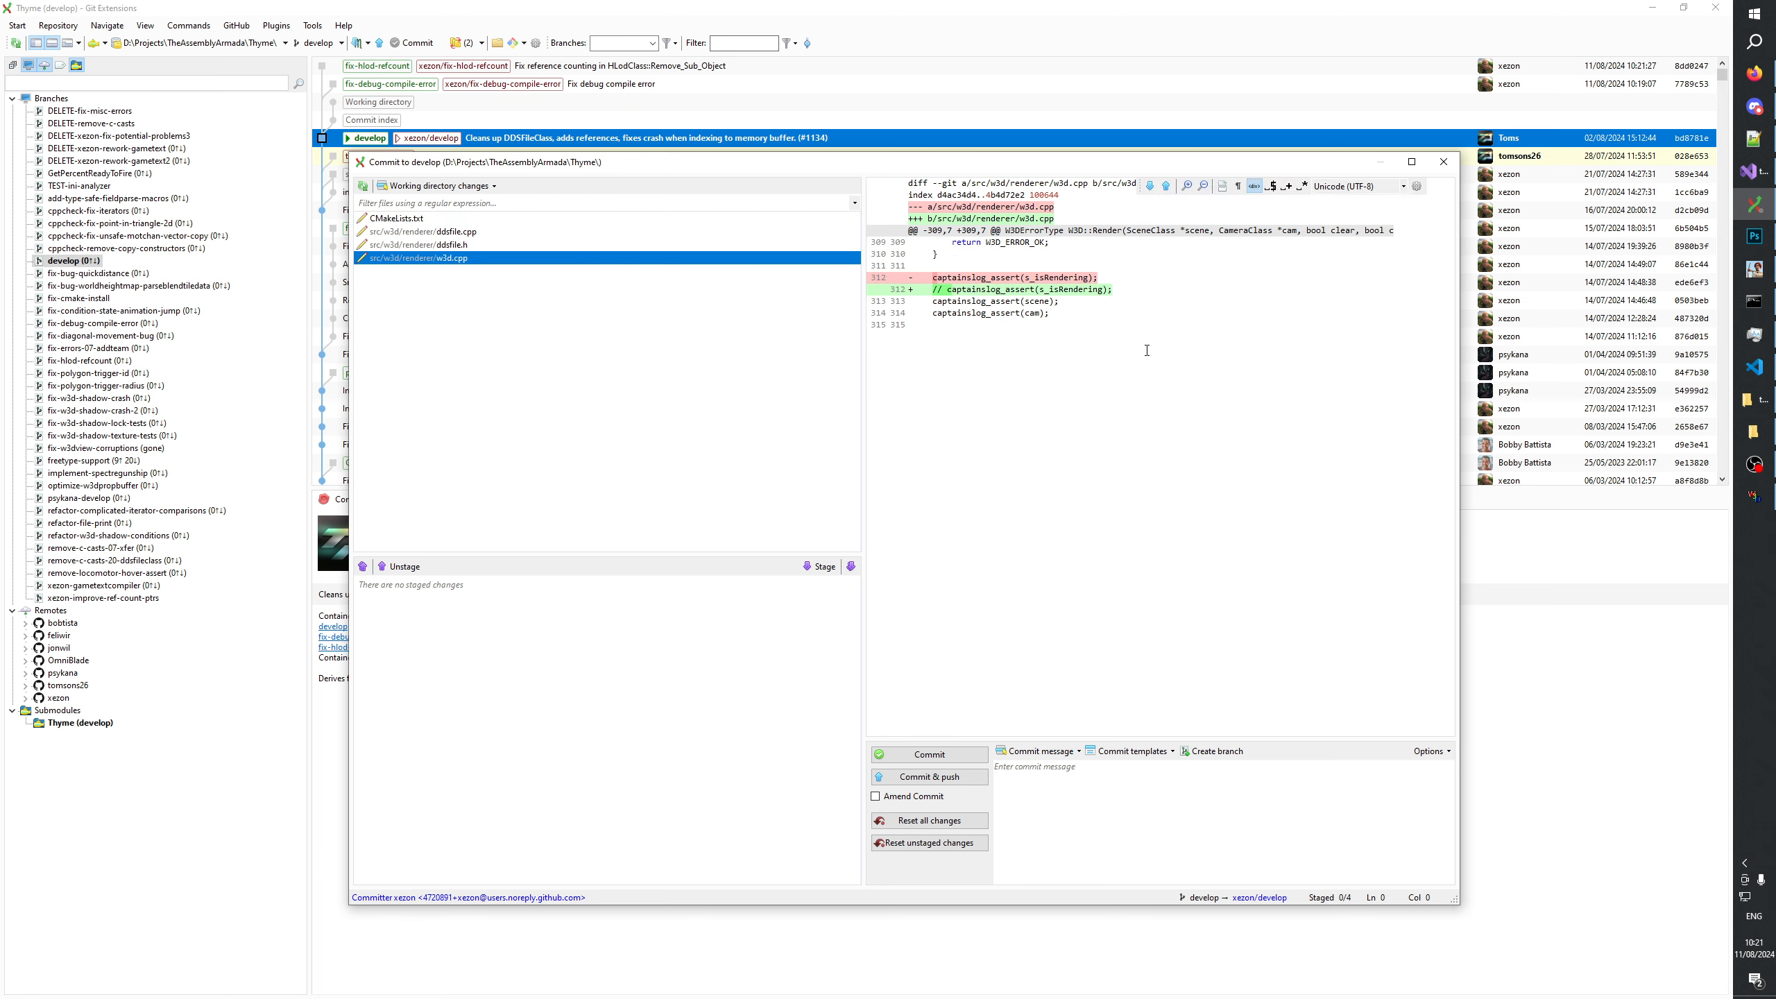
left_click(455, 244)
left_click(456, 232)
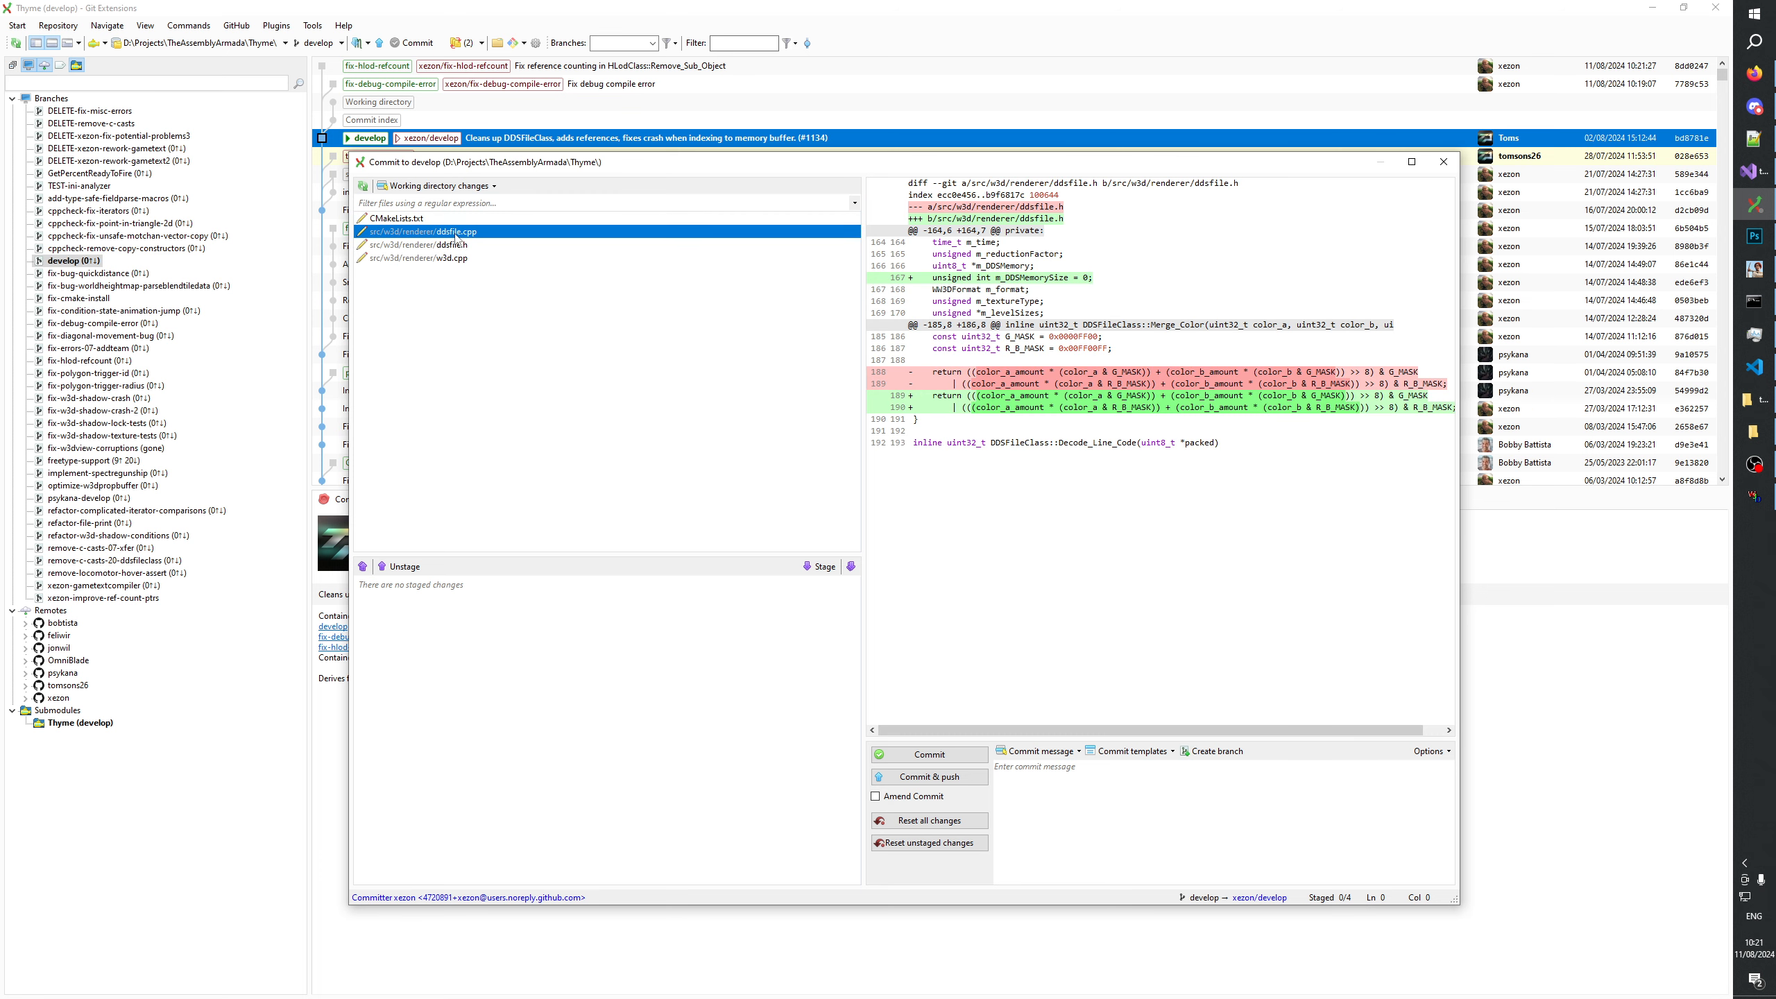
left_click(457, 244)
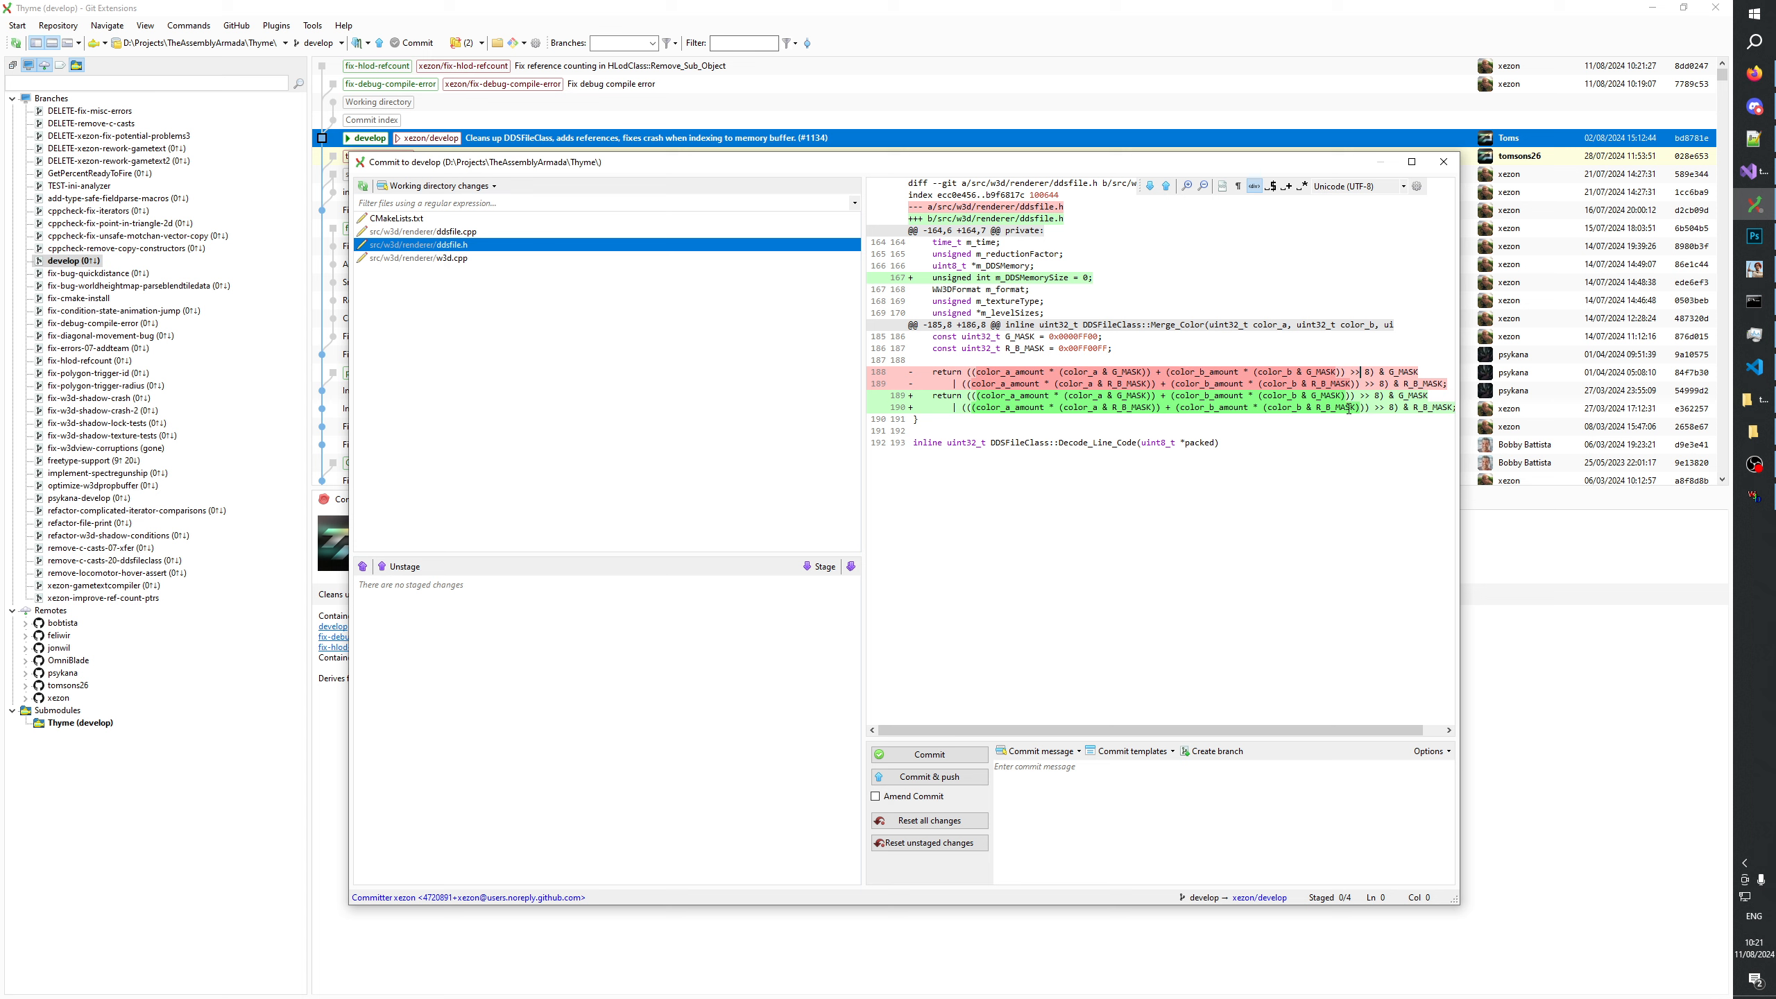
left_click_drag(1014, 428, 877, 355)
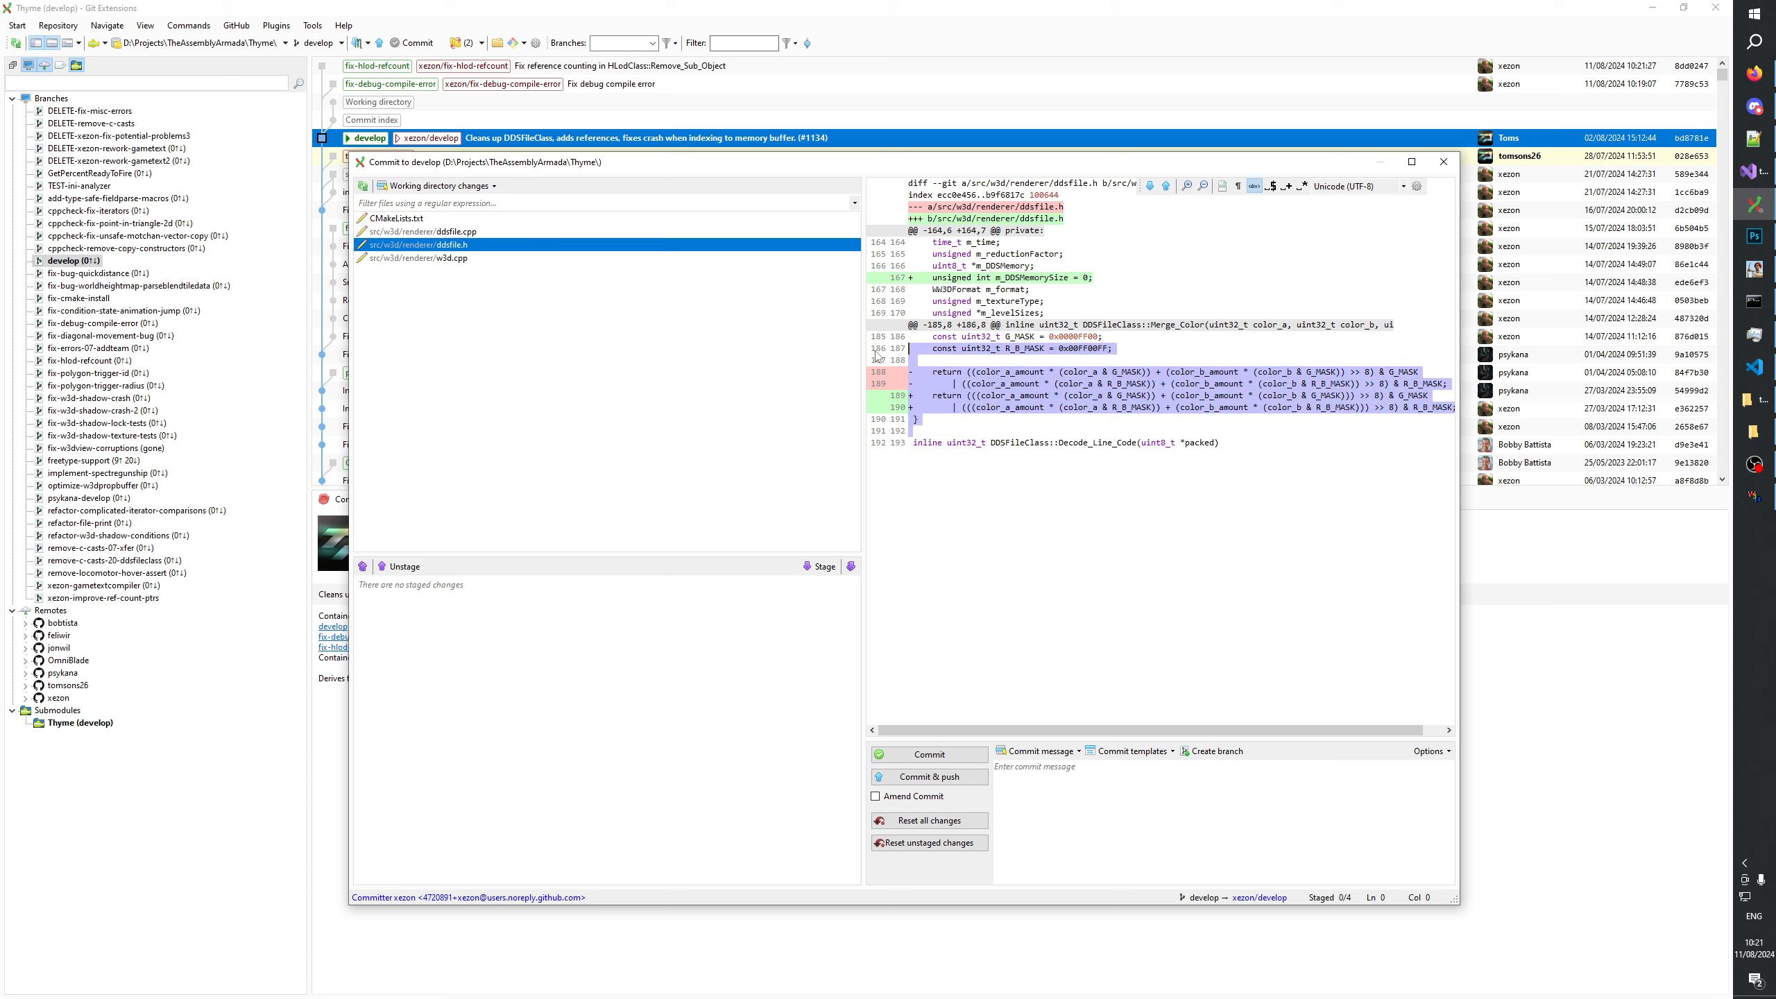
key("s")
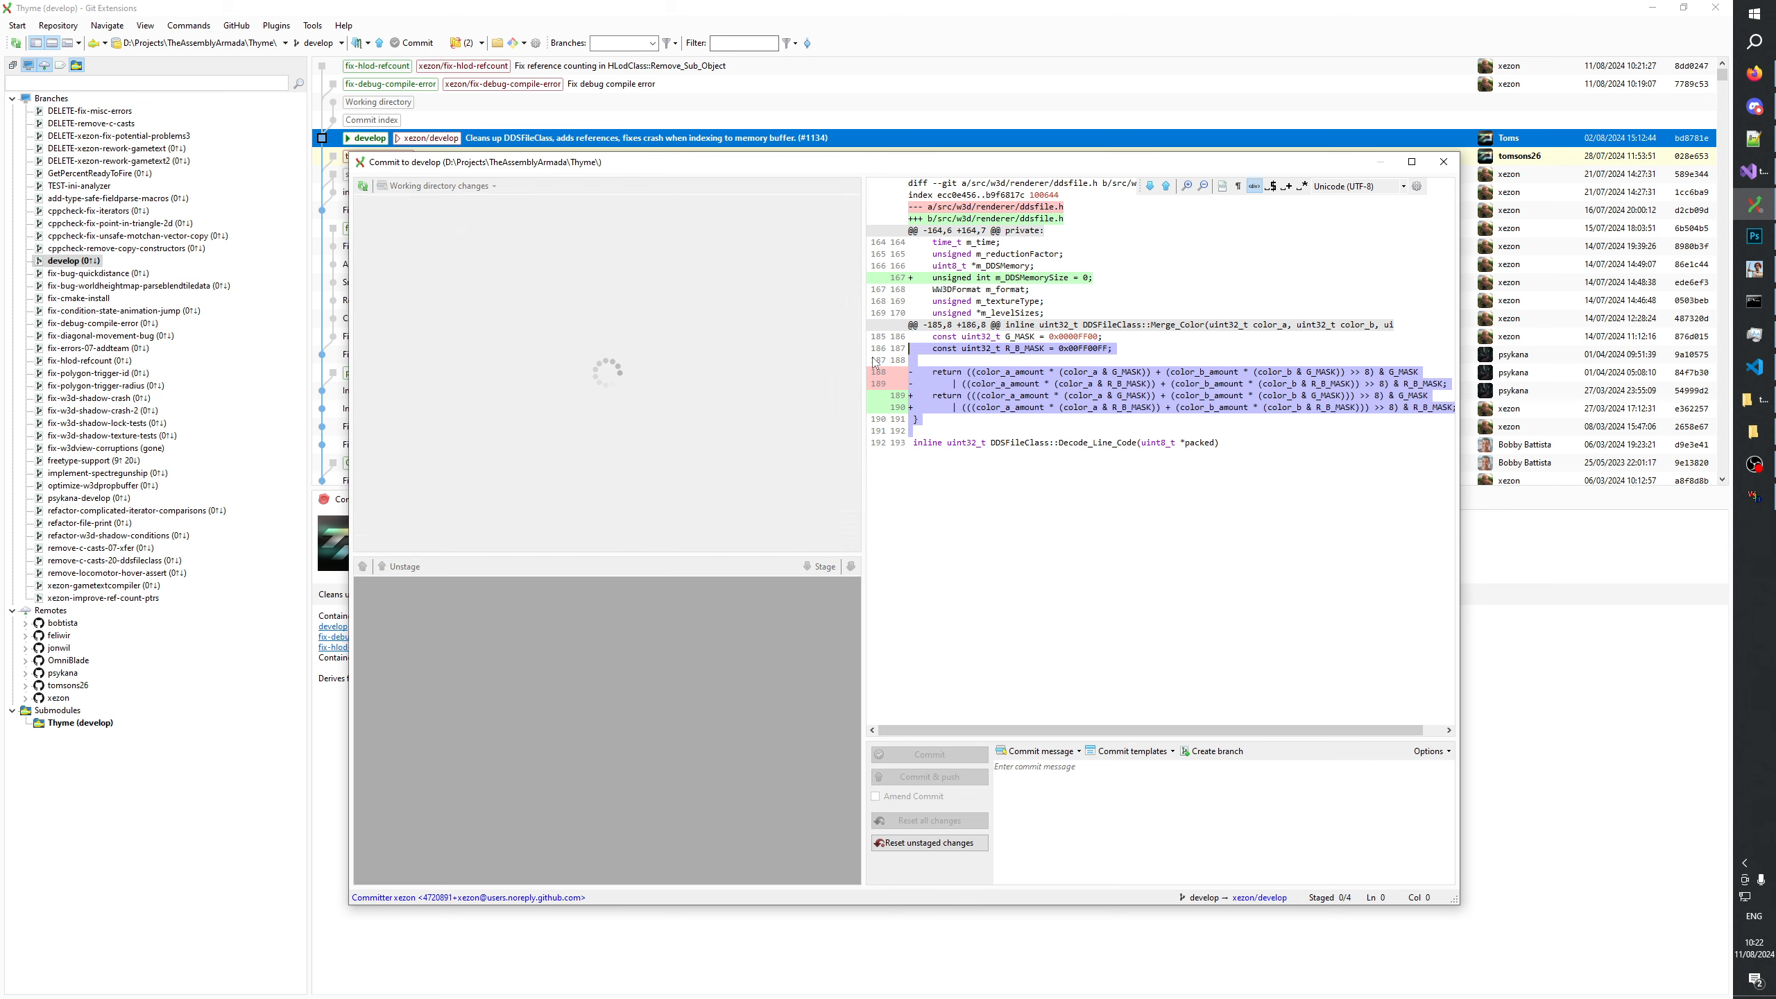
Copy the function name DDSFileClass::Merge_Color from the staged ddsfile.h diff, leaving the changes uncommitted on develop.
left_click(1442, 162)
right_click(85, 253)
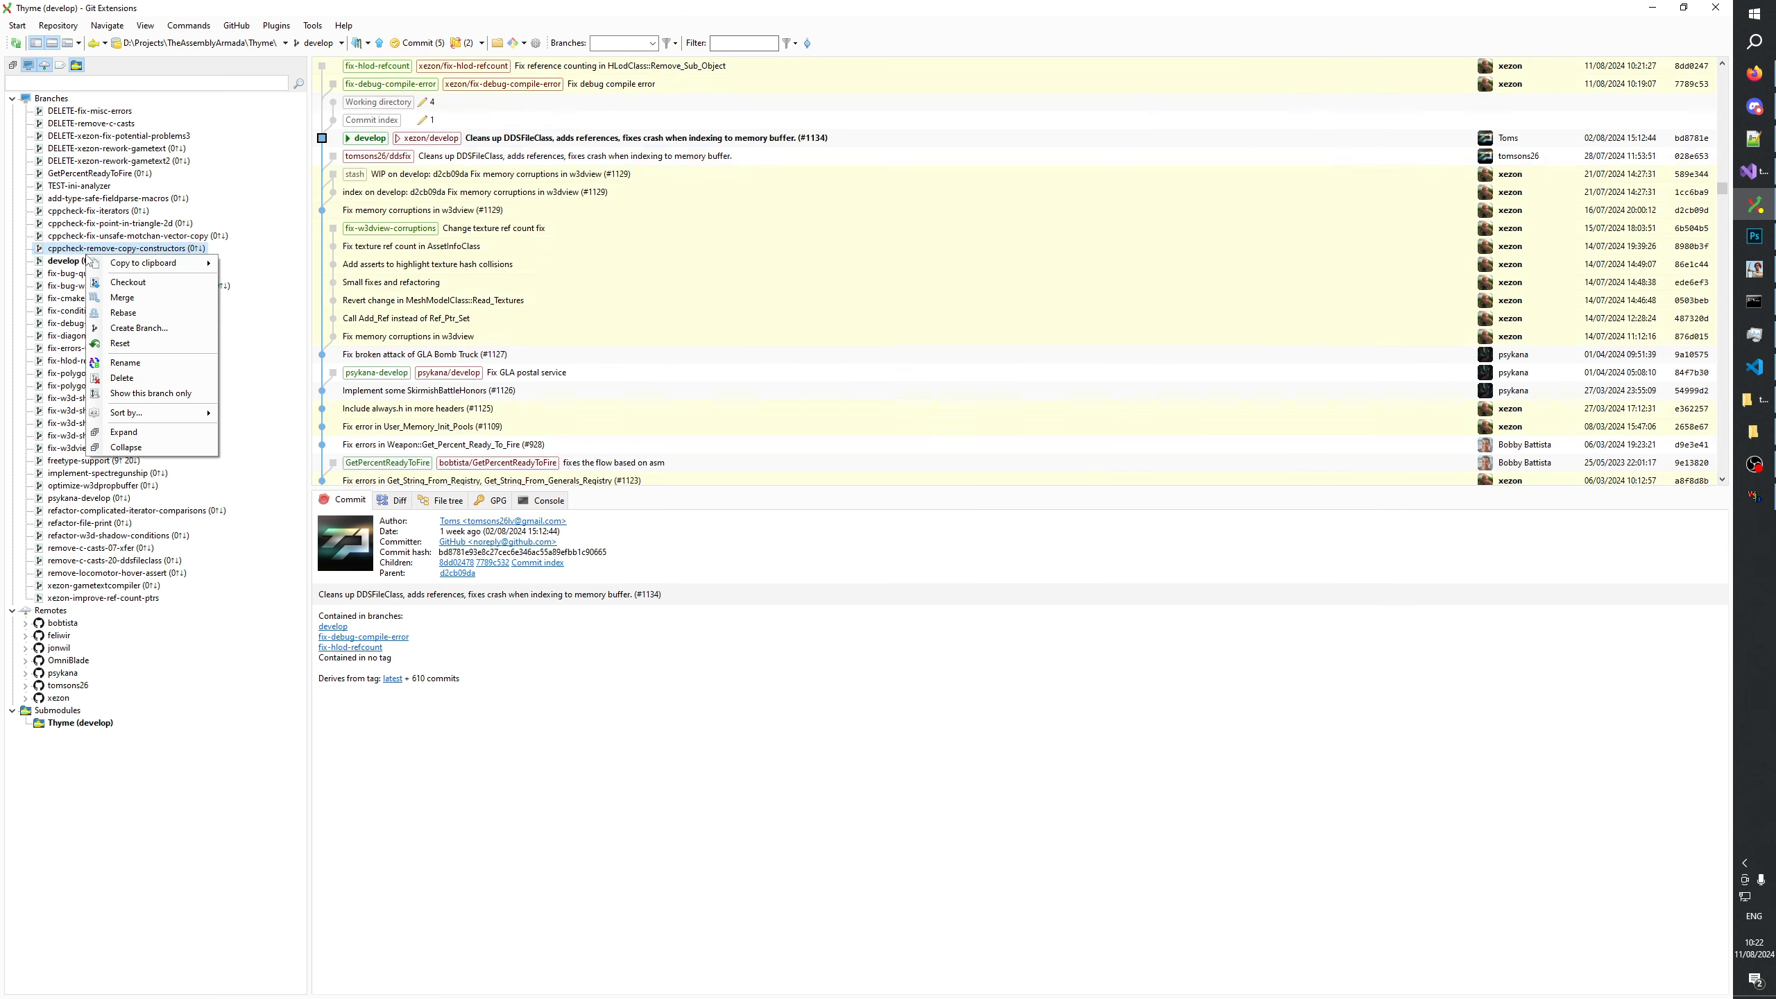
right_click(62, 260)
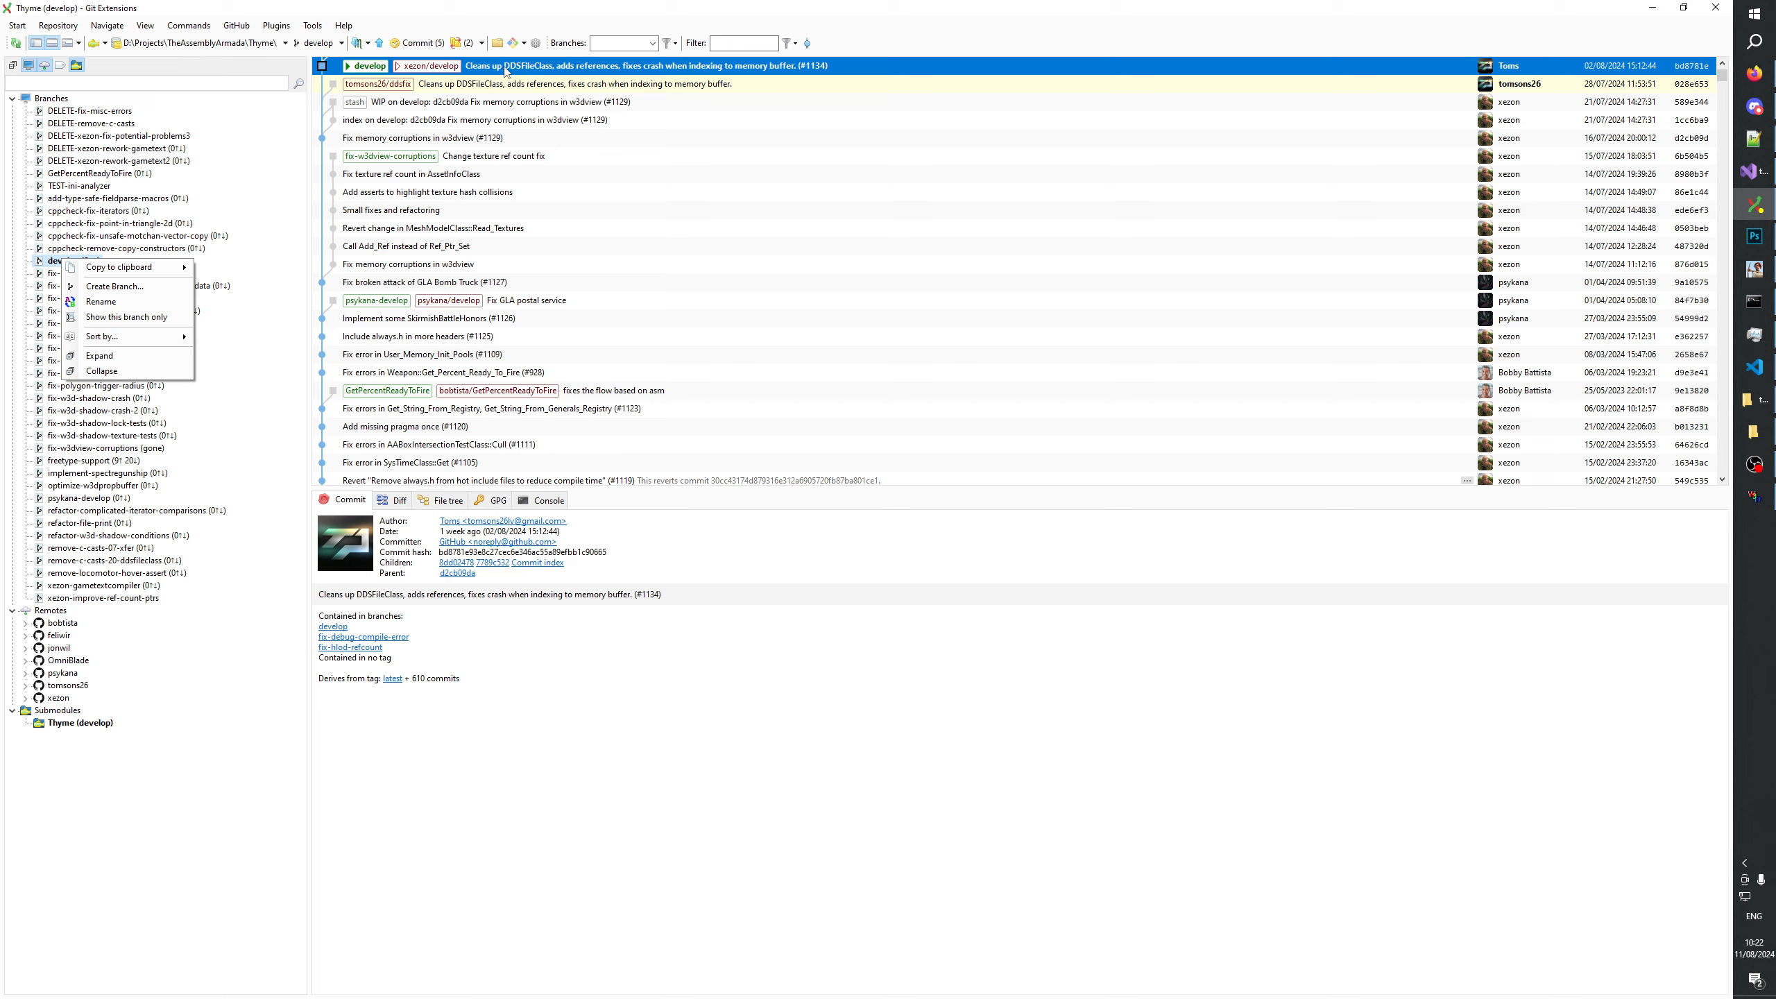
left_click(417, 43)
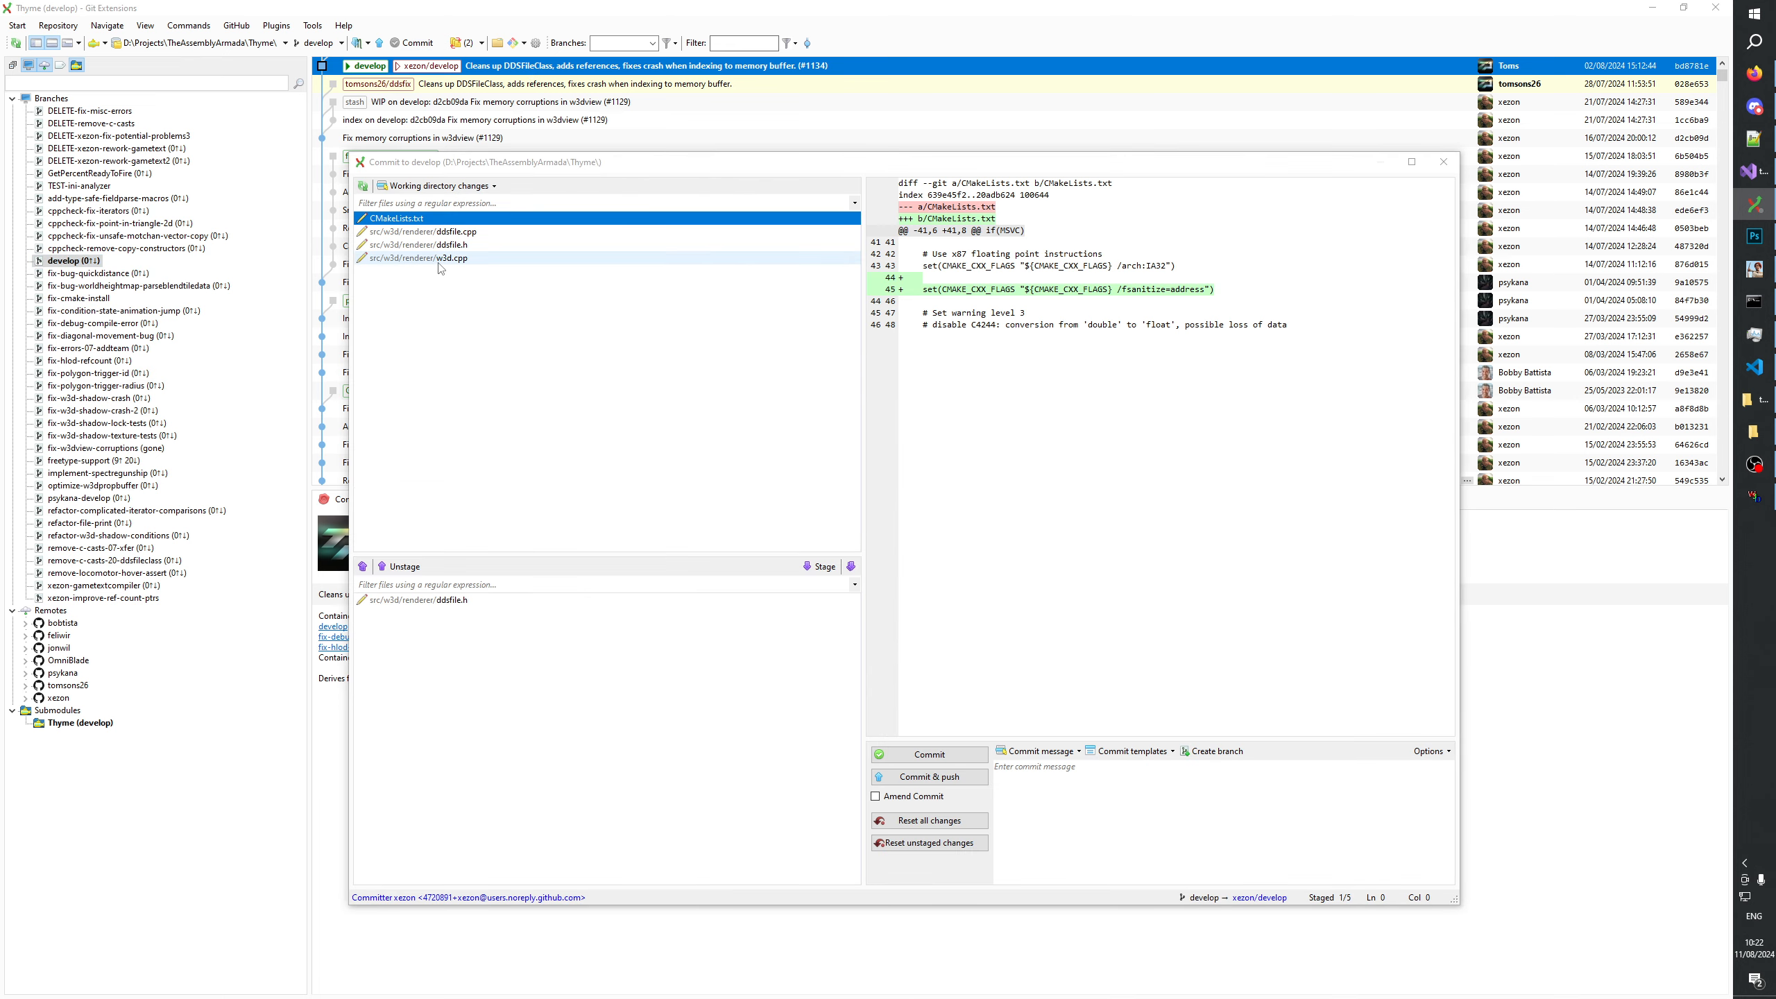
left_click(455, 600)
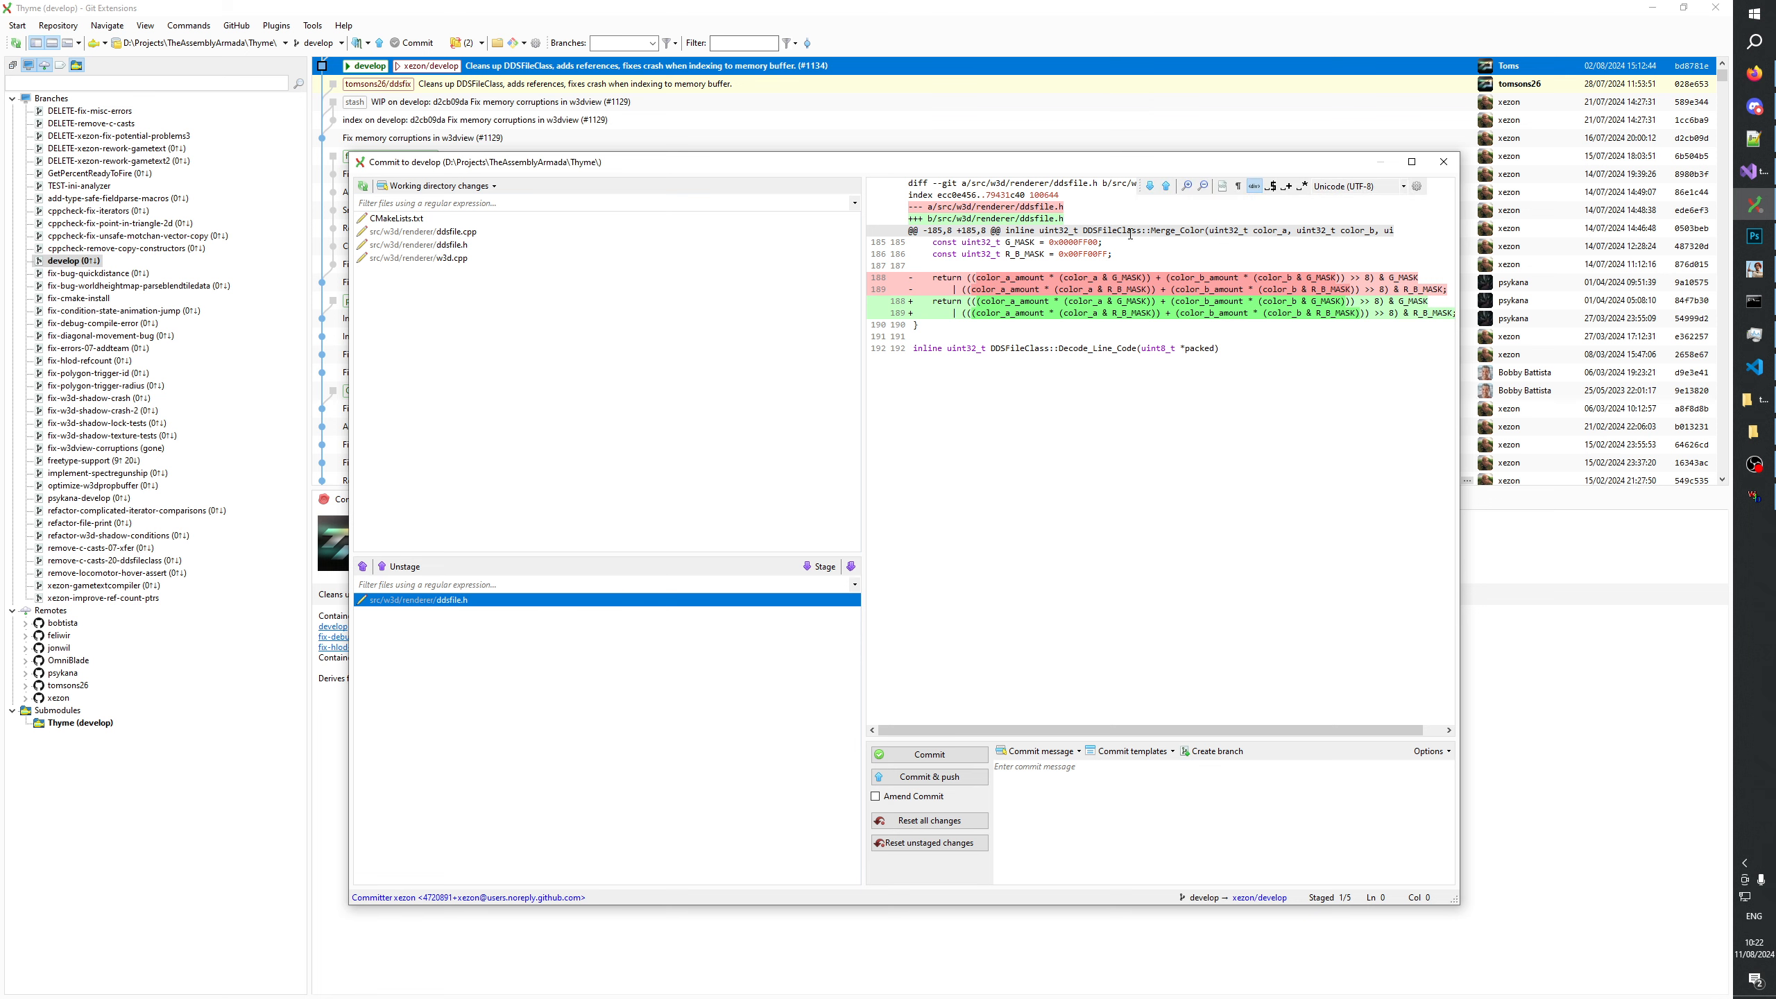
left_click_drag(1087, 229, 1202, 236)
left_click(1442, 161)
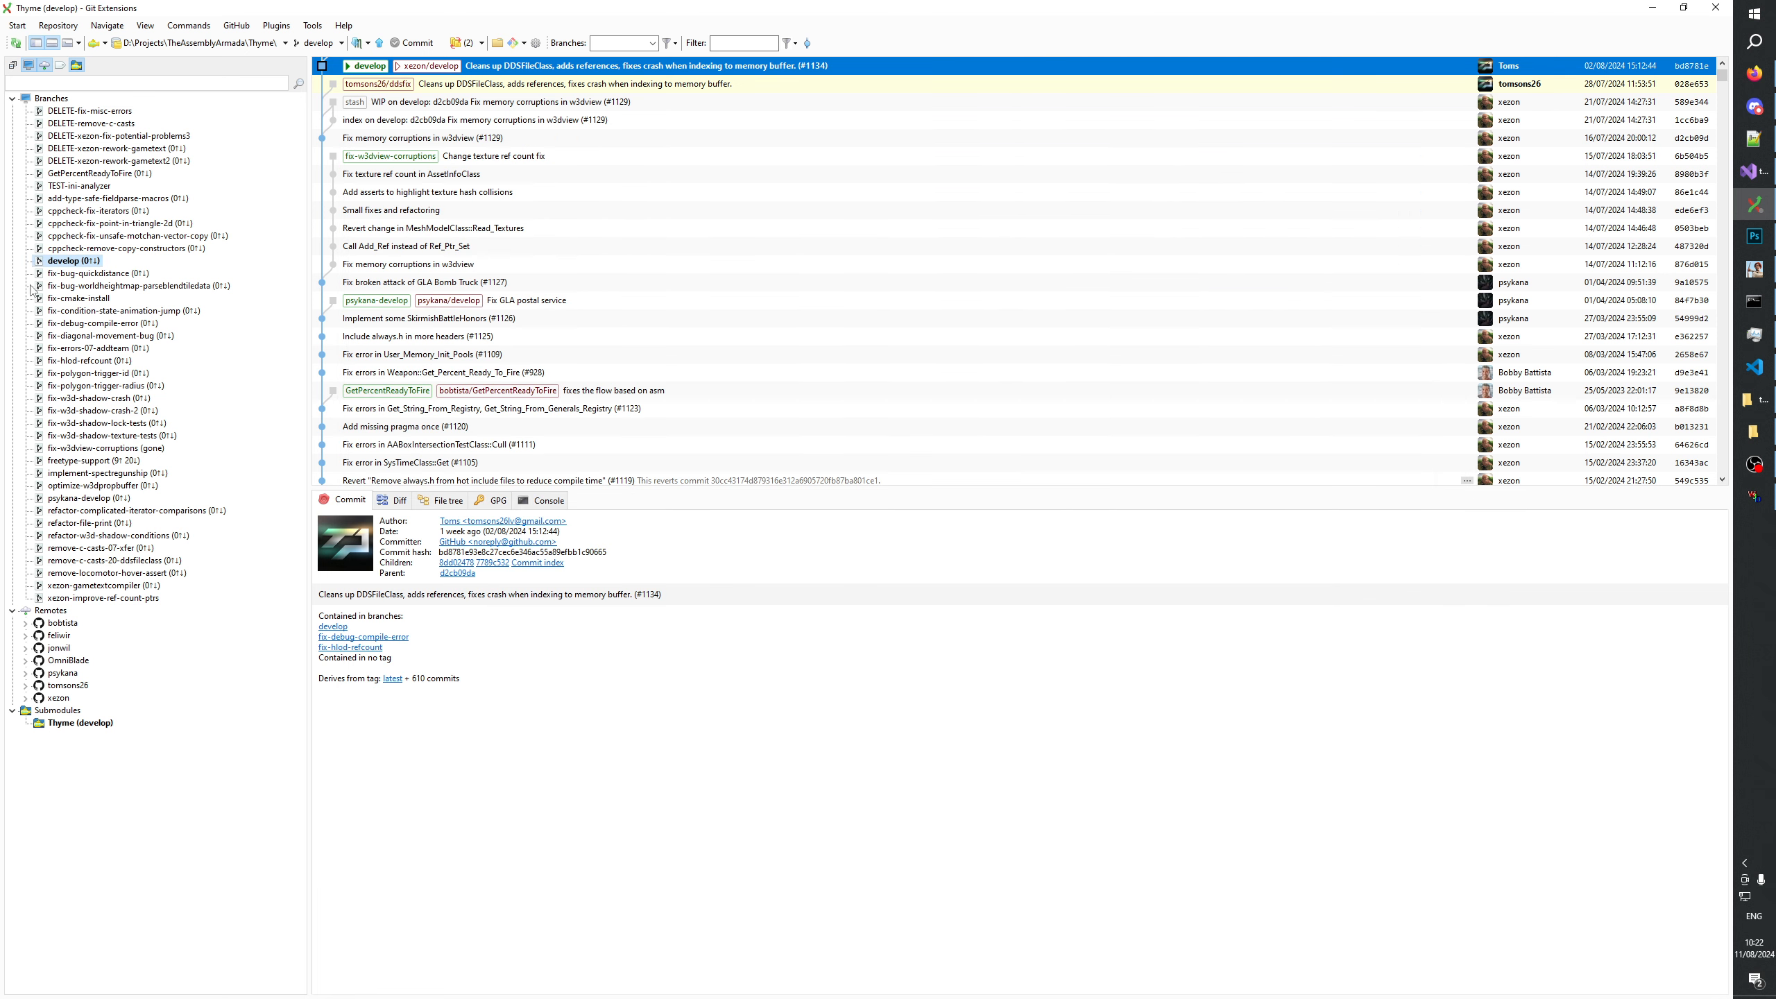
Create and check out a new branch named fix-mergecolor-operator-precedence from develop at revision bd8781e9.
right_click(70, 261)
left_click(118, 295)
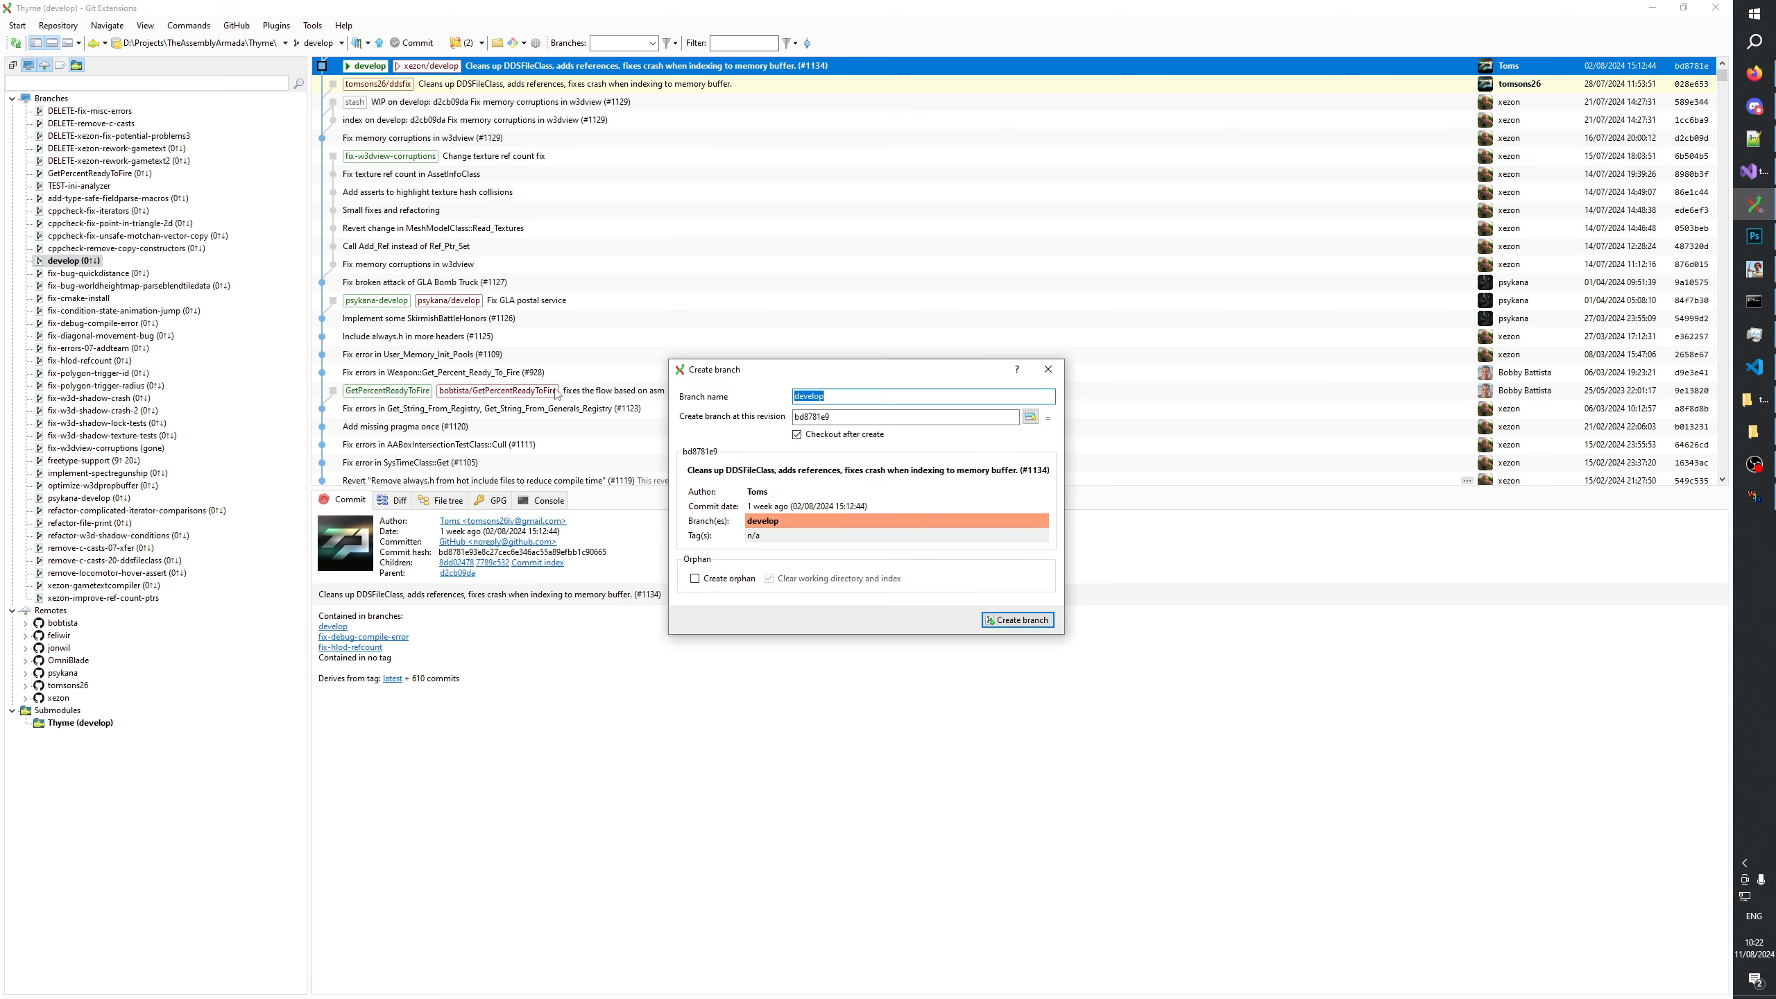
type("fi")
left_click(1019, 620)
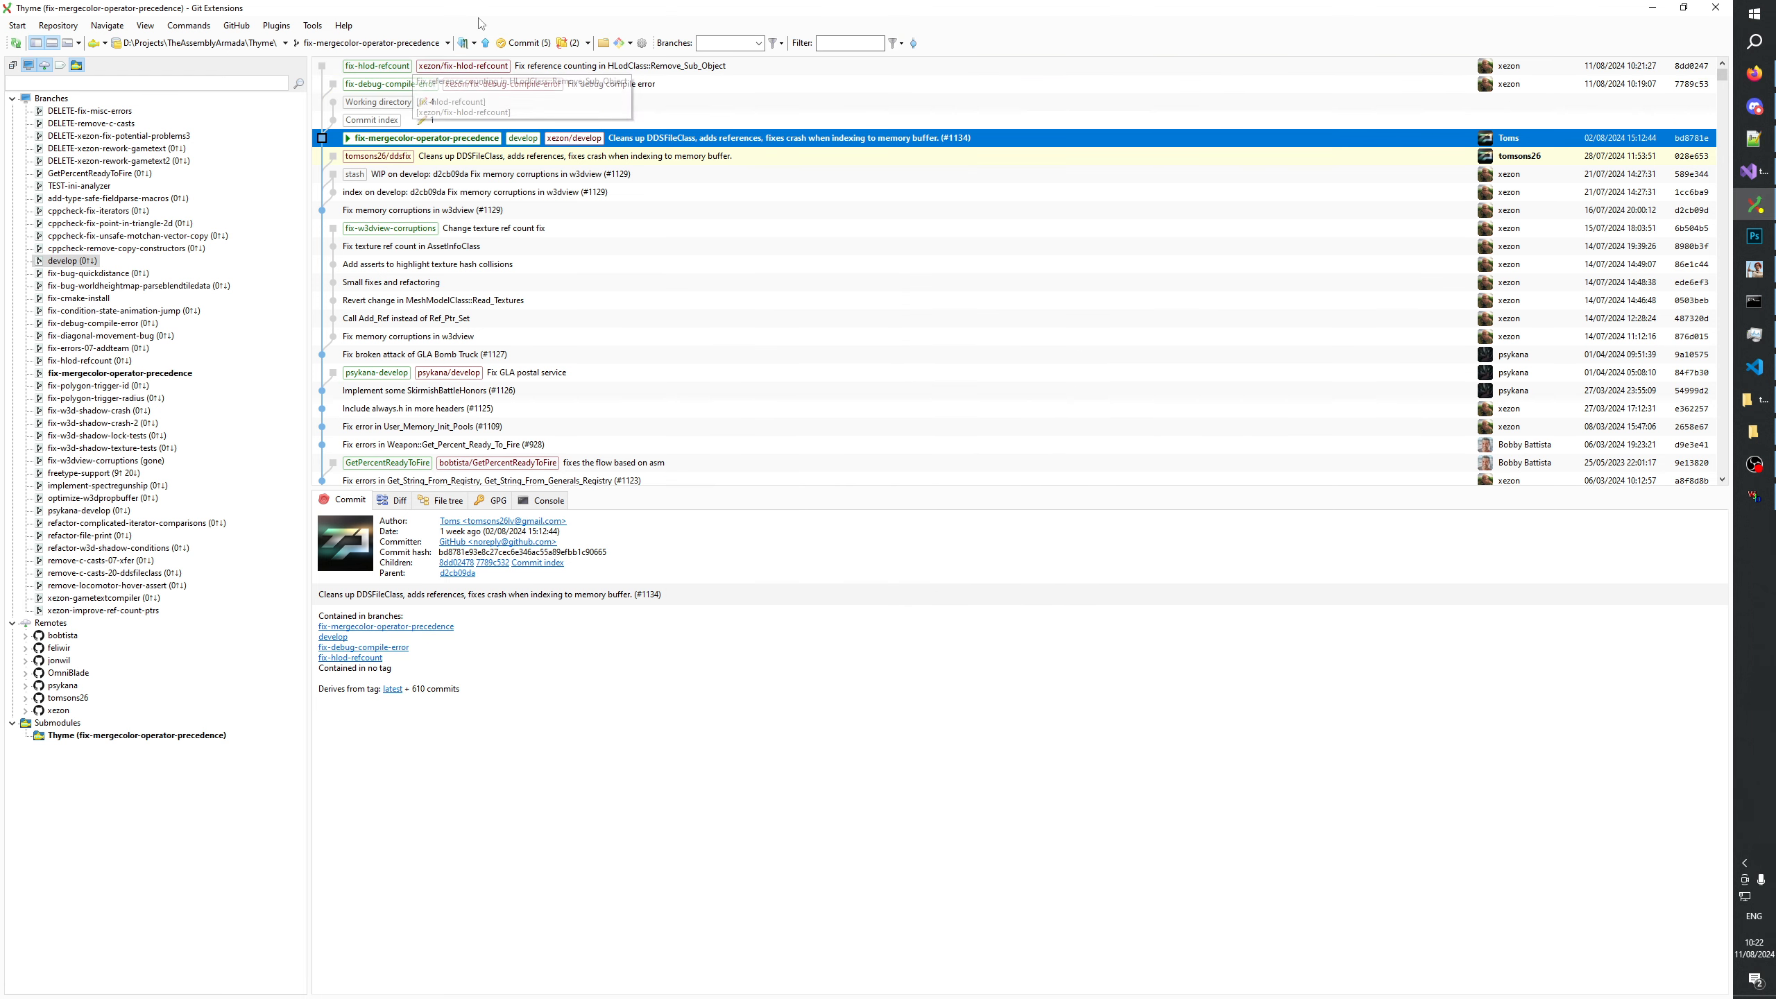
Commit the staged ddsfile.h change to fix-mergecolor-operator-precedence with the message "Fix operator precedence in DDSFileClass::Merge_Color".
left_click(518, 43)
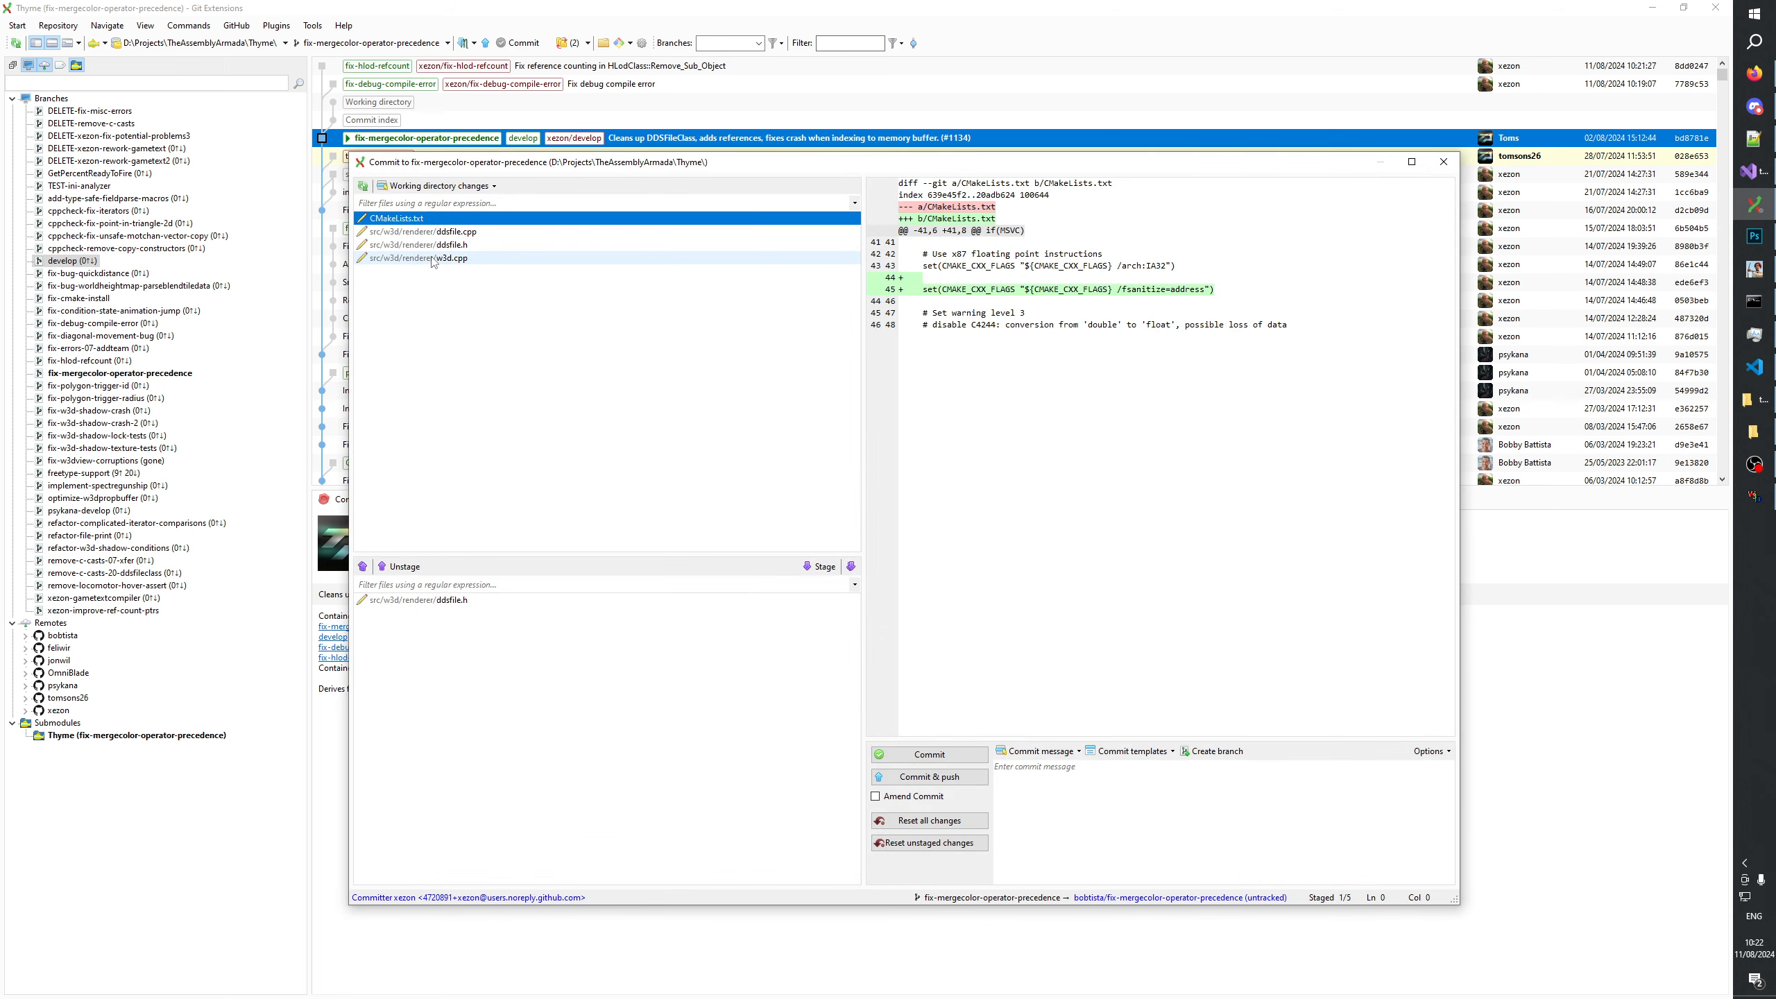
left_click(464, 600)
left_click(1094, 824)
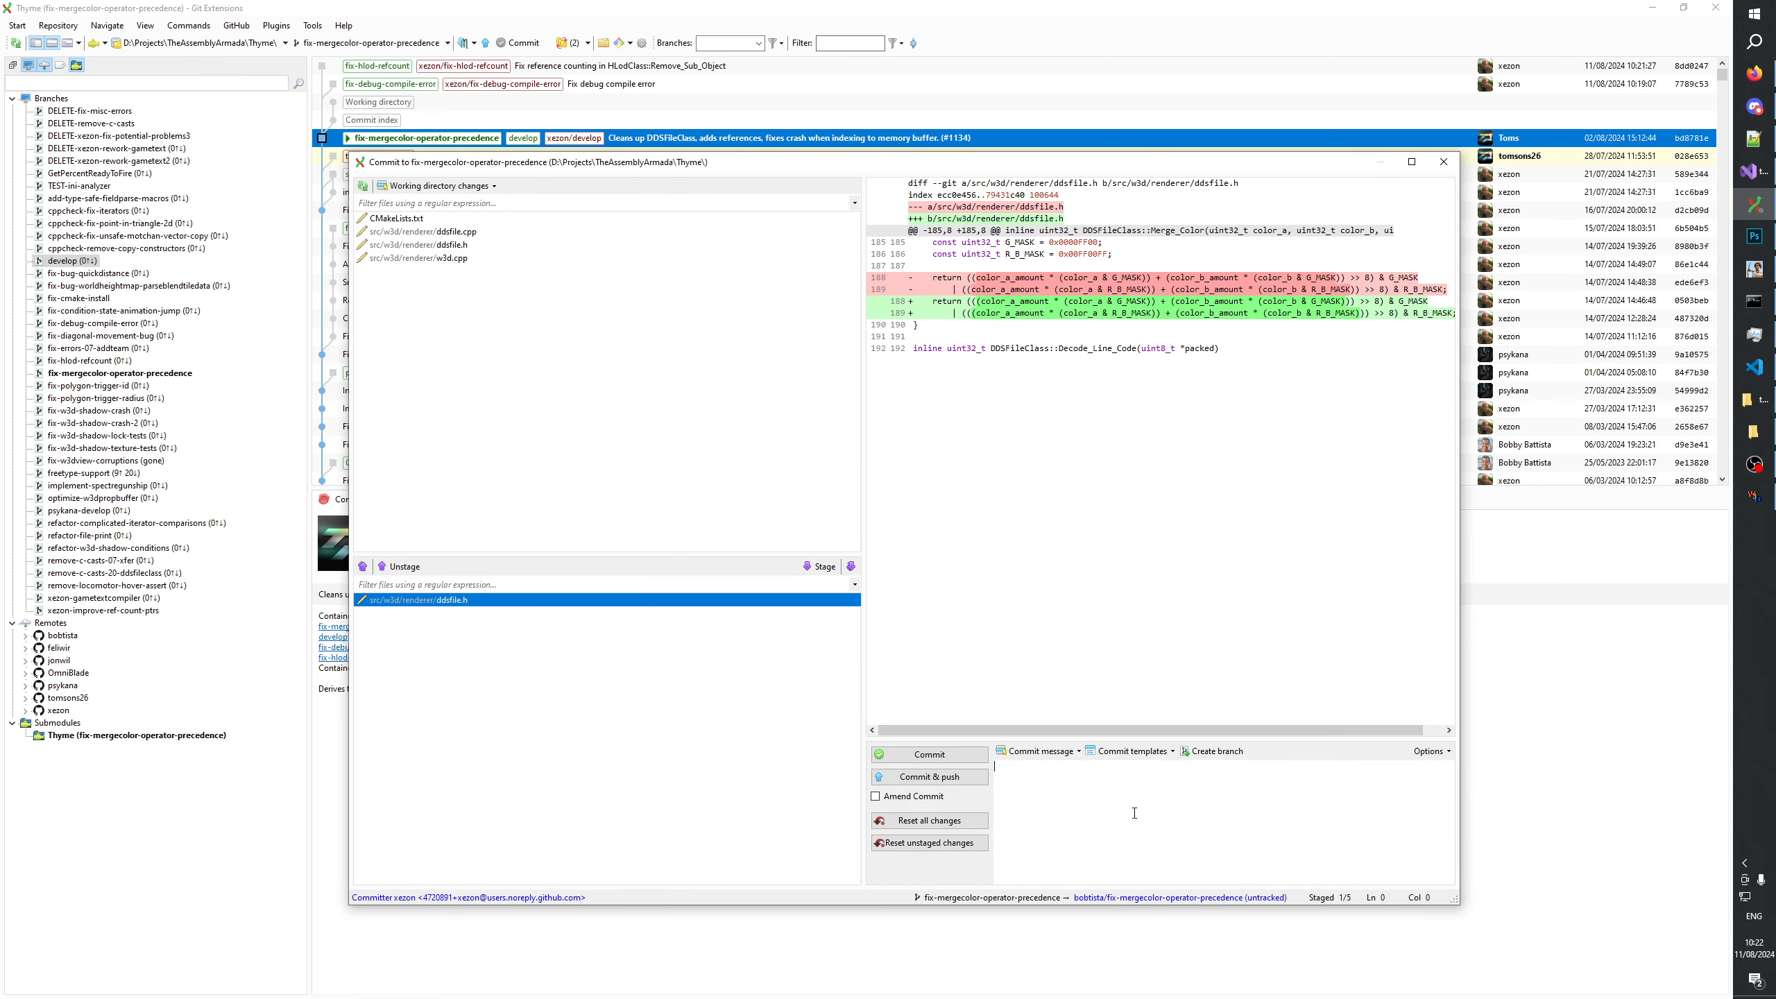
type("DDSFileClass::Merge_Color")
type("Fix operator precedence in")
left_click(912, 755)
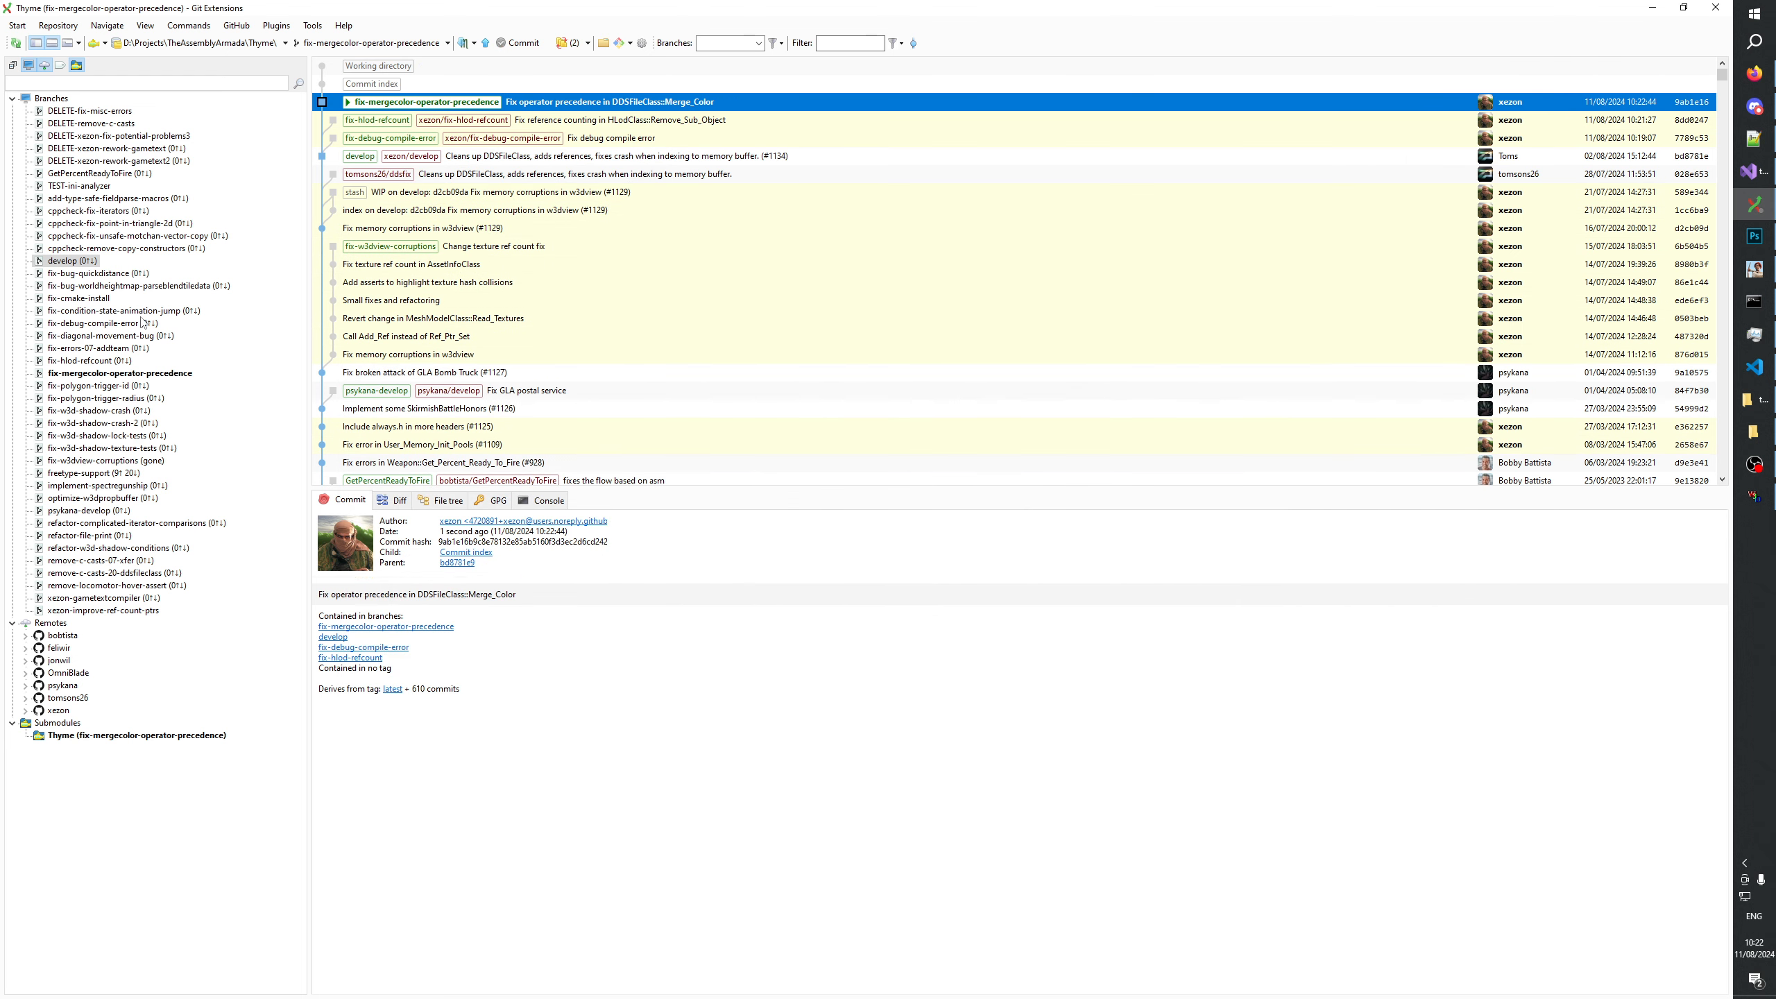
Push fix-mergecolor-operator-precedence to the xezon remote instead of bobtista, as a new branch.
key("ctrl+Up")
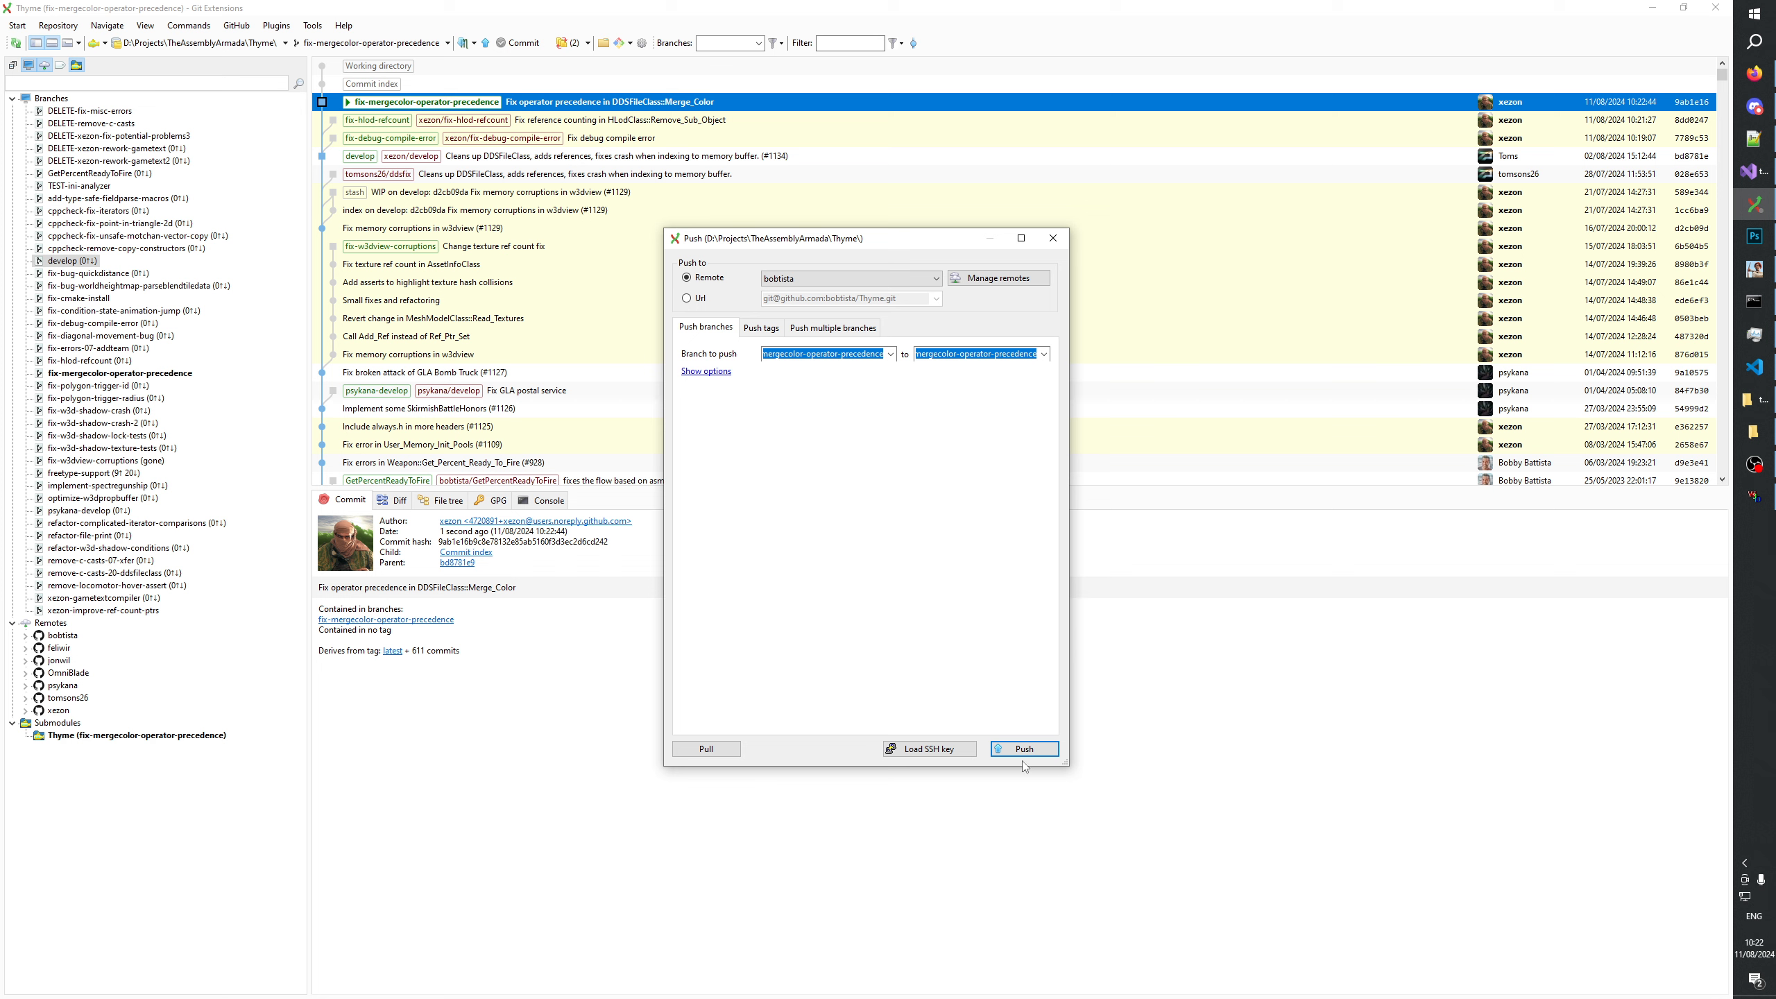
left_click(1025, 750)
left_click(959, 558)
left_click(936, 278)
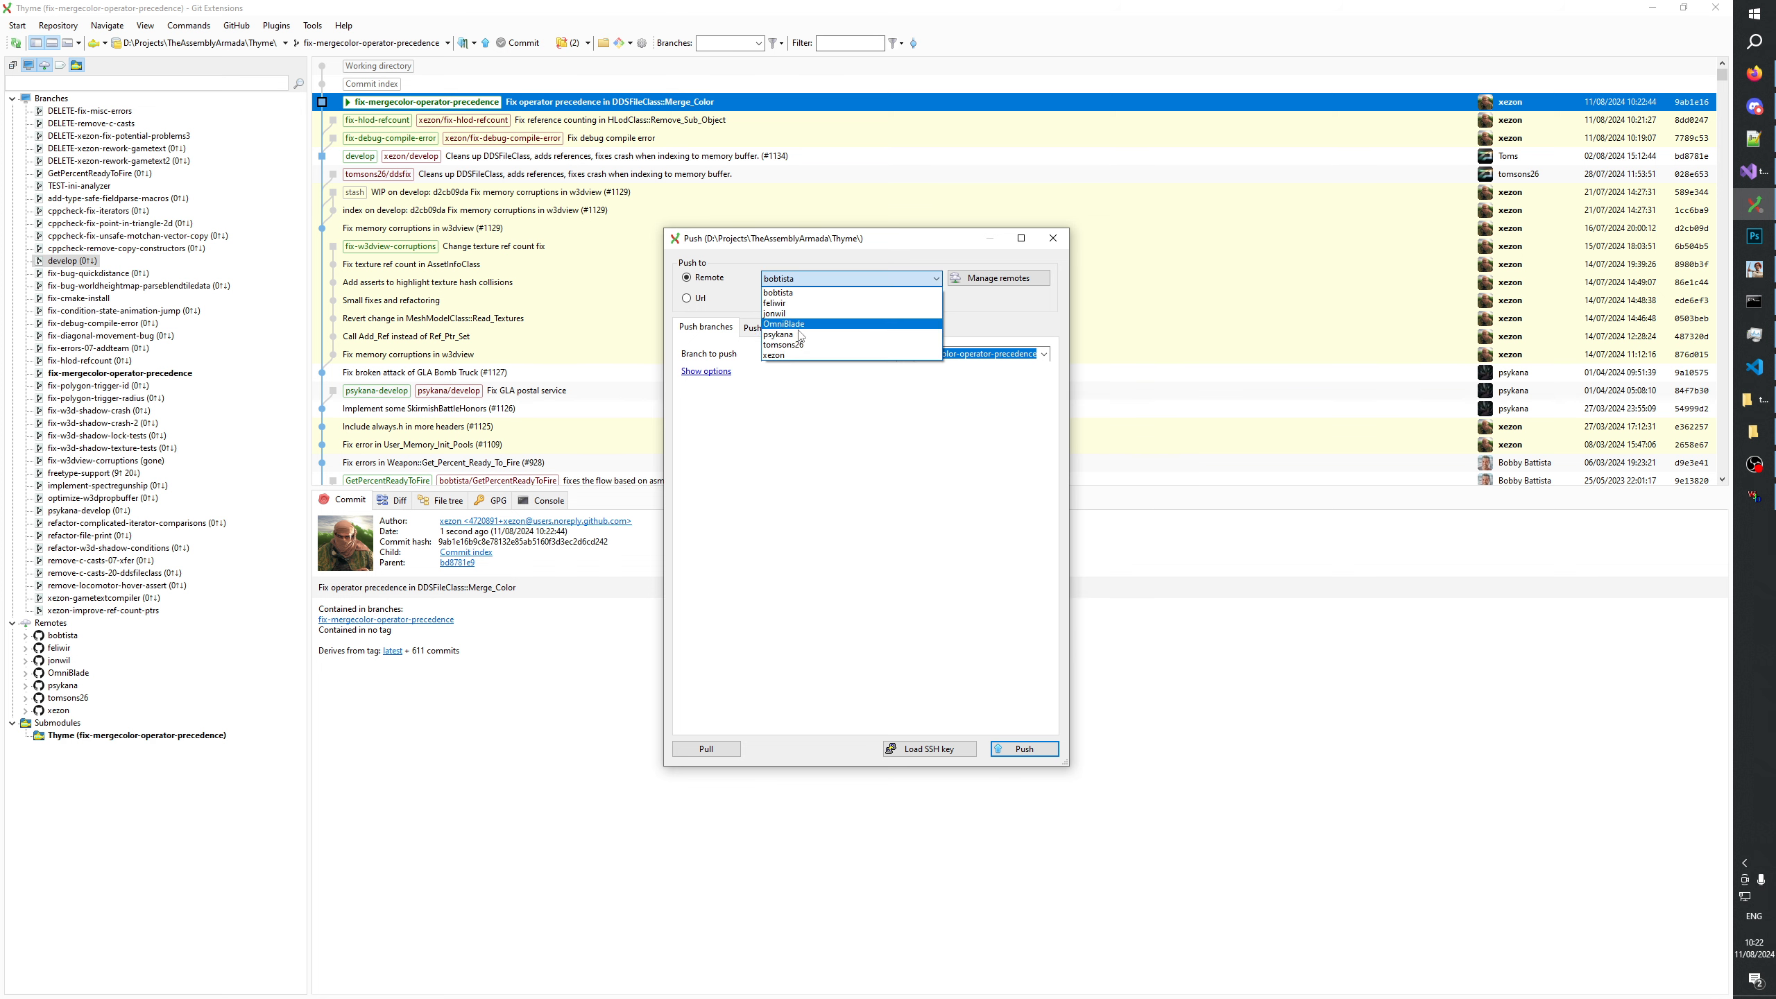
left_click(804, 358)
left_click(1002, 751)
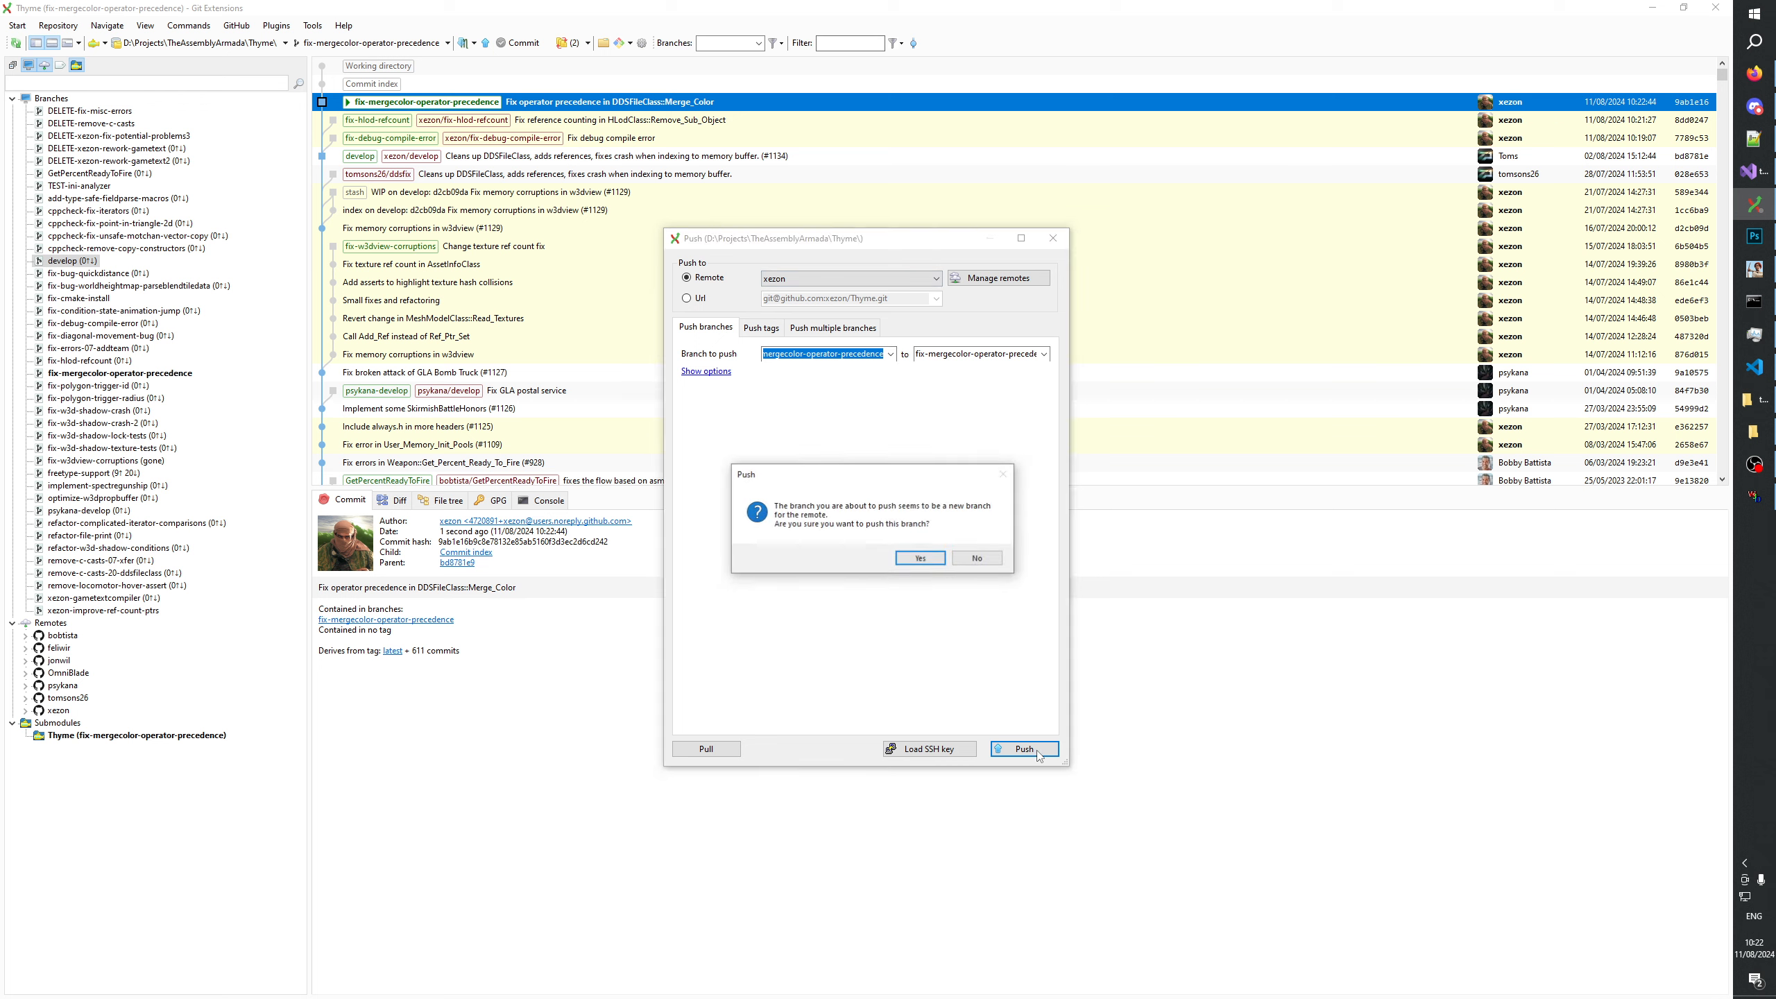
left_click(918, 562)
left_click(854, 558)
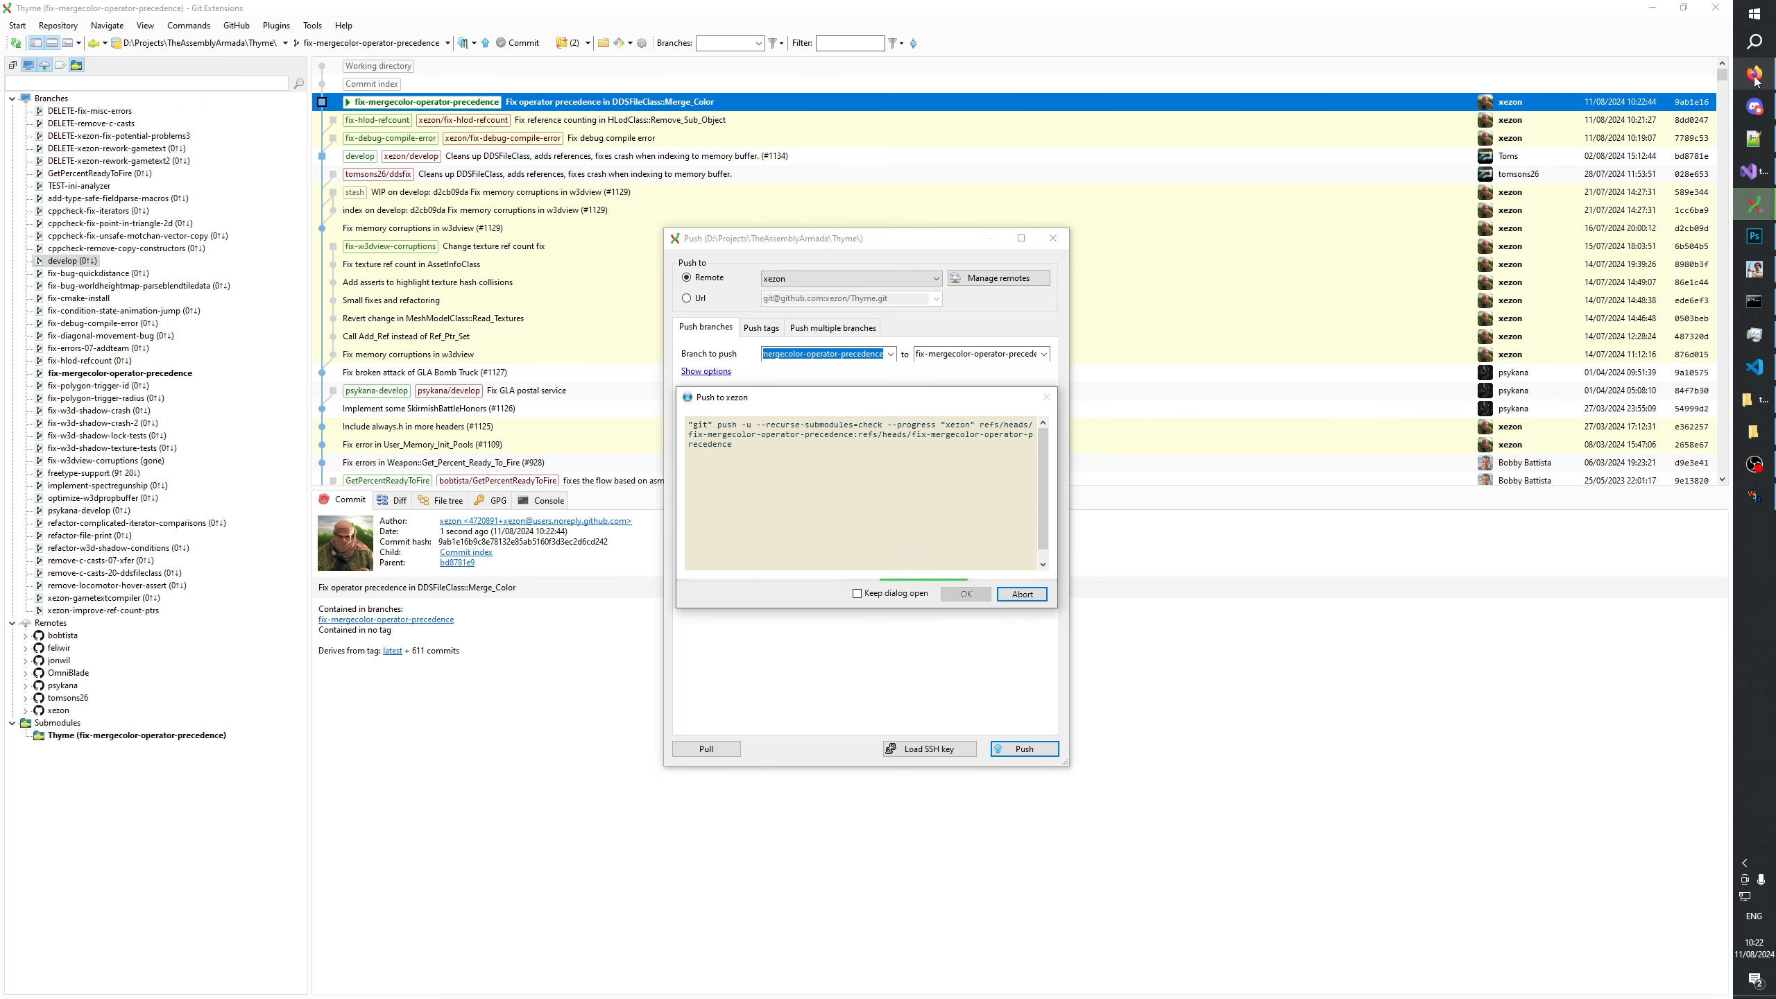
Switch to Thyme on GitHub in Firefox, start a pull request from fix-debug-compile-error, and review its two changed files.
mouse_move(1755, 78)
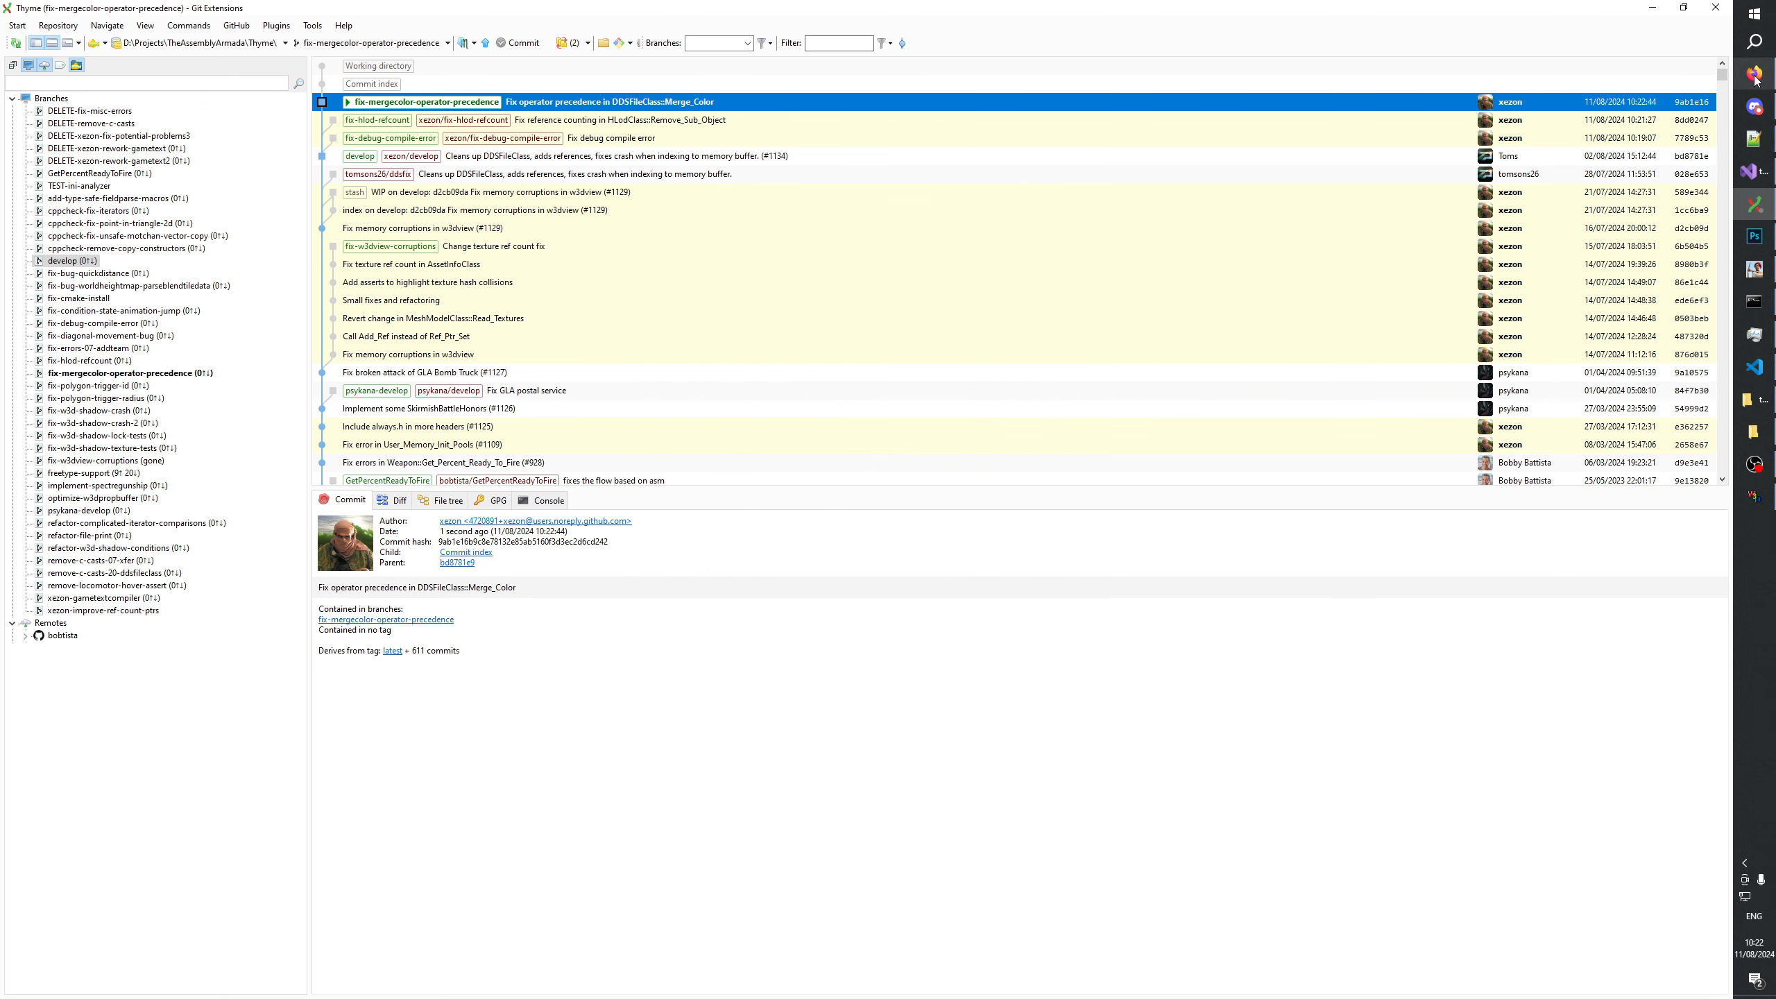
left_click(1755, 76)
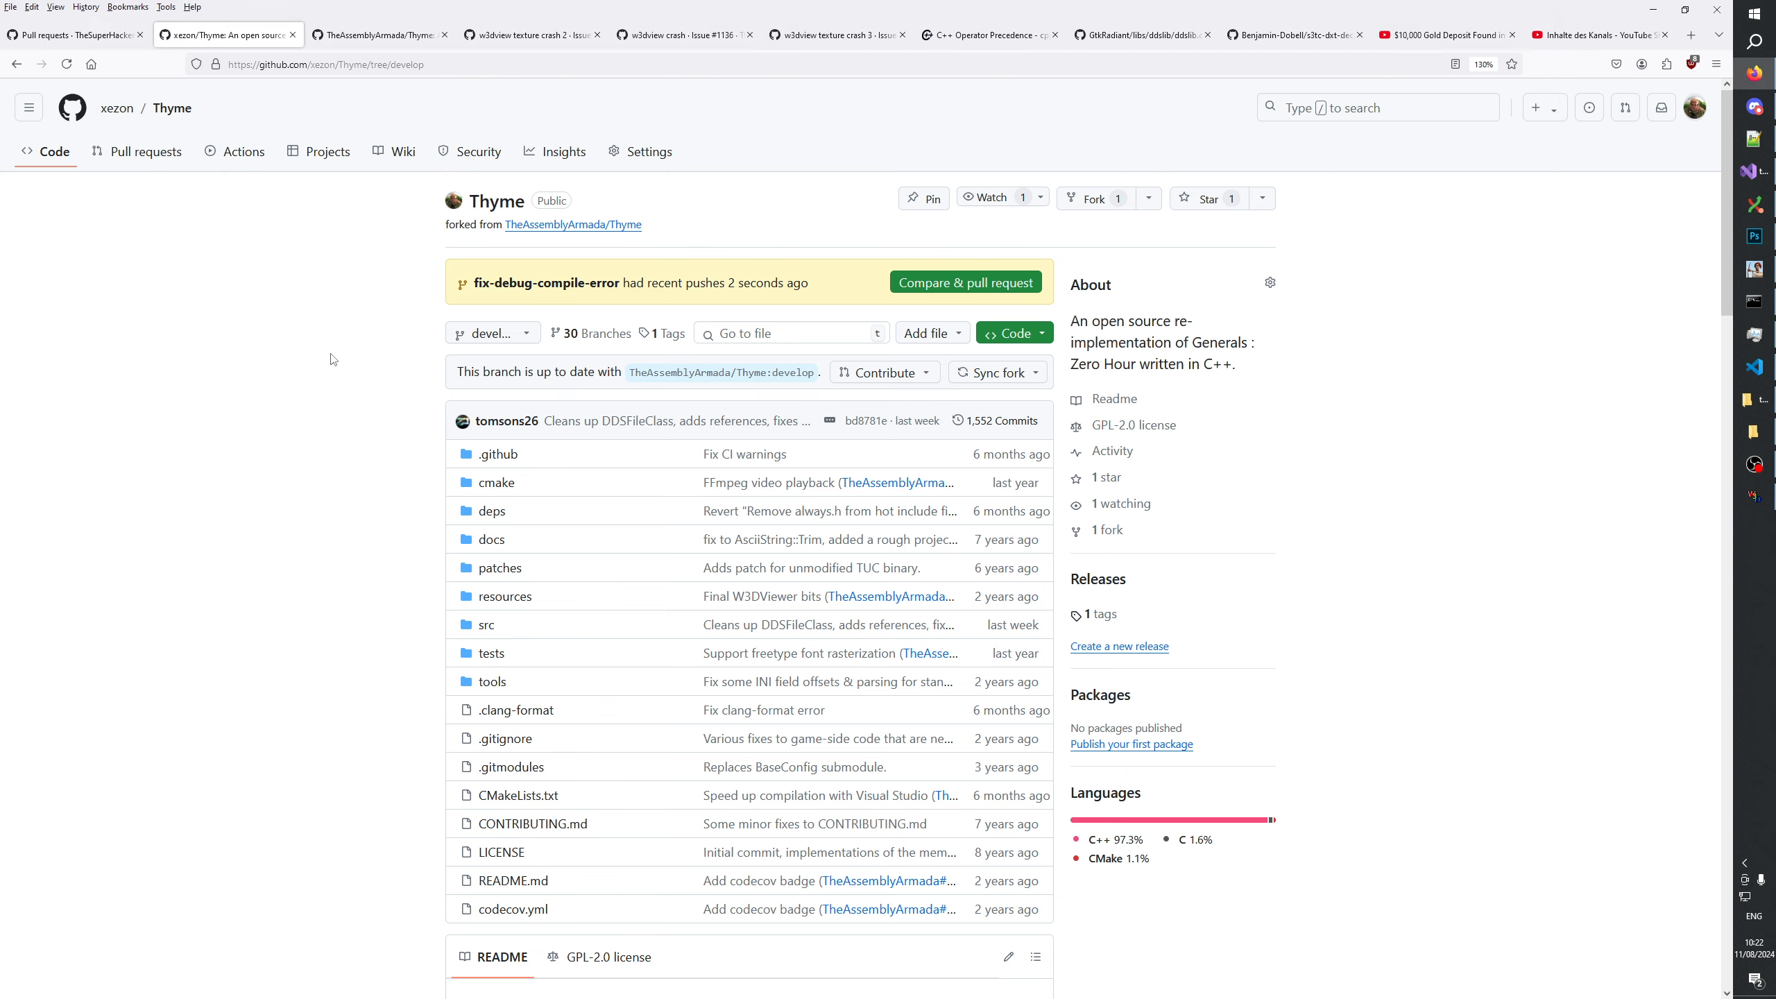
left_click(934, 286)
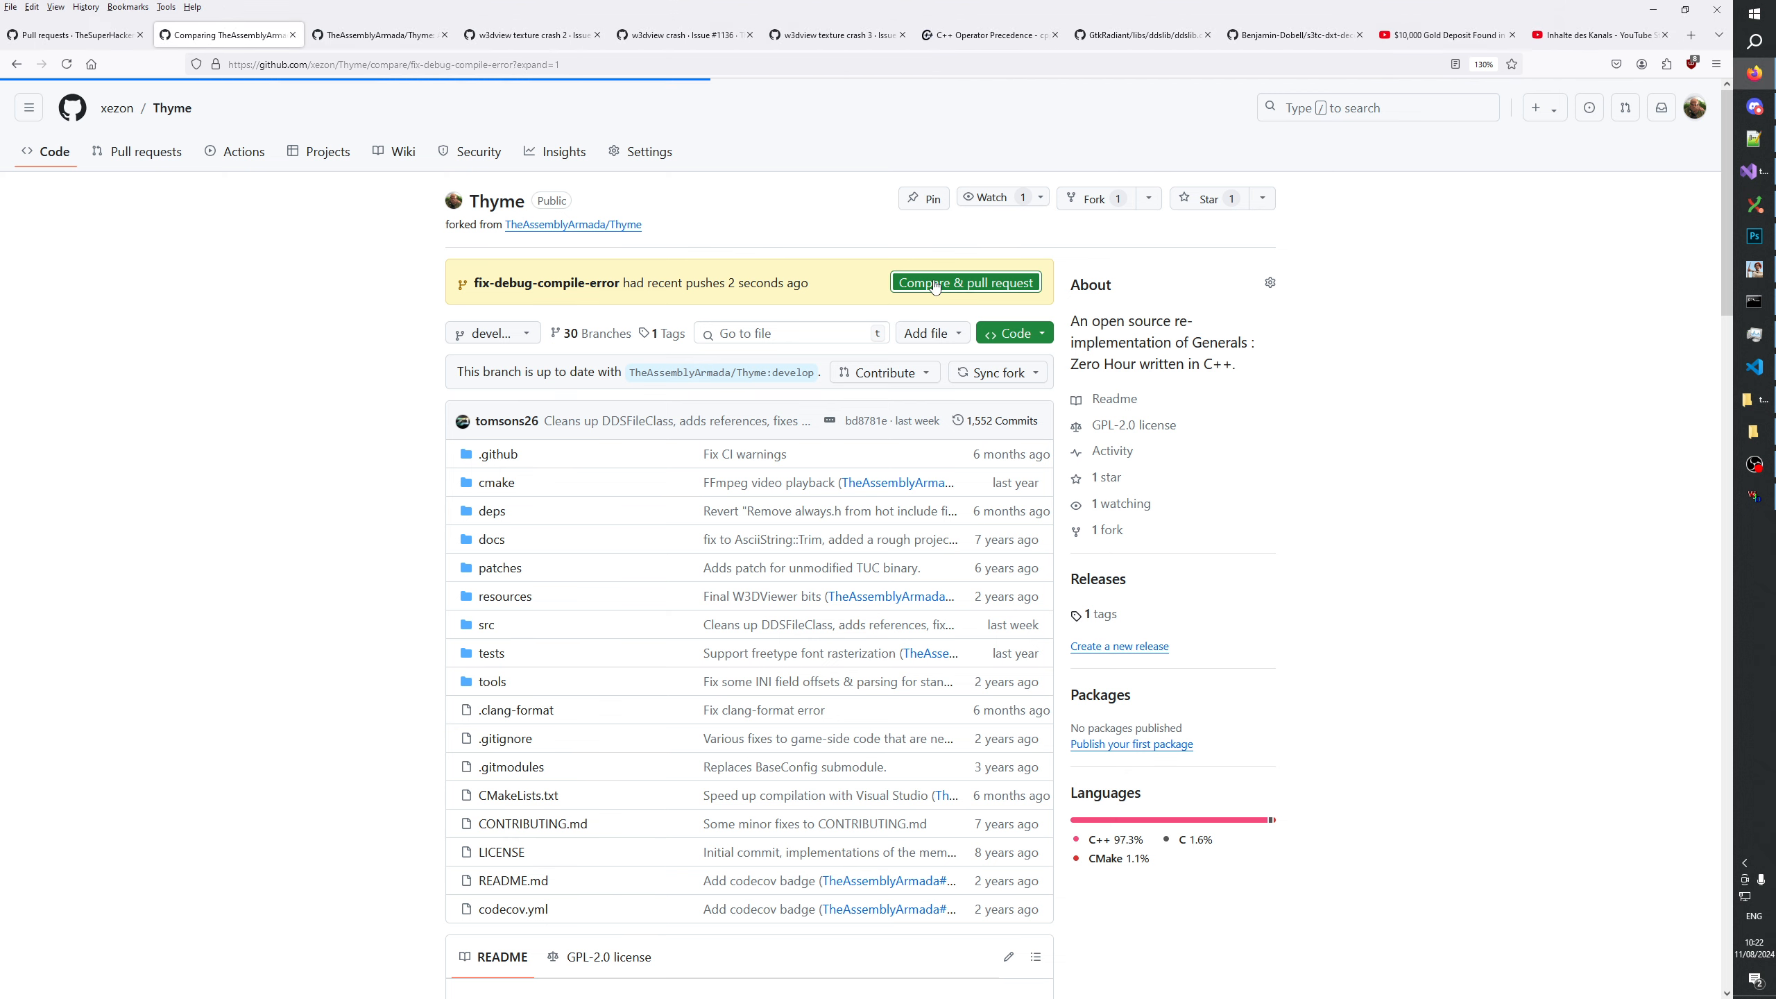
left_click(671, 601)
scroll(693, 560, "down", 5)
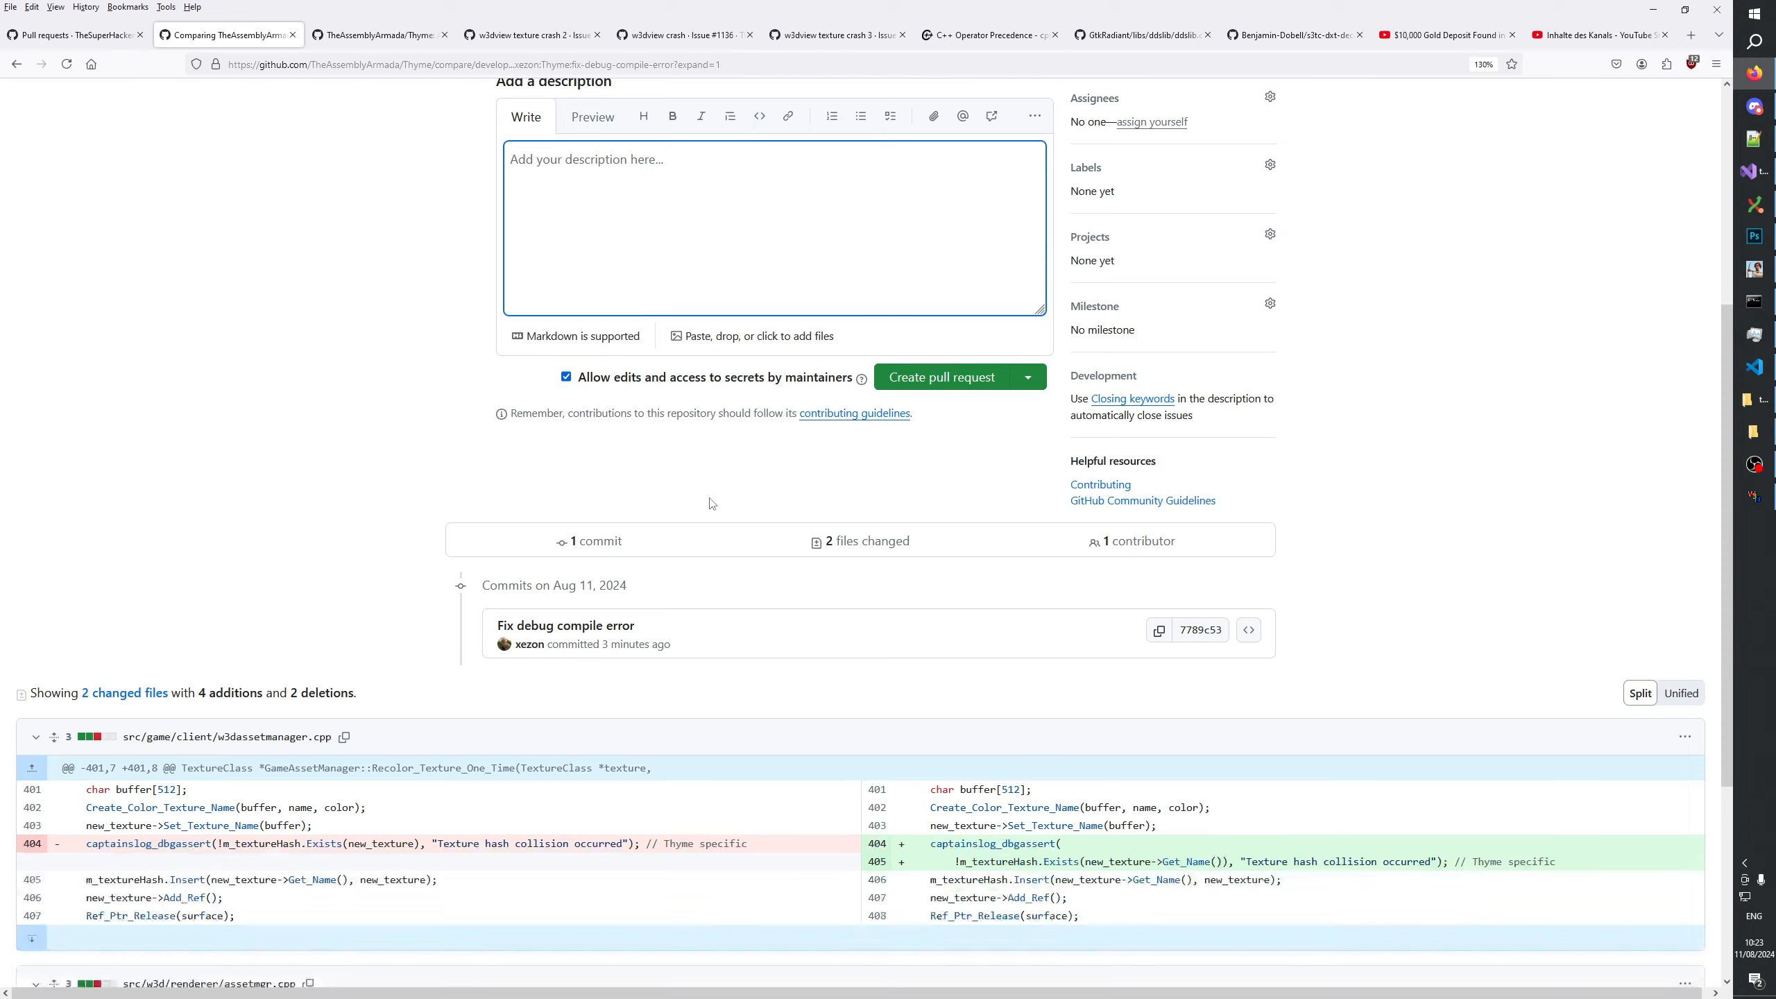
scroll(792, 622, "down", 5)
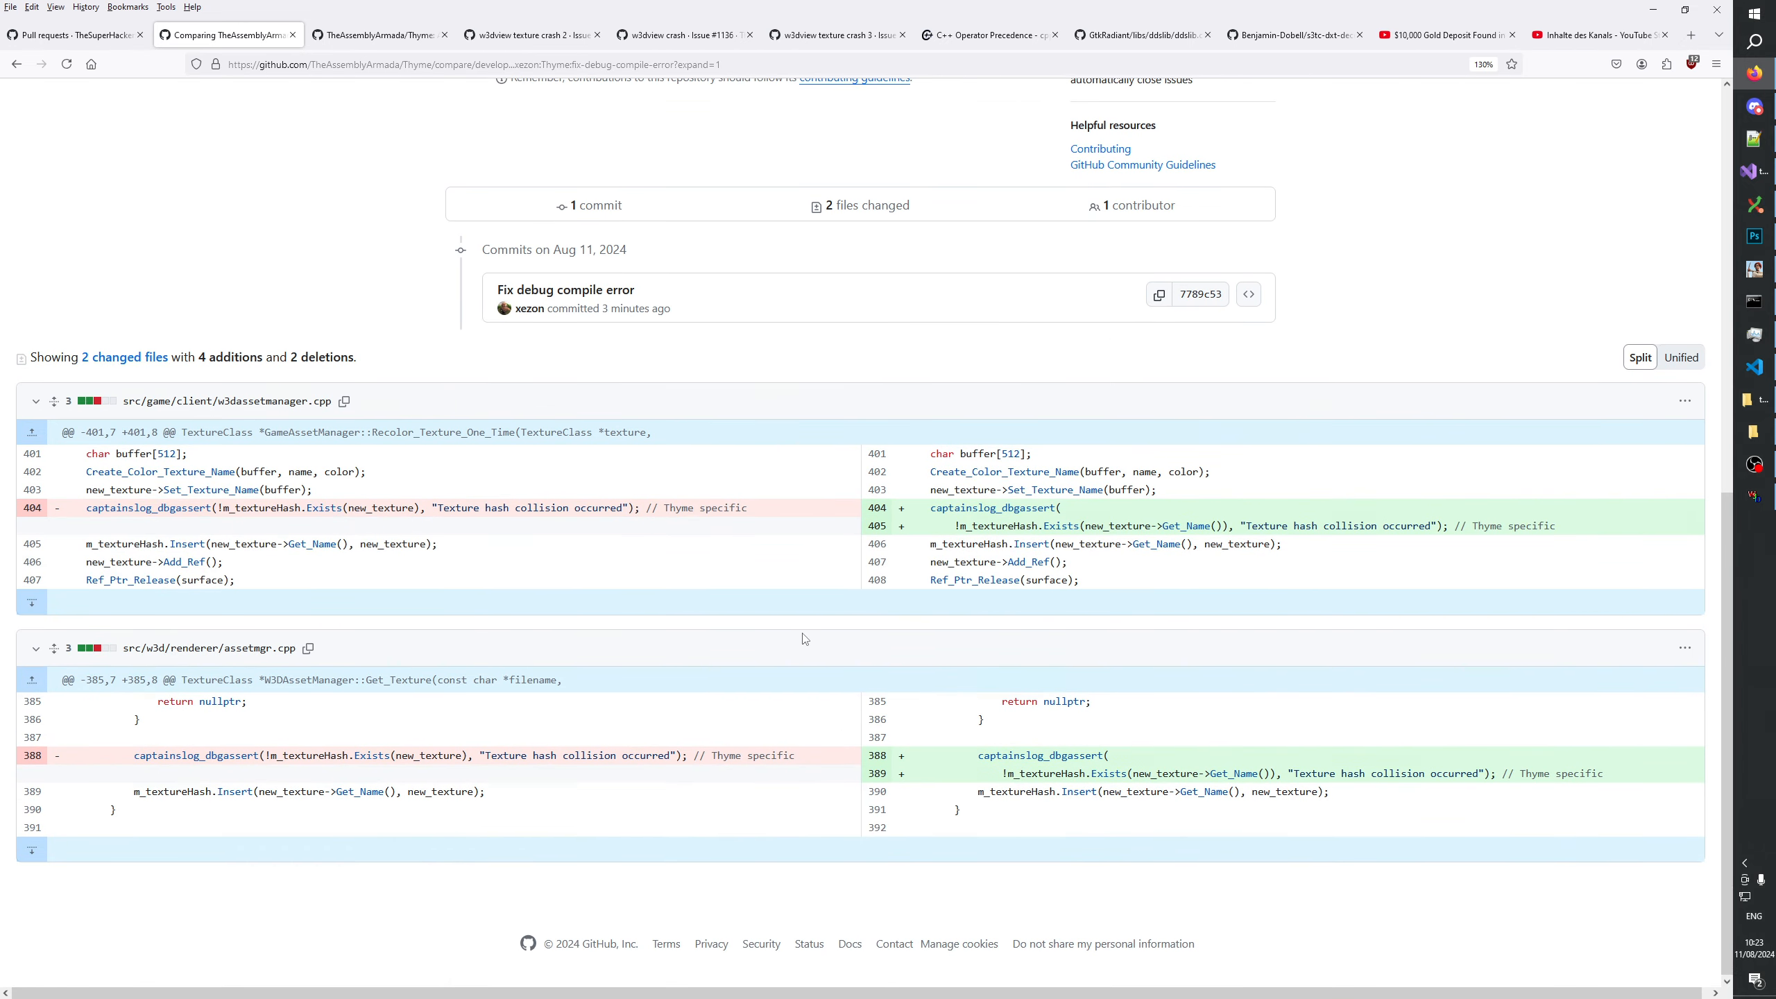
scroll(802, 641, "up", 10)
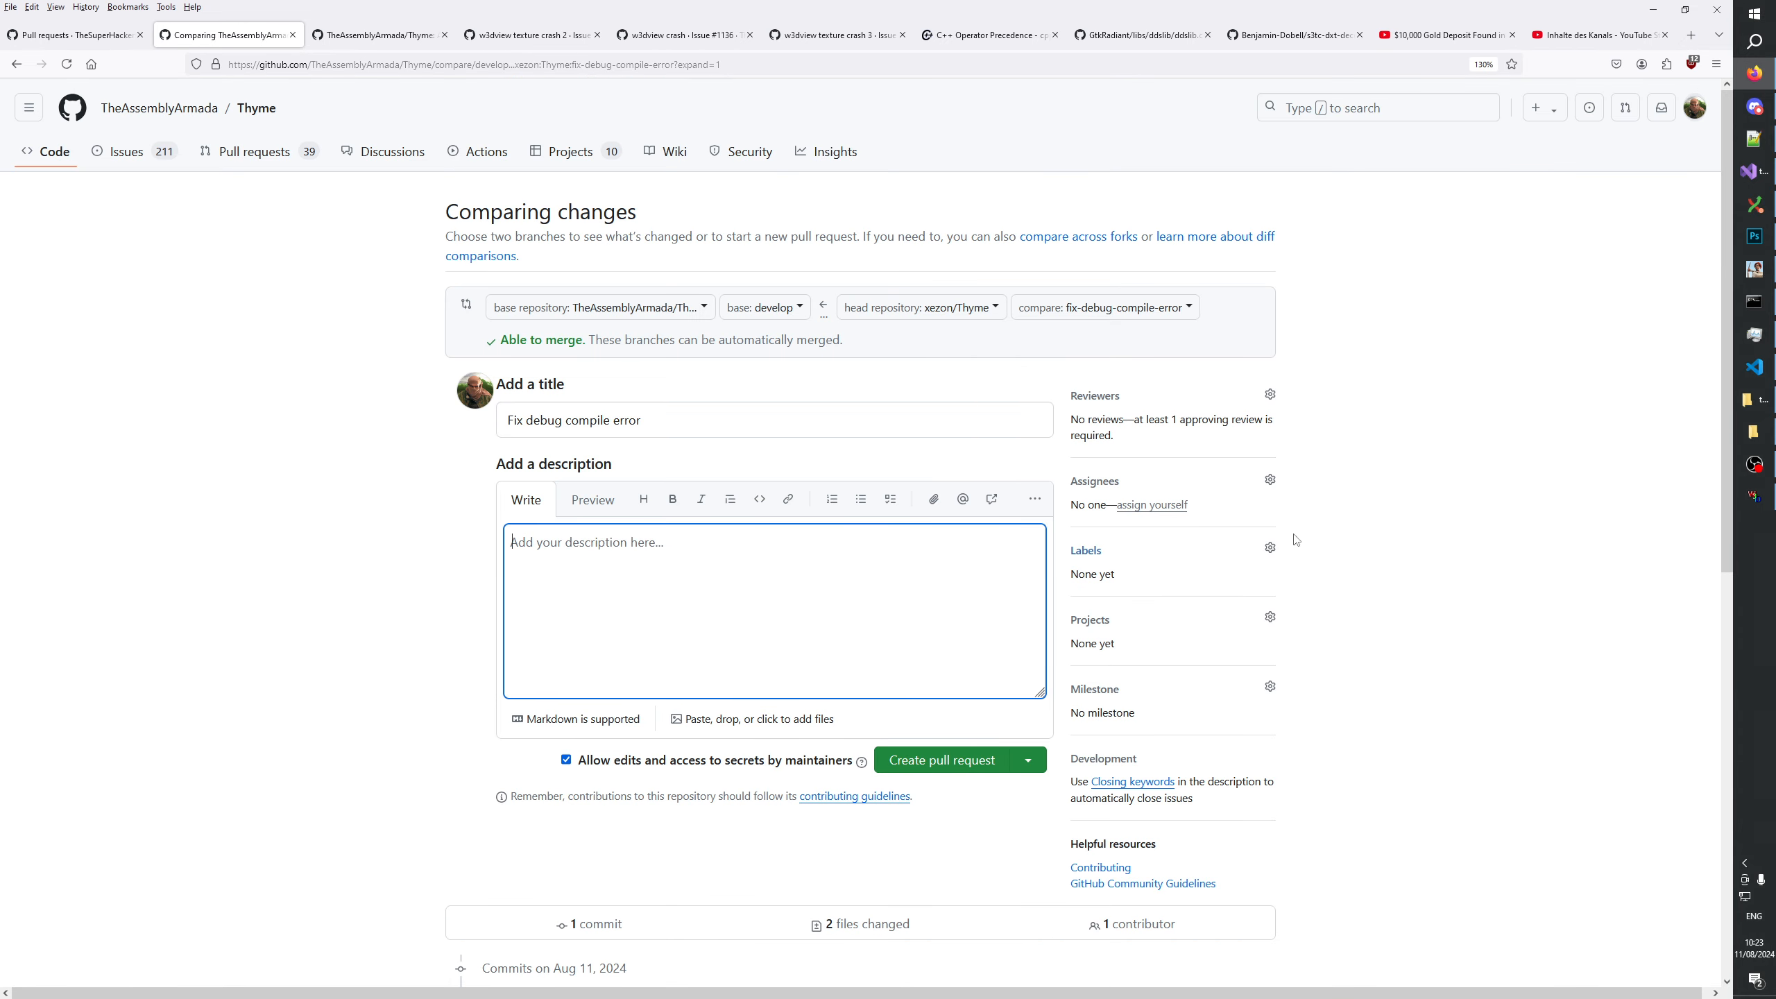
Label the debug compile error pull request with bug and fixing, leave its description empty, and create it.
left_click(1264, 553)
left_click(1394, 619)
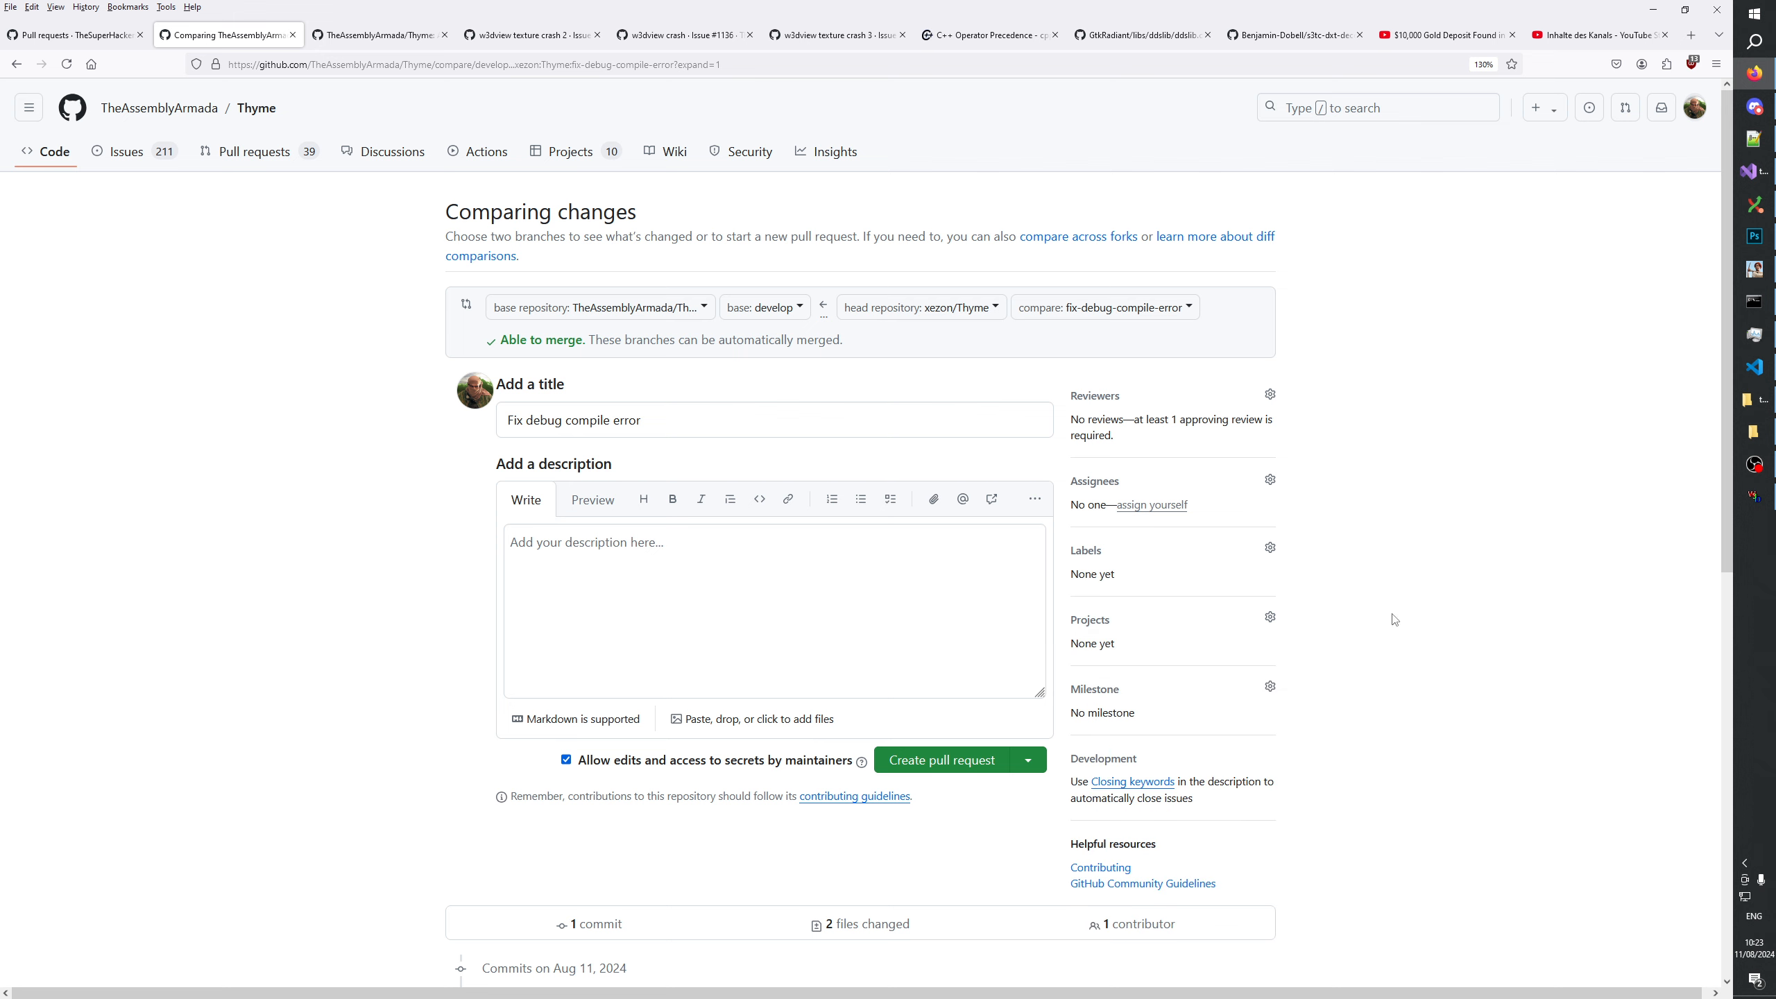
left_click(1269, 548)
left_click(1140, 810)
left_click(1351, 726)
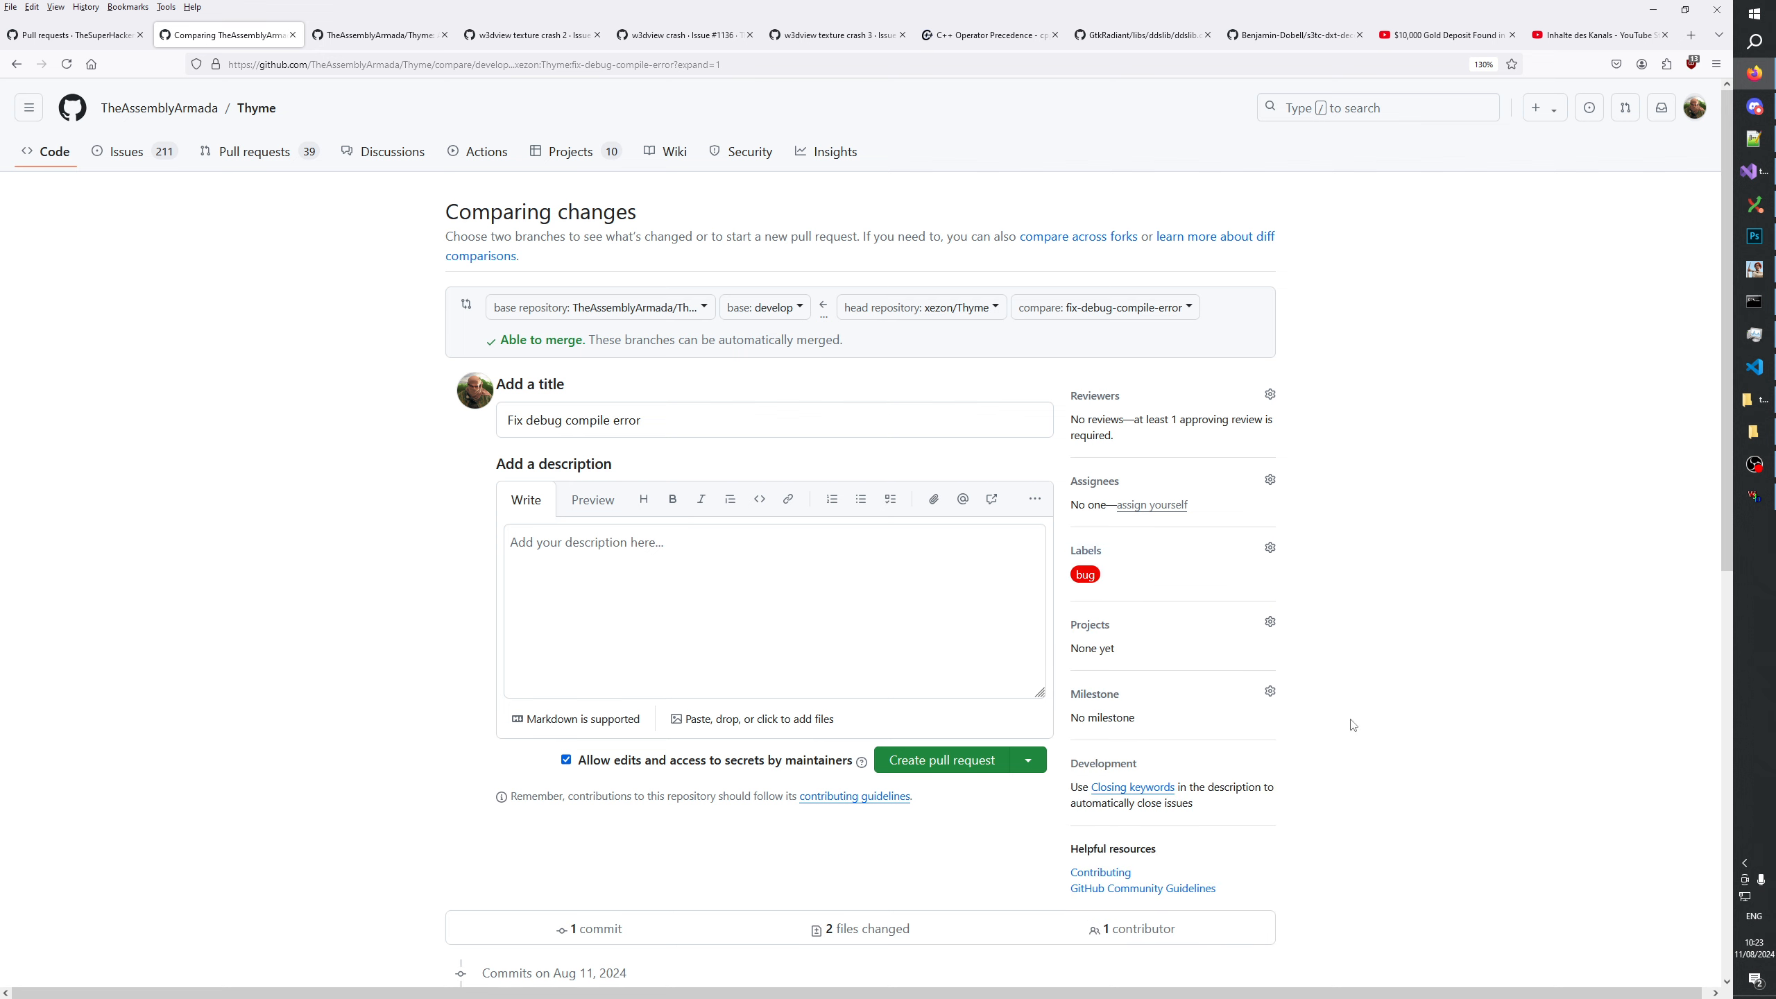
left_click(812, 582)
left_click(934, 760)
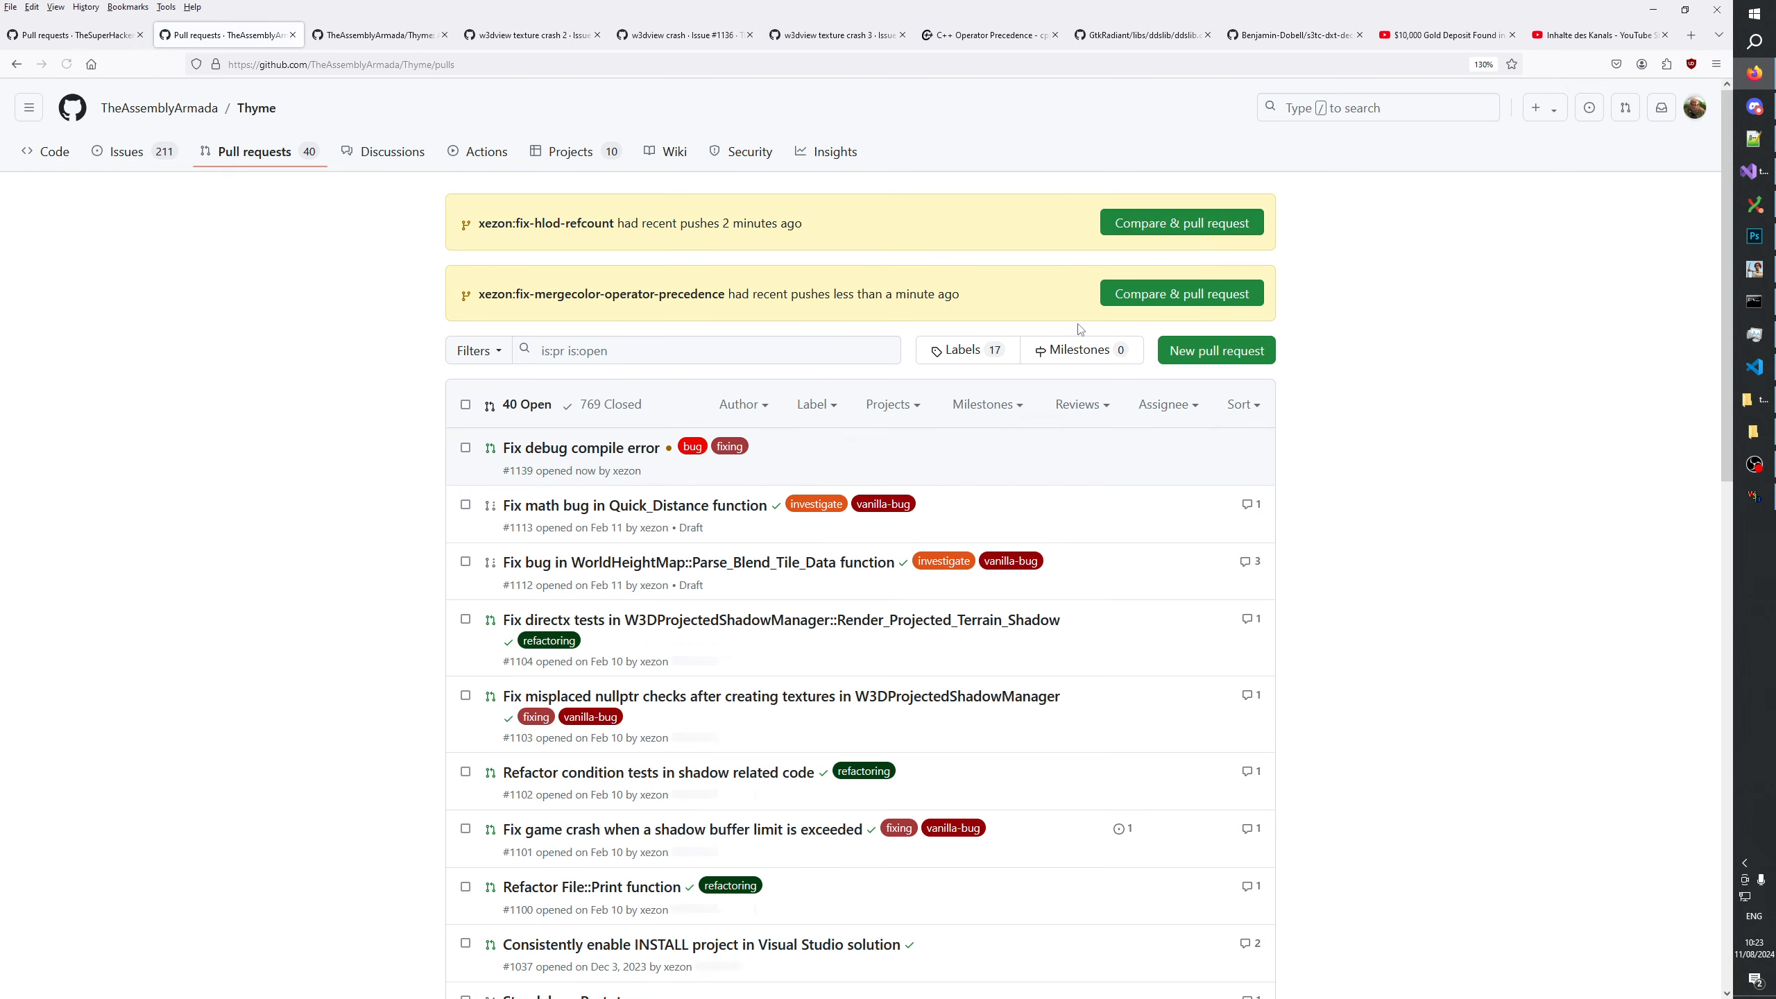
Start a pull request from xezon:fix-hlod-refcount into develop and give it the fixing label.
left_click(1157, 224)
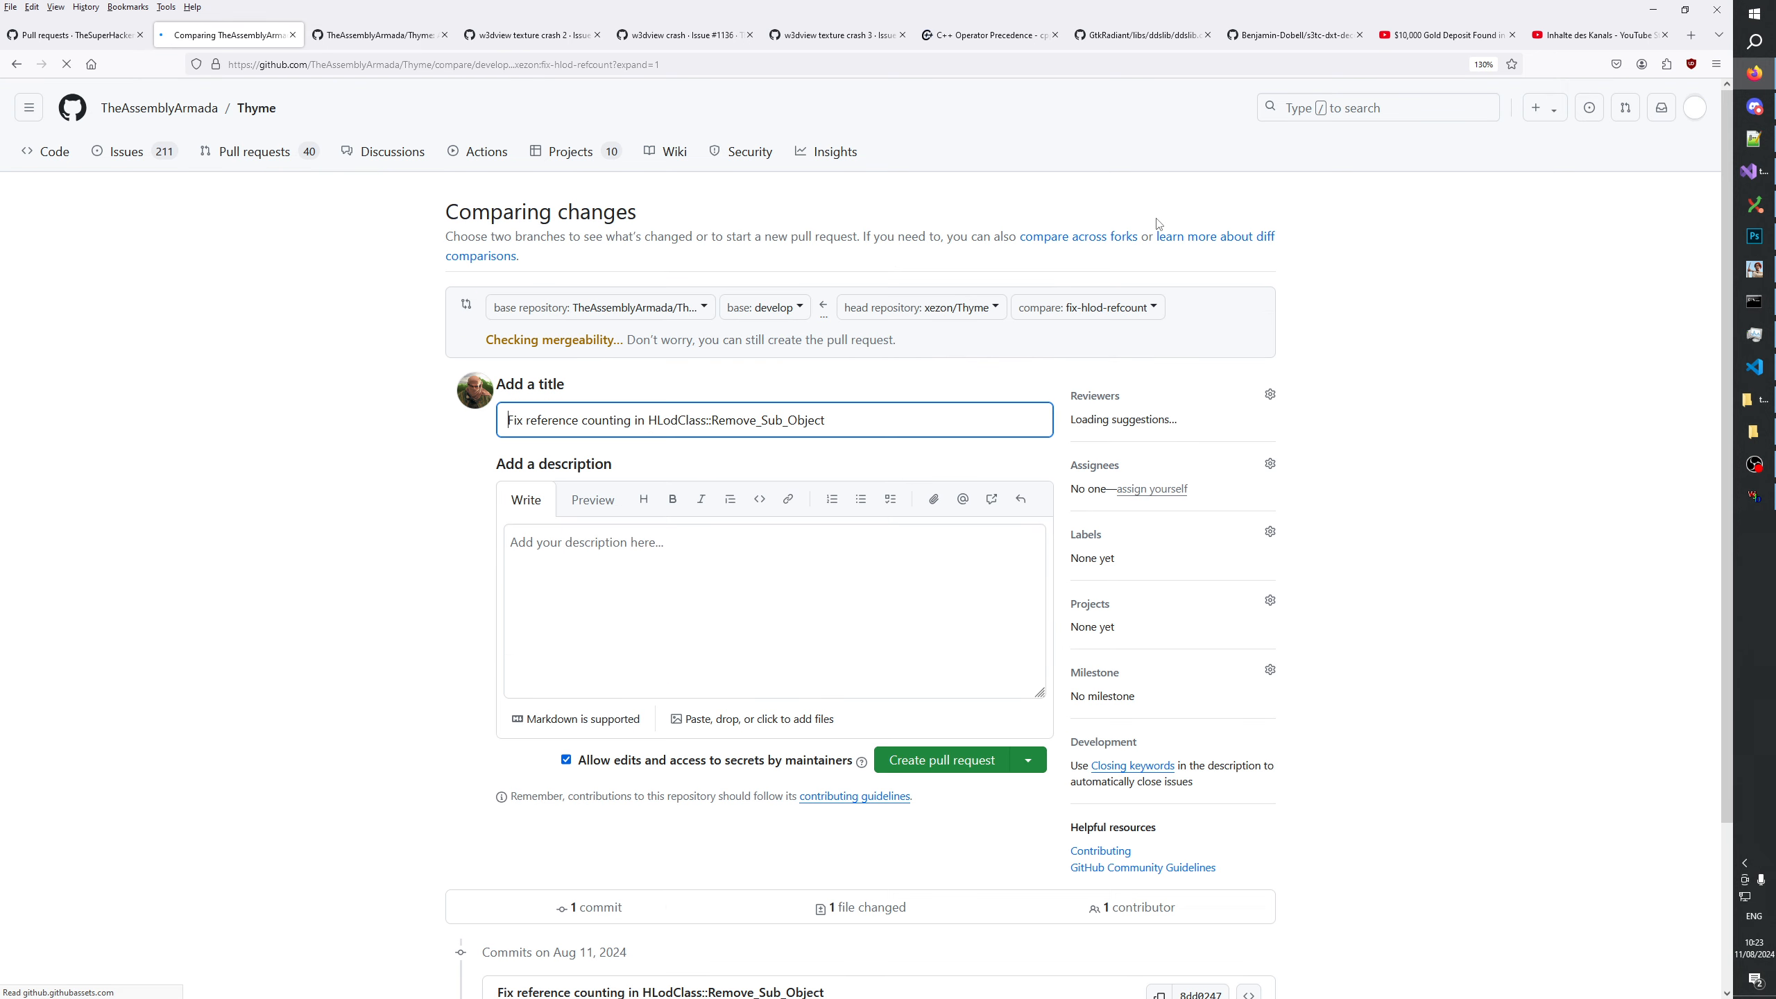
left_click(776, 606)
left_click(1269, 596)
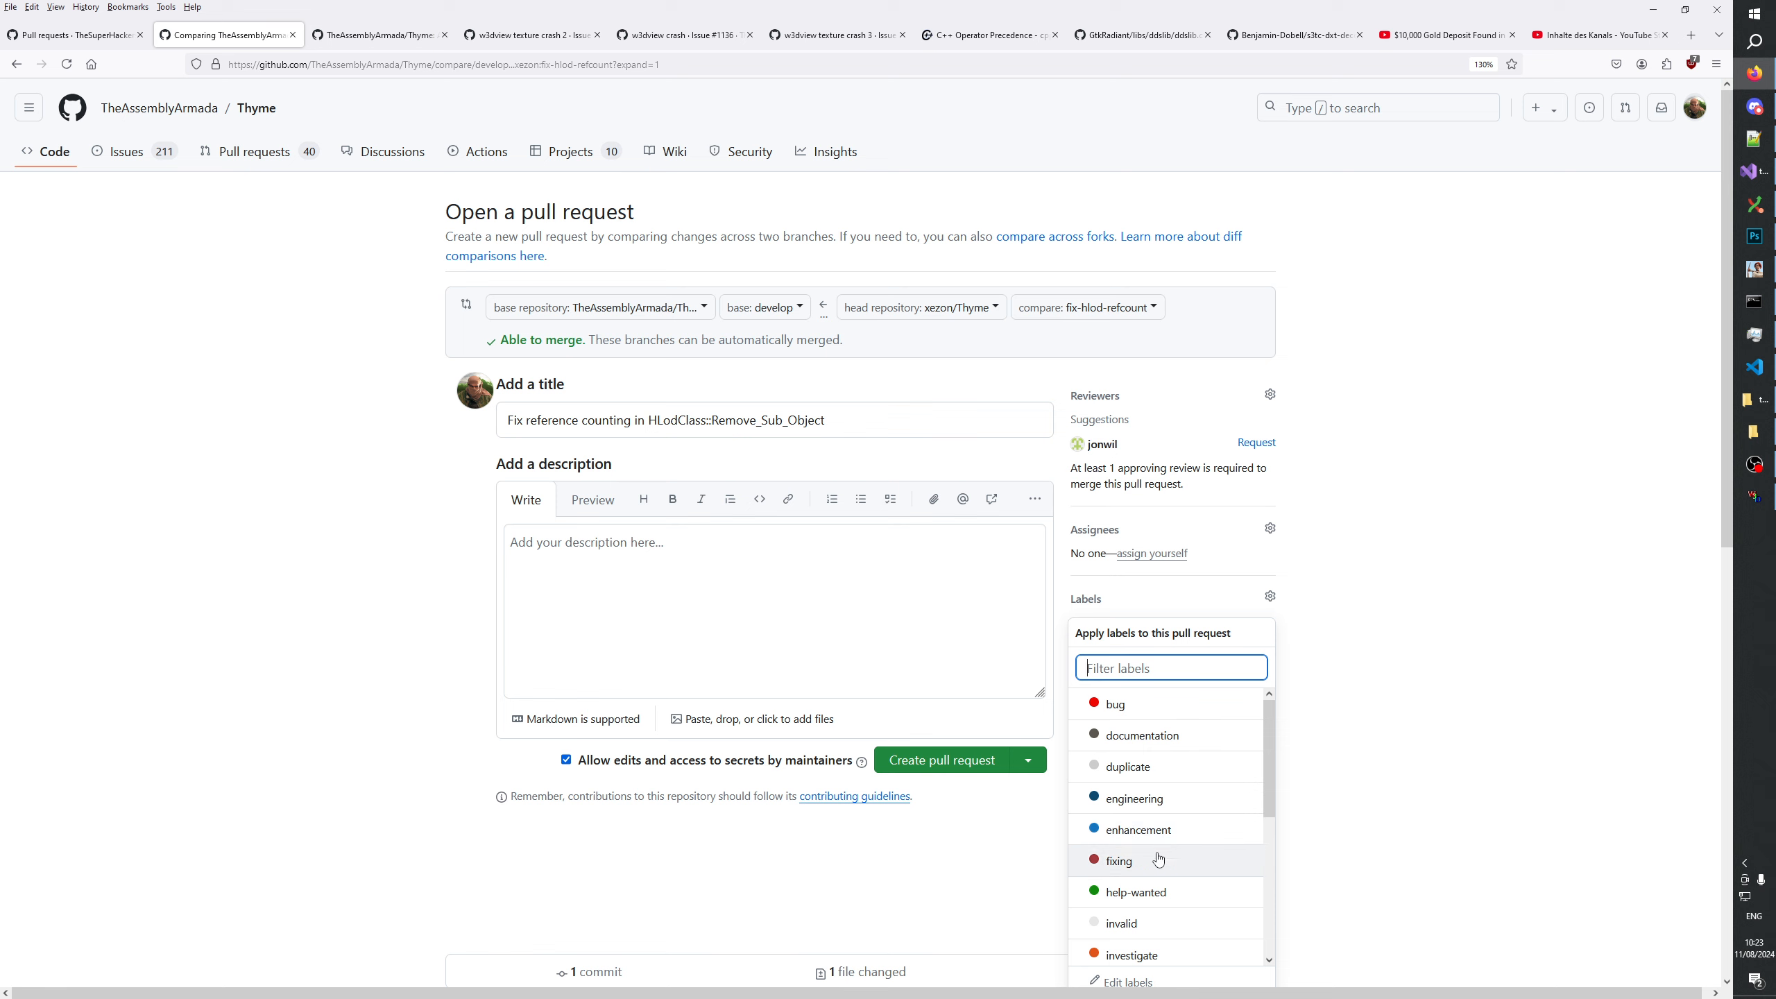
left_click(1462, 722)
left_click(790, 607)
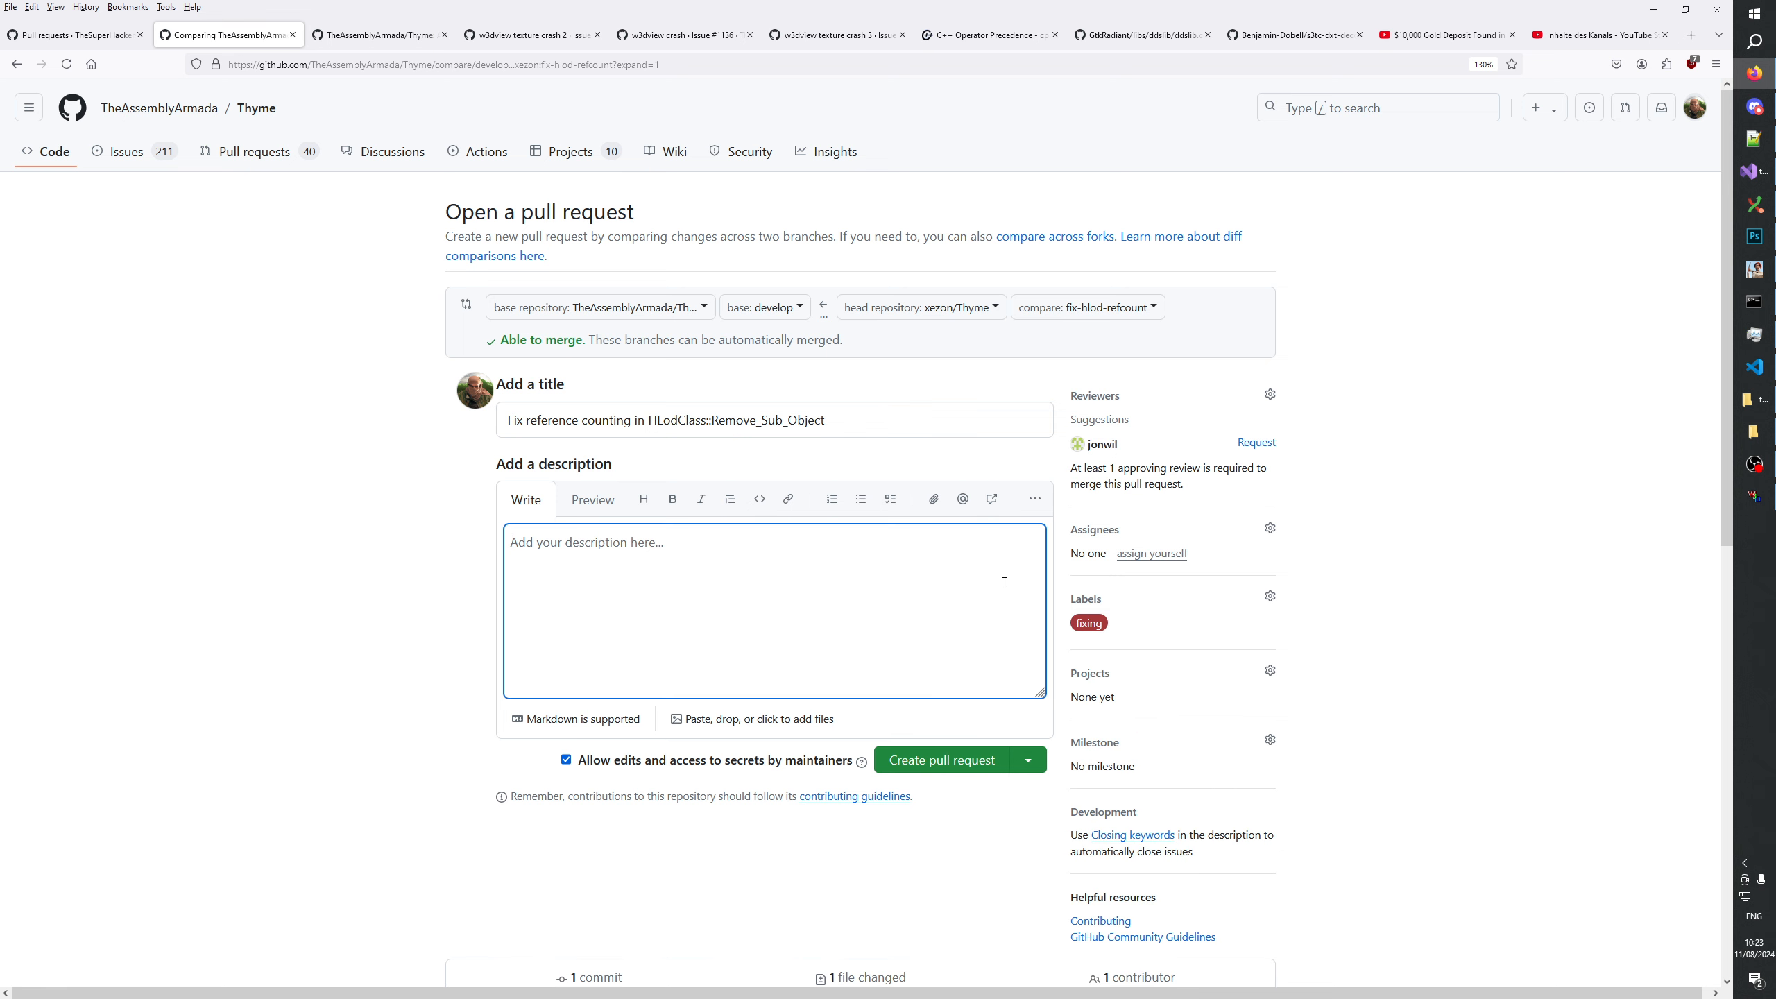
Write "Original call to Release_Ref looks wrong to me." in the description, copying the function name from the hlod.cpp diff.
scroll(909, 531, "down", 10)
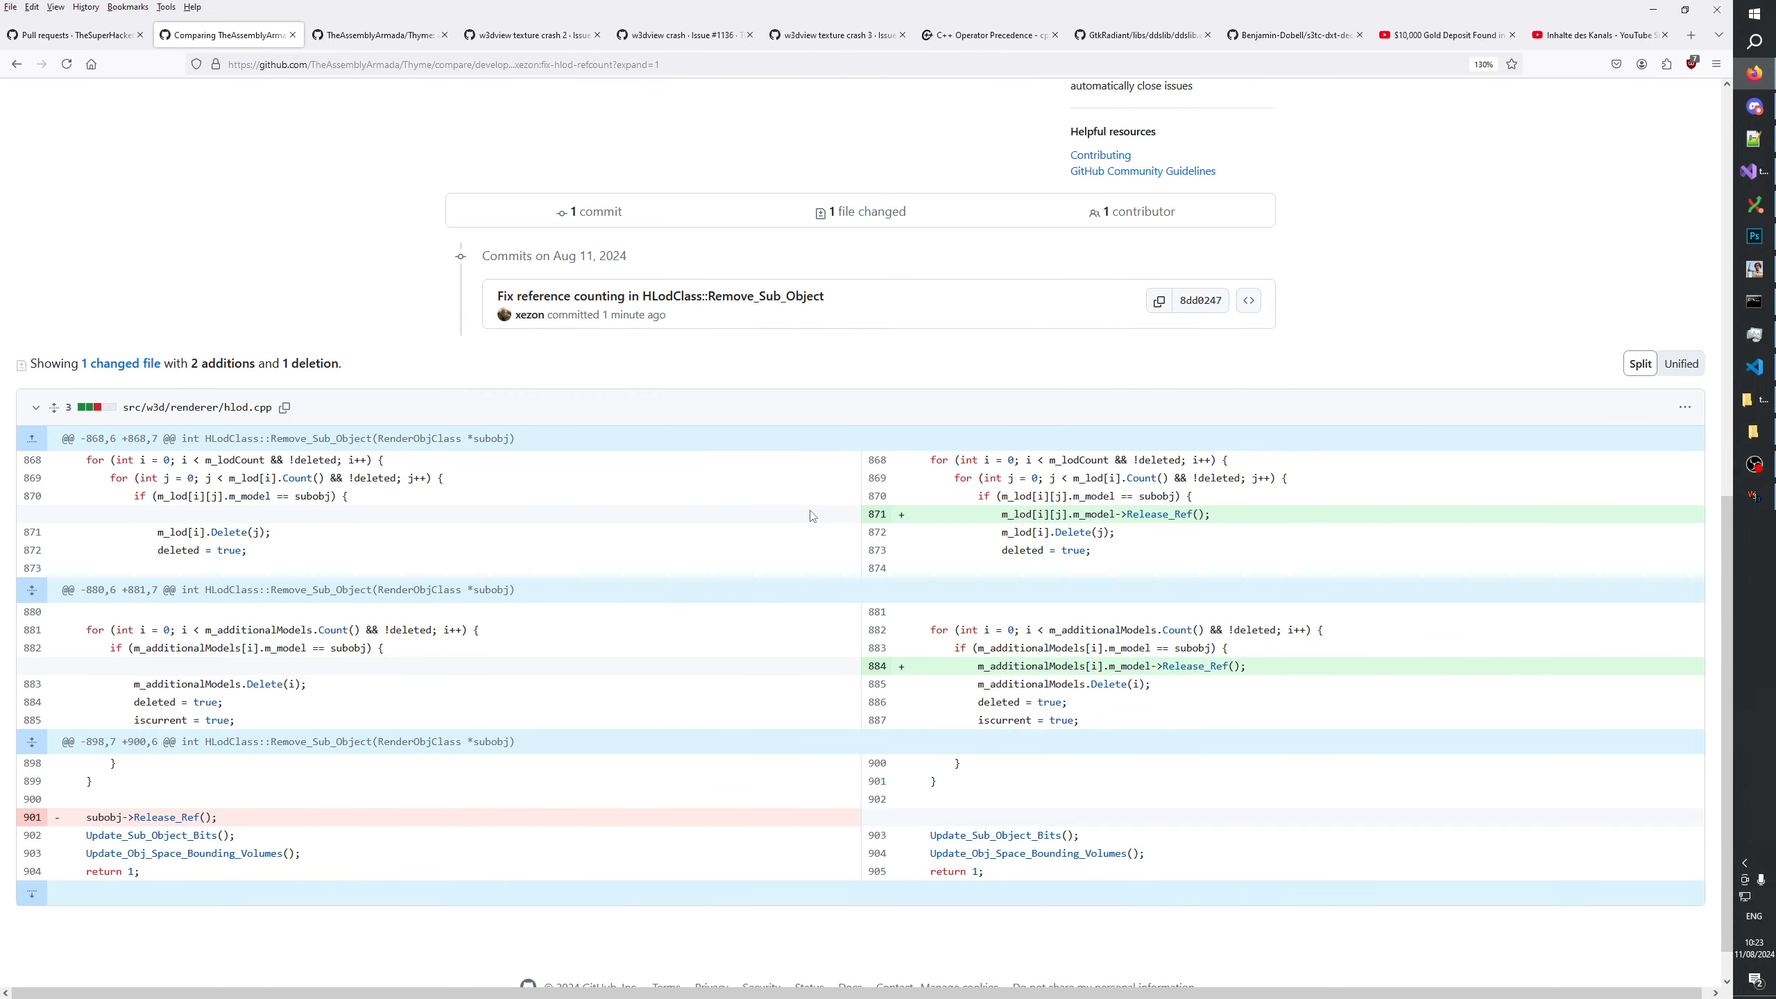
scroll(812, 516, "up", 6)
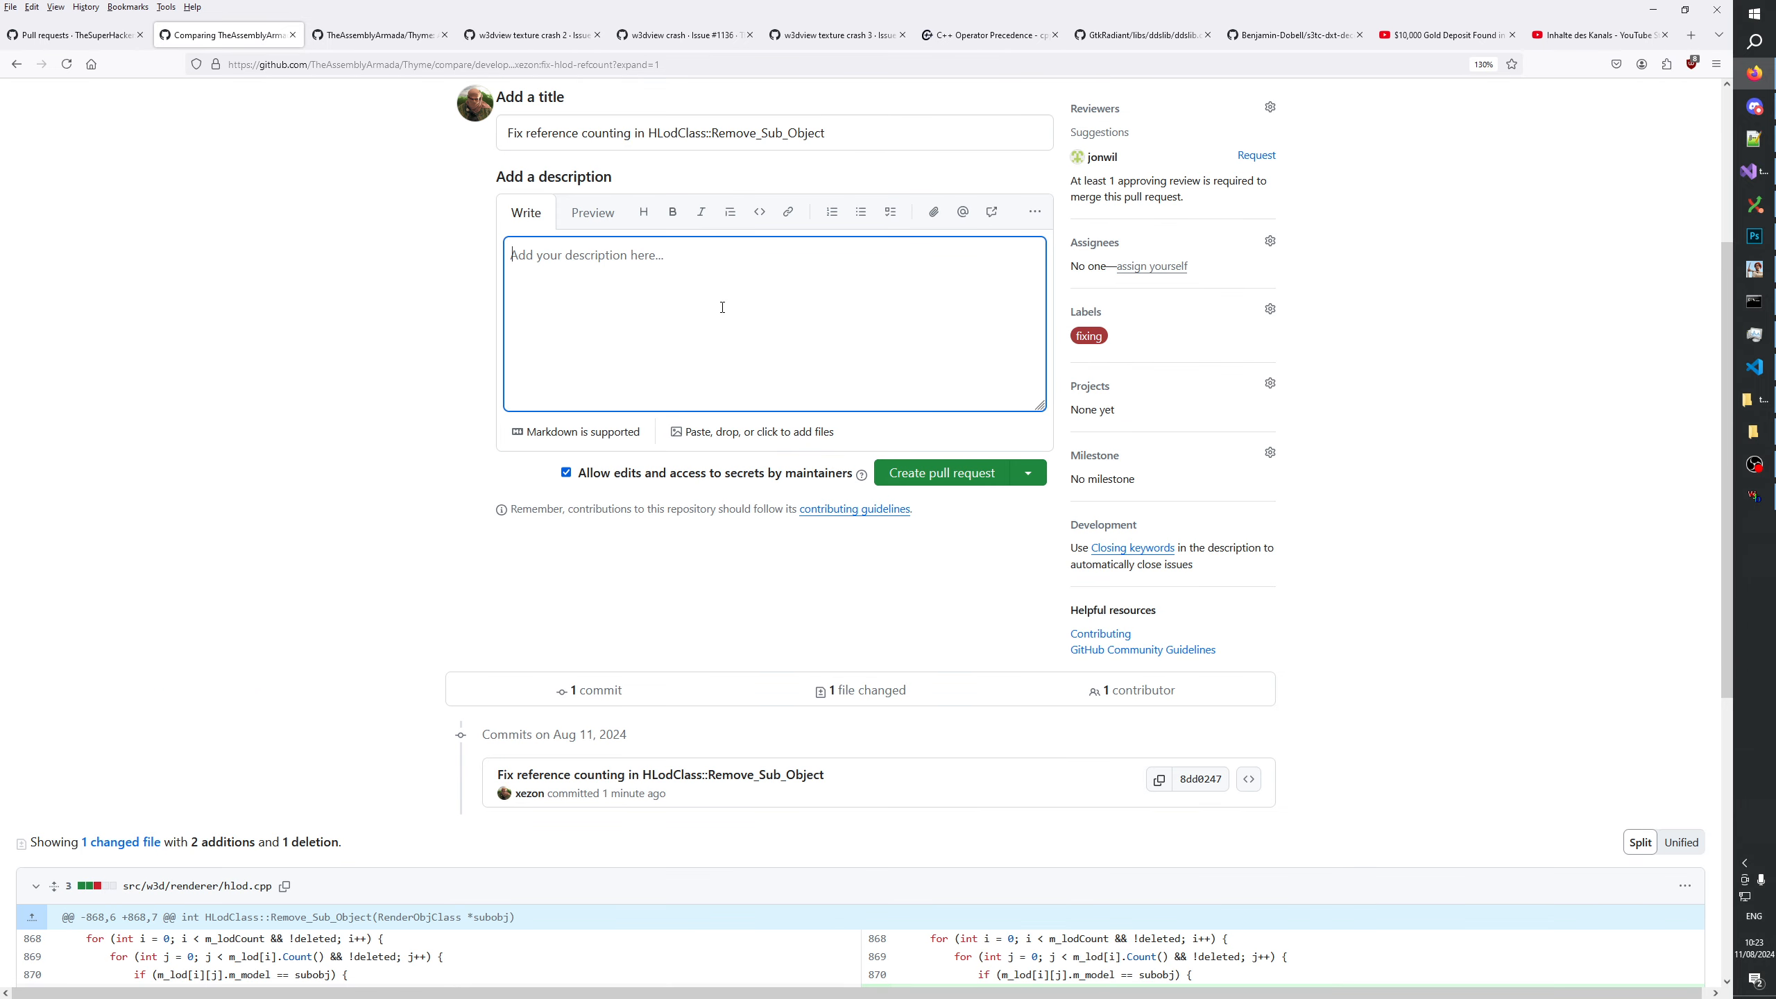
type("This looks")
key("ctrl+a")
type("Original")
scroll(754, 347, "down", 6)
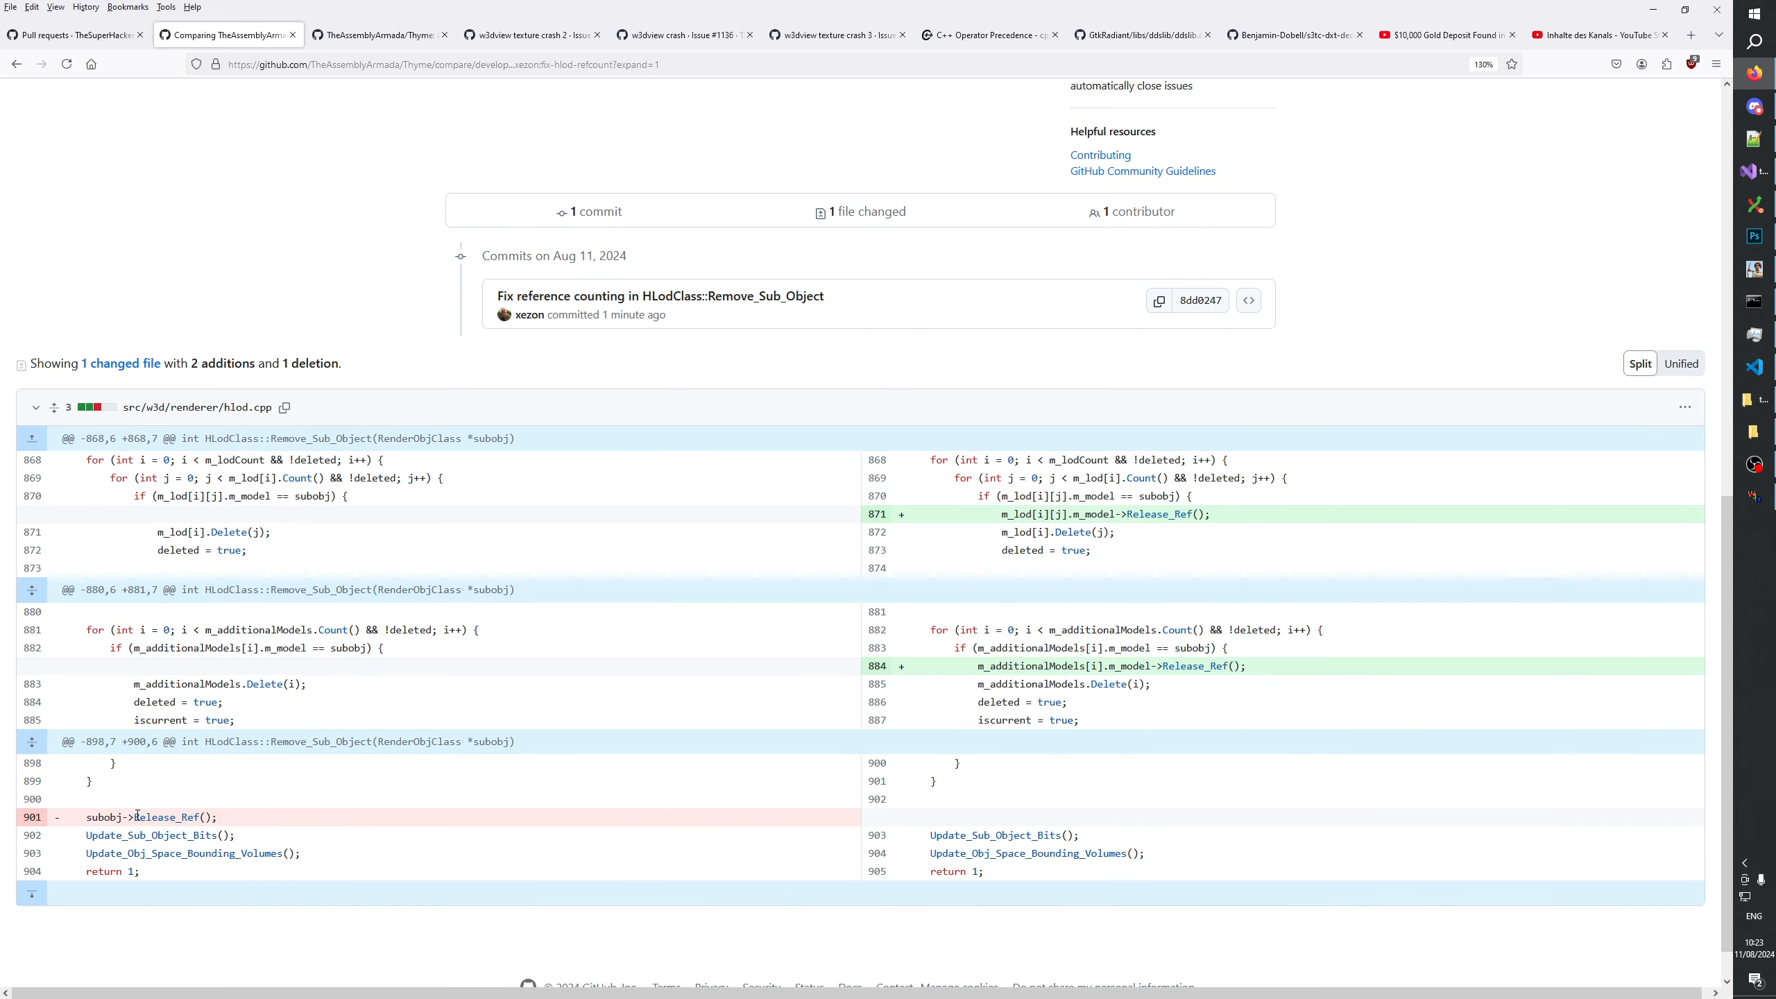
left_click_drag(138, 815, 209, 817)
key("ctrl+c")
scroll(340, 456, "up", 10)
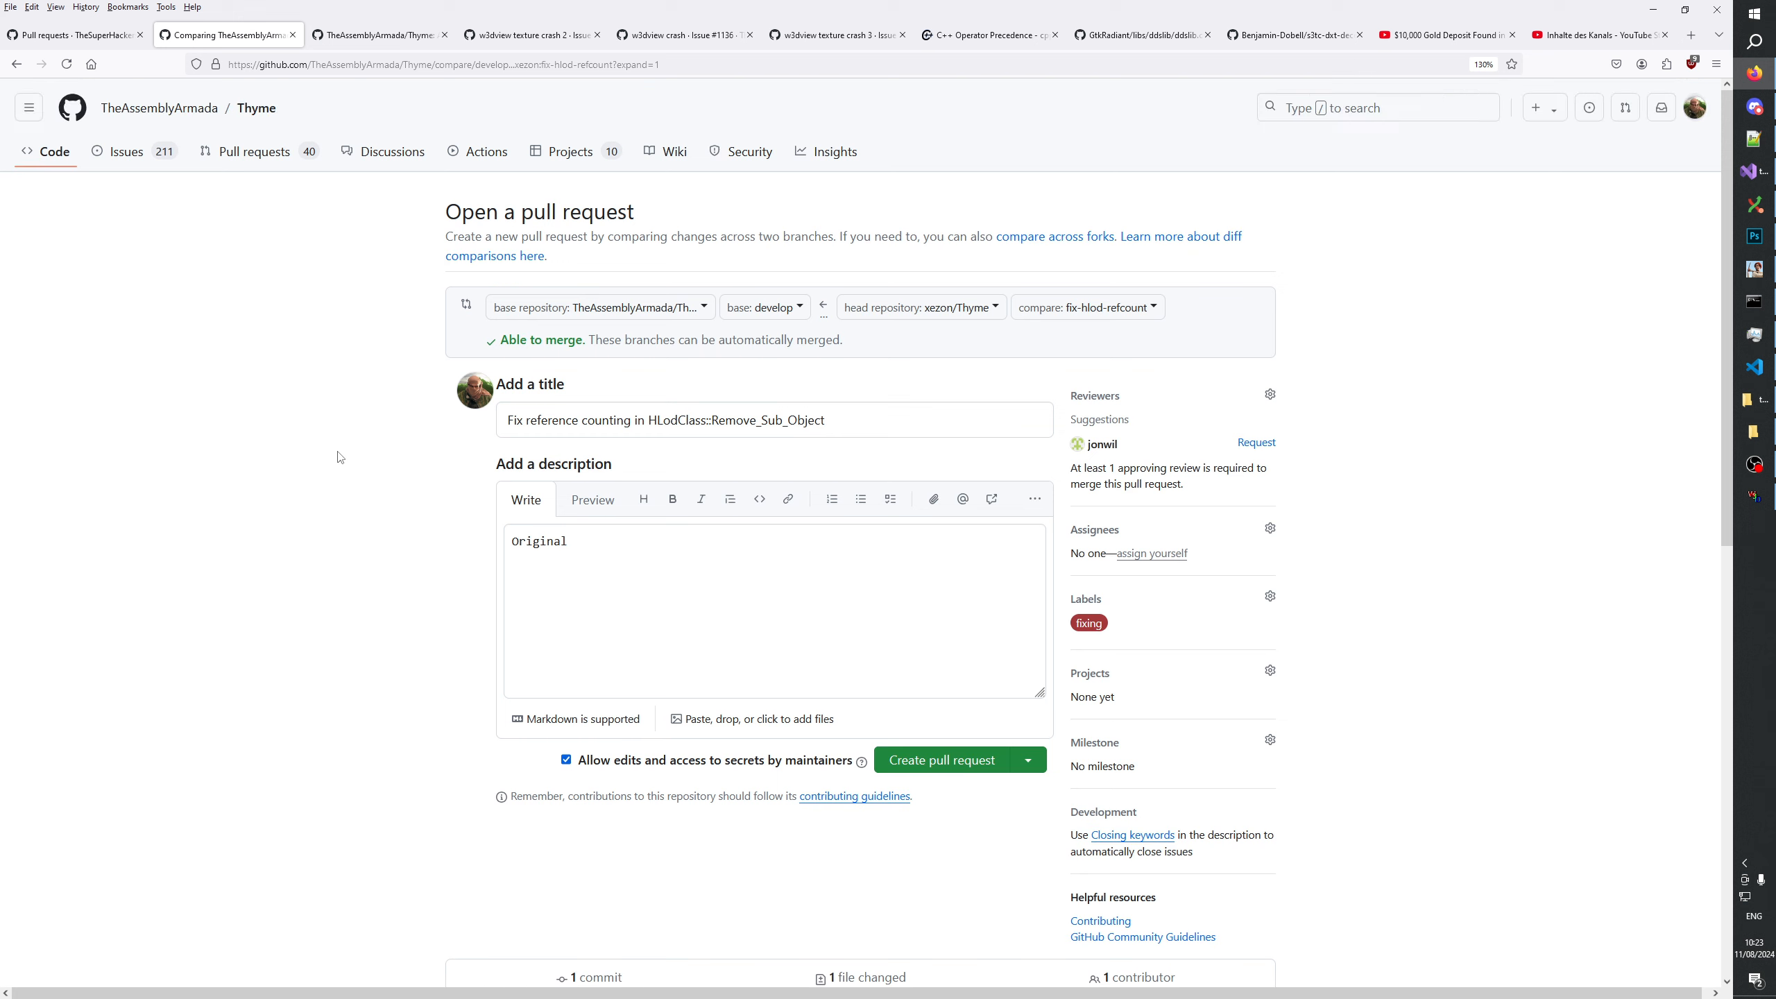
left_click(685, 615)
type("call to")
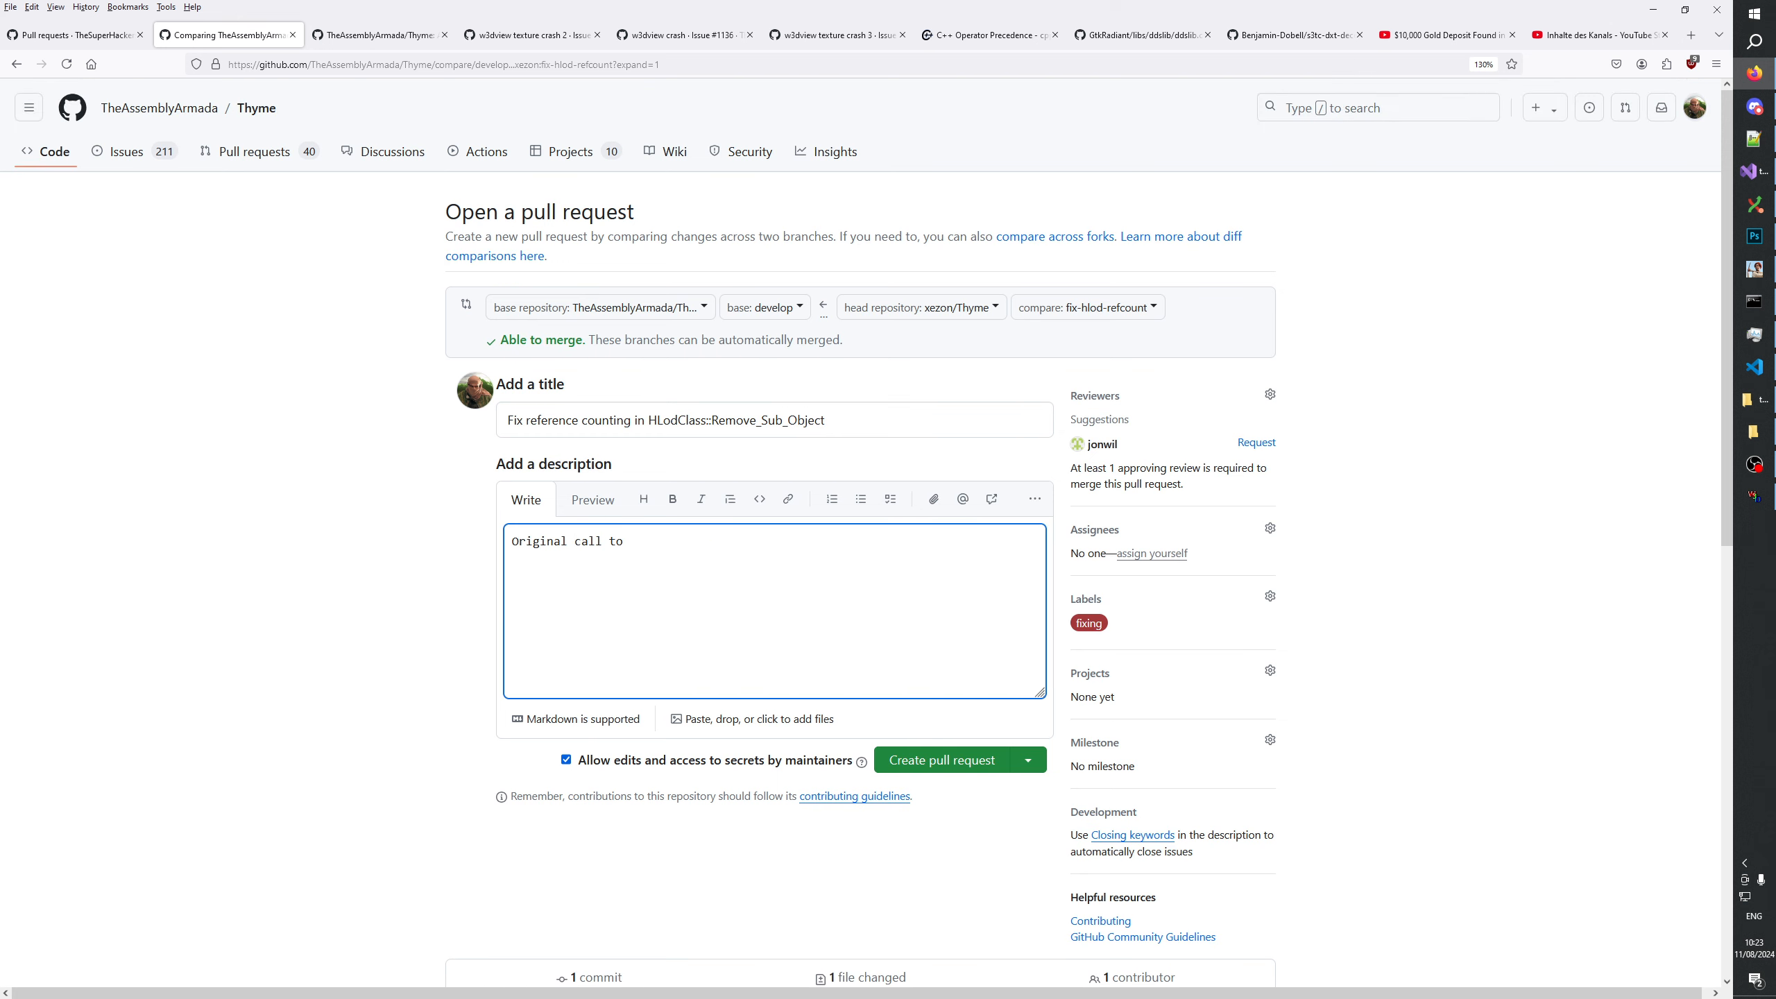
key("ctrl+v")
type("looks wrong t")
Add "`m_lod[i][j].m_model` and `m_additionalModels[i].m_model`" to the description, copying both expressions from the diff.
scroll(828, 564, "down", 10)
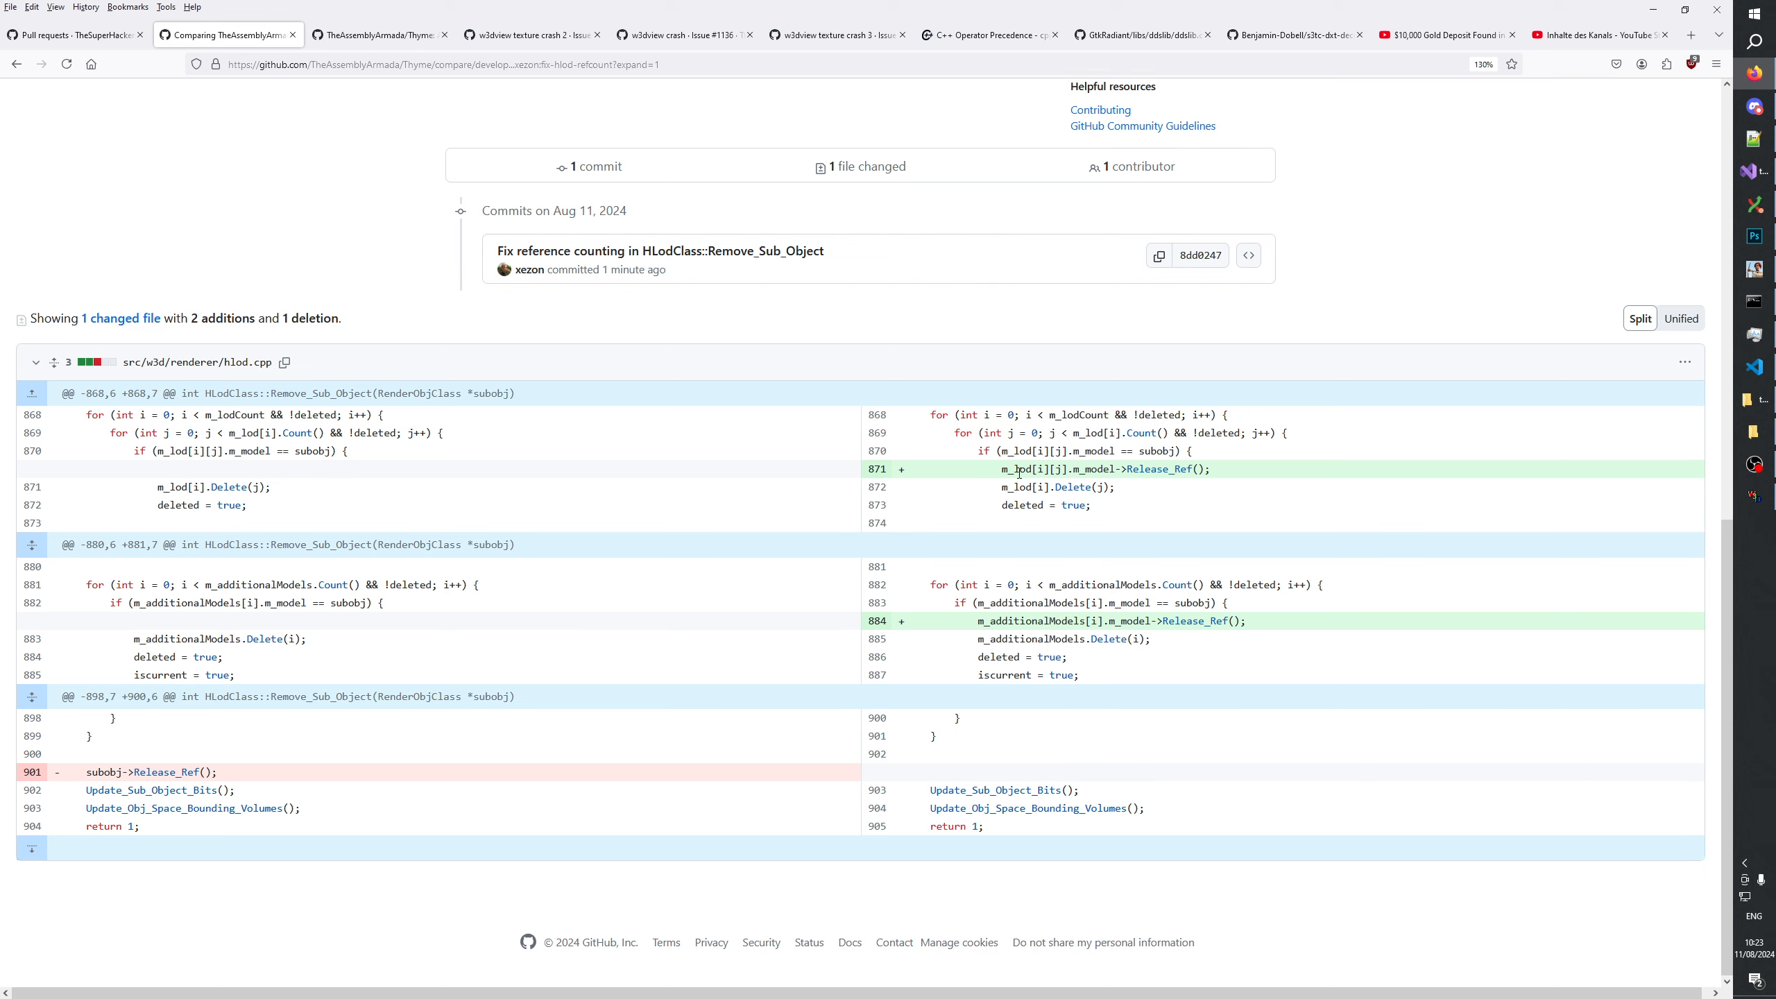
left_click_drag(1004, 469, 1114, 470)
key("ctrl+c")
scroll(1094, 501, "up", 8)
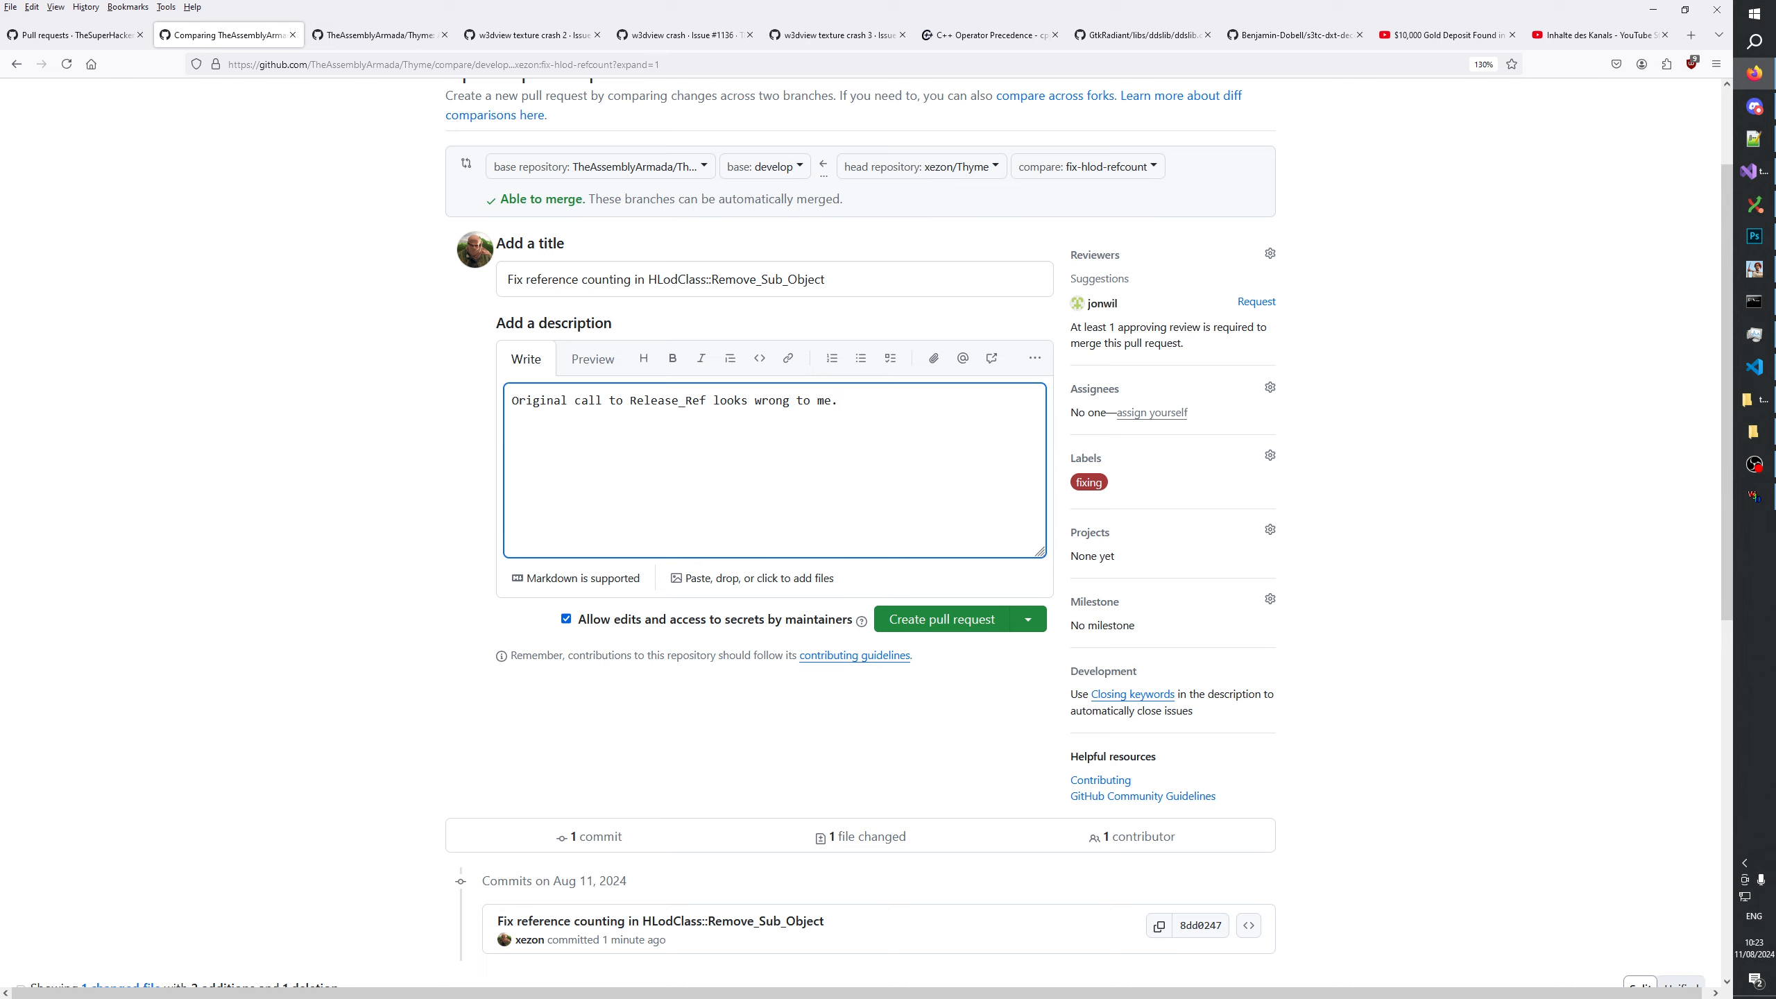
type("`")
key("ctrl+v")
scroll(991, 526, "down", 8)
left_click_drag(981, 620, 1153, 623)
key("ctrl+c")
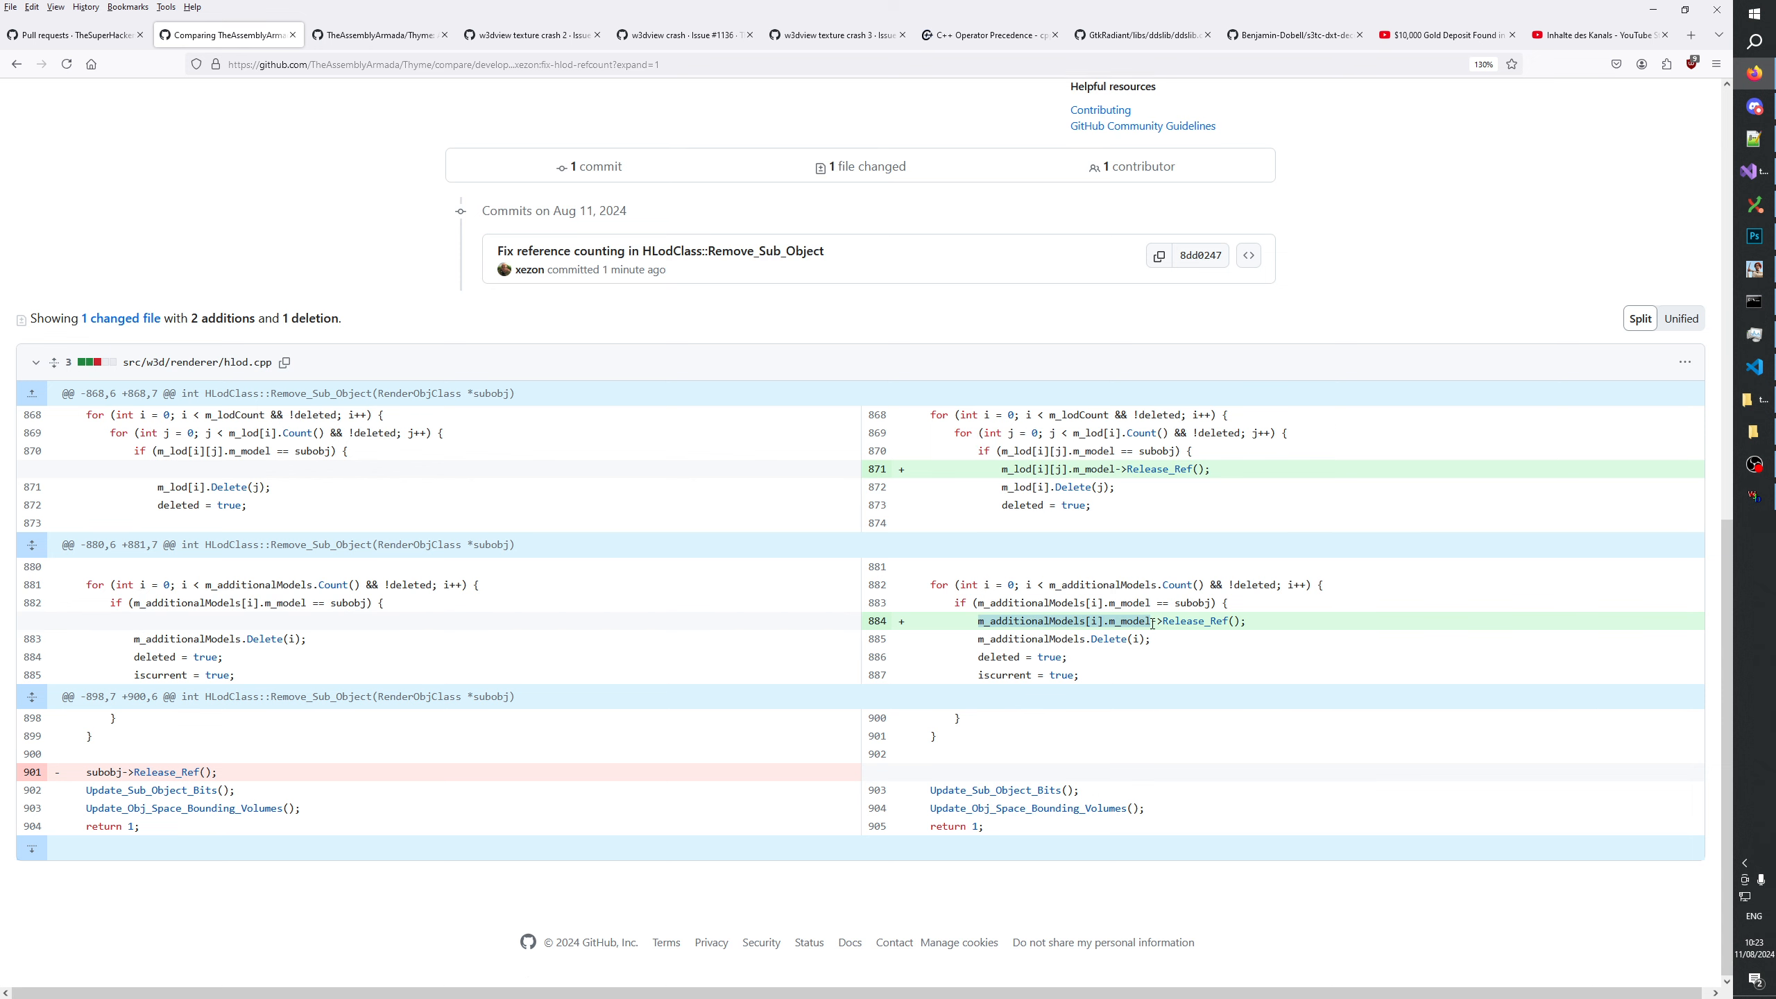
scroll(1153, 623, "up", 8)
type("` an")
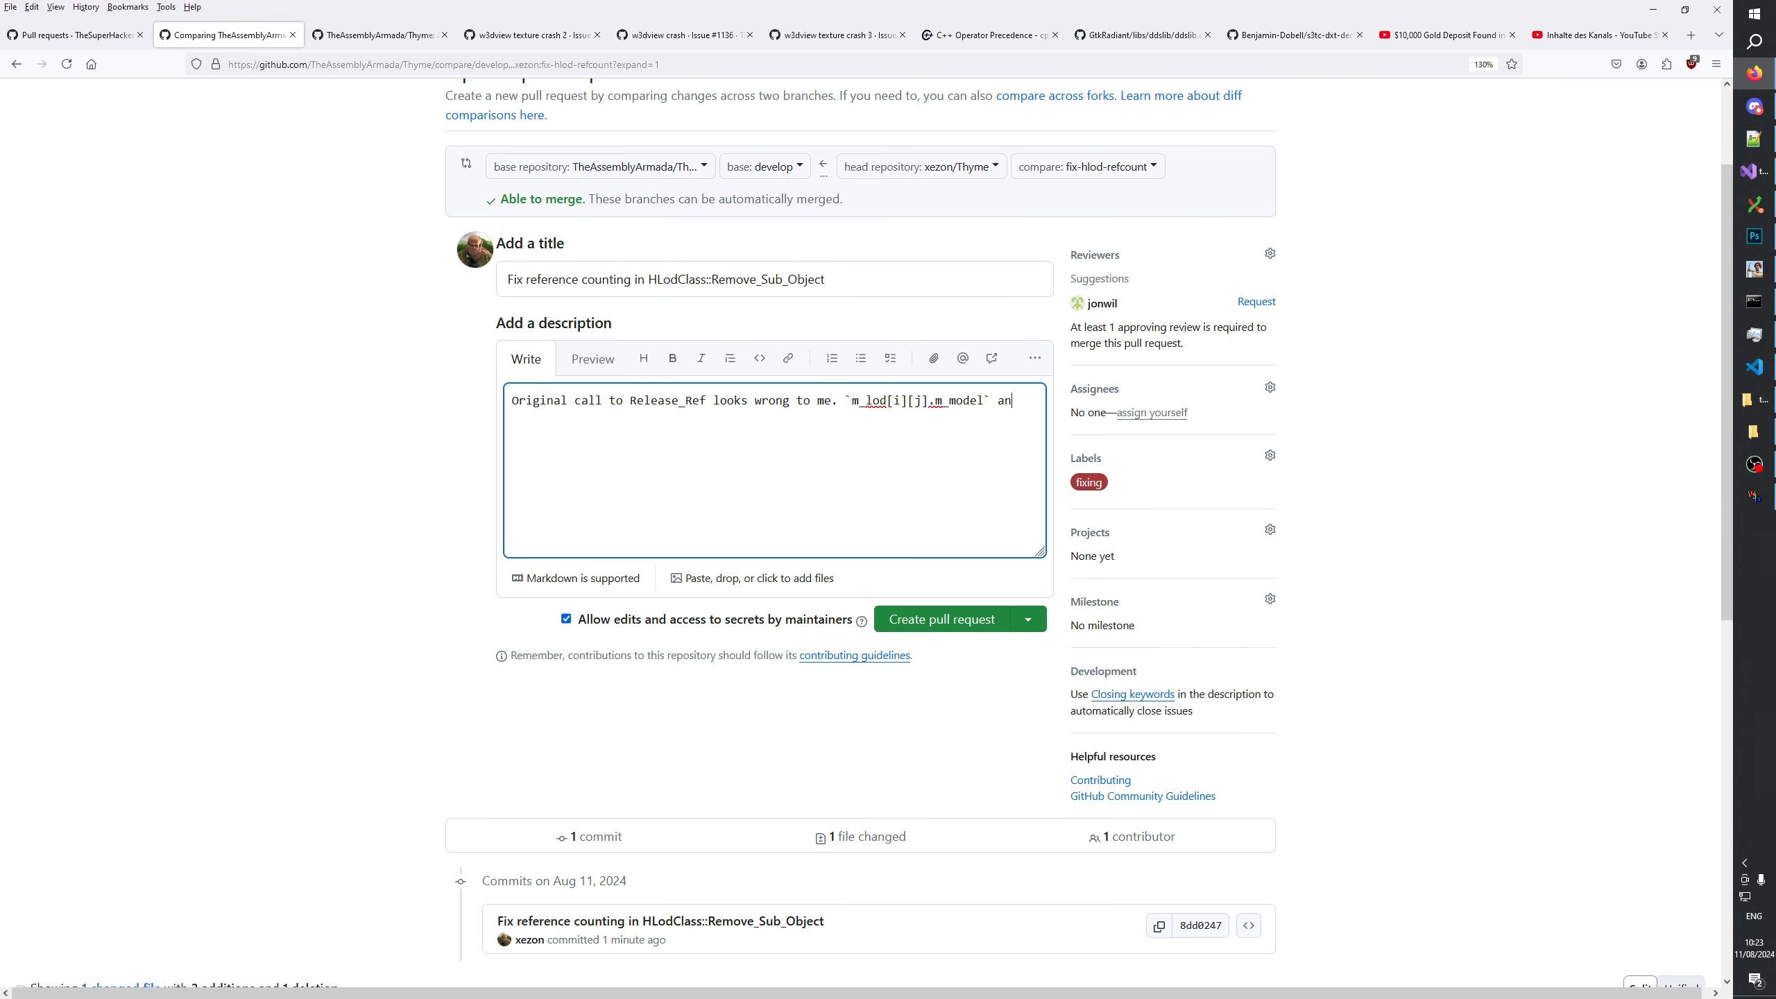
type("d ``")
key("BackSpace")
key("ctrl+v")
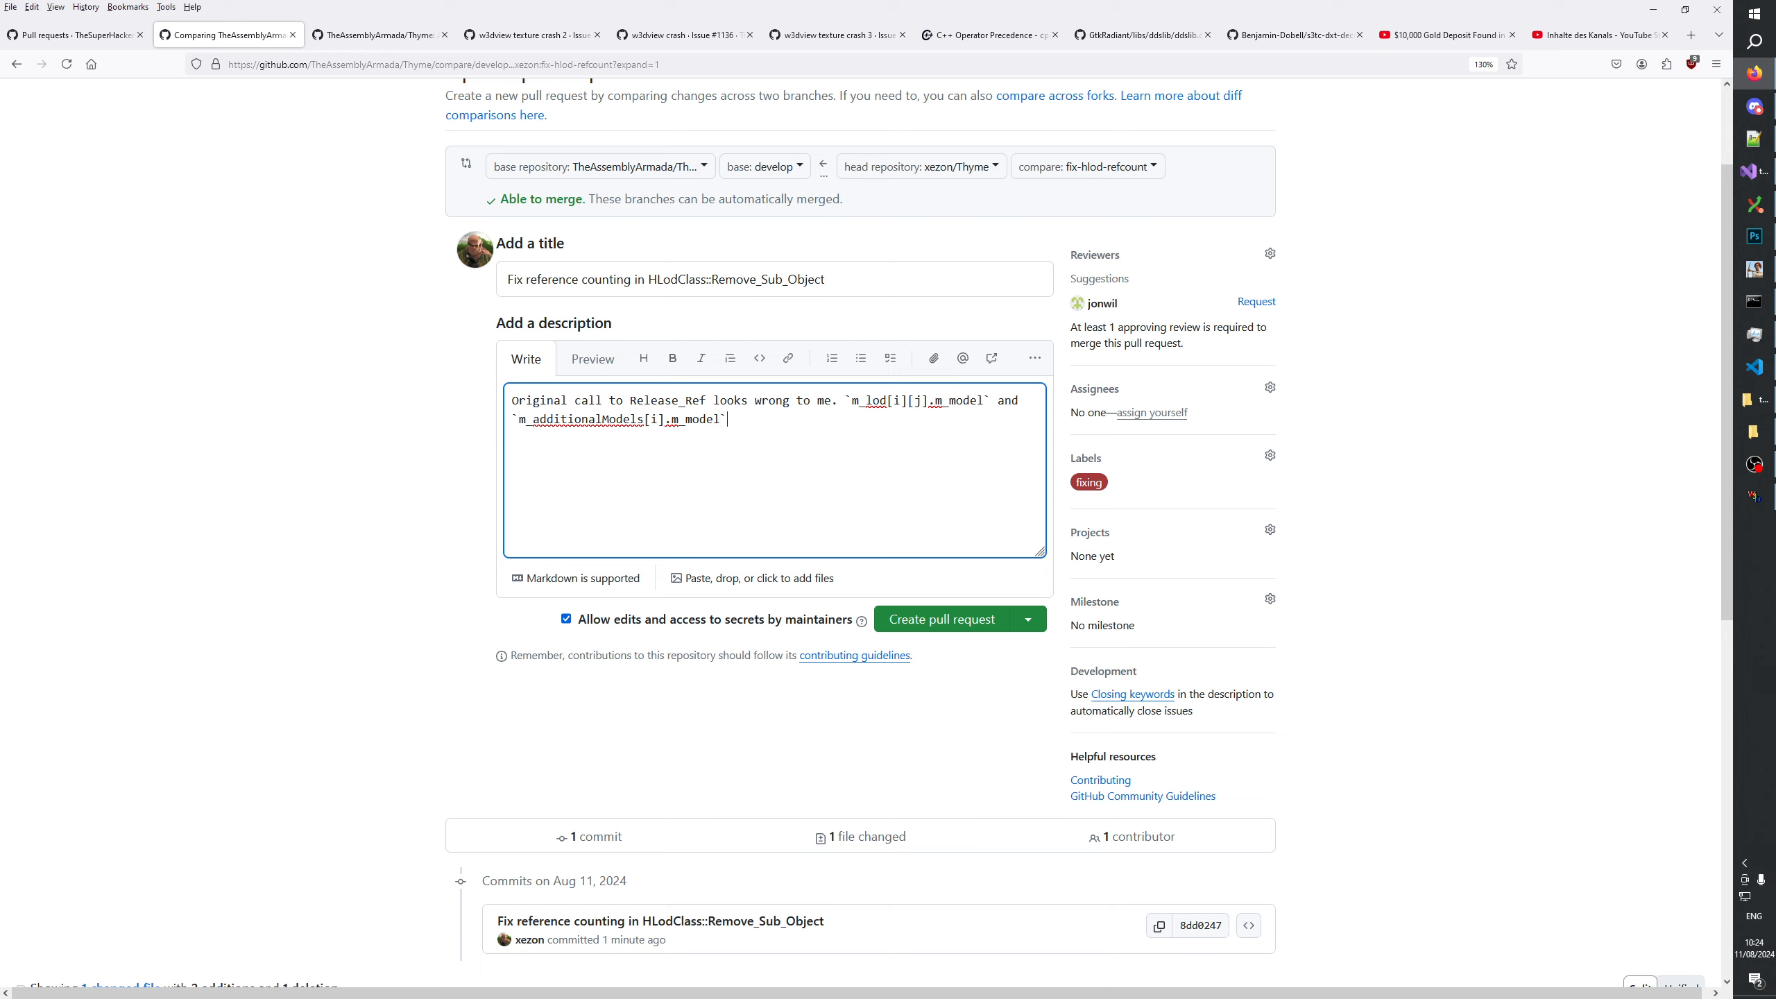
Finish the description with "are individually ref counted. So this looks like it would leak.".
type("` are individually ref counted. So this looks like")
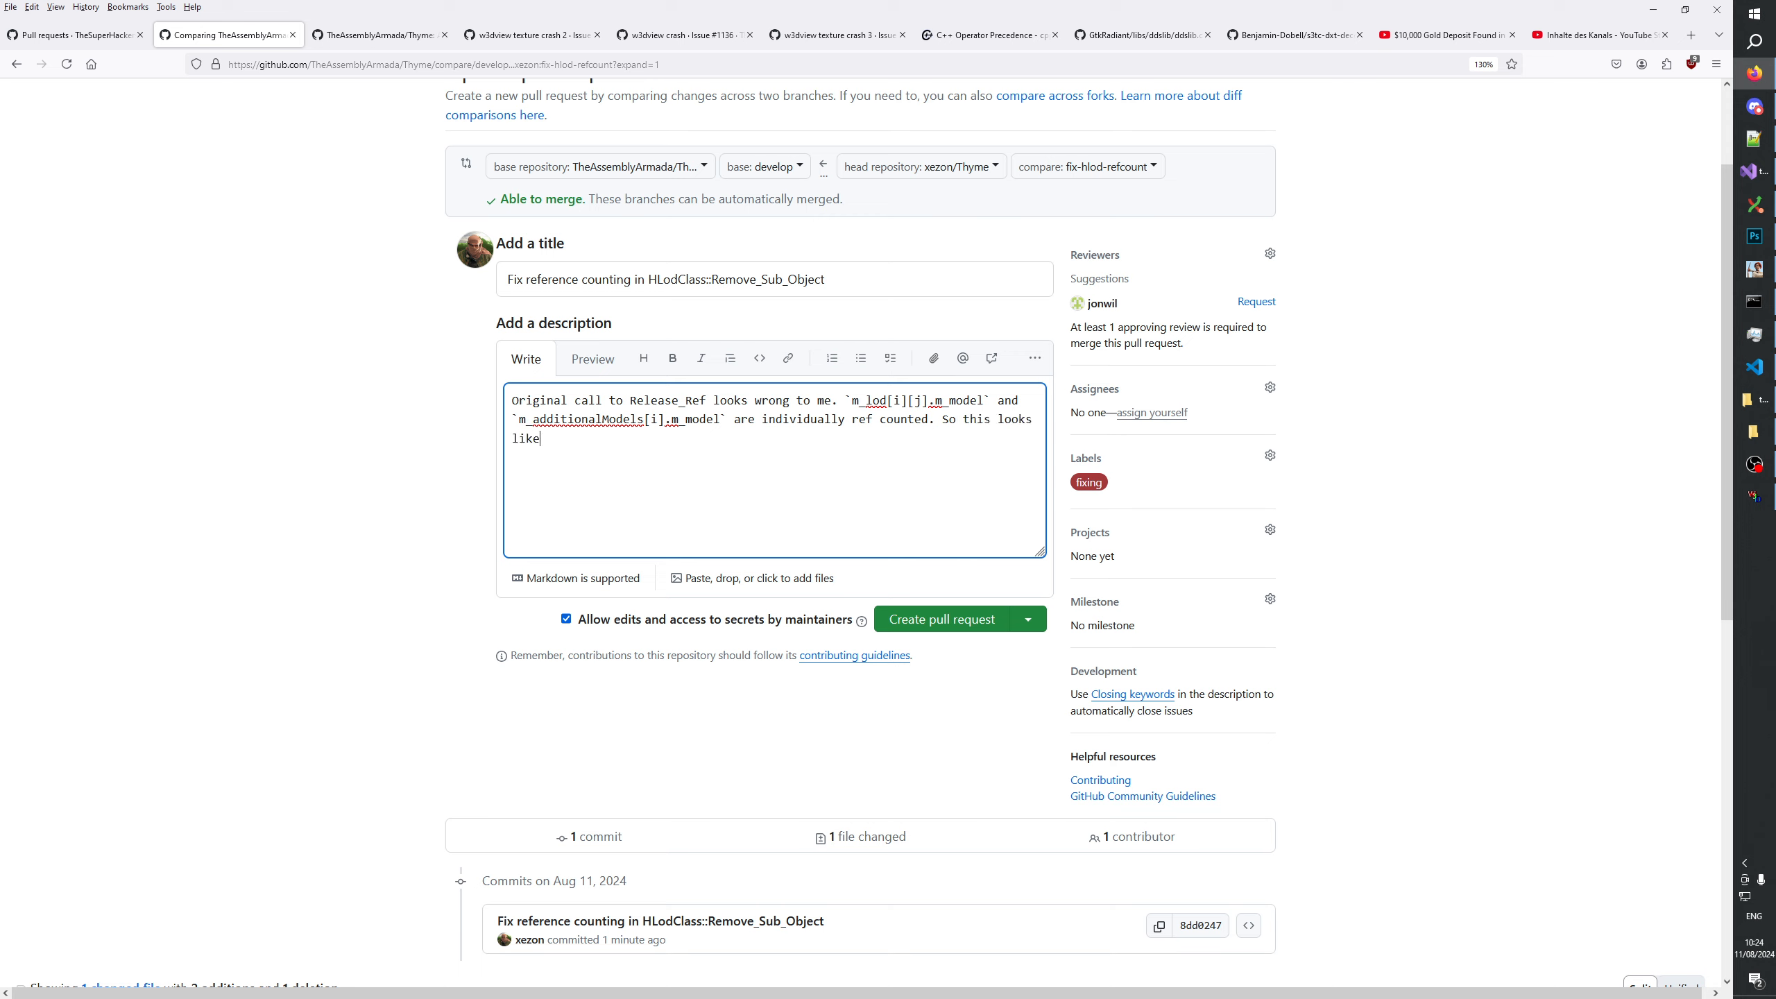
type(" it would leak")
type("si")
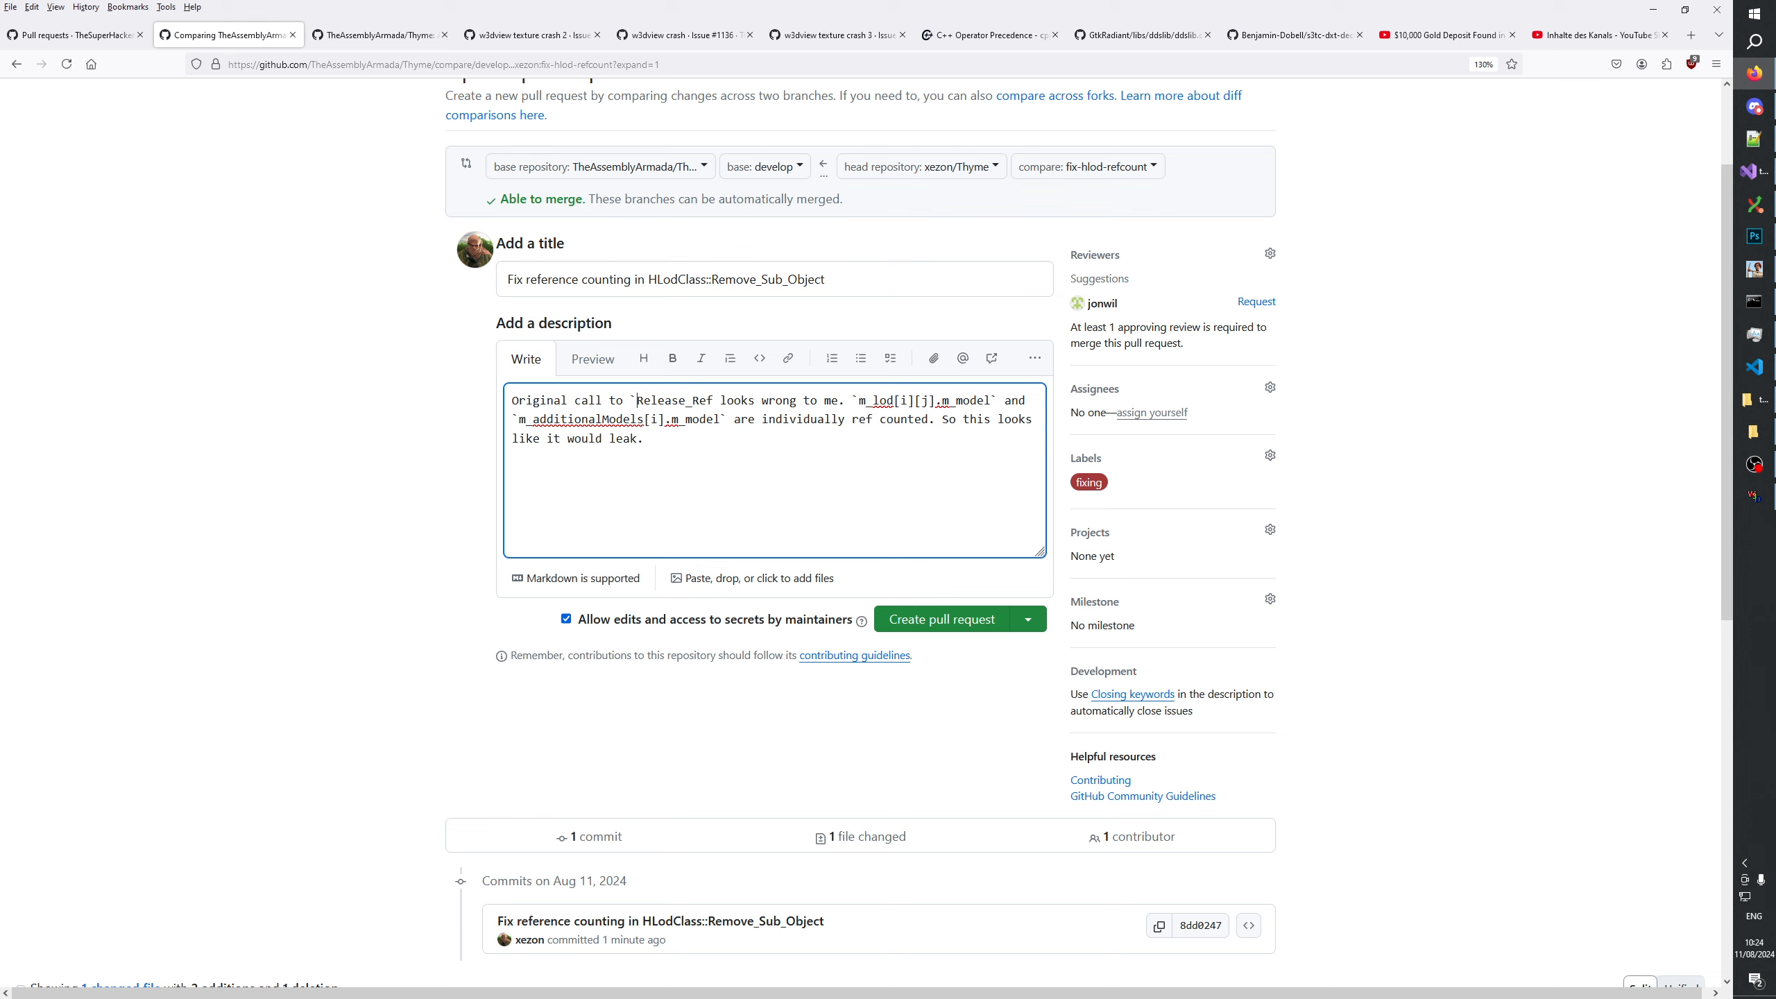
type("ngle ")
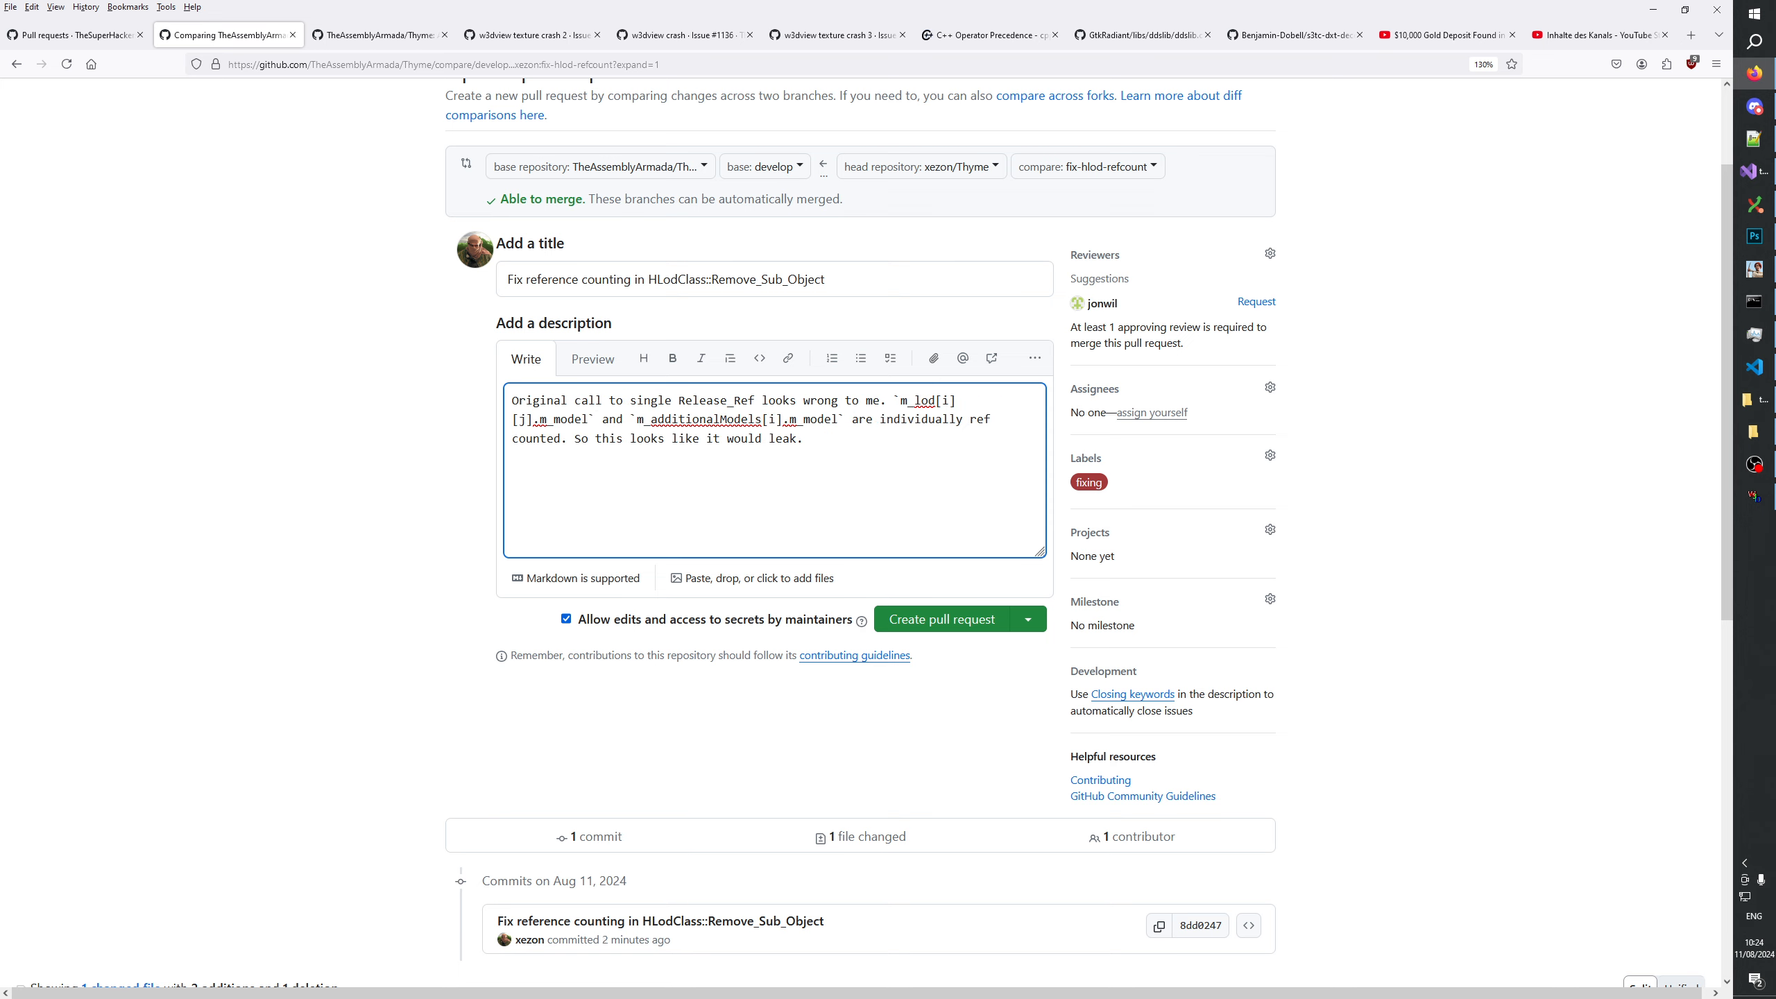
type("`")
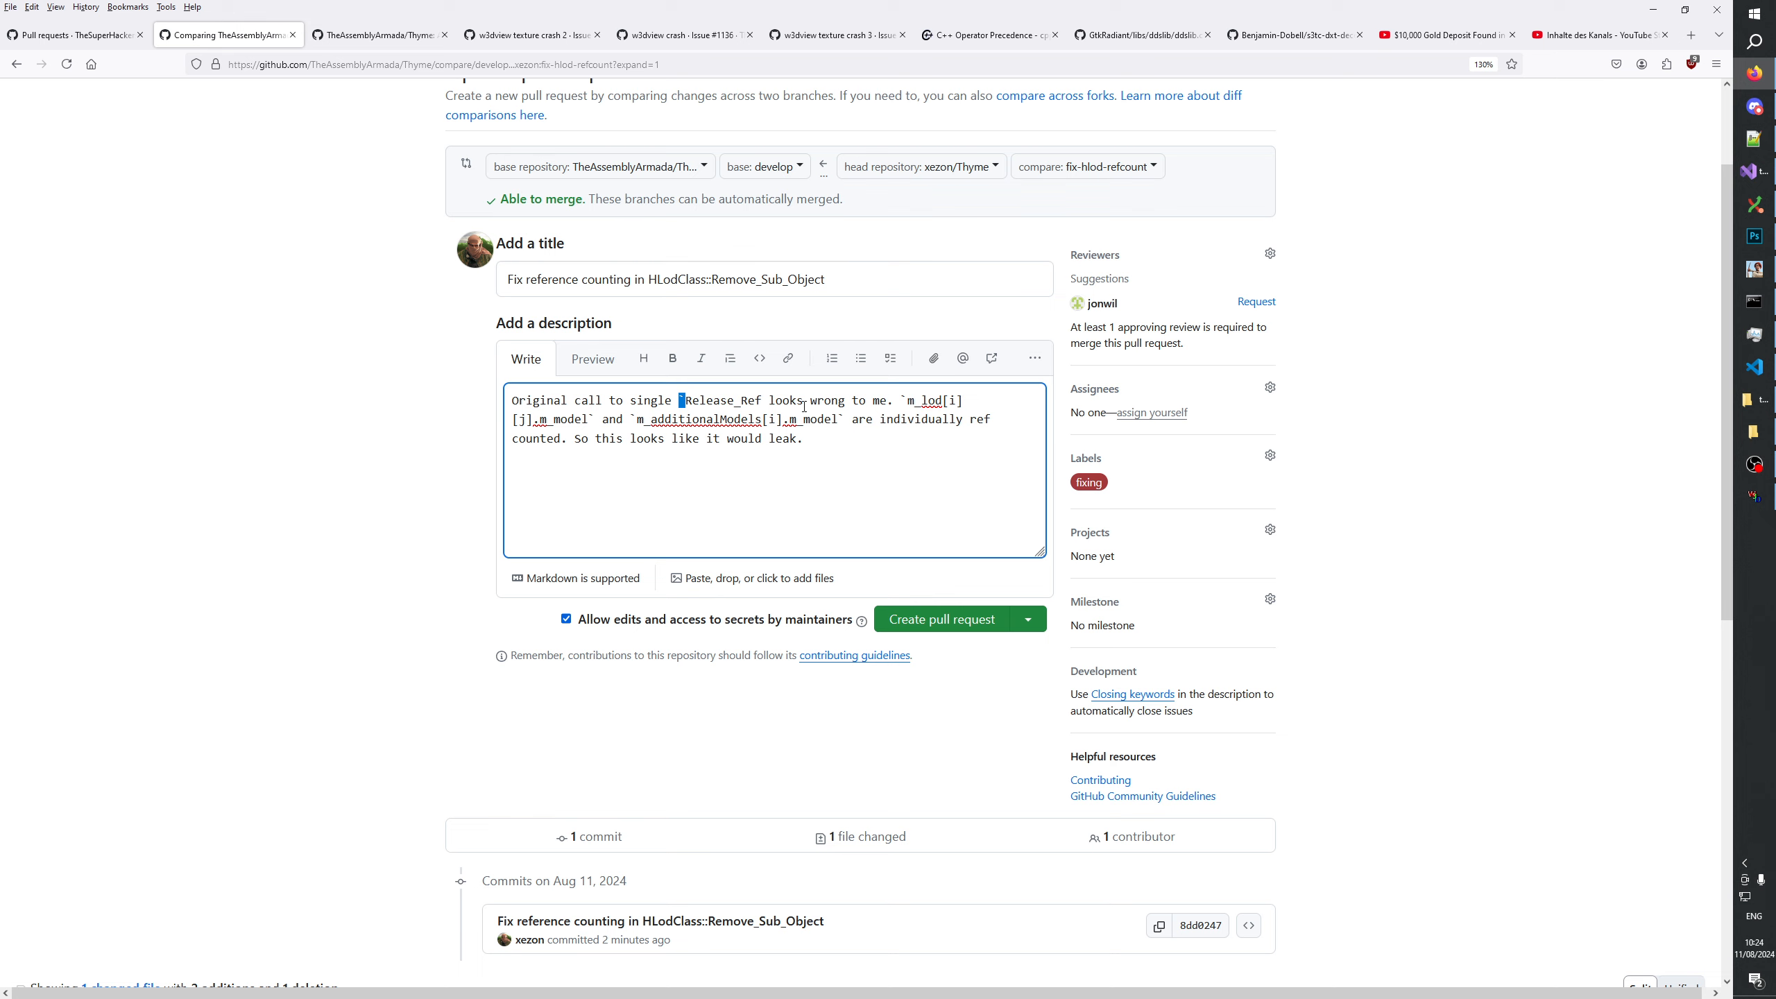
Insert "single" before Release_Ref, wrap the function name in backticks, and join the first two sentences with ", because".
left_click(762, 400)
type("`")
key("BackSpace")
type(", because")
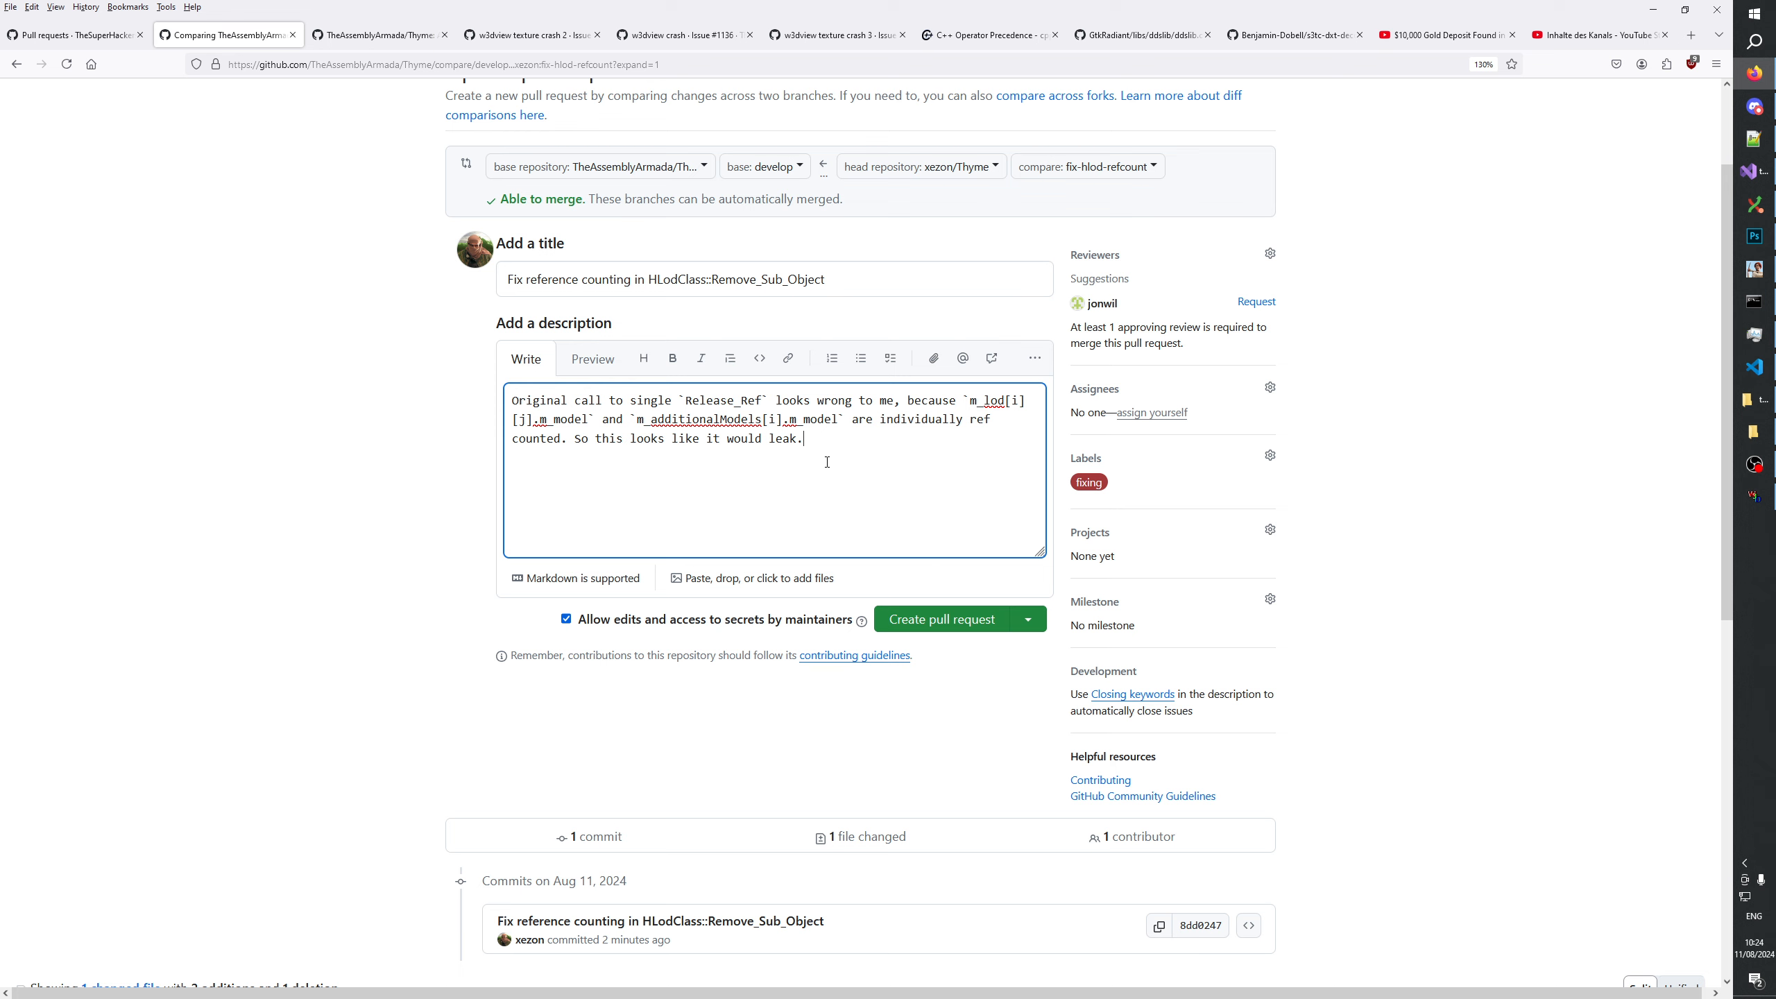
Check the description against the hlod.cpp changes and create the HLodClass::Remove_Sub_Object pull request.
scroll(896, 481, "down", 6)
scroll(857, 464, "up", 6)
scroll(896, 634, "down", 4)
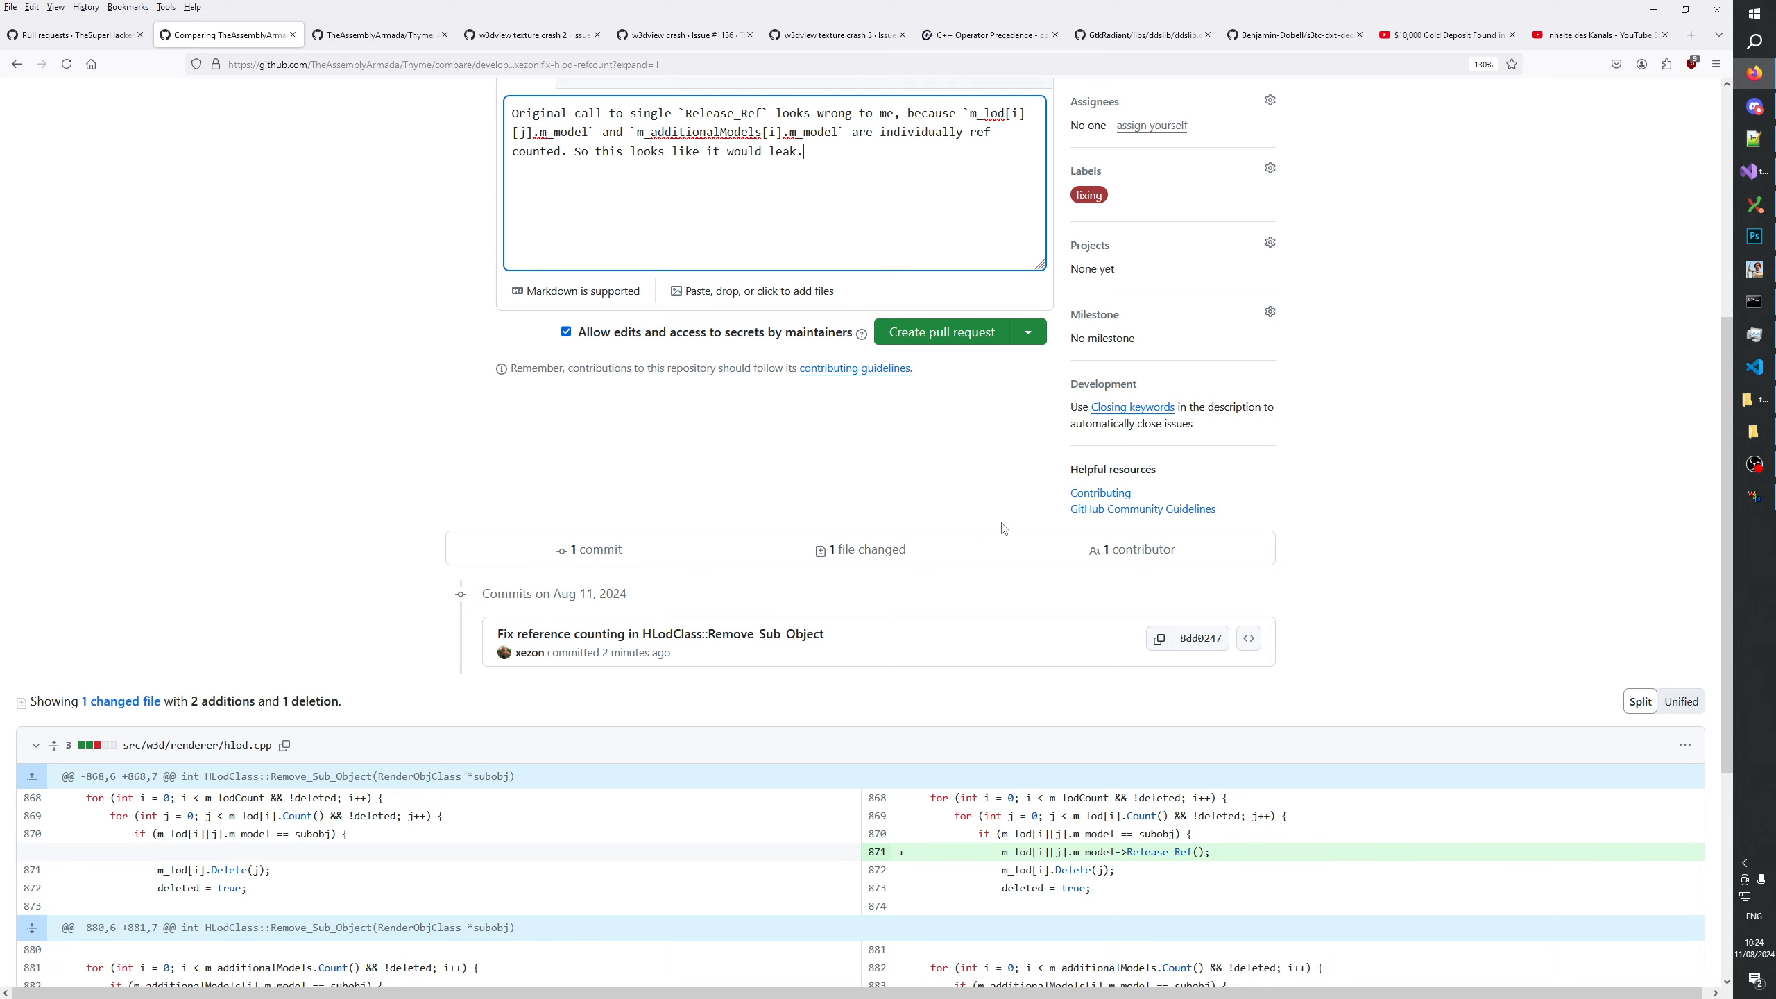
scroll(965, 590, "up", 5)
left_click(949, 771)
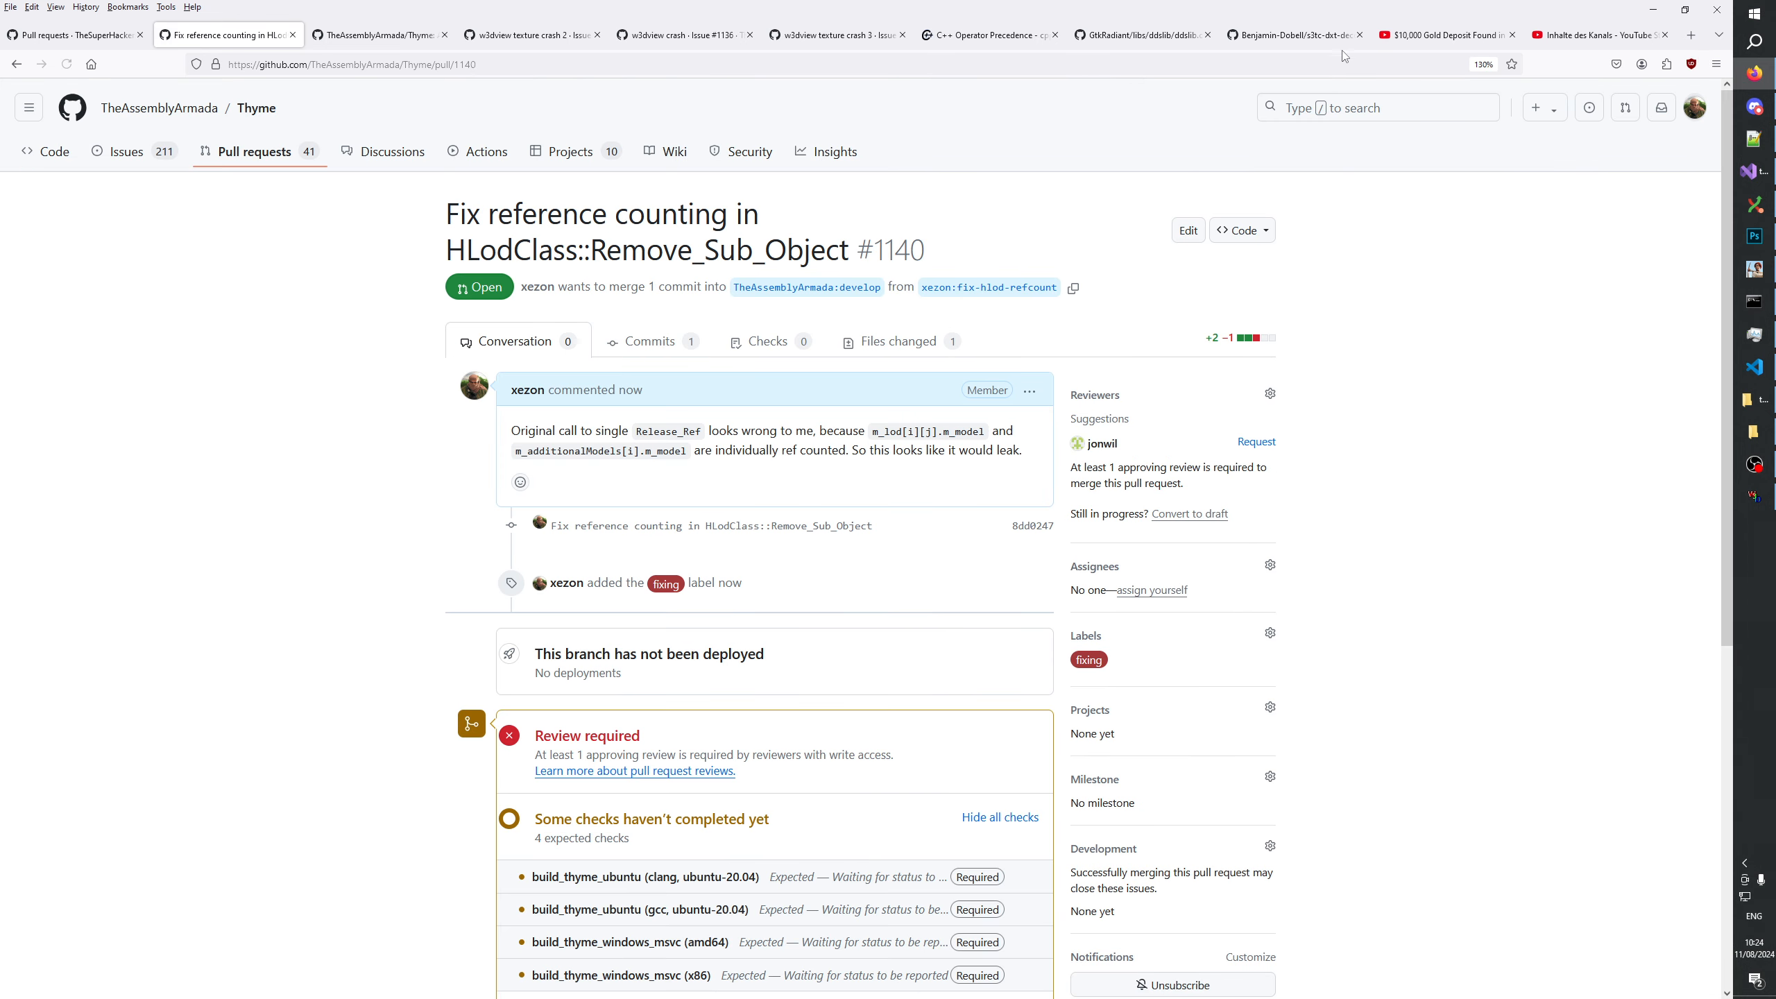
scroll(870, 489, "down", 4)
scroll(870, 489, "up", 3)
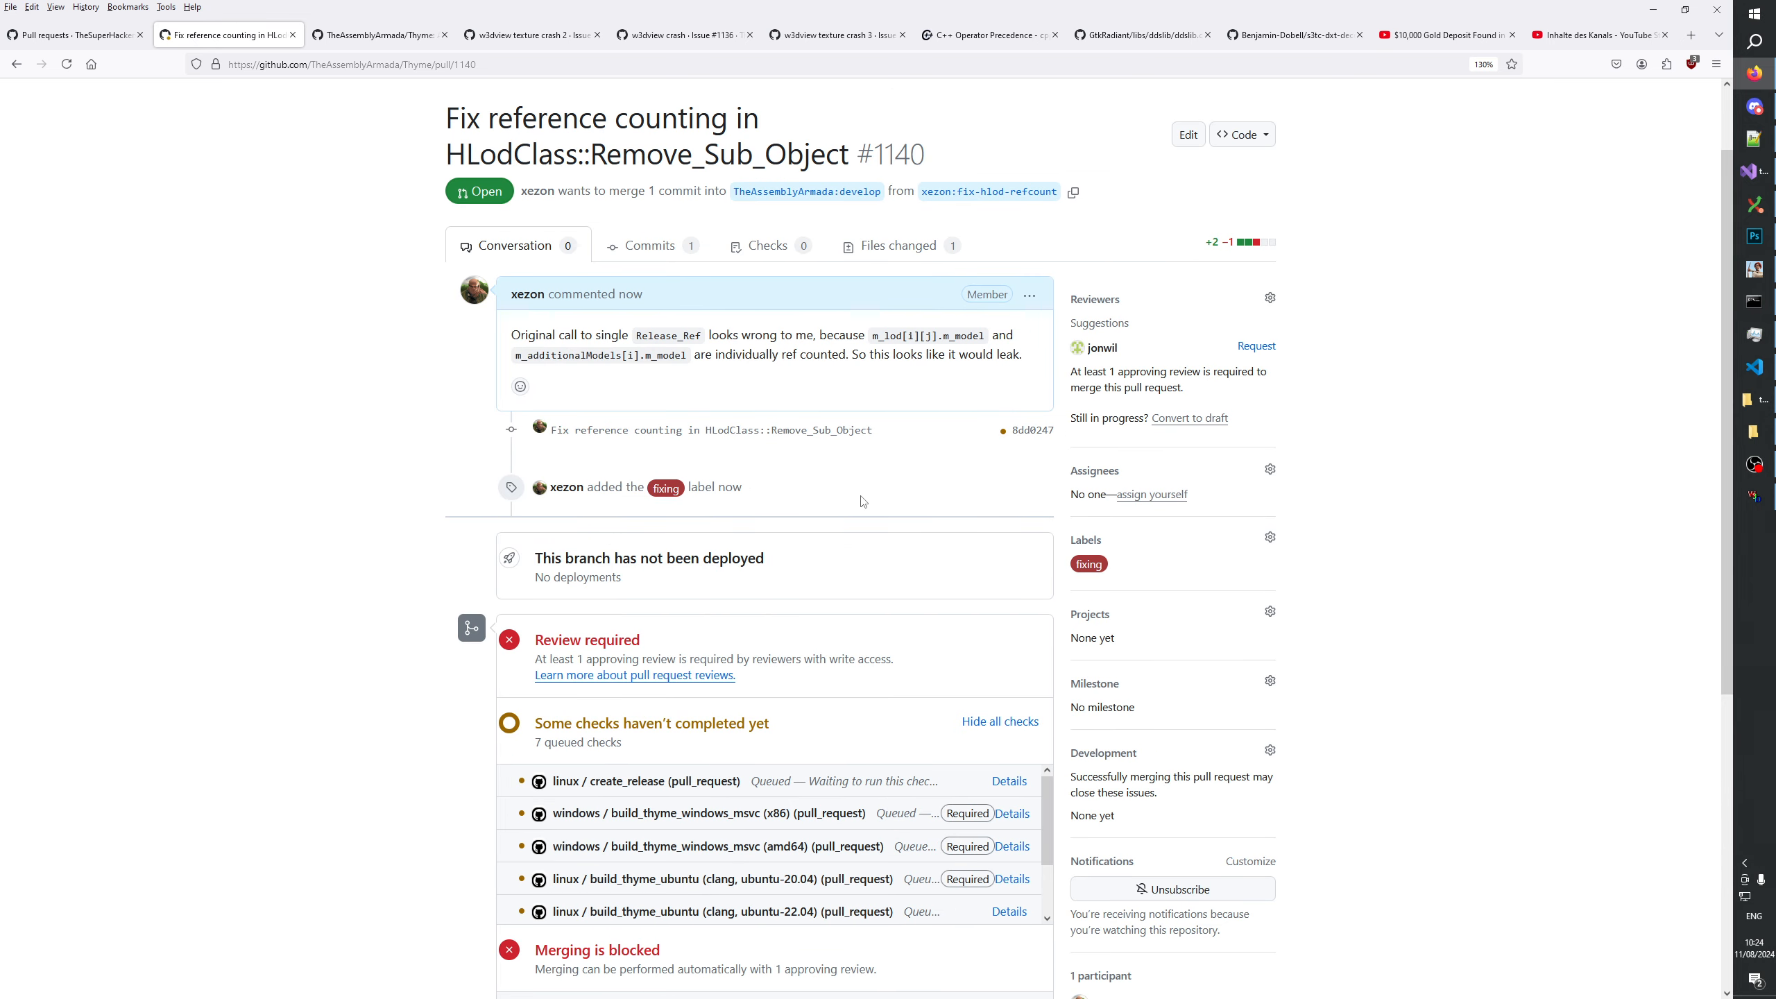
scroll(963, 387, "up", 1)
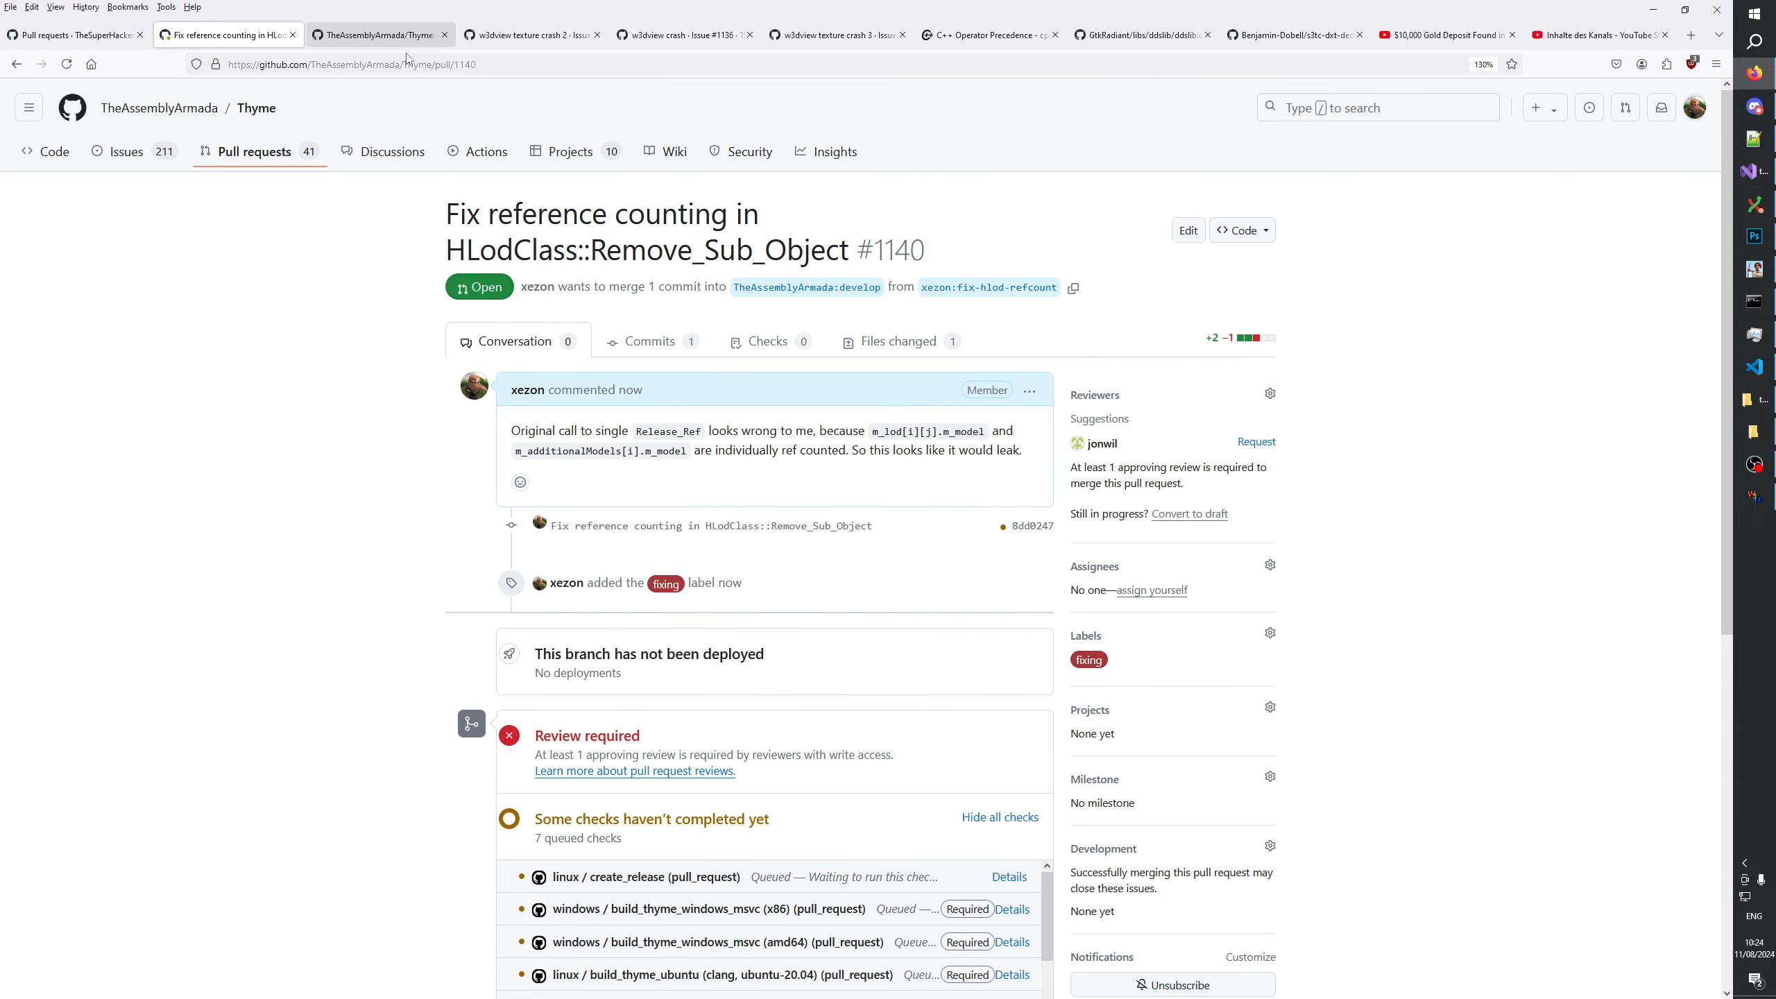
Return to Thyme's pull request list and start a pull request from xezon:fix-mergecolor-operator-precedence.
left_click(260, 161)
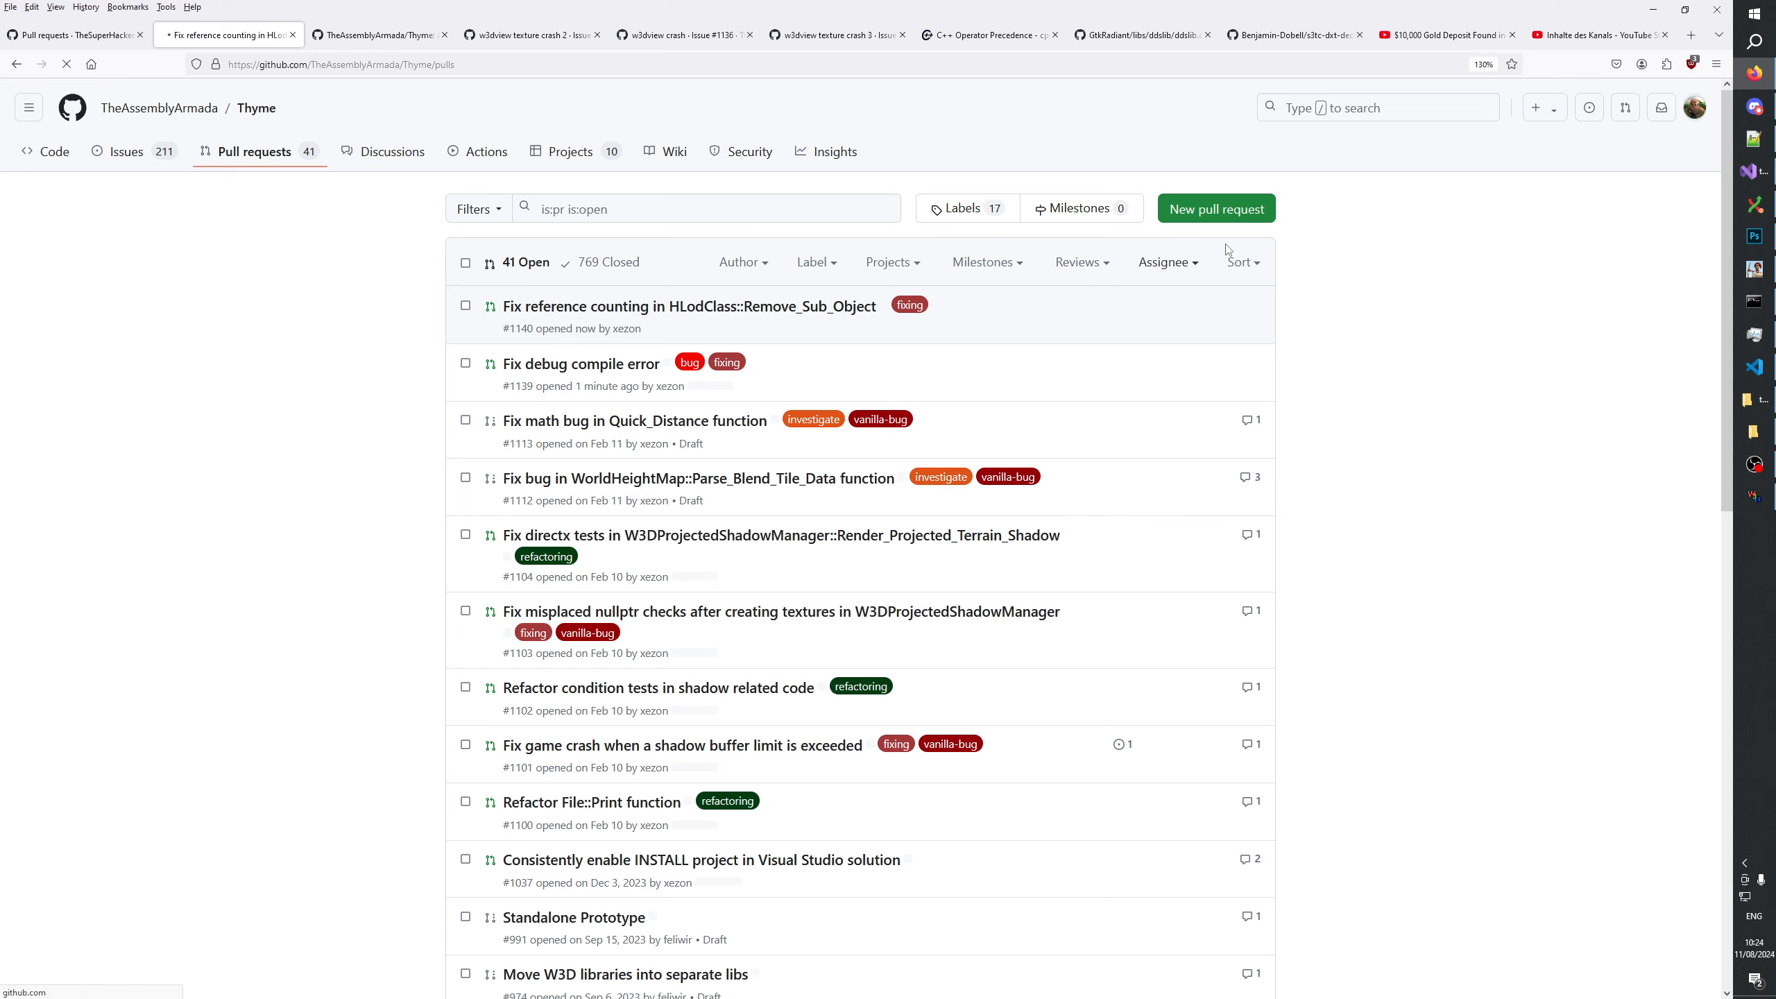
left_click(1211, 223)
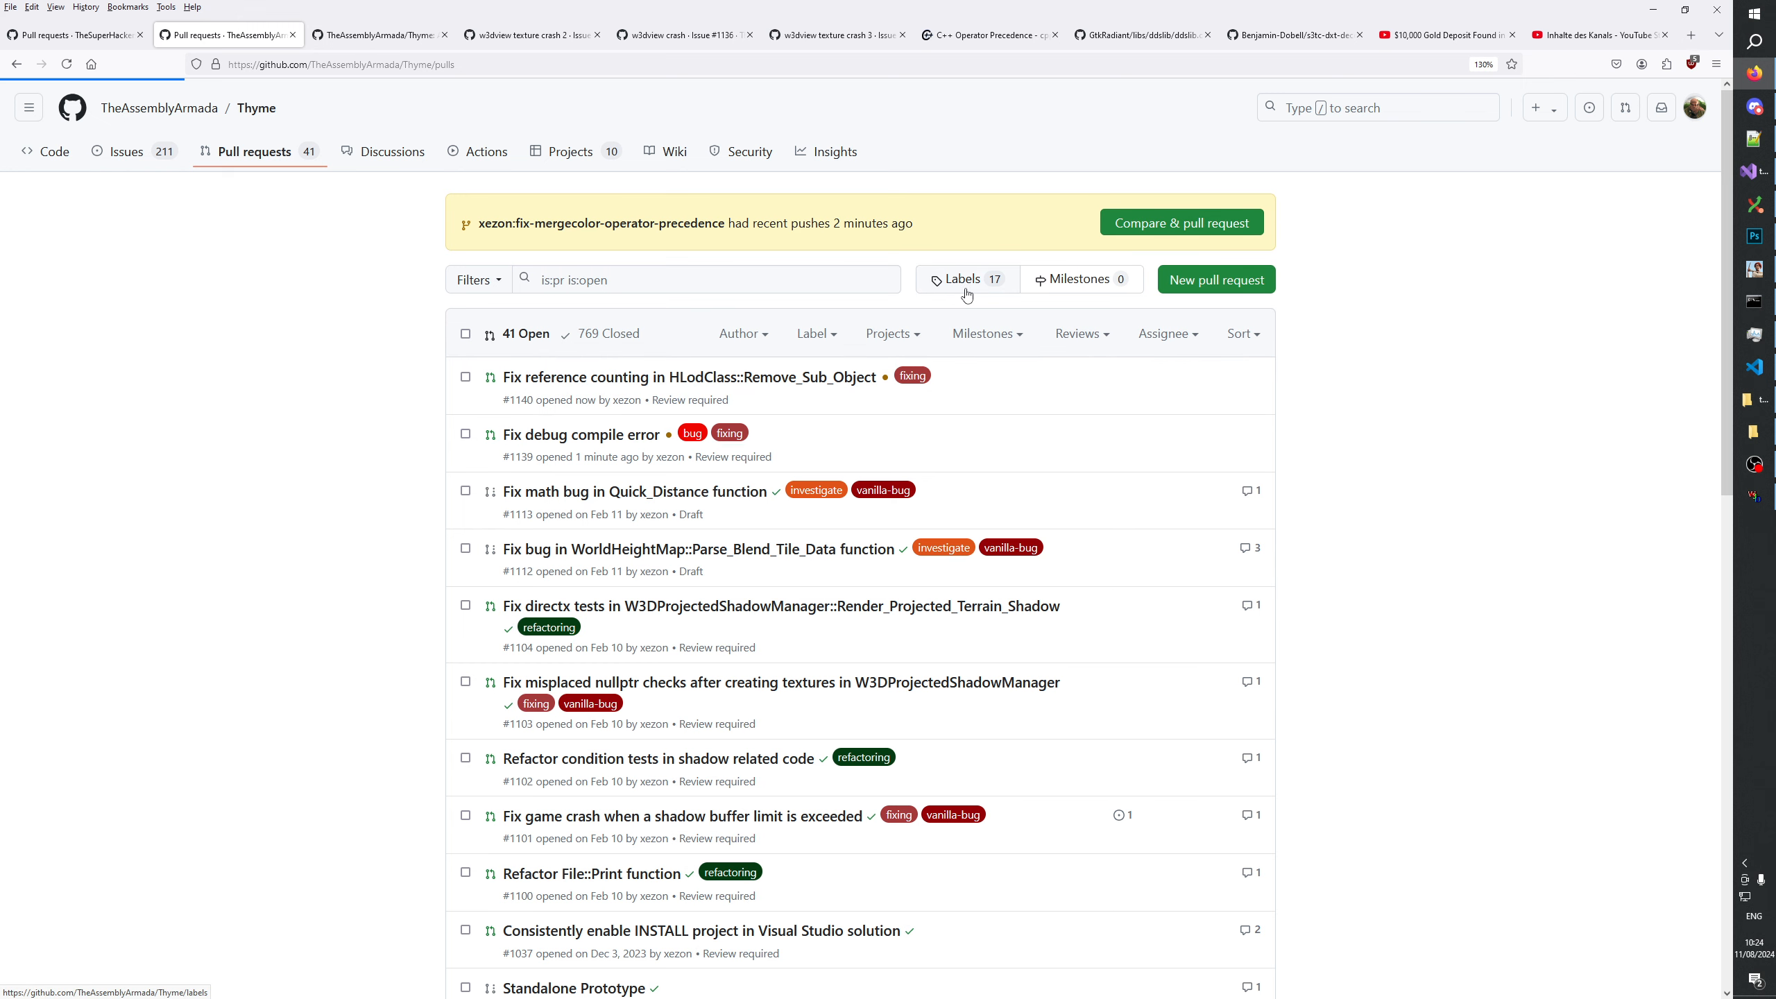
left_click(829, 610)
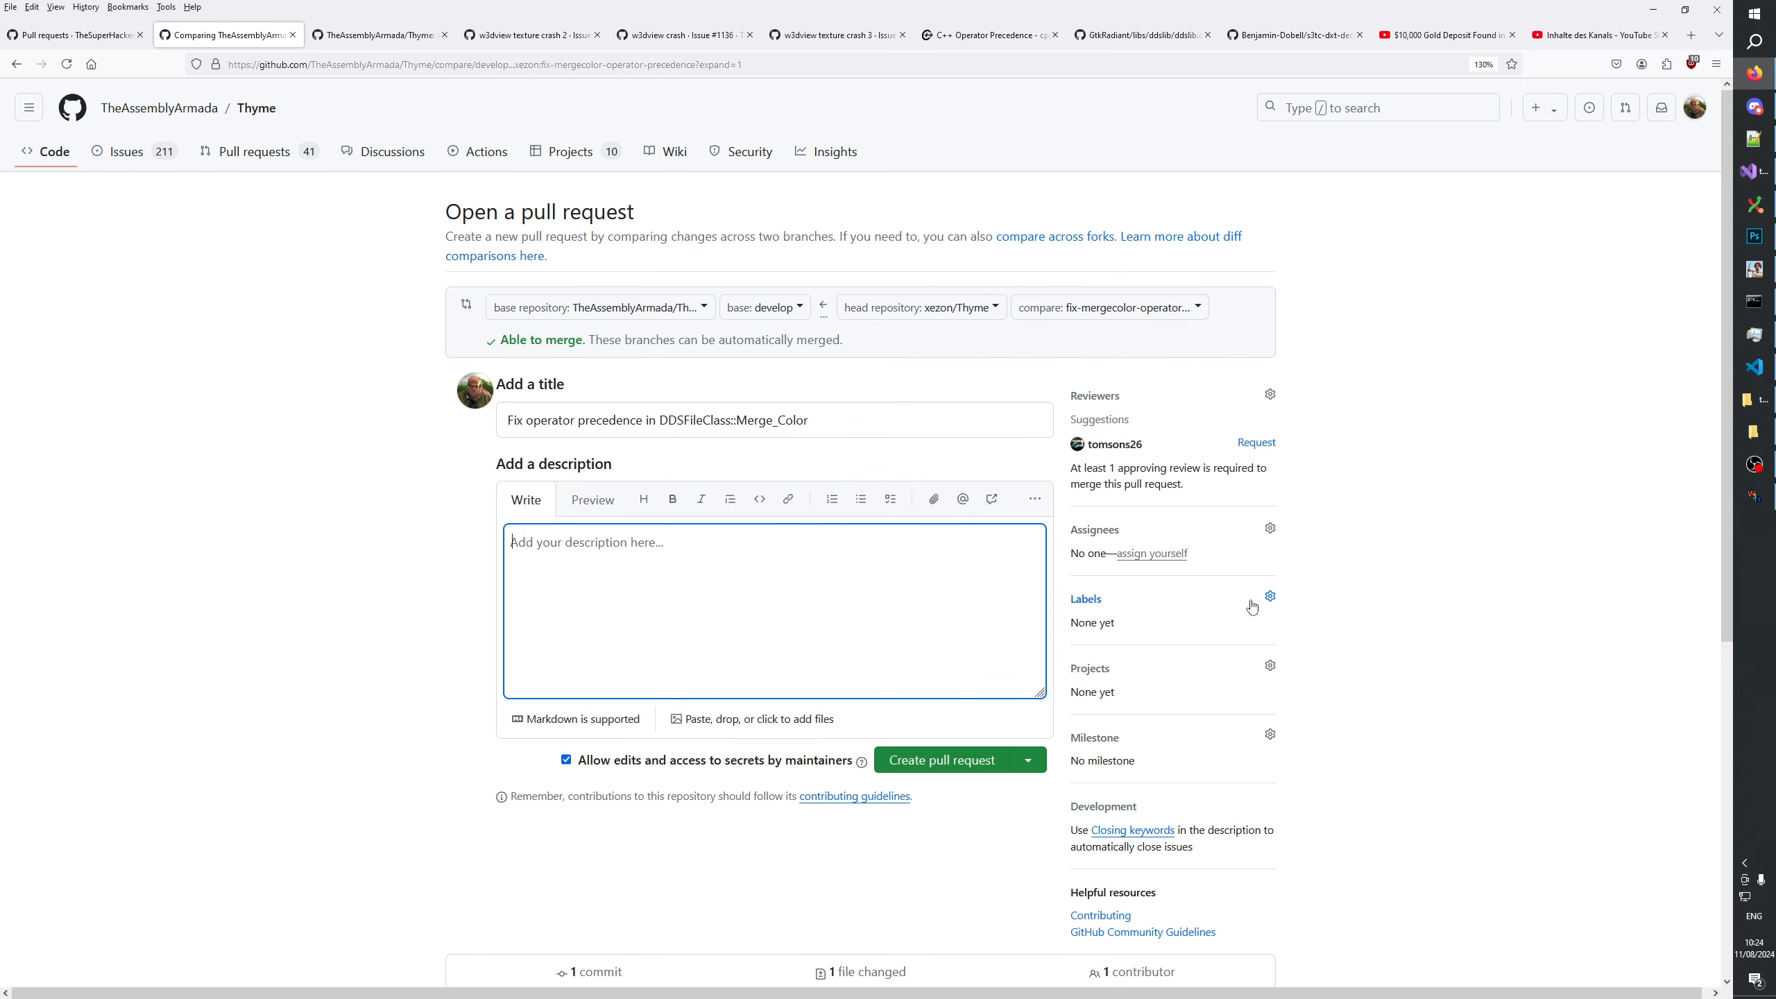
Apply the refactoring label to the DDSFileClass::Merge_Color pull request.
left_click(1252, 625)
left_click(1269, 596)
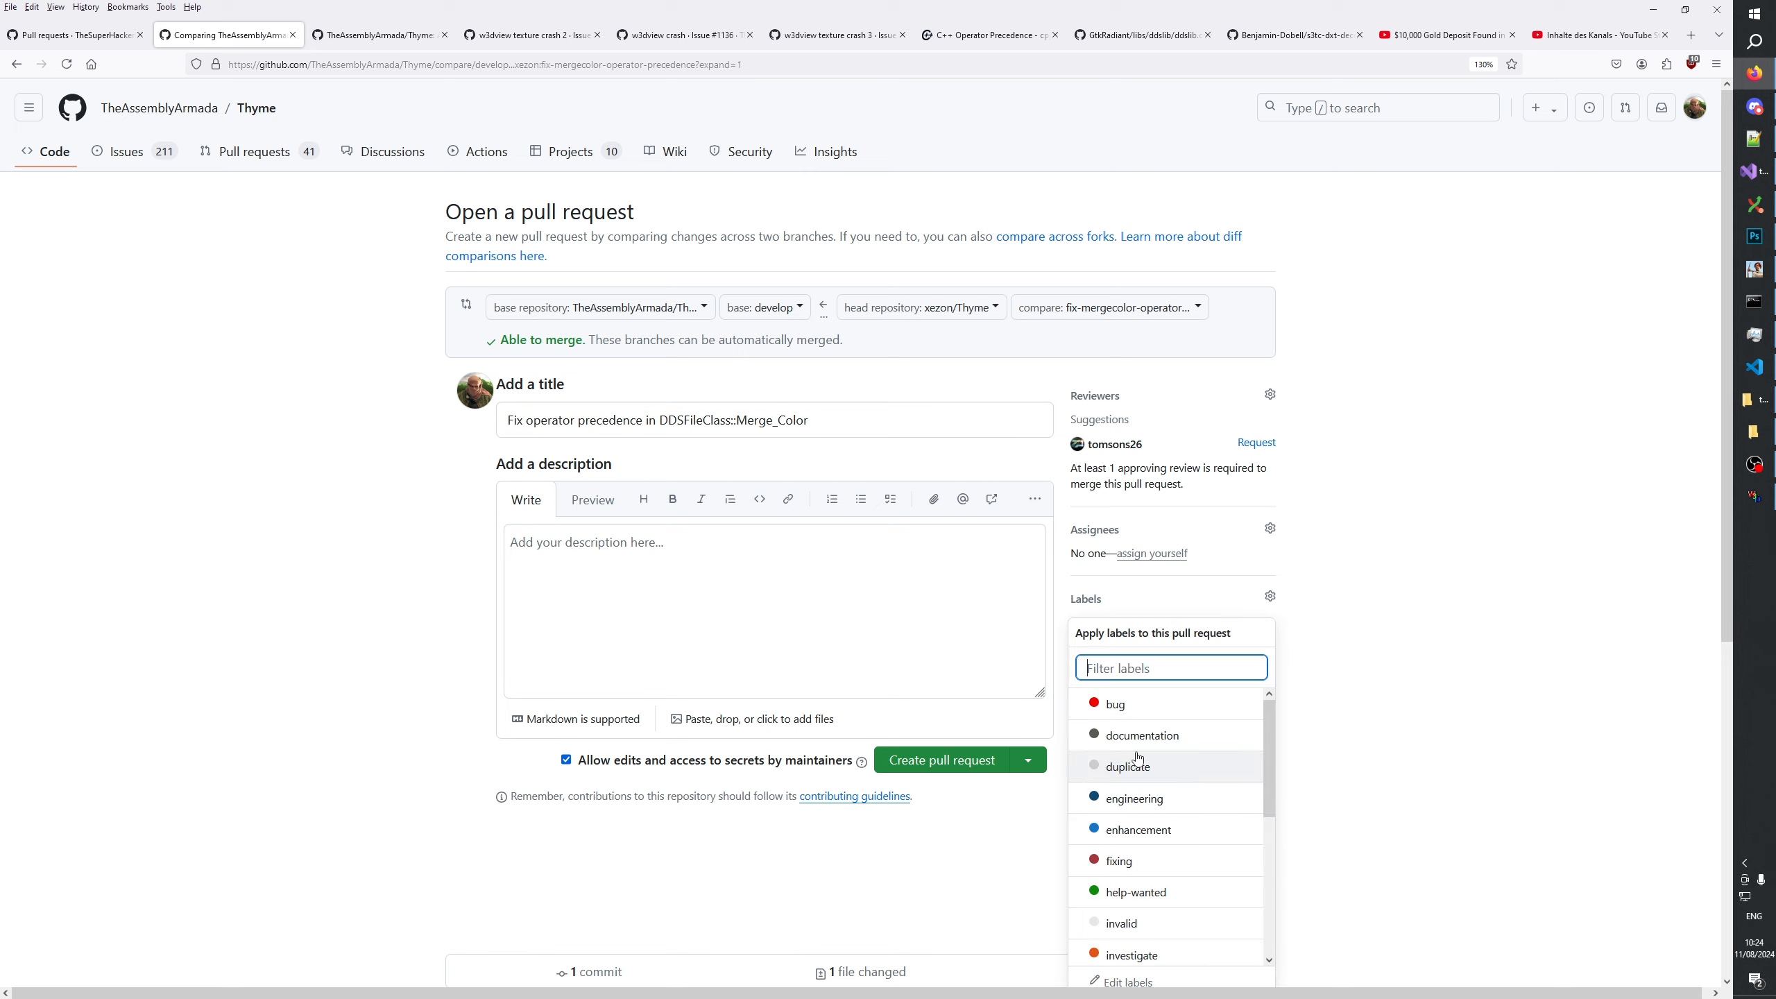
scroll(1162, 833, "down", 3)
scroll(1161, 836, "down", 2)
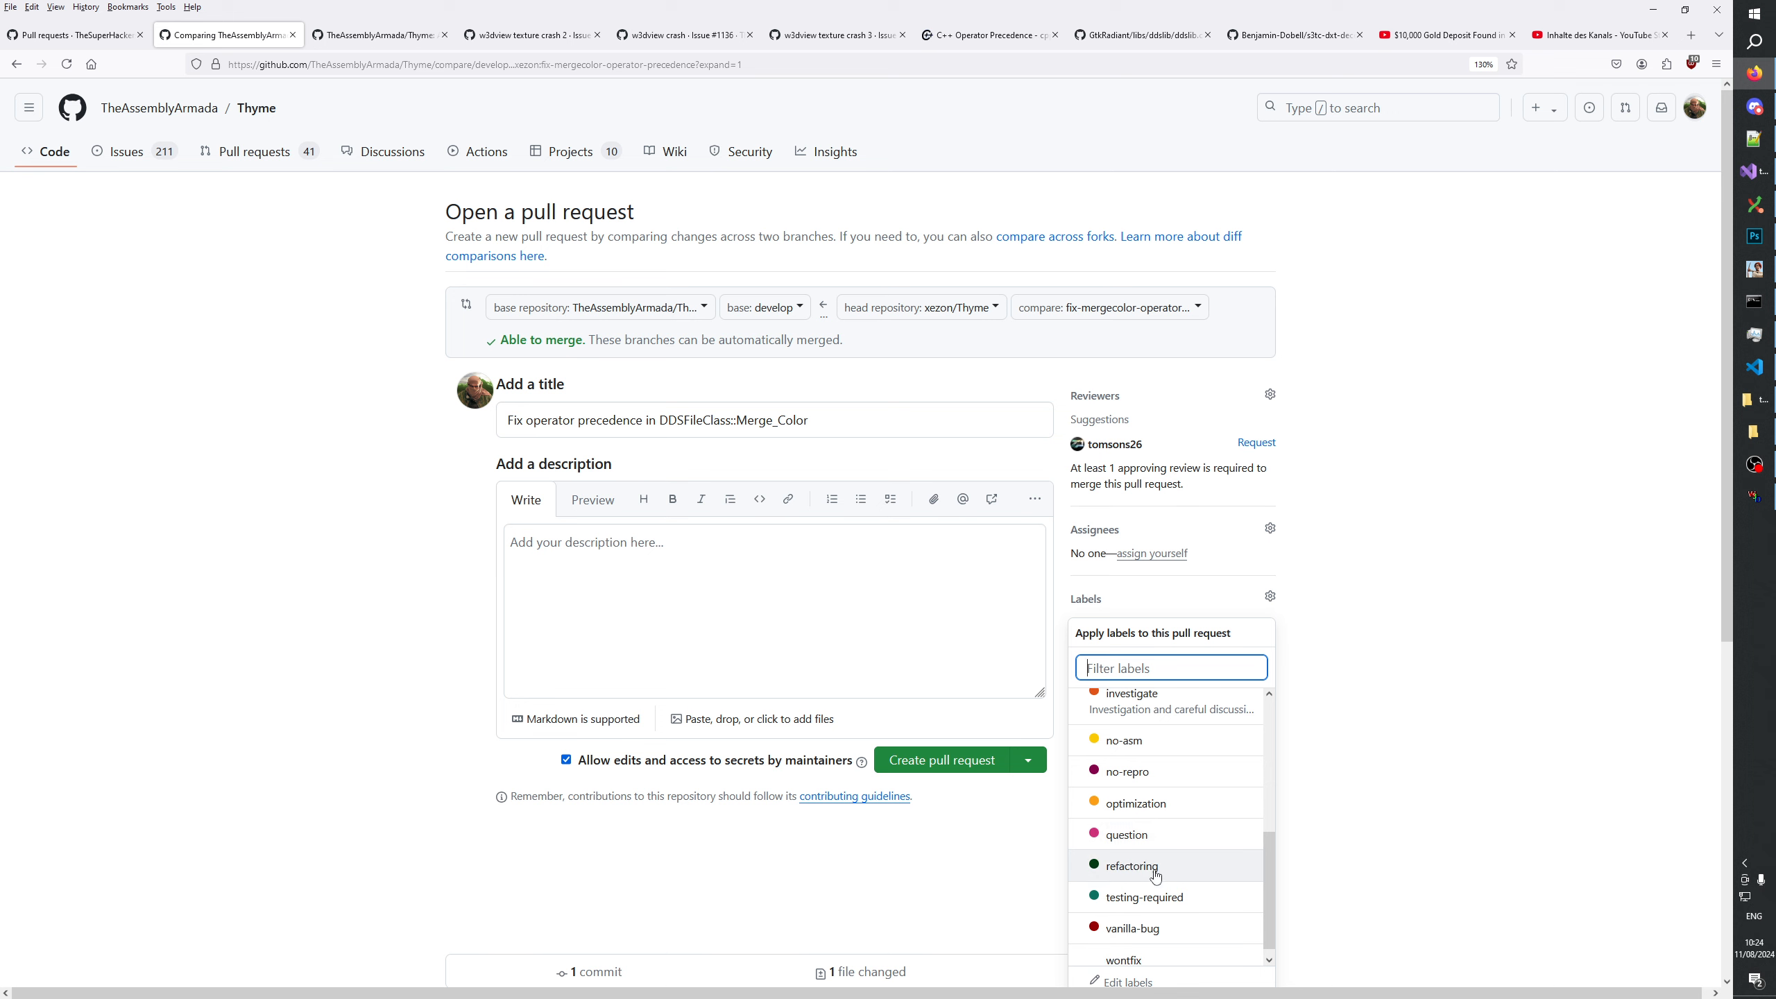
left_click(1146, 857)
Describe the pull request as "This gets rid of msvc warning regarding operator precedence.".
left_click(713, 575)
left_click(745, 585)
type("Thi")
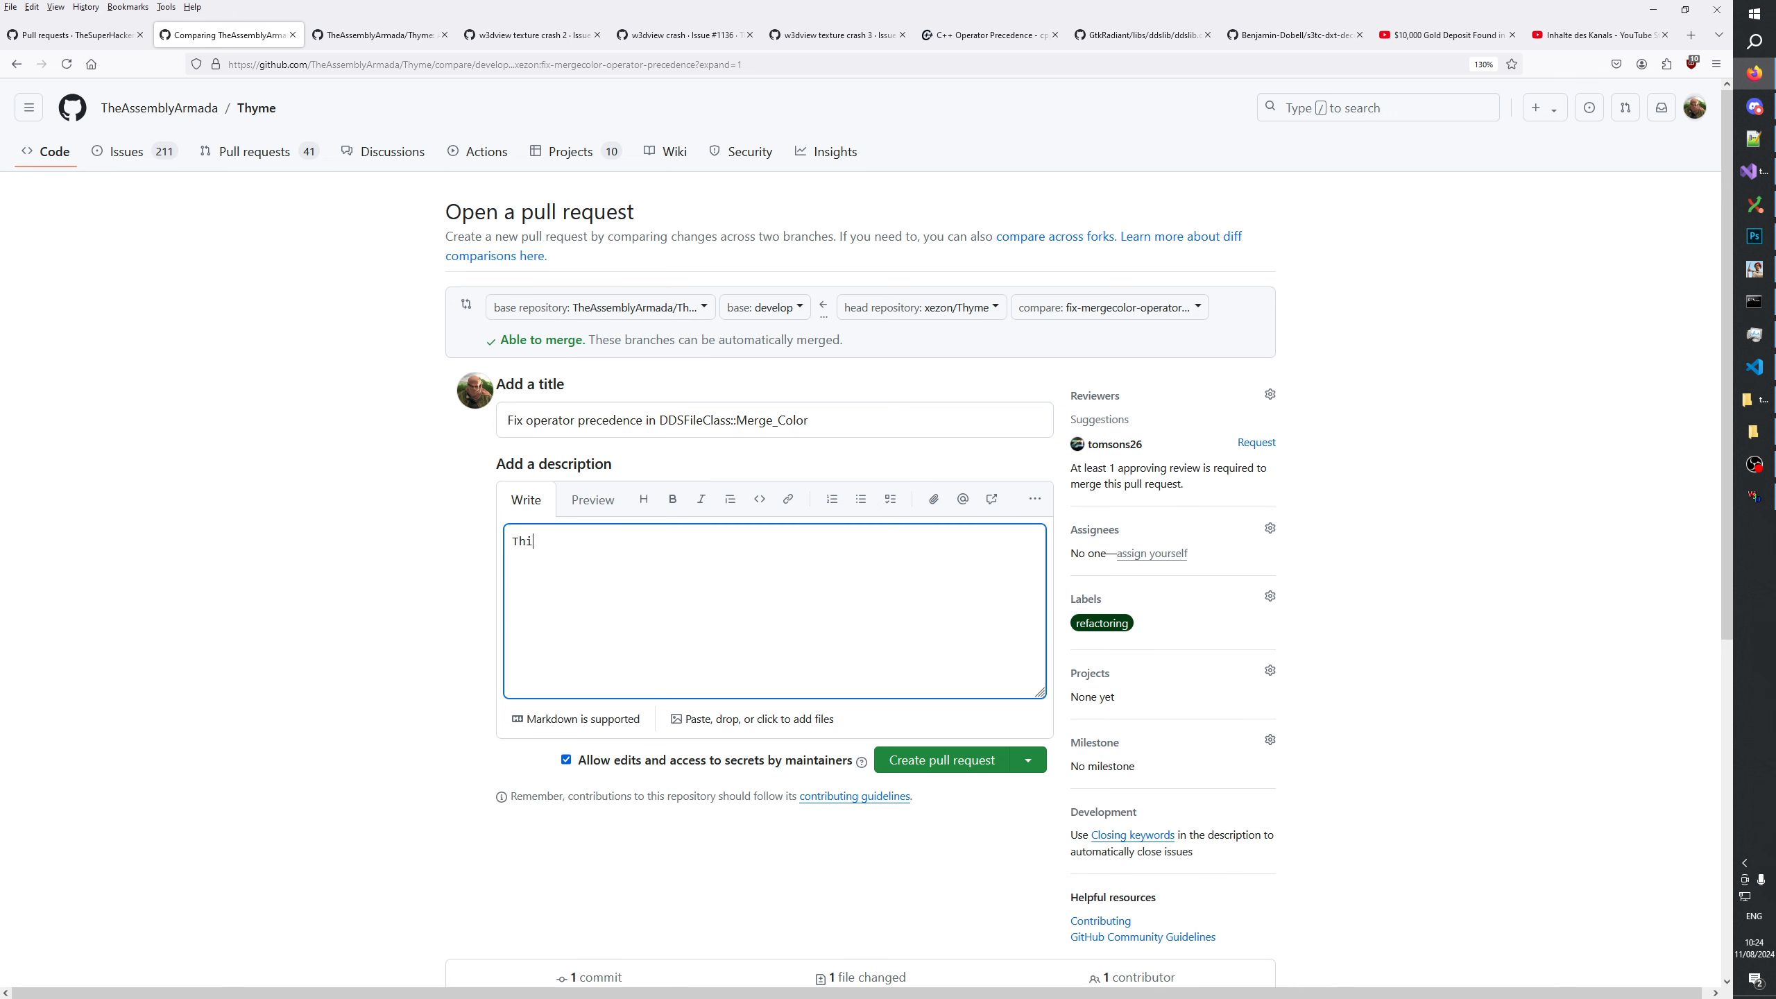
type("s gets rid of msvc warning")
scroll(724, 359, "down", 5)
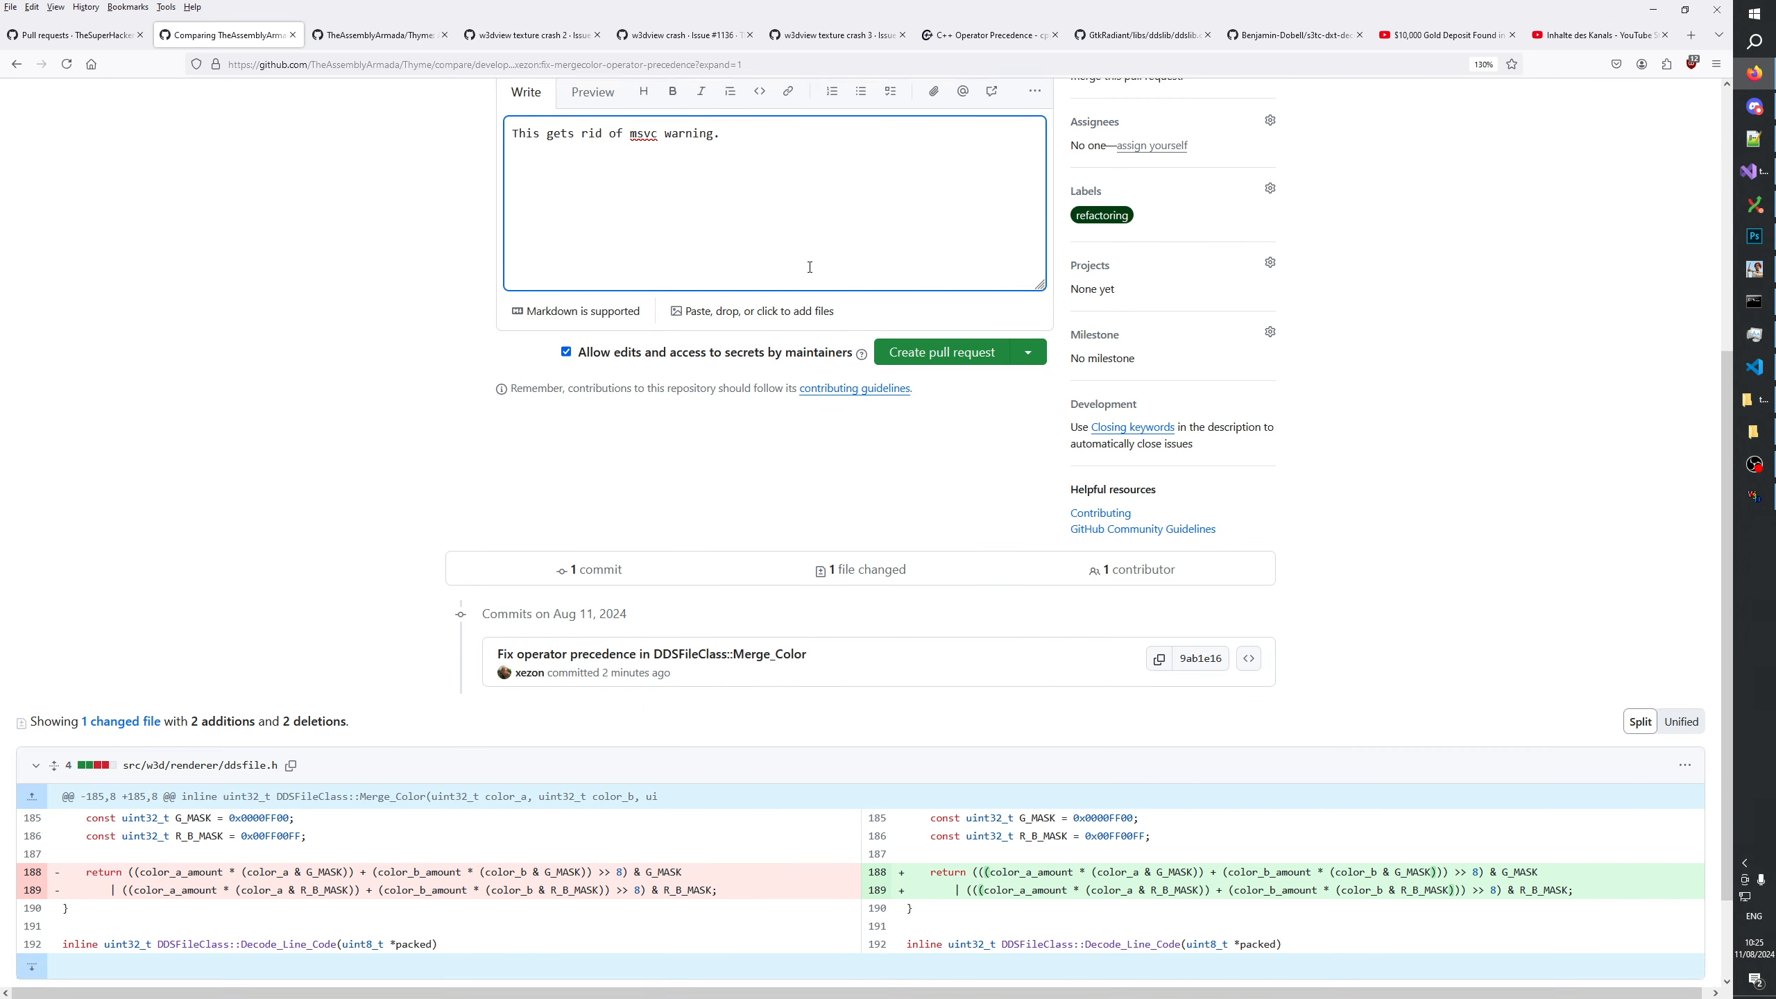
type(".regardi")
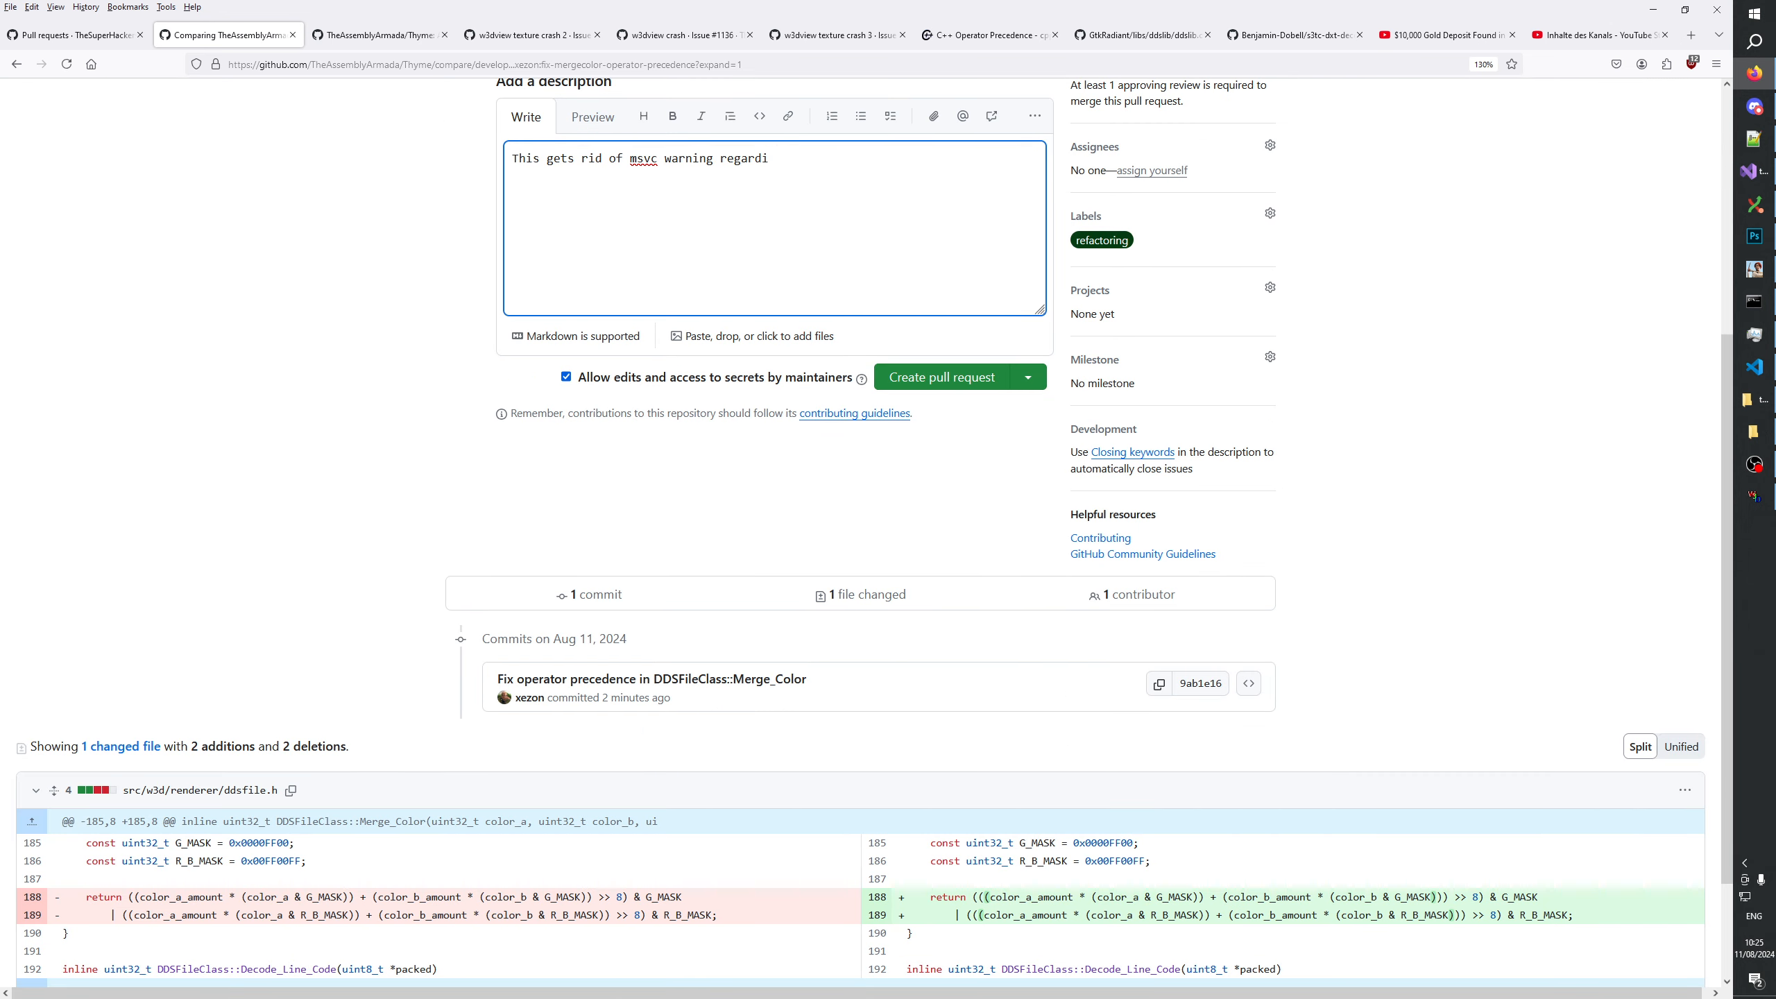
type("ng operator precend")
key("BackSpace")
type("dence.")
Look over the completed form and create the DDSFileClass::Merge_Color pull request.
scroll(983, 433, "up", 3)
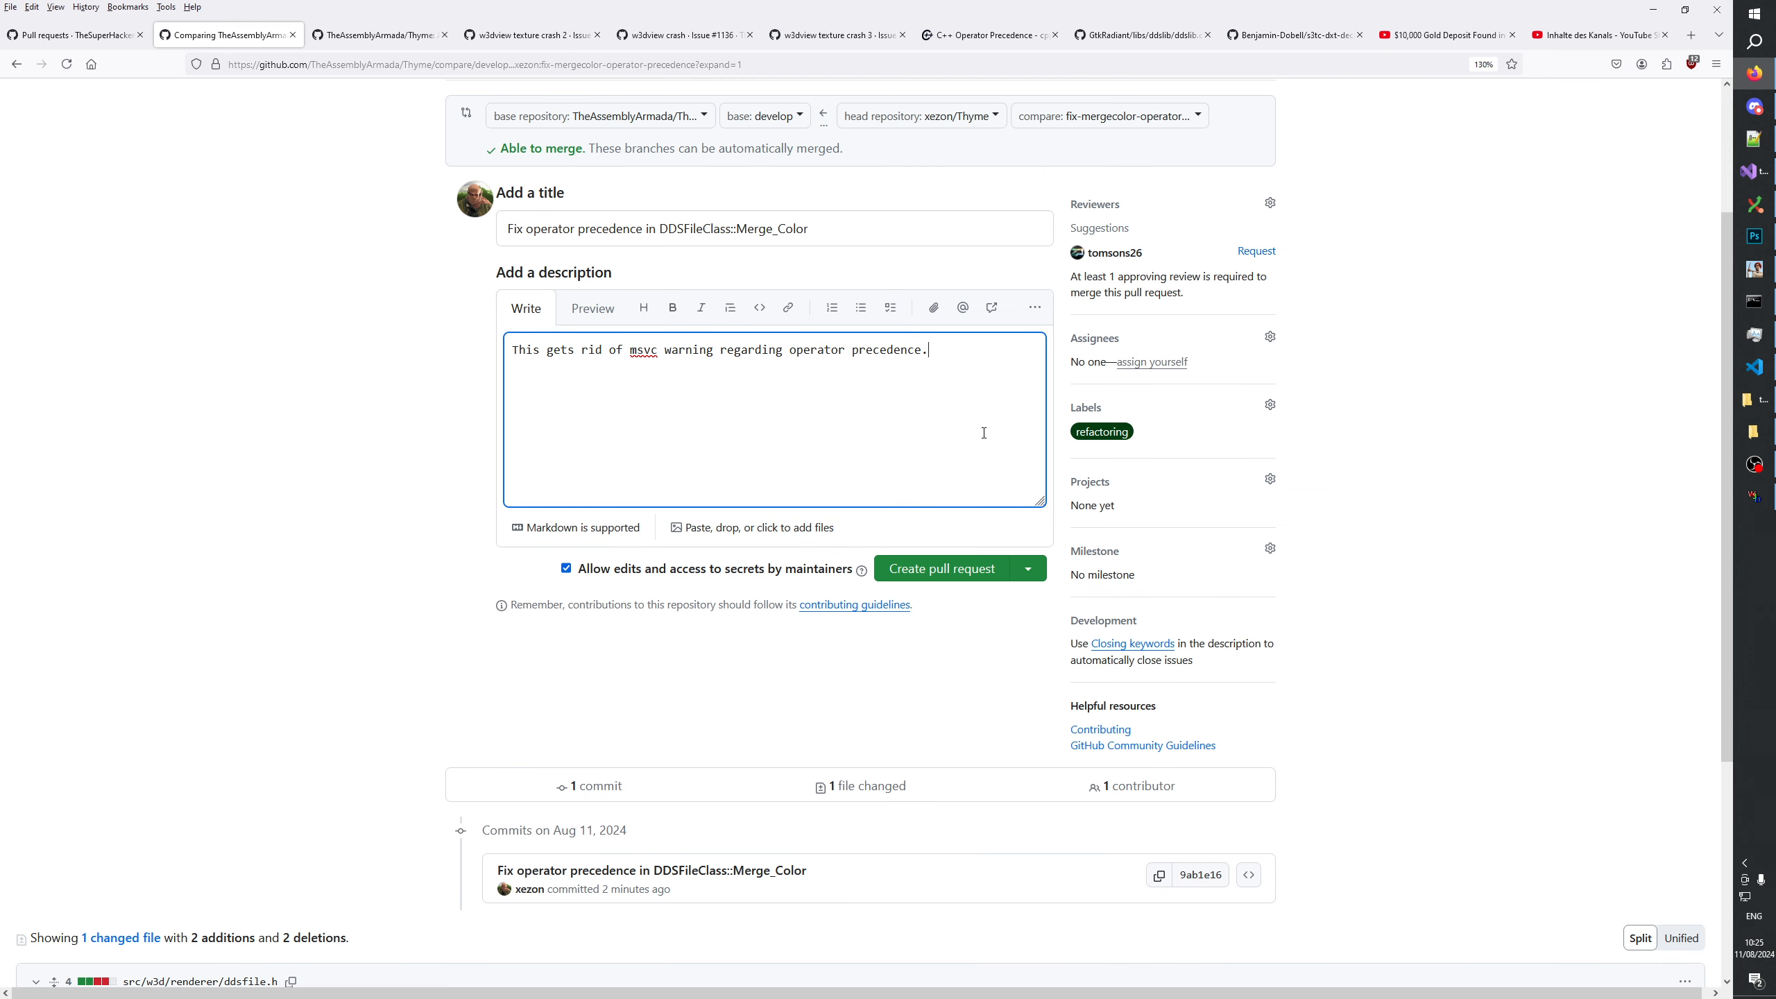
scroll(912, 416, "down", 5)
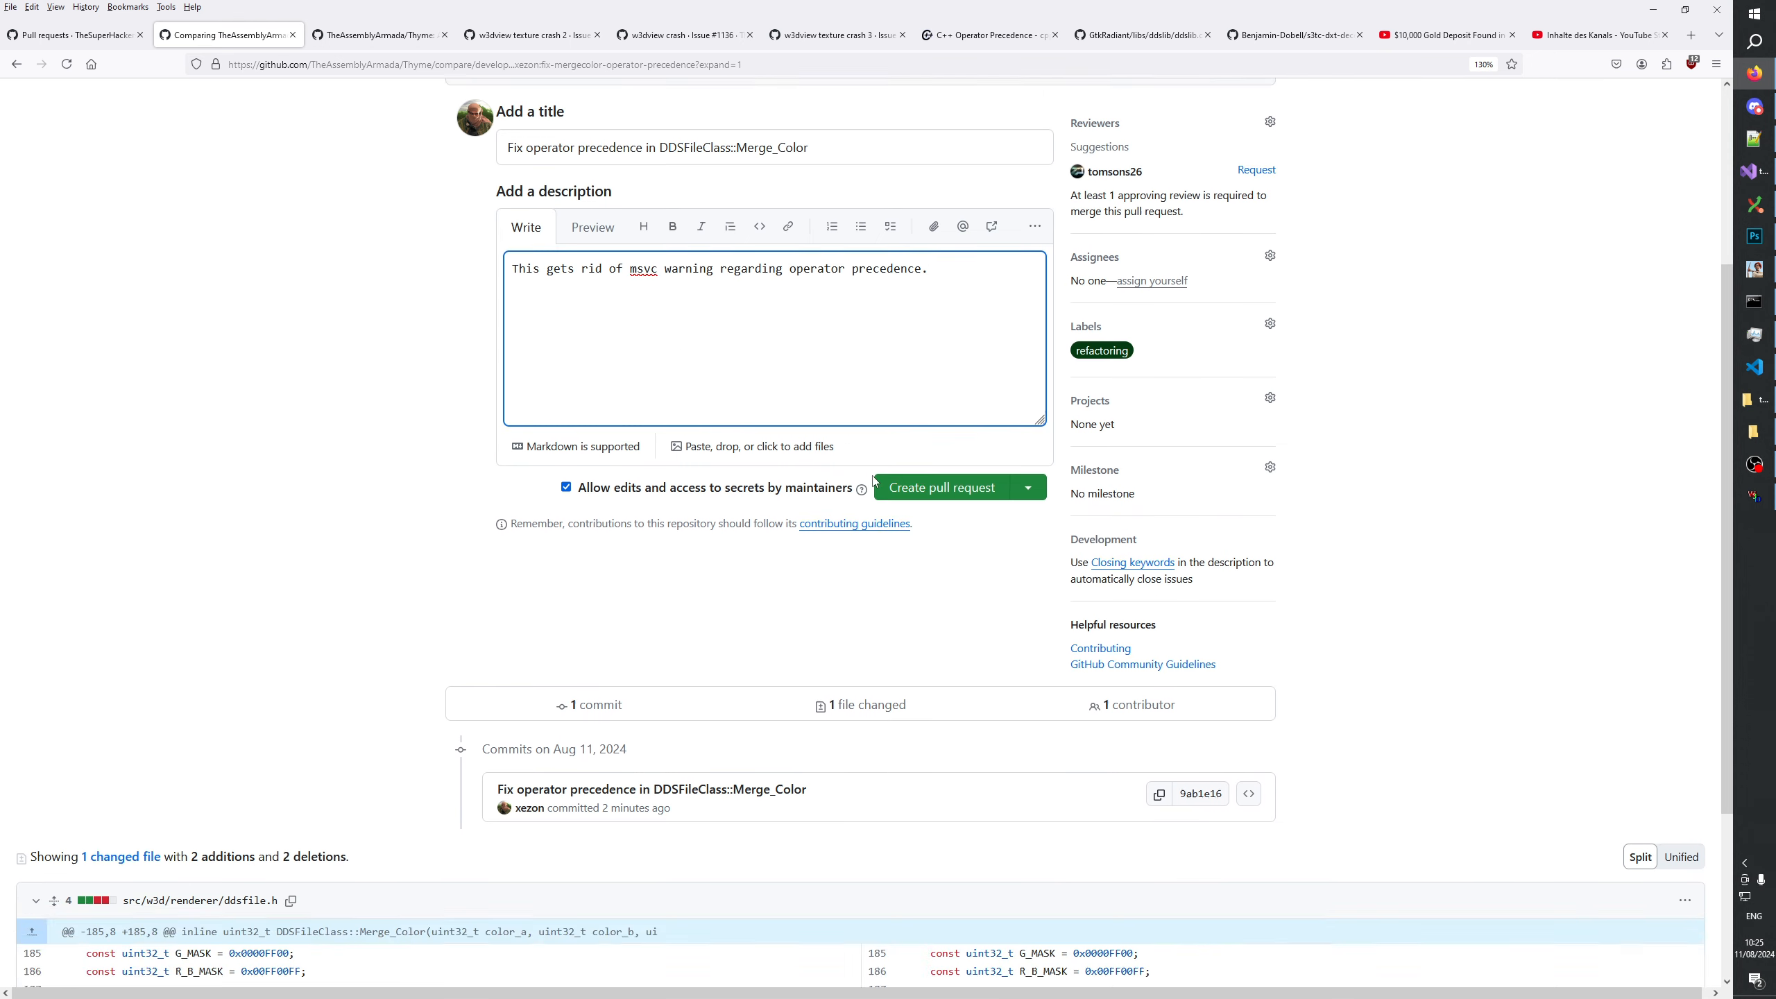
scroll(912, 560, "up", 8)
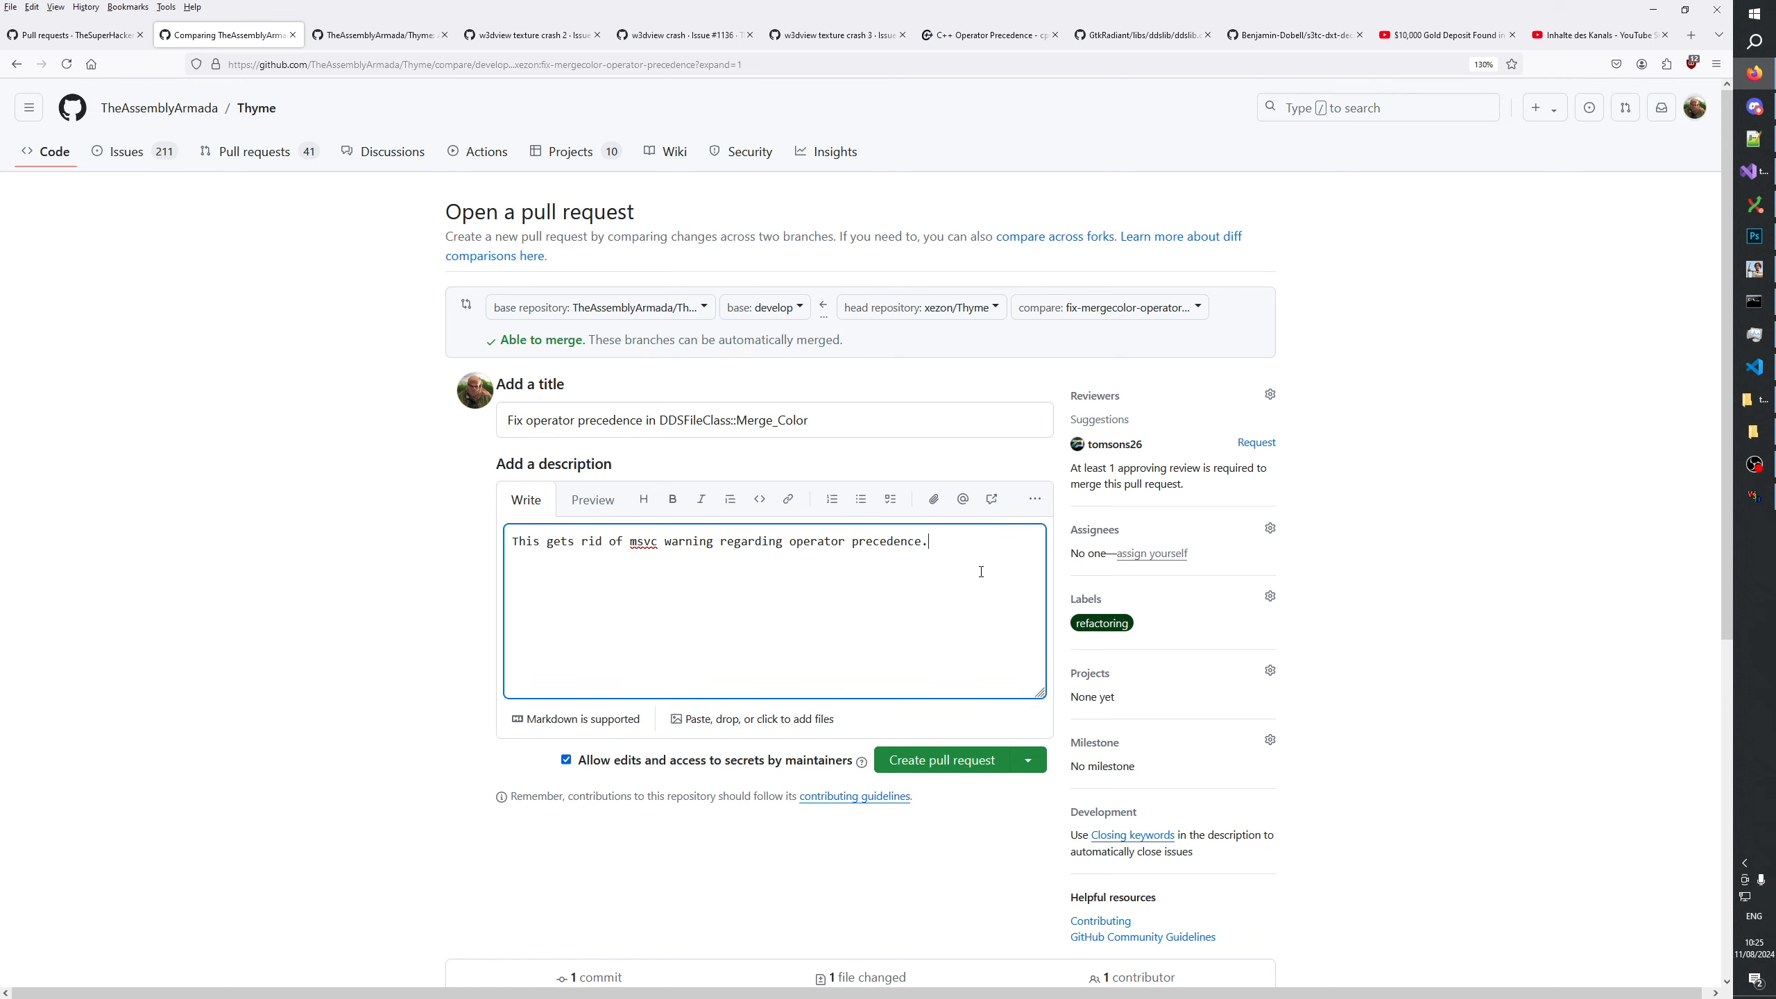
left_click(922, 762)
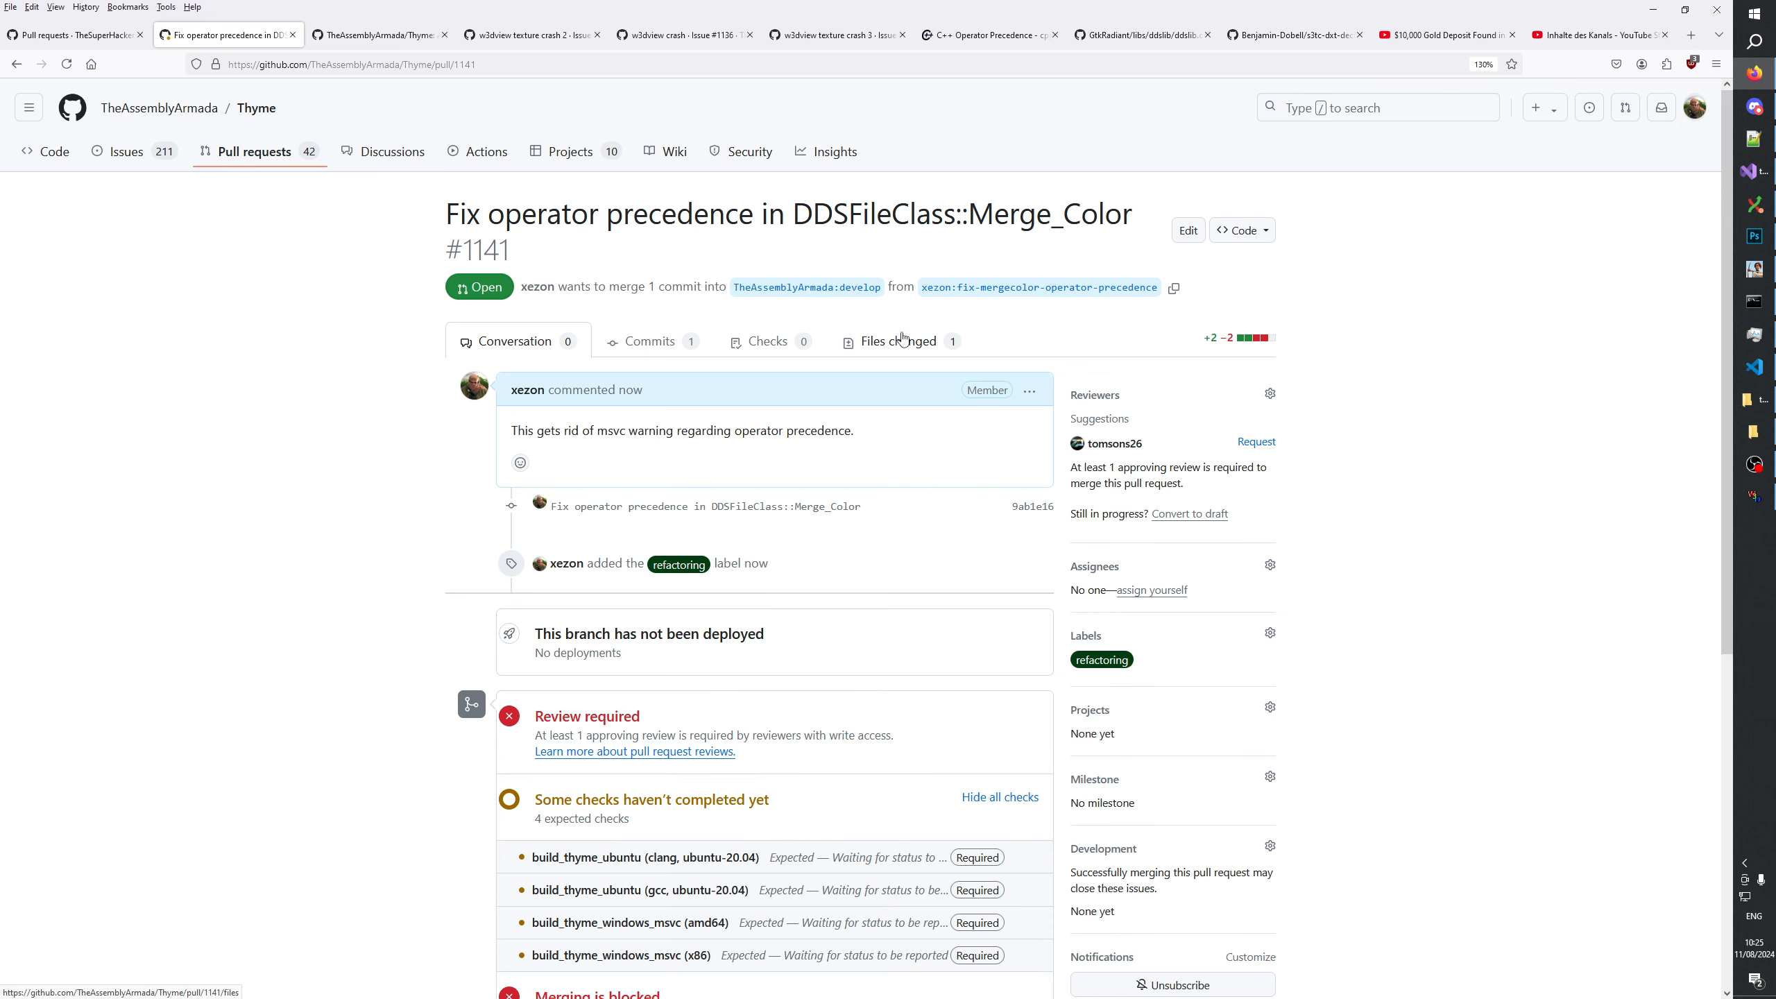
Return to Thyme's pull request list and copy the link of the "Fix debug compile error" pull request.
left_click(263, 159)
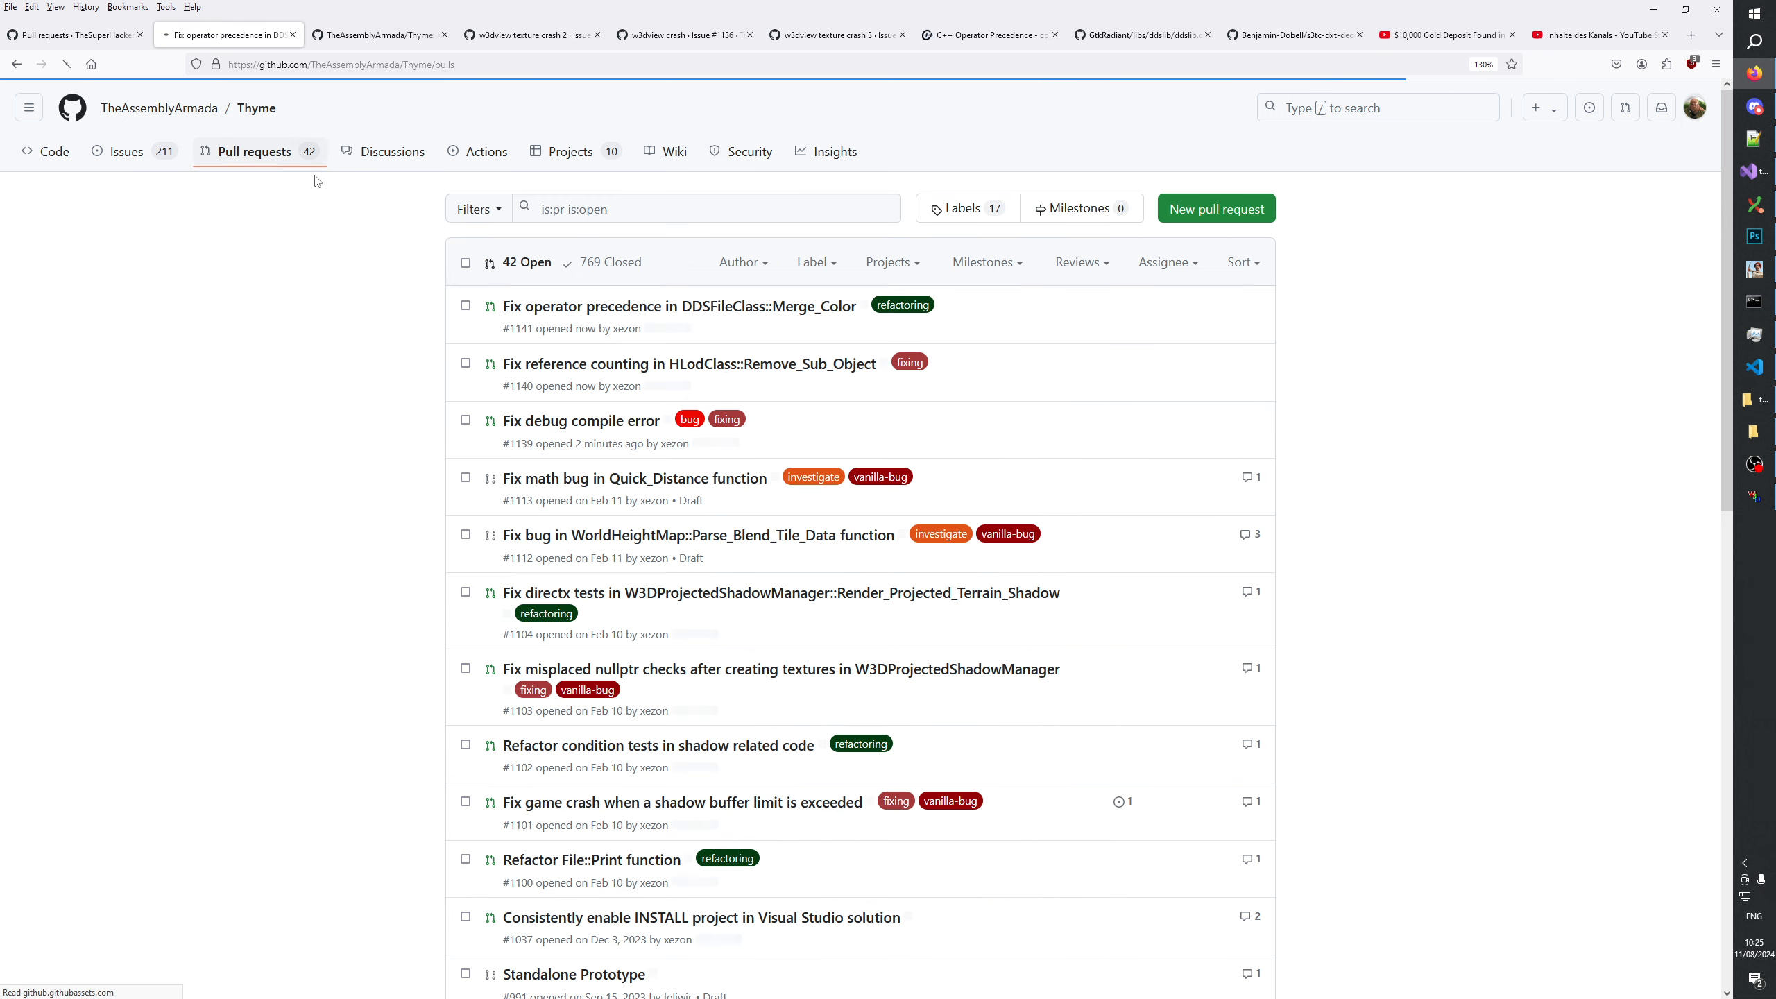
right_click(597, 430)
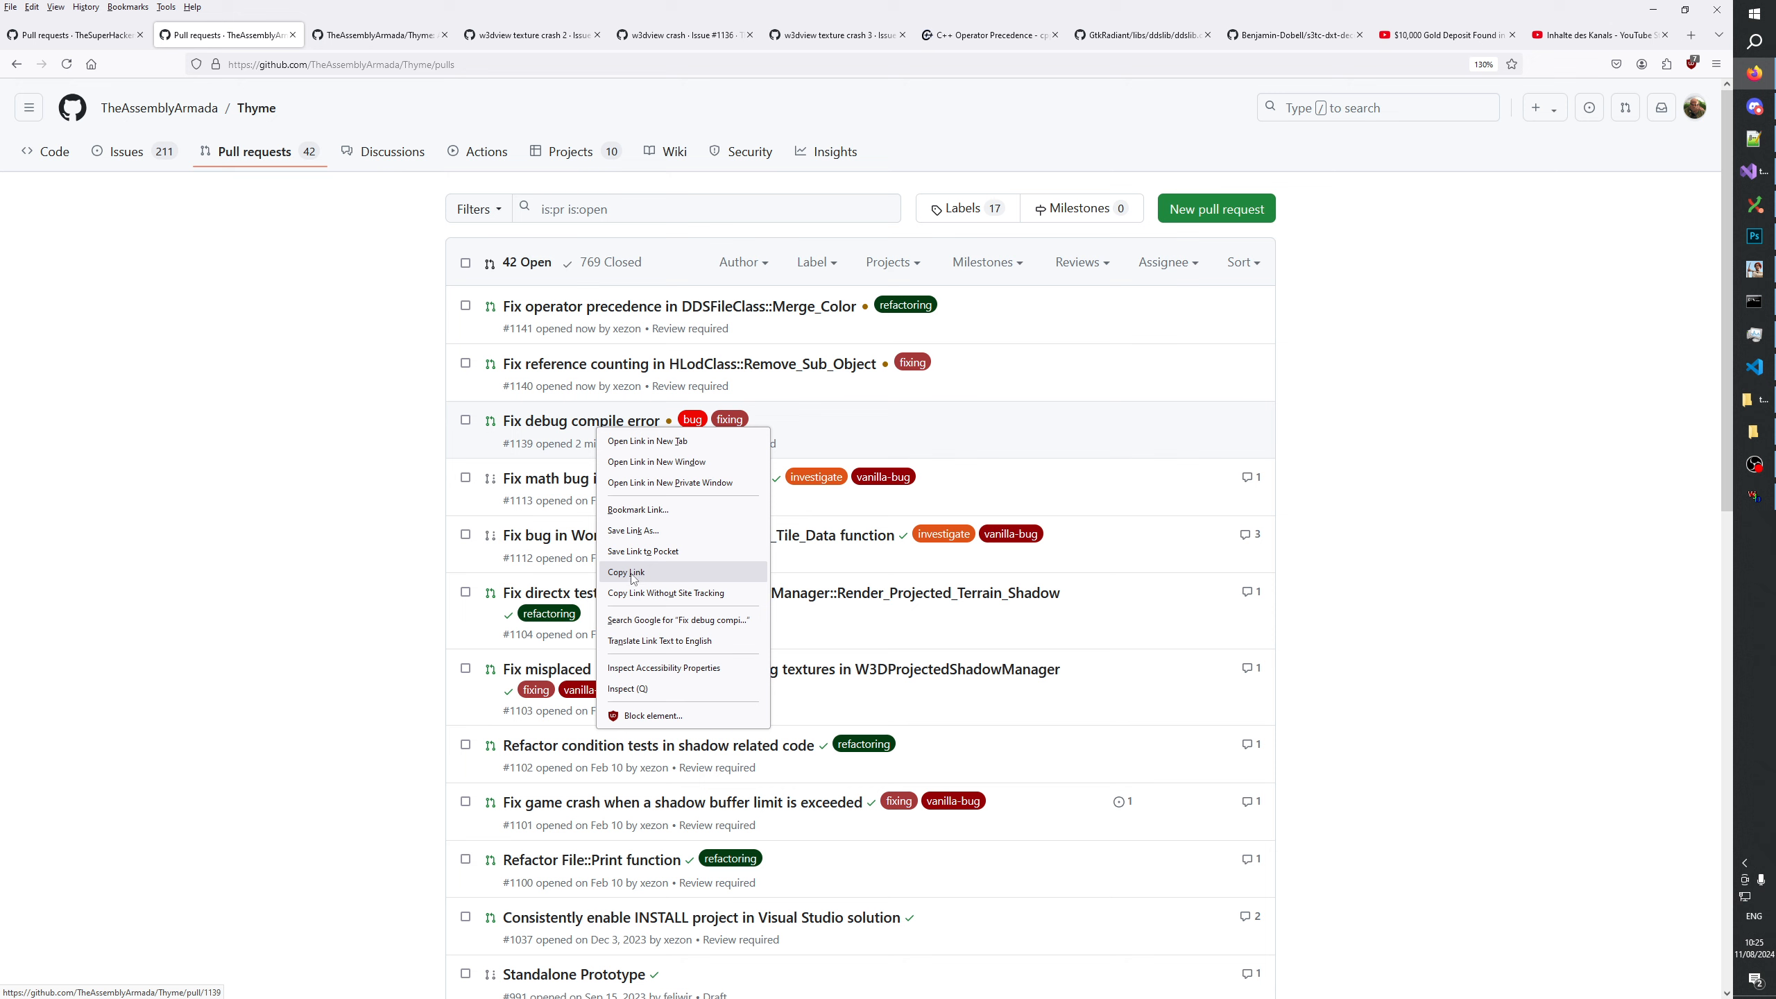
right_click(560, 428)
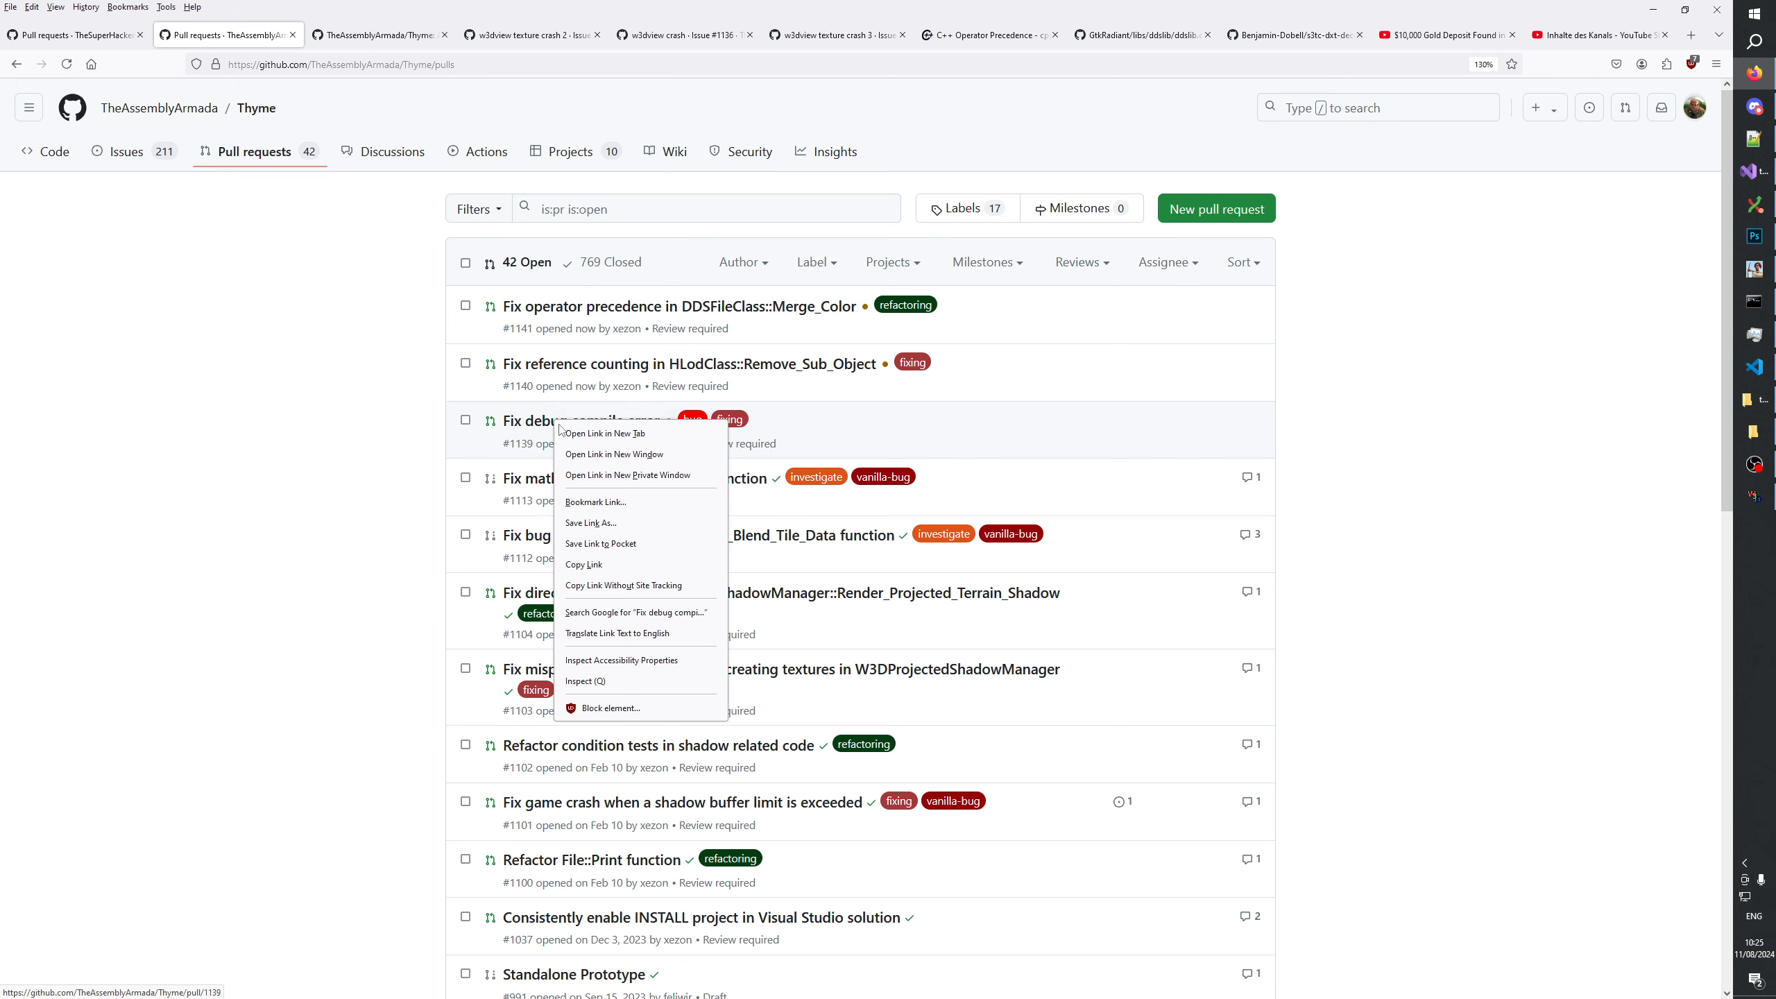
left_click(584, 565)
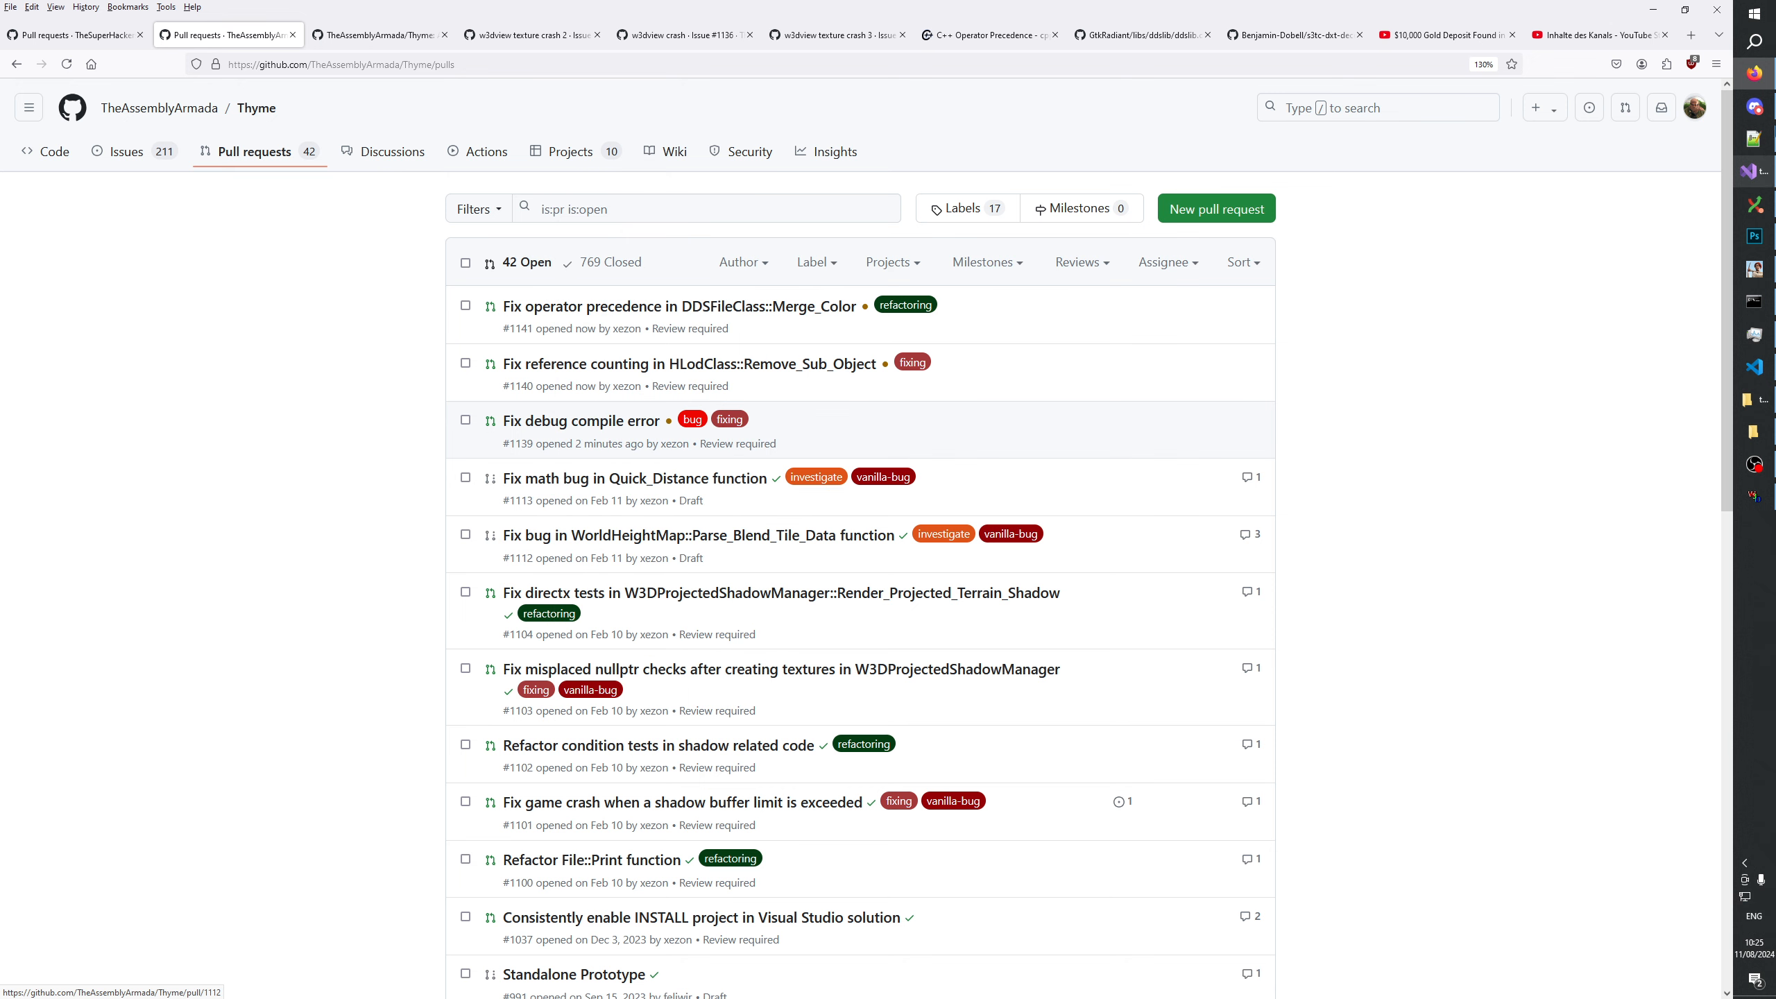
Switch to Discord and post "Need approve:" followed by the copied link in the dev | thyme channel.
left_click(1754, 106)
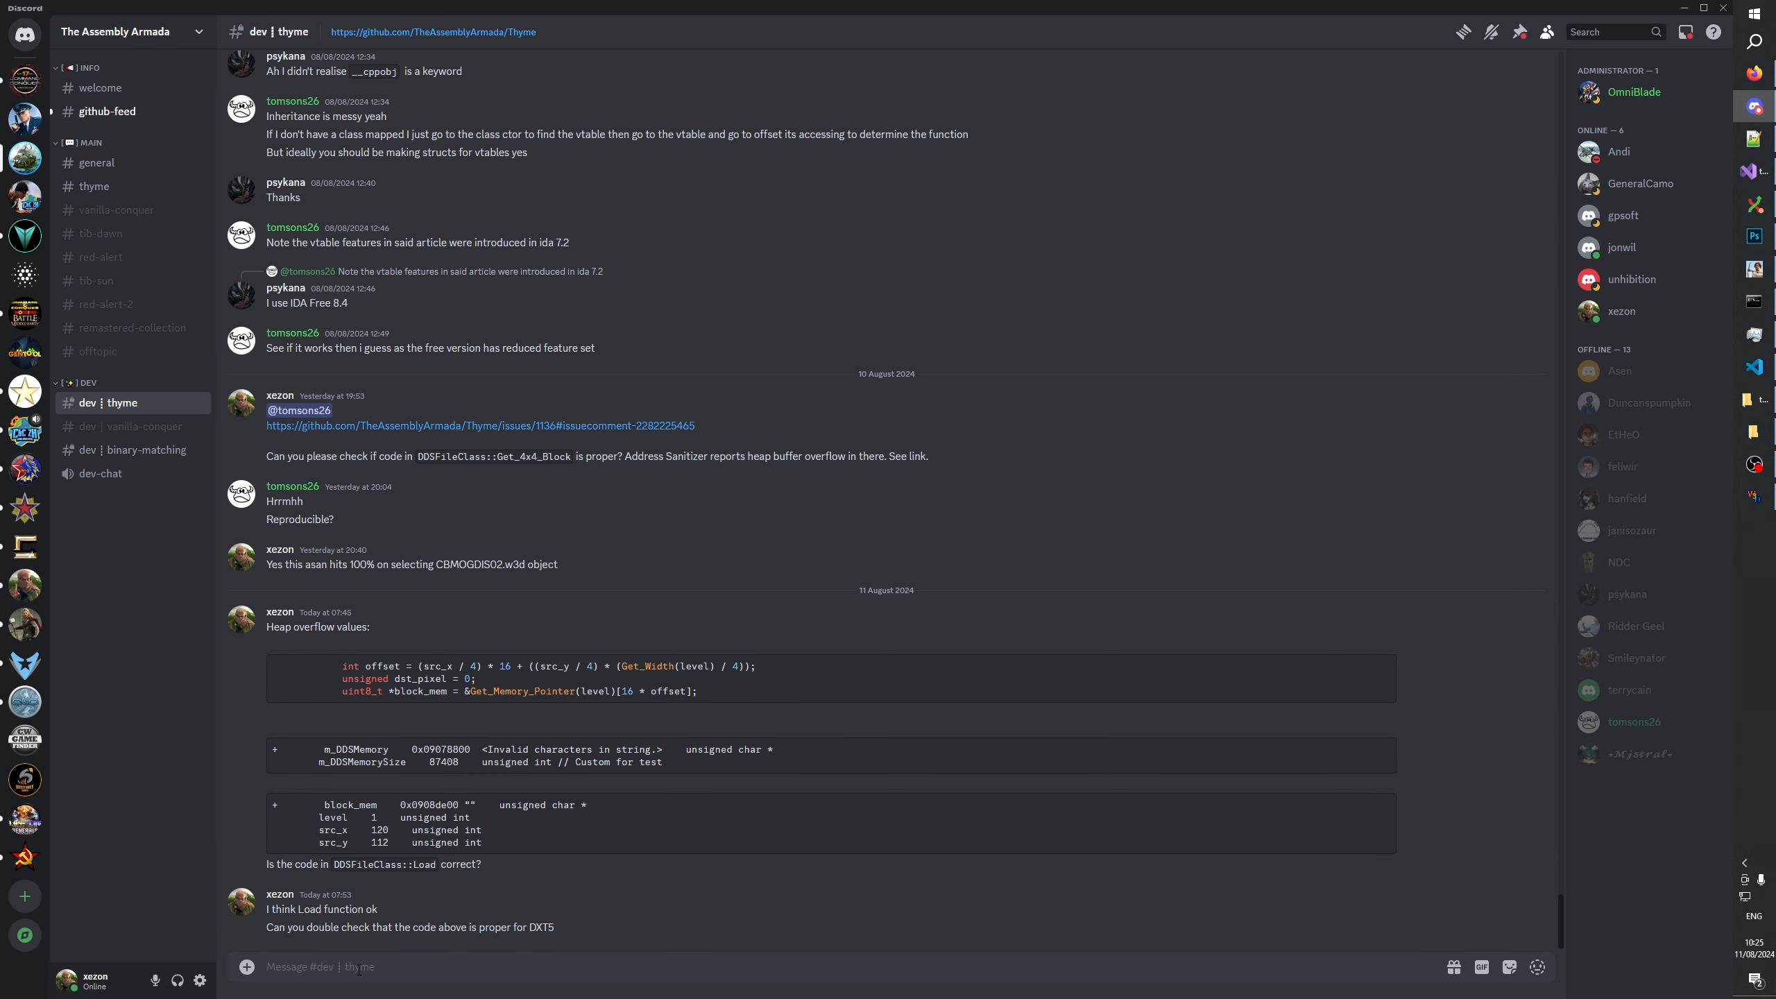
type("Need approve:")
key("ctrl+v")
key("Return")
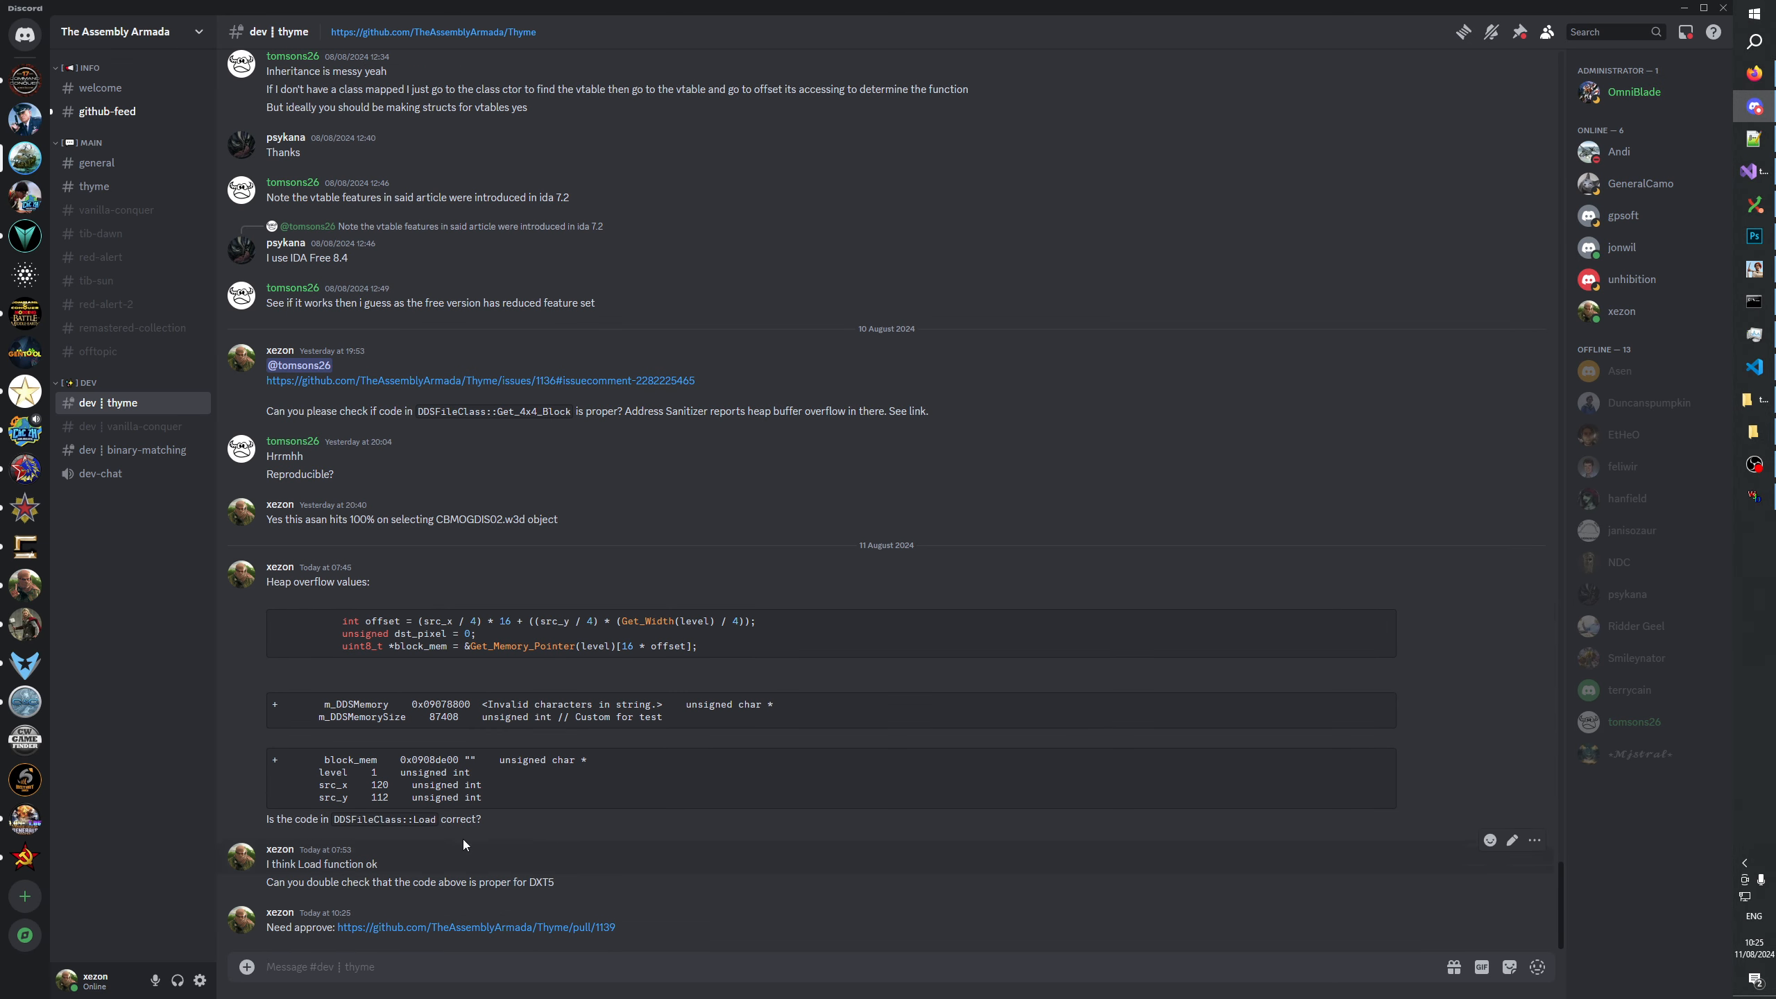
Switch back to GitHub in the browser and copy the link of the HLodClass::Remove_Sub_Object pull request.
key("alt+Tab")
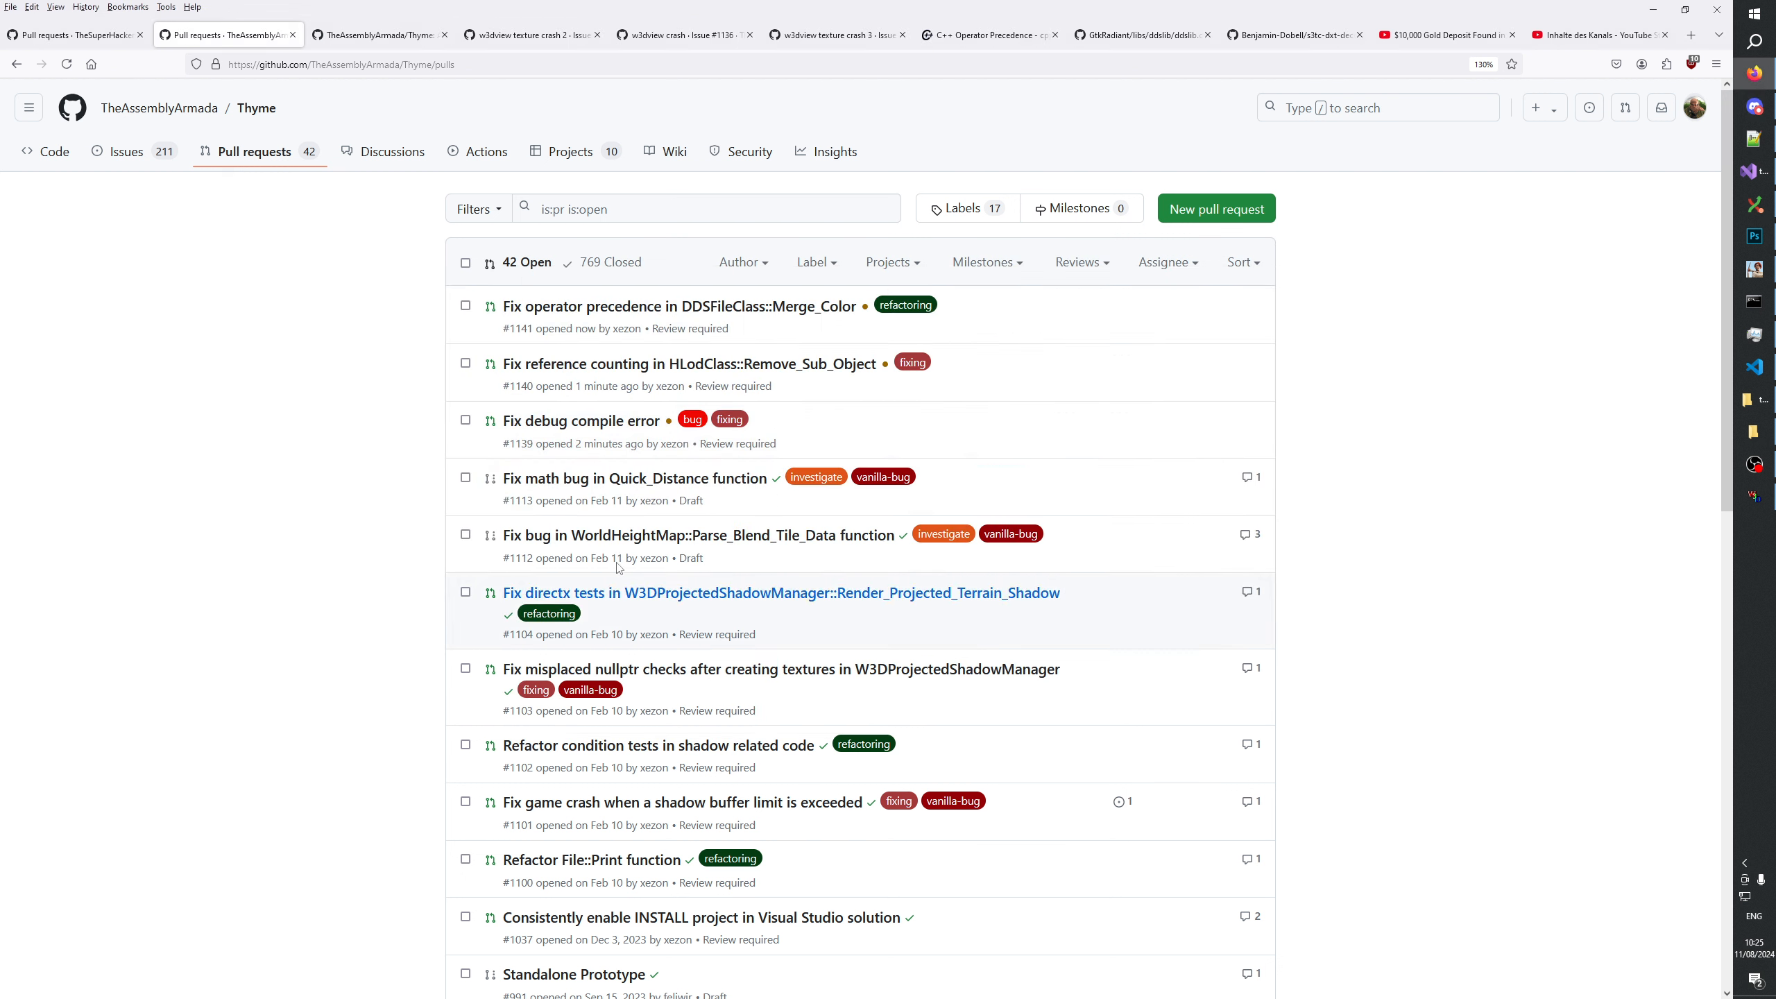
right_click(617, 372)
left_click(646, 515)
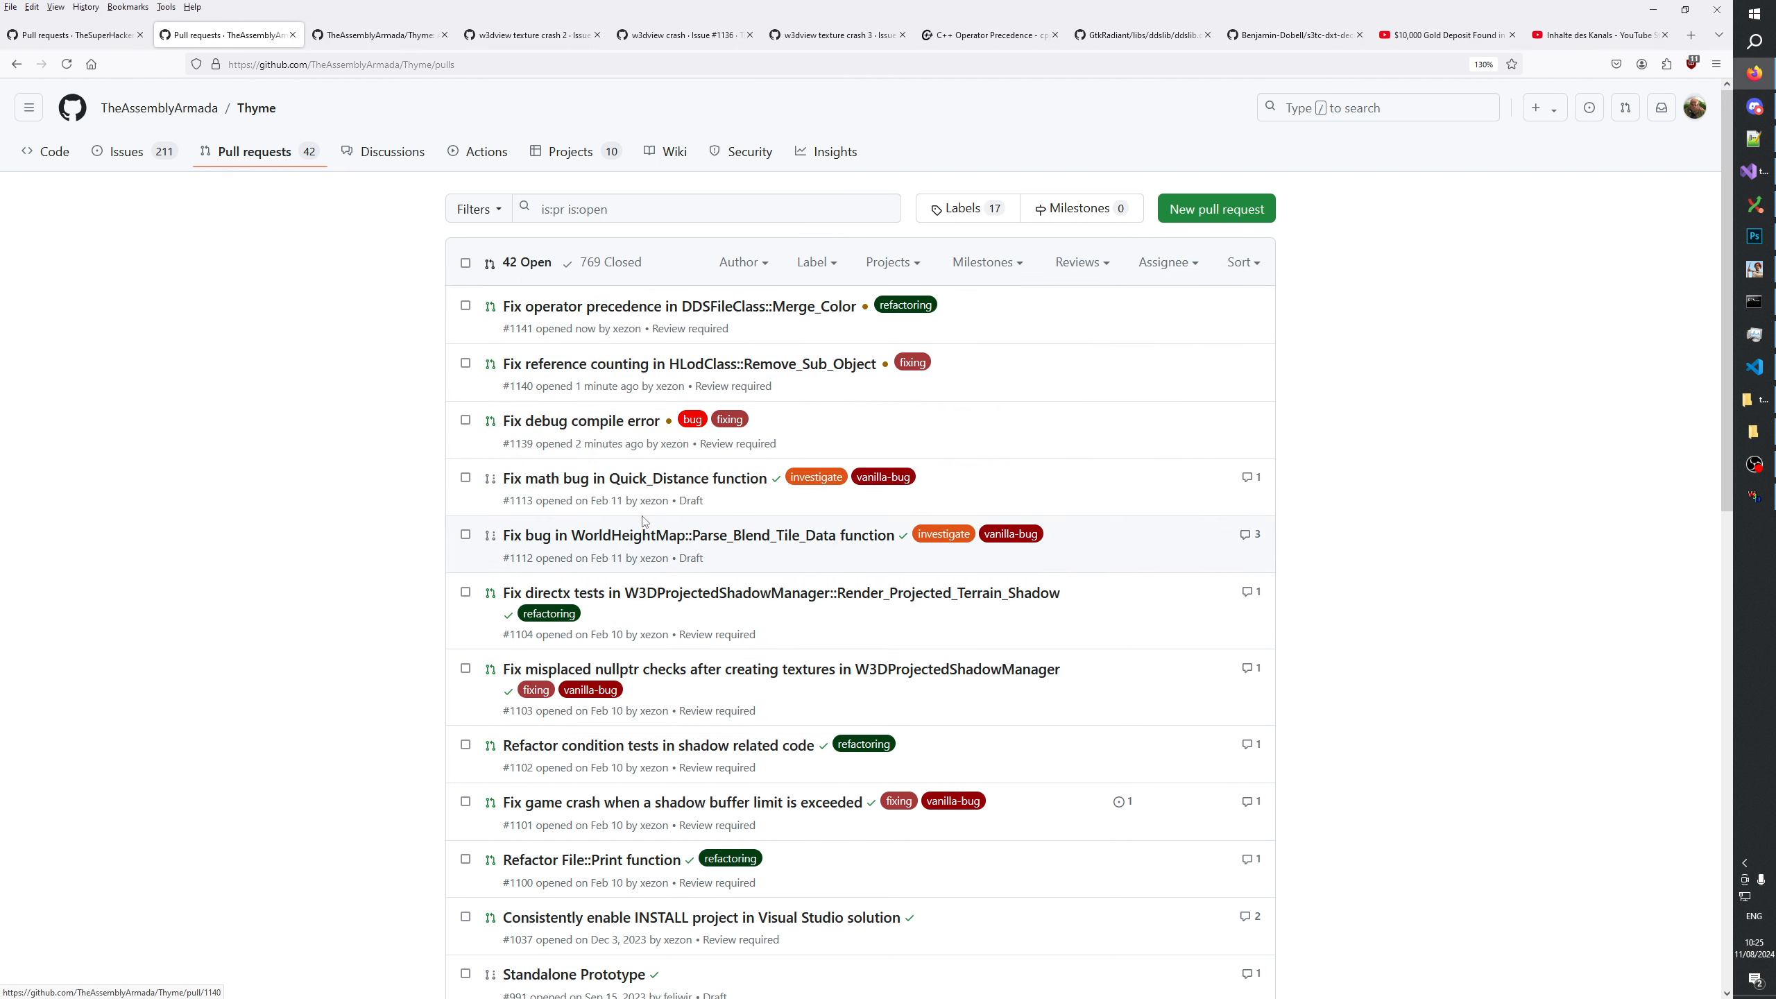
Switch to Discord and post "Can you please check if this is original game bug?" followed by the copied link.
key("alt+Tab")
type("Ca")
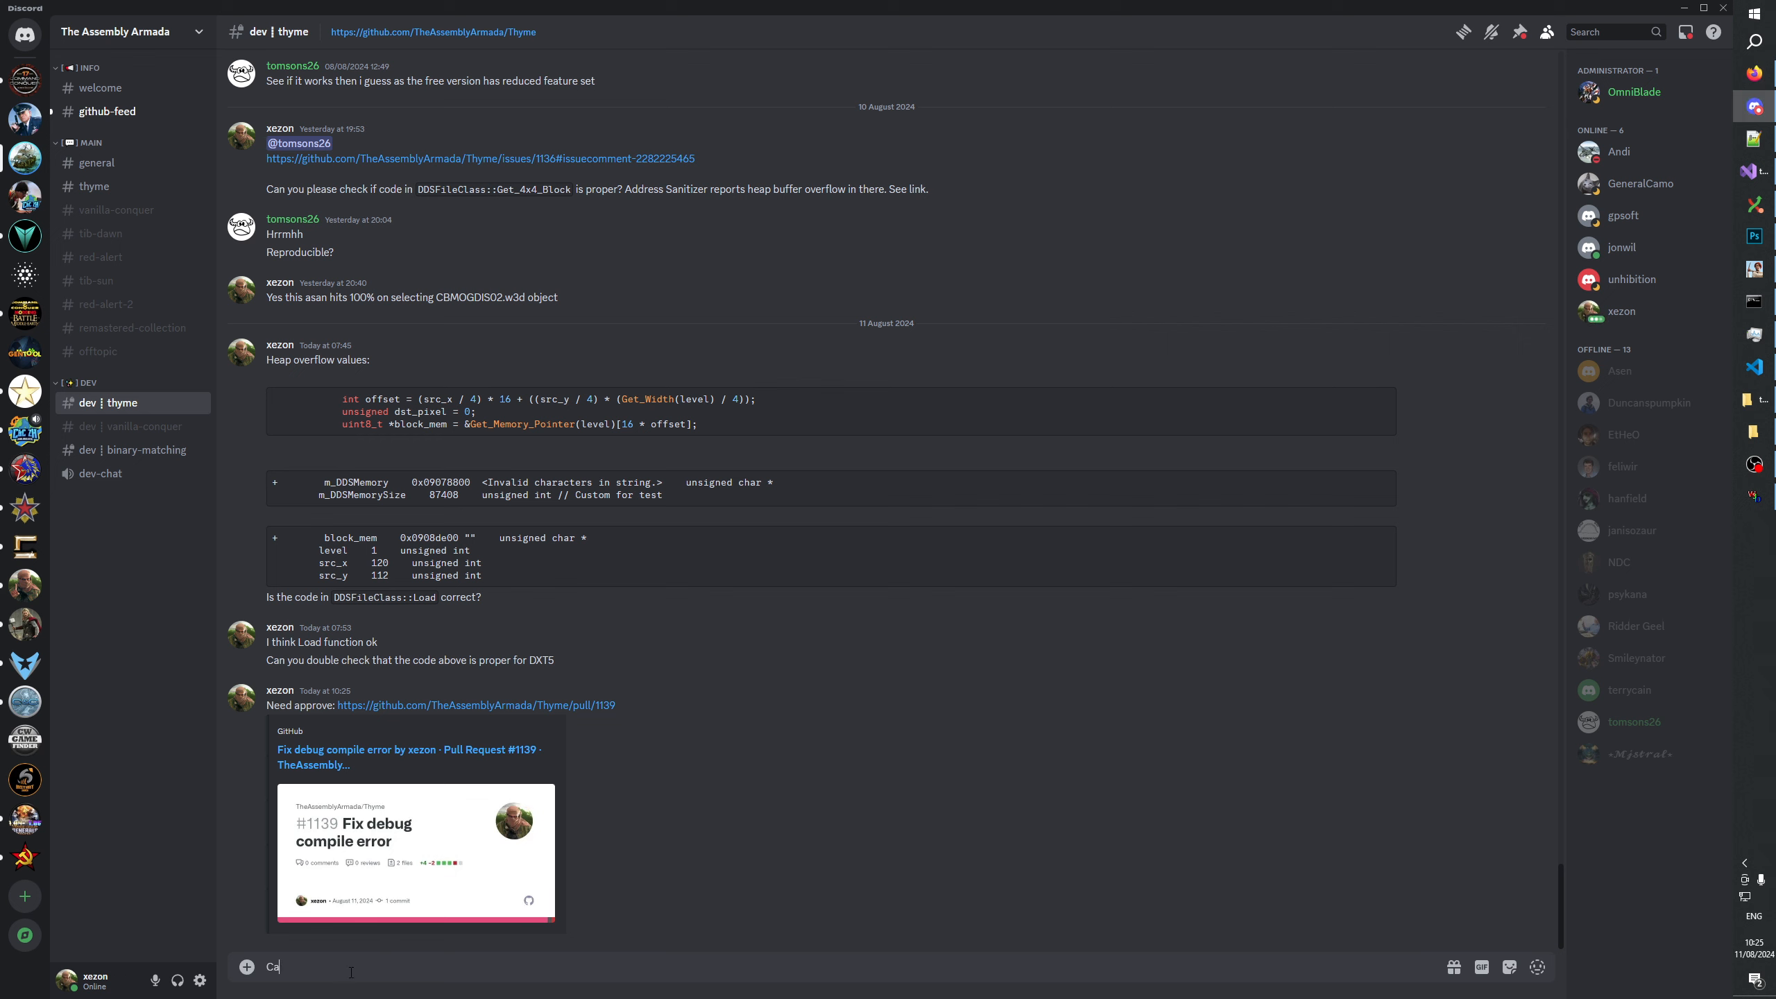
type("n you please cghe")
type("ame bug?")
key("ctrl+v")
key("Return")
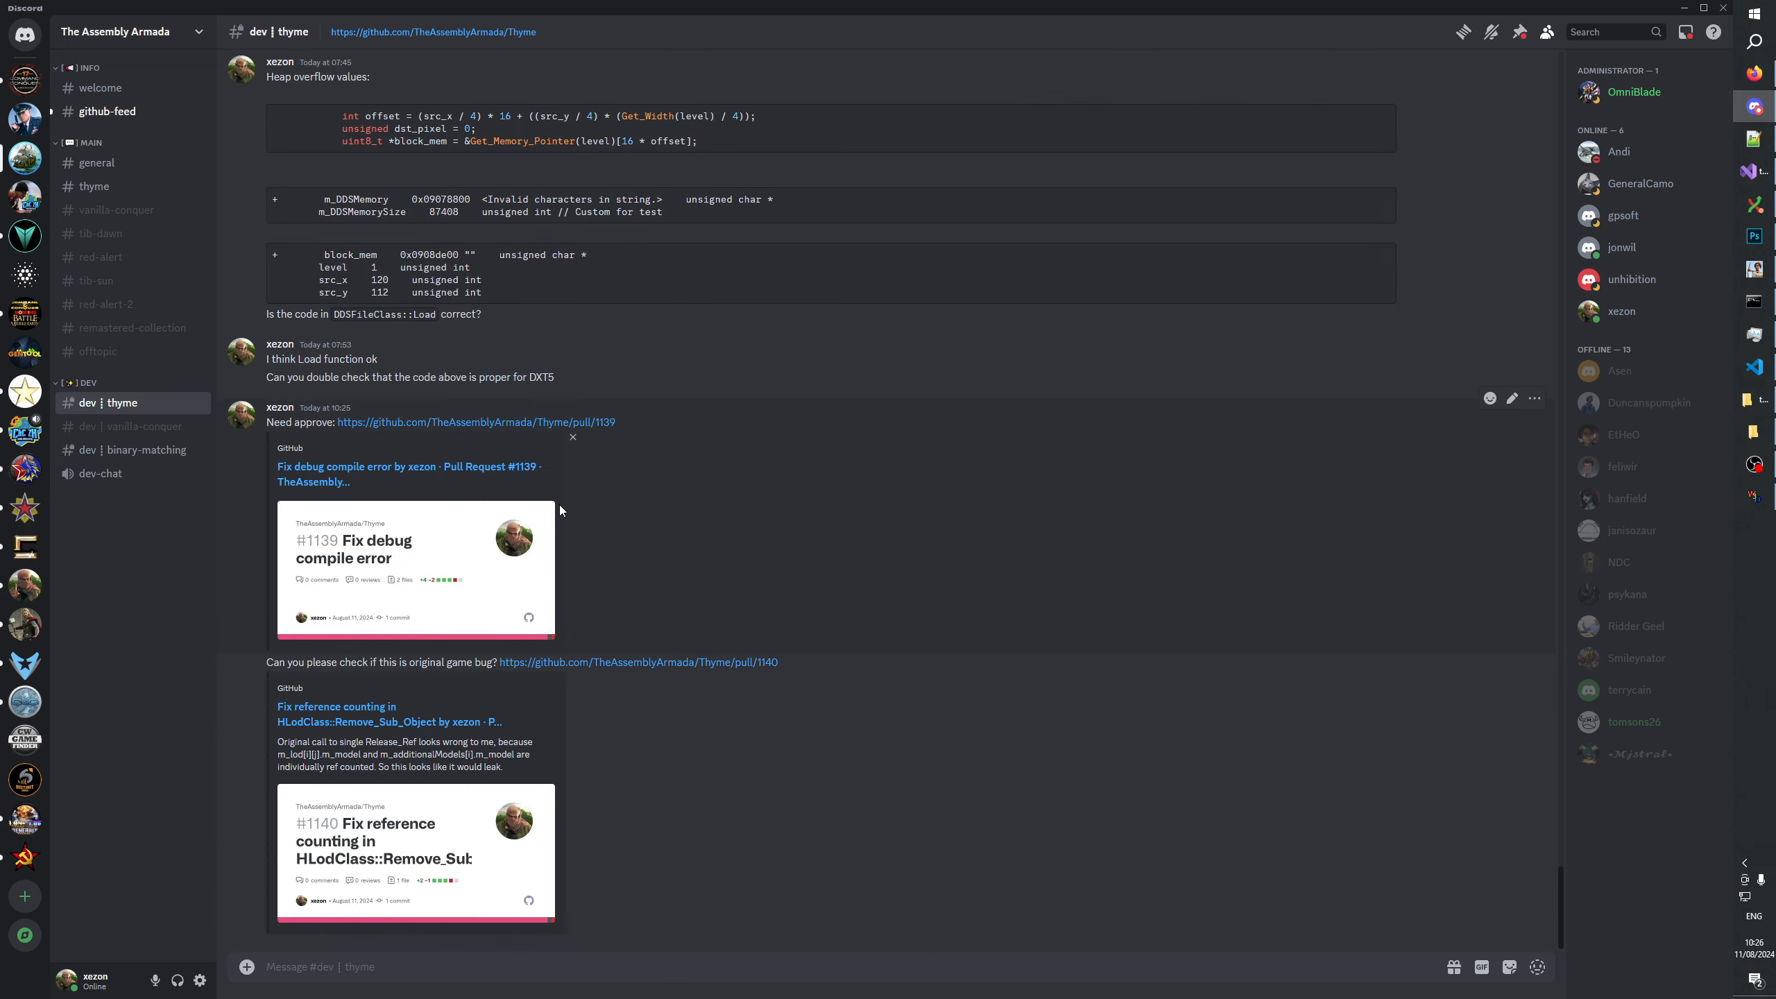
Remove the link previews from the two posted pull request messages.
left_click(574, 446)
left_click(931, 558)
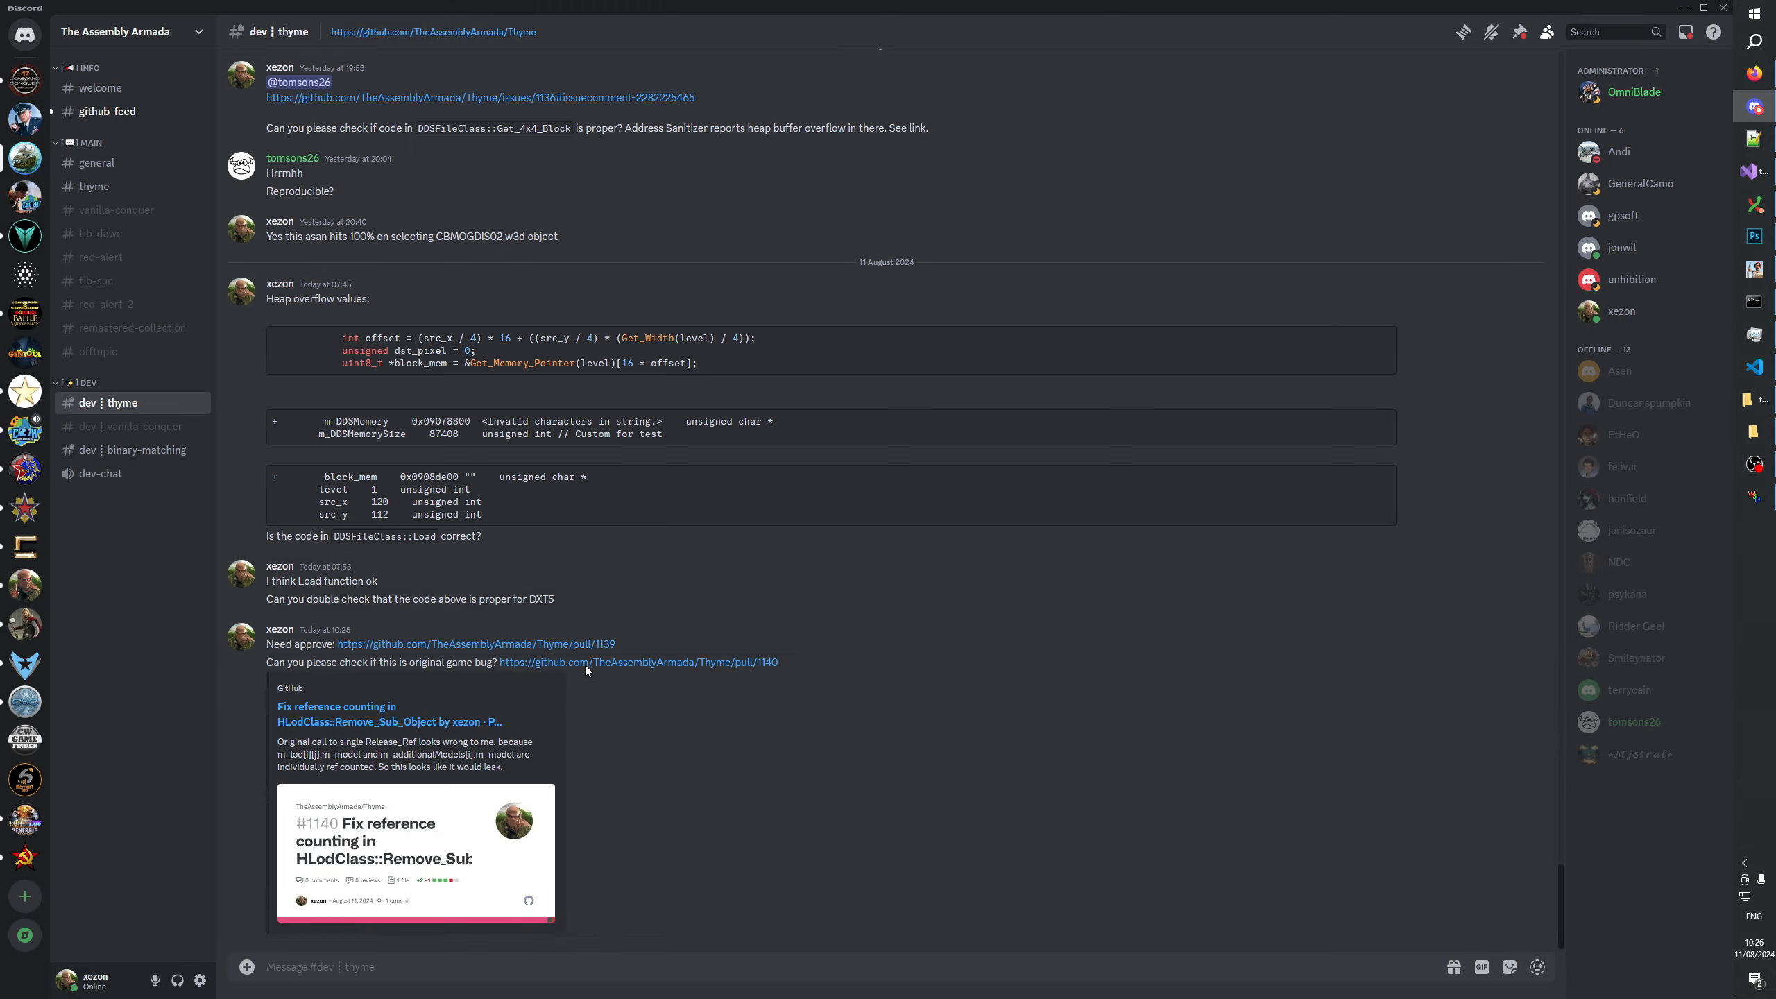
left_click(574, 685)
left_click(980, 545)
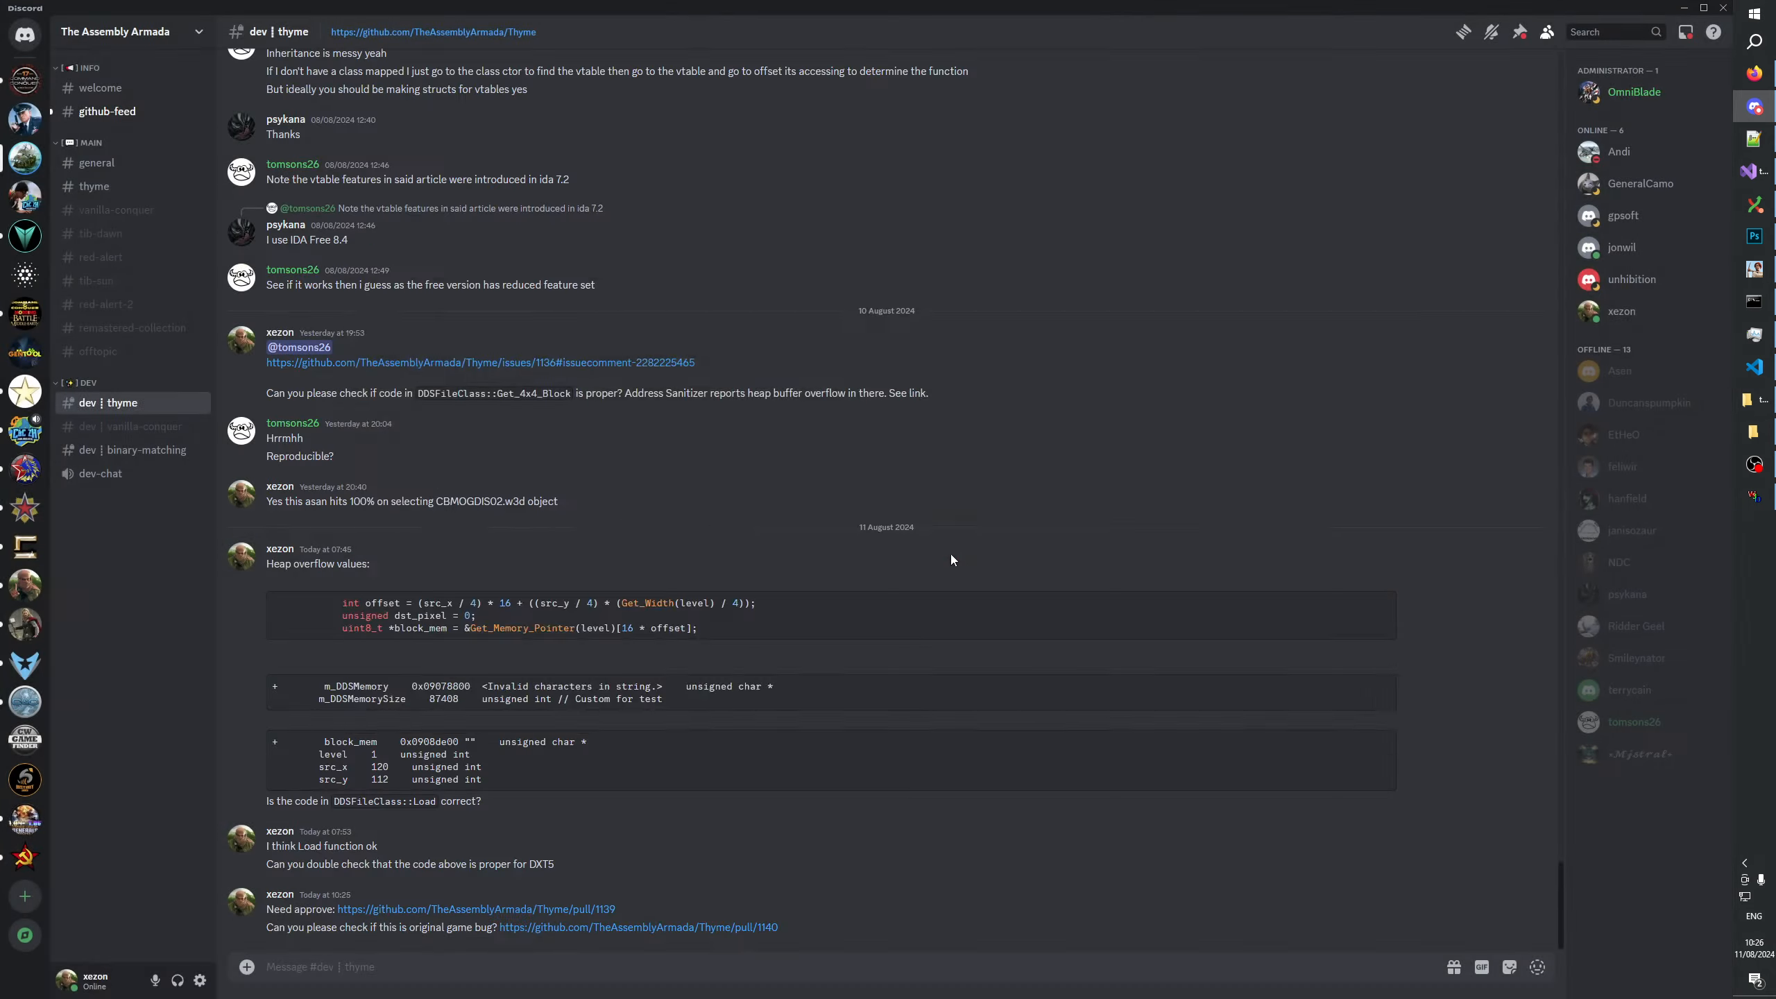
Switch to the browser, open the DDSFileClass::Merge_Color pull request and copy its address.
key("alt+Tab")
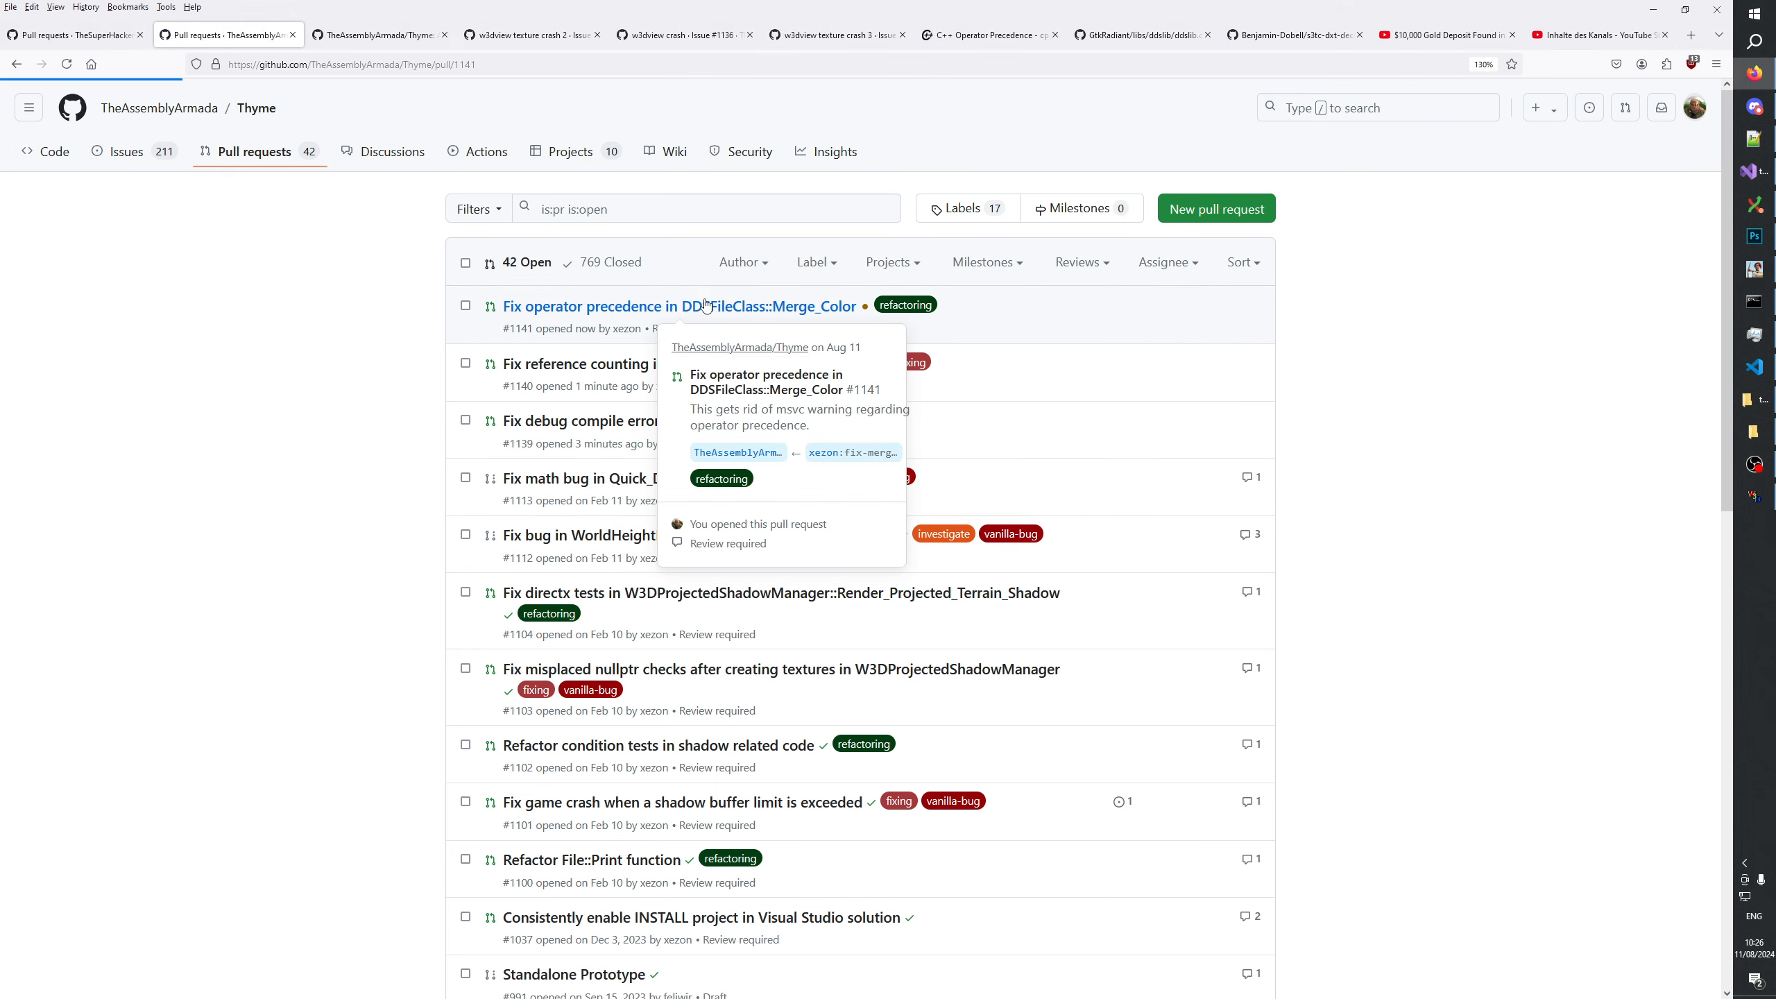
left_click(719, 313)
left_click(500, 65)
key("ctrl+c")
Post "Please check if operator predence is correct:" with the copied link in Discord and remove the message's link preview.
key("alt+Tab")
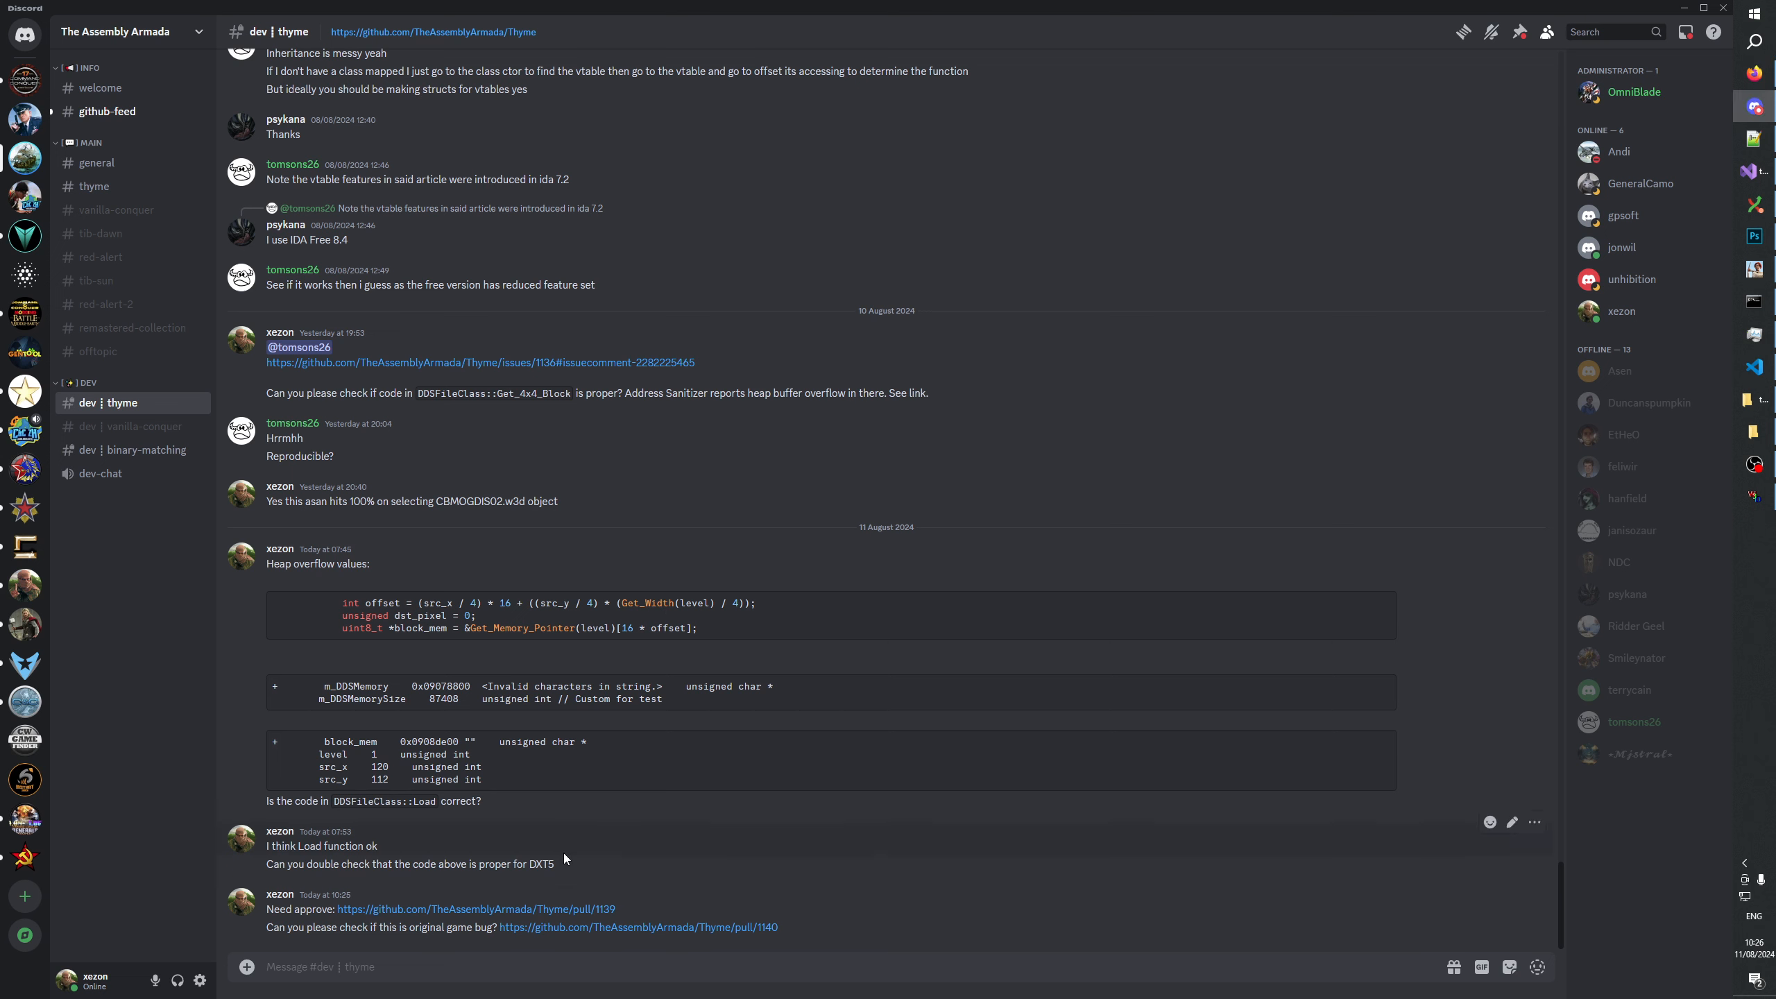
type("Please check if operator predence is correct")
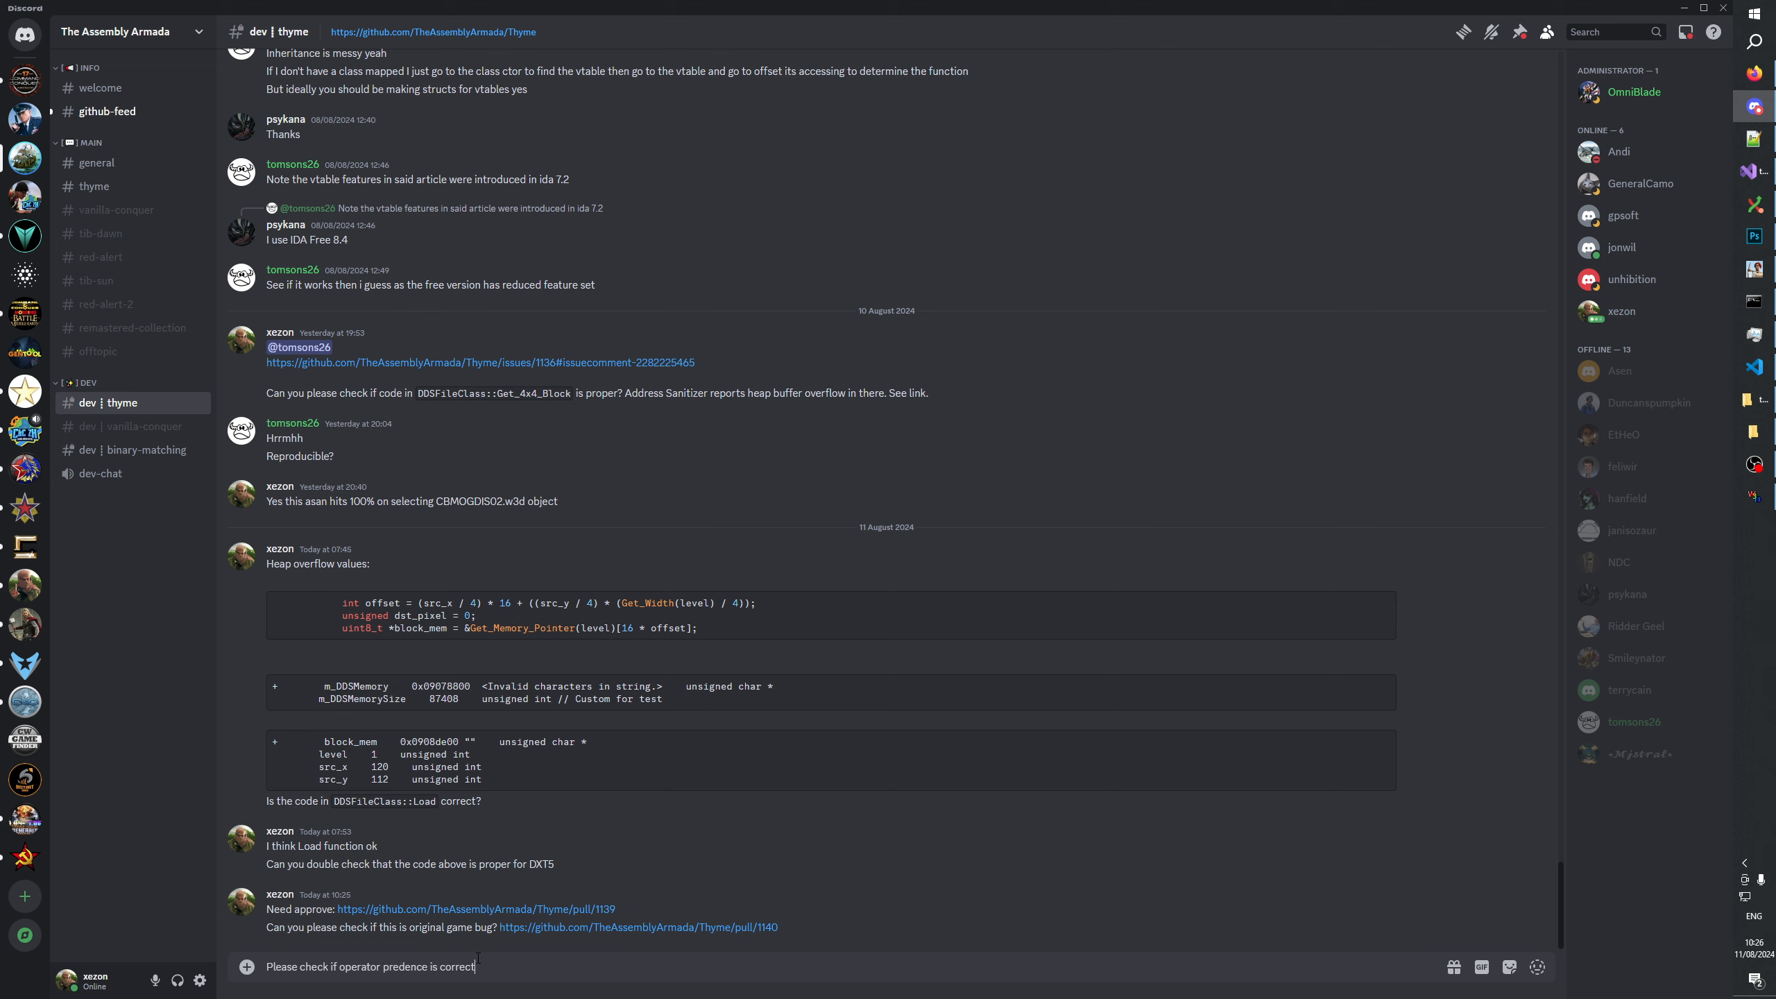
type(":")
key("ctrl+v")
key("Return")
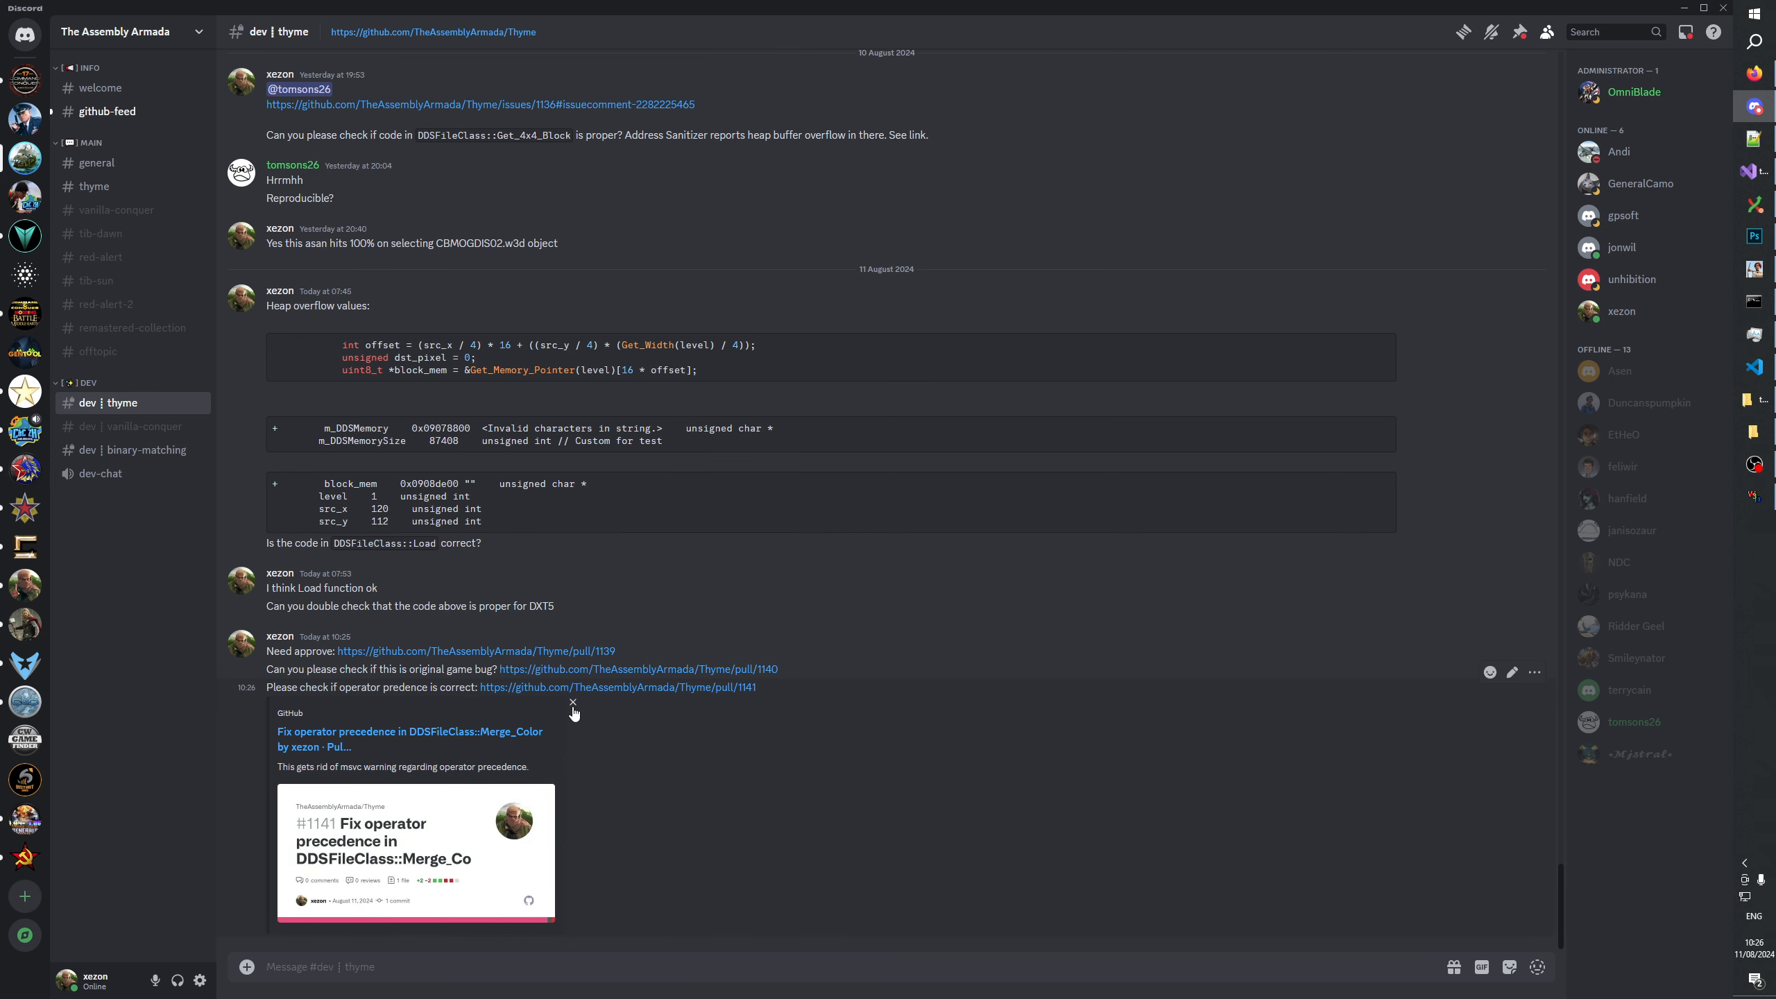
left_click(574, 706)
left_click(950, 544)
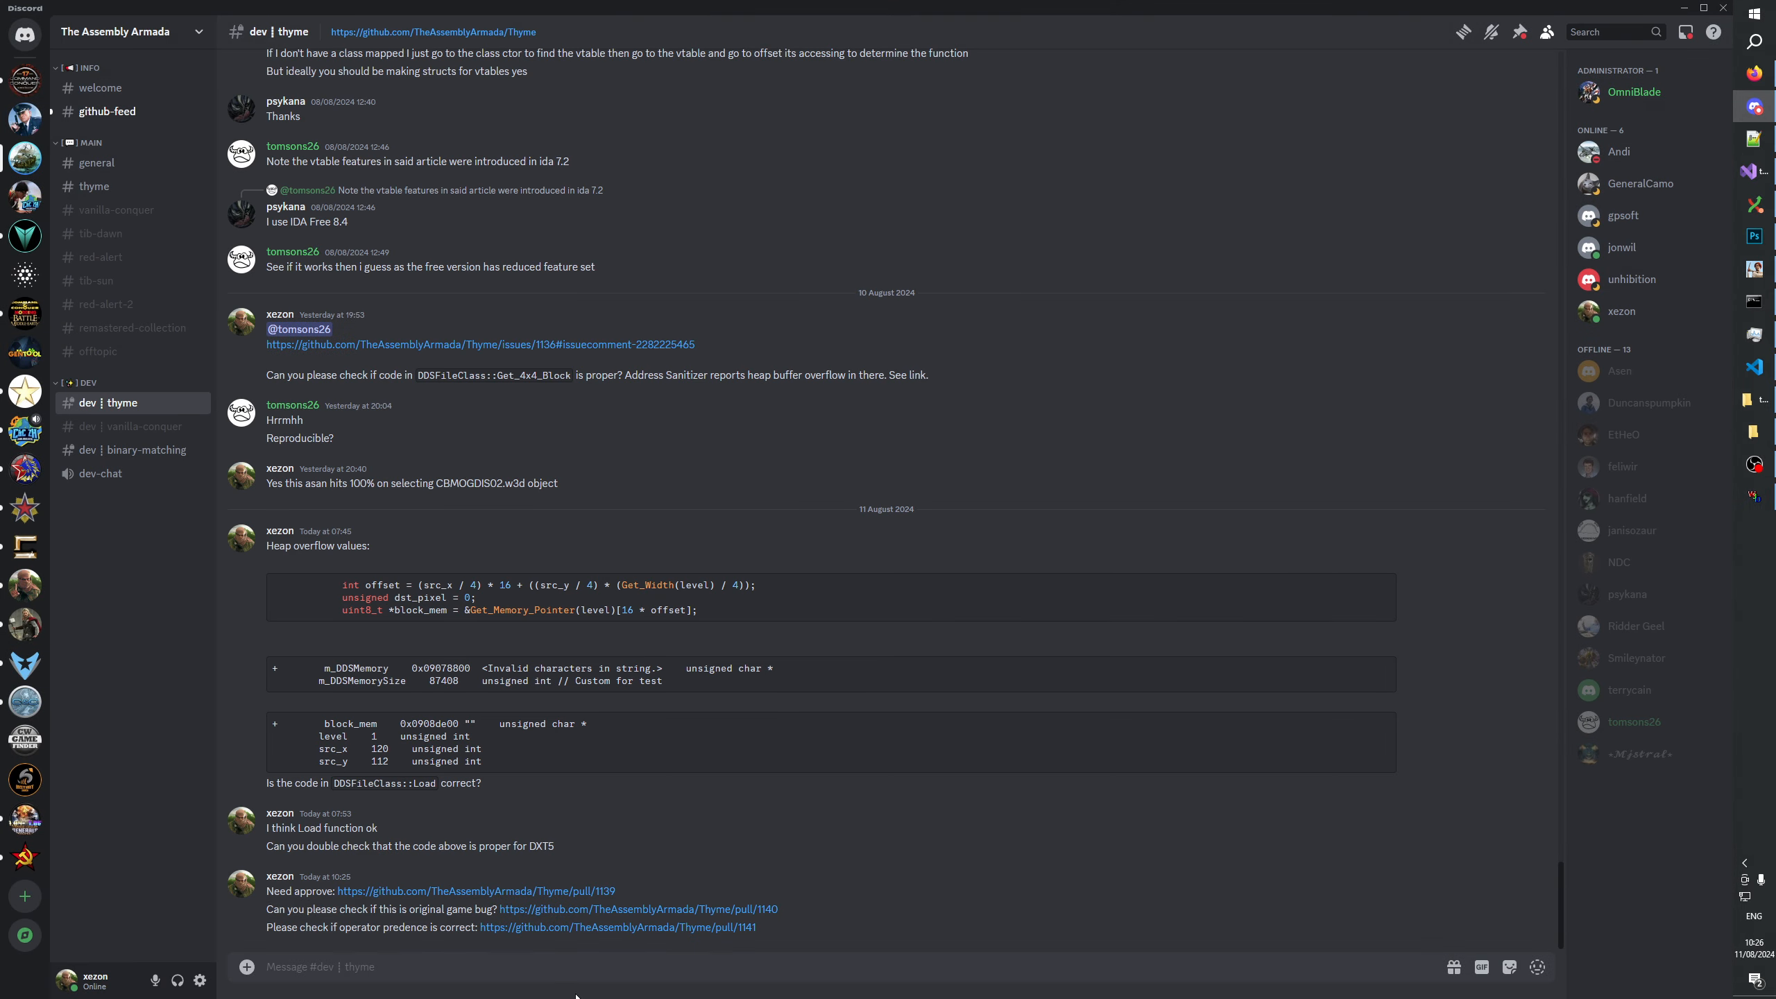
Switch to Git Extensions and view the uncommitted working directory changes on fix-mergecolor-operator-precedence.
key("alt+Tab")
key("alt+Tab")
key("alt+Tab")
left_click(1753, 203)
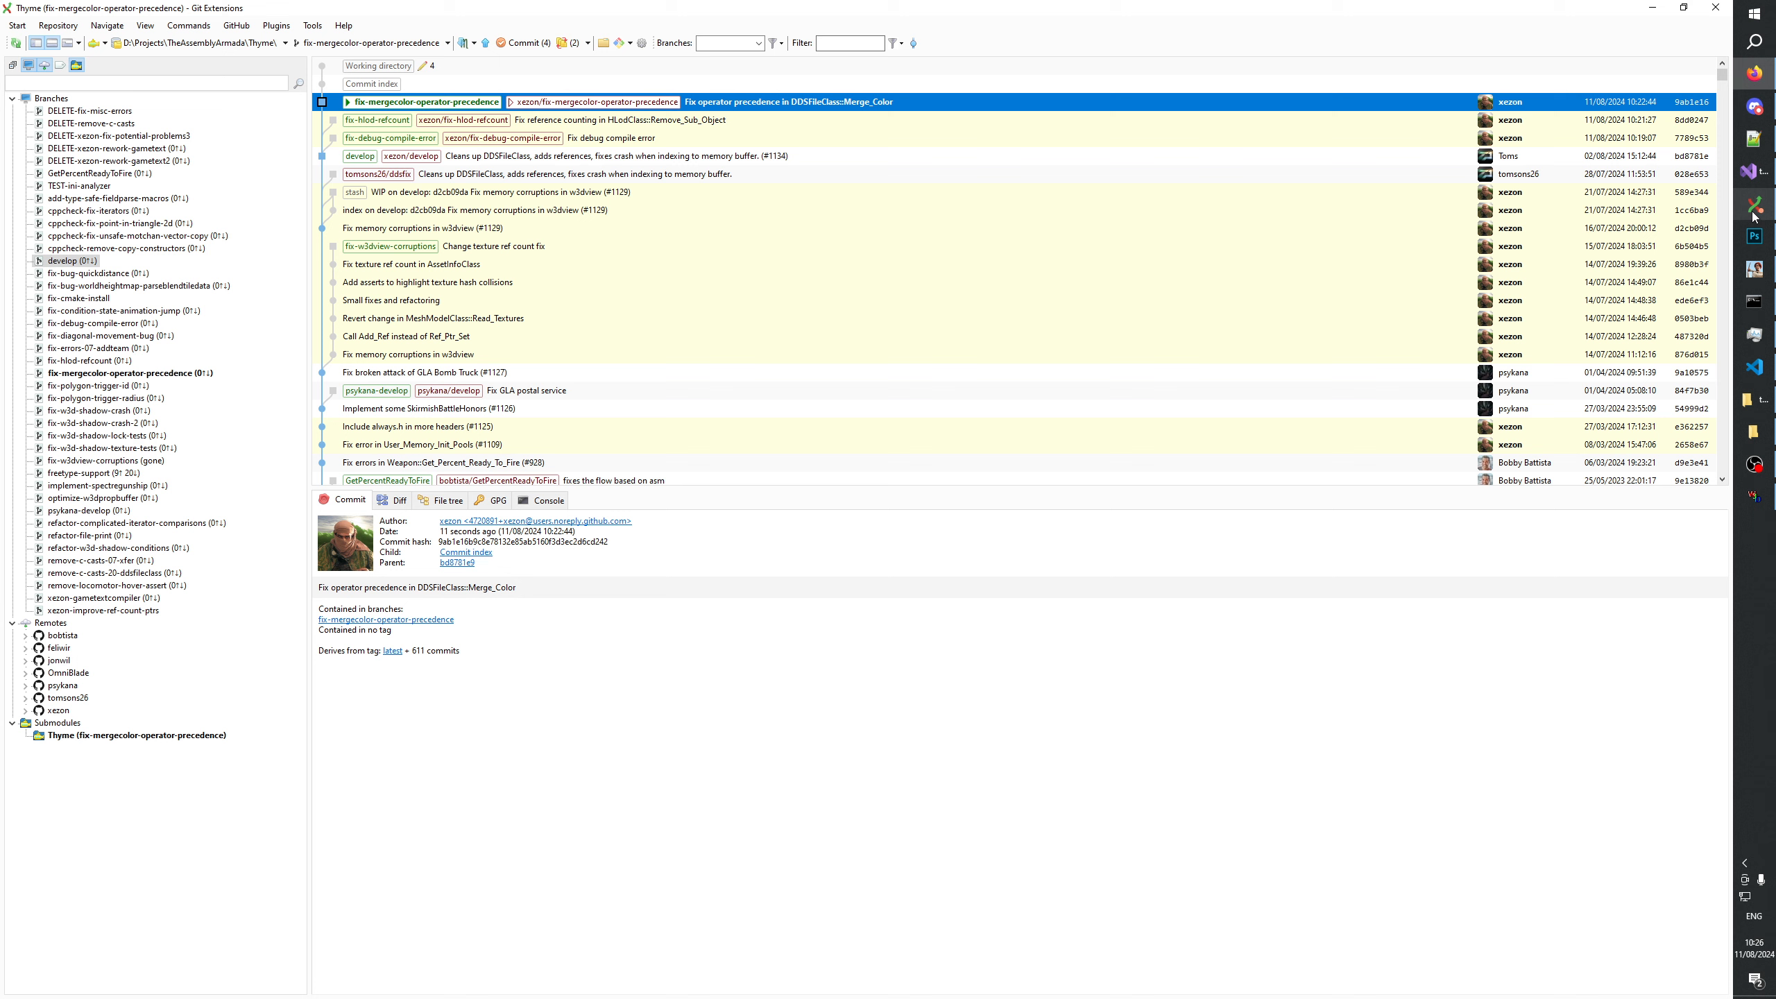
left_click(512, 46)
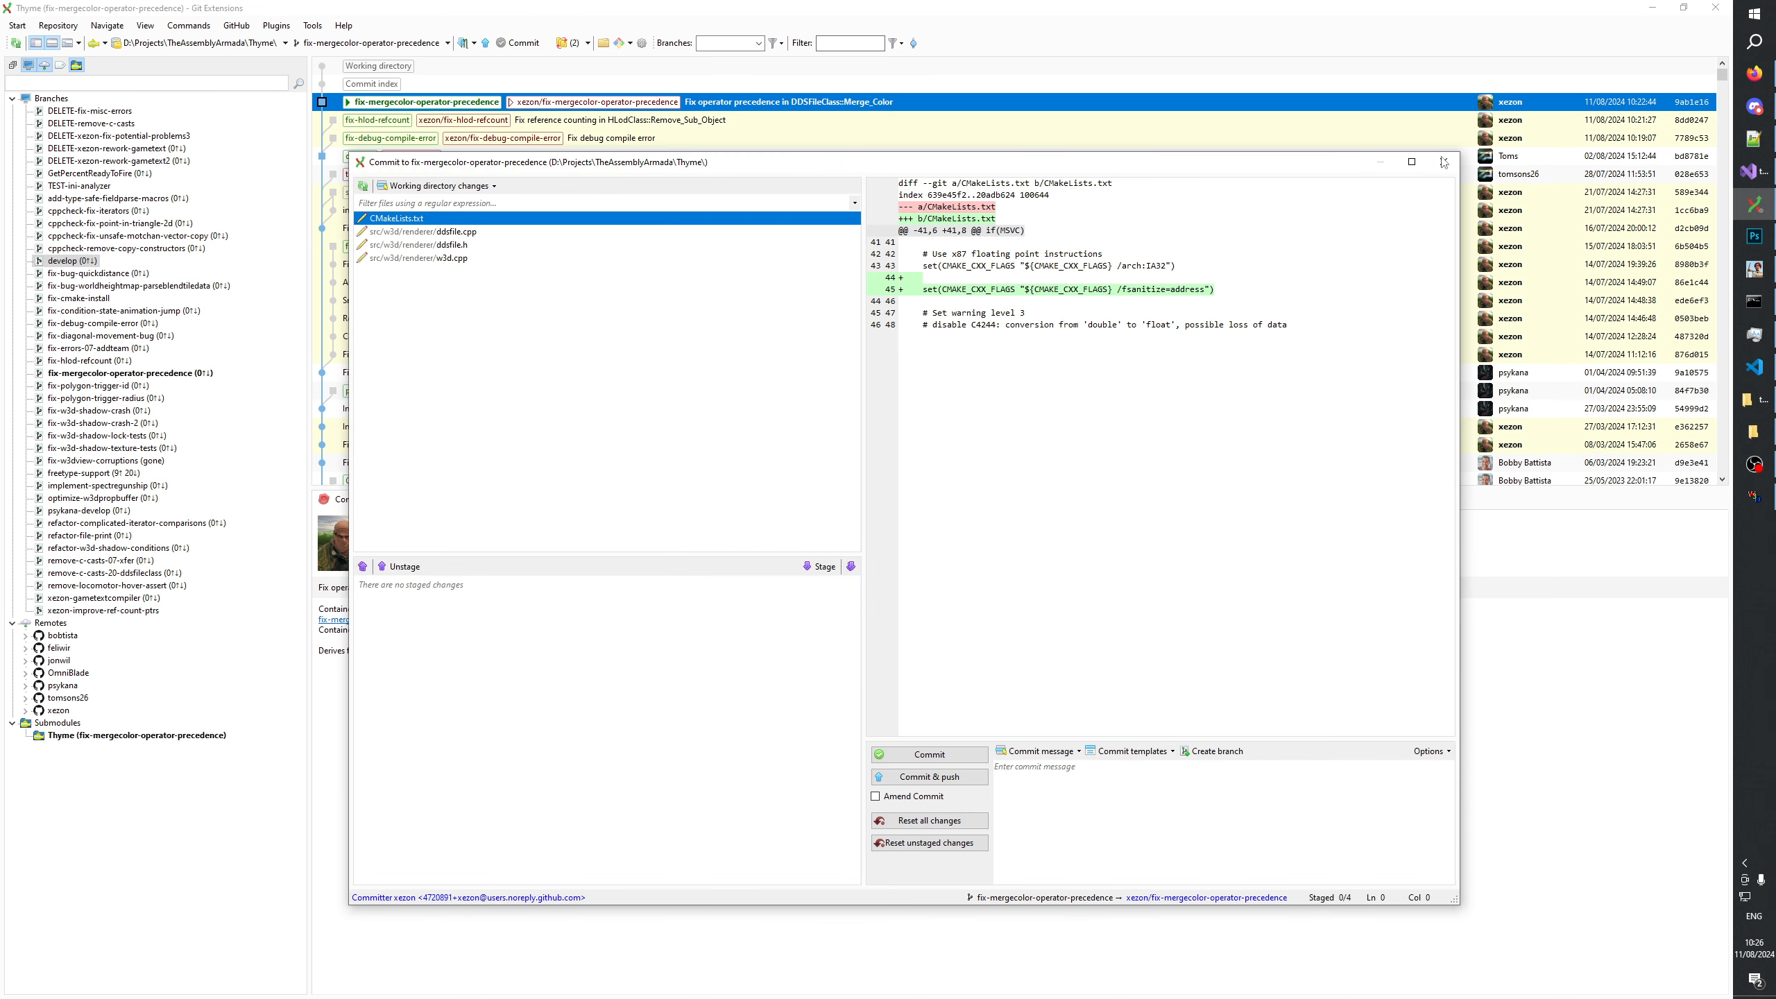
left_click(1451, 161)
Try to check out the local develop branch with the local changes option set to Don't change.
double_click(95, 261)
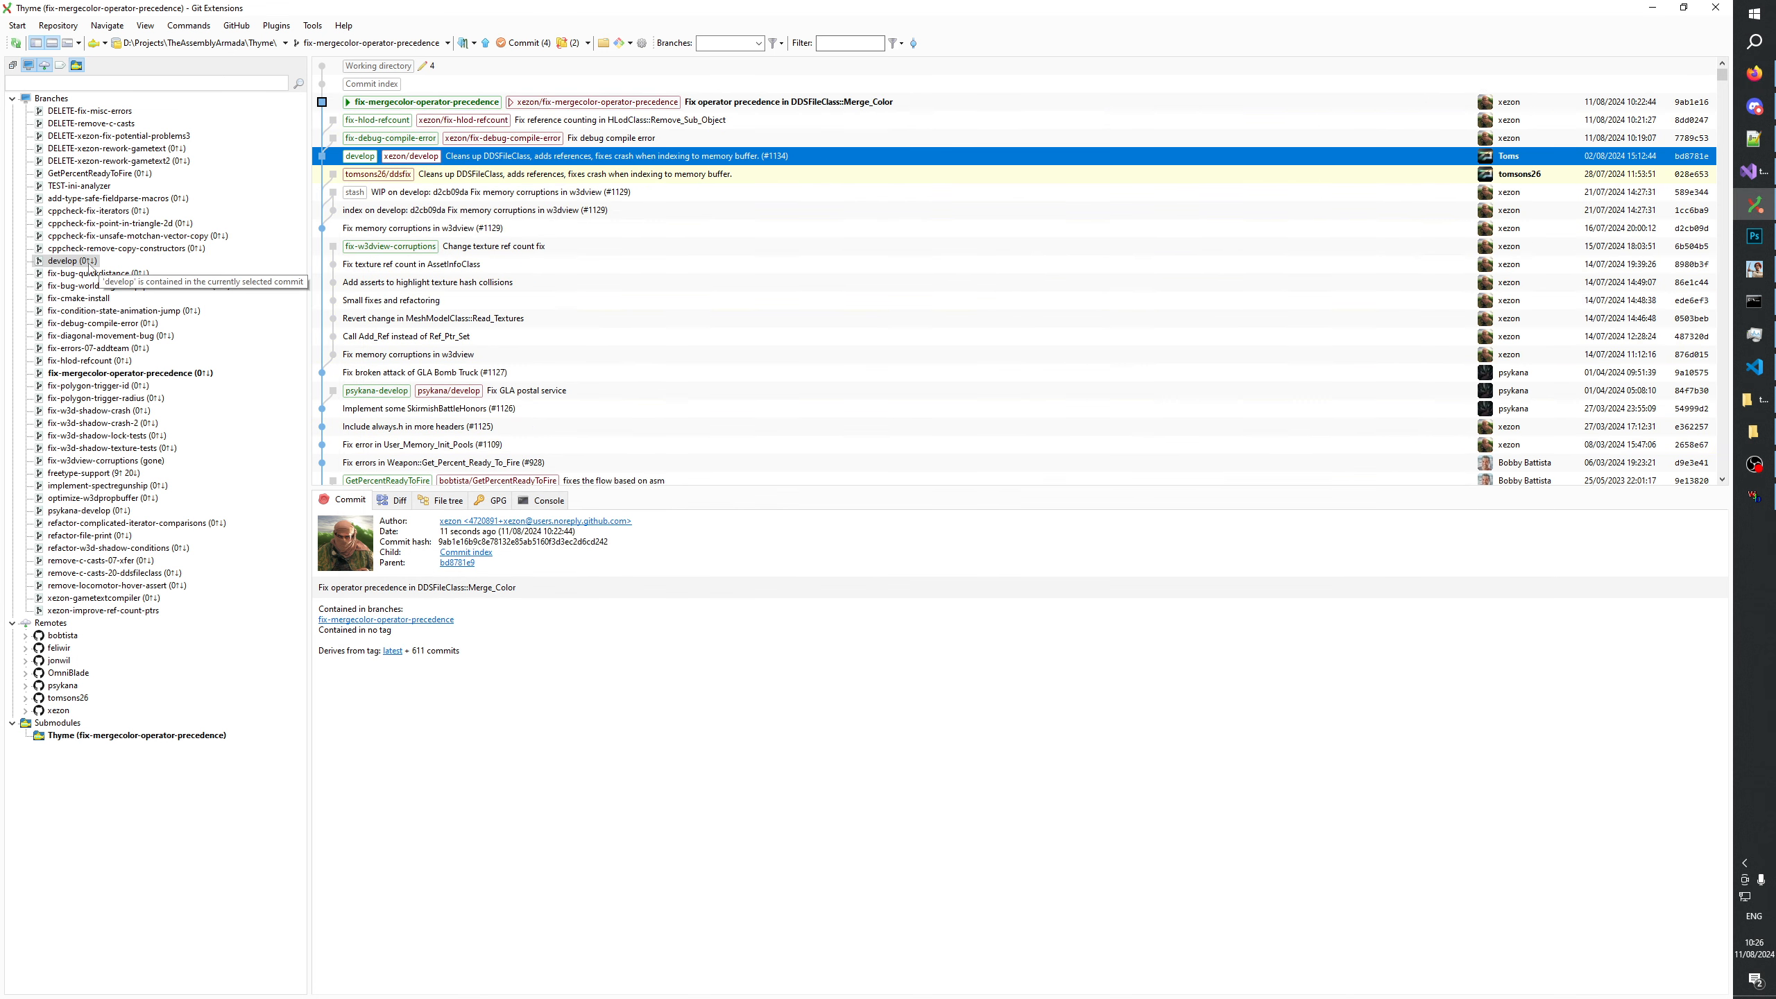
left_click(1076, 559)
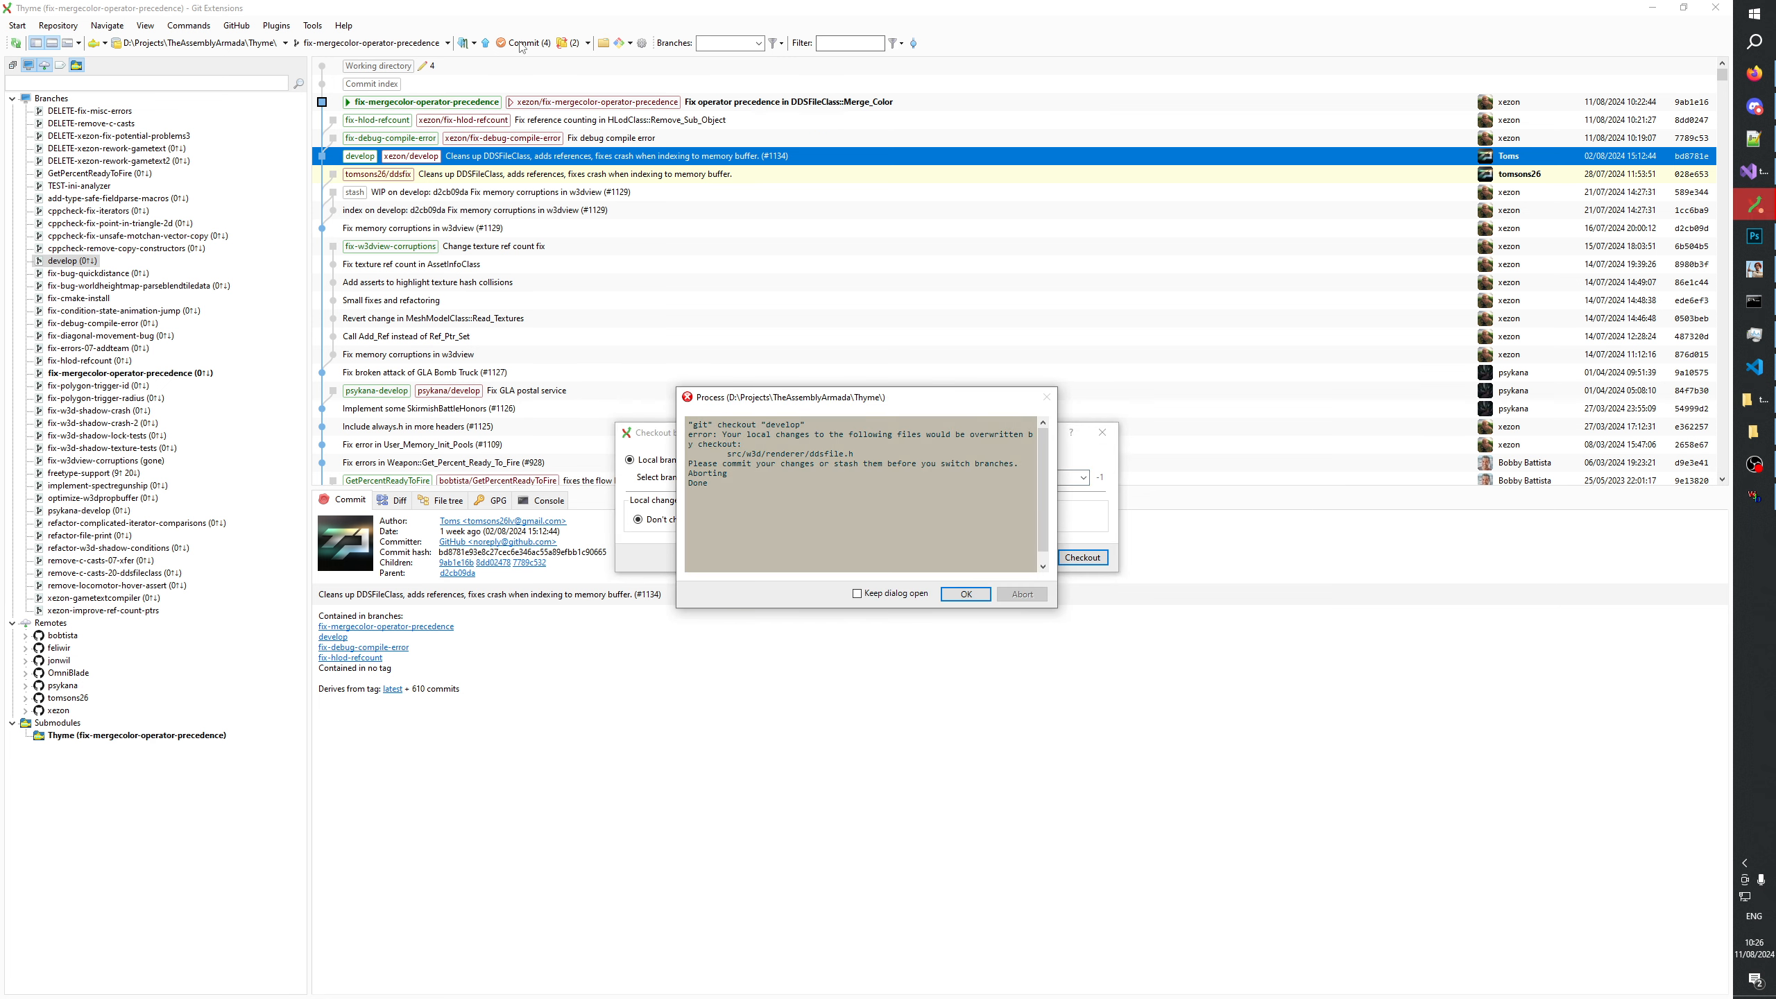
left_click(982, 596)
left_click(1102, 432)
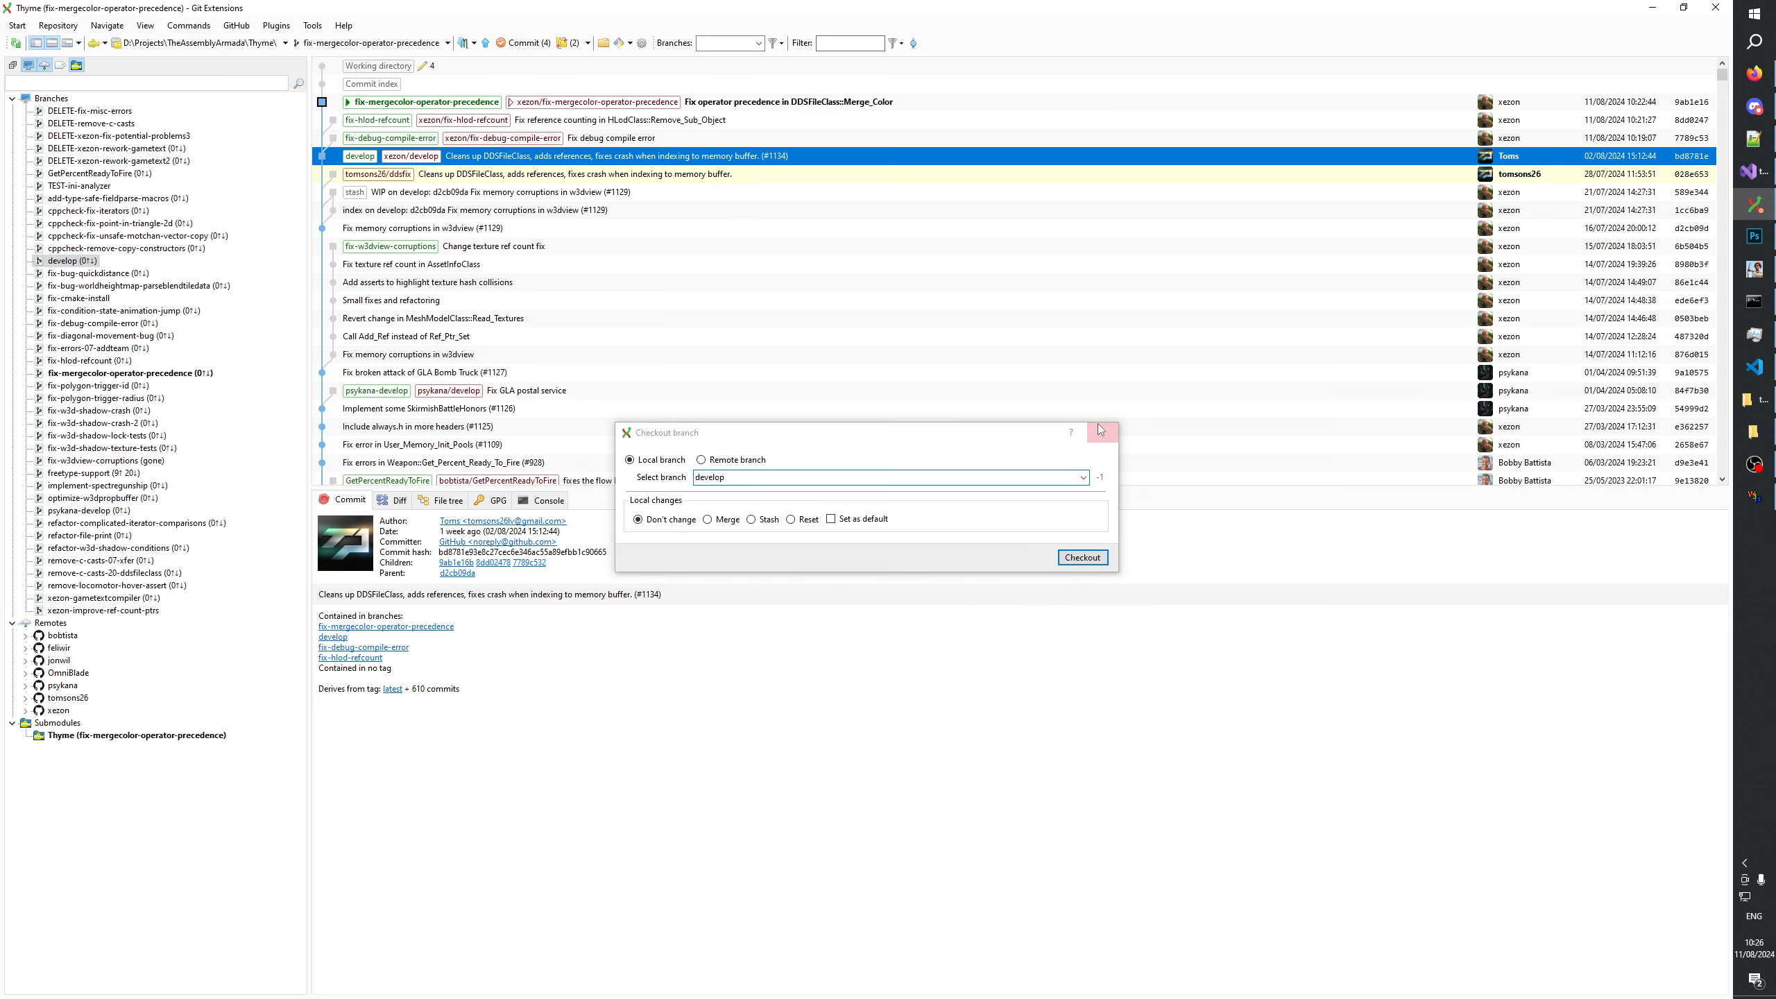
Carry the local changes over to develop by stashing them, checking out the branch and popping the stash.
left_click(591, 44)
left_click(609, 61)
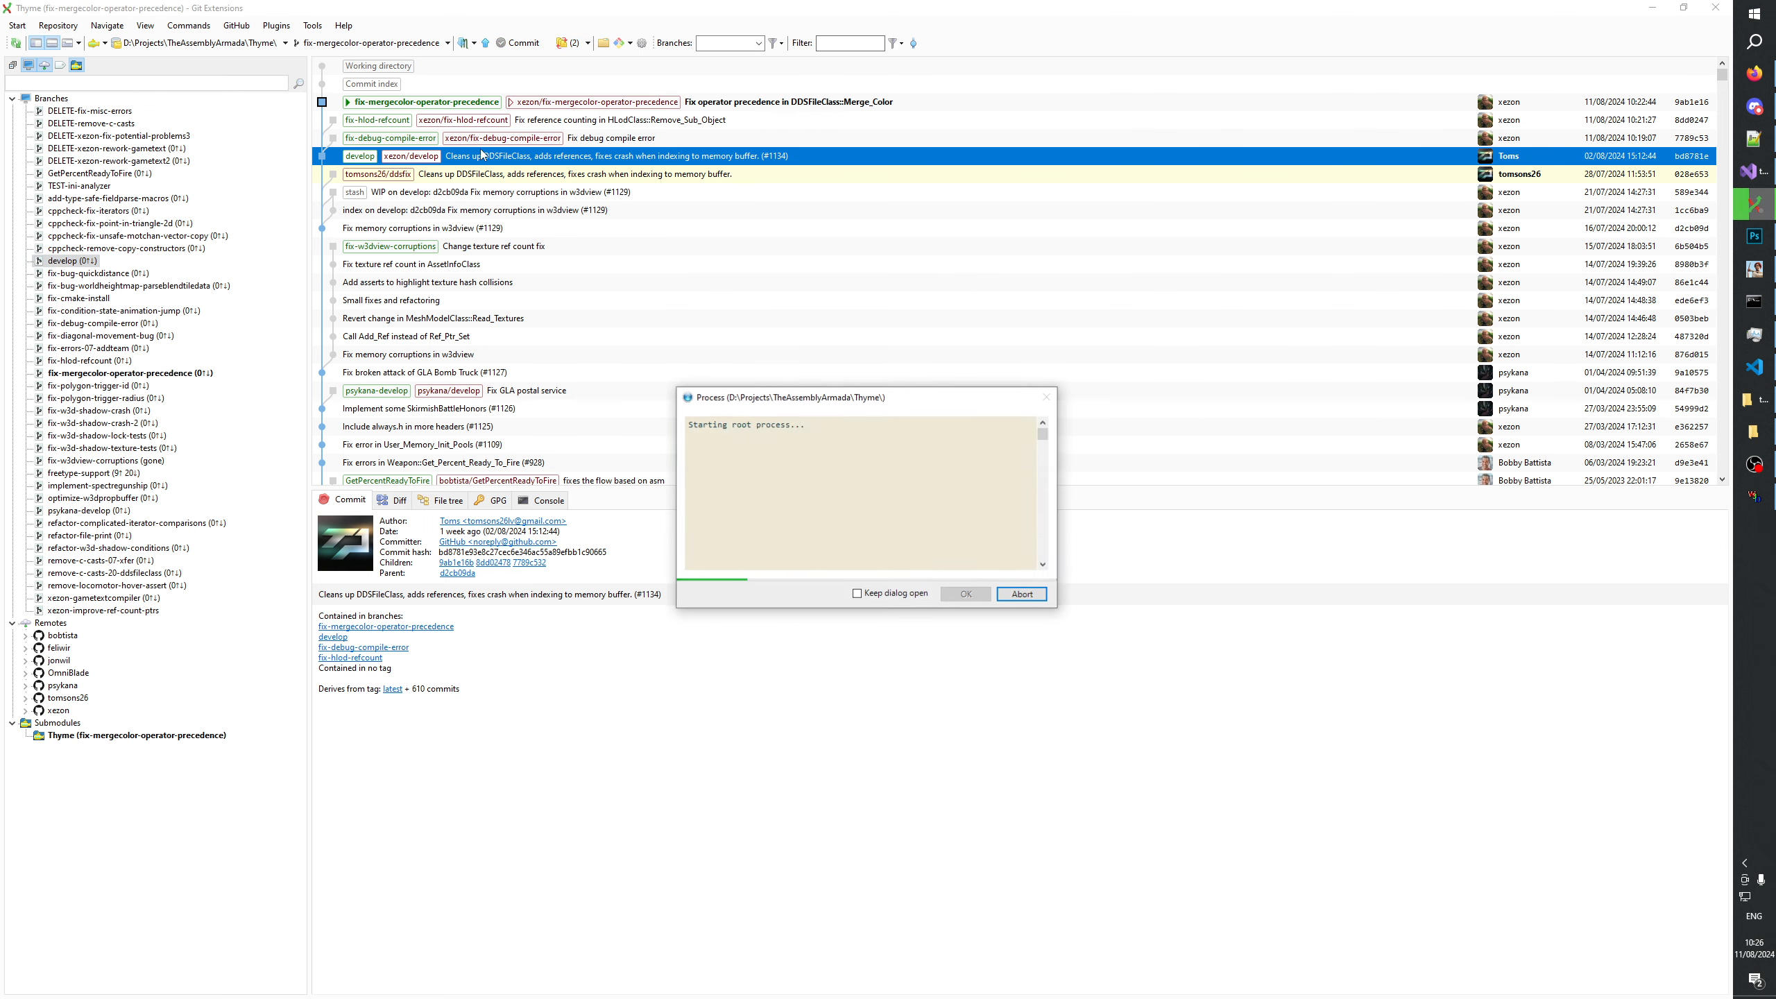
double_click(73, 260)
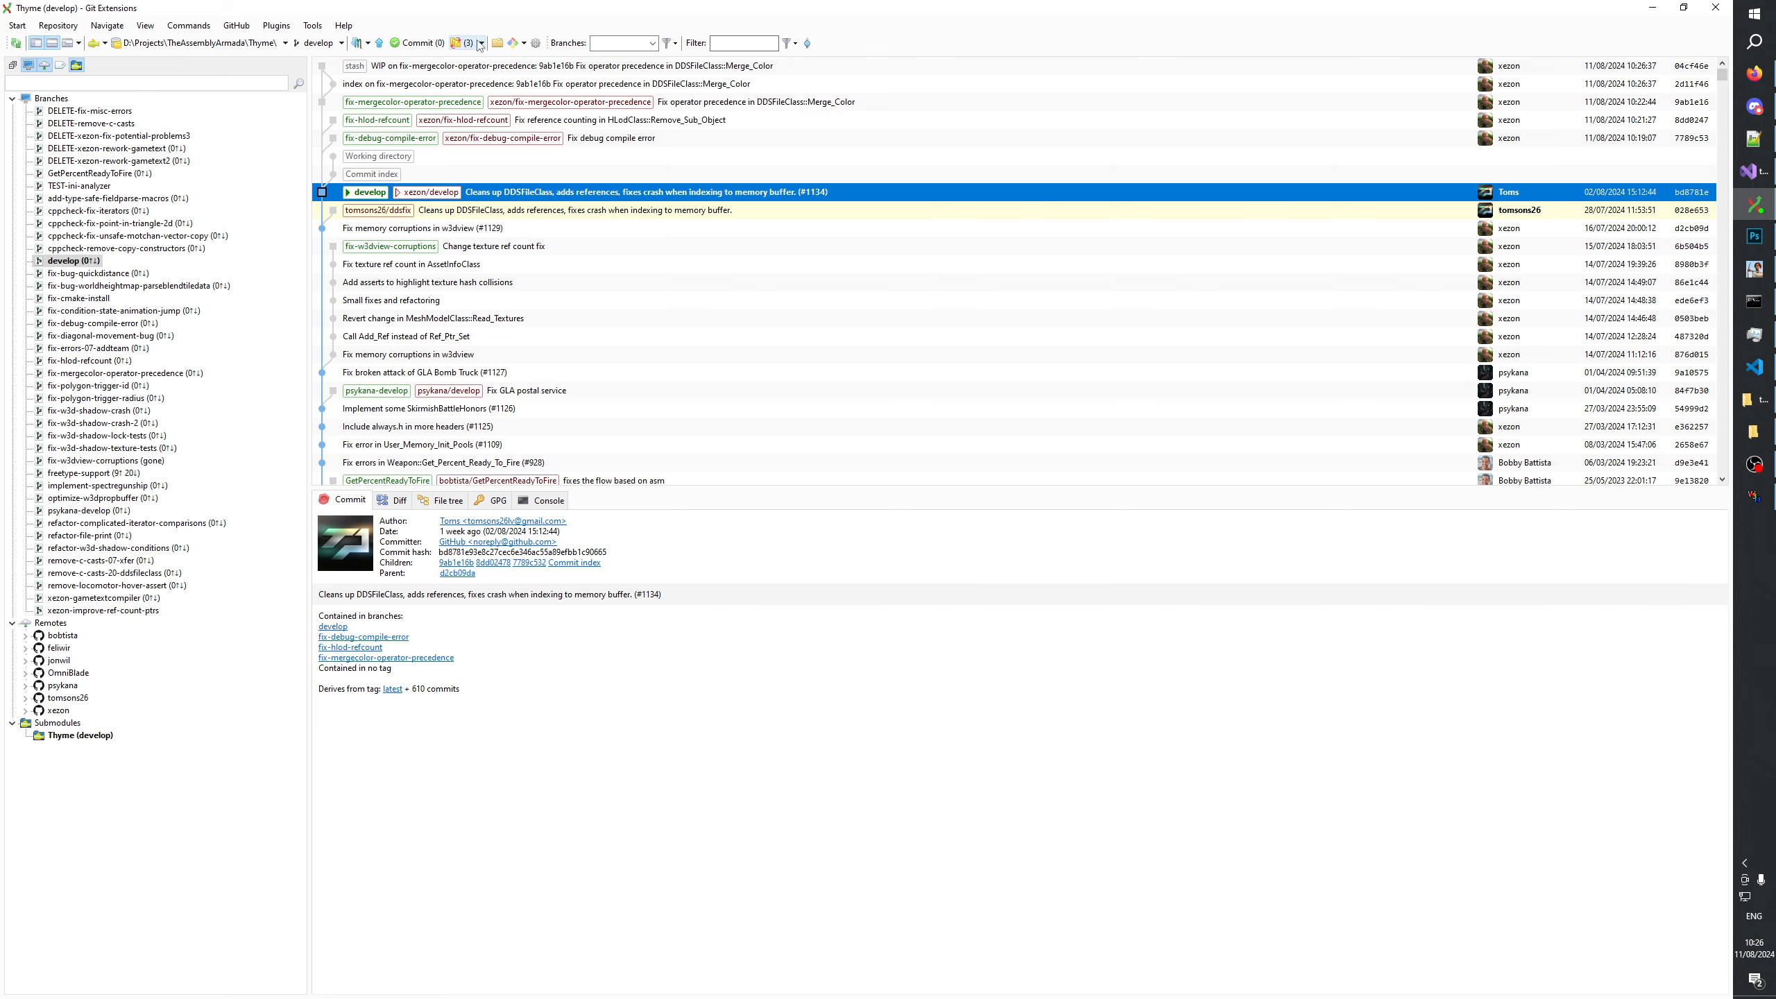
left_click(482, 43)
left_click(492, 75)
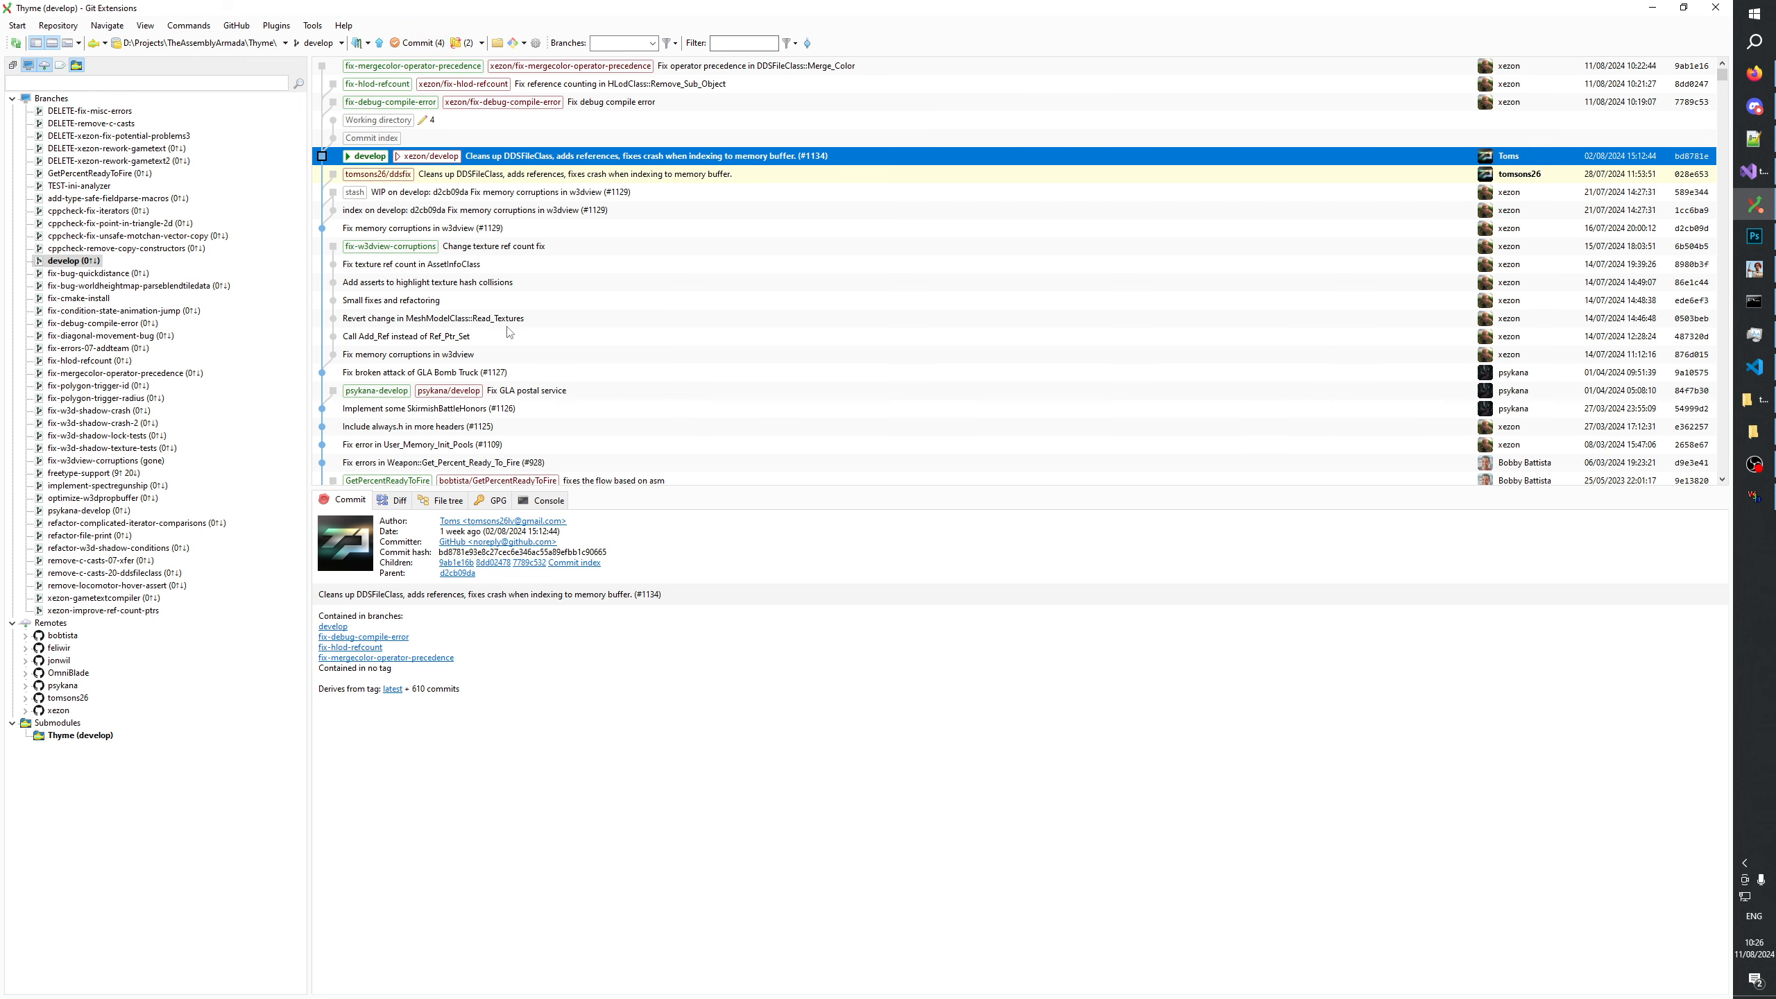
Review the uncommitted changes in src/w3d/renderer/ddsfile.cpp on the develop branch.
left_click(418, 43)
left_click(497, 260)
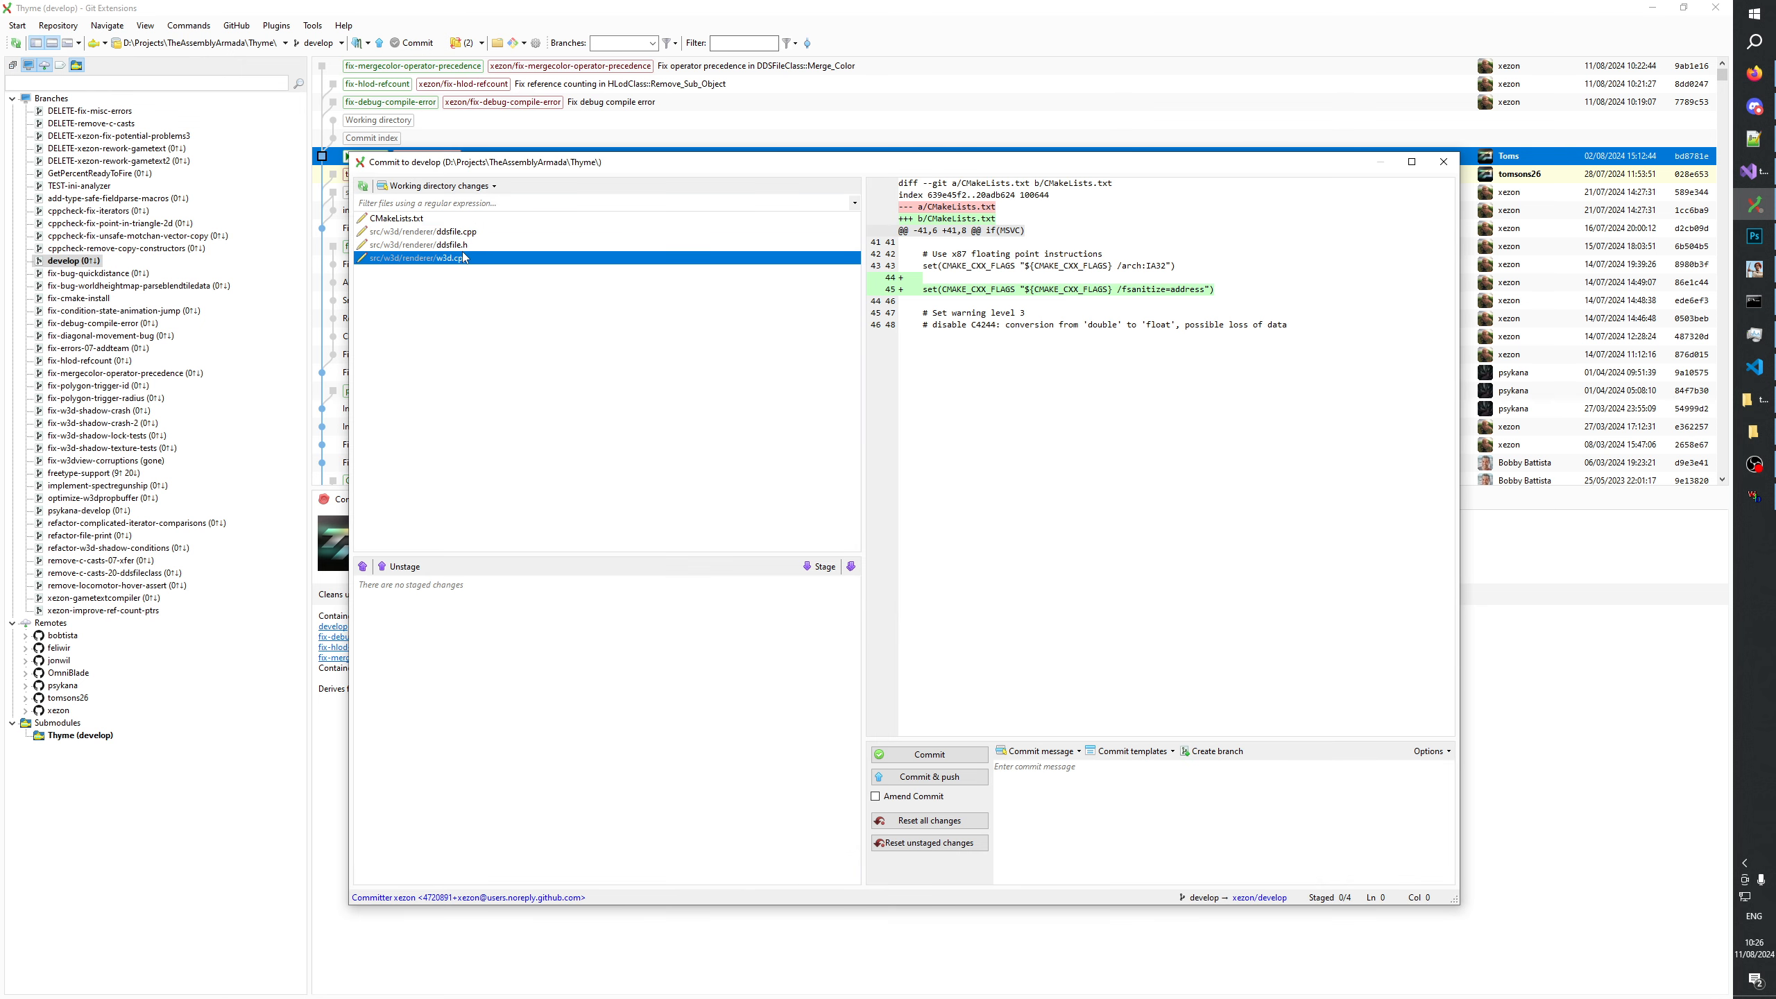
key("Up")
key("Up")
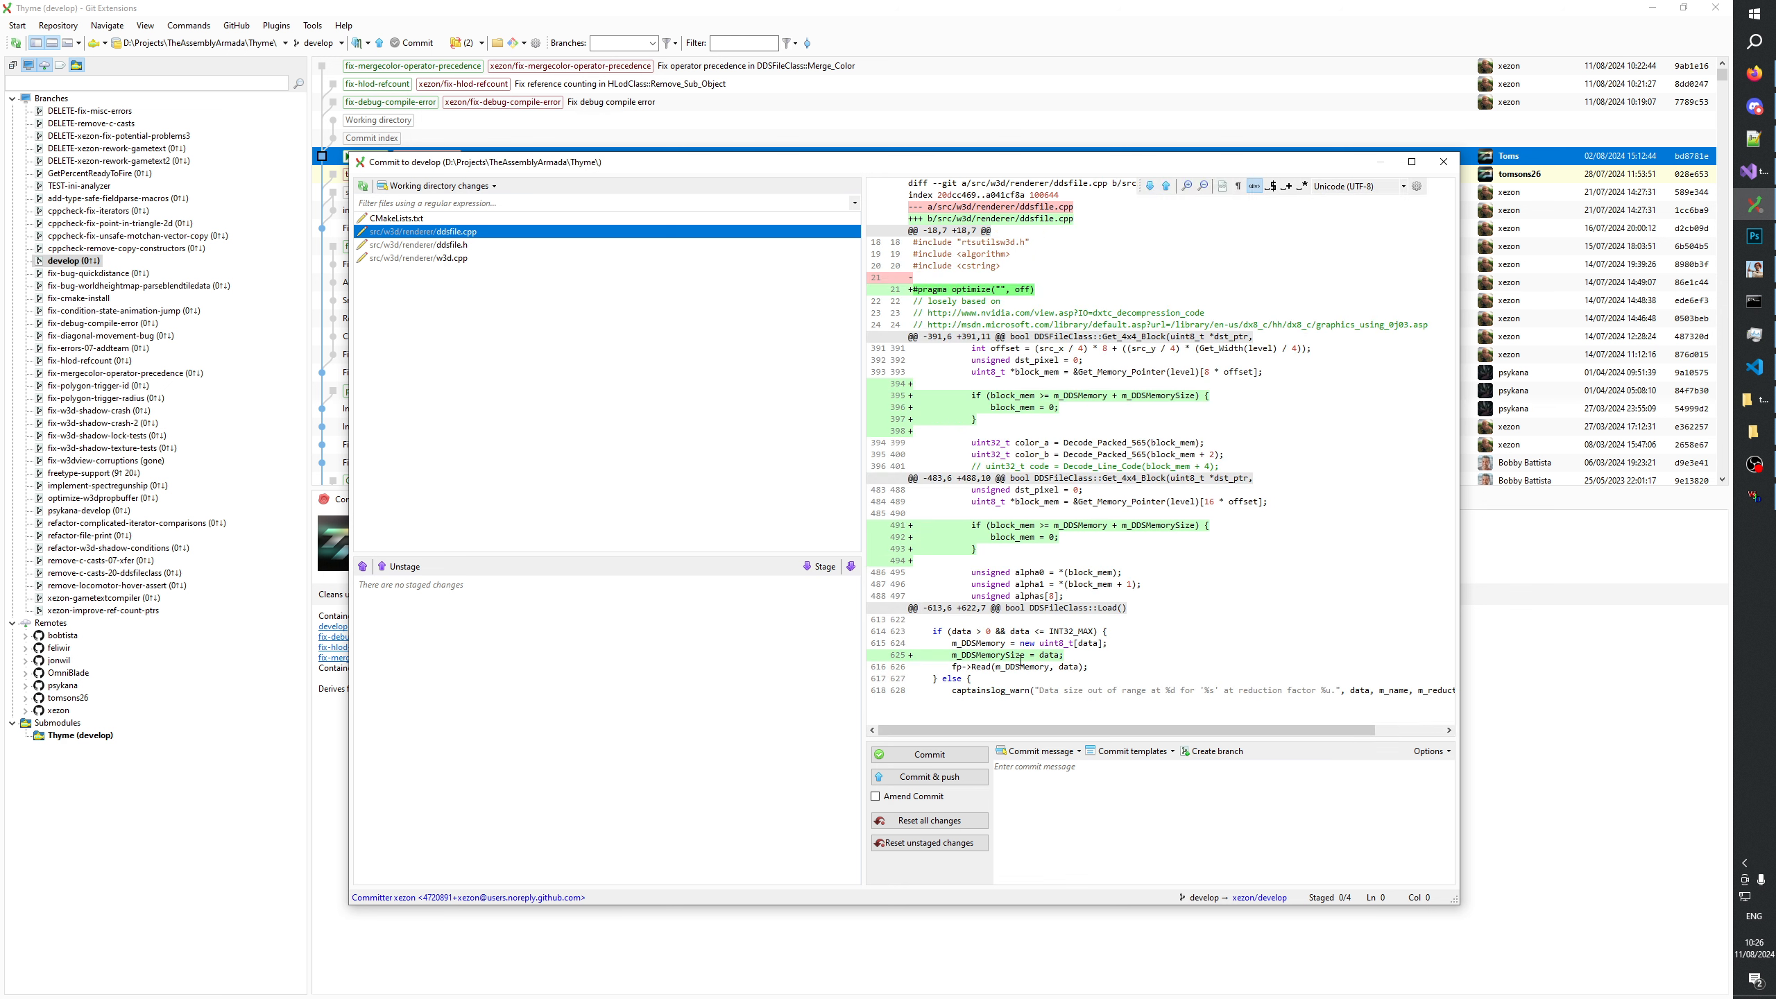
scroll(1020, 660, "down", 3)
scroll(1020, 660, "up", 3)
left_click(1443, 161)
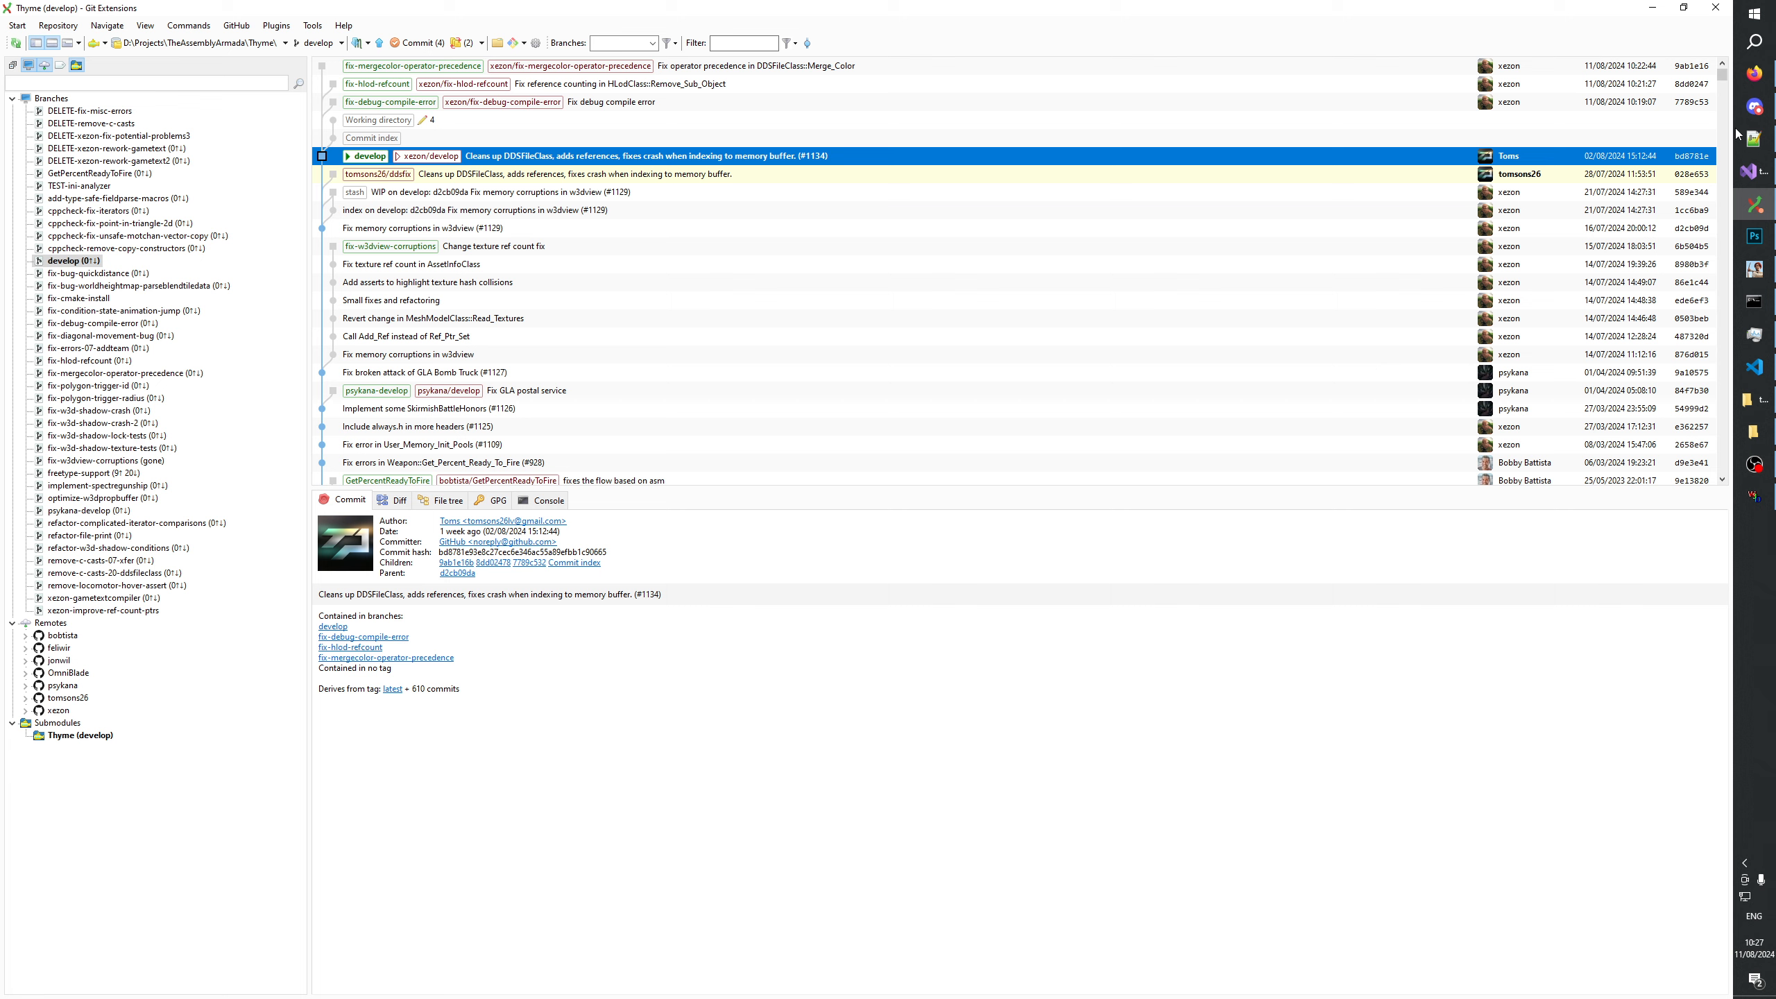
Switch to Photoshop and look through the open Textures and thyme20240716 folder windows.
left_click(1753, 112)
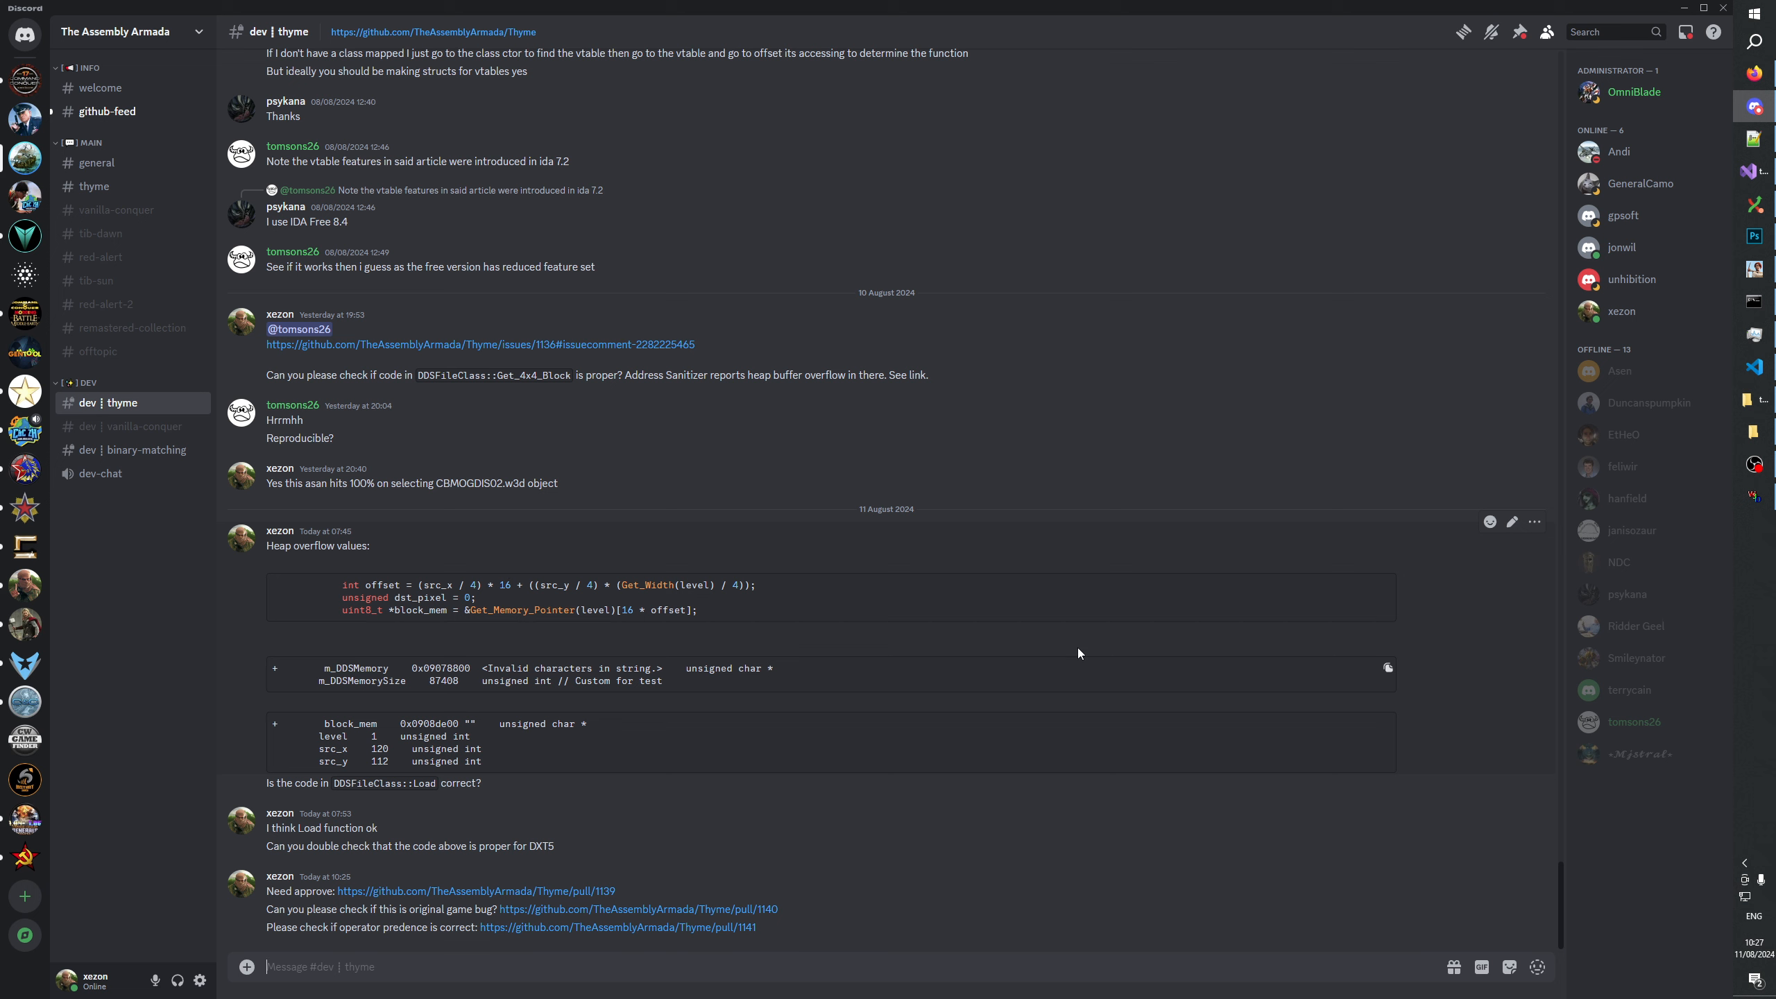
left_click(1755, 238)
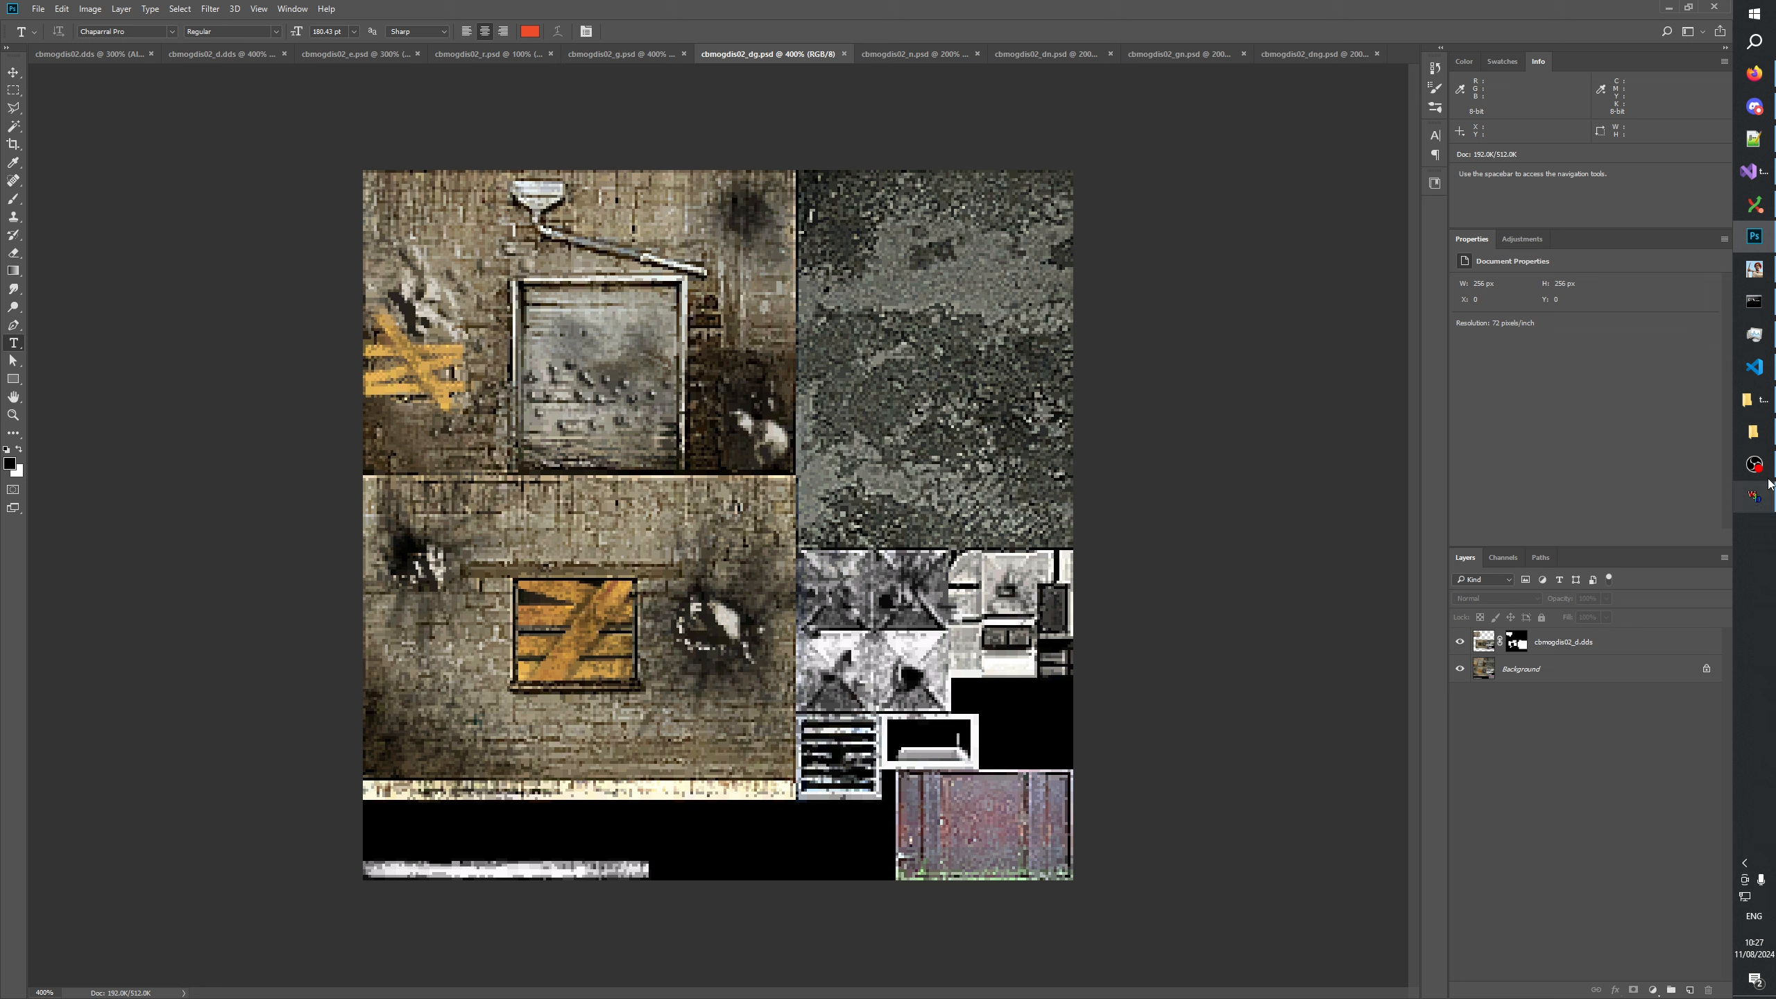
mouse_move(1765, 500)
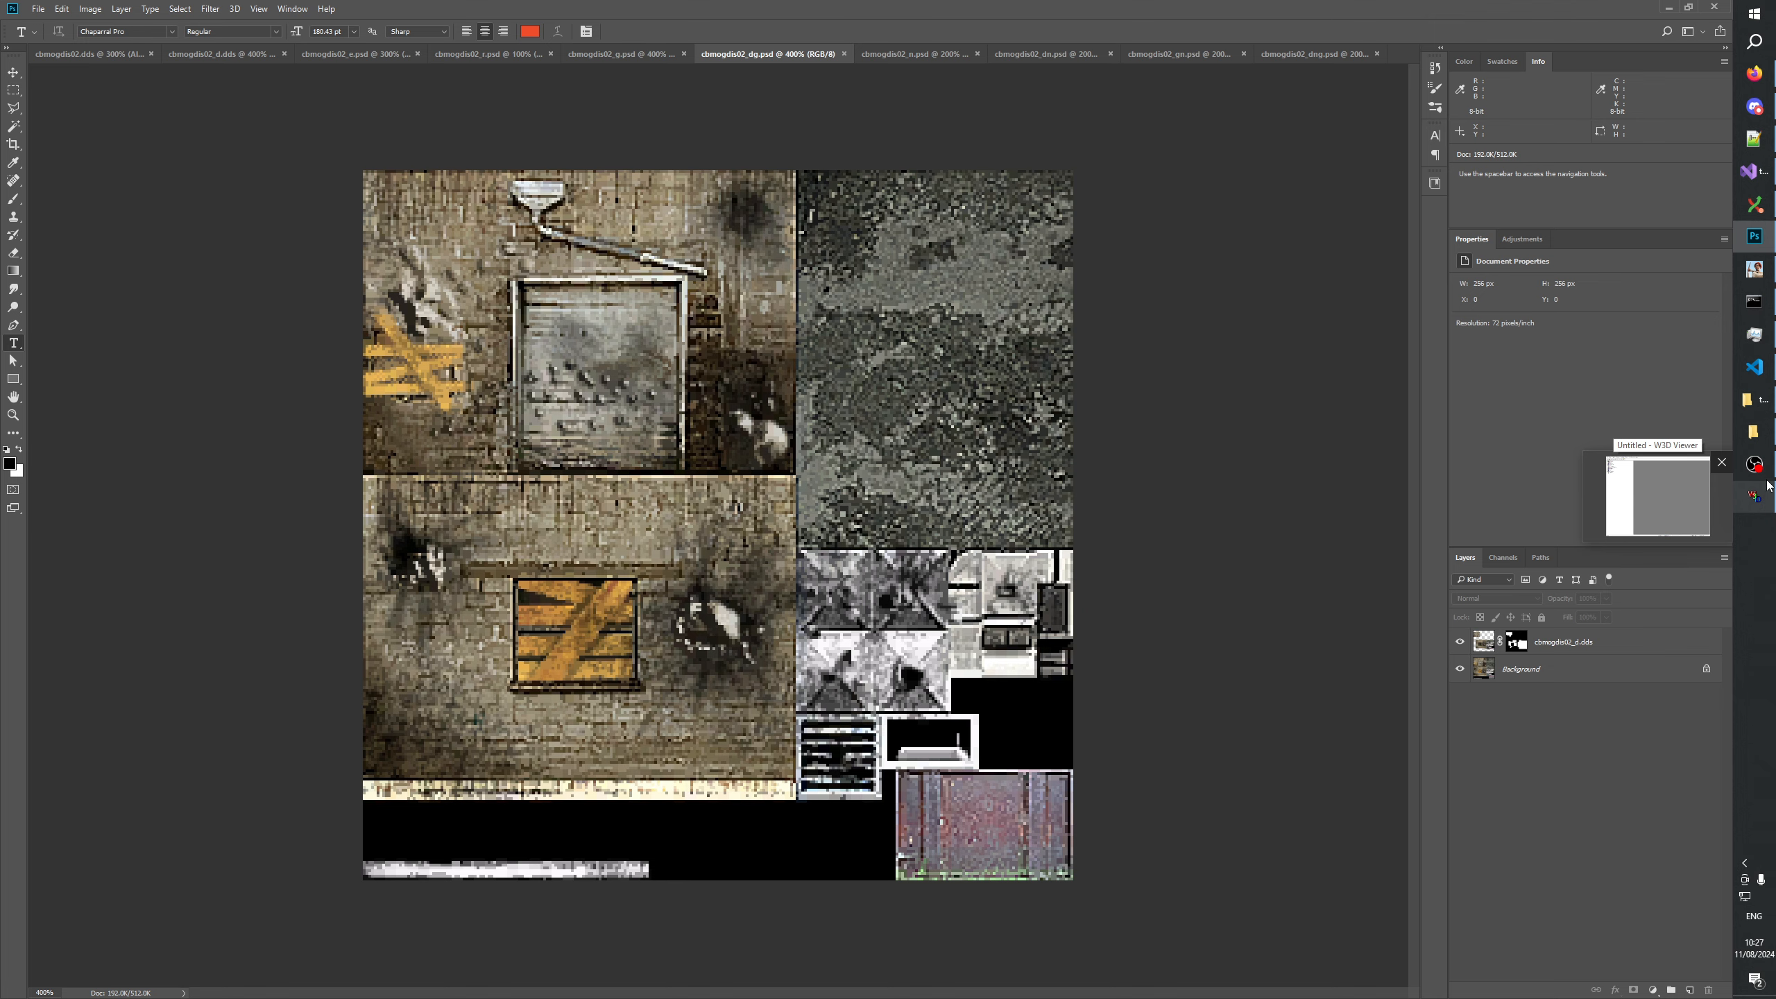
left_click(1755, 433)
left_click(1756, 434)
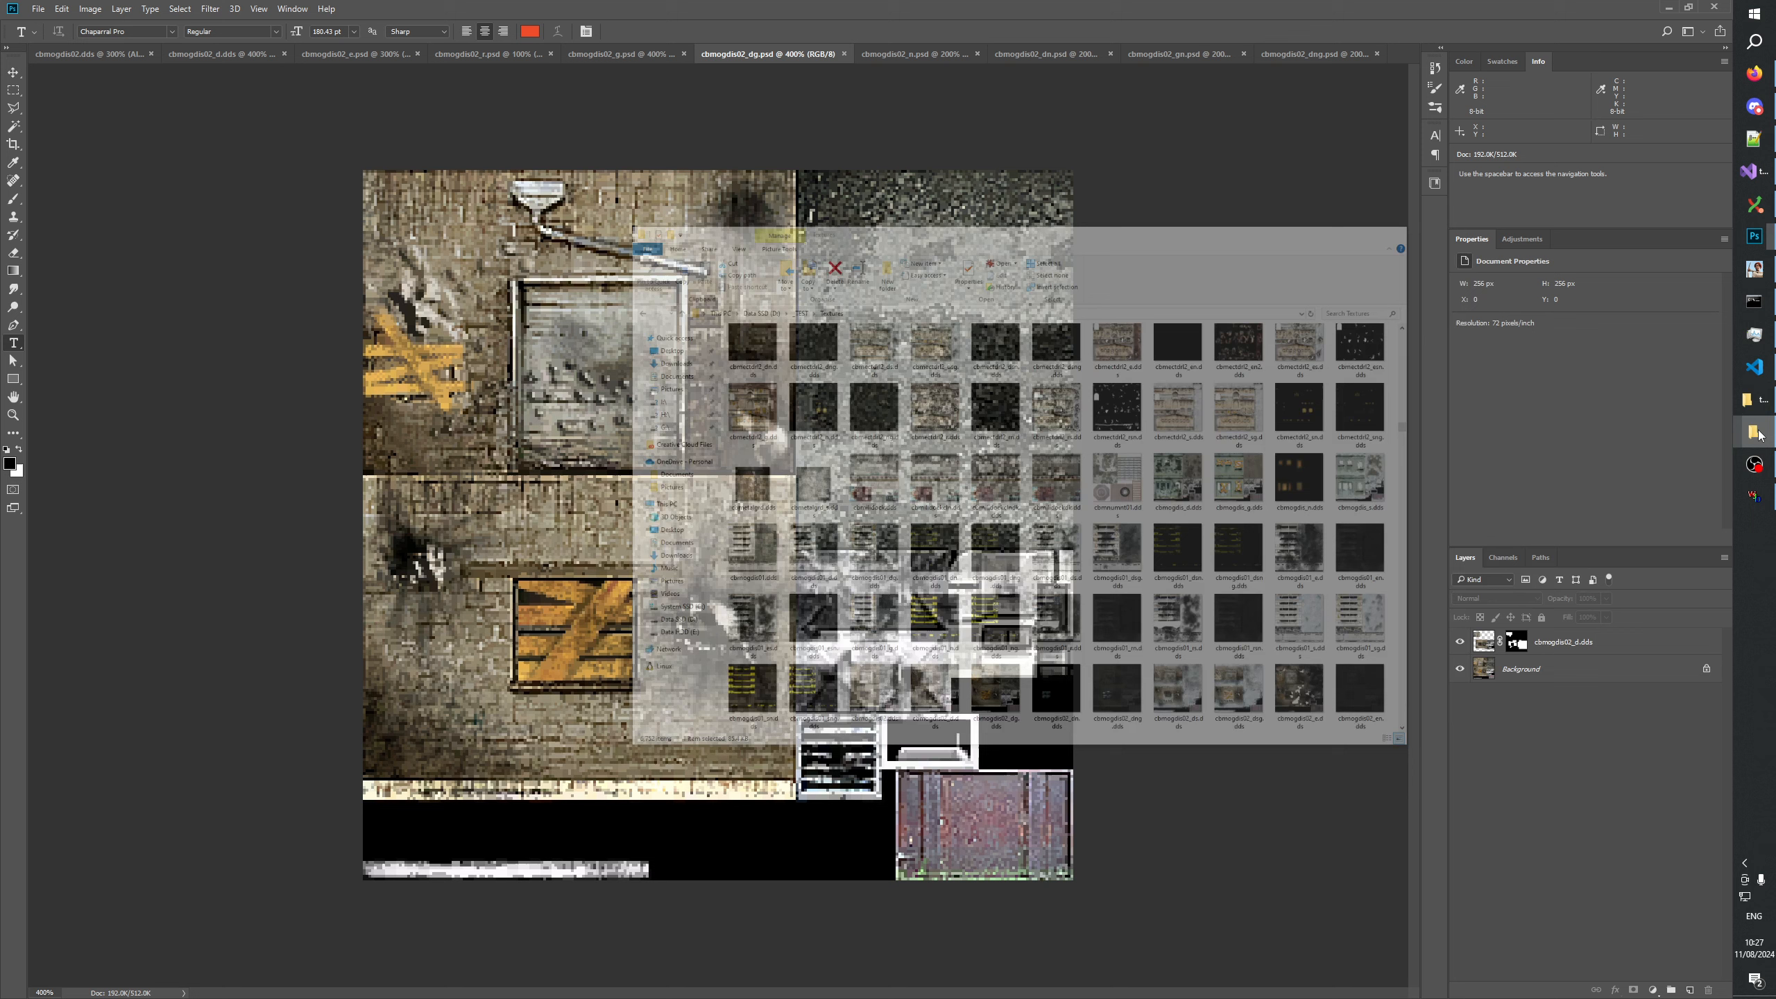
left_click(1752, 399)
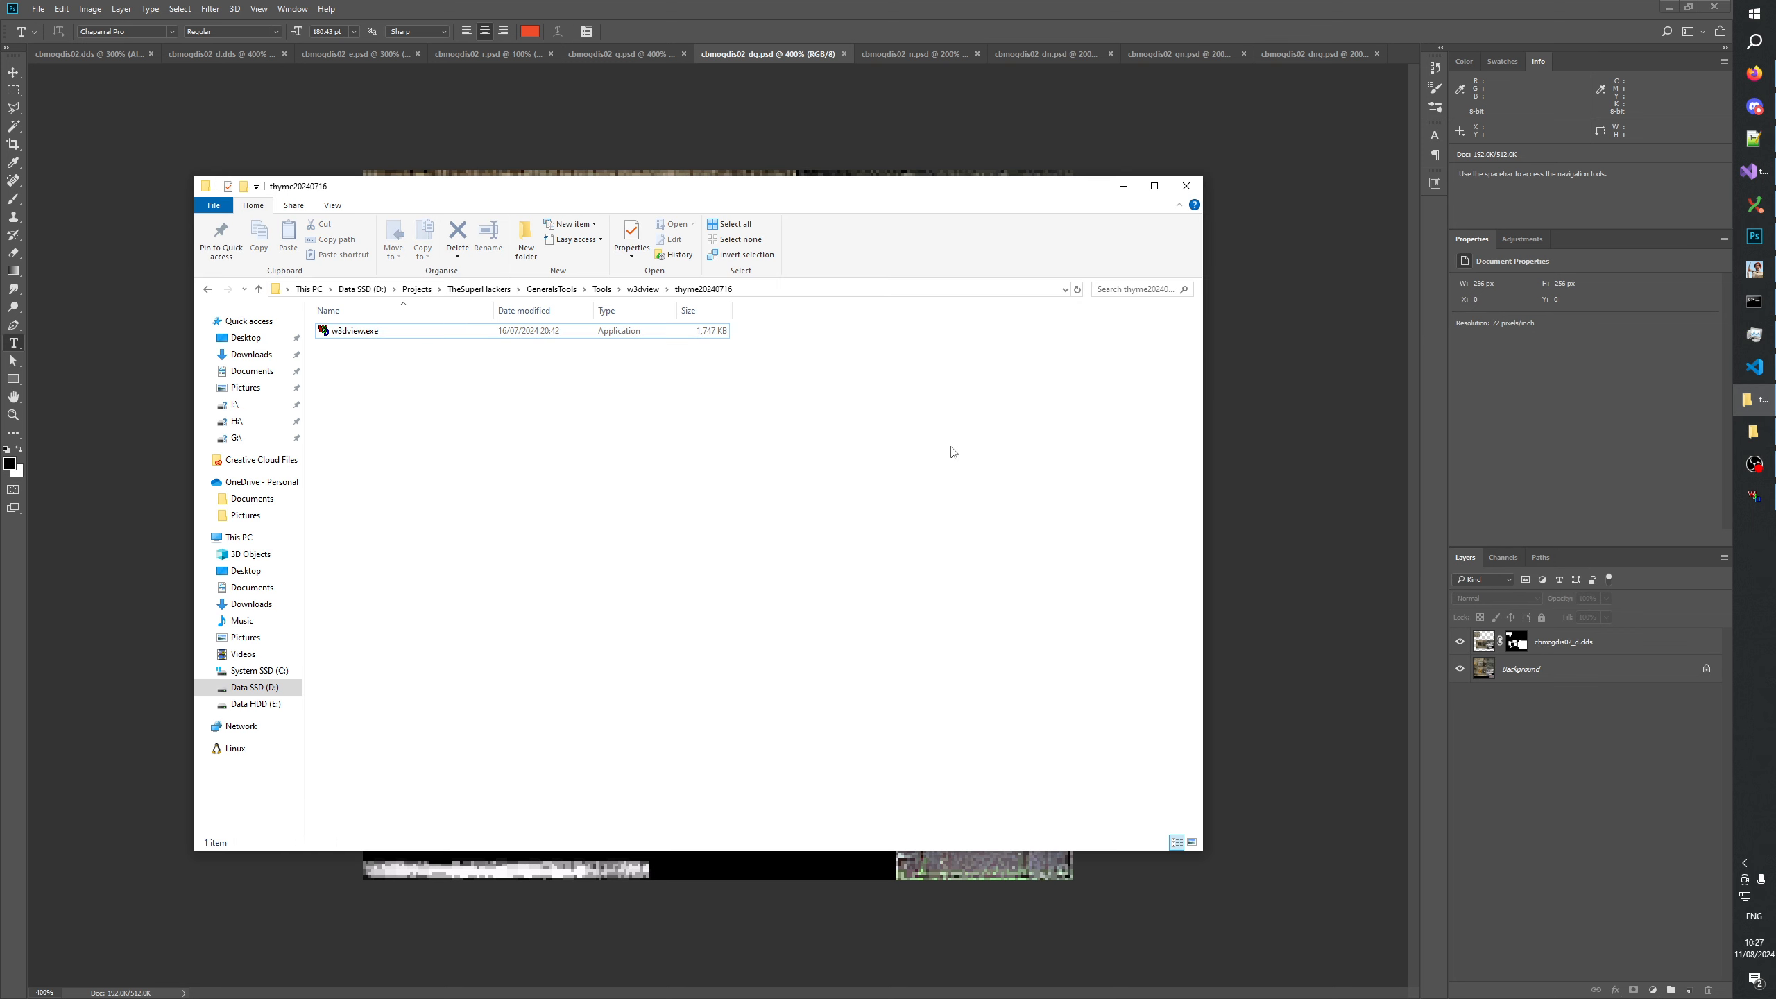
Open a new File Explorer window and navigate to D:\Projects\TheSuperHackers.
key("super+e")
left_click(595, 454)
double_click(595, 455)
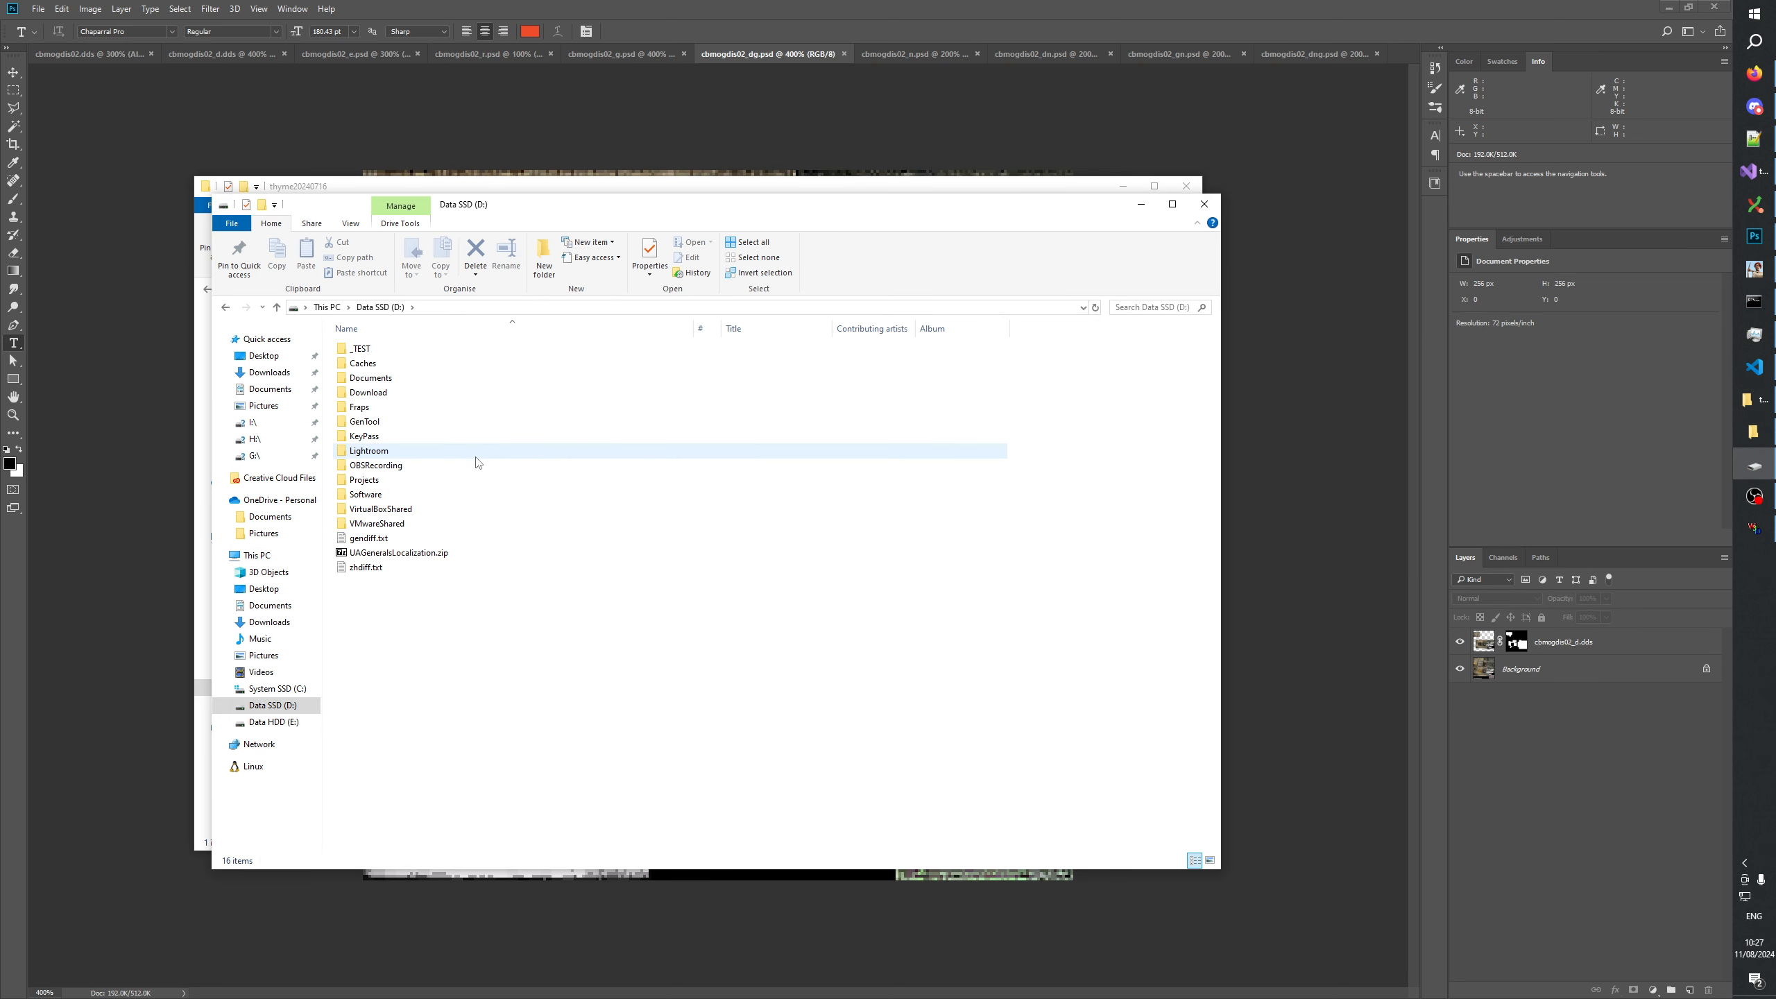
double_click(418, 480)
key("Down")
key("Down")
key("Down")
key("Down")
key("Down")
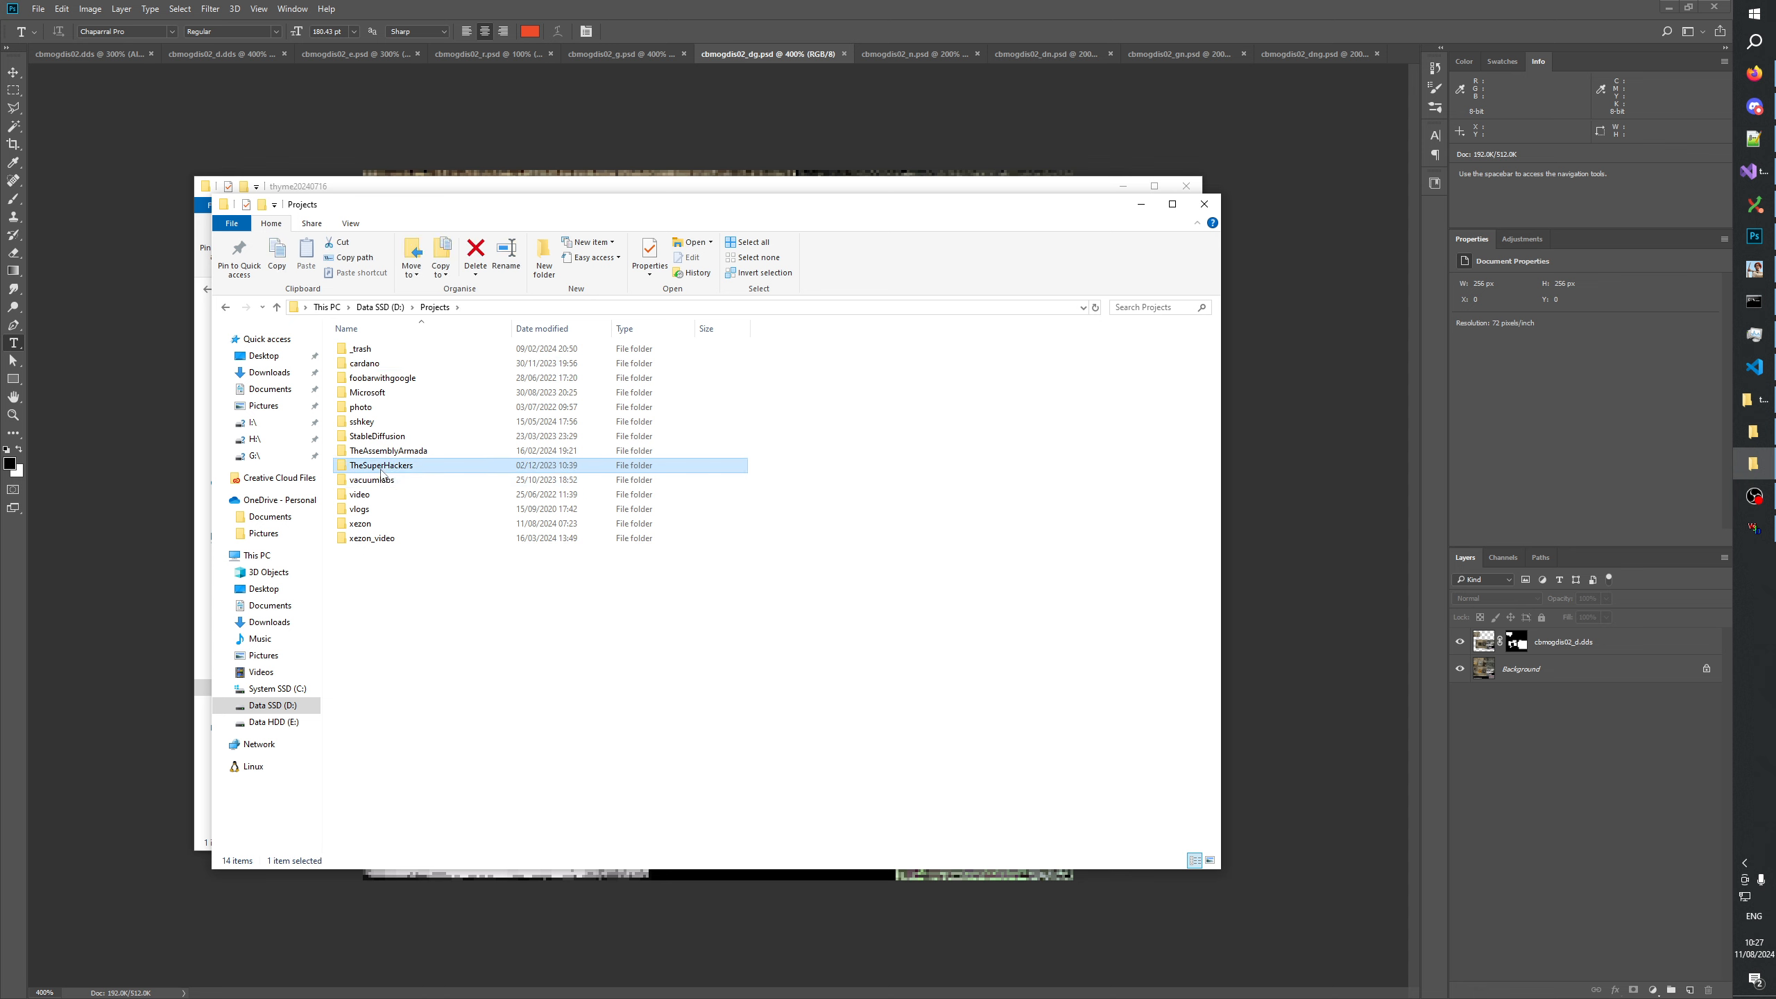
key("Up")
key("Down")
key("Return")
Open the Patch104pZH folder inside GeneralsGamePatch.
key("Down")
key("Down")
key("Down")
key("Down")
key("Down")
key("Down")
key("Down")
key("Down")
key("Down")
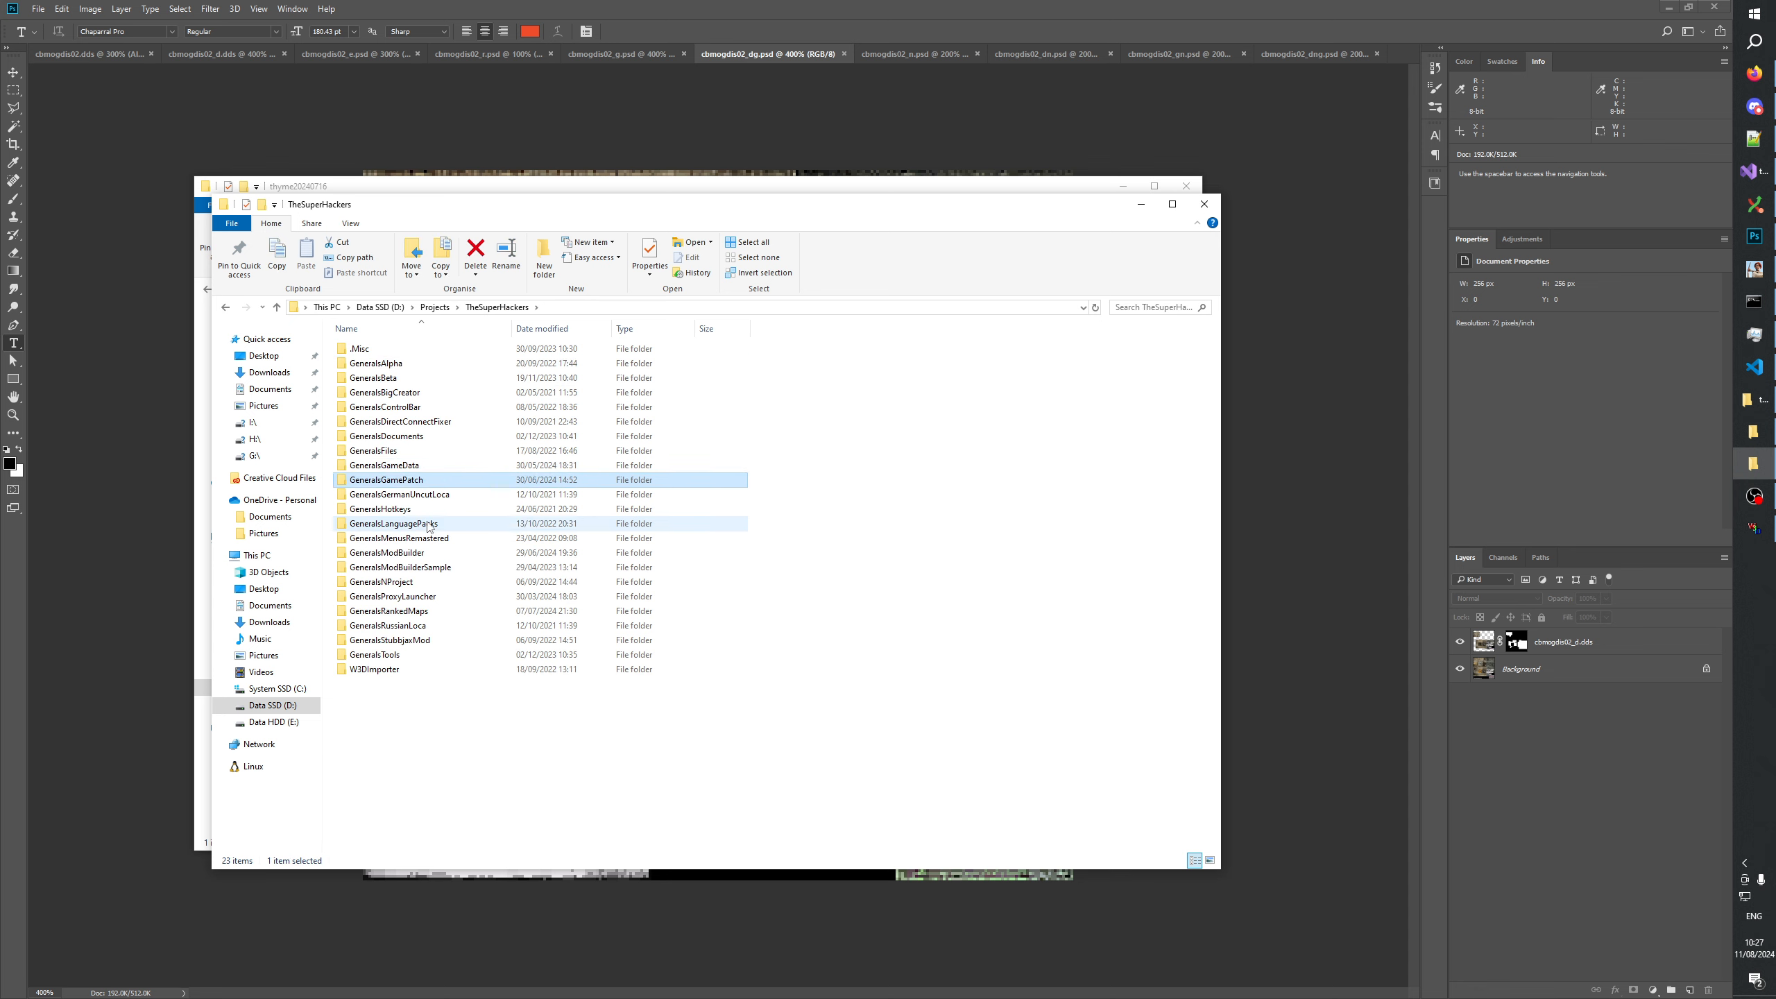
key("Return")
Open the Art folder inside GameFilesOptional.
key("Down")
key("Down")
key("Down")
key("Down")
key("Down")
key("Down")
key("Down")
key("Up")
key("Up")
key("Return")
key("Down")
key("Down")
key("Down")
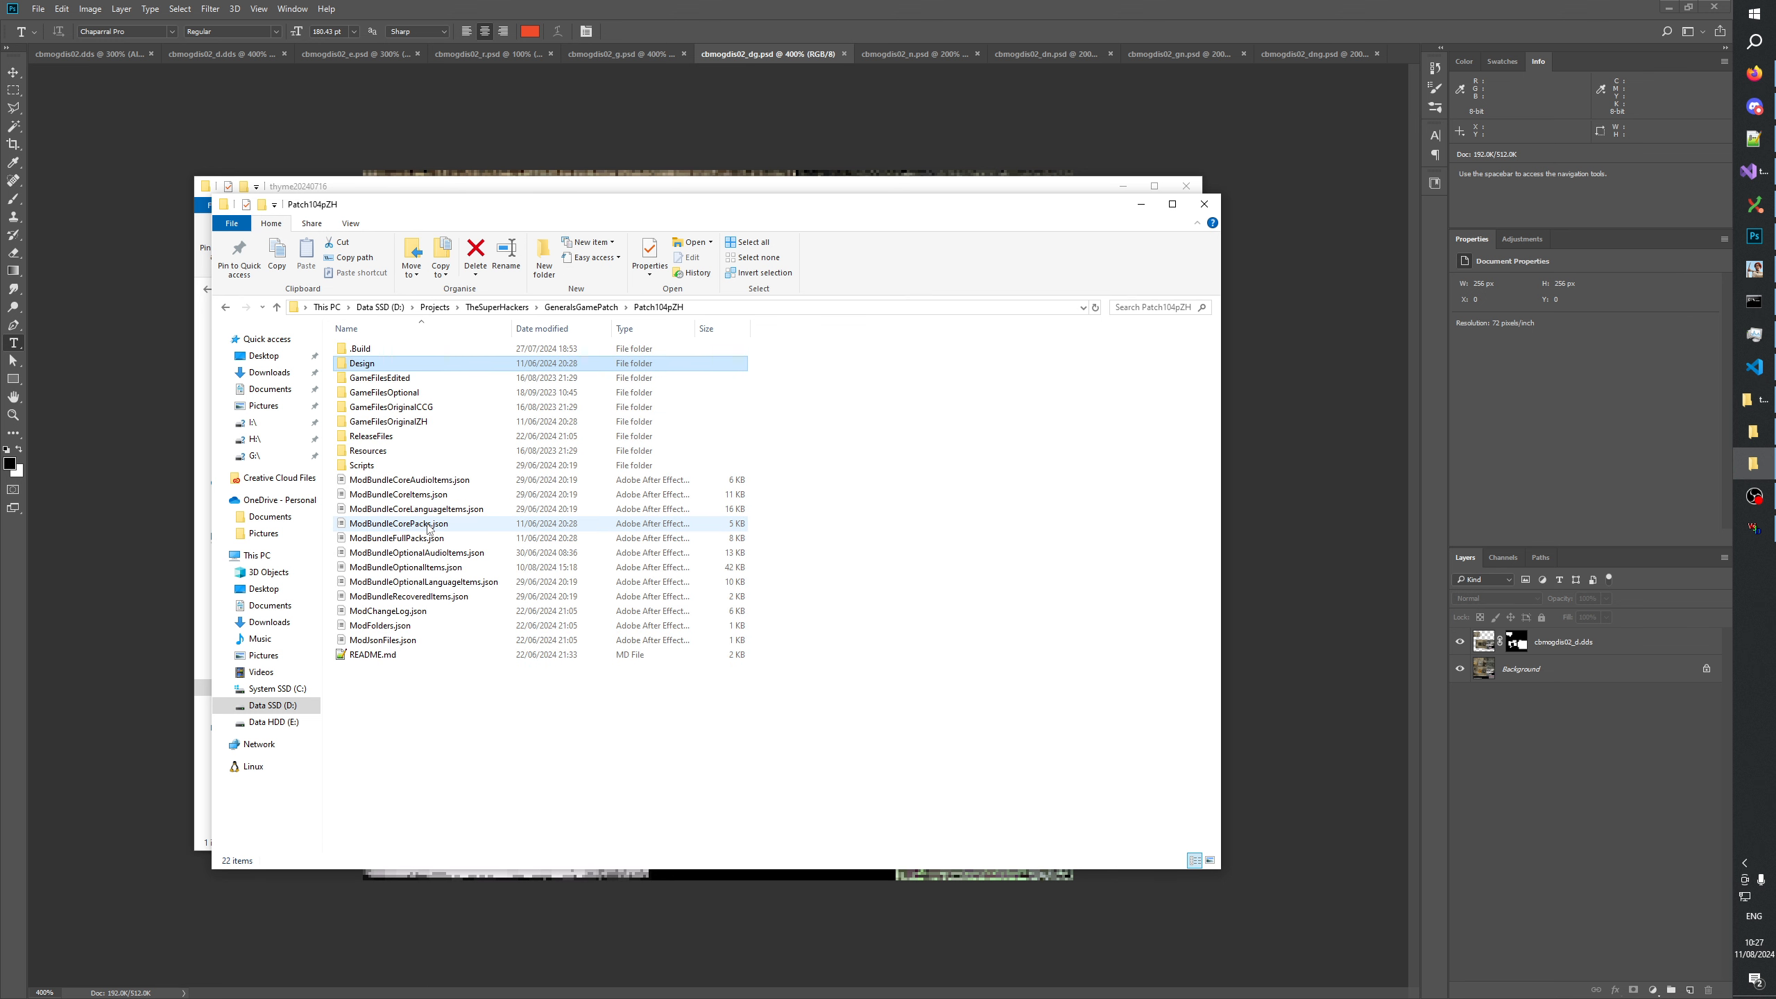
key("Return")
Open the GenerateMip folder inside Textures to reach the source PSD files.
key("Down")
key("Up")
key("Return")
key("Down")
key("Down")
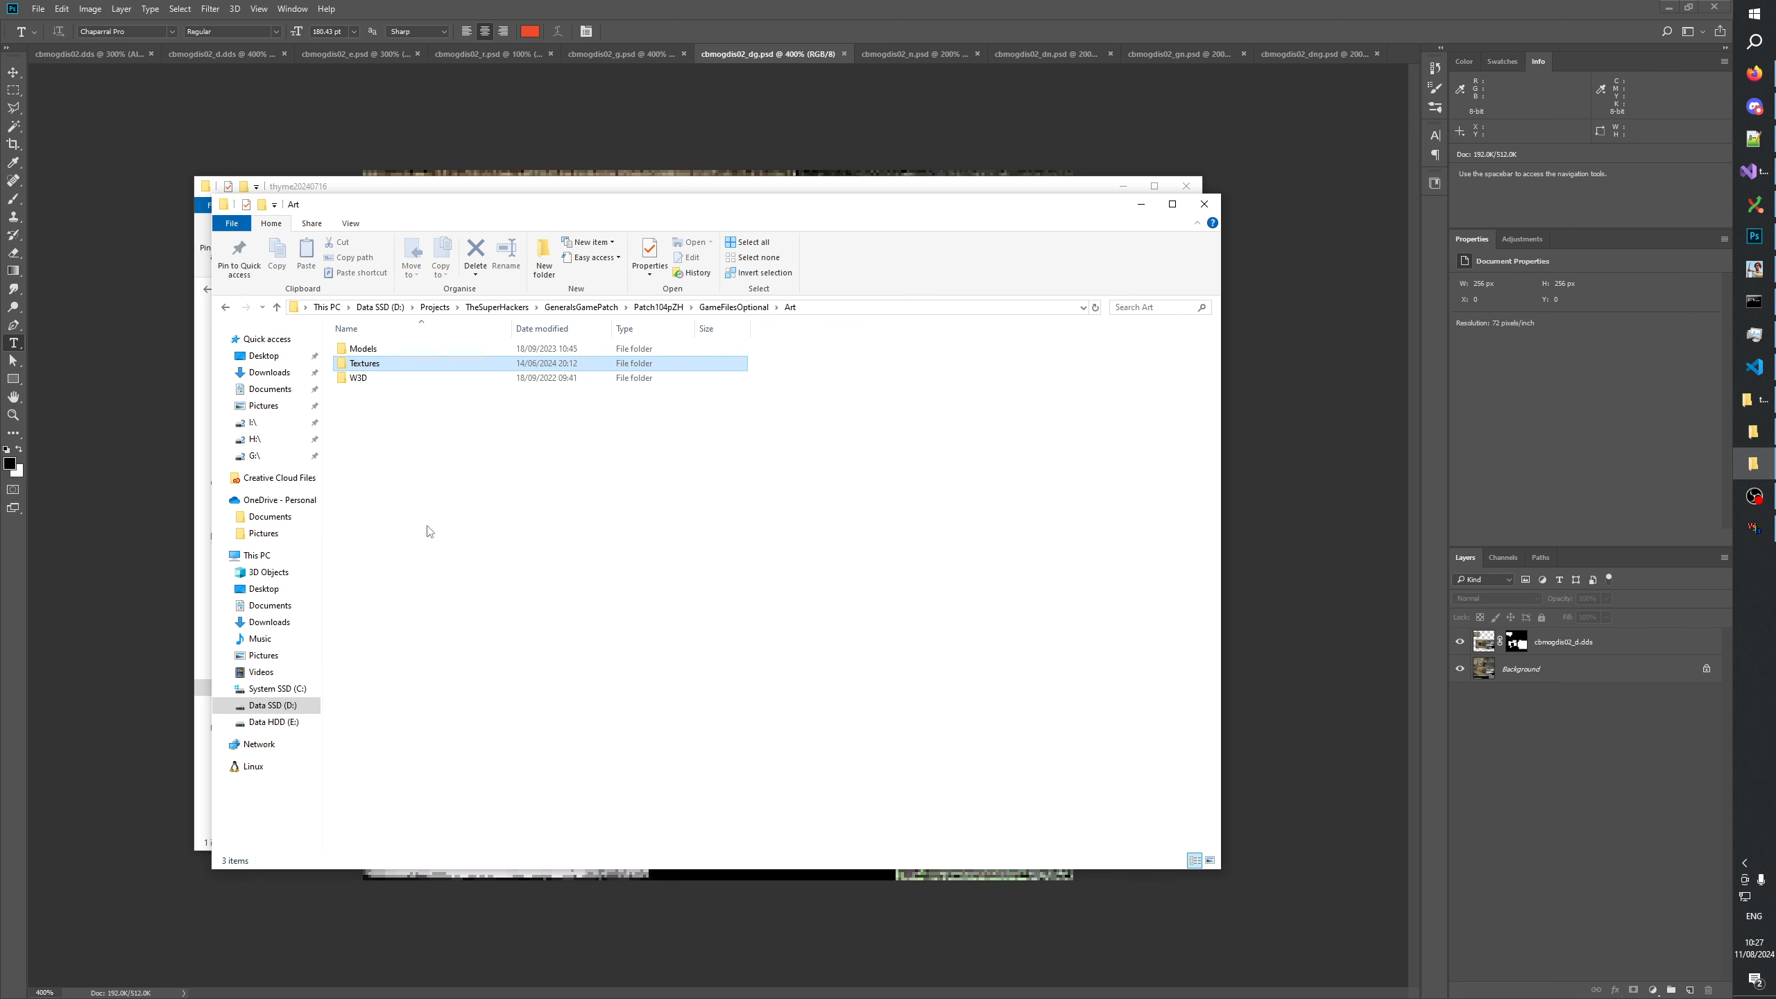
key("Up")
key("Return")
key("Down")
key("Up")
key("Return")
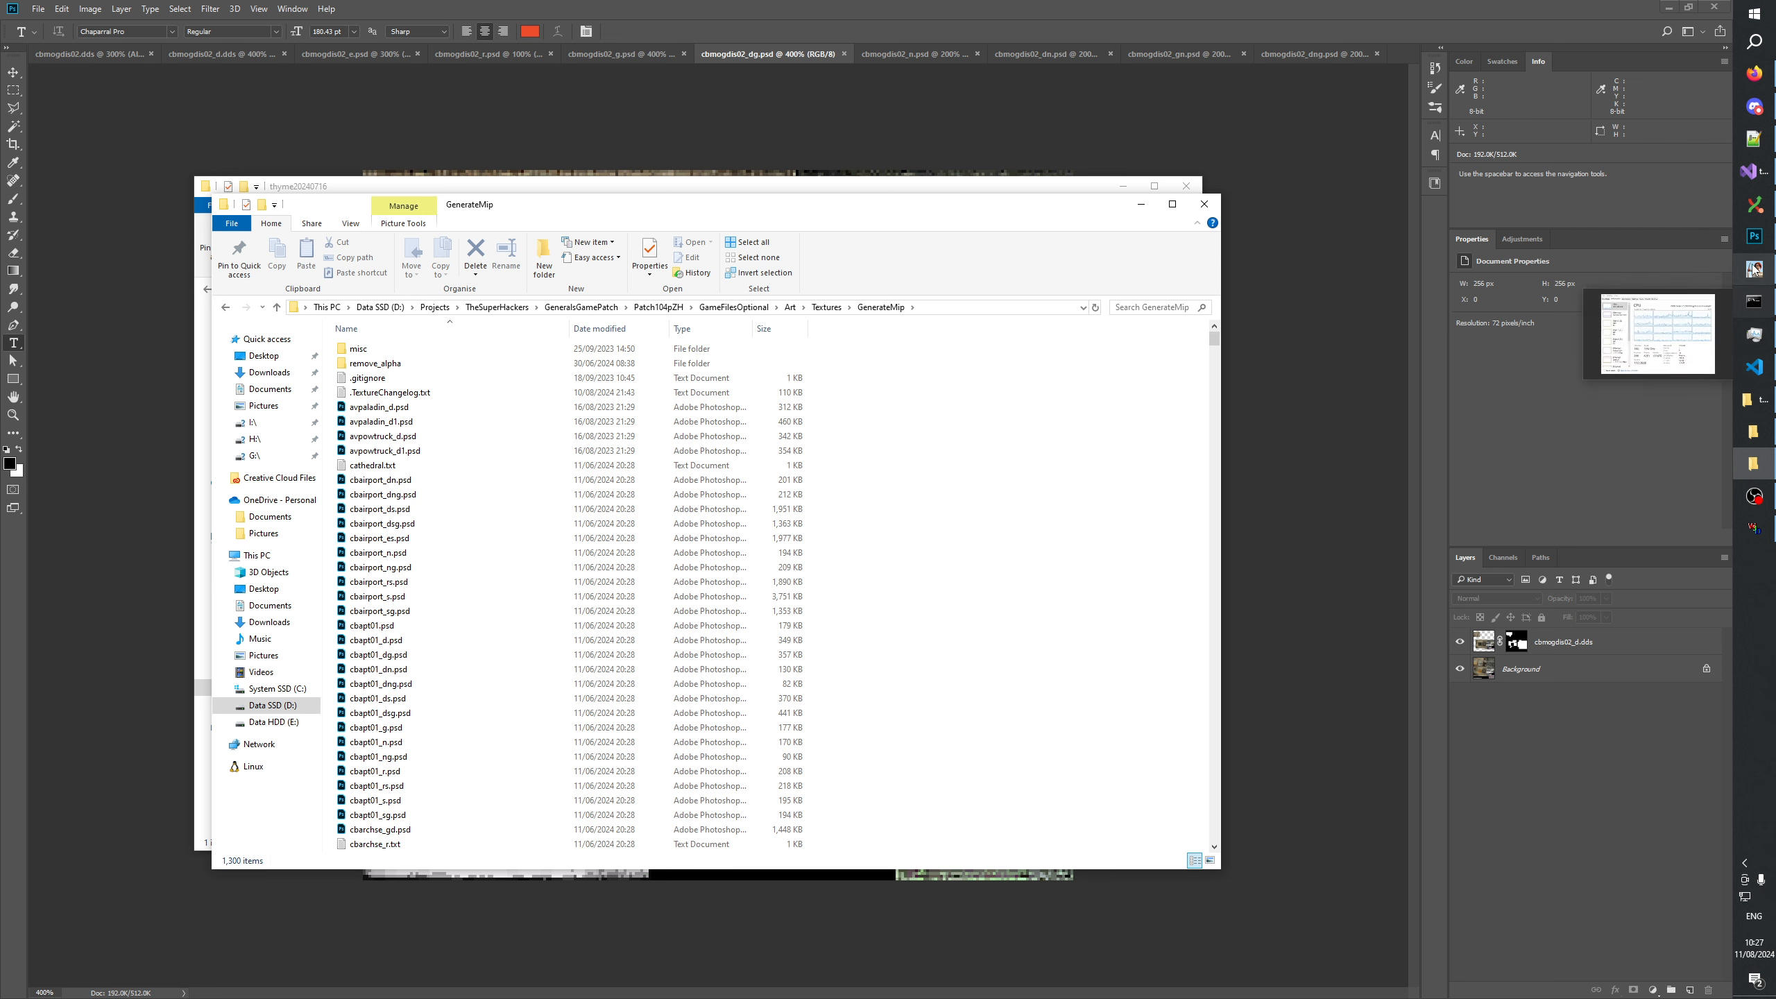
Return to Photoshop and compare the damaged texture cbmogdis02_d.dds with cbmogdis02_dg.psd.
left_click(1760, 240)
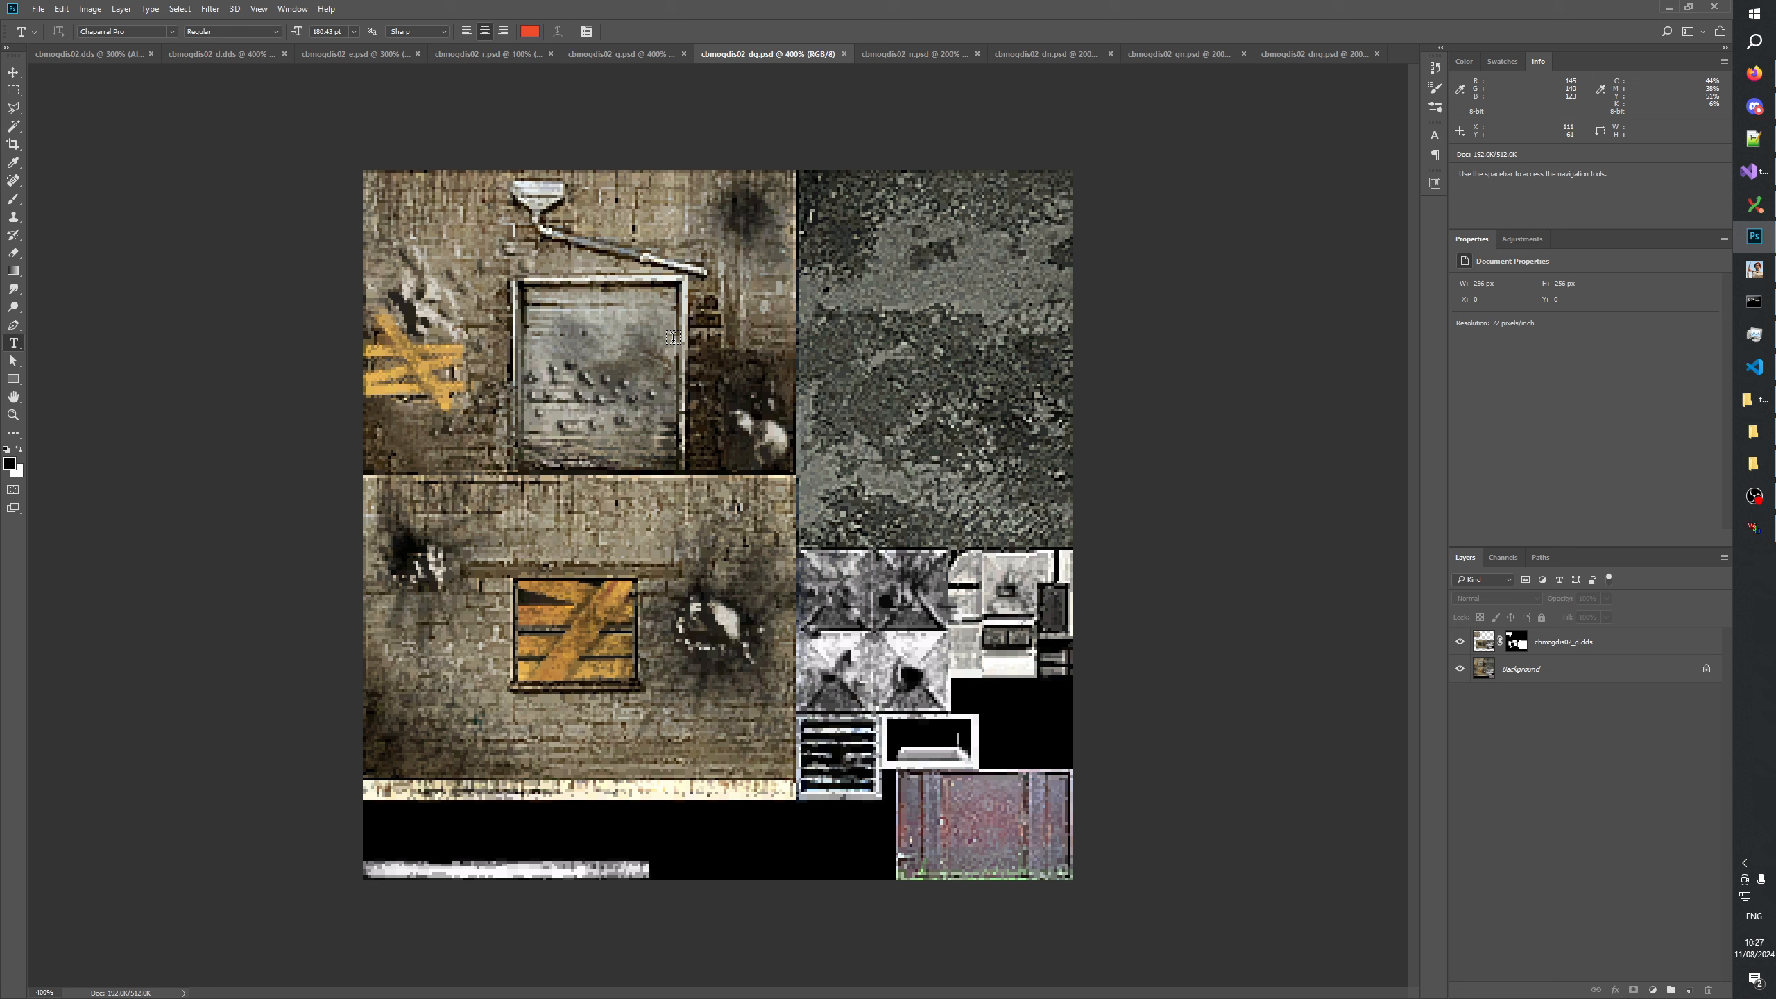
left_click(12, 415)
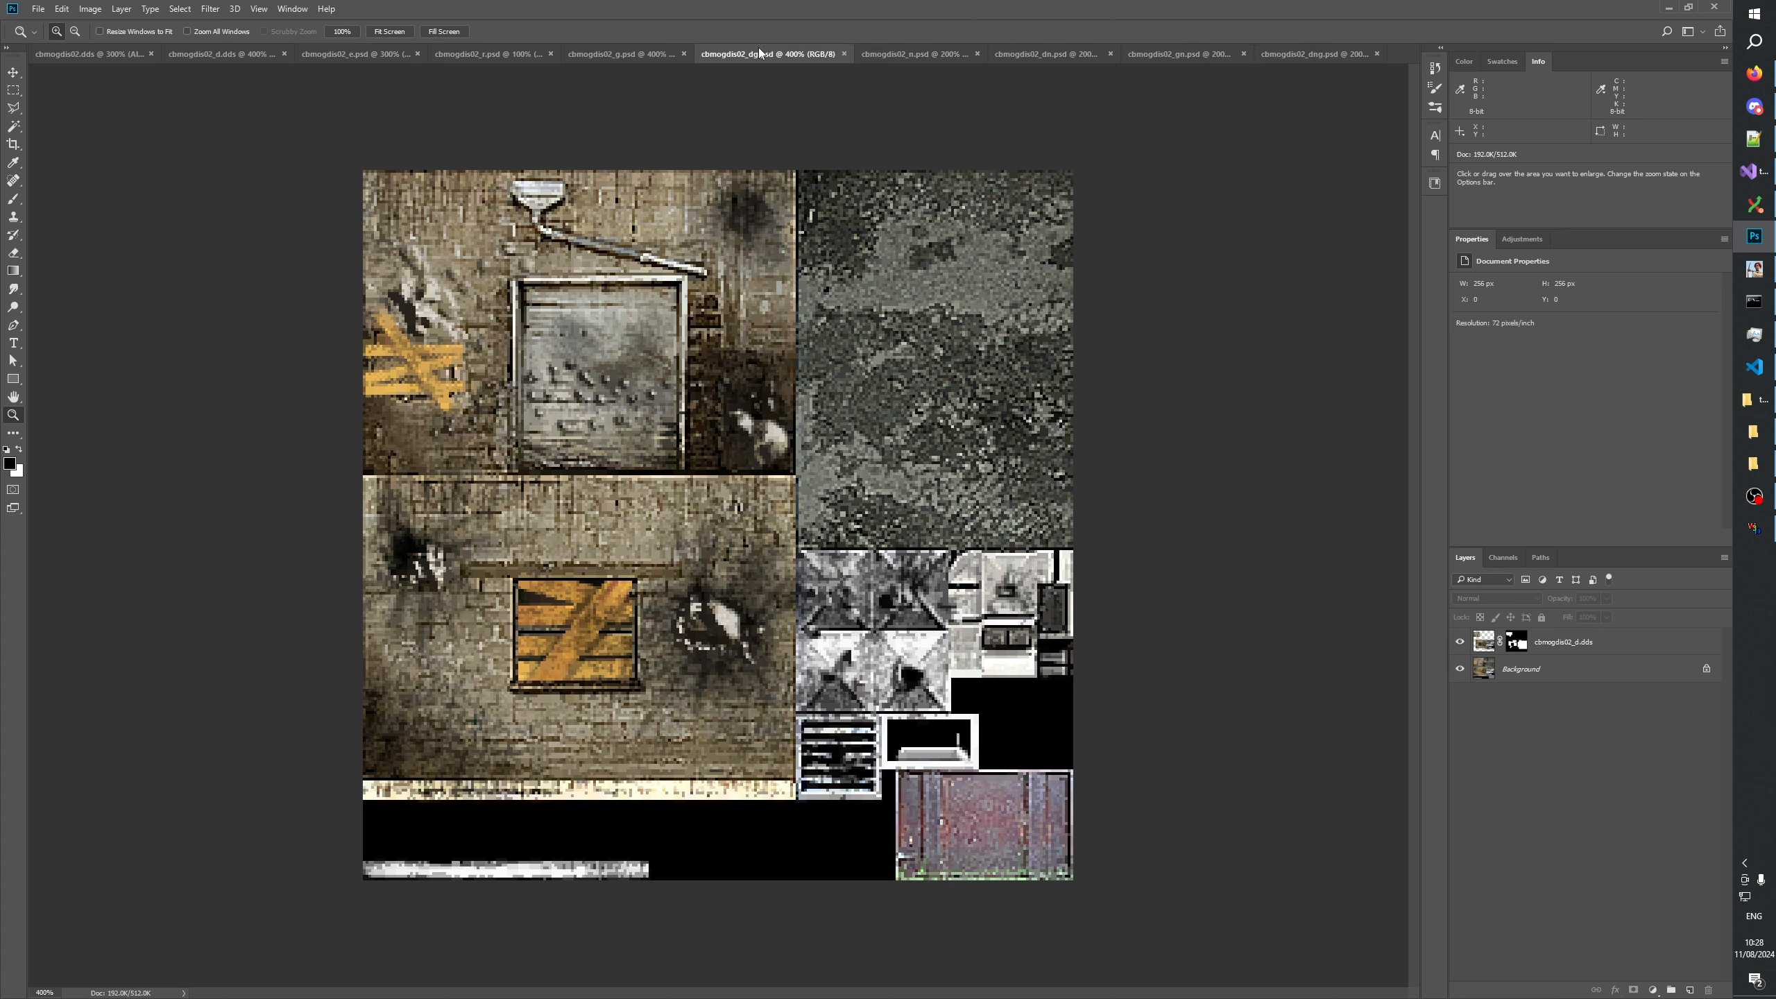
left_click(226, 56)
key("ctrl+a")
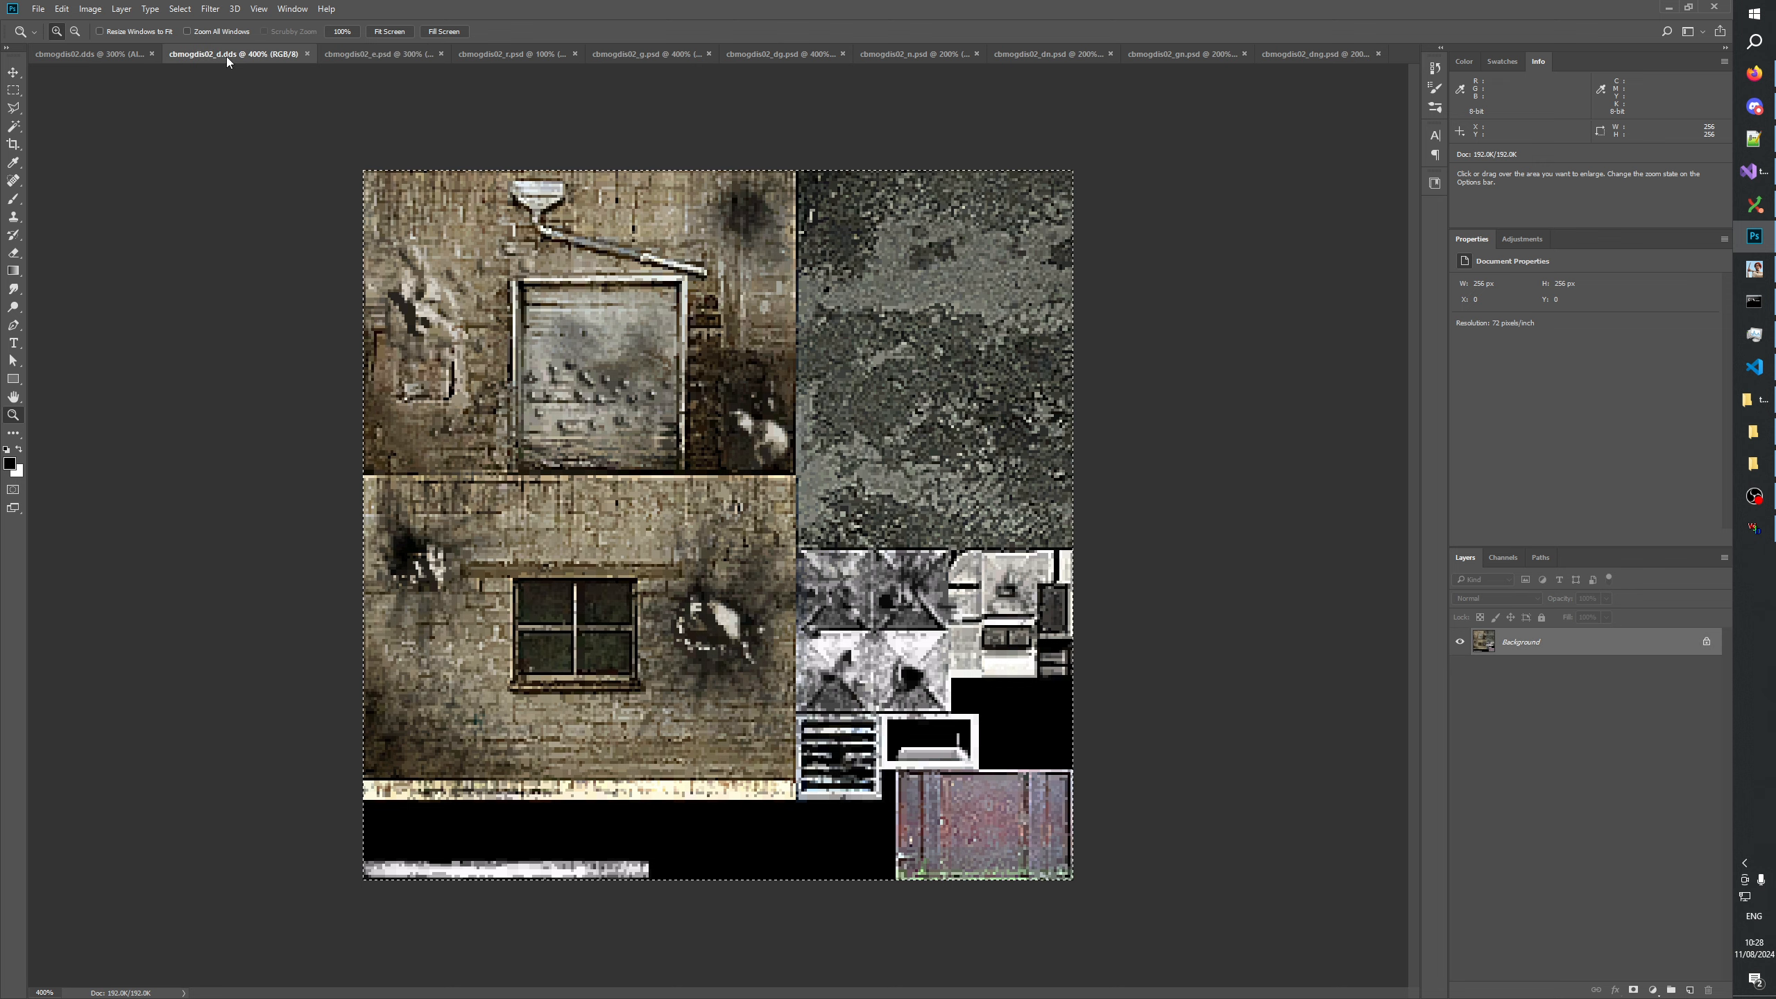
left_click(756, 51)
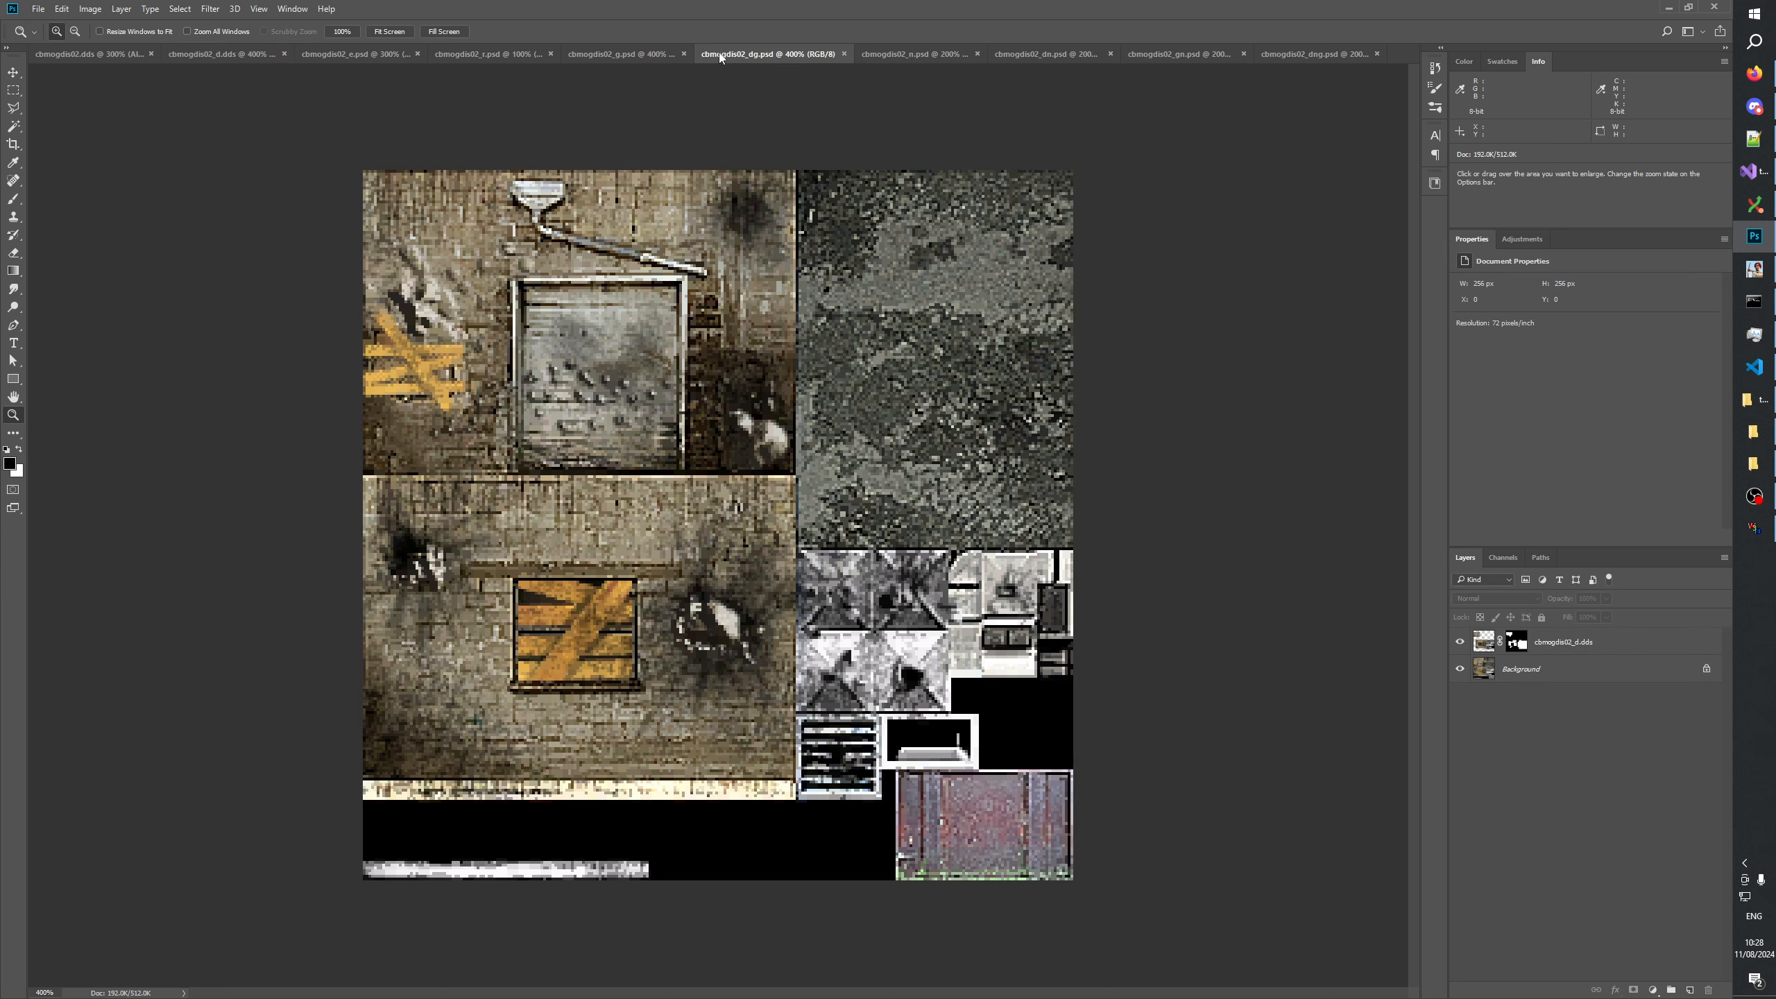
left_click(213, 50)
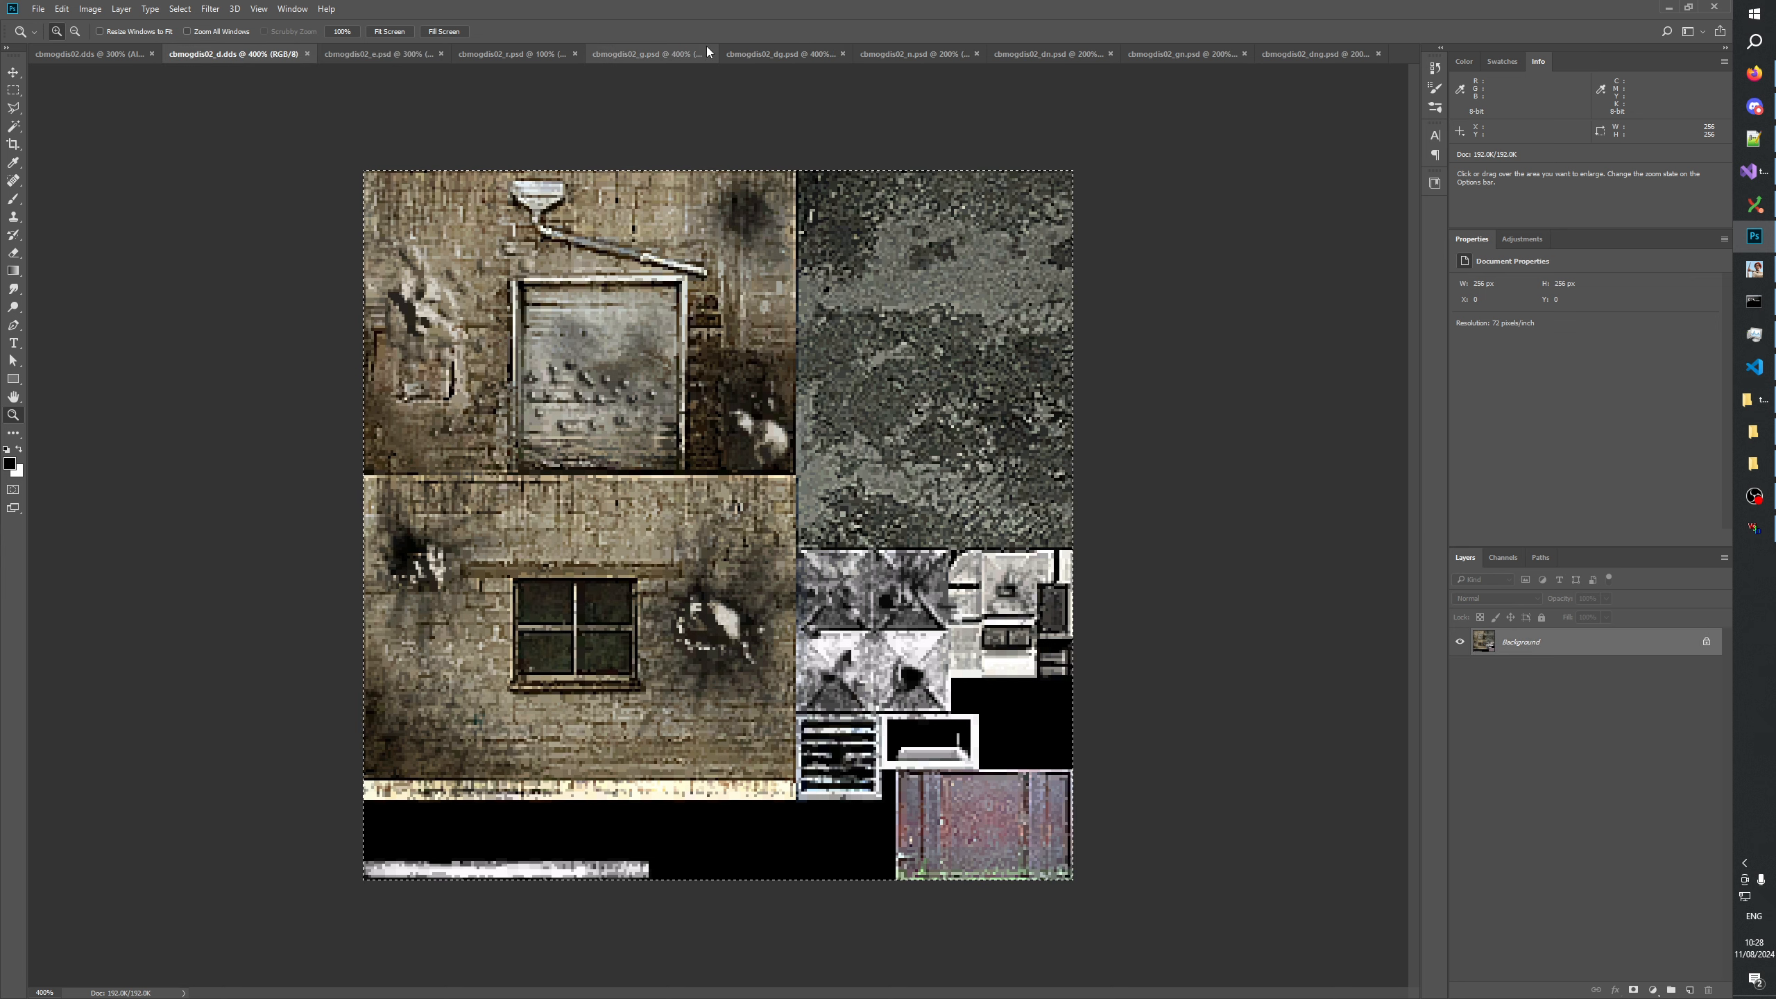
left_click(758, 50)
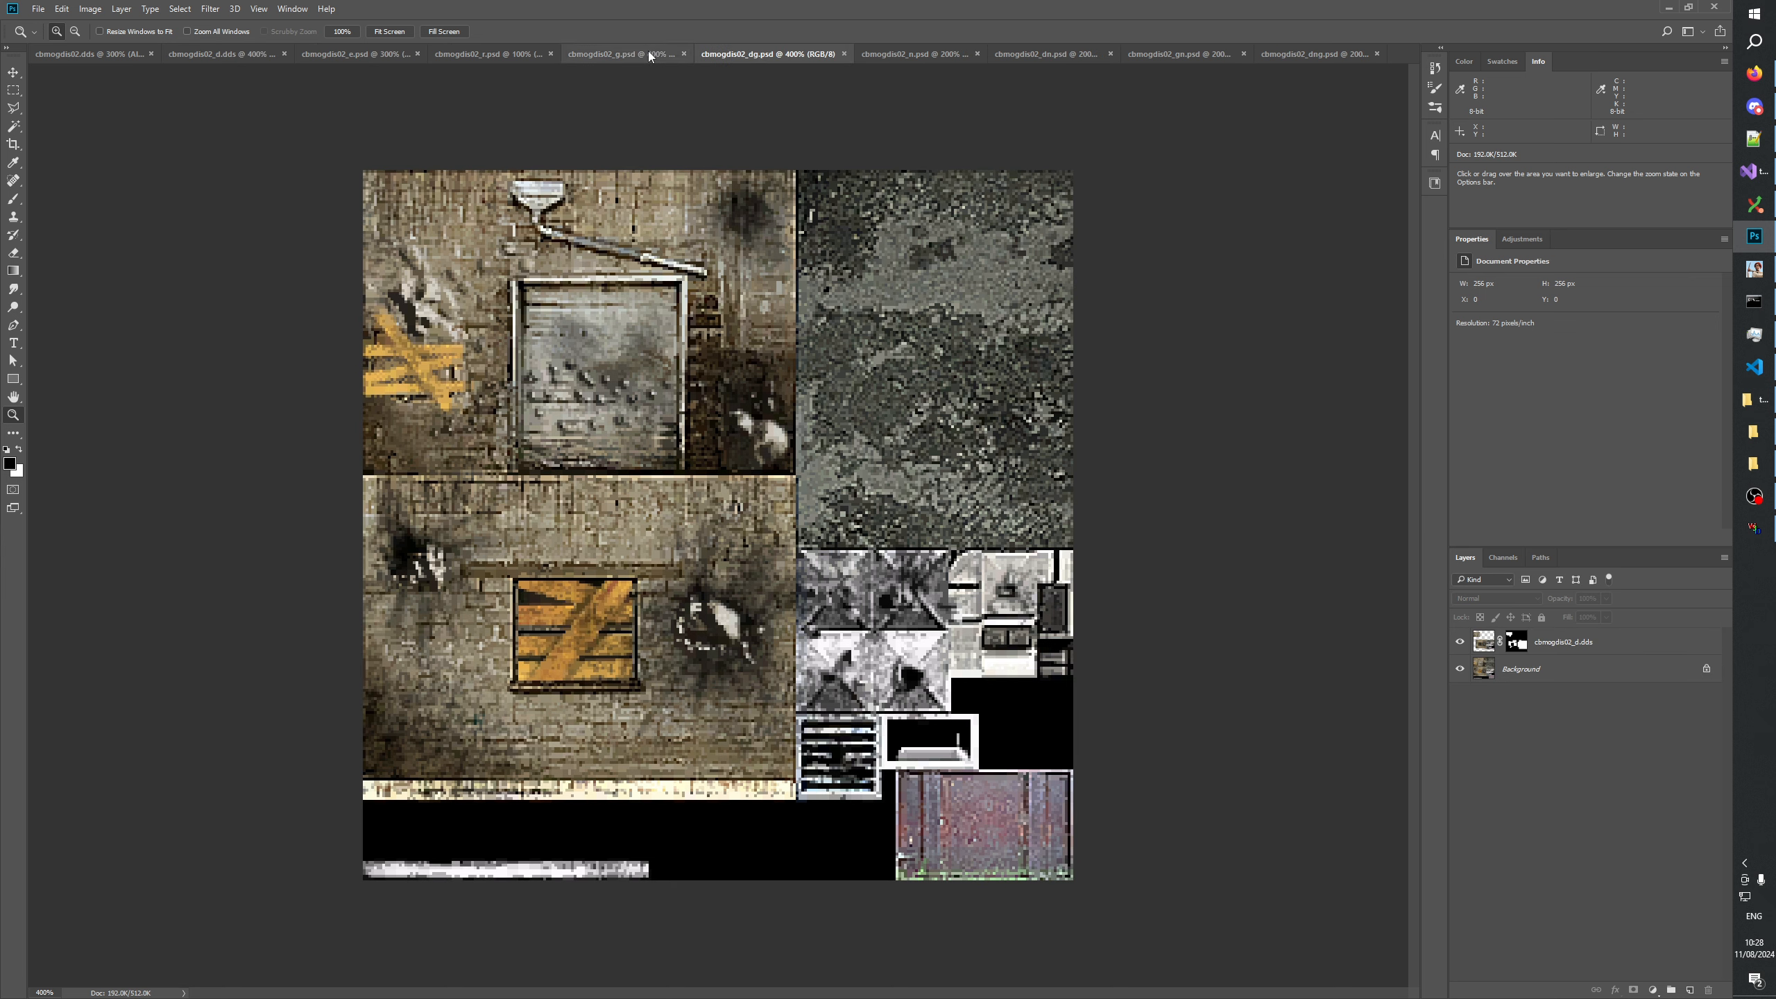
Compare the barricaded texture cbmogdis02_g.psd with its damaged variant cbmogdis02_dg.psd.
left_click(634, 49)
left_click(786, 53)
left_click(696, 52)
left_click(786, 55)
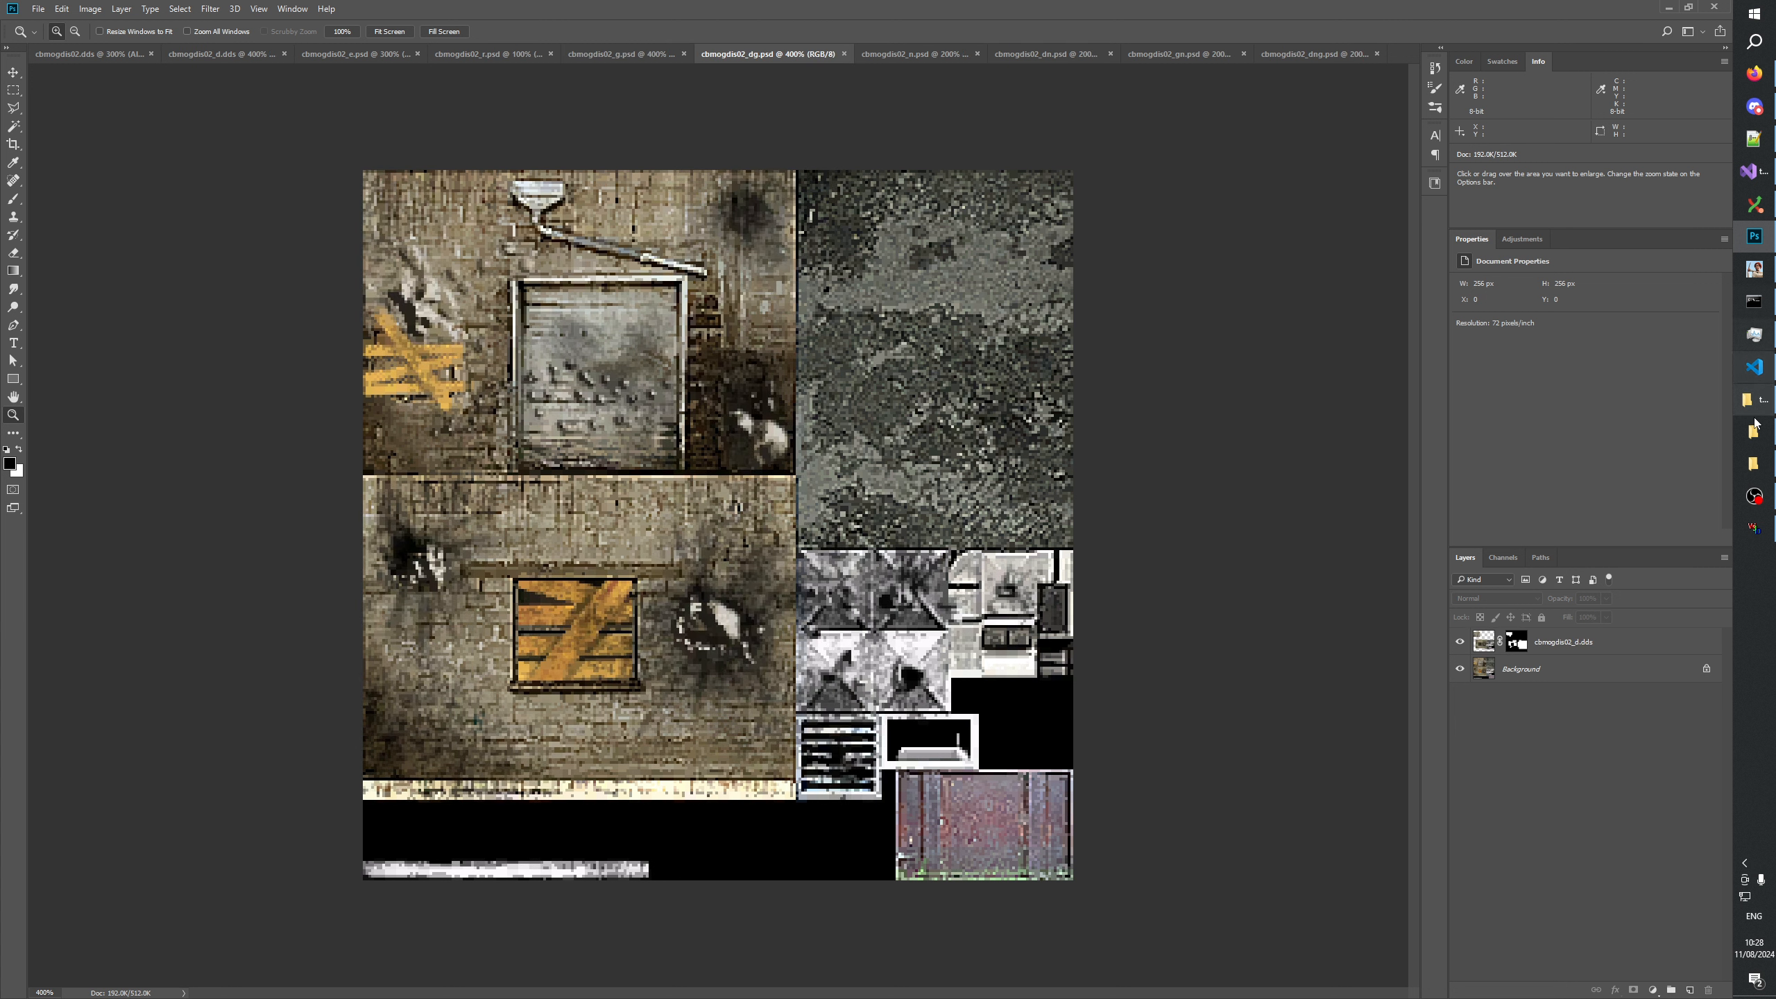
View the GenerateMip folder of PSD sources and the Textures folder of DDS files in File Explorer.
left_click(1758, 454)
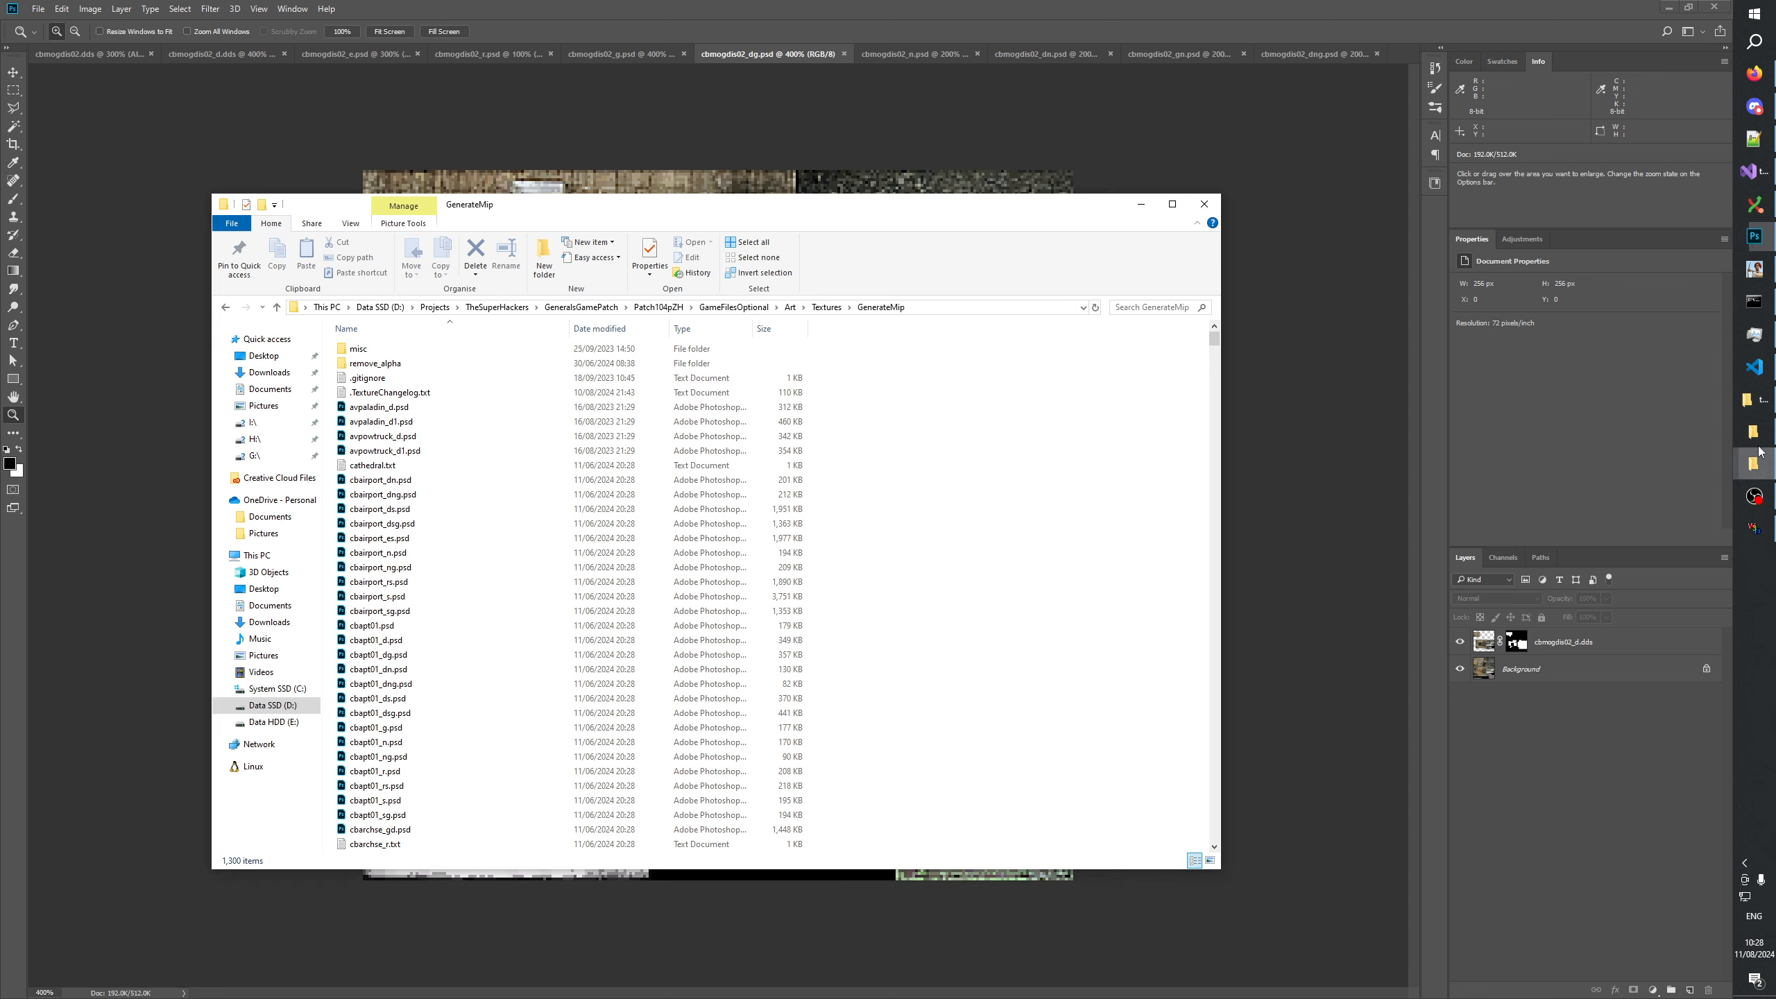
left_click(1755, 433)
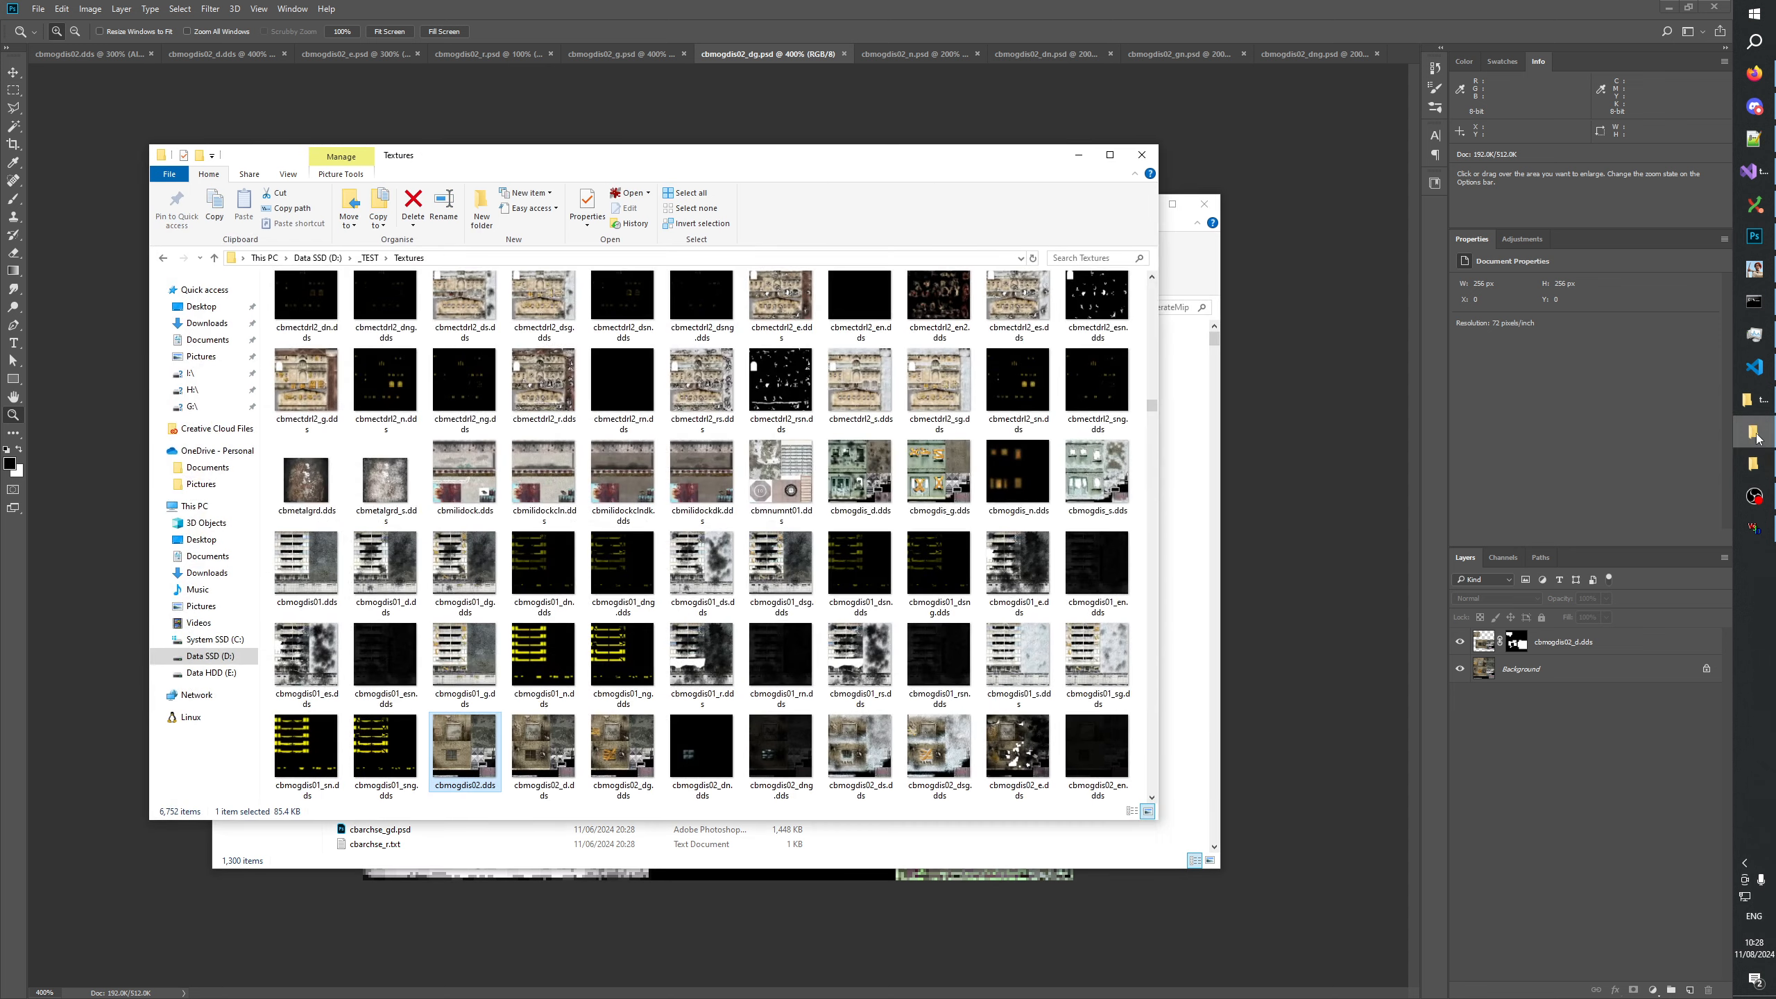
left_click(1755, 433)
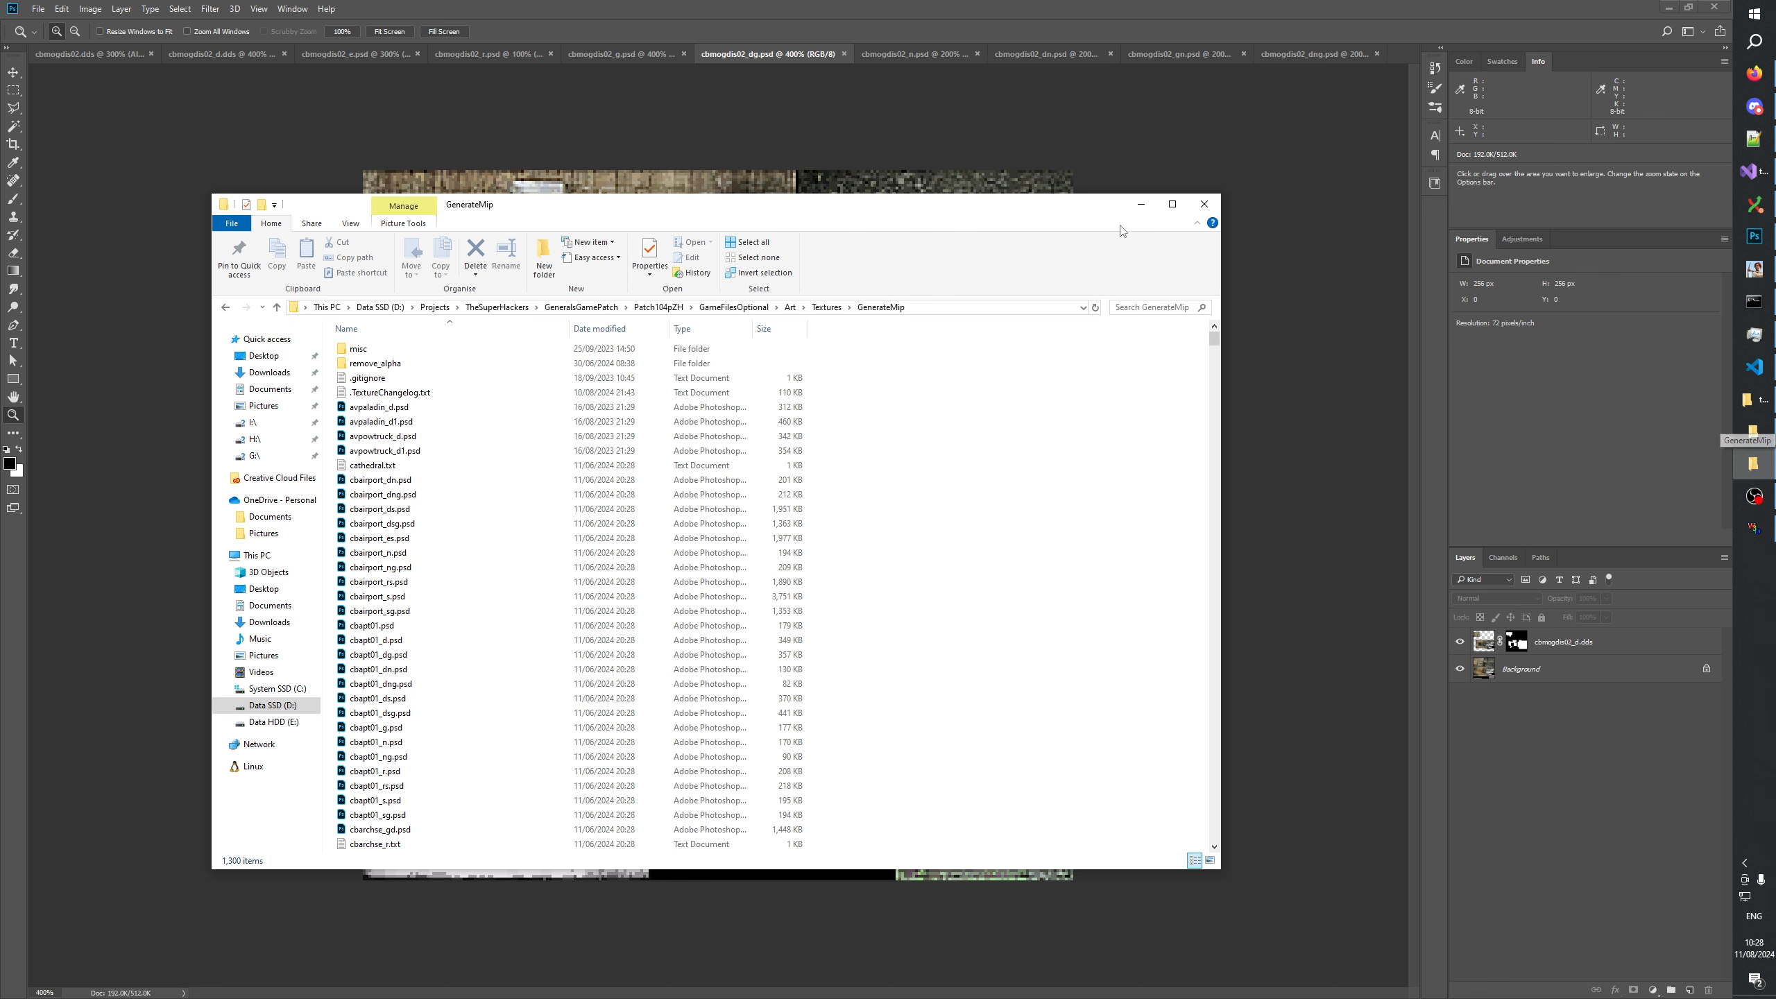
Switch back to Photoshop and clear the selection in cbmogdis02_n.psd.
left_click(891, 57)
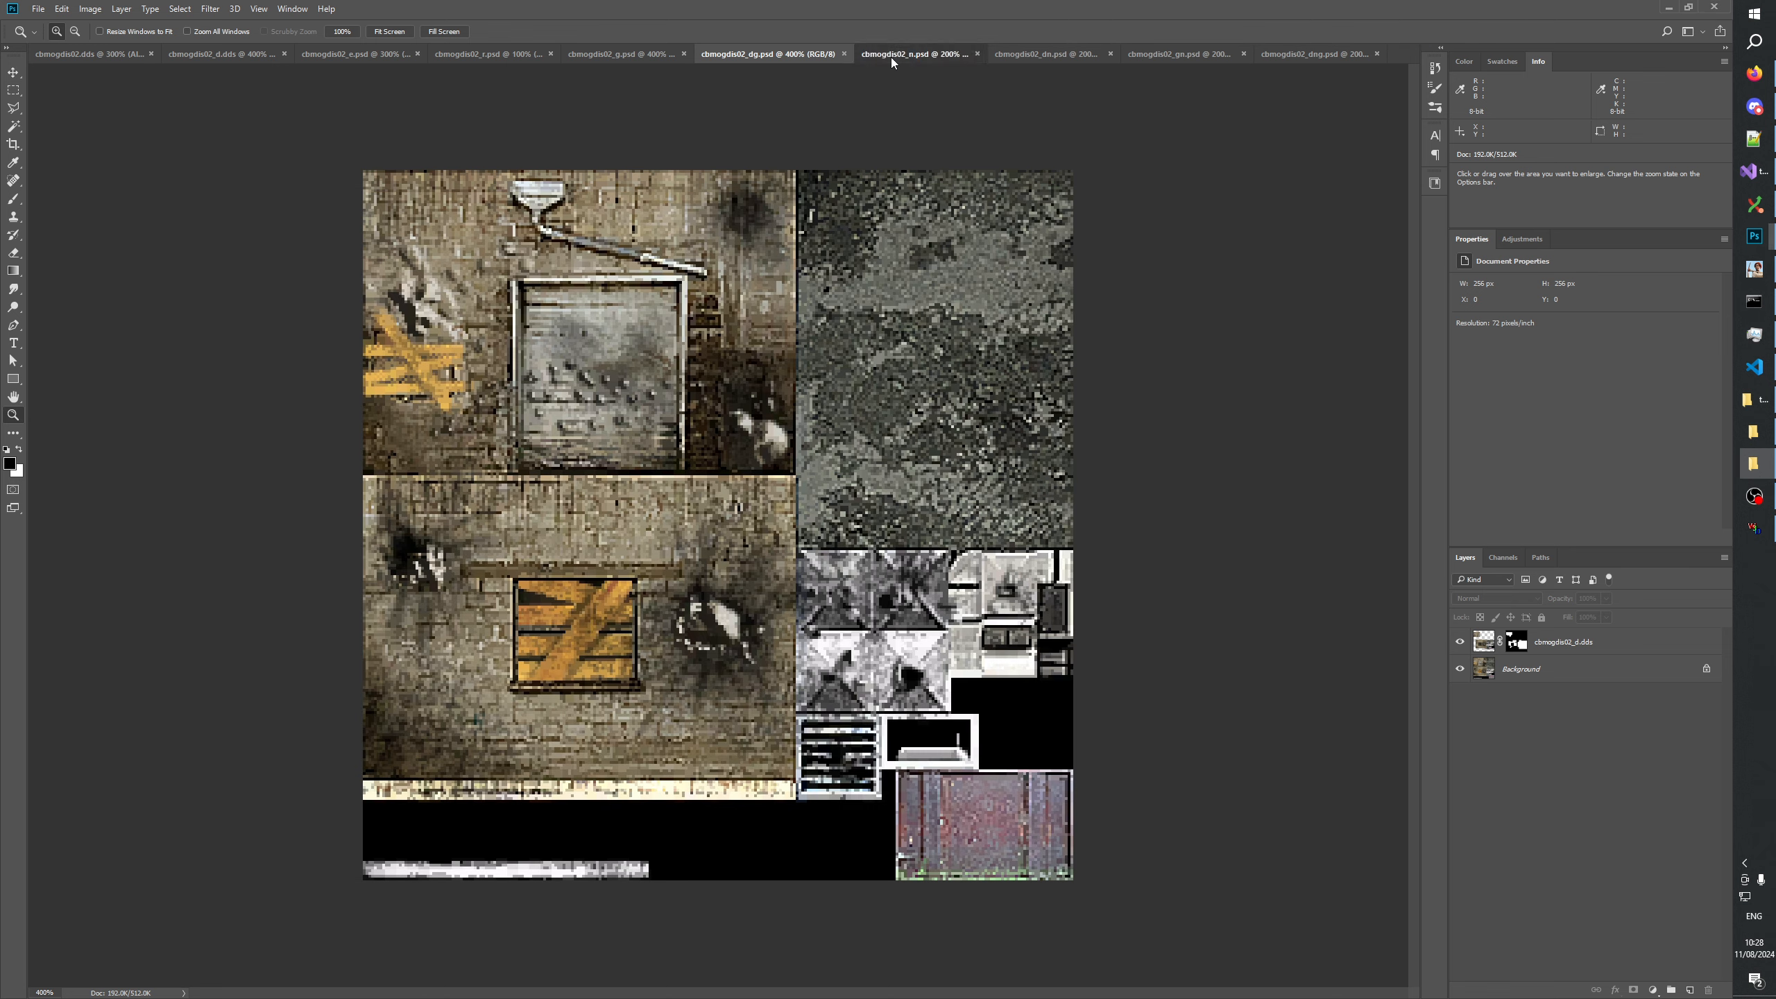
left_click(14, 90)
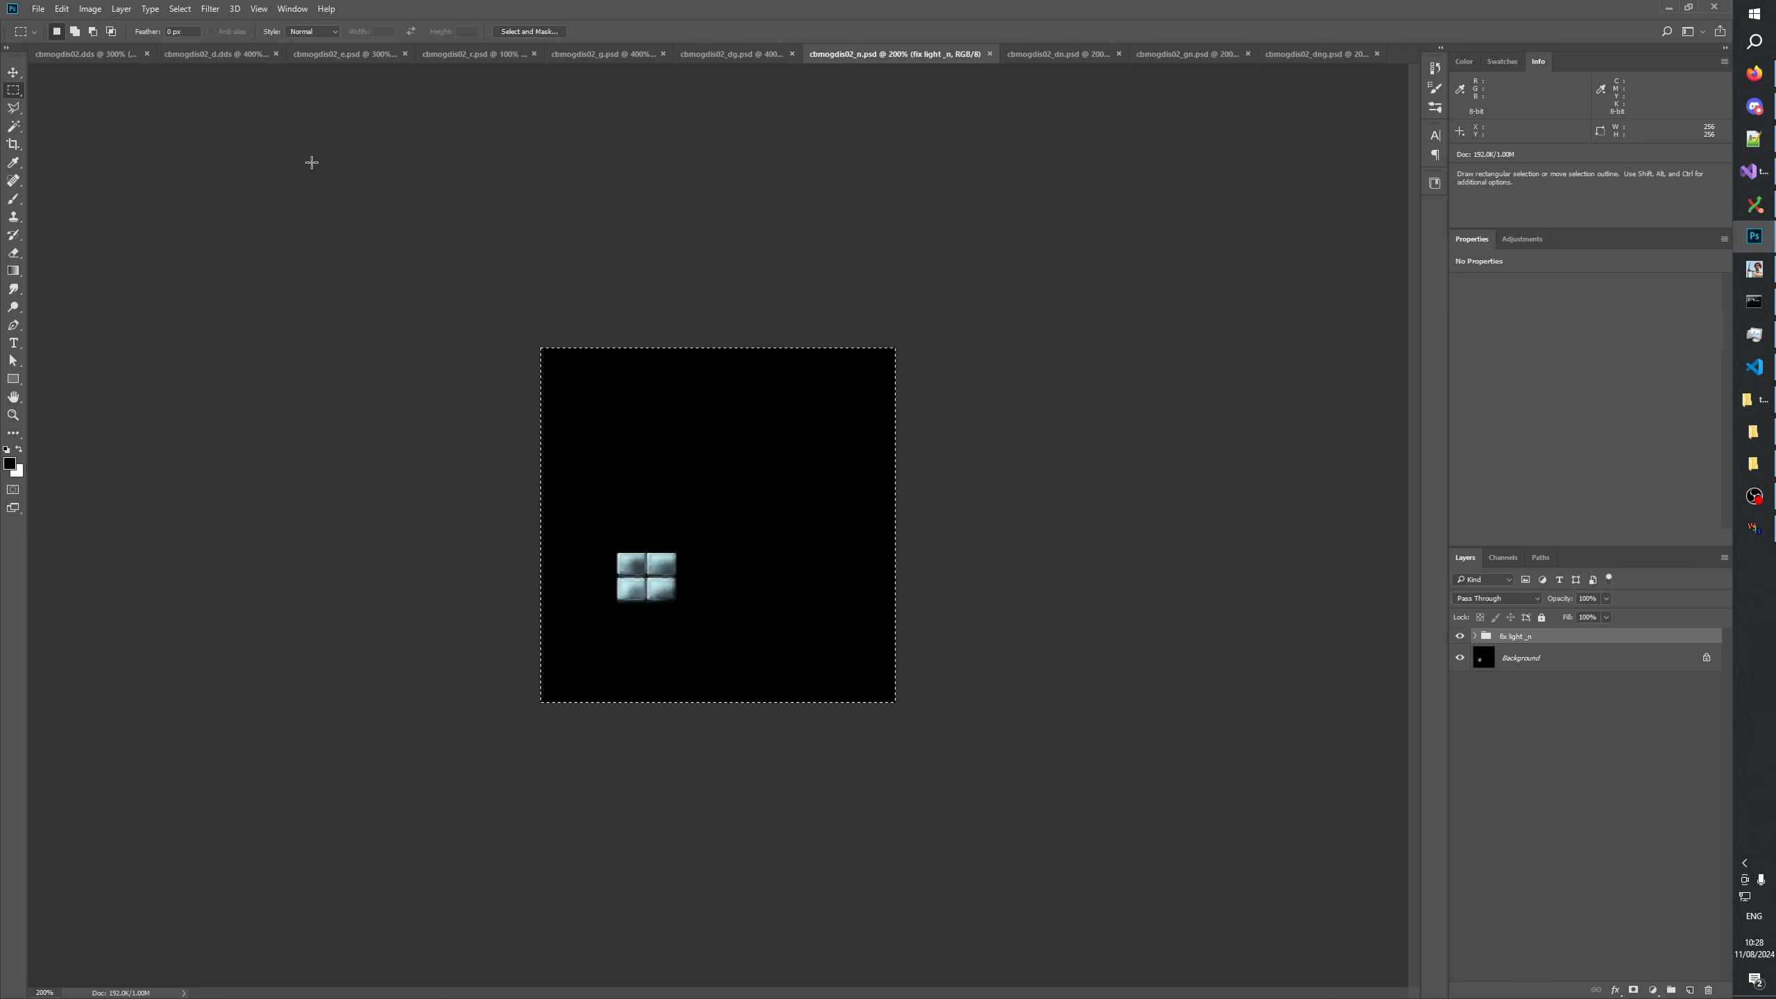
left_click(609, 594)
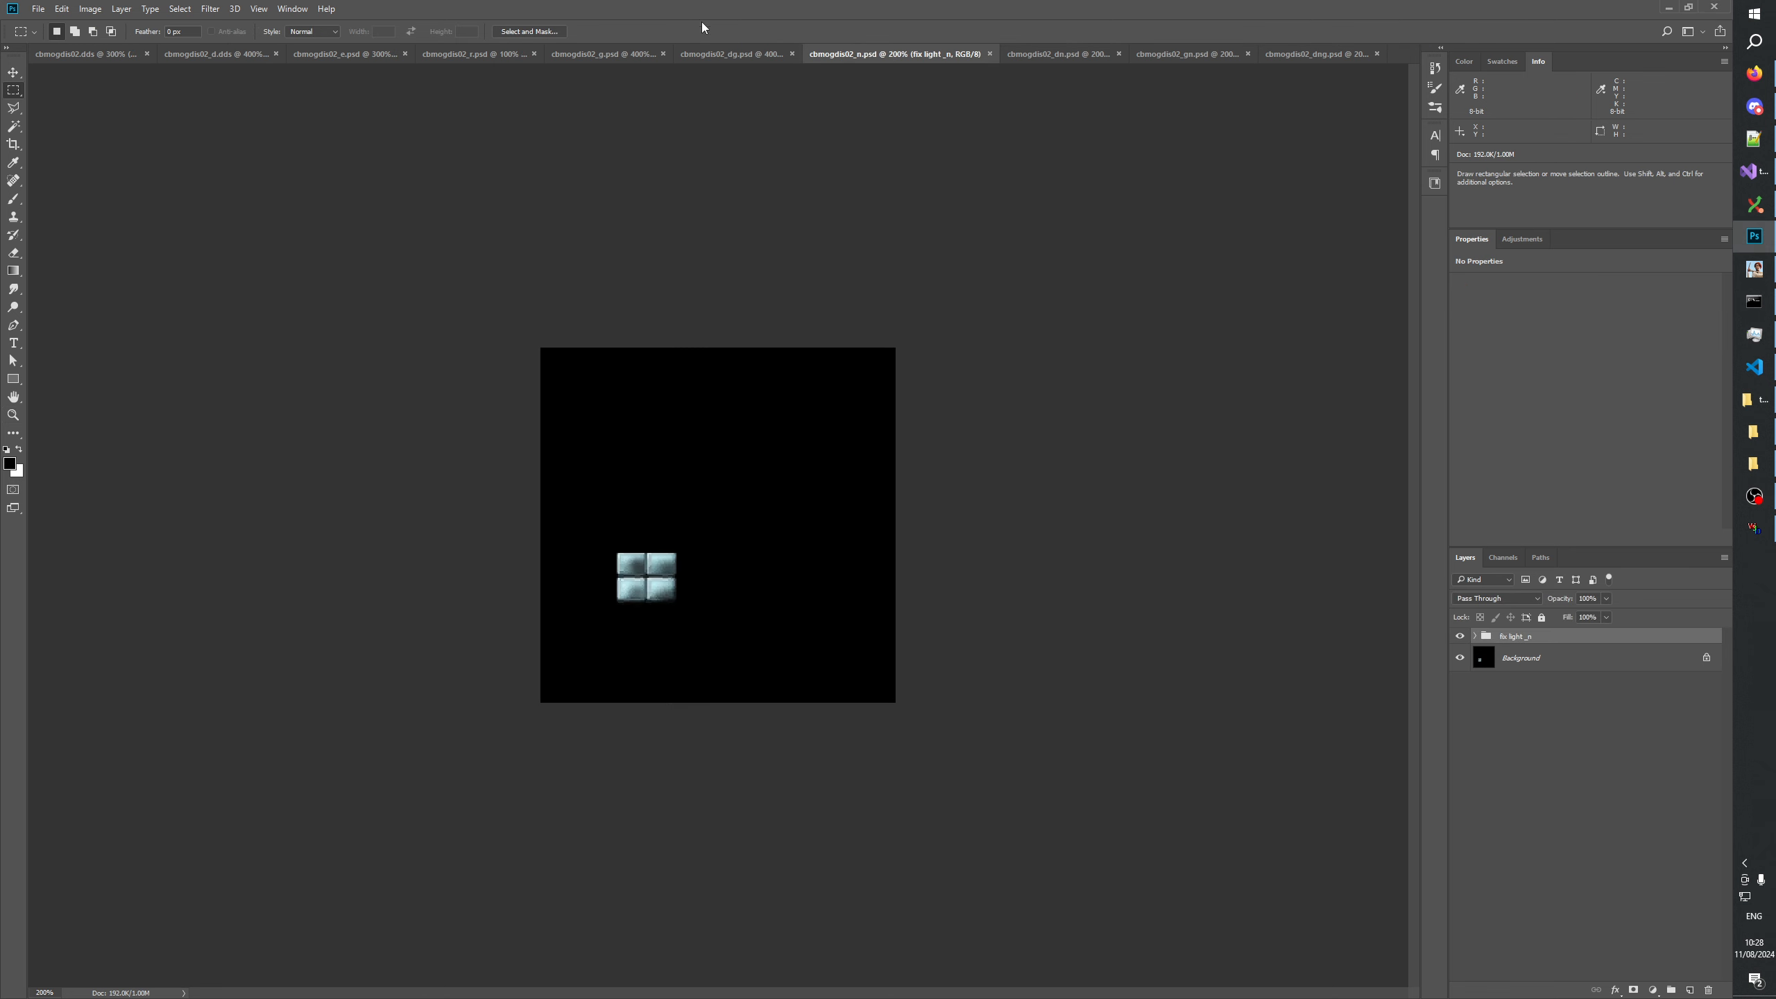
Compare cbmogdis02_dg.psd and cbmogdis02.dds with cbmogdis02_n.psd, enlarging the latter to 300%.
left_click(721, 54)
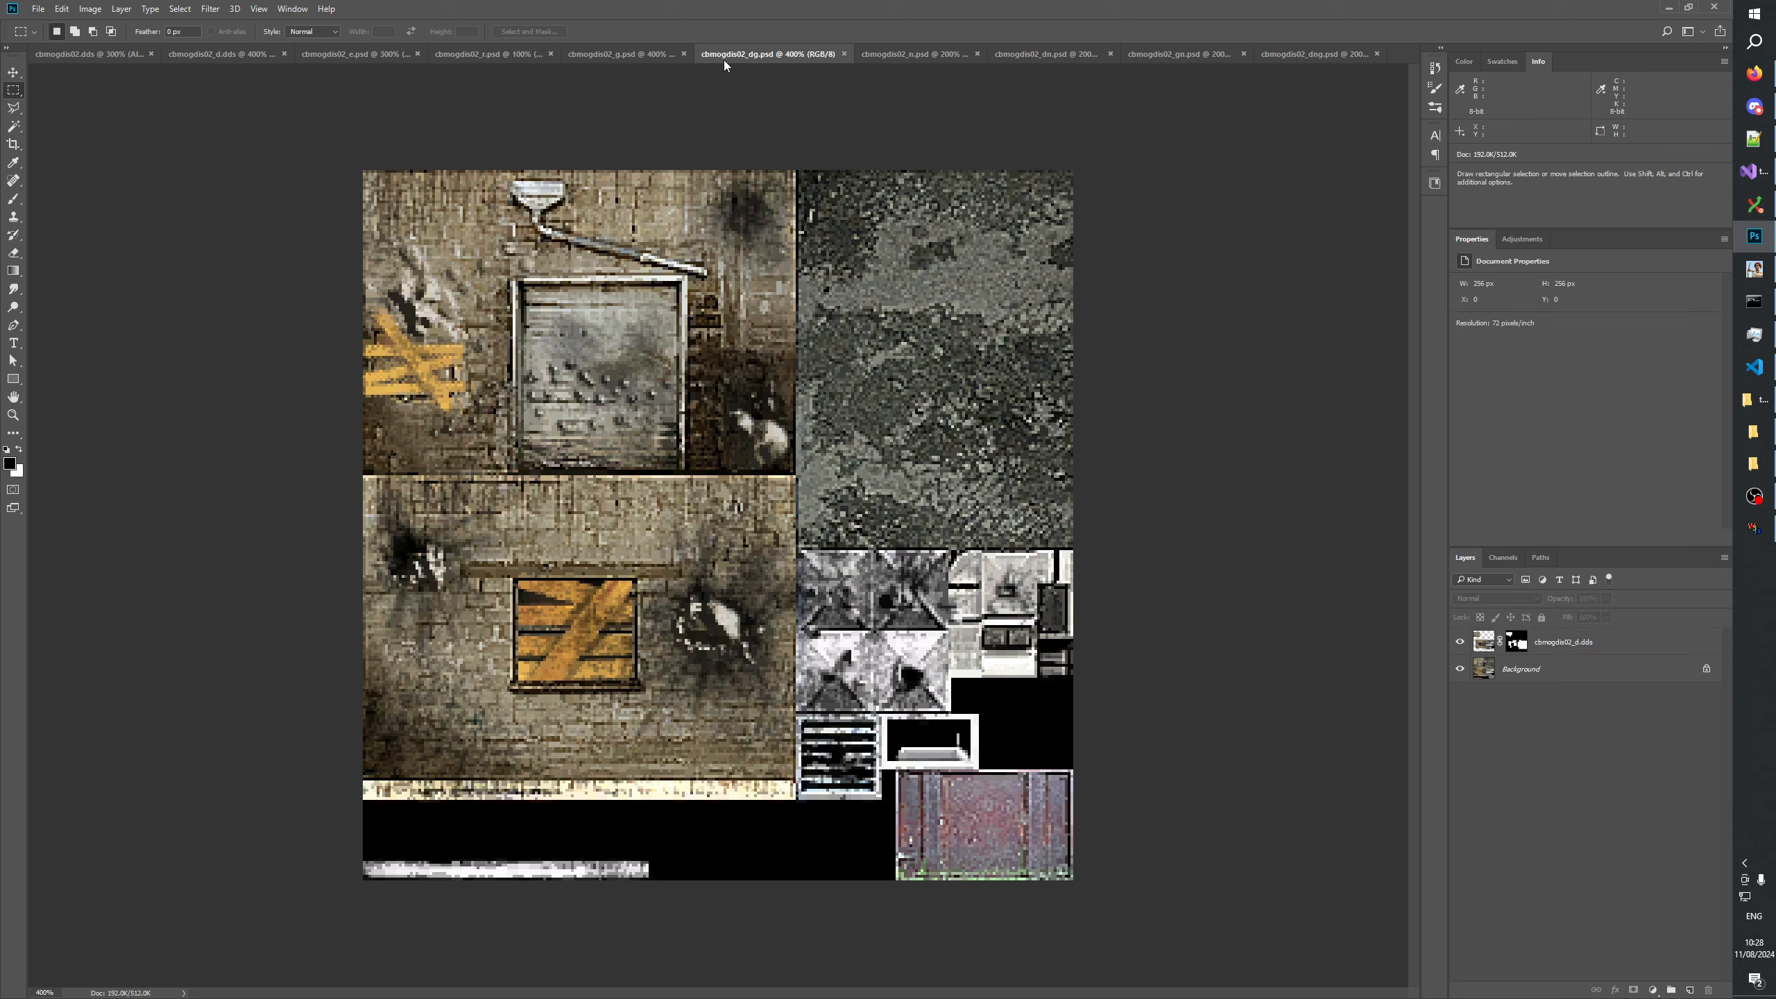
left_click(102, 57)
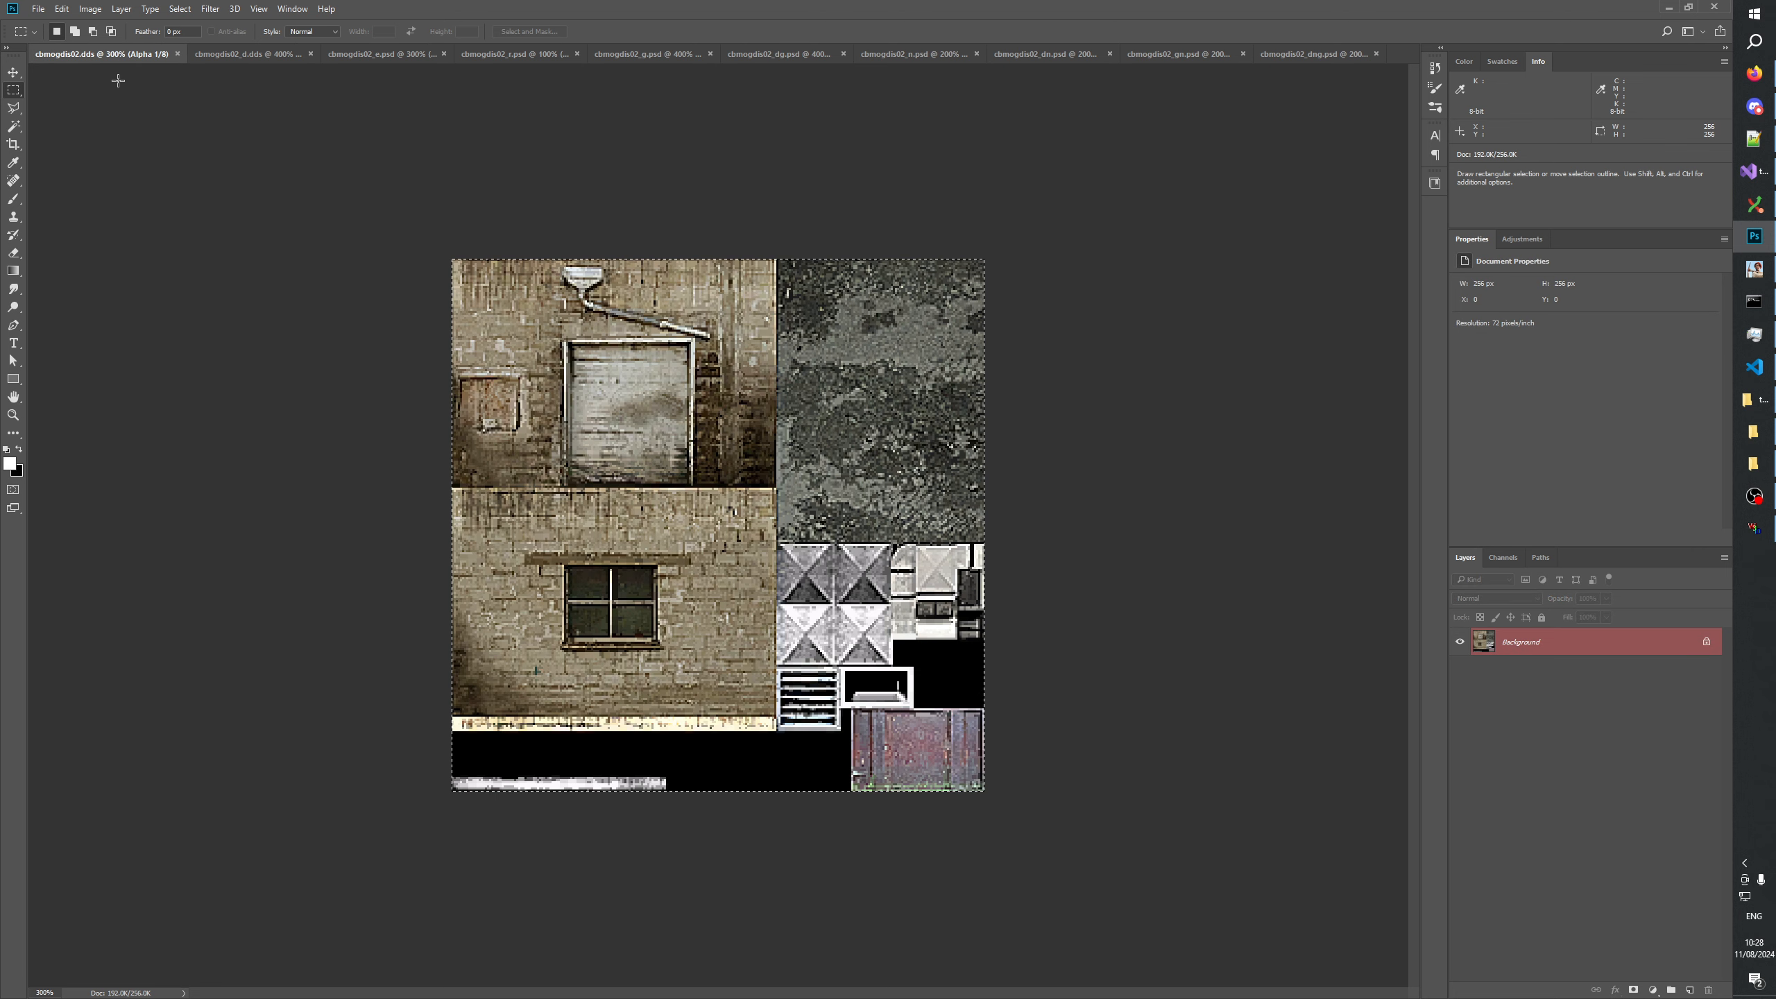
left_click(910, 54)
key("z")
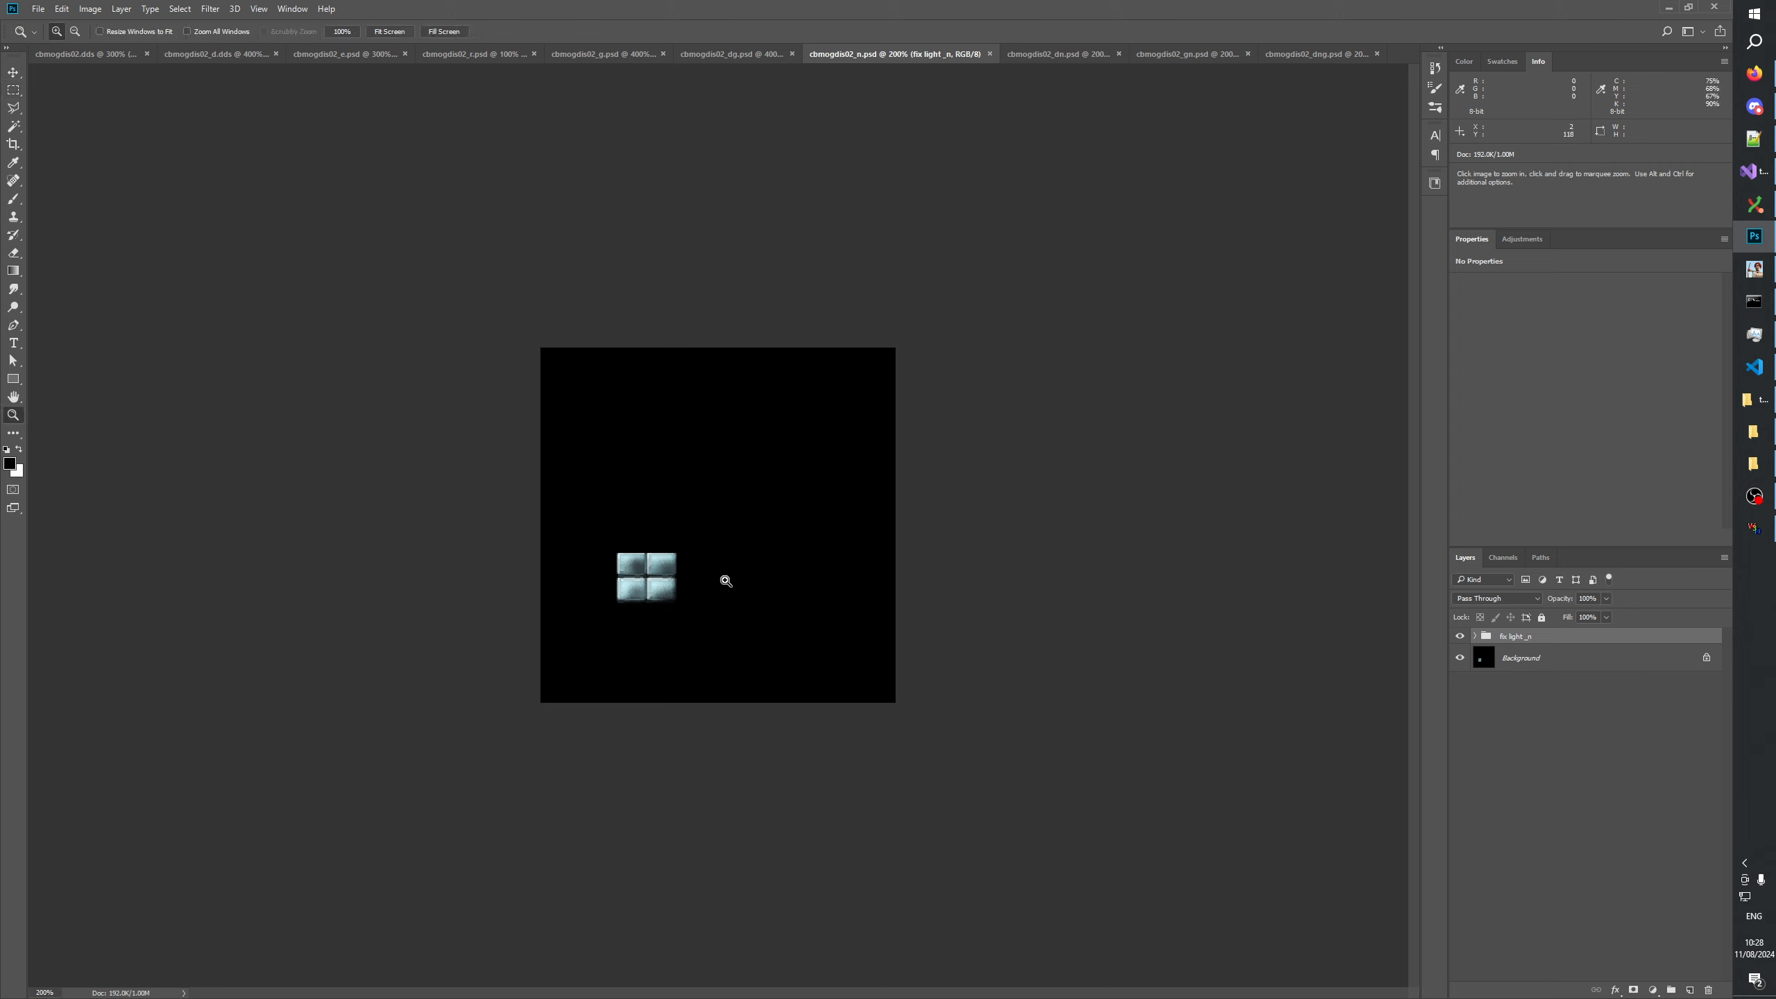
left_click(748, 587)
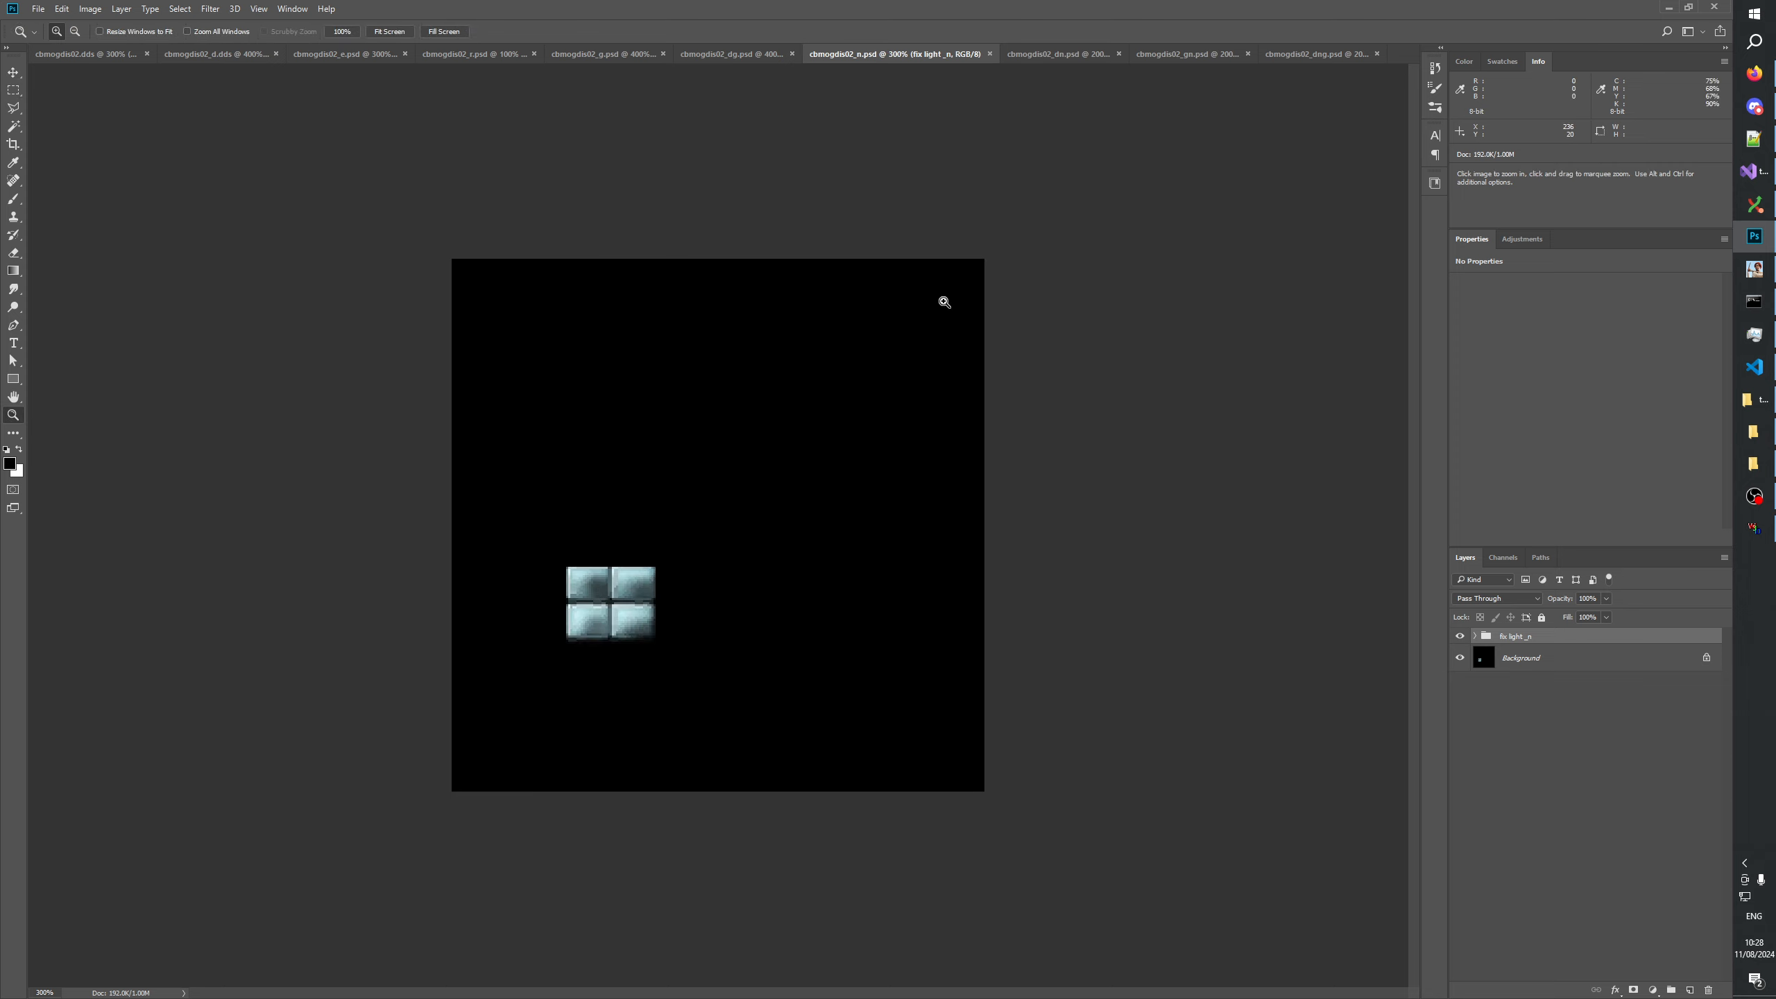
Toggle the fix light_n group's visibility repeatedly to compare the window lights with and without the fix.
left_click(1460, 637)
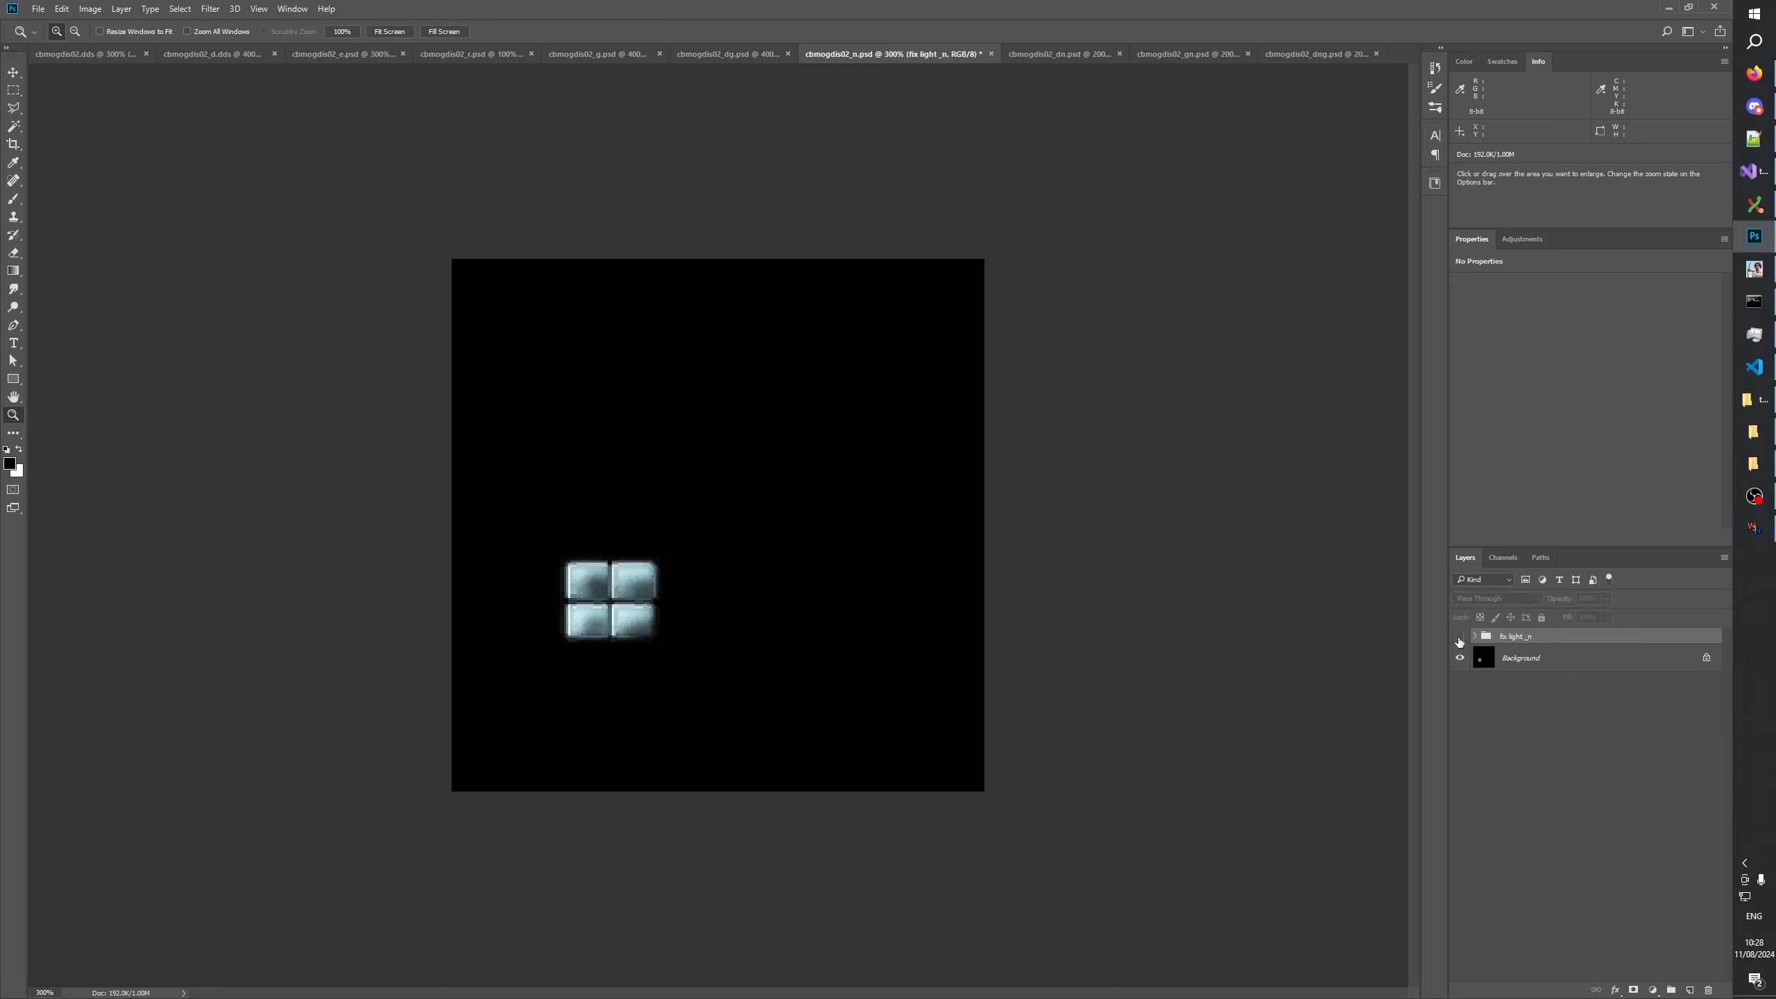
left_click(1460, 637)
left_click(1460, 638)
left_click(1460, 638)
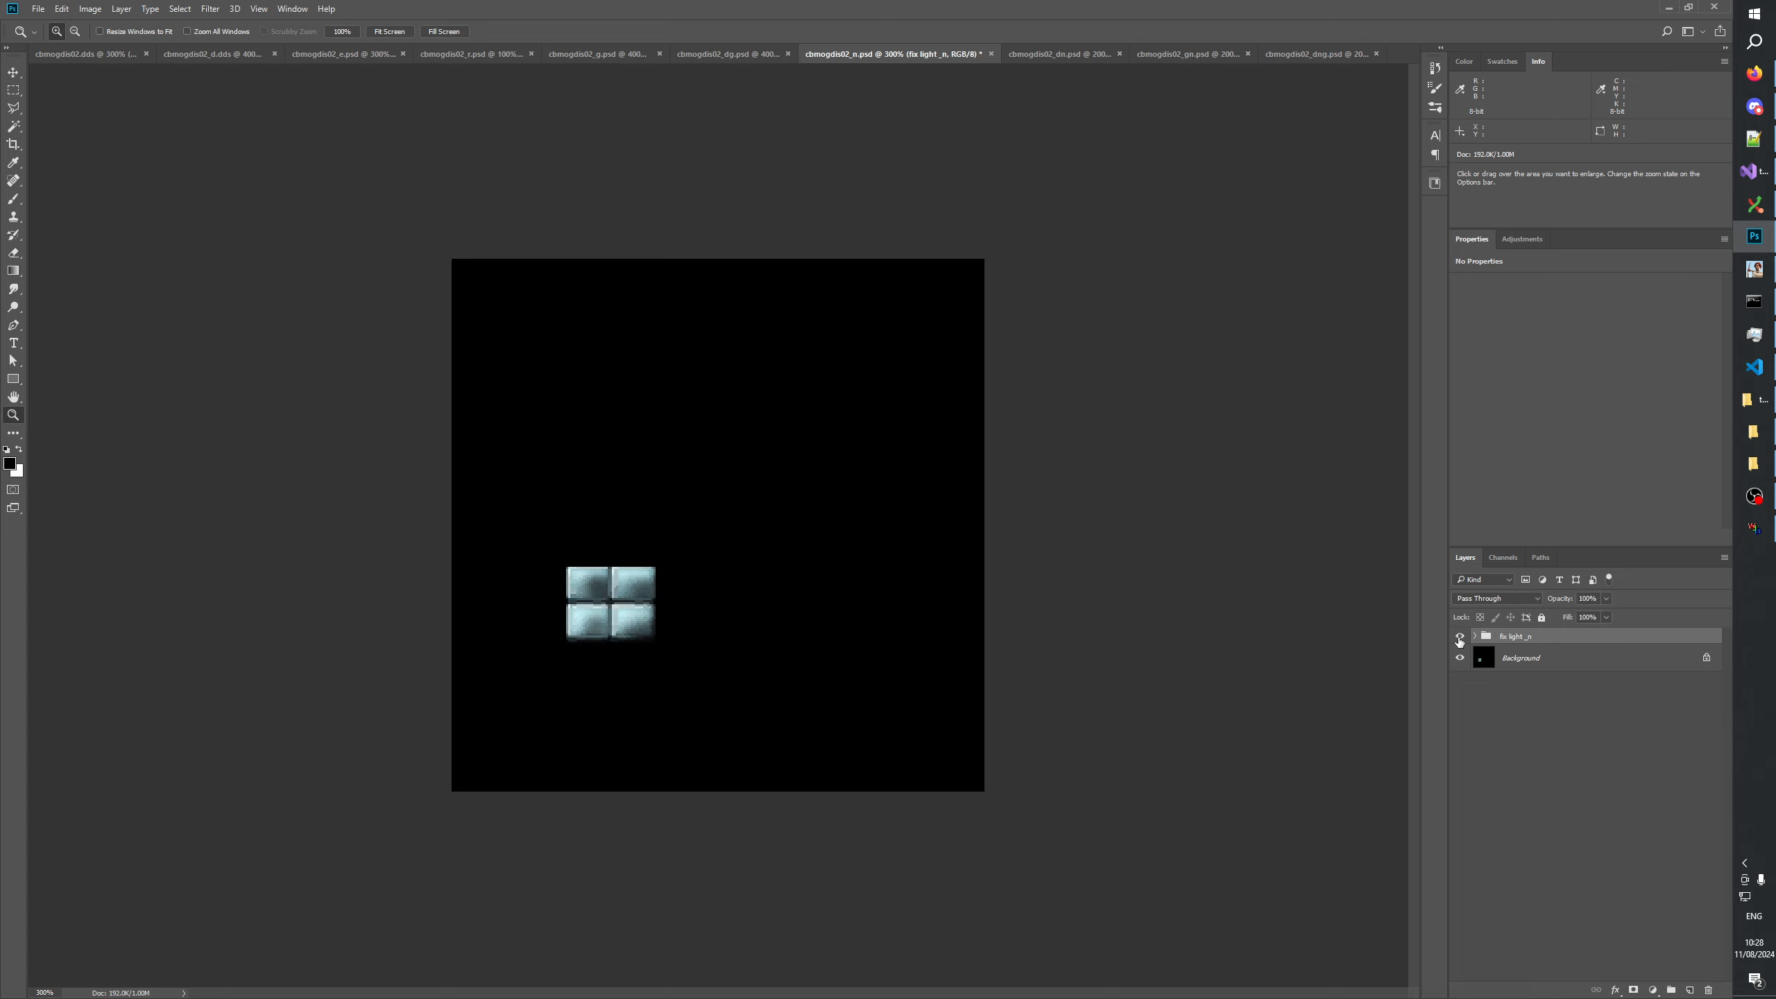
left_click(1459, 638)
left_click(1460, 638)
left_click(1459, 638)
left_click(1459, 638)
left_click(1459, 638)
left_click(1460, 638)
left_click(1459, 638)
left_click(1459, 638)
left_click(1459, 638)
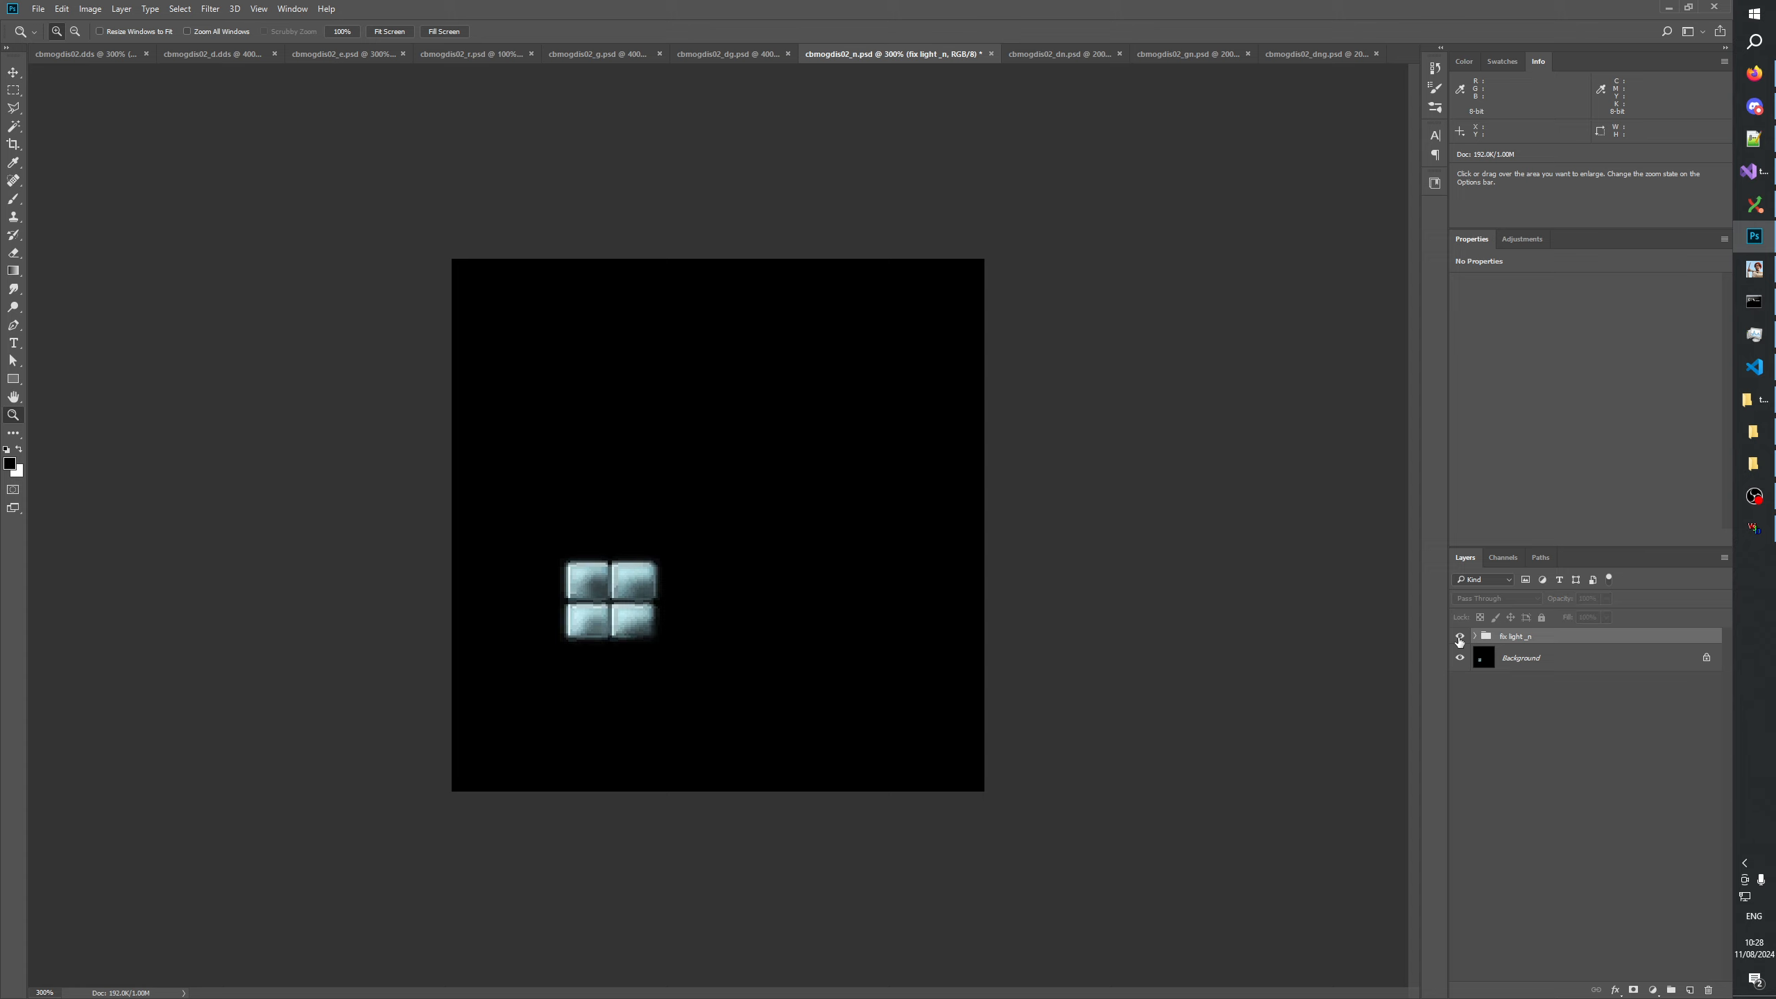
left_click(1460, 638)
left_click(1460, 638)
left_click(1459, 638)
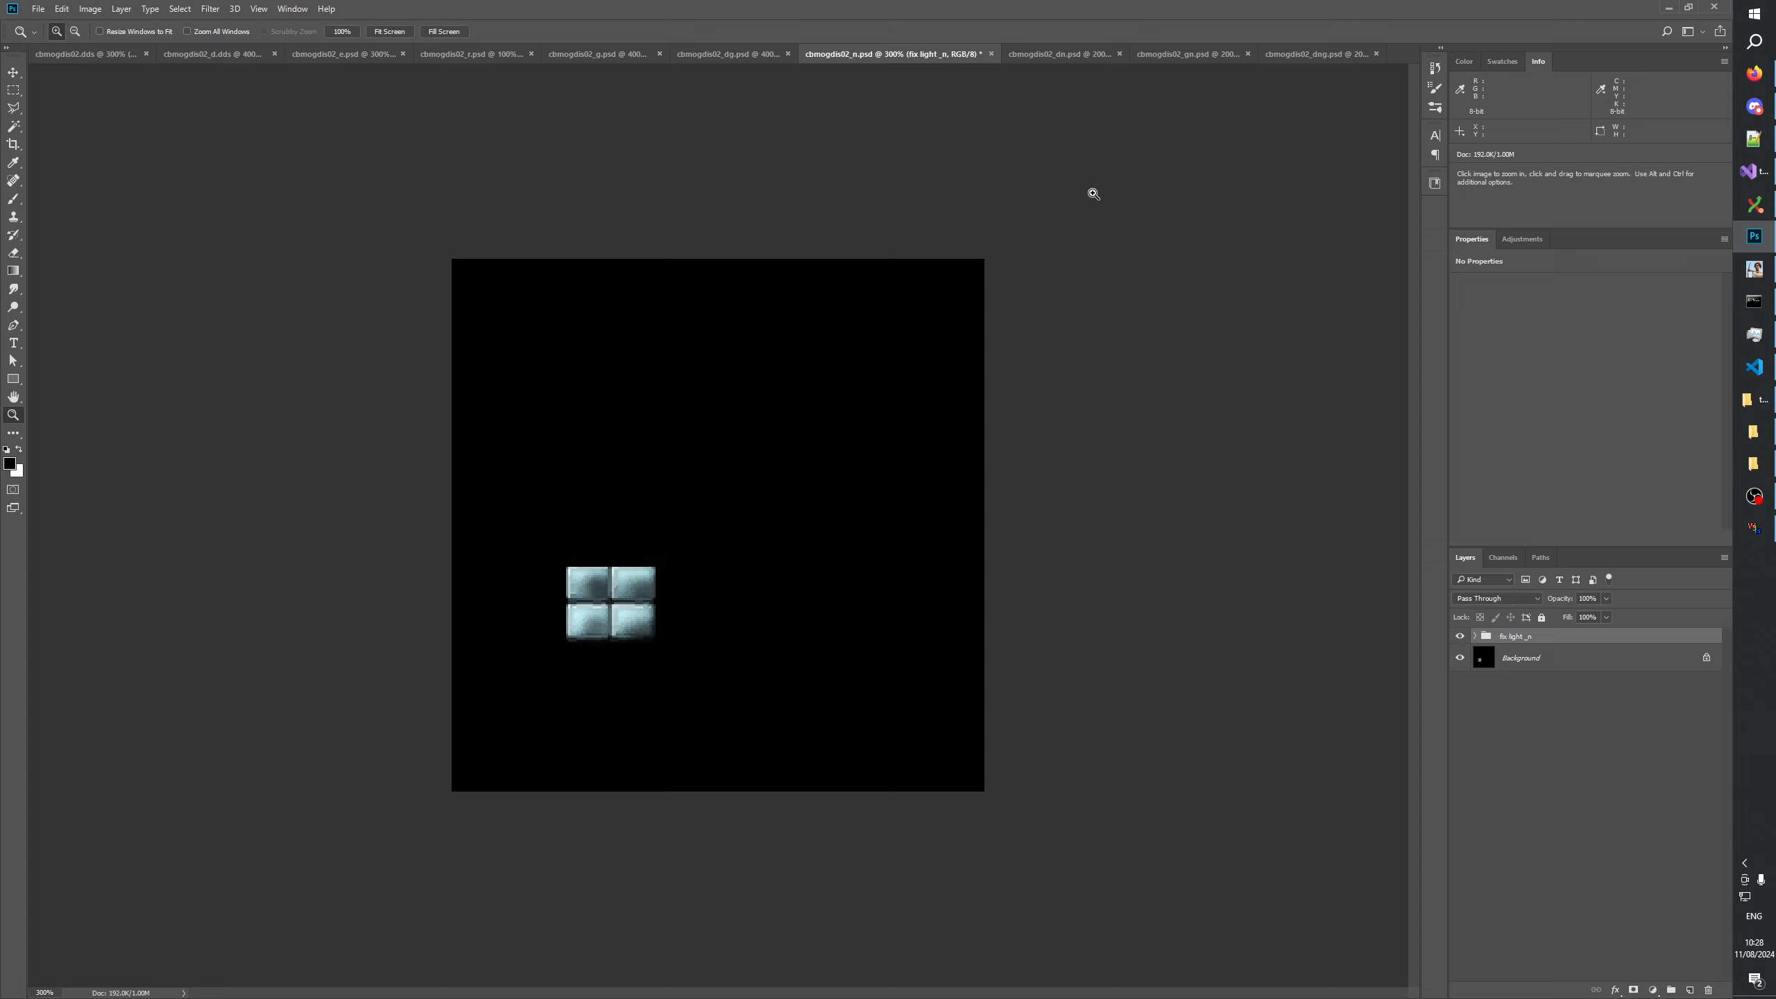
View the cbmogdis02 dn, gn and dng PSD variants, clearing the selection in cbmogdis02_gn.psd.
left_click(1043, 53)
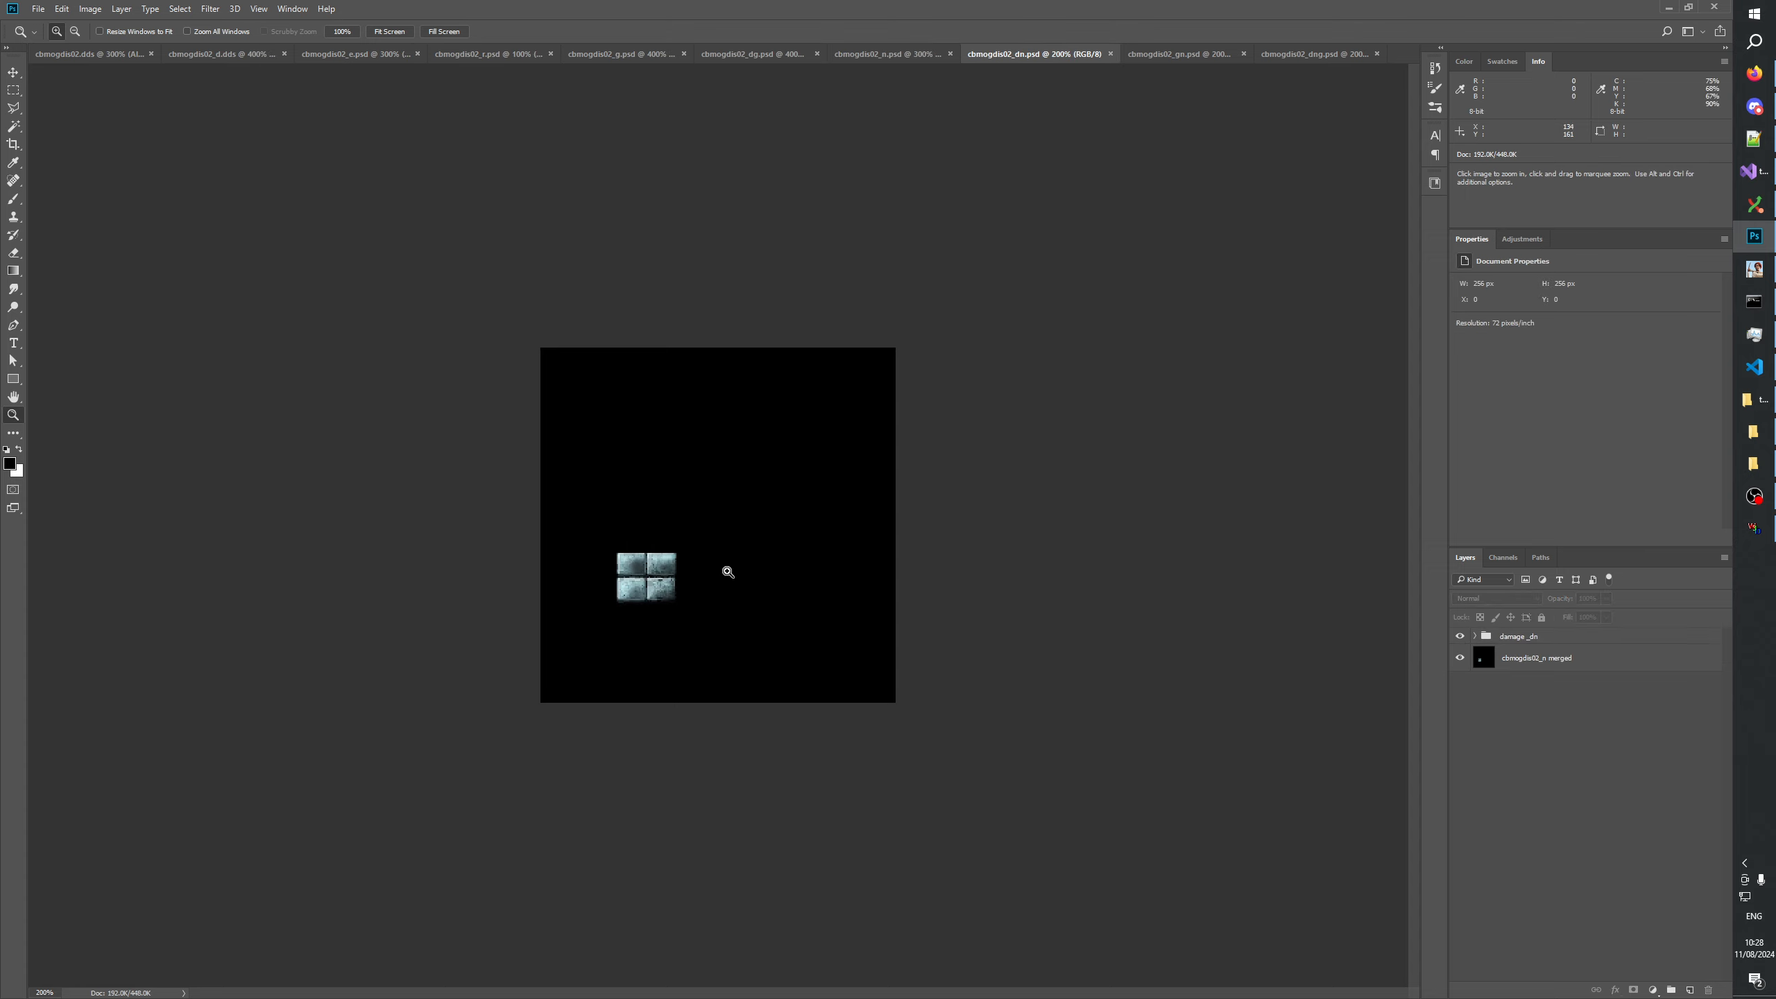
left_click(1140, 53)
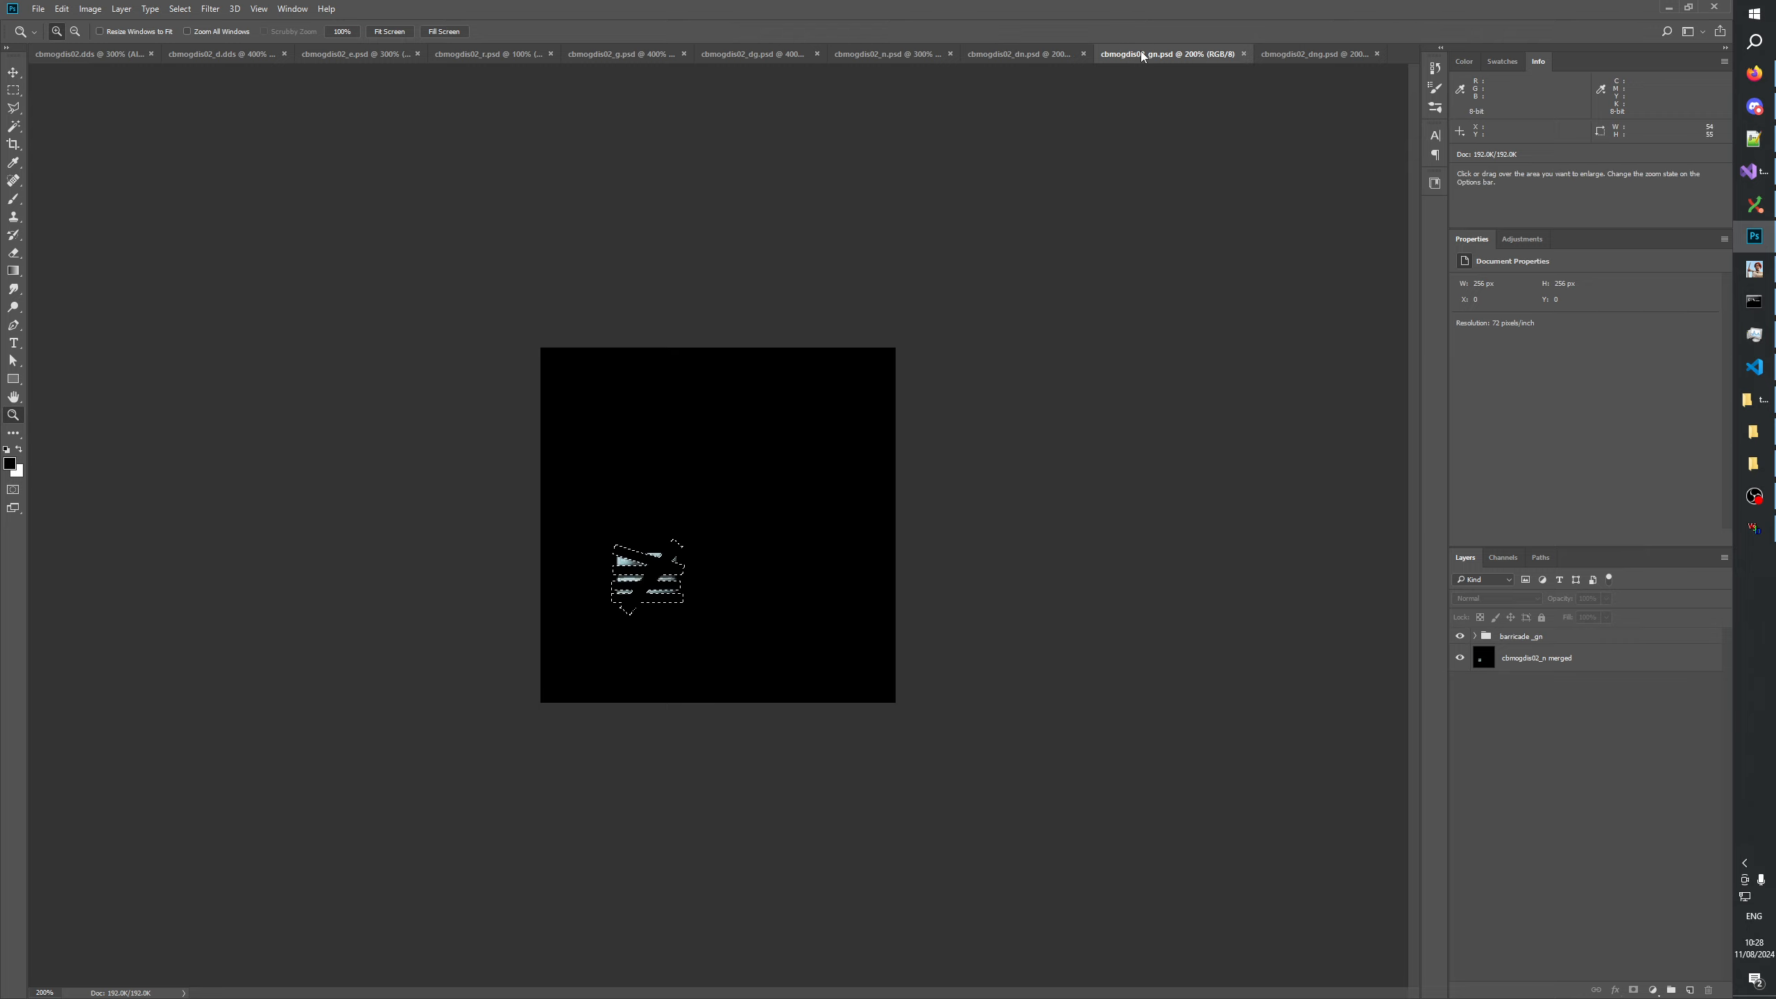
left_click(13, 90)
left_click(800, 426)
left_click(1309, 54)
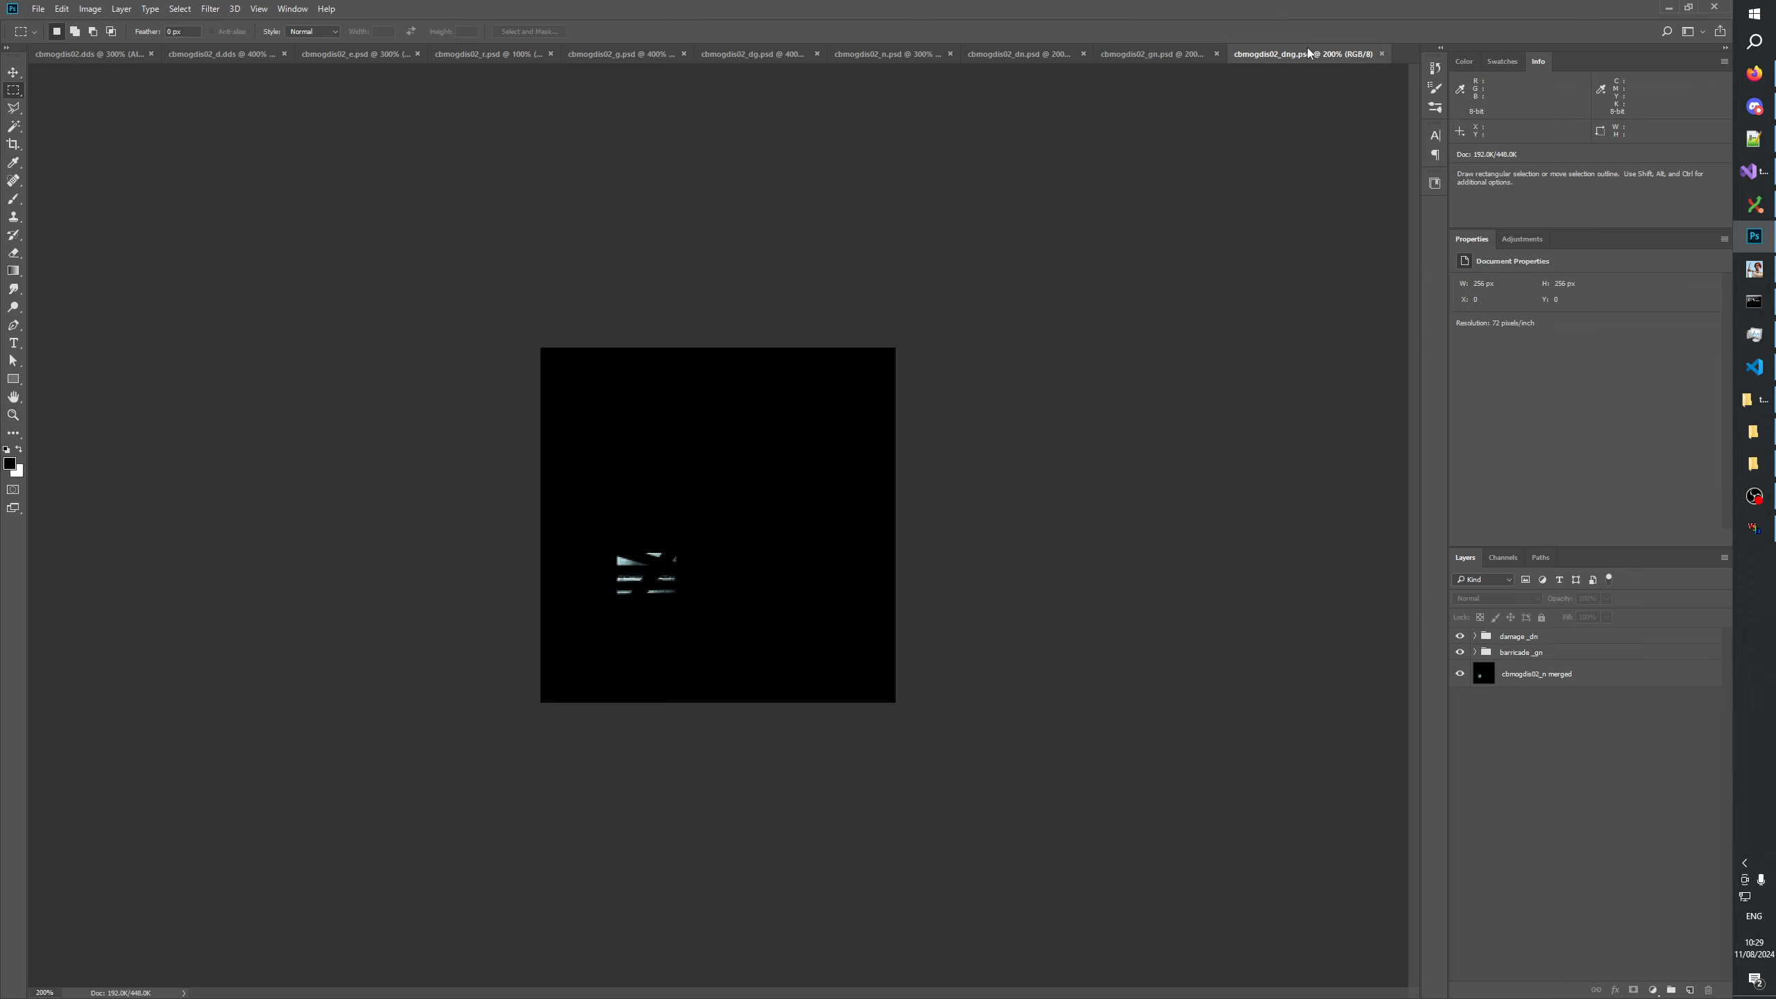
View the cbmogdis02 gn, dn and n PSD variants, activate the Zoom tool, and return to cbmogdis02.dds.
left_click(1145, 53)
left_click(1017, 54)
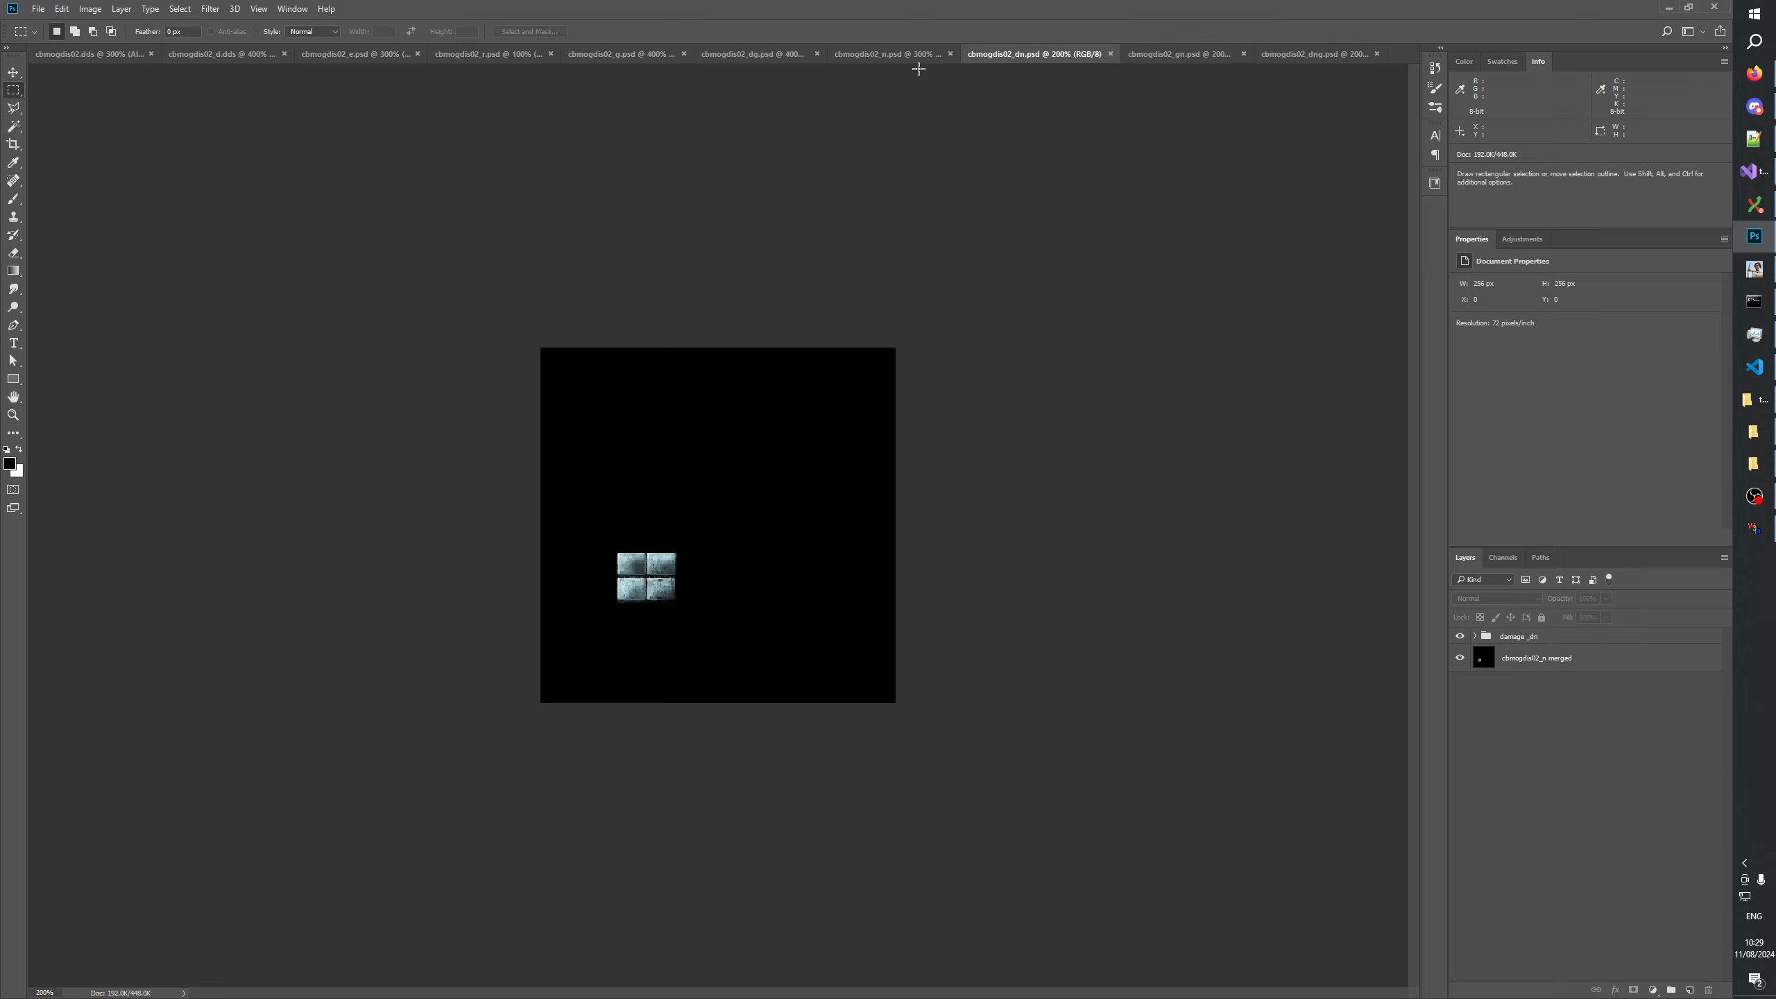
left_click(871, 57)
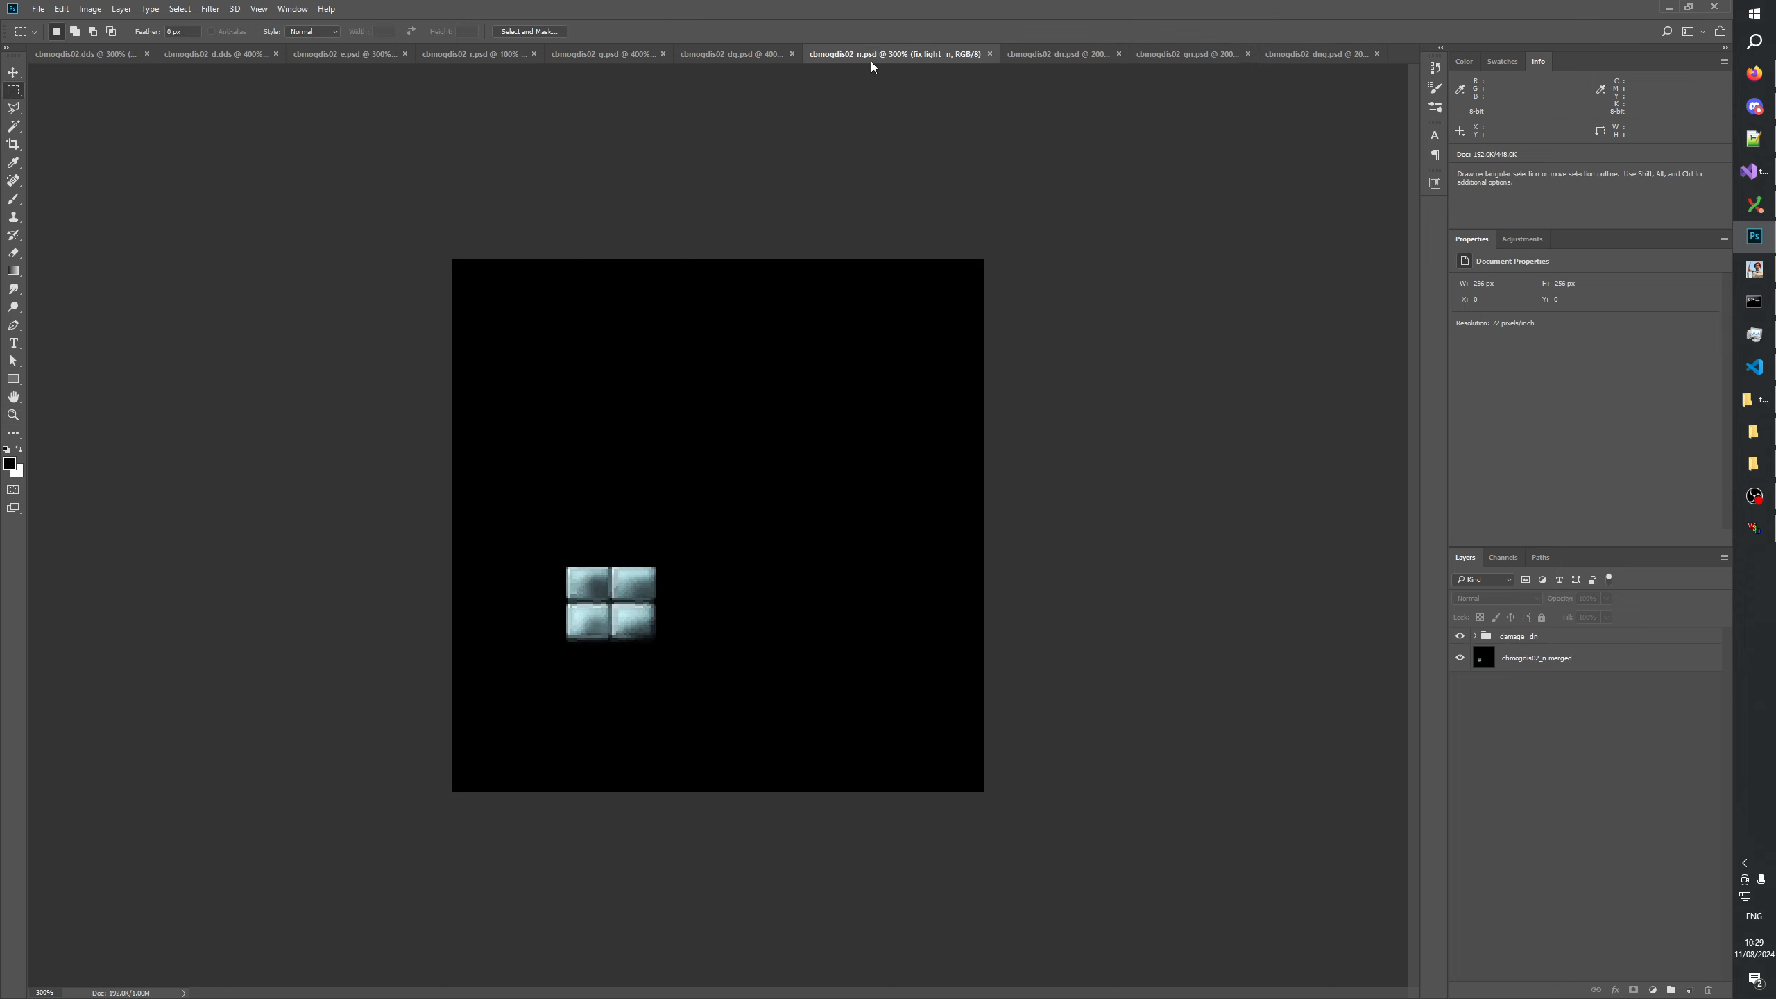
left_click(13, 416)
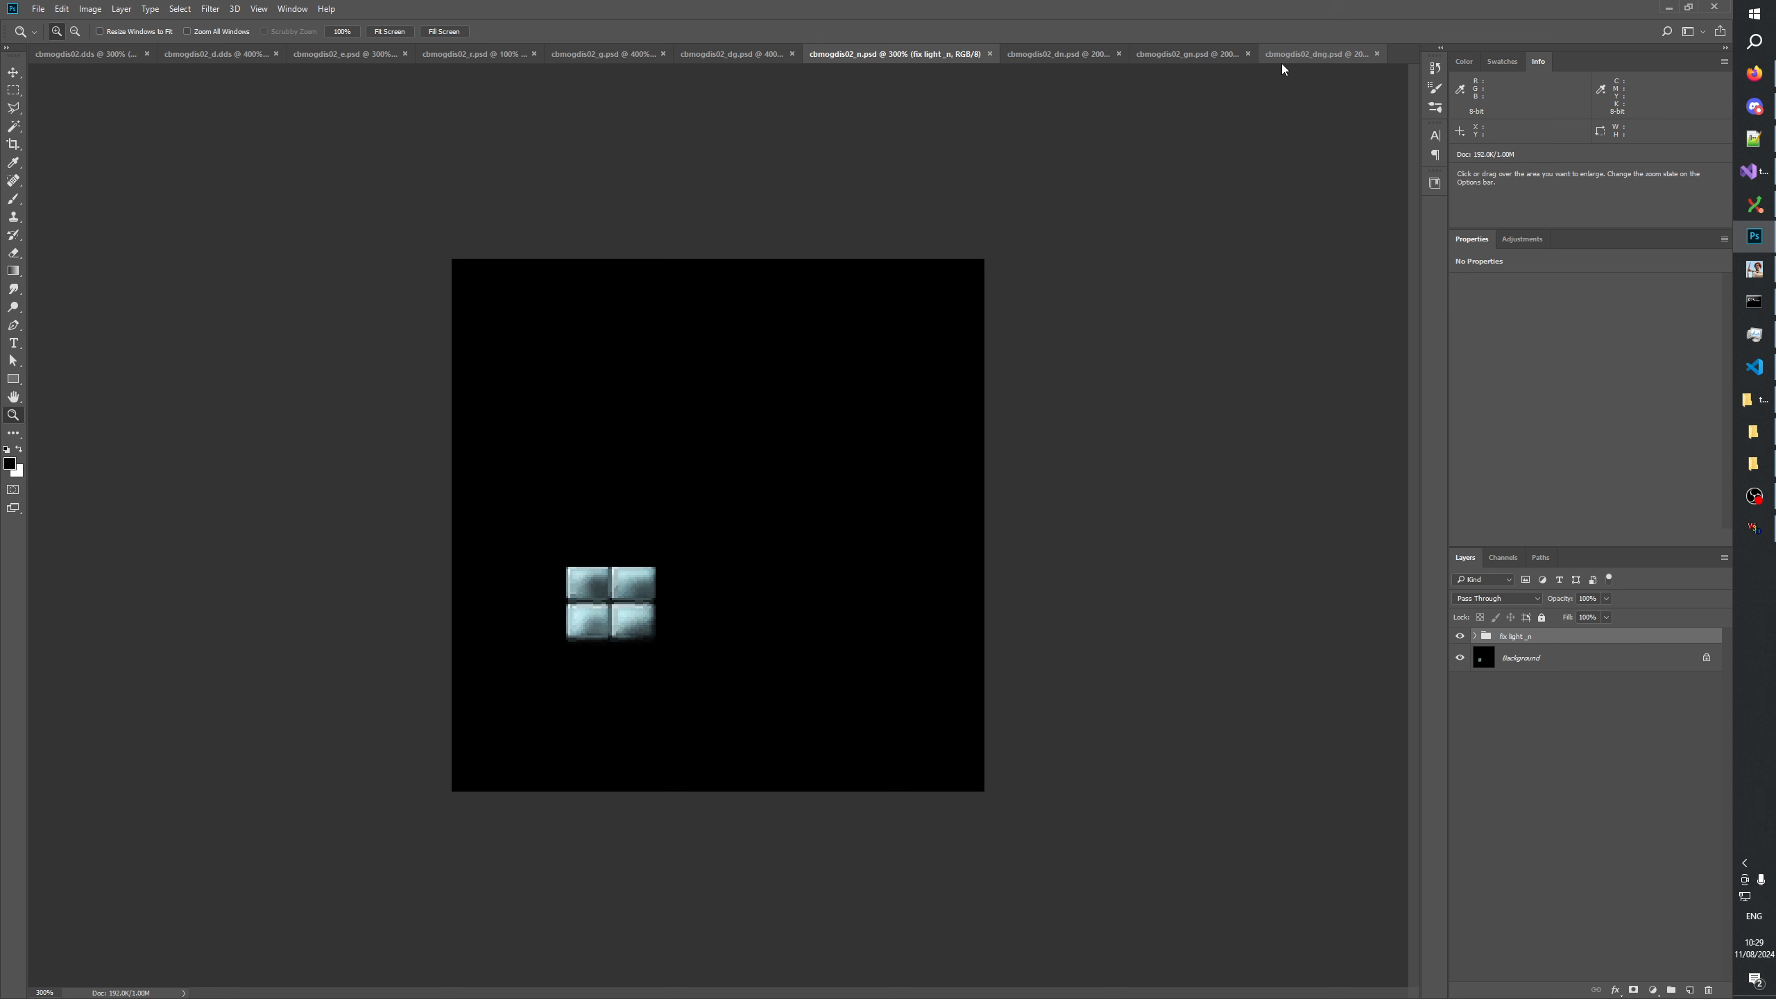
left_click(97, 56)
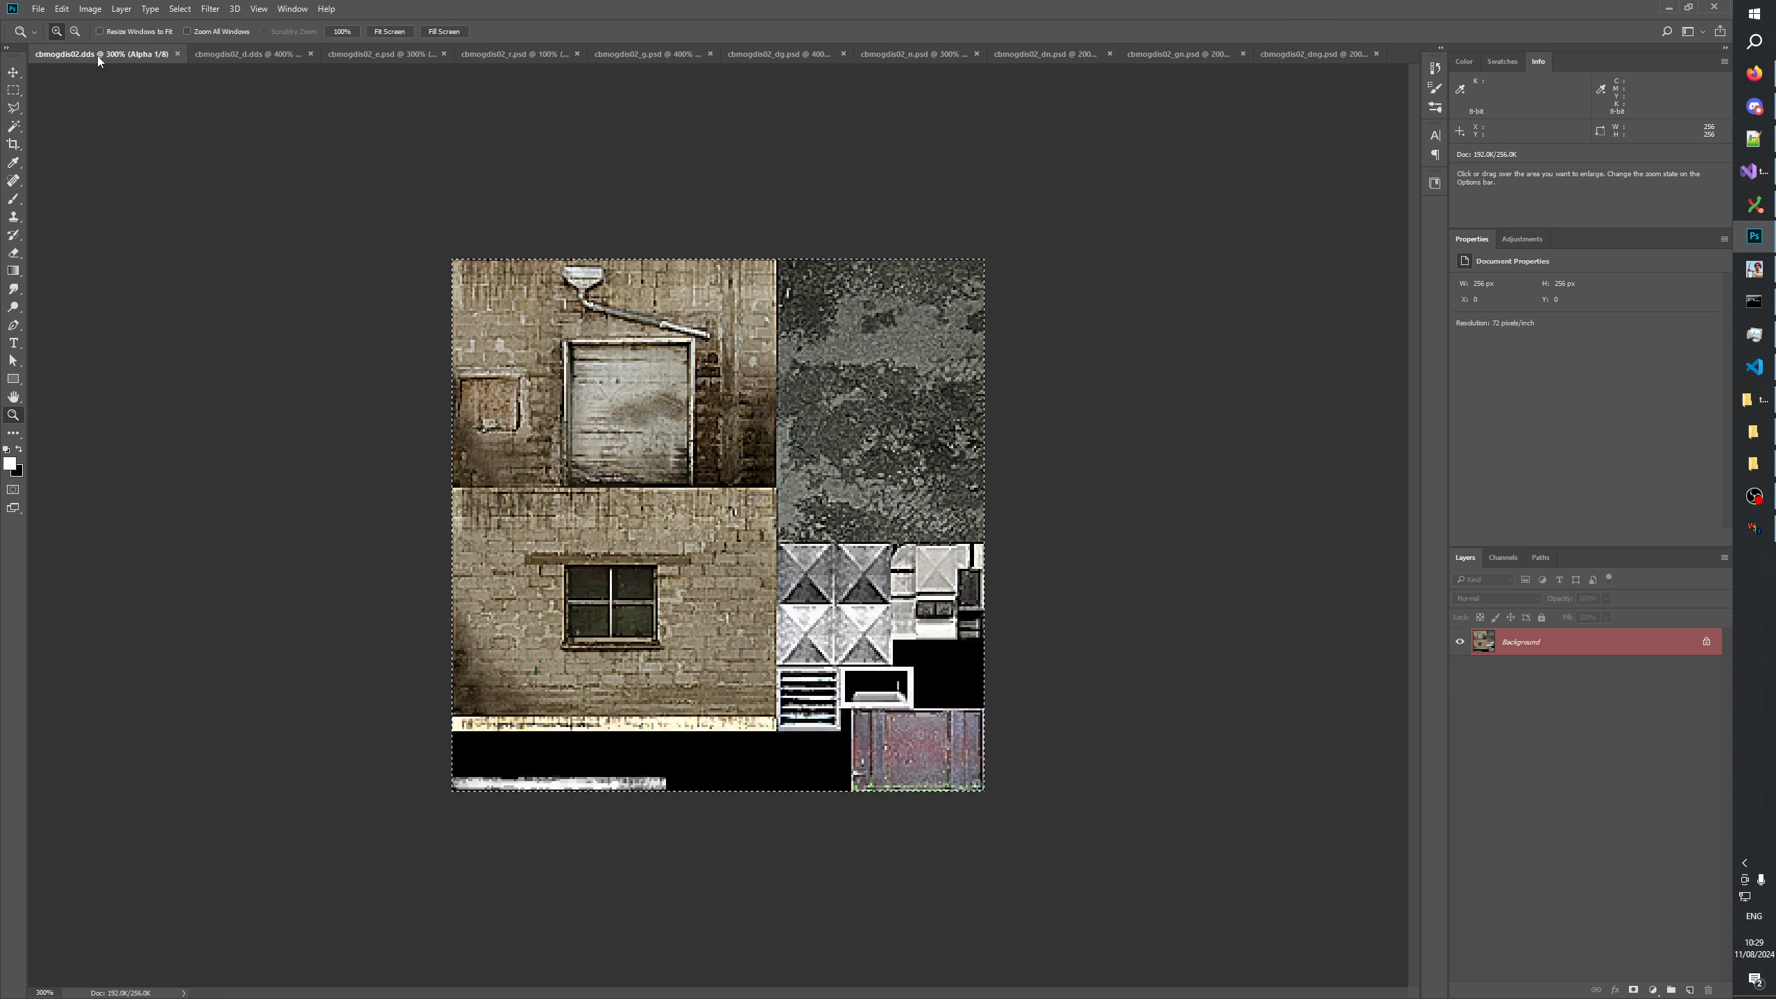
View cbmogdis02_d.dds and examine the layers and channels of cbmogdis02_e.psd.
left_click(217, 53)
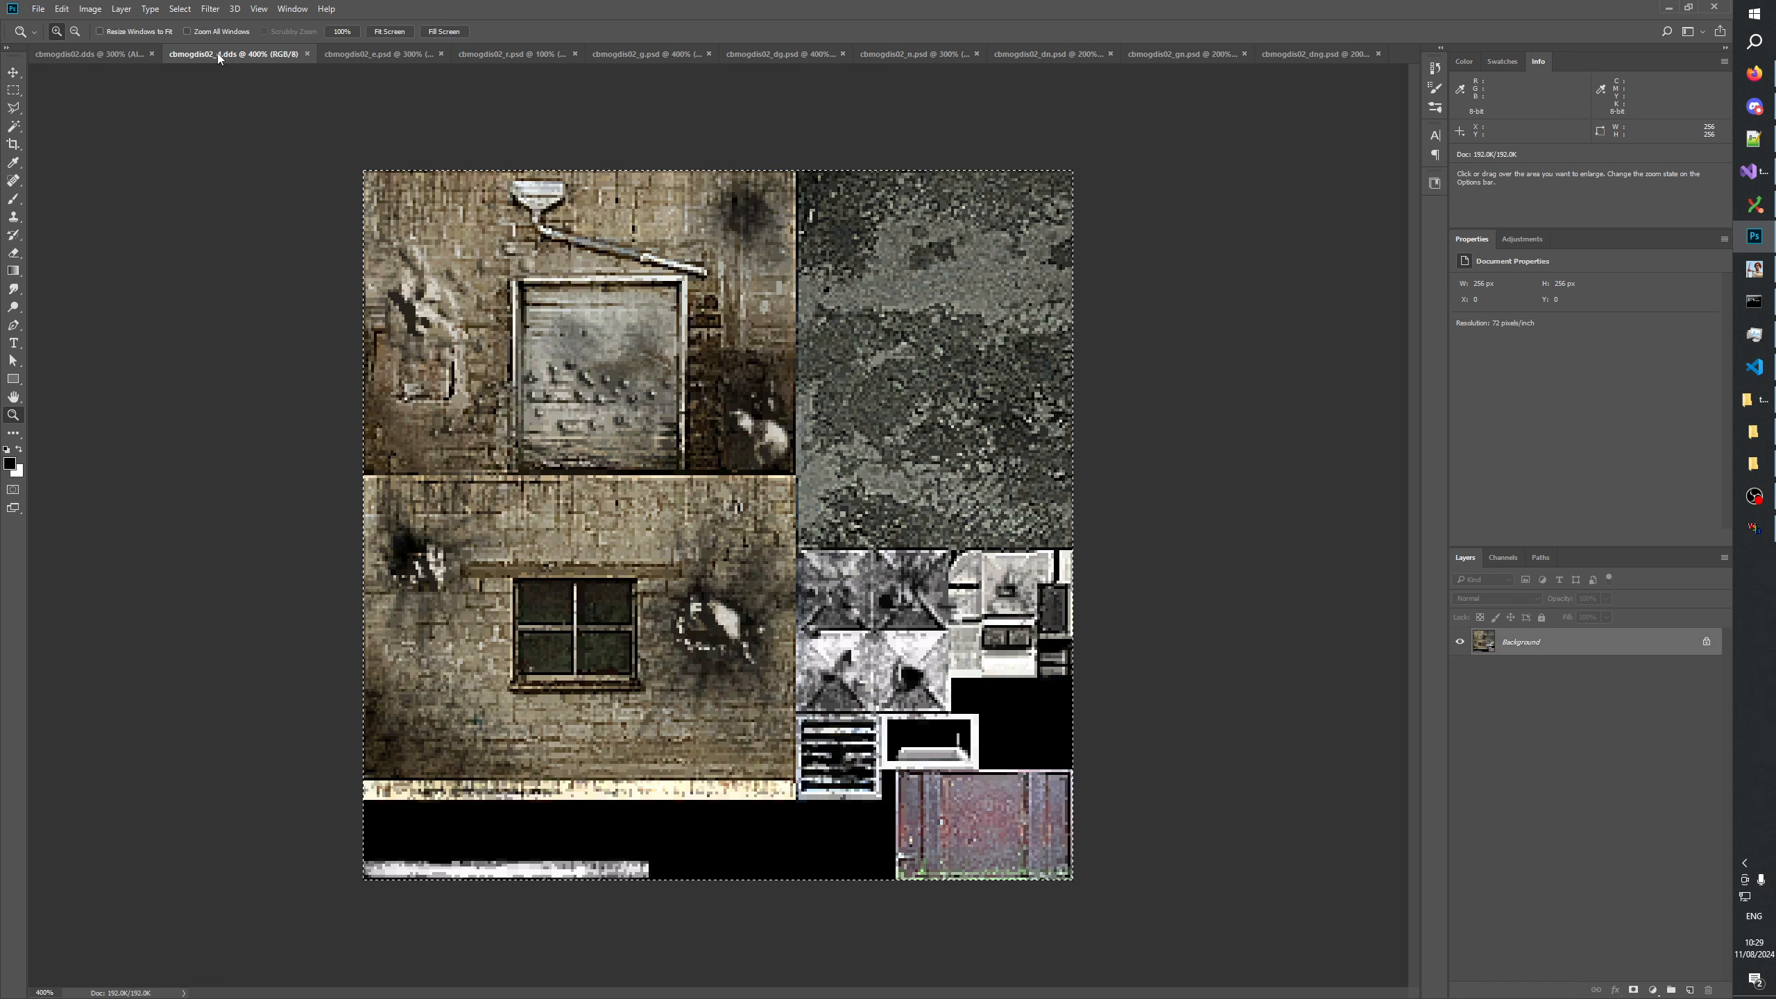
left_click(370, 53)
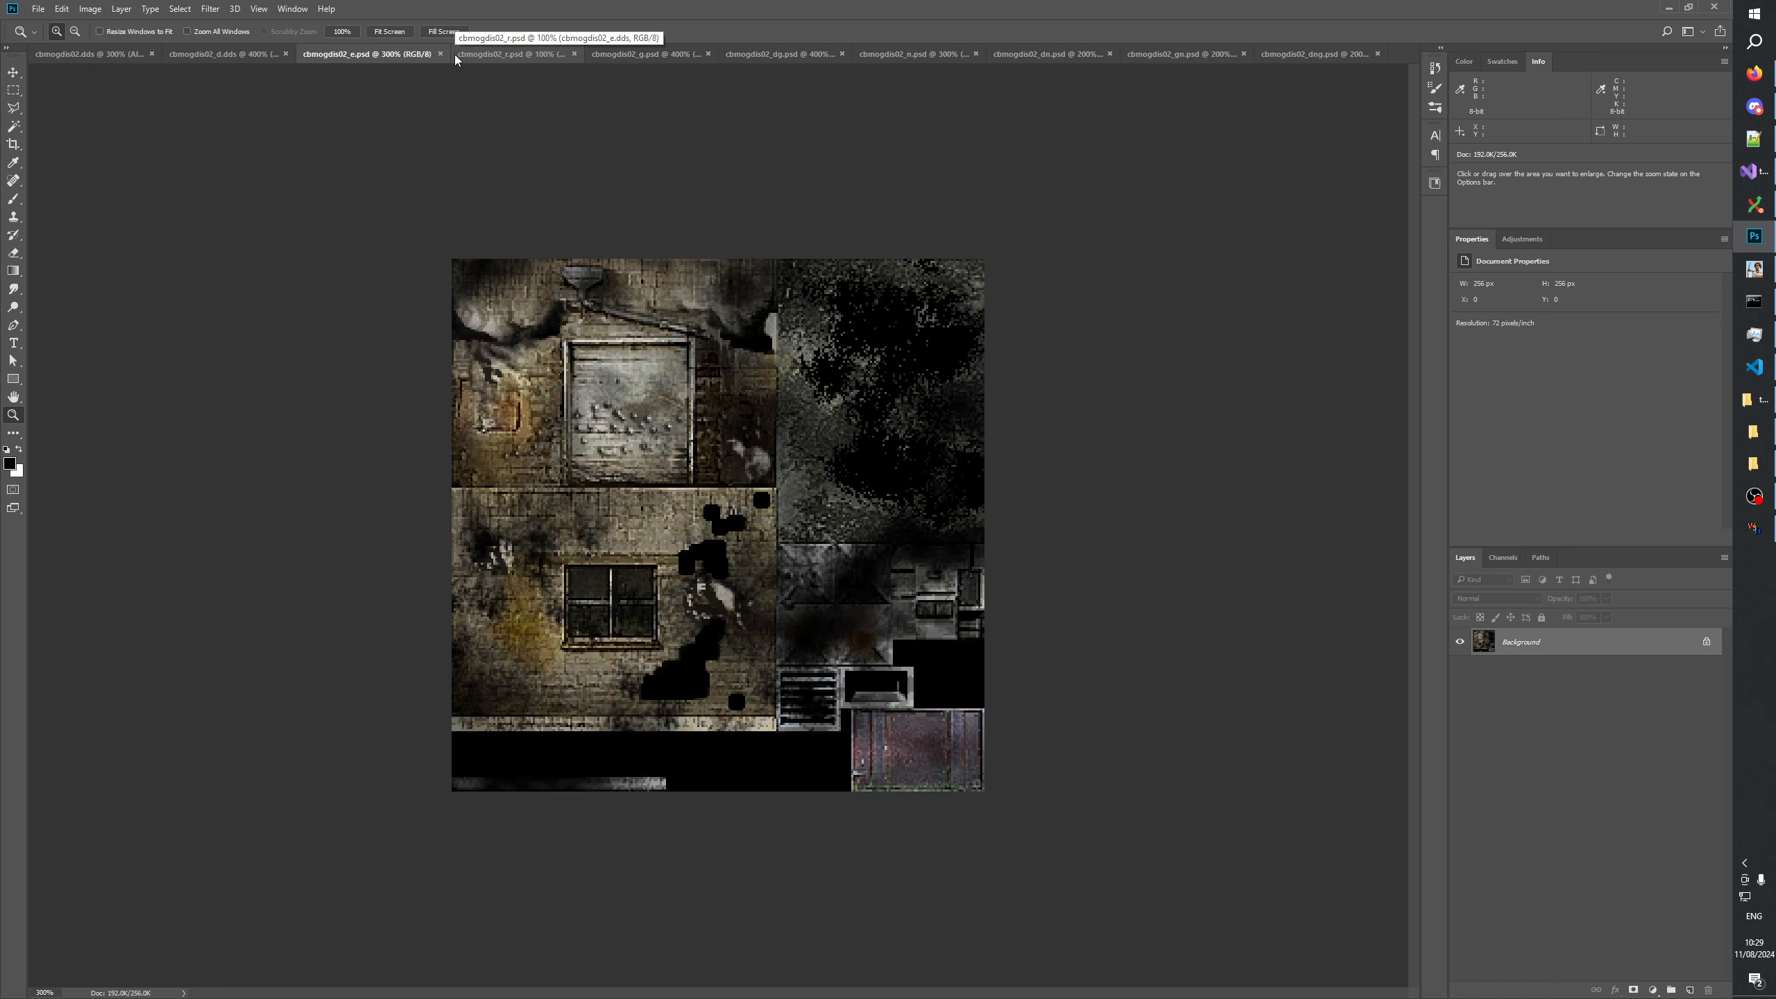
left_click(1503, 557)
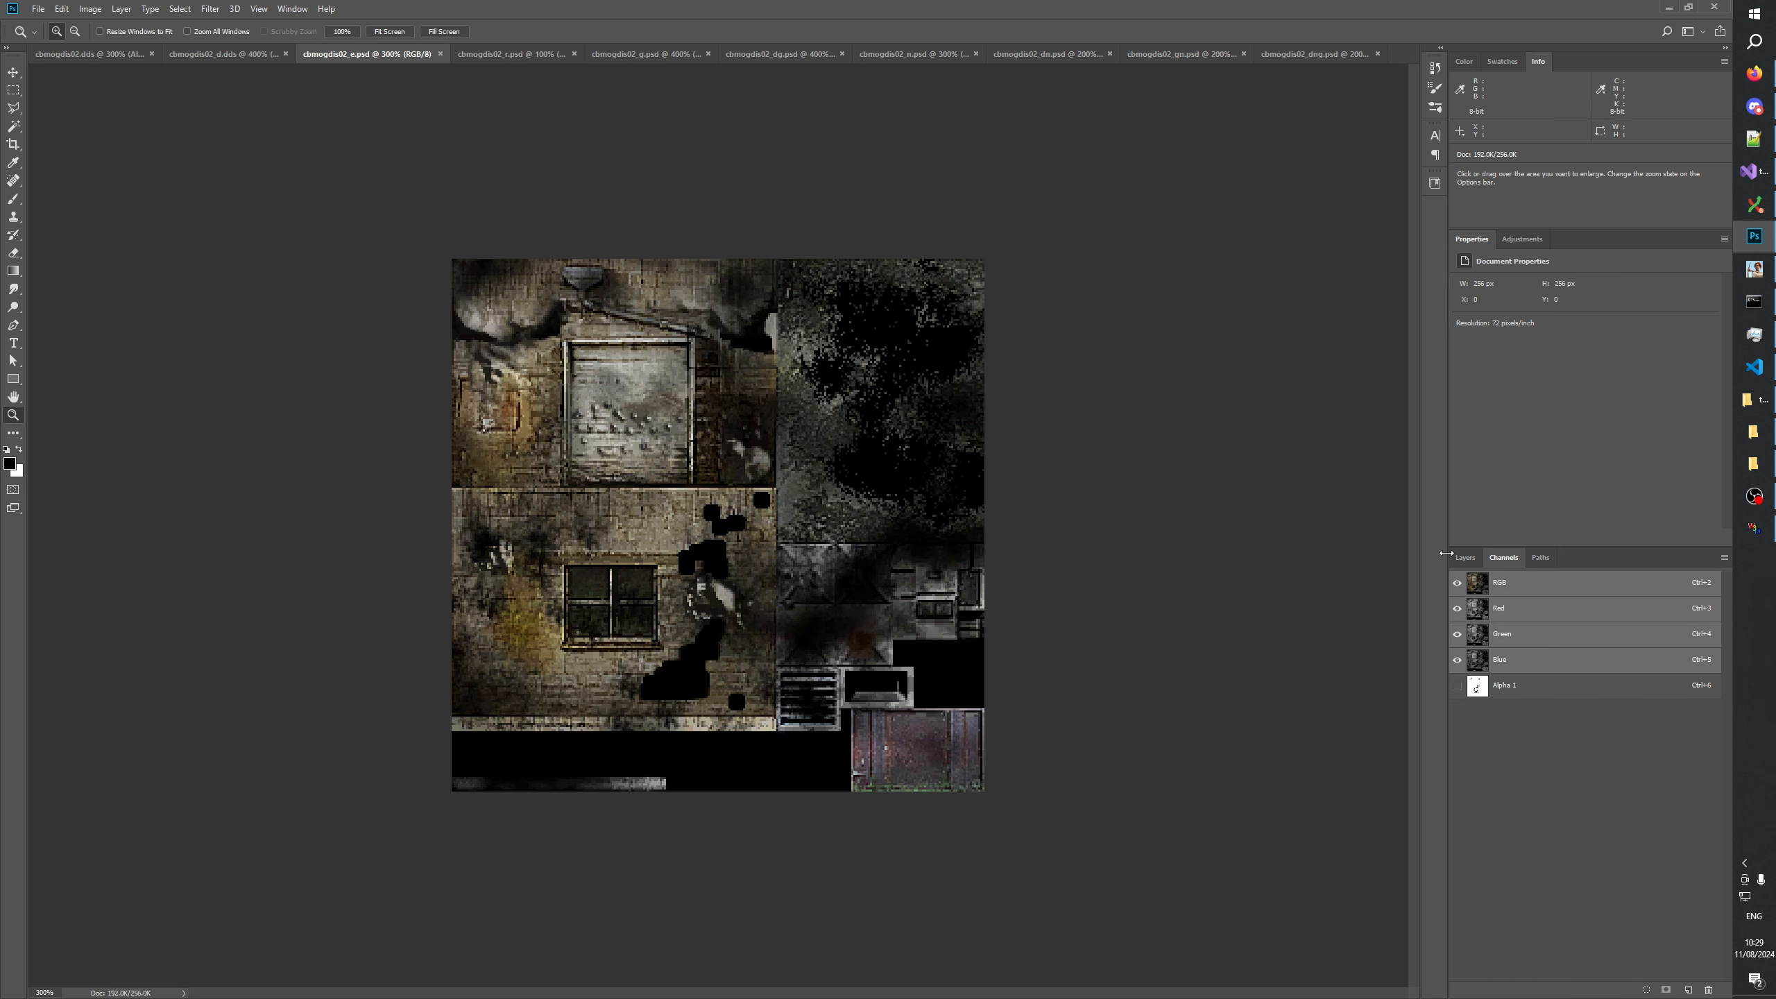
left_click(1464, 558)
Examine the channels and individual layers of cbmogdis02_r.psd.
left_click(514, 56)
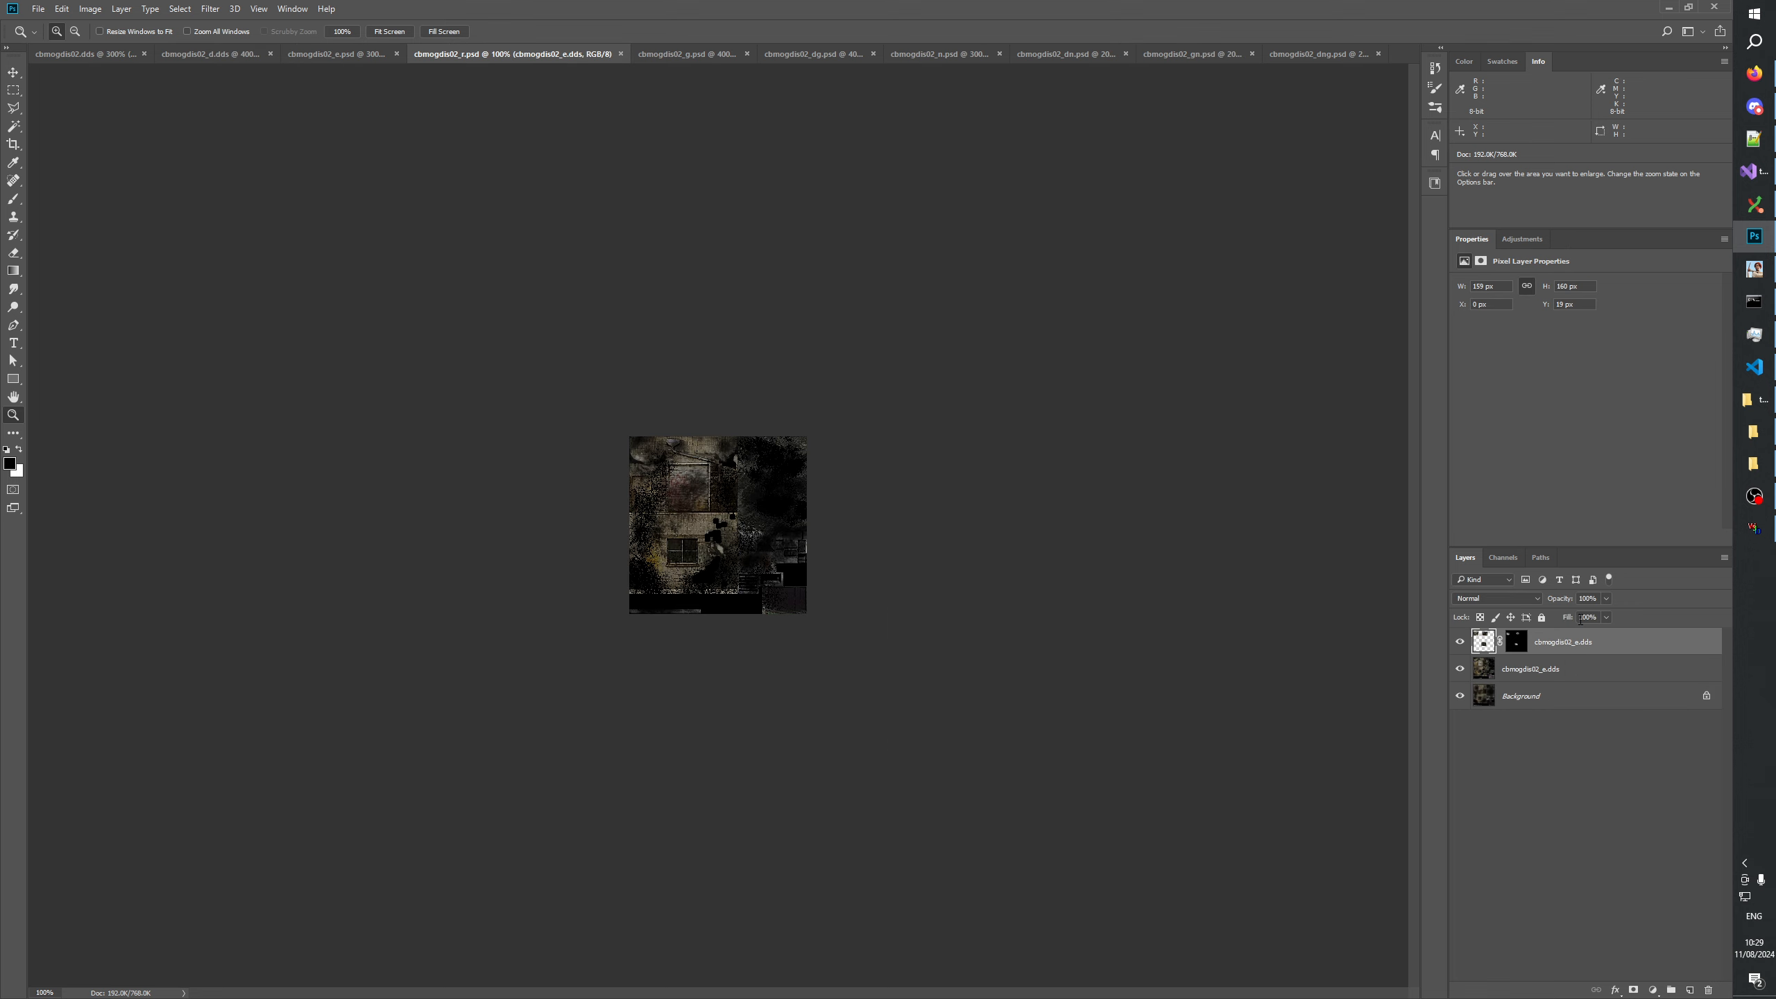
left_click(1497, 559)
left_click(1469, 556)
left_click(1542, 786)
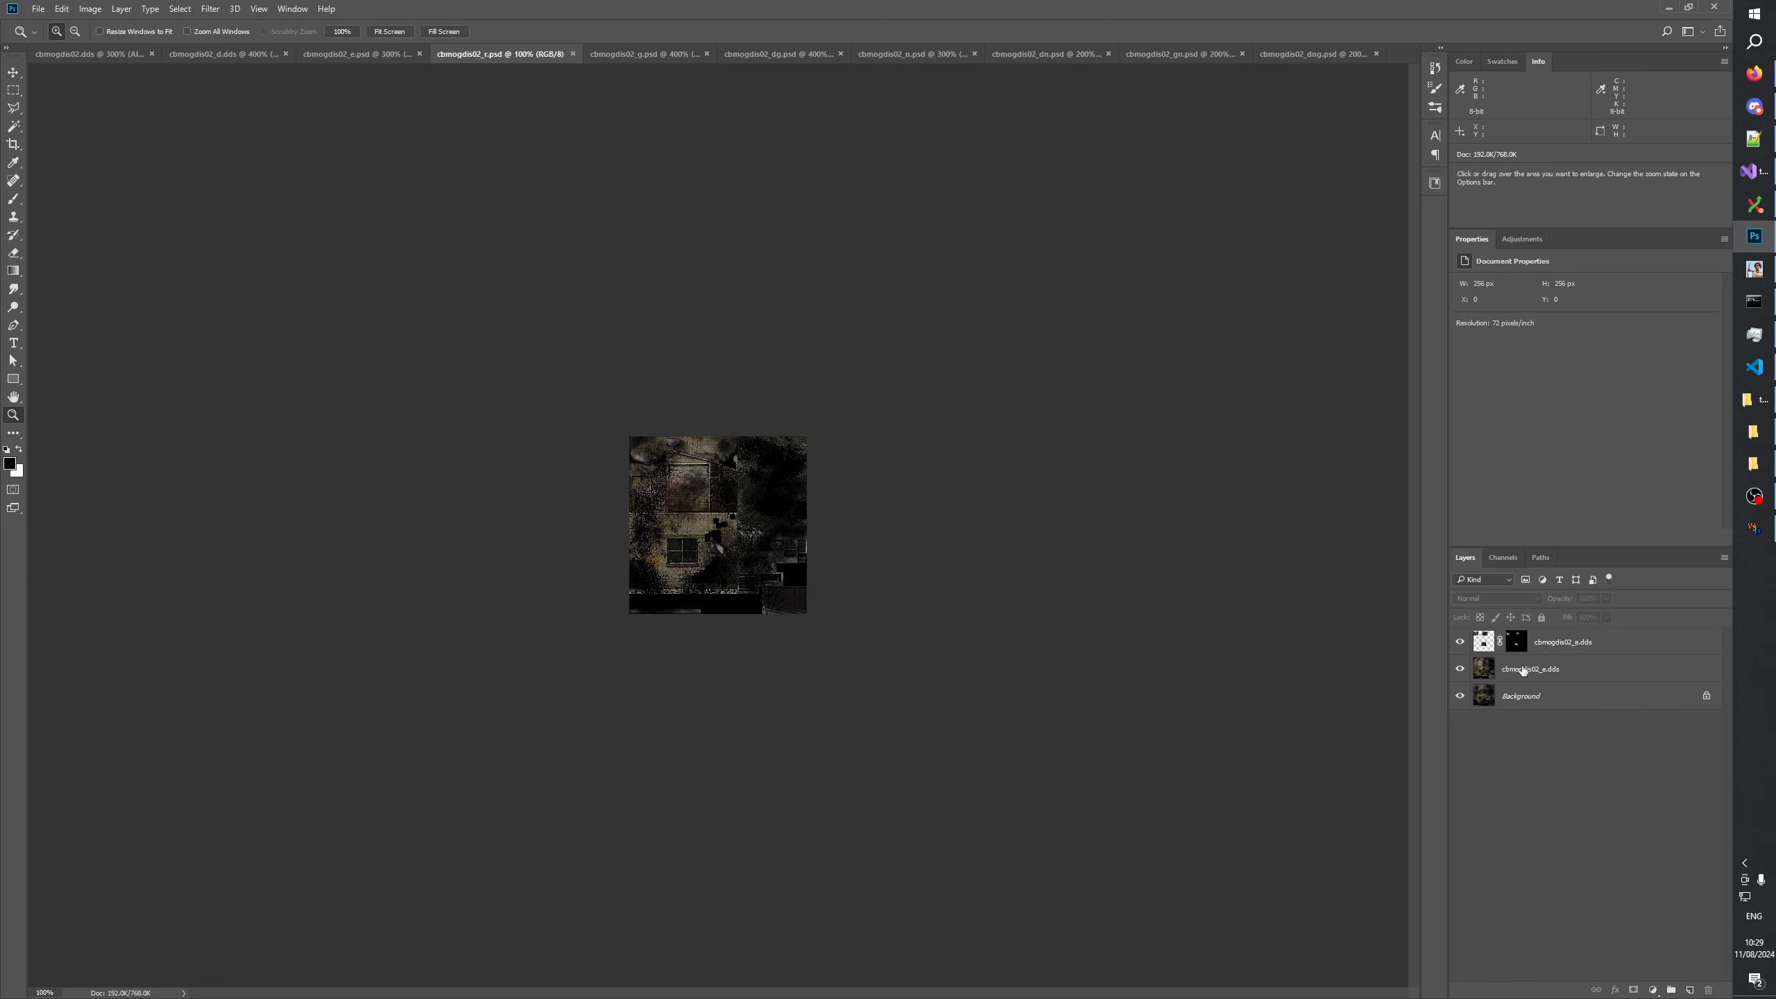
left_click(1520, 670)
left_click(1562, 647)
left_click(1561, 667)
left_click(1562, 644)
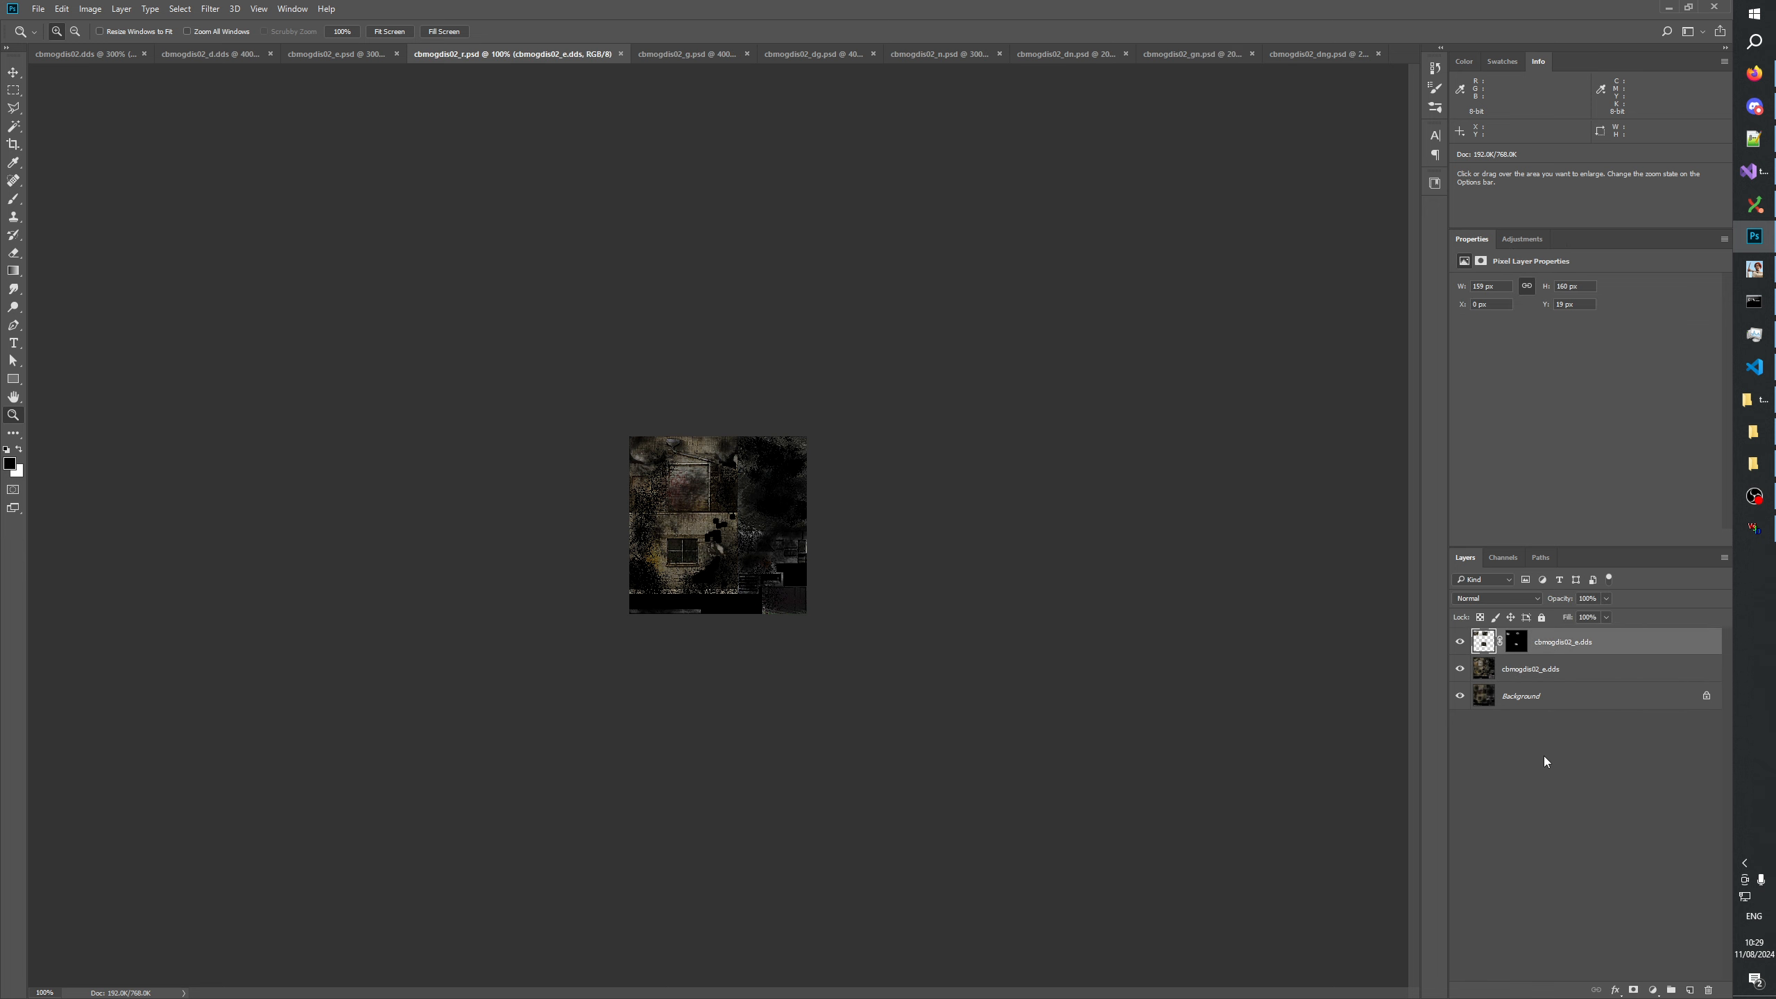
left_click(1545, 761)
Look through the cbmogdis02 e, r and g PSD variants once more and close all open documents.
left_click(372, 55)
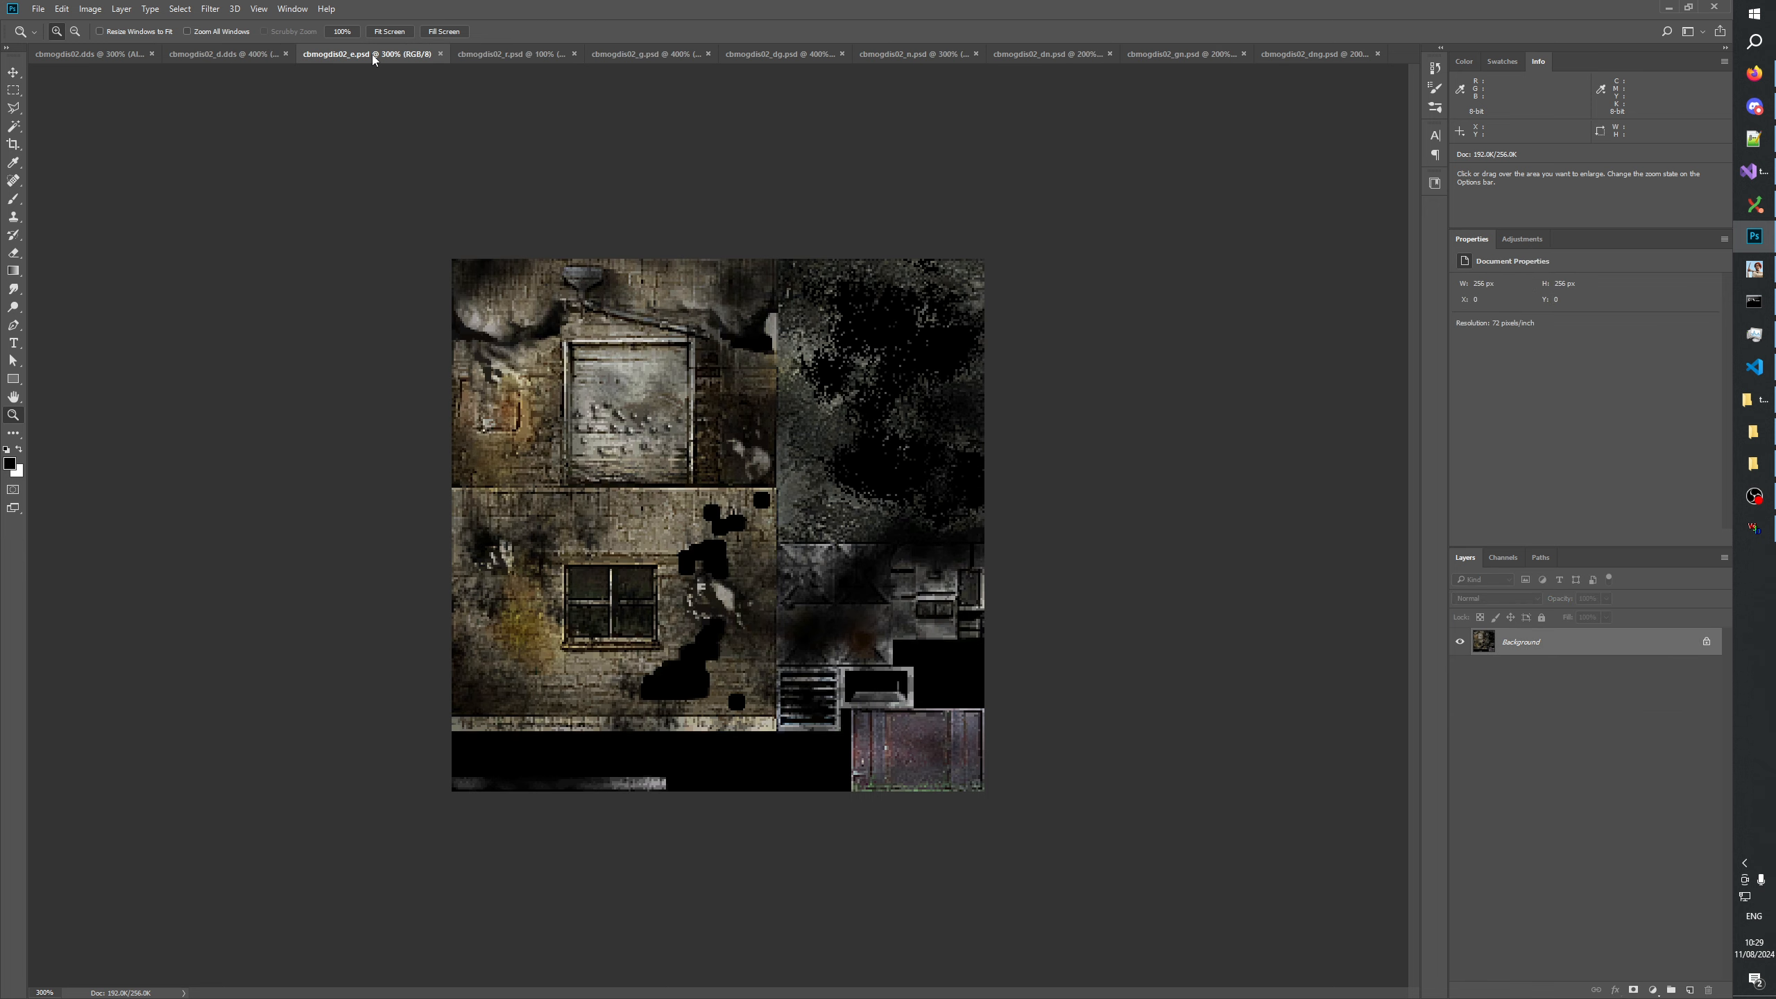
left_click(500, 55)
left_click(640, 55)
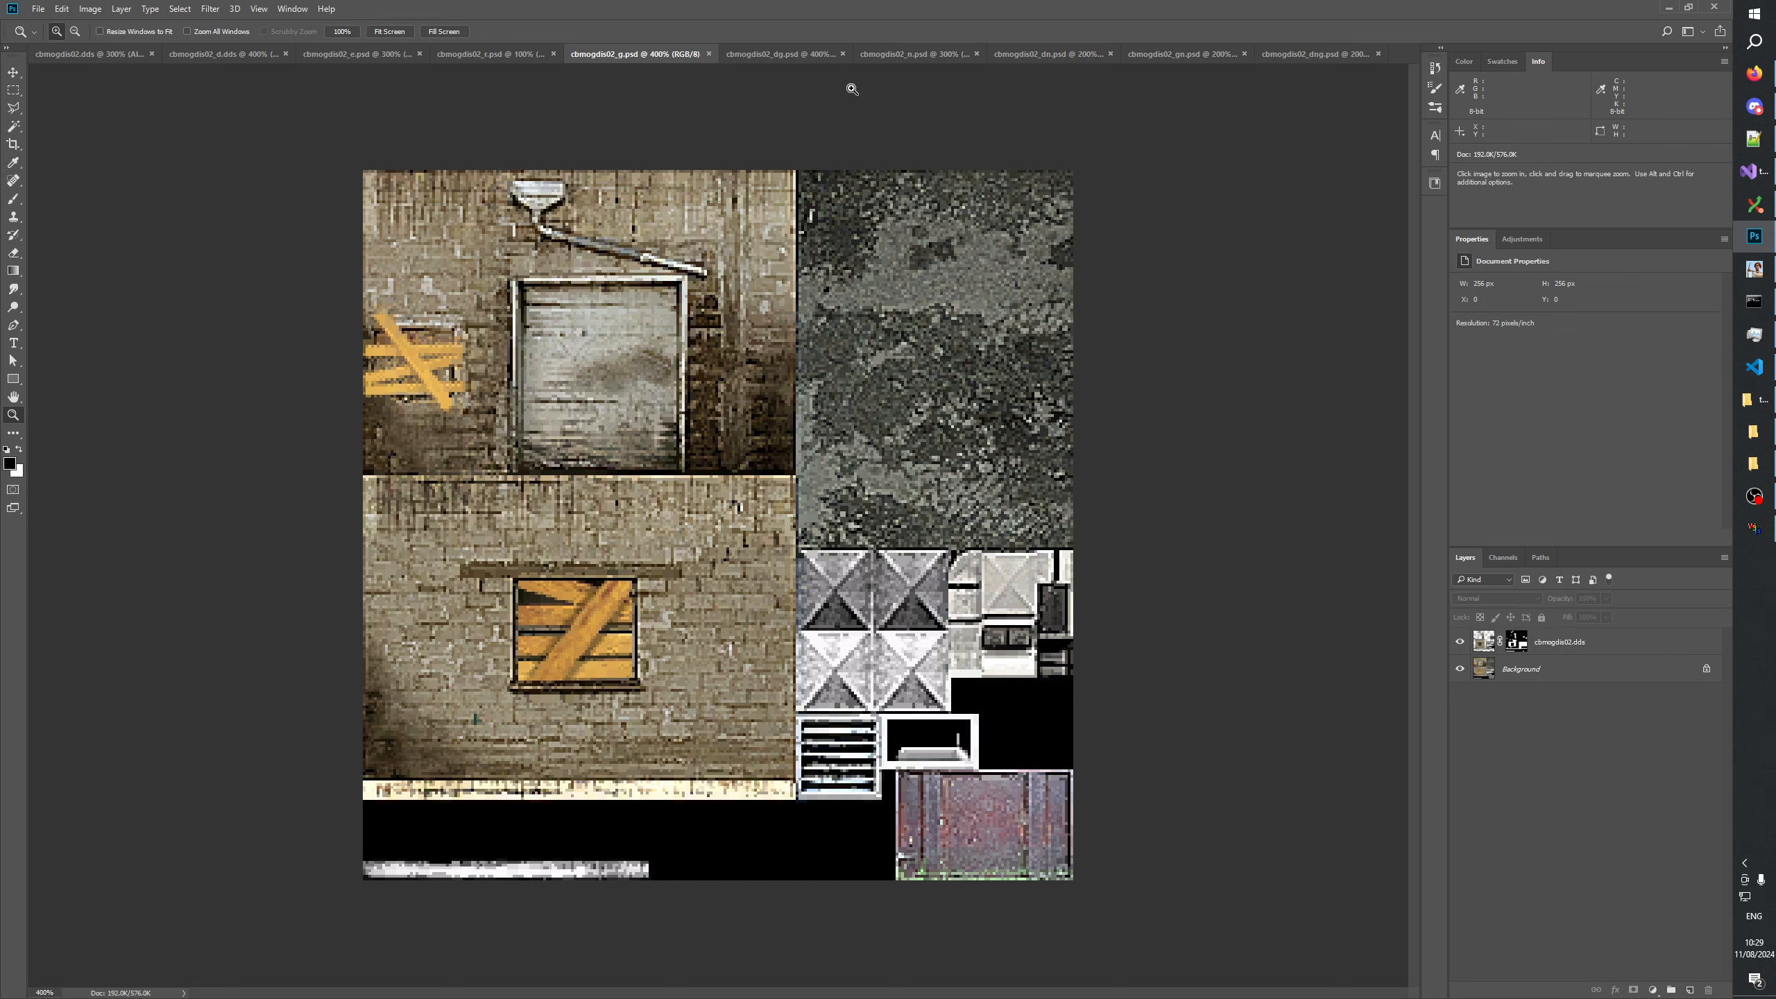
right_click(1402, 47)
left_click(1444, 87)
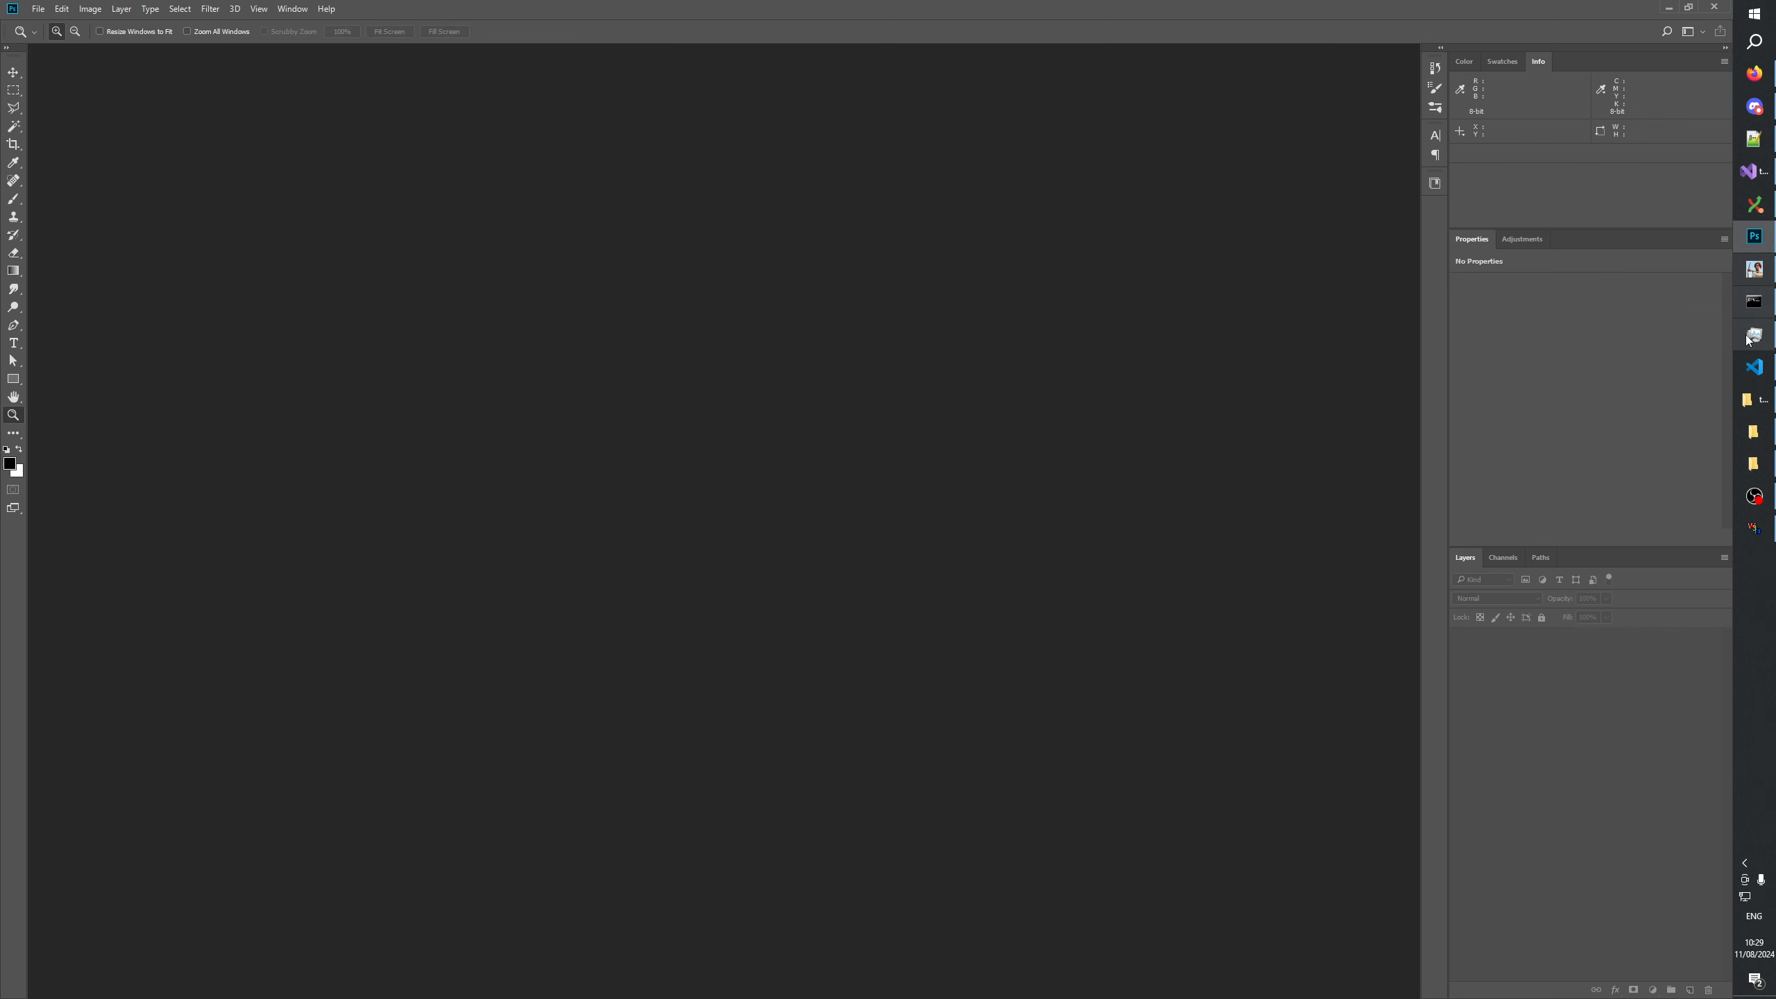
Switch to File Explorer's GenerateMip folder and locate the cbmogdis02 texture files.
left_click(1759, 464)
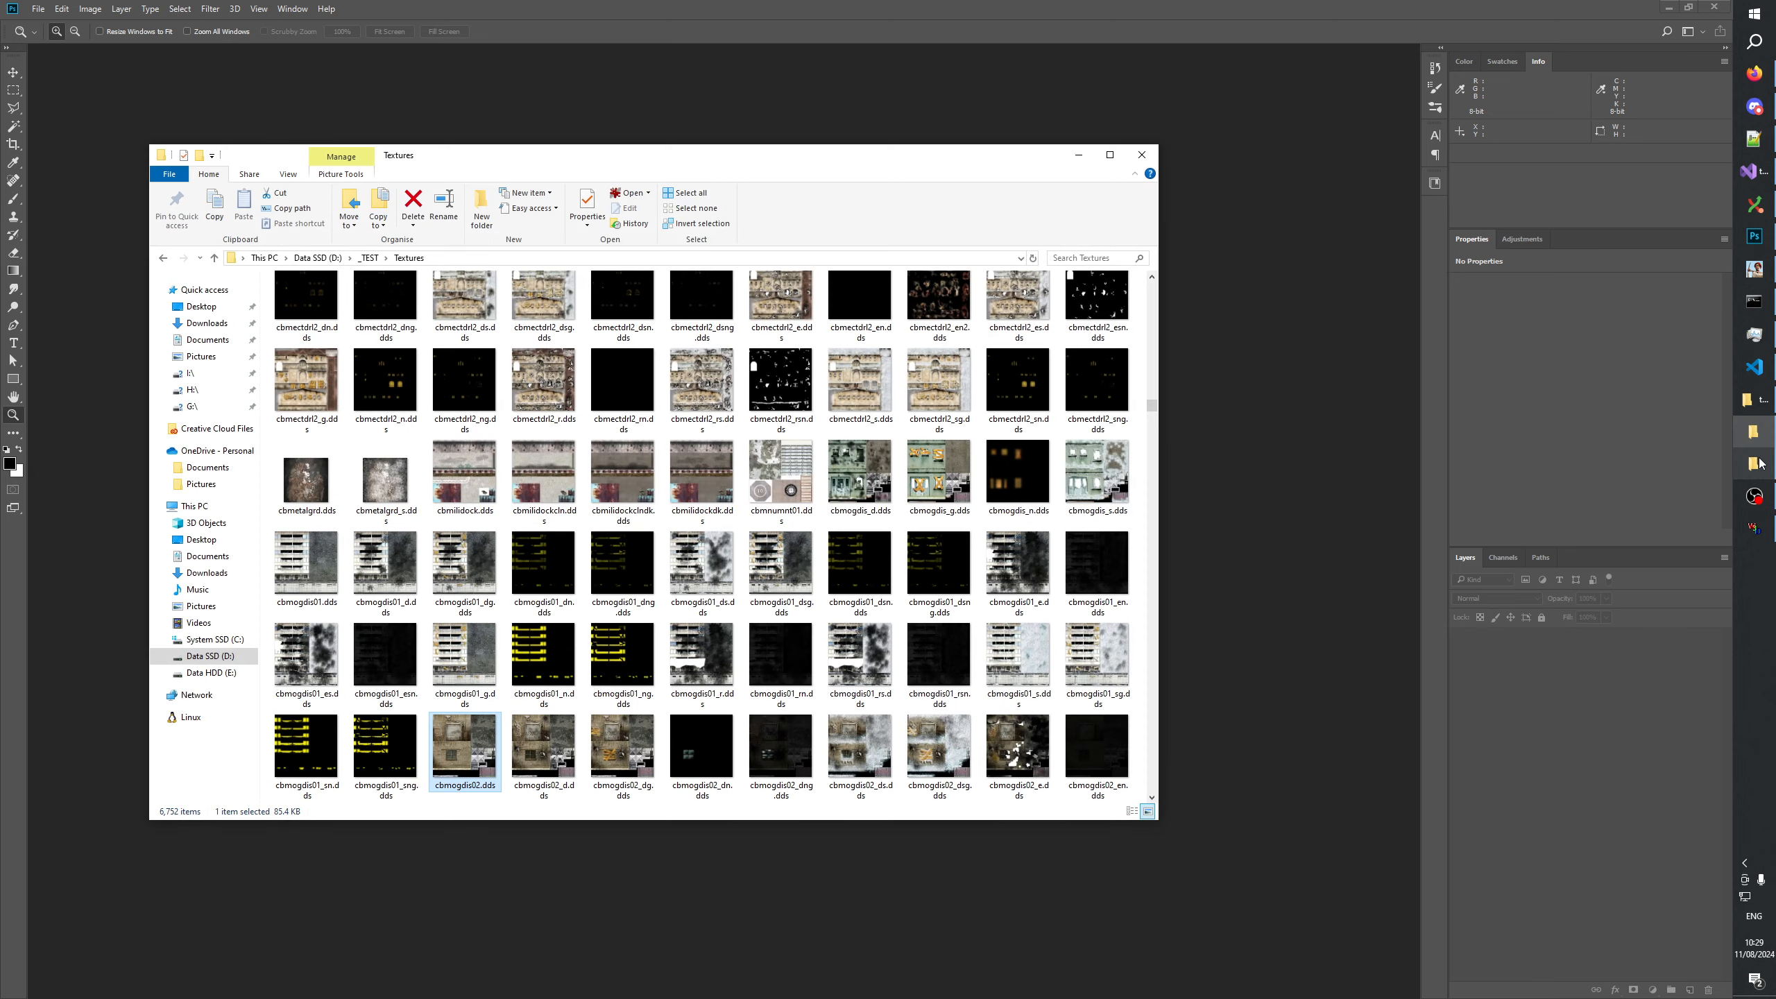
left_click(1758, 464)
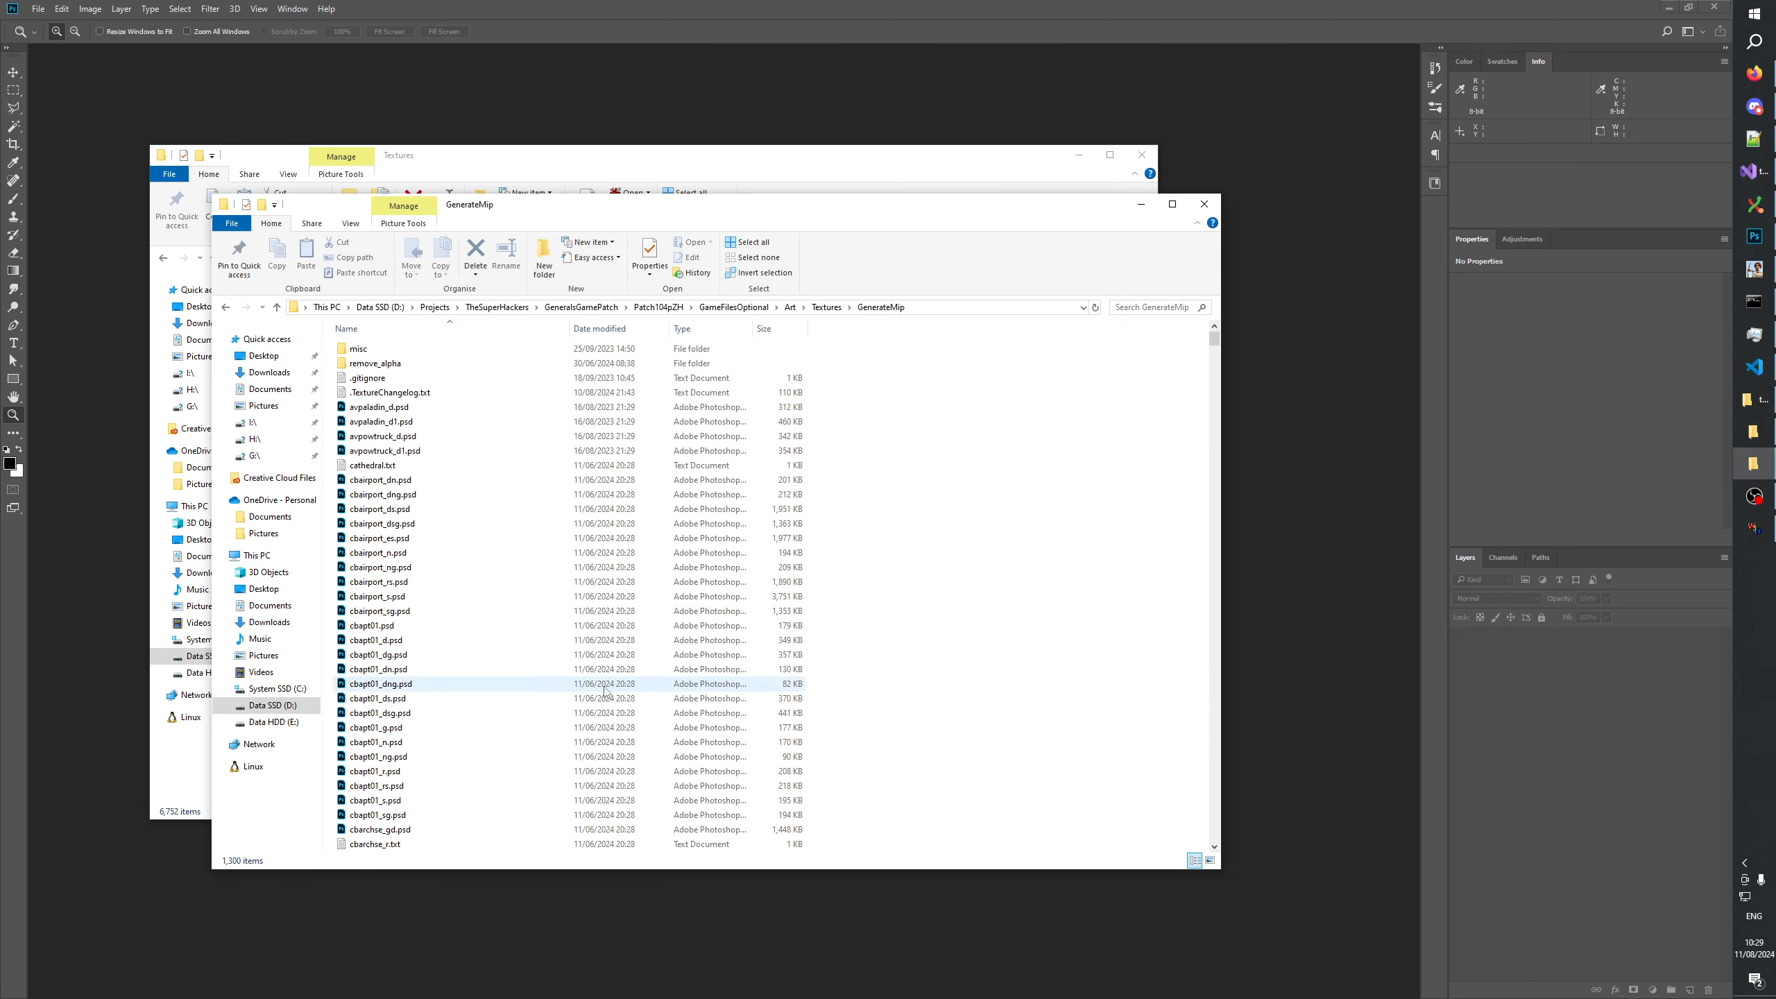
left_click(391, 713)
left_click(391, 726)
type("bmo")
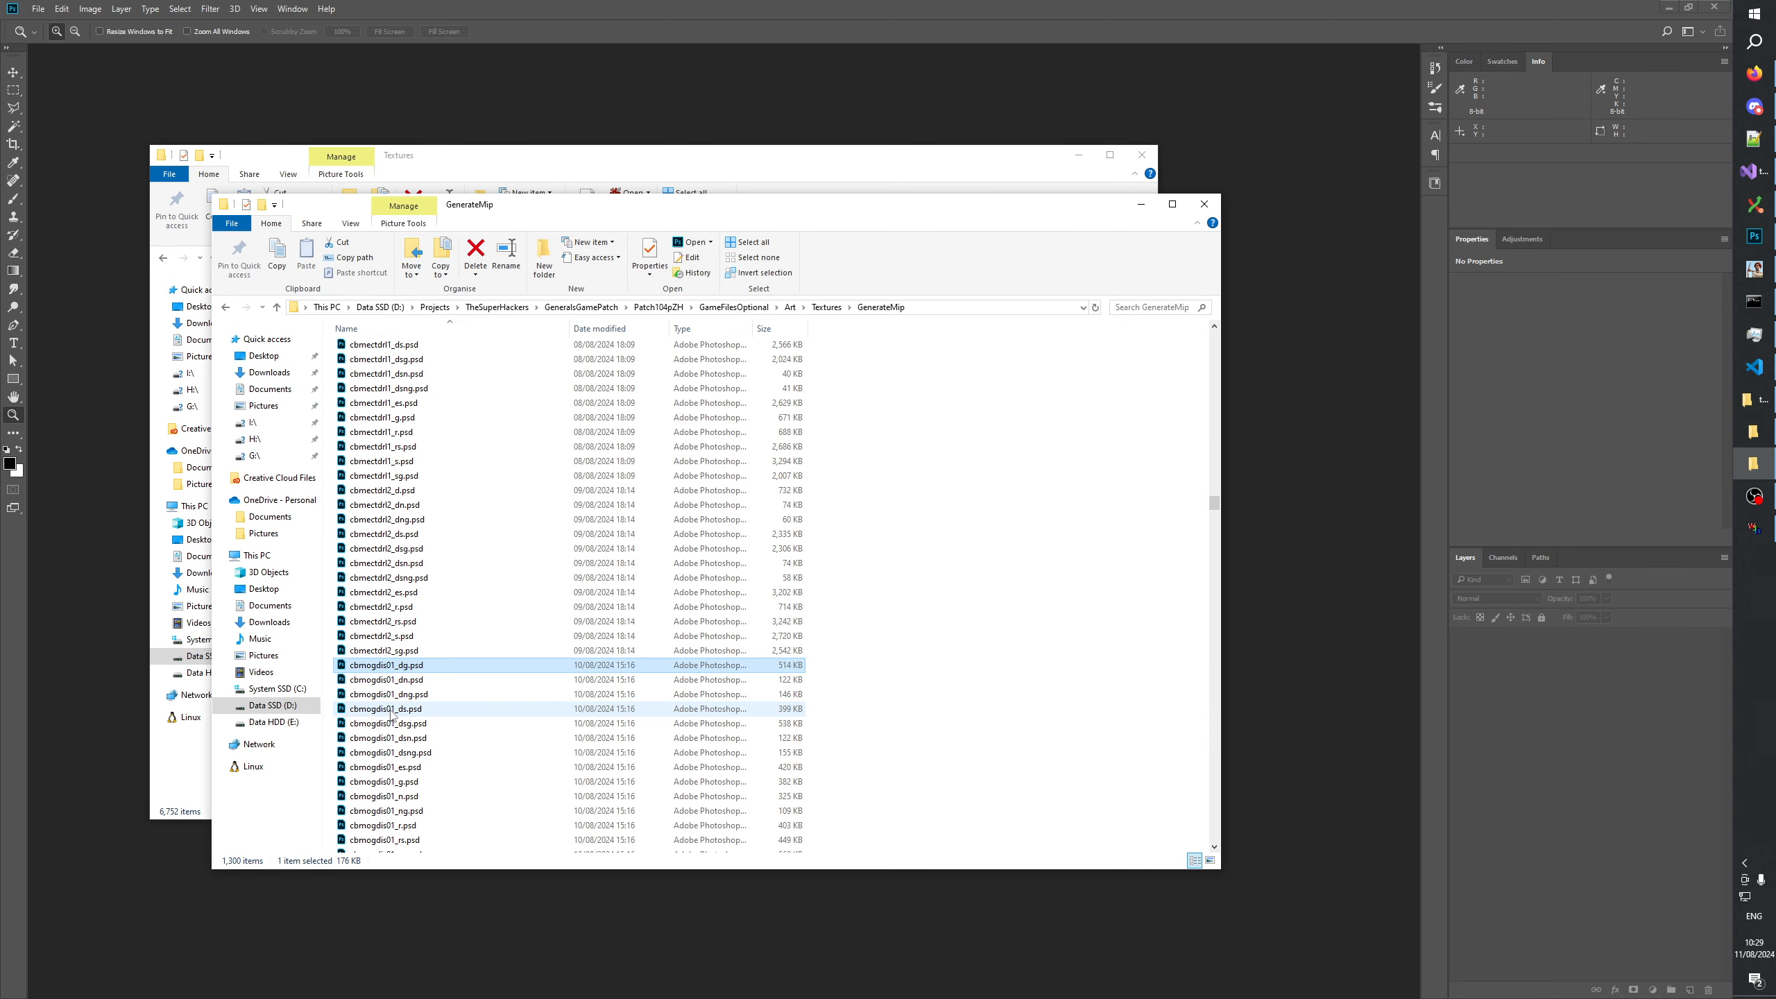
scroll(392, 713, "down", 6)
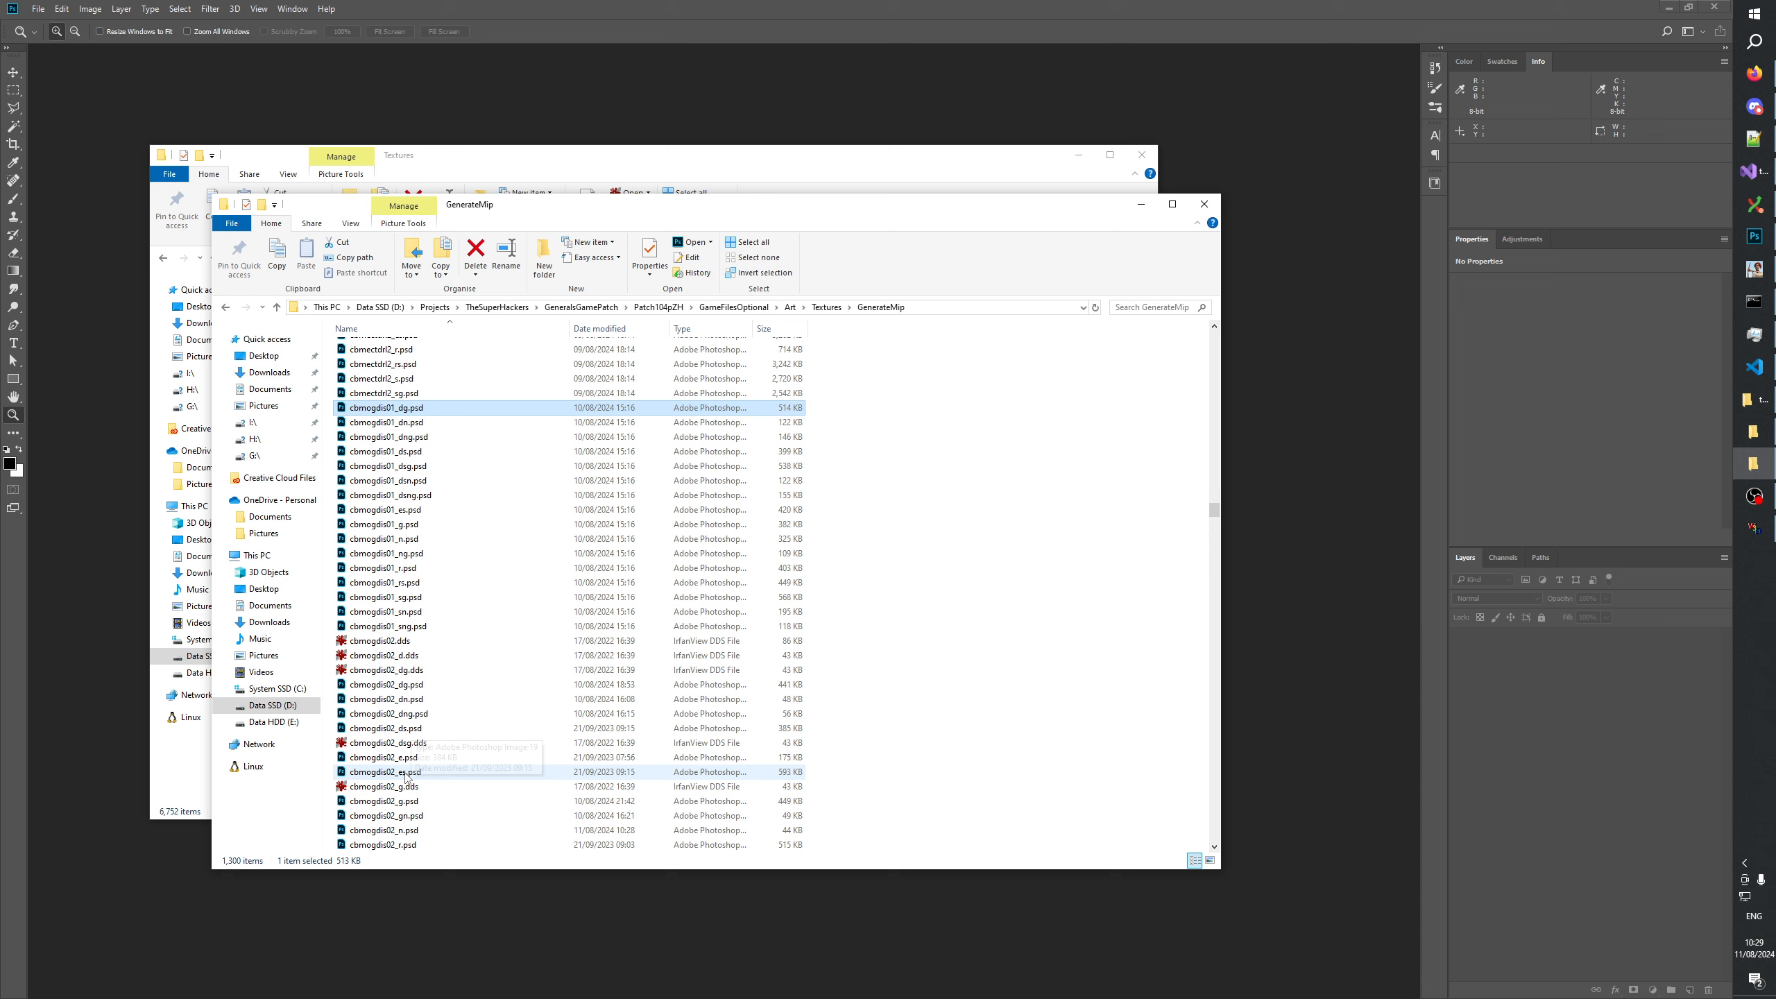
Open the cbmogdis02 snow variants es, s, sg, ds, dsg and rs in Photoshop without loading mip-maps into separate layers.
left_click(402, 779)
scroll(398, 770, "down", 3)
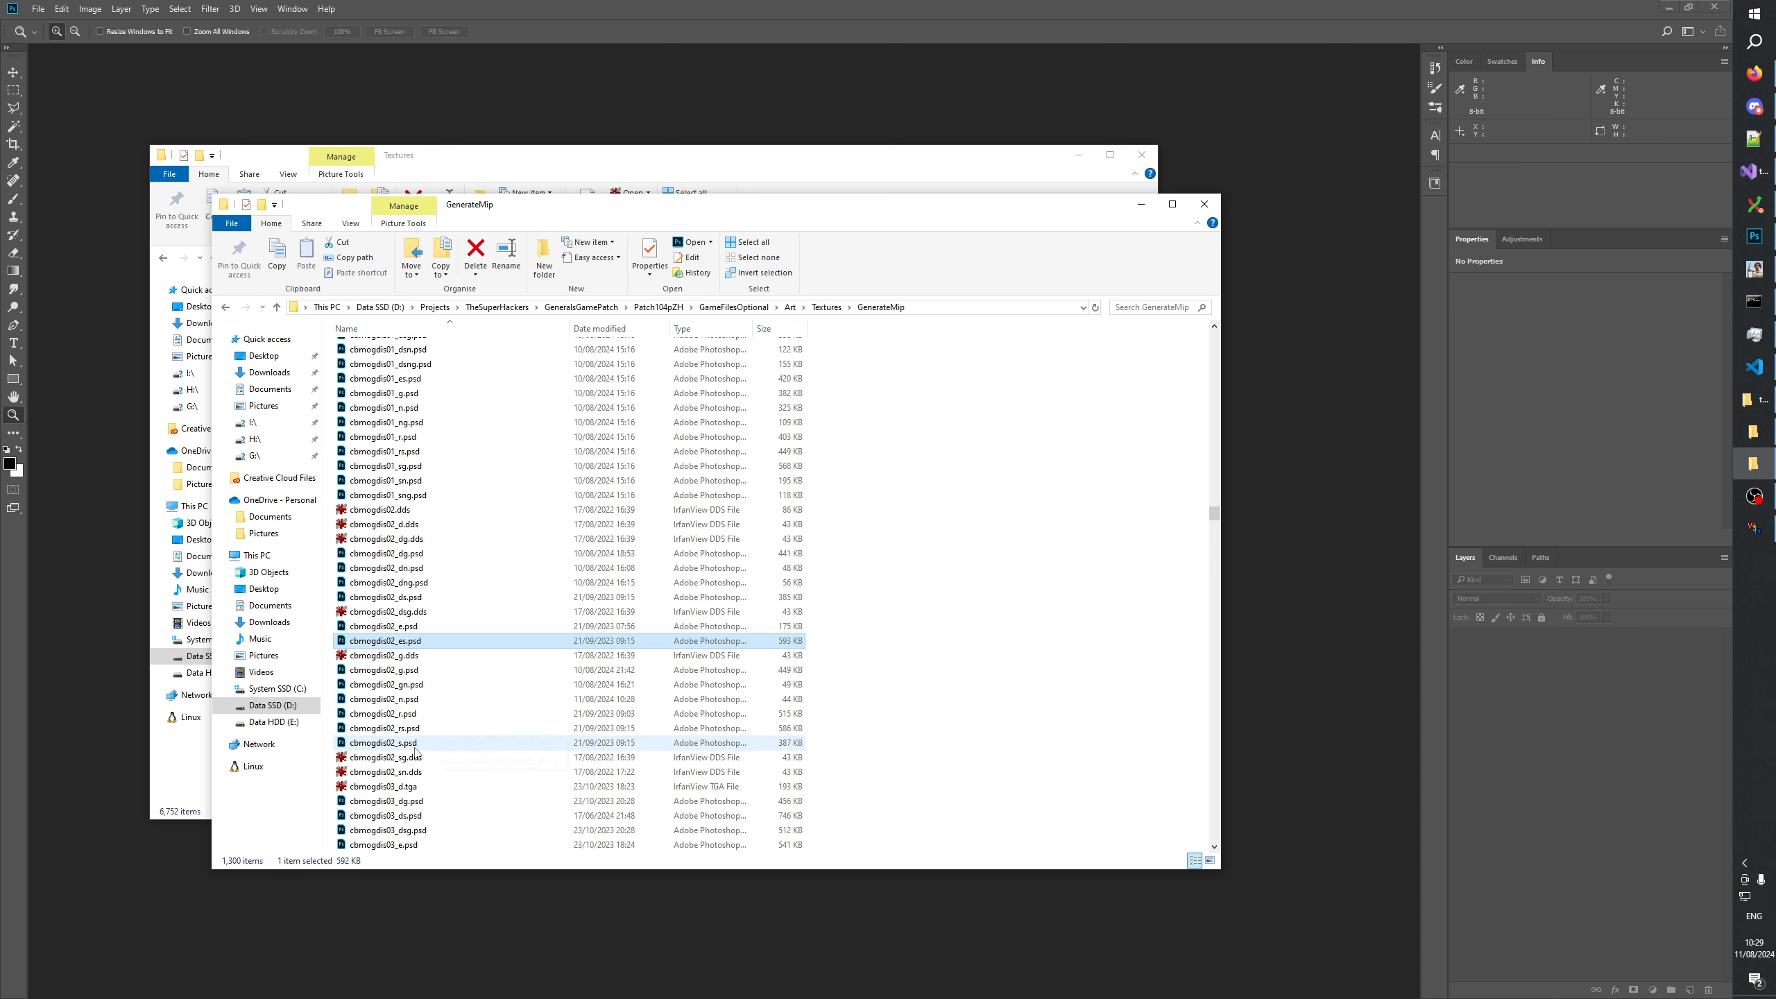
left_click(393, 746, "ctrl")
left_click(407, 759, "ctrl")
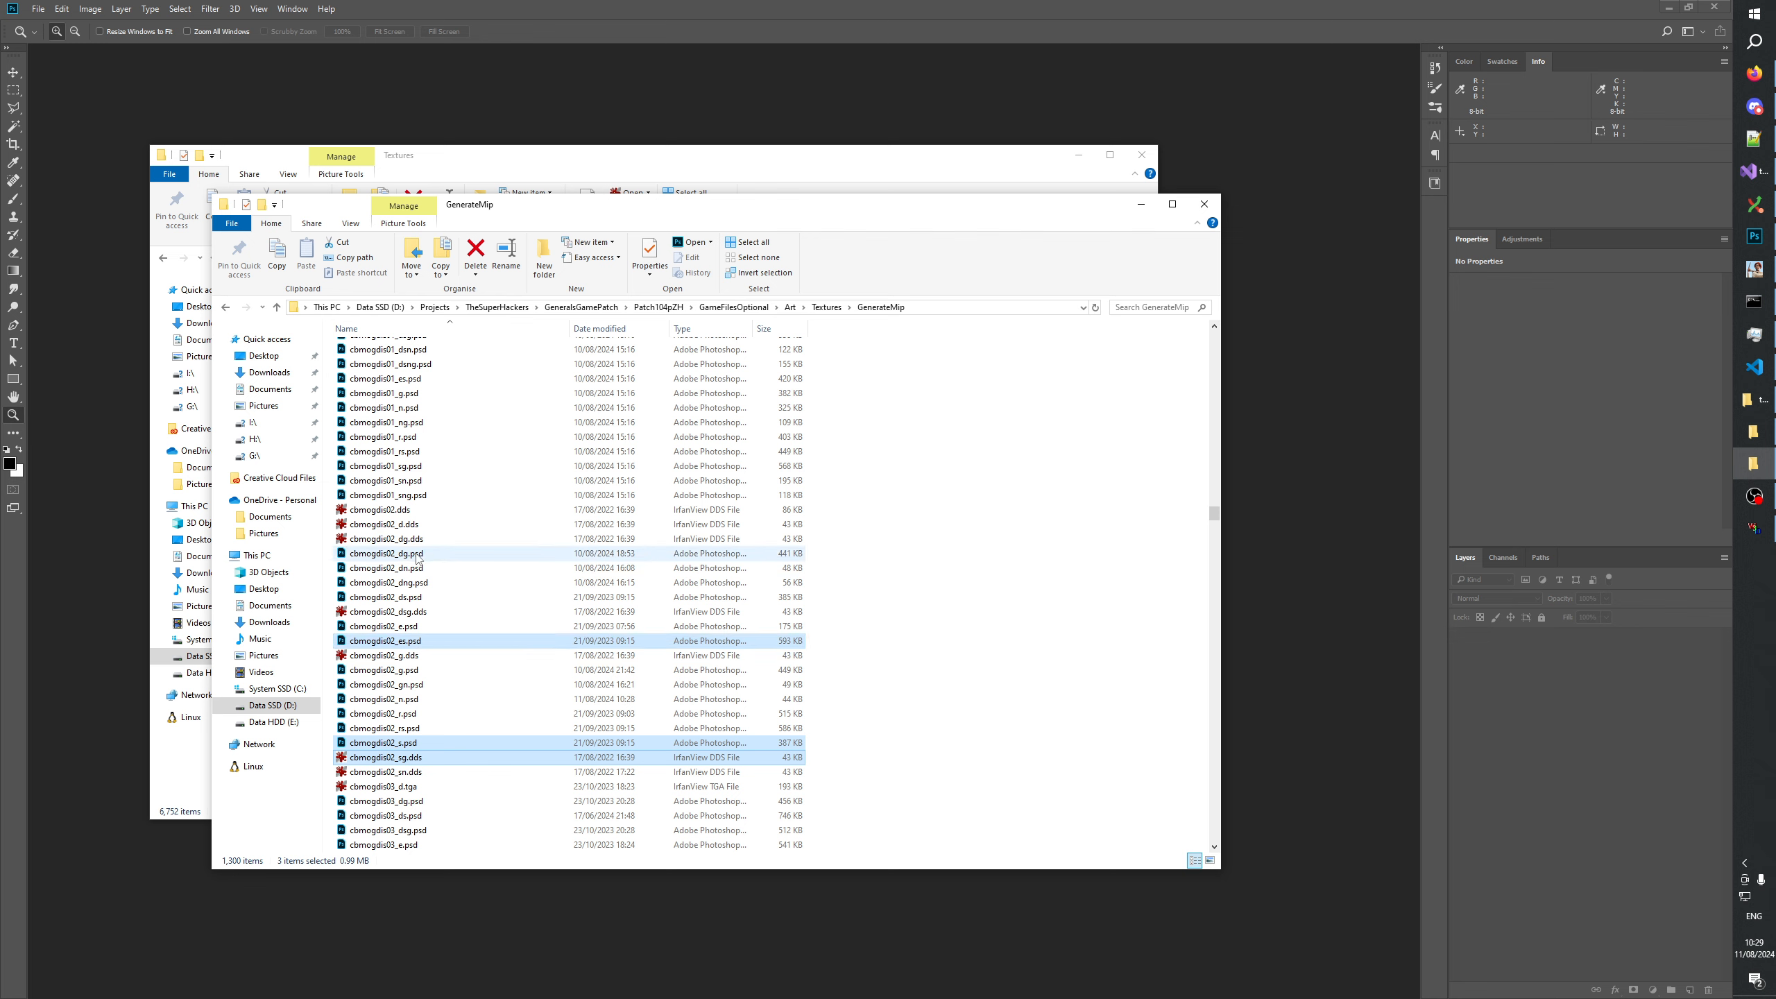
left_click(416, 613, "ctrl")
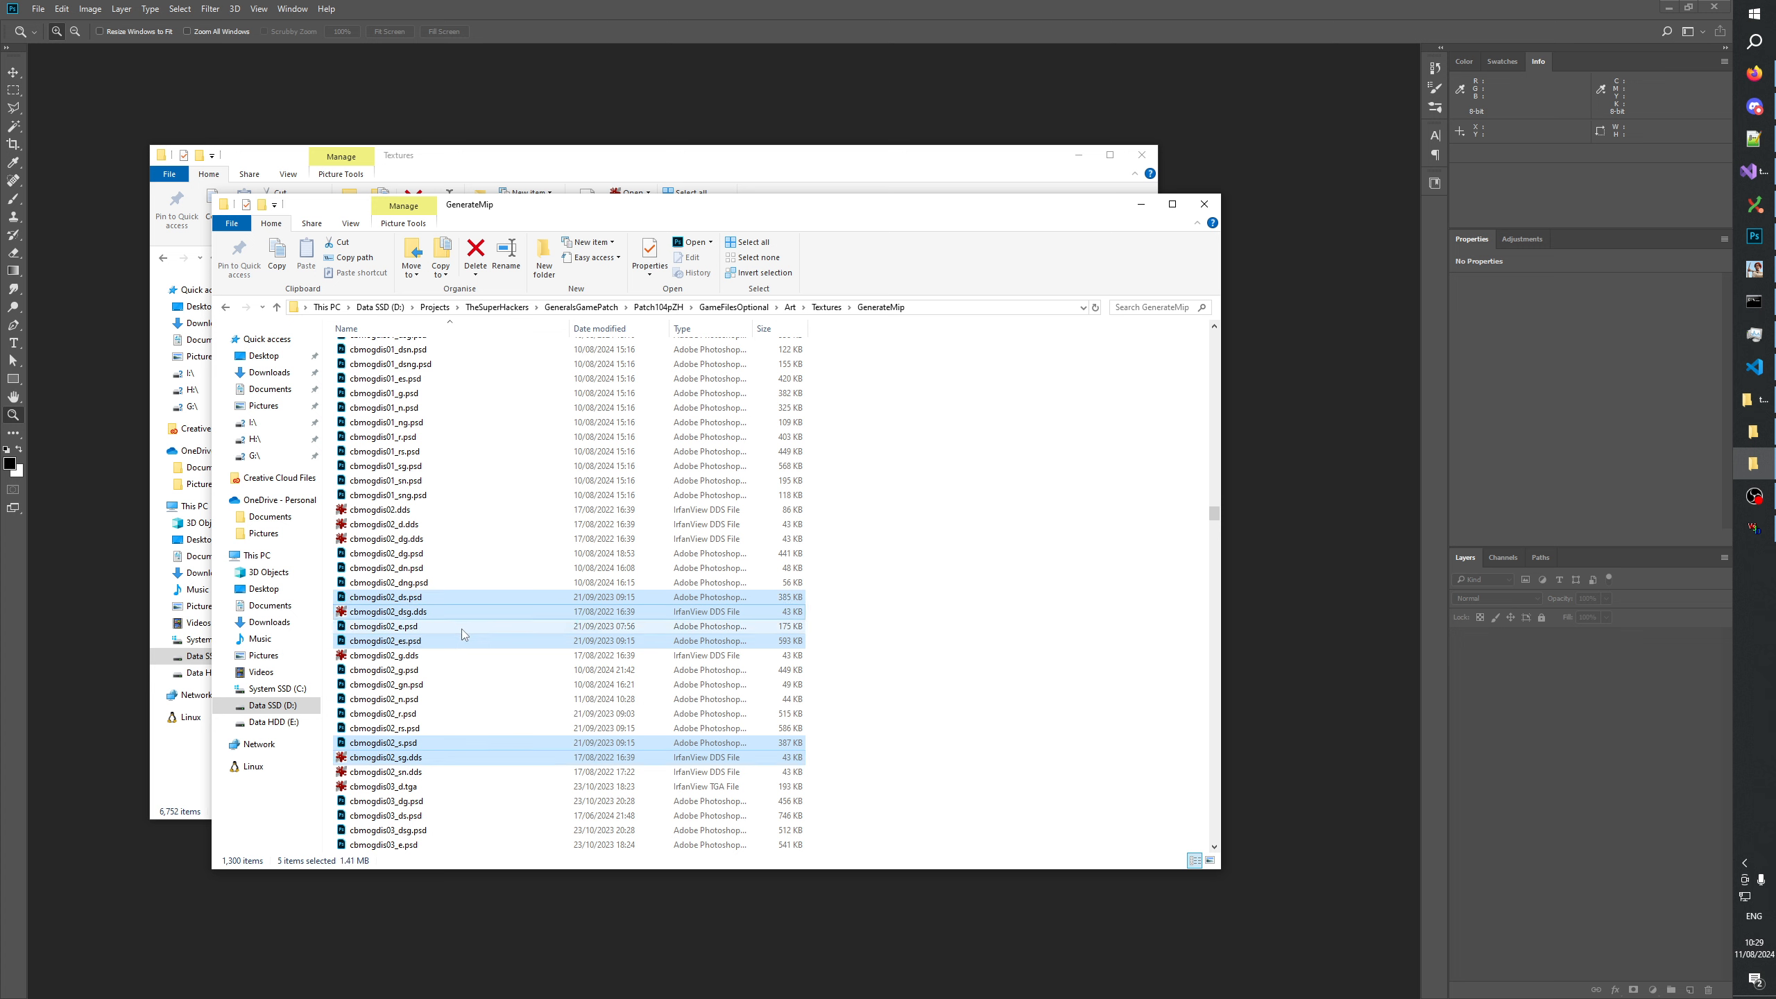
left_click(455, 729, "ctrl")
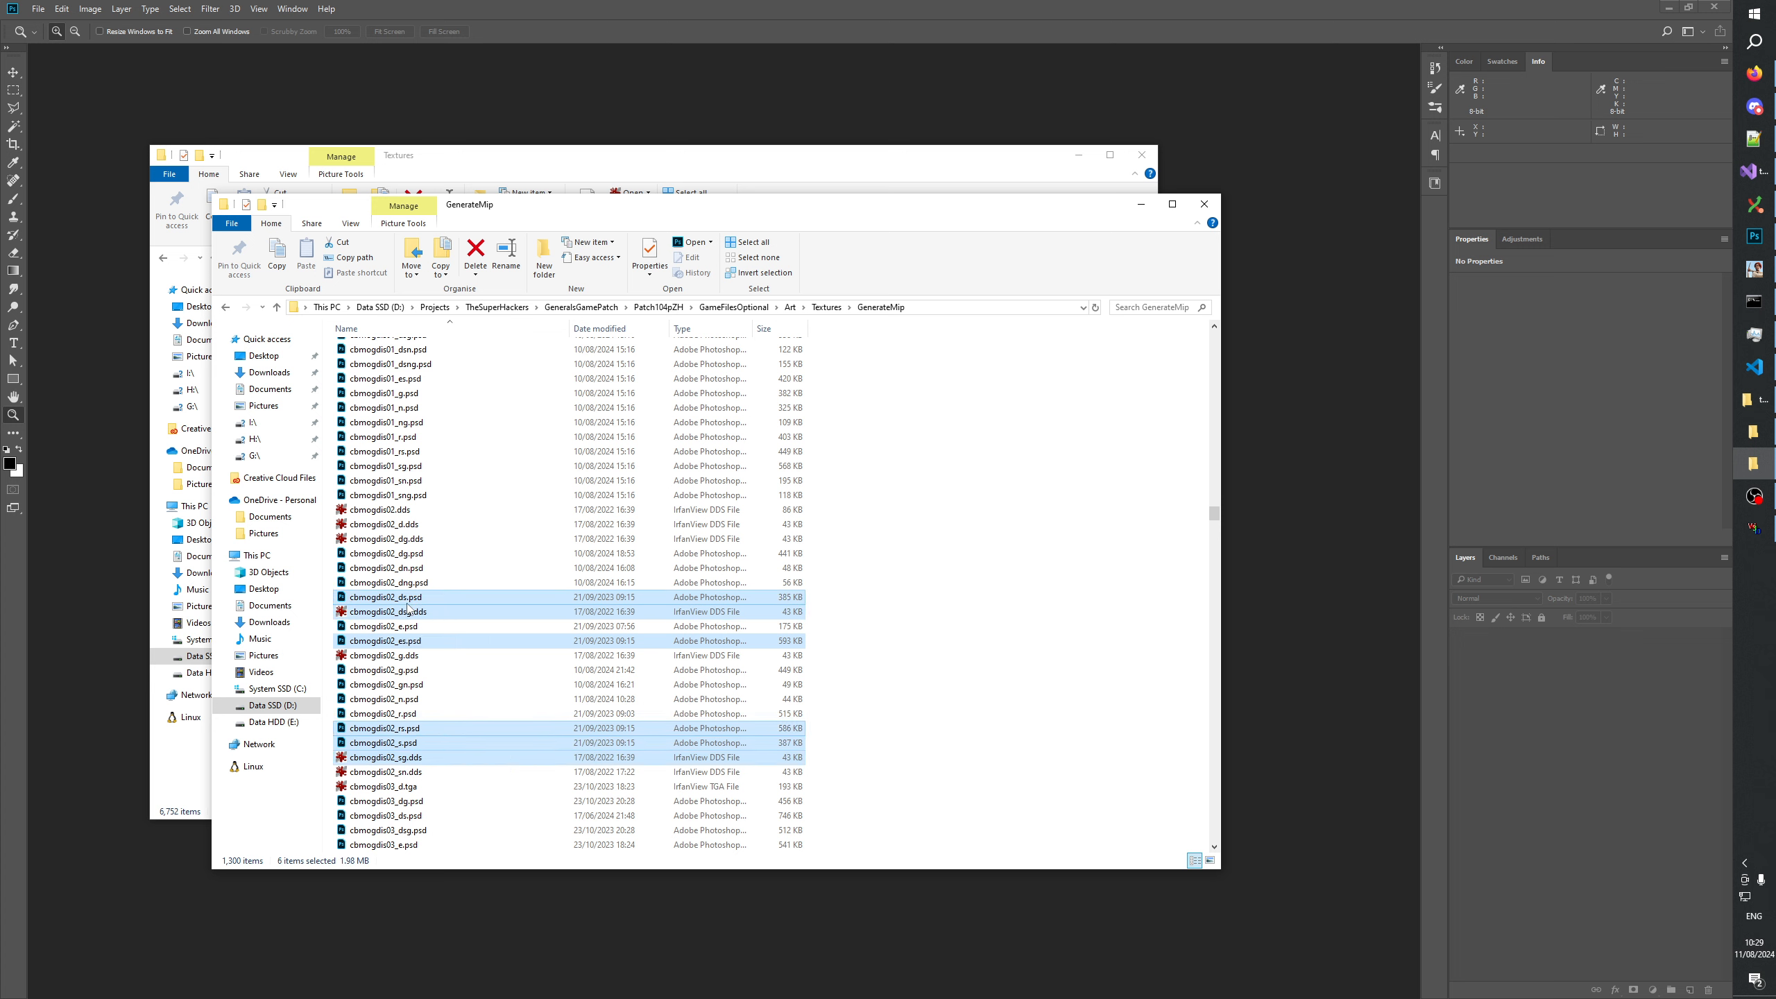
left_click_drag(411, 767, 394, 138)
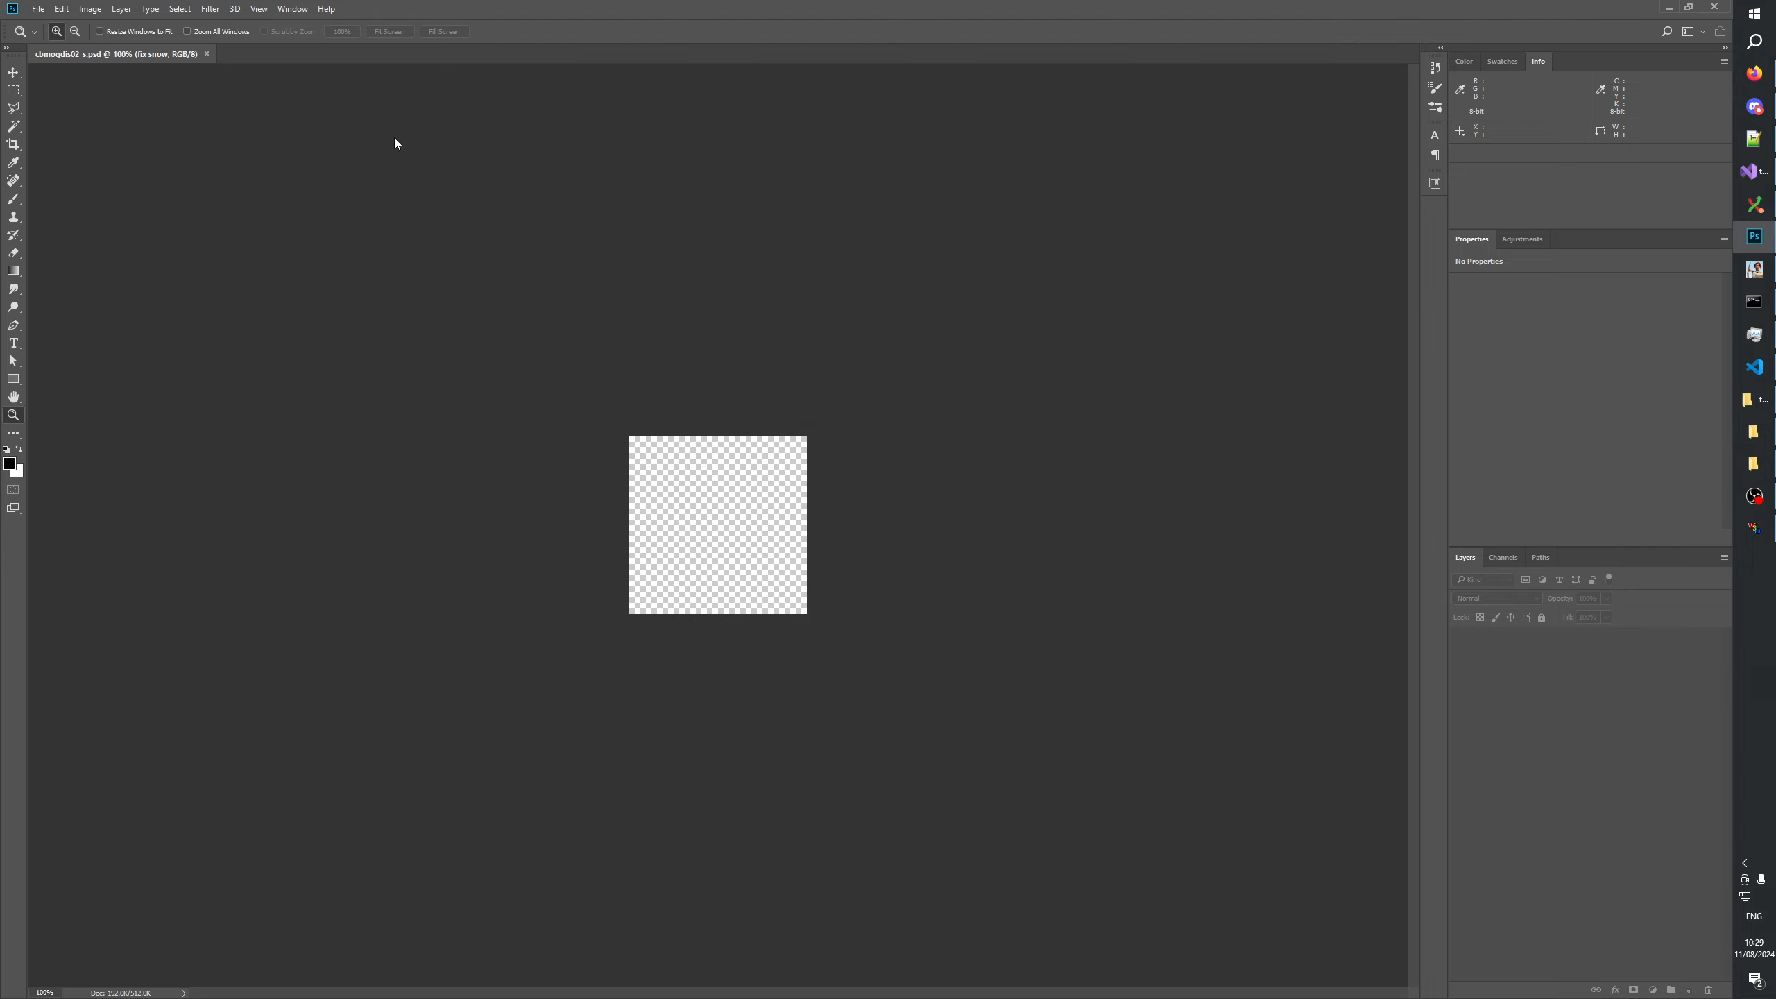
left_click(849, 401)
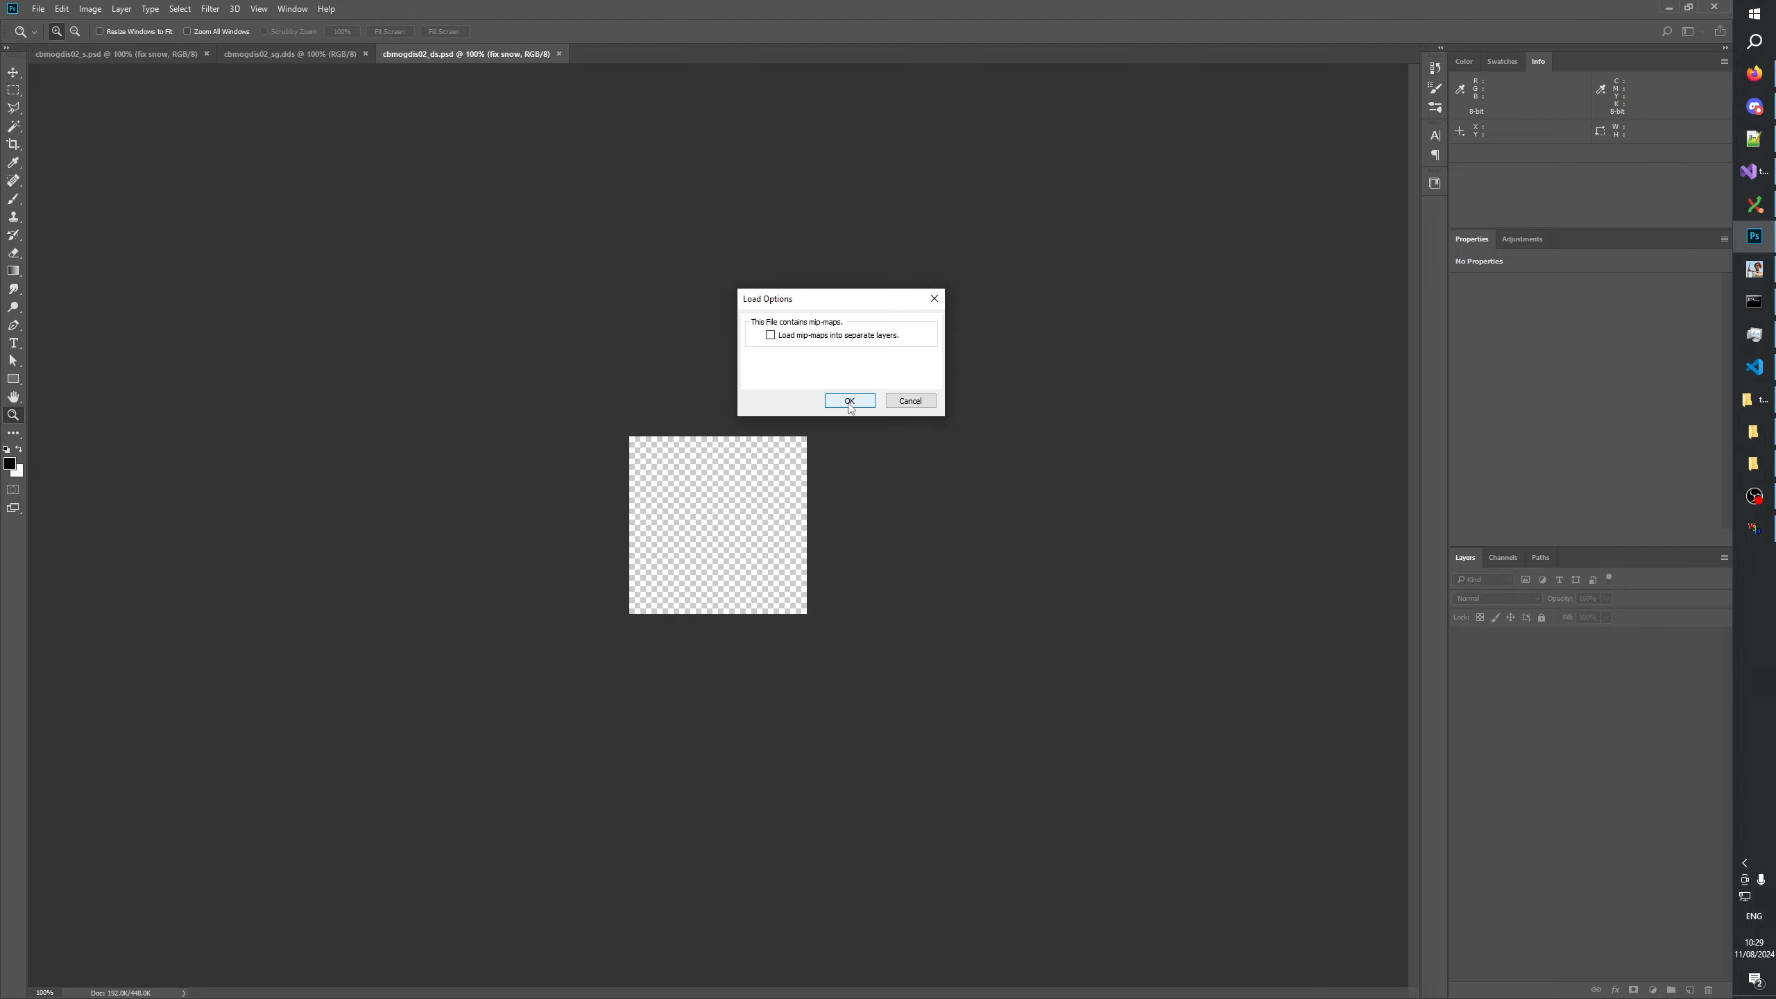
left_click(849, 401)
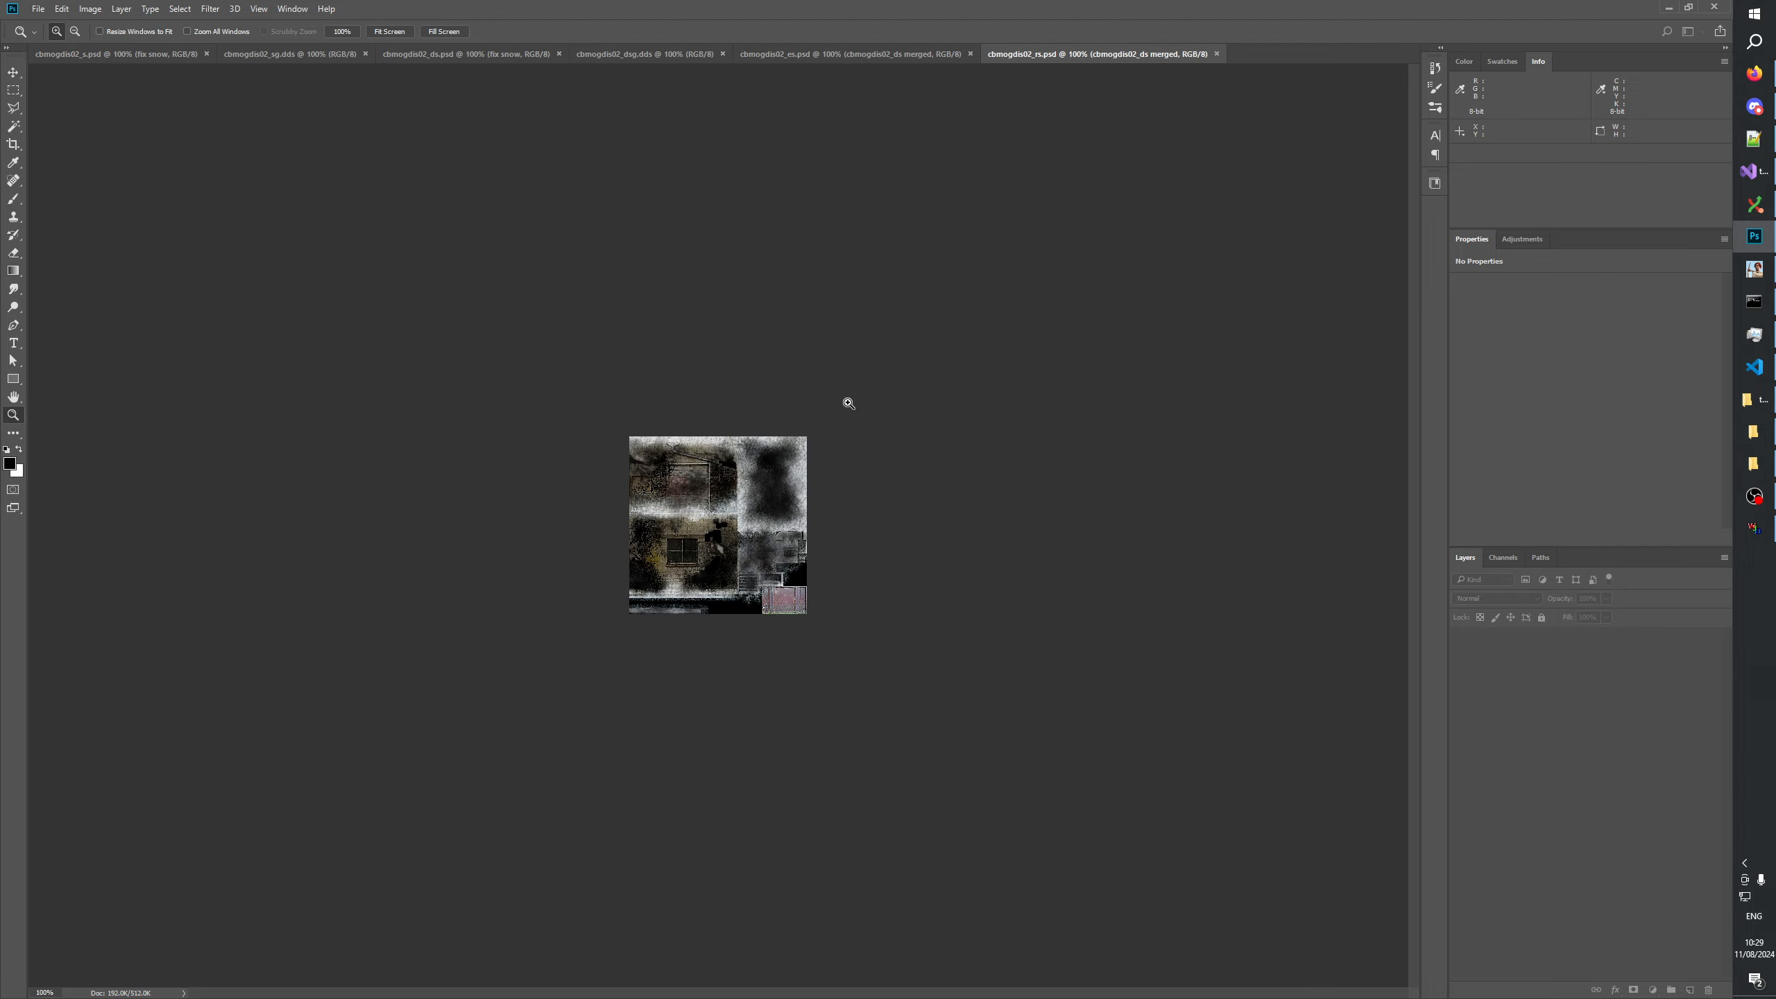
Enlarge cbmogdis02_s.psd to 300% and toggle the fix snow layer's visibility repeatedly to compare the snow with and without the fix.
left_click(81, 64)
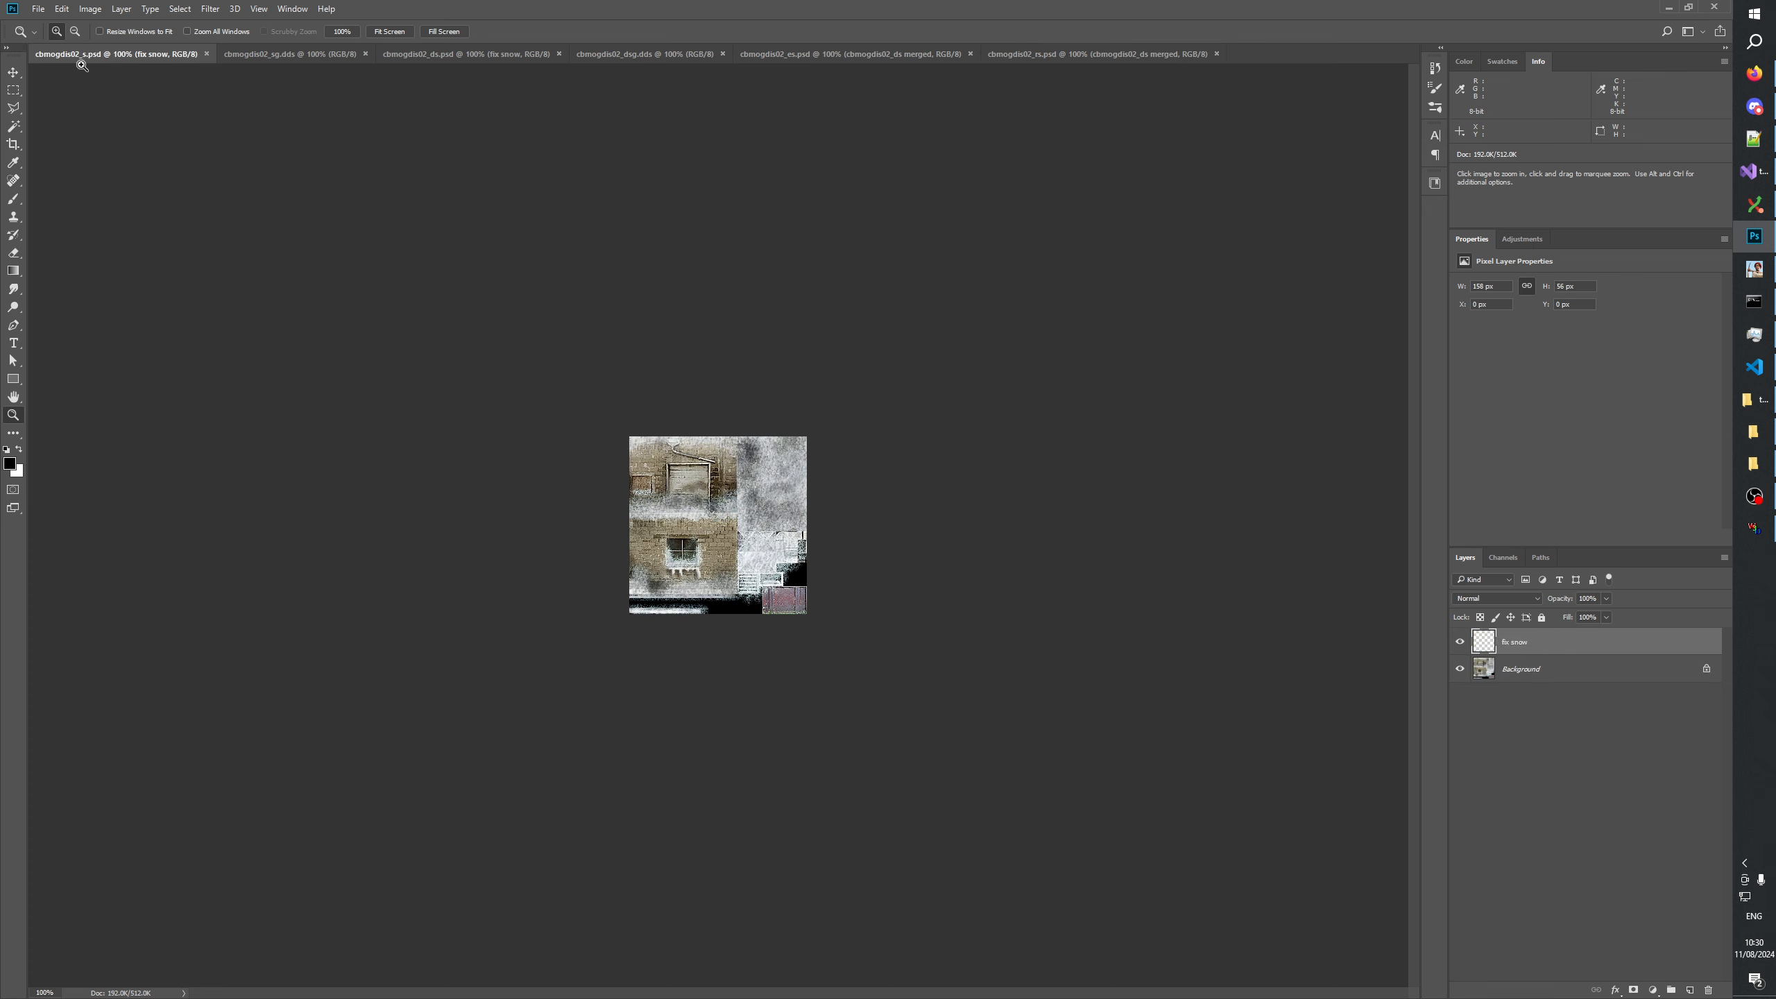
left_click(725, 513)
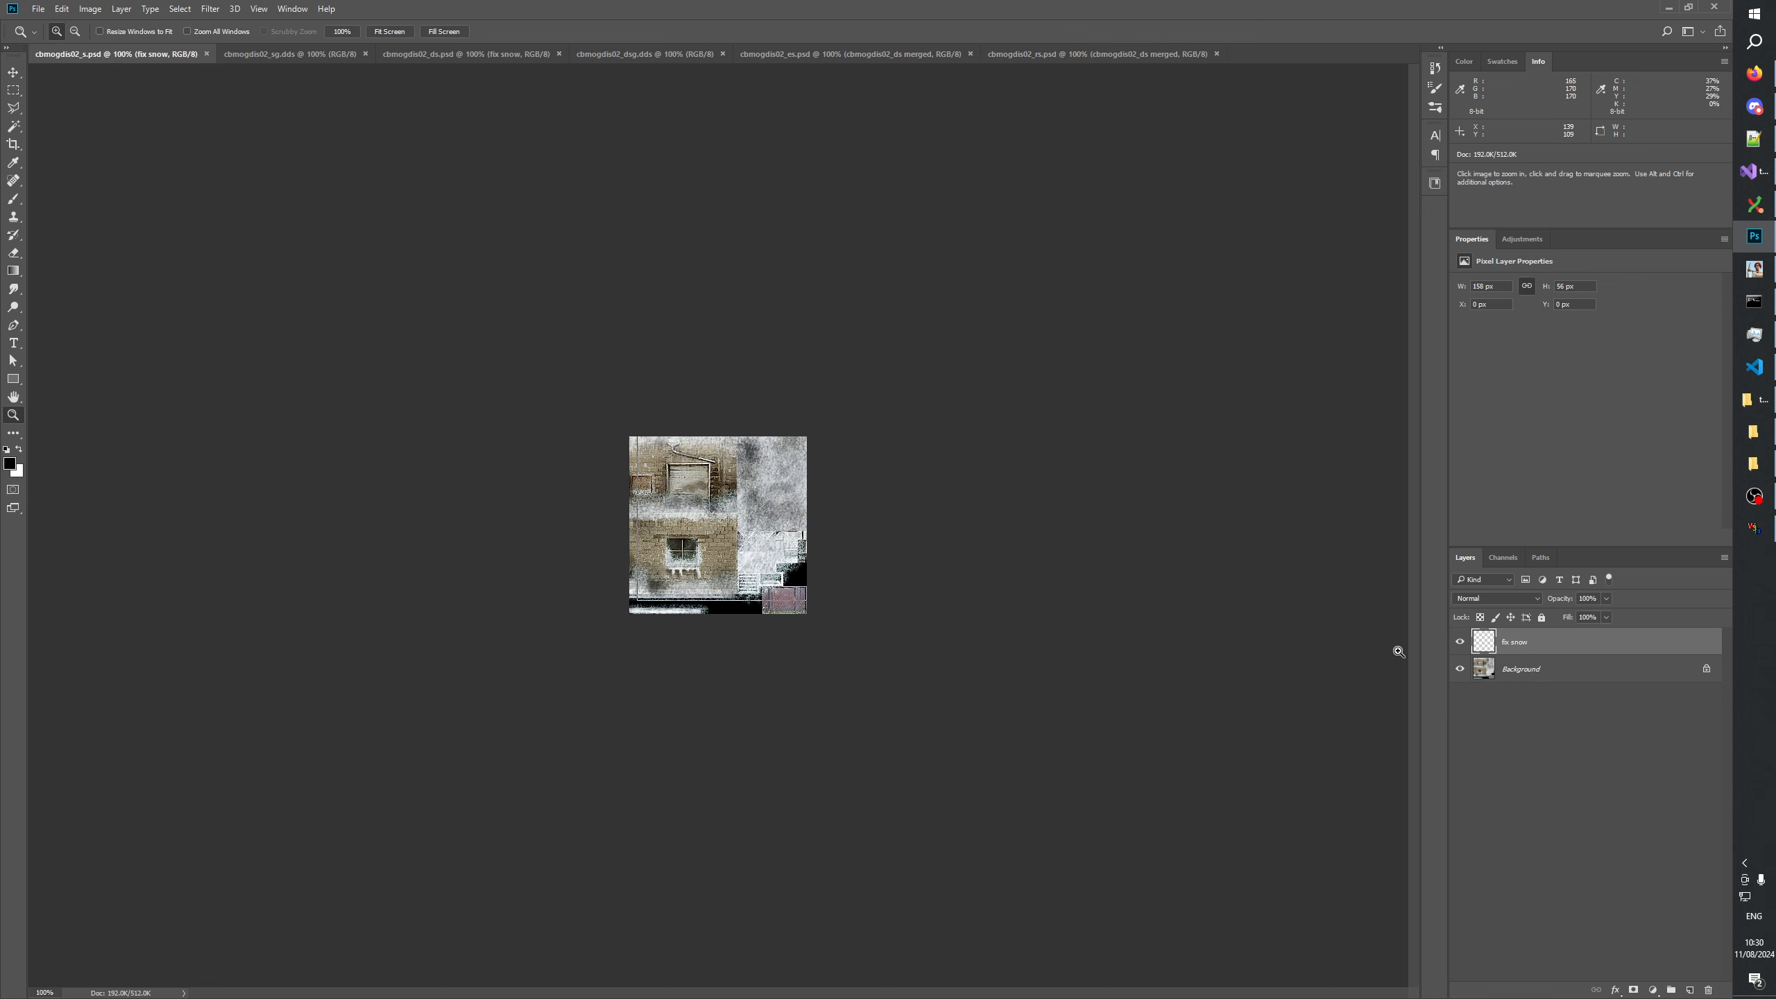
left_click(1463, 643)
left_click(1463, 643)
left_click(1463, 643)
left_click(1463, 643)
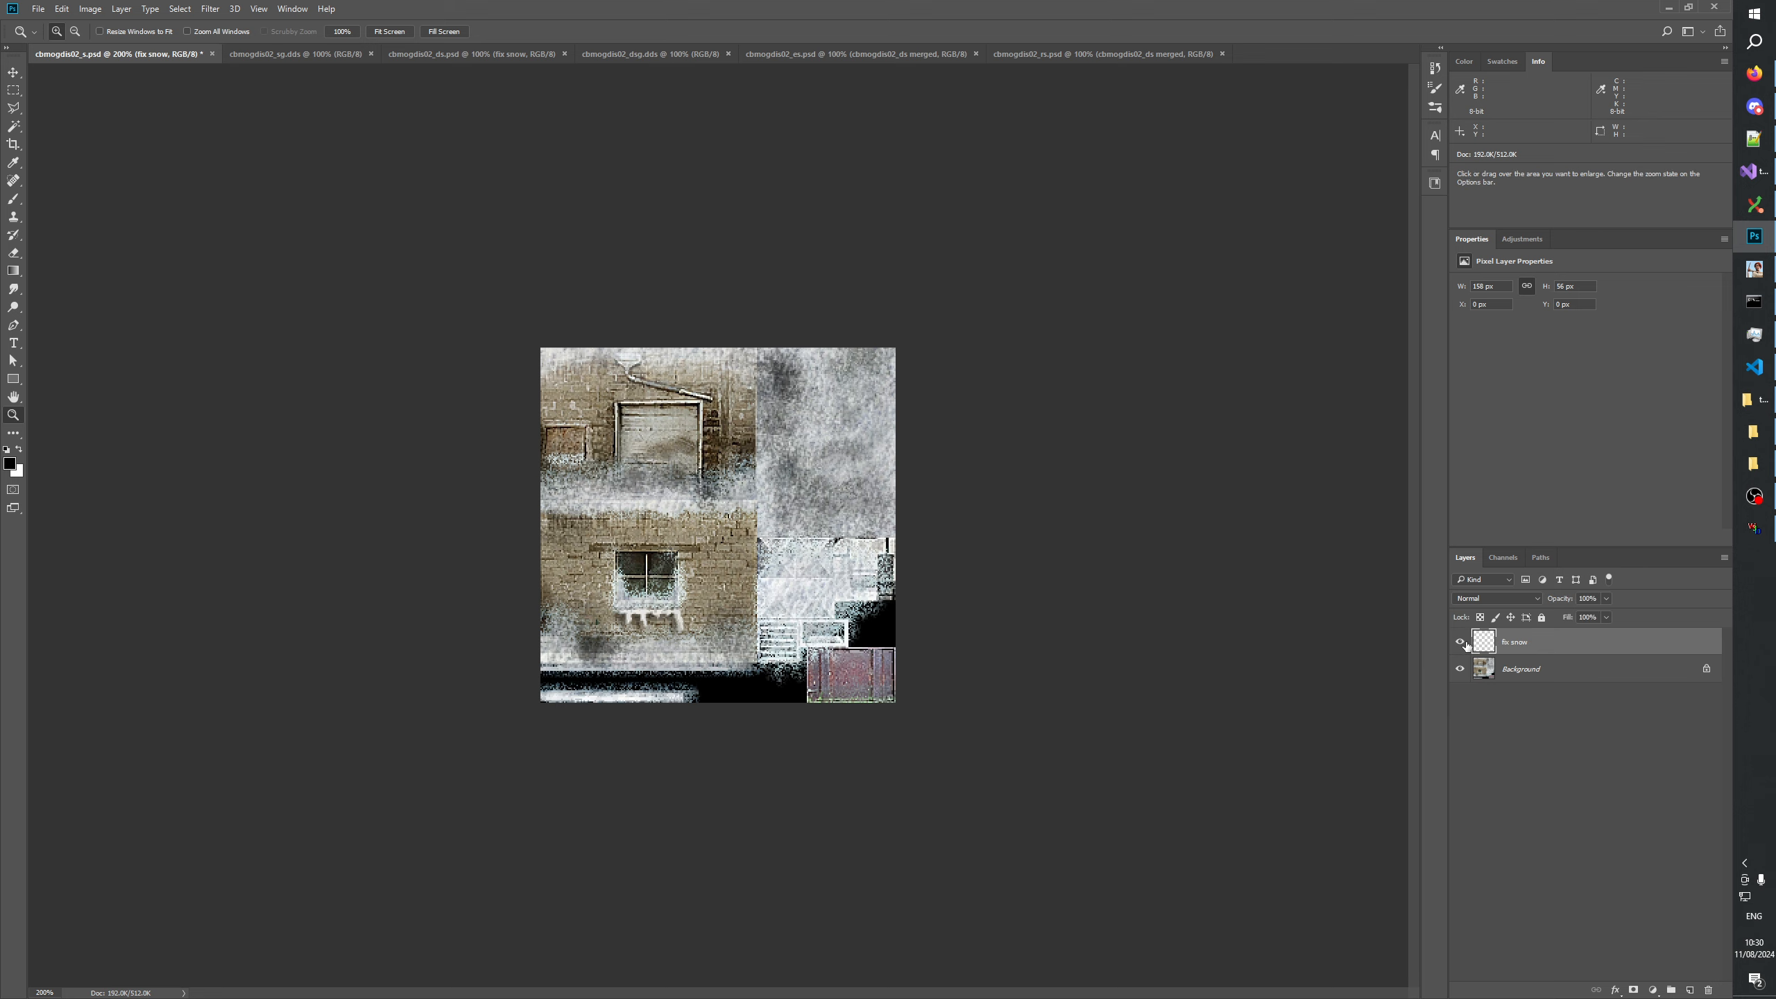
left_click(1462, 643)
left_click(881, 531)
left_click(1456, 644)
left_click(1457, 644)
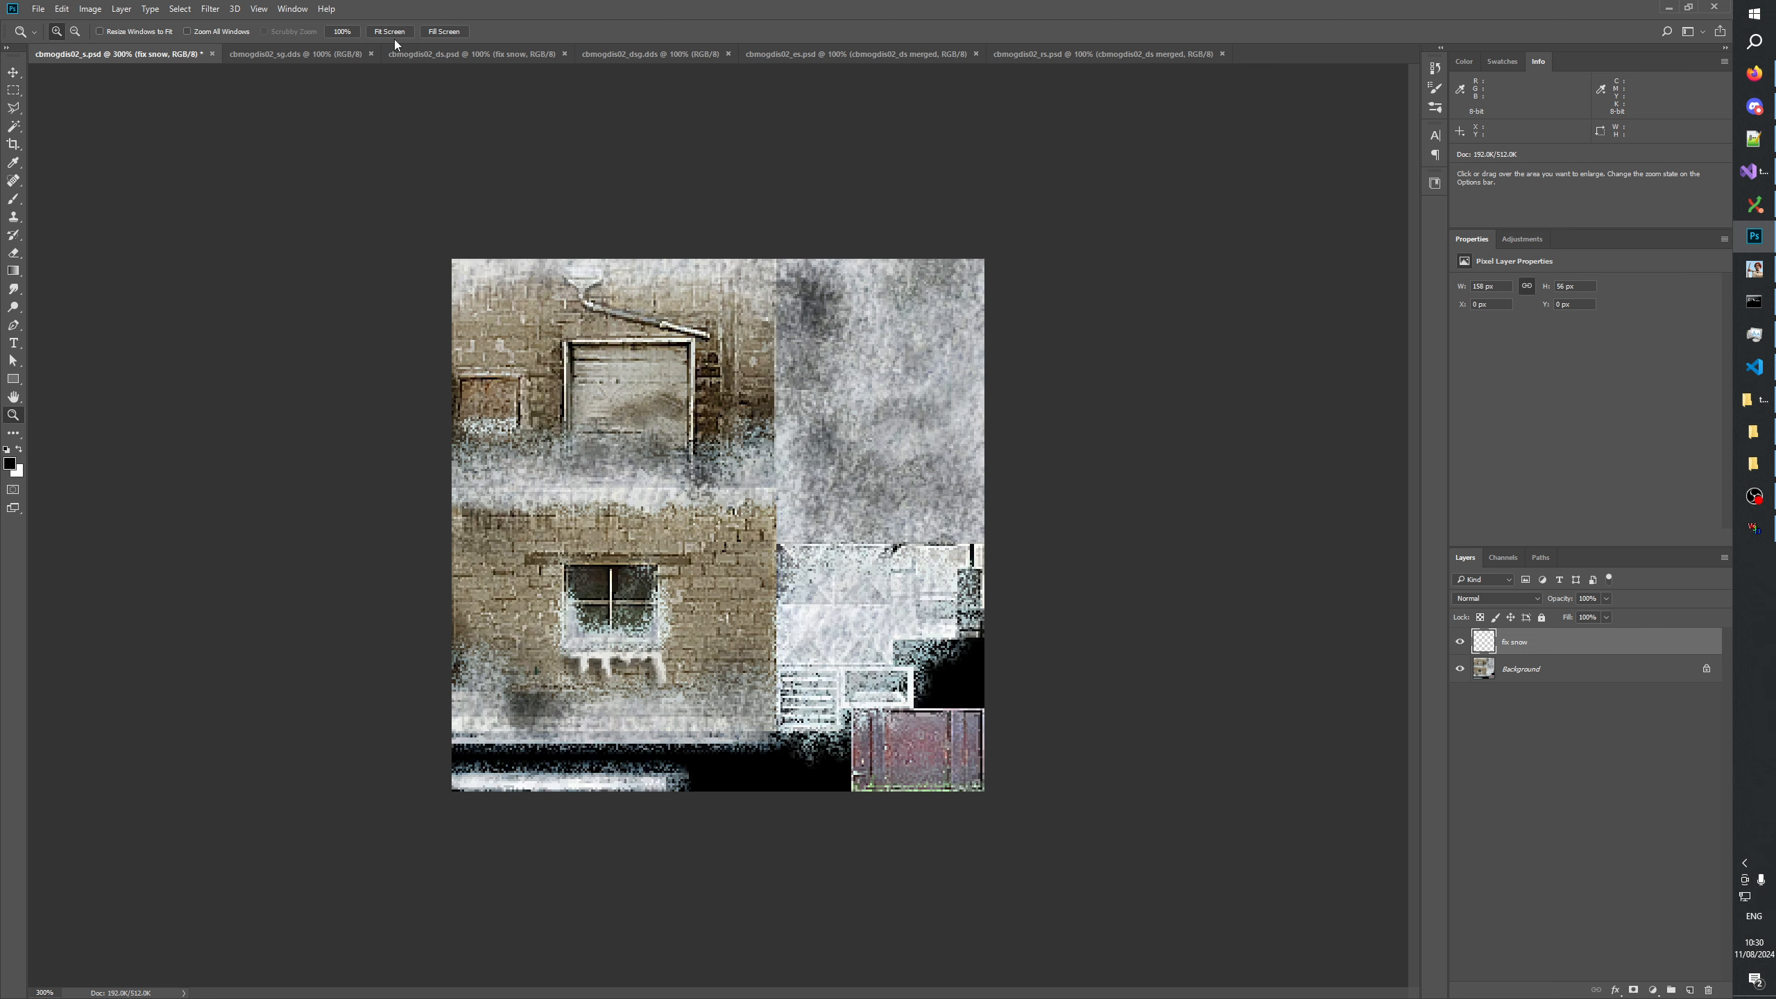
Enlarge cbmogdis02_sg.dds to 300% and compare it repeatedly with cbmogdis02_s.psd.
left_click(310, 55)
left_click(706, 563)
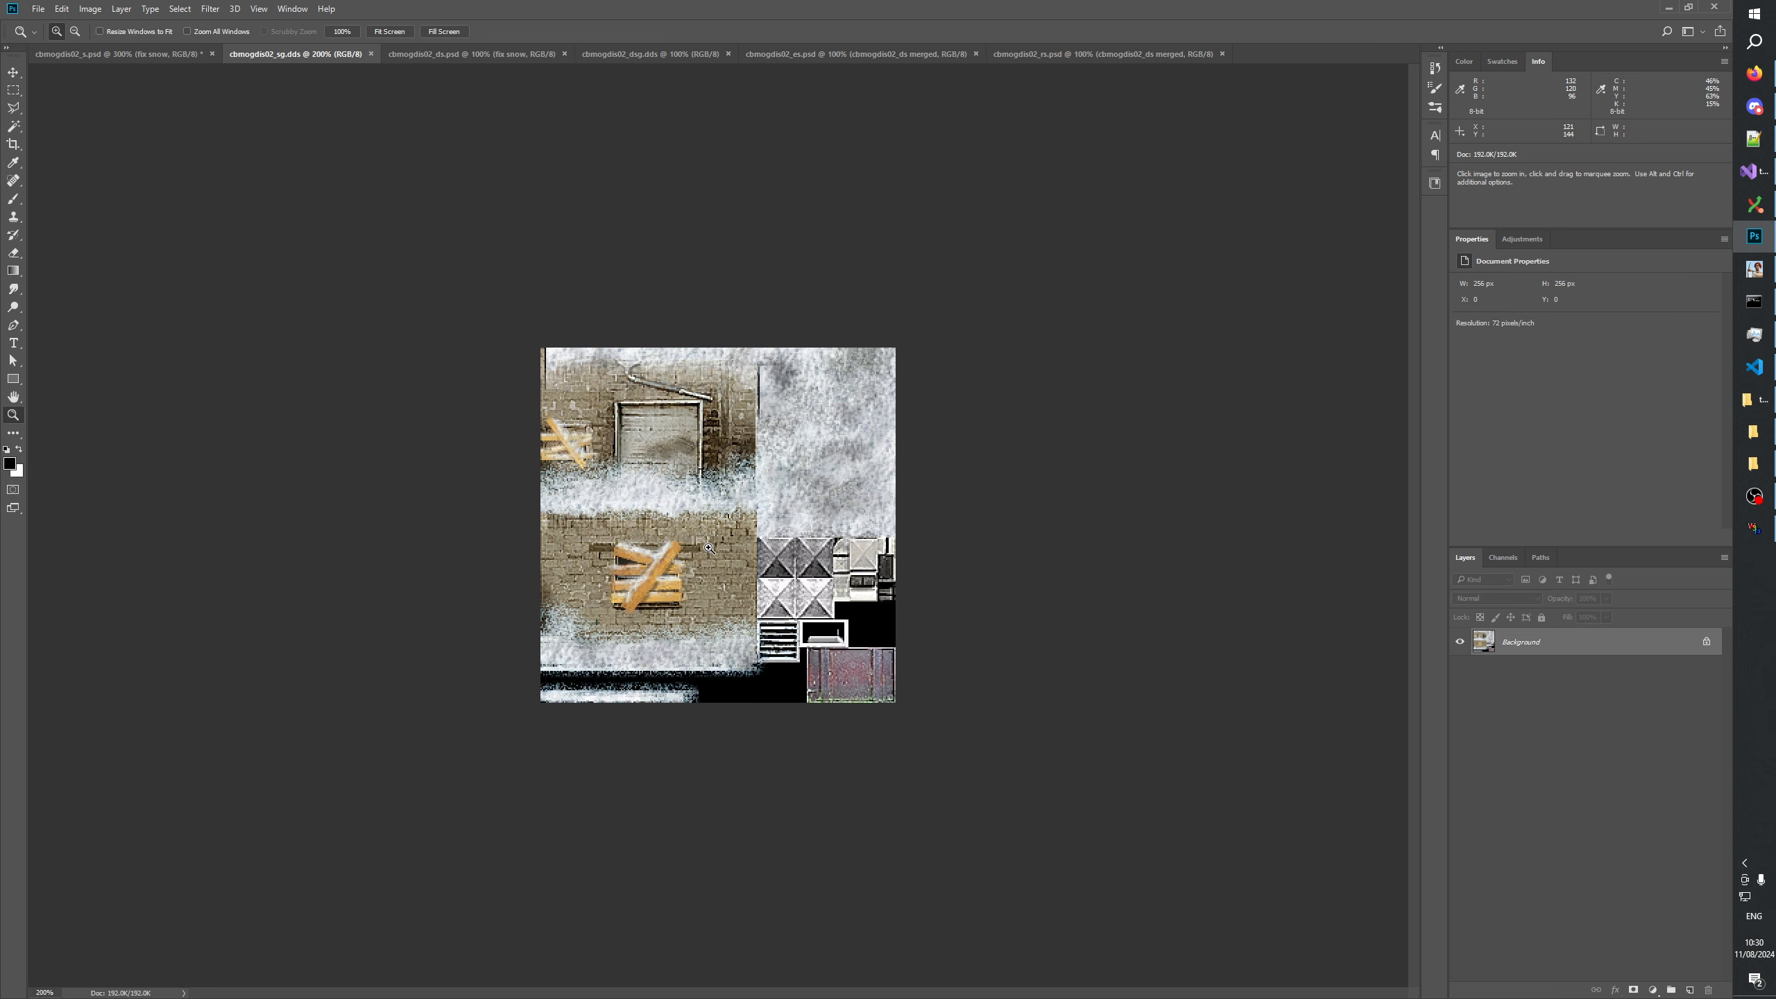
left_click(712, 548)
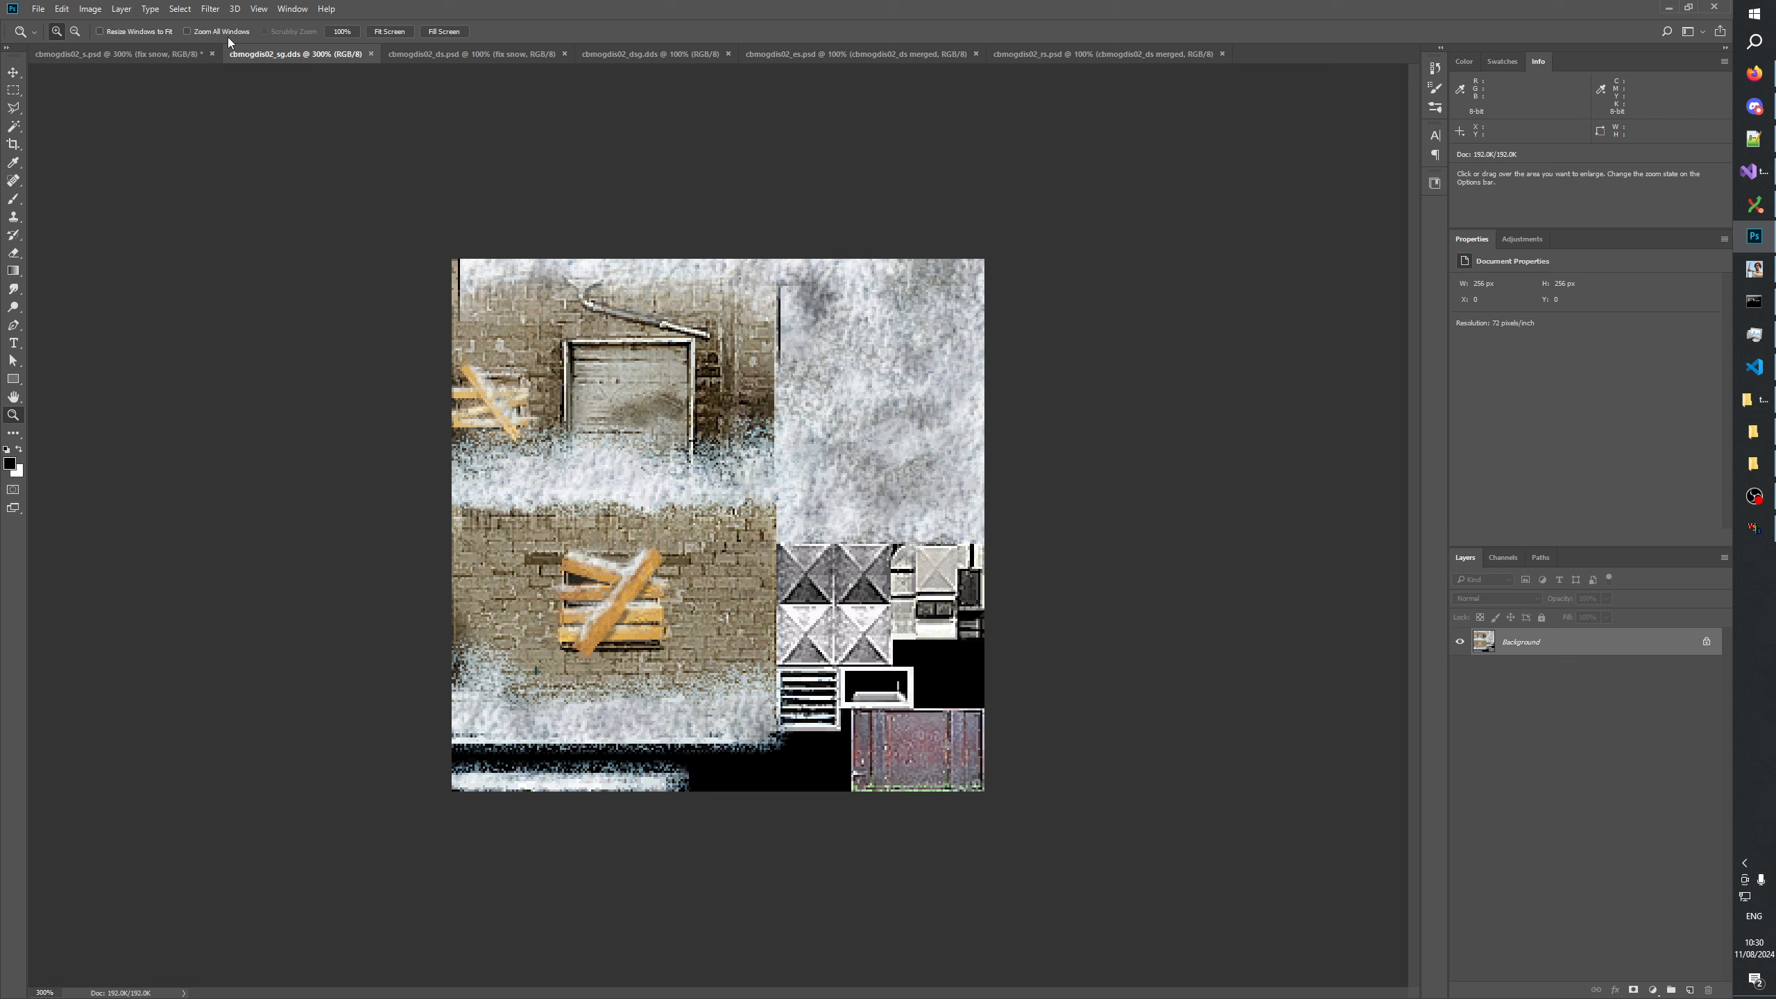
left_click(105, 59)
left_click(297, 56)
left_click(139, 54)
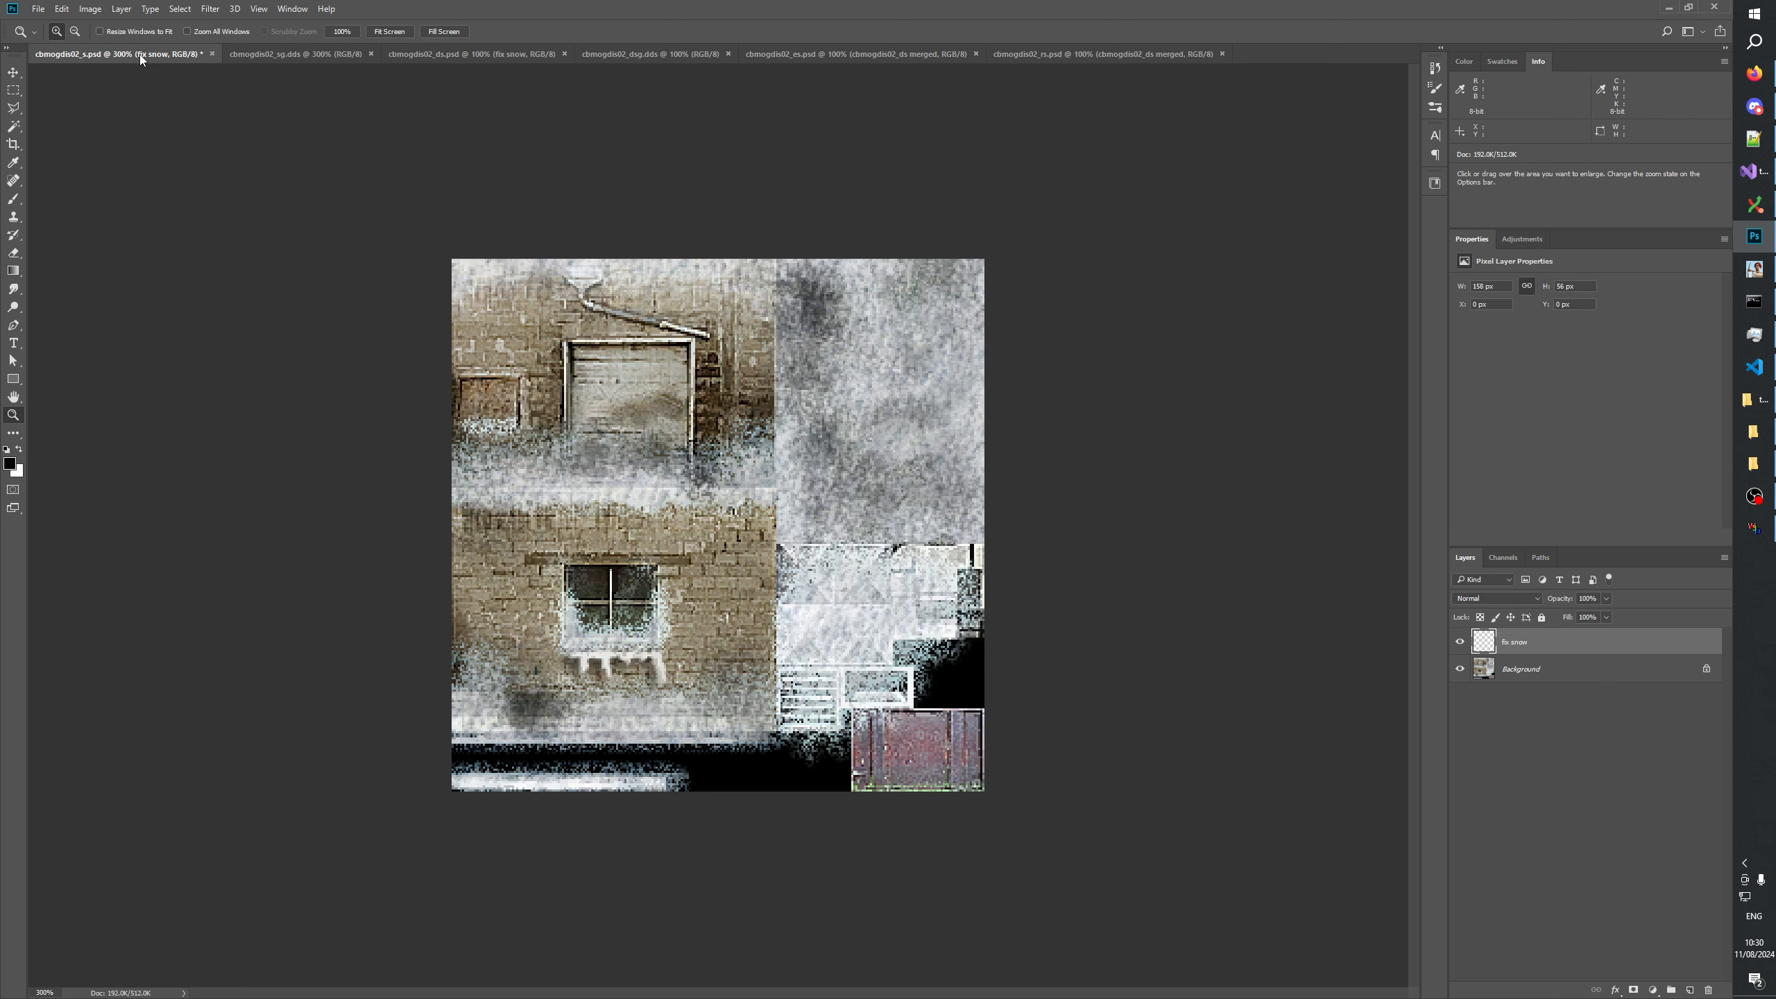
left_click(289, 55)
left_click(111, 59)
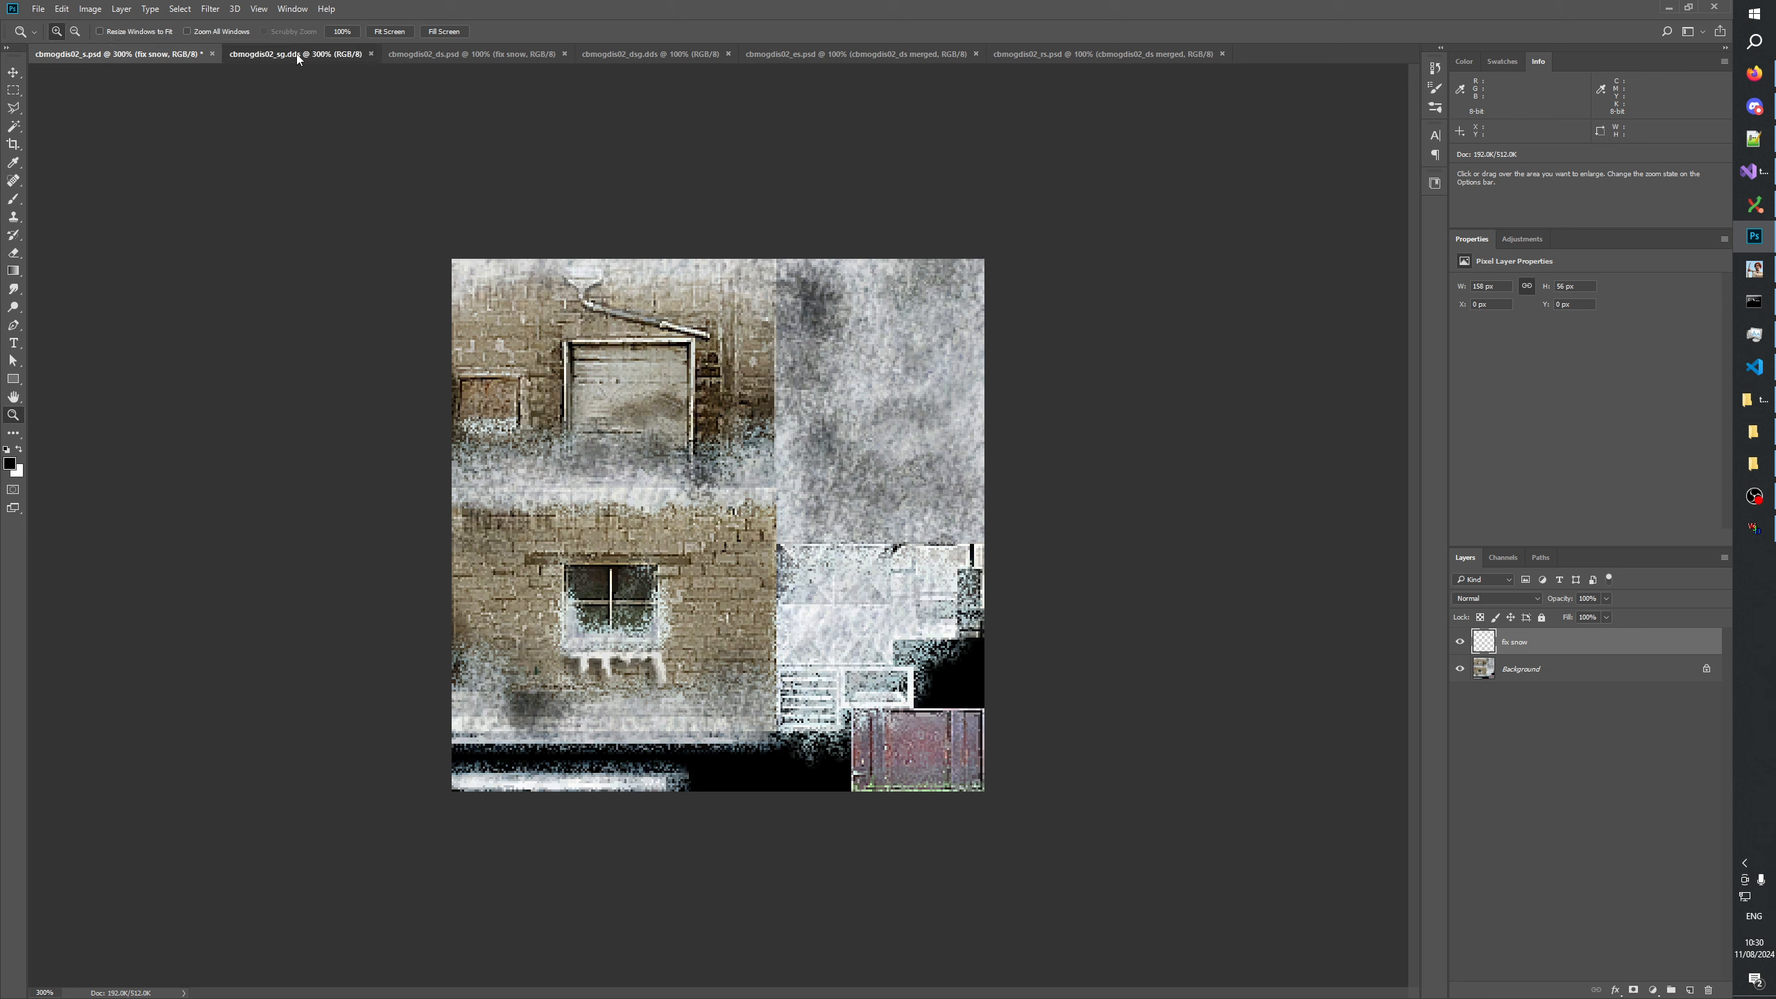
left_click(297, 54)
left_click(128, 55)
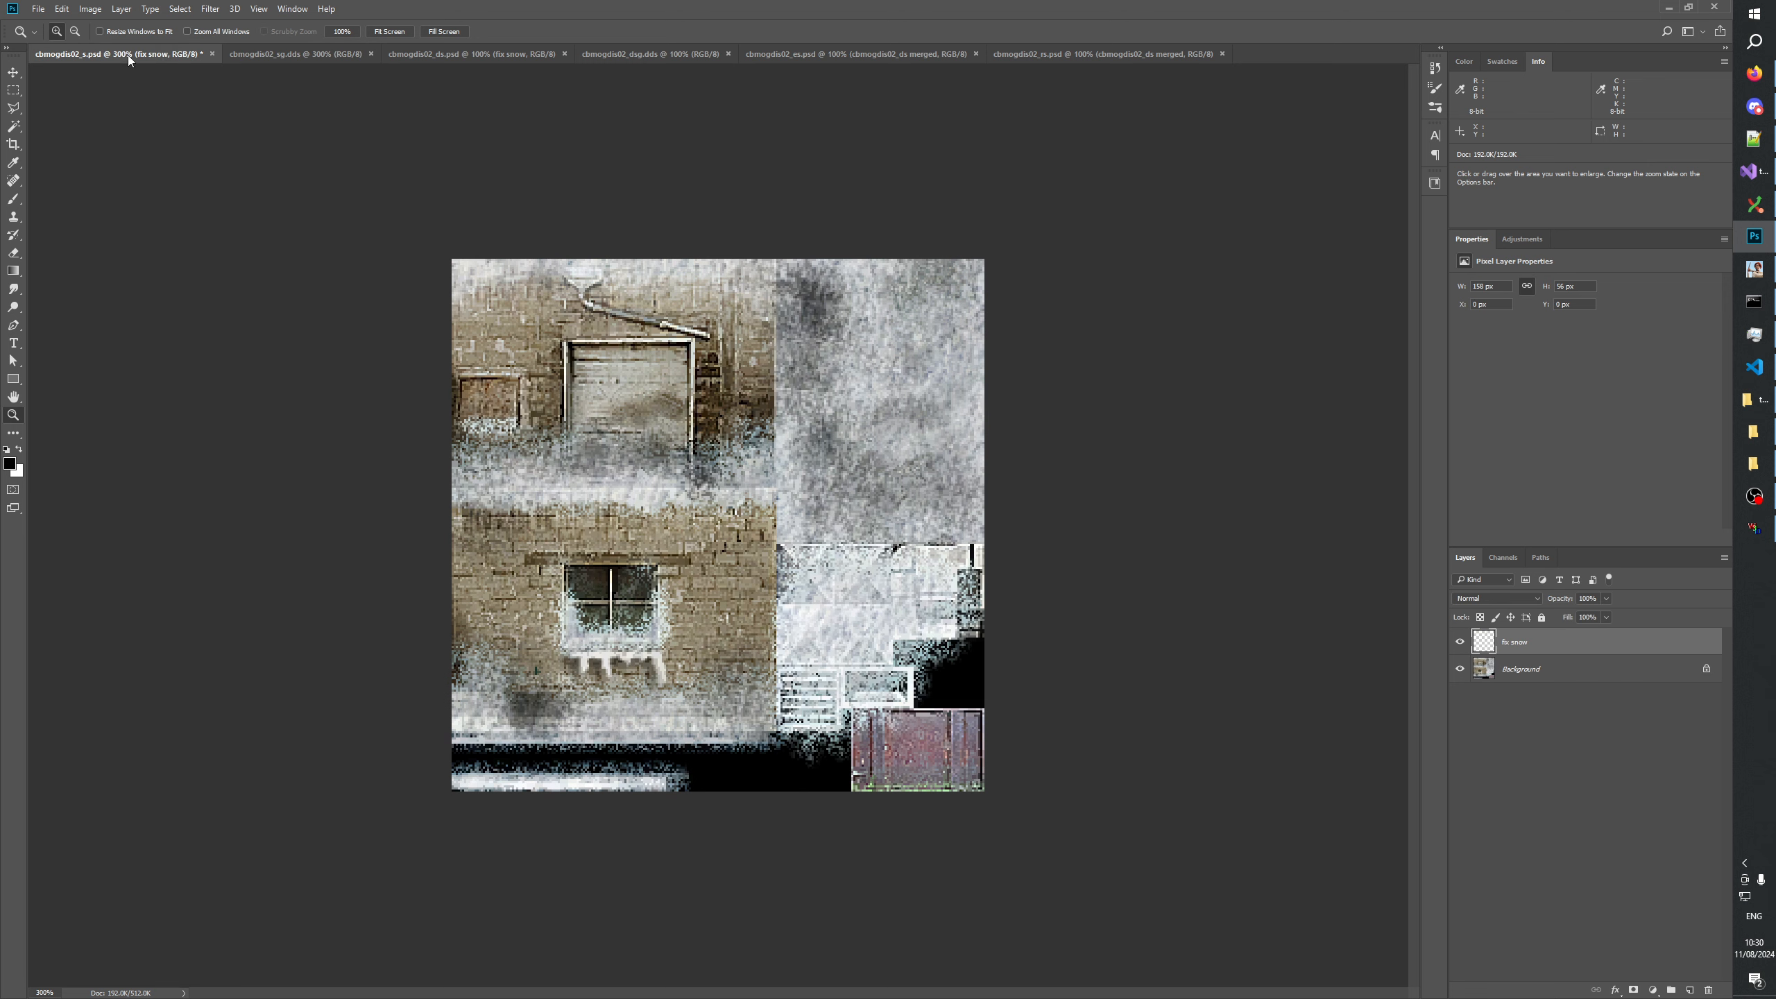
left_click(294, 58)
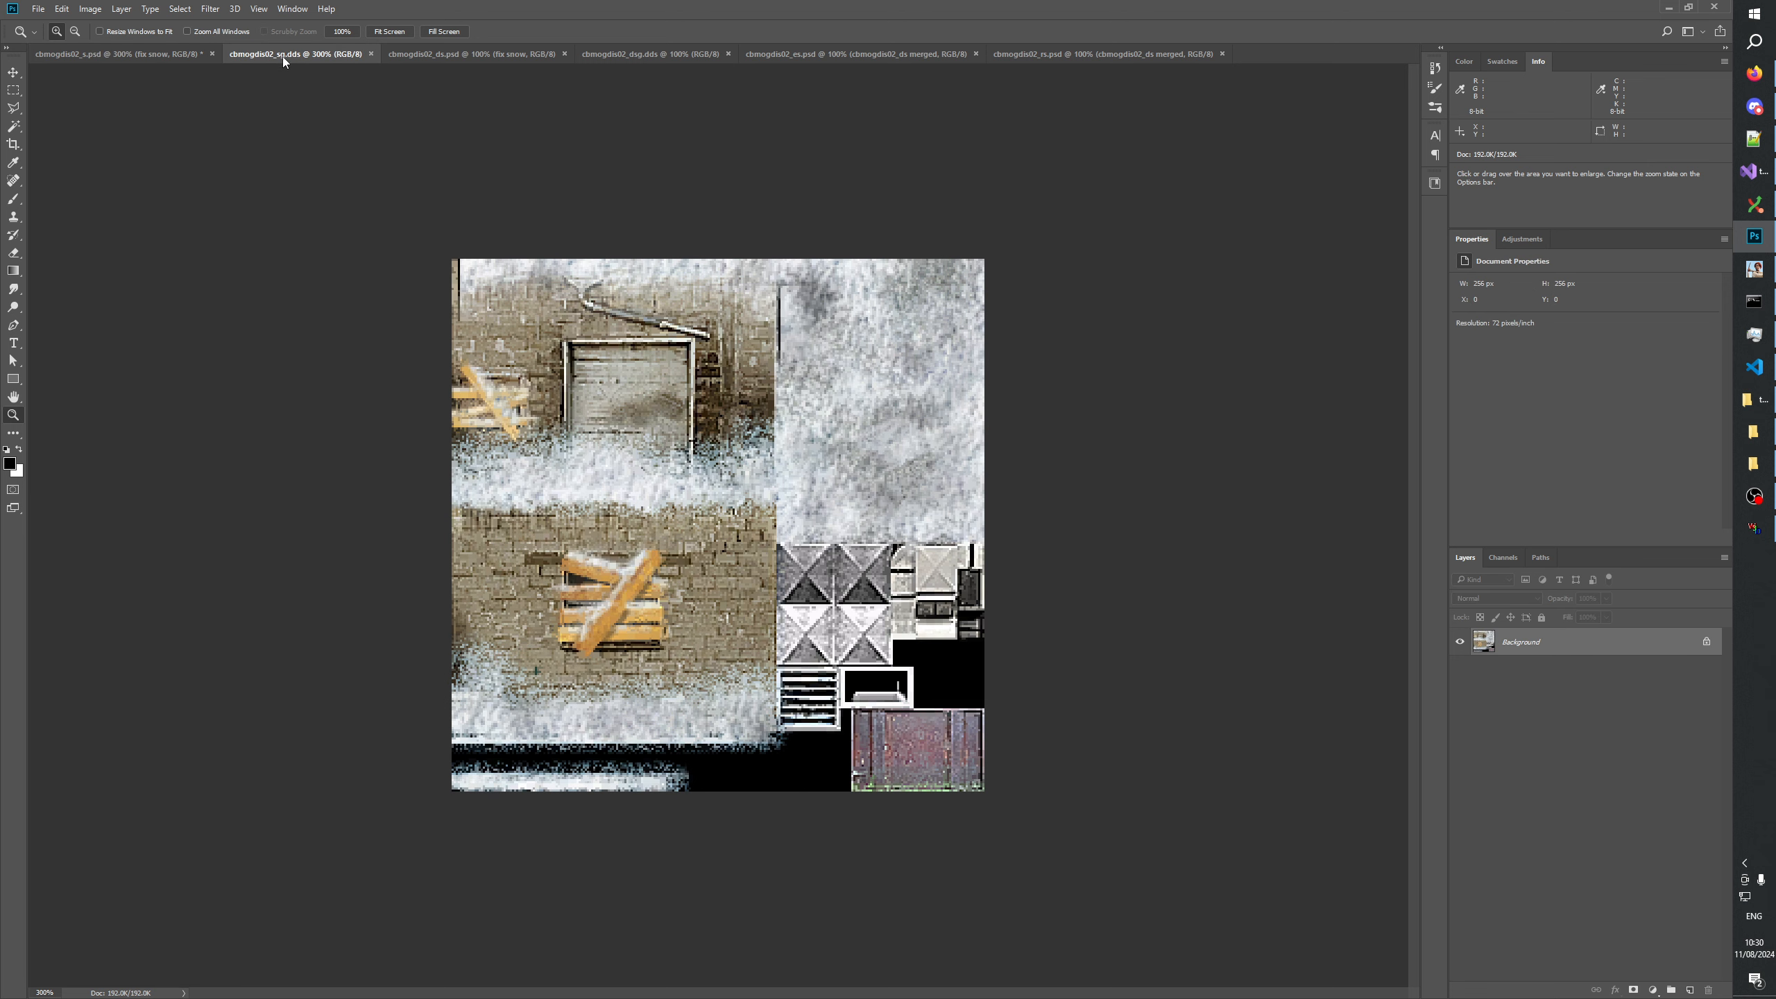
Enlarge cbmogdis02_ds.psd to 300% and compare it with cbmogdis02_s.psd.
left_click(482, 55)
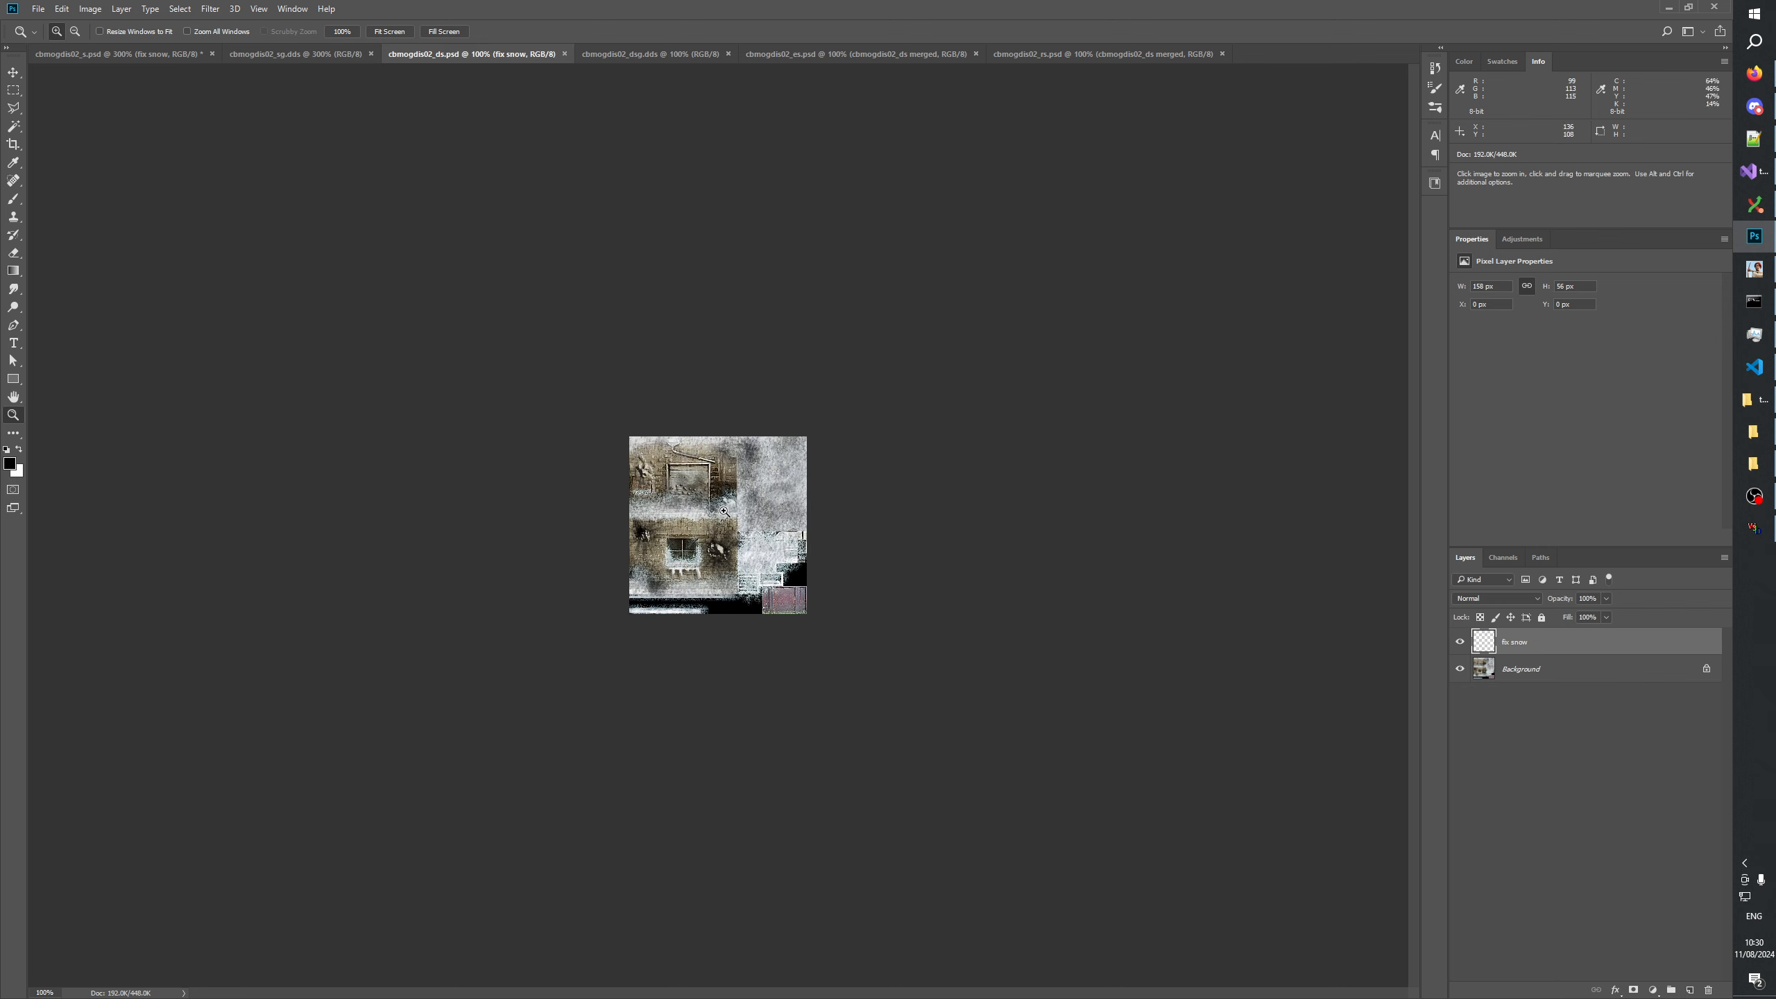
key("ctrl+plus")
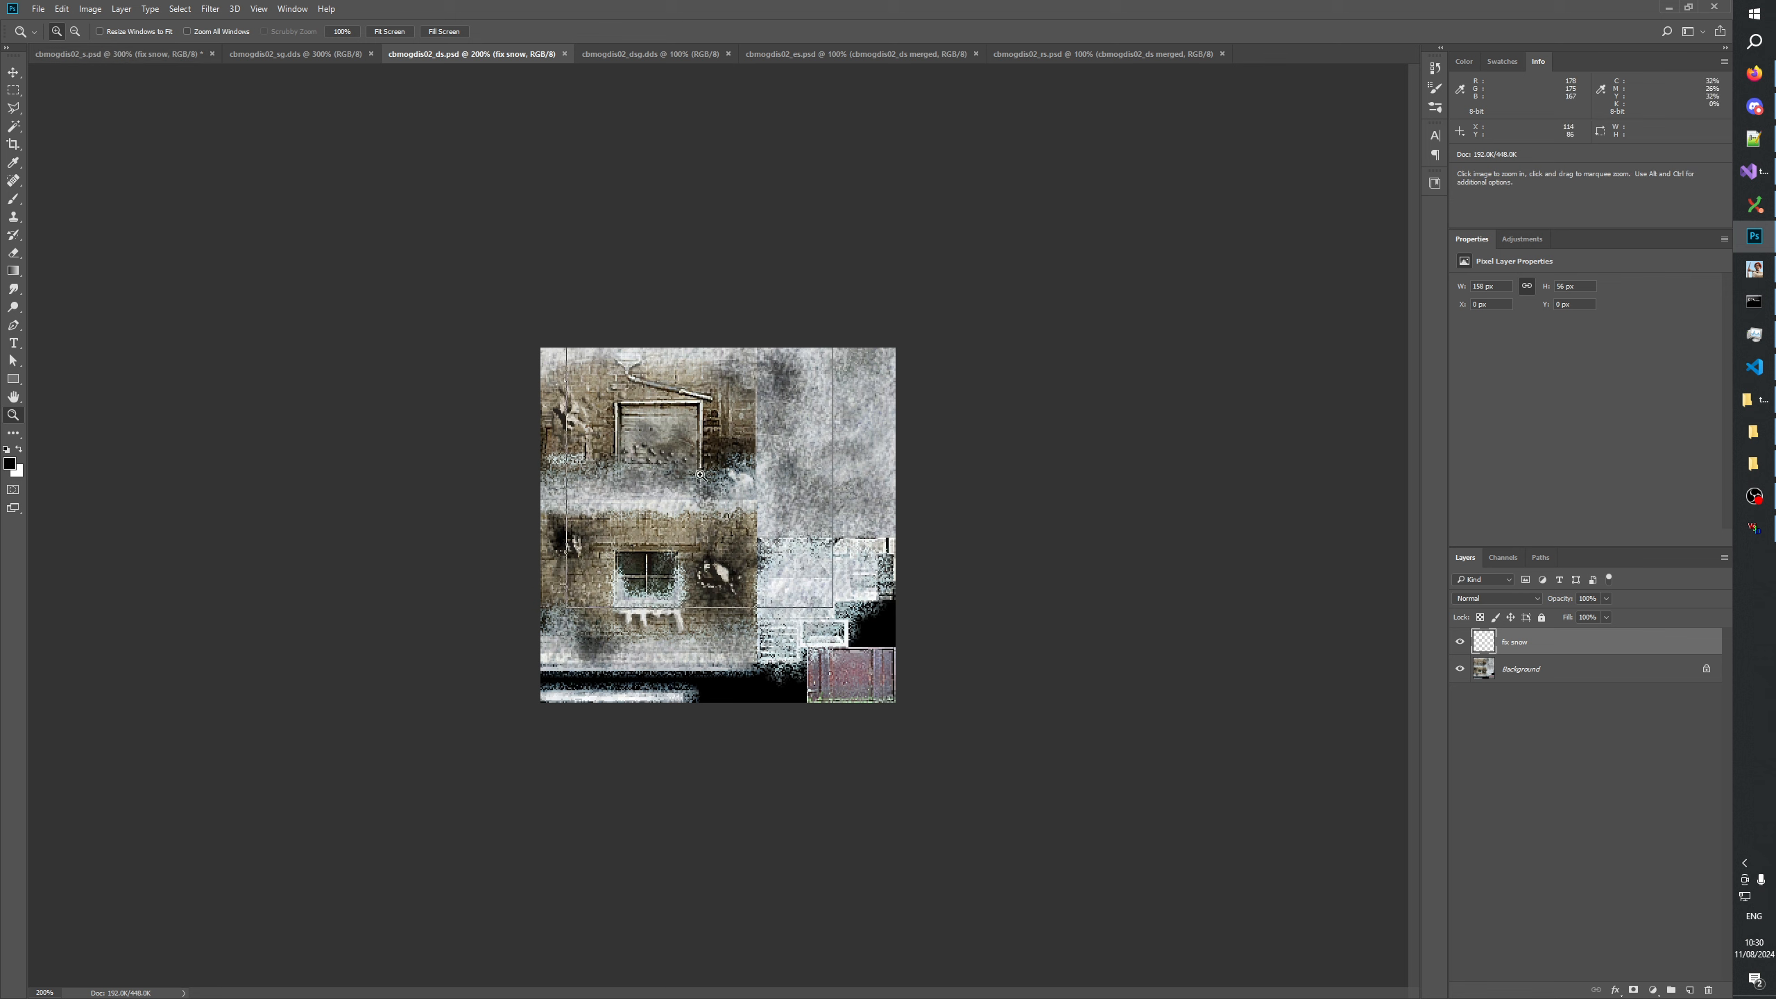
left_click(512, 176)
left_click(118, 54)
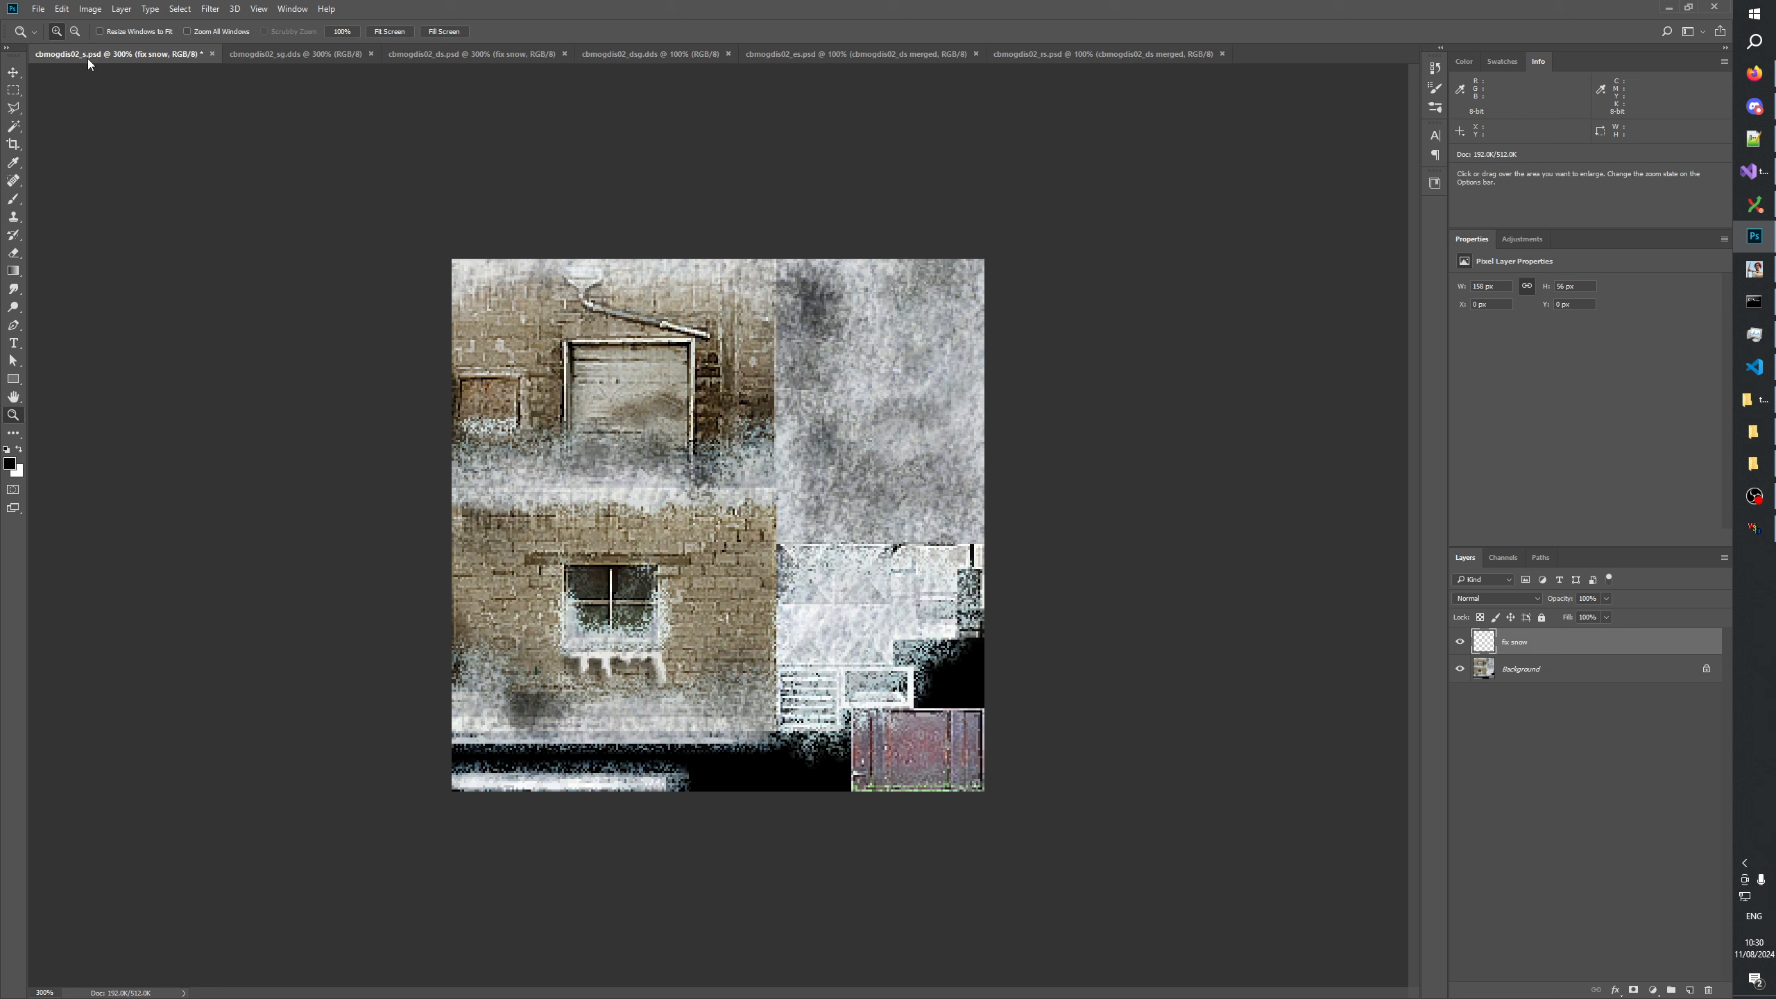
left_click(418, 54)
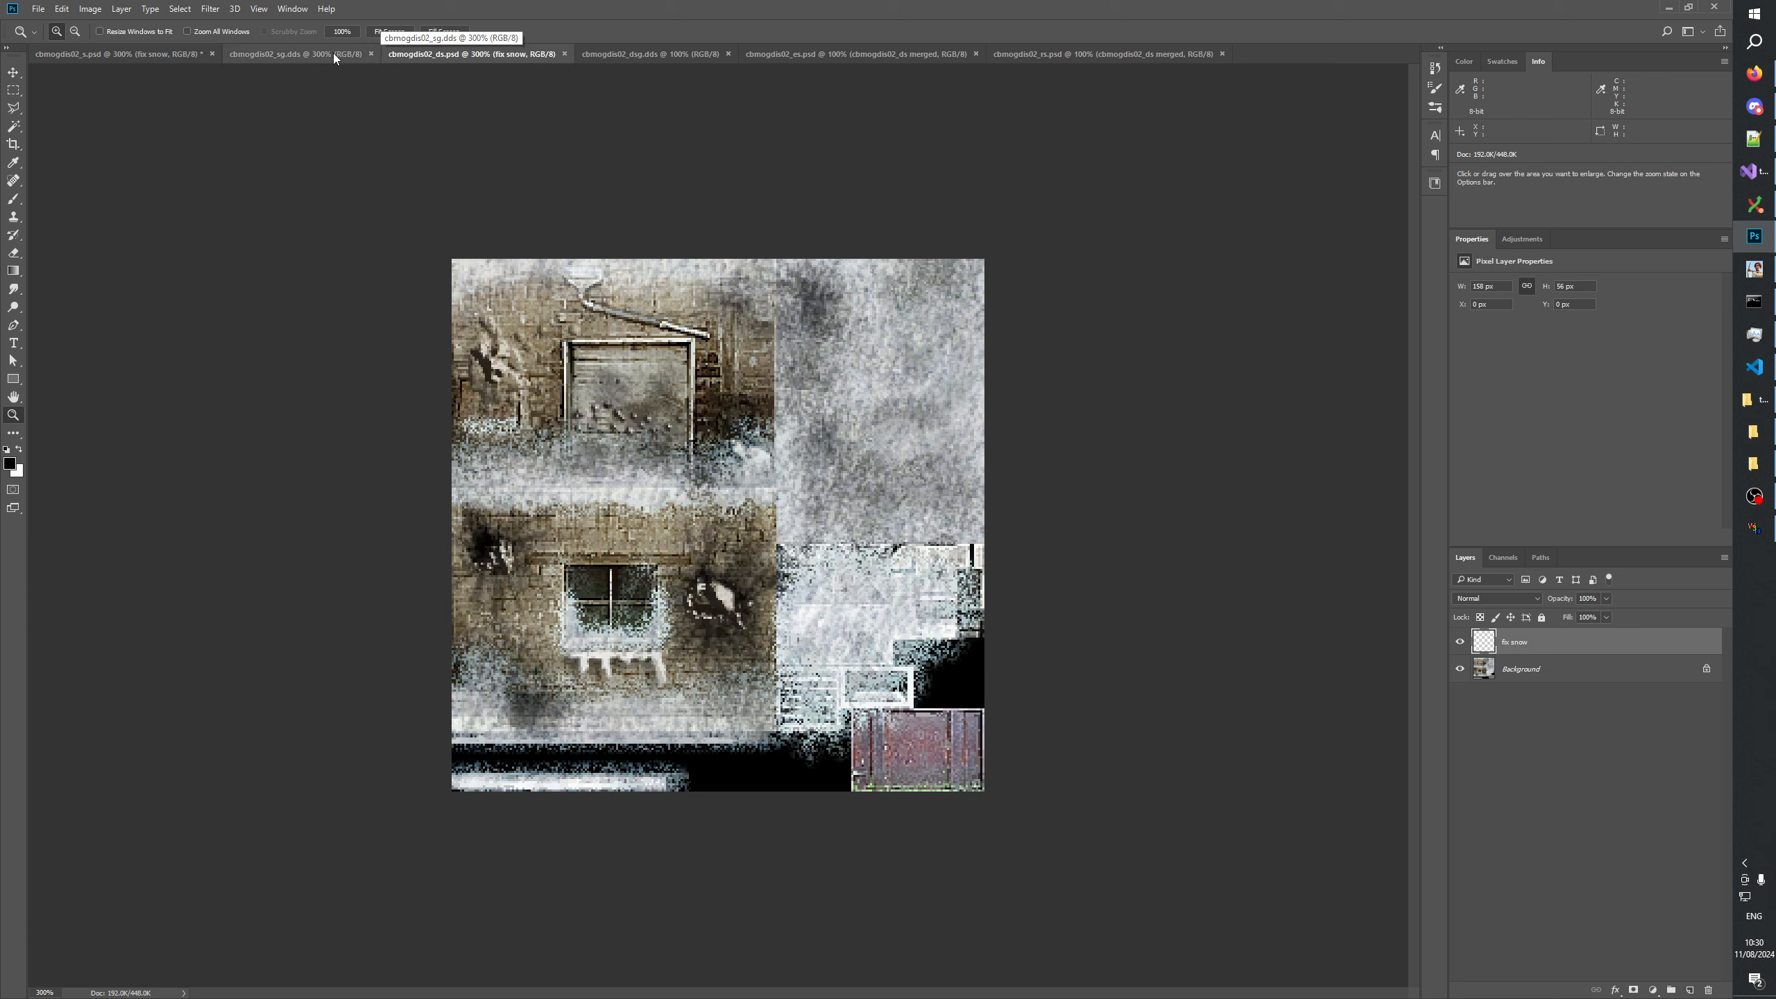
Alternate repeatedly between cbmogdis02_sg.dds and cbmogdis02_s.psd to compare their snow coverage.
left_click(291, 53)
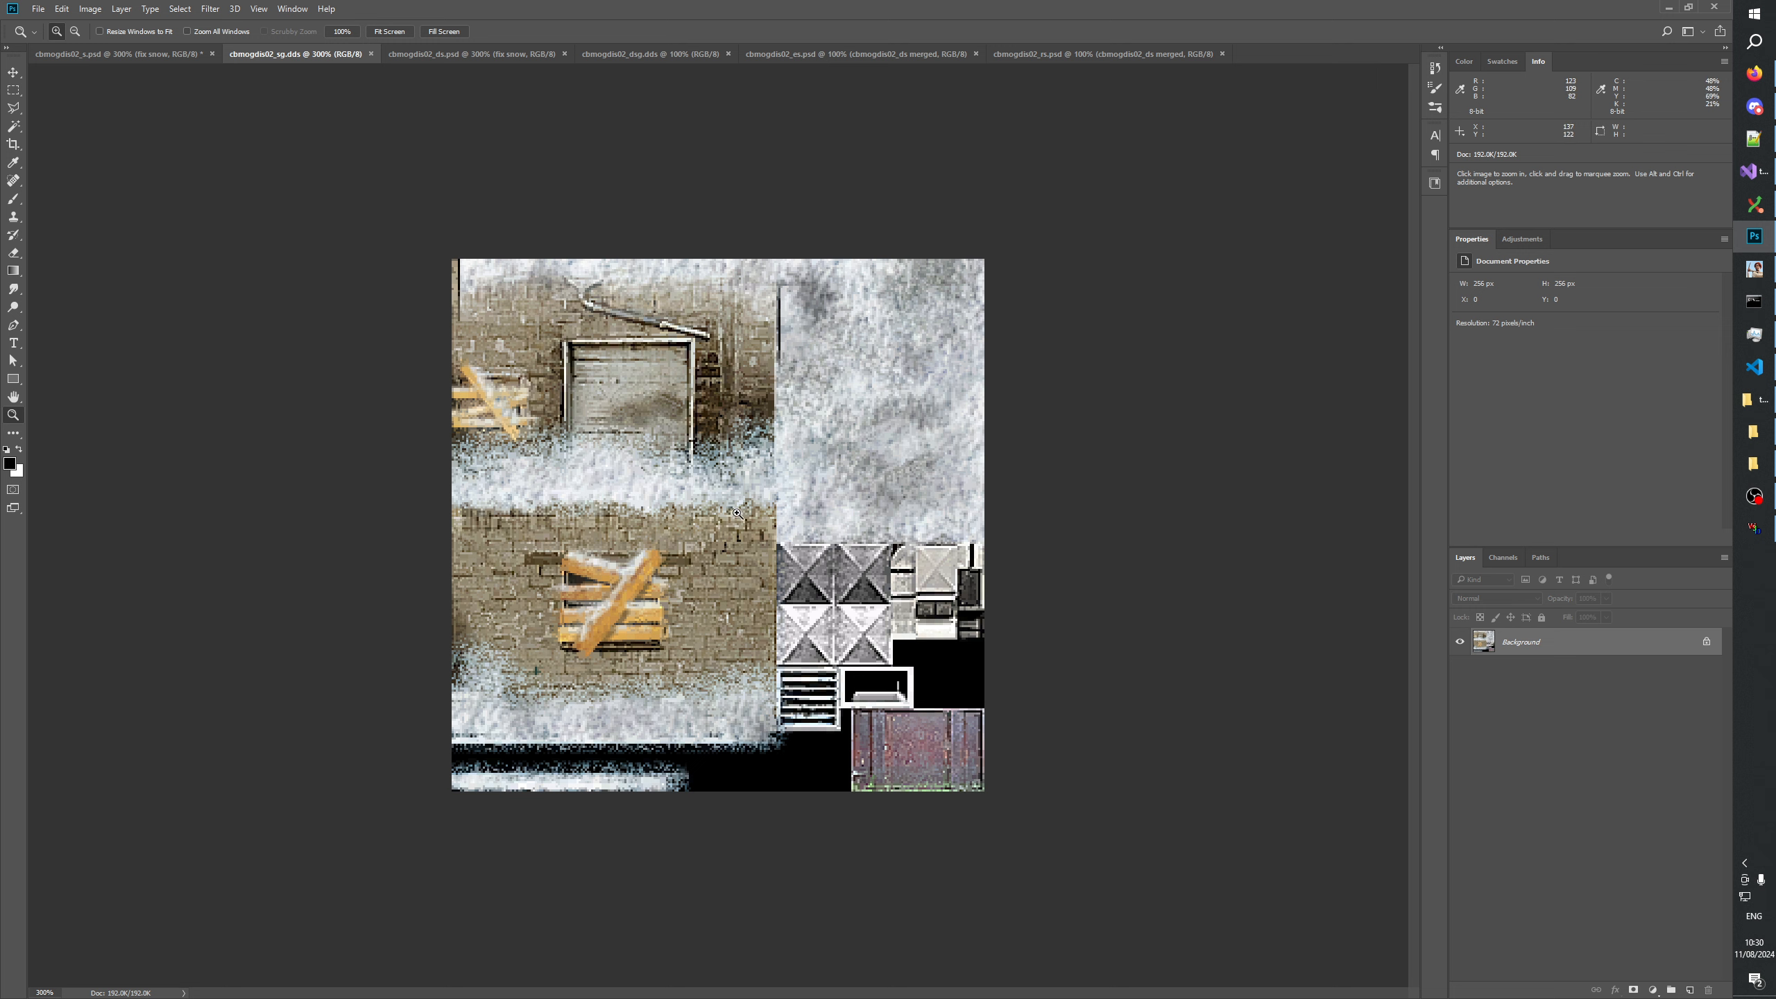
left_click(113, 54)
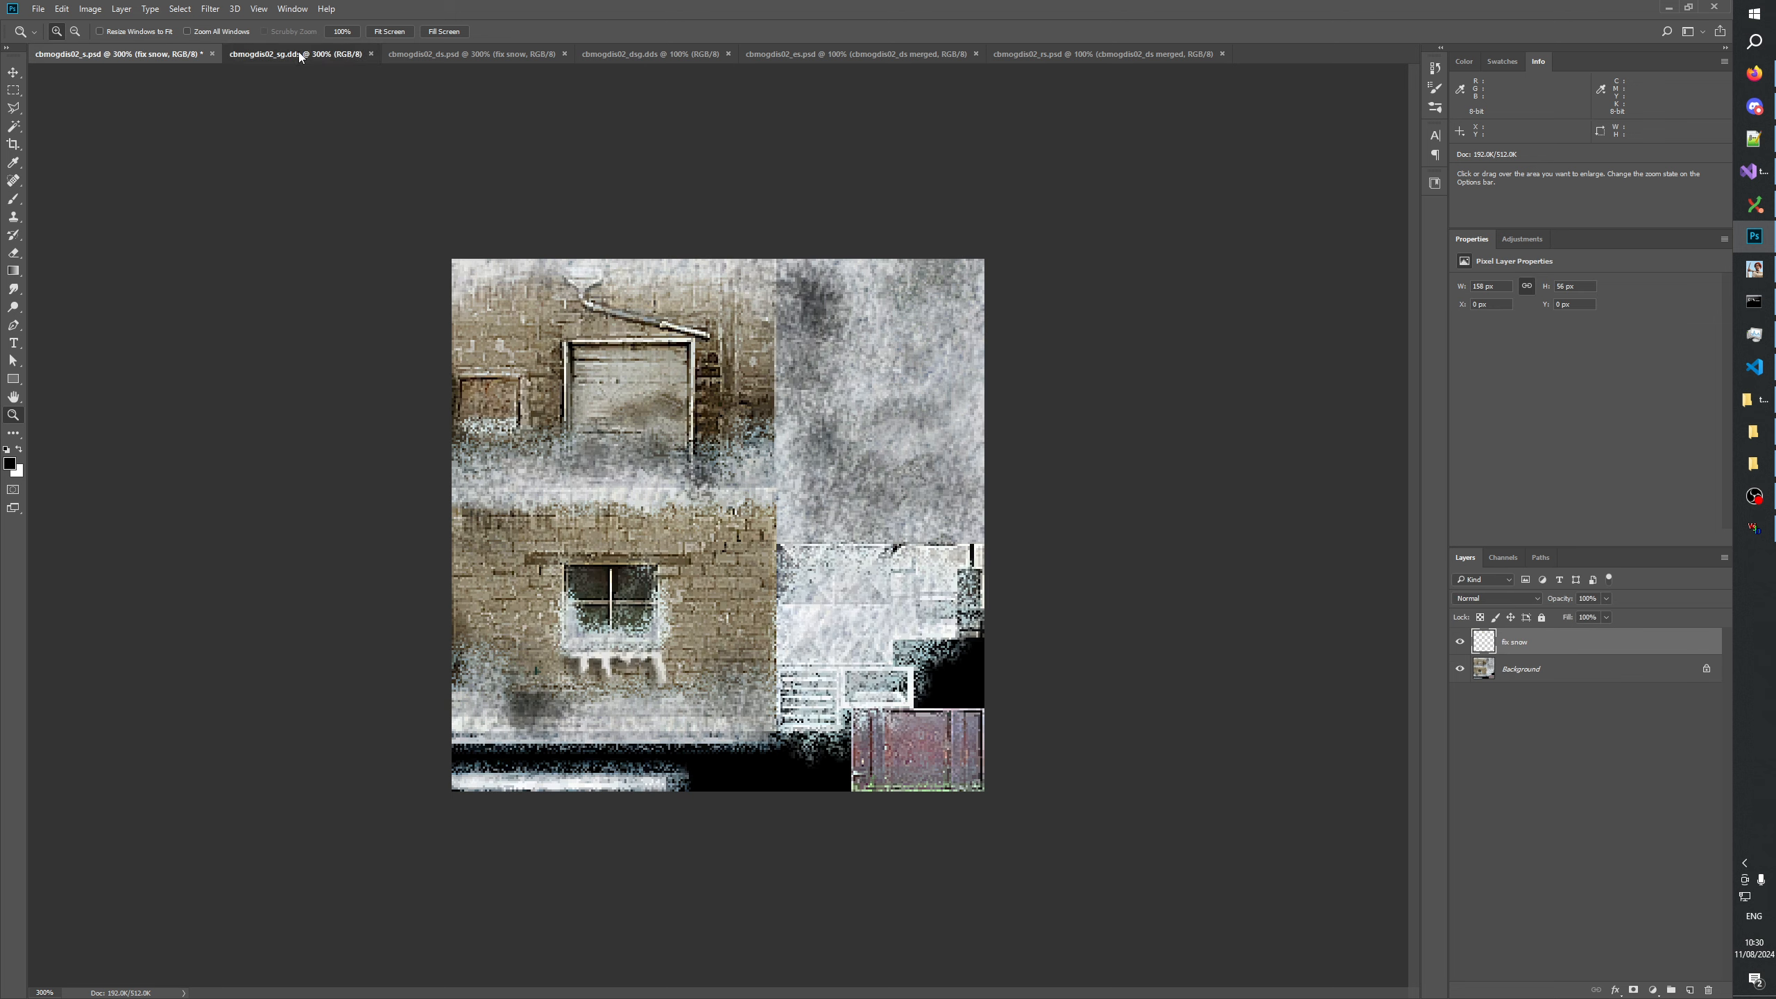
left_click(299, 53)
left_click(147, 53)
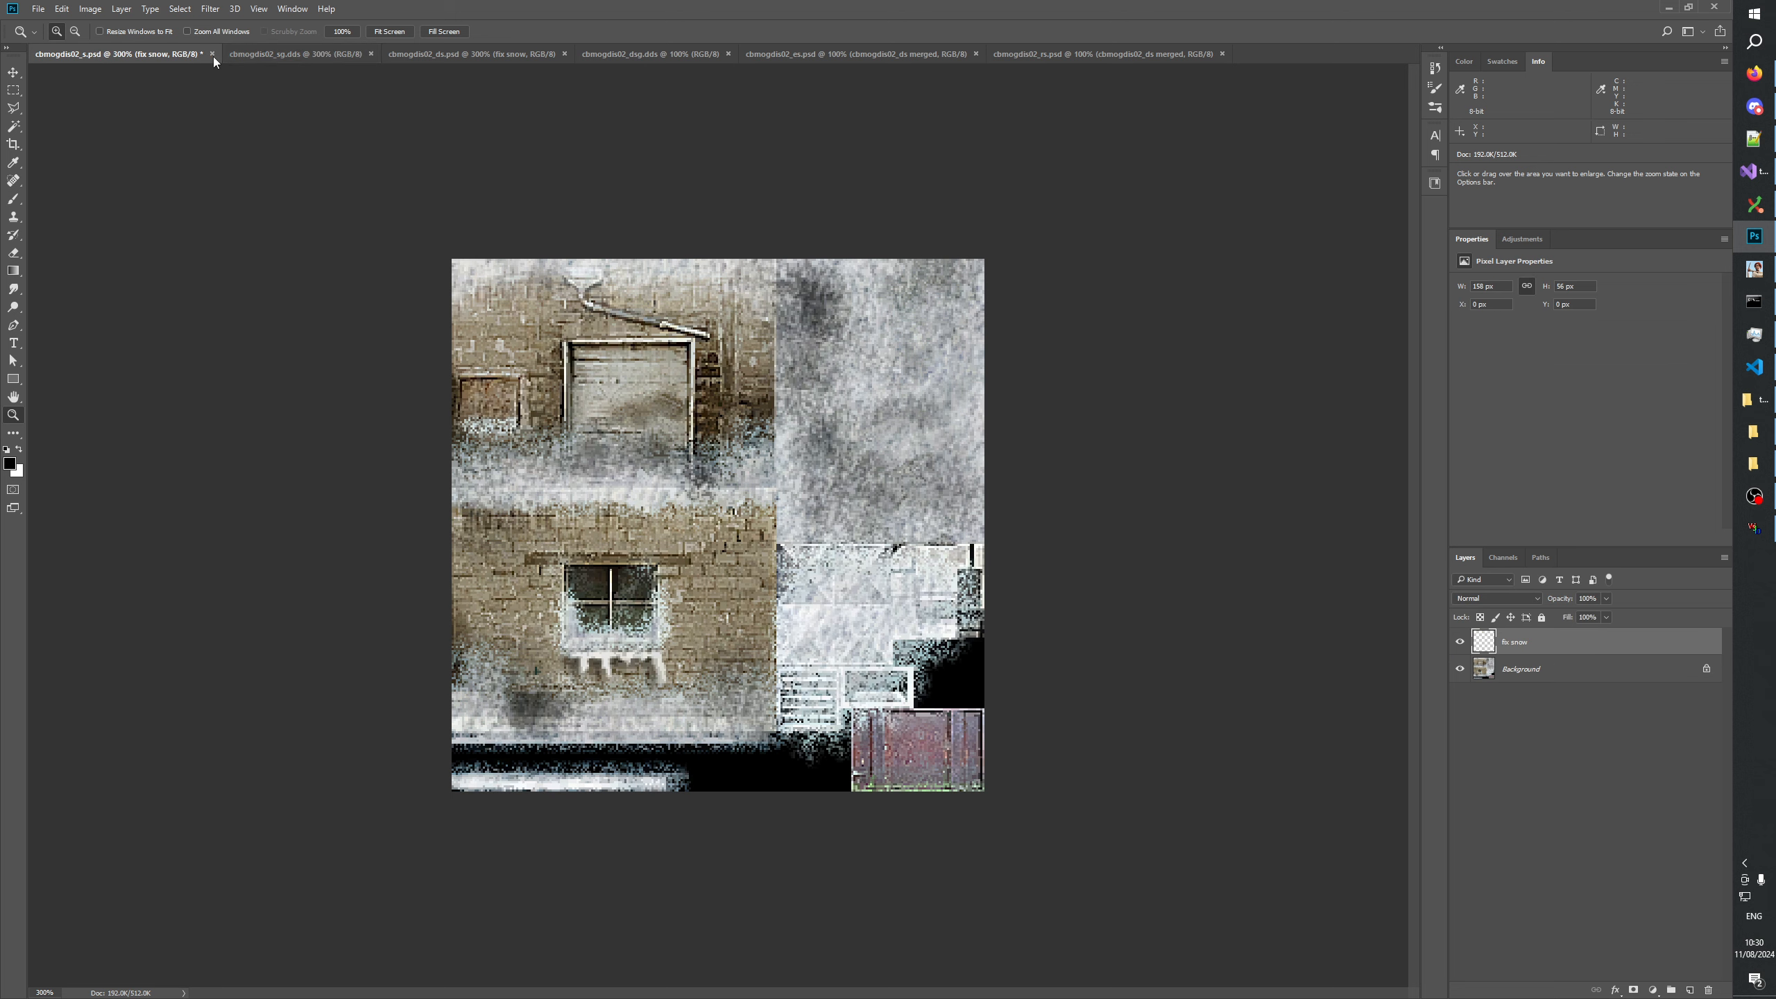
left_click(302, 55)
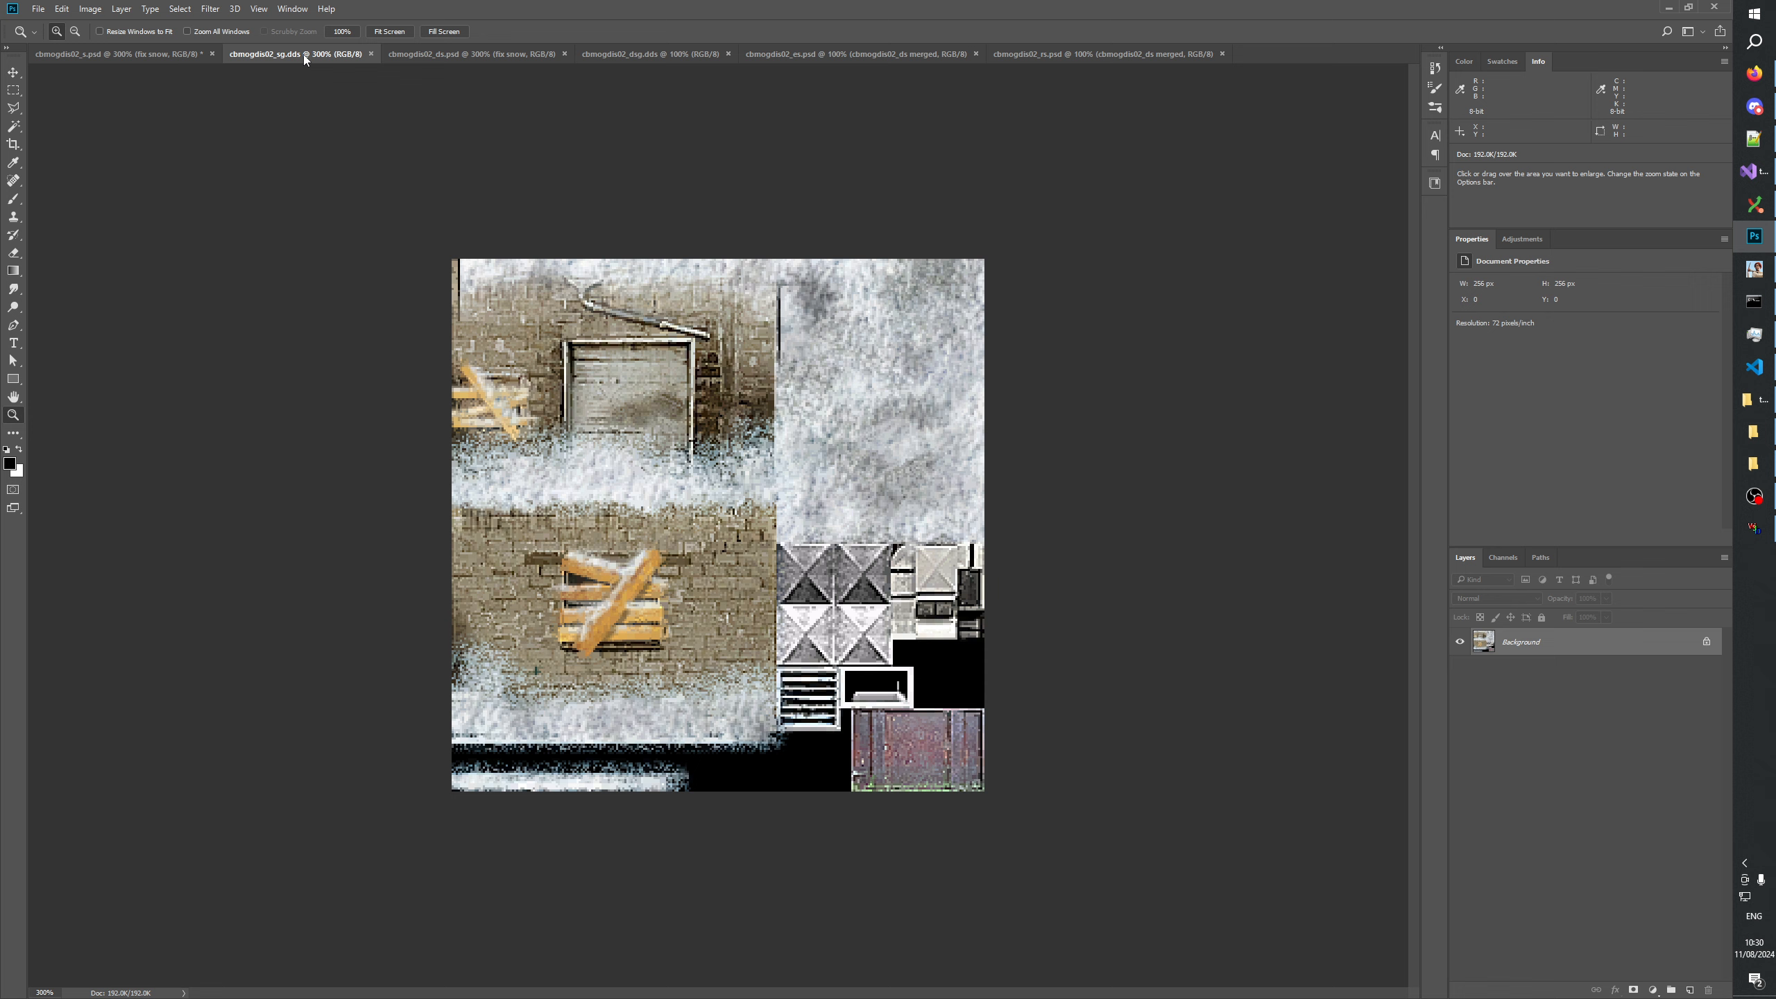
left_click(144, 52)
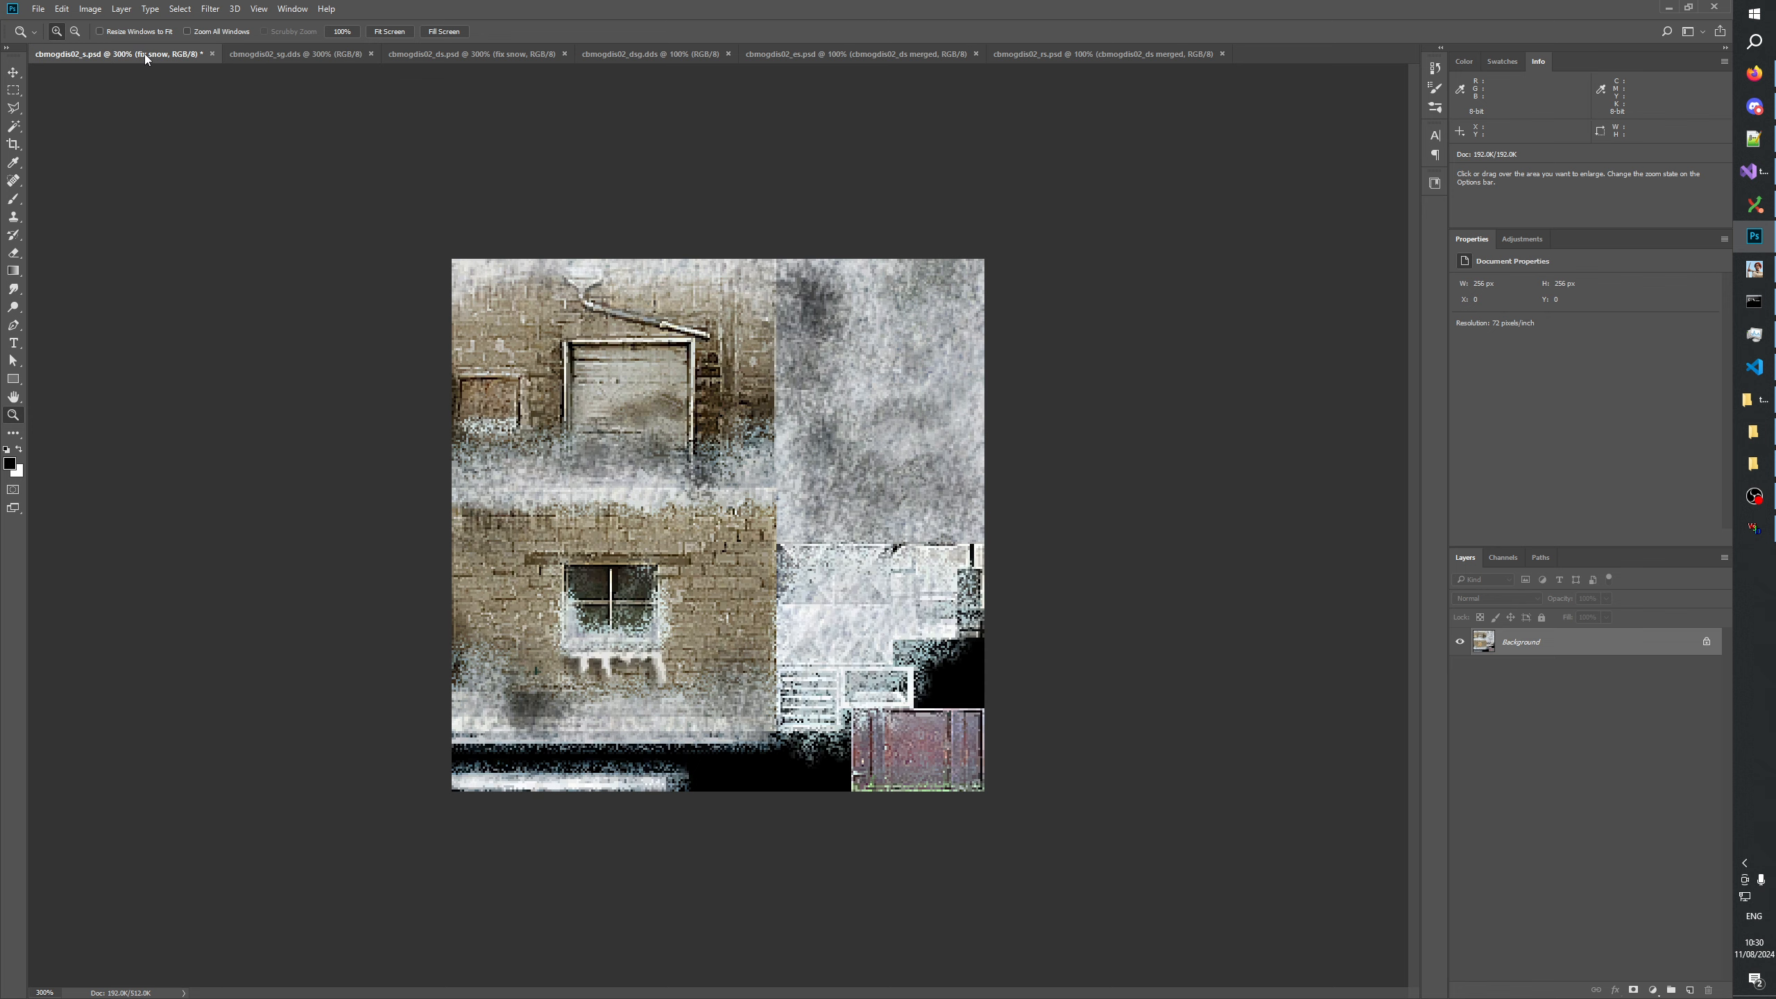
left_click(292, 54)
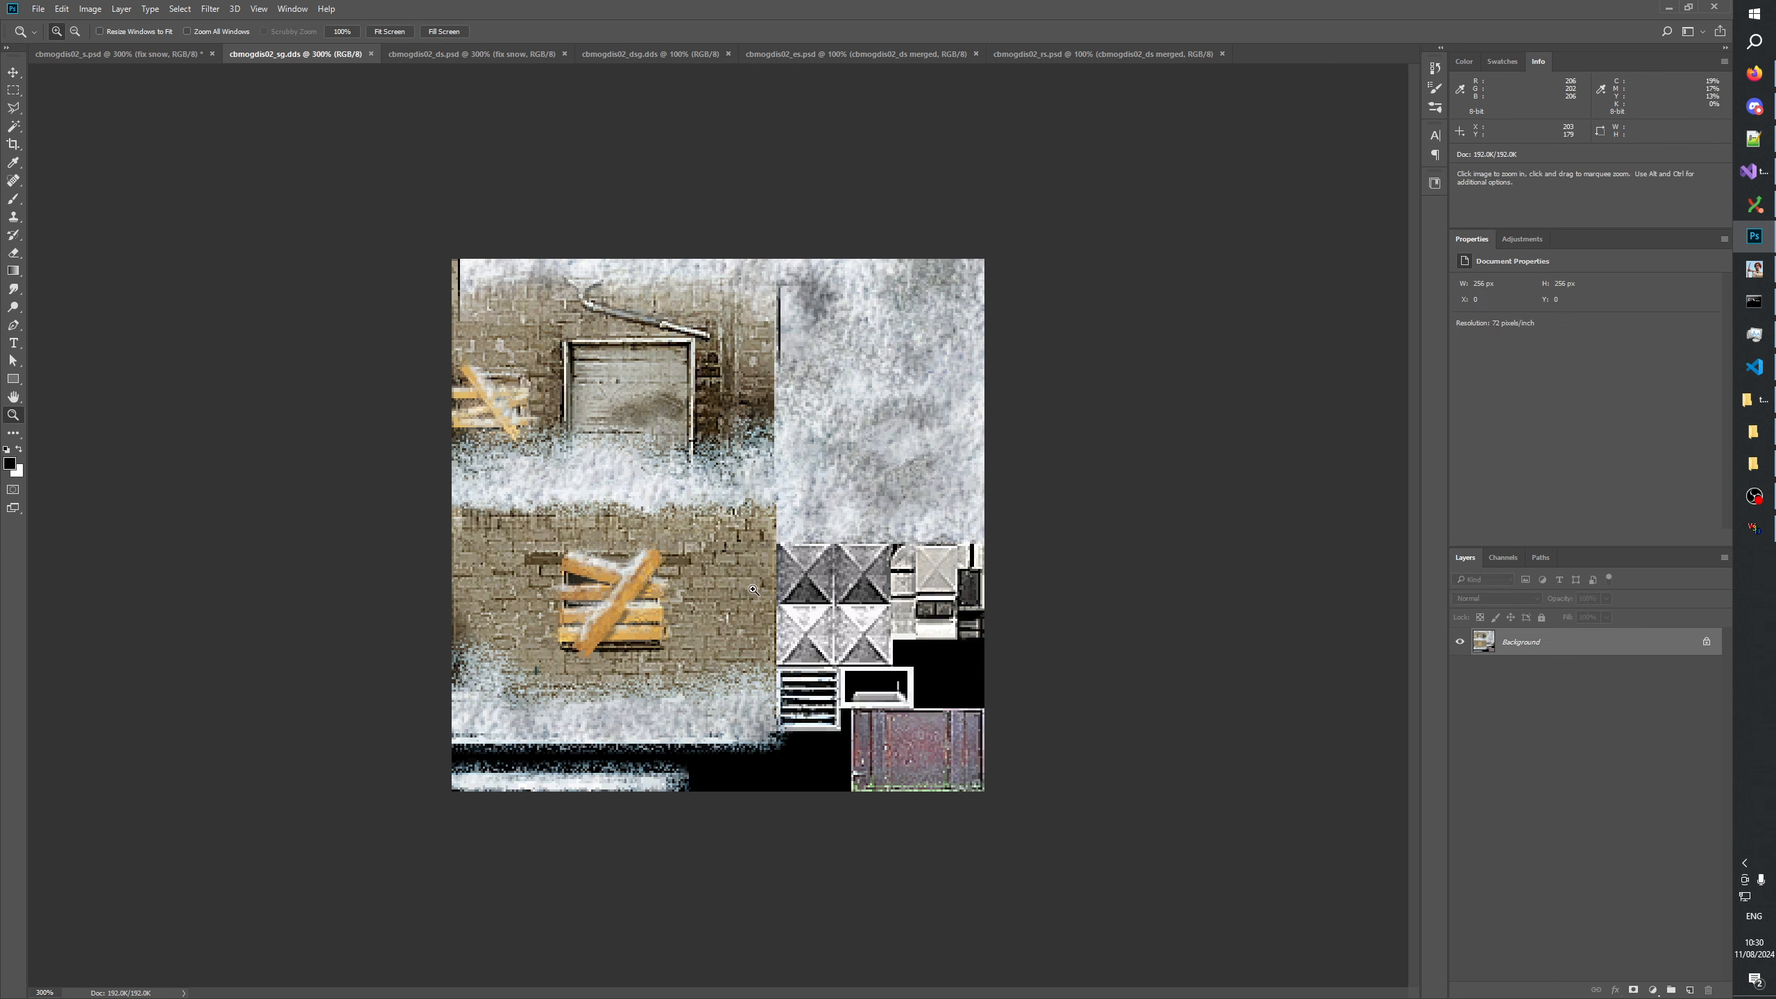
left_click(169, 54)
left_click(271, 53)
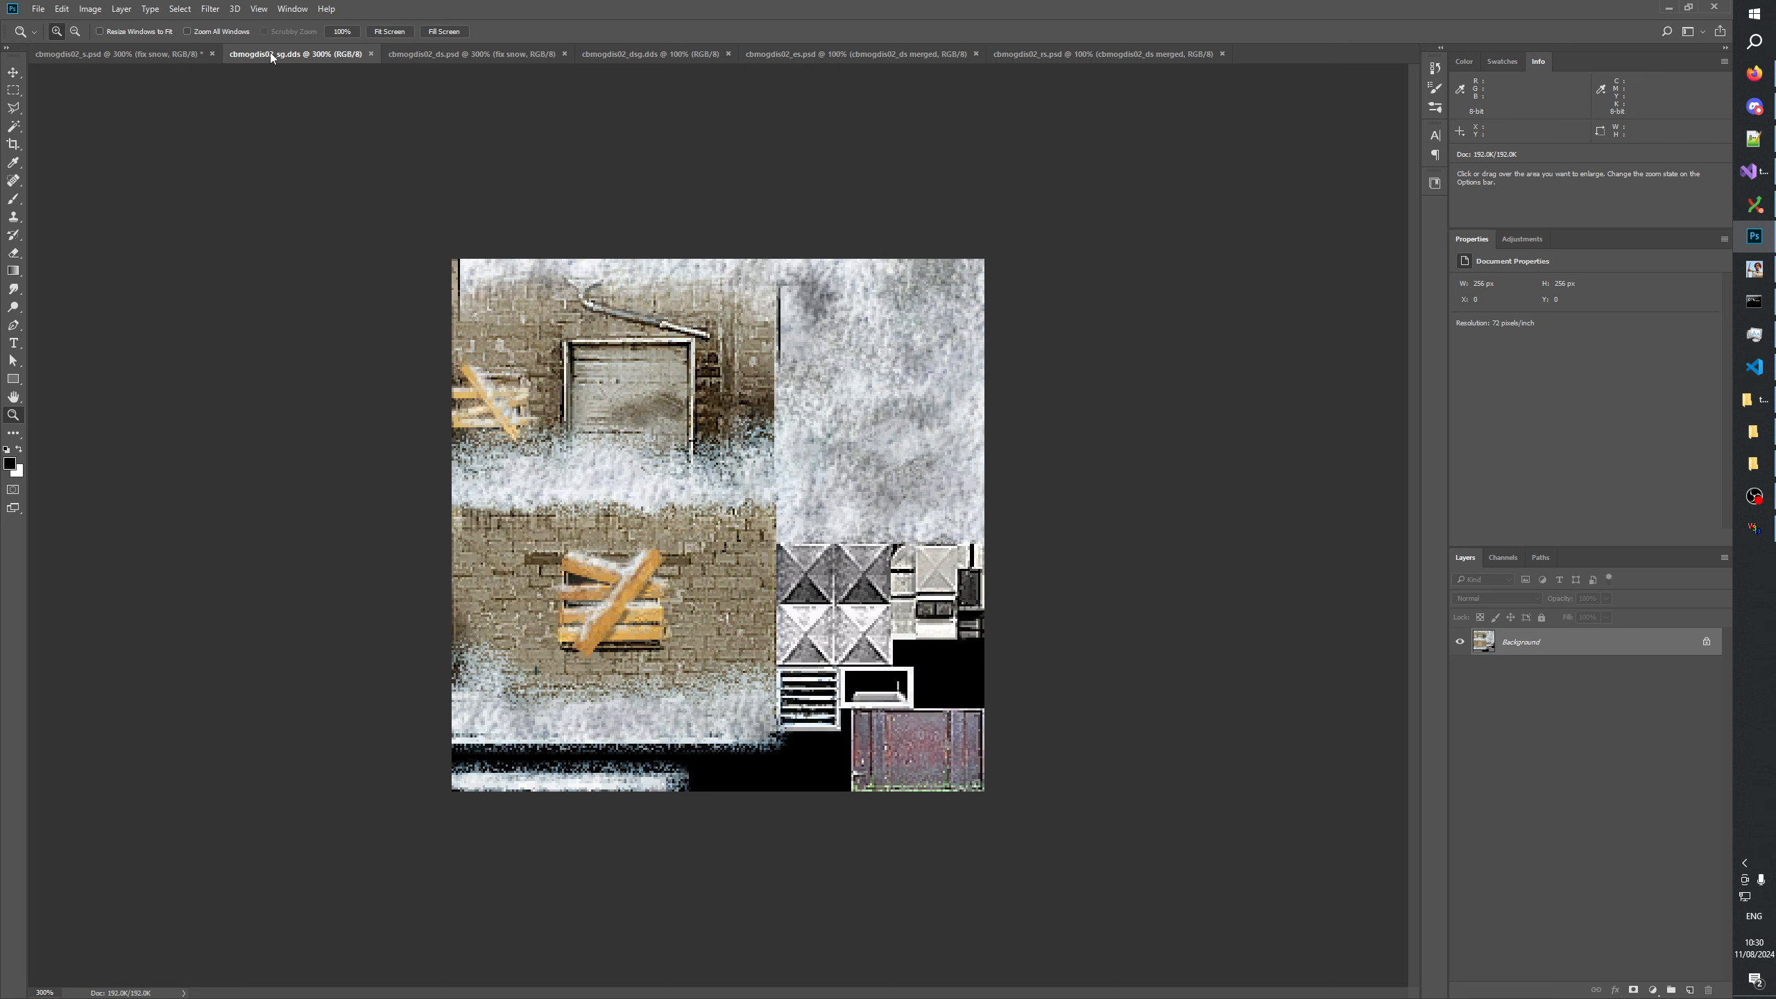
View cbmogdis02_ds.psd and enlarge cbmogdis02_dsg.dds to 200% to examine its snow.
left_click(444, 53)
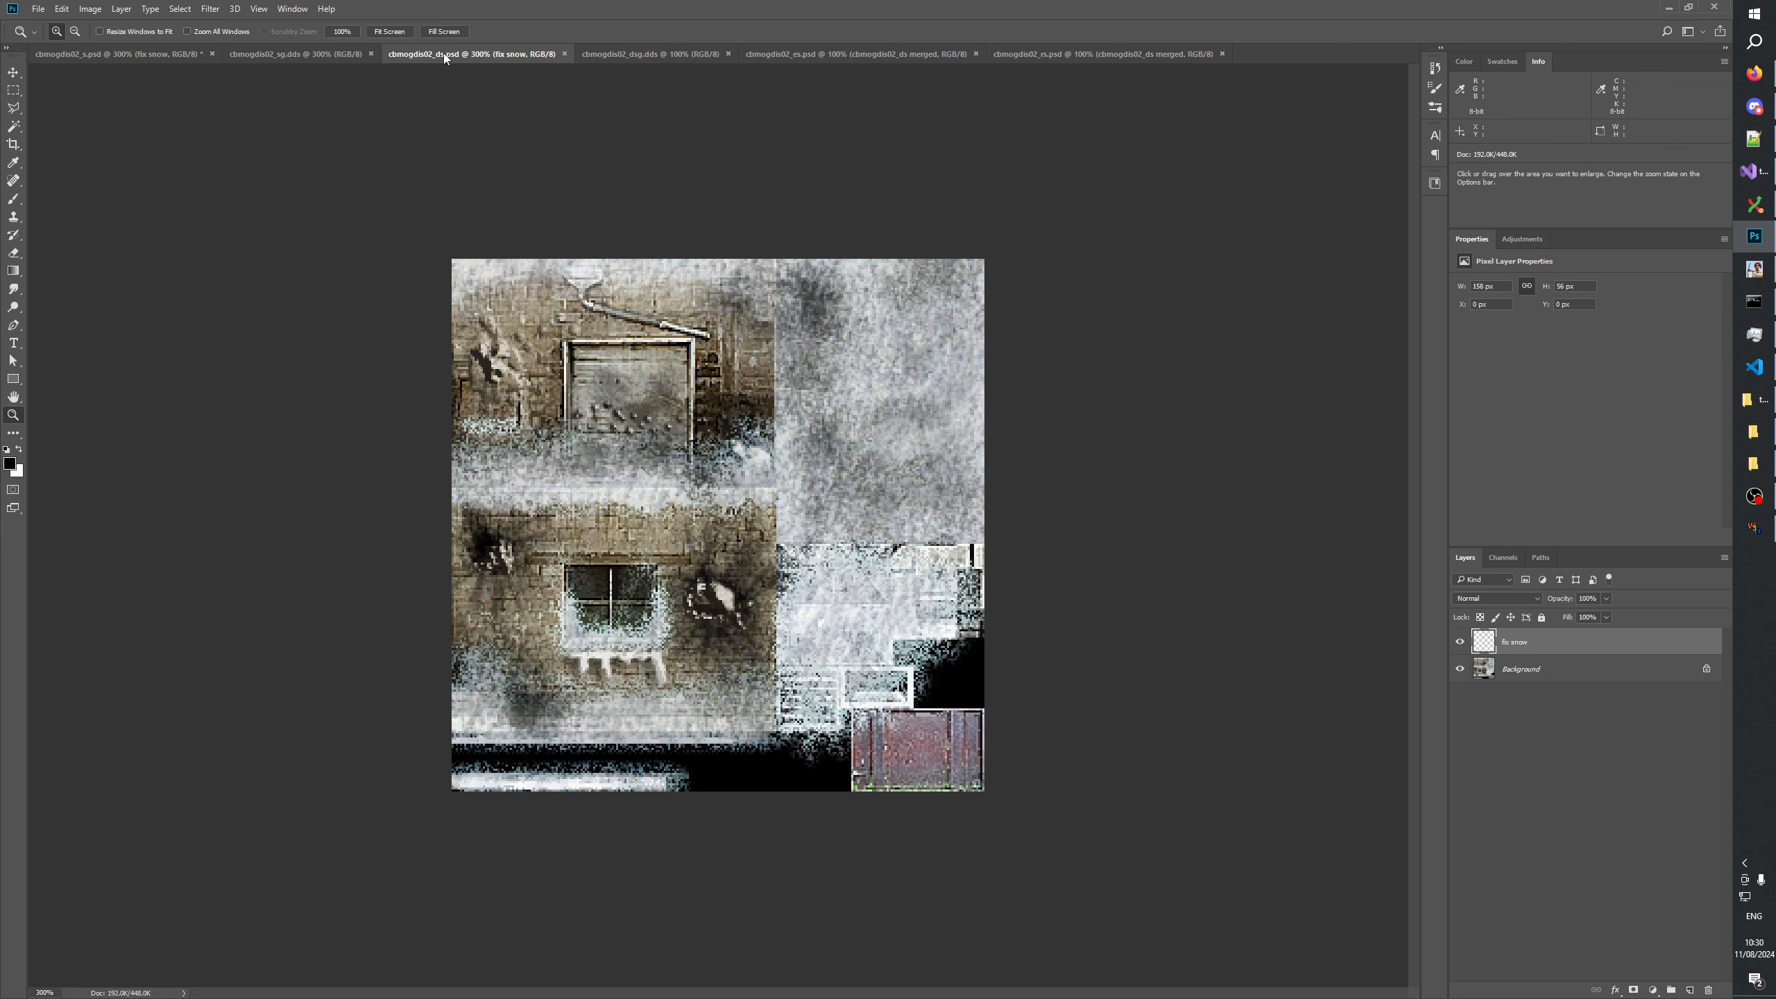
left_click(616, 54)
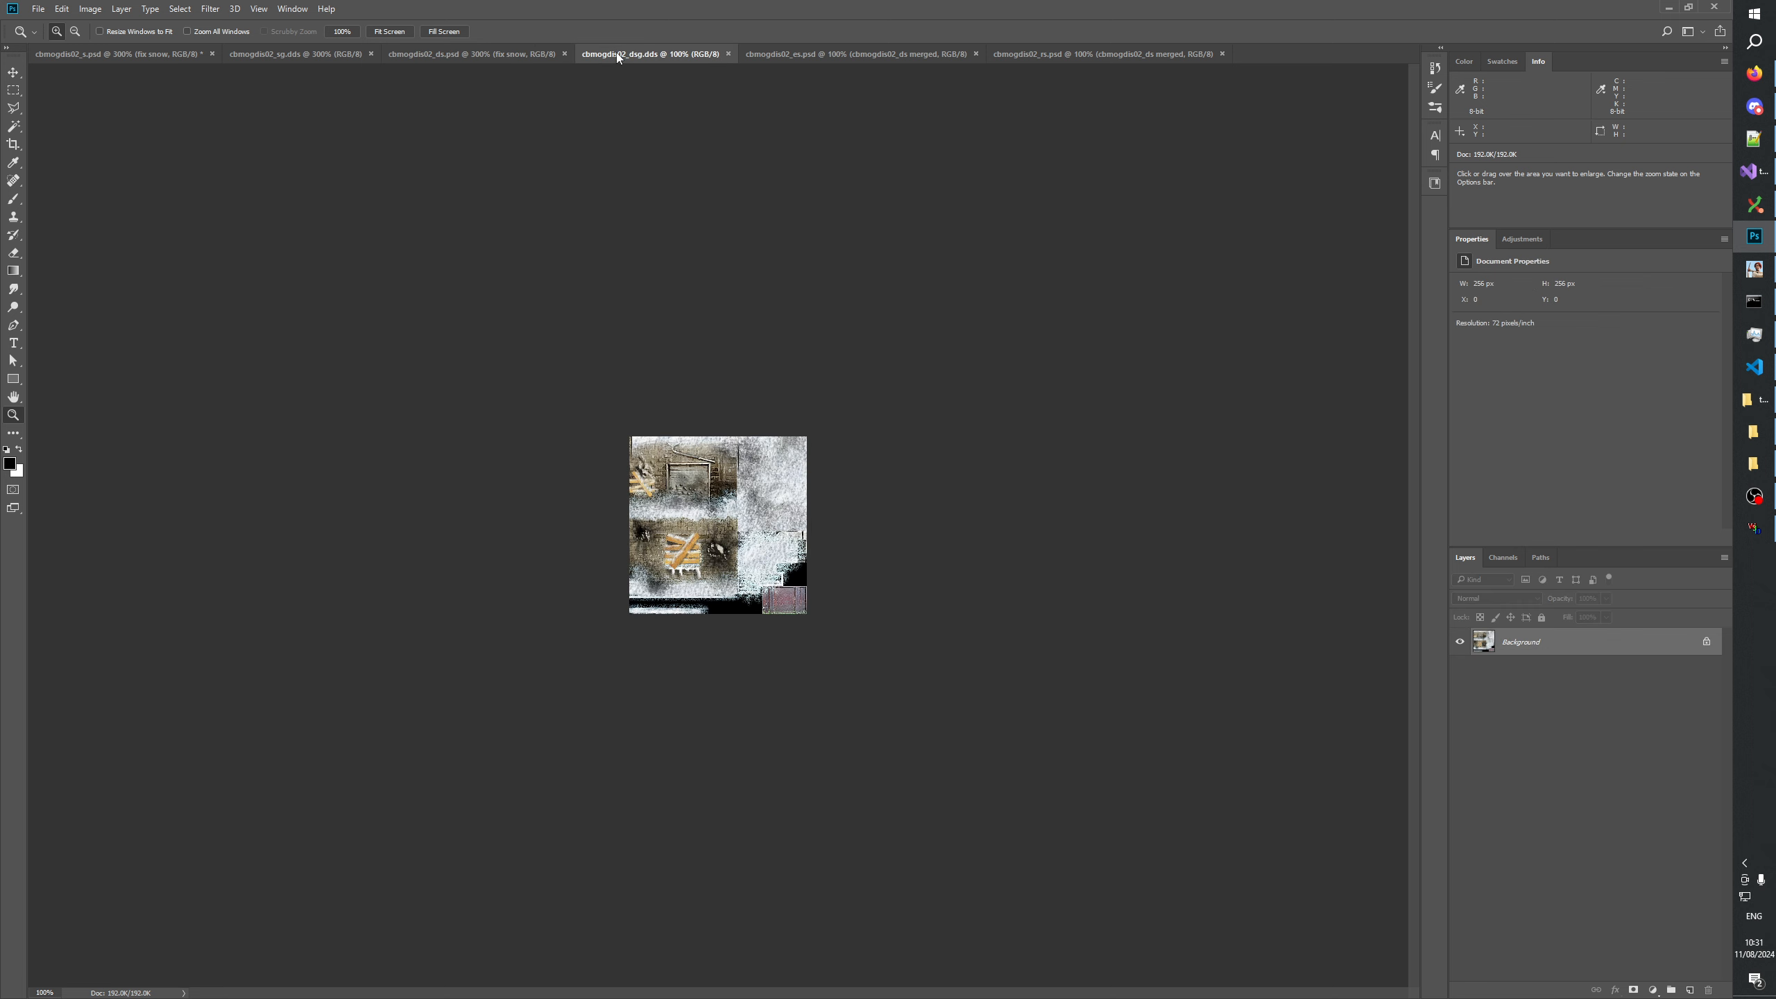
left_click(717, 524)
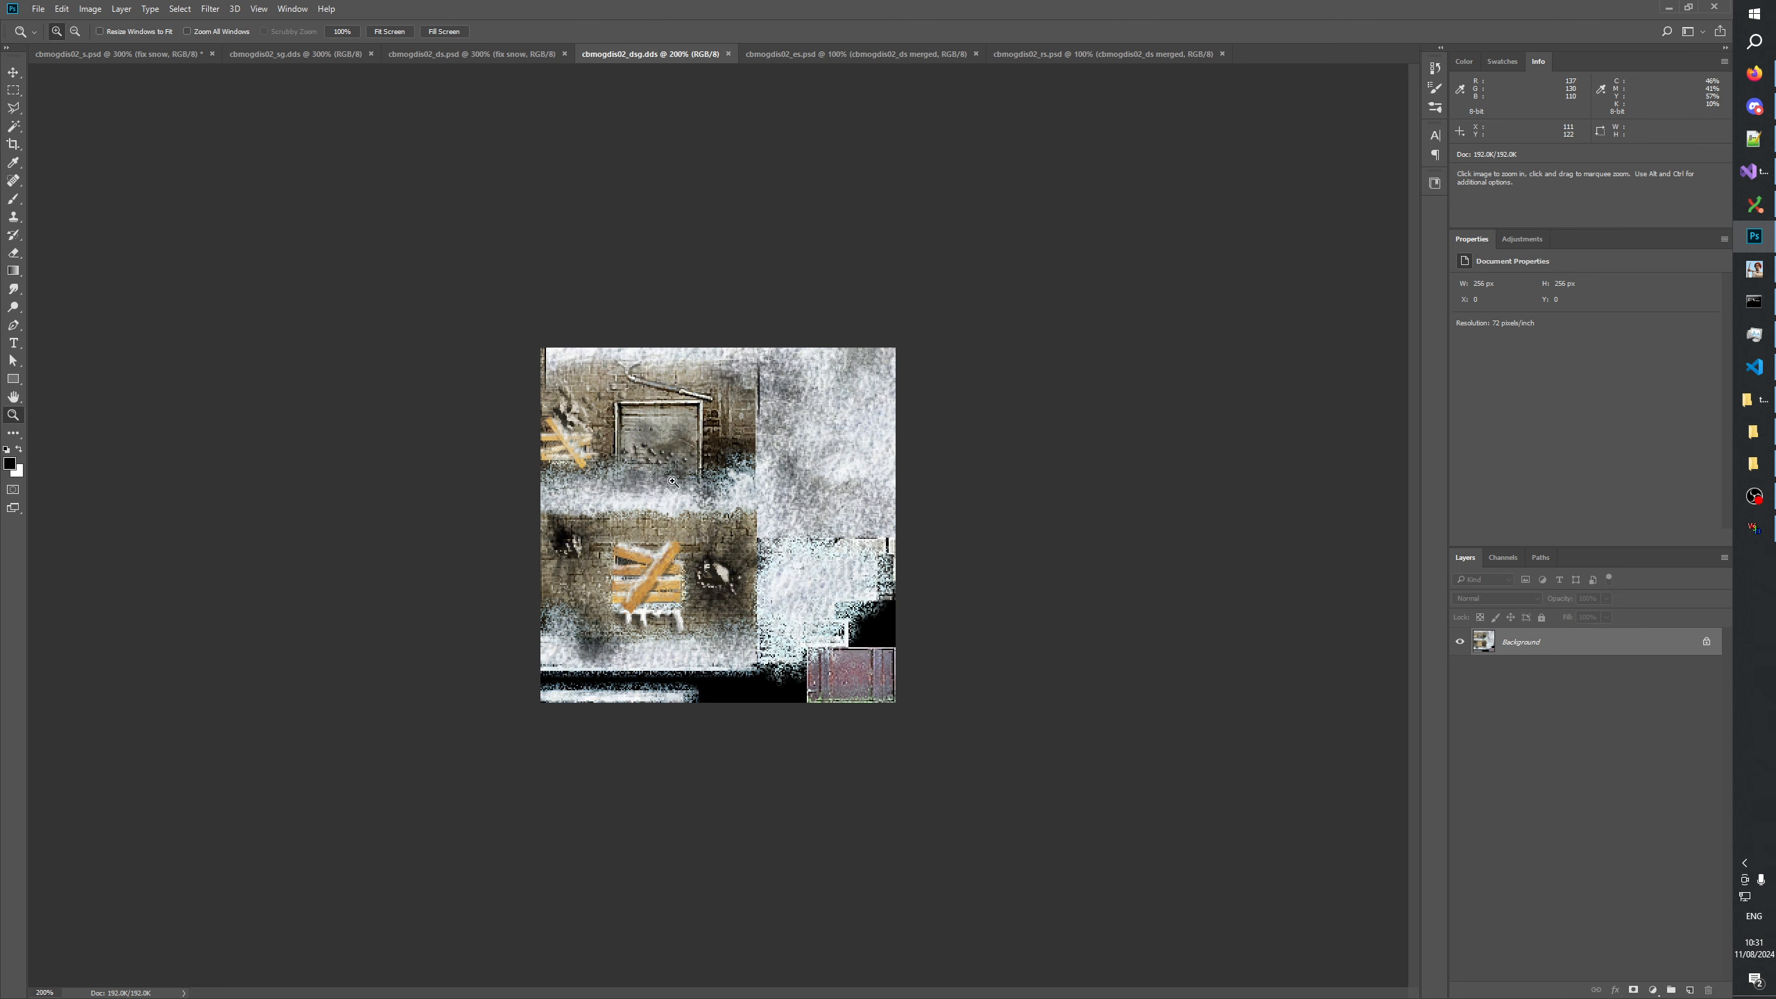
Cycle through cbmogdis02_ds.psd, cbmogdis02_s.psd and cbmogdis02_sg.dds to compare the damaged, normal and boarded-up snow textures.
left_click(405, 58)
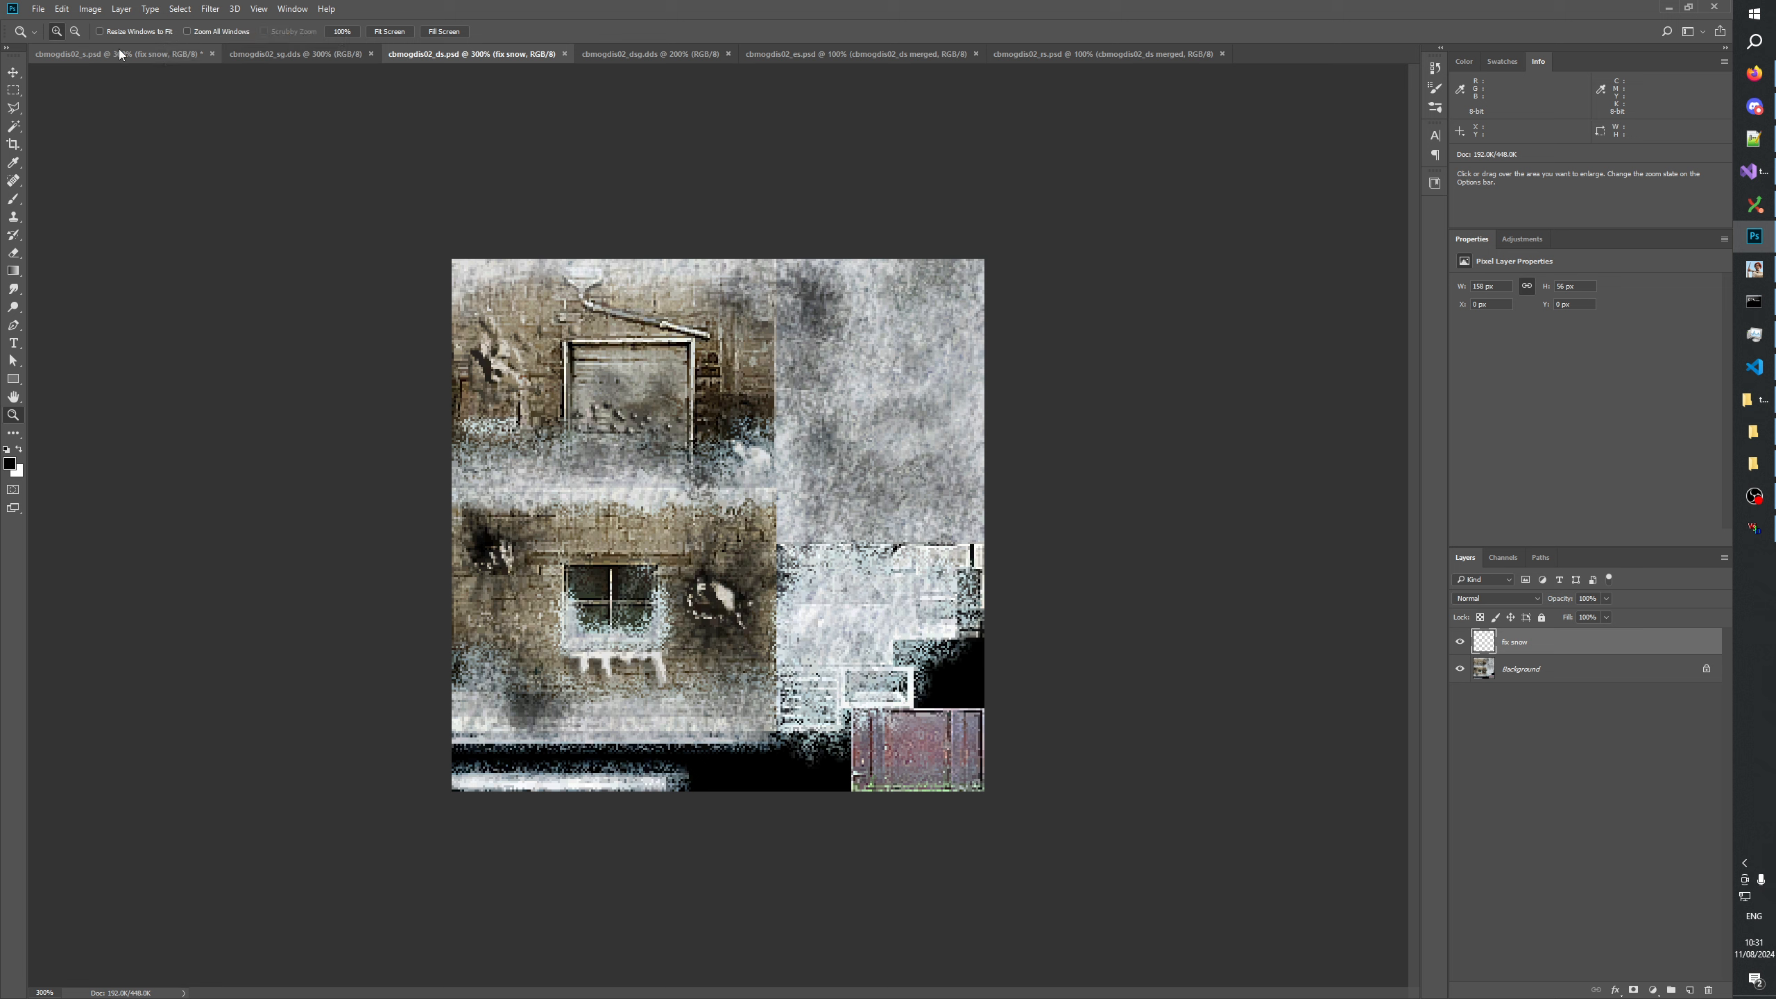
left_click(165, 63)
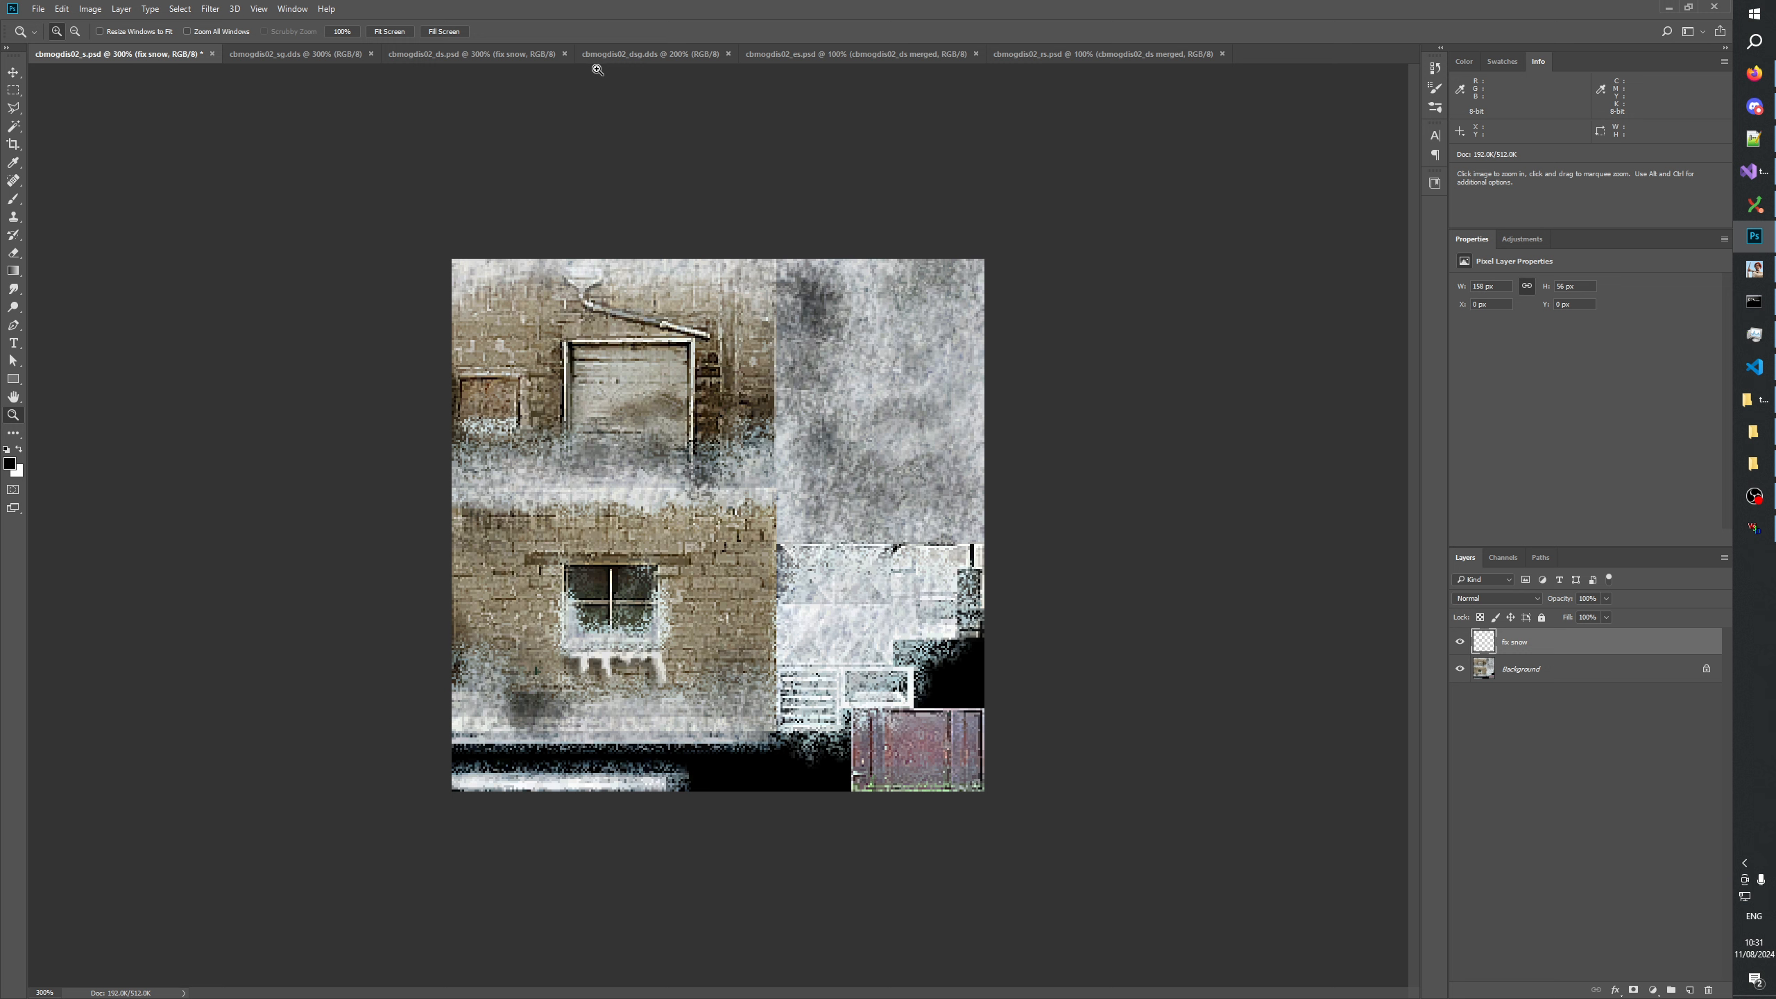
left_click(320, 56)
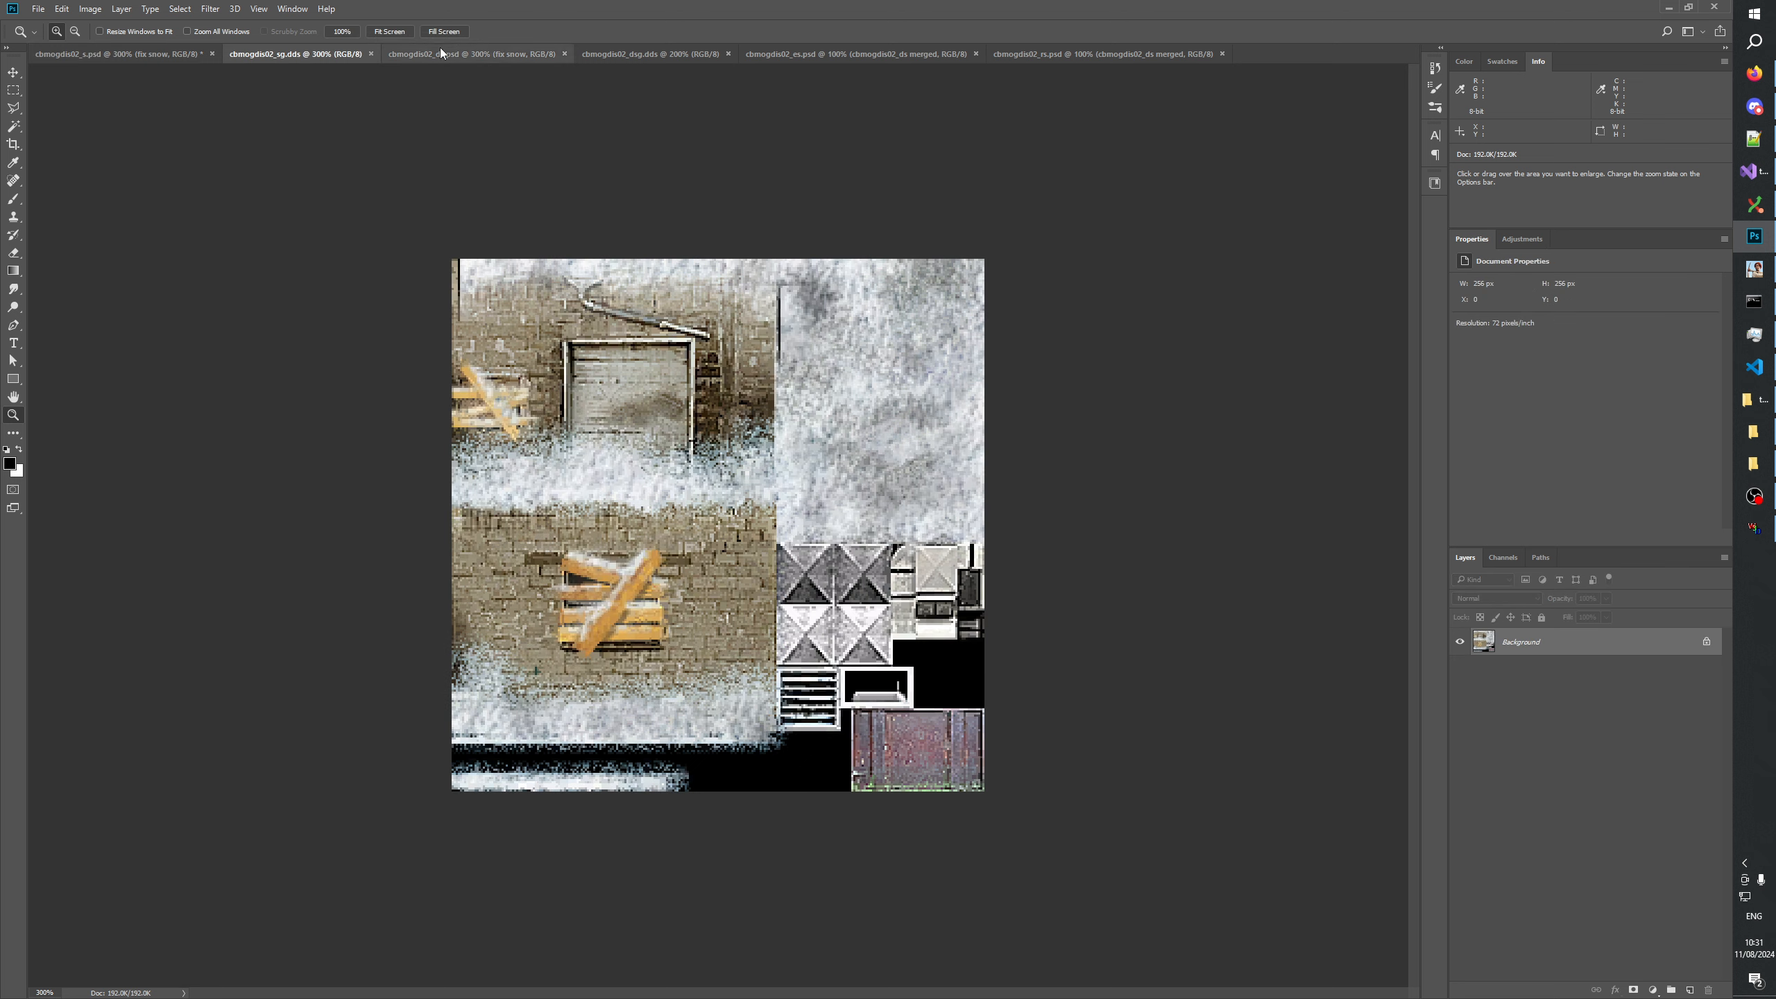
left_click(133, 58)
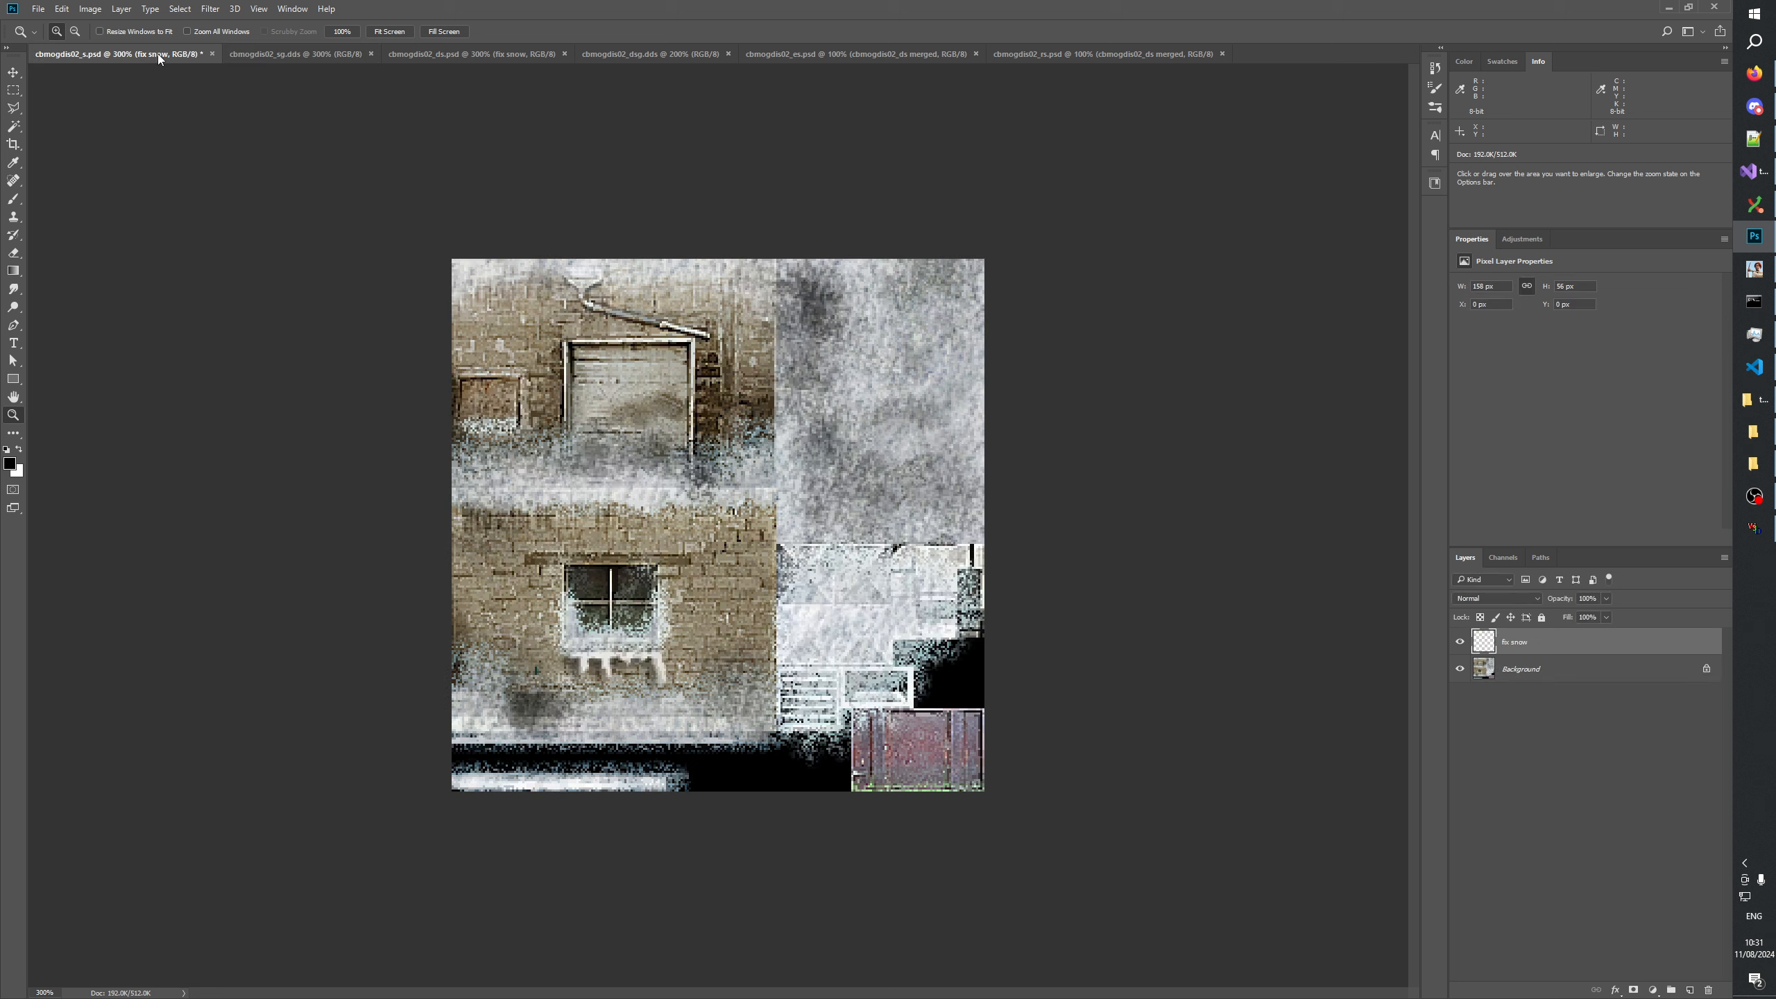
left_click(308, 46)
left_click(506, 51)
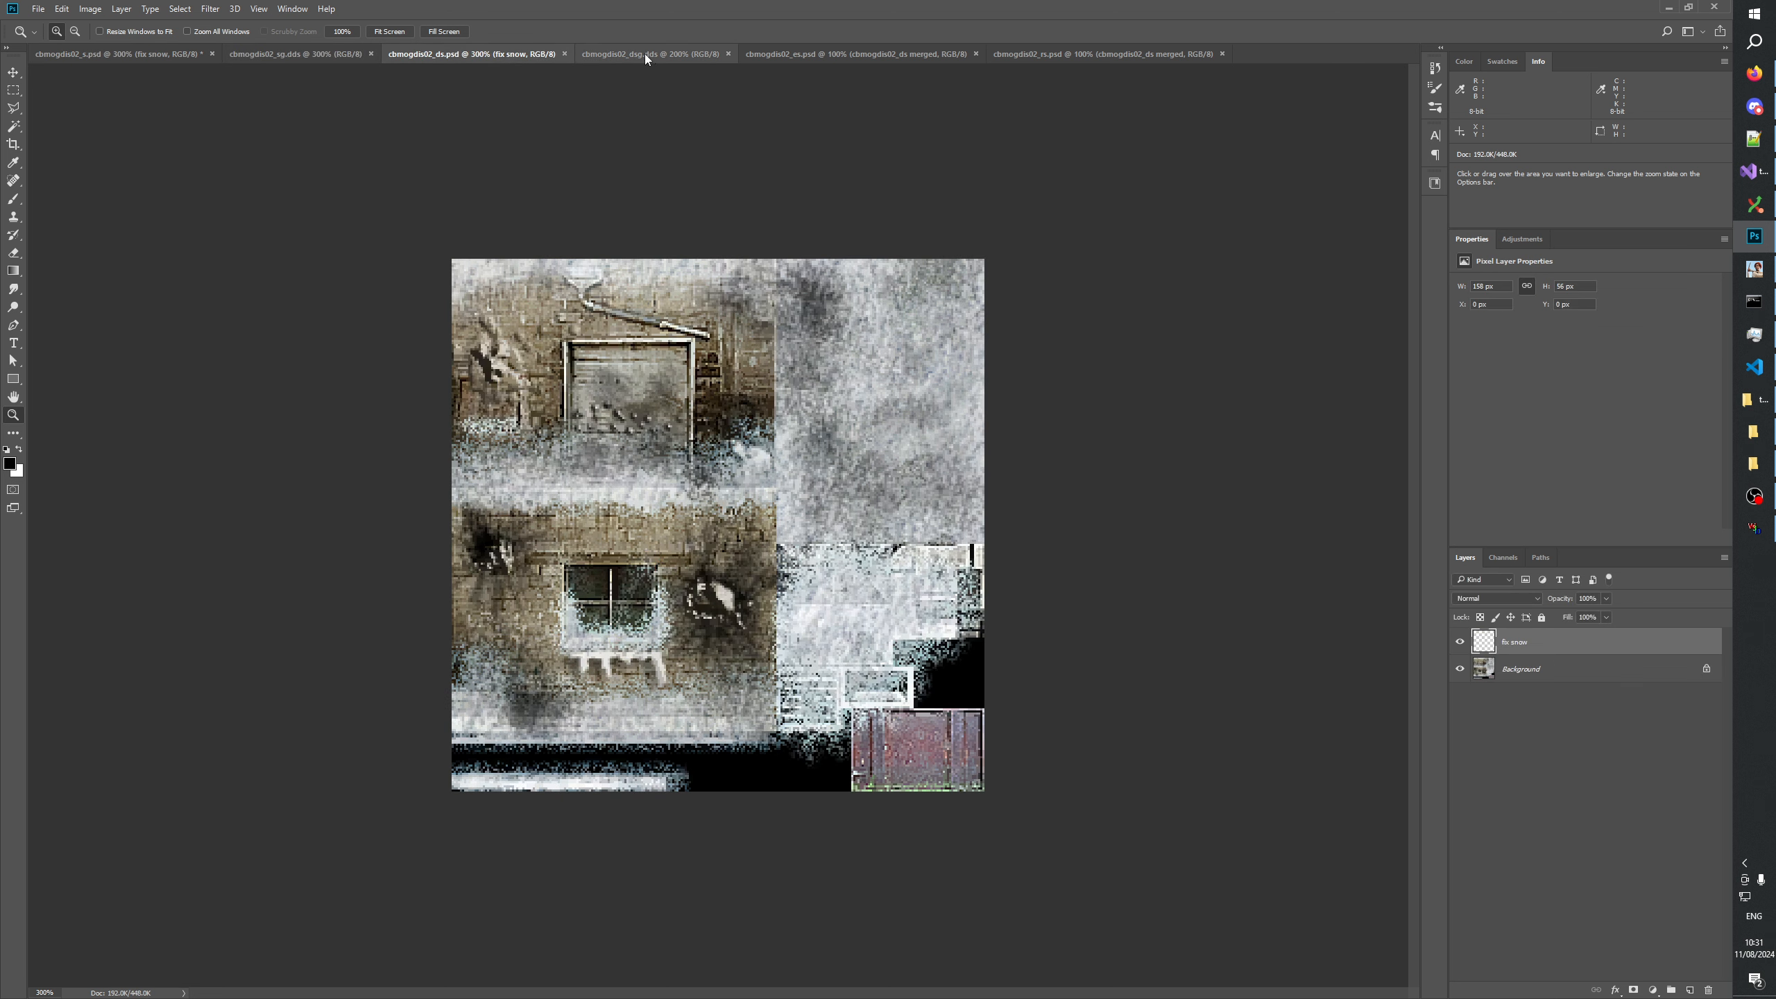
Enlarge cbmogdis02_dsg.dds to 300%, compare it repeatedly with cbmogdis02_ds.psd, and review cbmogdis02_s.psd and cbmogdis02_sg.dds again.
left_click(644, 54)
left_click(720, 447)
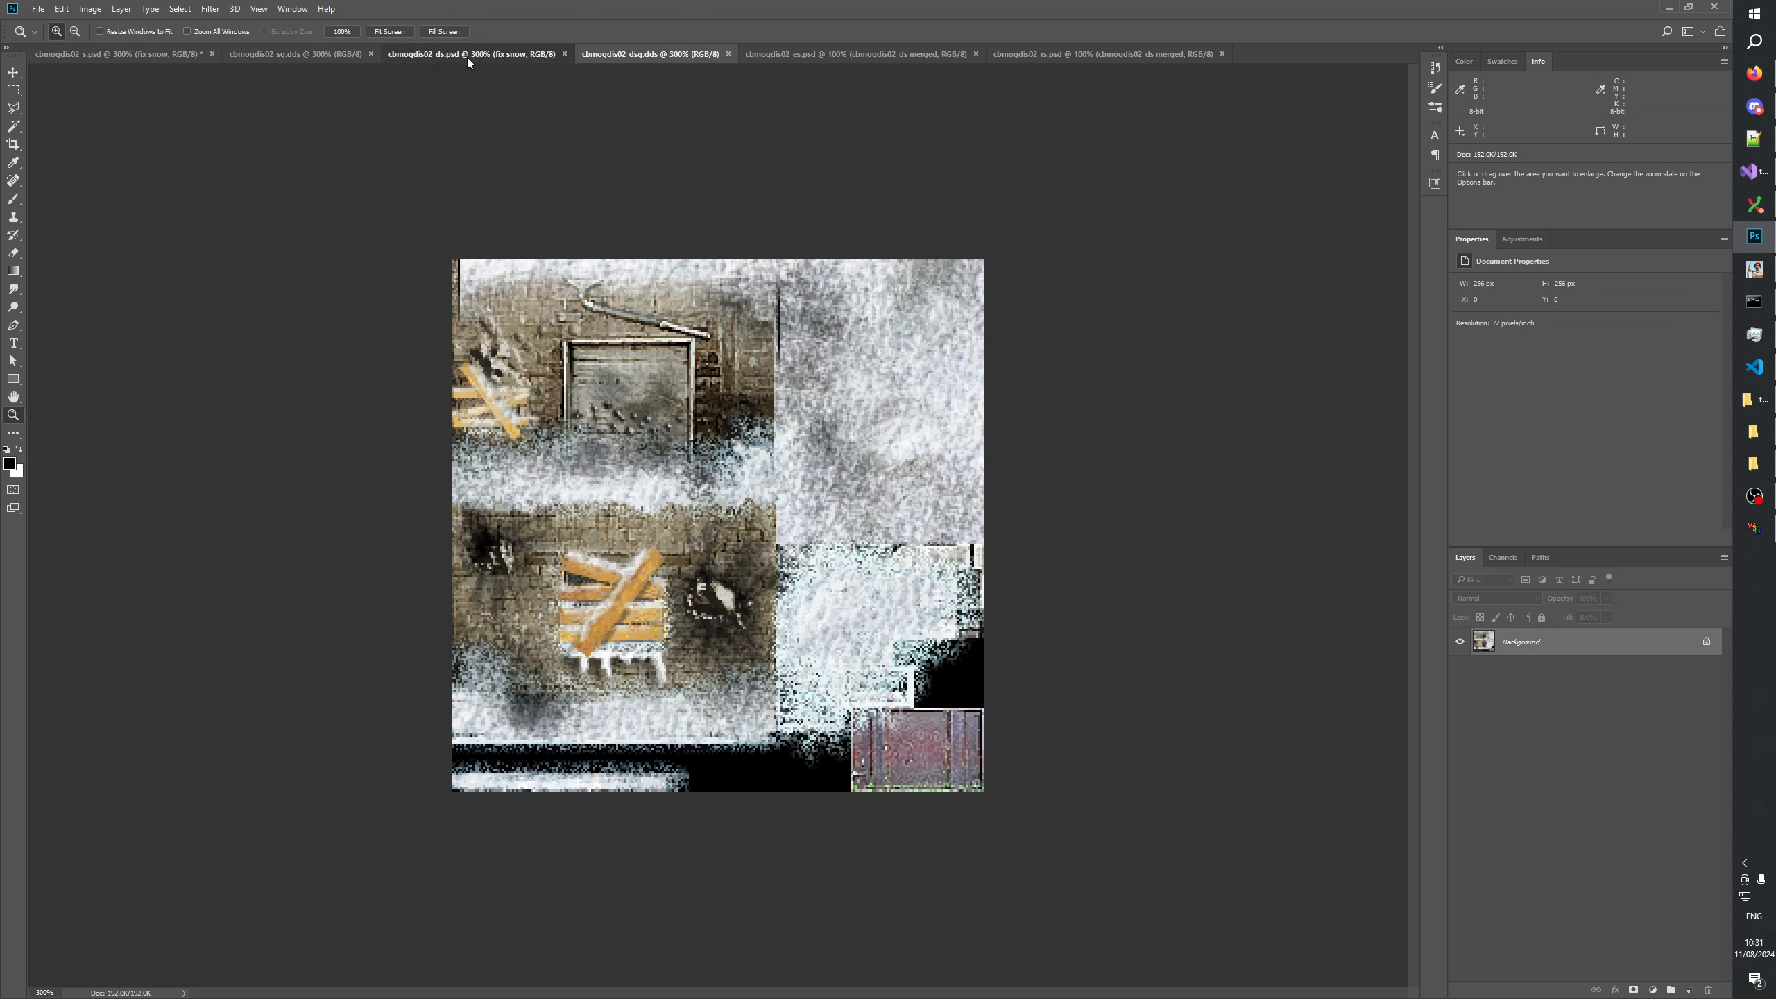
left_click(466, 57)
left_click(654, 54)
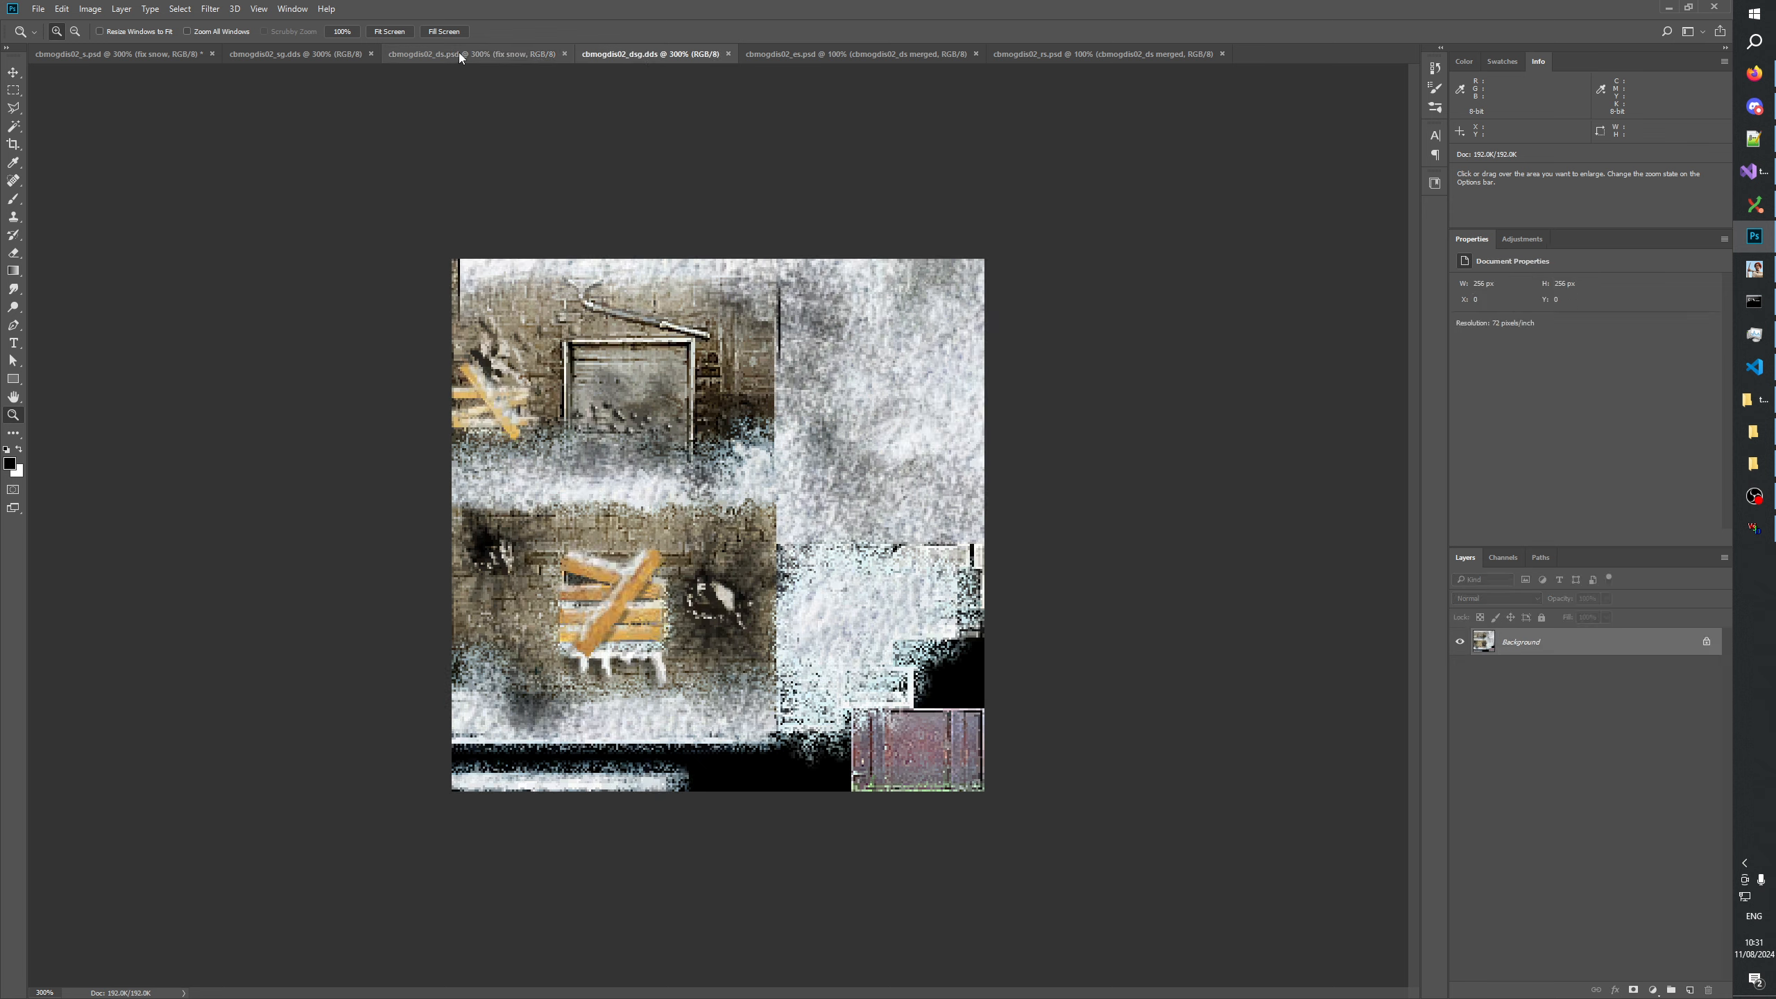
left_click(458, 54)
left_click(638, 57)
left_click(470, 53)
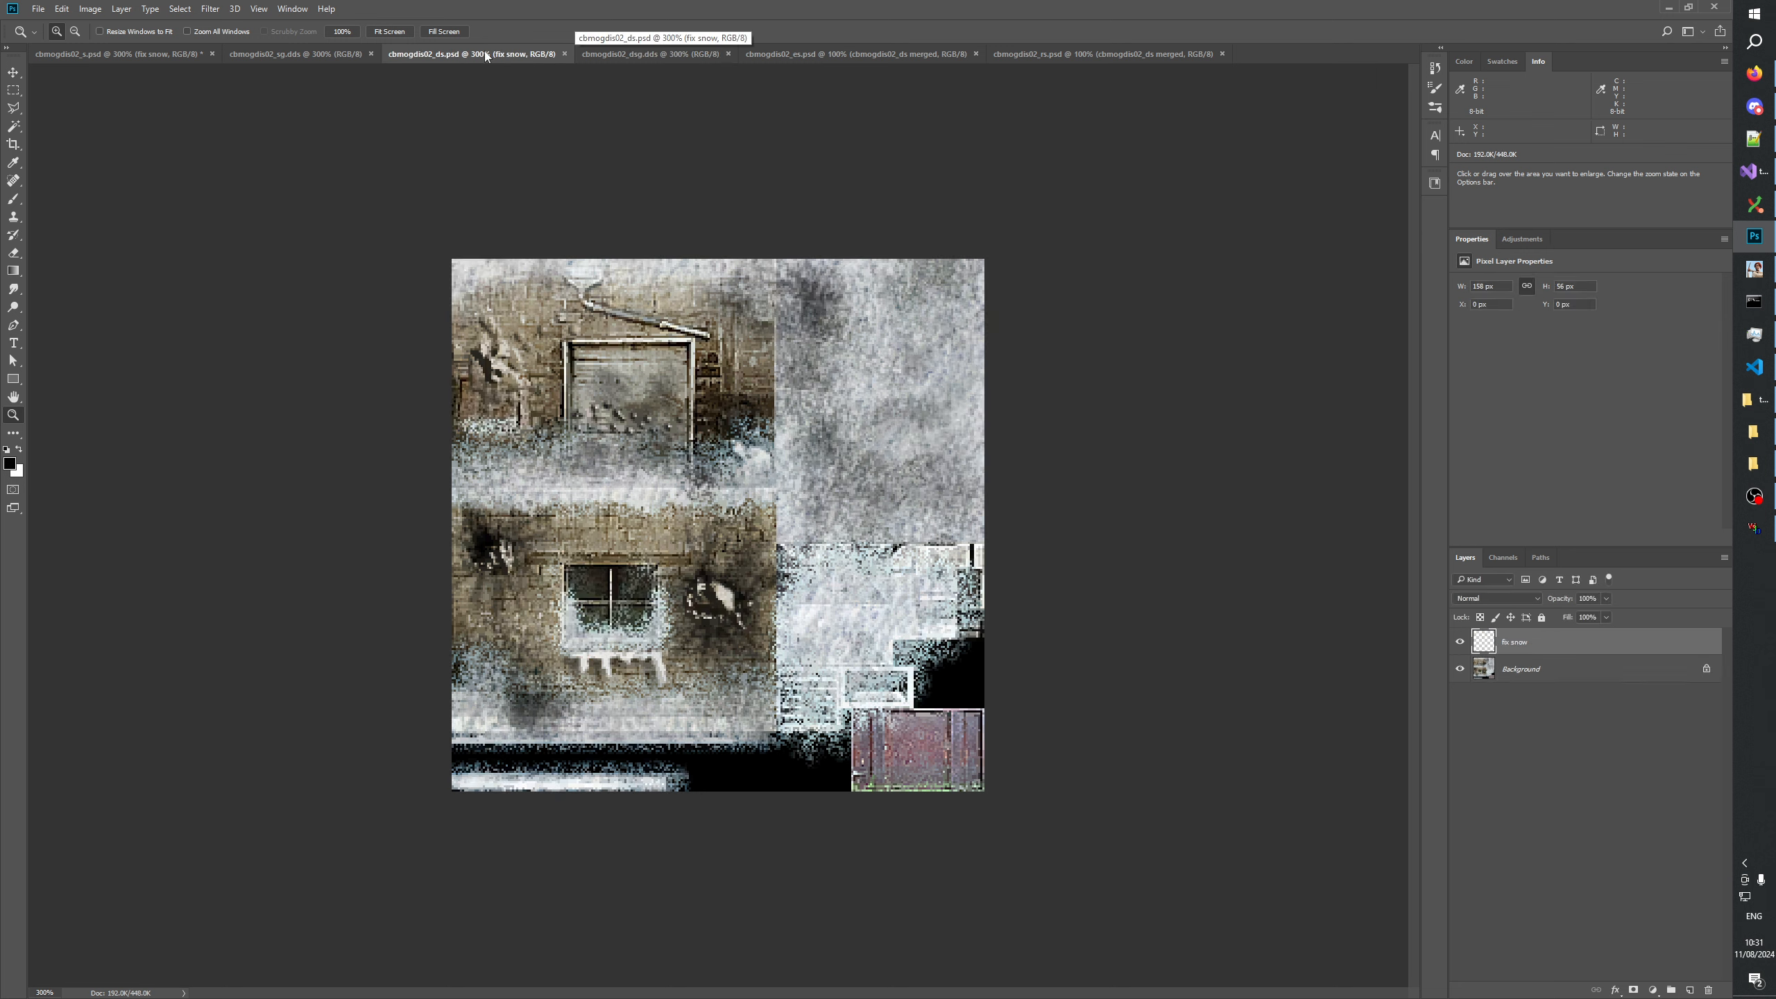
left_click(651, 54)
left_click(507, 52)
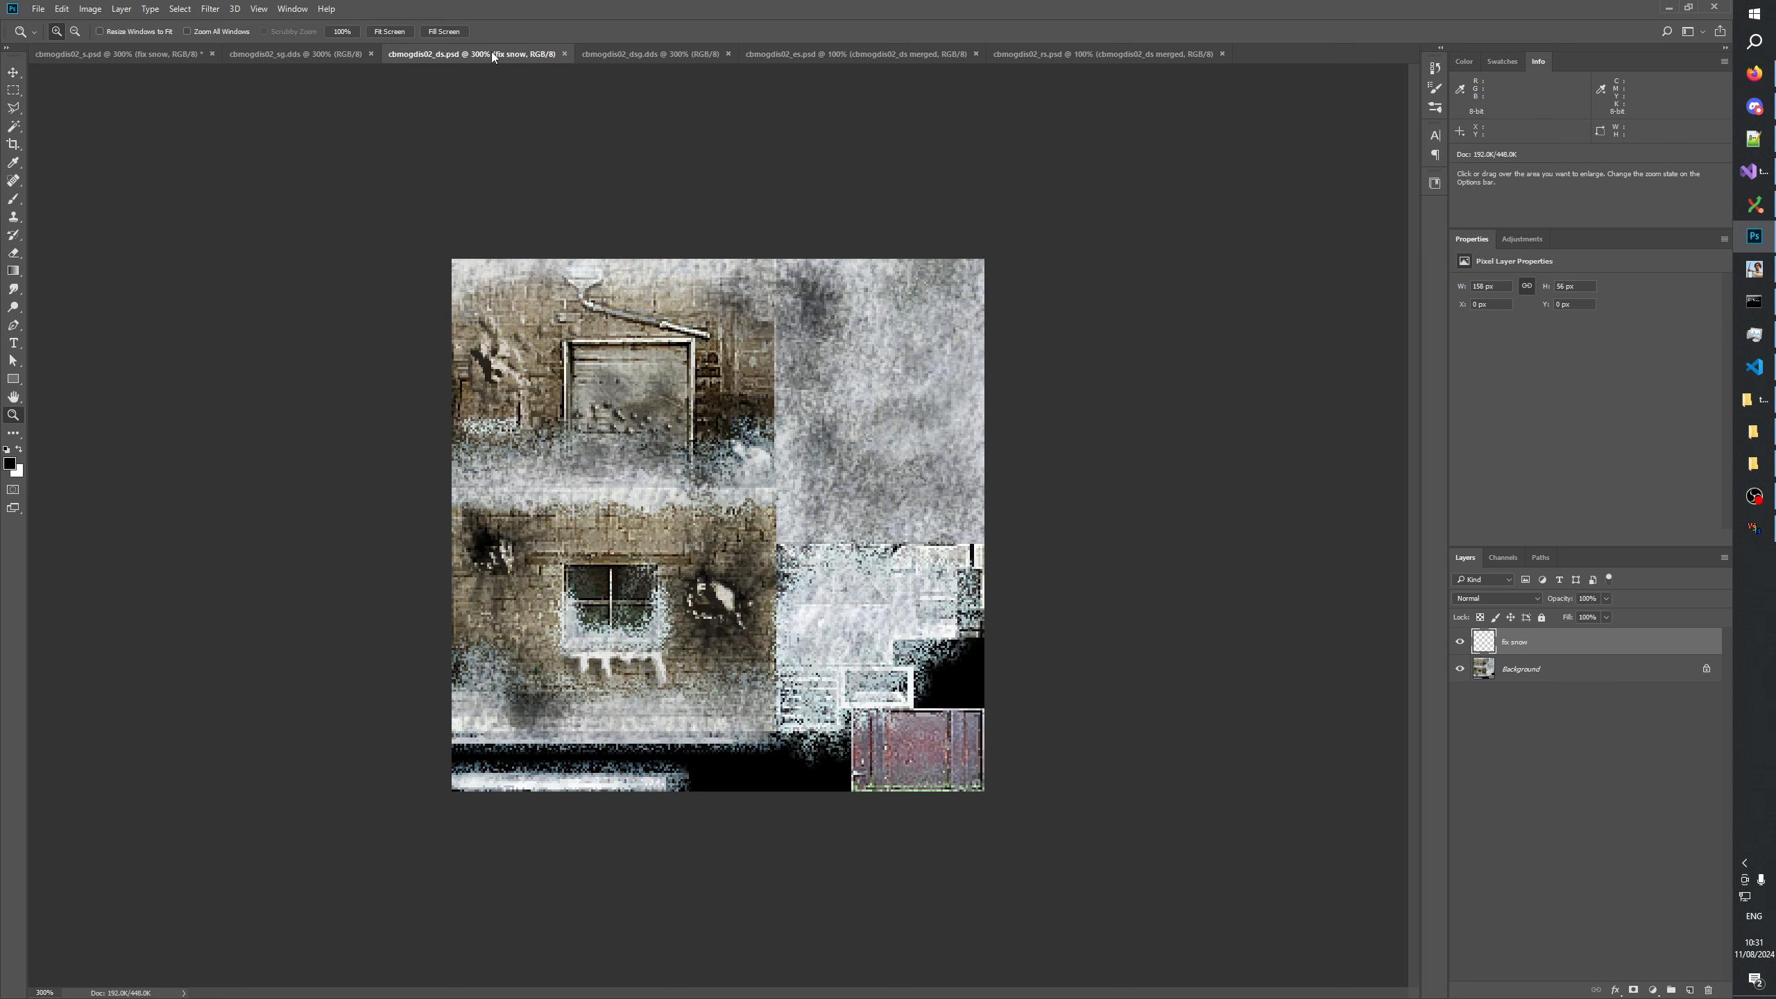
left_click(105, 46)
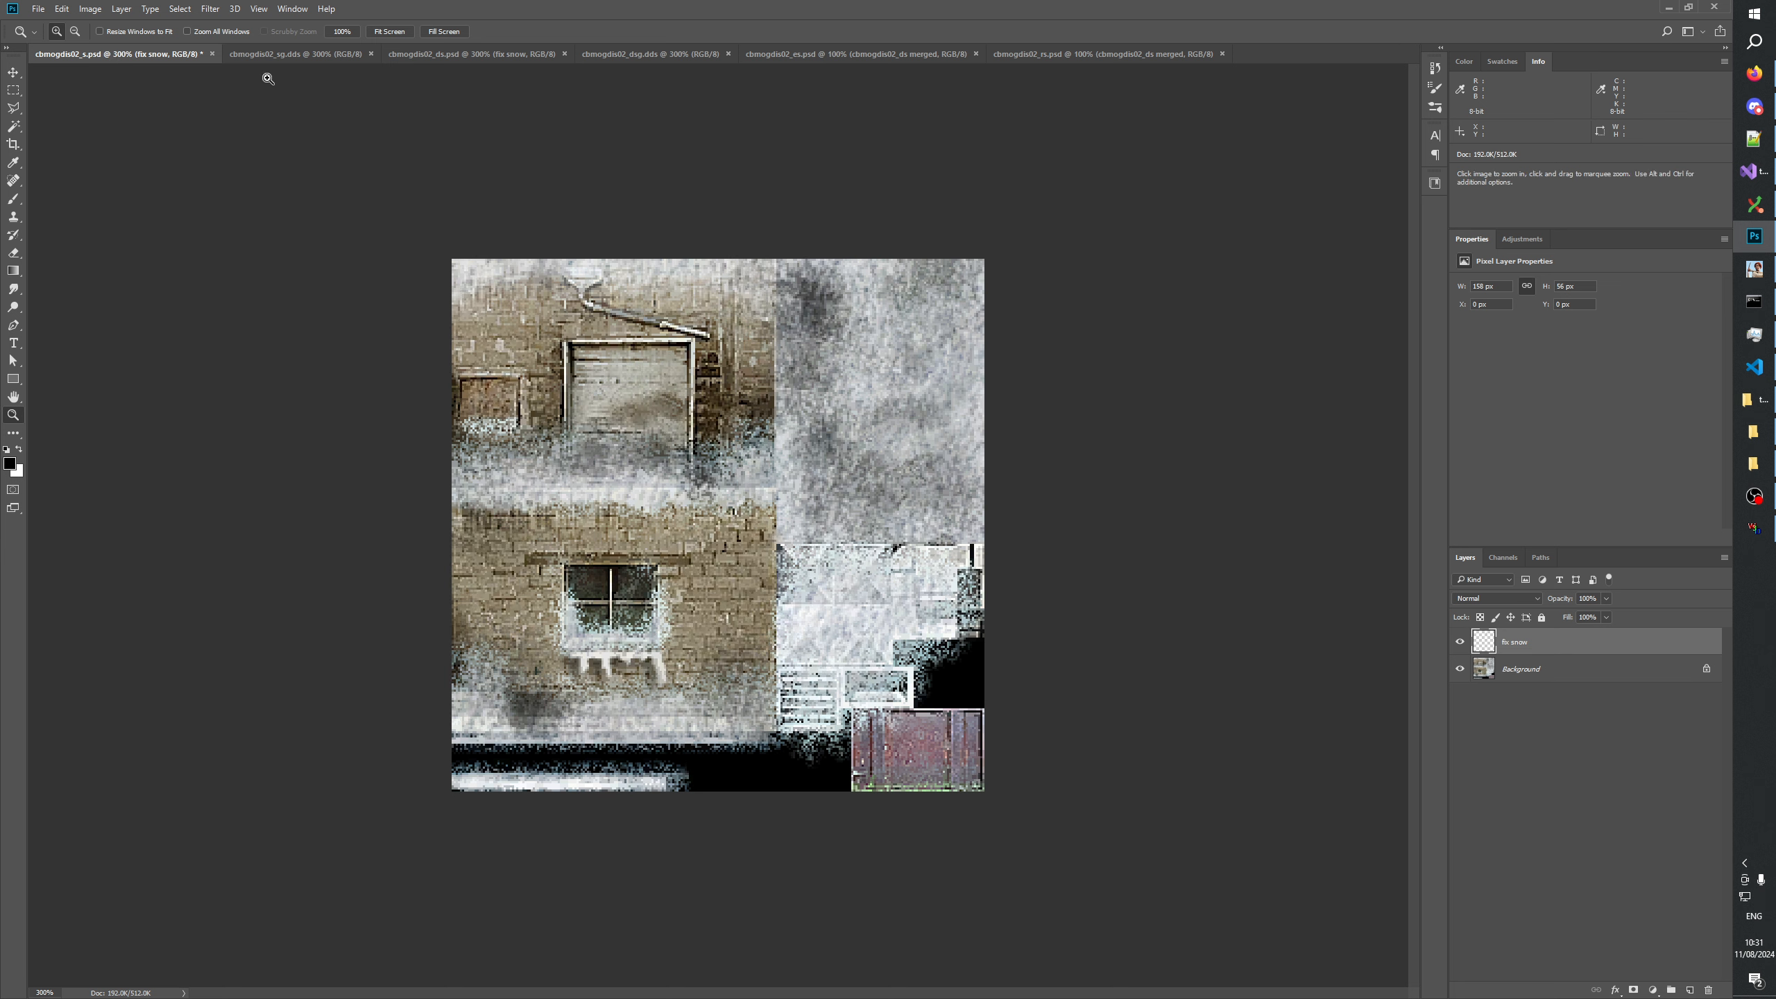
left_click(255, 58)
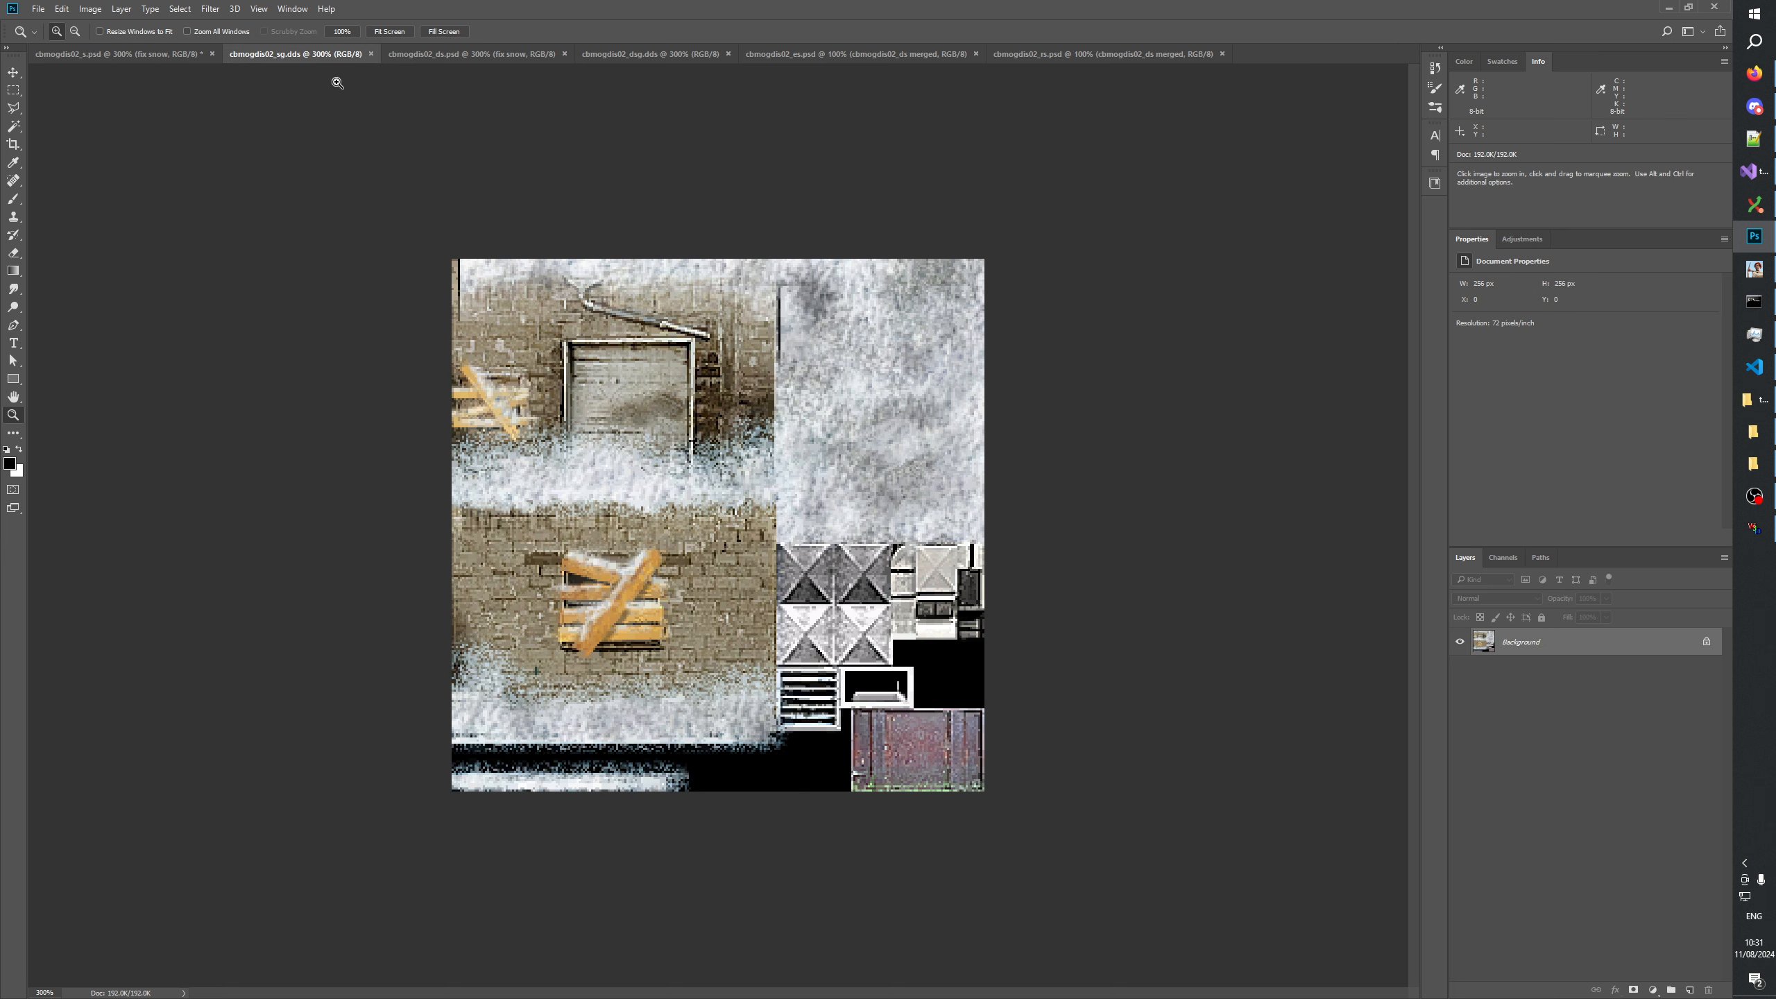
Switch to W3D Viewer and open all the CBMogdis02 models, from CBMogdis02.W3D through CBMogdis02_SNG.W3D.
left_click(1756, 531)
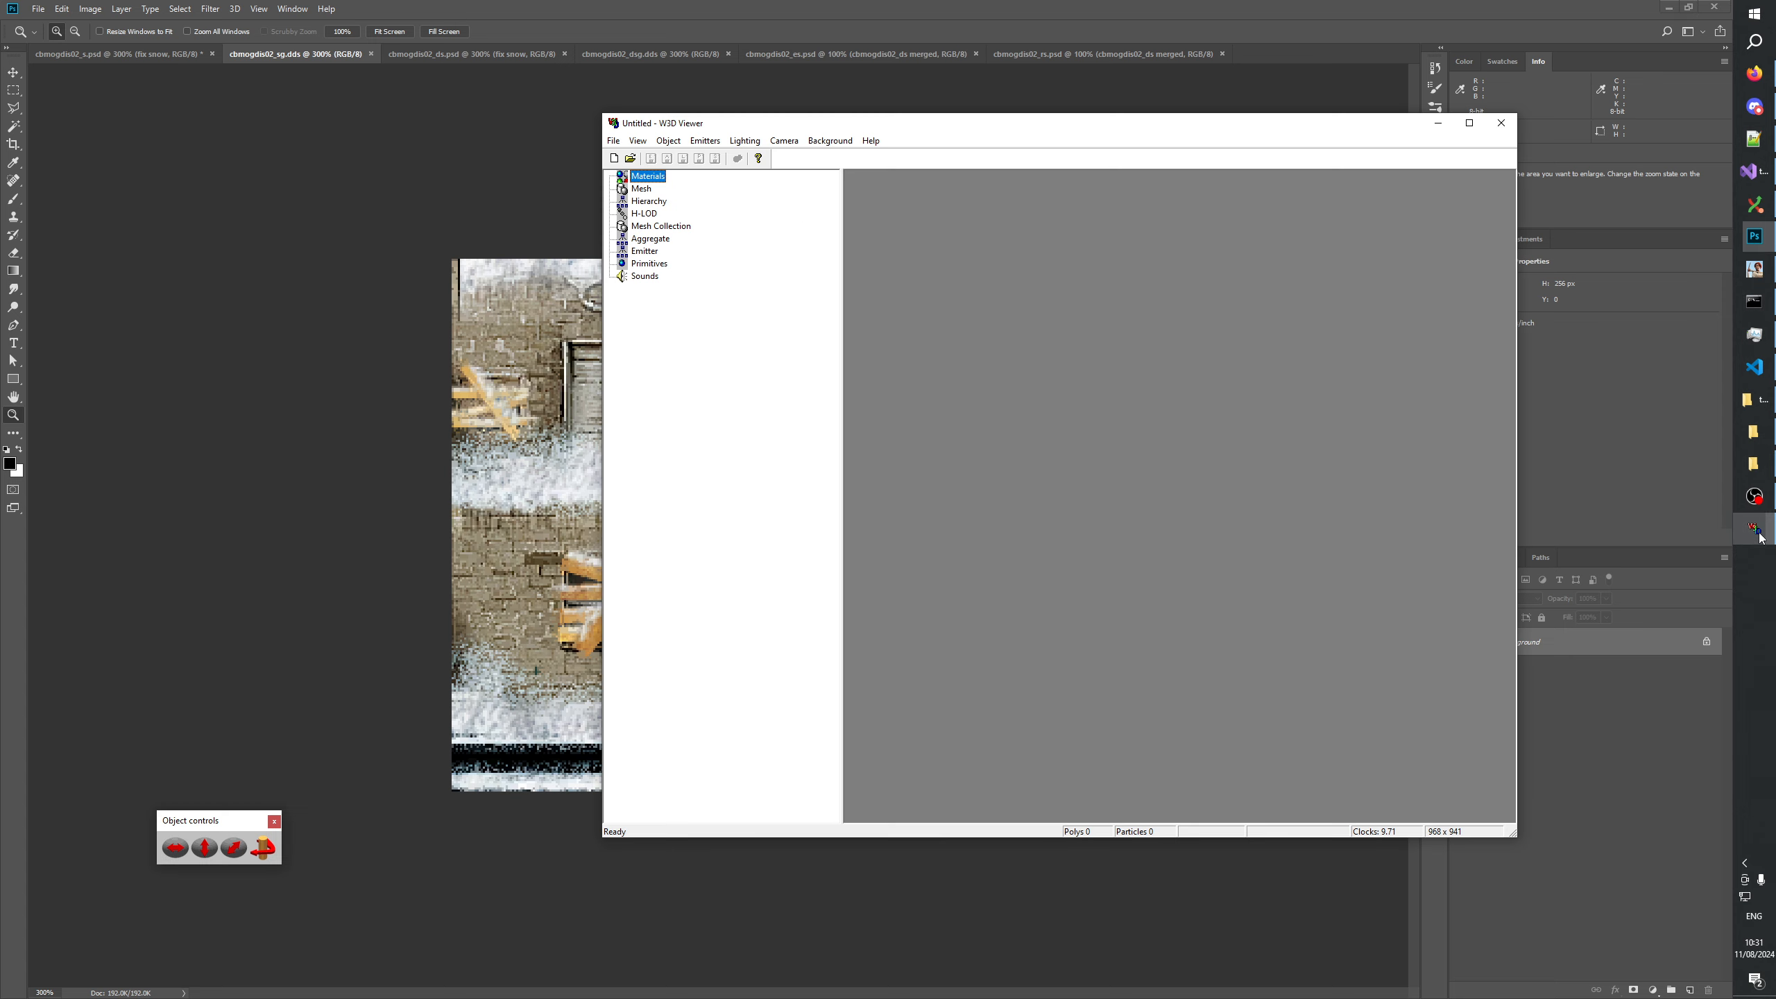
left_click(629, 158)
left_click(992, 700)
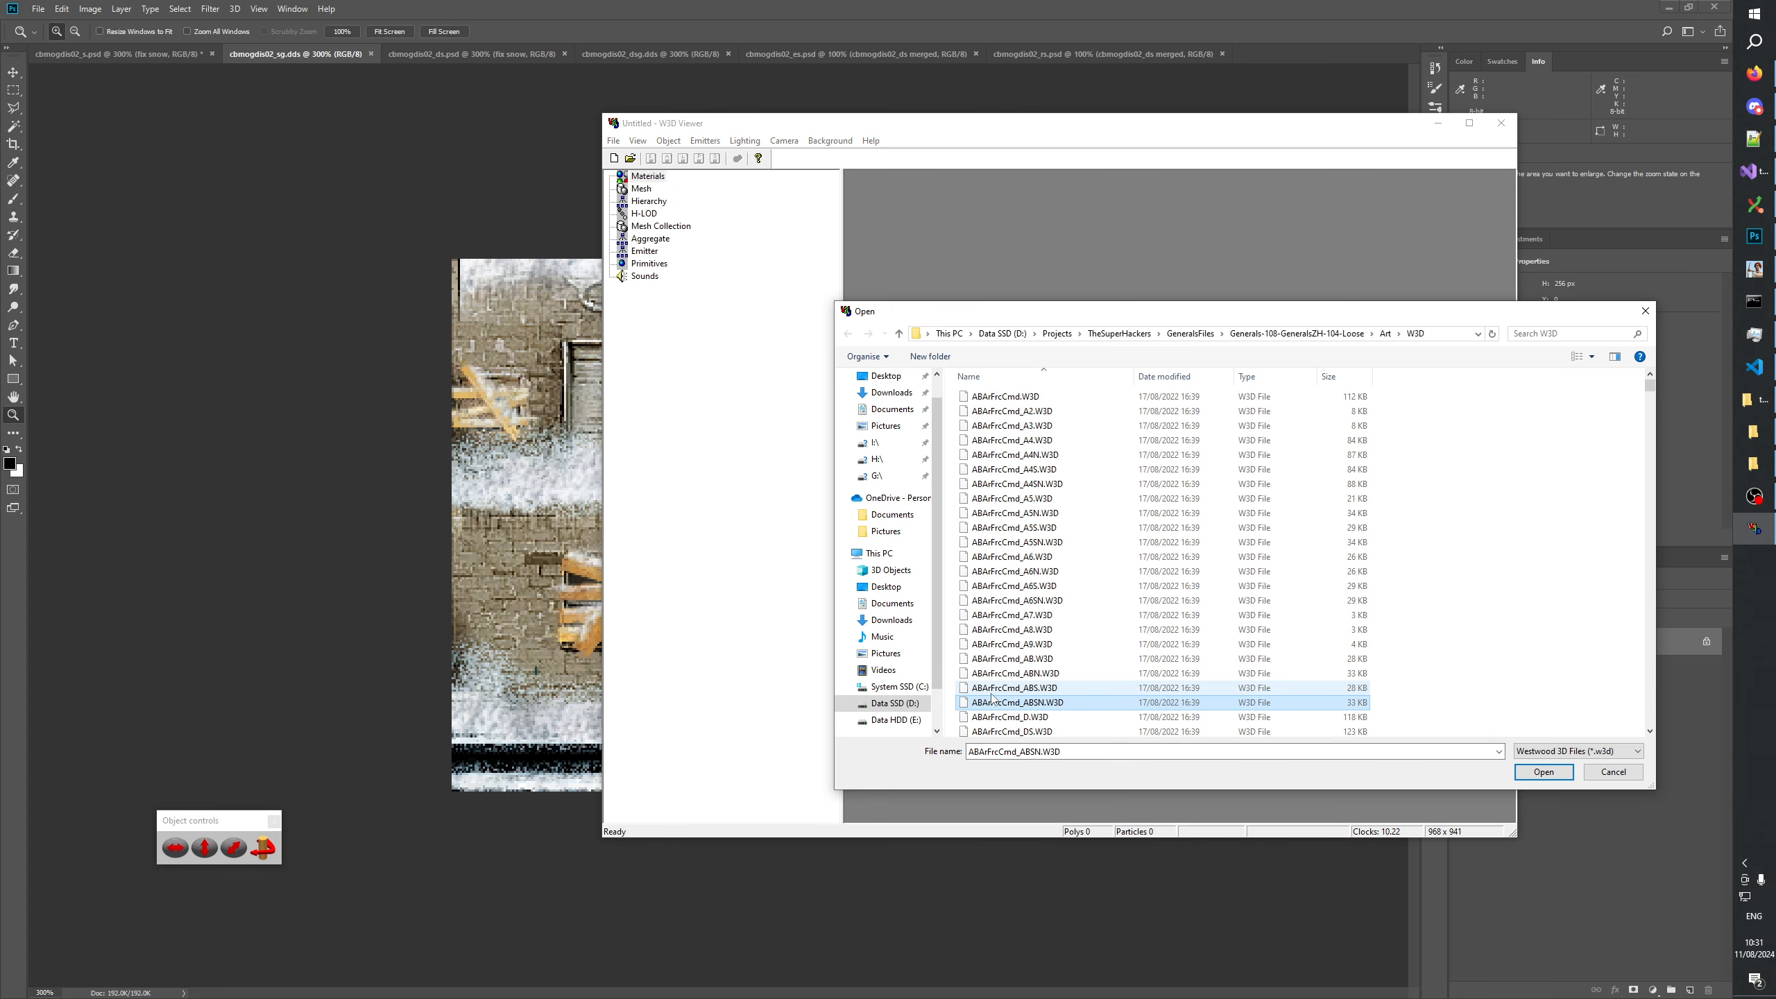
type("cbmog")
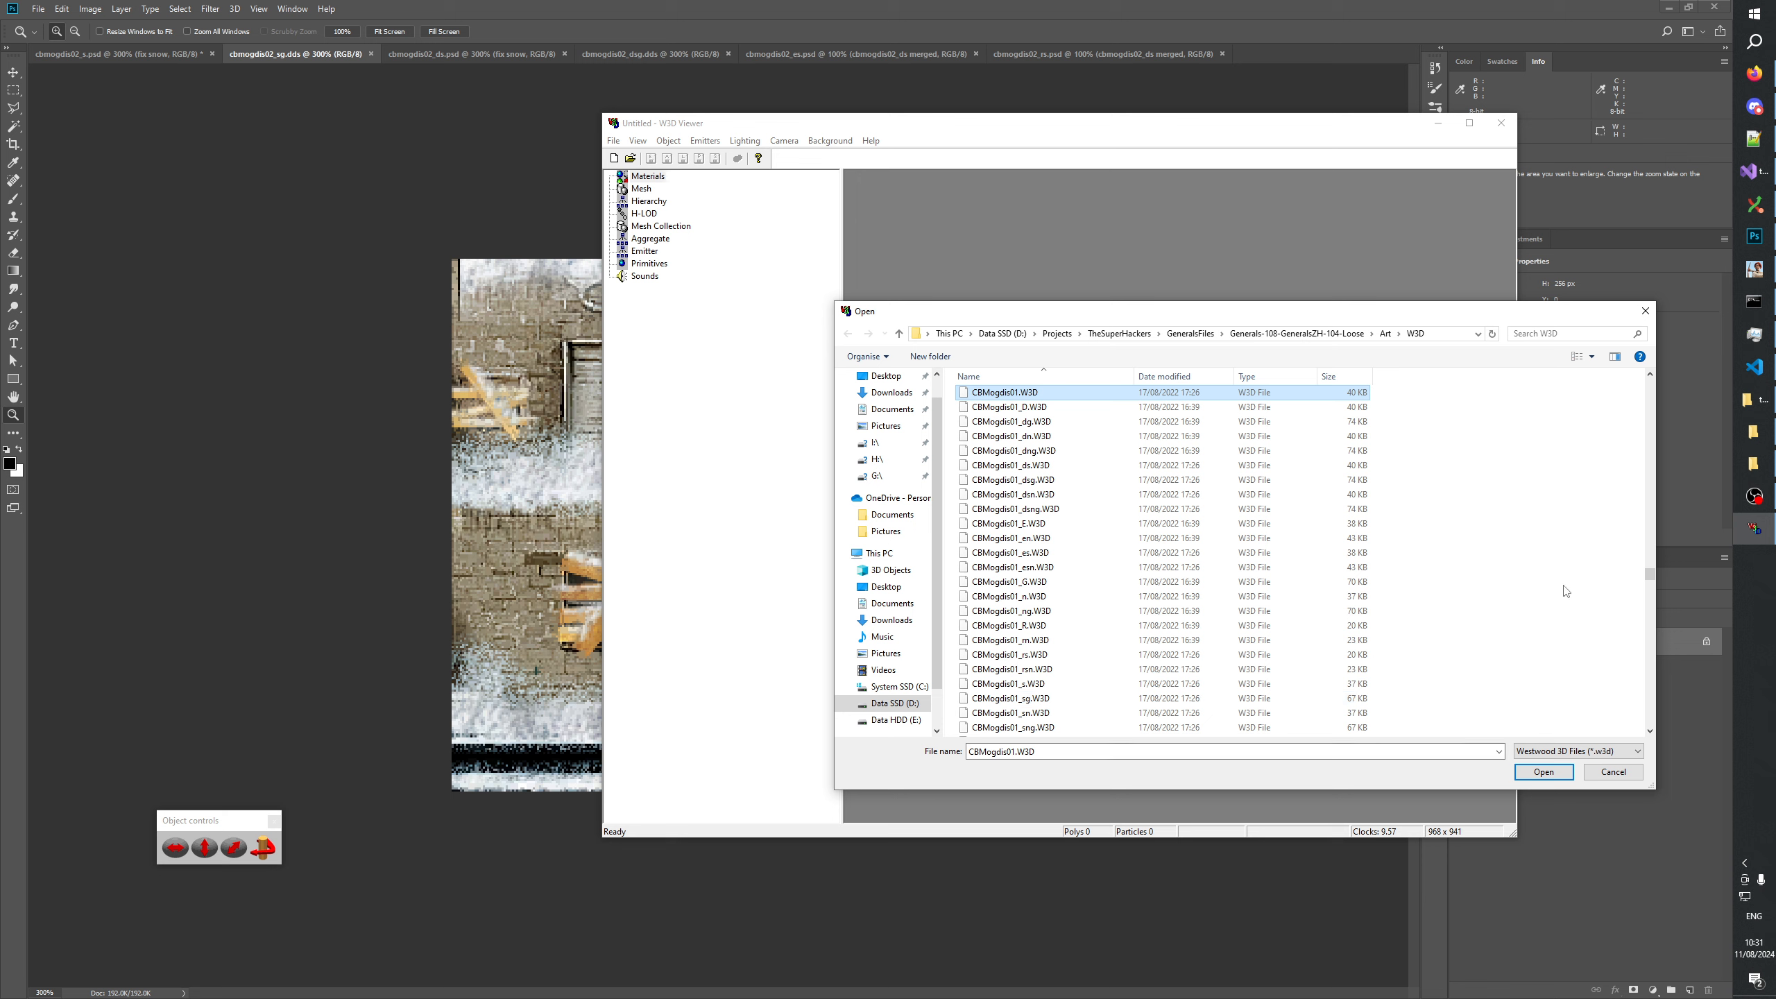
left_click(986, 683)
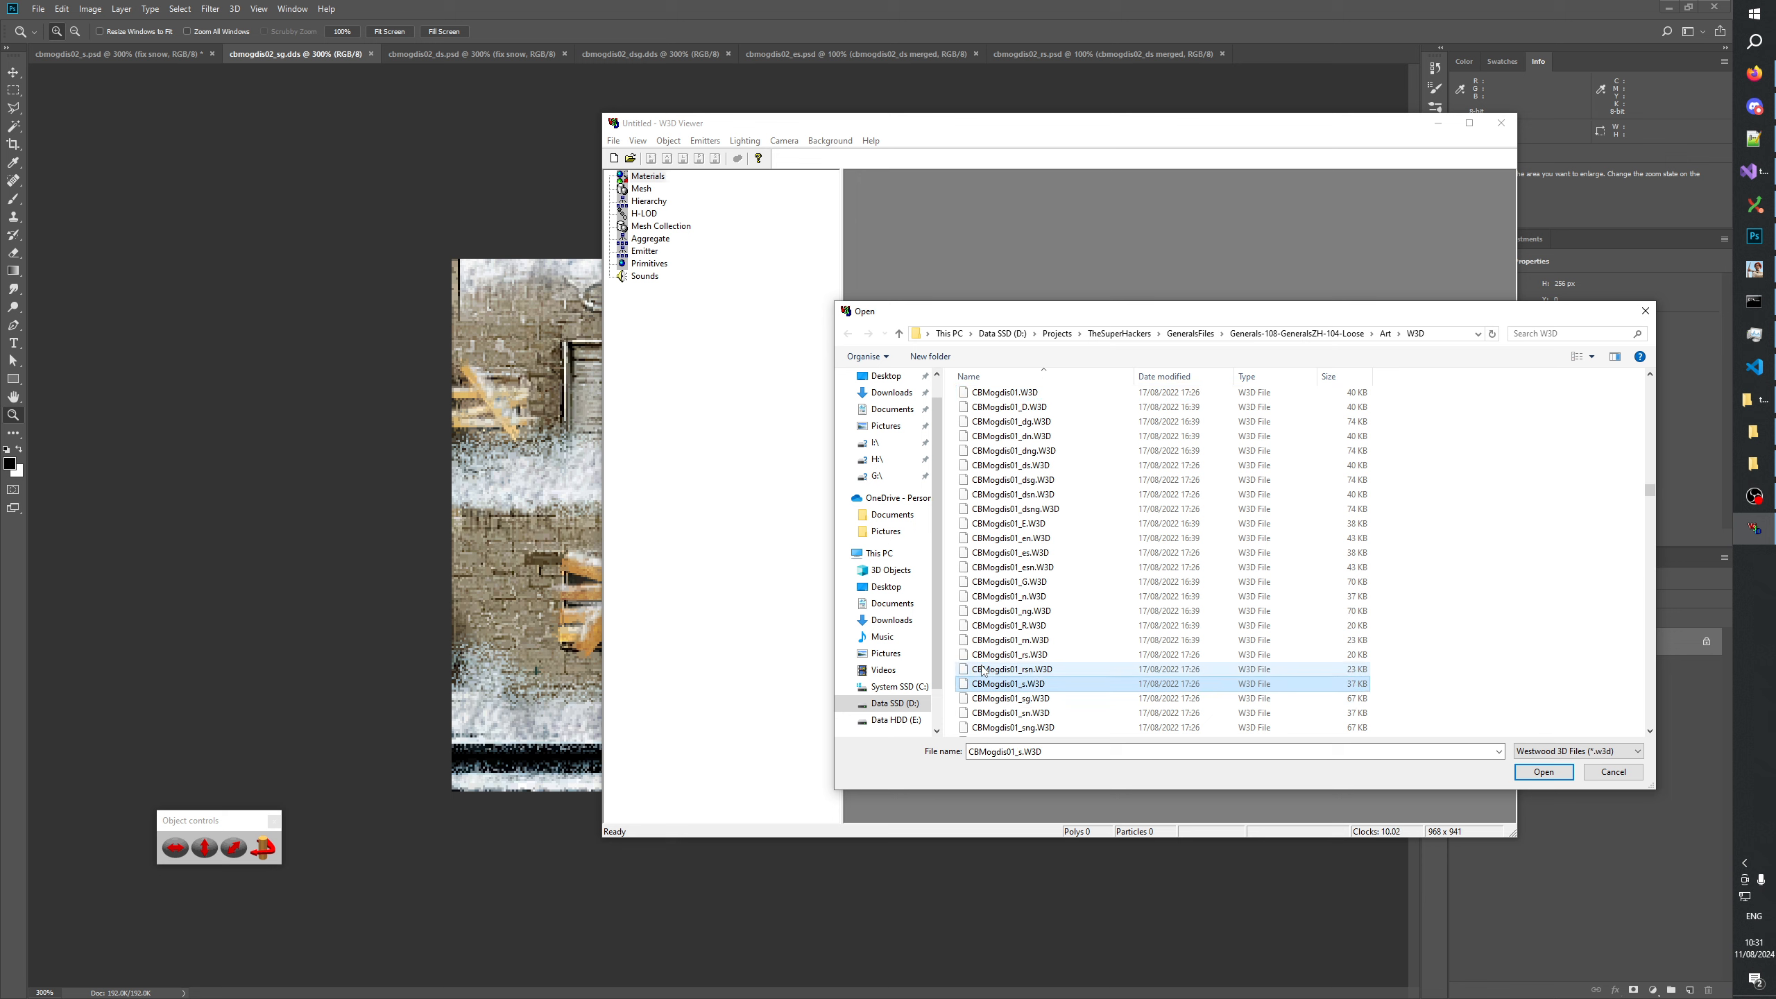
scroll(984, 672, "down", 7)
left_click(996, 483)
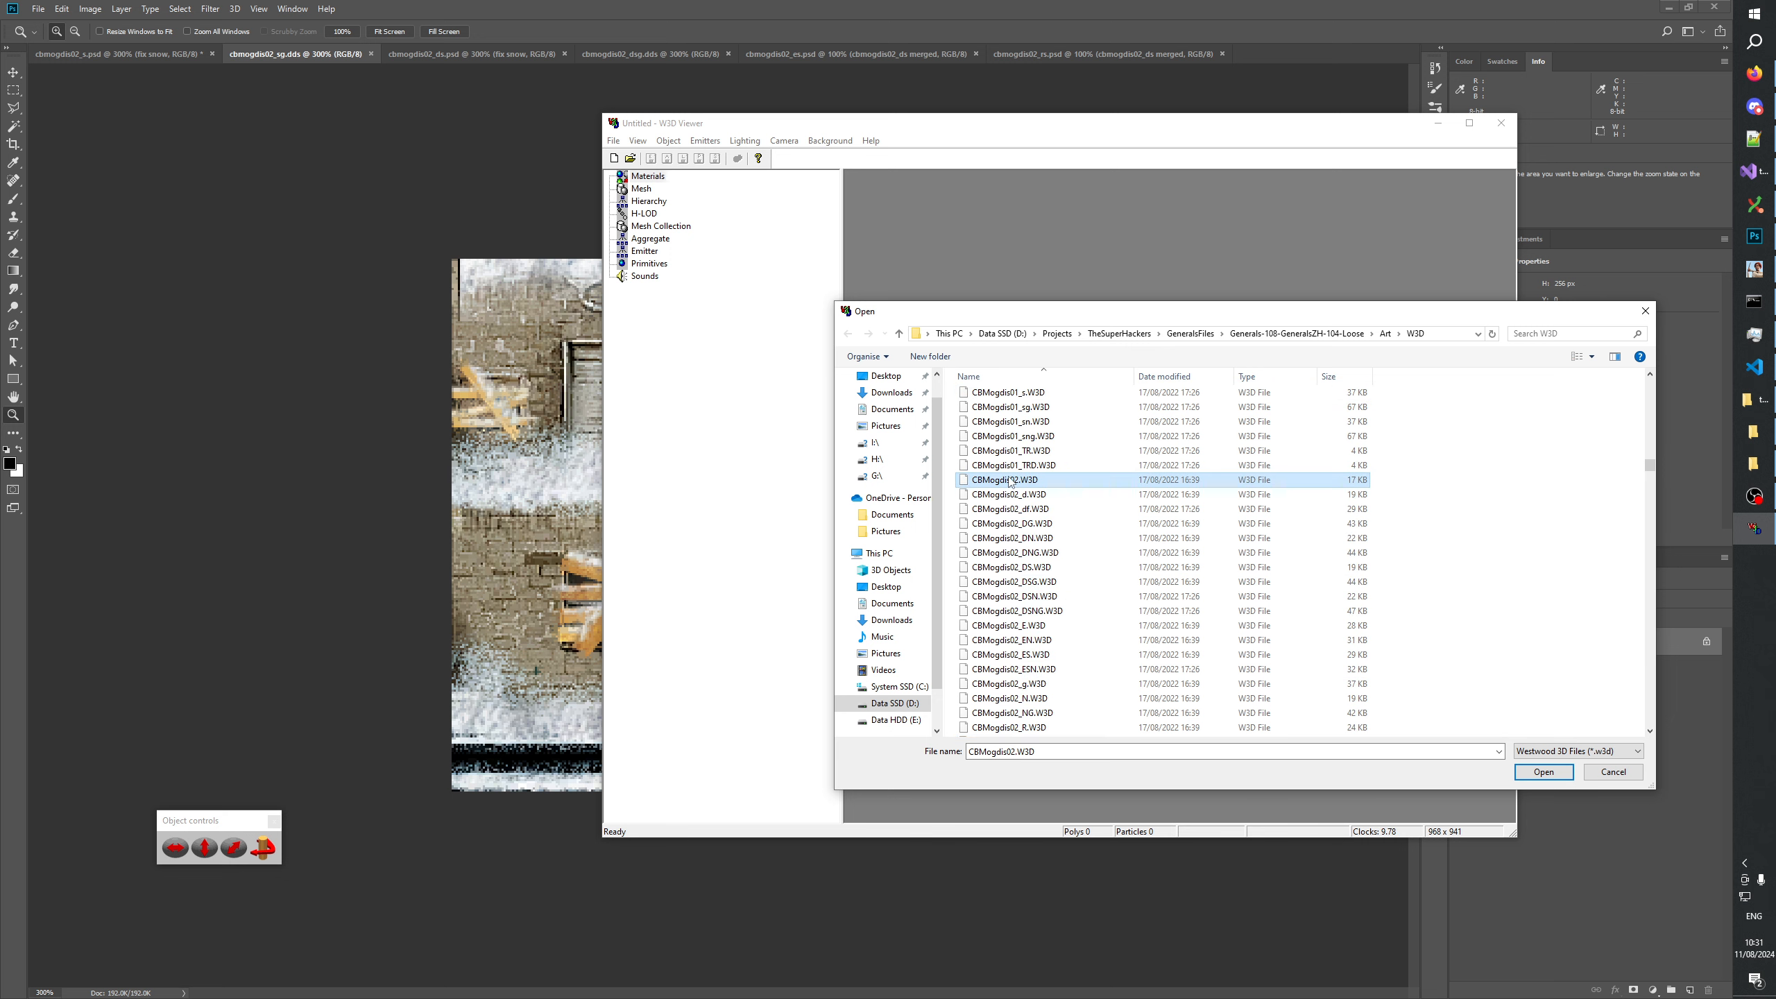
scroll(1100, 526, "down", 5)
left_click(1059, 611, "shift")
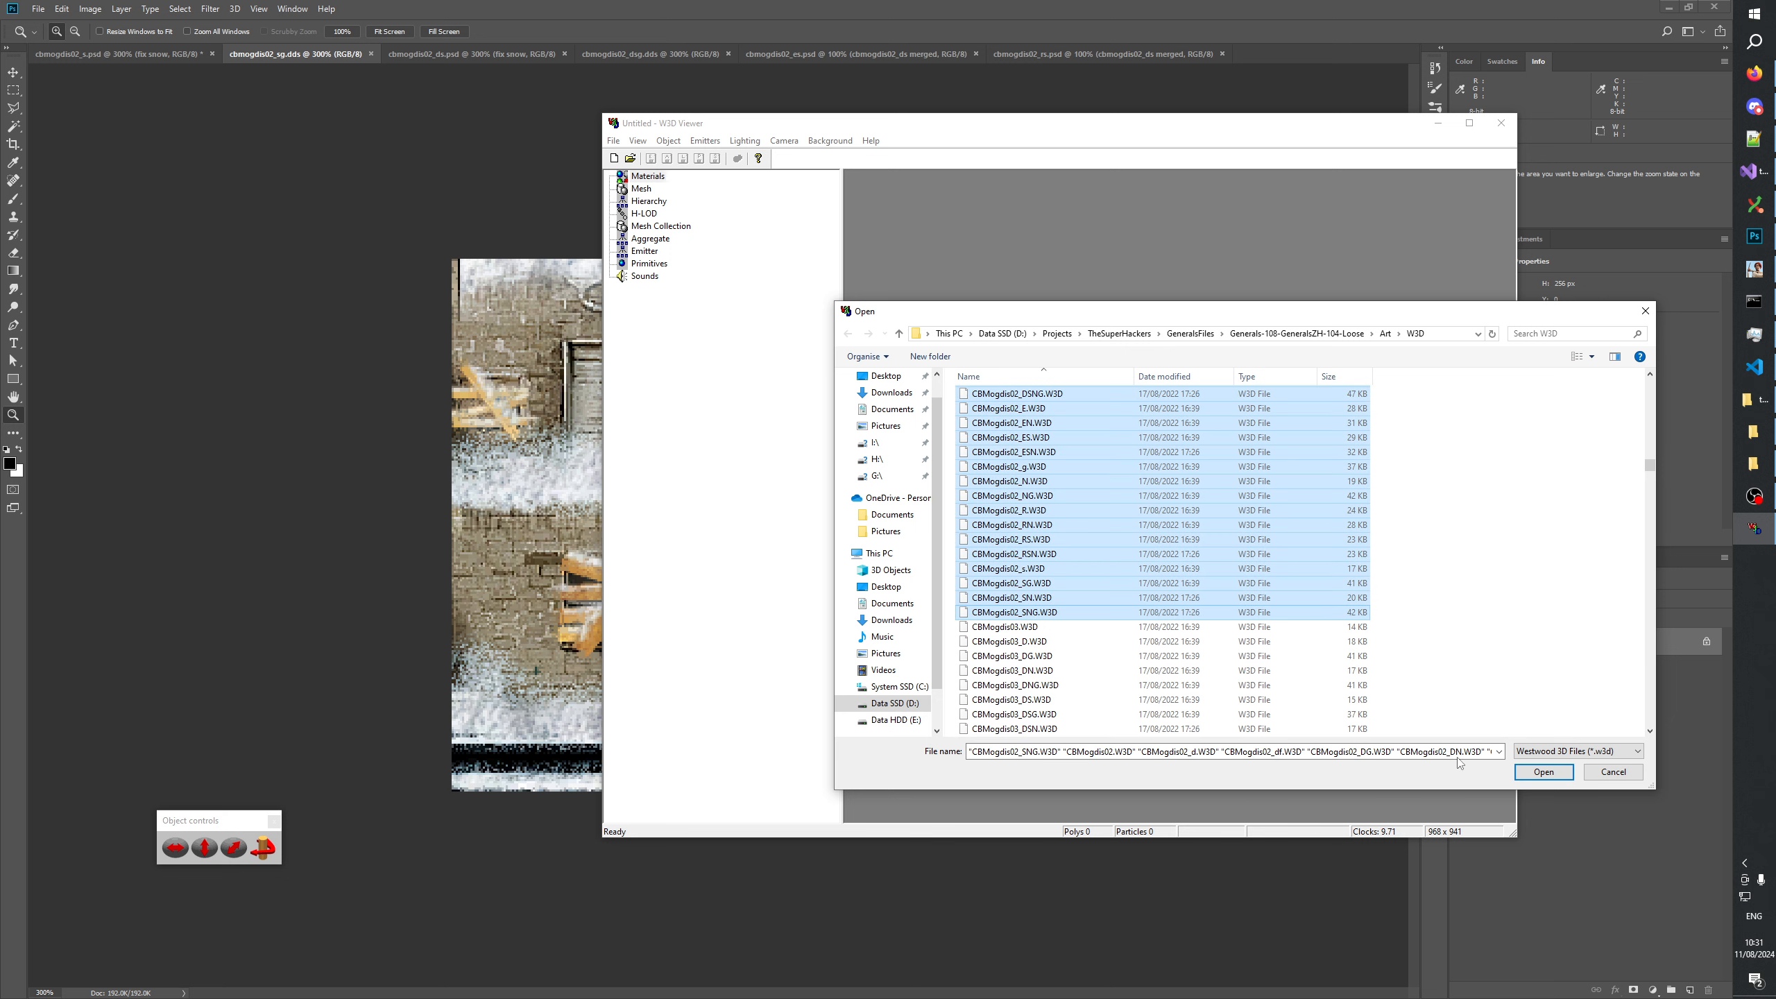
left_click(1543, 771)
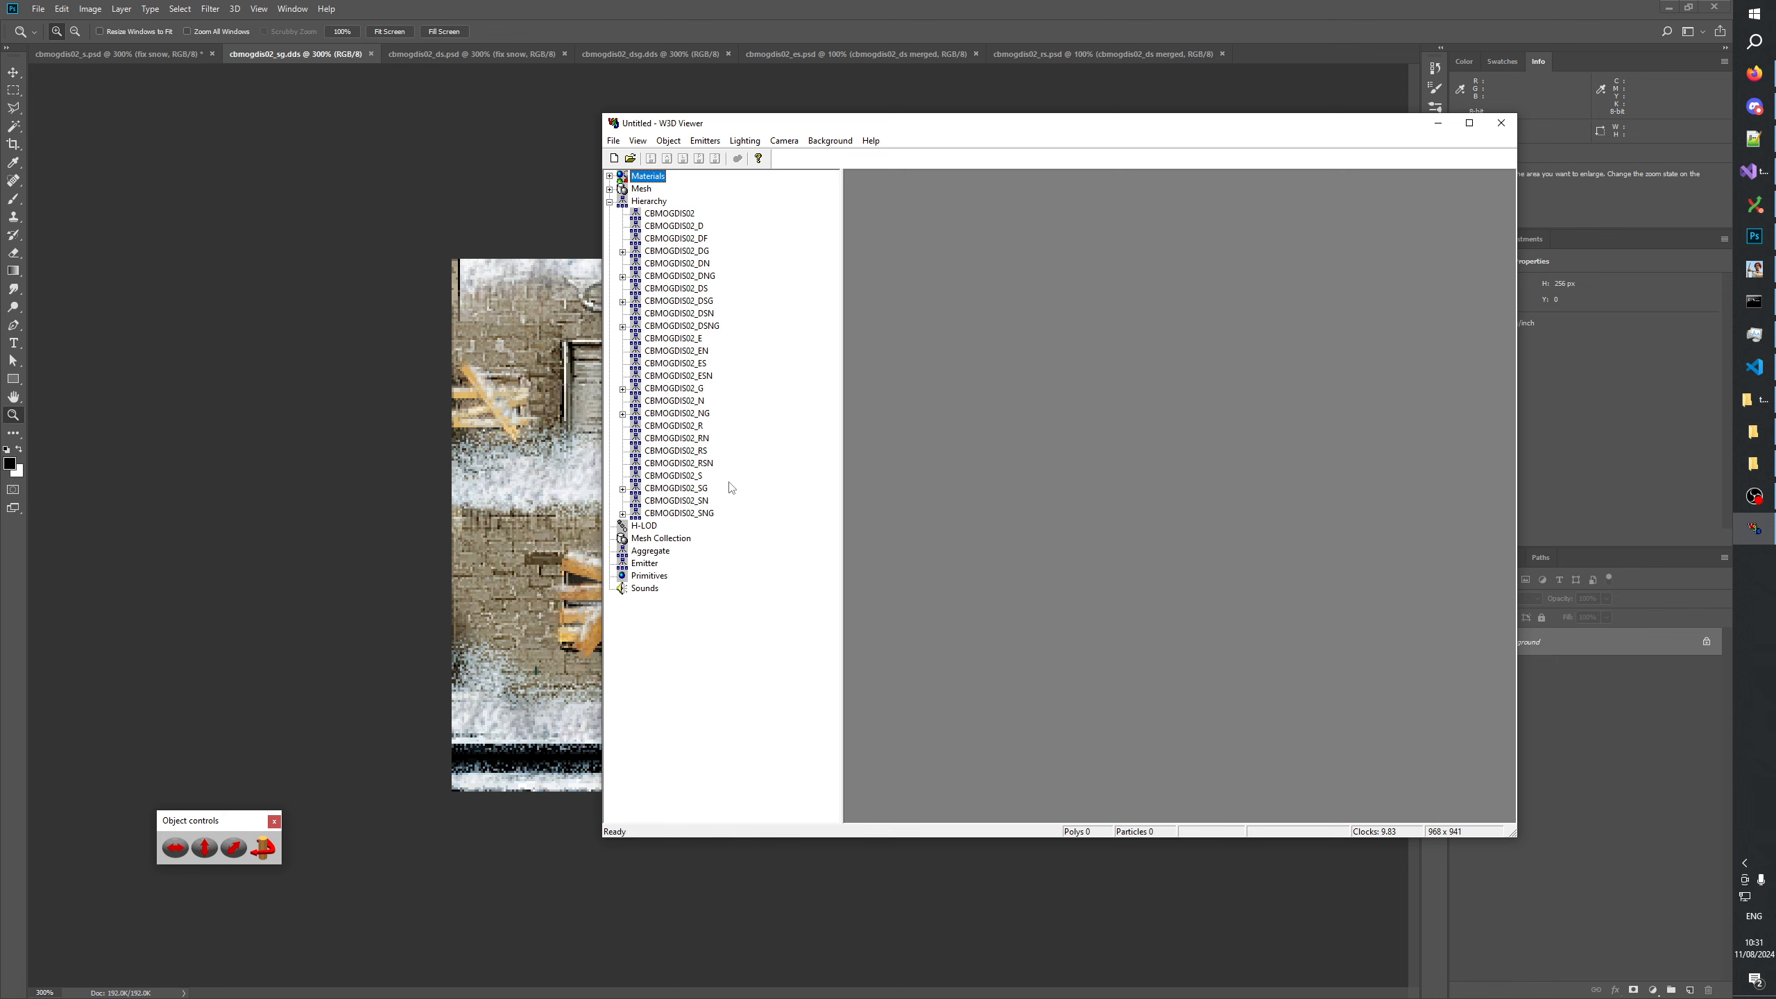
Display the CBMOGDIS02_S model from an elevated angle and compare it with CBMOGDIS02_SG.
left_click(697, 477)
left_click_drag(1057, 514, 1062, 423)
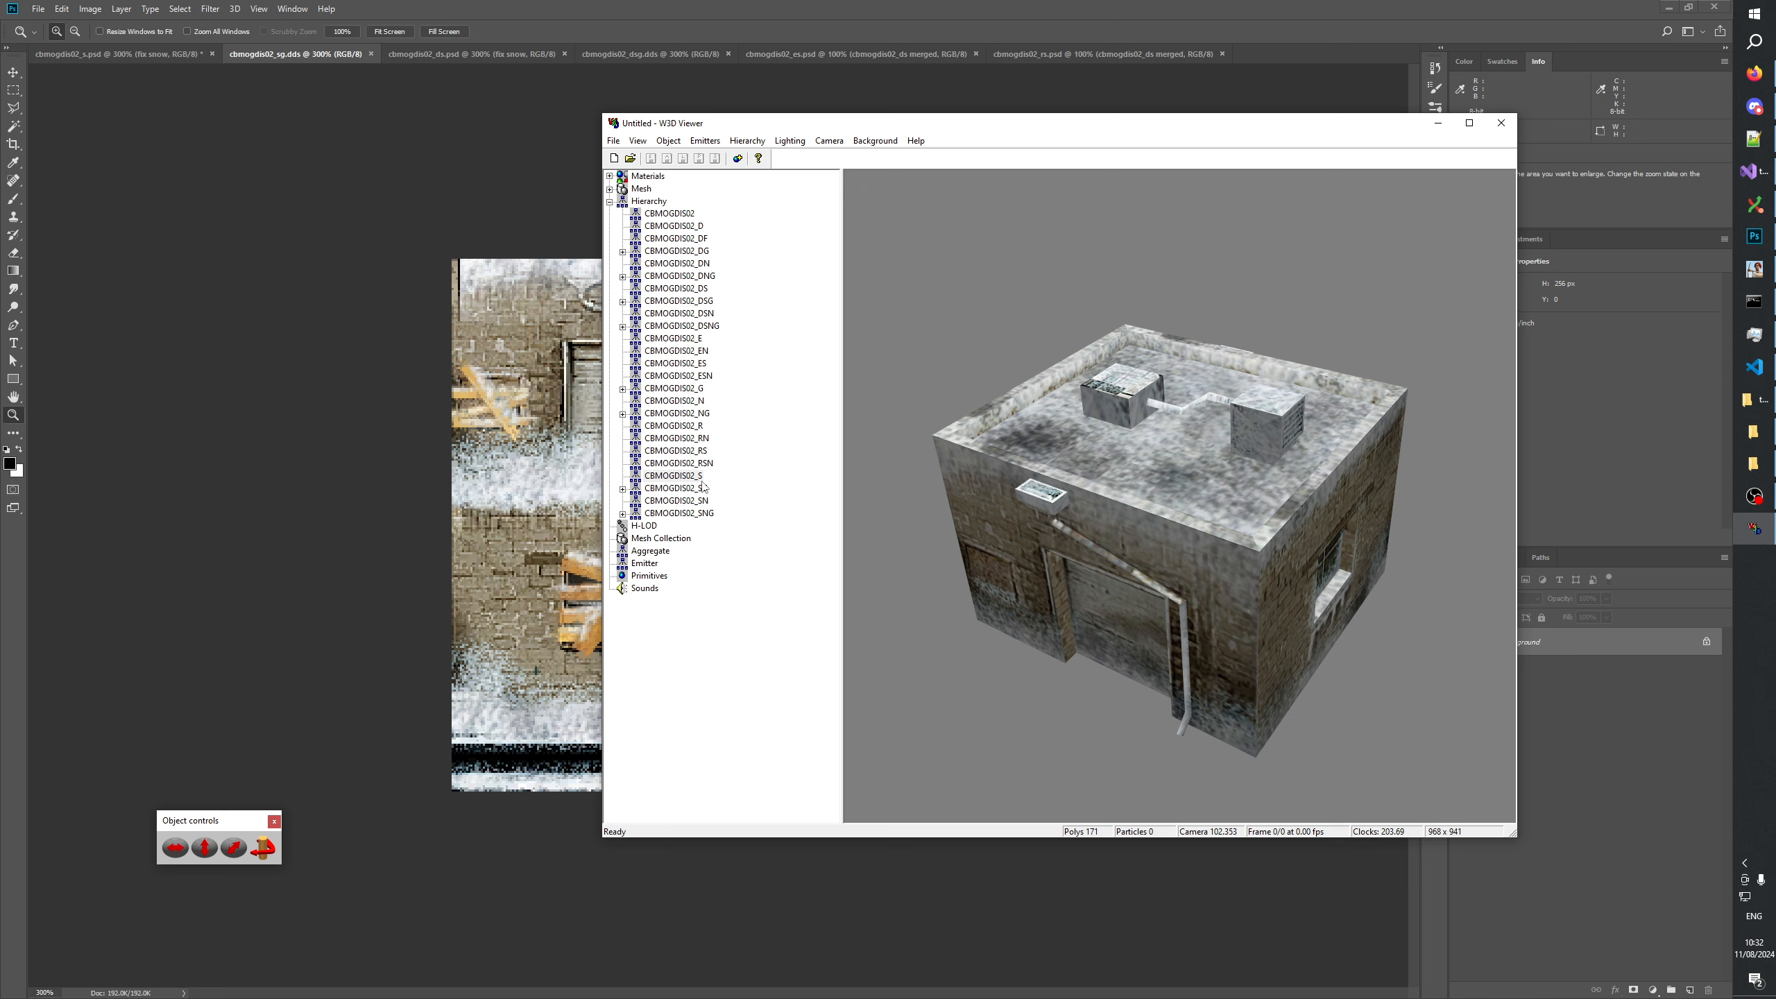
left_click(700, 489)
key("Up")
key("Down")
key("Up")
Check cbmogdis02_s.psd in Photoshop against the CBMOGDIS02_S model in W3D Viewer.
left_click(495, 9)
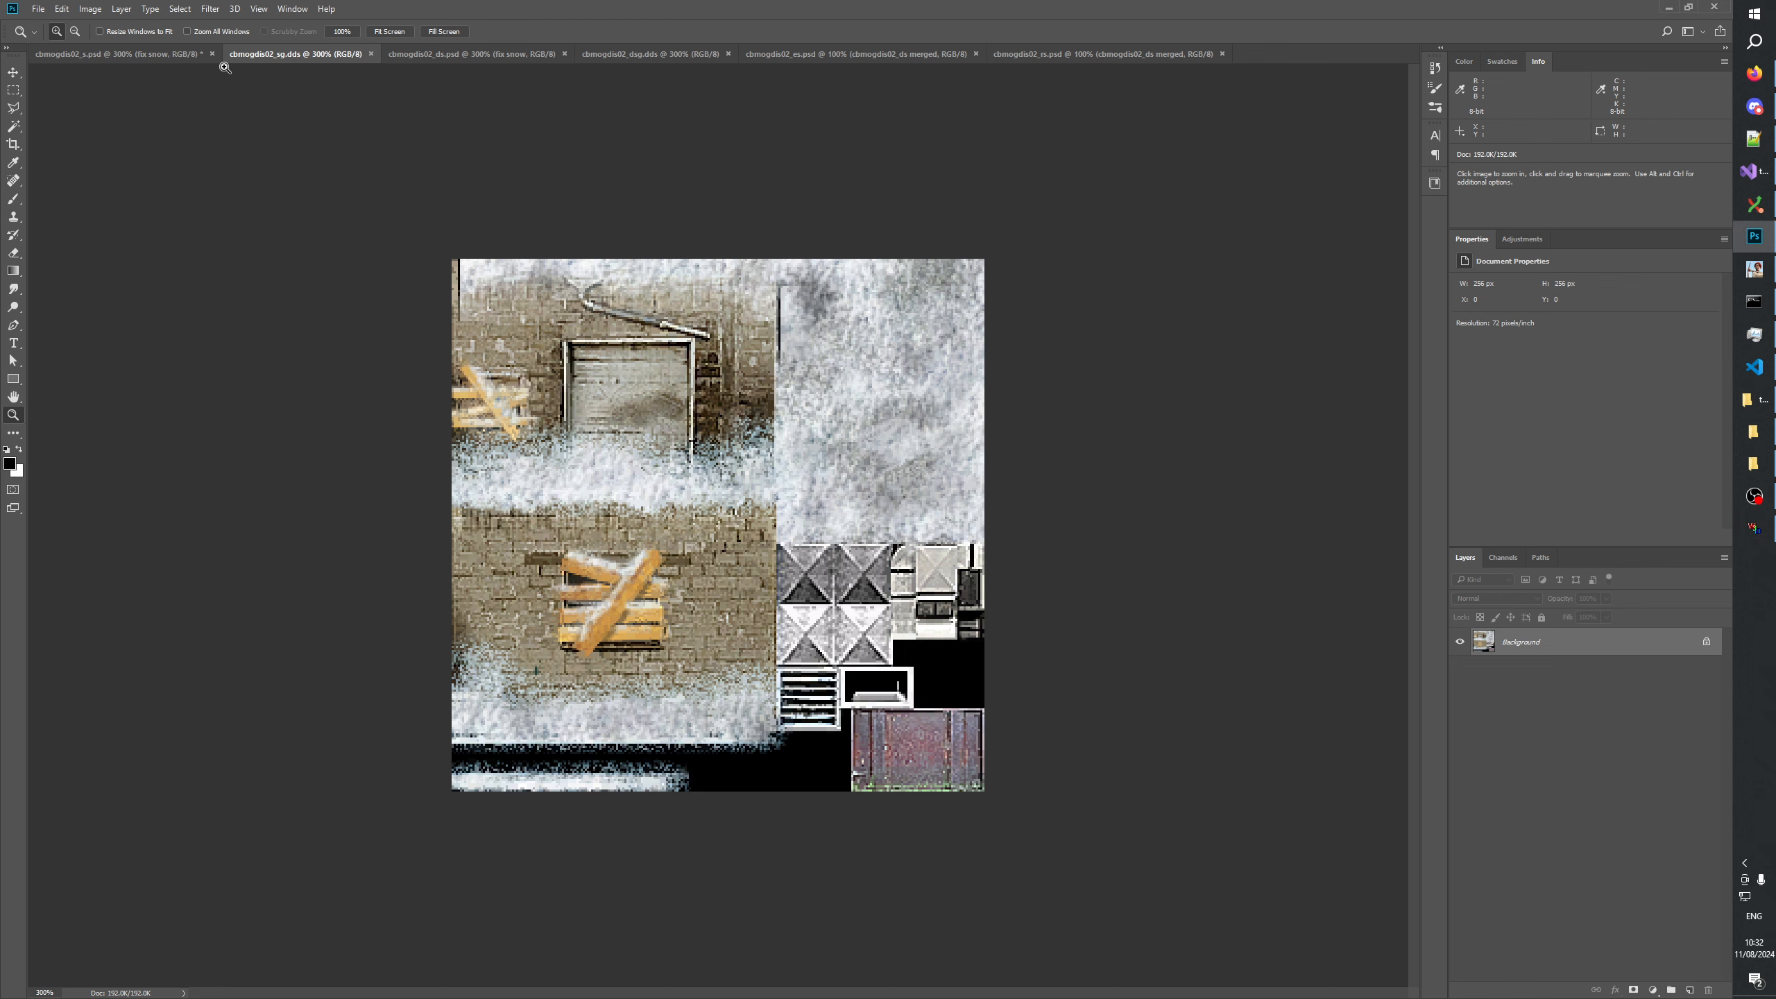
left_click(98, 61)
key("alt+Tab")
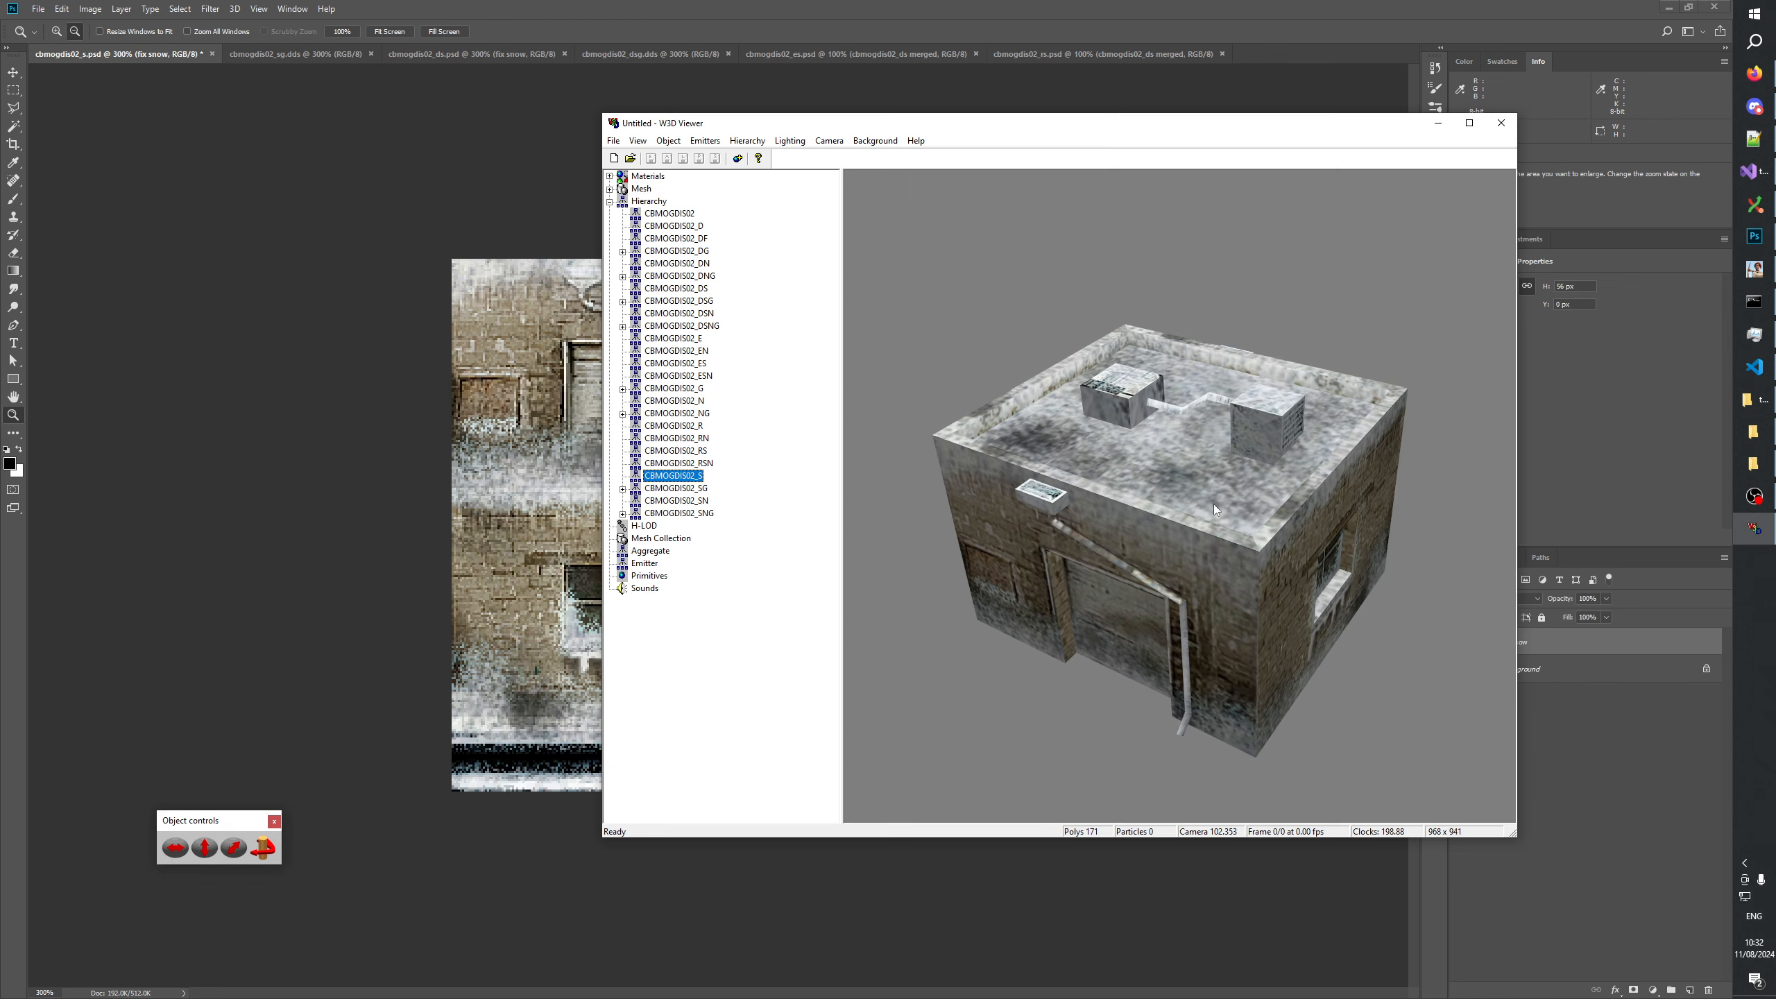
Inspect the CBMOGDIS02_S model from several angles and compare its snow textures repeatedly with CBMOGDIS02_SG.
left_click_drag(1213, 504, 1164, 536)
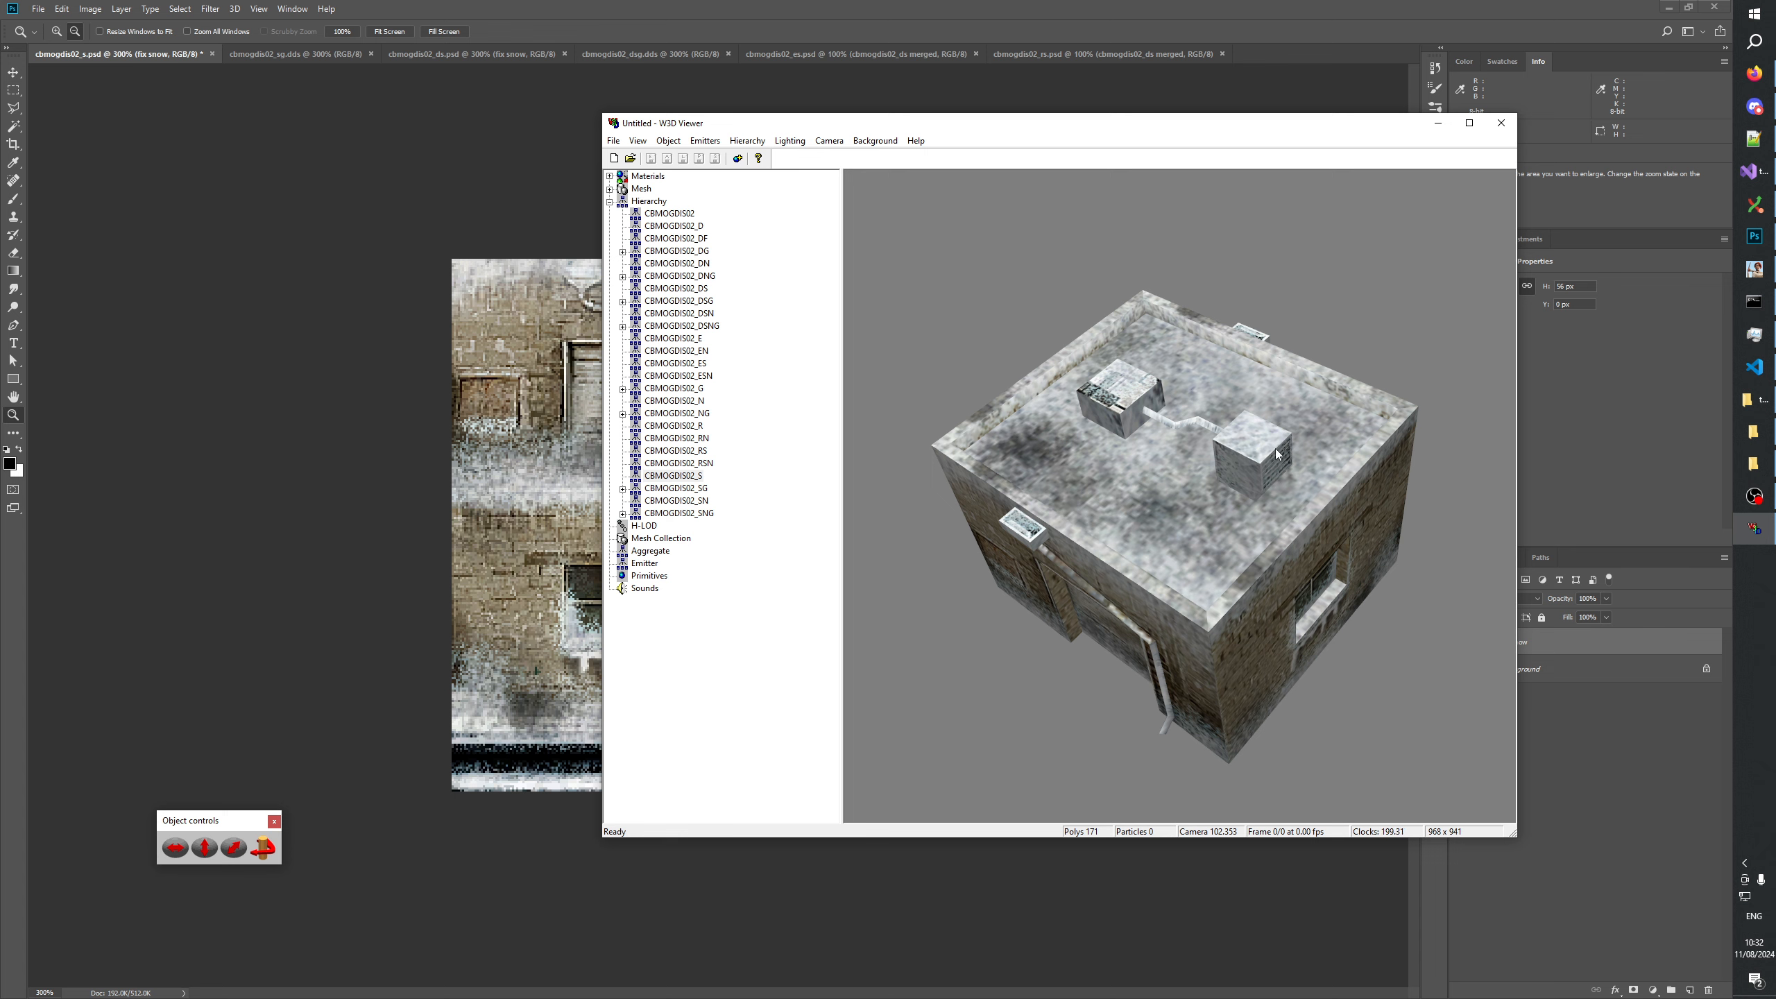
left_click_drag(1276, 453, 1191, 415)
left_click_drag(1187, 400, 959, 390)
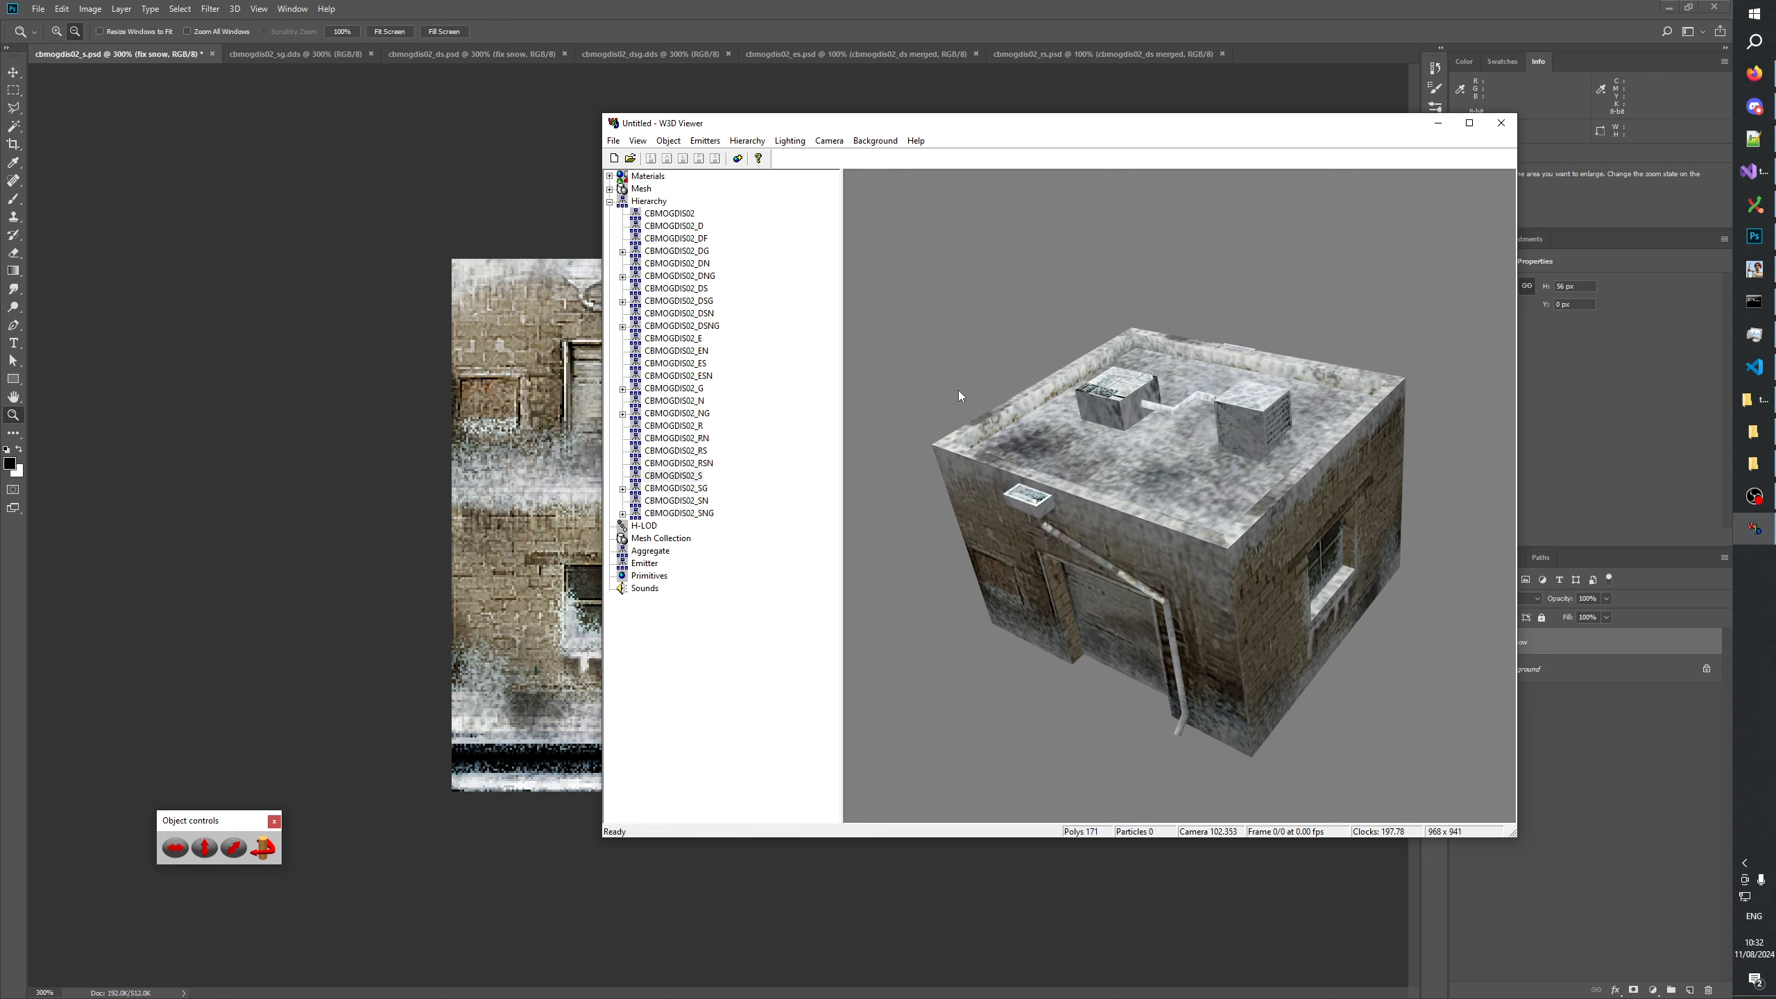
left_click(699, 489)
key("Up")
key("Down")
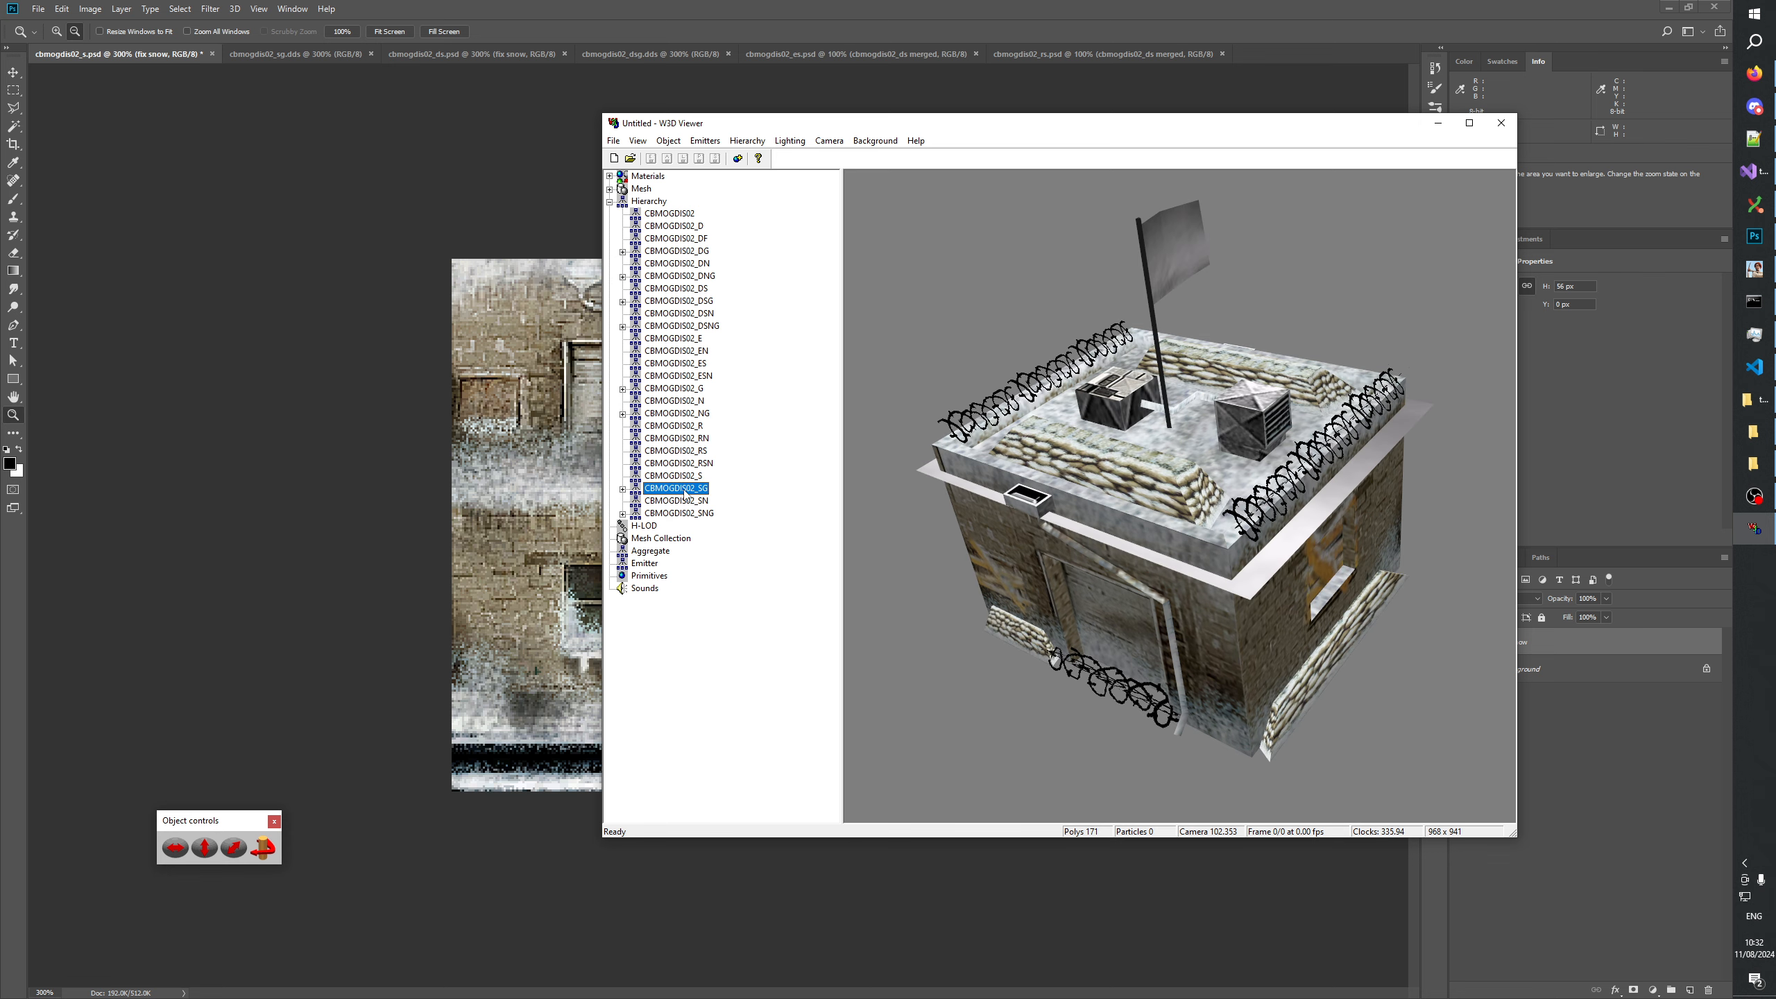
key("Up")
key("Down")
key("Up")
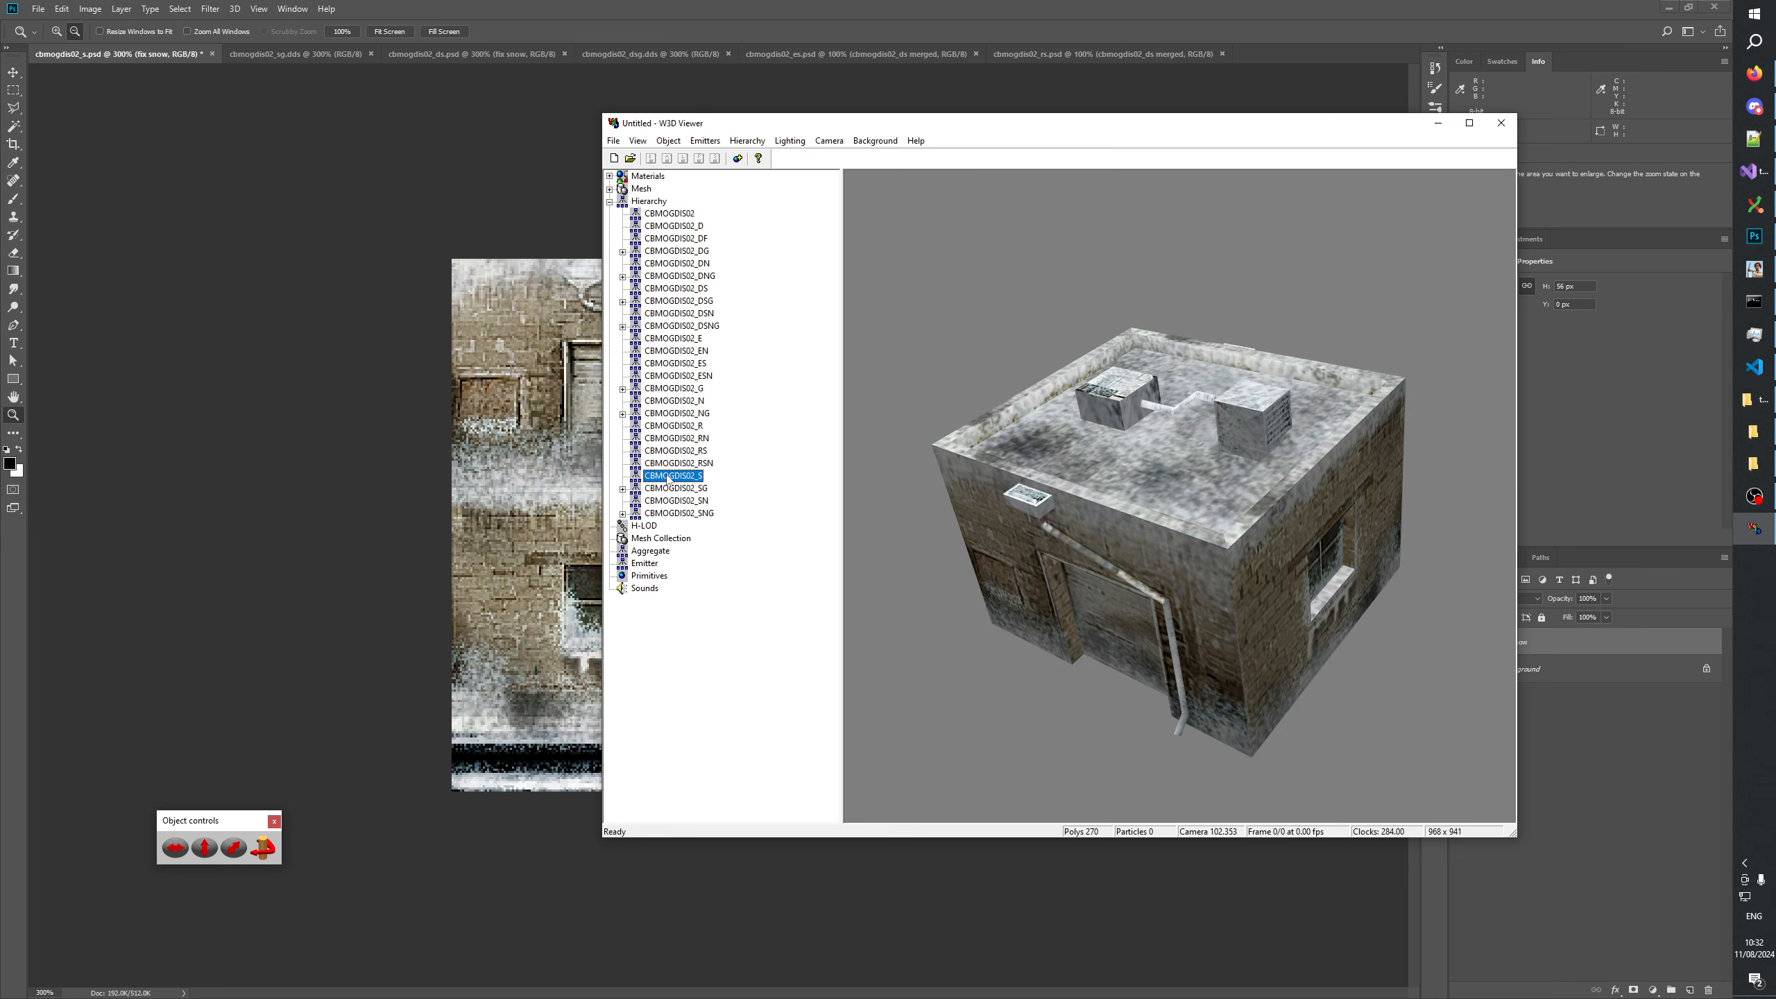
key("Down")
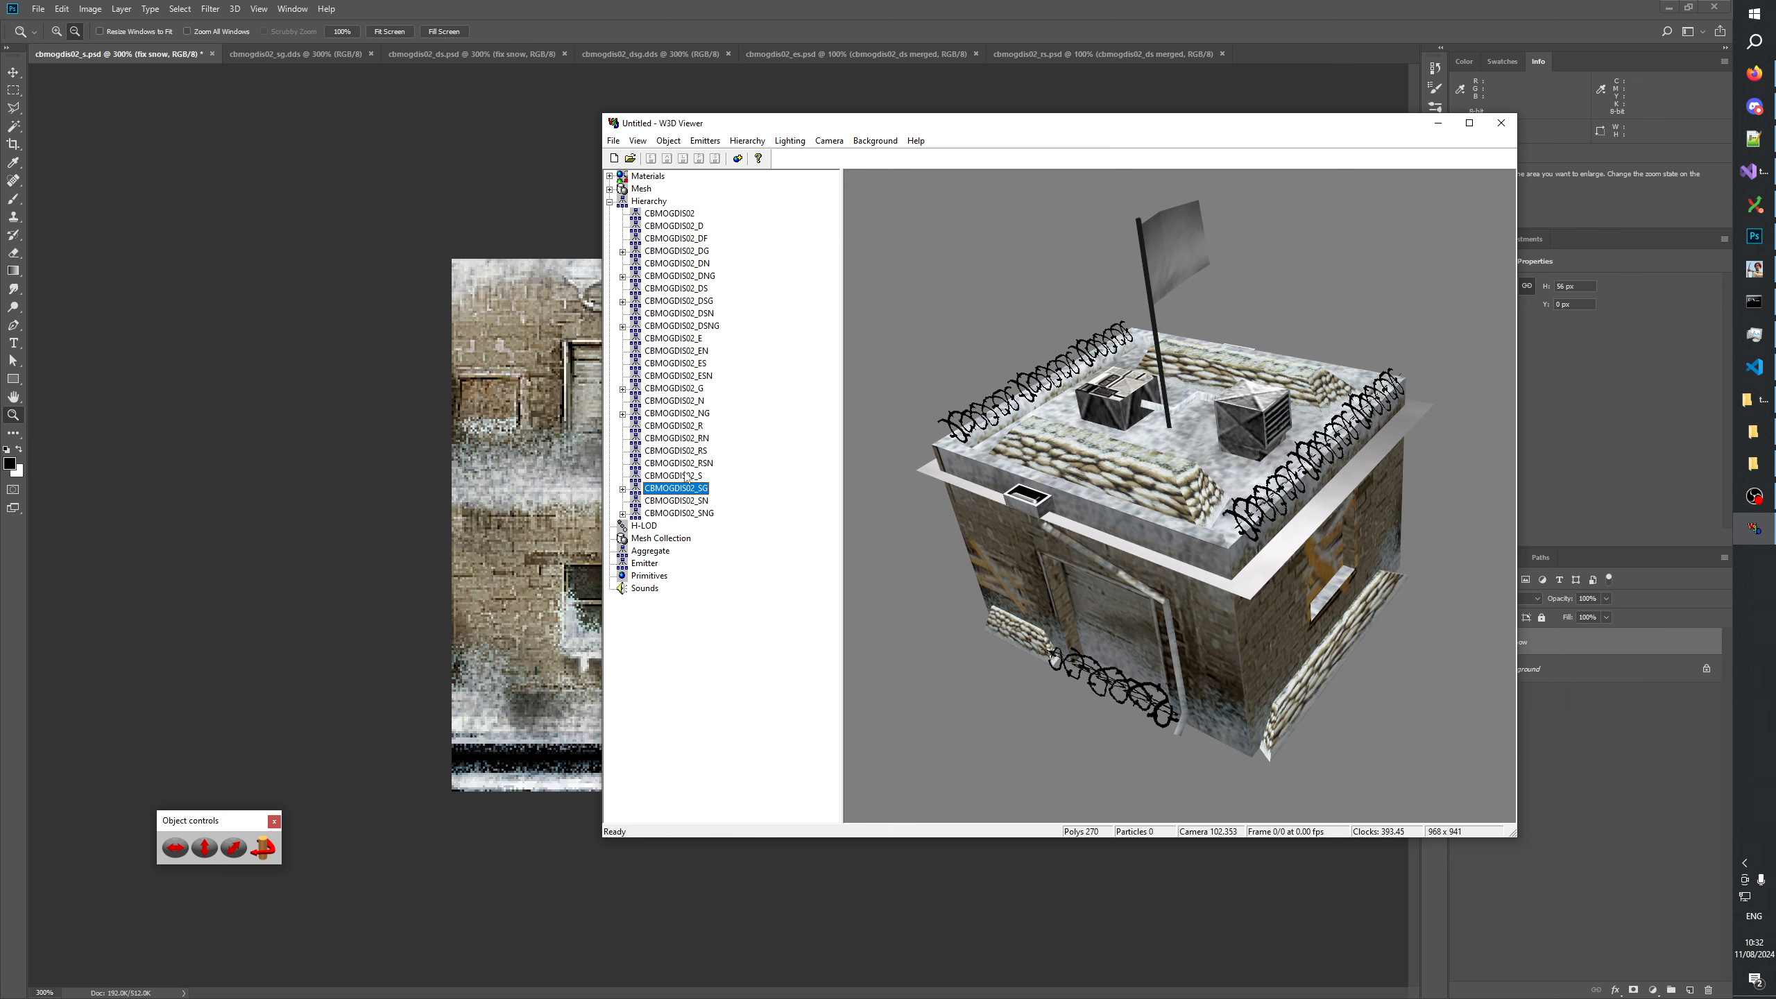
left_click(686, 478)
left_click(678, 490)
left_click(683, 477)
left_click(678, 490)
left_click(683, 477)
left_click(678, 491)
left_click(682, 477)
left_click(677, 492)
left_click(662, 479)
Switch to Photoshop and select the 100 × 119 px snow-covered roof-parts area on the Background layer of cbmogdis02_s.psd for copying.
left_click(605, 7)
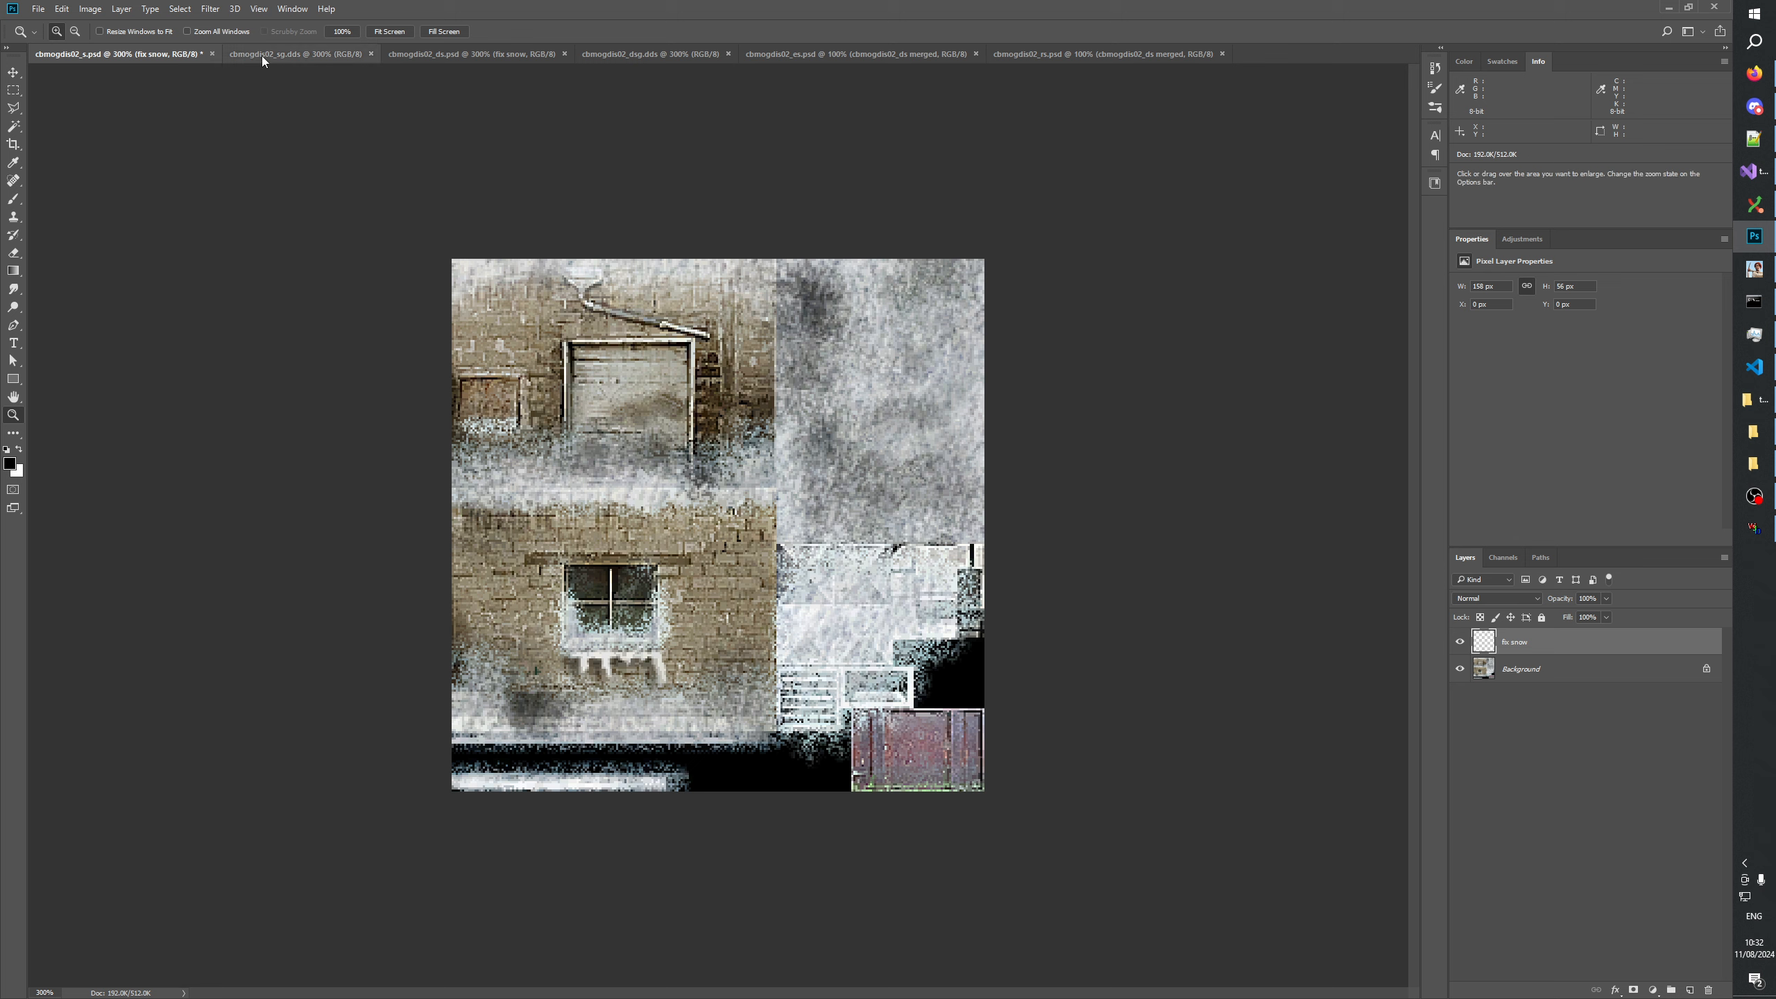
left_click(846, 678)
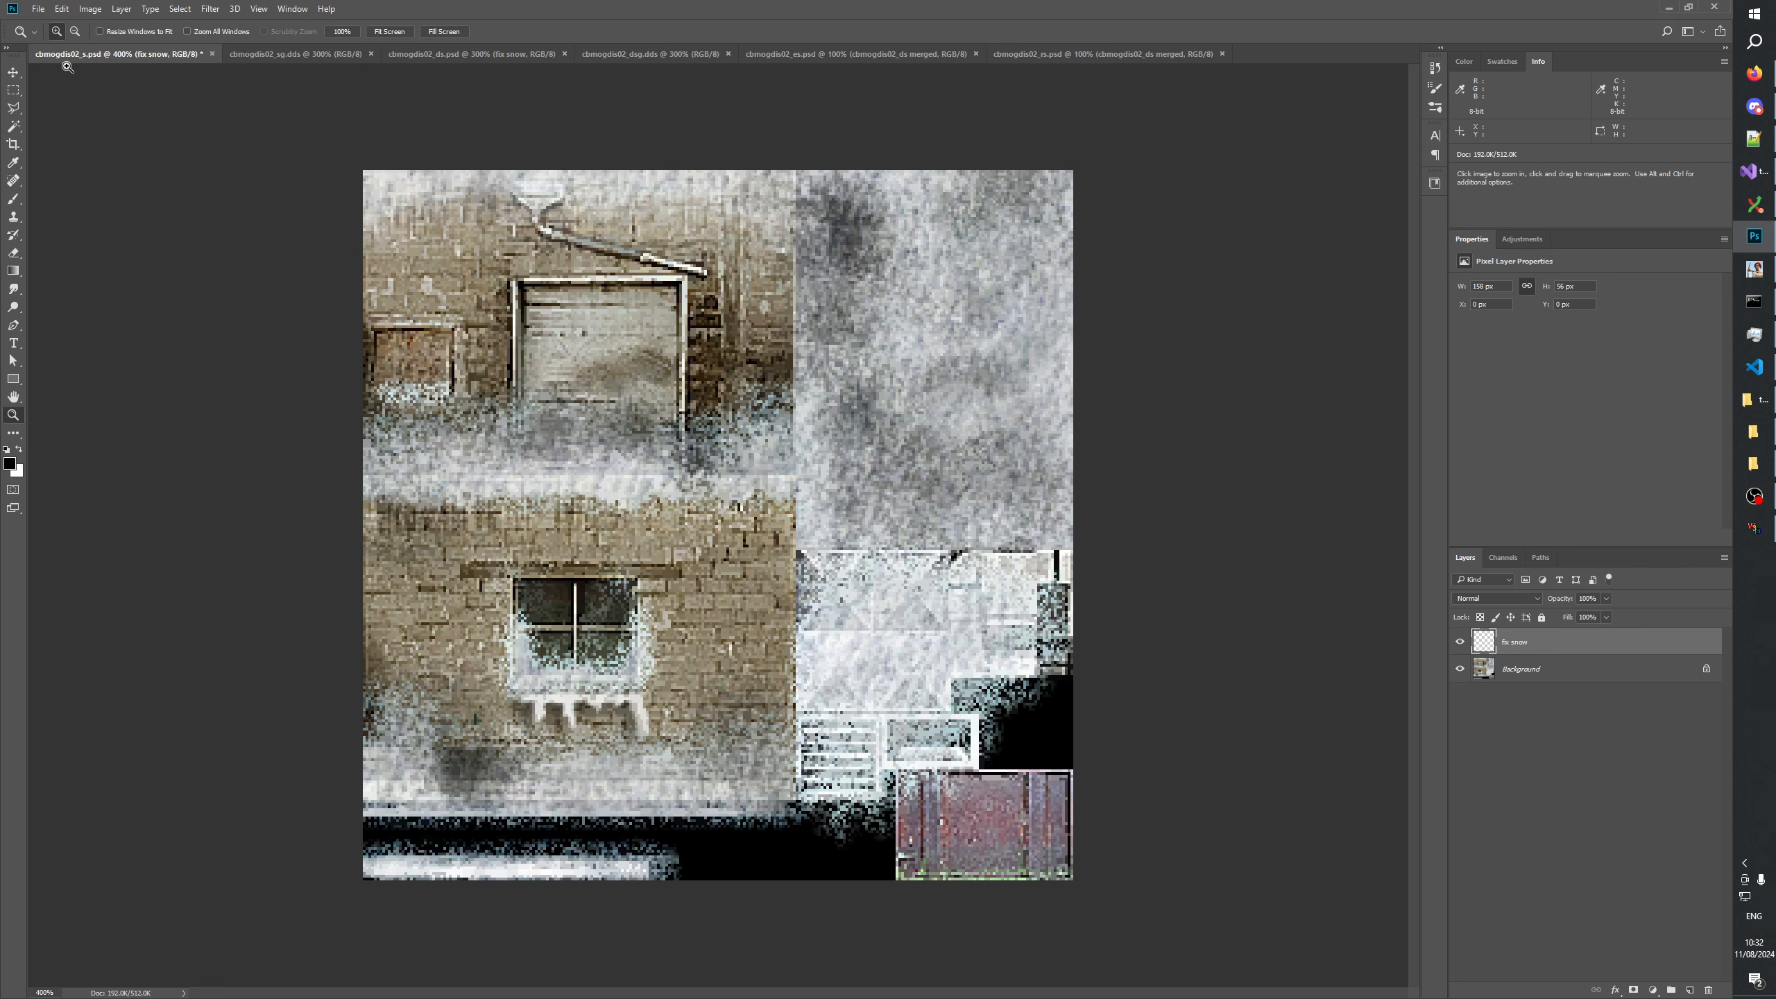
left_click(14, 90)
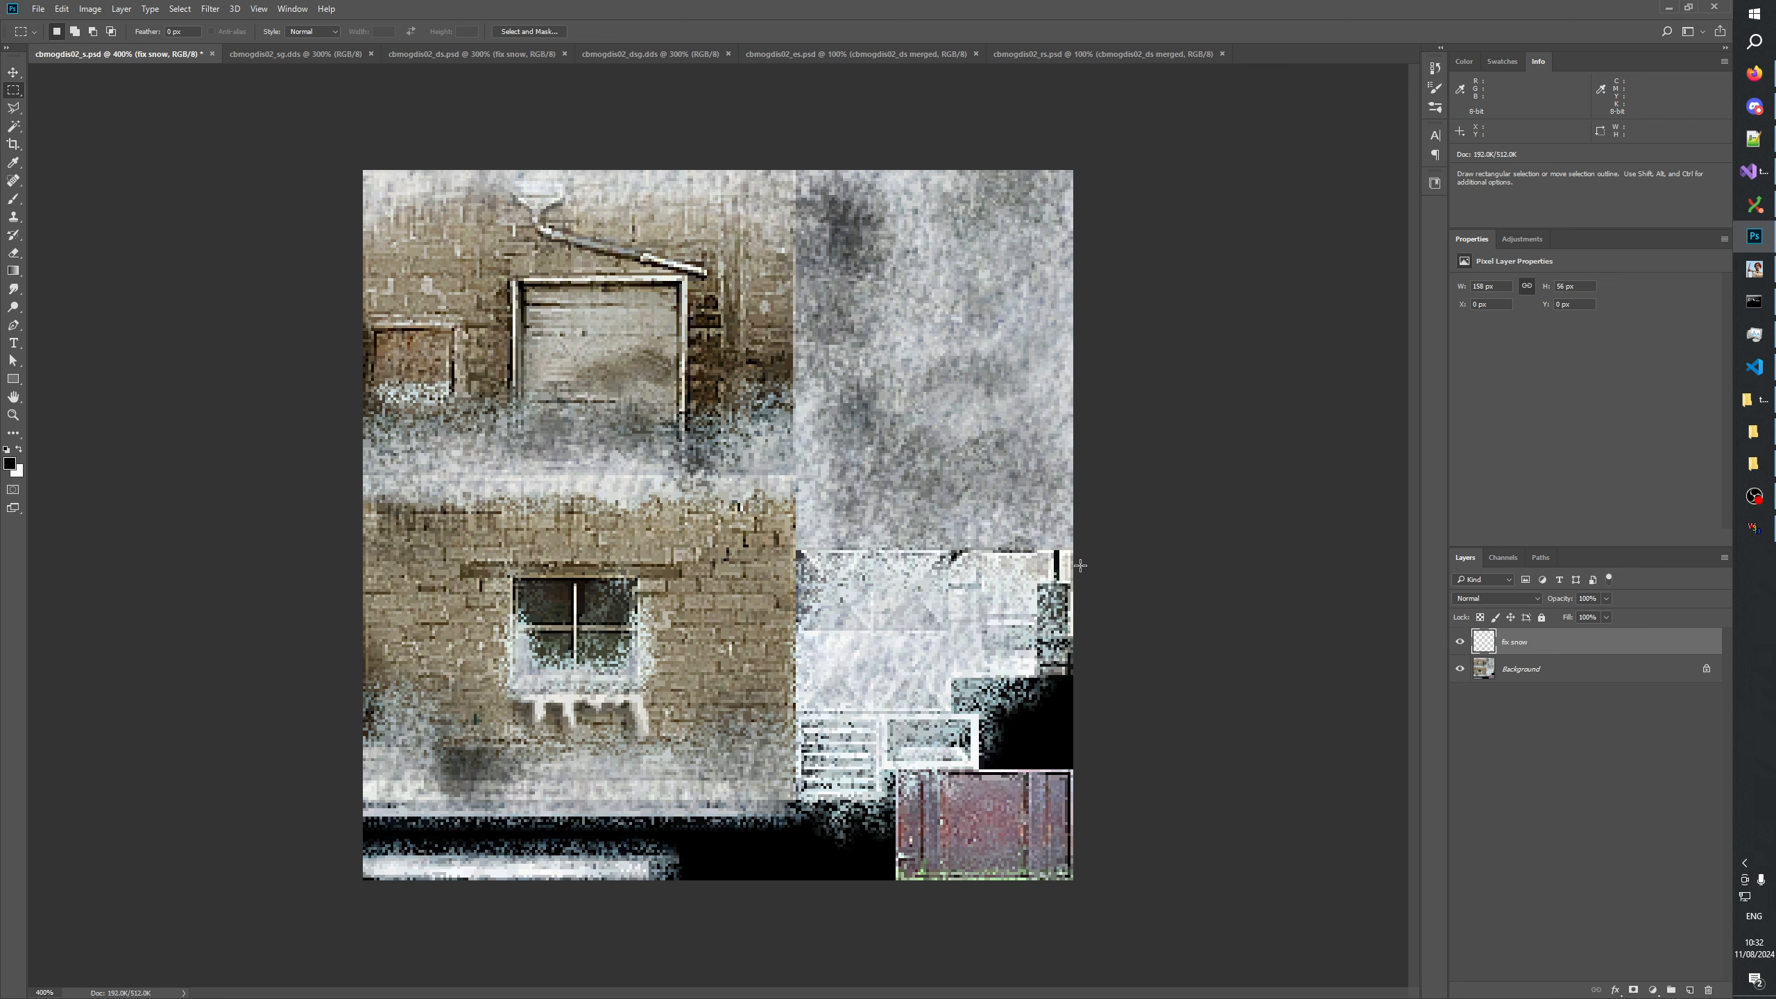
left_click_drag(1079, 551, 796, 940)
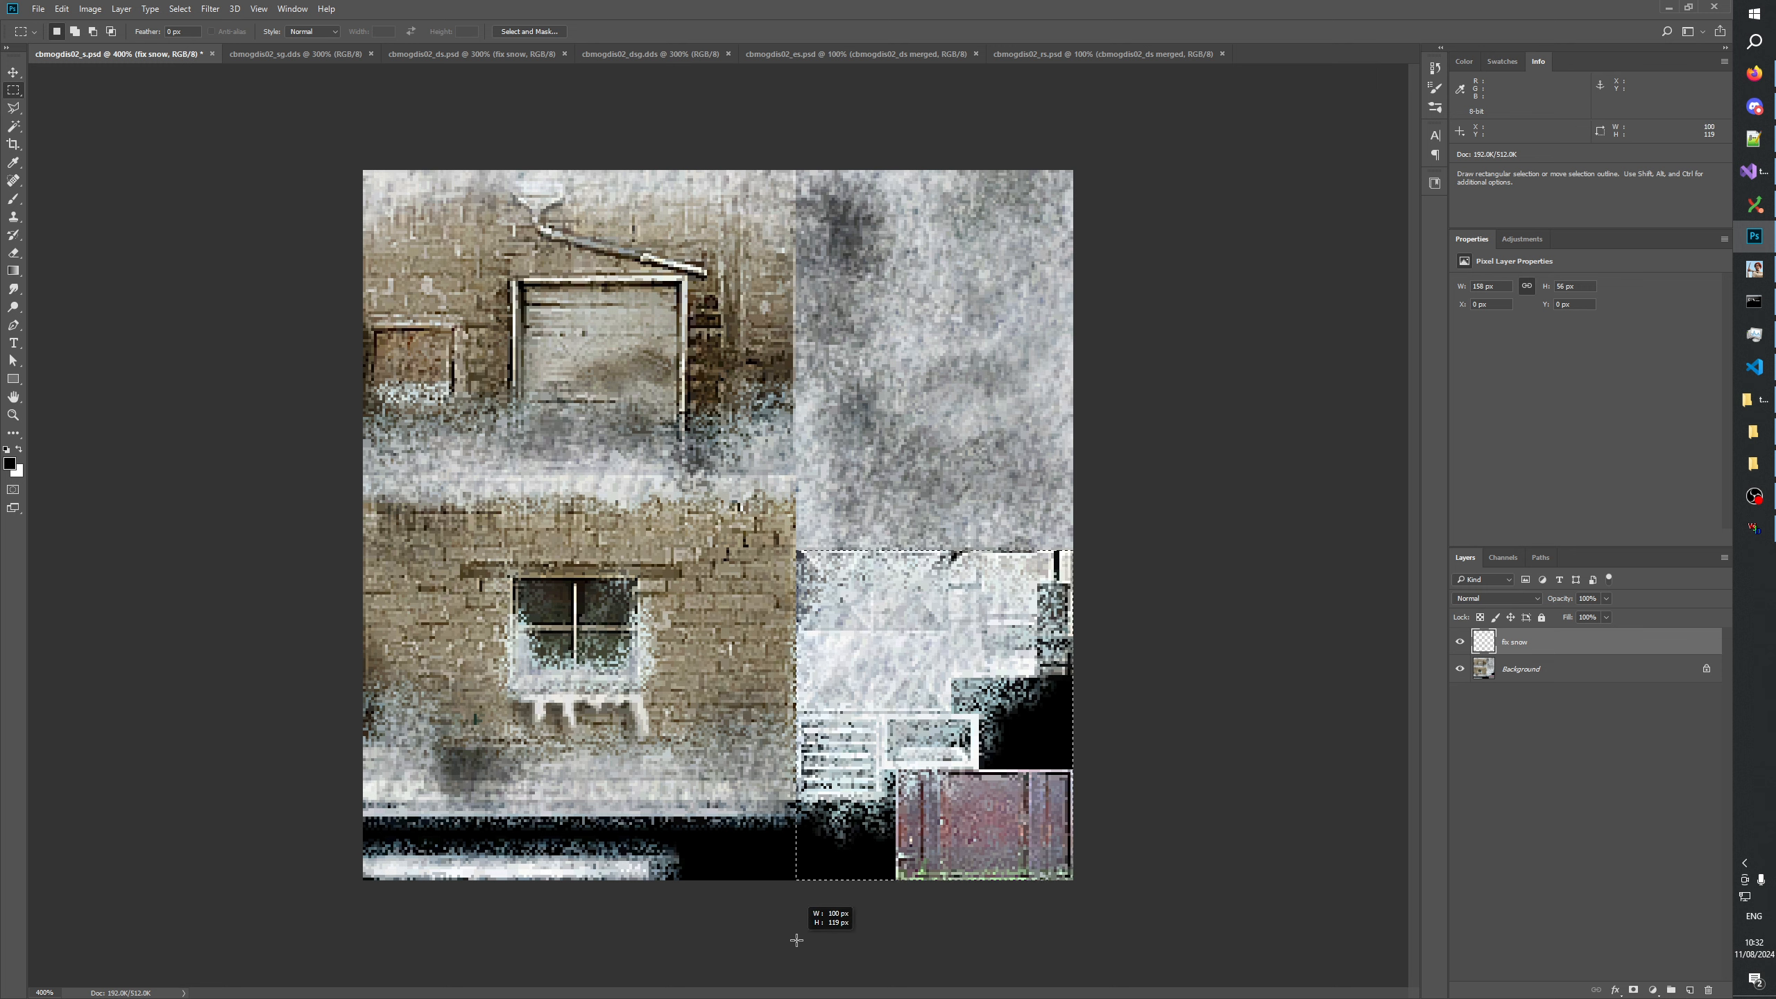
left_click_drag(796, 939, 796, 939)
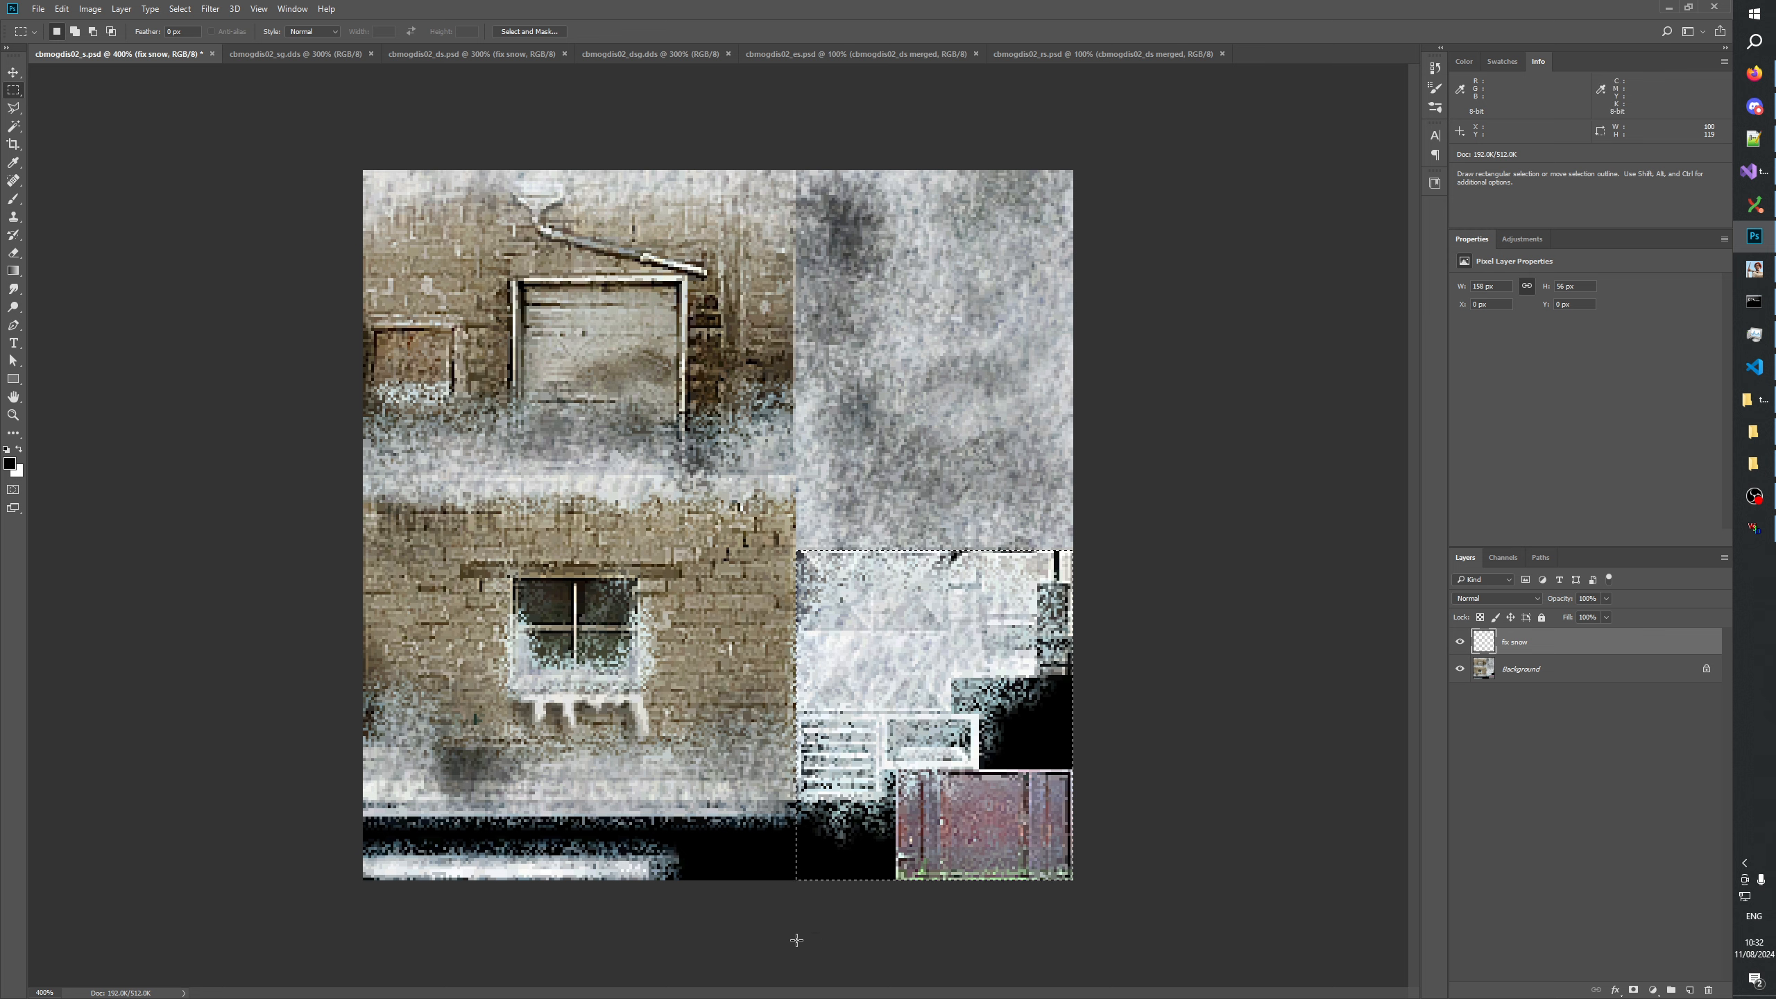
key("ctrl+c")
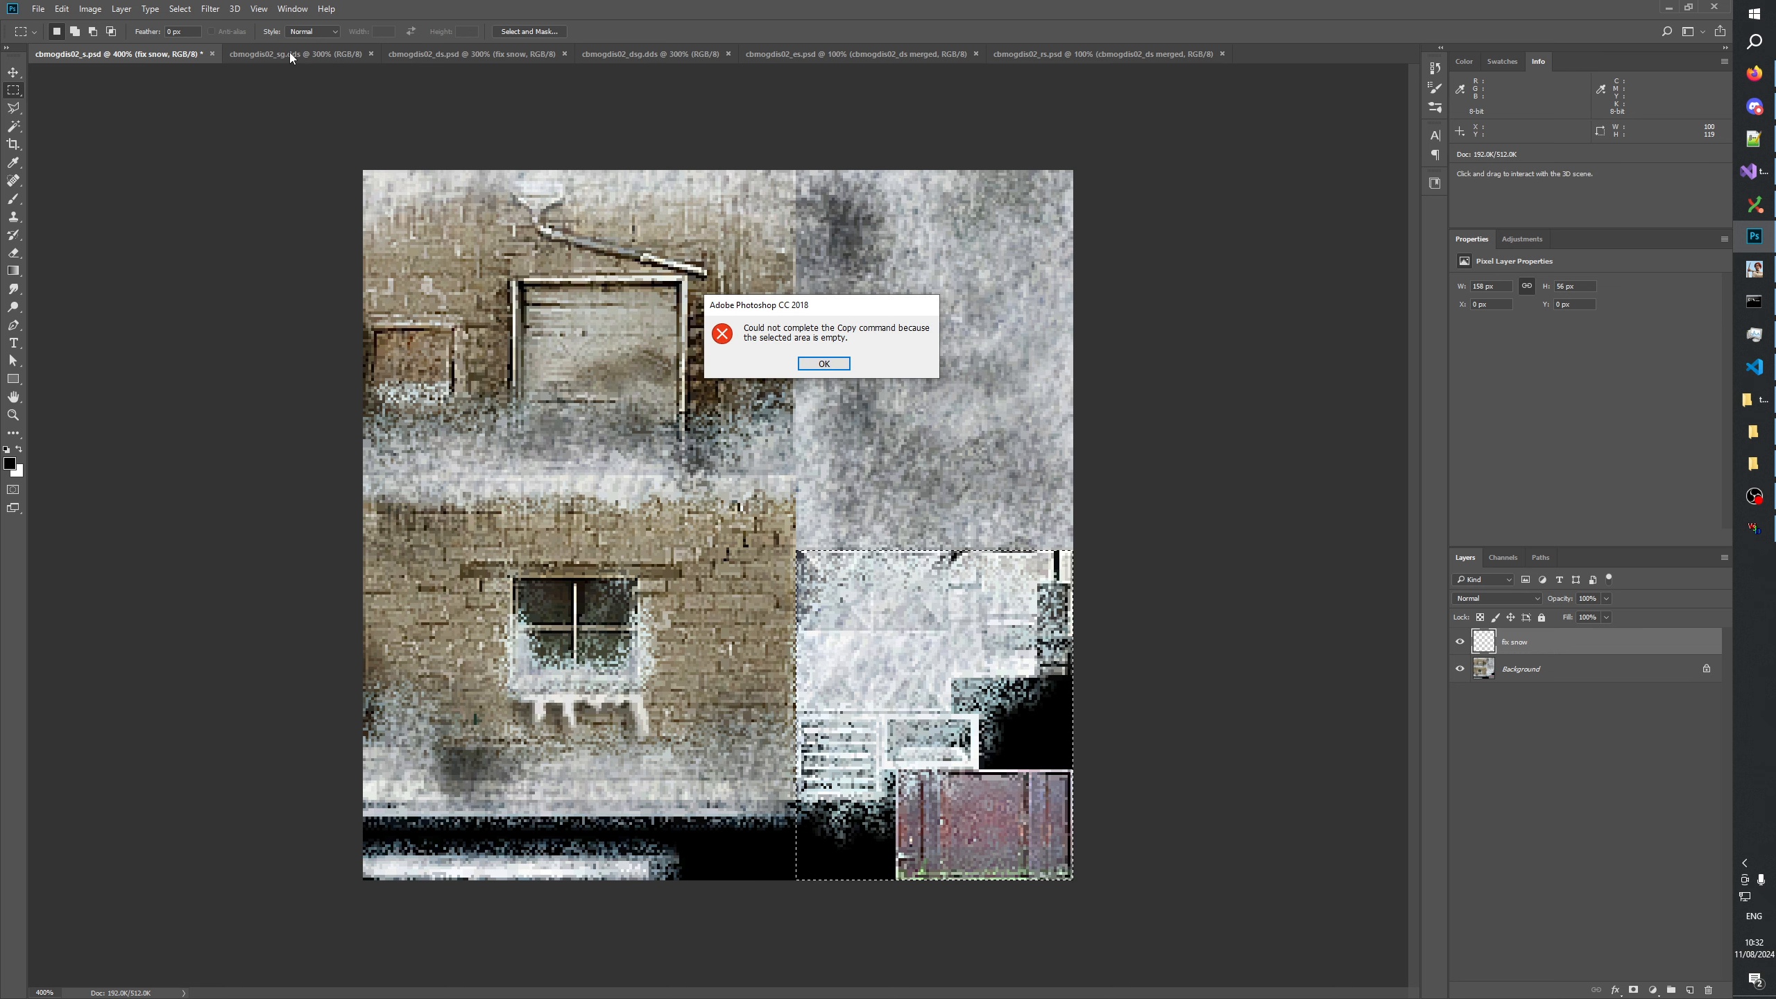
left_click(825, 365)
left_click(1531, 670)
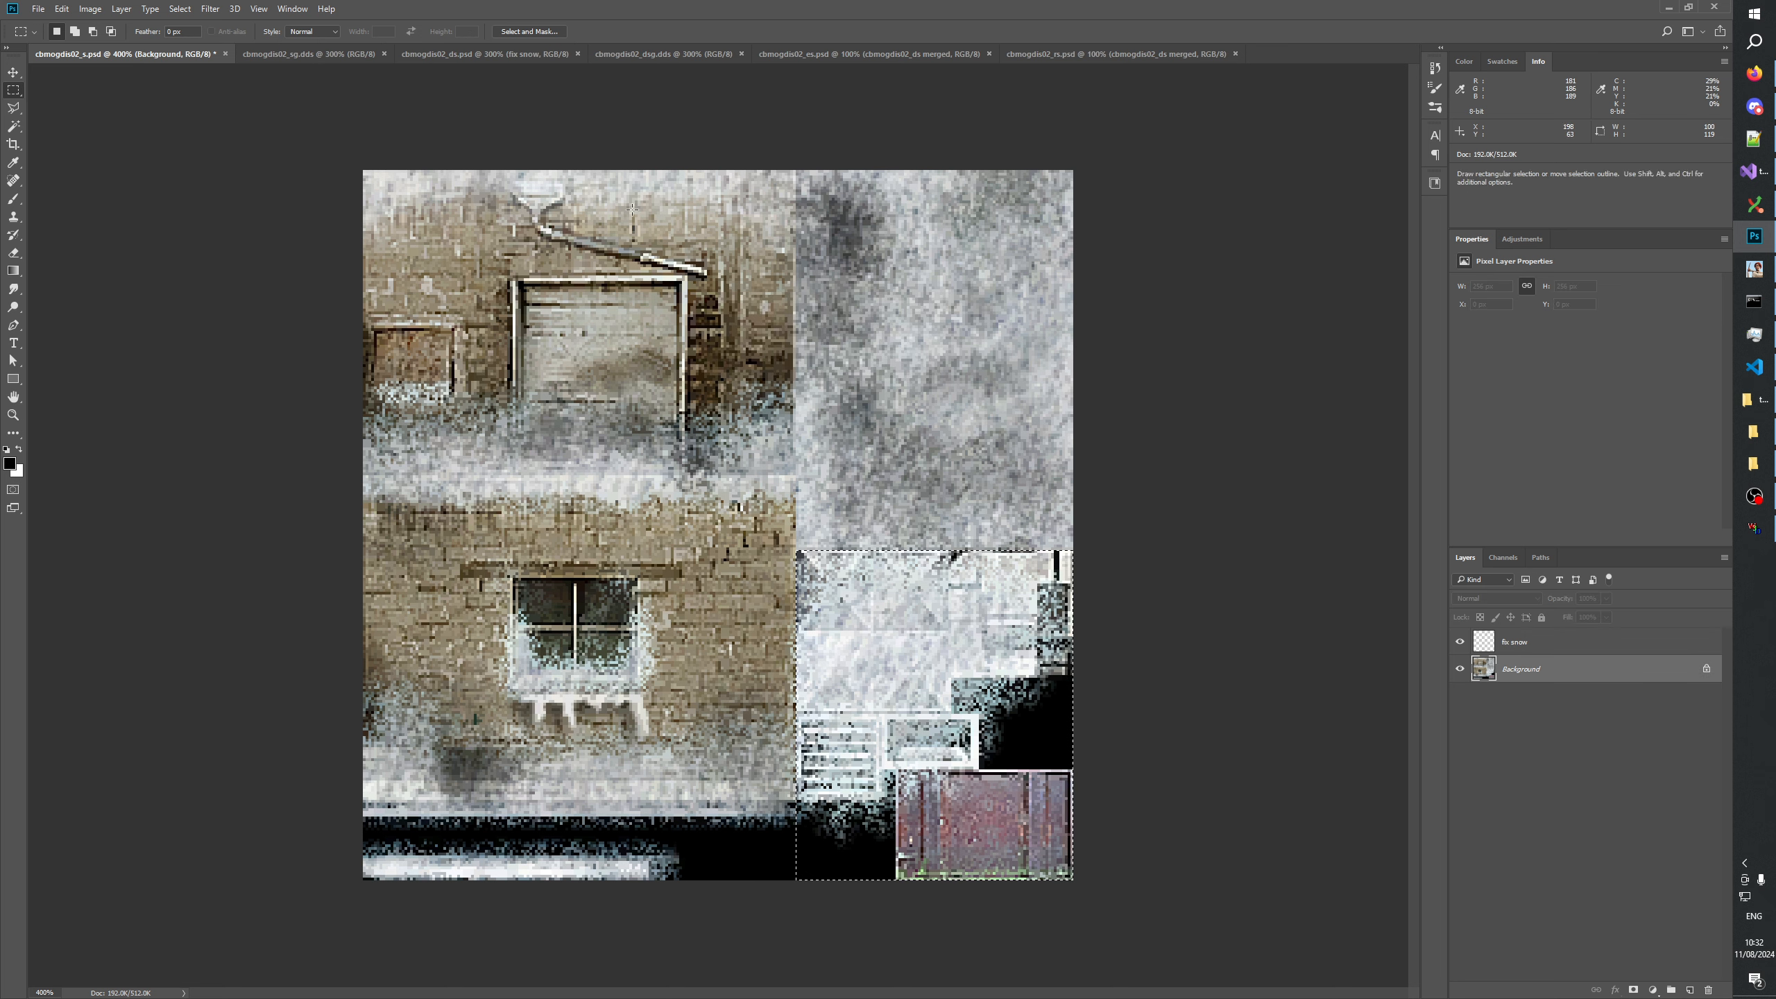
Paste the copied roof parts as a new layer in cbmogdis02_sg.dds and align them over the matching area at X 156, Y 137 px.
left_click(317, 54)
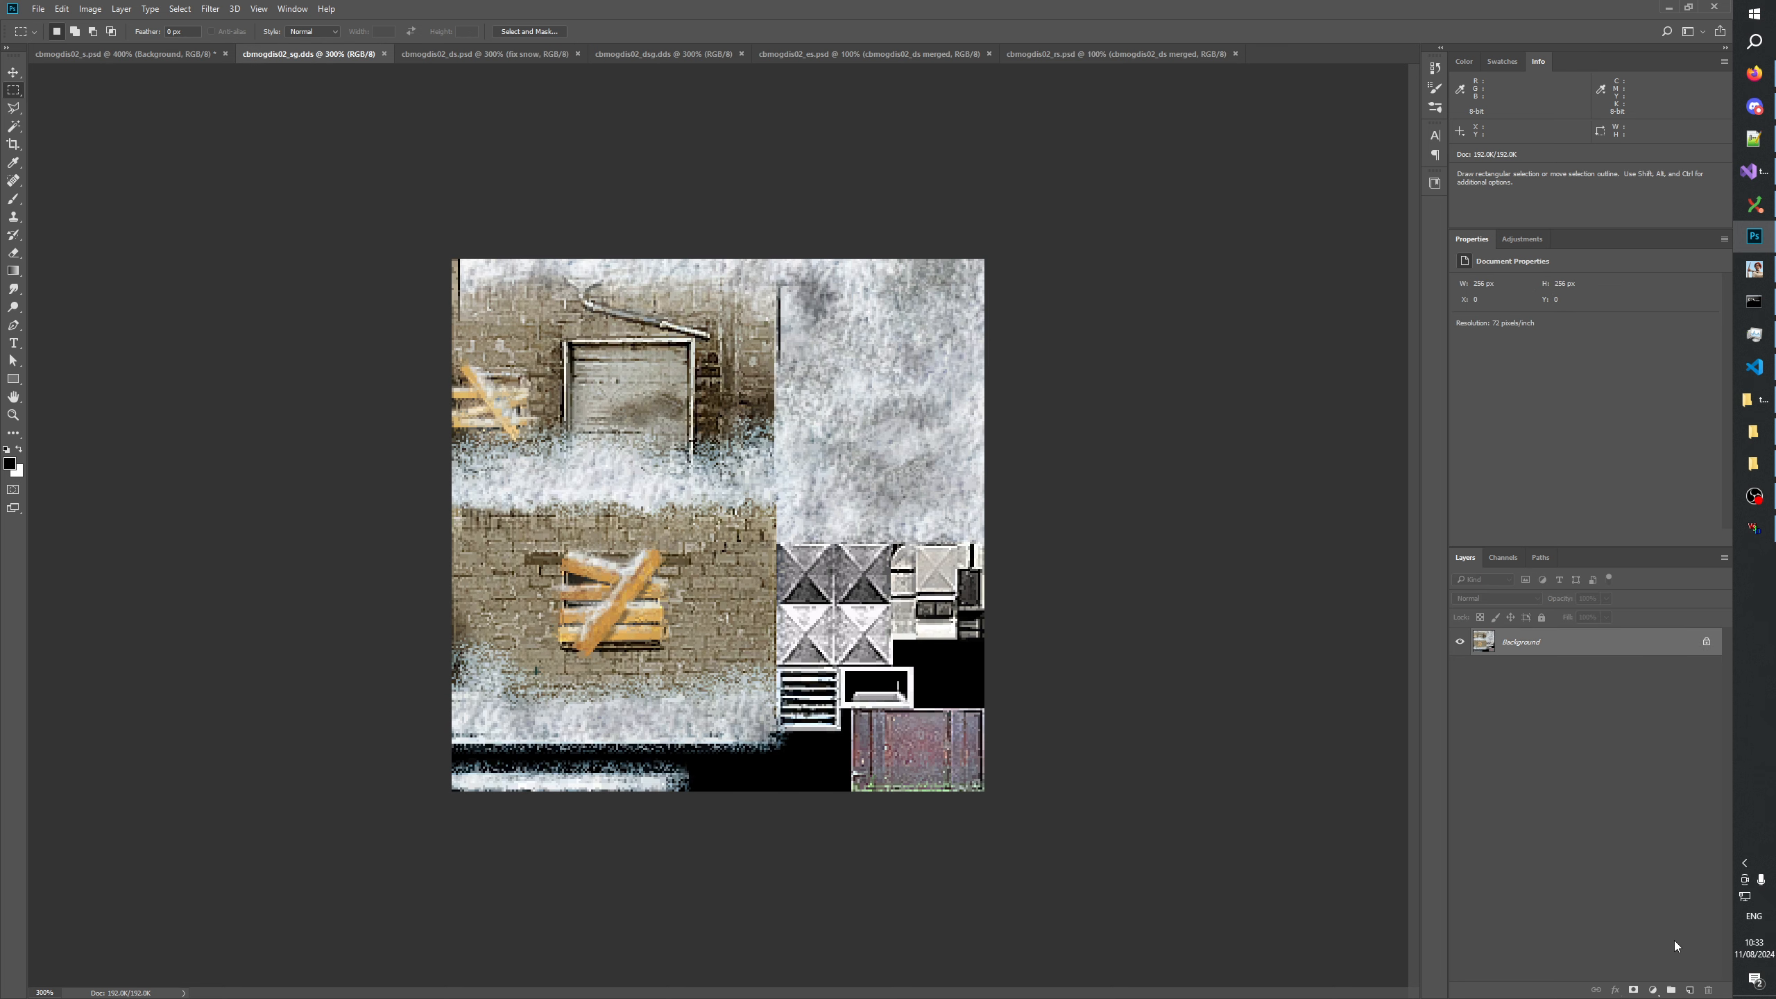
left_click(1689, 990)
key("ctrl+v")
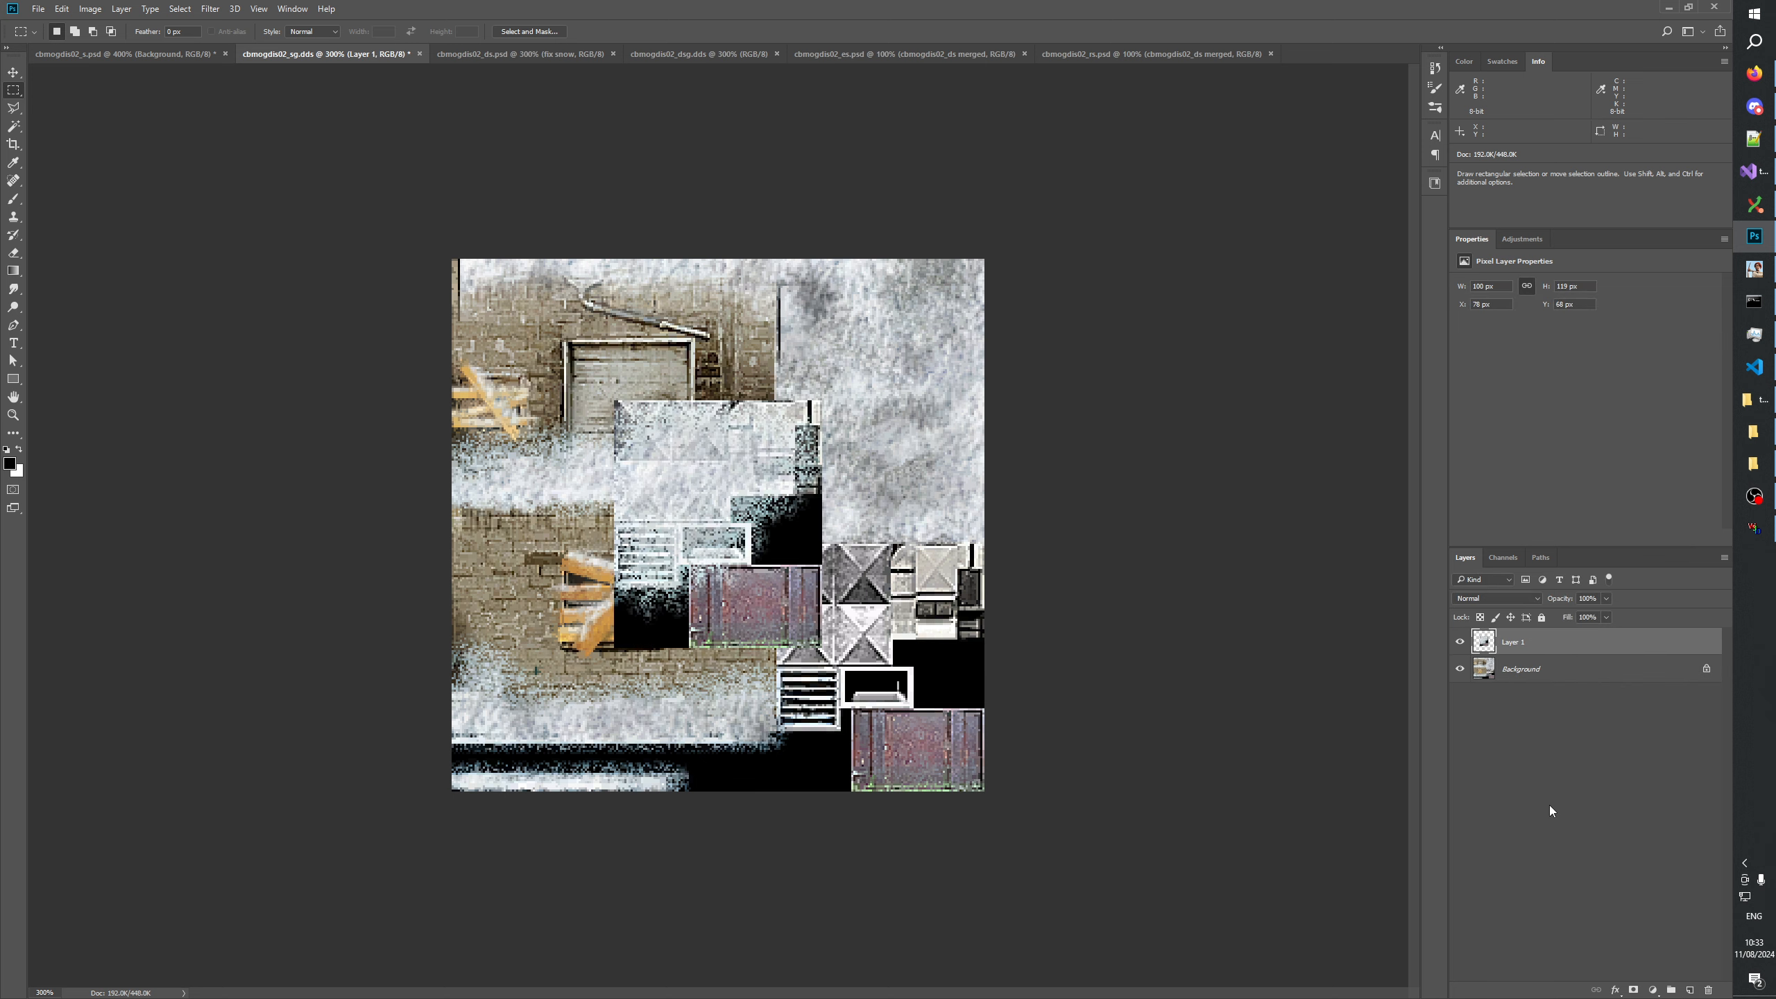
left_click(13, 73)
left_click_drag(733, 550, 899, 692)
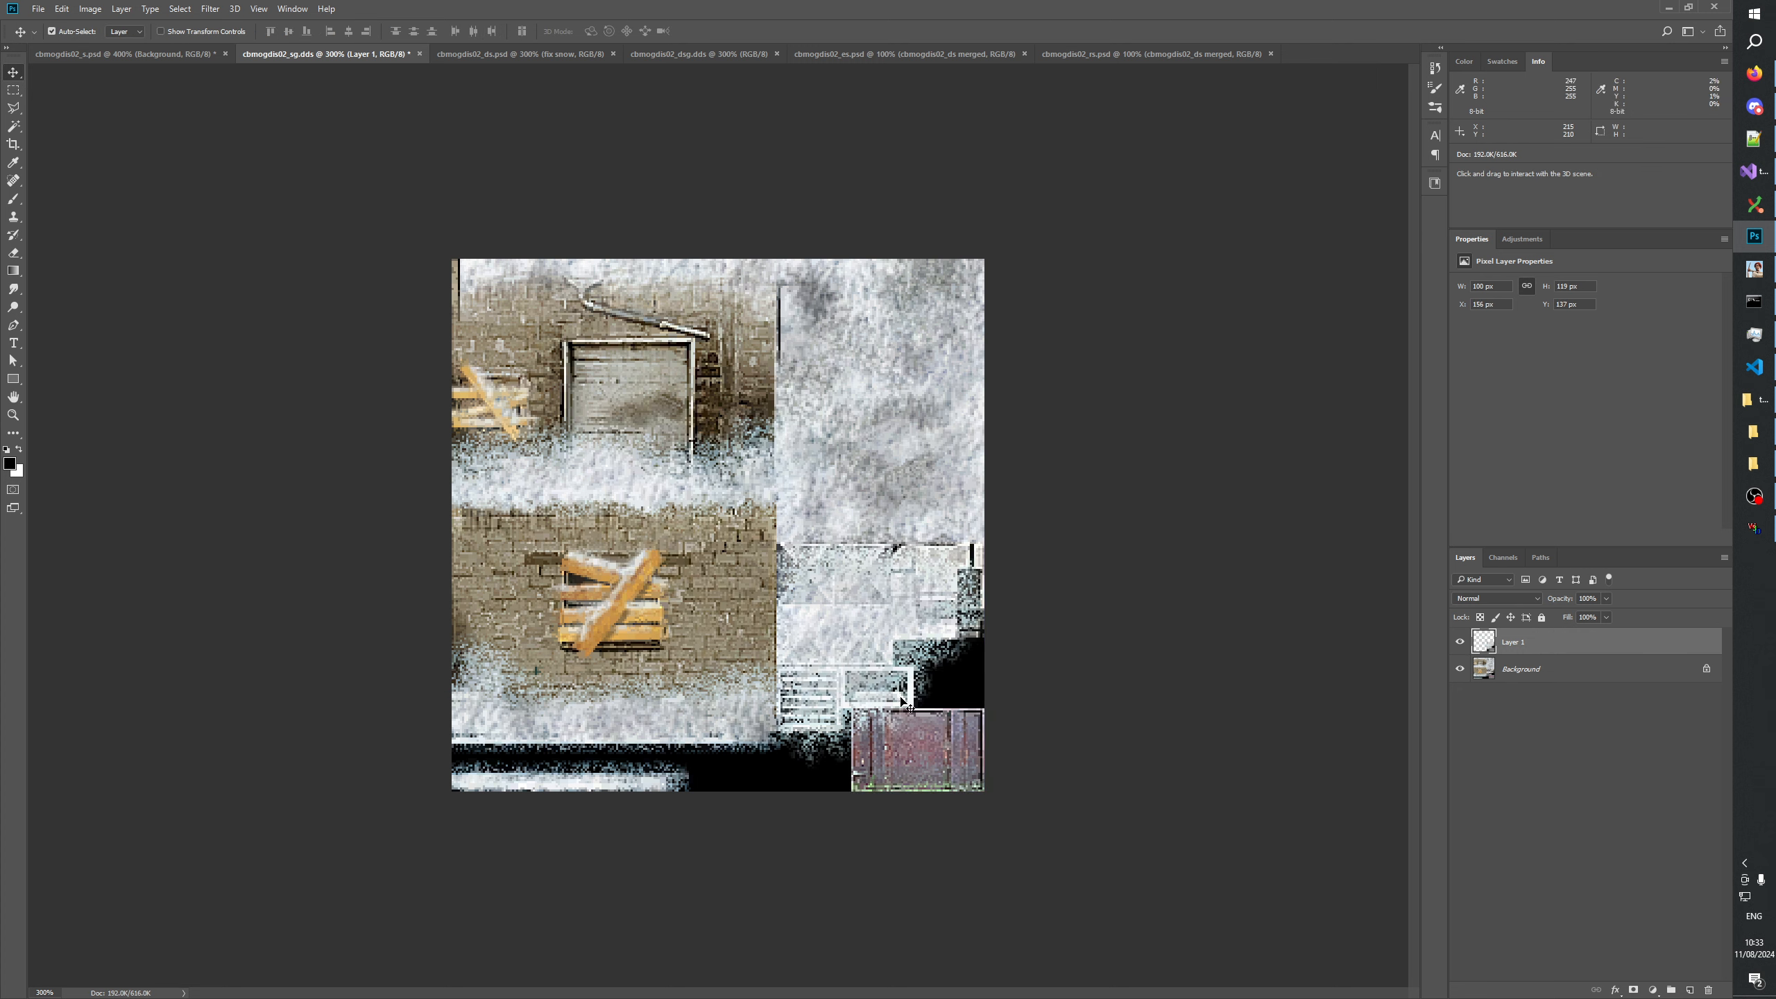
left_click(1460, 640)
left_click(1460, 640)
key("Left")
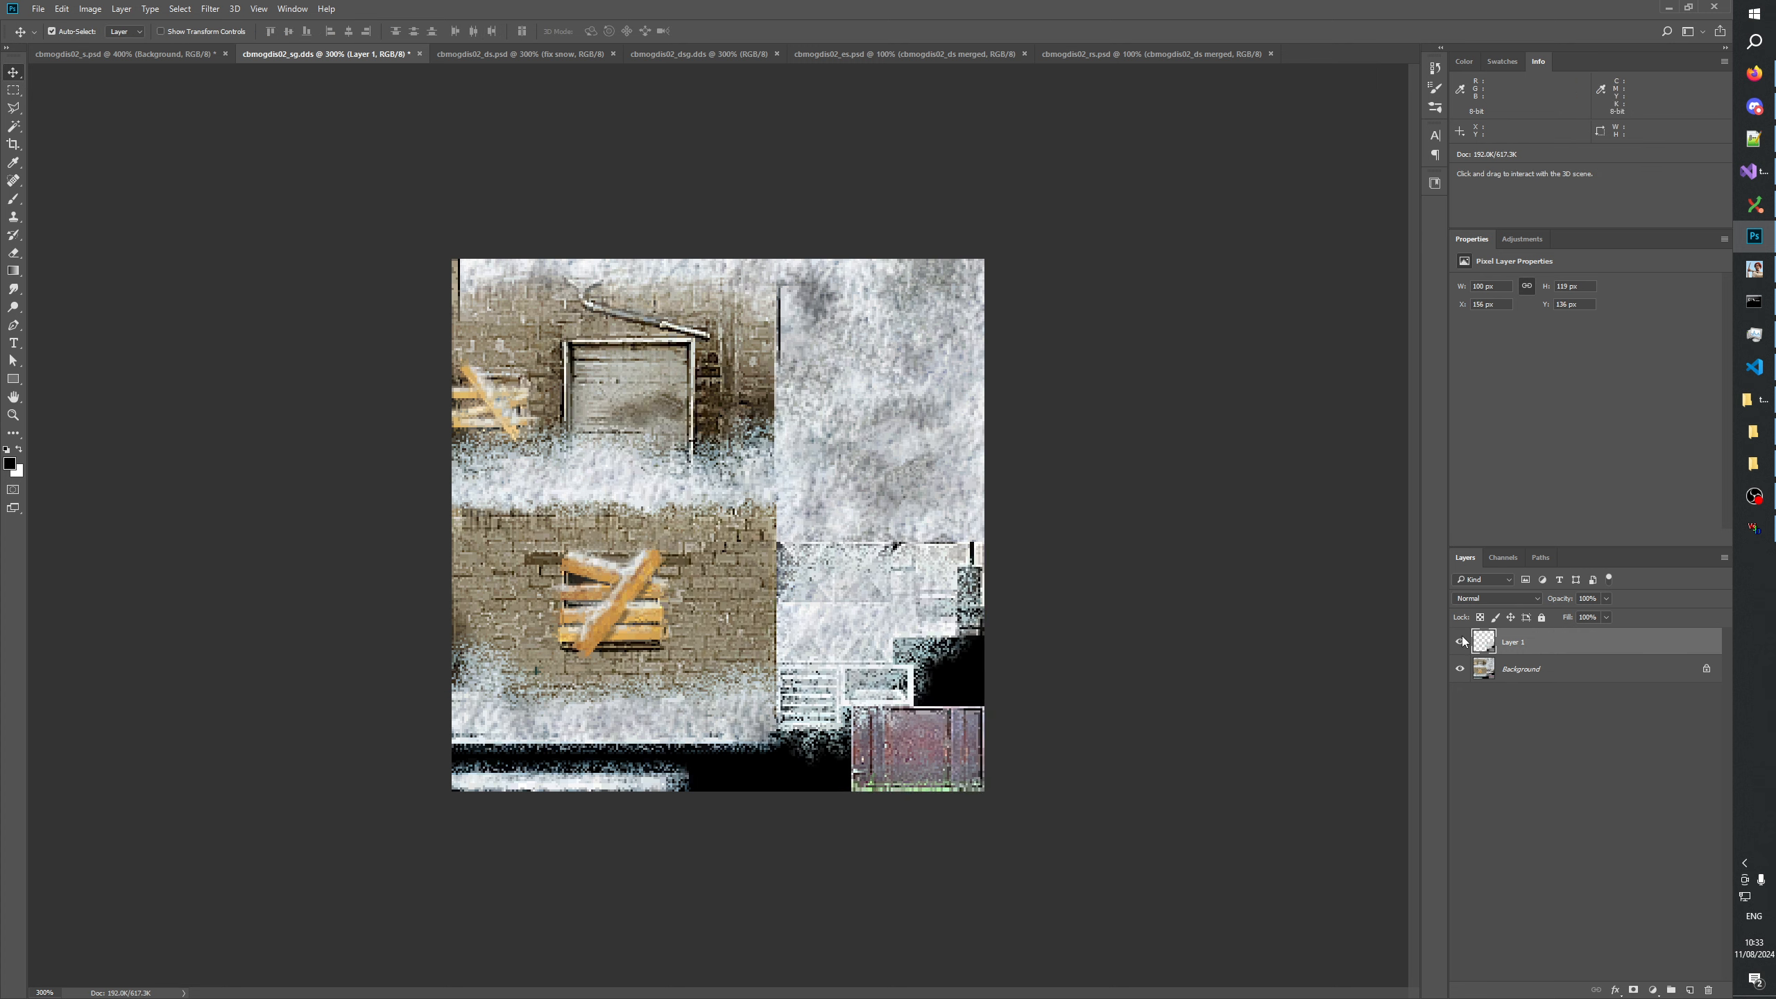
key("Down")
Compare the pasted roof parts with the original texture by repeatedly hiding and showing Layer 1.
left_click(1460, 640)
left_click(1460, 641)
left_click(1460, 640)
left_click(1460, 641)
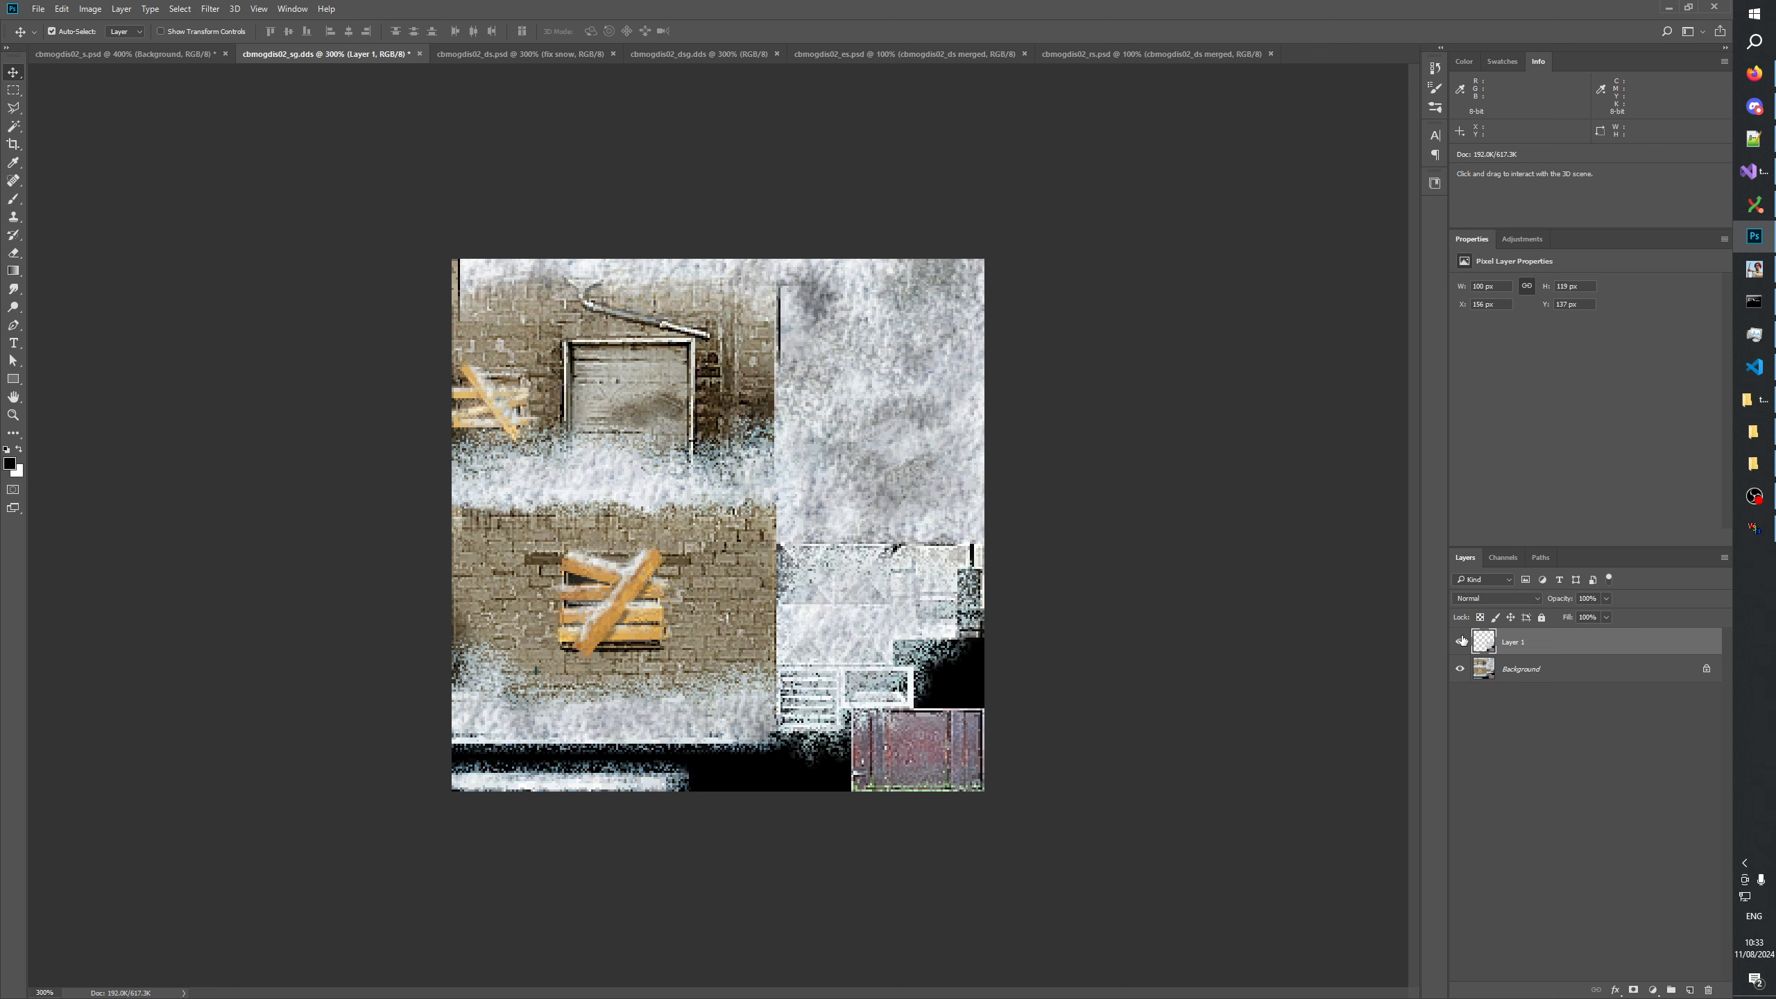
left_click(1460, 641)
left_click(1460, 640)
left_click(1460, 641)
left_click(1460, 640)
left_click(1460, 640)
left_click(1460, 640)
Show the pasted layer and rename it cbmogdis02_s.dds.
left_click(1460, 640)
left_click(1460, 640)
left_click(1460, 640)
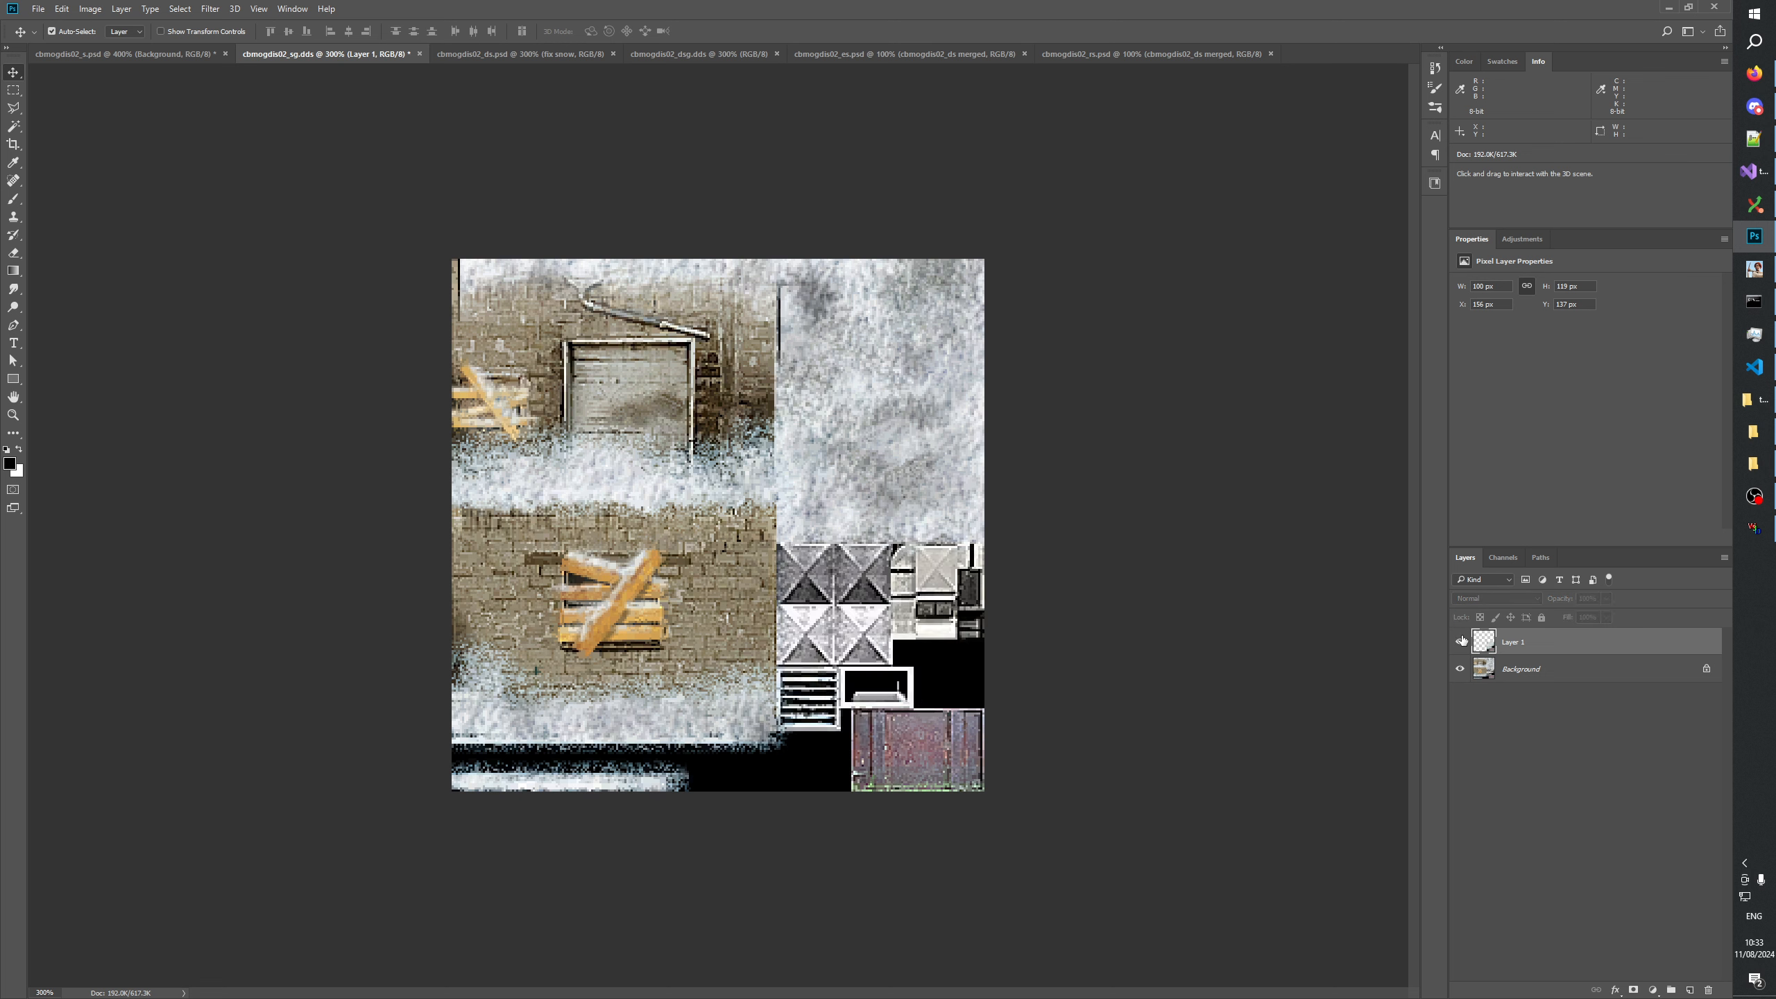
left_click(1460, 640)
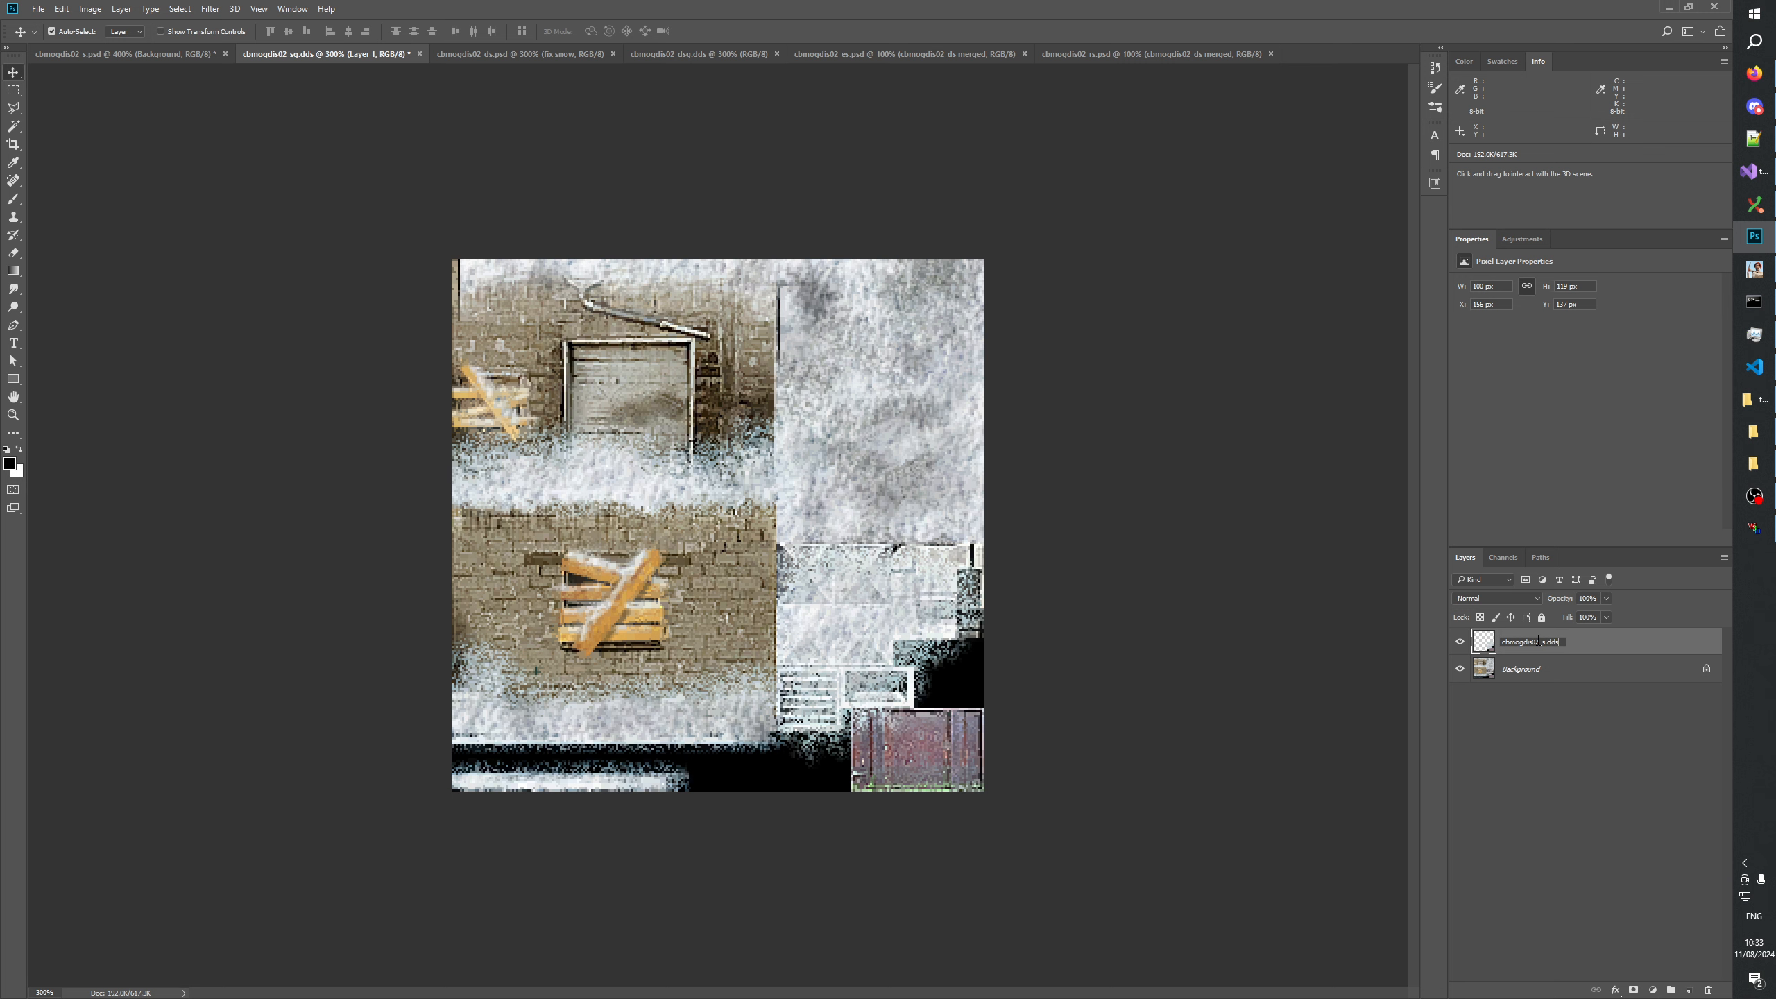
left_click(1436, 665)
left_click(1461, 642)
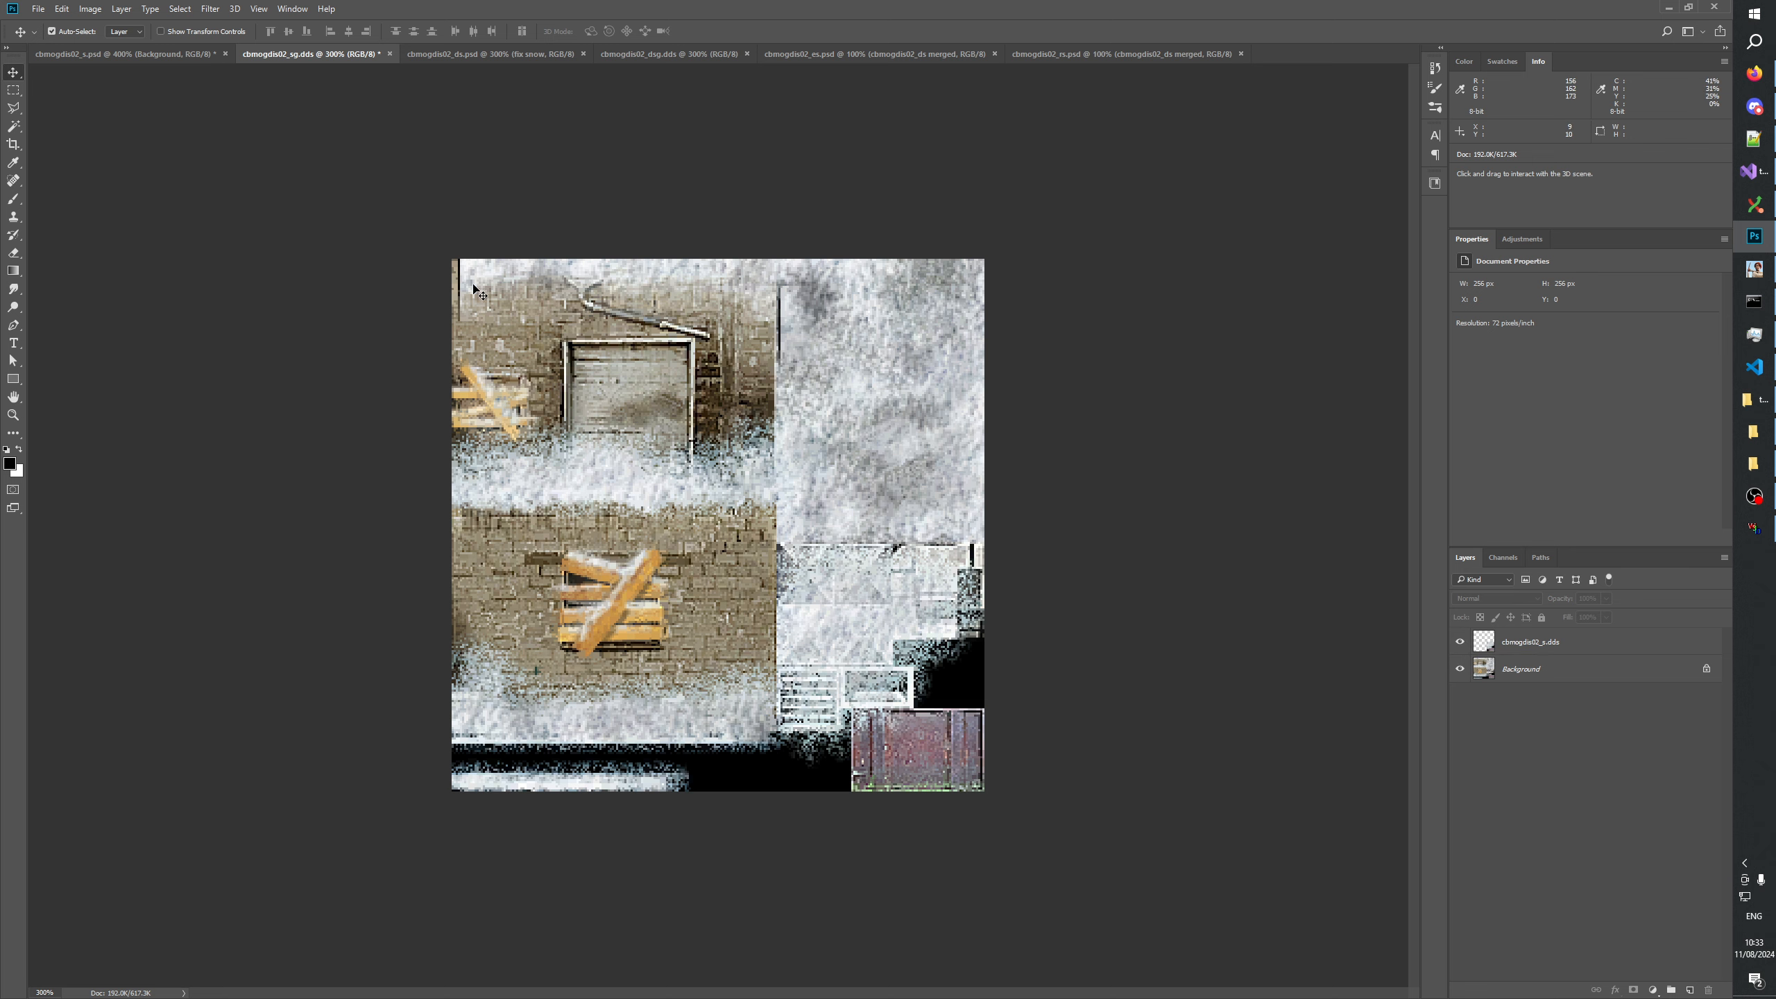
Duplicate the fix snow layer from cbmogdis02_s.psd into cbmogdis02_sg.dds and display that document.
left_click(104, 54)
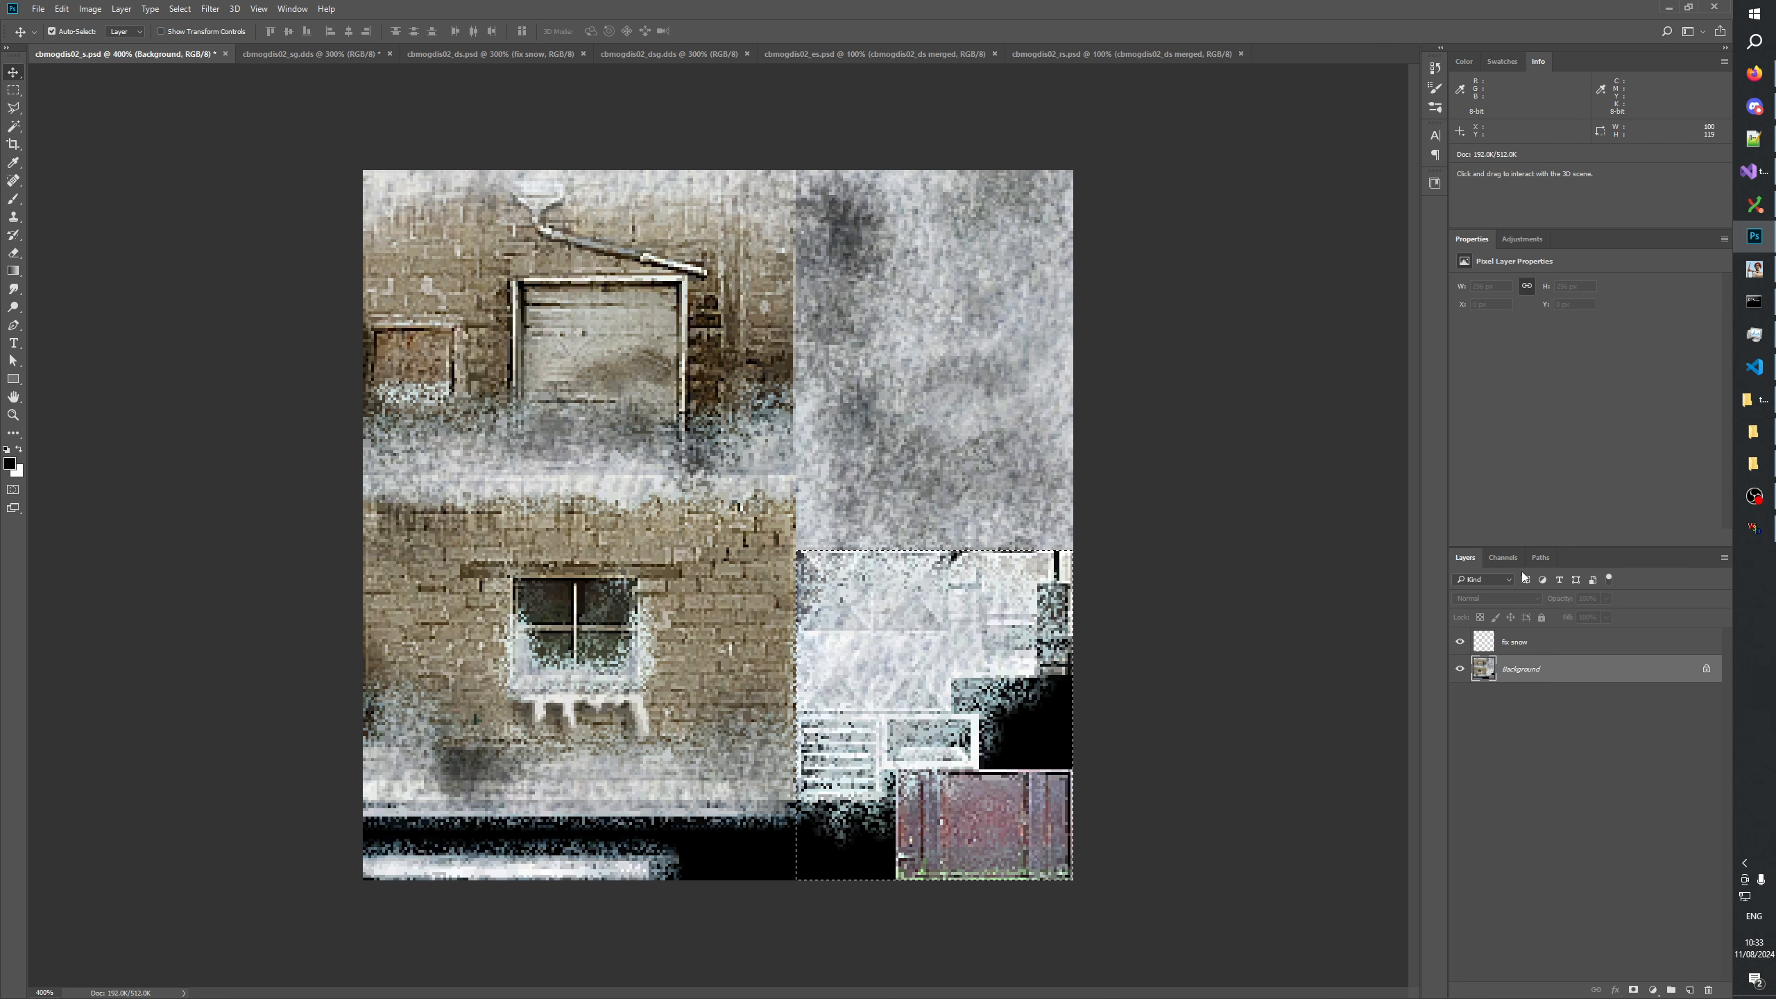
right_click(1512, 645)
left_click(1532, 410)
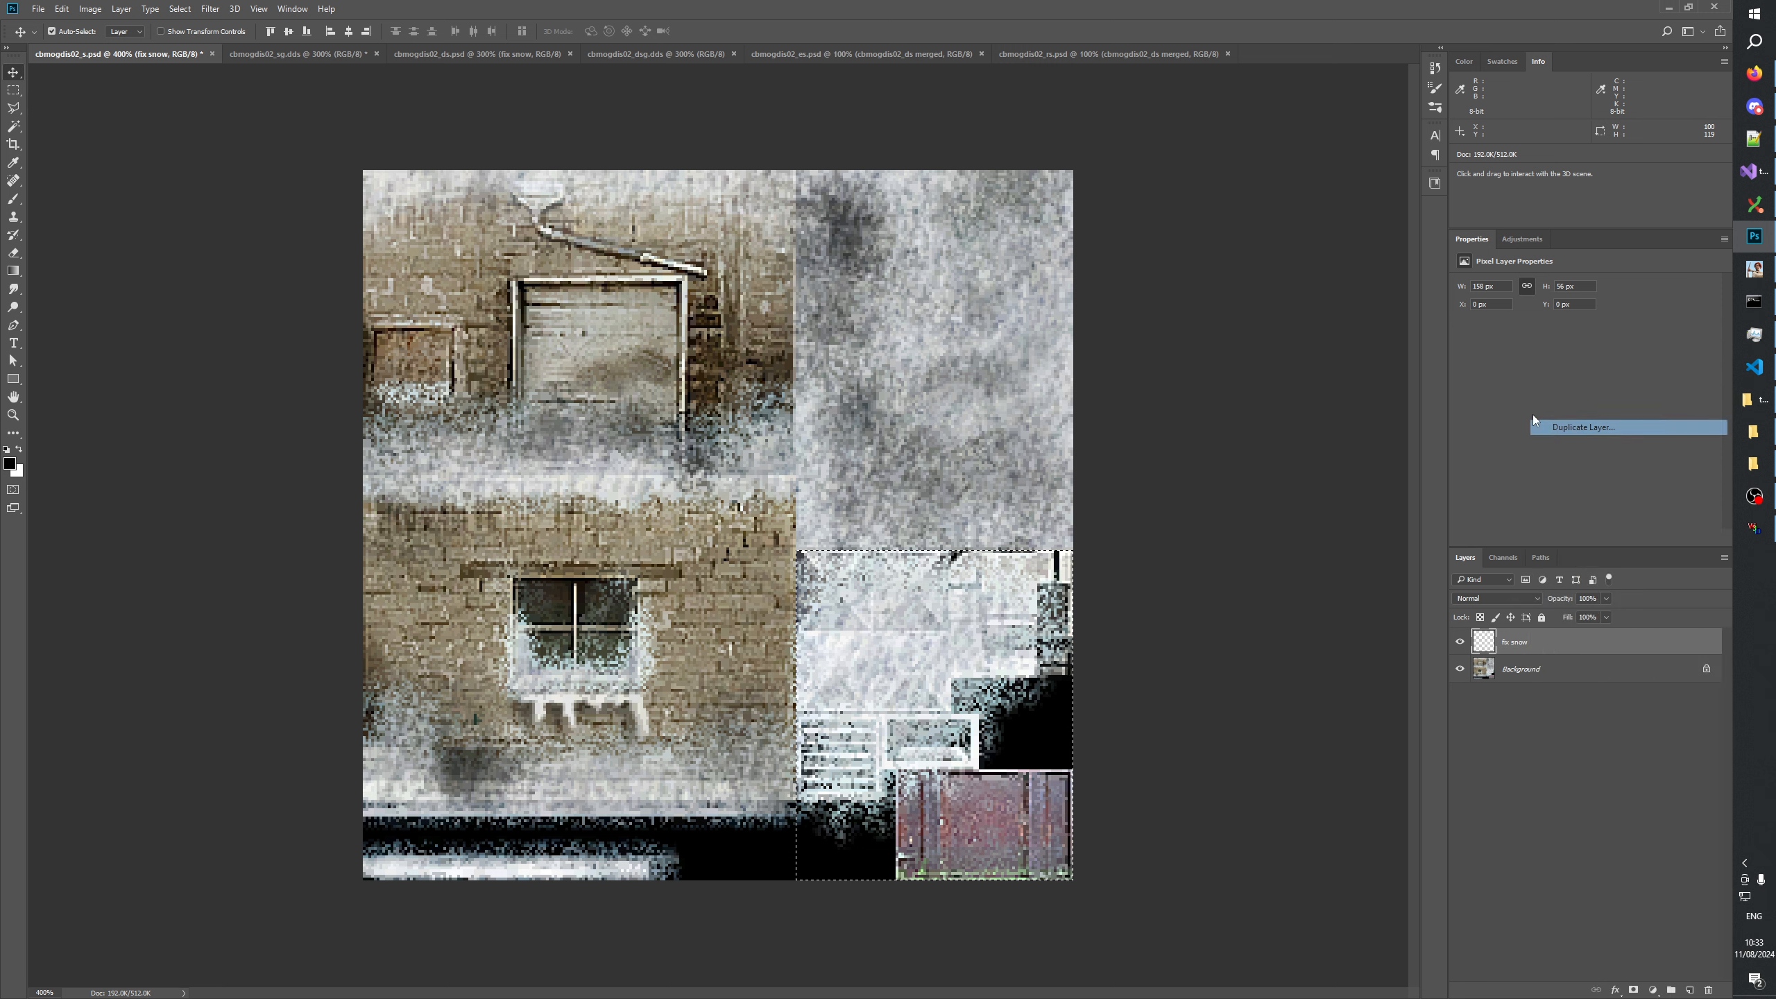
left_click(896, 356)
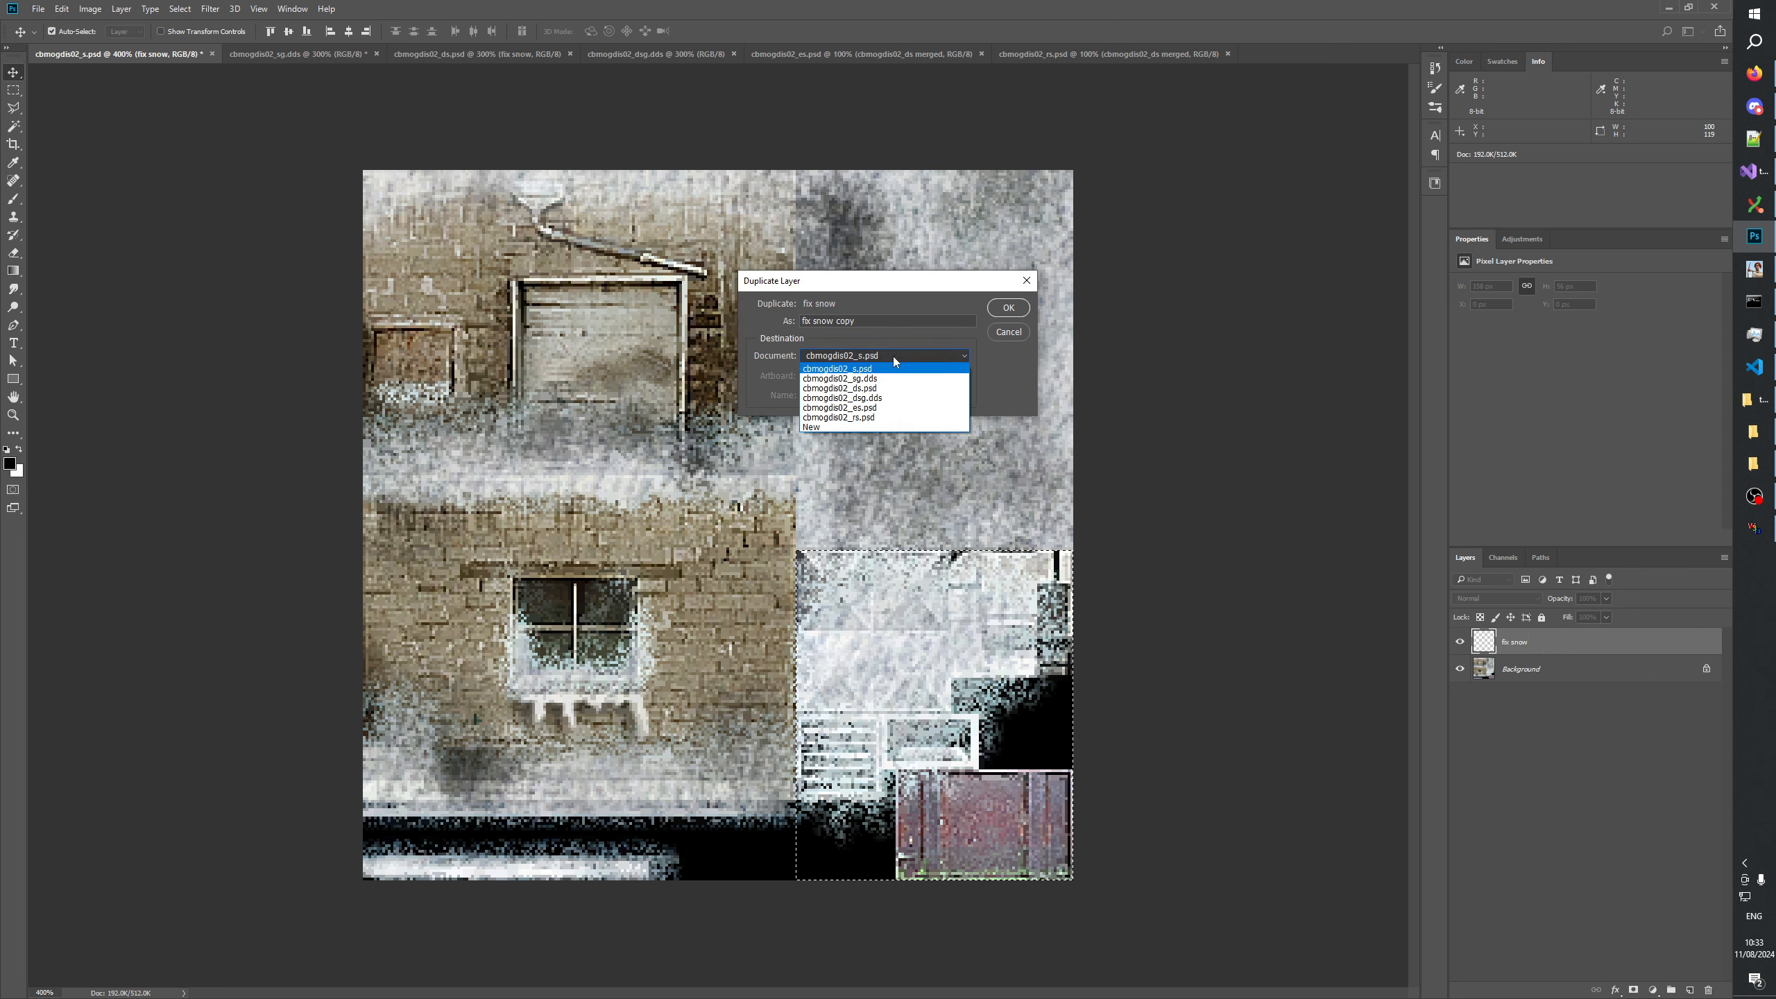
left_click(839, 379)
key("Return")
left_click(342, 56)
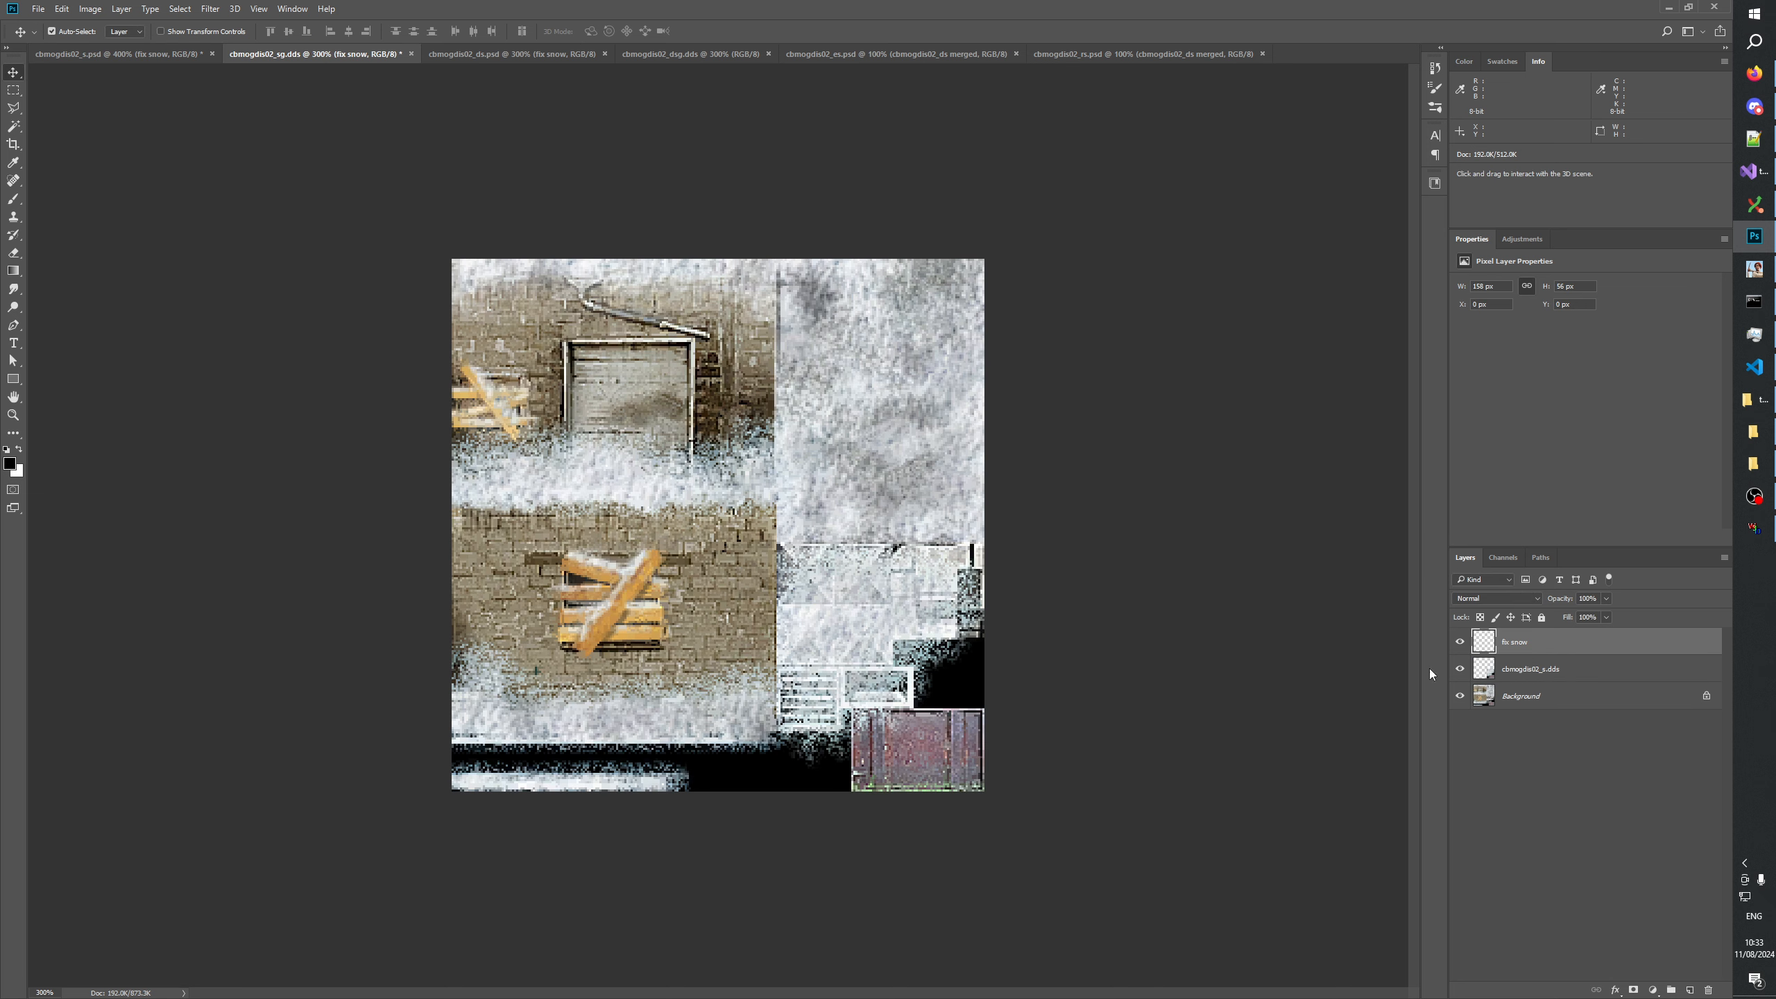
Compare cbmogdis02_sg.dds with and without the duplicated fix snow layer.
left_click(1508, 787)
left_click(1503, 642)
left_click(1456, 642)
left_click(1457, 642)
left_click(1458, 642)
left_click(1458, 642)
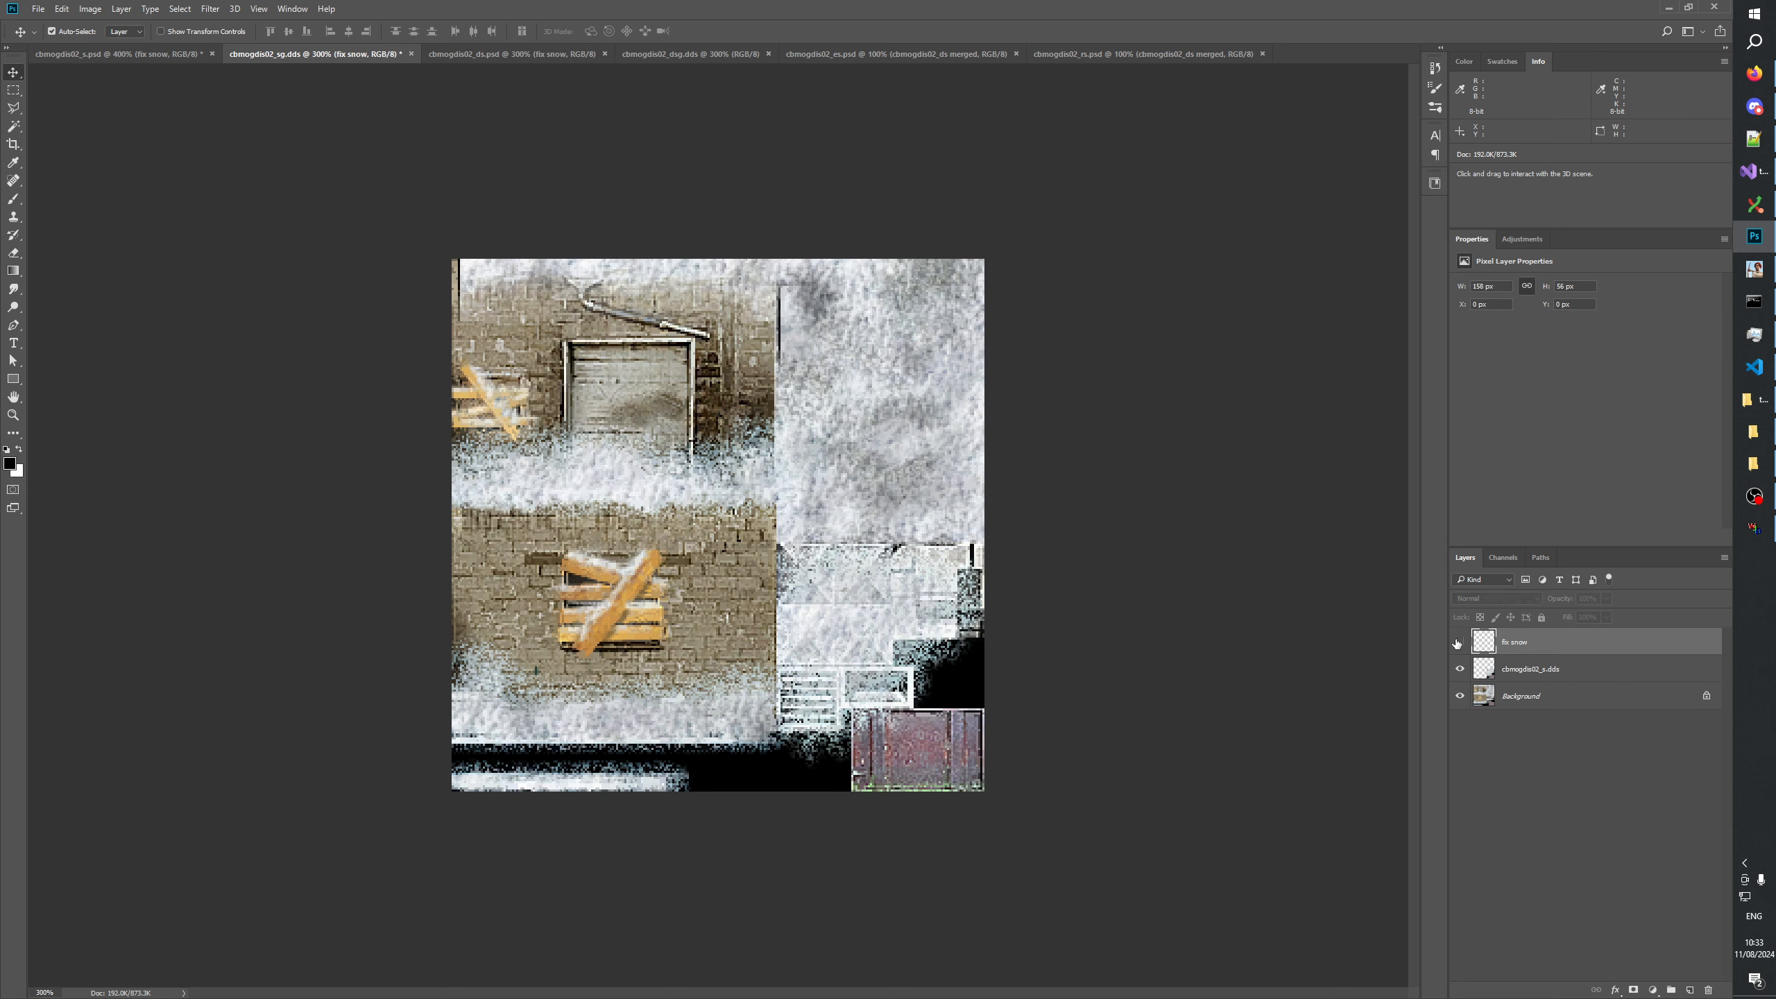
left_click(1458, 642)
left_click(1457, 642)
left_click(1457, 642)
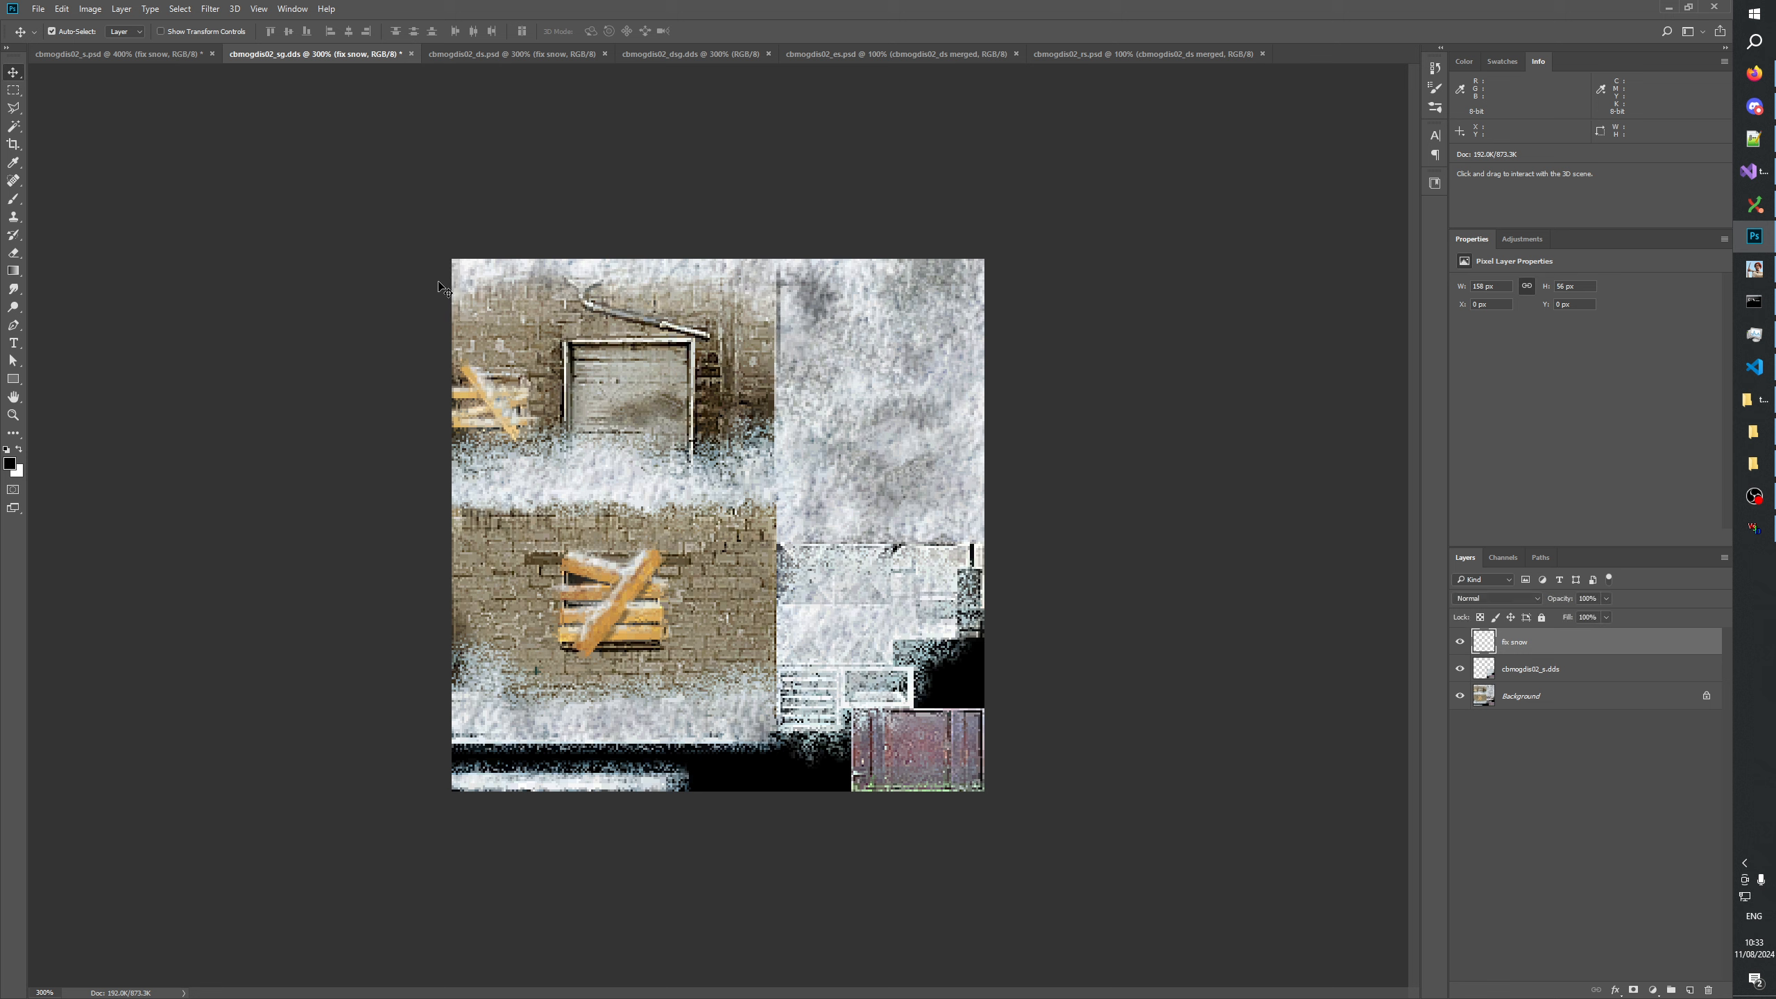
Enlarge cbmogdis02_sg.dds to 800% at the edge between brick wall and snowy roof, and check the fix snow layer's effect there.
left_click(13, 414)
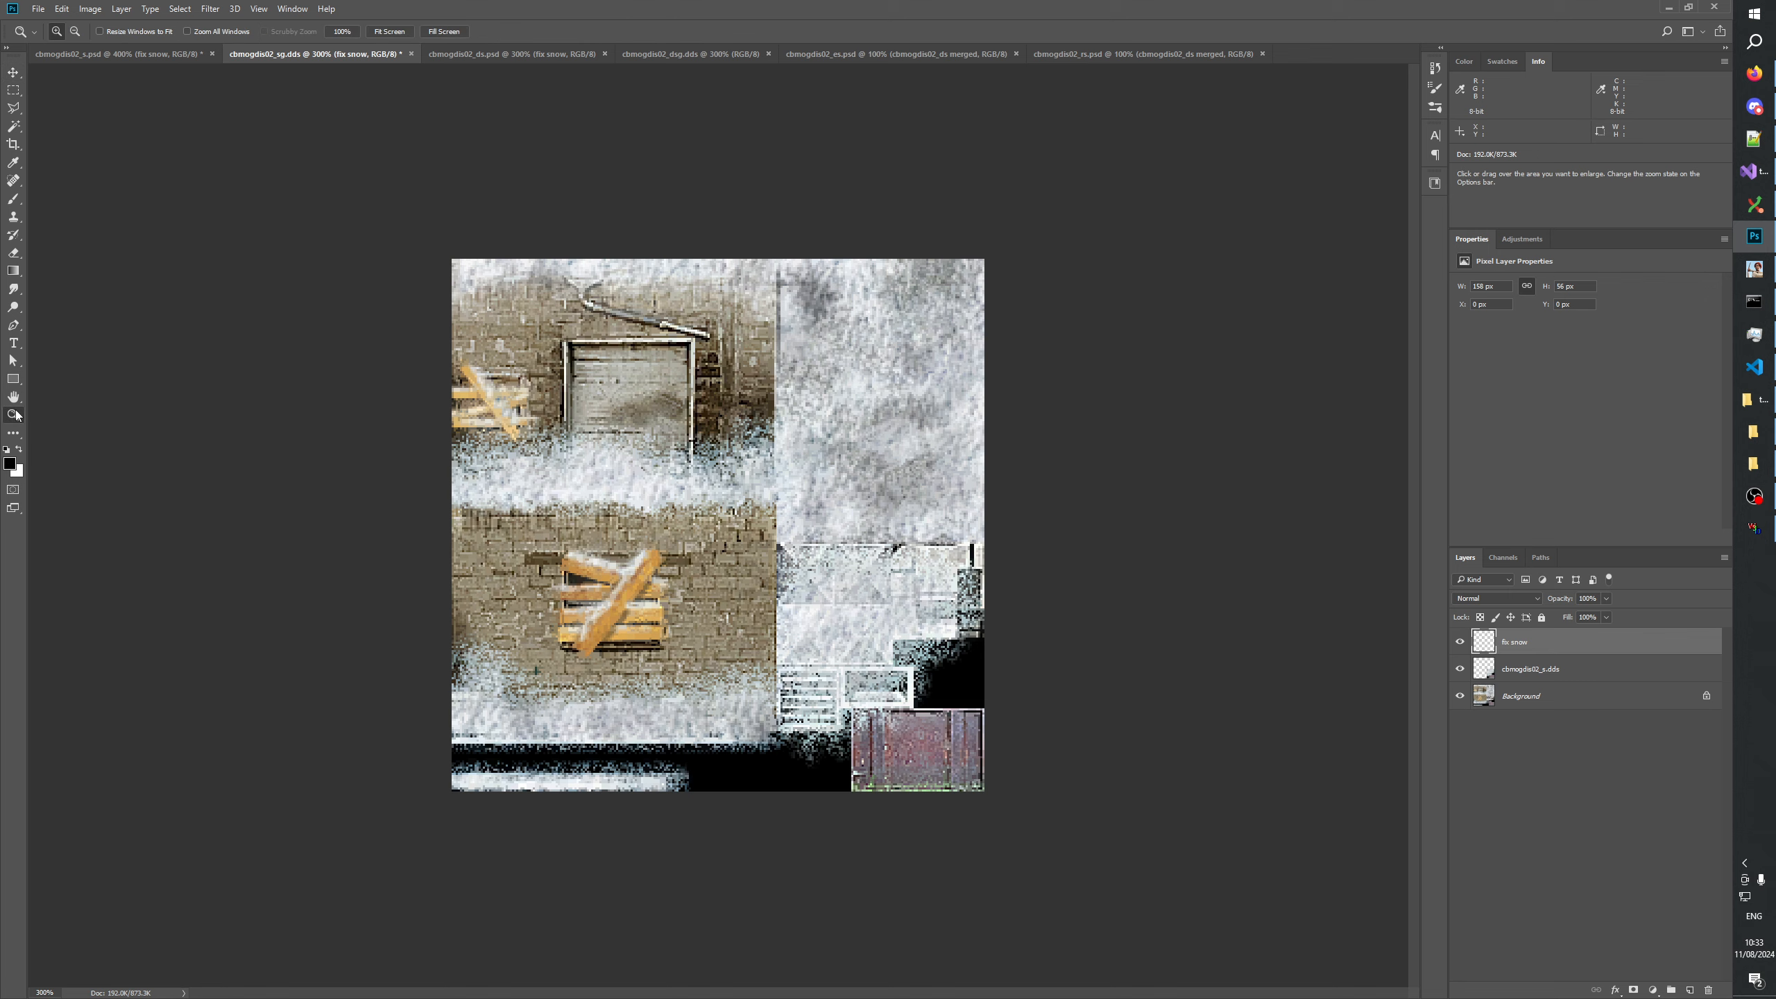
left_click(961, 211)
left_click(961, 212)
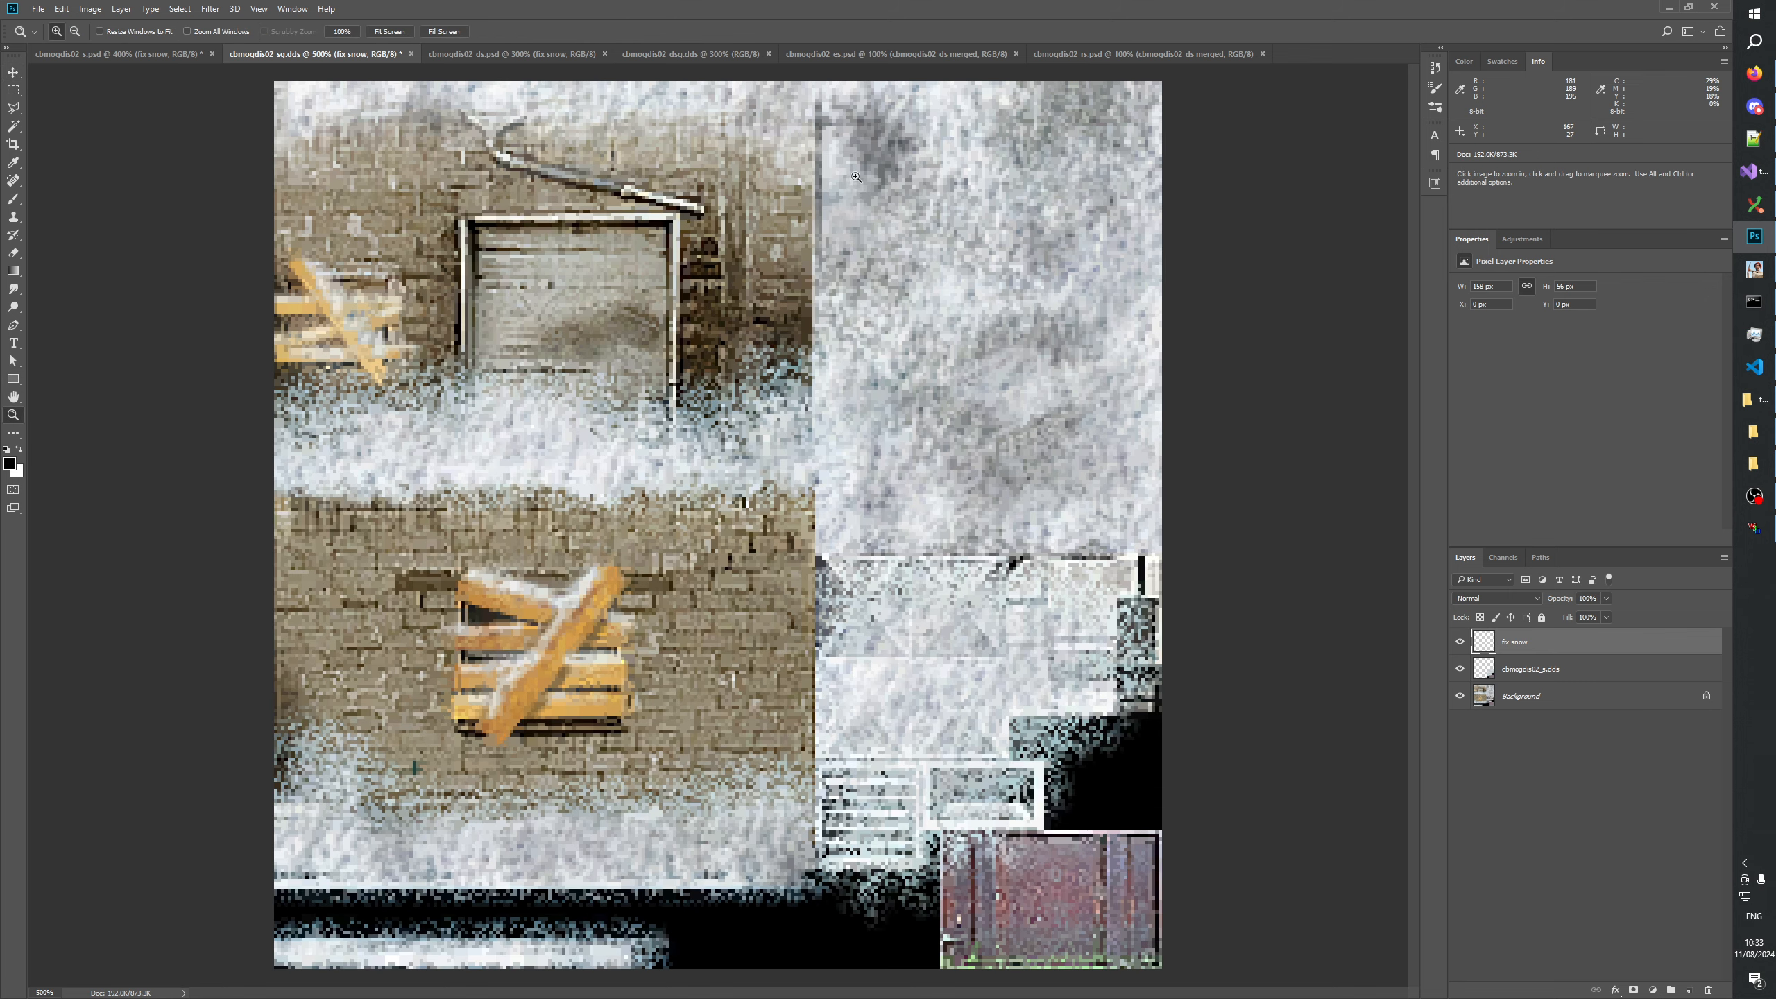
left_click(856, 185)
left_click_drag(887, 193, 894, 602)
left_click(895, 601)
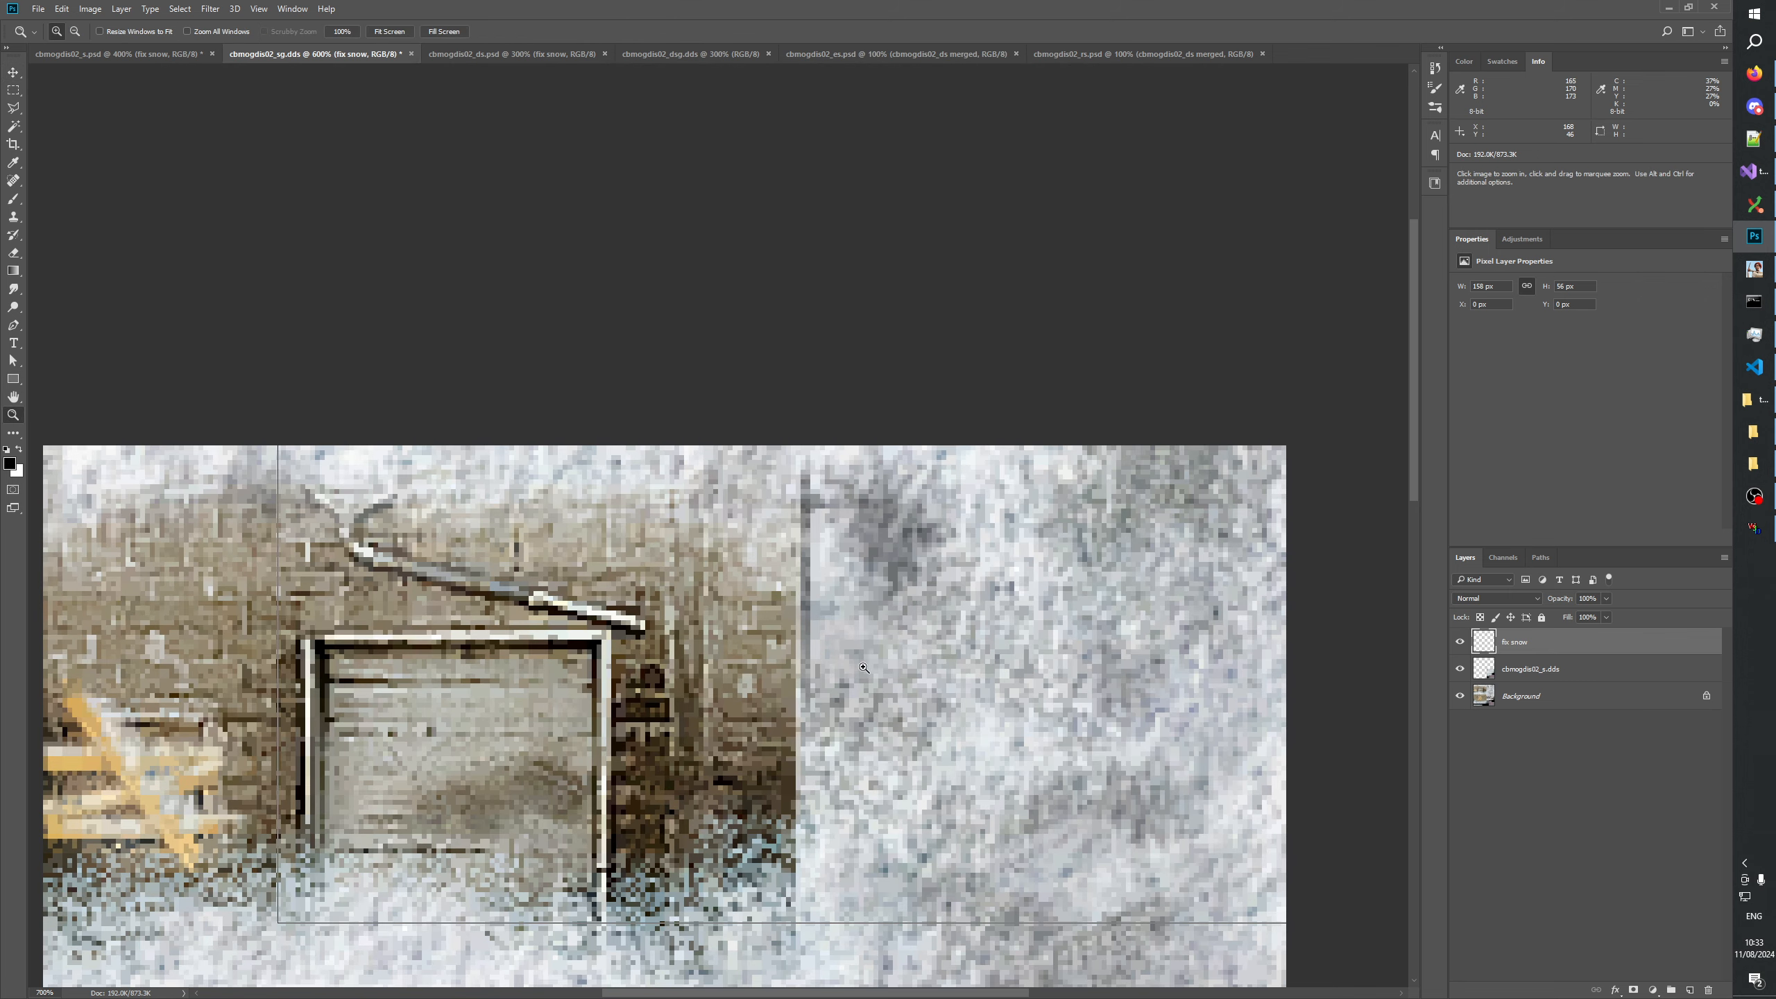
left_click(895, 601)
left_click(1459, 642)
left_click(1459, 642)
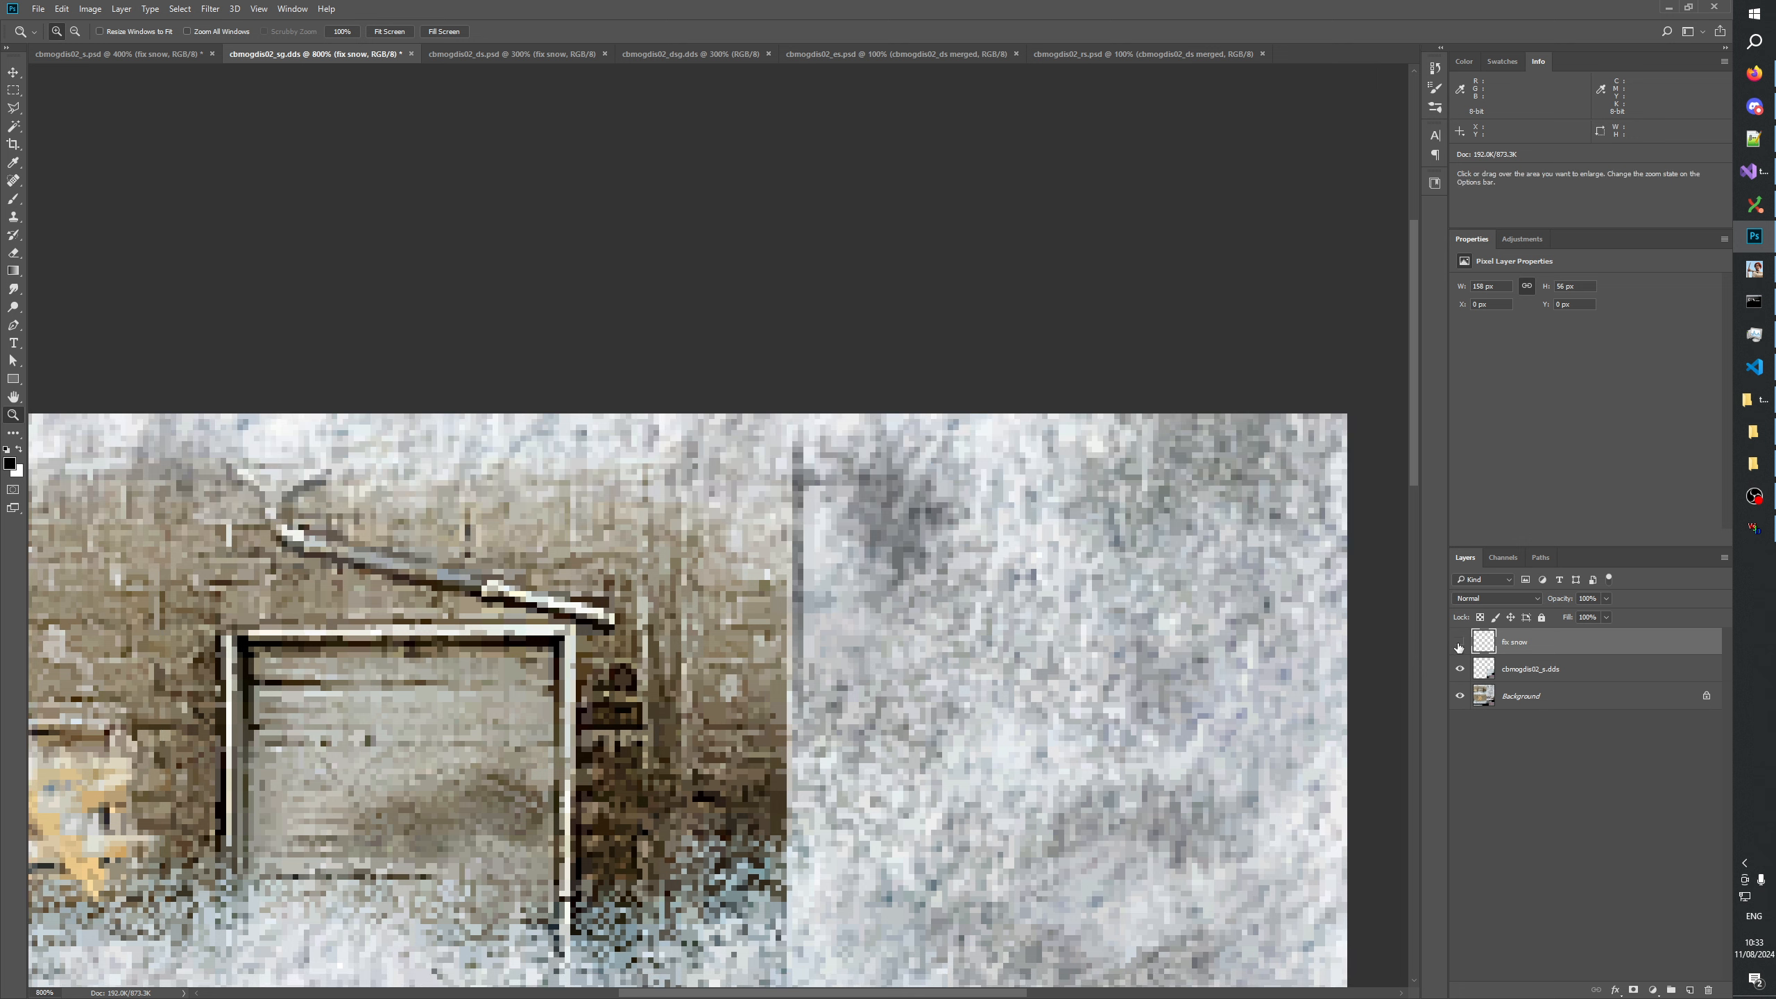
left_click(1459, 641)
left_click(1459, 641)
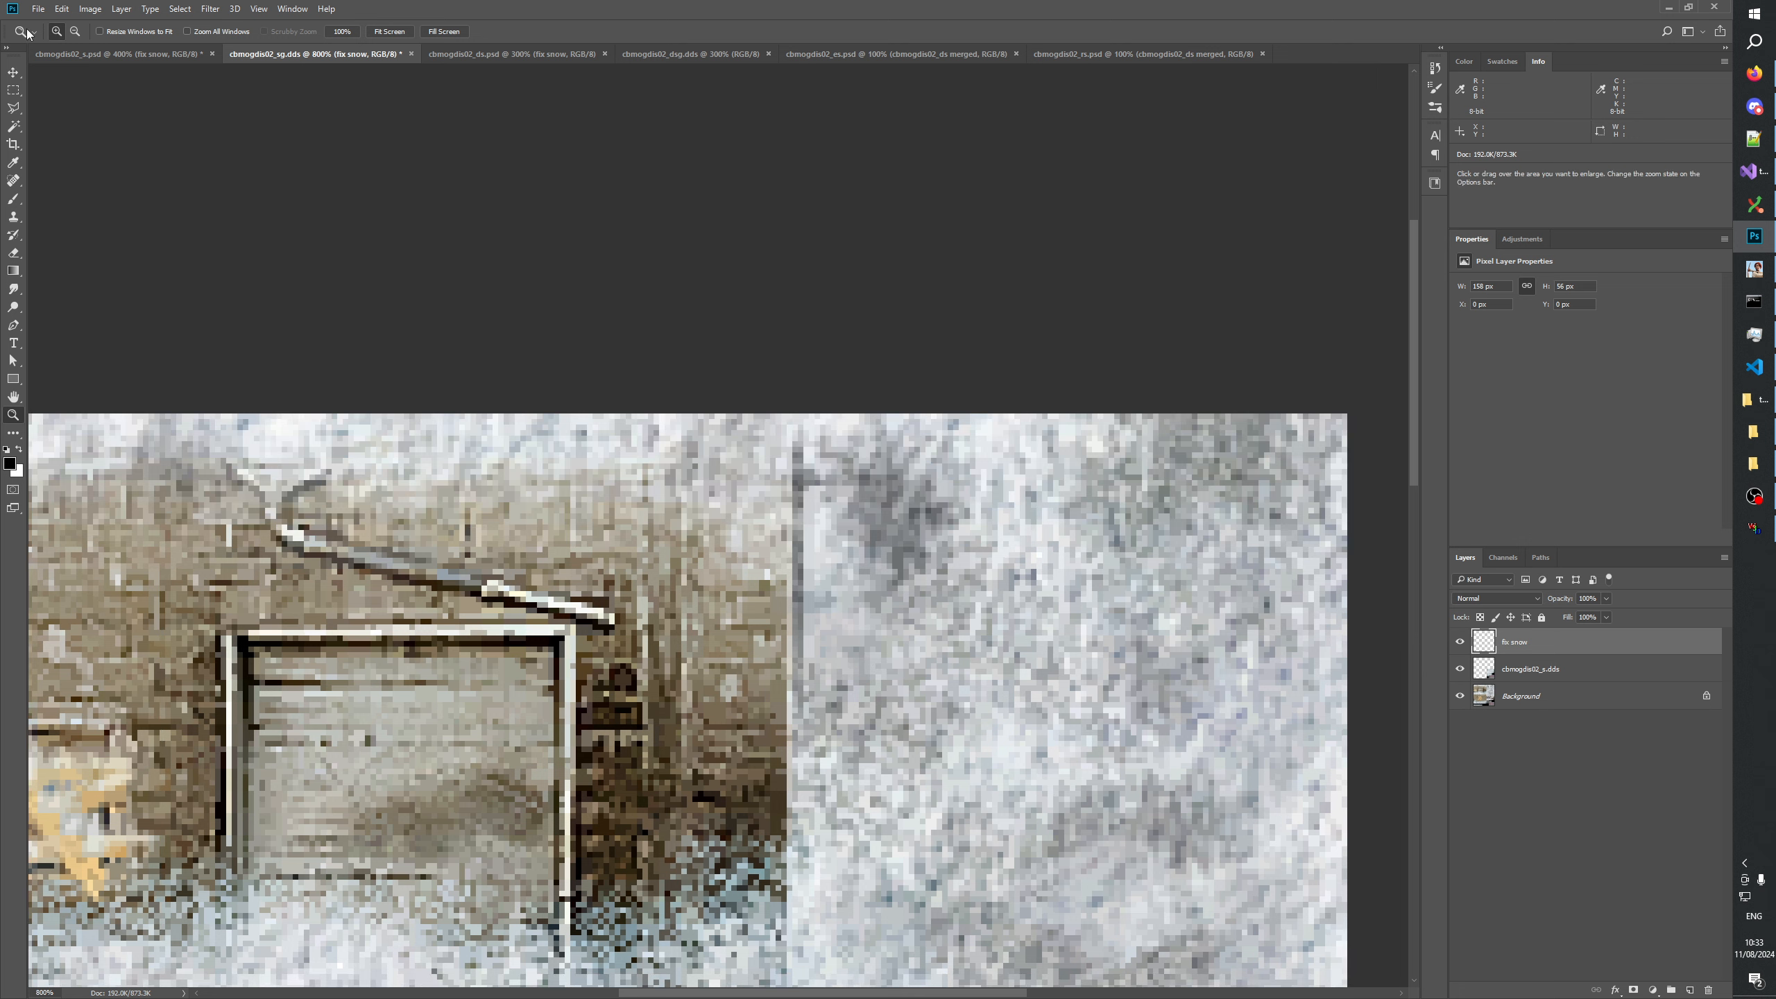
Copy a 1 px wide, about 55 px high snow strip beside the dark seam and paste it over the seam at X 156 px.
left_click(809, 450)
left_click(14, 90)
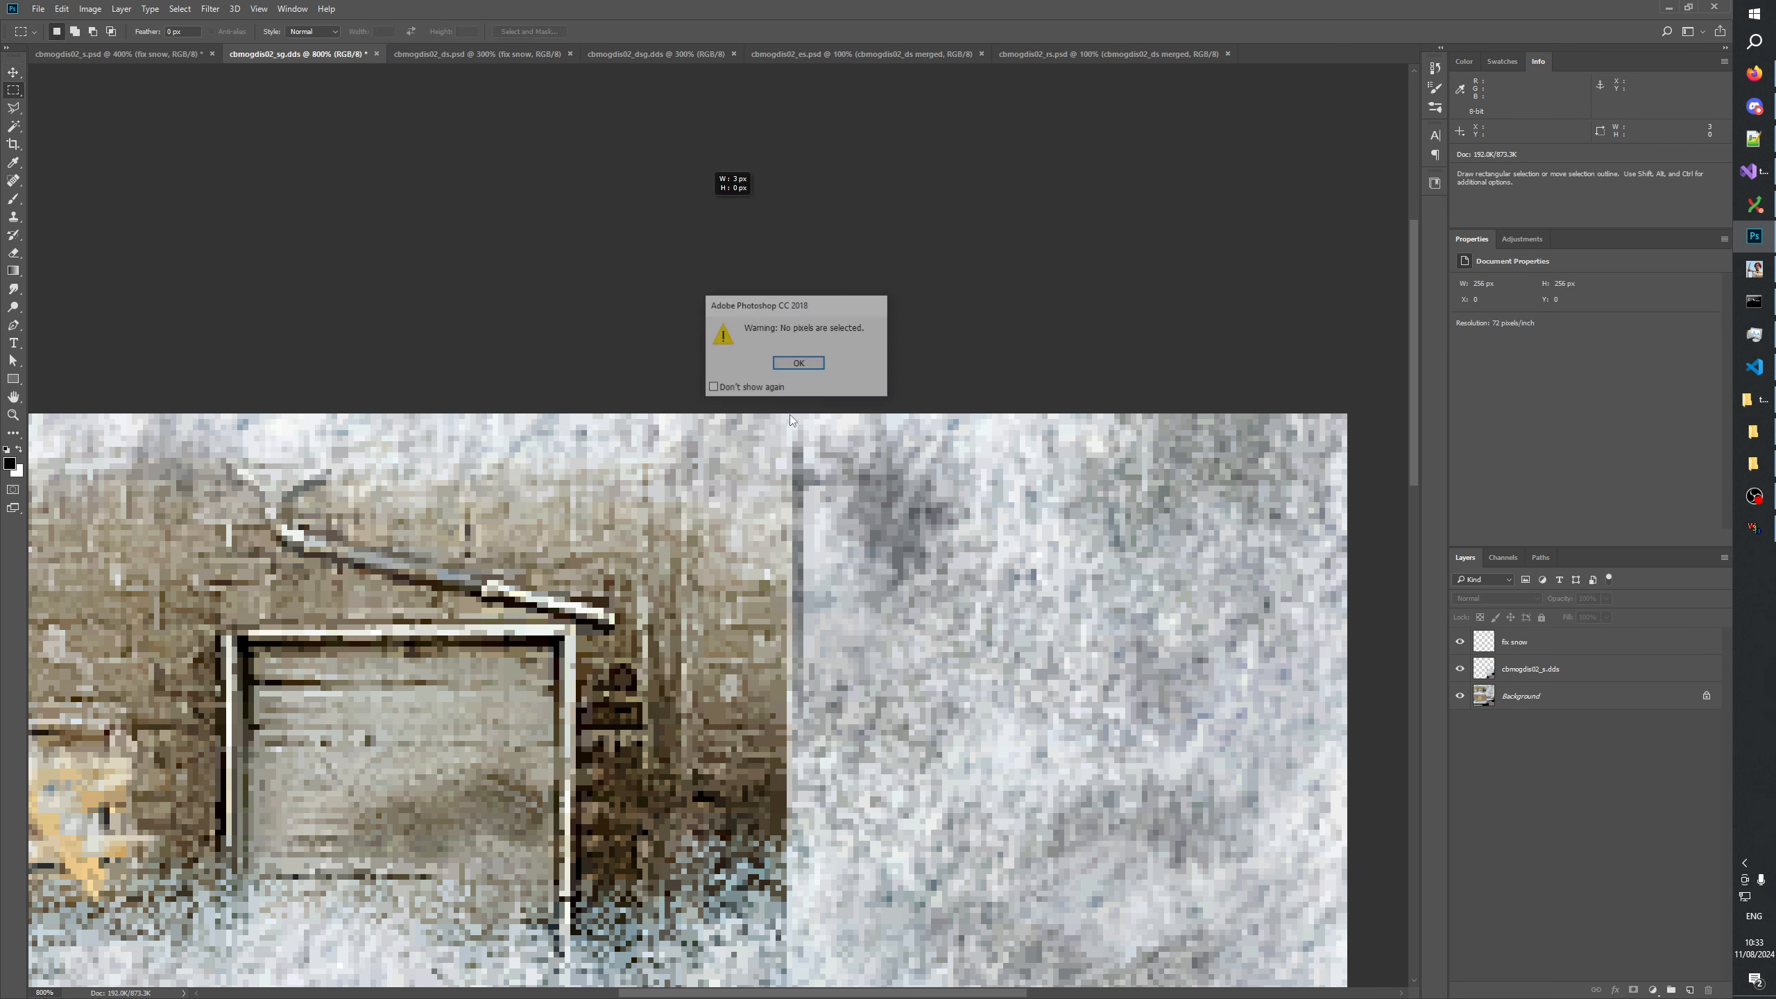
key("Return")
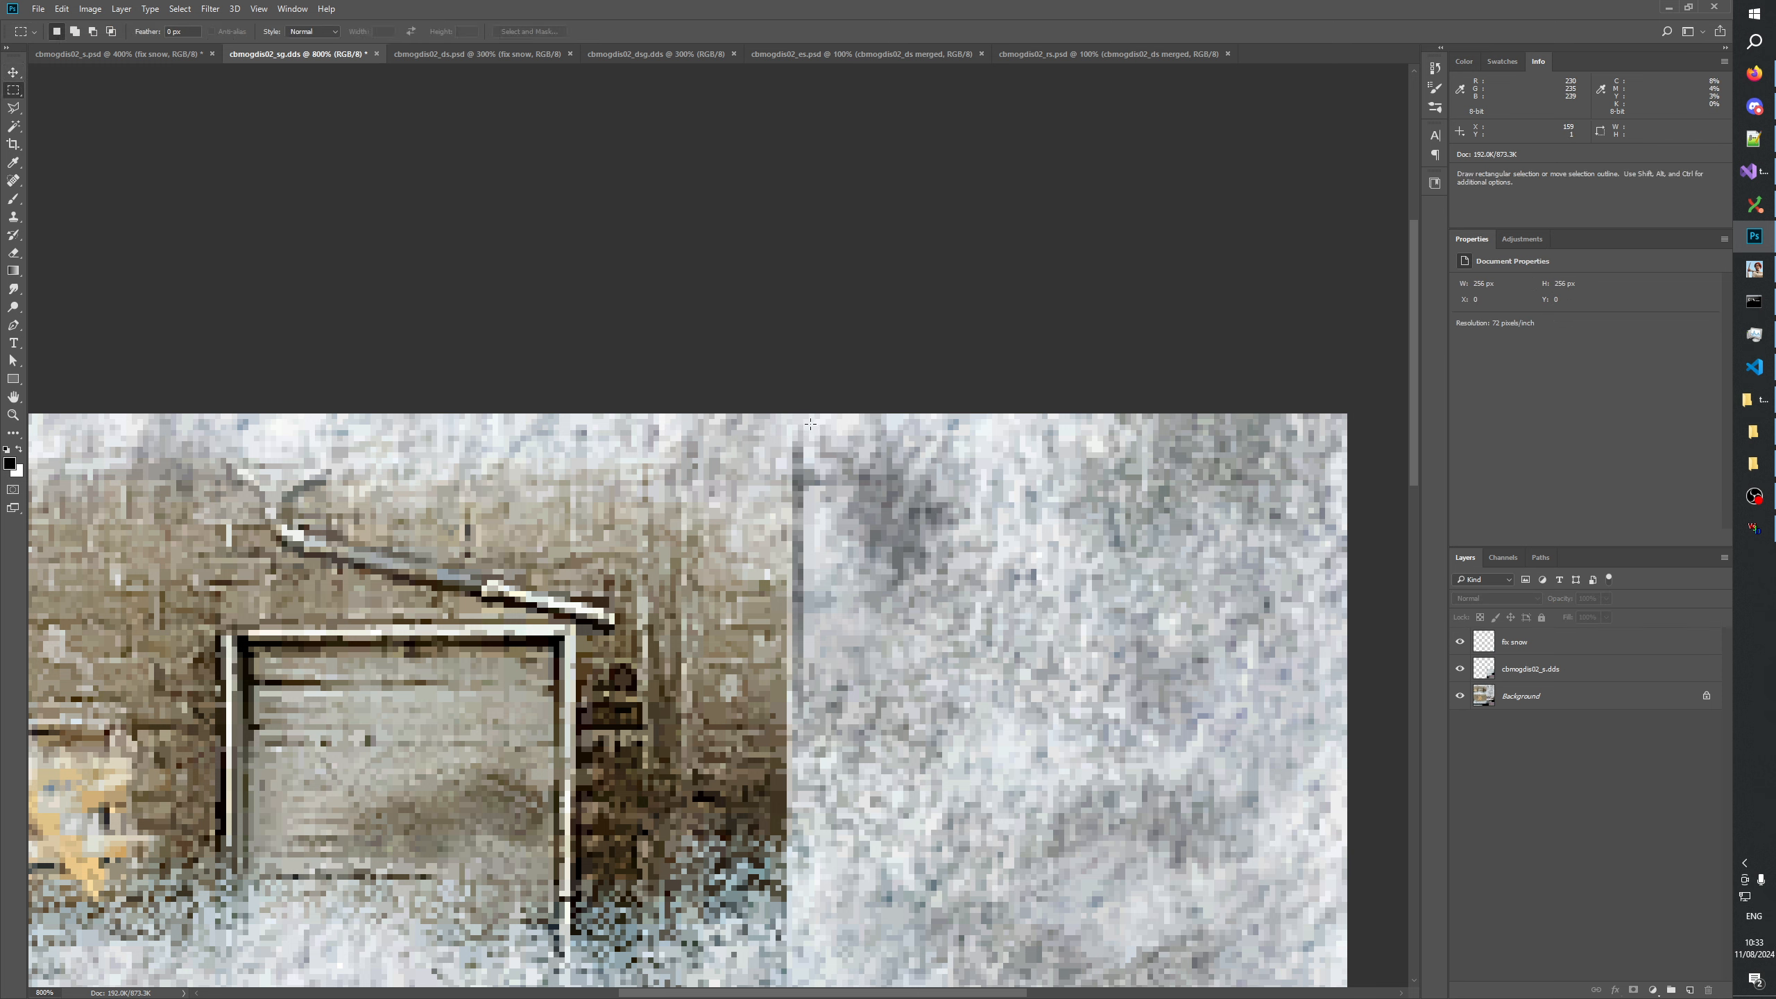
left_click_drag(810, 423, 814, 722)
left_click(62, 9)
left_click(85, 115)
key("ctrl+v")
key("ctrl+Left")
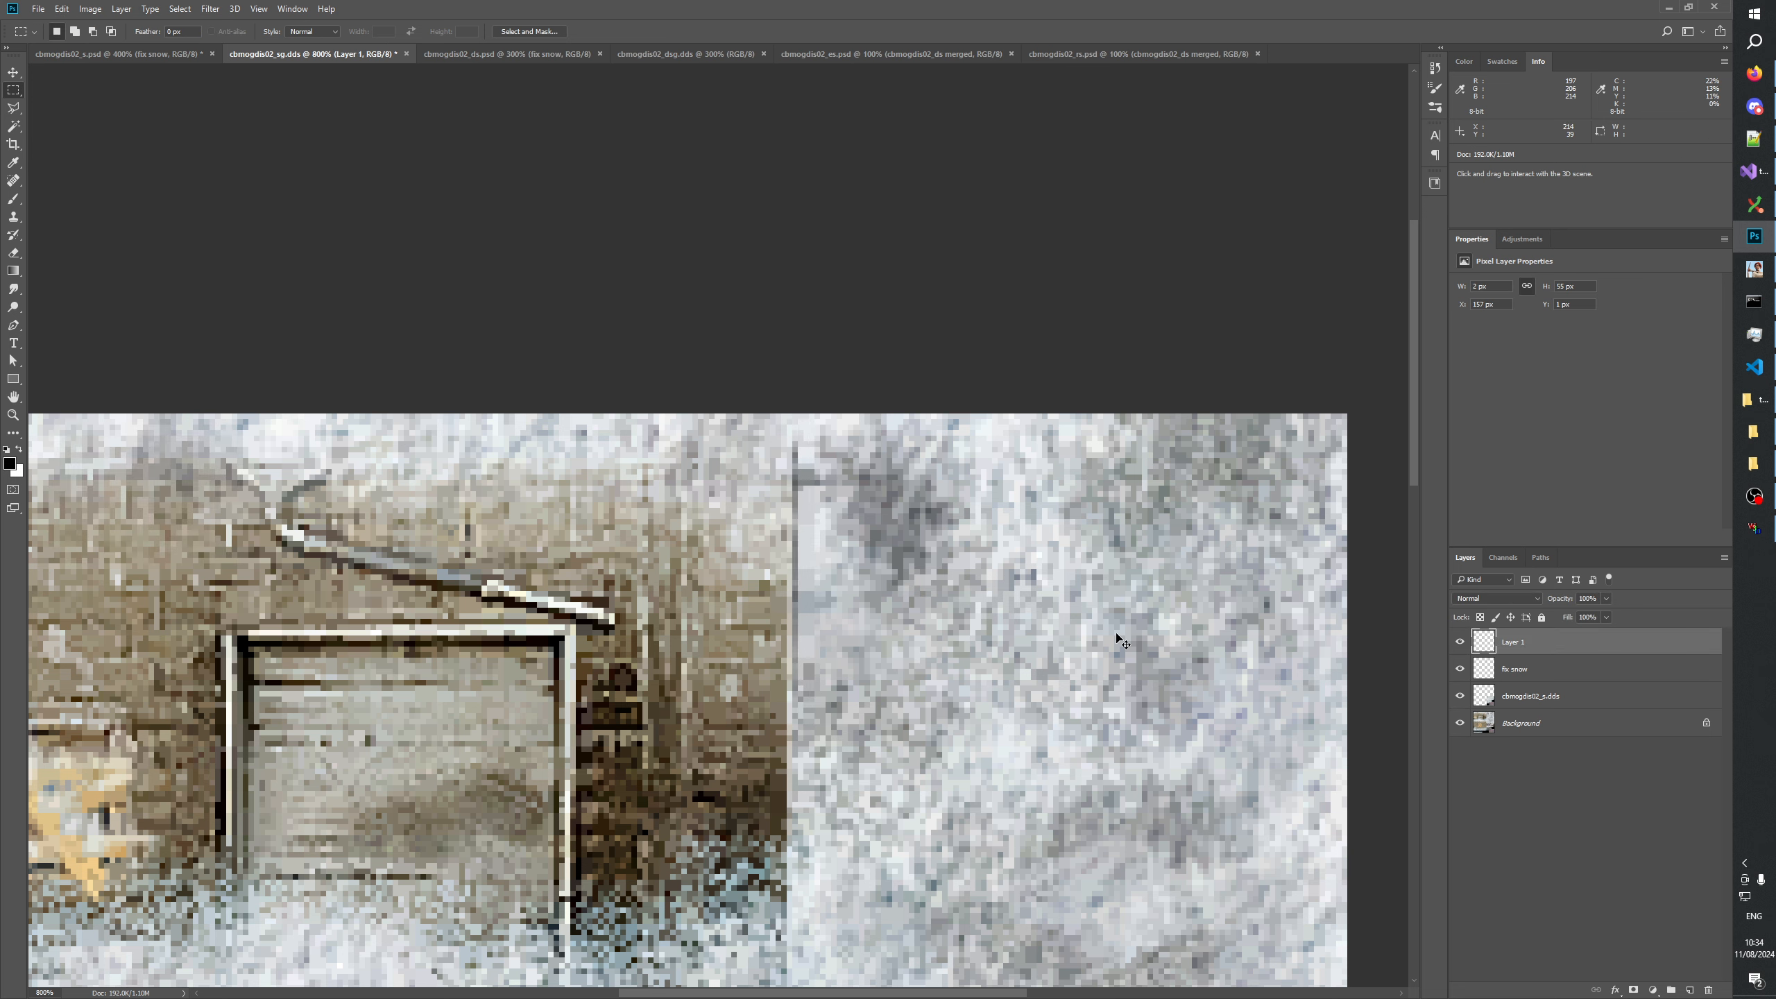
key("ctrl+Left")
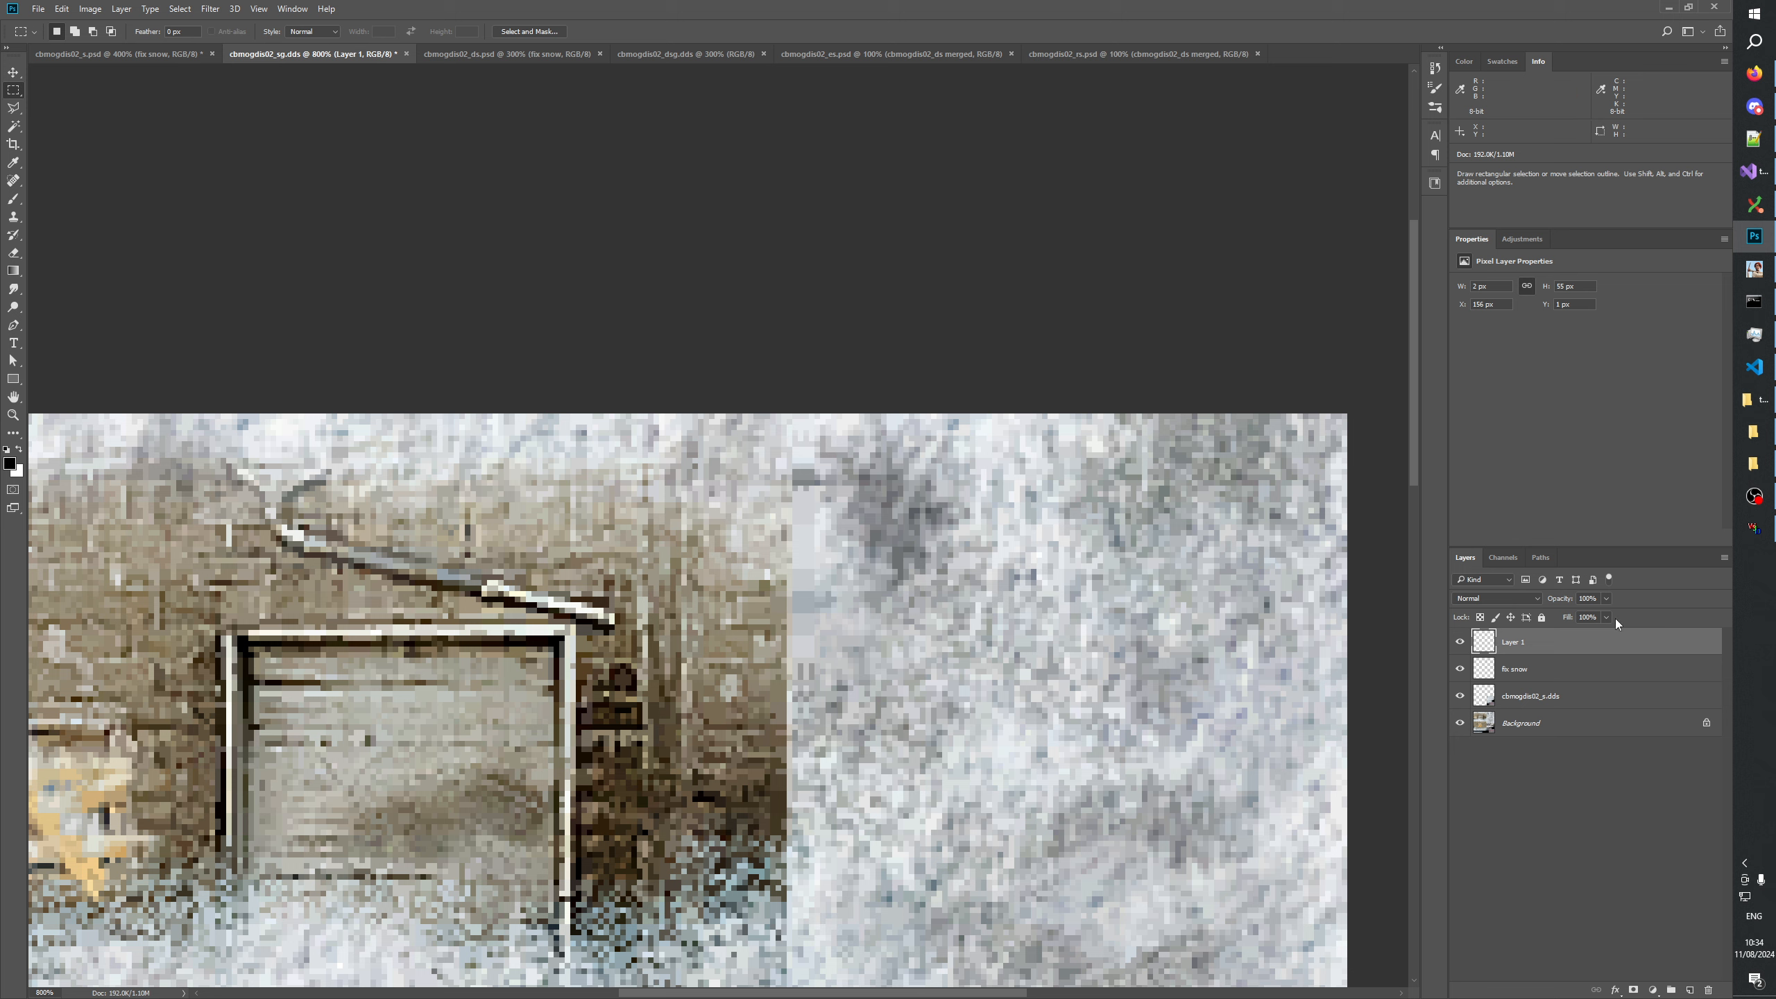
Set the opacity of the pasted snow strip on Layer 1 to 78% and add 5% uniform, monochromatic noise to it.
left_click_drag(1594, 618, 1590, 618)
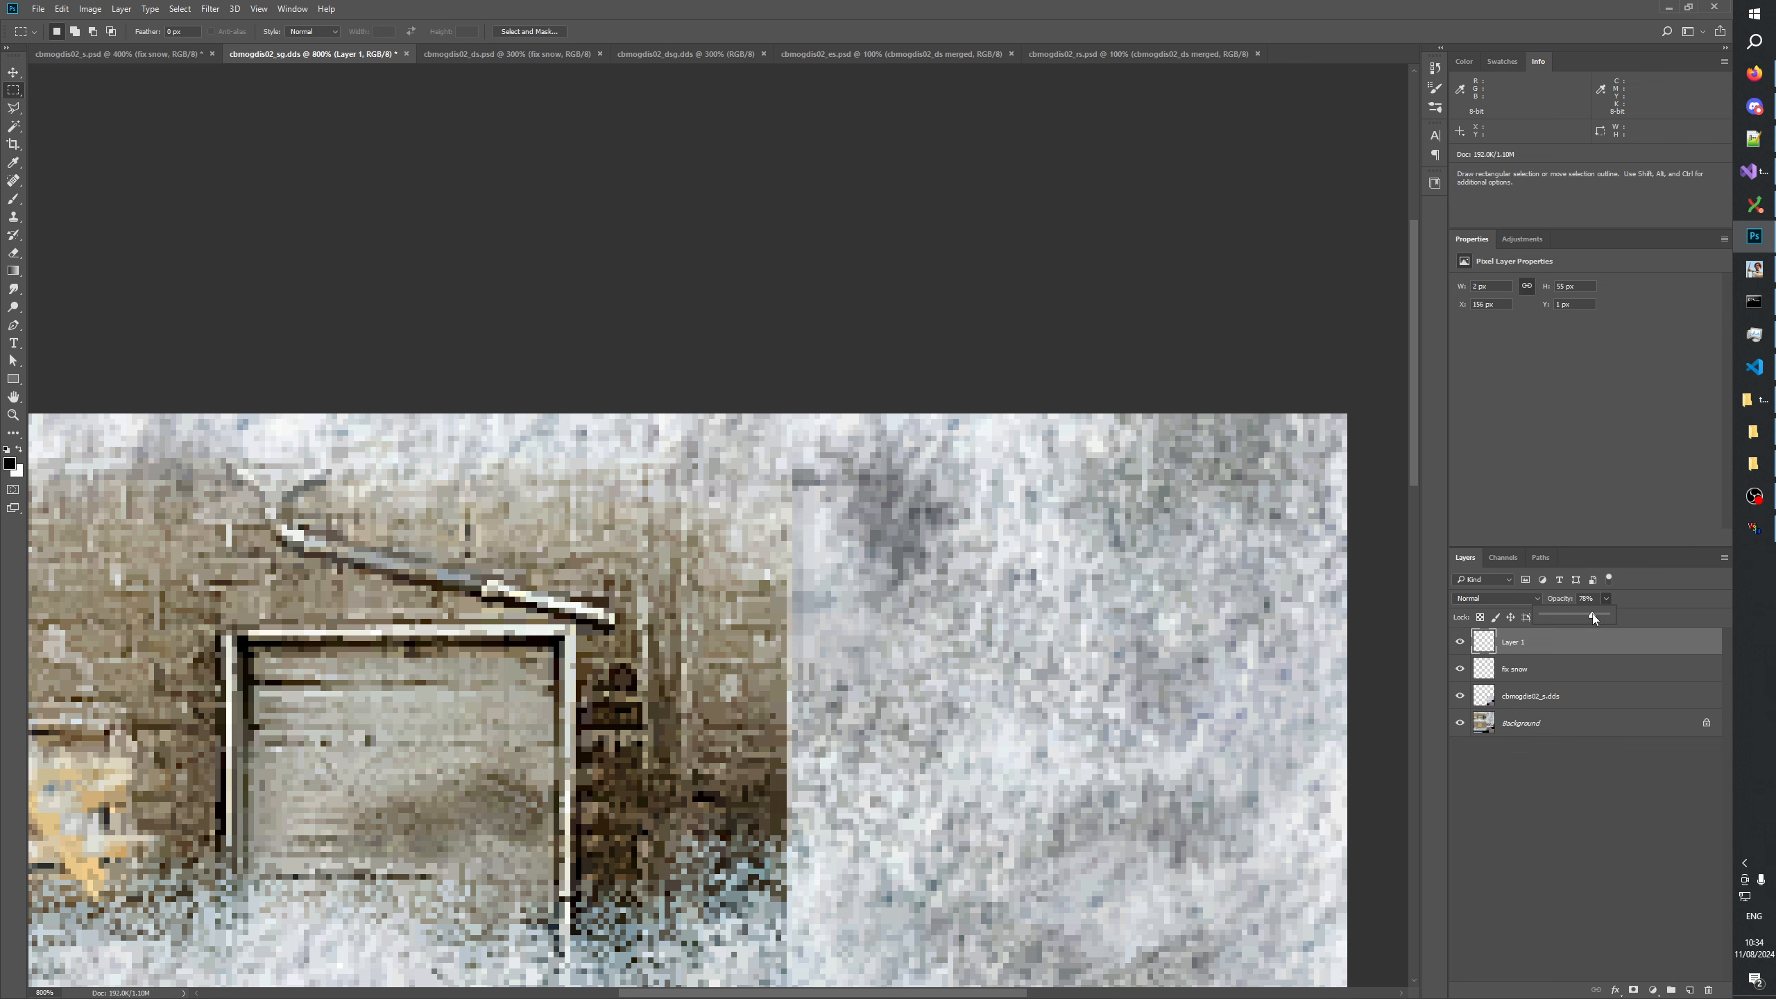
left_click(1580, 766)
left_click(1508, 646)
left_click(208, 9)
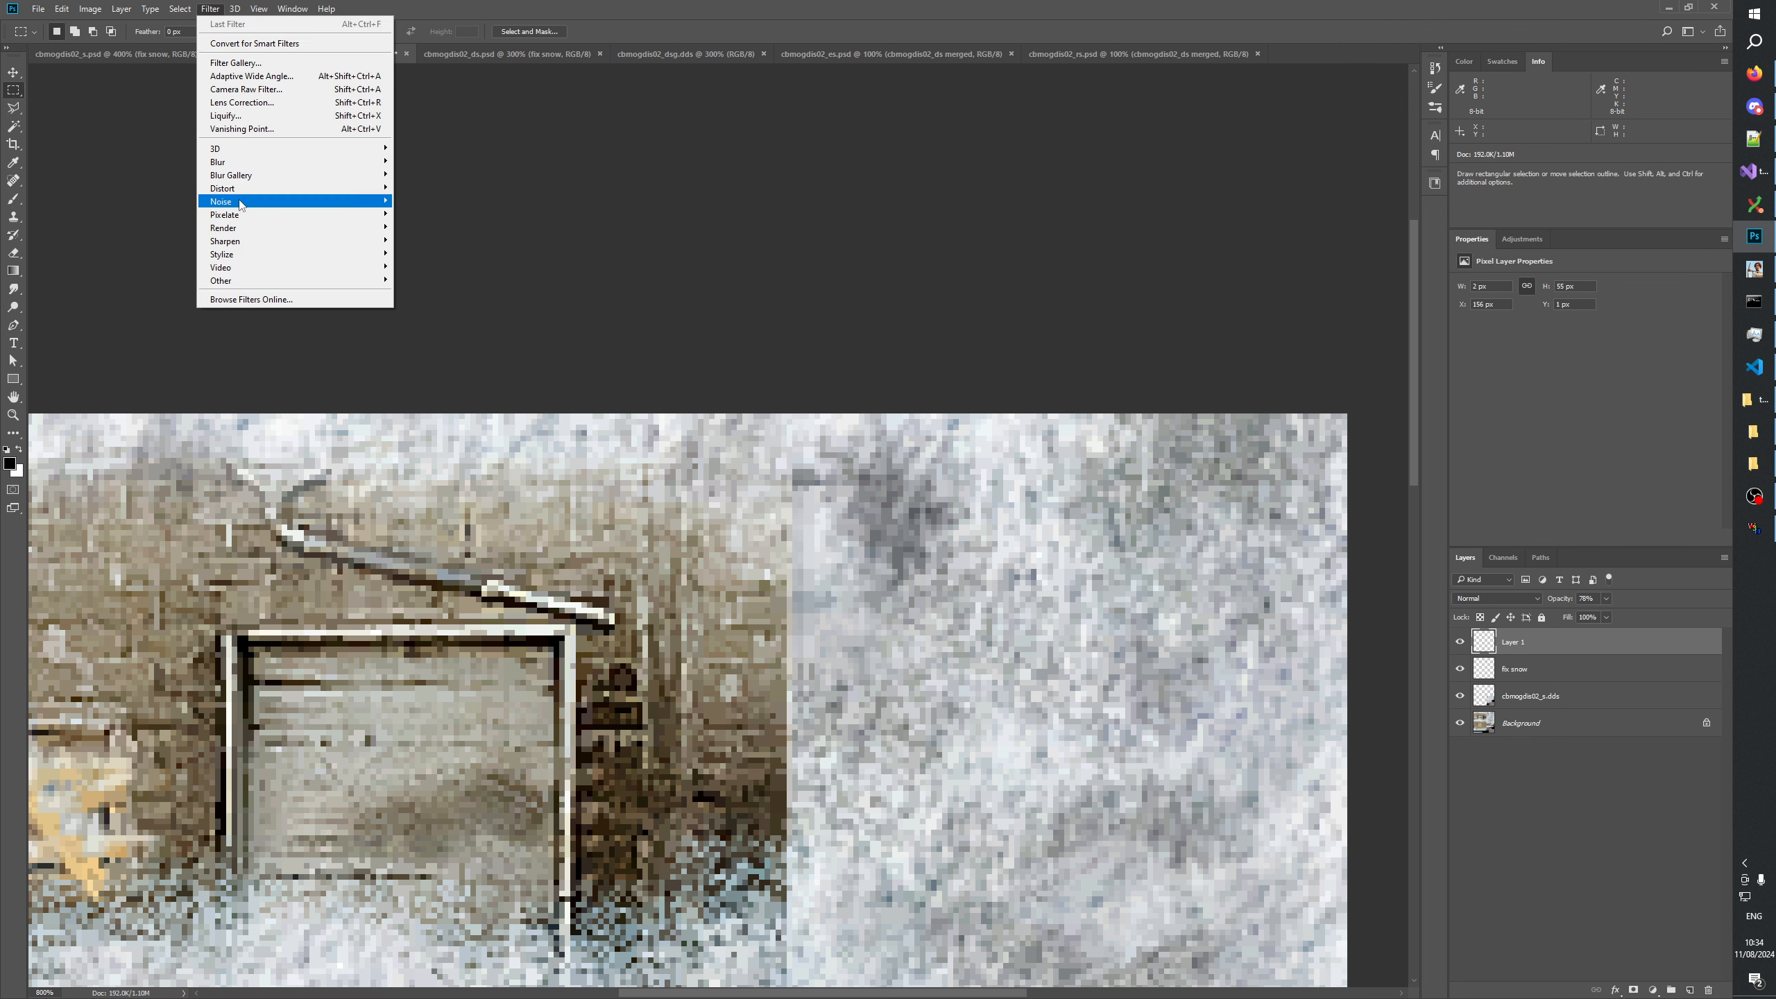
mouse_move(315, 201)
left_click(428, 201)
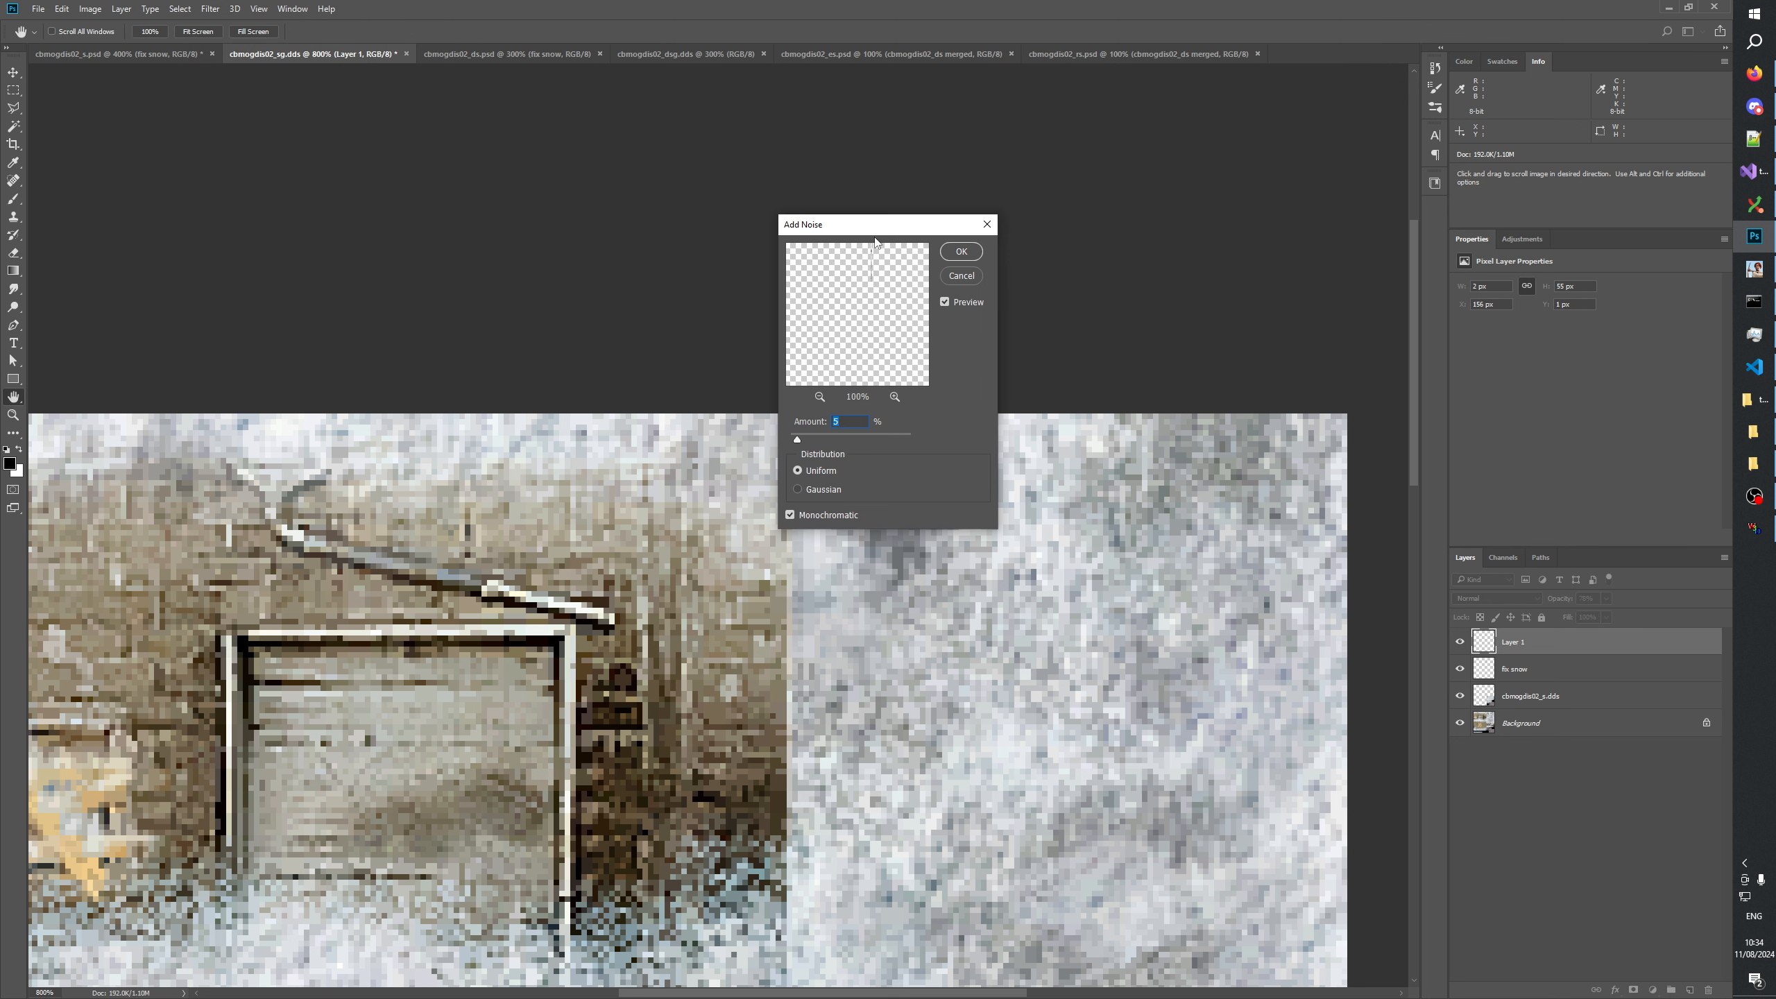
left_click_drag(875, 224, 1197, 205)
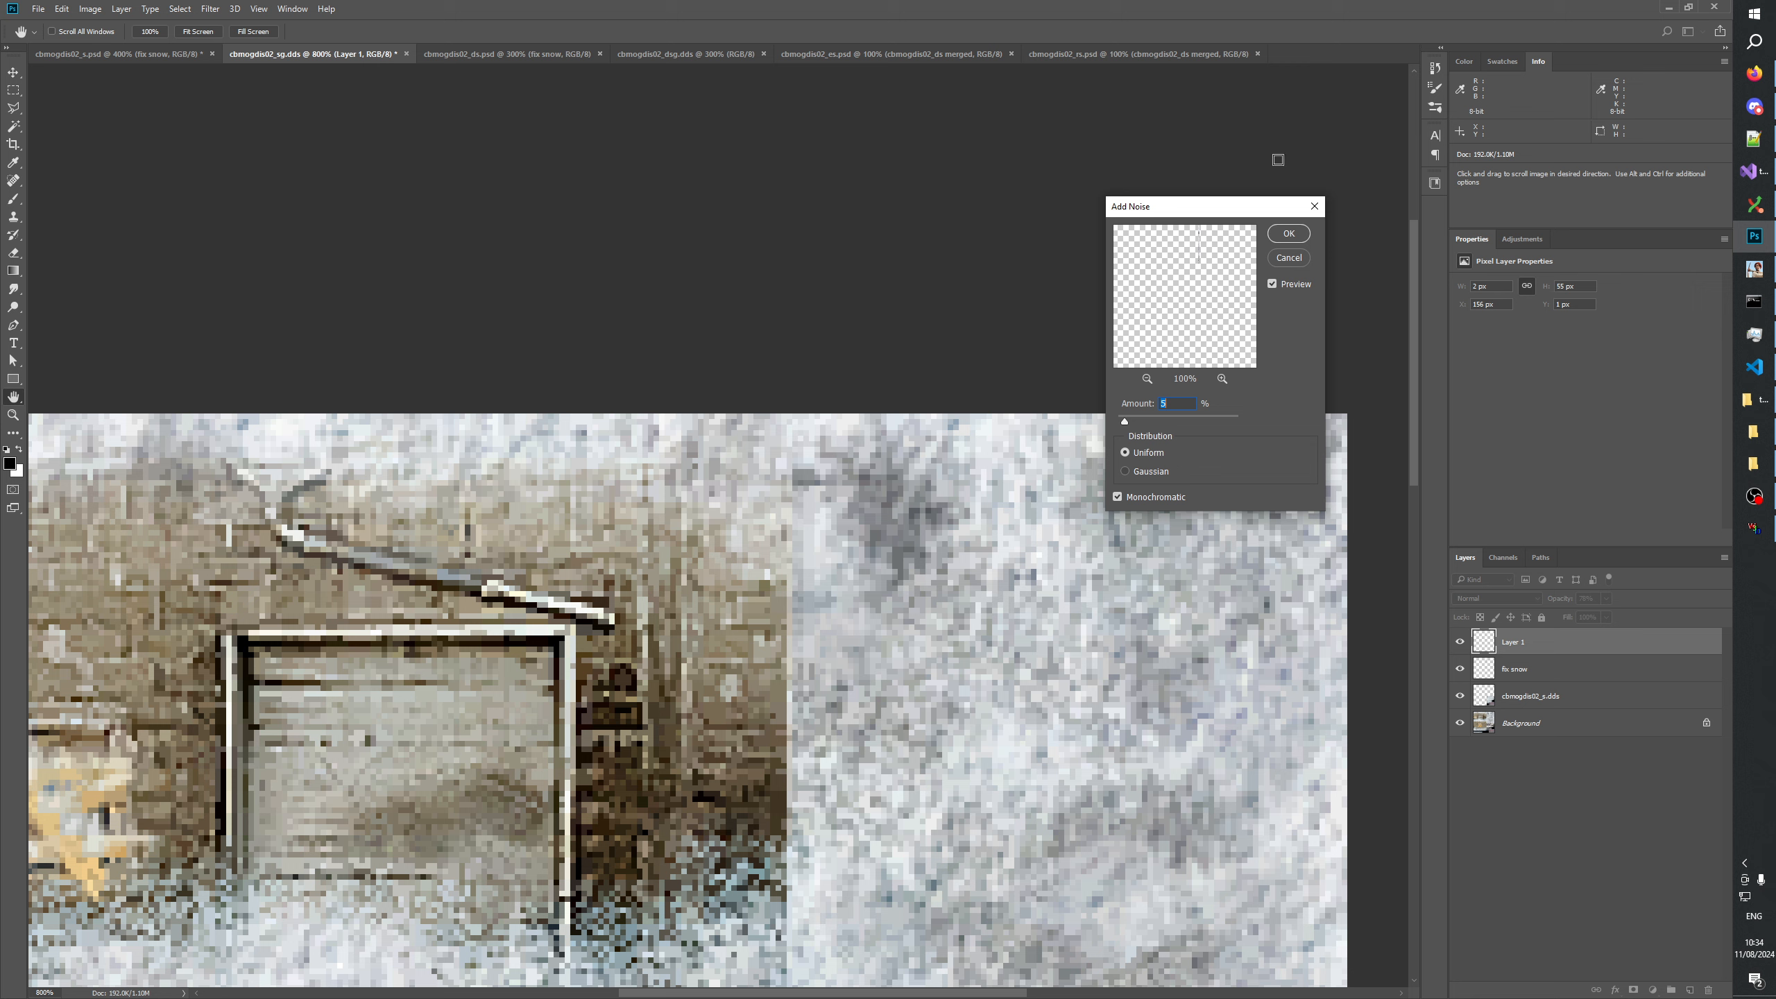
left_click(1285, 235)
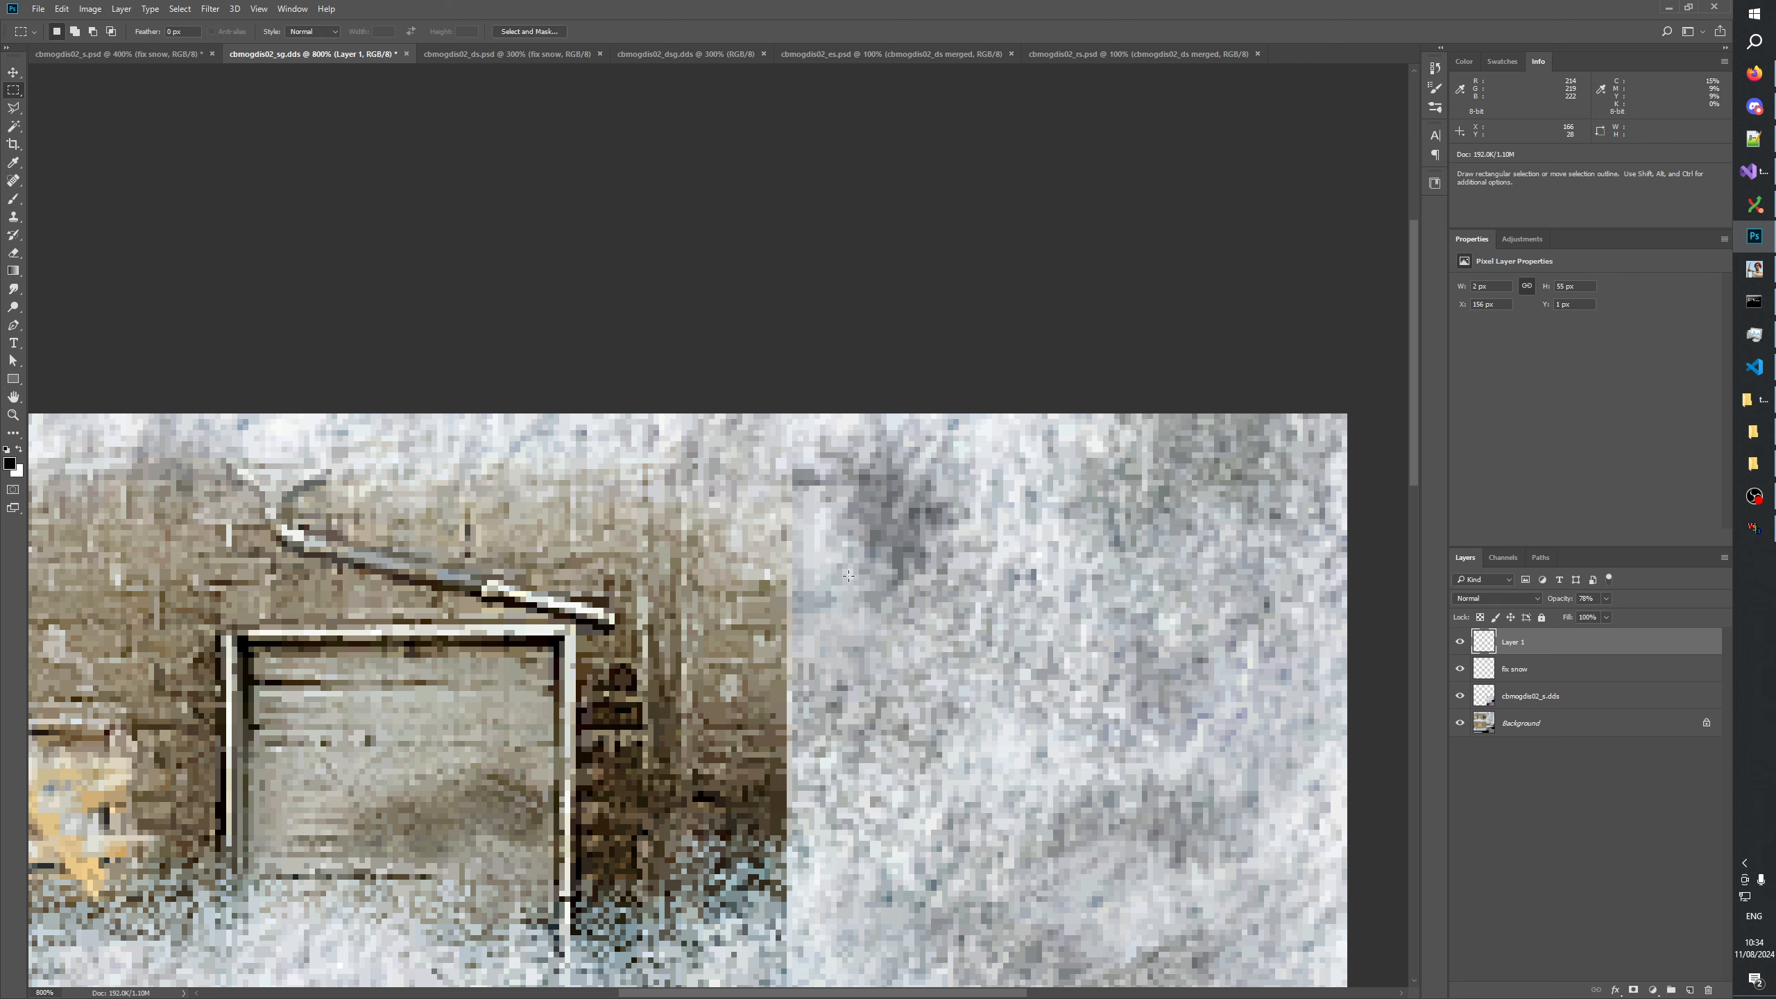
Select a strip about 2 px wide and 31 px high beside the snow seam and fill it with gray #808080 on a new layer.
left_click_drag(805, 488, 809, 656)
key("ctrl+shift+alt+n")
left_click(10, 464)
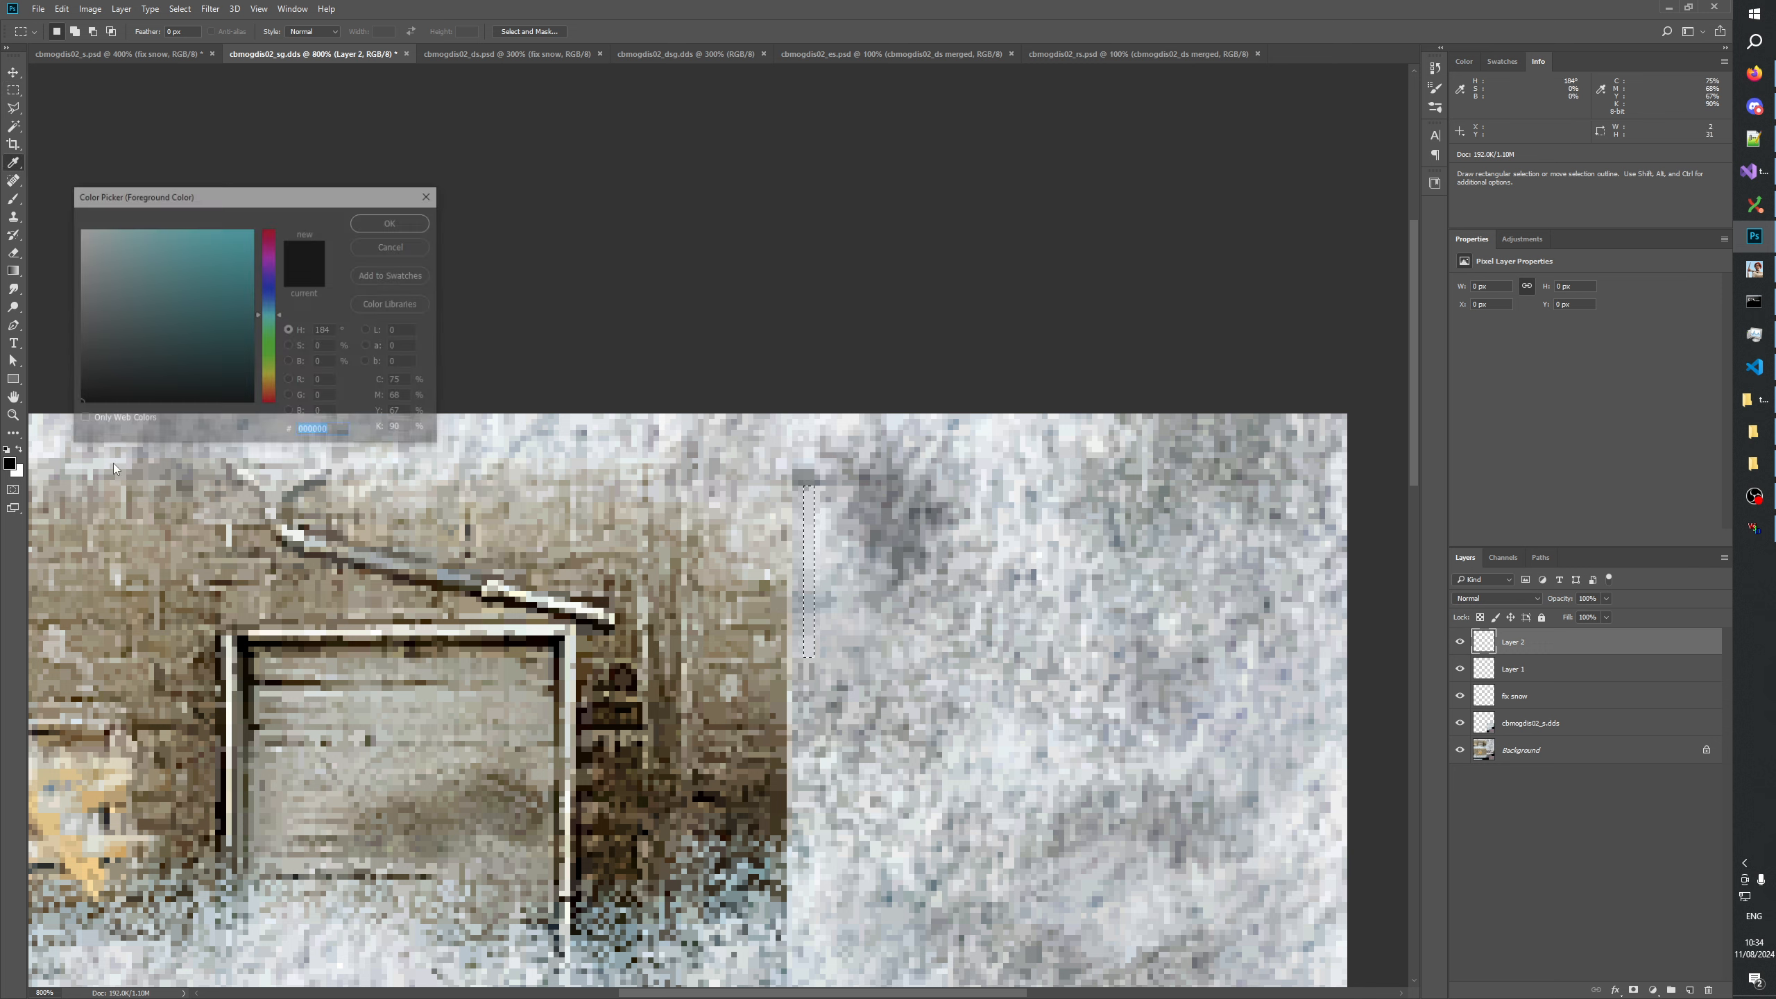
left_click_drag(95, 323, 2, 313)
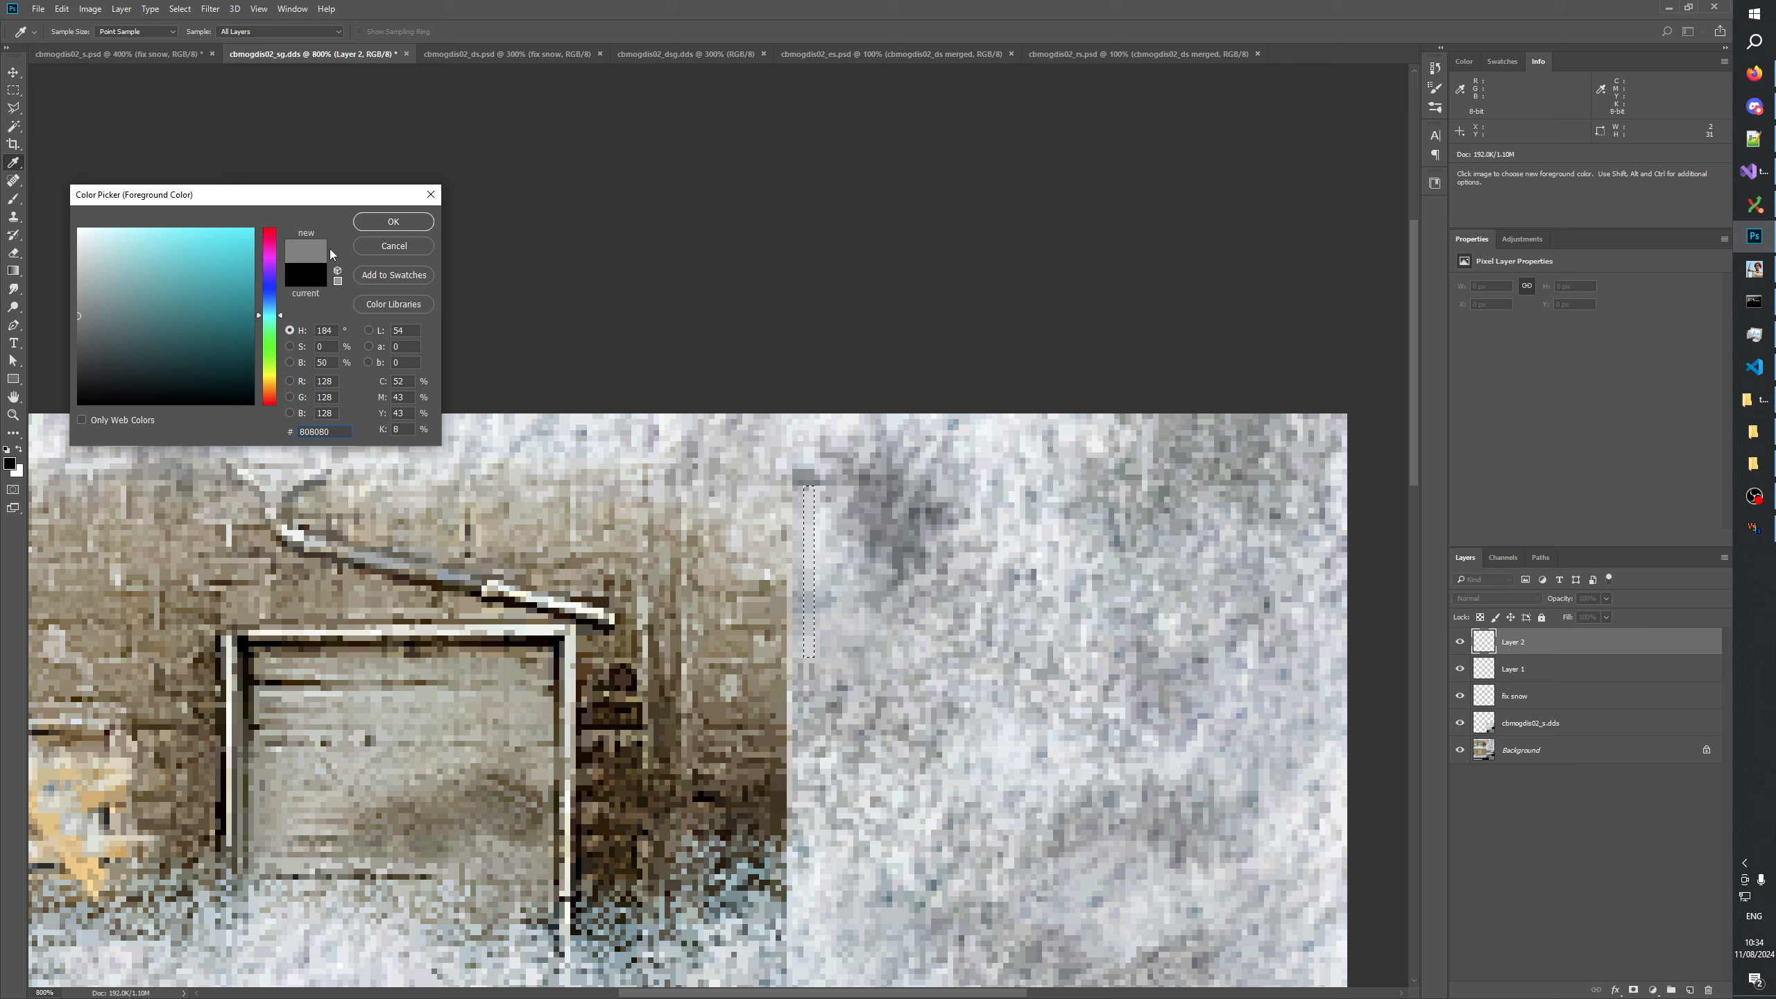
key("Return")
key("m")
key("alt+BackSpace")
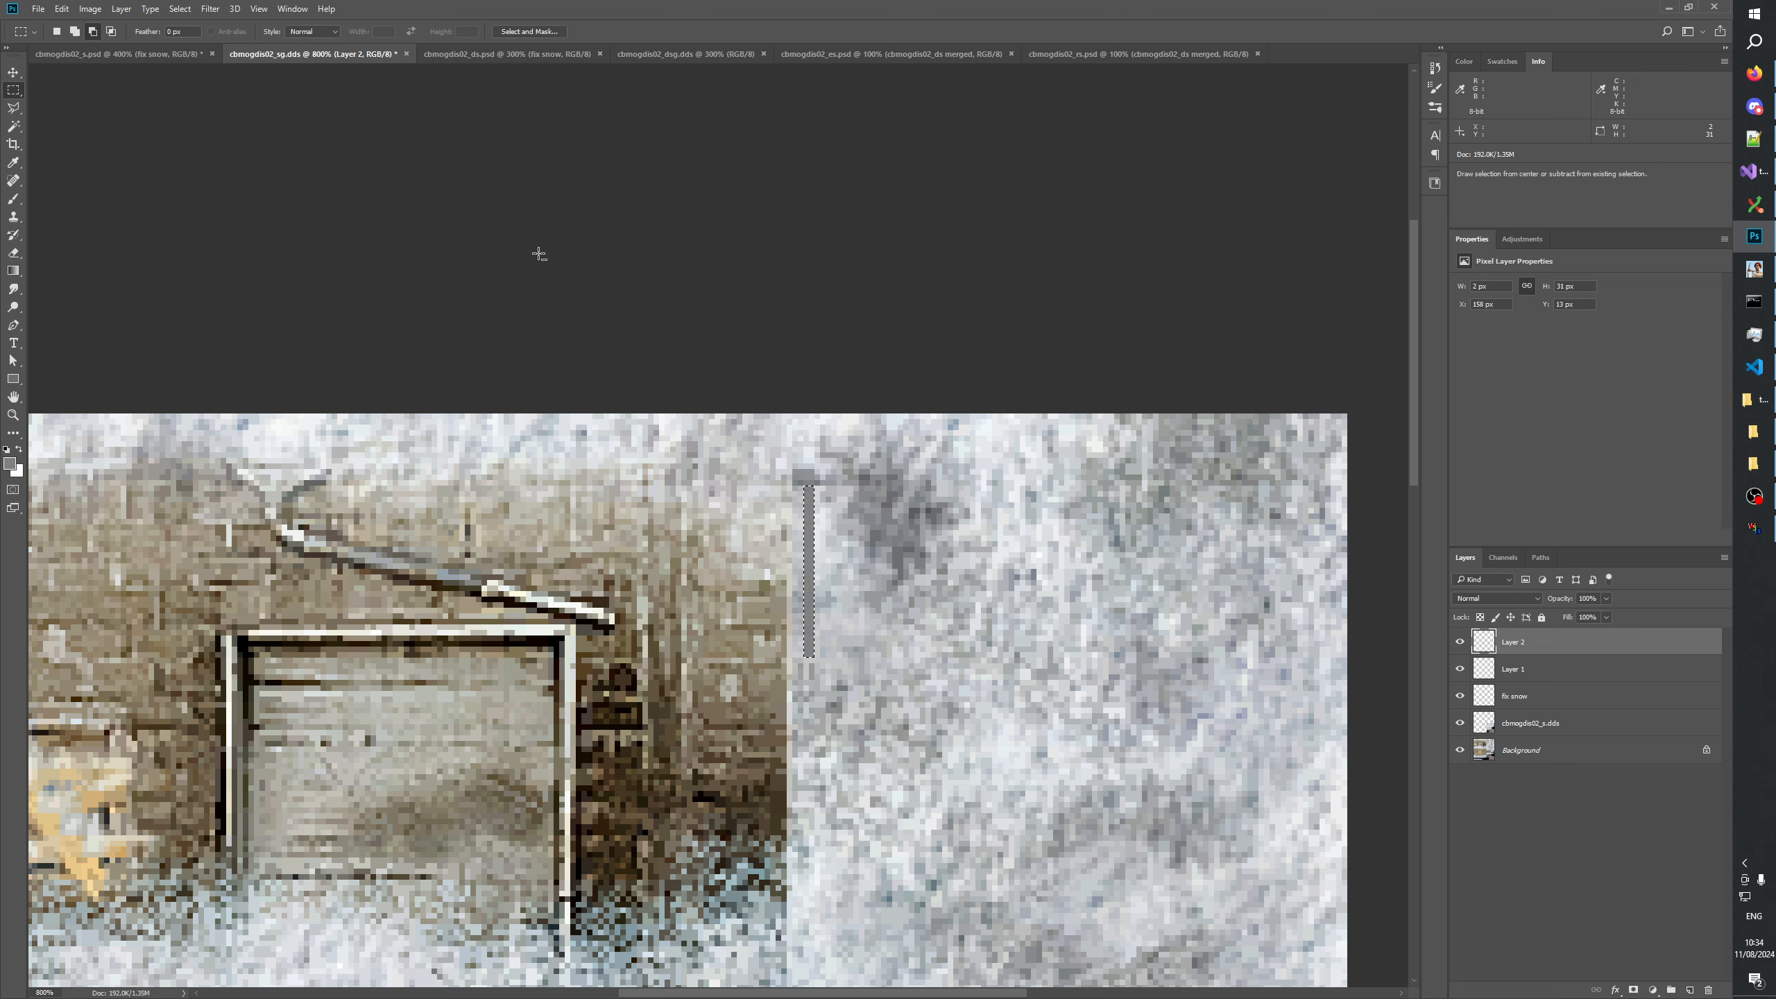
Add 5% uniform, monochromatic noise to the gray strip and set its layer's blend mode to Overlay.
left_click(208, 9)
mouse_move(315, 202)
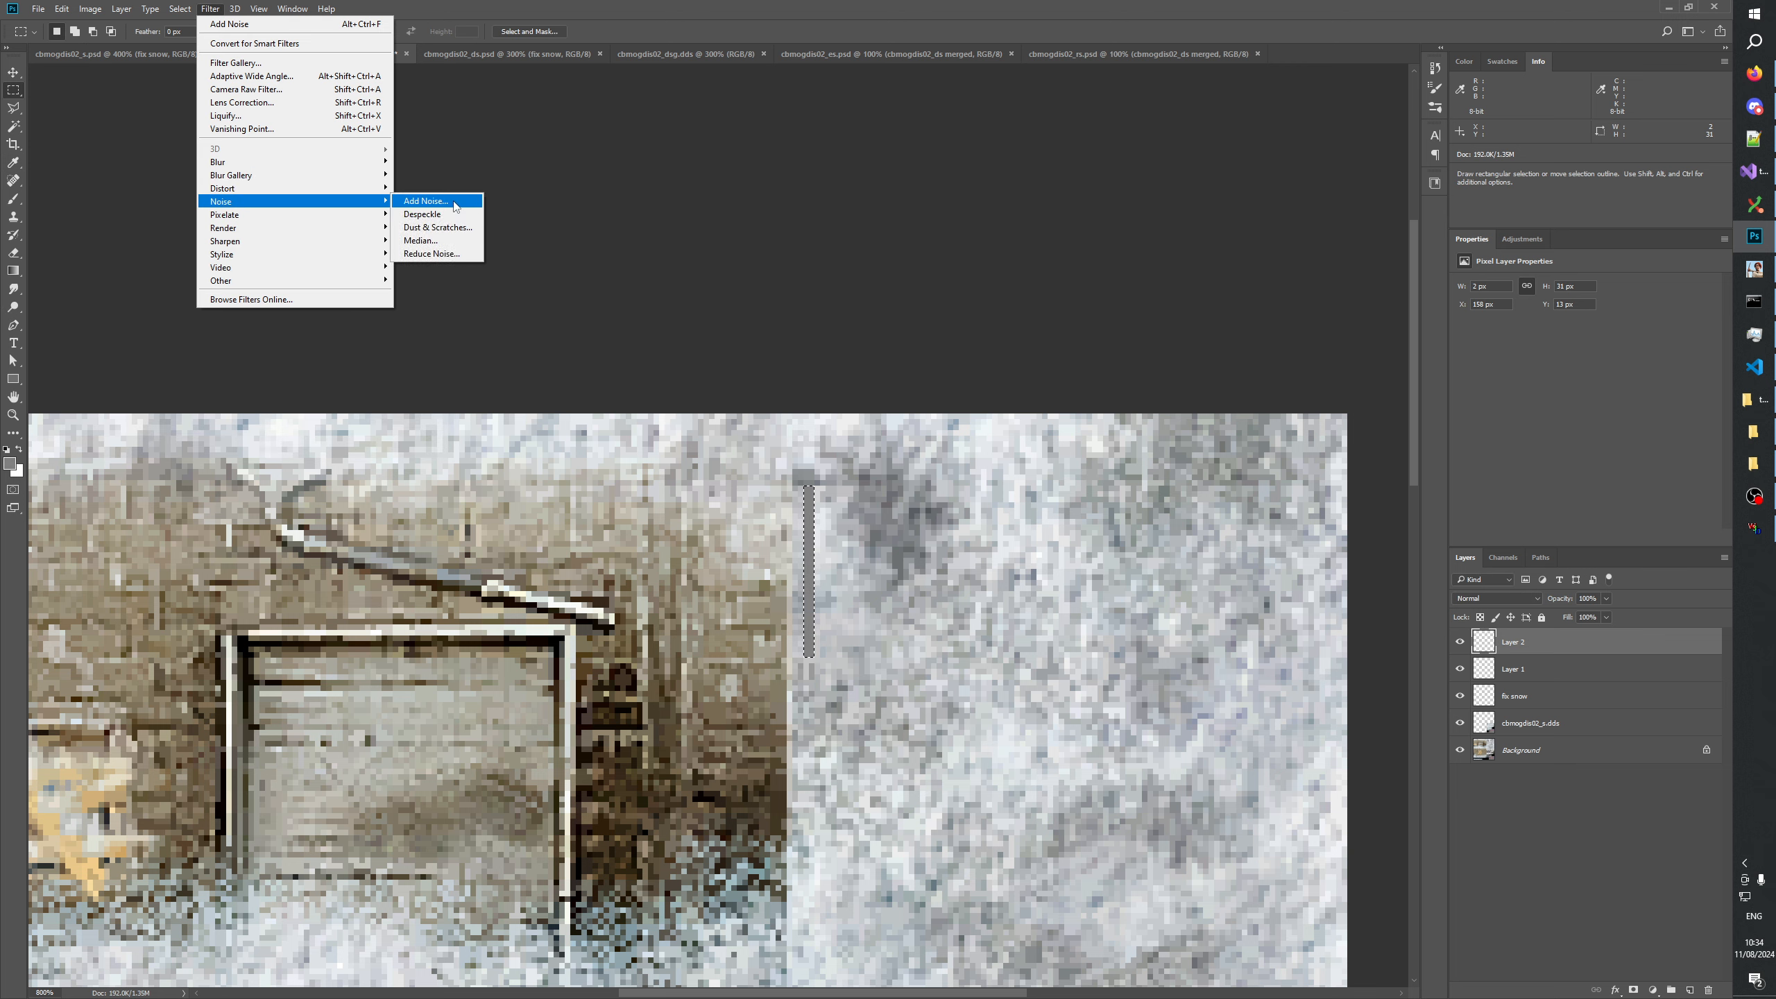
left_click(436, 201)
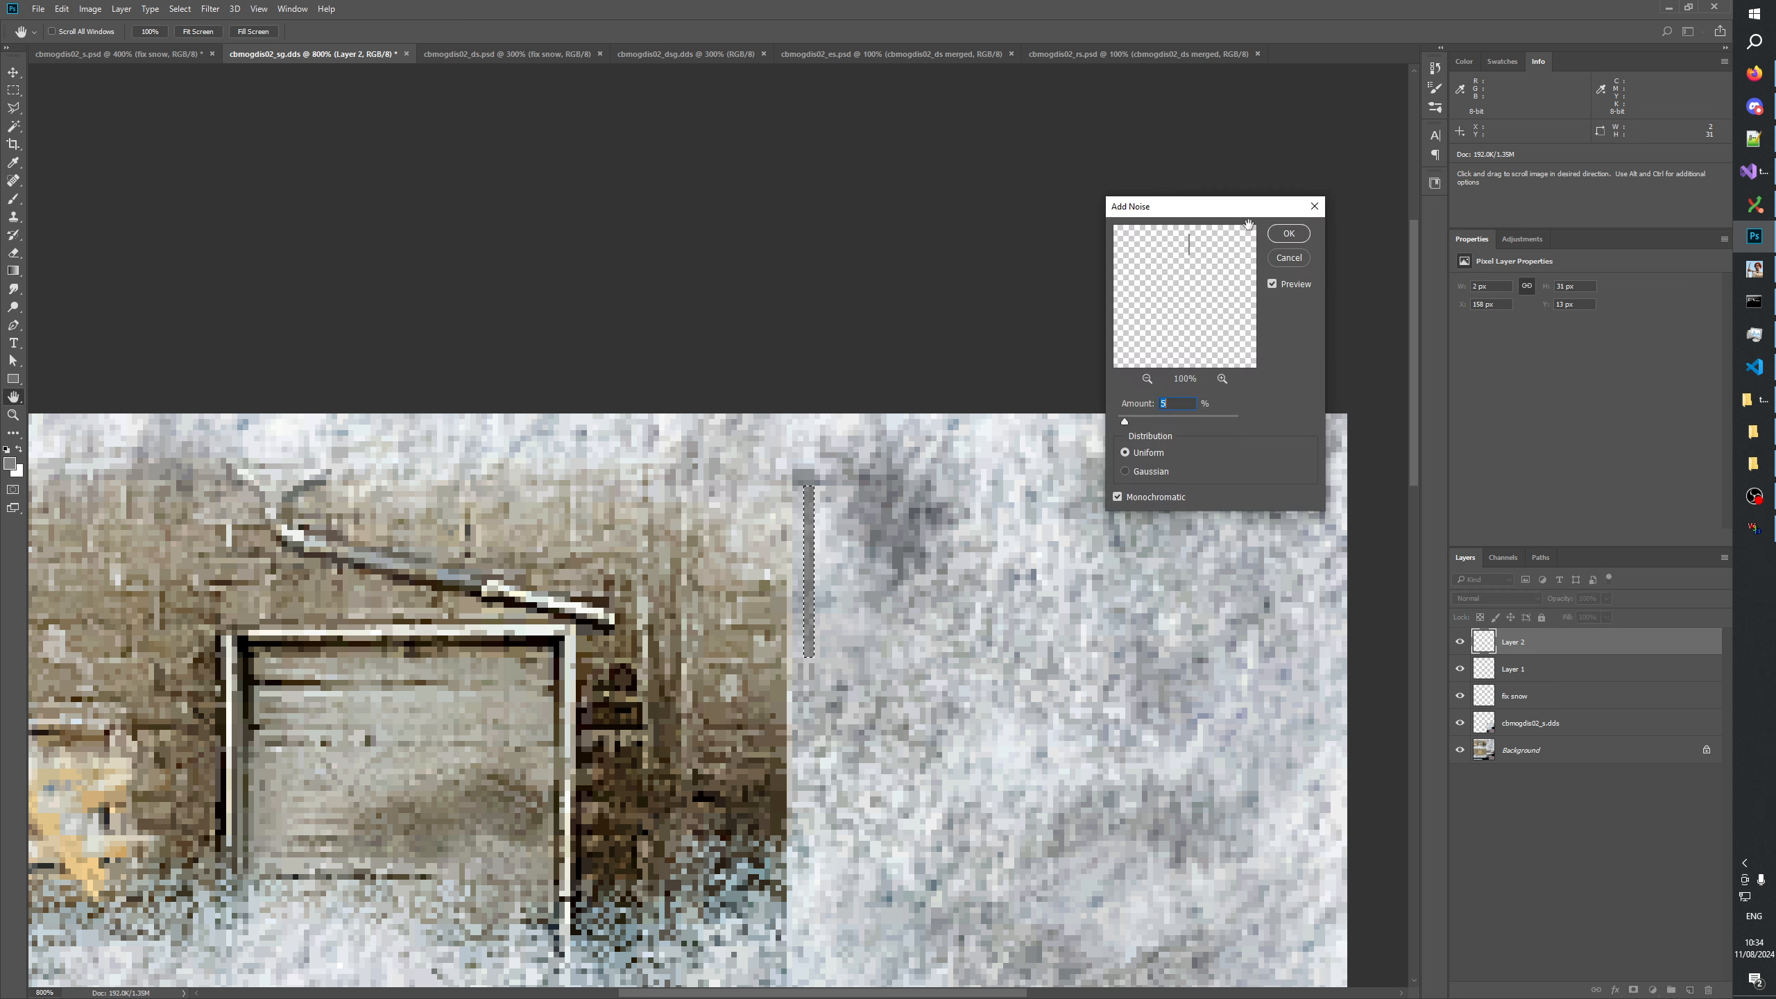
left_click(1300, 234)
left_click(1494, 599)
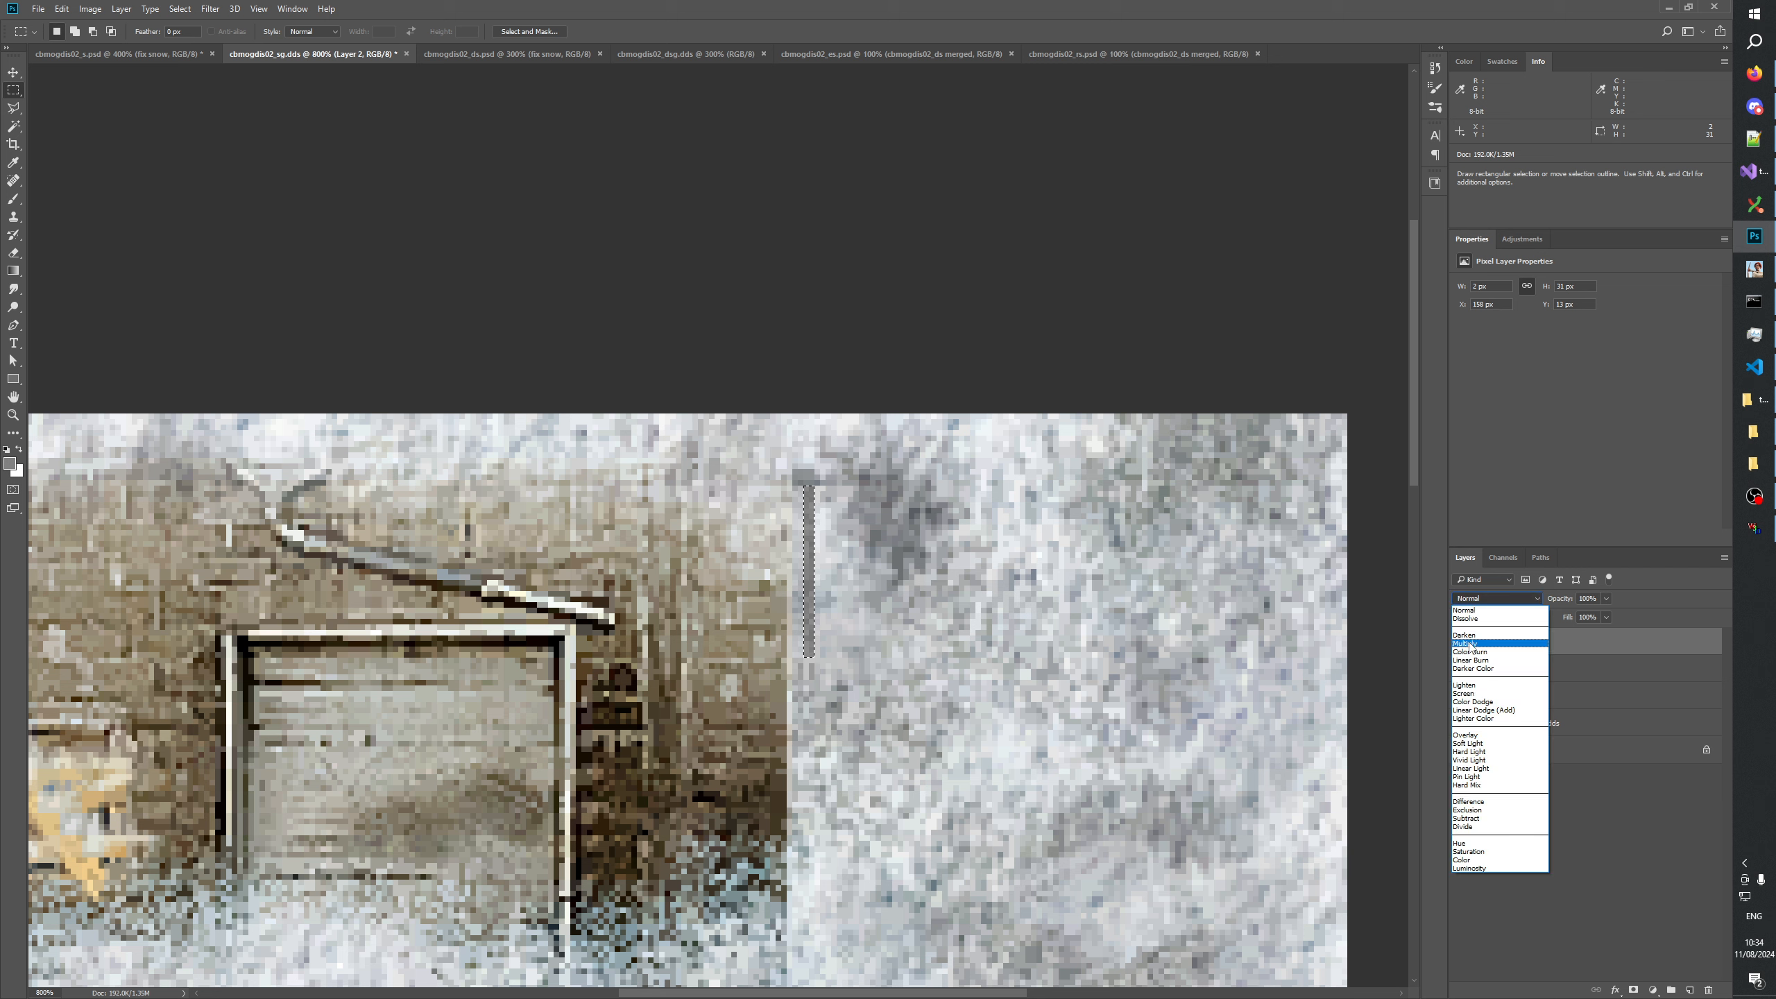
left_click(1469, 644)
left_click(1484, 600)
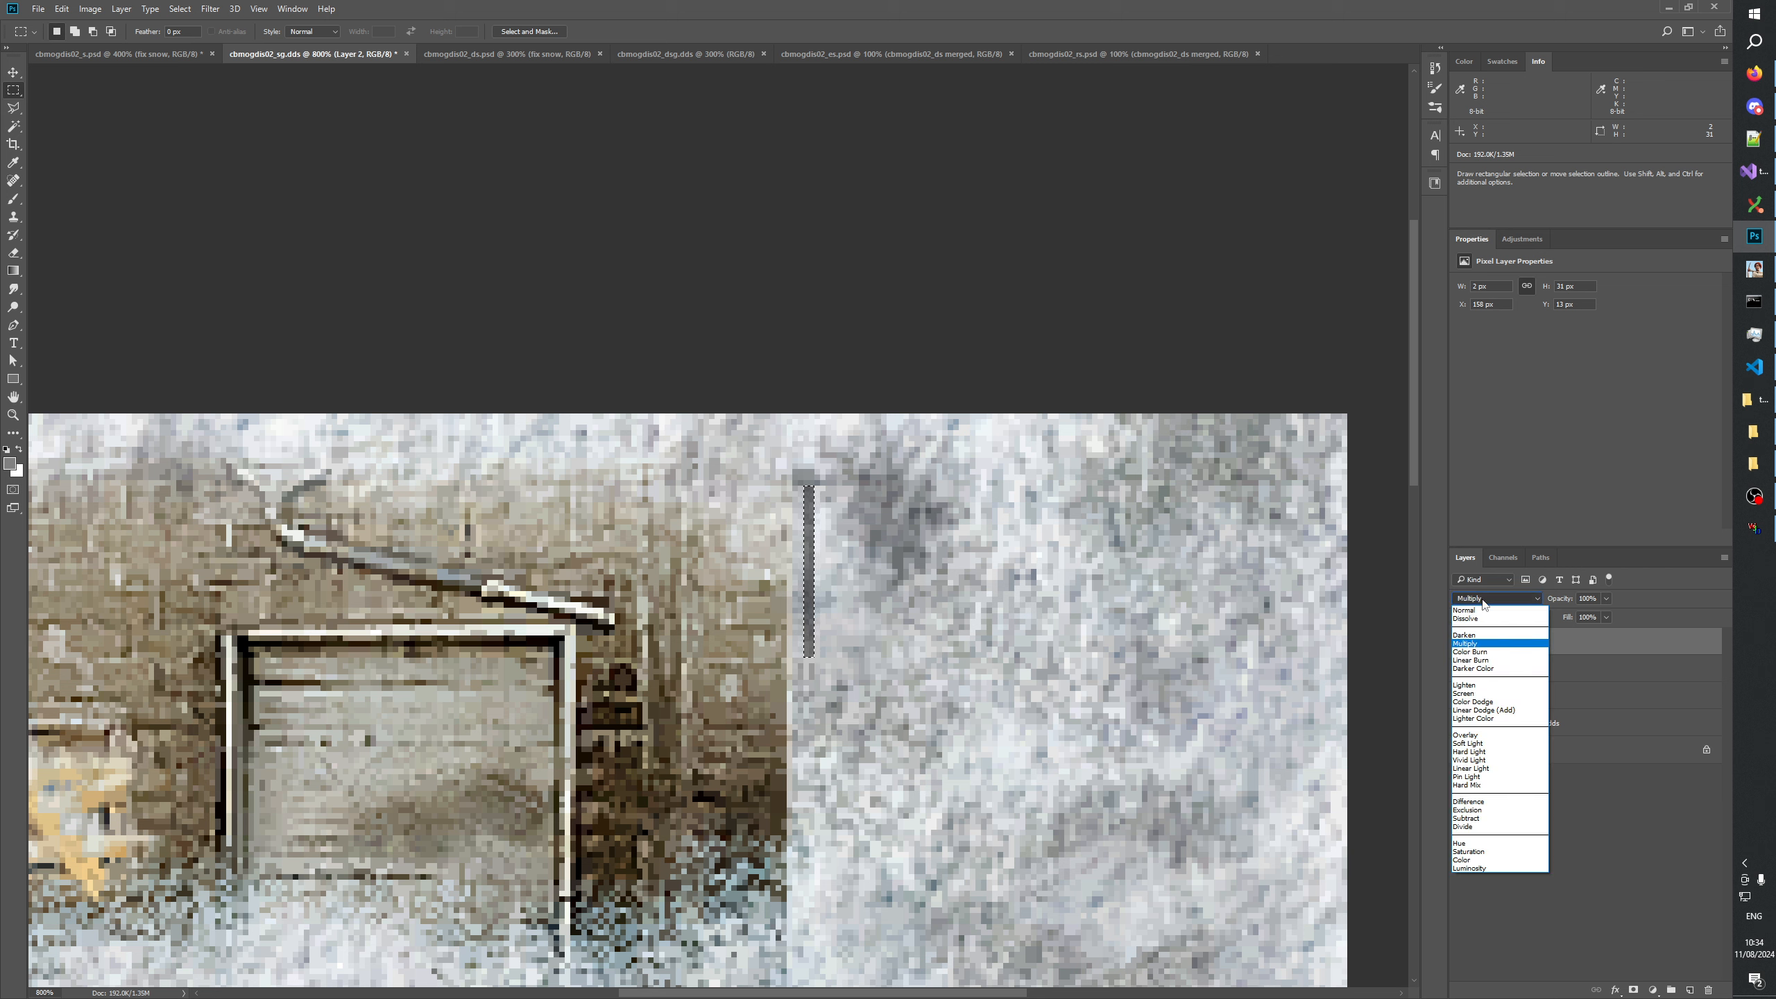
left_click(1489, 743)
left_click(1476, 798)
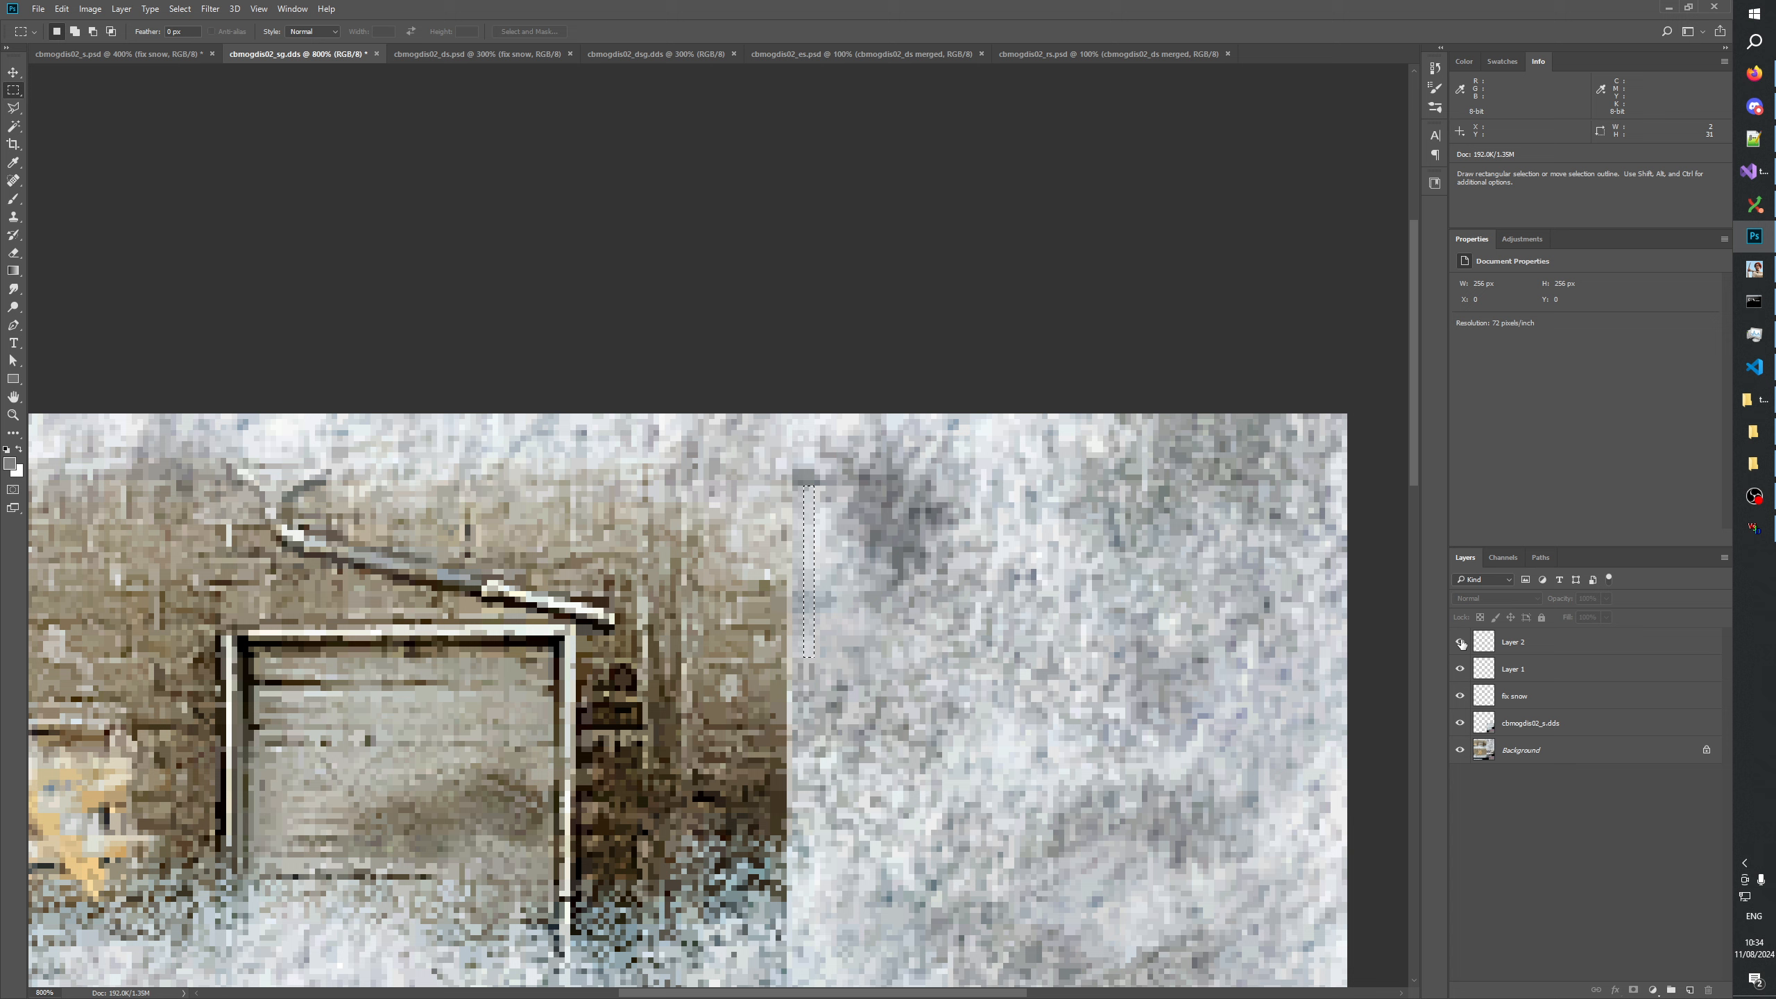
Apply another 5% of uniform, monochromatic noise to the Overlay strip on Layer 2 and clear the selection.
left_click(211, 9)
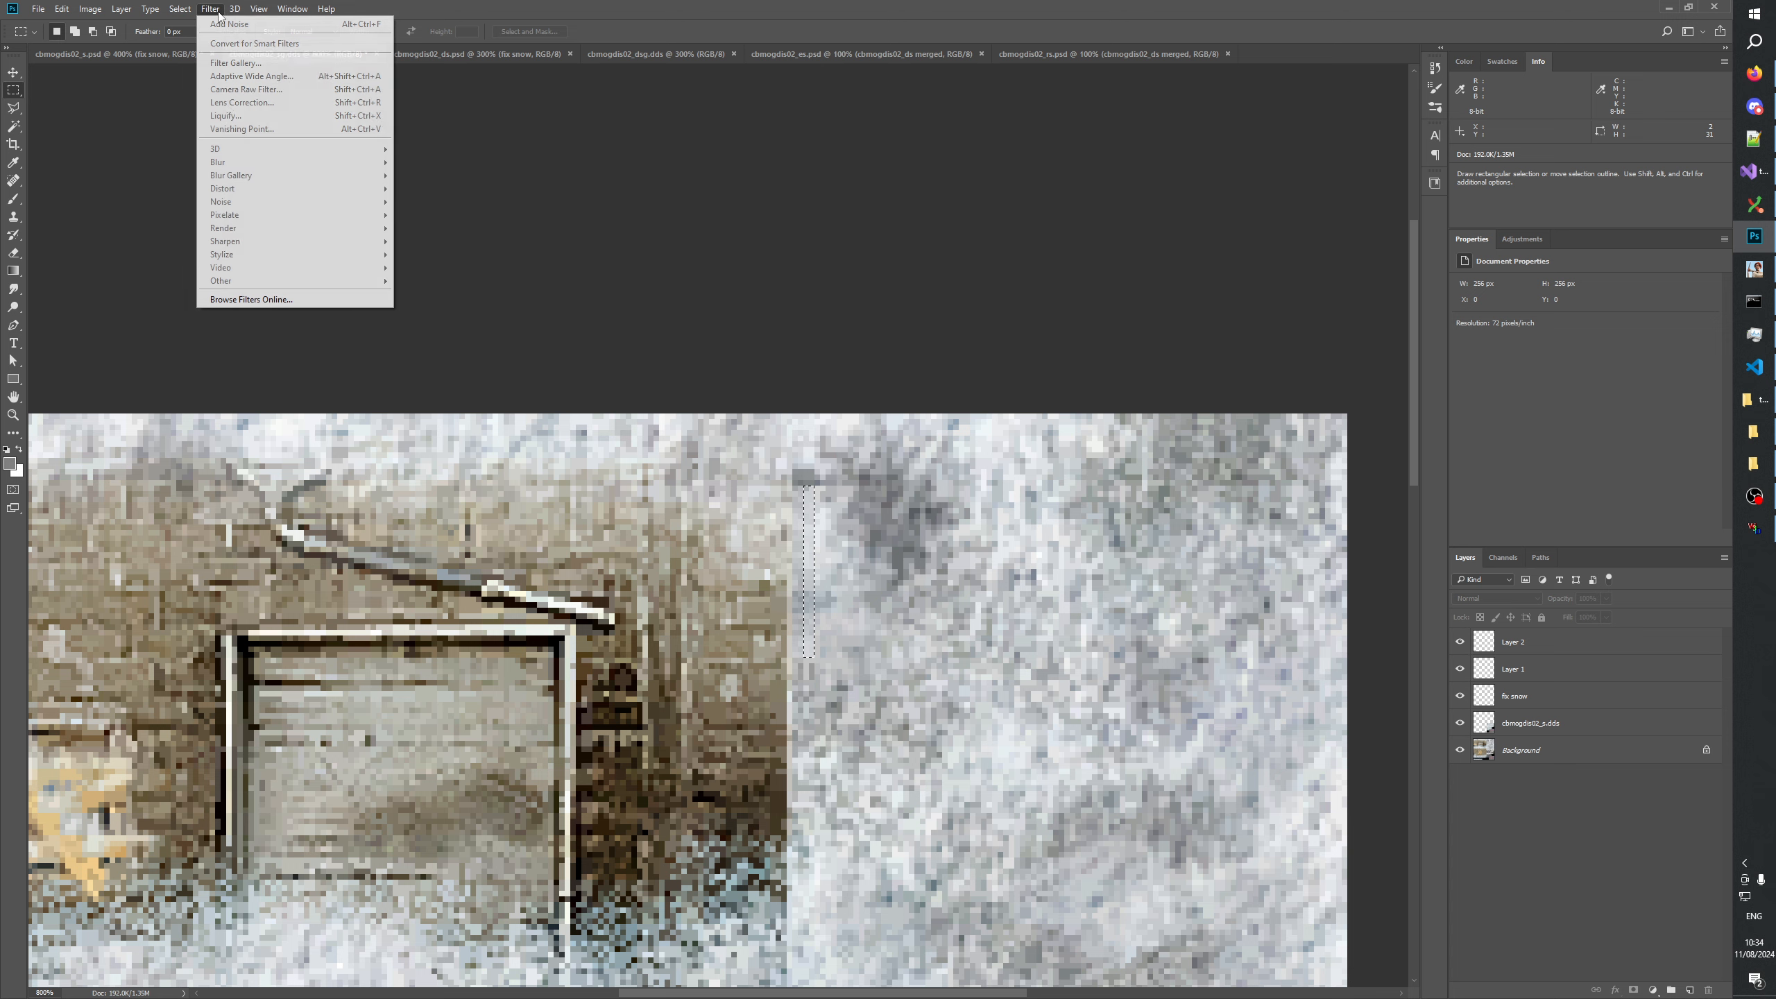
key("Escape")
left_click(1514, 642)
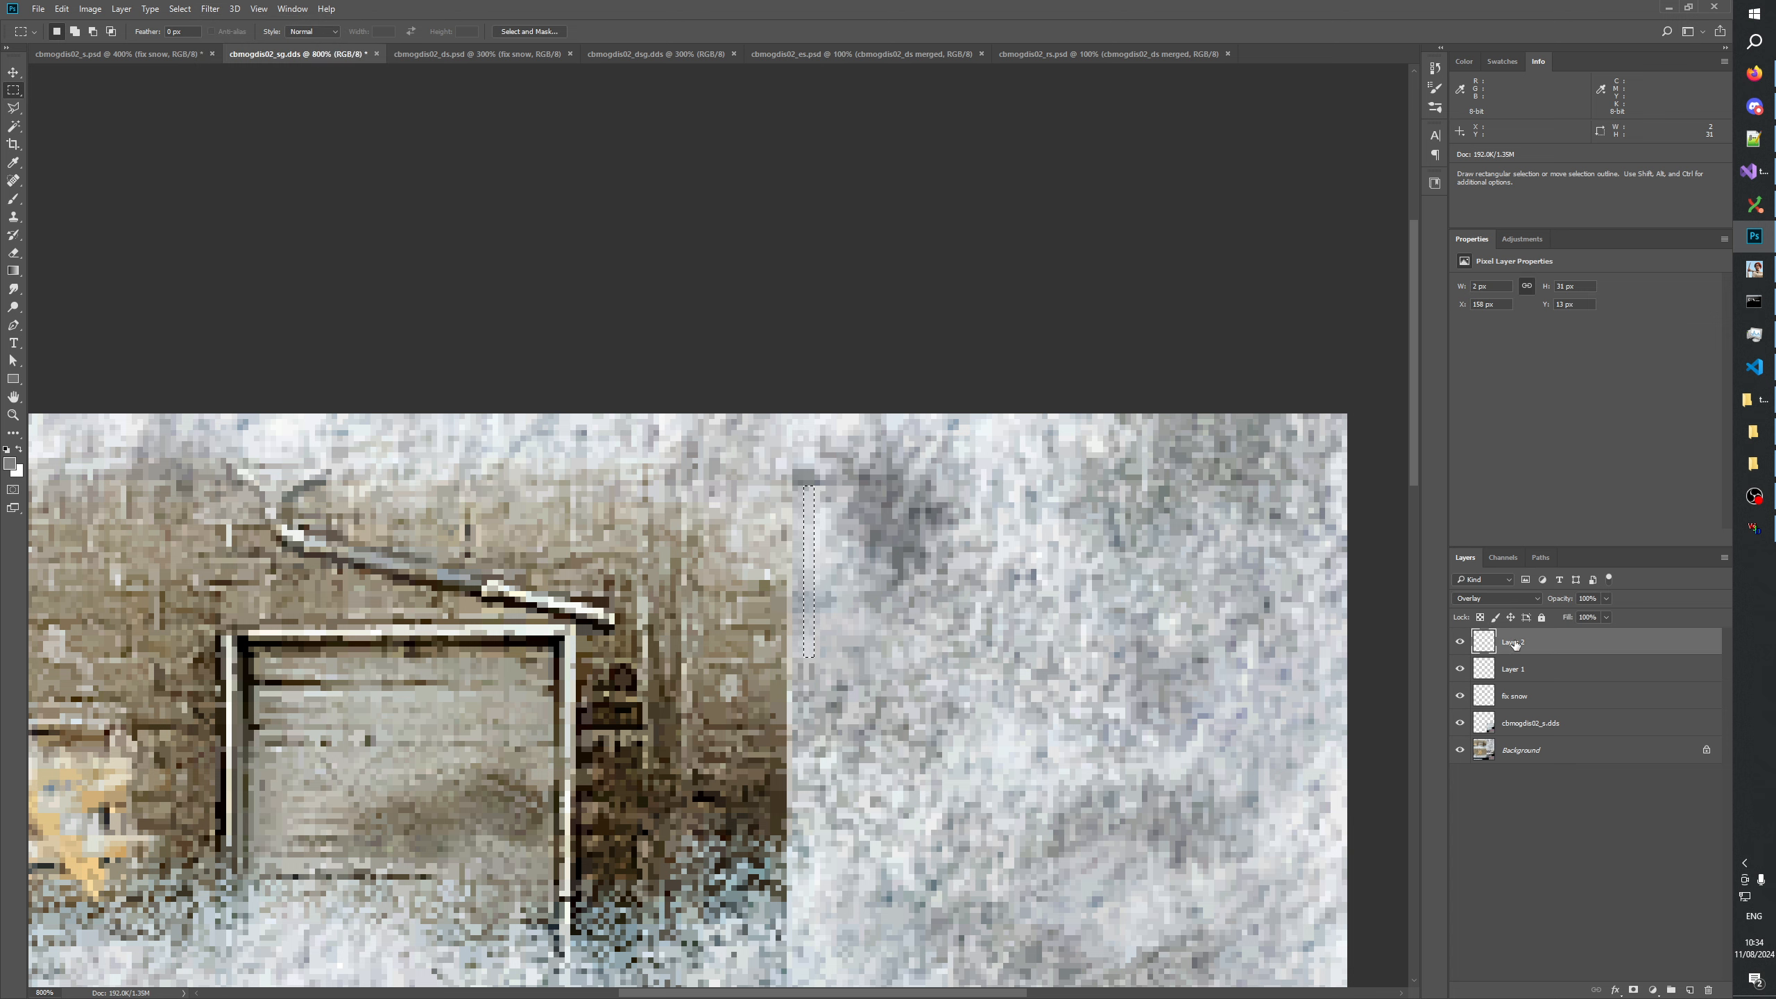
left_click(210, 9)
mouse_move(343, 210)
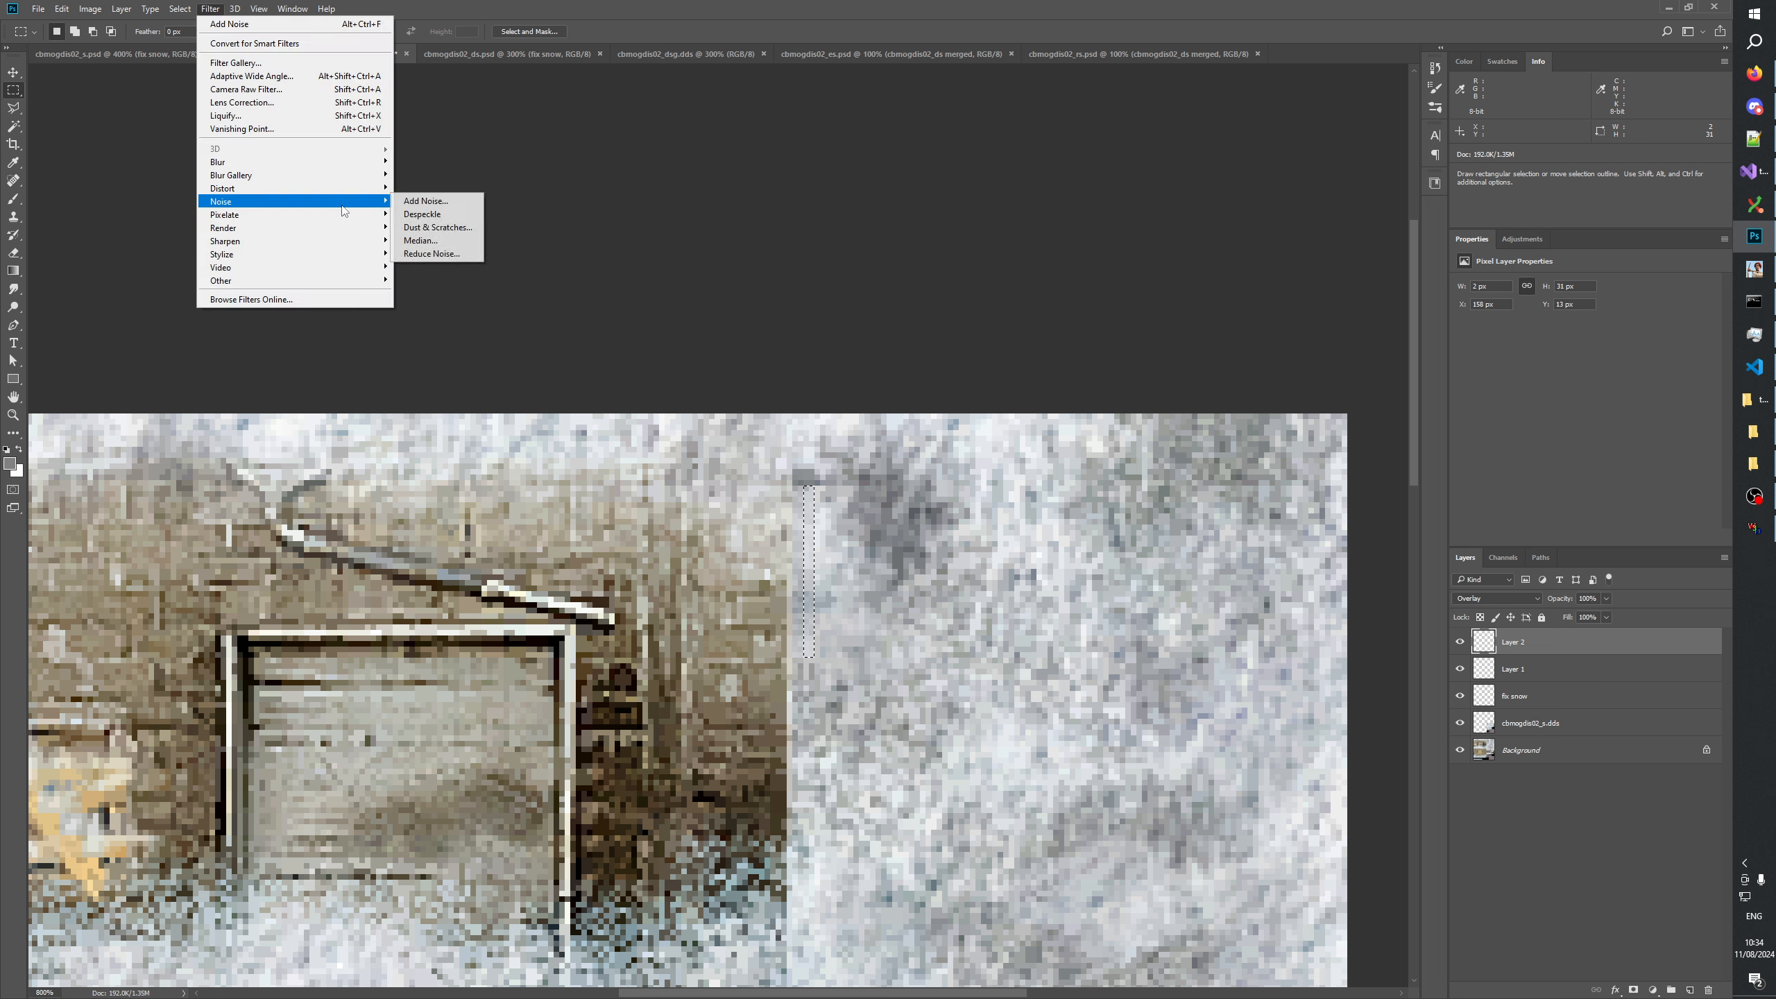
left_click(425, 201)
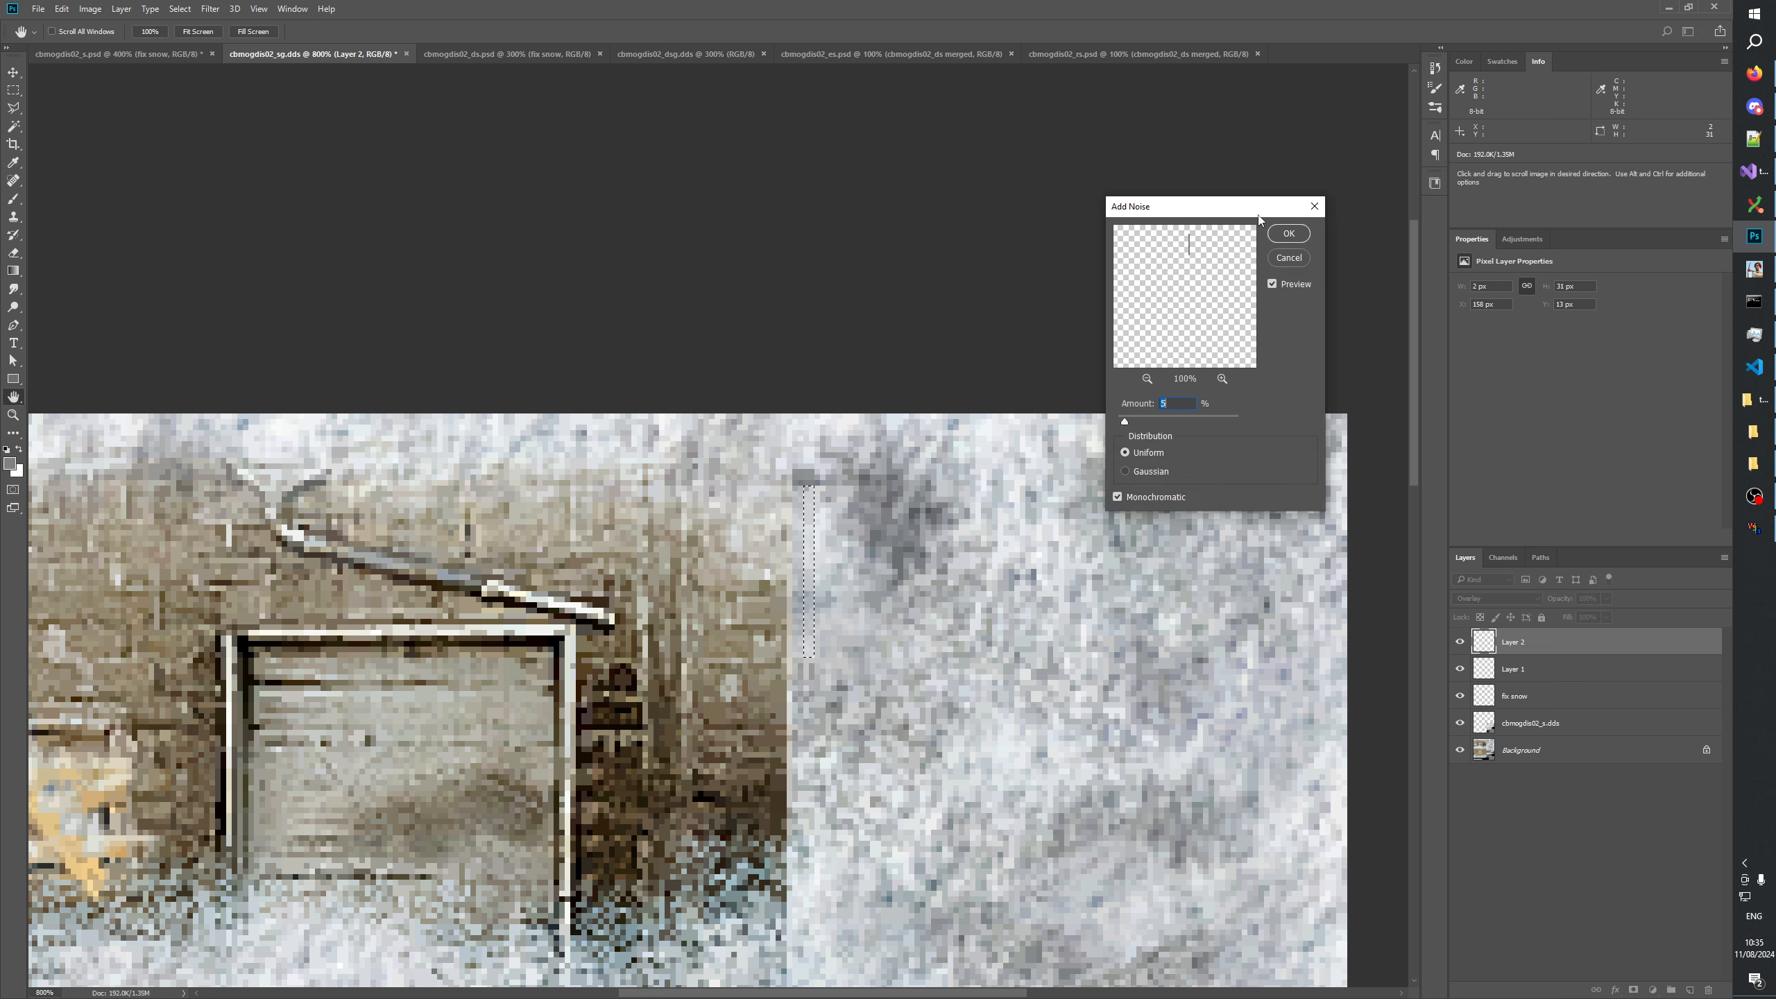
left_click(1289, 233)
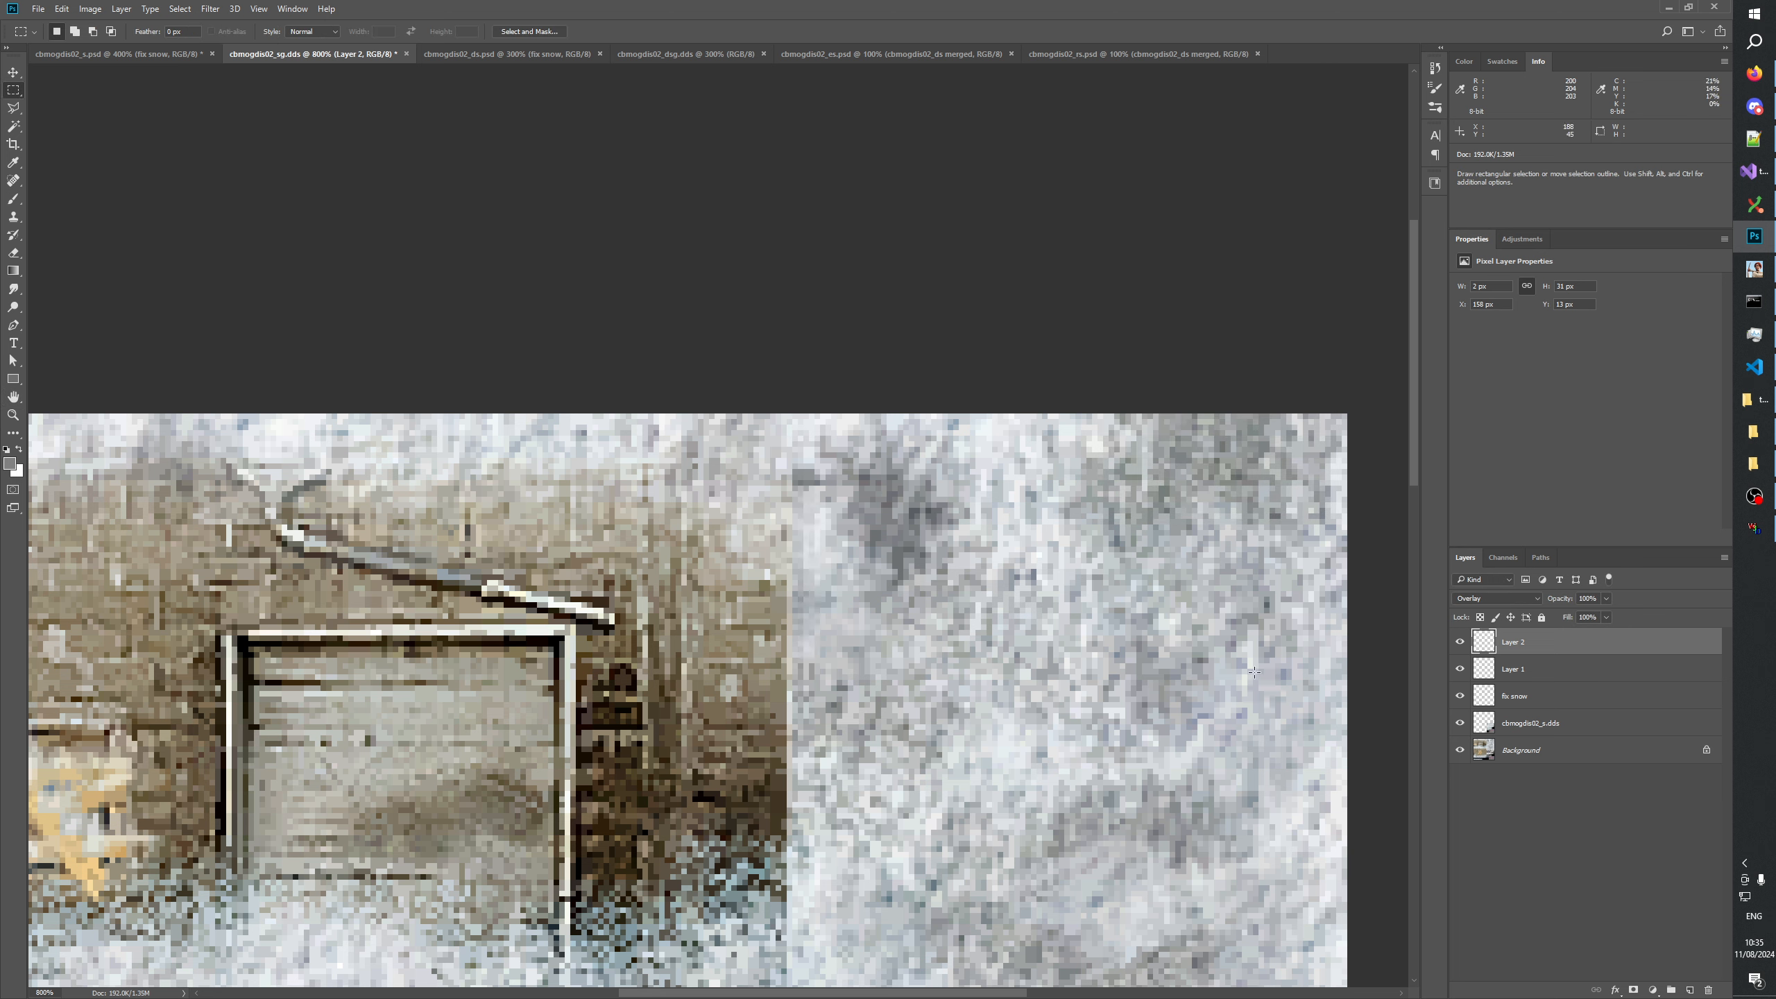
Set the opacity of the pasted snow strip on Layer 1 to 96%.
left_click(1592, 666)
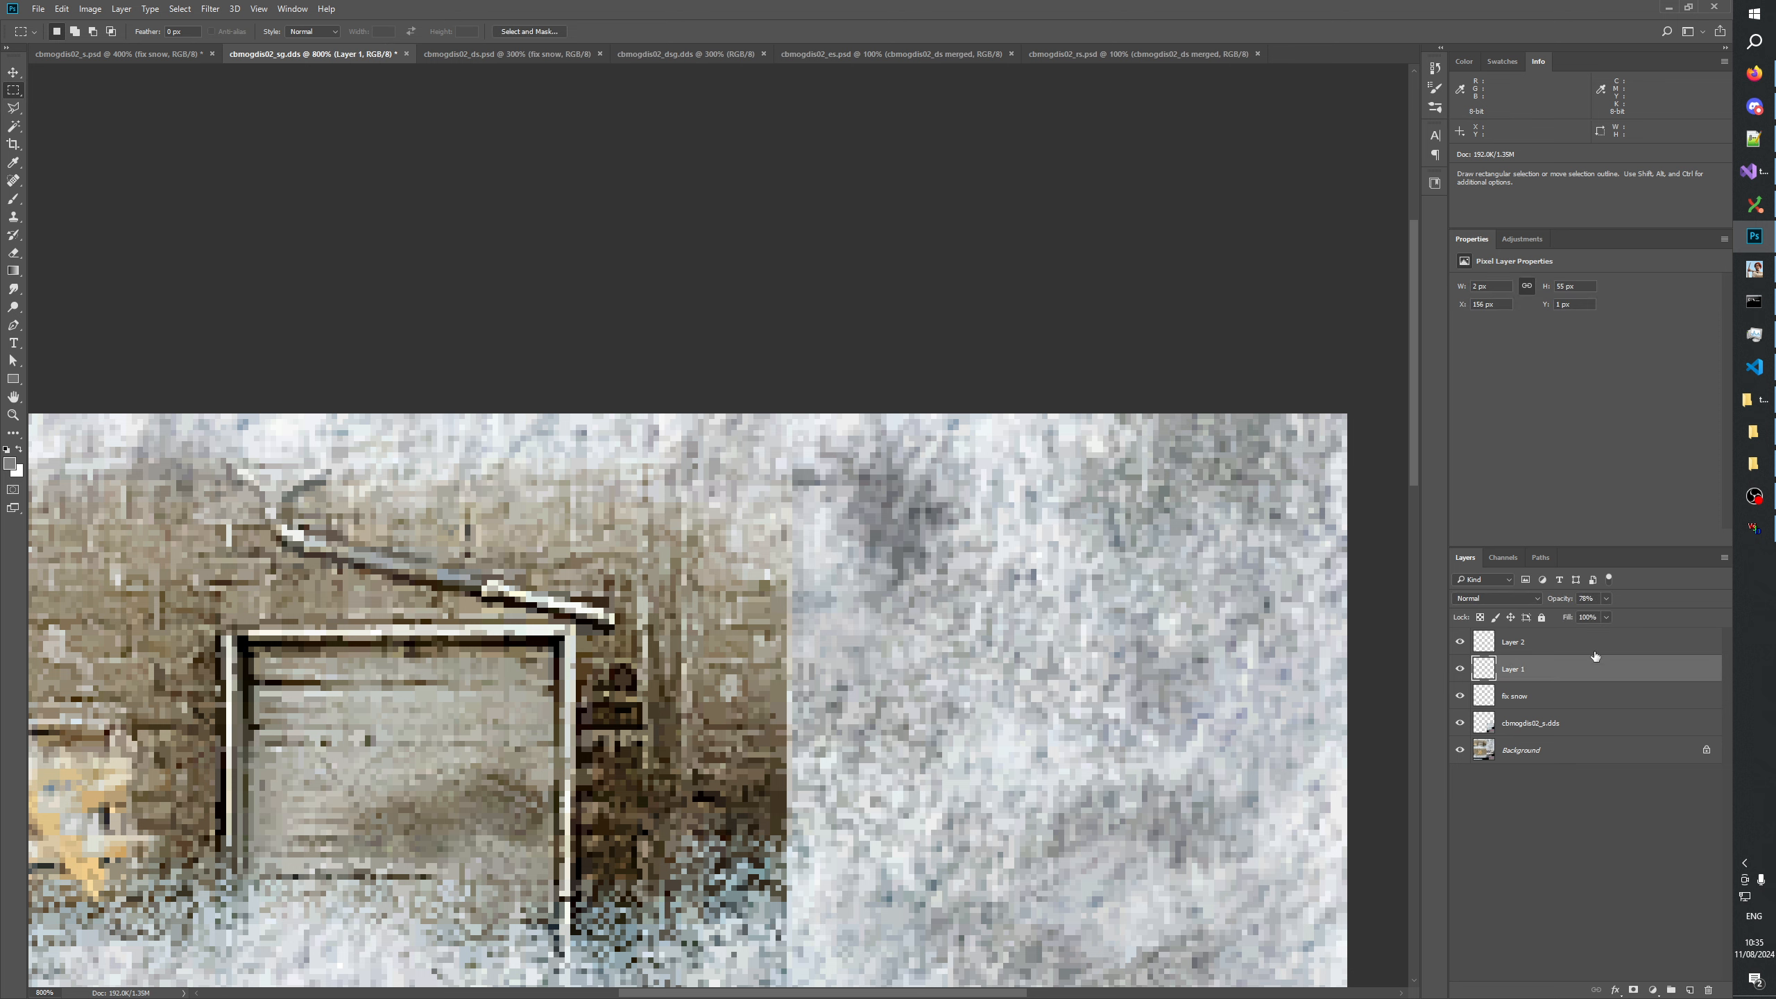
mouse_move(1602, 615)
left_mouse_down()
mouse_move(1587, 615)
mouse_move(1608, 618)
left_mouse_up()
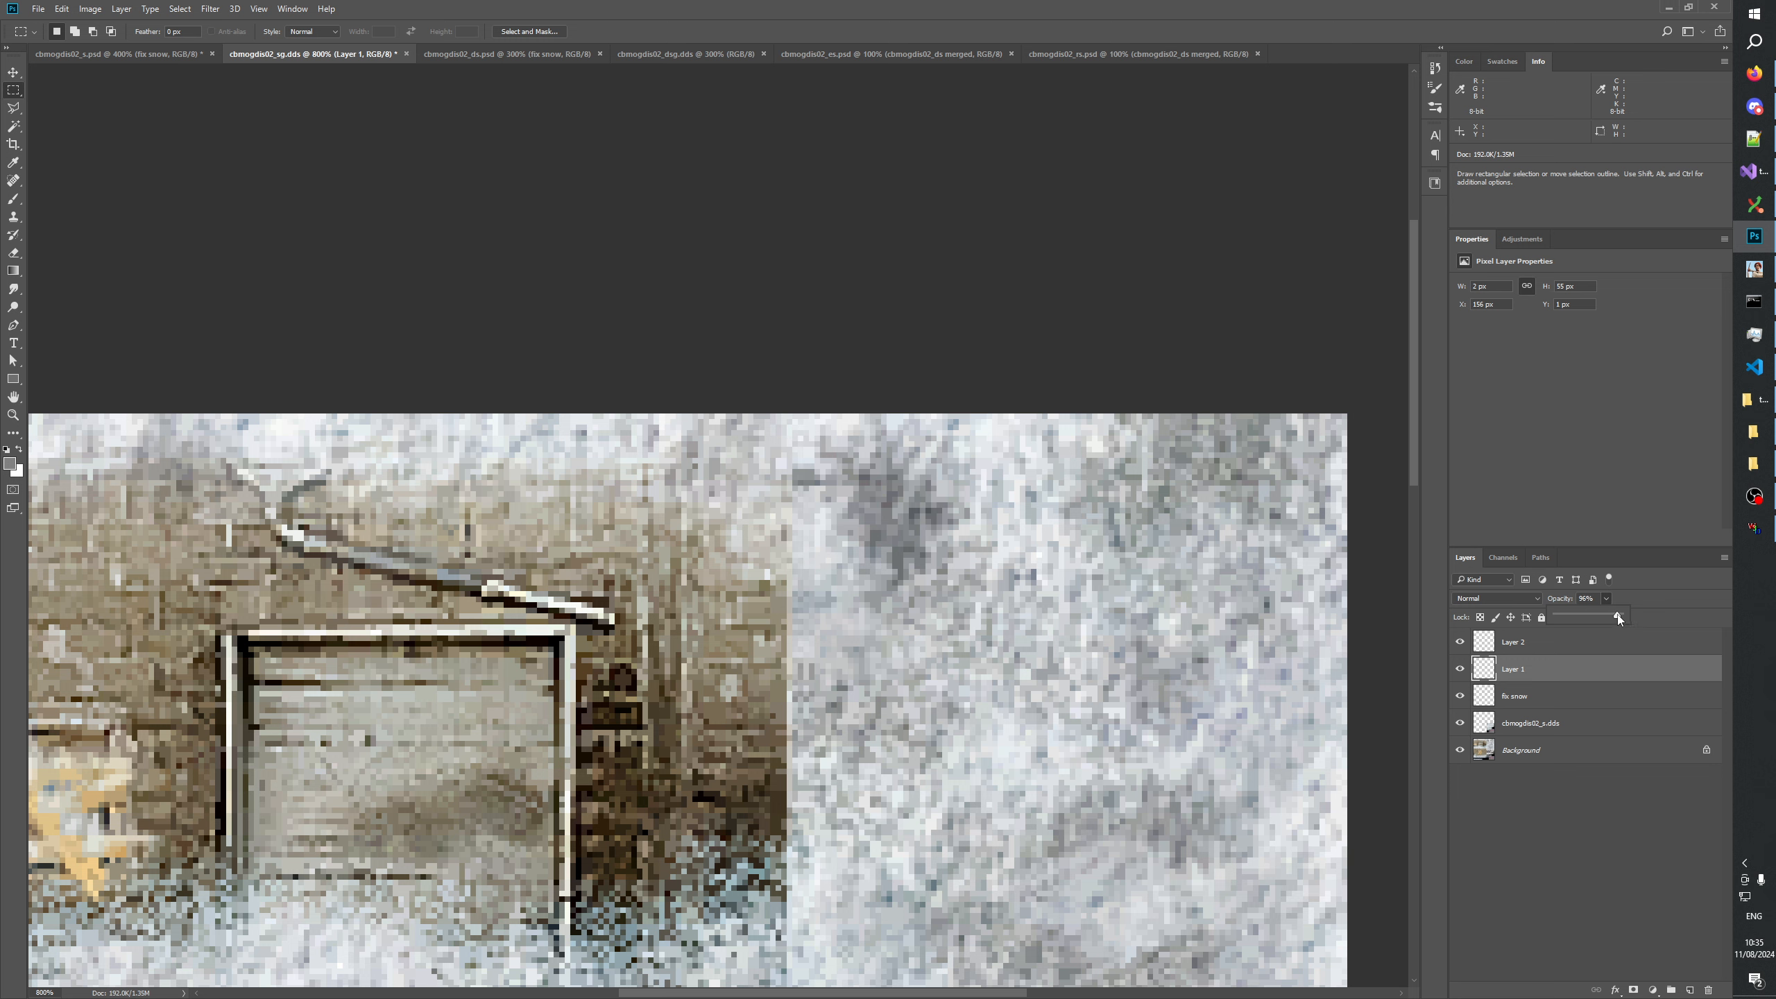
left_click(1545, 930)
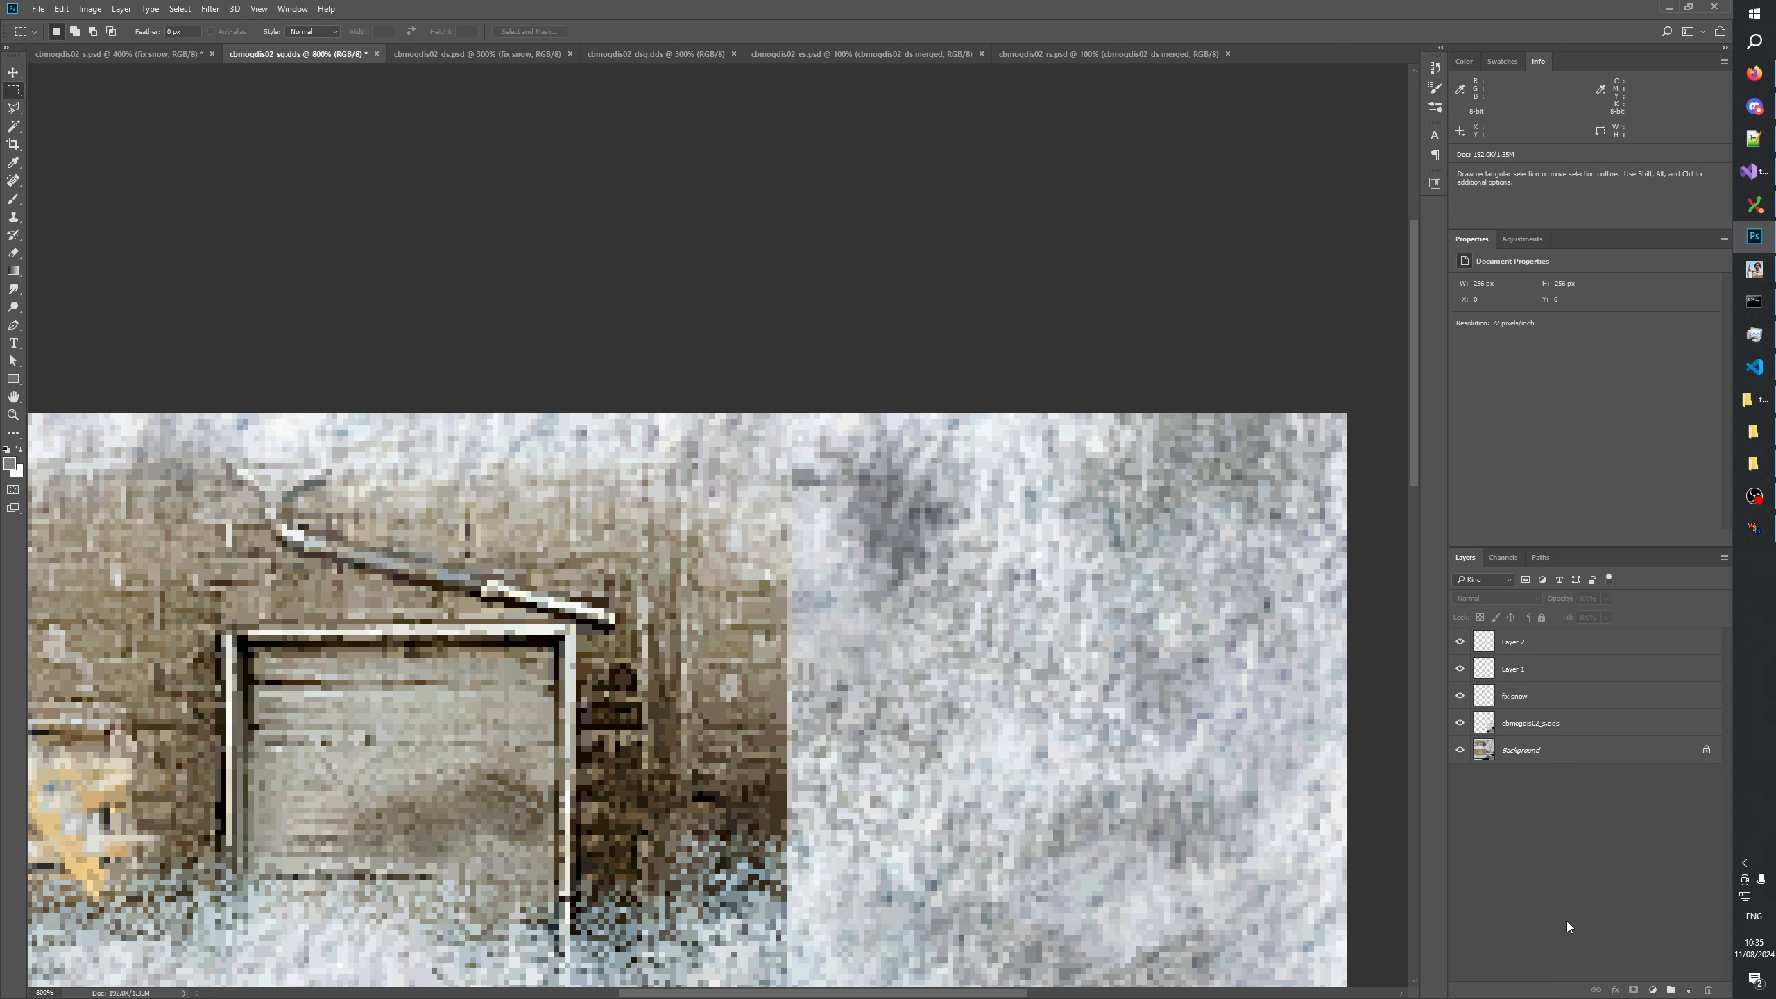
Try to merge both strip layers down into fix snow, and revert the history to the last opacity change.
left_click(1505, 641)
key("Delete")
key("Delete")
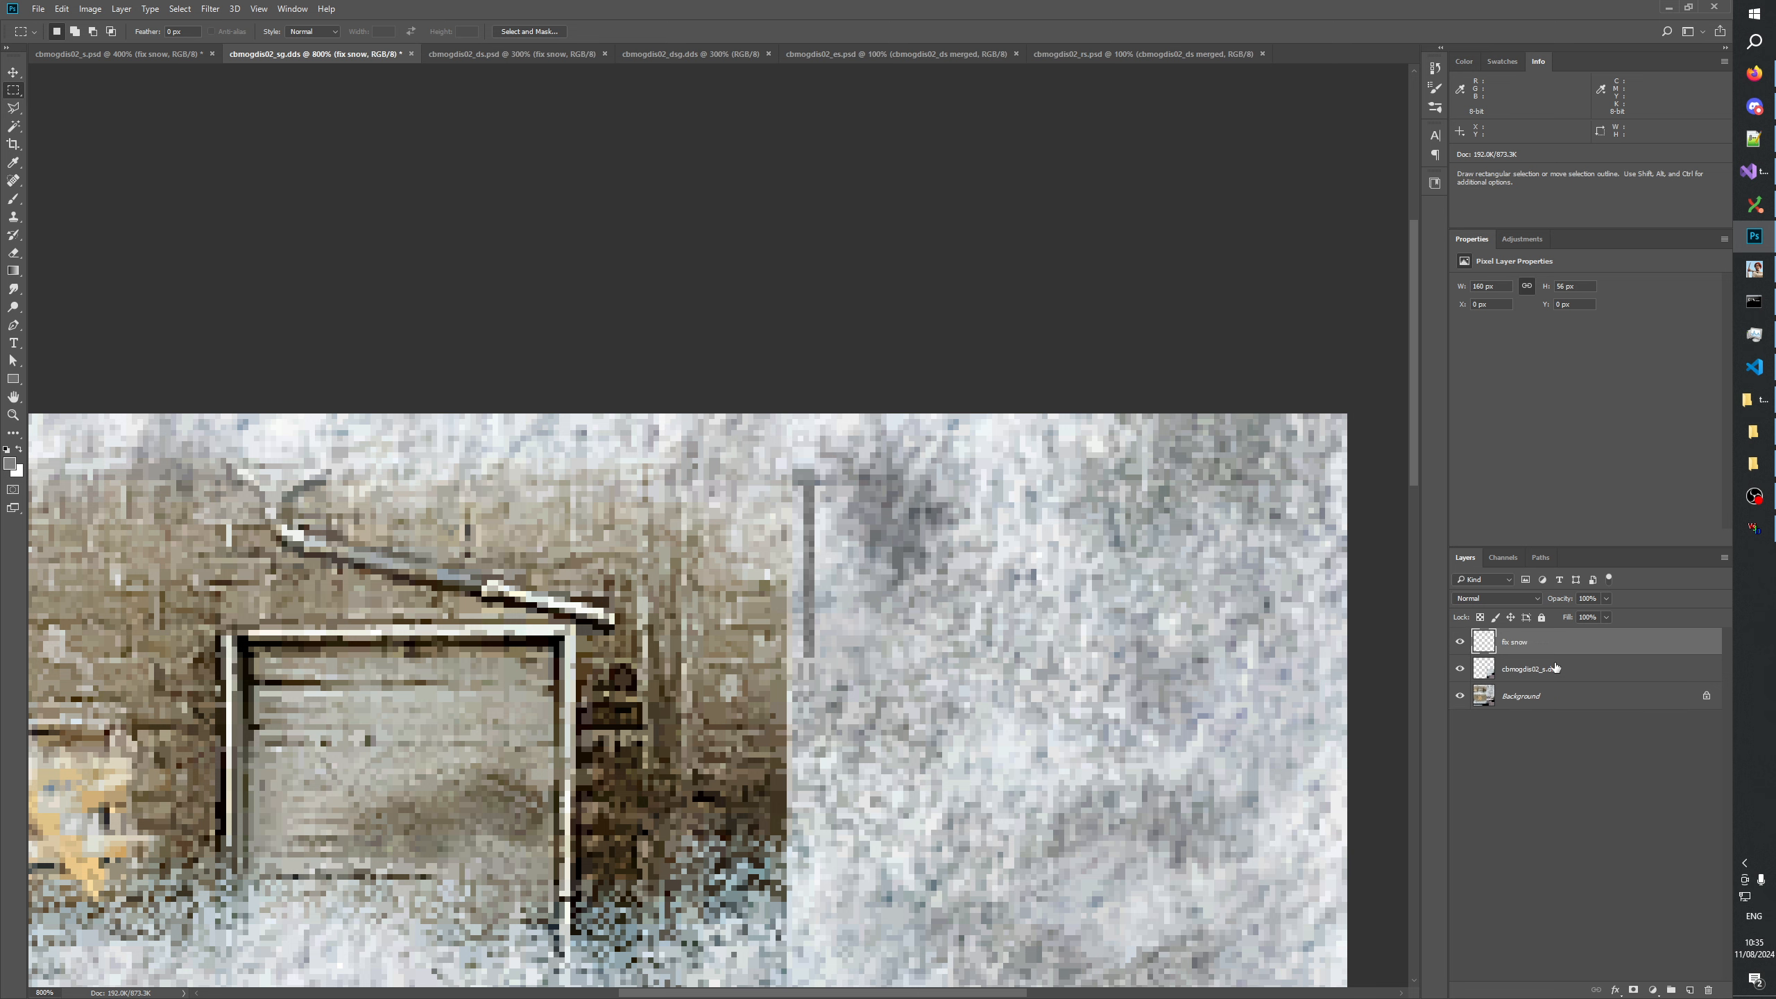
left_click(1442, 66)
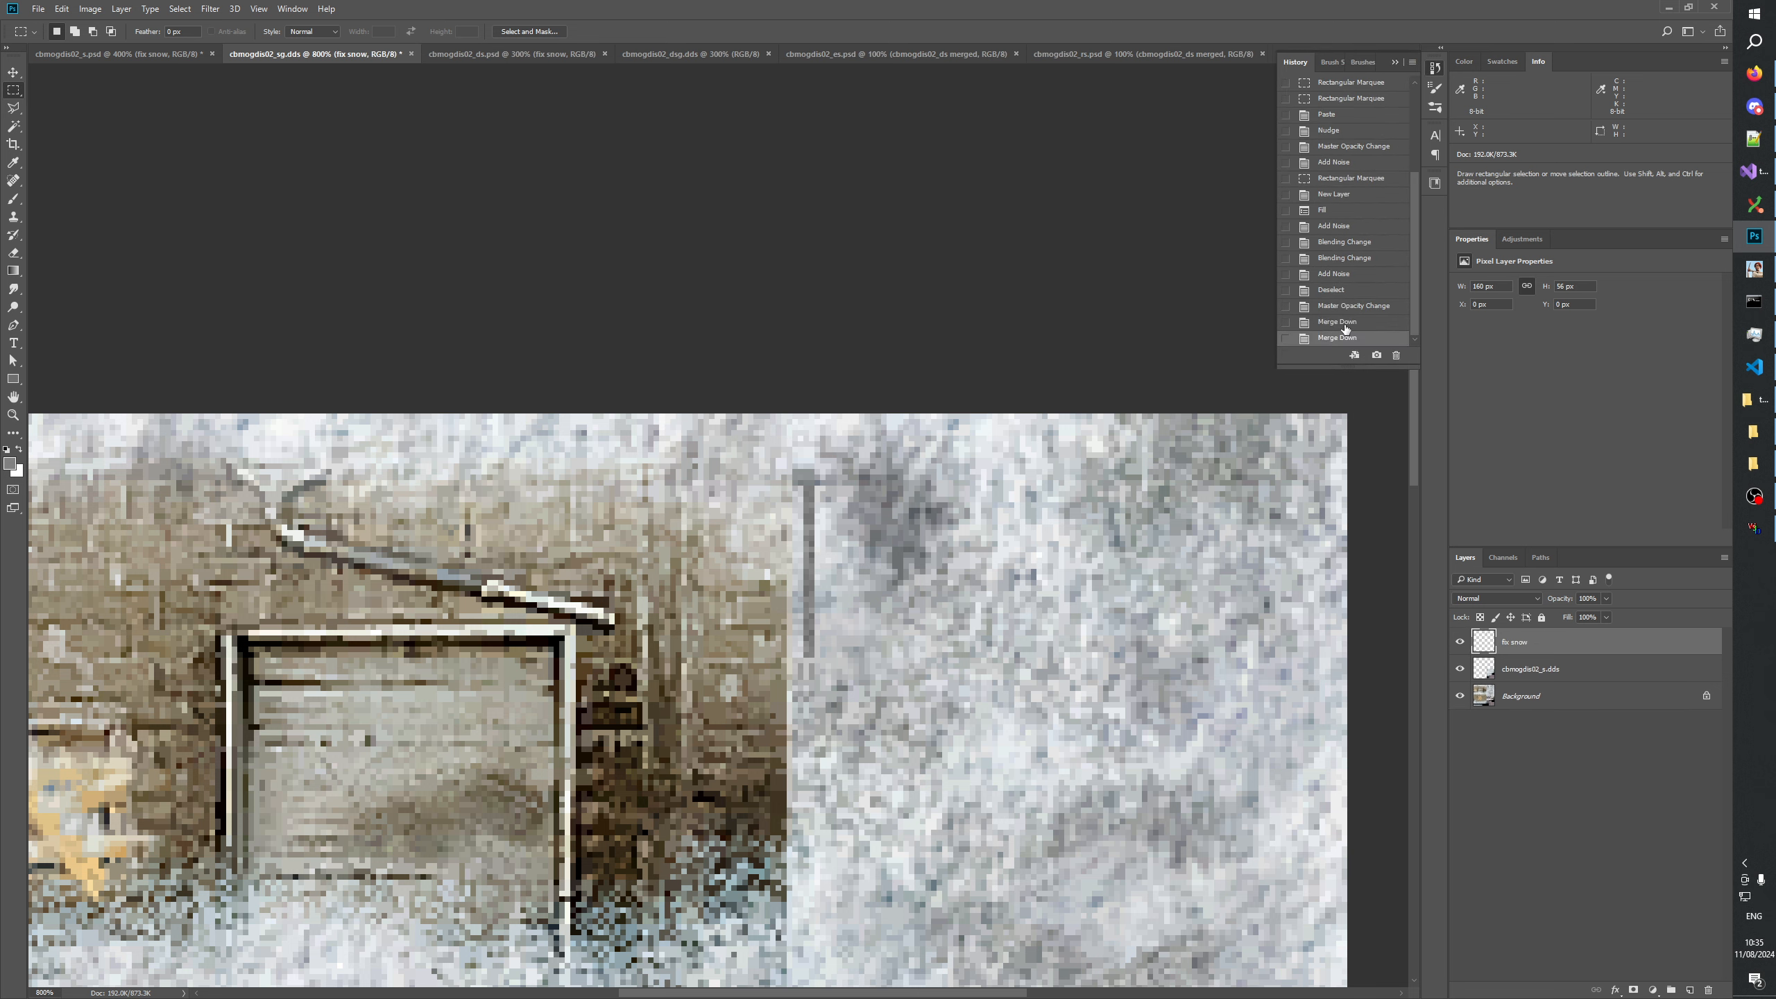
left_click(1349, 306)
Merge Layer 1 down into fix snow, try to merge Layer 2 as well, and undo that second merge.
left_click(1525, 649)
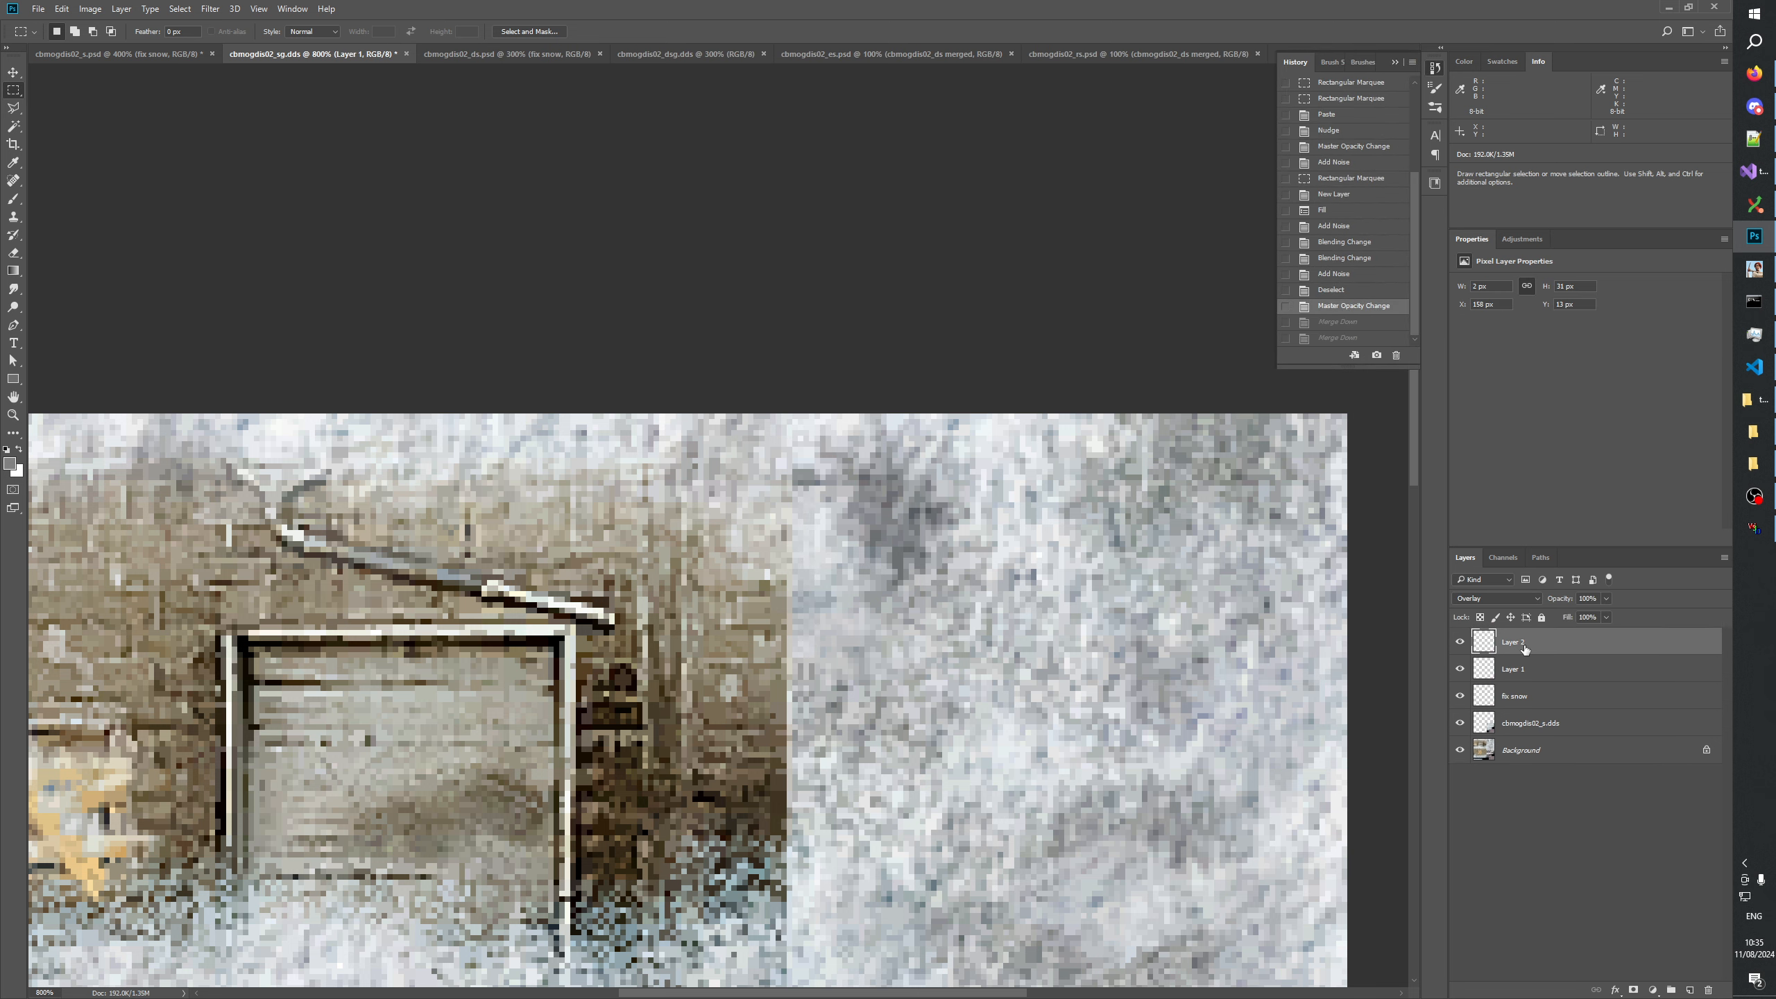
key("ctrl+e")
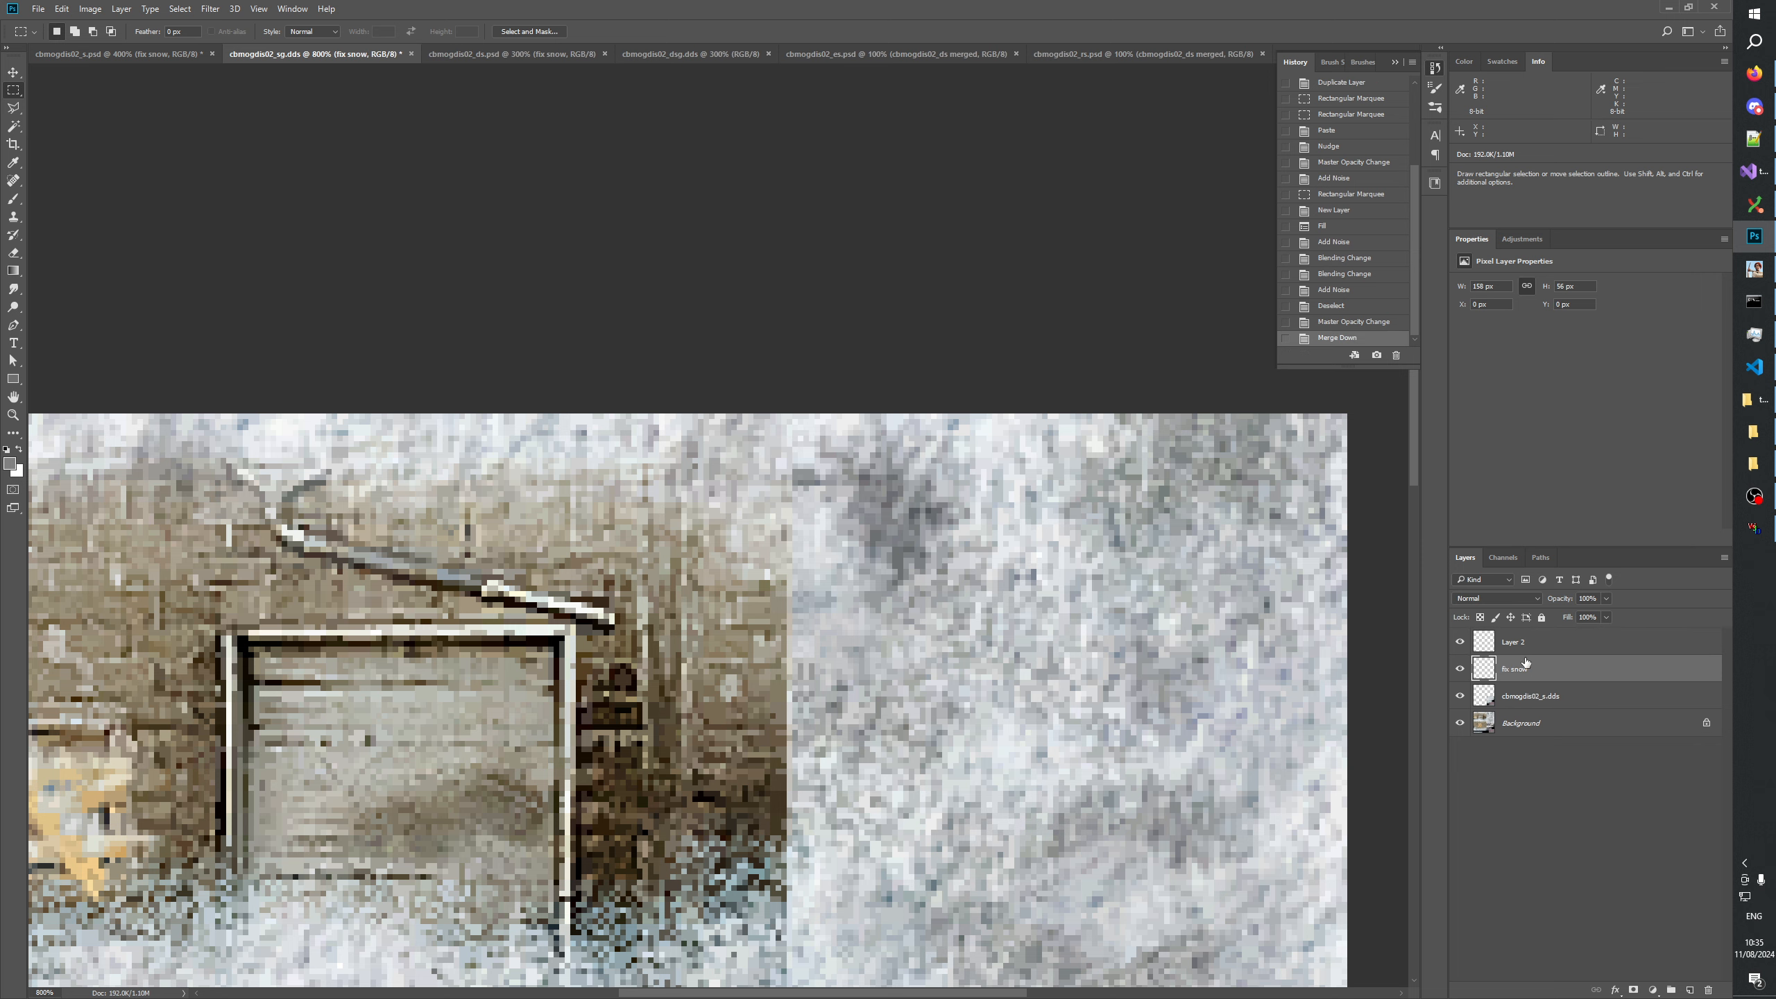
key("ctrl+e")
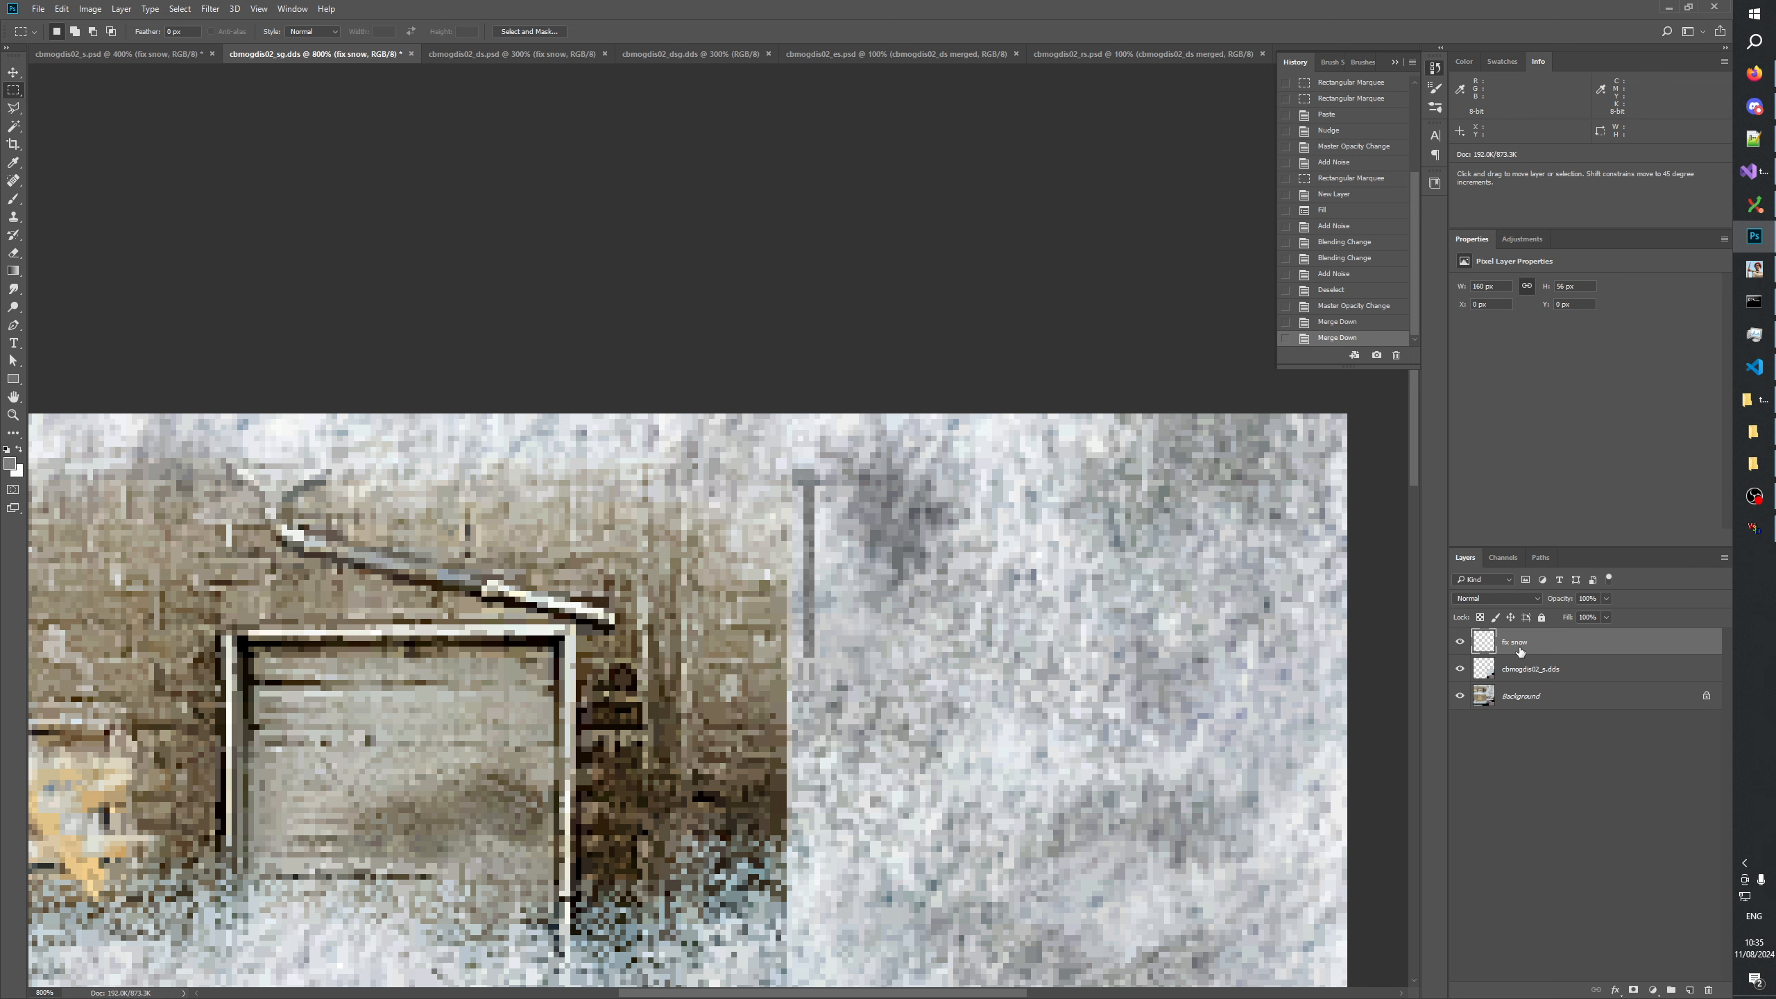
key("ctrl+z")
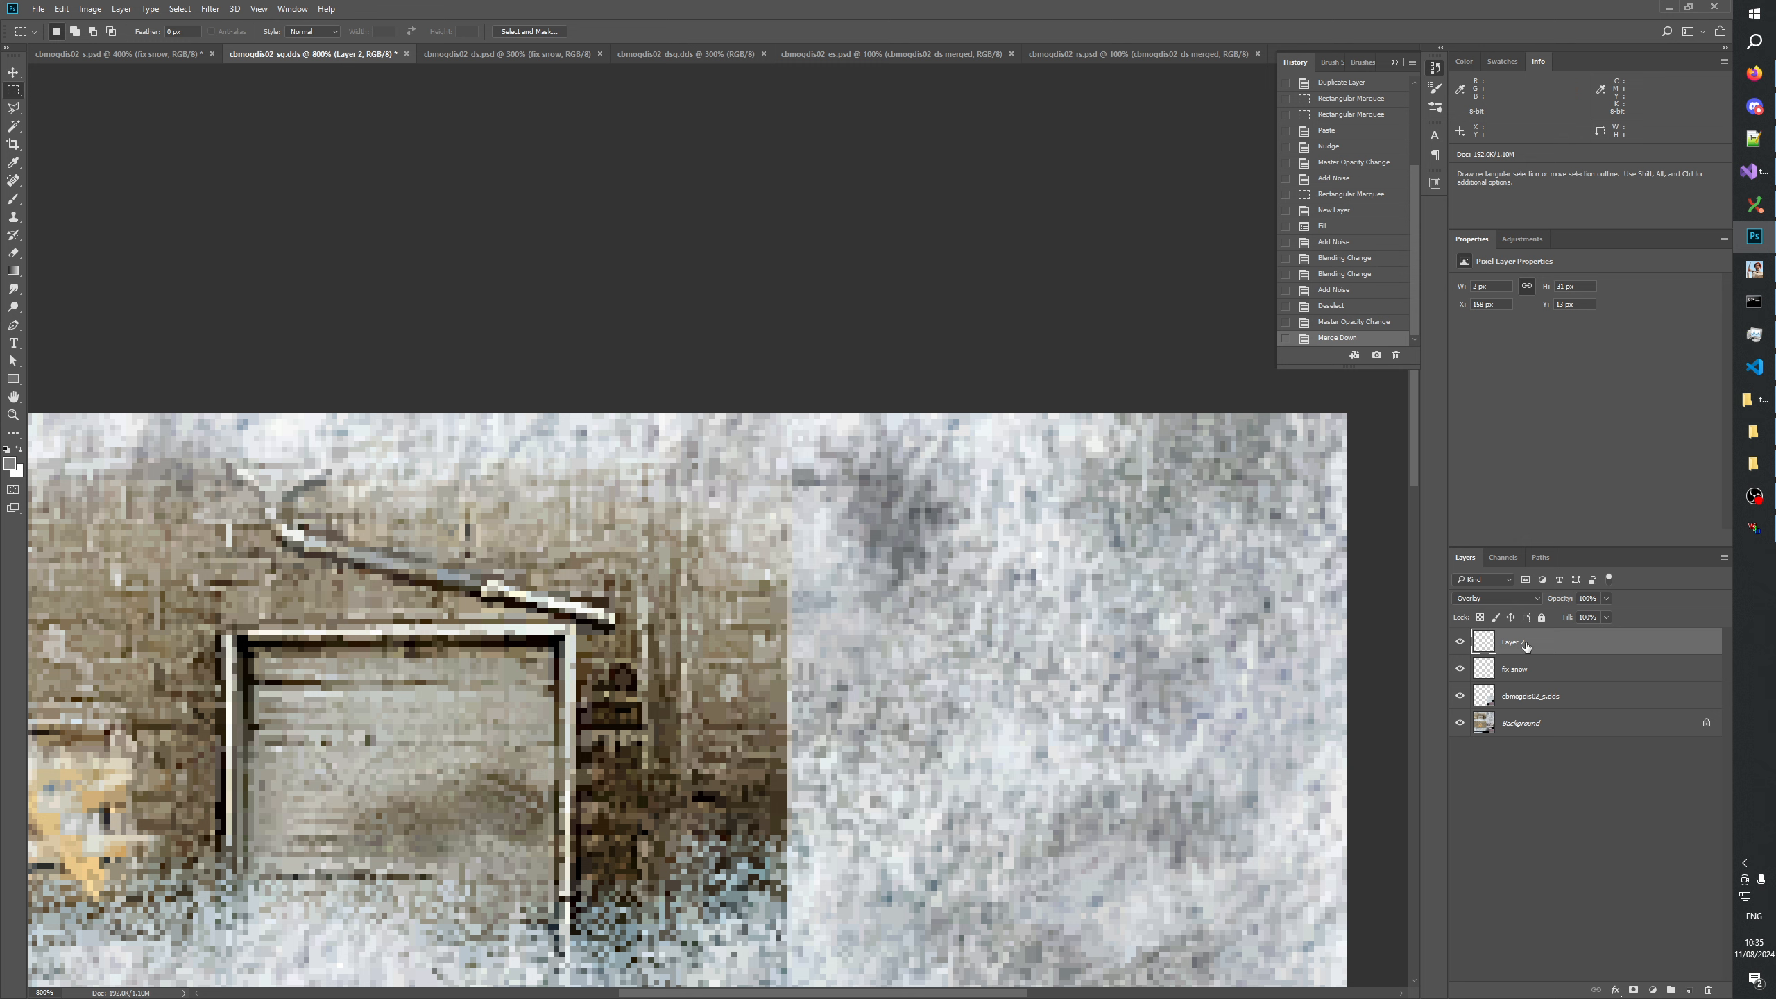
Load the Layer 2 strip as a selection, copy the merged image inside it, and paste it onto a new layer.
left_click(1482, 646, "ctrl")
left_click(62, 8)
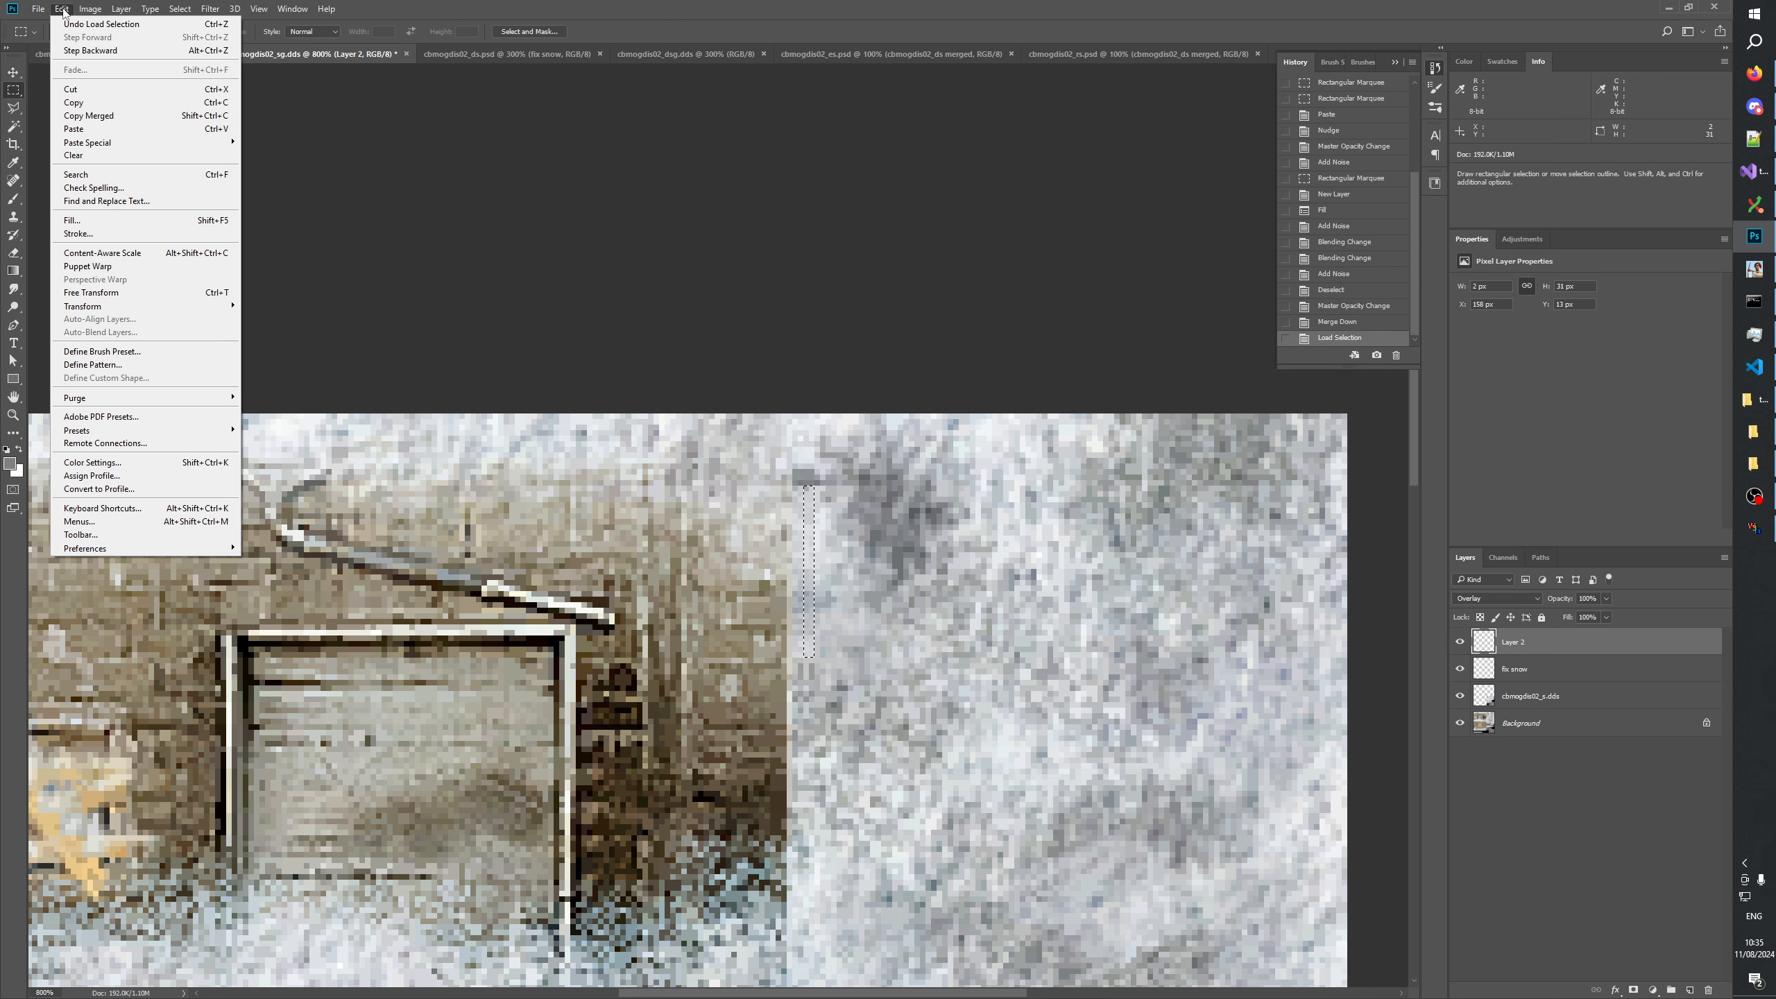
left_click(111, 120)
left_click(1692, 989)
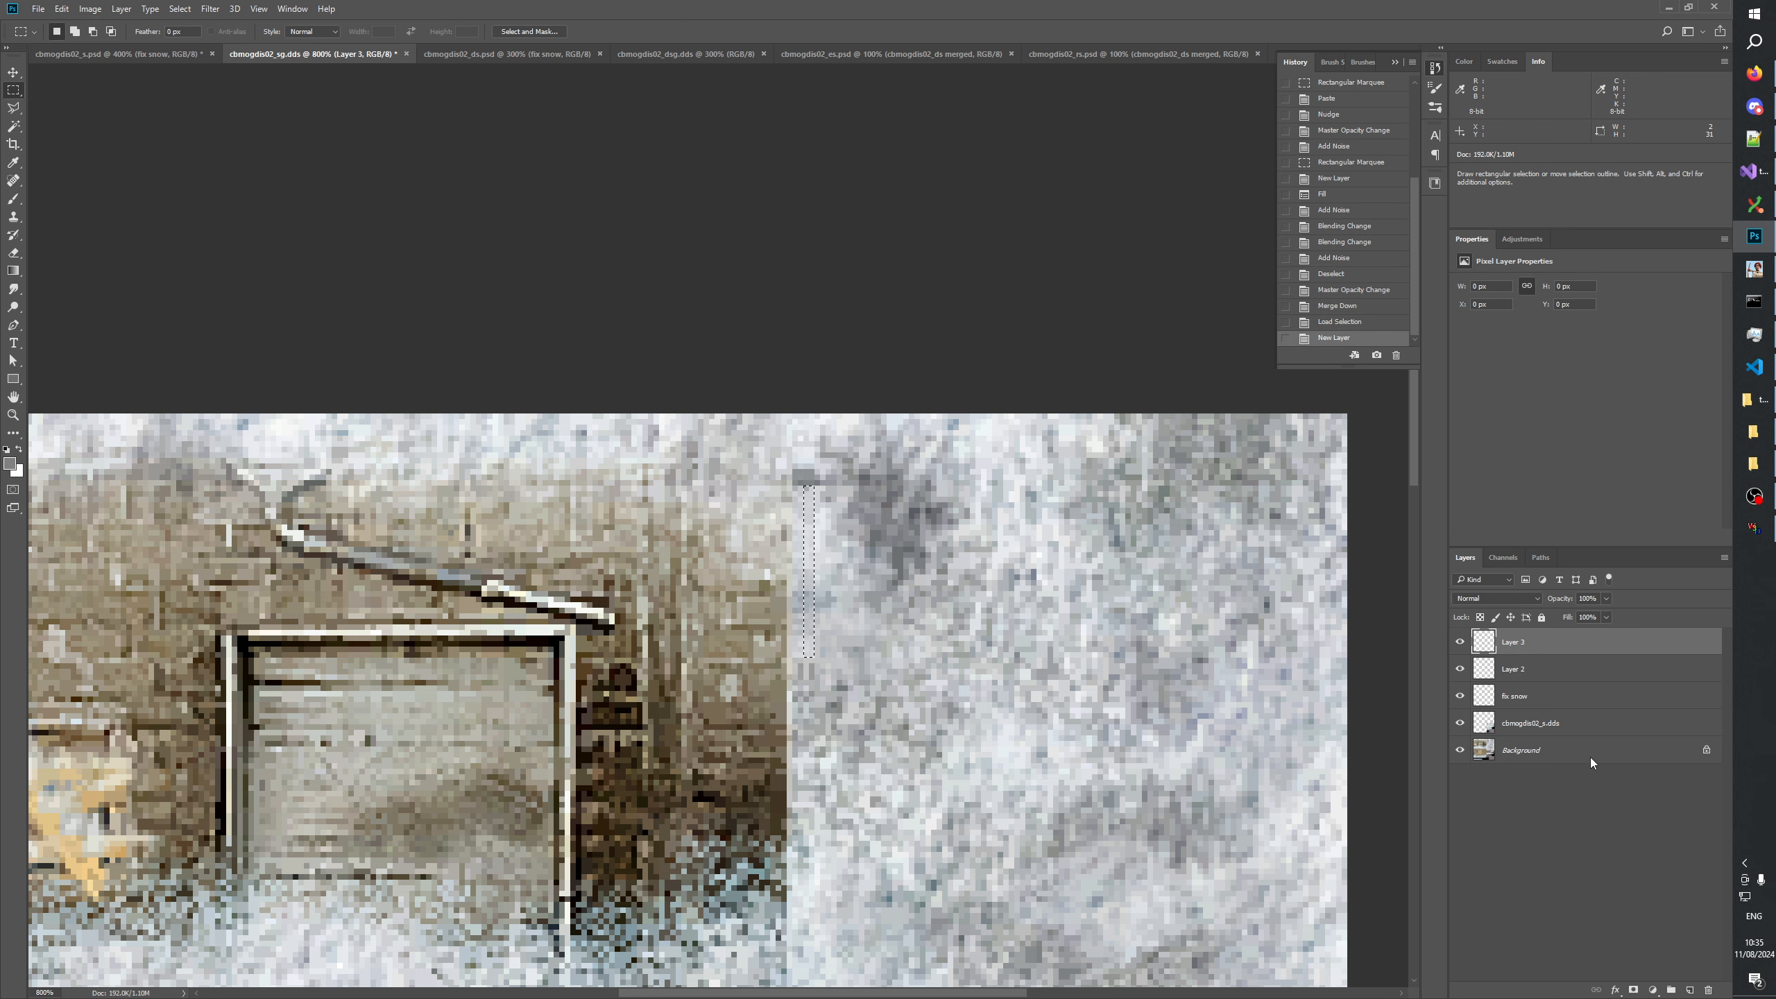
key("ctrl+v")
Hide Layer 2, place the pasted strip beneath it, merge that strip into fix snow, and delete Layer 2.
left_click(1514, 670)
left_click(1460, 669)
left_click_drag(1510, 651, 1486, 677)
key("ctrl+e")
left_click(1459, 669)
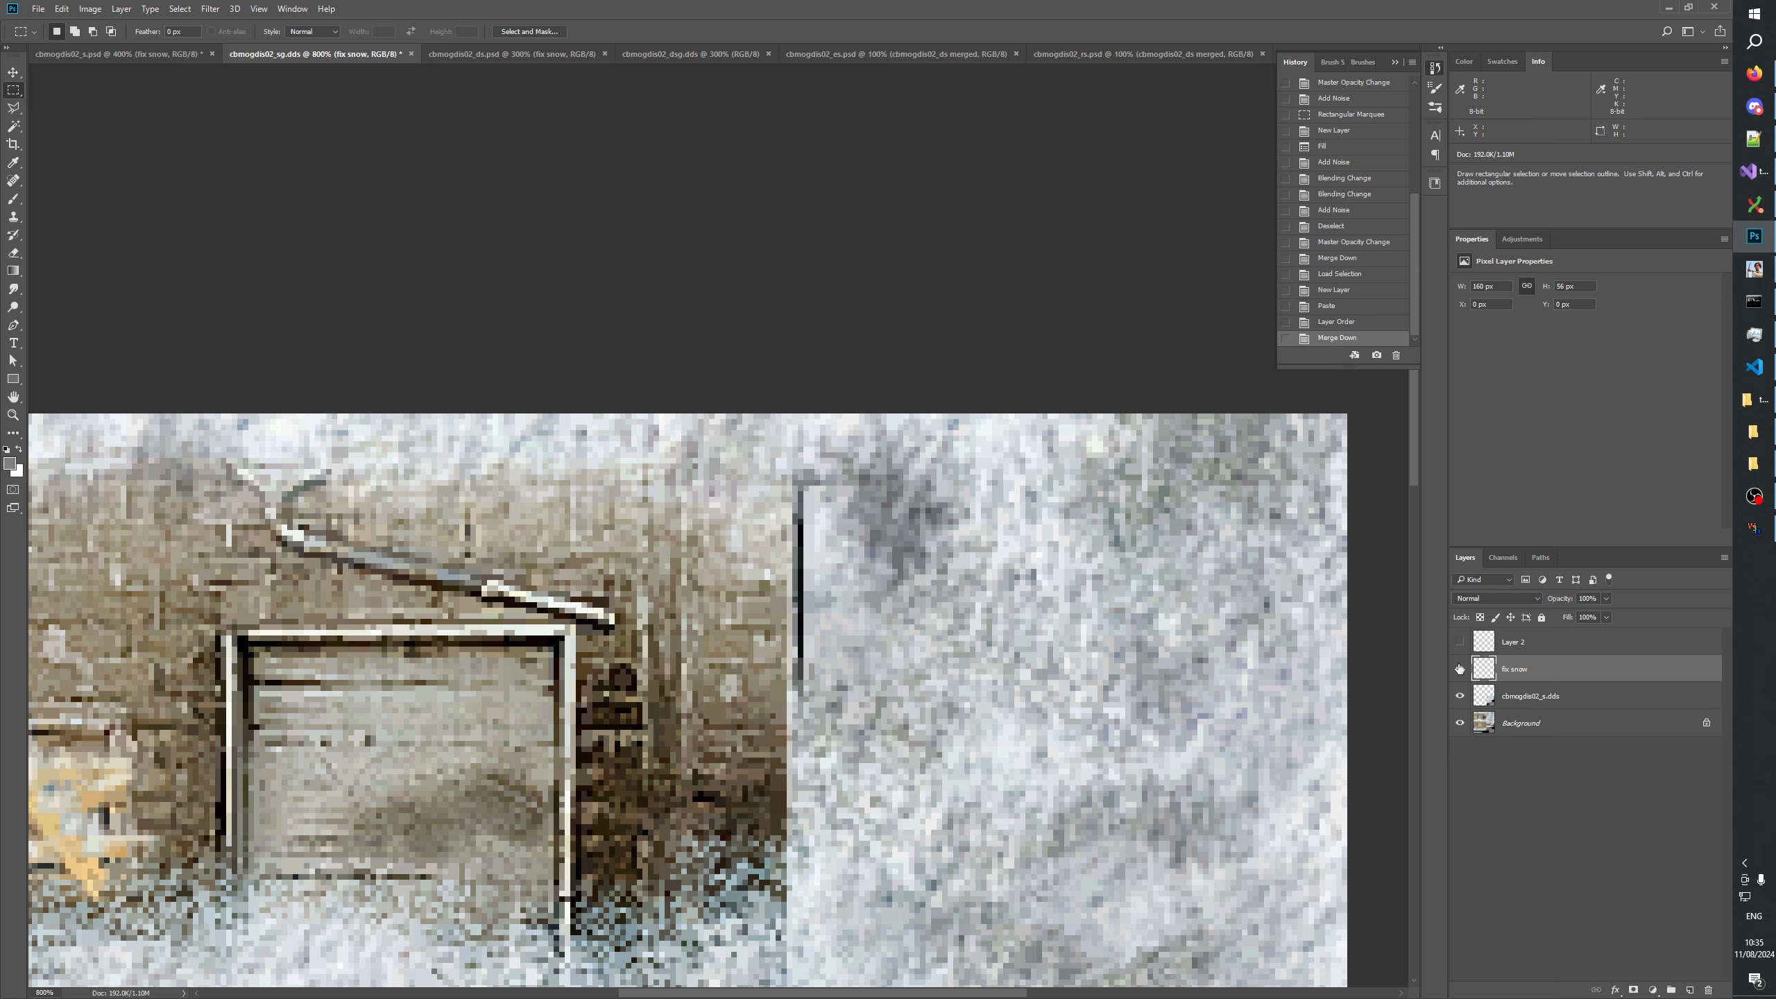
left_click(1556, 642)
left_click(1709, 989)
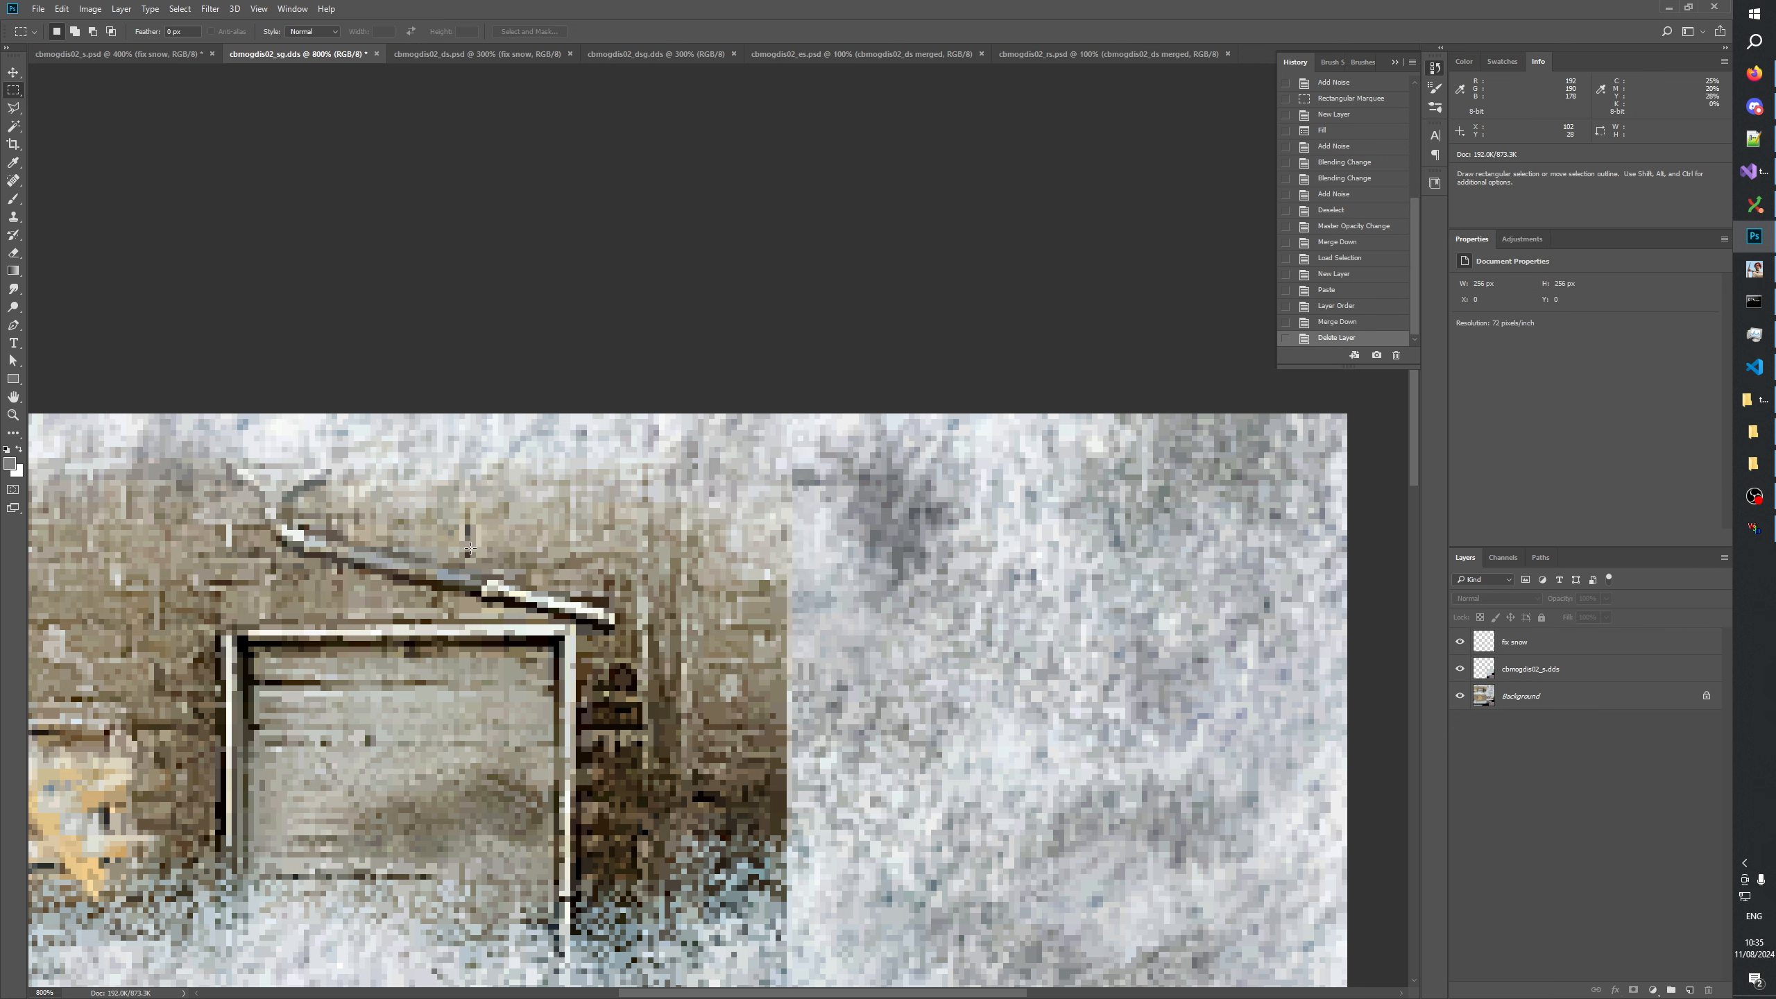
Display the whole cbmogdis02_sg.dds texture at 400% and check the repaired seam between brick wall and snow.
left_click(13, 414)
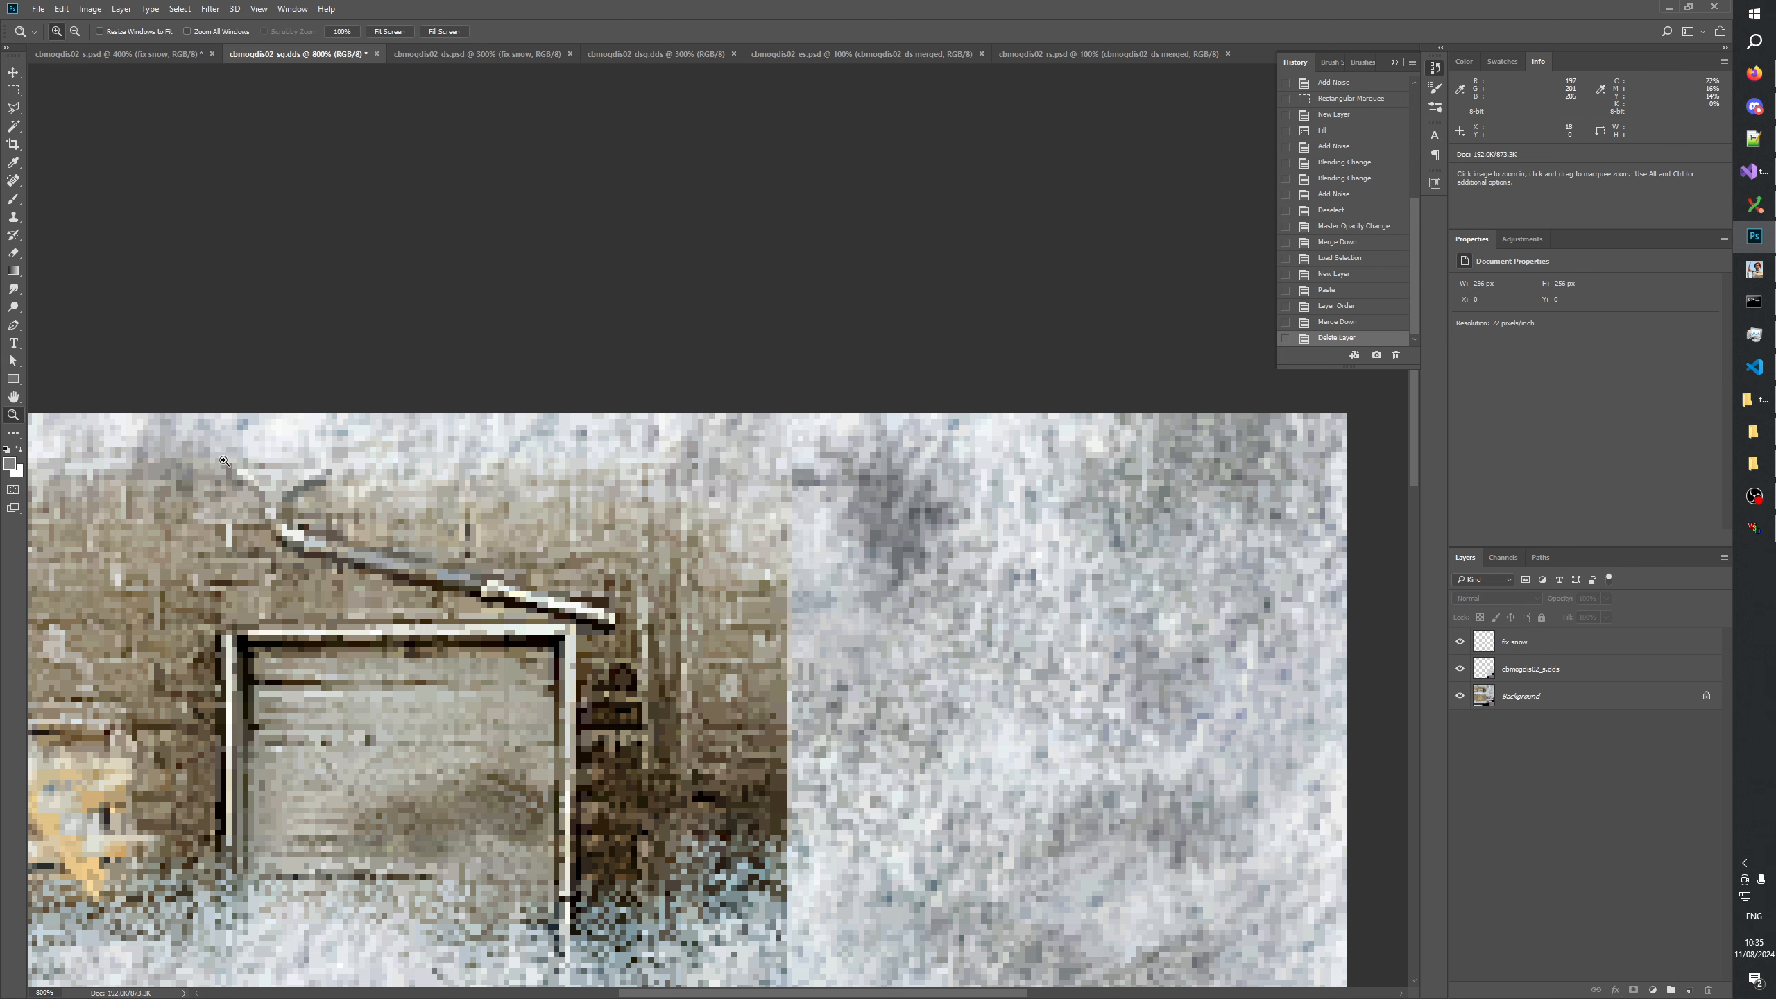
right_click(913, 611)
left_click(972, 638)
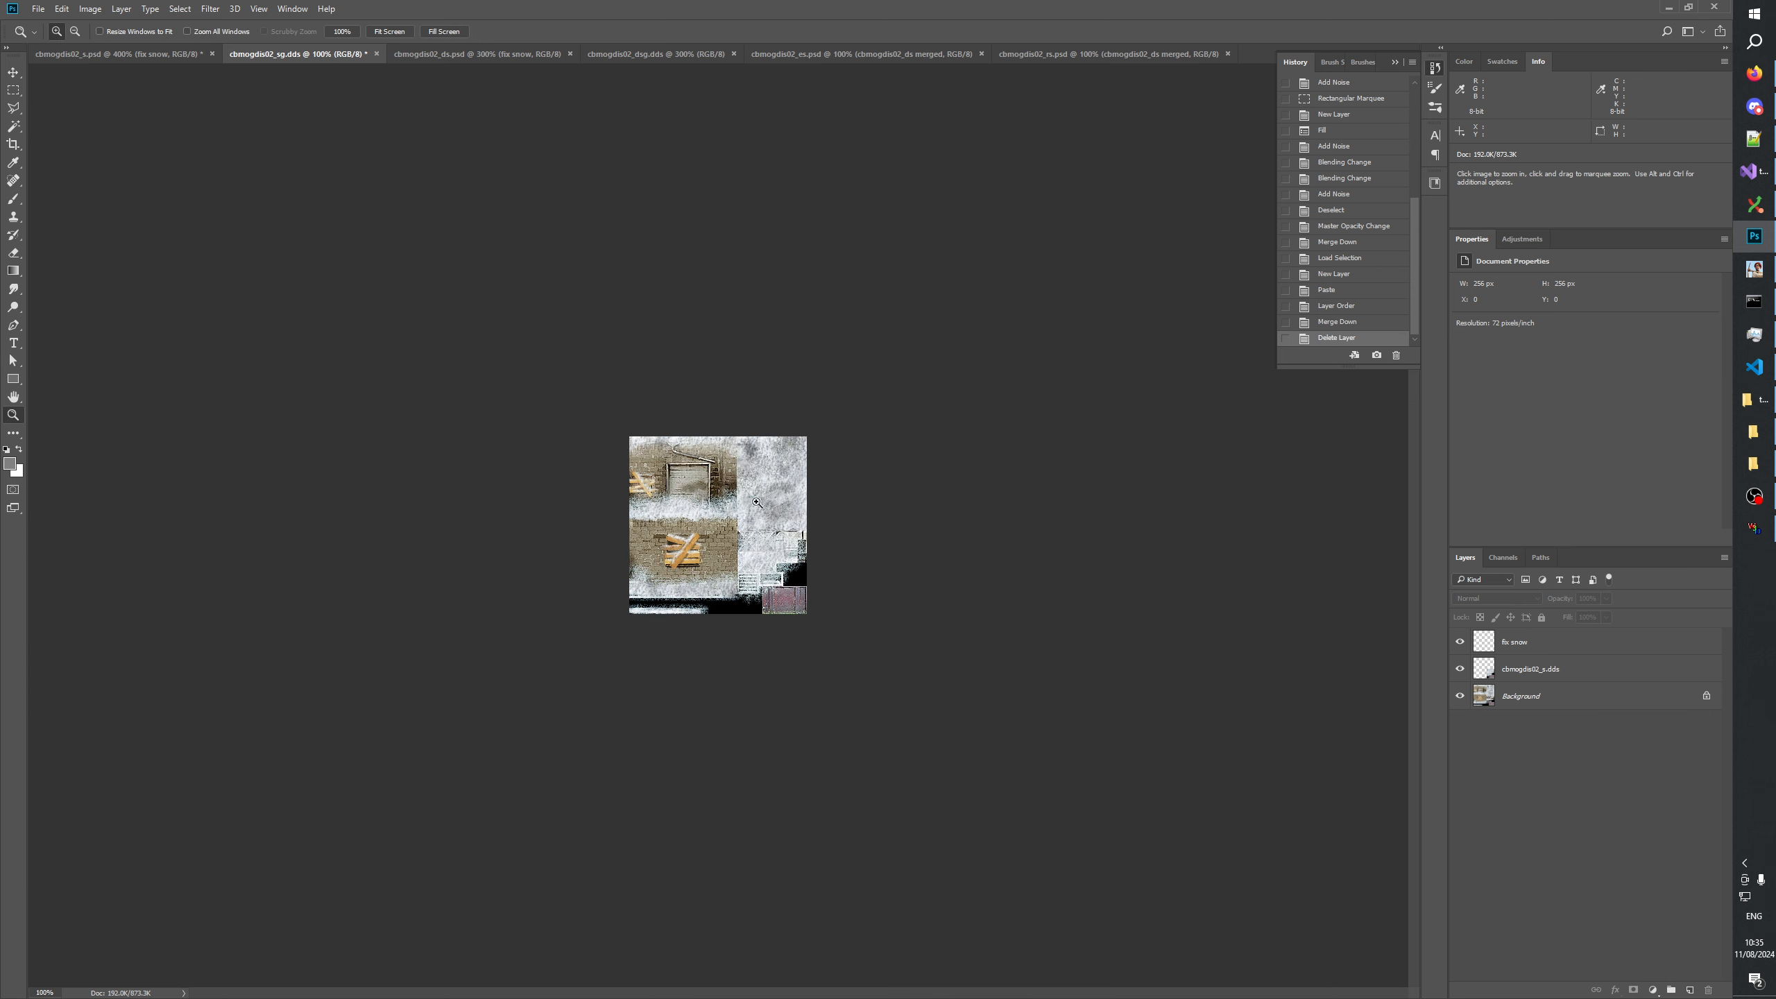
left_click(737, 523)
left_click(886, 349)
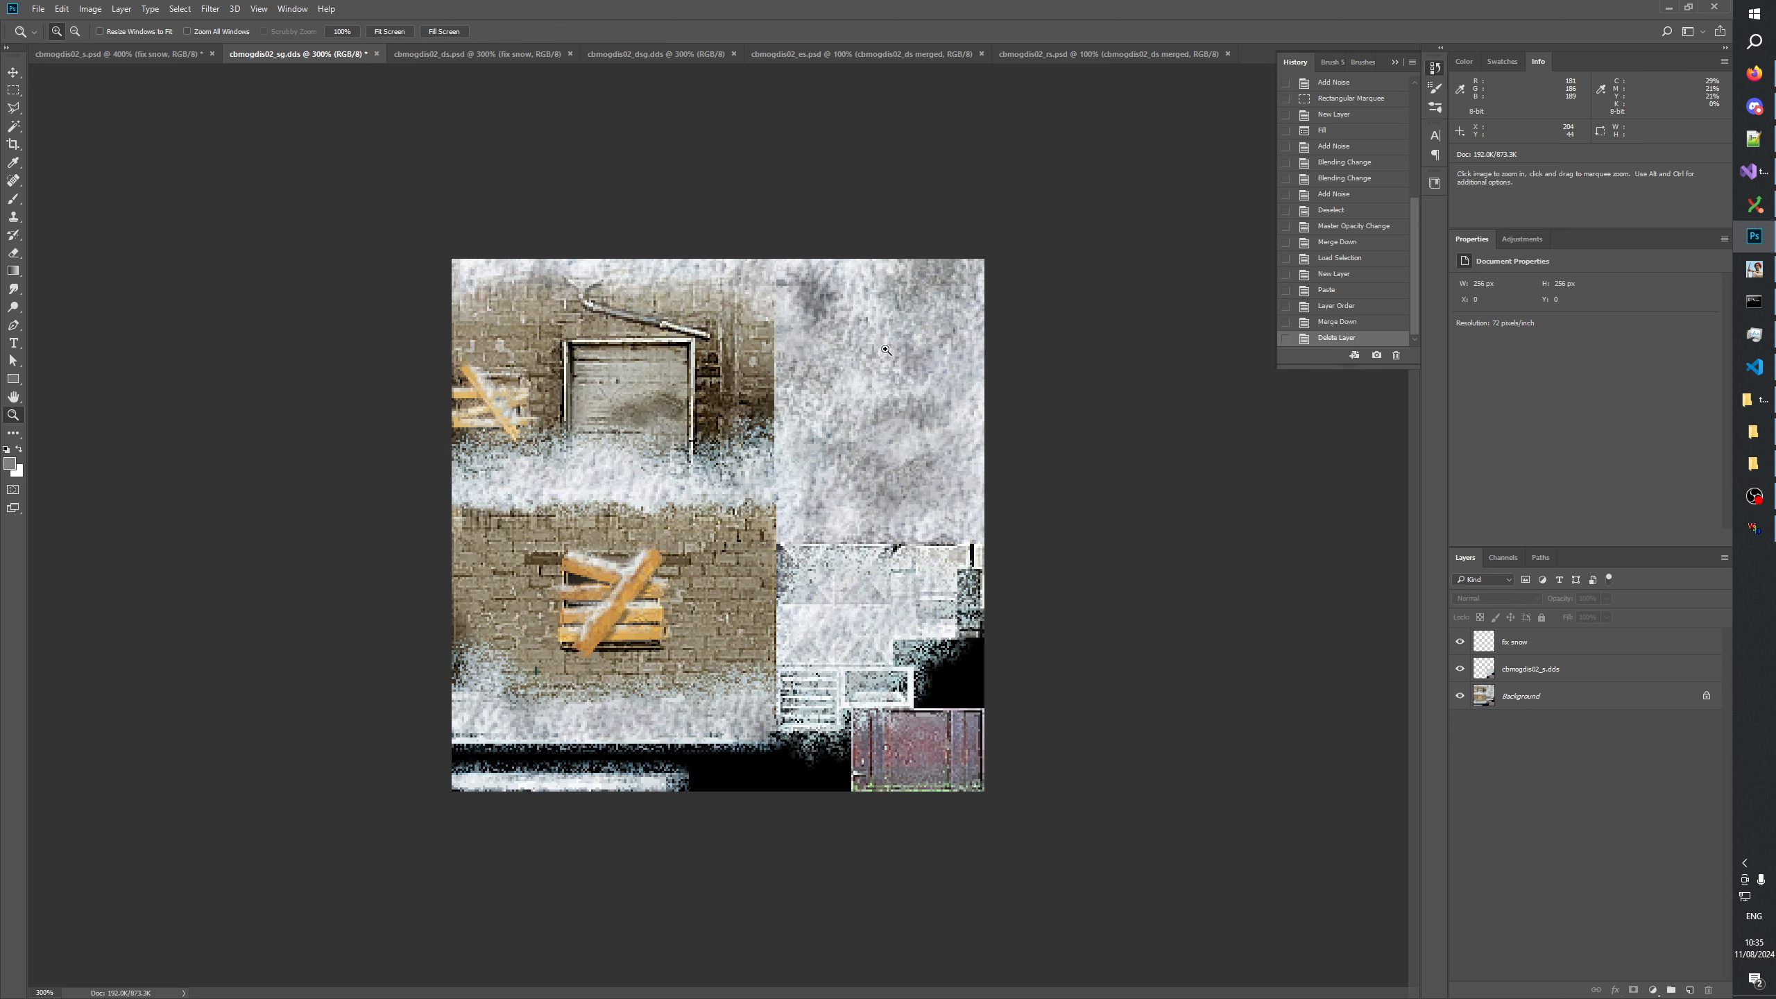
left_click(886, 350)
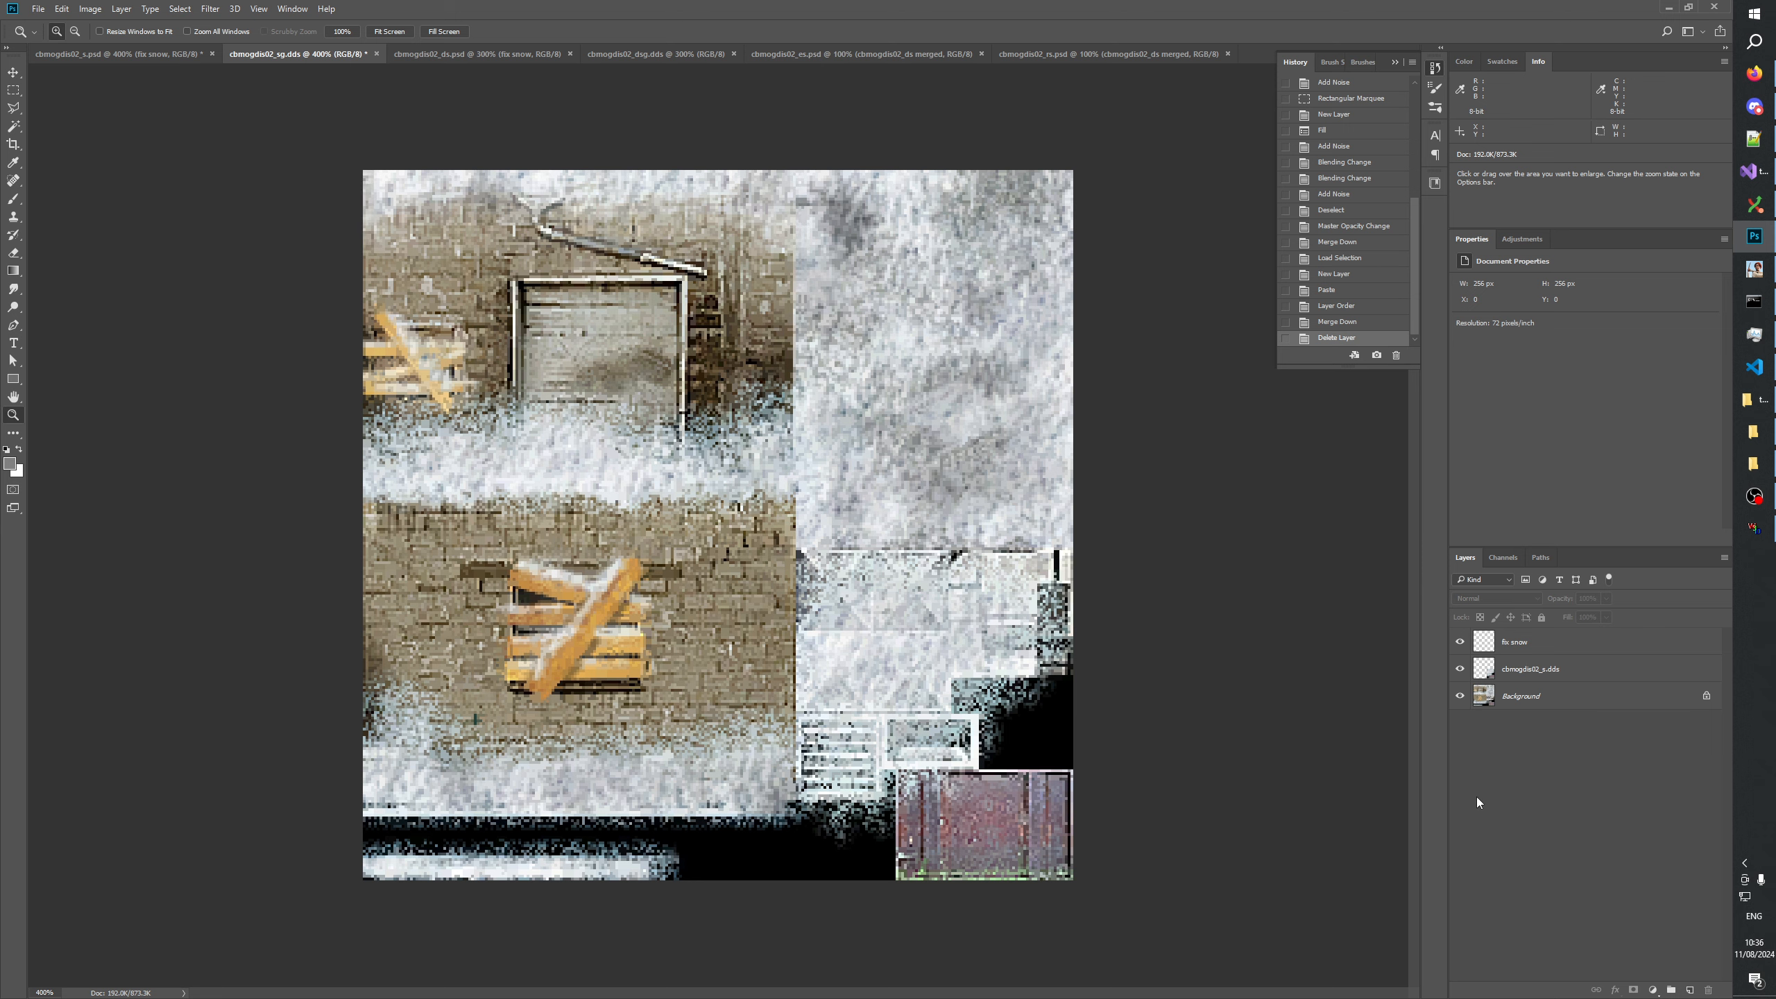
Examine the texture at 100% and at higher magnification, focusing on the snow beside the upper brick wall.
right_click(767, 445)
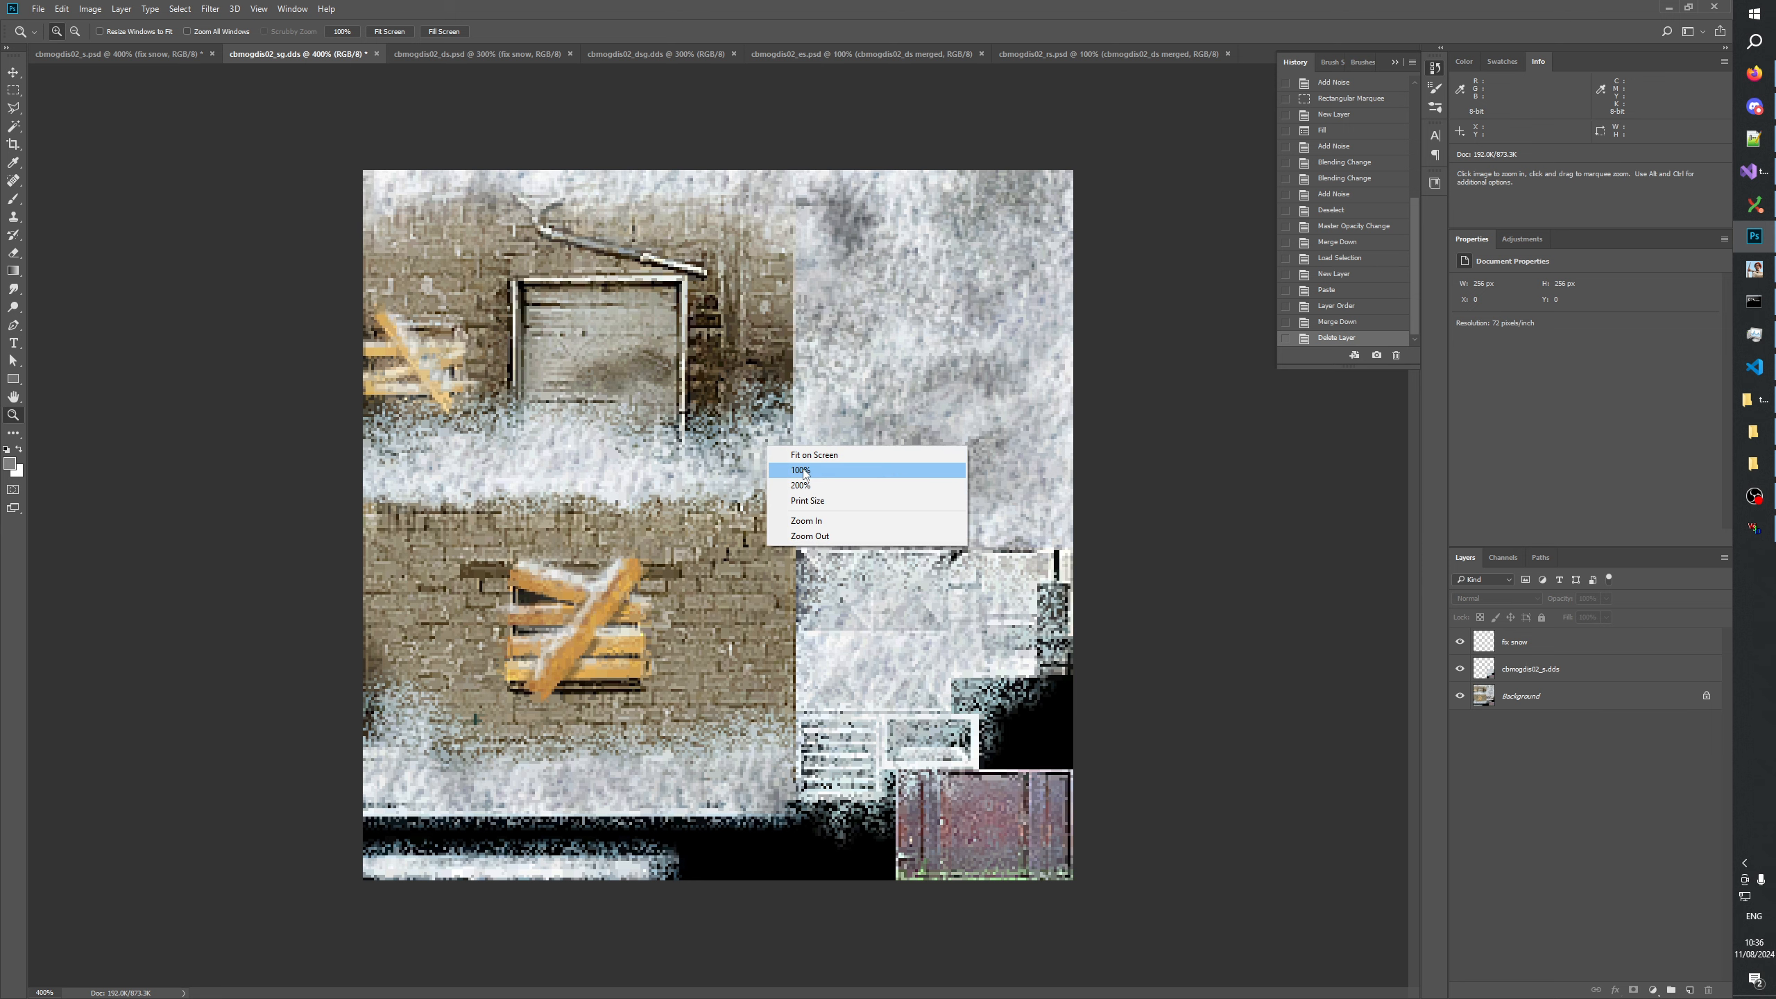
left_click(804, 470)
left_click(804, 448)
left_click(825, 322)
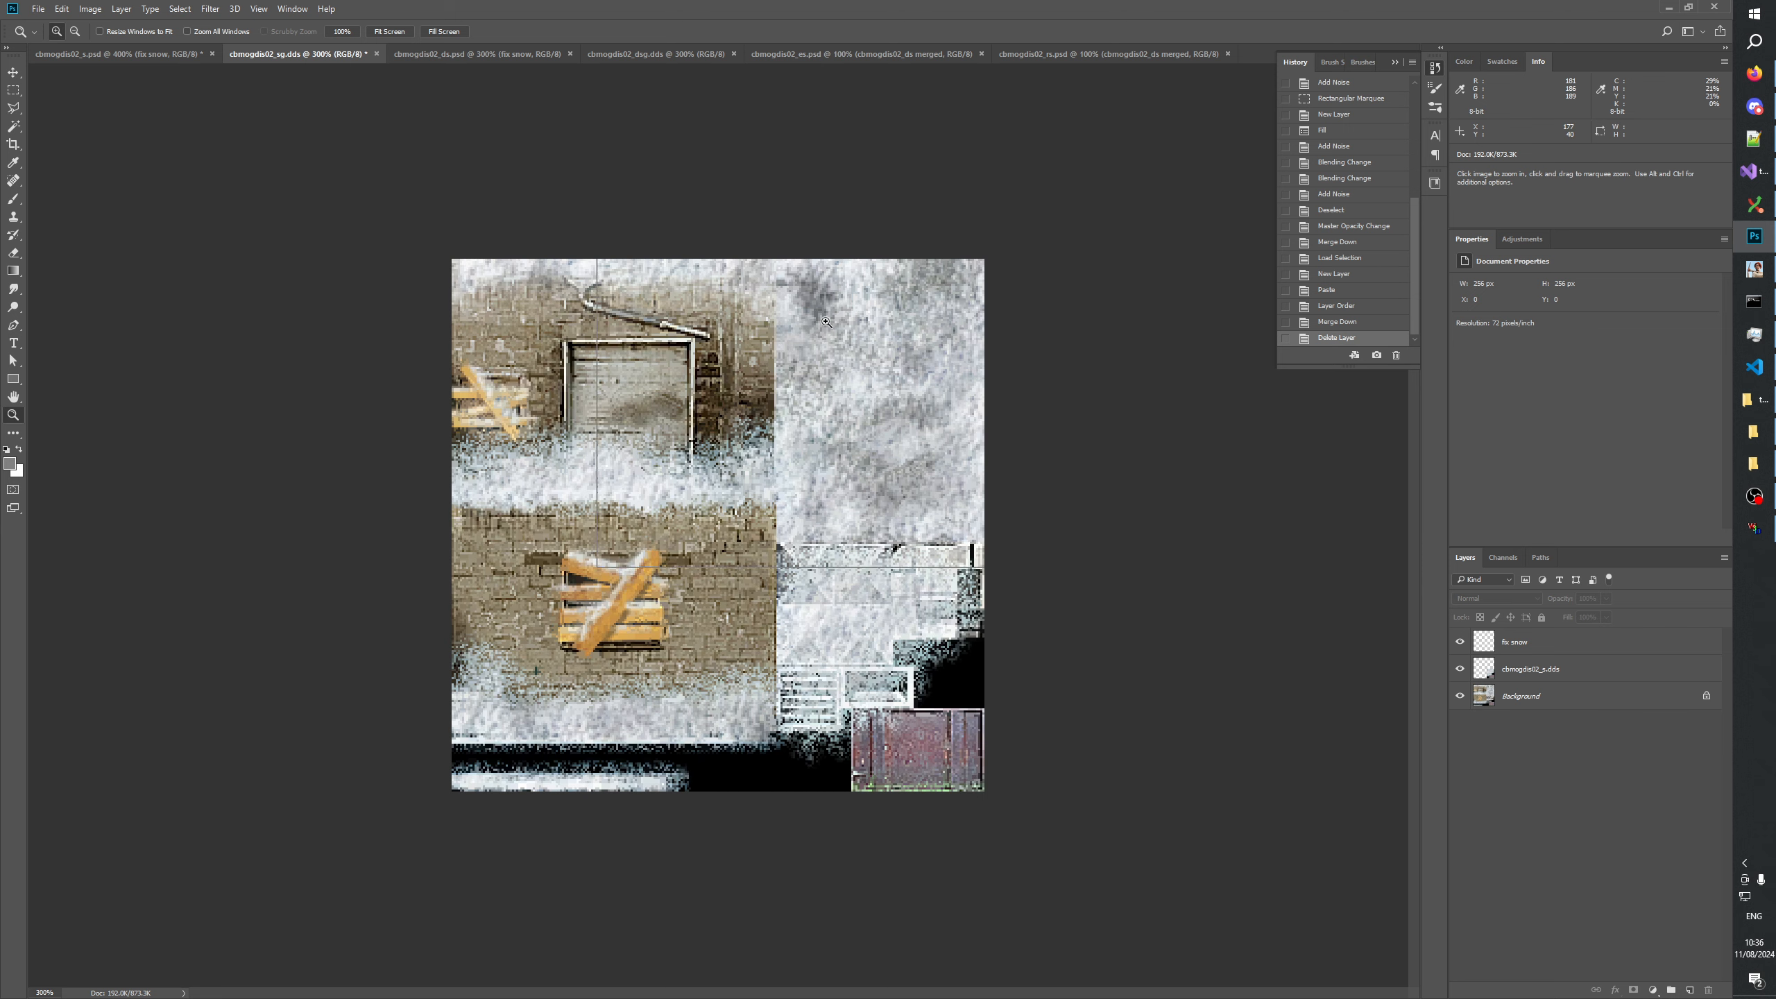
left_click(825, 321)
left_click(911, 290)
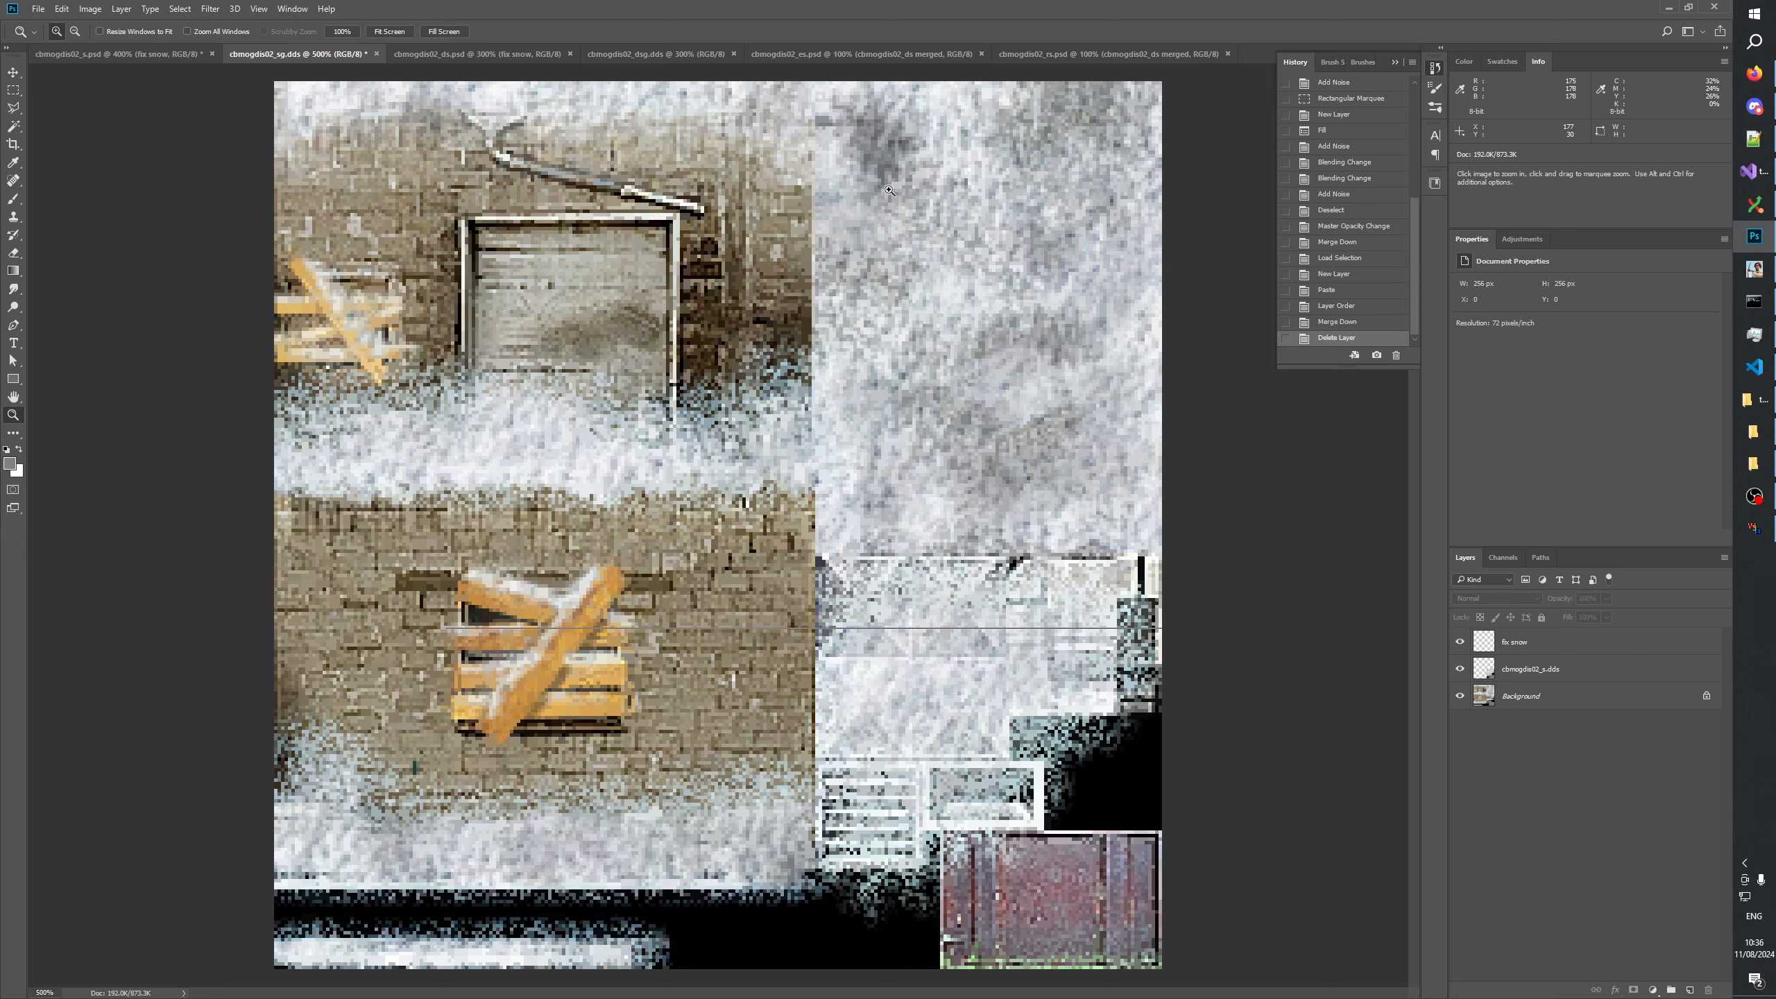
left_click(889, 190)
left_click_drag(889, 190, 895, 535)
left_click(885, 480)
left_click(878, 473)
left_click(878, 473)
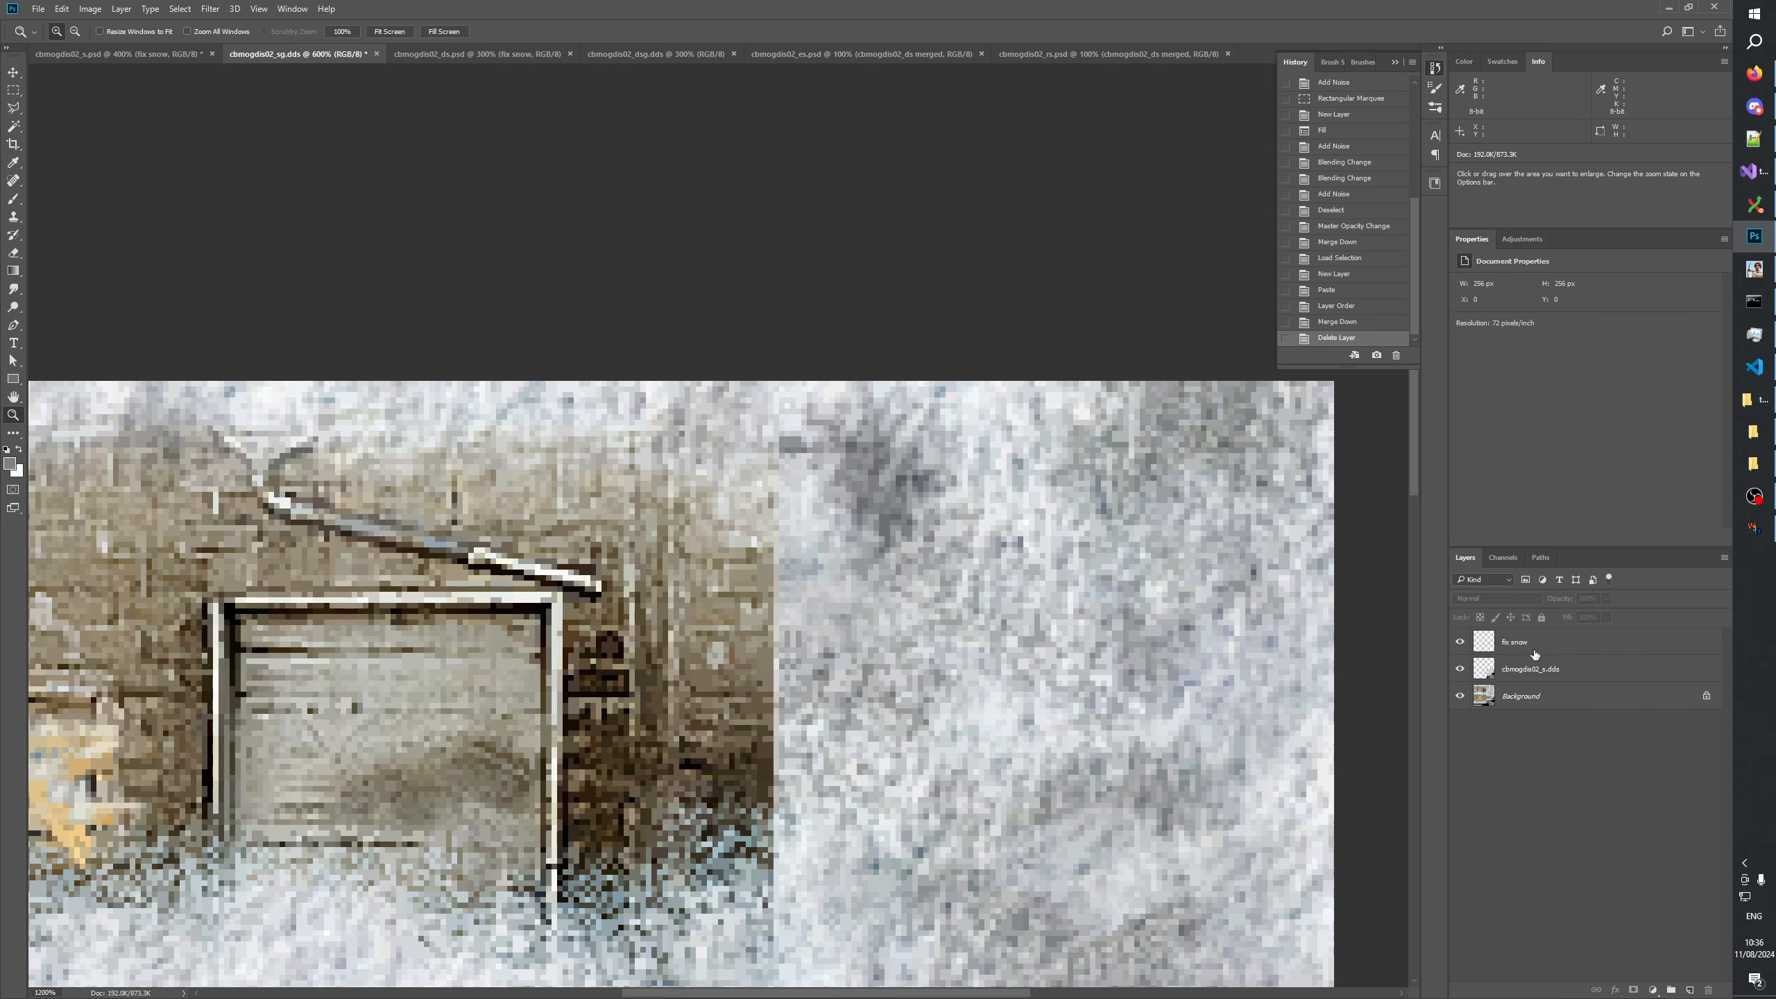
On the fix snow layer, retouch the small grey streak beside the dark snow patch with short Clone Stamp dabs.
left_click(1534, 655)
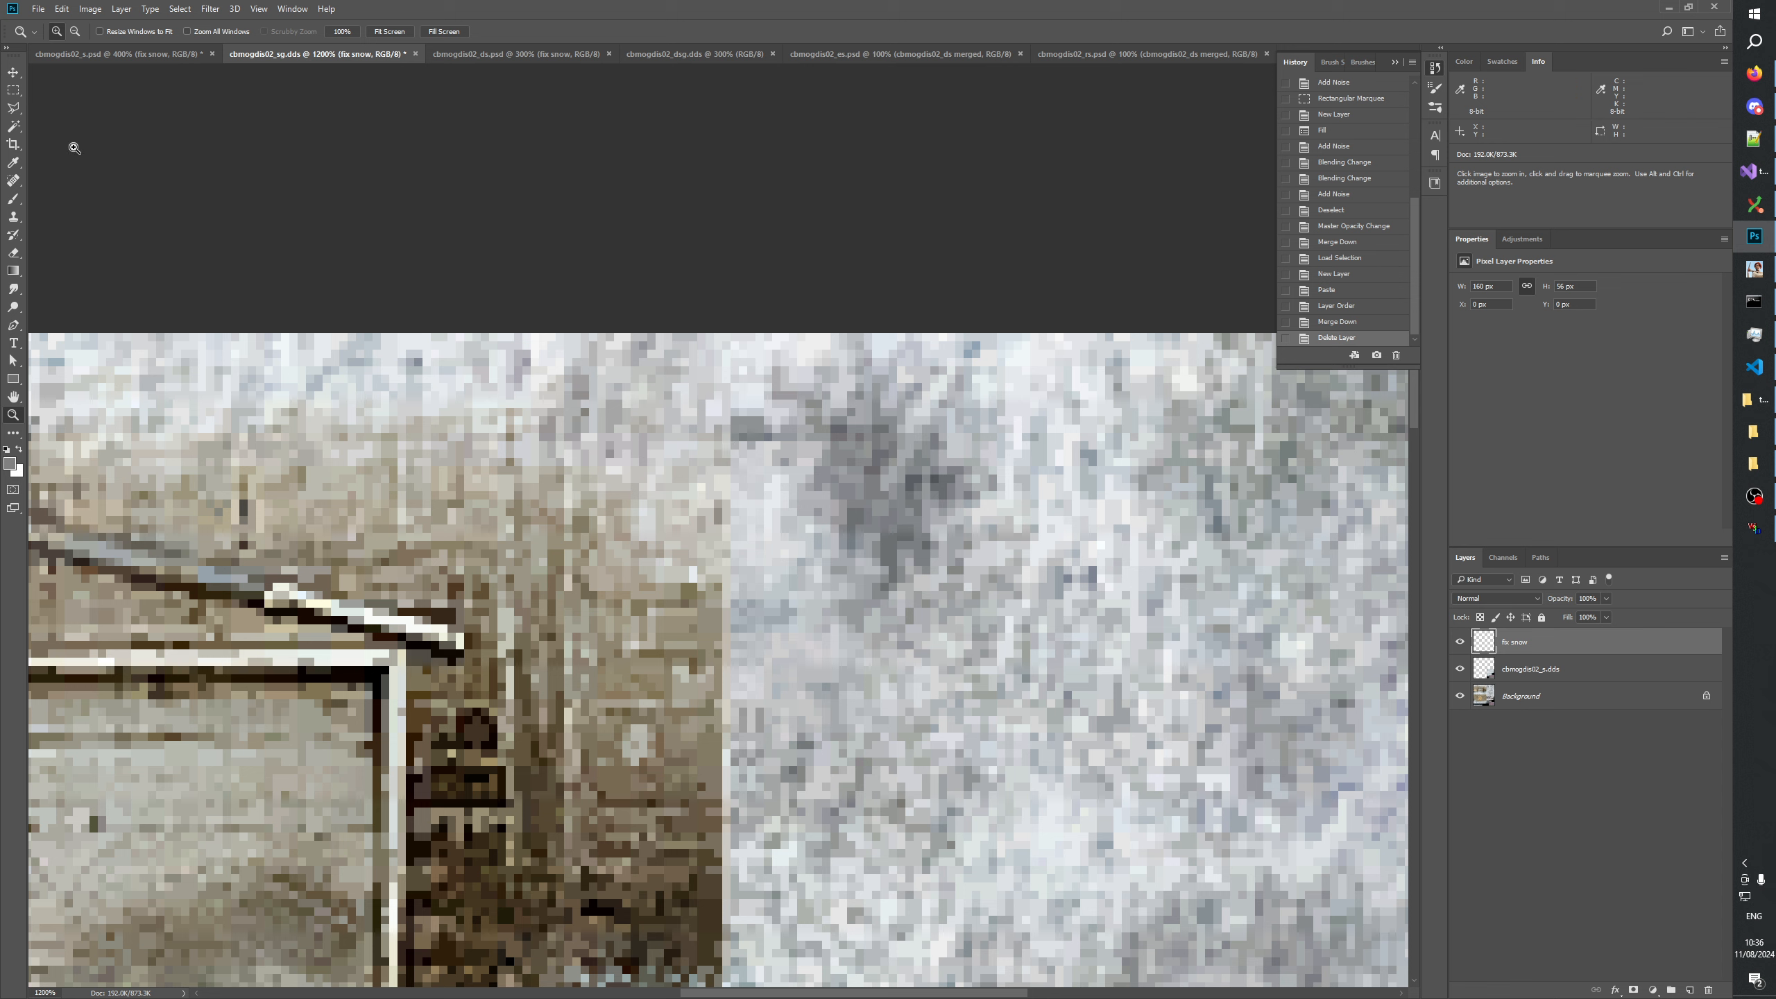
left_click(13, 217)
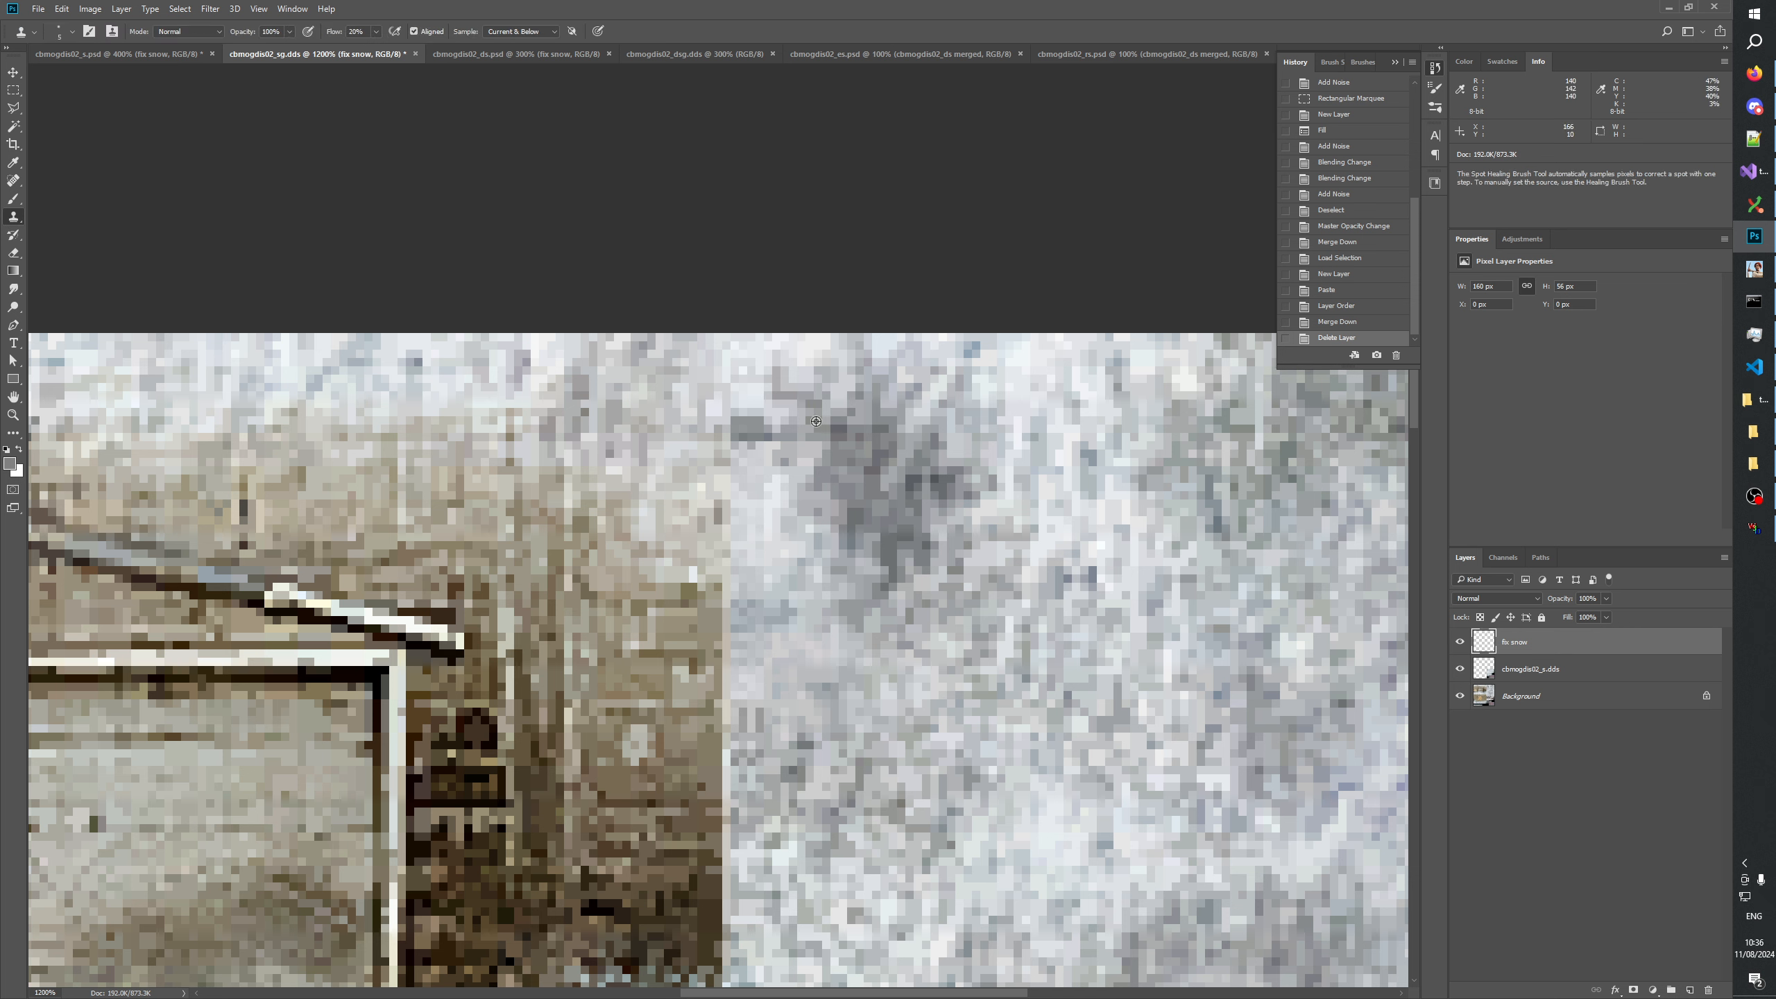
left_click(810, 441, "alt")
left_click(808, 449)
left_click(804, 452)
left_click(794, 450)
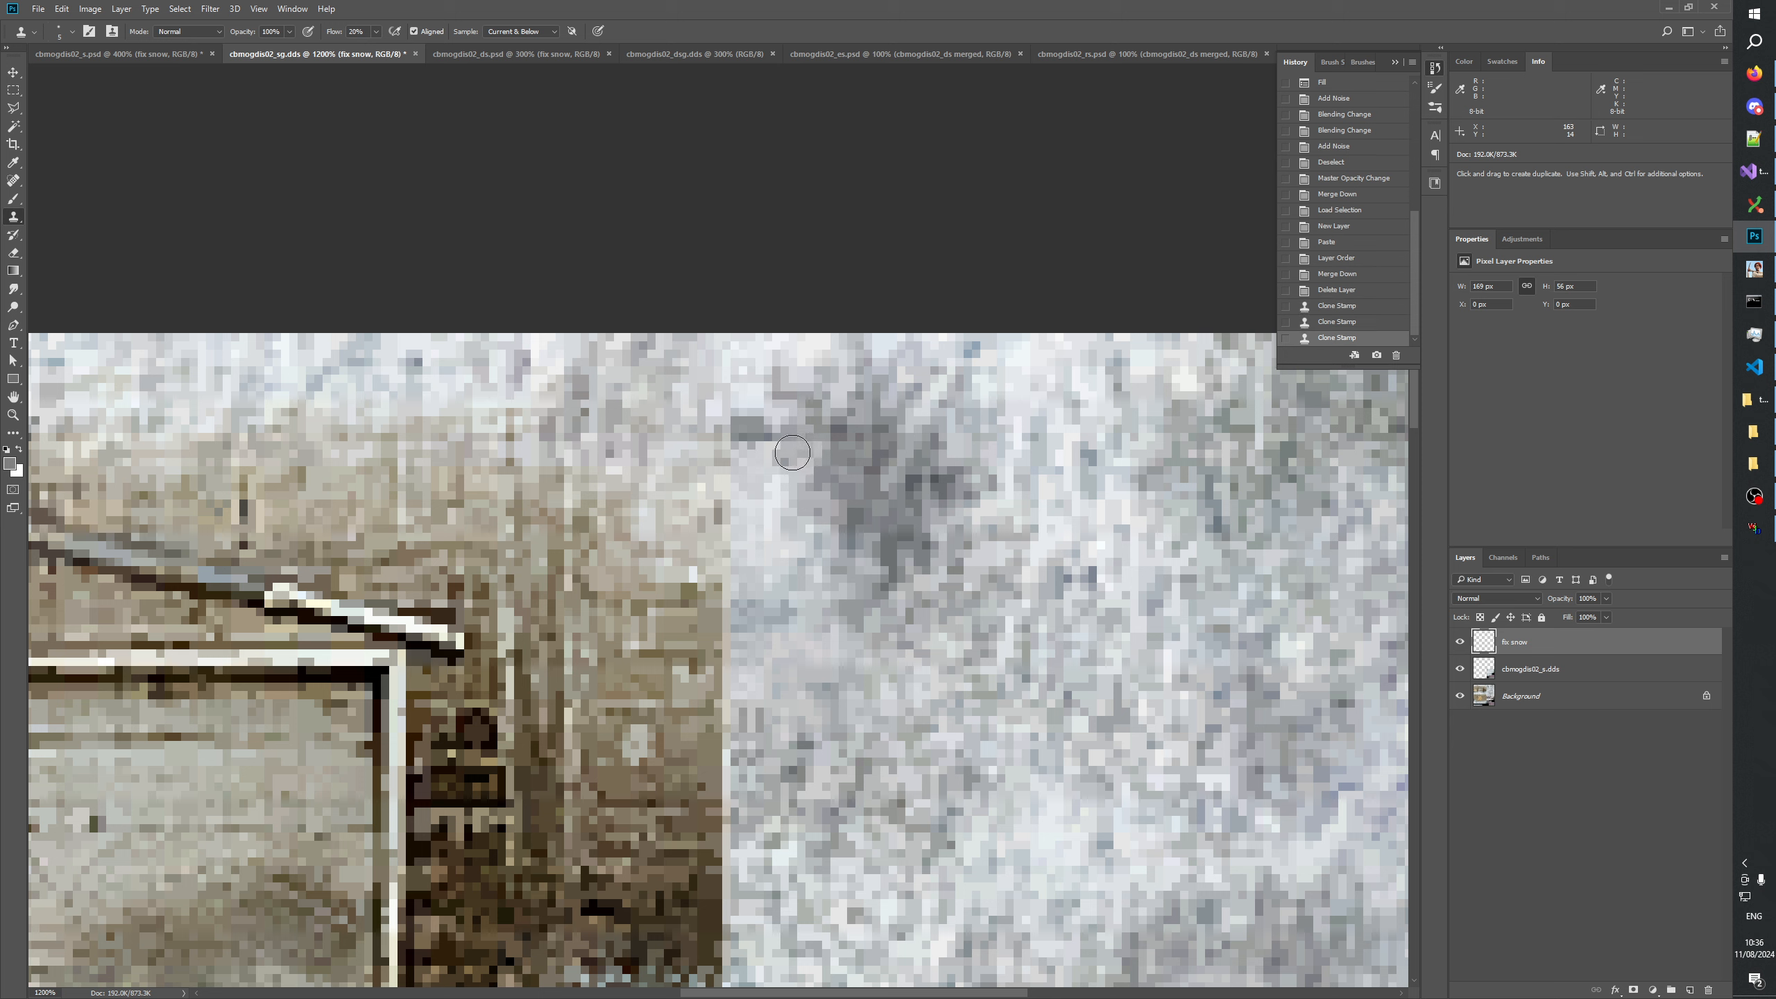
left_click(795, 451)
left_click(798, 456)
left_click(801, 462)
left_click(801, 471)
left_click(751, 430, "alt")
left_click(767, 445)
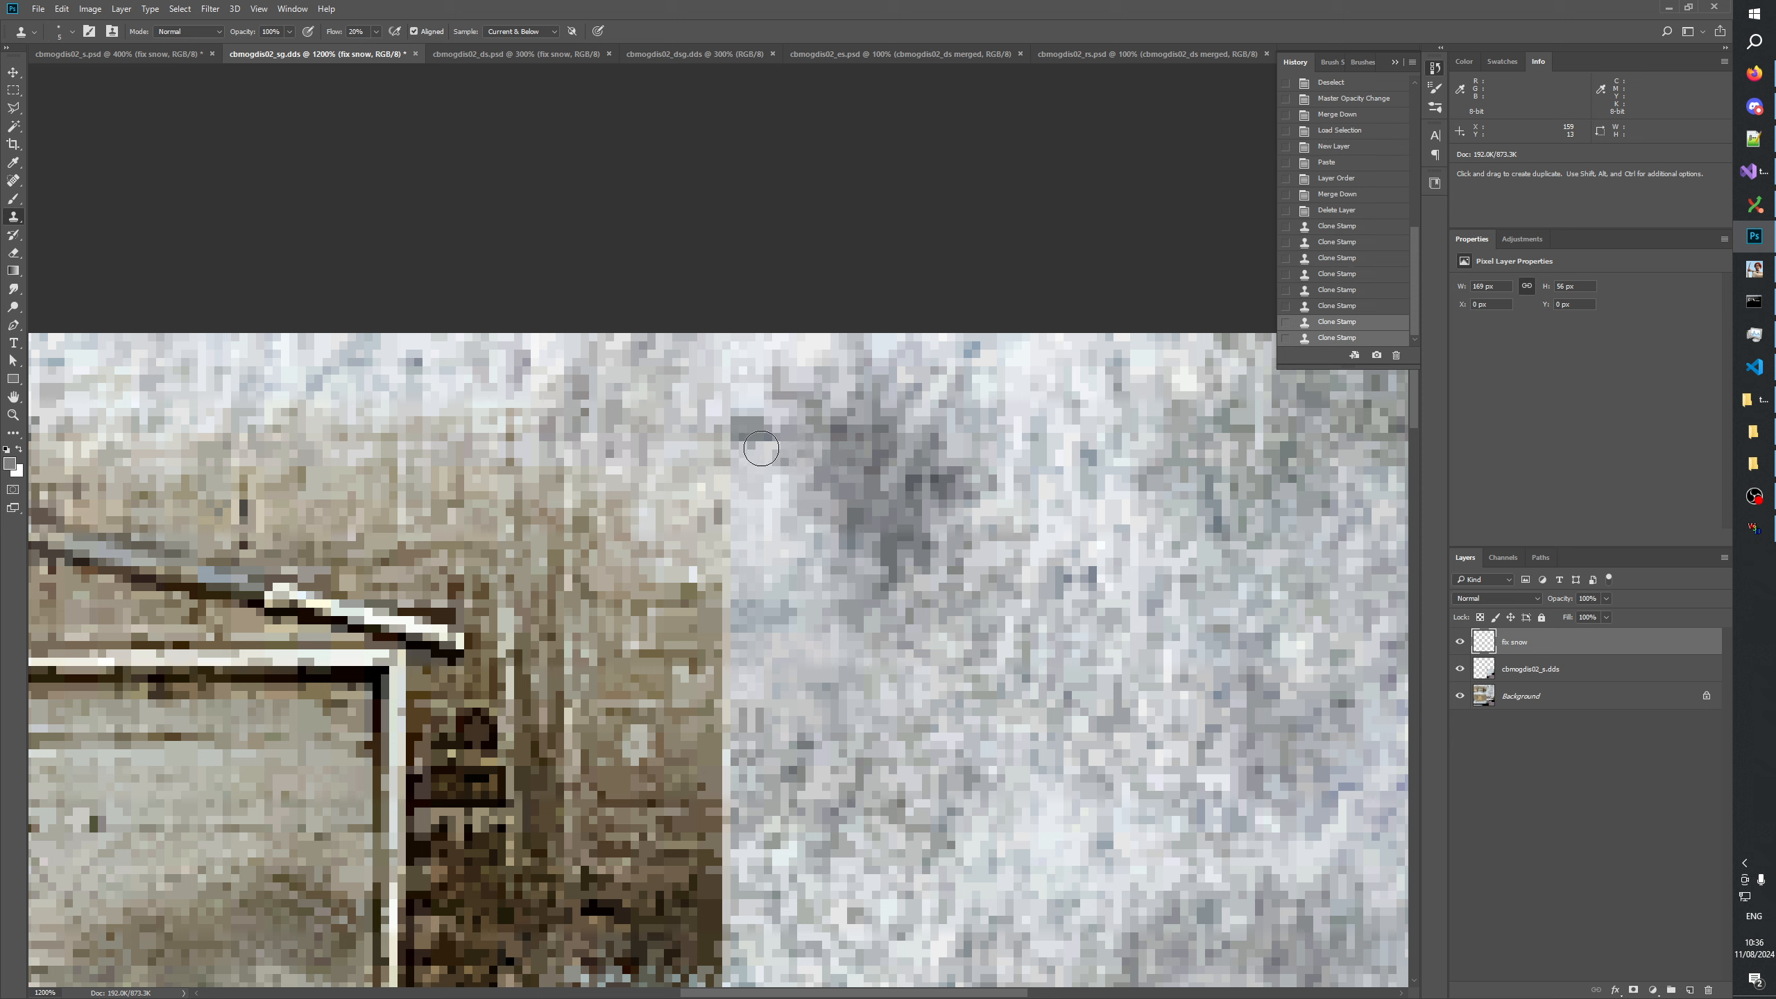
left_click(760, 448)
left_click(769, 451)
left_click(775, 450)
left_click(776, 451)
left_click(805, 449)
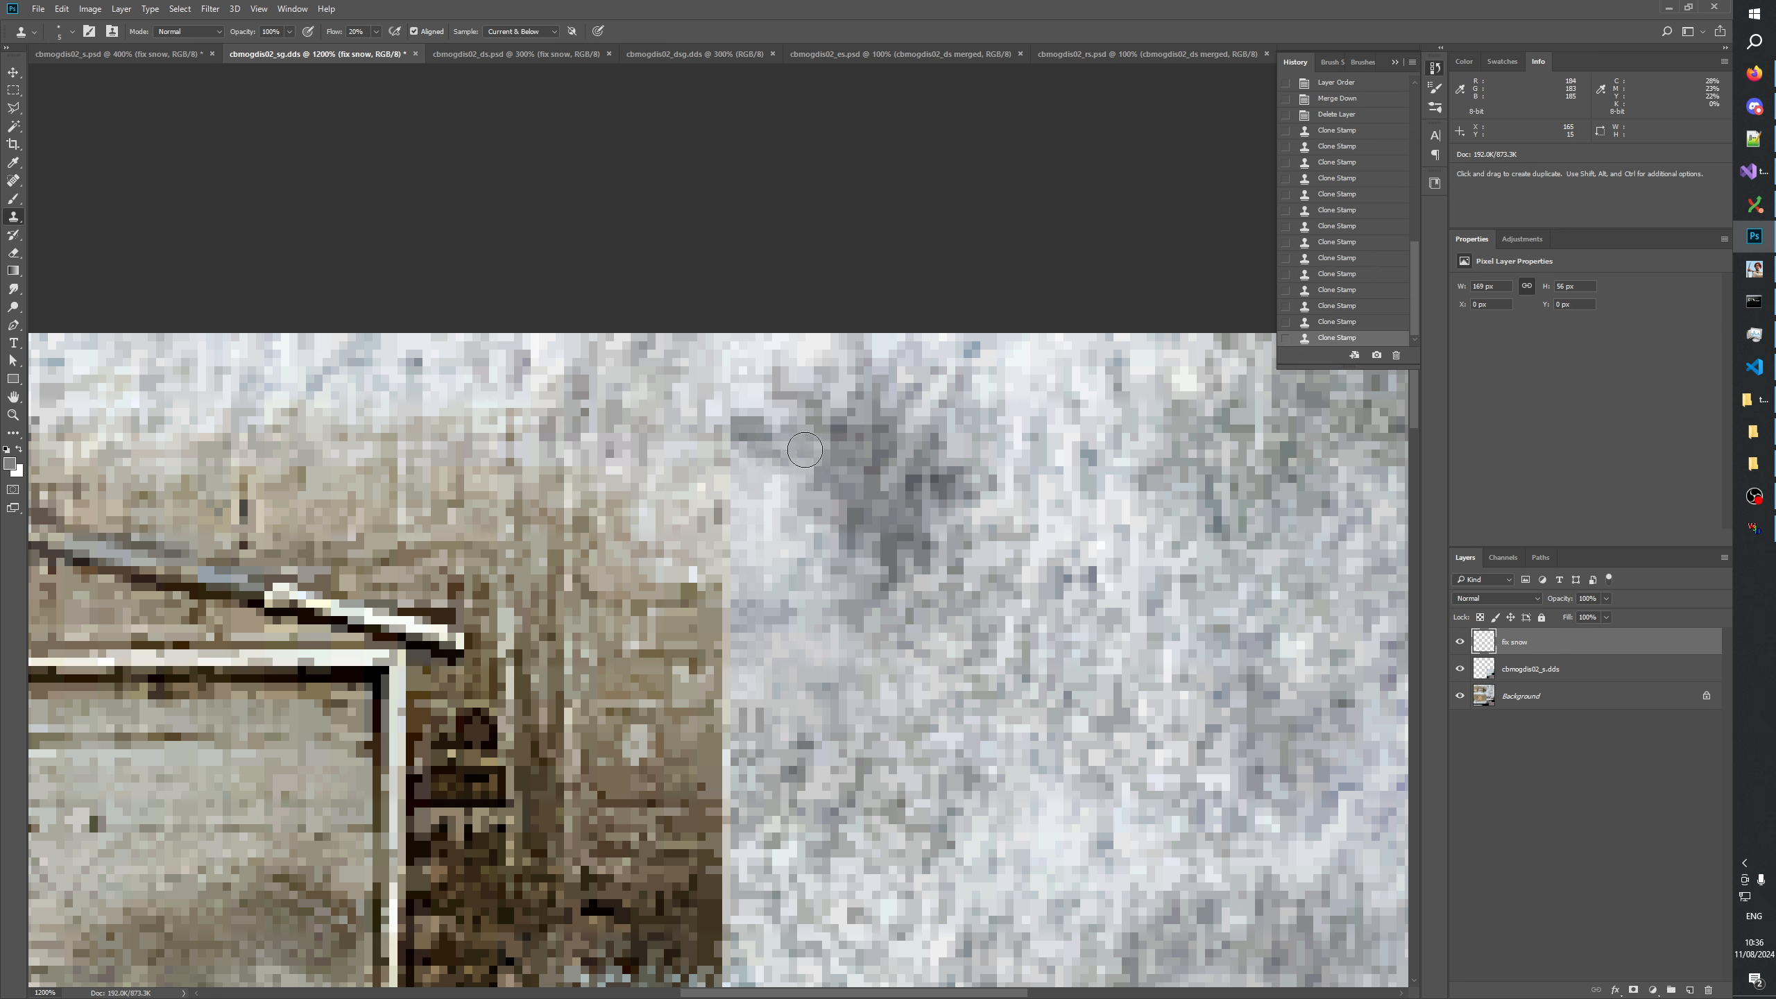
left_click(805, 449)
left_click(814, 427, "alt")
left_click(781, 444)
left_click(783, 453)
left_click(790, 451)
left_click(790, 451)
Check the retouched snow across the whole texture at 100% and at 400%.
left_click(13, 416)
right_click(638, 464)
left_click(734, 507)
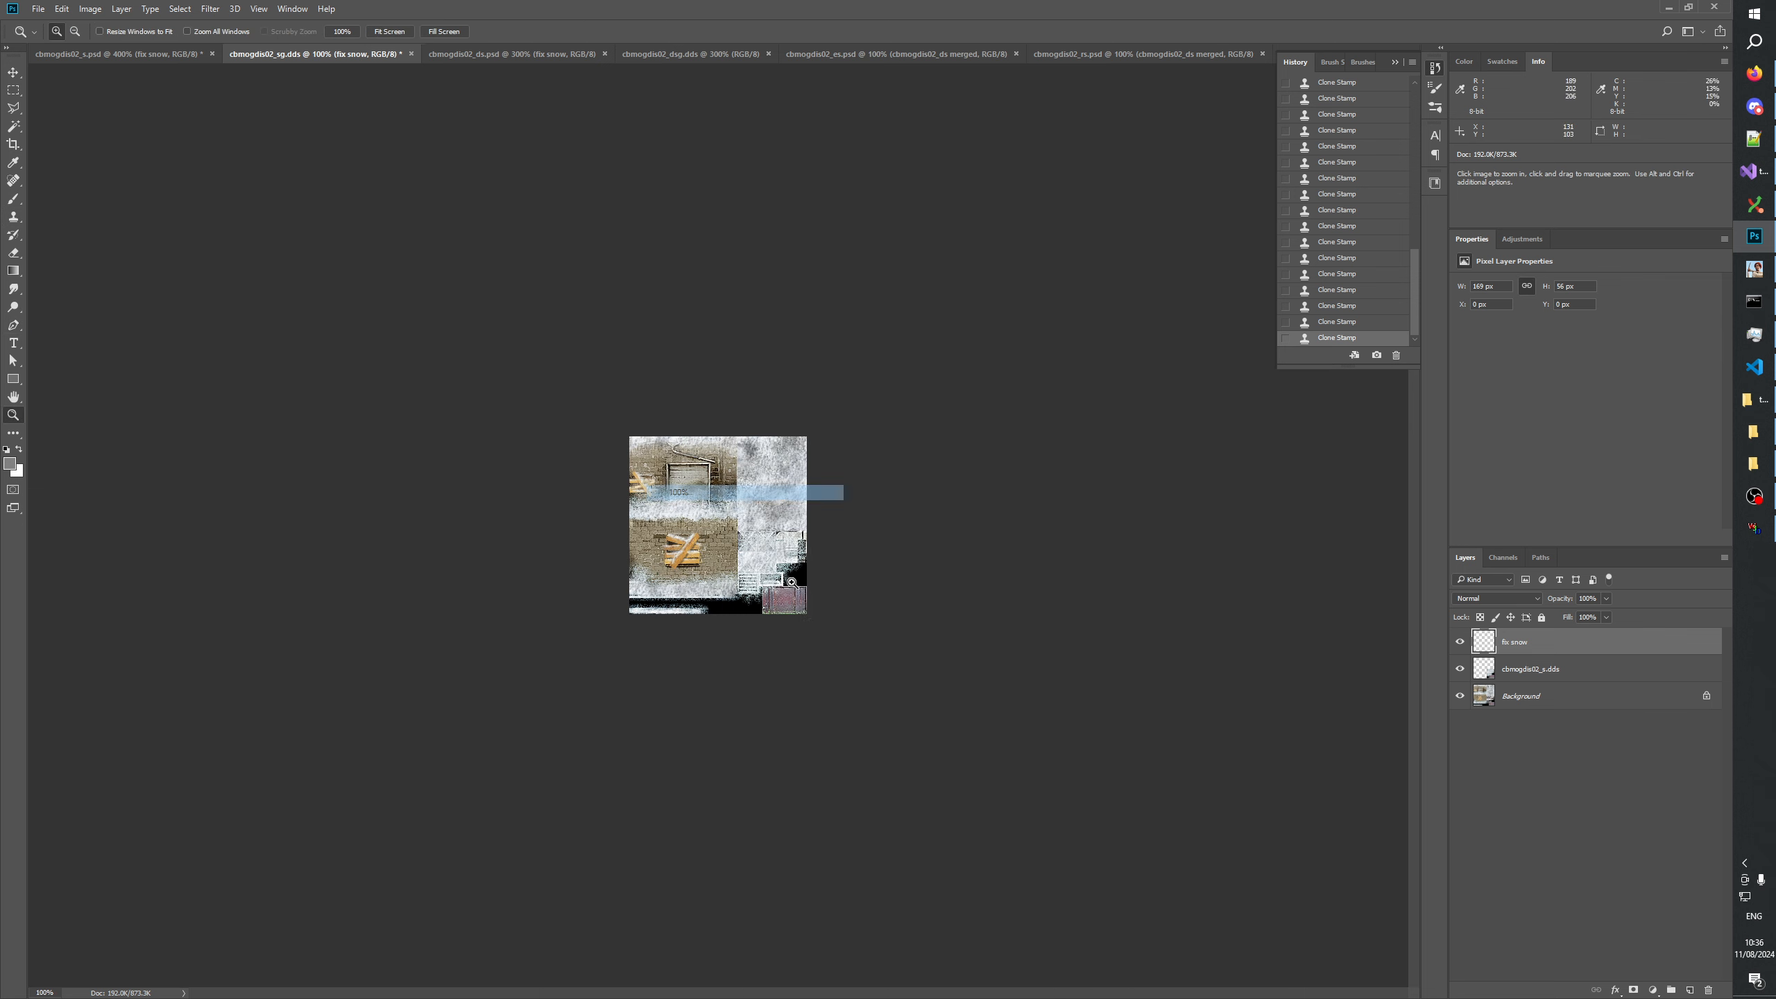
left_click(734, 506)
left_click(734, 506)
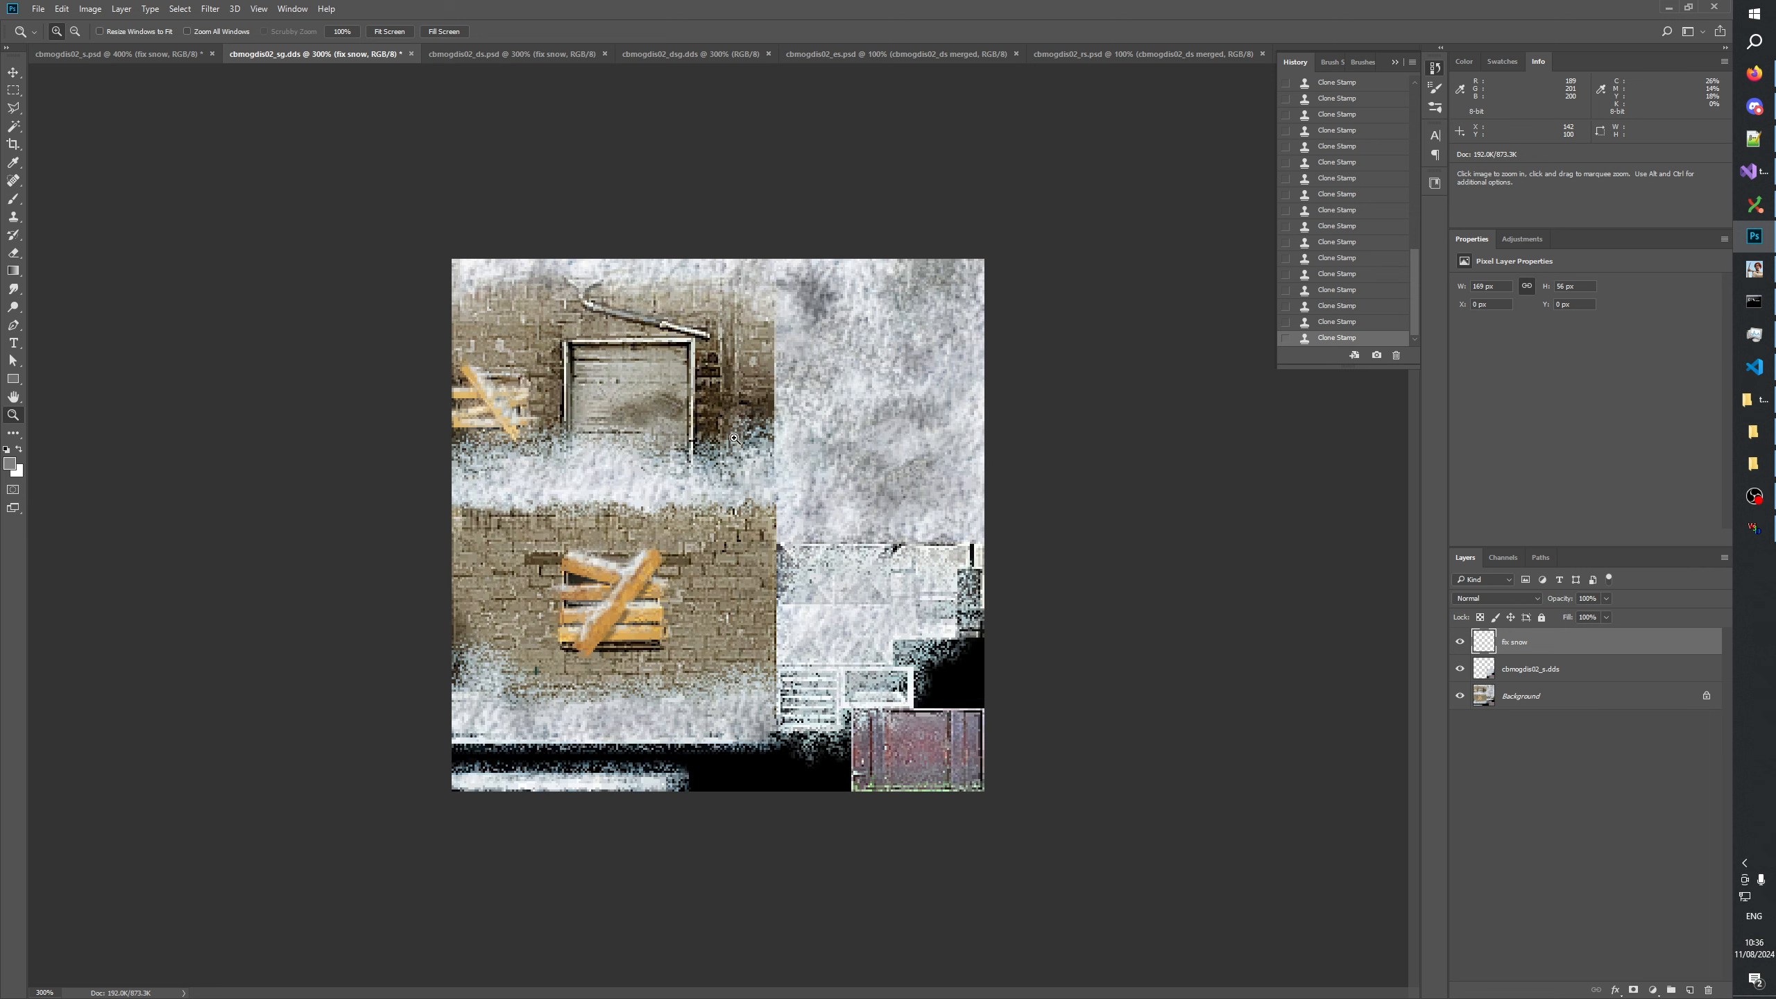
left_click(734, 506)
left_click(1564, 788)
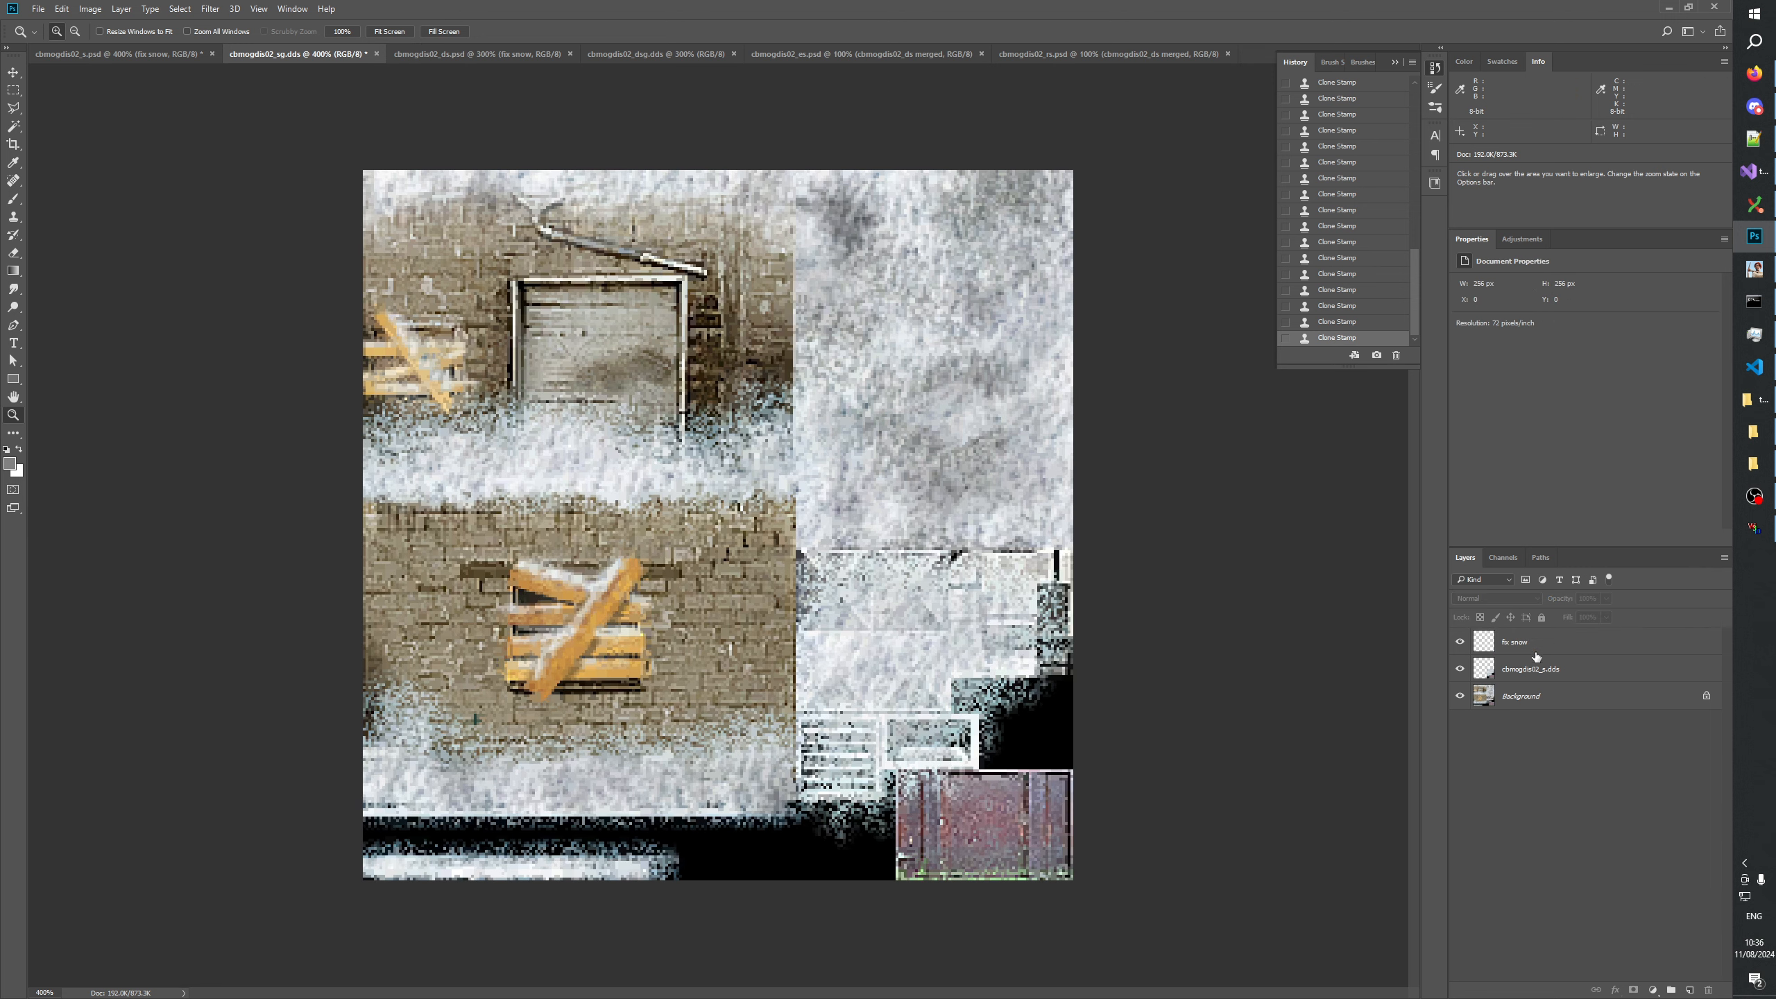
Rename the fix snow layer to "fix snow _sg" and deselect it.
left_click(1526, 647)
double_click(1524, 644)
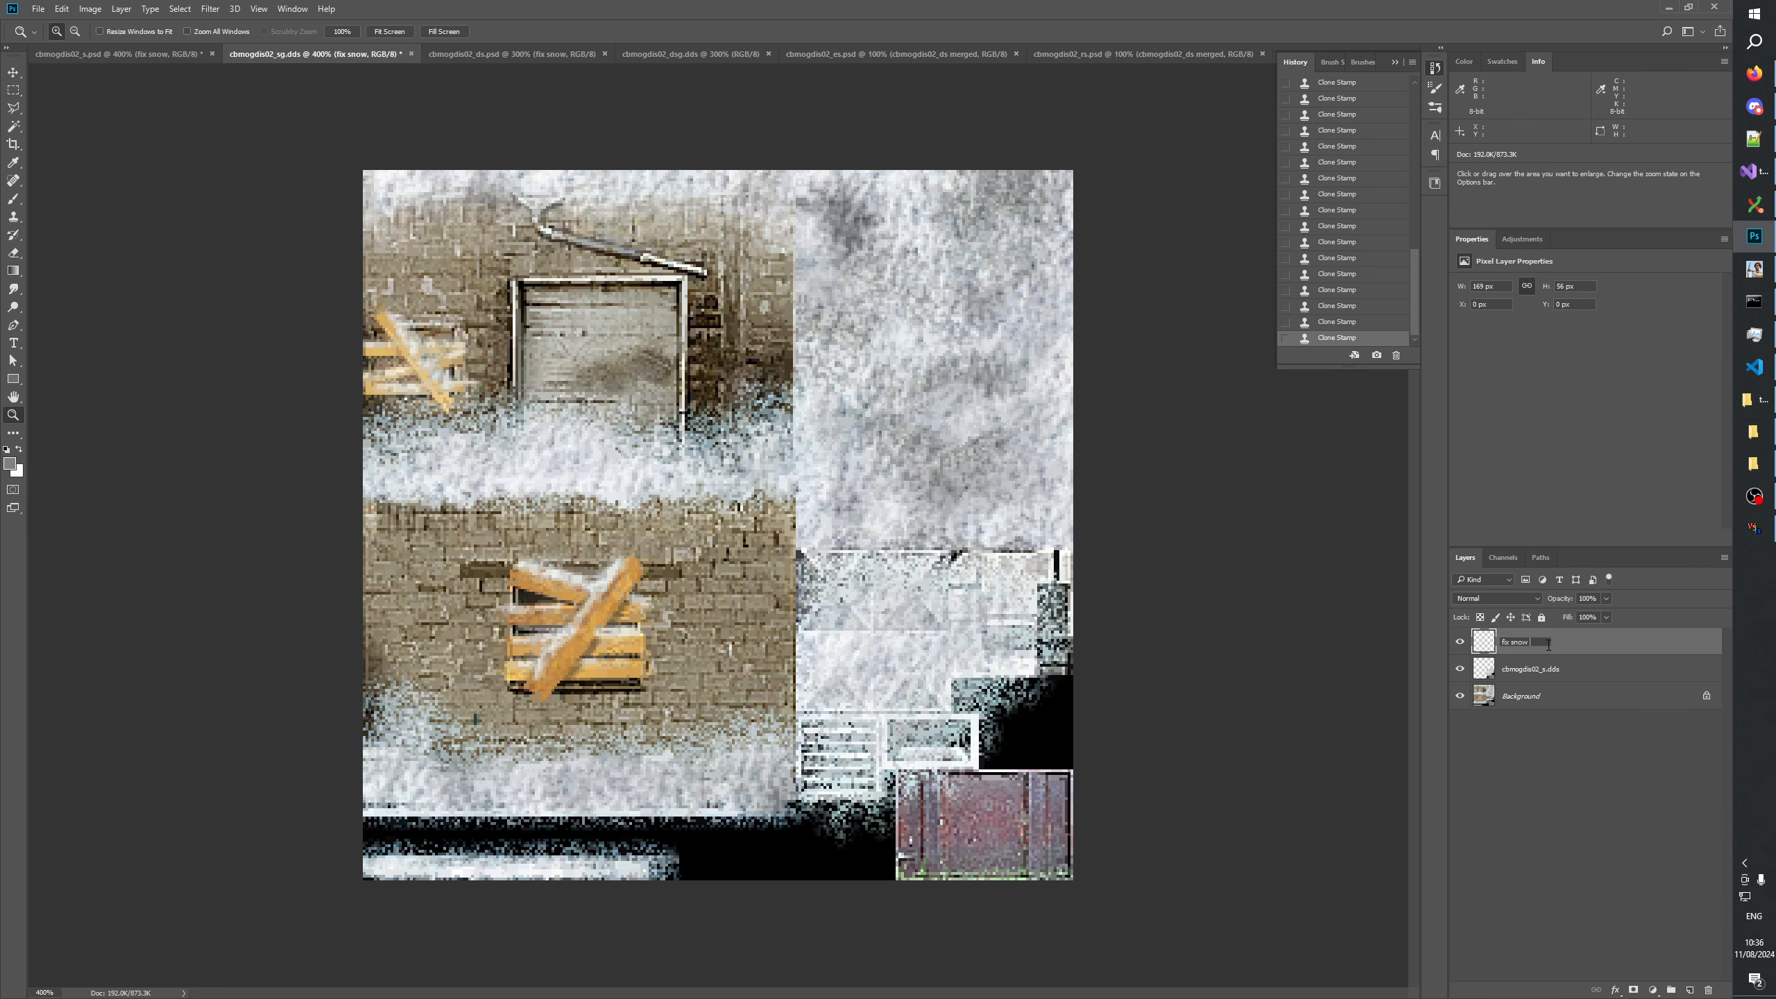
key("Return")
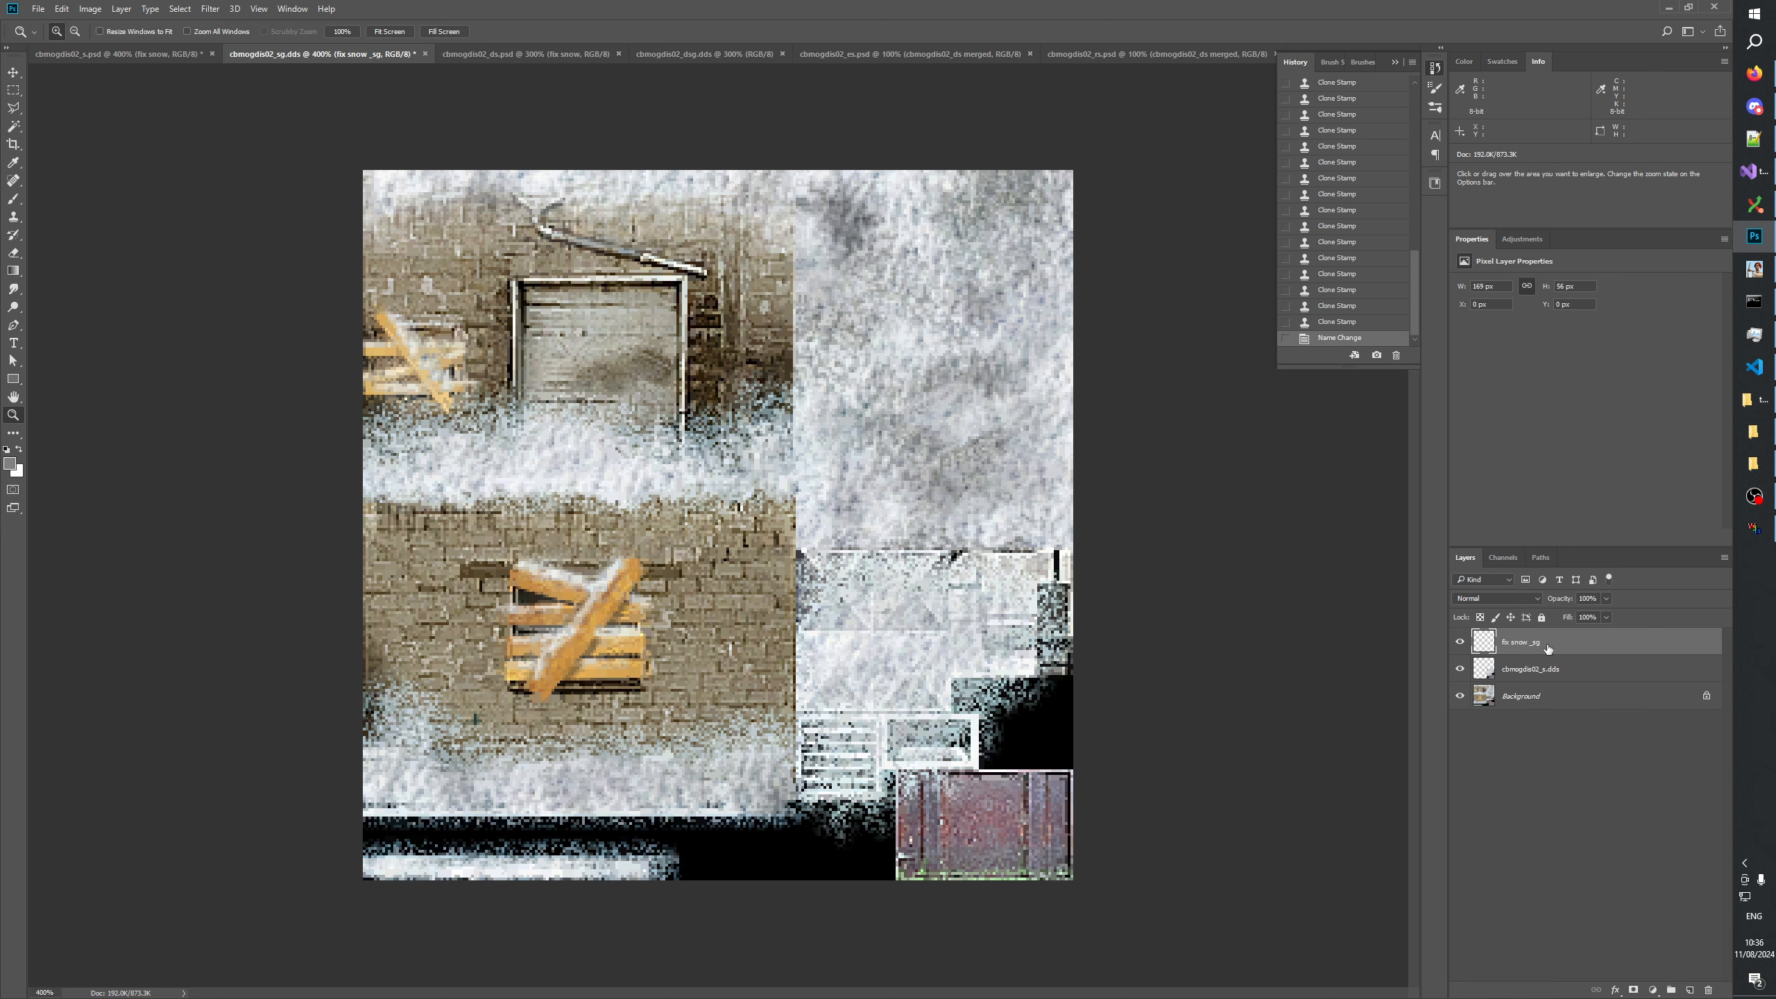
left_click(1551, 785)
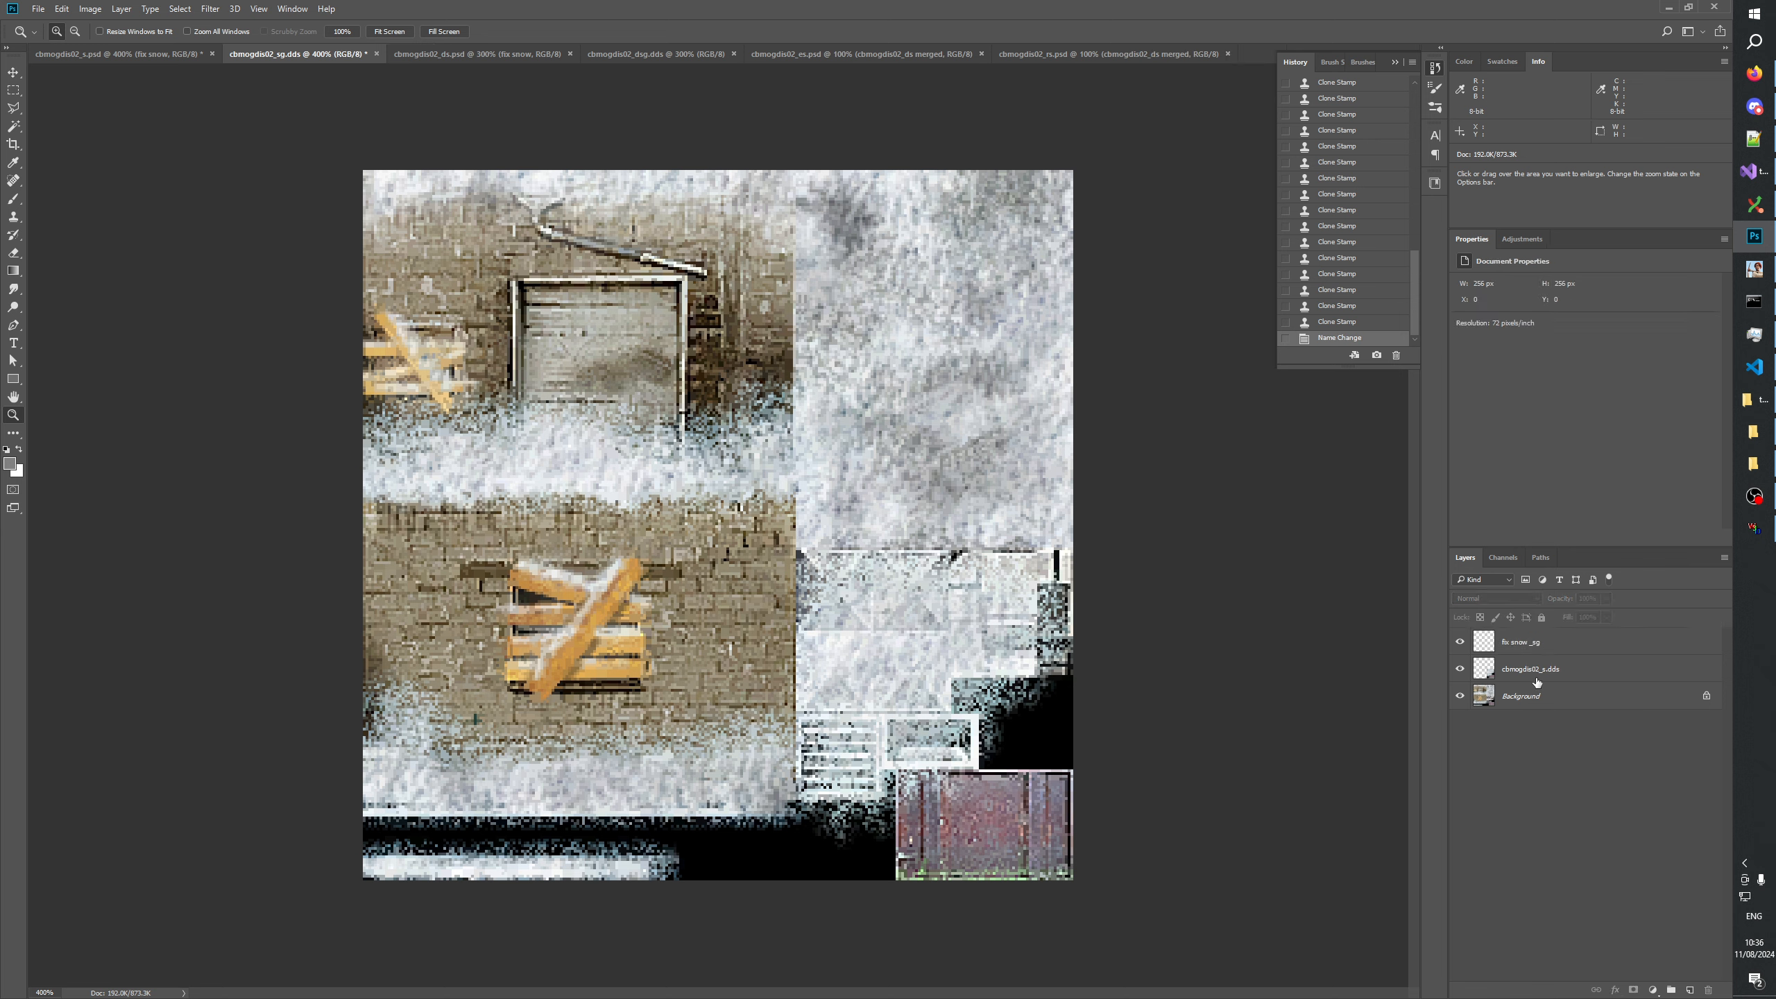
Collapse the history list and save the document in Photoshop format as cbmogdis02_sg.psd in the GenerateMip folder.
left_click(1396, 63)
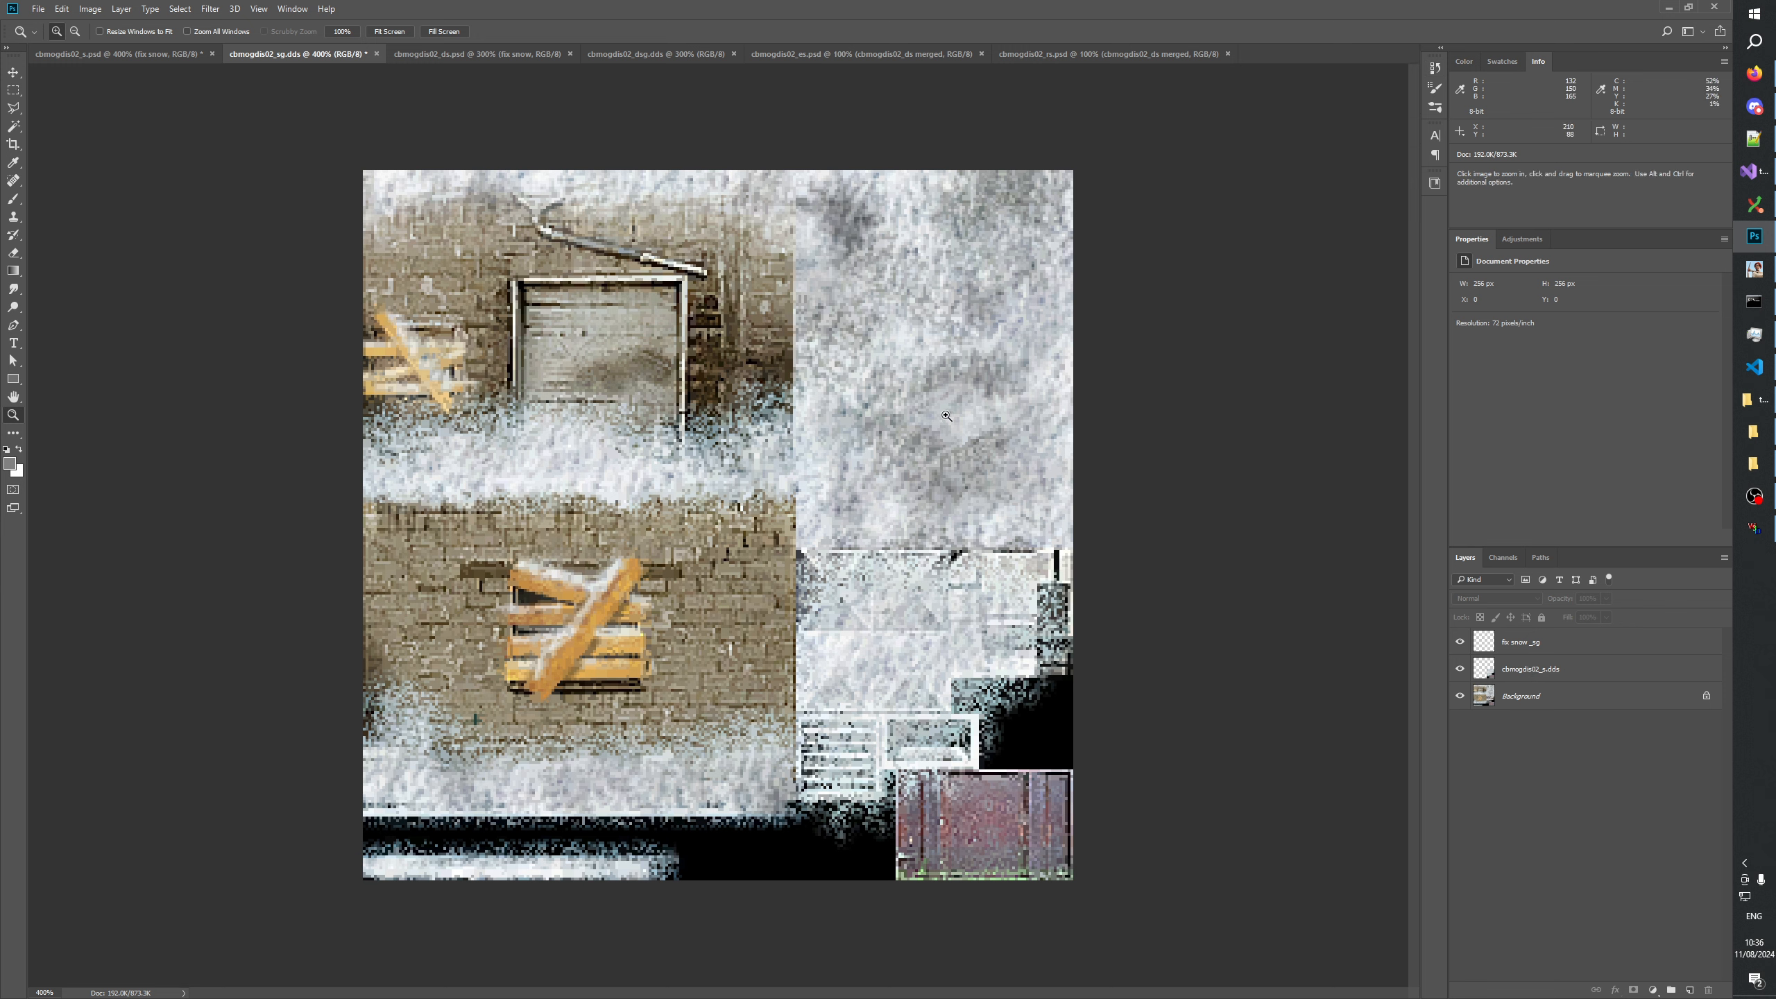
left_click(40, 10)
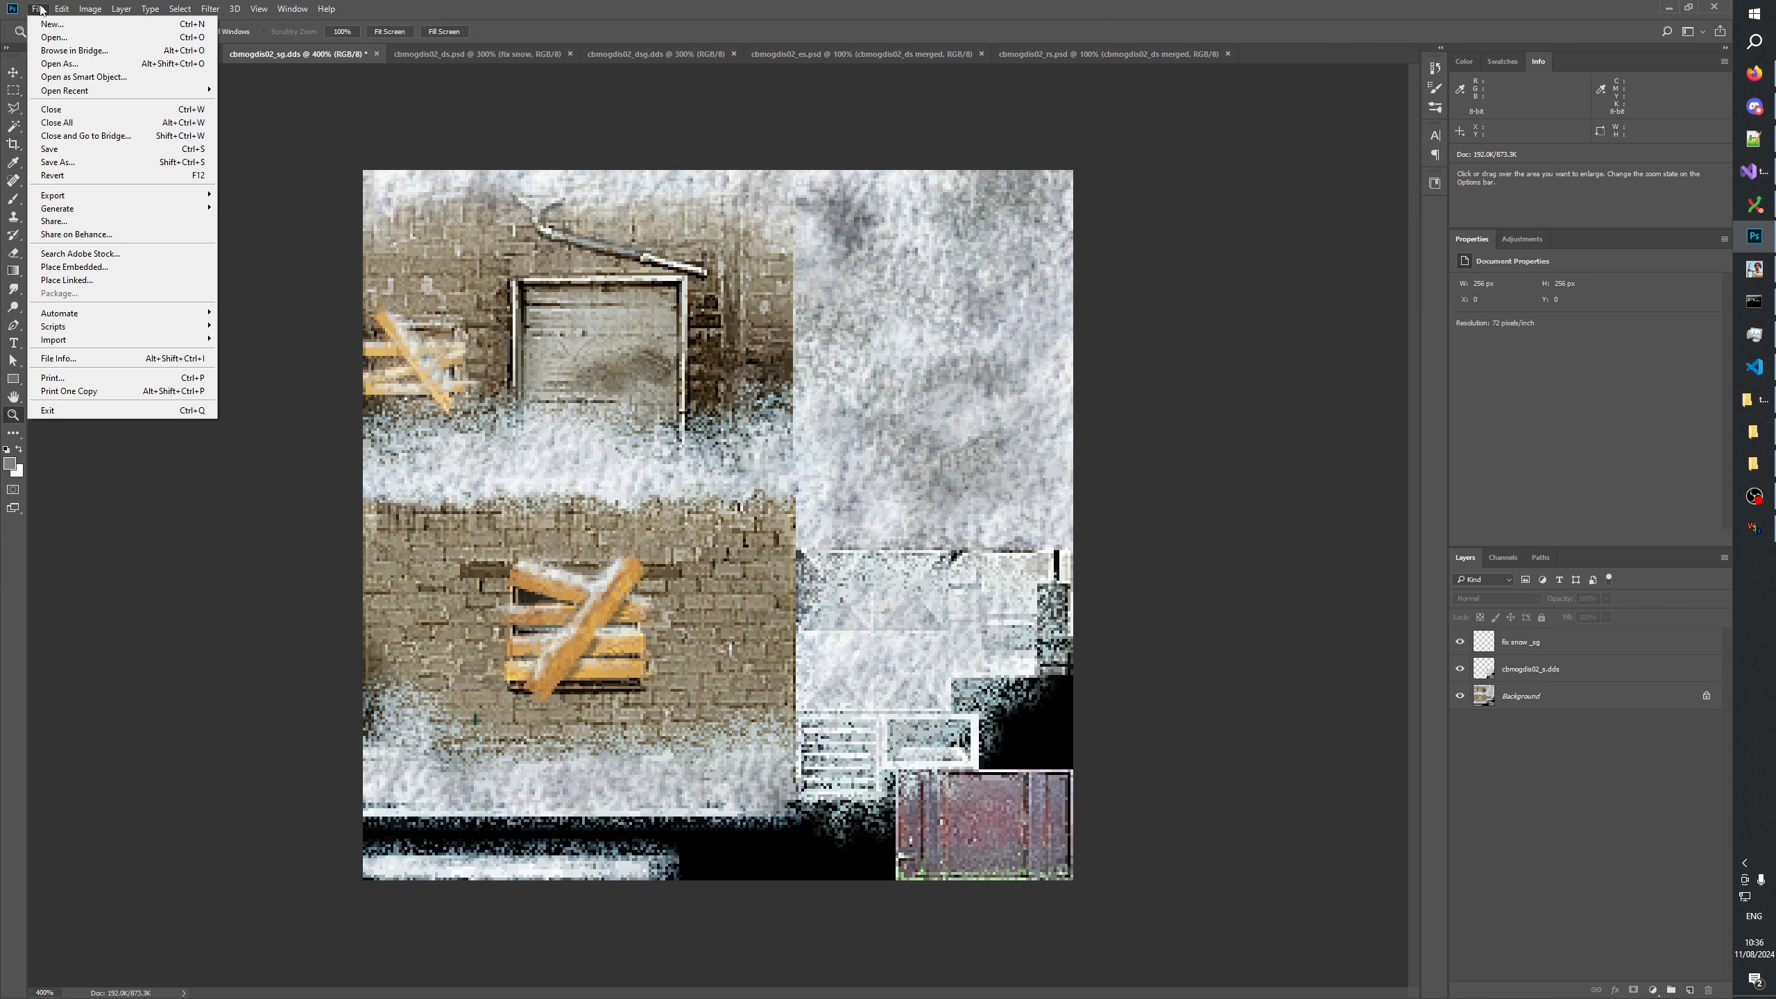
left_click(52, 161)
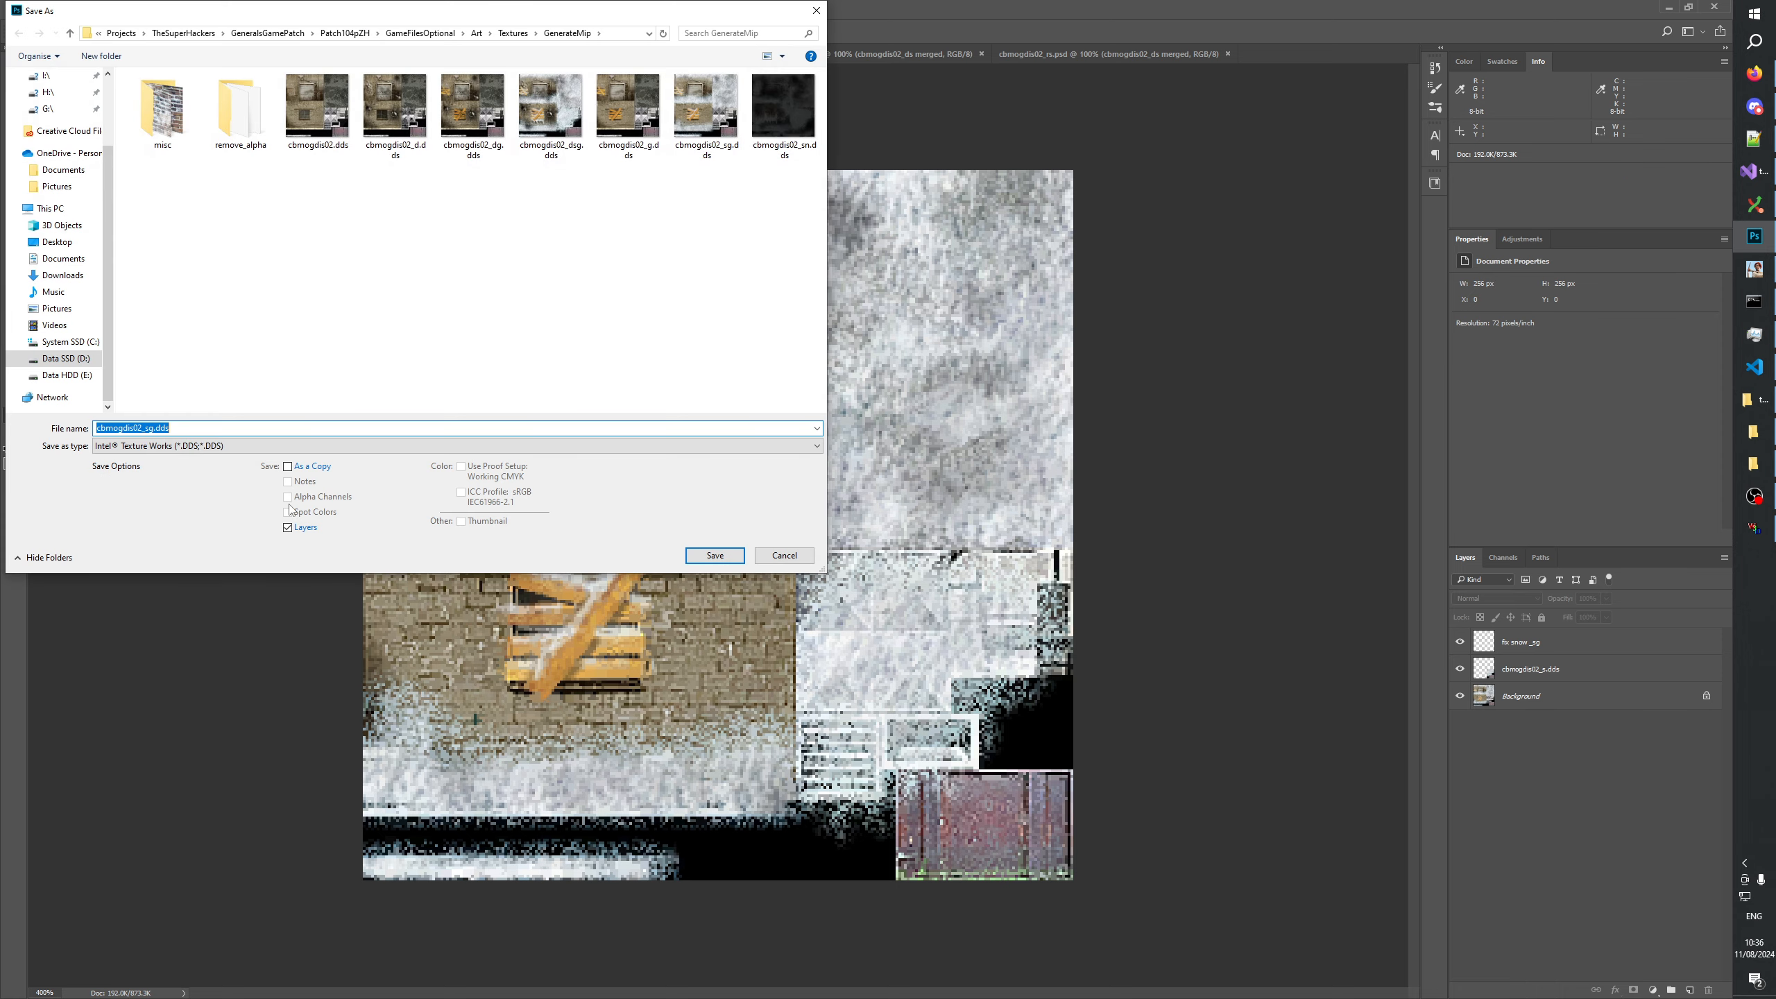
left_click(192, 445)
left_click(176, 455)
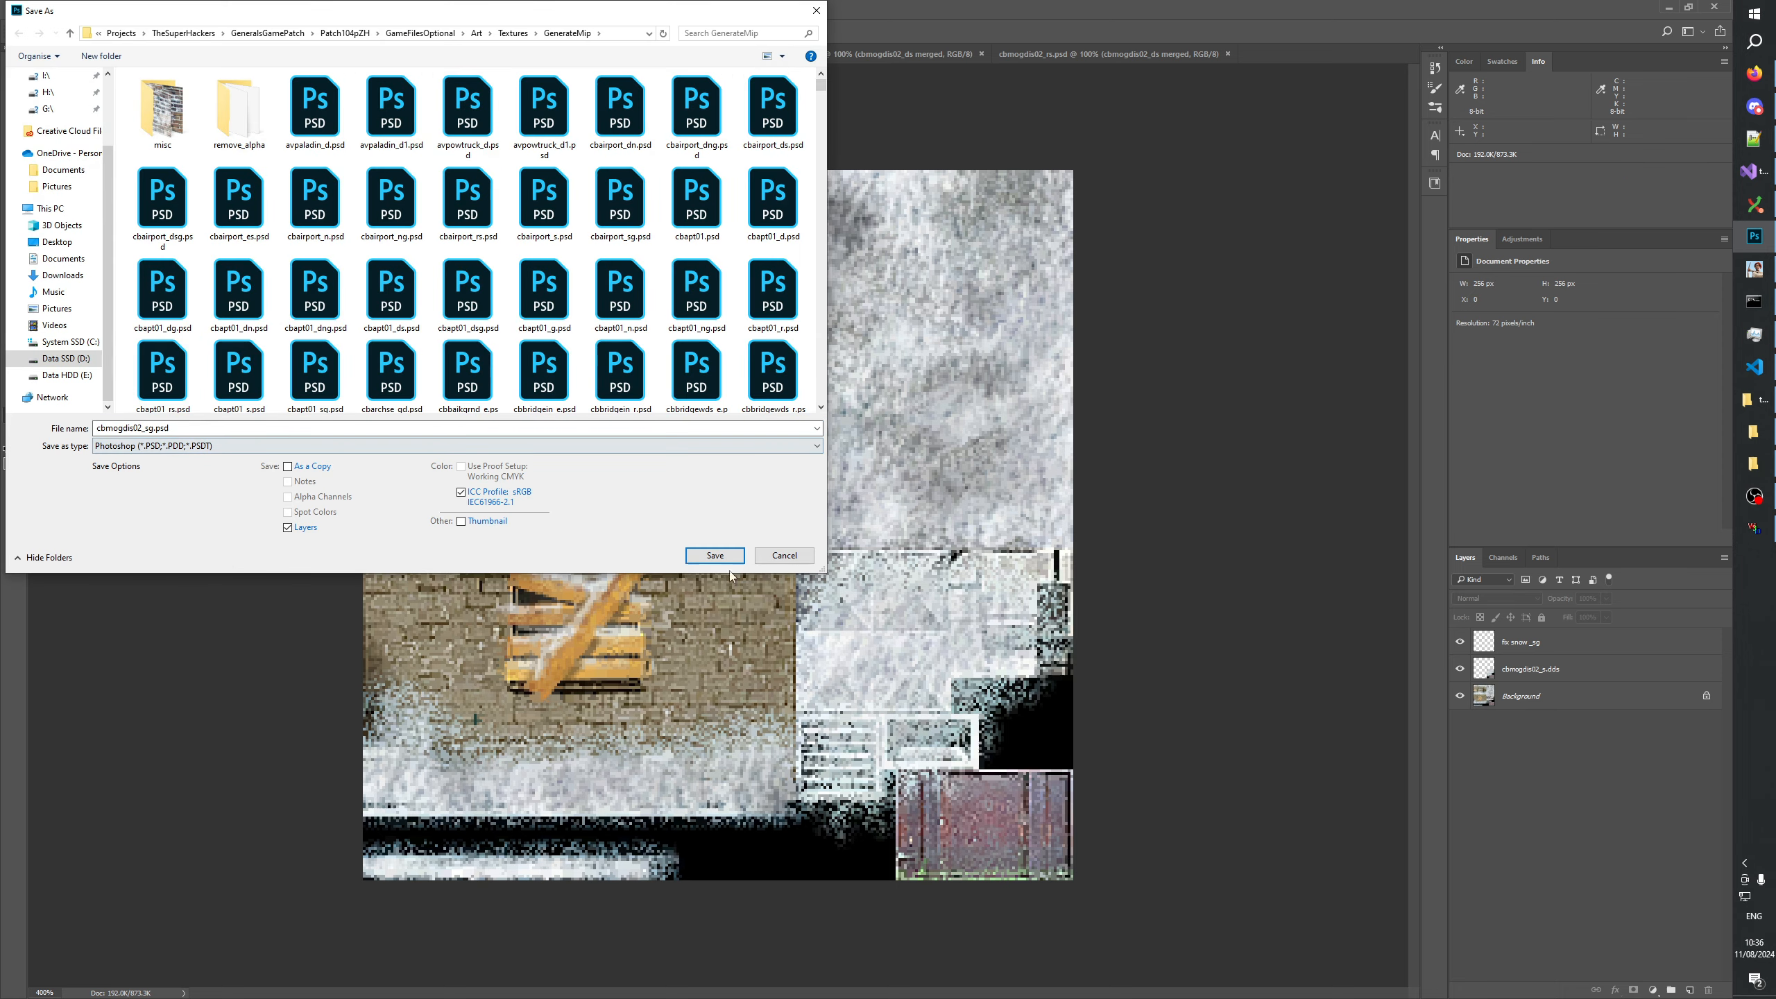
left_click(720, 556)
left_click(1065, 310)
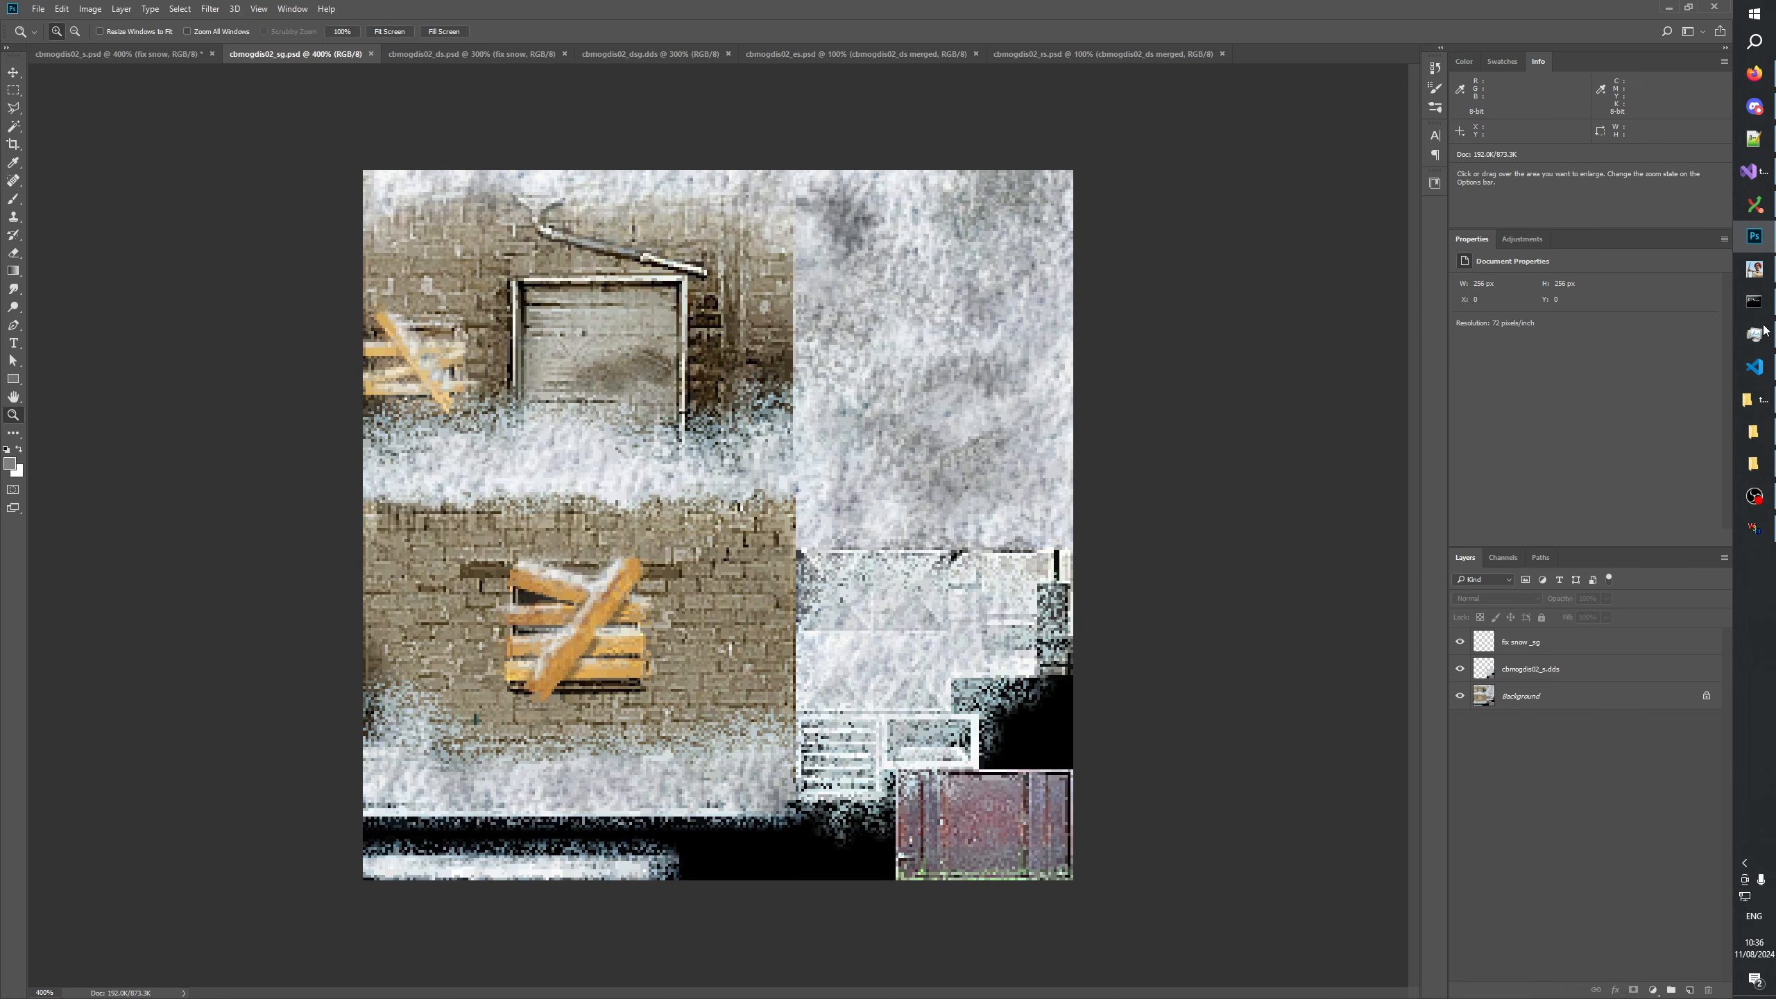
Switch to TextureChangelog.txt in Notepad++ and insert a copy of the "### cbmogdis02_s" heading below that entry's two notes.
left_click(1757, 139)
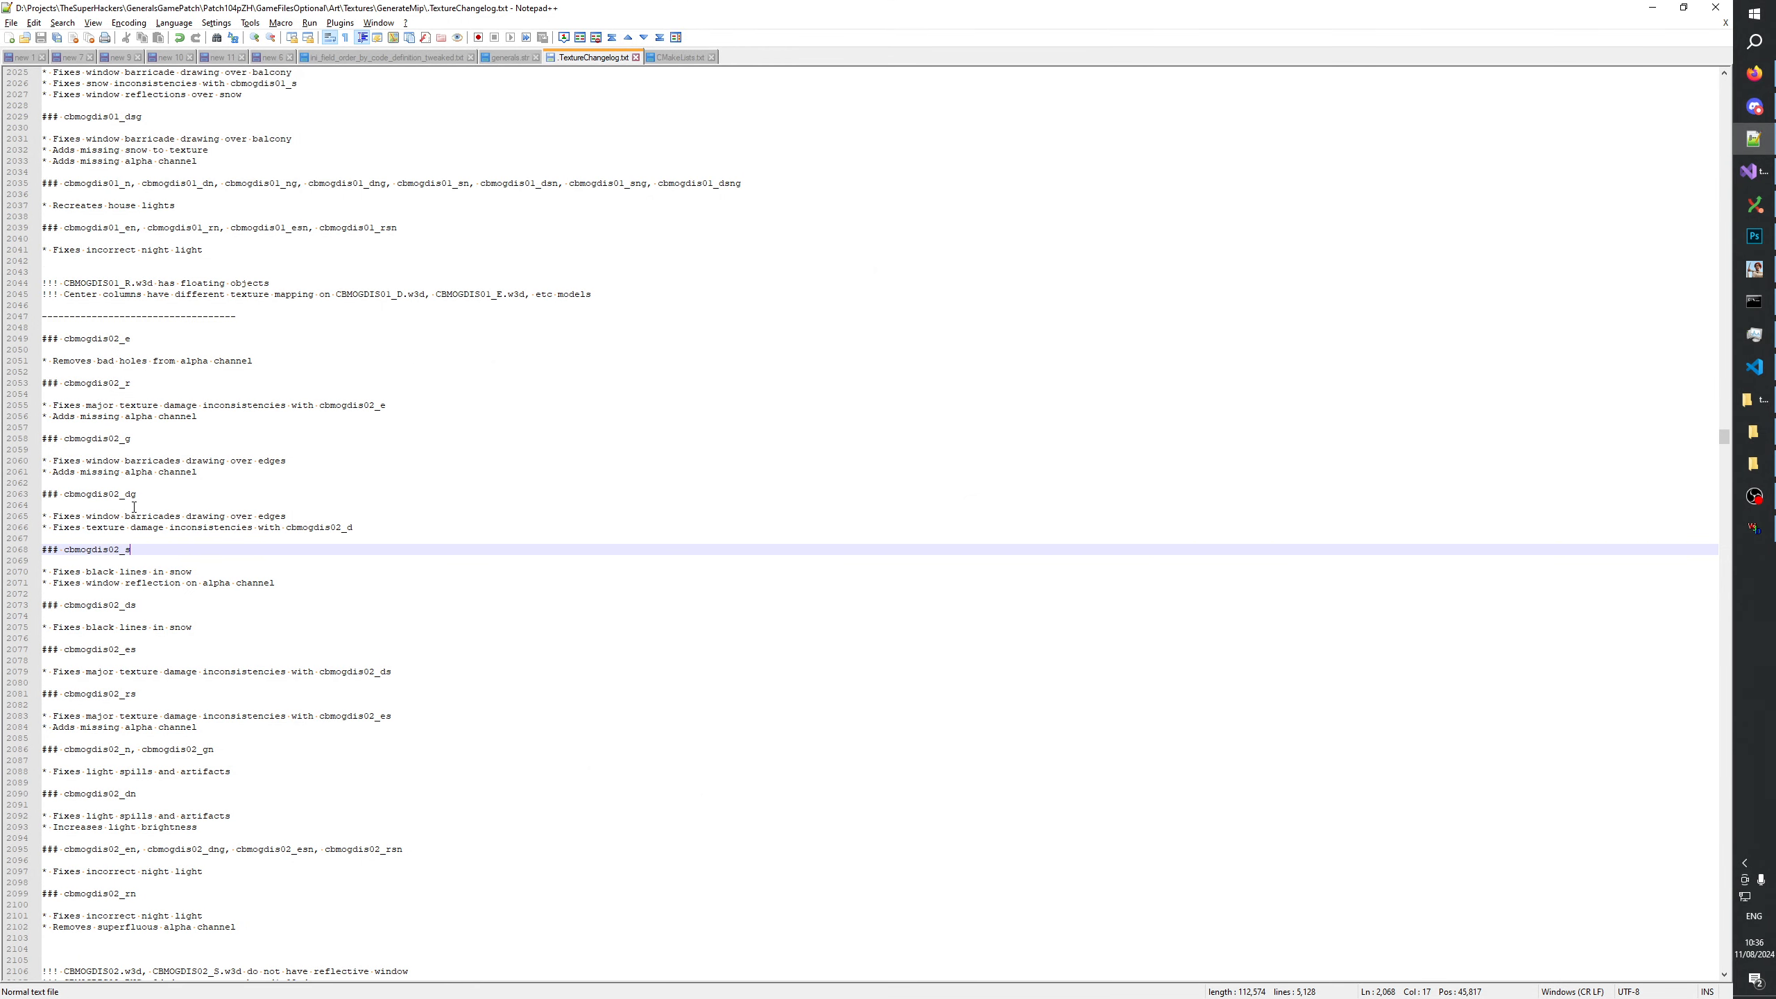
left_click_drag(137, 551, 8, 555)
key("ctrl+c")
left_click(290, 582)
key("Return")
key("Return")
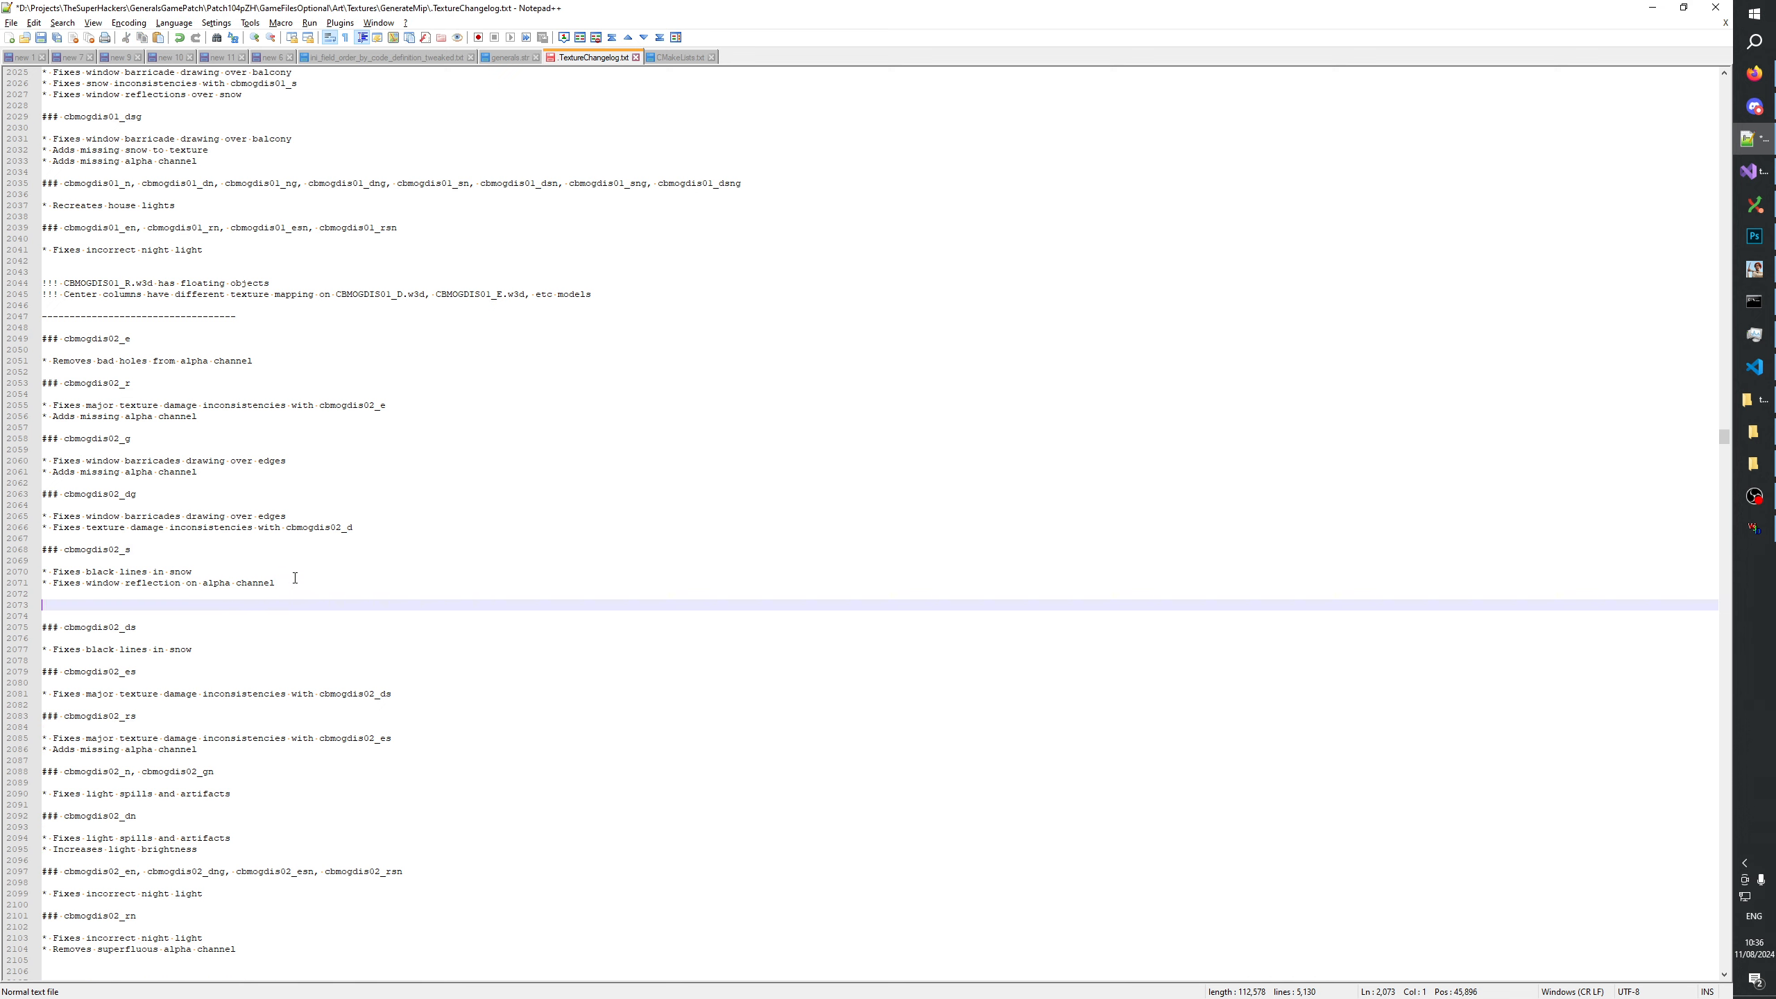
key("ctrl+v")
key("Return")
key("Return")
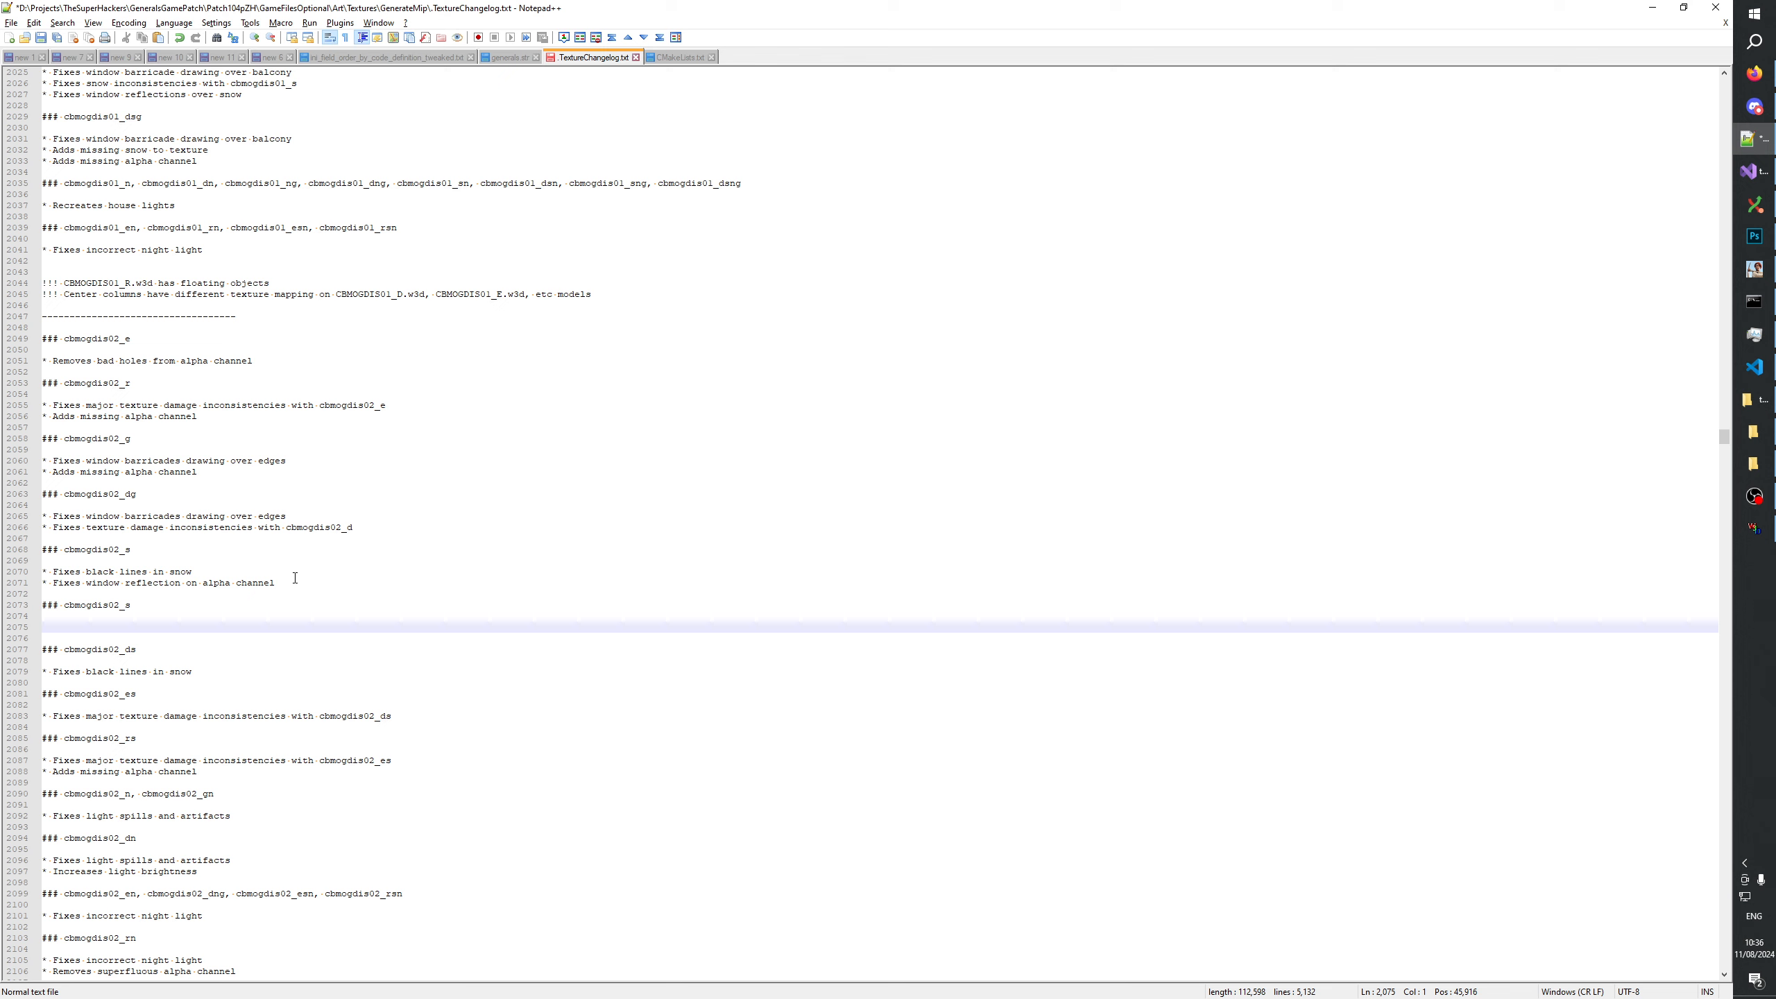
Write "* Fixes missing snow on vents" under the new heading, consulting the texture in Photoshop for the wording.
type("* Fu")
key("BackSpace")
type("ixes")
key("alt+Tab")
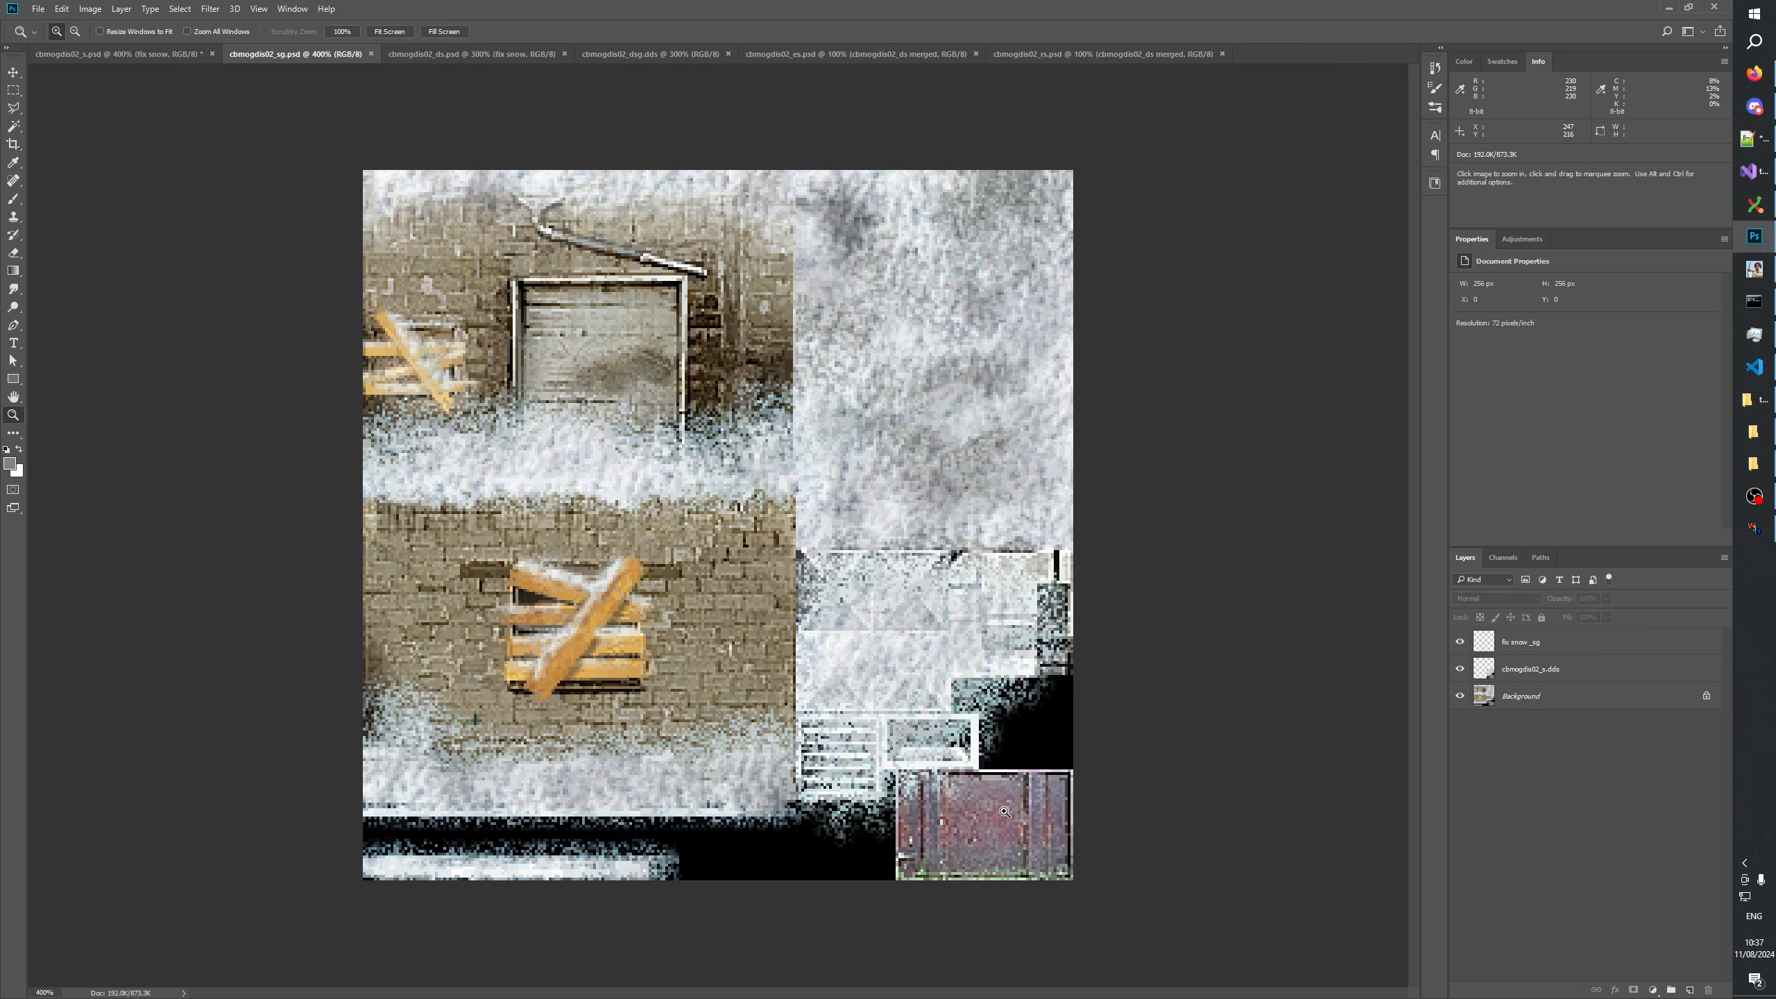
key("alt+Tab")
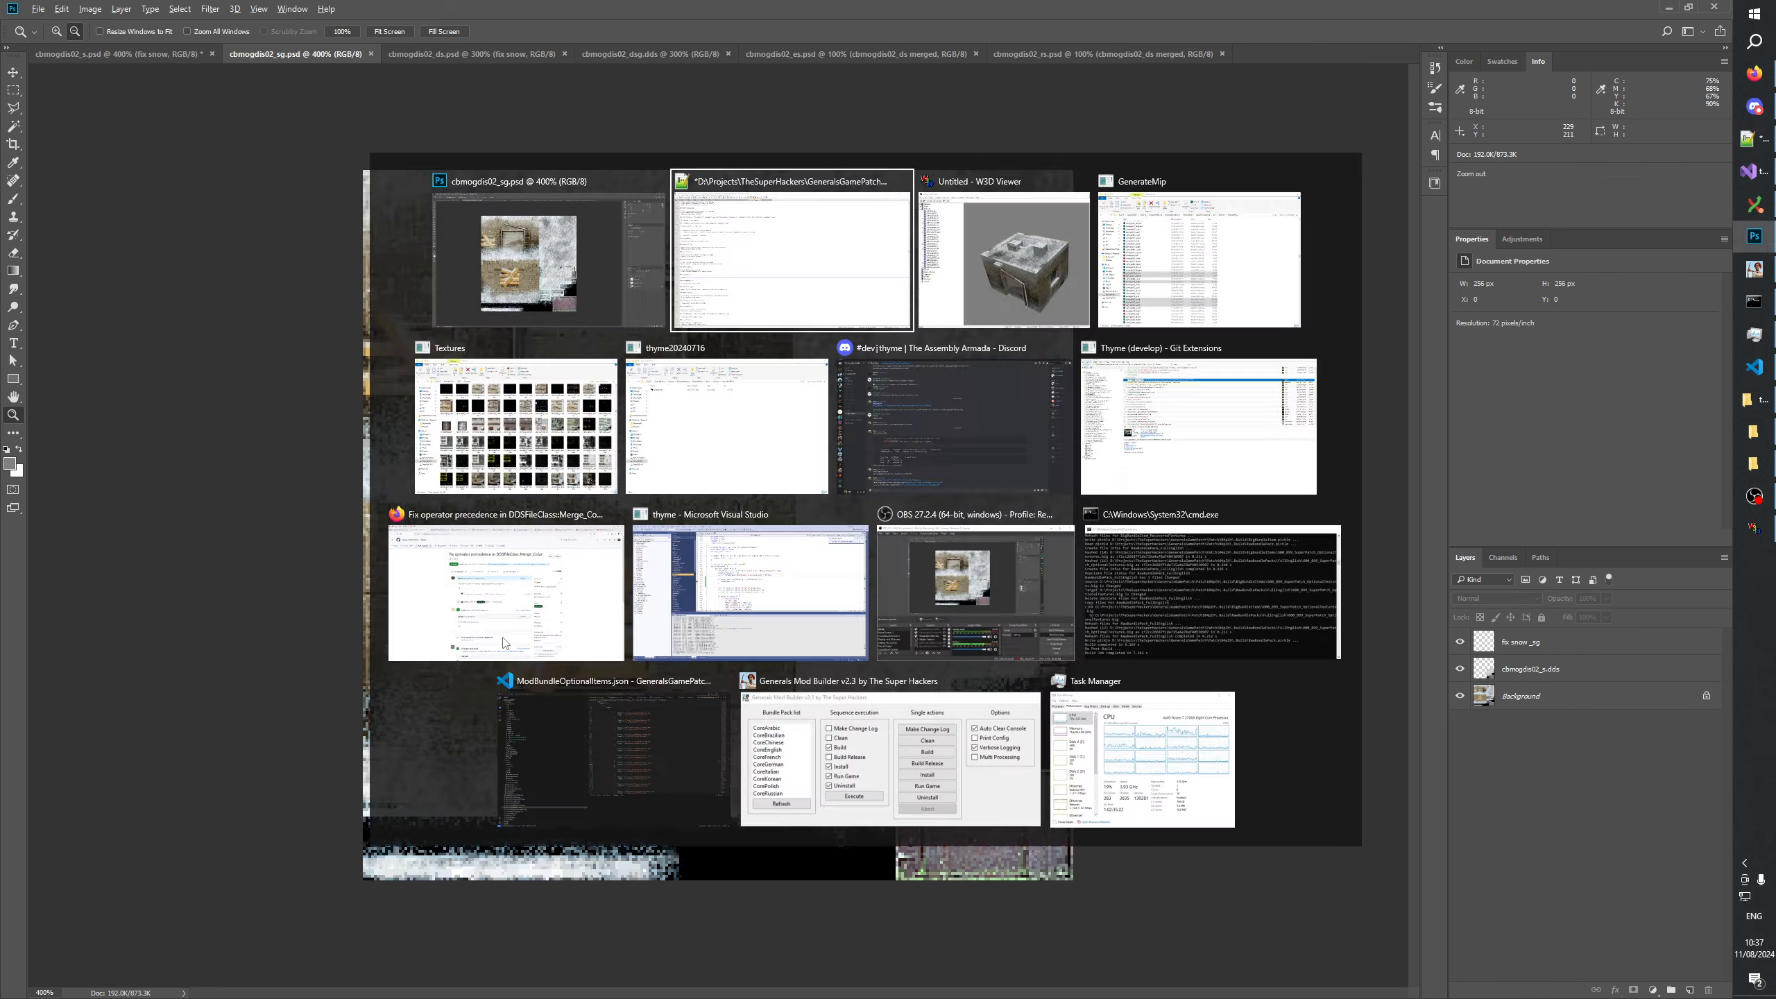
type("missing sn")
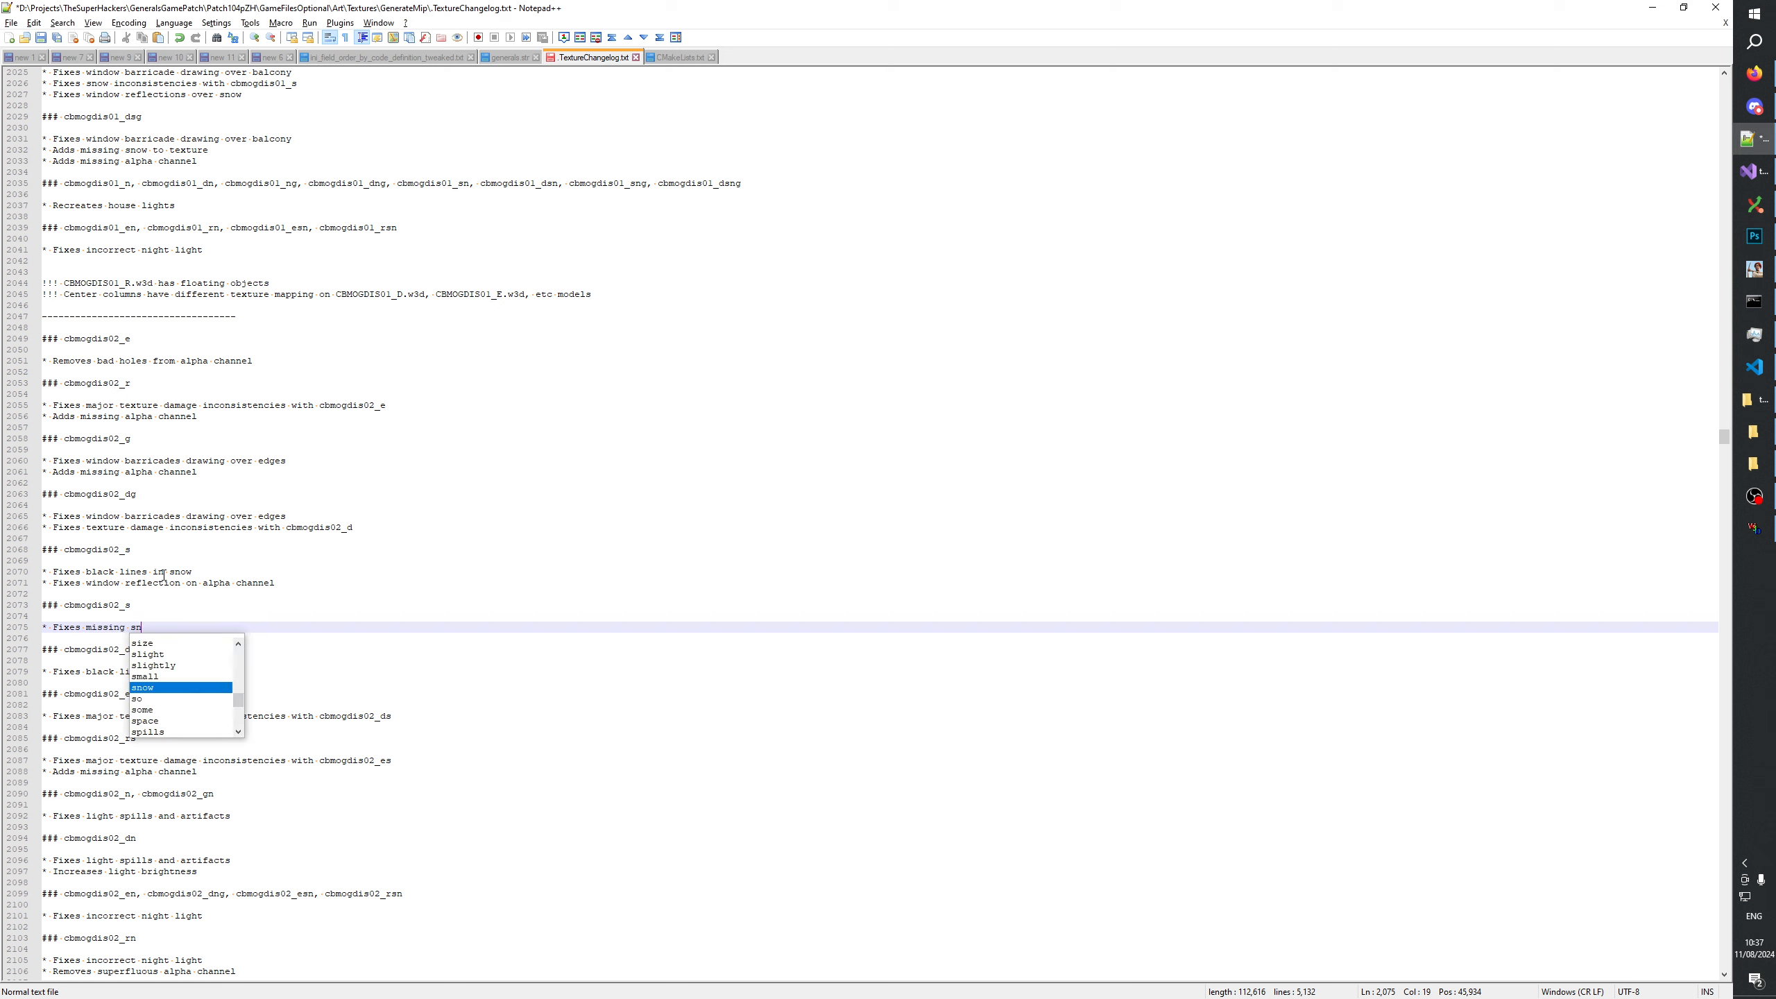
type("ow on venbts")
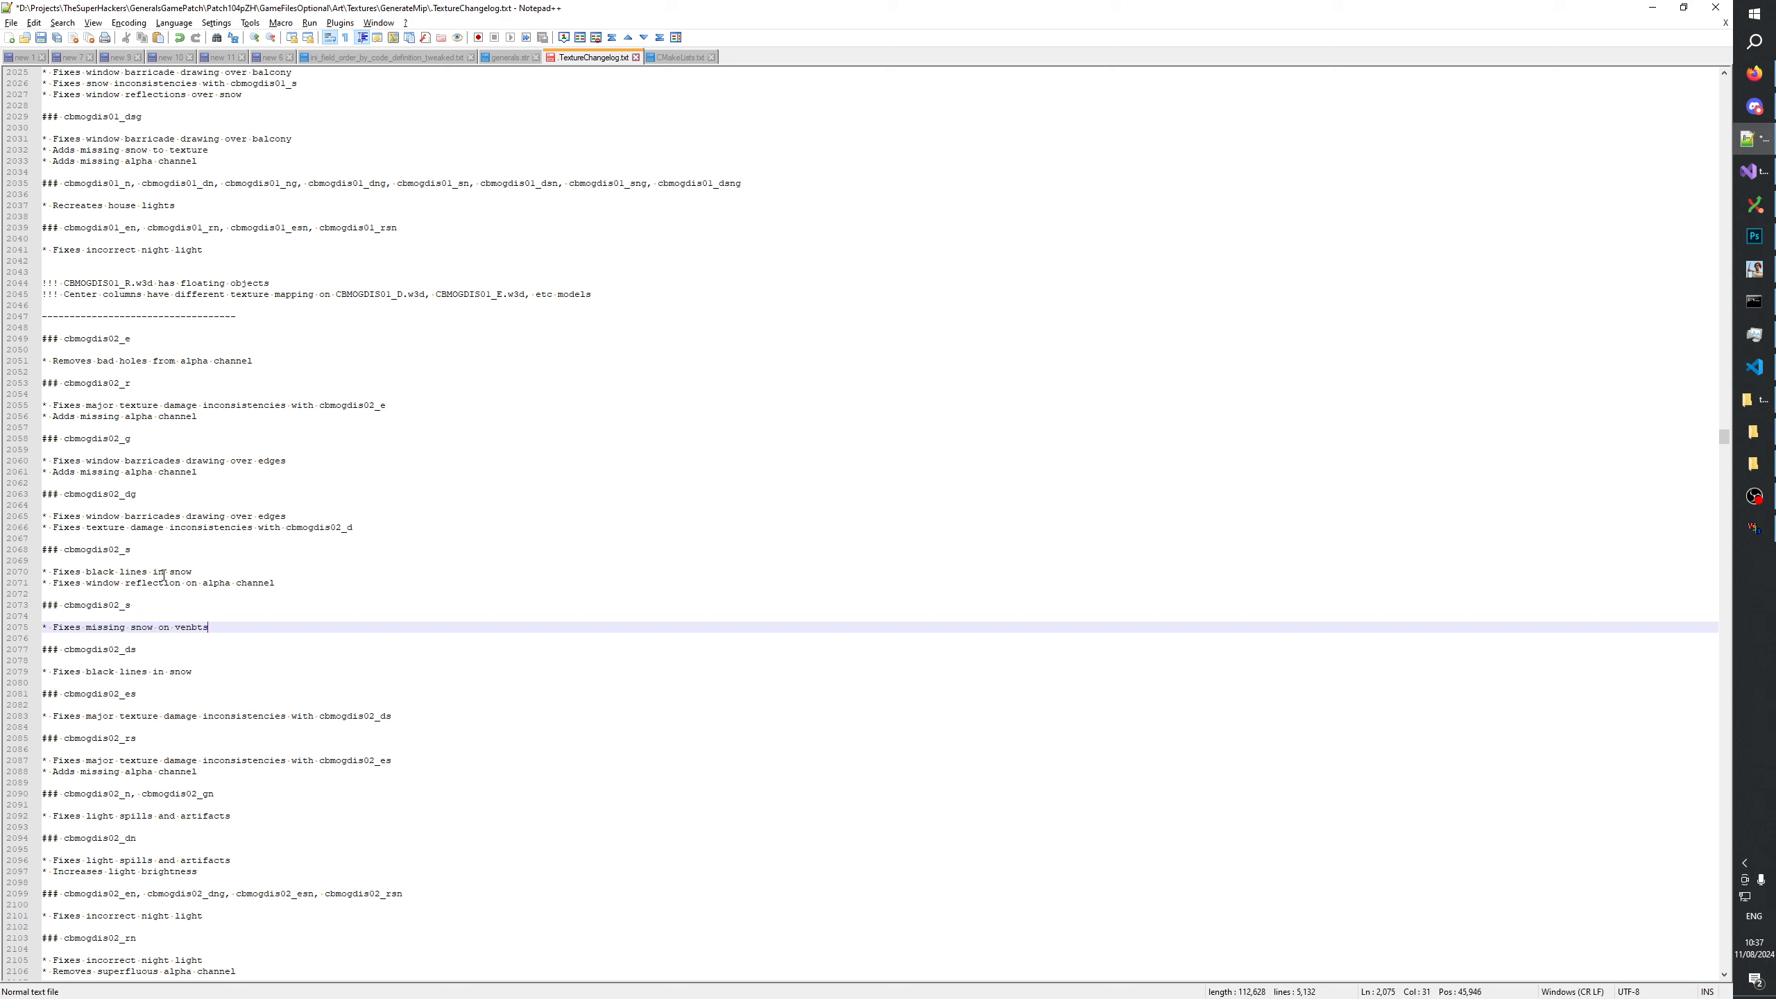
key("Return")
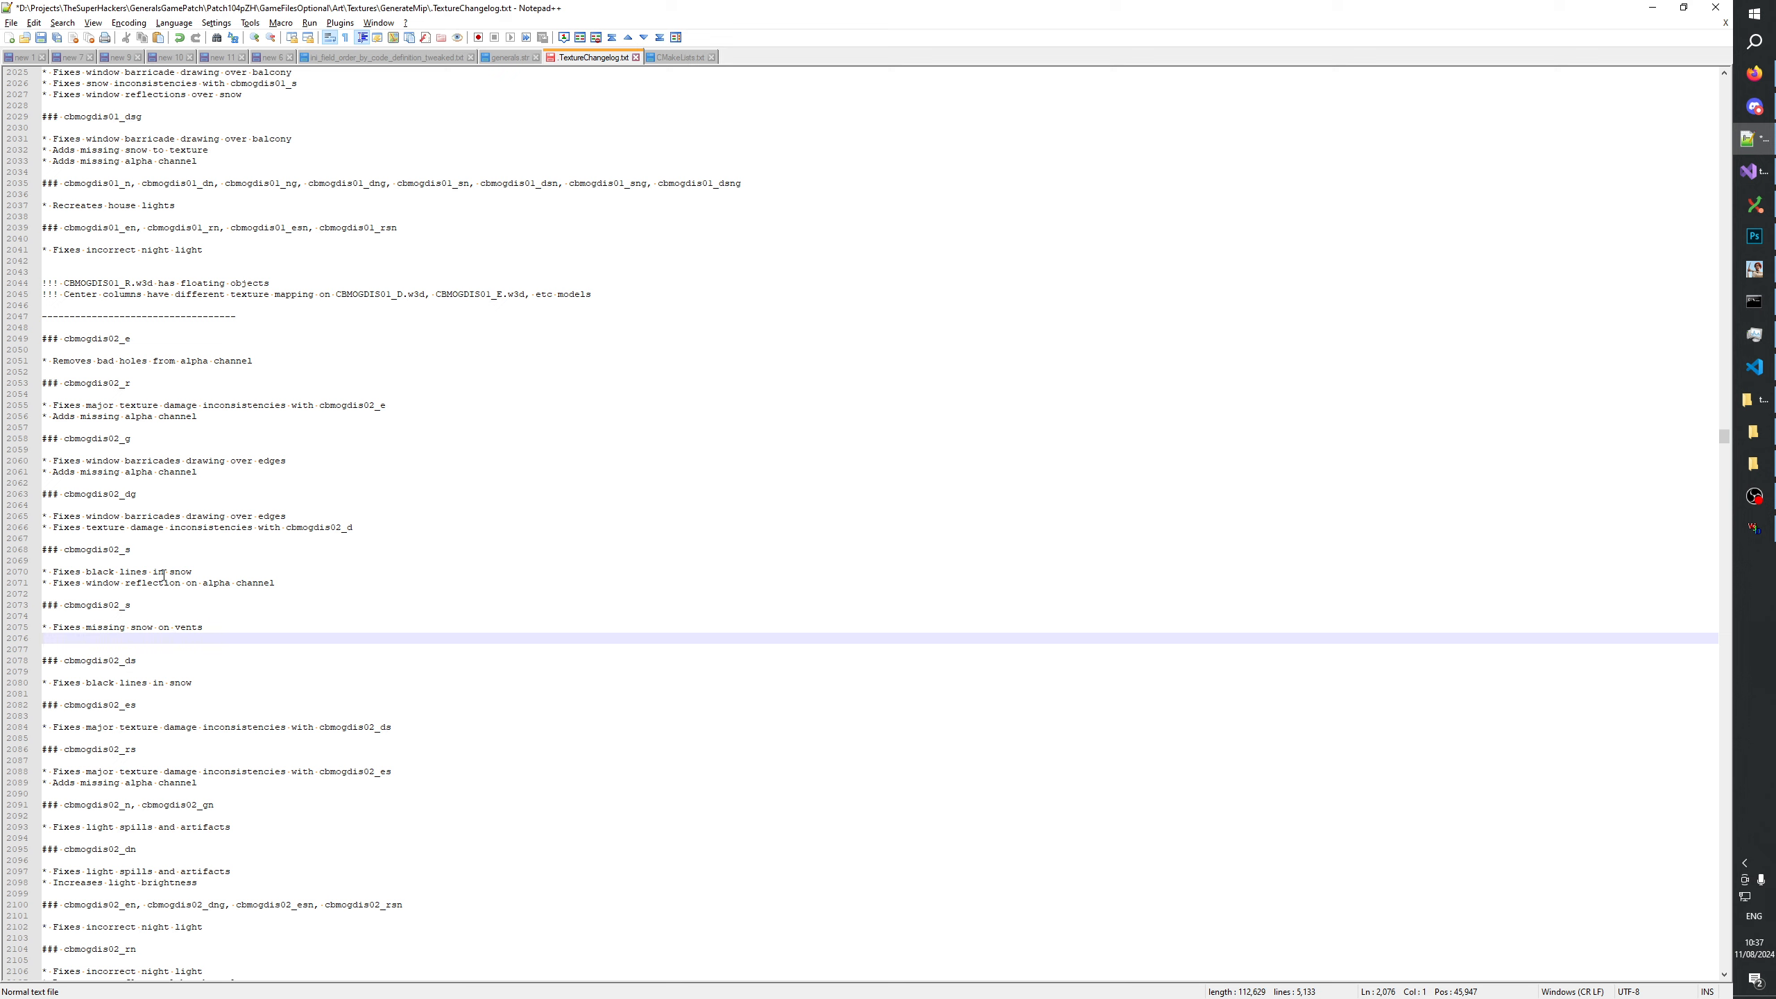
Add the line "* Fixes black lines in snow", copied from the entry above, and save the changelog.
type("* Fixes")
left_click_drag(204, 571, 24, 572)
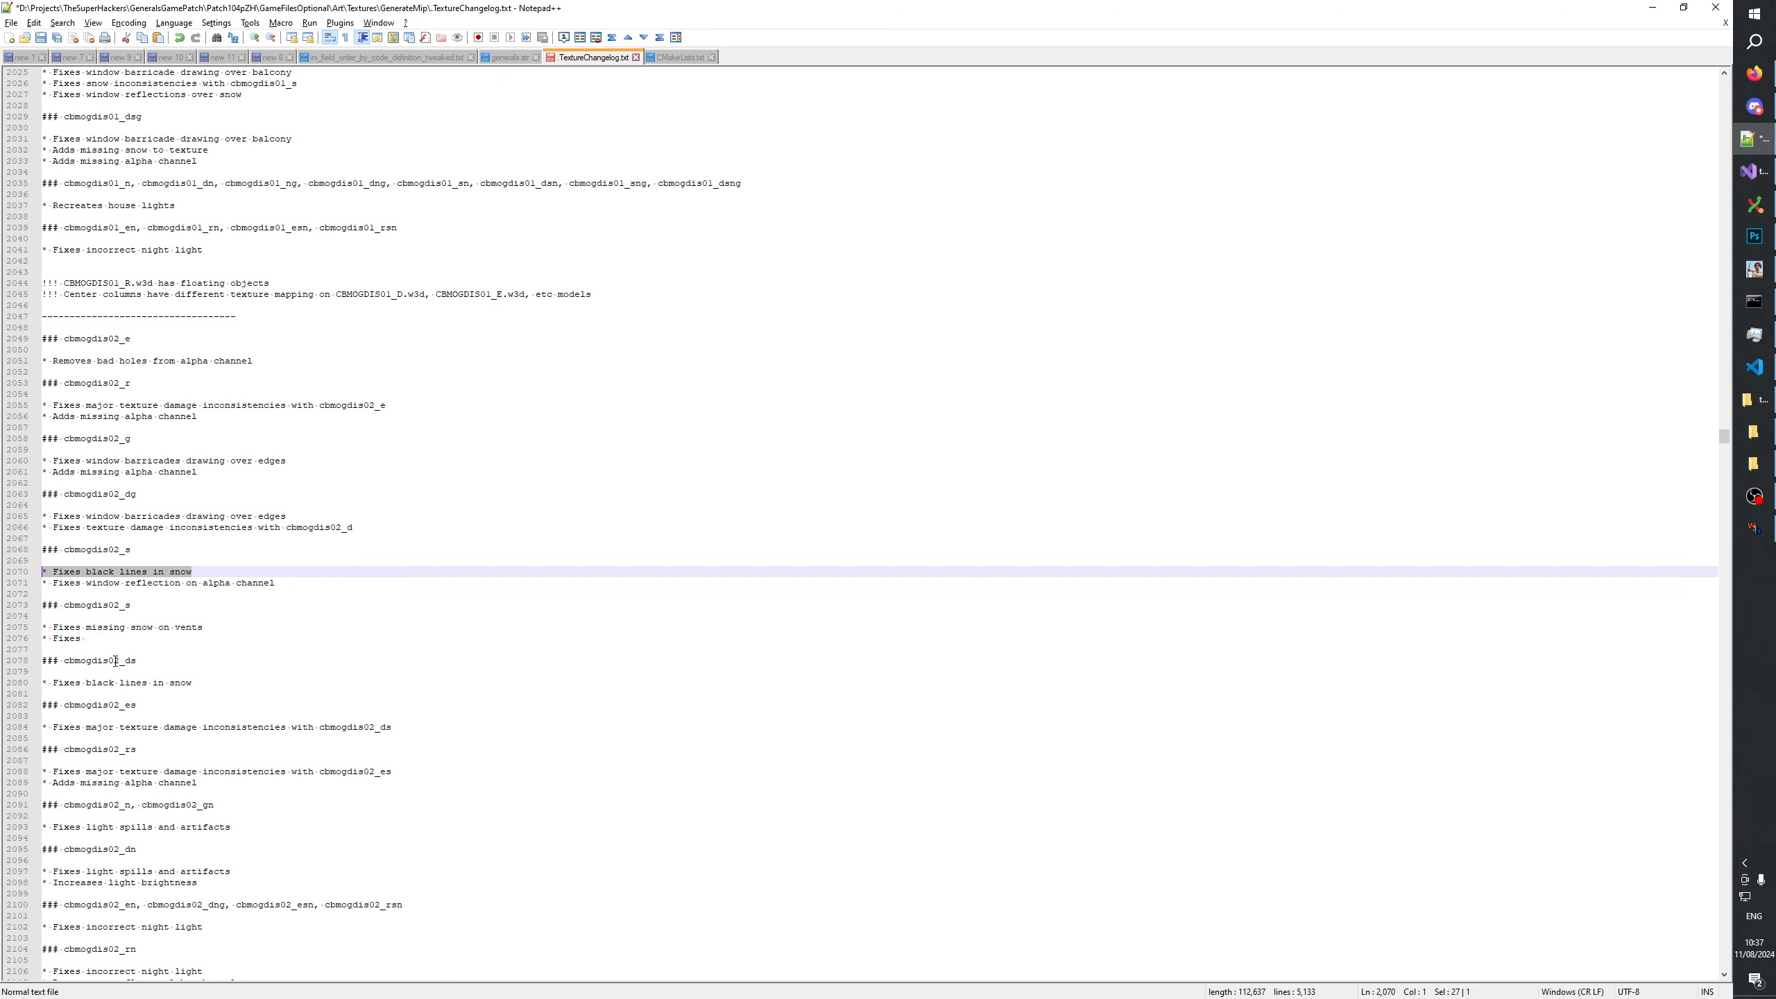
key("ctrl+c")
left_click(119, 638)
key("shift+Home")
key("ctrl+v")
key("ctrl+s")
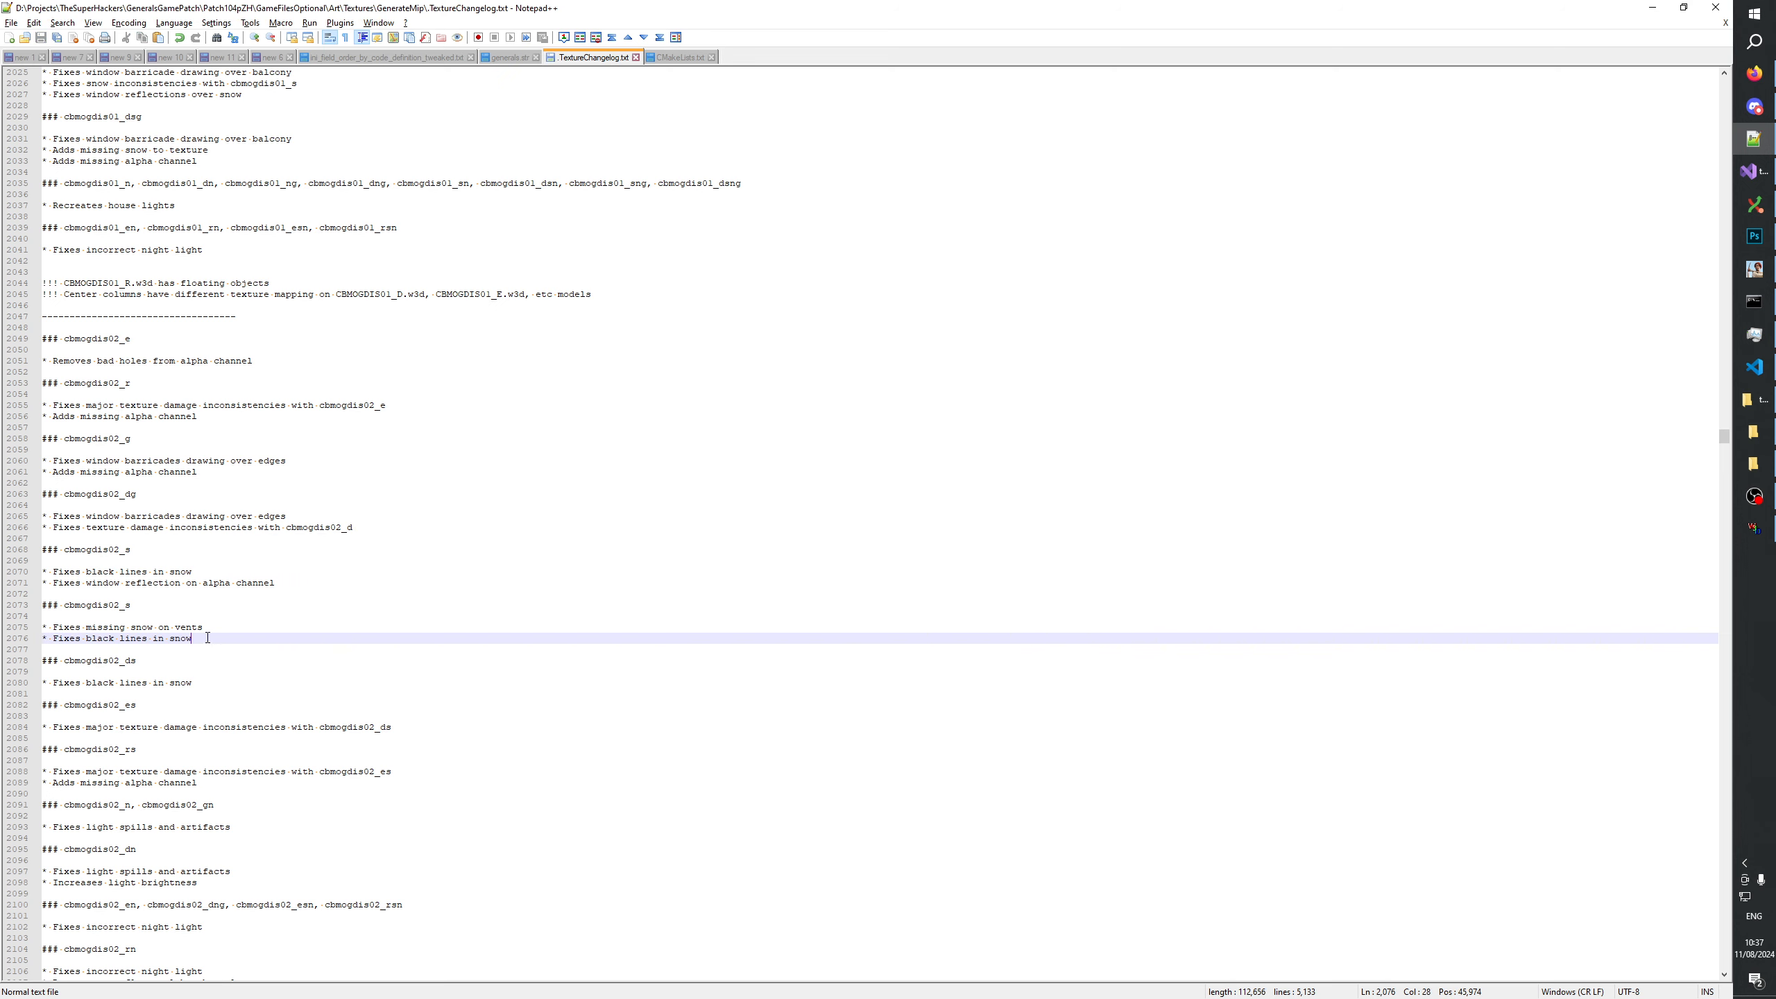
Switch back to Photoshop, compare the texture with and without the fix snow _sg layer, and save cbmogdis02_sg.psd.
key("alt+Tab")
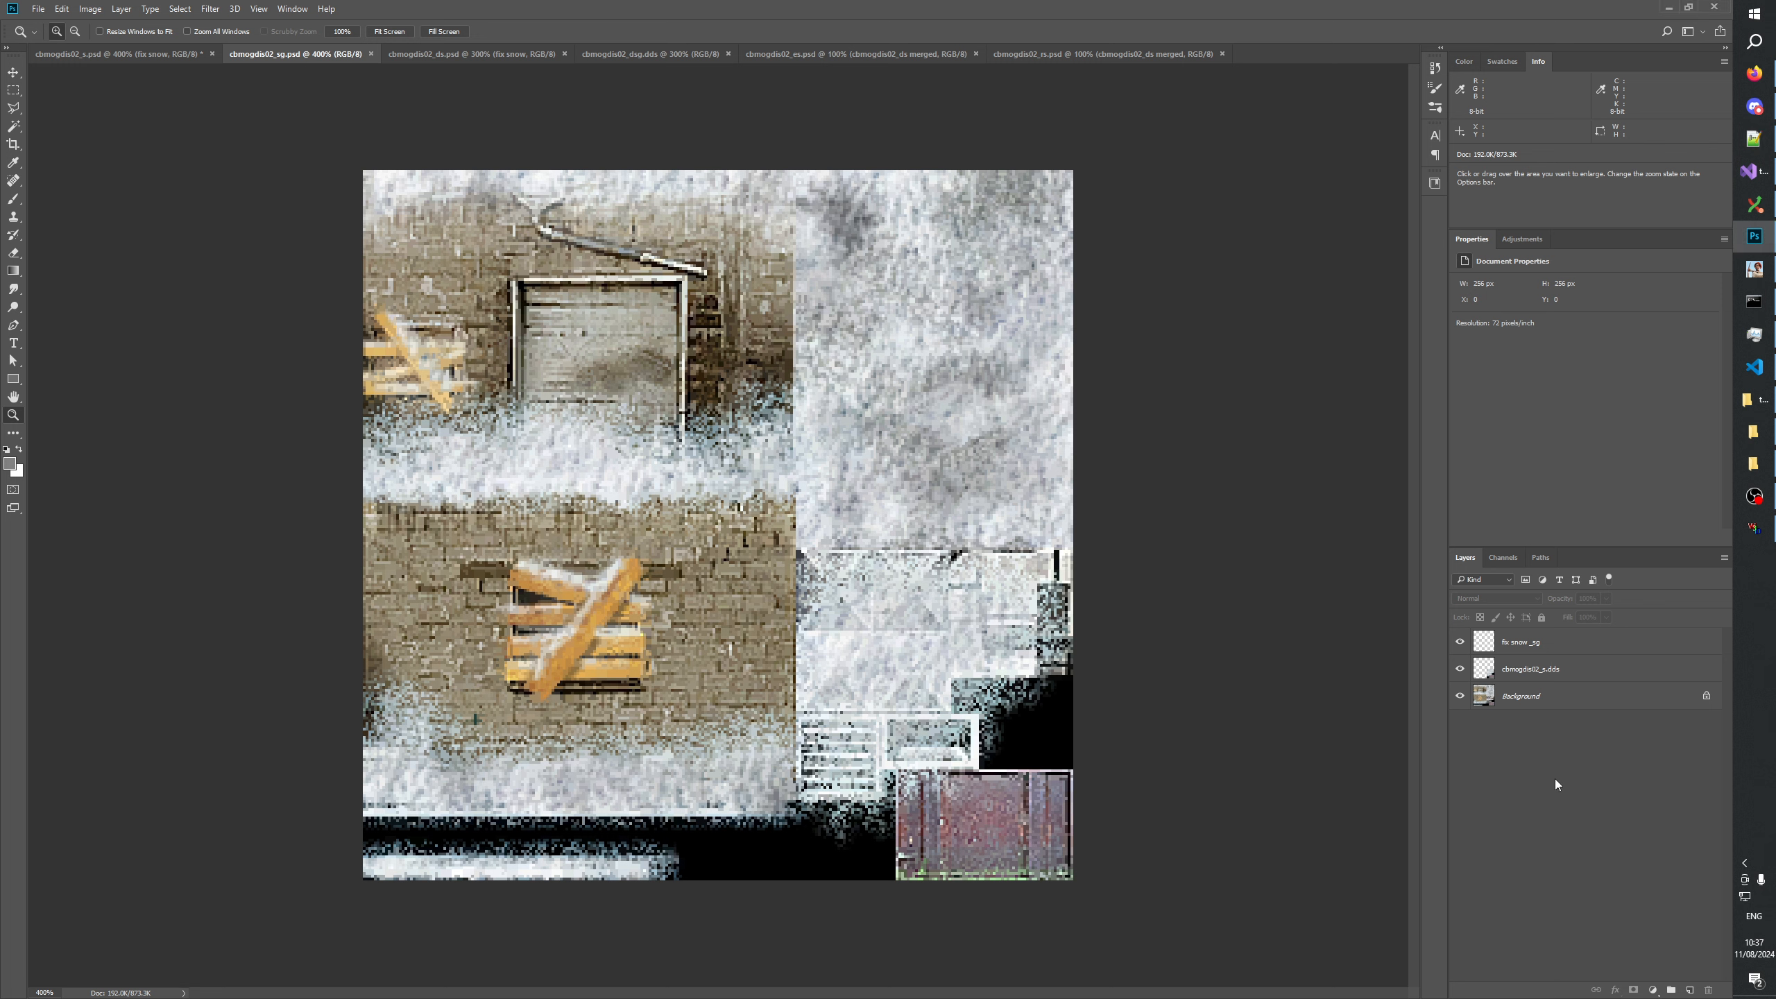
left_click(1460, 643)
left_click(1461, 643)
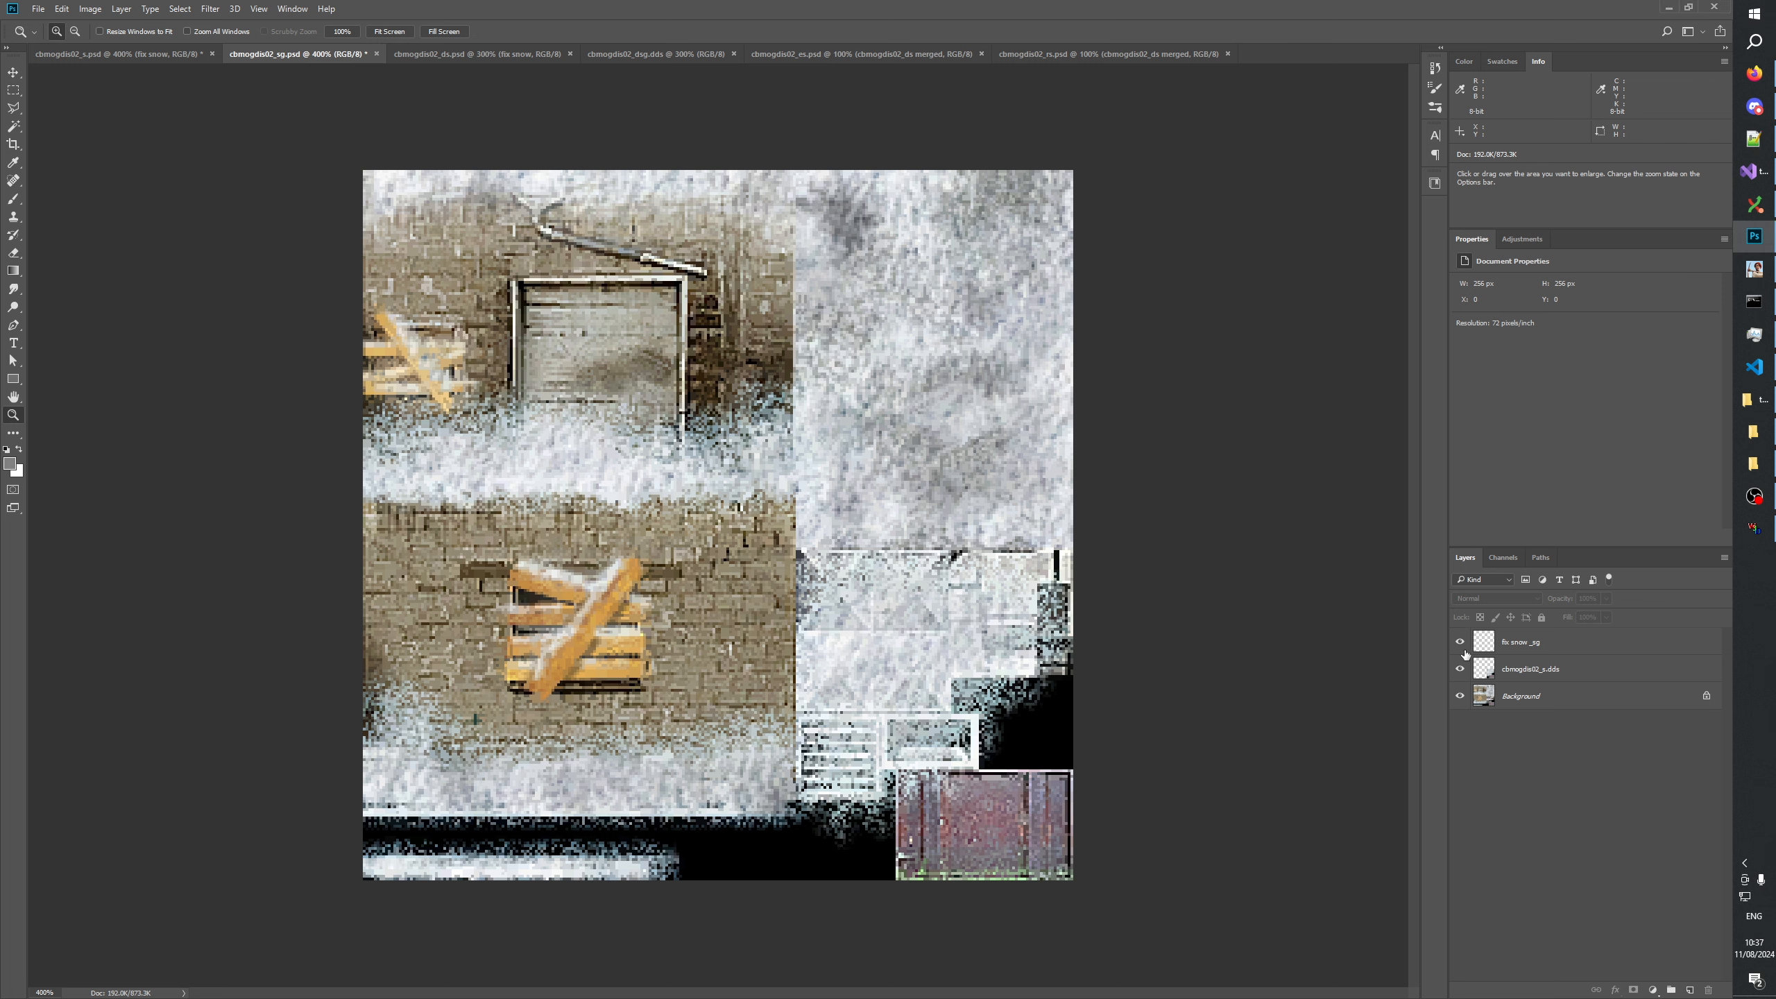
key("ctrl+s")
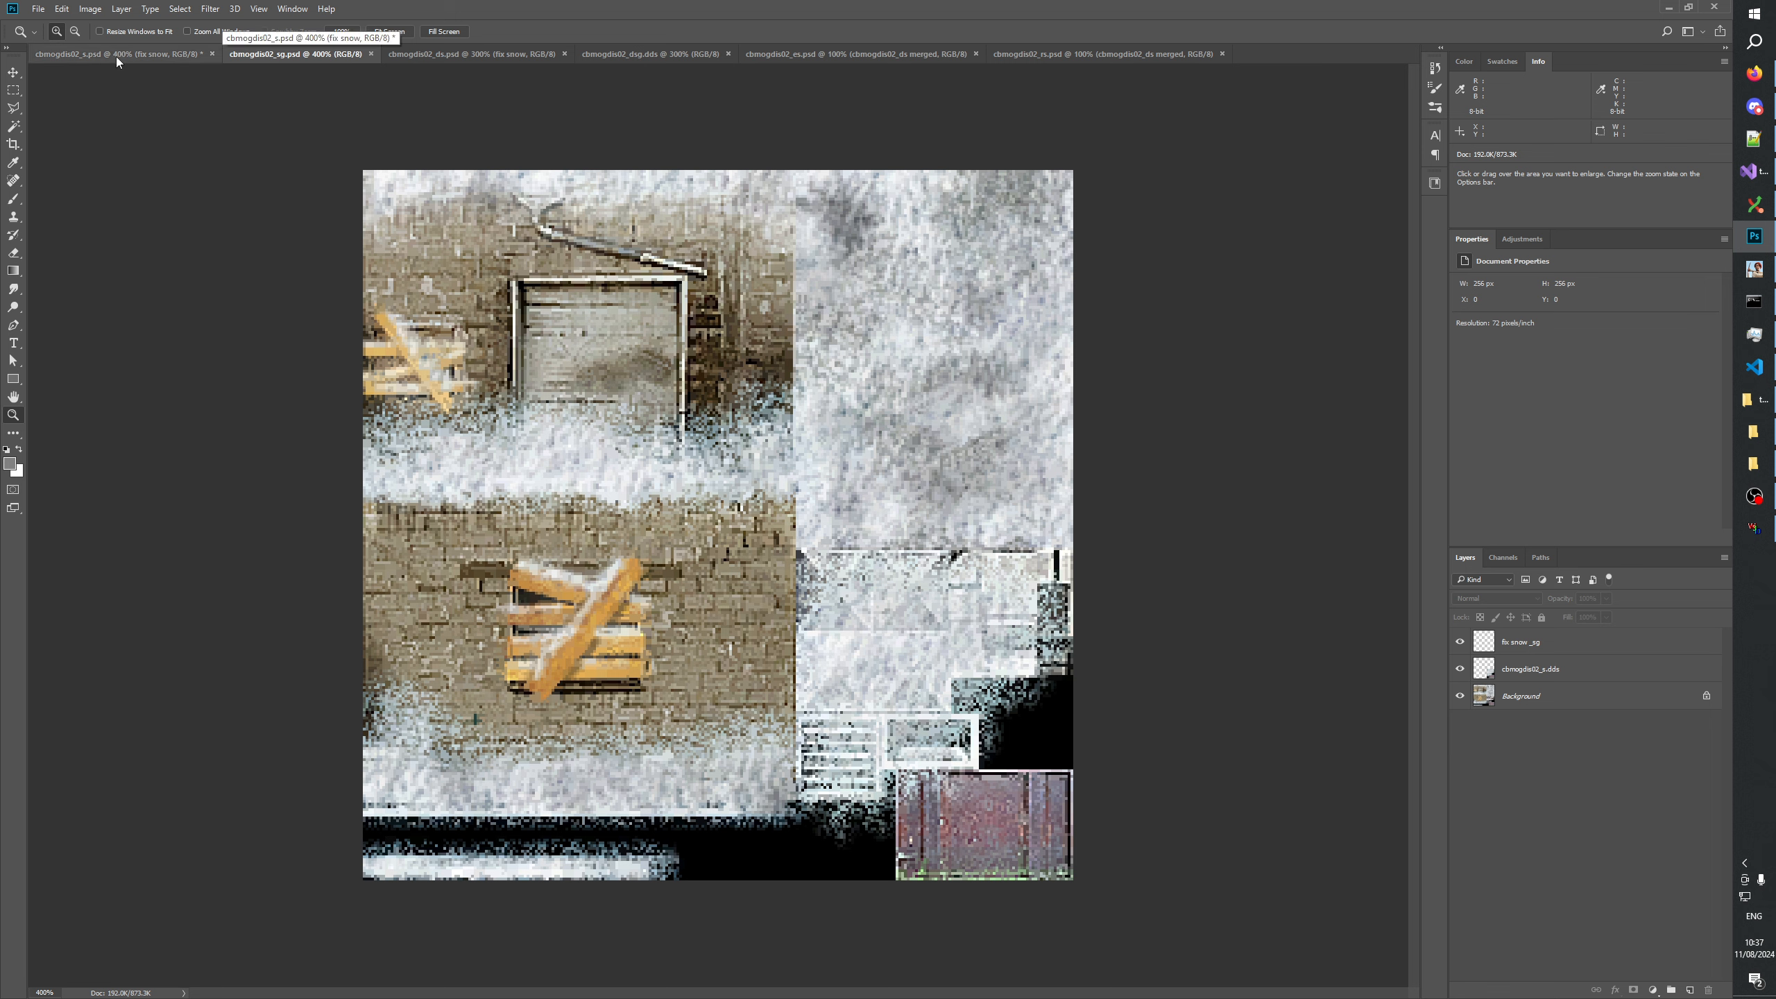
Select the entire cbmogdis02_sg texture and copy its merged image.
key("ctrl+a")
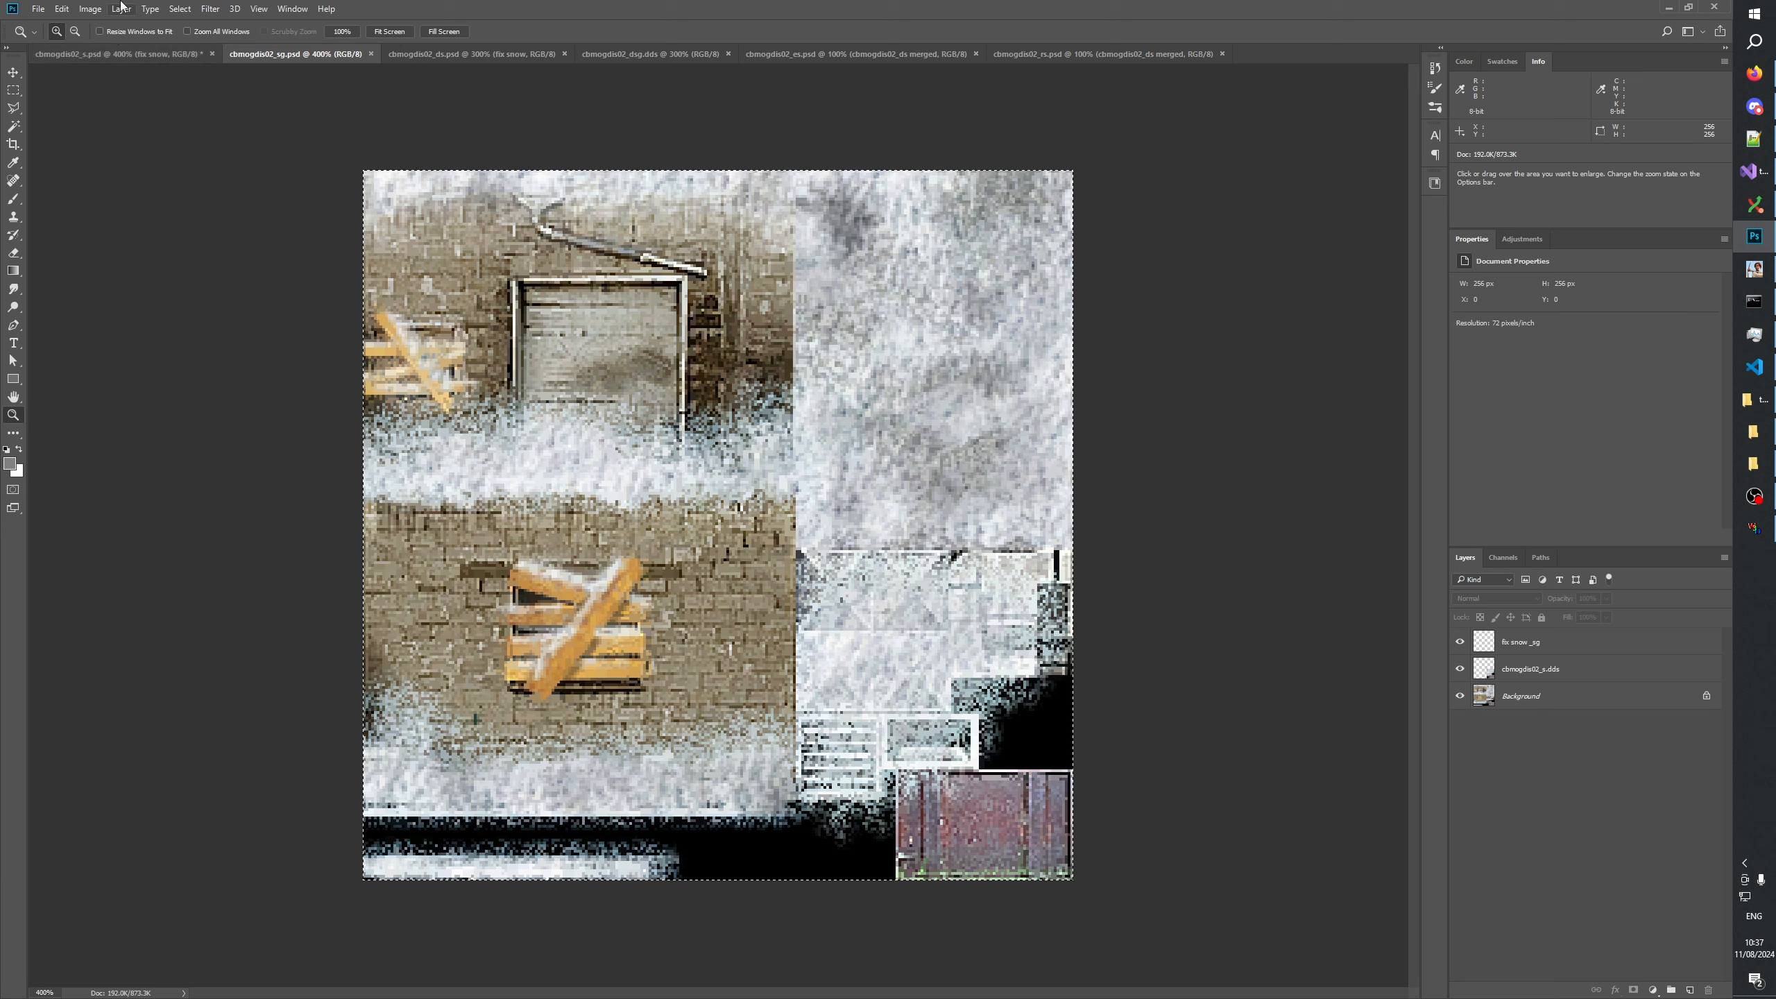
left_click(62, 8)
left_click(90, 116)
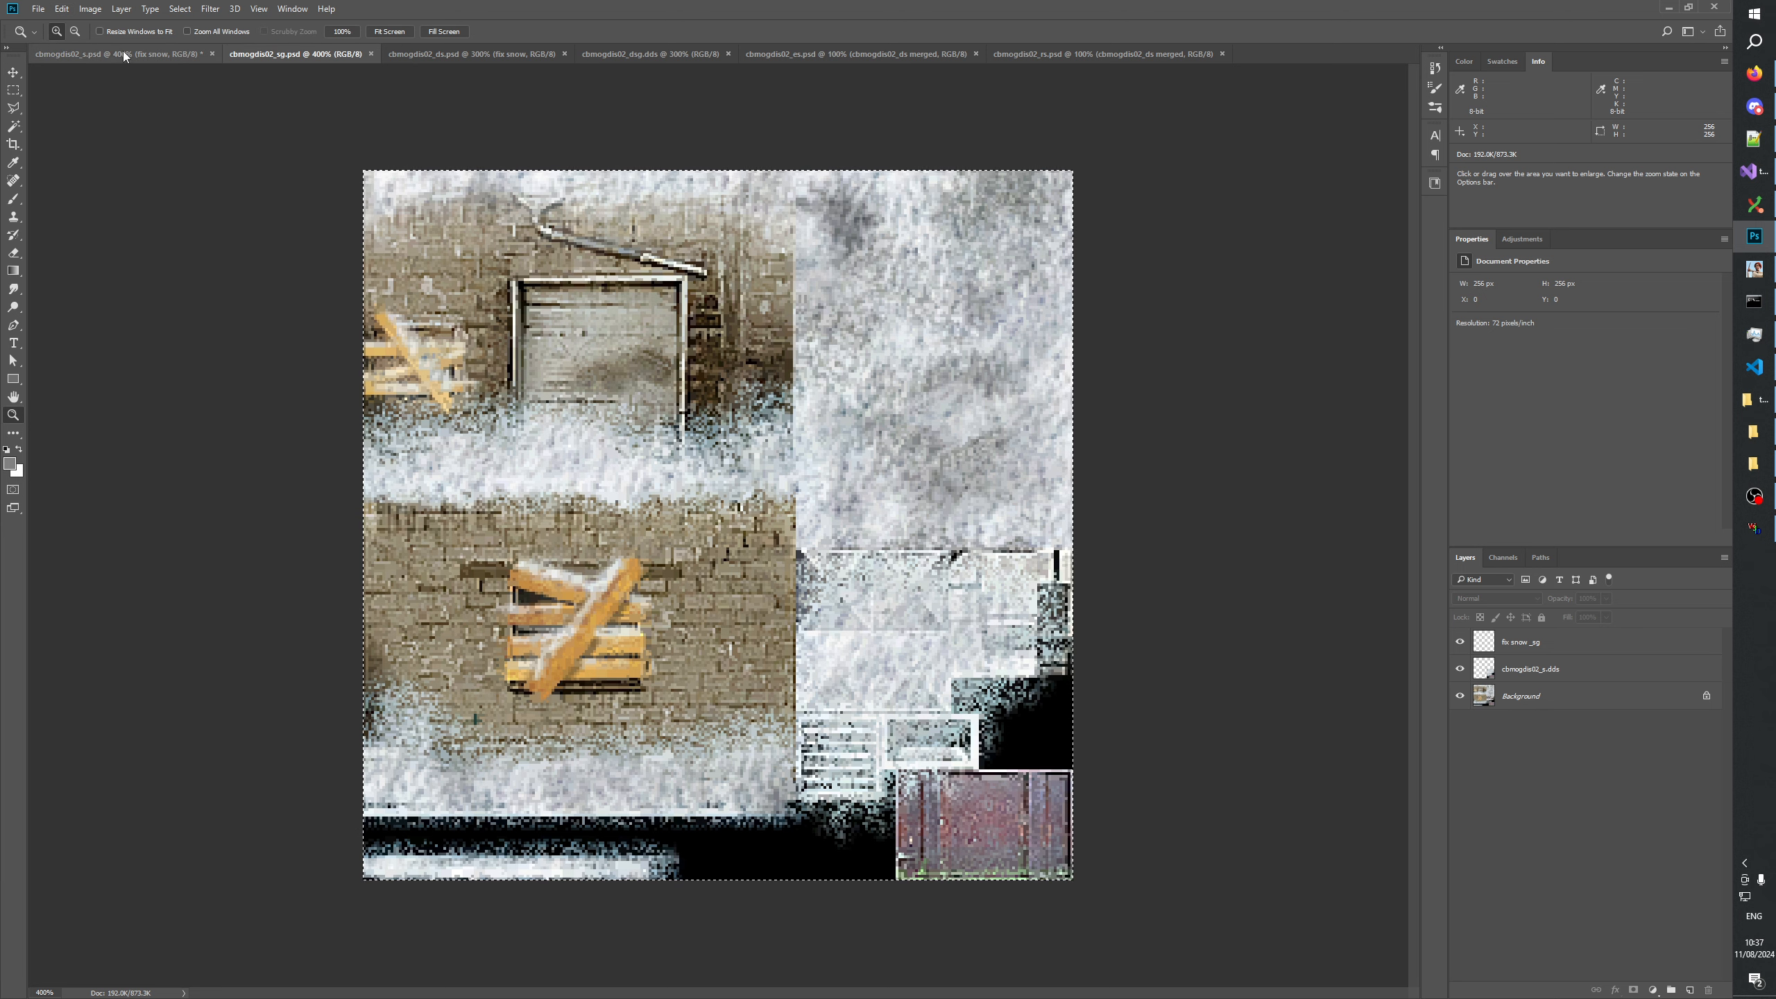
Paste the copied merged image into cbmogdis02_s.psd as a new layer above the fix snow layer.
left_click(118, 54)
left_click(1573, 642)
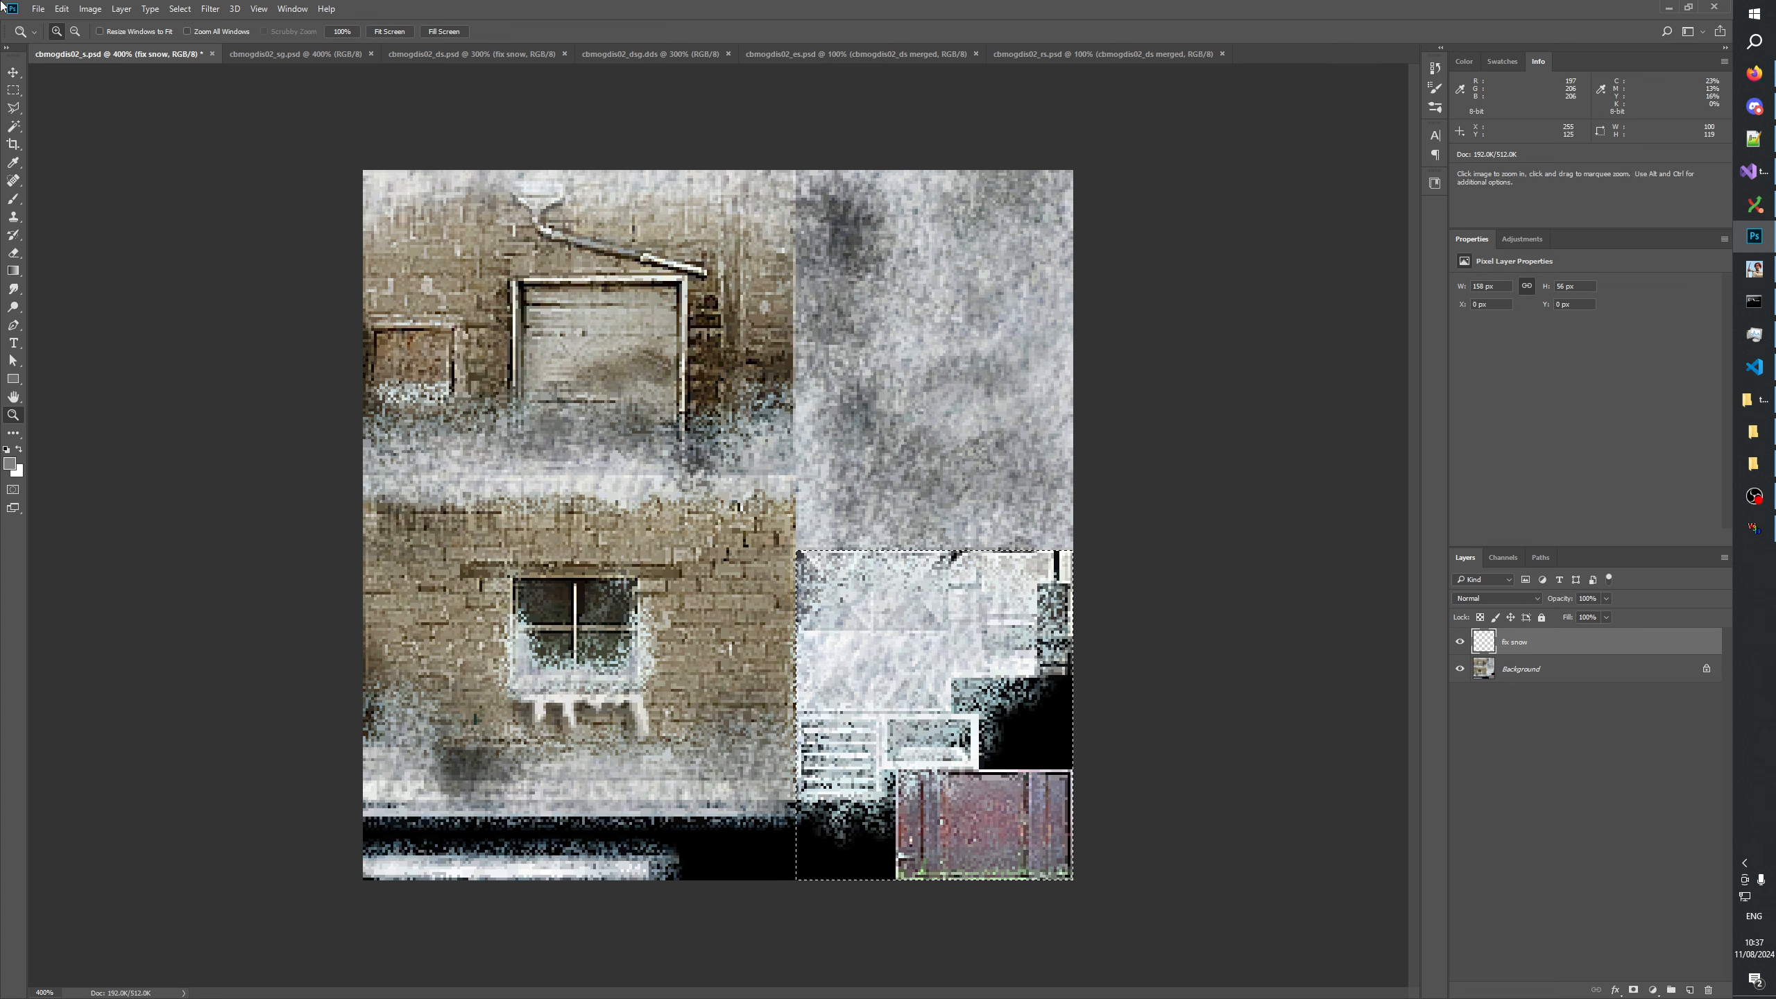
left_click(13, 90)
left_click(1125, 493)
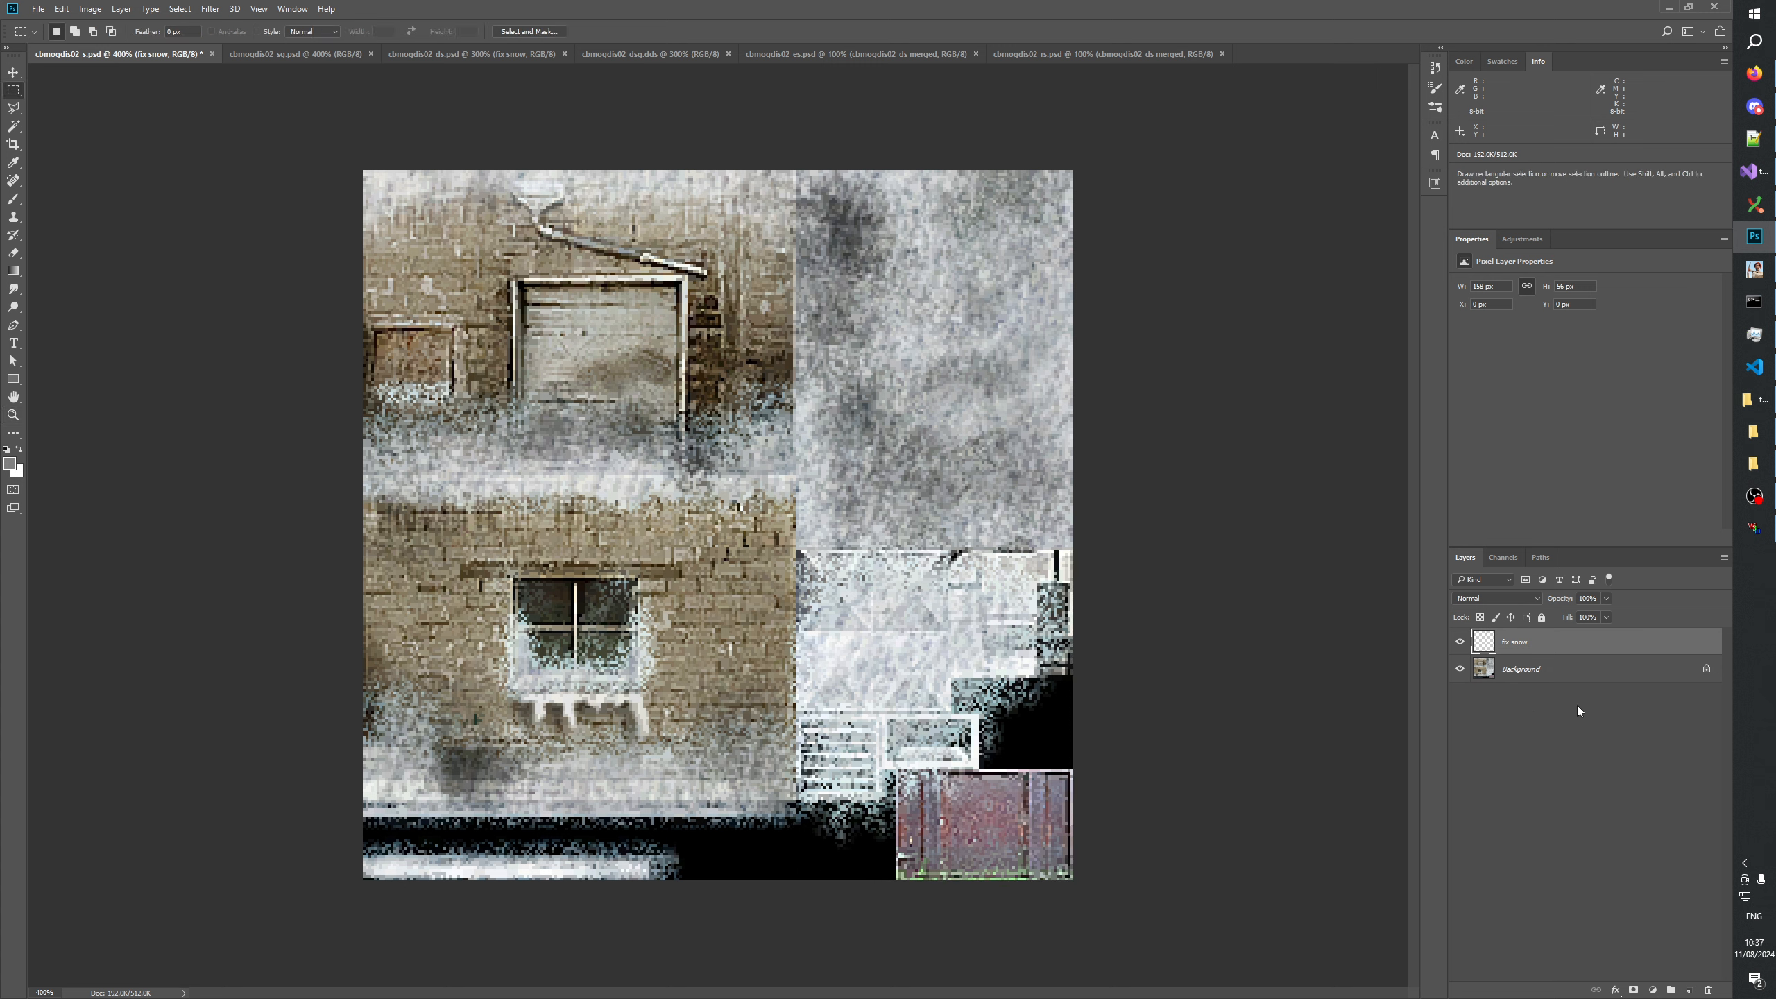
key("ctrl+v")
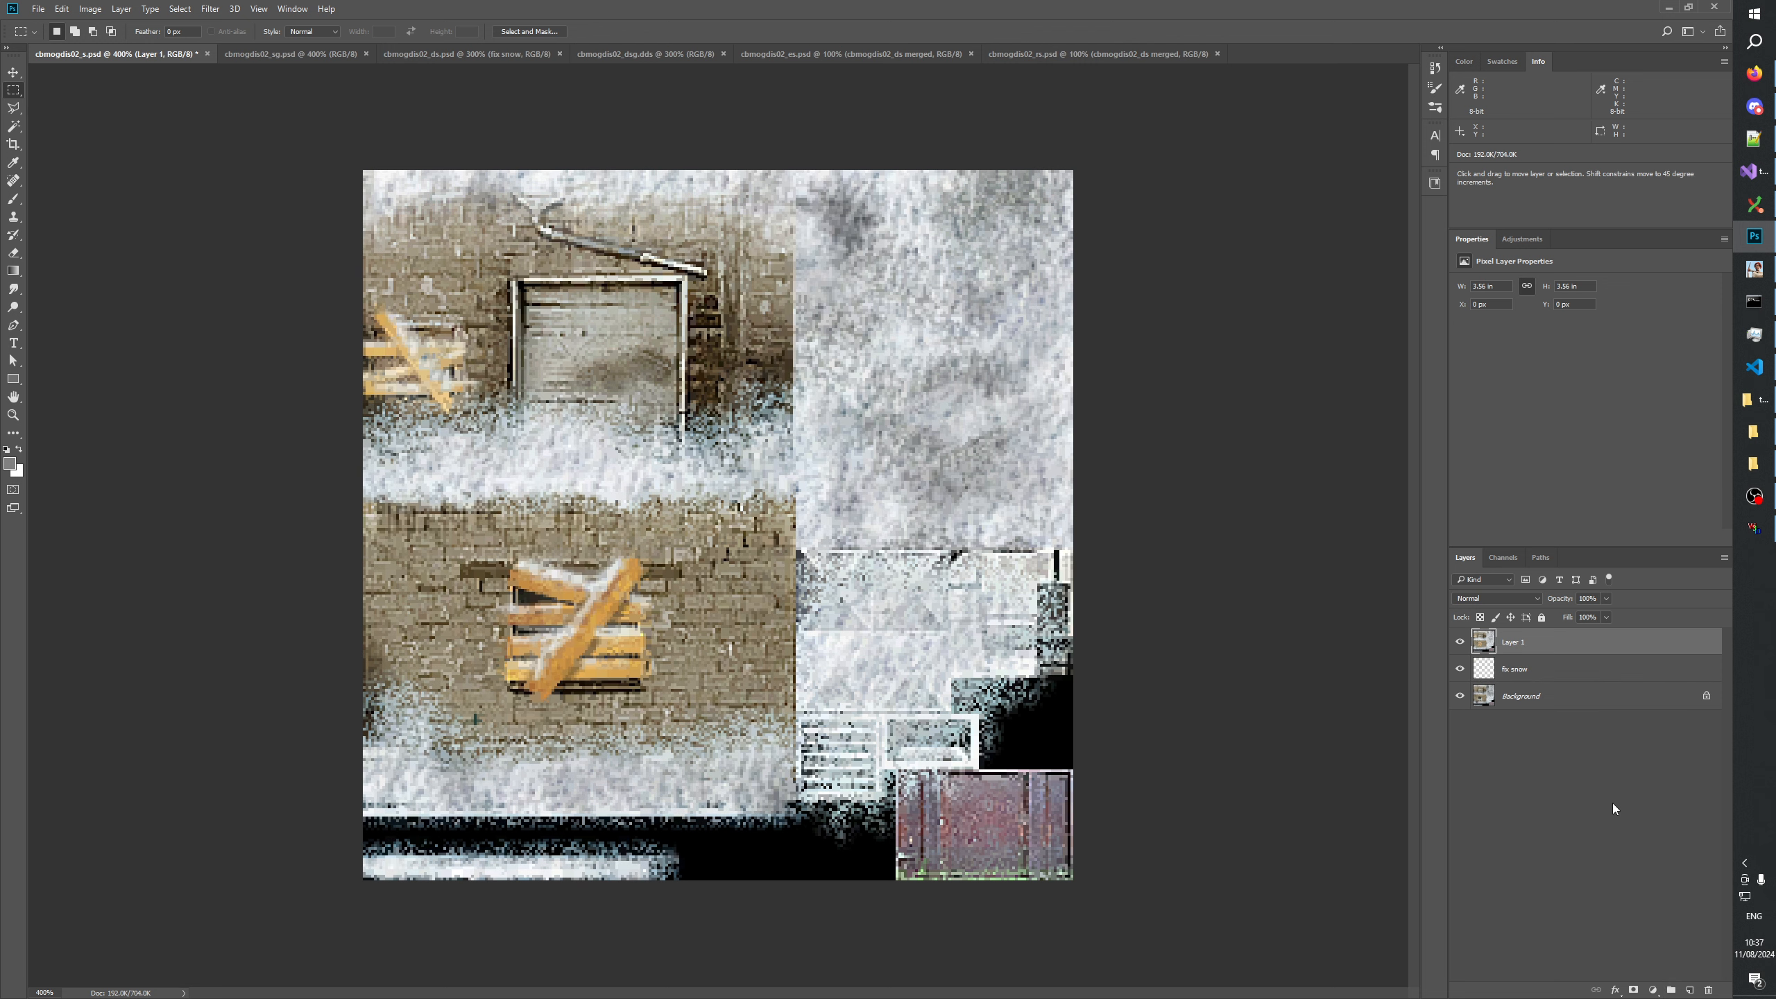
Compare the snow coverage and brickwork of the _s and _sg textures by repeatedly hiding and showing the pasted layer.
left_click(1459, 641)
left_click(1459, 642)
left_click(1459, 642)
left_click(1459, 641)
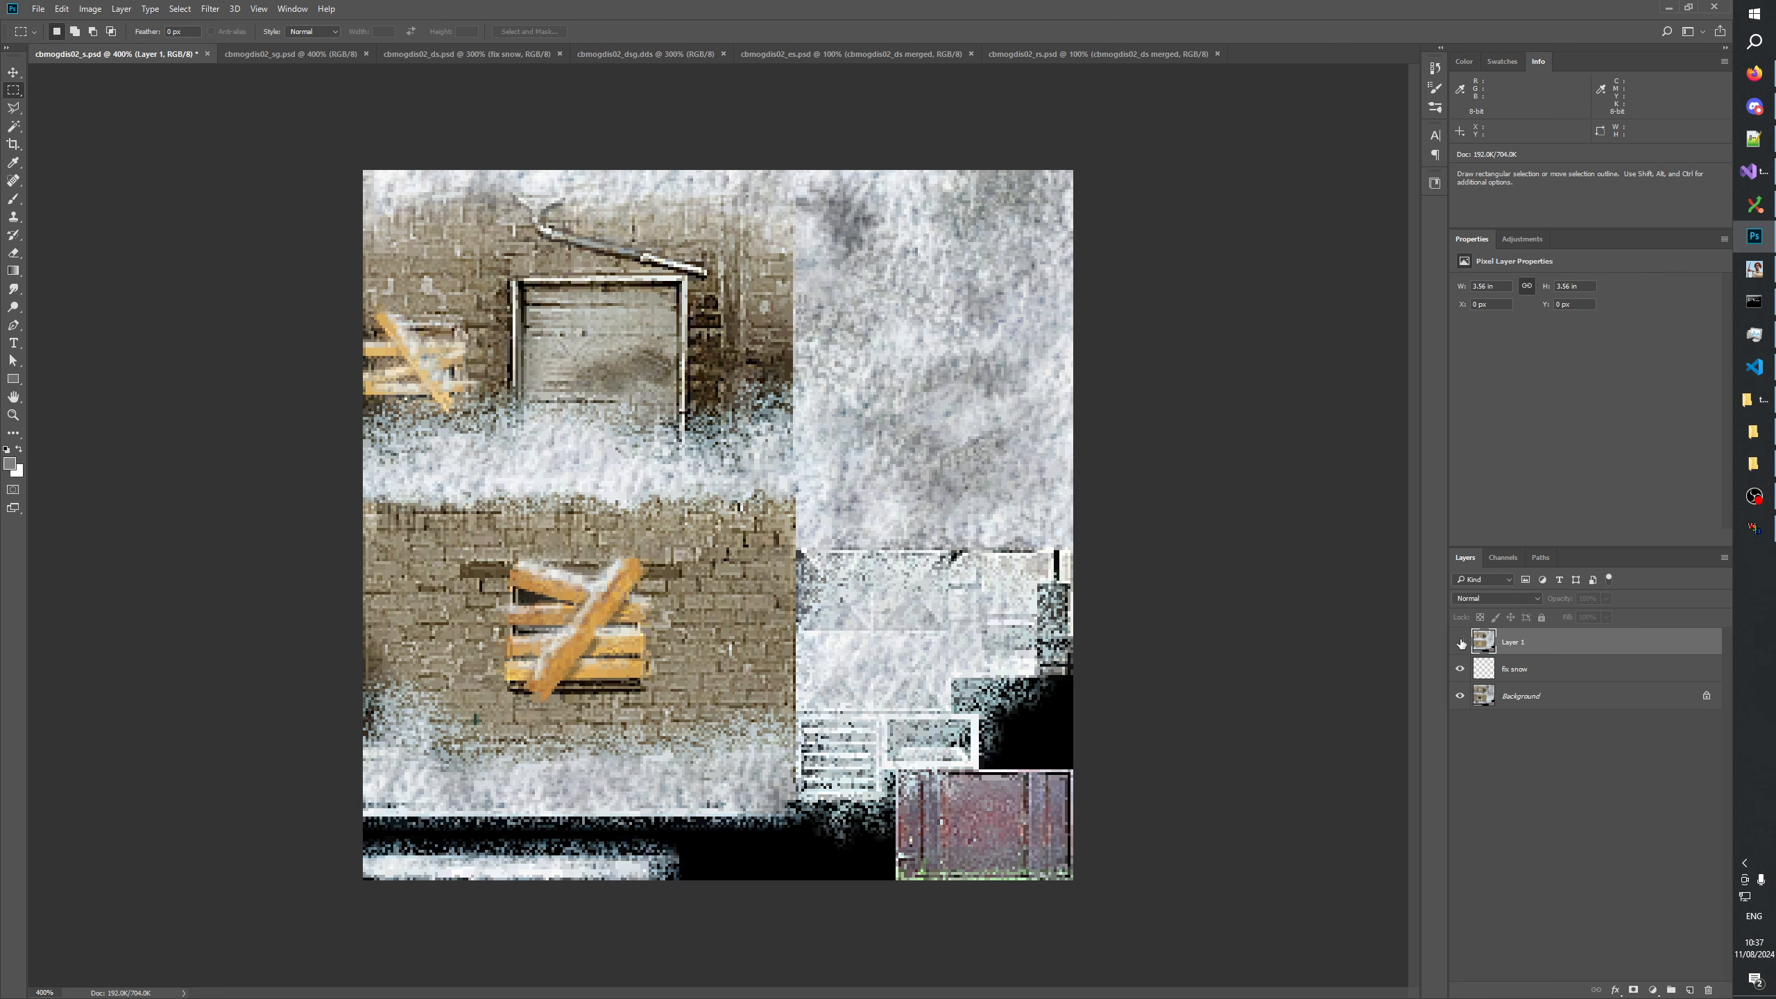
left_click(1459, 642)
left_click(1459, 642)
left_click(1460, 641)
left_click(1459, 641)
left_click(1460, 641)
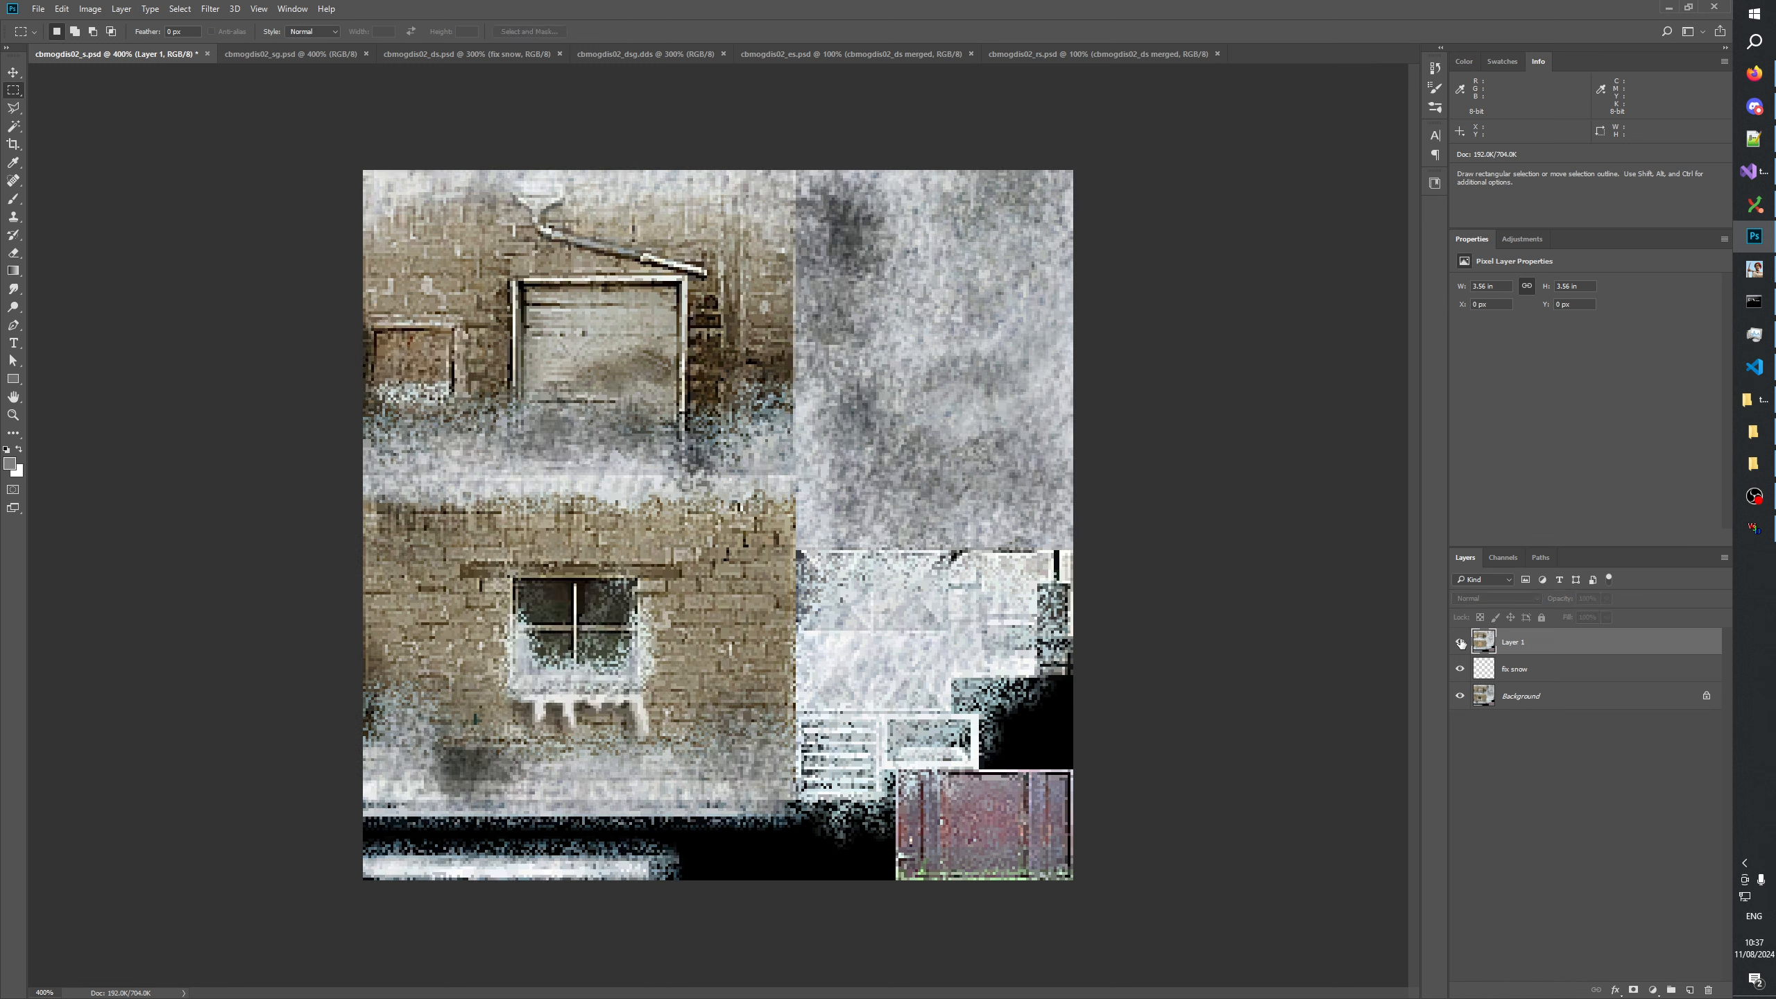
left_click(1460, 642)
left_click(1459, 642)
left_click(1459, 641)
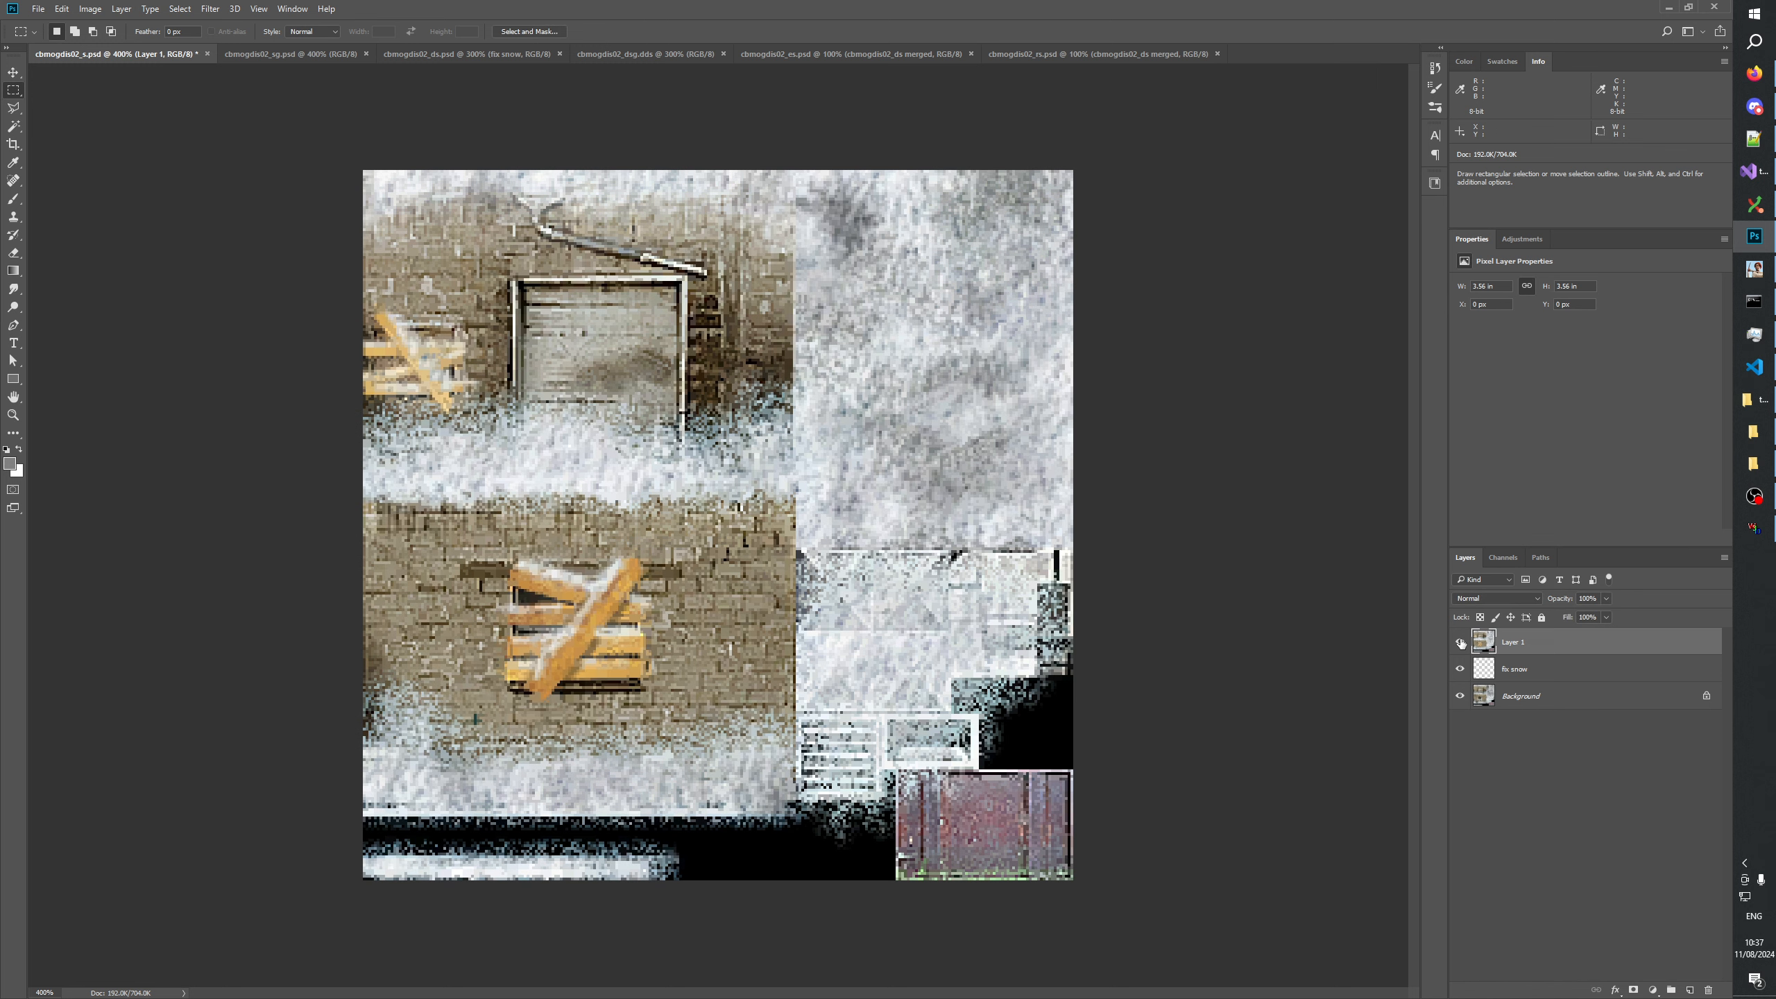
left_click(1459, 642)
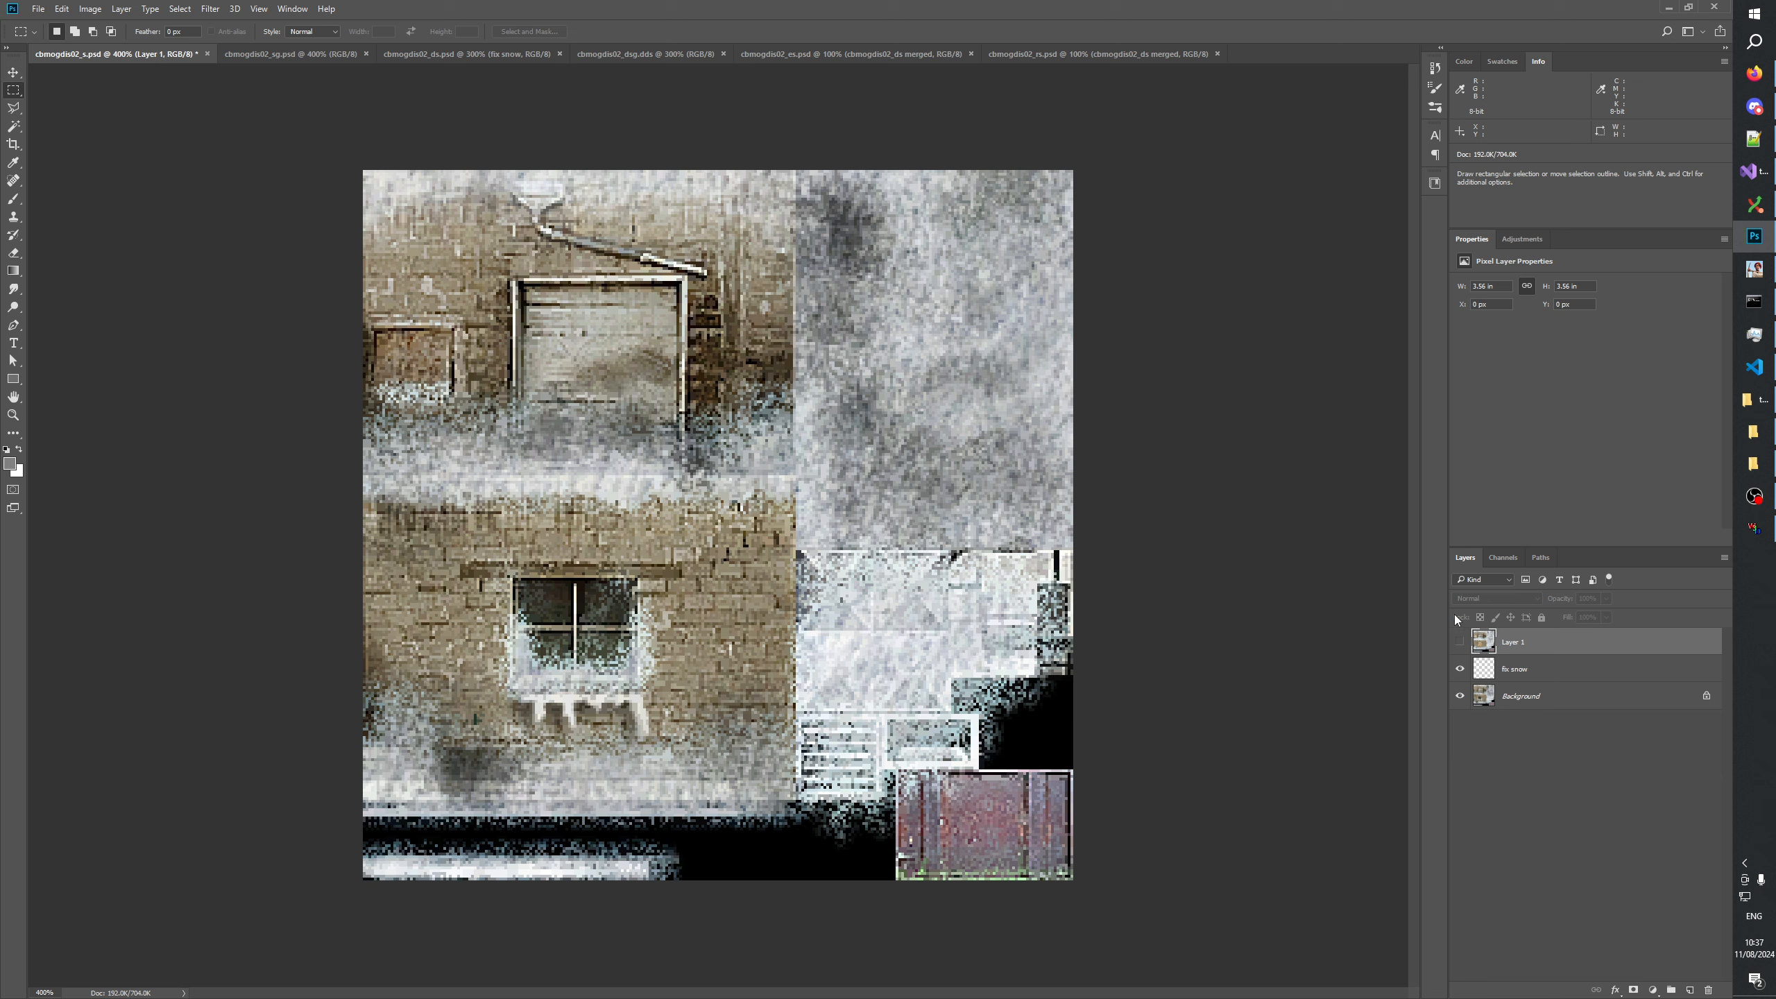
left_click(1458, 642)
left_click(1458, 641)
left_click(1459, 642)
left_click(1458, 643)
left_click(1458, 642)
left_click(1458, 642)
left_click(1458, 642)
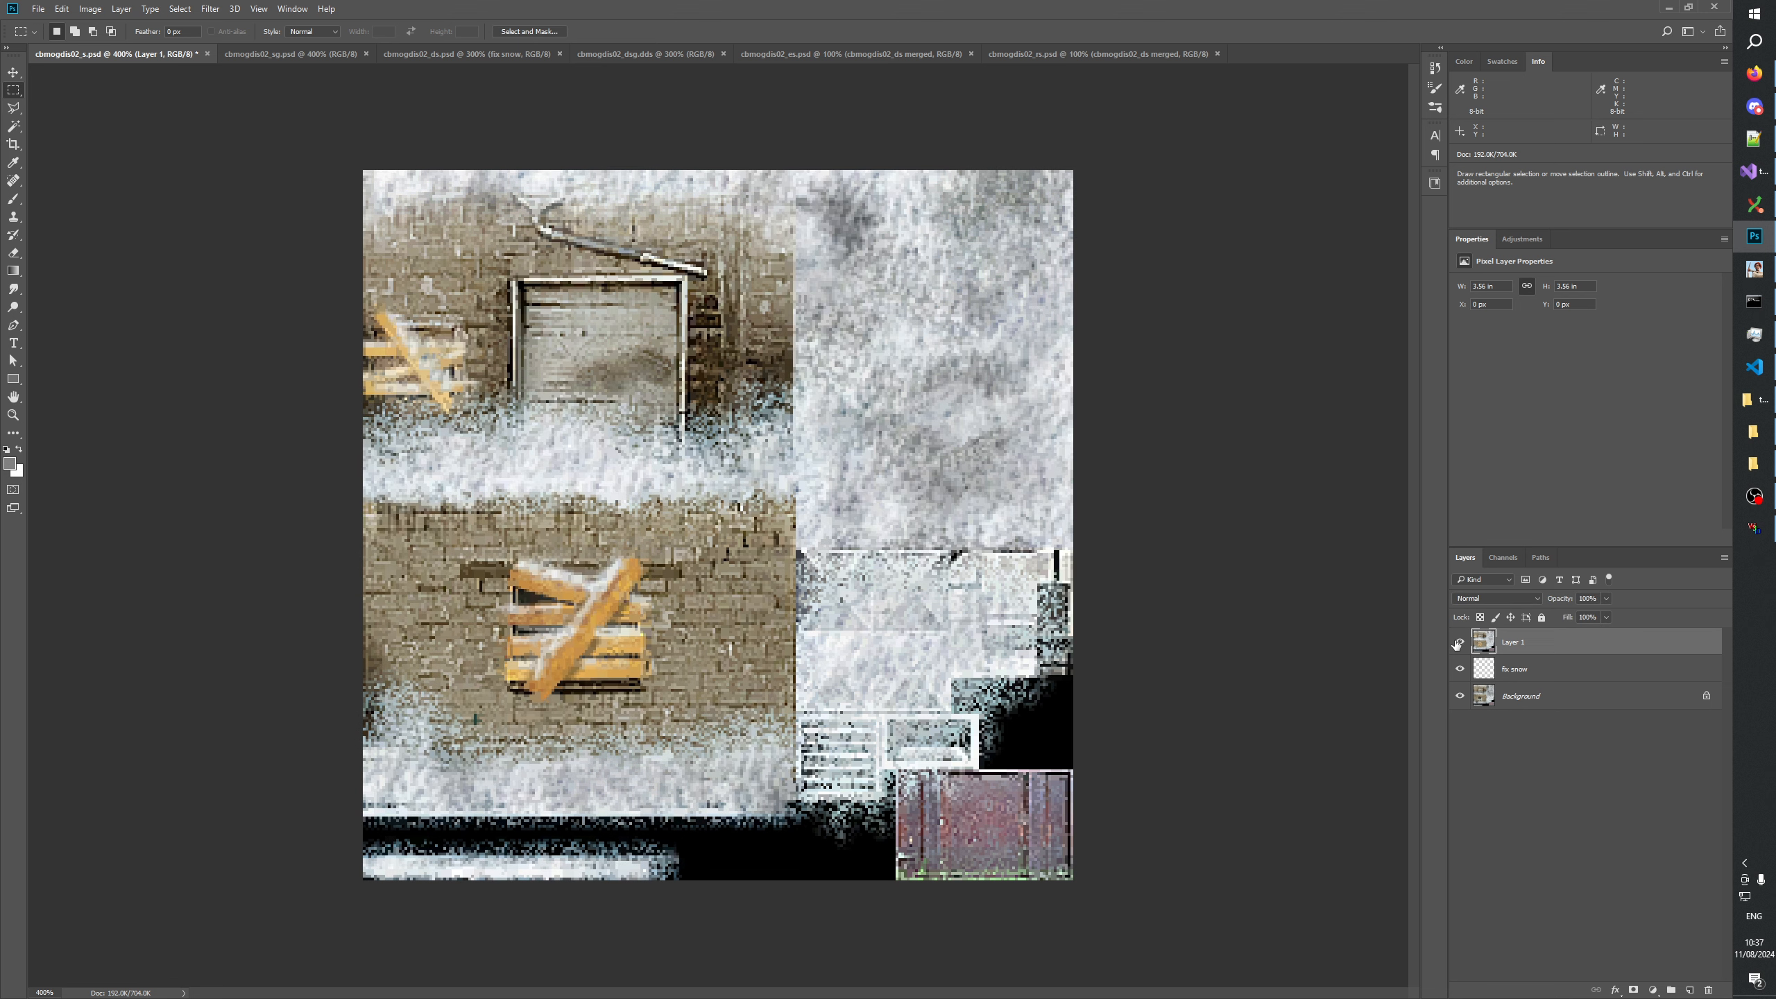
left_click(1458, 642)
left_click(1458, 642)
left_click(1458, 643)
left_click(1458, 642)
left_click(1458, 642)
left_click(1458, 643)
left_click(1458, 642)
left_click(1458, 642)
left_click(1458, 643)
left_click(1457, 642)
left_click(1458, 642)
left_click(1458, 642)
left_click(1458, 642)
left_click(1458, 642)
left_click(1458, 643)
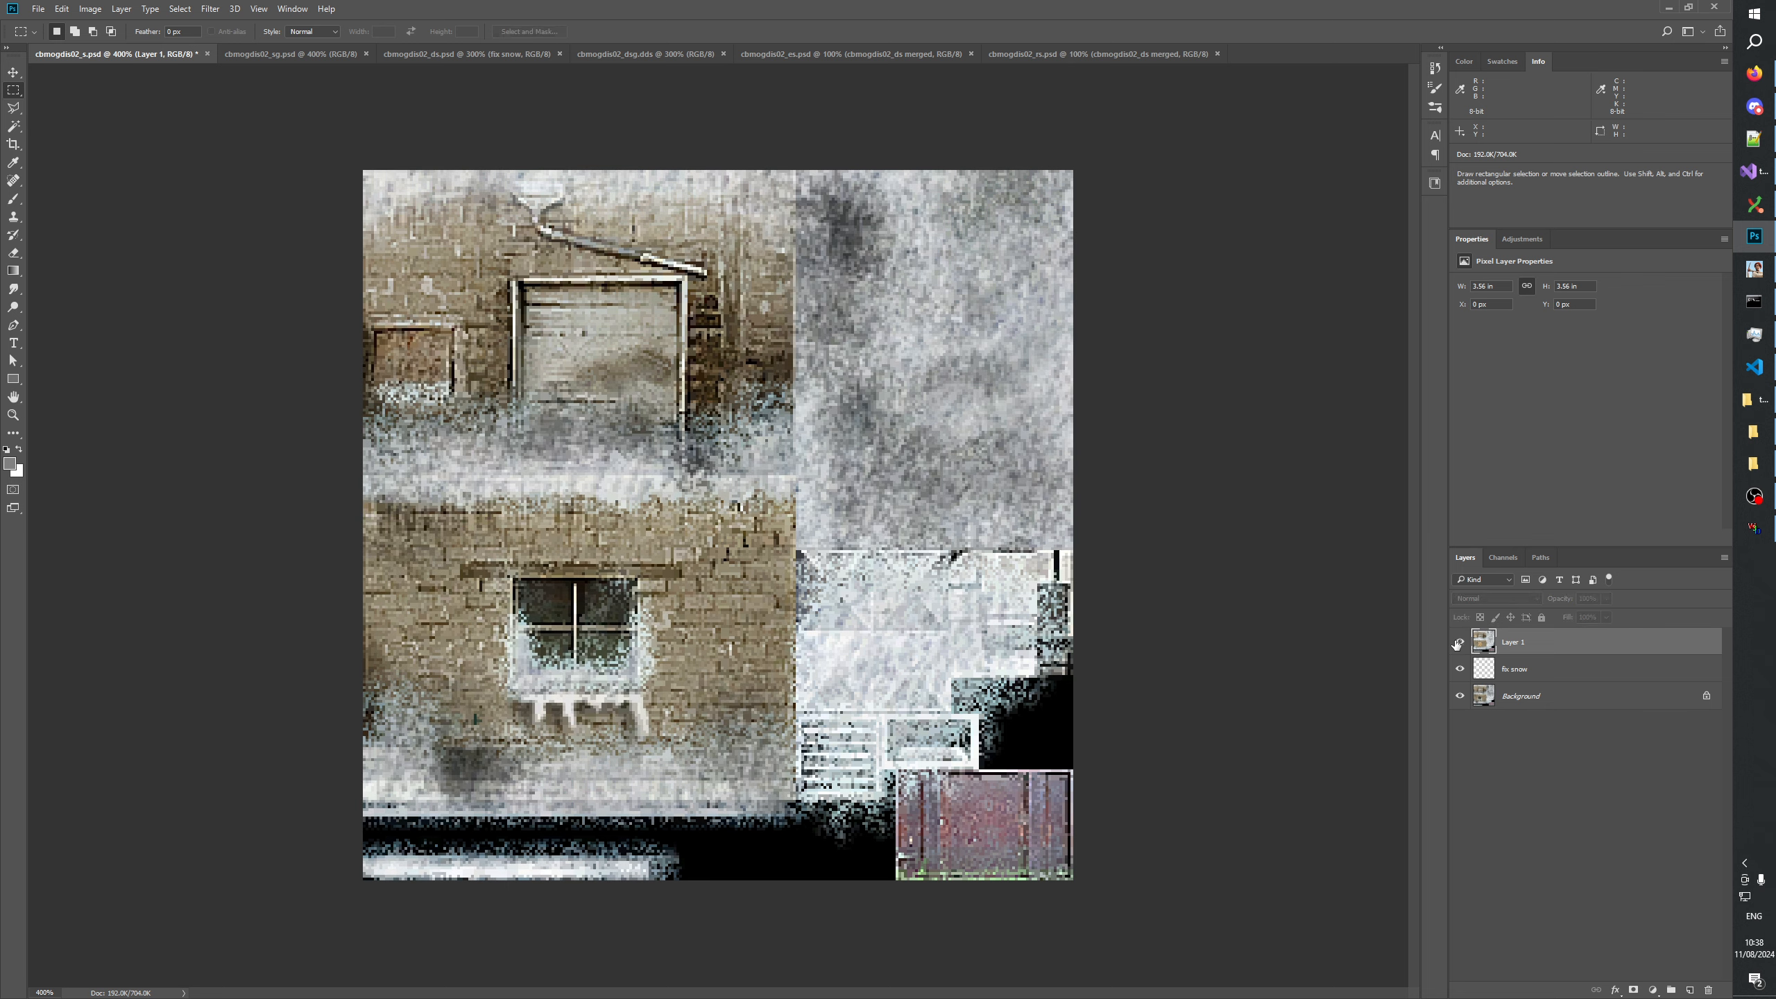
left_click(1458, 643)
left_click(1458, 642)
left_click(1458, 642)
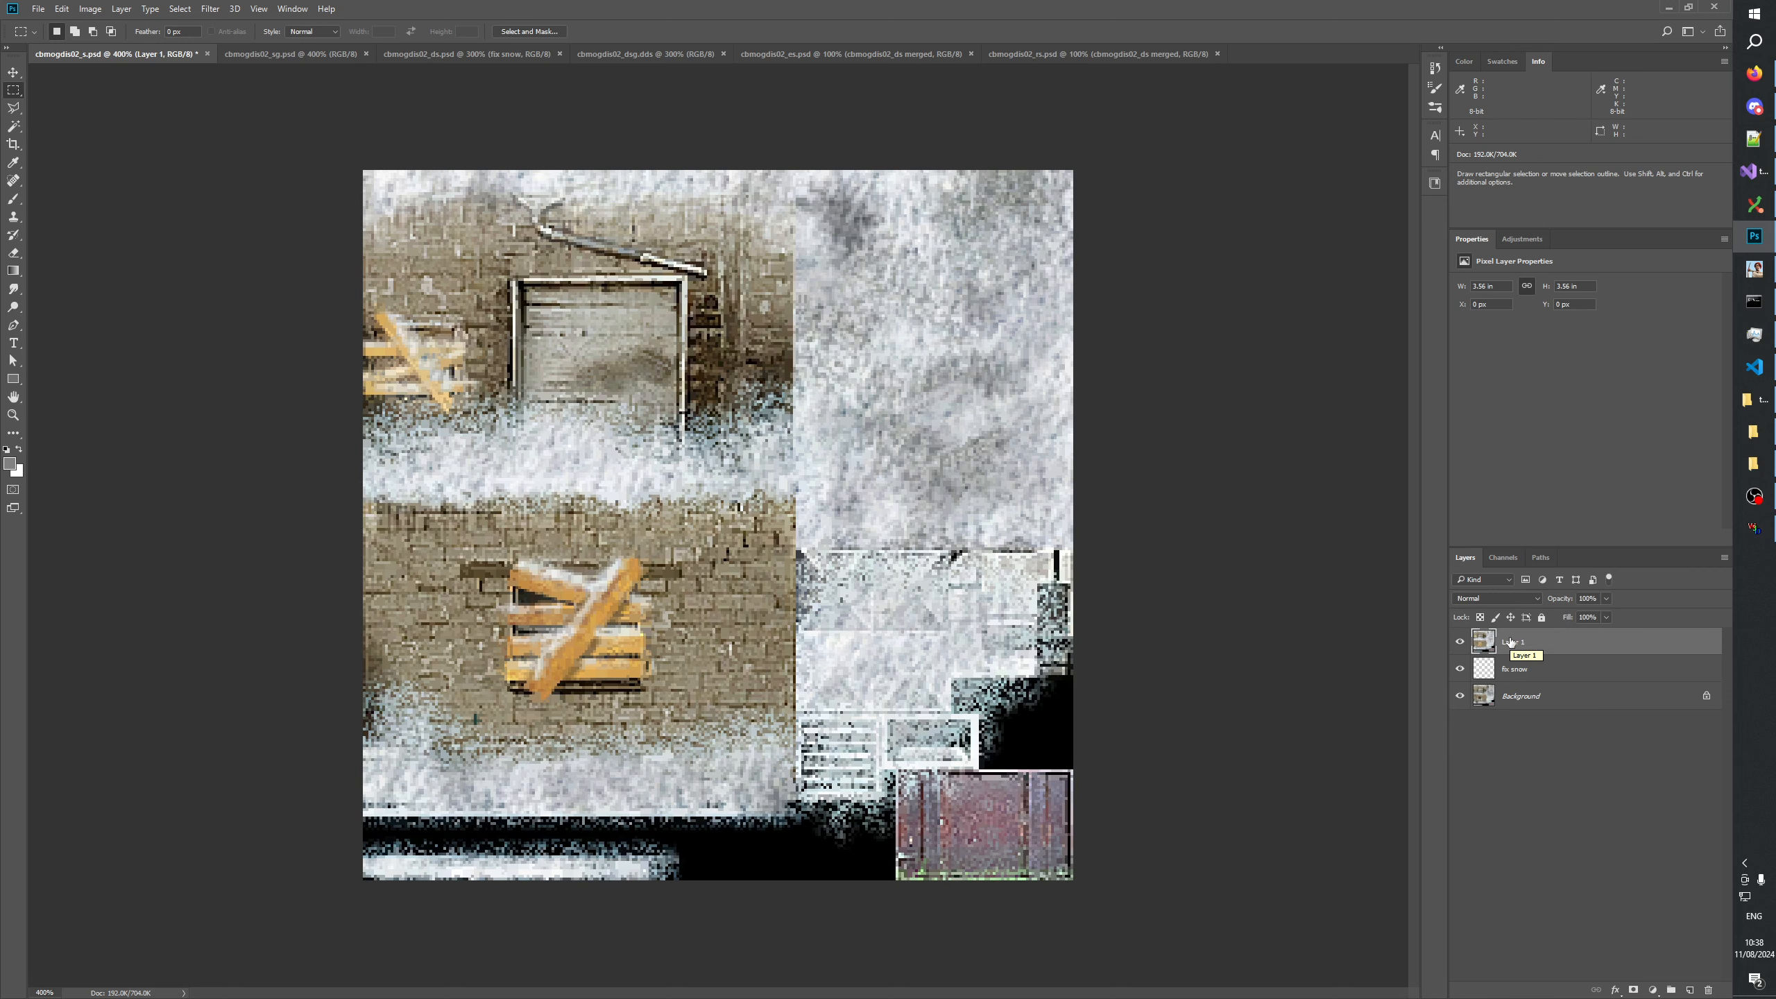
left_click(1458, 642)
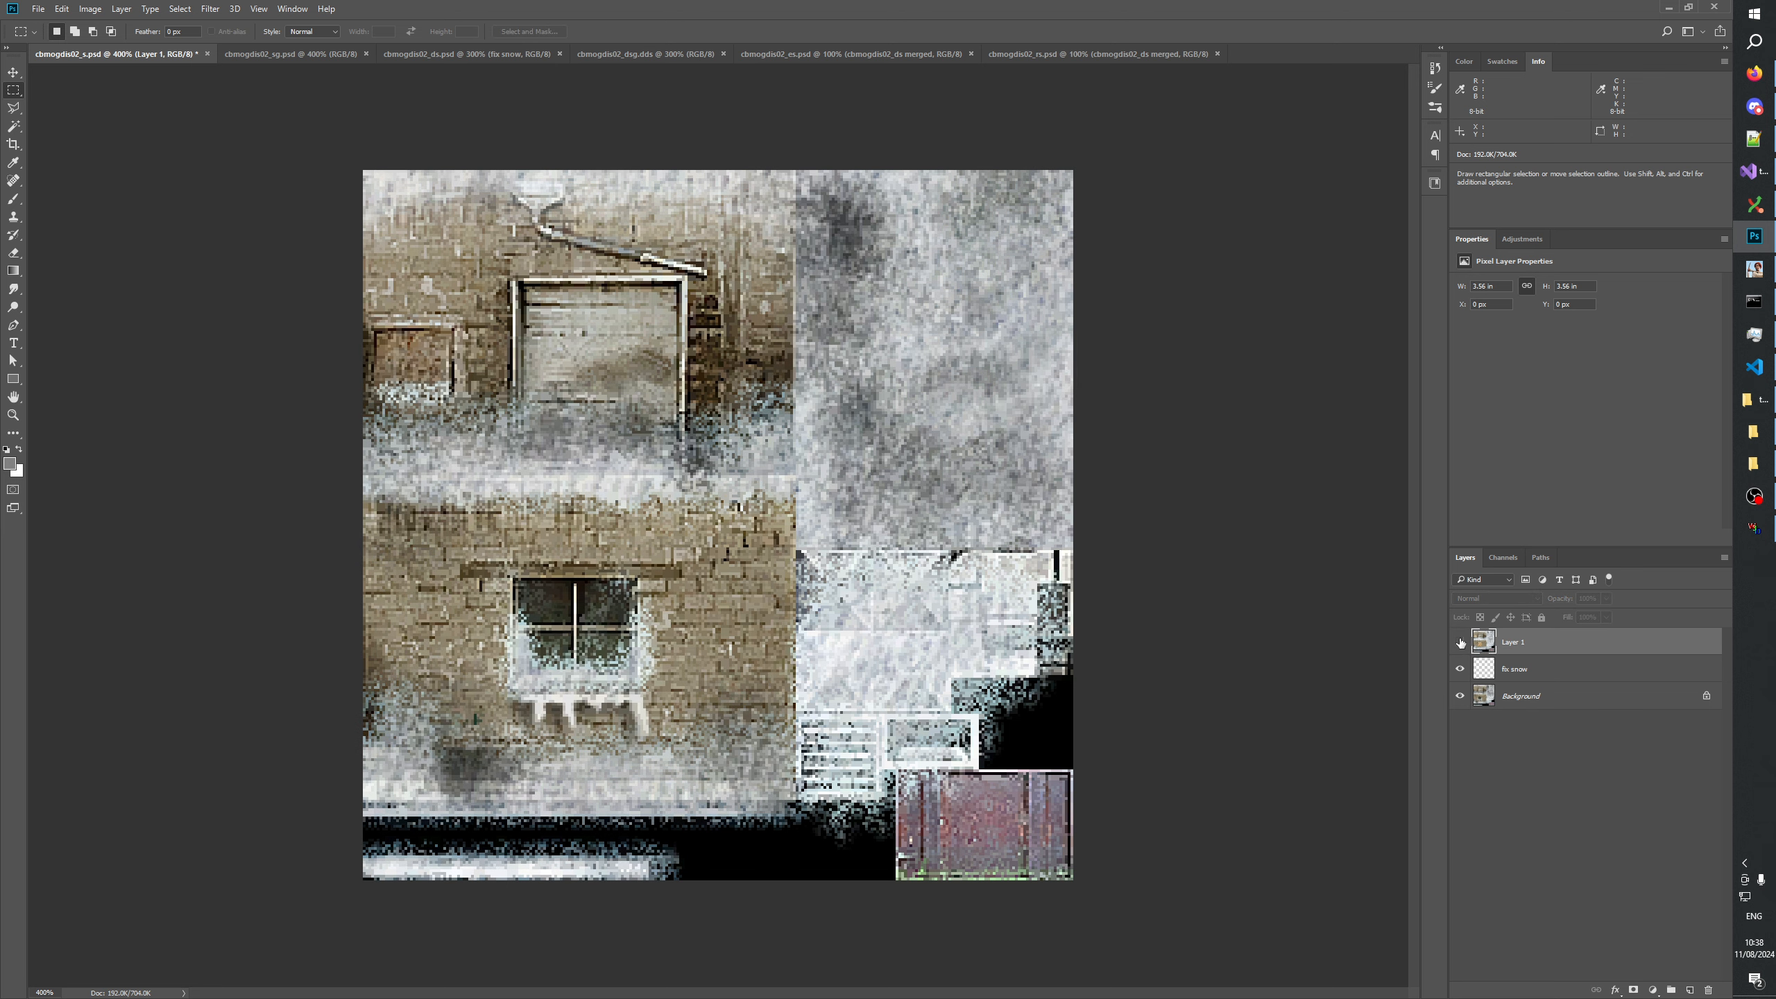
left_click(1459, 643)
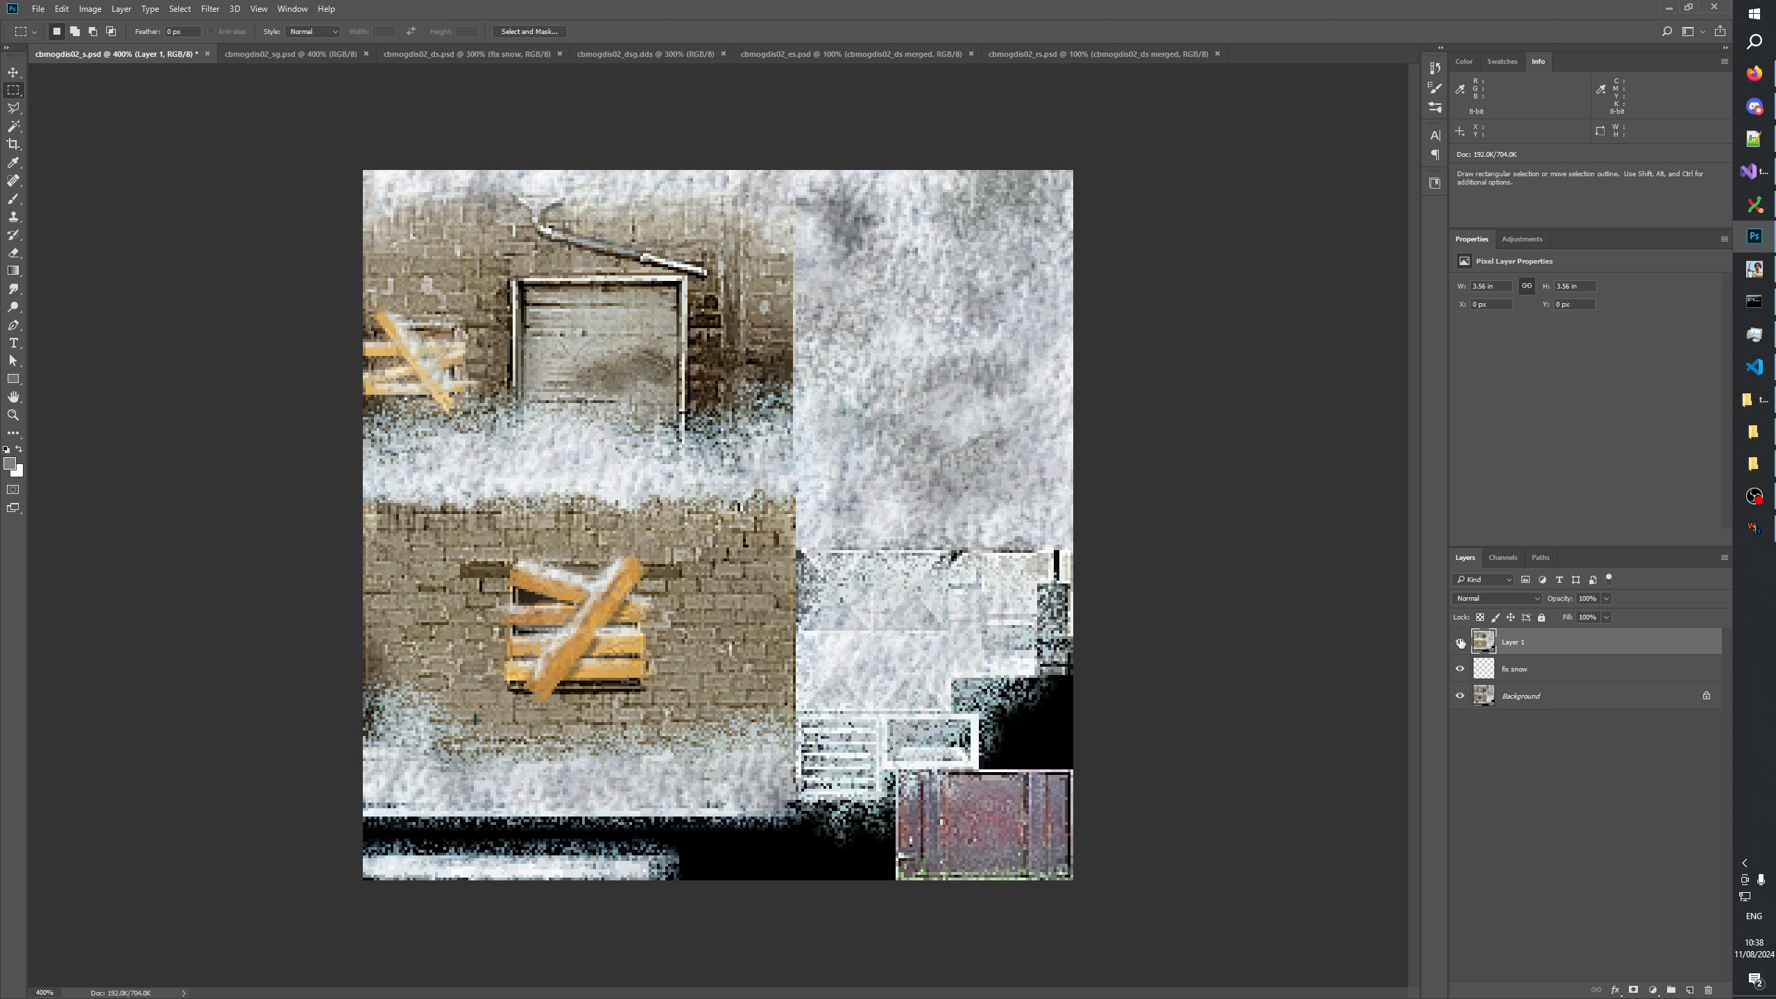
left_click(1459, 642)
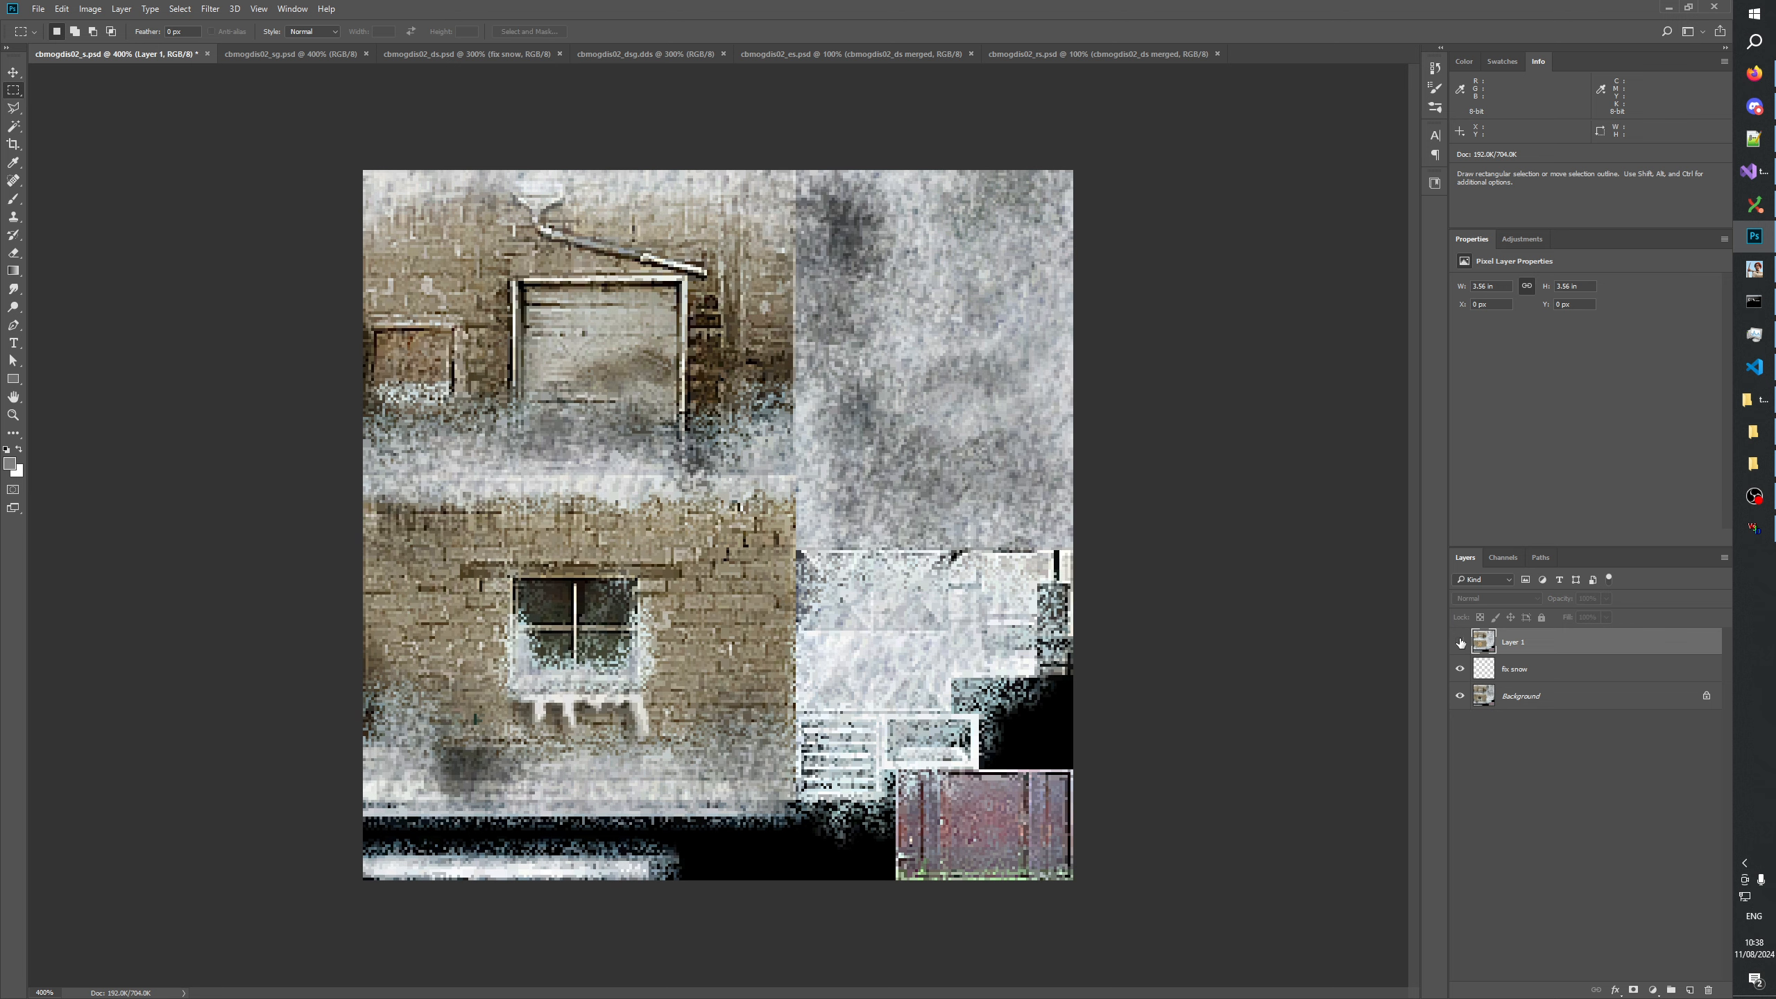
left_click(1460, 642)
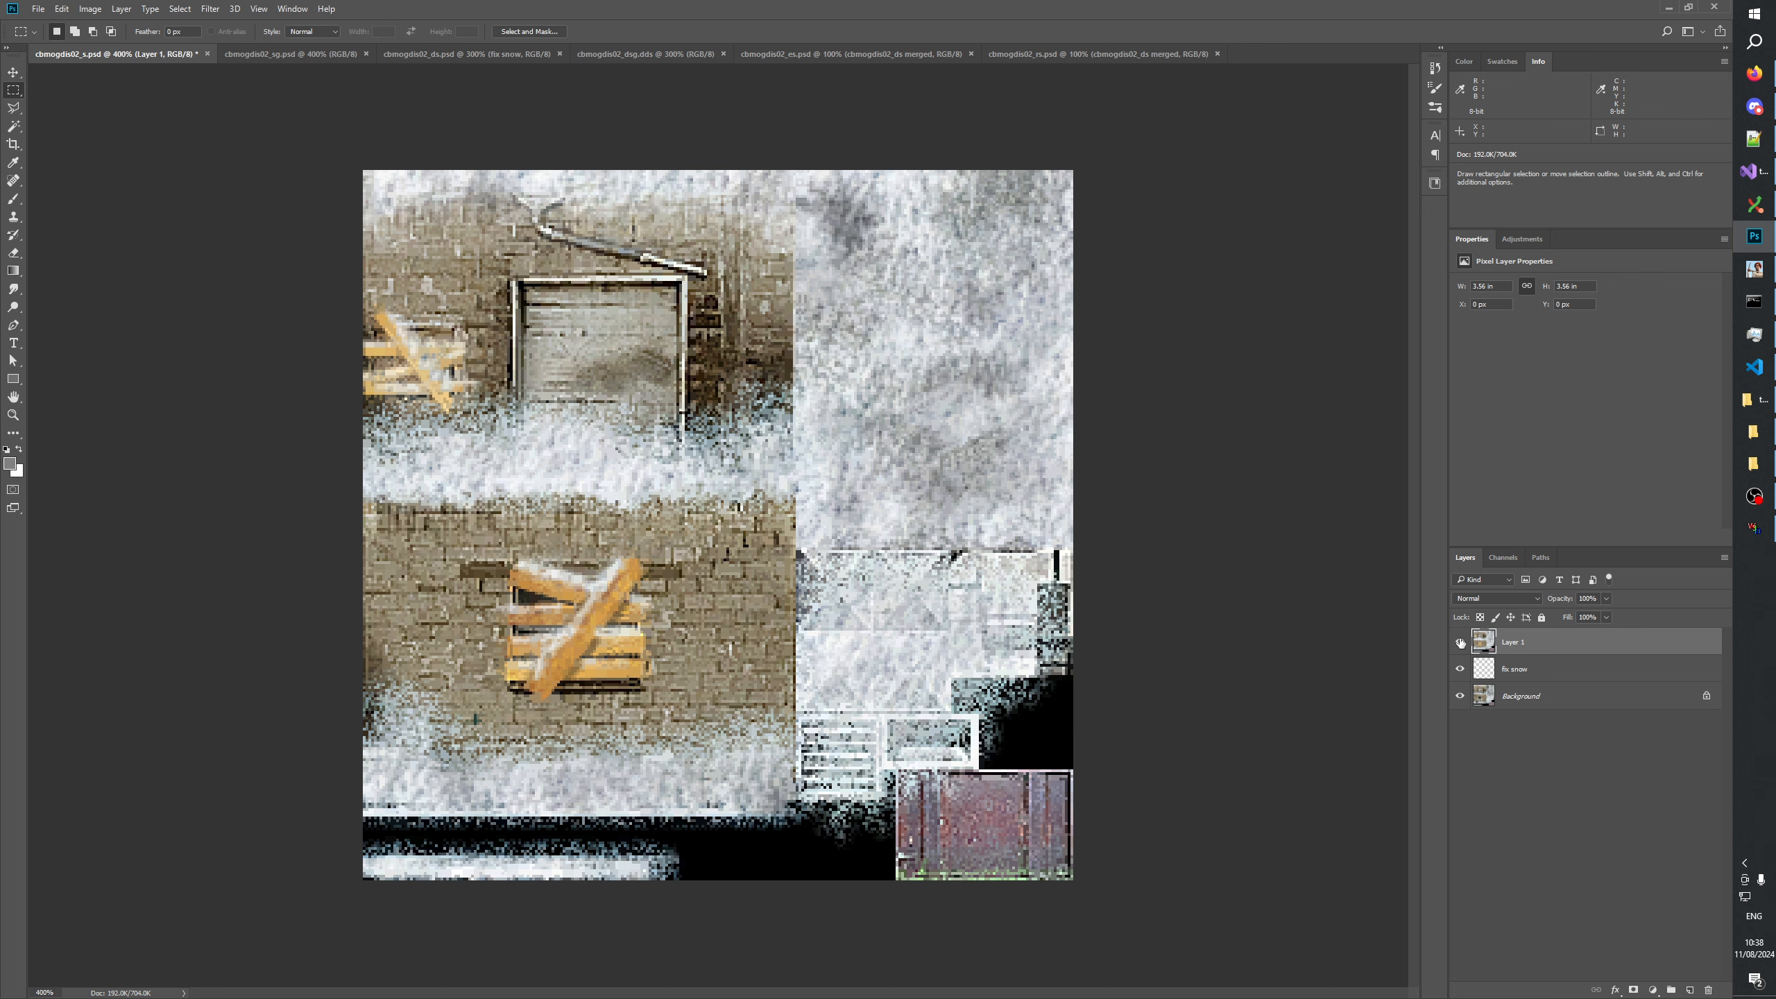
left_click(1460, 642)
left_click(1460, 642)
left_click(1459, 642)
left_click(1459, 642)
left_click(1459, 642)
left_click(1459, 642)
left_click(1460, 642)
left_click(1459, 642)
left_click(1459, 642)
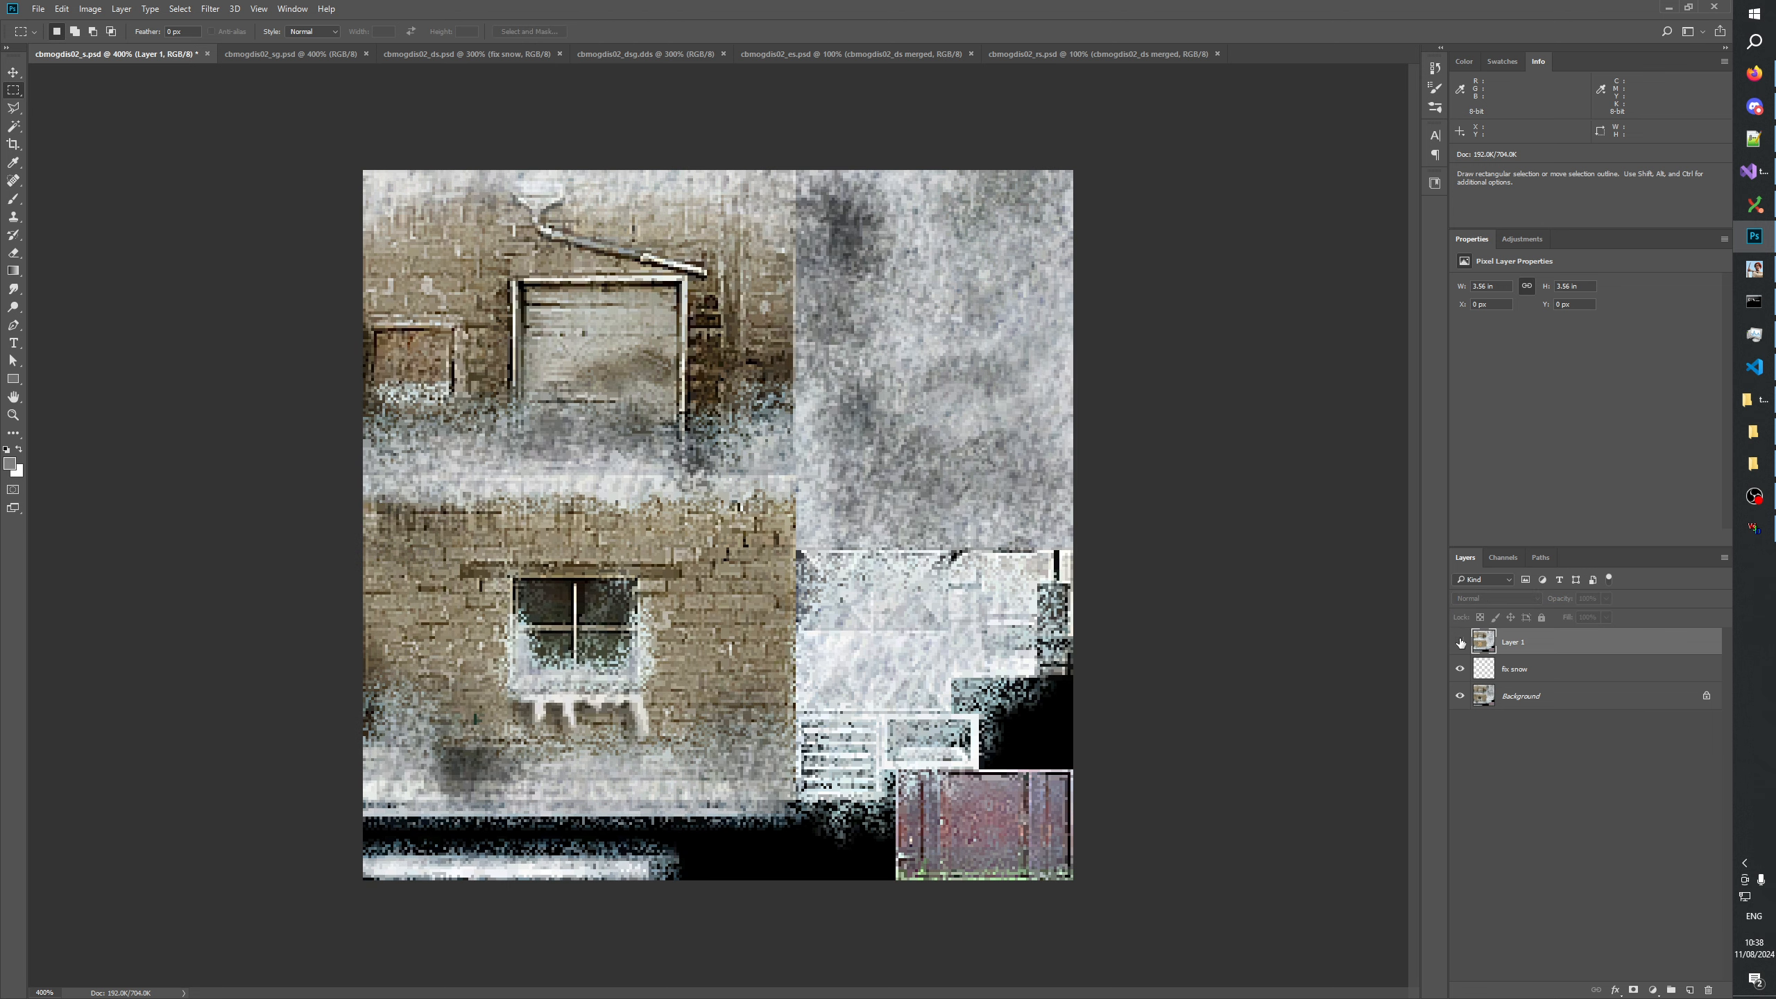
left_click(1460, 642)
left_click(1459, 643)
left_click(1459, 642)
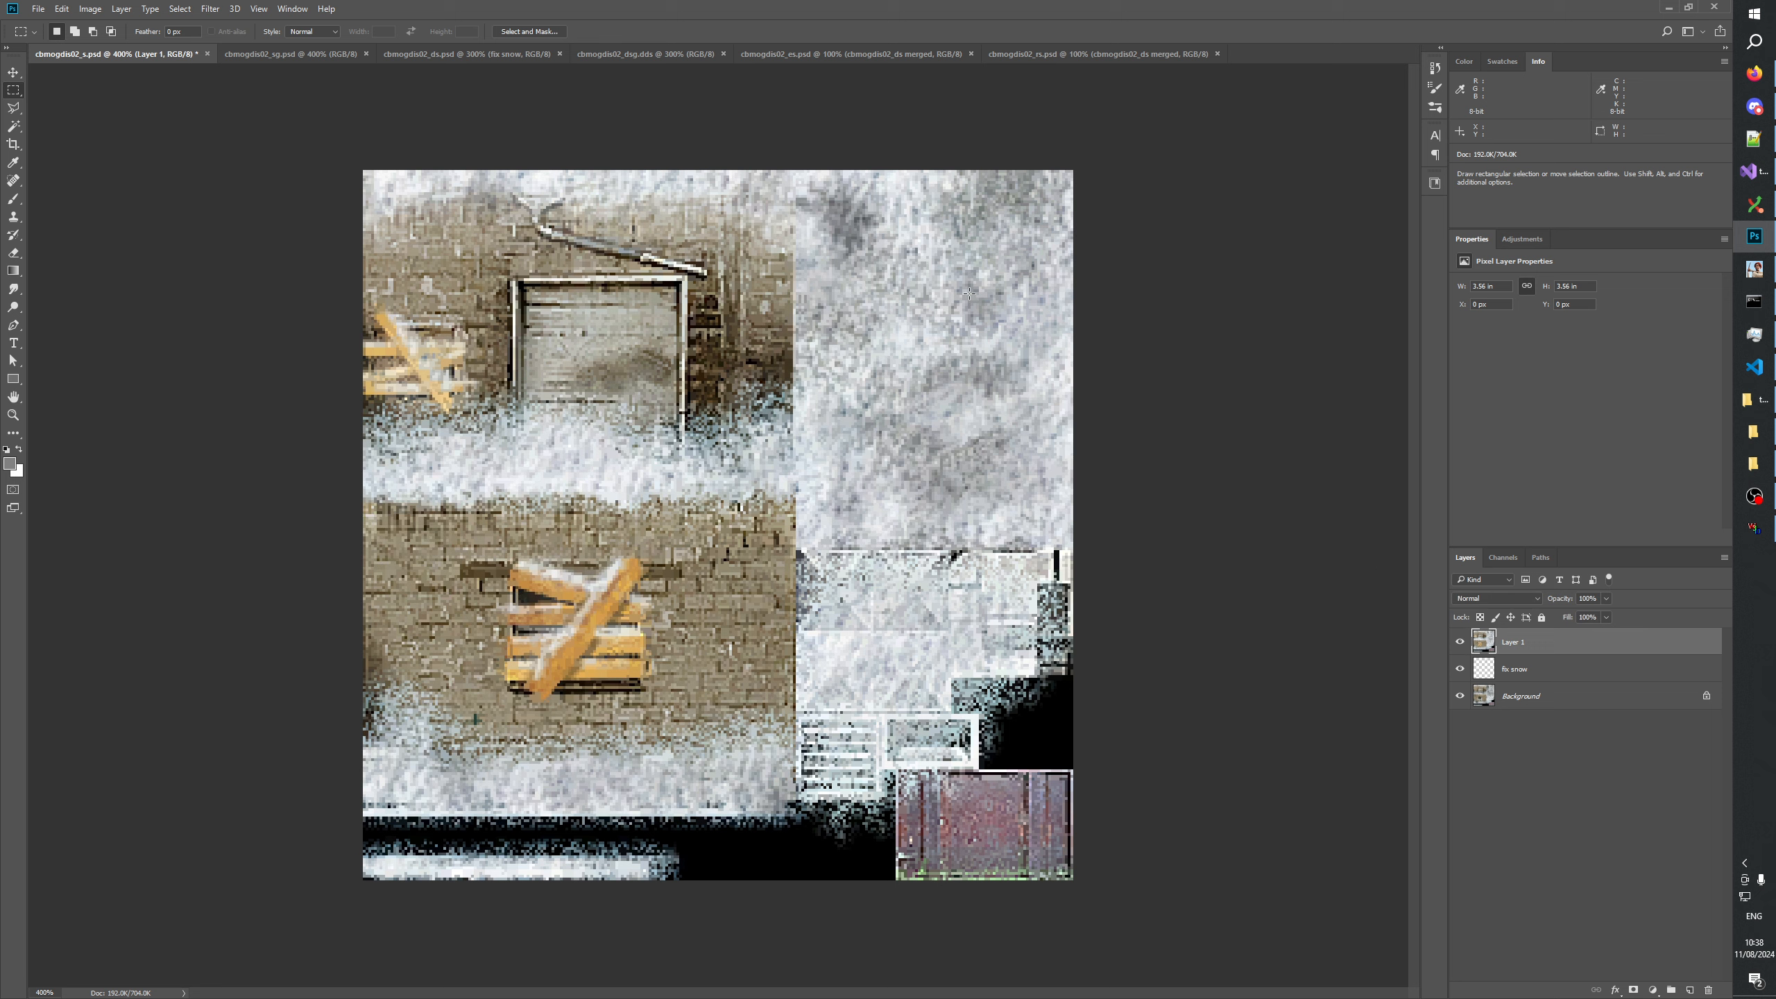
View cbmogdis02_ds.psd at 400% and compare it with cbmogdis02_s.psd.
left_click(440, 55)
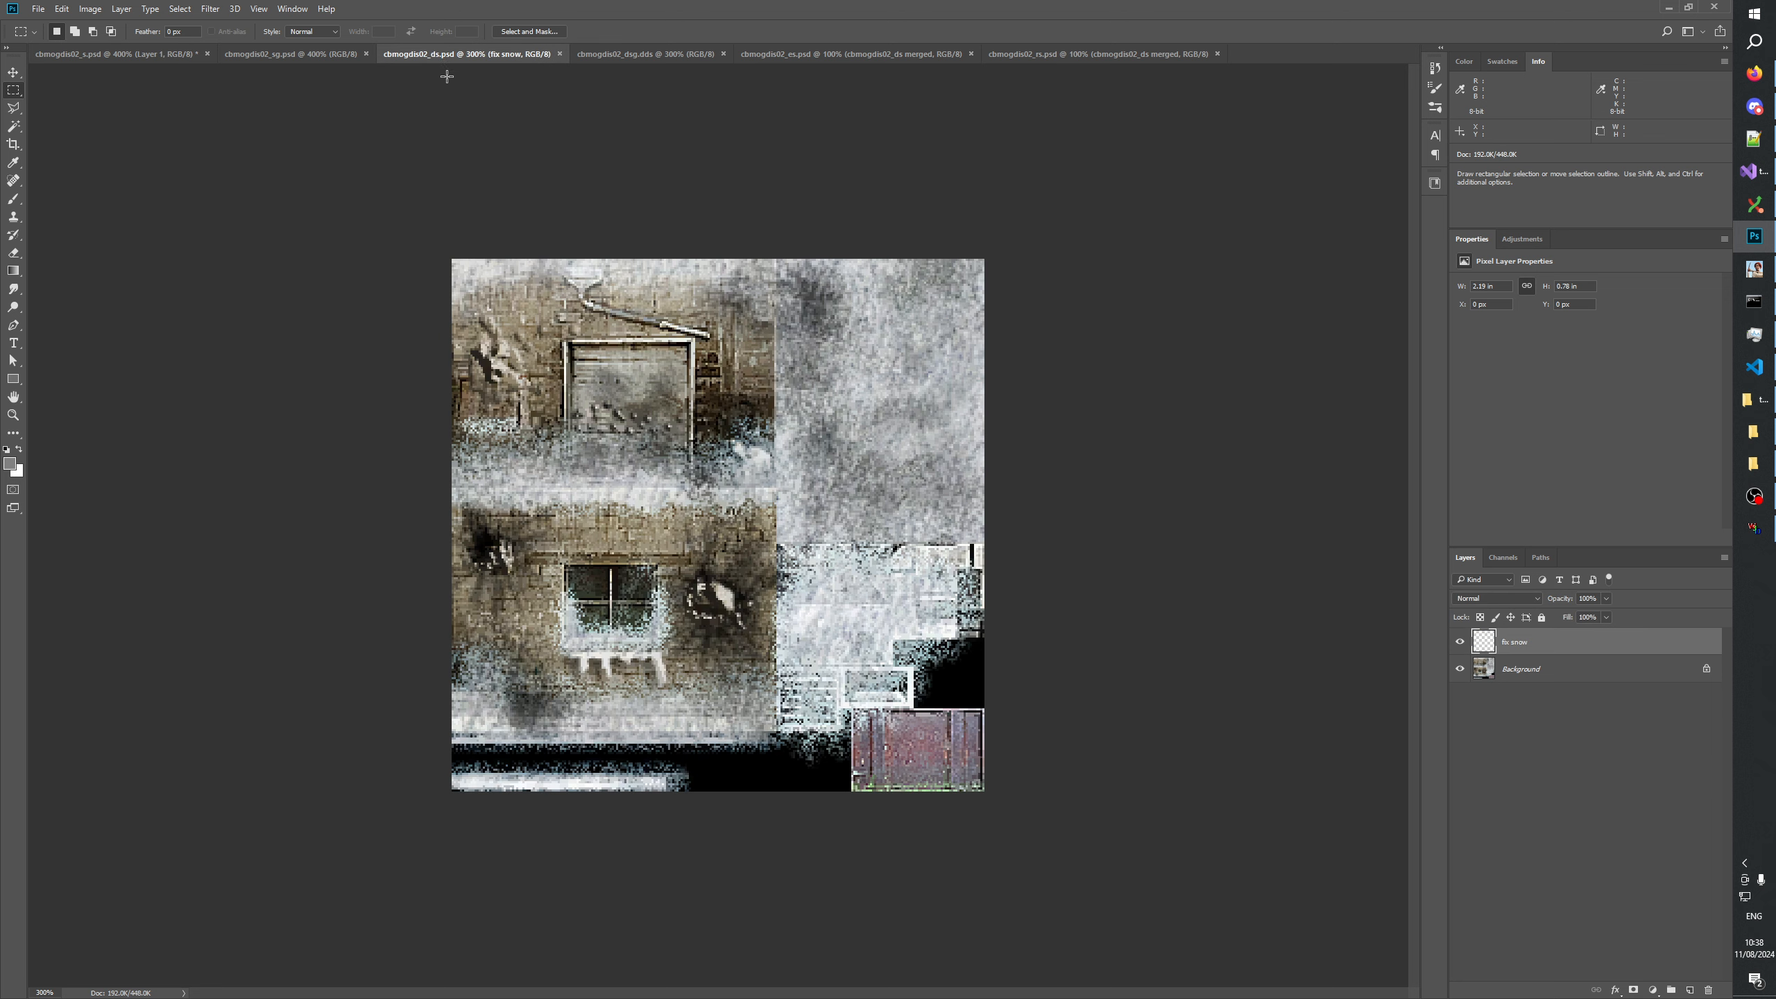
left_click(12, 415)
key("ctrl+equal")
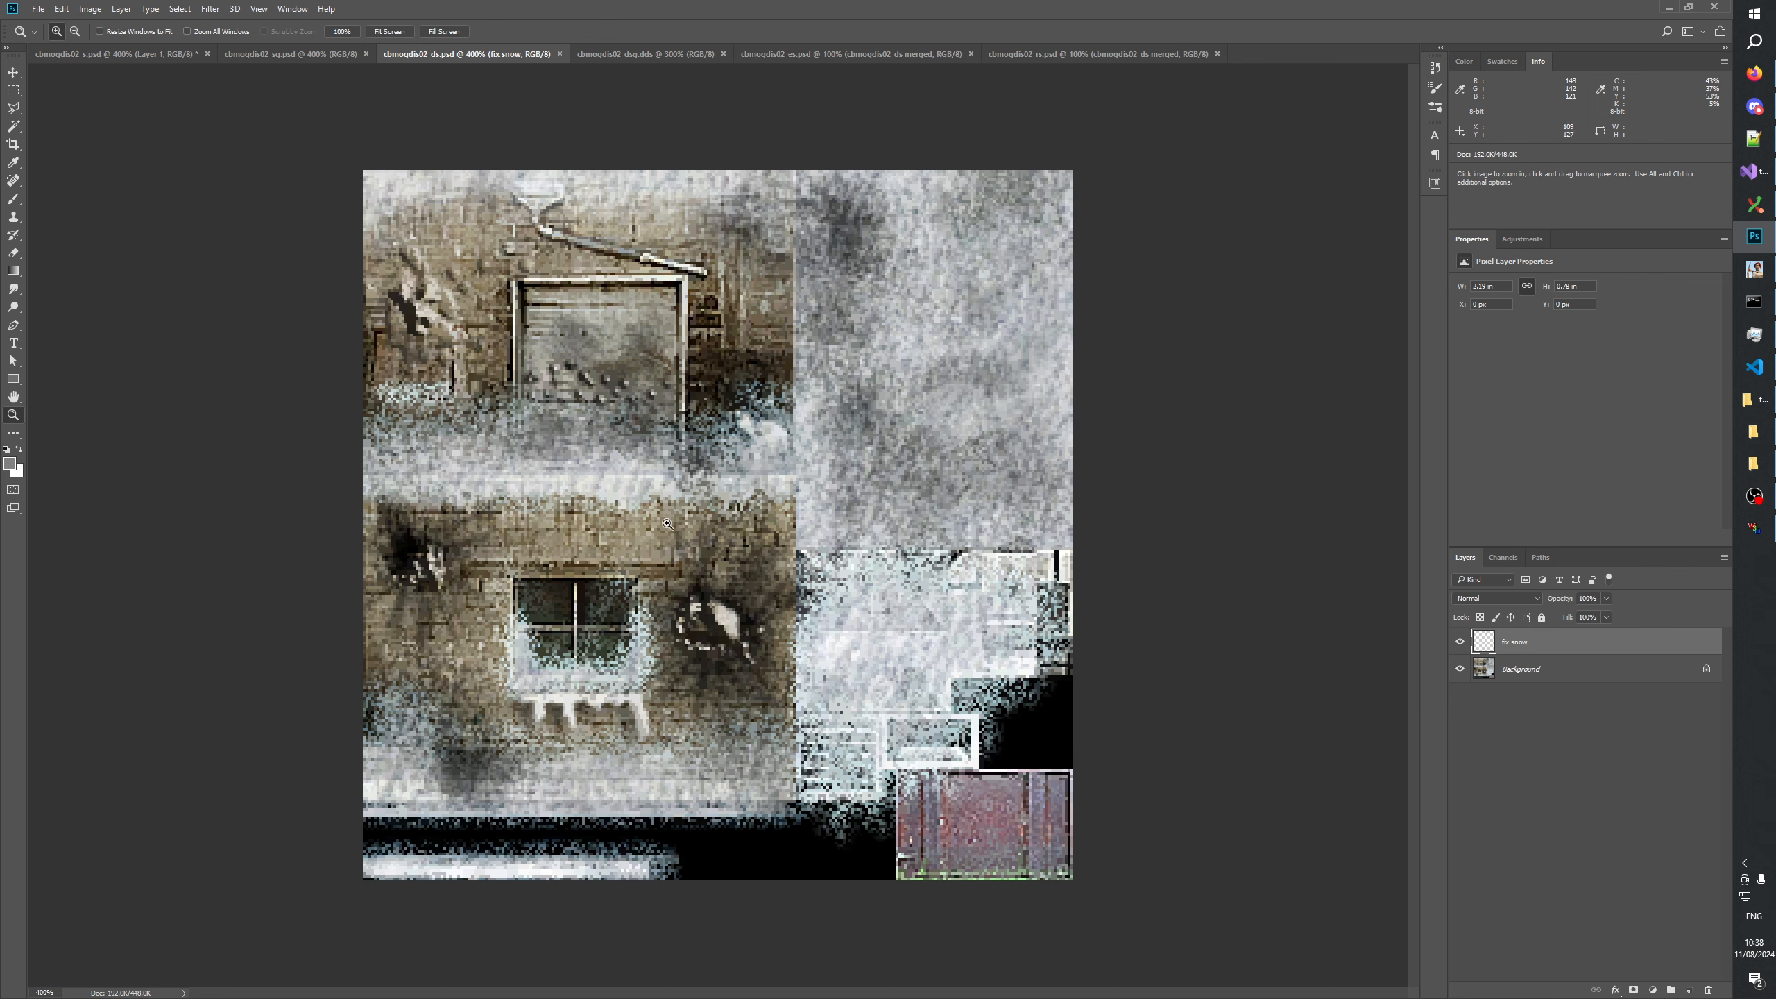
left_click(89, 58)
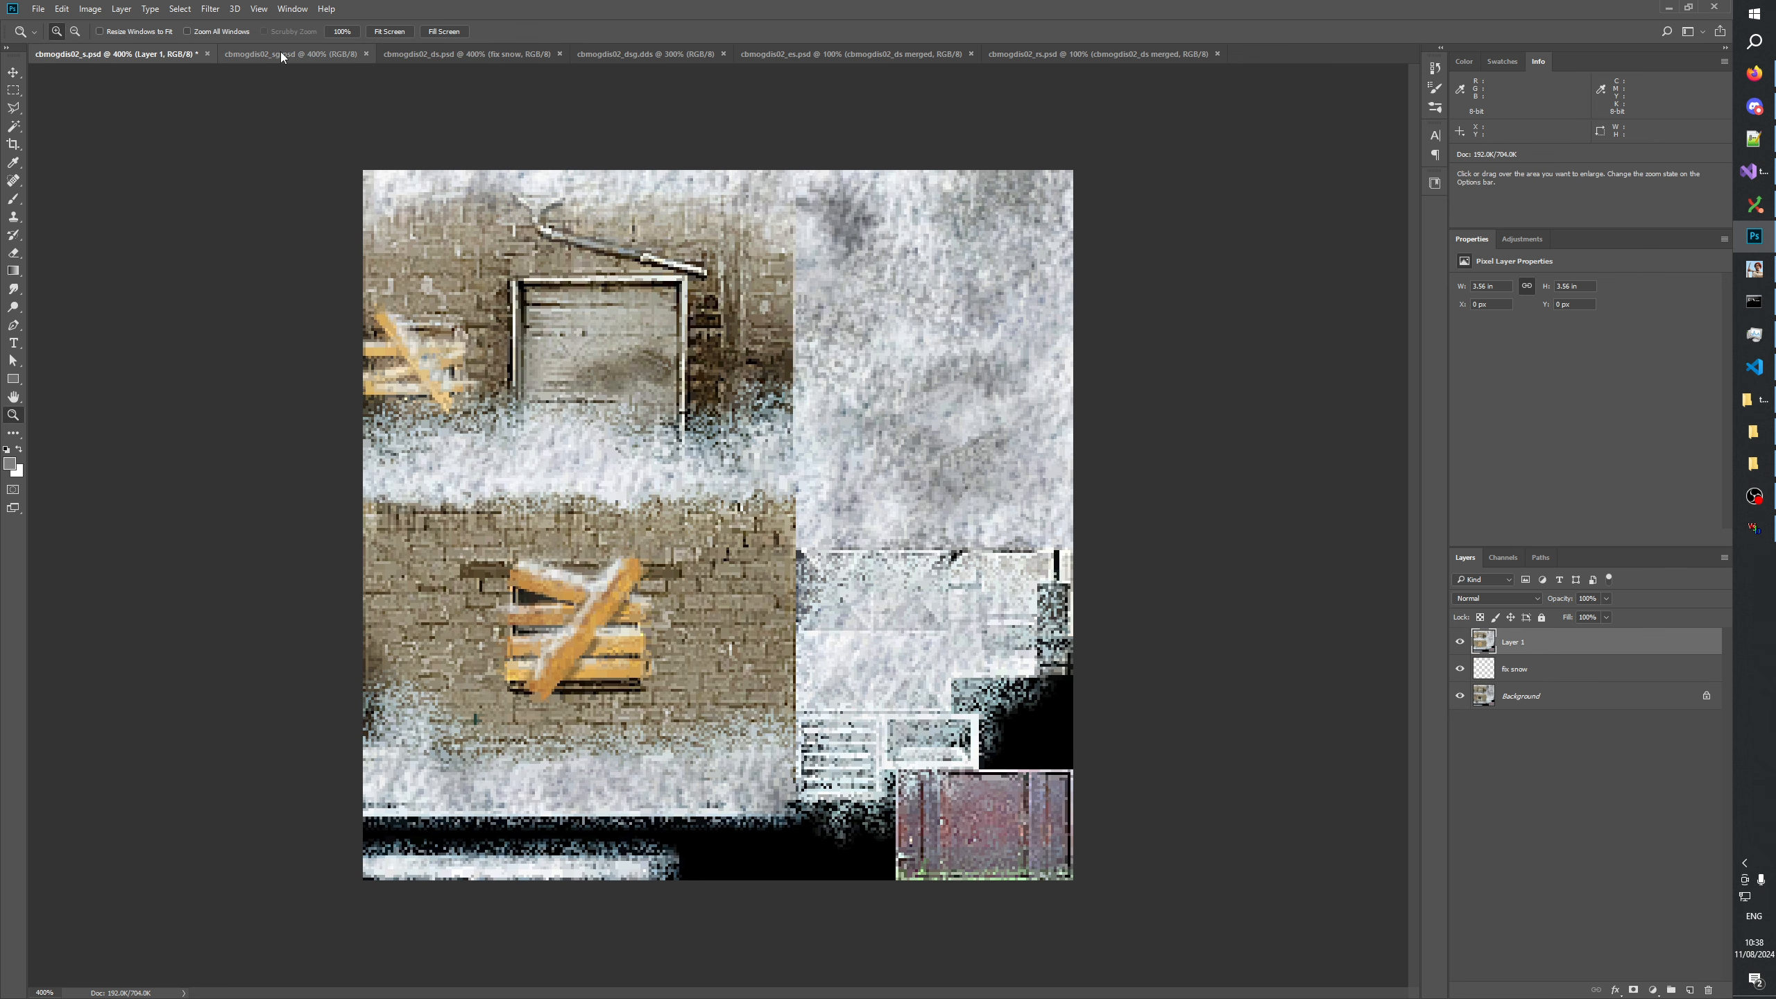
left_click(380, 54)
left_click(122, 55)
Hide the pasted layer in cbmogdis02_s.psd, copy its entire Background, and paste it into cbmogdis02_sg.psd above the cbmogdis02_s.dds layer.
left_click(1458, 644)
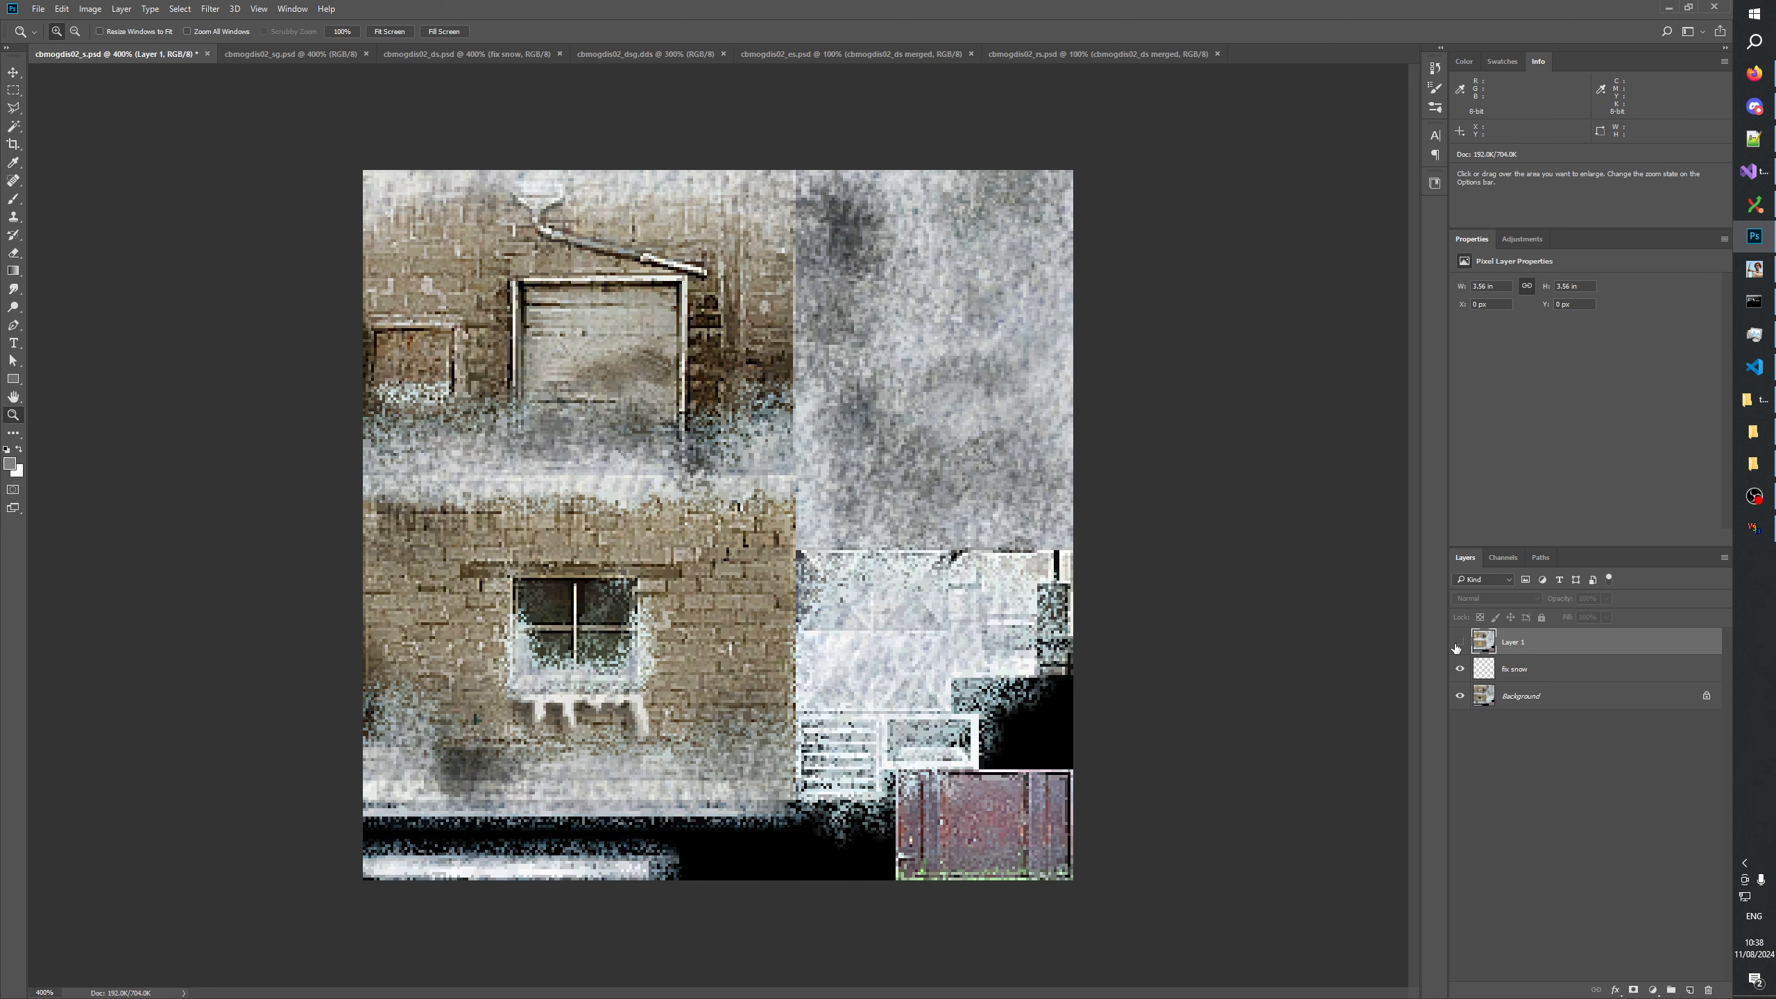
key("ctrl+a")
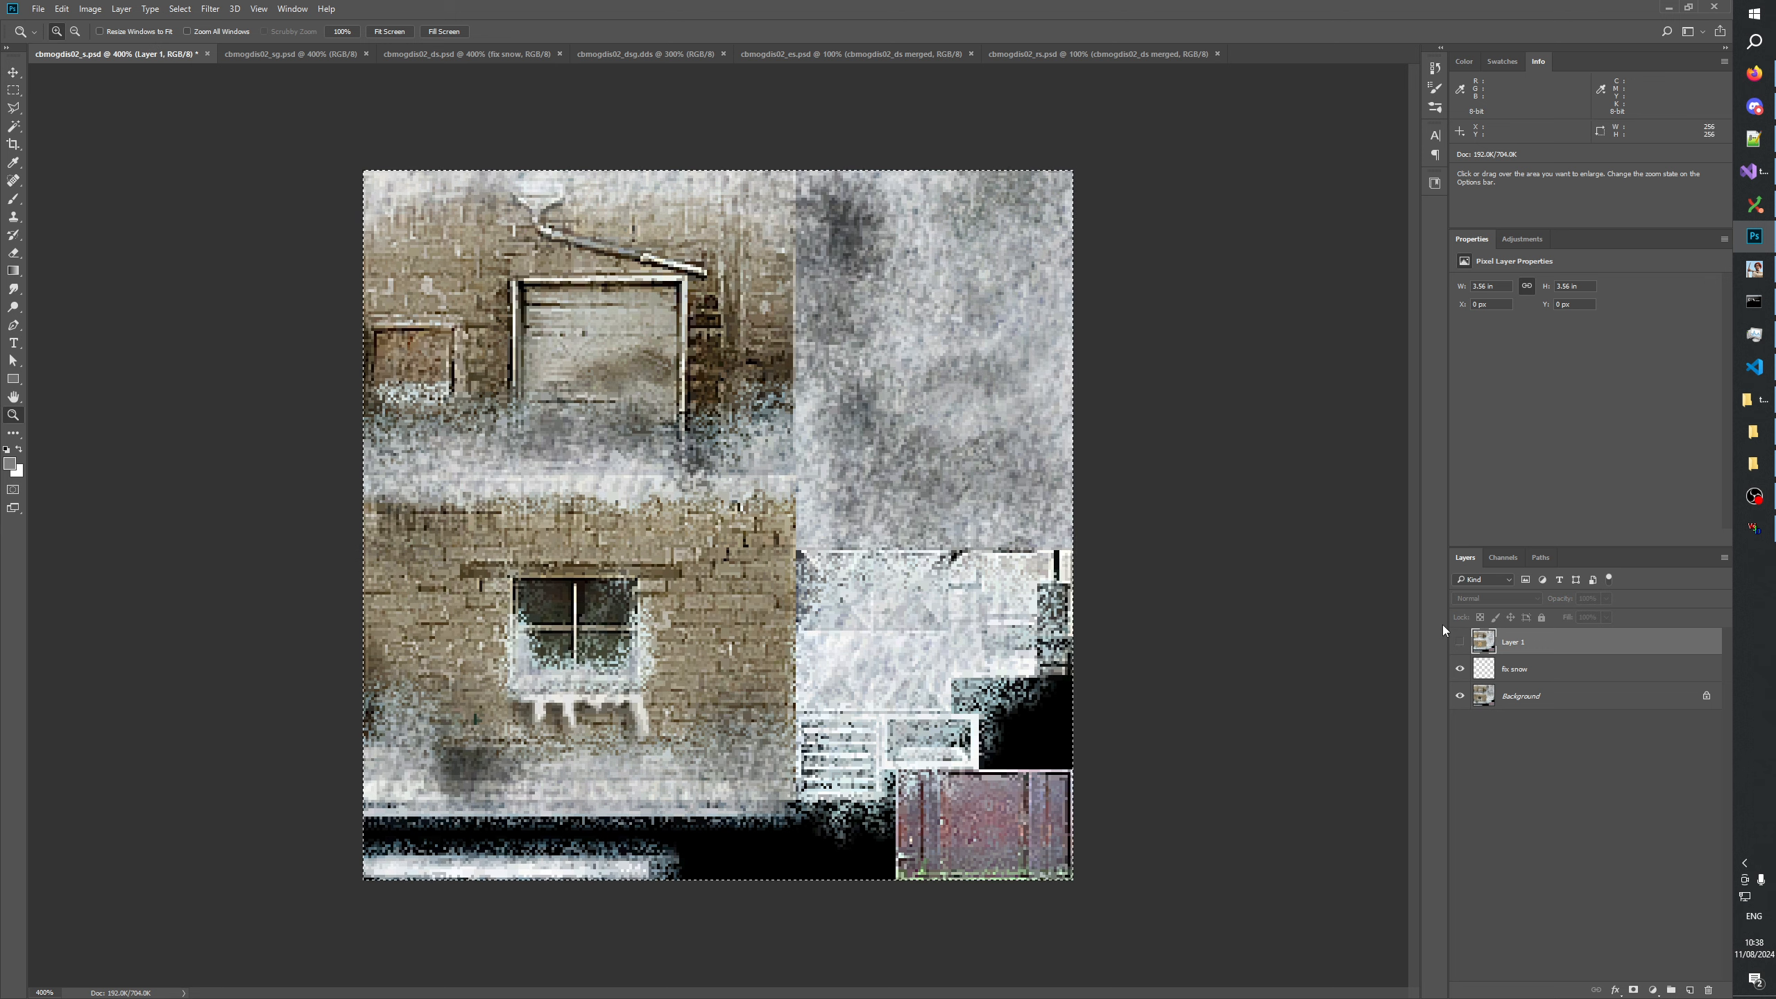
left_click(1521, 701)
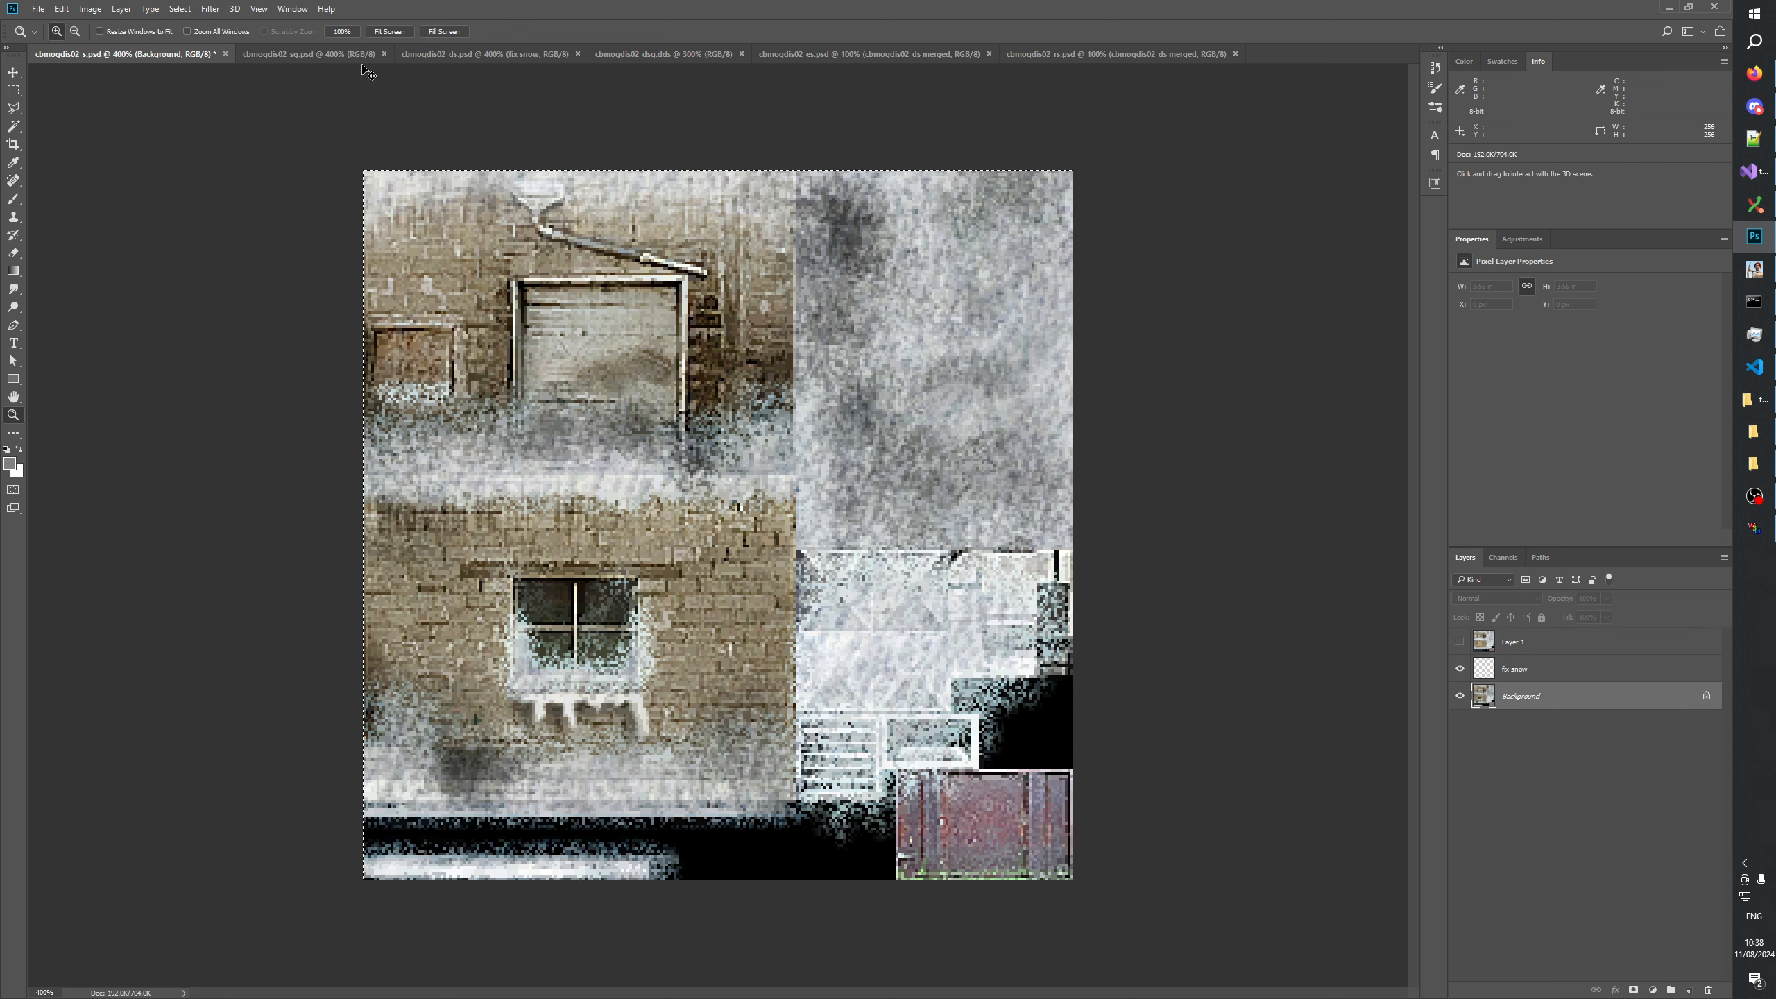
left_click(317, 56)
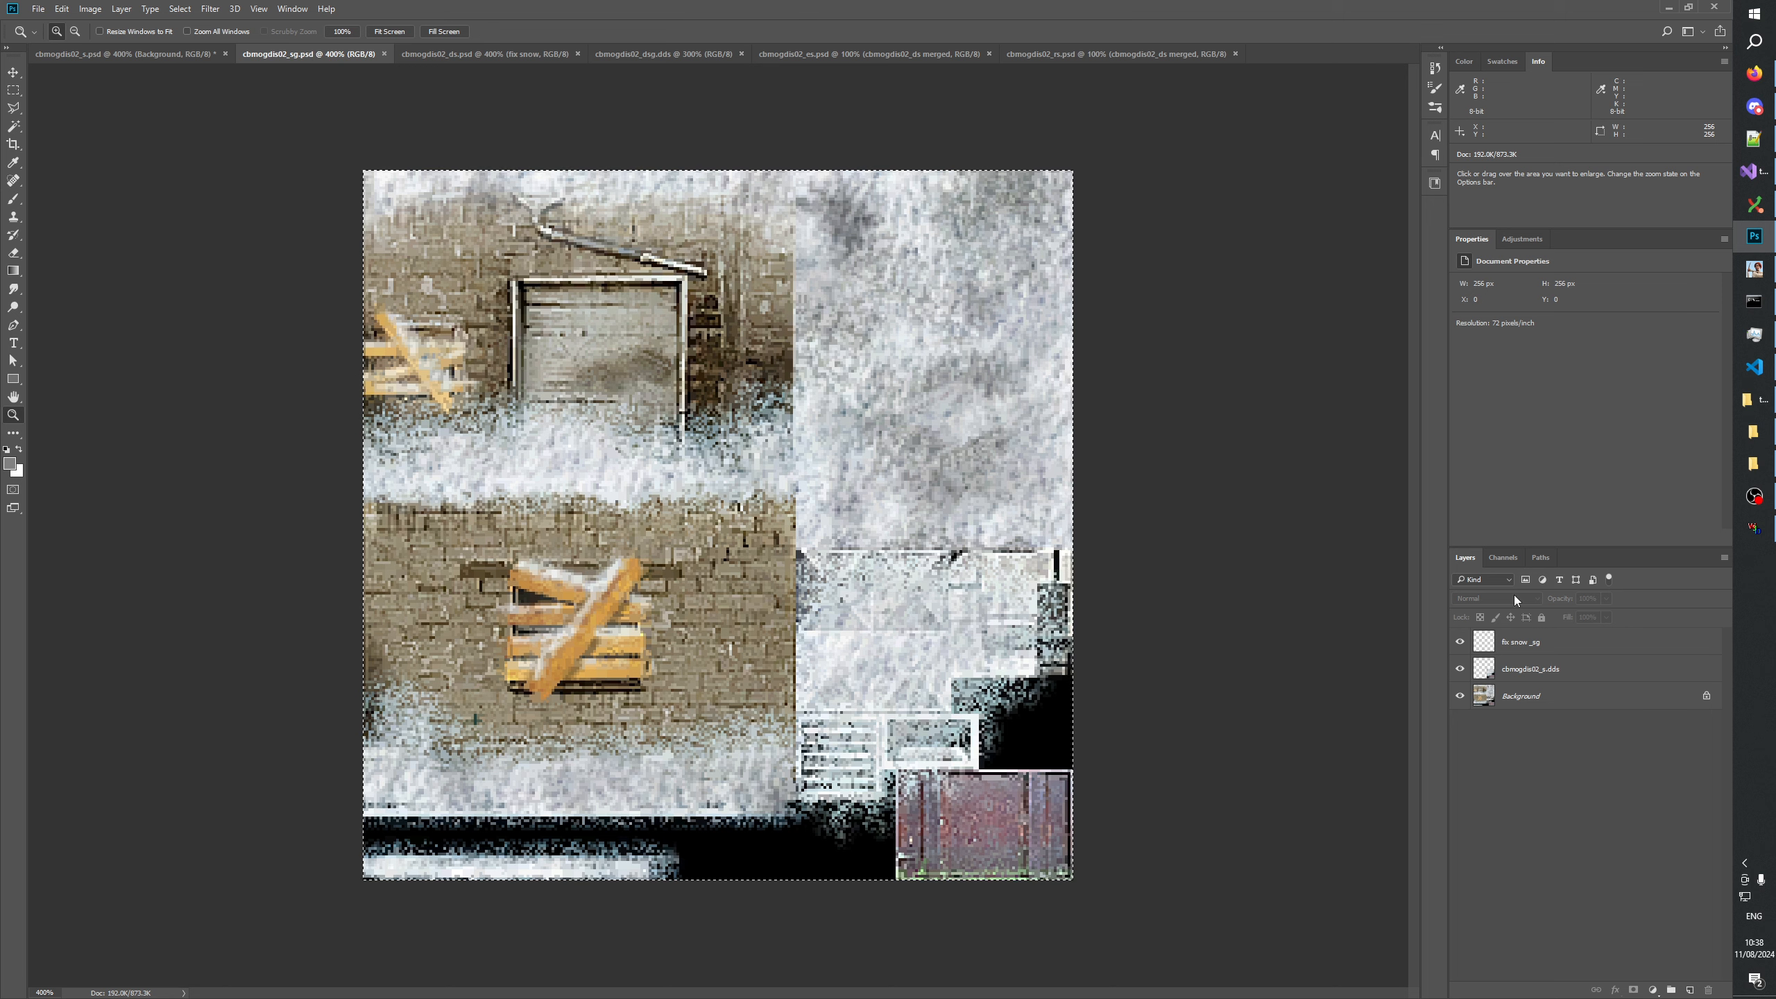
left_click(1551, 670)
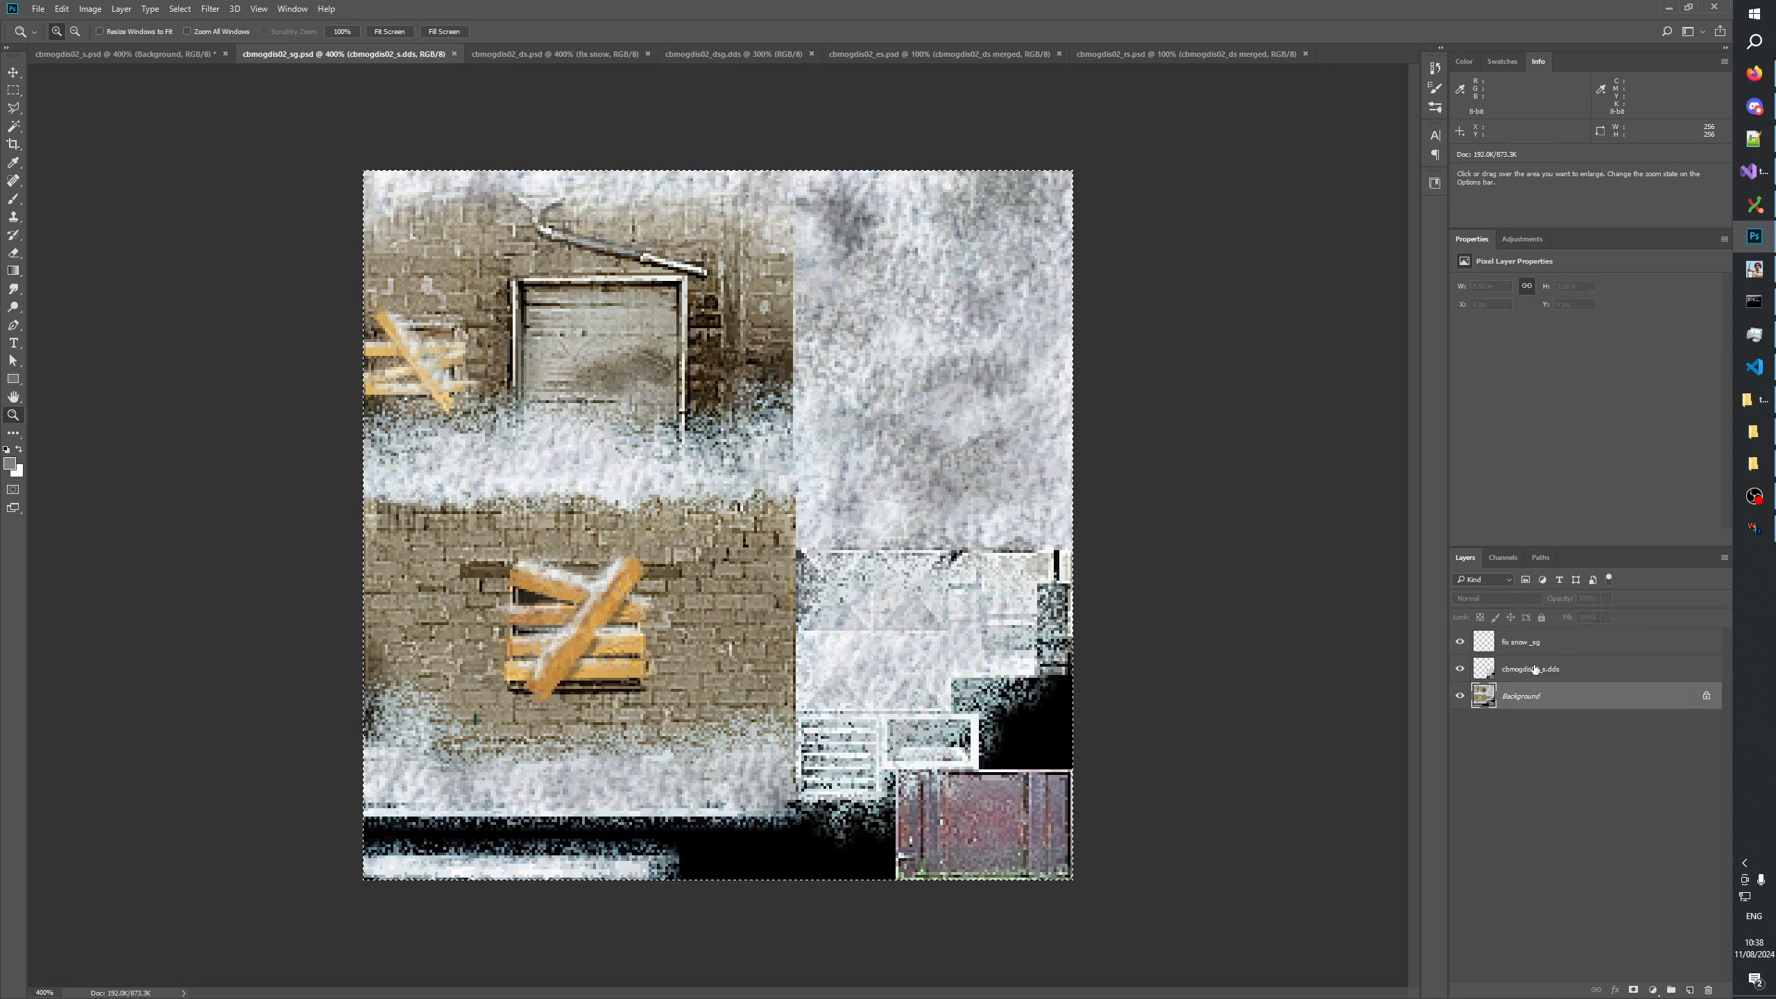
key("ctrl+v")
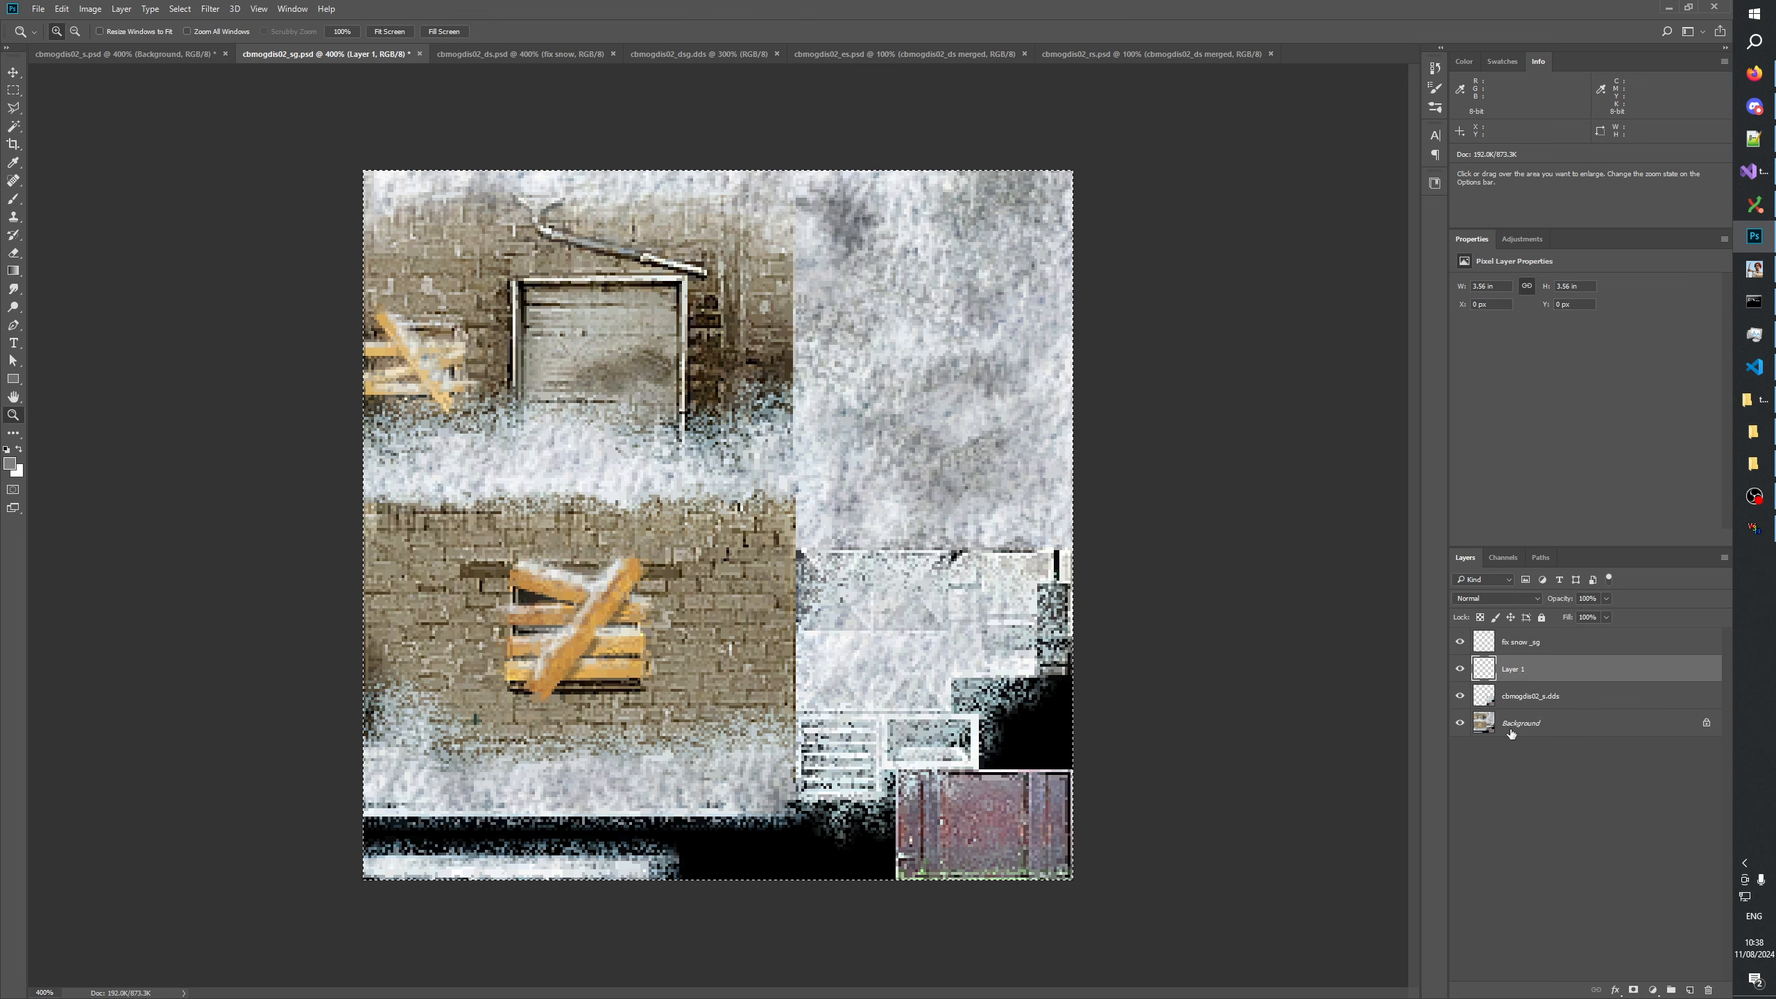
Compare cbmogdis02_sg with the pasted _s background by toggling Layer 1's visibility.
left_click(1459, 671)
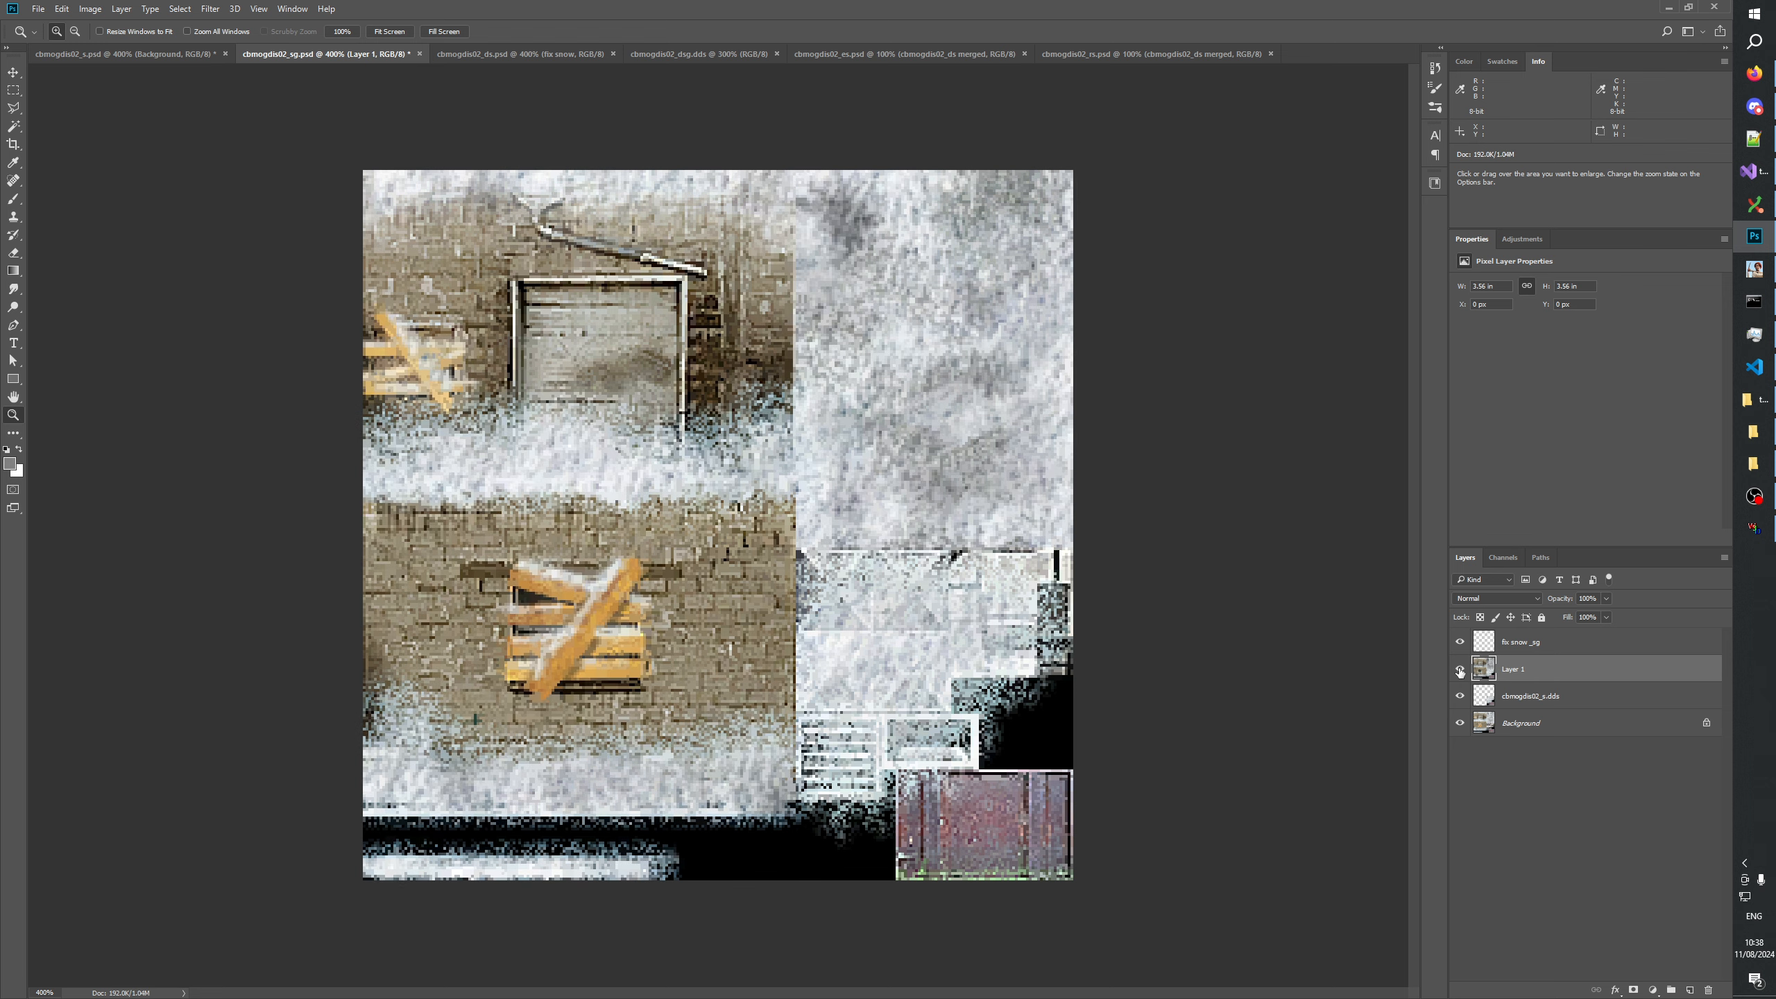
left_click(1459, 671)
left_click(1460, 671)
left_click(1460, 671)
left_click(1459, 672)
left_click(1460, 671)
left_click(1459, 671)
left_click(1459, 672)
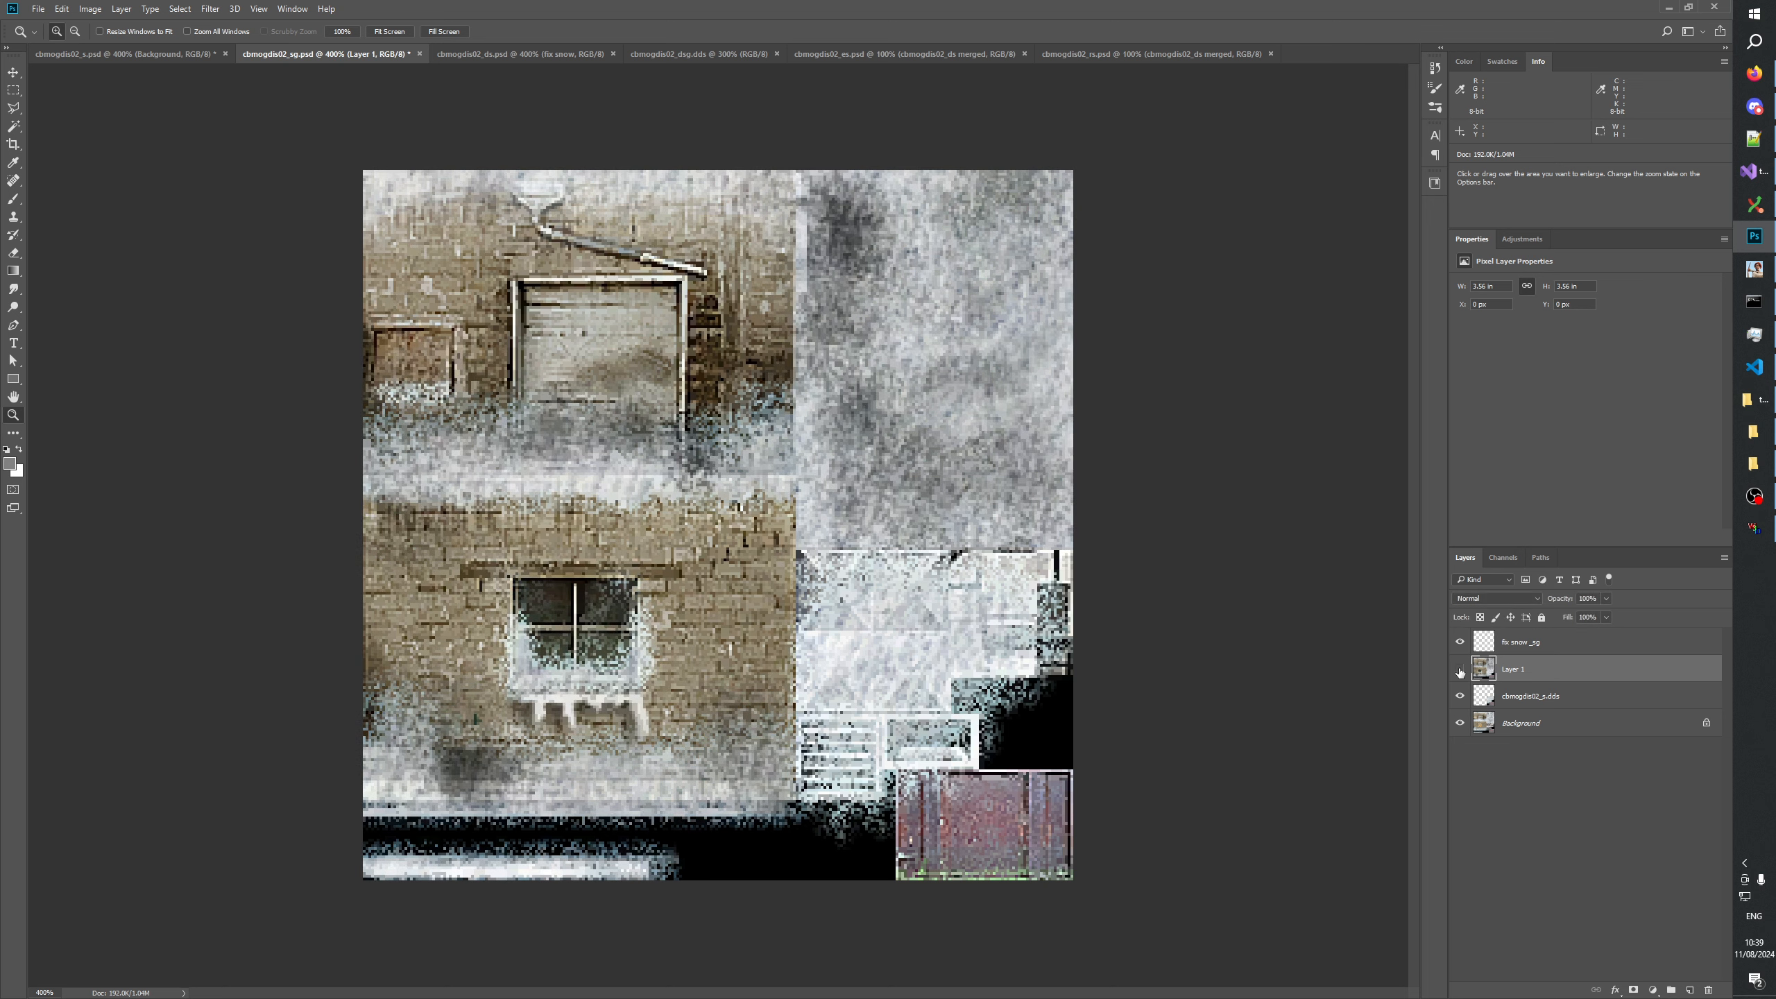
left_click(1459, 672)
left_click(1460, 671)
left_click(1459, 672)
left_click(1459, 671)
left_click(1460, 672)
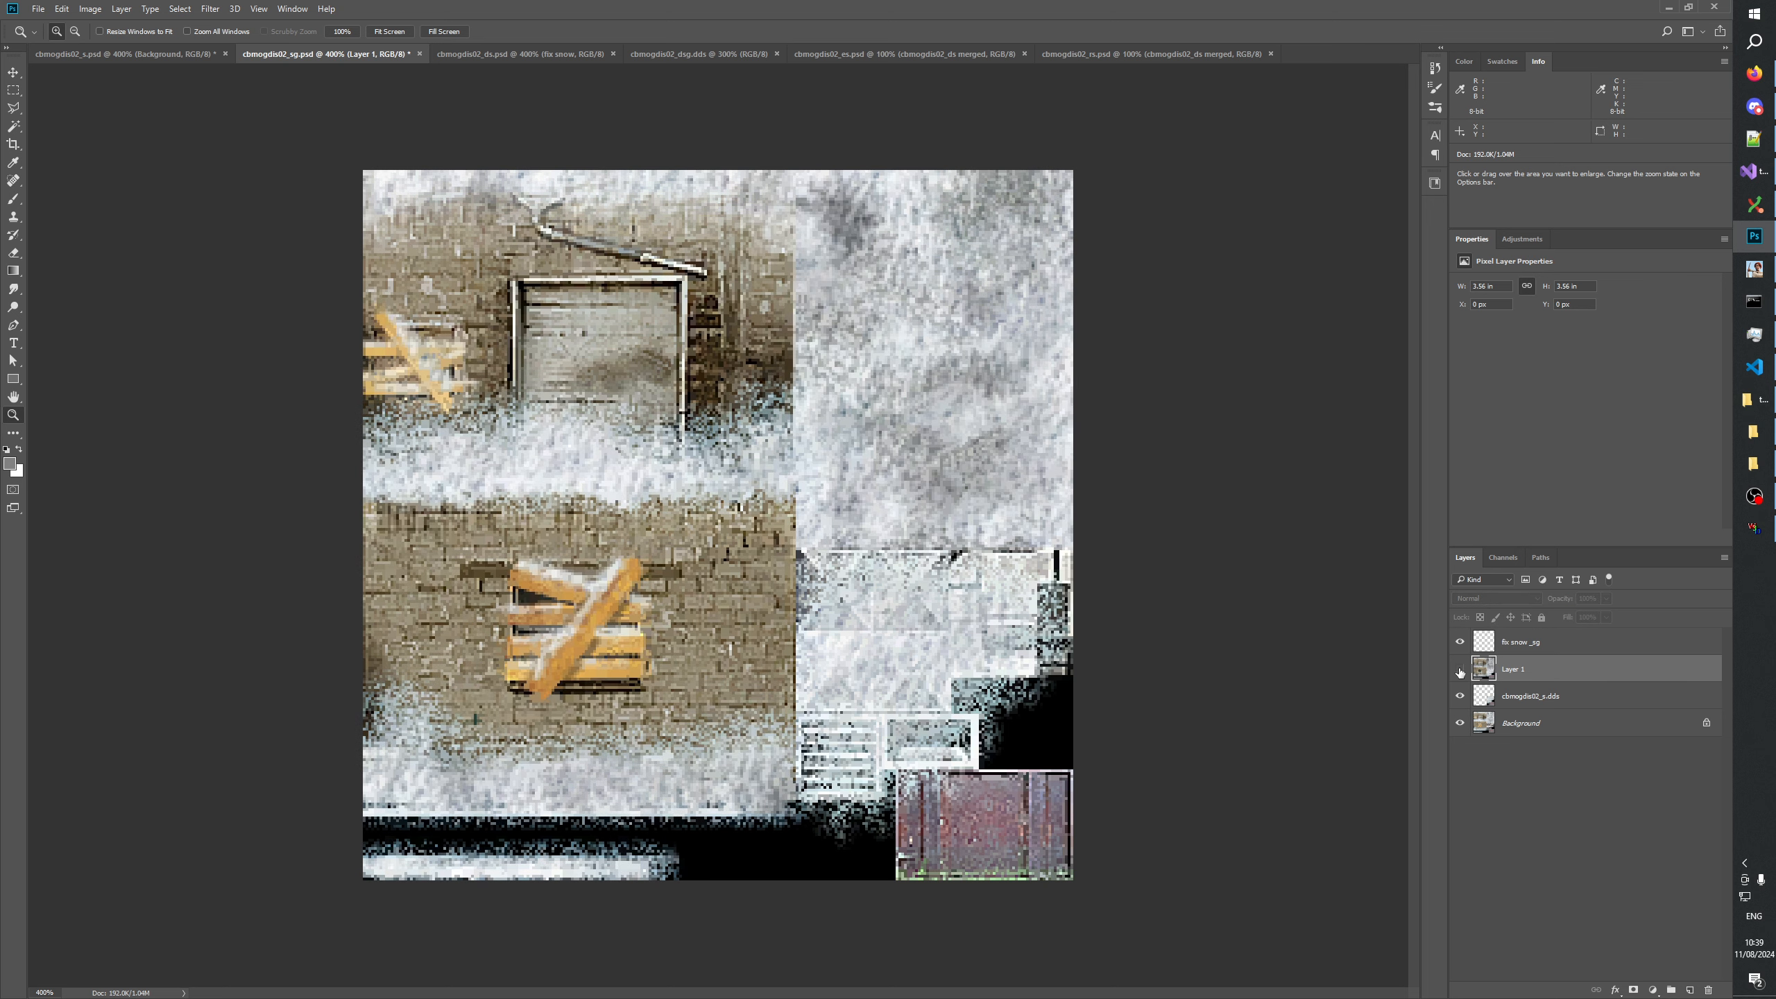
left_click(1459, 672)
left_click(1460, 671)
left_click(1460, 672)
left_click(1459, 671)
left_click(1460, 671)
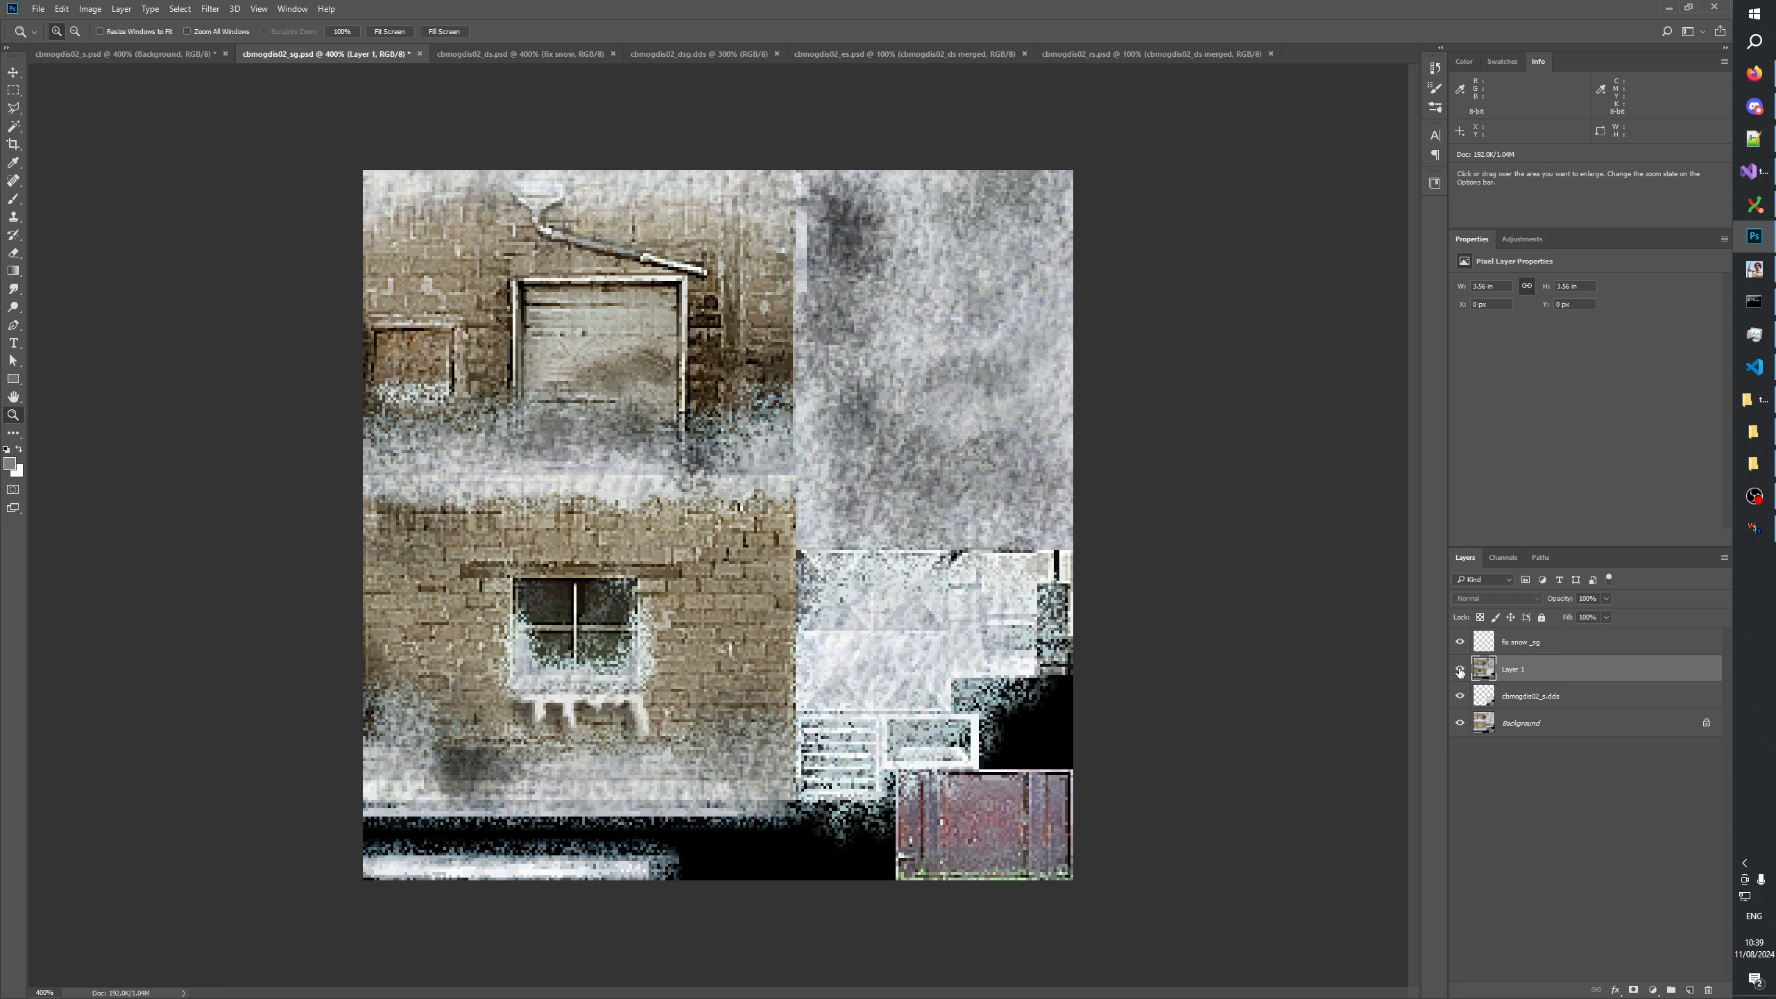
left_click(1459, 671)
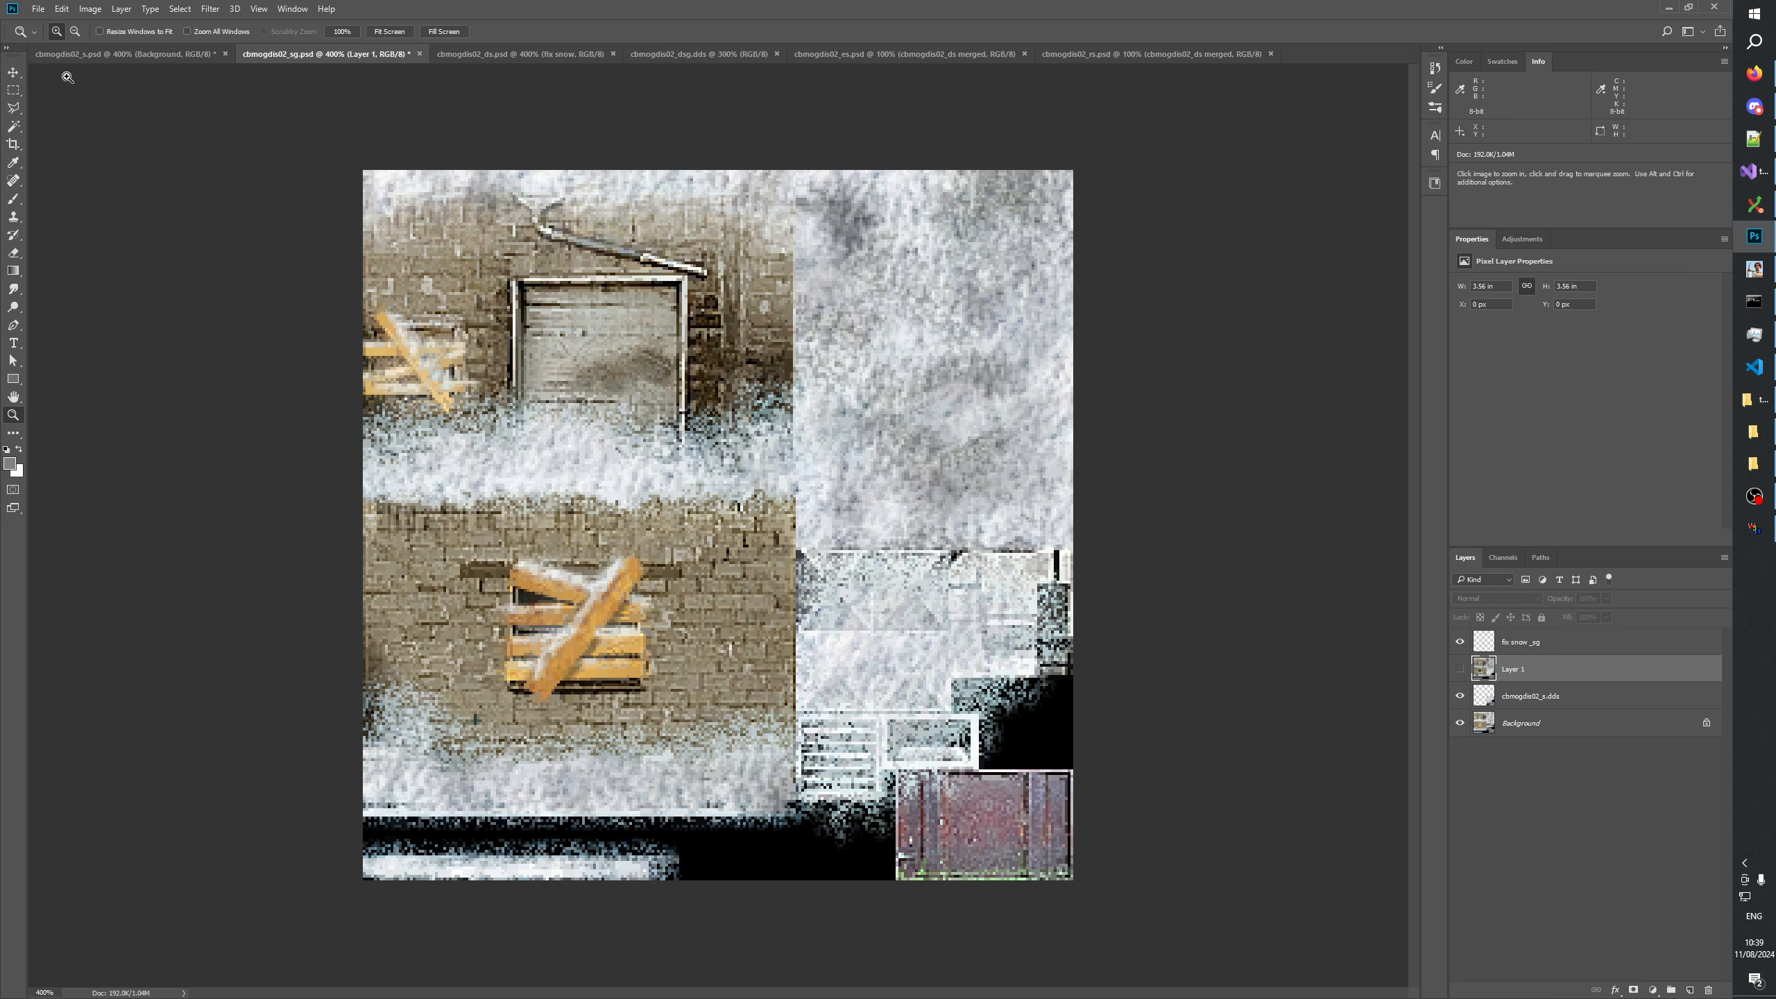
Select a brick area about 35 px wide above the boarded window, comparing both versions, and mask Layer 1 to it.
key("m")
left_click_drag(626, 525, 688, 553)
left_click(1459, 669)
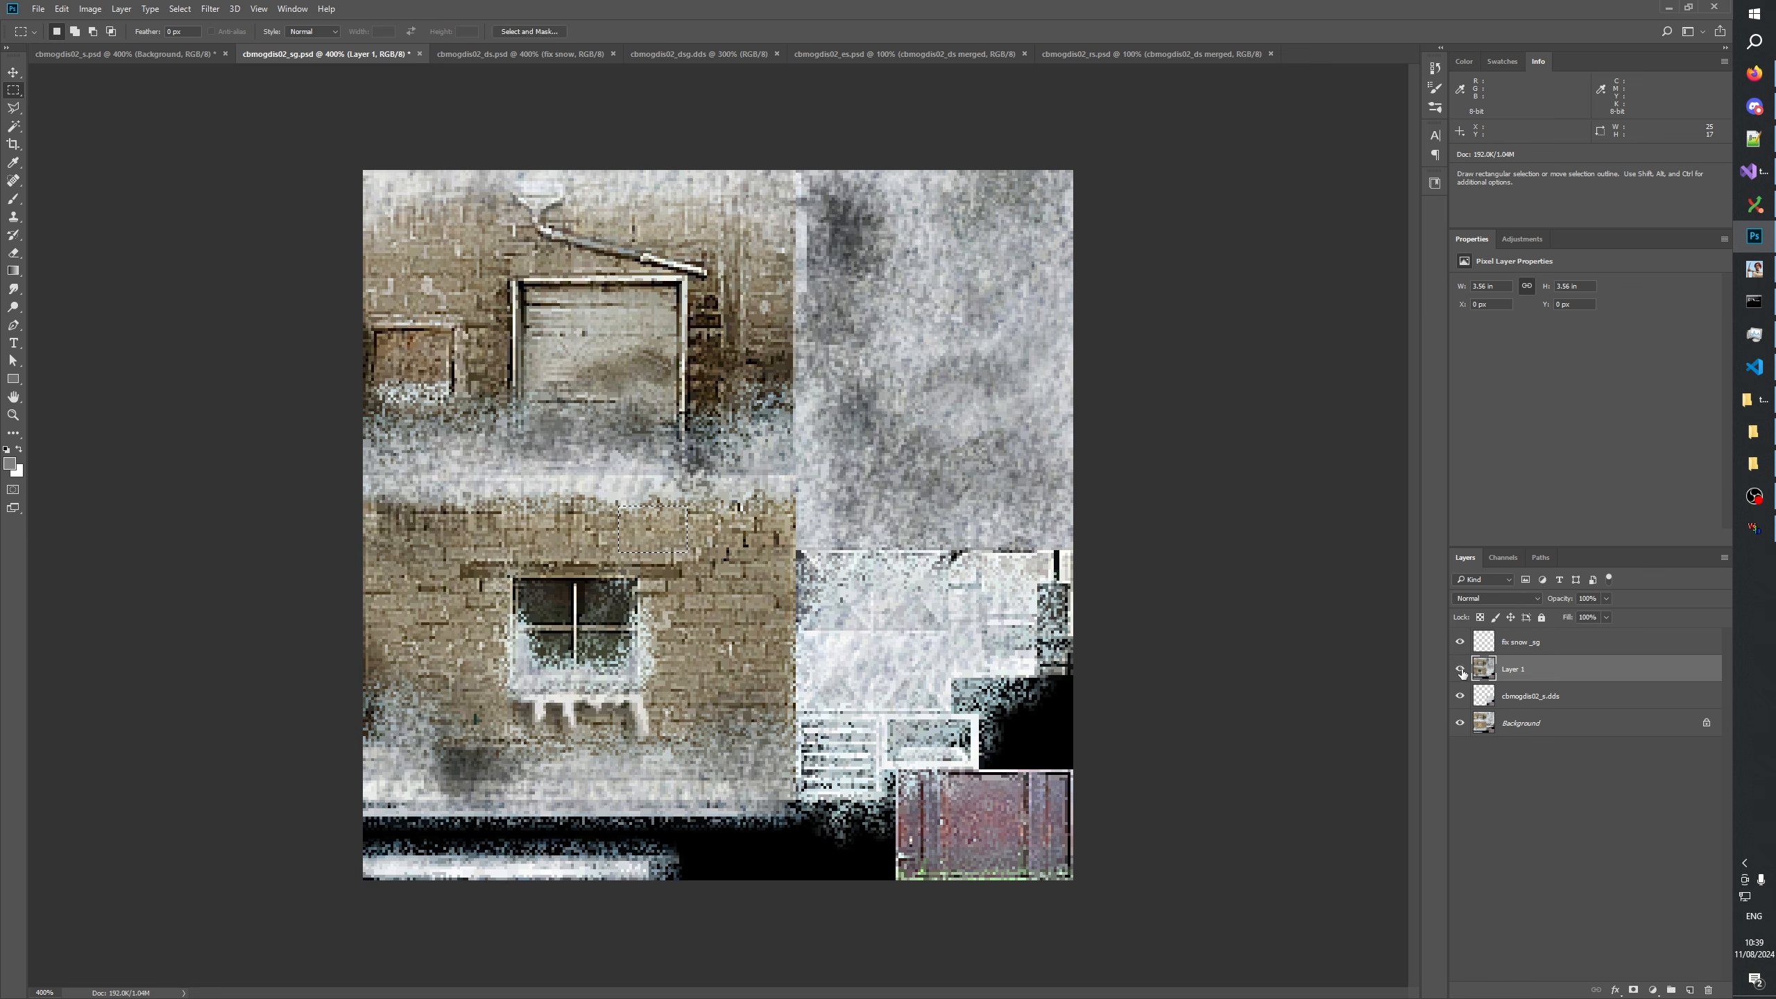
left_click(1460, 669)
left_click(1459, 670)
left_click(1460, 670)
key("shift")
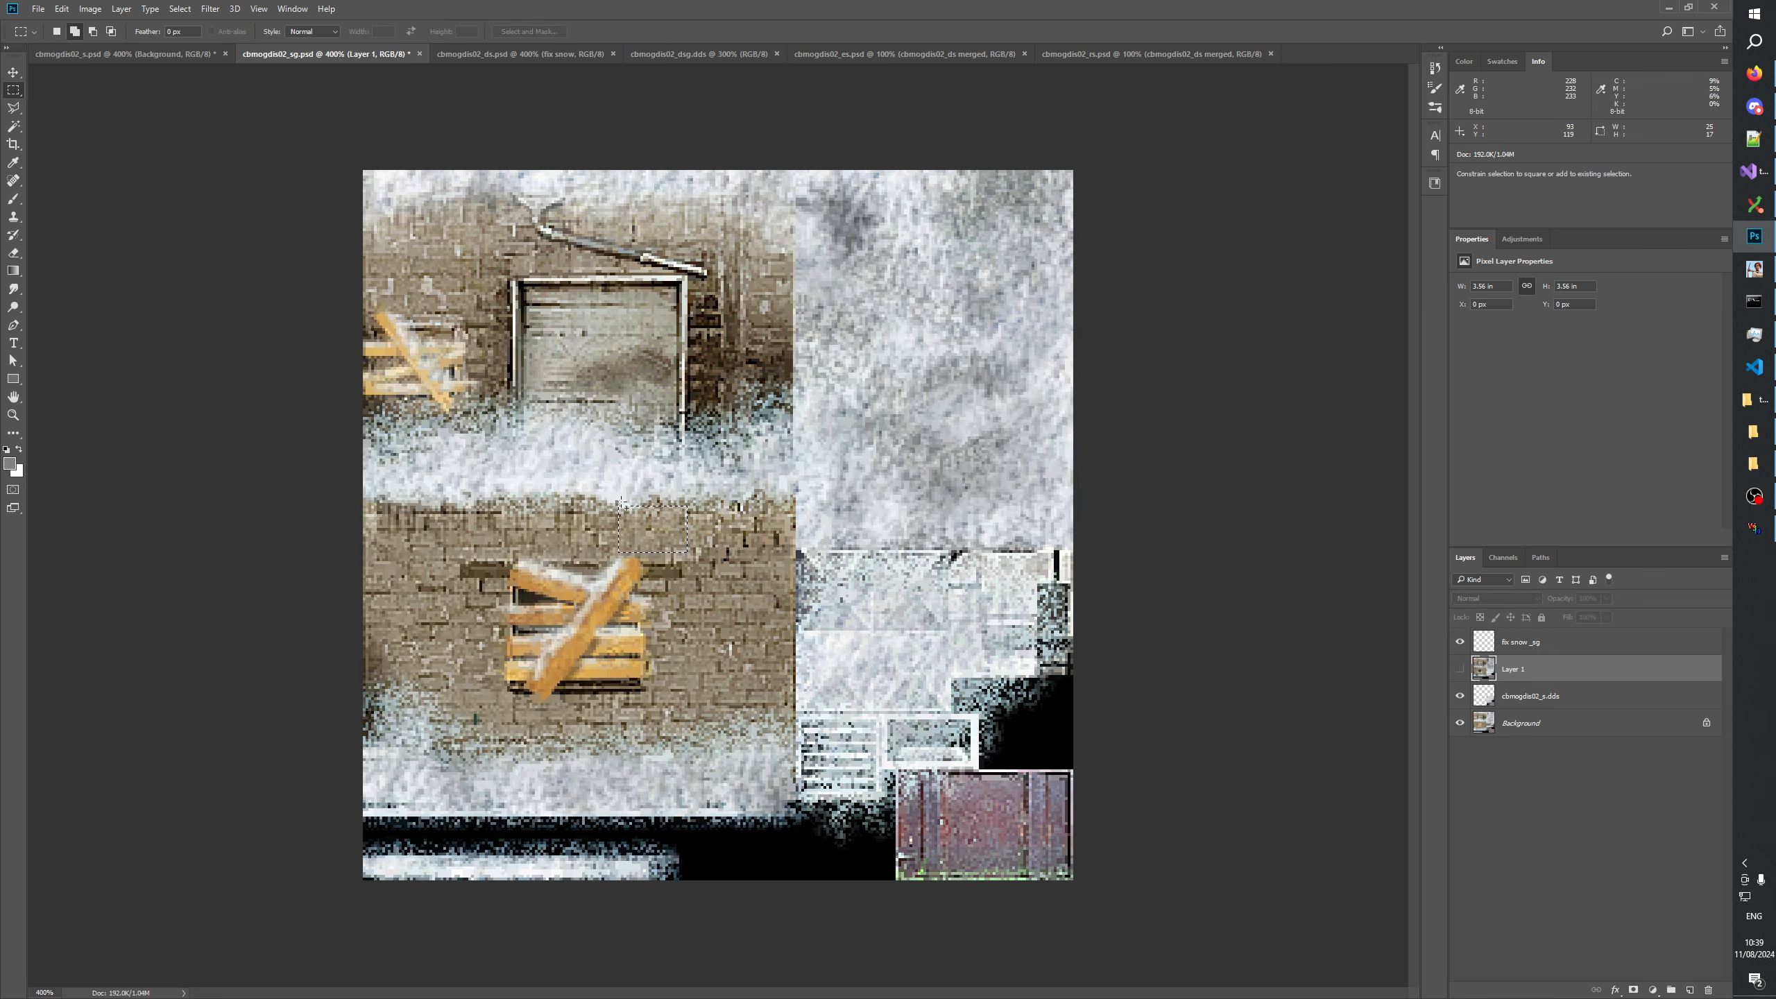
left_click_drag(613, 502, 708, 553)
left_click(1459, 670)
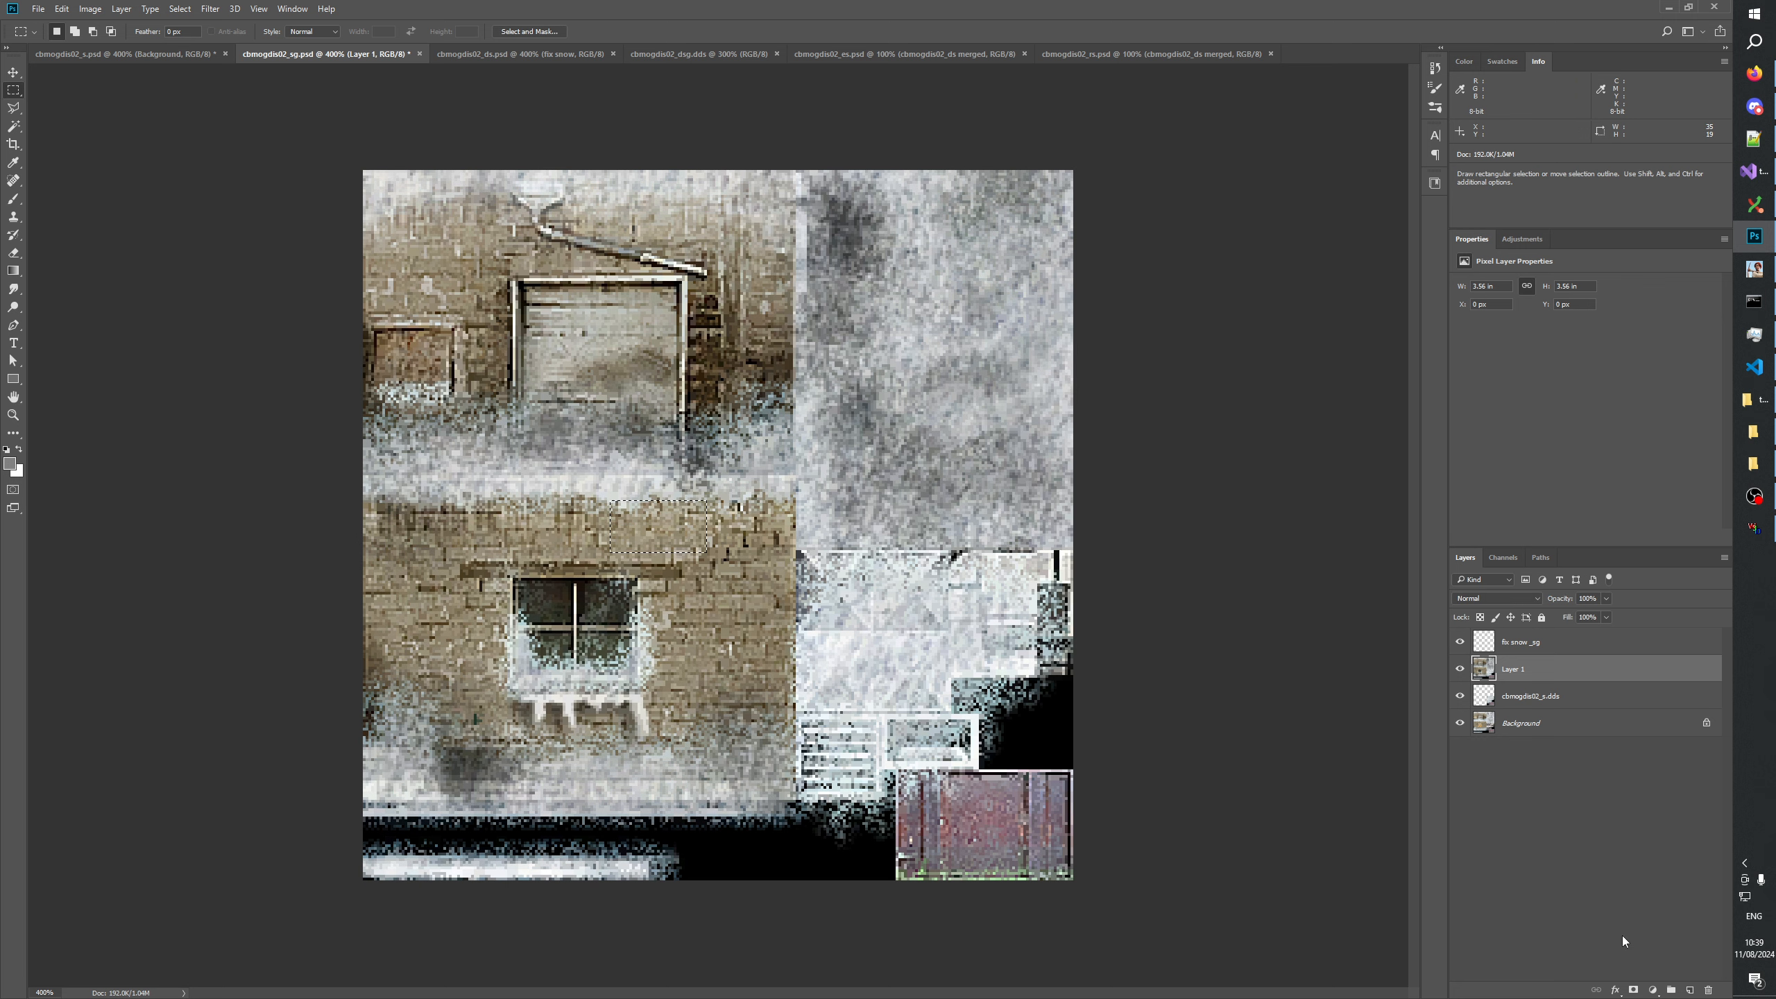
left_click(1632, 990)
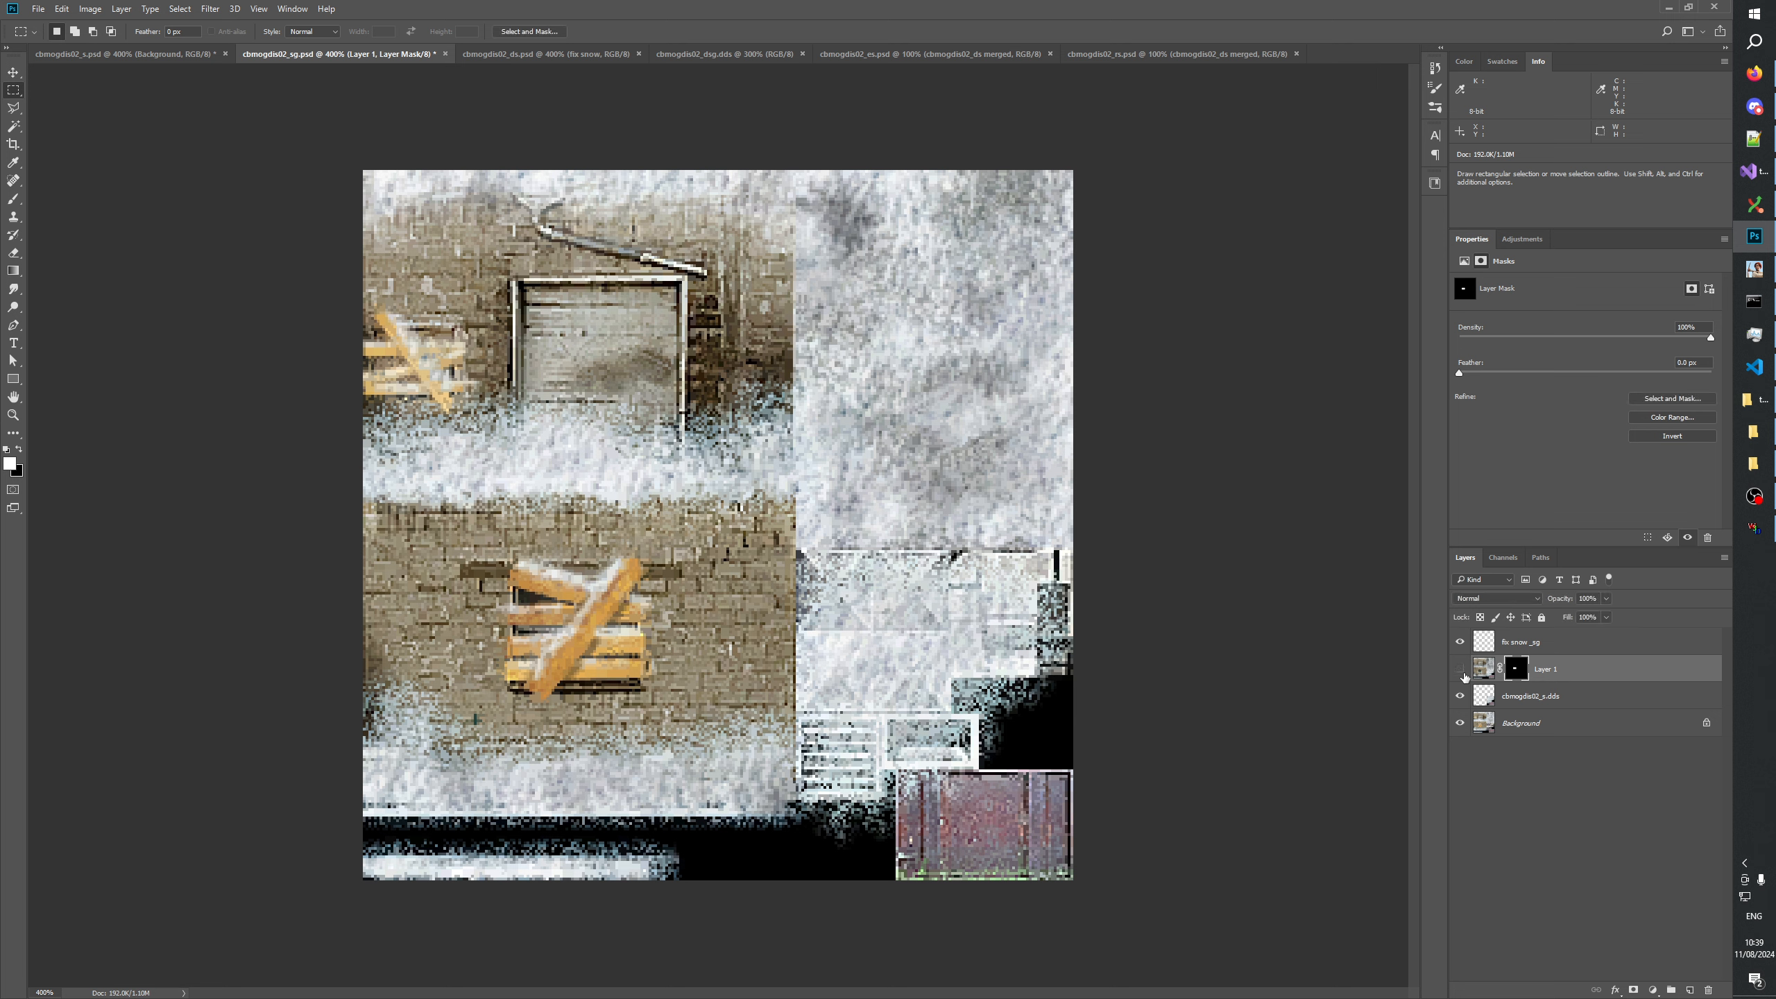
Apply the layer mask of Layer 1 in cbmogdis02_sg.psd and delete the layer.
left_click(1540, 848)
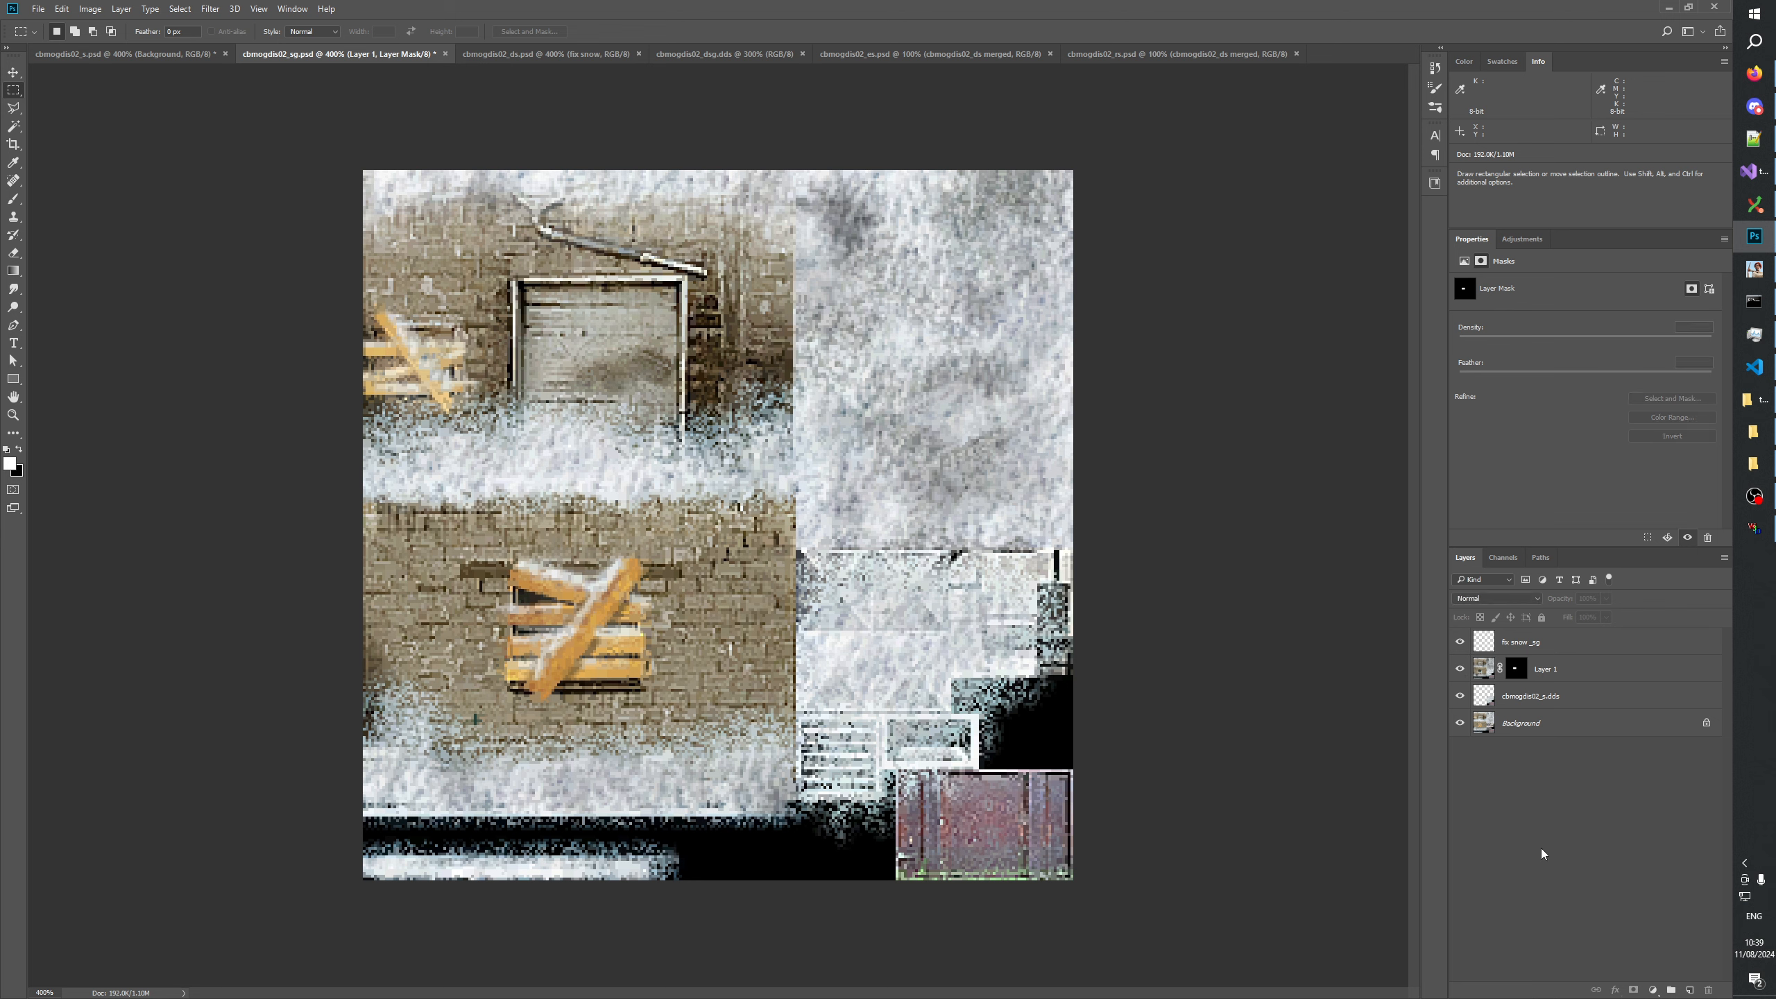
left_click(1552, 675)
left_click(1515, 670)
right_click(1516, 670)
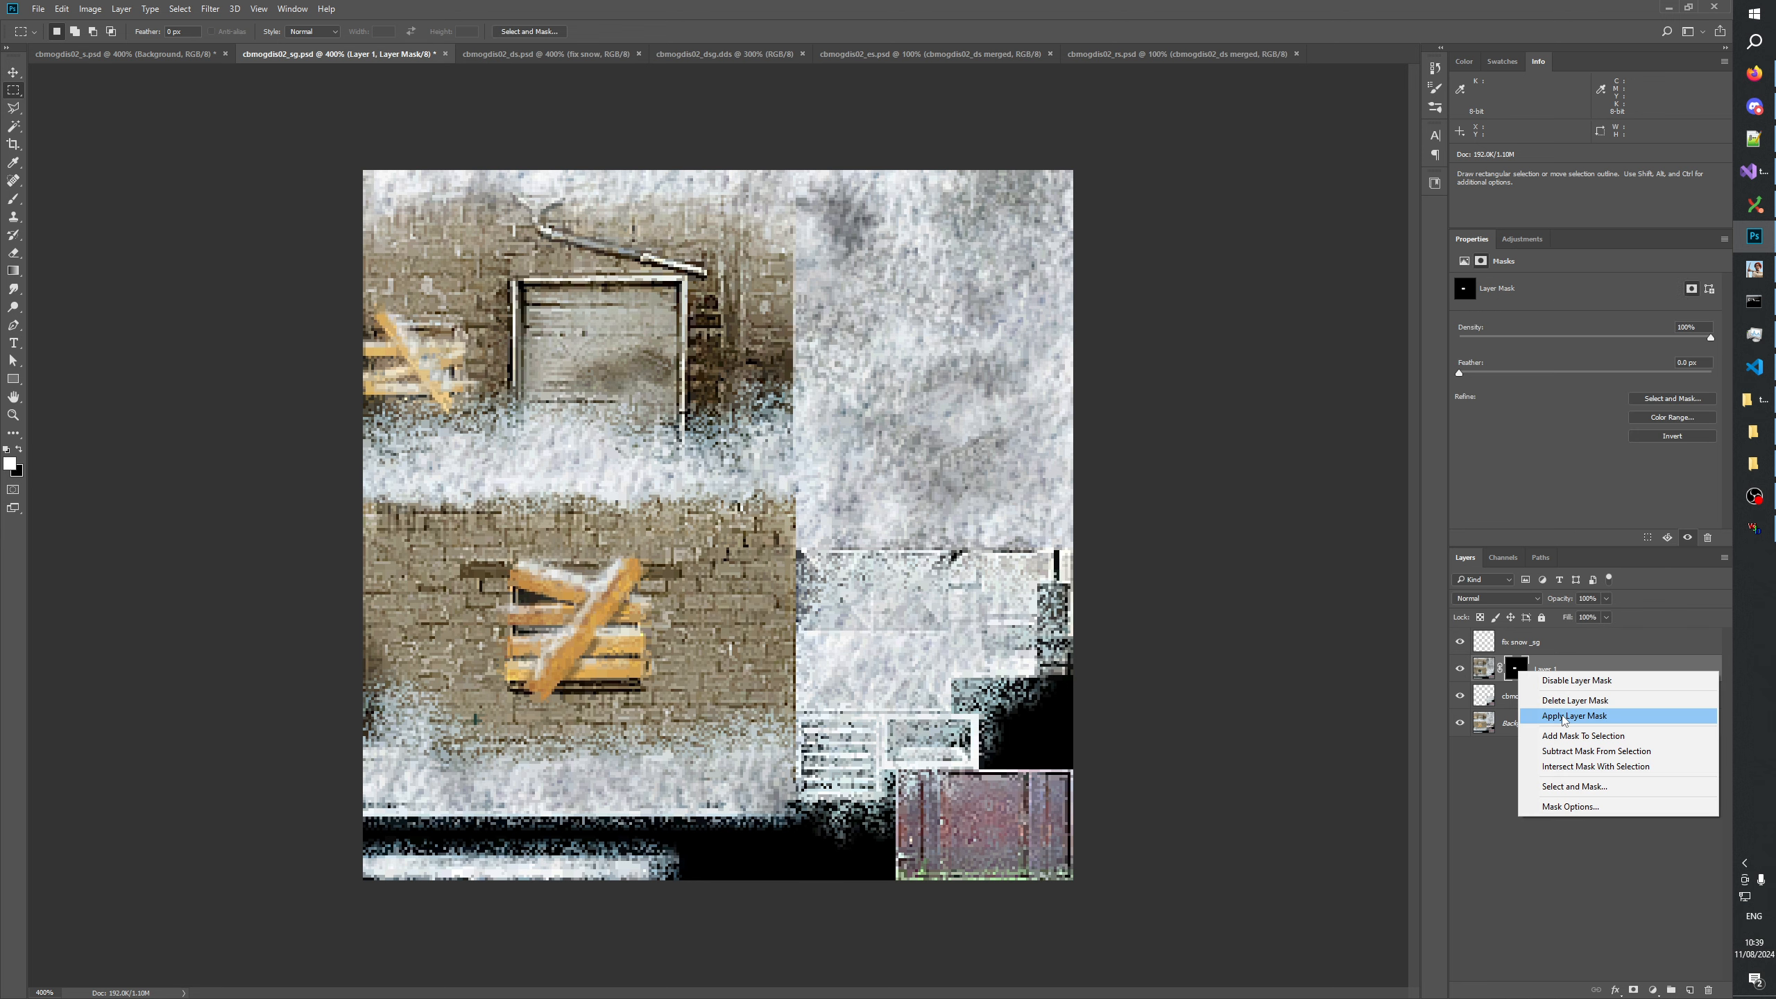
left_click(1566, 713)
key("Delete")
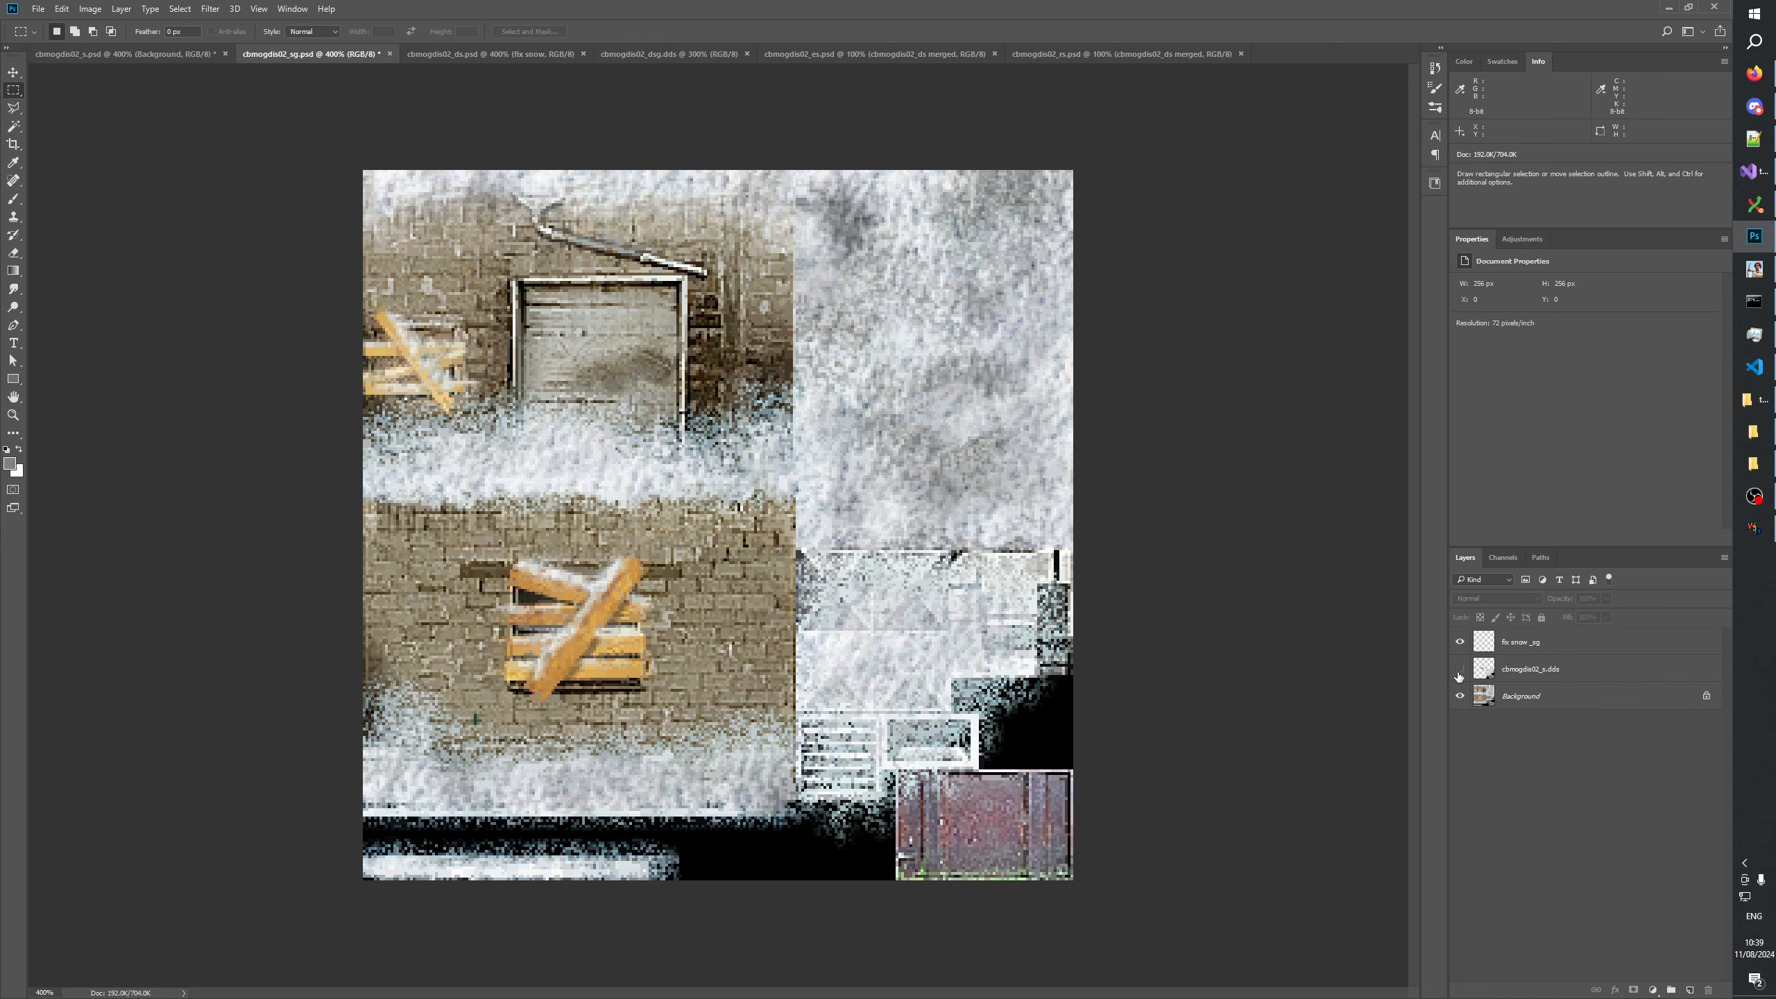
Check the texture with and without the cbmogdis02_s.dds layer, leave the layer shown, and save cbmogdis02_sg.psd.
left_click(1459, 670)
left_click(1459, 670)
left_click(1458, 670)
left_click(1459, 670)
key("ctrl+s")
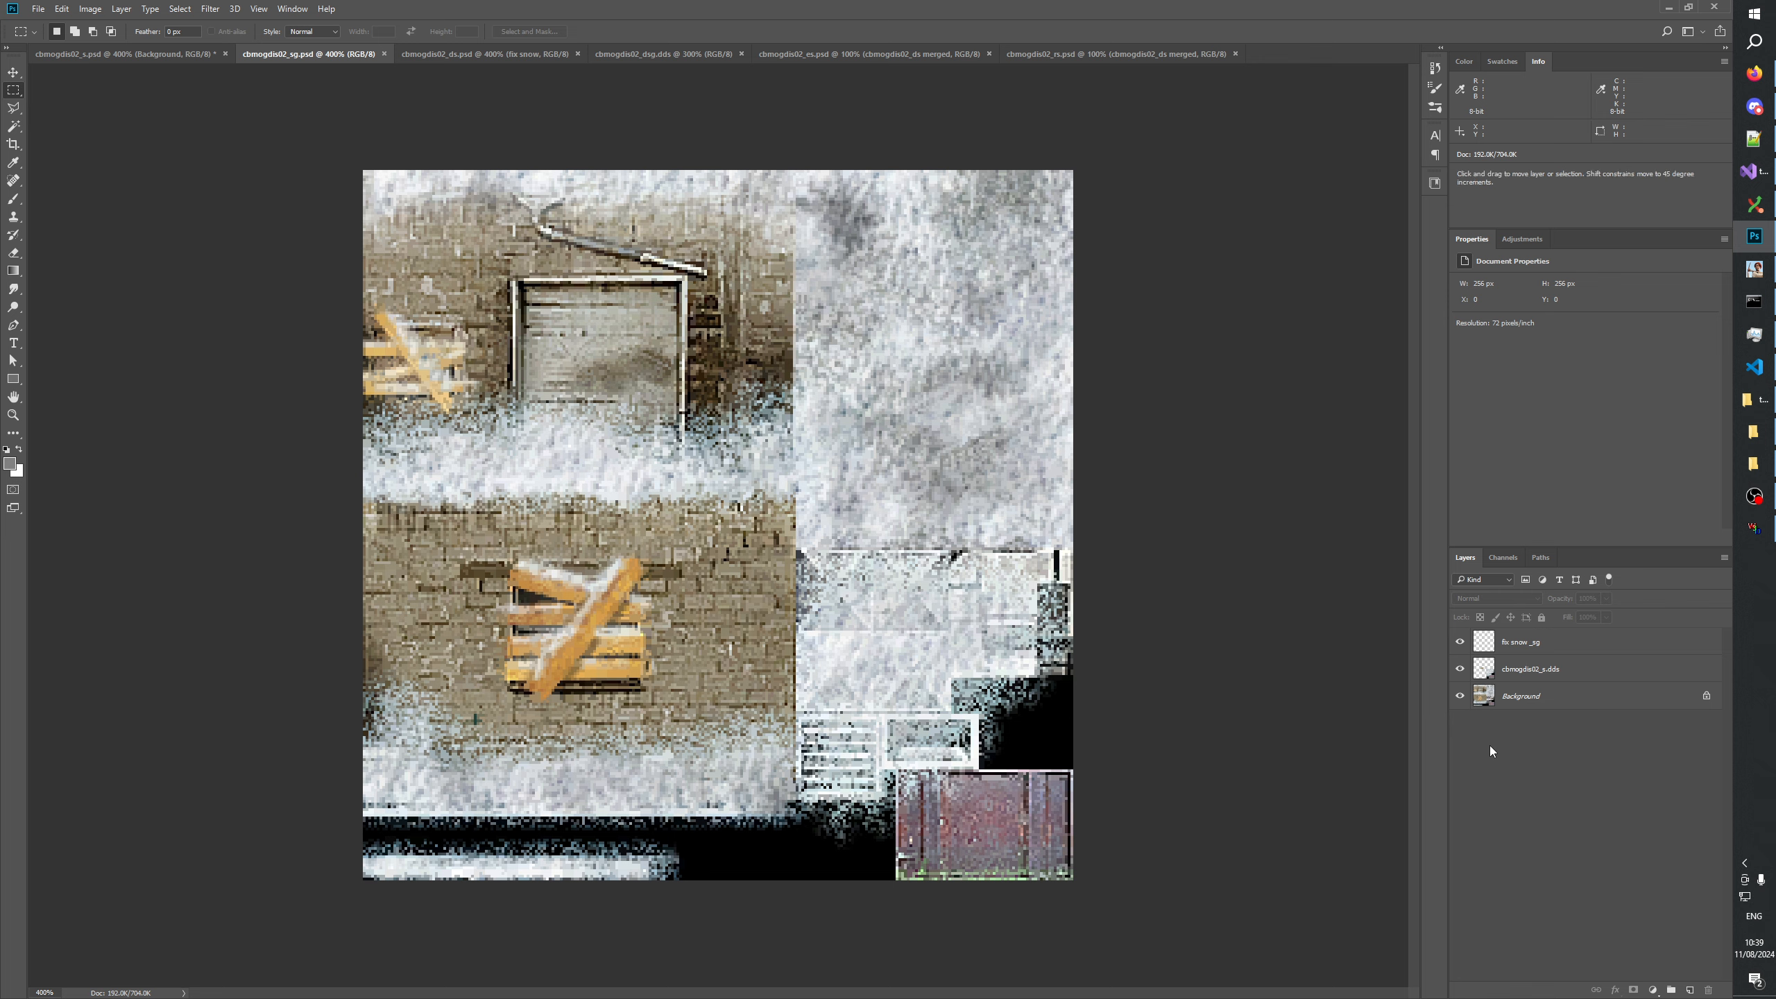
Copy the merged image of cbmogdis02_sg and paste it into cbmogdis02_s.psd in place of the old Layer 1.
key("ctrl+a")
left_click(62, 8)
left_click(89, 115)
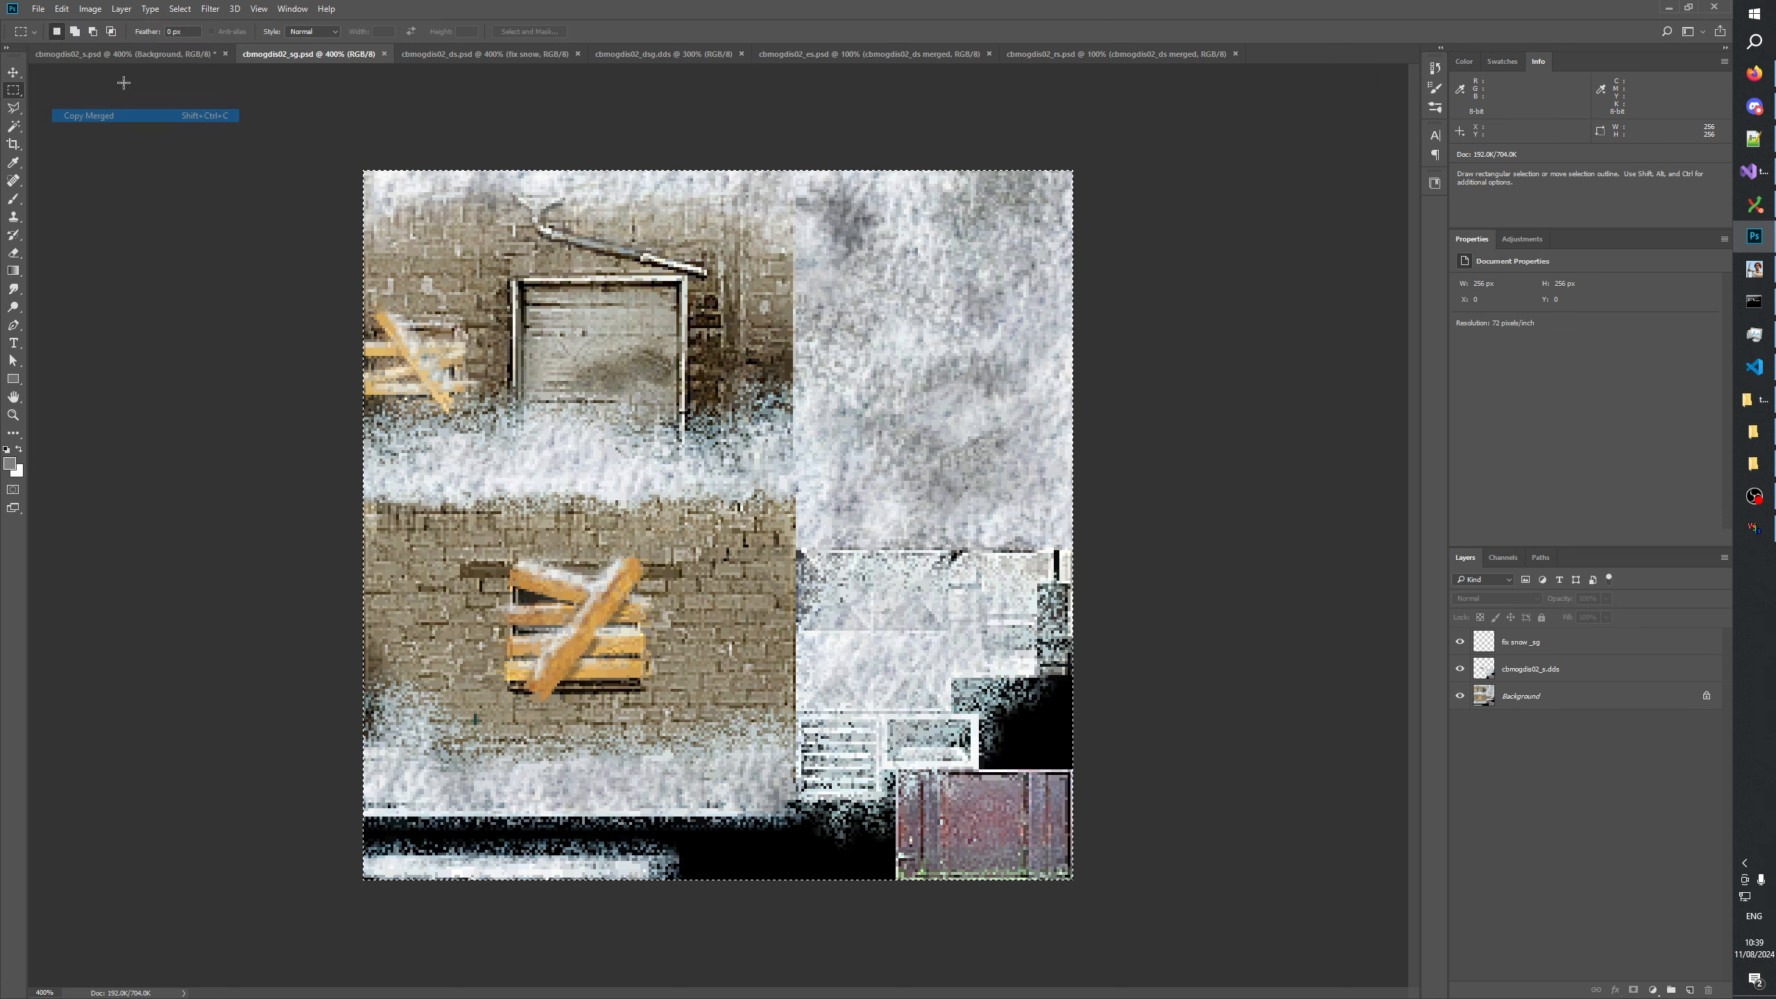
left_click(125, 54)
left_click_drag(1513, 641, 1709, 989)
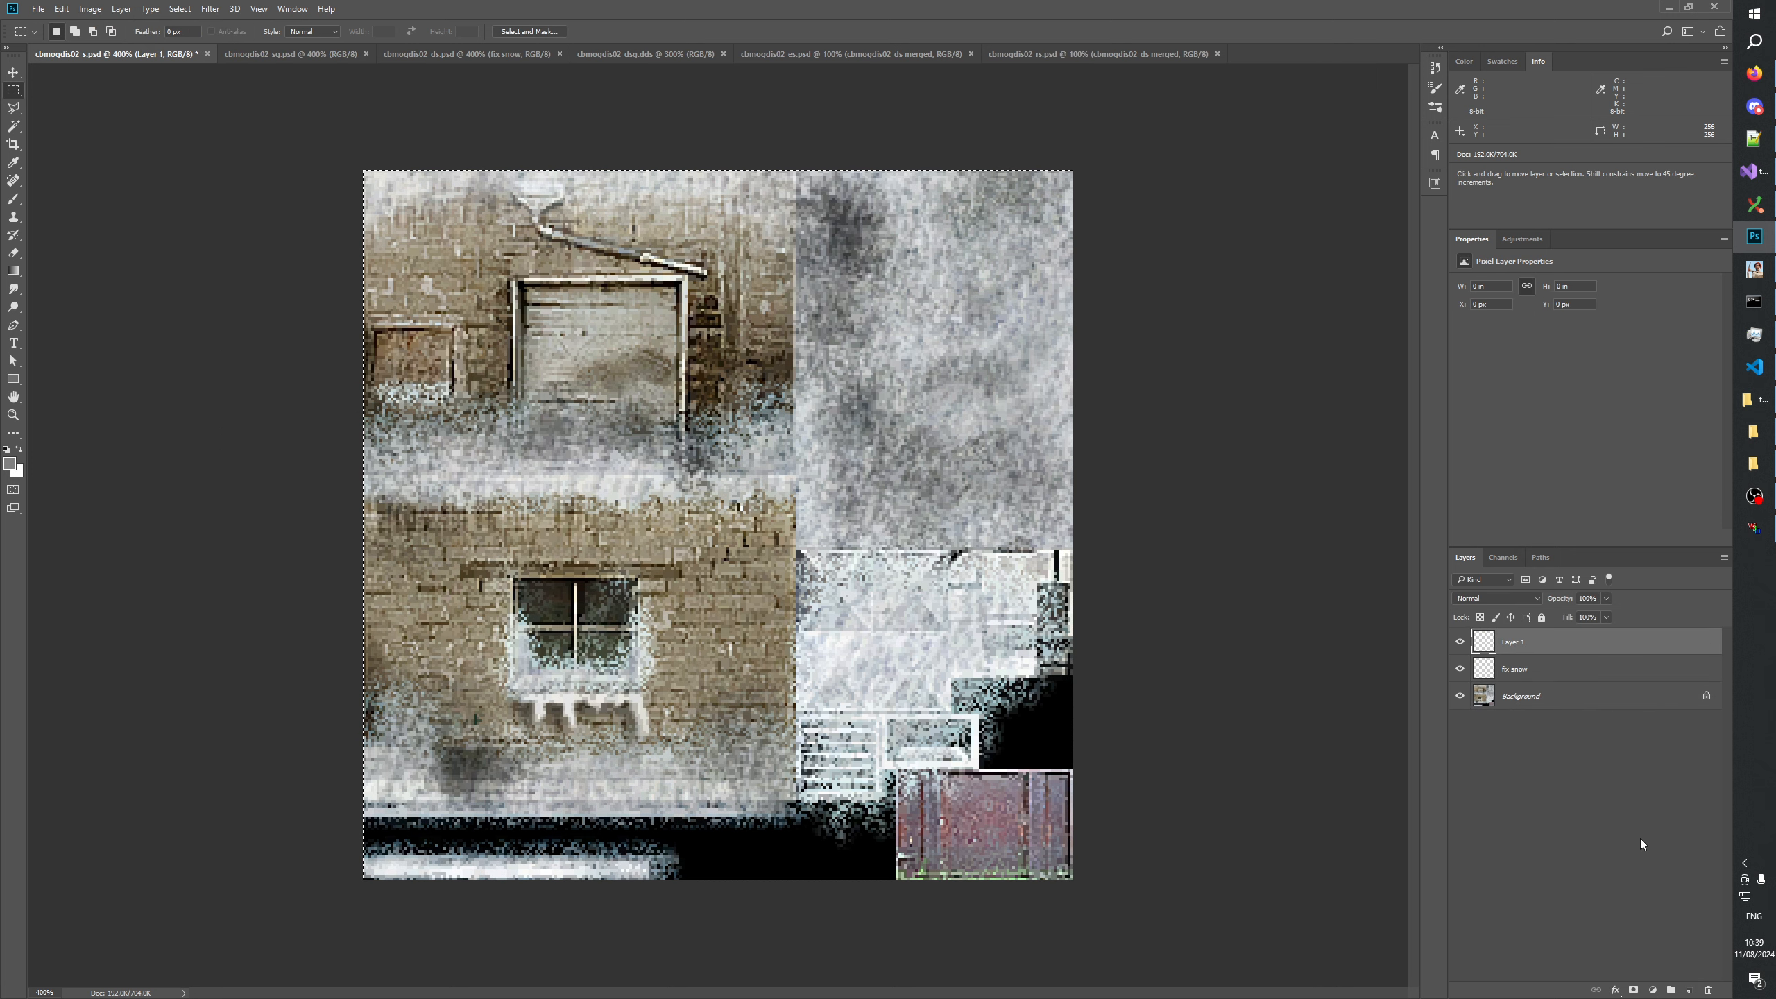
key("ctrl+v")
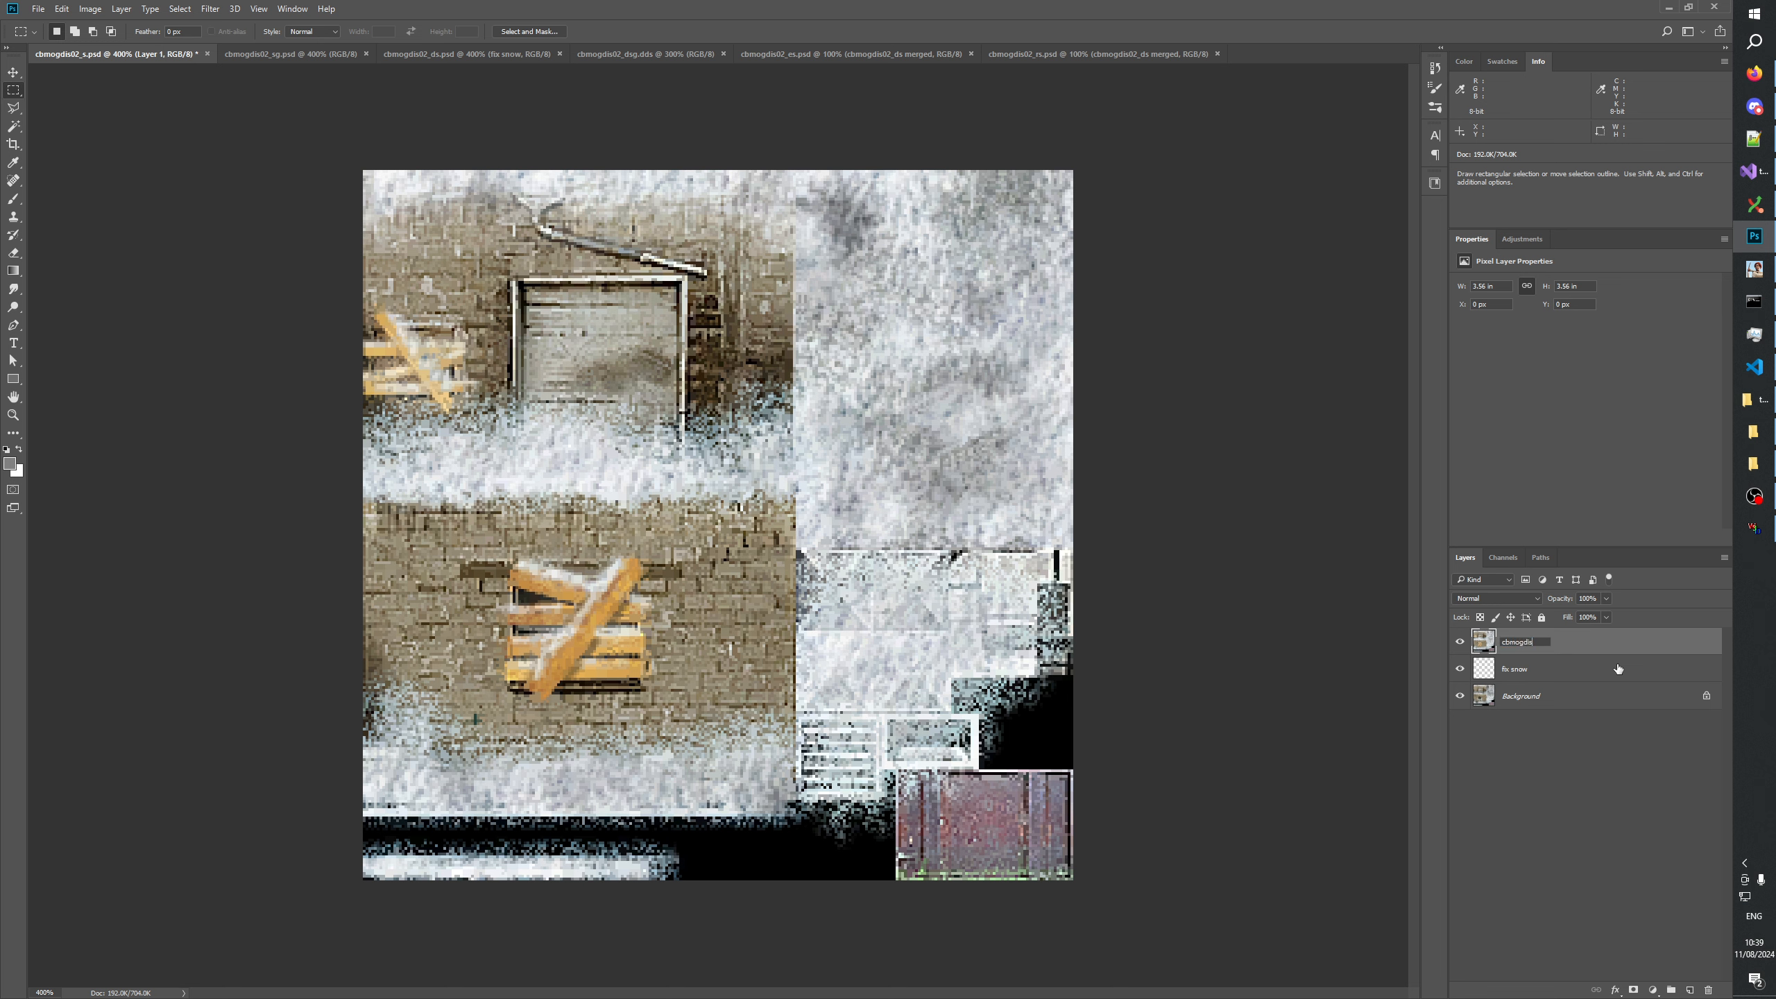
Rename the pasted layer in cbmogdis02_s.psd as "cbmogdis02_sg merged".
type("_sg merged")
key("Return")
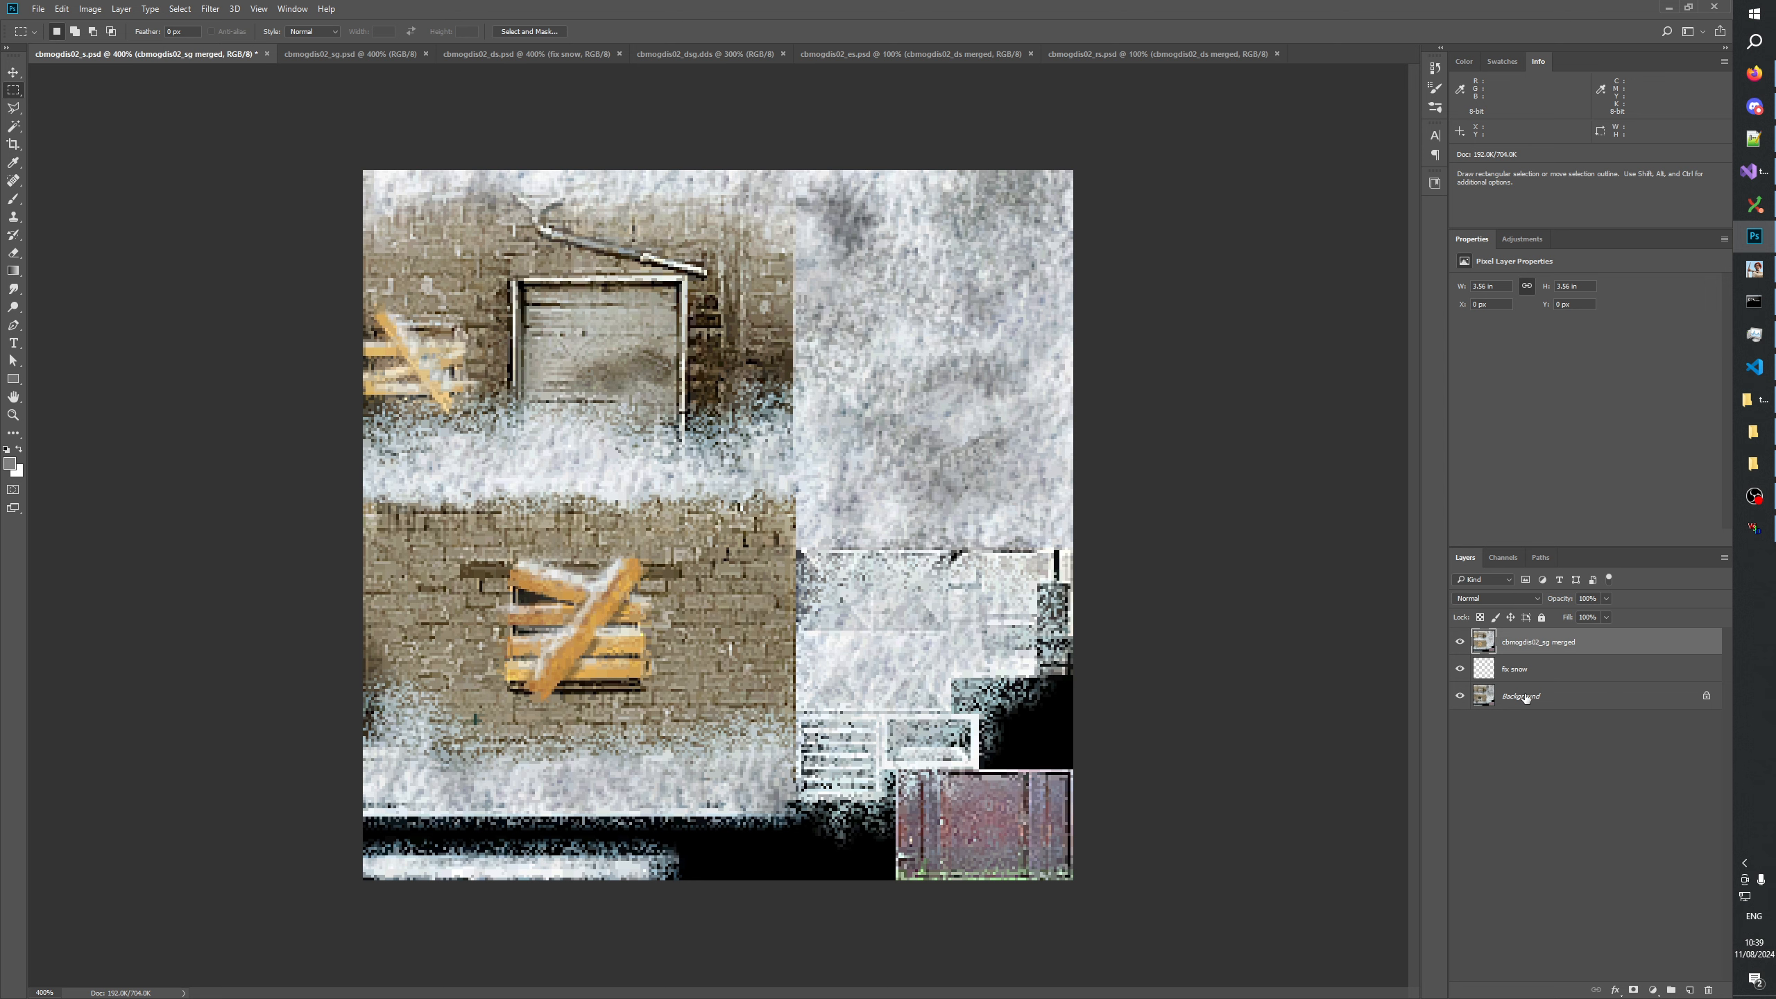
Hide the fix snow layer and compare the Background with the cbmogdis02_sg merged layer, leaving only the Background shown.
left_click(1524, 697)
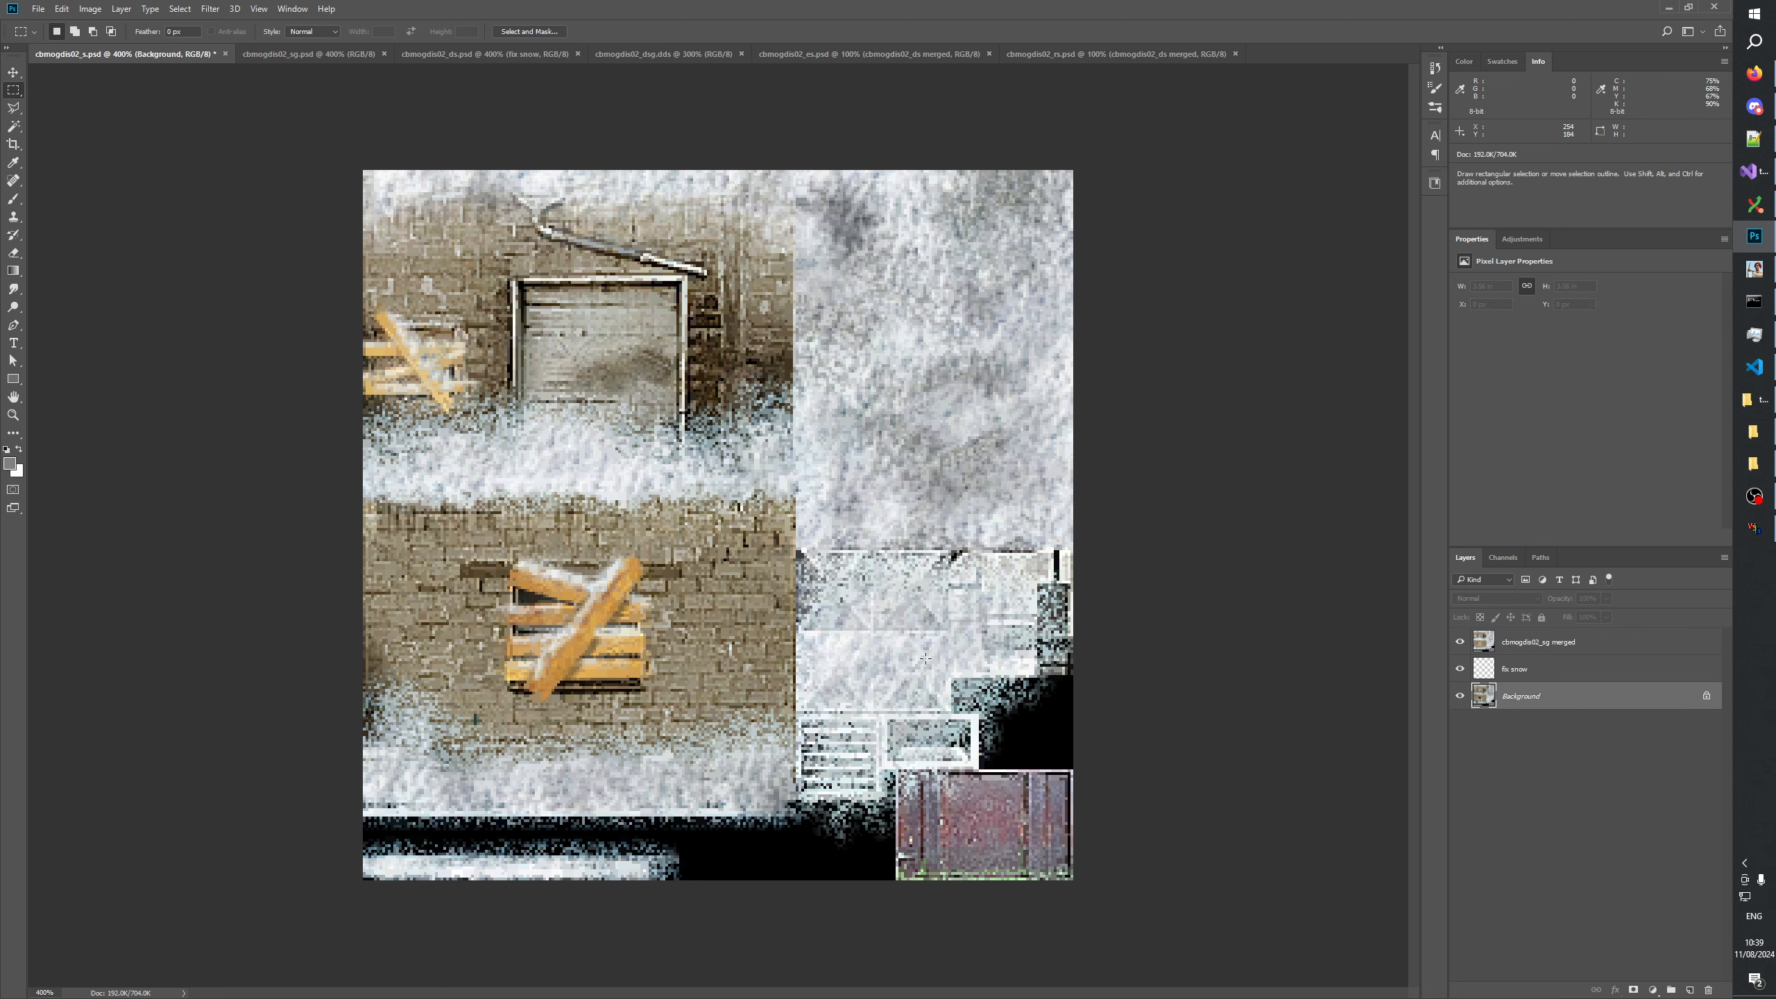
left_click(1460, 668)
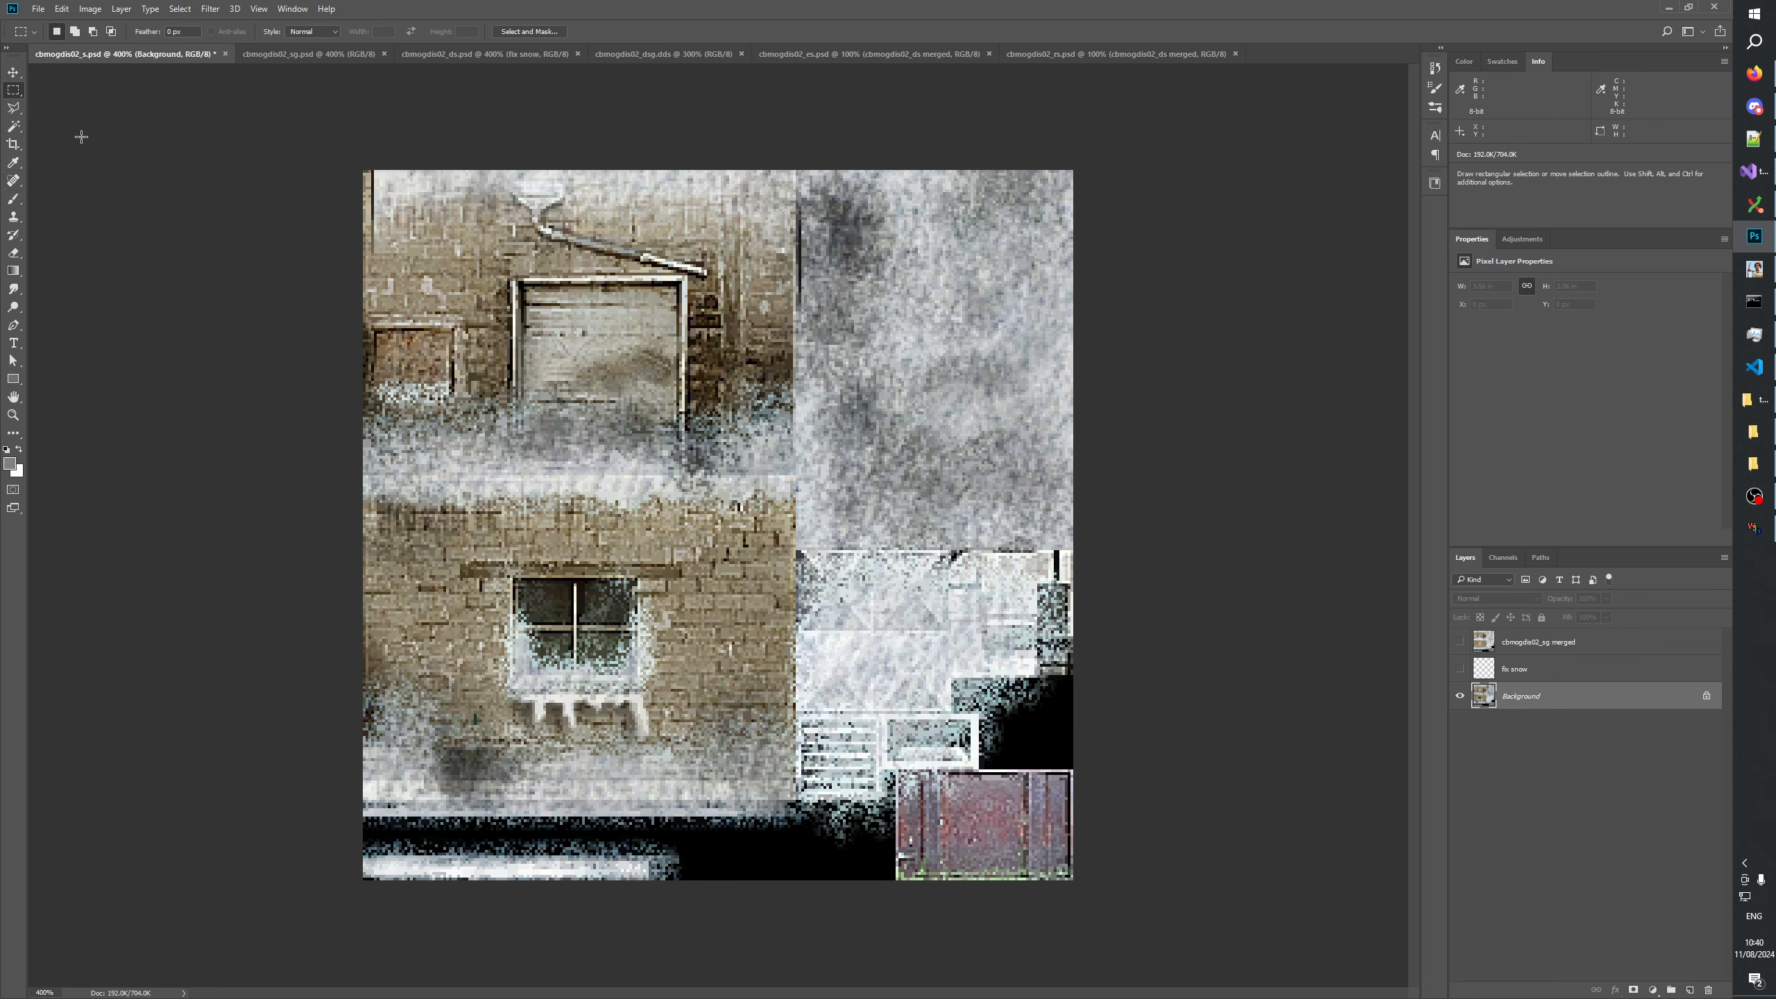
left_click(1459, 641)
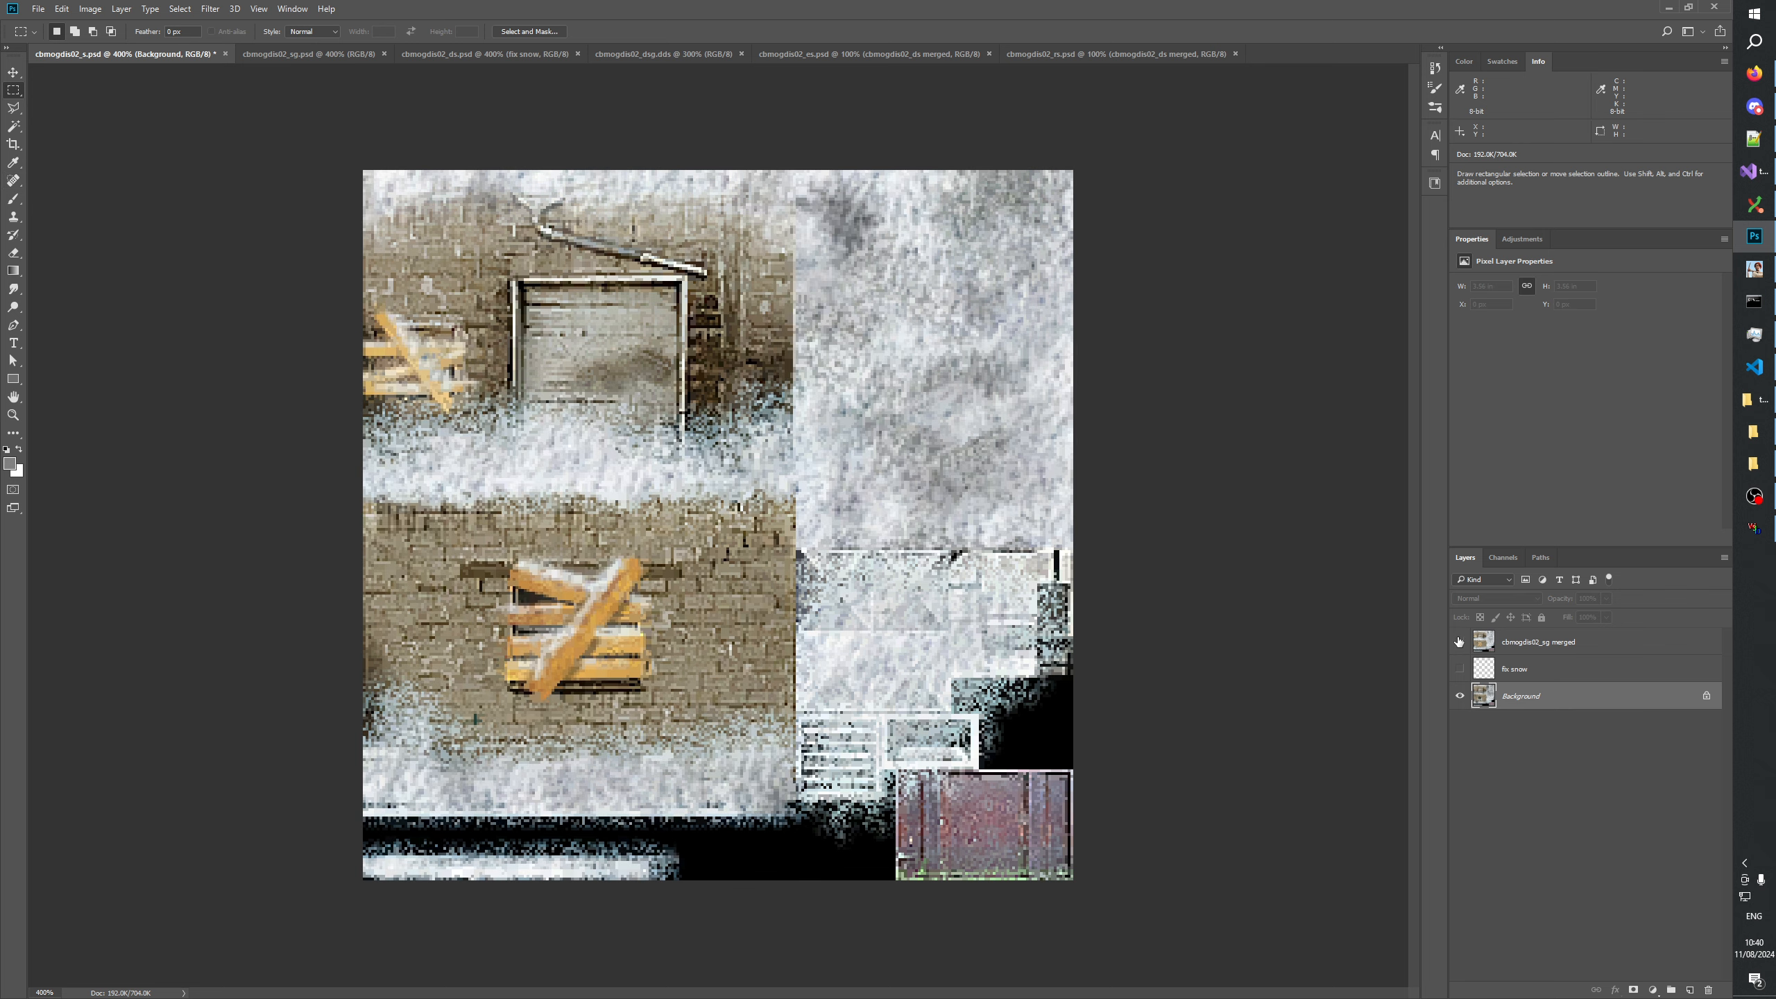
left_click(1458, 642)
left_click(1459, 642)
left_click(1459, 642)
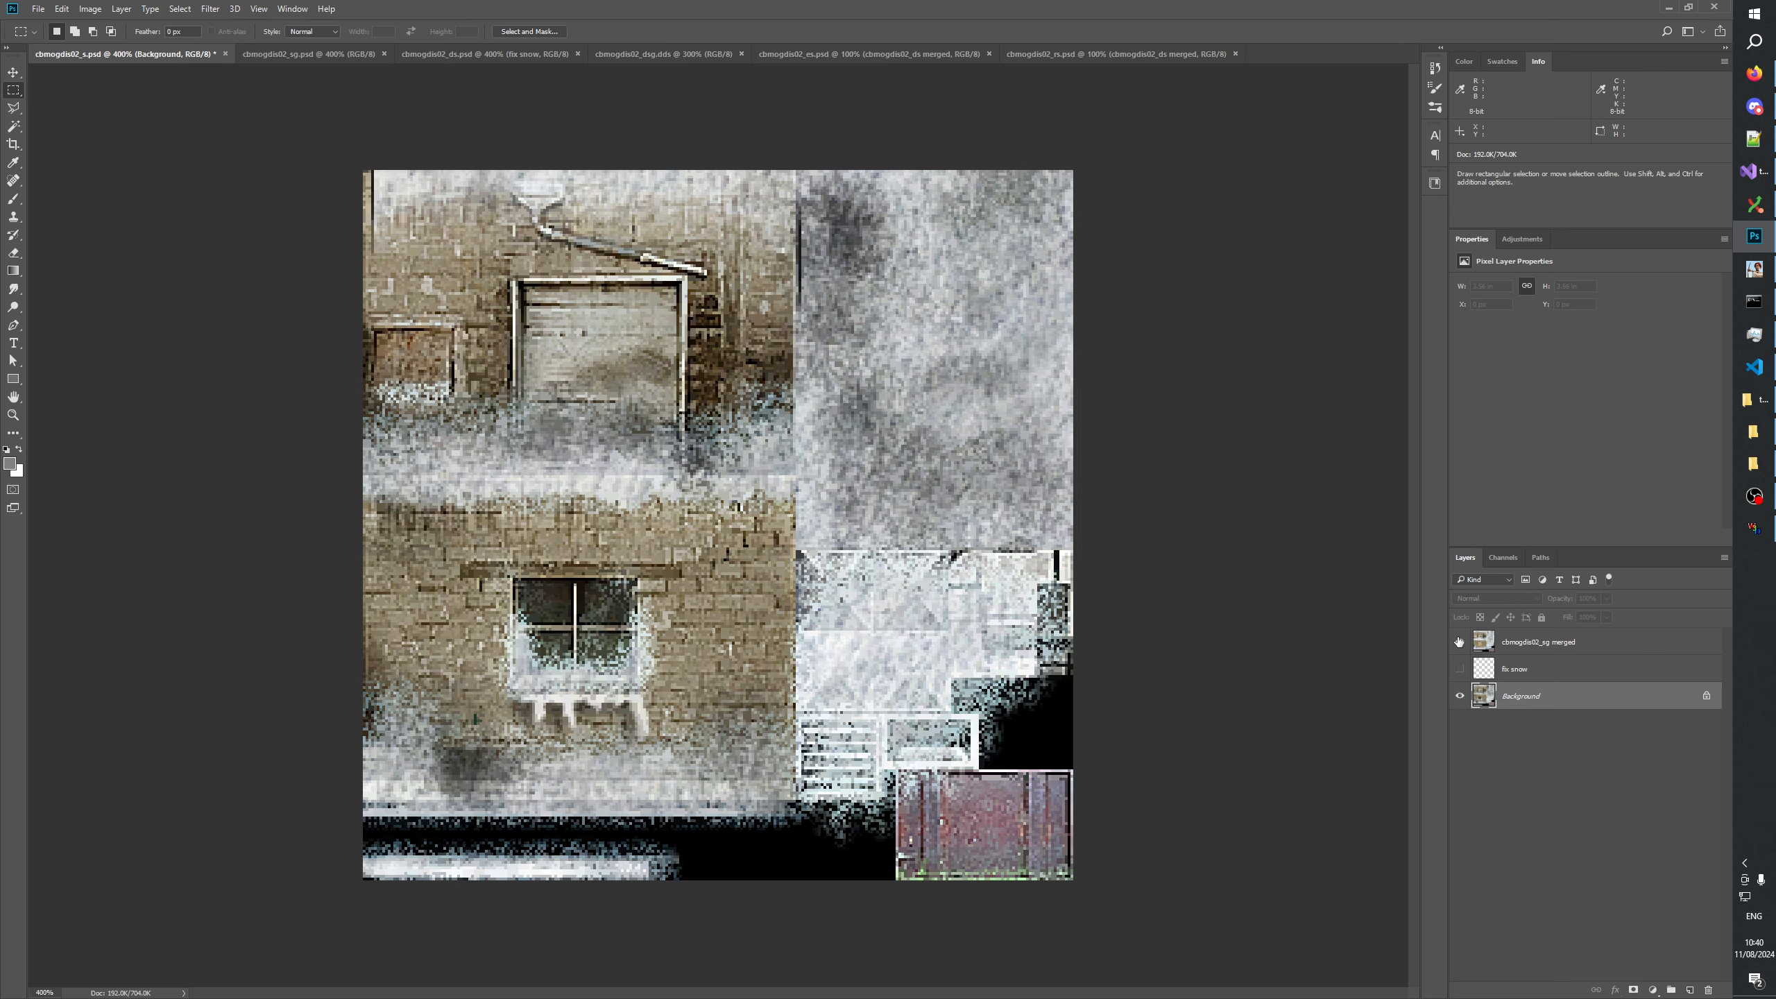
left_click(1459, 642)
left_click(1458, 641)
left_click(1459, 641)
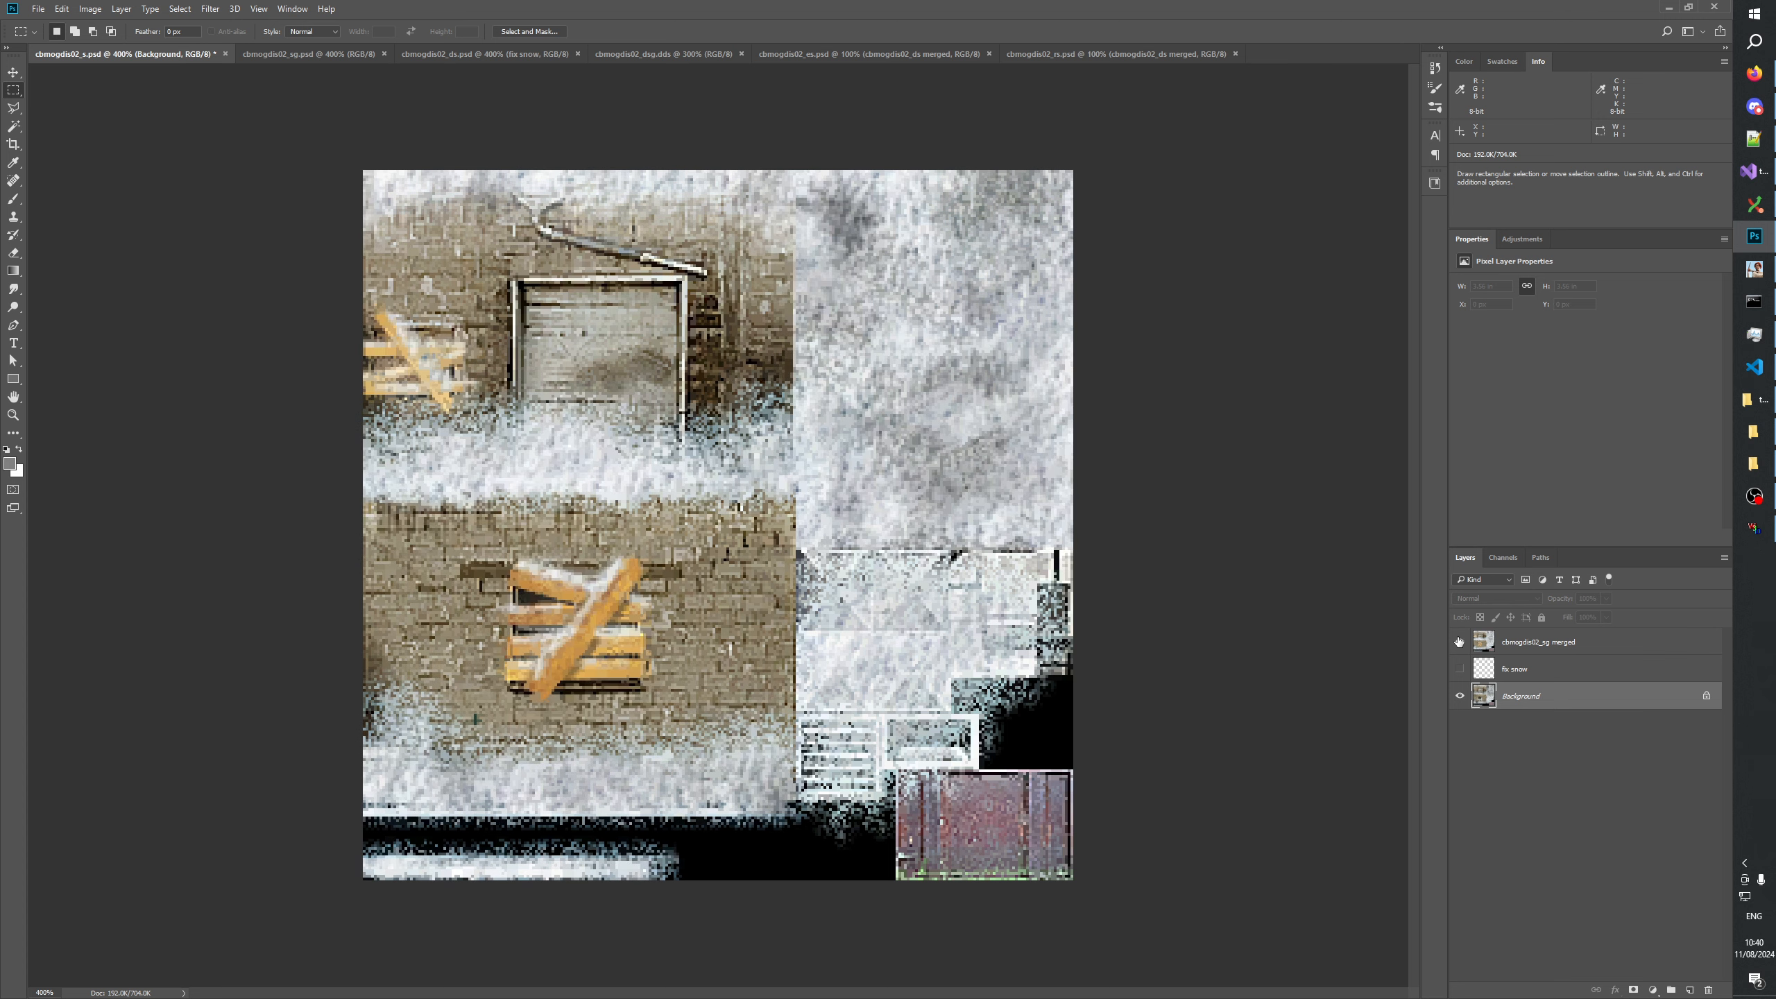
left_click(1459, 642)
left_click(1458, 642)
left_click(1459, 642)
left_click(1459, 642)
left_click(1459, 641)
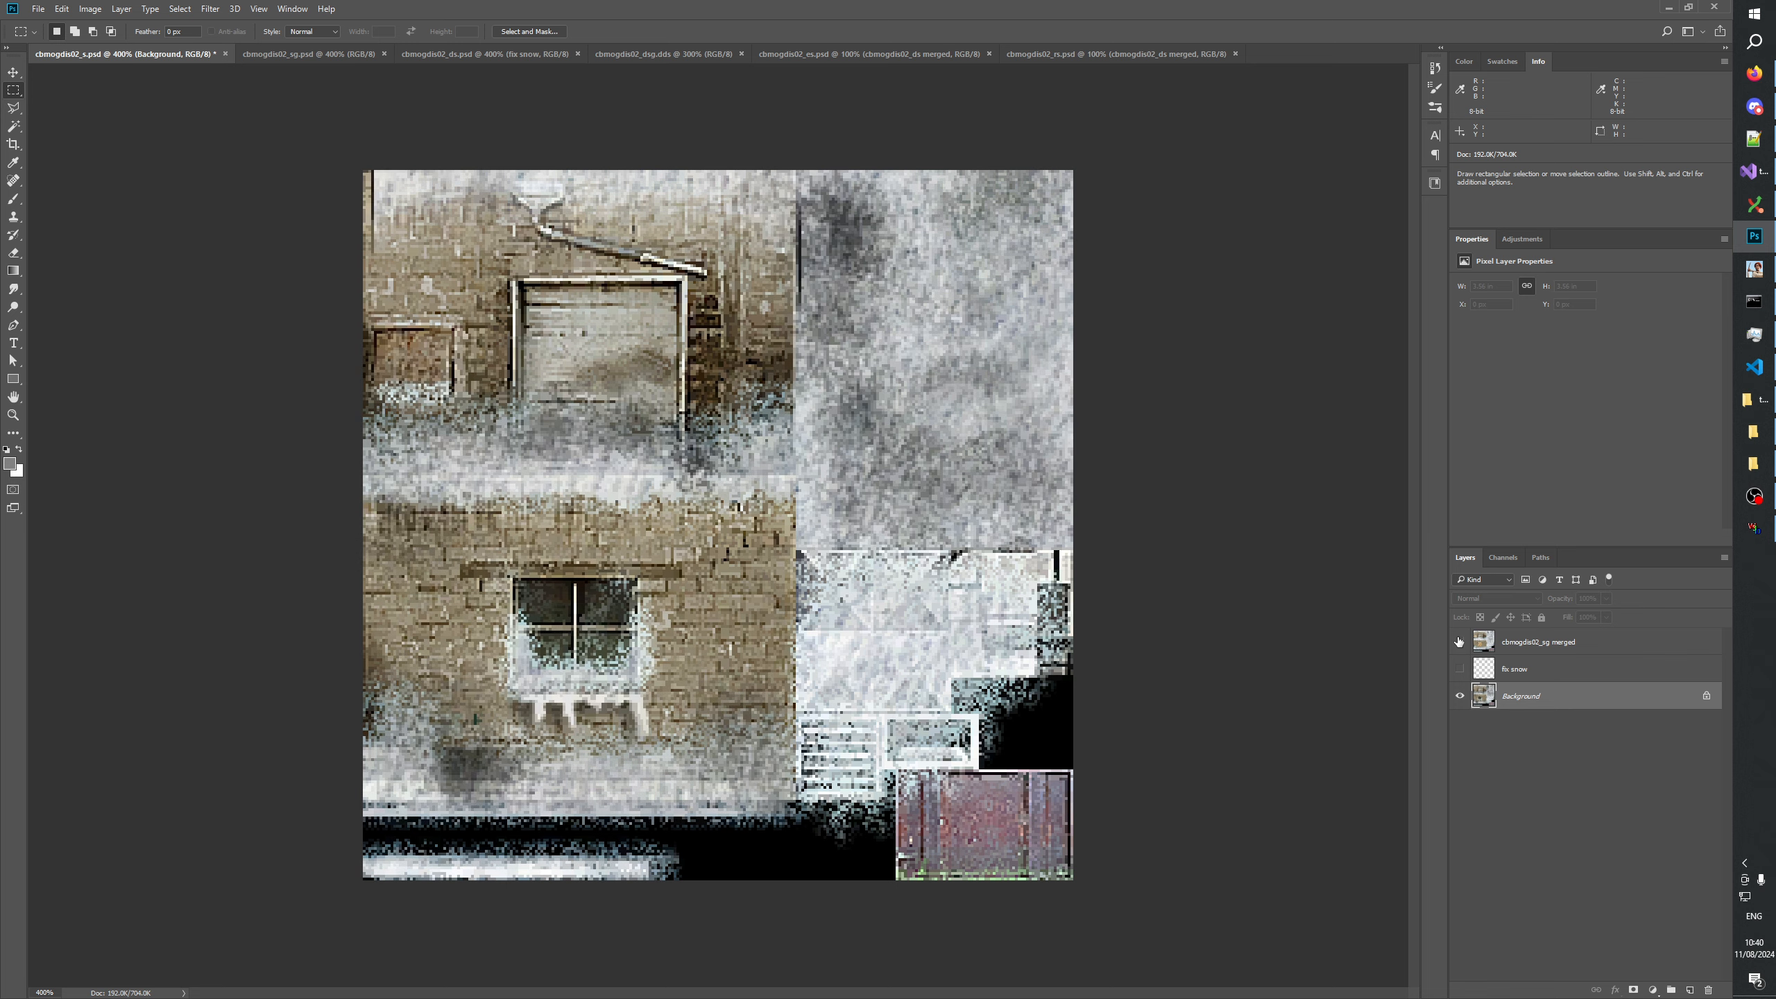
left_click(1459, 641)
left_click(1459, 641)
left_click(1458, 641)
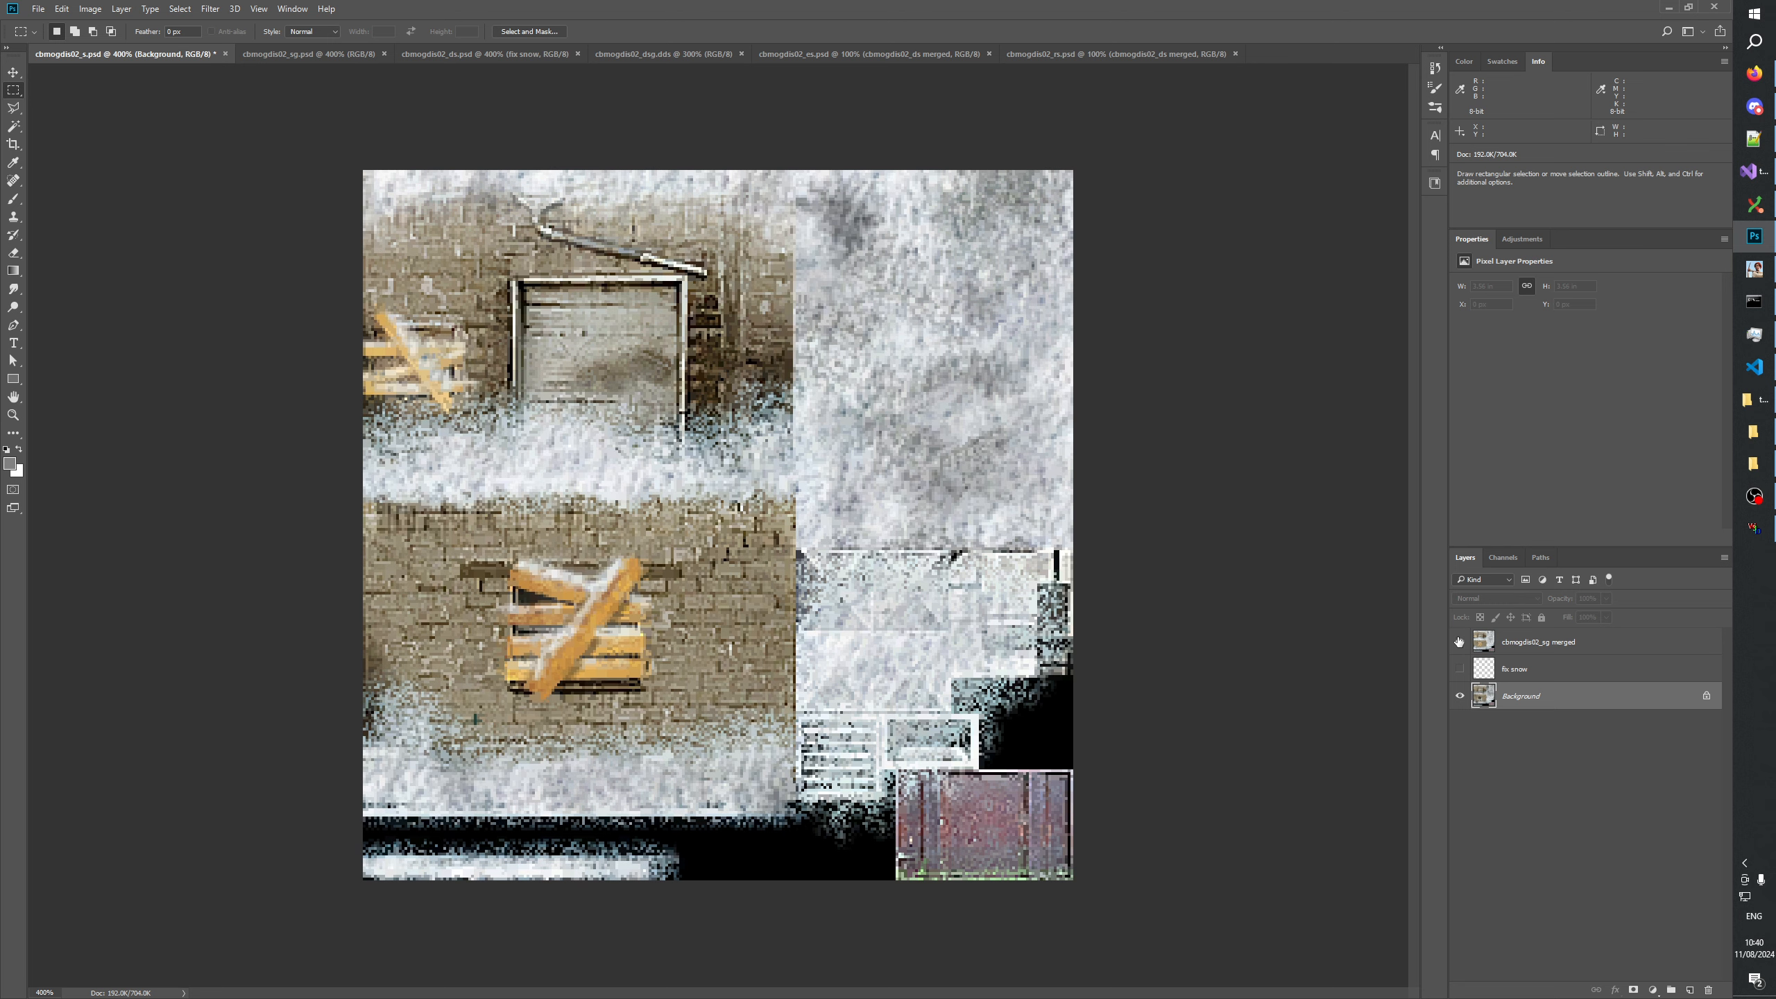
left_click(1458, 642)
left_click(1458, 642)
left_click(1458, 641)
left_click(1459, 642)
left_click(1459, 642)
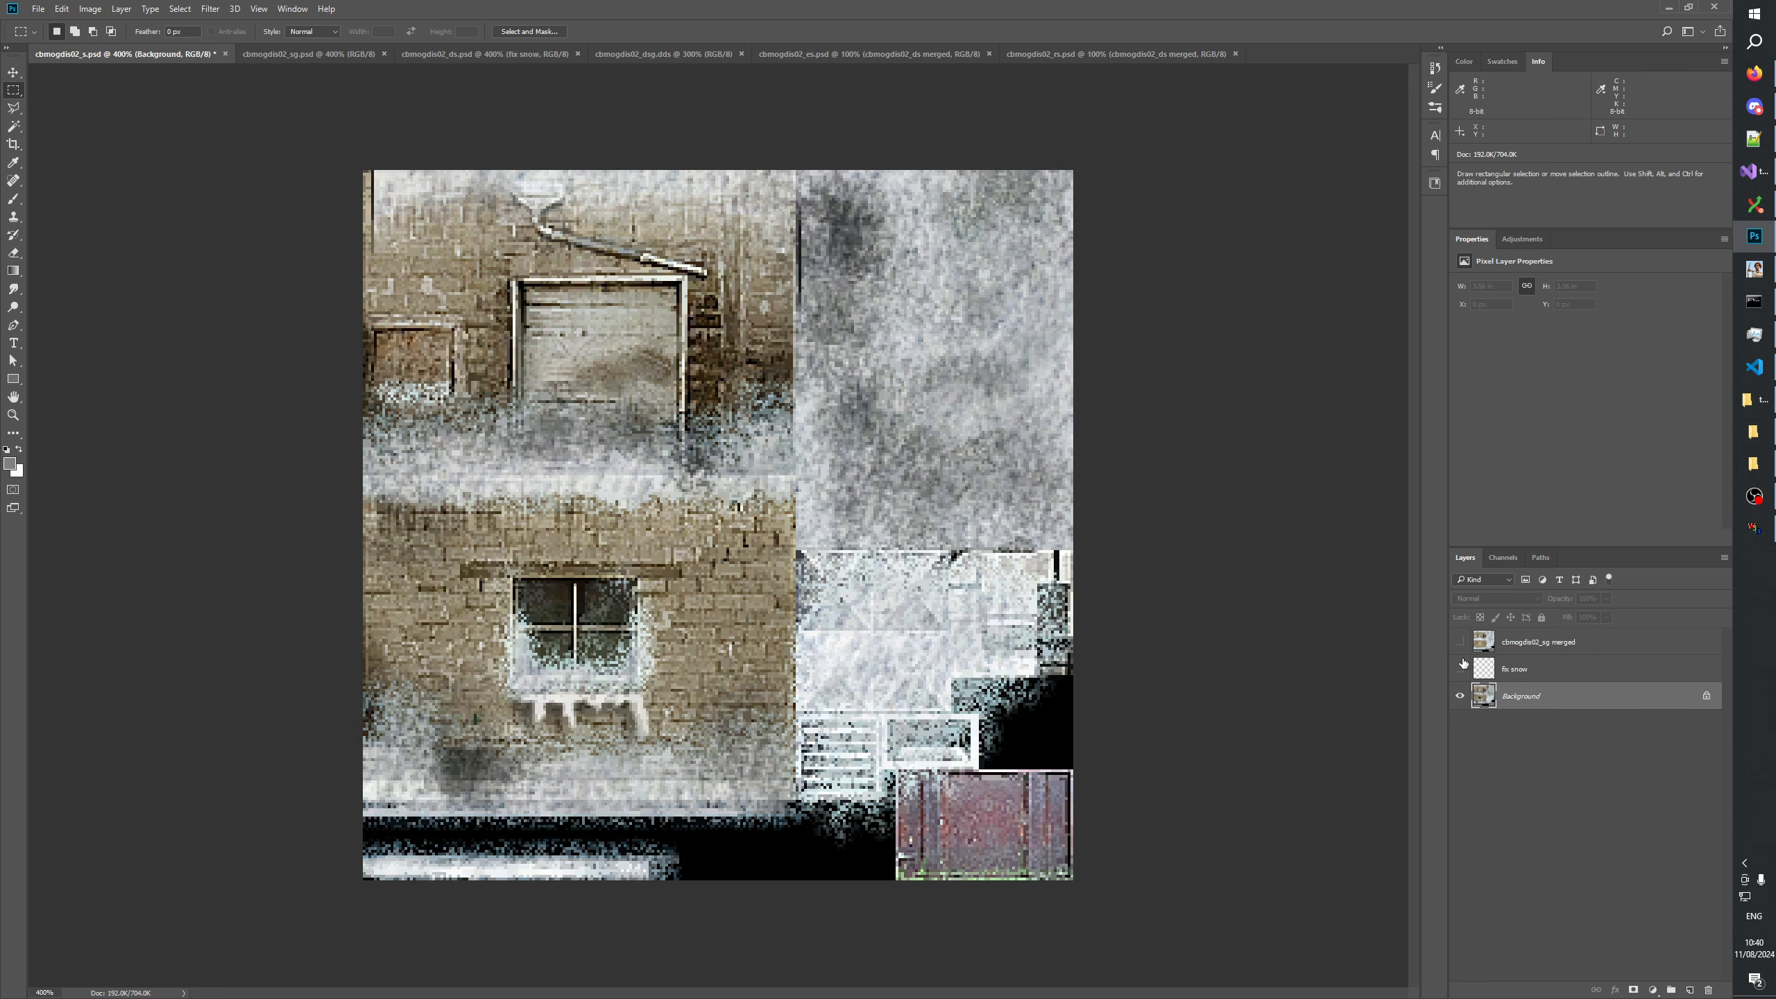
Copy the whole Background of cbmogdis02_s.psd and paste it above the cbmogdis02_s.dds layer in cbmogdis02_sg.psd.
key("ctrl+a")
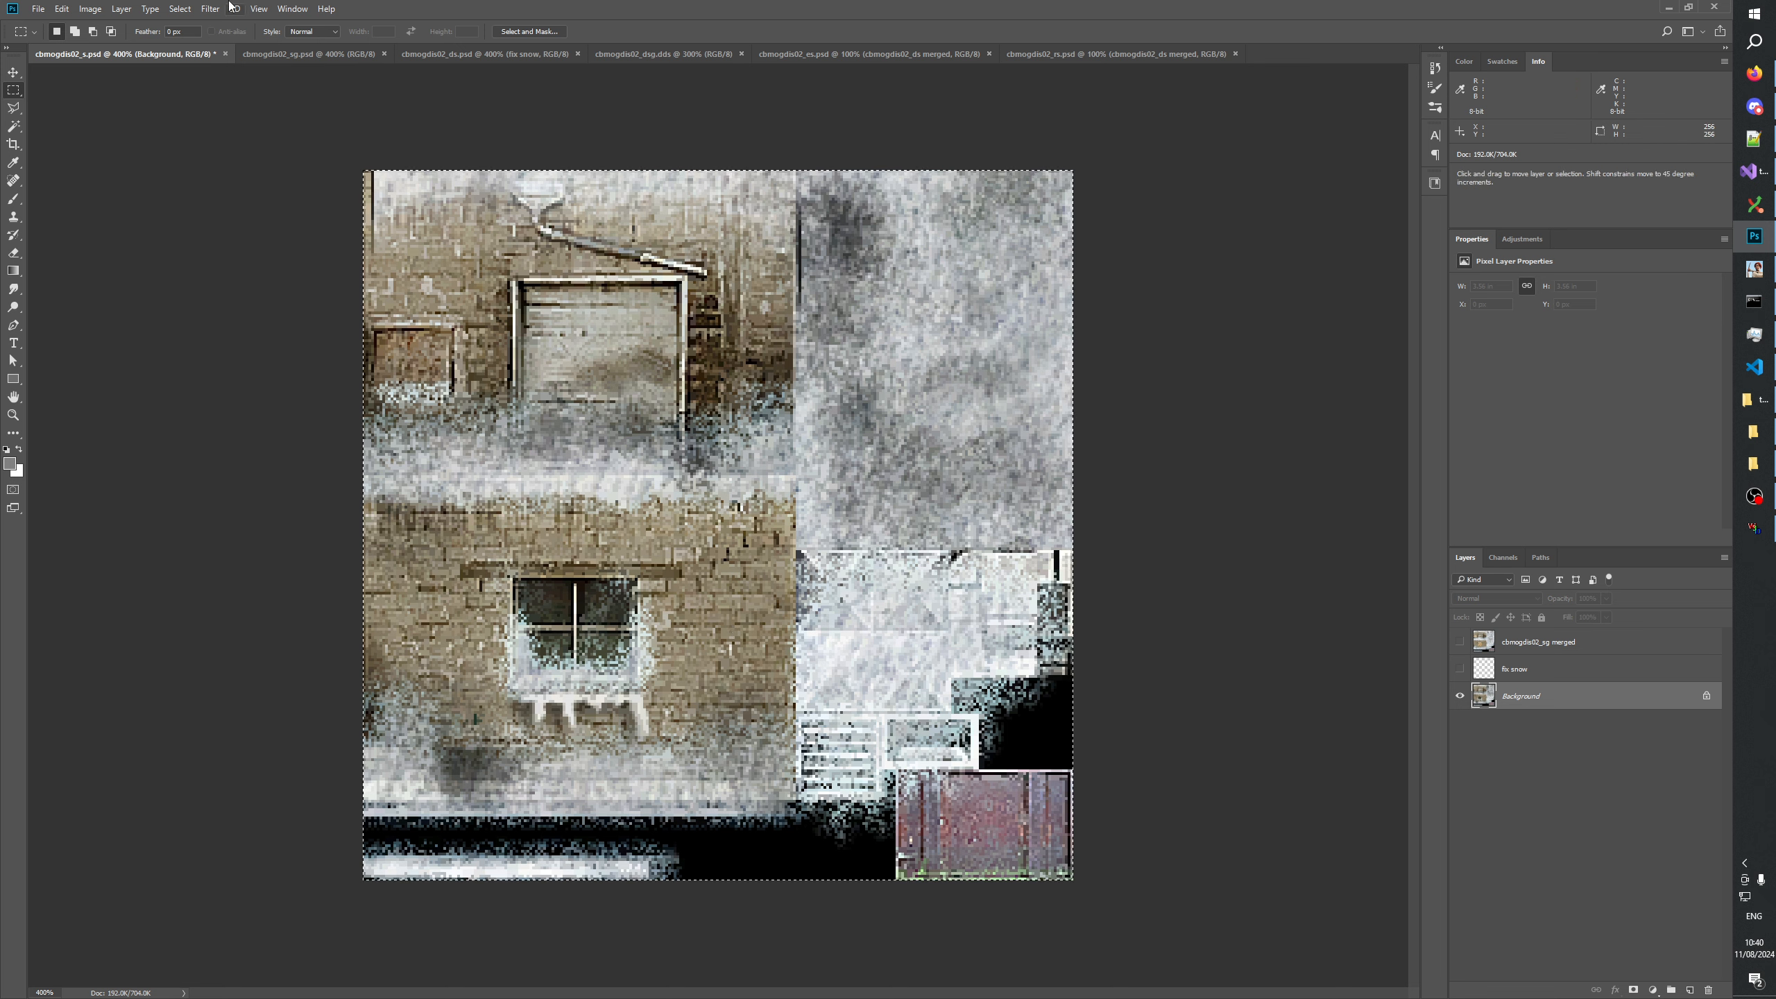
left_click(310, 56)
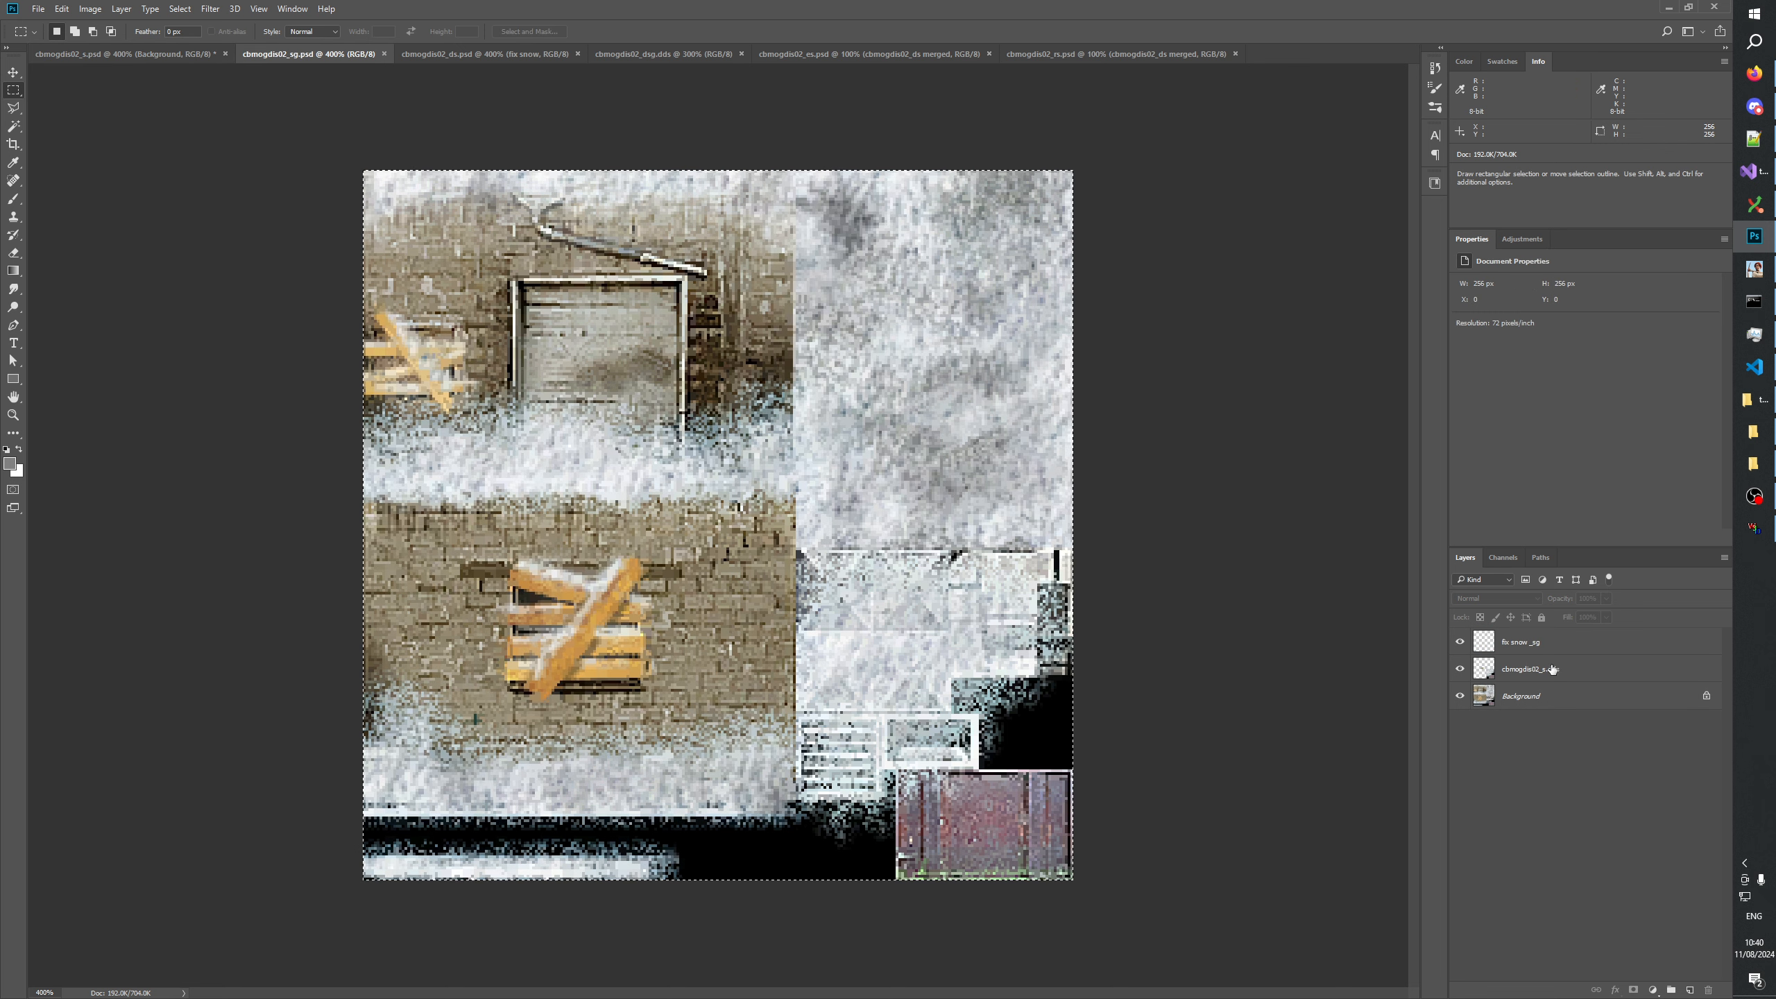
left_click(1547, 677)
left_click(1689, 989)
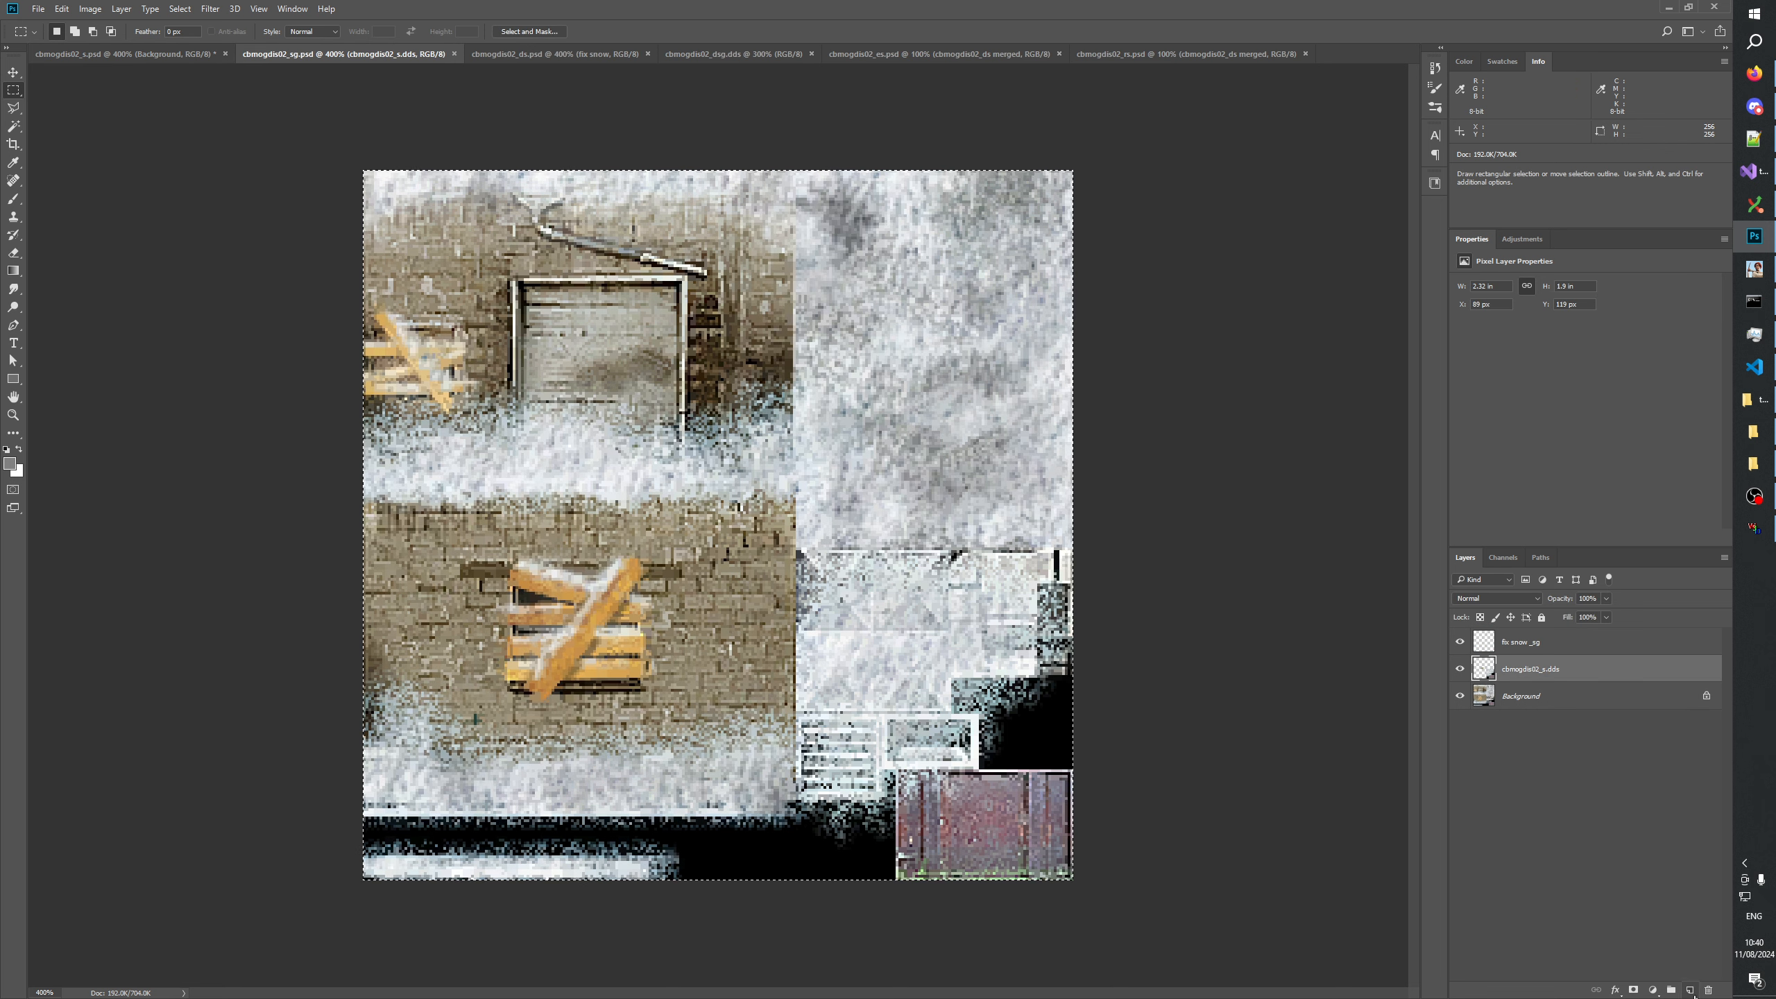
key("ctrl+v")
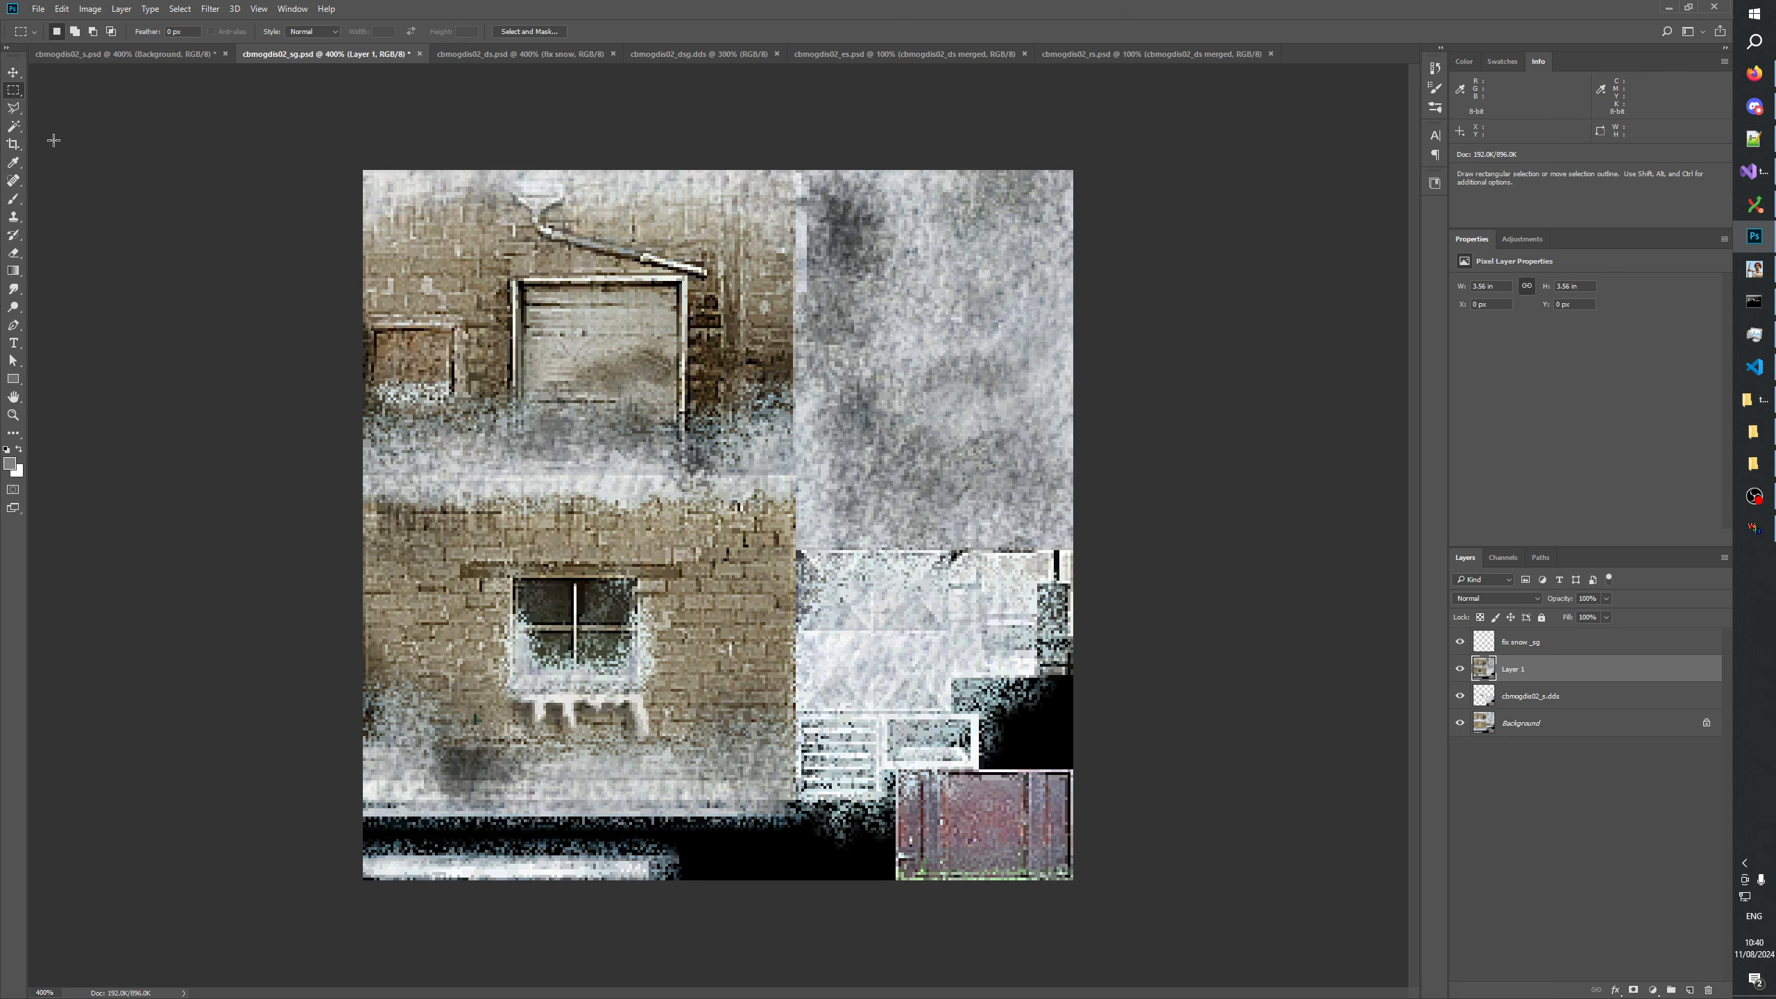
Compare cbmogdis02_sg with and without Layer 1, marking an area about 79 × 67 px around the boarded window.
left_click(1459, 669)
left_click(1459, 669)
left_click(1459, 669)
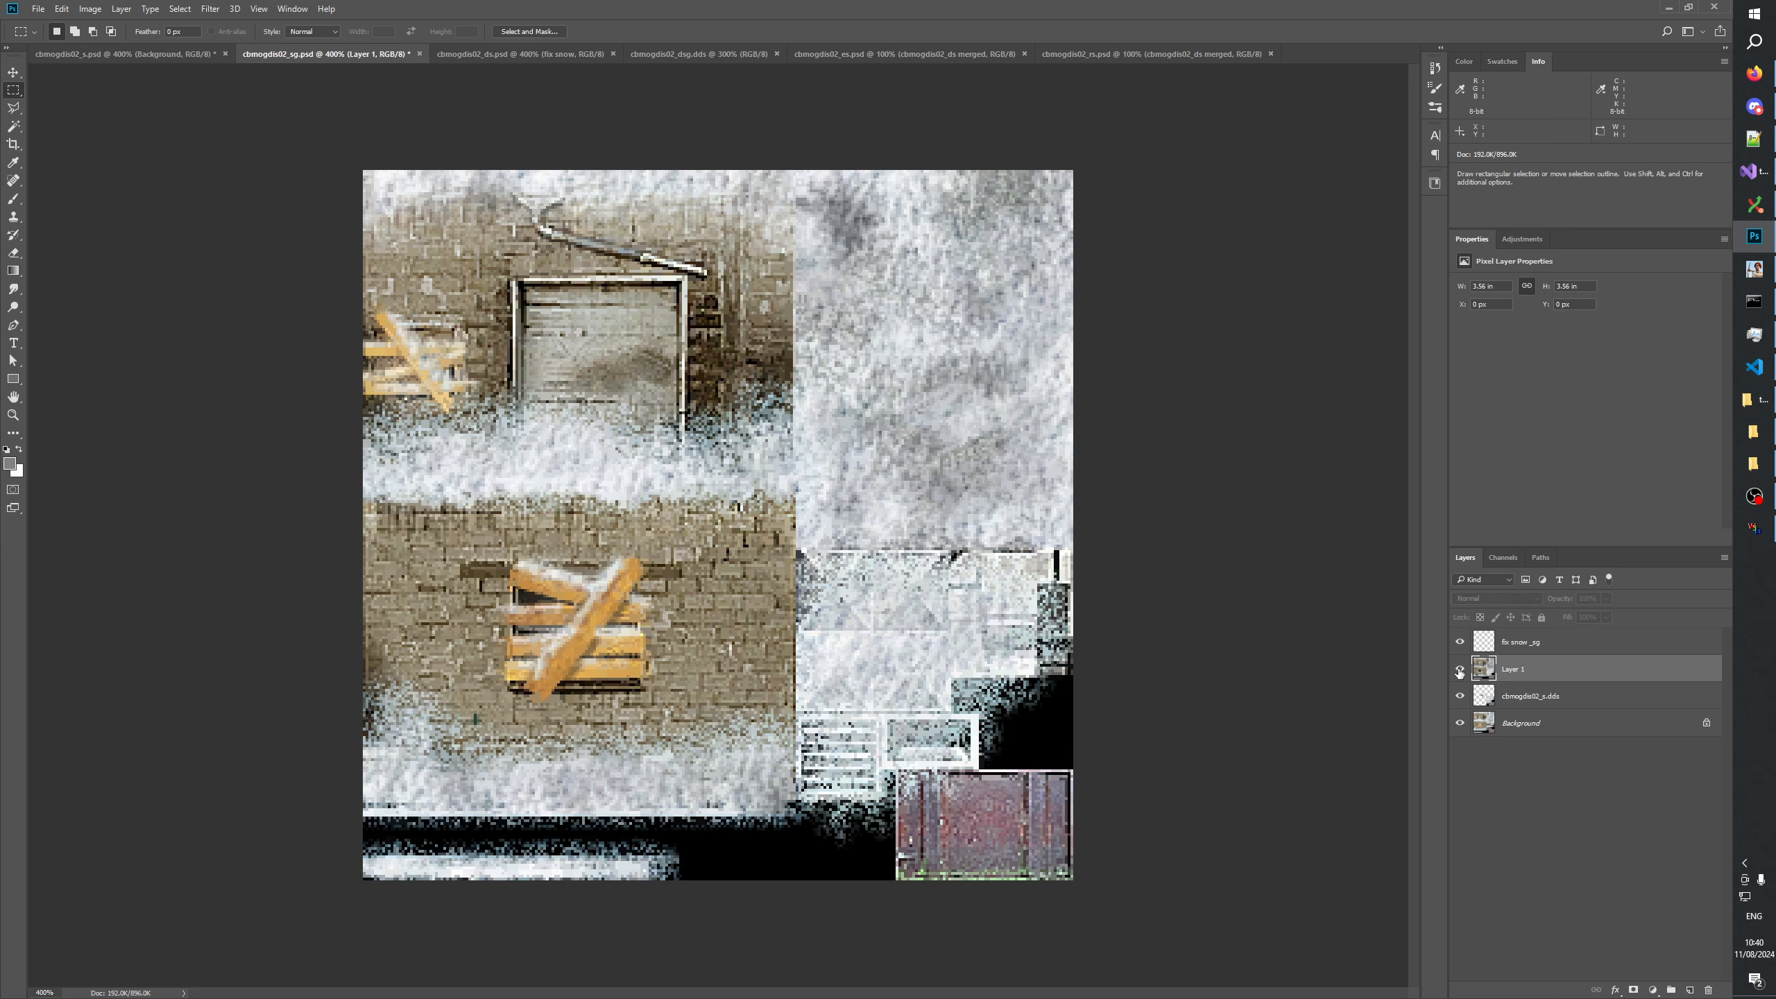
left_click(1459, 669)
left_click(1459, 670)
left_click(1460, 670)
left_click(1459, 669)
left_click_drag(471, 536, 691, 722)
left_click(1459, 670)
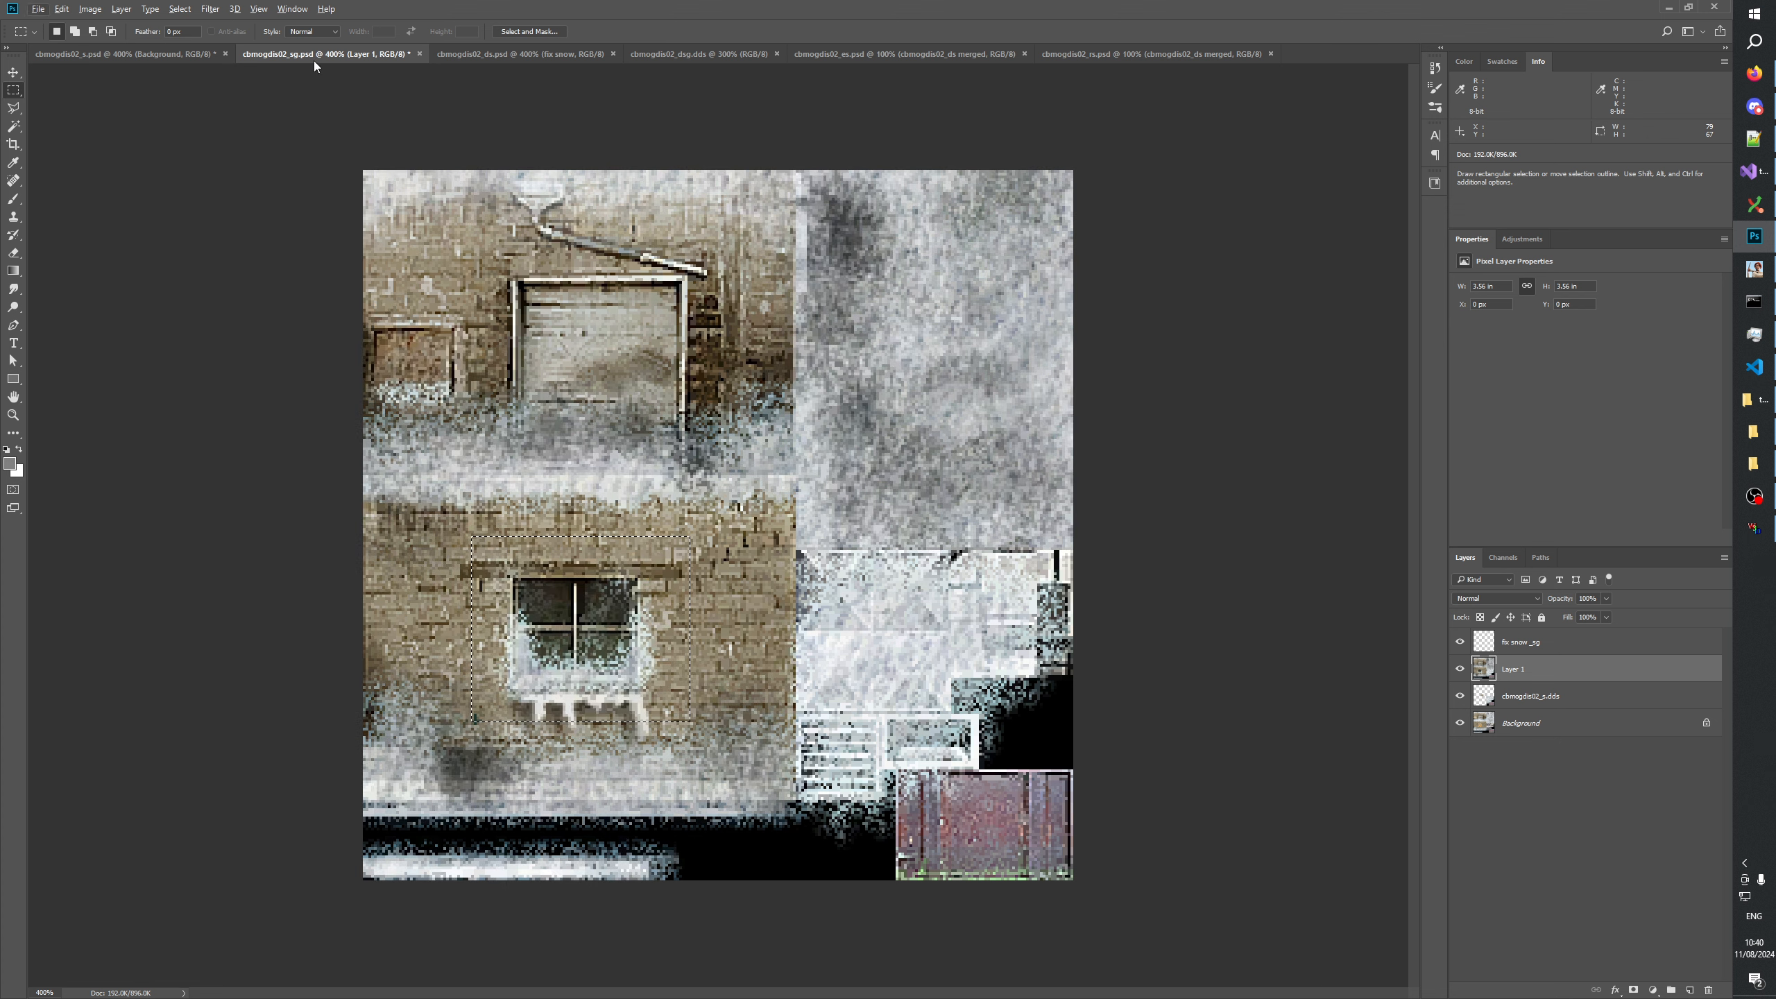
Open cbmogdis02_g.psd from the GenerateMip folder as a separate document and enlarge it to 200%.
left_click(1754, 439)
left_click(1754, 434)
left_click(1755, 464)
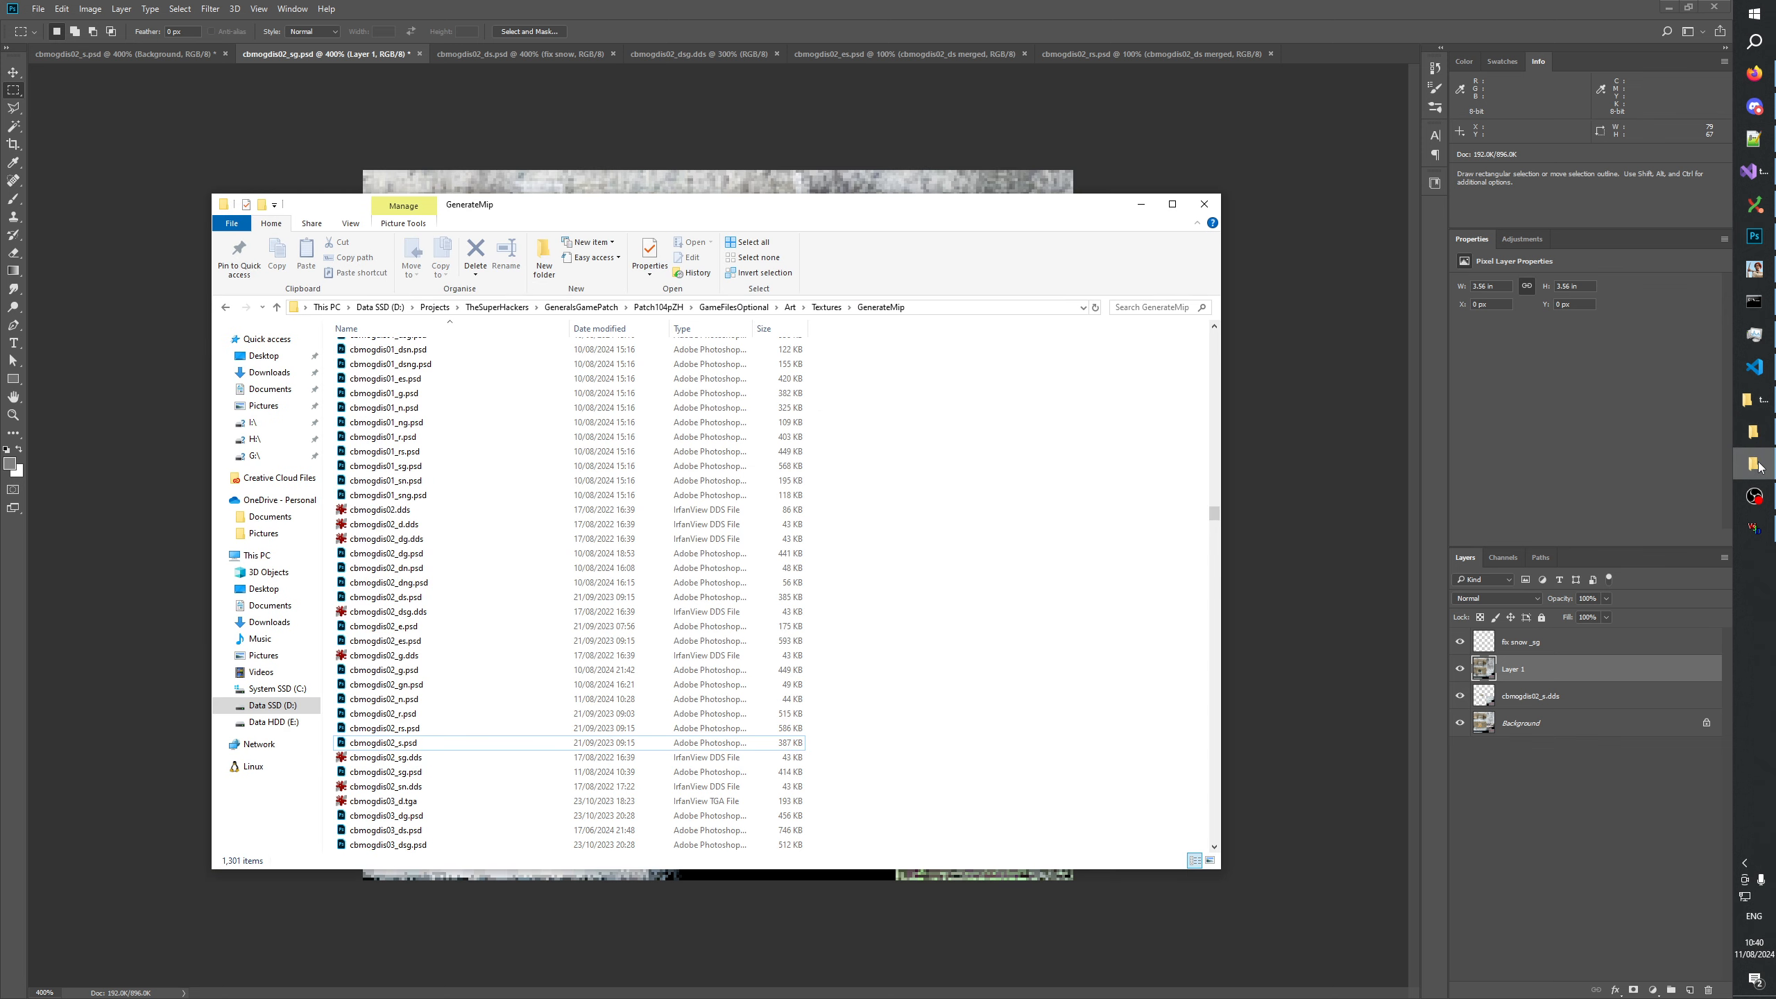
left_click_drag(400, 677, 1315, 42)
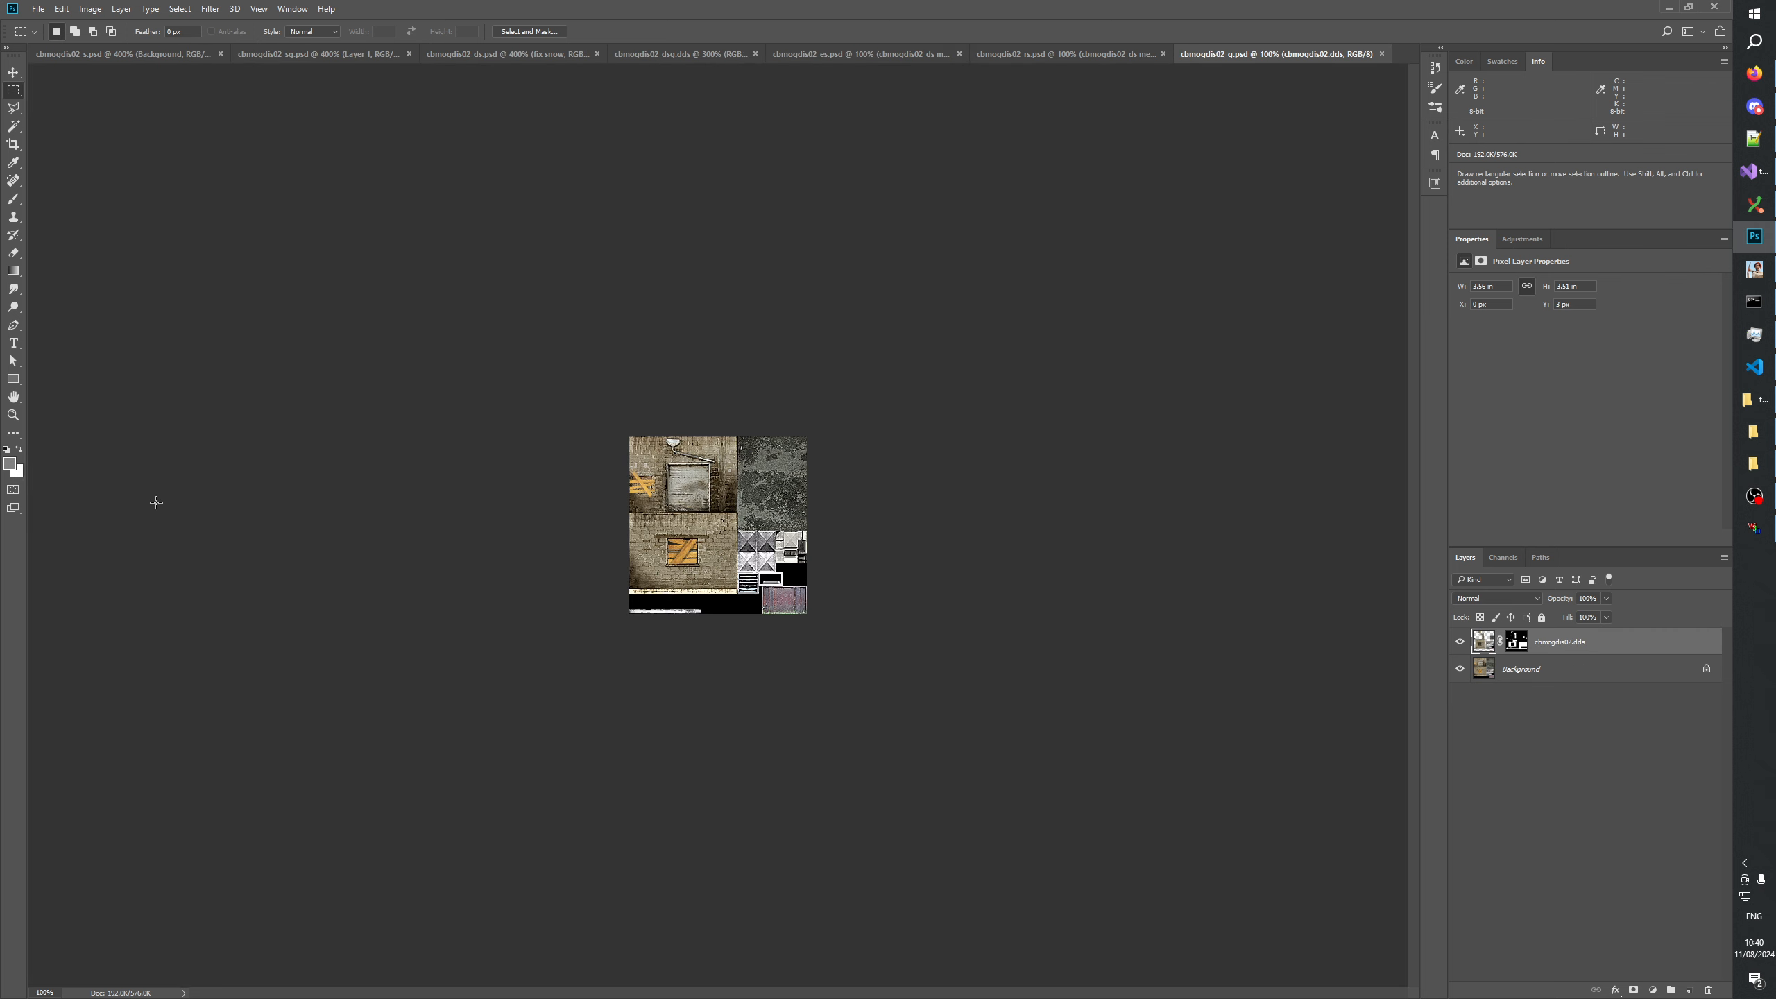
left_click(14, 415)
left_click(737, 539)
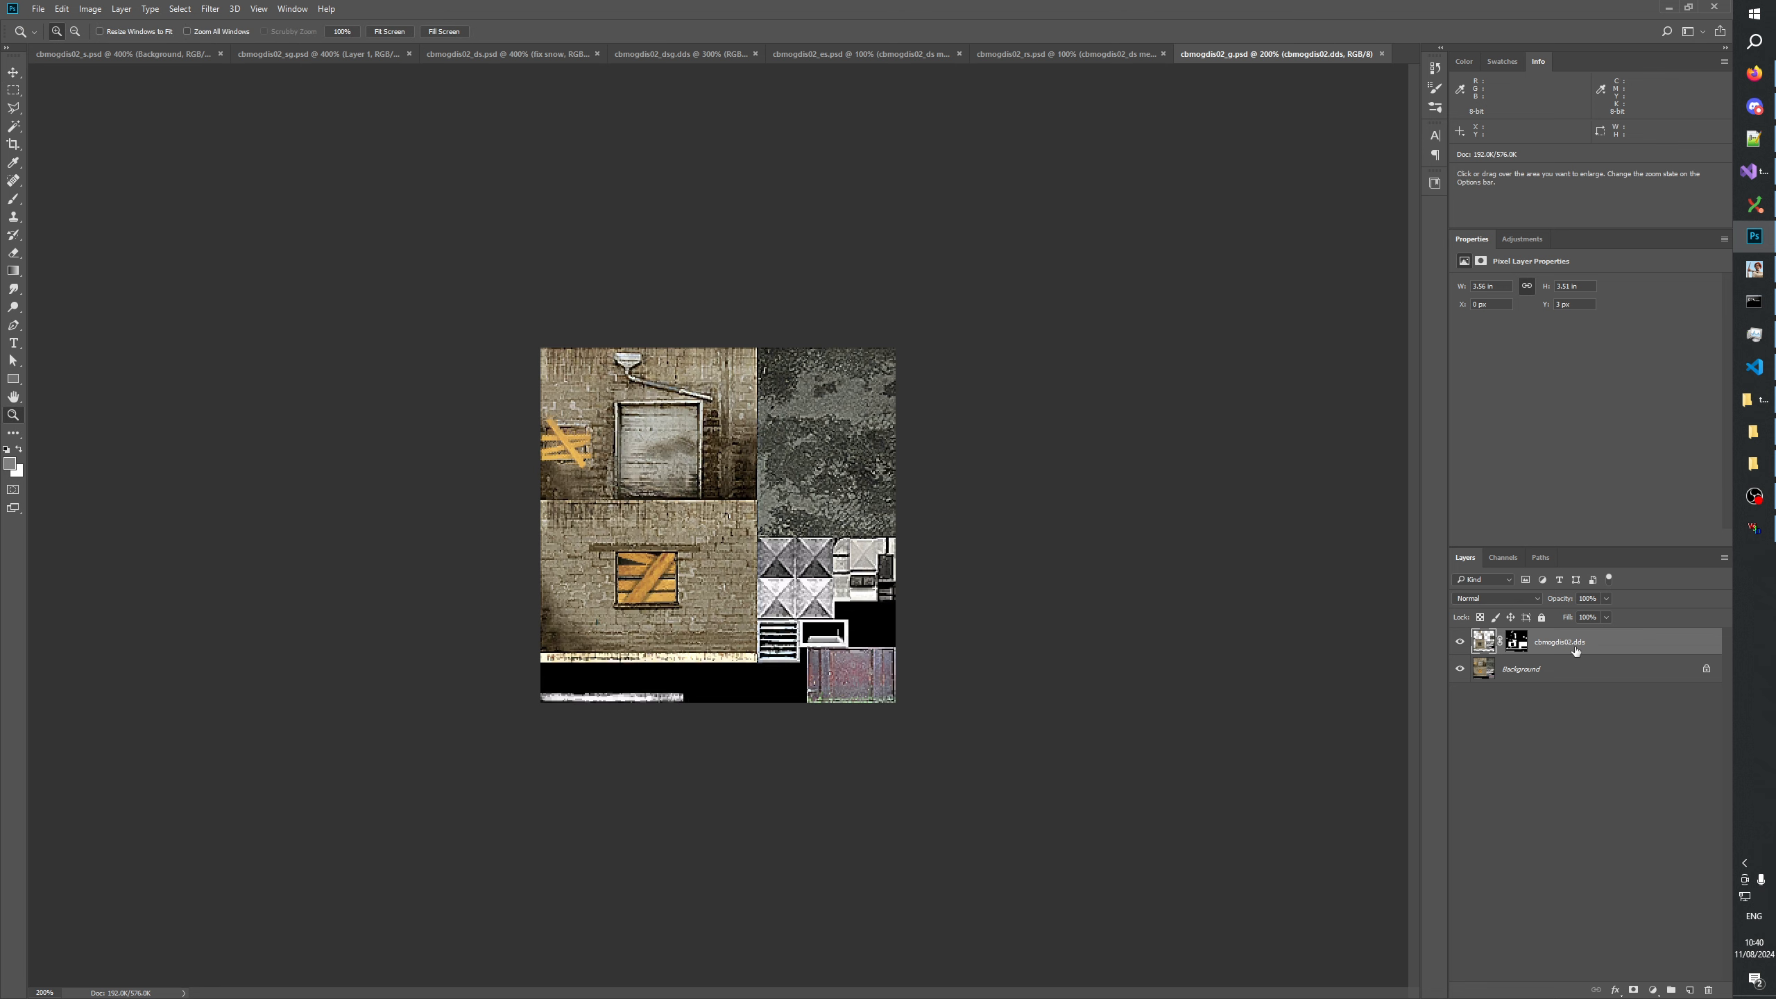
Duplicate the cbmogdis02.dds layer with its mask into cbmogdis02_sg.psd and select it in that document.
right_click(1573, 642)
left_click(1427, 427)
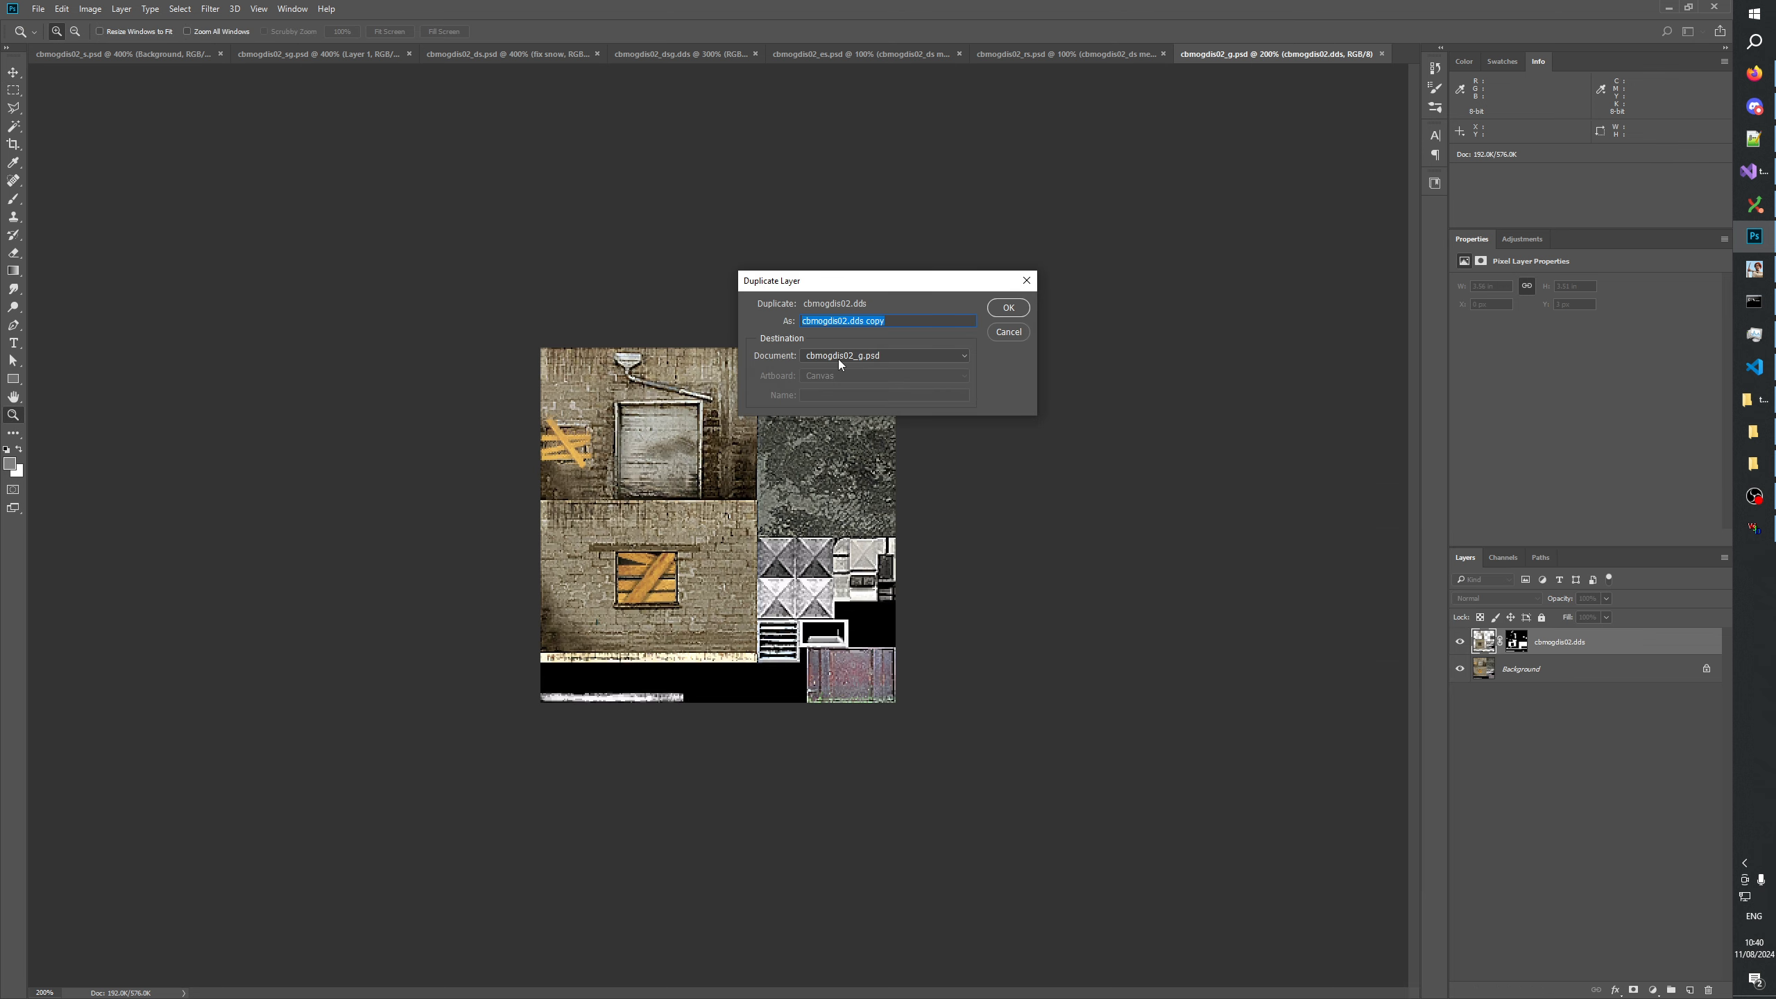
left_click(838, 358)
left_click(867, 379)
left_click(1008, 308)
left_click(367, 60)
left_click(1558, 642)
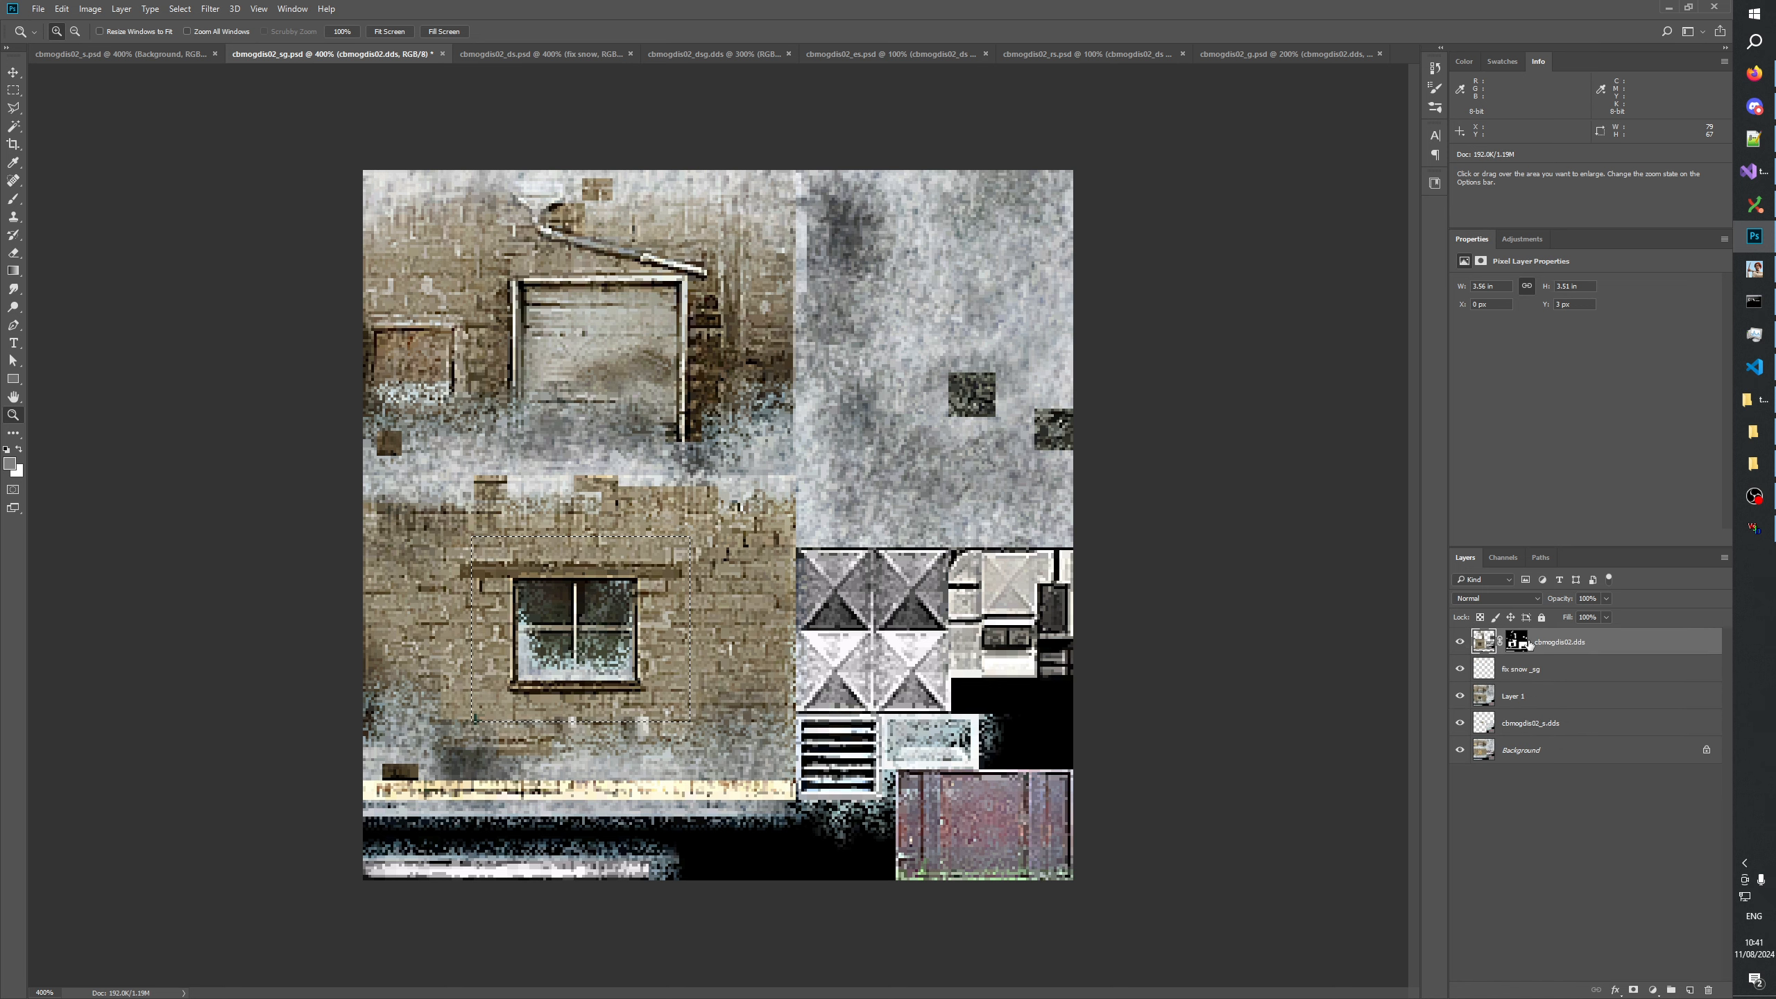
Display the mask of the cbmogdis02.dds layer and copy an area about 65 × 46 px around its window cutout.
left_click(1510, 645)
left_click(1510, 645, "alt")
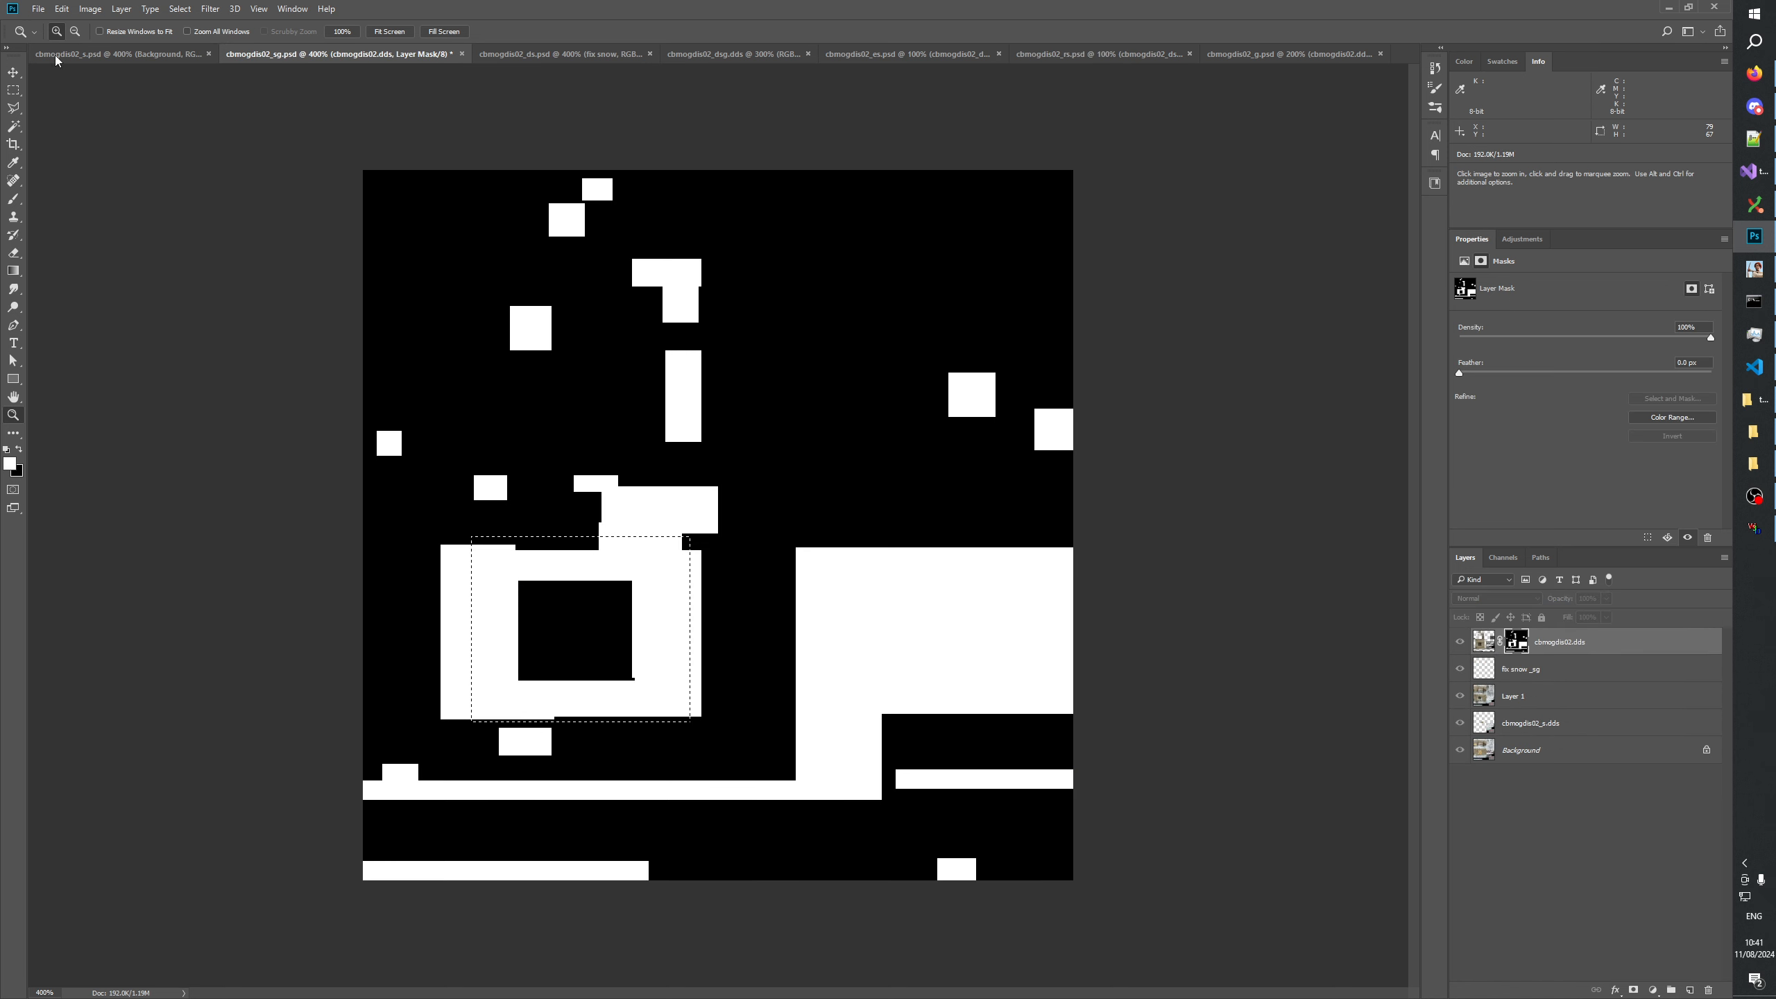
left_click(13, 91)
left_click_drag(485, 570, 663, 694)
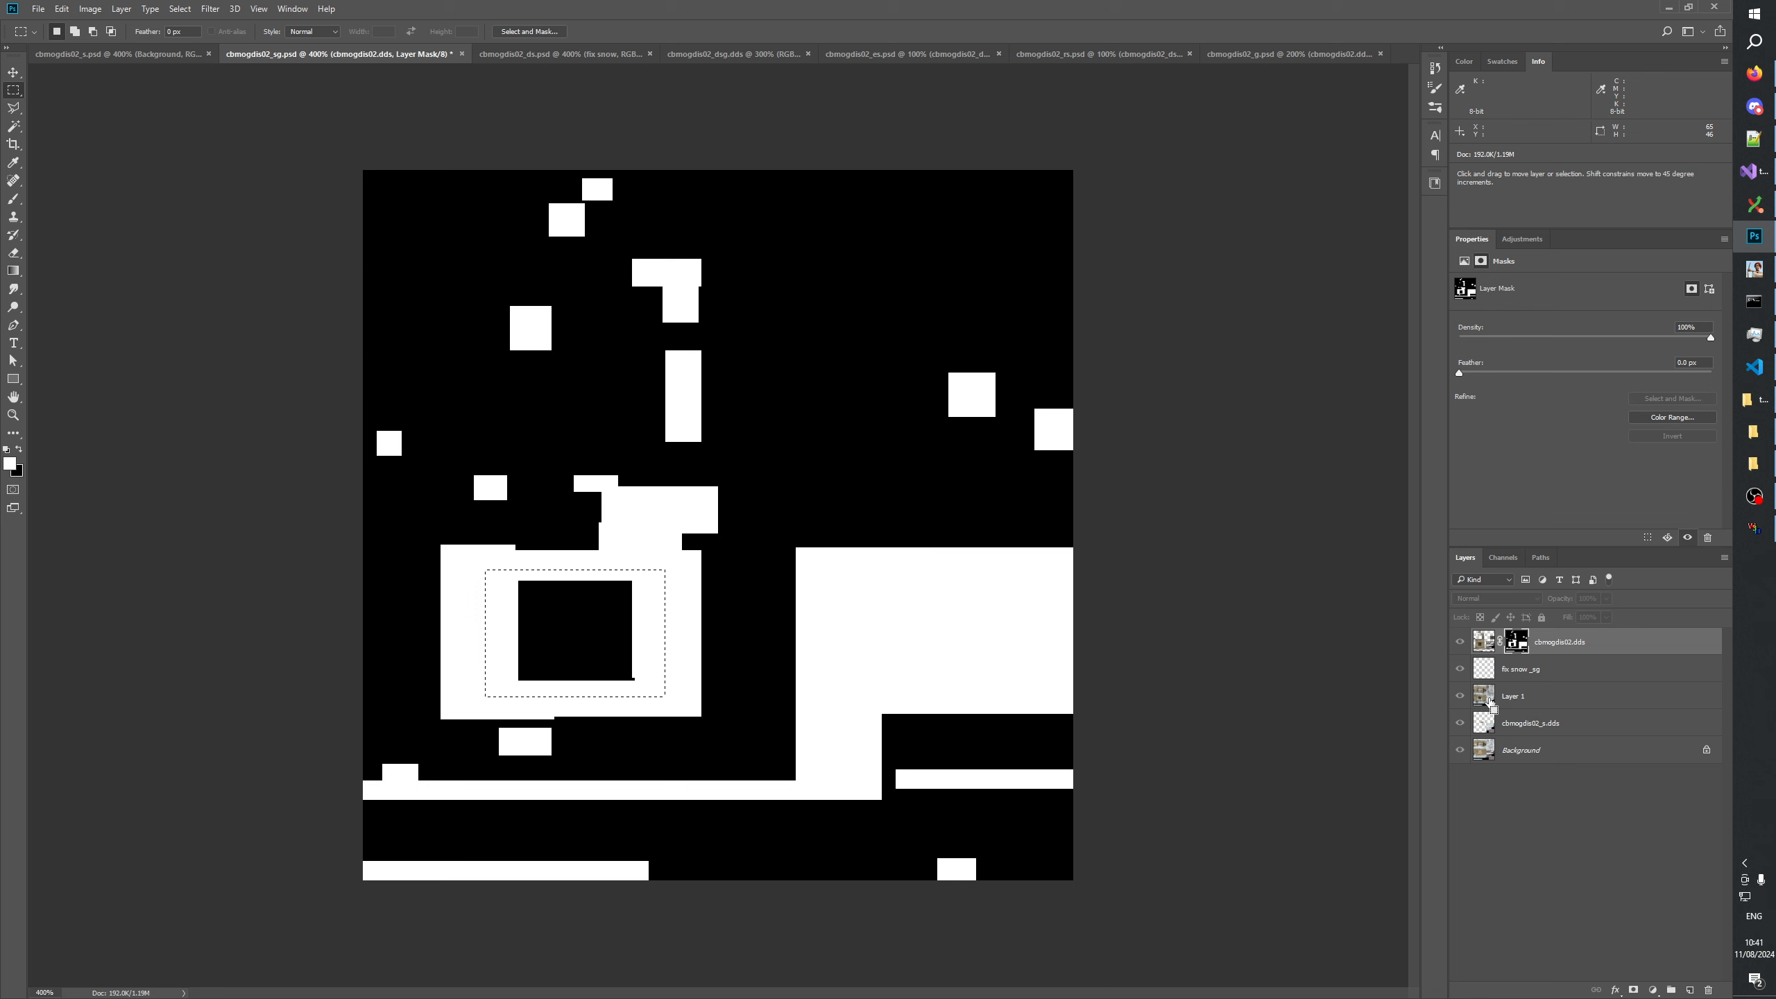
Mask Layer 1 to the selected window area and paste the copied window cutout into its mask at the same place.
left_click(1515, 697)
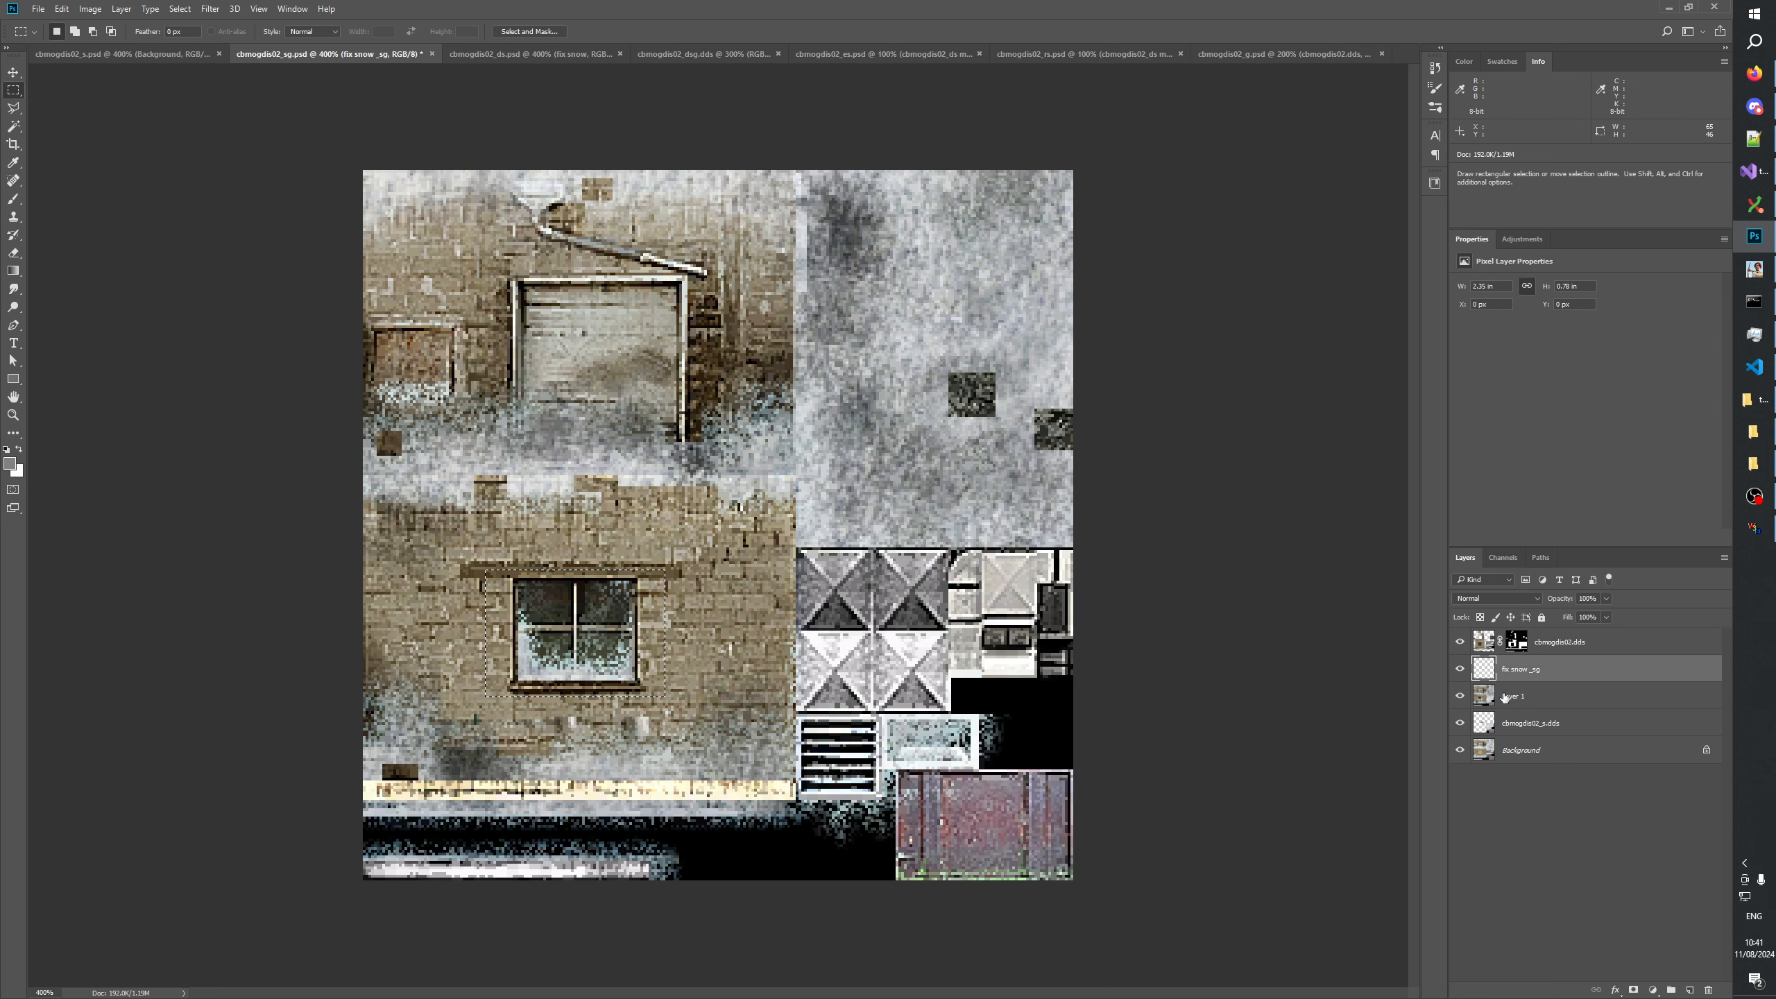
left_click(1633, 990)
left_click(1521, 702, "alt")
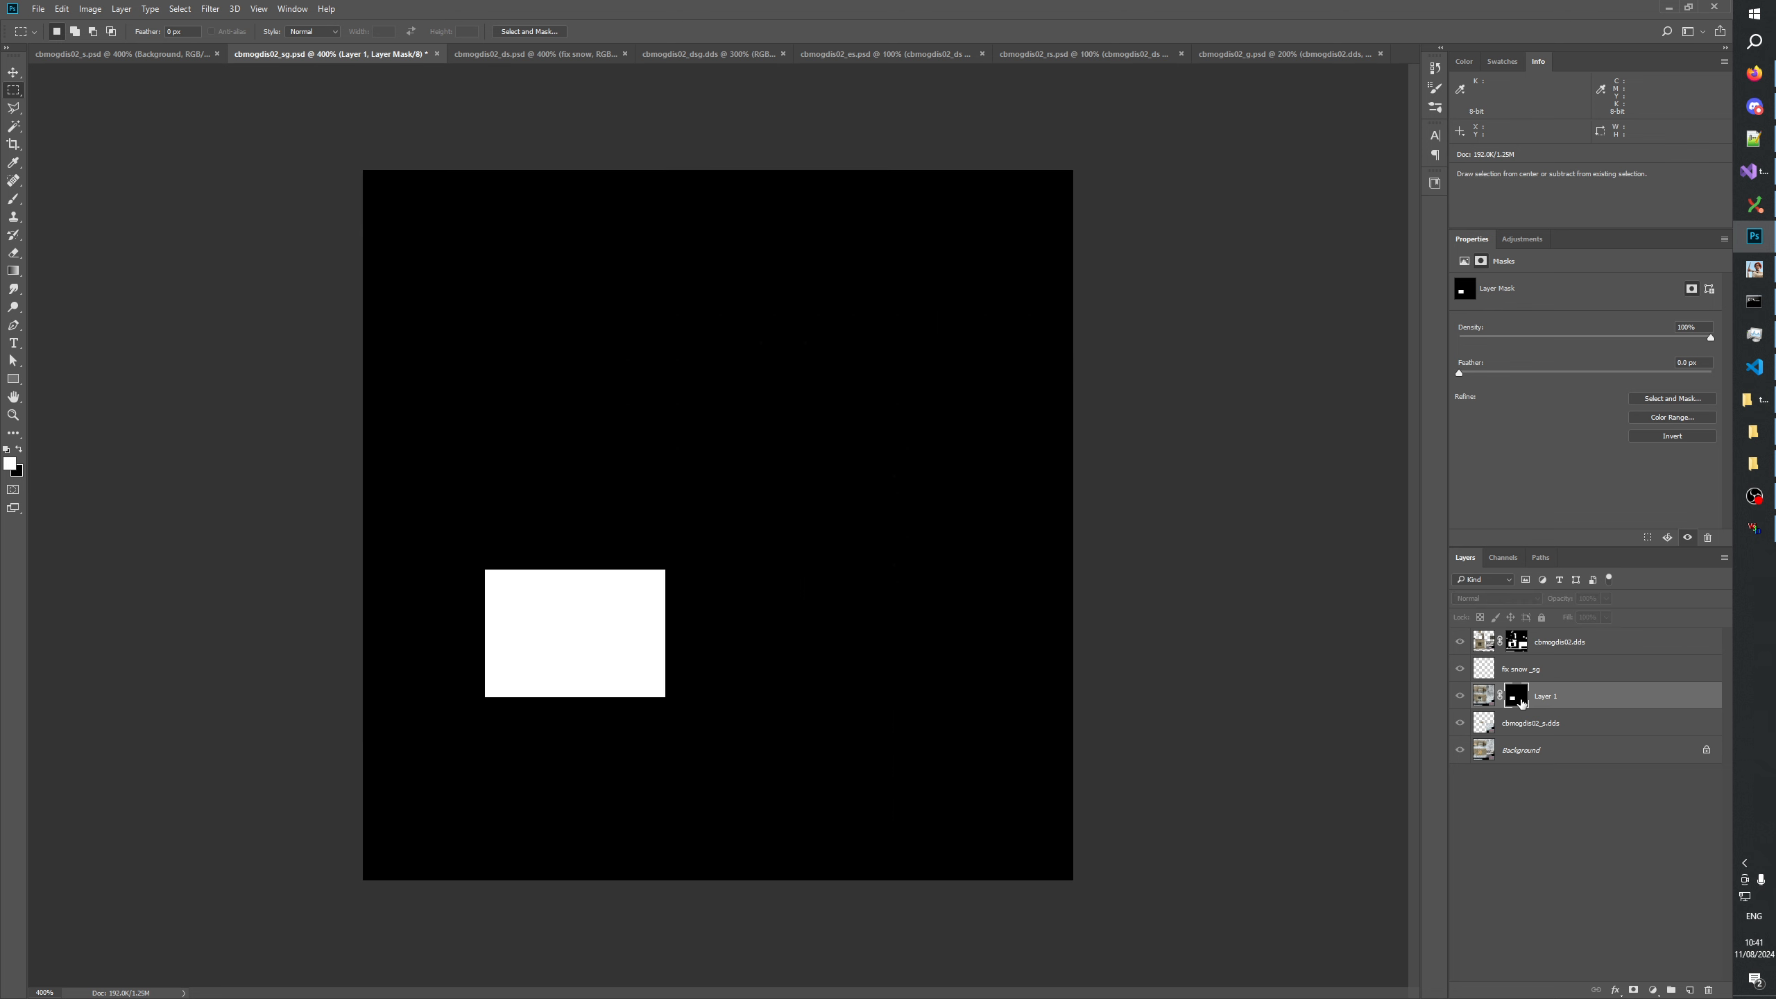
key("ctrl+v")
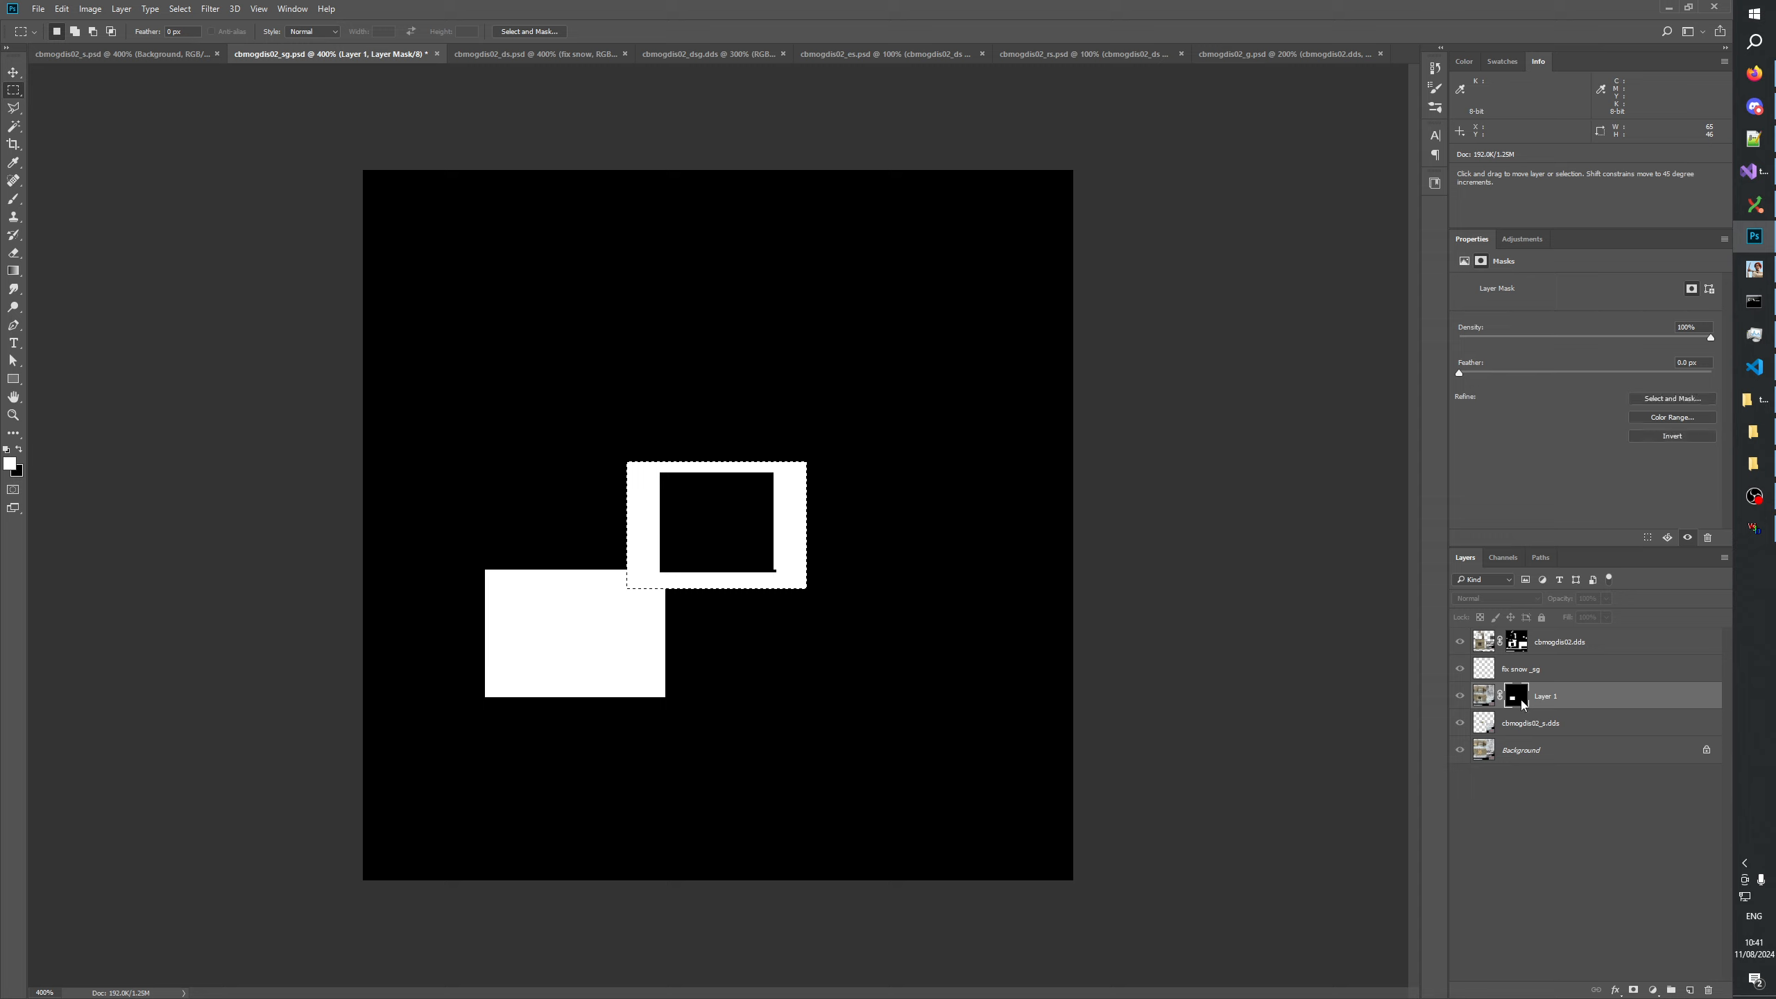
key("ctrl+z")
left_click(1516, 696, "ctrl")
key("ctrl+v")
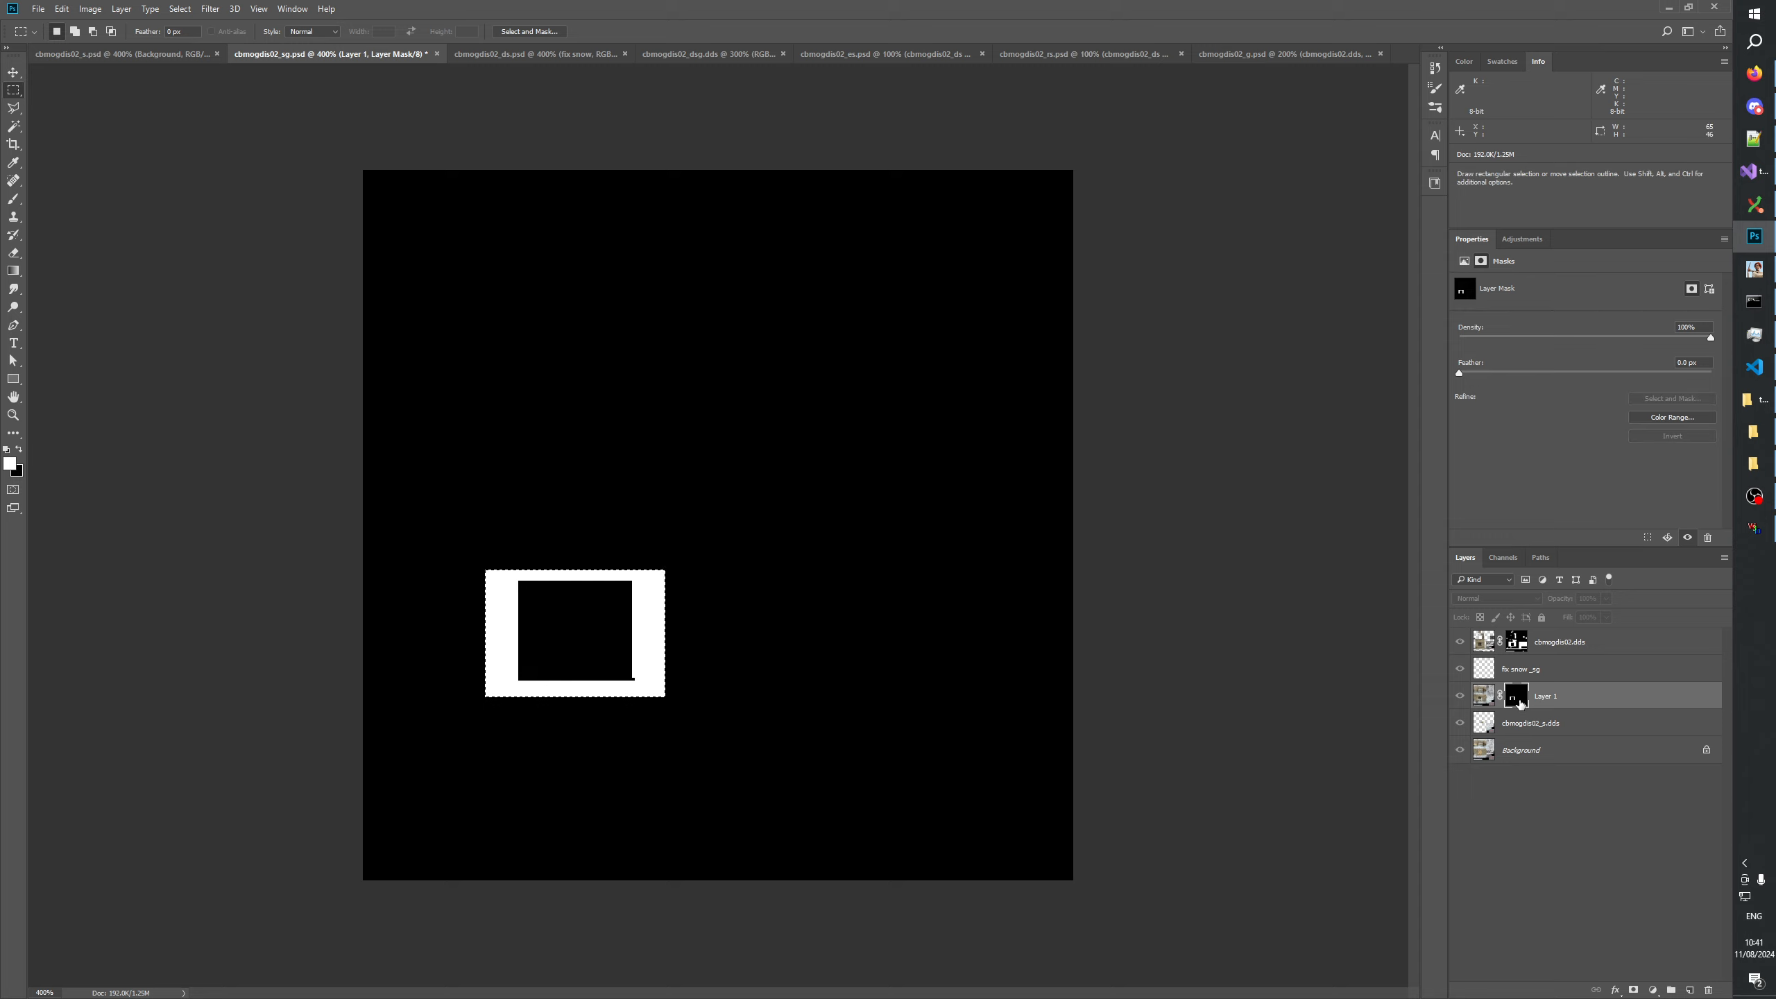
key("ctrl+d")
left_click(1460, 697)
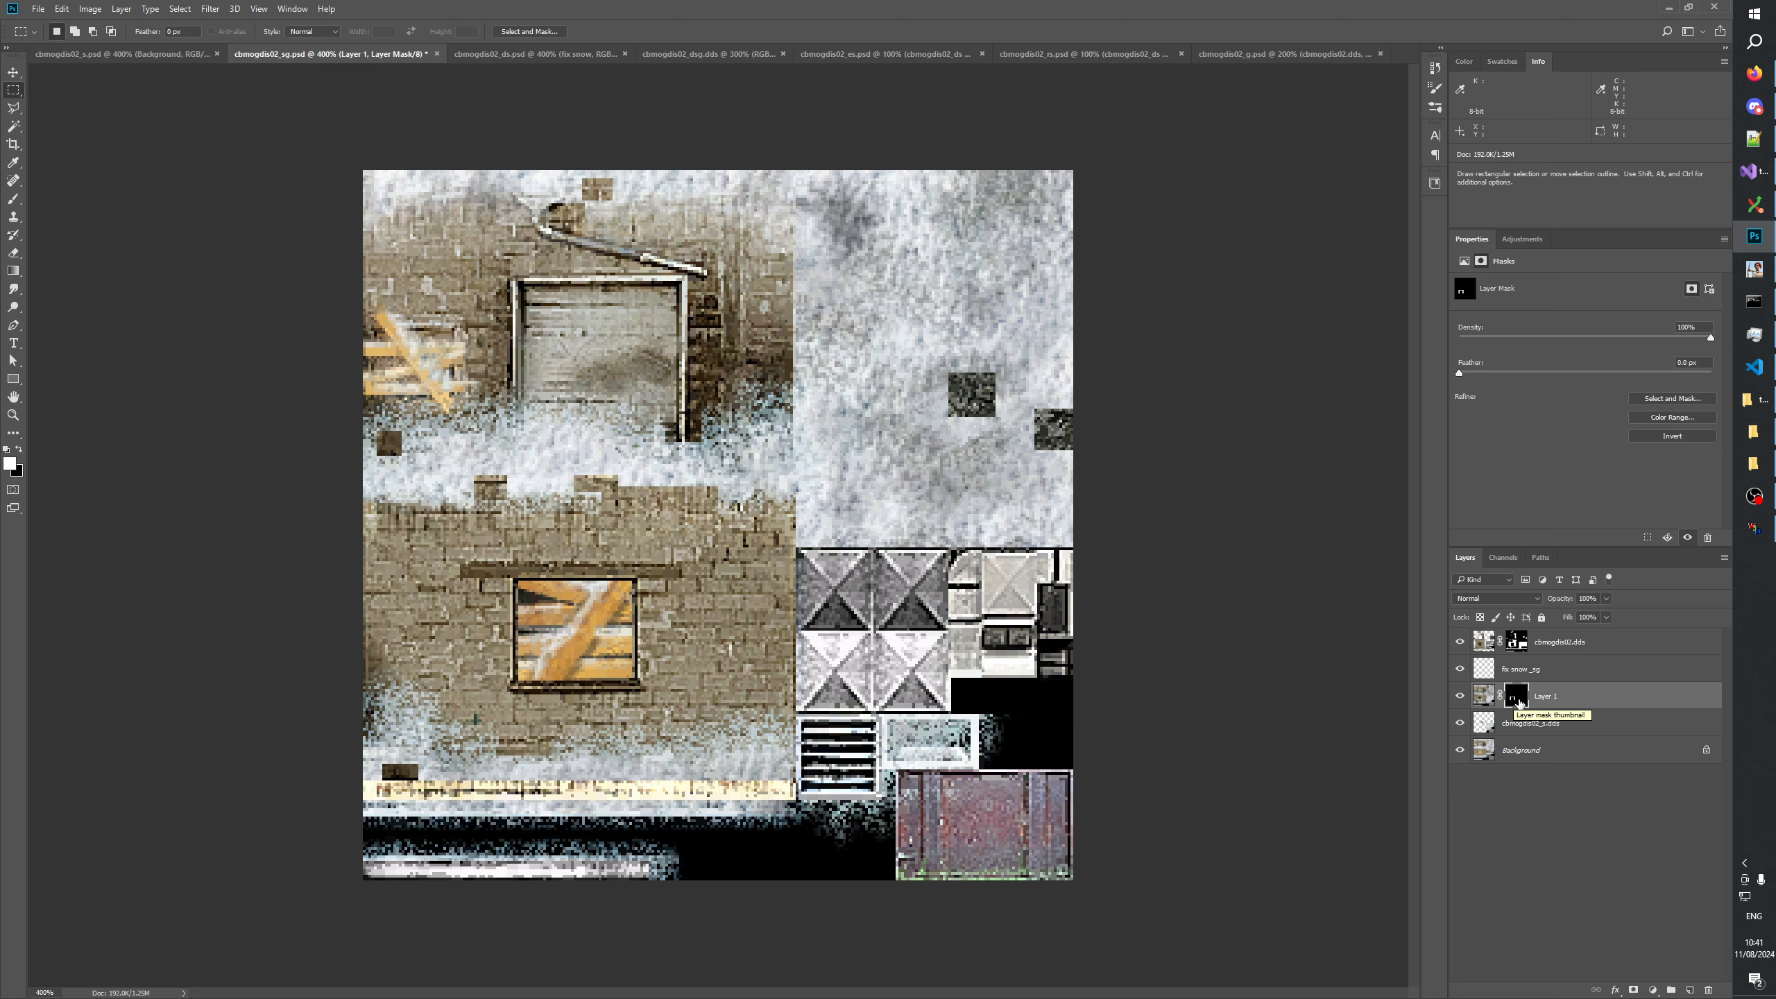
Hide the cbmogdis02.dds layer and compare the window in cbmogdis02_sg with and without Layer 1.
left_click(1460, 641)
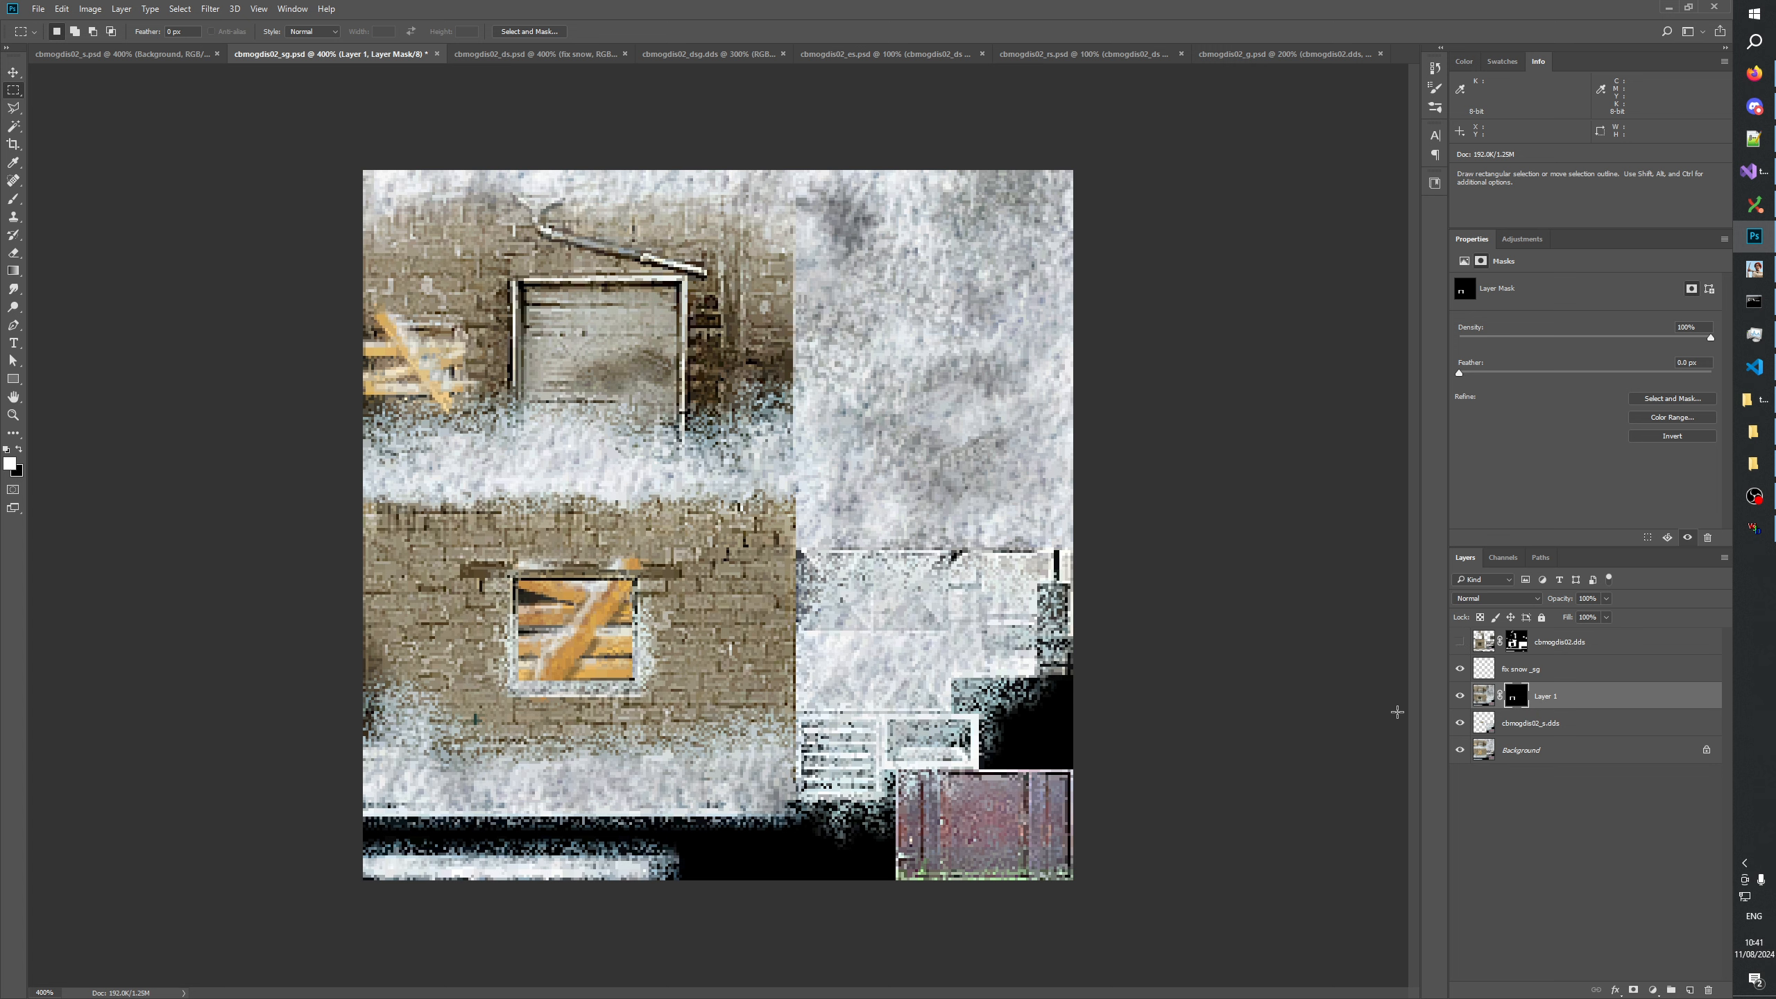
left_click(1459, 695)
left_click(1459, 695)
left_click(1459, 695)
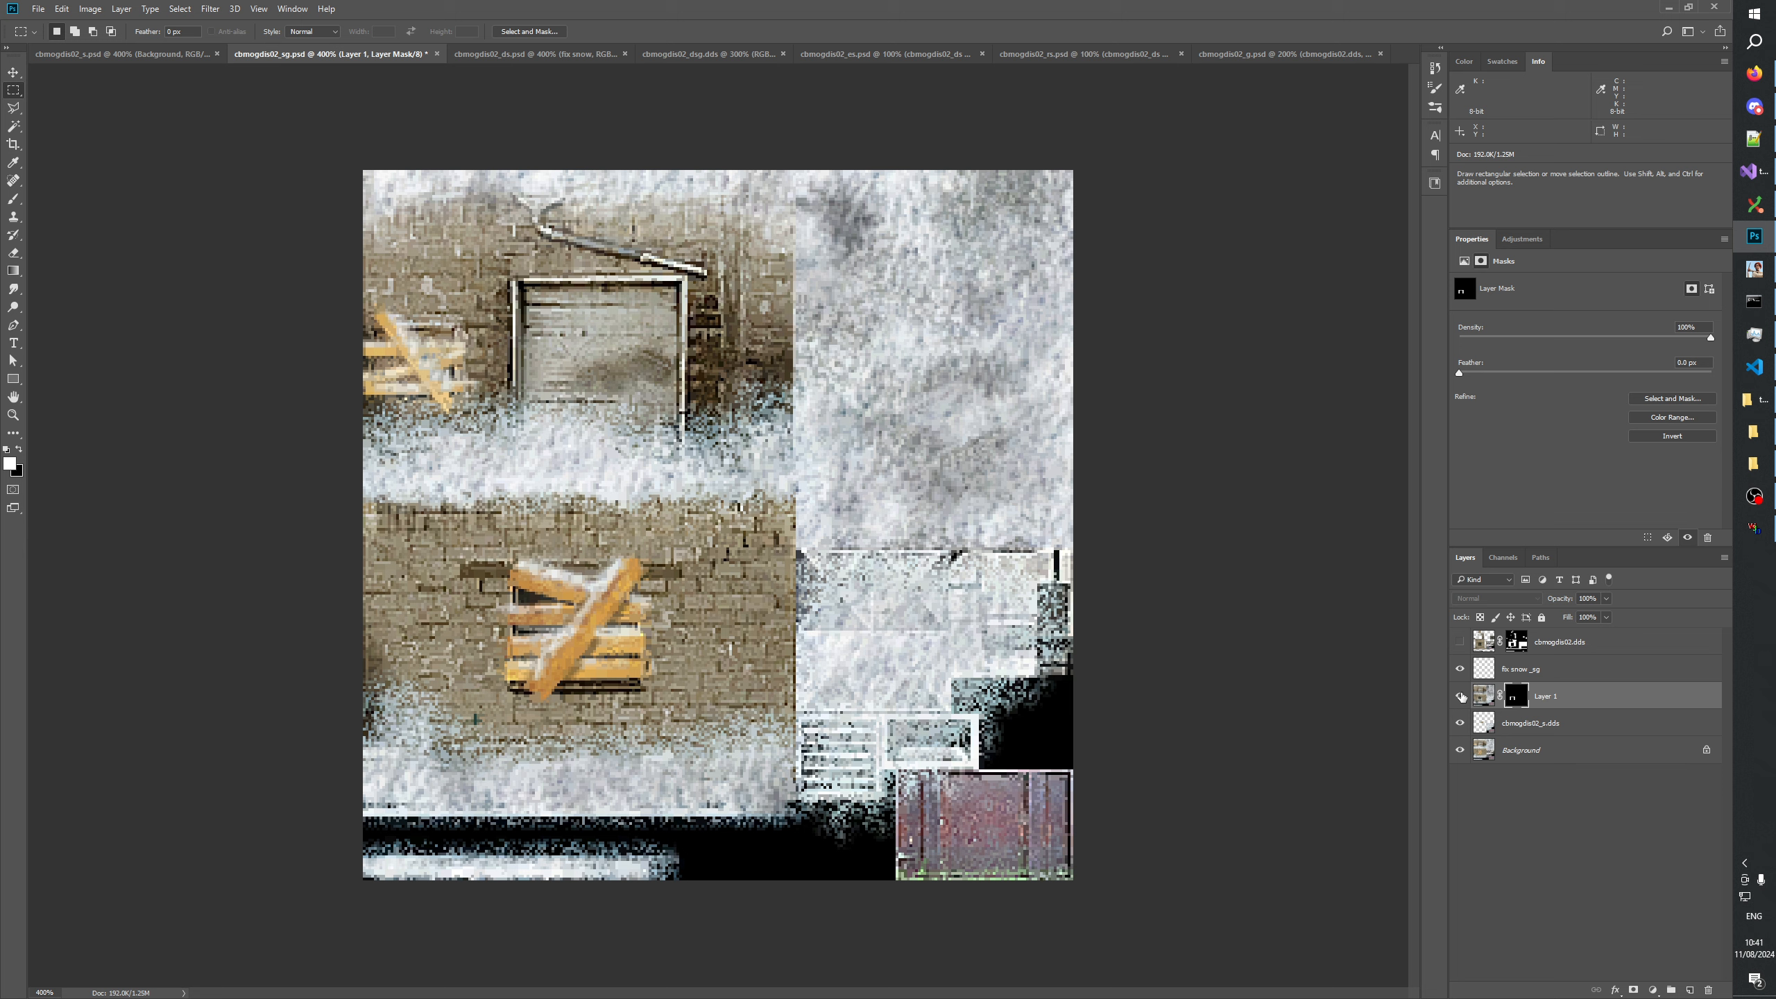
left_click(1459, 695)
left_click(1459, 695)
left_click(1459, 695)
left_click(1460, 695)
left_click(1460, 695)
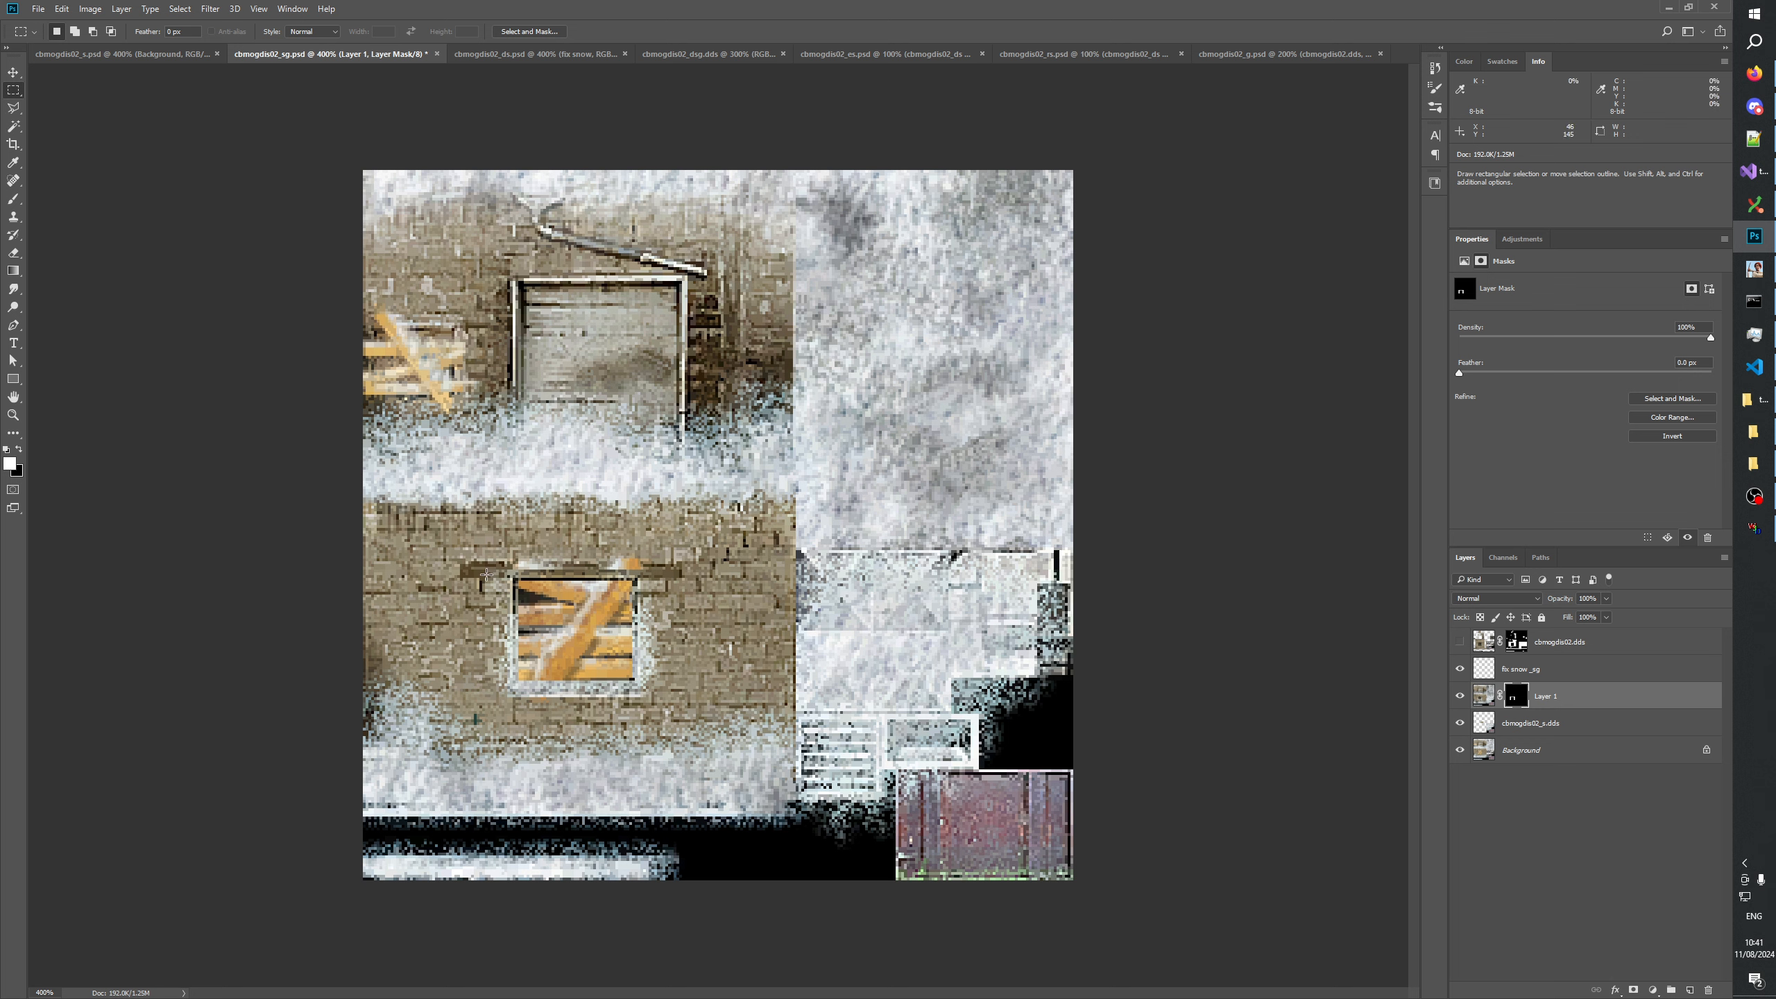
Fill Layer 1's mask white about 84 × 77 px around the boarded window, excluding its opening, and compare with and without the layer.
left_click_drag(475, 577, 683, 740)
left_click_drag(457, 528, 509, 719)
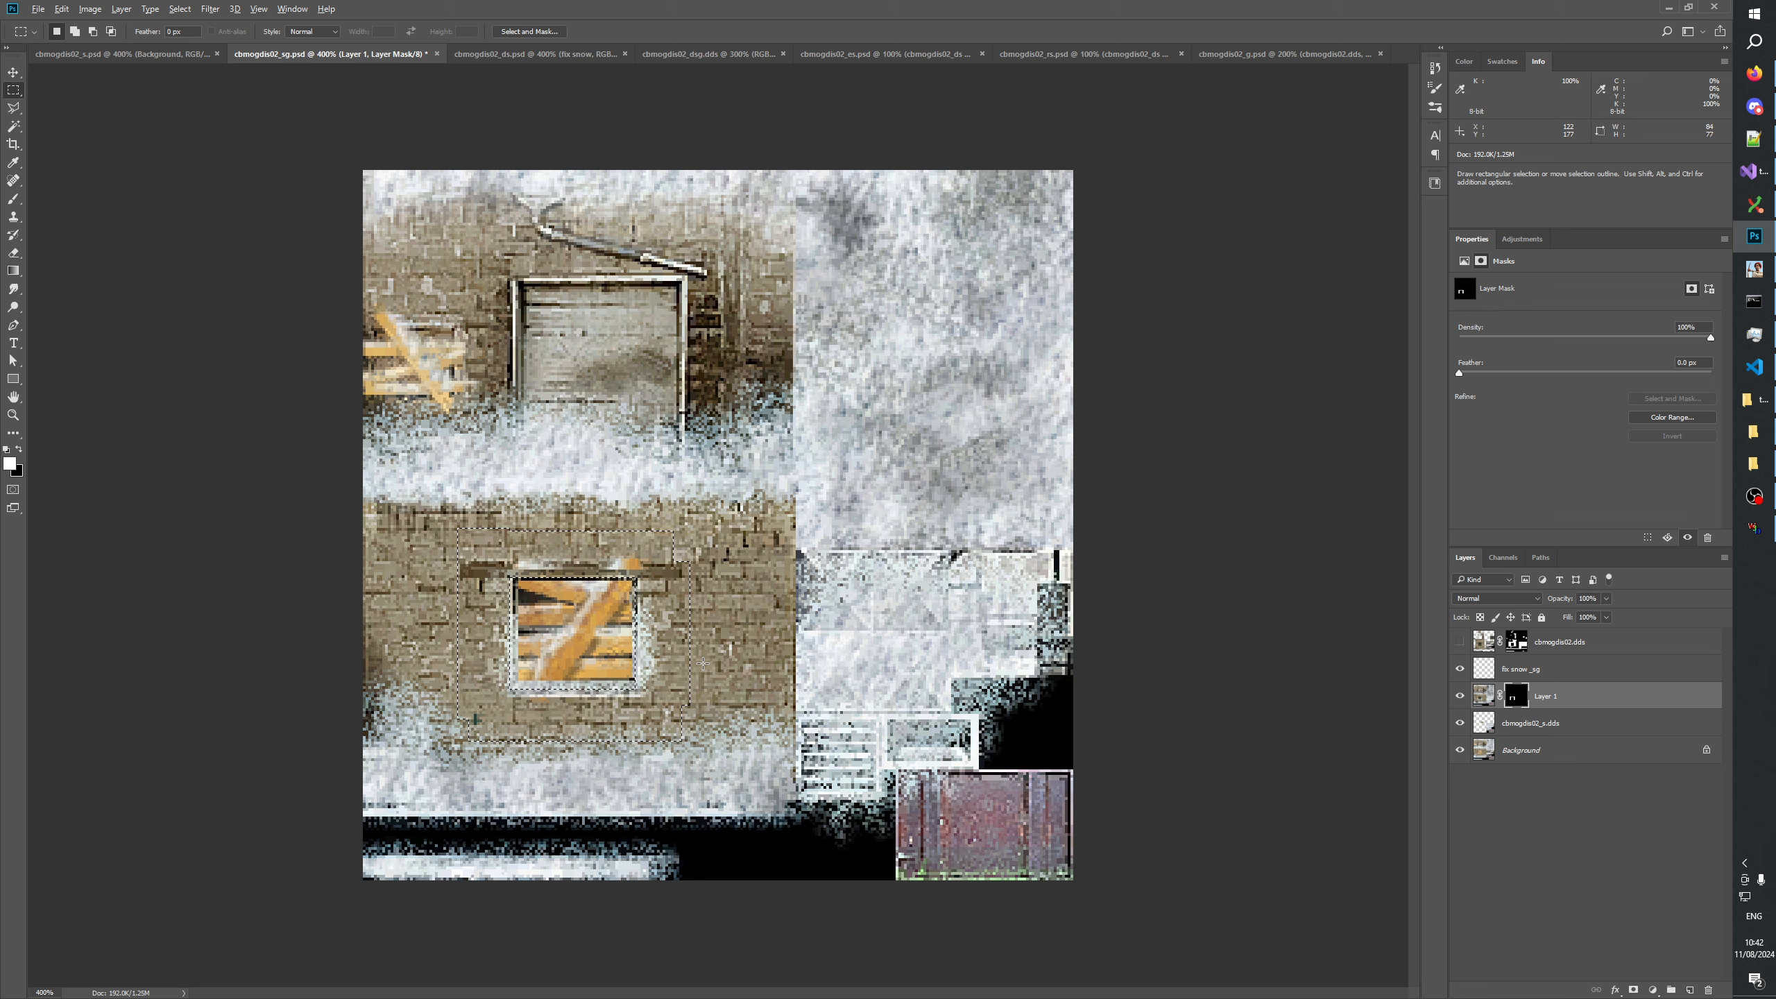
key("alt+BackSpace")
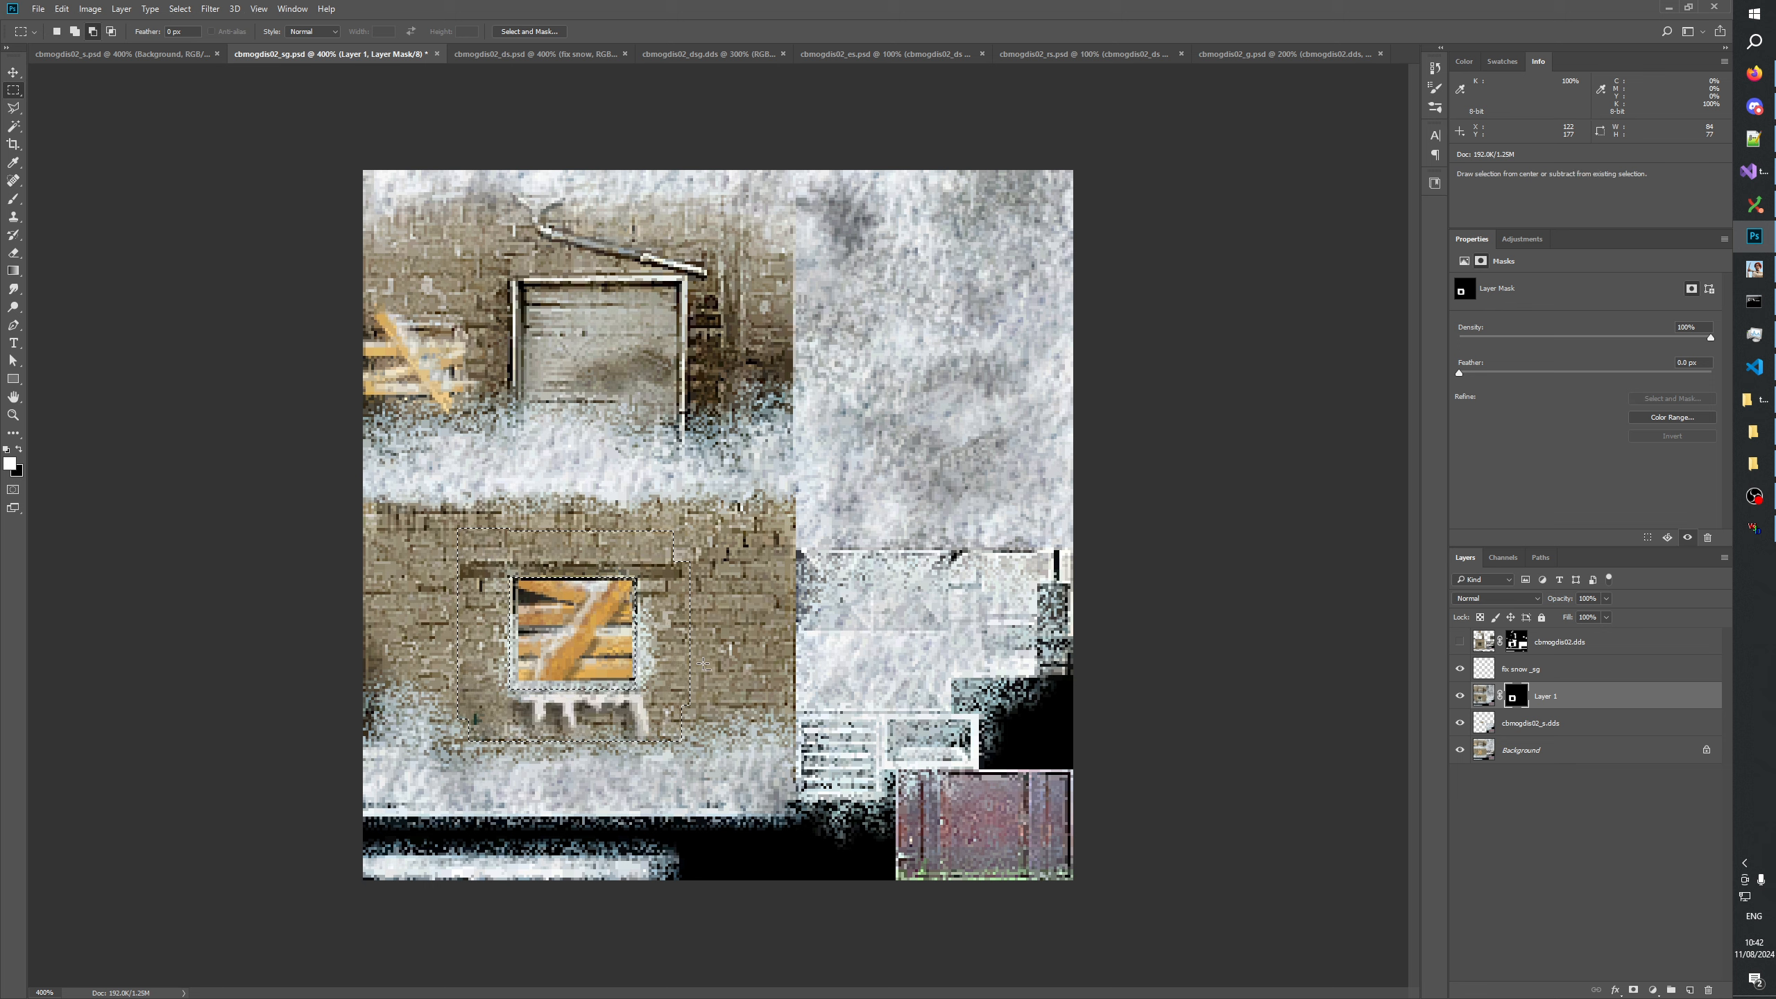
key("ctrl+d")
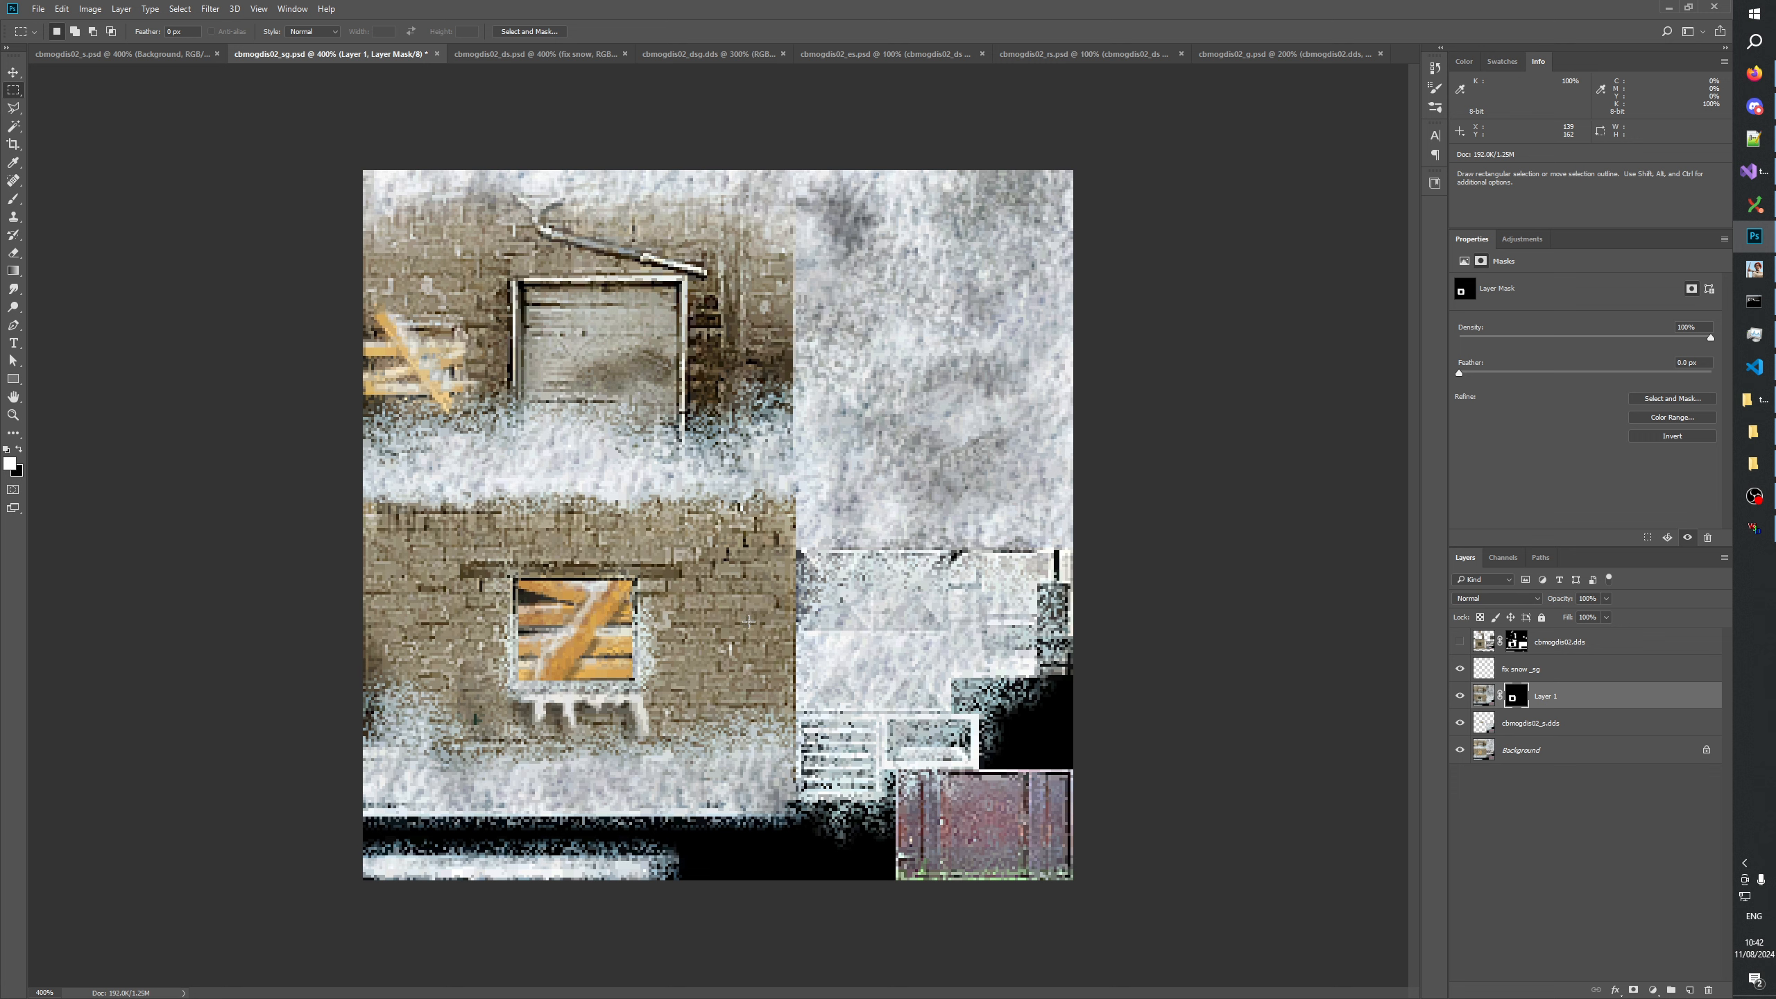
left_click(1454, 698)
left_click(1453, 698)
left_click(1453, 698)
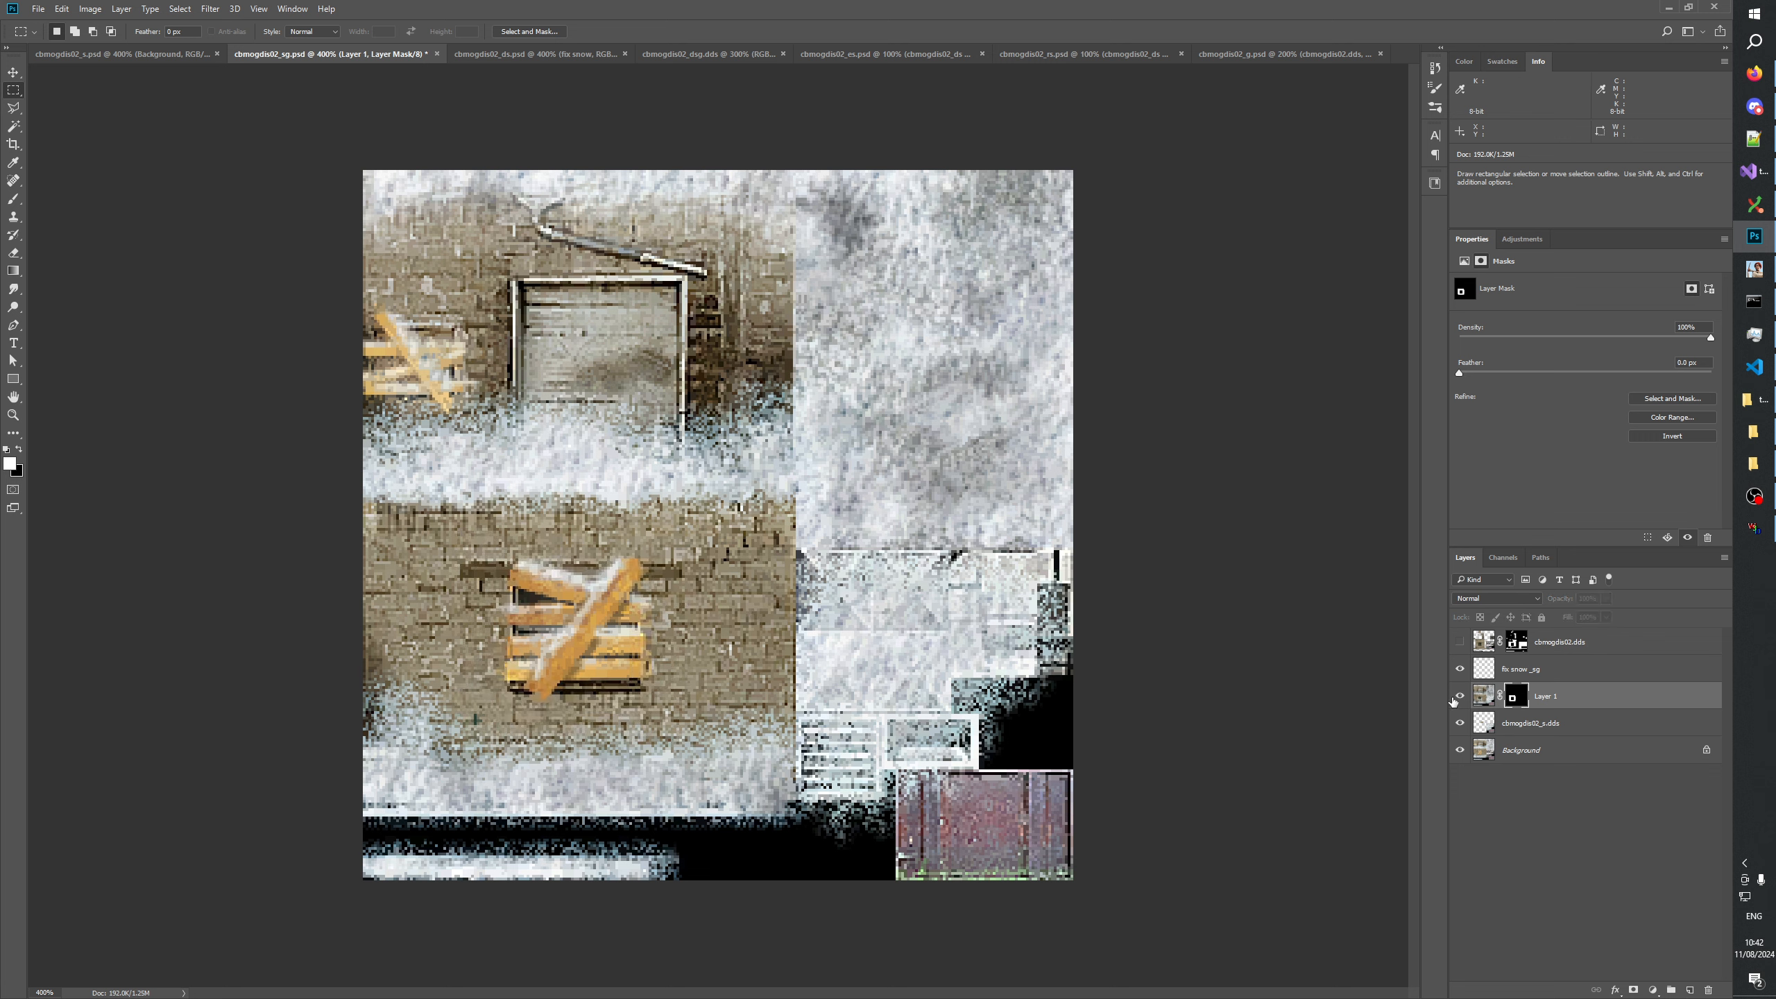
left_click(1454, 697)
left_click(1454, 697)
Examine the snow around the boarded window in cbmogdis02_sg with Layer 1 repeatedly shown and hidden.
left_click(1453, 698)
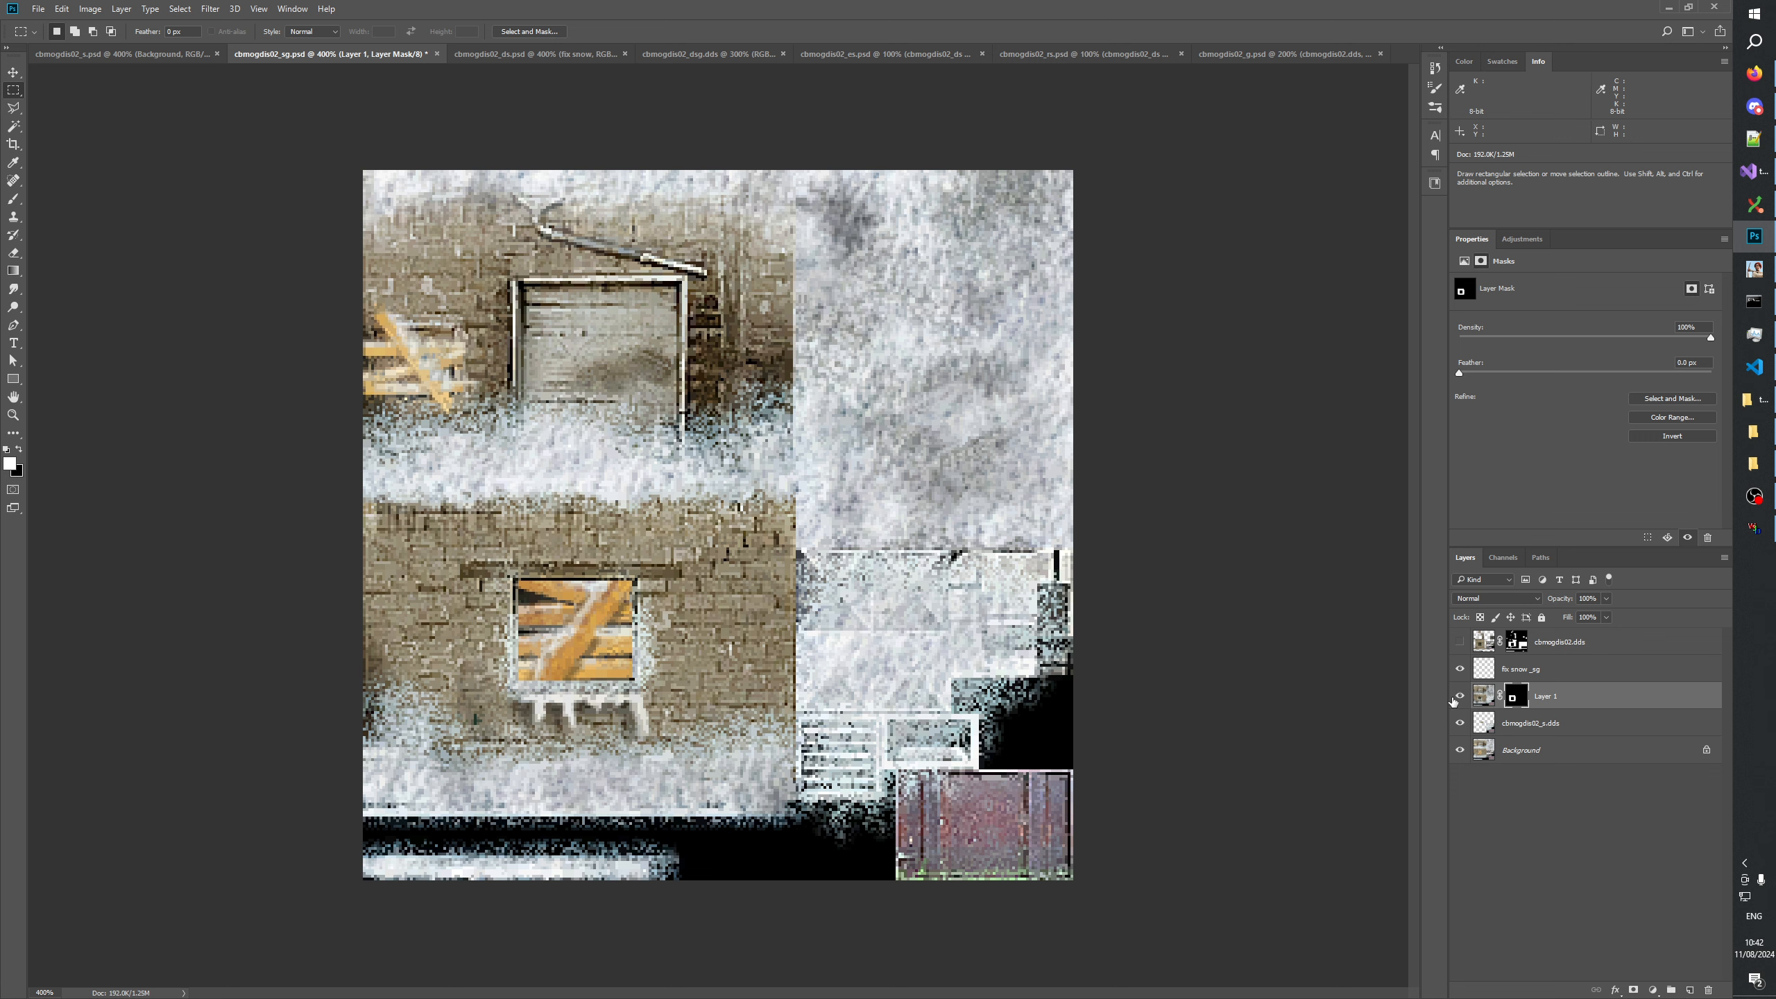
left_click(1453, 698)
left_click(1454, 698)
left_click(1458, 697)
left_click(1459, 696)
left_click(1459, 696)
left_click(1454, 698)
left_click(1454, 697)
left_click(1454, 697)
left_click(1453, 698)
left_click(1459, 696)
left_click(1459, 695)
left_click(1459, 695)
left_click(1460, 698)
left_click(1460, 698)
left_click(1460, 697)
left_click(1460, 697)
Remove the icicle strip below the boarded window from Layer 1's mask and clear the selection.
left_click_drag(487, 547, 663, 691)
left_click_drag(455, 755, 661, 694)
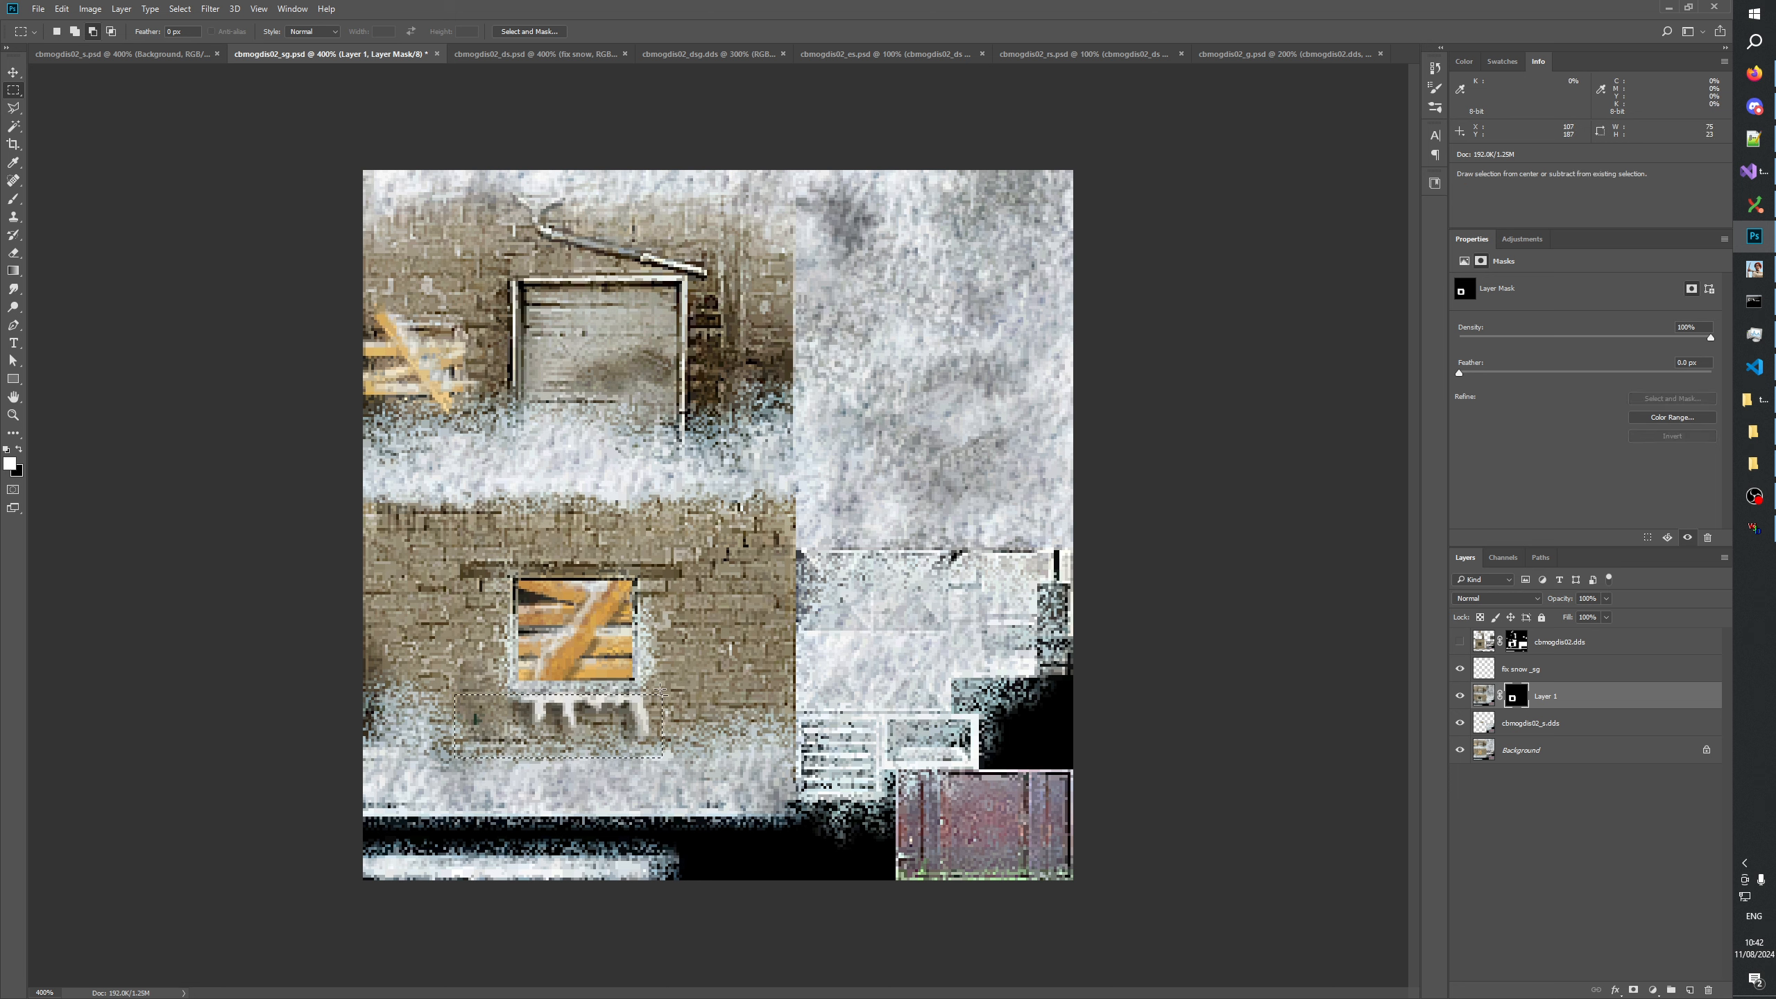
key("alt+BackSpace")
key("ctrl+d")
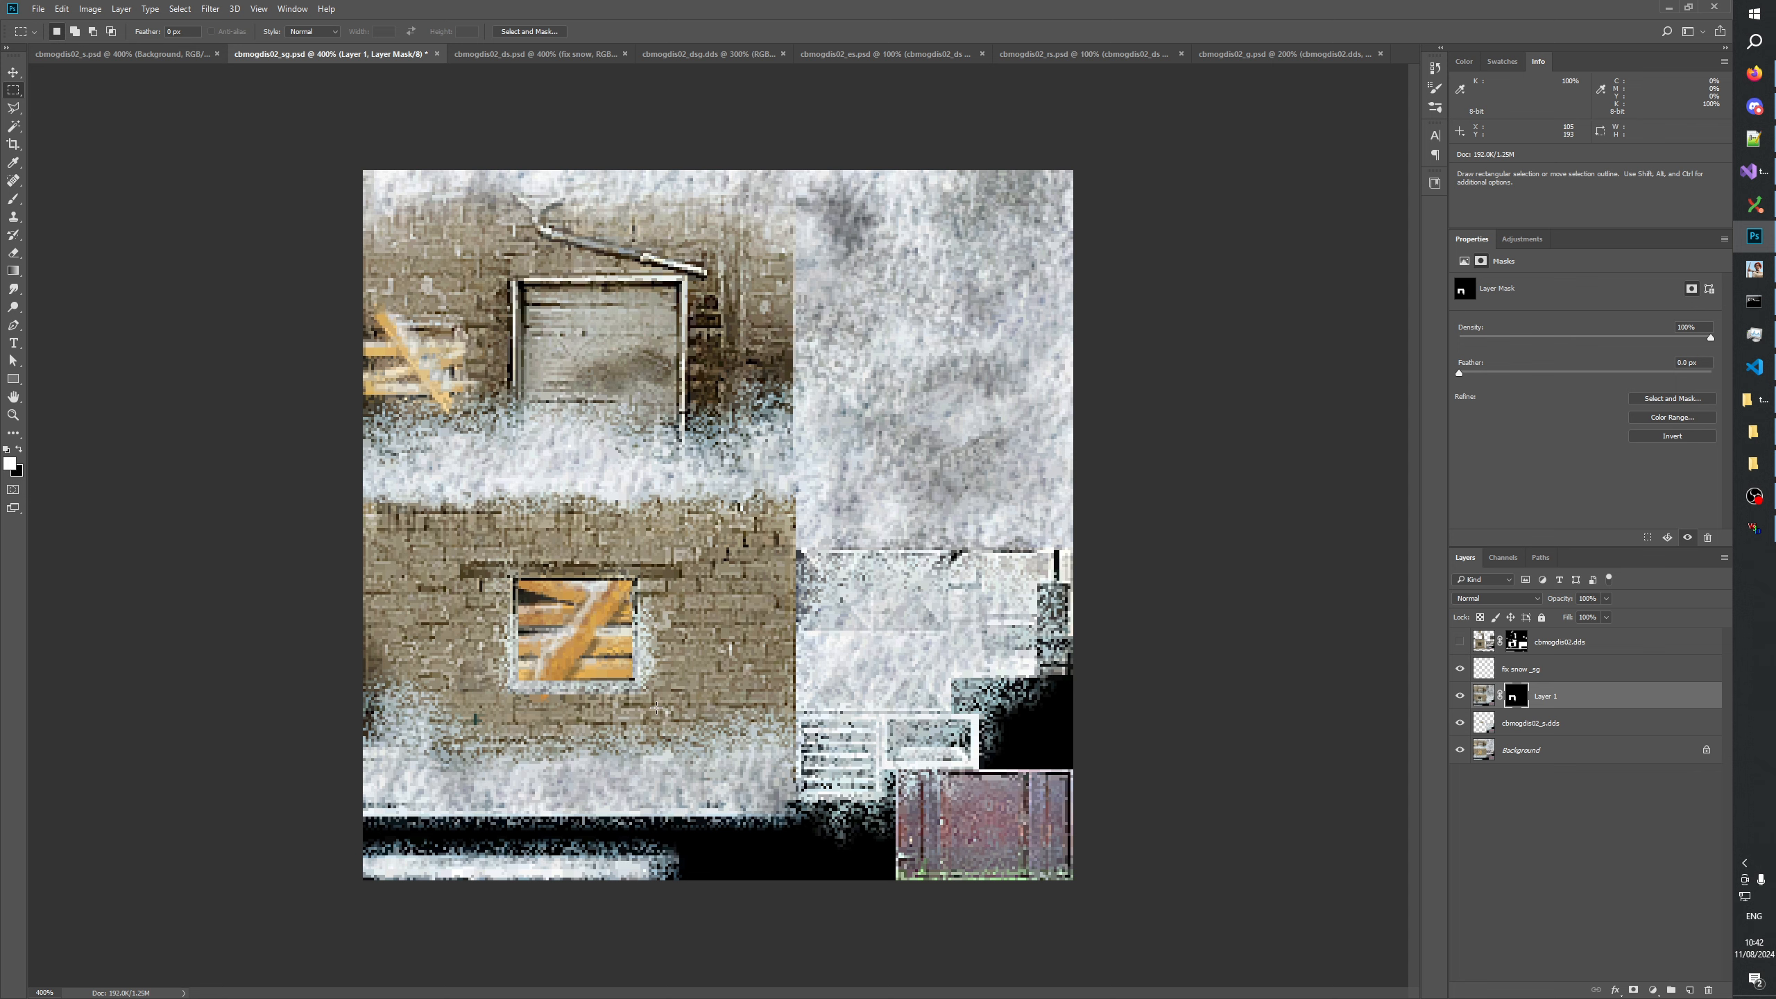
Display Layer 1's mask and black out the leftover strip at its lower-right edge and the small notch at the window opening's corner.
left_click(13, 414)
left_click(734, 535)
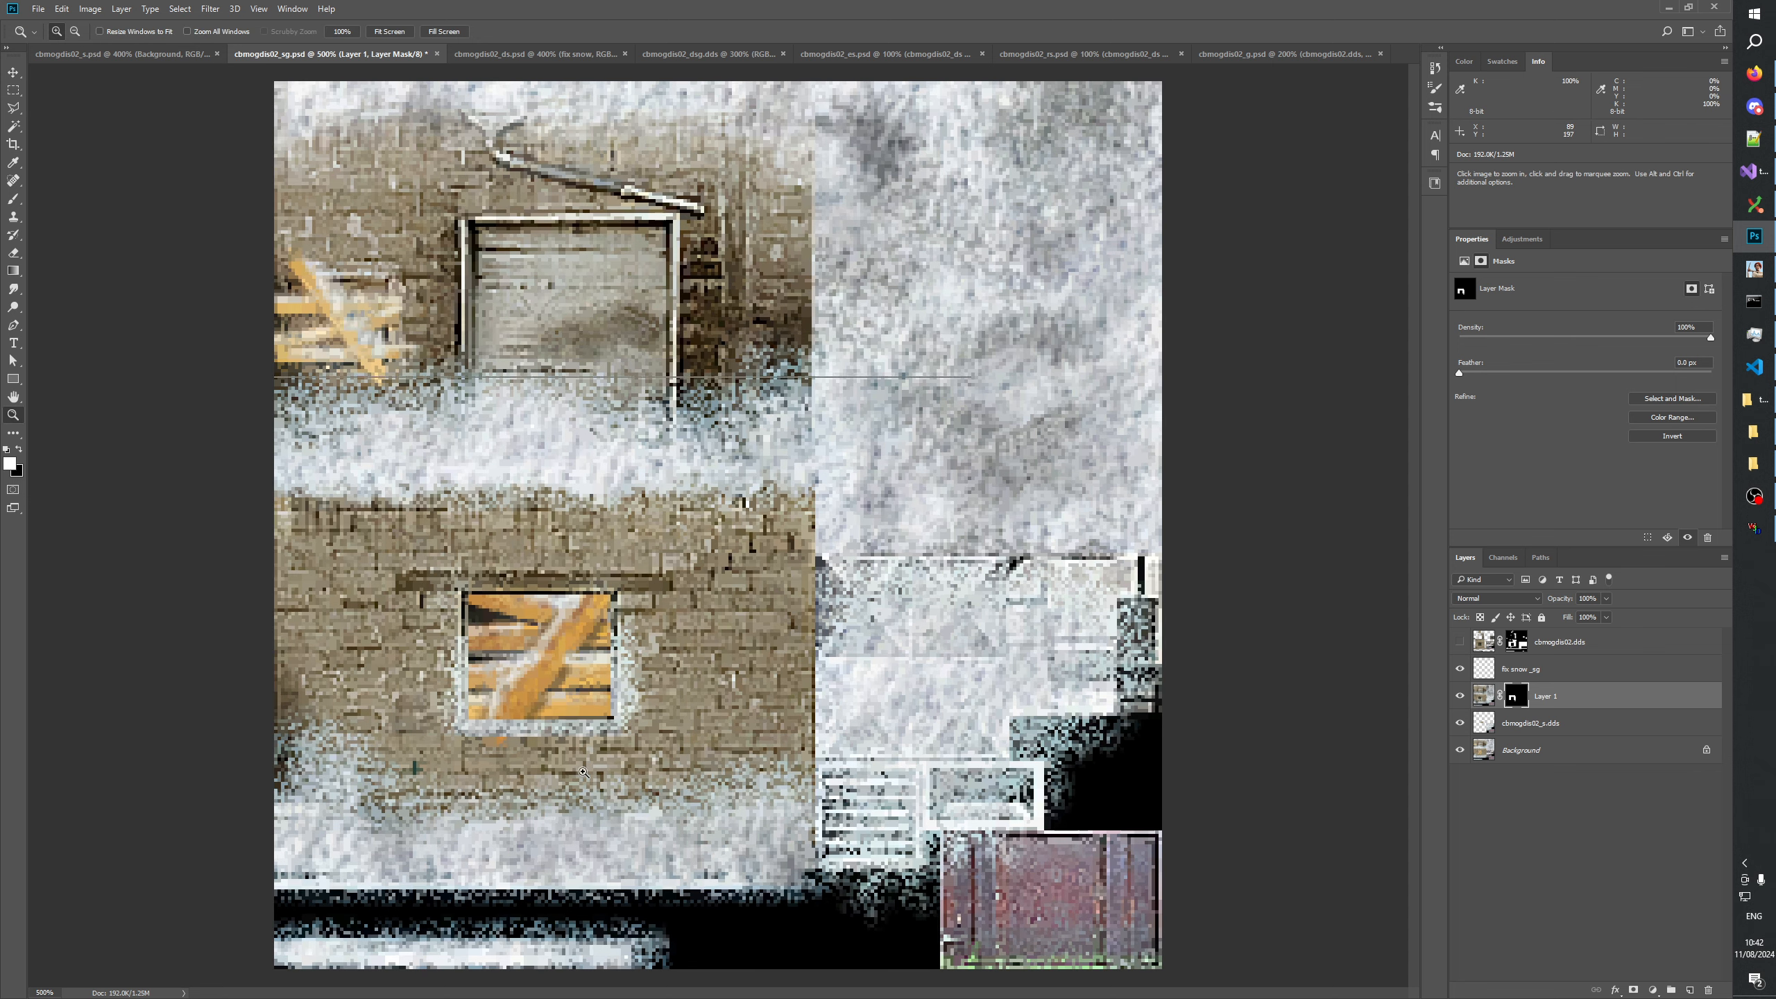
left_click(615, 608)
left_click(688, 801)
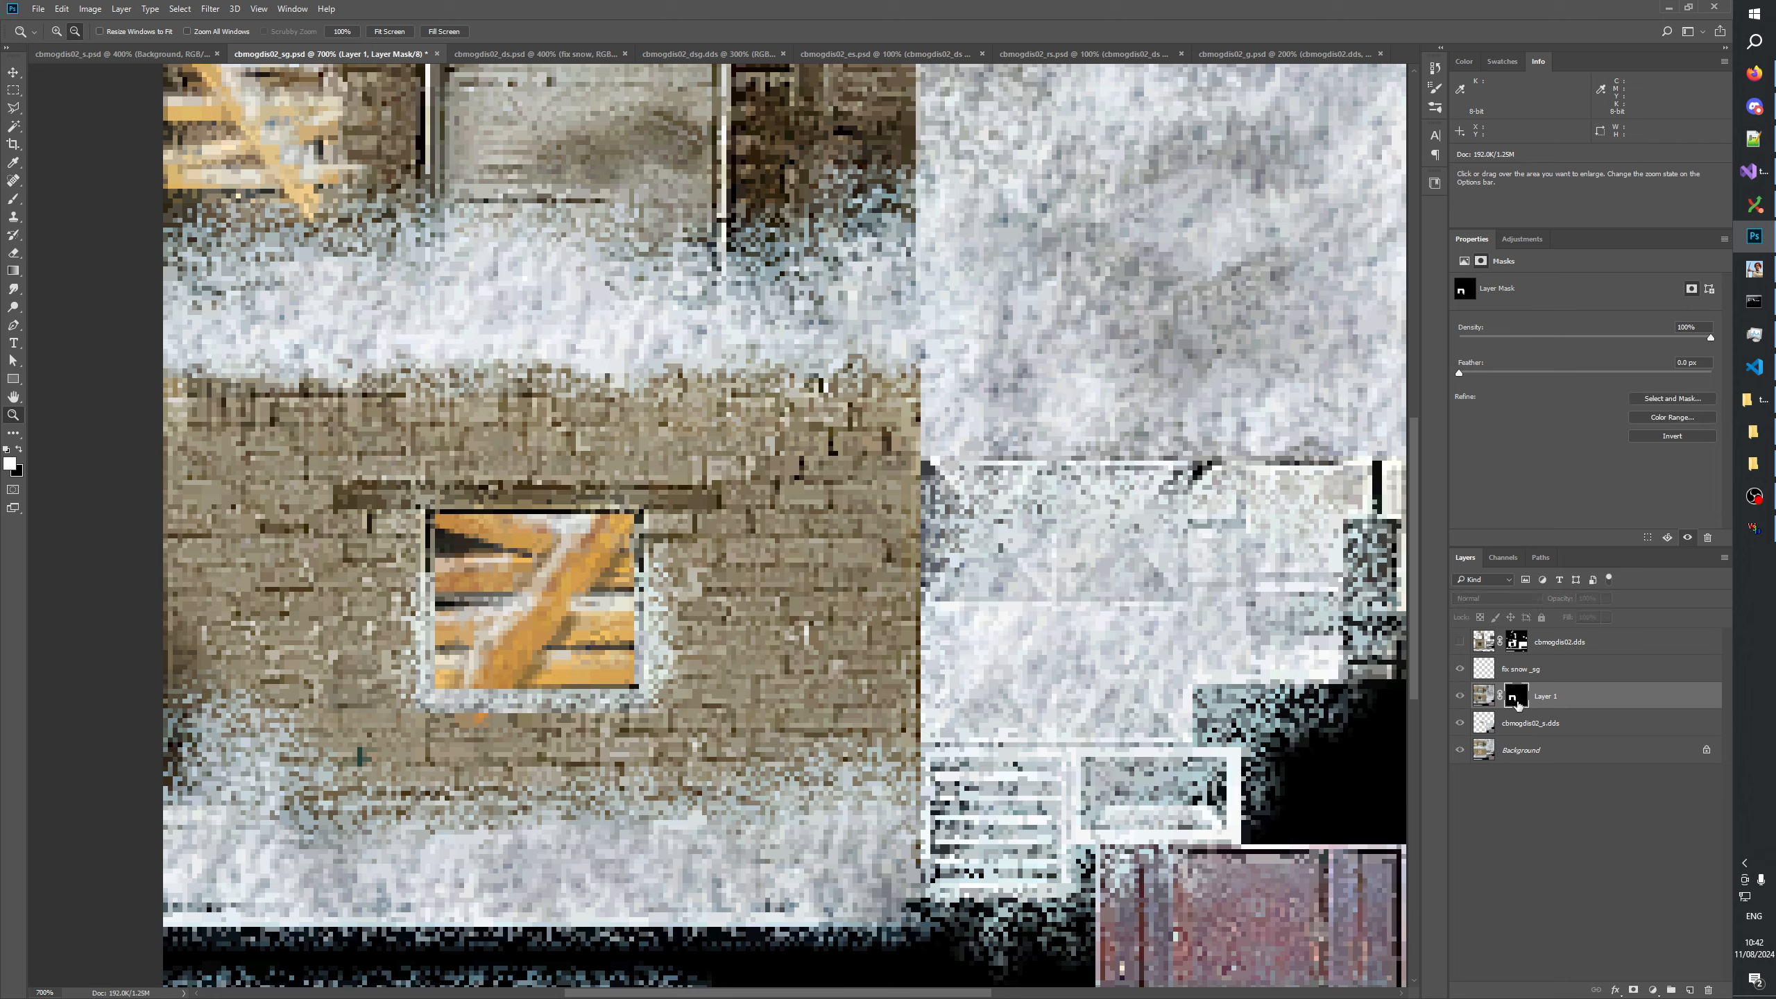
left_click(1515, 701, "alt")
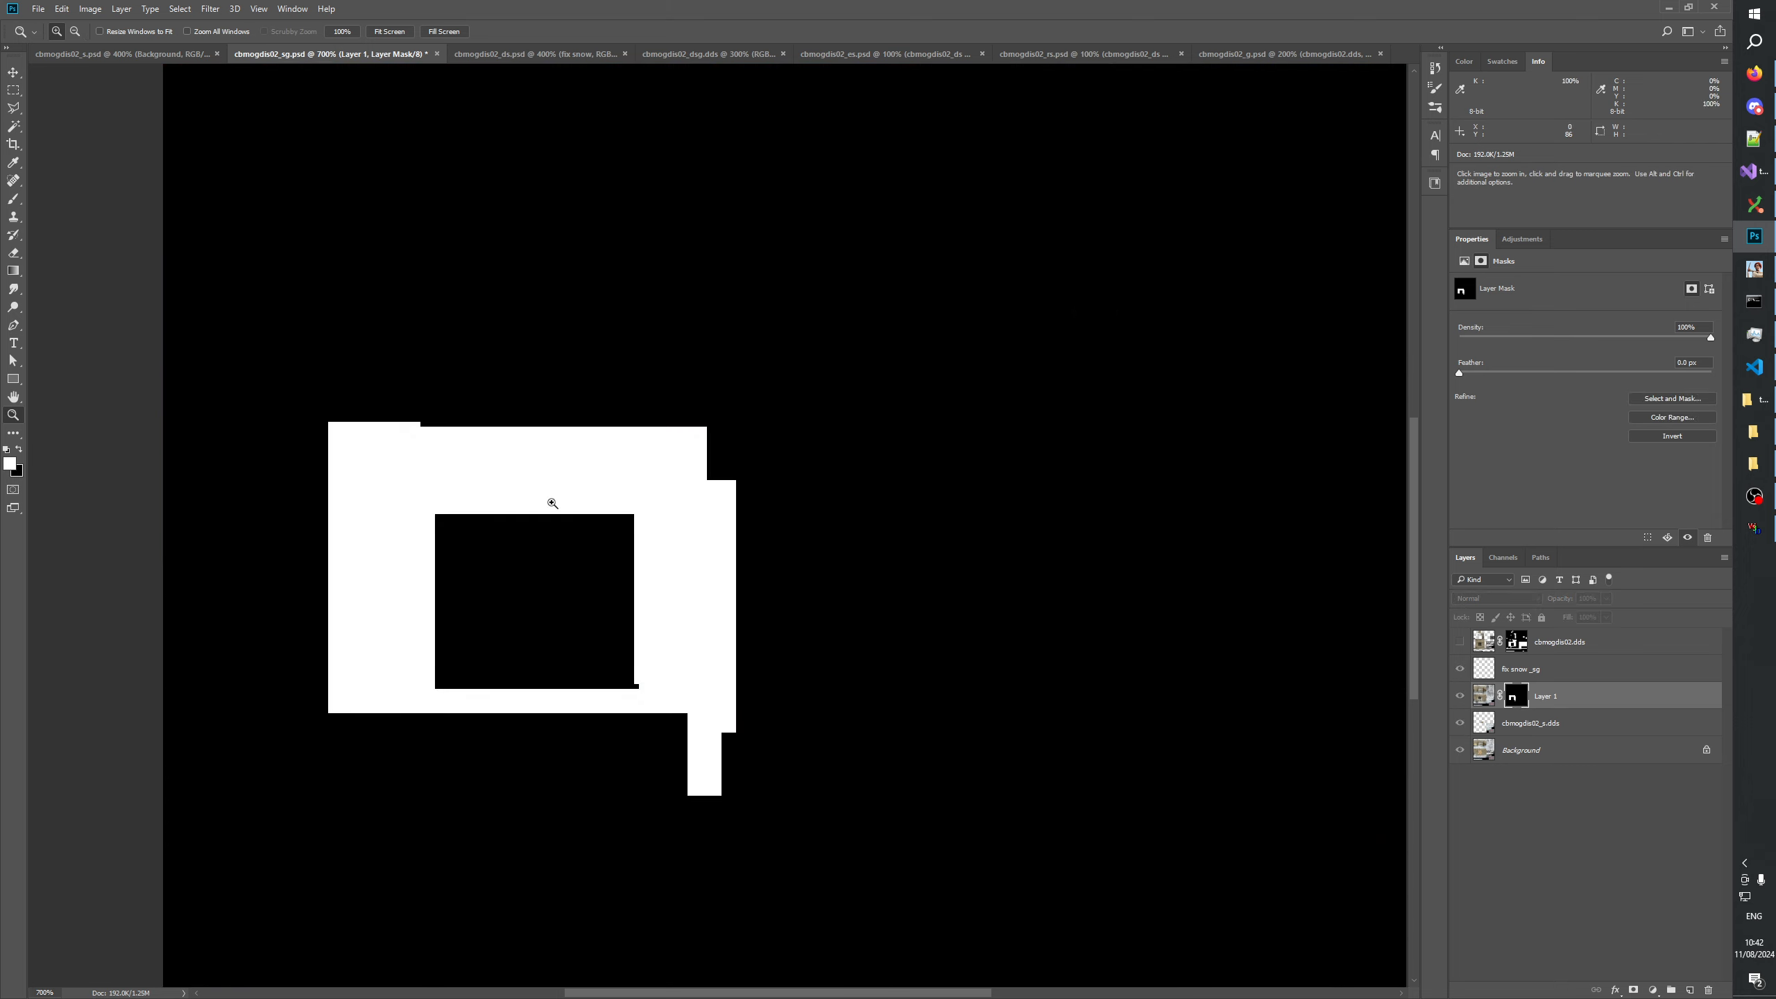
left_click(13, 92)
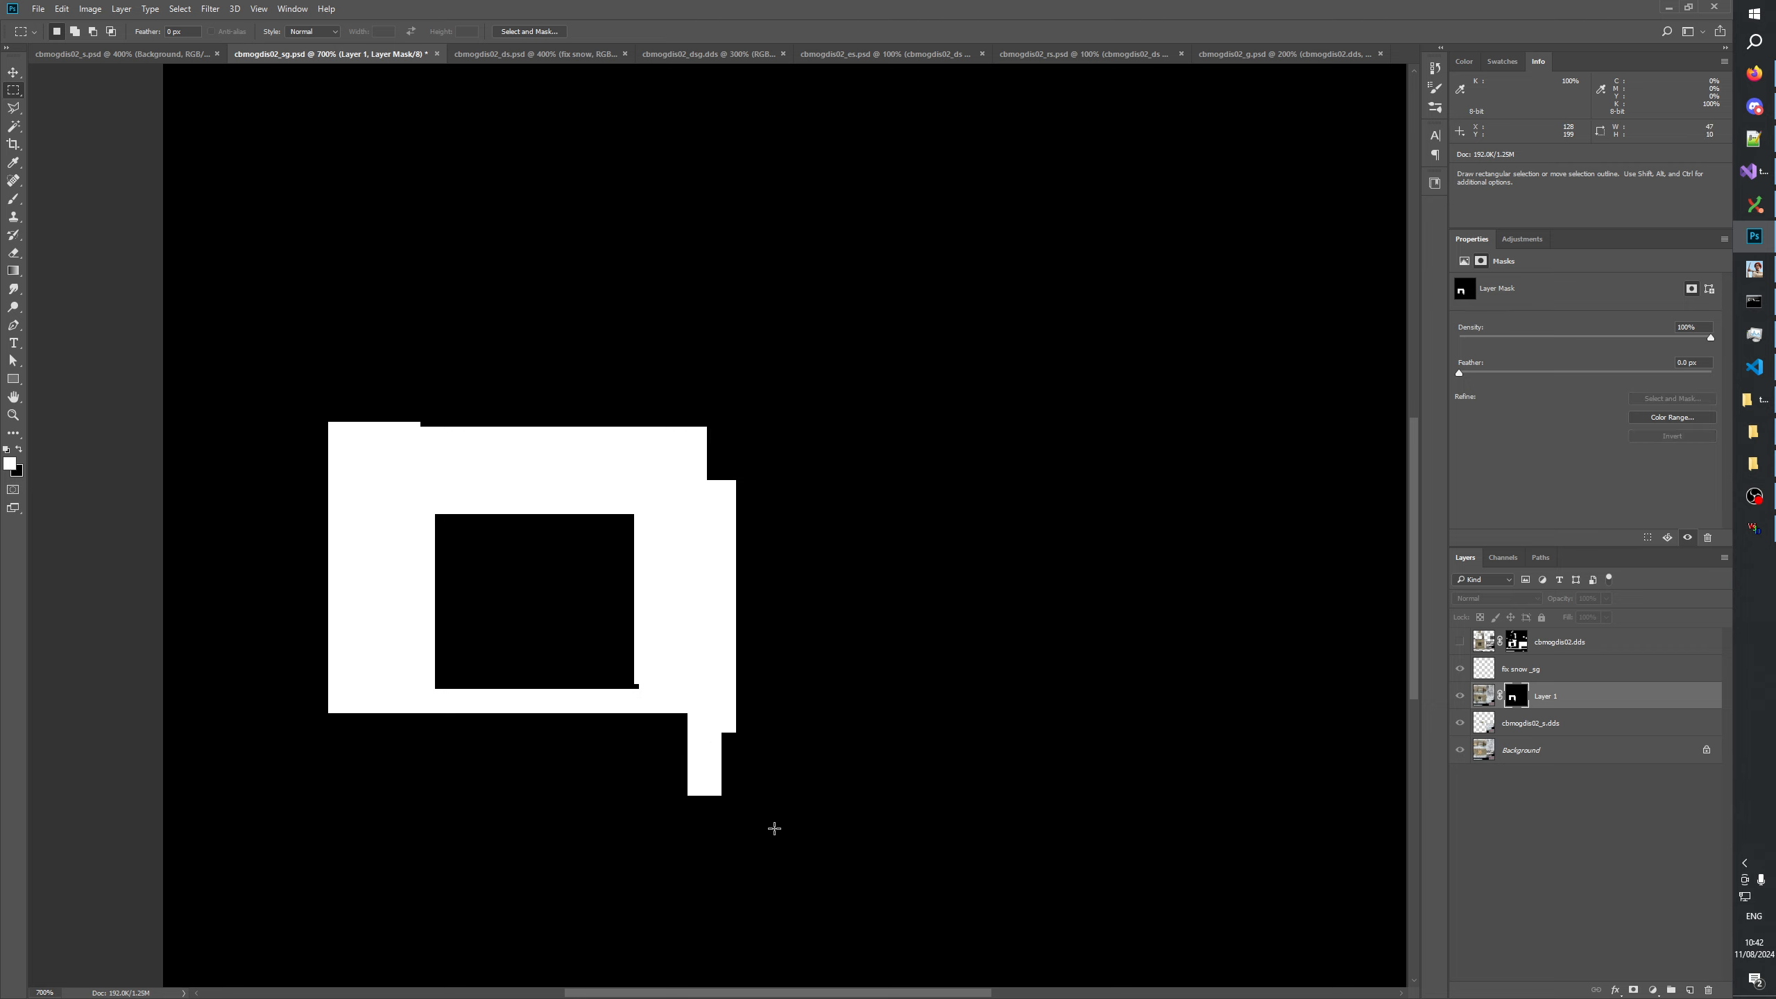
left_click_drag(619, 858, 759, 714)
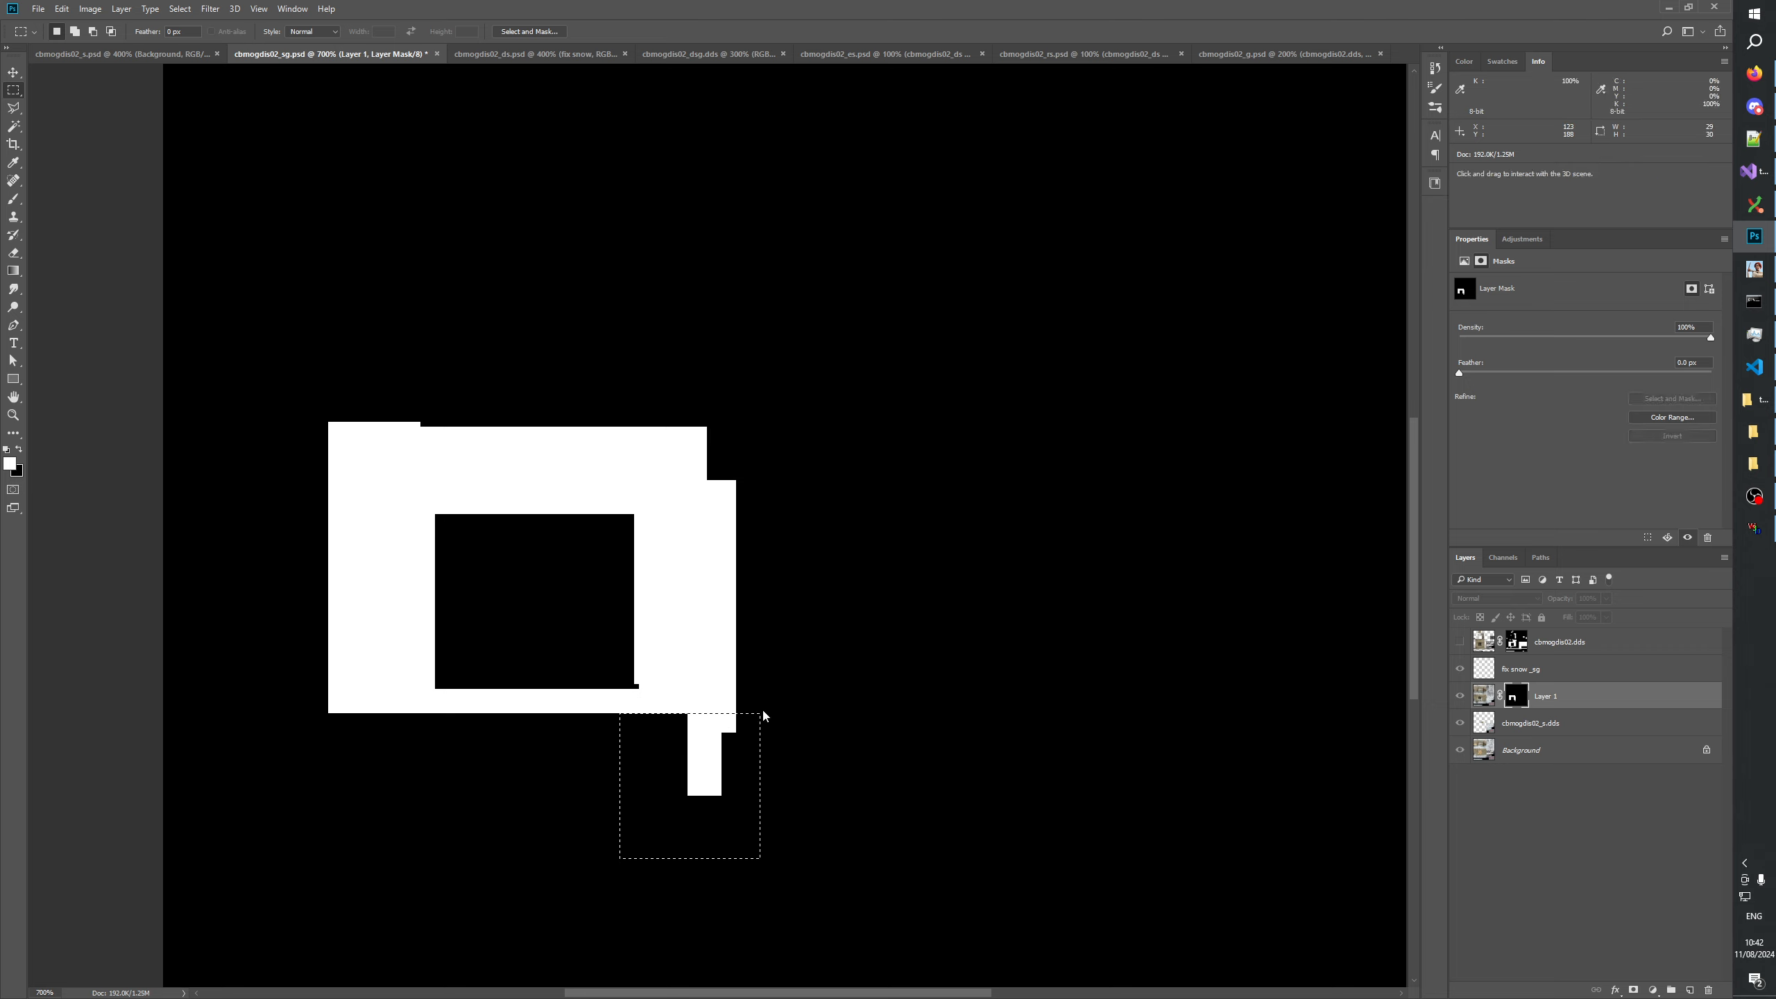
key("Delete")
left_click_drag(668, 670, 635, 703)
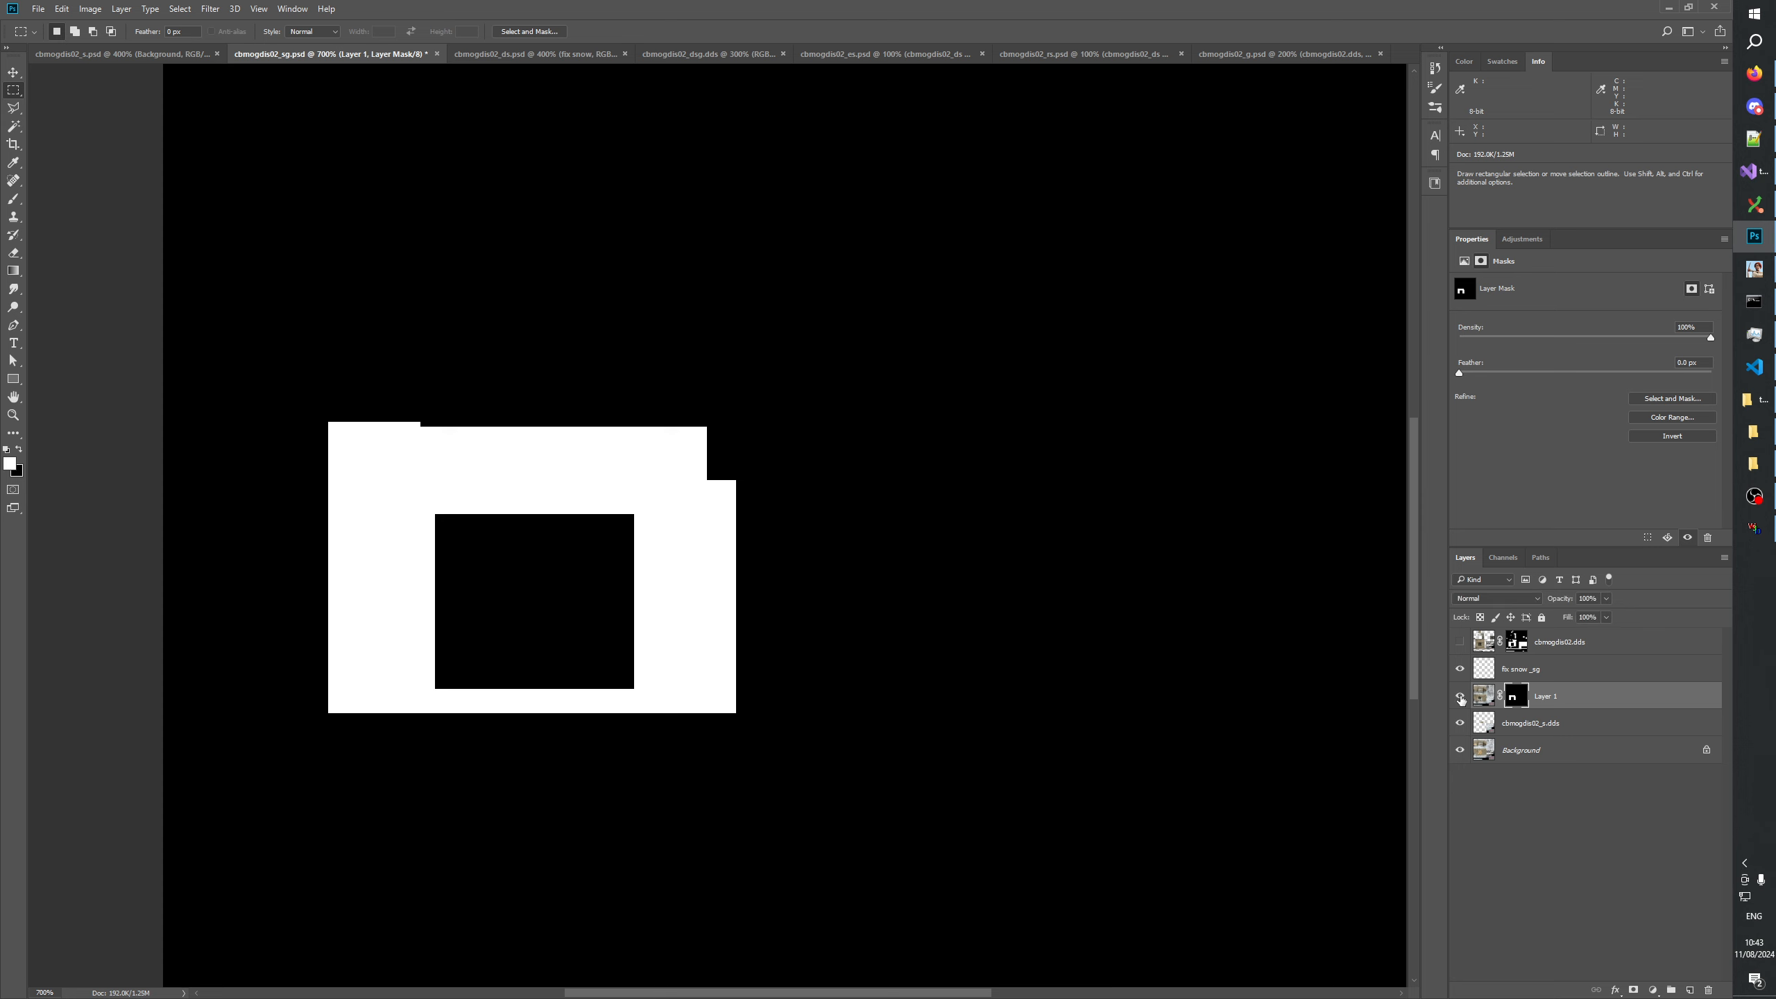
left_click(1505, 697, "alt")
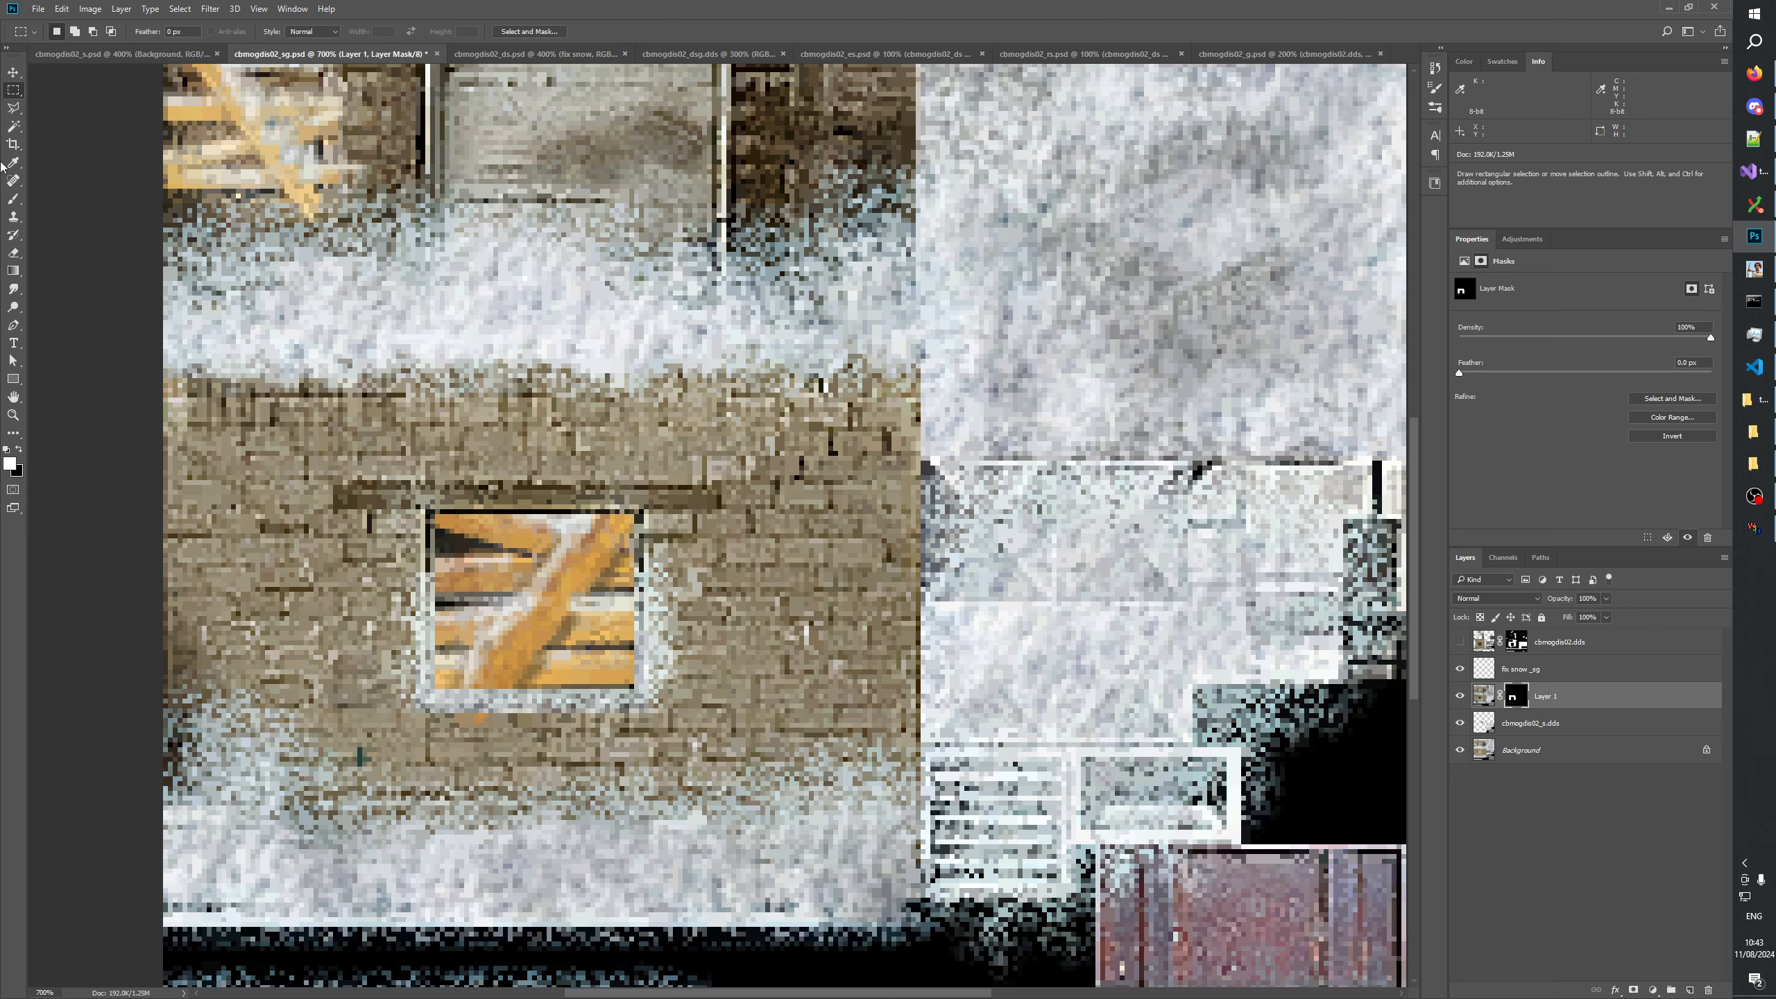
Brush black around the outer edges of Layer 1's mask to give the white window surround a soft, ragged border.
left_click(15, 199)
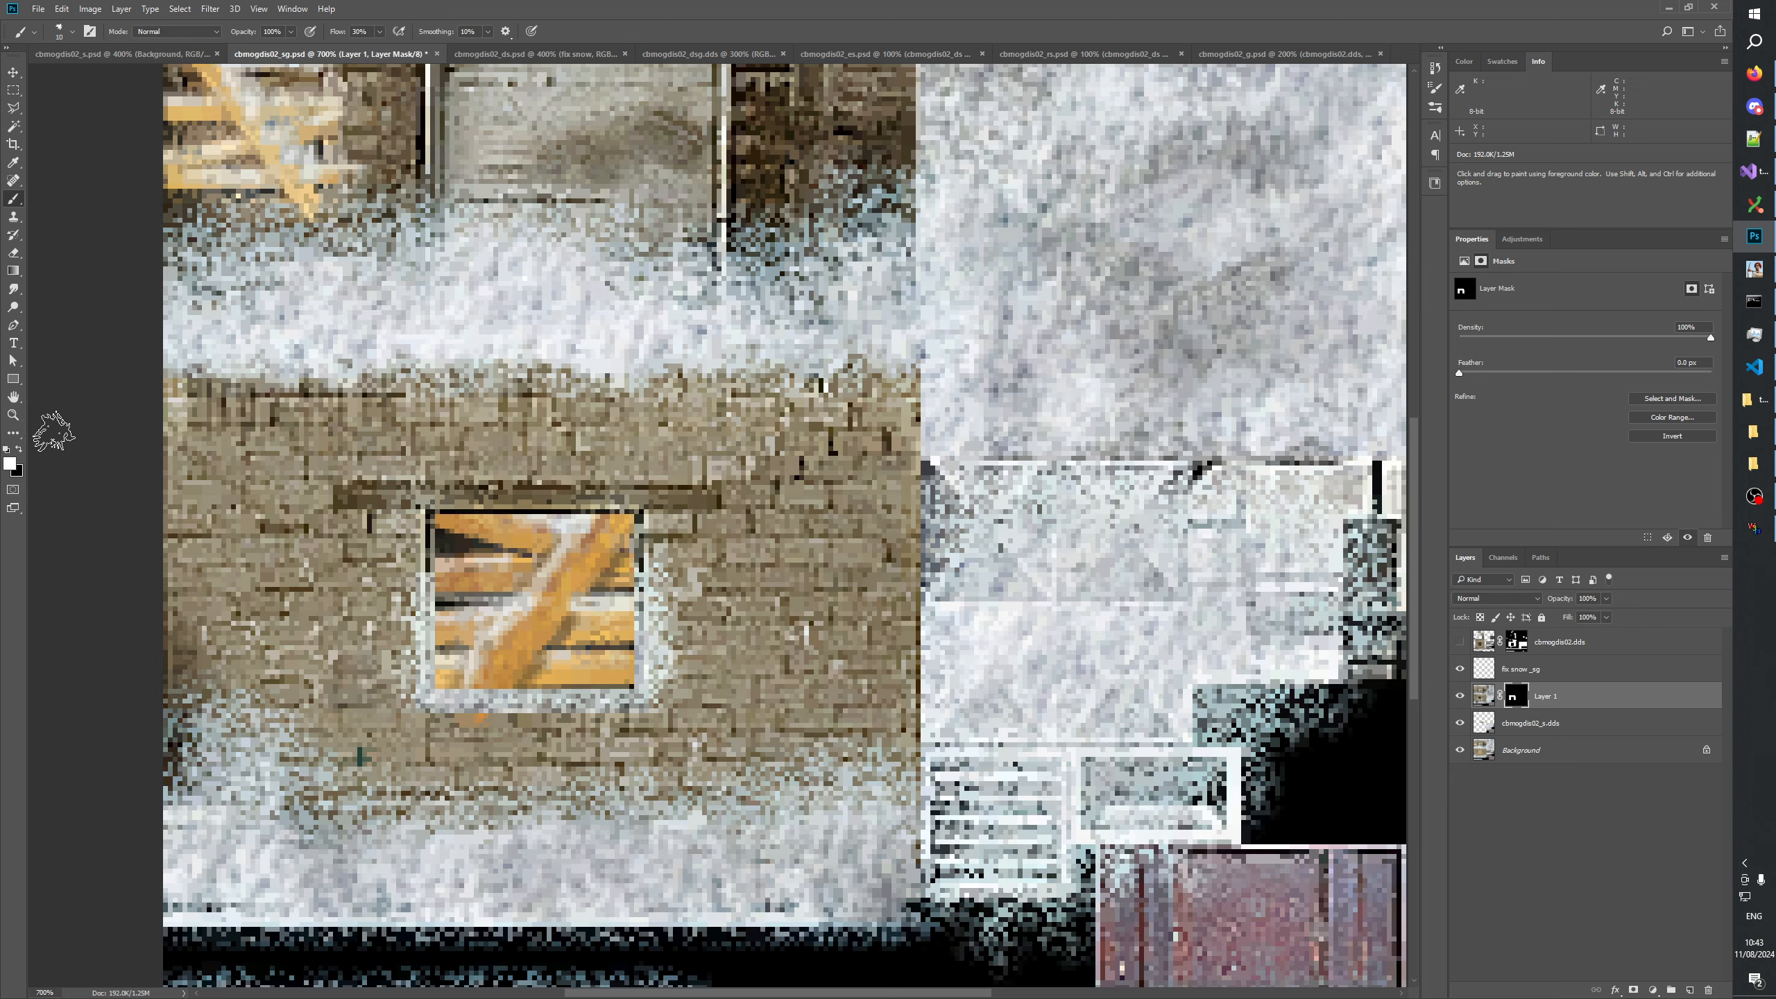
key("x")
left_click_drag(528, 451, 545, 456)
left_click(1518, 698, "alt")
mouse_move(601, 402)
left_mouse_down()
mouse_move(701, 401)
mouse_move(321, 415)
mouse_move(317, 630)
mouse_move(309, 466)
mouse_move(313, 498)
mouse_move(351, 403)
mouse_move(318, 745)
mouse_move(324, 718)
mouse_move(353, 745)
mouse_move(409, 732)
mouse_move(341, 731)
mouse_move(763, 728)
mouse_move(744, 457)
mouse_move(771, 604)
mouse_move(752, 608)
mouse_move(753, 730)
mouse_move(711, 762)
mouse_move(718, 795)
mouse_move(761, 712)
mouse_move(742, 469)
mouse_move(715, 435)
mouse_move(734, 509)
mouse_move(697, 373)
mouse_move(767, 457)
mouse_move(688, 402)
mouse_move(353, 423)
mouse_move(490, 402)
mouse_move(781, 427)
mouse_move(665, 427)
mouse_move(343, 546)
mouse_move(319, 693)
mouse_move(326, 564)
mouse_move(344, 726)
left_mouse_up()
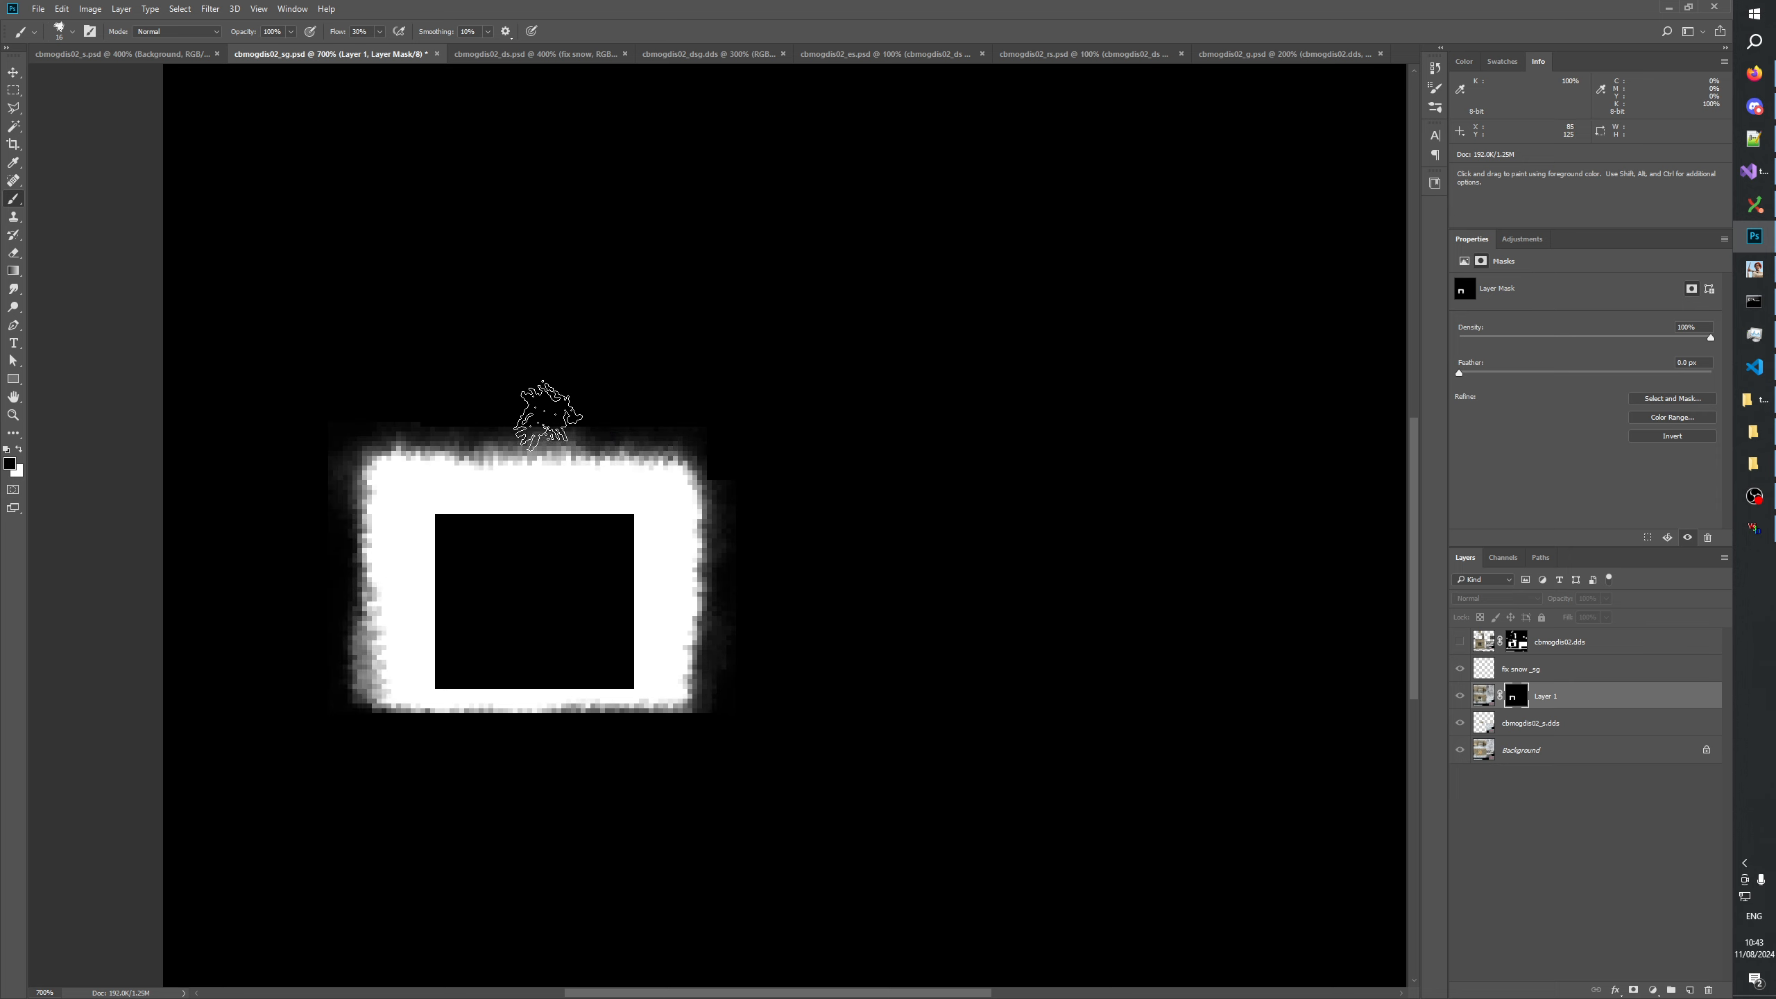
Compare the boarded window and surrounding brickwork with and without Layer 1 to check the softened mask.
left_click(1460, 695)
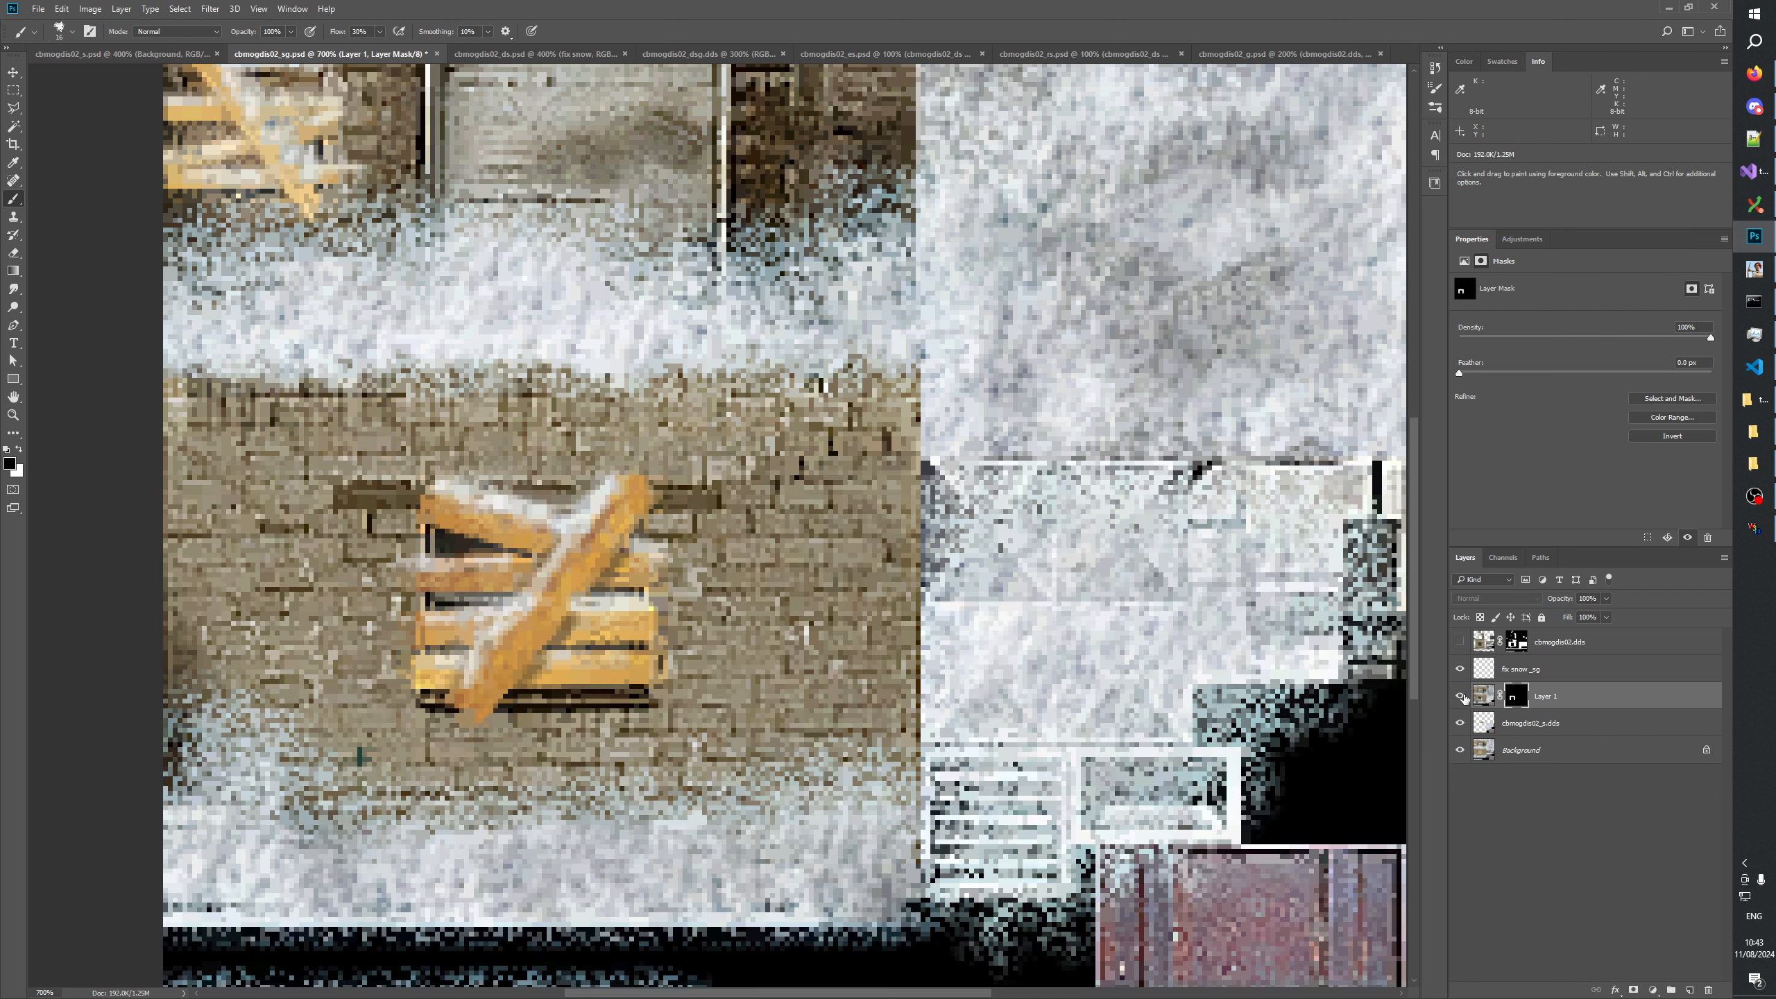
left_click(1460, 696)
left_click(1460, 696)
left_click(1460, 696)
left_click(1460, 695)
left_click(1460, 696)
left_click(1460, 695)
left_click(1460, 696)
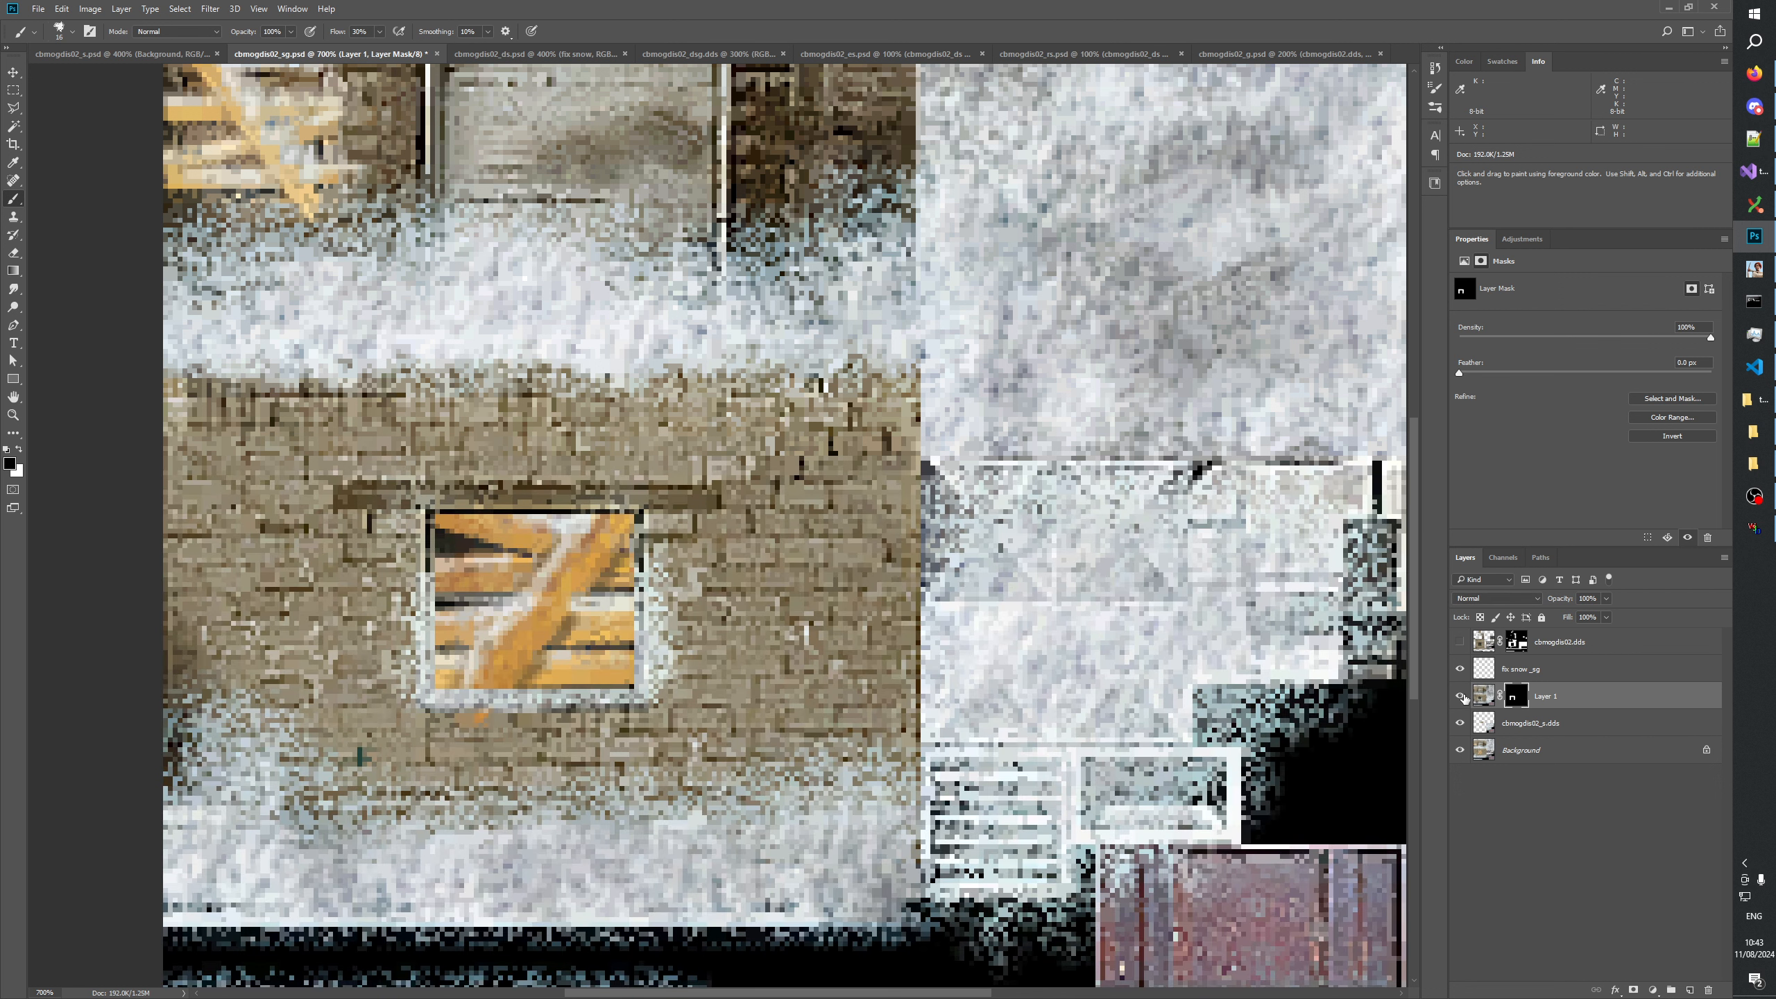
left_click(1460, 695)
left_click(1460, 695)
left_click(1460, 695)
left_click(1460, 696)
left_click(1461, 695)
left_click(1460, 696)
left_click(1460, 696)
left_click(1460, 696)
left_click(1460, 695)
left_click(1460, 696)
left_click(1460, 696)
left_click(1460, 696)
left_click(1461, 695)
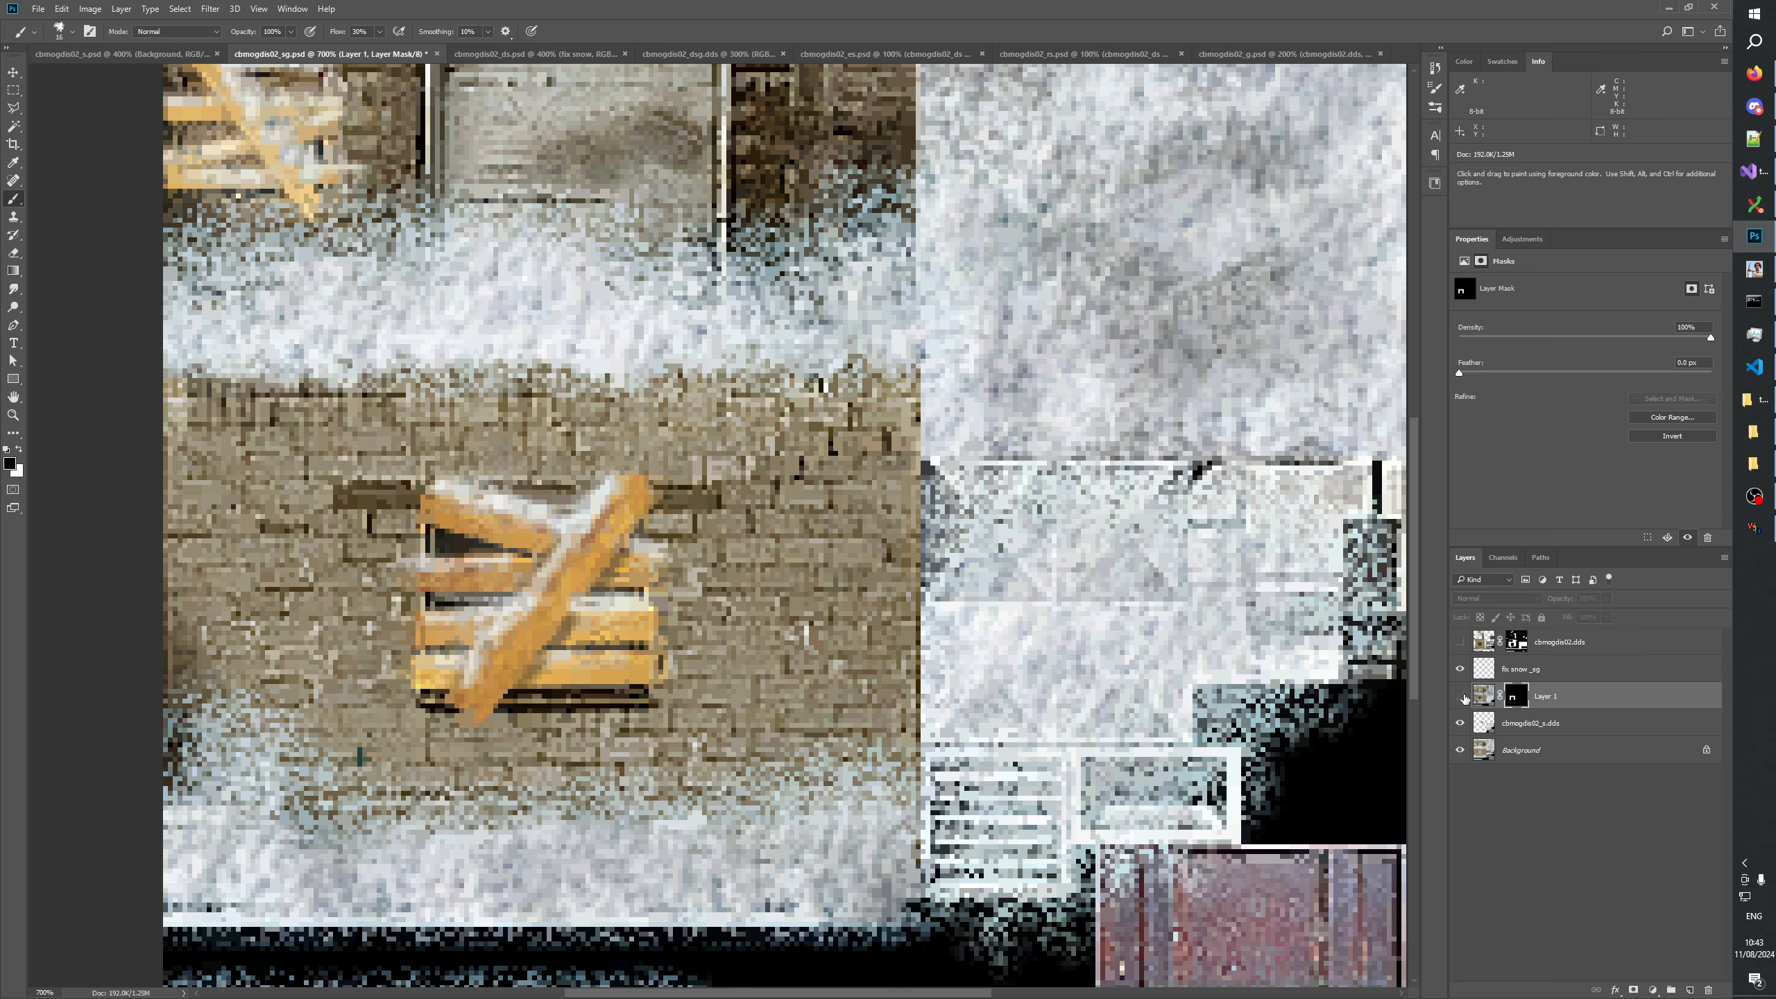
left_click(1460, 696)
Compare the window surroundings in cbmogdis02_ds with those in cbmogdis02_sg.
left_click(541, 58)
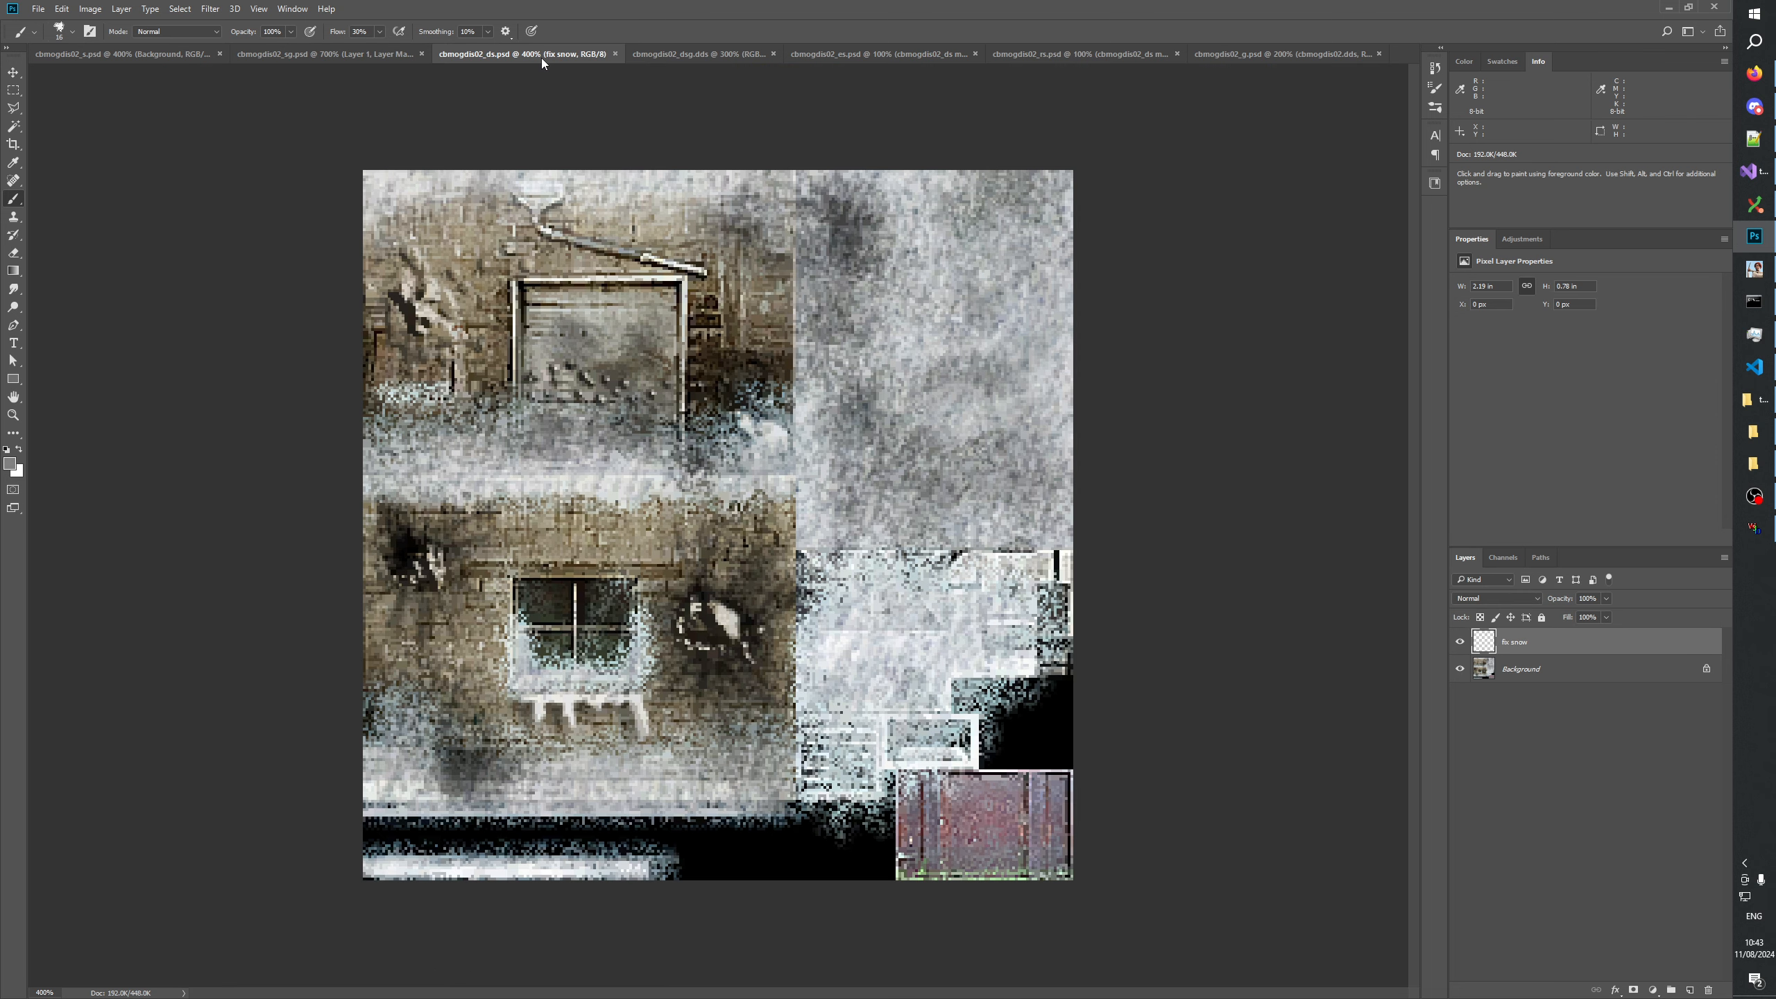
left_click(383, 58)
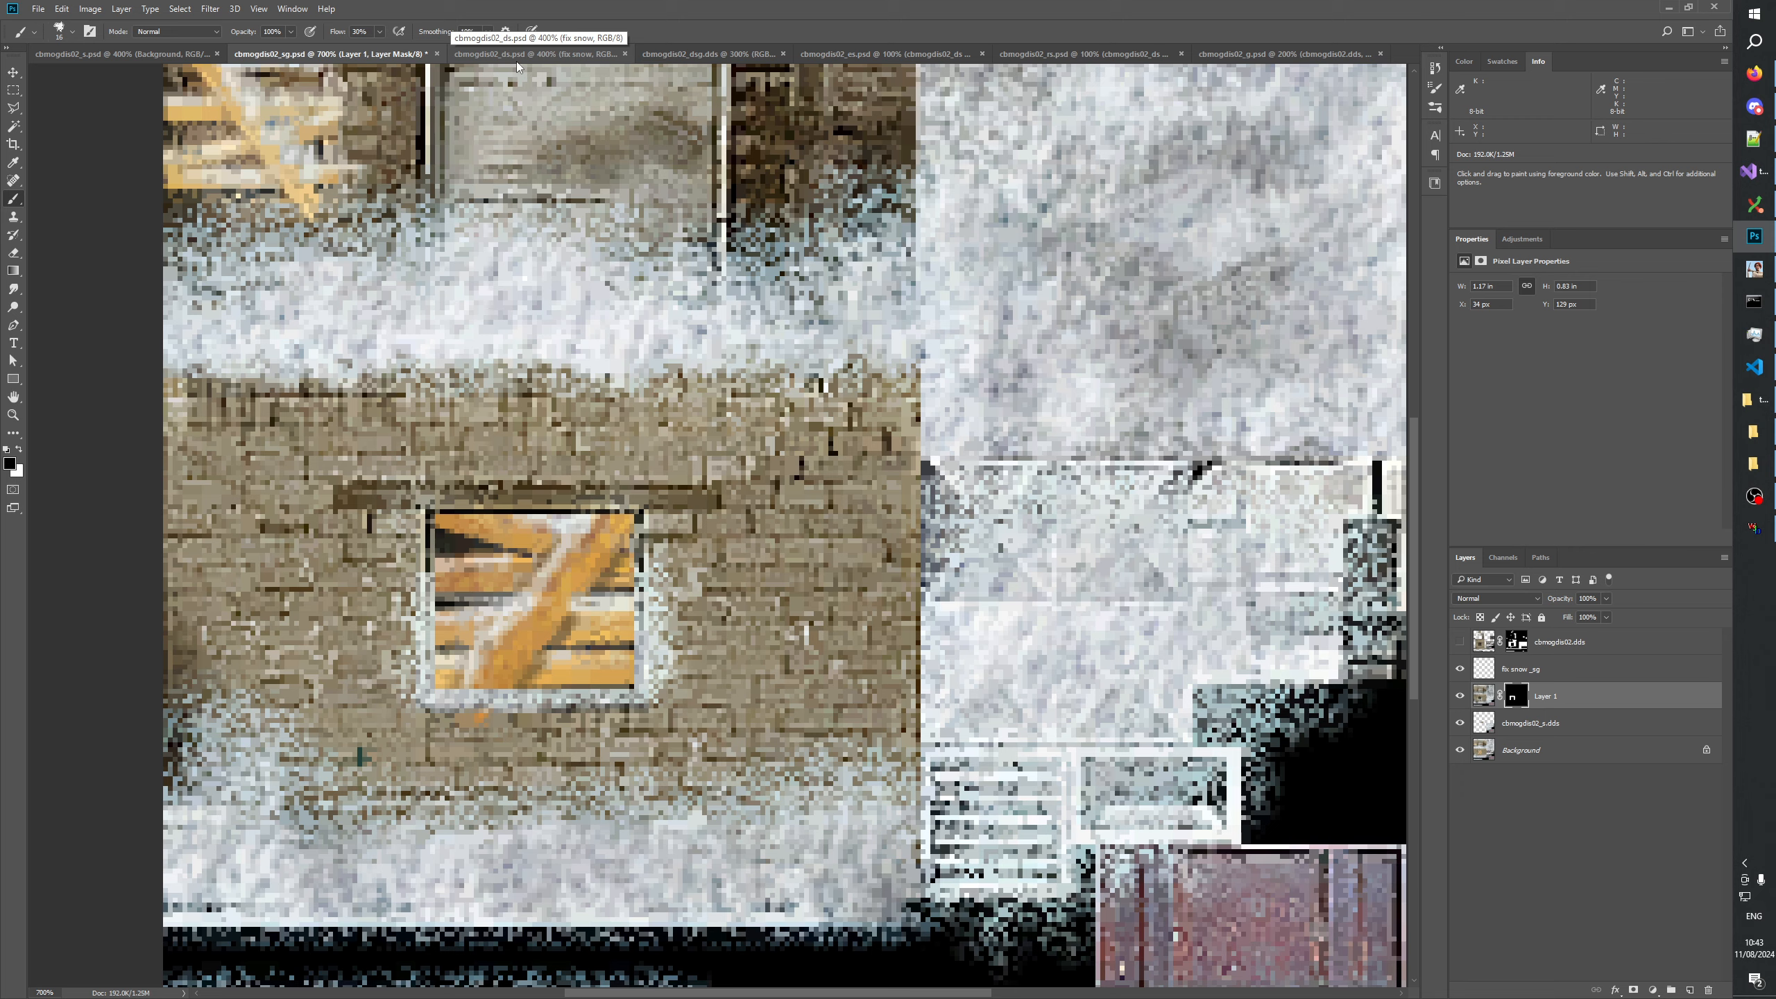
left_click(516, 59)
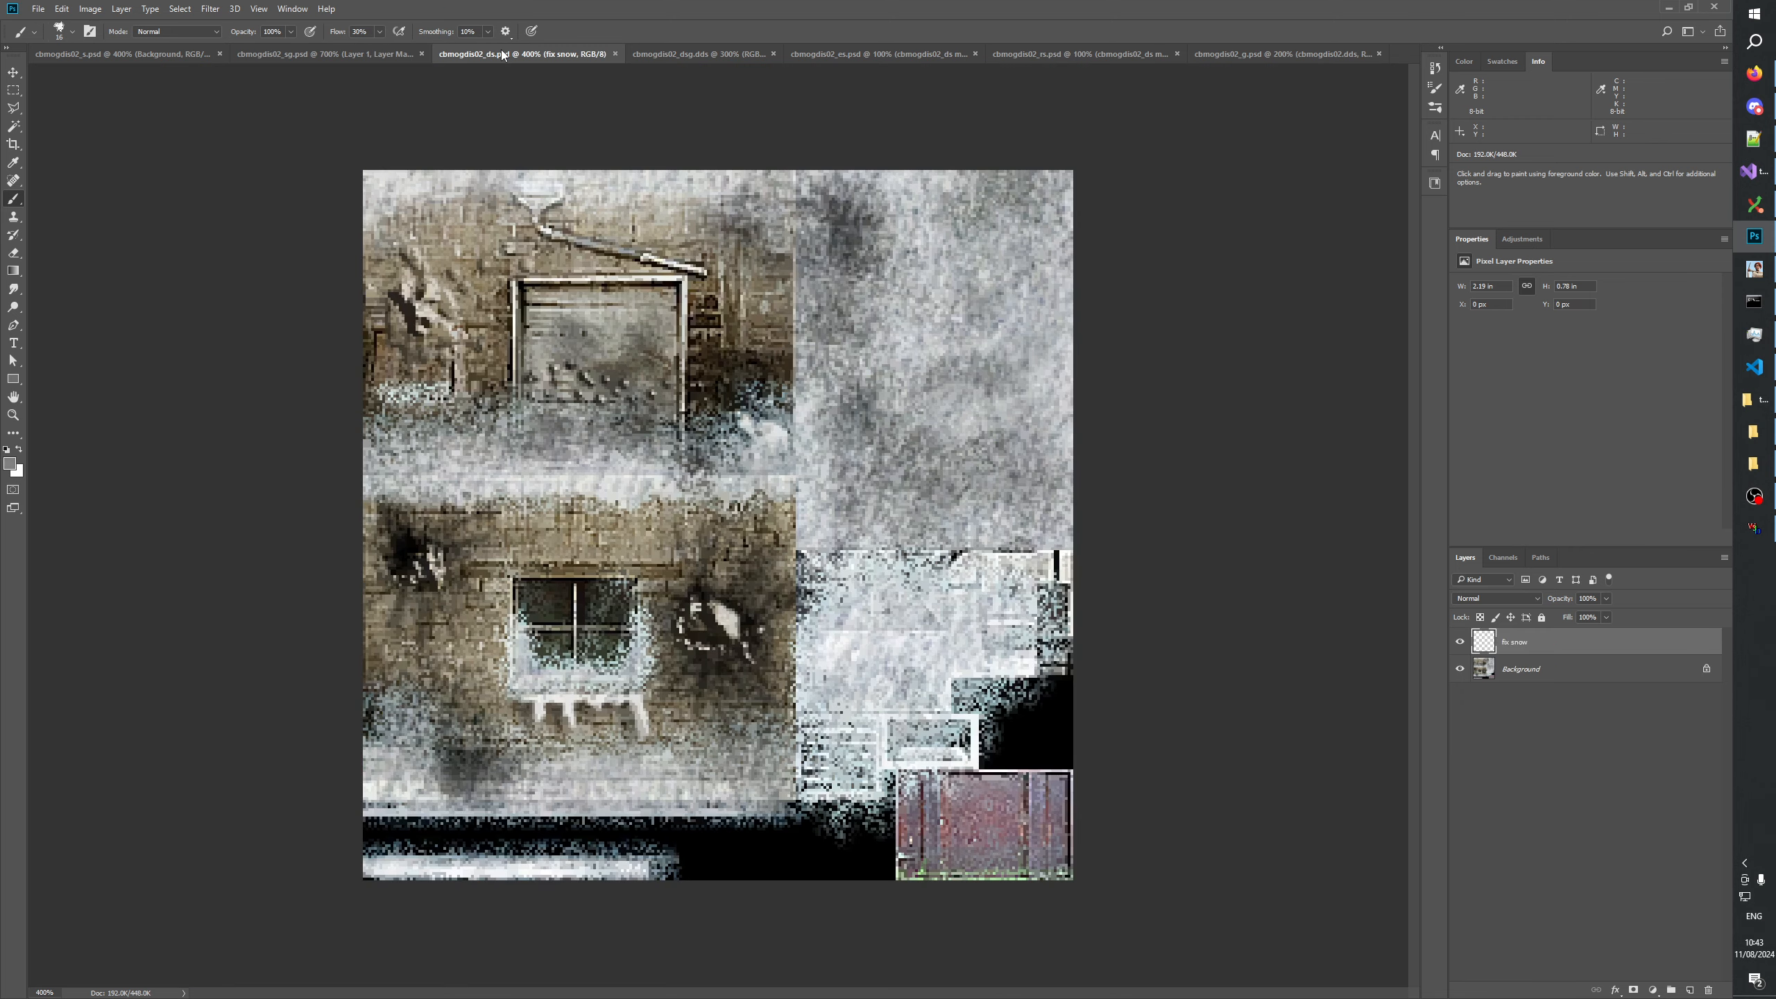
left_click(310, 50)
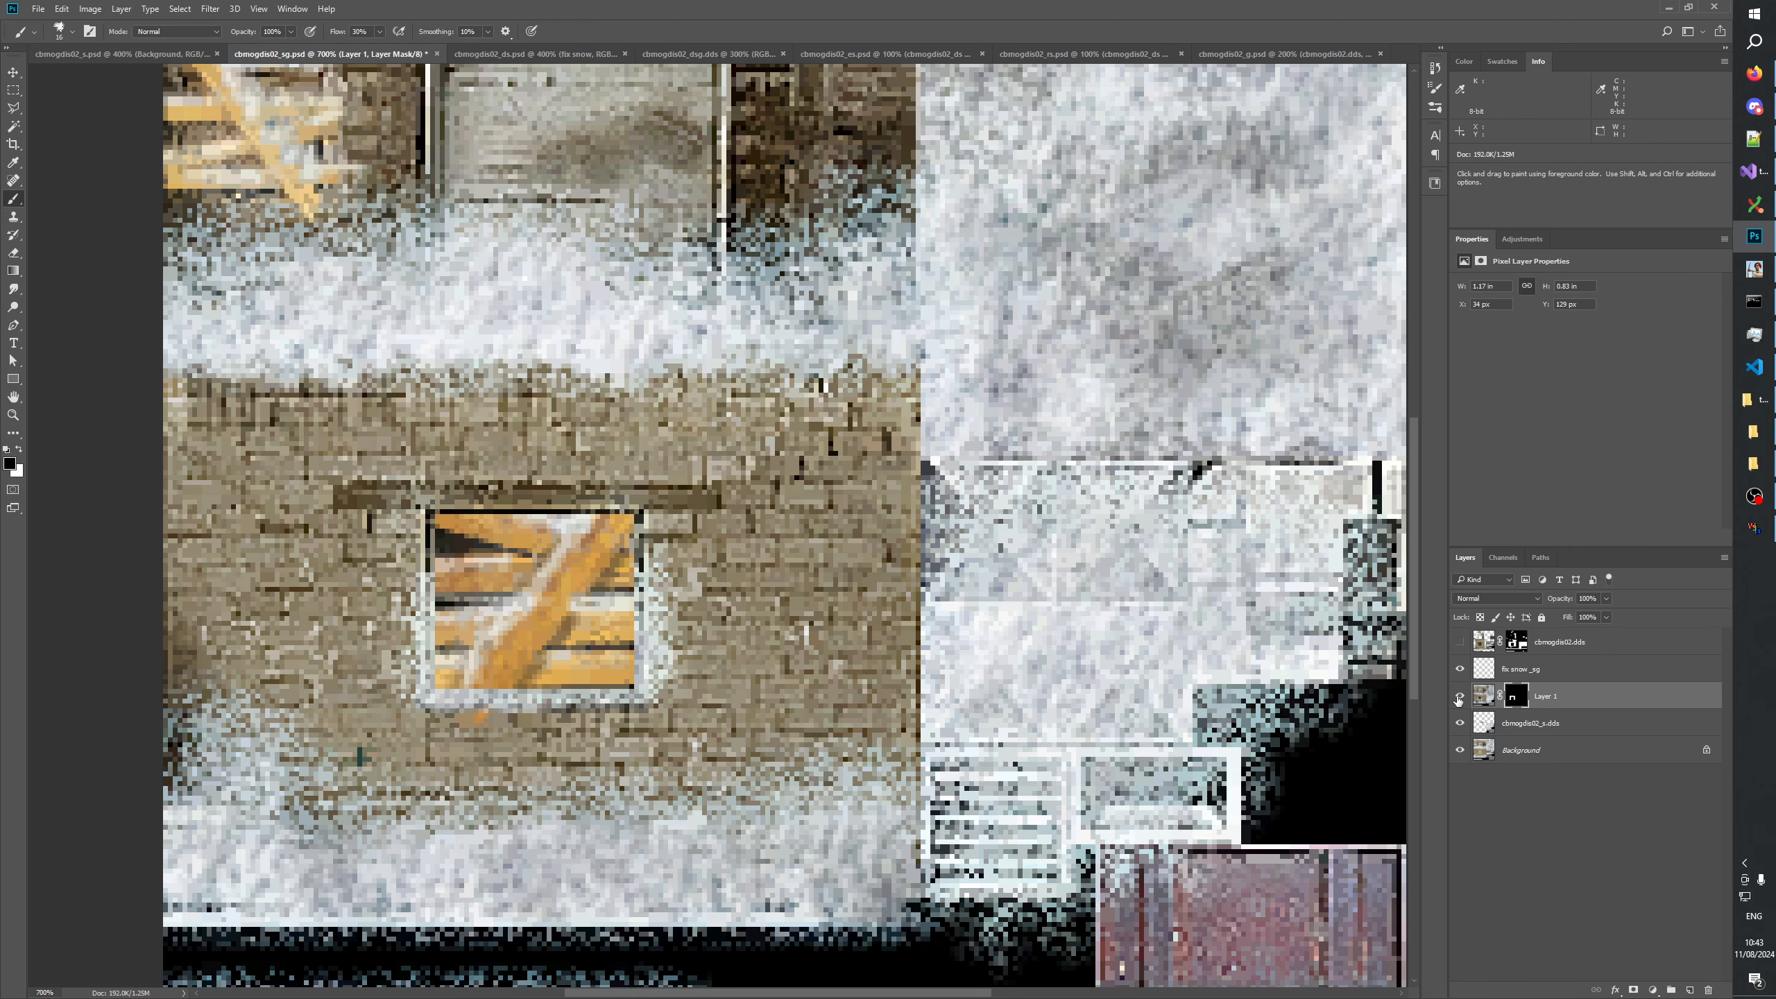
left_click(1459, 696)
left_click(1459, 695)
Disable Layer 1's mask to examine the layer's full window snow, and enable the mask again.
right_click(1514, 696)
left_click(1537, 703)
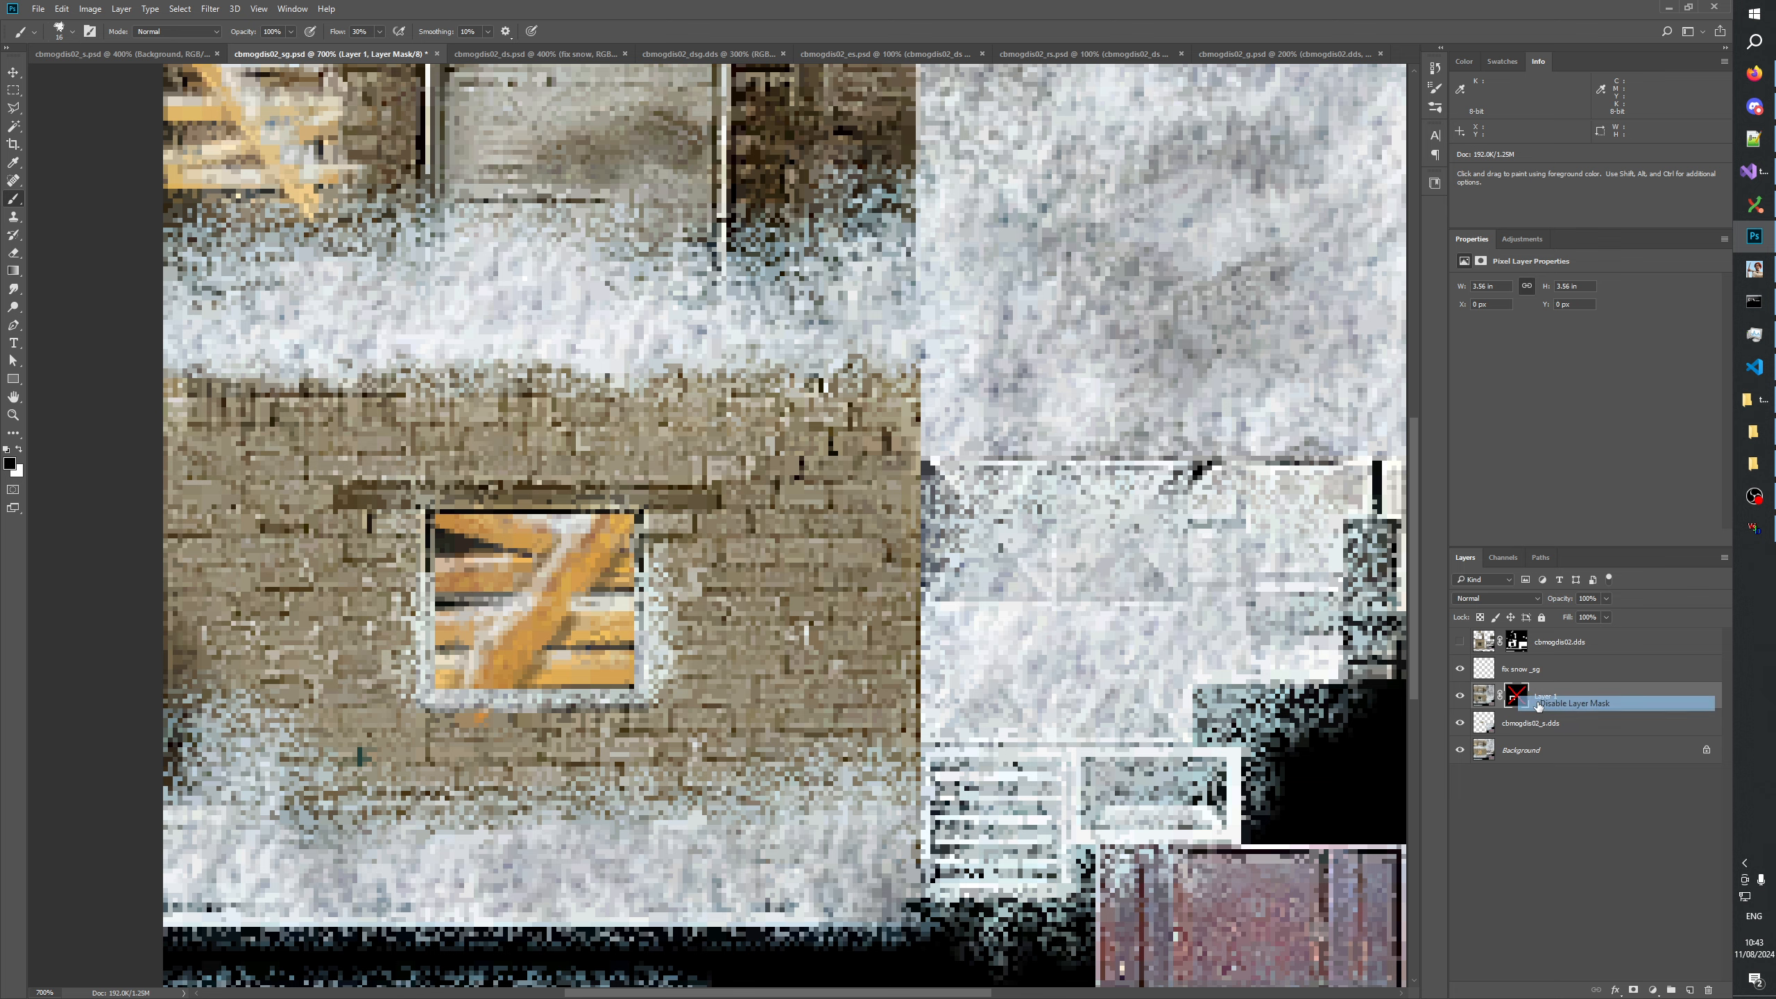
left_click(1520, 701, "shift")
right_click(1519, 701)
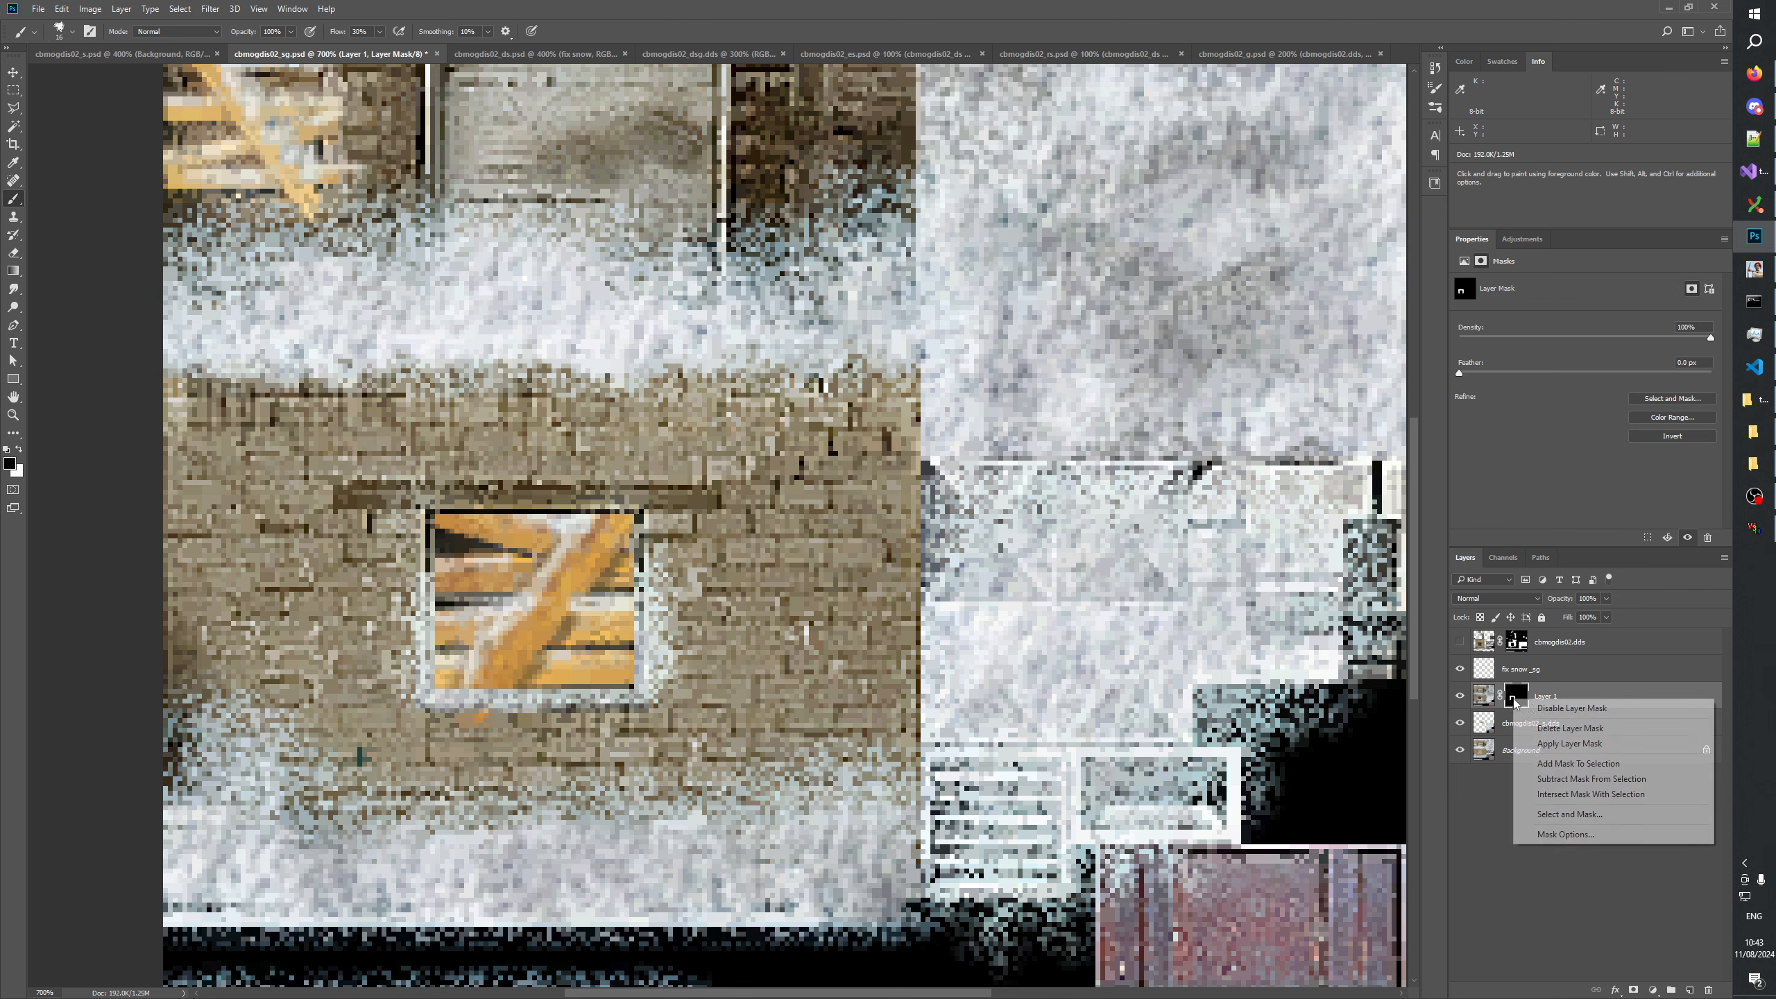
left_click(1537, 712)
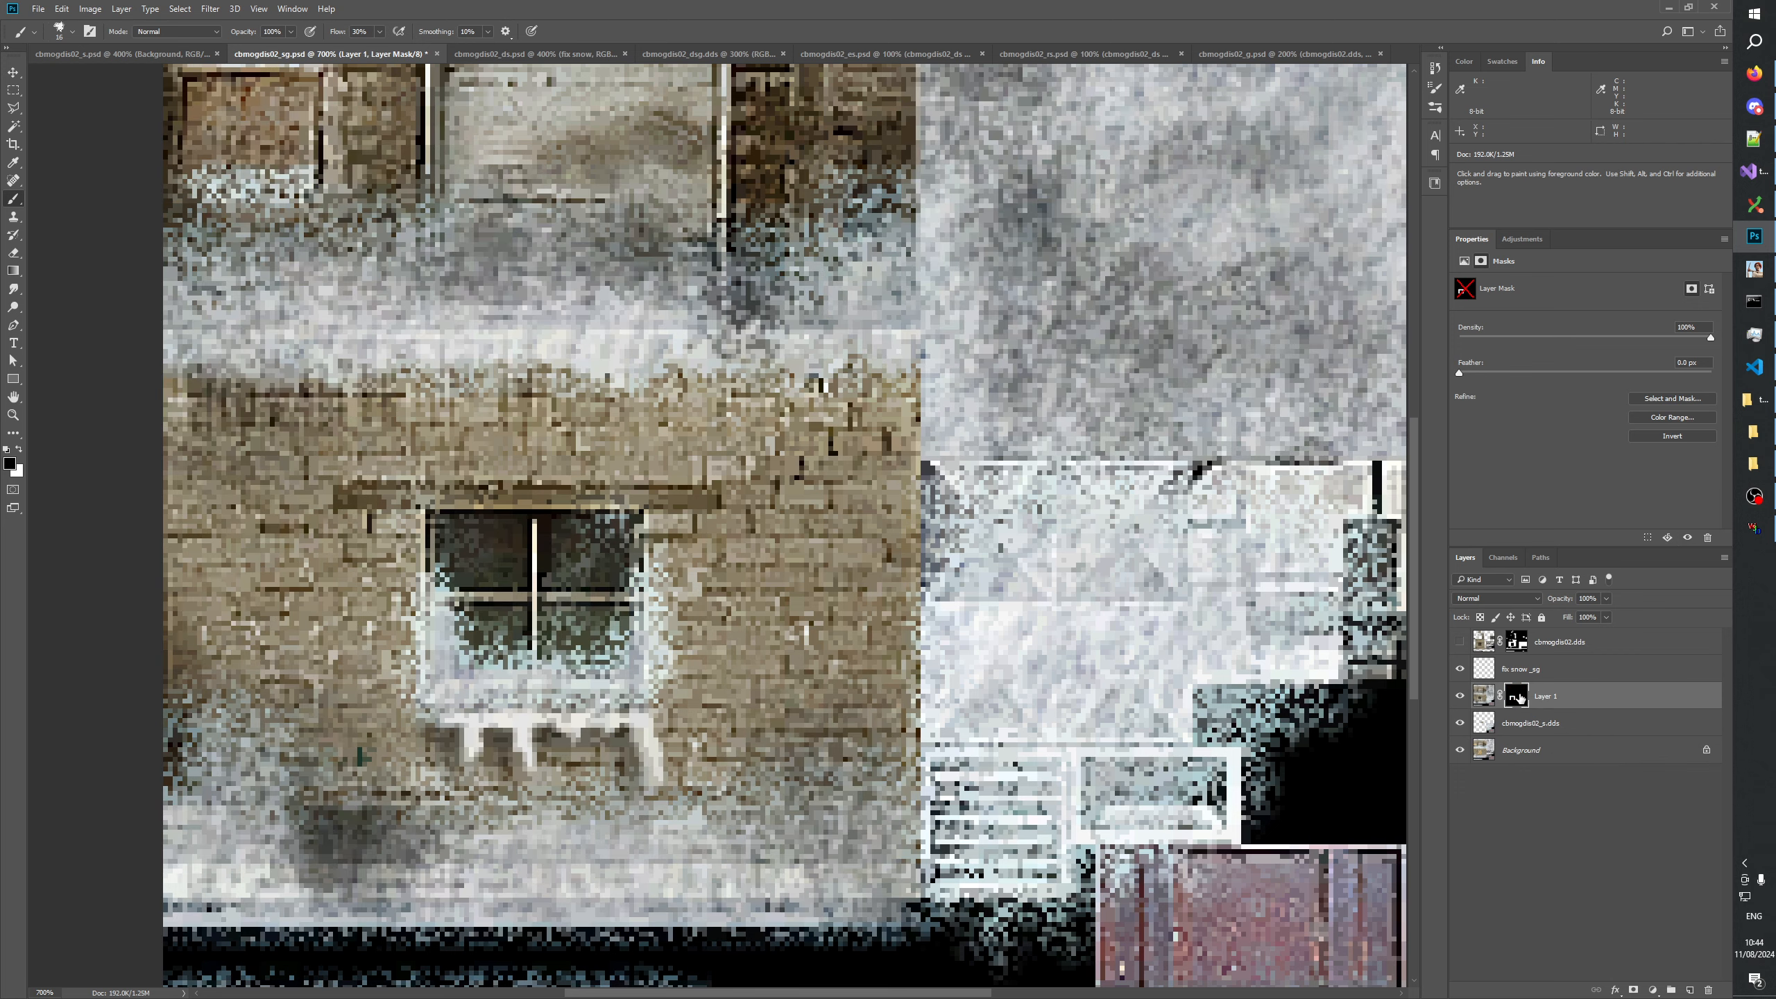
left_click(1519, 697, "shift")
left_click(563, 53)
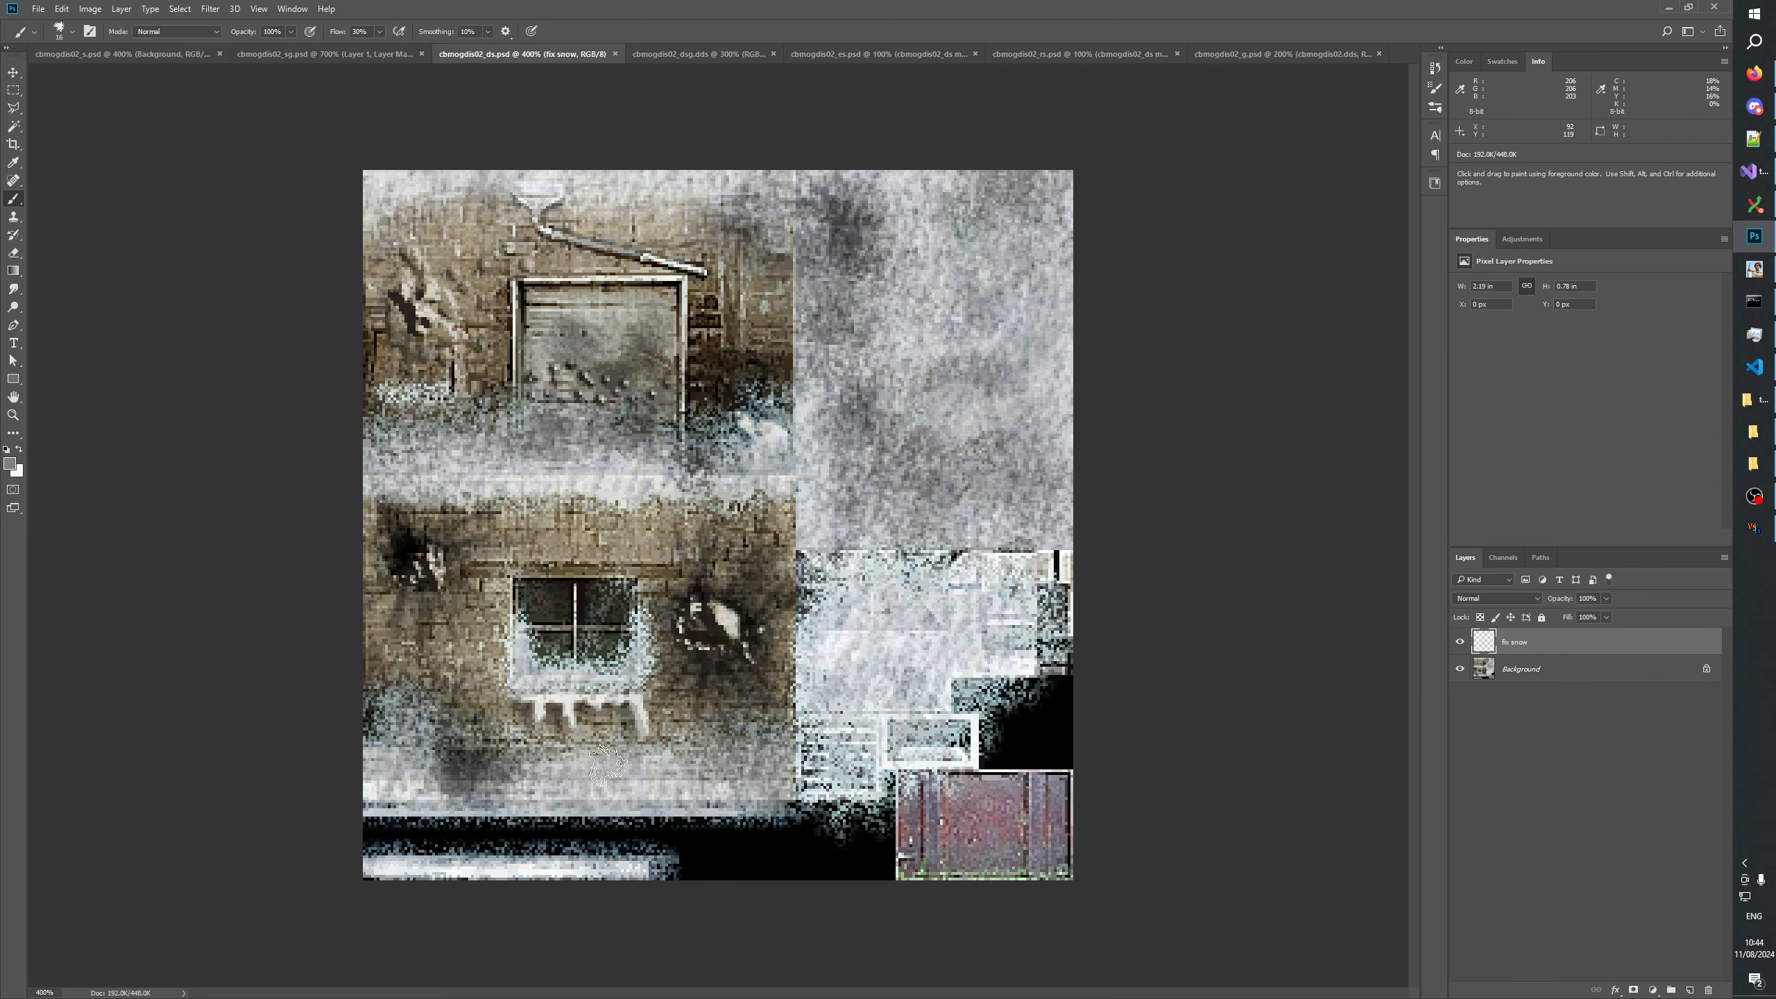
left_click_drag(548, 715, 629, 719)
key("ctrl+z")
left_click(300, 56)
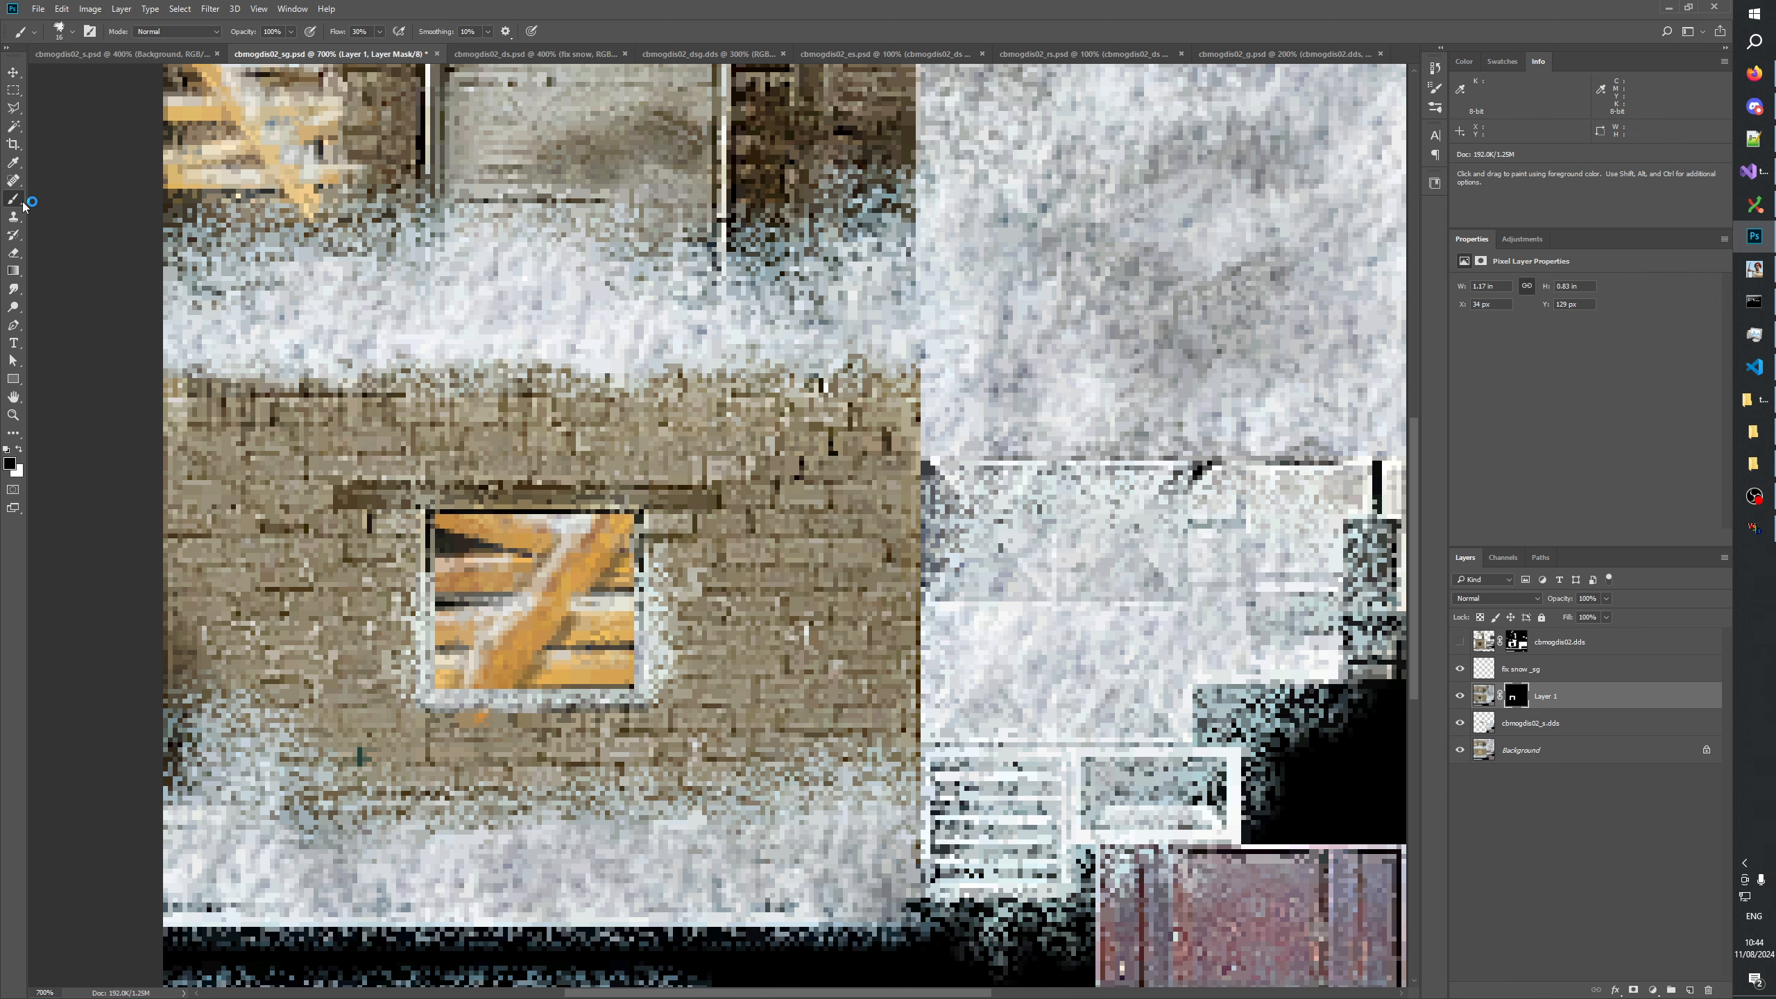
Set the brush flow to 20% and paint black on Layer 1's mask along its edge below the boarded window.
left_click_drag(508, 742, 501, 740, "alt")
double_click(356, 33)
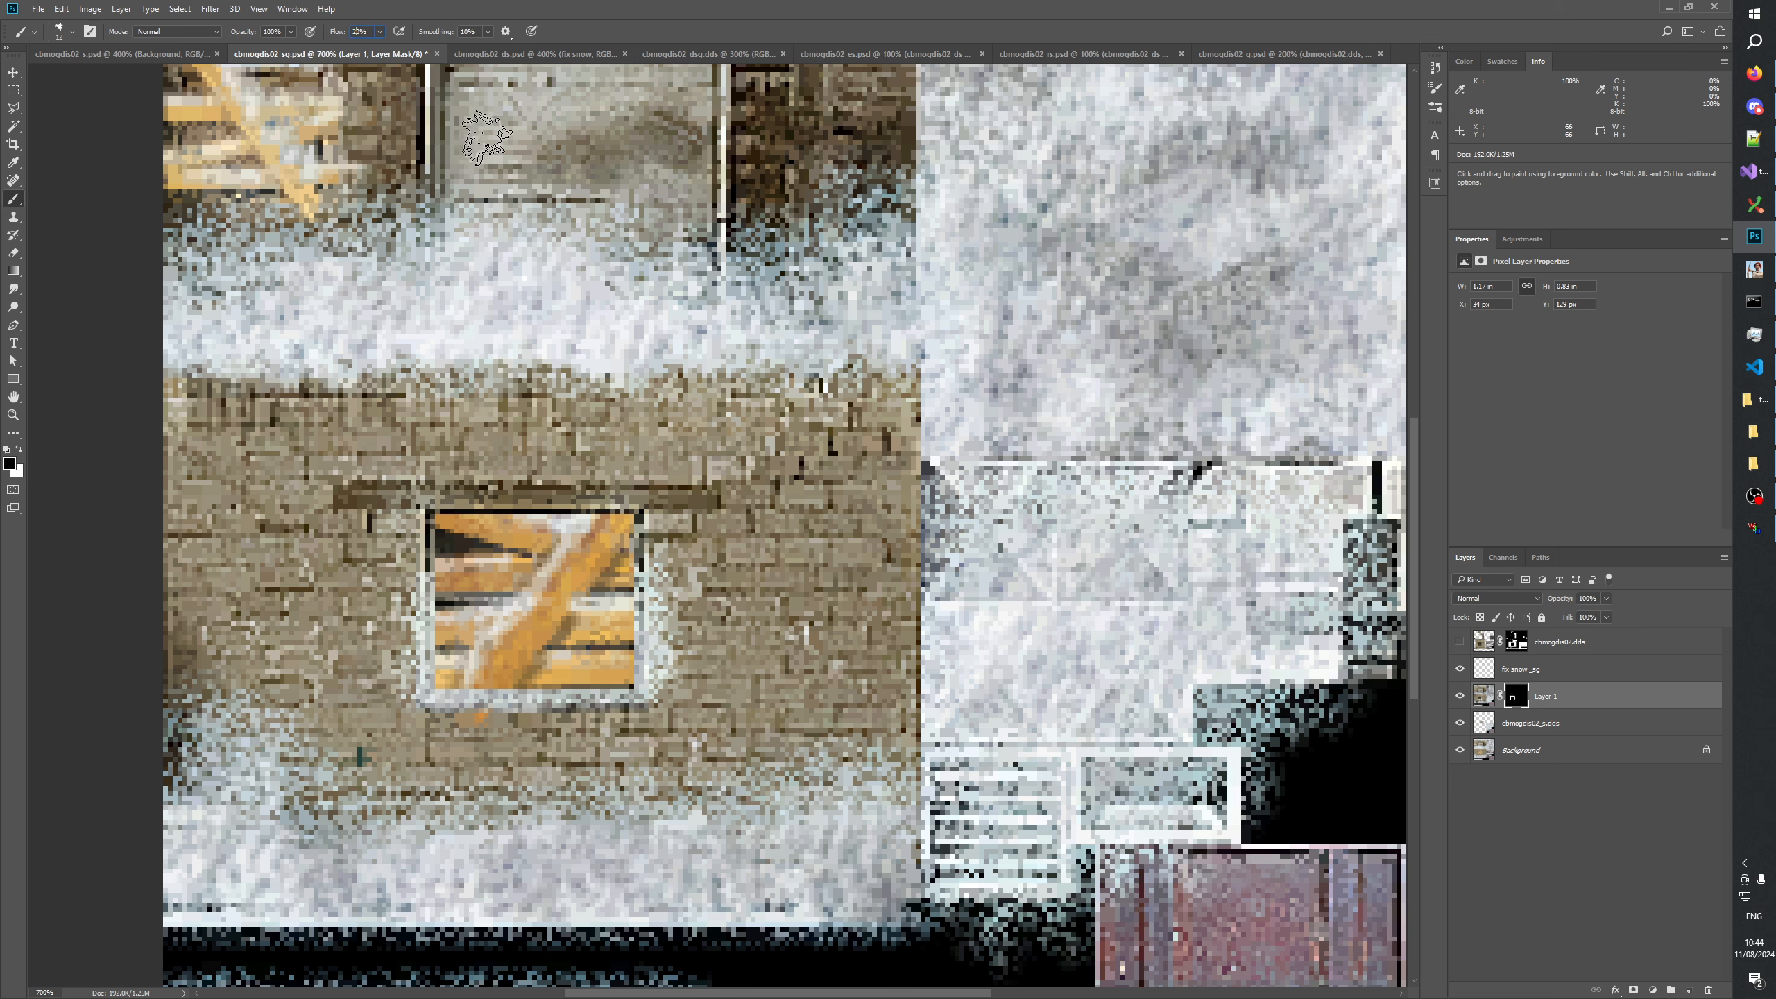
type("20")
key("Return")
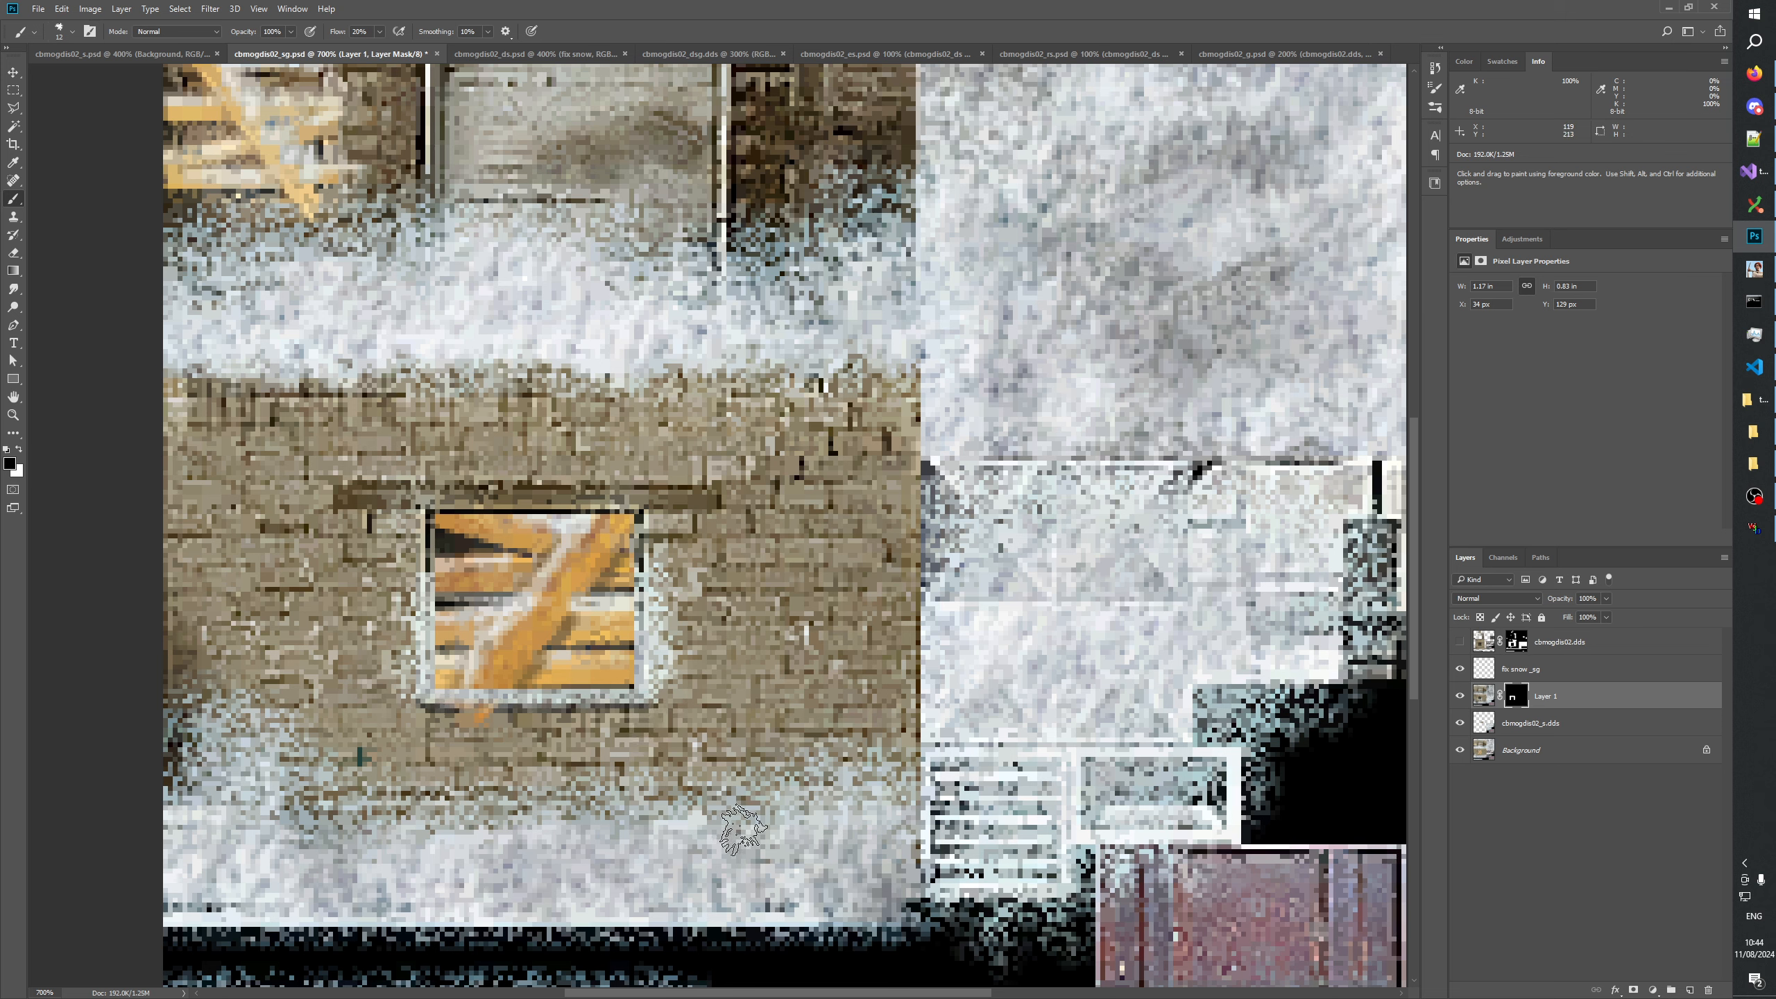
Fill an area about 65 × 19 px directly below the window opening with white in Layer 1's mask and view the result.
left_click(1515, 695, "alt")
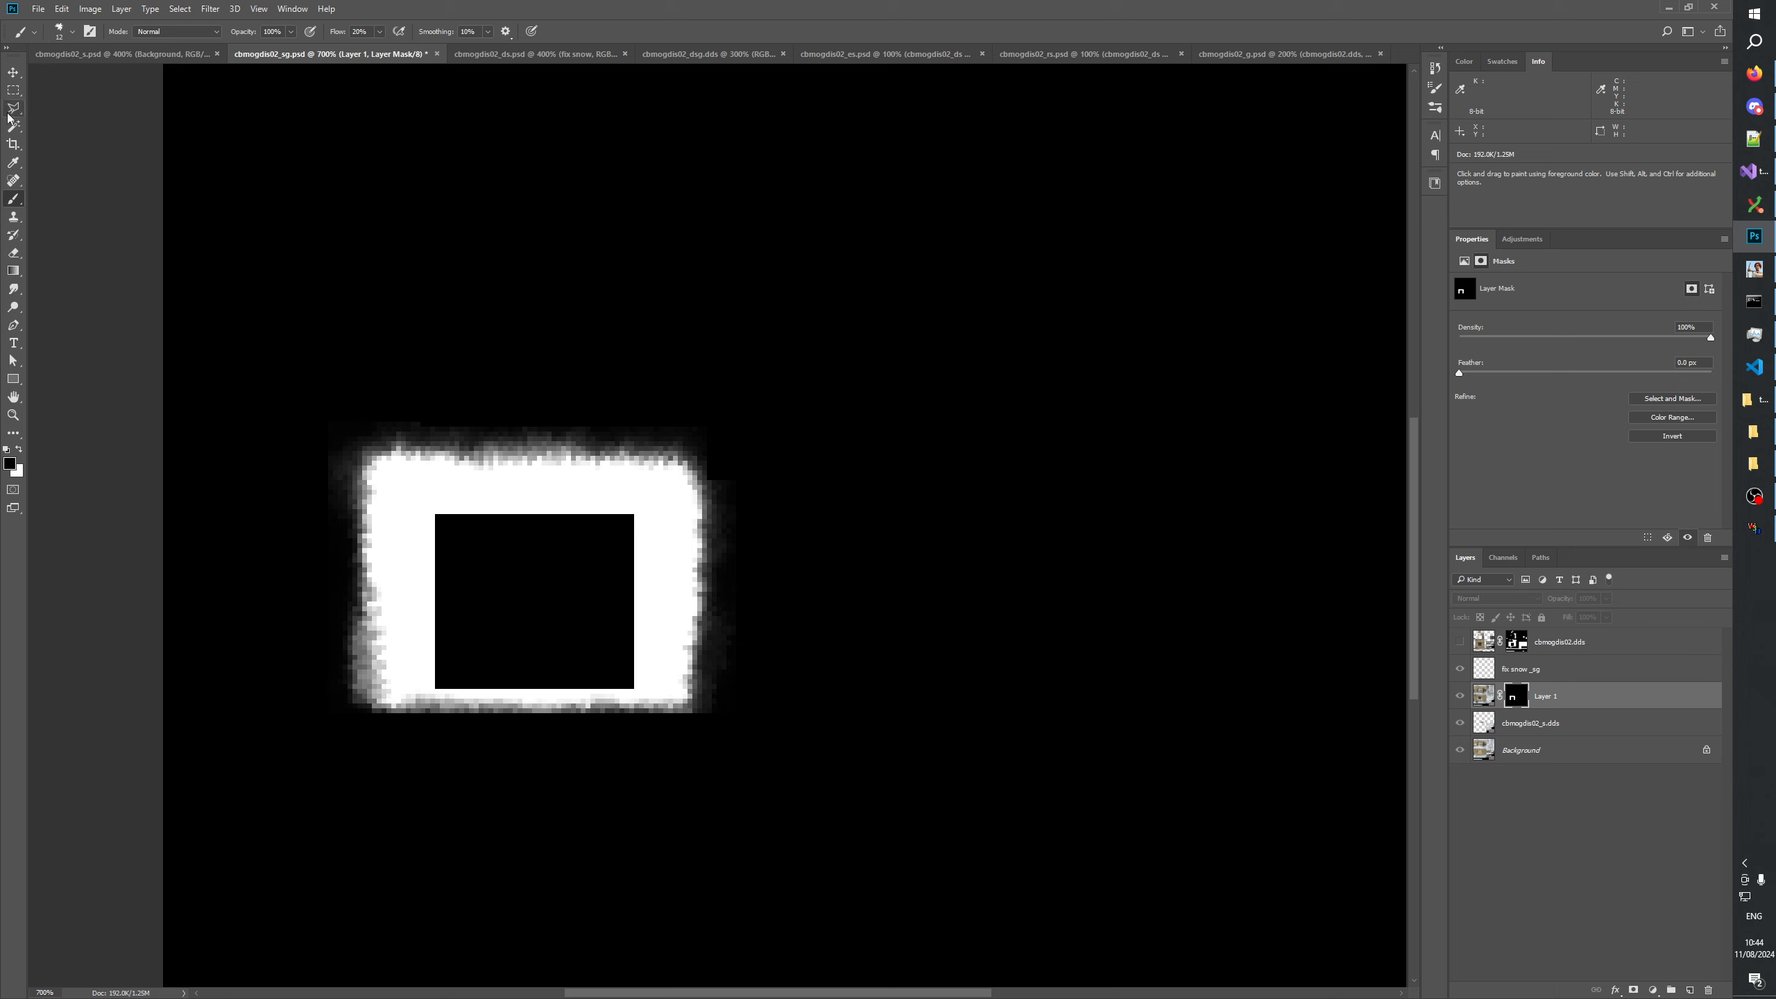
left_click(13, 90)
left_click_drag(372, 689, 687, 777)
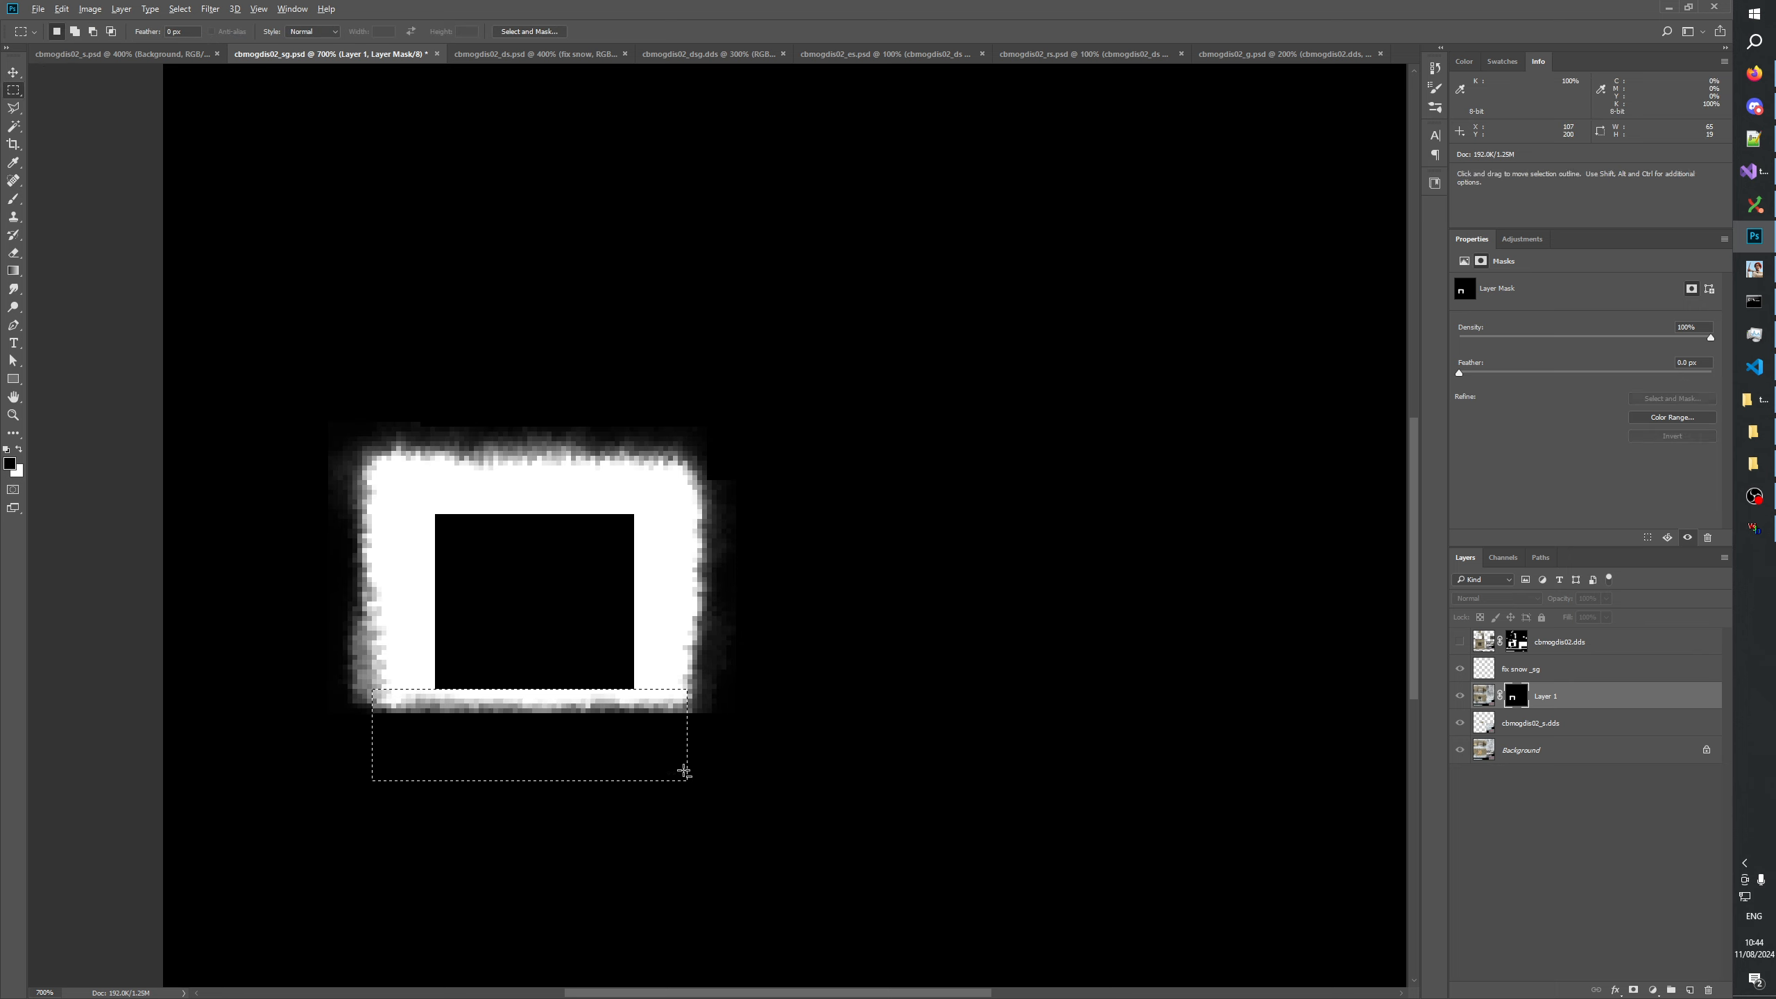
key("alt+BackSpace")
key("ctrl+BackSpace")
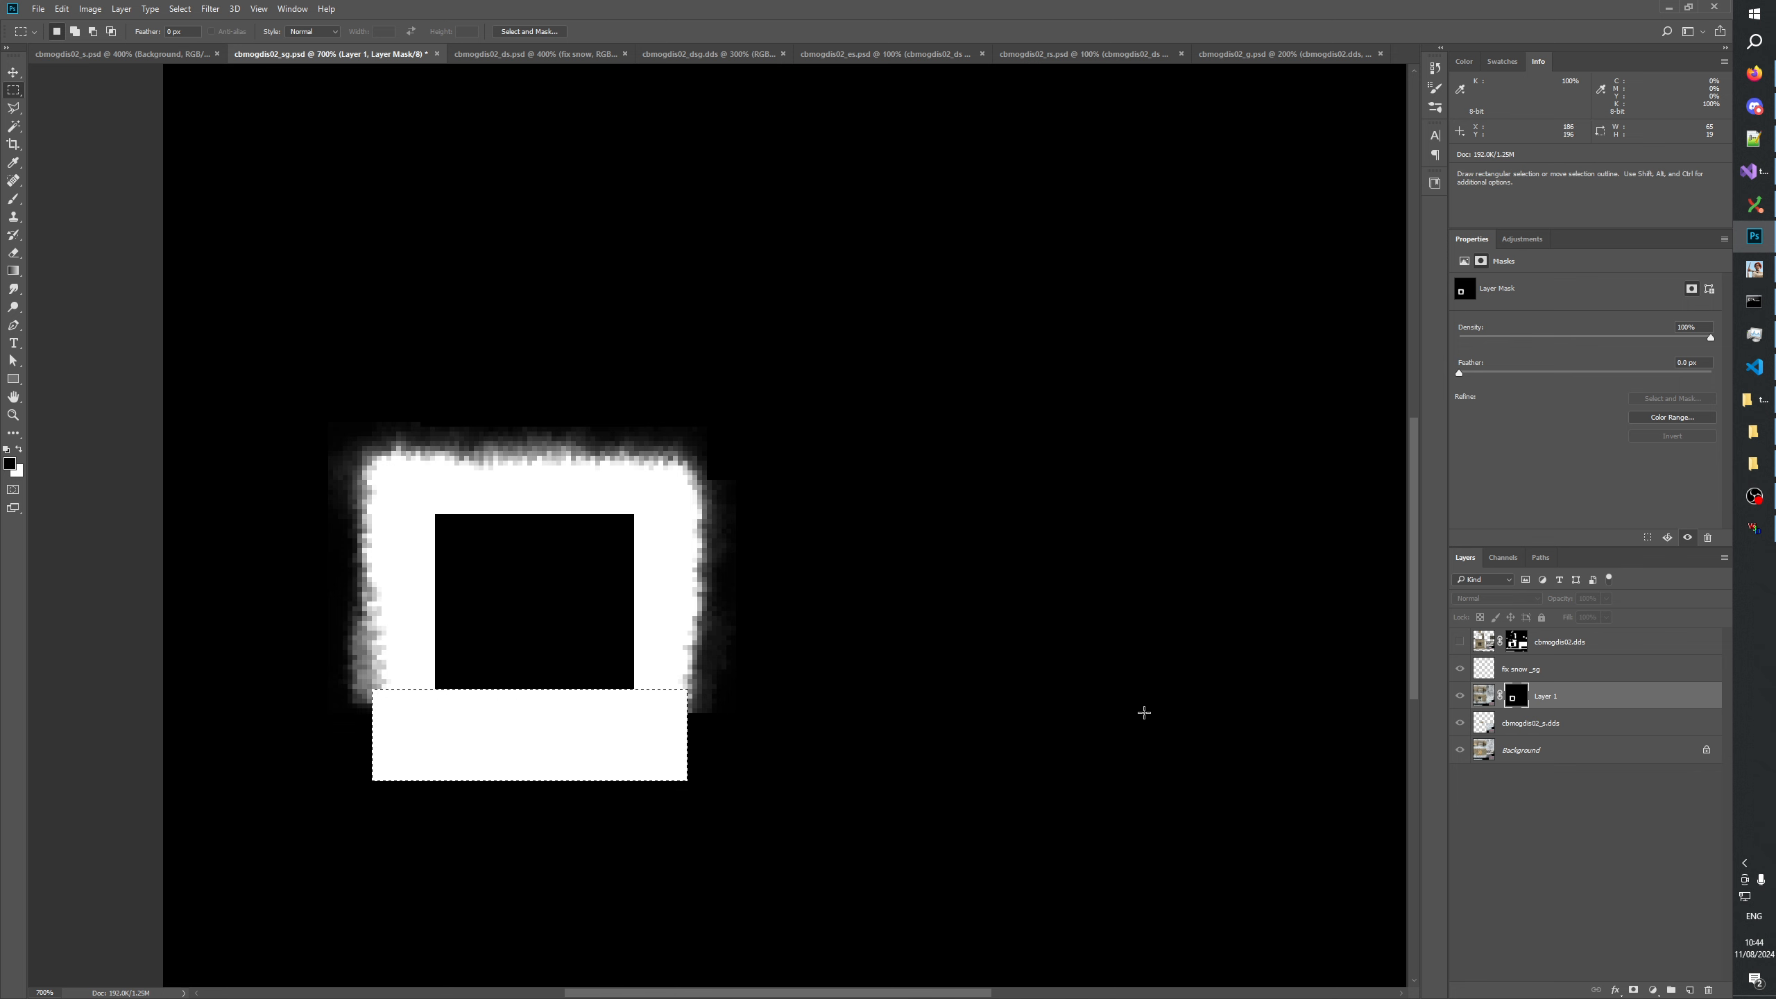
left_click(1462, 696)
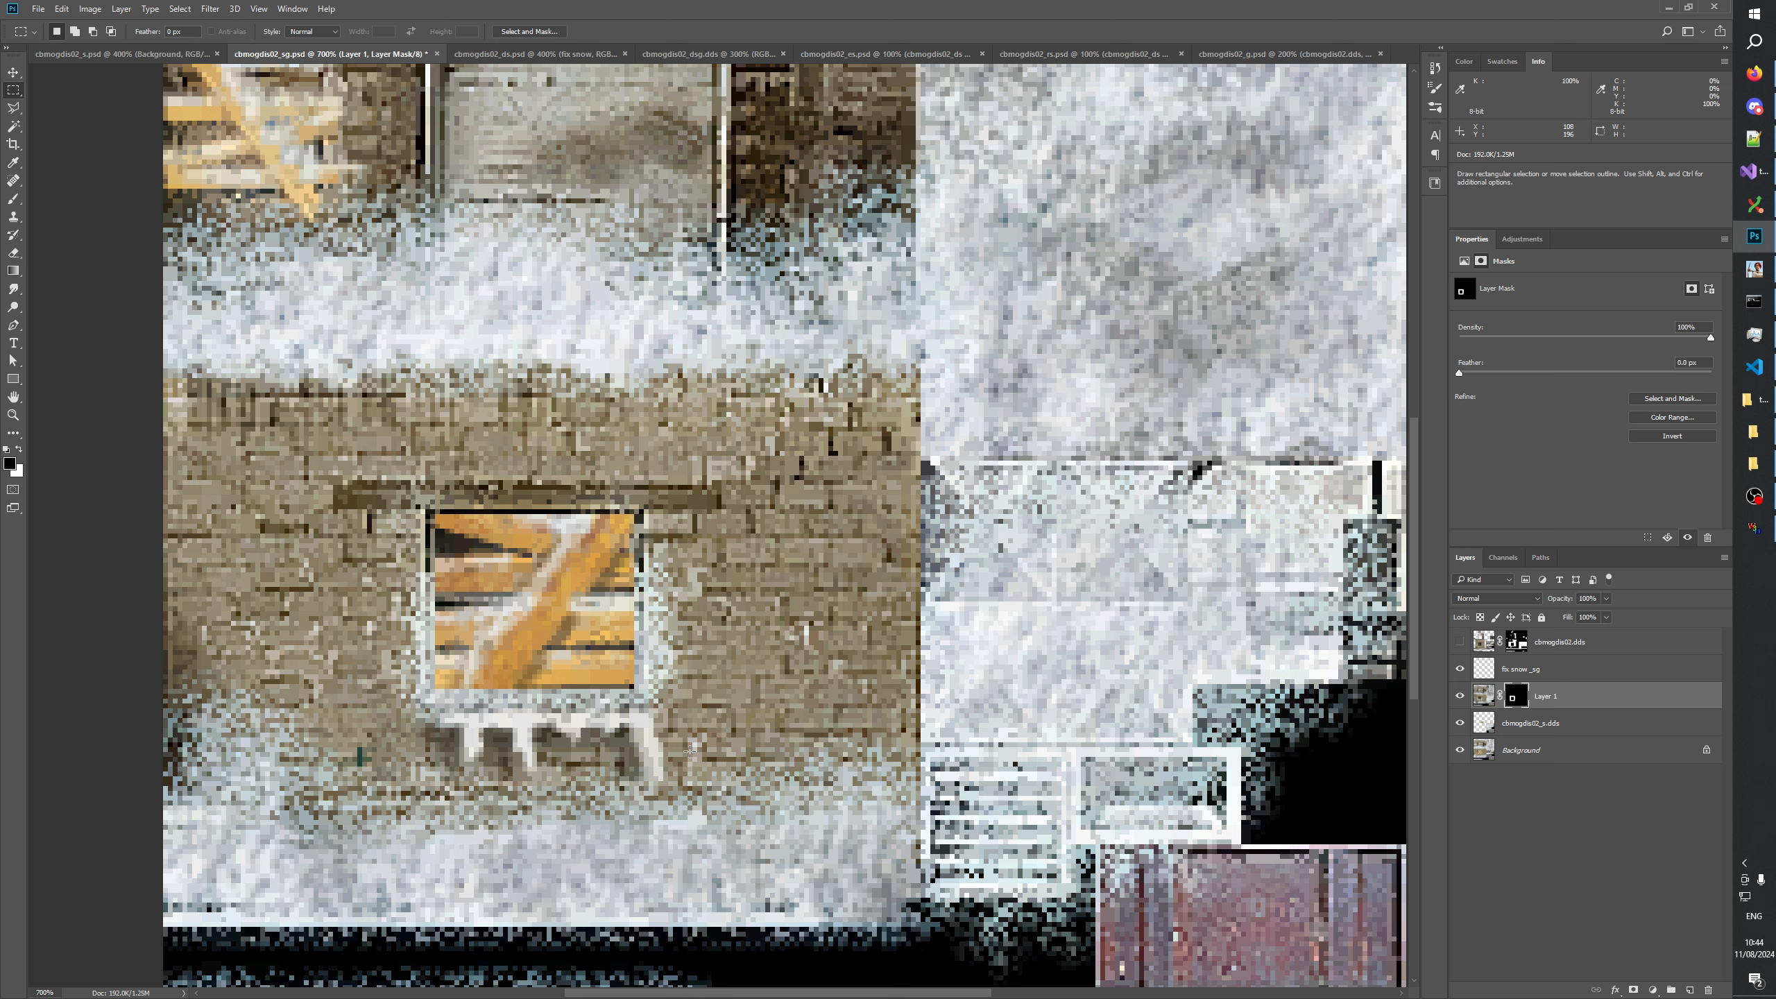
Brush black along the side and bottom edges of the white area below the window in Layer 1's mask to soften them.
left_click(14, 202)
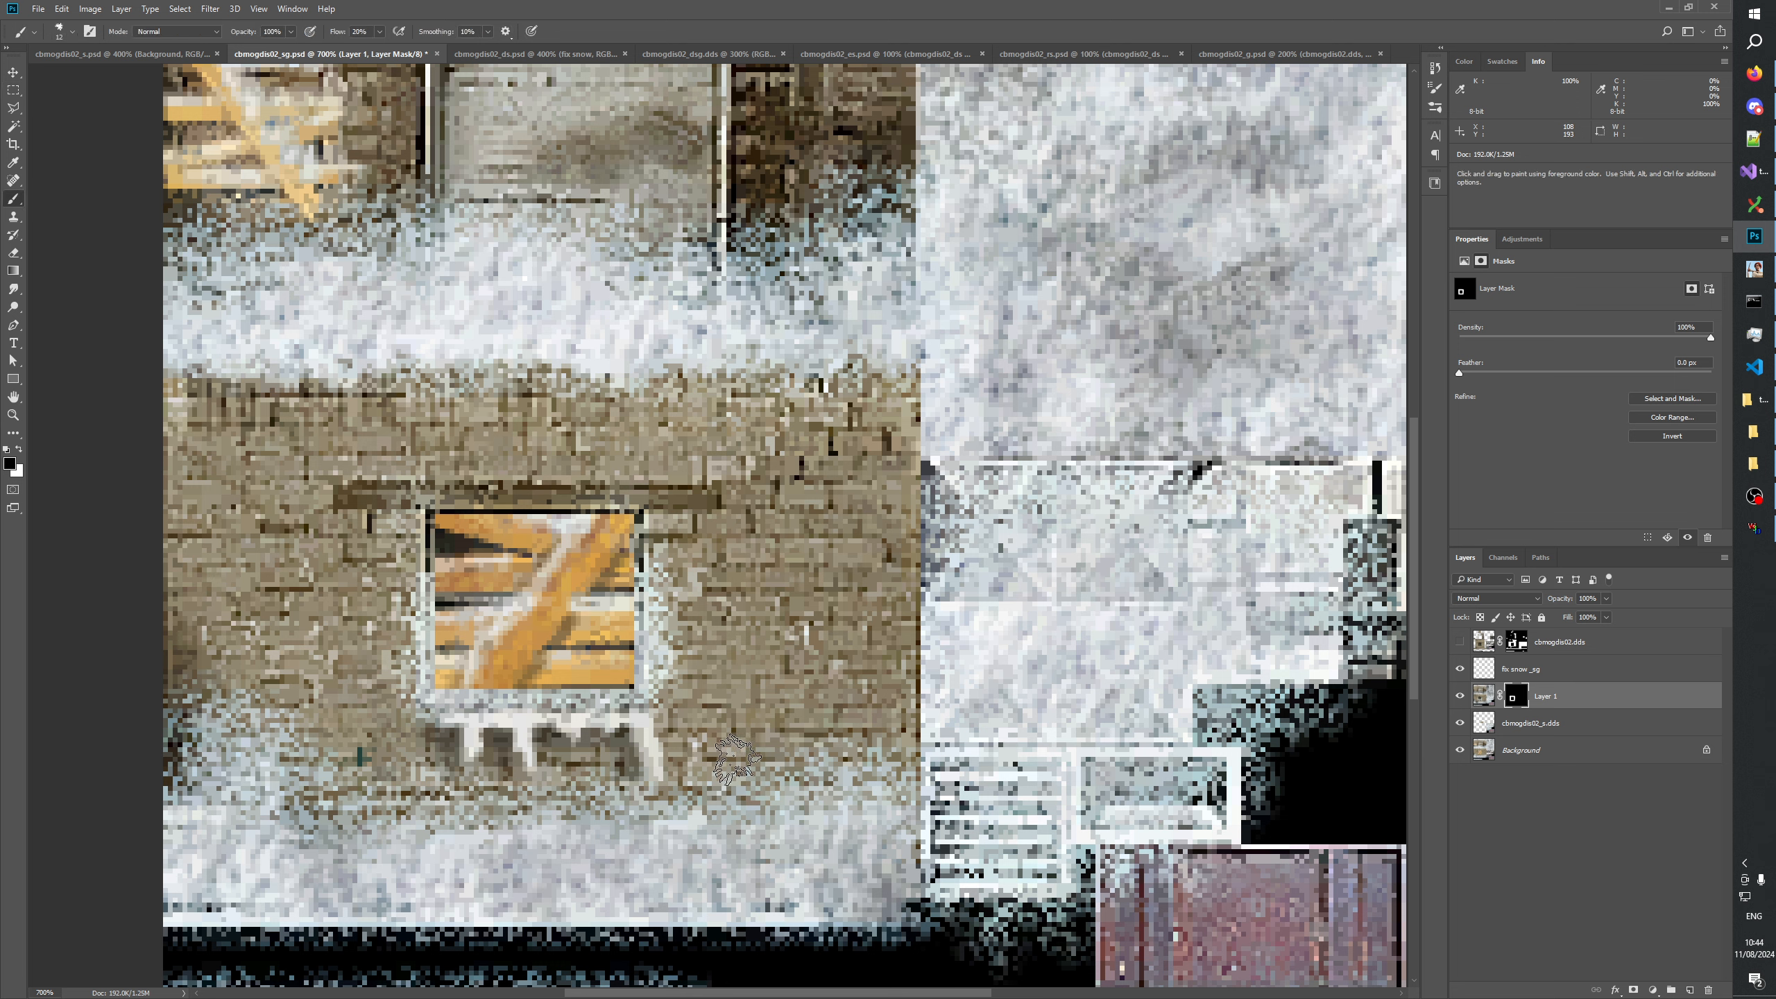
left_click(1521, 697, "alt")
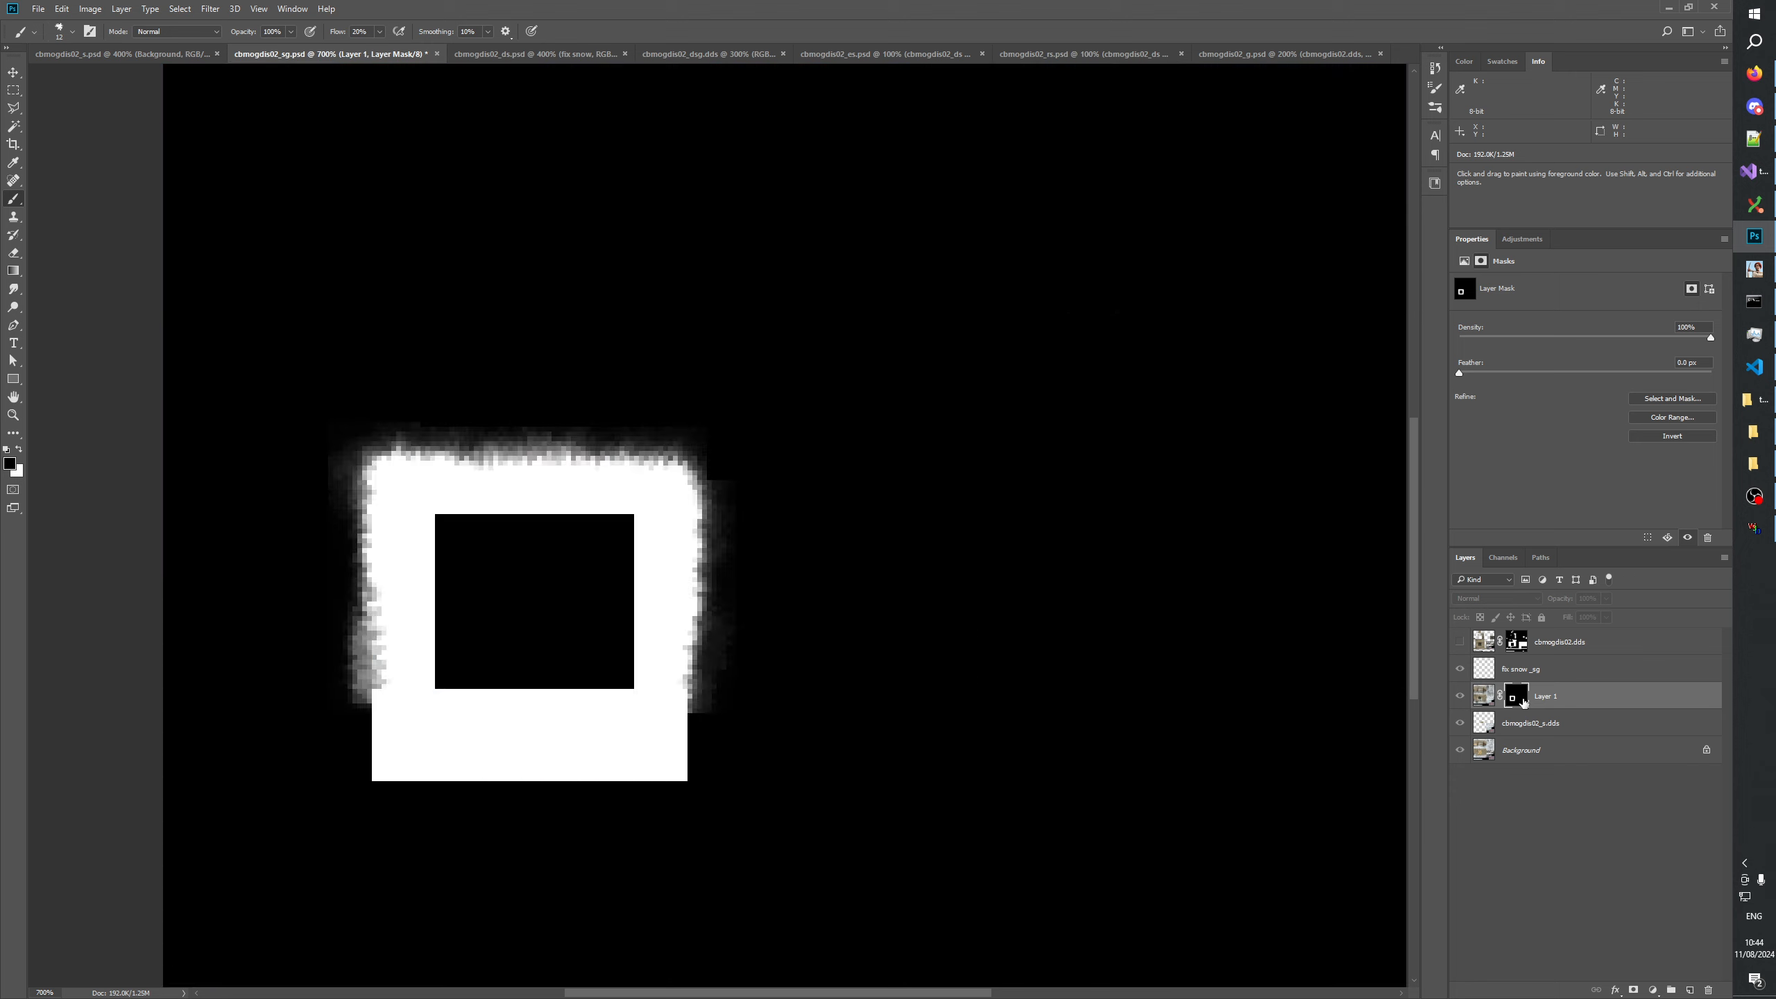
mouse_move(709, 735)
left_mouse_down()
mouse_move(694, 706)
mouse_move(694, 777)
left_mouse_up()
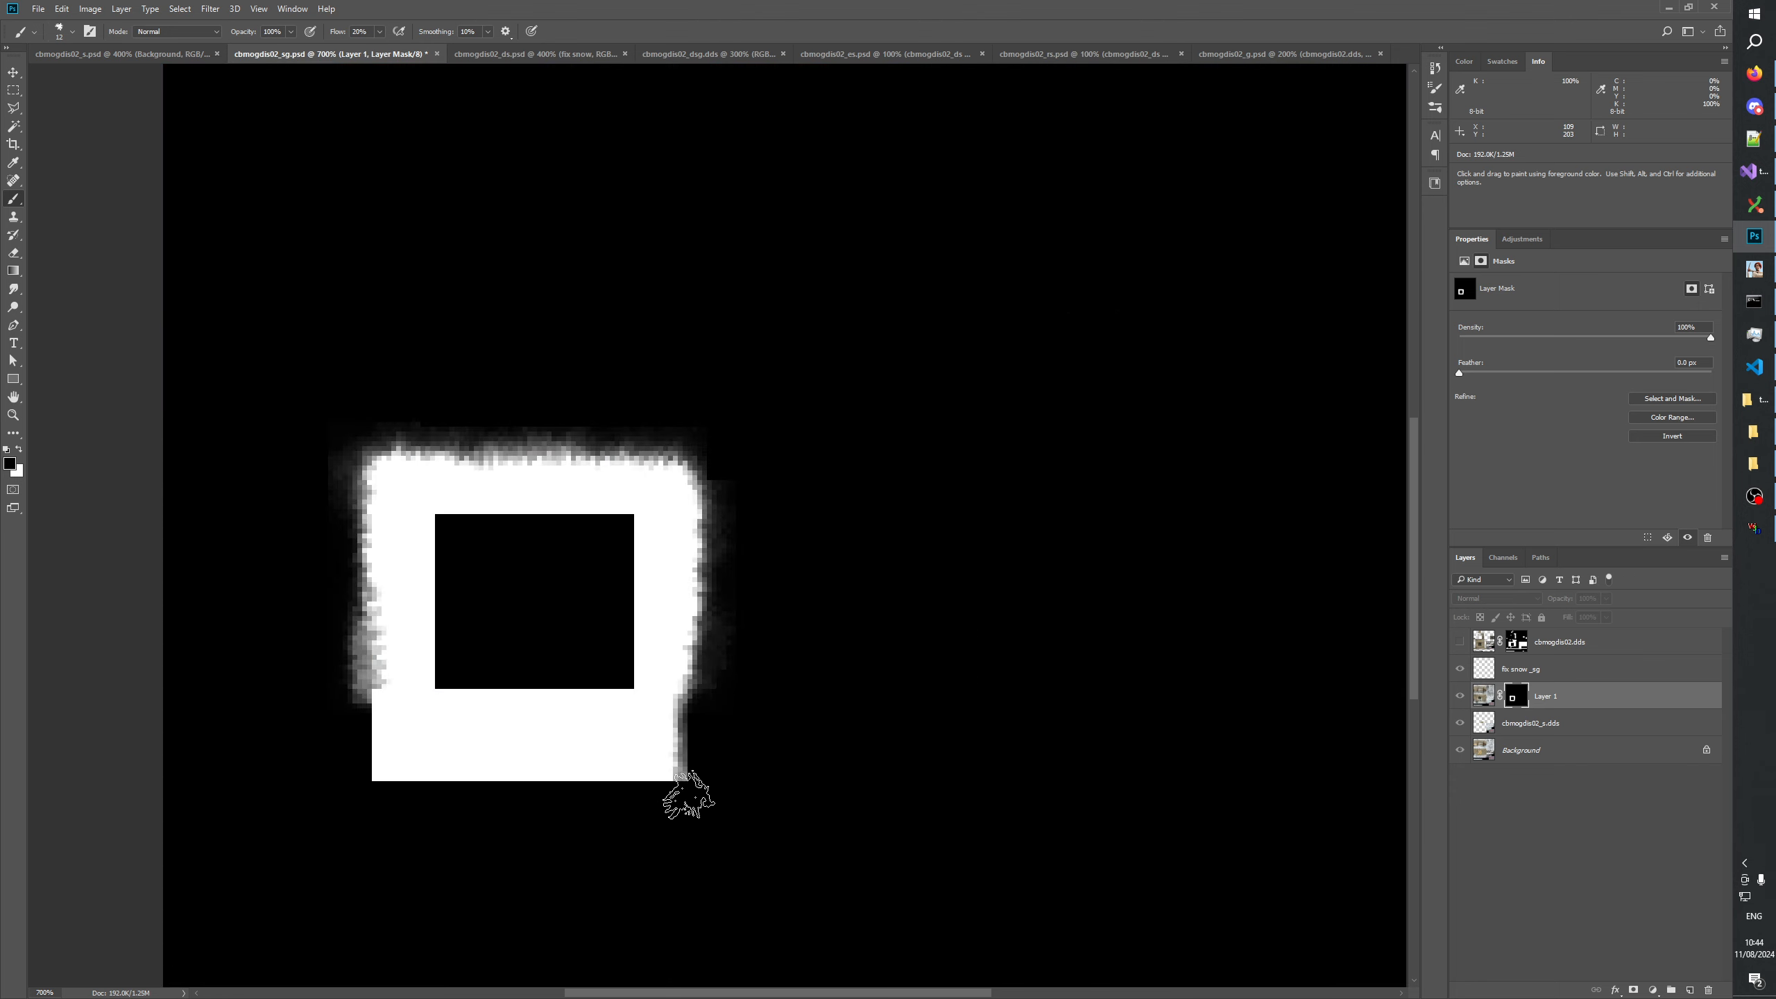
mouse_move(363, 705)
left_mouse_down()
mouse_move(348, 790)
mouse_move(366, 764)
mouse_move(355, 797)
mouse_move(375, 777)
mouse_move(376, 815)
mouse_move(395, 798)
mouse_move(694, 793)
mouse_move(385, 798)
mouse_move(696, 798)
left_mouse_up()
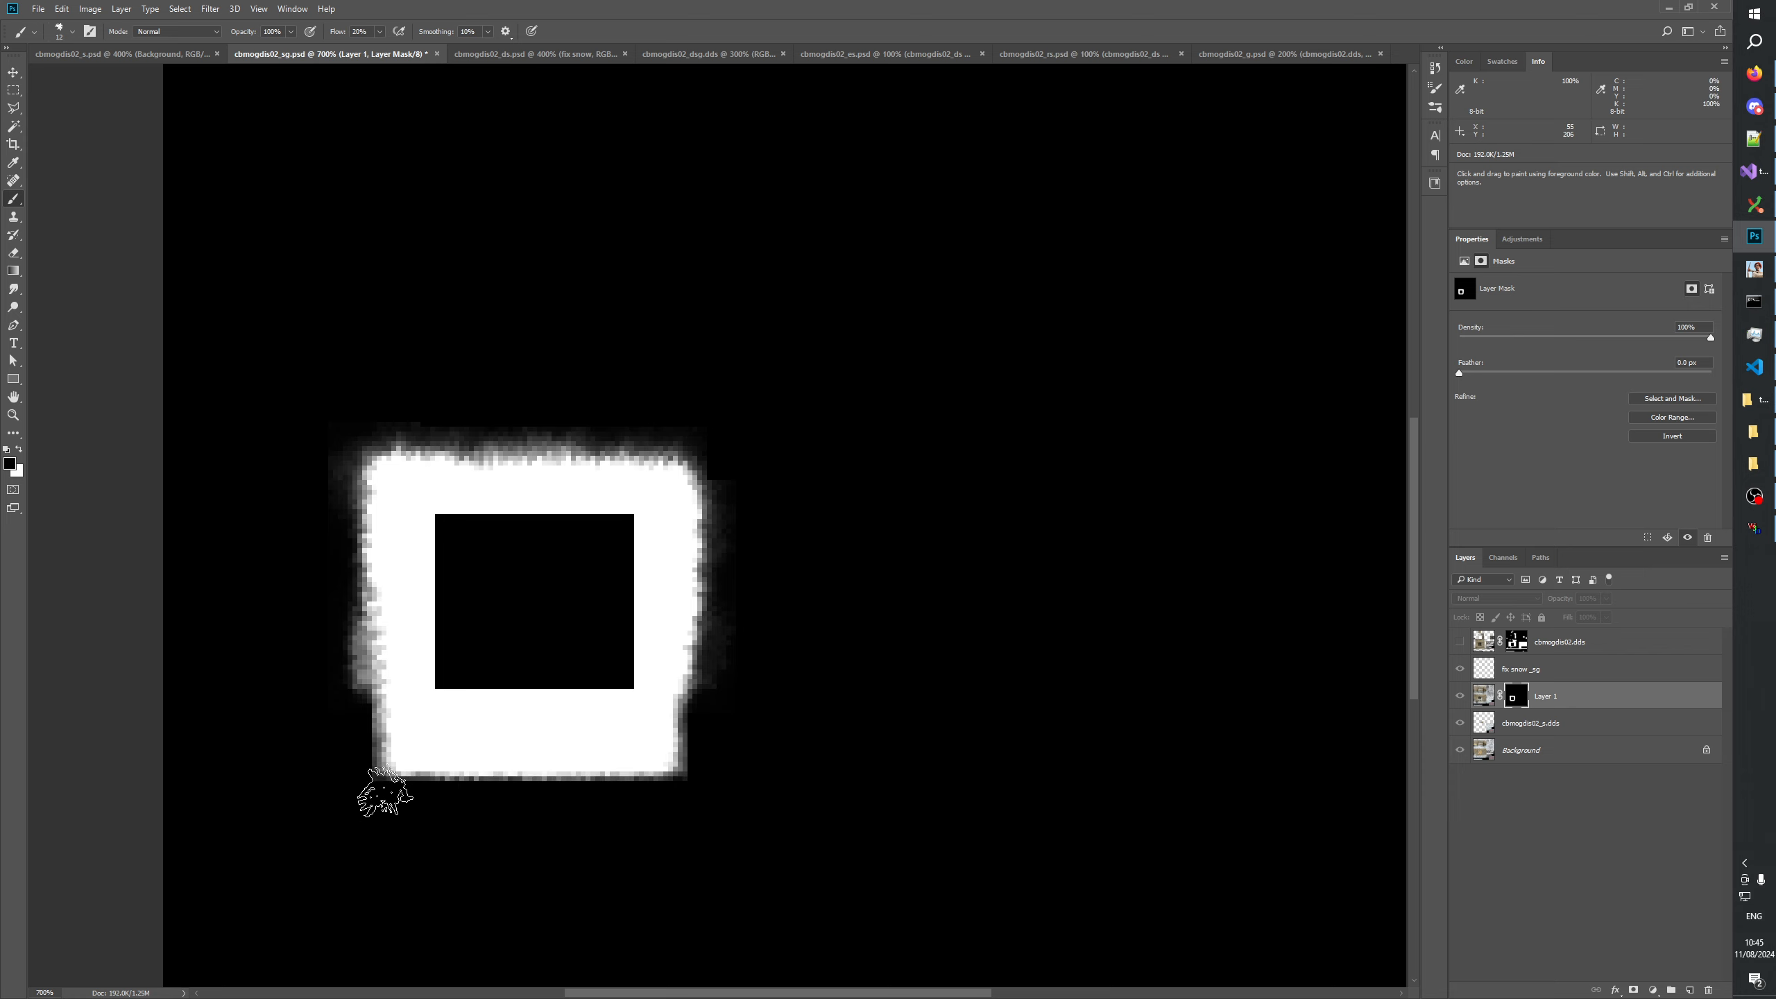
Compare the window icicles with and without Layer 1, and view the layer with its mask disabled.
left_click(1459, 698)
left_click(1458, 698)
left_click(1459, 698)
left_click(1459, 698)
left_click(1459, 698)
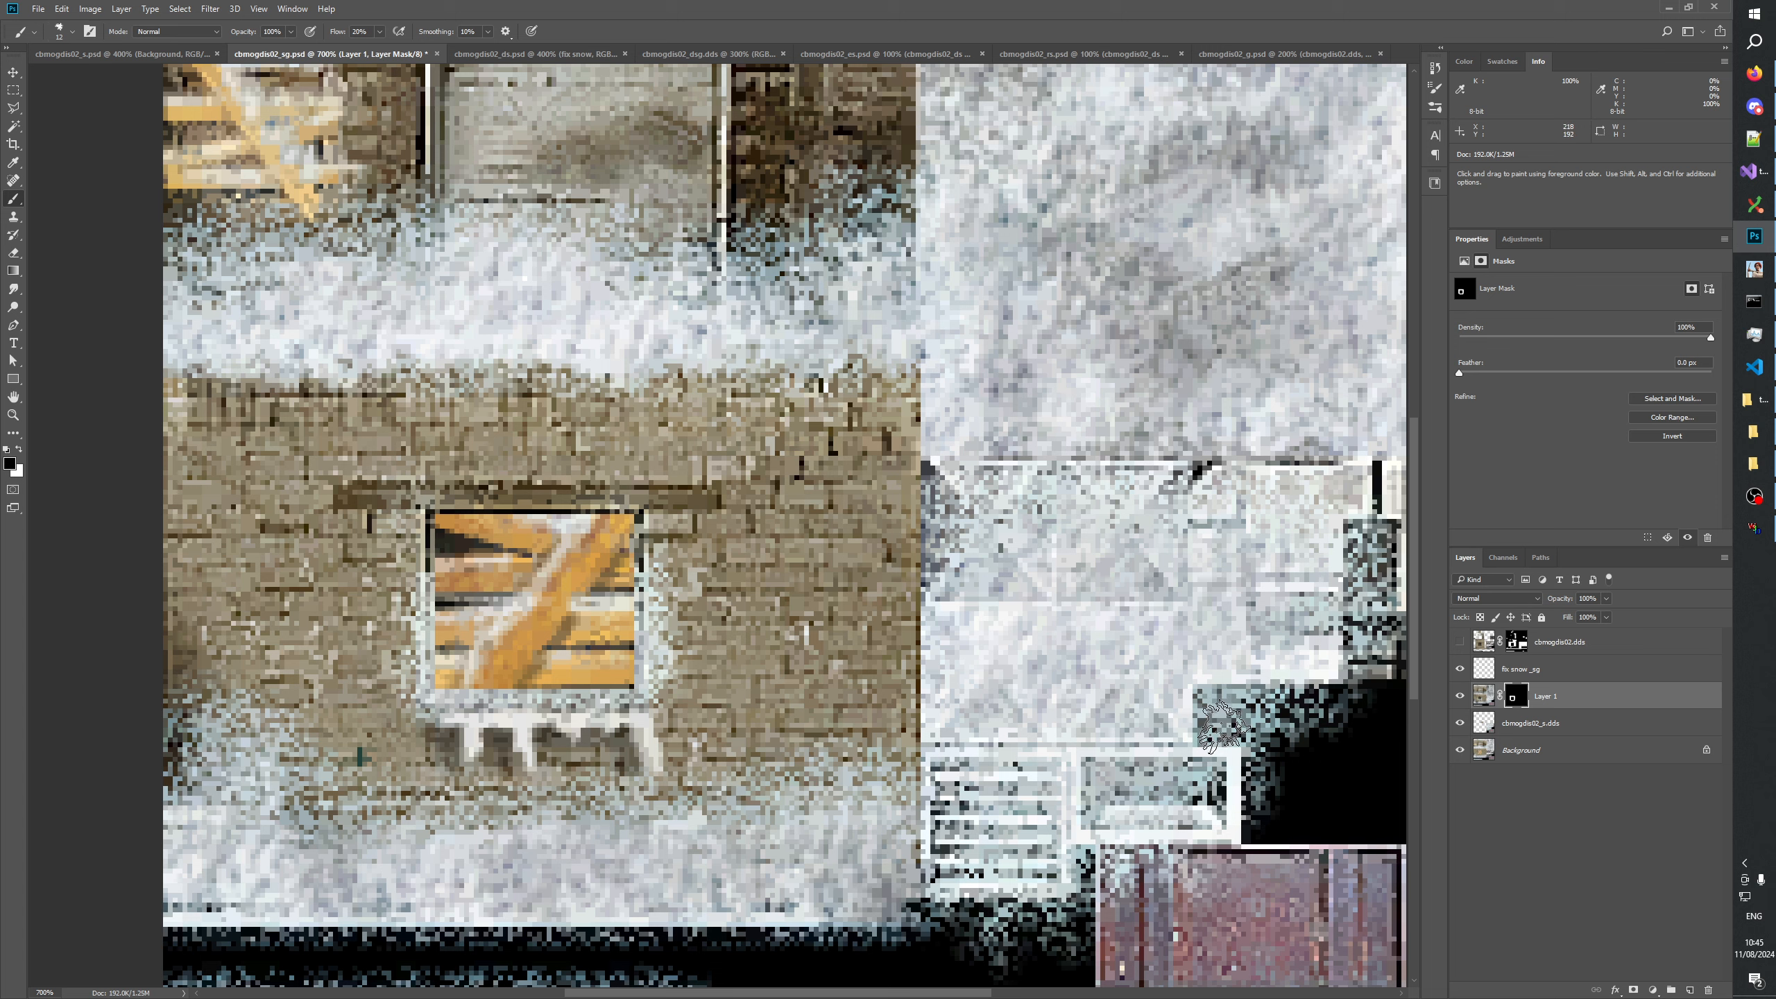
right_click(1515, 695)
left_click(1548, 702)
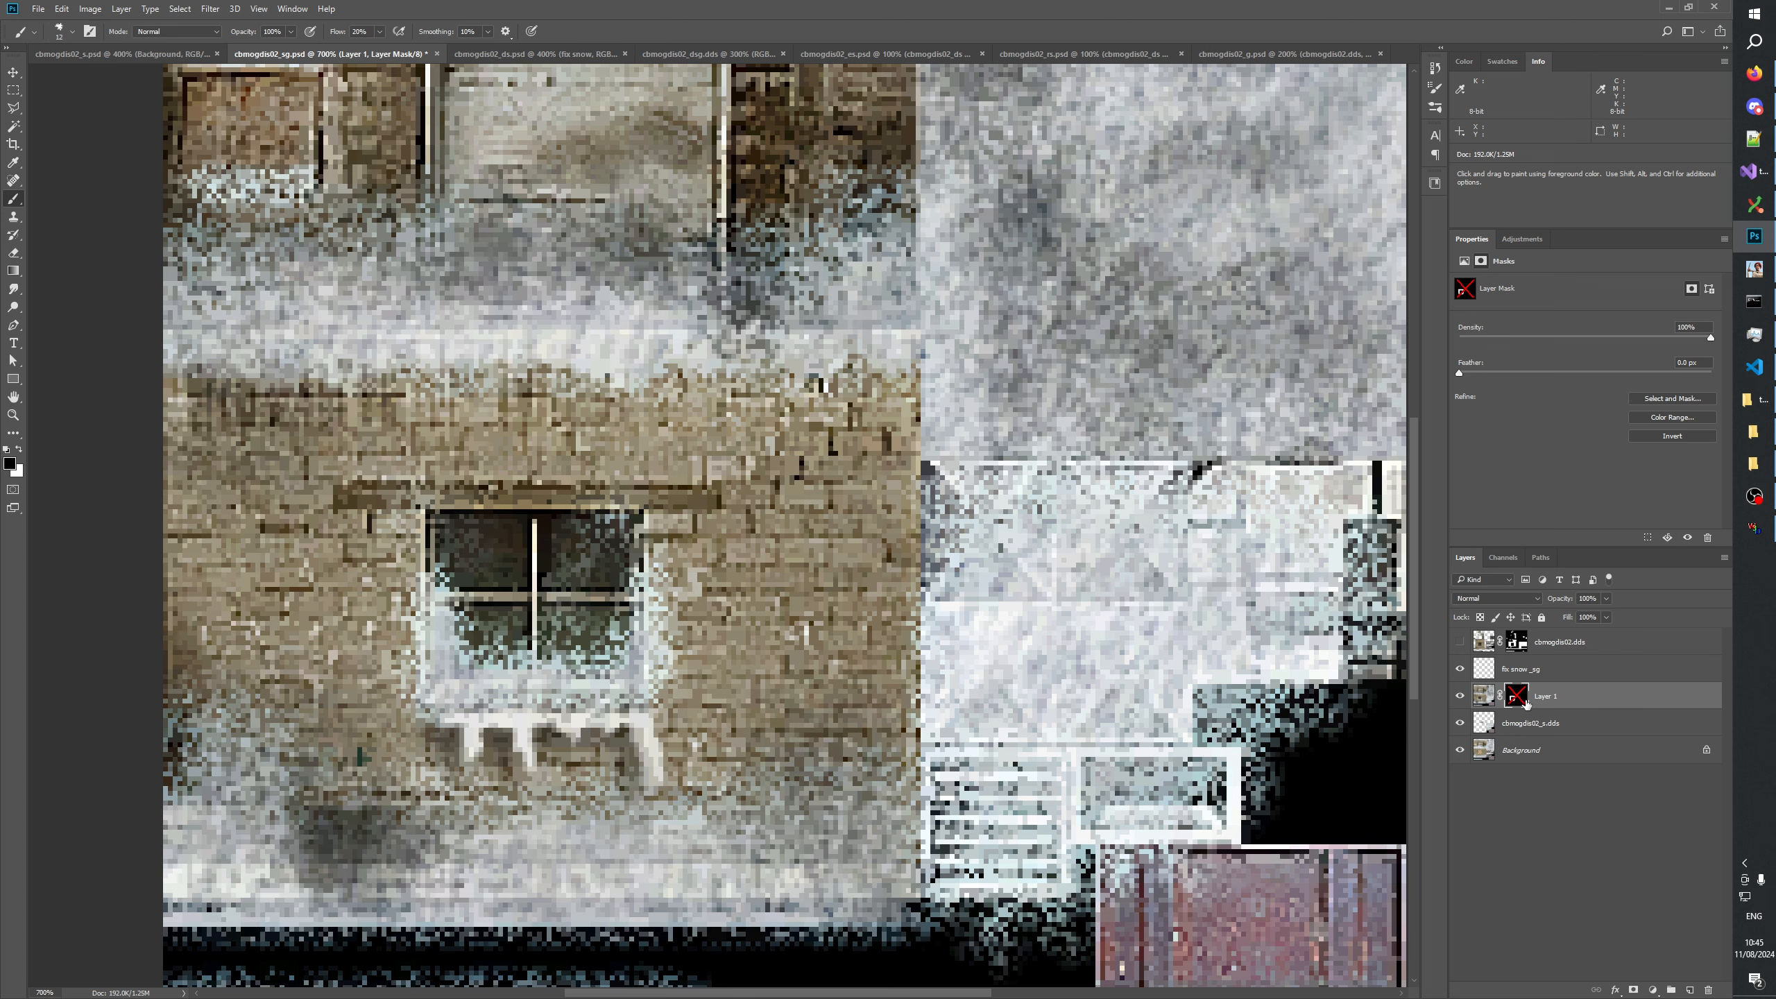
Re-enable Layer 1's mask and make it the active editing target.
key("x")
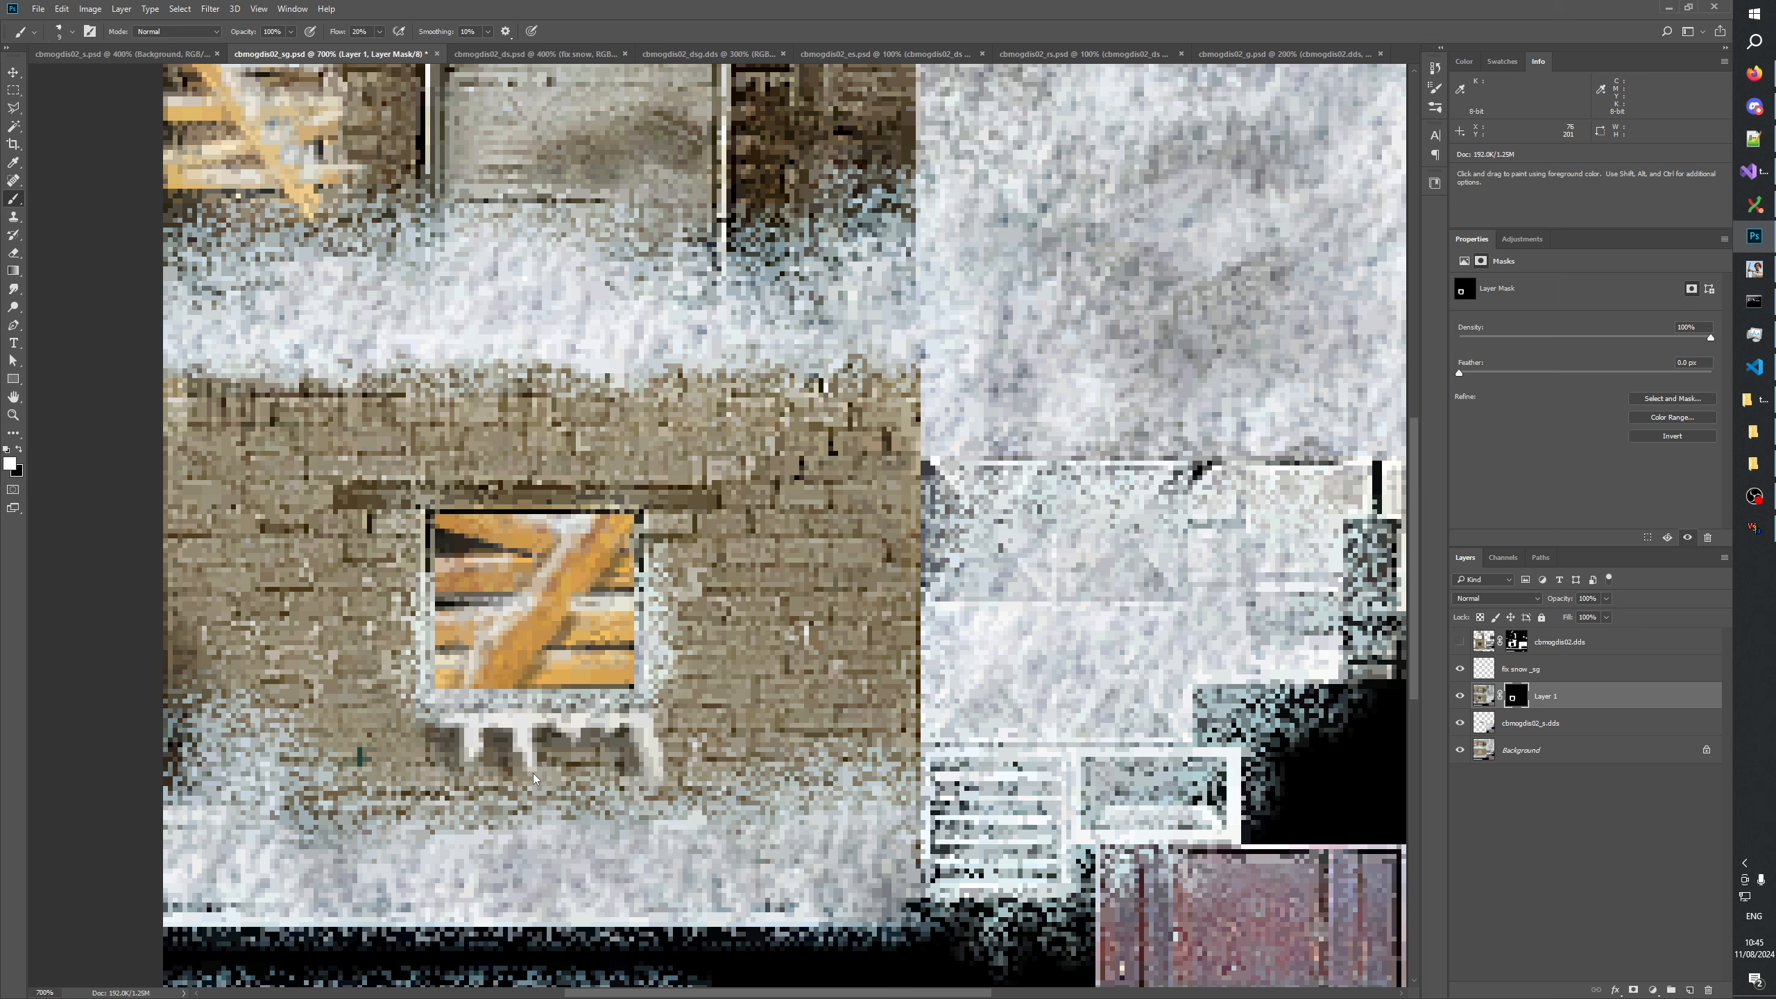
right_click(1514, 696)
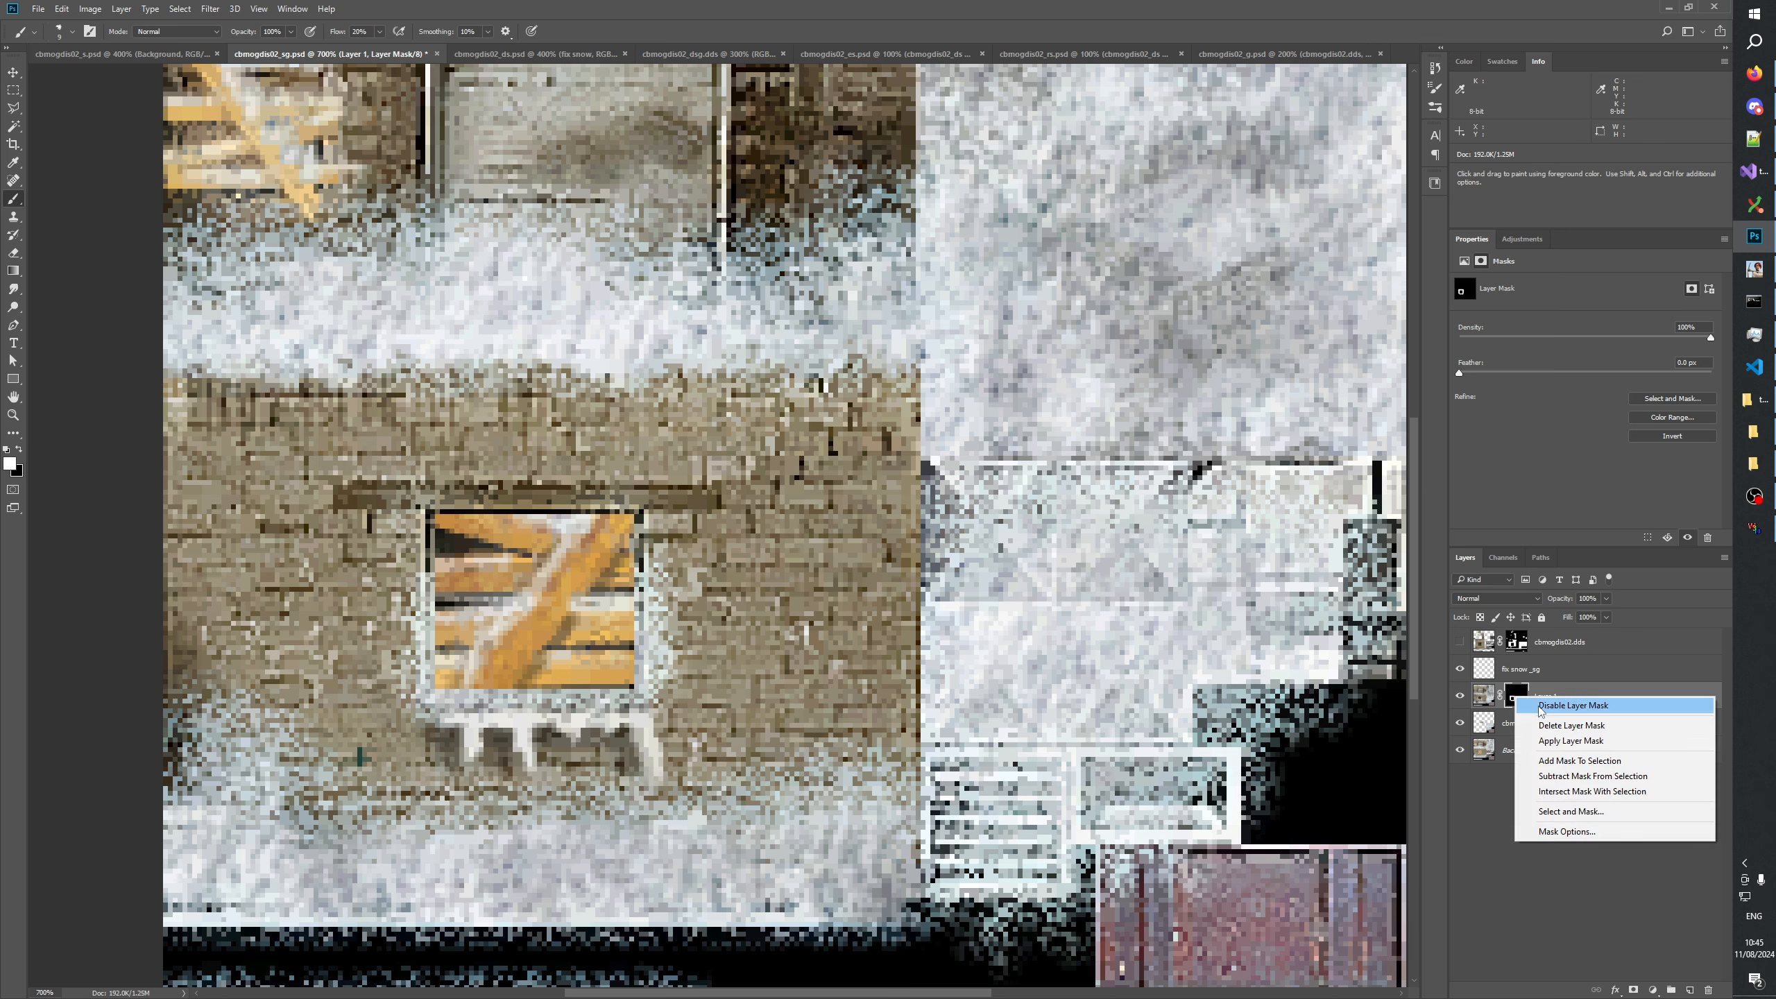
left_click(1544, 709)
left_click(1518, 695, "shift")
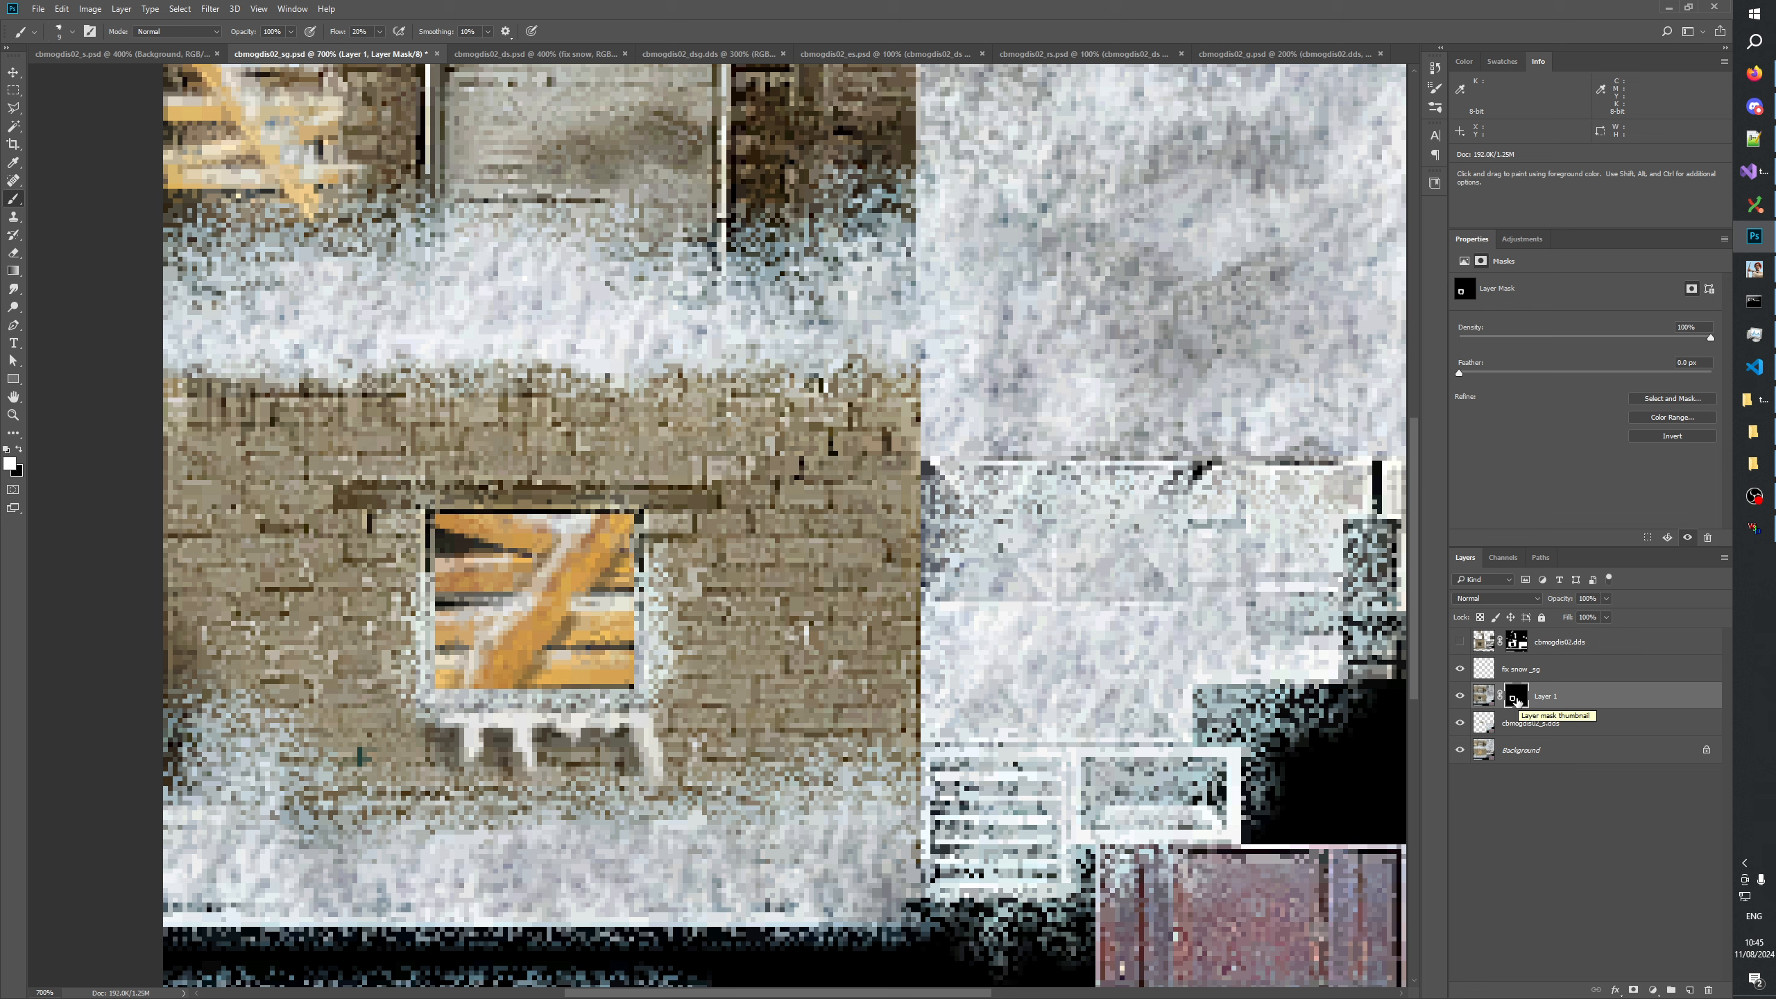
left_click(14, 92)
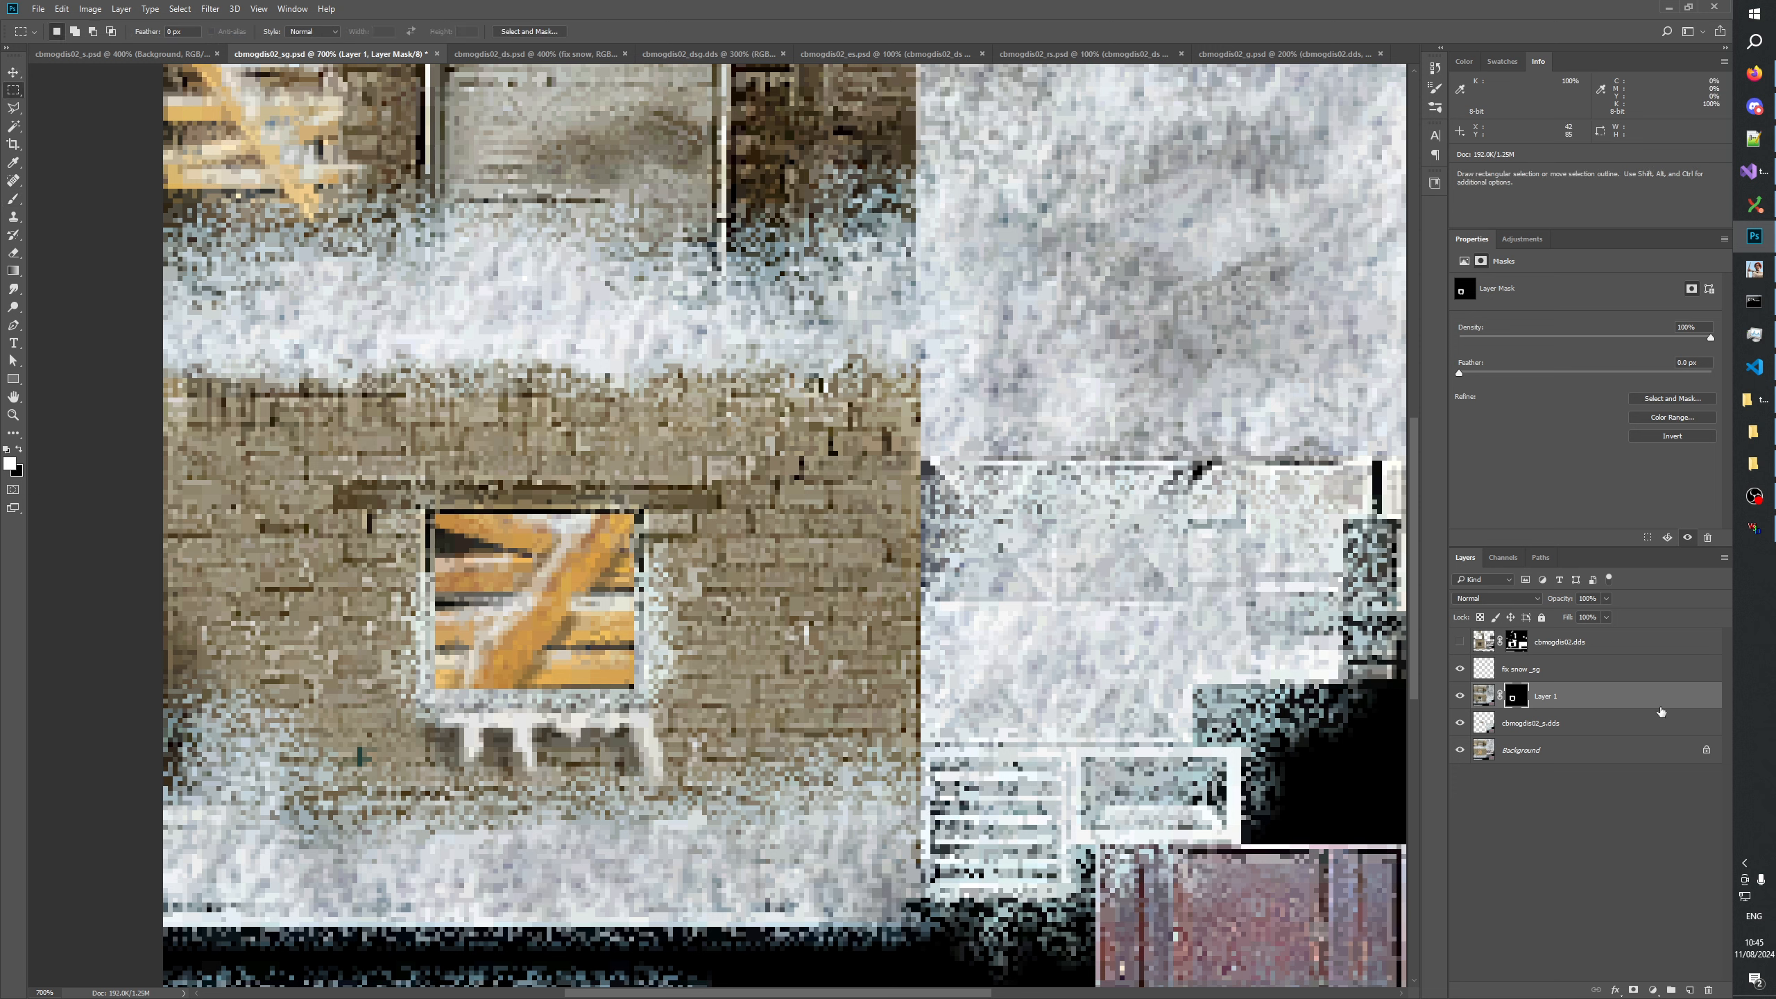
Fill the area covered by the cbmogdis02_s.dds layer's pixels with white in Layer 1's mask, and deselect.
left_click(1490, 725)
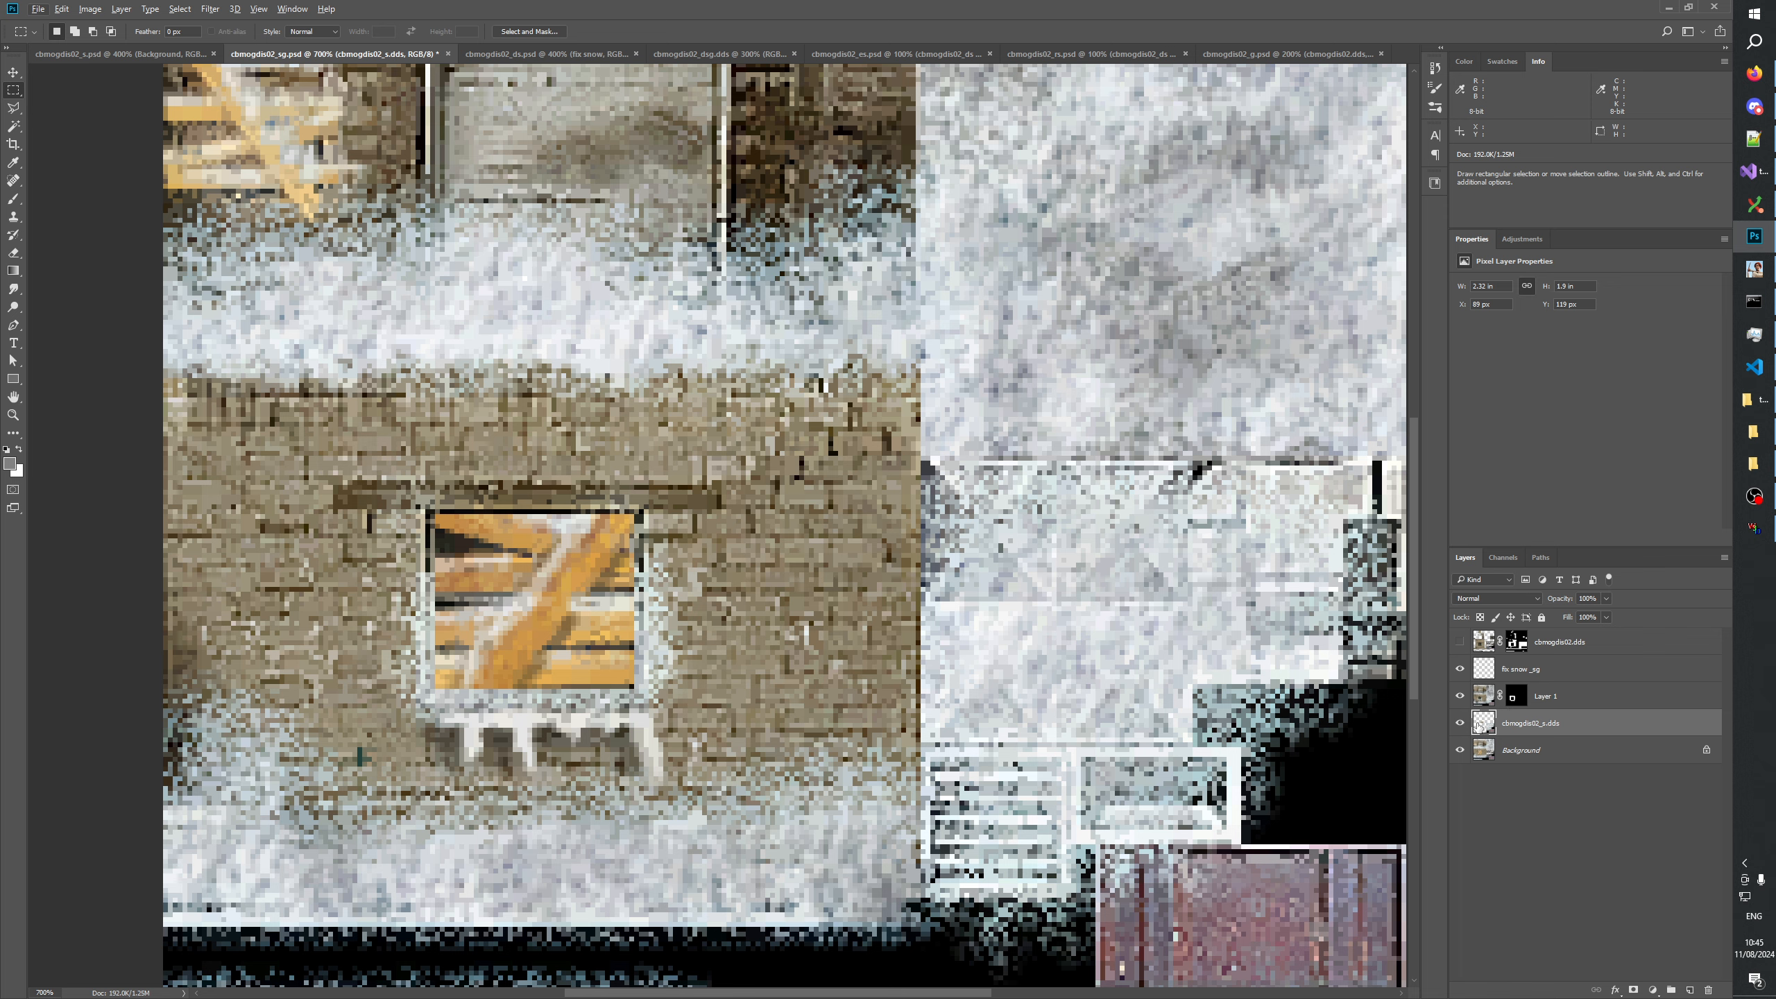
left_click(1460, 723)
left_click(1459, 724)
left_click(1460, 724)
left_click(1459, 724)
left_click(1485, 731, "ctrl")
left_click(1515, 697, "alt")
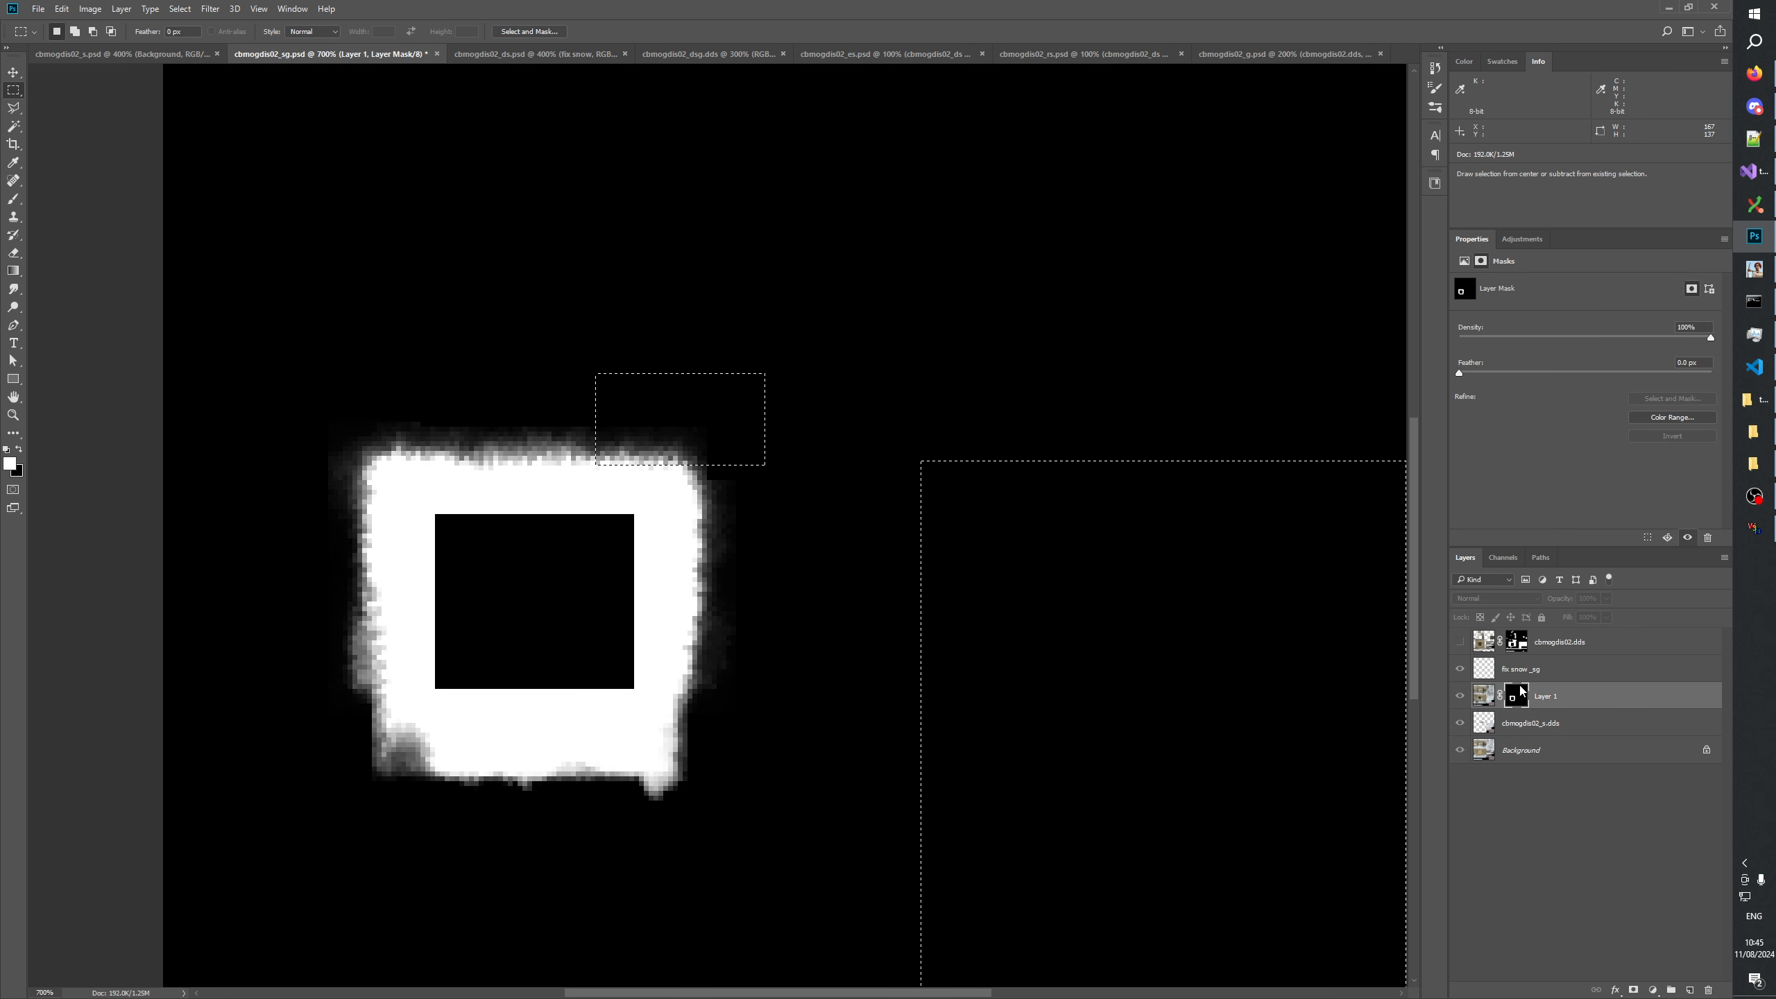
key("alt+BackSpace")
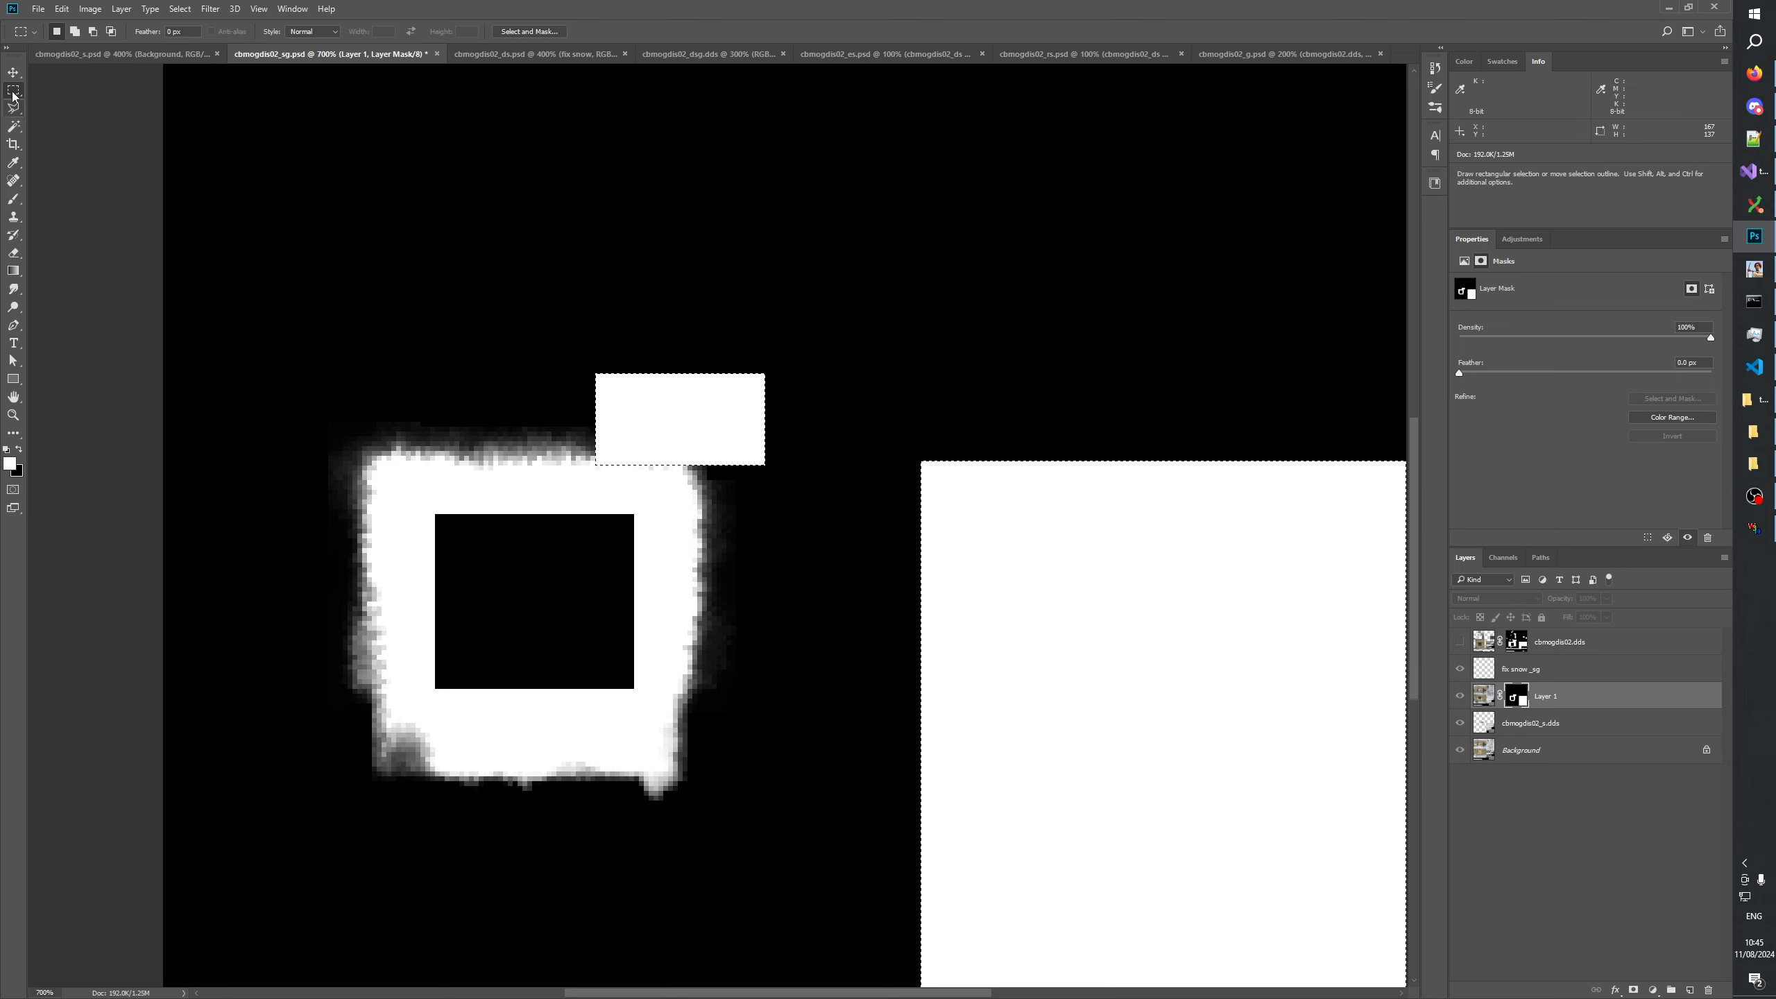
left_click(693, 171)
left_click_drag(648, 454, 678, 476)
key("alt+BackSpace")
left_click(774, 450)
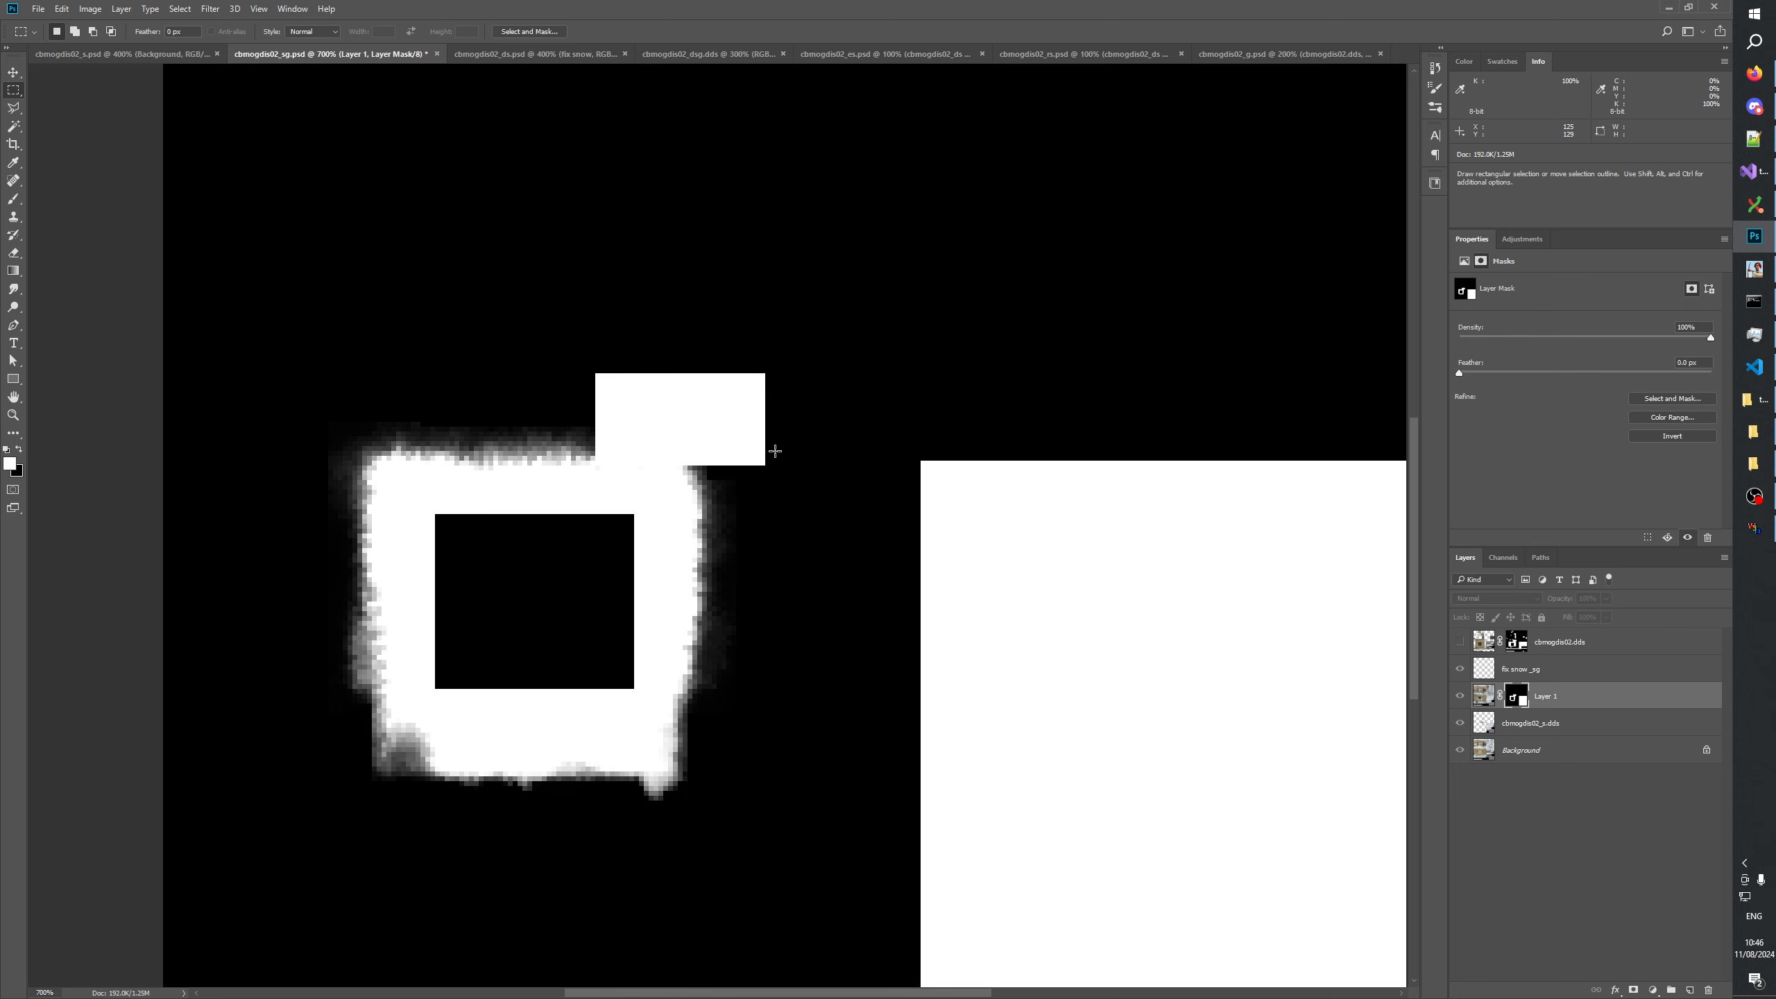
Check the image with and without Layer 1, and delete the separate cbmogdis02_s.dds layer.
left_click(1460, 696)
left_click(1460, 697)
left_click(1460, 697)
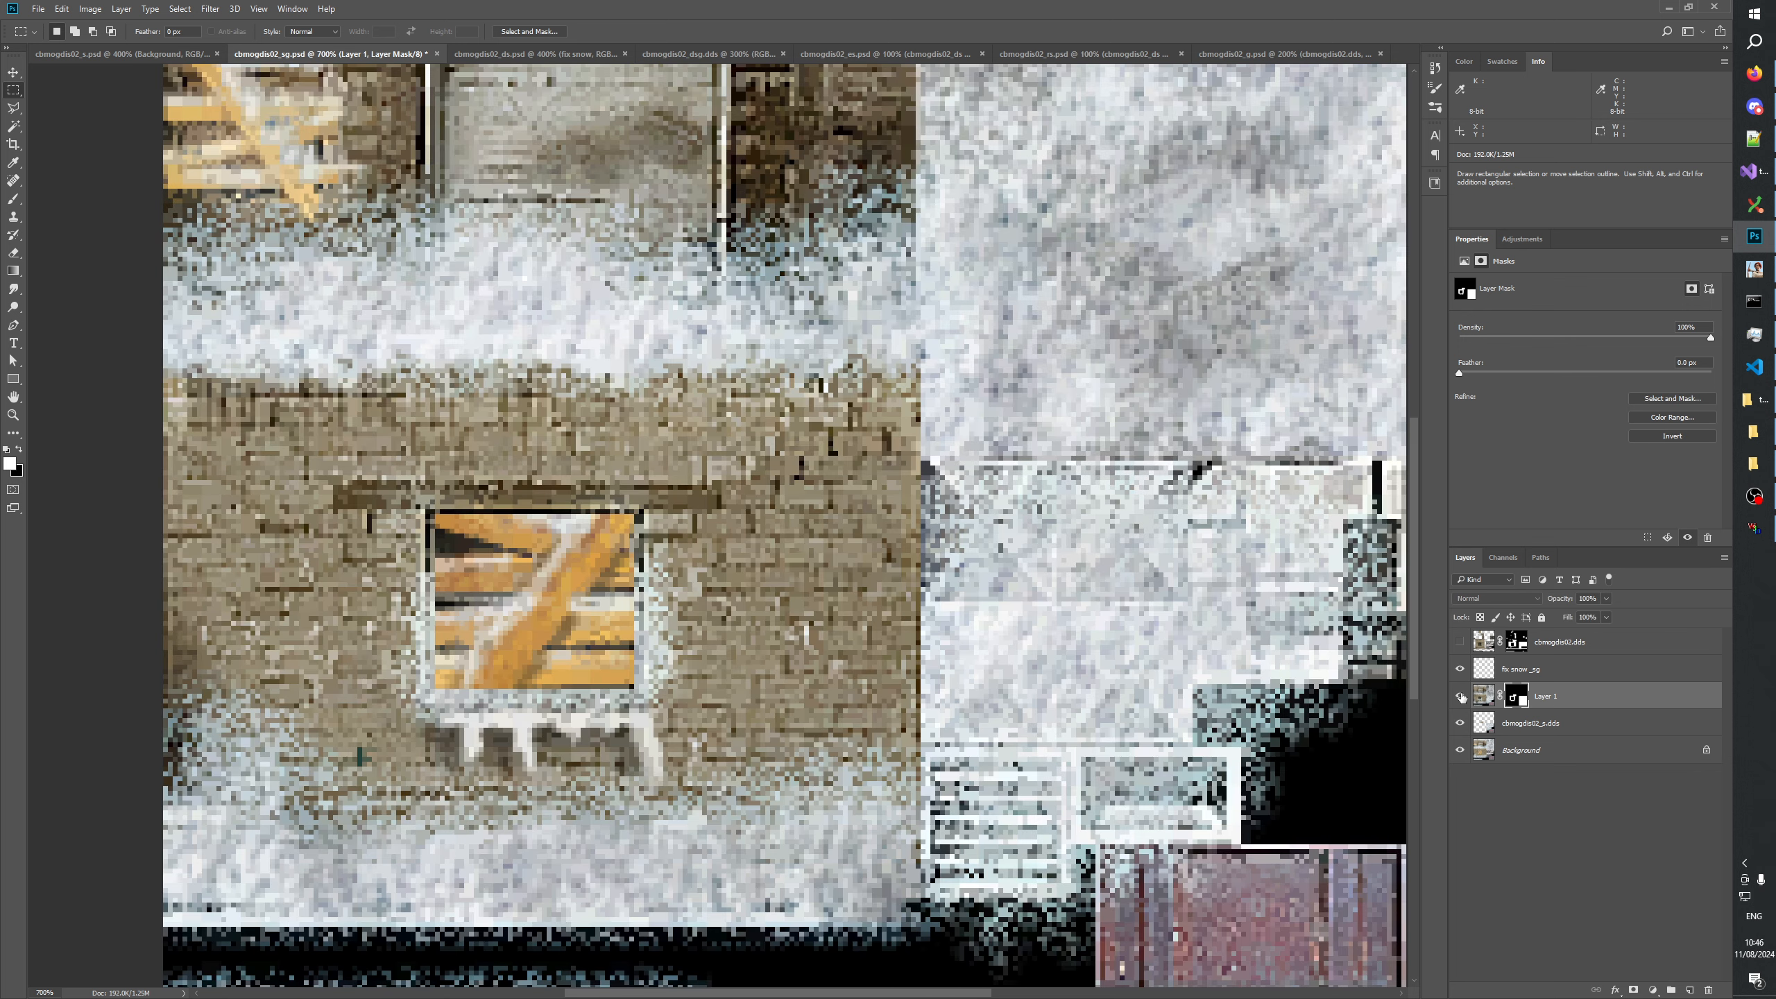
left_click(1517, 725)
left_click(1708, 990)
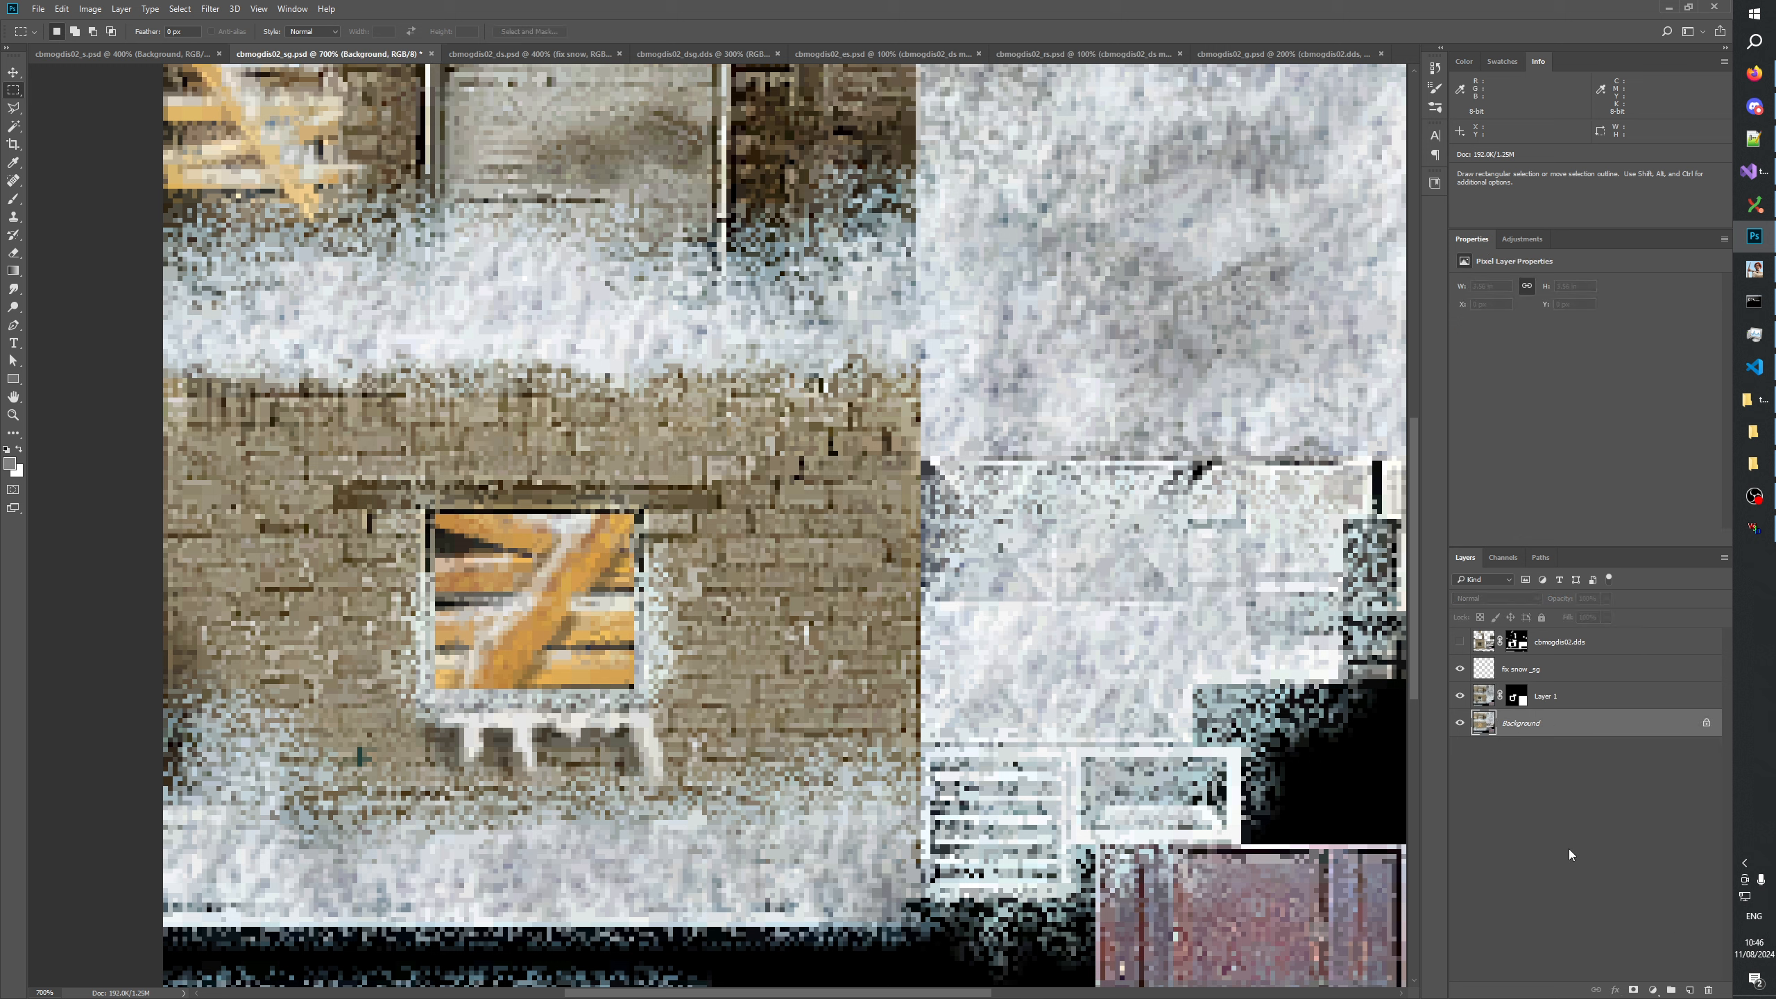
View the whole cbmogdis02_sg texture and compare it with cbmogdis02_ds.
left_click(1513, 697)
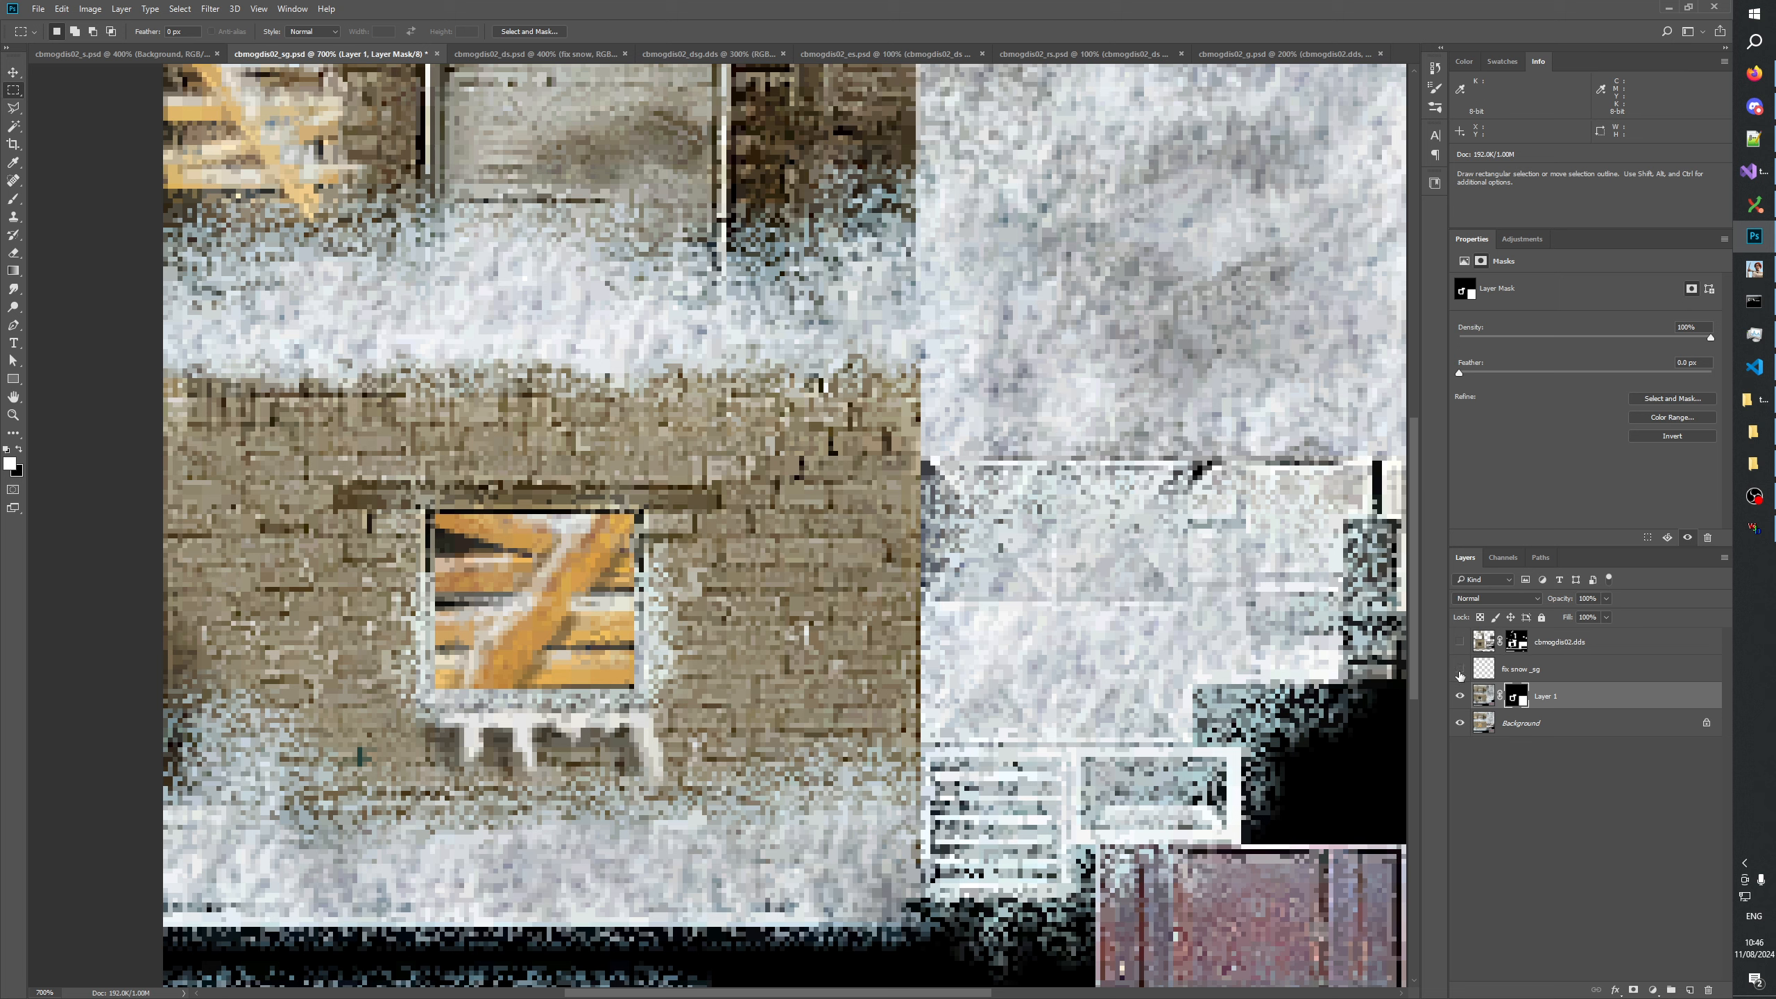
left_click(14, 415)
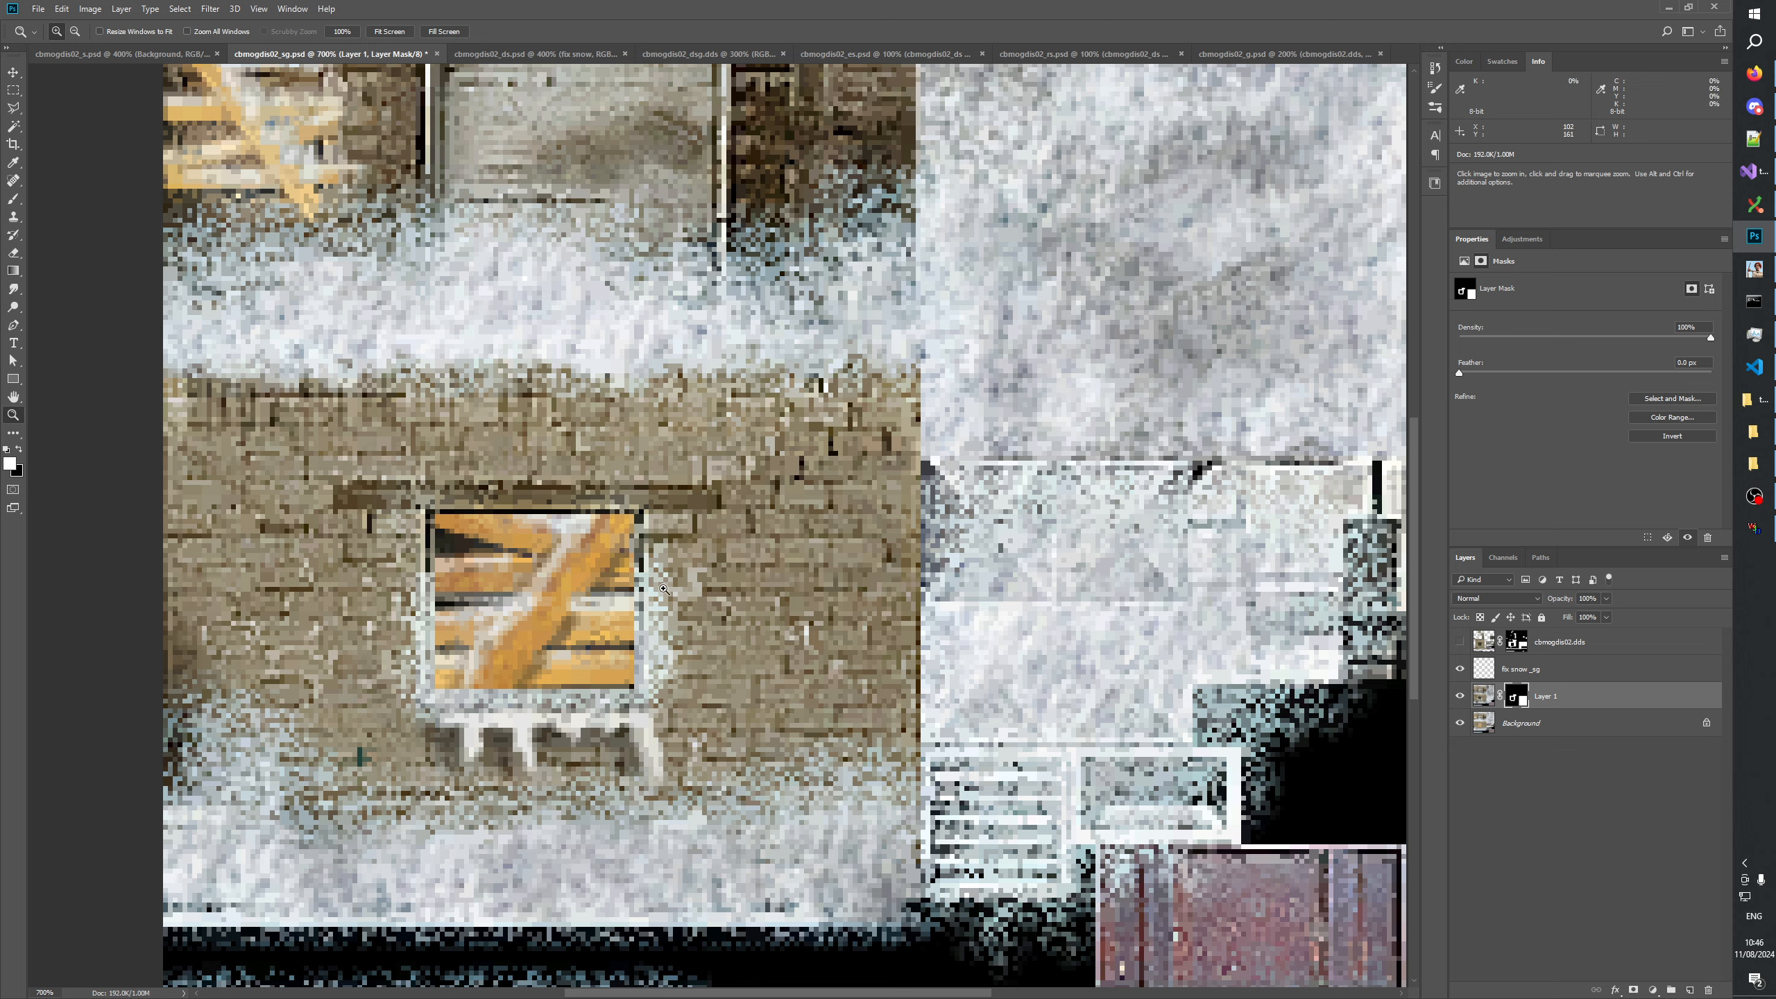
right_click(663, 585)
left_click(699, 620)
left_click(676, 603)
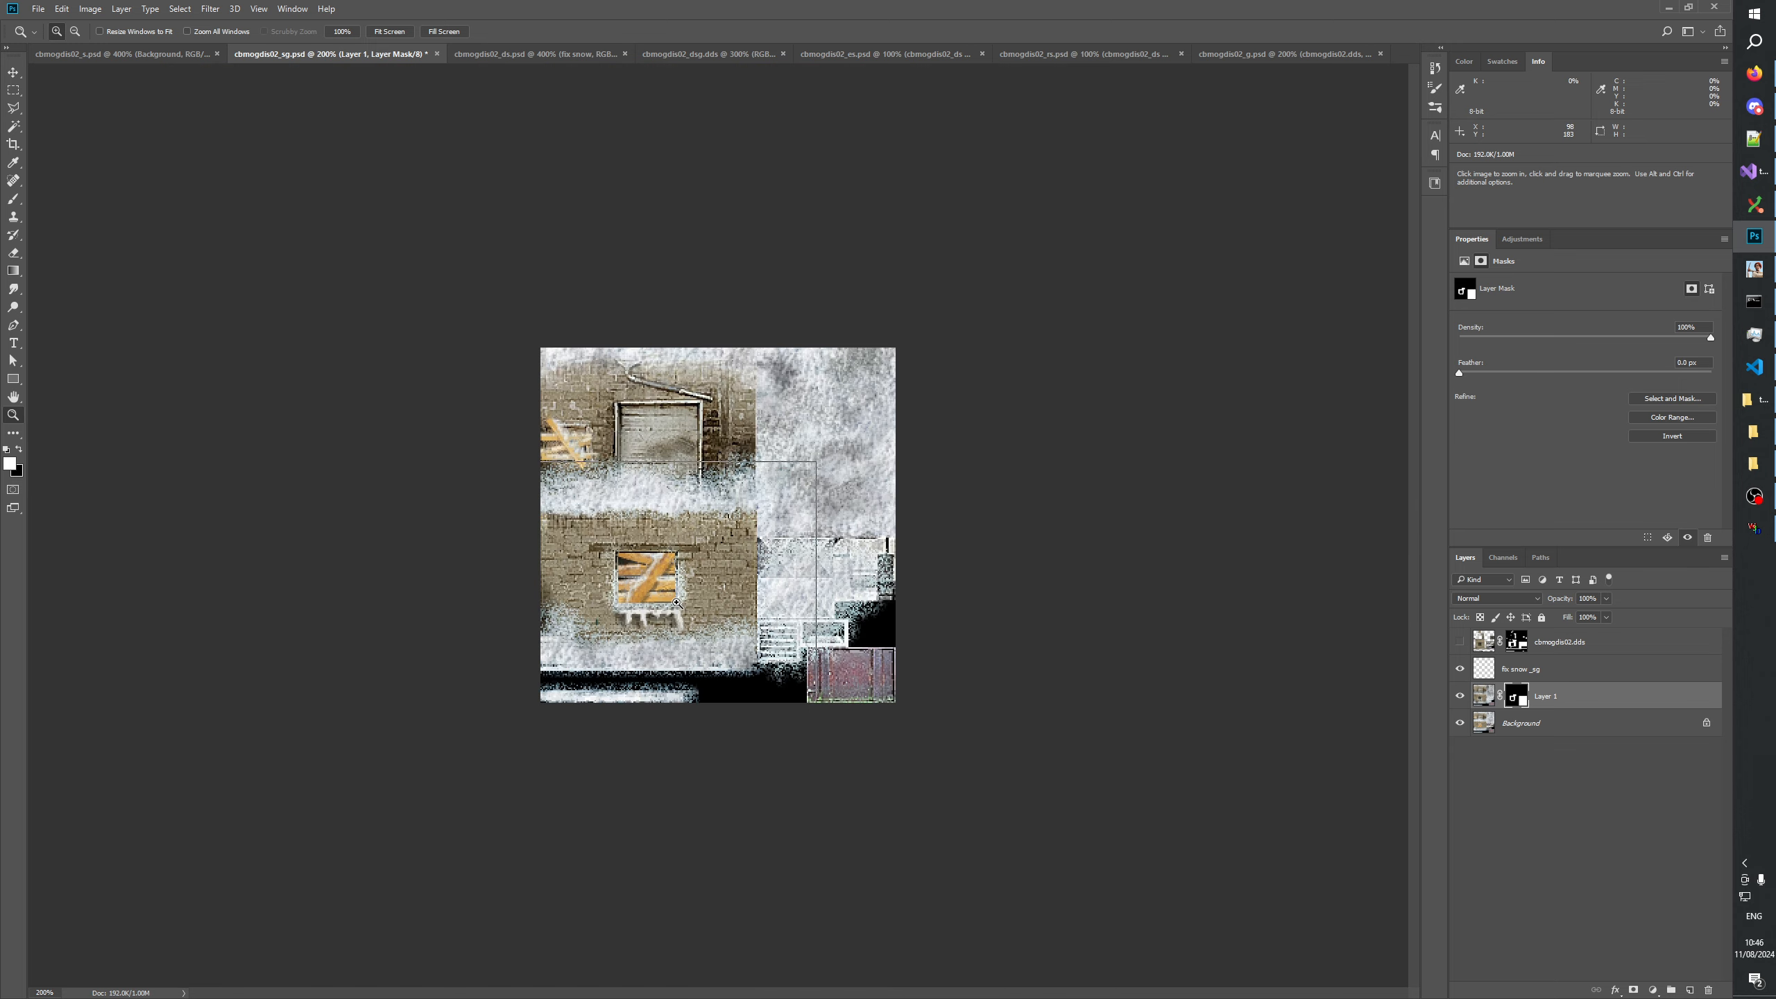
left_click(676, 602)
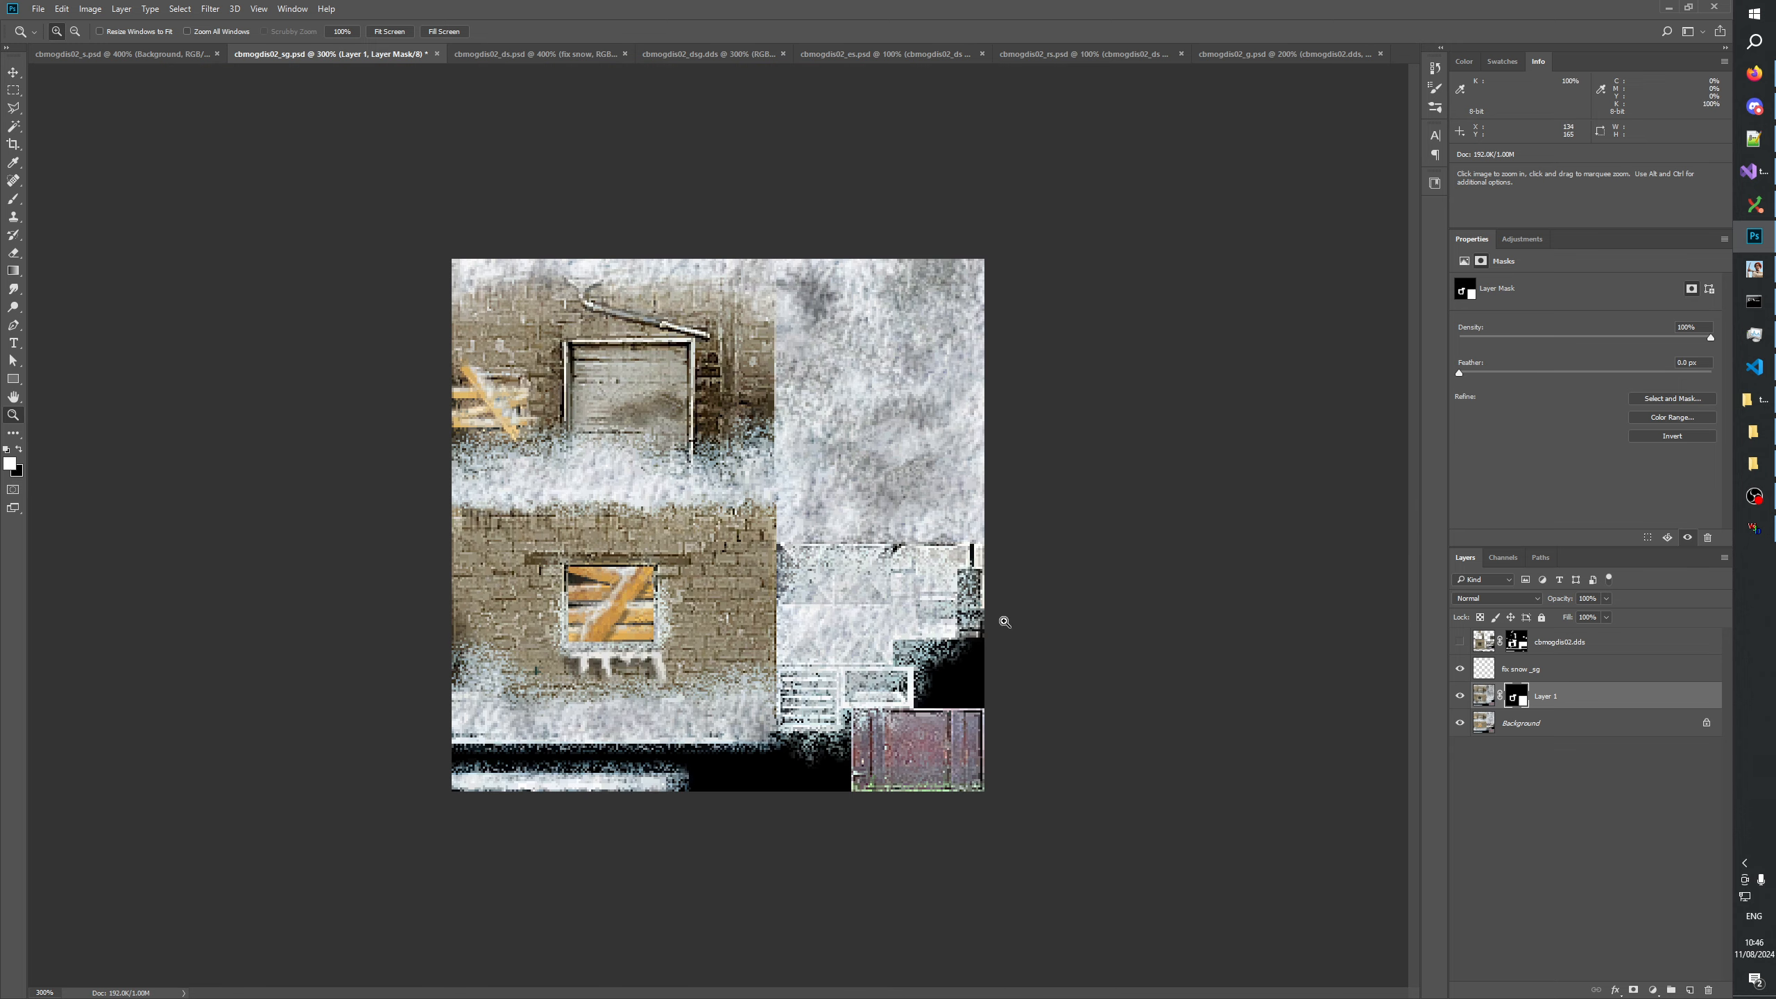
left_click(516, 55)
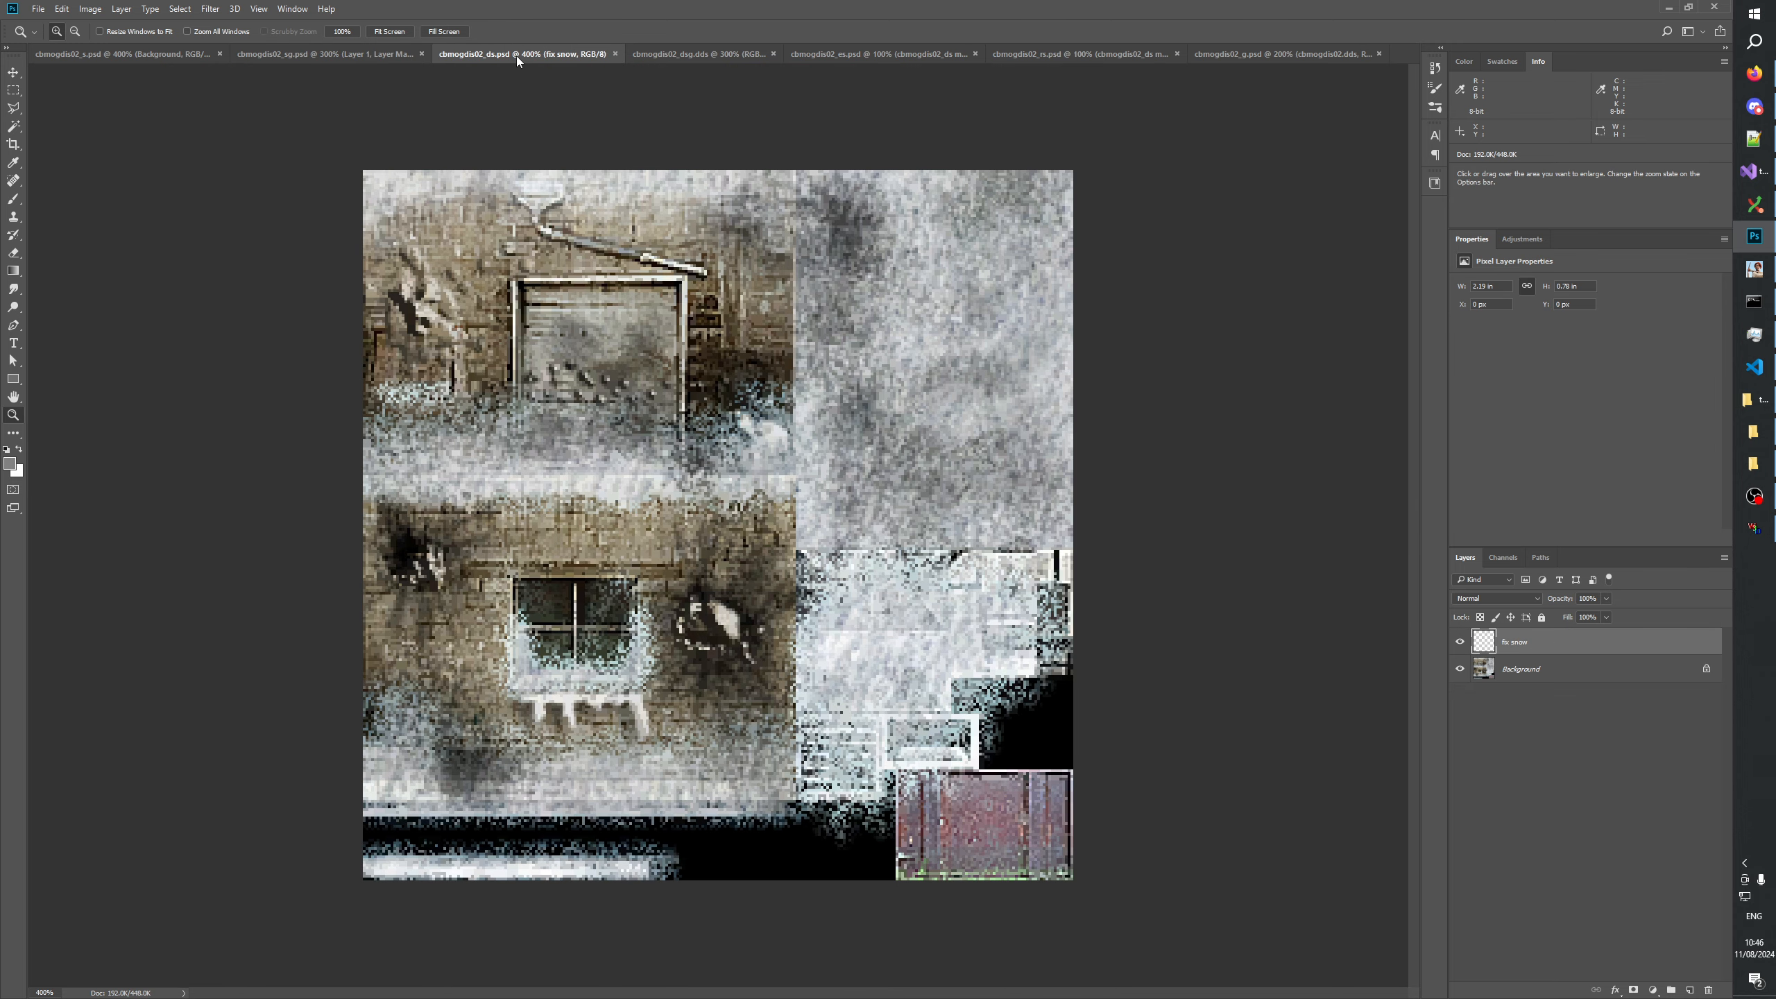
left_click(331, 56)
left_click(1521, 752)
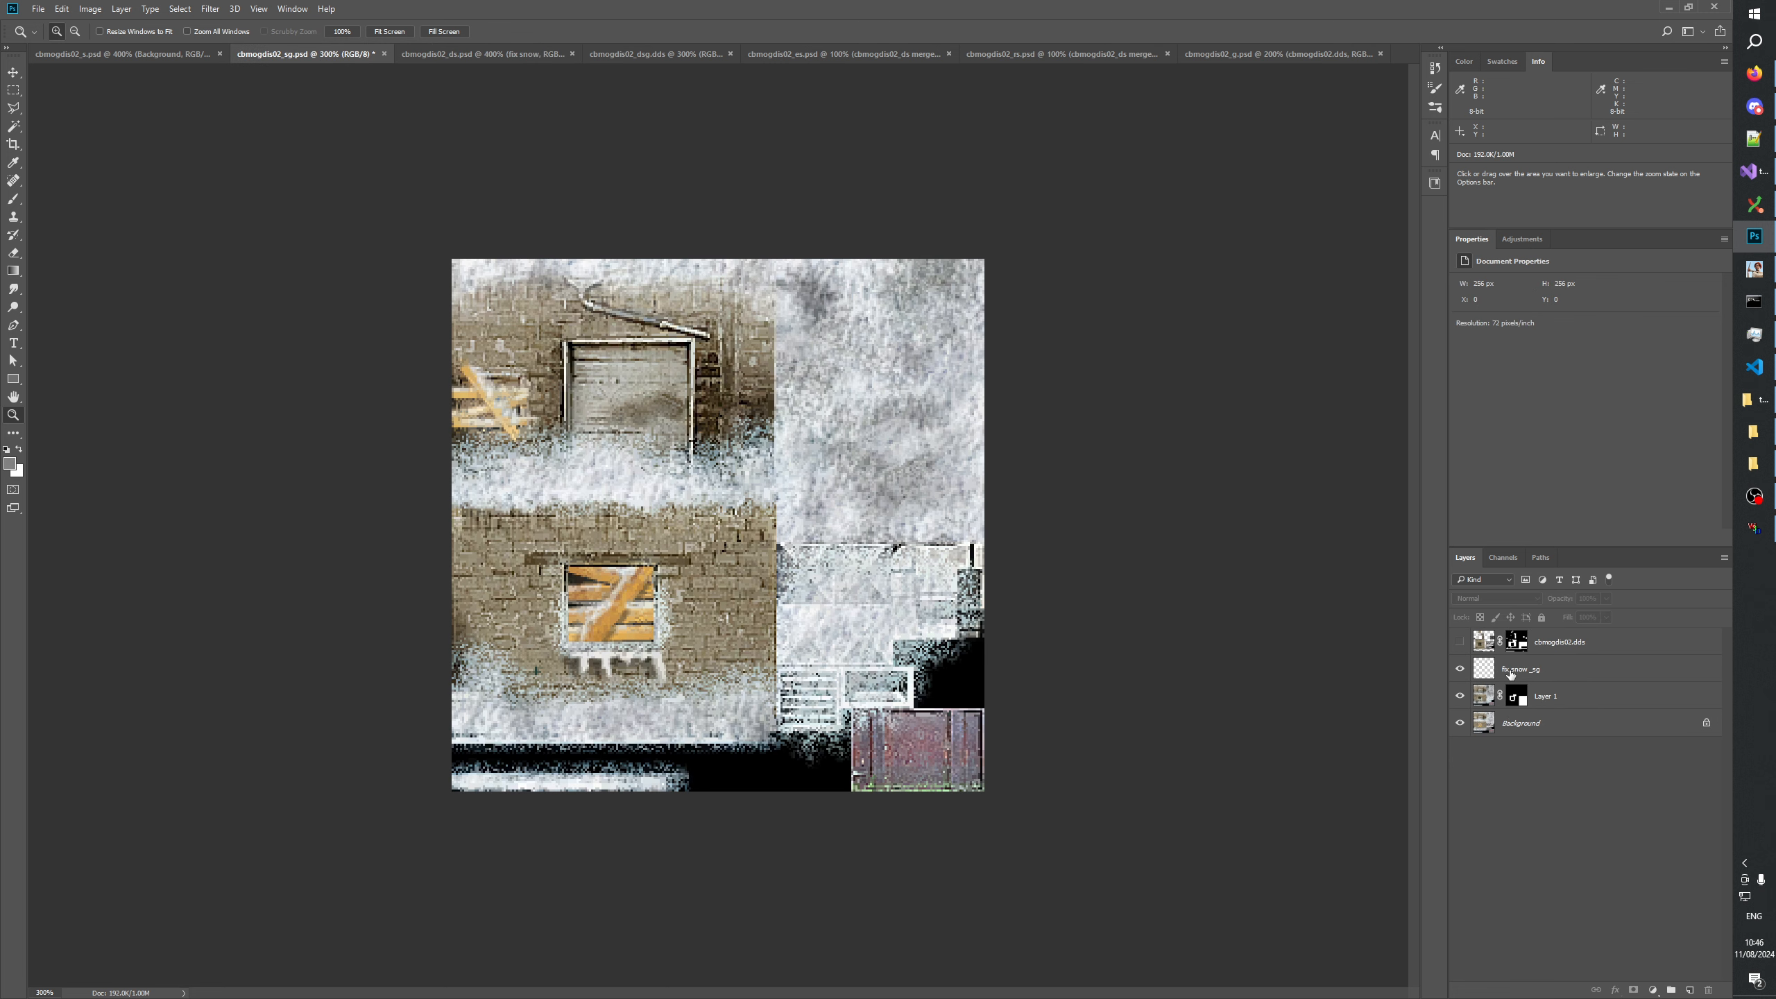
Compare the texture with and without the fix snow _sg layer, looking closer at the boarded window area.
left_click(1460, 670)
left_click(1460, 670)
left_click(1460, 670)
left_click(1460, 670)
left_click(1460, 670)
left_click(1460, 670)
left_click(576, 662)
left_click(576, 662)
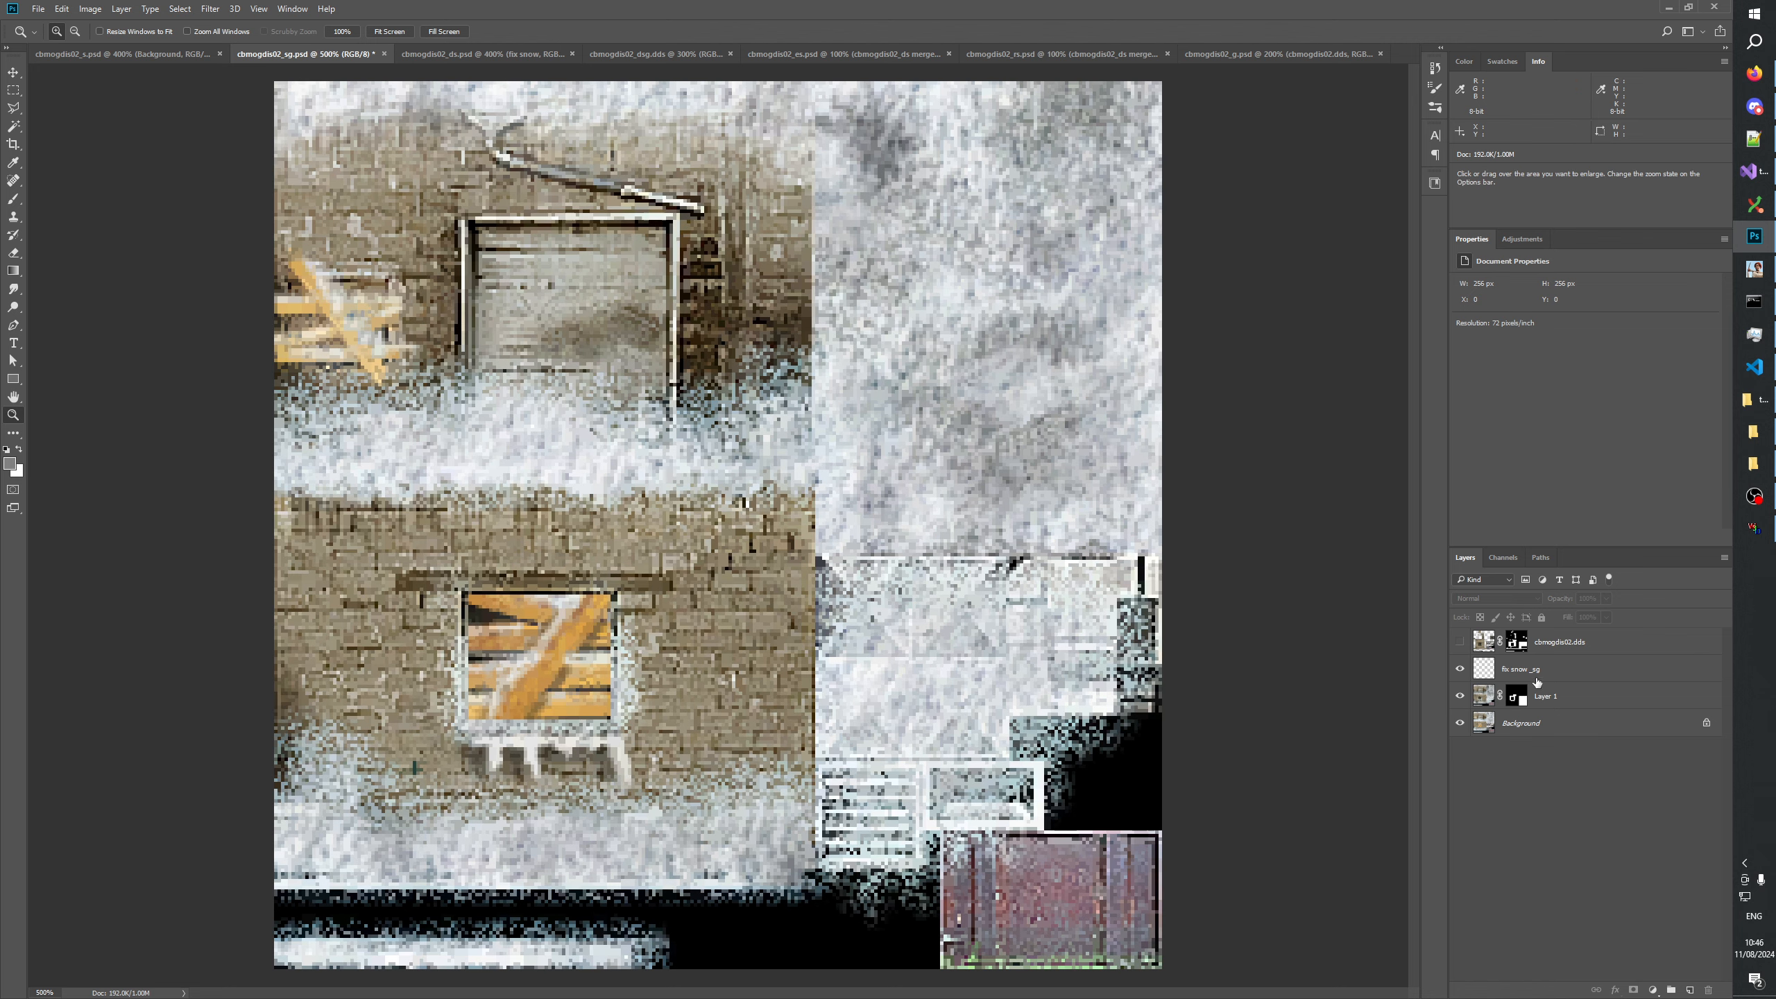
Compare the texture with and without Layer 1 around the boarded window and the roof parts.
left_click(1574, 669)
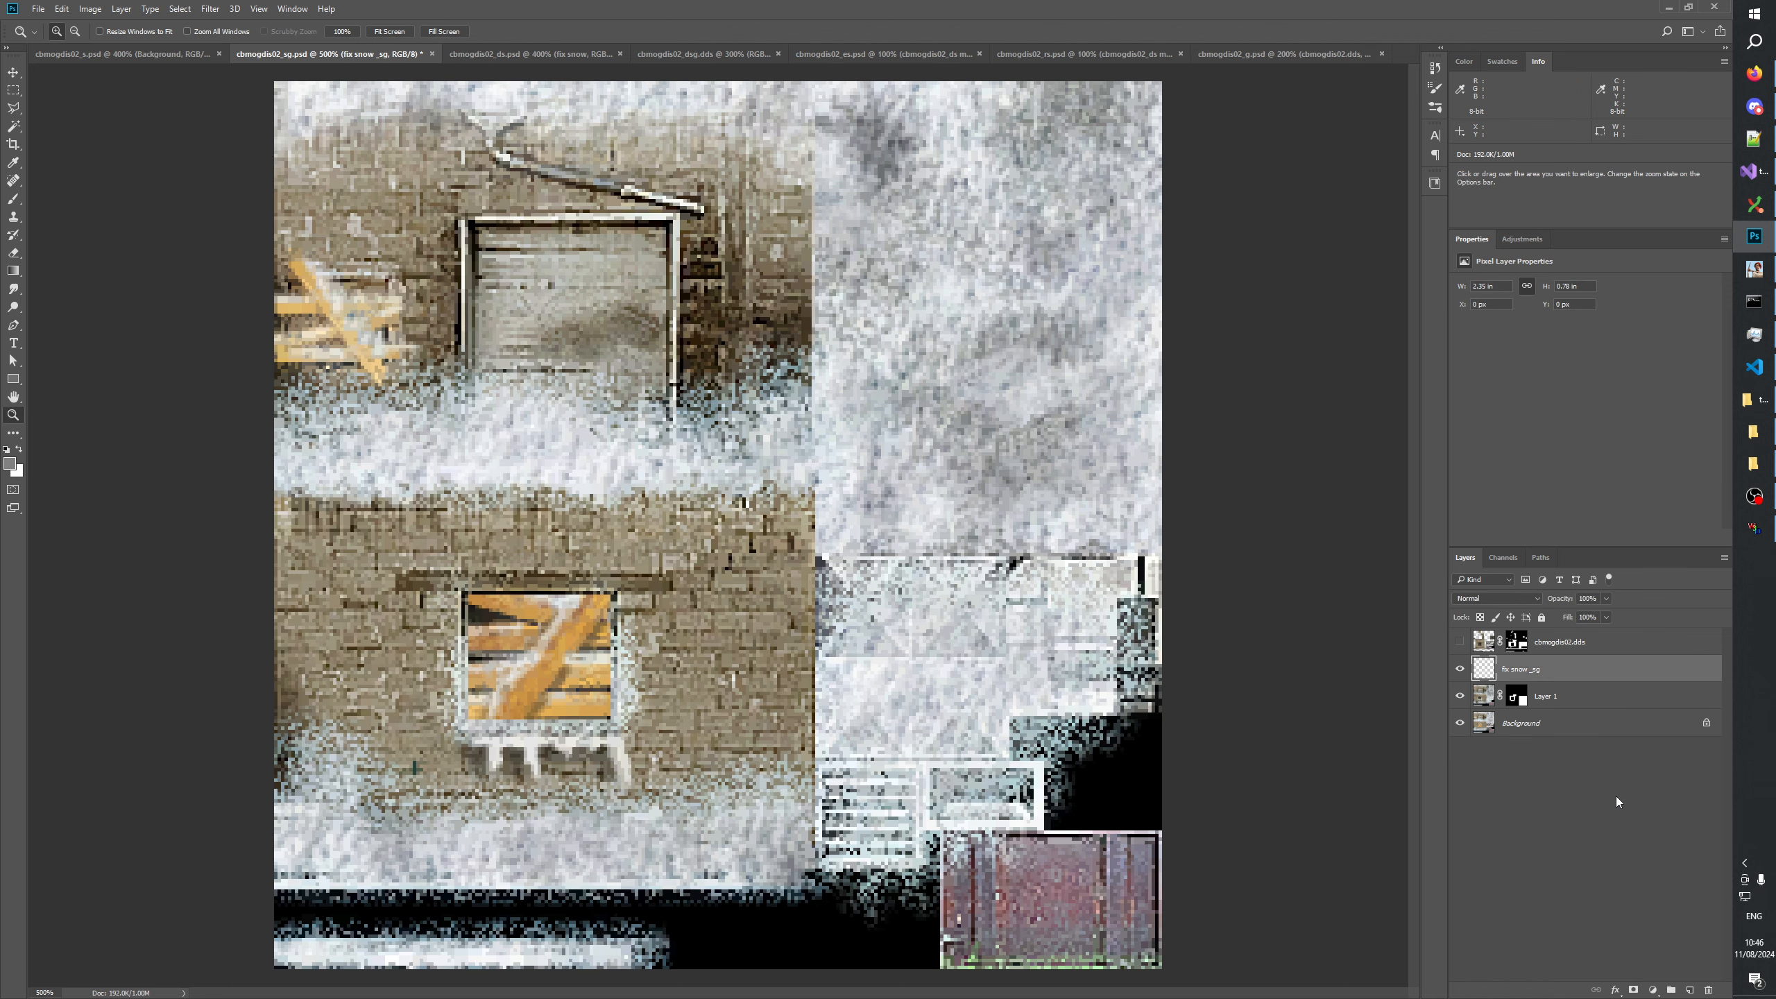
left_click(1572, 701)
left_click(1459, 696)
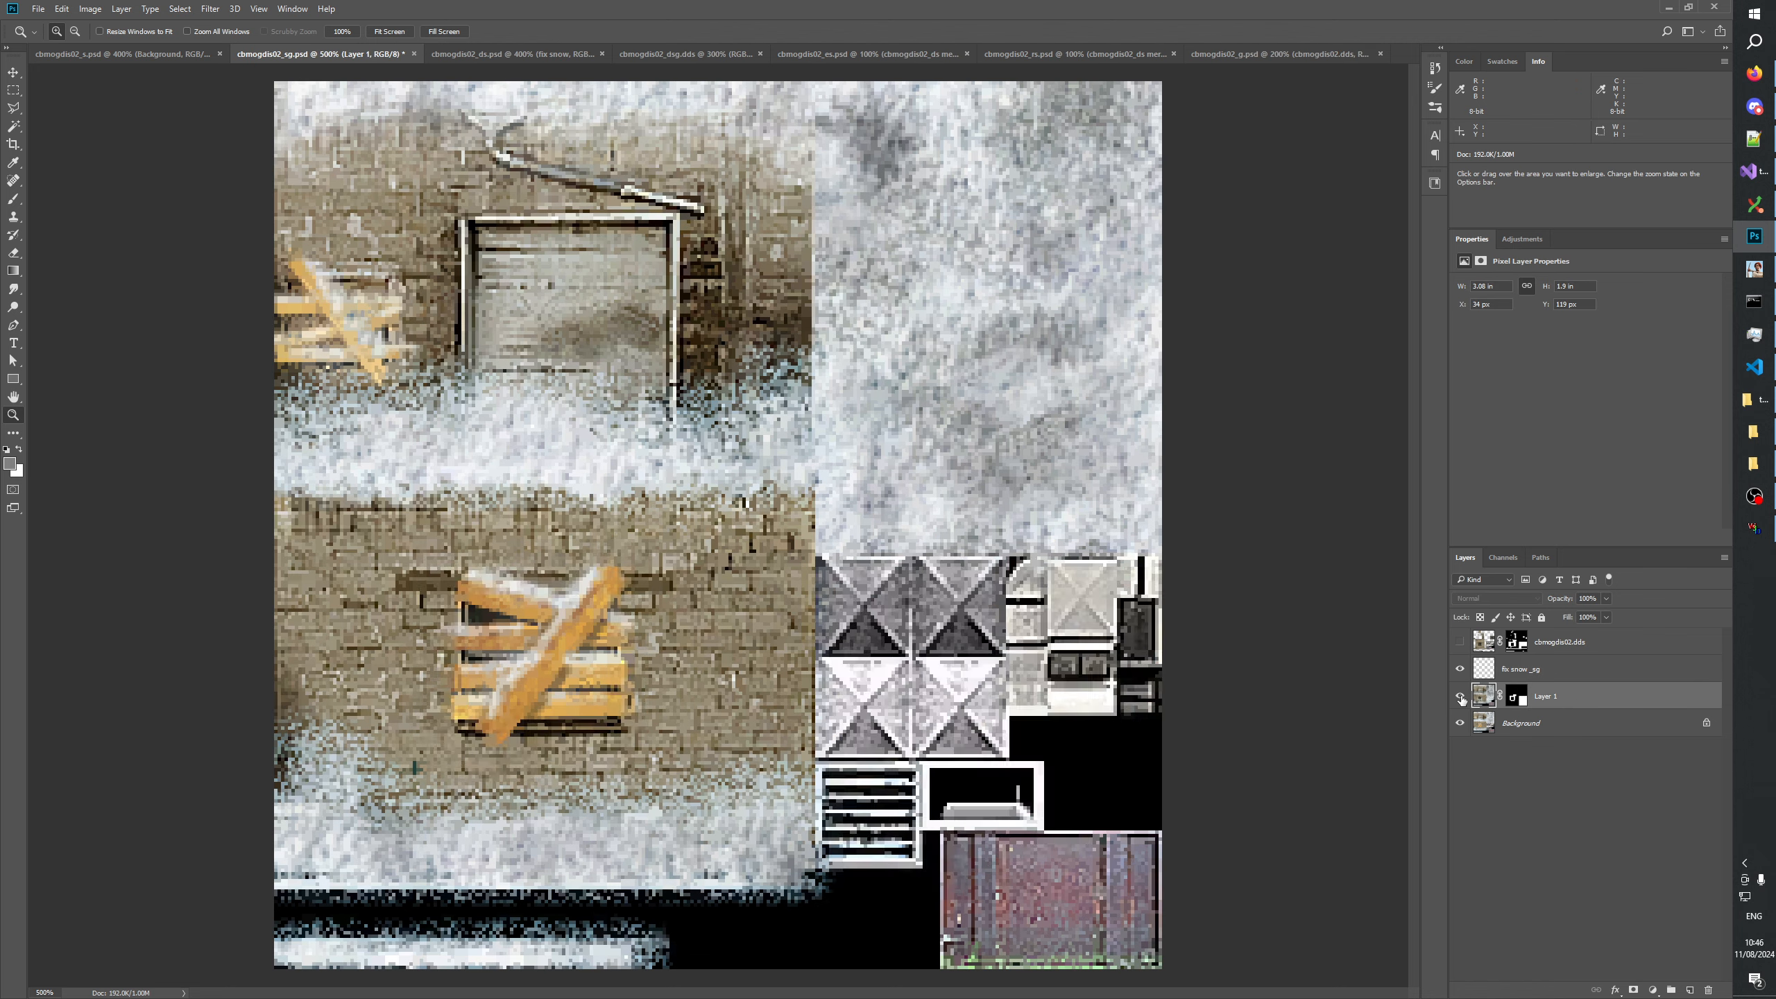
left_click(1460, 696)
left_click(1460, 696)
left_click(1460, 695)
left_click(1459, 696)
left_click(1459, 696)
left_click(1460, 695)
left_click(1459, 696)
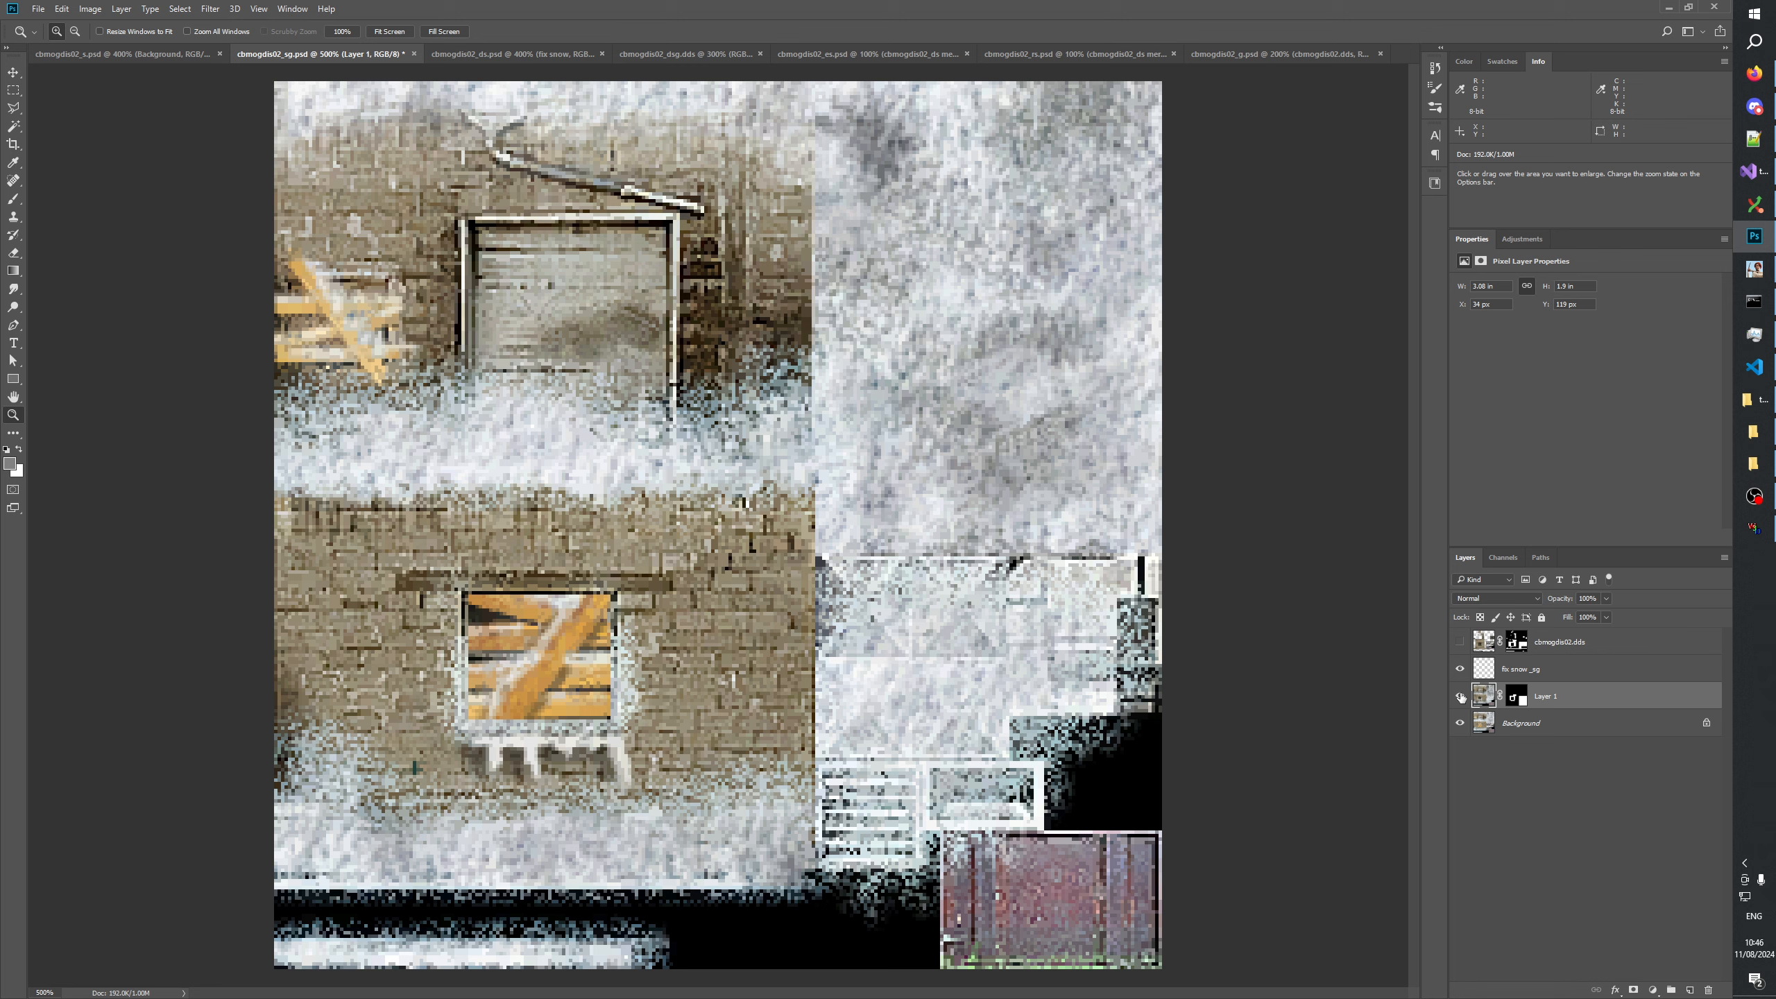
Clear Layer 1's pixels outside its mask's white areas and a rectangle around the window, and deselect.
left_click(1517, 696, "ctrl")
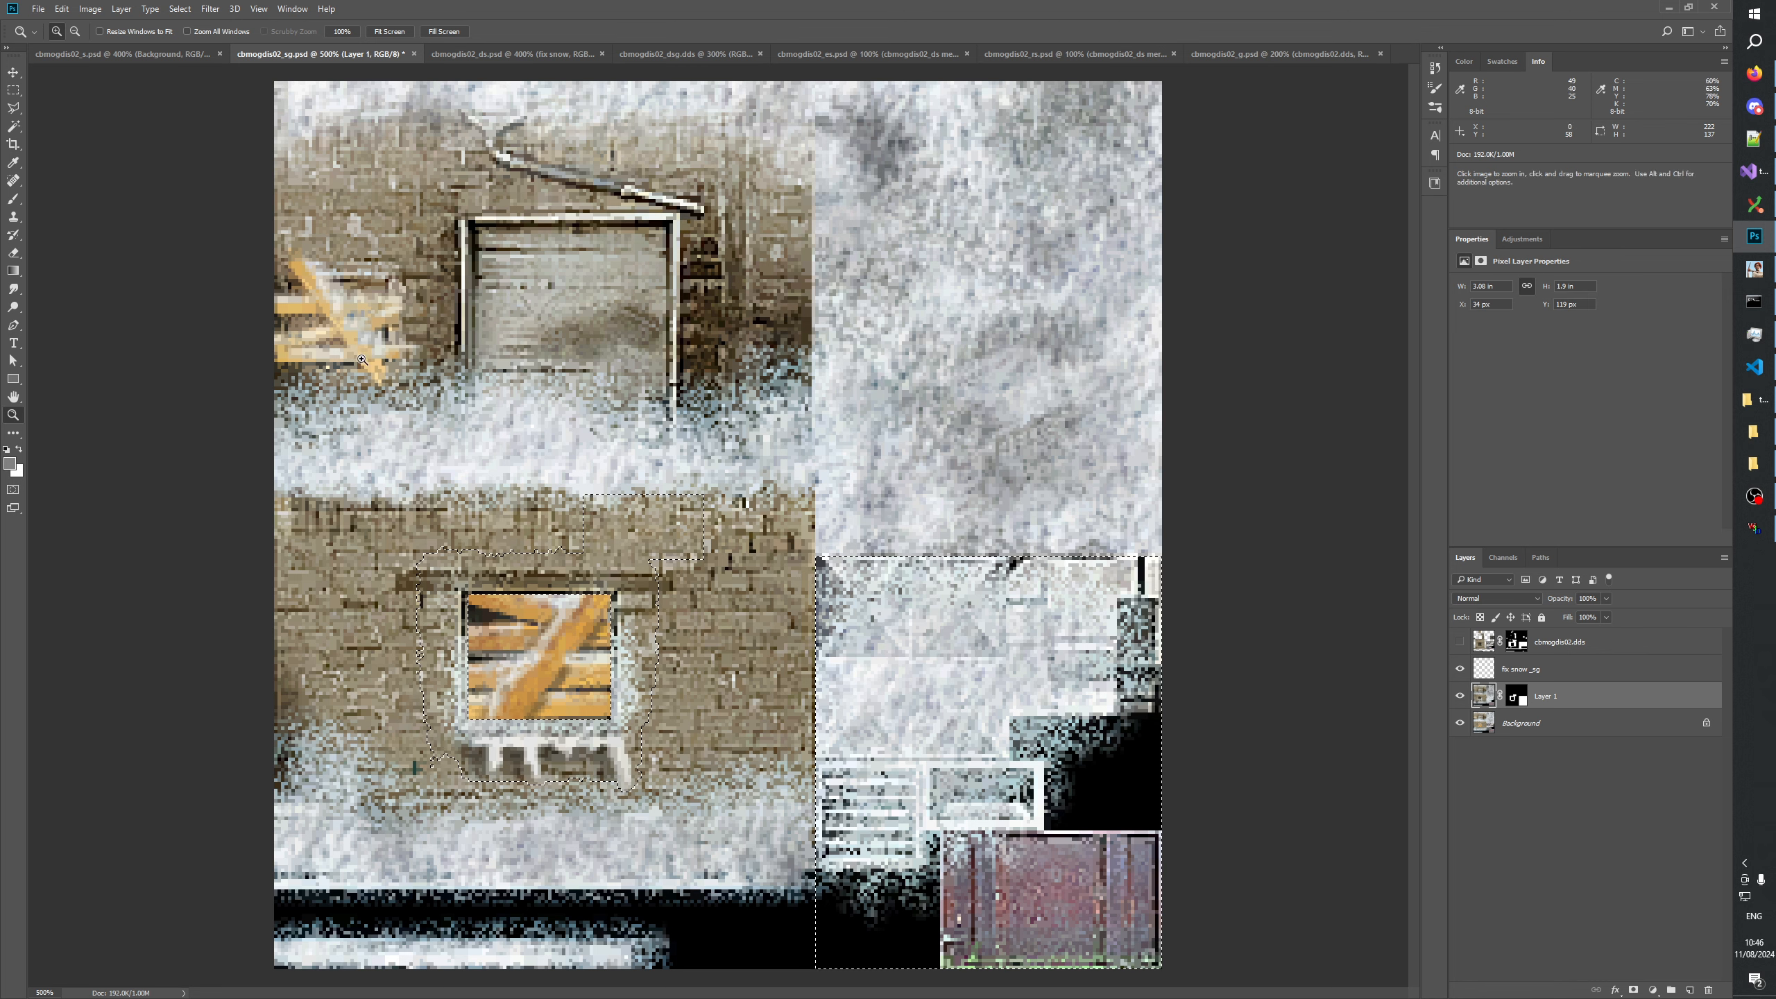
left_click(1516, 697, "alt")
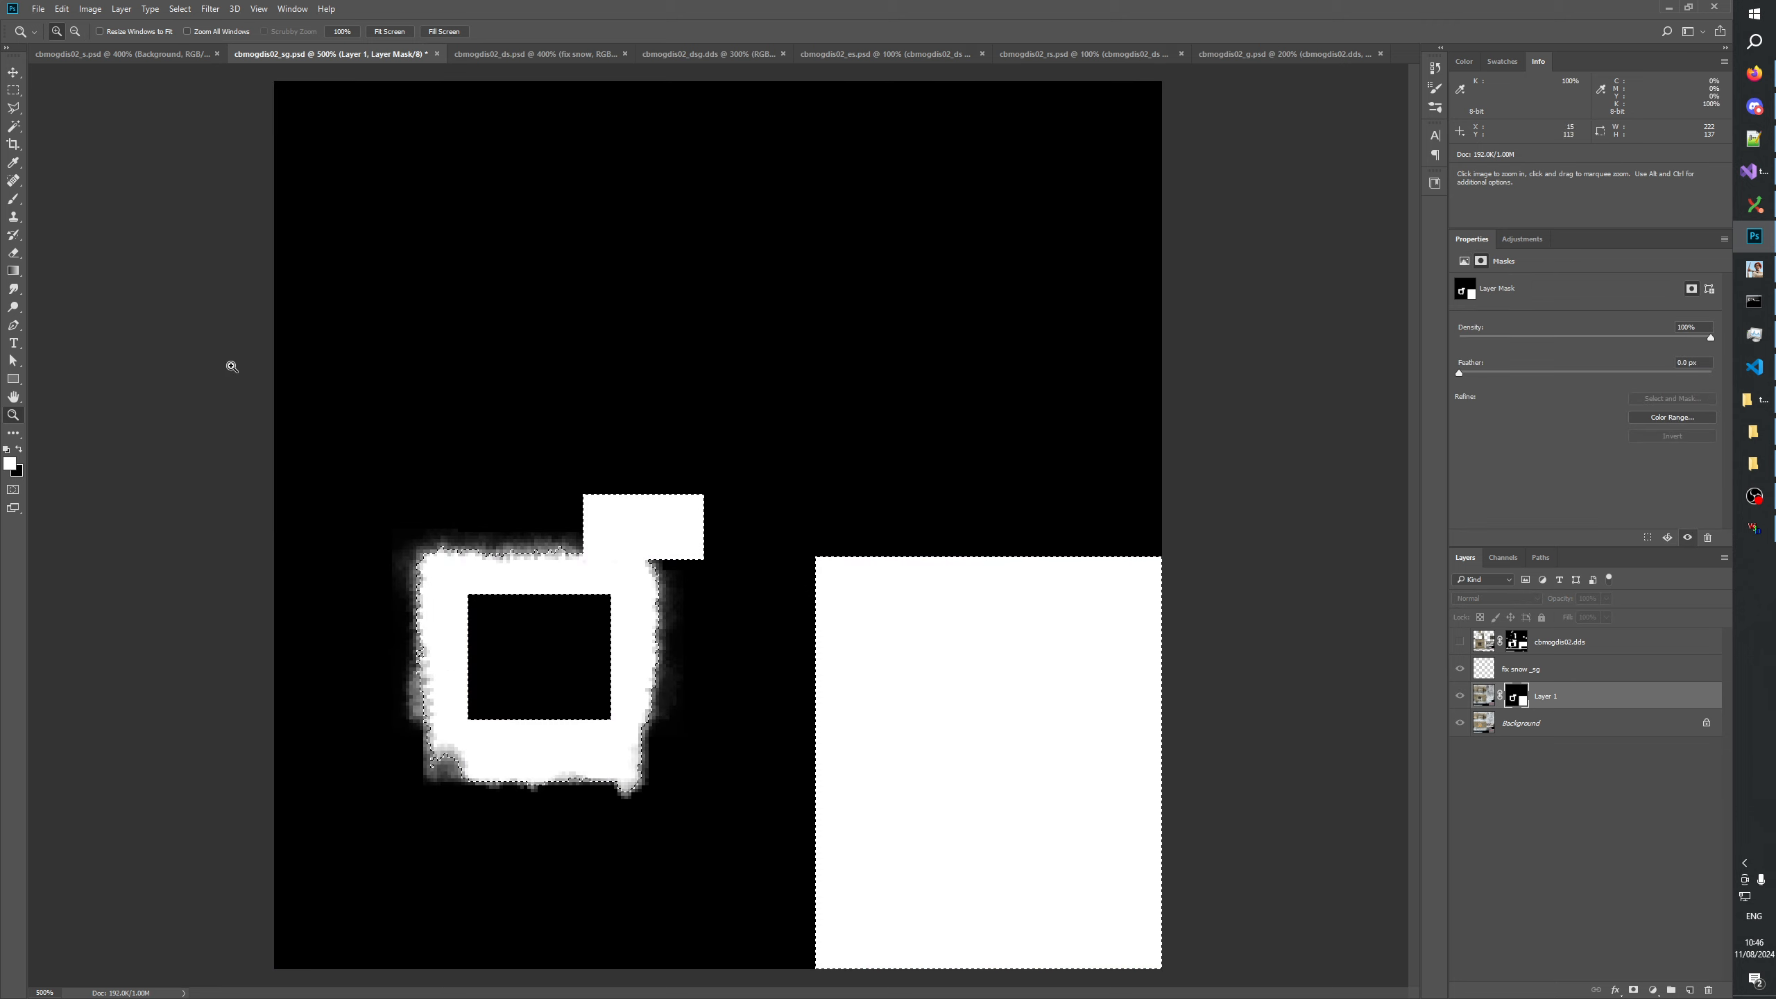
left_click(13, 89)
left_click_drag(375, 511, 697, 816)
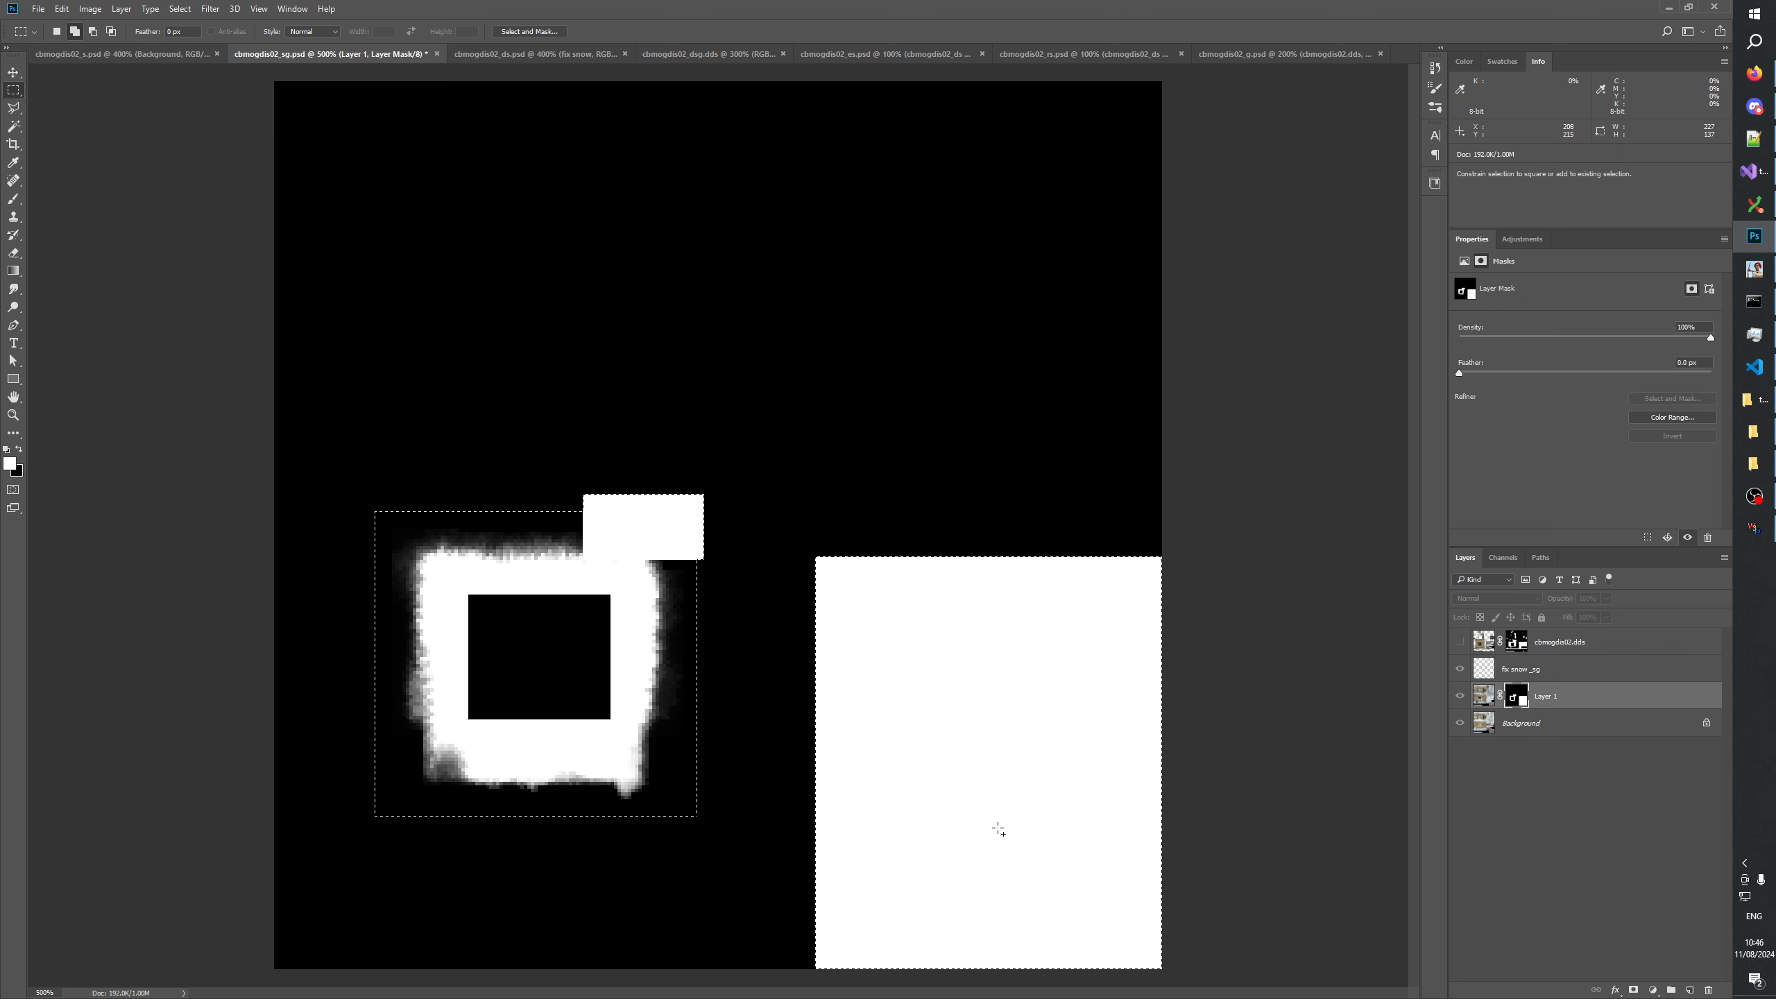
key("ctrl+d")
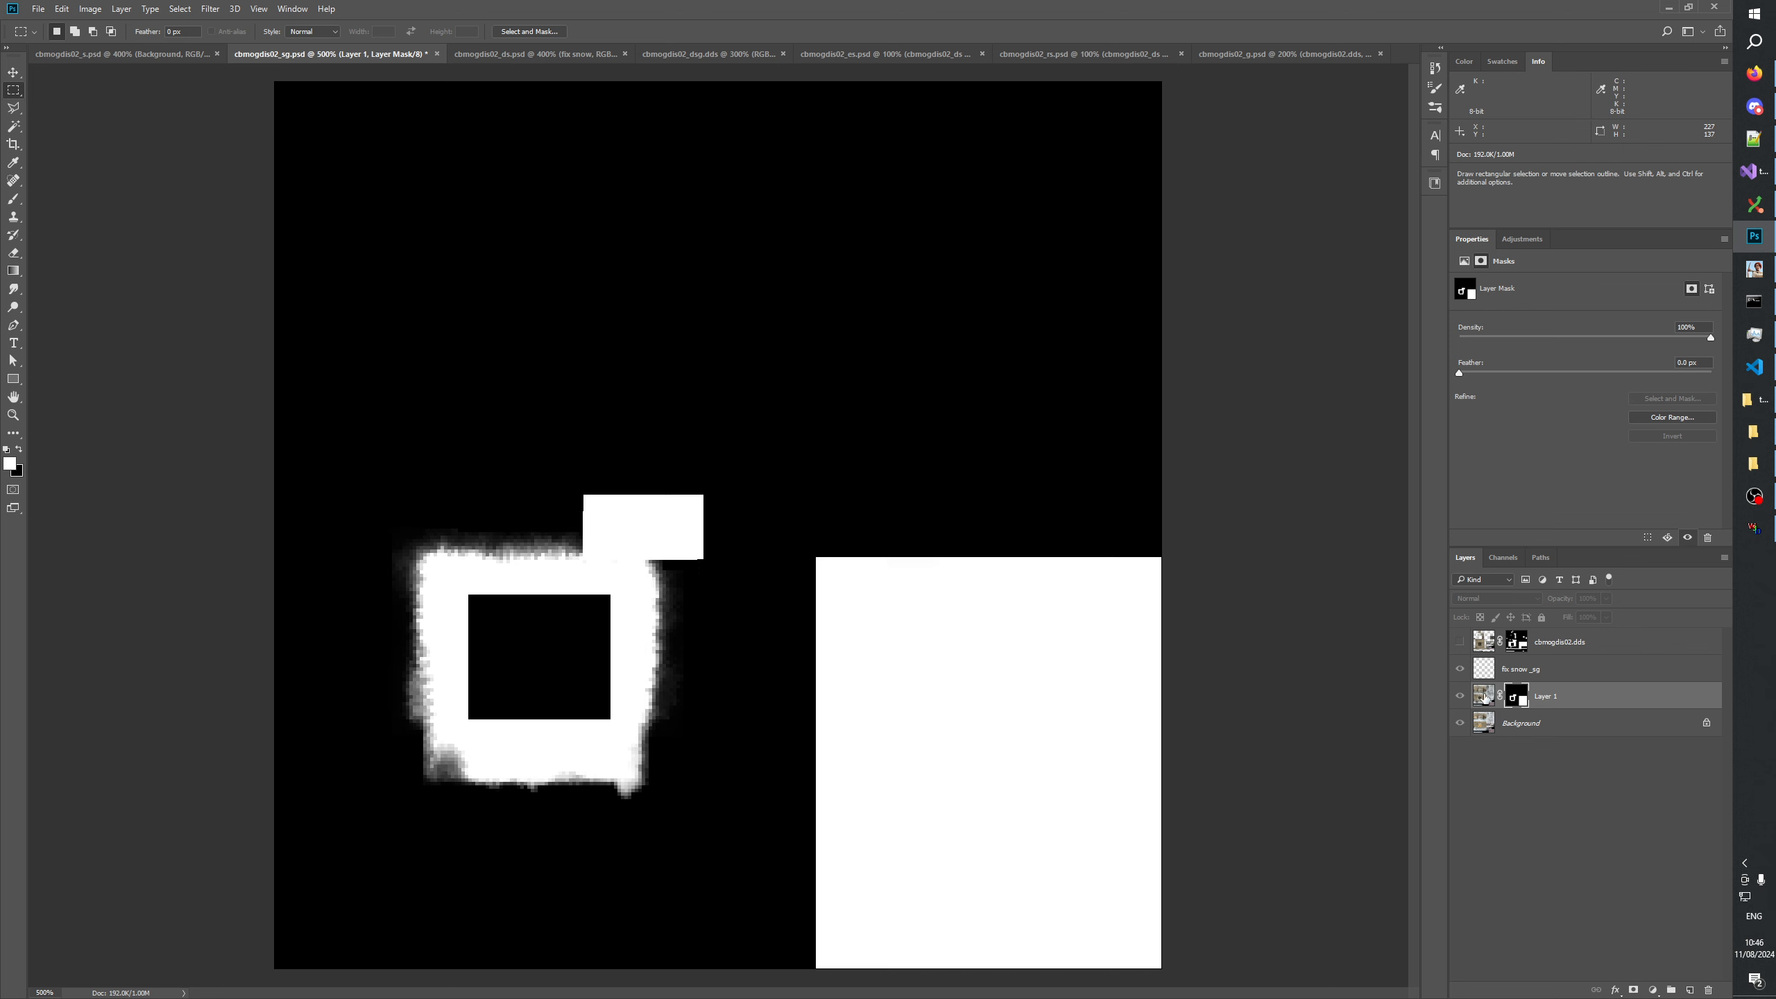
key("ctrl+shift+d")
left_click(1483, 695)
left_click(179, 8)
left_click(208, 65)
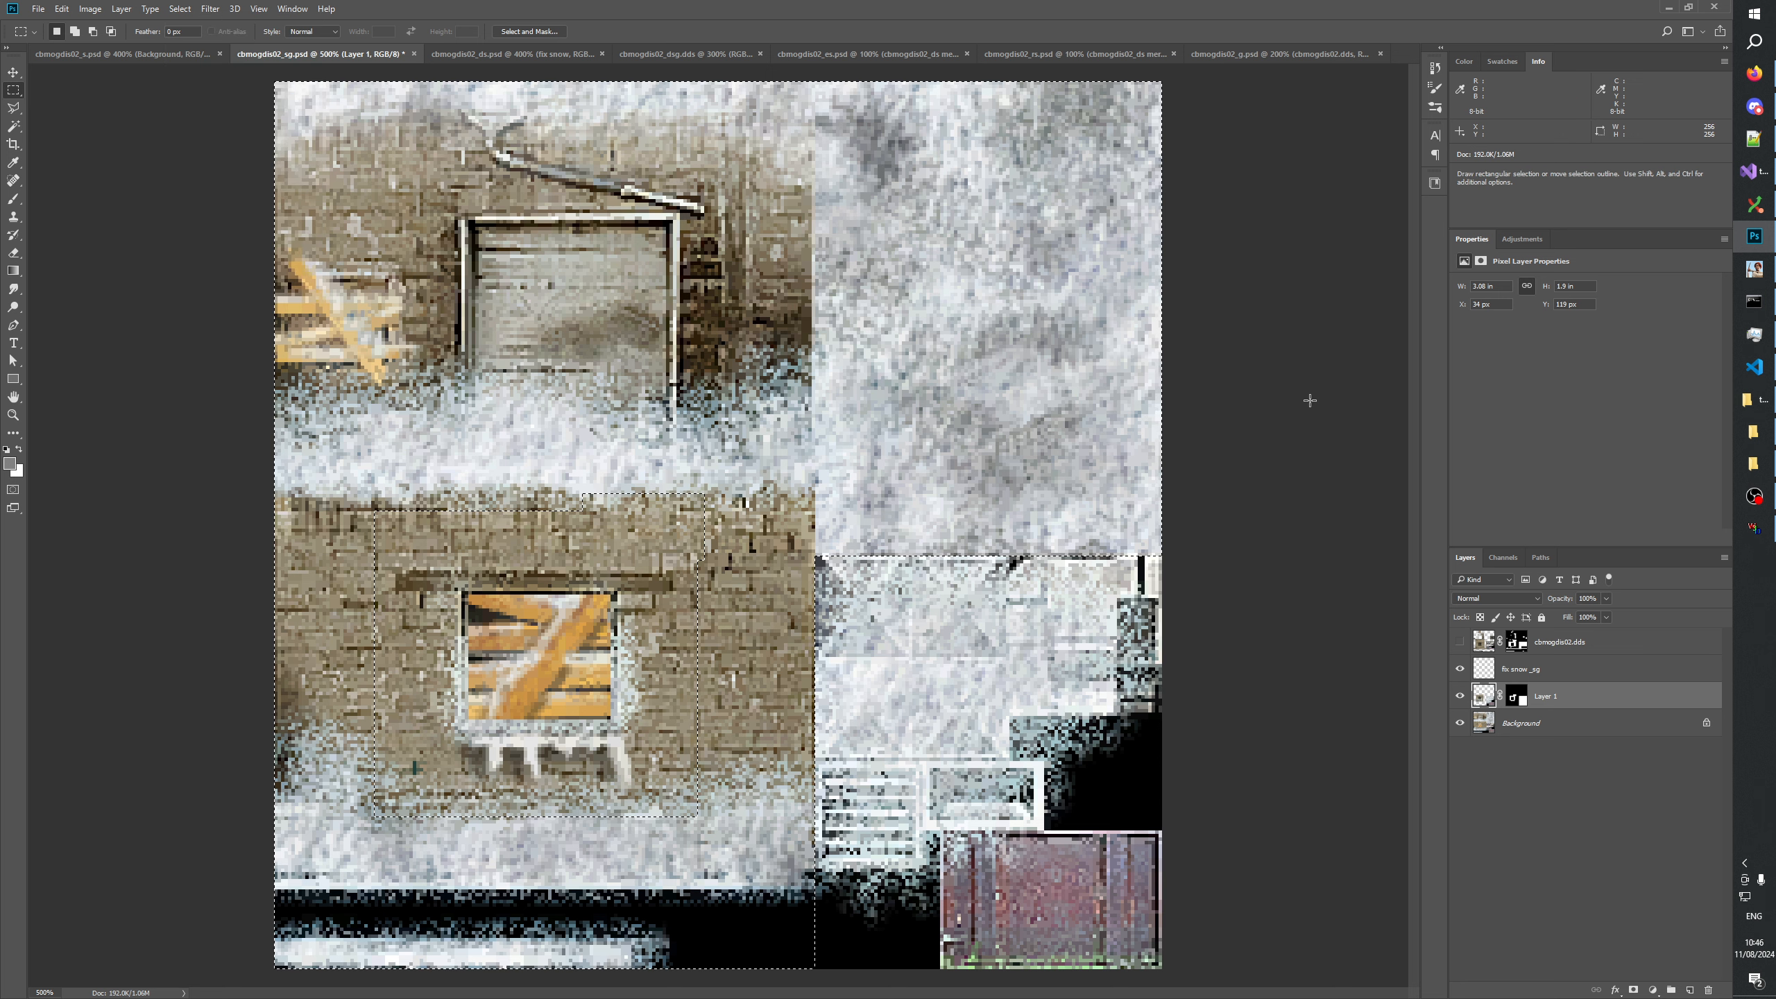
key("ctrl+d")
Rename Layer 1 to cbmogdis02_s.dds, reusing the name of the cbmogdis02.dds layer.
left_click(1603, 923)
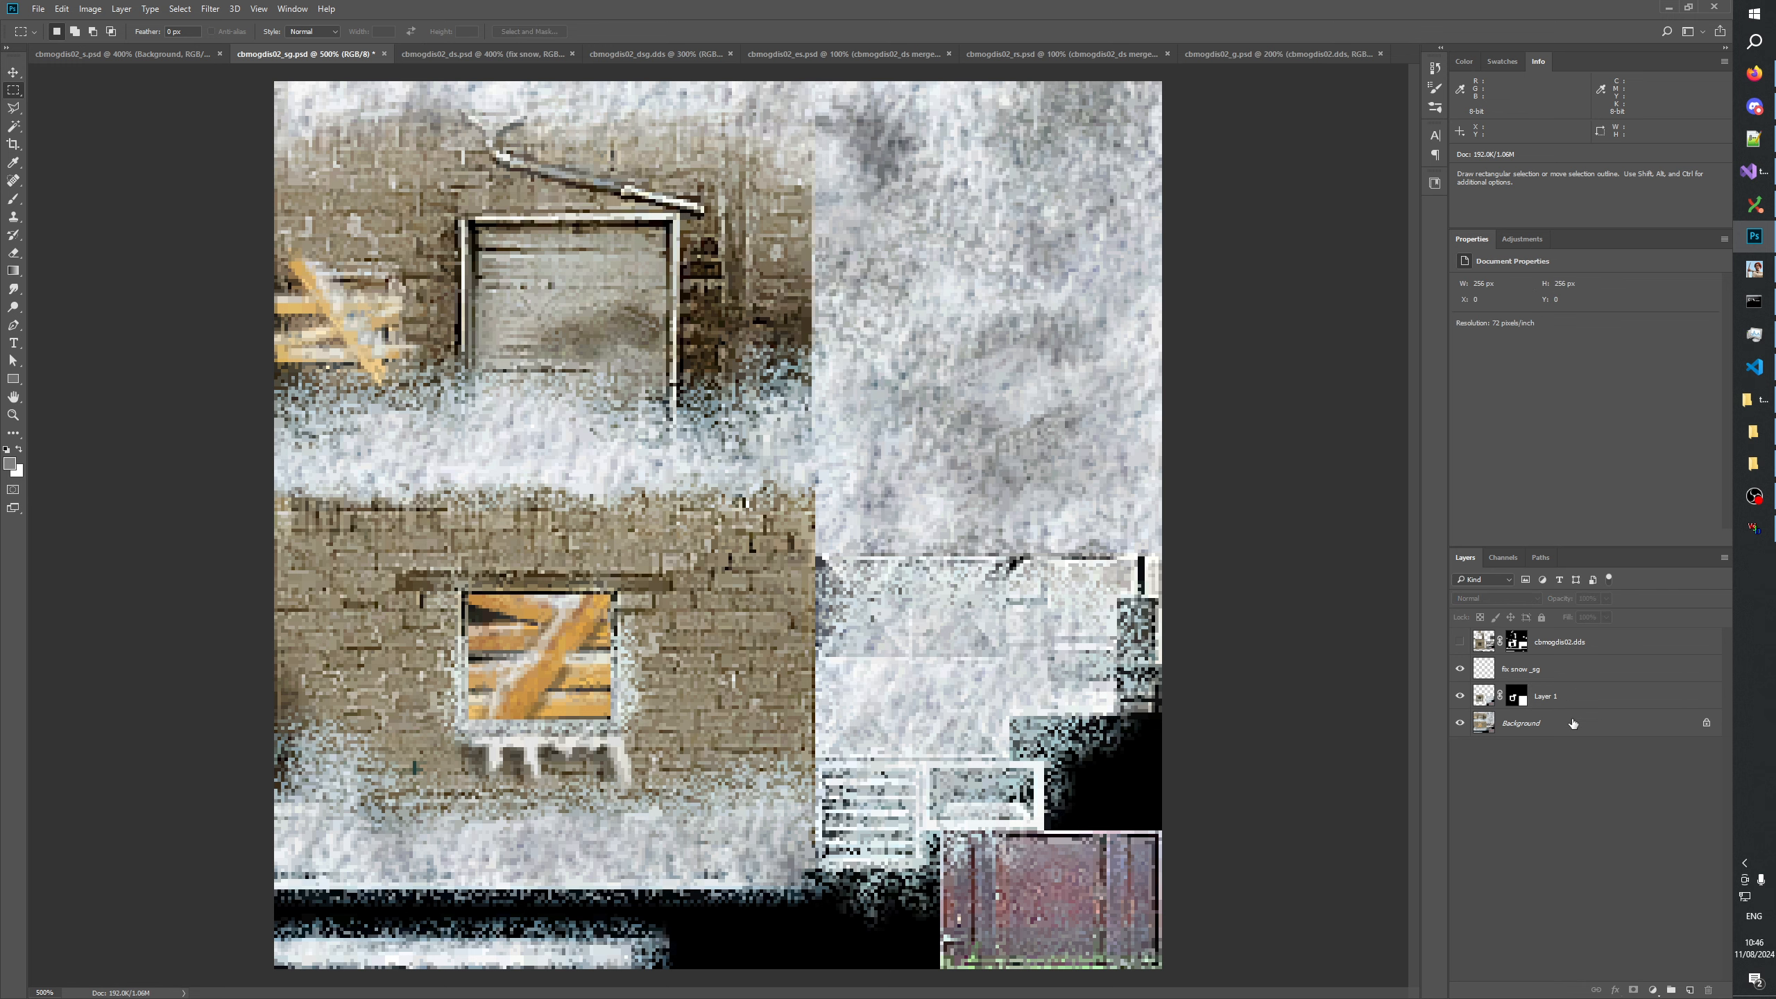
double_click(1546, 695)
double_click(1559, 642)
key("ctrl+c")
double_click(1547, 697)
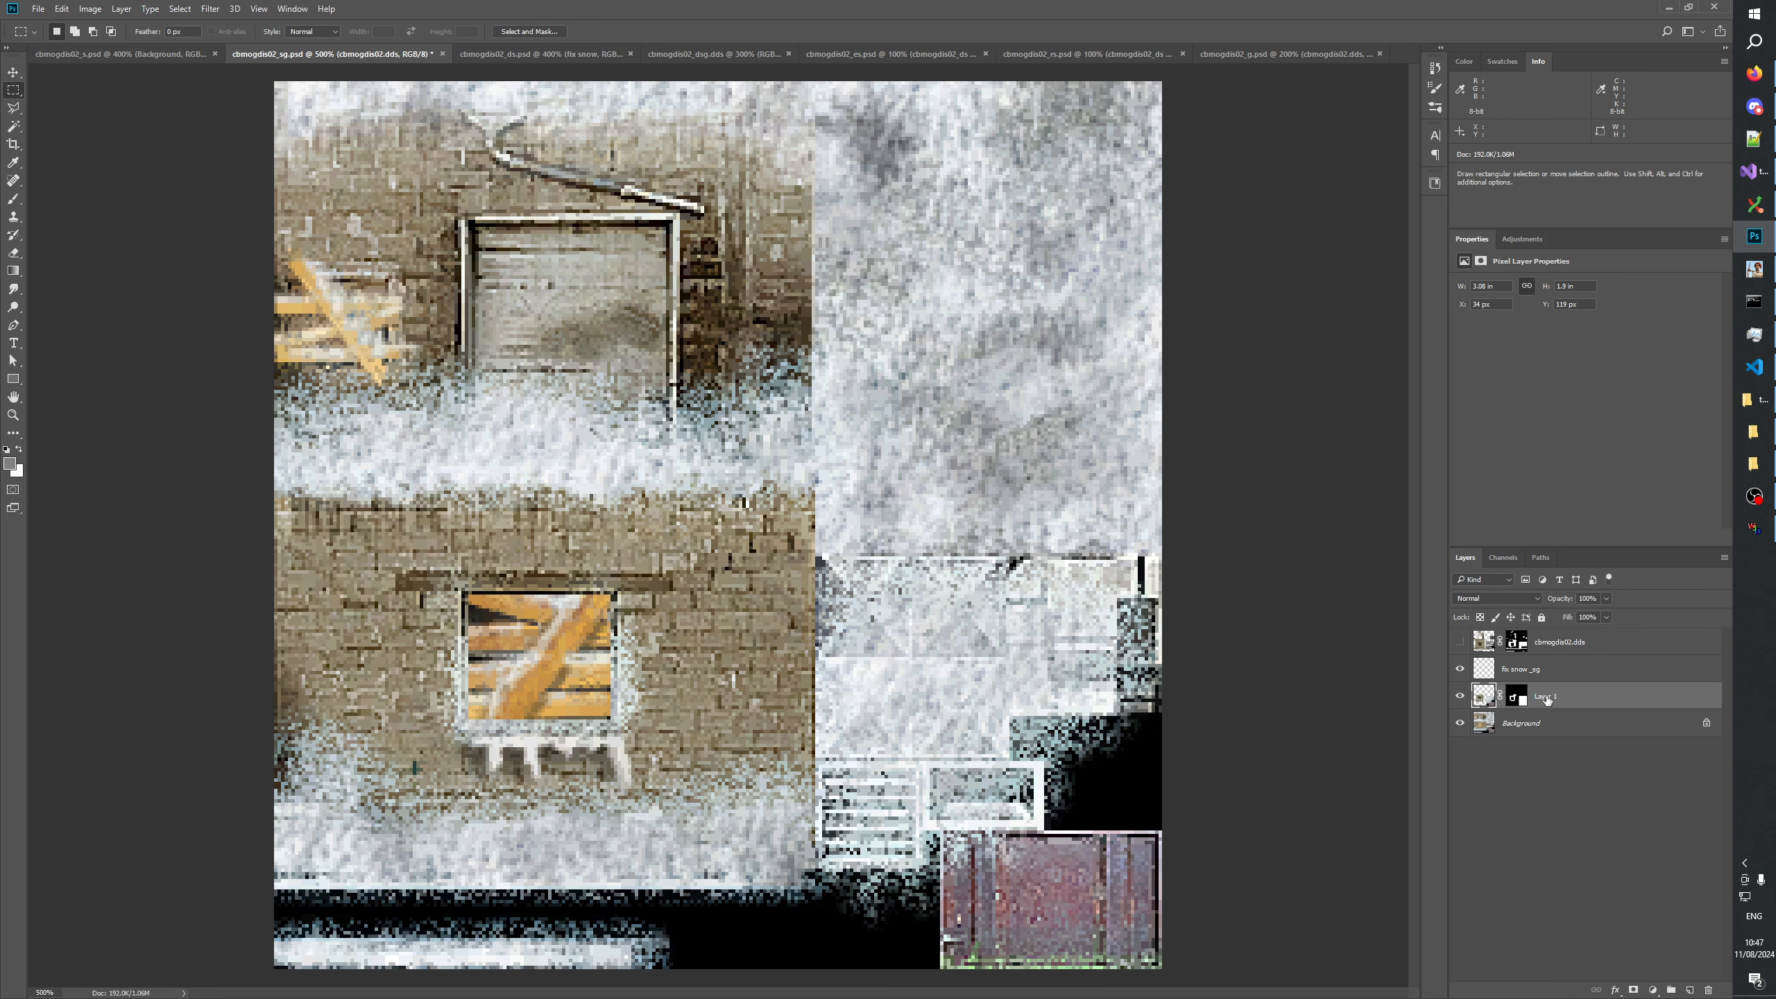
key("ctrl+v")
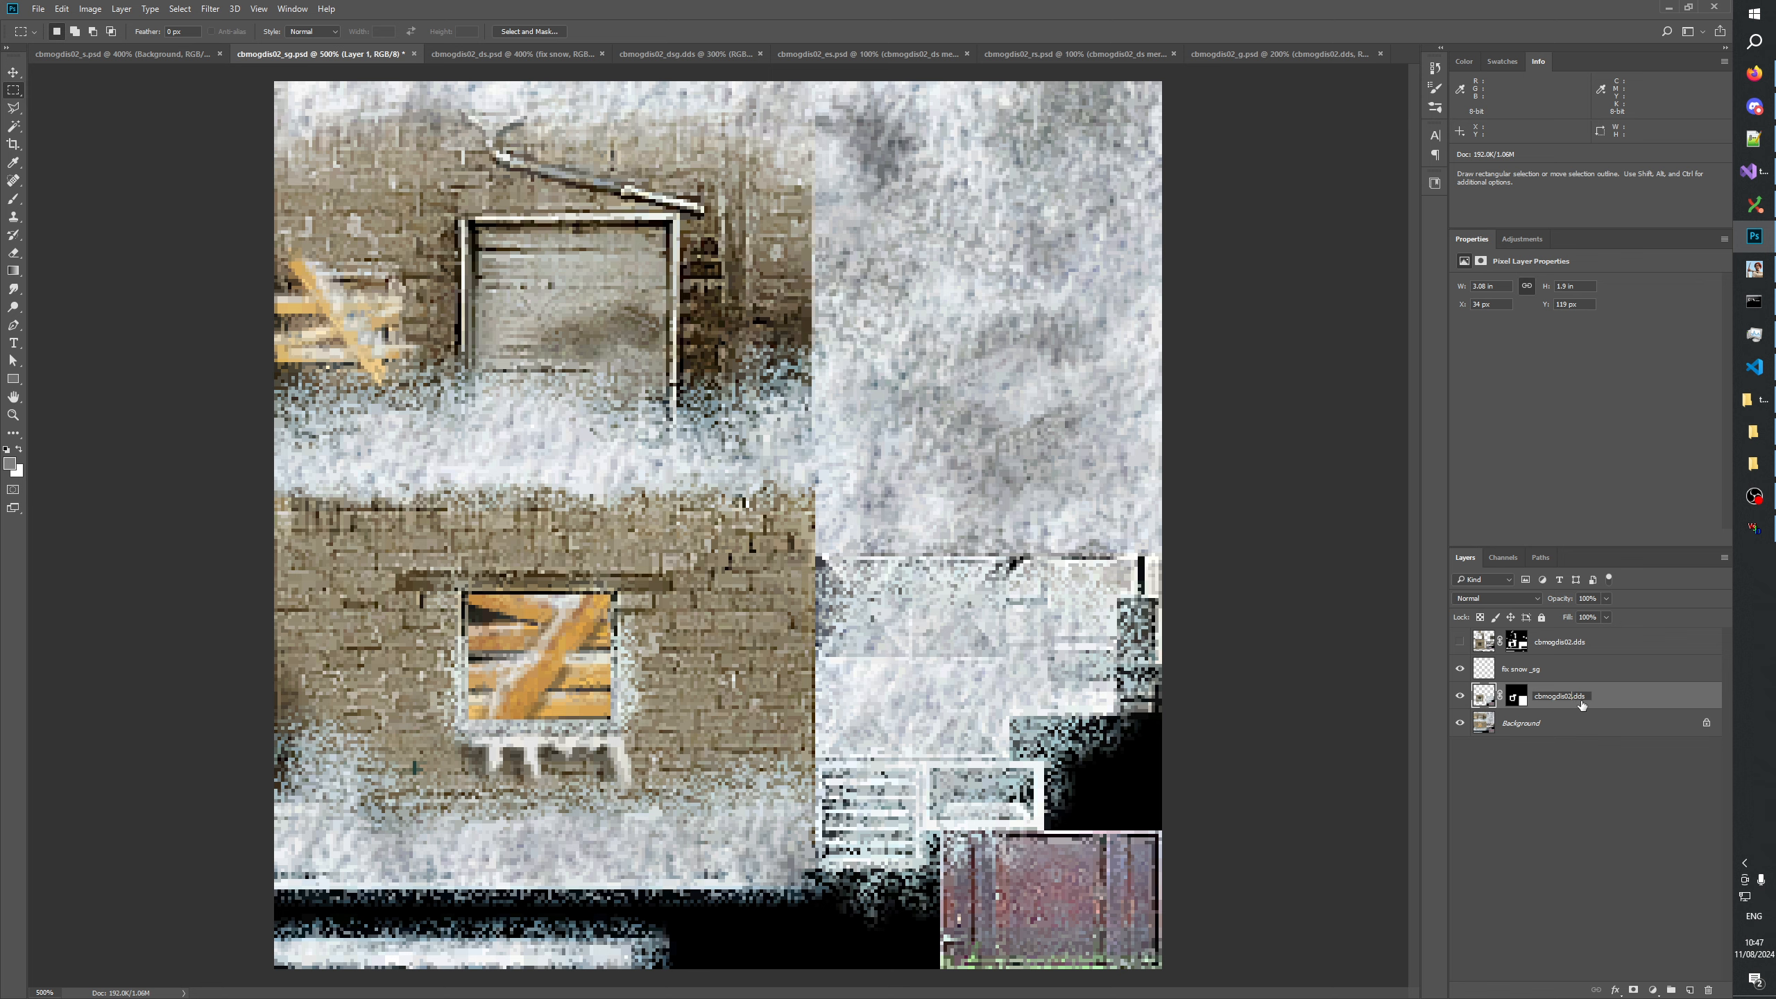
type("_s")
key("Return")
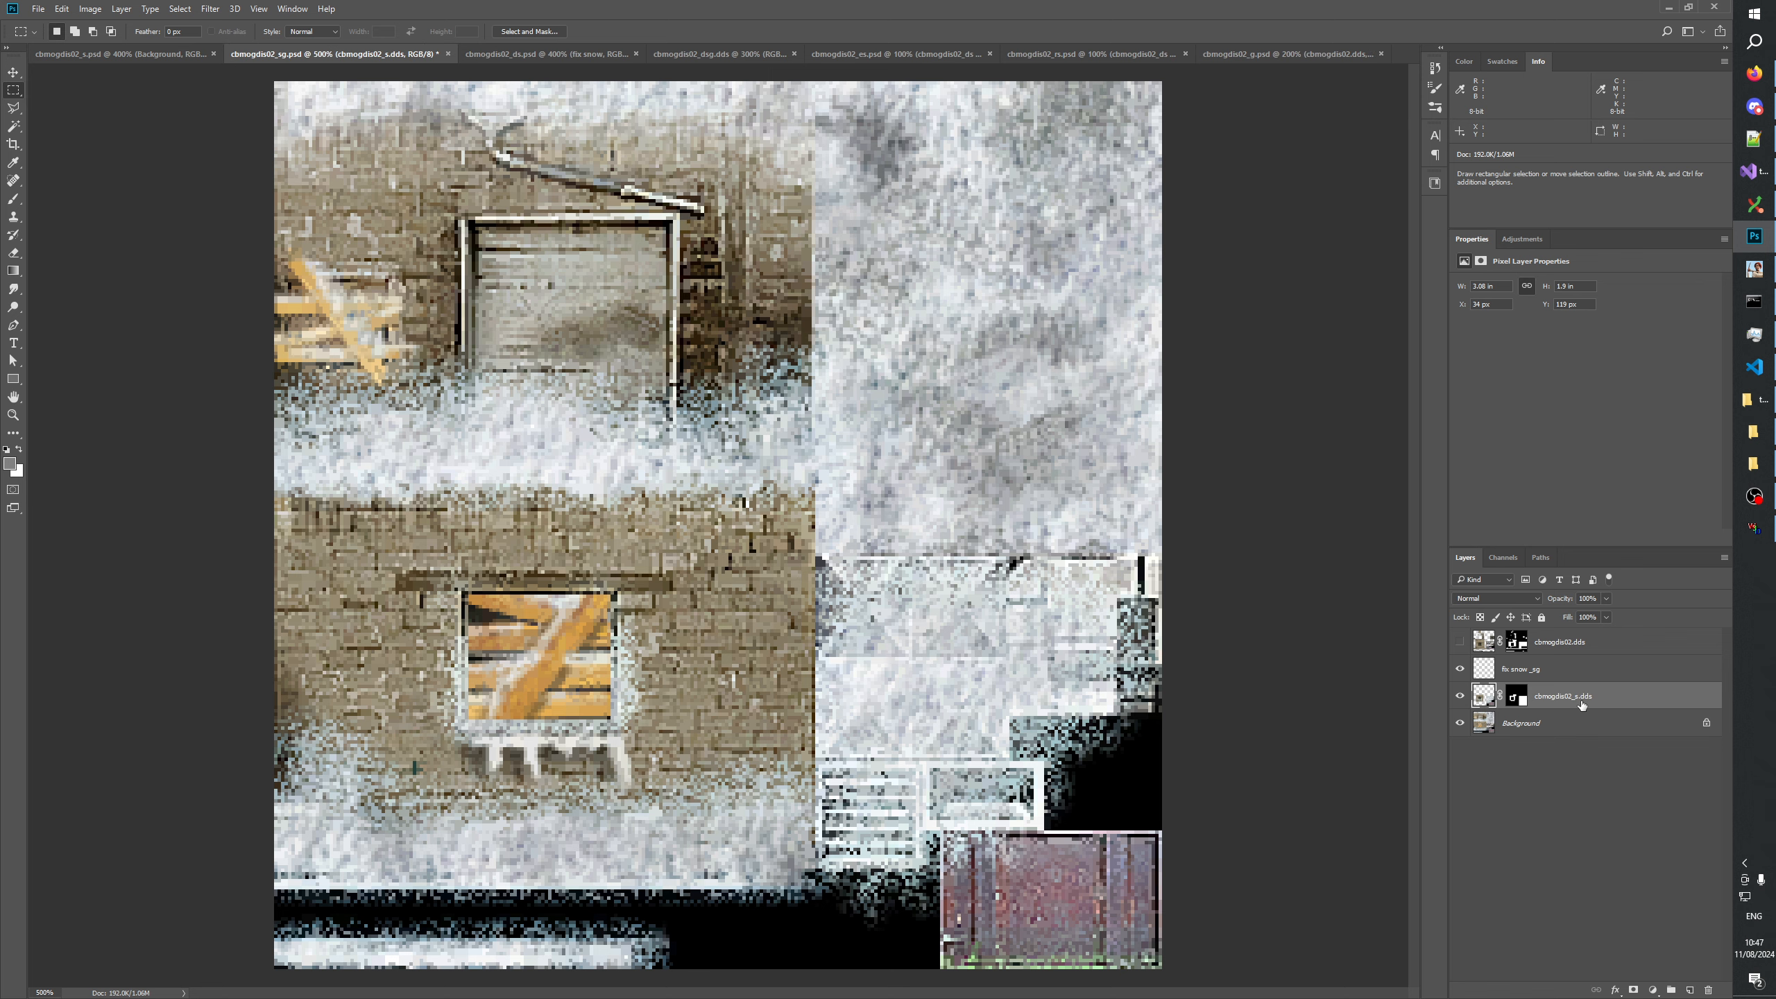
Create a layer group named "fix snow _sg" above the existing fix snow _sg layer.
left_click(1529, 863)
left_click(1551, 670)
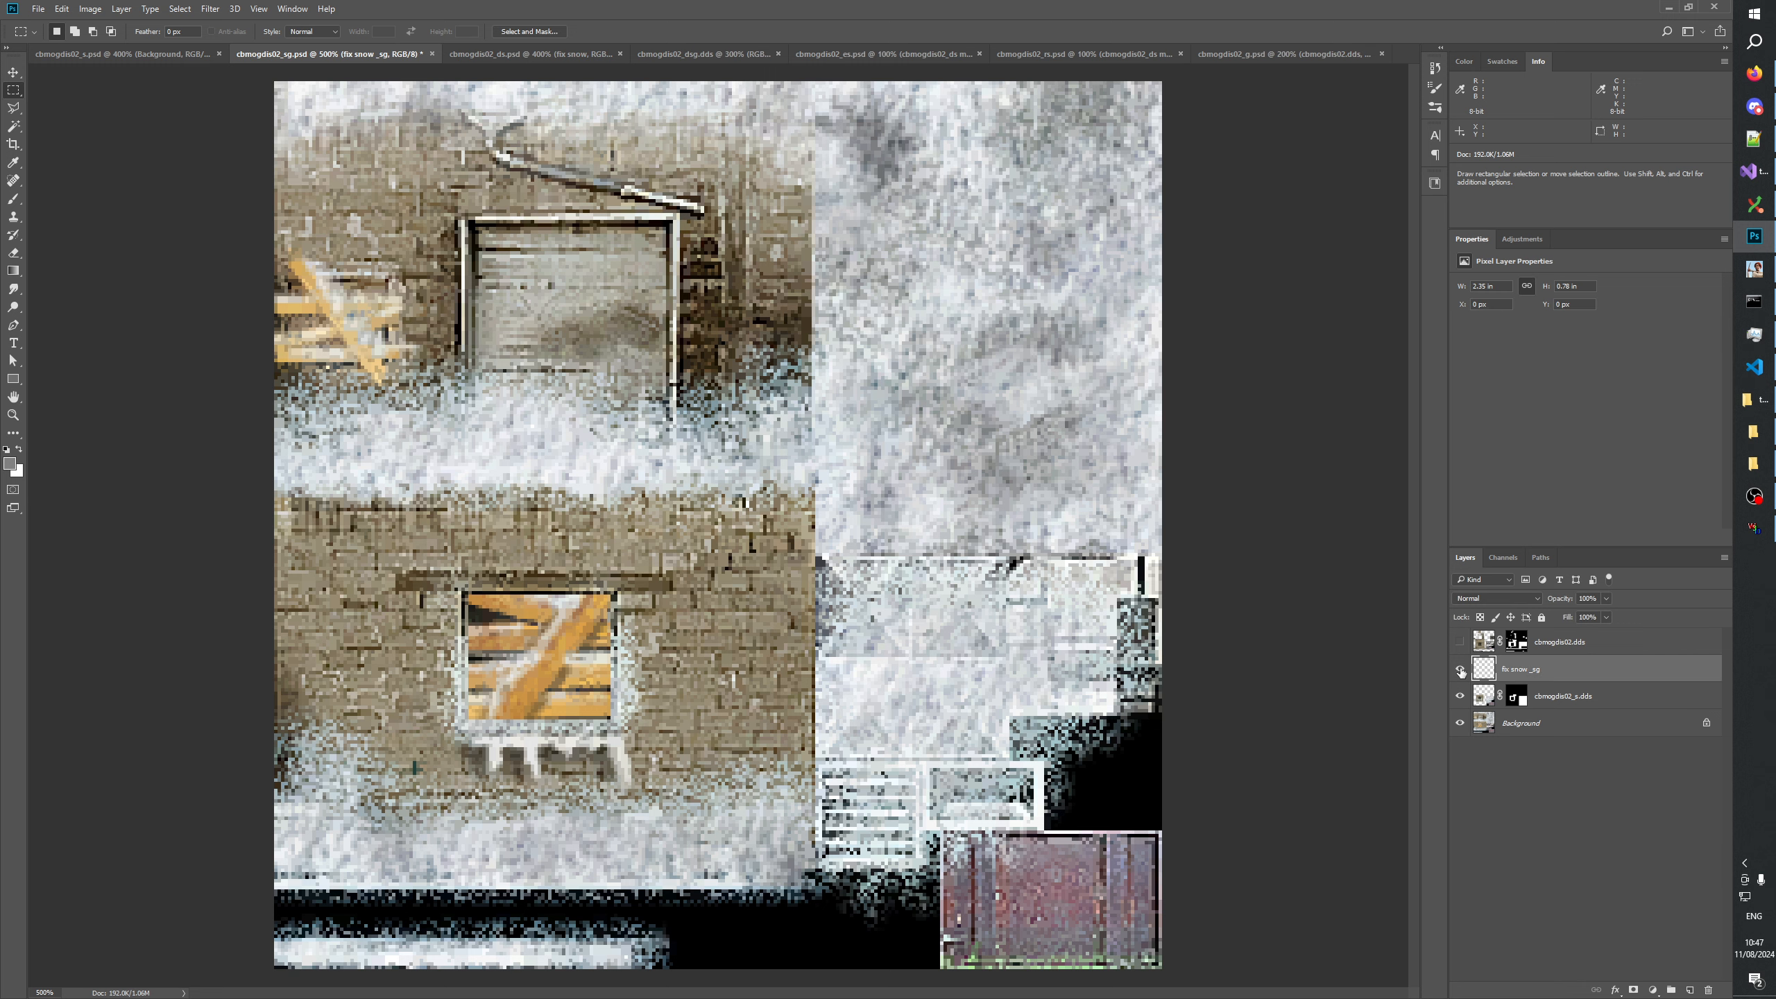
key("ctrl+g")
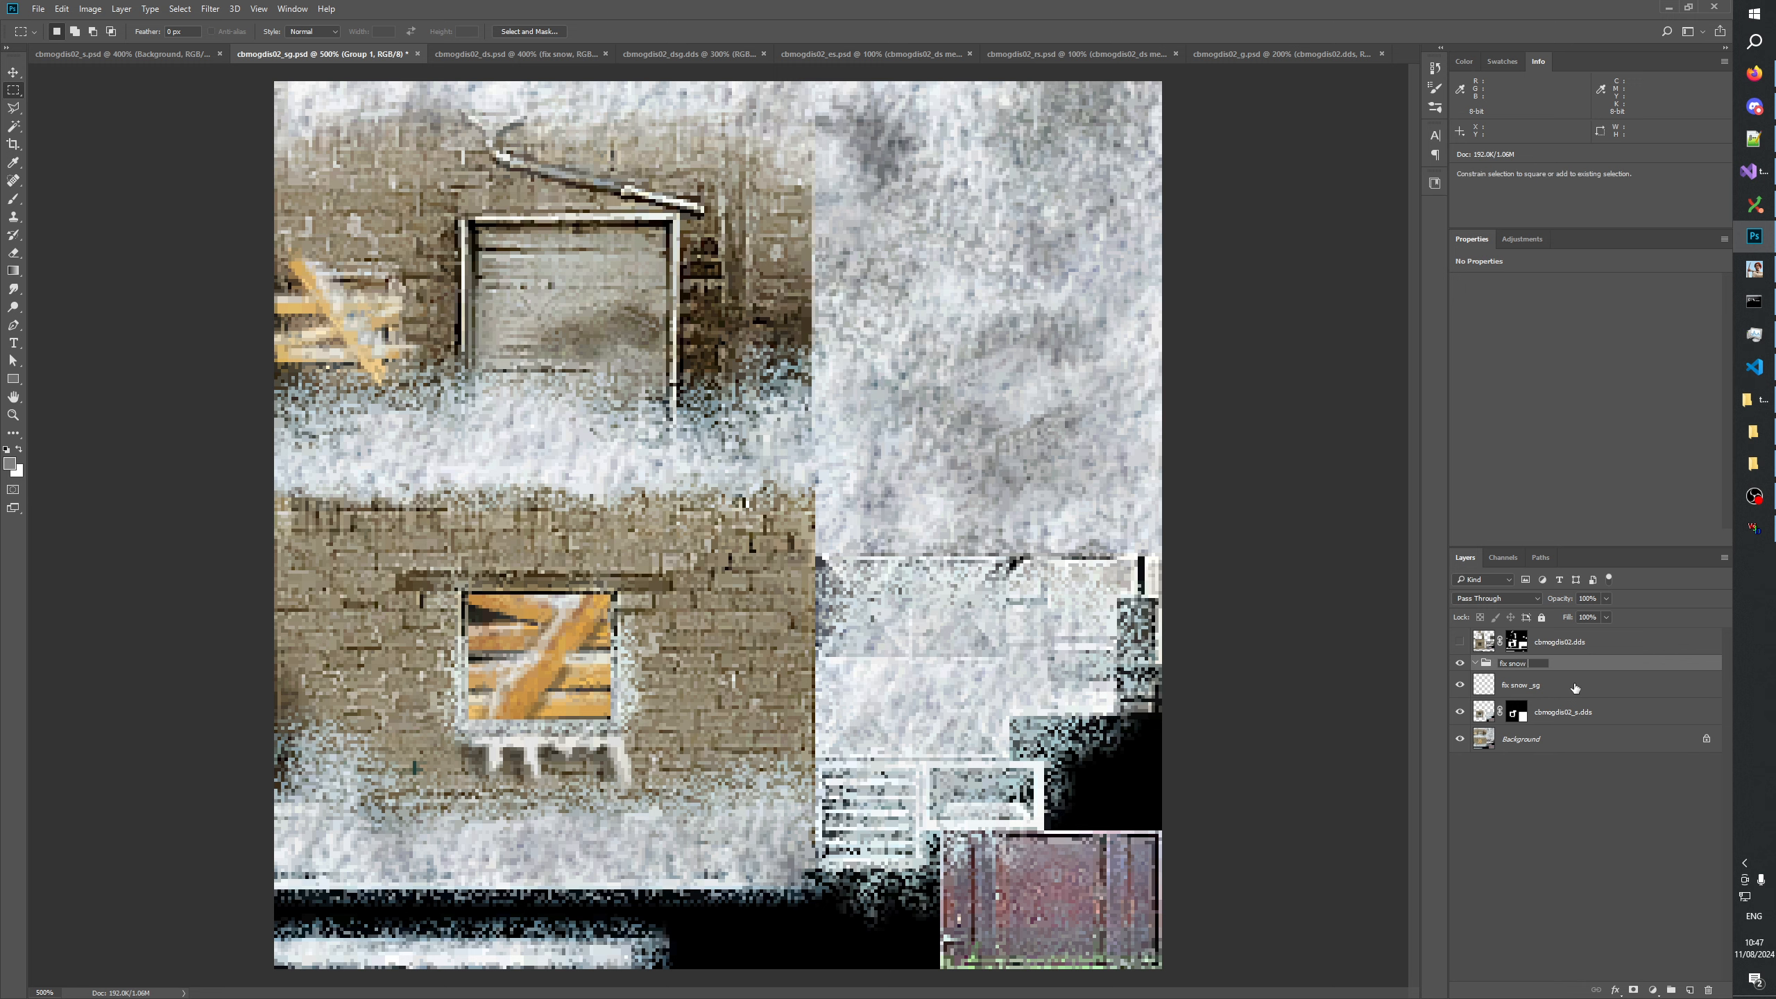
type("_sg")
key("Return")
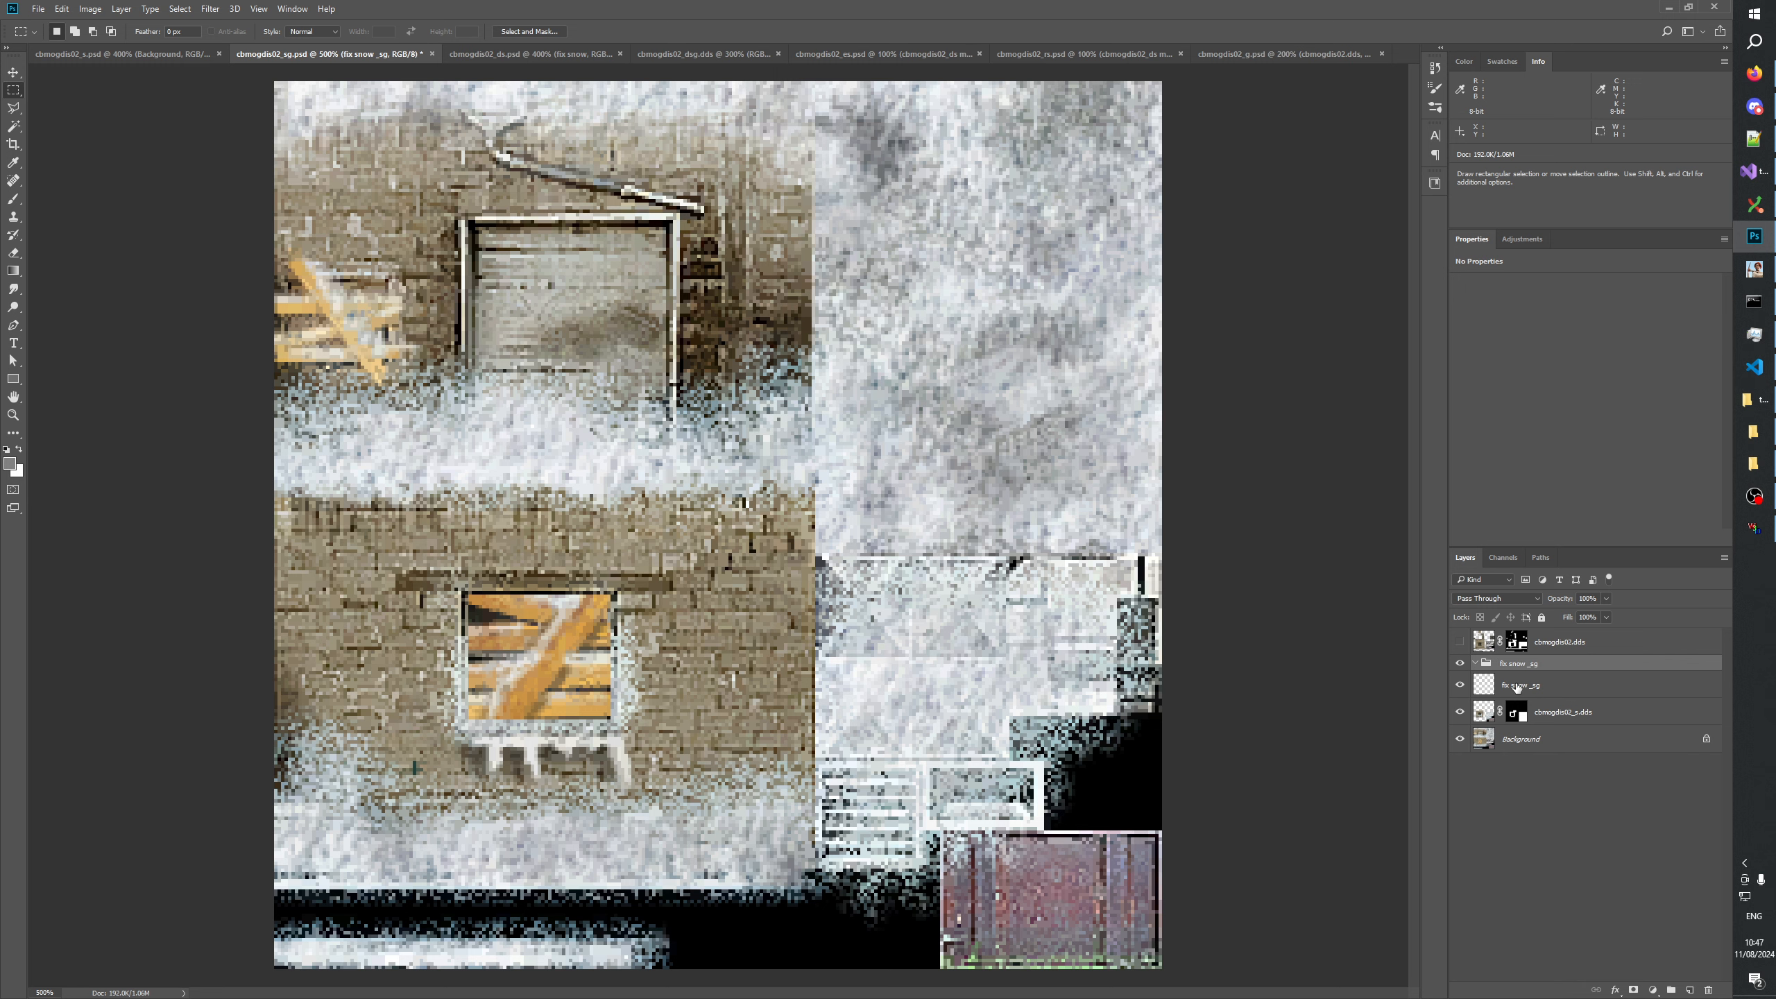
Rename the fix snow _sg layer to "lines" and move it into the fix snow _sg group.
double_click(1517, 686)
type("lines")
key("Return")
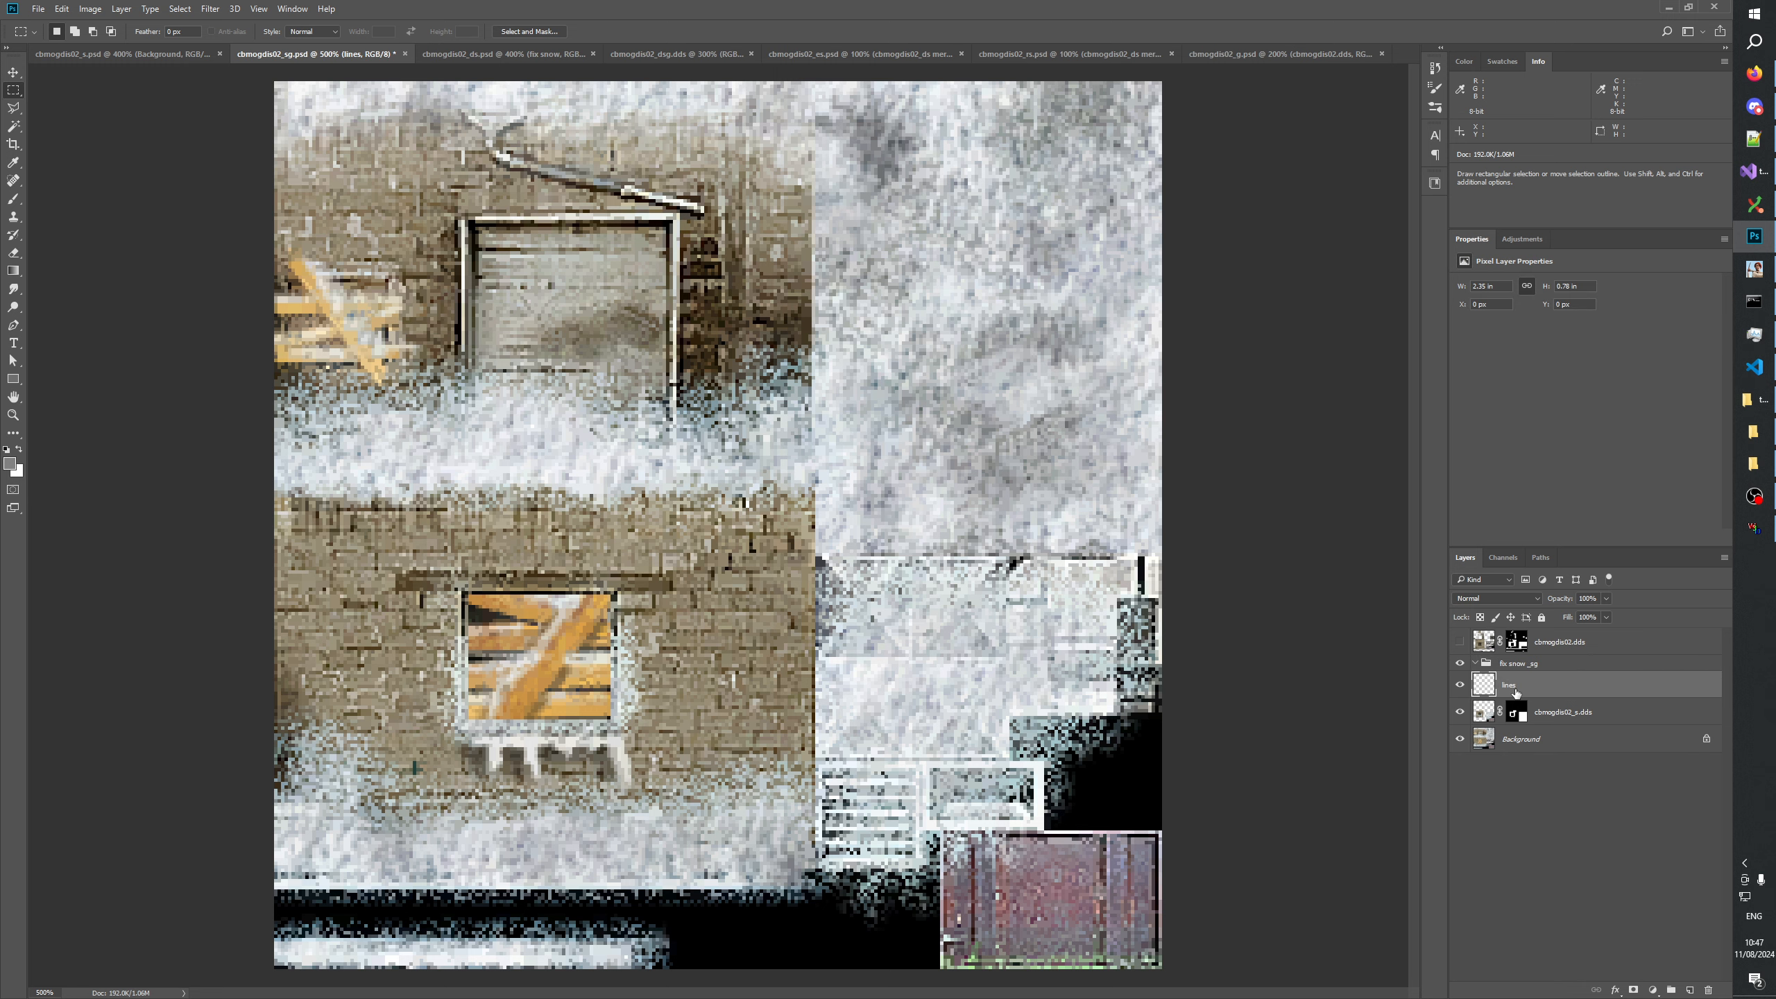
left_click_drag(1516, 691, 1525, 664)
Add an empty layer named "window snow" below the lines layer in the fix snow _sg group.
left_click(1603, 902)
left_click(1532, 686)
left_click(1691, 992)
left_click_drag(1514, 690, 1528, 712)
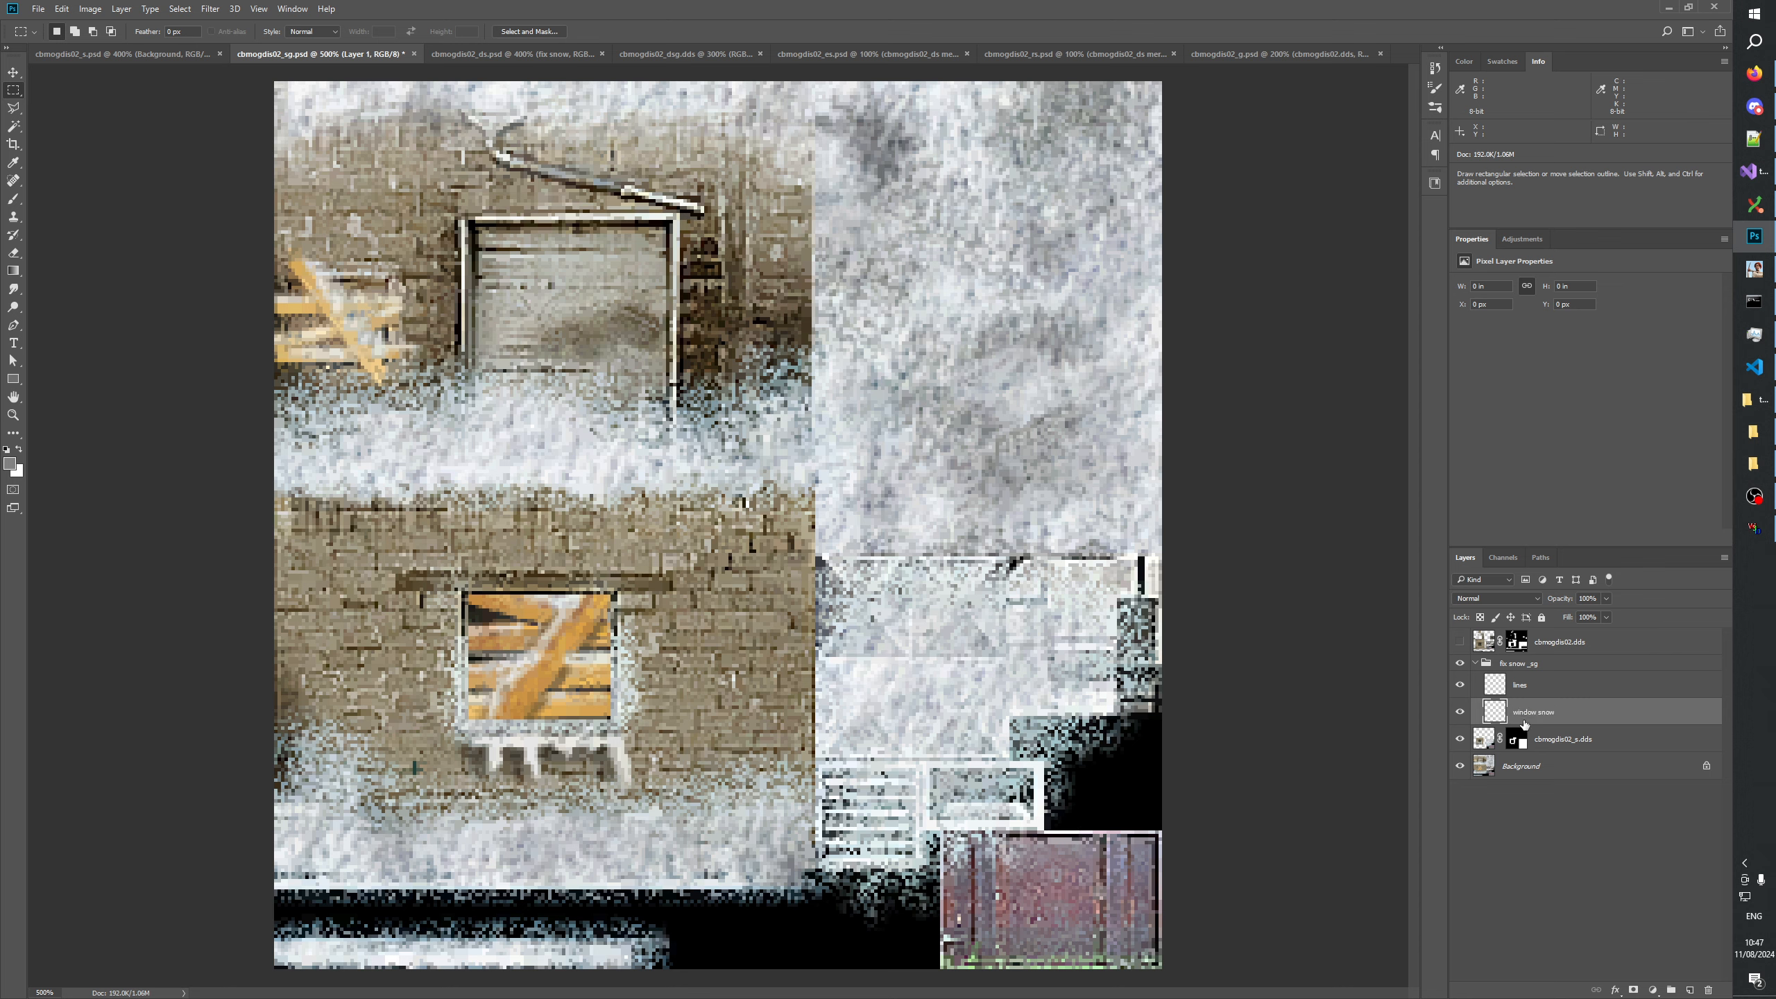
key("z")
left_click(524, 834)
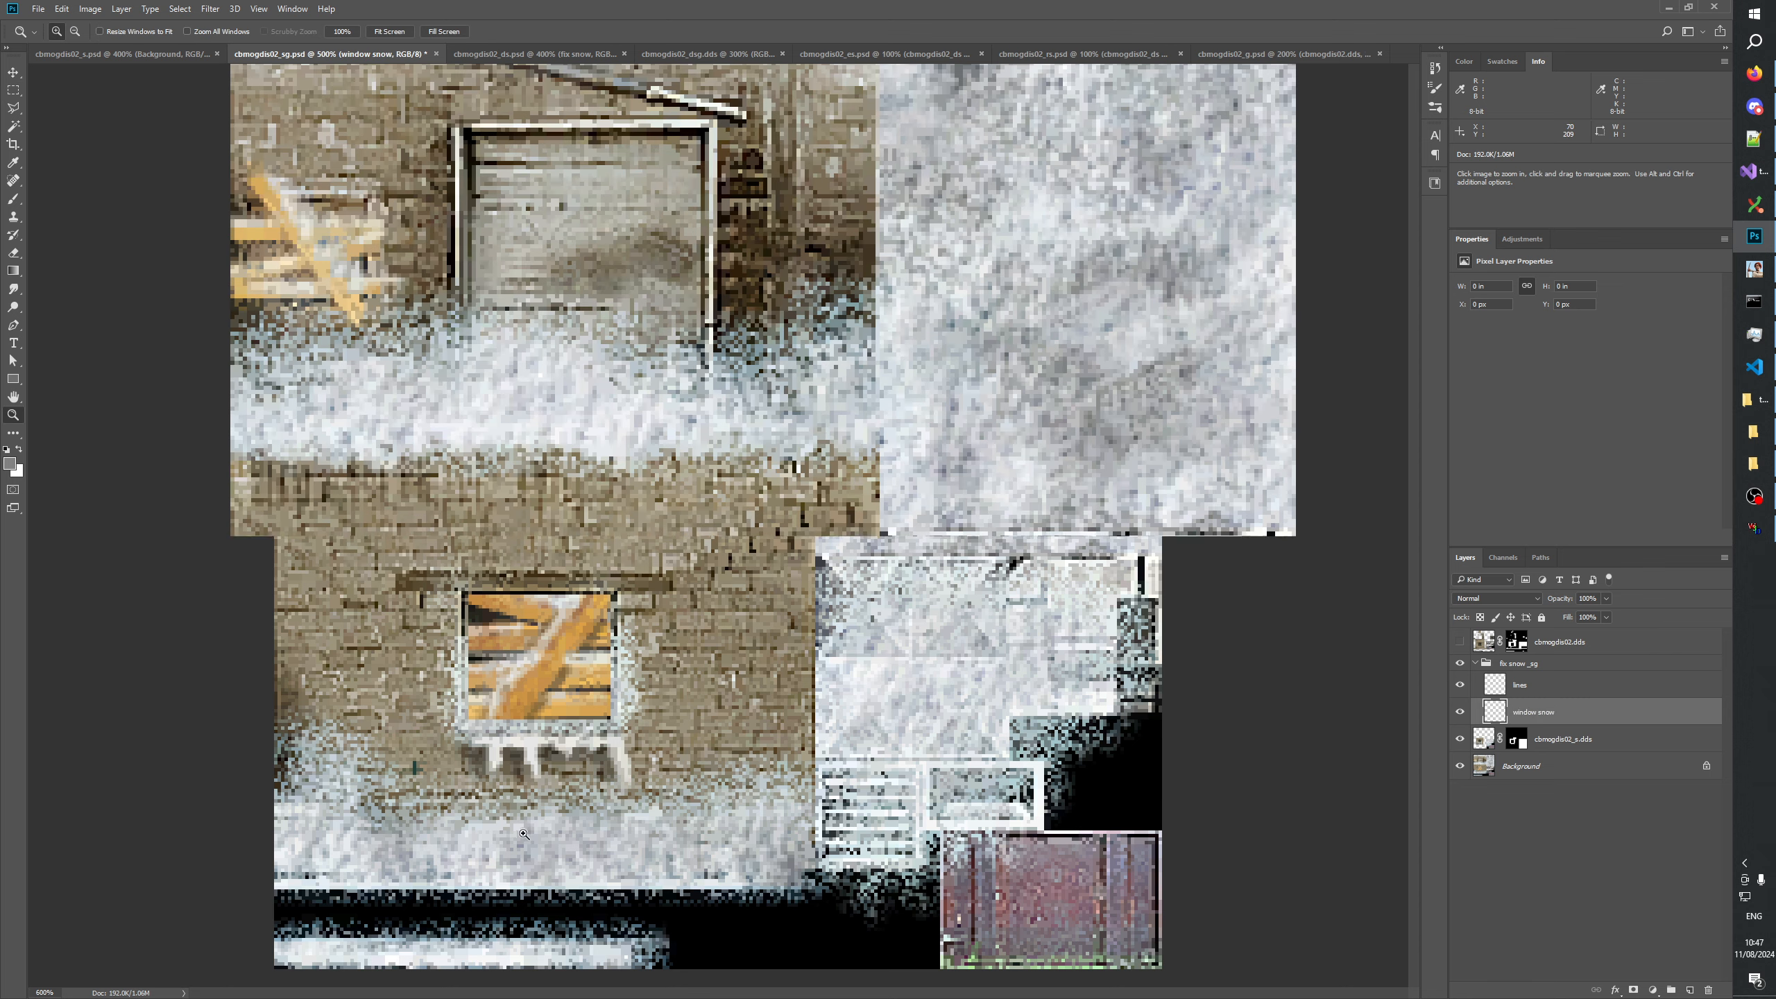
Paint off-white snow across the sill beneath the lower boarded window on the window snow layer, using the colour sampled from the icicles.
left_click(524, 834)
left_click(524, 833)
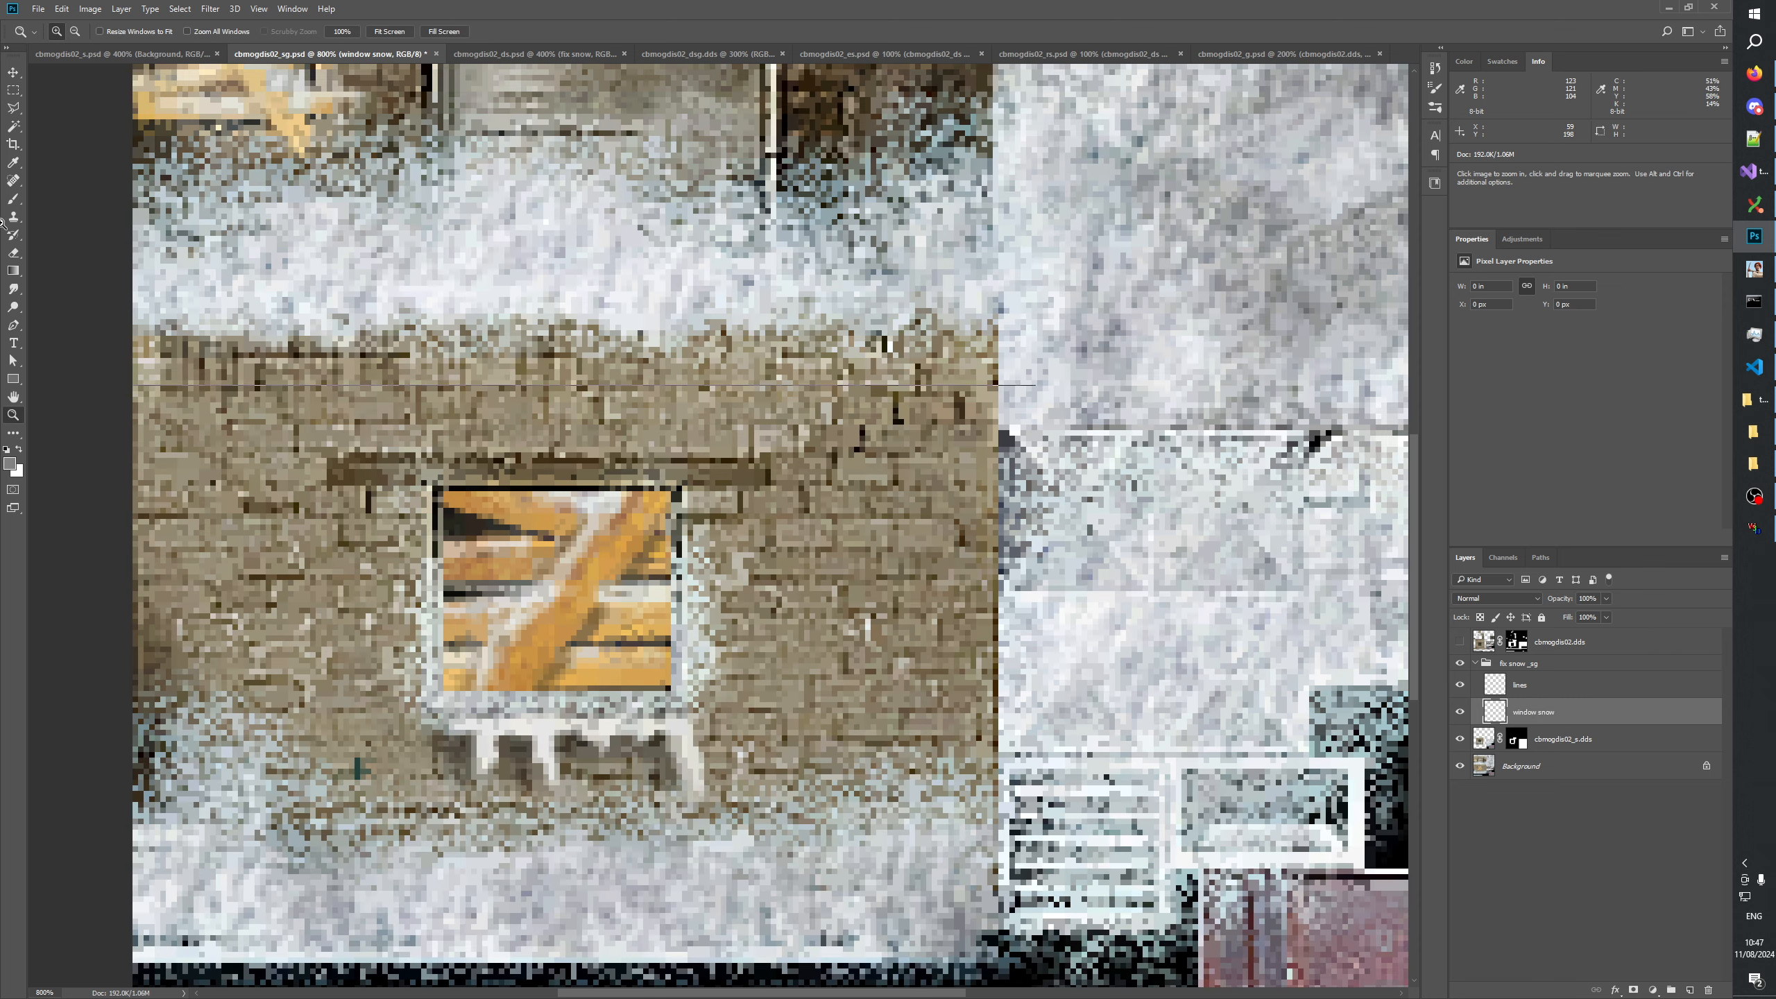
left_click(475, 794)
key("b")
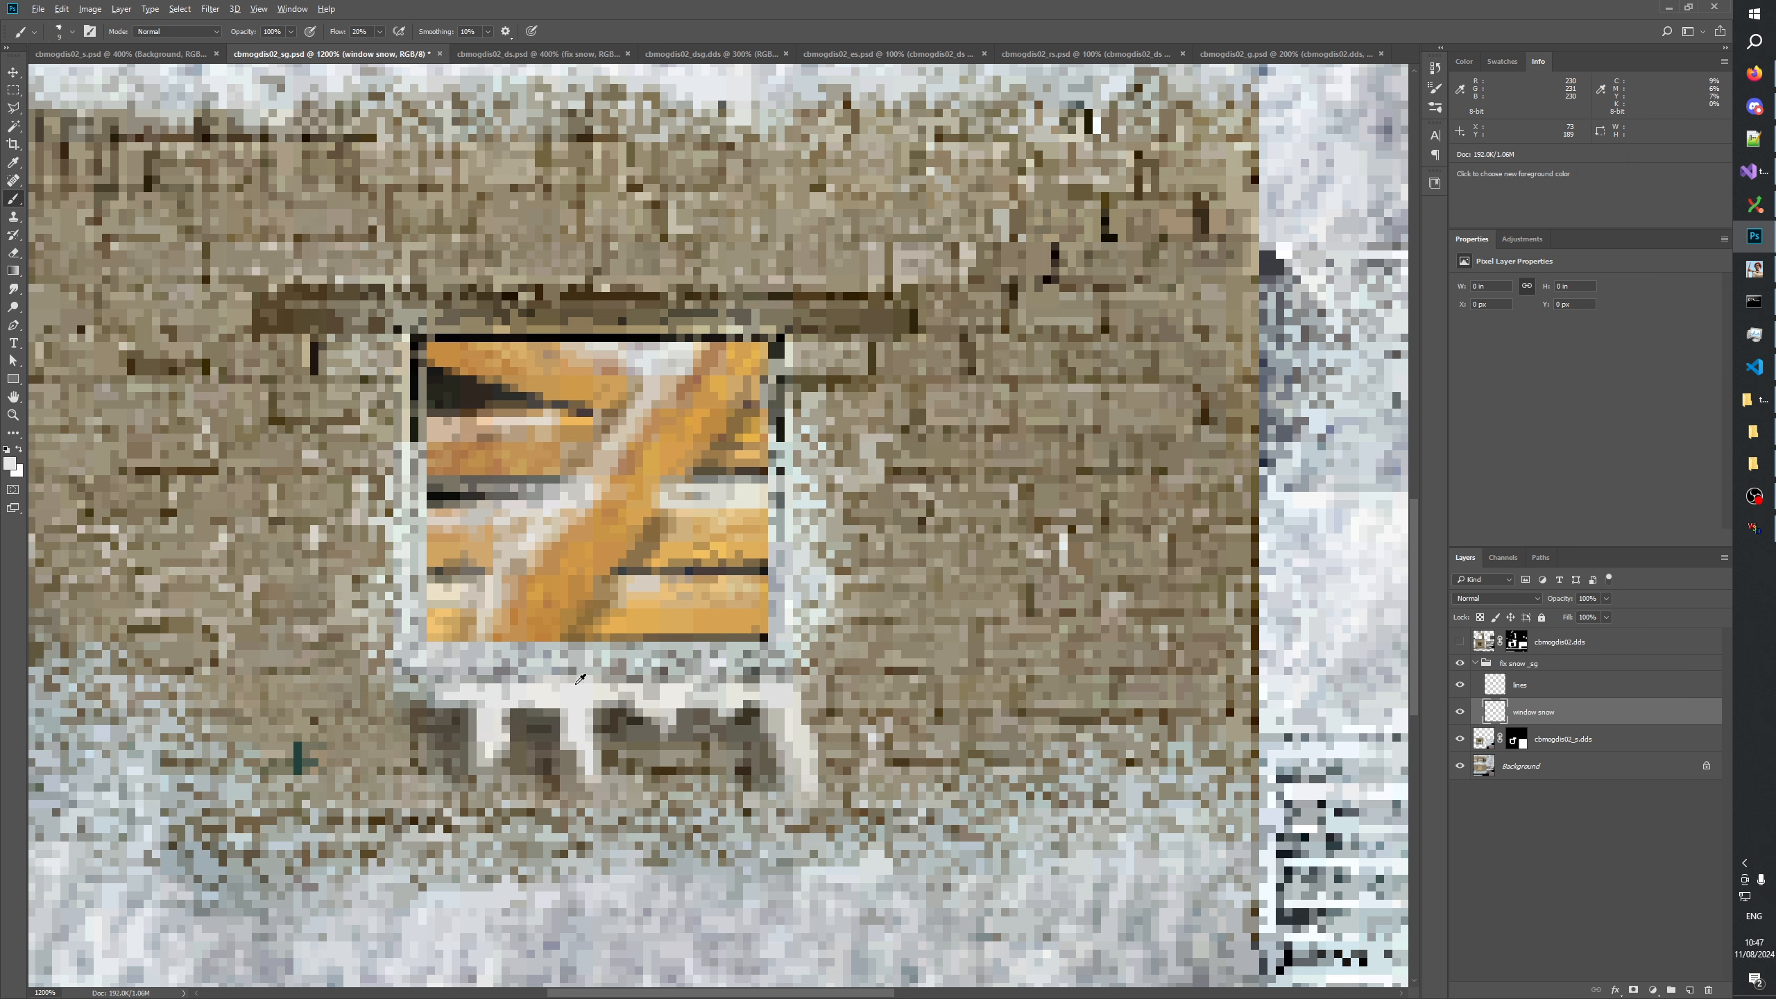
mouse_move(577, 683)
left_mouse_down()
mouse_move(562, 680)
mouse_move(773, 682)
mouse_move(440, 677)
mouse_move(776, 682)
mouse_move(455, 678)
mouse_move(483, 688)
left_mouse_up()
left_click(469, 677)
left_click(510, 678)
left_click(781, 695, "alt")
mouse_move(776, 665)
left_mouse_down()
mouse_move(455, 670)
mouse_move(776, 679)
mouse_move(440, 670)
mouse_move(790, 667)
left_mouse_up()
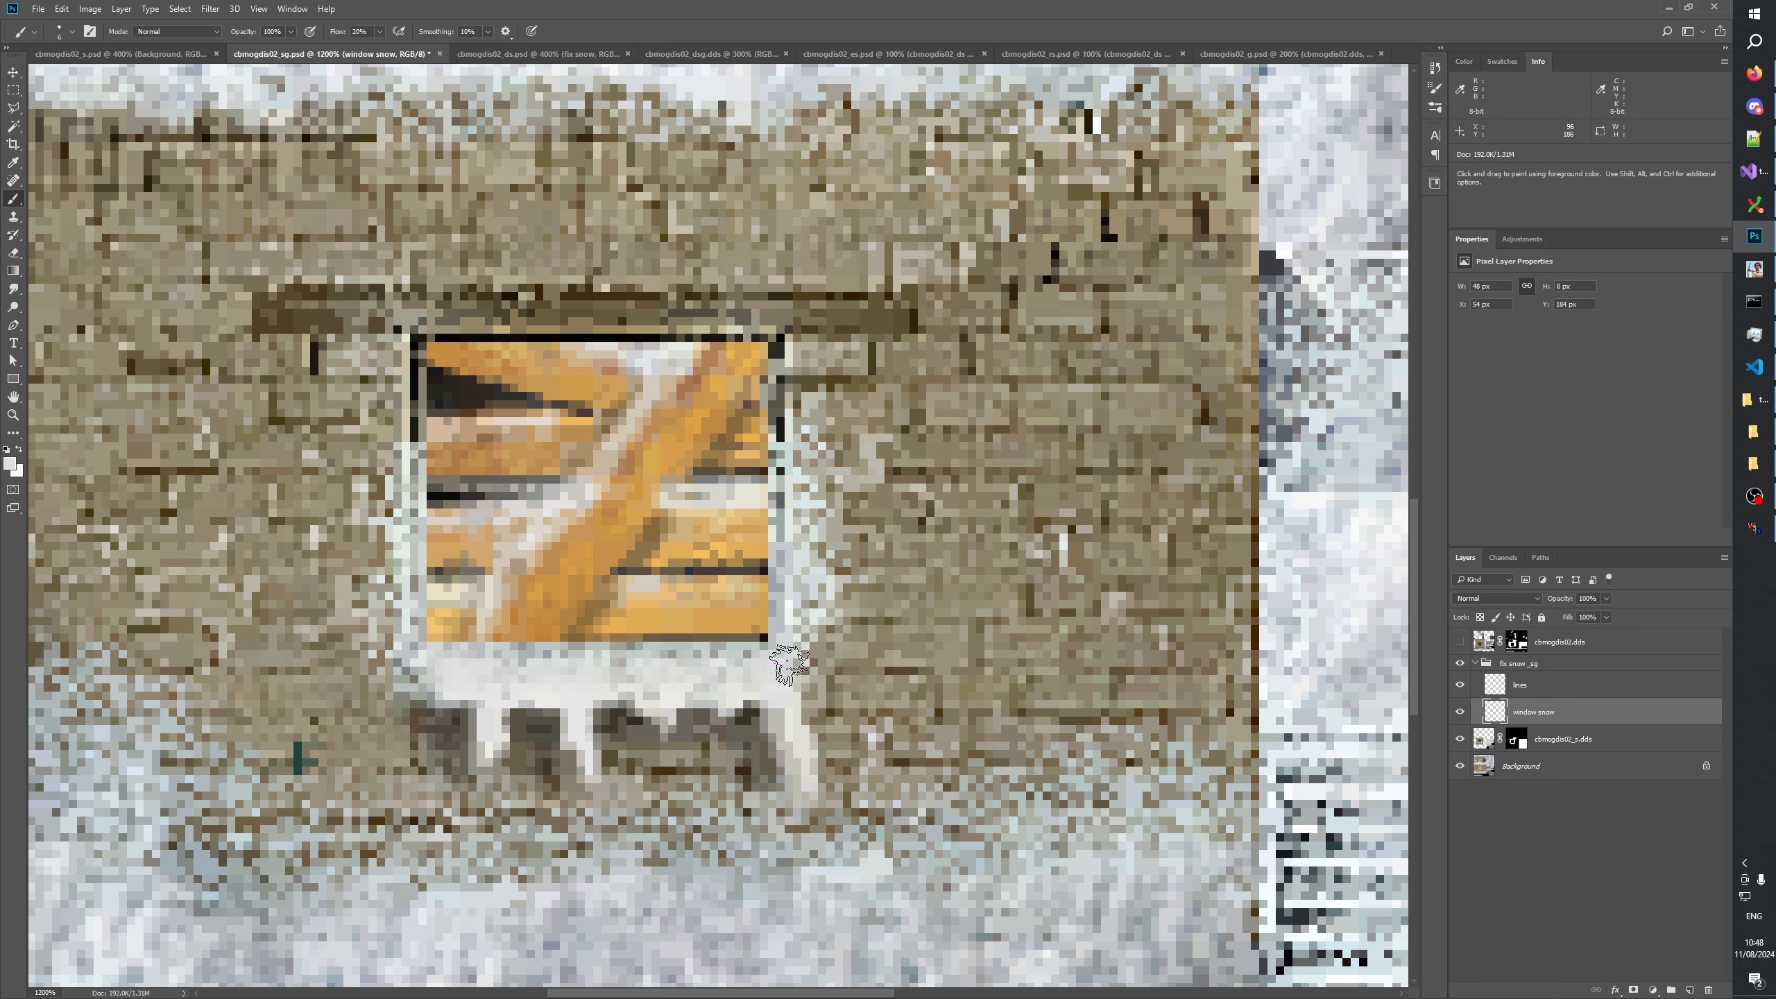
Touch up the upper edge of the sill snow with a 4 px brush and compare it with the layer hidden.
key("bracketleft")
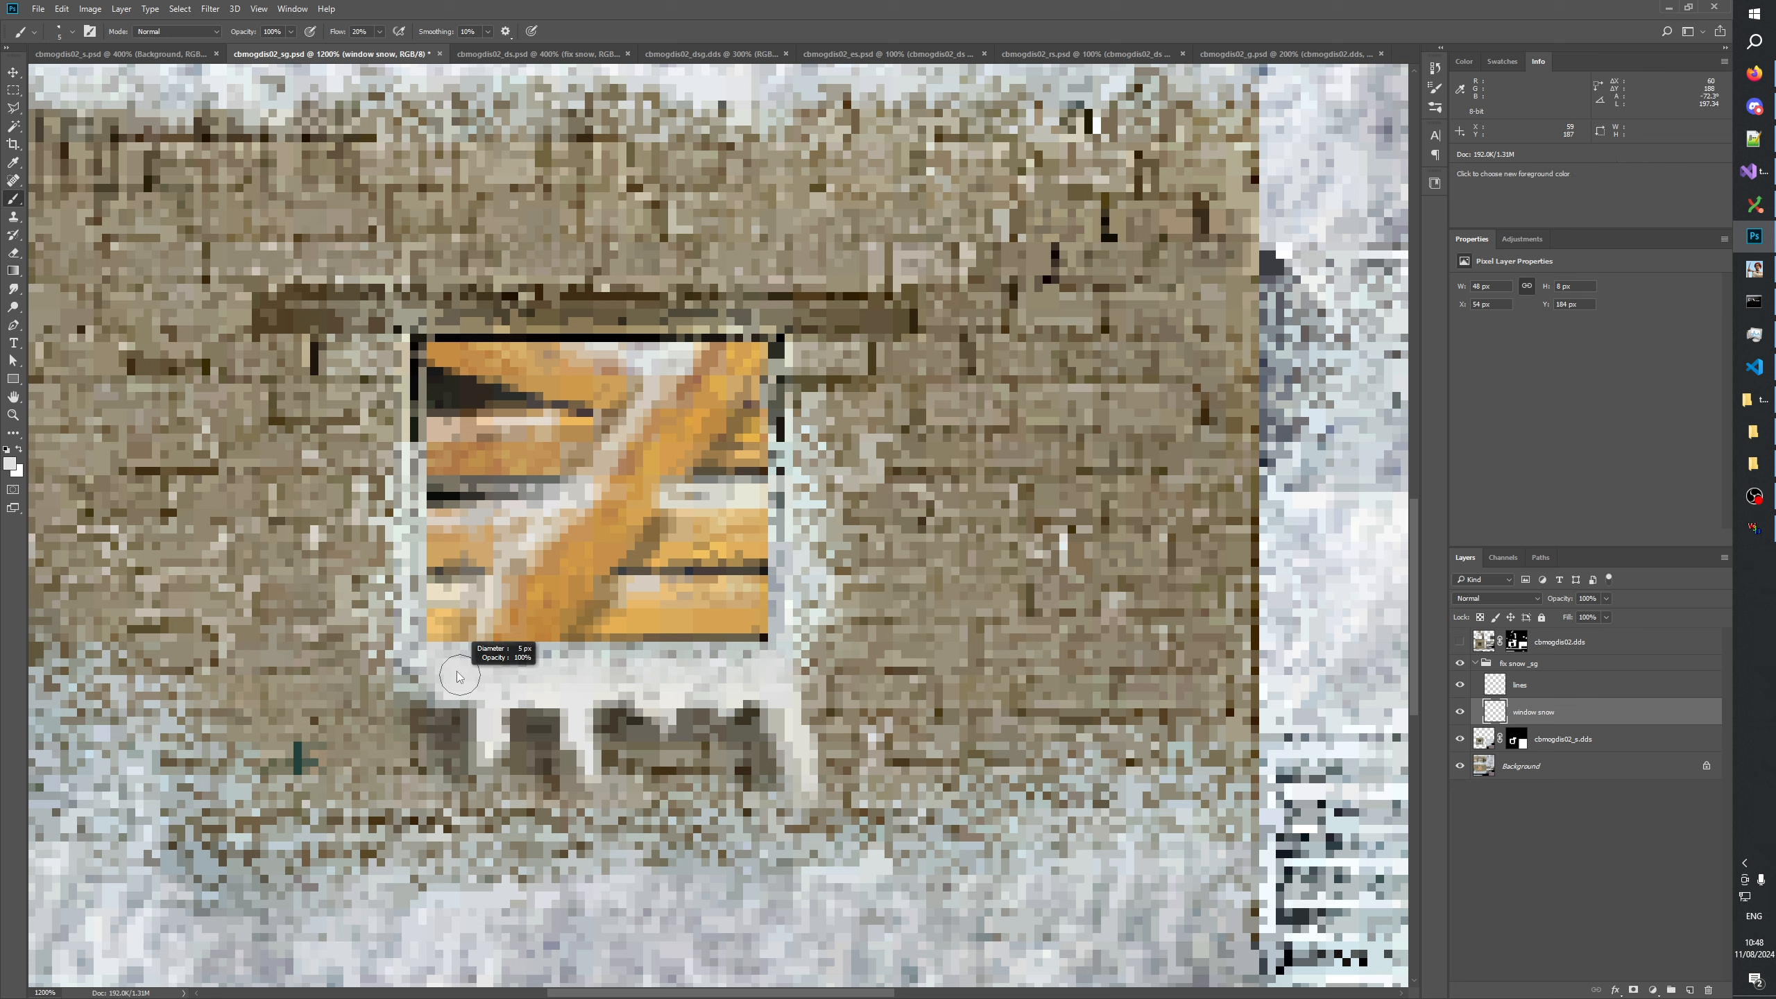
left_click(499, 659, "alt")
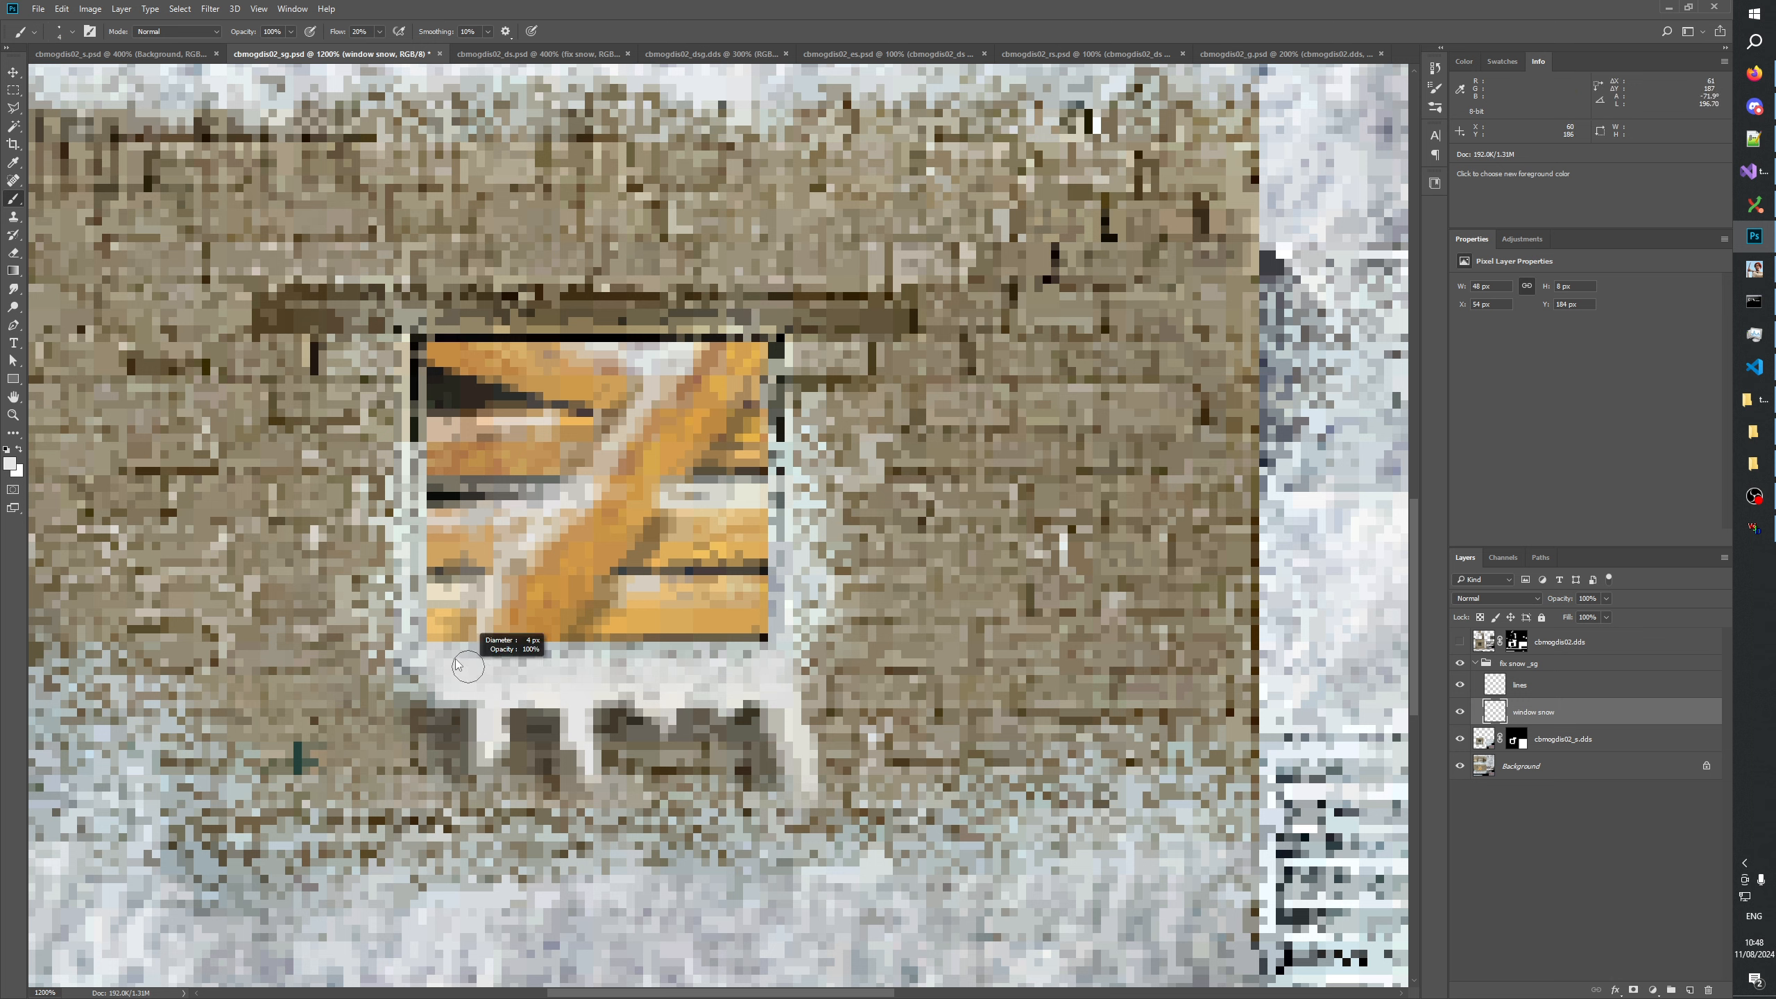
left_click_drag(539, 659, 757, 658)
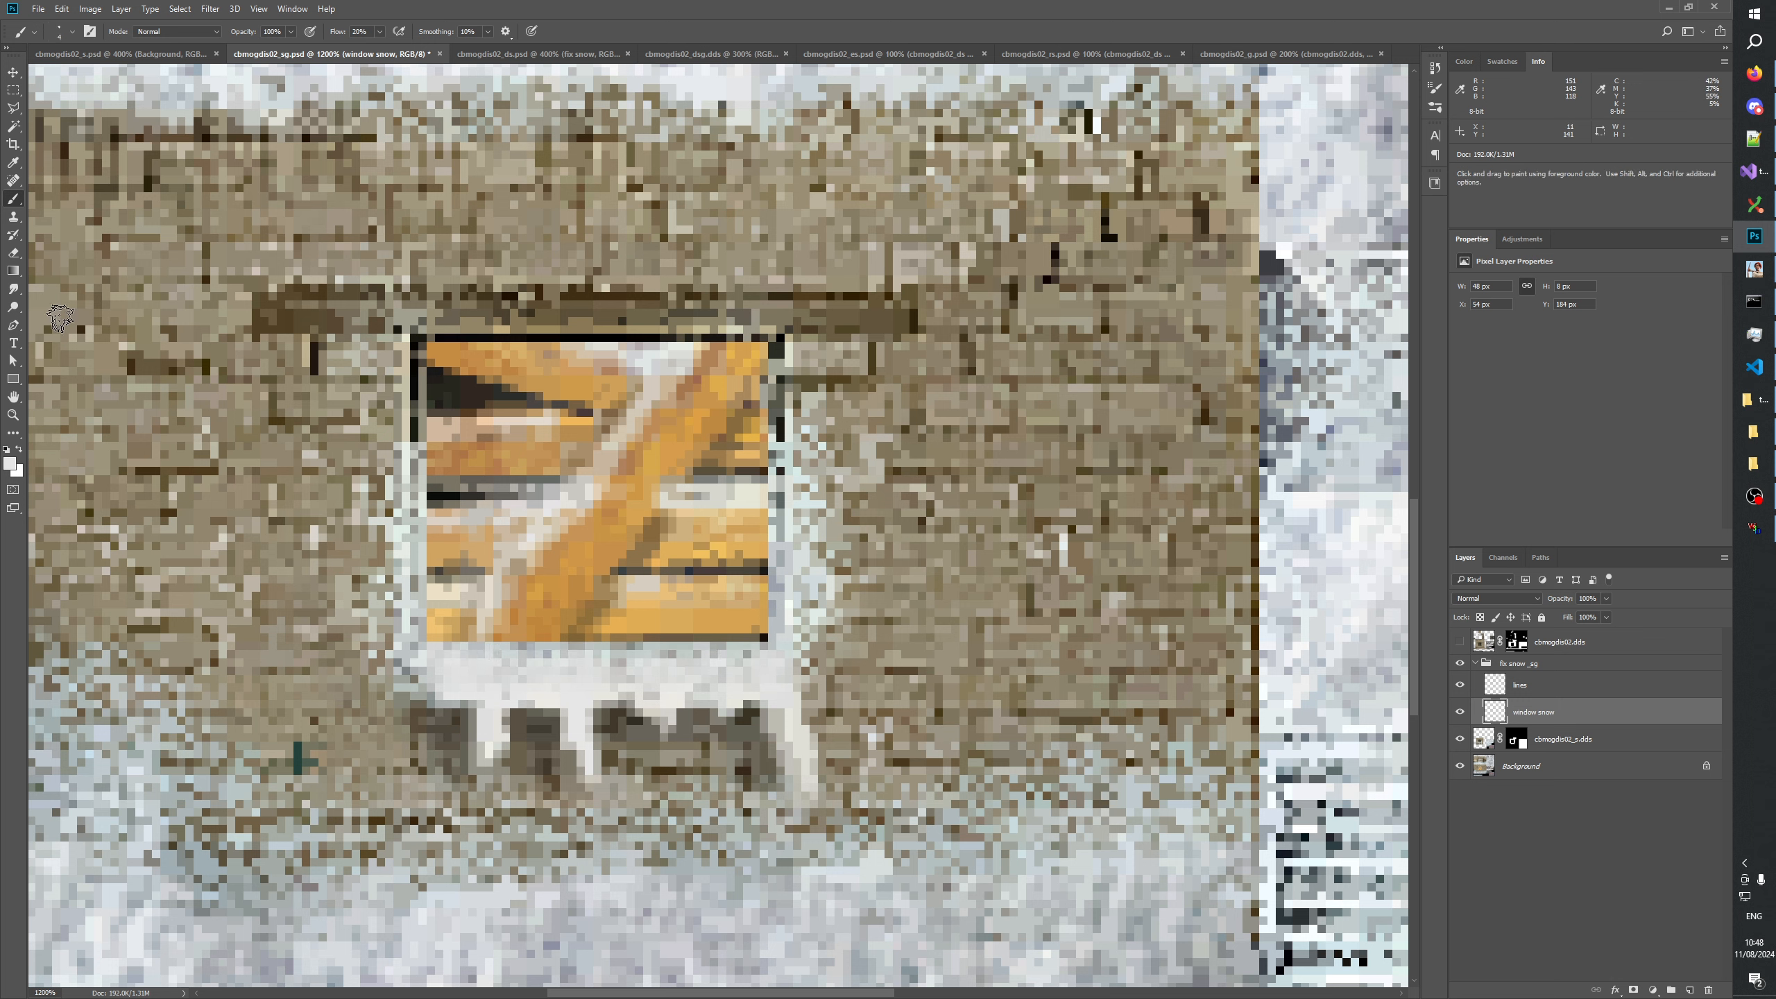
left_click(1458, 712)
left_click(1458, 712)
left_click(1458, 712)
left_click(1458, 712)
left_click(1458, 712)
left_click(1459, 713)
Add 2% uniform monochromatic noise to the window snow layer.
left_click(210, 9)
mouse_move(294, 204)
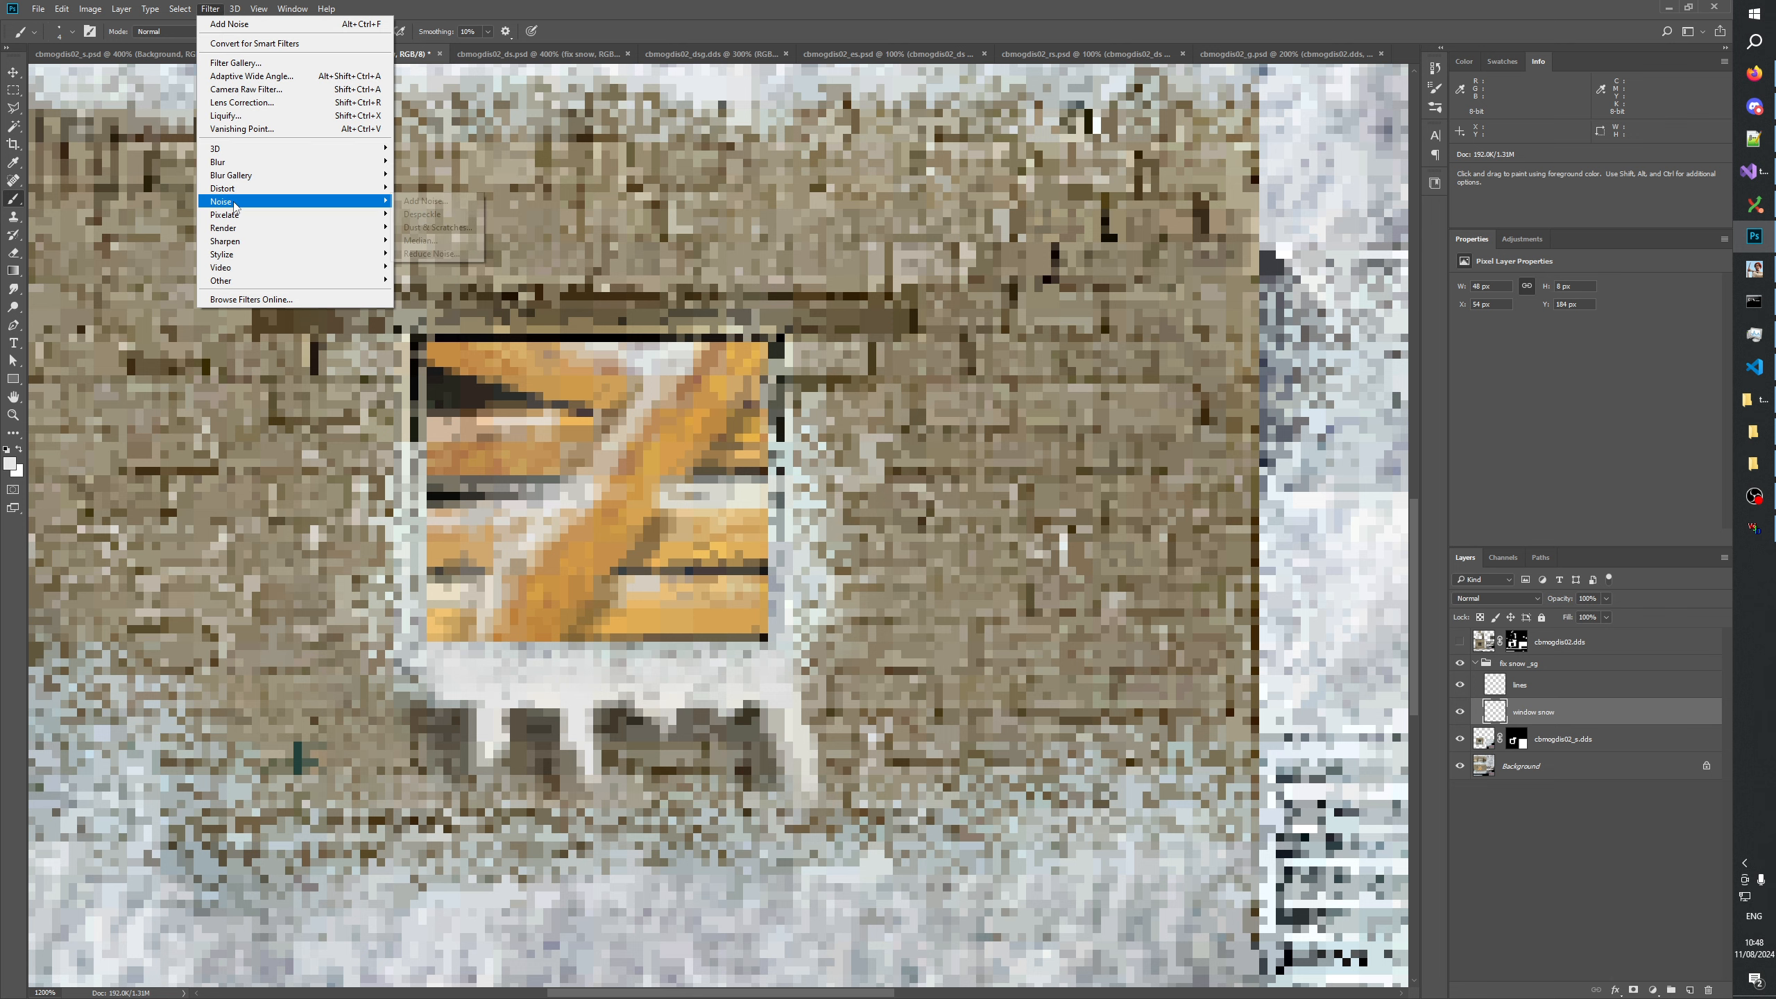
left_click(457, 204)
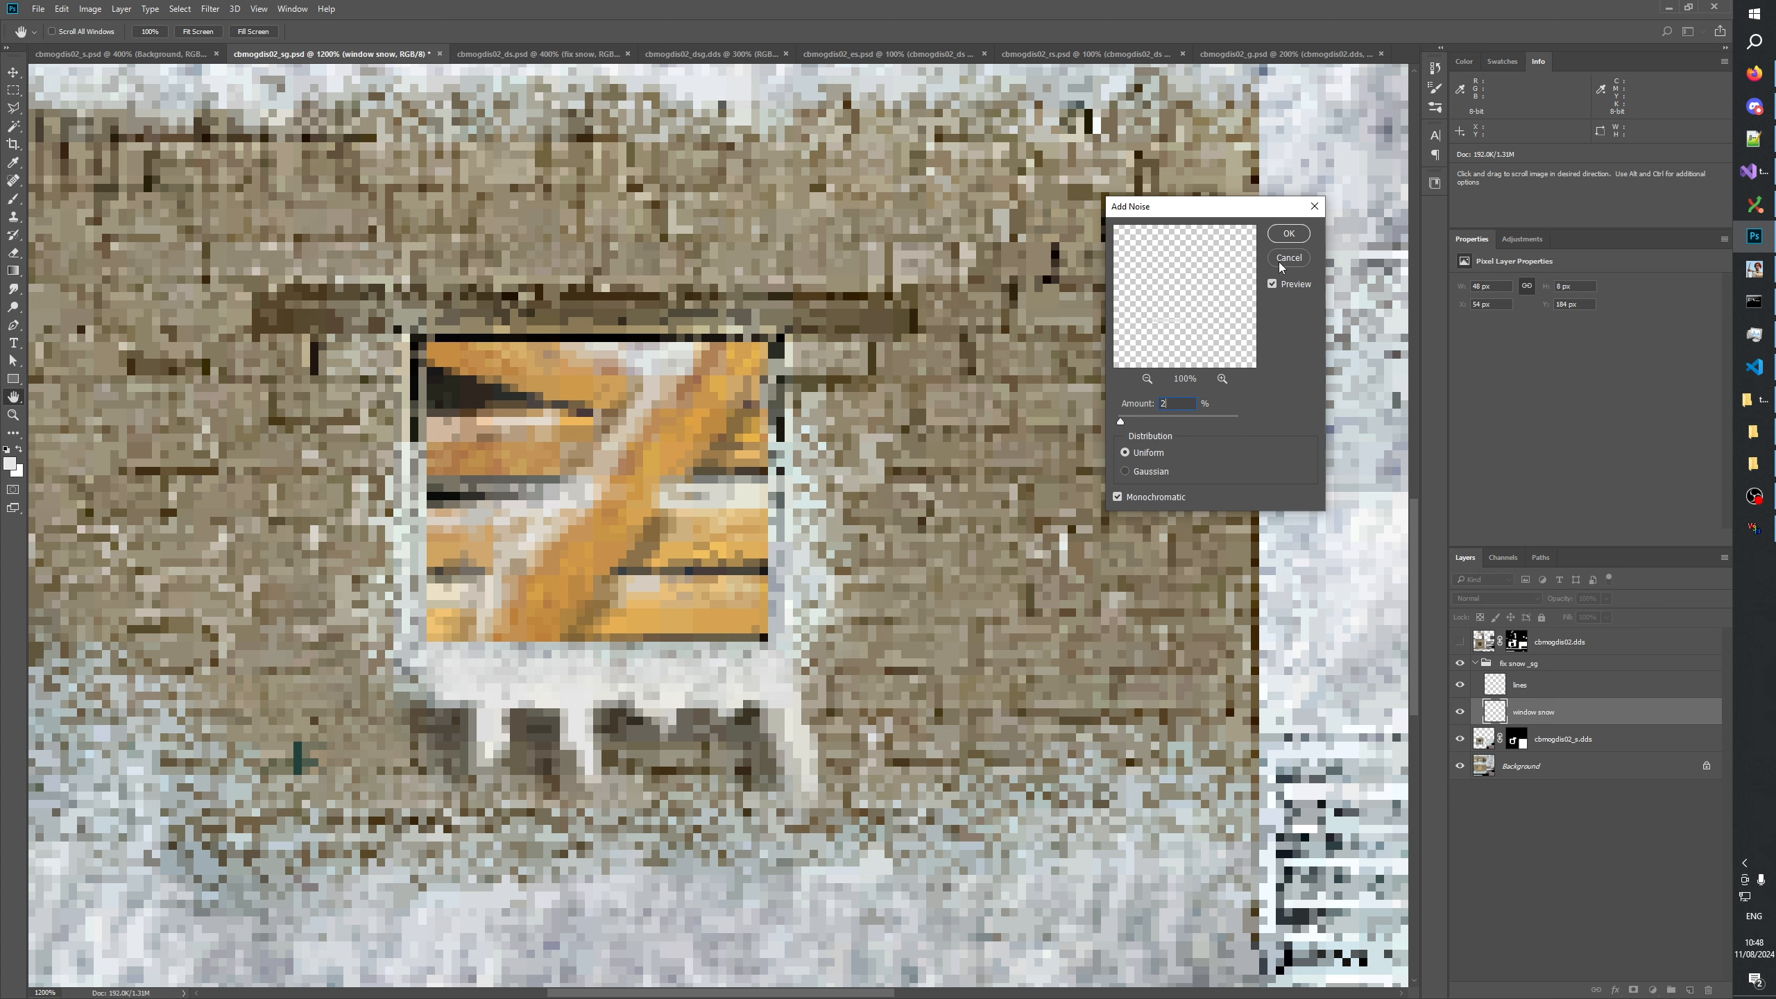
left_click(1289, 233)
Compare the snow in the whole cbmogdis02_sg texture with the cbmogdis02_ds and cbmogdis02_dsg textures.
left_click(12, 415)
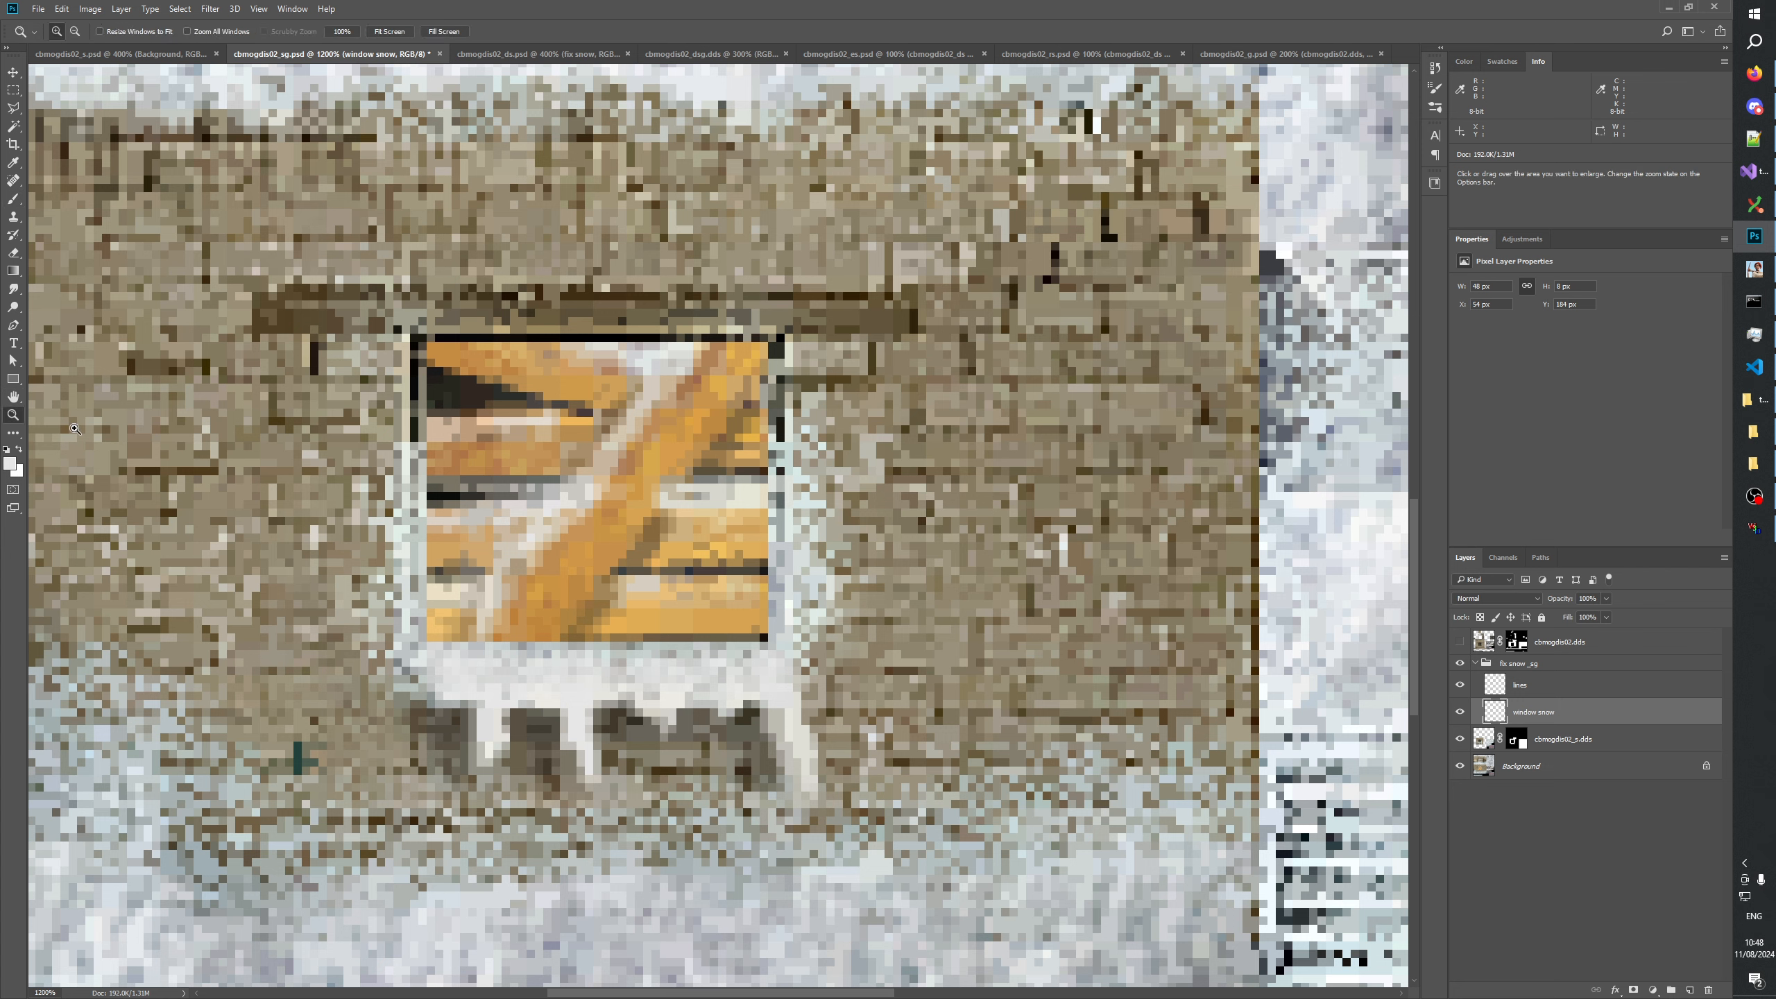
right_click(607, 565)
left_click(632, 589)
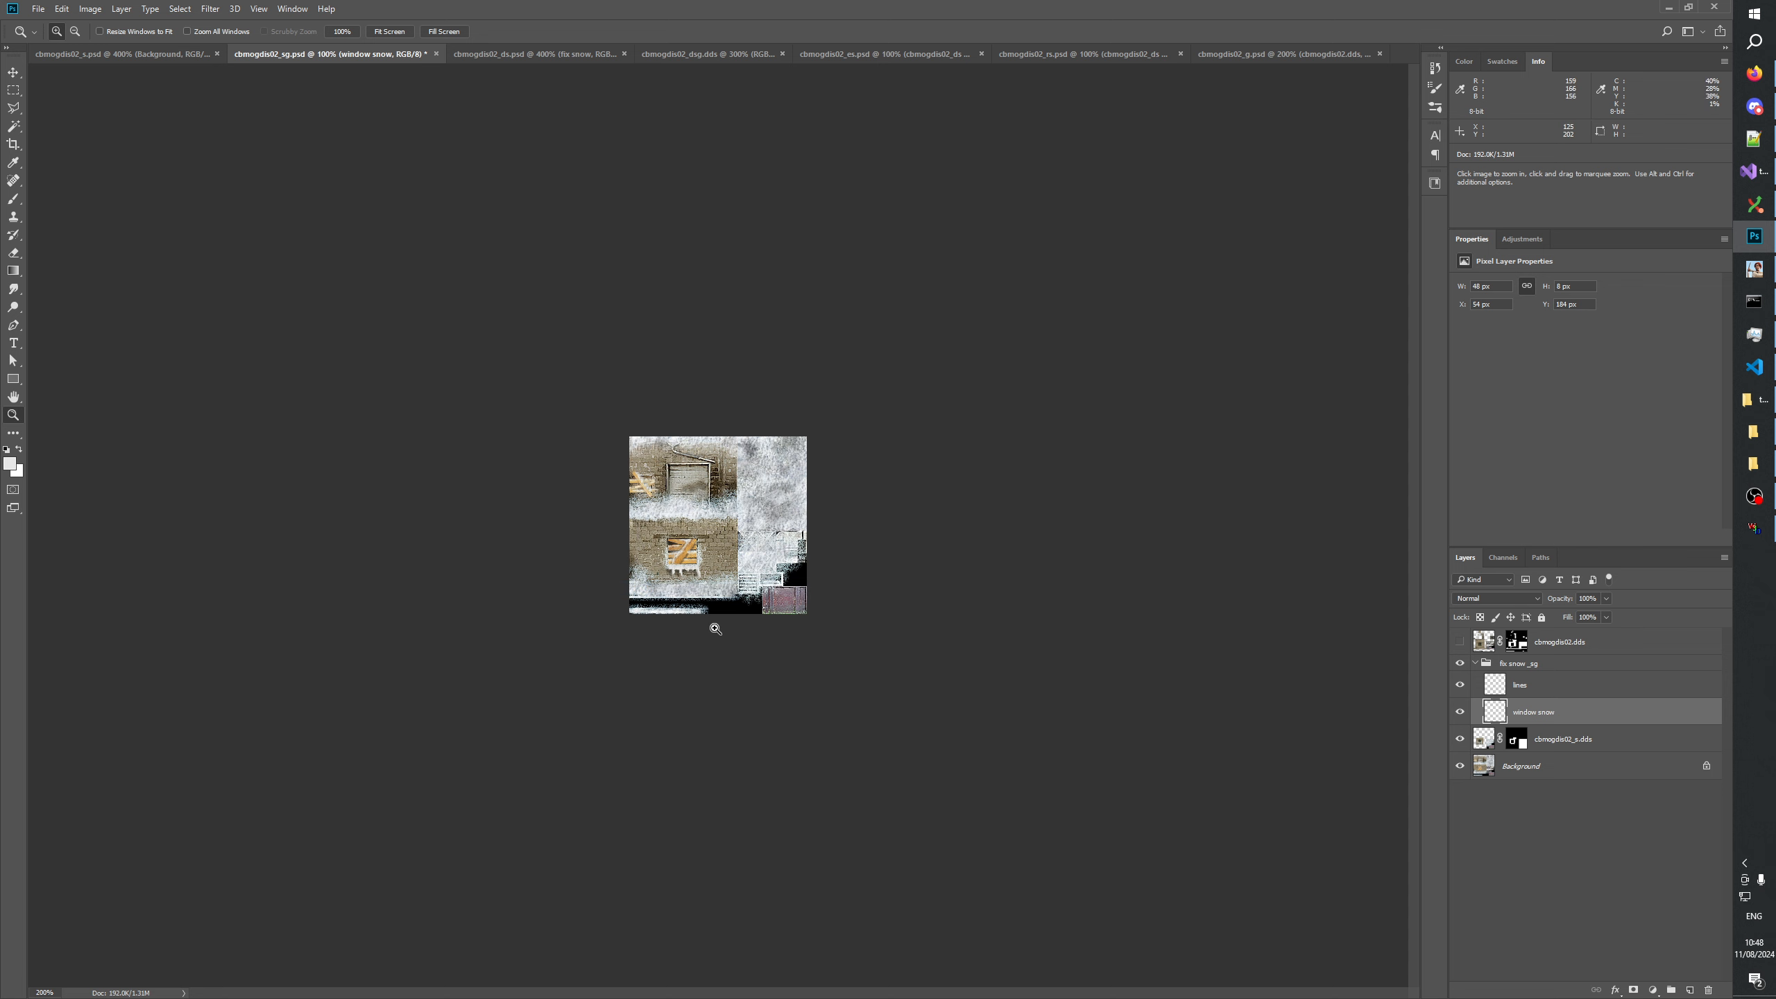
left_click(704, 683)
left_click(635, 683)
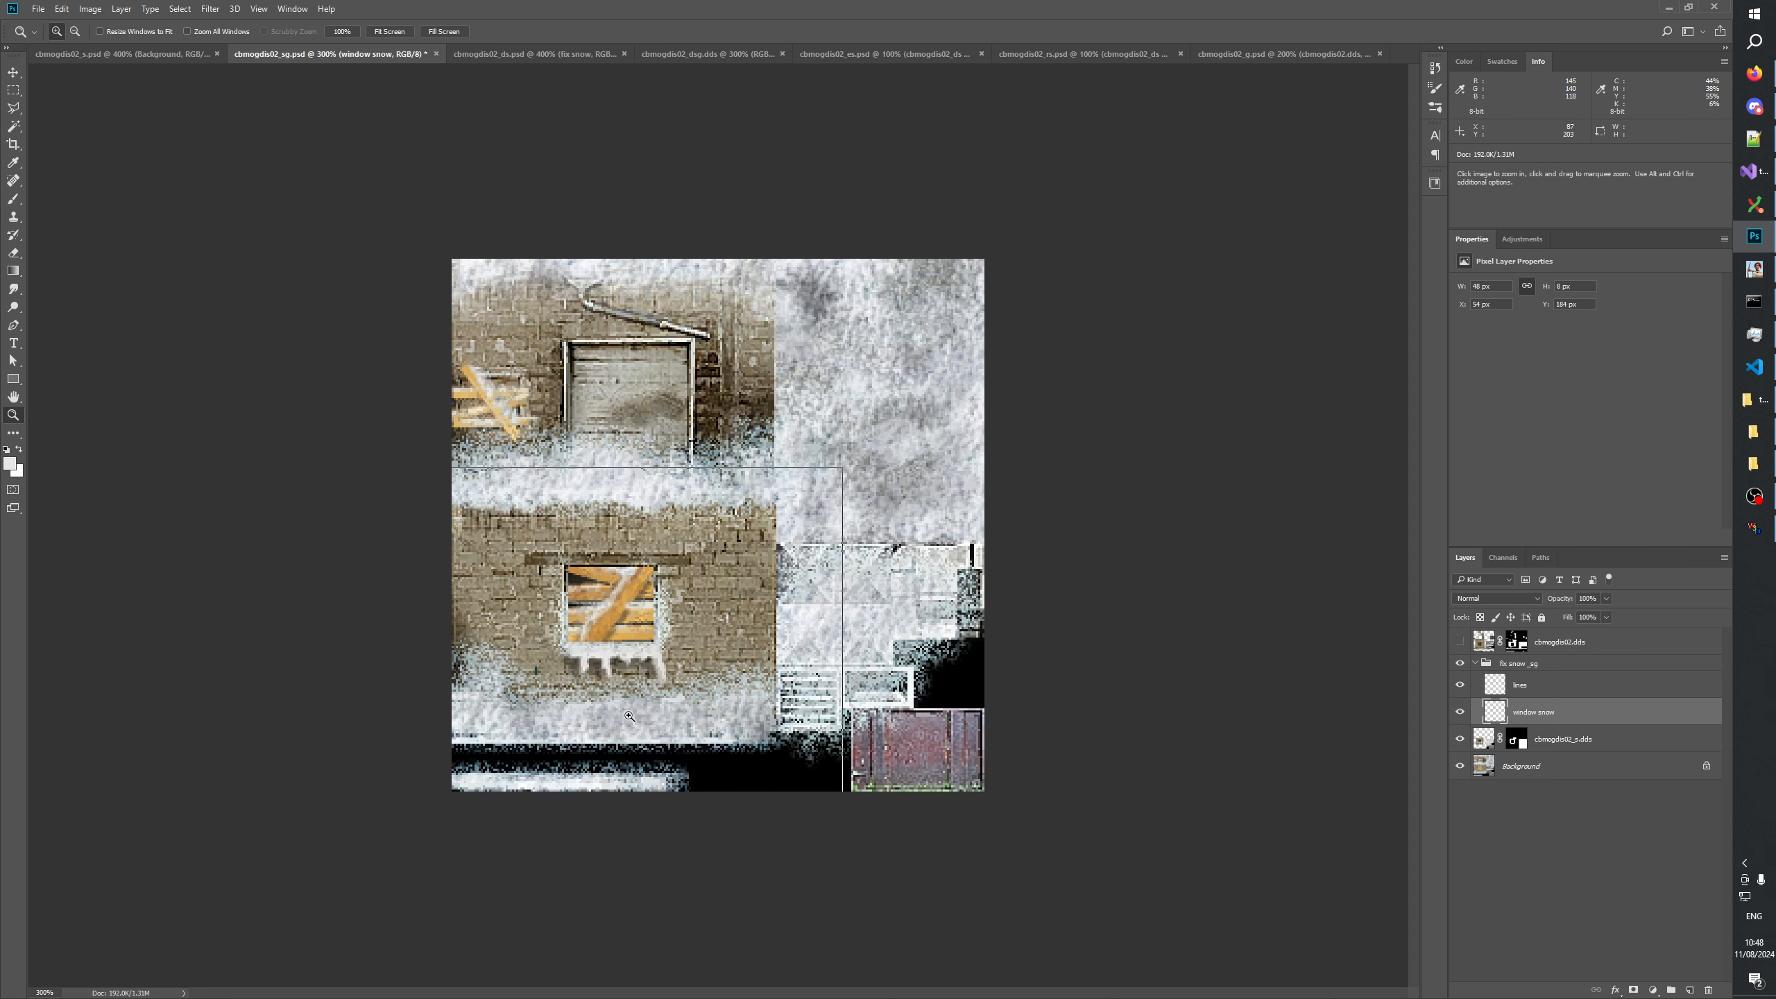
left_click(634, 683)
left_click(1573, 905)
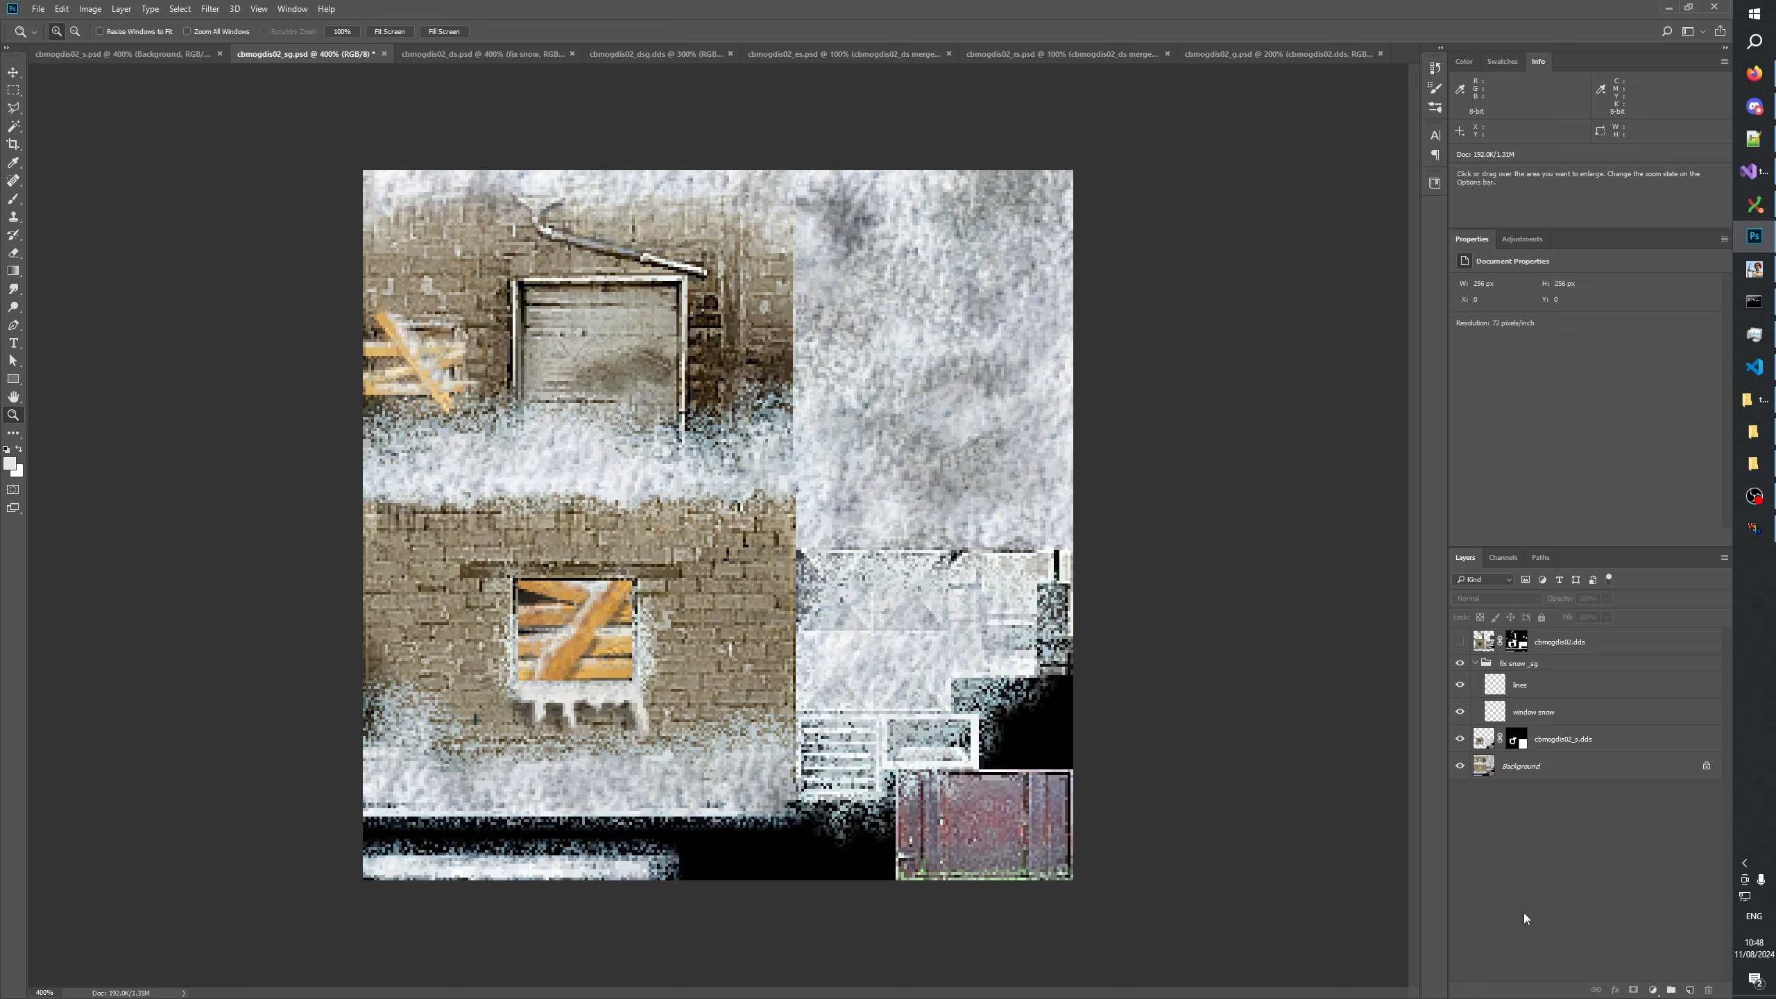
key("space")
left_click(395, 54)
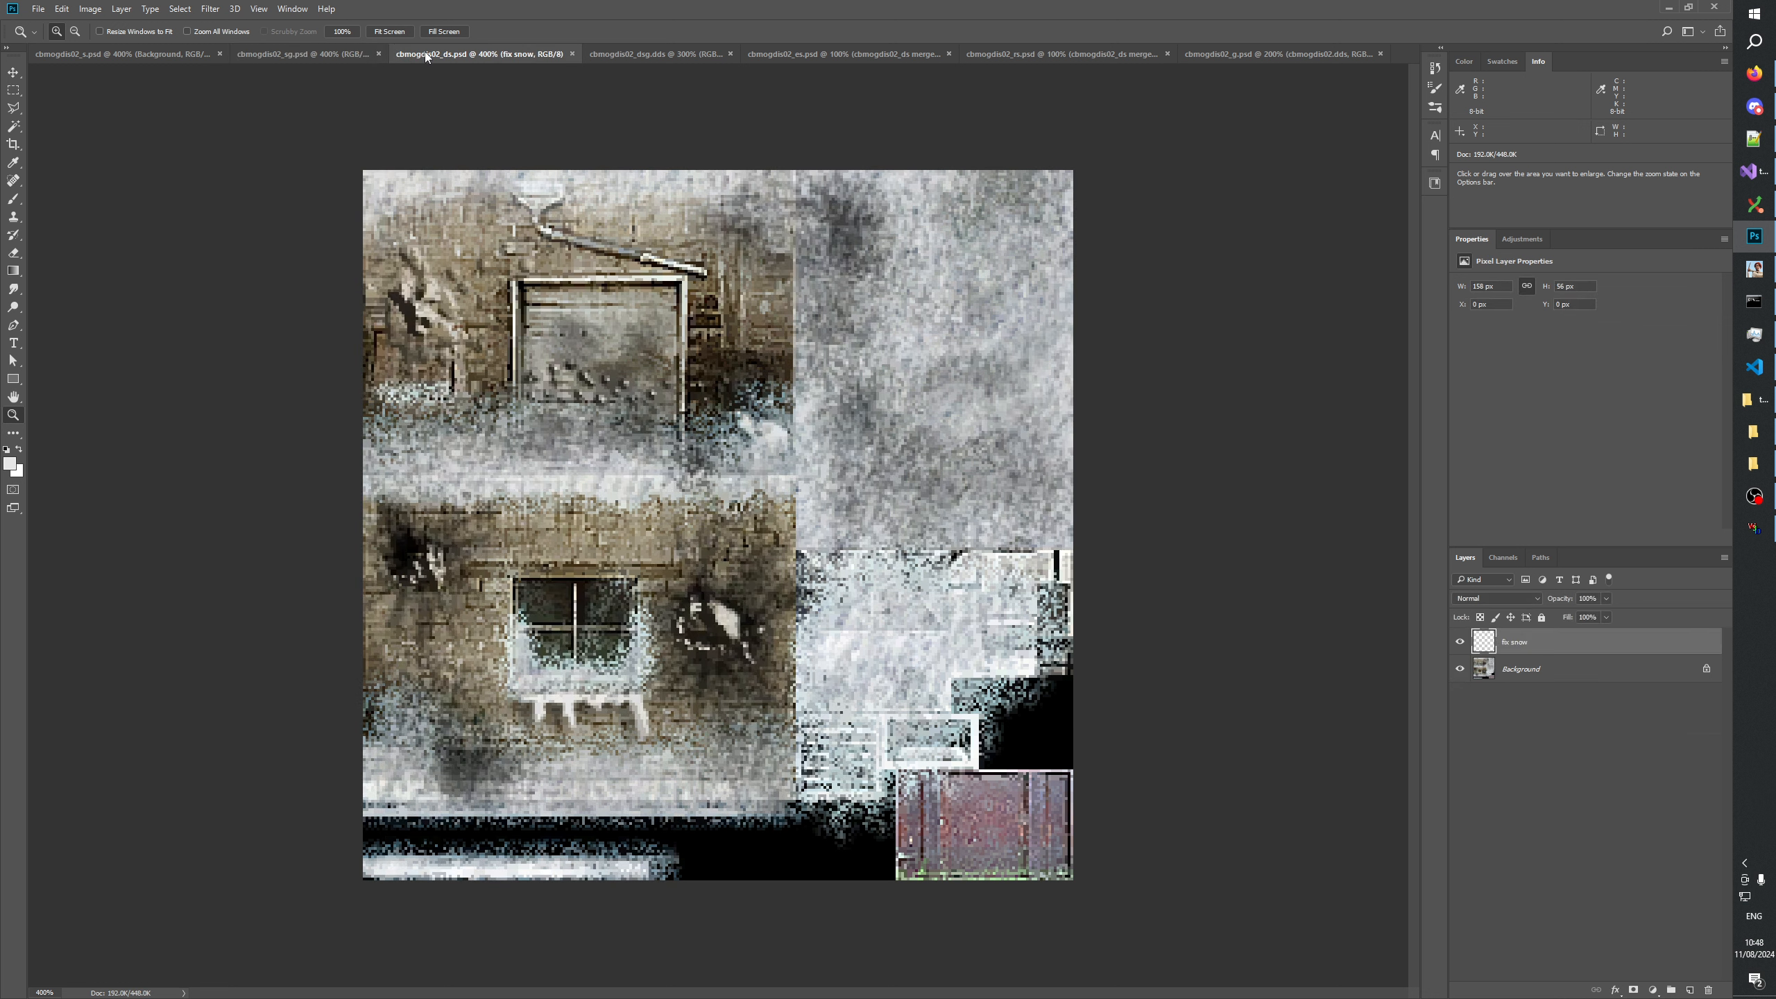
left_click(297, 49)
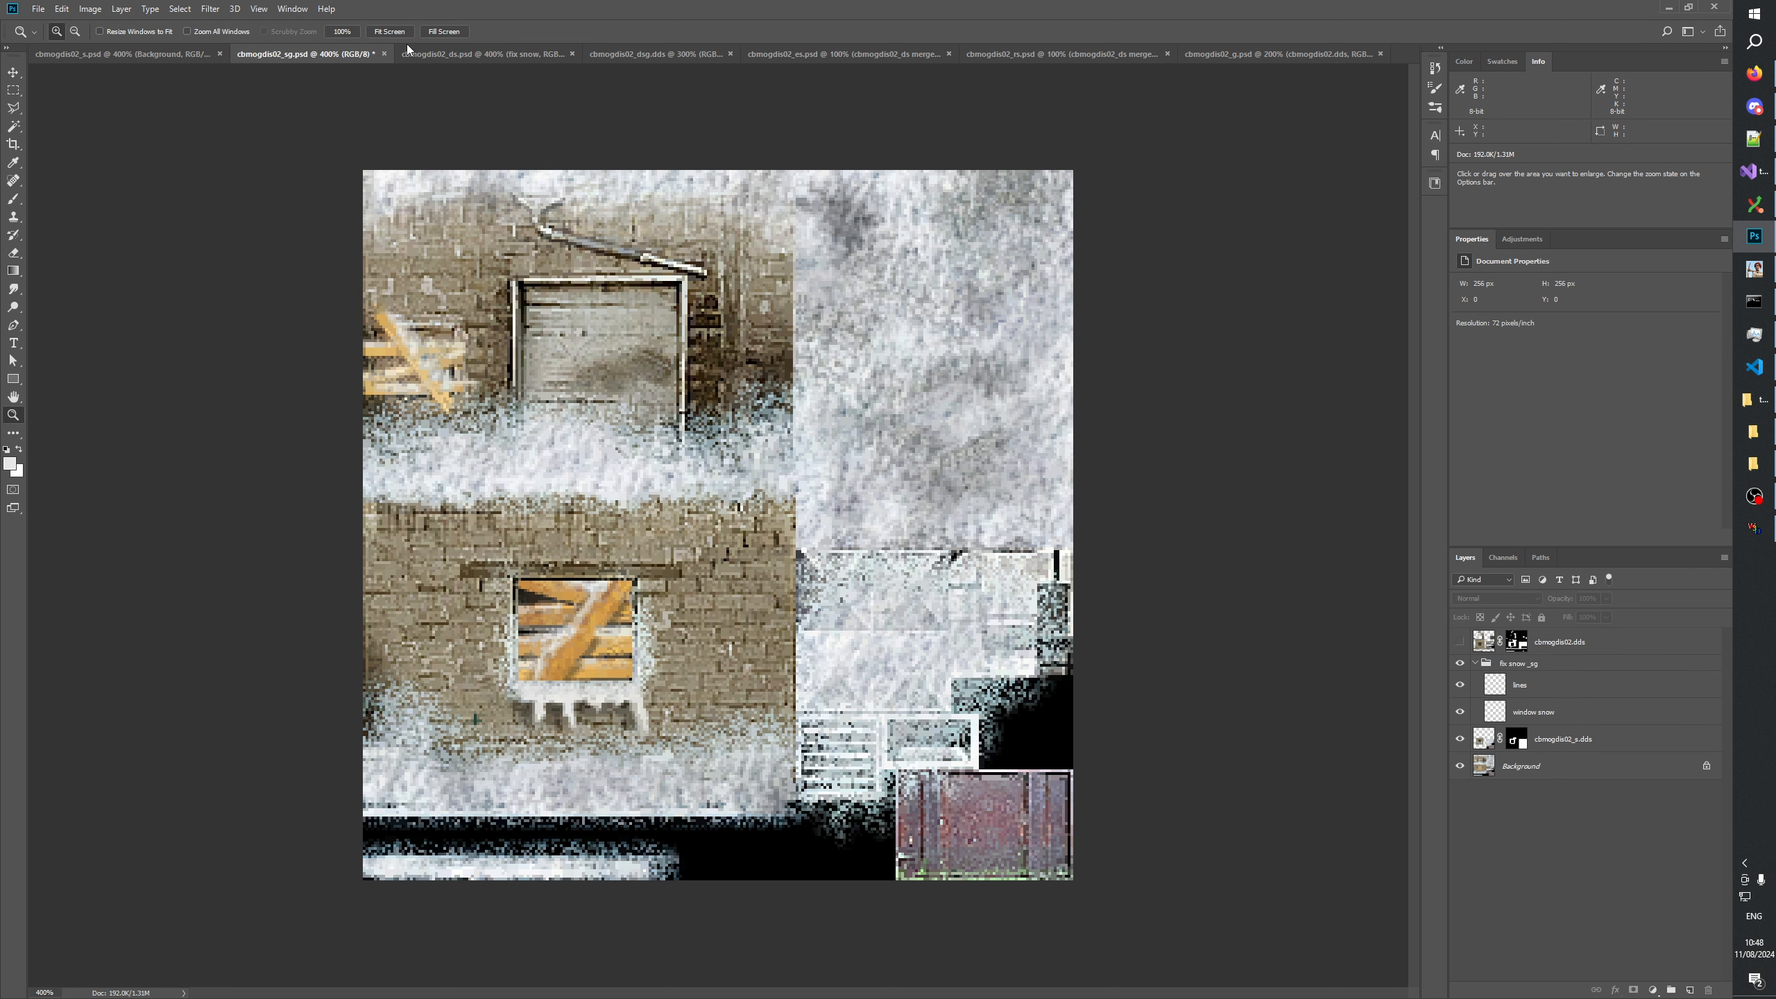
left_click(469, 56)
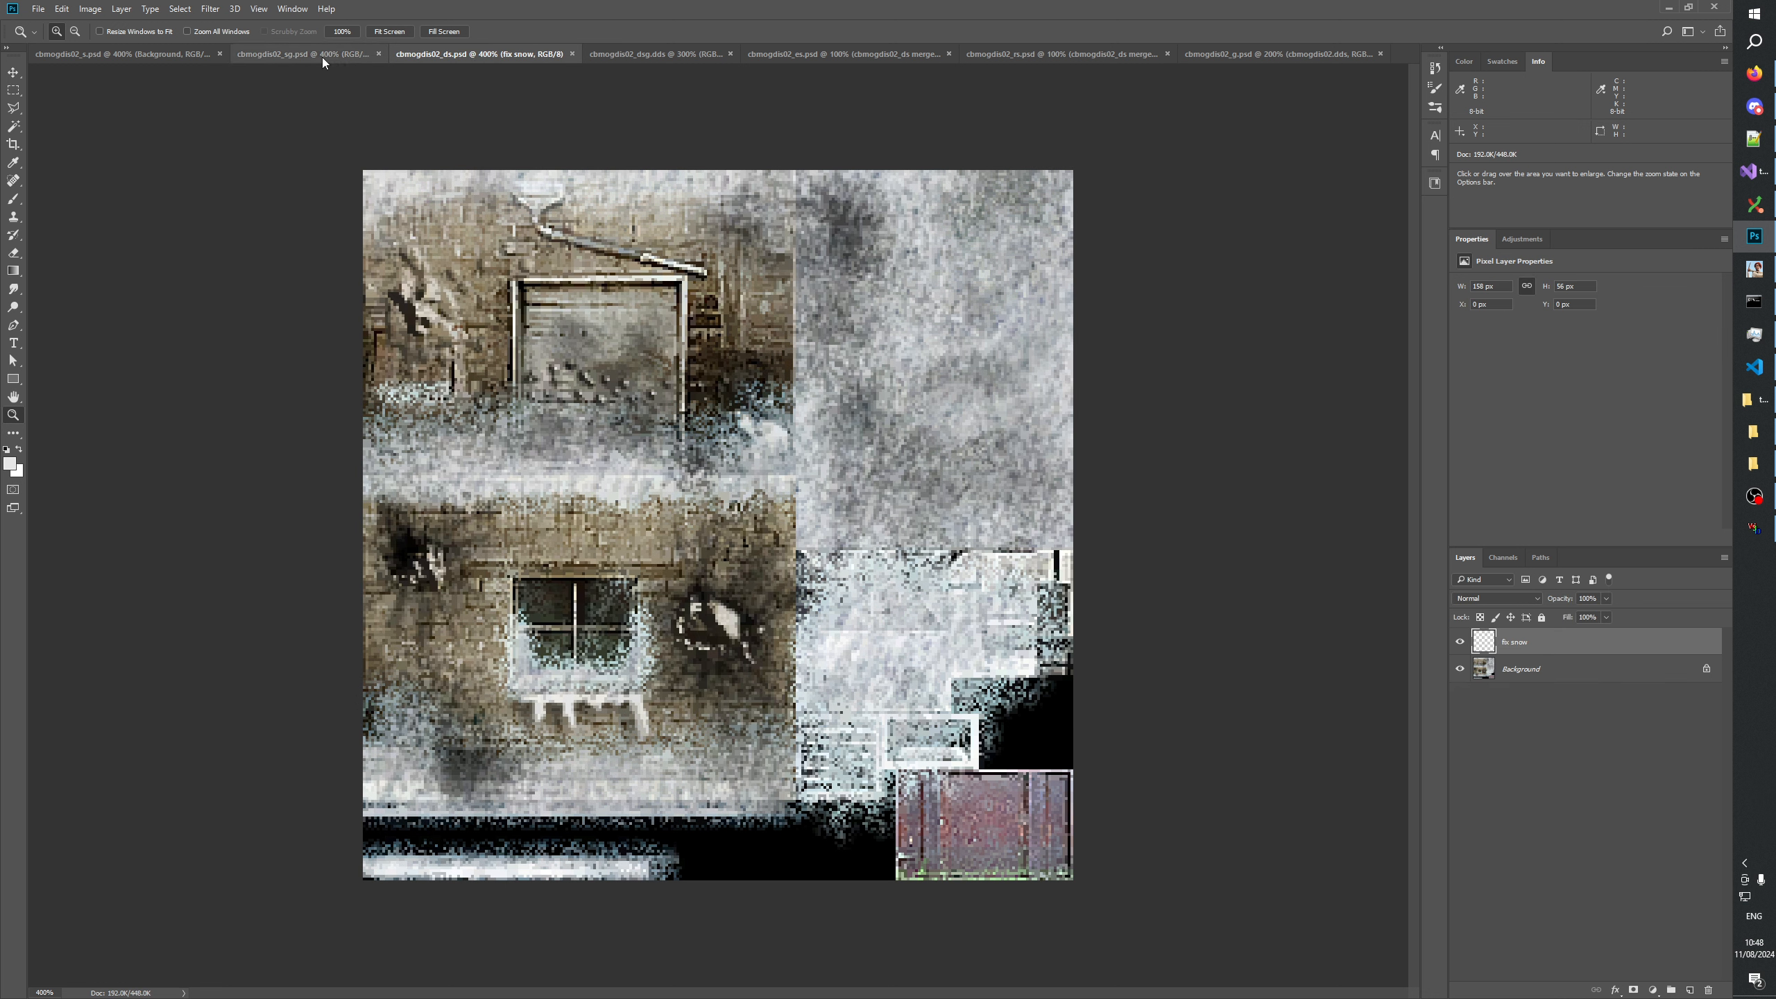
left_click(322, 57)
left_click(484, 56)
left_click(383, 56)
left_click(494, 53)
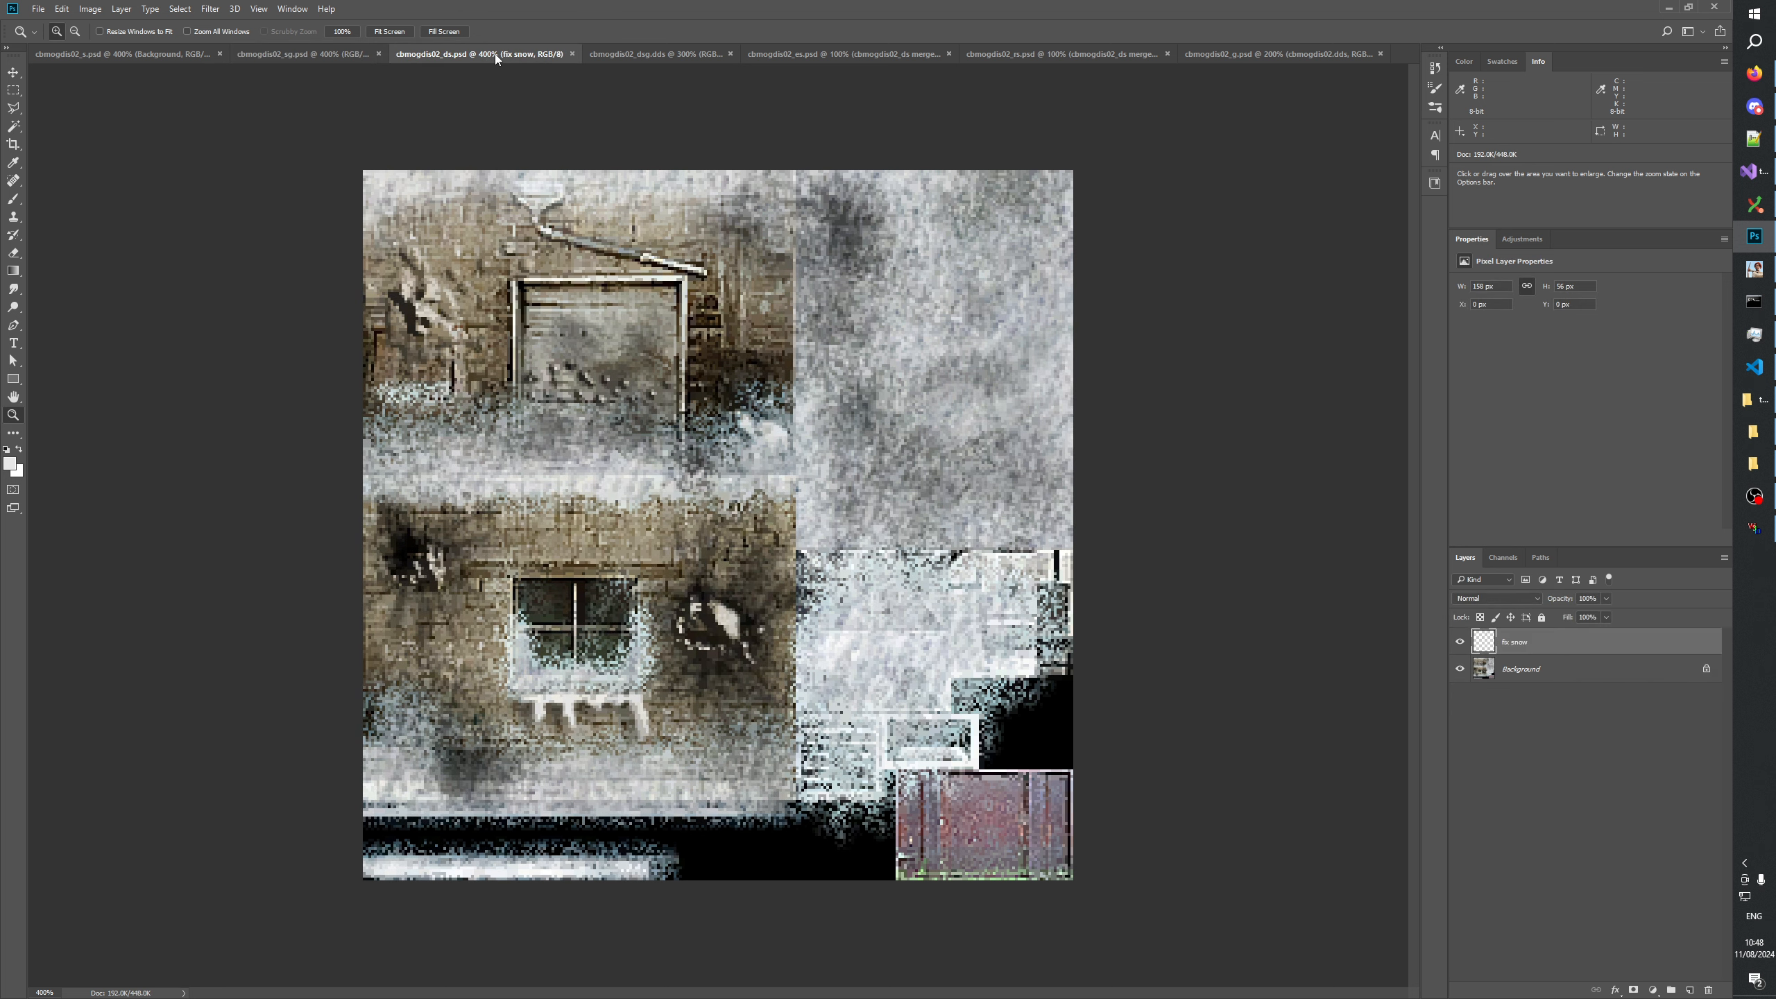
left_click(325, 56)
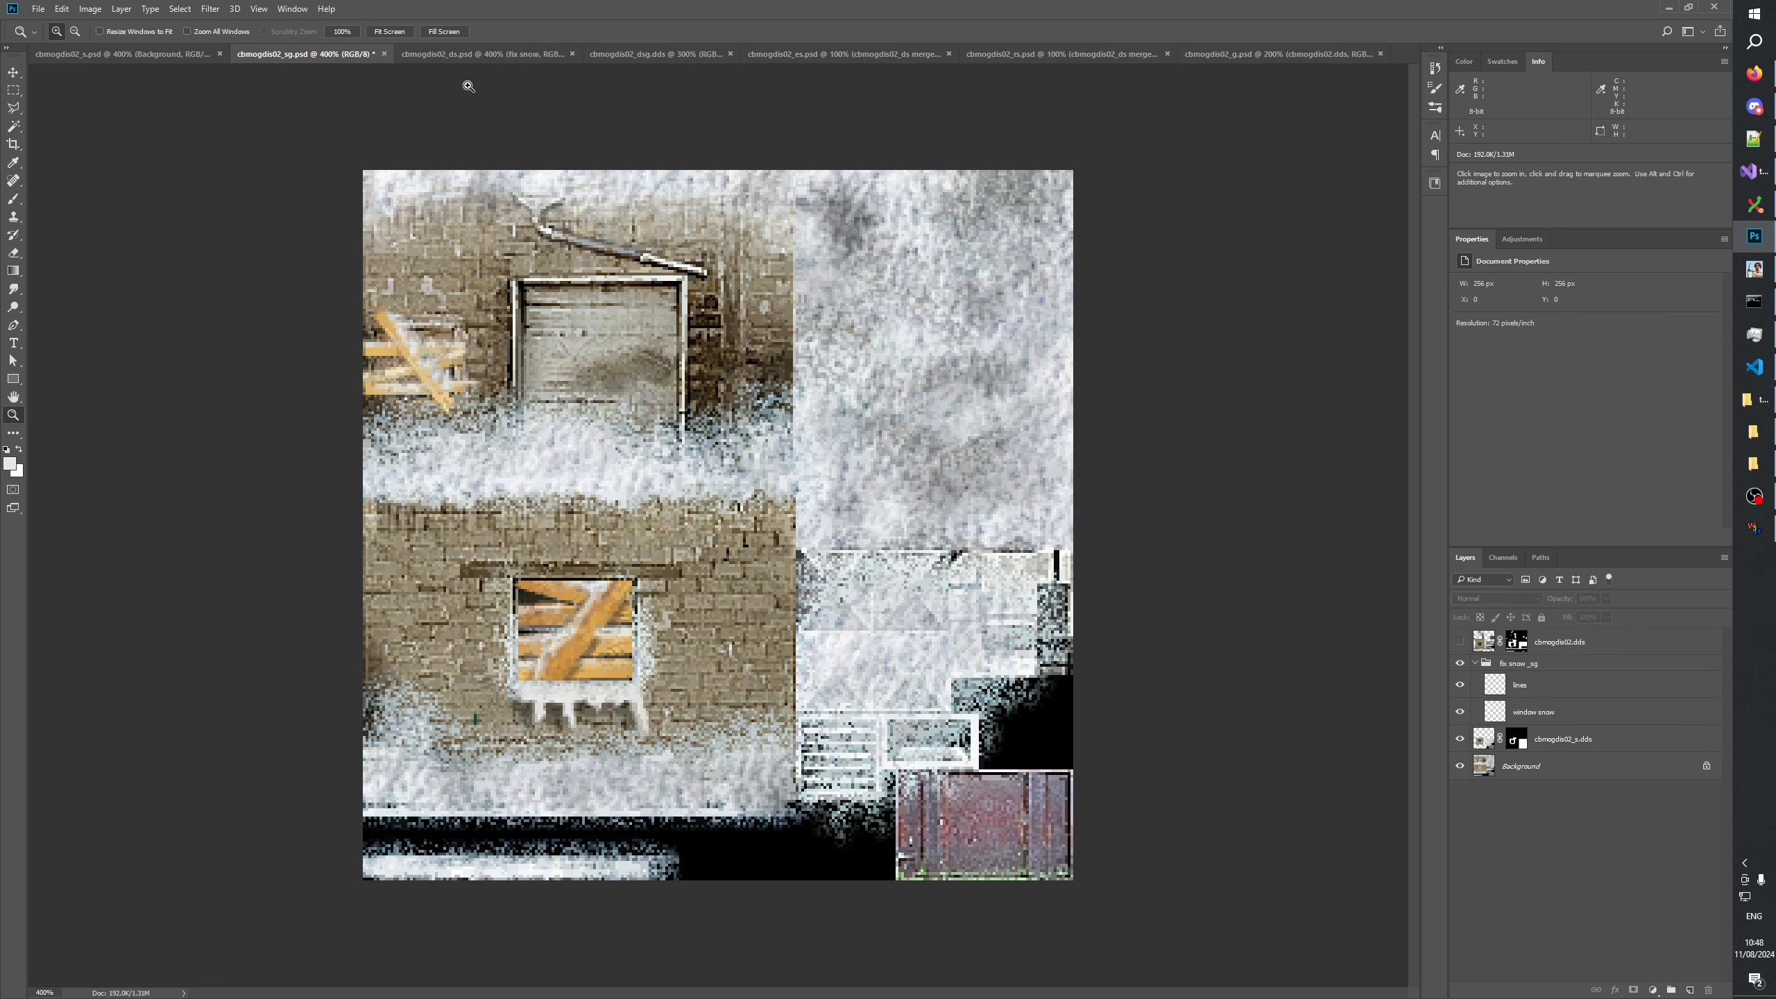
left_click(460, 58)
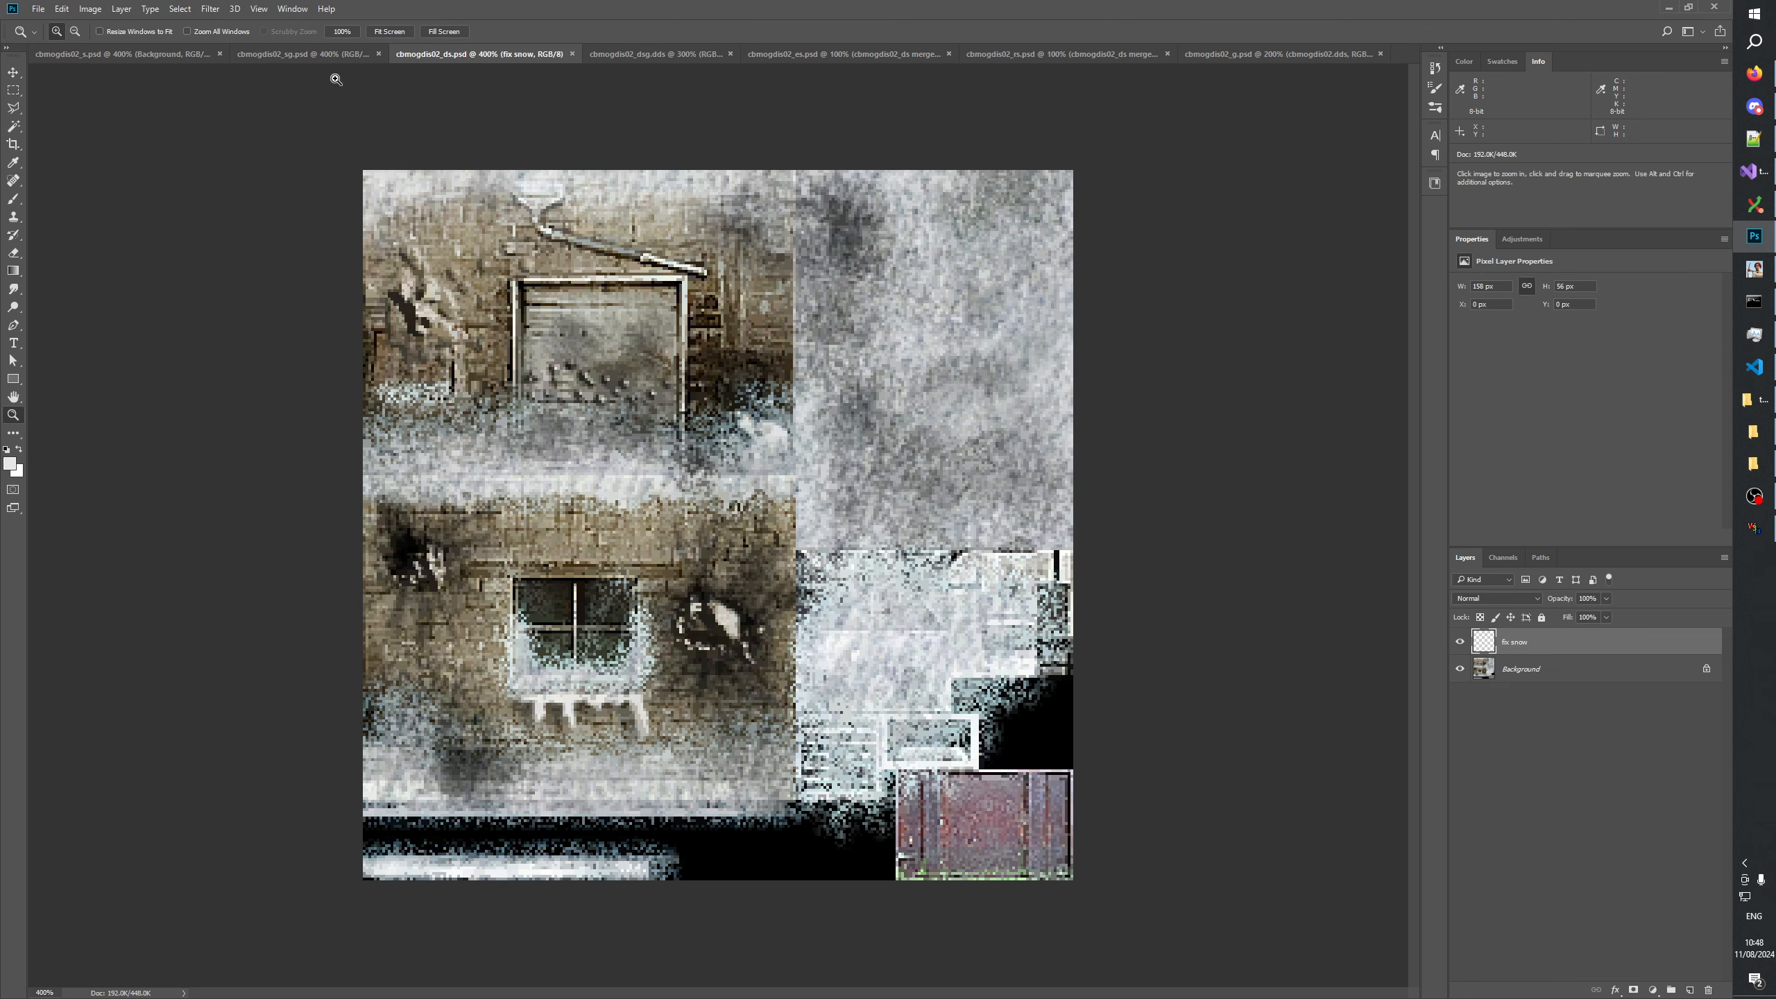
left_click(388, 58)
left_click(319, 52)
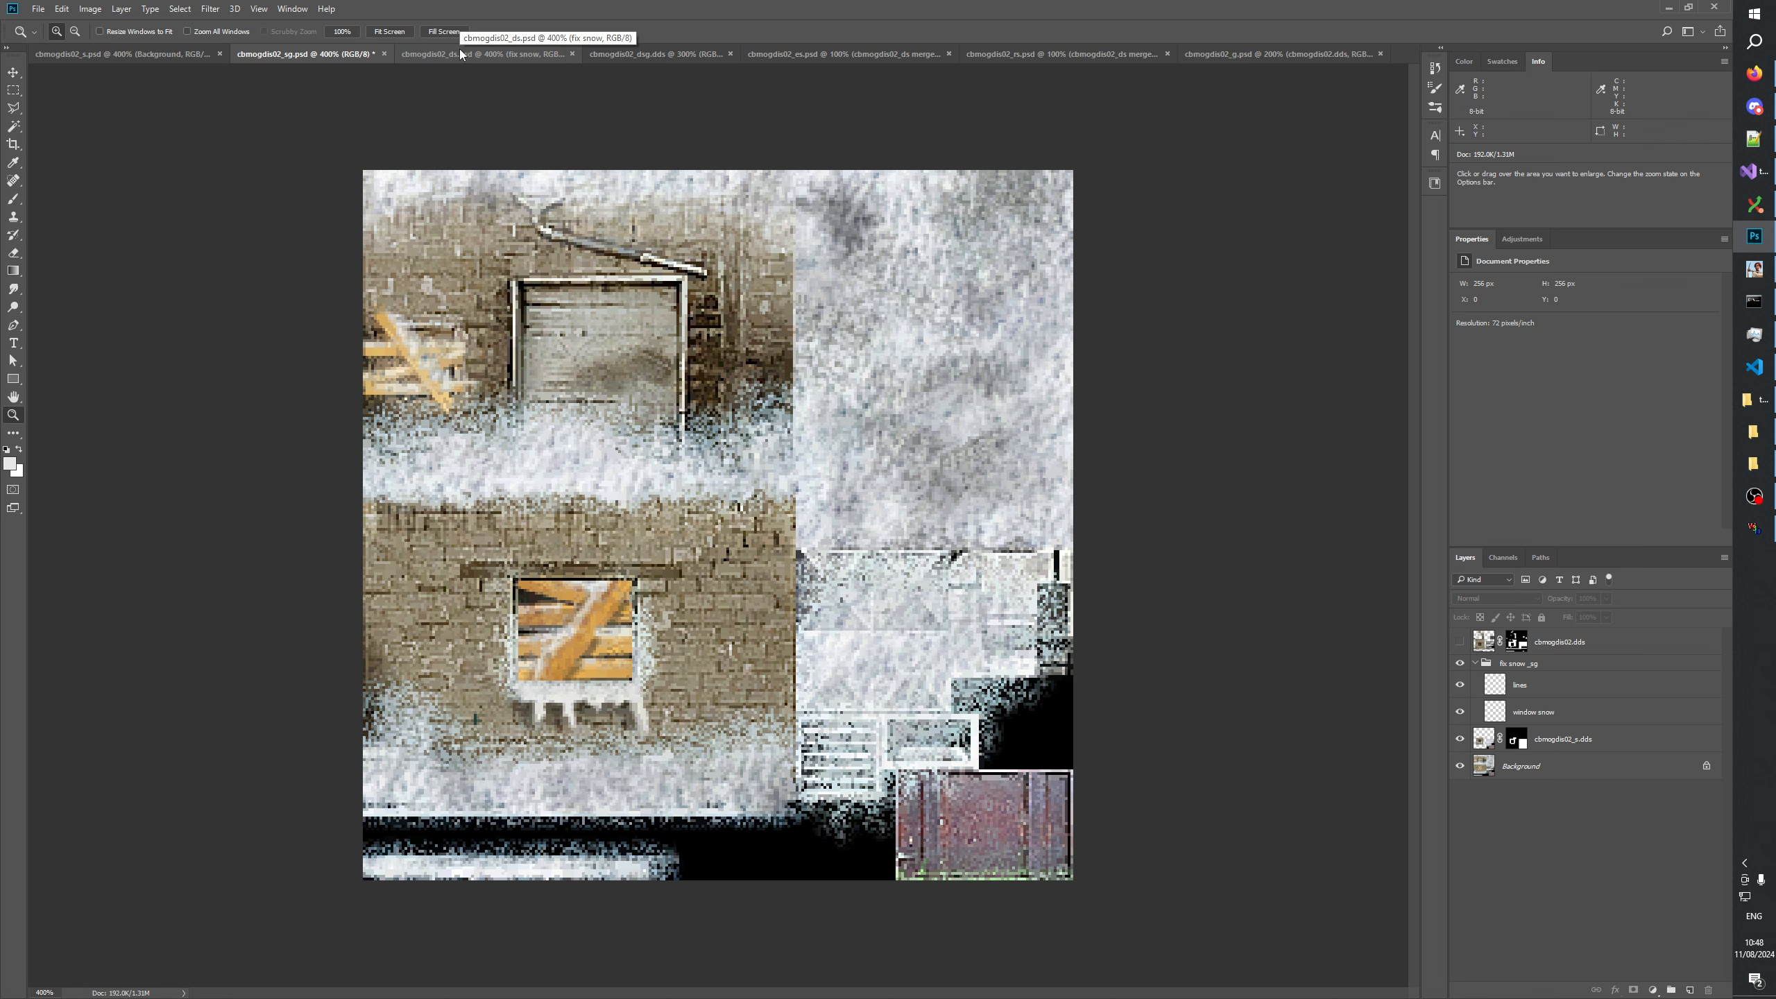
left_click(459, 52)
left_click(298, 56)
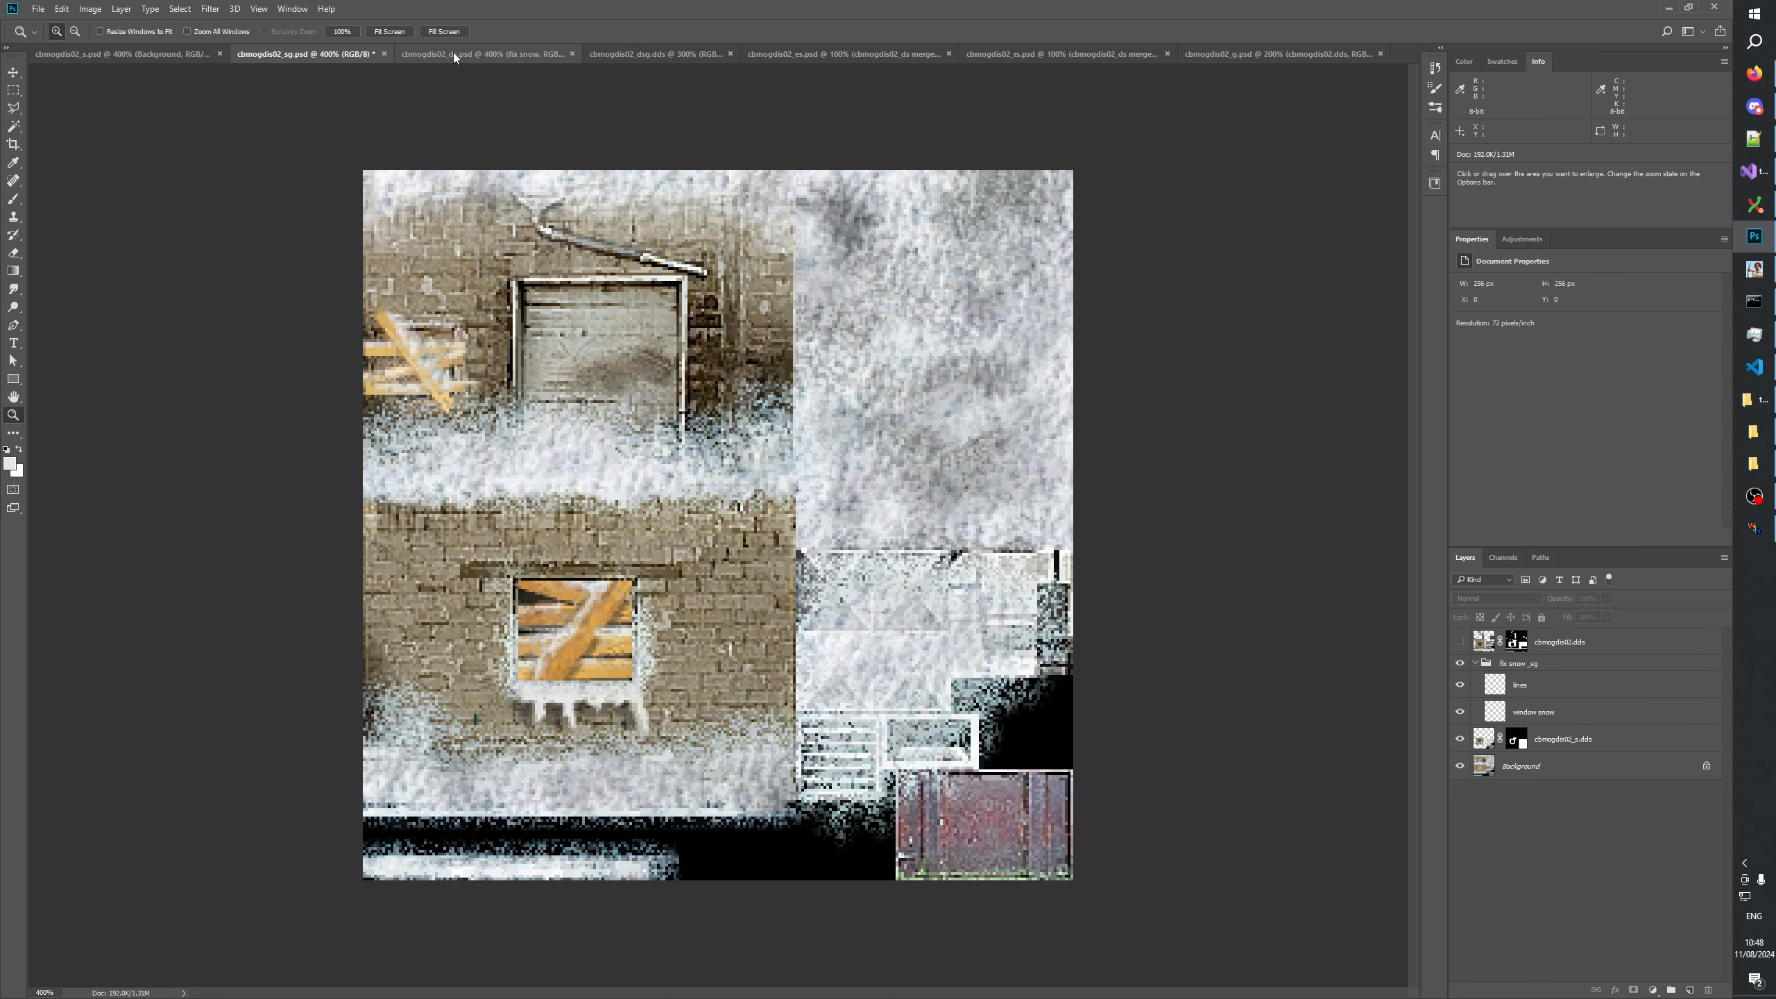
left_click(650, 55)
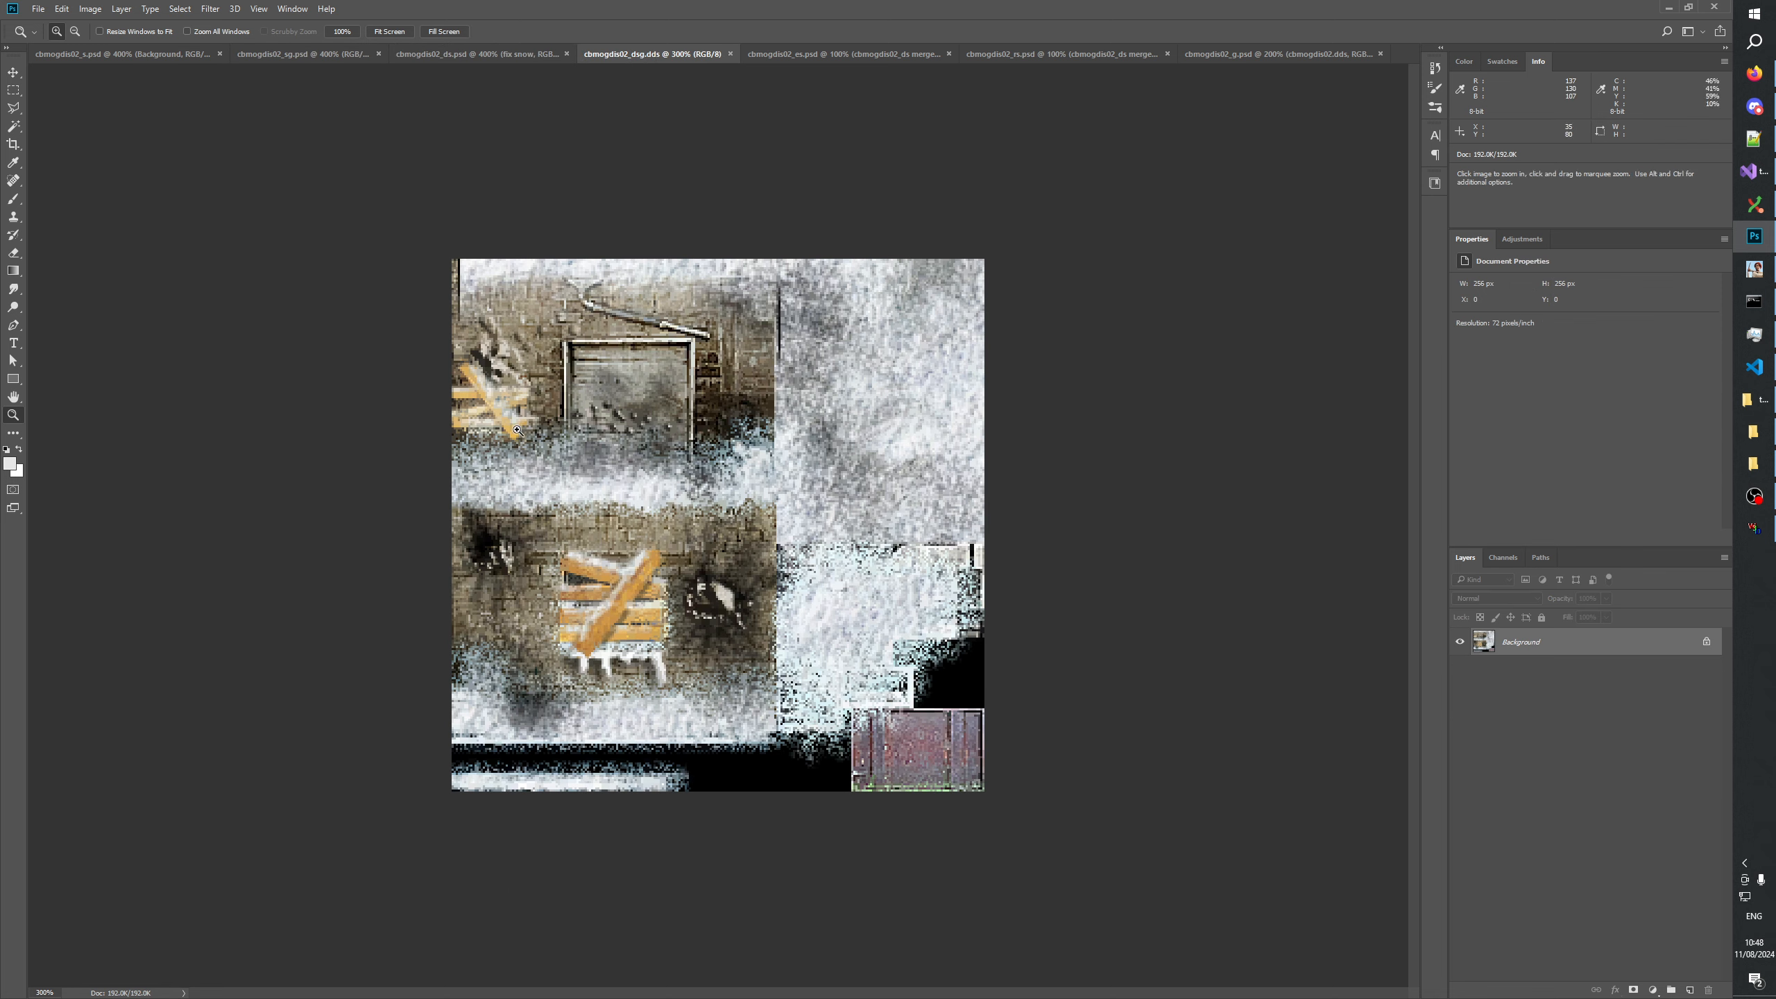
left_click(518, 430)
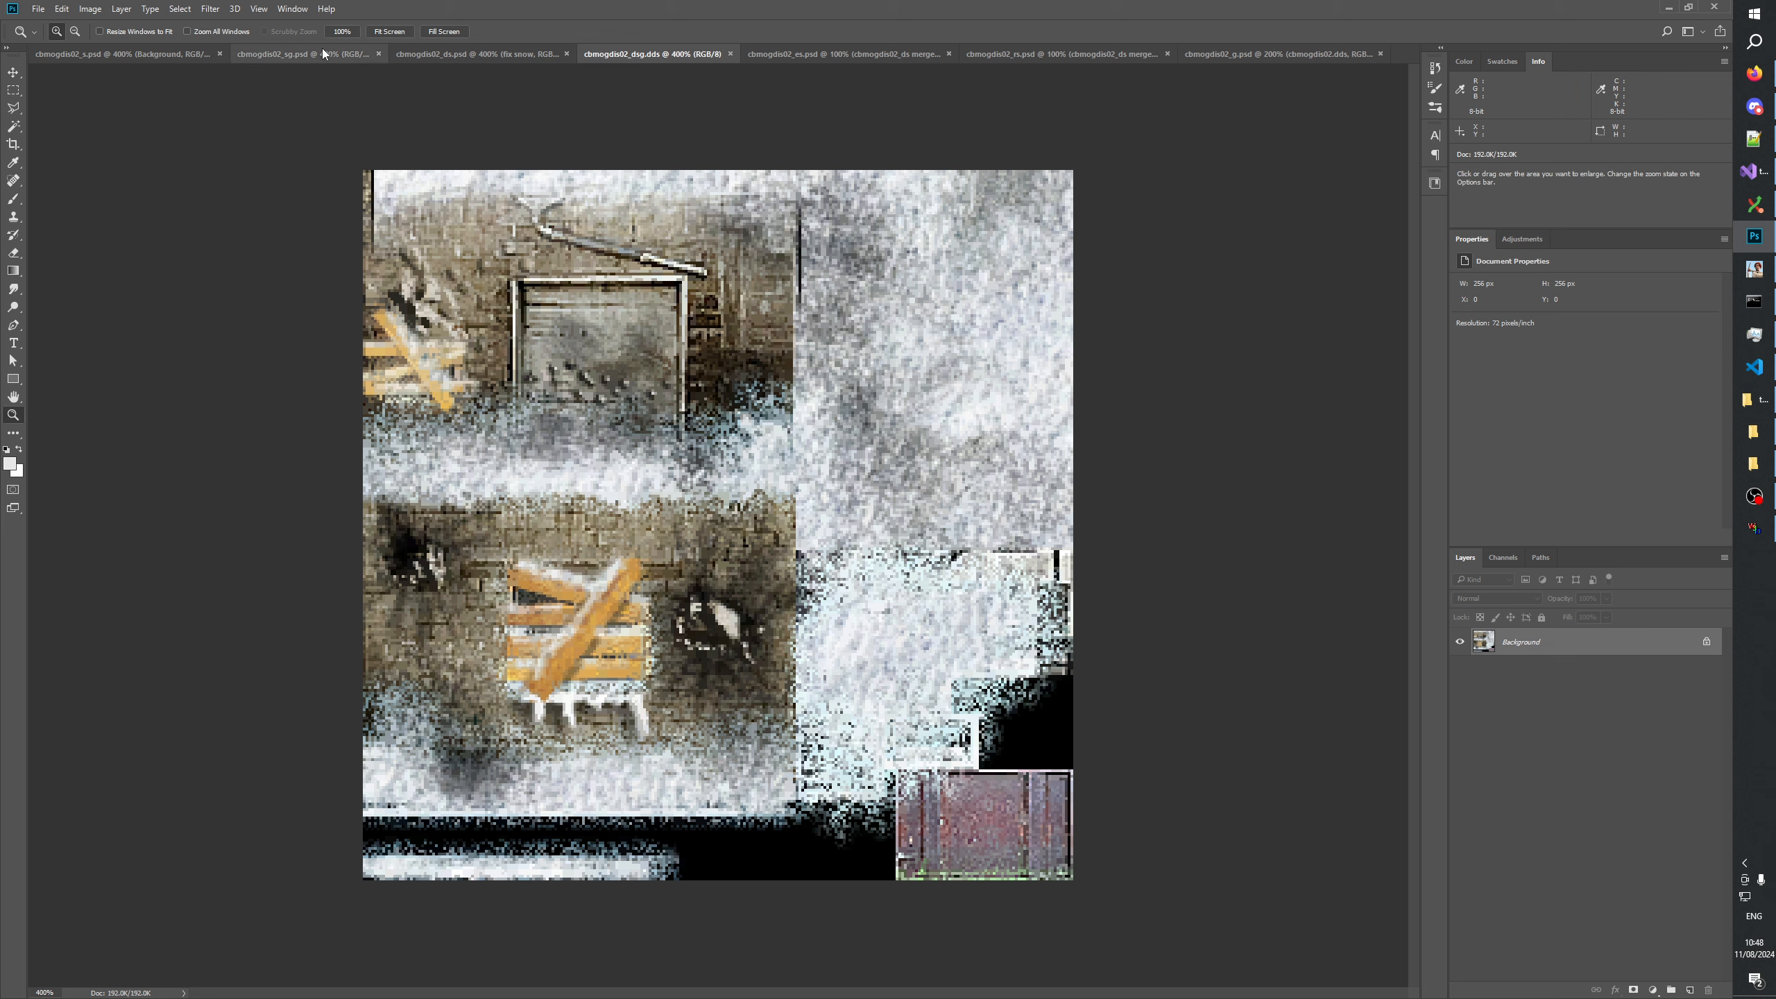
left_click(302, 54)
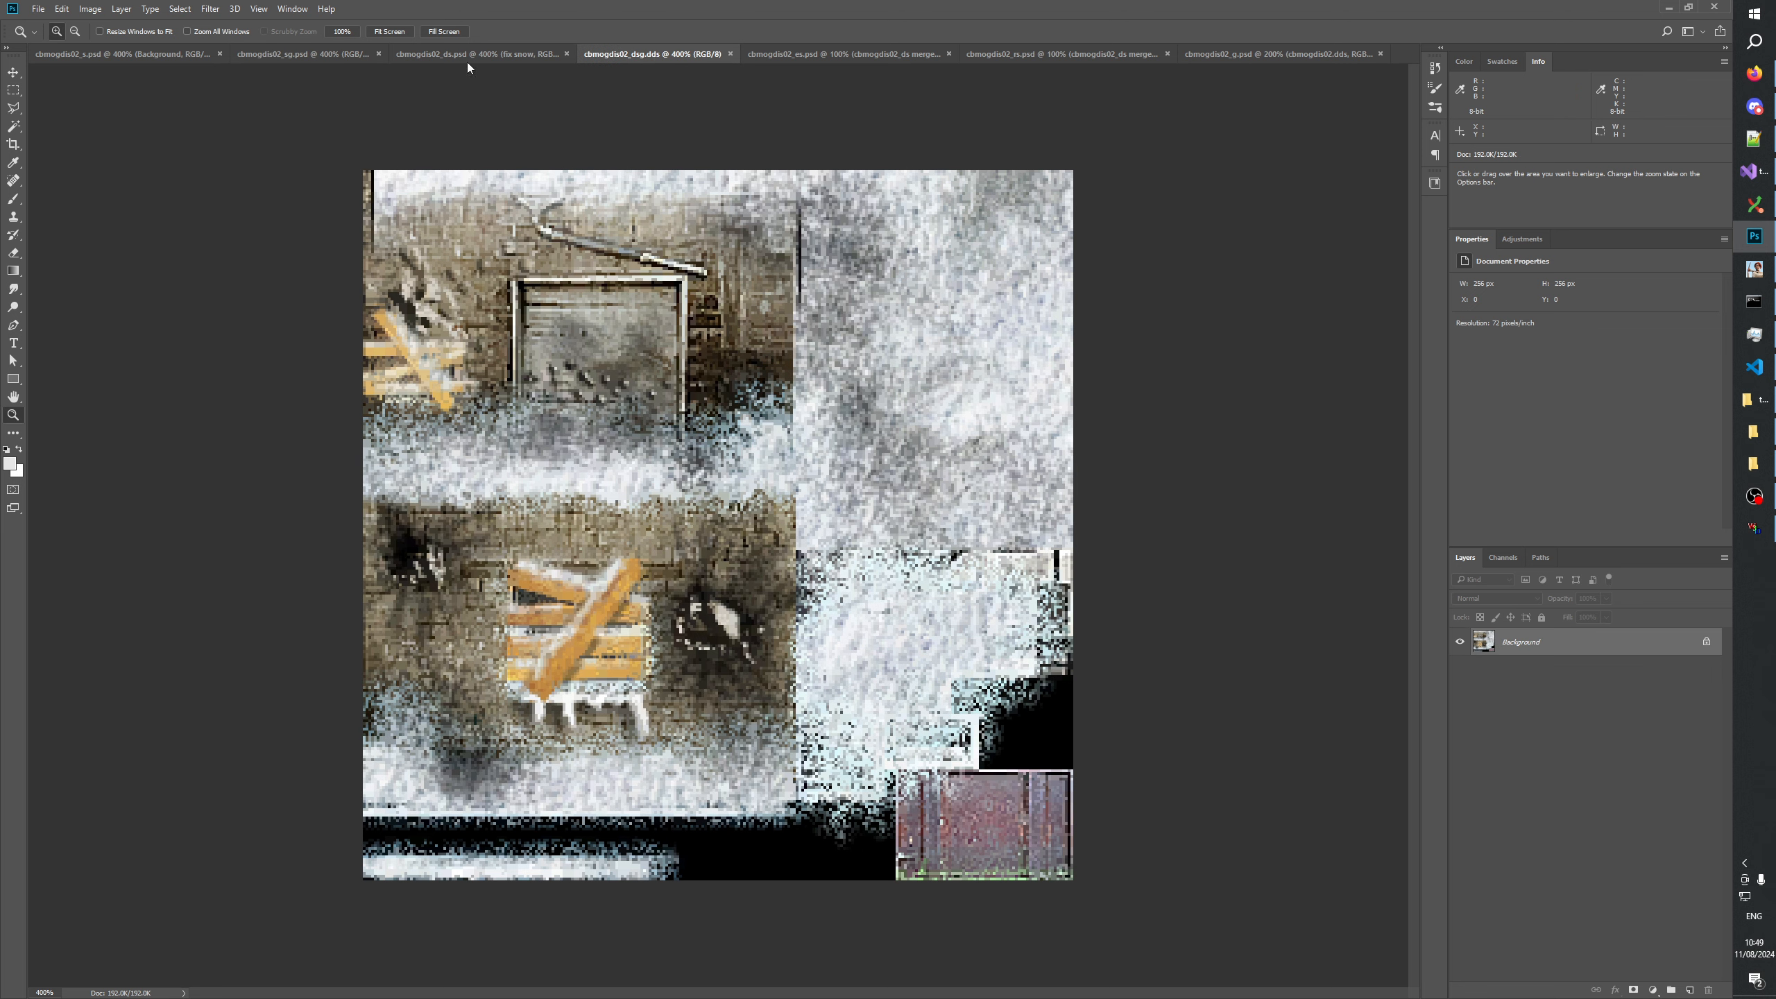
left_click(312, 54)
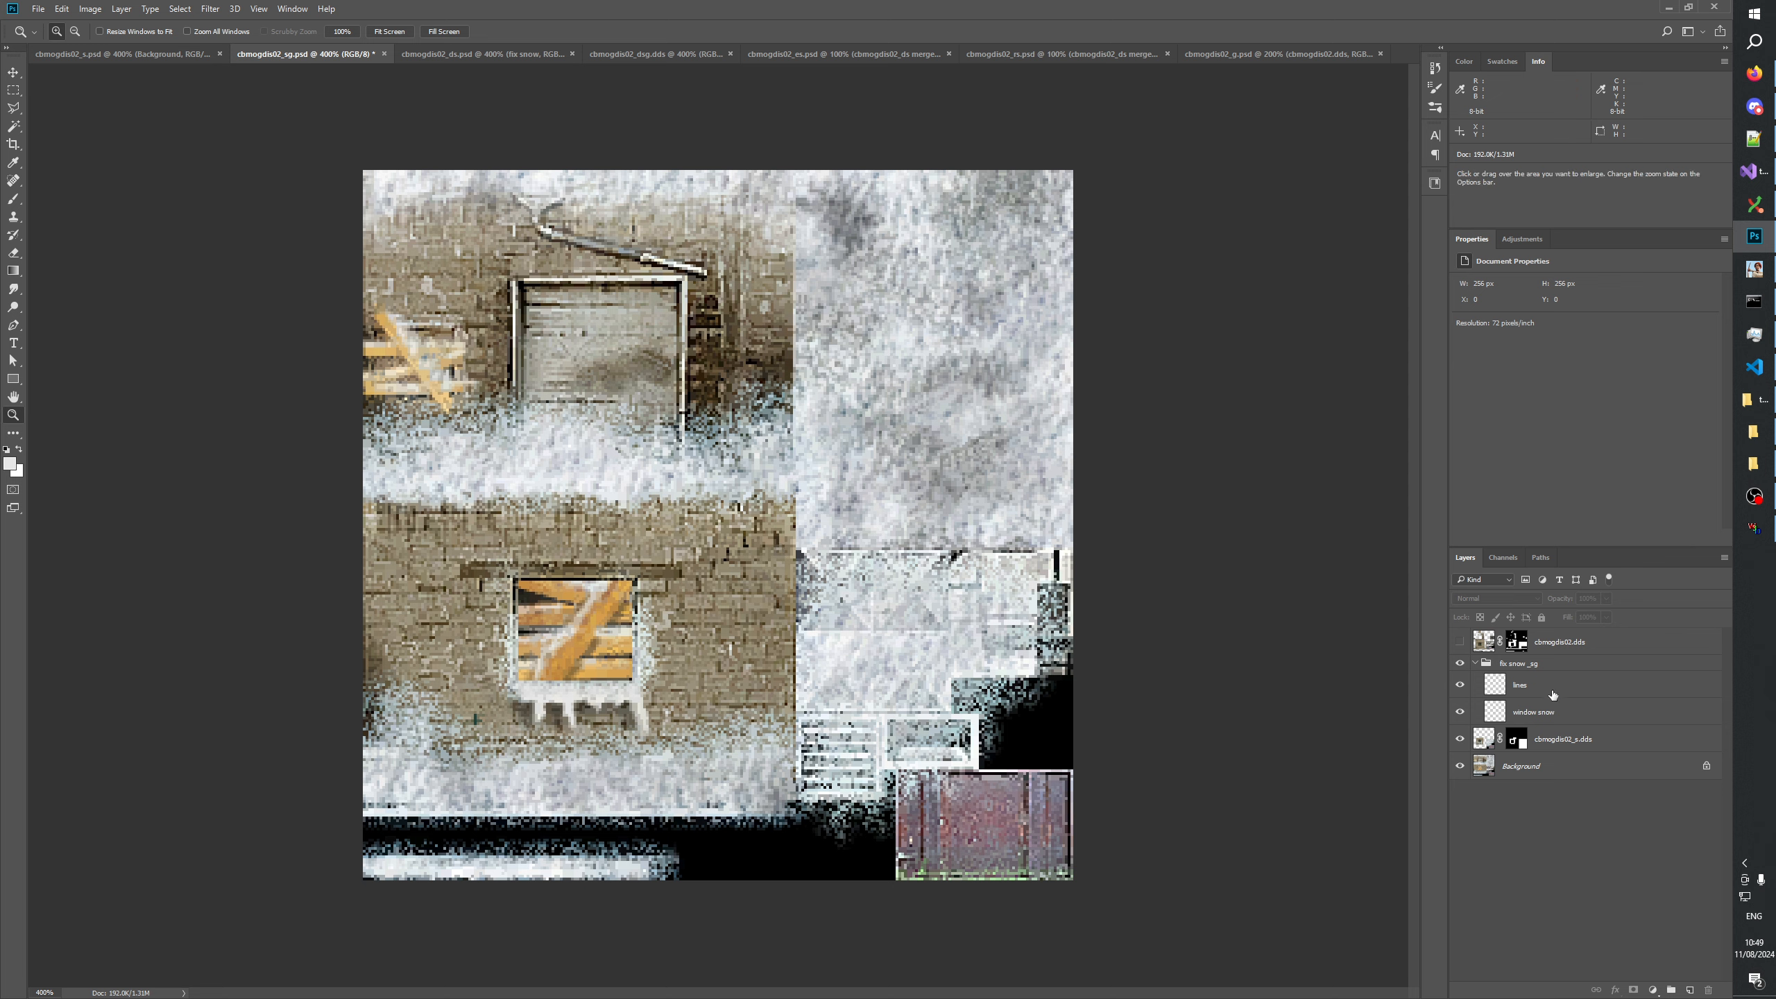
Copy the Background of cbmogdis02_s and paste it into cbmogdis02_sg above the cbmogdis02_s.dds layer.
left_click(117, 60)
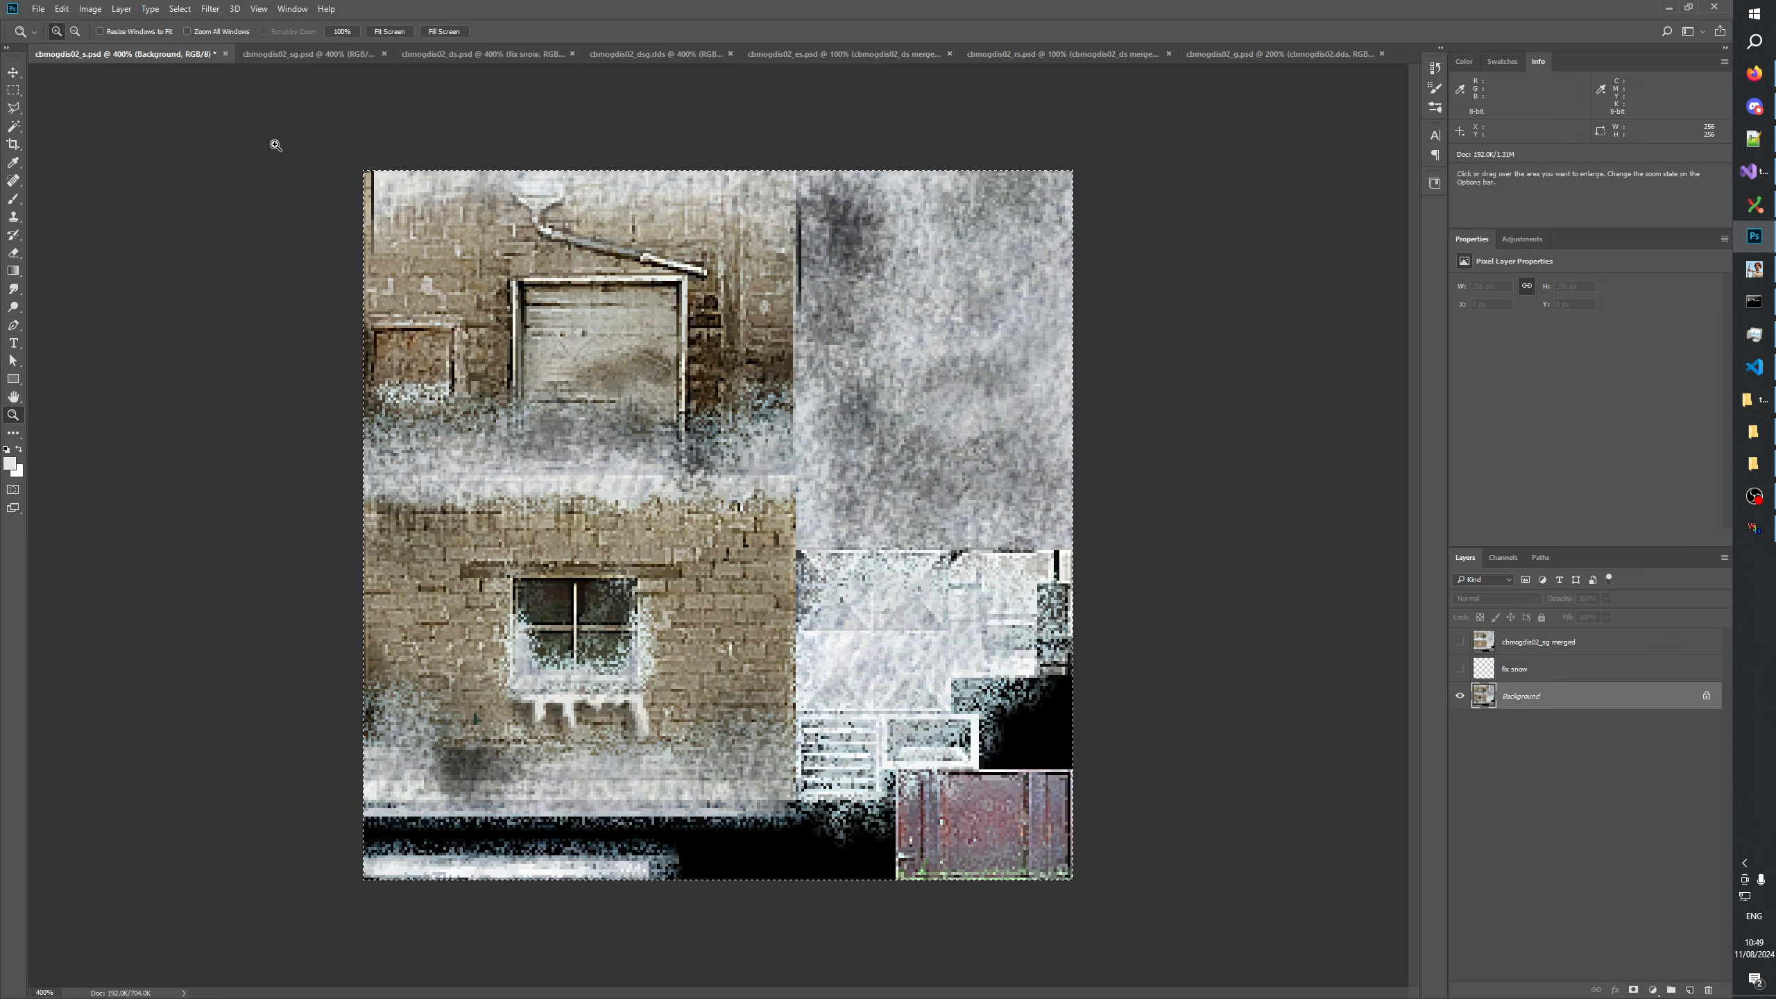
left_click(312, 54)
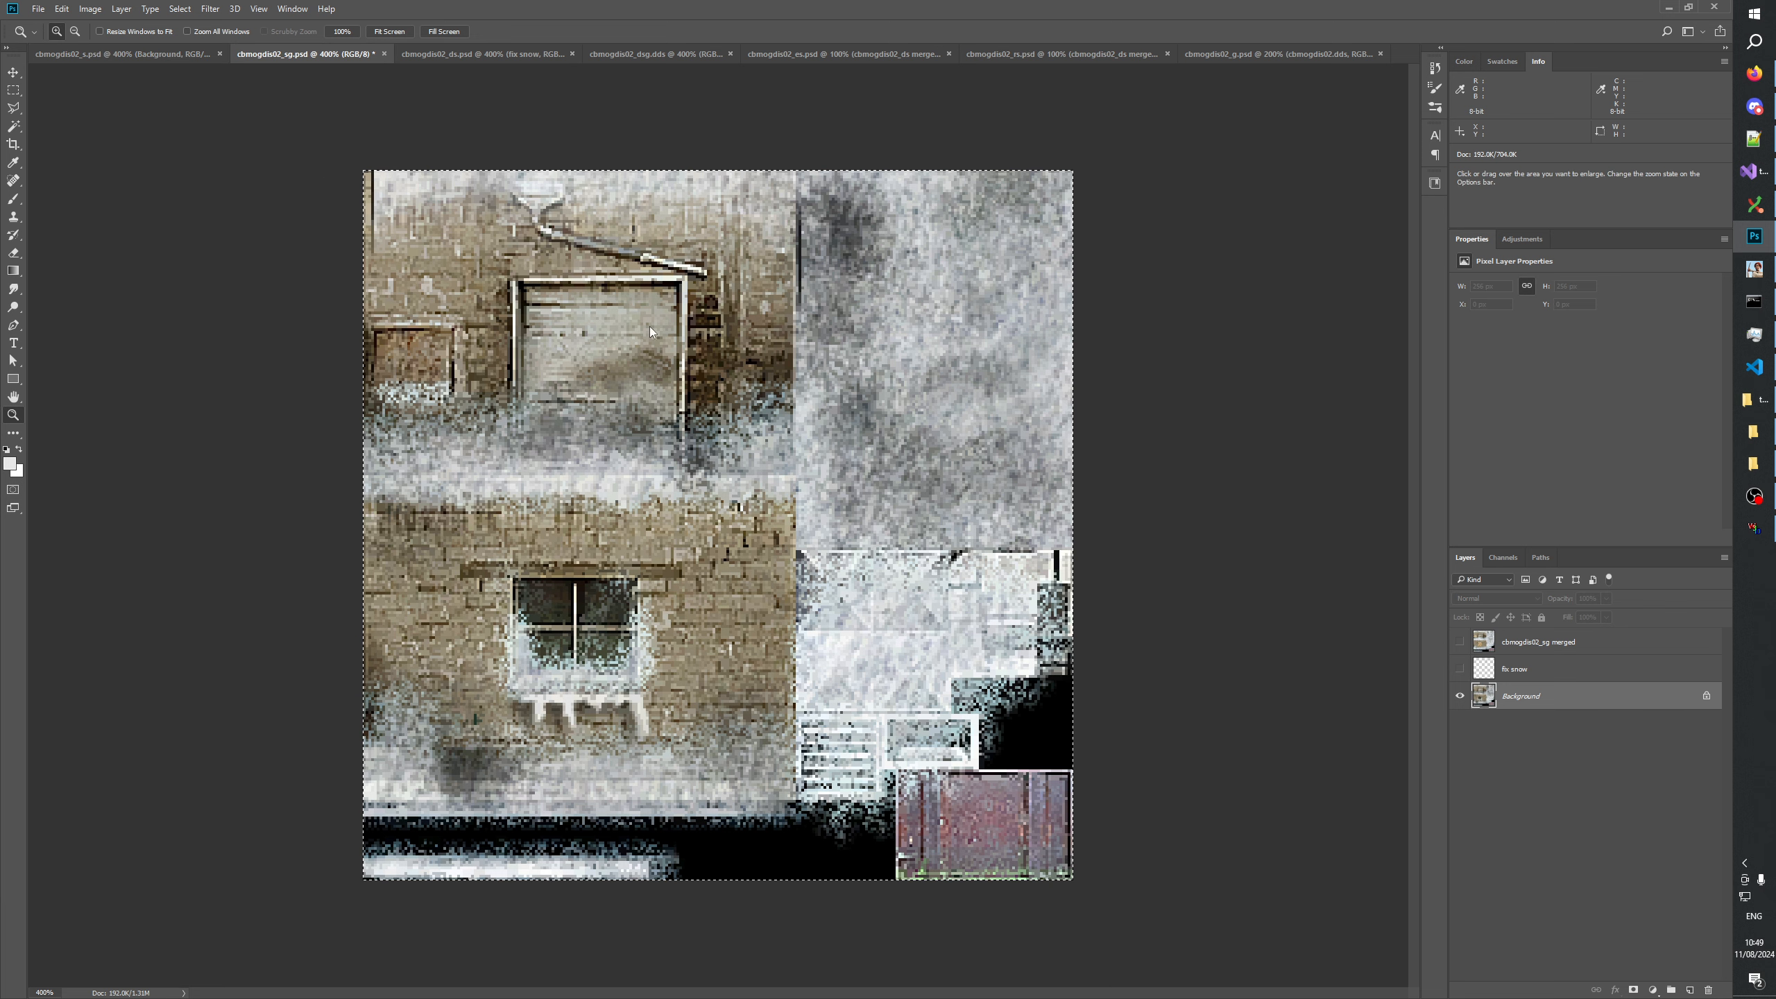
left_click(1560, 739)
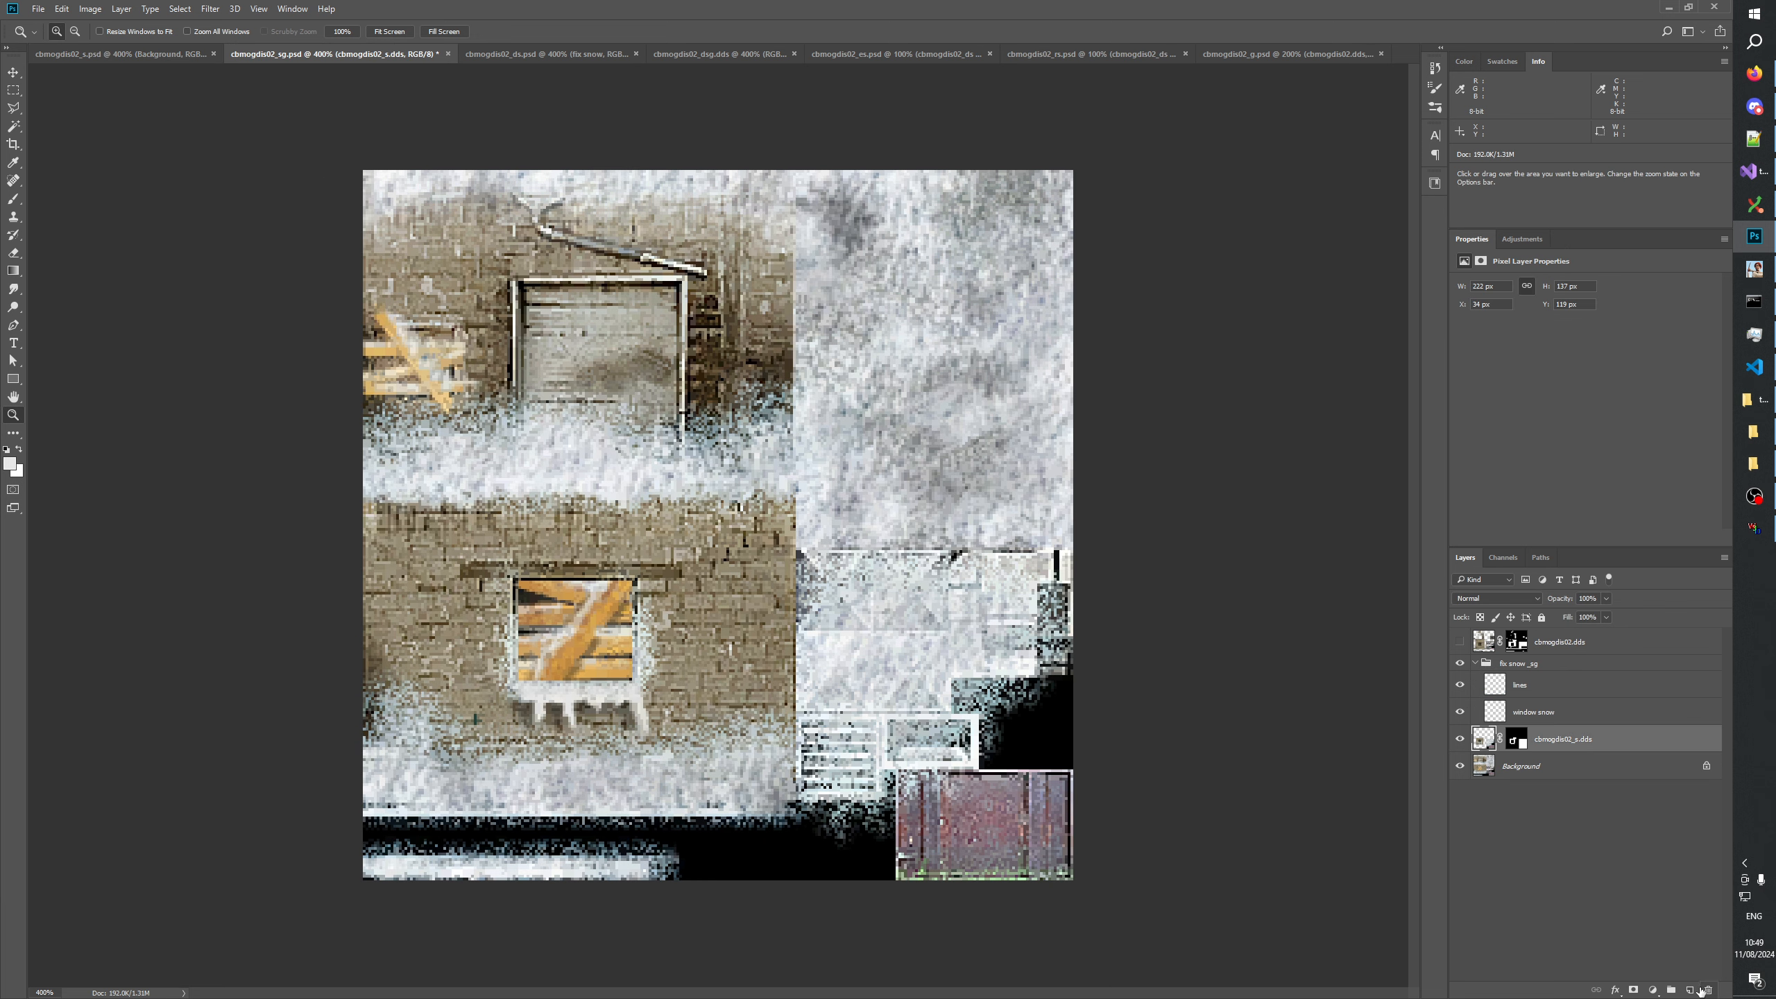
key("ctrl+v")
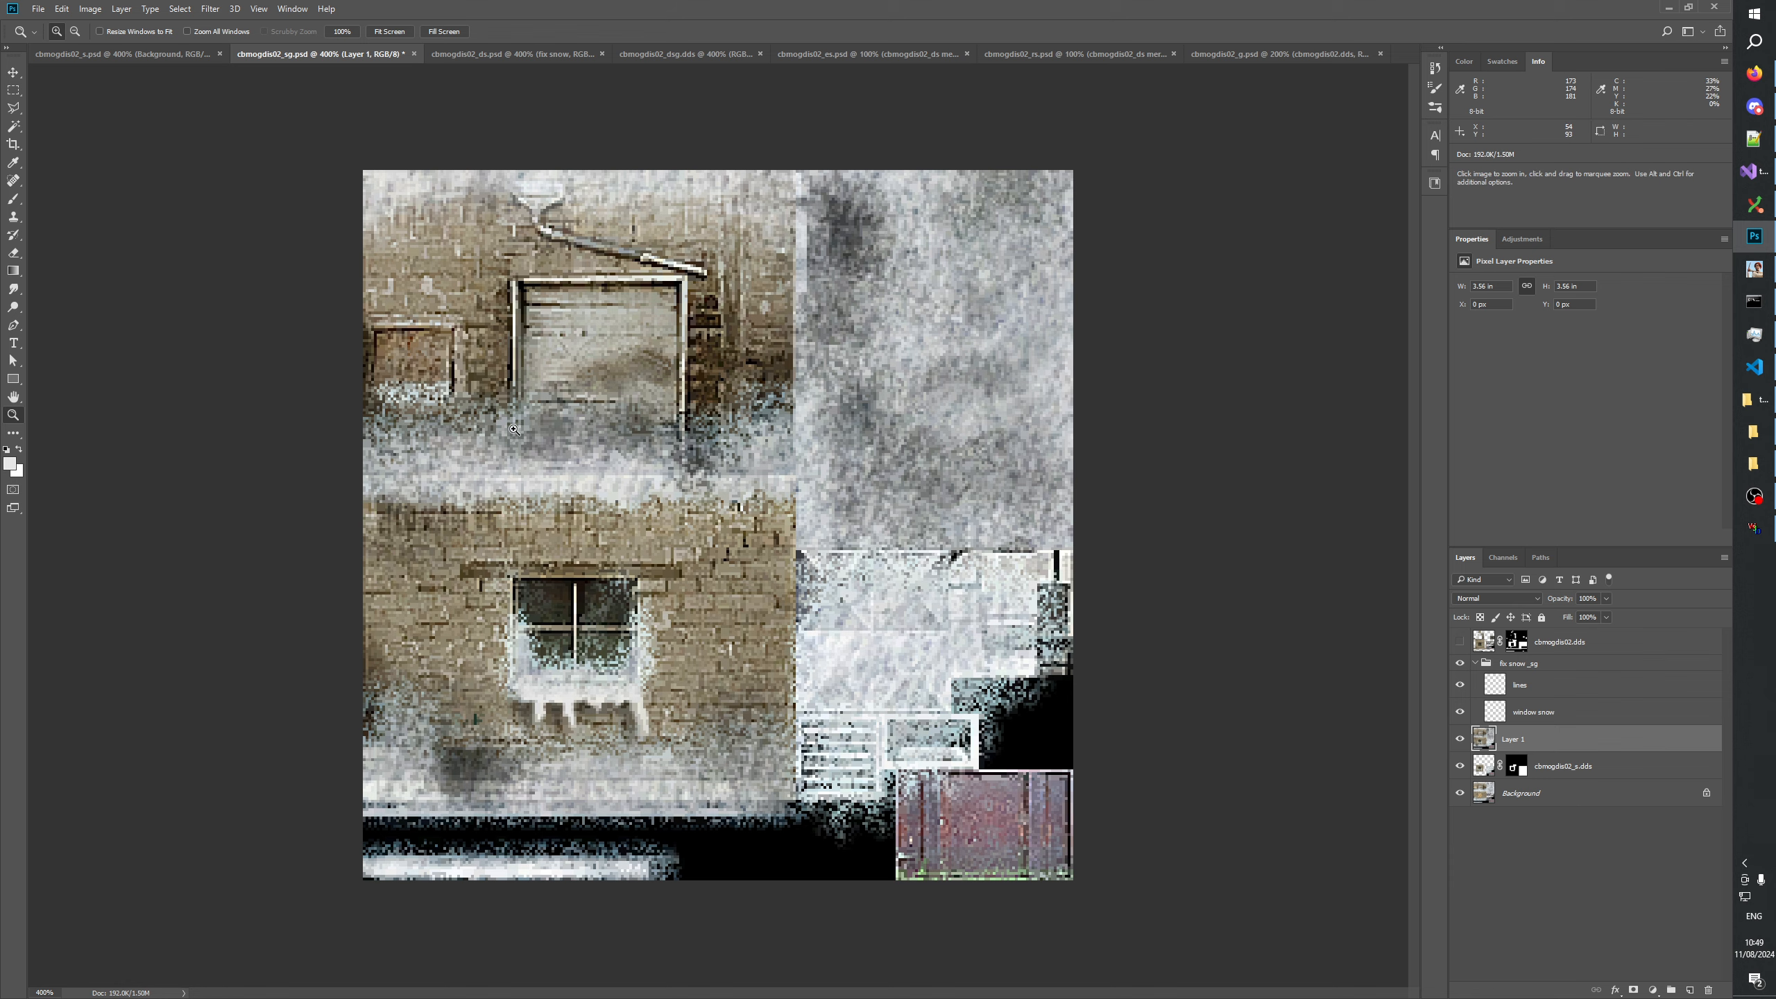
Hide the pasted Layer 1 and select the strip just below the upper boarded window, excluding the diagonal plank's end.
left_click(437, 430)
left_click(414, 411)
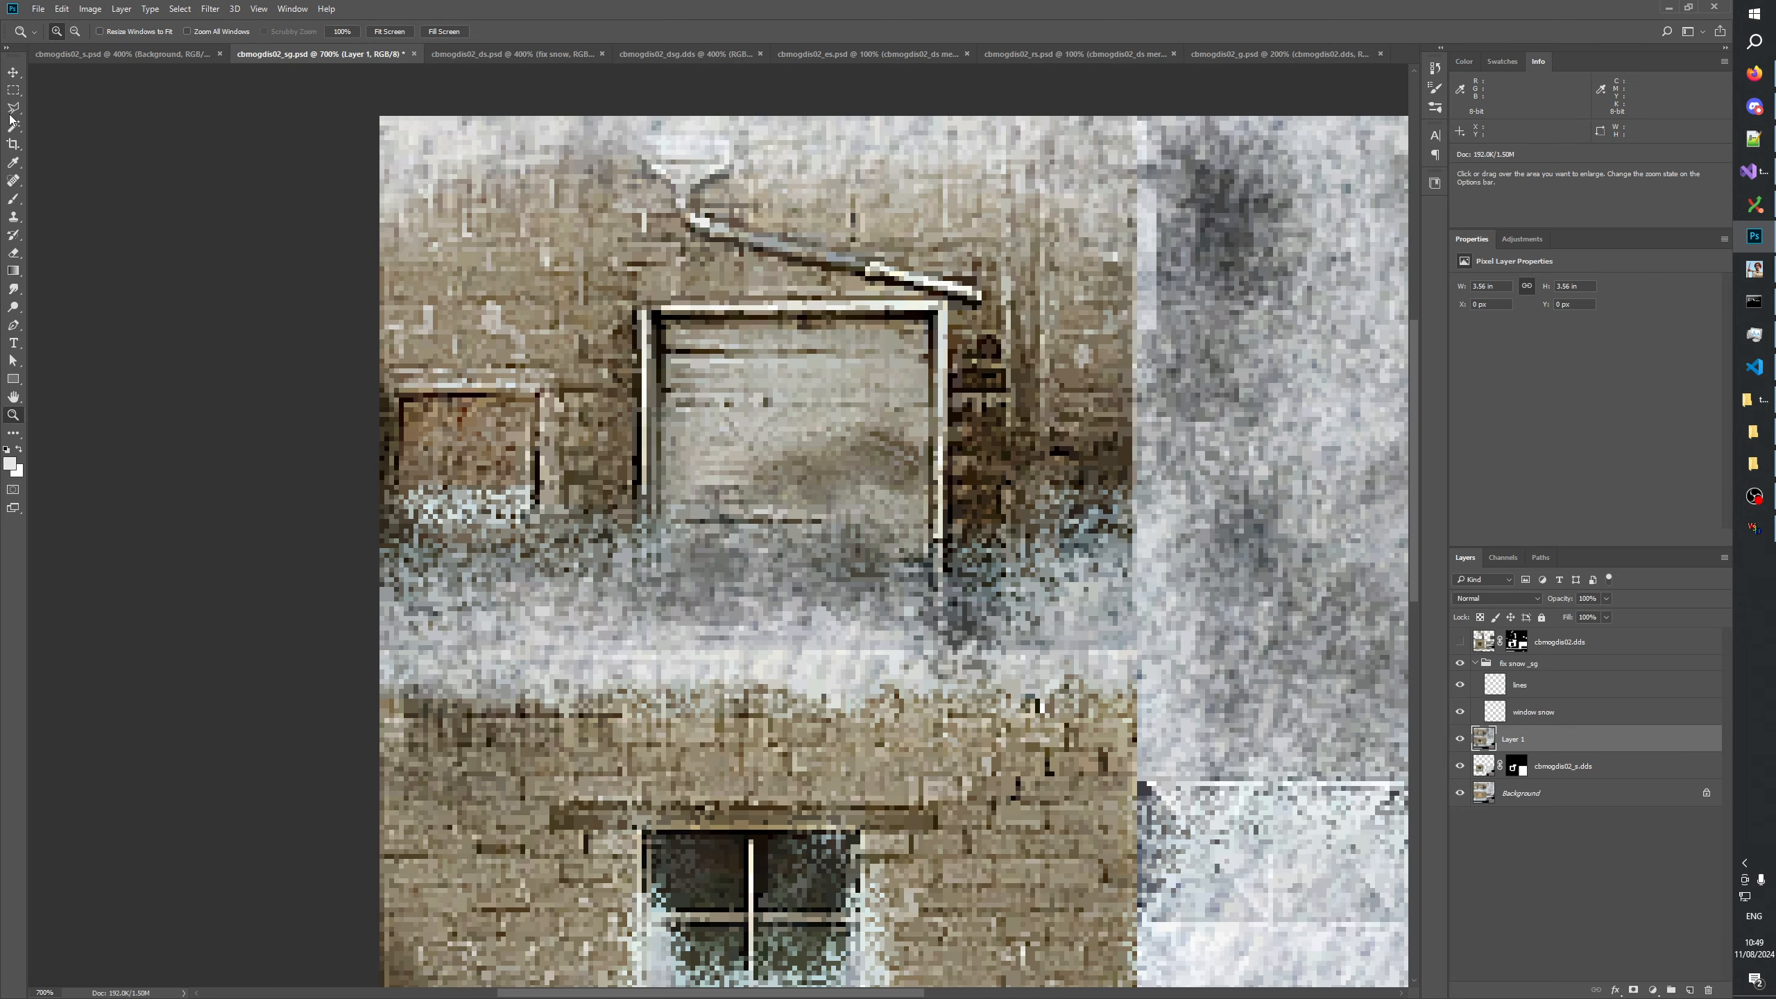
left_click(14, 91)
left_click(1460, 739)
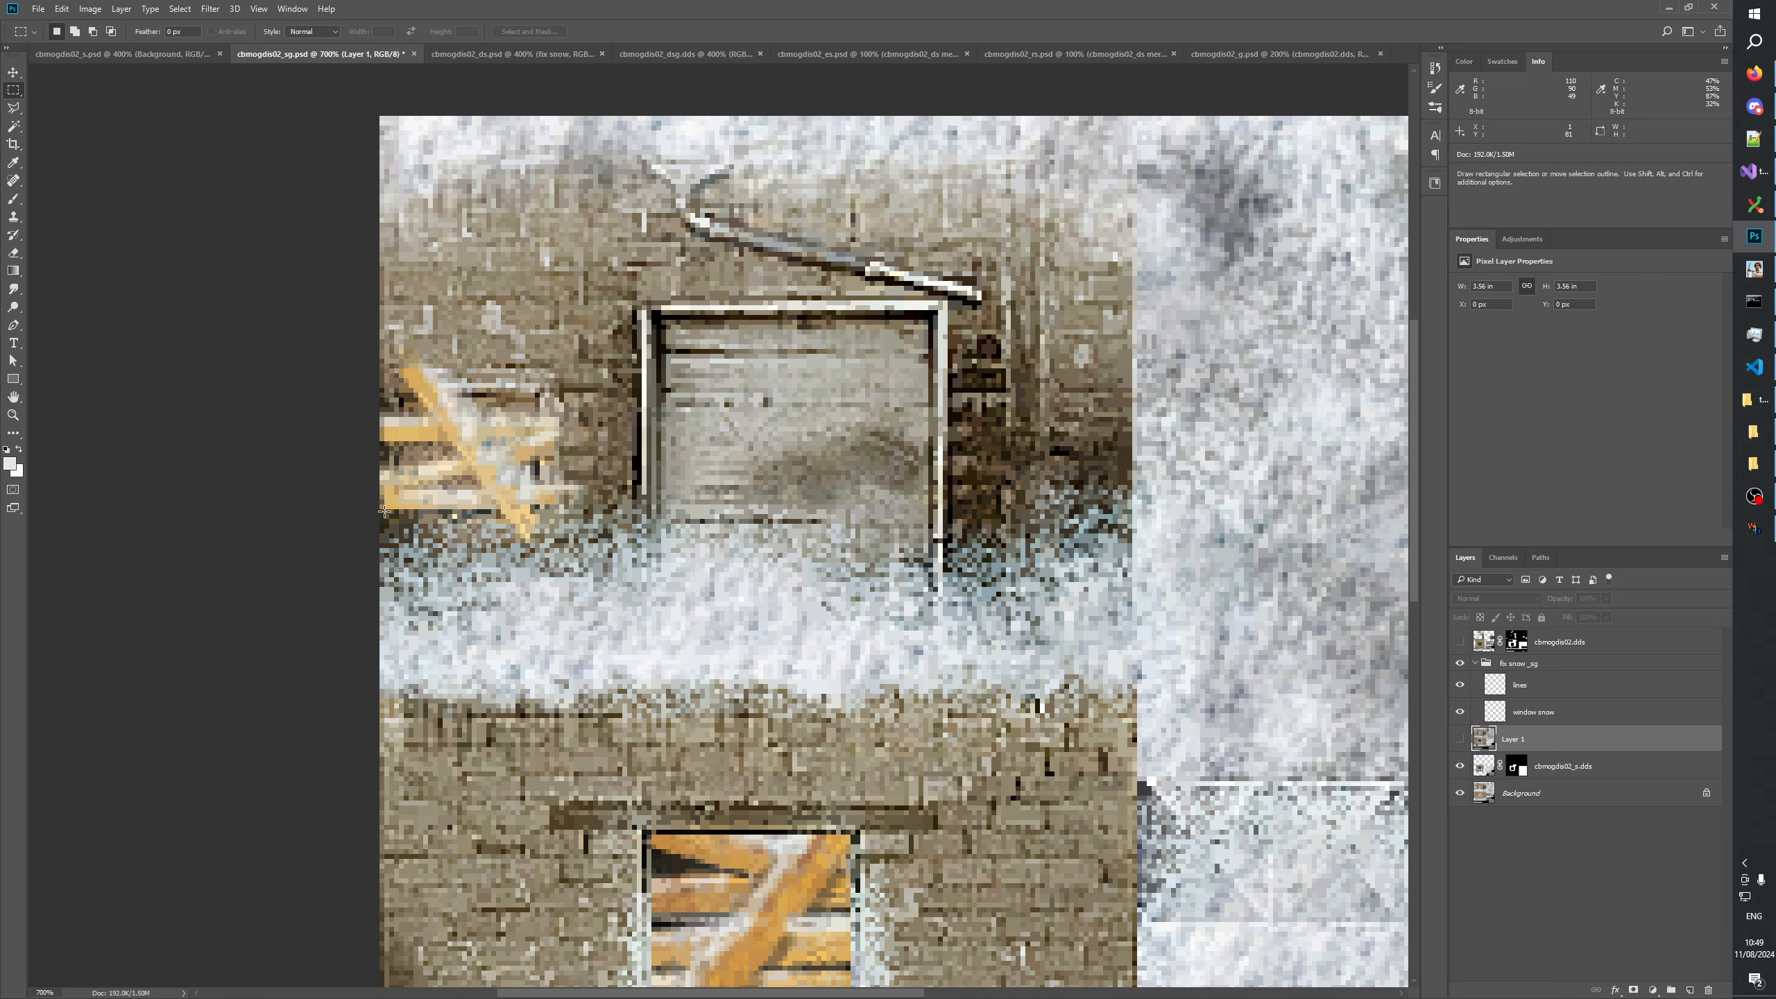
left_click_drag(384, 511, 510, 550)
left_click_drag(508, 506, 494, 516)
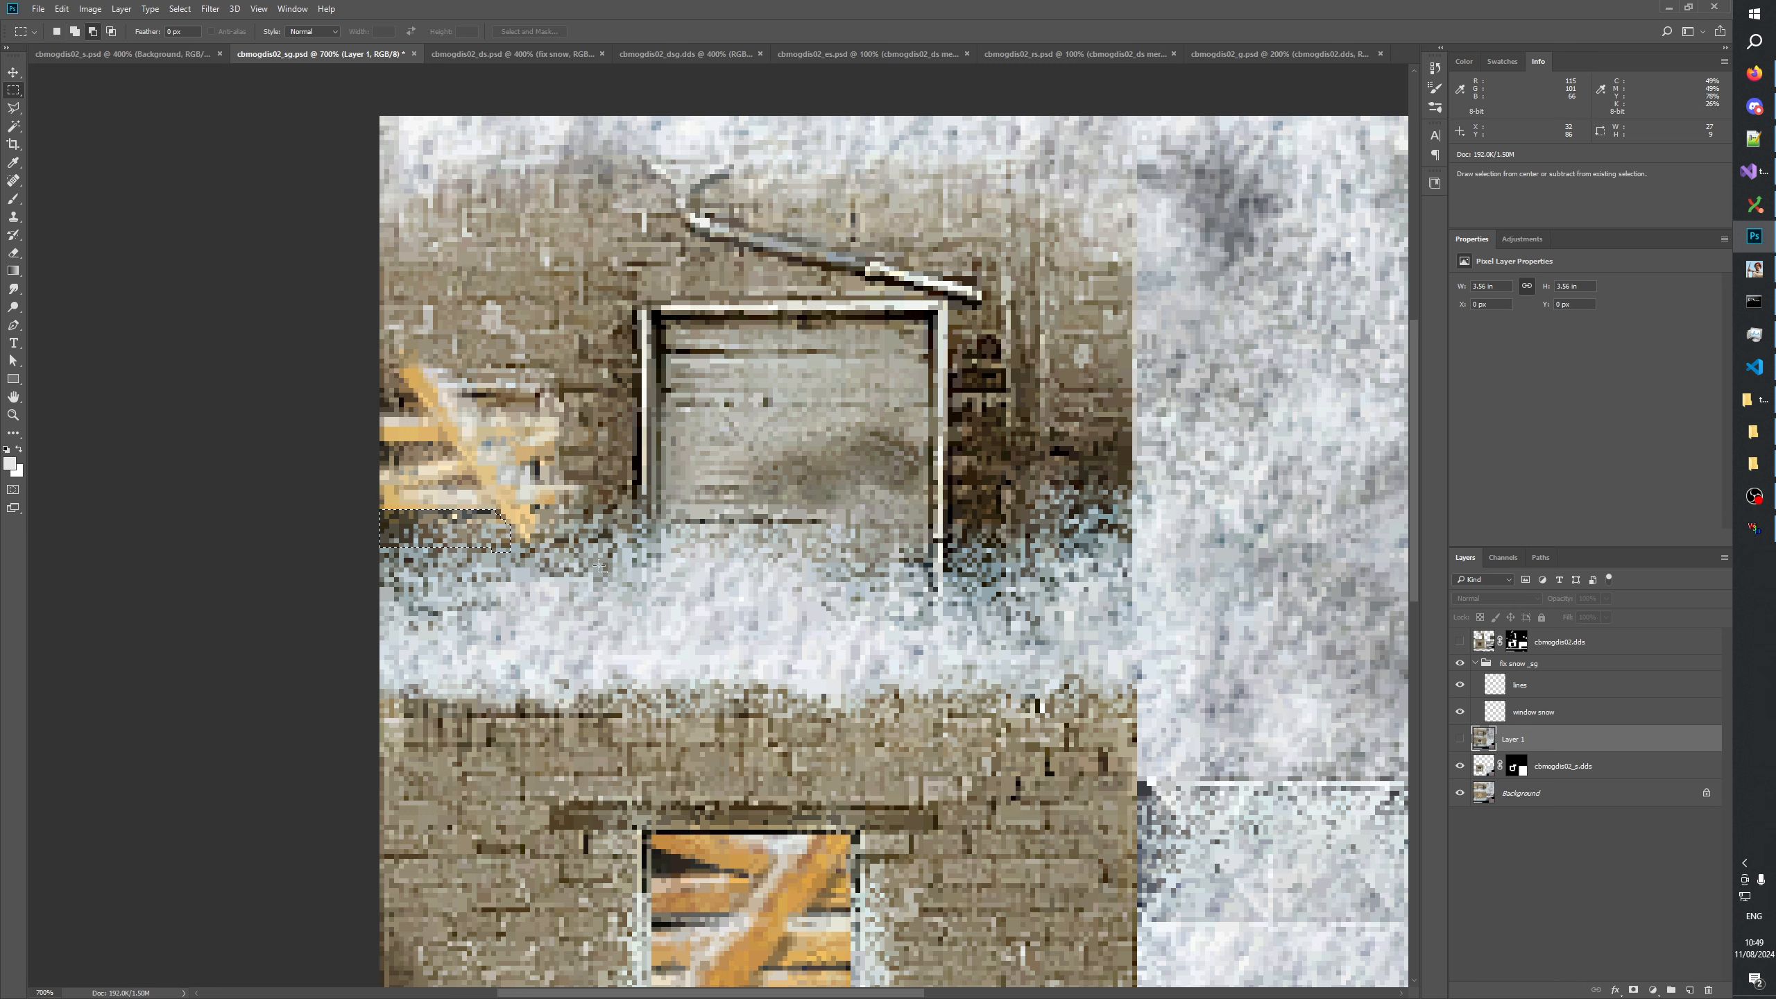
Show Layer 1 again, mask it to the selected strip and apply the layer mask.
left_click(1459, 740)
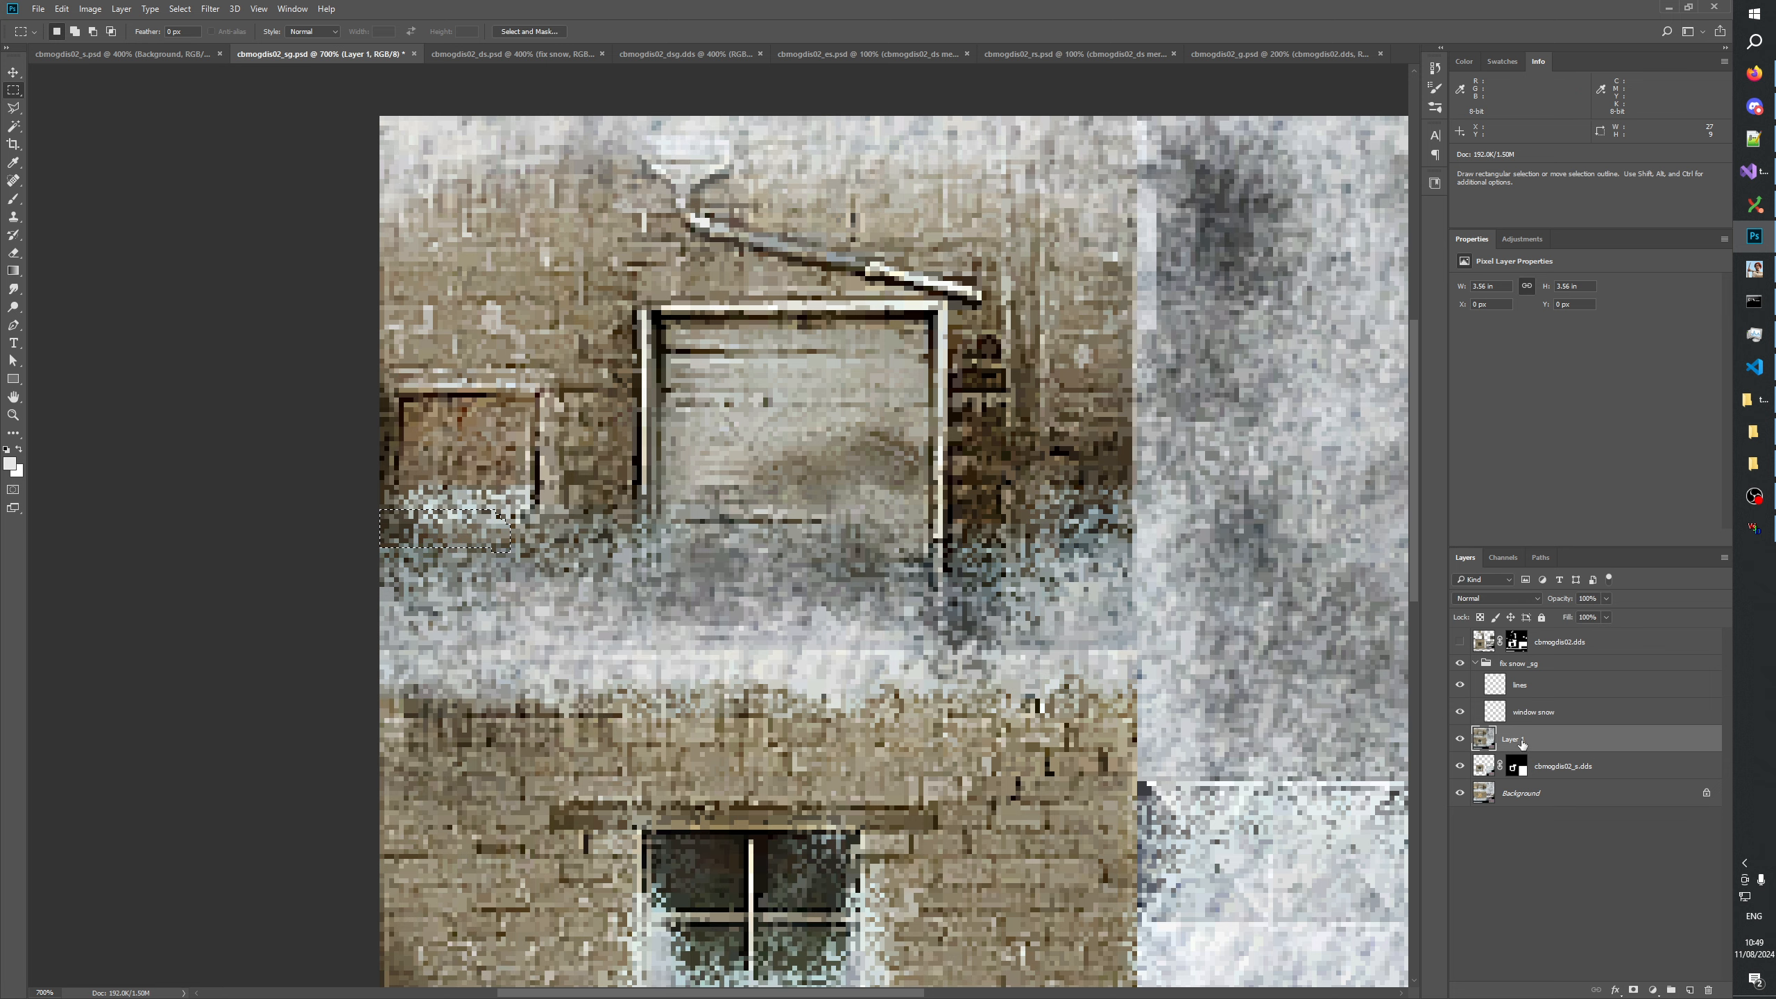
left_click(1633, 990)
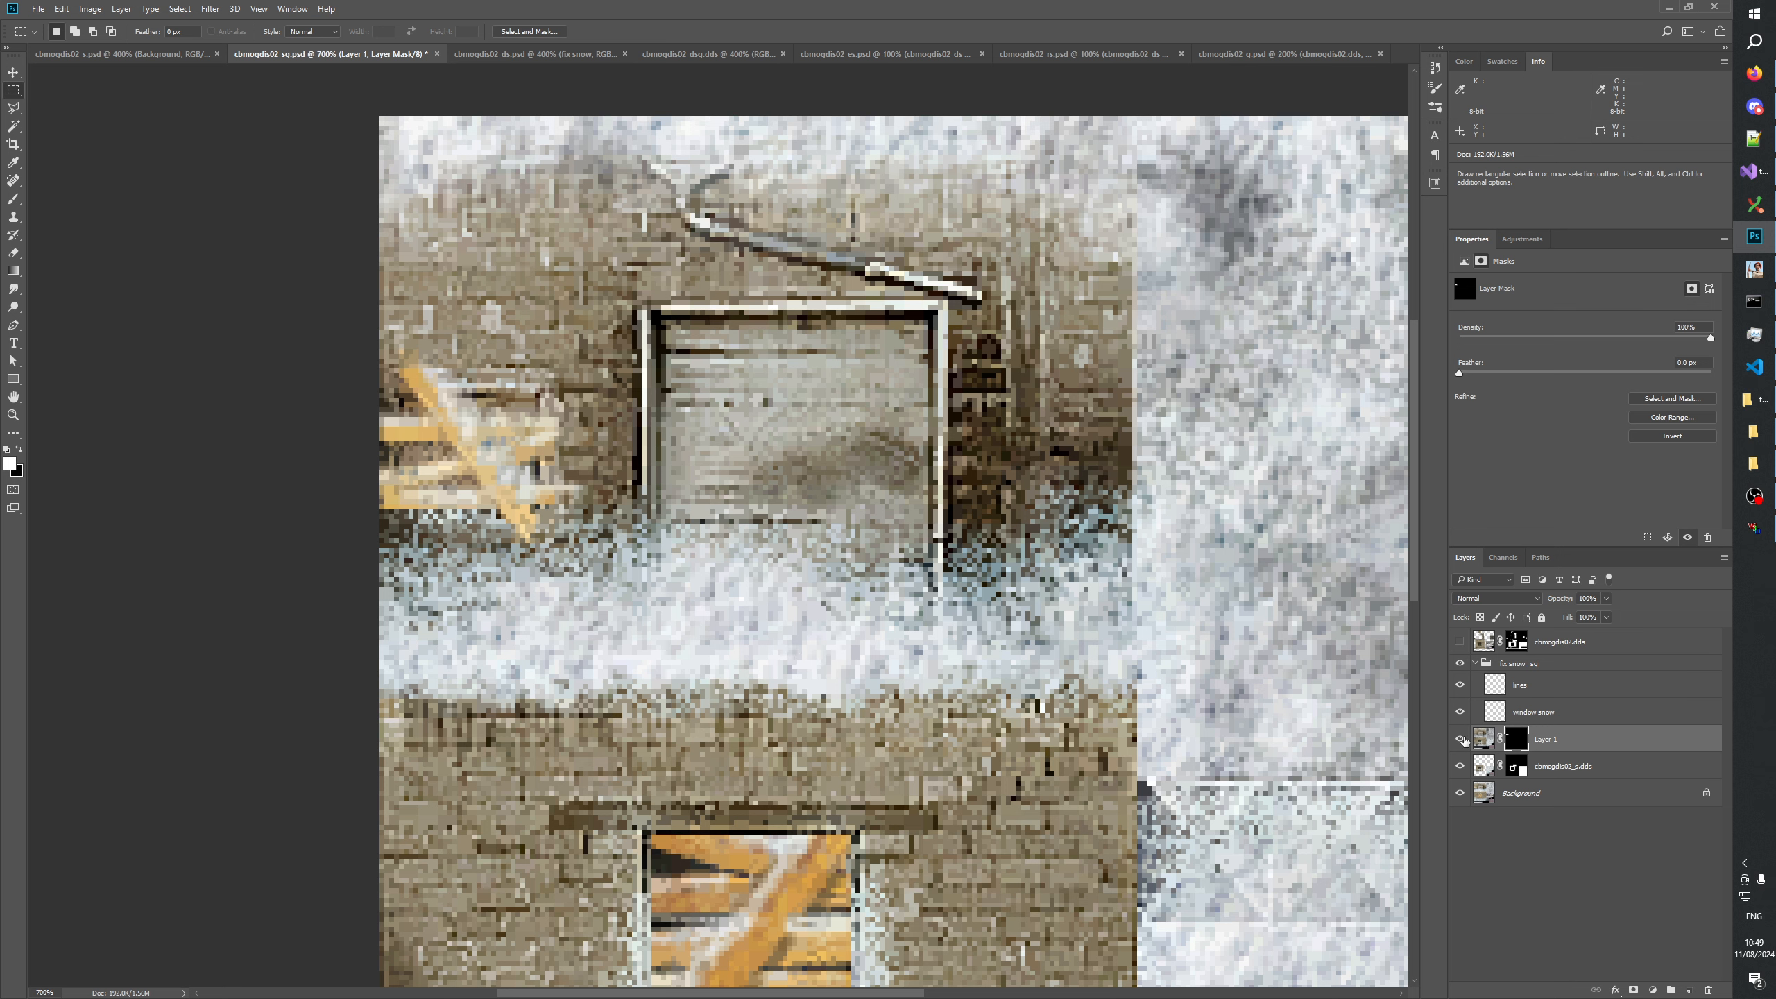
left_click(1579, 890)
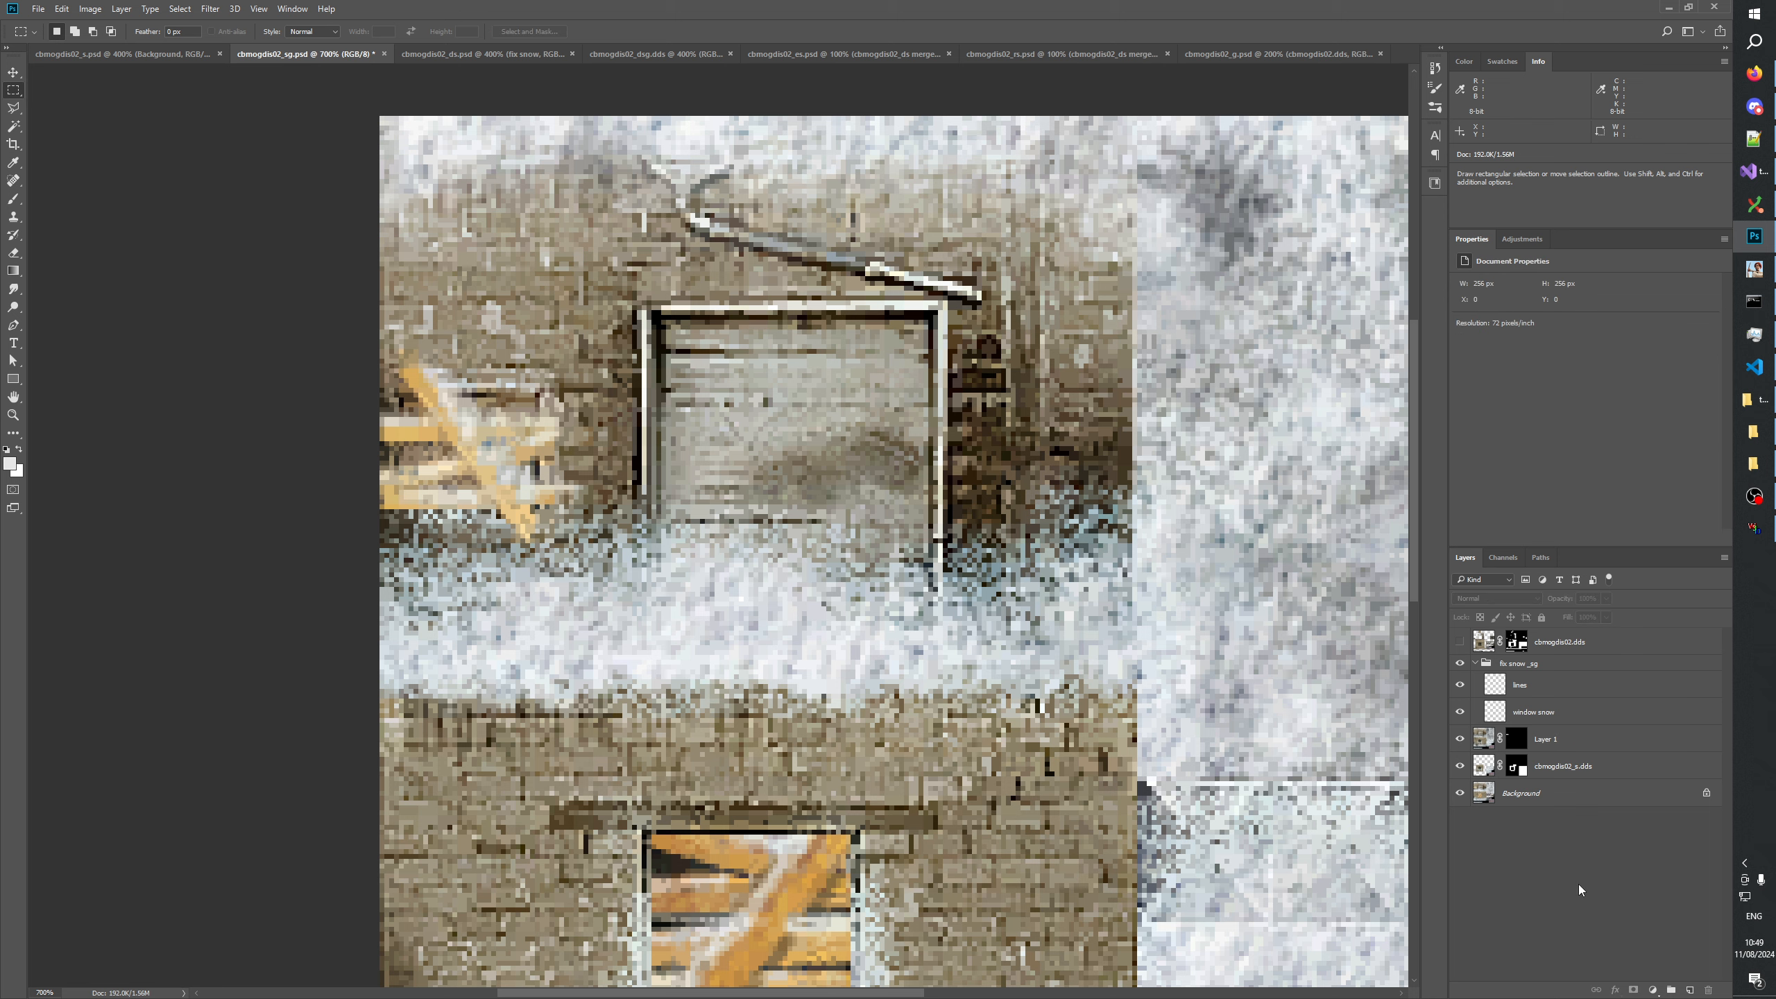
left_click(1519, 740)
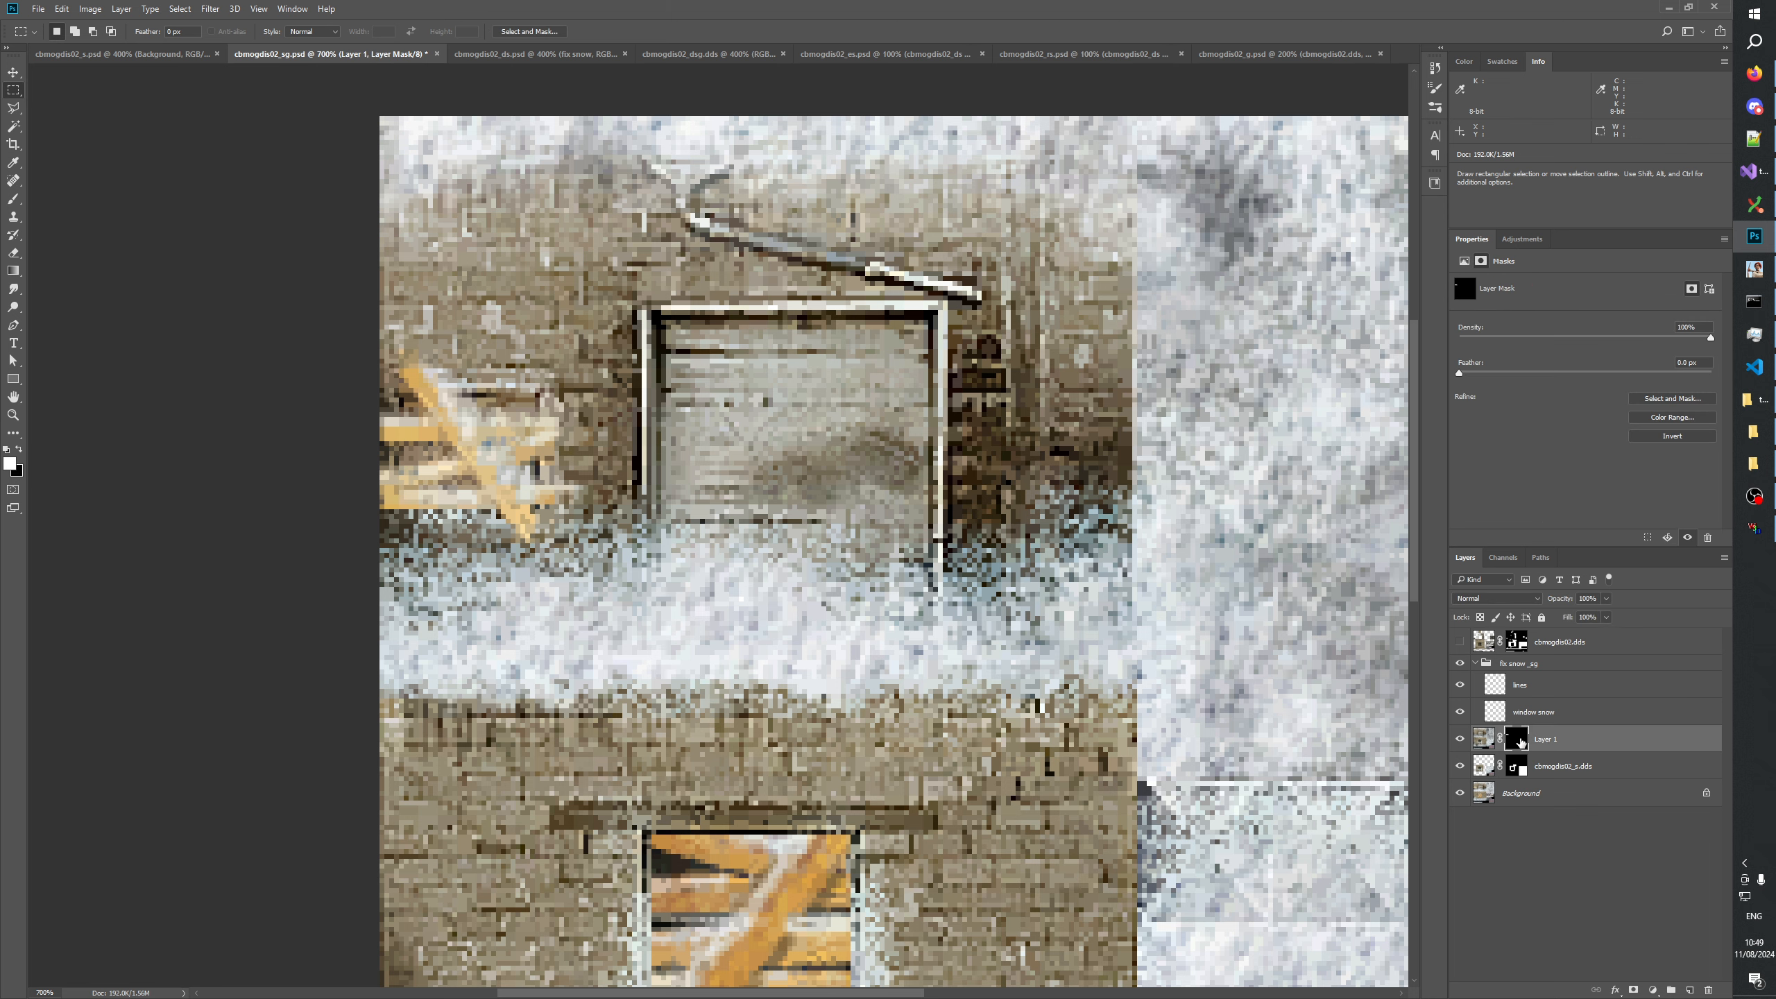
right_click(1518, 740)
left_click(1548, 776)
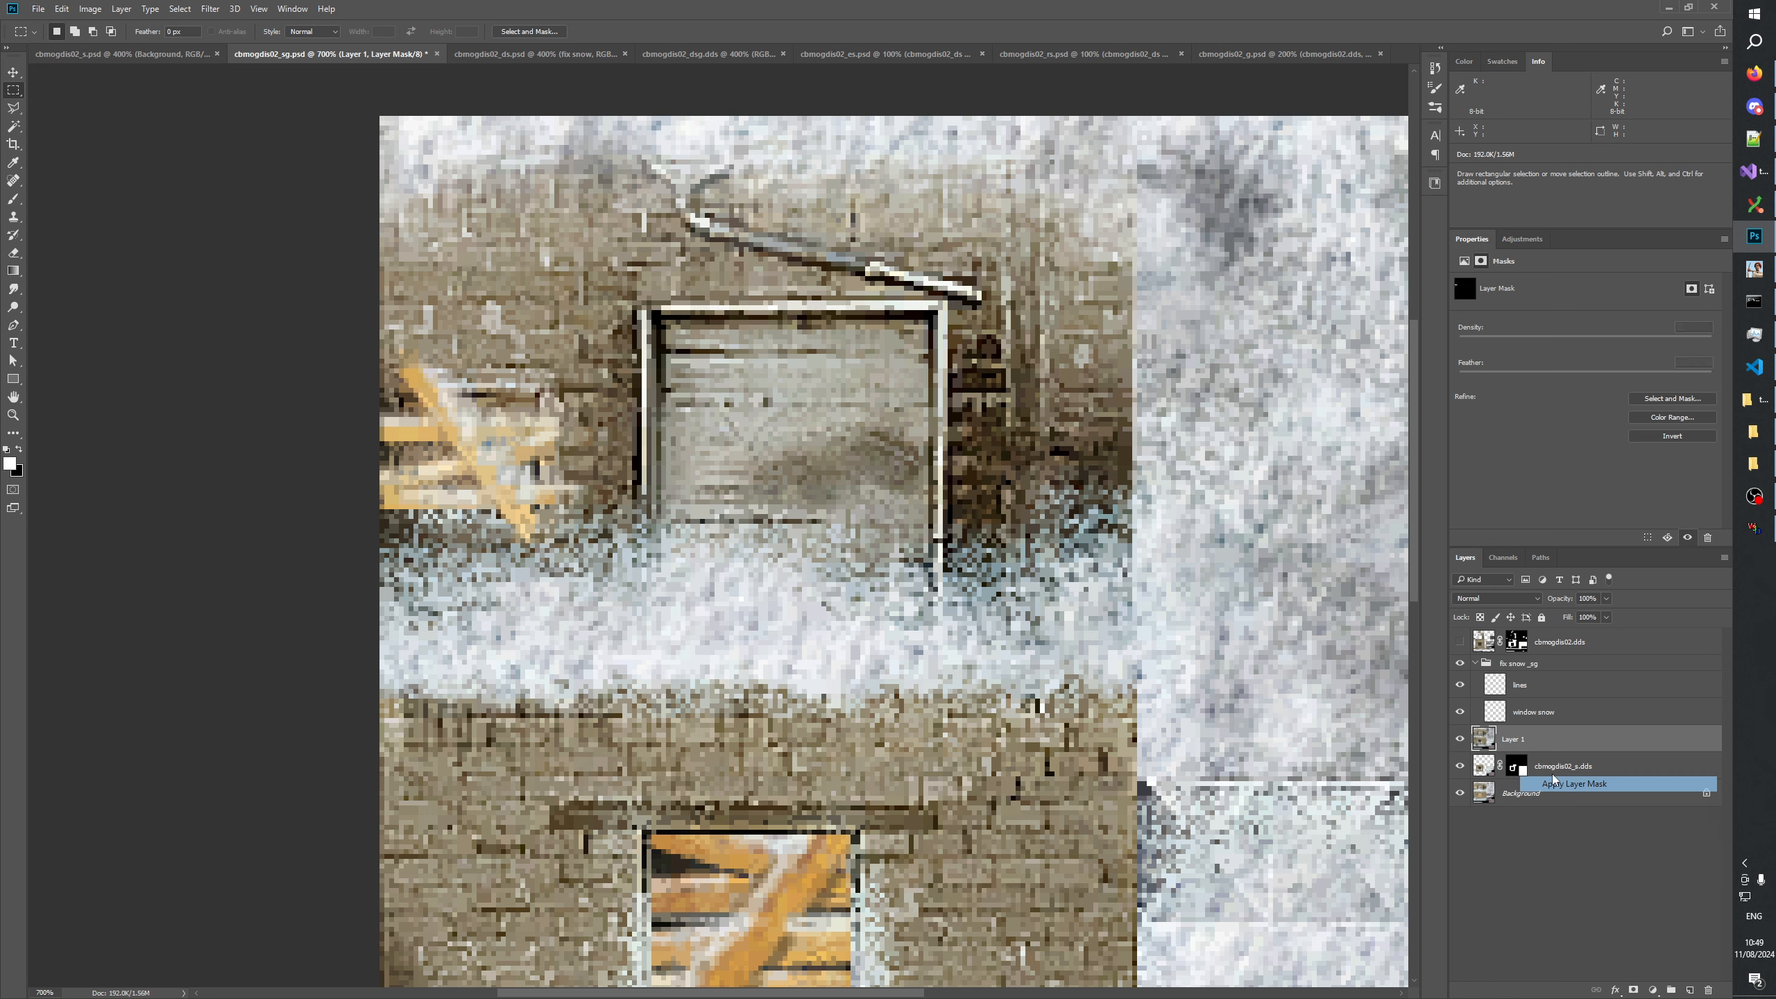
Try filling the selected strip white in the cbmogdis02_s.dds layer mask and marquee the area around it for Layer 1.
left_click(1515, 766, "alt")
key("alt+BackSpace")
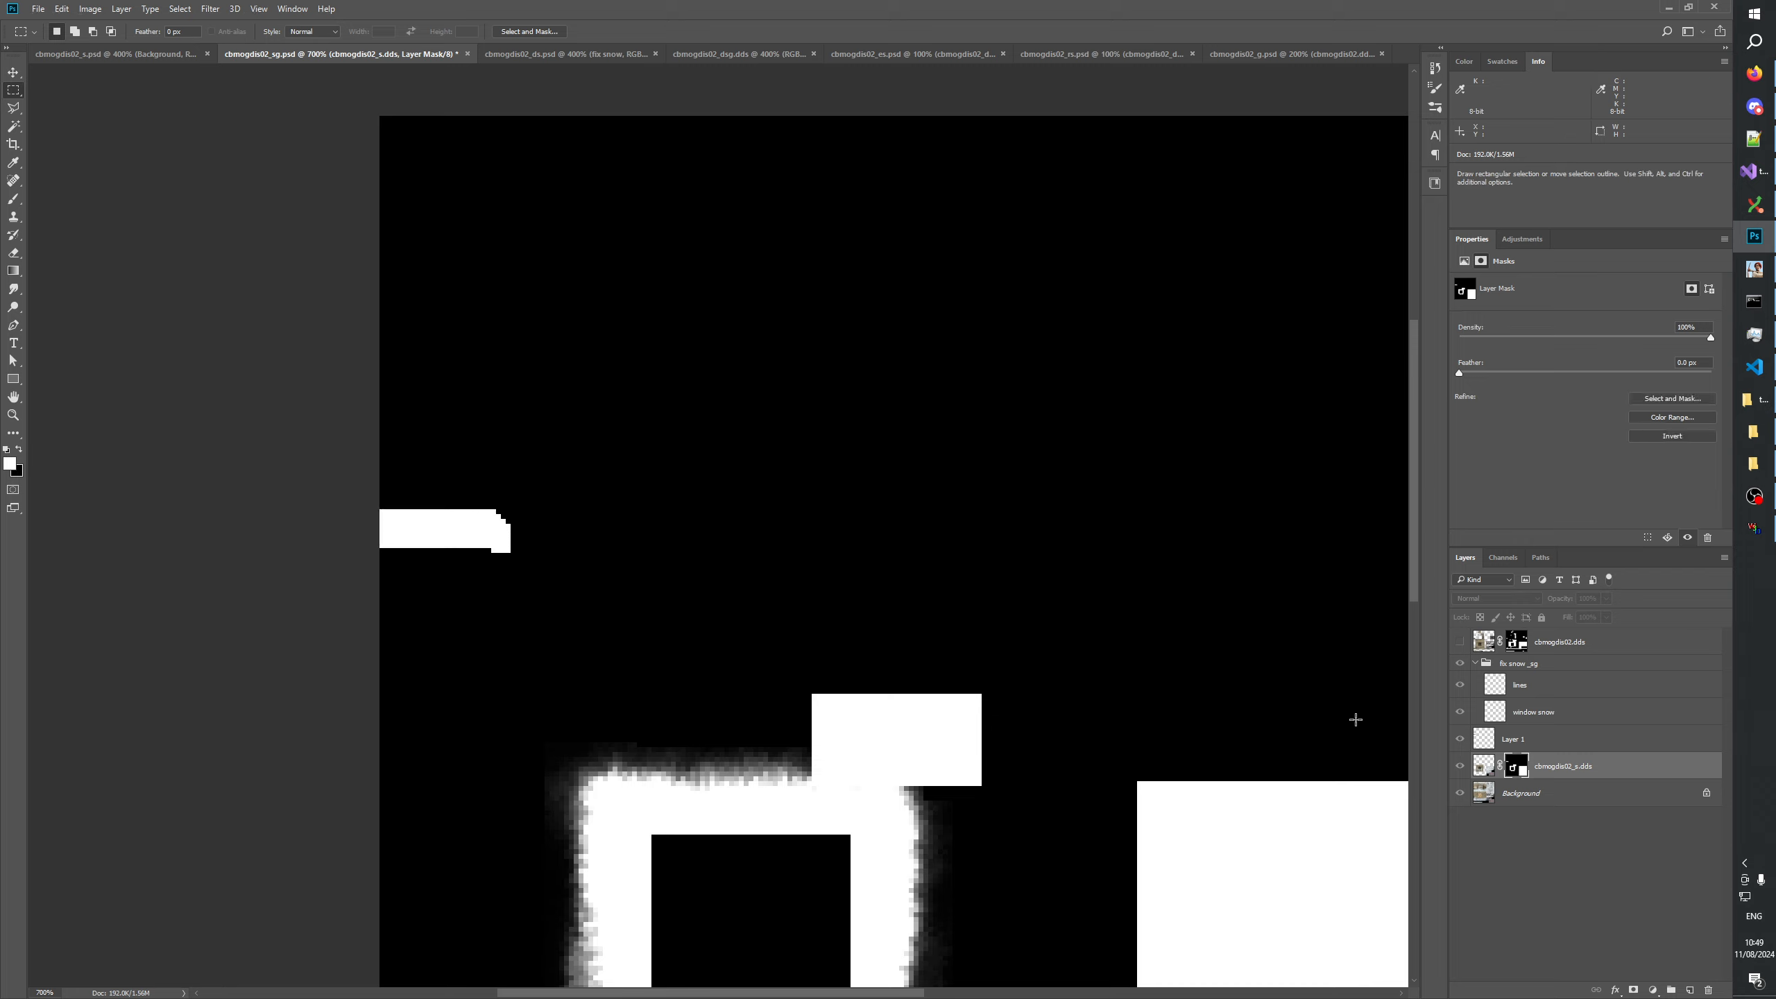
left_click_drag(521, 493, 337, 584)
key("ctrl+d")
left_click(1491, 740)
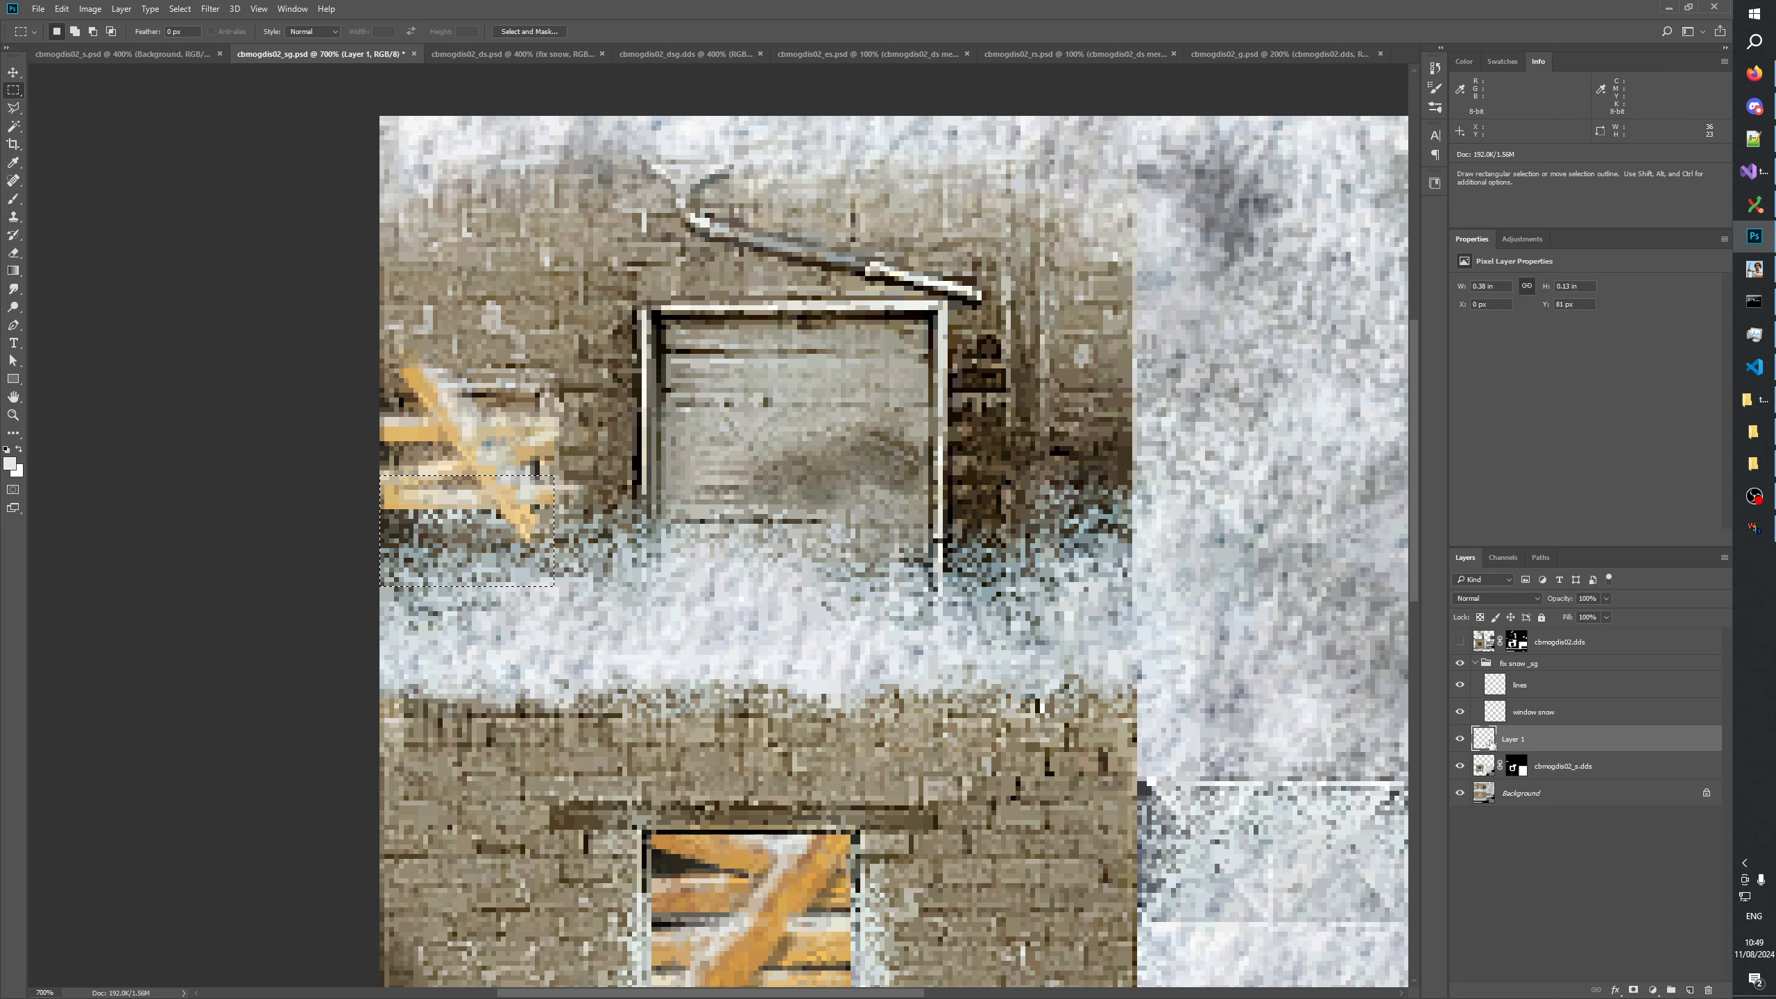
Revert the document history to the Add Layer Mask state, restoring Layer 1's unapplied mask.
left_click(1435, 68)
scroll(1381, 276, "down", 2)
left_click(1338, 308)
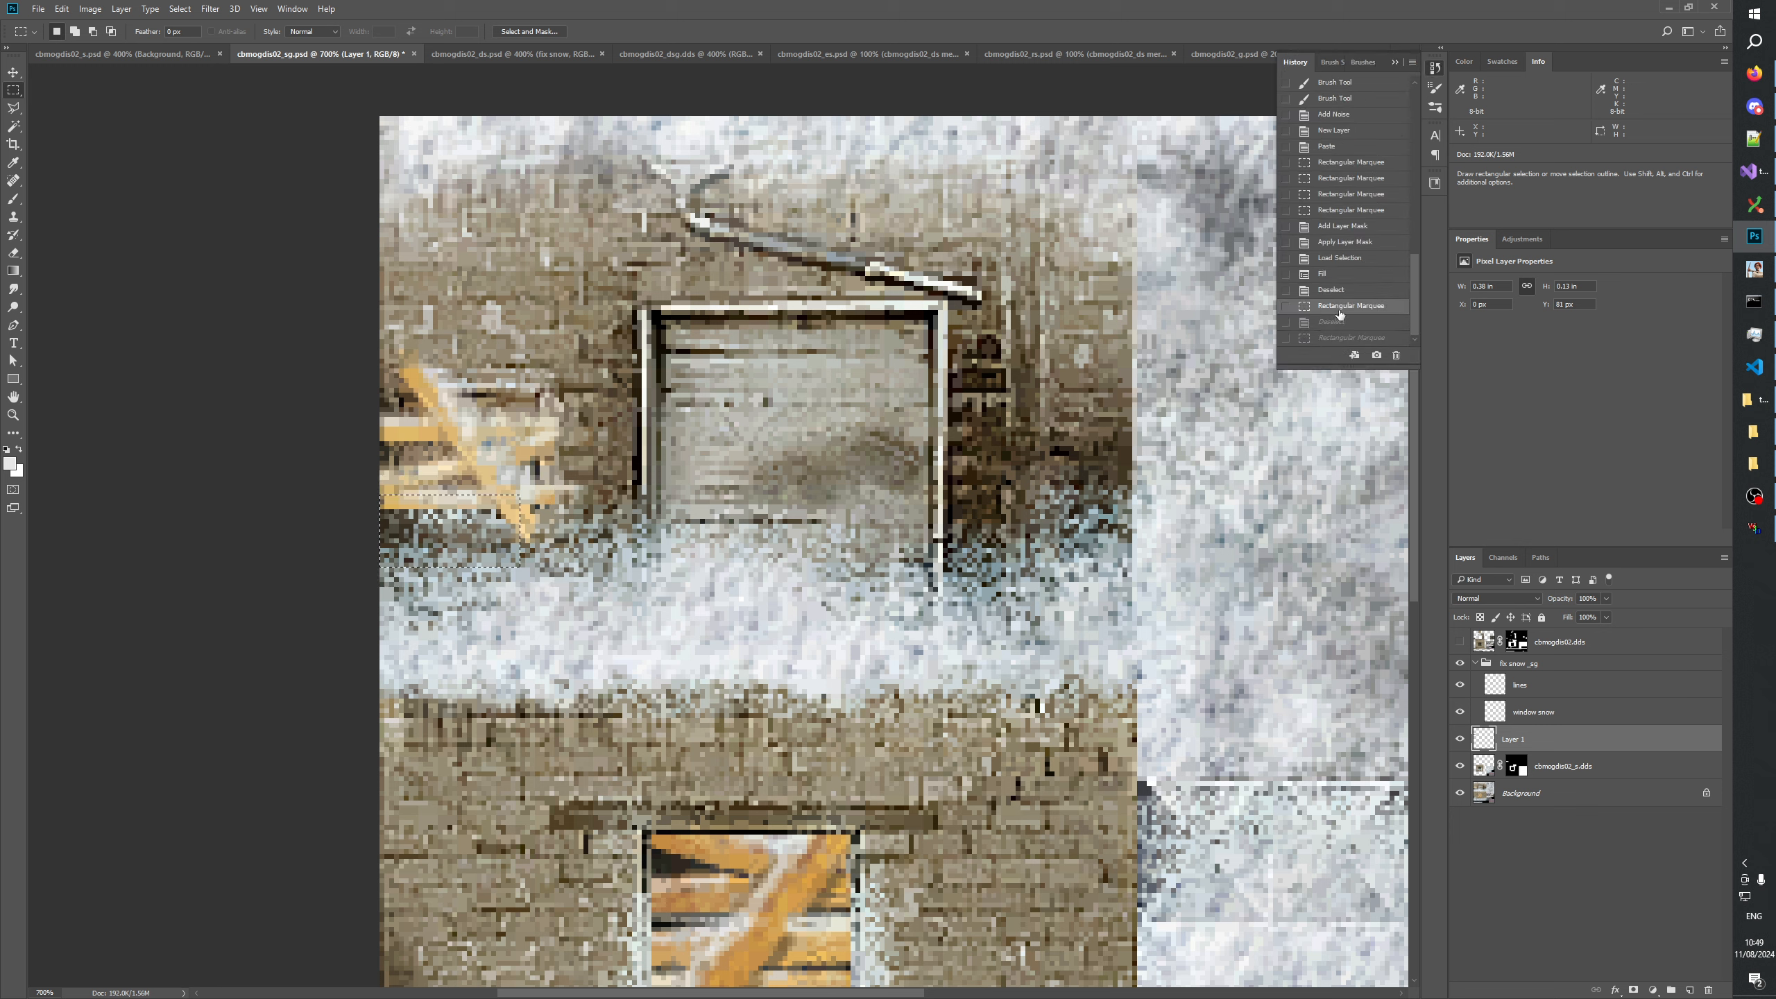
left_click(1338, 290)
left_click(1331, 274)
left_click(1338, 258)
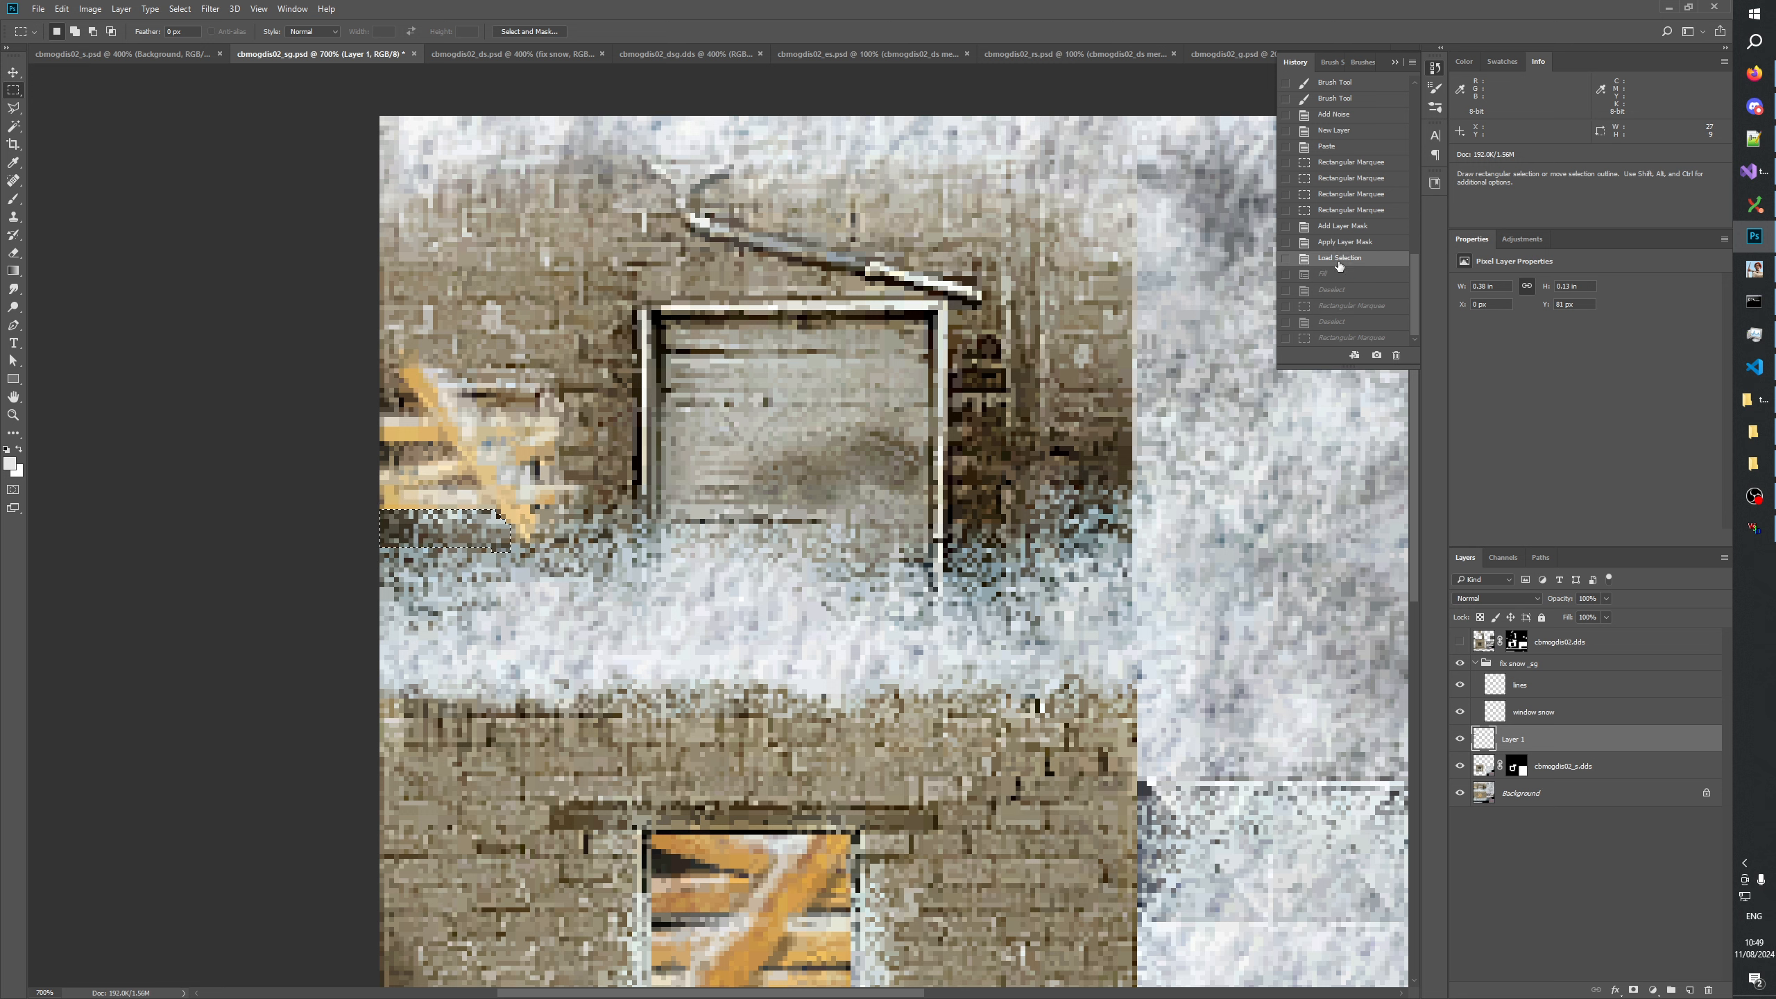
left_click(1338, 239)
left_click(1341, 228)
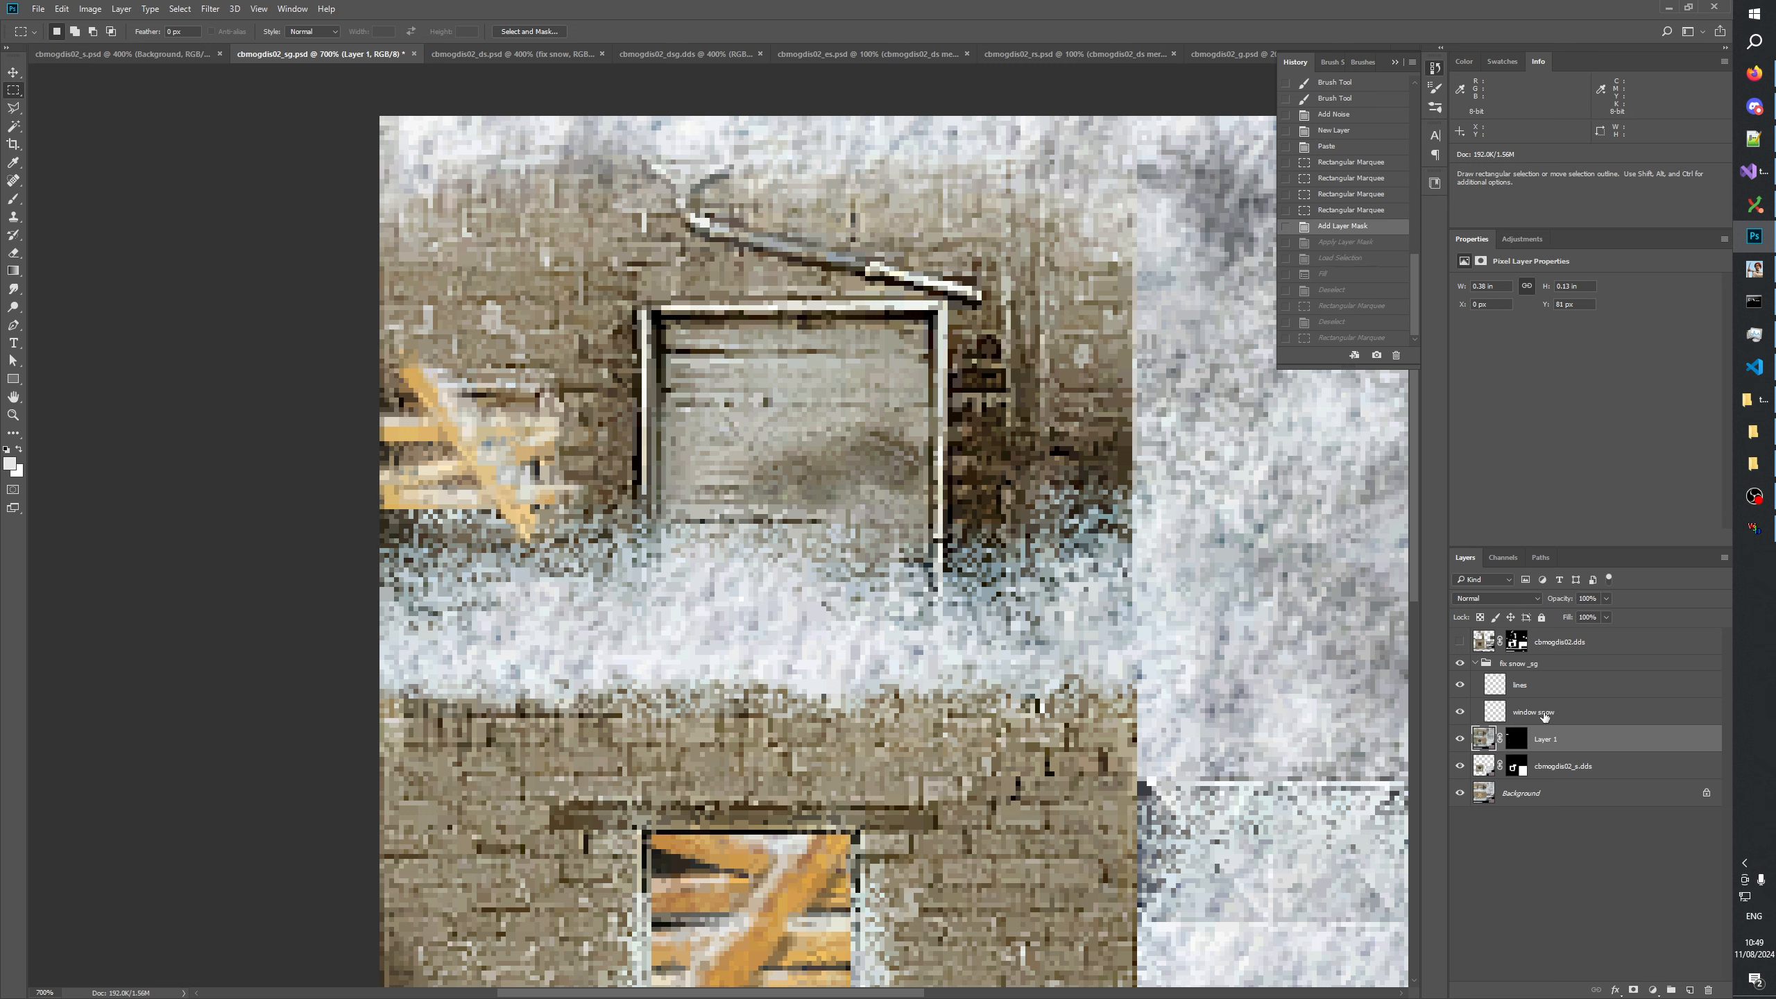
Load Layer 1's mask as a selection and fill that strip white in the cbmogdis02_s.dds layer mask.
left_click(1517, 743)
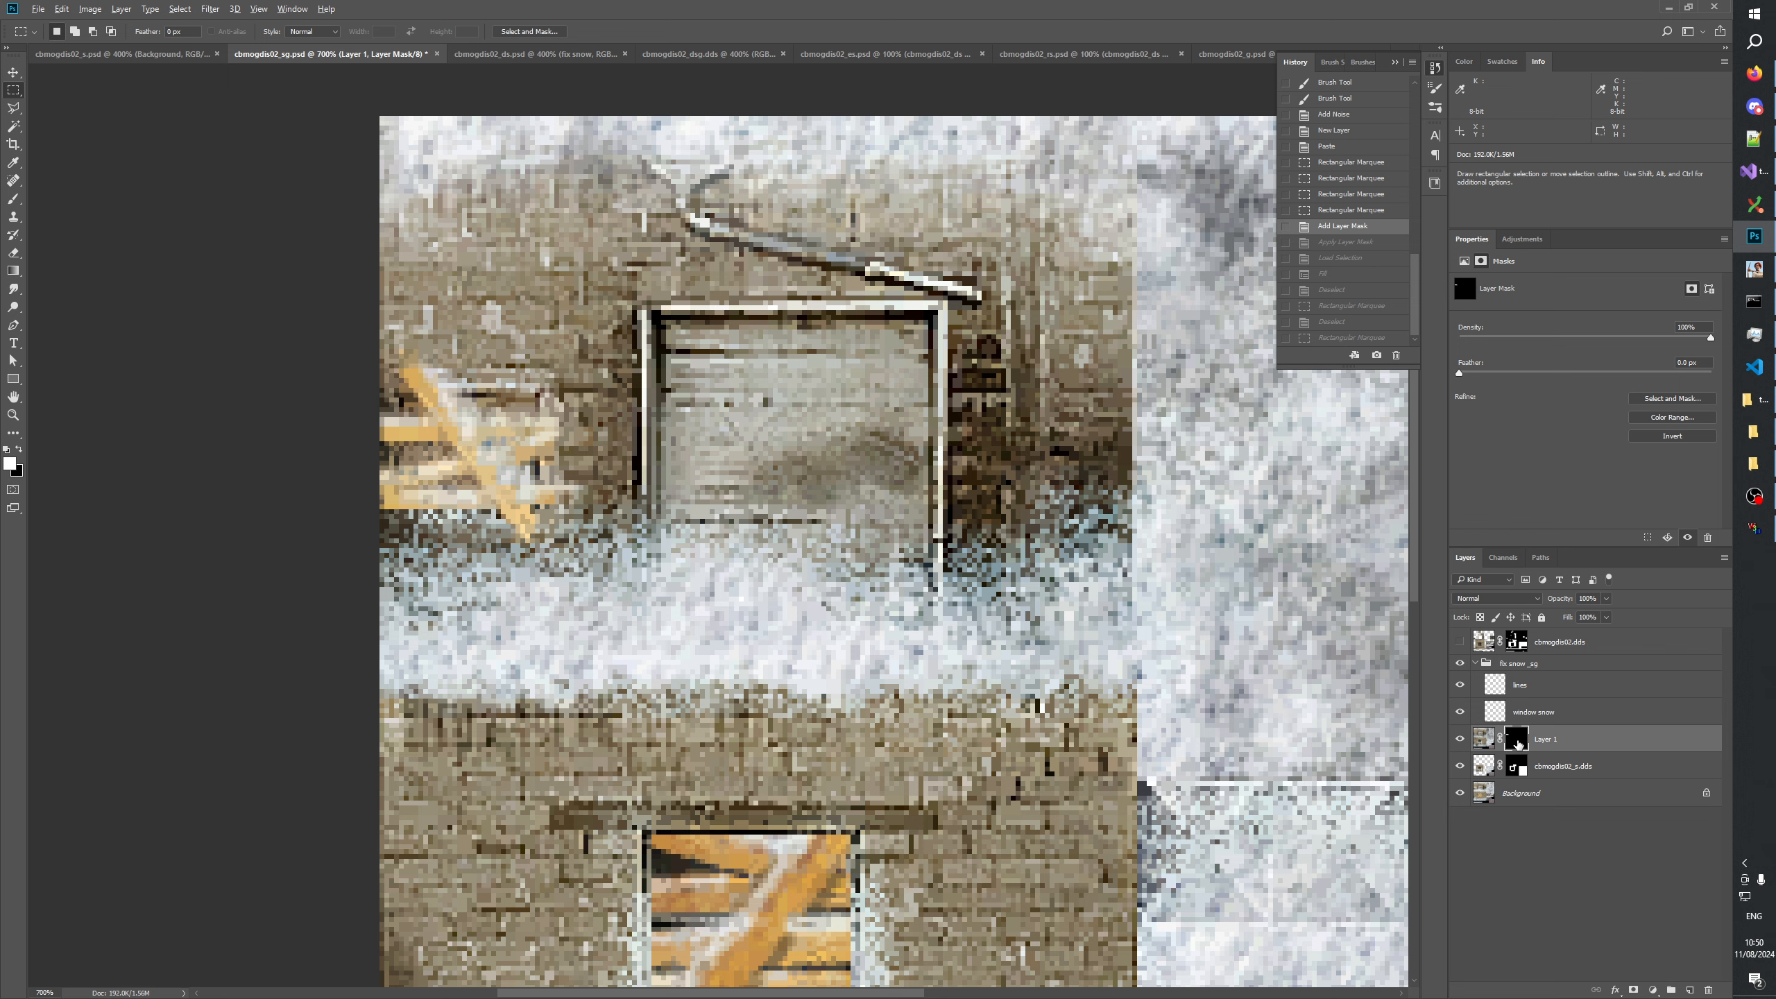
left_click(1517, 743, "ctrl")
left_click(1517, 766, "alt")
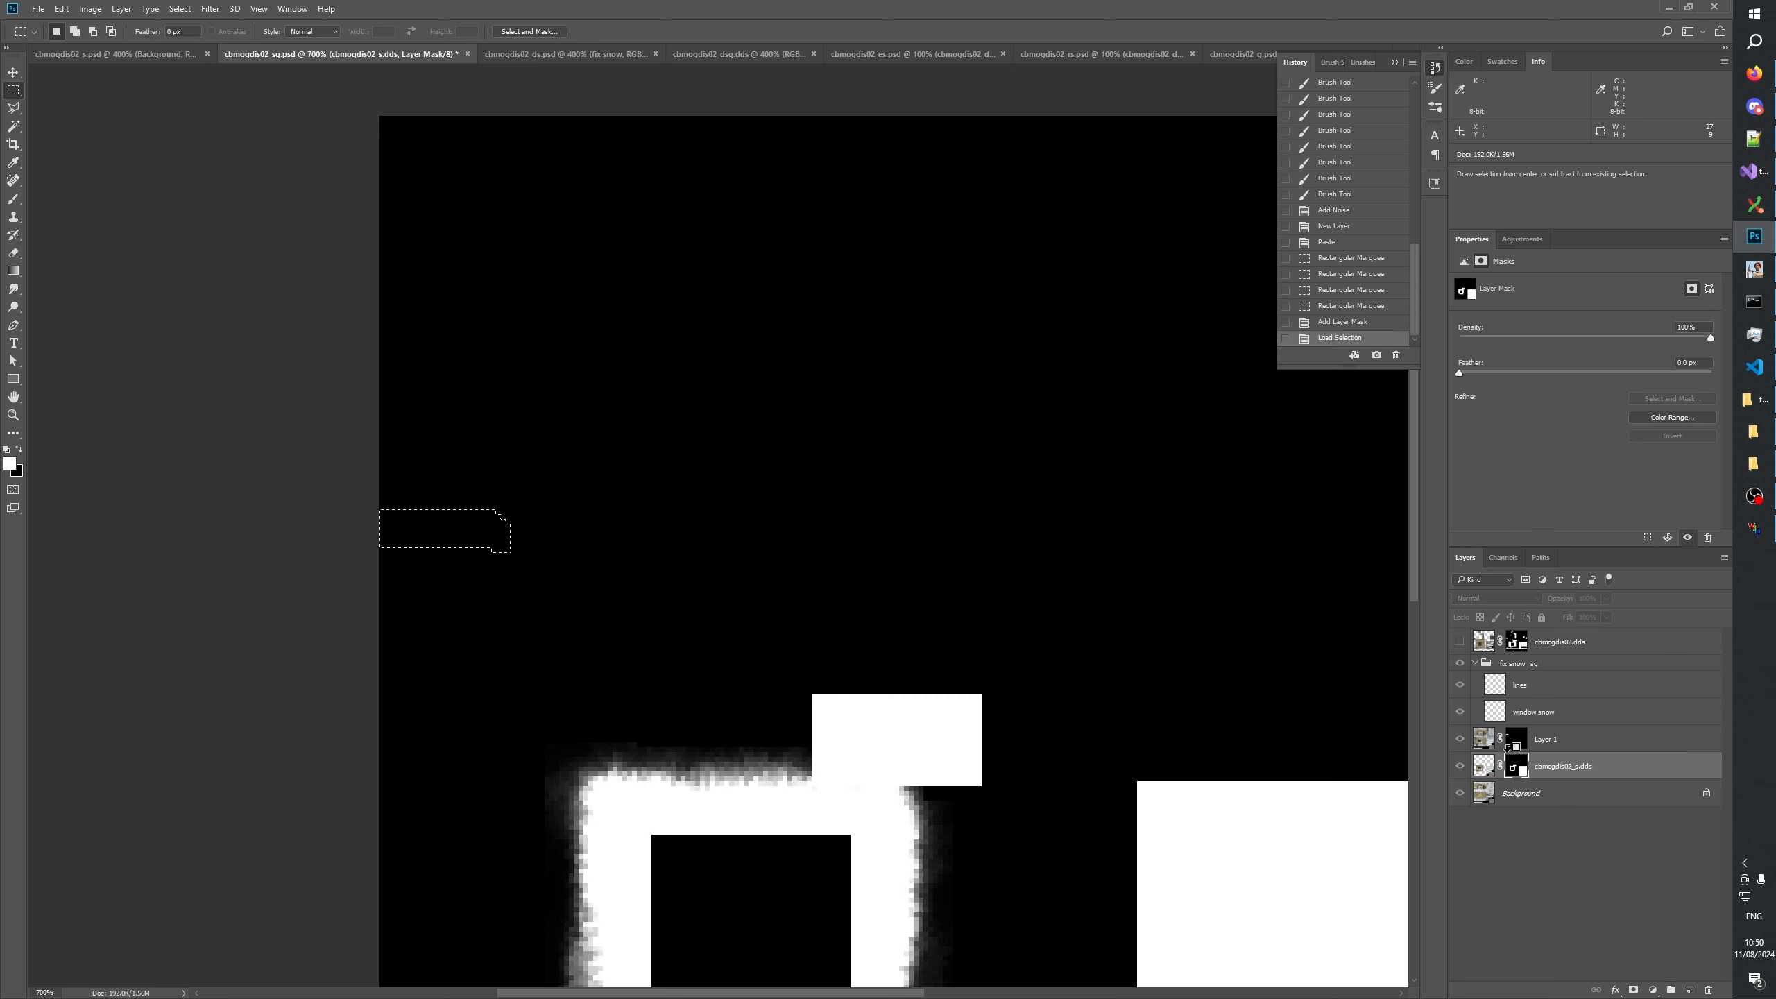
key("alt+BackSpace")
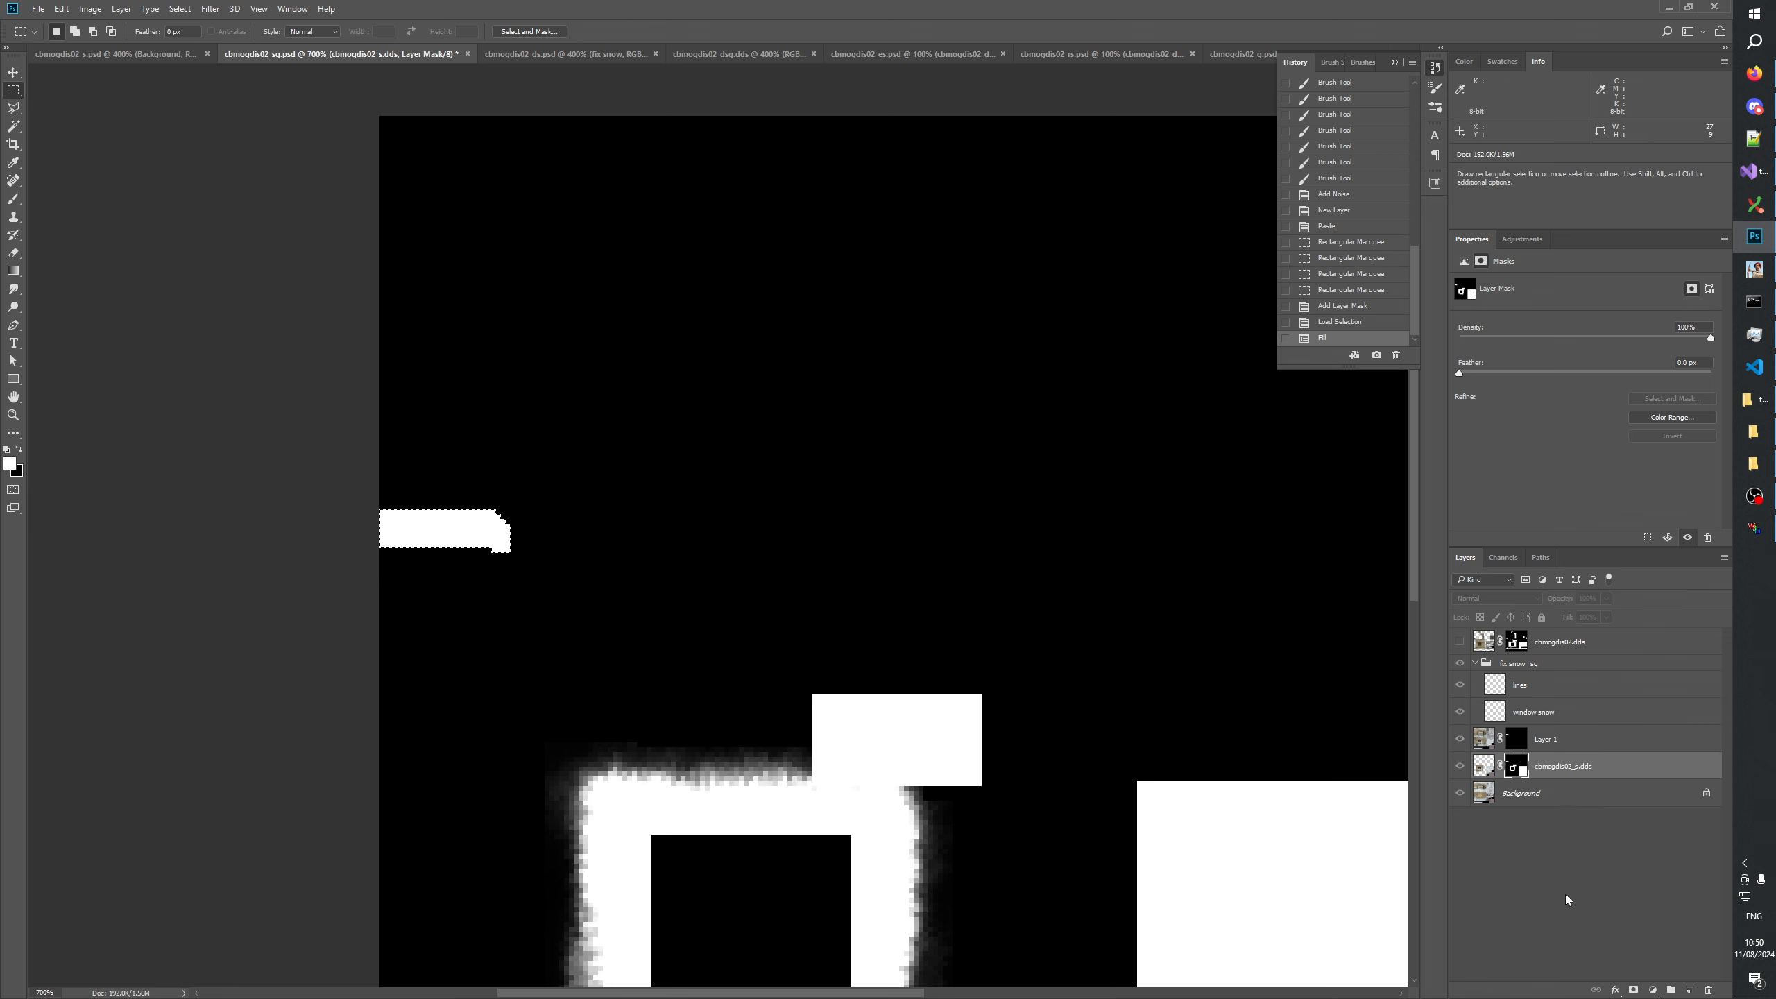
Save the file, fill Layer 1's entire mask white and apply the layer mask.
left_click(1515, 742)
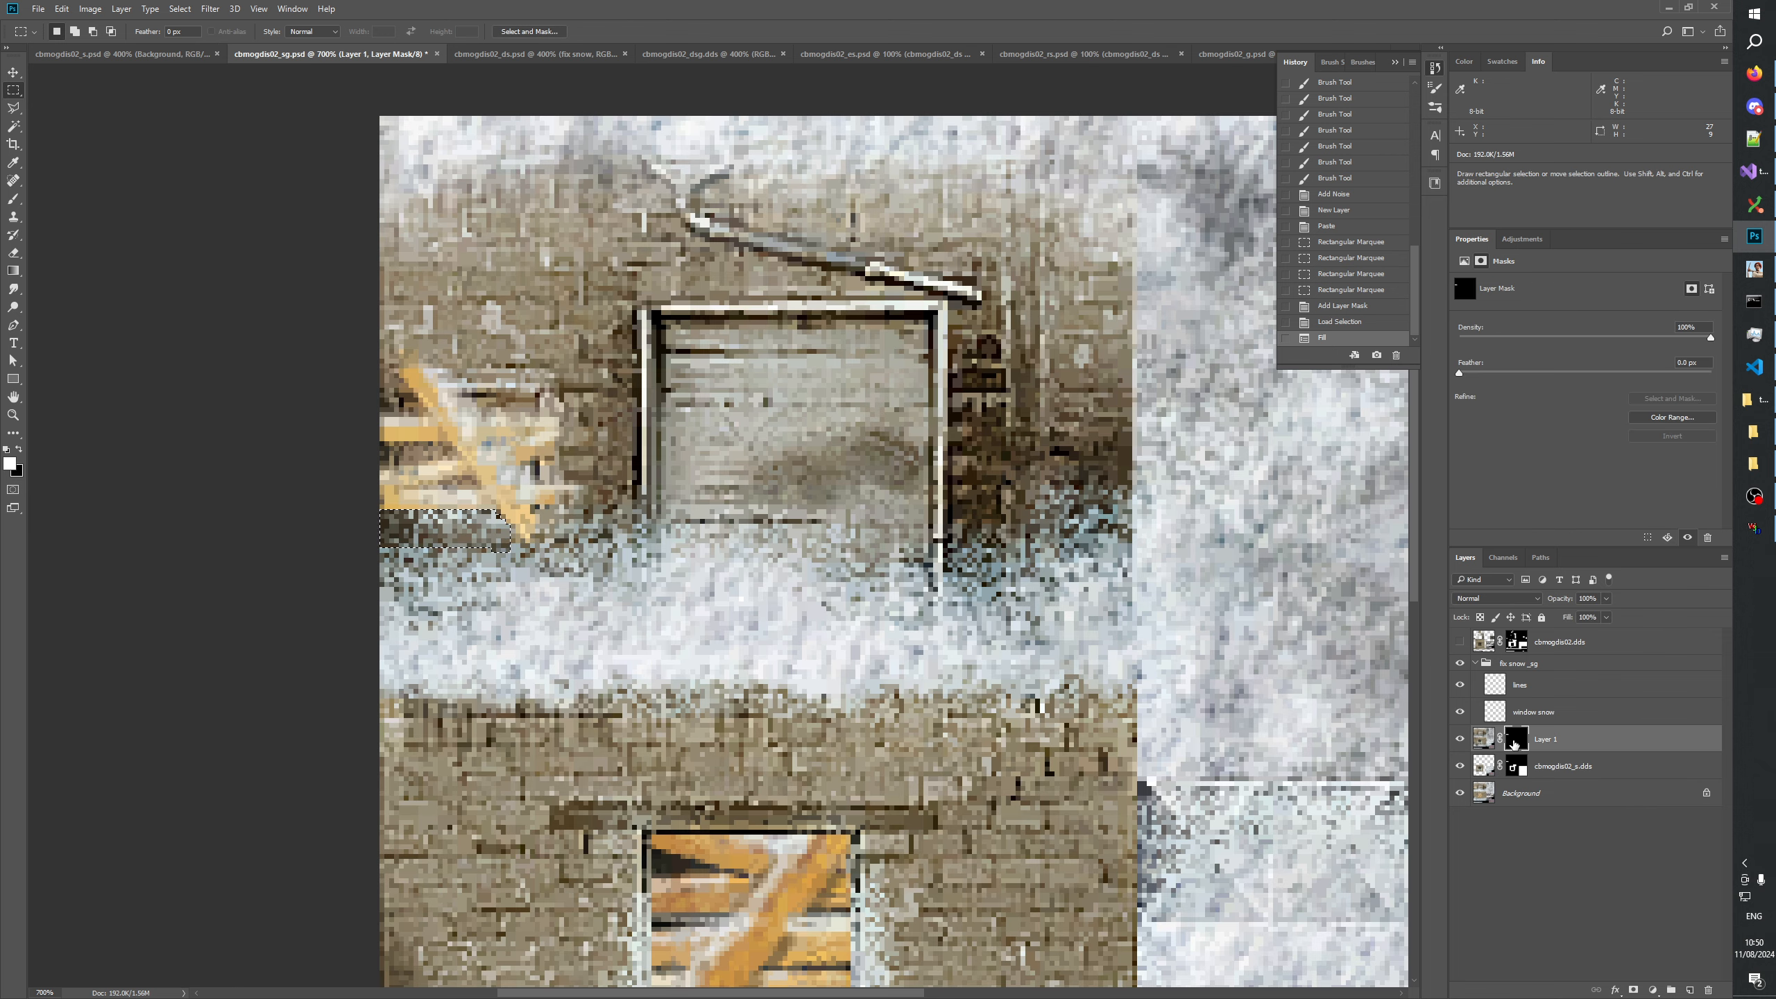
key("ctrl+s")
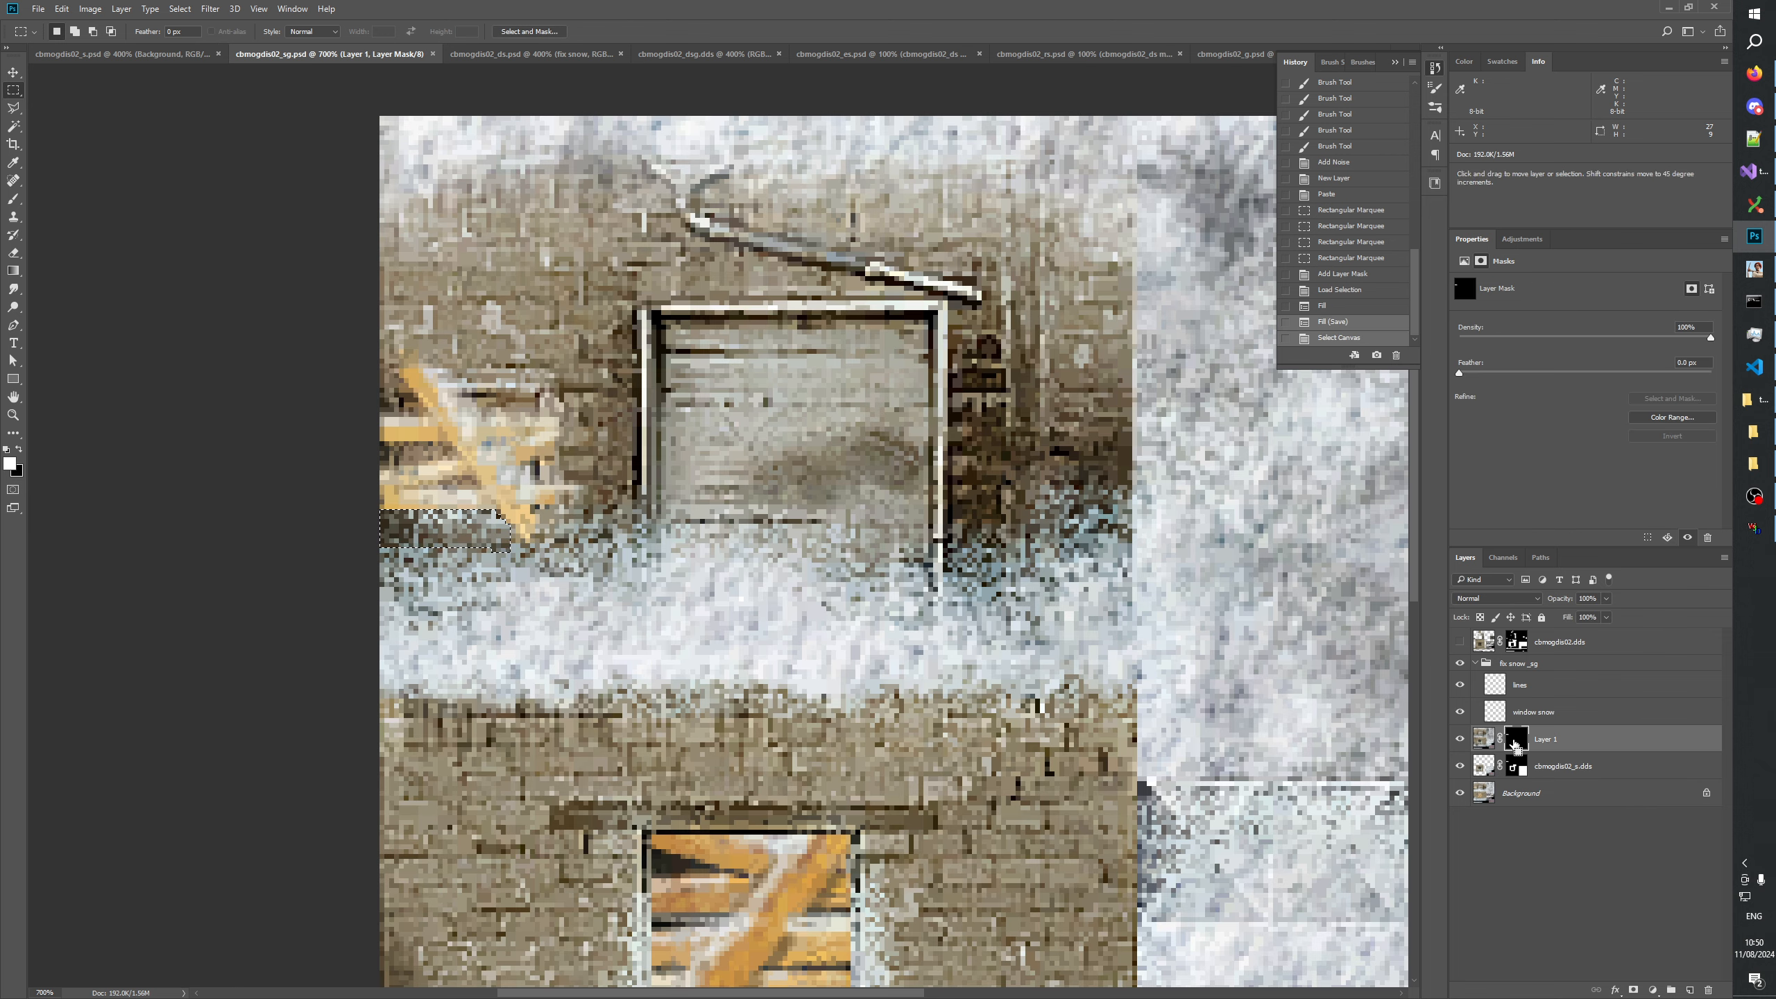
key("alt+BackSpace")
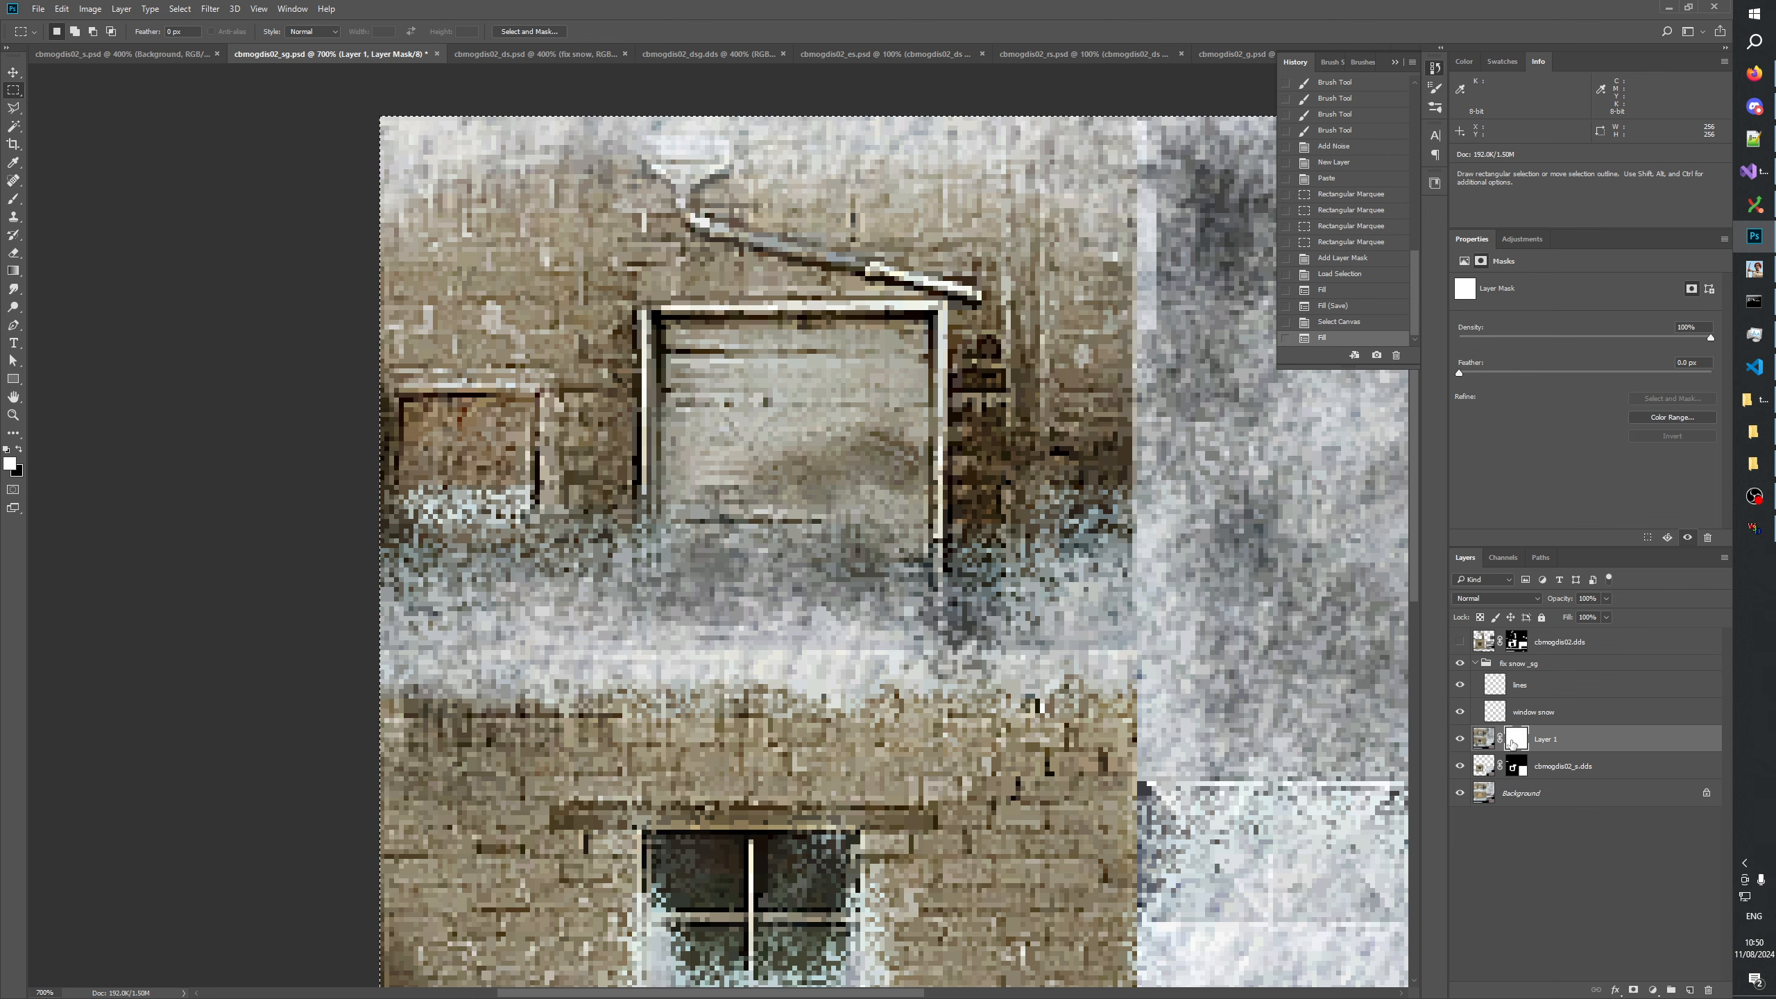
right_click(1512, 743)
left_click(1580, 782)
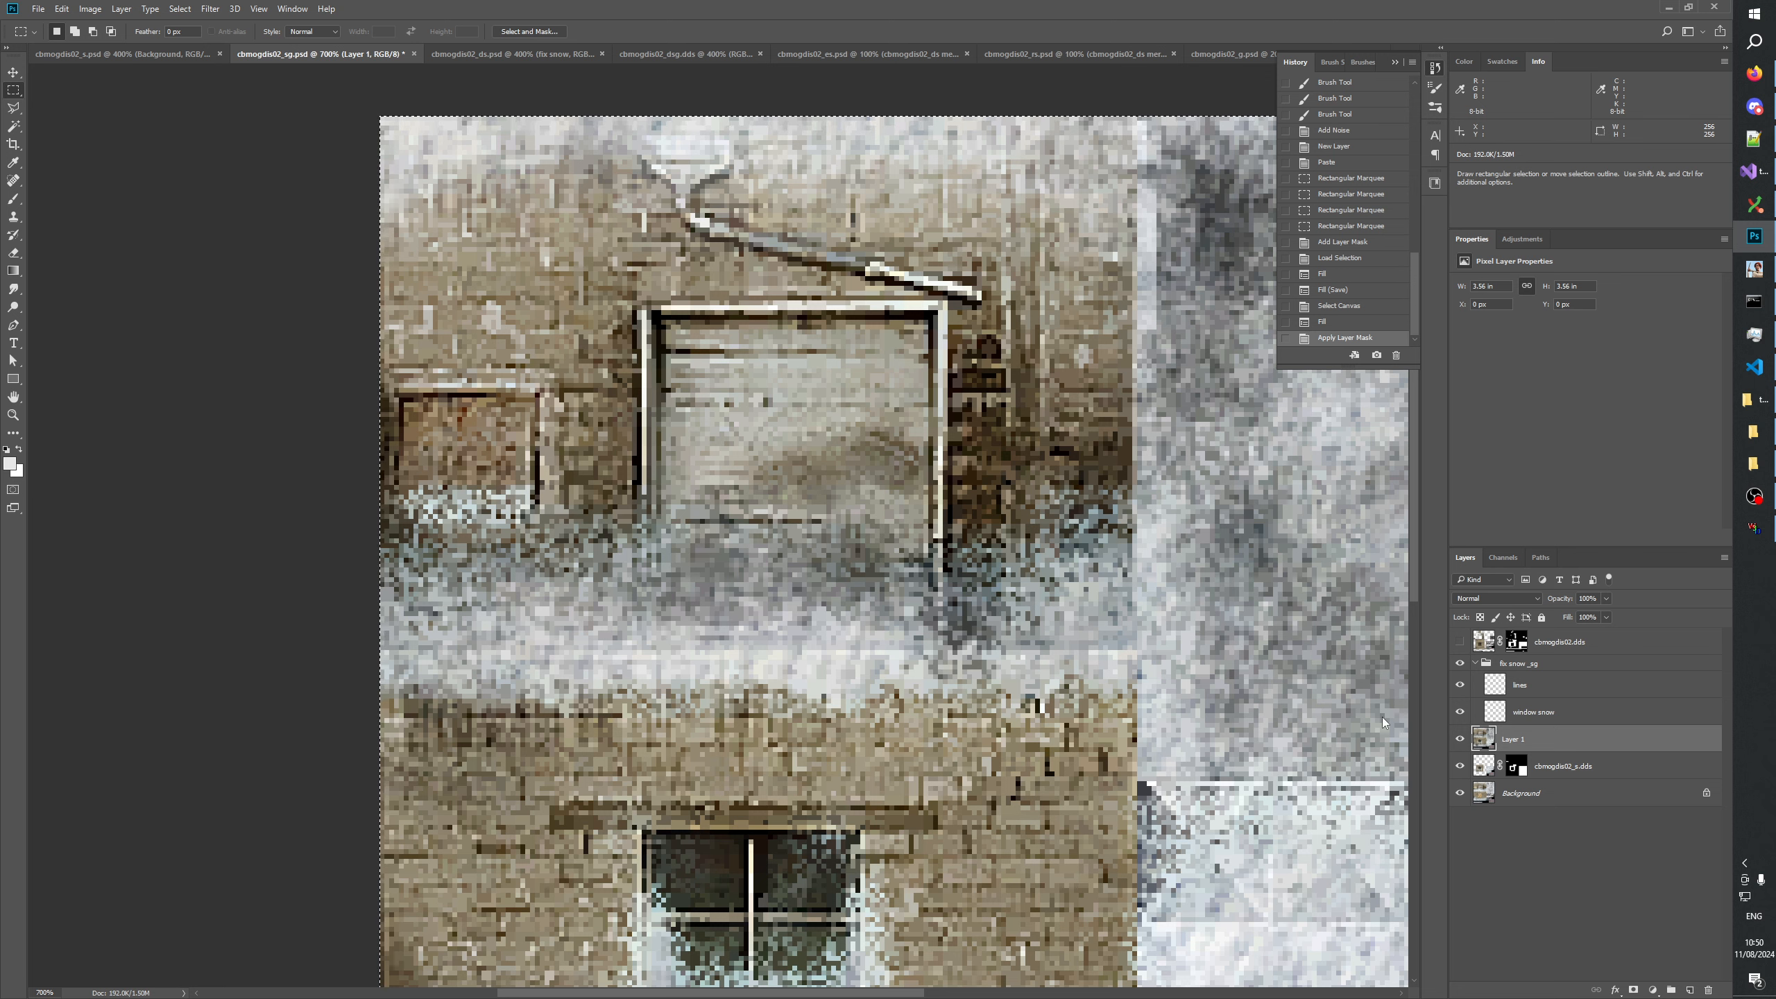
Marquee about 30 by 17 px around the white strip below the upper window and delete everything else on Layer 1.
left_click(1515, 766, "alt")
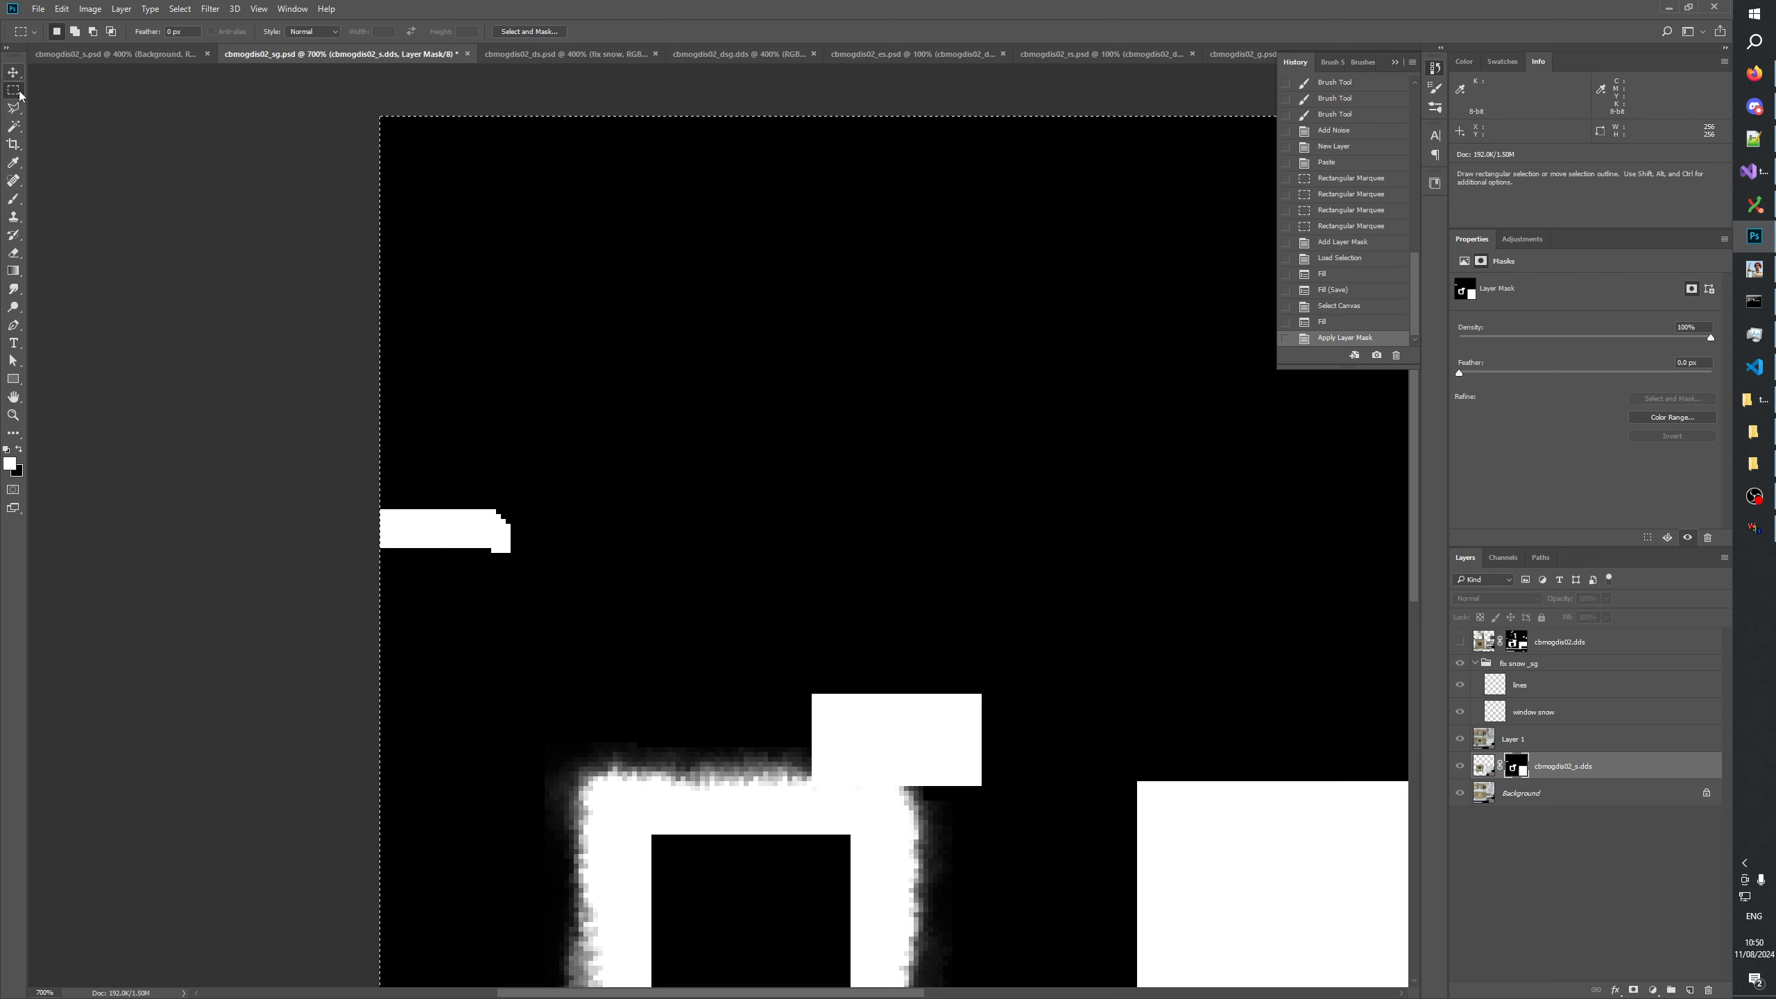
key("ctrl+d")
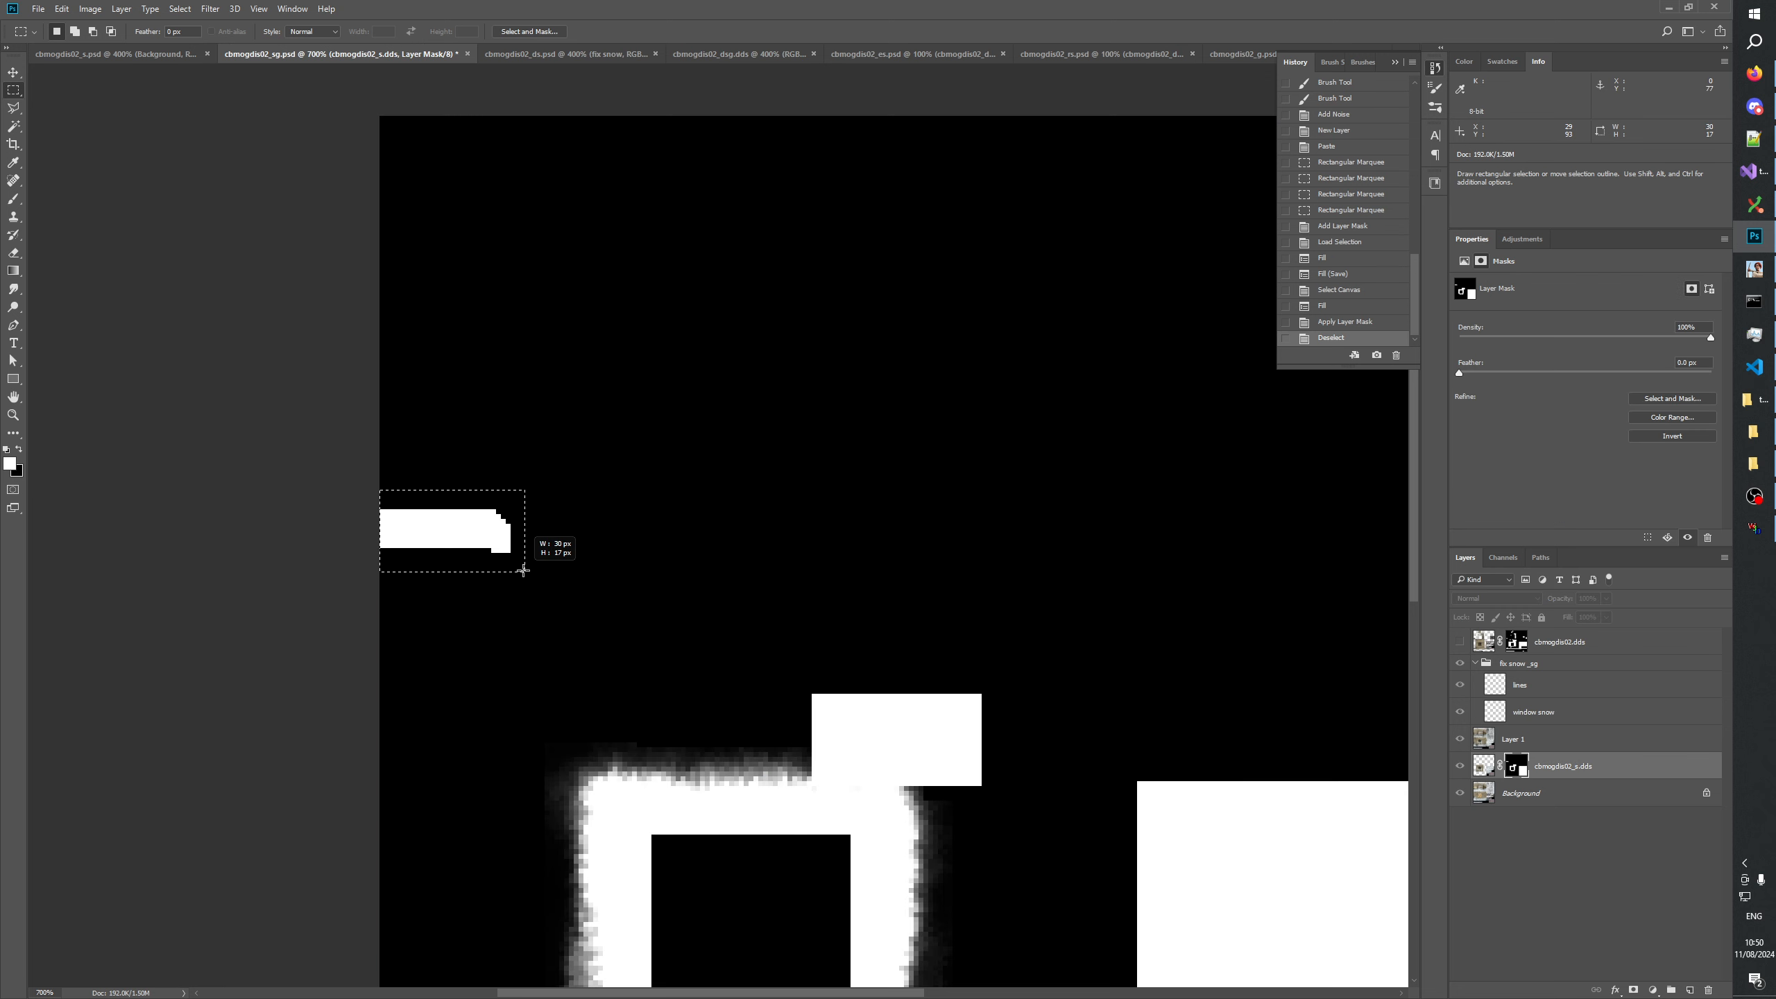
left_click_drag(523, 570, 523, 570)
left_click(1494, 739)
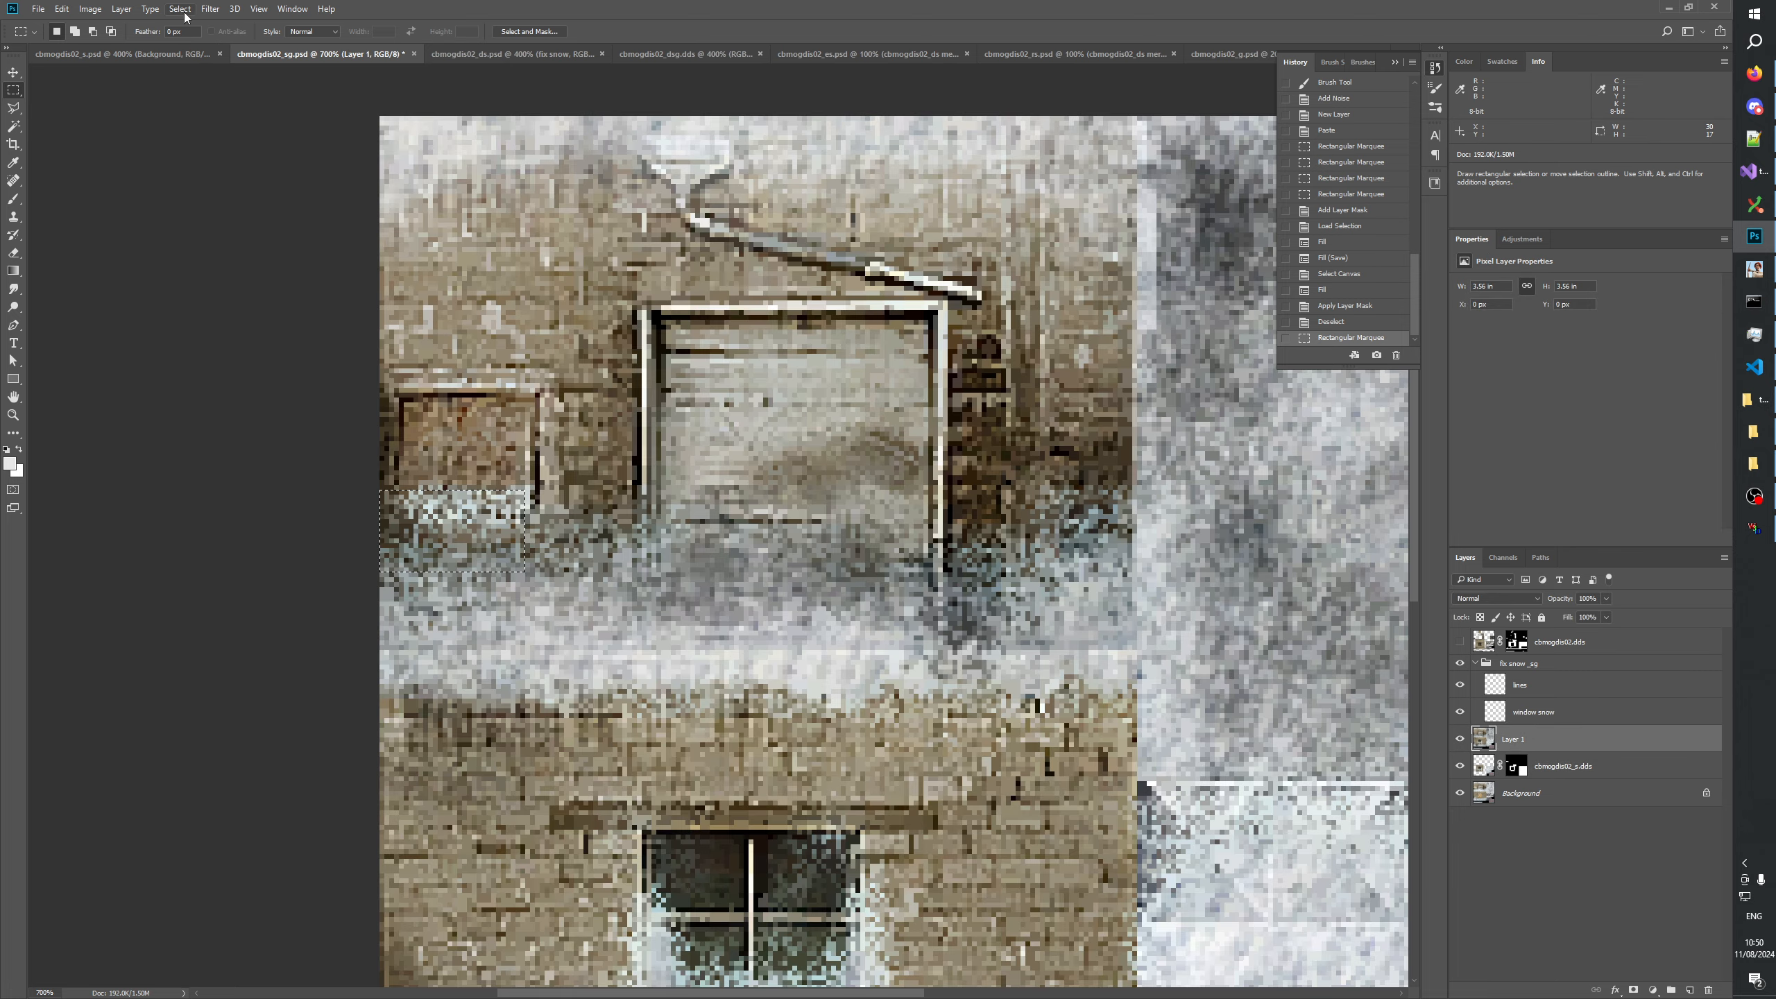
left_click(180, 9)
left_click(206, 73)
key("Delete")
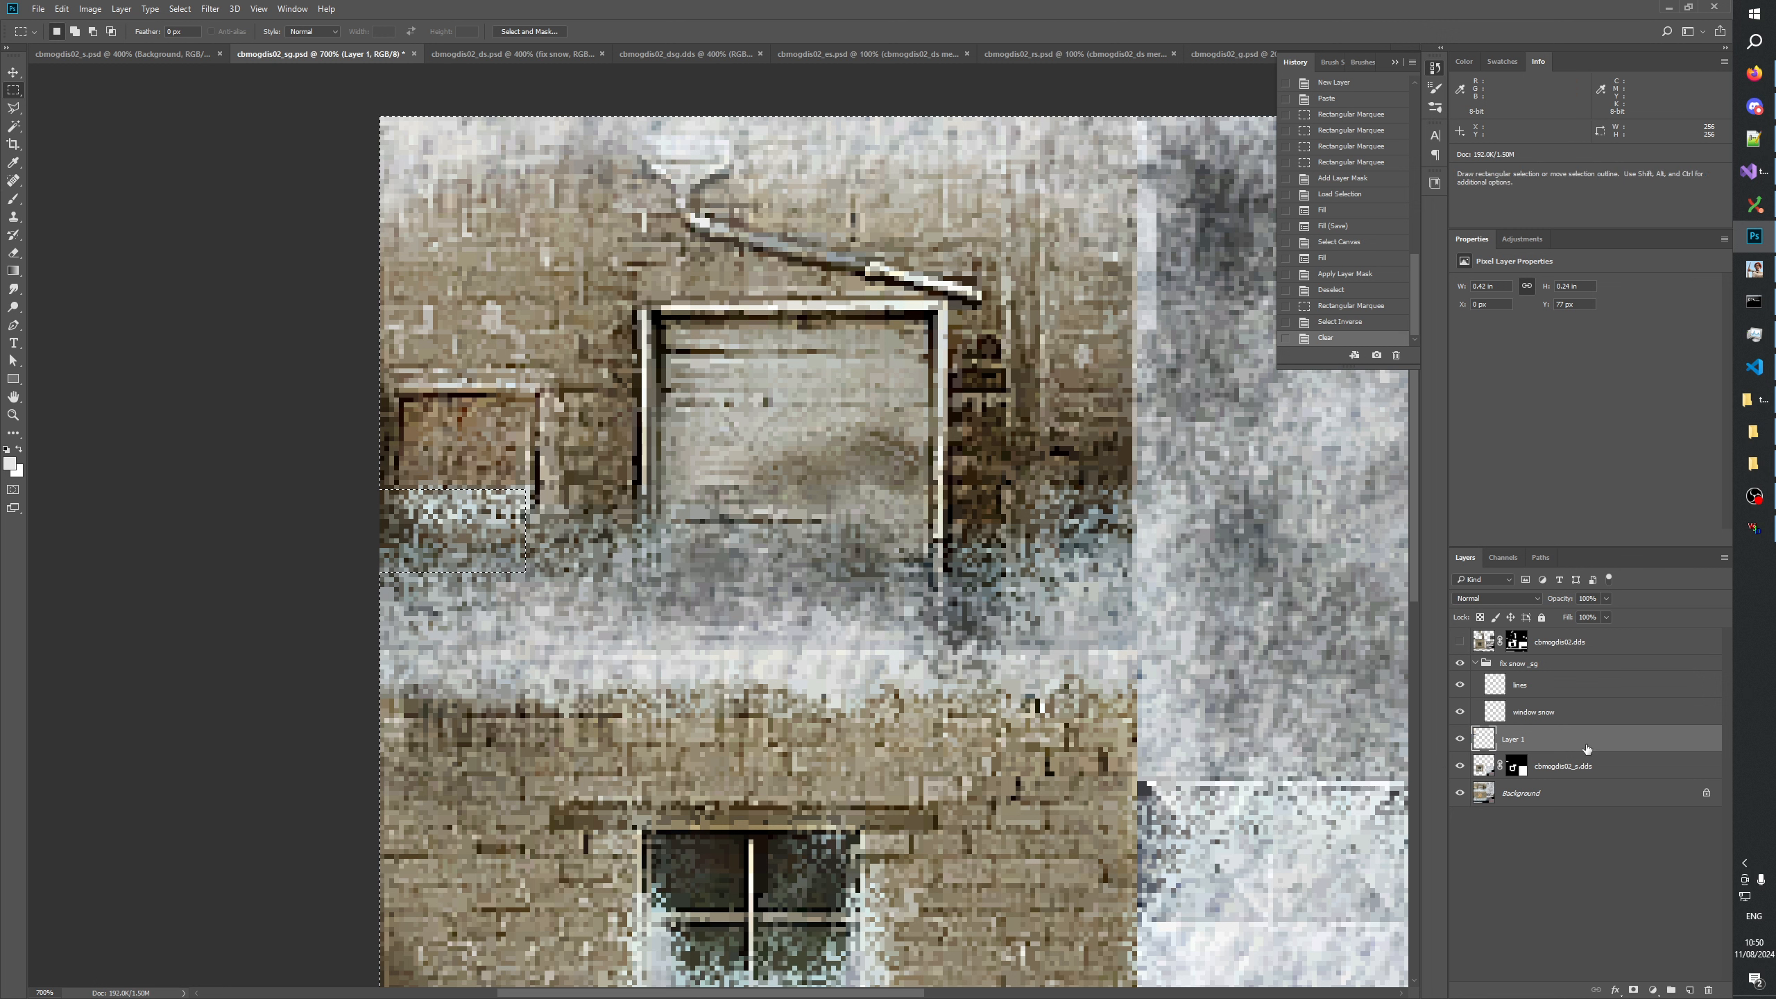
Merge Layer 1 down into cbmogdis02_s.dds while preserving its layer mask, and clear the selection.
key("ctrl+e")
key("Return")
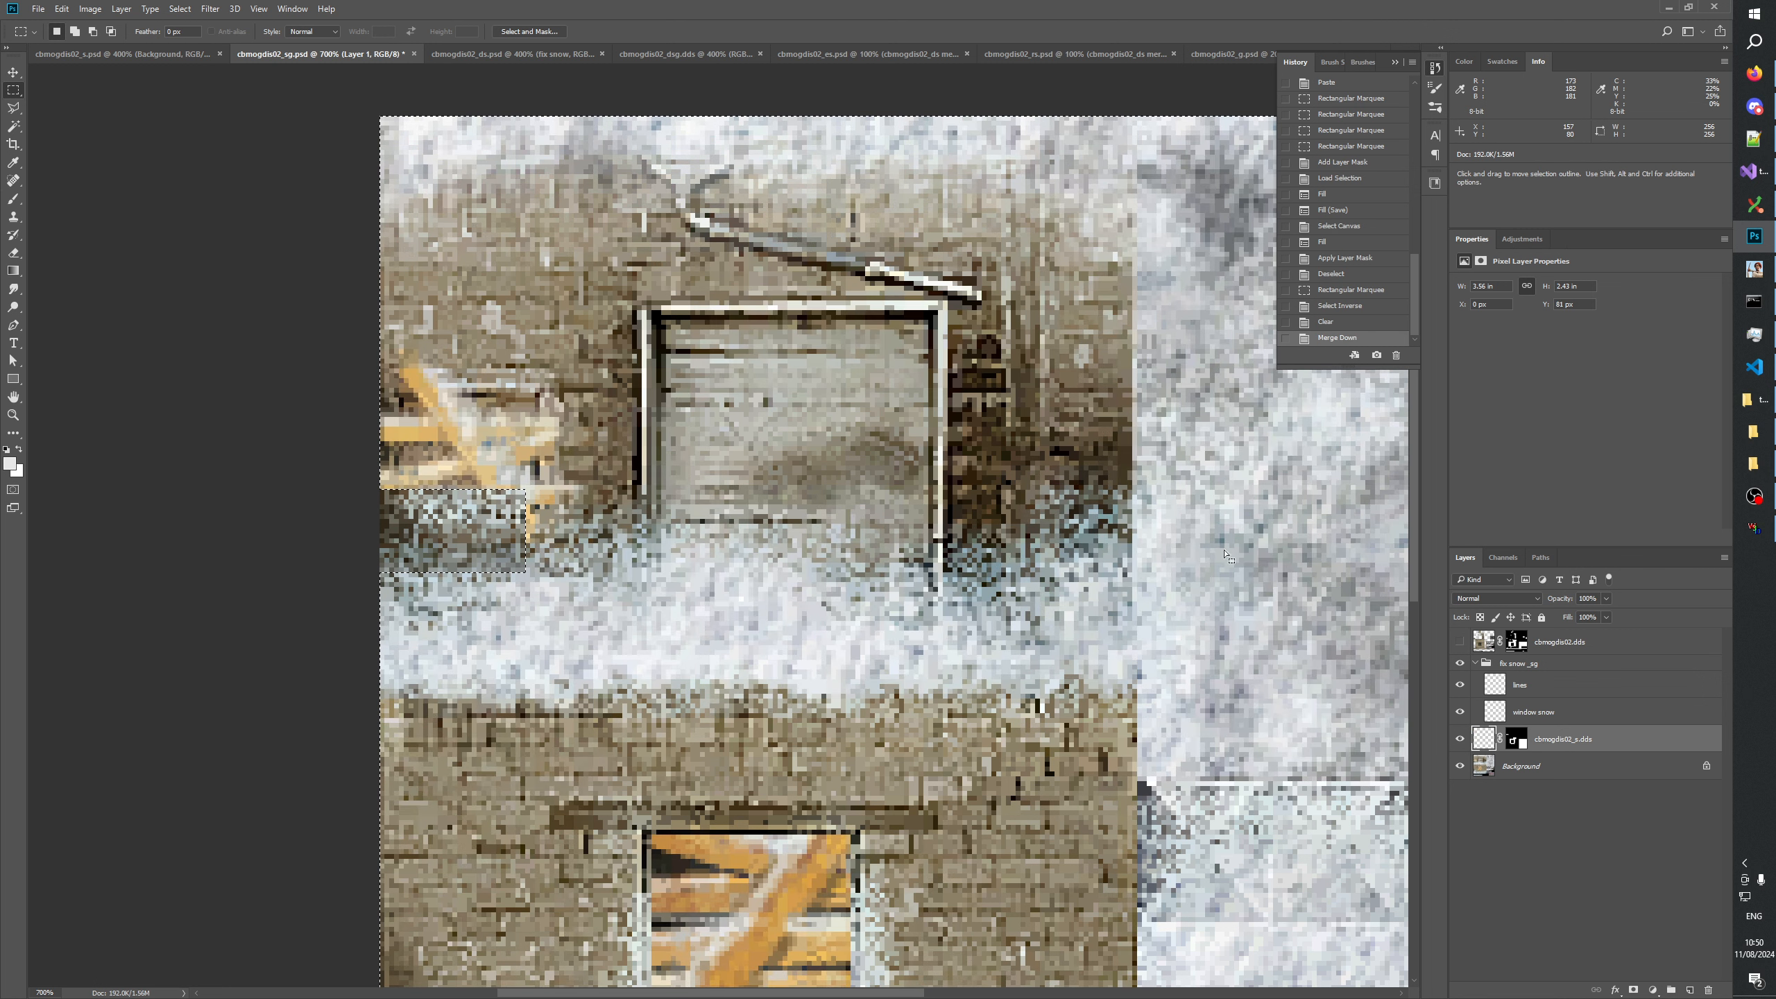
left_click(1543, 894)
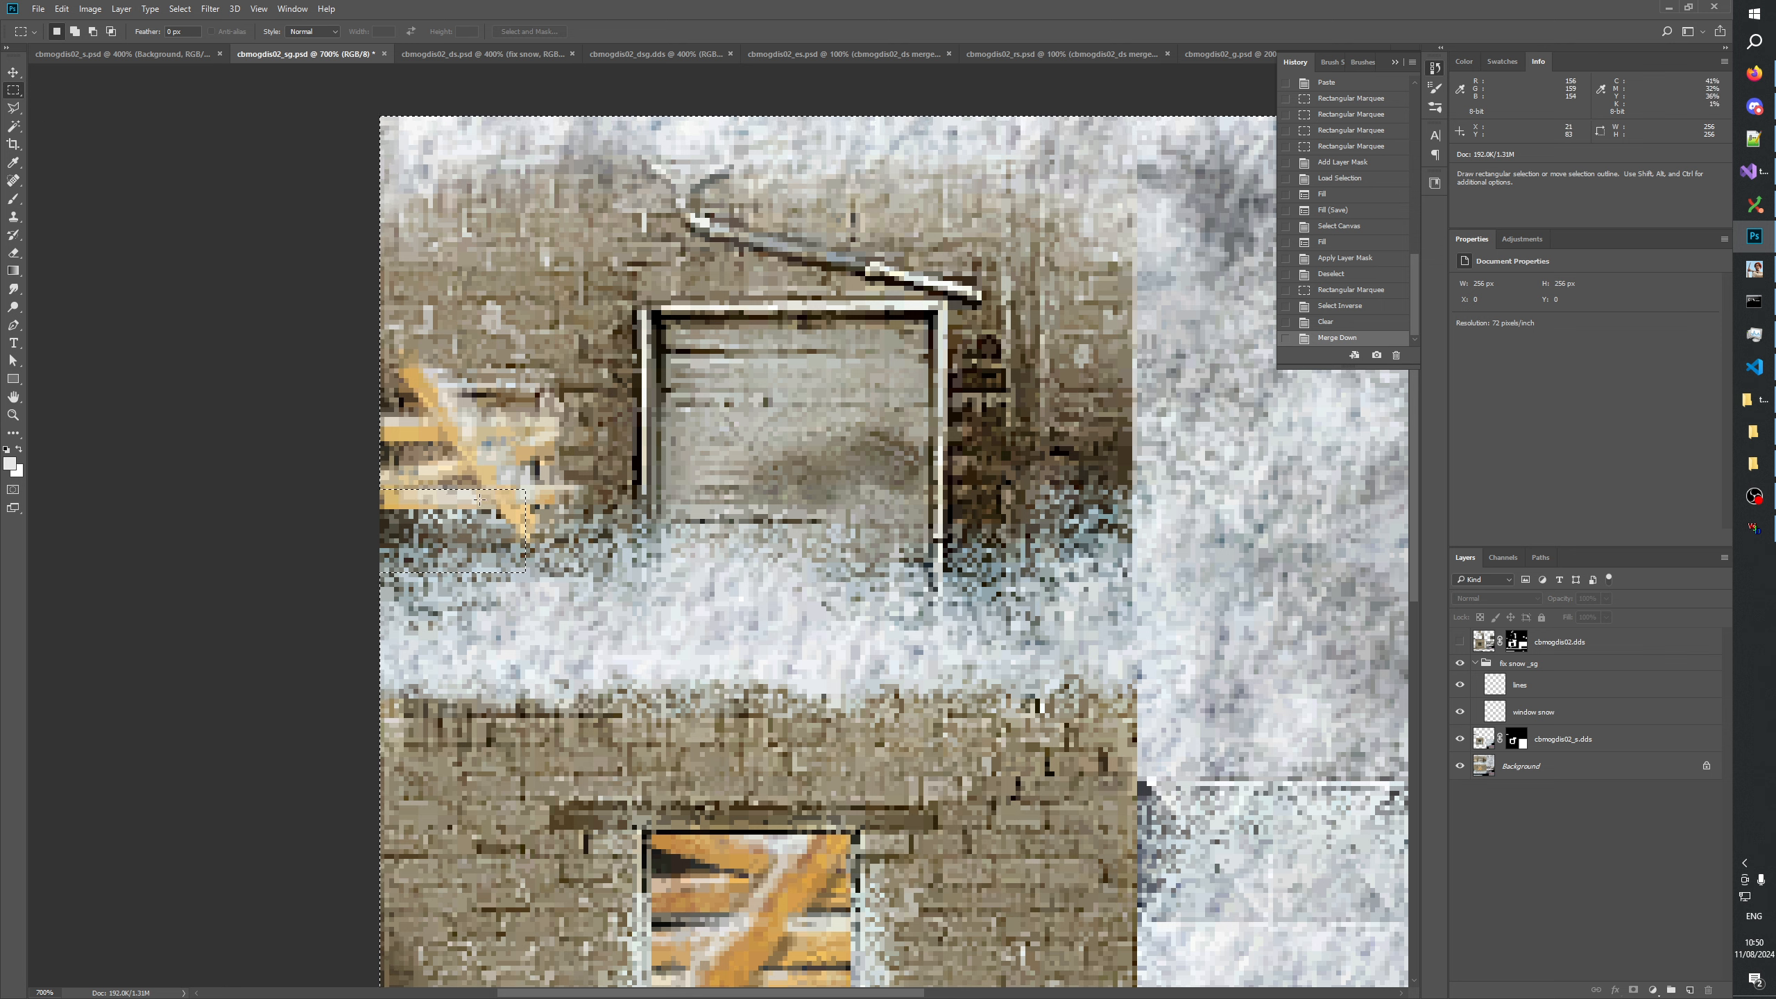
key("ctrl+d")
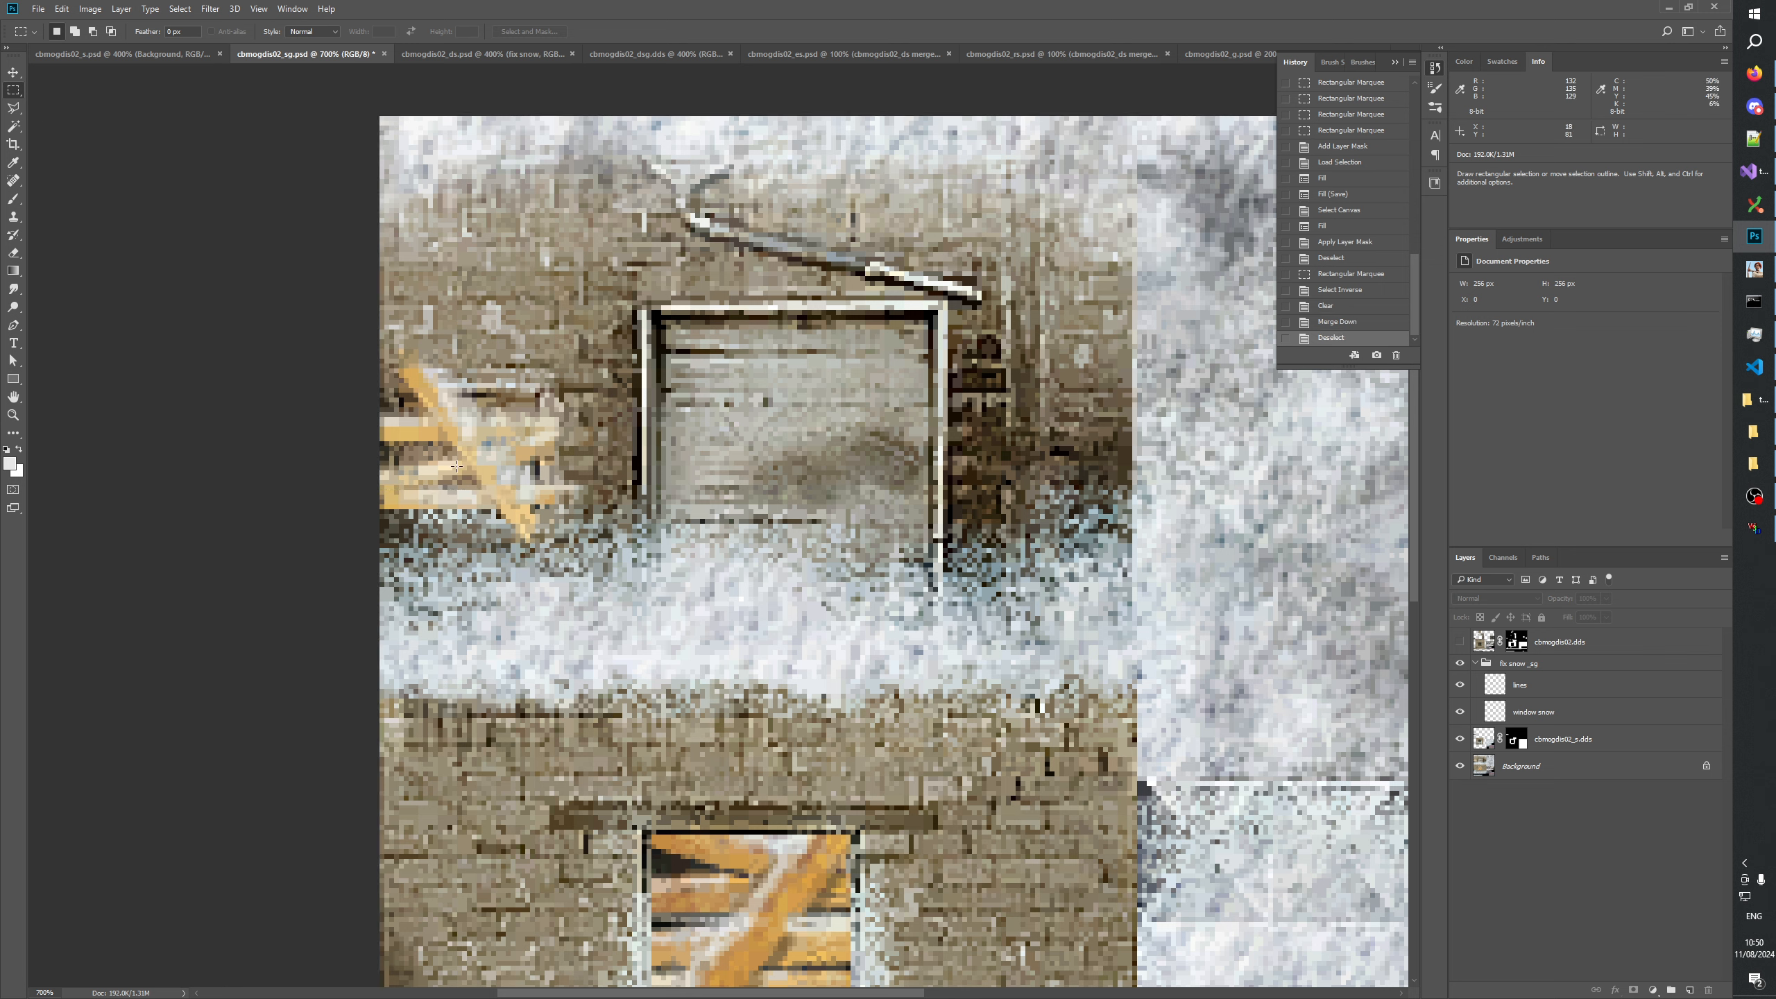
Review the whole cbmogdis02_sg texture at 300% zoom and save the file.
key("z")
right_click(633, 490)
left_click(673, 523)
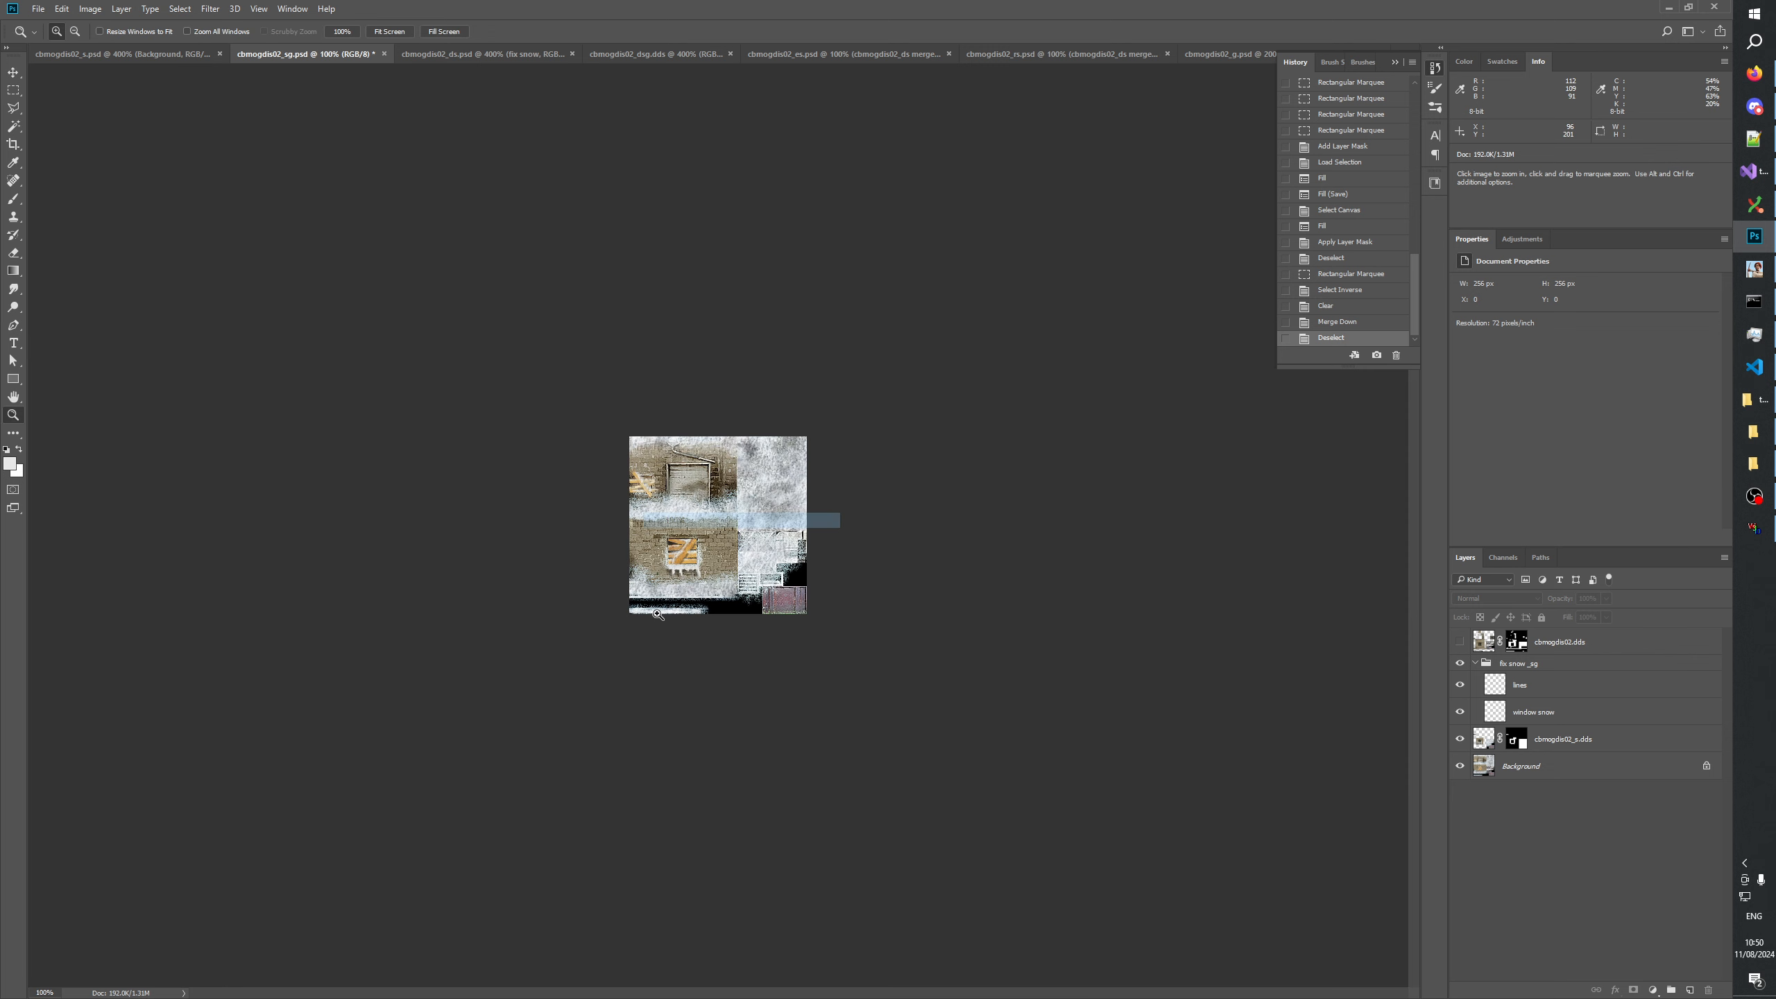
left_click(663, 554)
left_click(656, 640)
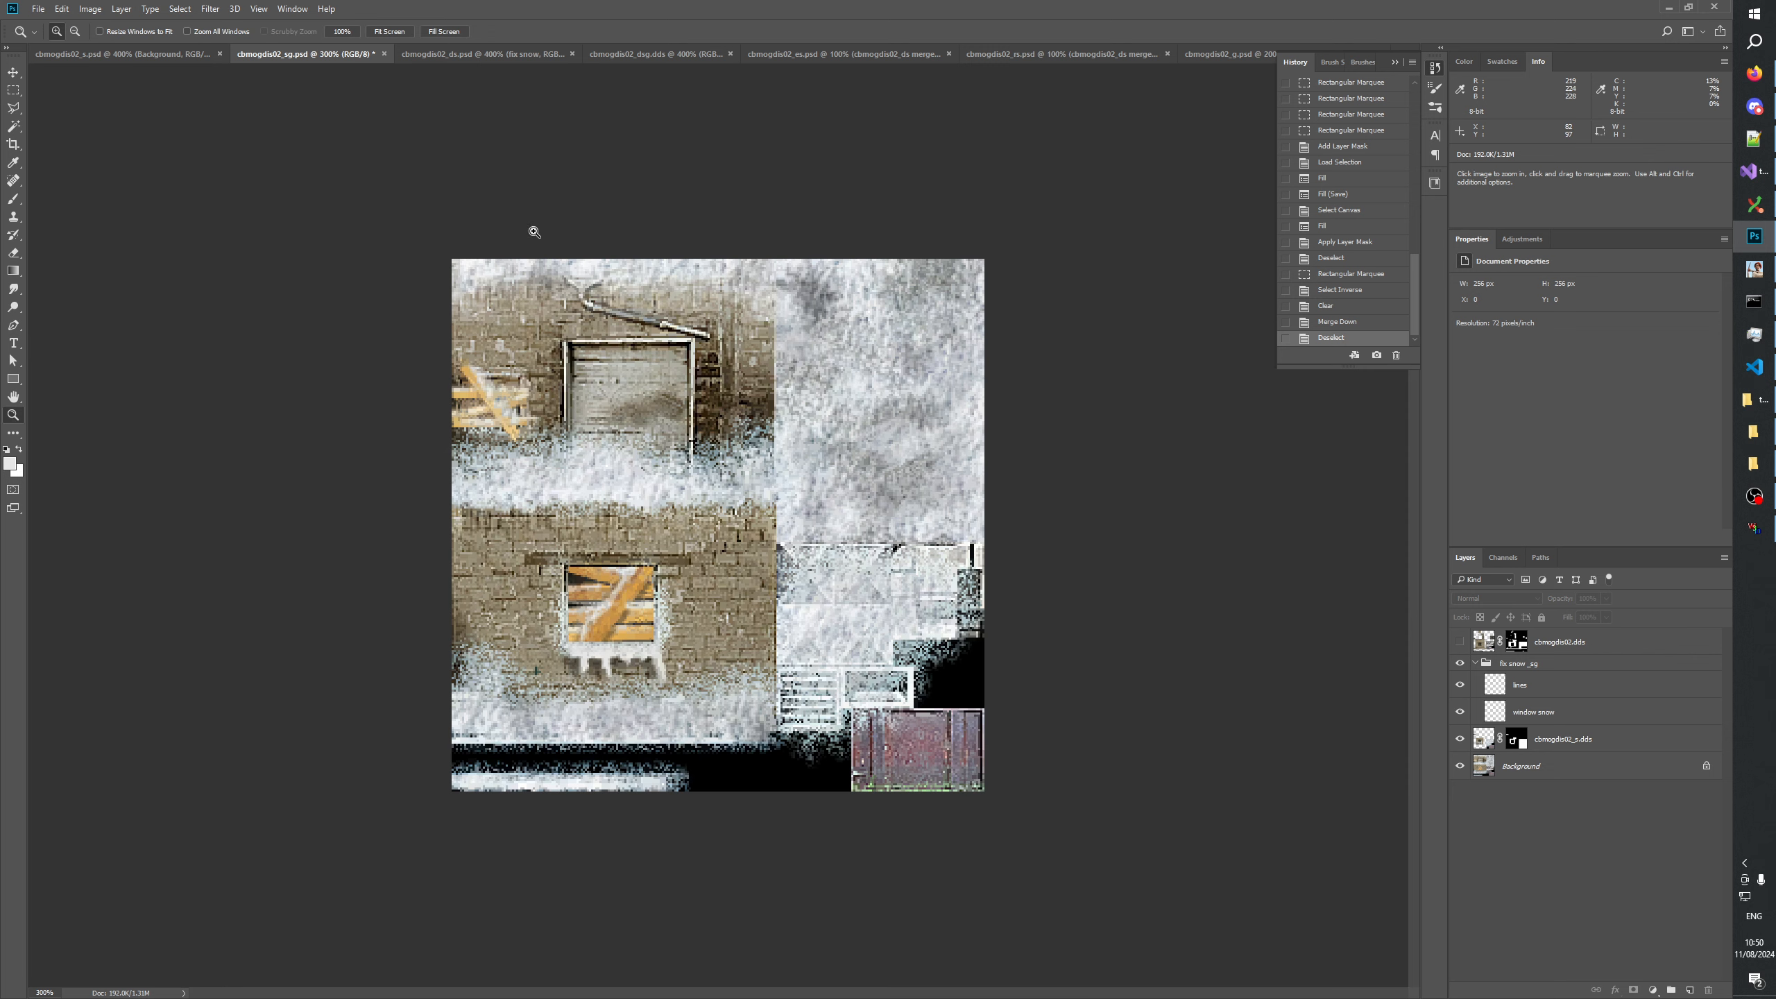
key("ctrl+s")
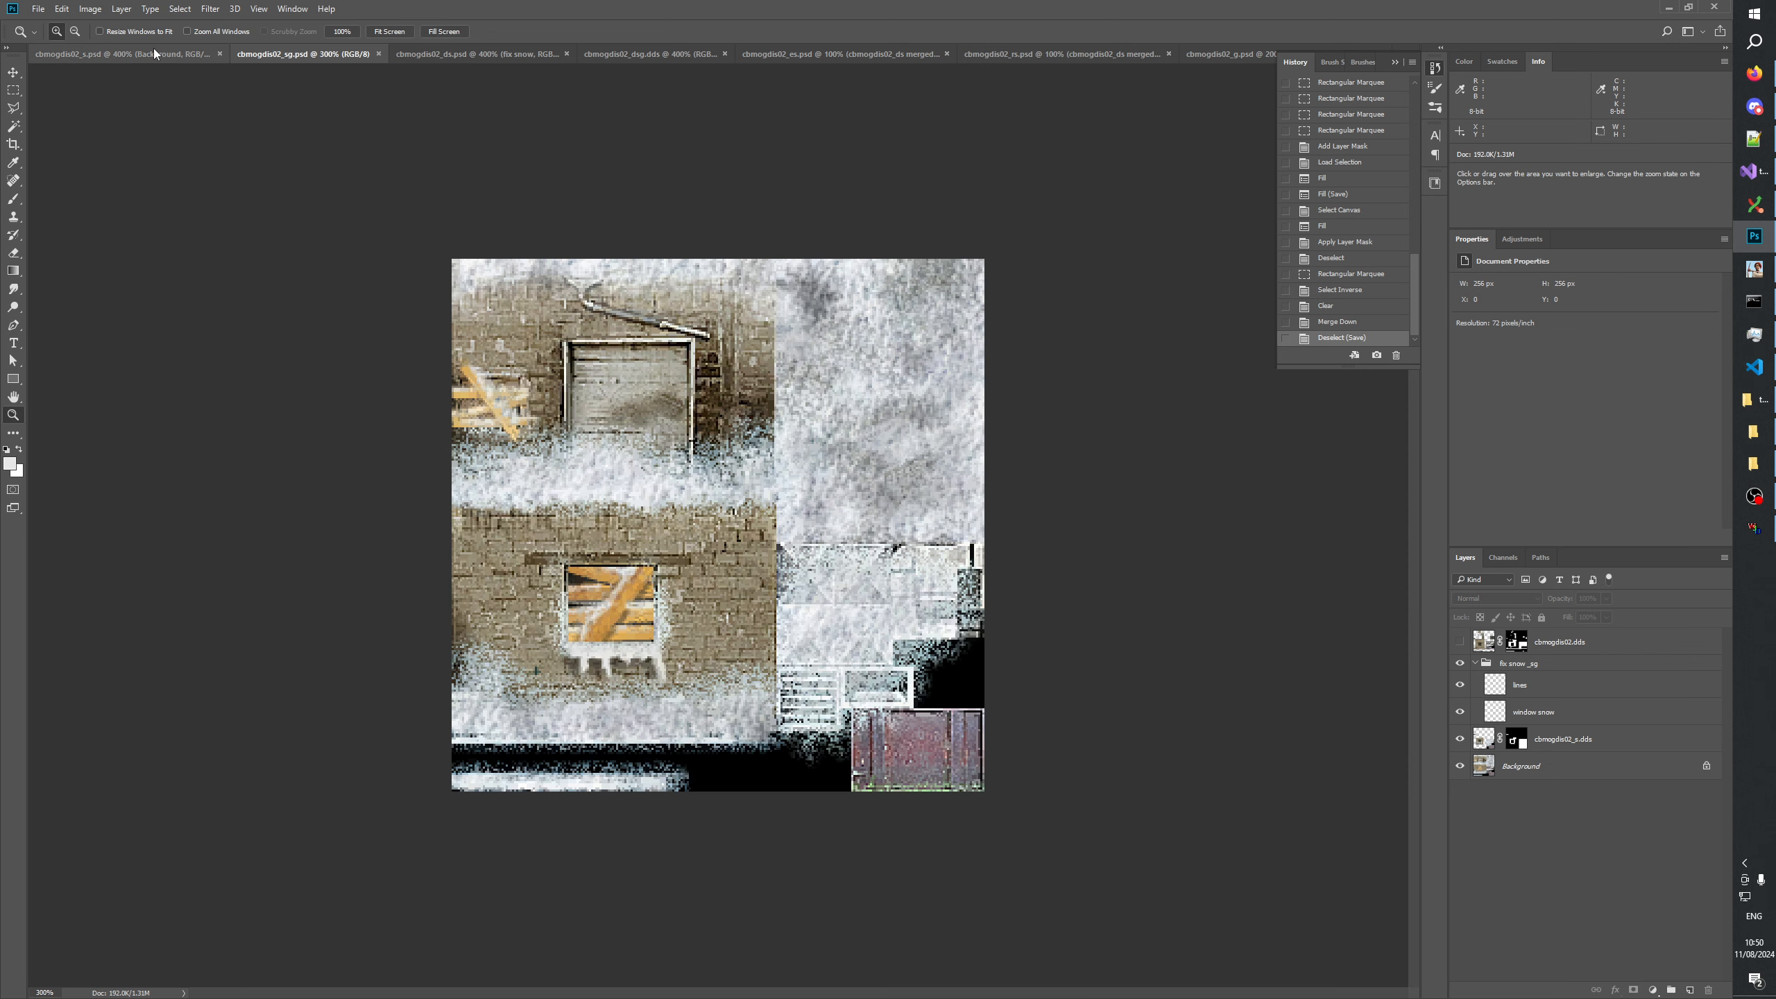
Compare the cbmogdis02_s Background with the cbmogdis02_sg texture at the same 300% zoom.
left_click(140, 53)
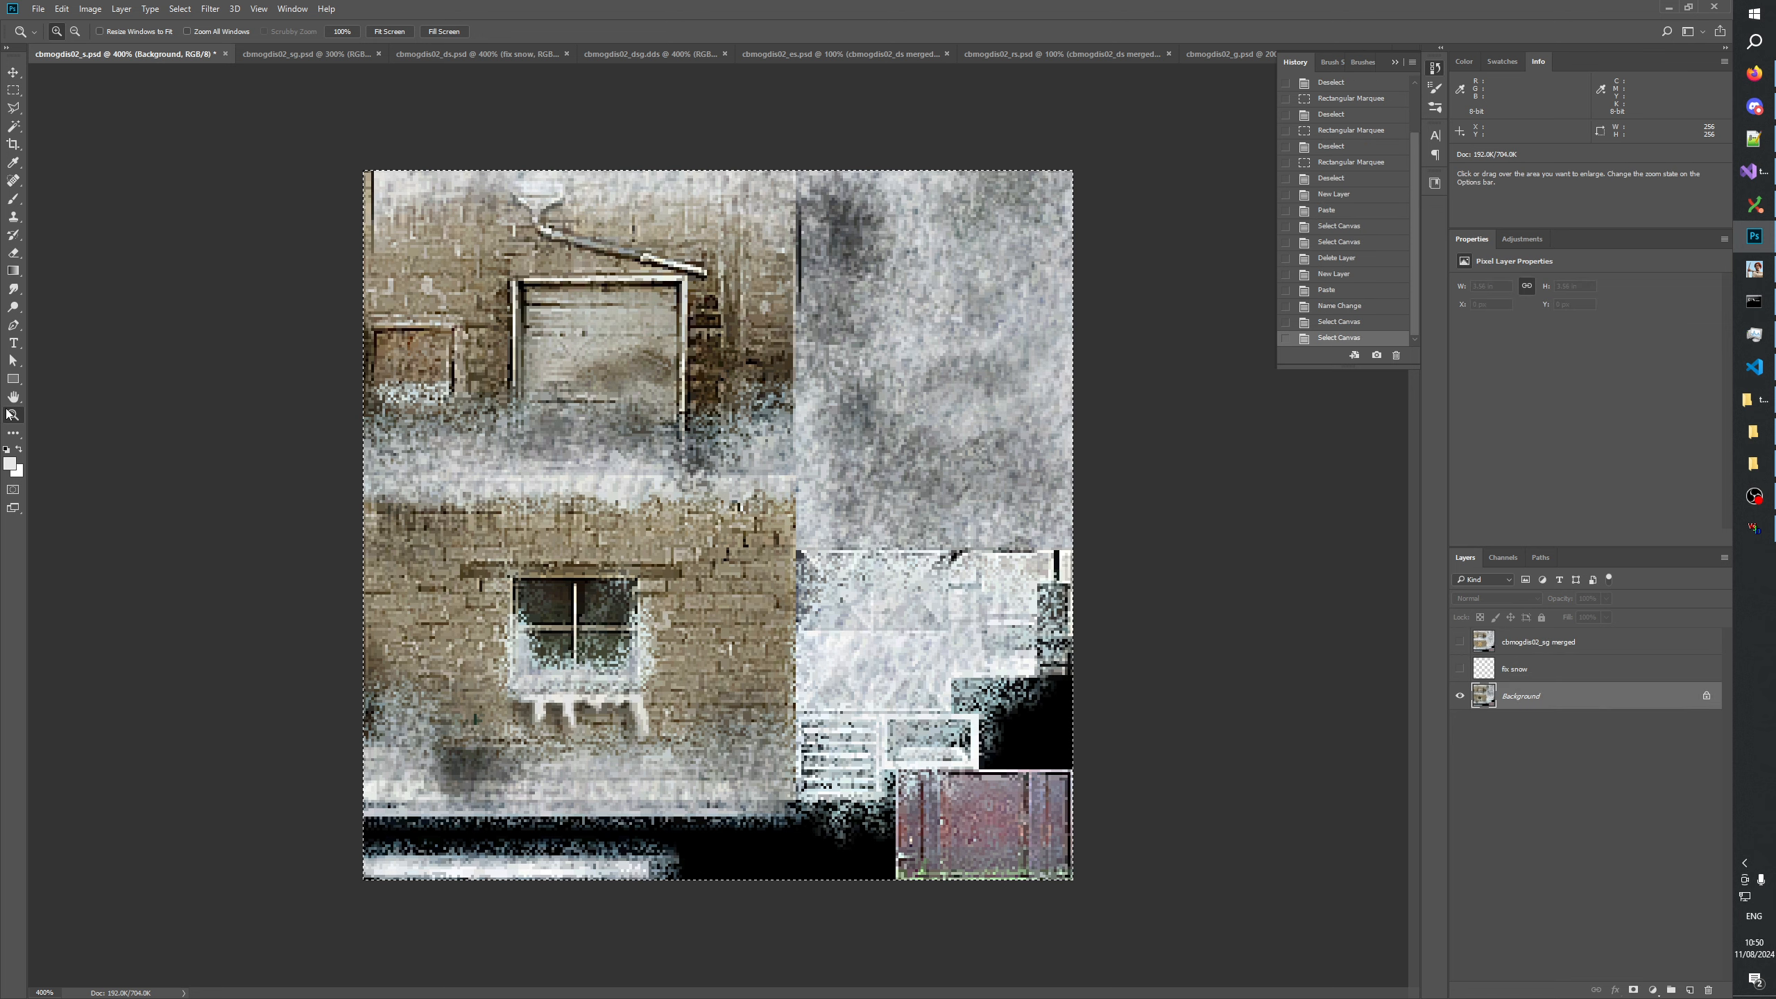
right_click(627, 437)
left_click(660, 459)
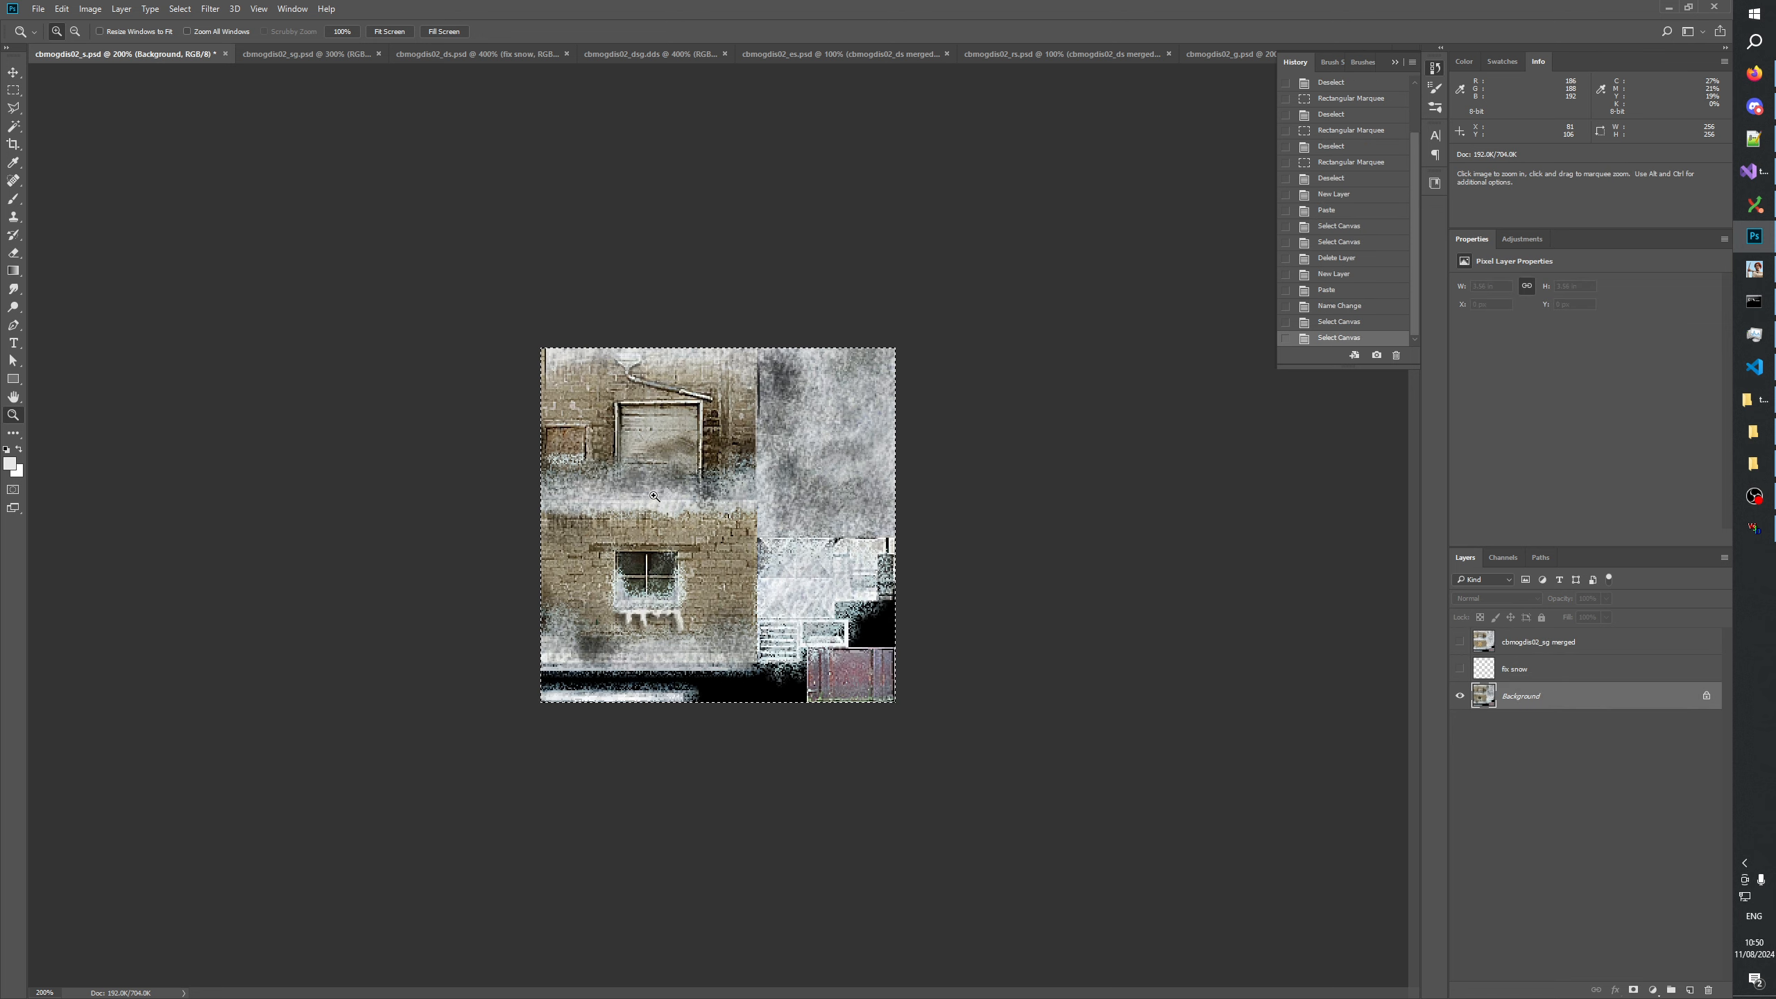
left_click(653, 495)
left_click(654, 495)
key("ctrl+Tab")
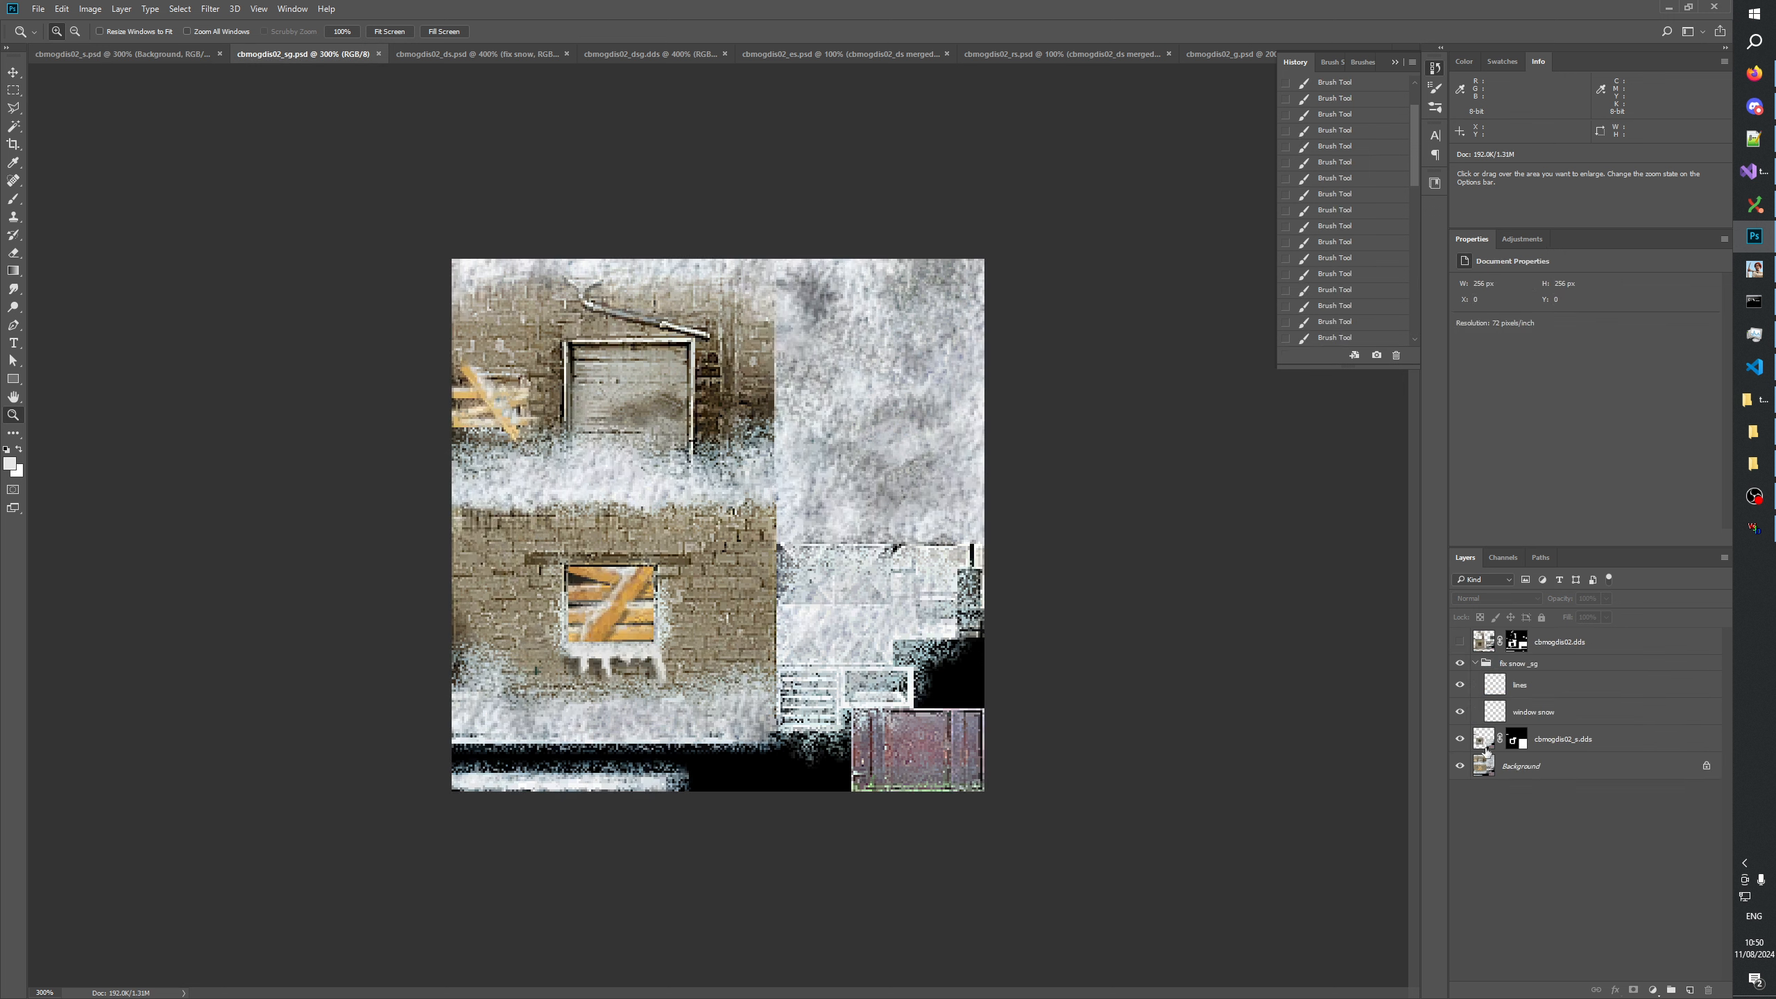
Collapse the snow-fix group in cbmogdis02_sg, delete the hidden cbmogdis02.dds layer and save.
left_click(1476, 665)
left_click(1552, 645)
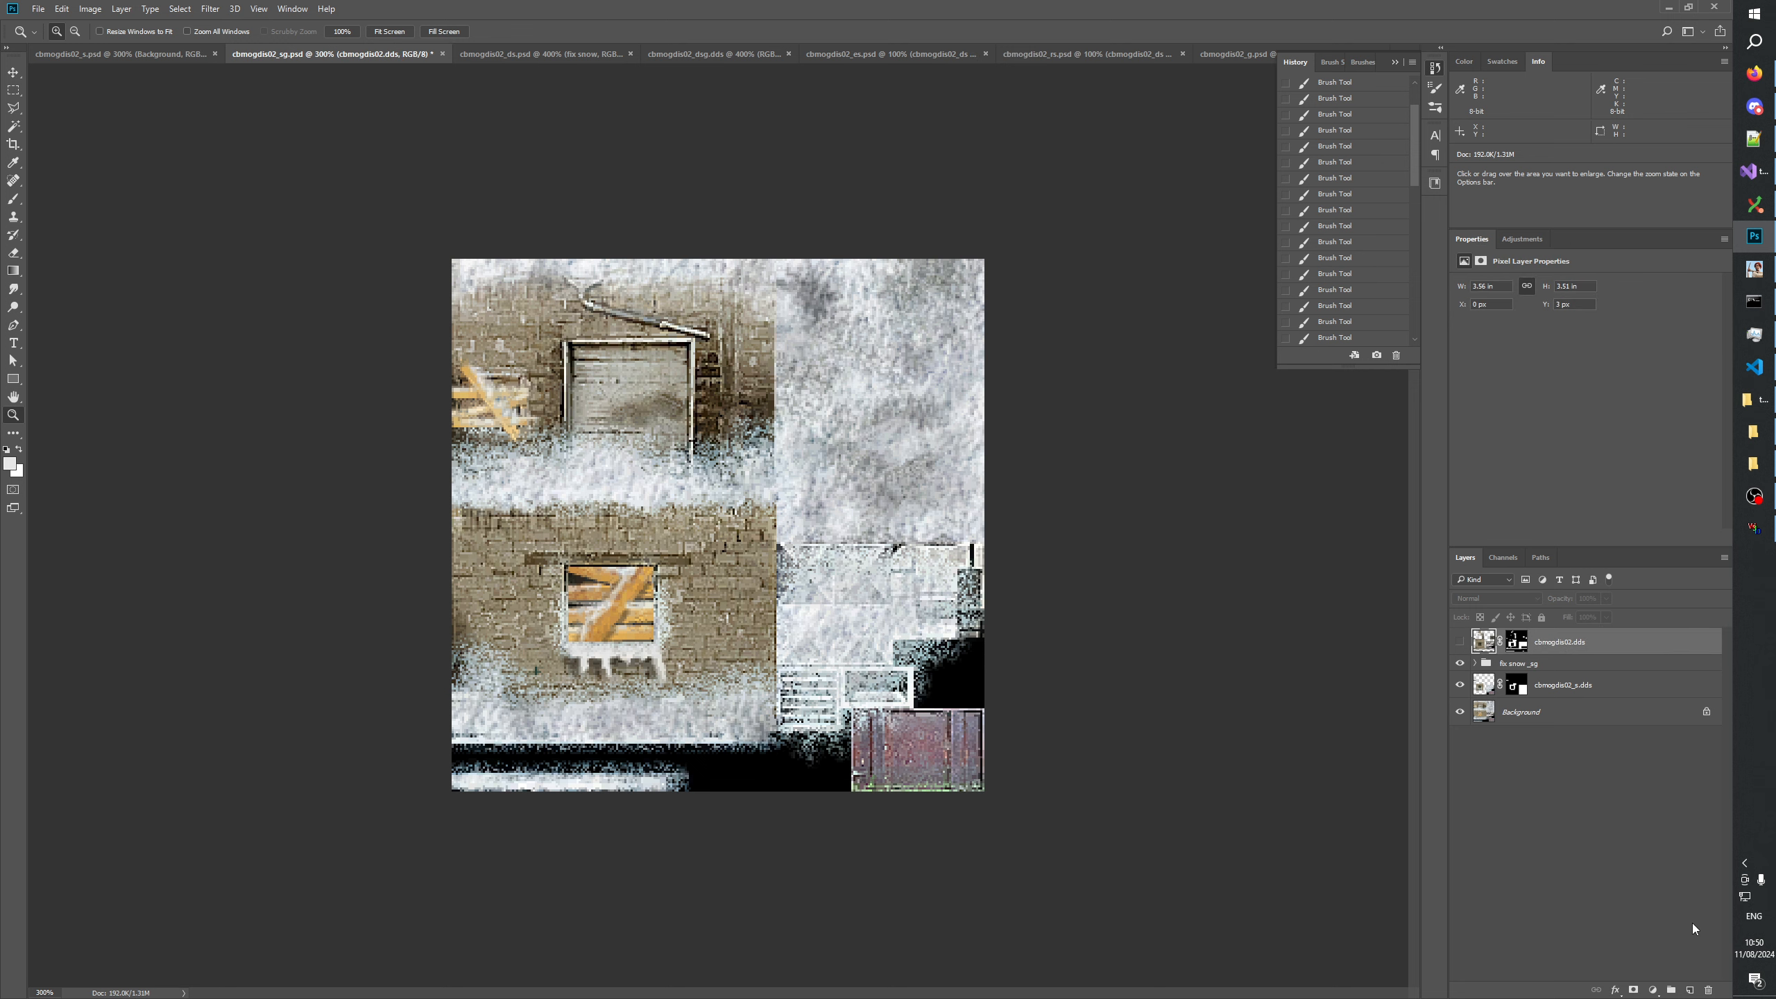
left_click_drag(1708, 988, 1708, 988)
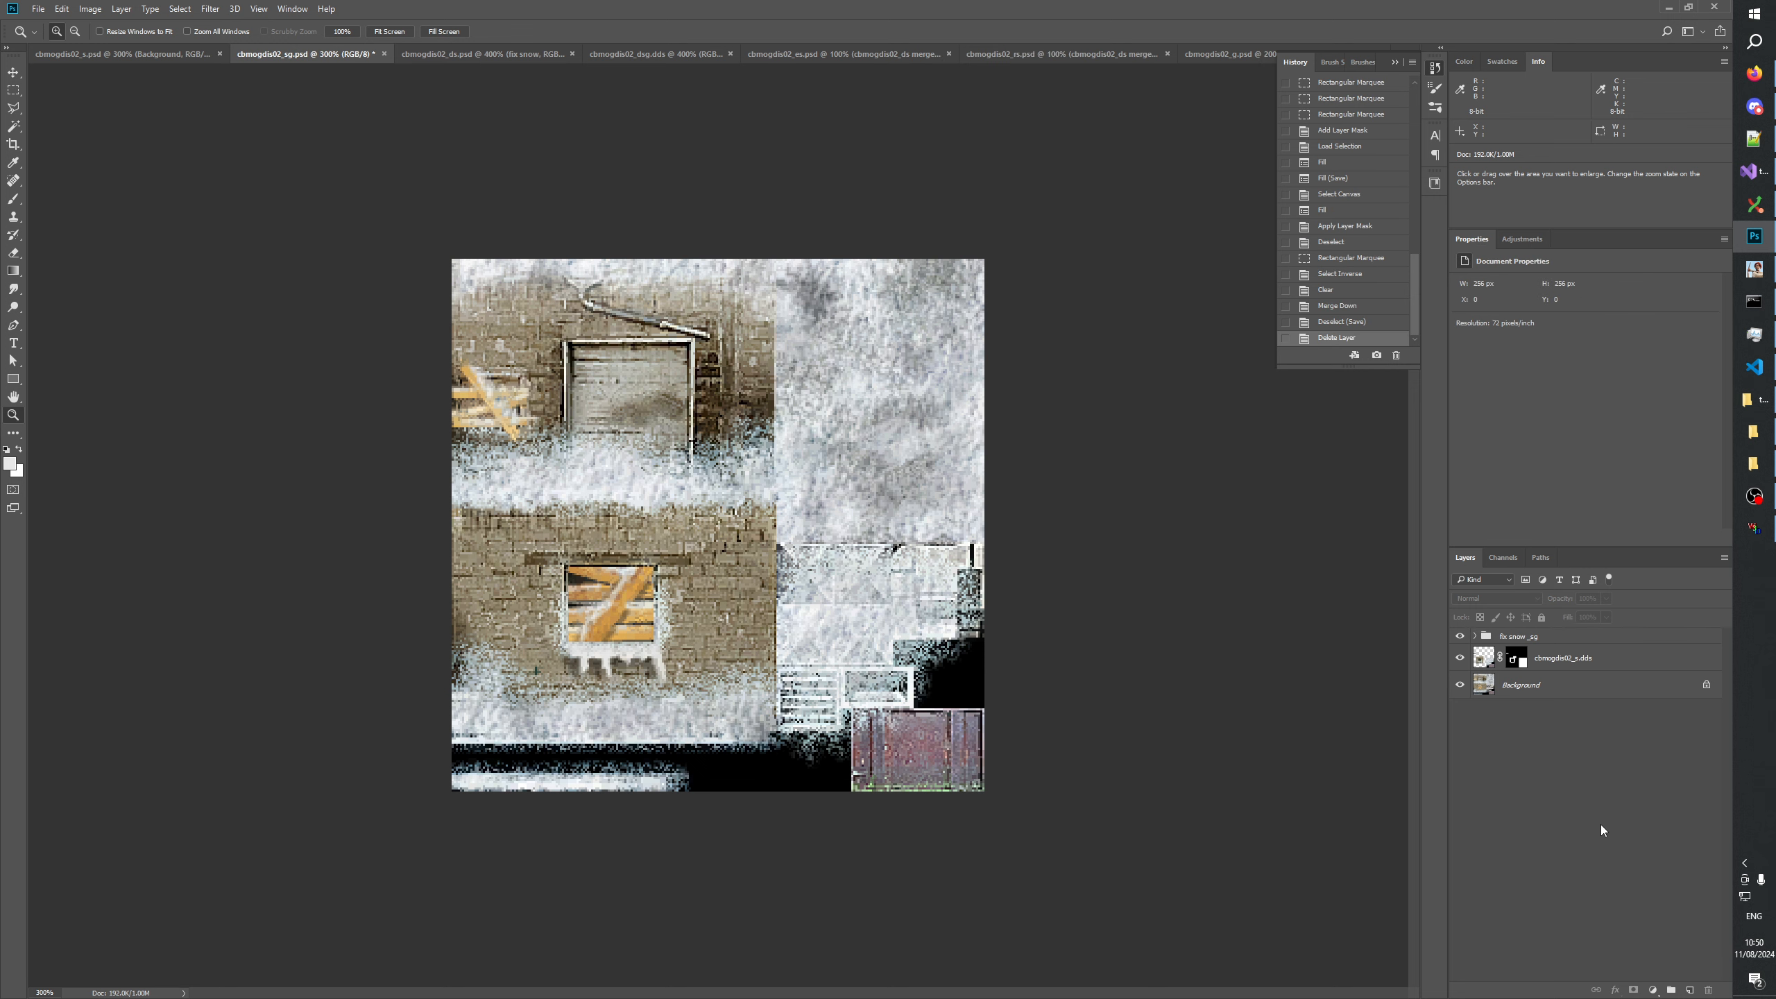
key("ctrl+s")
Copy the whole cbmogdis02_sg image merged, paste it into cbmogdis02_s and merge it down into the cbmogdis02_sg merged layer.
key("ctrl+a")
left_click(62, 8)
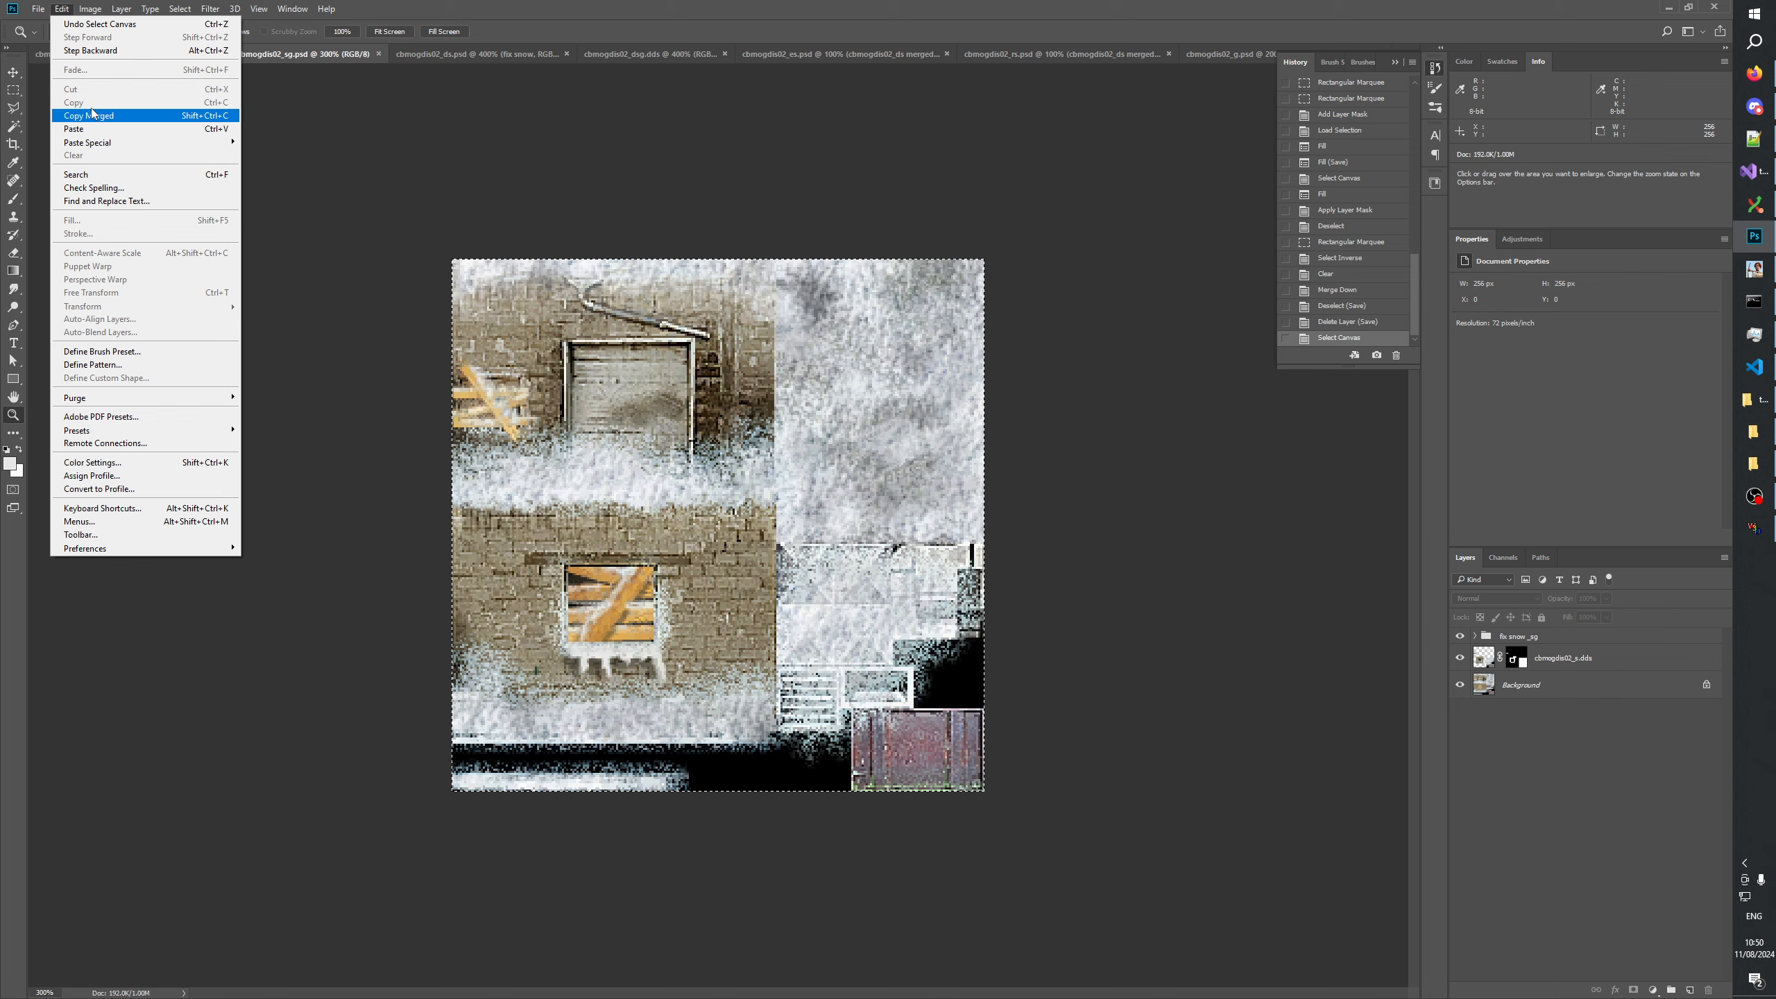
left_click(92, 113)
left_click(126, 54)
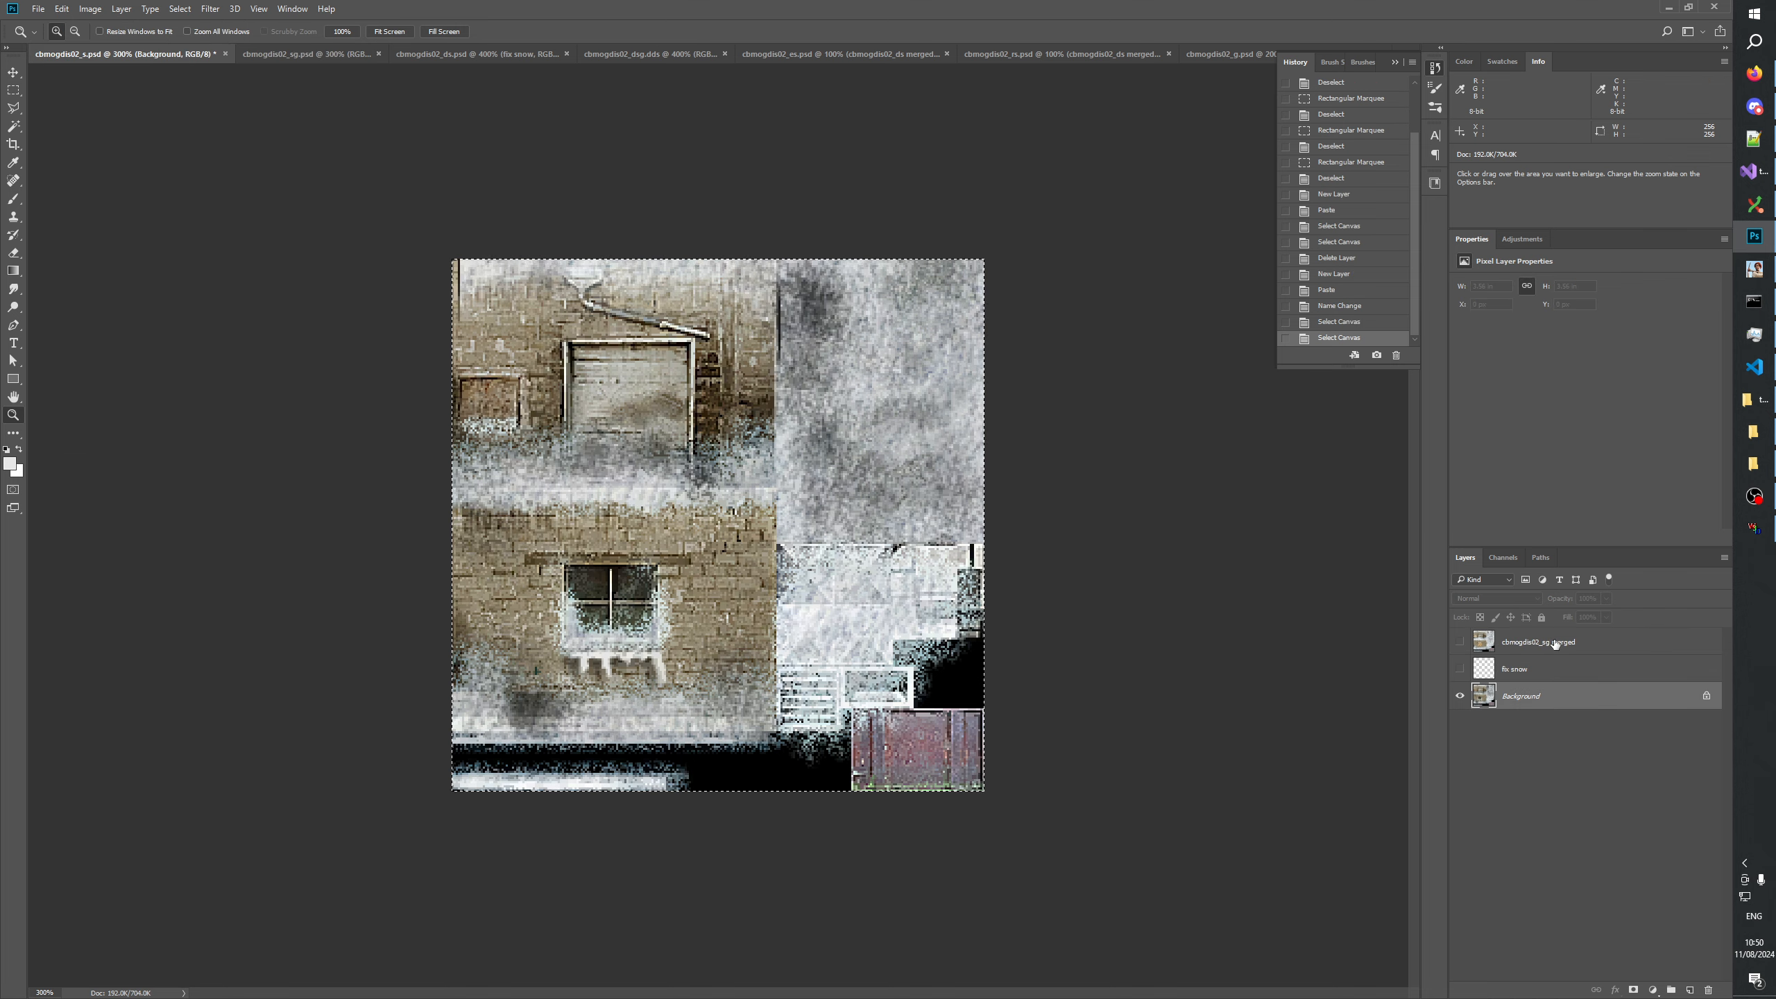
left_click(1541, 650)
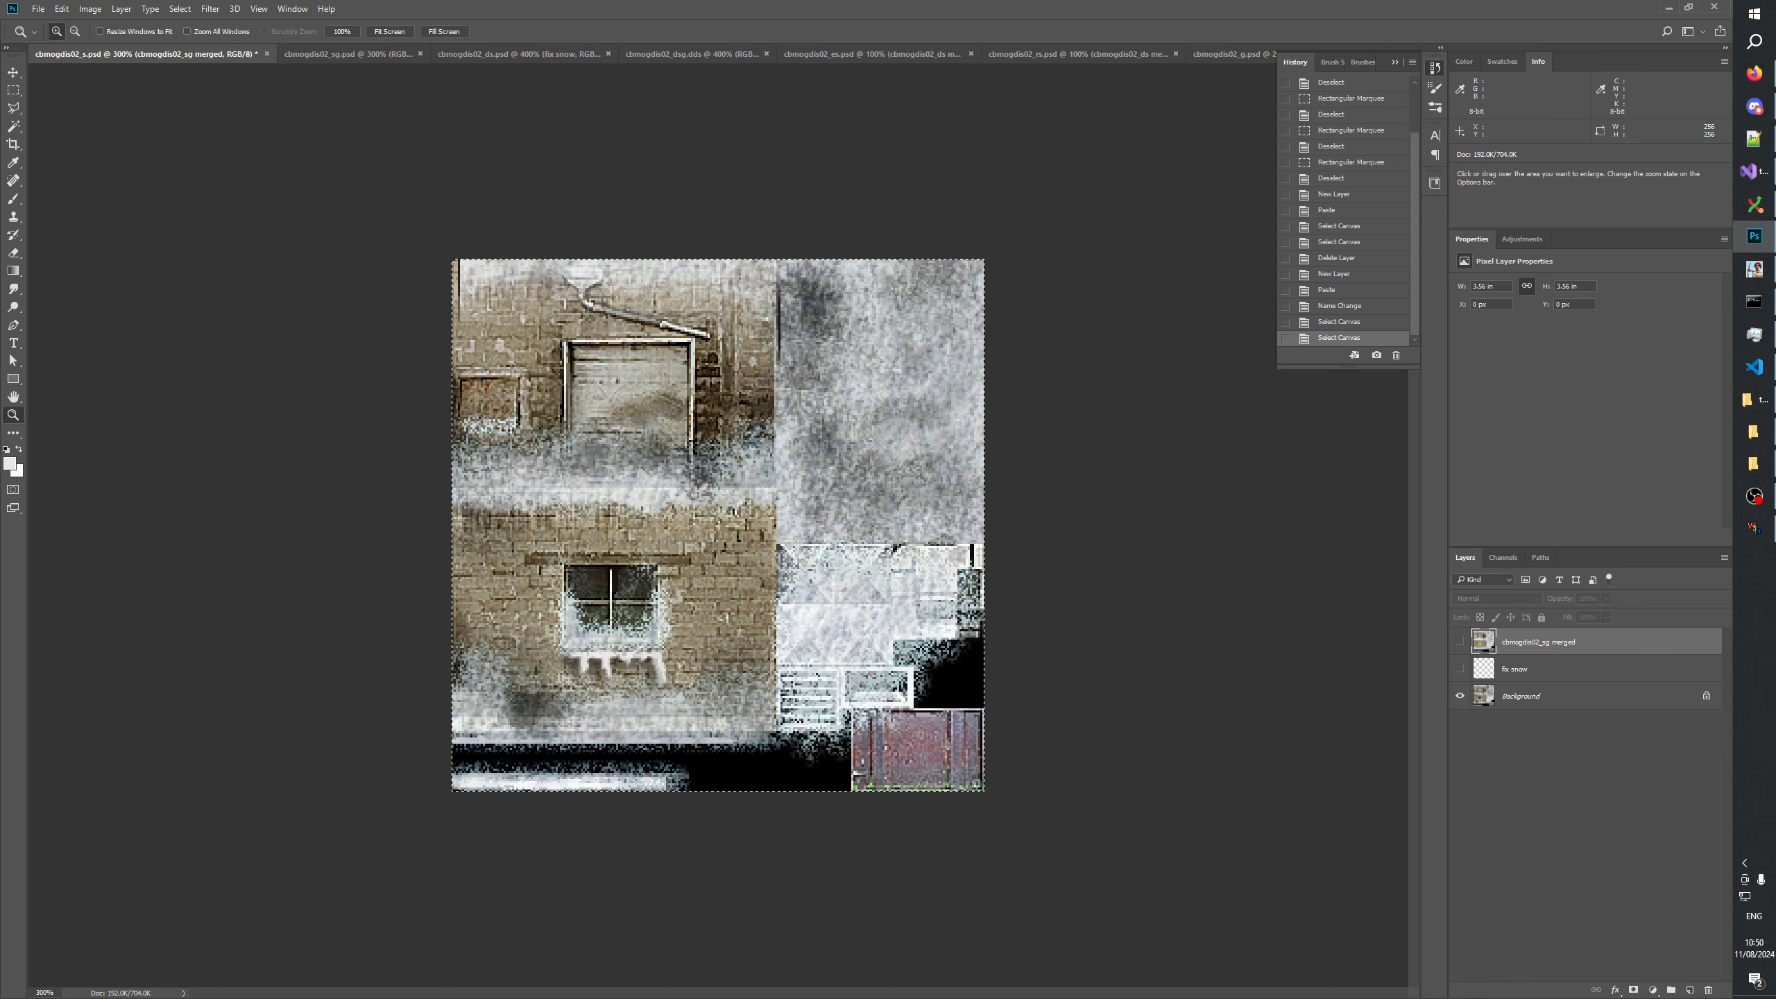
left_click(1691, 991)
key("ctrl+v")
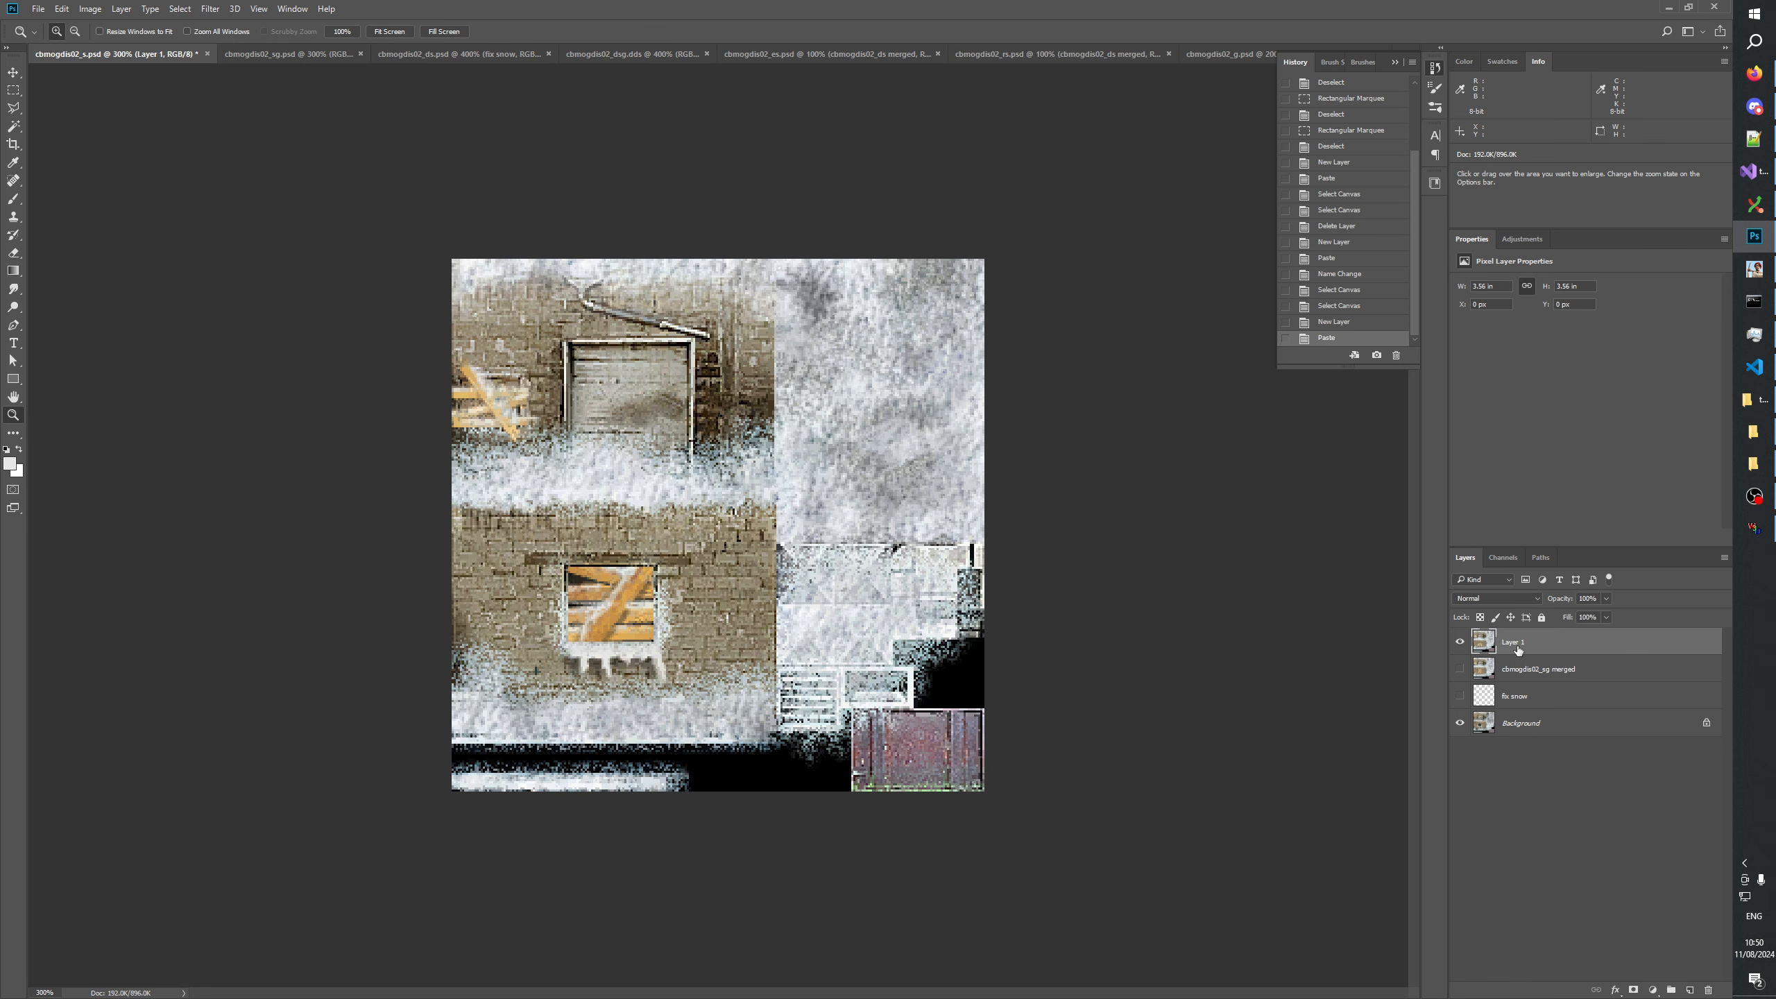
key("ctrl+e")
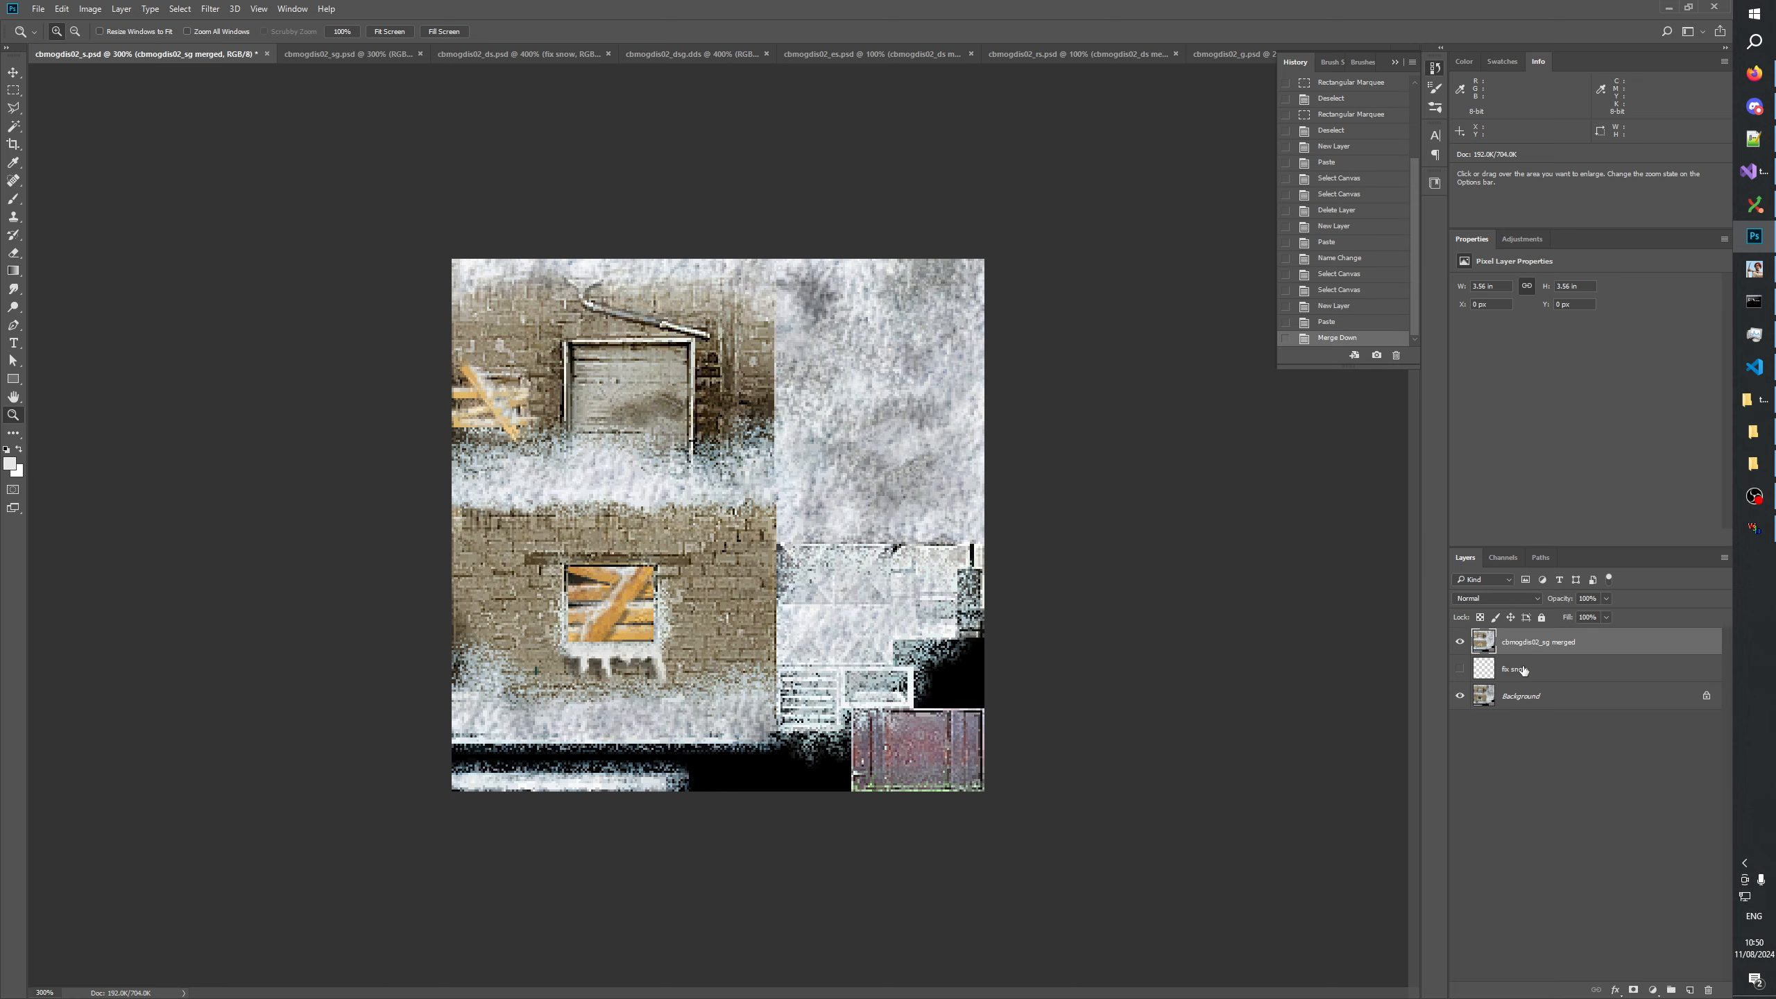
Compare the Background with the cbmogdis02_sg merged layer in cbmogdis02_s at 500% zoom.
left_click(1514, 696)
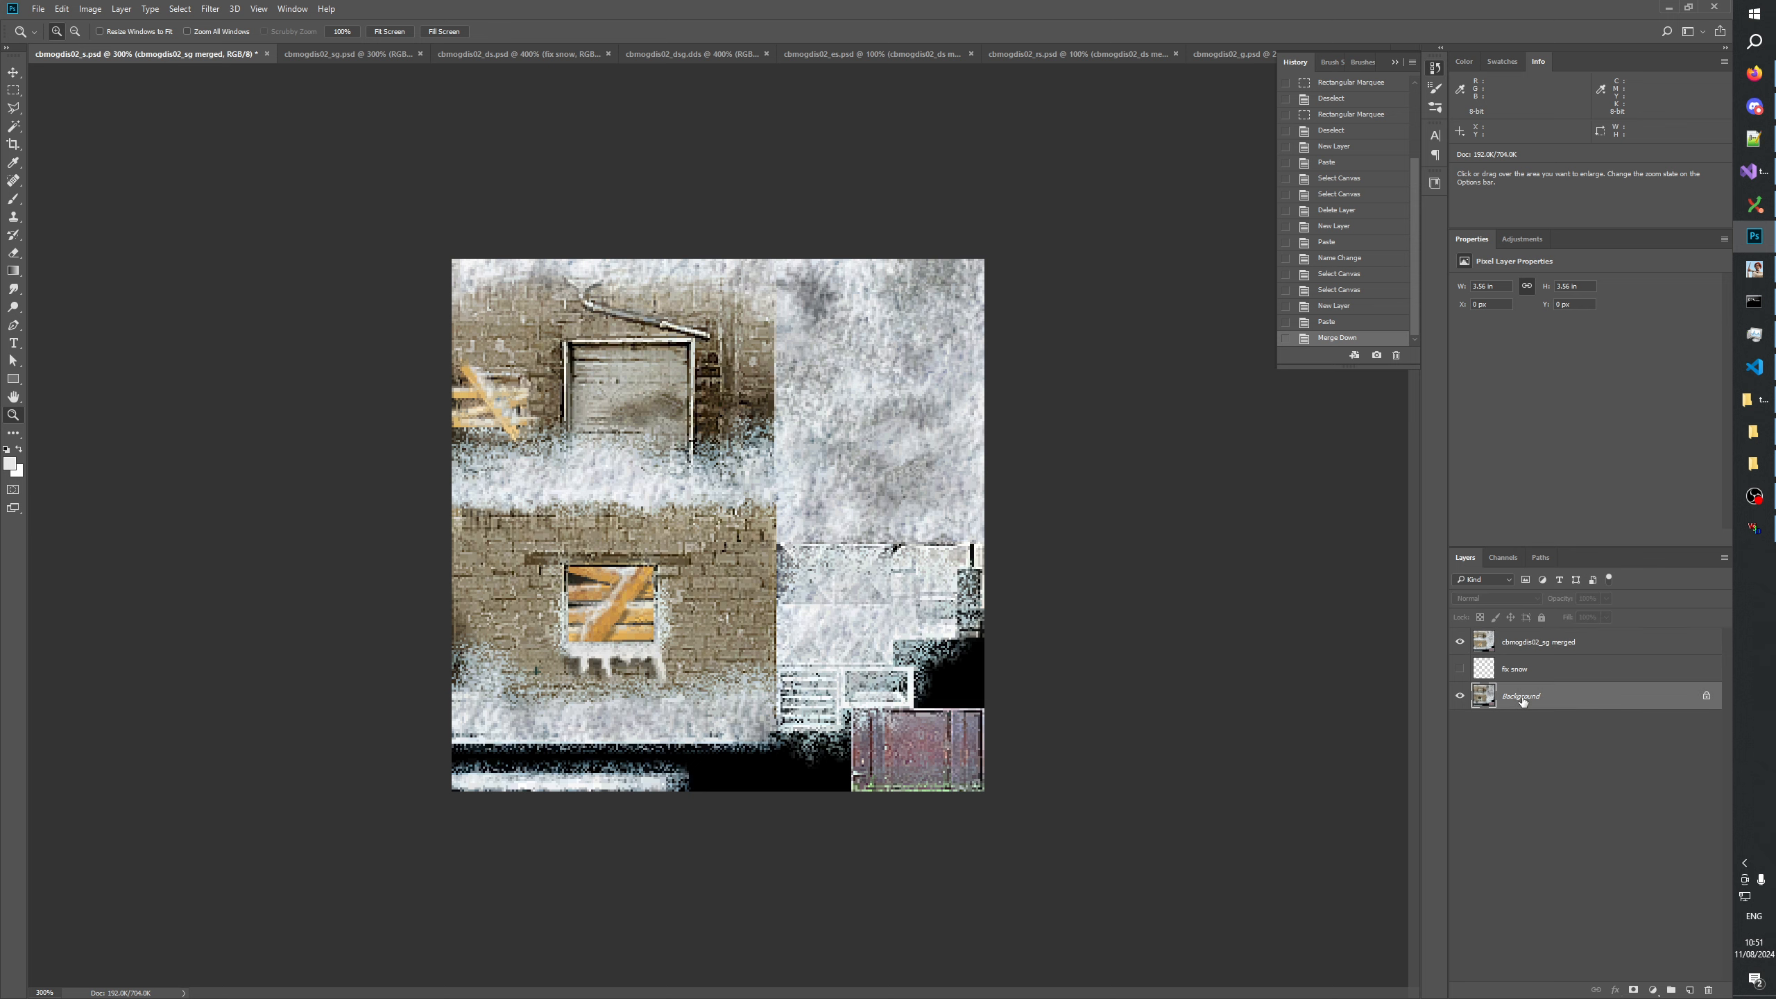
left_click(1460, 642)
left_click(13, 90)
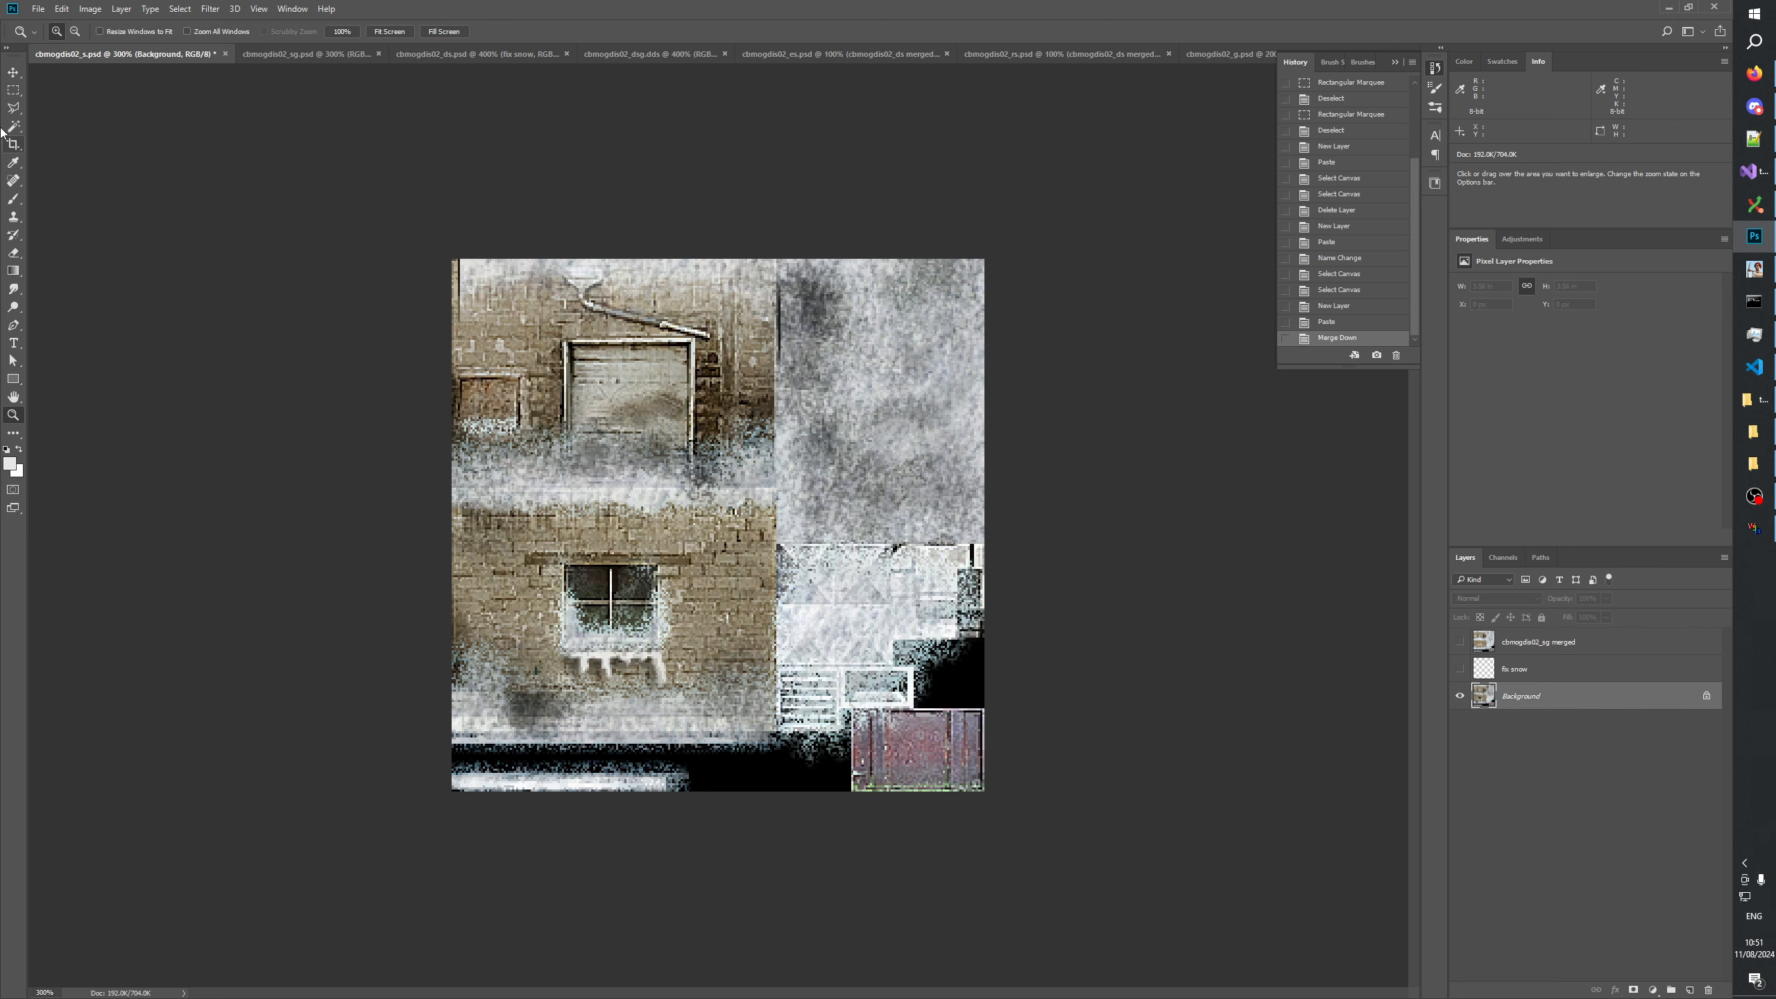
left_click(16, 413)
left_click(574, 599)
left_click(573, 599)
left_click(14, 90)
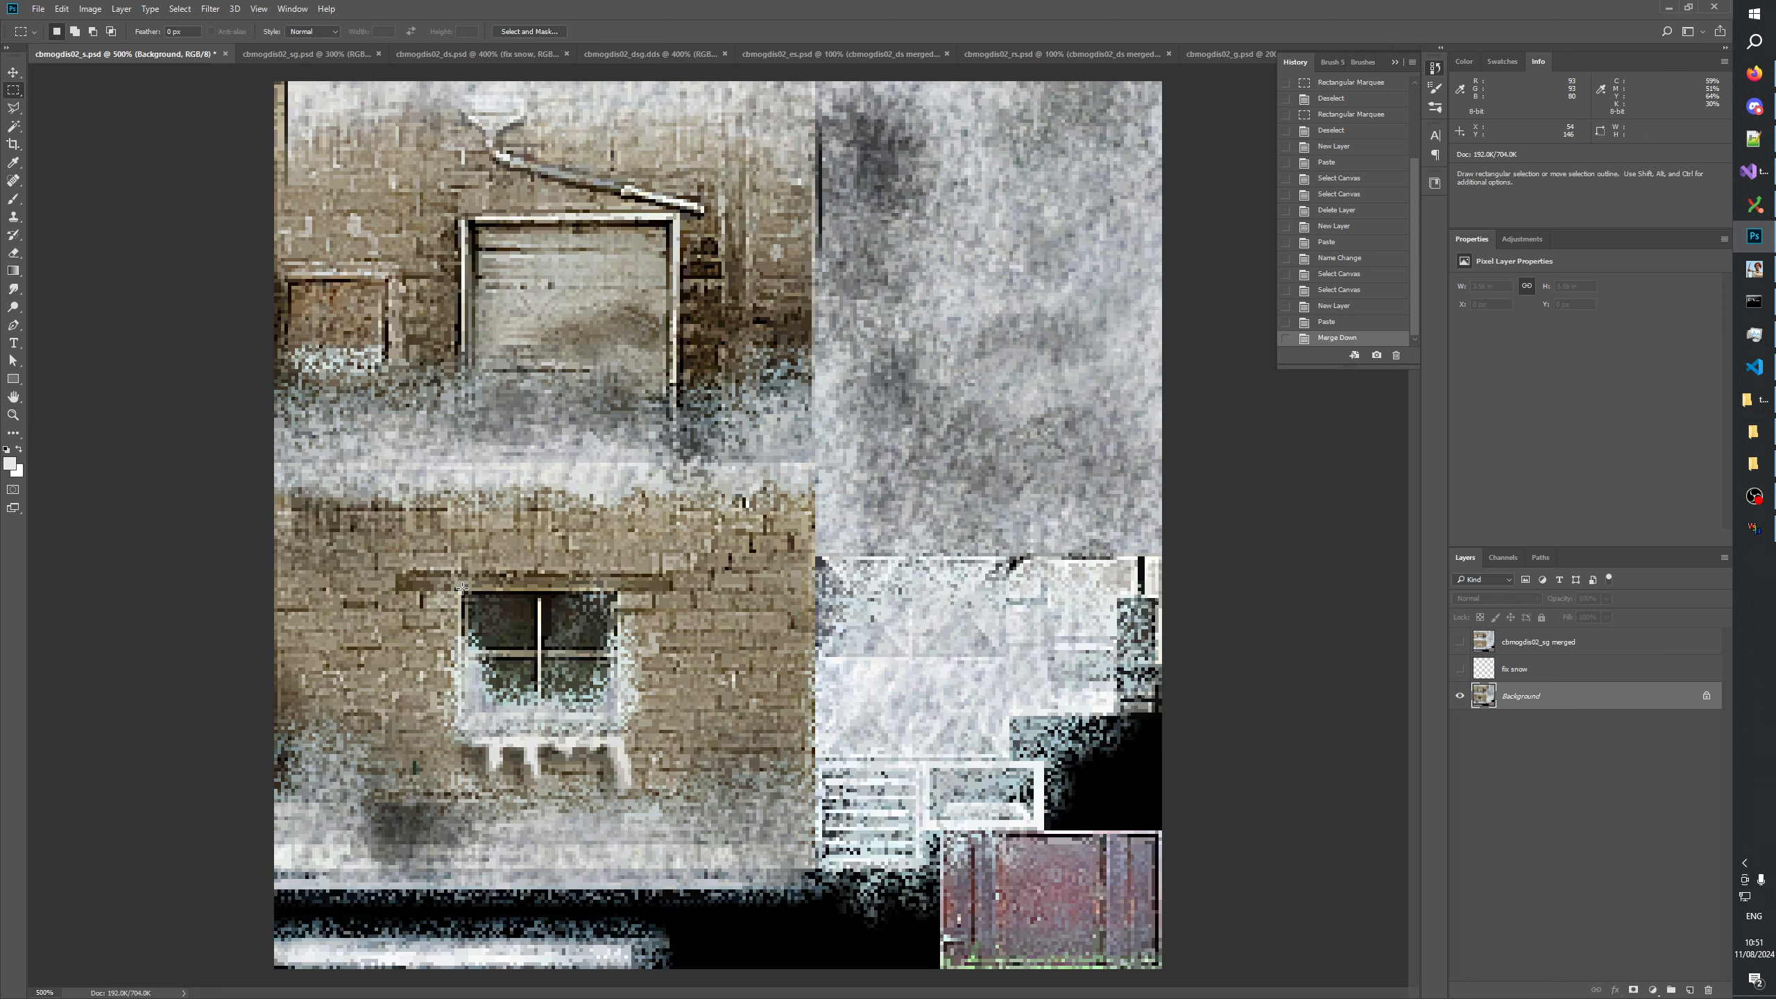
left_click(1460, 642)
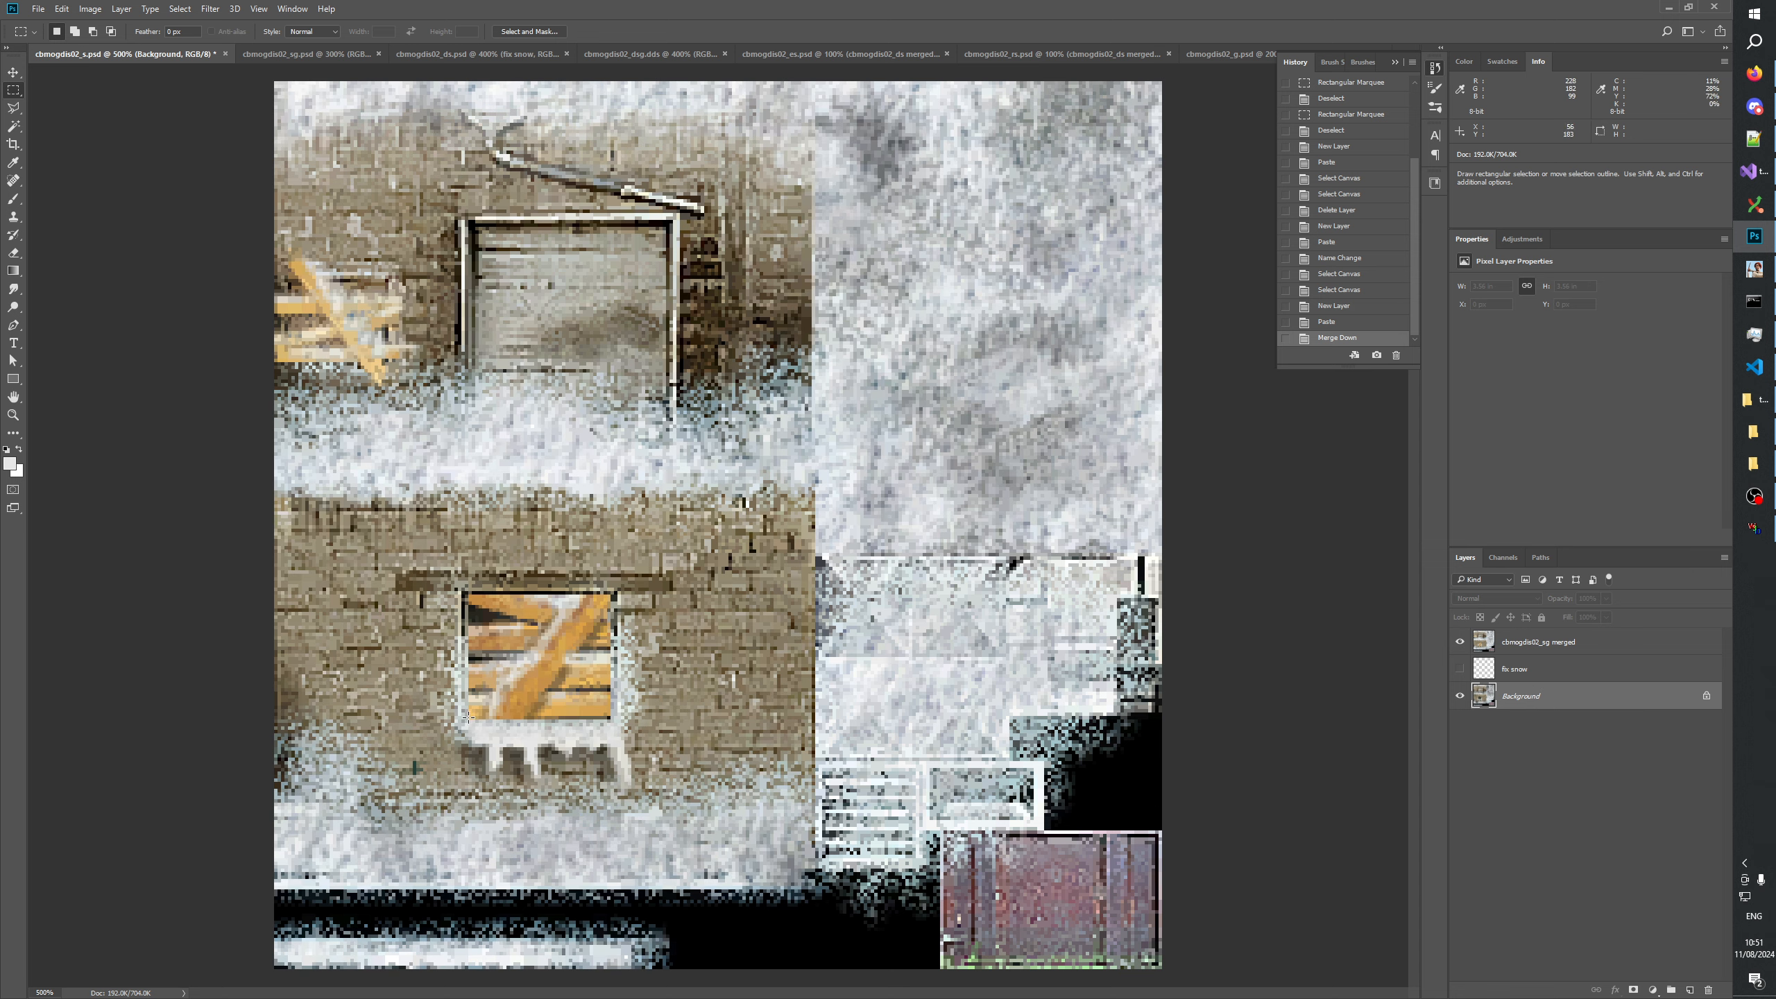
Select the boards on both windows with combined rectangular marquees, extending the upper window's selection to follow the protruding plank.
left_click_drag(468, 718, 609, 595)
left_click_drag(279, 362, 419, 256)
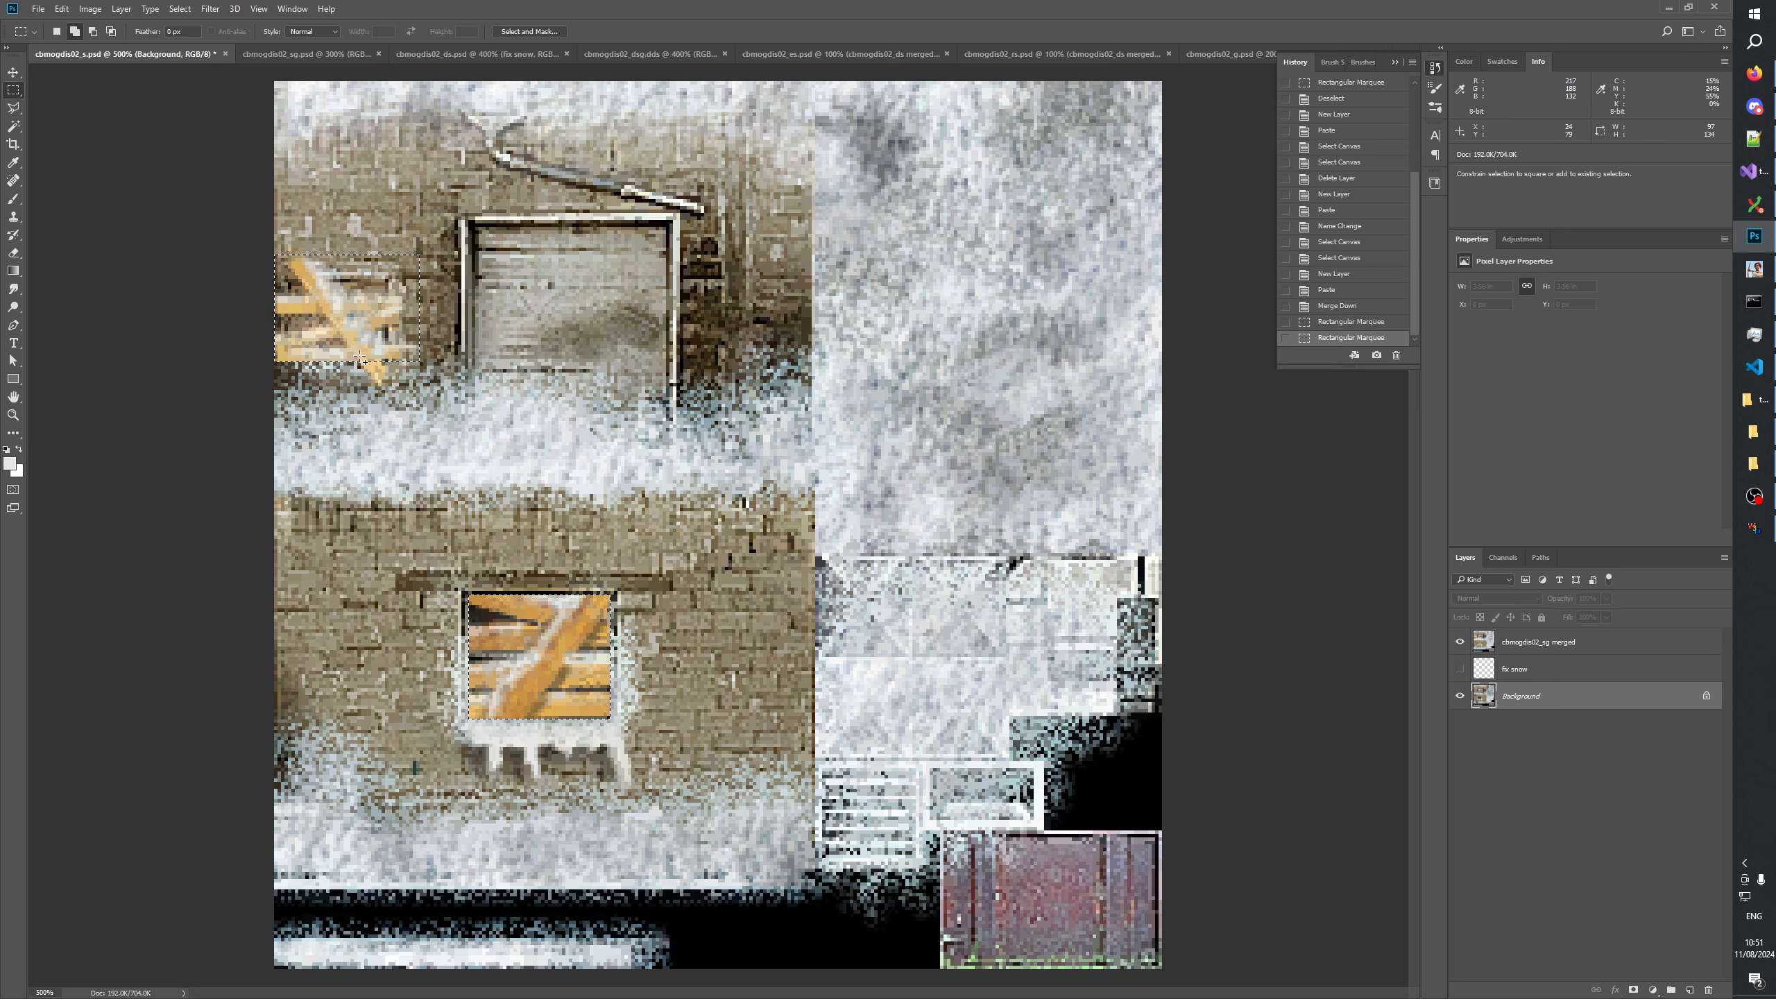
left_click_drag(423, 389, 422, 391)
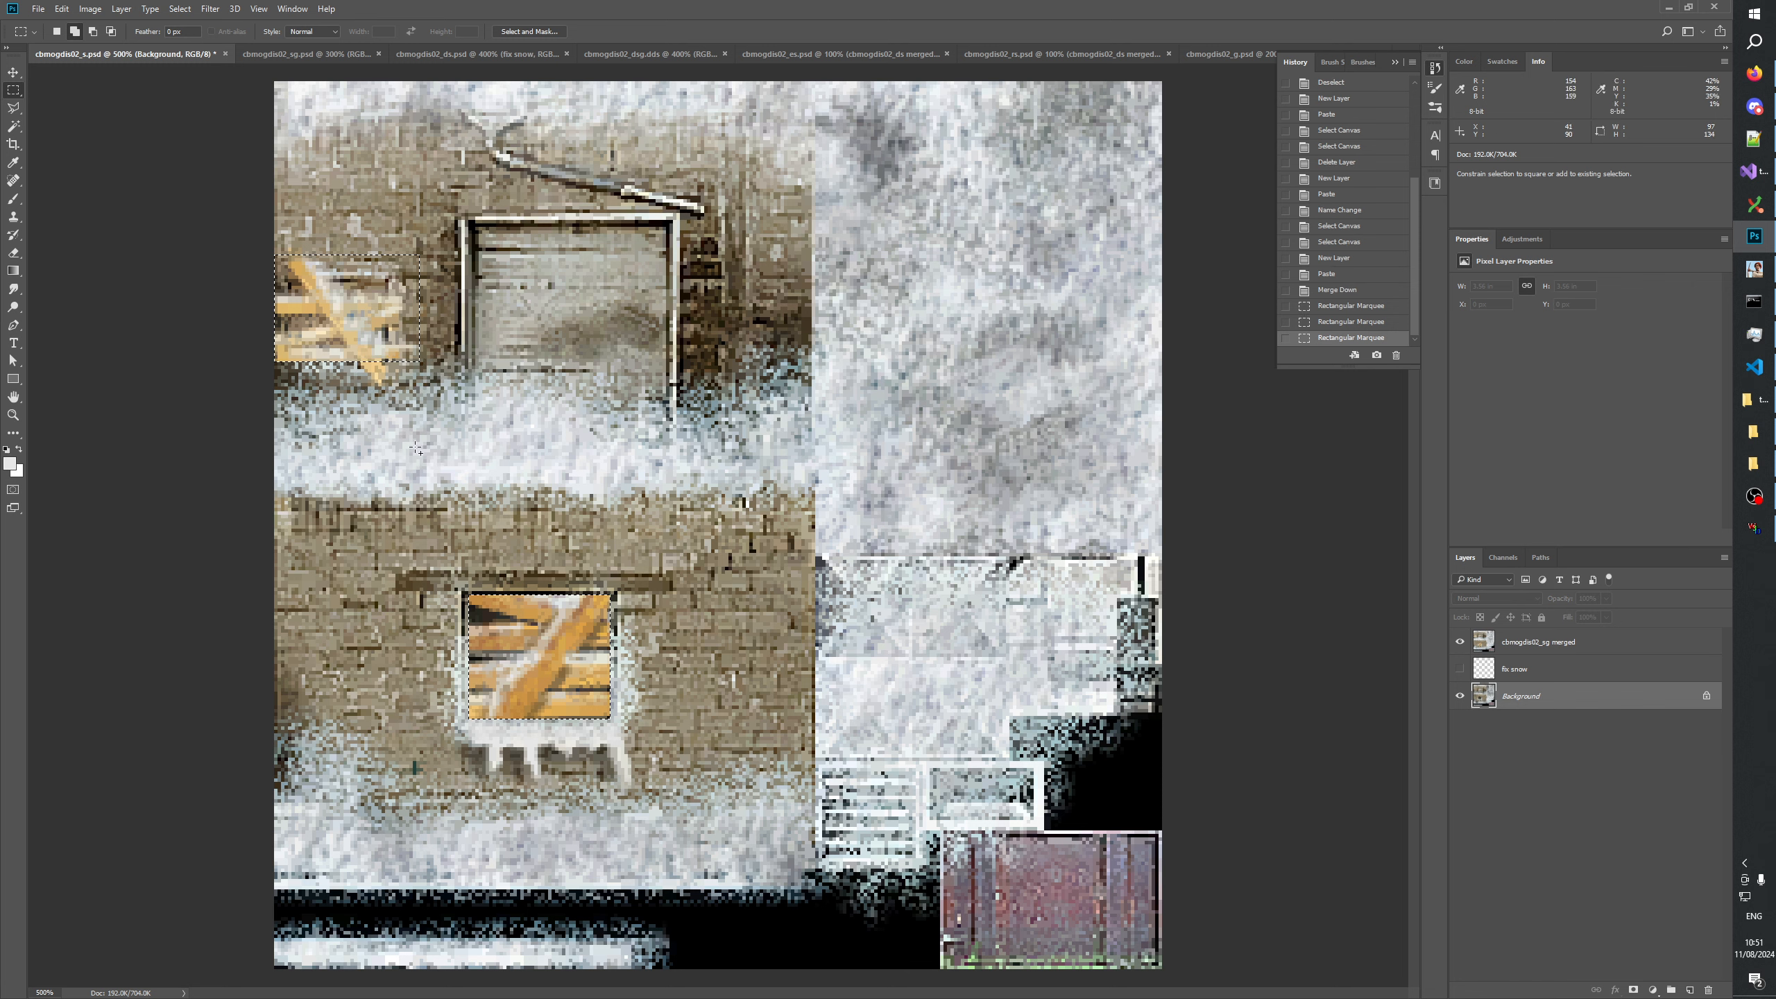
key("alt")
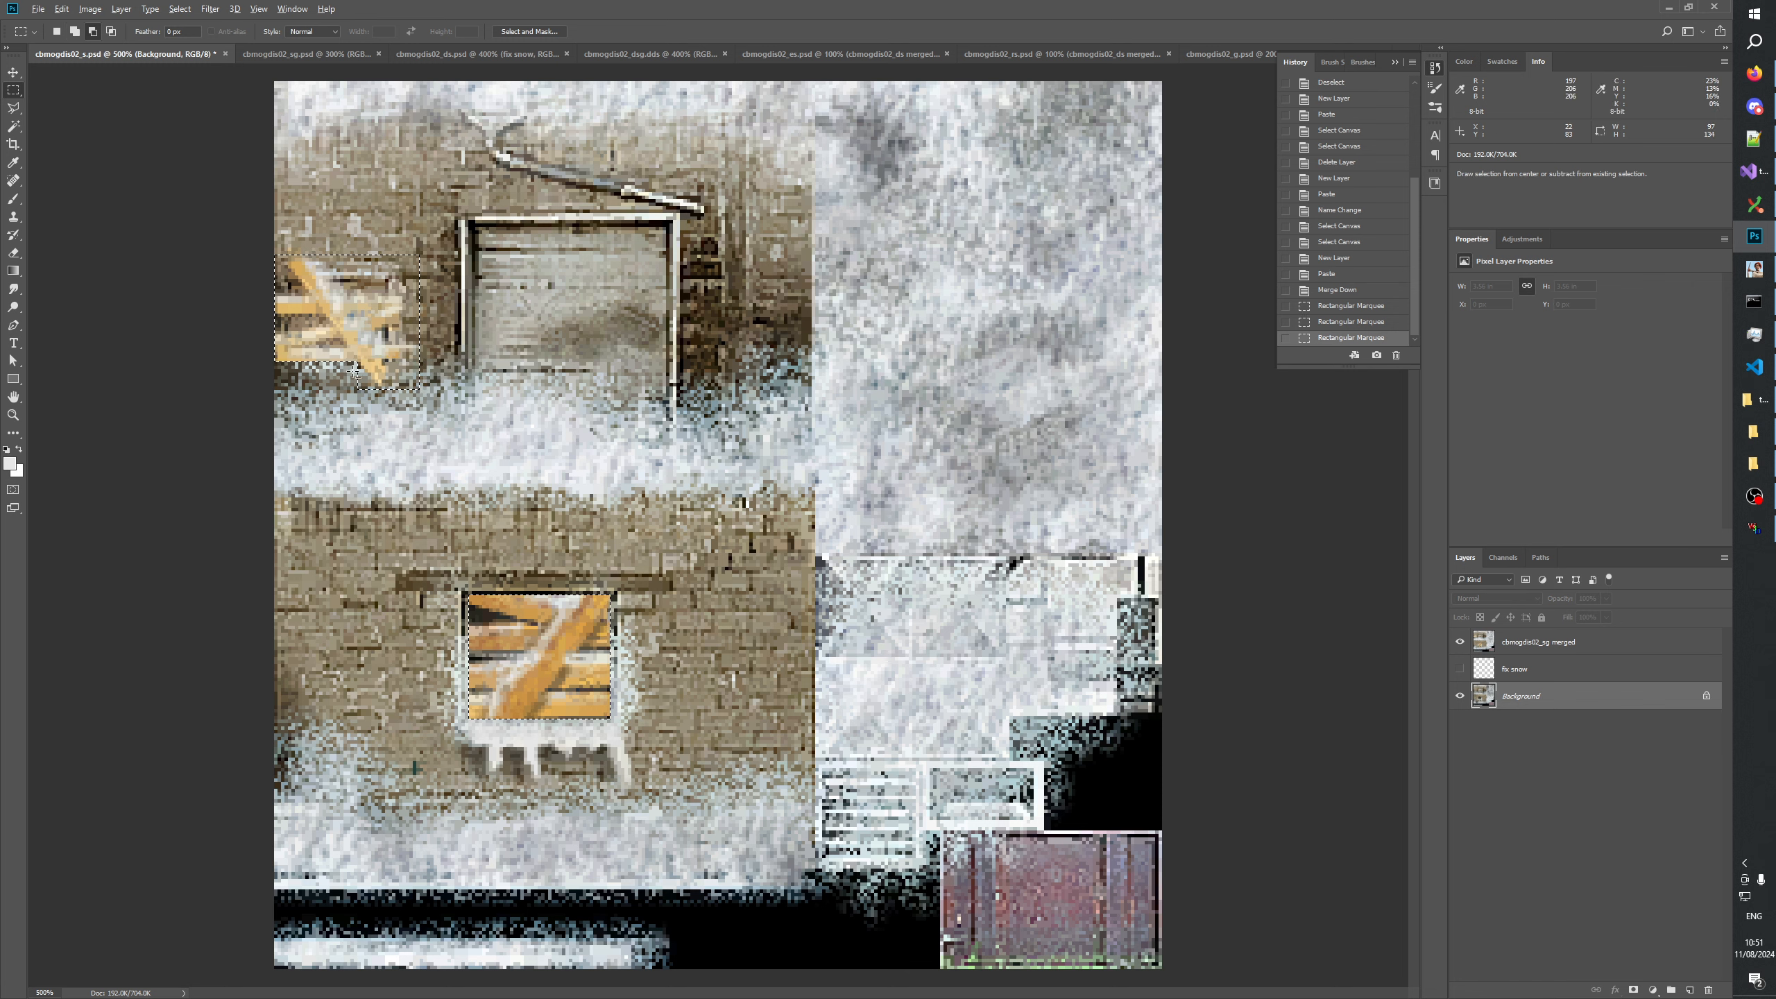
left_click_drag(361, 400, 361, 400)
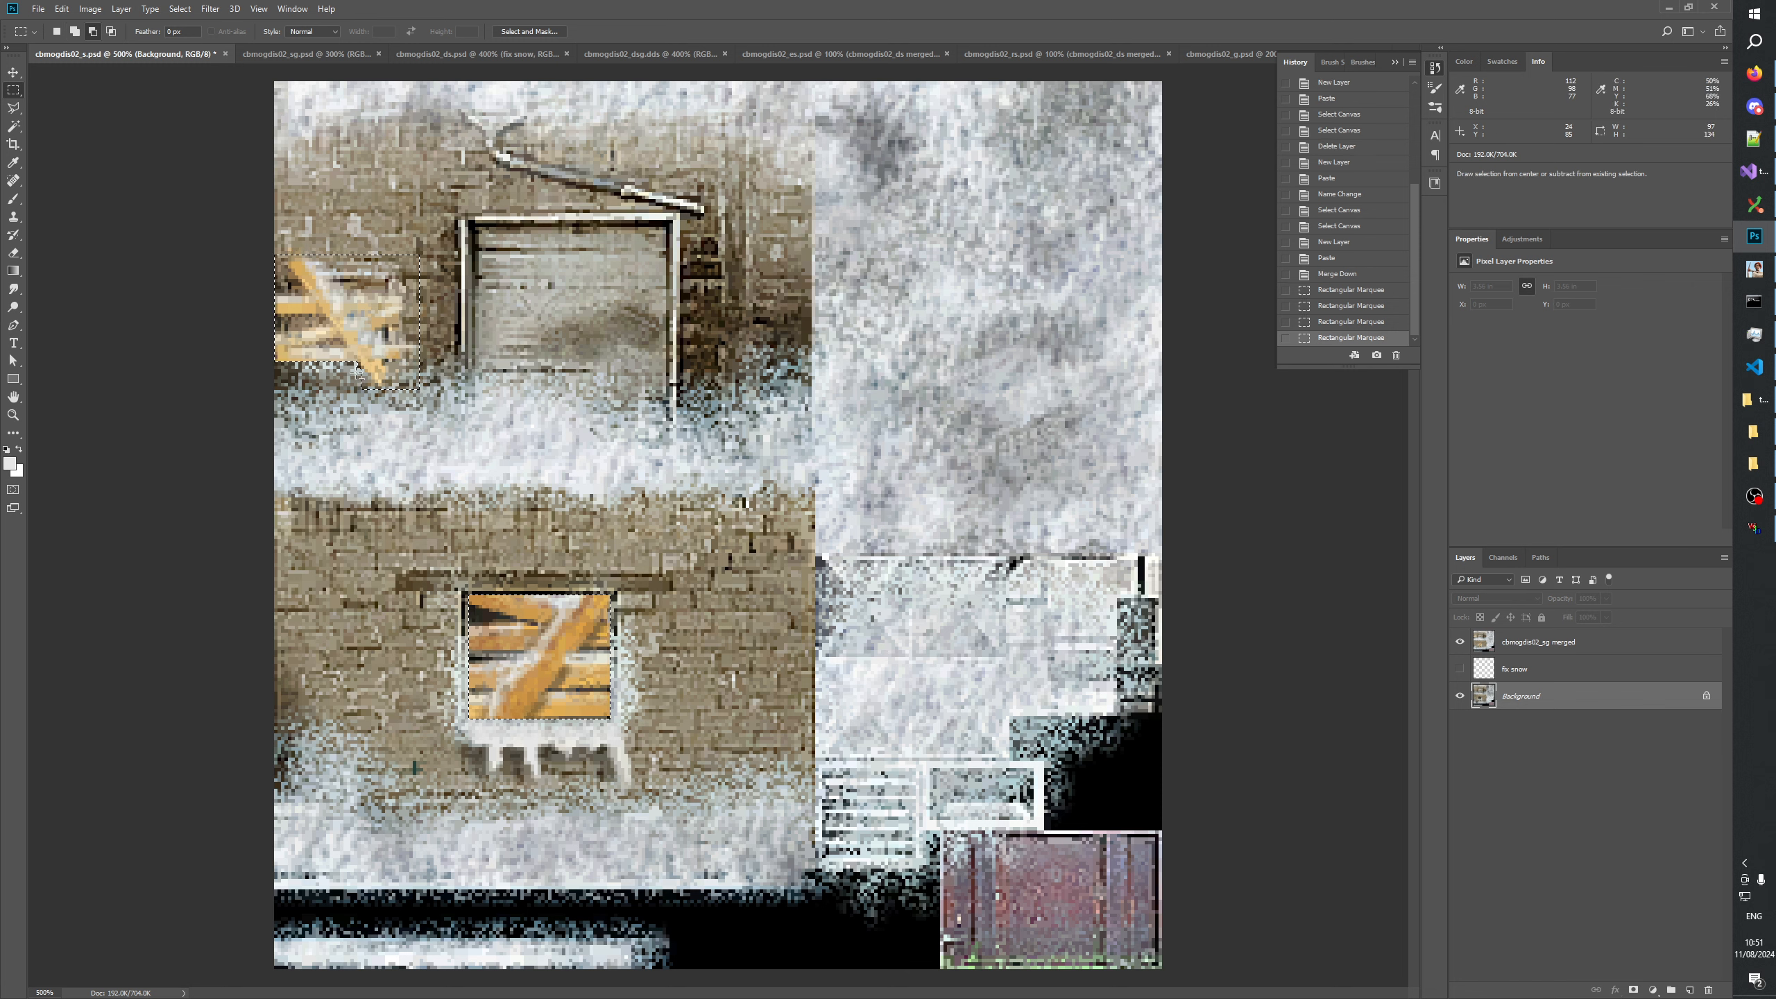
mouse_move(362, 401)
left_mouse_down()
mouse_move(360, 376)
mouse_move(366, 416)
left_mouse_up()
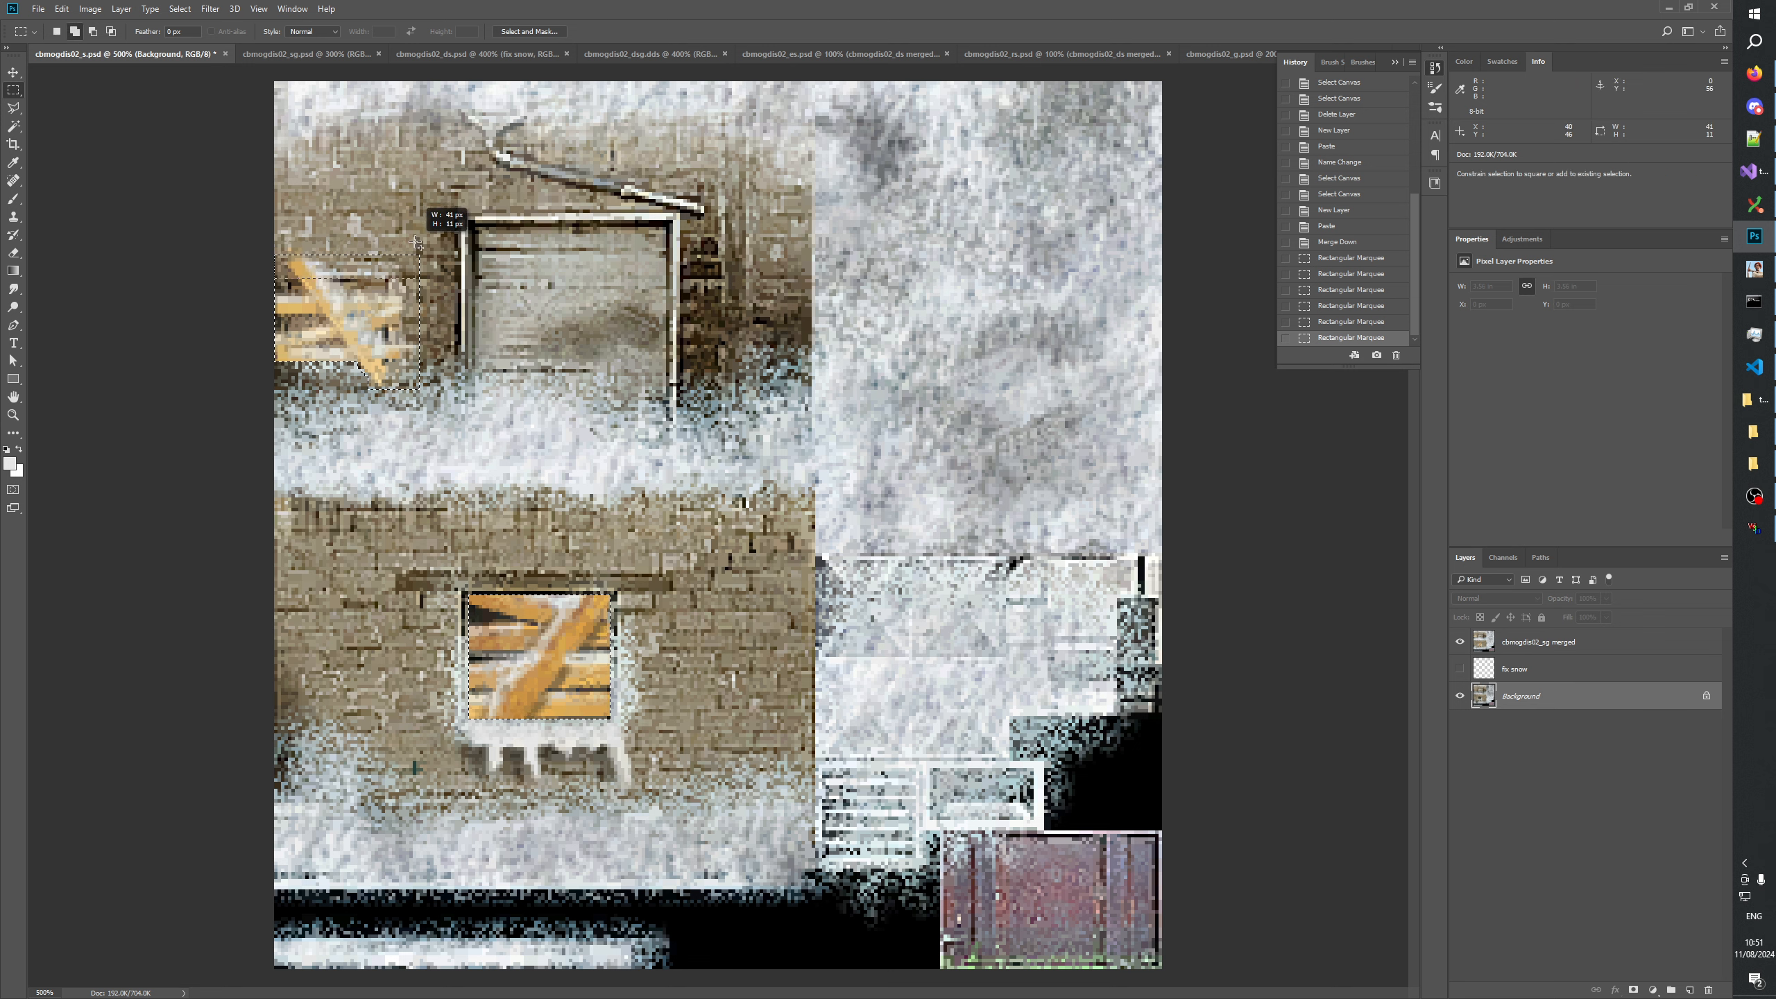
left_click_drag(418, 246, 419, 244)
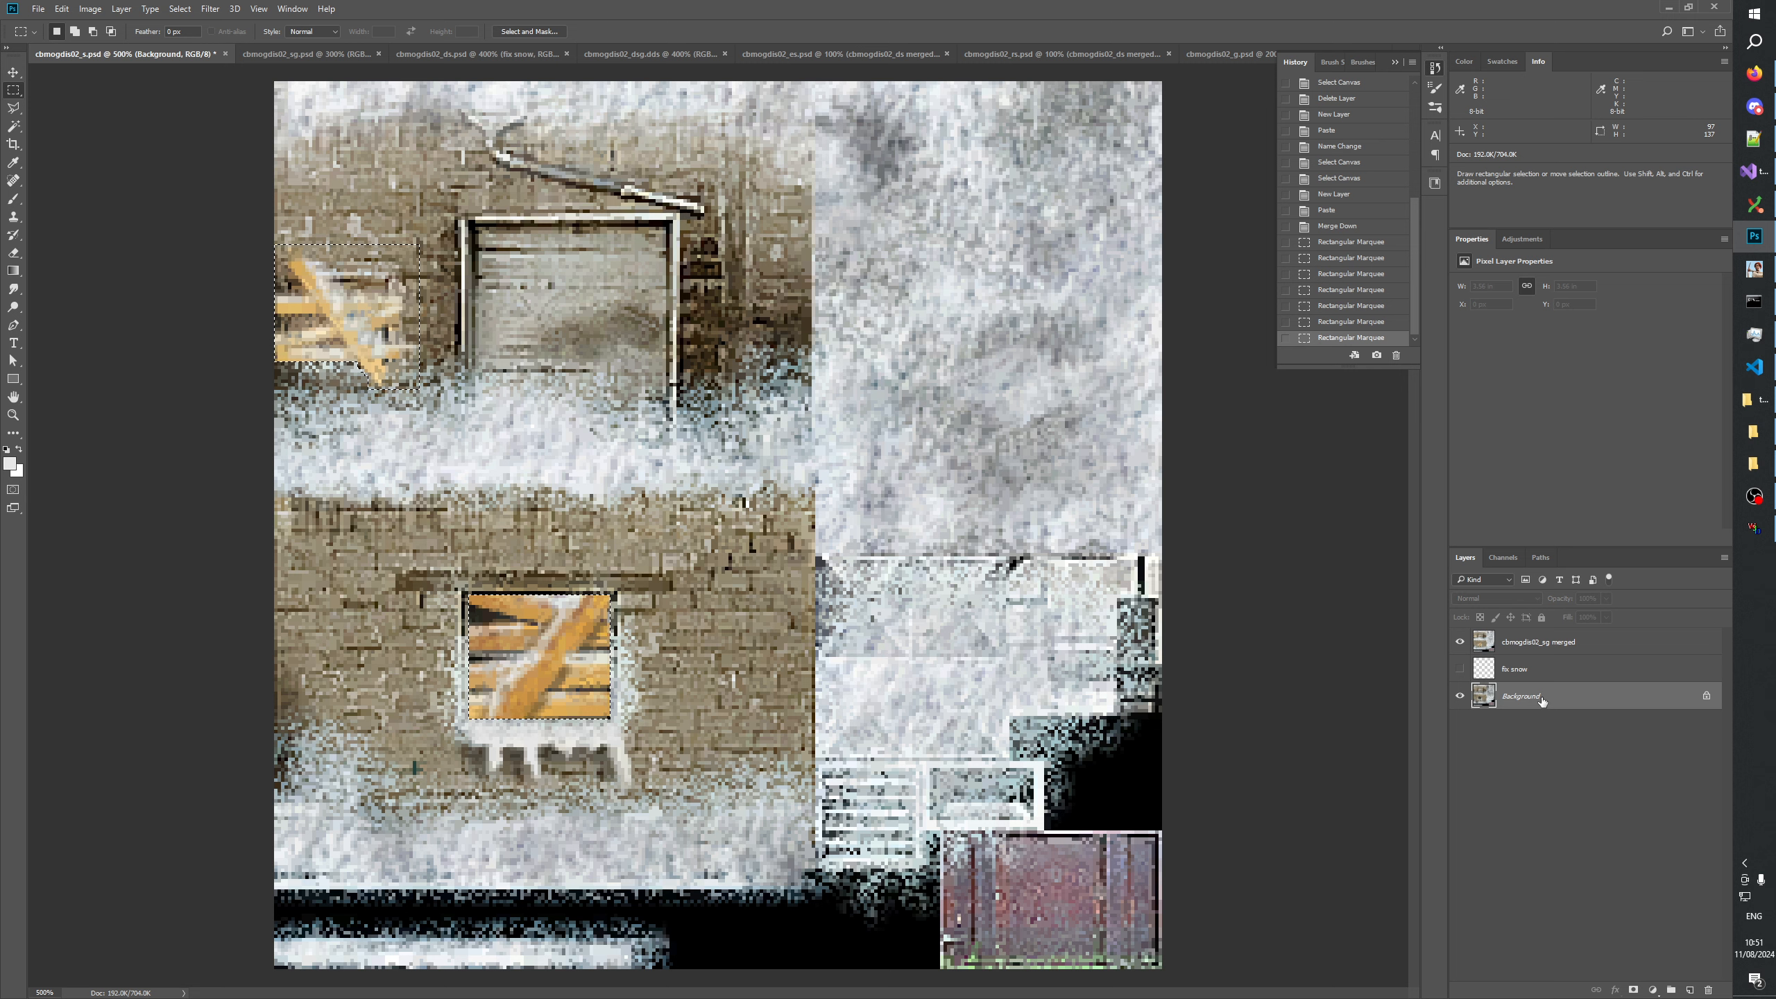
Add a new layer above cbmogdis02_sg merged and give it a layer mask from the window selection.
left_click(1525, 651)
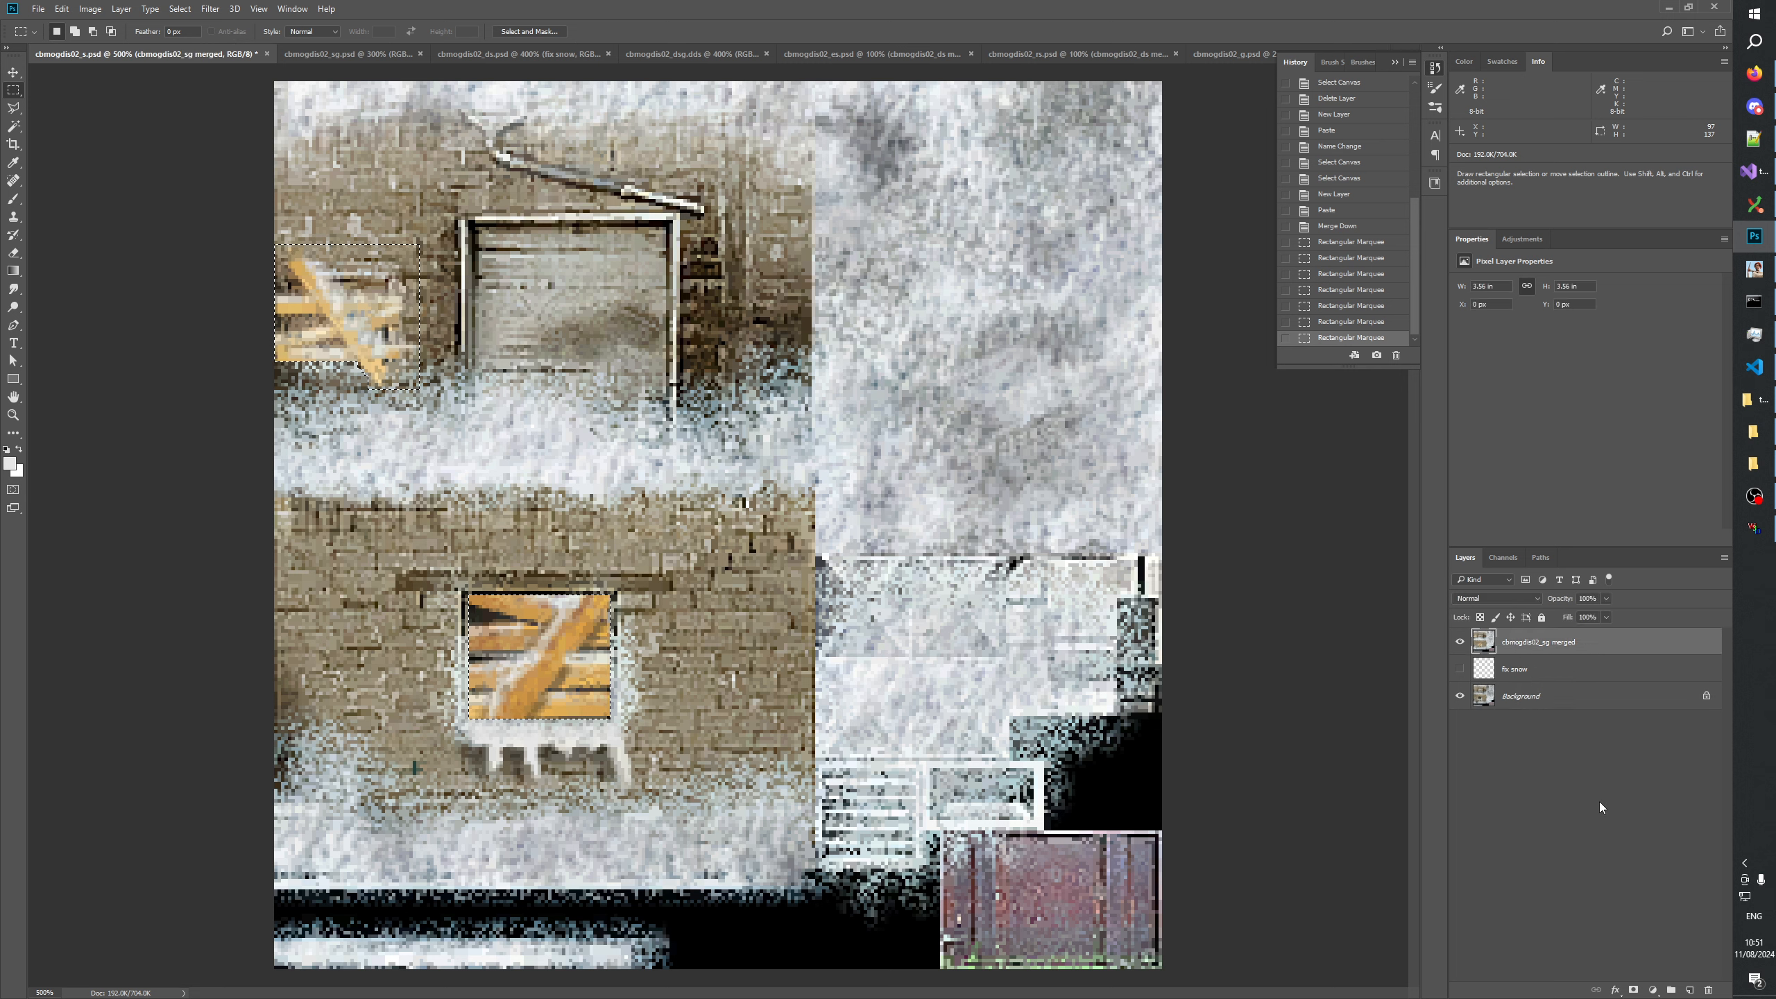
left_click(1689, 989)
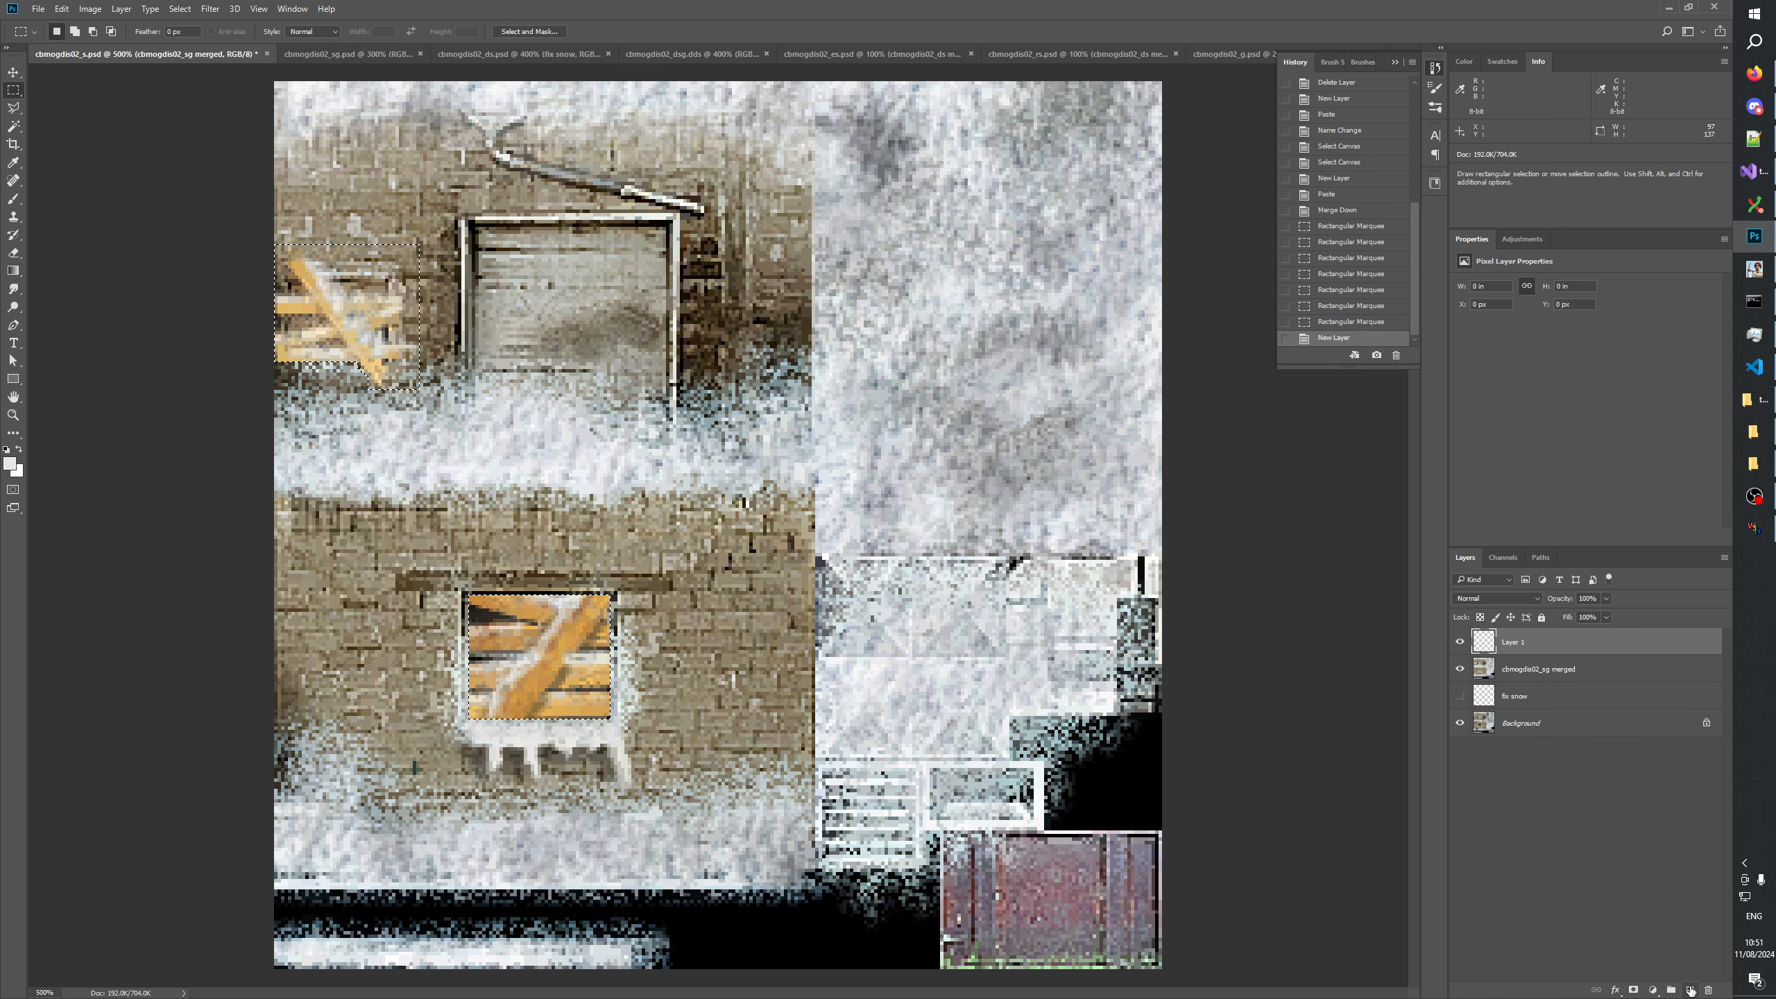
left_click(1632, 989)
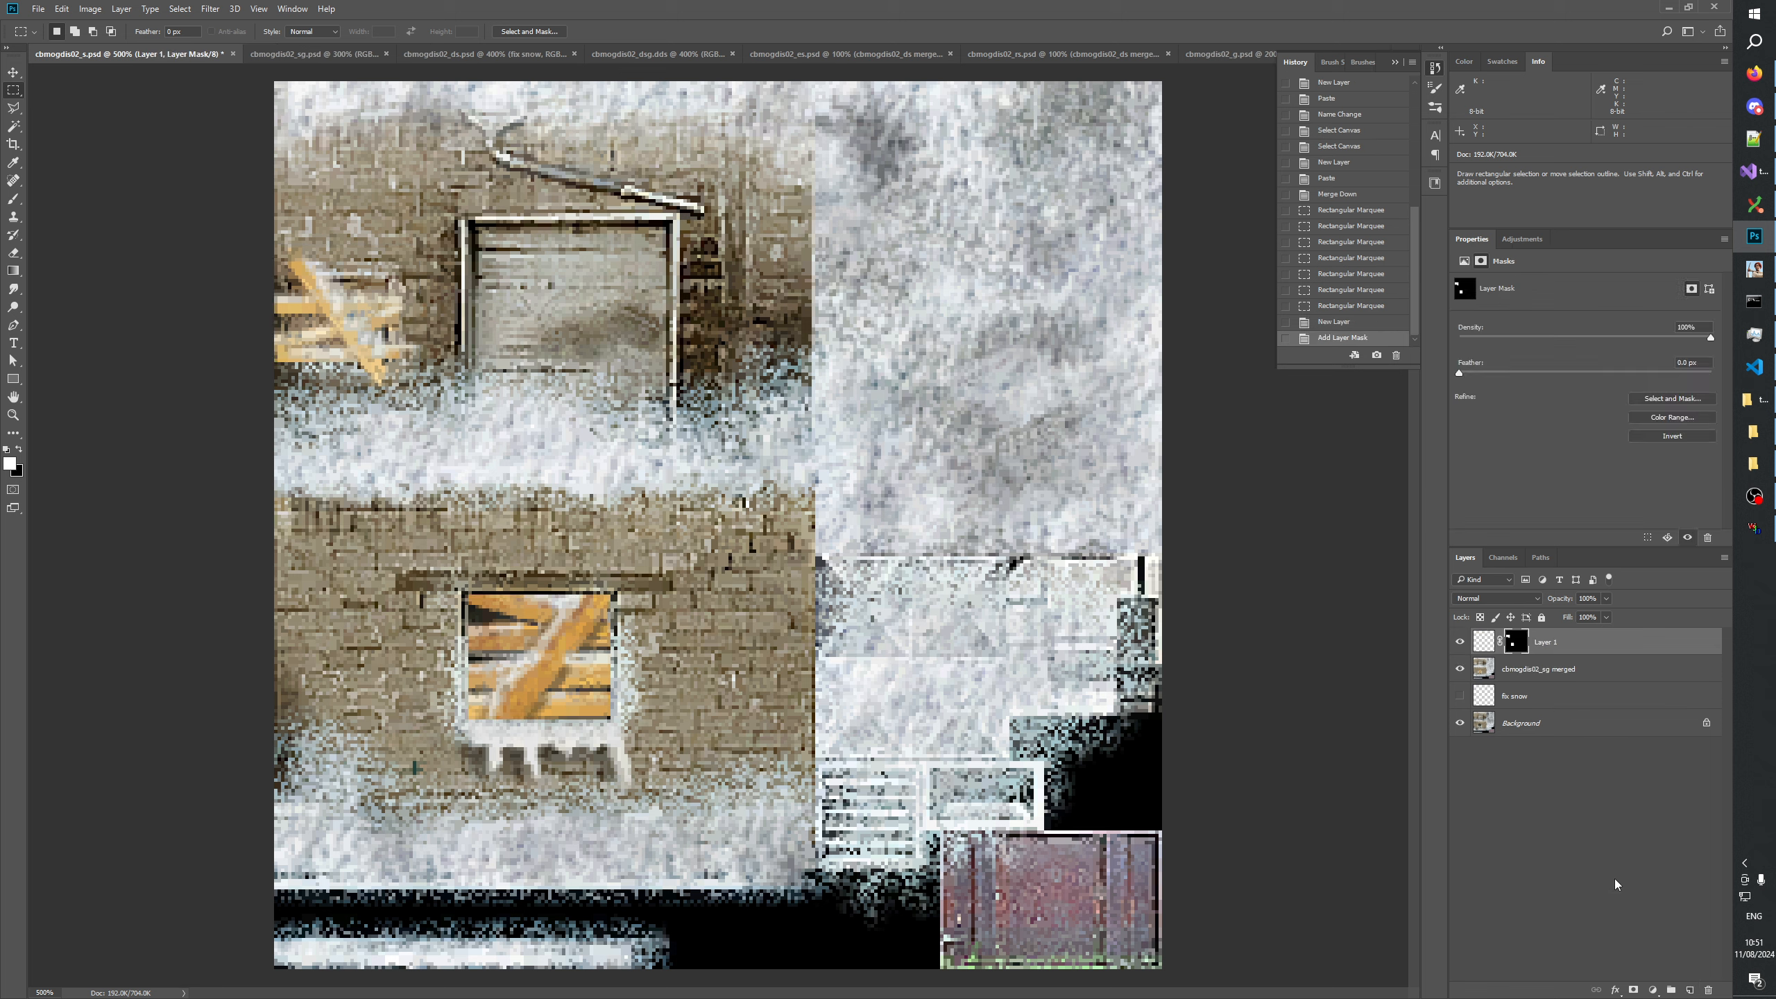
Copy the whole Background image, paste it and merge it down into the new layer, preserving its mask.
left_click(1489, 728)
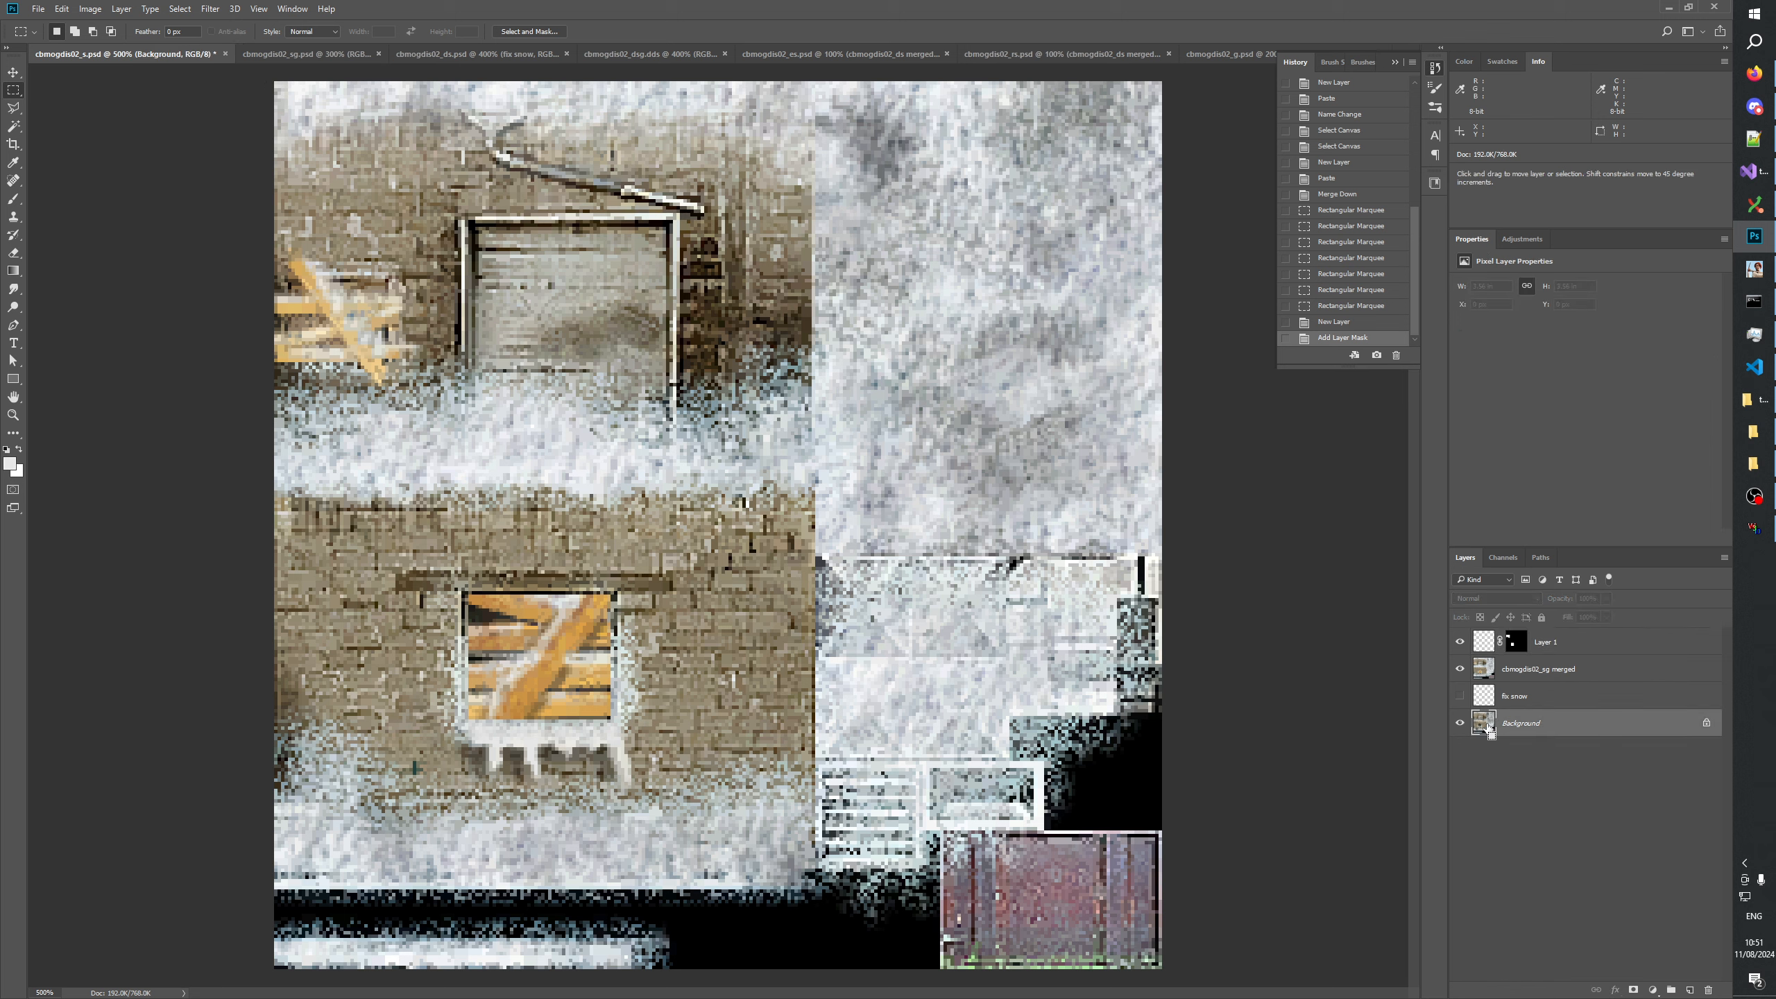
key("ctrl+a")
left_click(1523, 644)
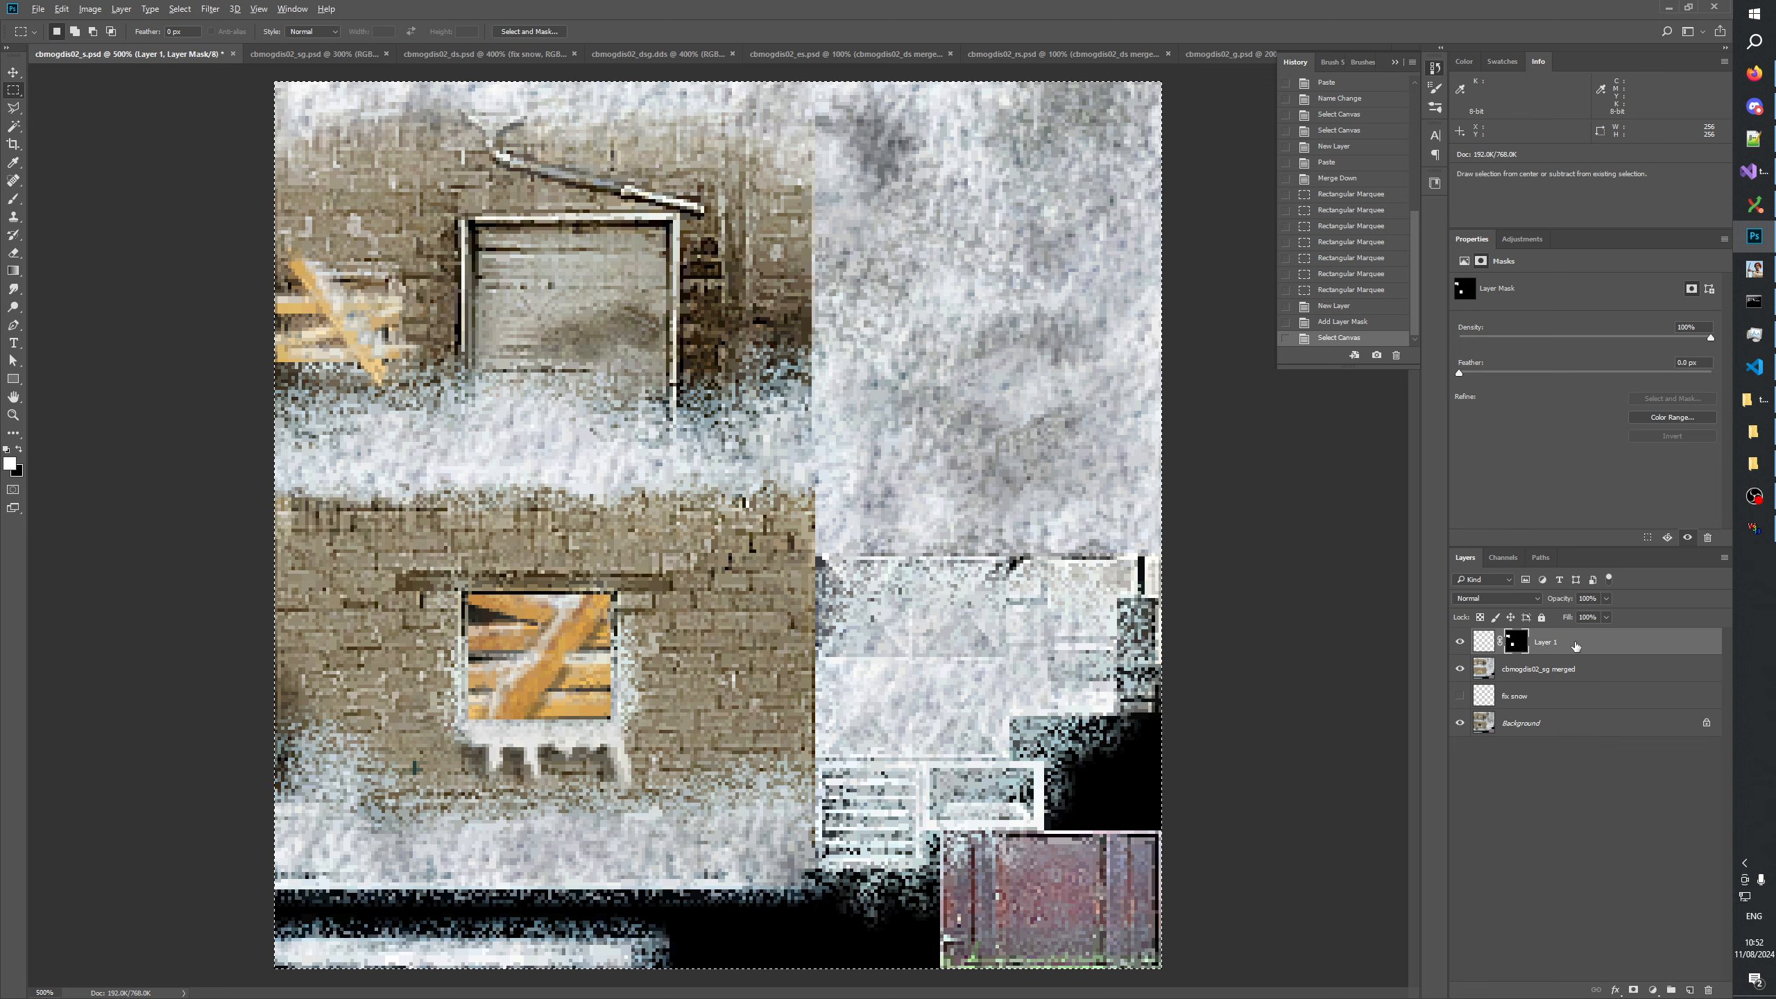
left_click(1483, 642)
key("ctrl+v")
key("ctrl+e")
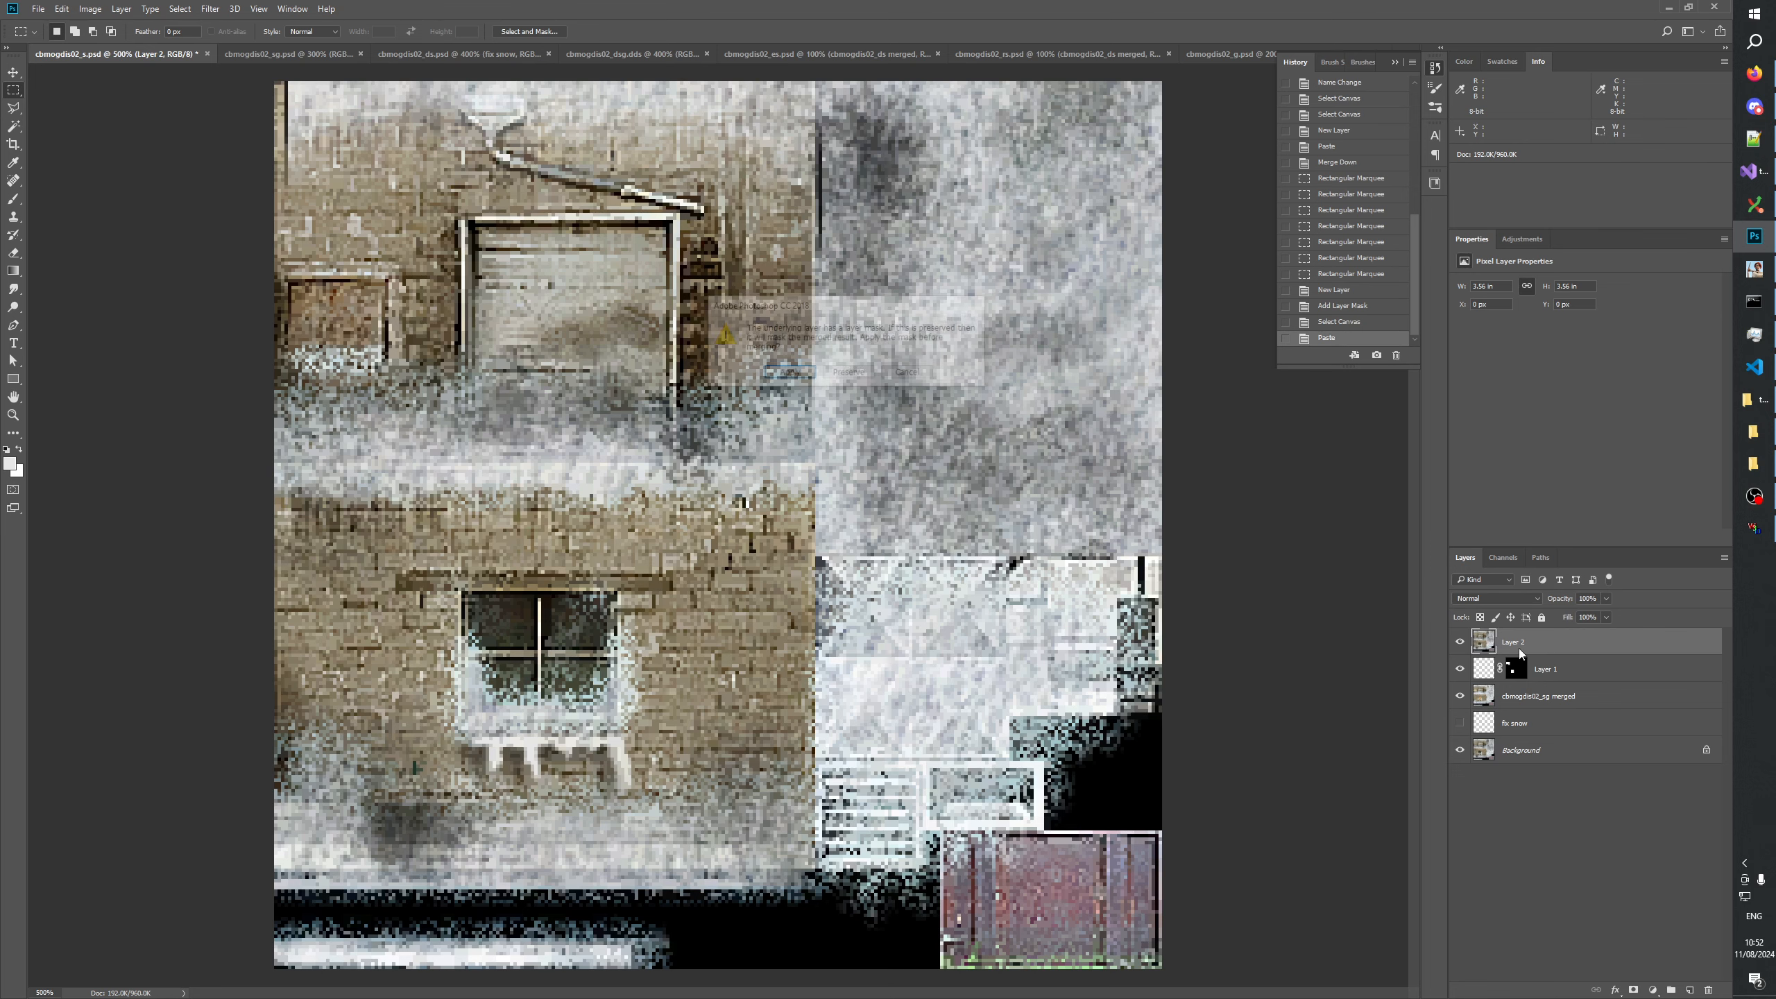
key("Return")
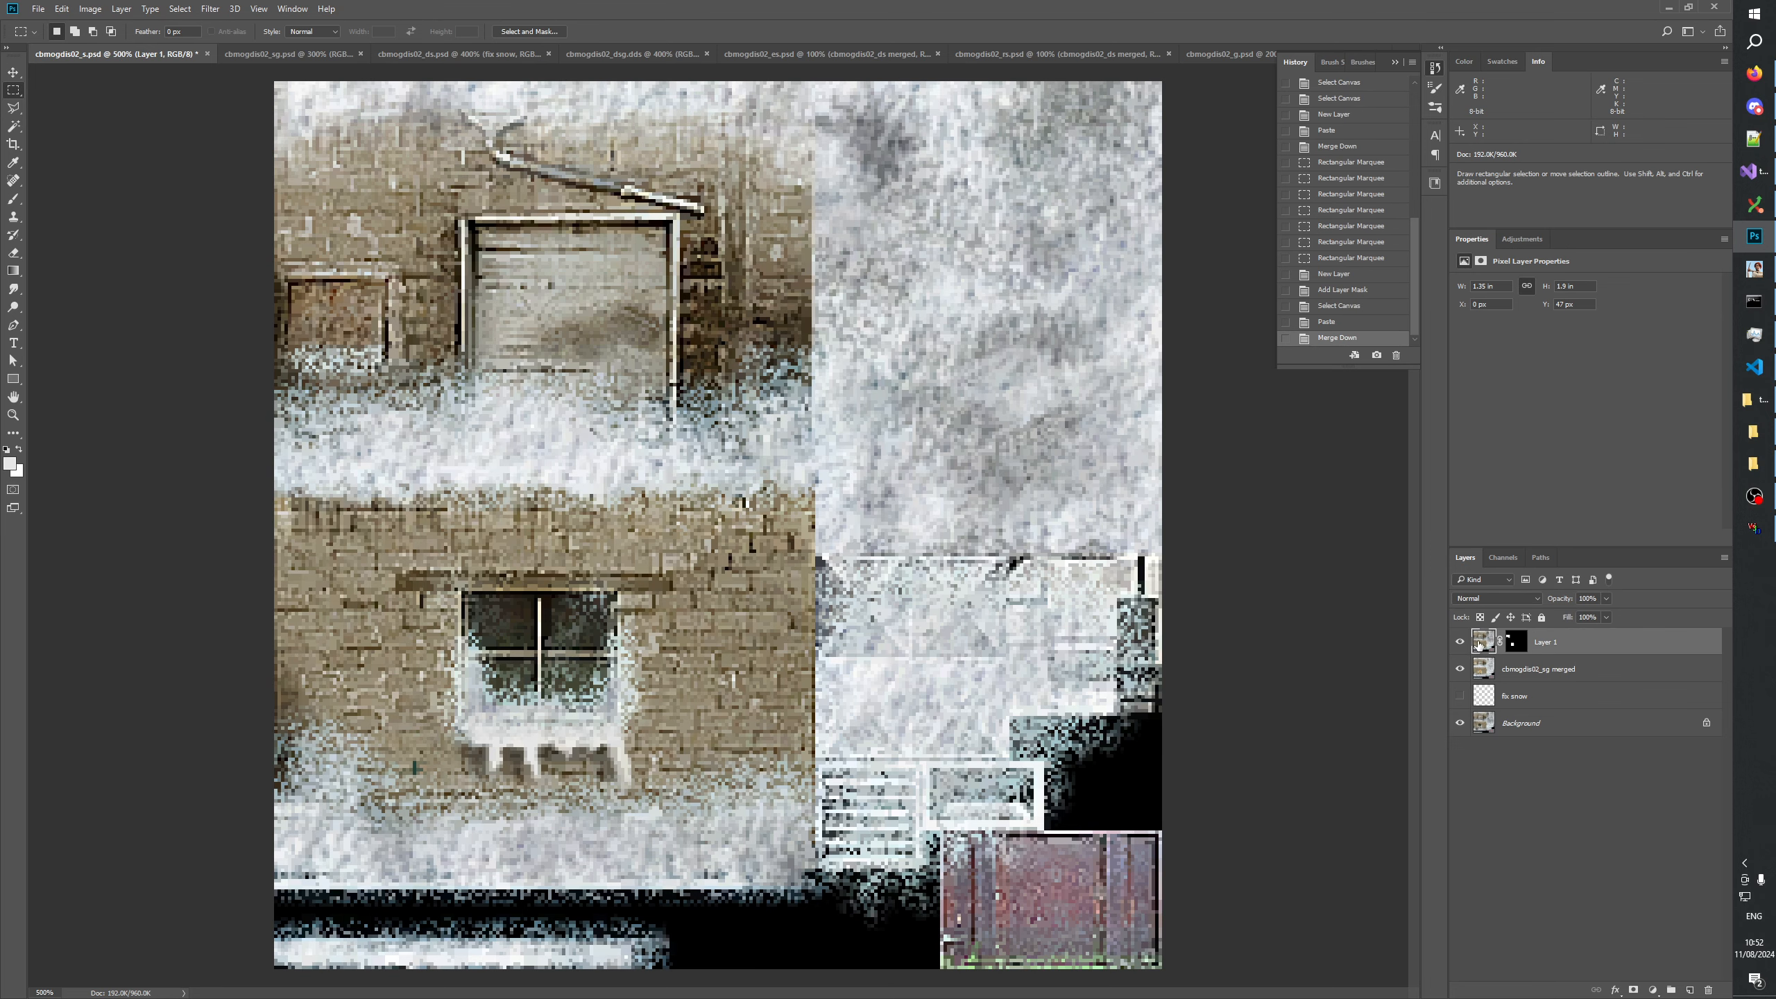
Inspect the mask, marquee generous areas around both windows, invert the selection and clear the rest of the masked layer's image.
left_click(1515, 642, "alt")
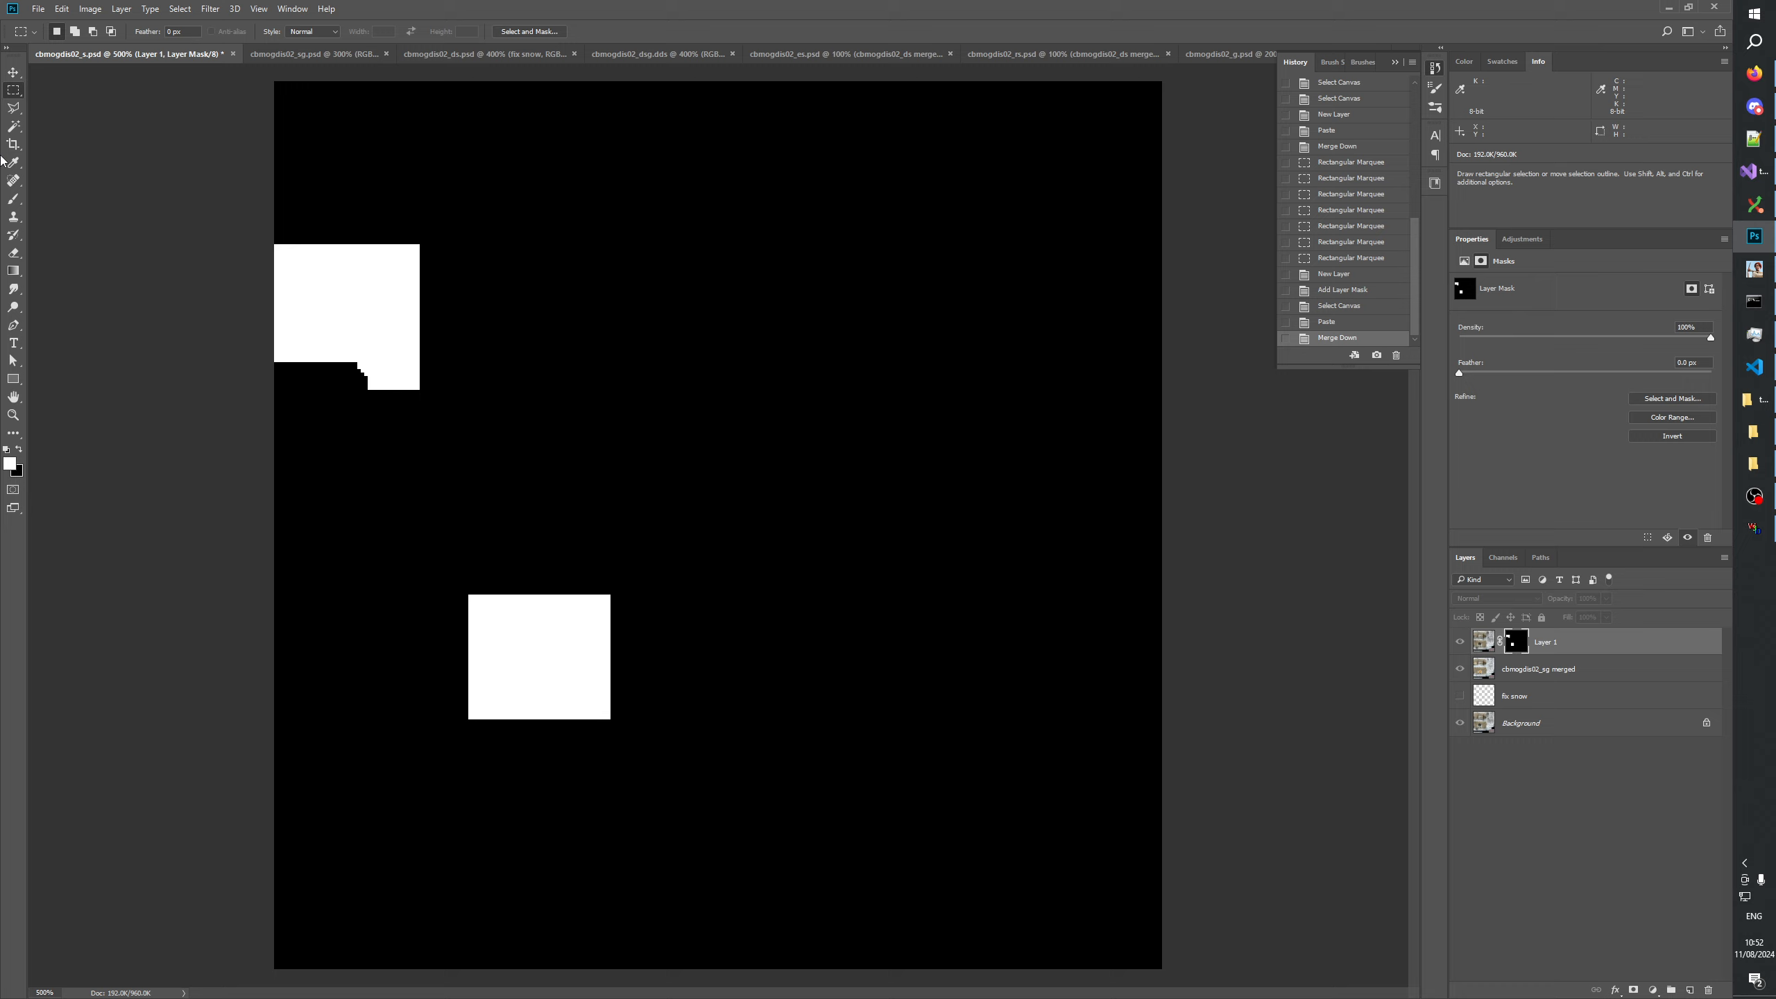
left_click_drag(254, 220, 443, 414)
left_click_drag(413, 547, 665, 781)
left_click(1483, 641)
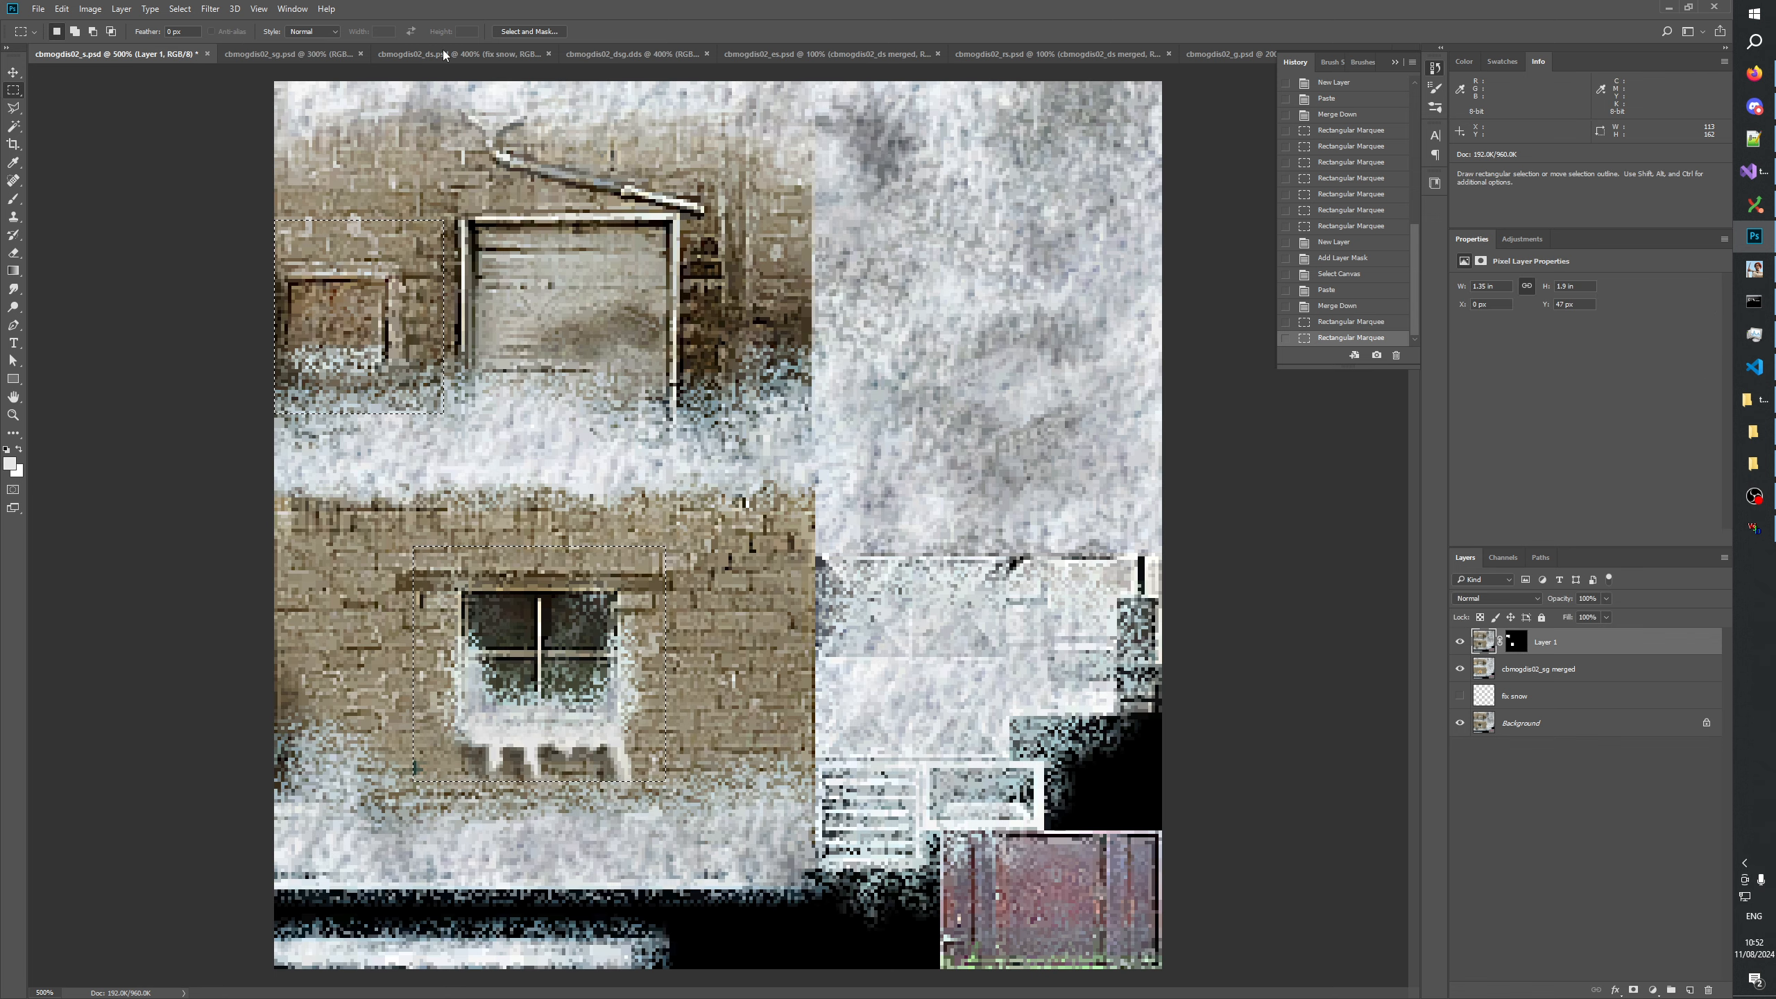
left_click(191, 63)
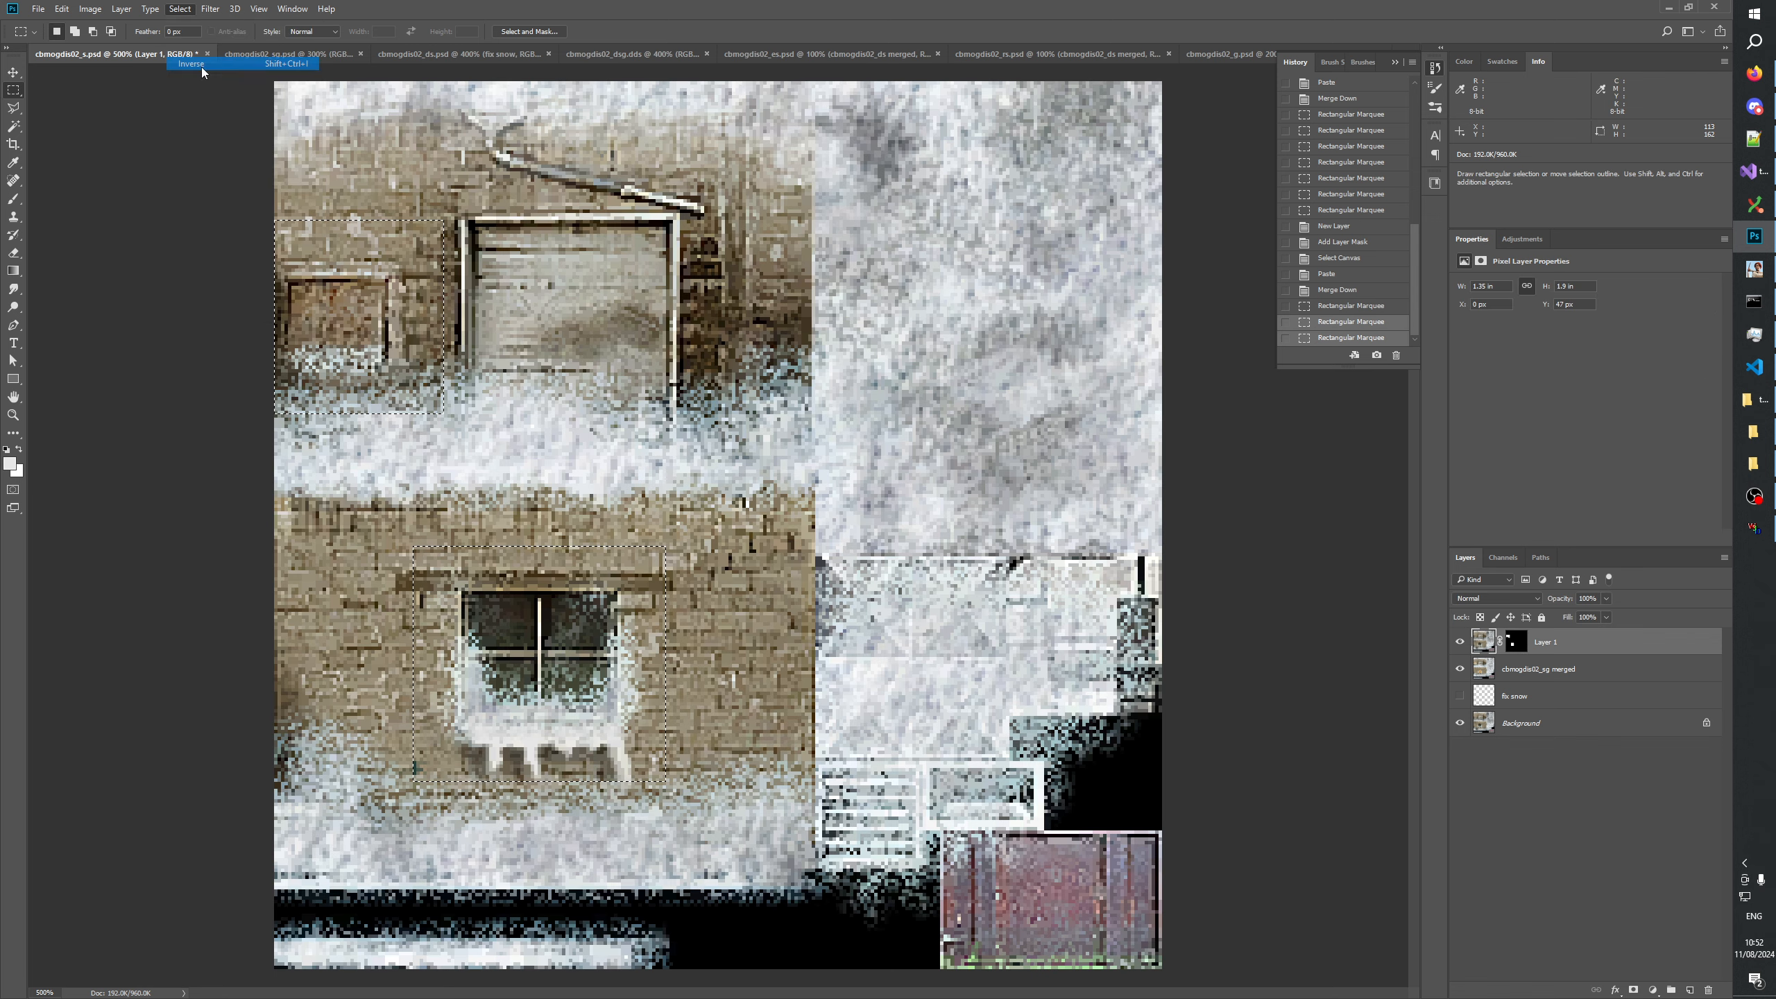
key("Delete")
left_click(1648, 880)
Rename the masked window layer to "cbmogdis02_s.dds merged", reusing the name of the layer below.
left_click(1540, 670)
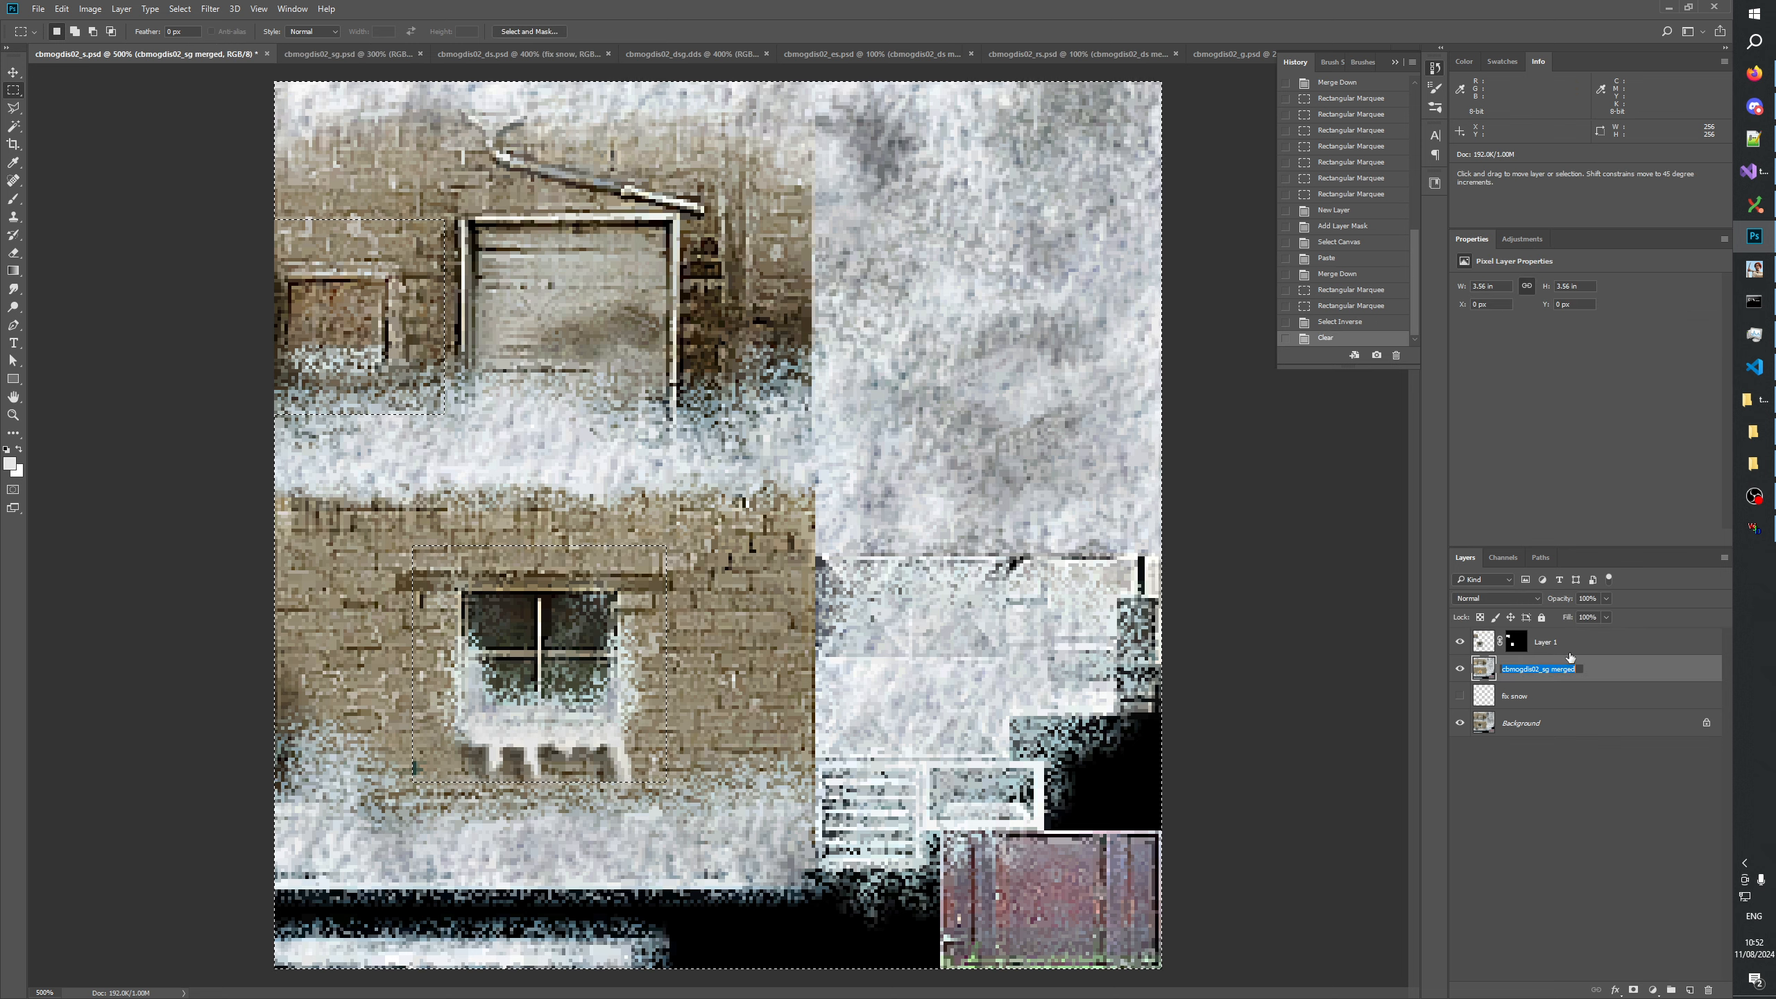
double_click(1557, 642)
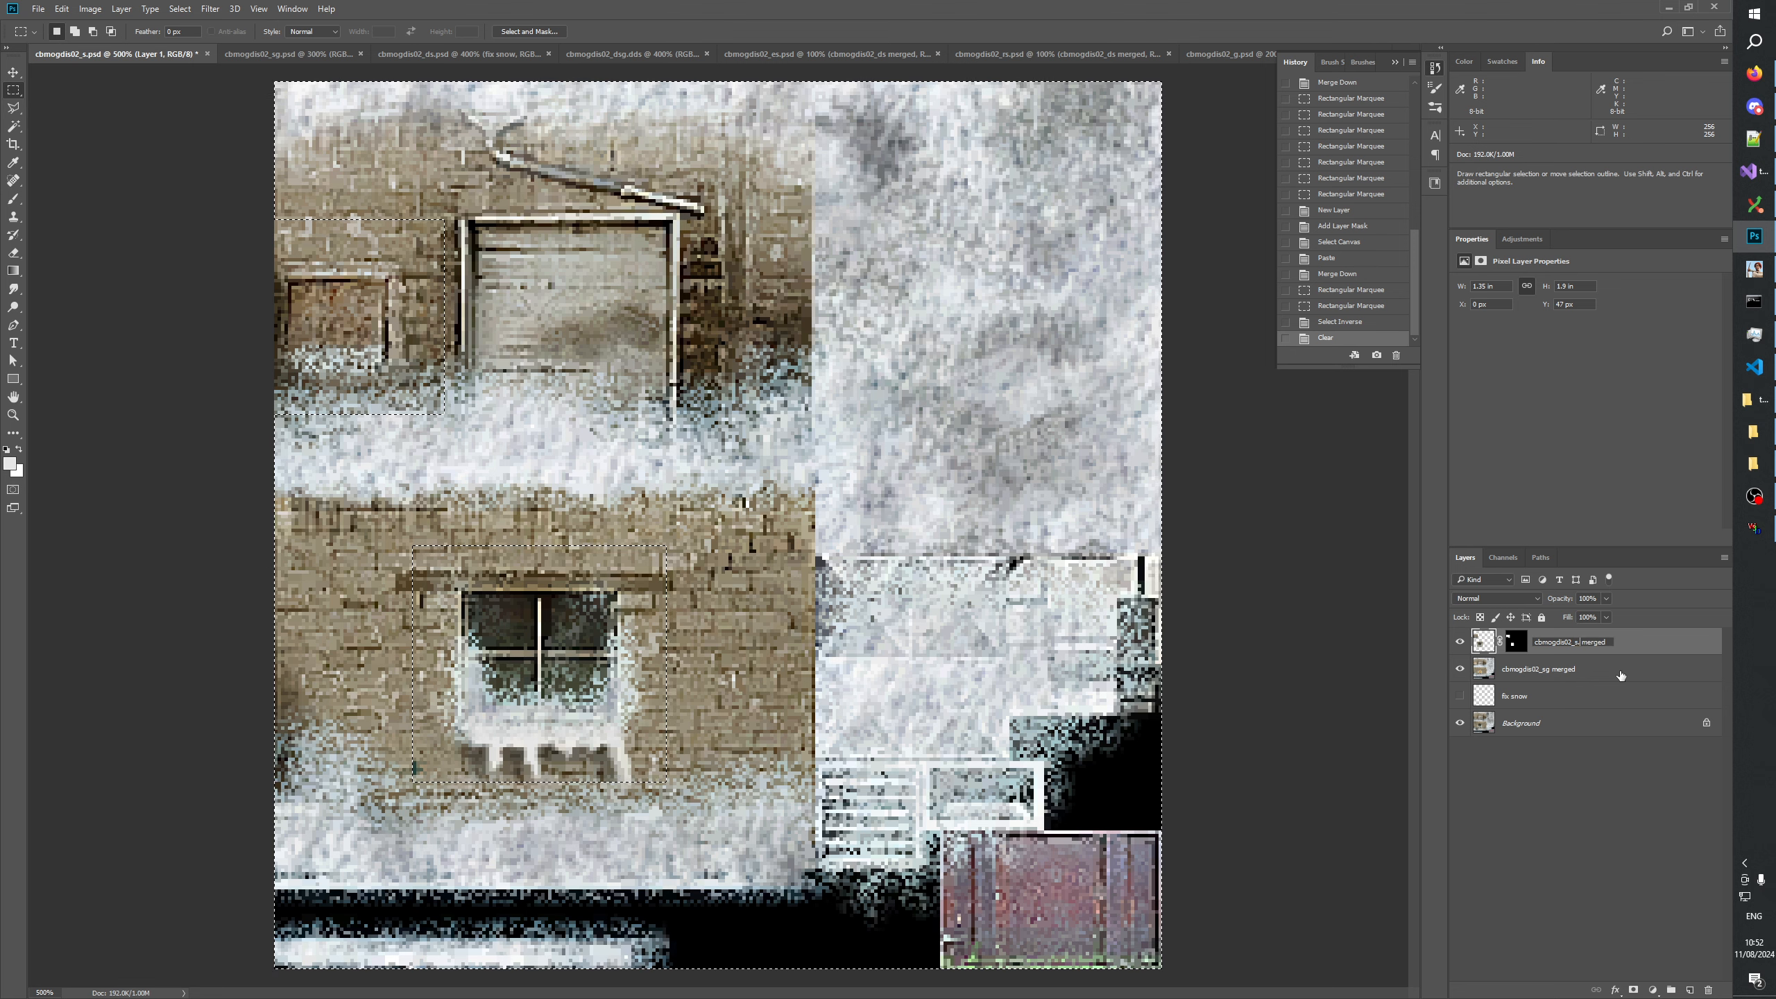
type(".dds")
key("Return")
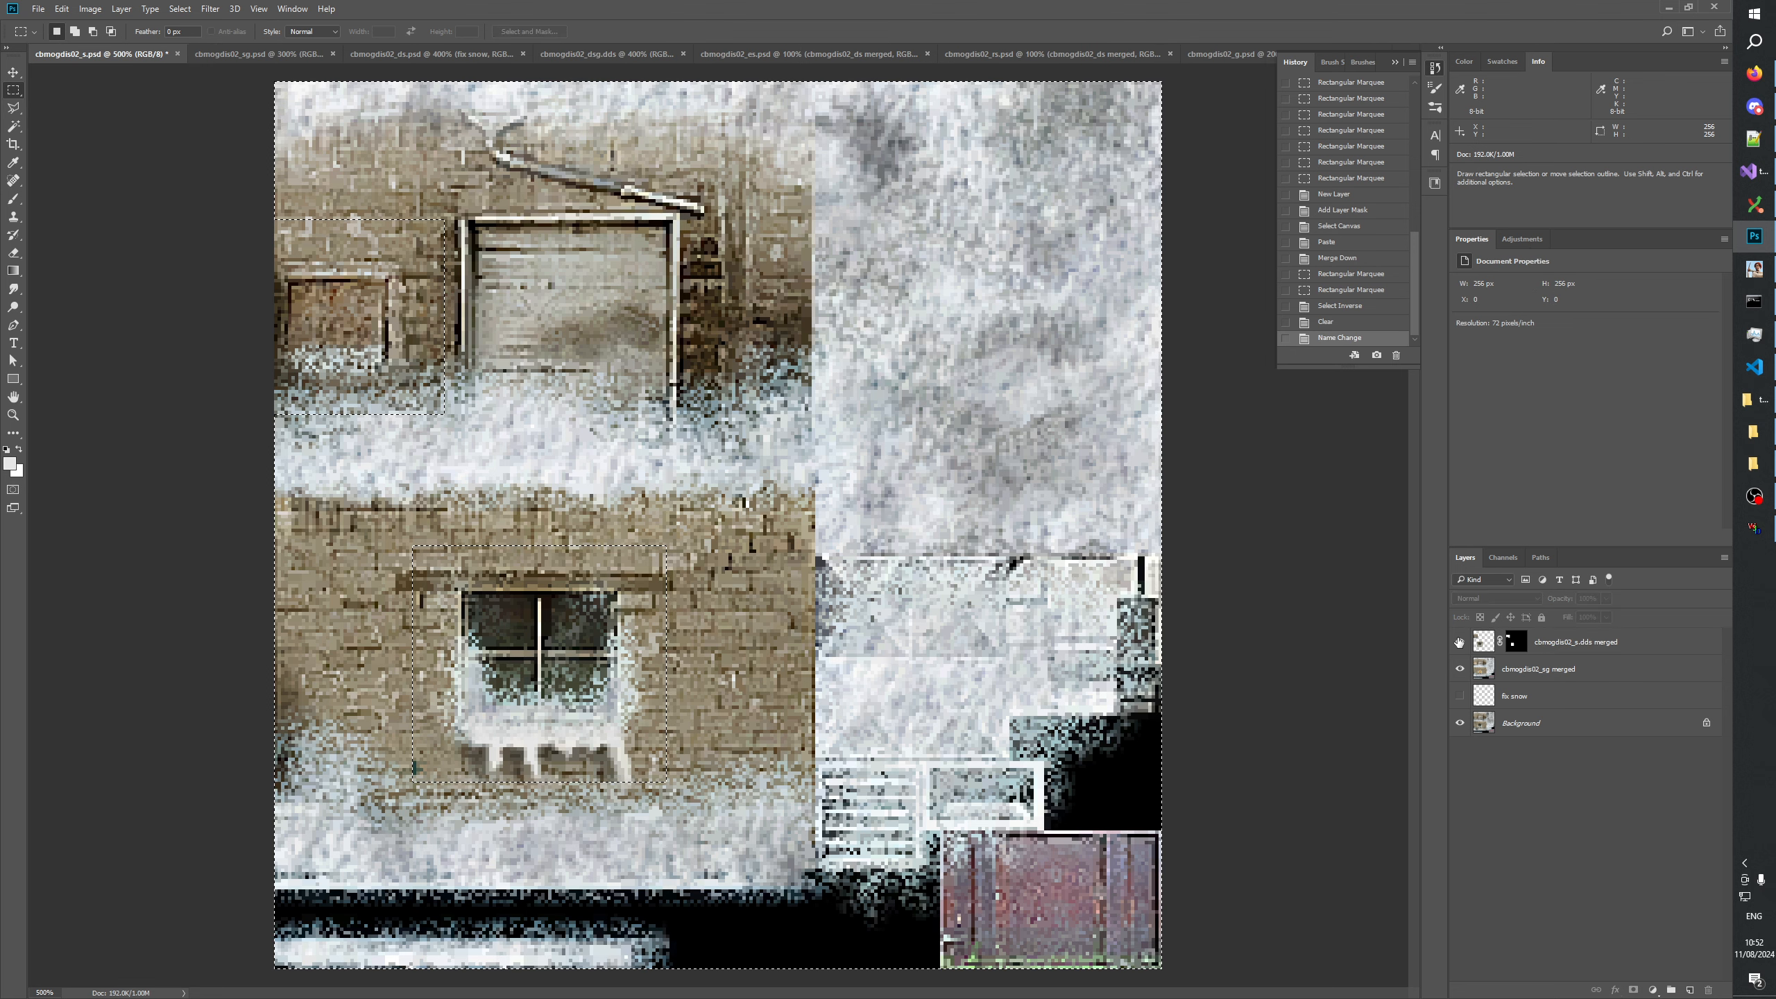
Compare the original windows with the boarded ones by repeatedly hiding and showing the cbmogdis02_s.dds merged layer.
left_click(1458, 641)
left_click(1458, 641)
left_click(1458, 641)
left_click(1458, 642)
left_click(1458, 642)
left_click(1458, 642)
left_click(1458, 642)
left_click(1458, 642)
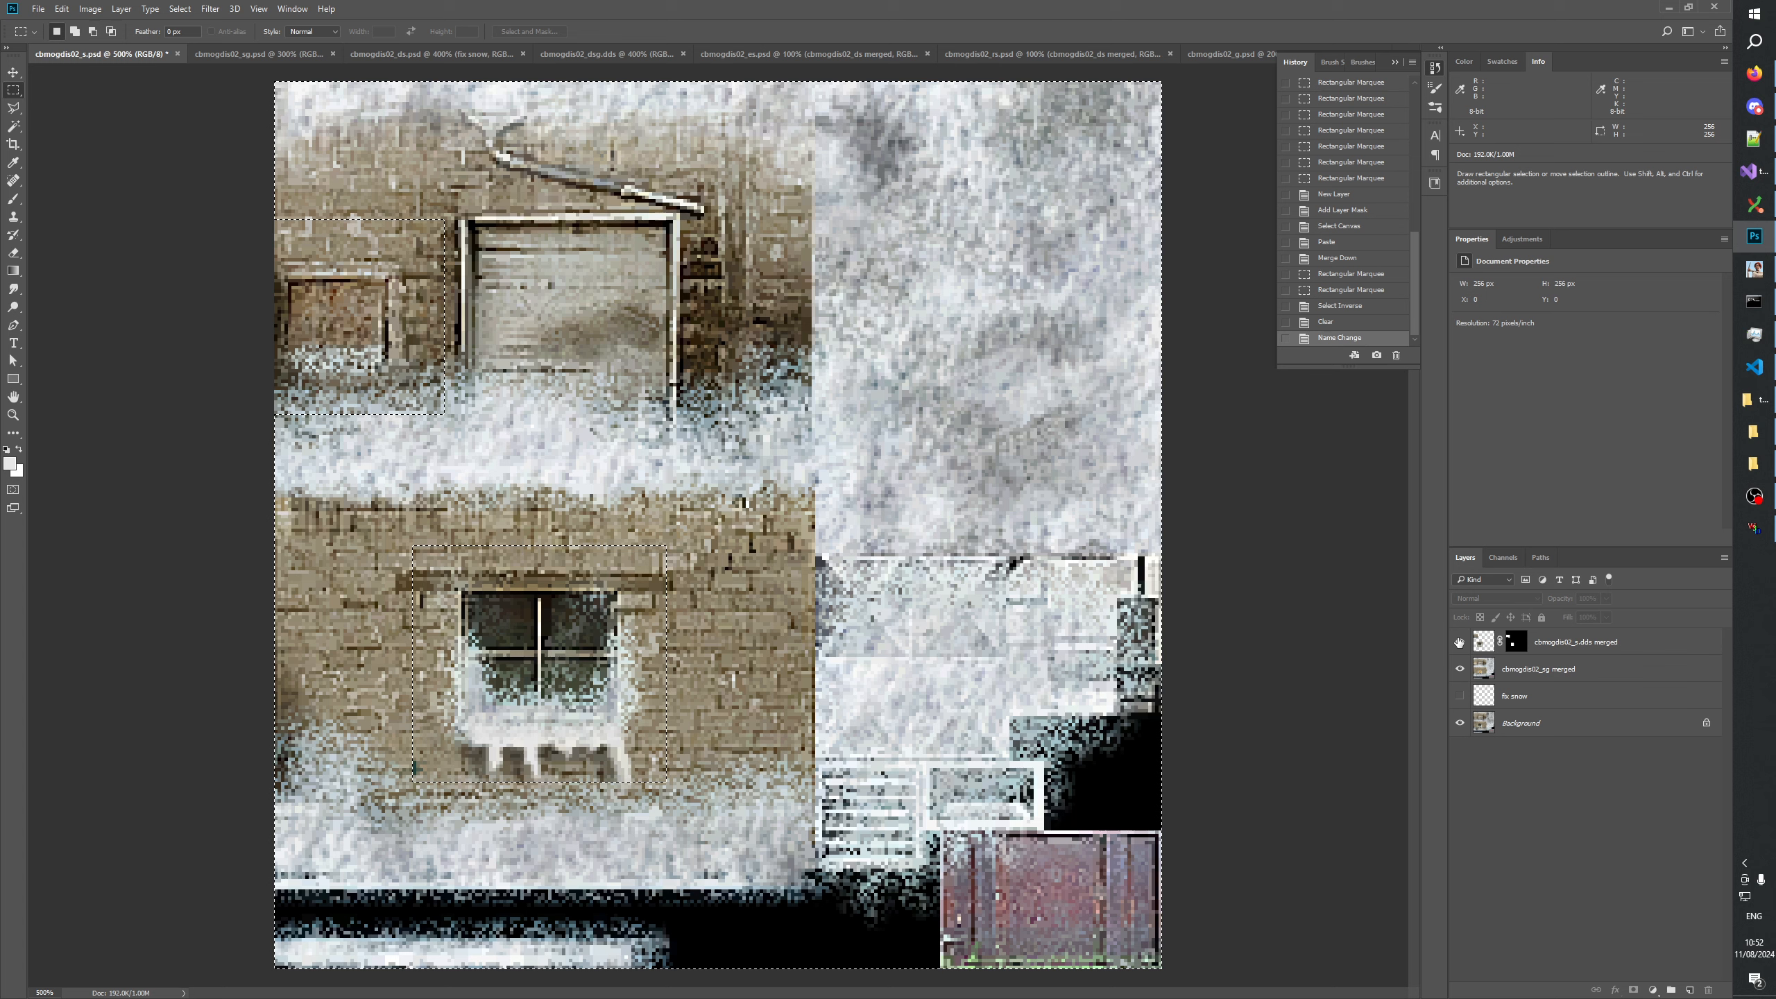
left_click(1457, 641)
left_click(1458, 641)
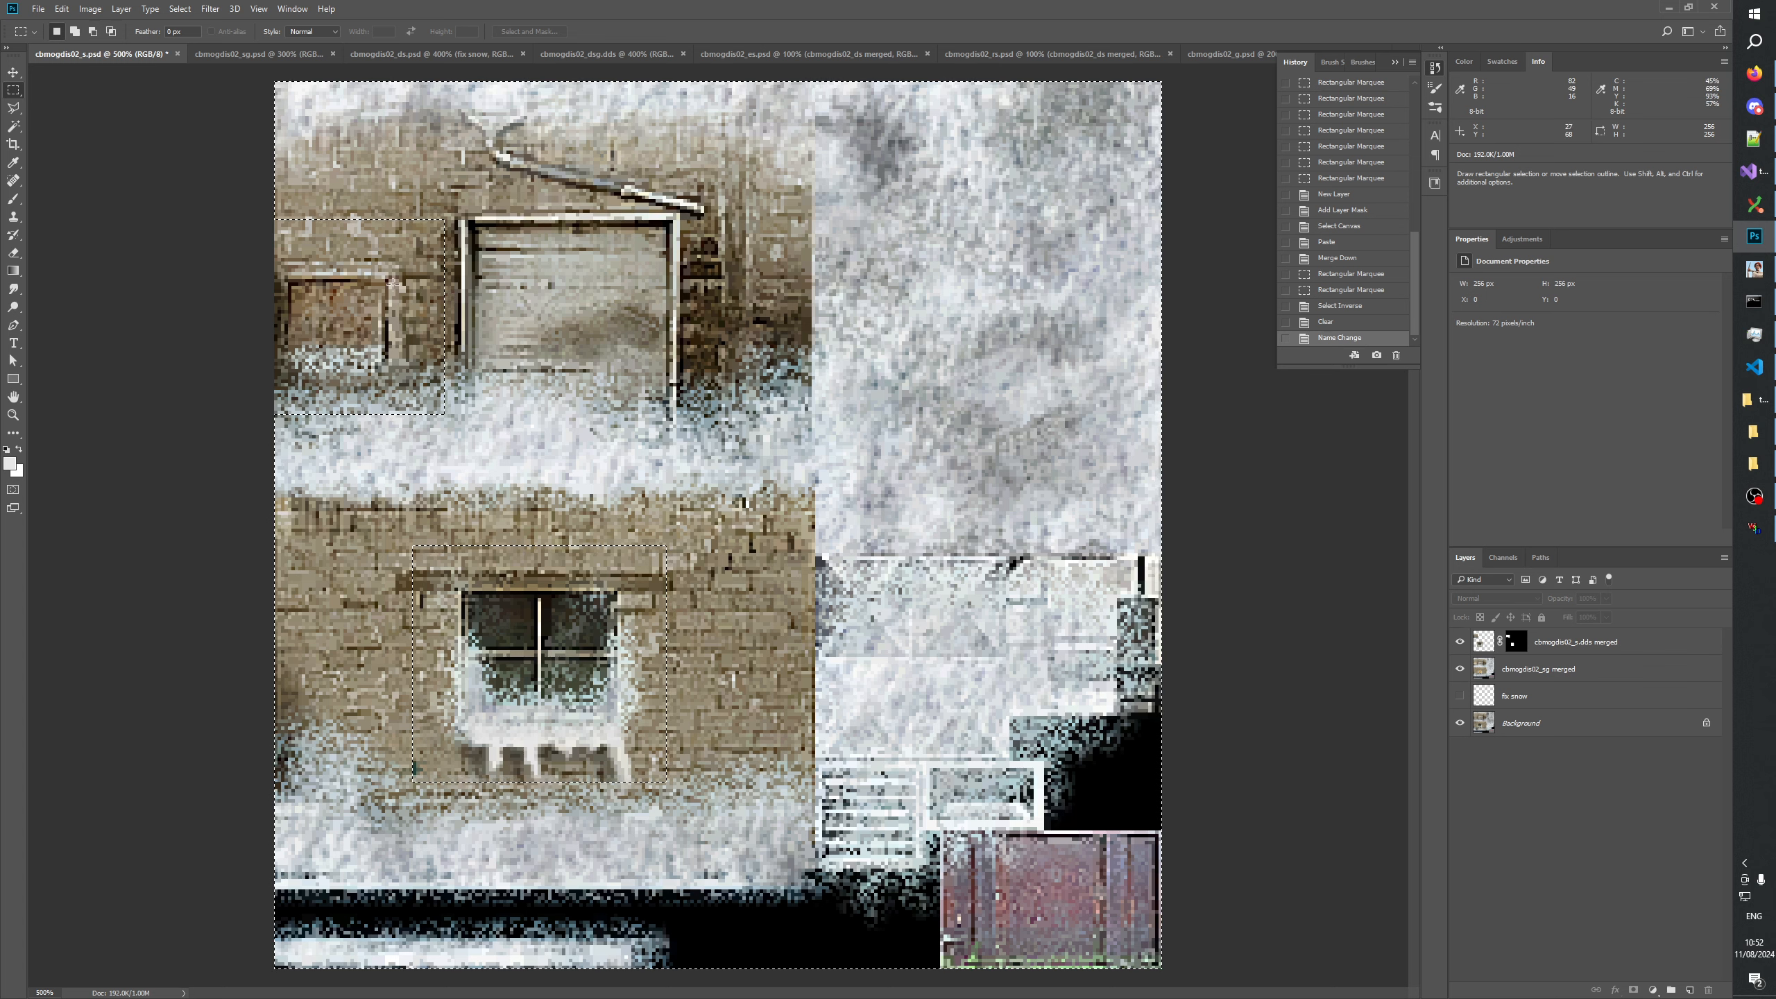
left_click(1461, 641)
left_click(1461, 642)
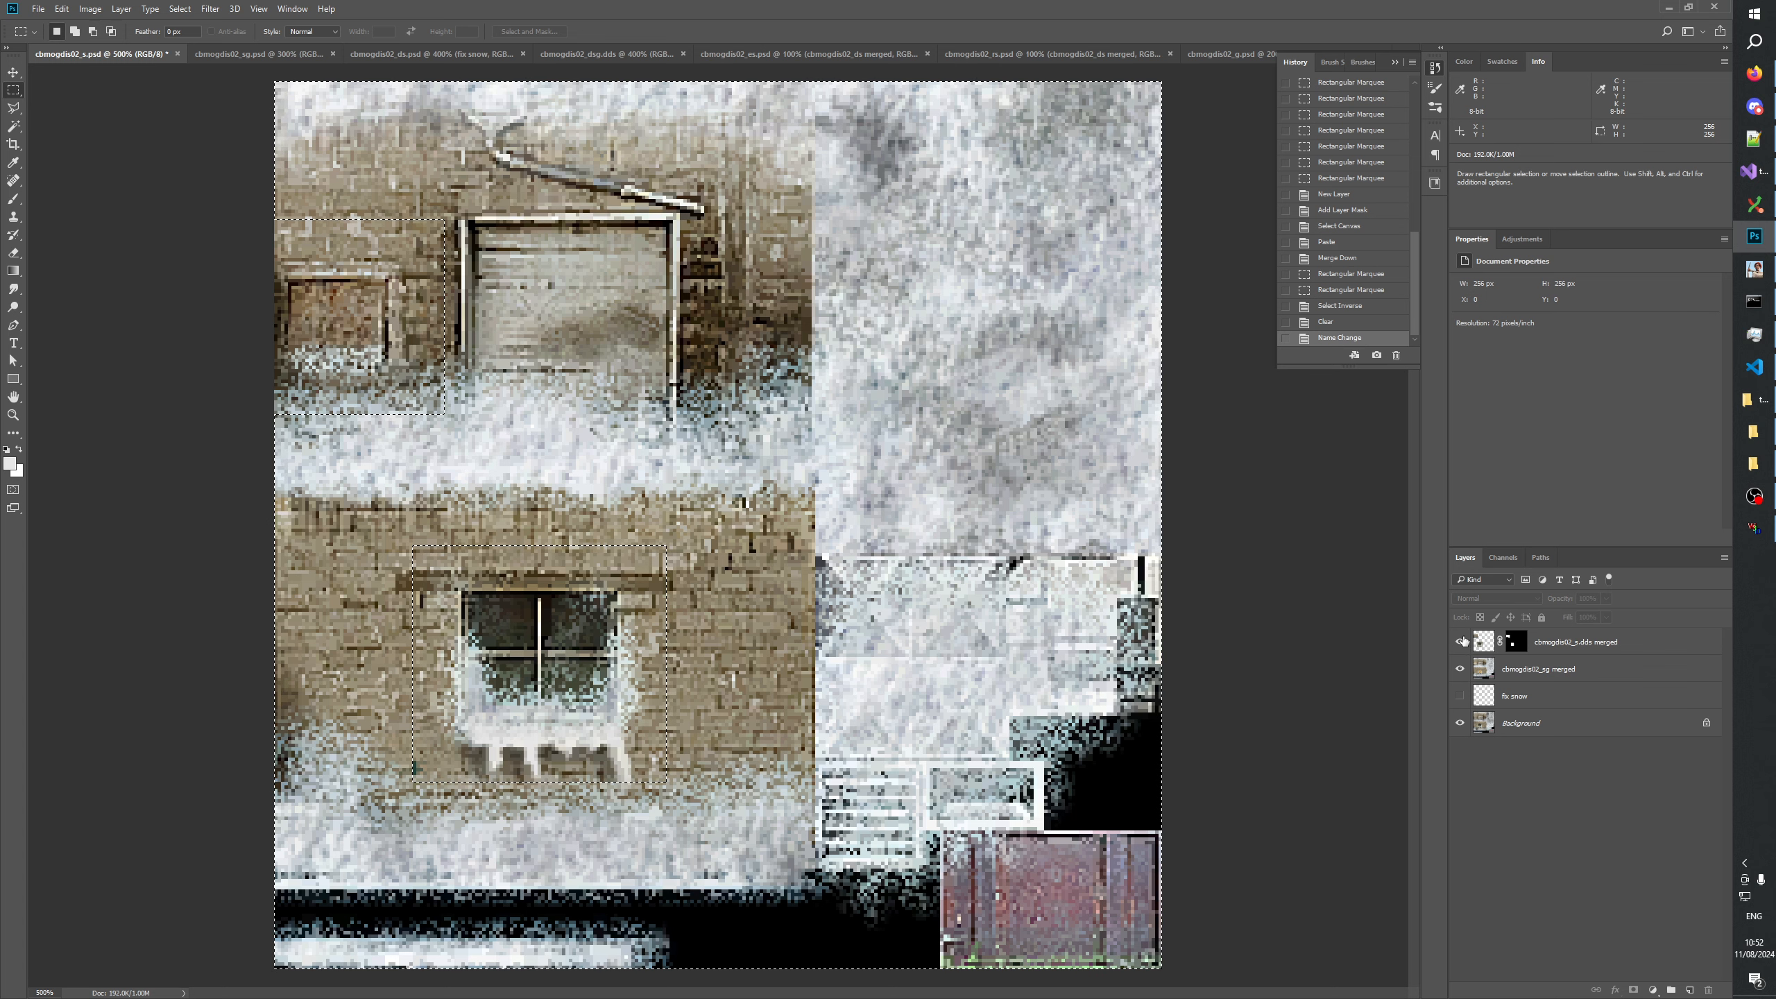
left_click(1461, 642)
left_click(1460, 642)
left_click(1460, 642)
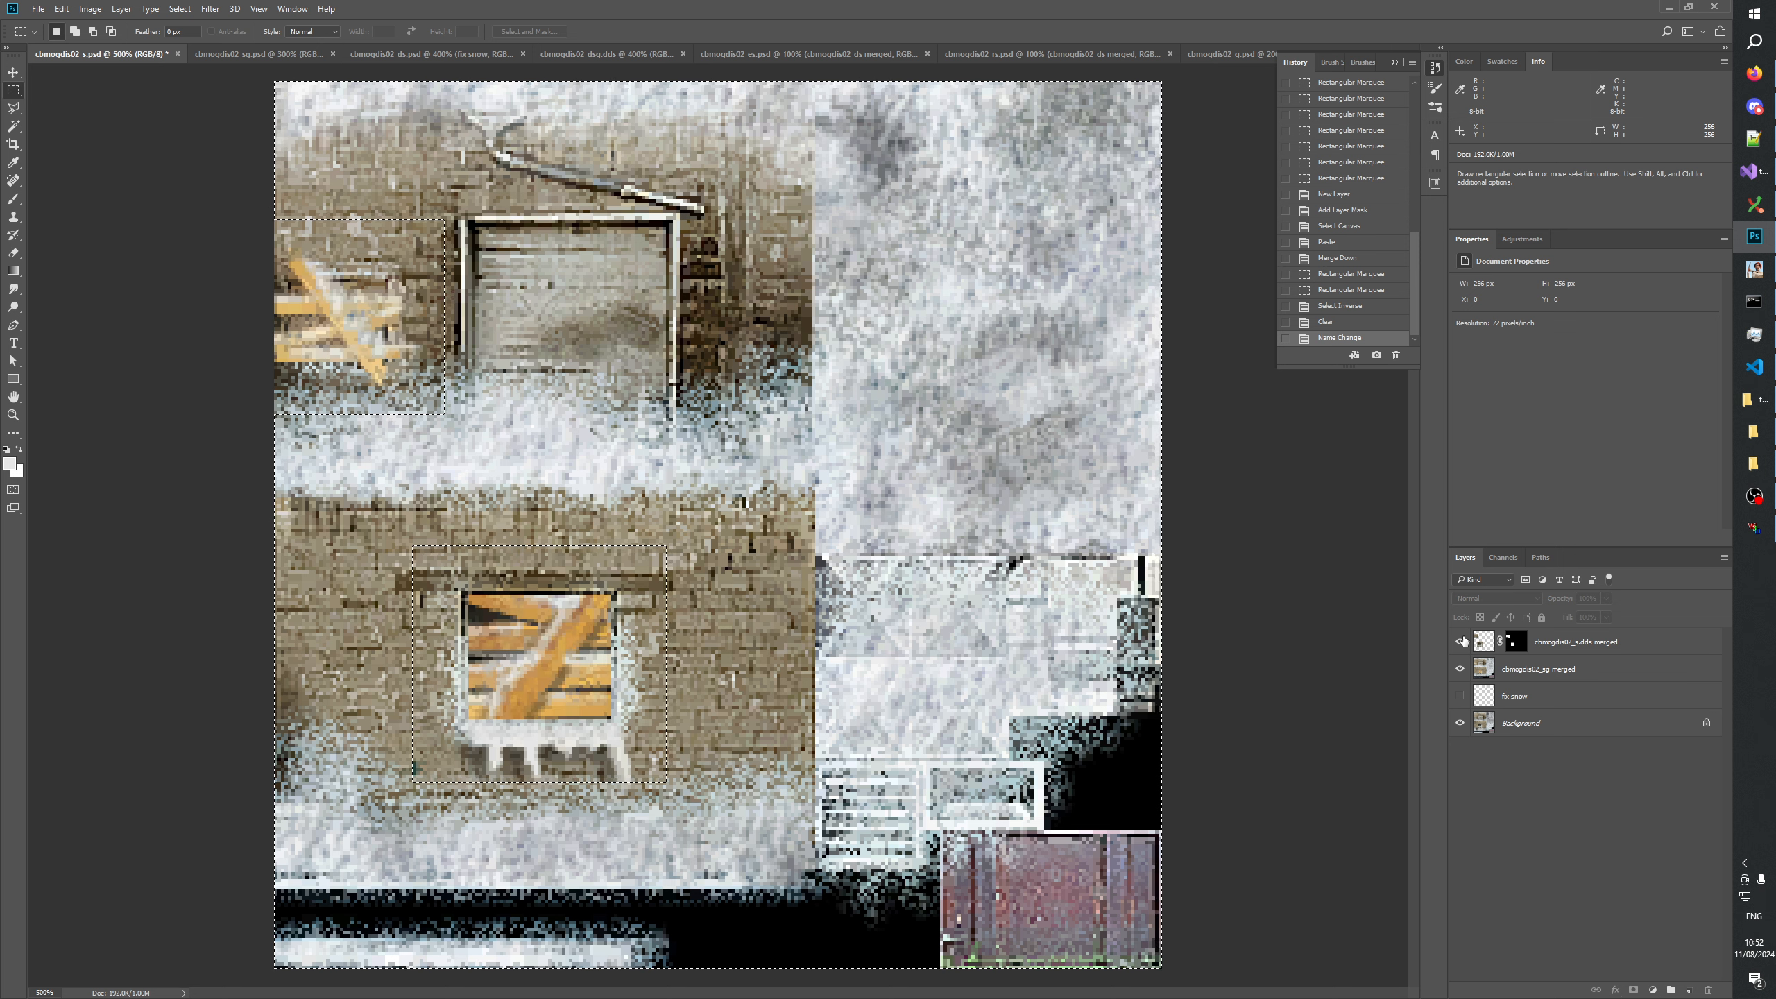
left_click(1461, 641)
left_click(1461, 642)
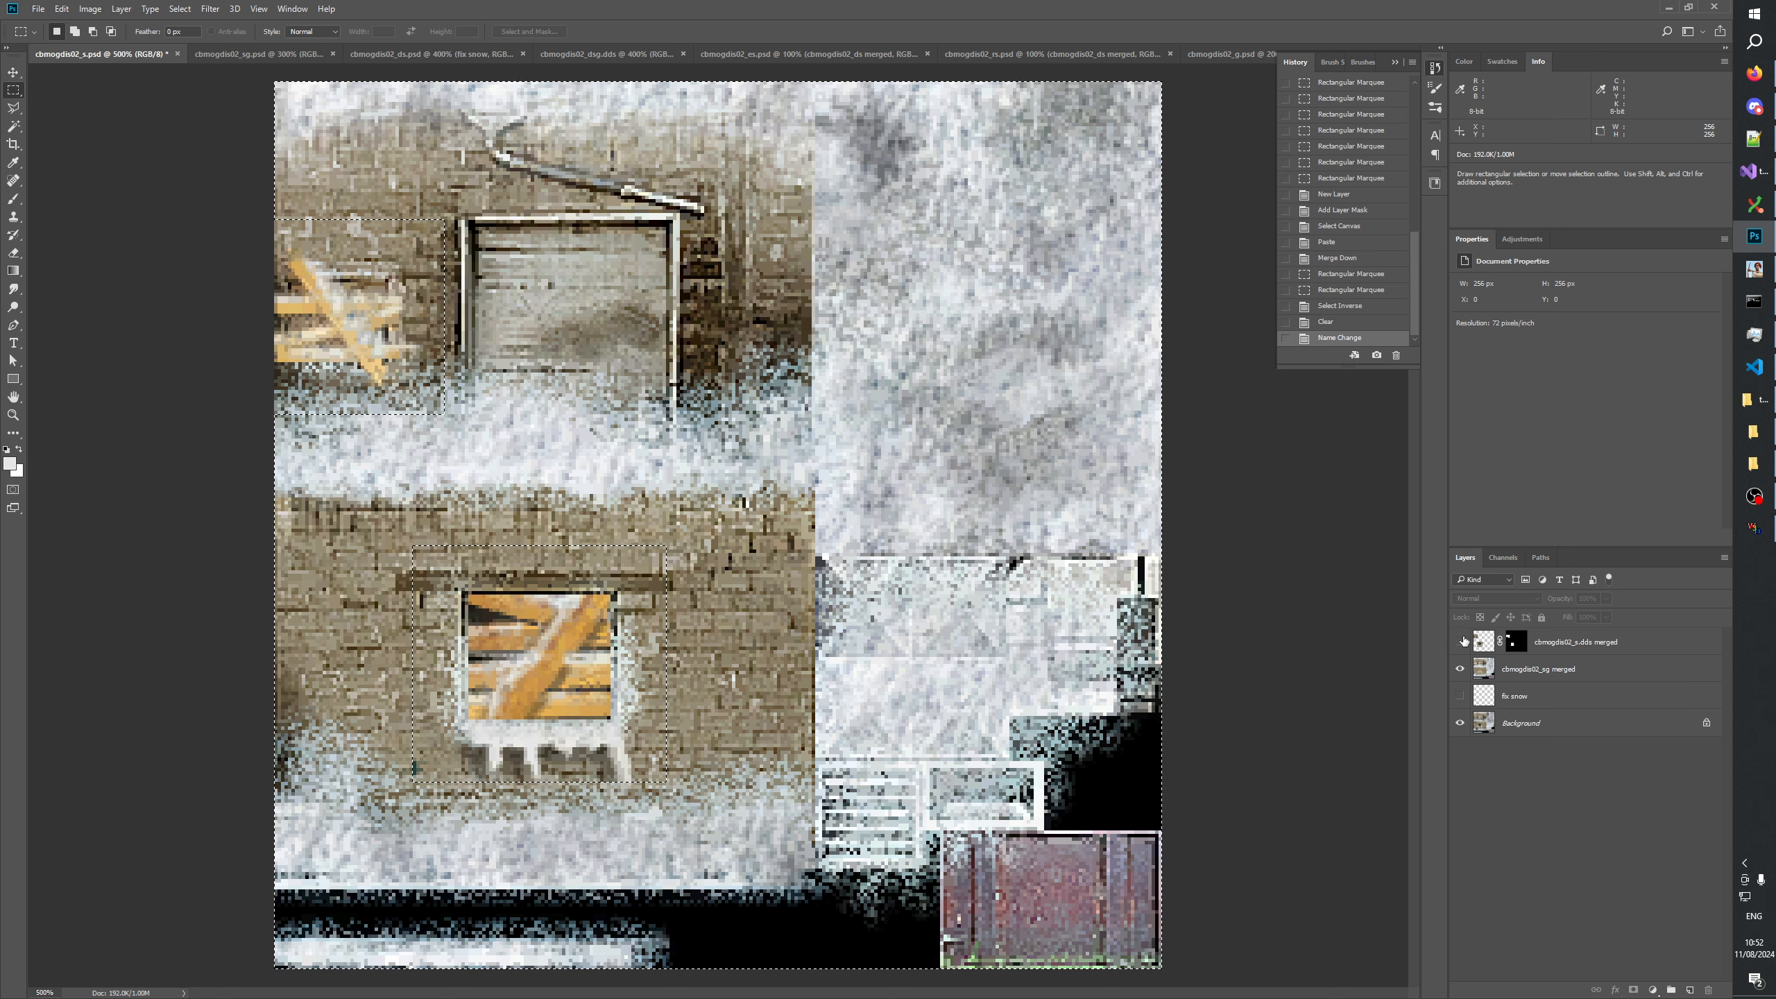
left_click(1461, 641)
left_click(1460, 642)
left_click(1460, 642)
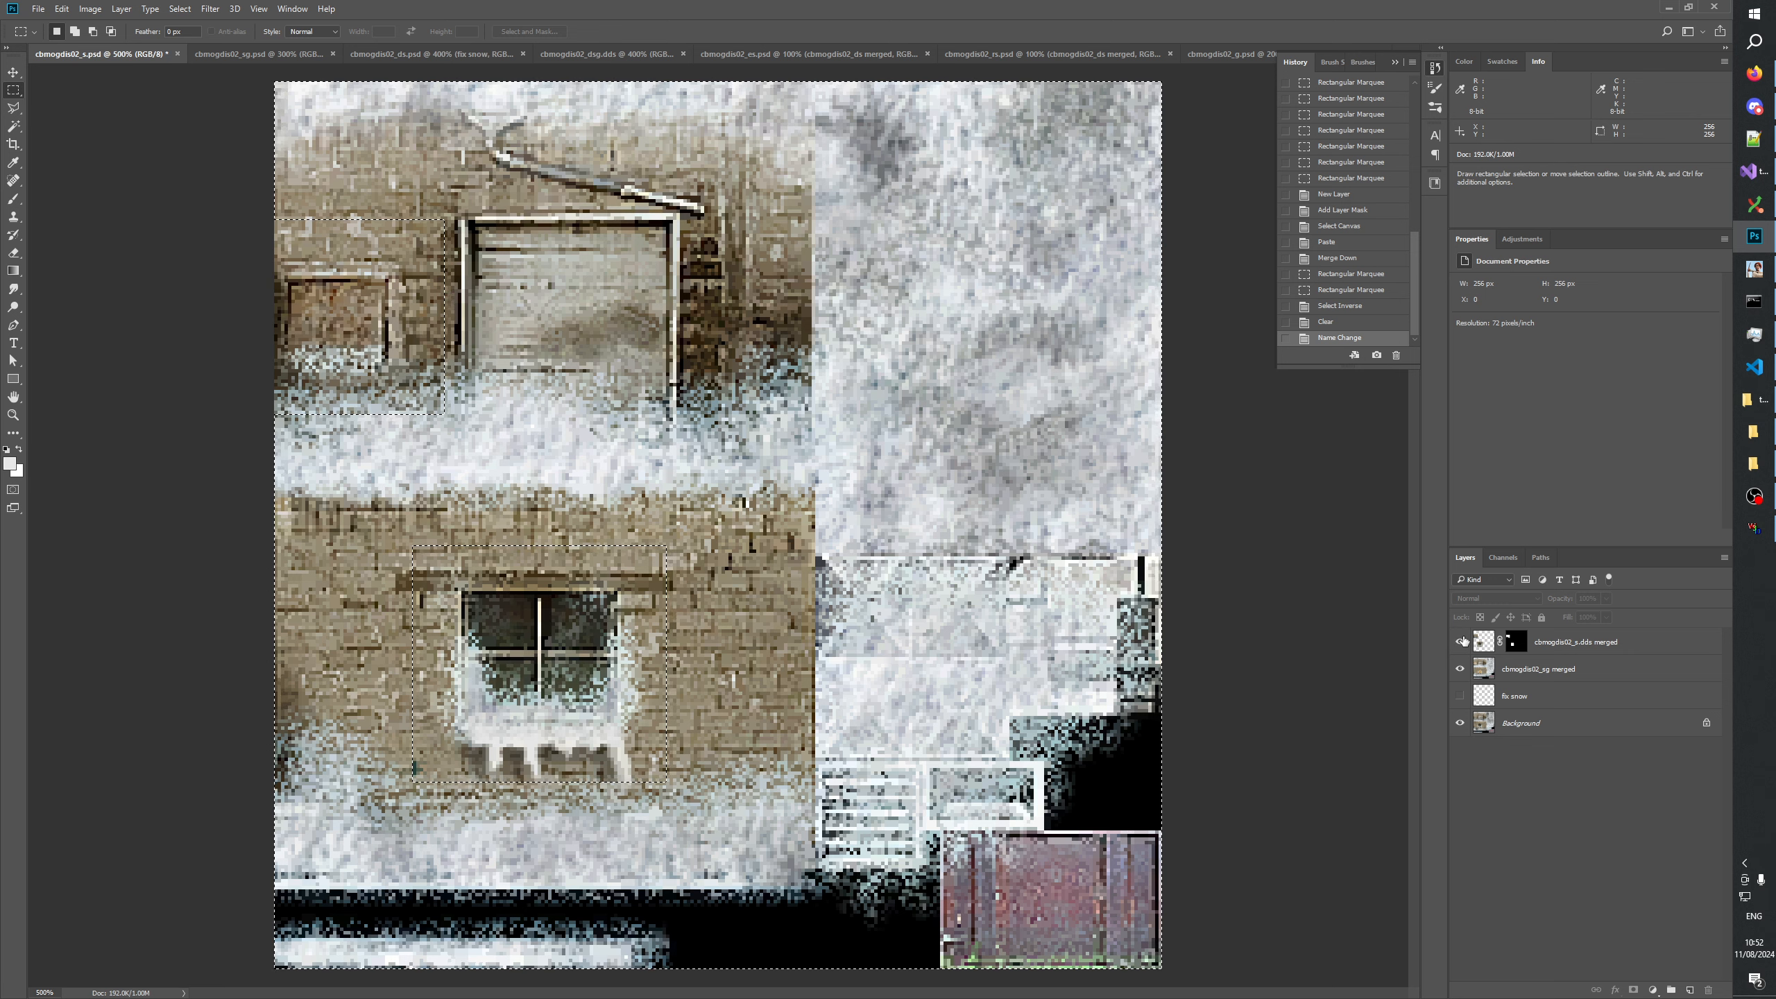
left_click(1461, 642)
left_click(1461, 642)
left_click(1460, 642)
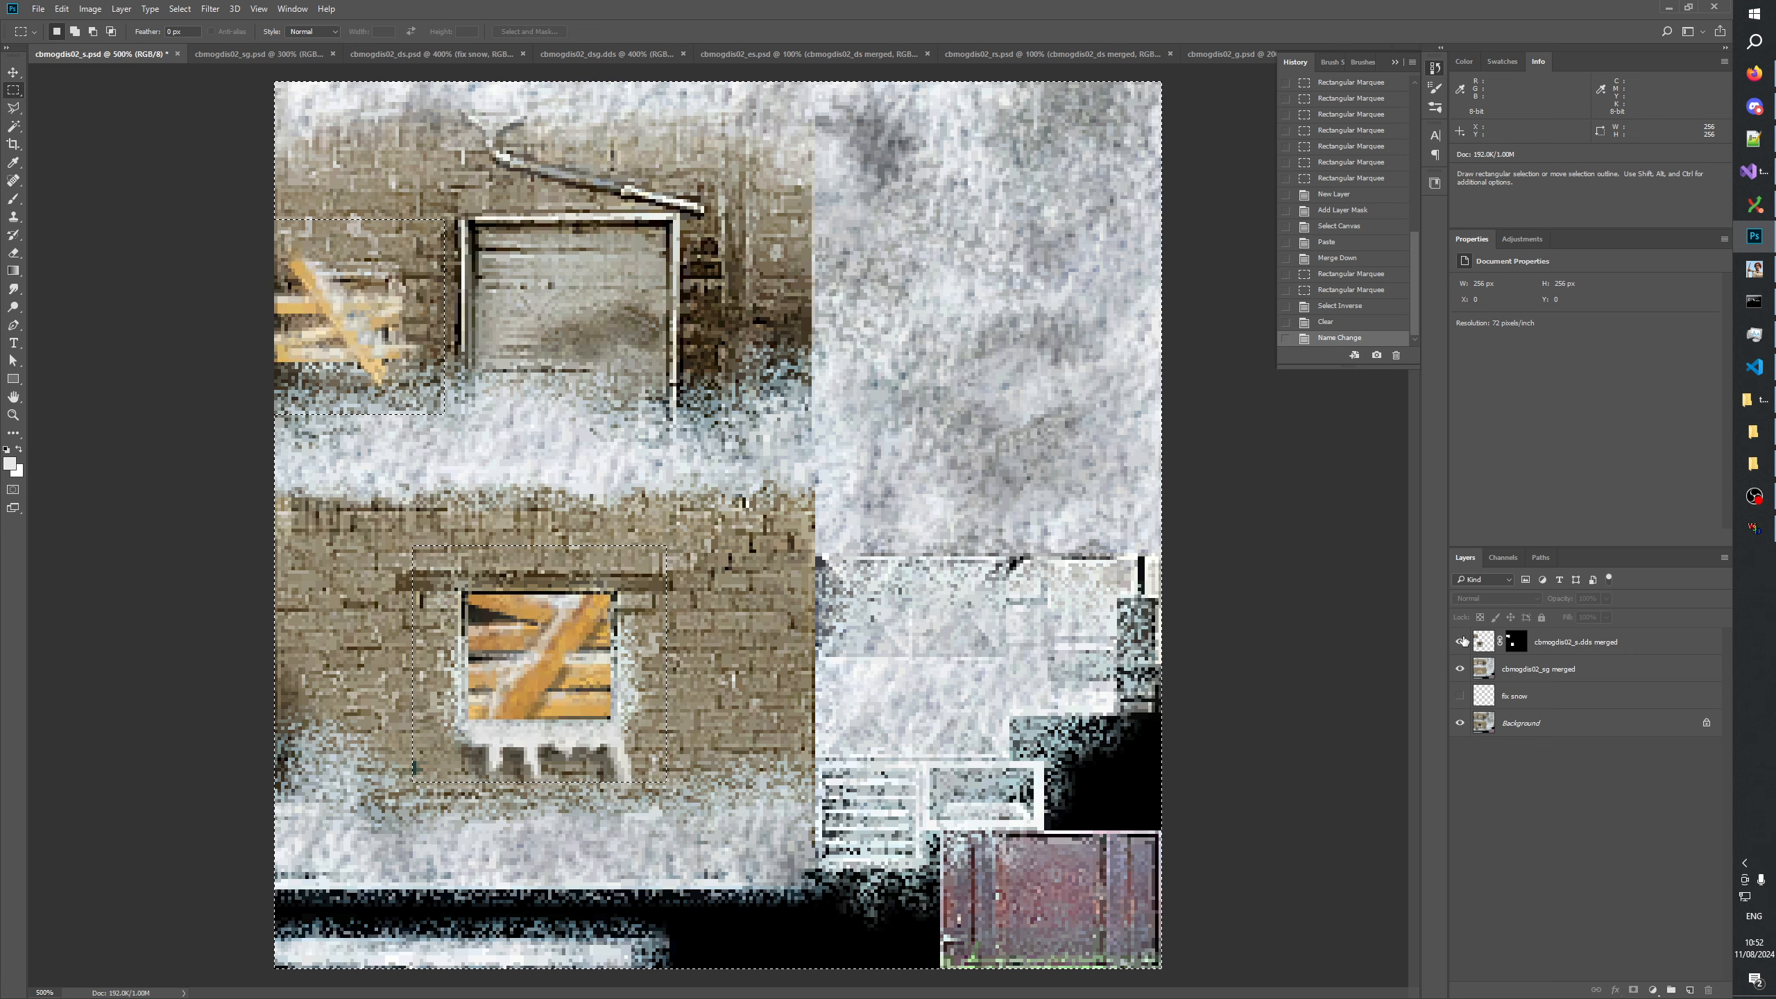
left_click(1461, 642)
left_click(1461, 642)
left_click(1461, 641)
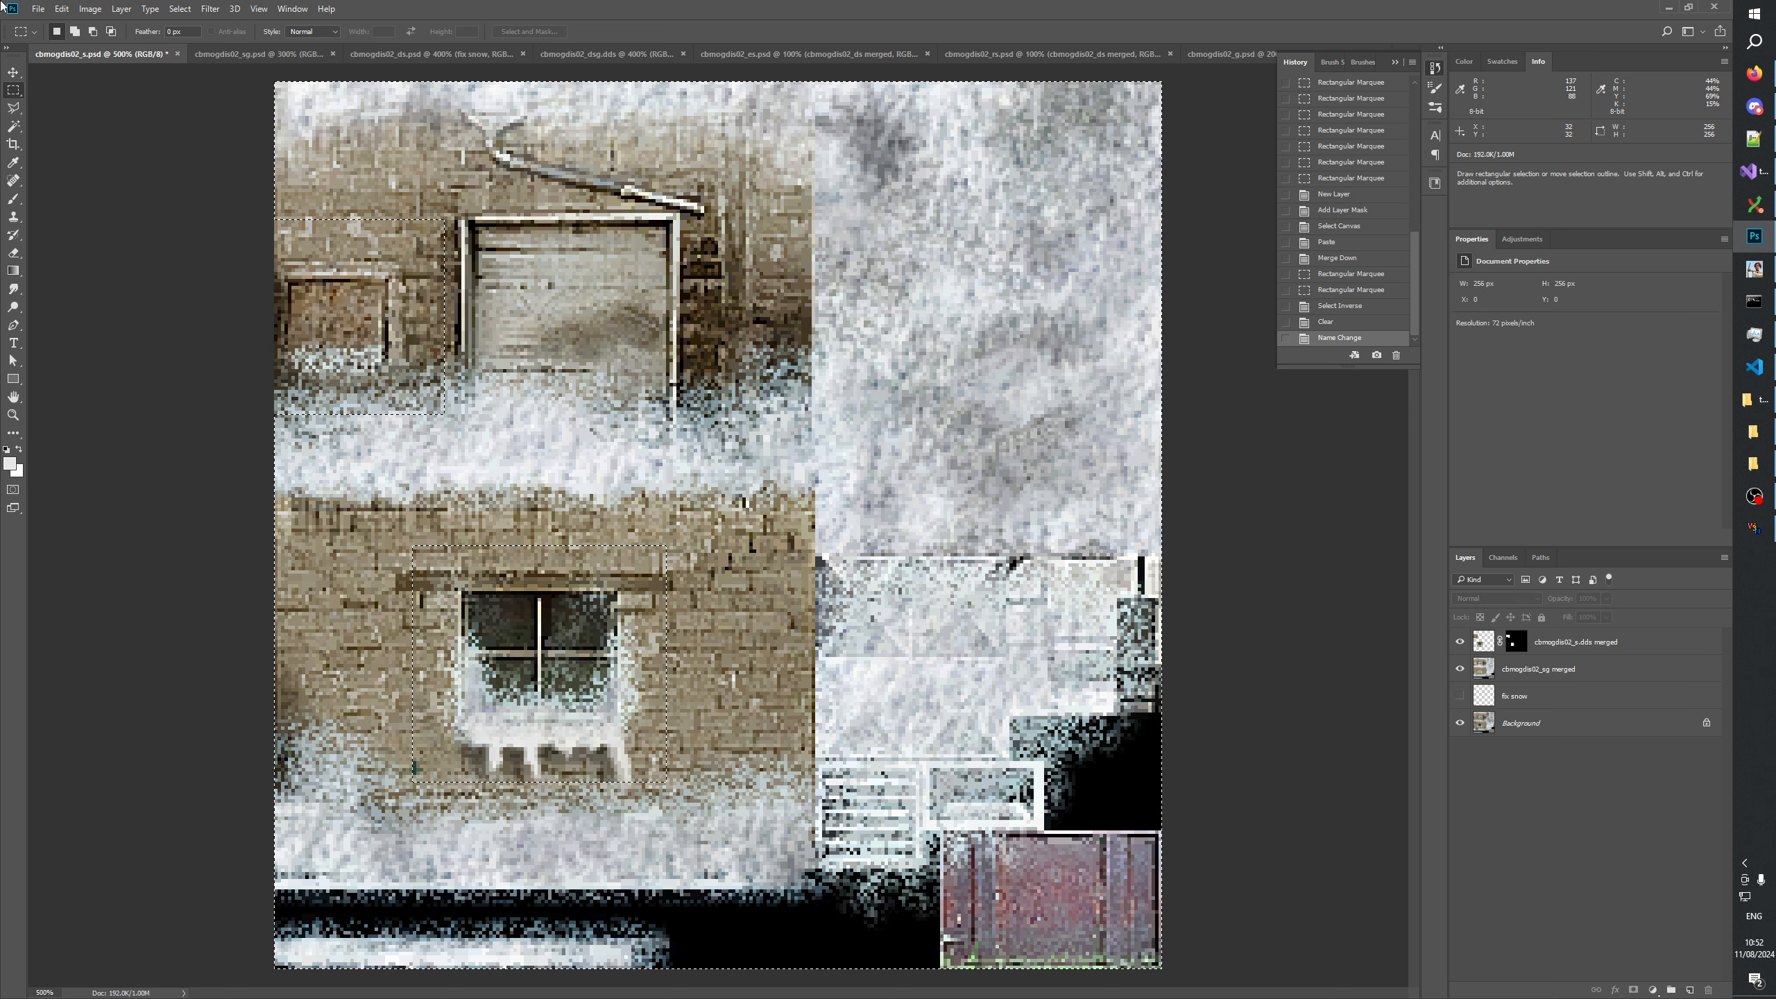
Hide the masked window layer and fill its mask black in an area about 22 by 13 px diagonally below the upper window.
key("ctrl+d")
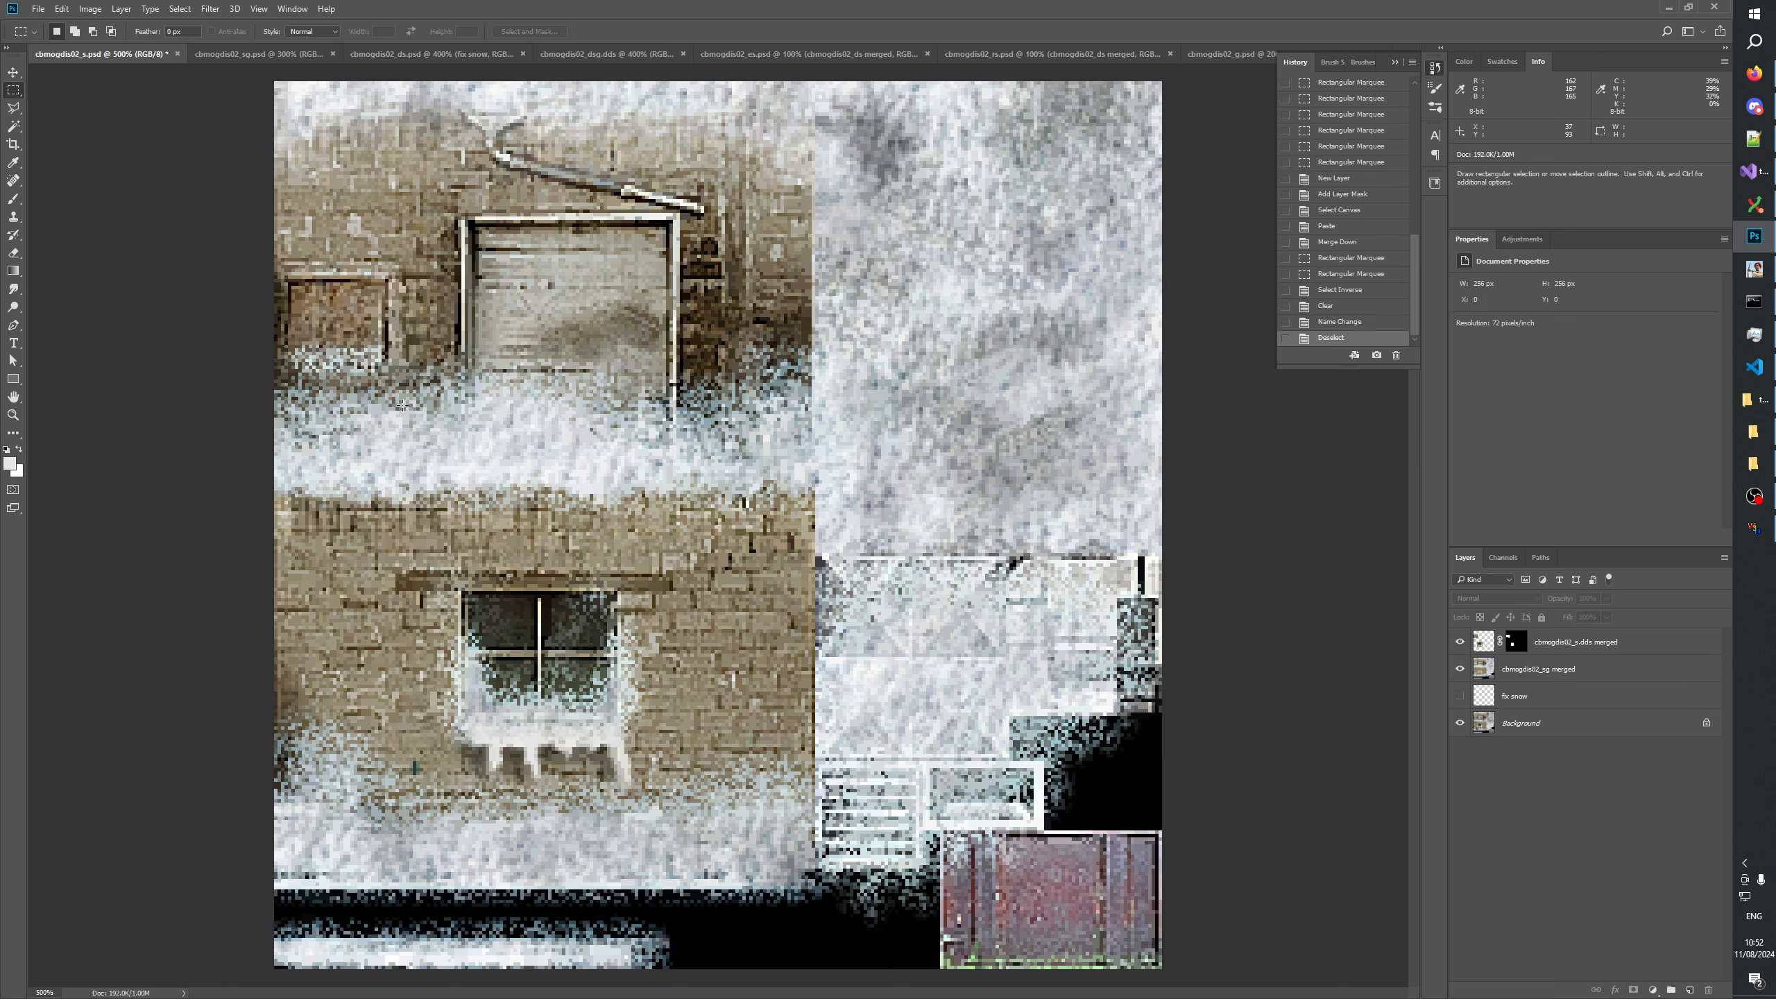
left_click_drag(403, 408, 489, 339)
key("ctrl+d")
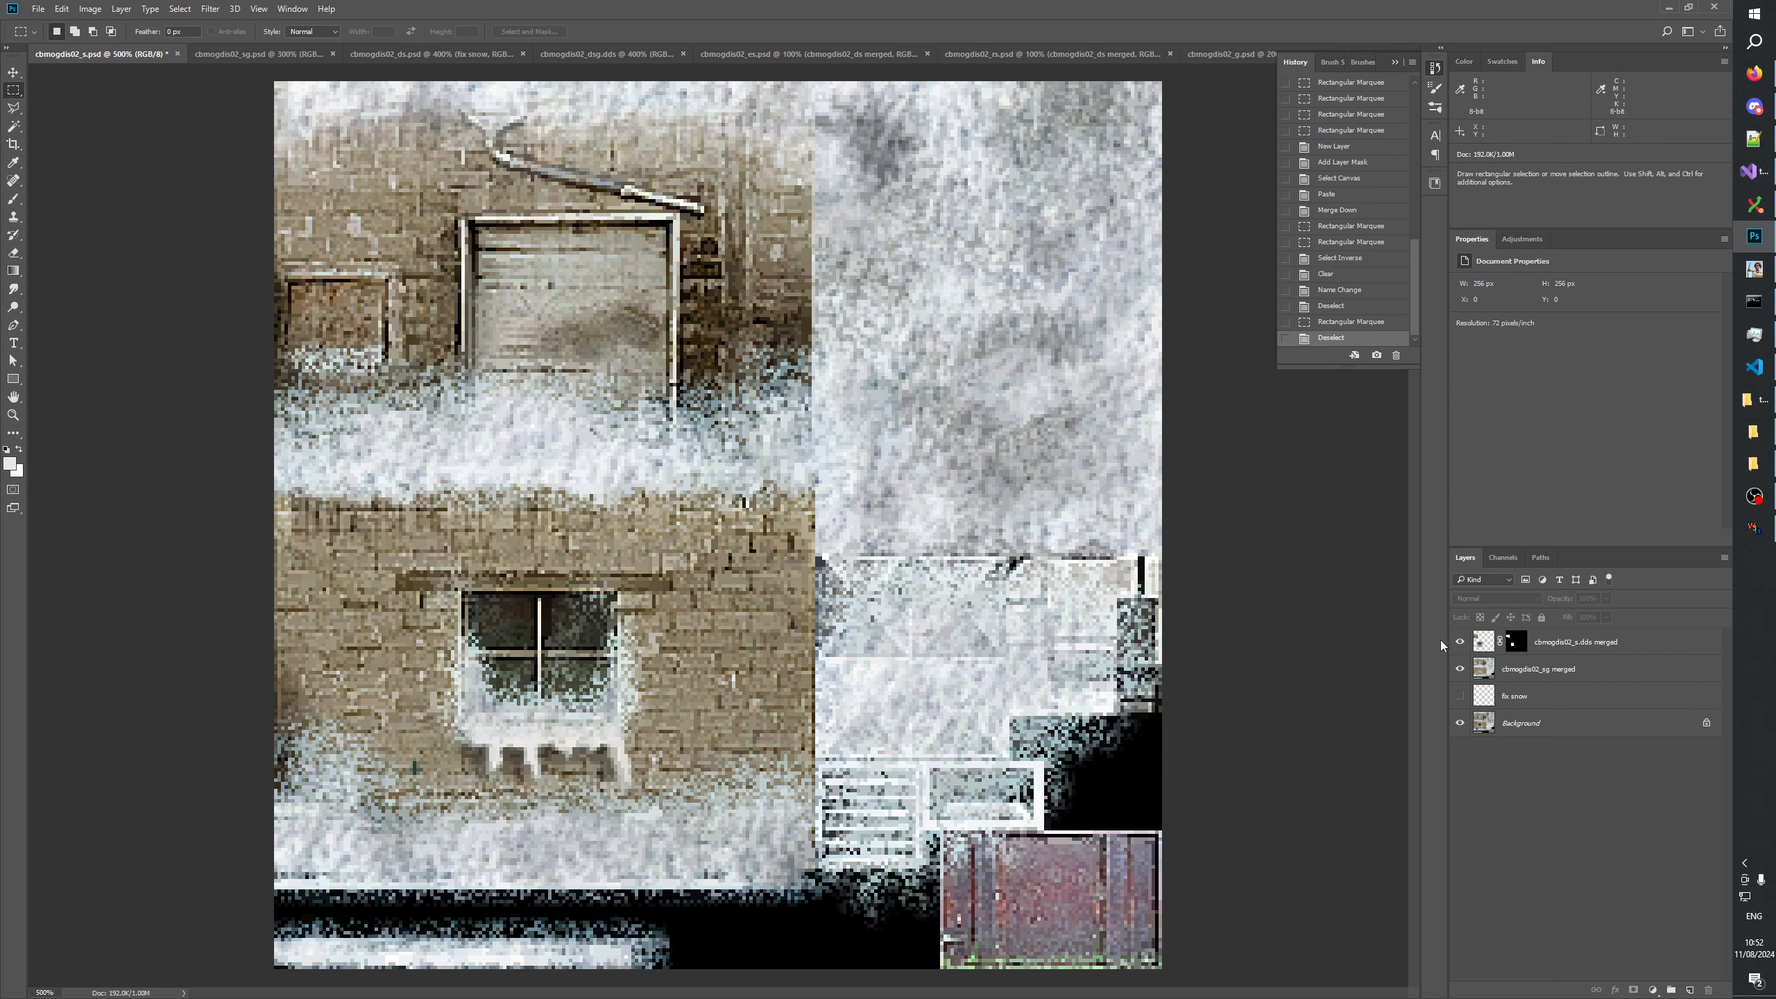
left_click(1460, 642)
left_click_drag(387, 407, 464, 358)
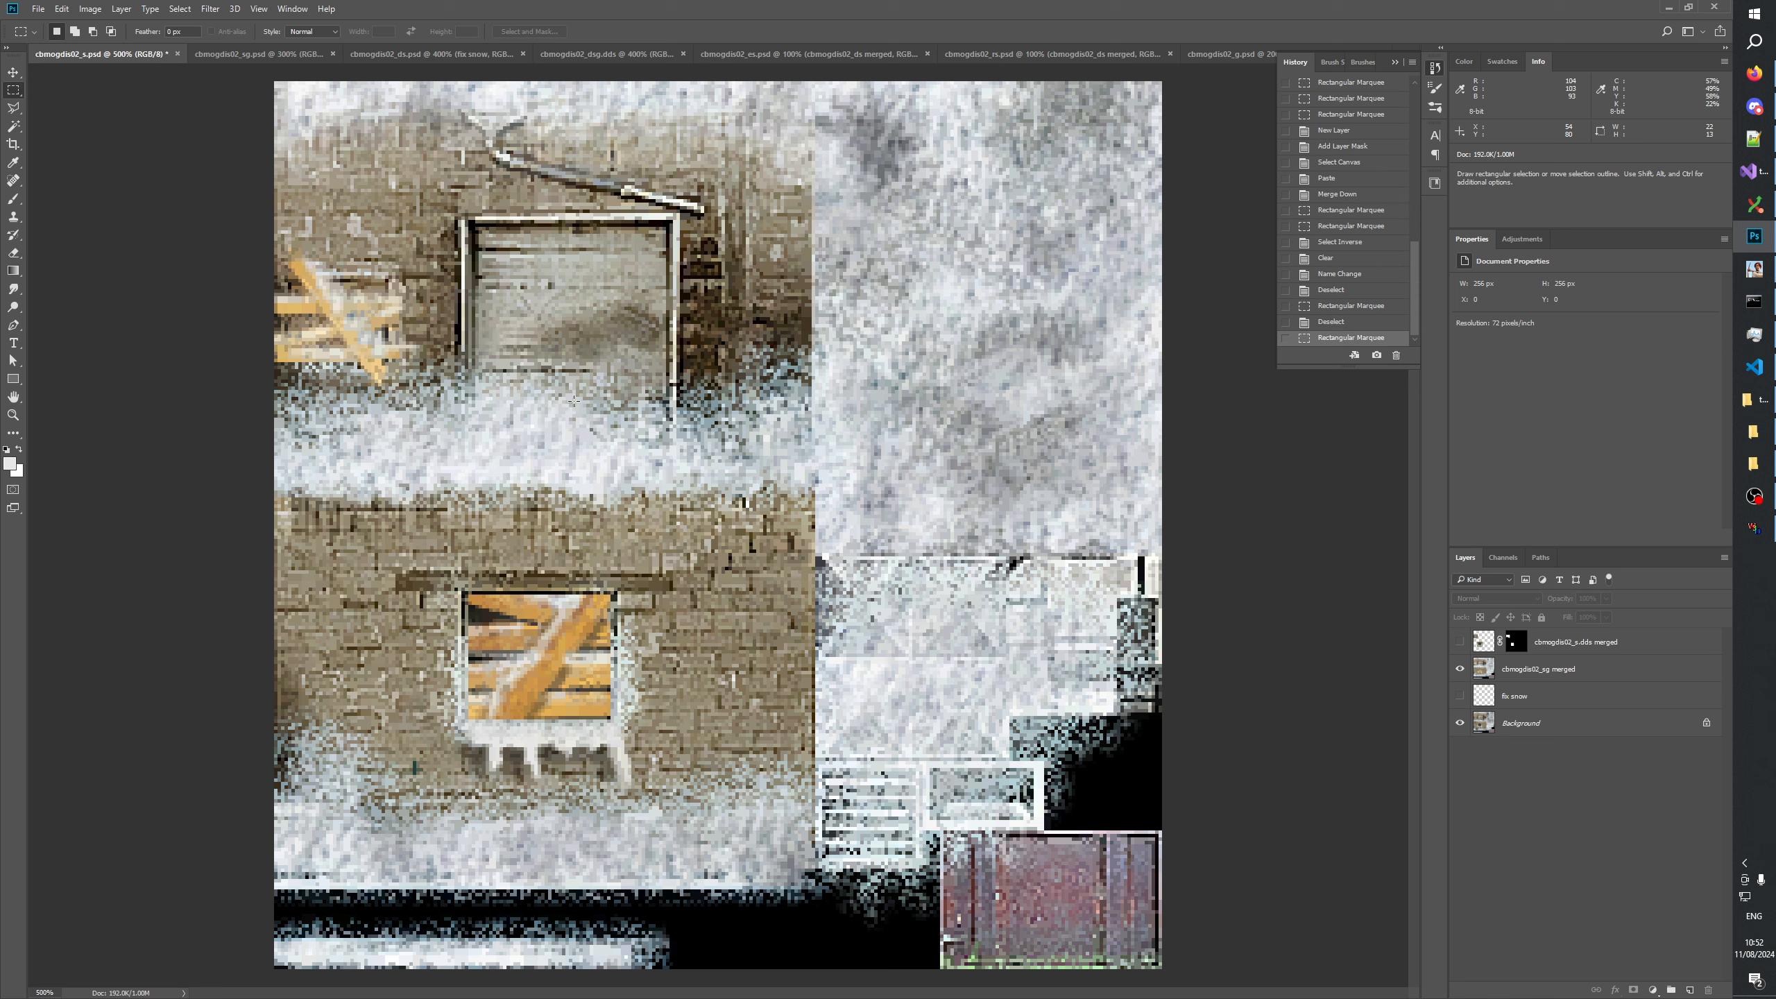
left_click(1517, 641)
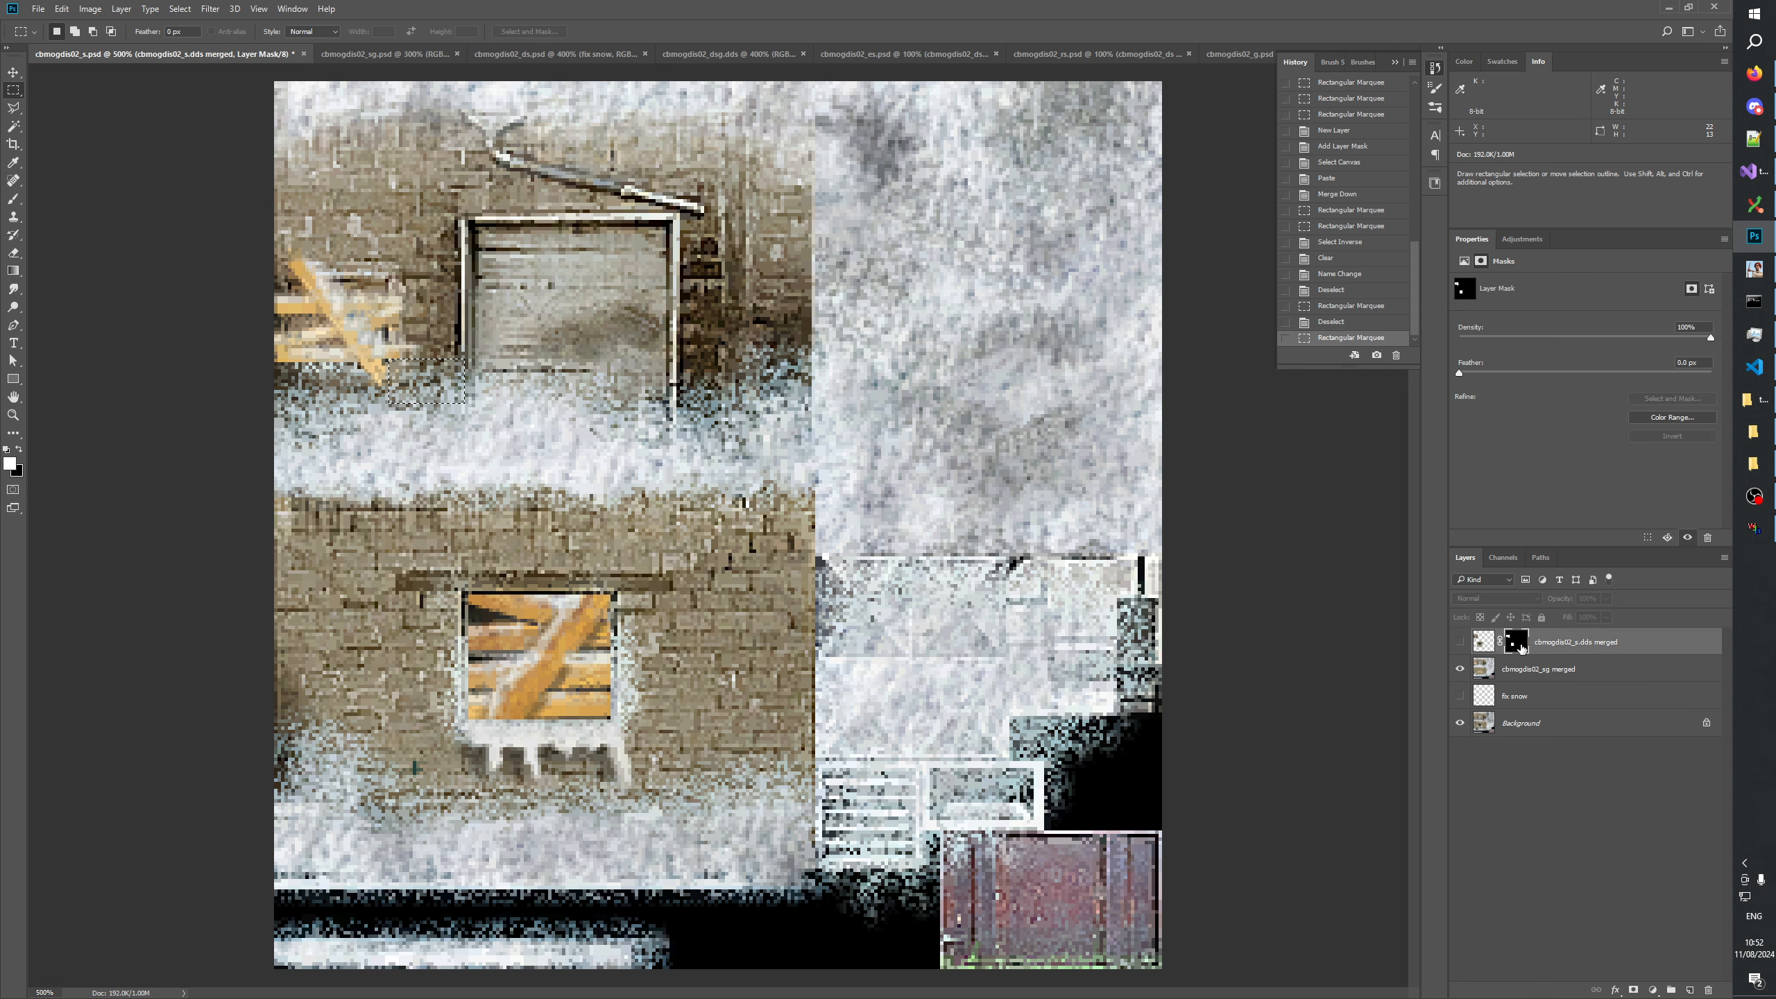
left_click(1520, 647, "alt")
key("ctrl+BackSpace")
key("ctrl+BackSpace")
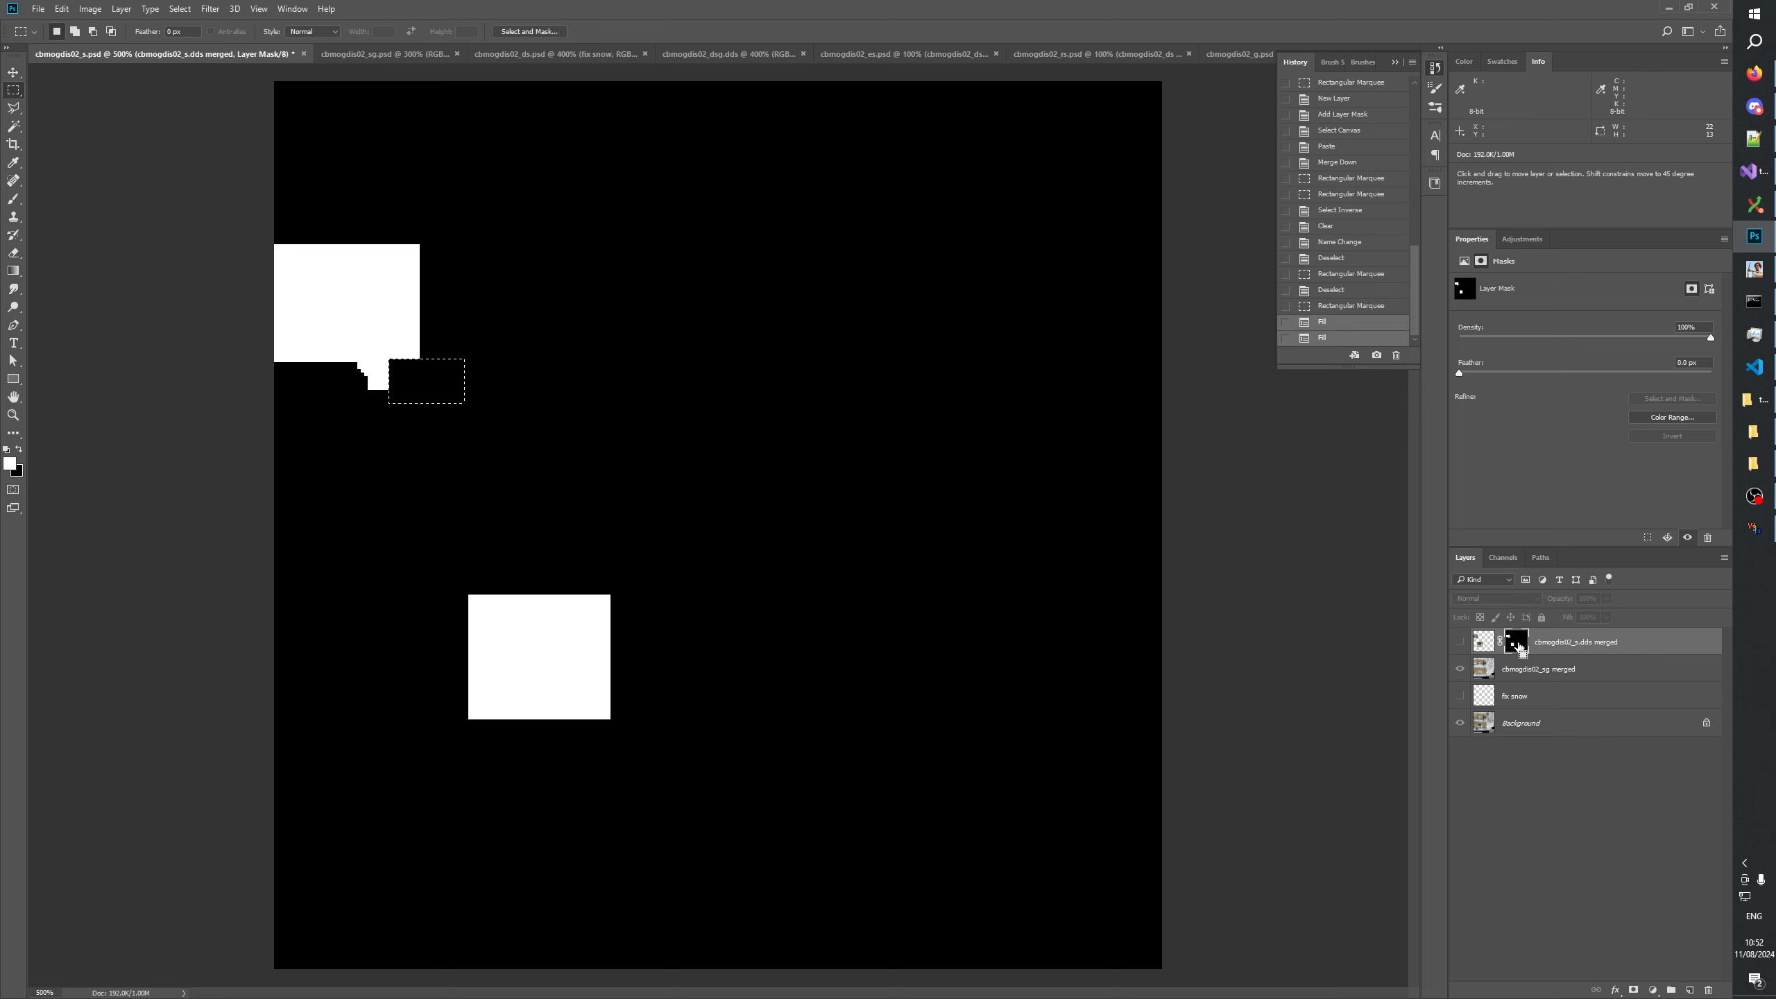
left_click(610, 404)
Fill the mask of the cbmogdis02_s.dds merged layer black in a narrow area about 3 by 7 px under the upper window.
left_click(1459, 642)
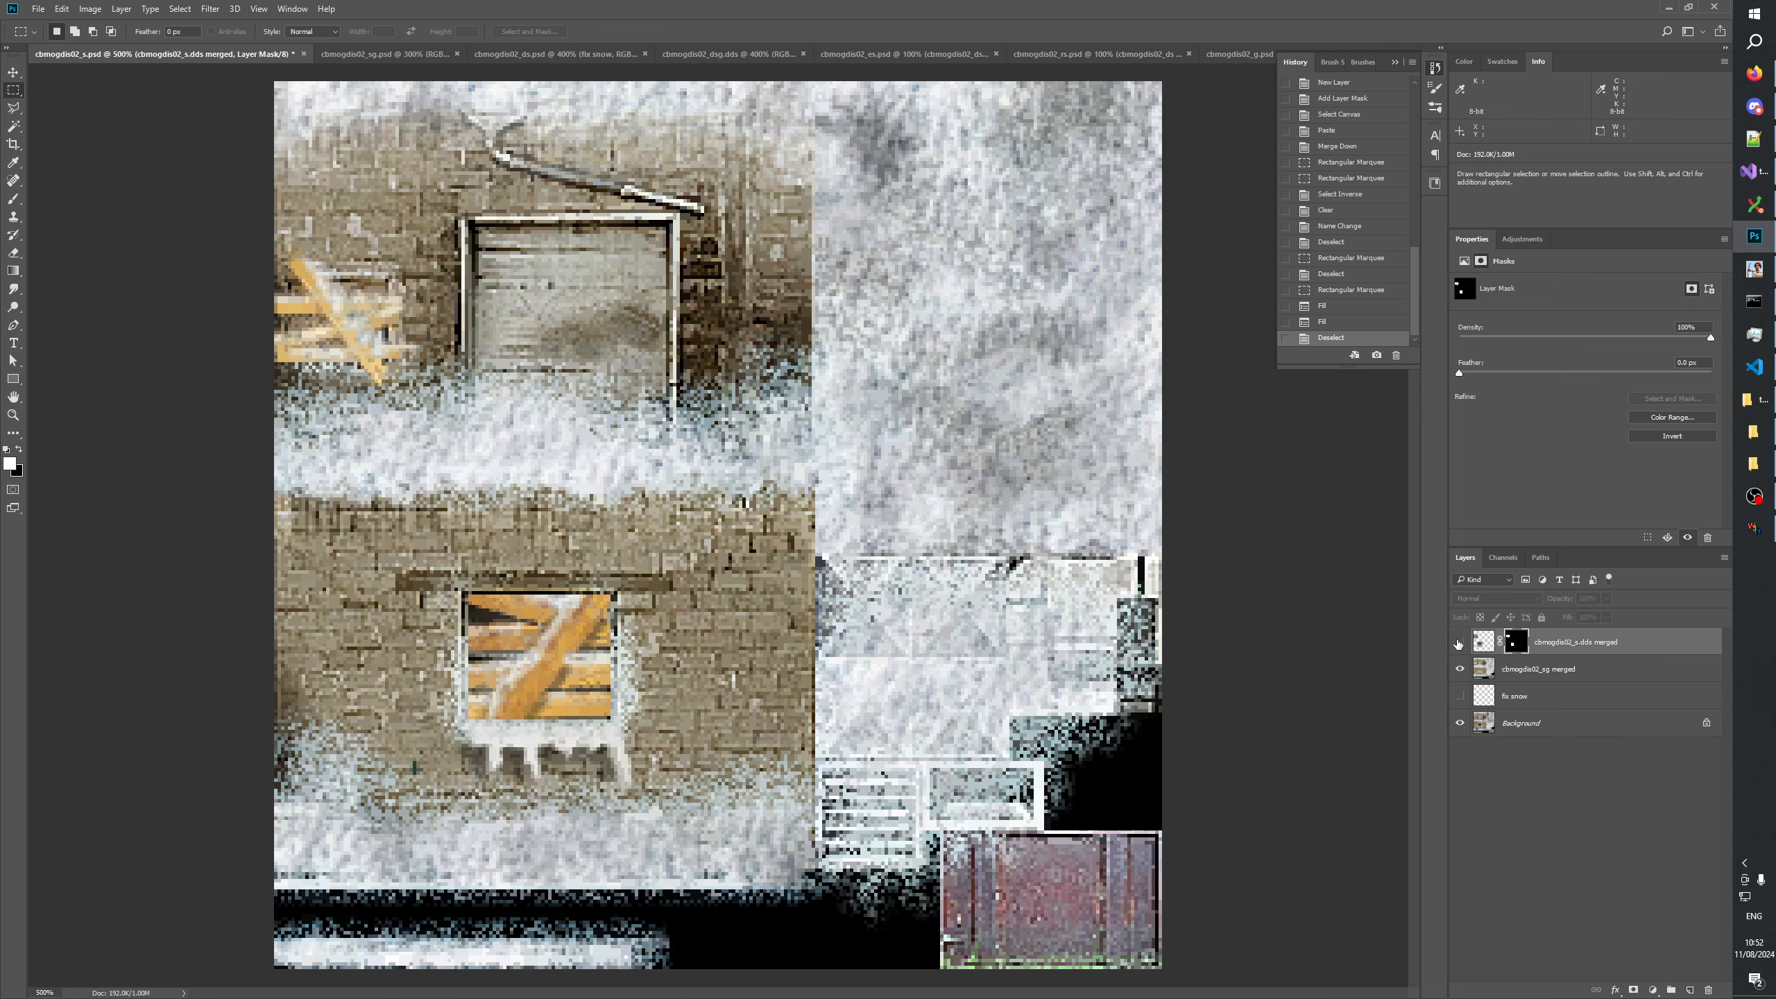
left_click(1457, 642)
left_click(1457, 642)
left_click_drag(361, 387, 373, 407)
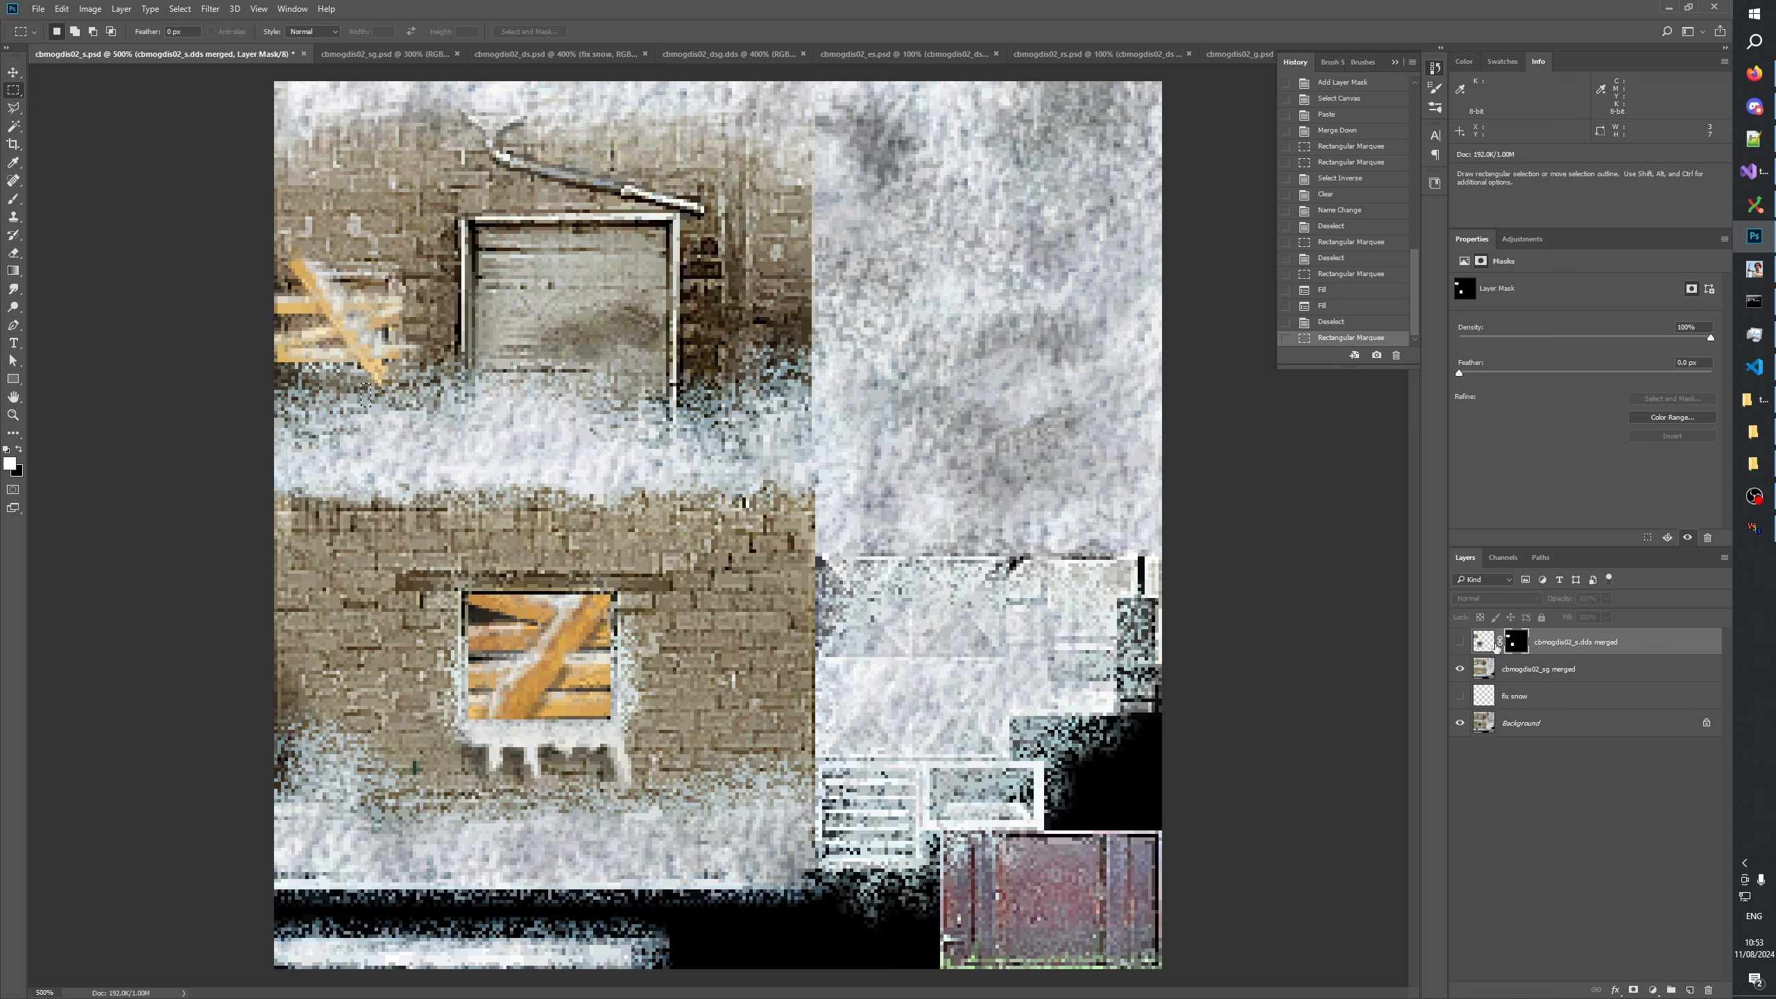
left_click(1459, 643)
left_click(1514, 641, "alt")
key("ctrl+BackSpace")
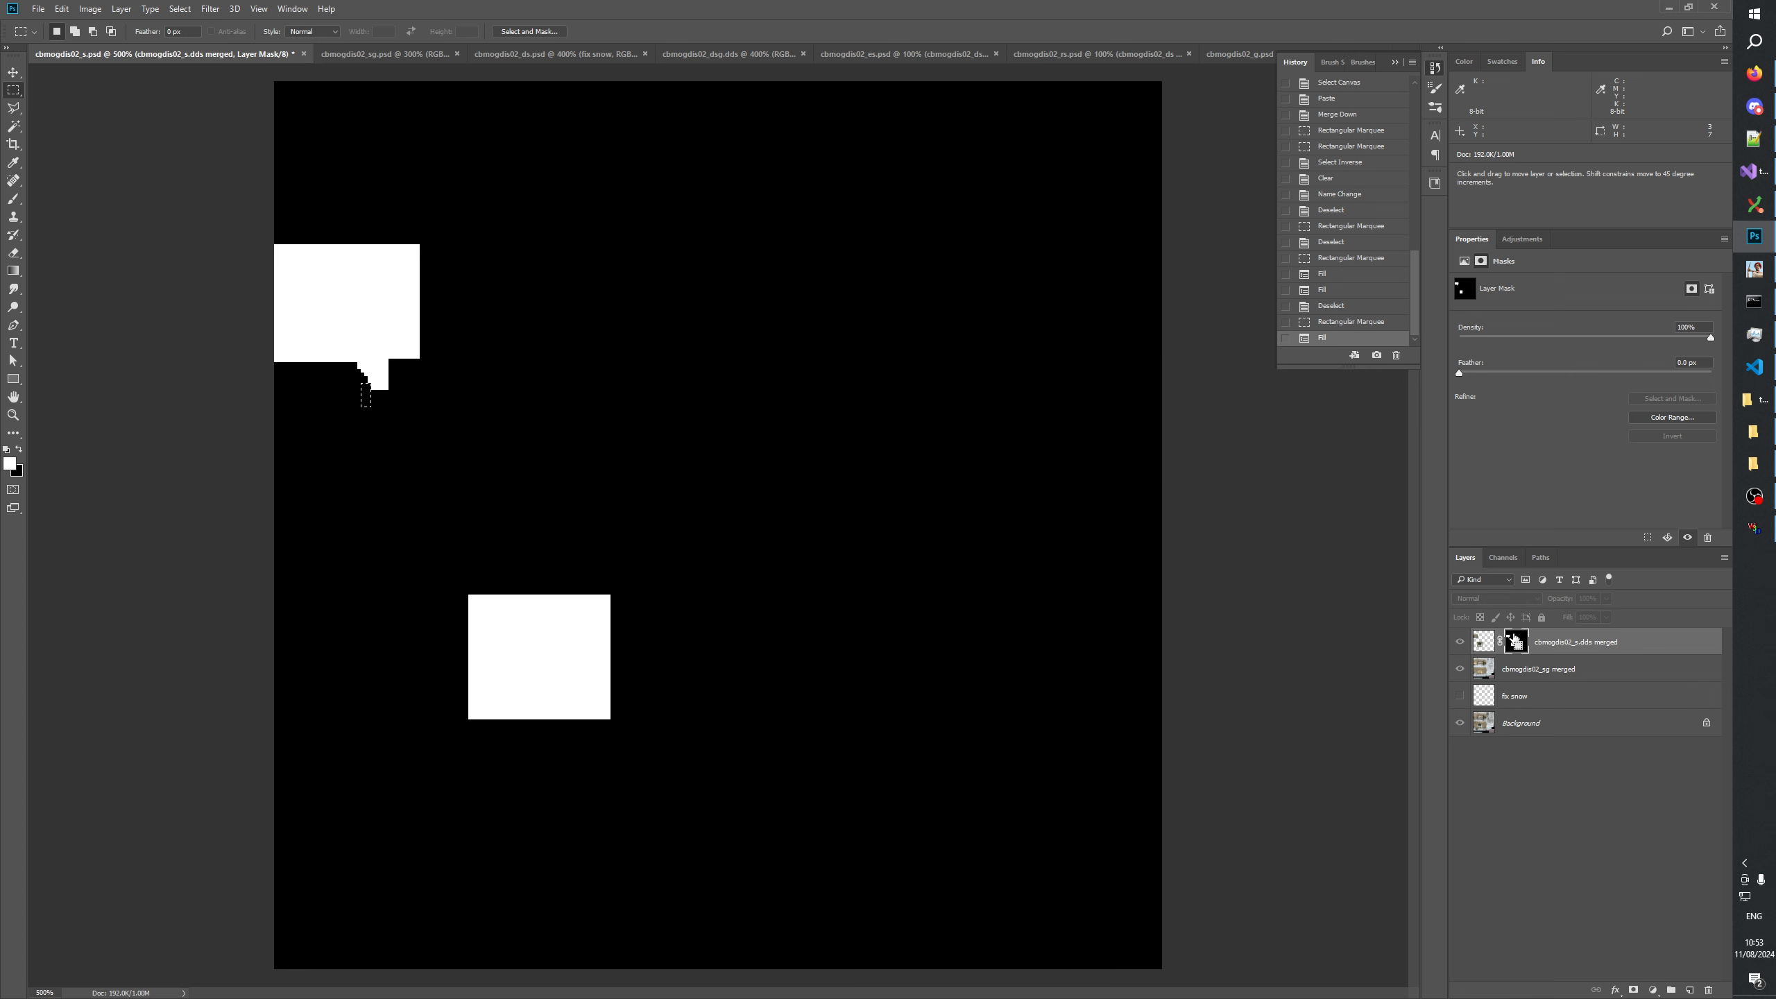
key("ctrl+d")
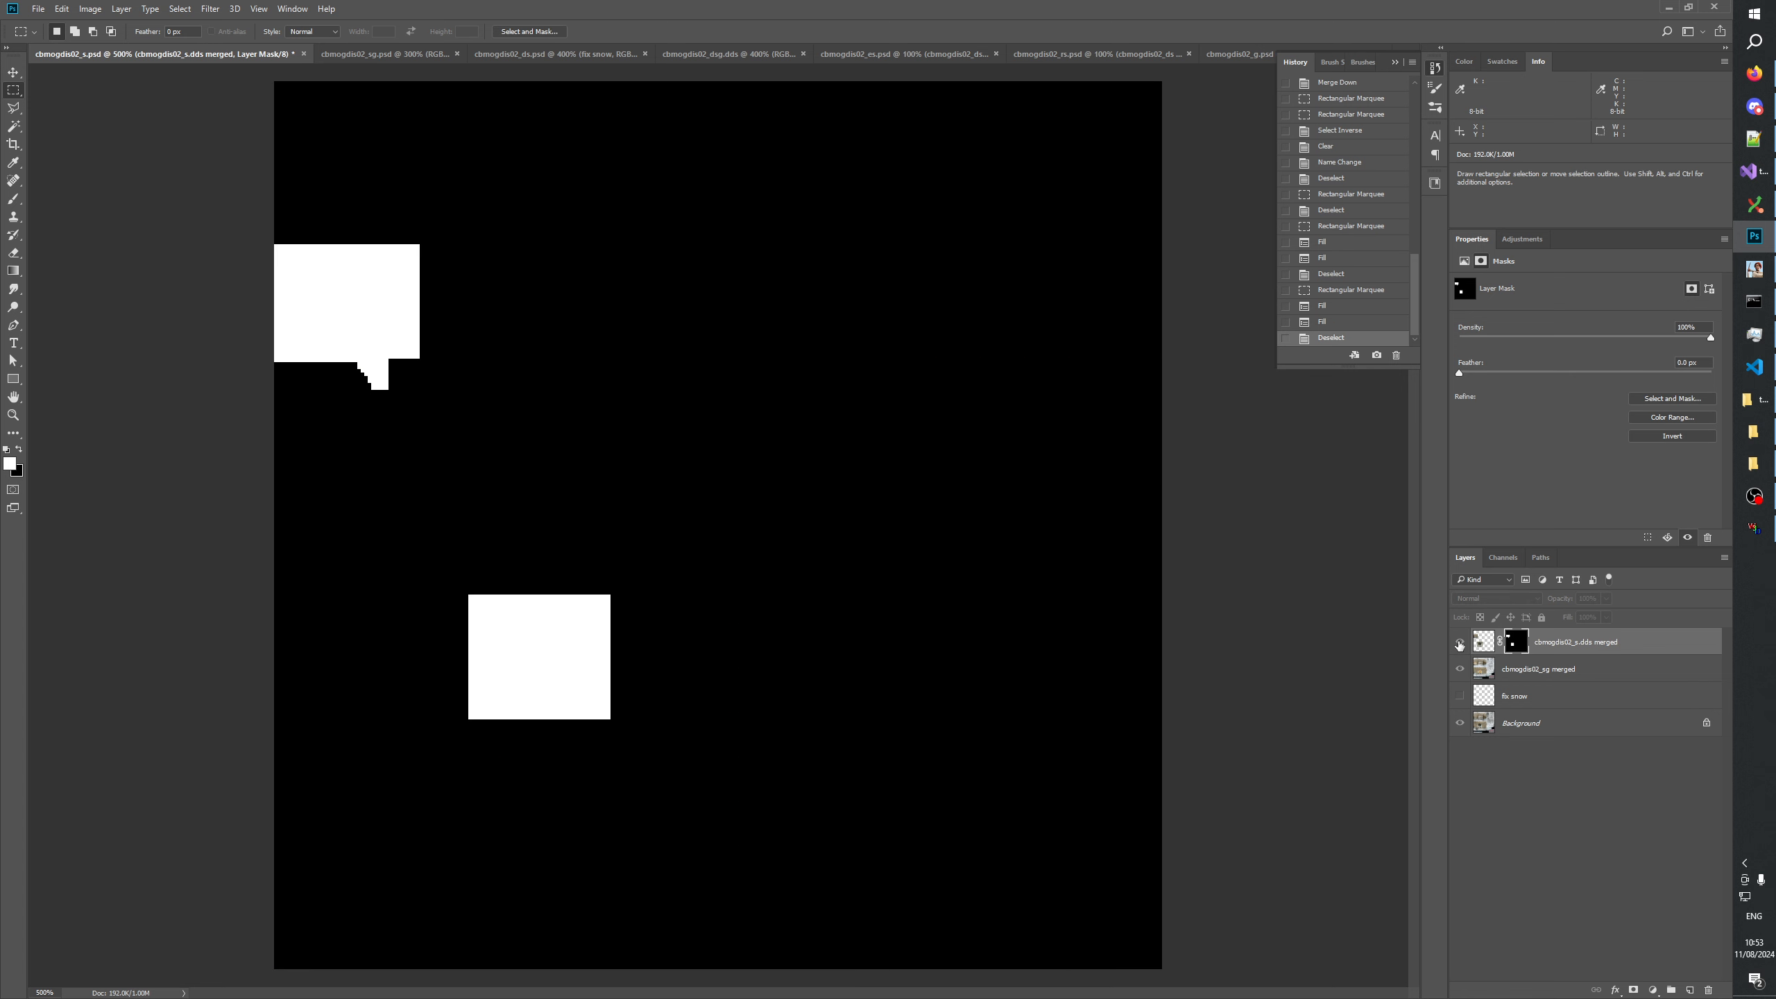
Check the trimmed mask edges around the upper window by repeatedly hiding and showing the masked window layer.
left_click(1459, 644)
left_click(1459, 644)
left_click(1459, 644)
left_click(1459, 644)
left_click(1459, 644)
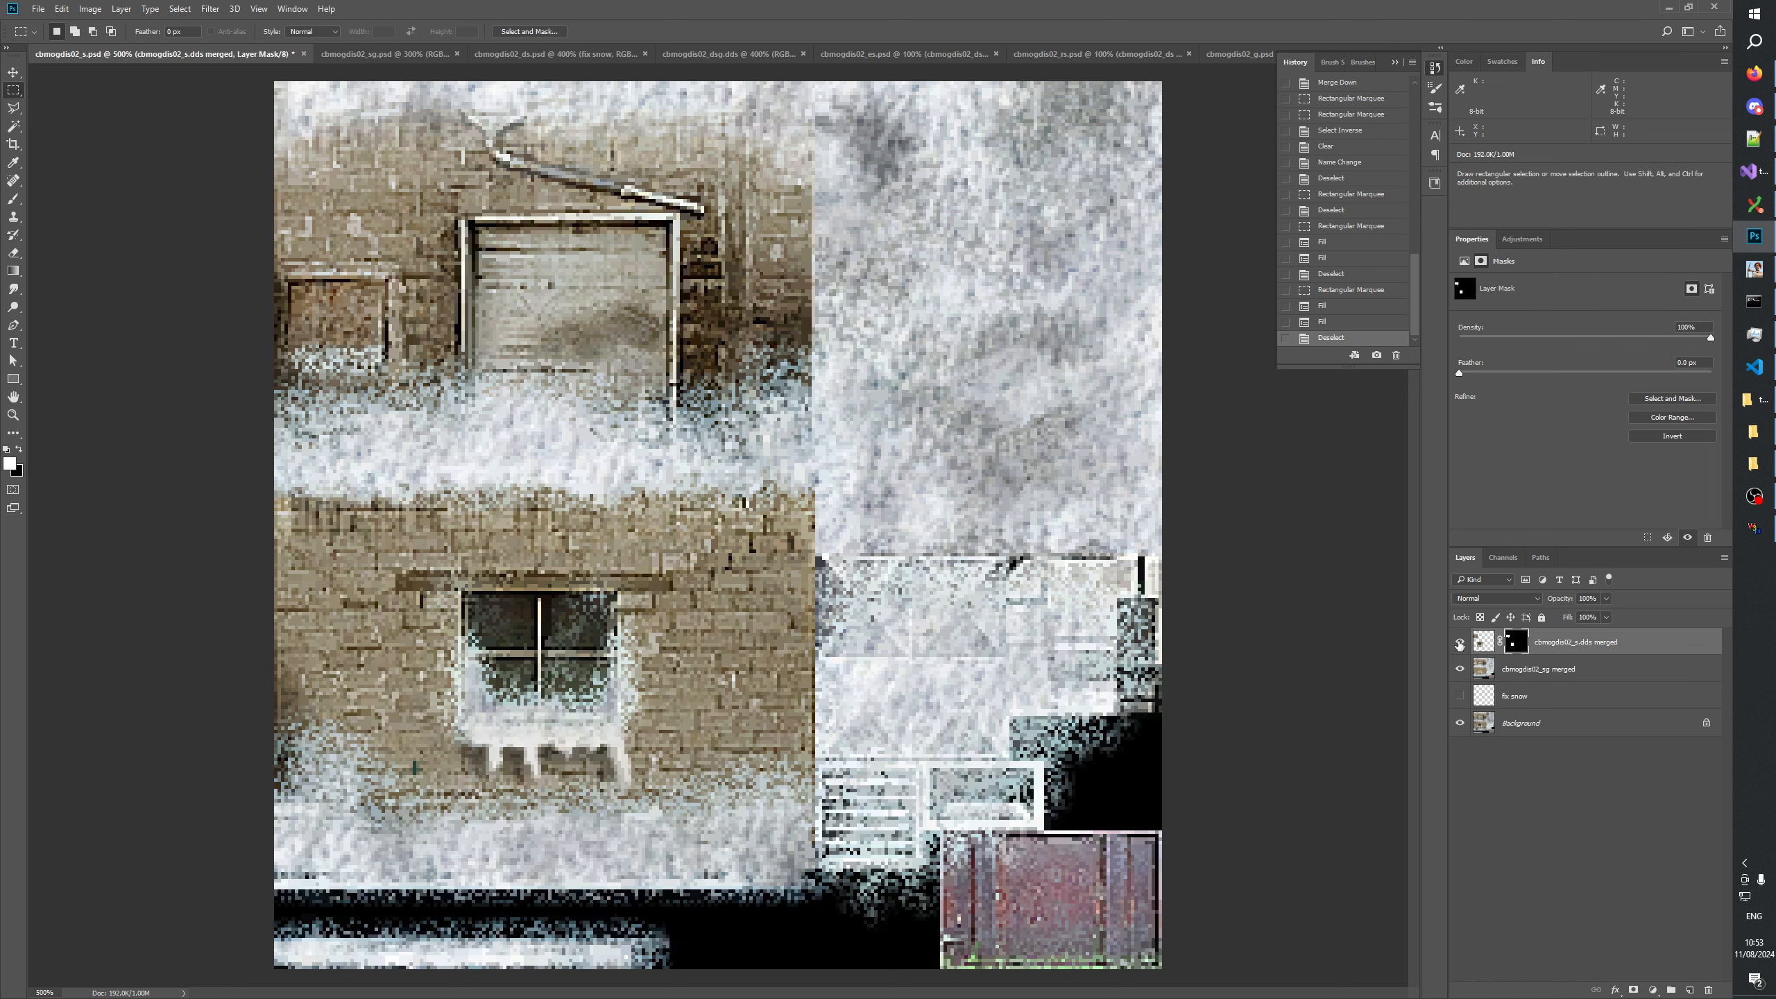
left_click(1459, 644)
left_click(1459, 644)
left_click(1458, 644)
left_click(1458, 643)
left_click(1458, 644)
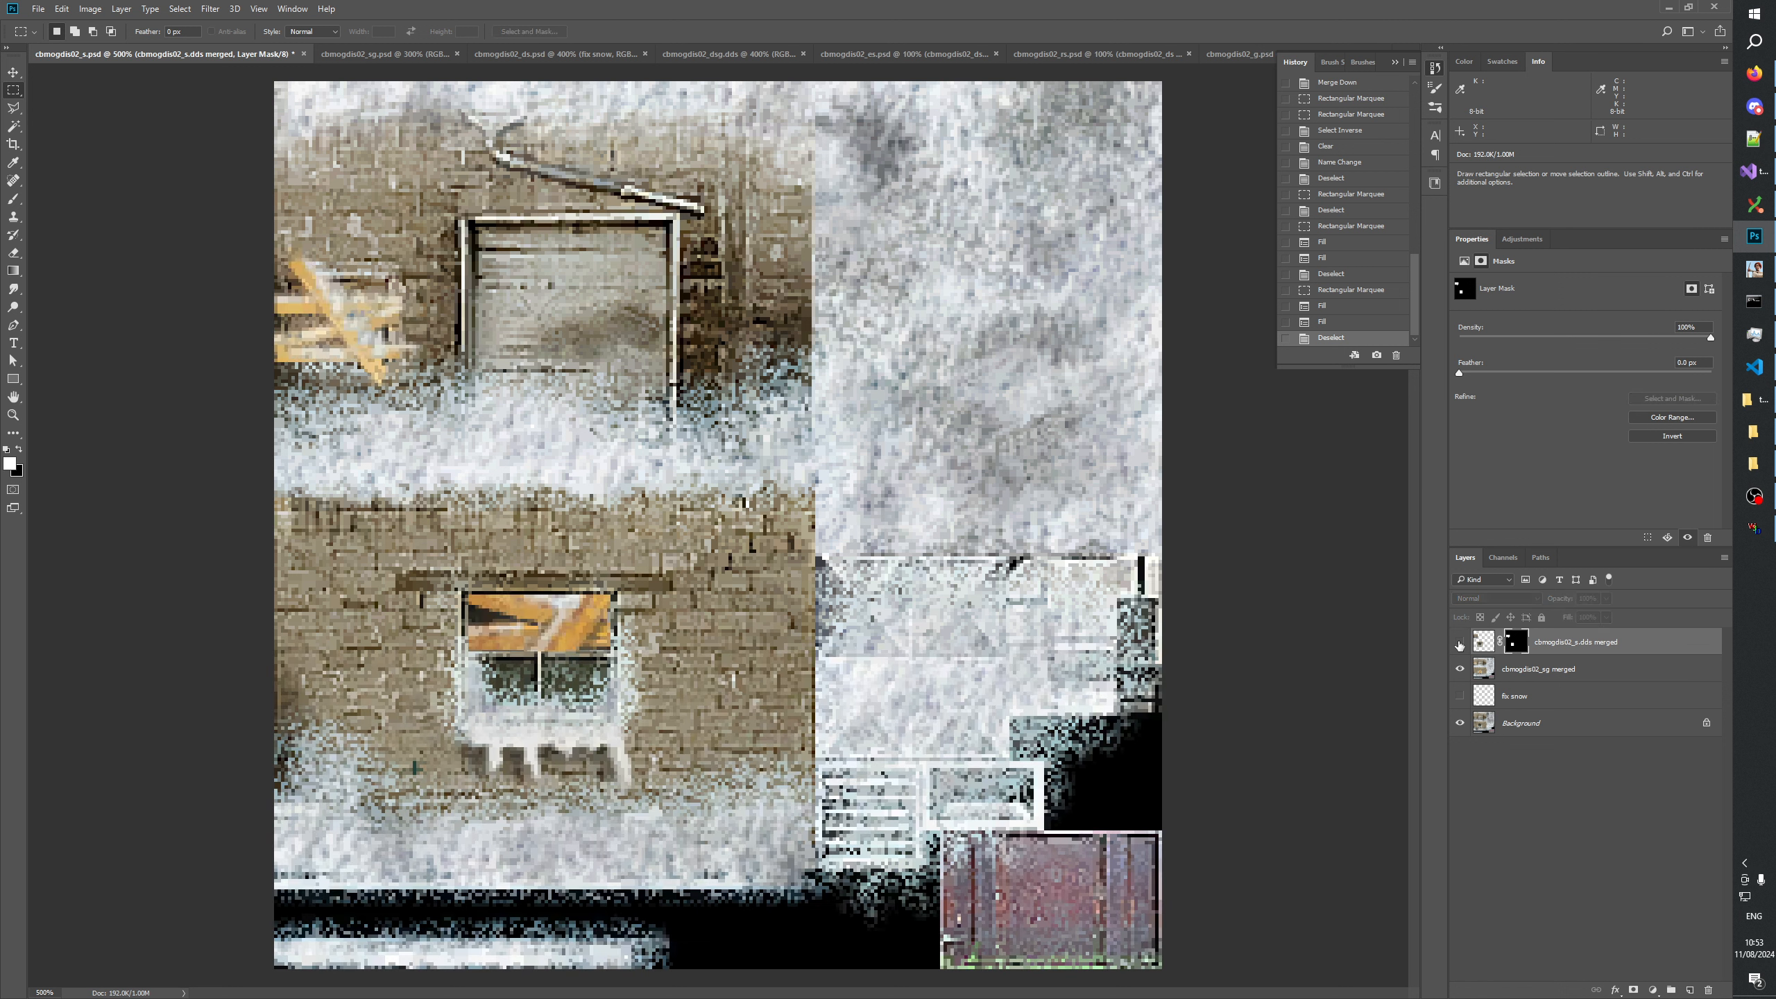
left_click(1459, 643)
Trim the mask along the upper window's right edge by filling a strip about 8 by 19 px black.
left_click_drag(407, 280, 443, 338)
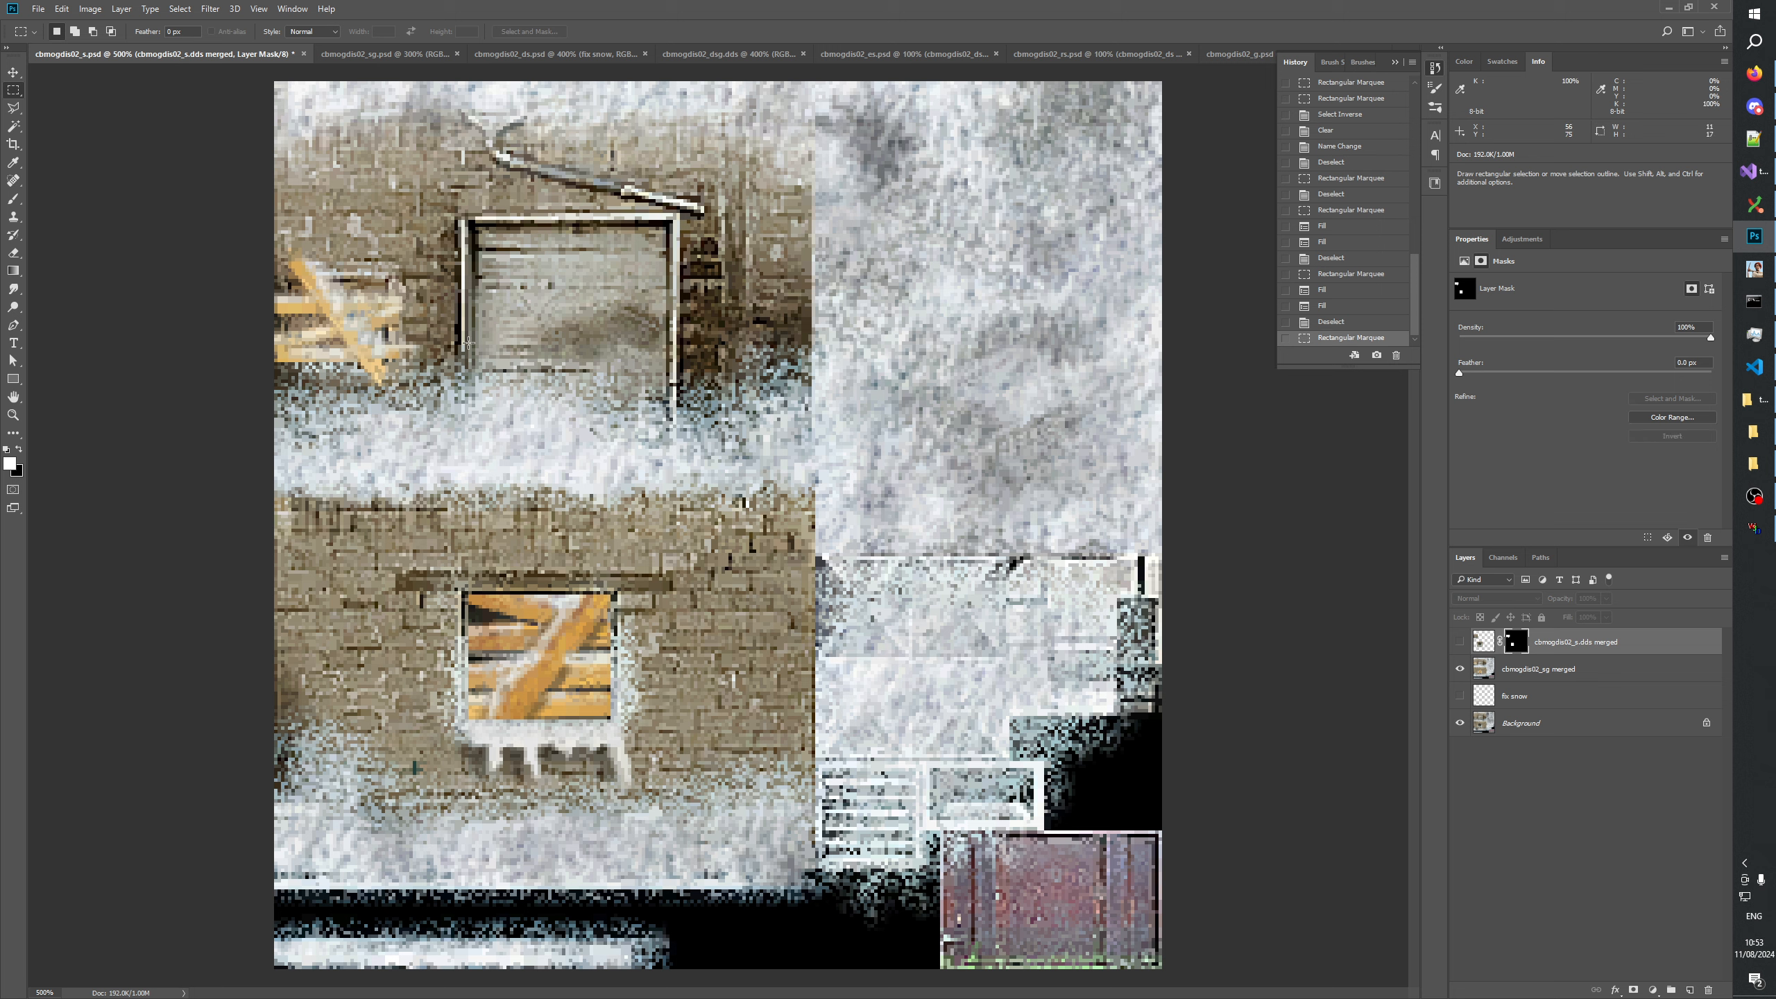
left_click(468, 343)
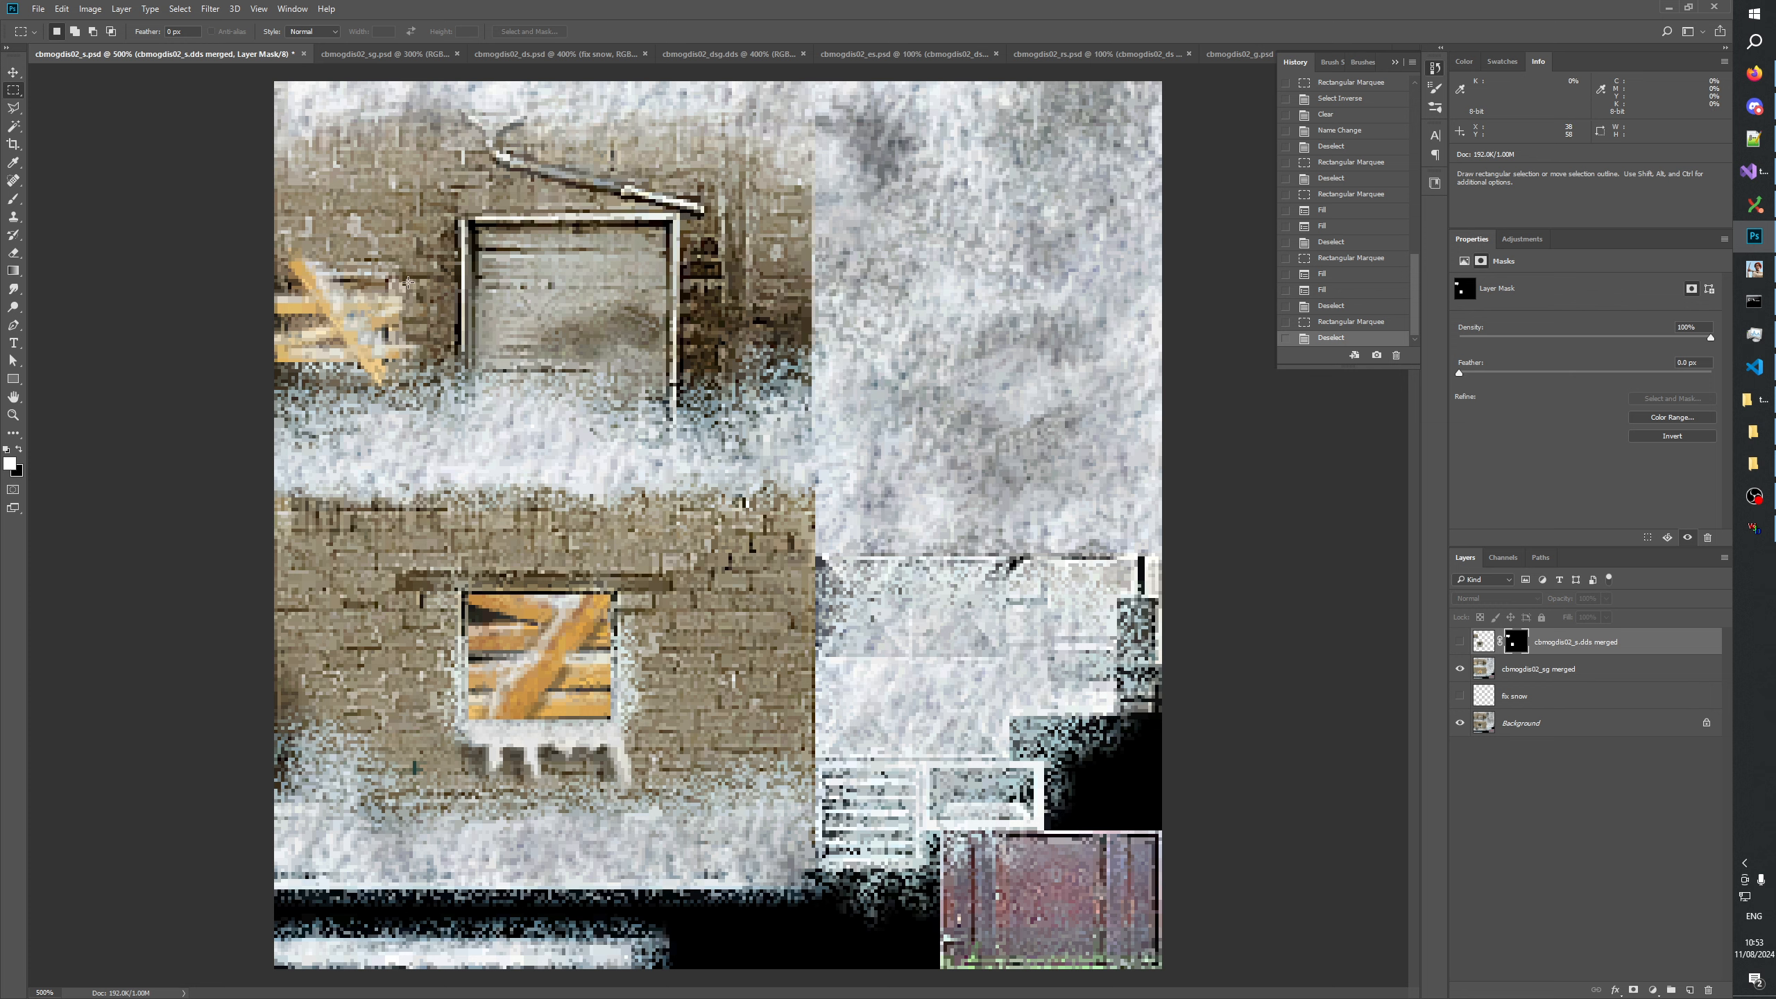
left_click_drag(407, 272, 434, 339)
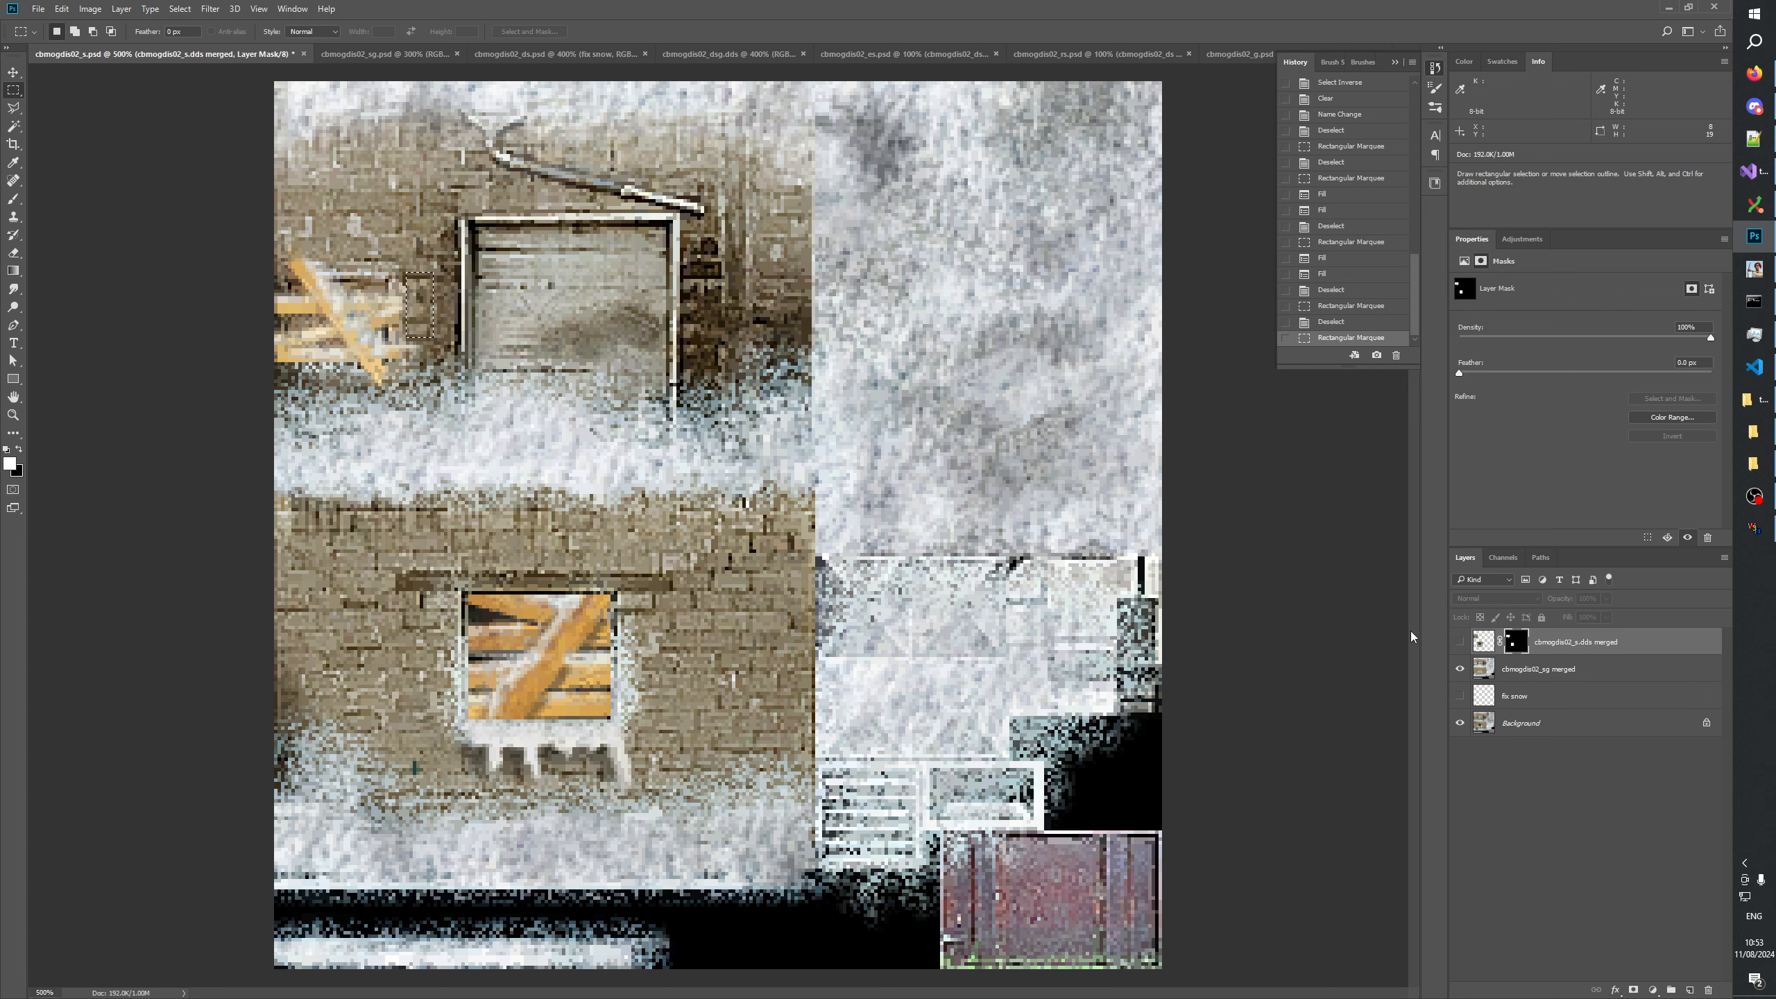
left_click(1459, 641)
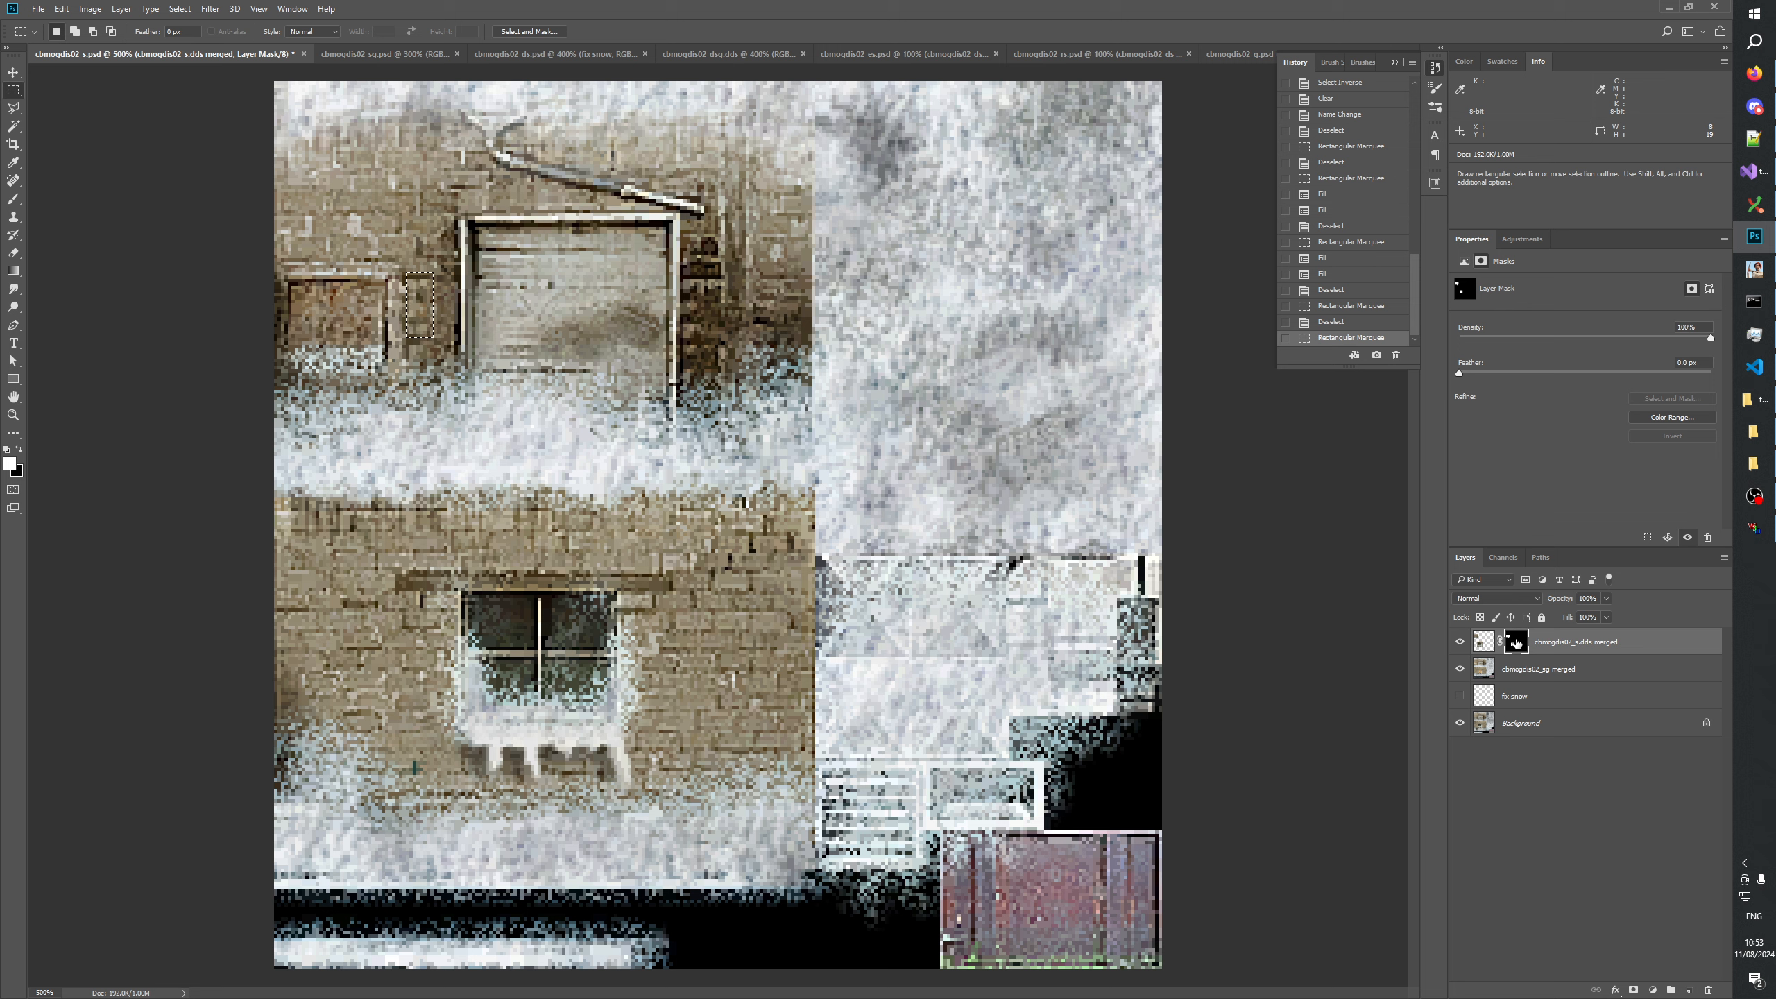
key("alt")
left_click(1517, 642, "alt")
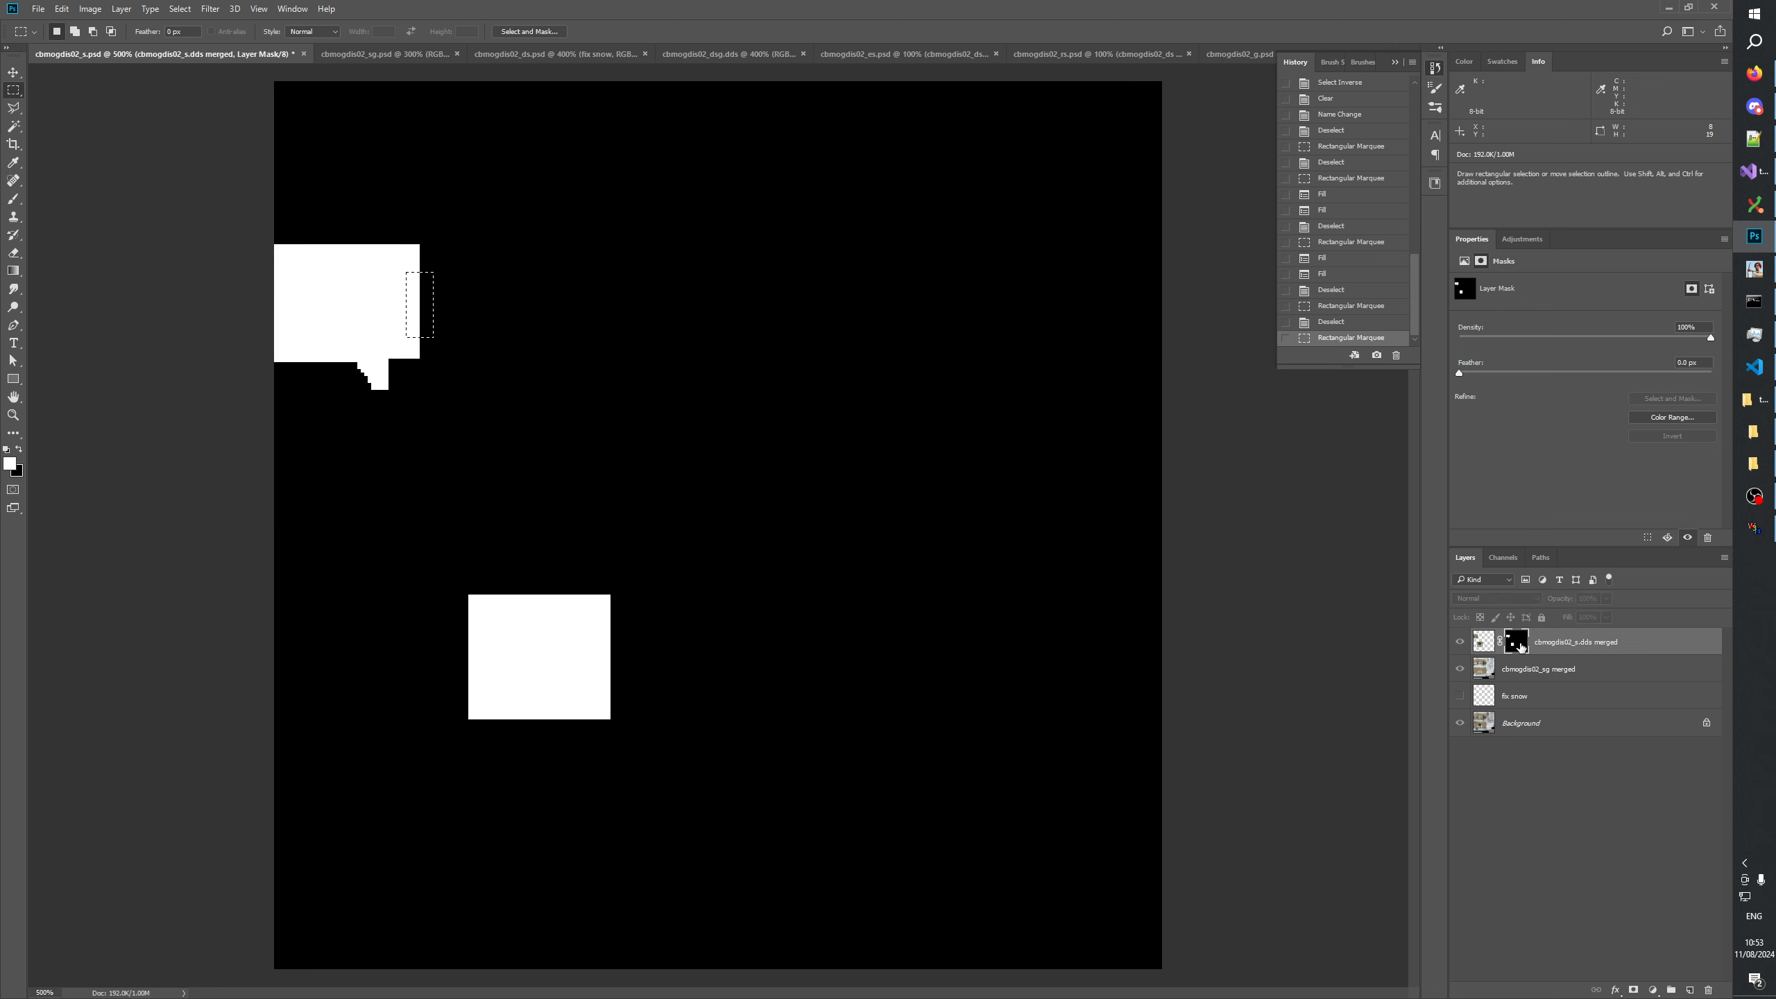
key("ctrl+BackSpace")
key("ctrl+BackSpace")
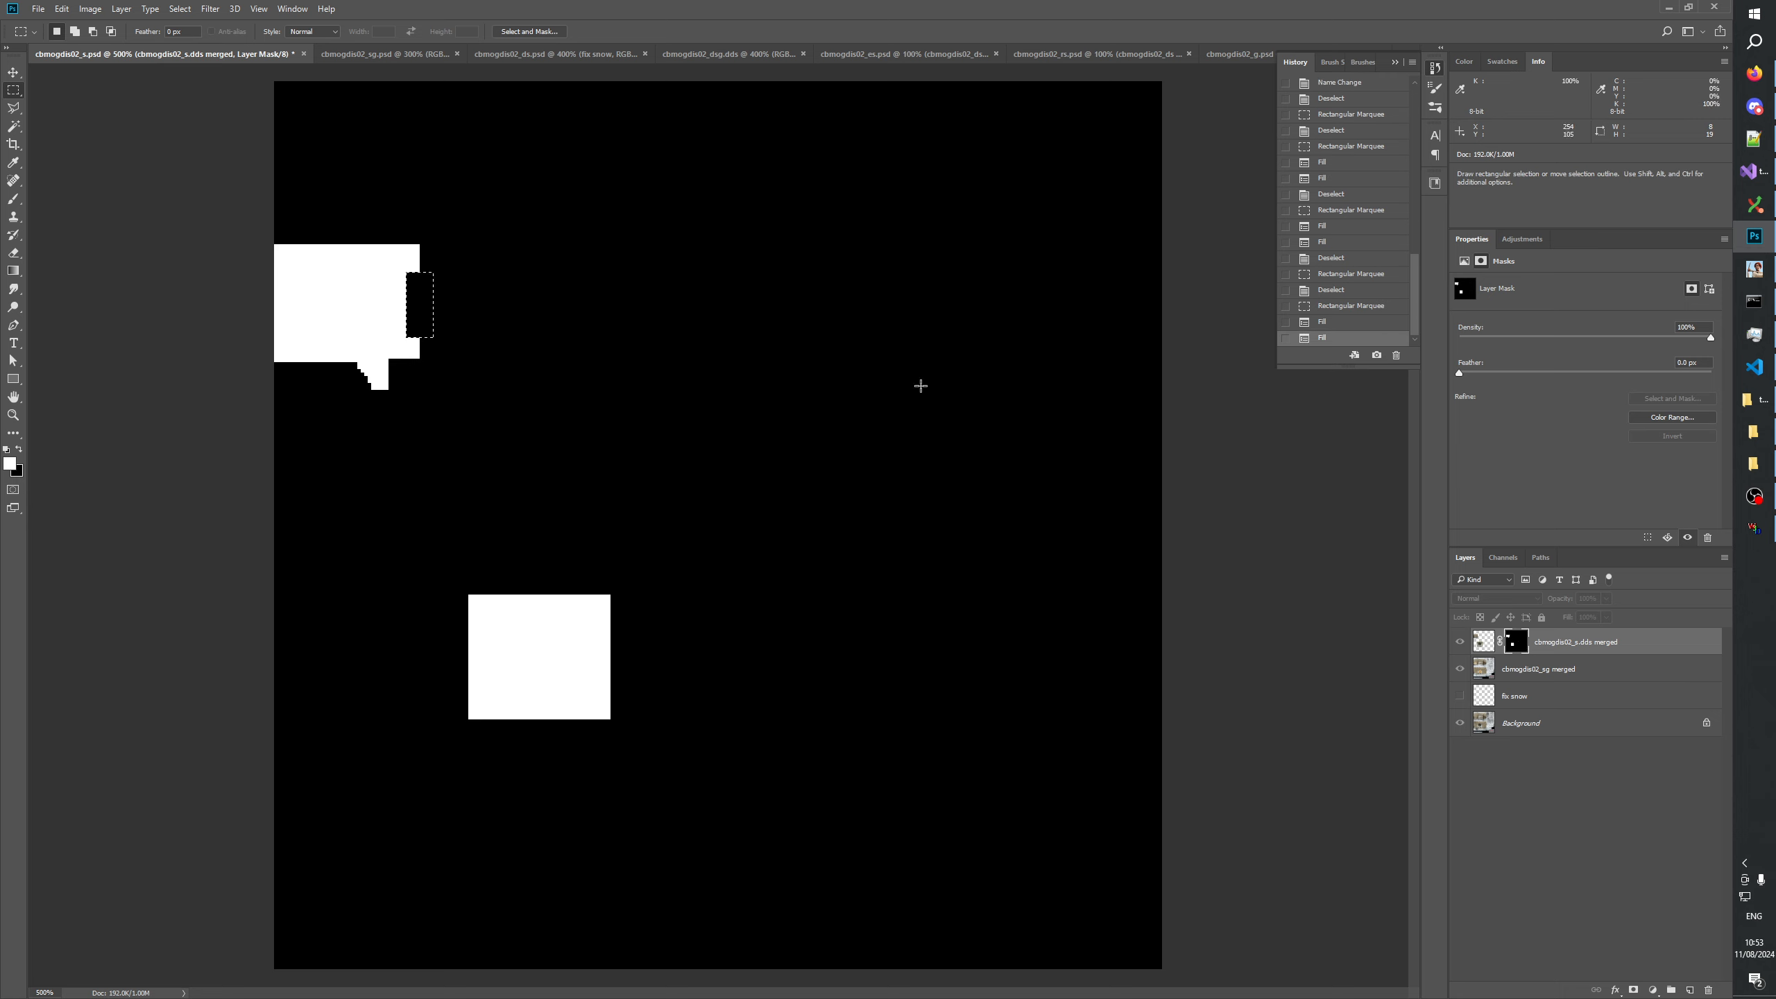
key("ctrl+d")
Fill the white corner at the upper right of the upper window's mask area black, using a selection about 14 by 24 px.
left_click_drag(407, 217, 454, 300)
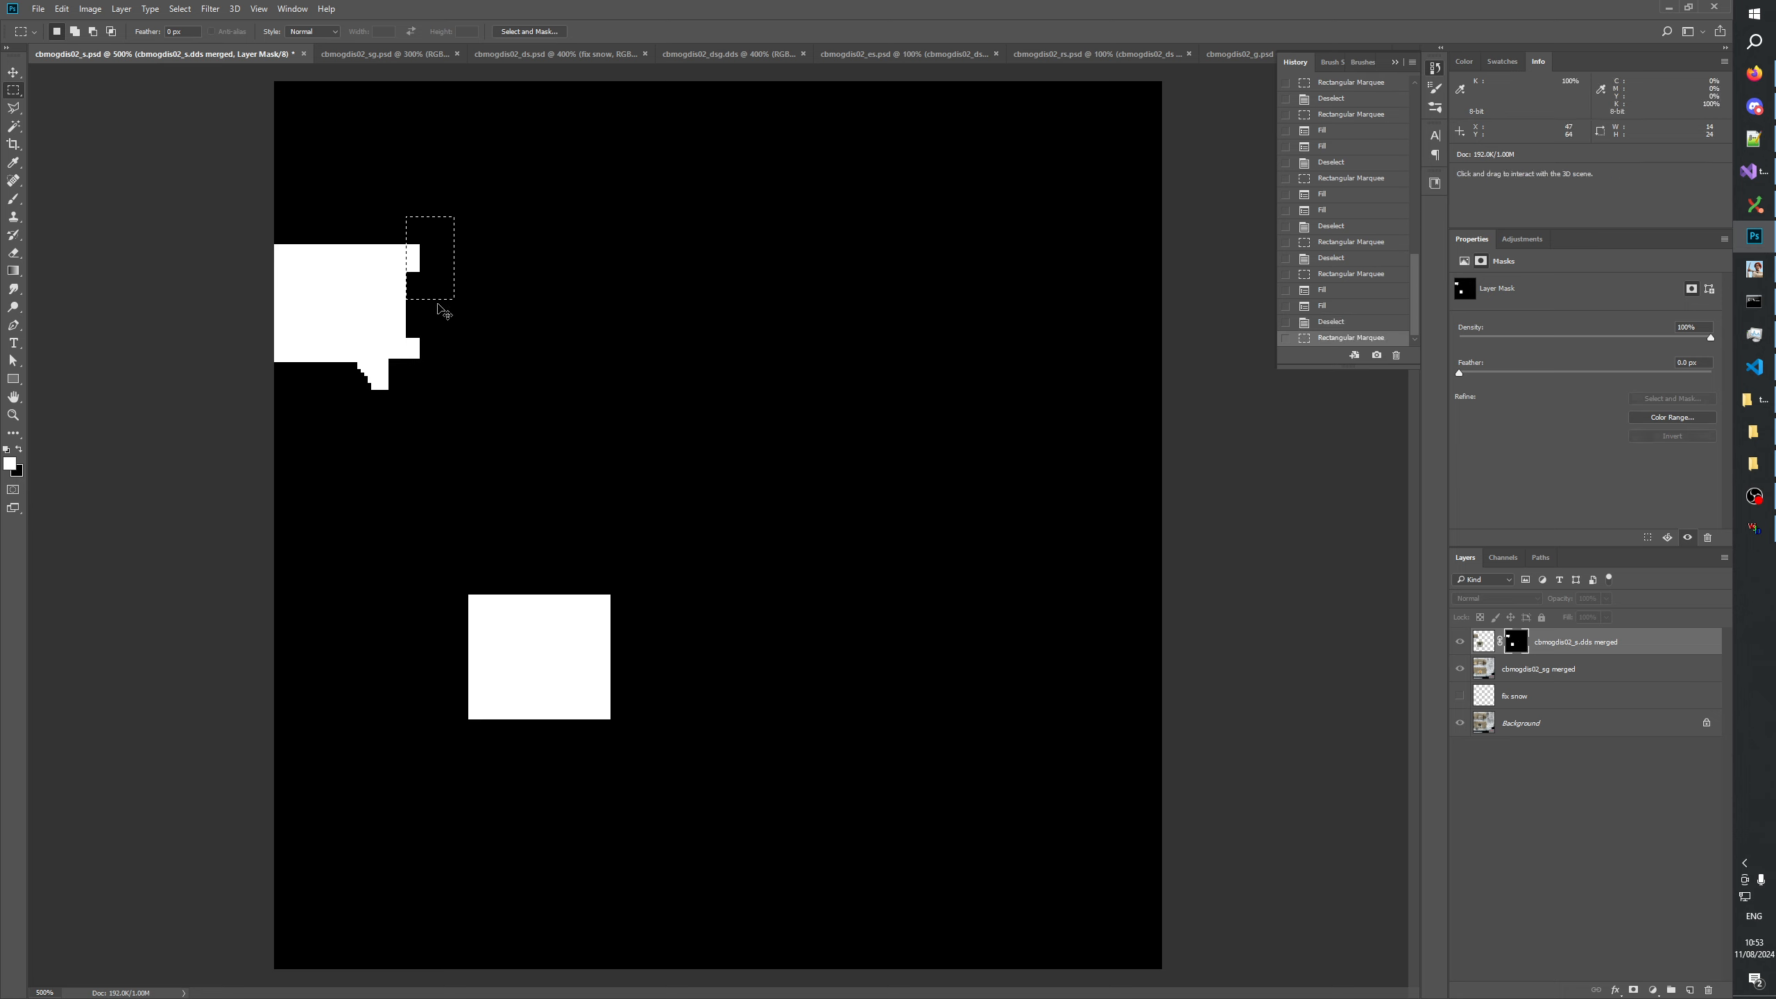
key("ctrl+BackSpace")
key("ctrl+BackSpace")
key("ctrl+d")
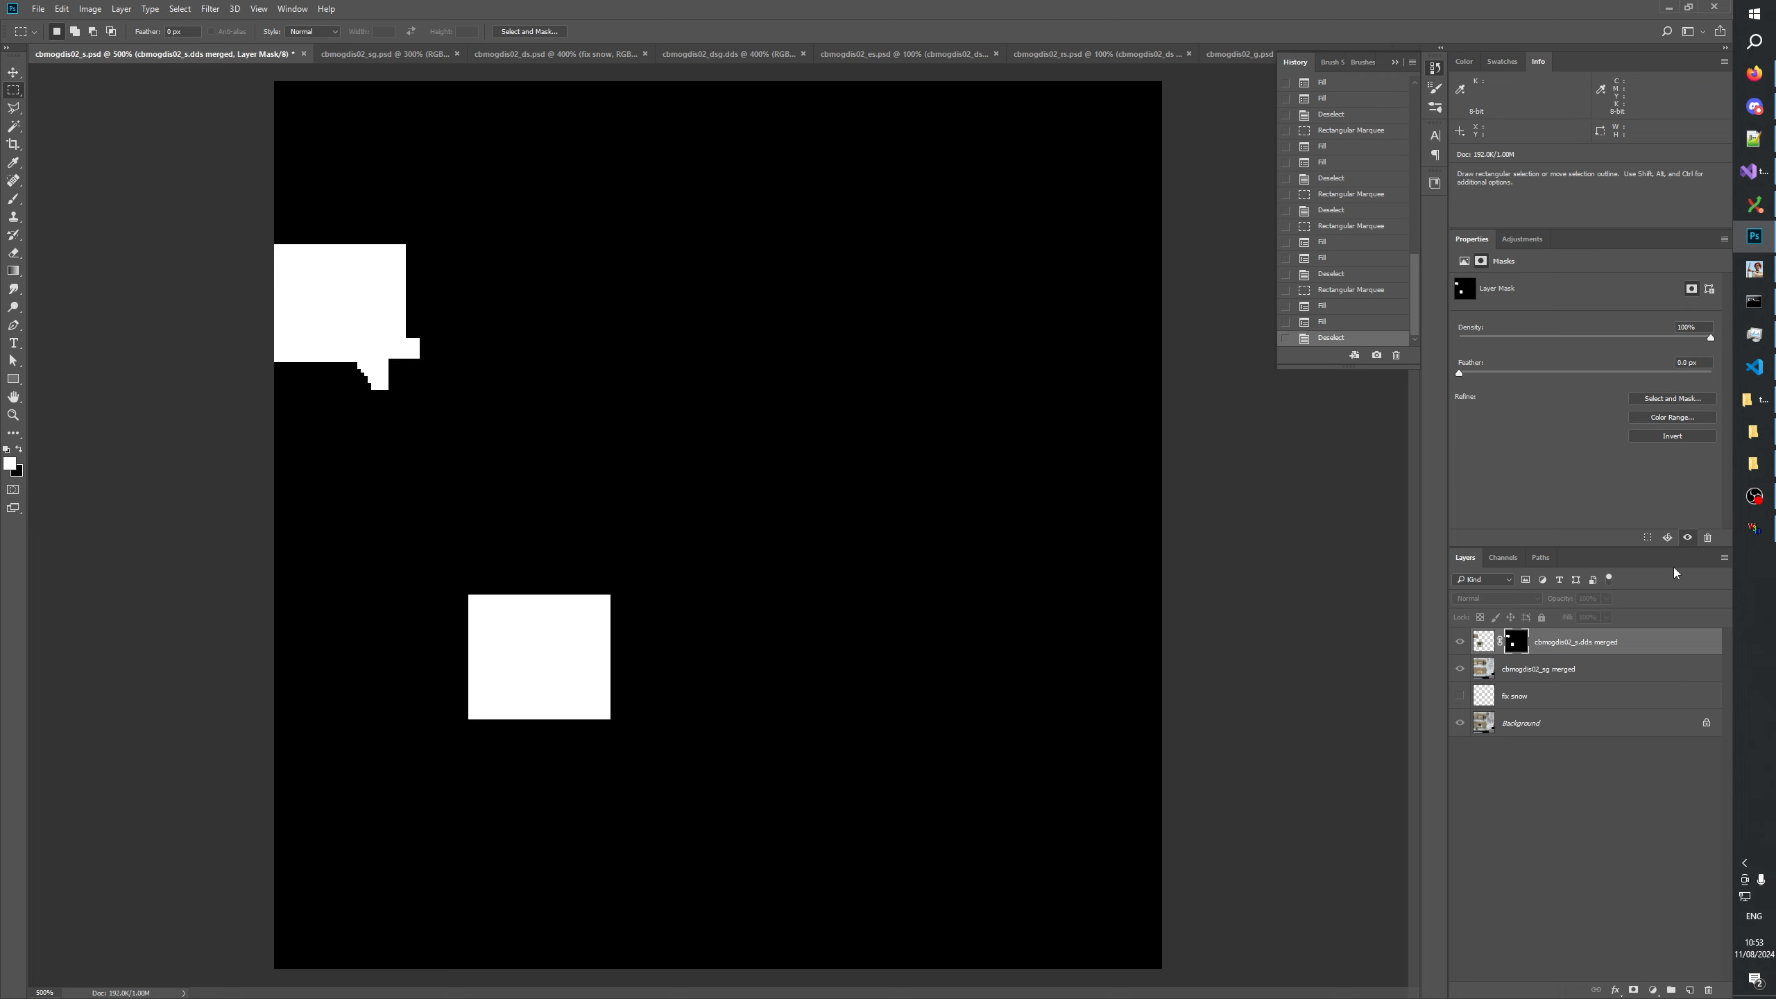
Compare both original windows with their boarded versions by toggling the visibility of the cbmogdis02_s.dds merged layer.
left_click(1458, 641)
left_click(1458, 641)
left_click(1458, 641)
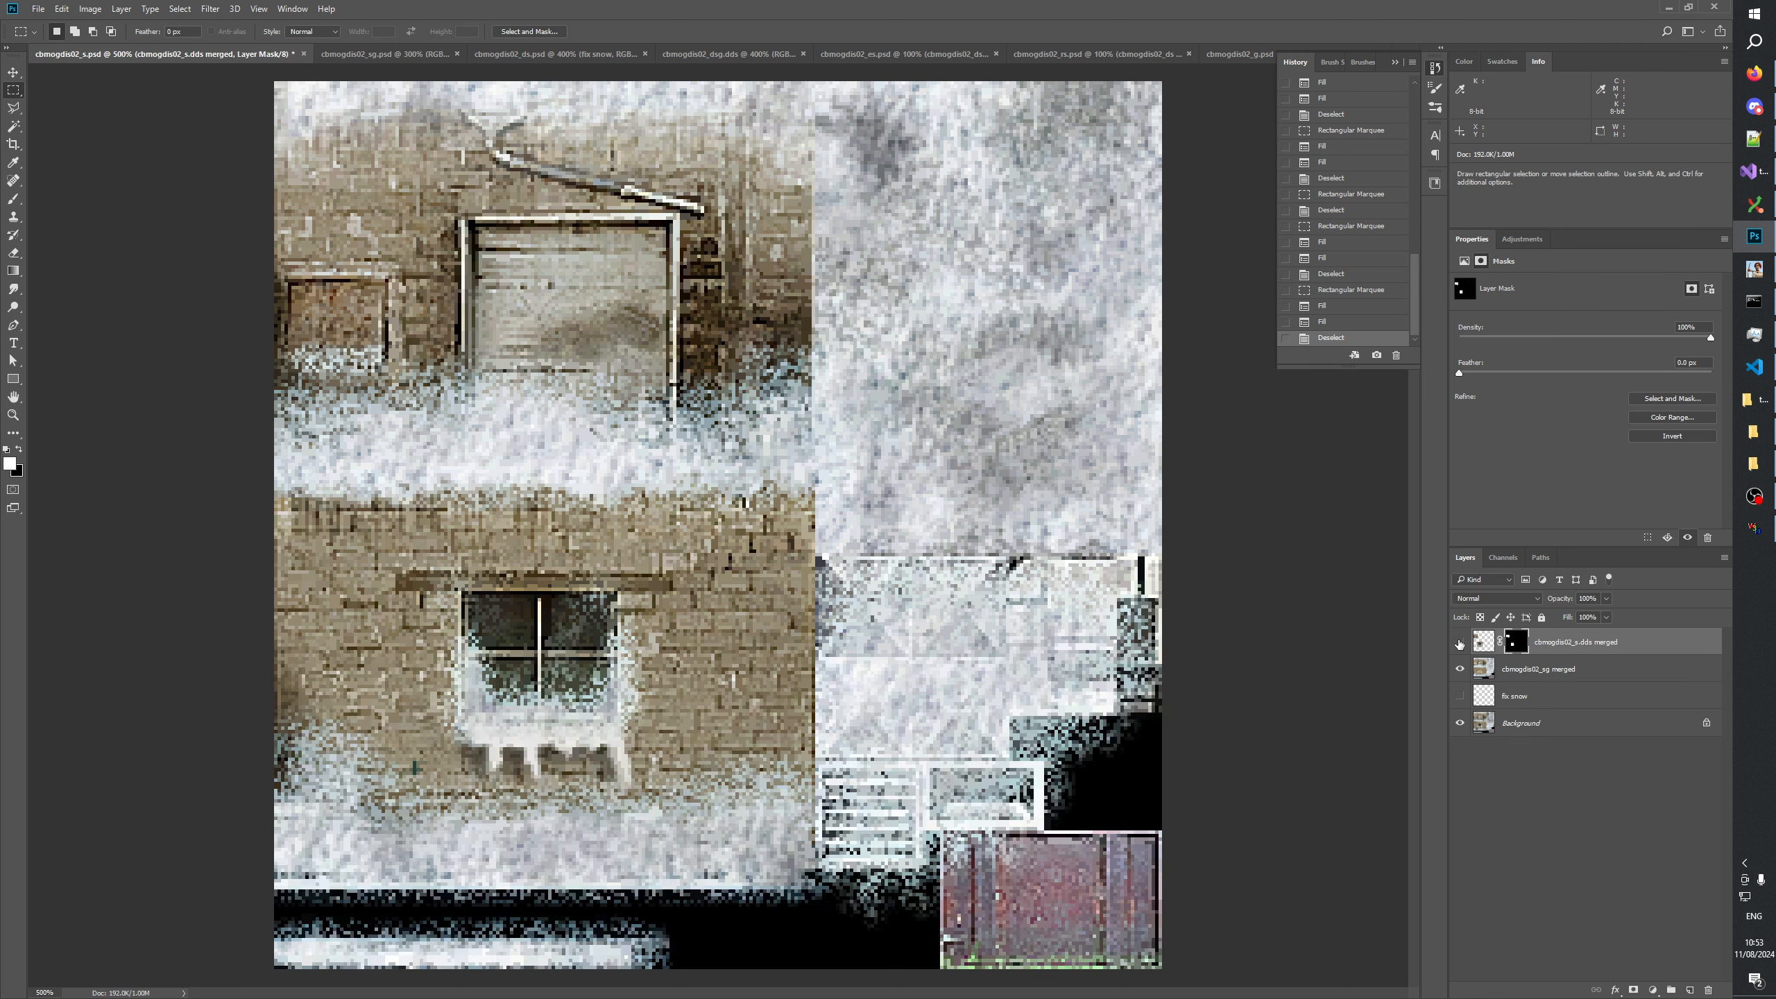
left_click(1458, 641)
left_click(1459, 642)
left_click(1458, 643)
left_click(1459, 643)
left_click(1458, 642)
left_click(1459, 642)
left_click(1459, 642)
left_click(1459, 642)
left_click(1459, 643)
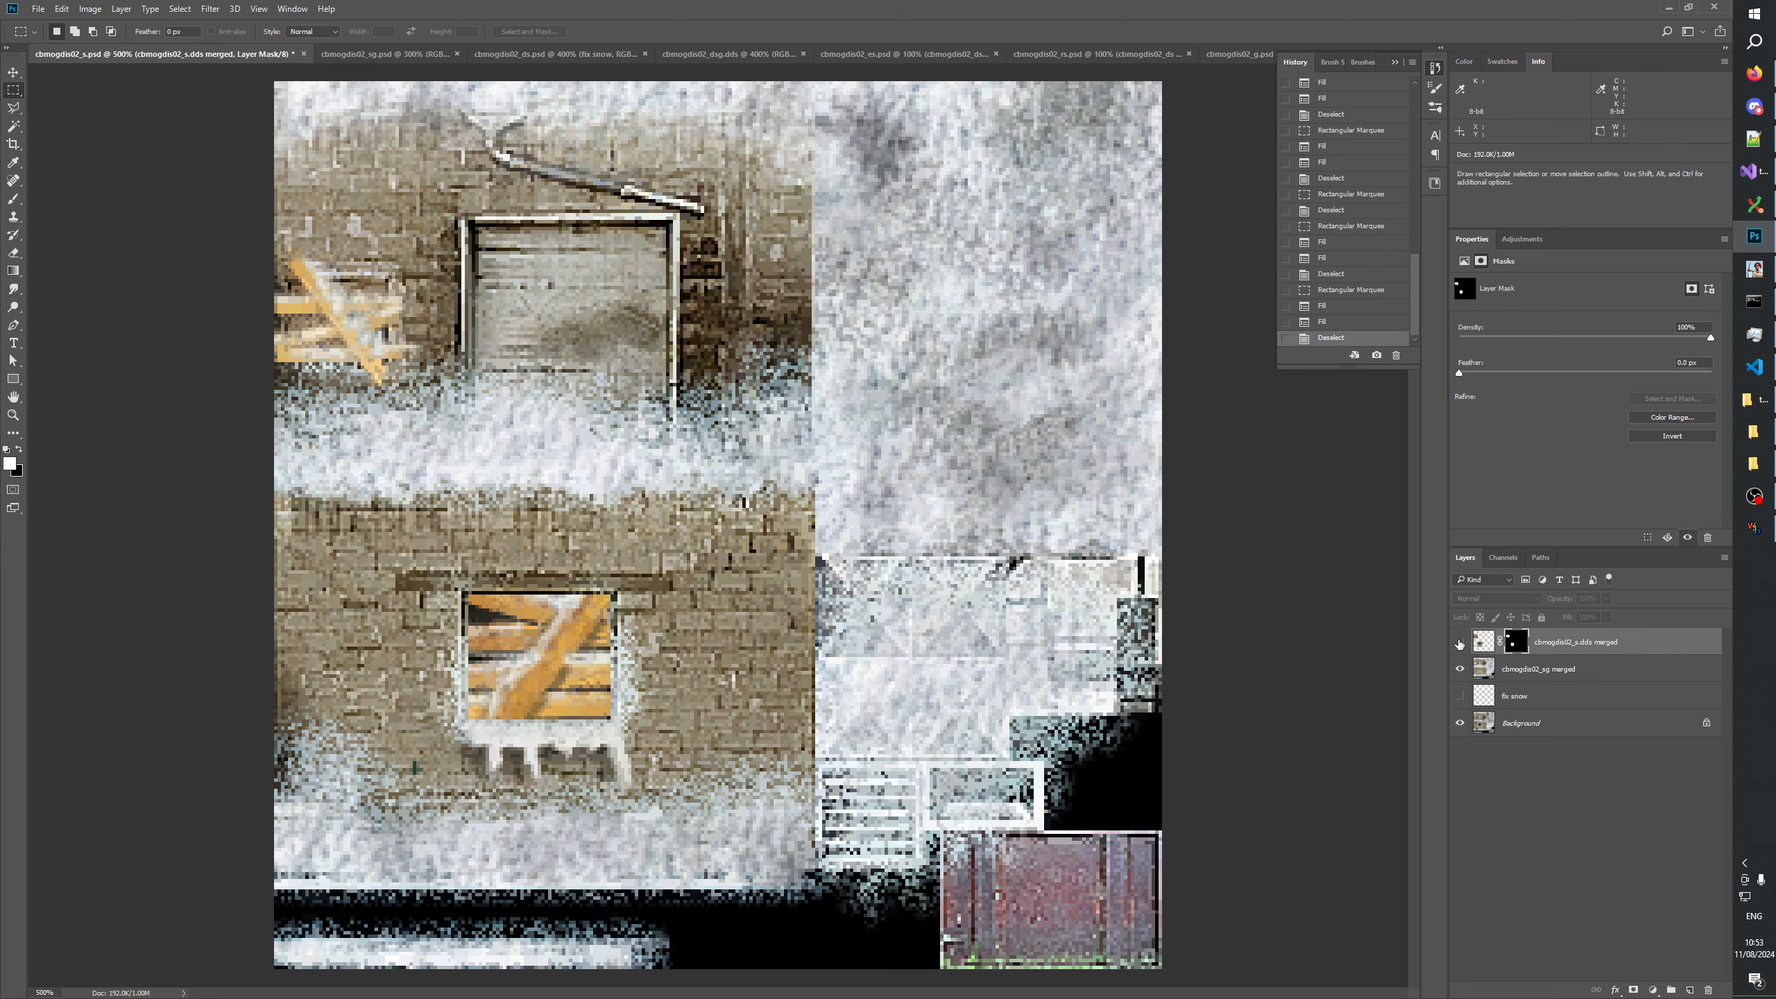
left_click(1459, 642)
left_click(1459, 643)
left_click(1459, 642)
left_click(1459, 642)
left_click(1459, 643)
left_click(1459, 642)
left_click(1459, 642)
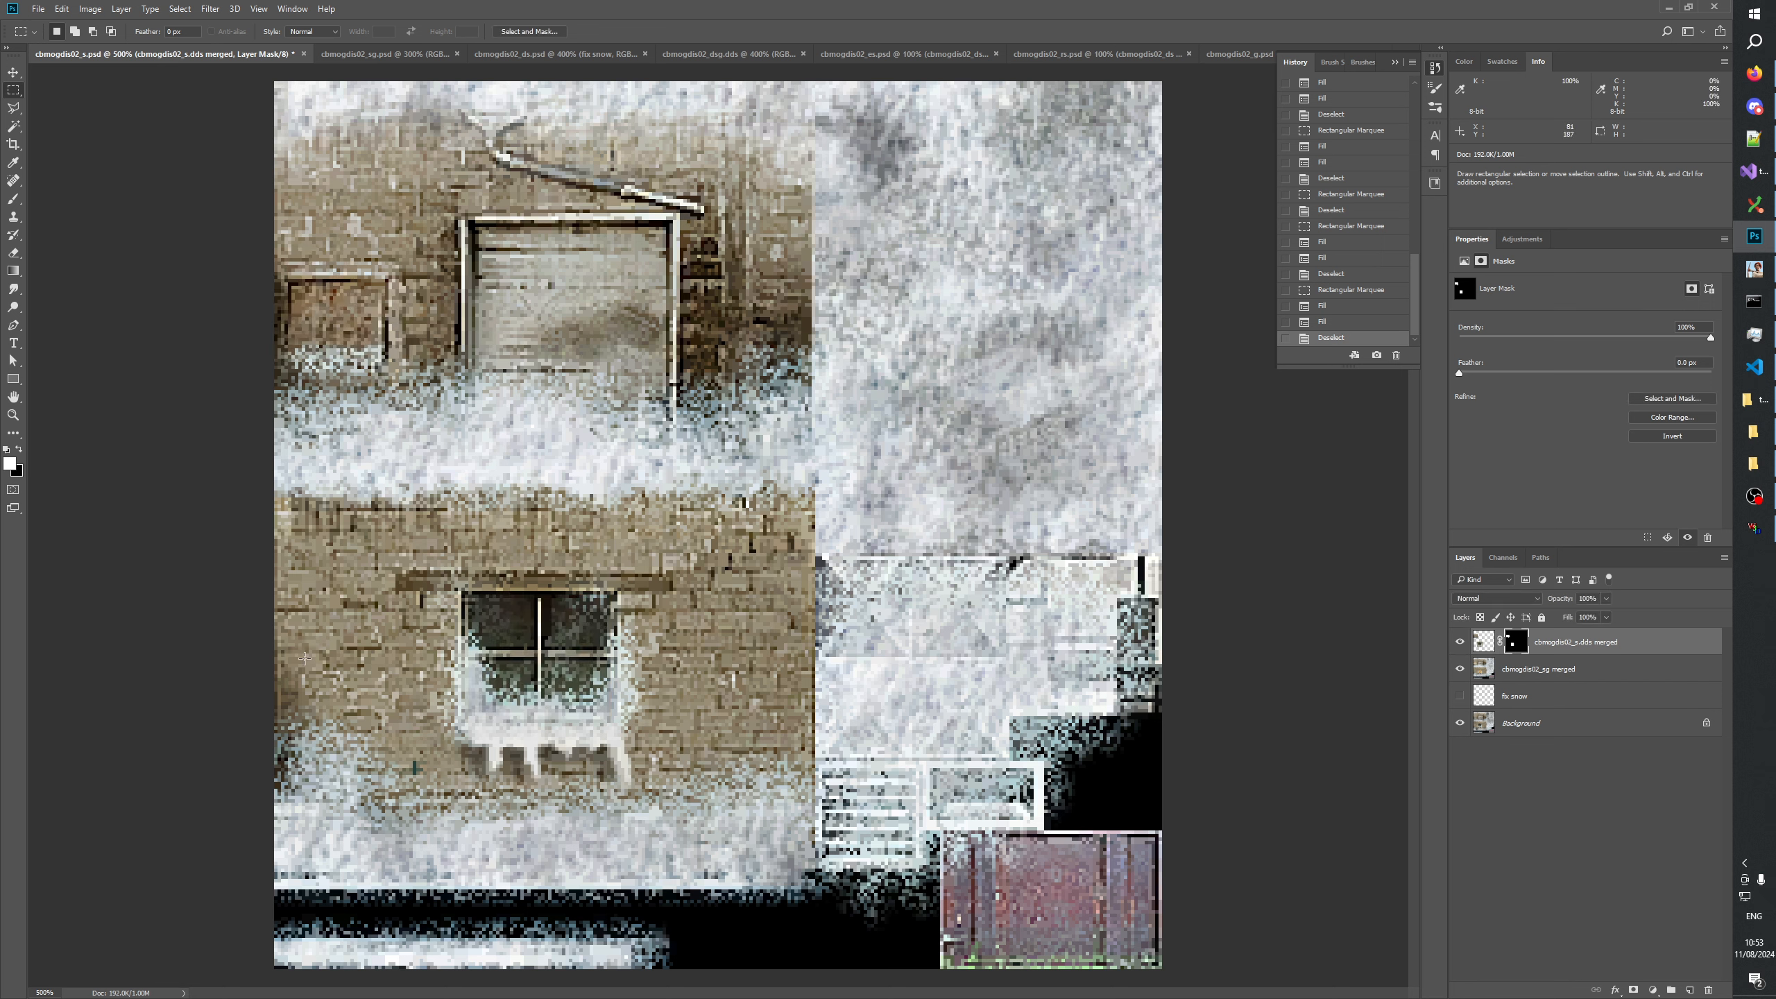
left_click_drag(465, 700, 635, 737)
key("ctrl+d")
key("ctrl+d")
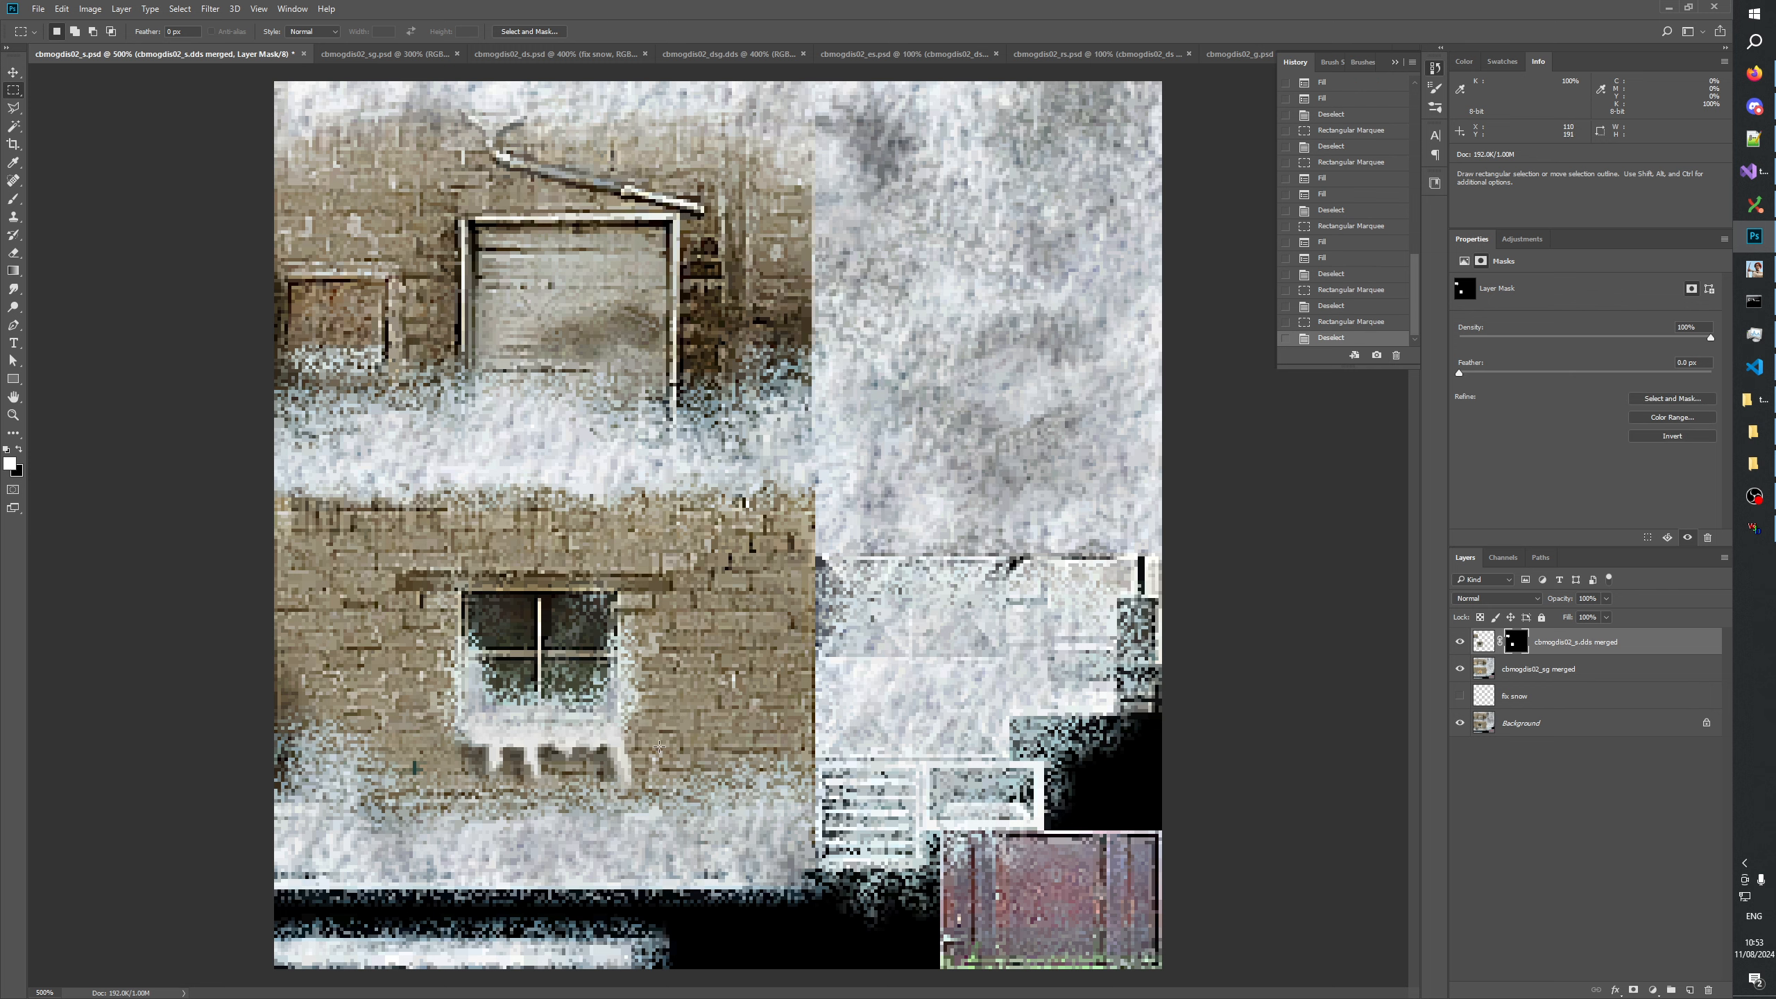
Examine the snow on the lower window's sill up close with the masked window layer hidden and shown.
left_click(14, 415)
right_click(542, 603)
left_click(576, 630)
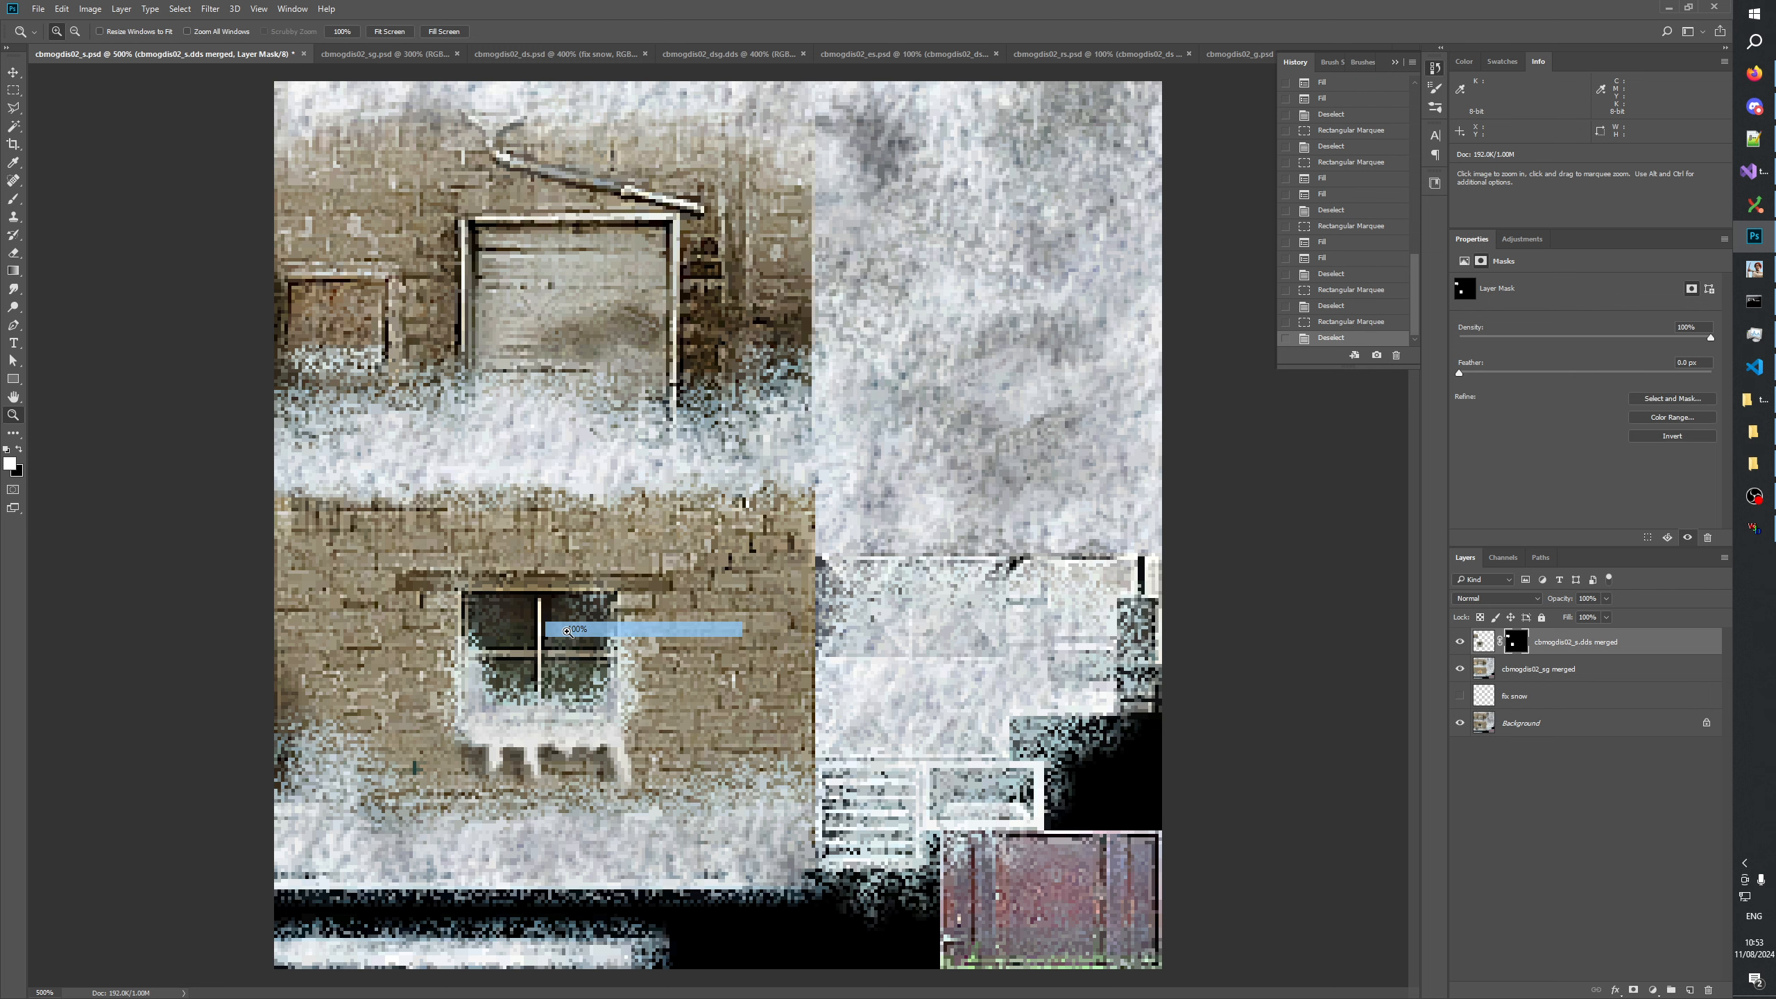
left_click(673, 610)
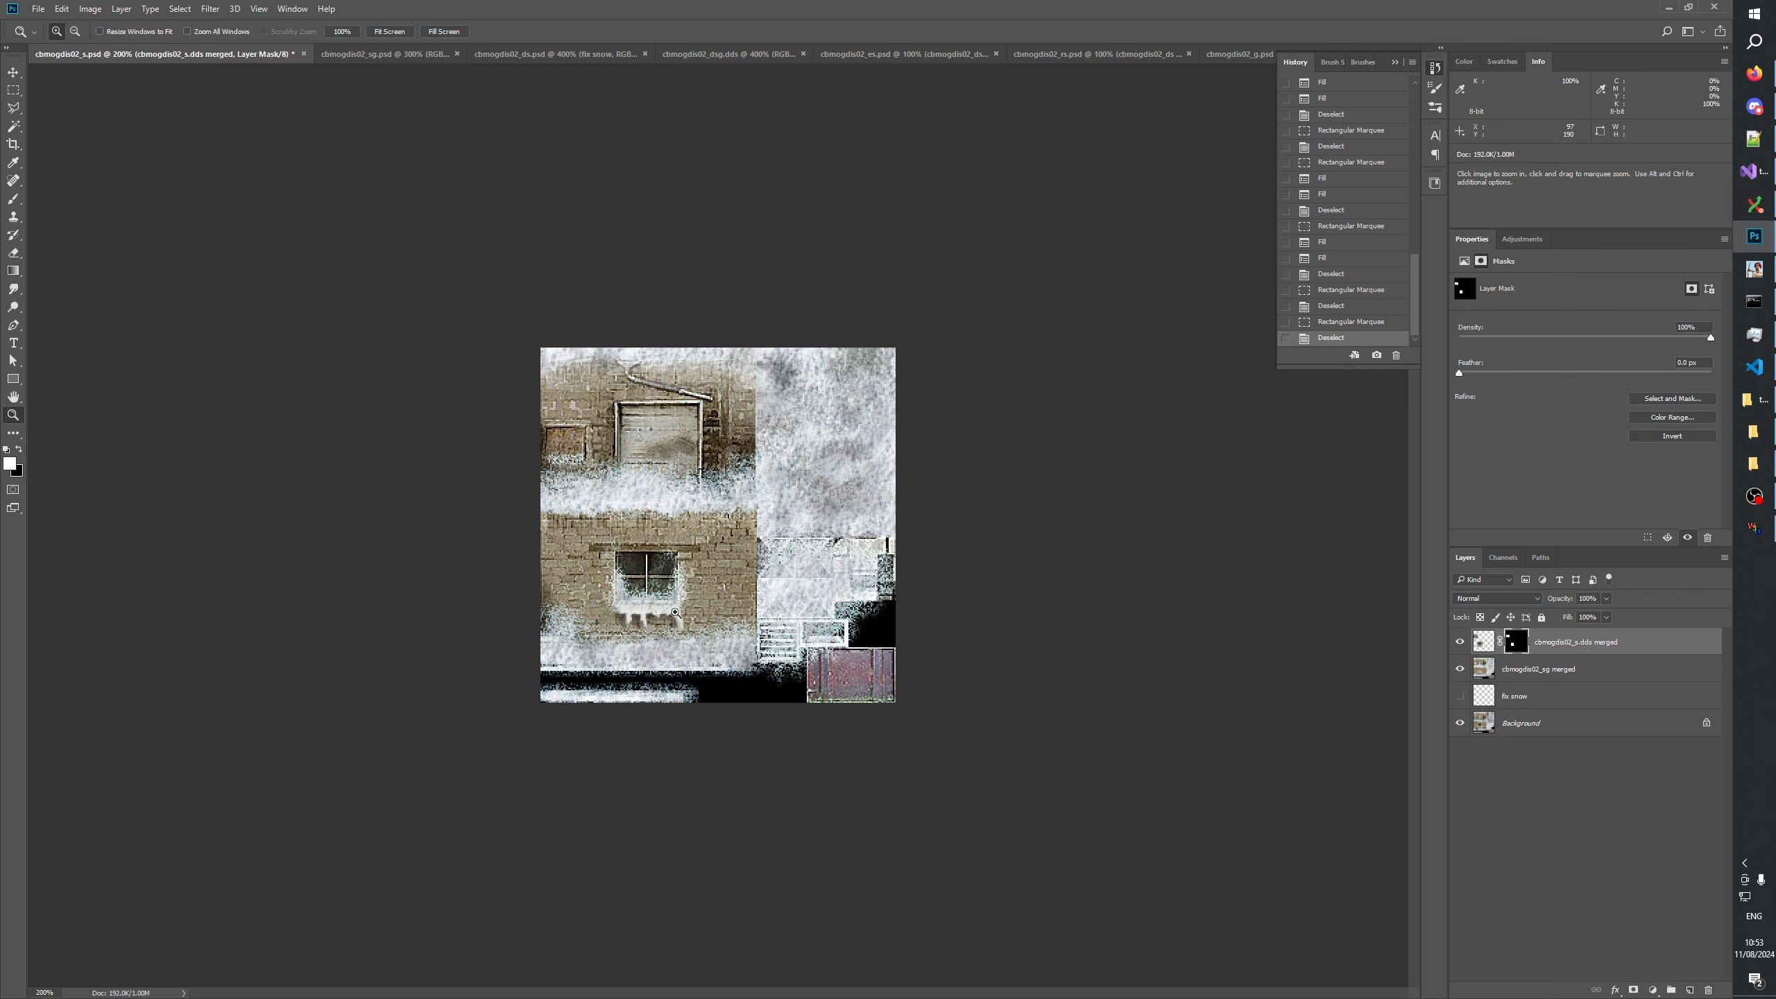
left_click(674, 665)
left_click(650, 699)
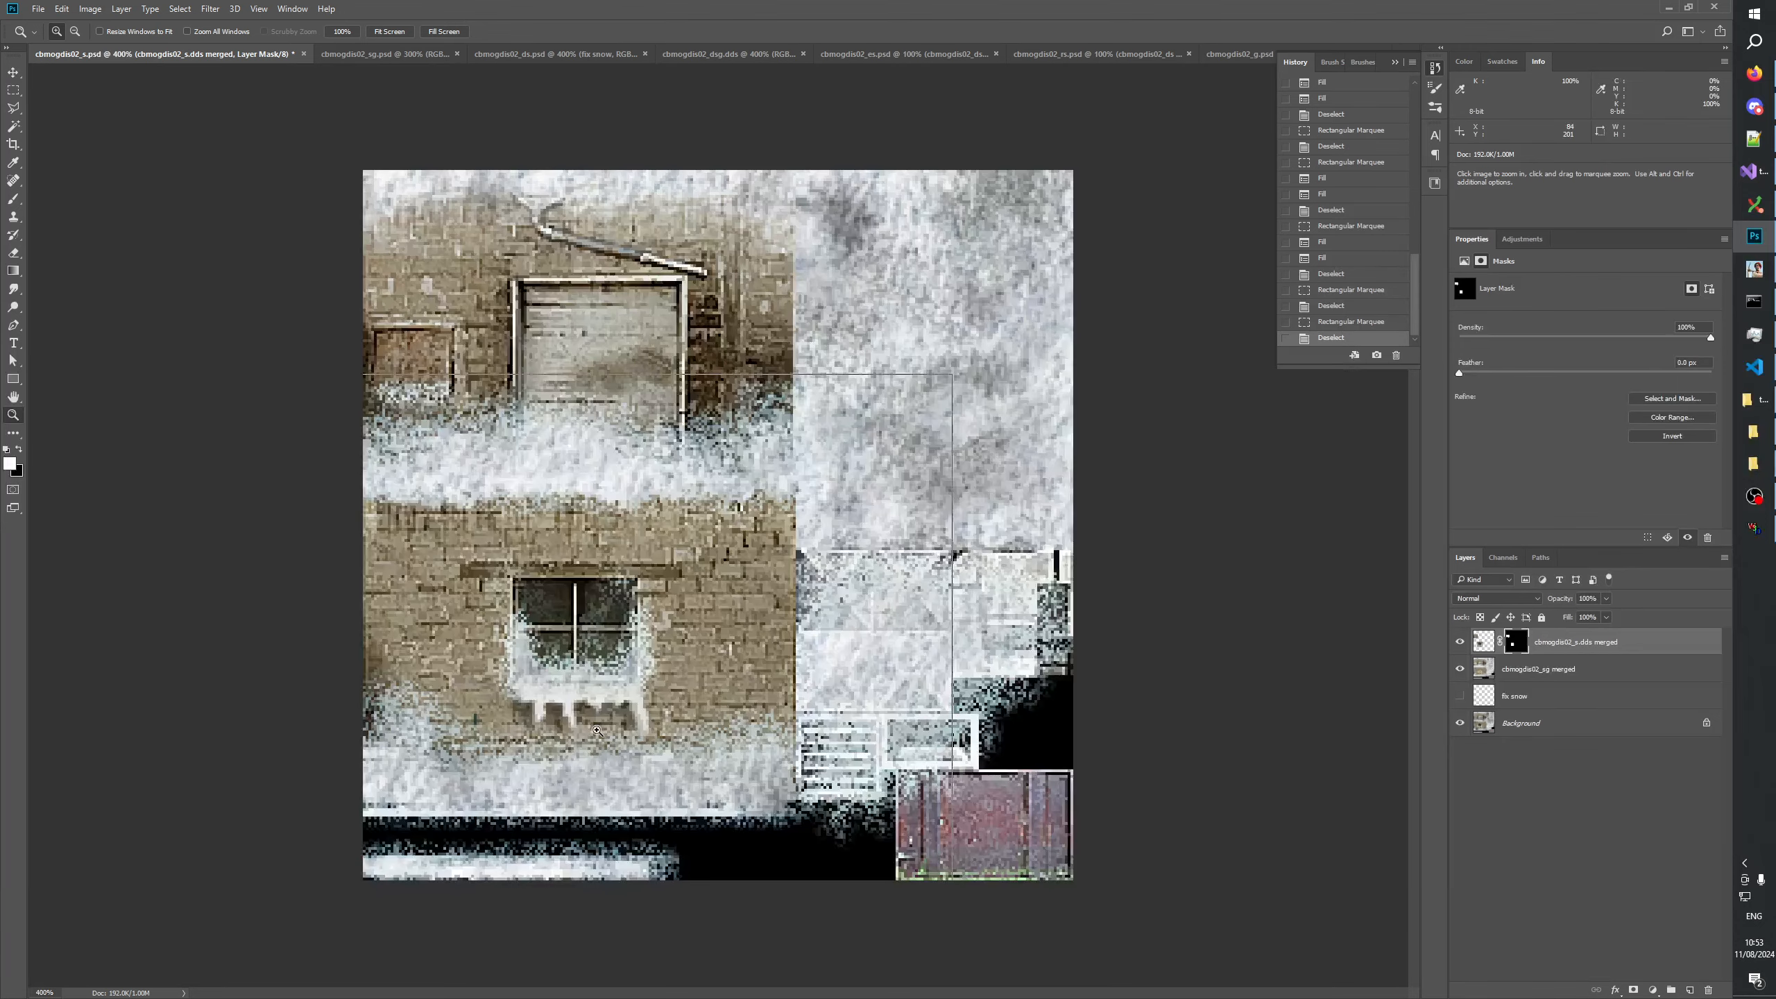
left_click(615, 742)
left_click(564, 796)
left_click(566, 794)
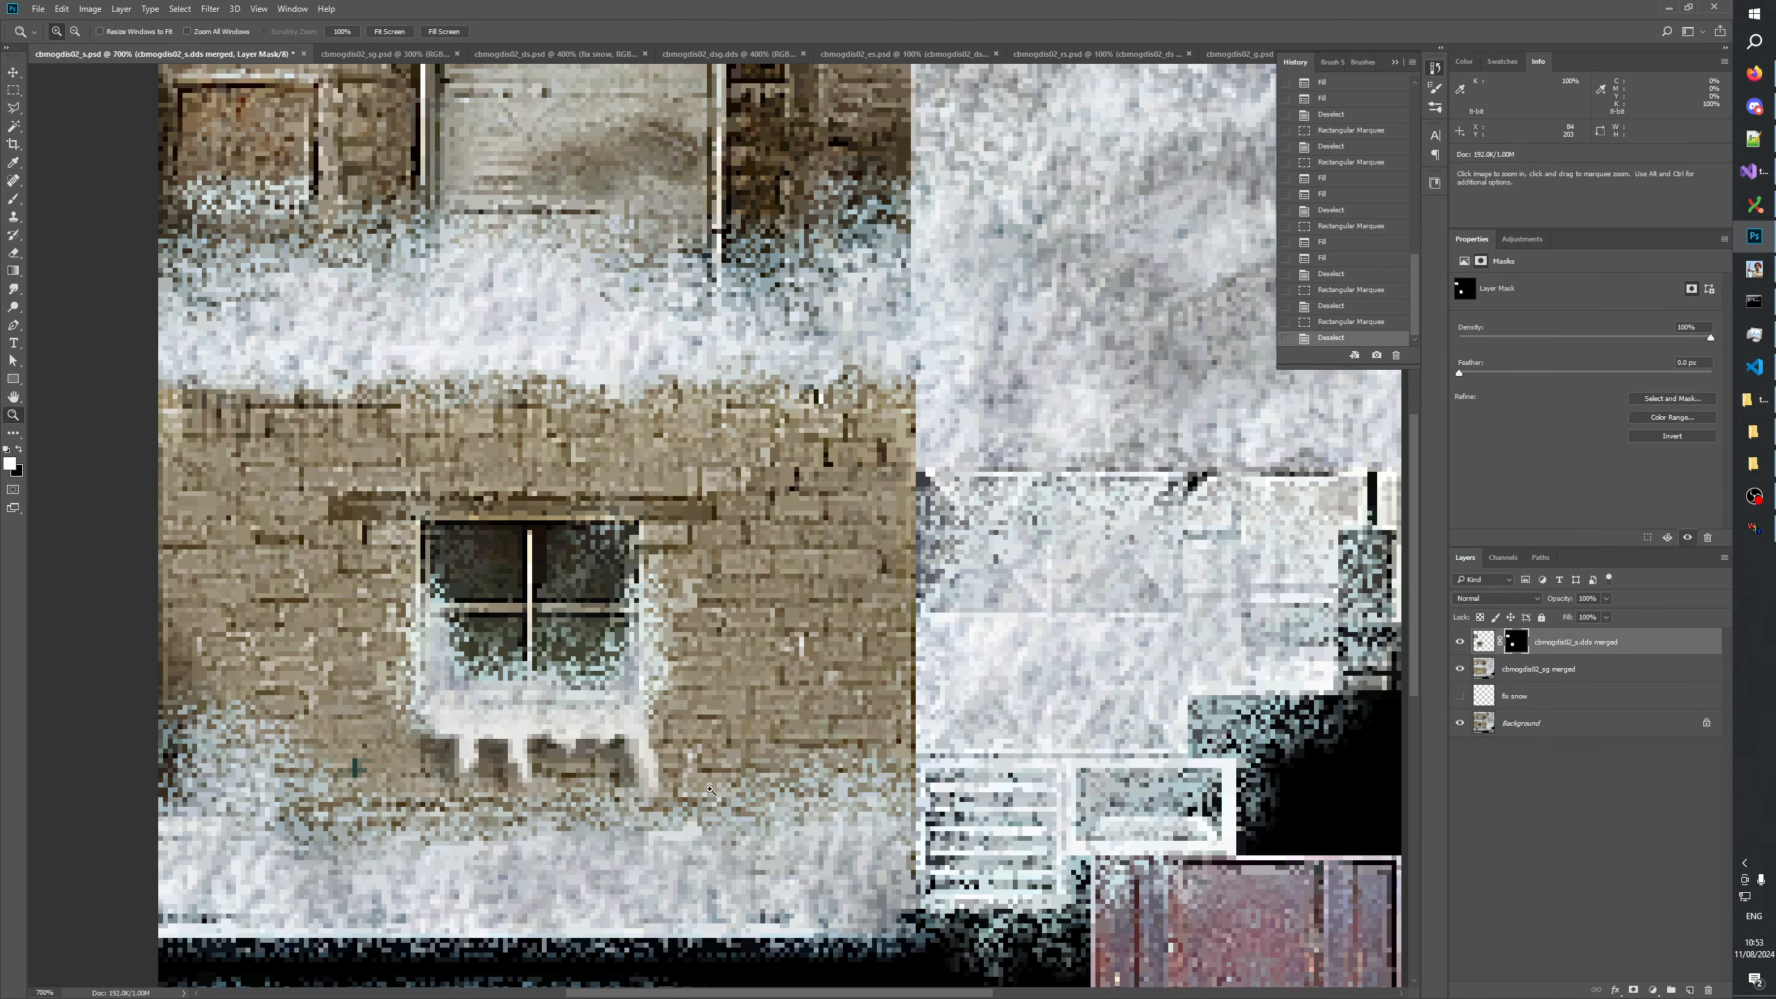
left_click(1459, 642)
left_click(1460, 643)
left_click(1459, 642)
left_click(1459, 642)
left_click(1459, 643)
left_click(1459, 642)
In the cbmogdis02_sg document, expand the fix snow _sg group and select its window snow layer.
left_click(413, 55)
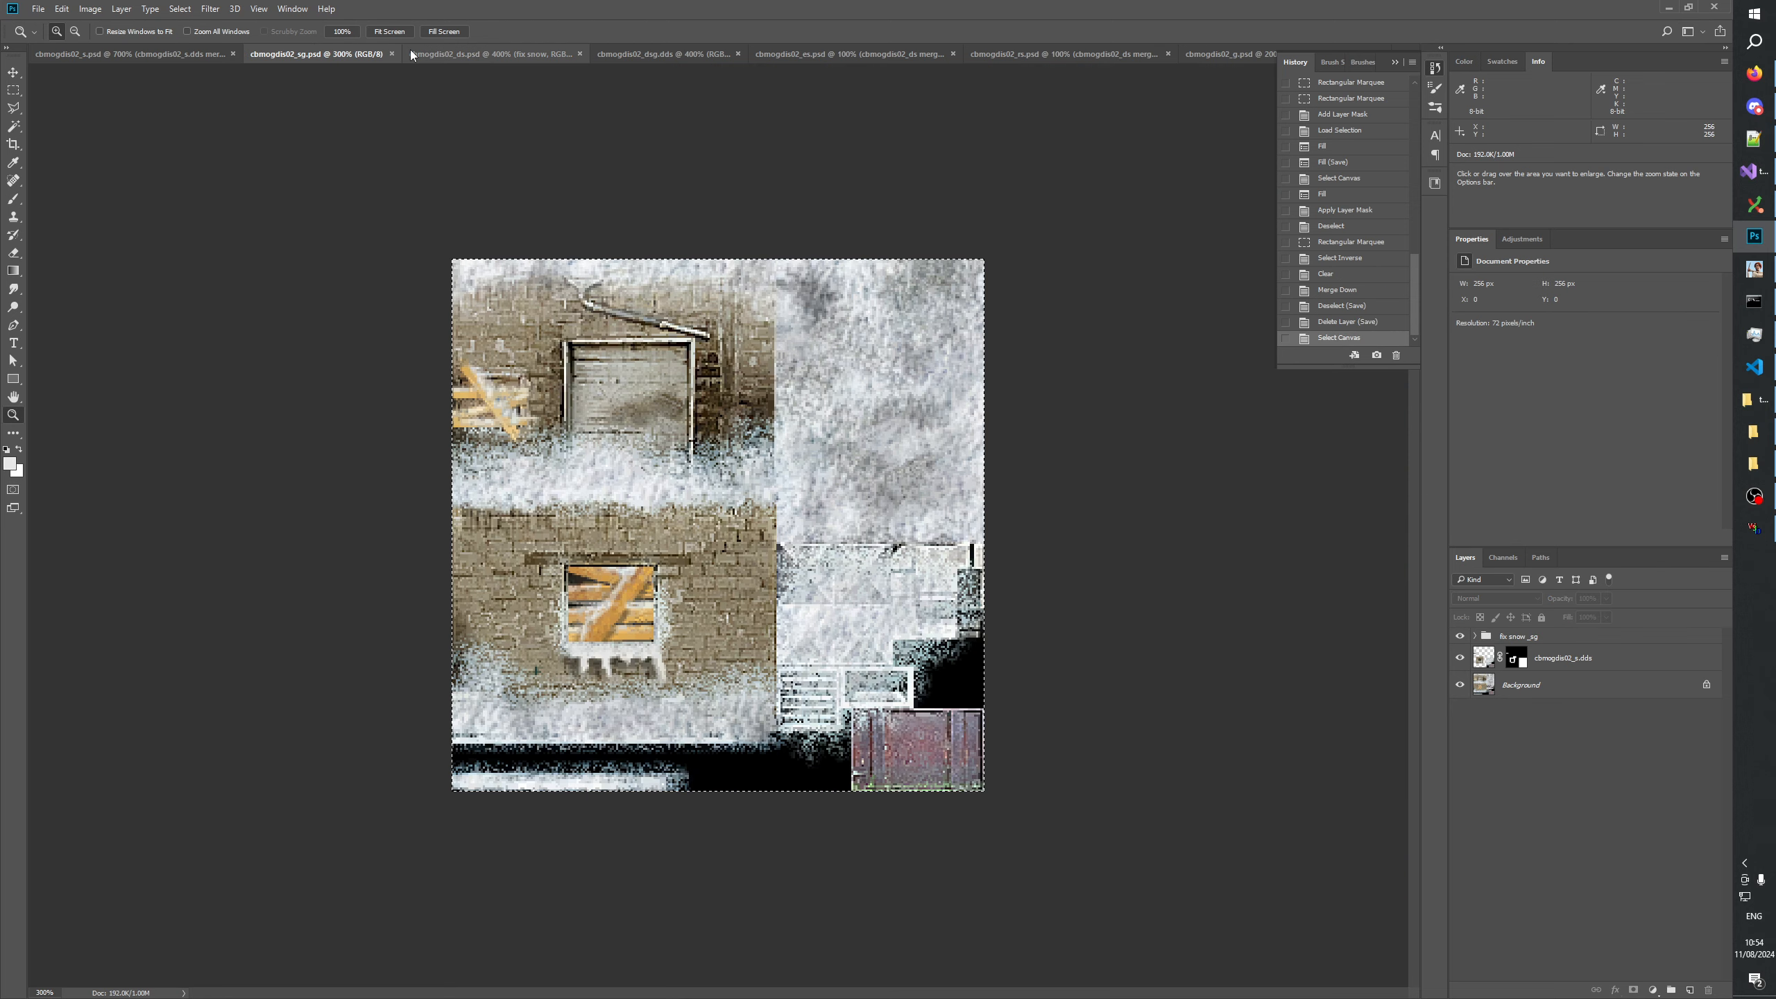
left_click_drag(423, 91, 549, 456)
right_click(722, 652)
left_click(728, 675)
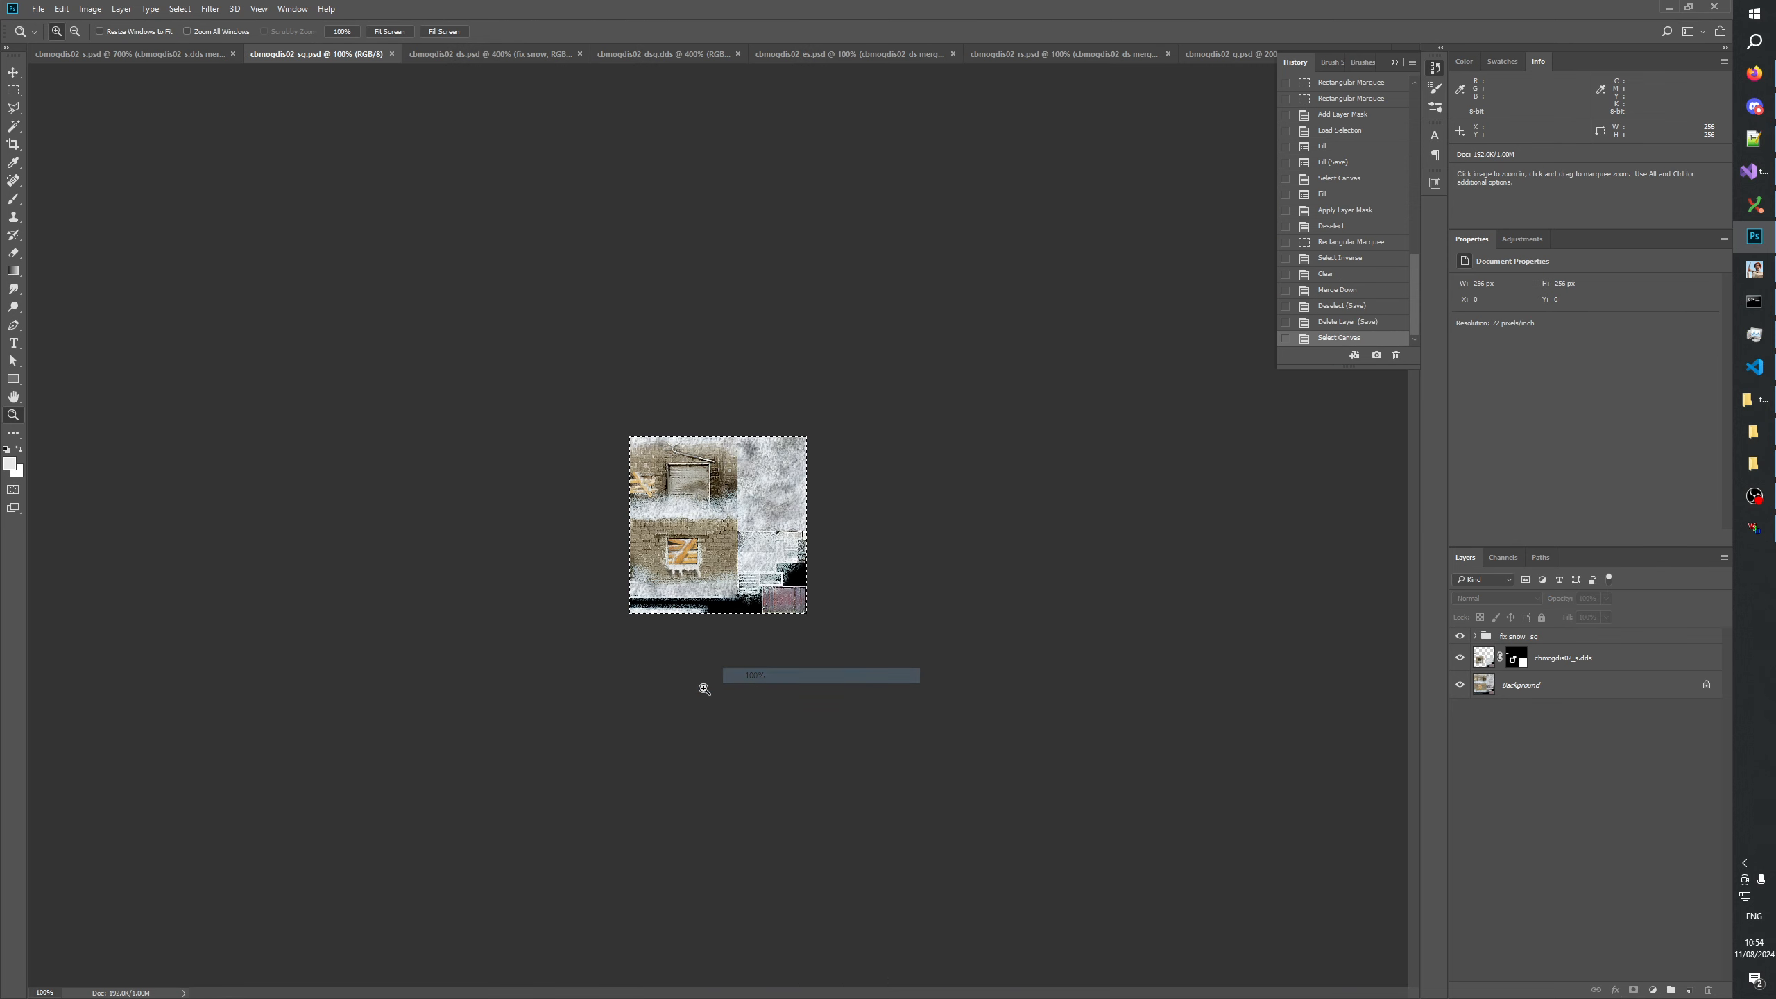
left_click(692, 698)
left_click(668, 715)
left_click(608, 754)
left_click(559, 786)
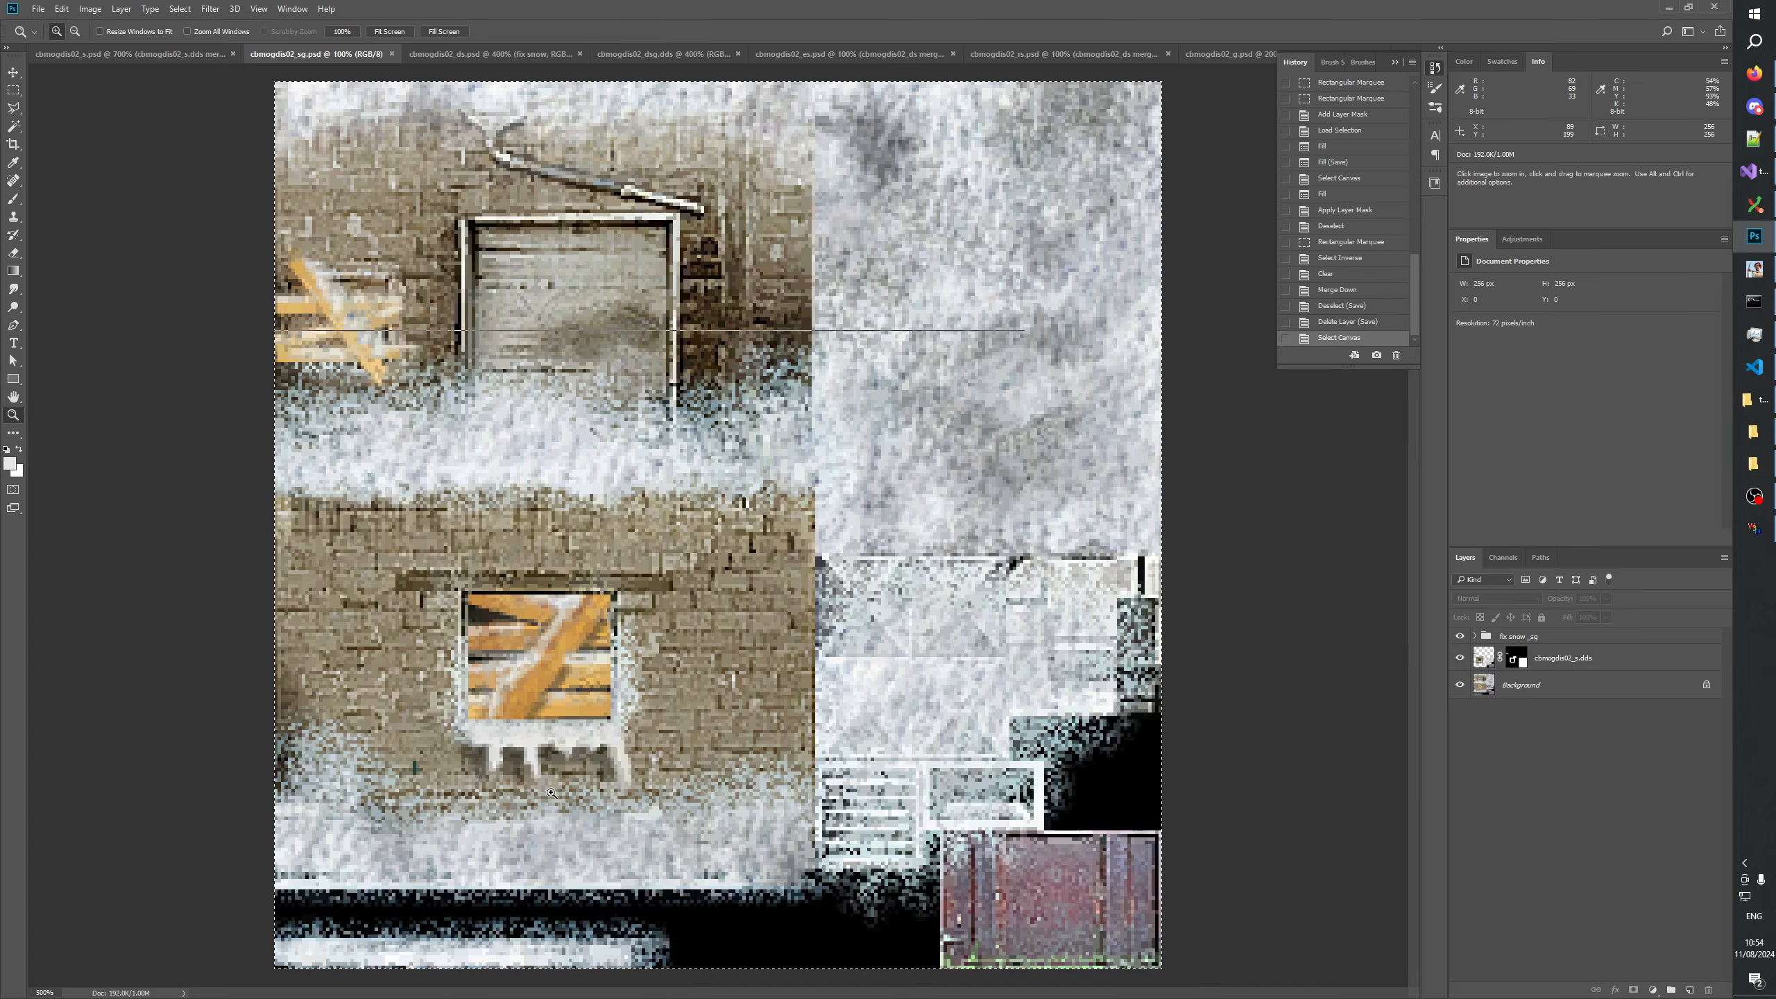
left_click(535, 804)
left_click(514, 819)
left_click(497, 829)
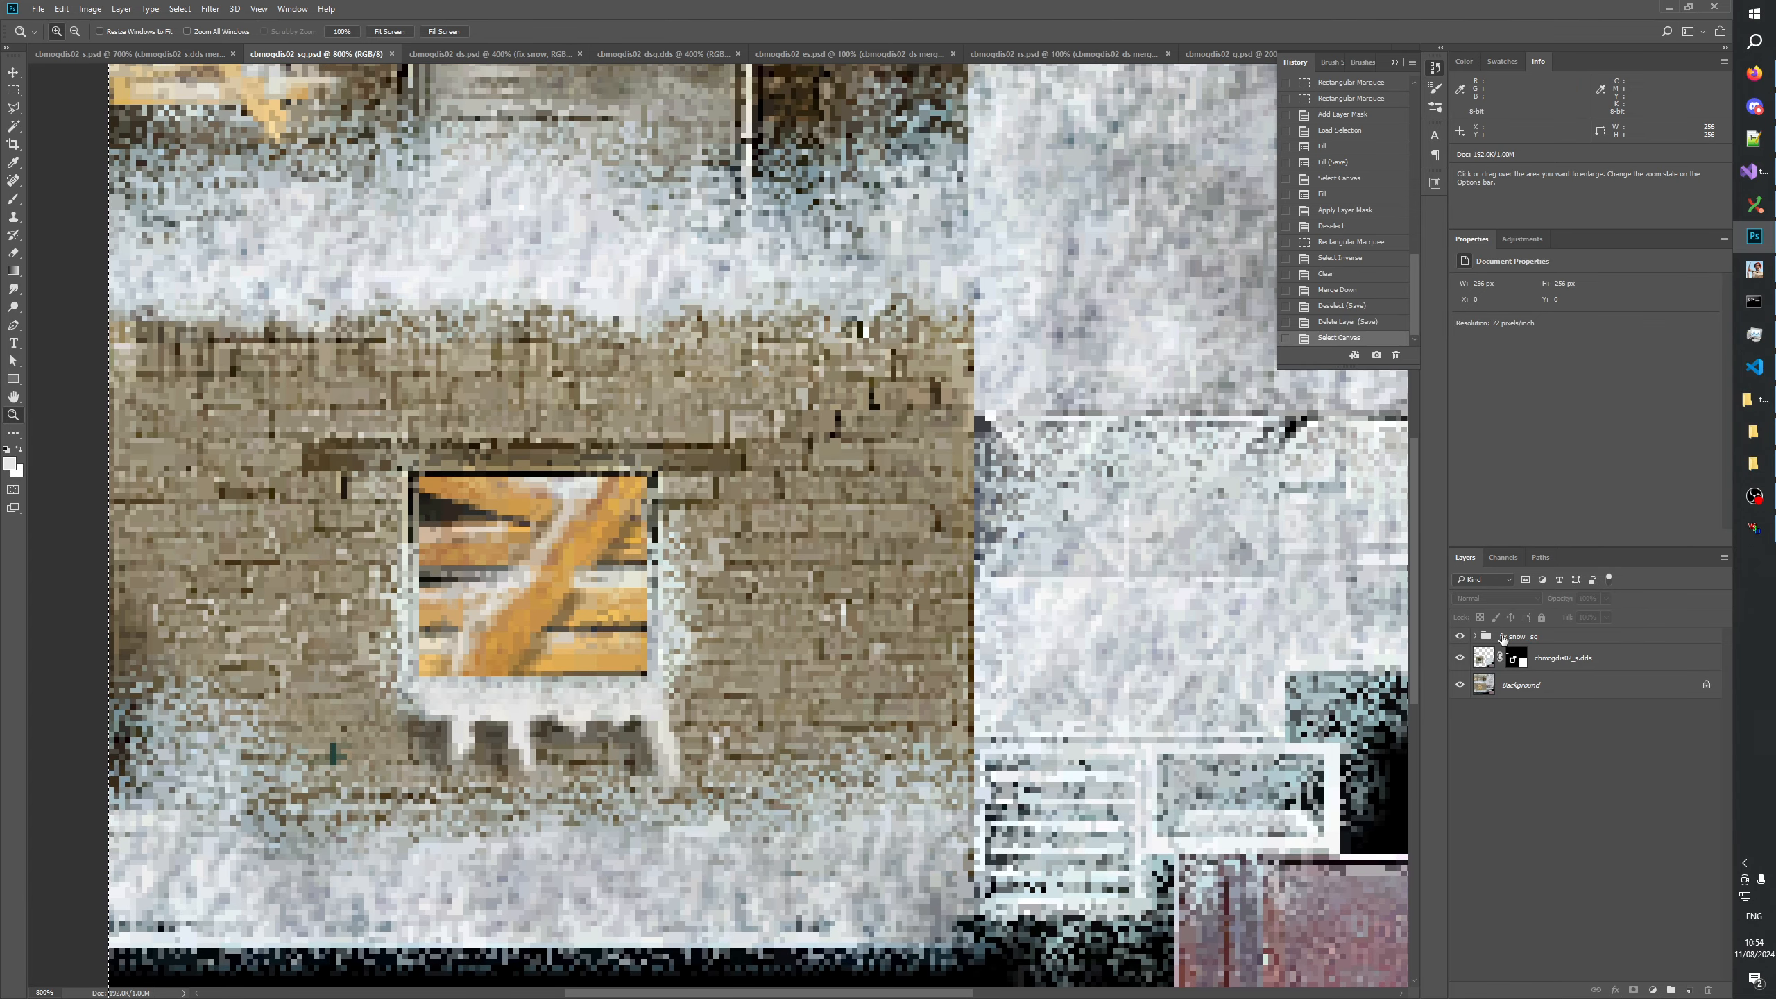
left_click(1482, 637)
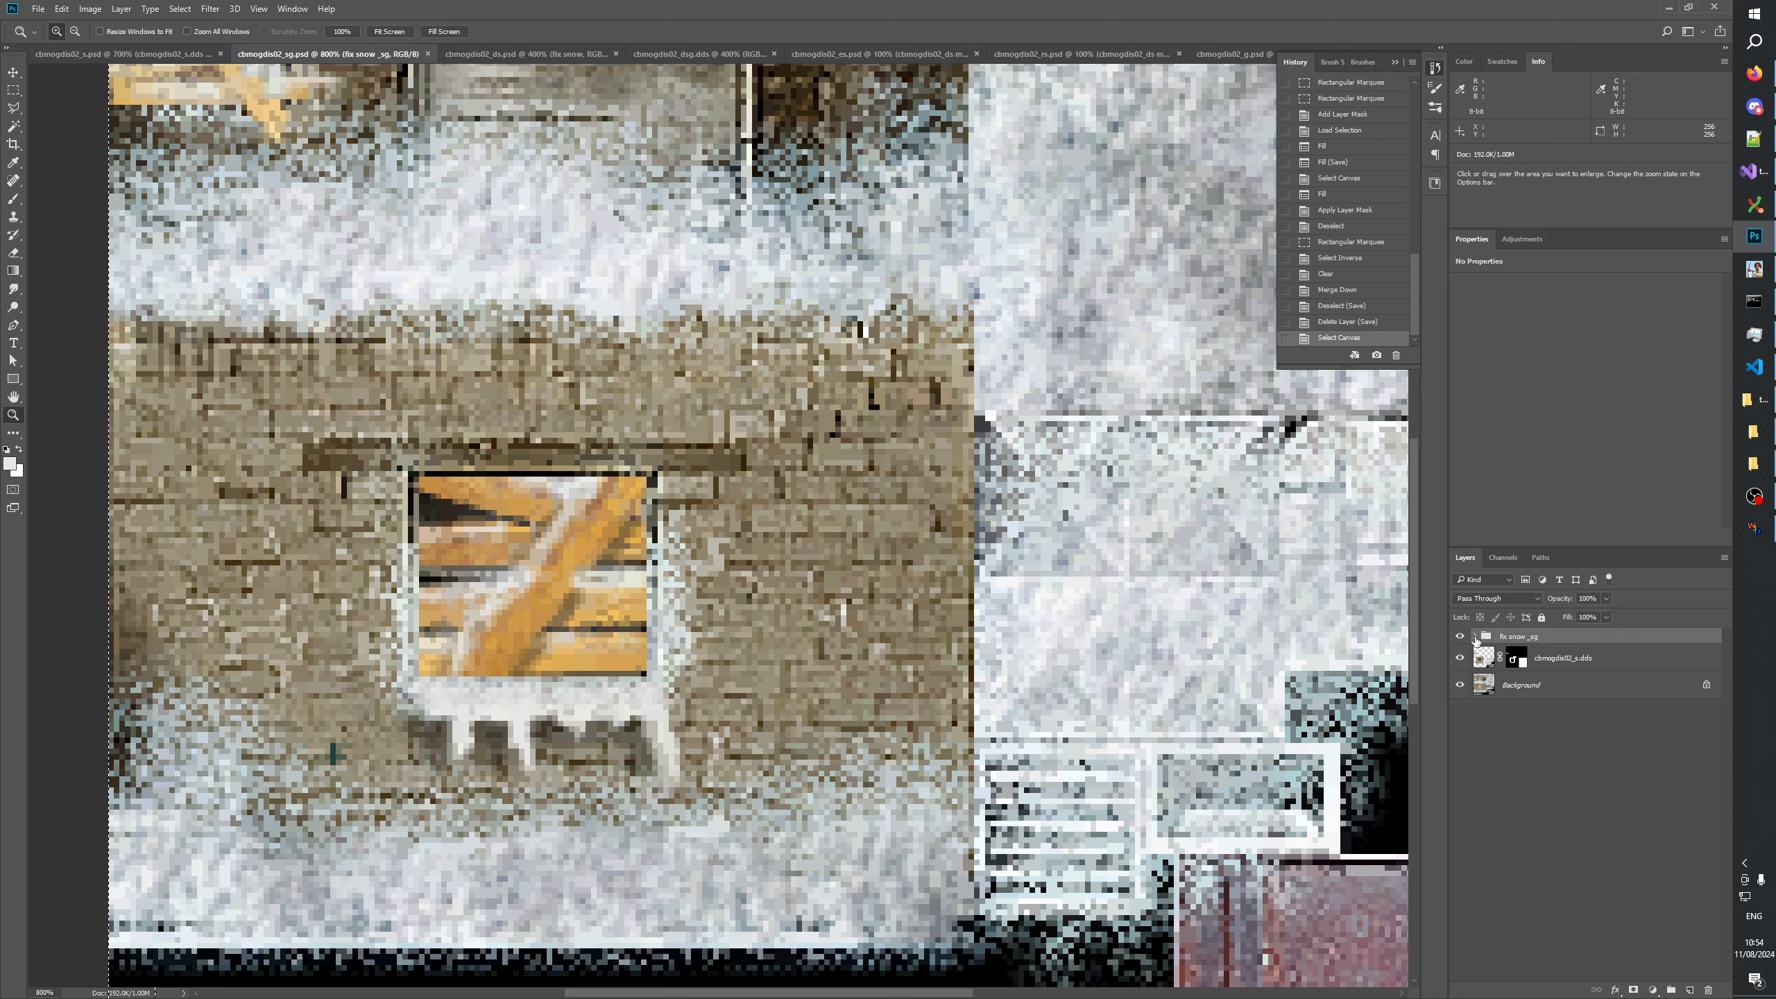
left_click(1475, 638)
left_click(1538, 684)
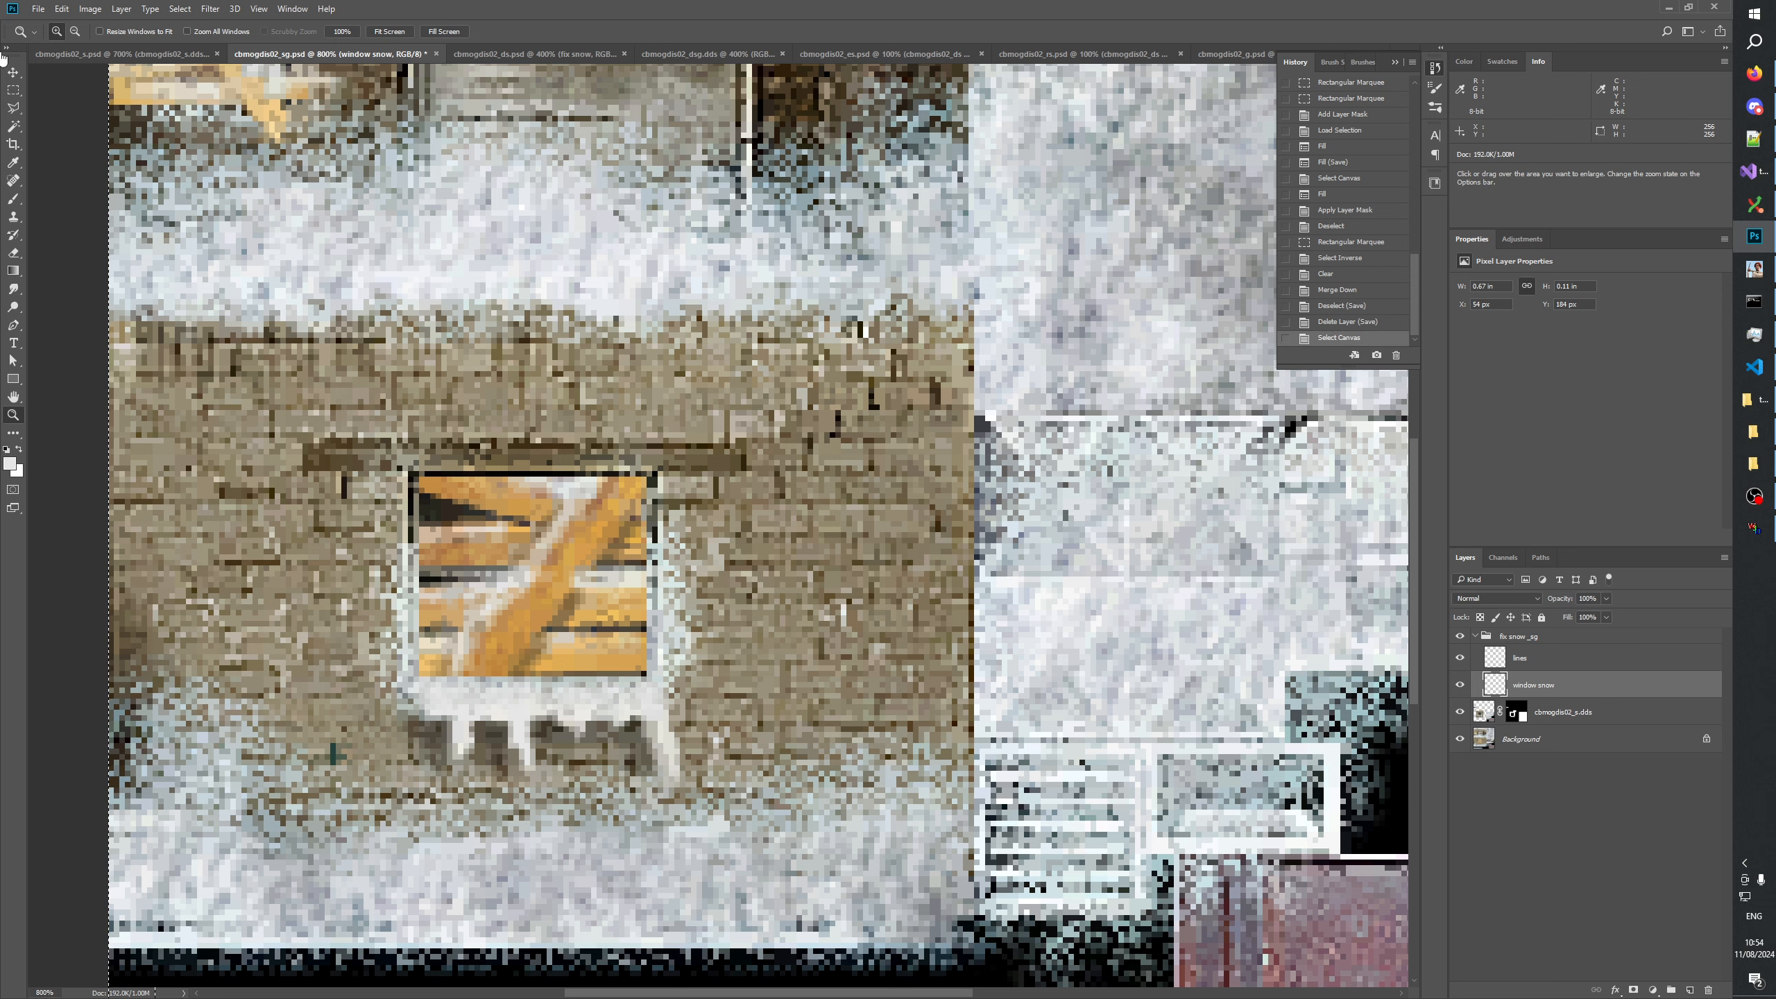
Replace the whole-canvas selection with a rectangular marquee about 43 by 4 px over the snowy sill directly below the boarded lower window.
left_click(13, 89)
left_click(413, 701)
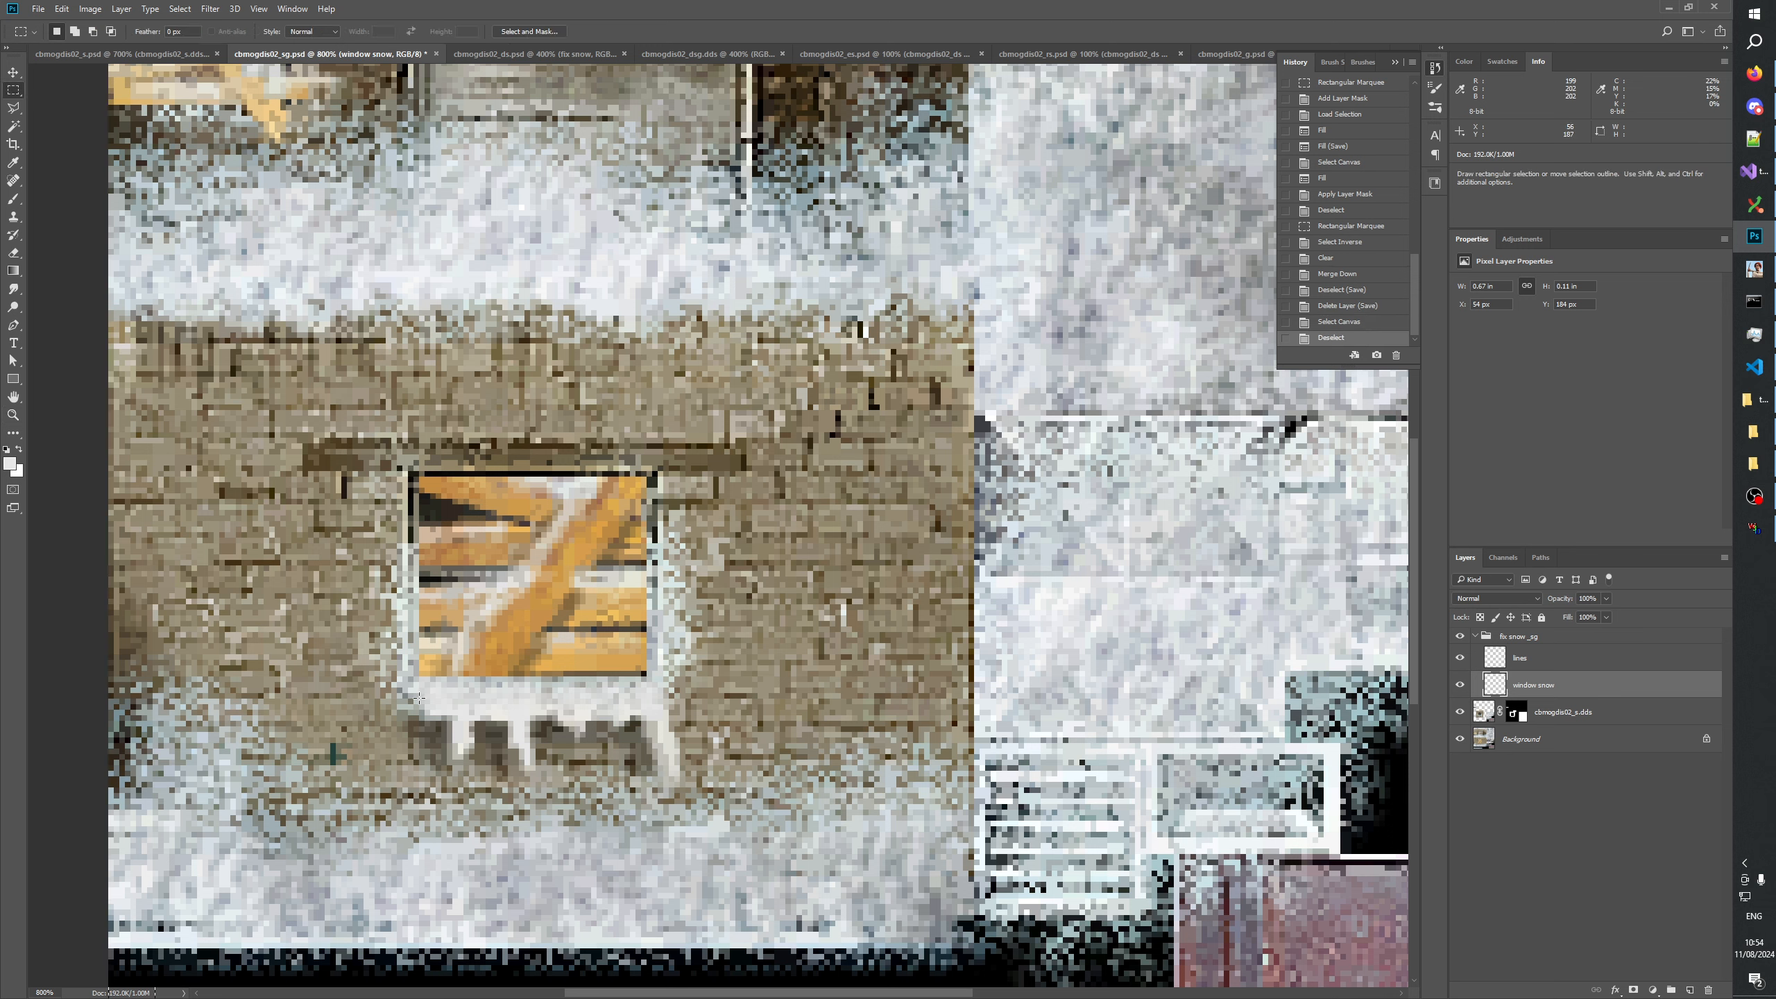
left_click_drag(419, 697, 652, 679)
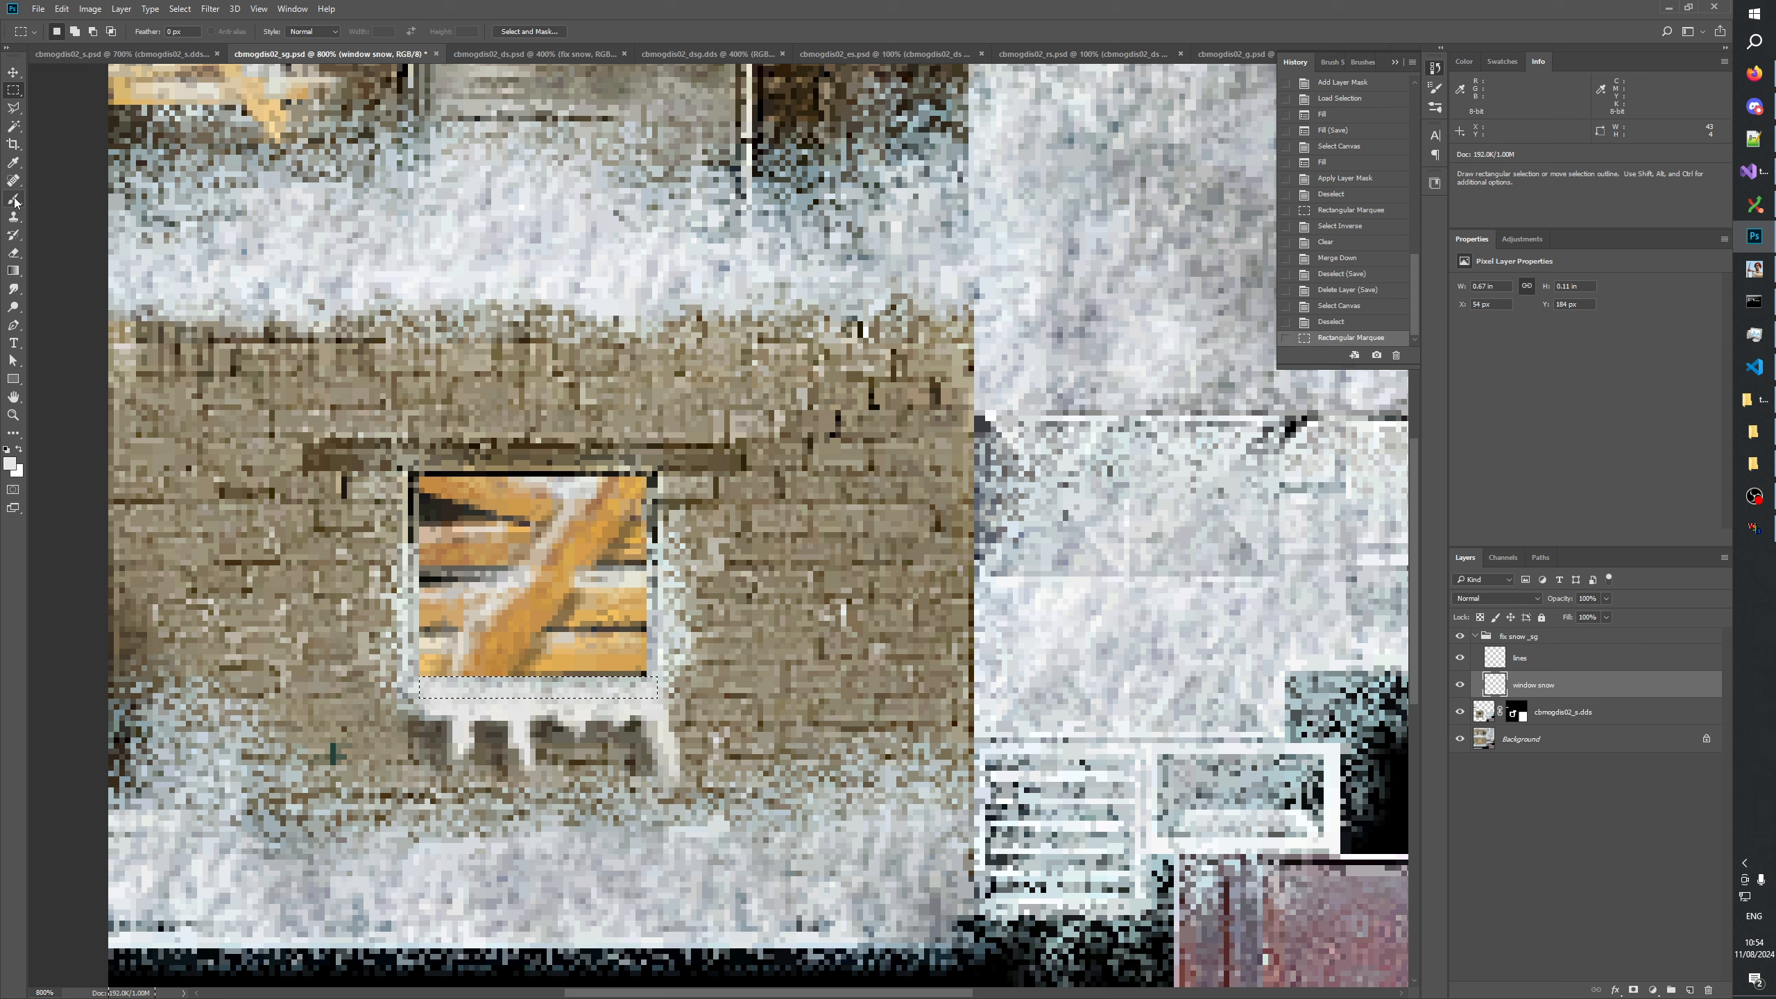
Brush light snow across the selected sill strip under the boarded lower window on the window snow layer.
left_click(14, 218)
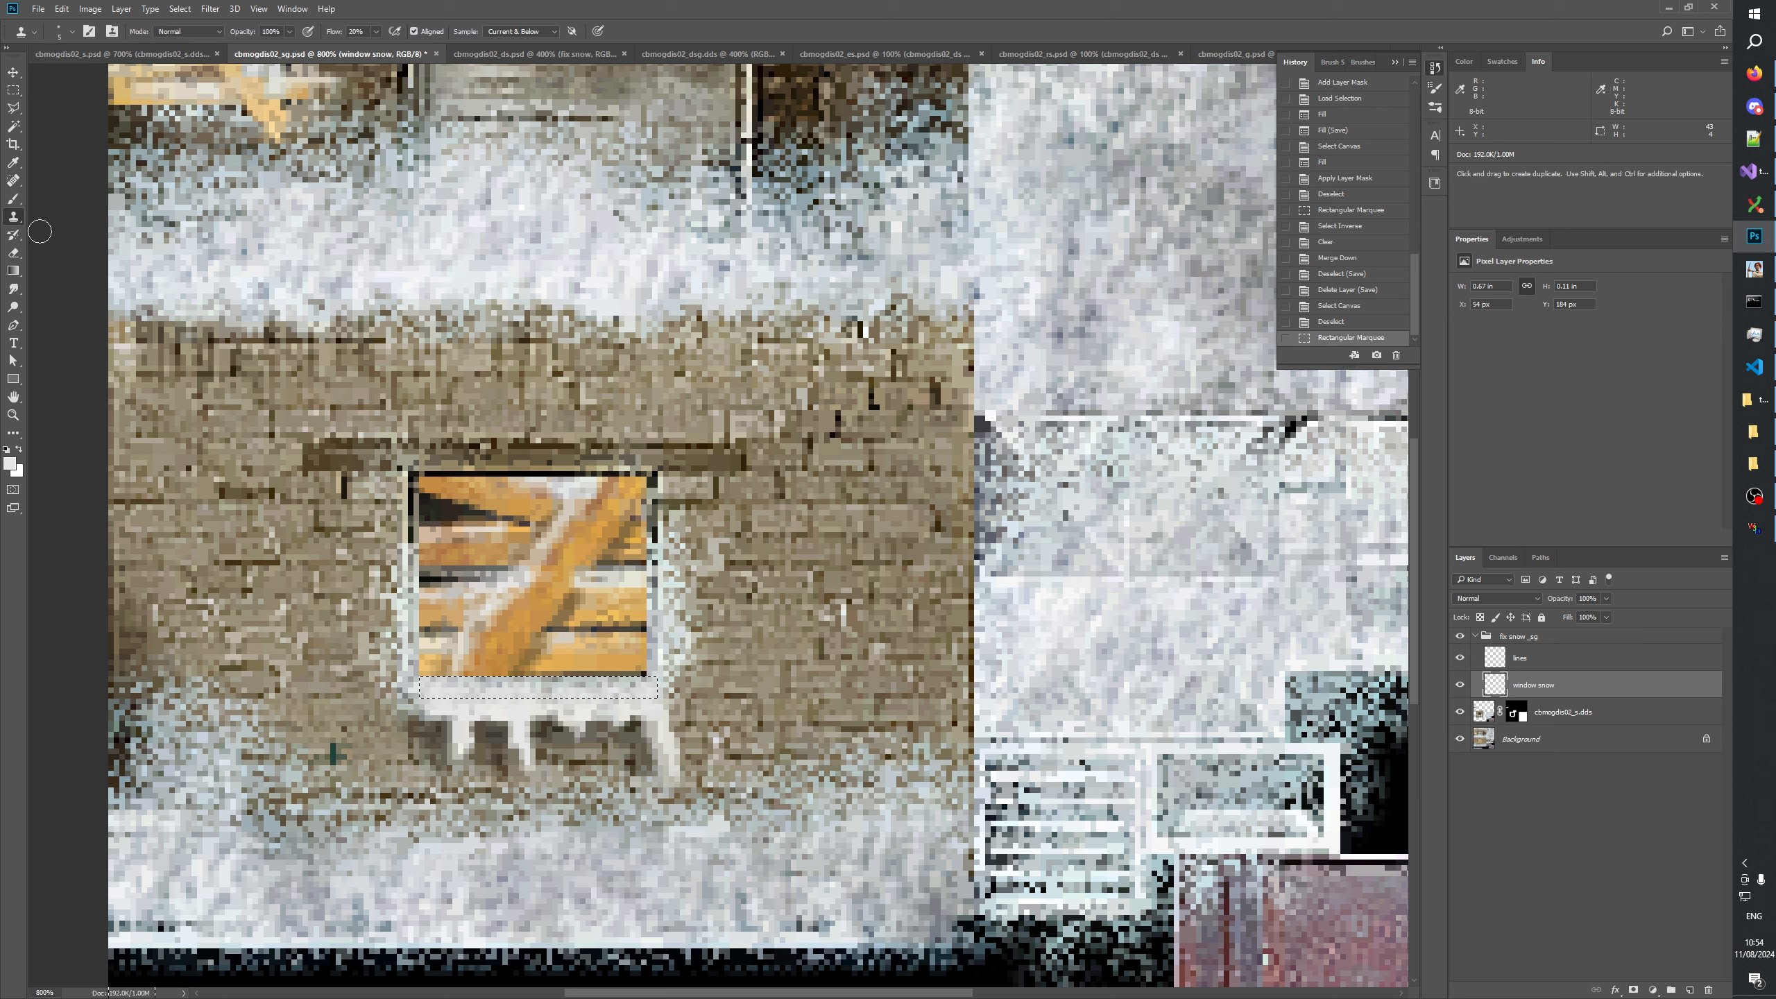
left_click(14, 200)
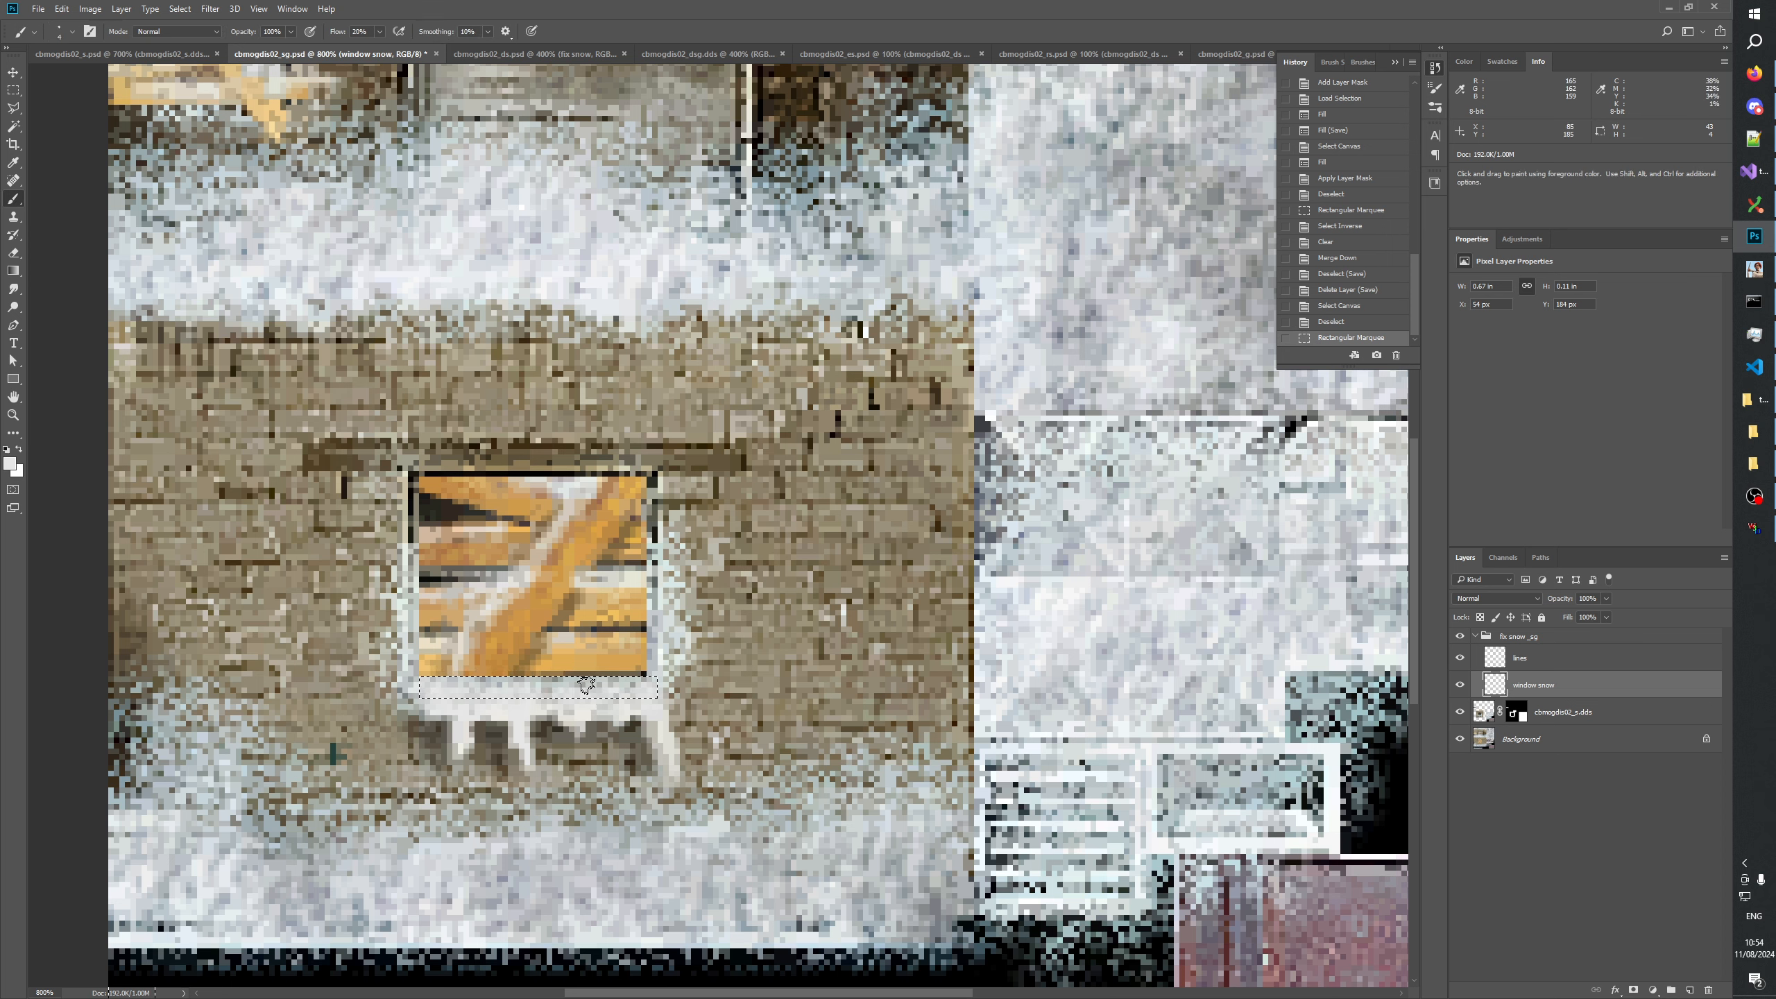
right_click(586, 684, "alt")
left_click_drag(447, 686, 504, 685)
left_click_drag(511, 686, 553, 685)
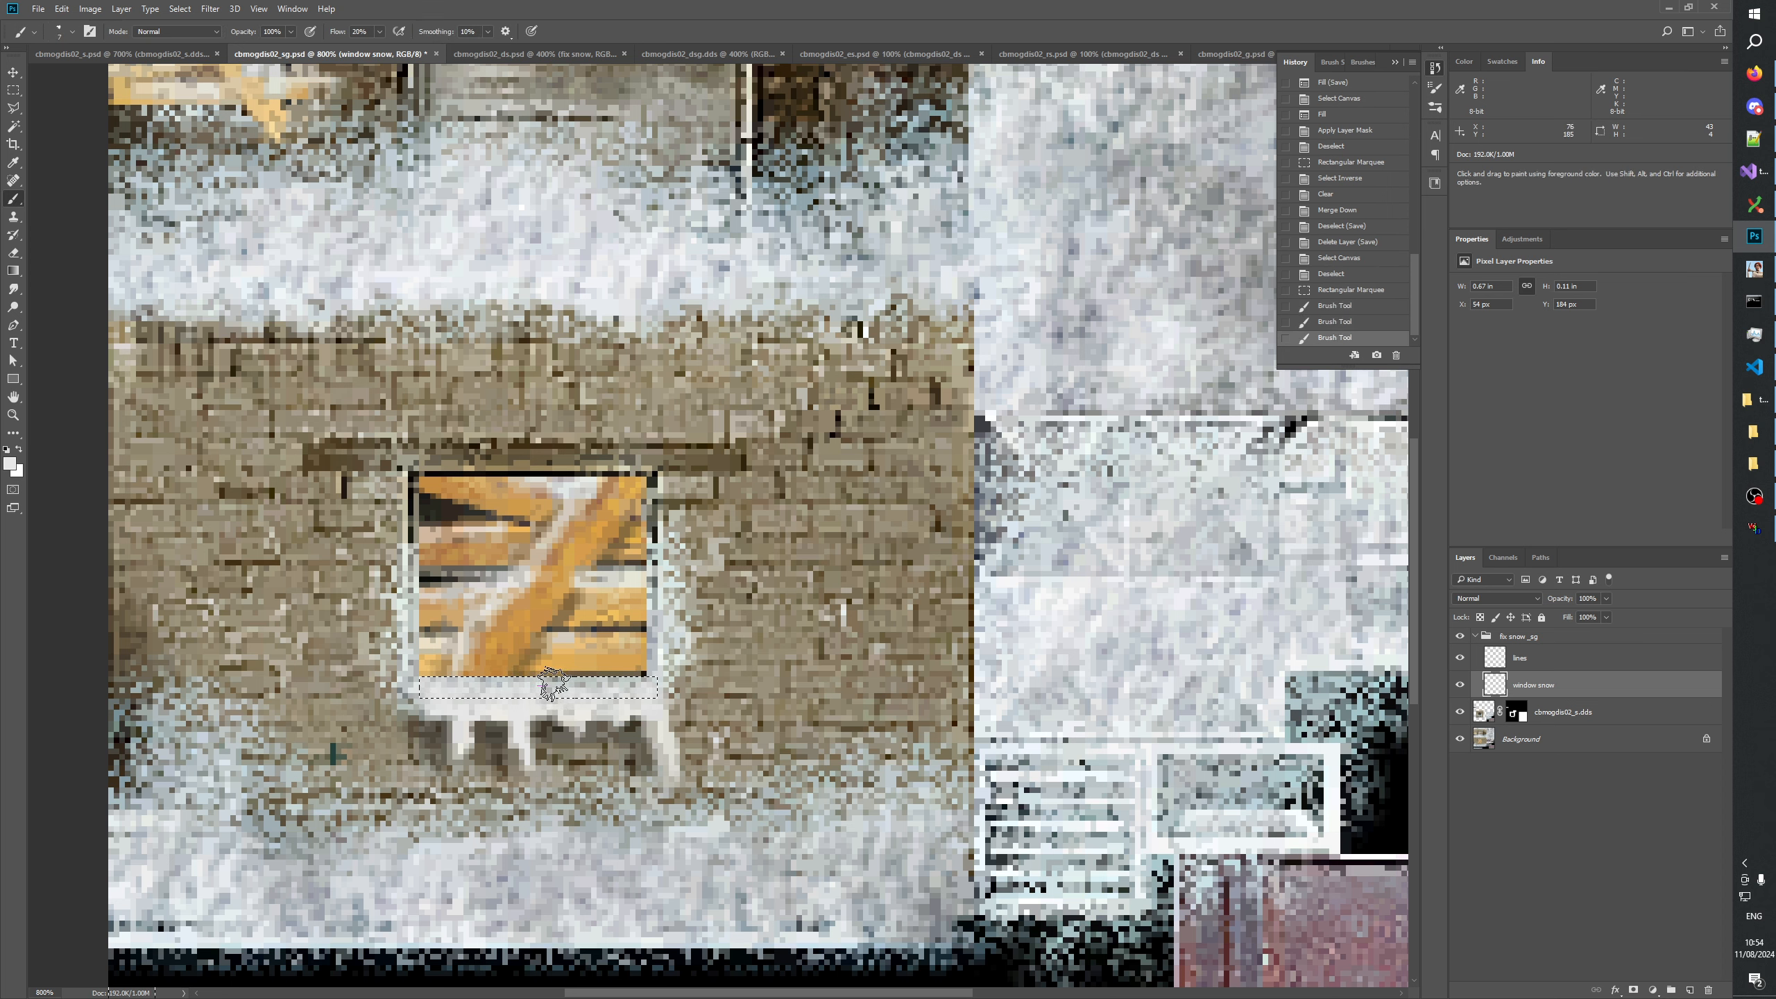
left_click(568, 684)
left_click(591, 685)
left_click(615, 684)
left_click(637, 684)
left_click(622, 684)
left_click(588, 683)
left_click(545, 681)
left_click(489, 676)
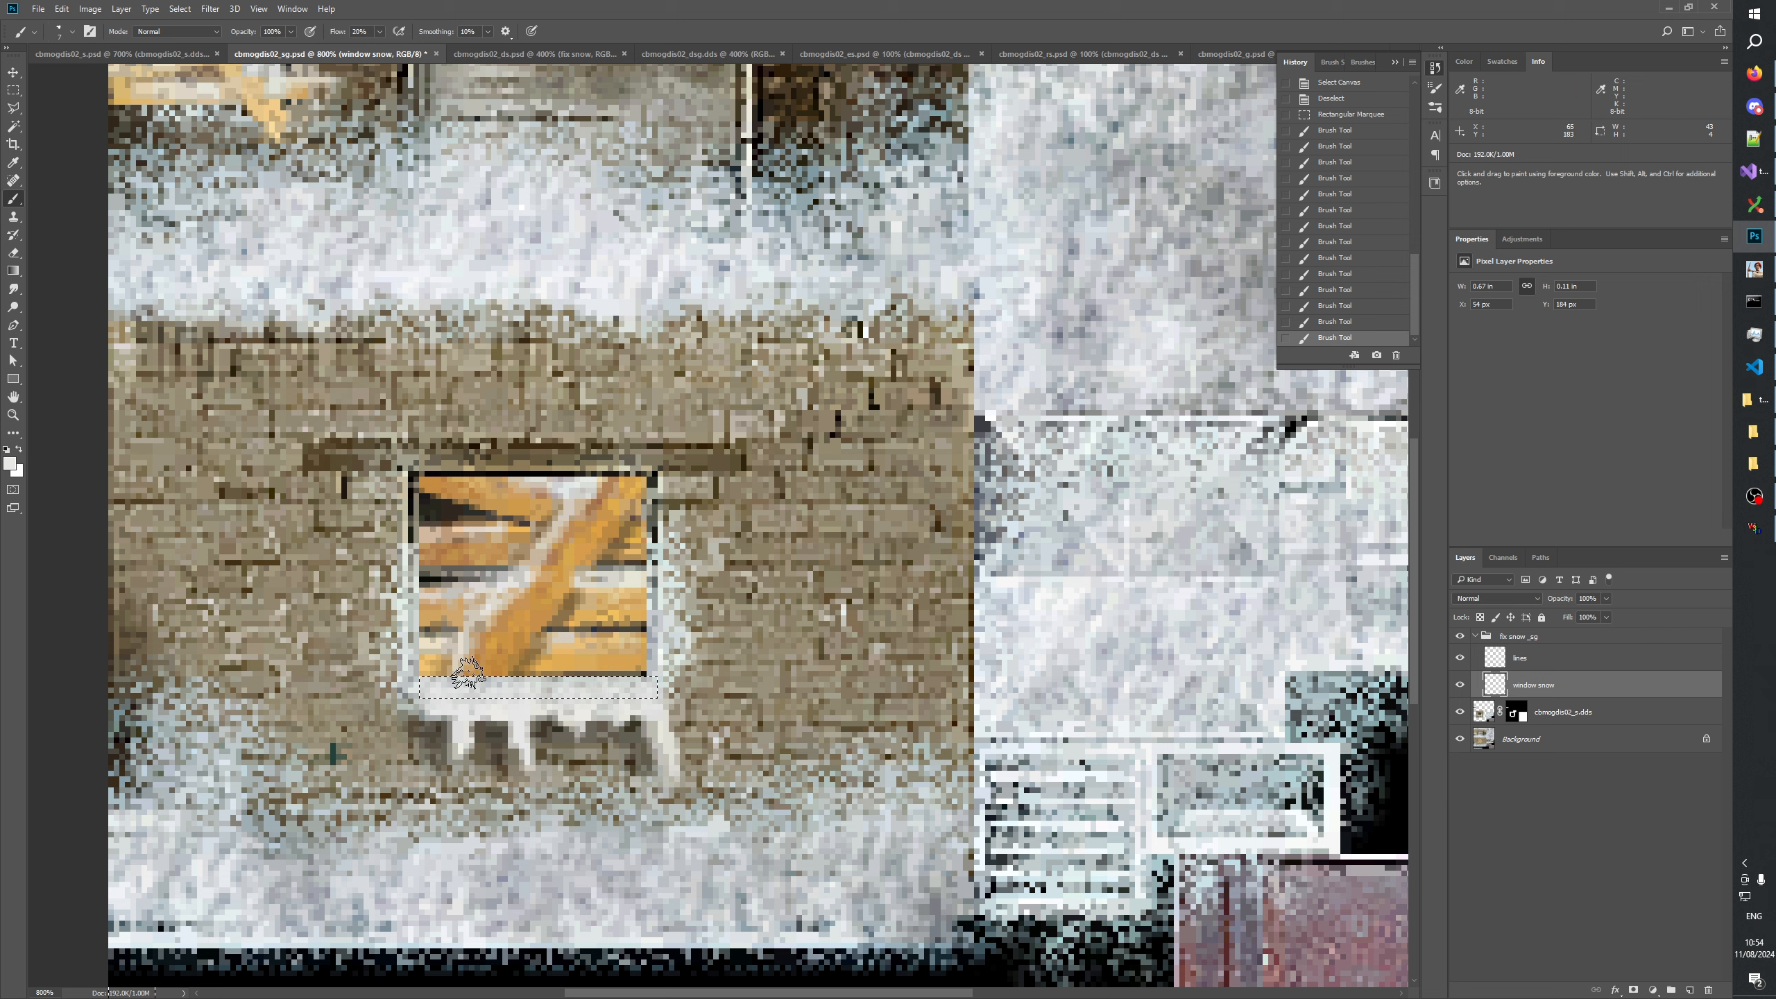
left_click(469, 674)
left_click(513, 677)
left_click(559, 678)
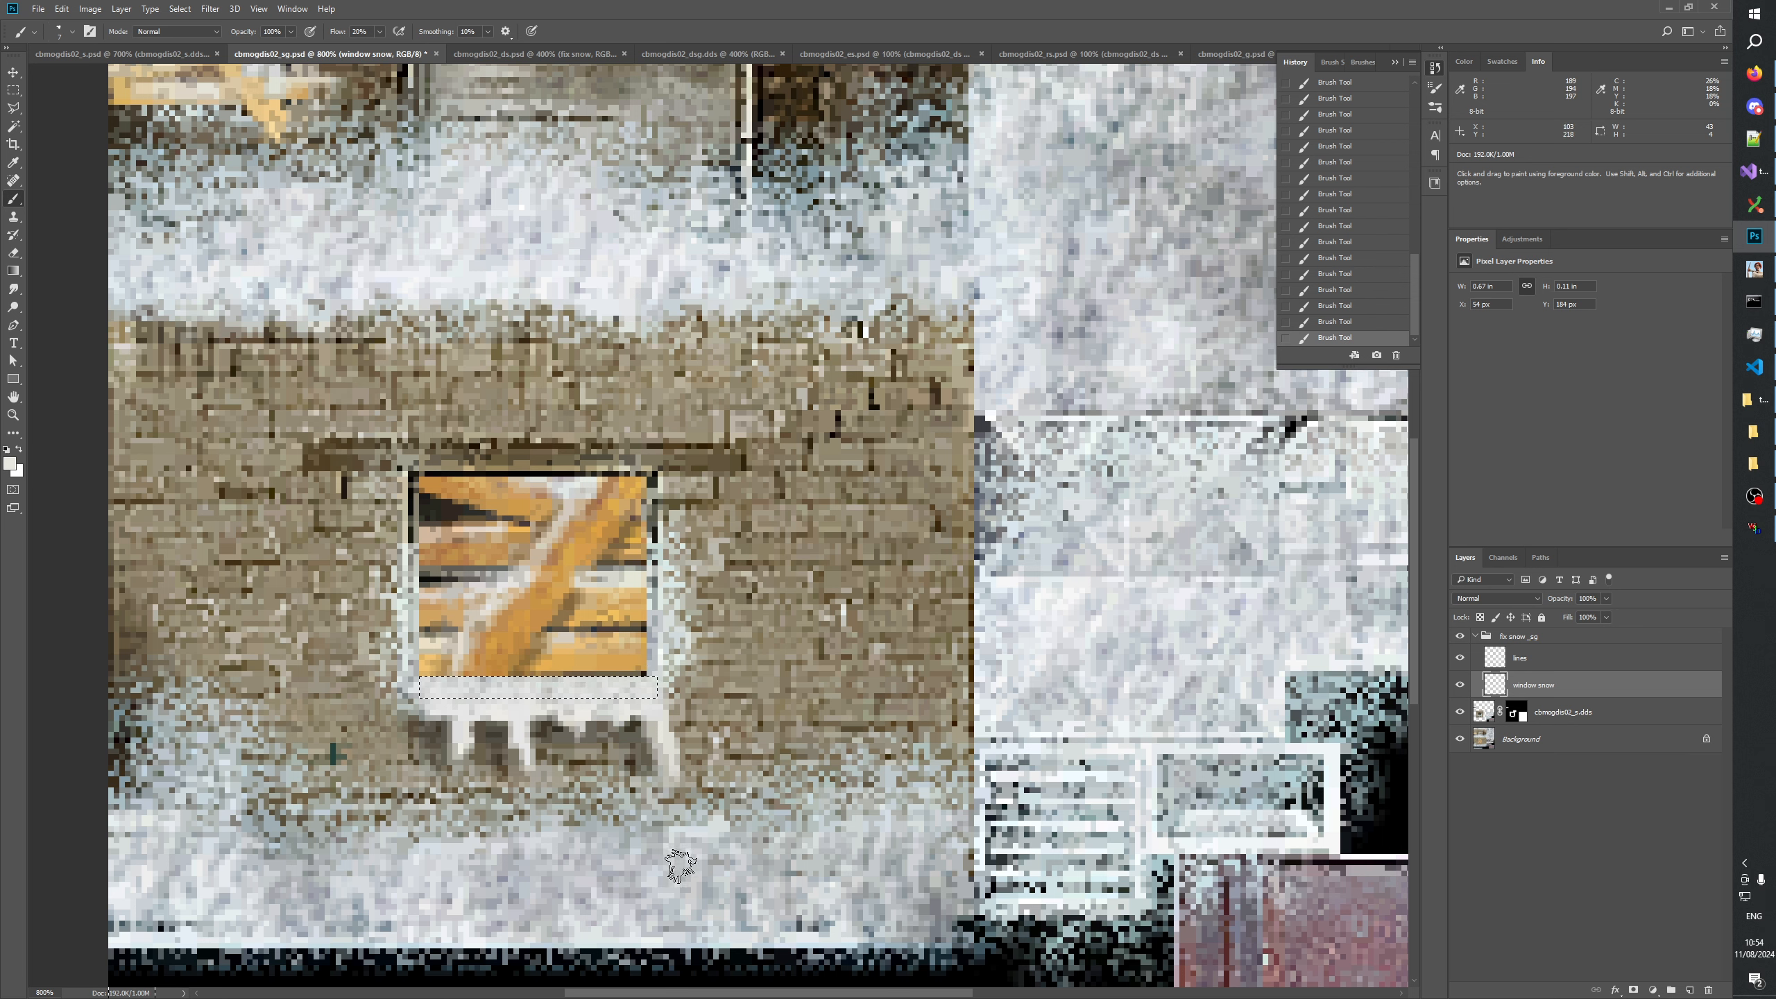
Deselect the sill strip and examine the brushed snow under the boarded lower window at several zoom levels.
left_click(14, 89)
left_click(366, 176)
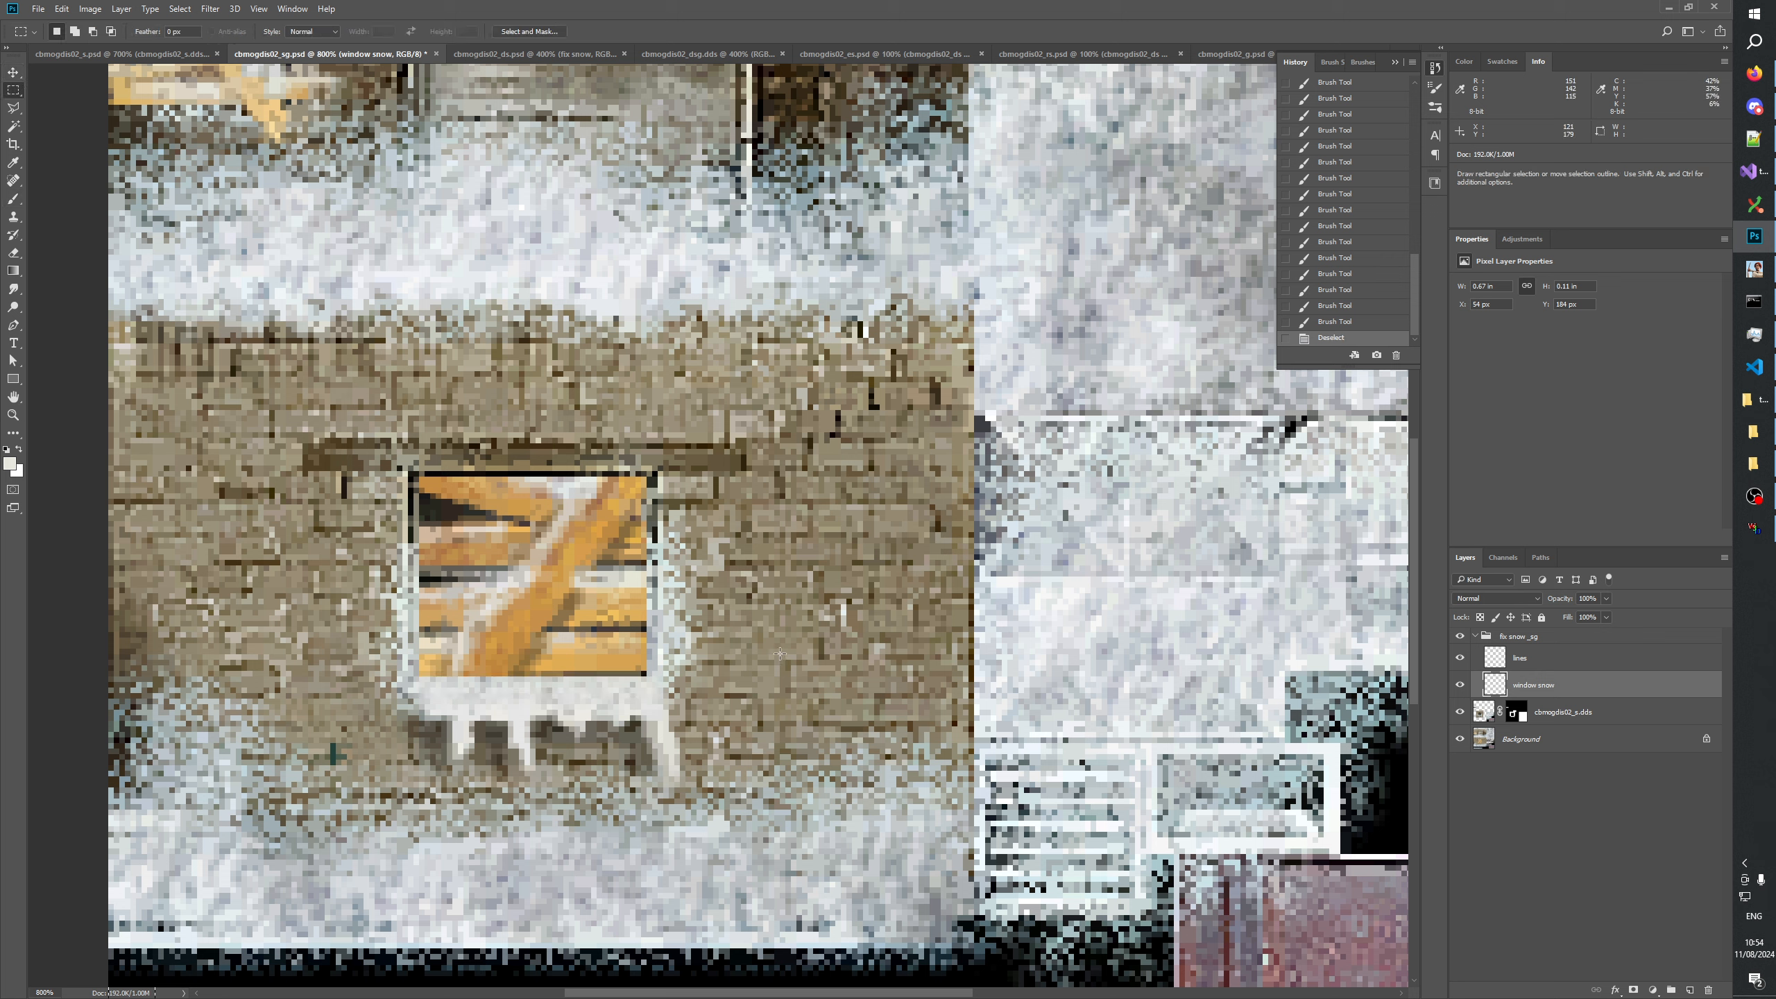
left_click(13, 414)
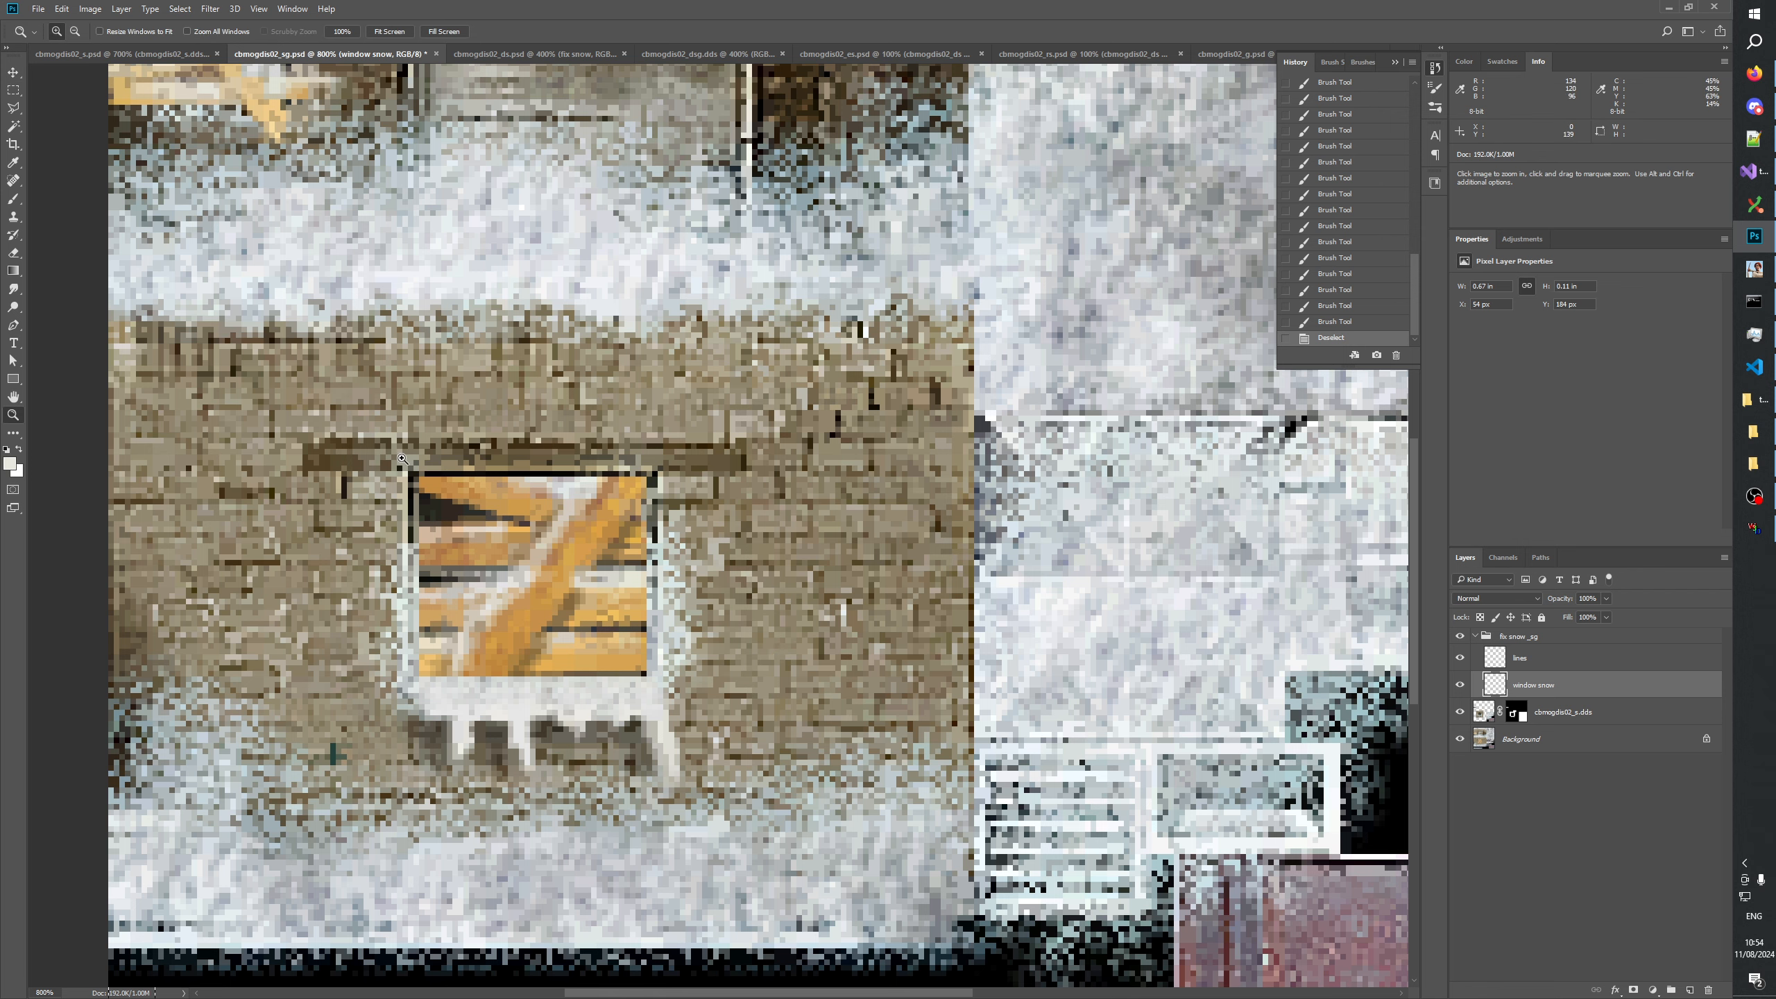
right_click(467, 474)
left_click(517, 497)
left_click(672, 612)
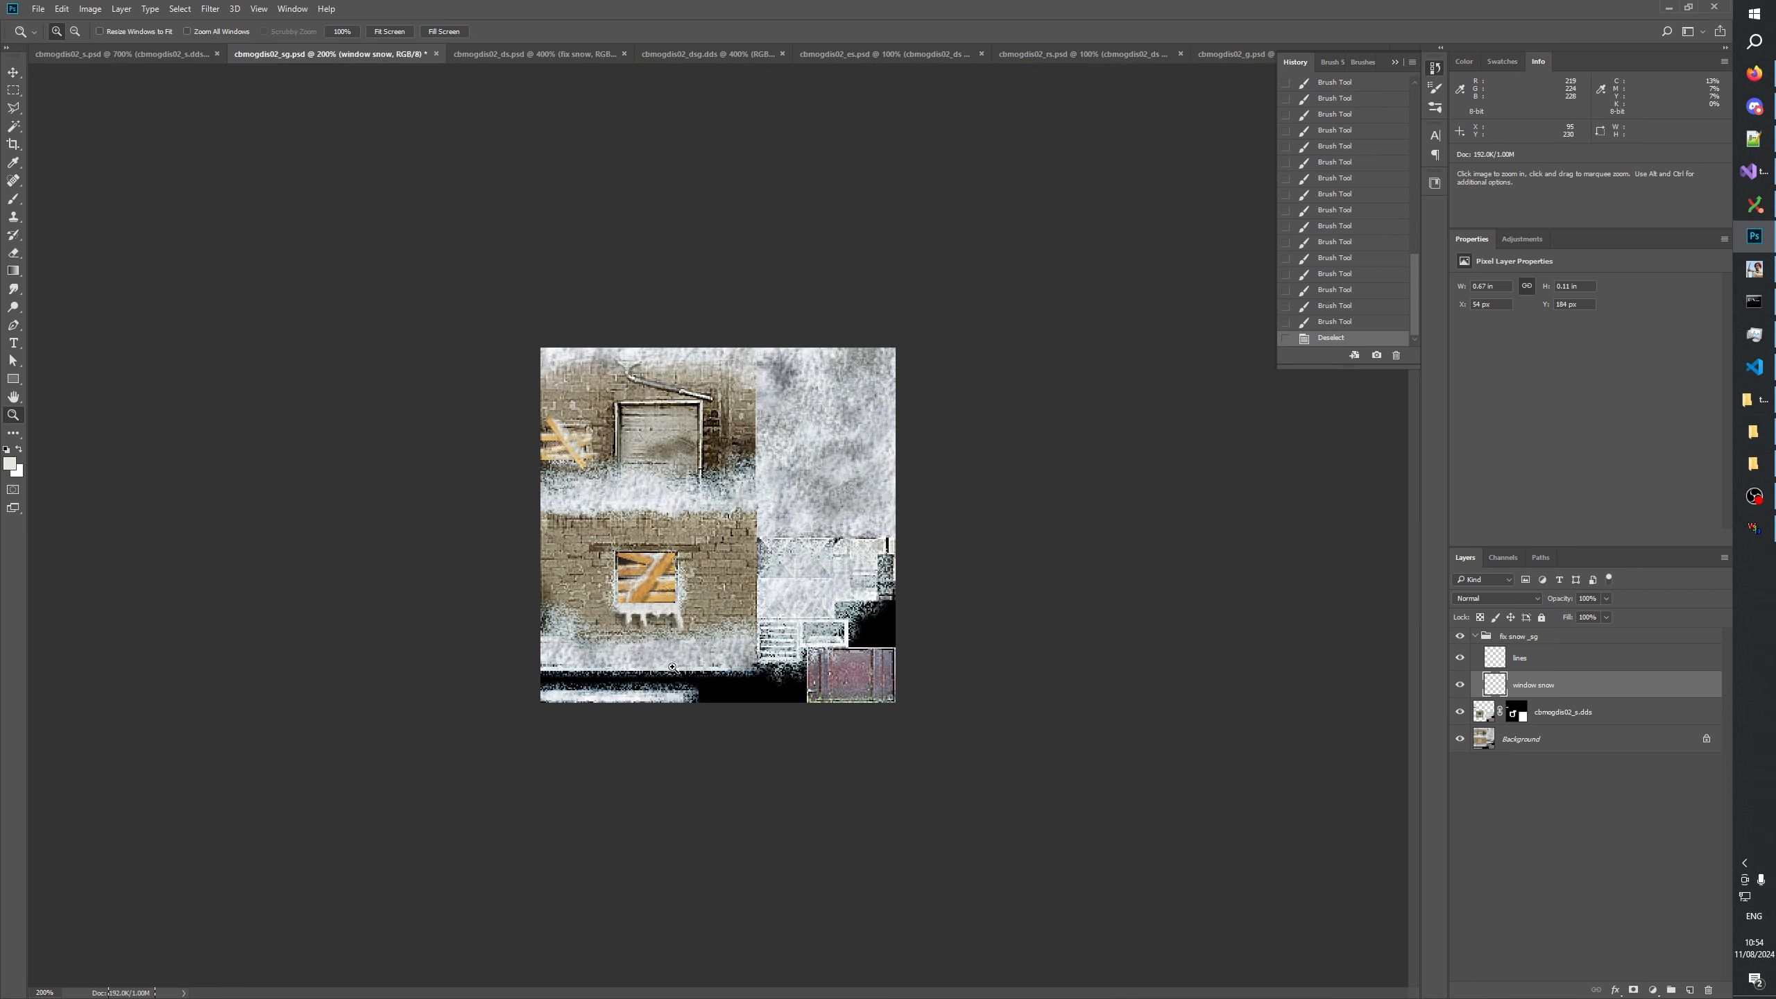
left_click(651, 665)
left_click(626, 717)
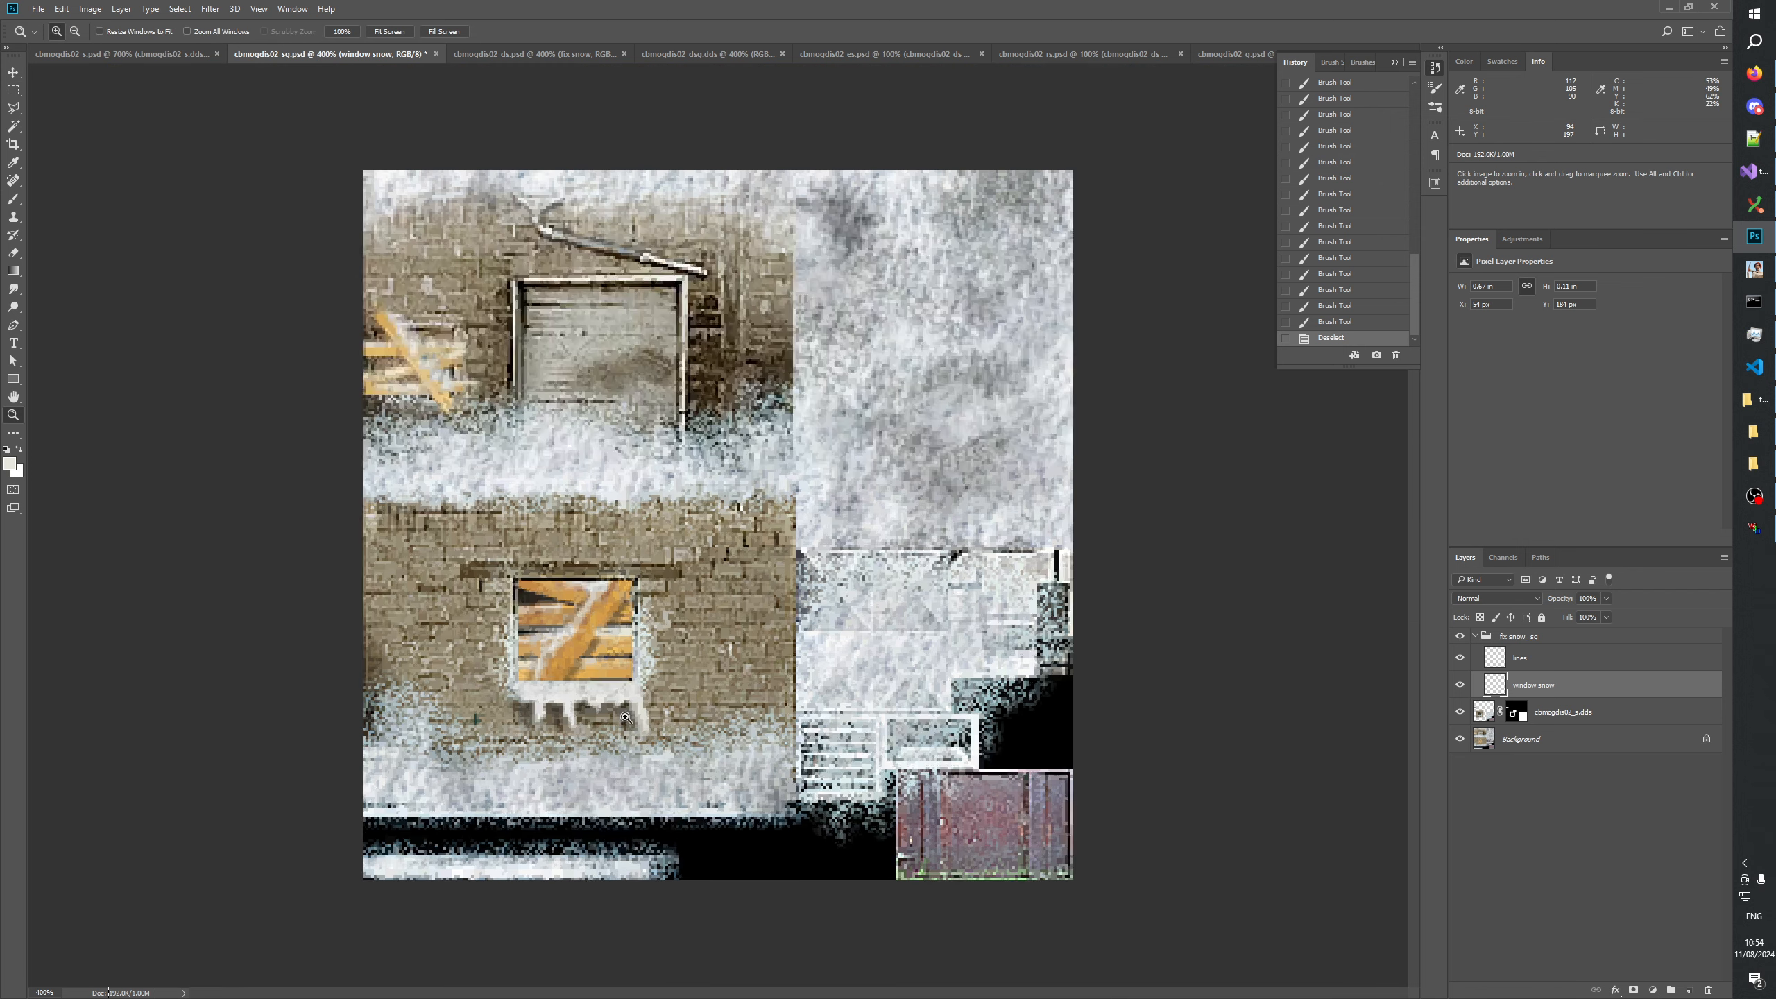
left_click(570, 742)
left_click(657, 709)
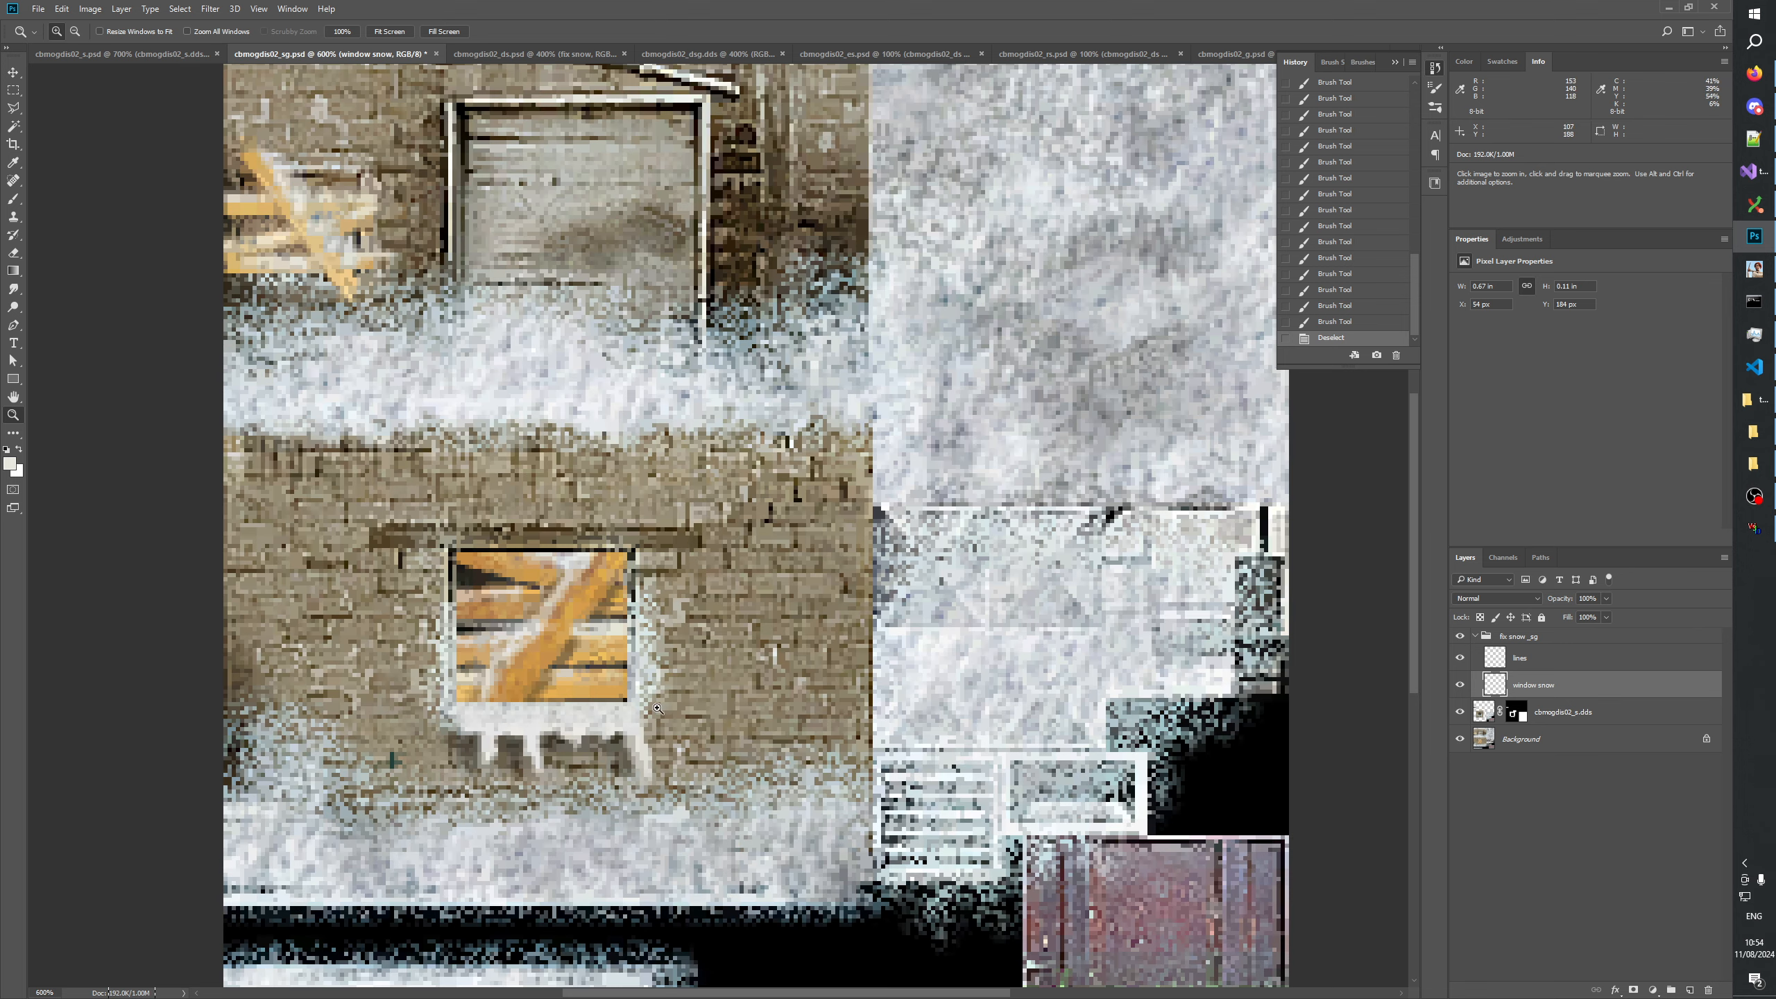
right_click(657, 709)
left_click(673, 705)
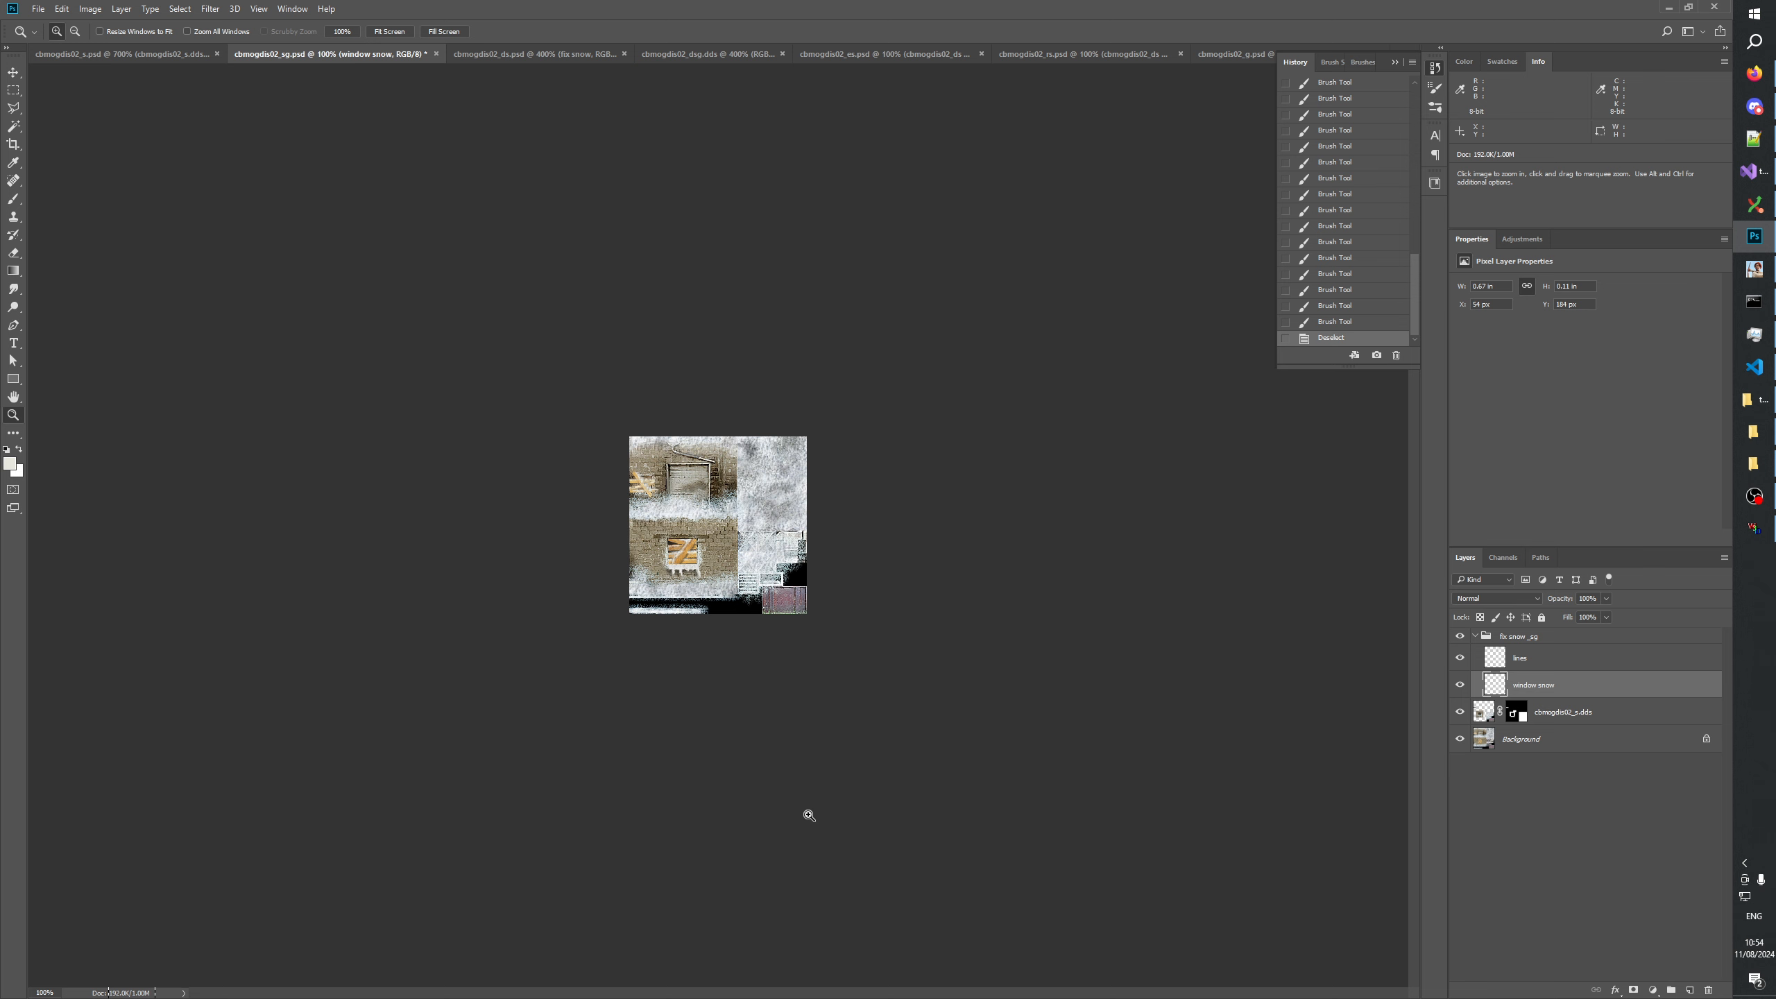
left_click(653, 686)
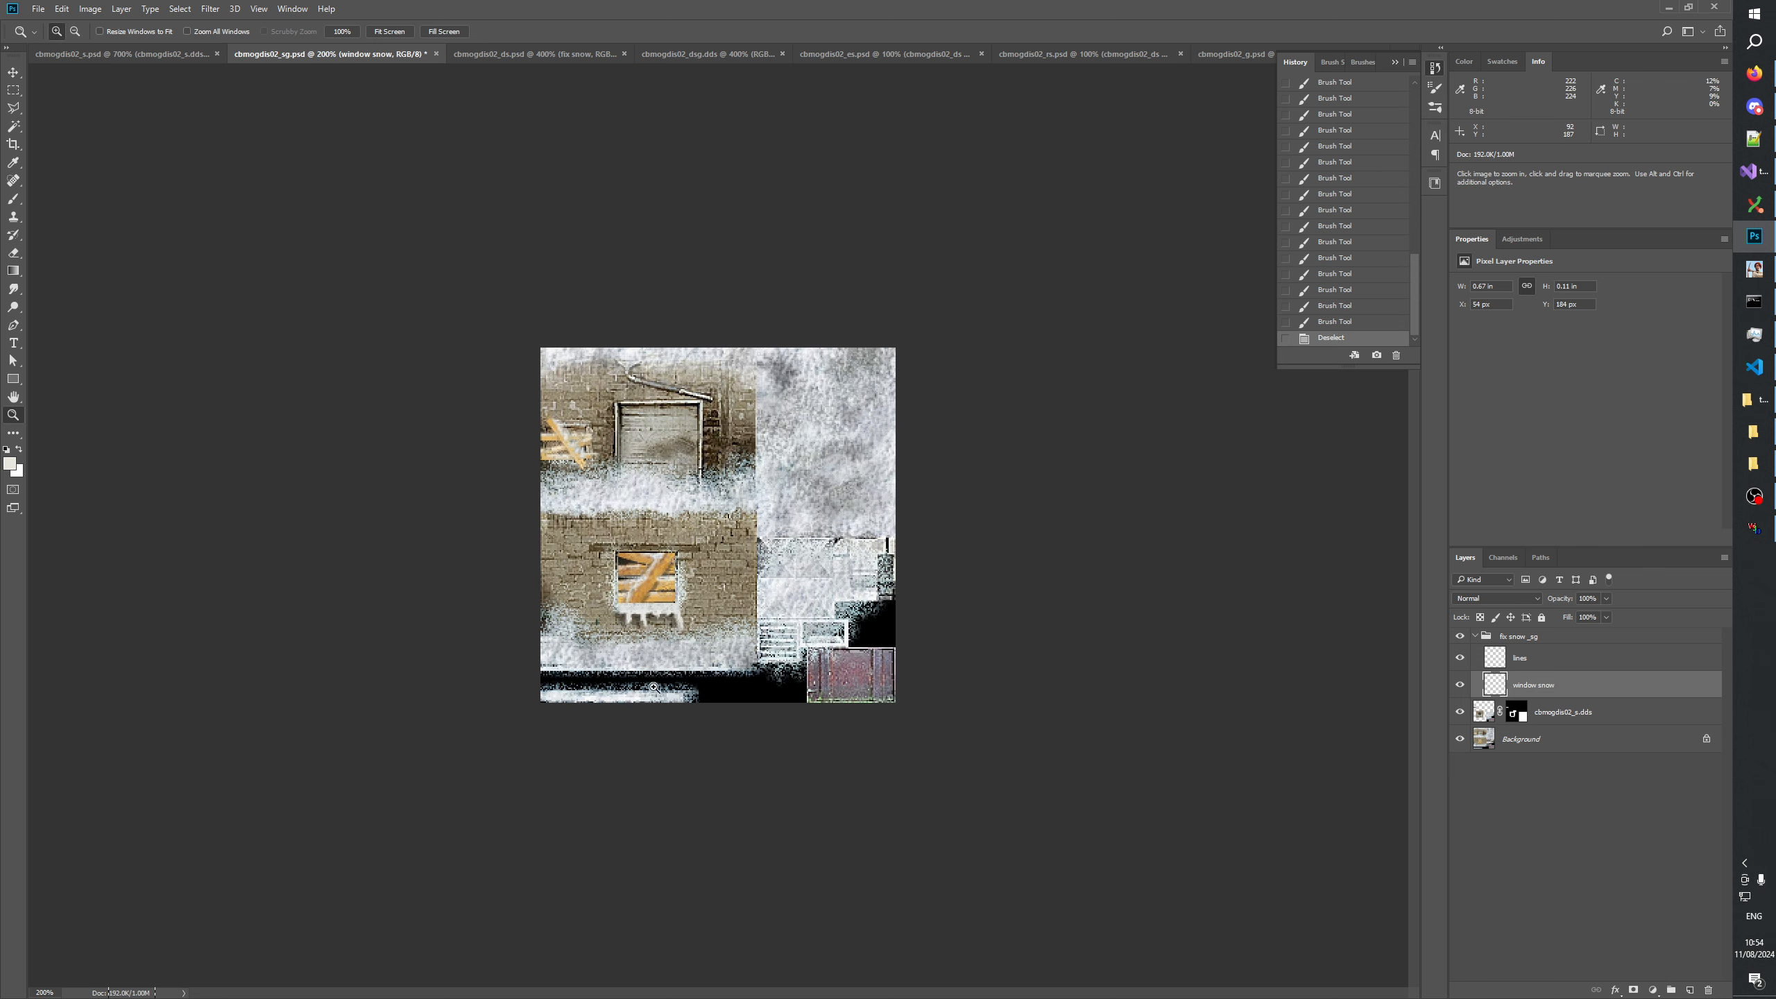
left_click(607, 697)
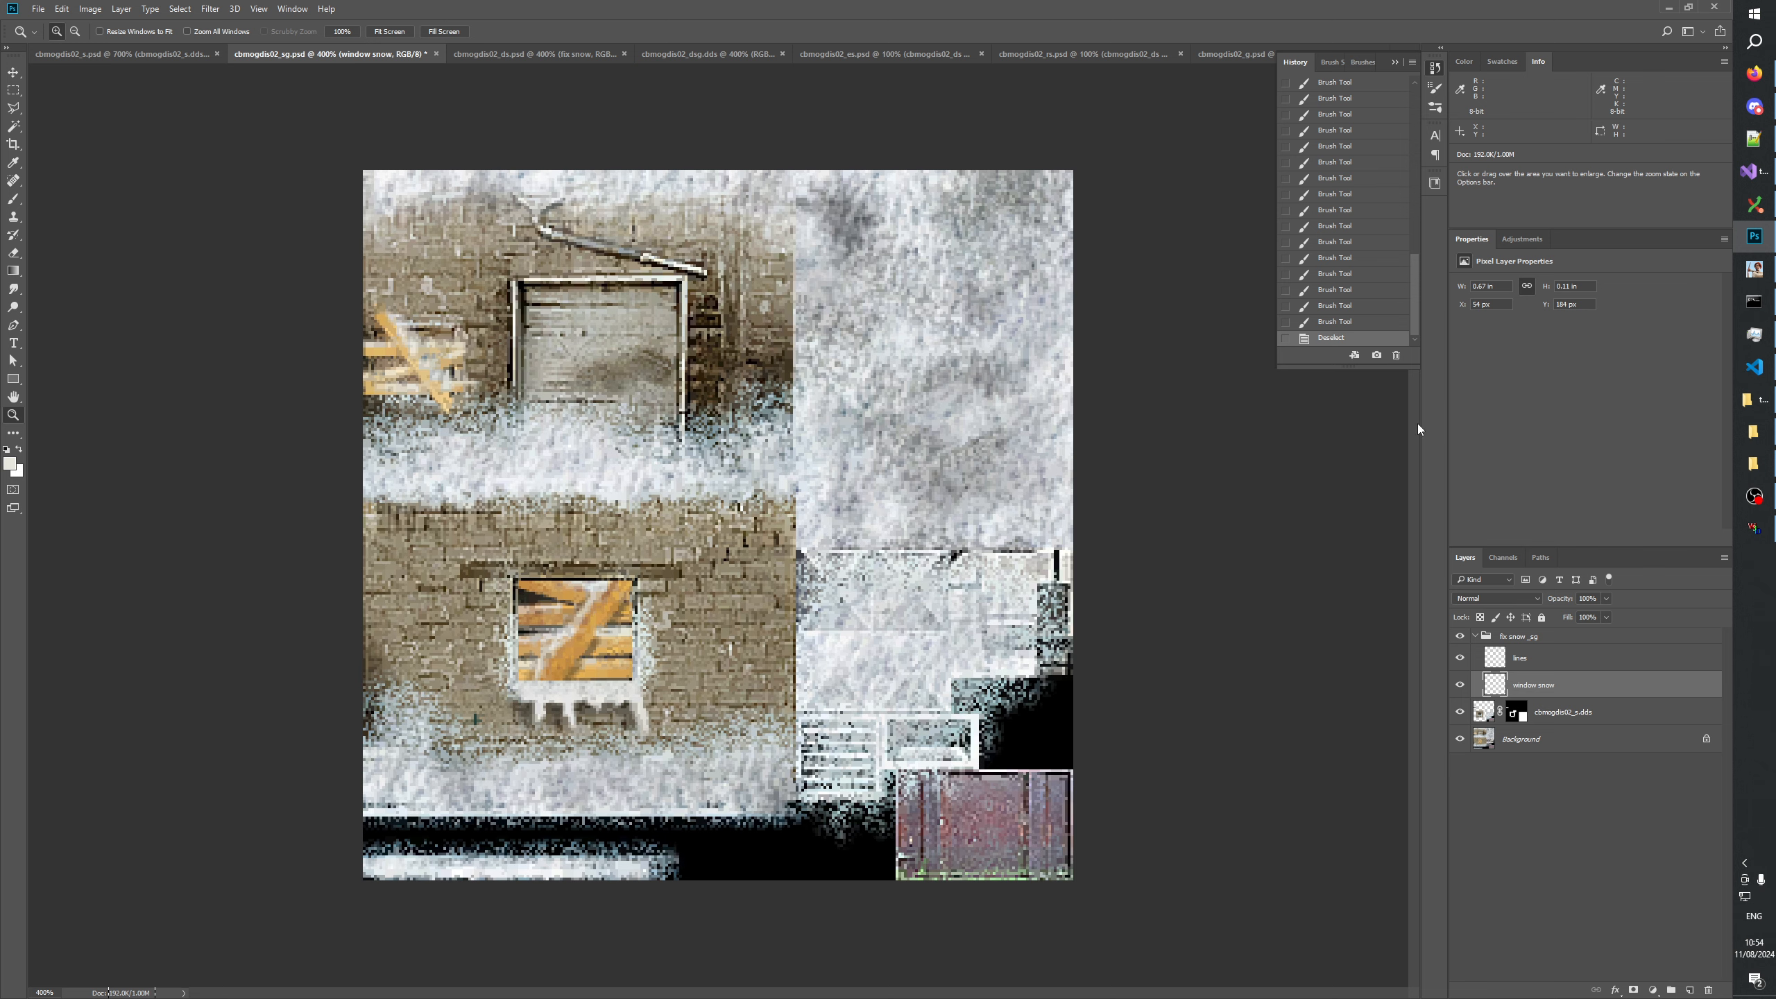
left_click(845, 837)
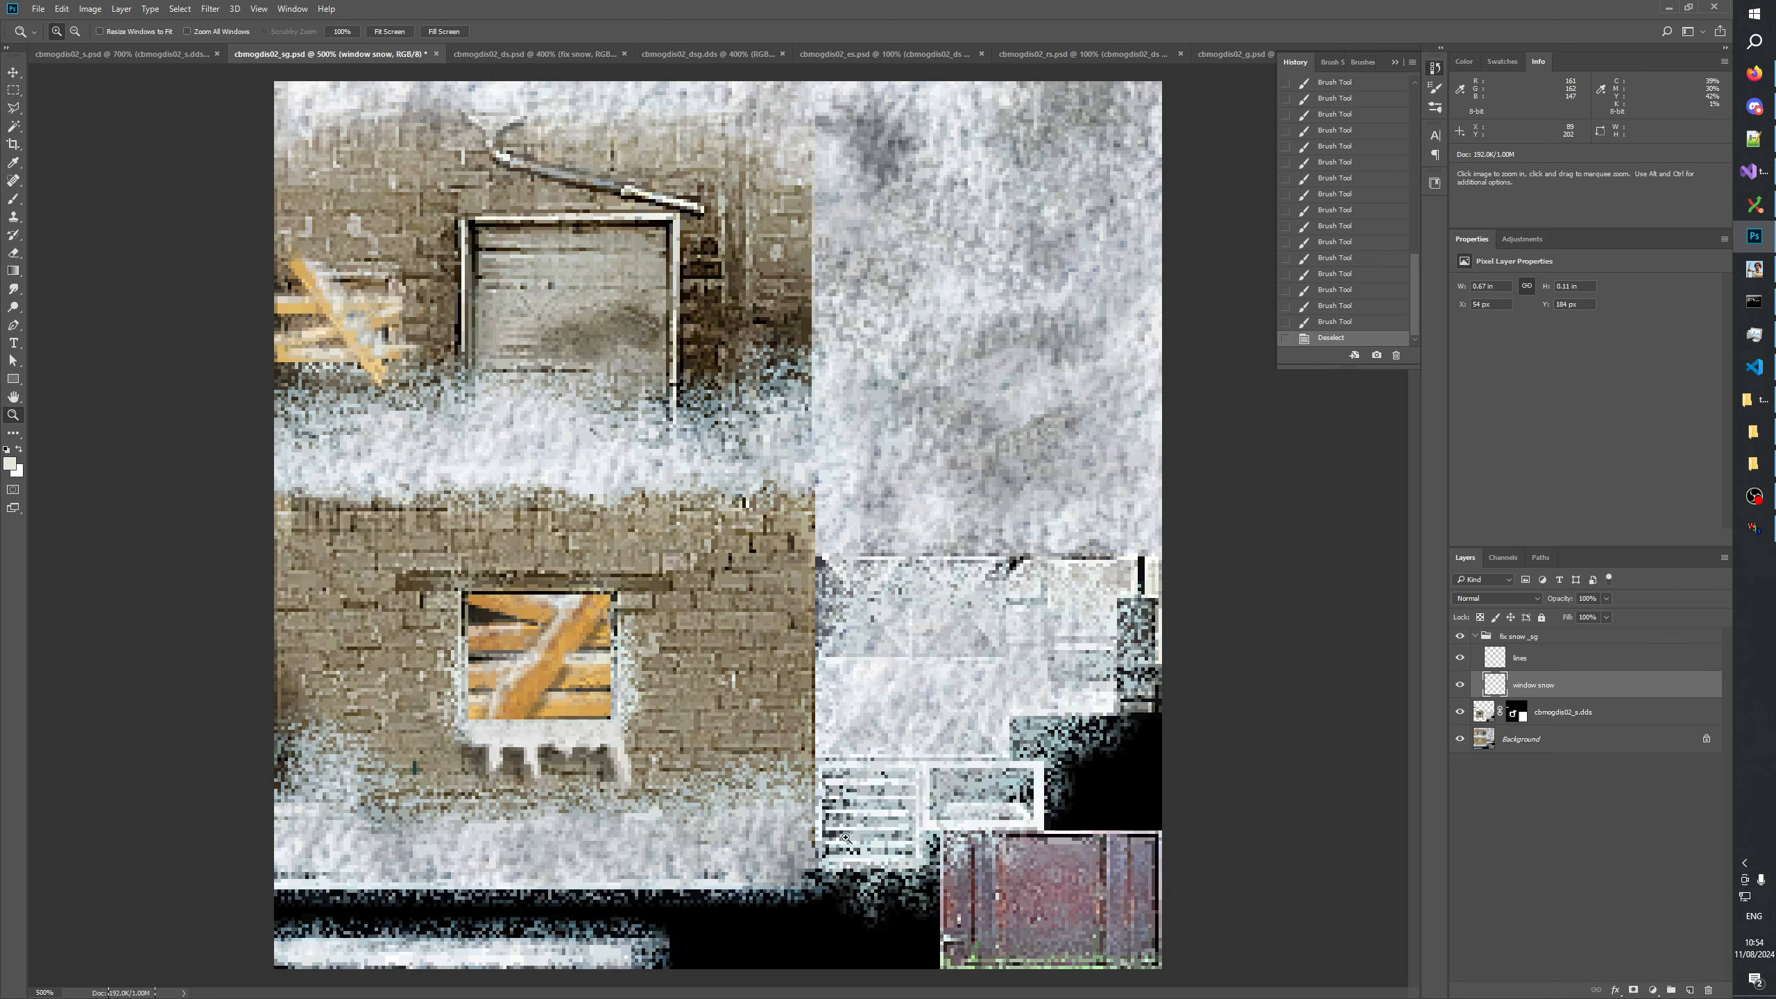
Revert the document history to the state before the brush strokes on the sill strip and clear the selection.
scroll(1362, 293, "up", 10)
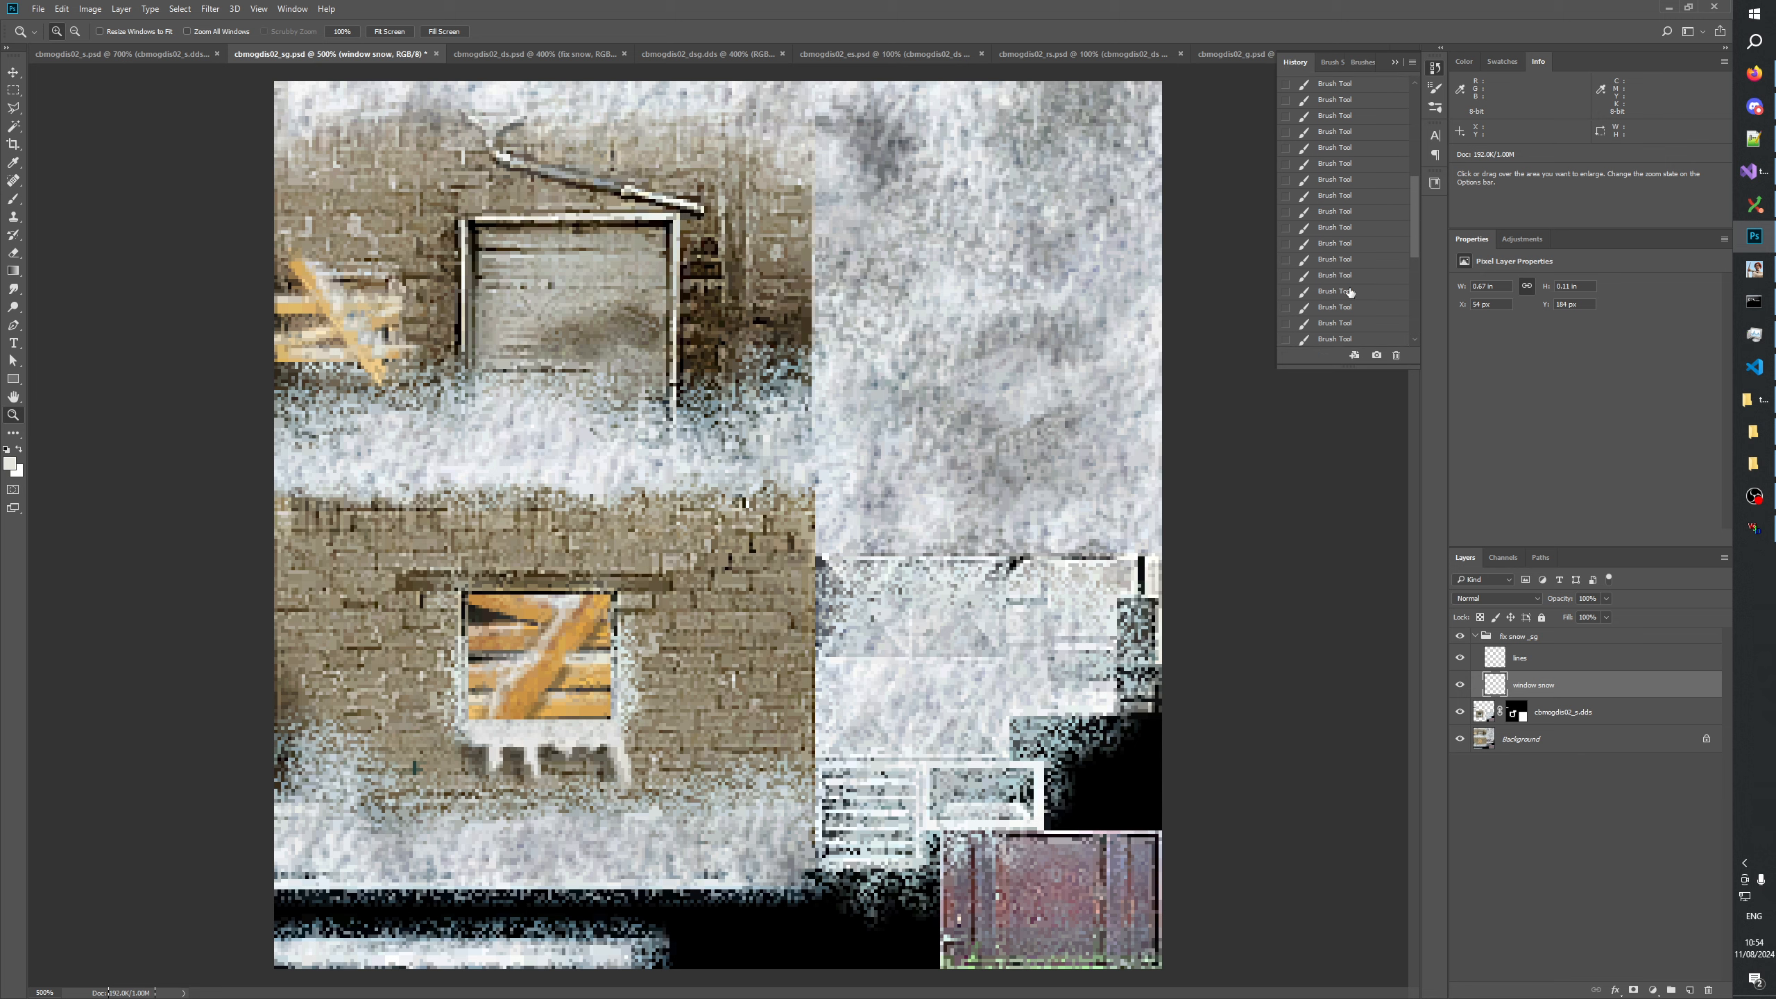
left_click(1345, 265)
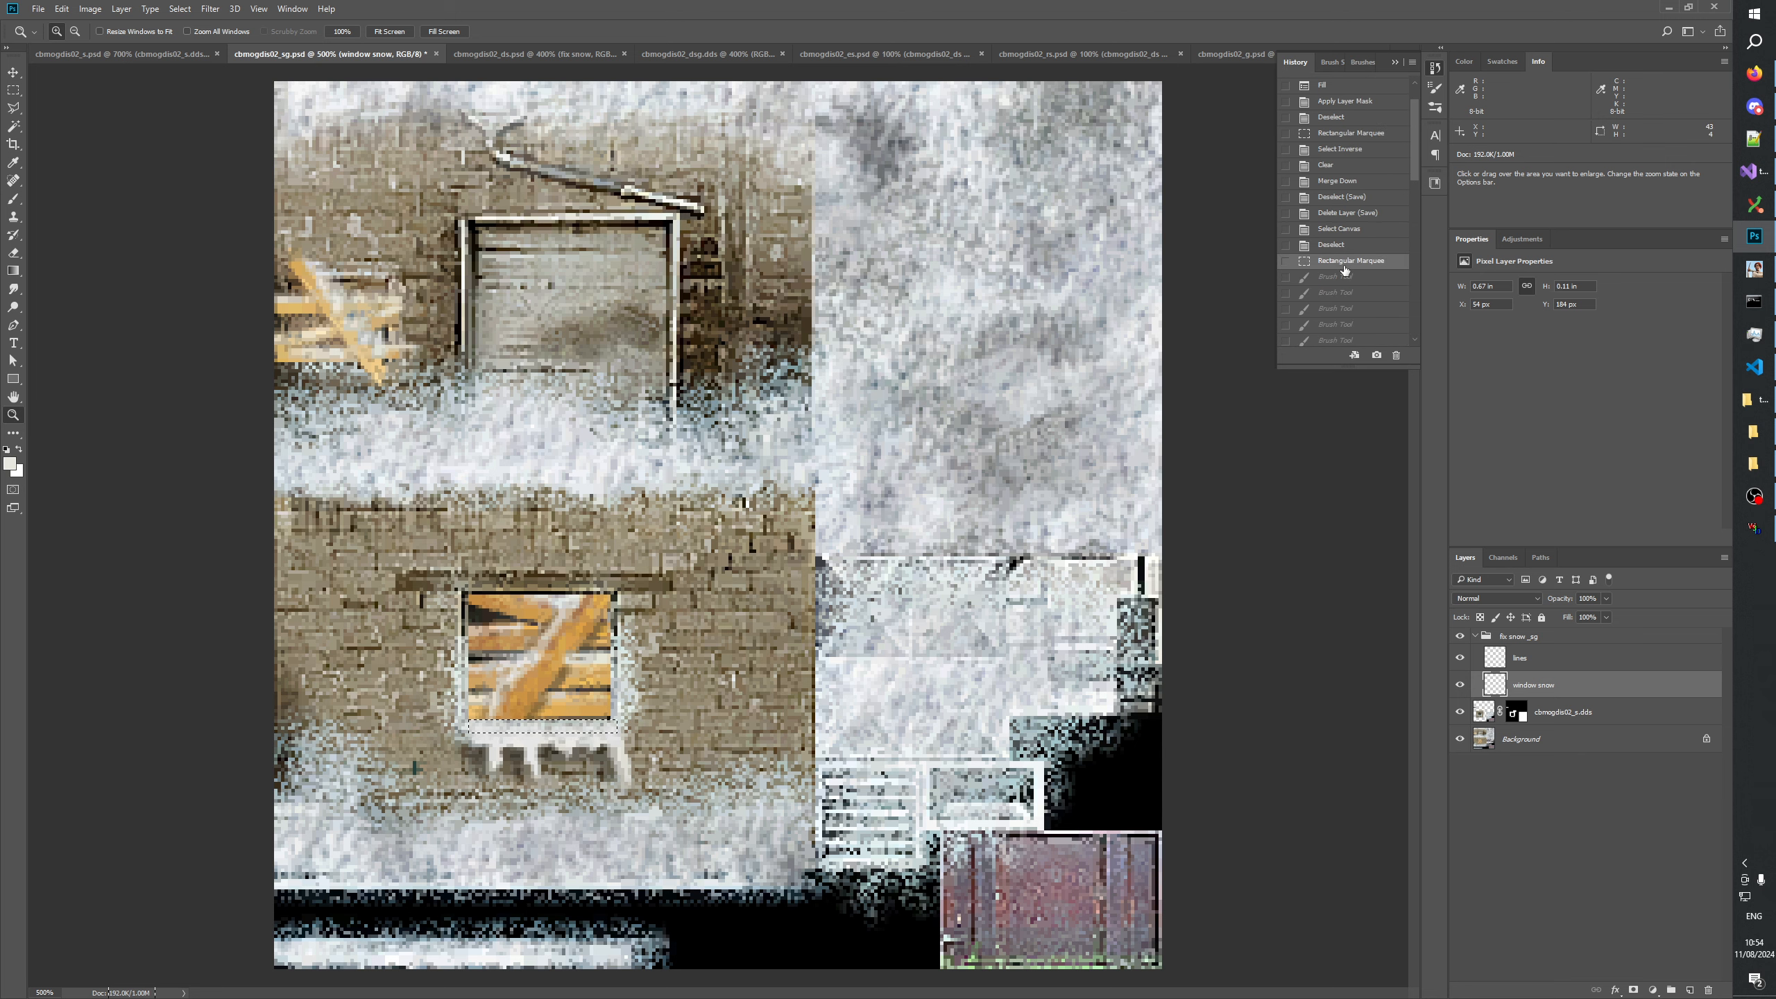
left_click(502, 524)
key("ctrl+d")
key("m")
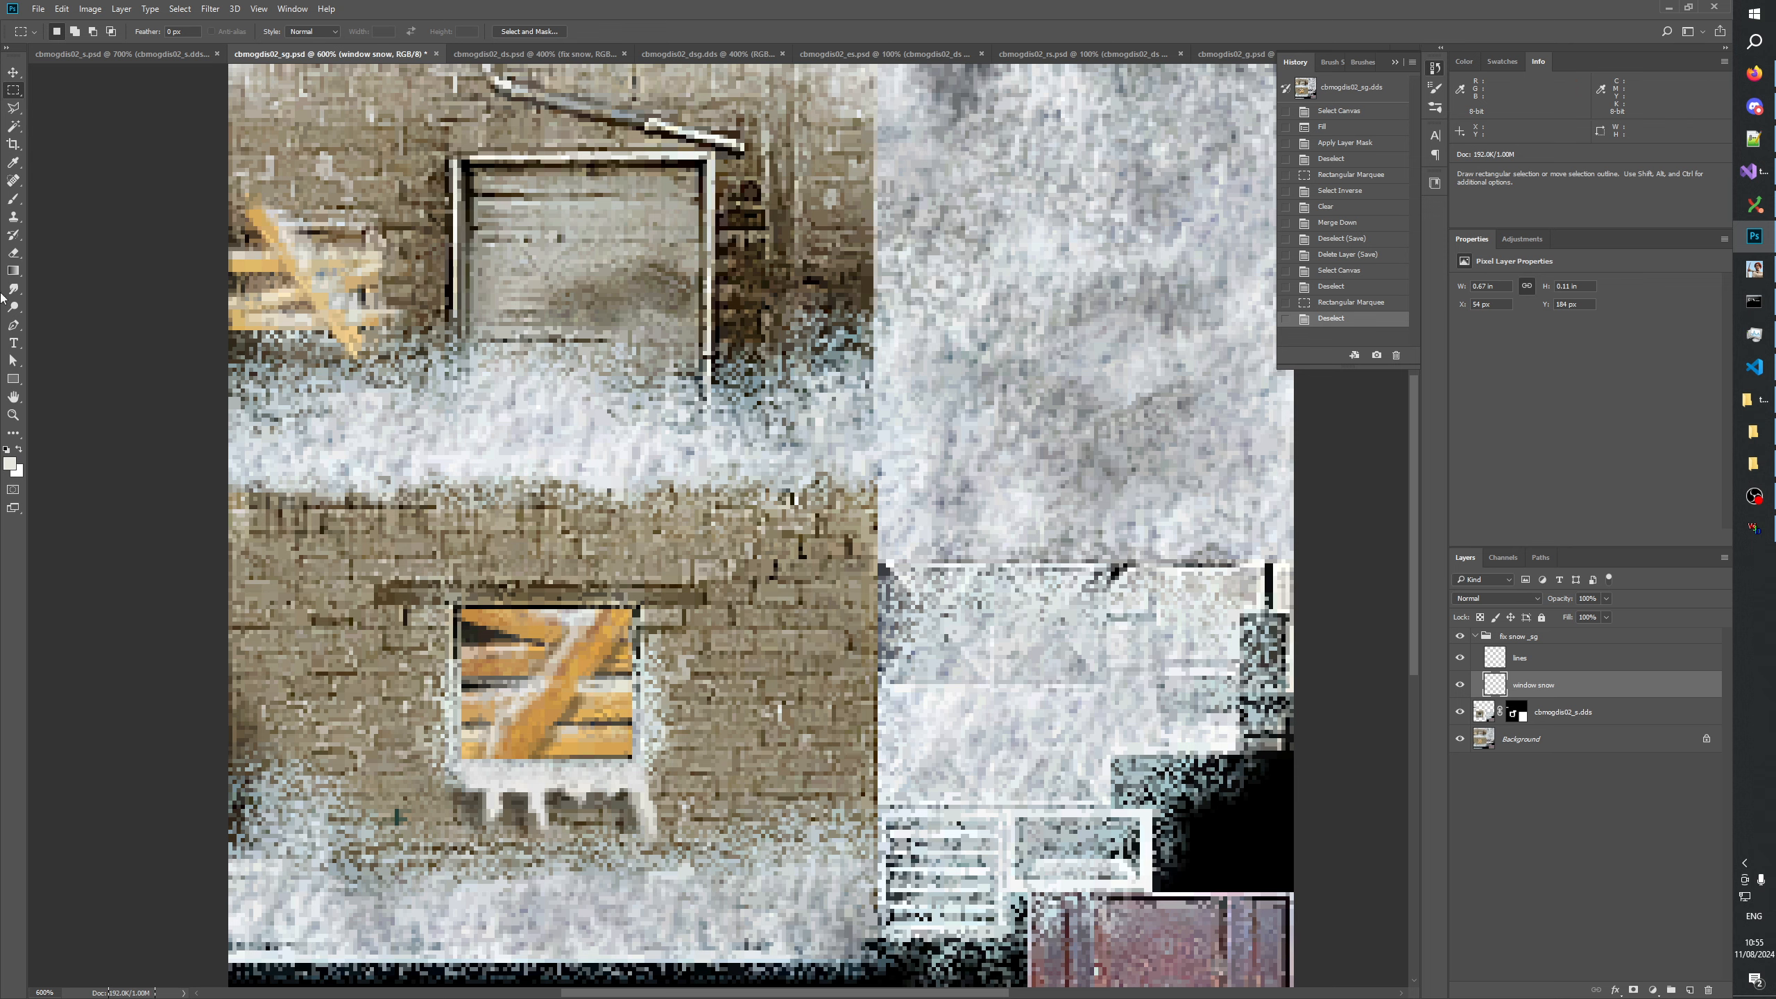
Examine the snow under the boarded lower window at several zoom levels and compare it with the unboarded window in cbmogdis02_s.
left_click(12, 415)
right_click(524, 494)
left_click(552, 516)
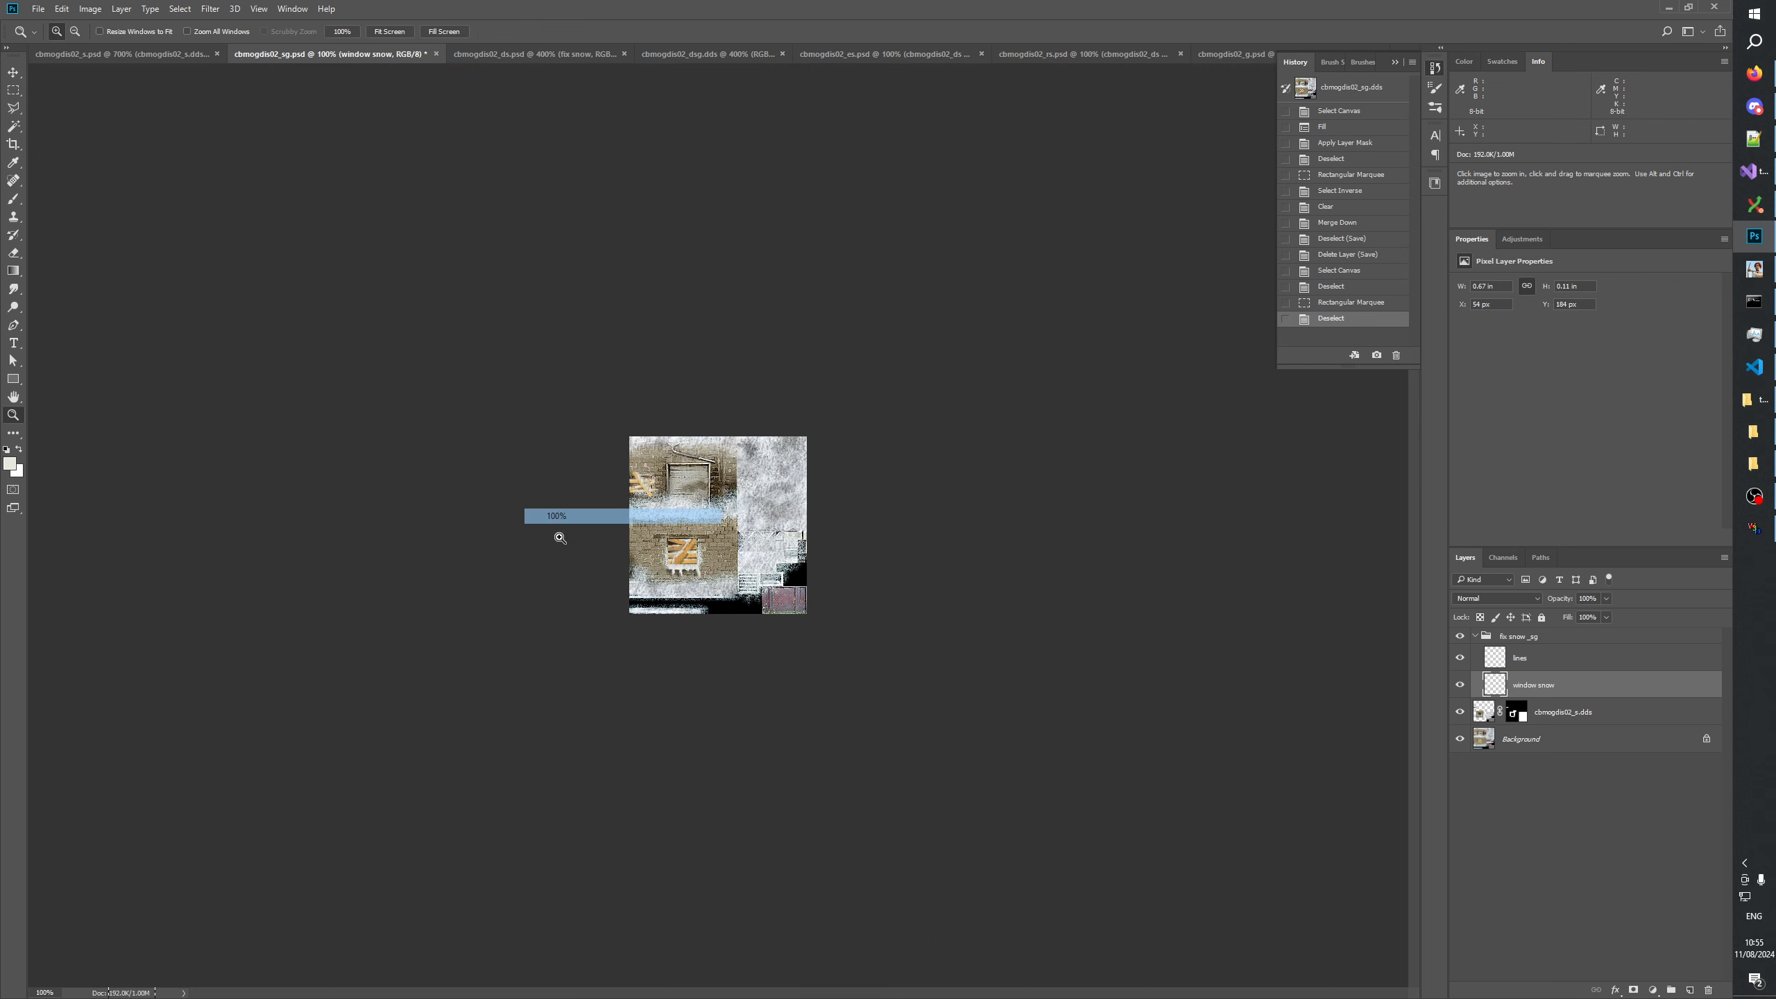
left_click(650, 660)
left_click(650, 660)
left_click(650, 661)
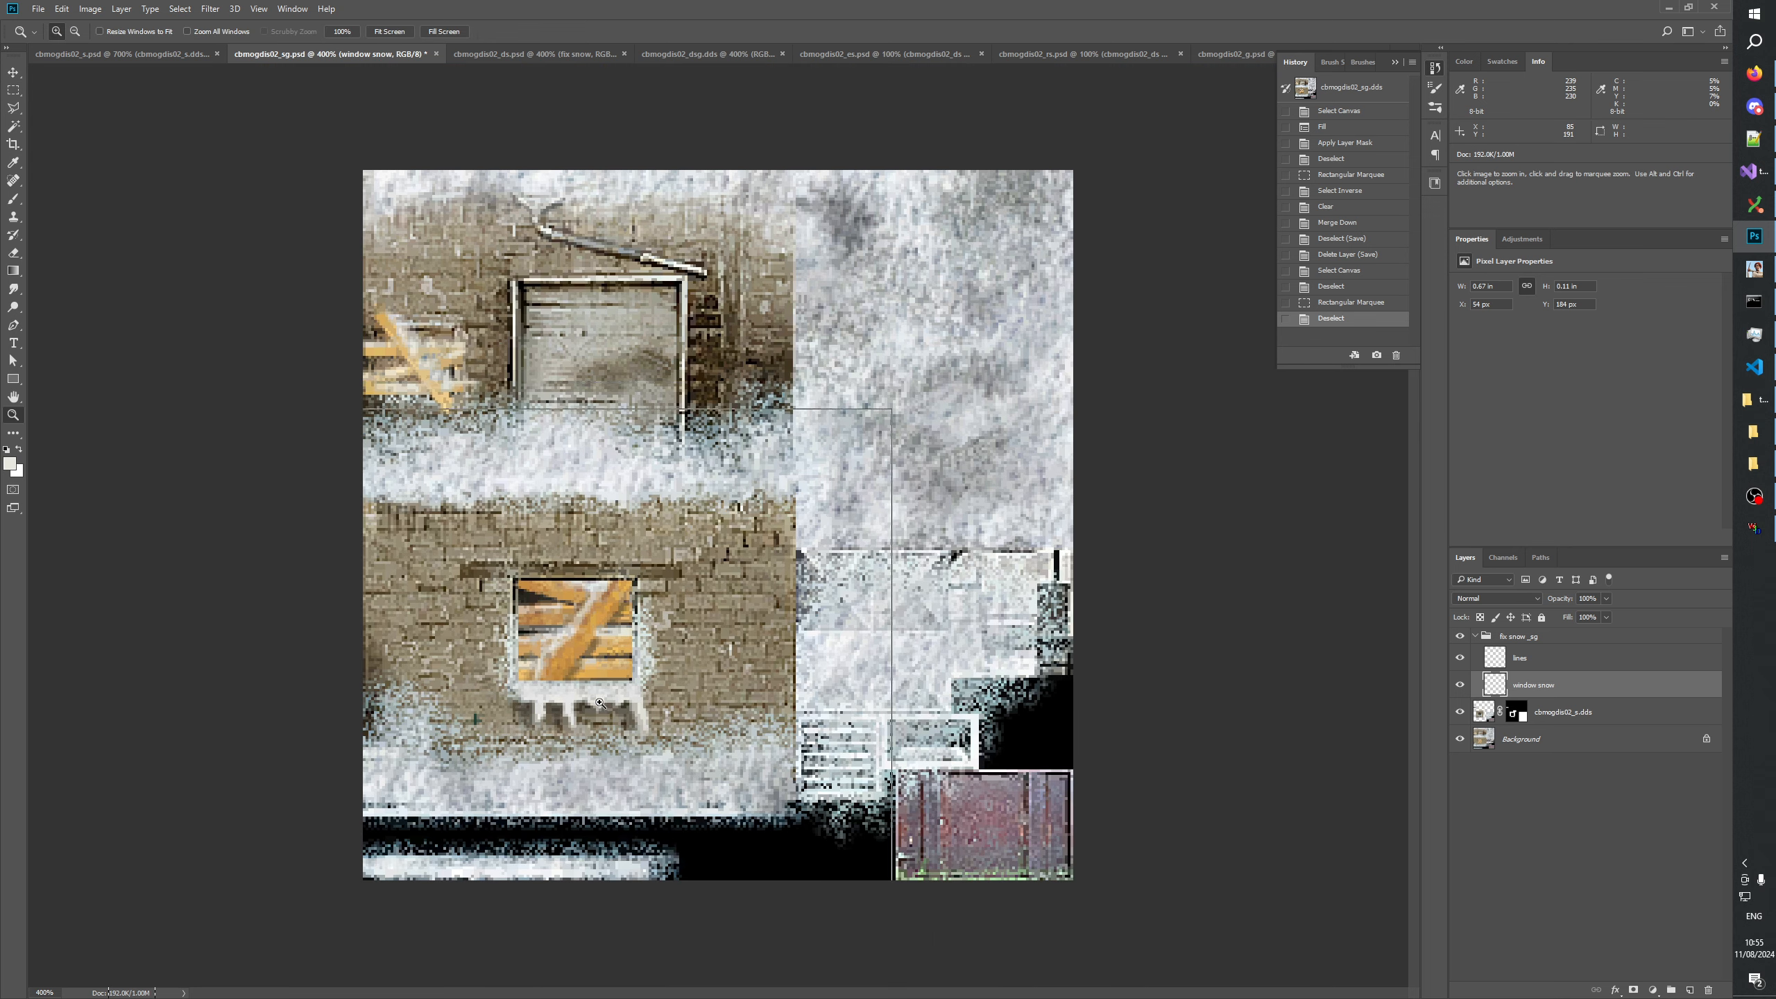
left_click(650, 660)
left_click(136, 57)
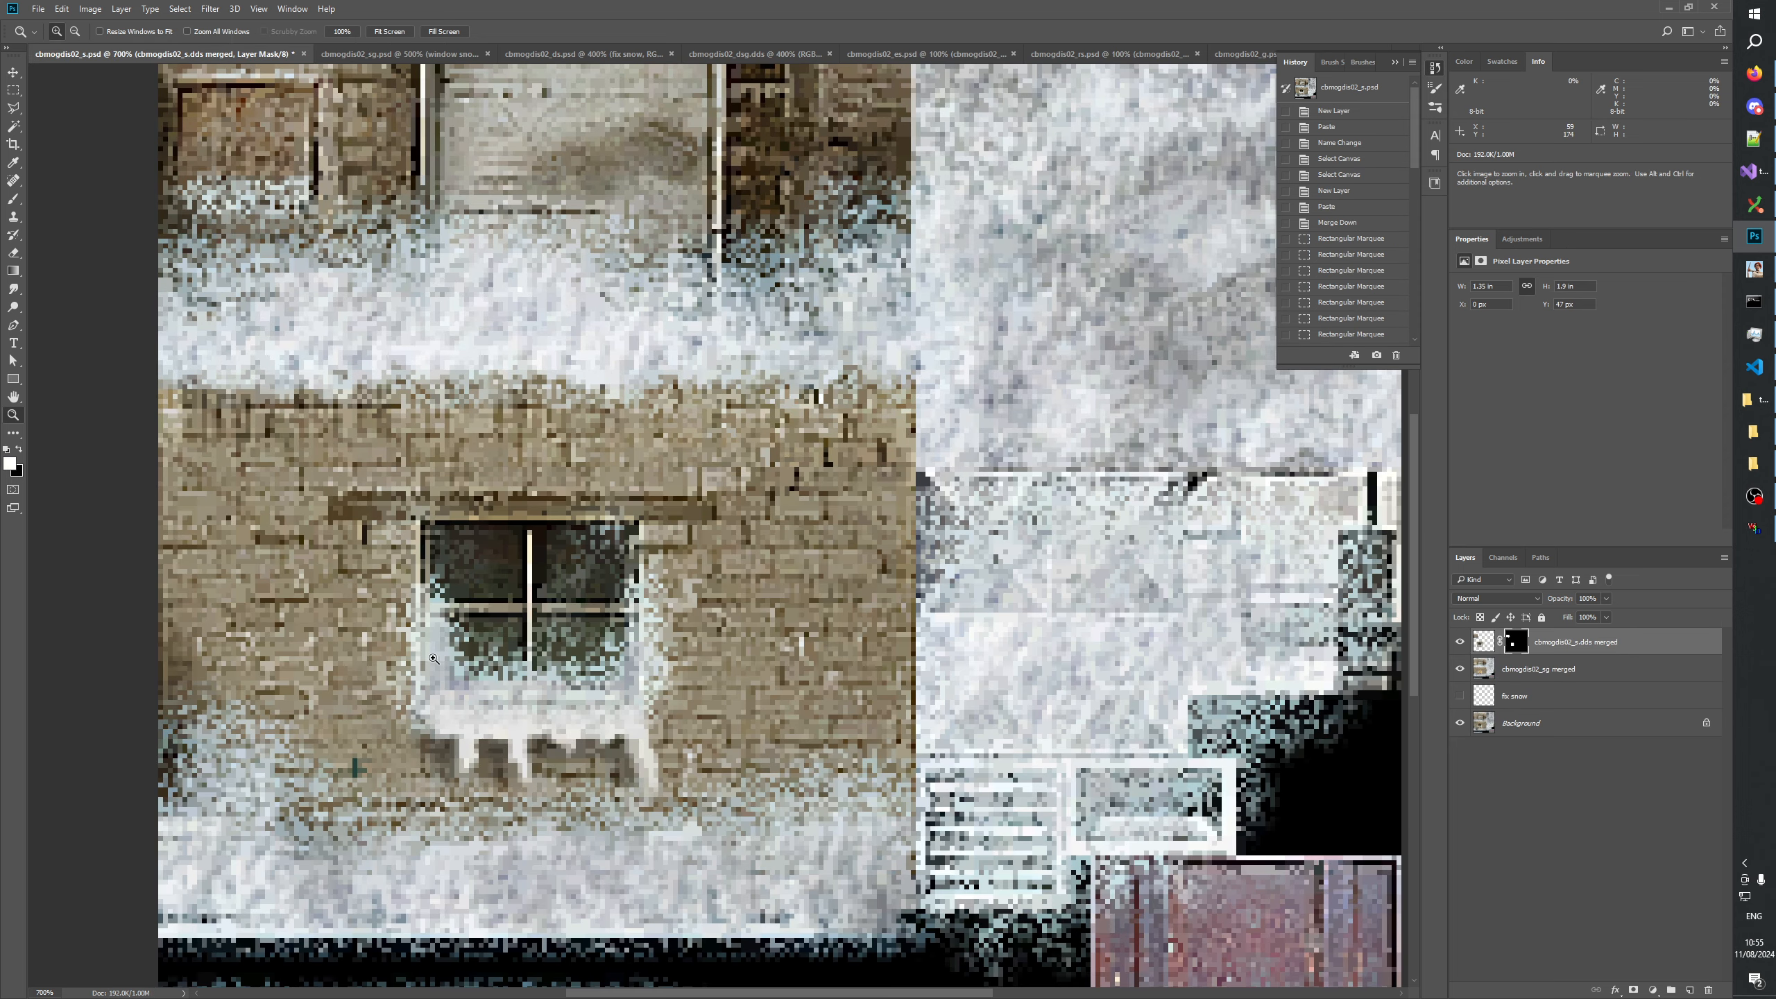
Return to the cbmogdis02_sg document, collapse its fix snow _sg group and save the file.
left_click(386, 54)
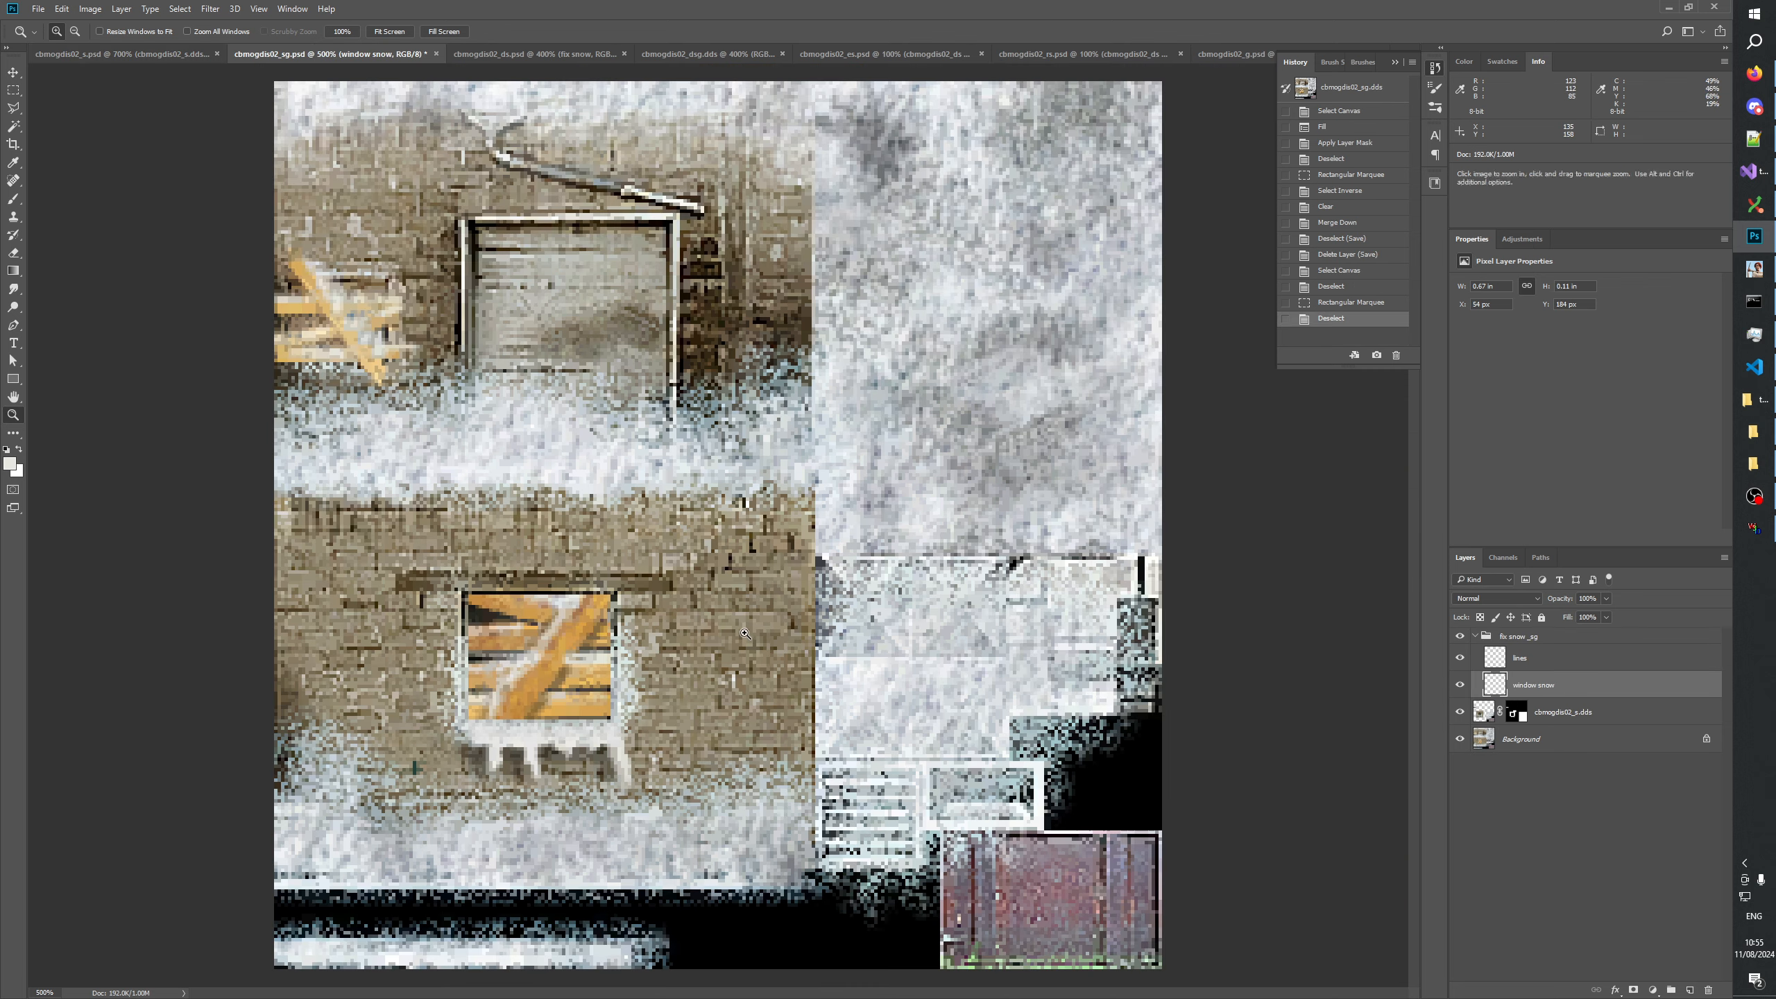
left_click(1476, 636)
key("ctrl+s")
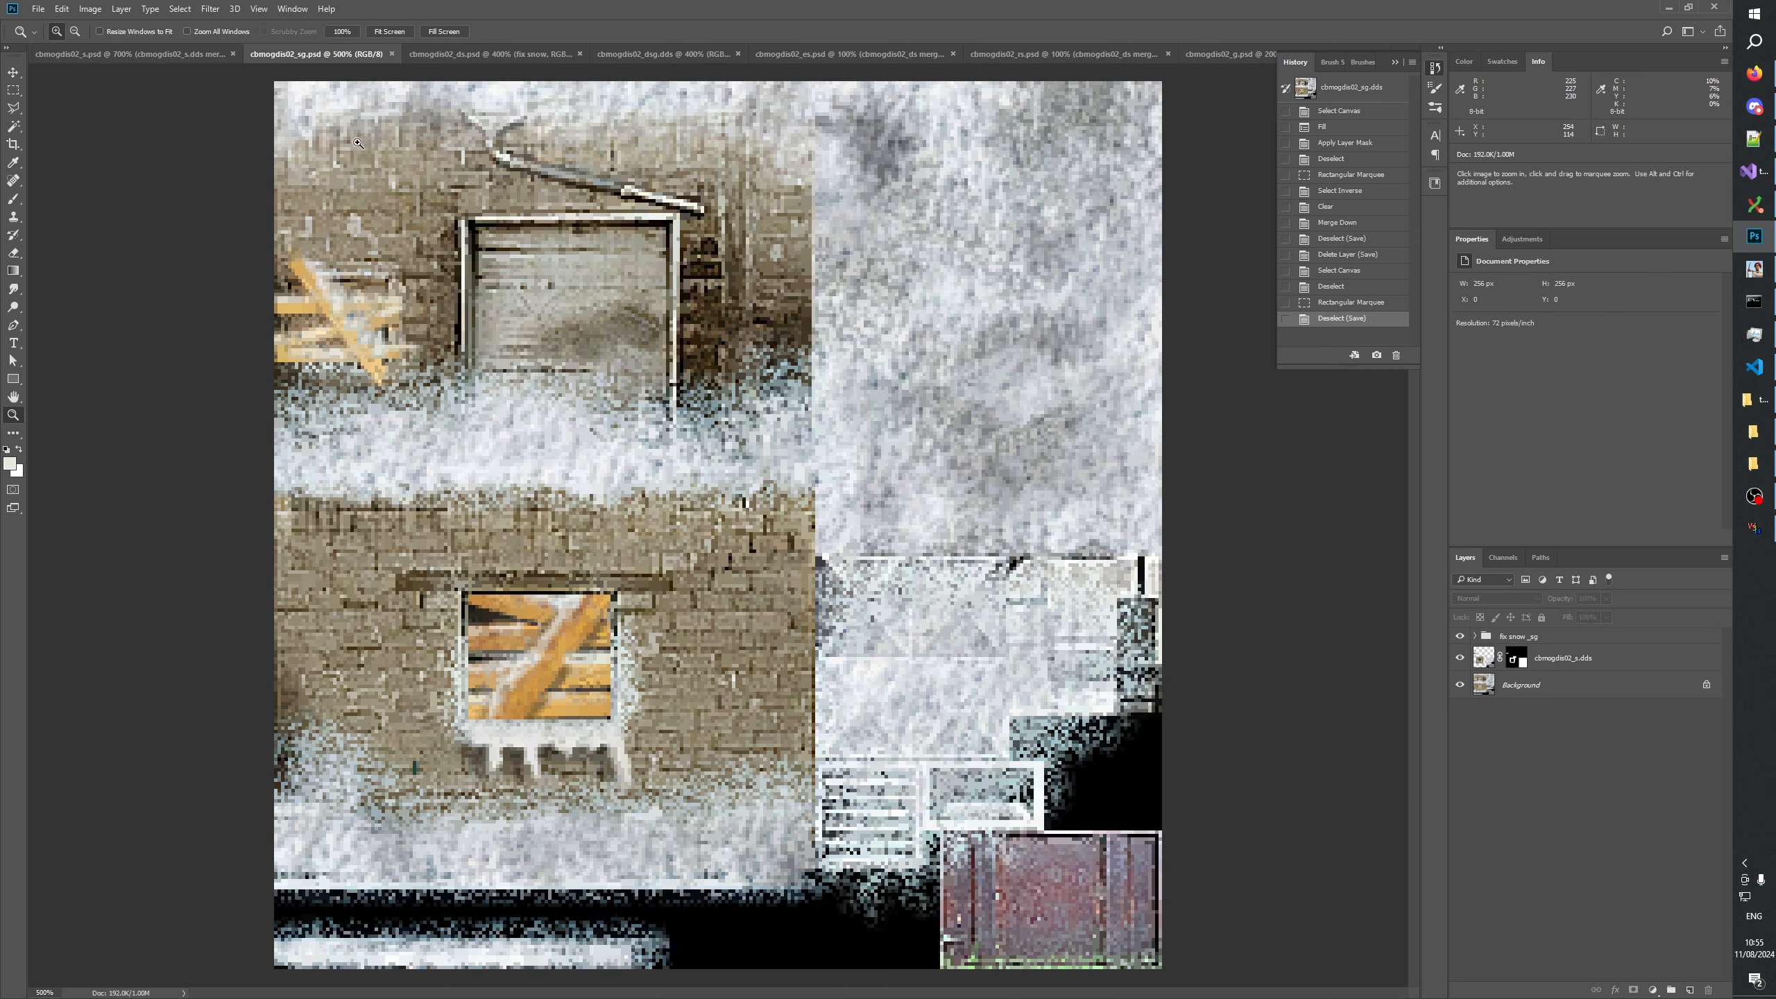
In the cbmogdis02_s document, create a layer group above the merged layers and name it "fix snow _s".
left_click(175, 57)
key("ctrl+plus")
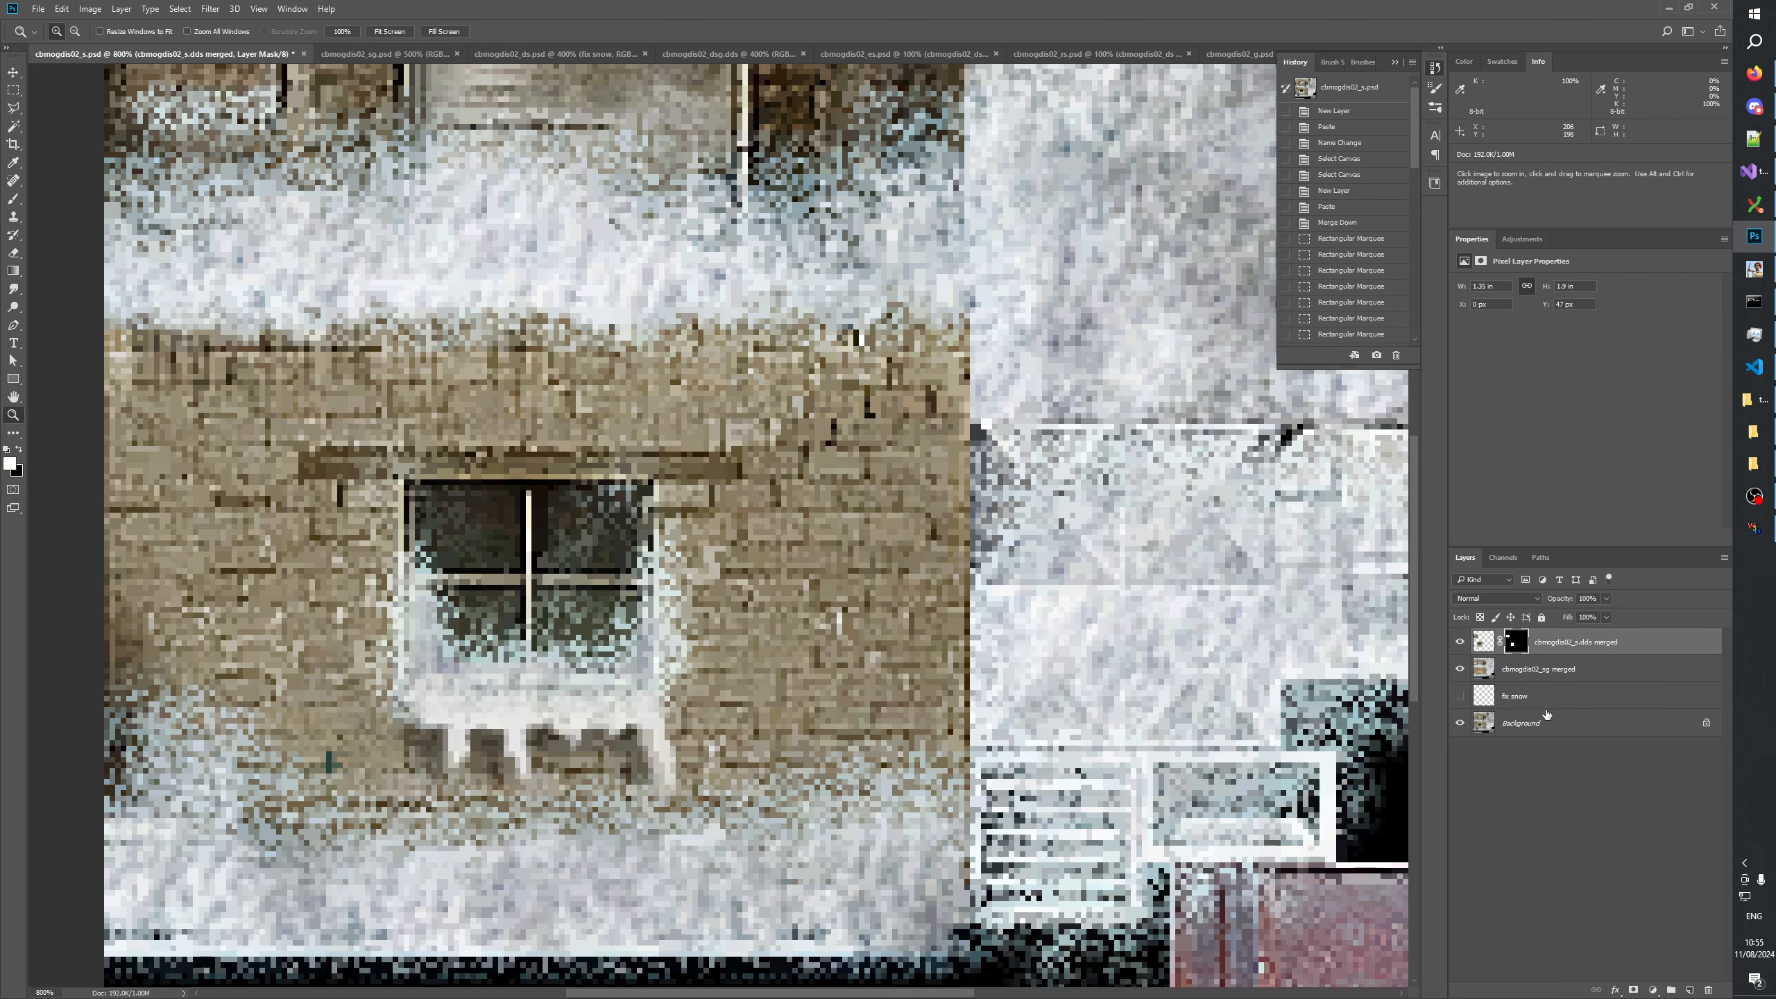
left_click(1672, 989)
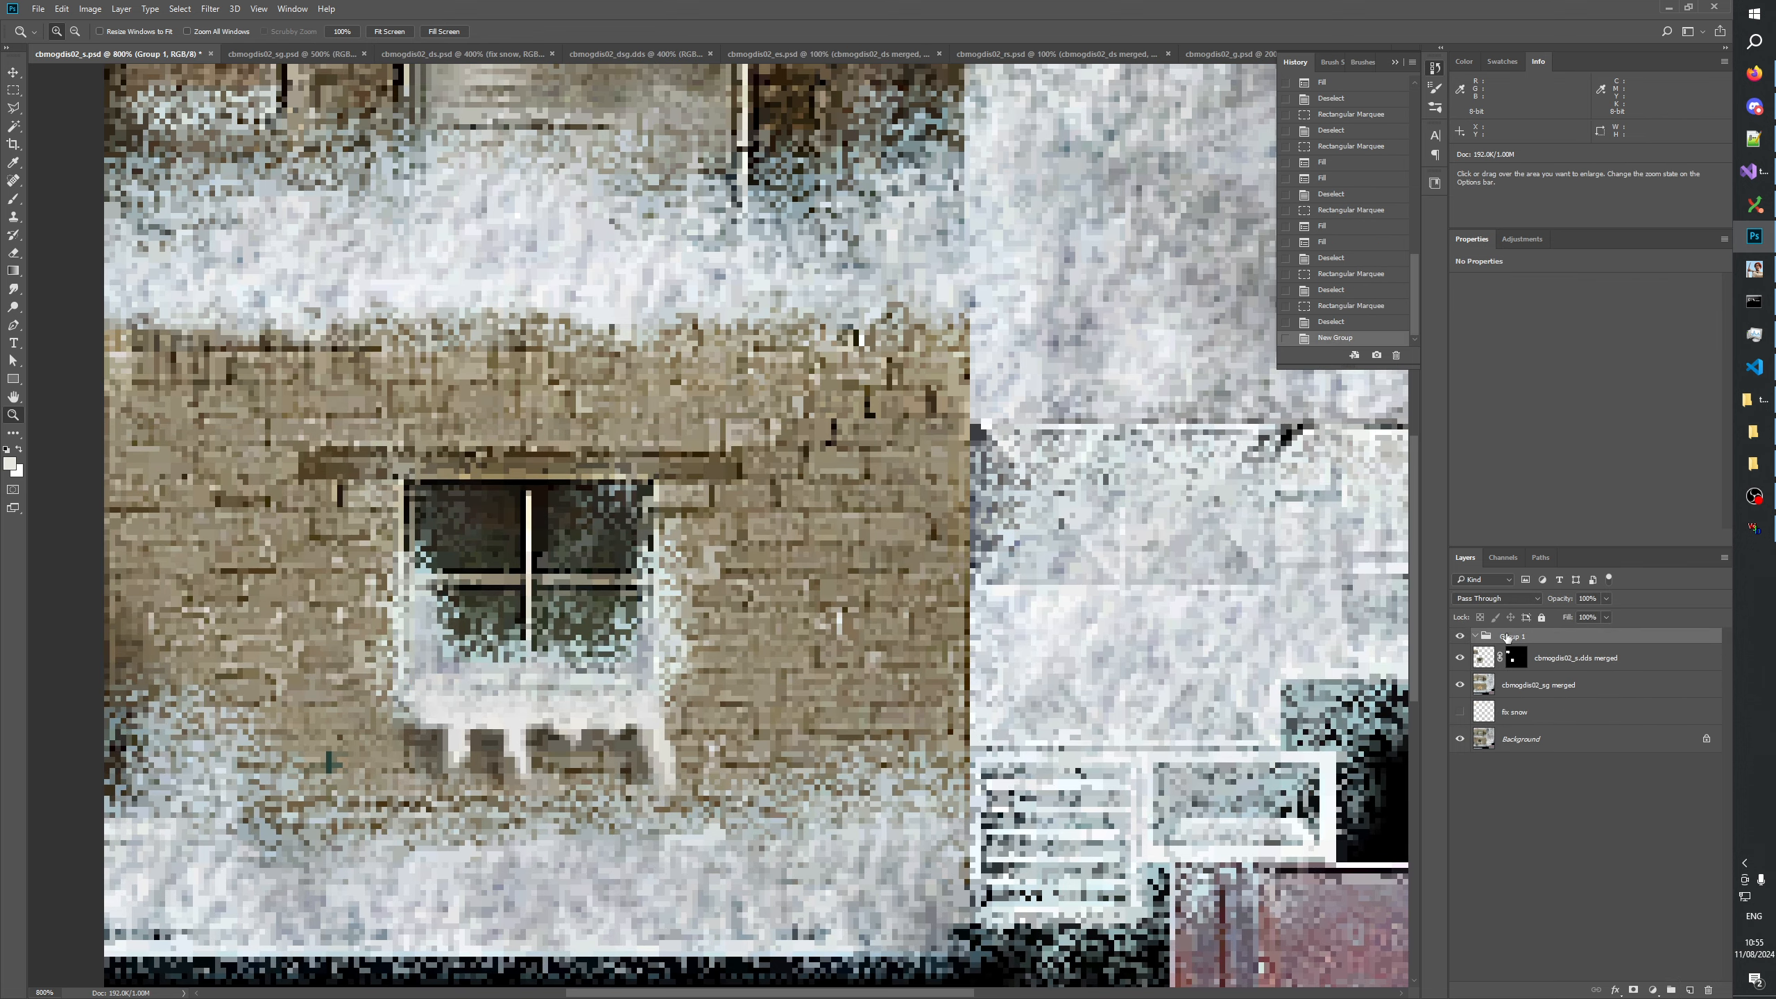
type("fix snow _s")
key("Return")
Add a new layer inside the fix snow _s group and name it "window".
left_click(1692, 989)
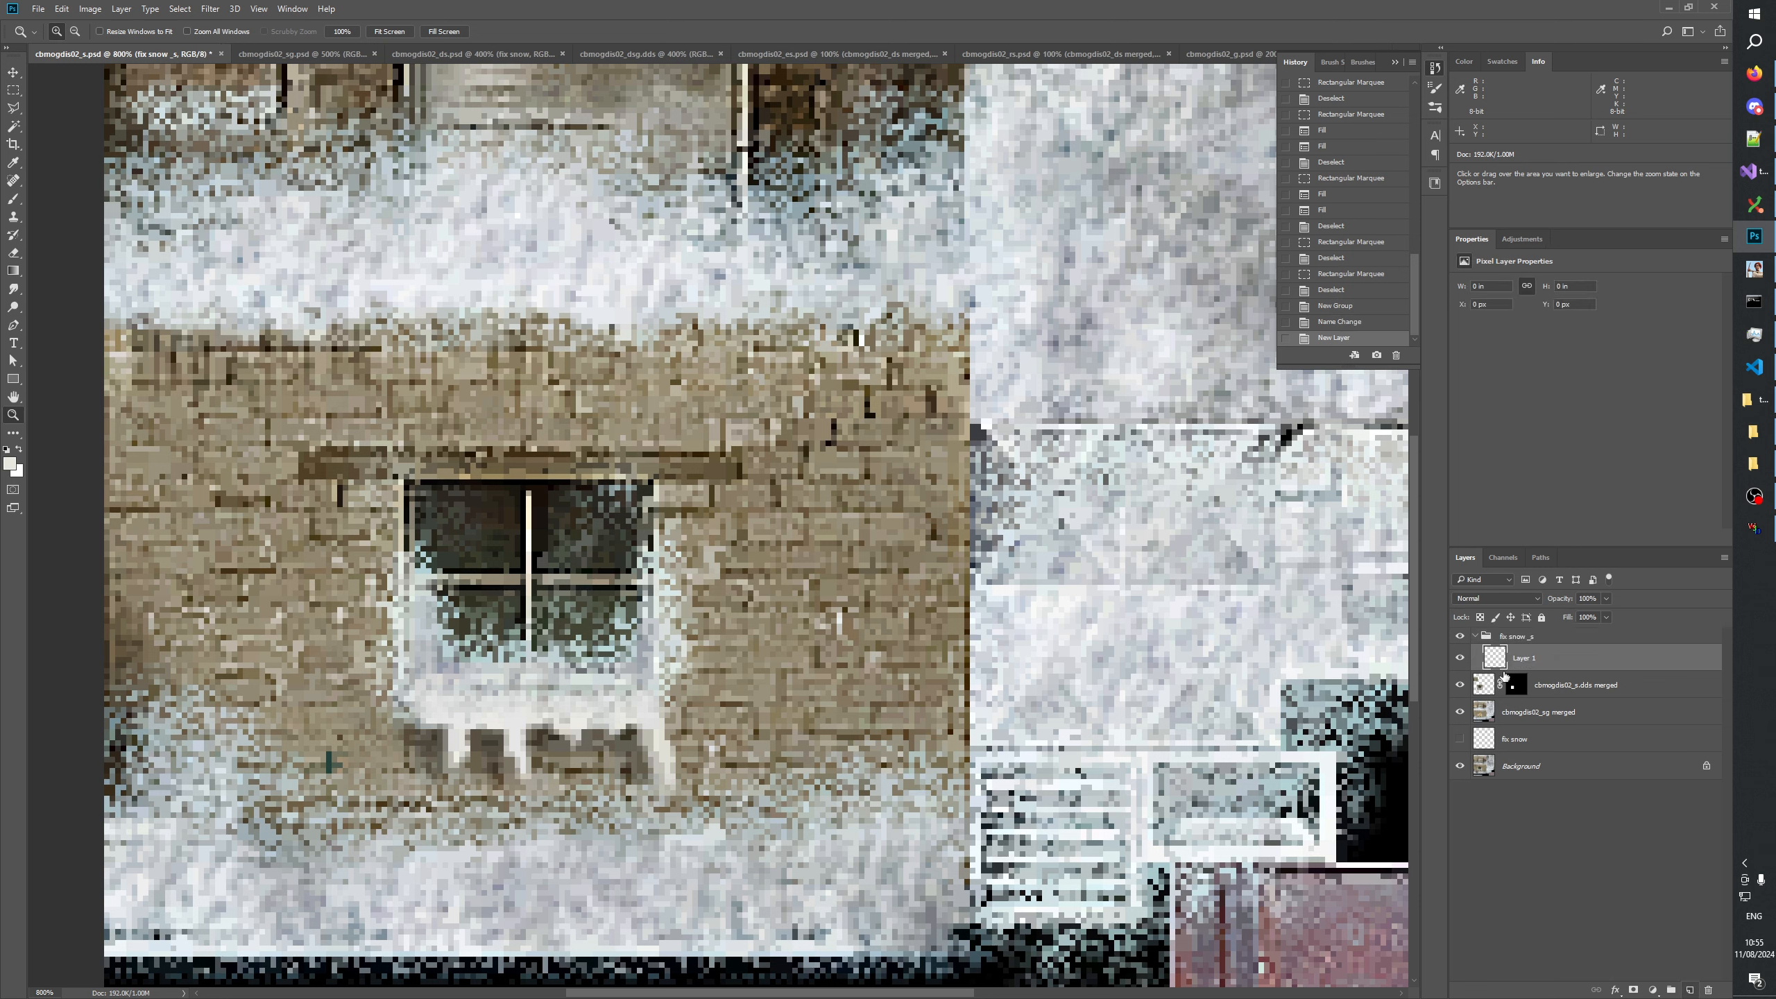
type("window")
key("Return")
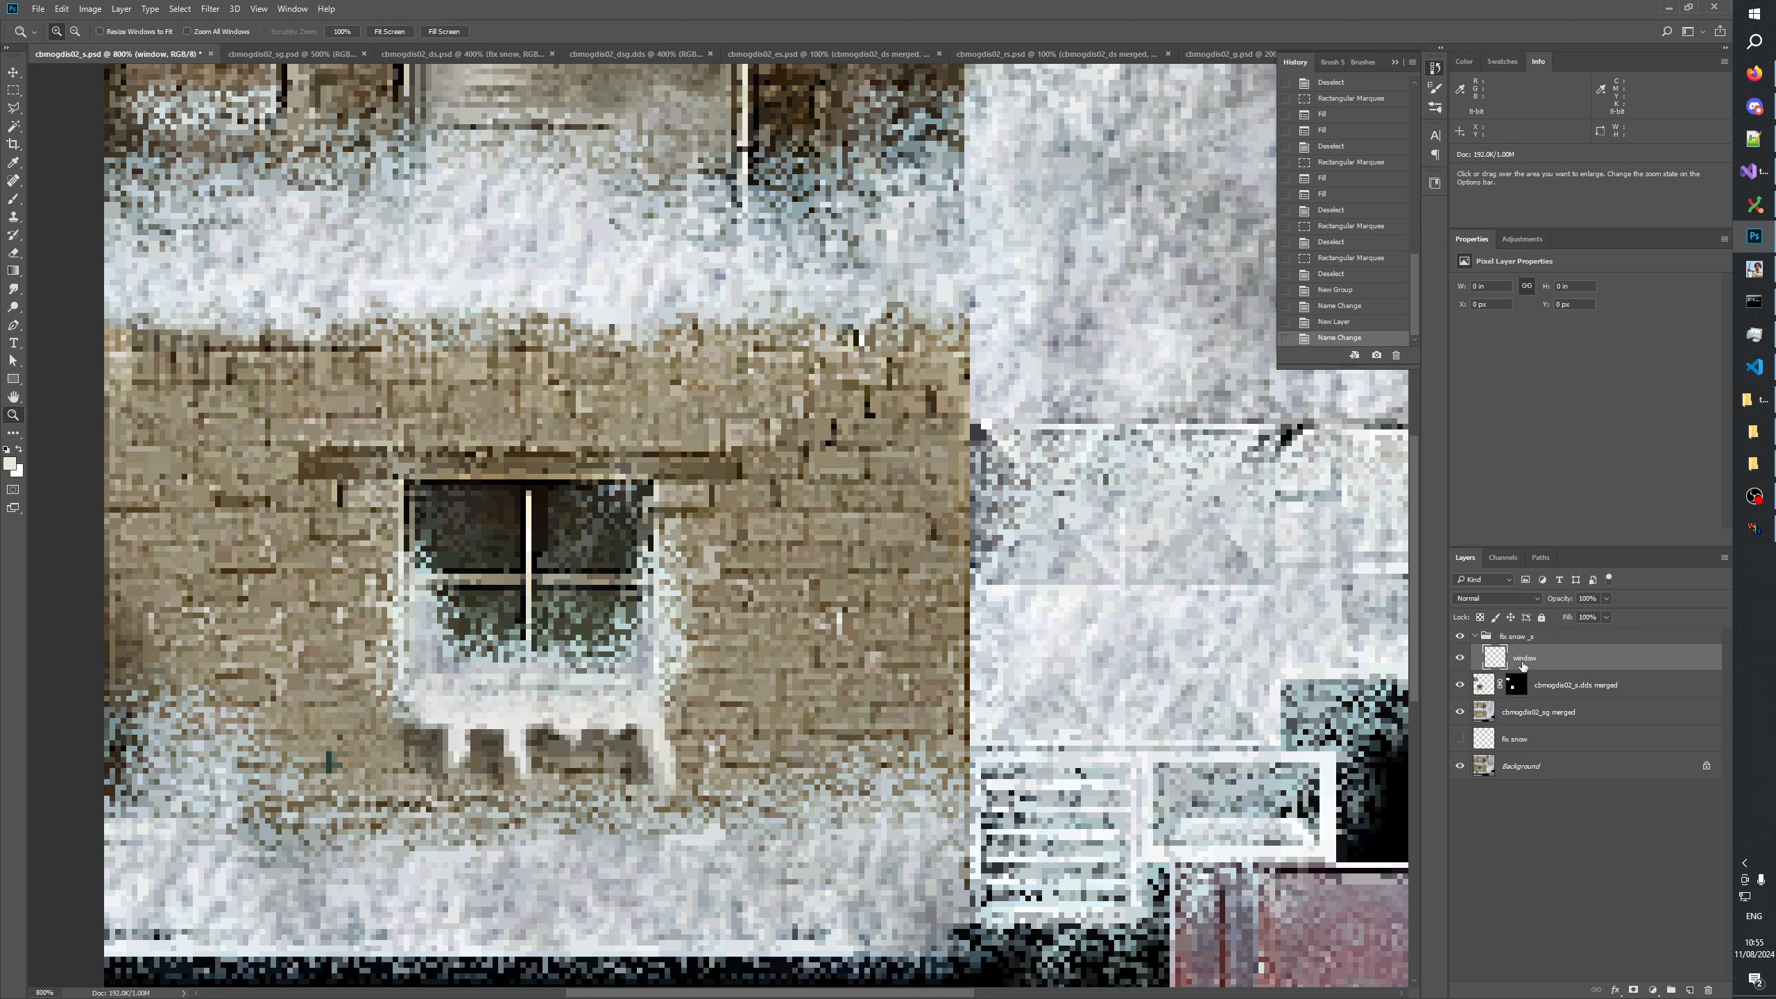
Marquee a thin strip about 40 px wide across the lower window's snowy sill and sample a nearby snow color for the brush.
left_click(15, 93)
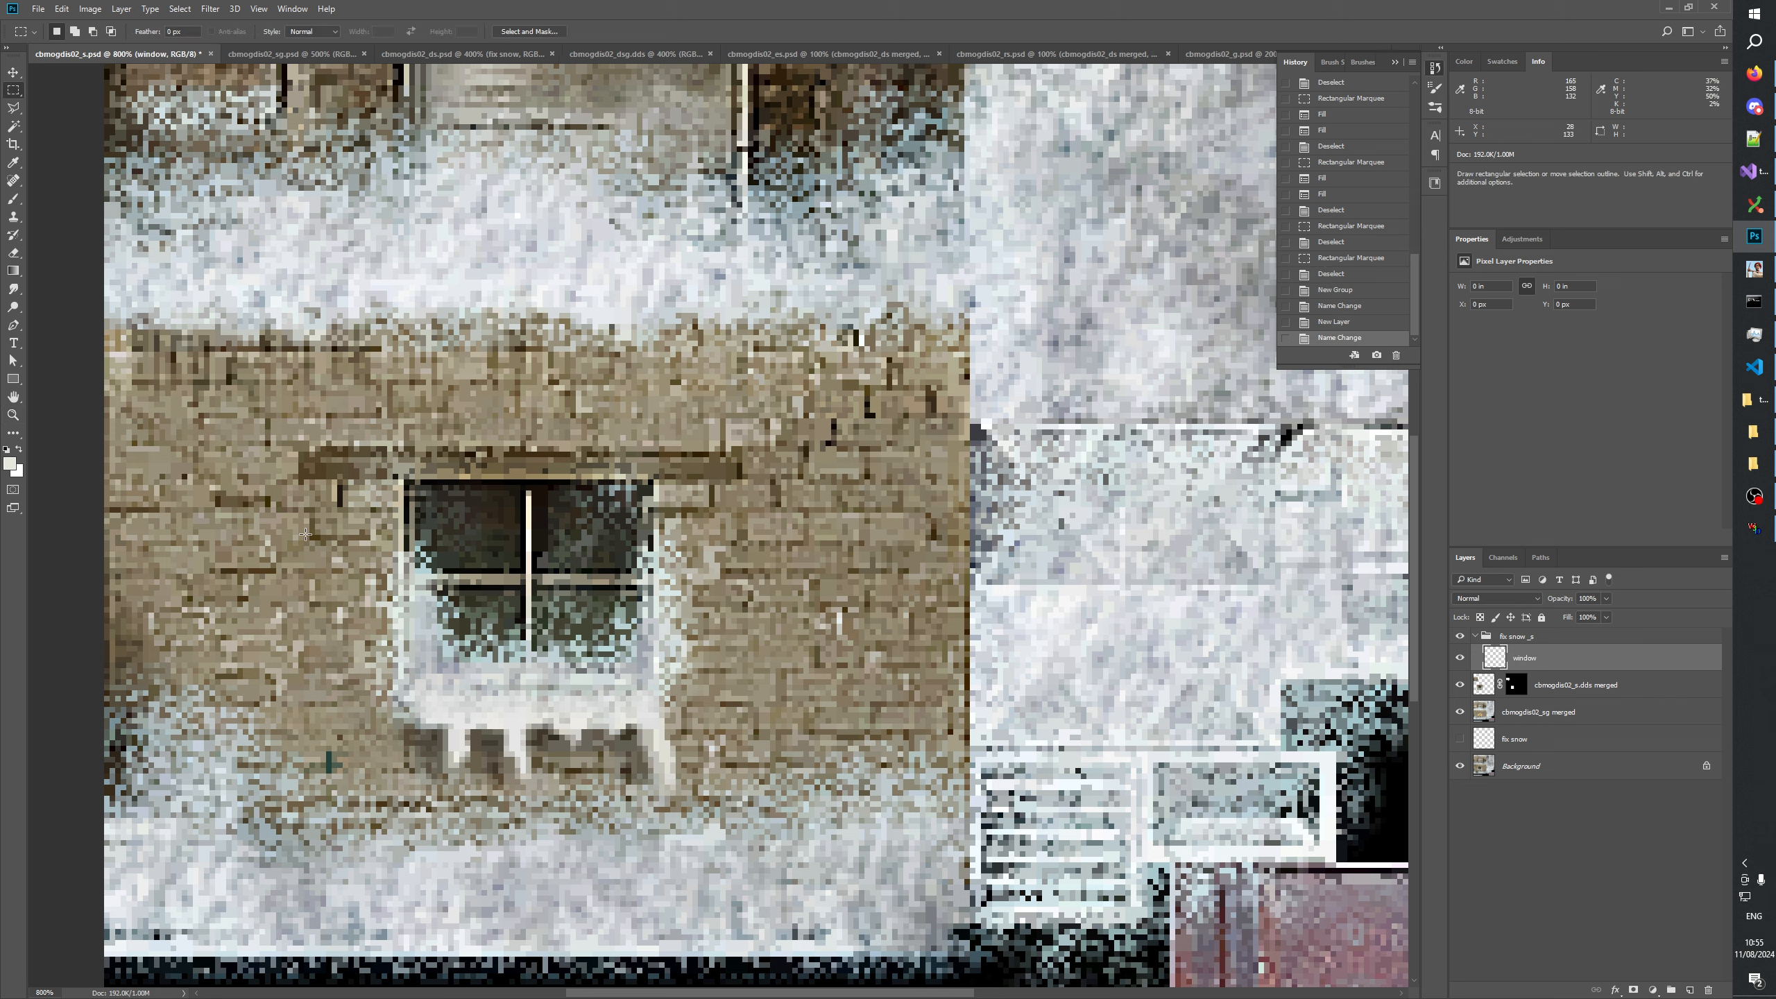
left_click_drag(422, 675, 641, 683)
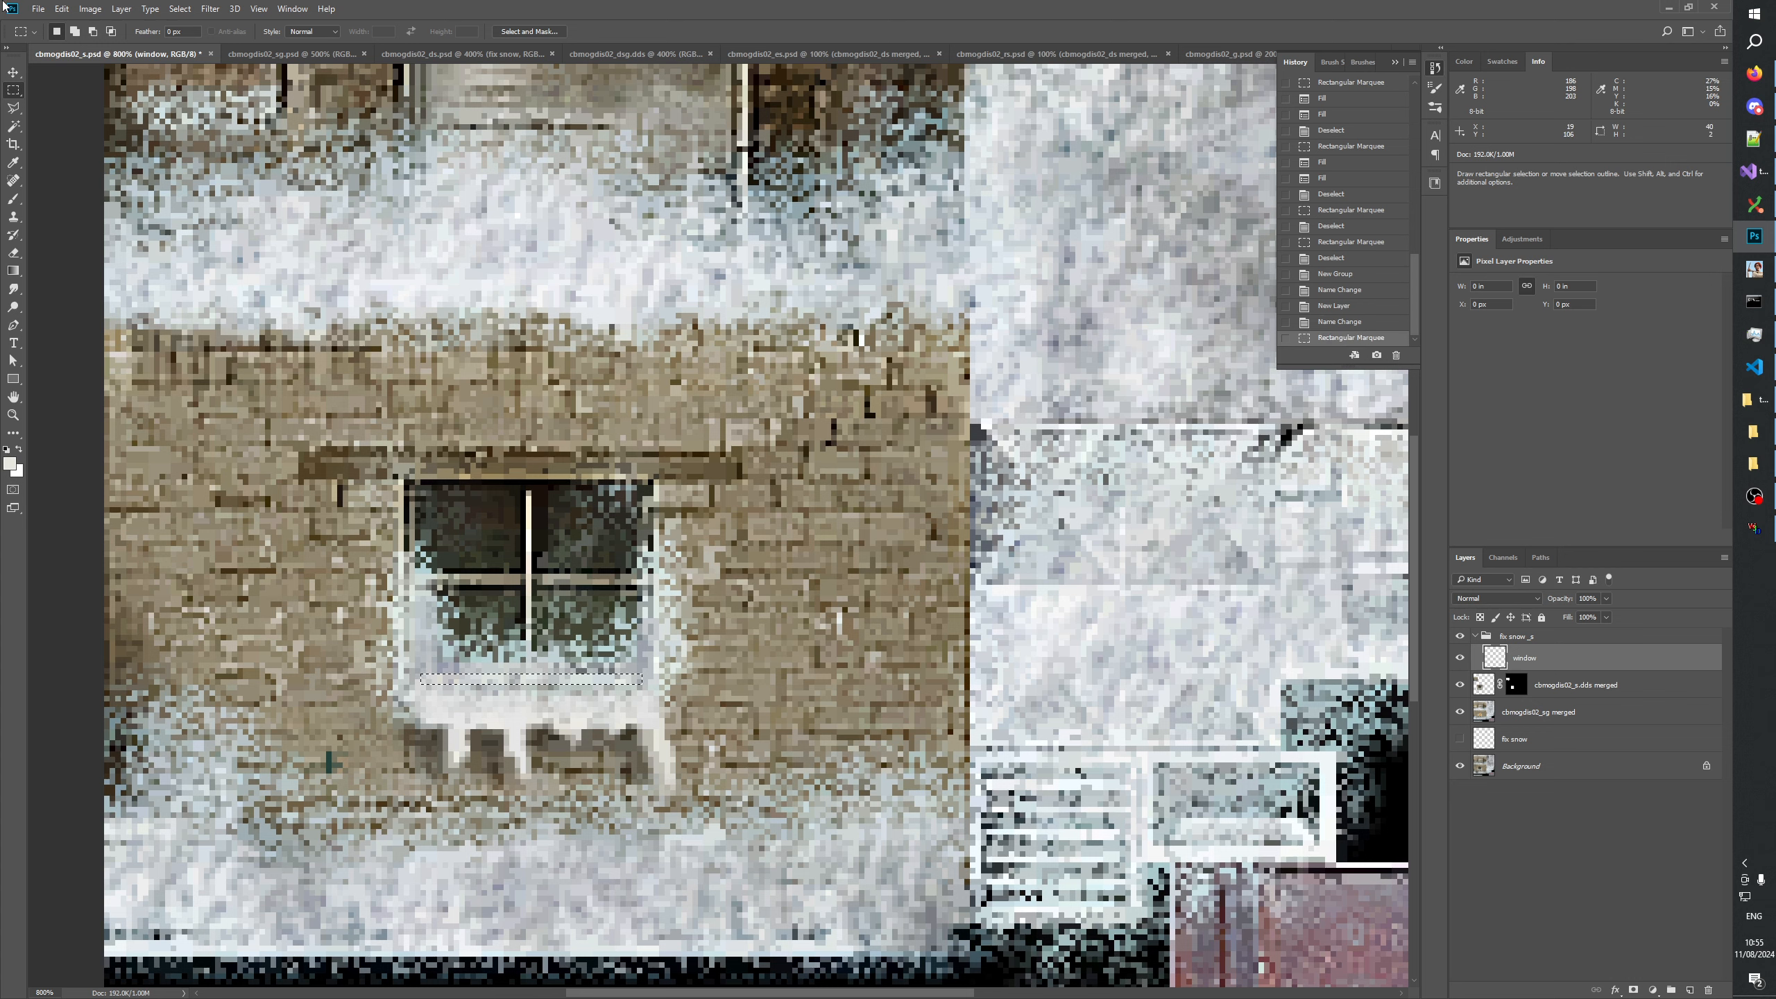
left_click(14, 198)
left_click(432, 669, "alt")
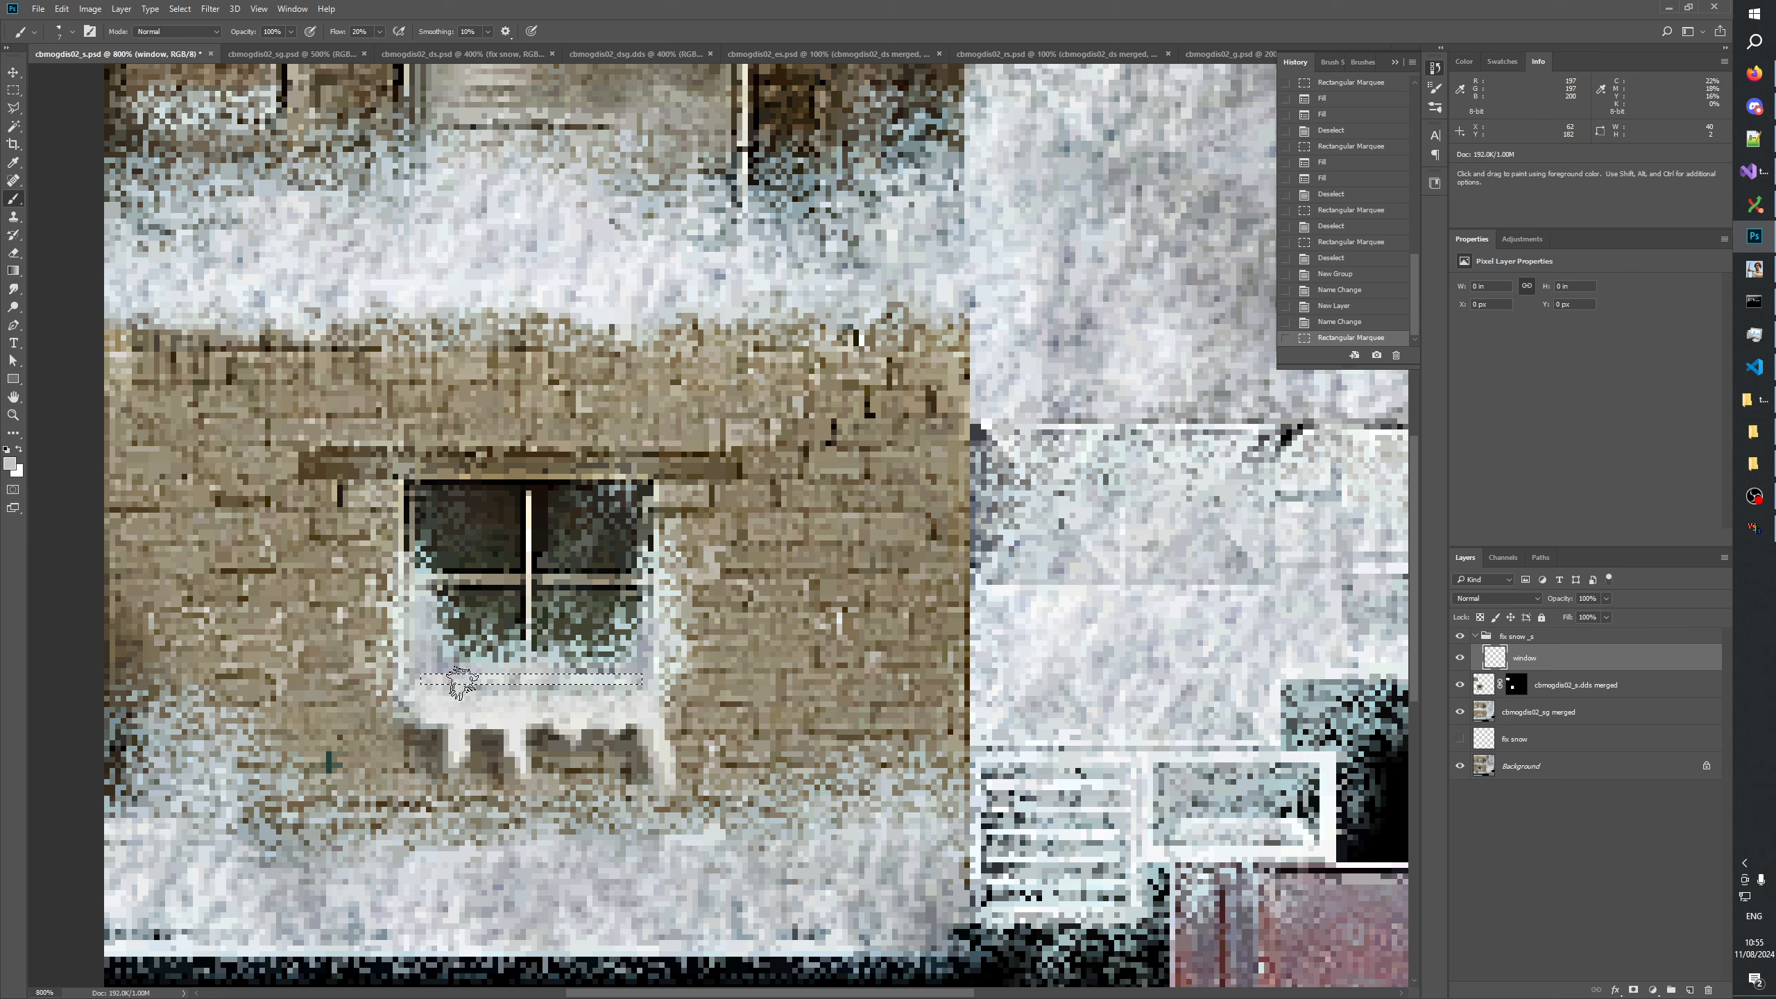
Brush soft snow along the selected sill strip of the lower window on the window layer and clear the selection.
left_click(488, 680)
left_click(482, 680)
left_click(462, 680)
left_click(459, 680)
left_click(481, 681)
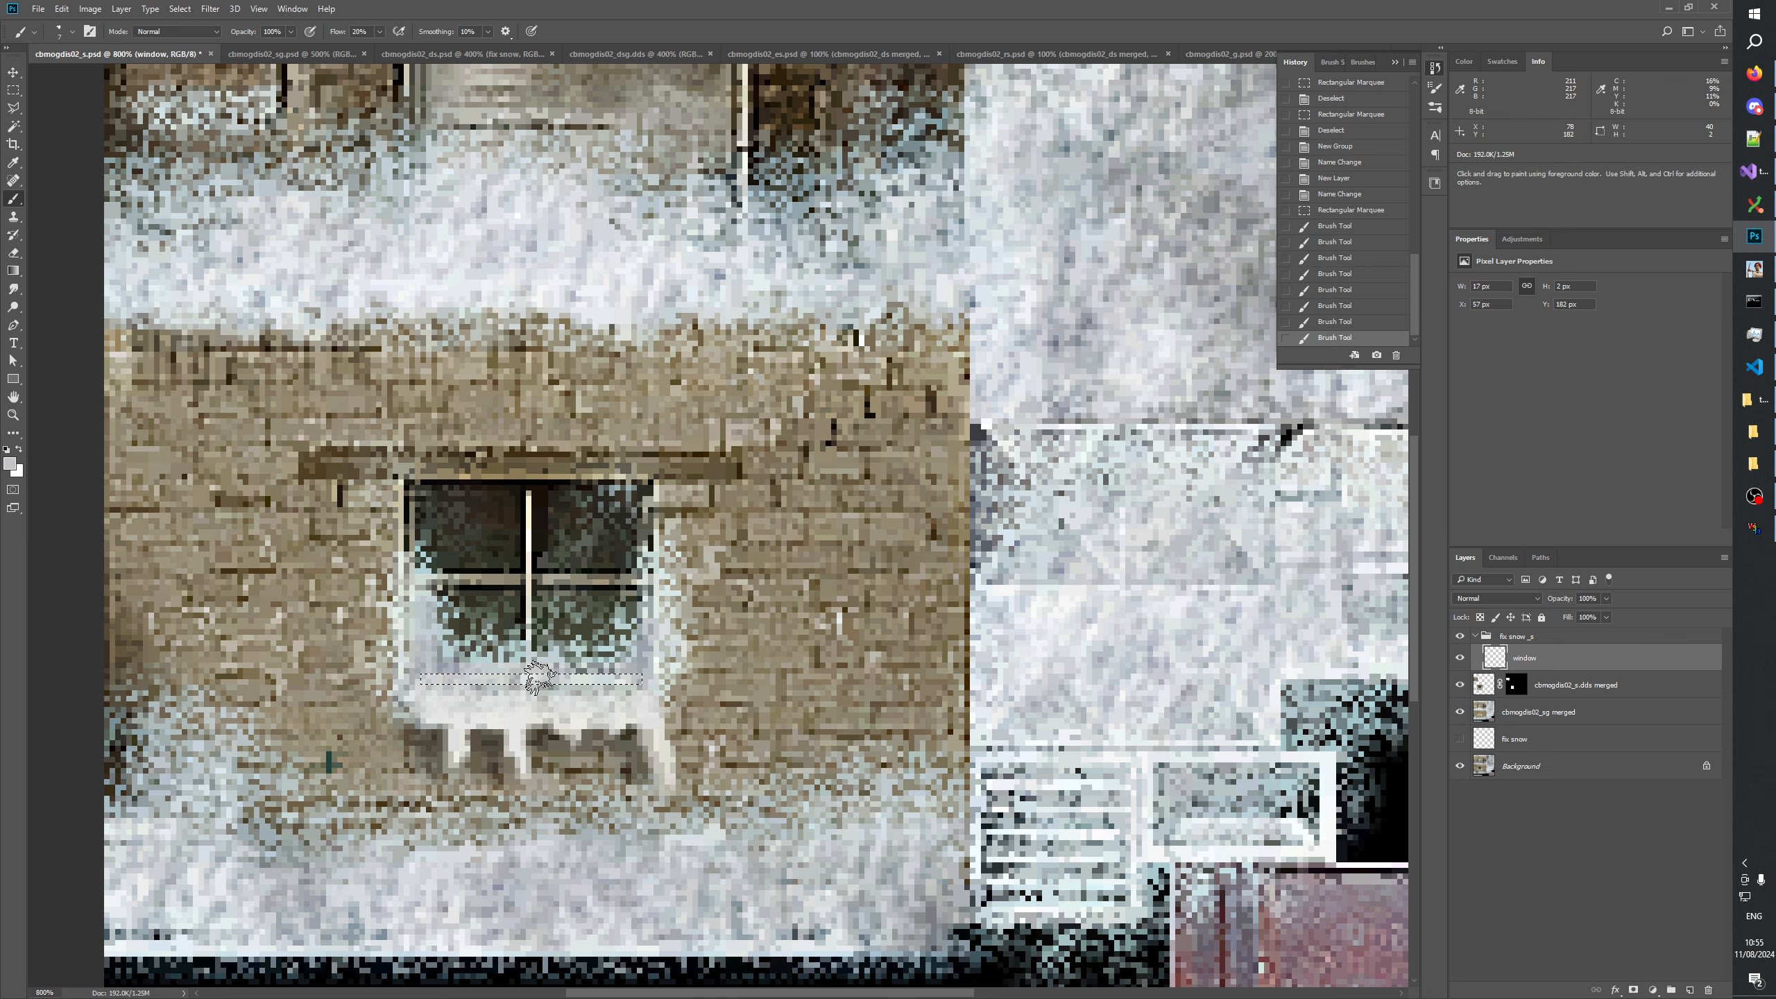
left_click(510, 681)
left_click(528, 681)
left_click(541, 682)
left_click(559, 681)
left_click(581, 681)
left_click(597, 681)
left_click(616, 682)
left_click(631, 681)
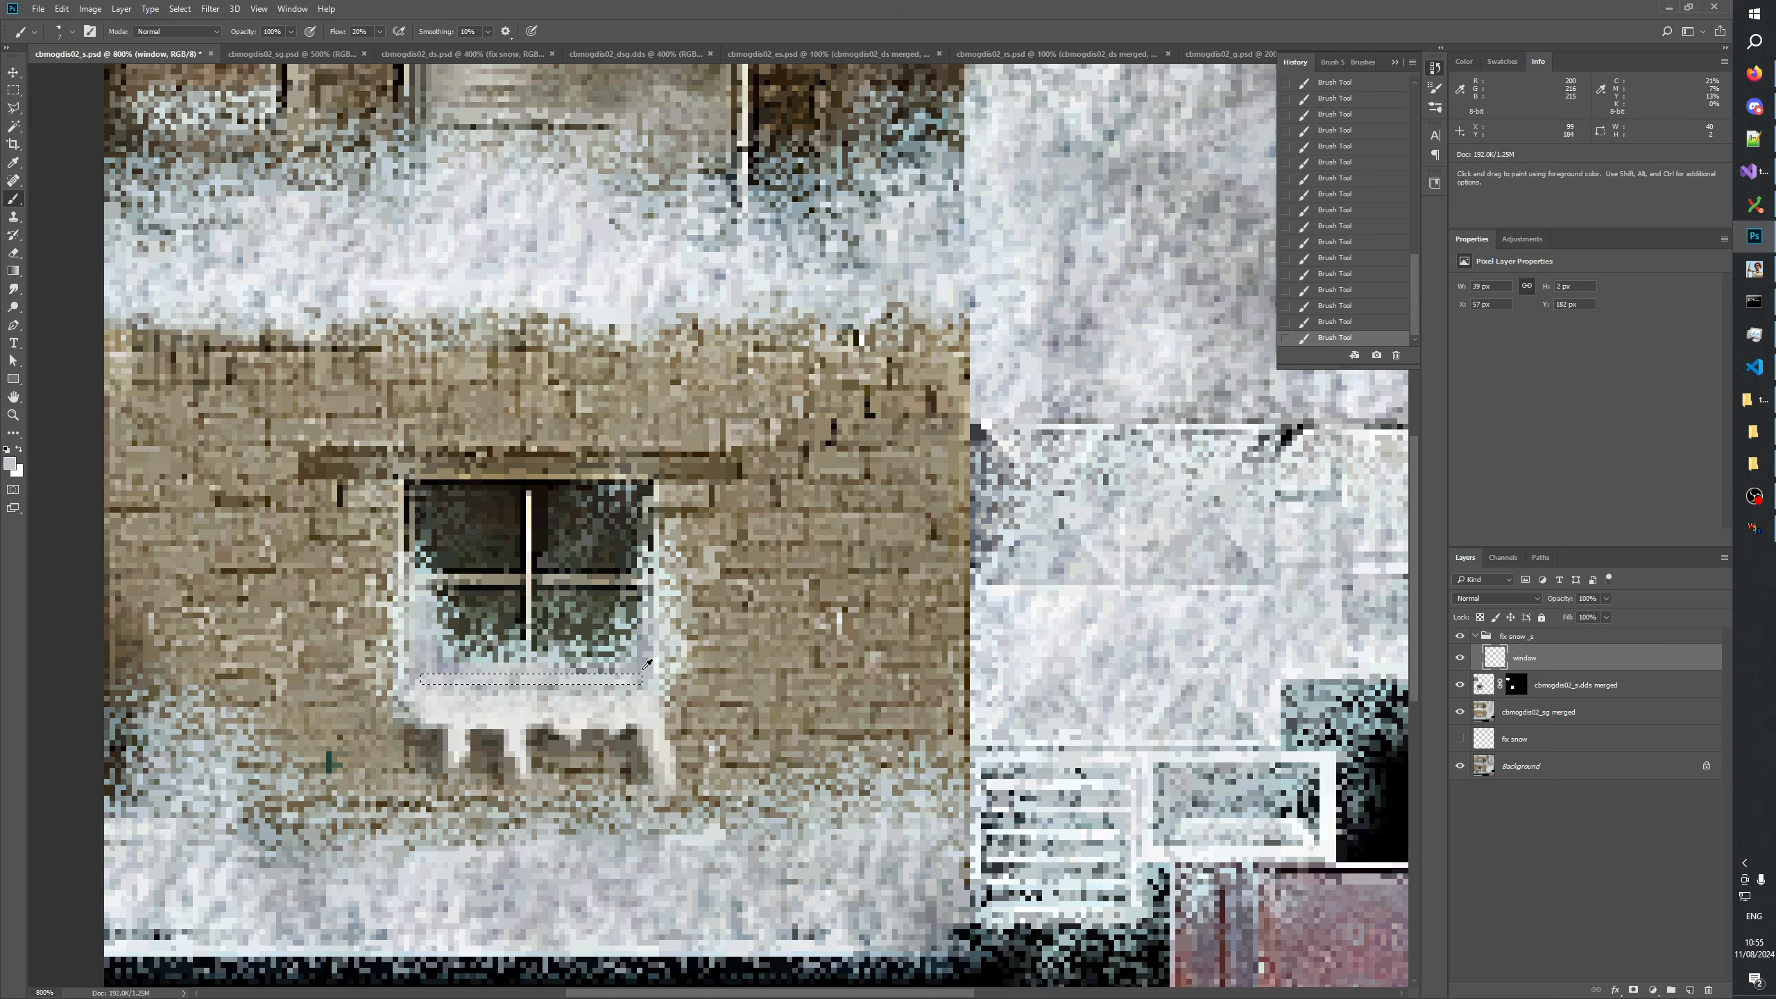
left_click(635, 674, "alt")
left_click(610, 681)
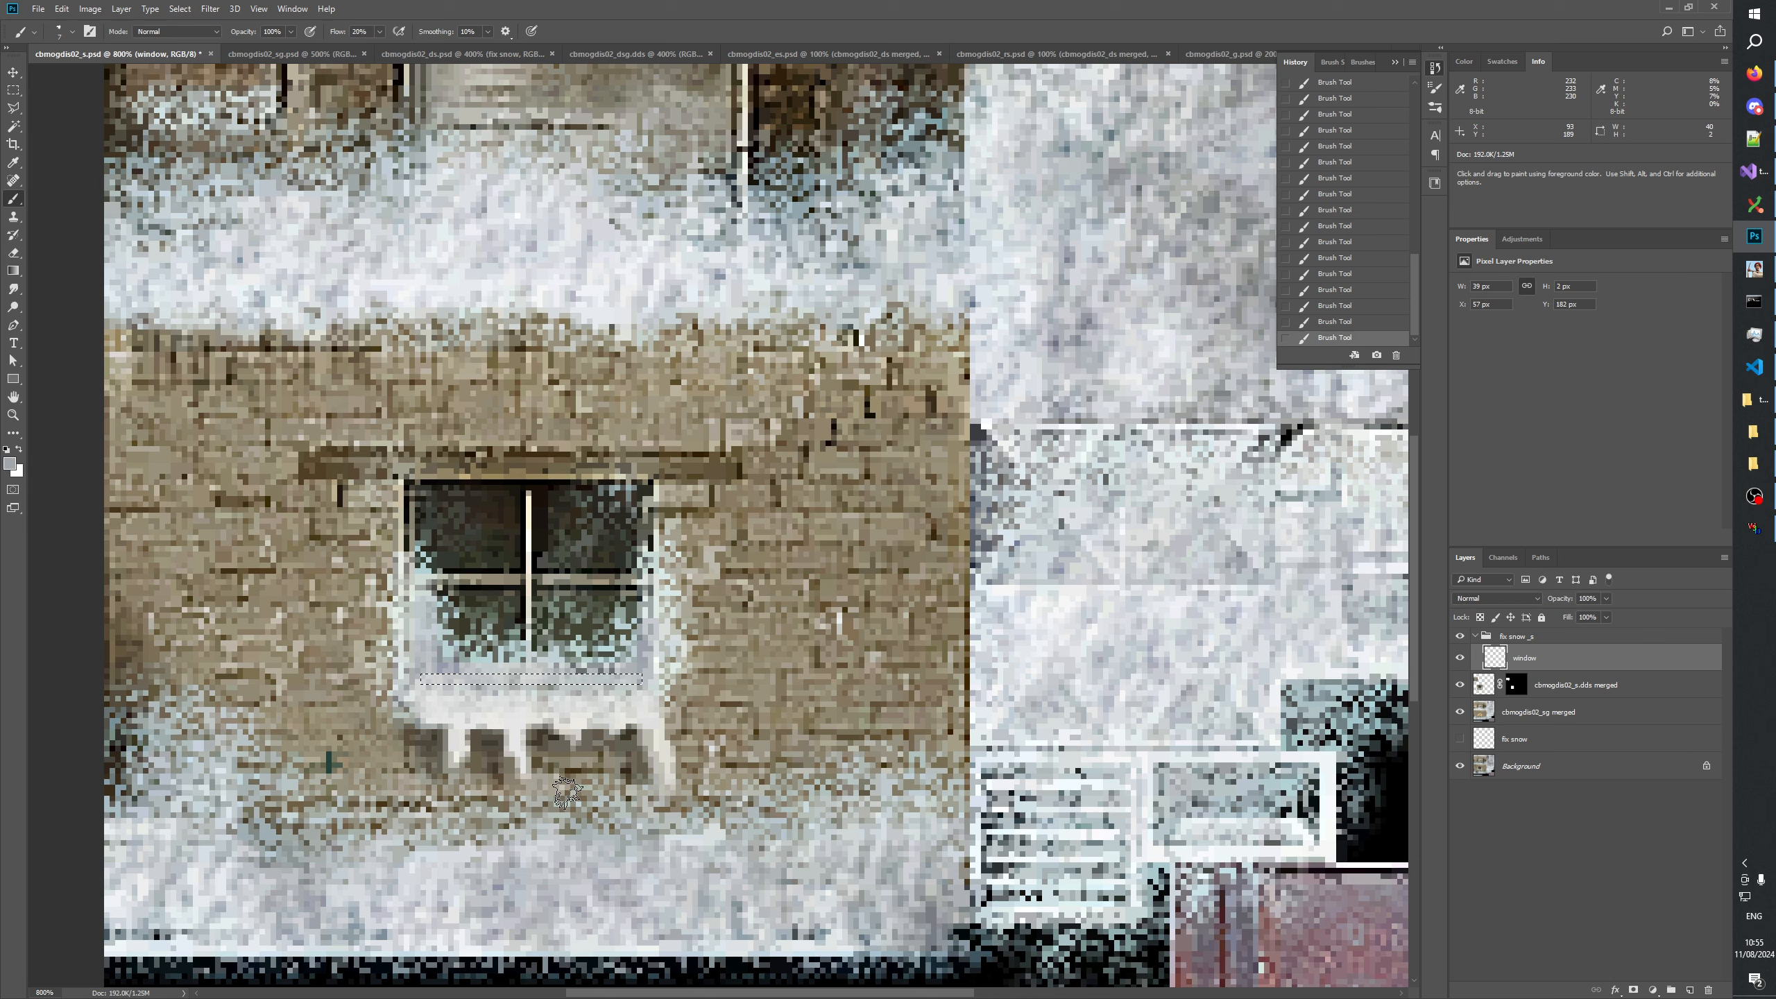
key("m")
key("ctrl+d")
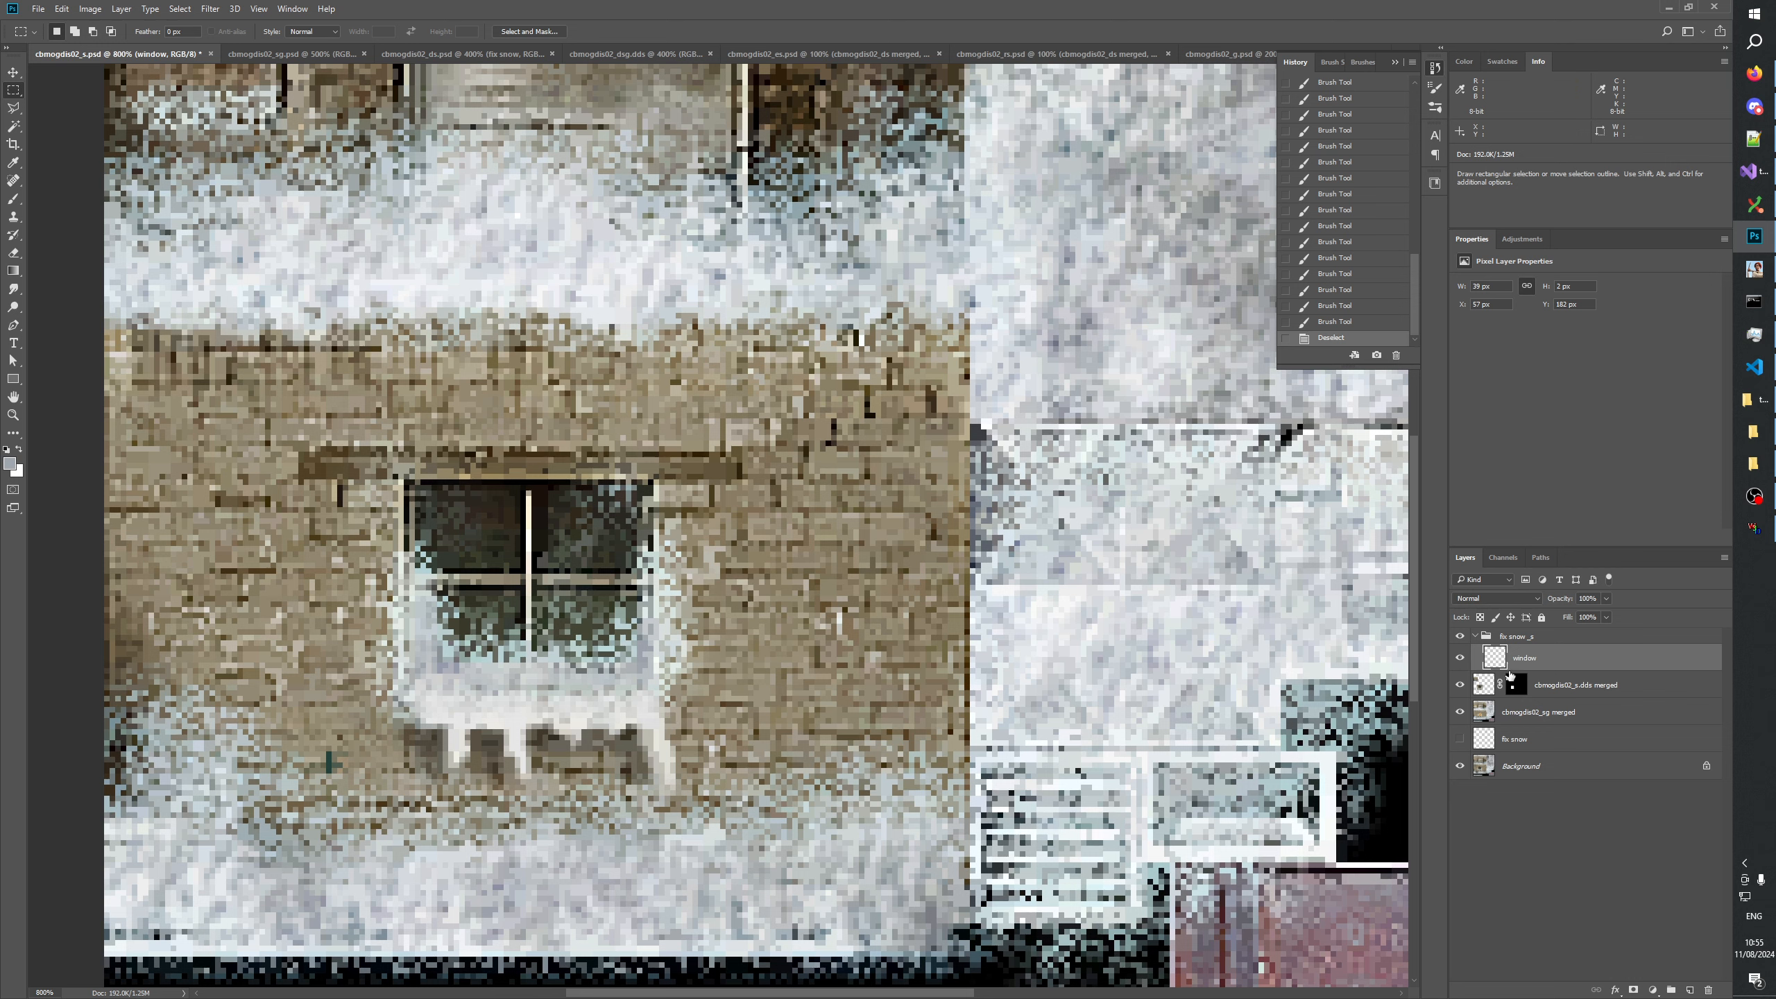
Apply the Add Noise filter to the window layer with uniform distribution and monochromatic noise.
left_click(210, 9)
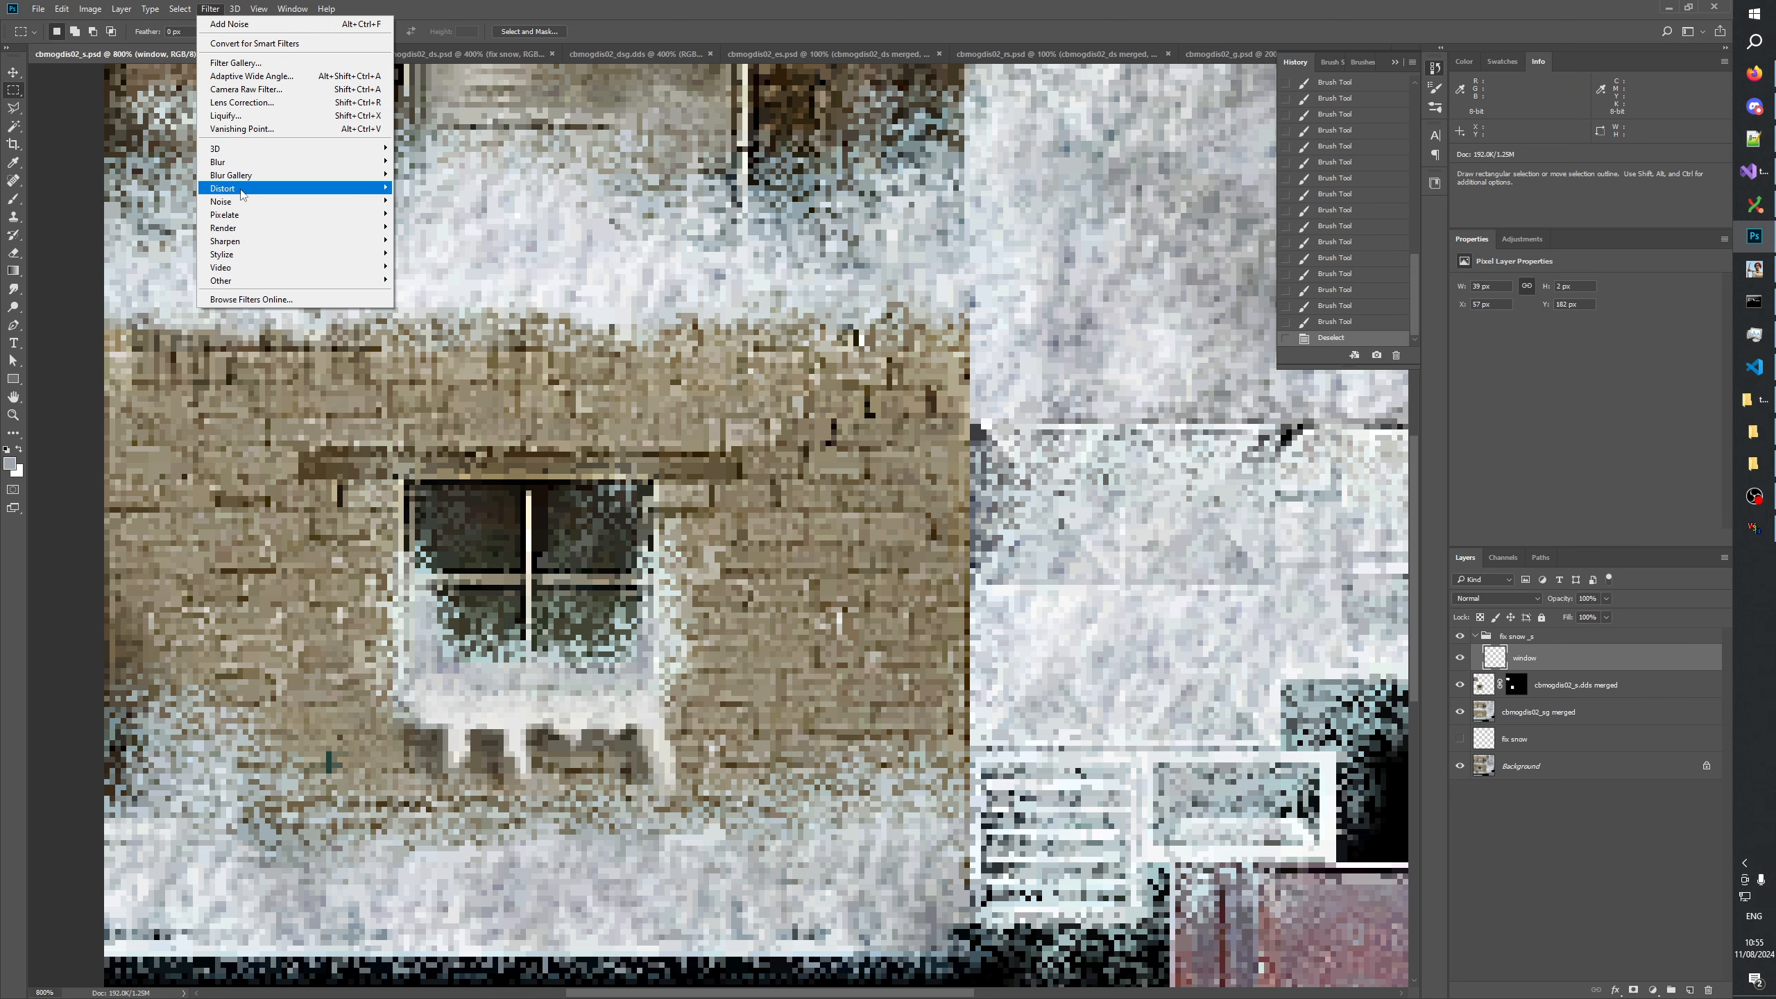
mouse_move(360, 204)
left_click(423, 202)
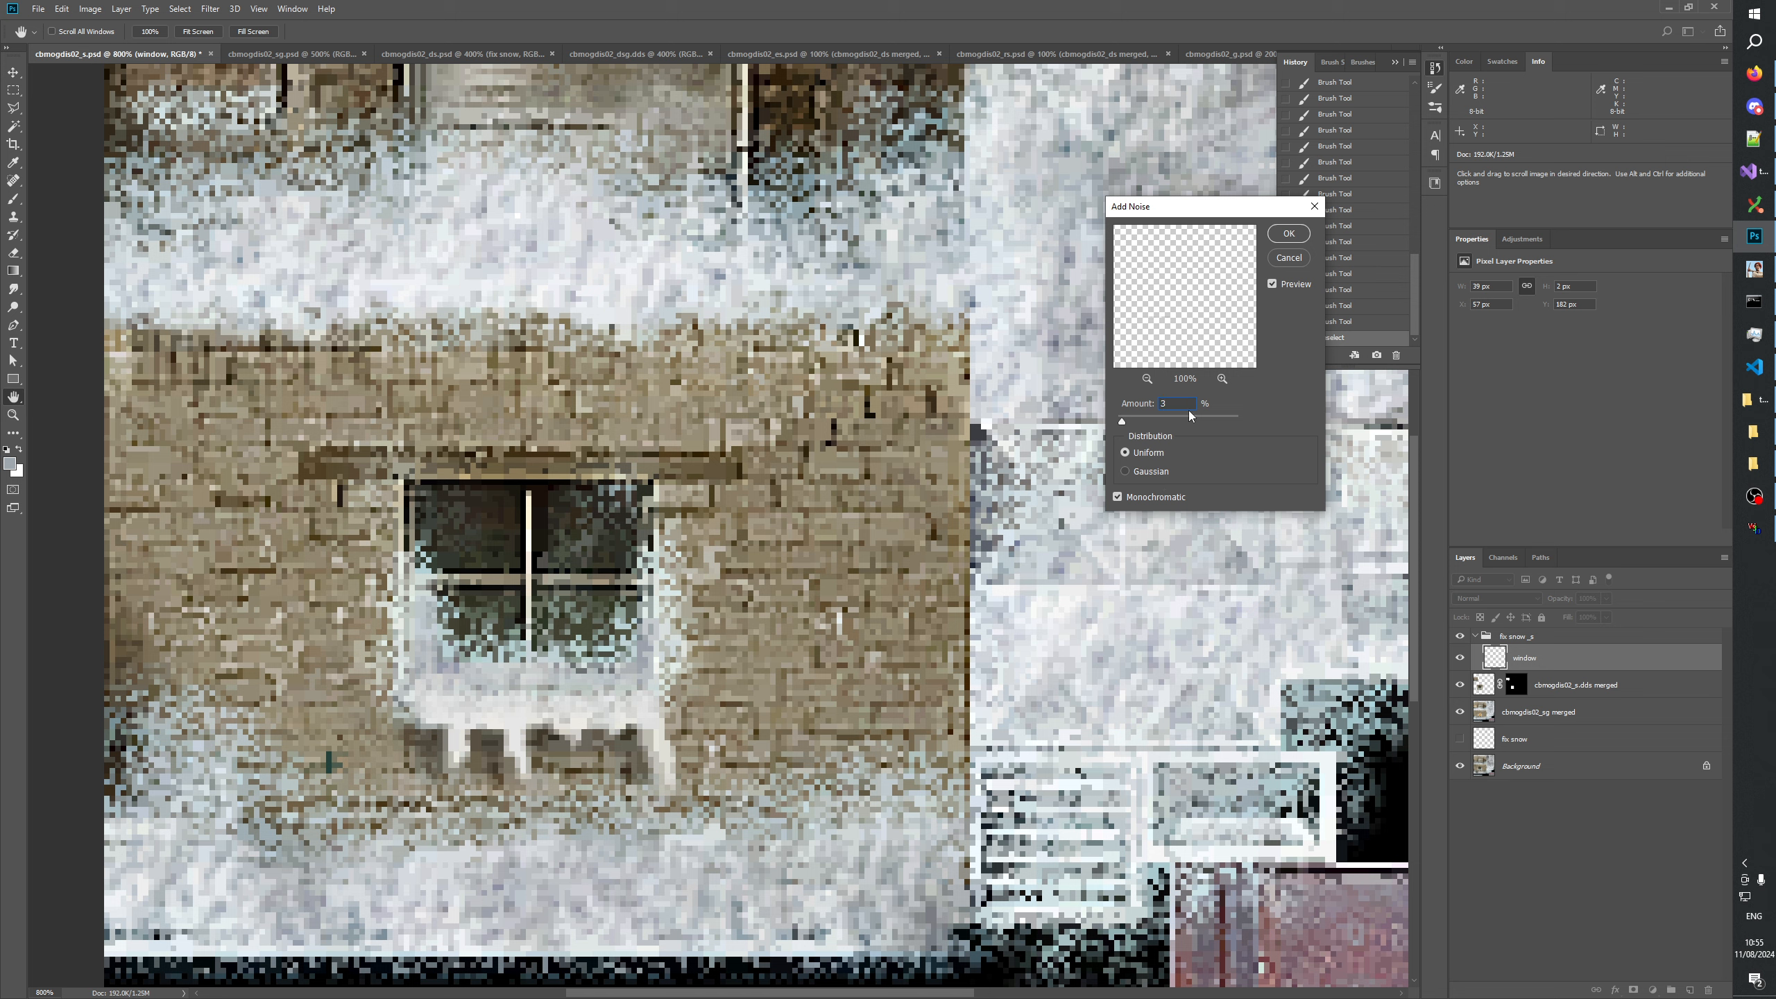
type("45")
left_click(1289, 233)
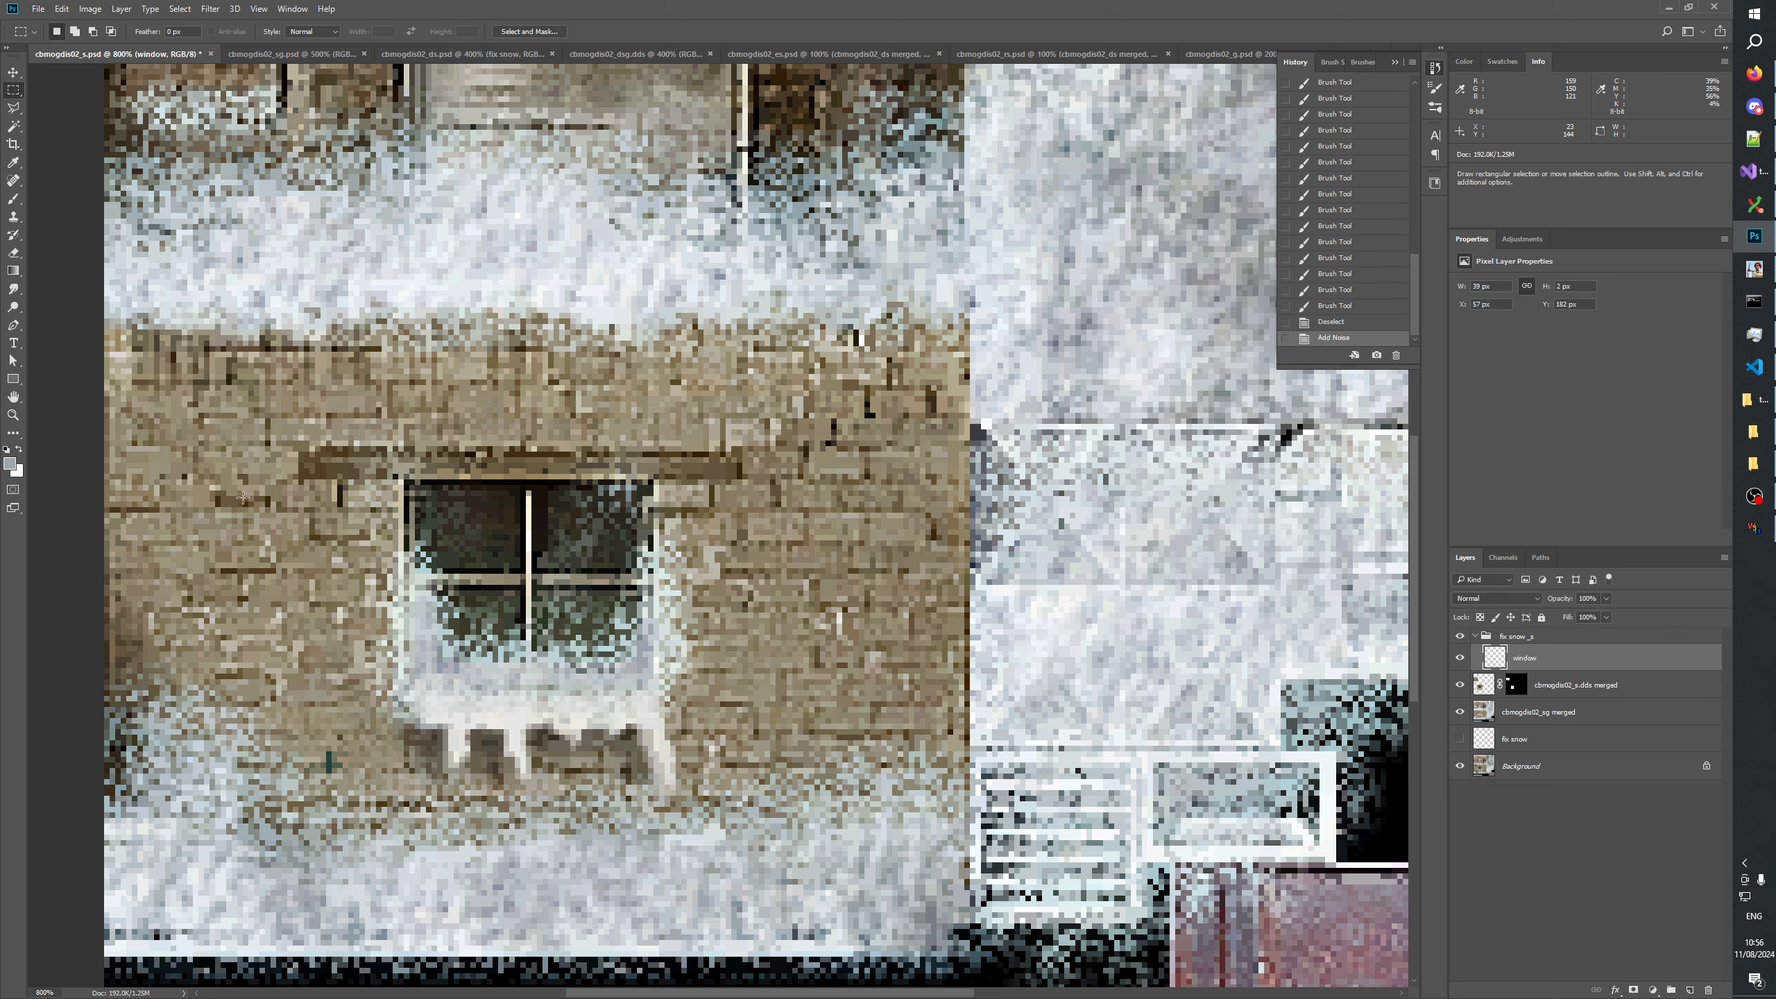
Check the lower window's sill in the full texture, deselect all layers and collapse the fix snow _s group.
left_click(12, 415)
right_click(550, 527)
left_click(650, 555)
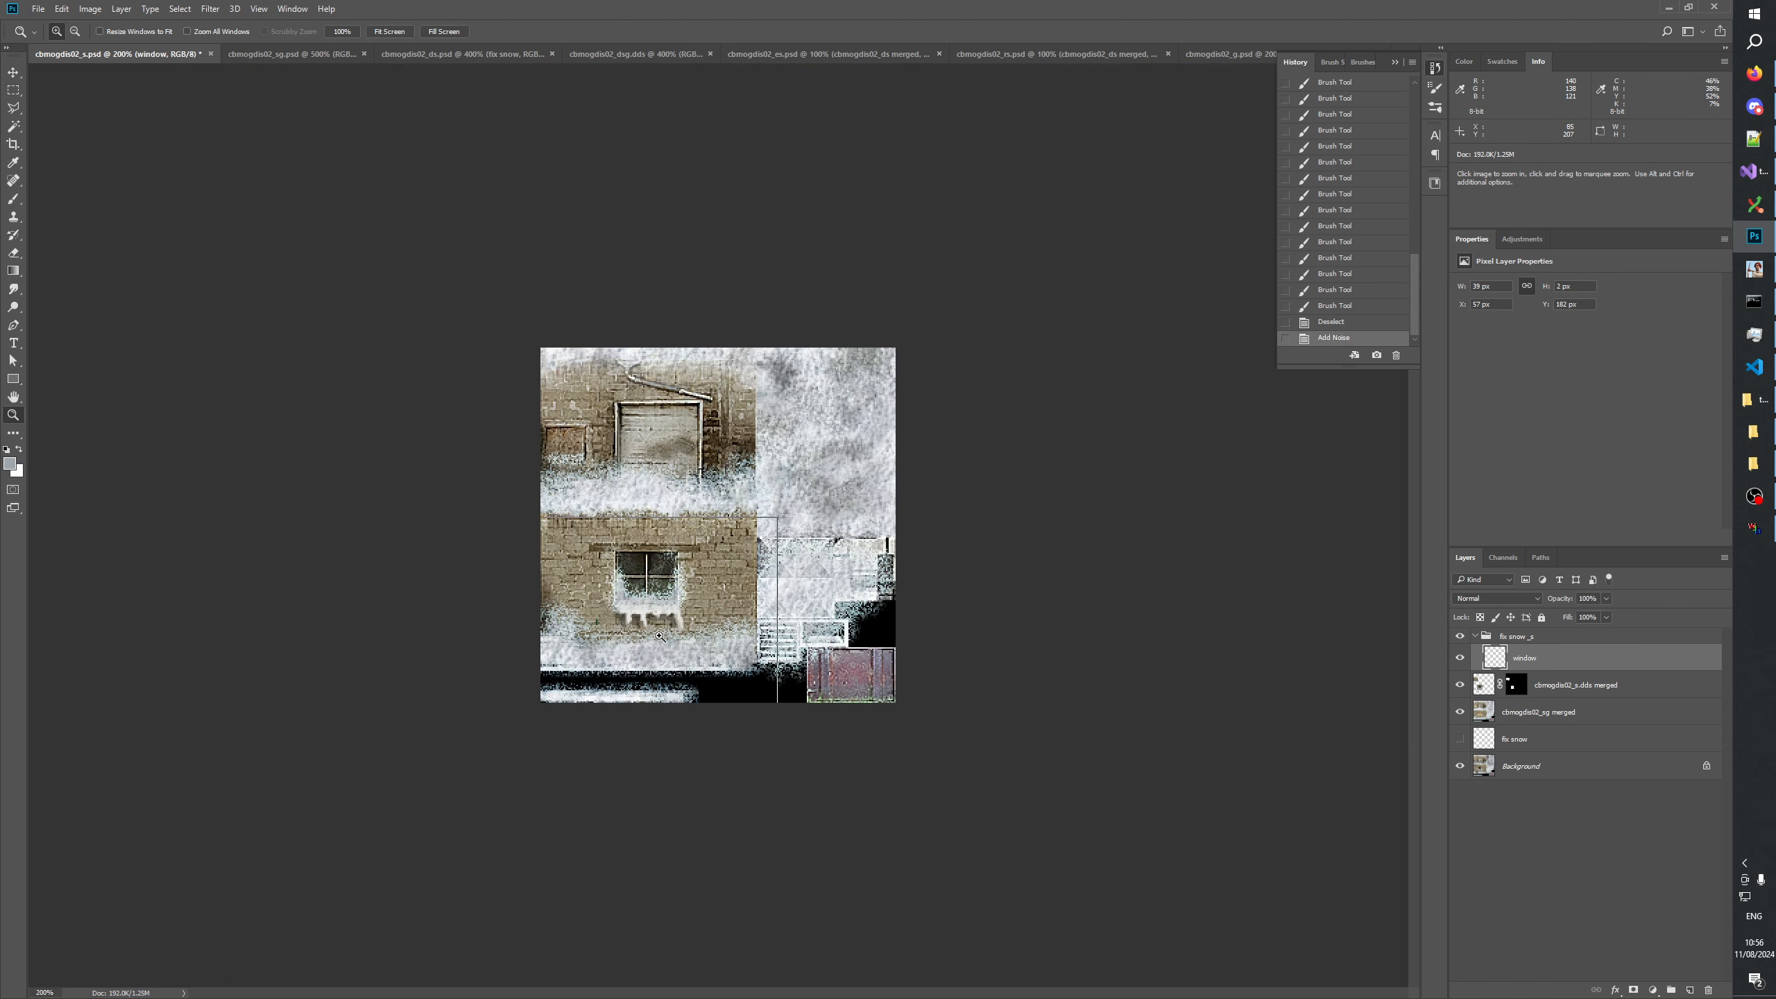
left_click(661, 633)
left_click(631, 683)
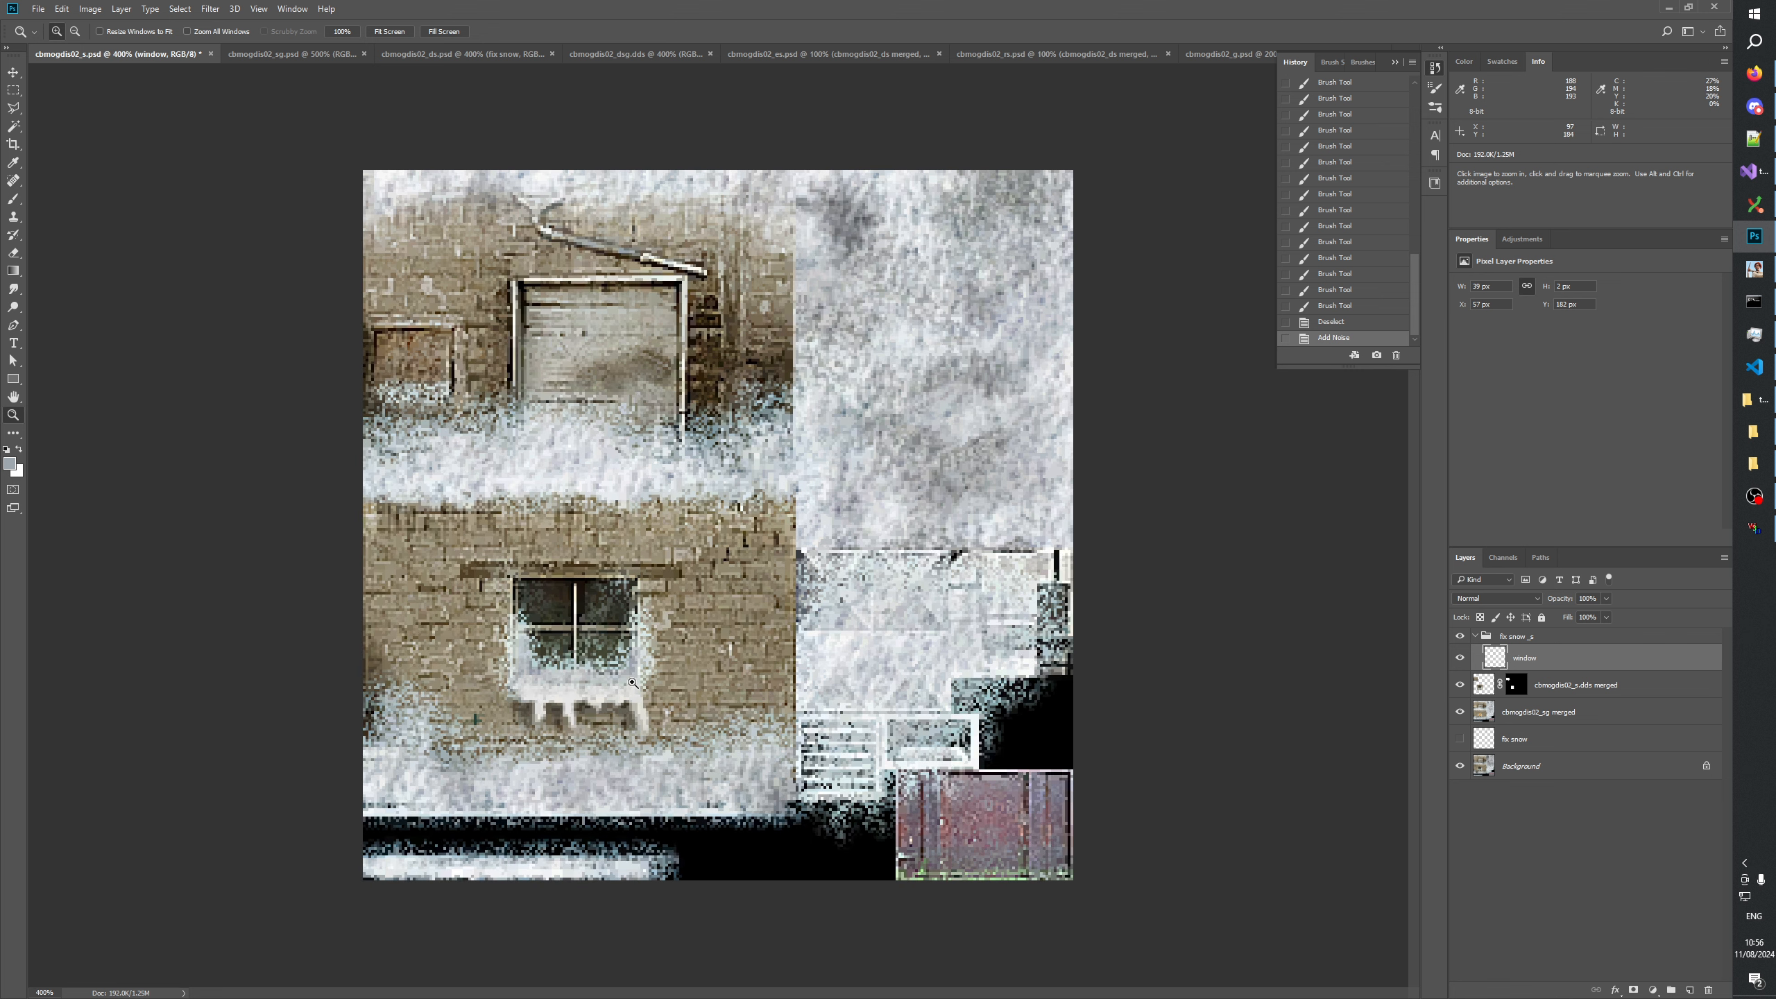
left_click(1553, 910)
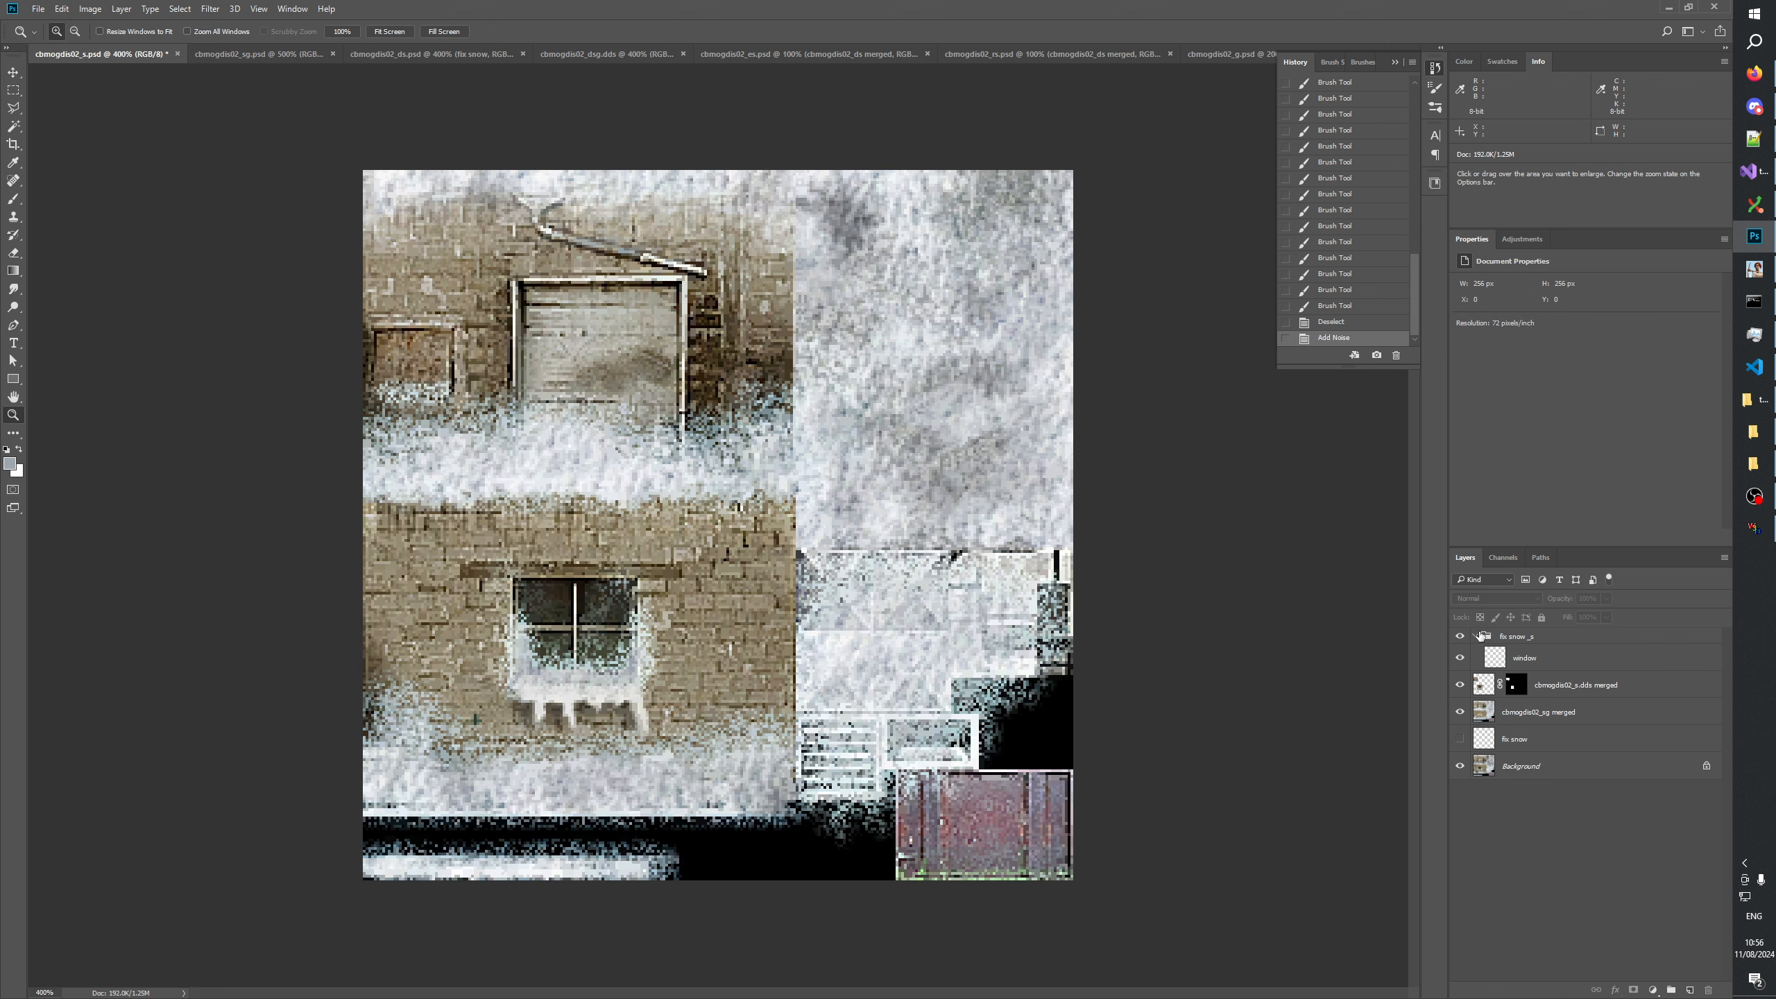
left_click(1482, 636)
left_click(1474, 639)
left_click(1539, 873)
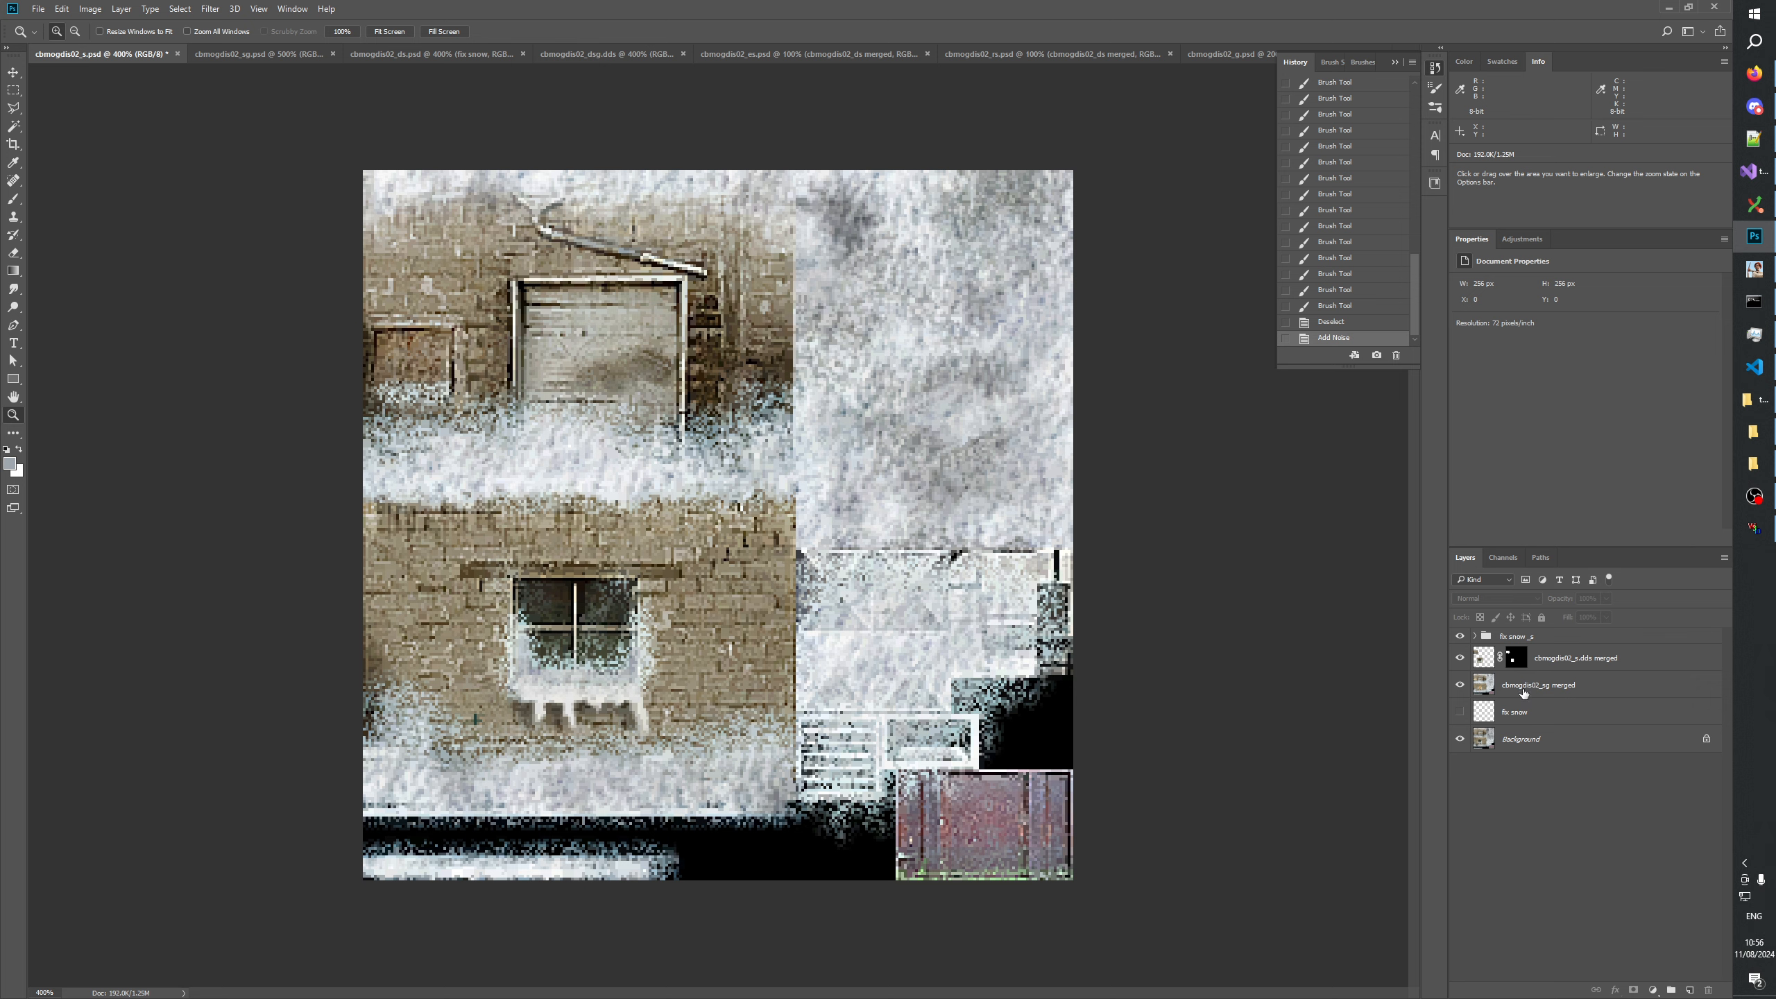
Select the cbmogdis02_s.dds merged layer and save the cbmogdis02_s document.
left_click(1580, 666)
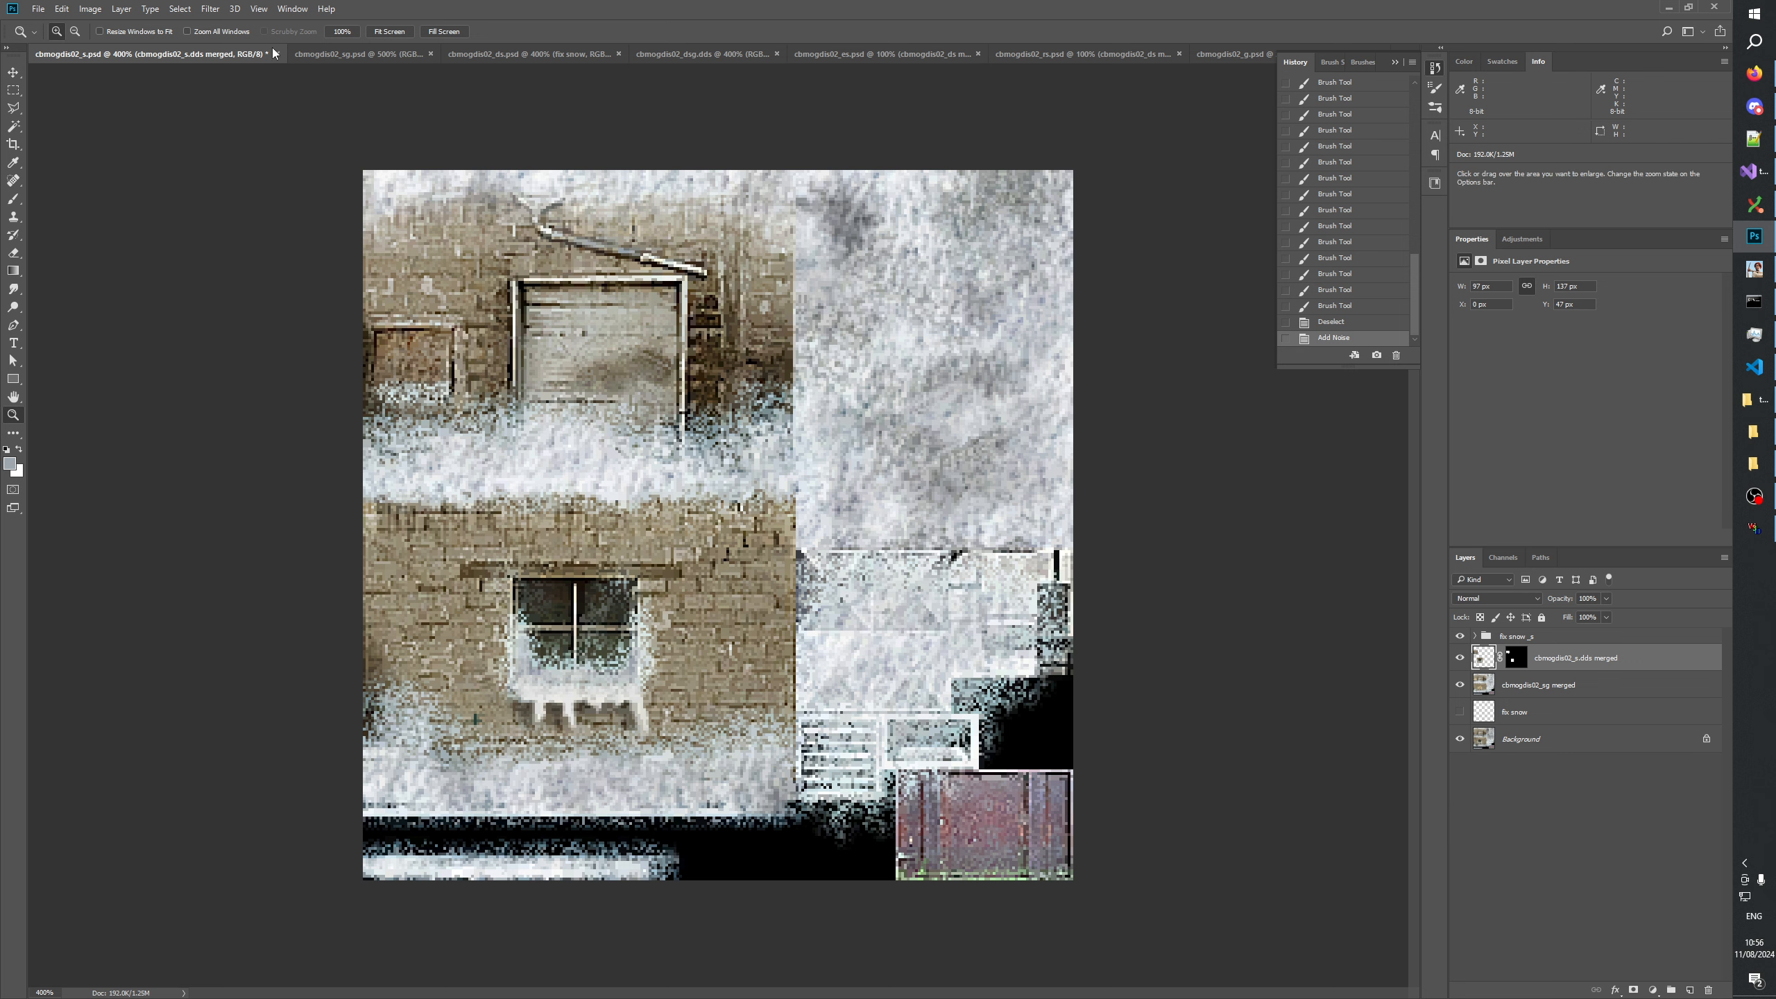
key("ctrl+s")
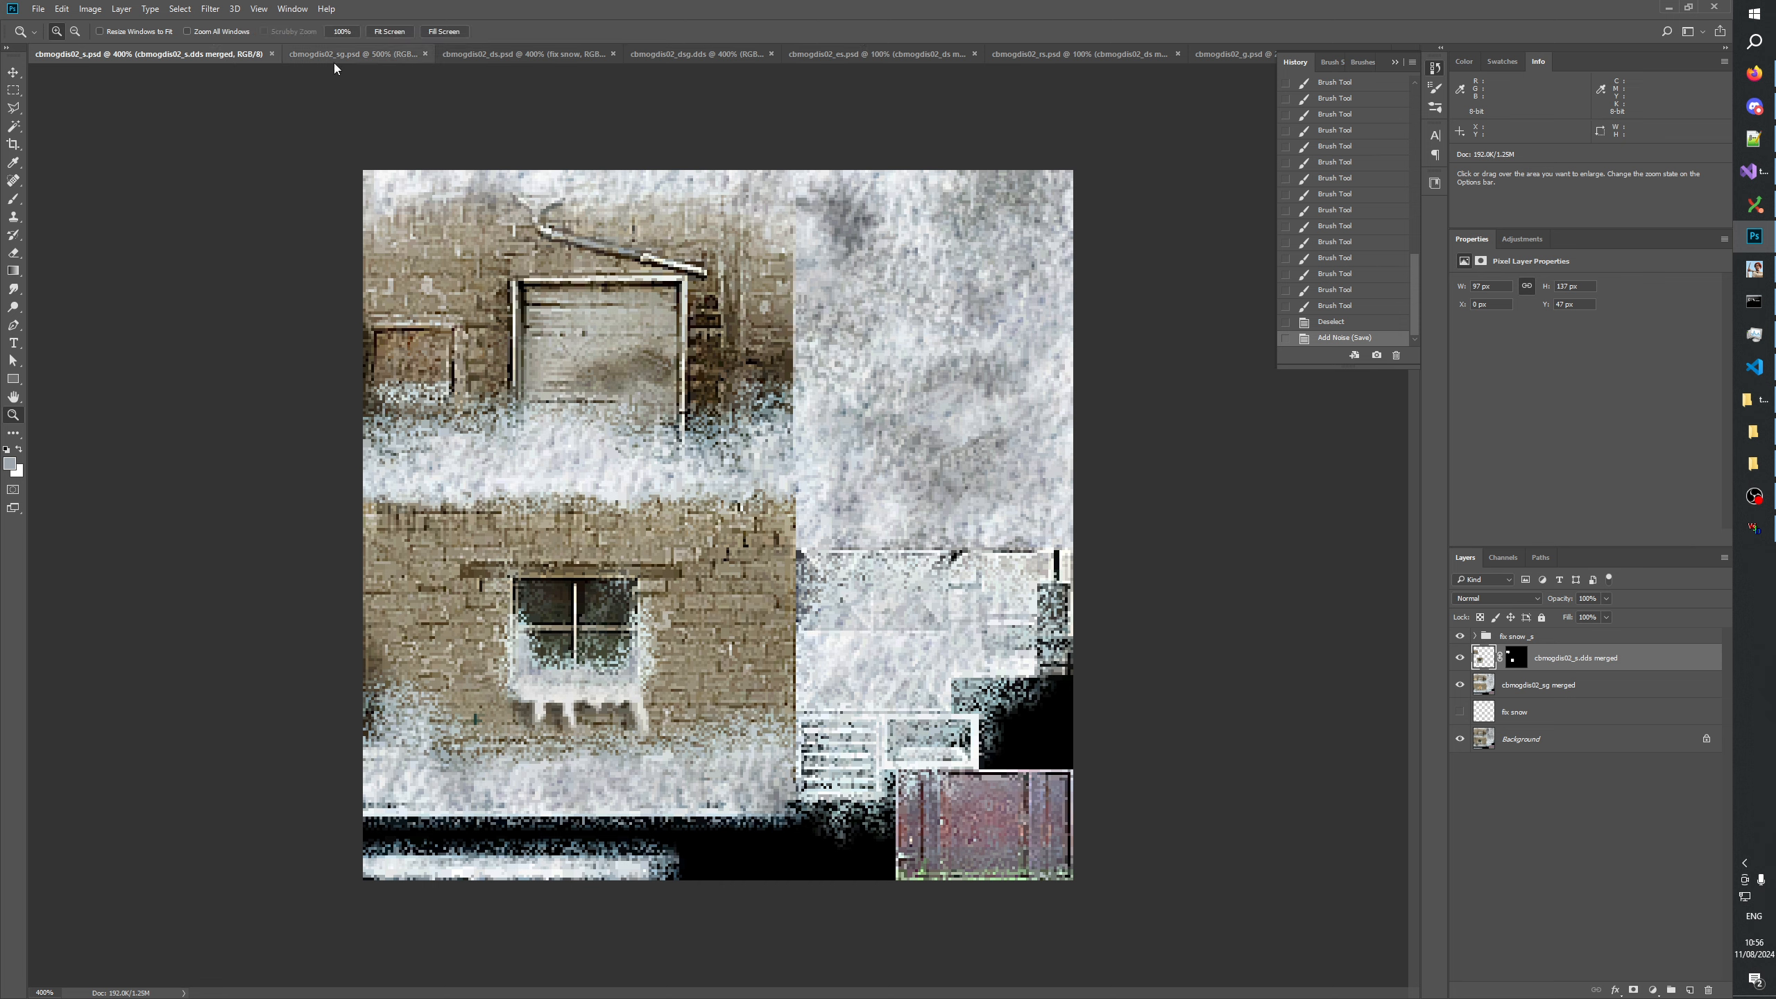
Compare the cbmogdis02_s and cbmogdis02_ds textures by alternating between the two documents.
left_click(538, 55)
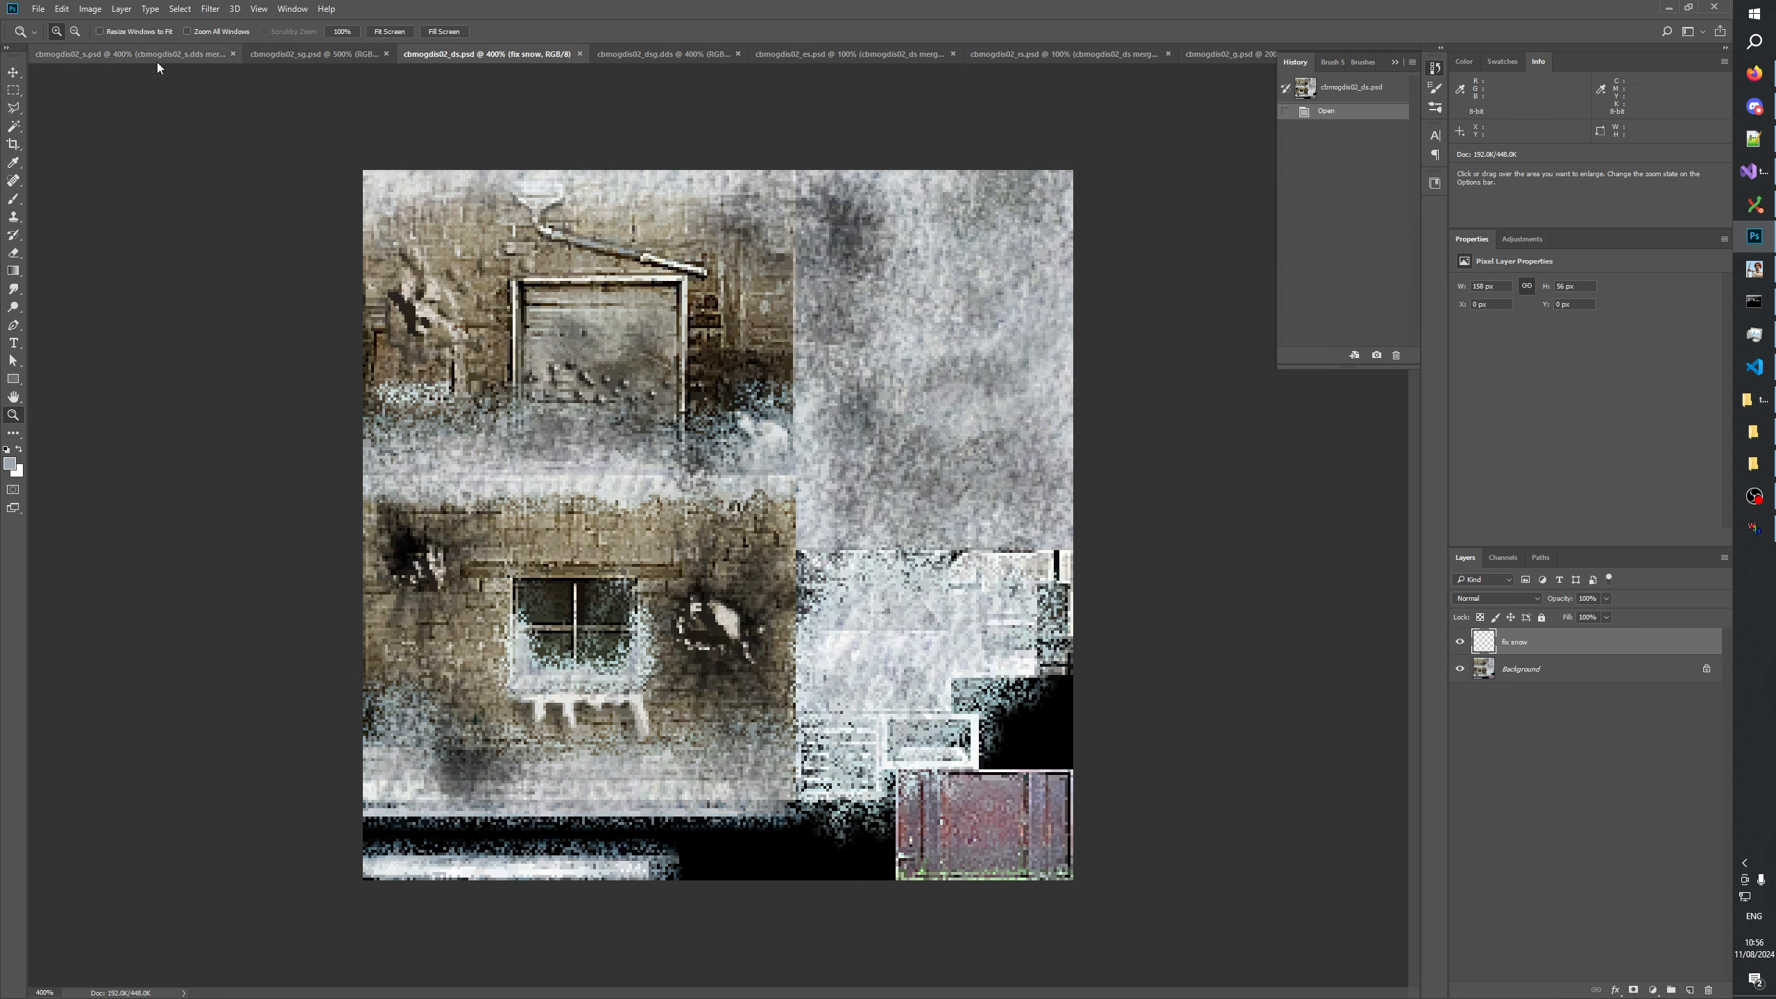
left_click(136, 55)
left_click(513, 50)
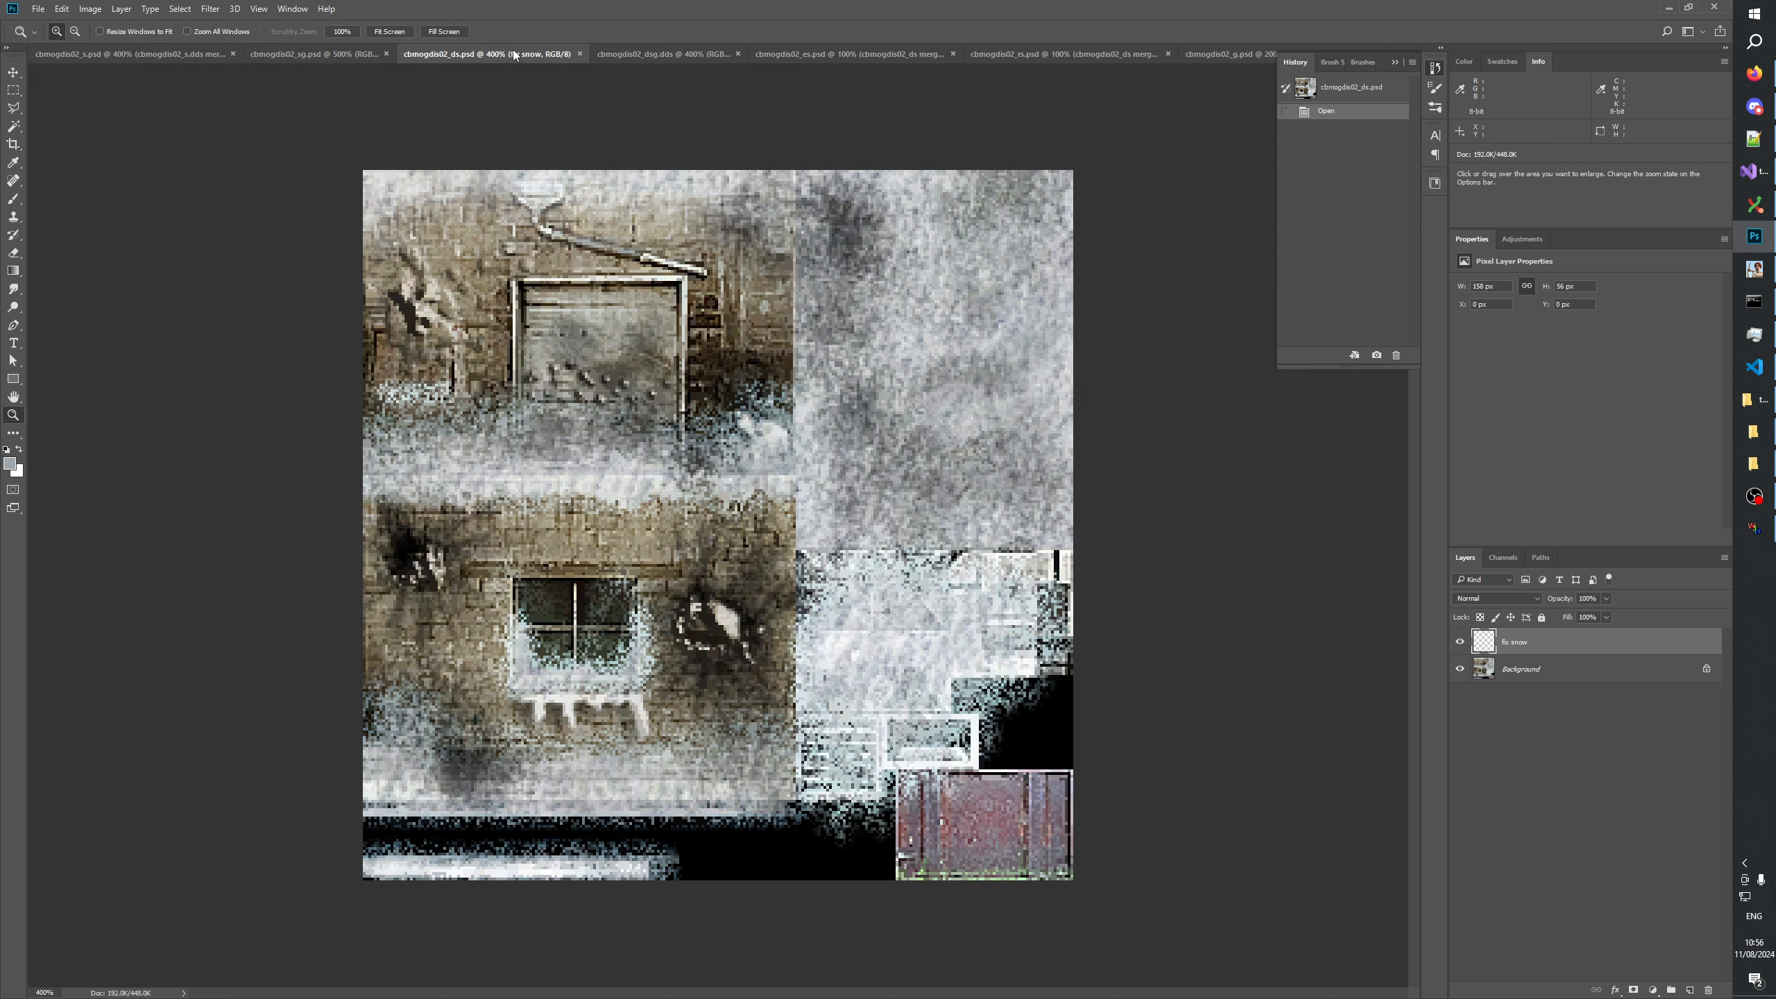
left_click(160, 49)
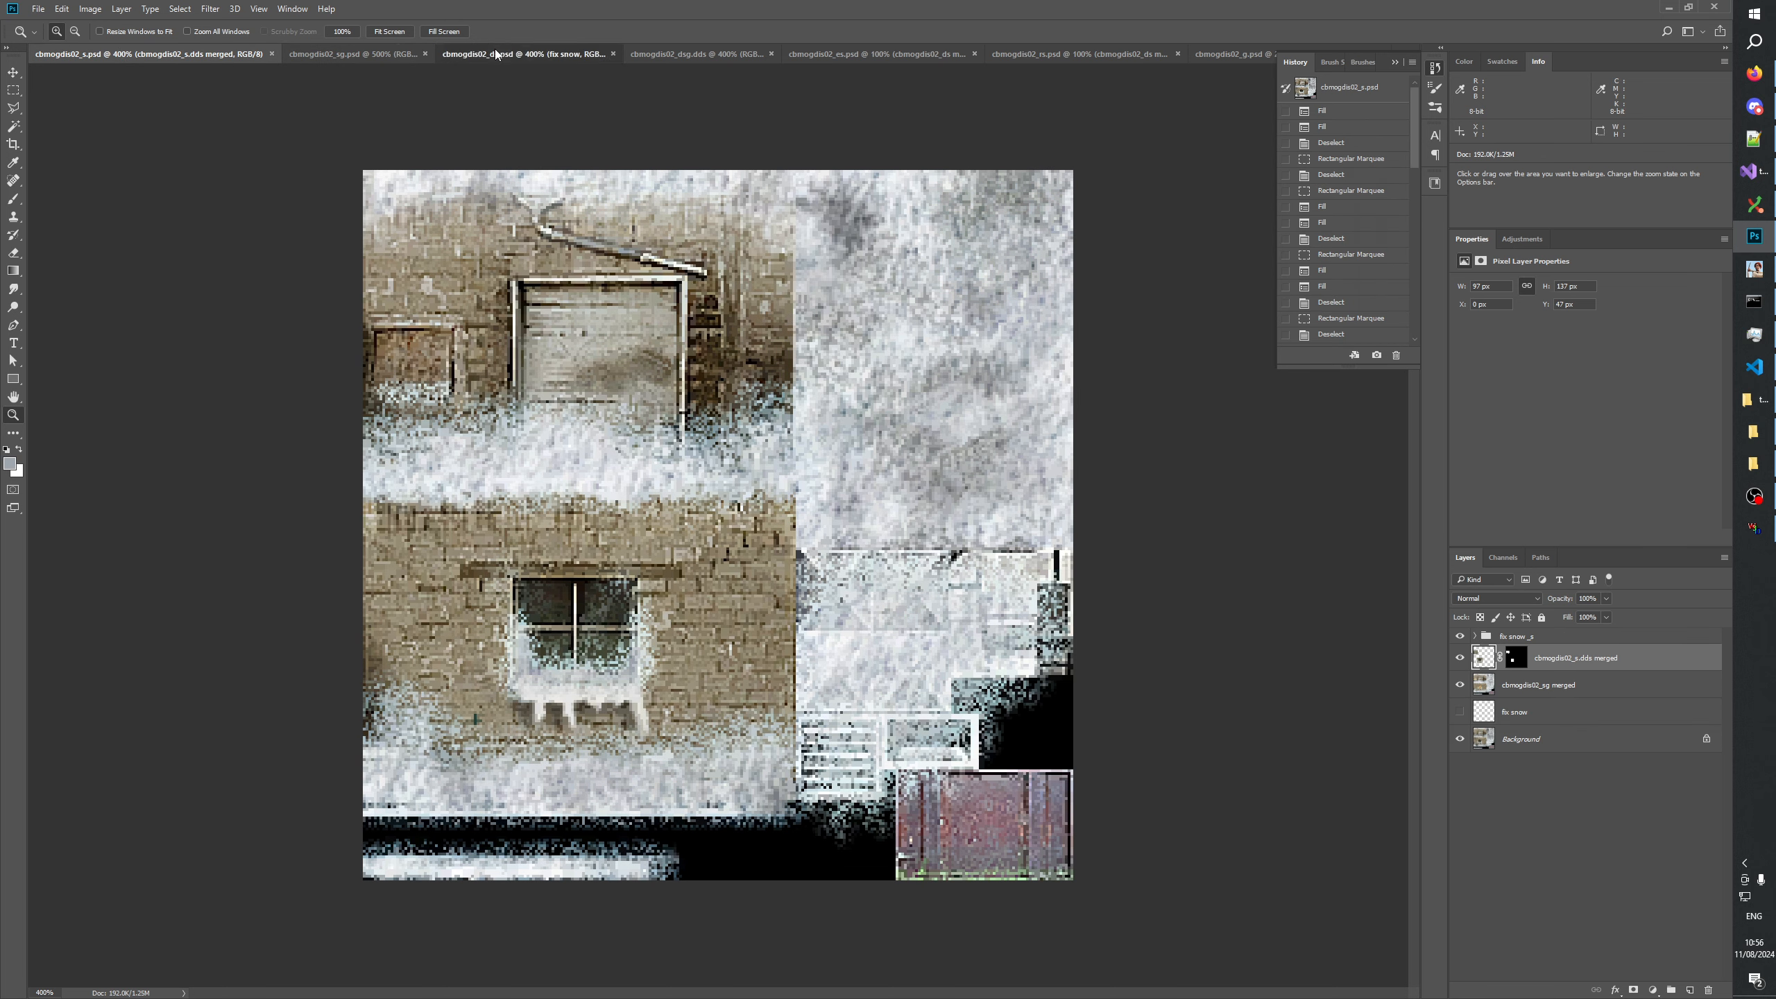
left_click(494, 50)
left_click(169, 53)
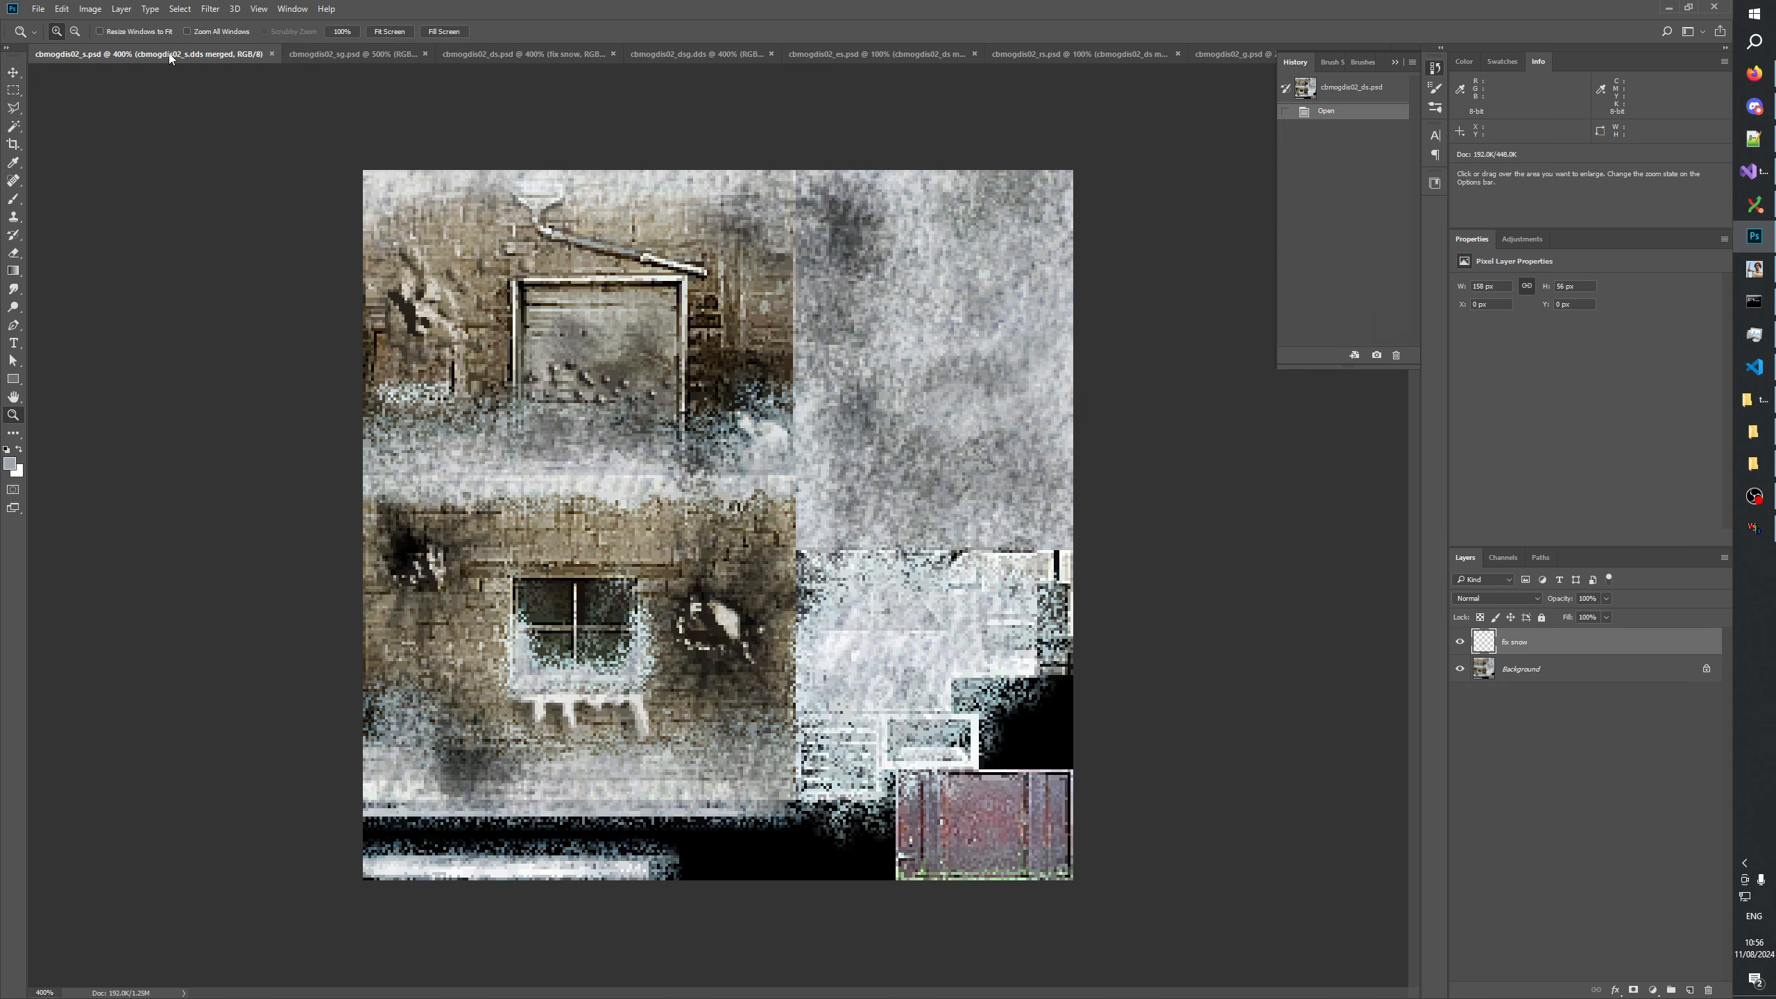
left_click(507, 50)
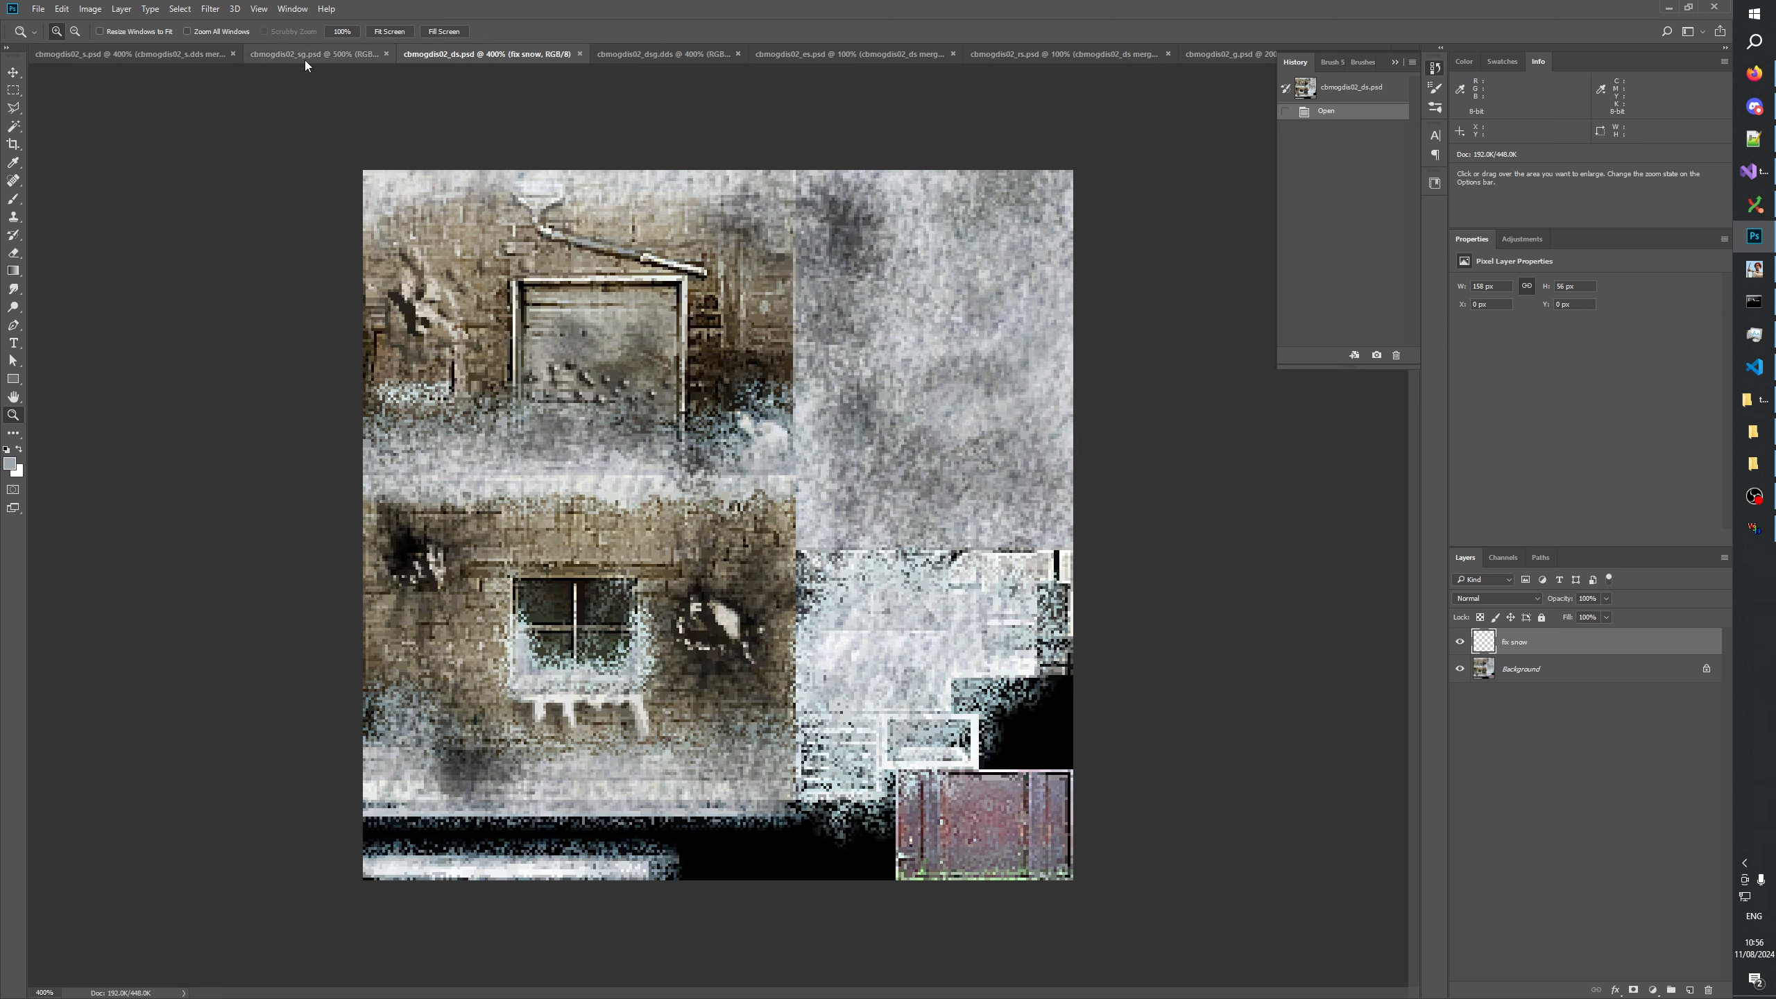
left_click(175, 54)
left_click(502, 53)
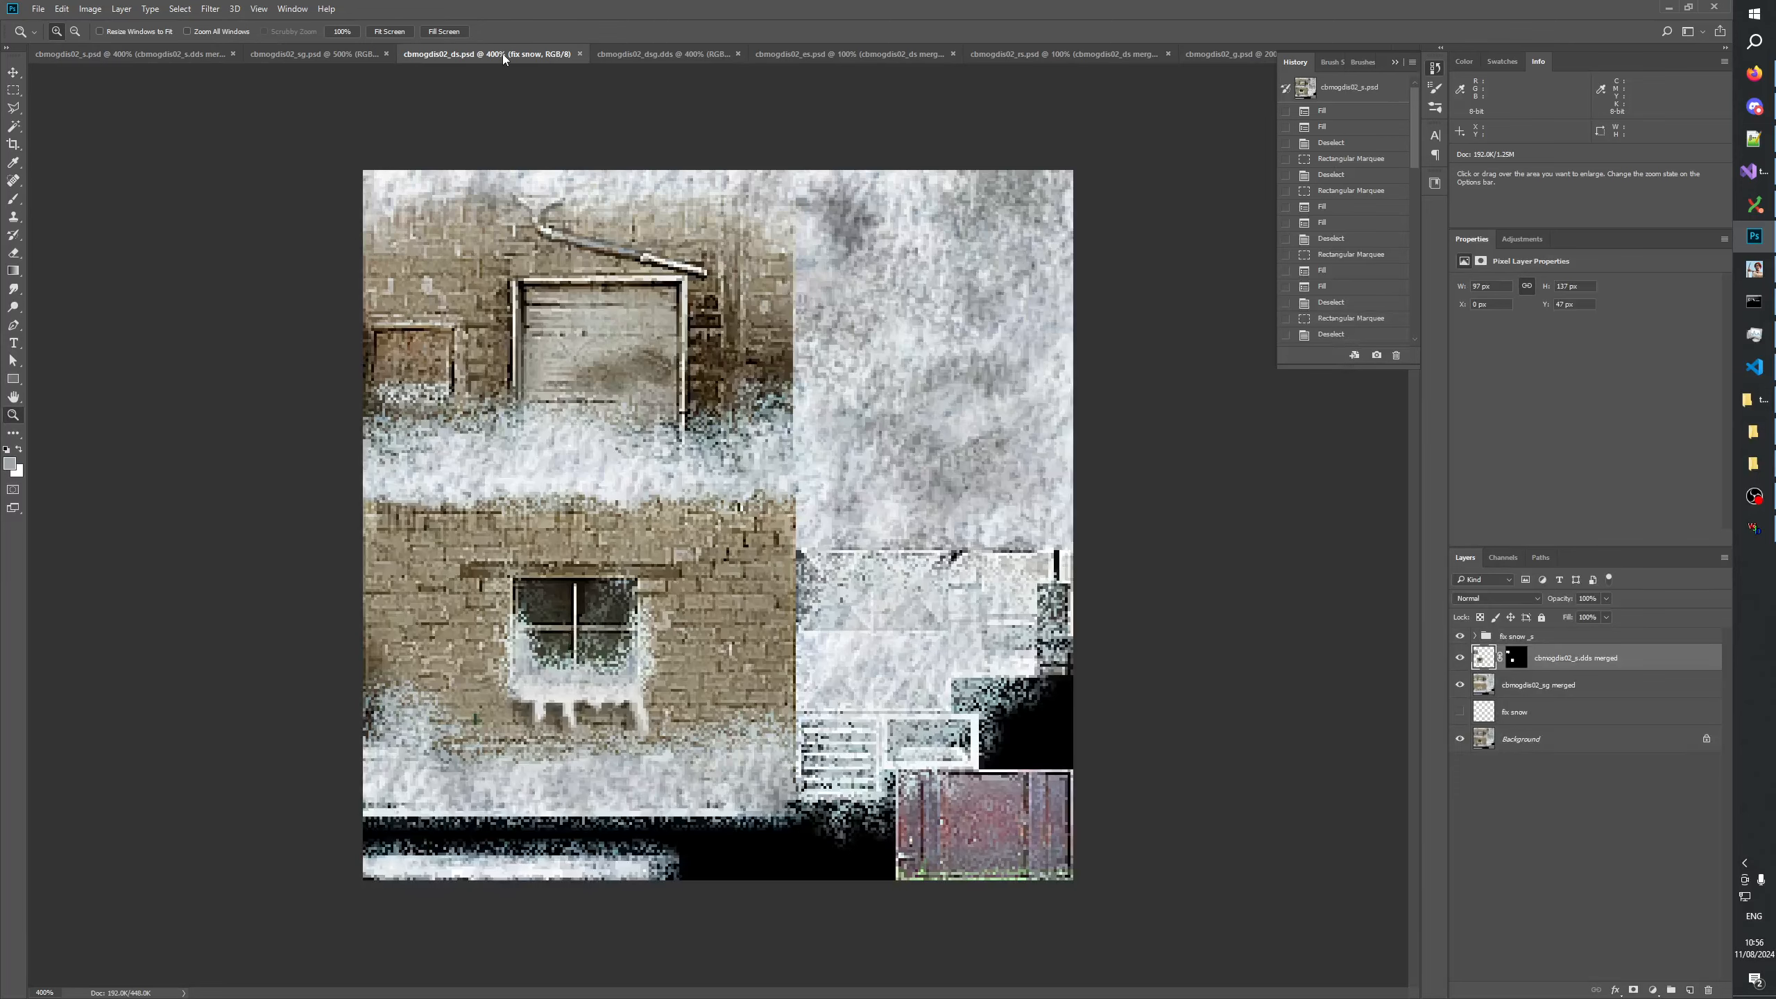
left_click(167, 51)
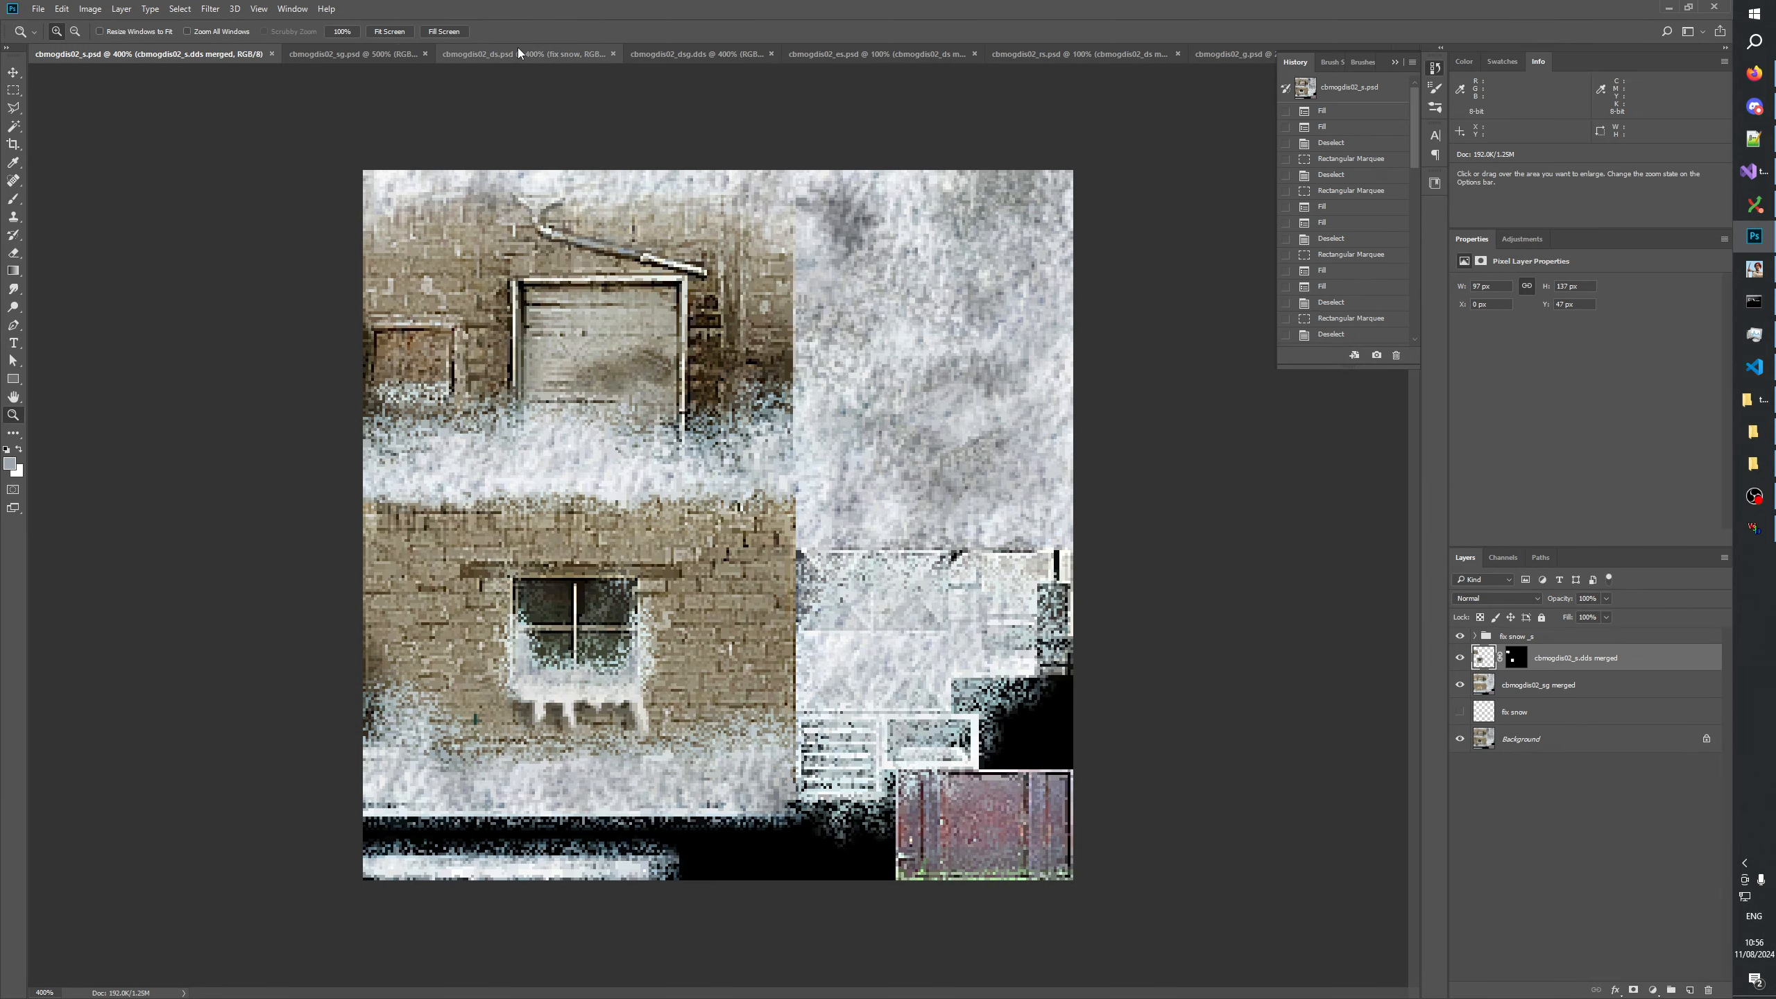
left_click(493, 50)
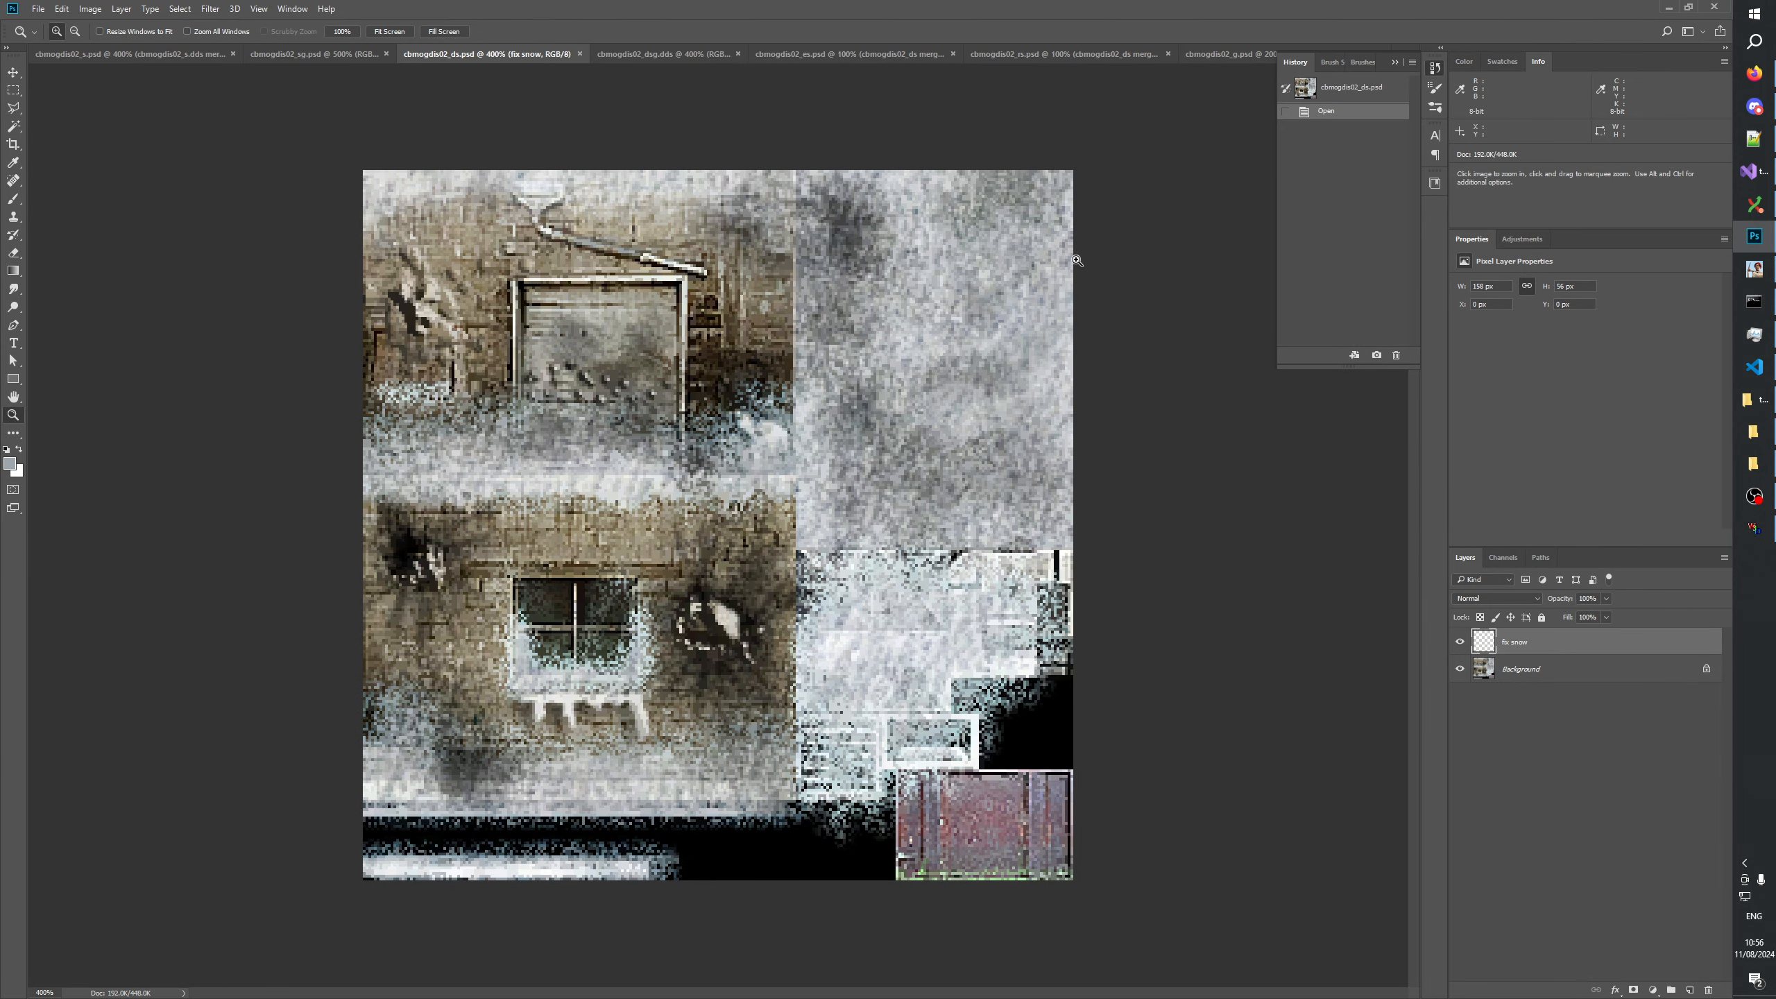
Toggle the visibility of the fix snow layer in cbmogdis02_ds to examine what it covers.
left_click(1459, 642)
left_click(1459, 642)
left_click(1459, 642)
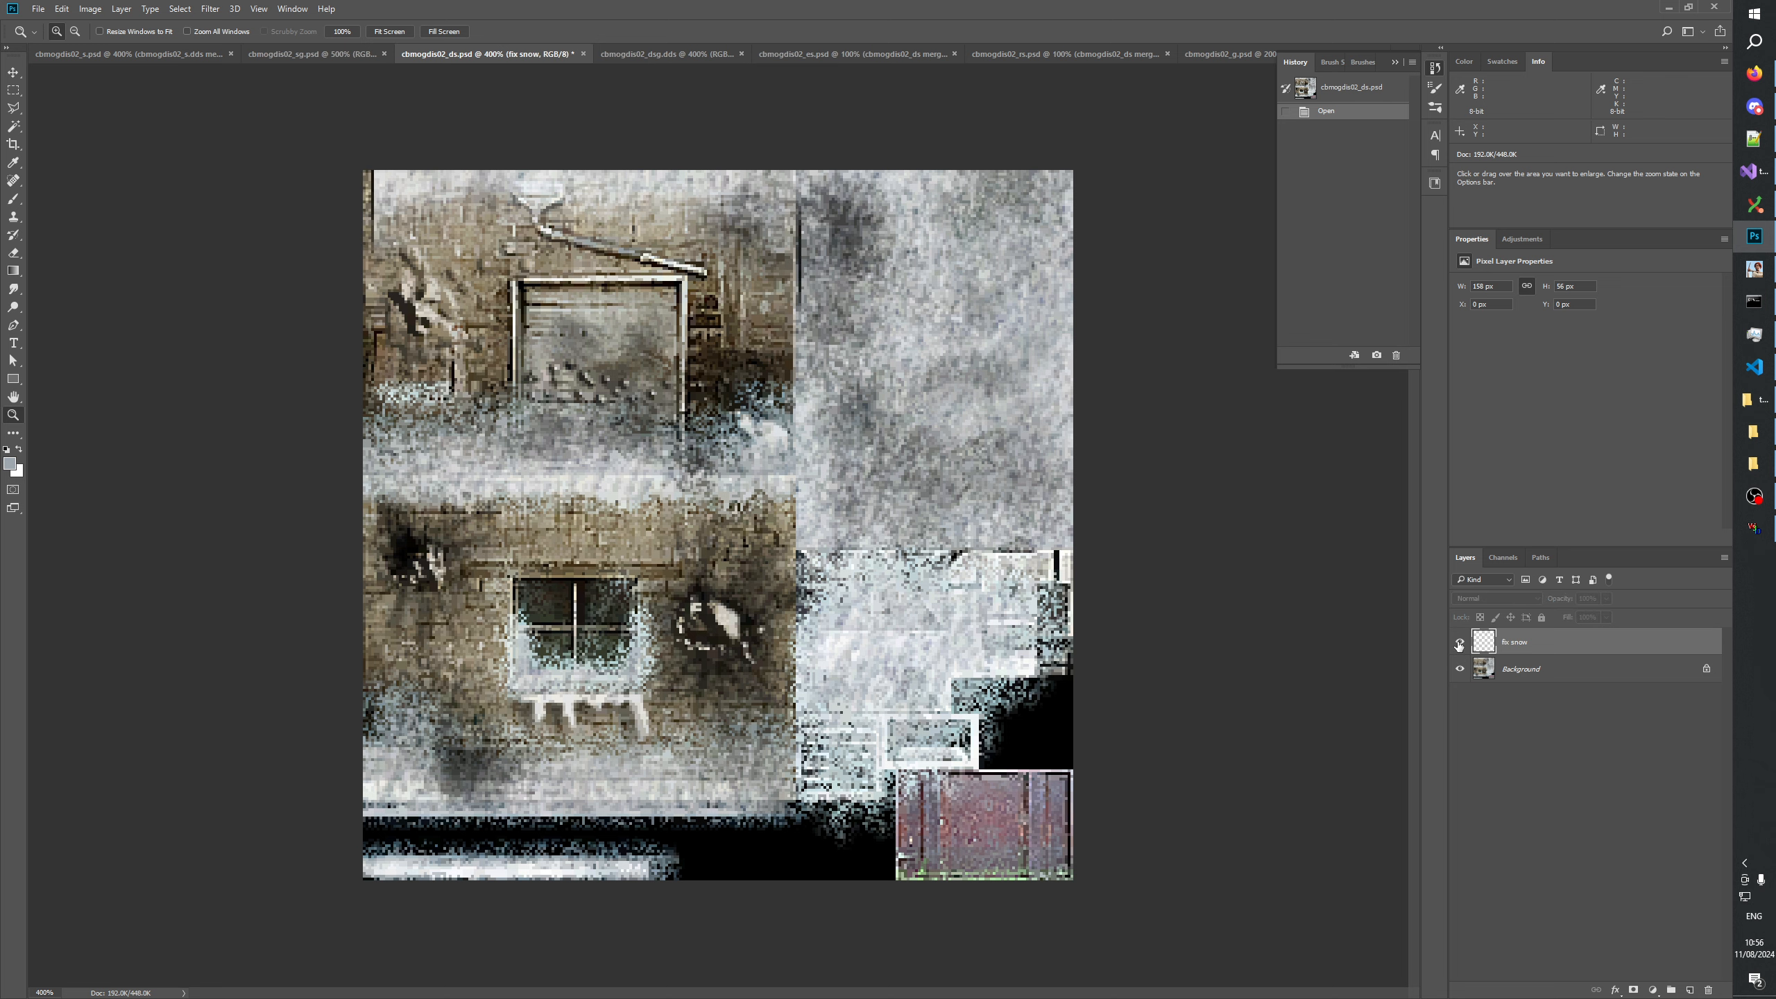
left_click(1459, 642)
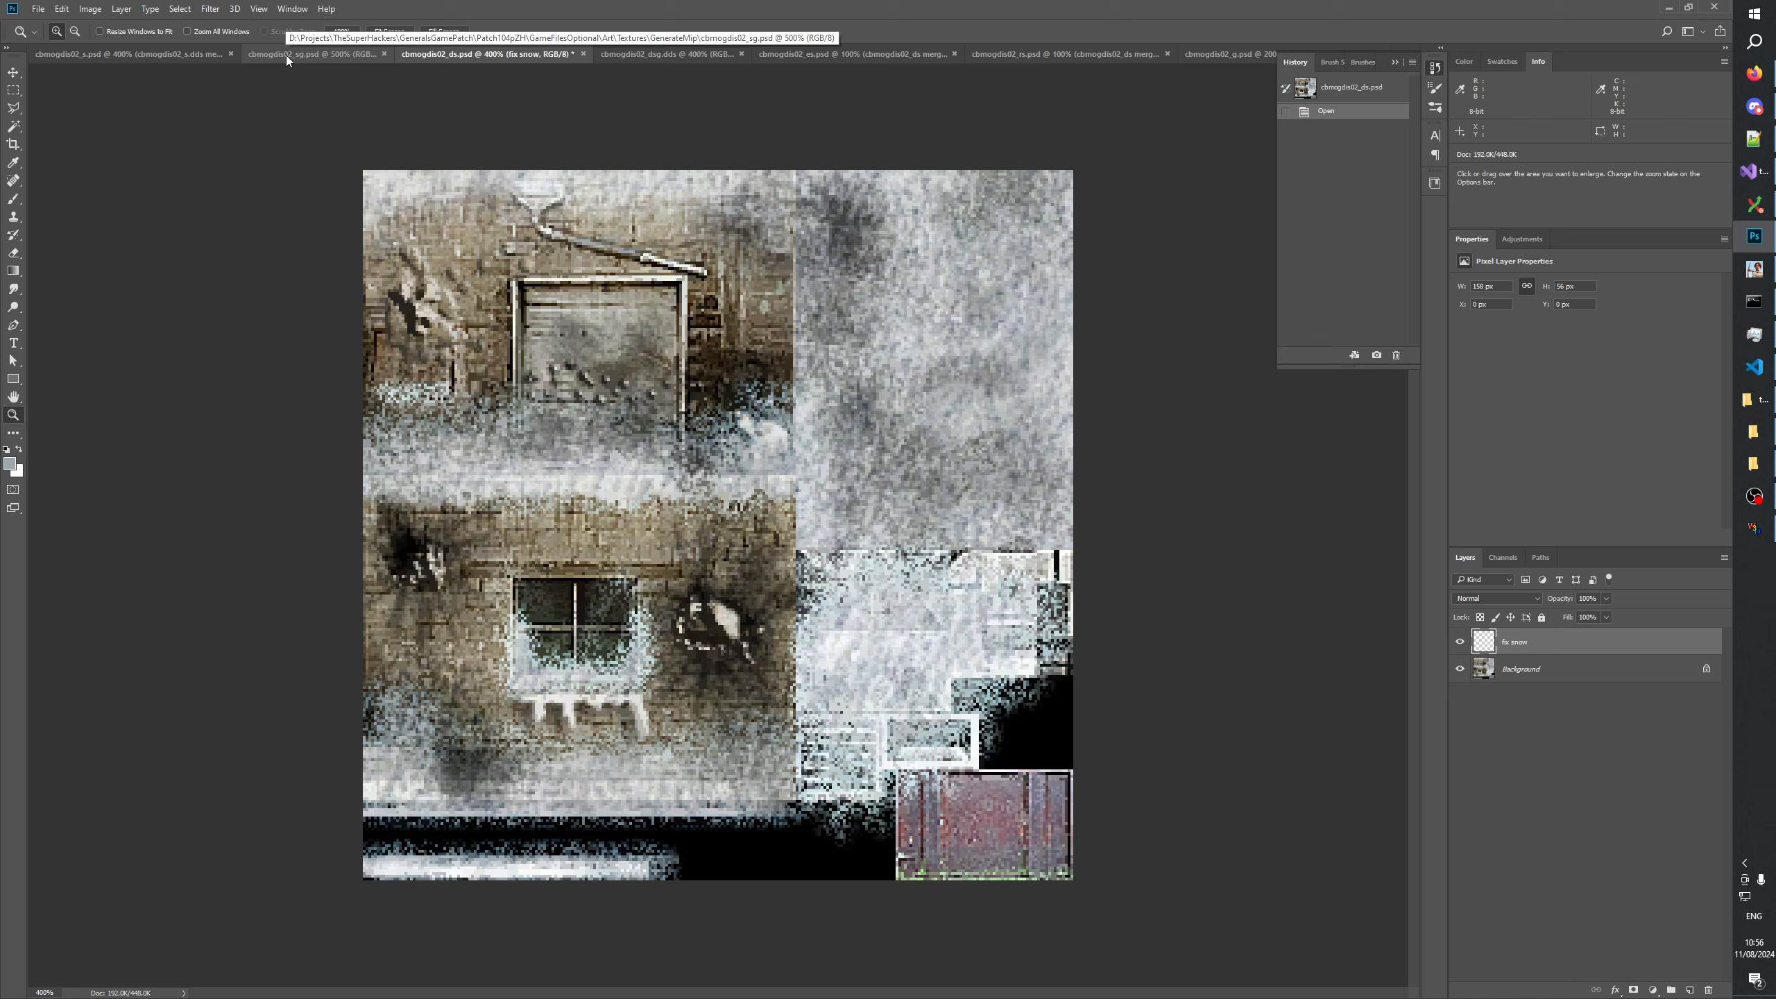
Create a group named "fix snow _ds" in cbmogdis02_ds, matching the group naming in cbmogdis02_sg, and move the fix snow layer into it.
left_click(151, 52)
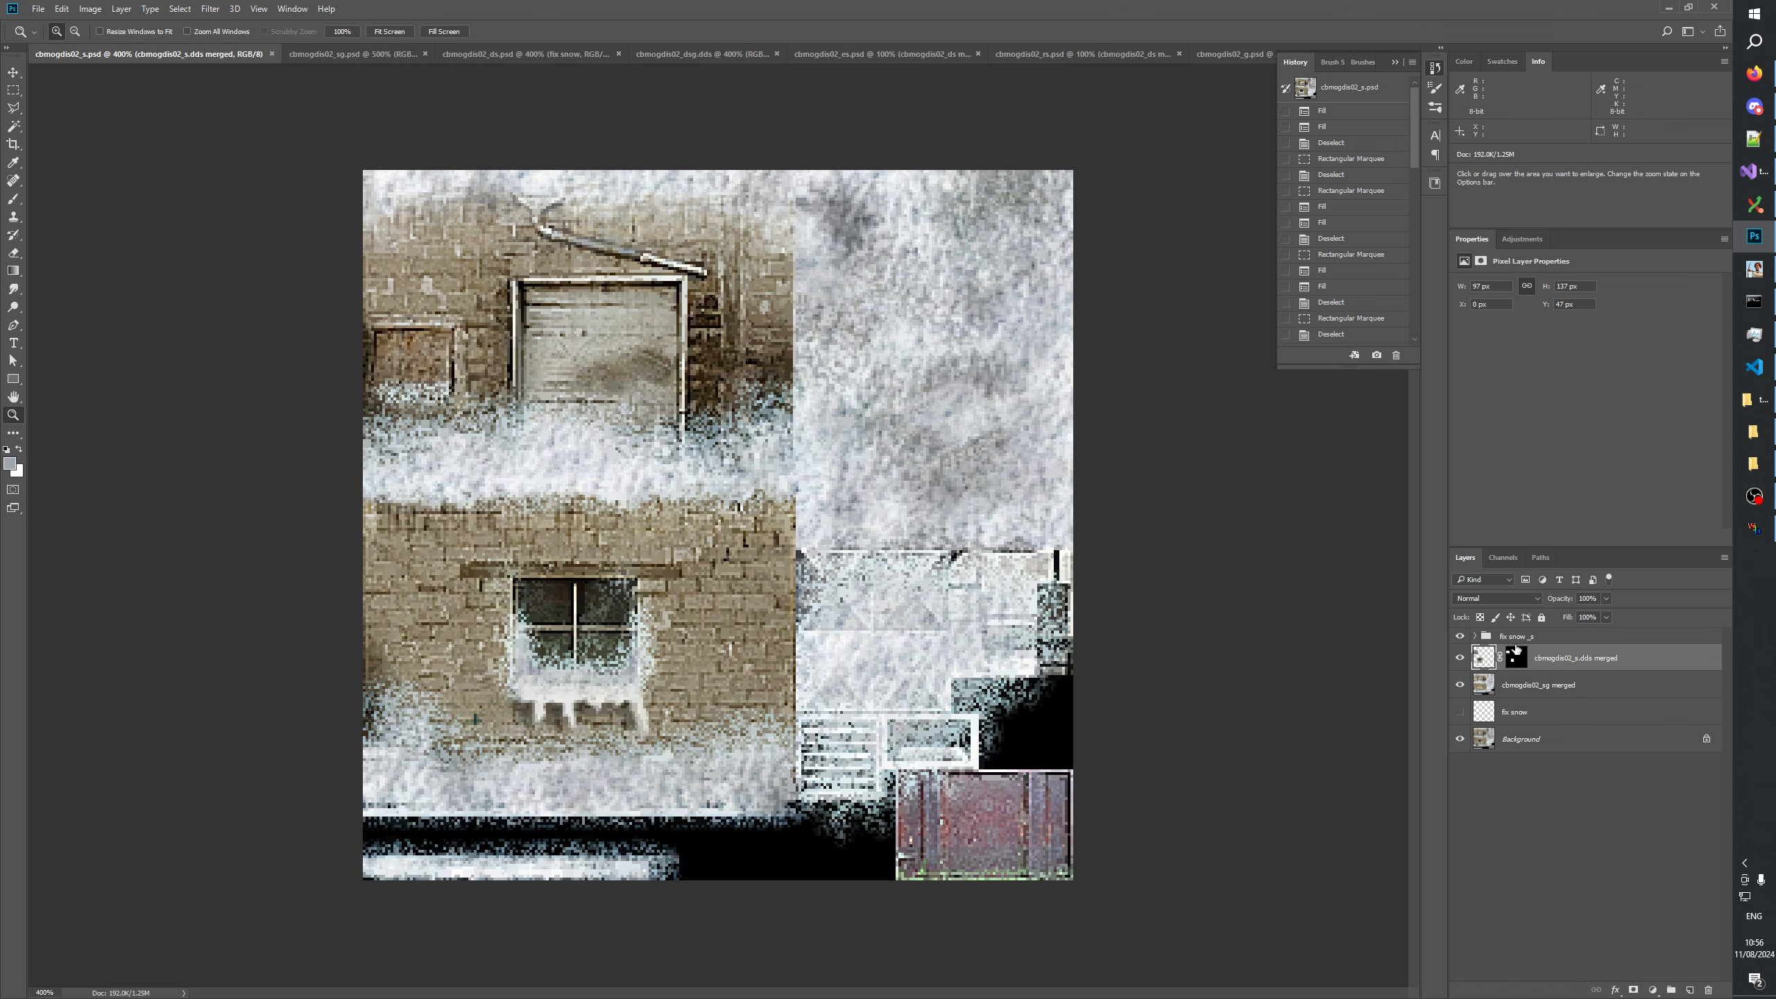
left_click(336, 54)
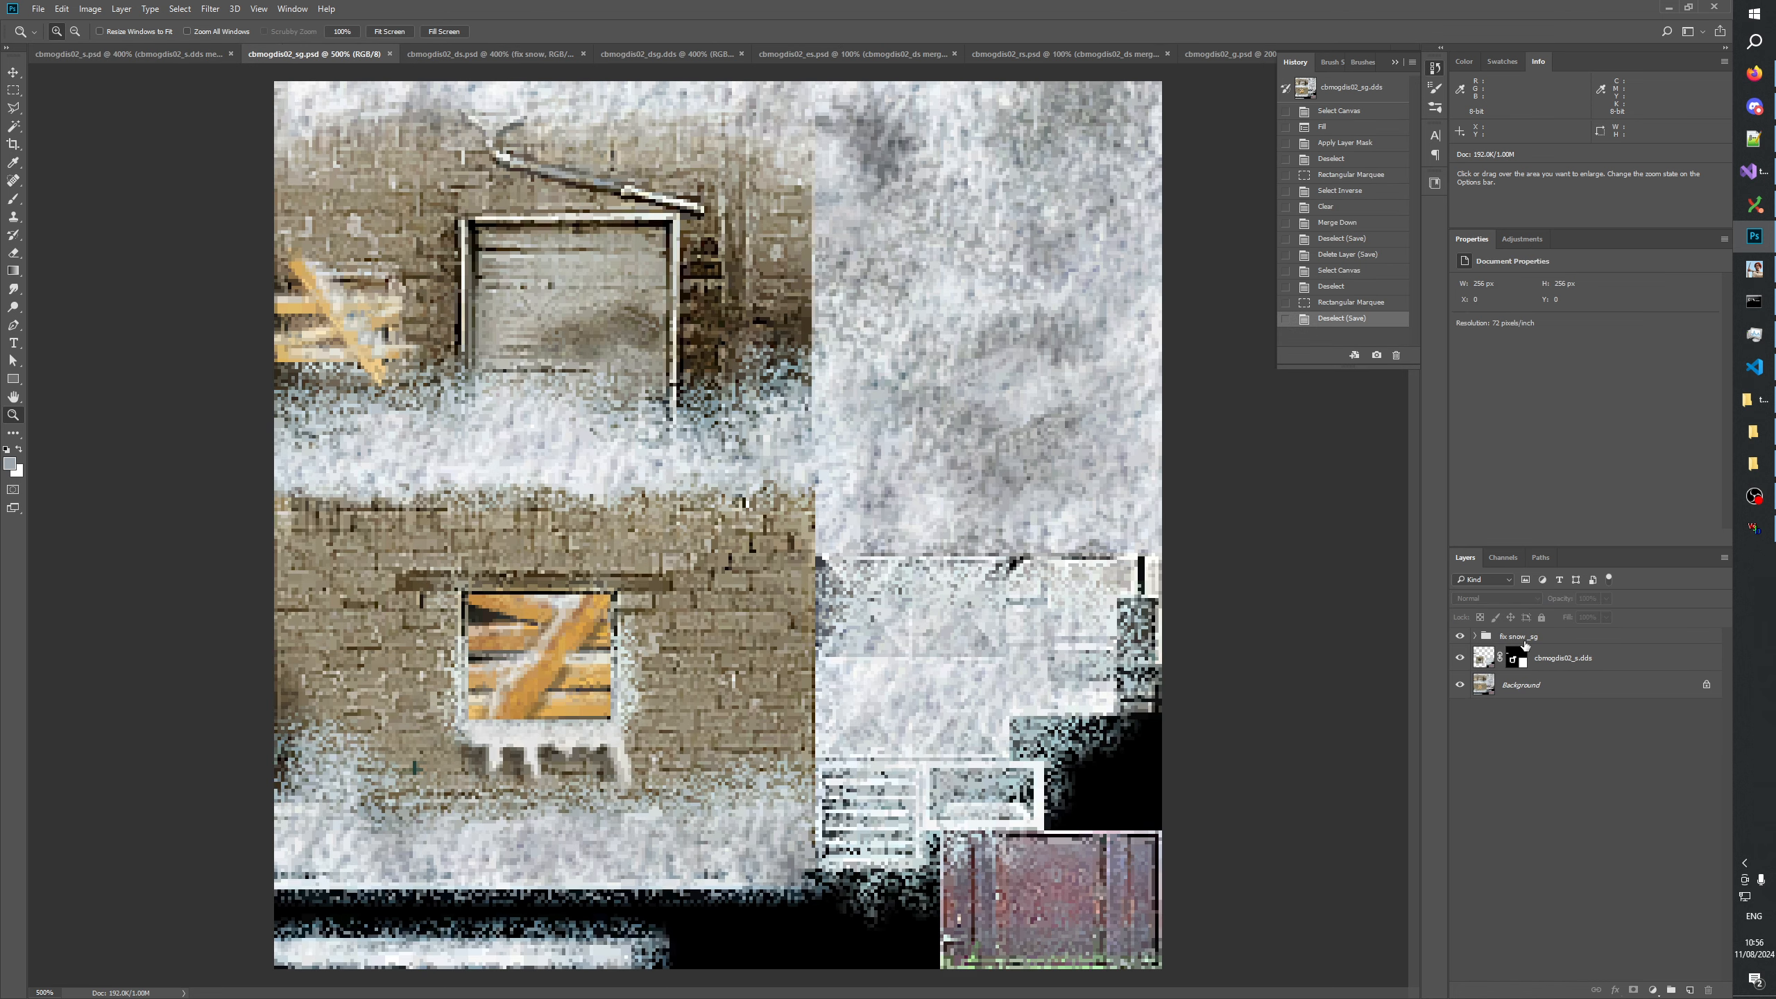
left_click(1525, 641)
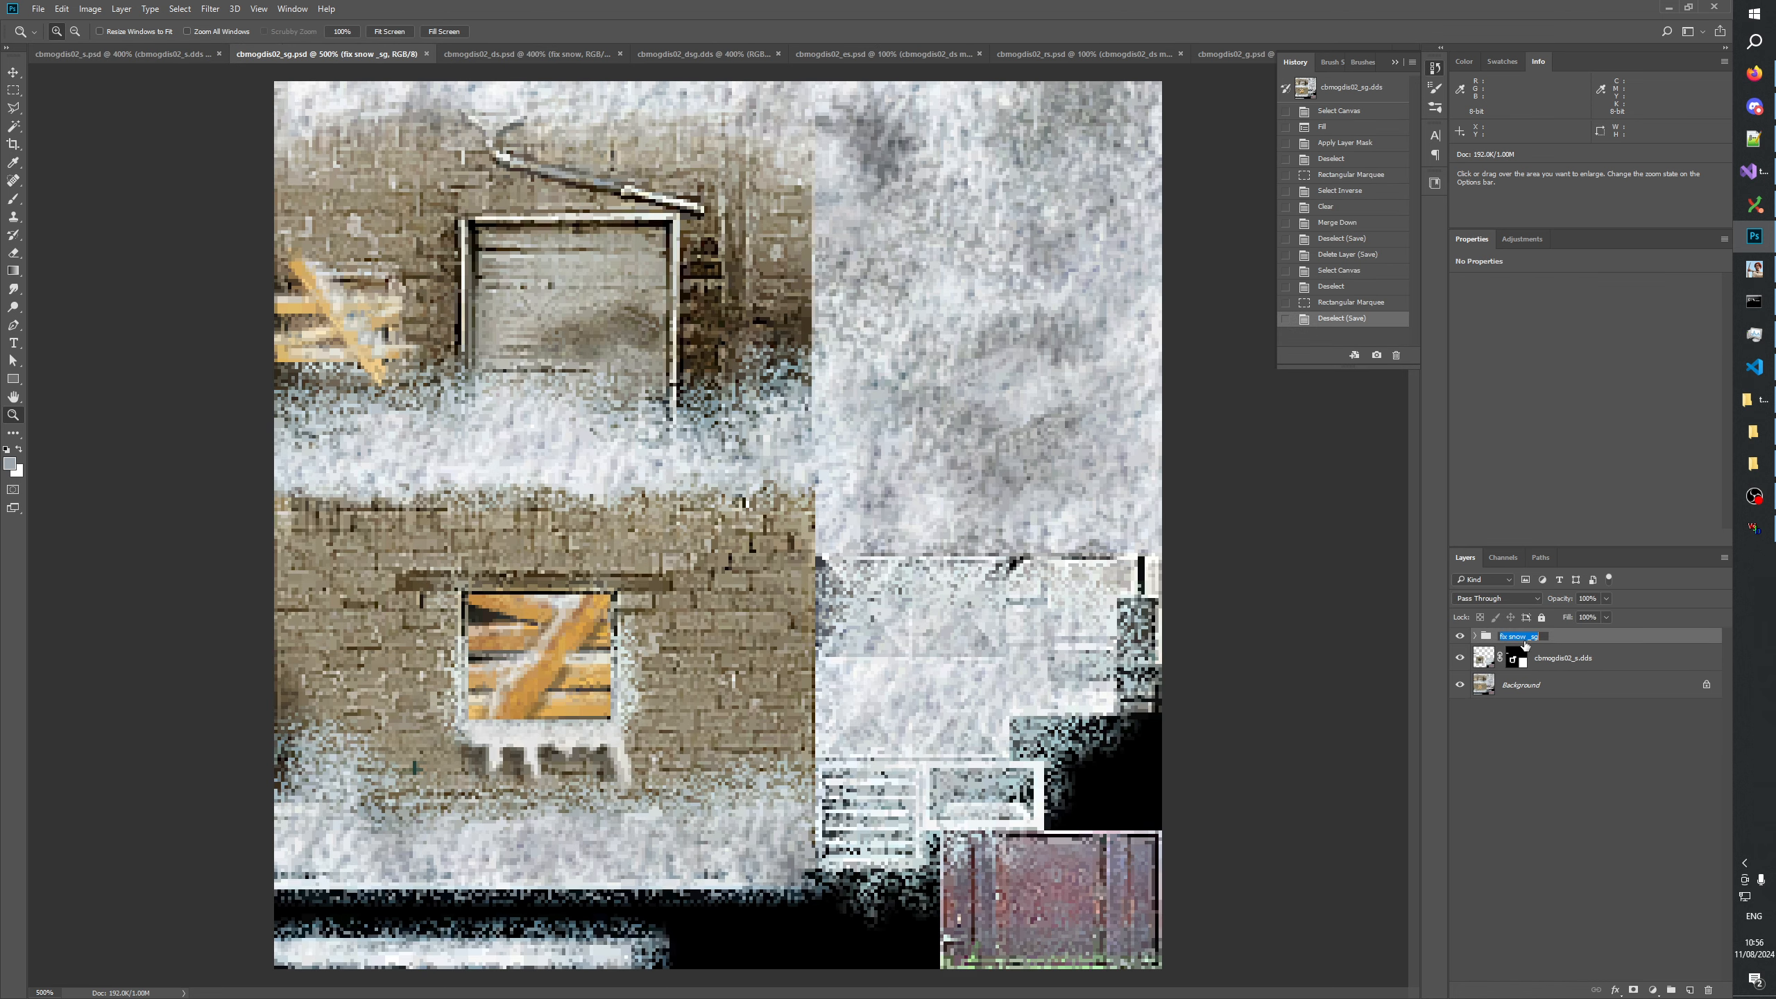
left_click(519, 54)
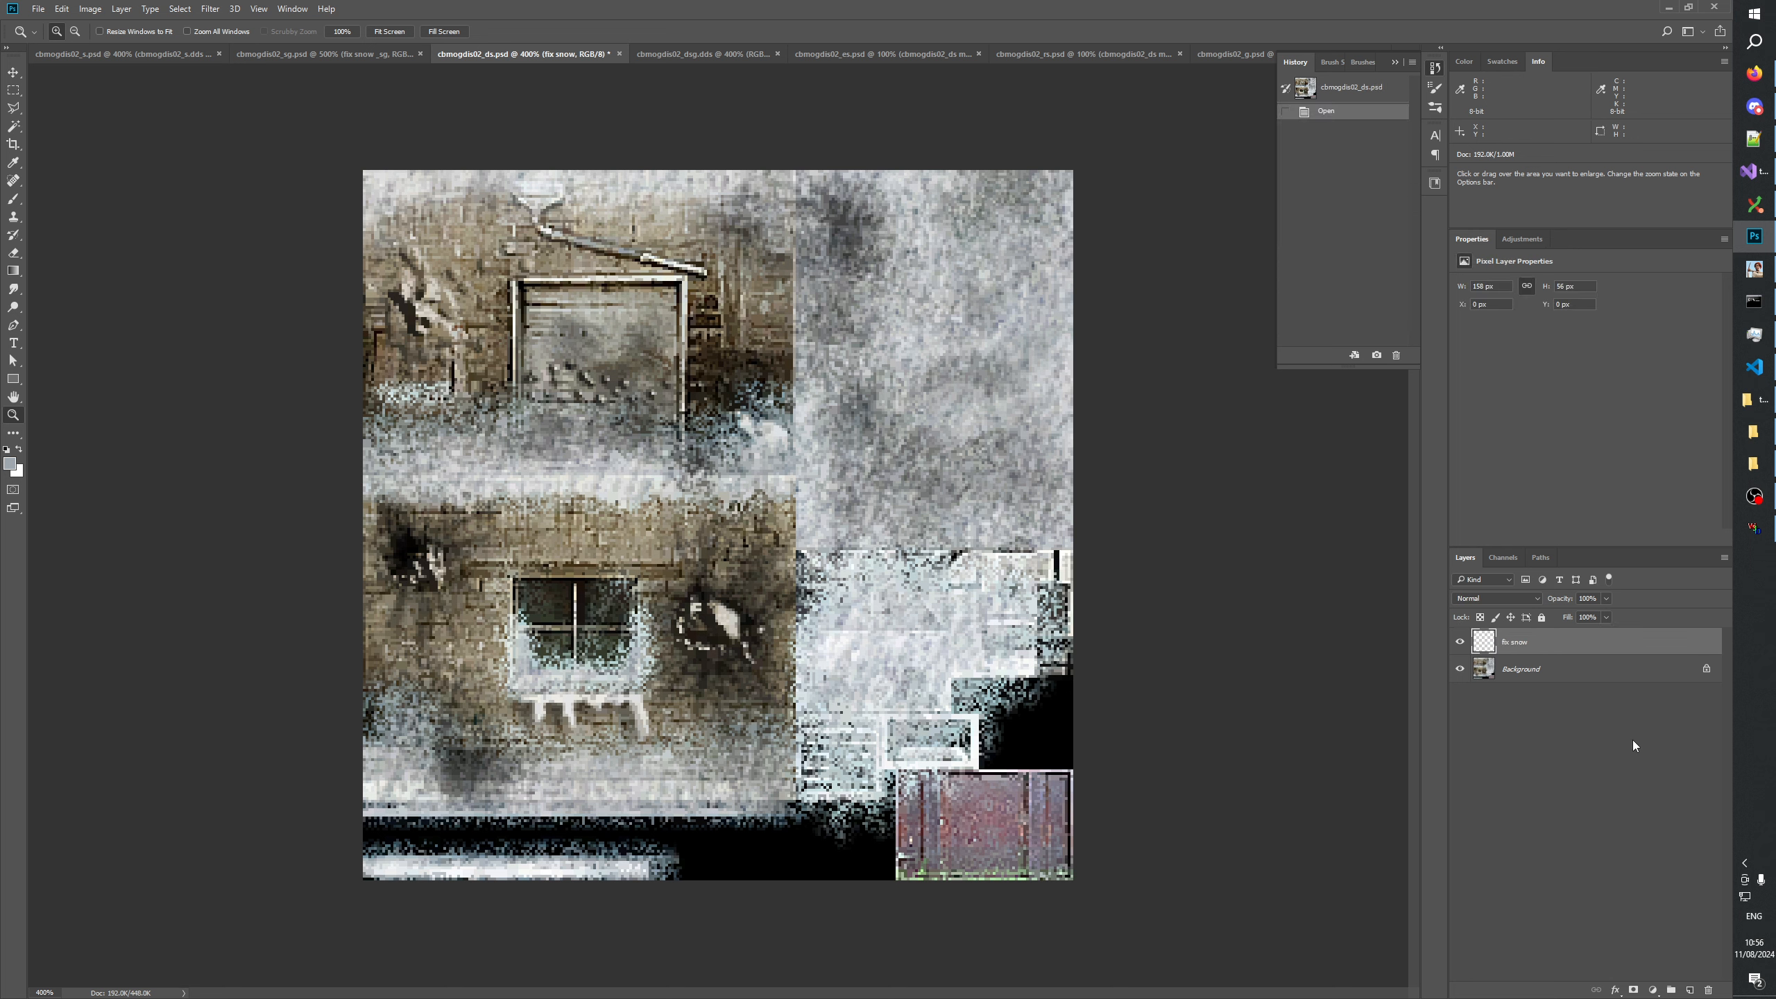
left_click(1671, 989)
double_click(1513, 637)
type("fix snow _sg")
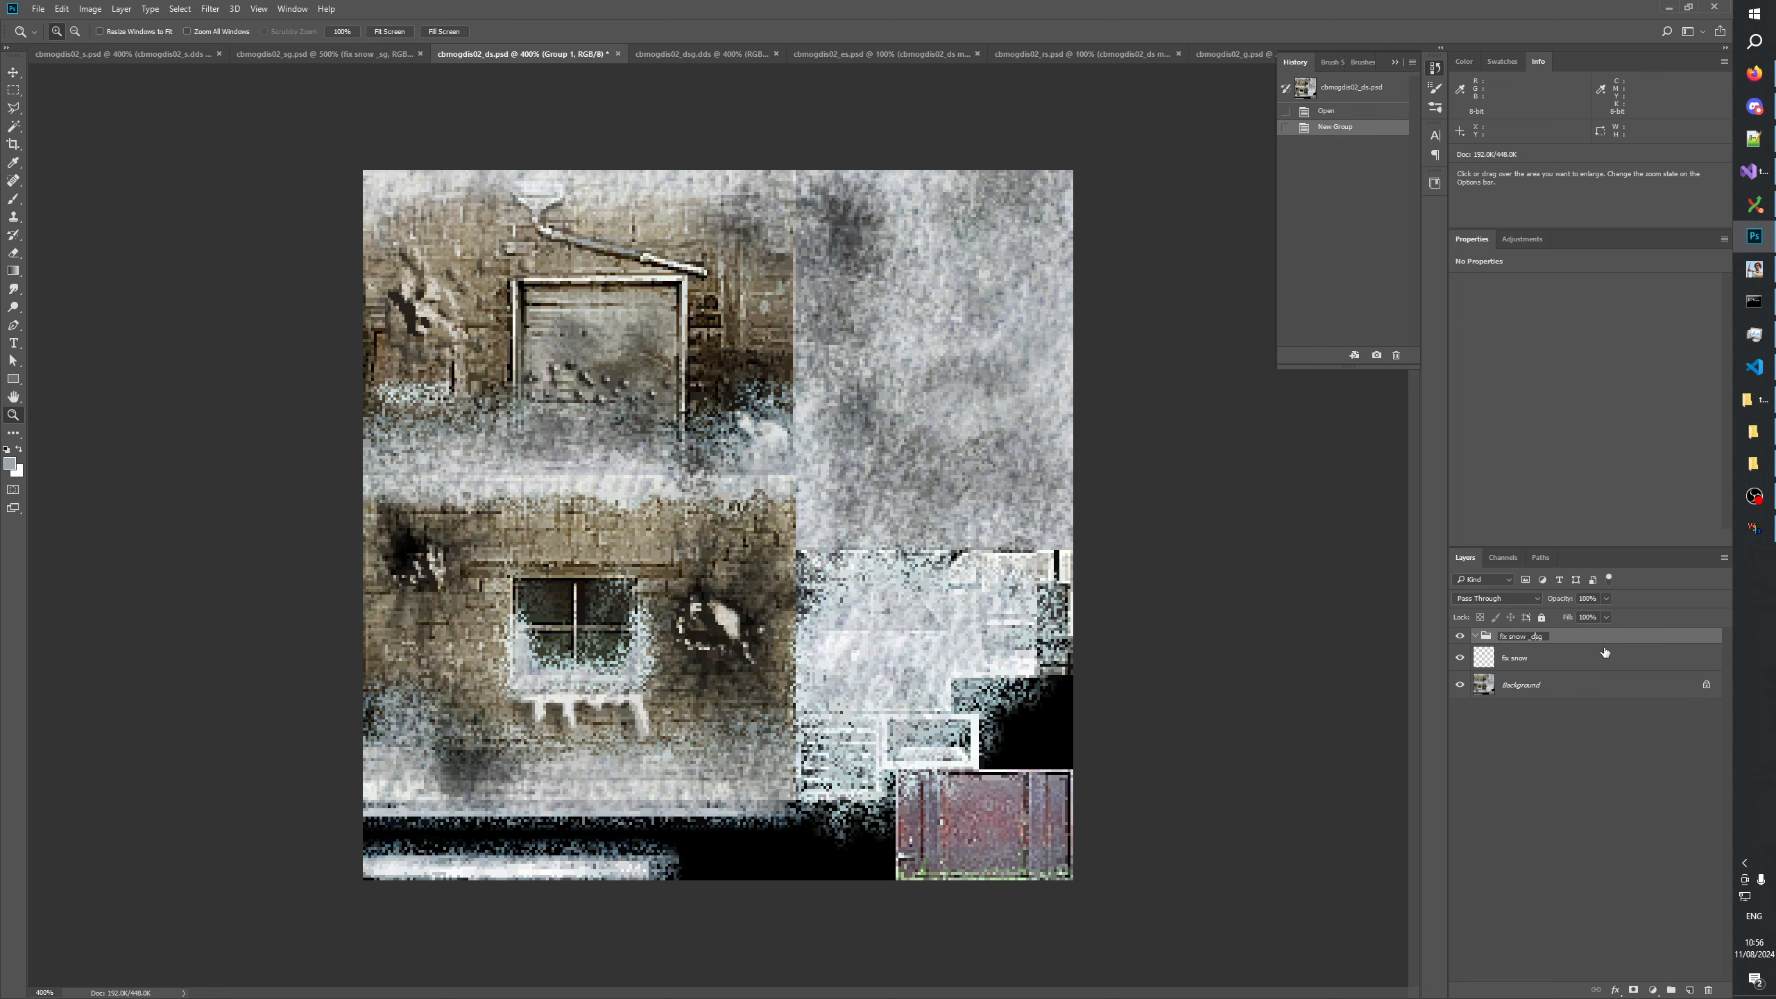
type("ds")
key("Return")
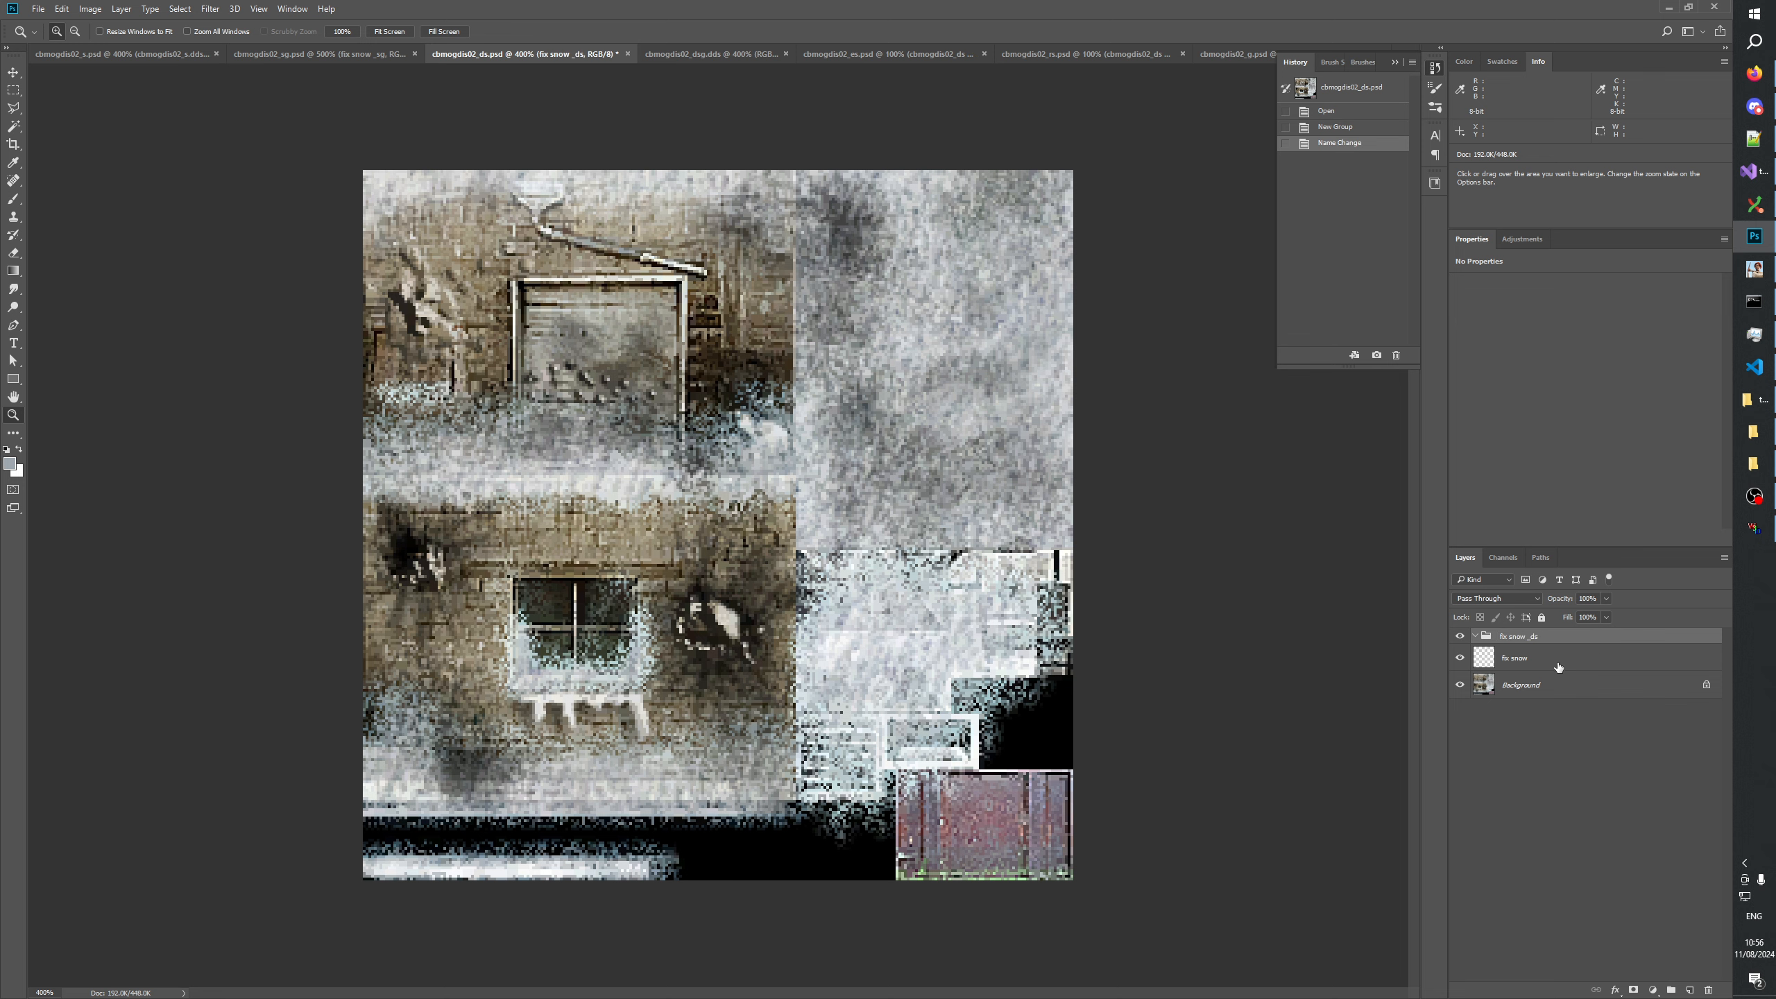
left_click_drag(1558, 667, 1537, 637)
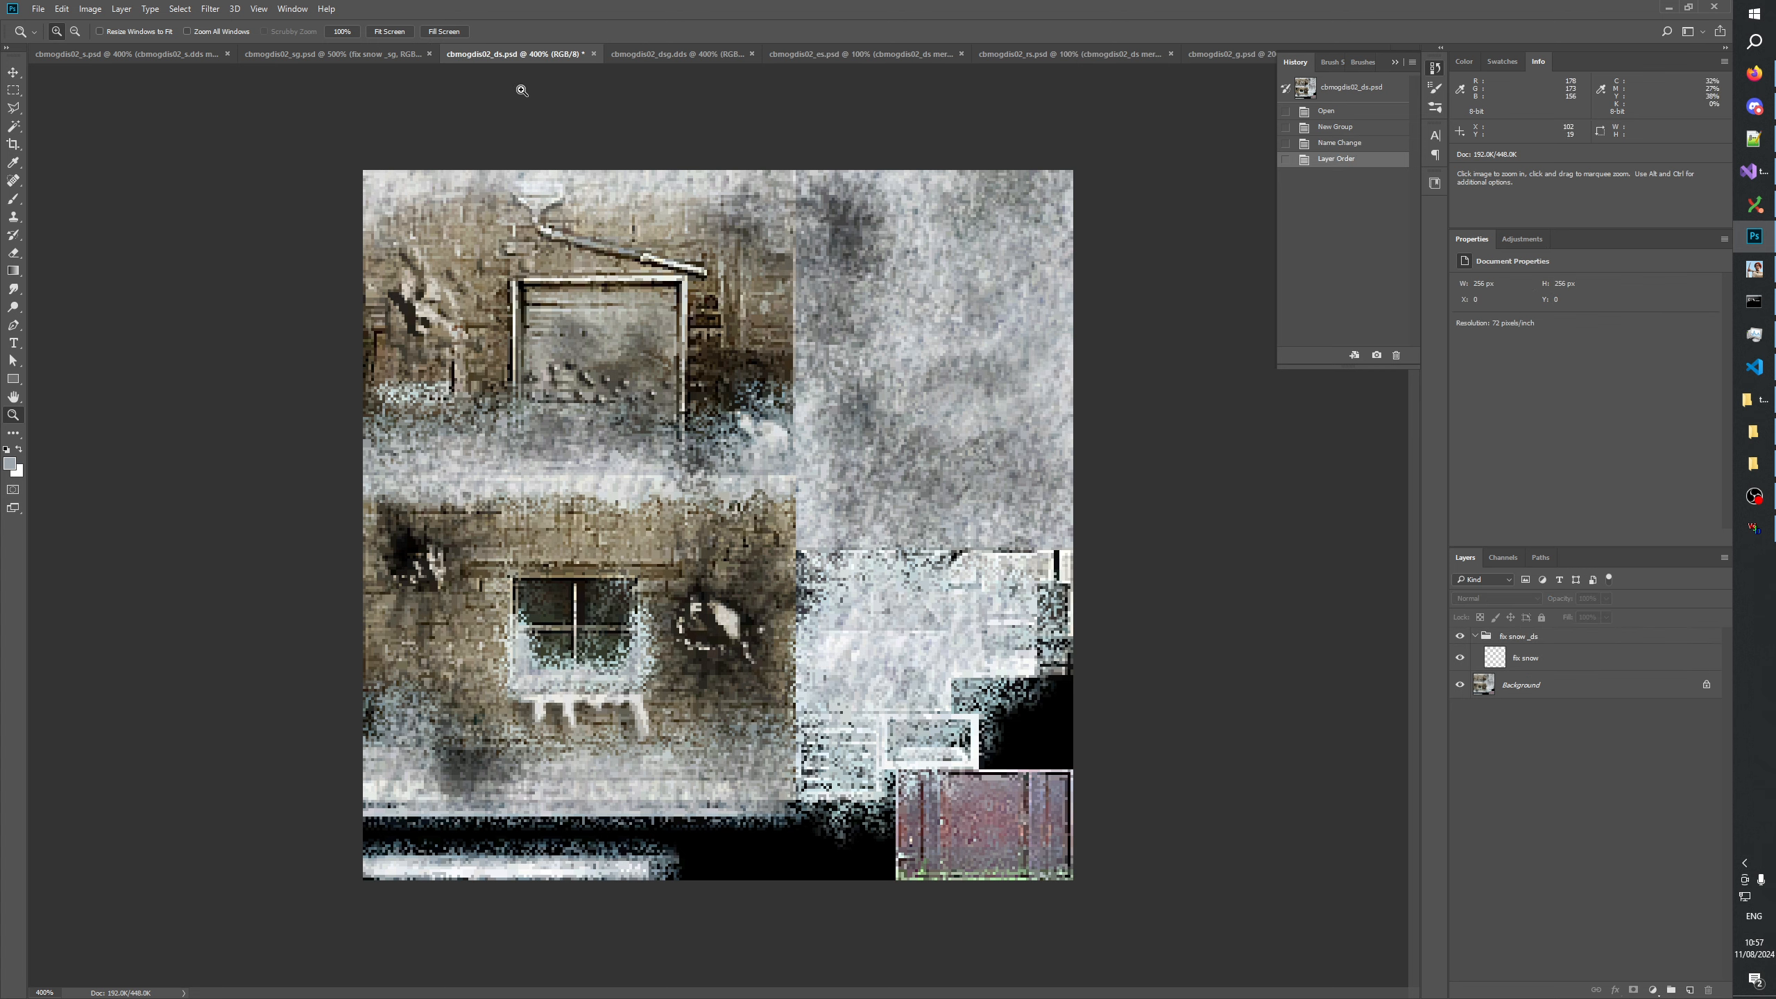
Rename the layer inside the fix snow _ds group to "lines", then collapse the group and save cbmogdis02_ds.
left_click(290, 57)
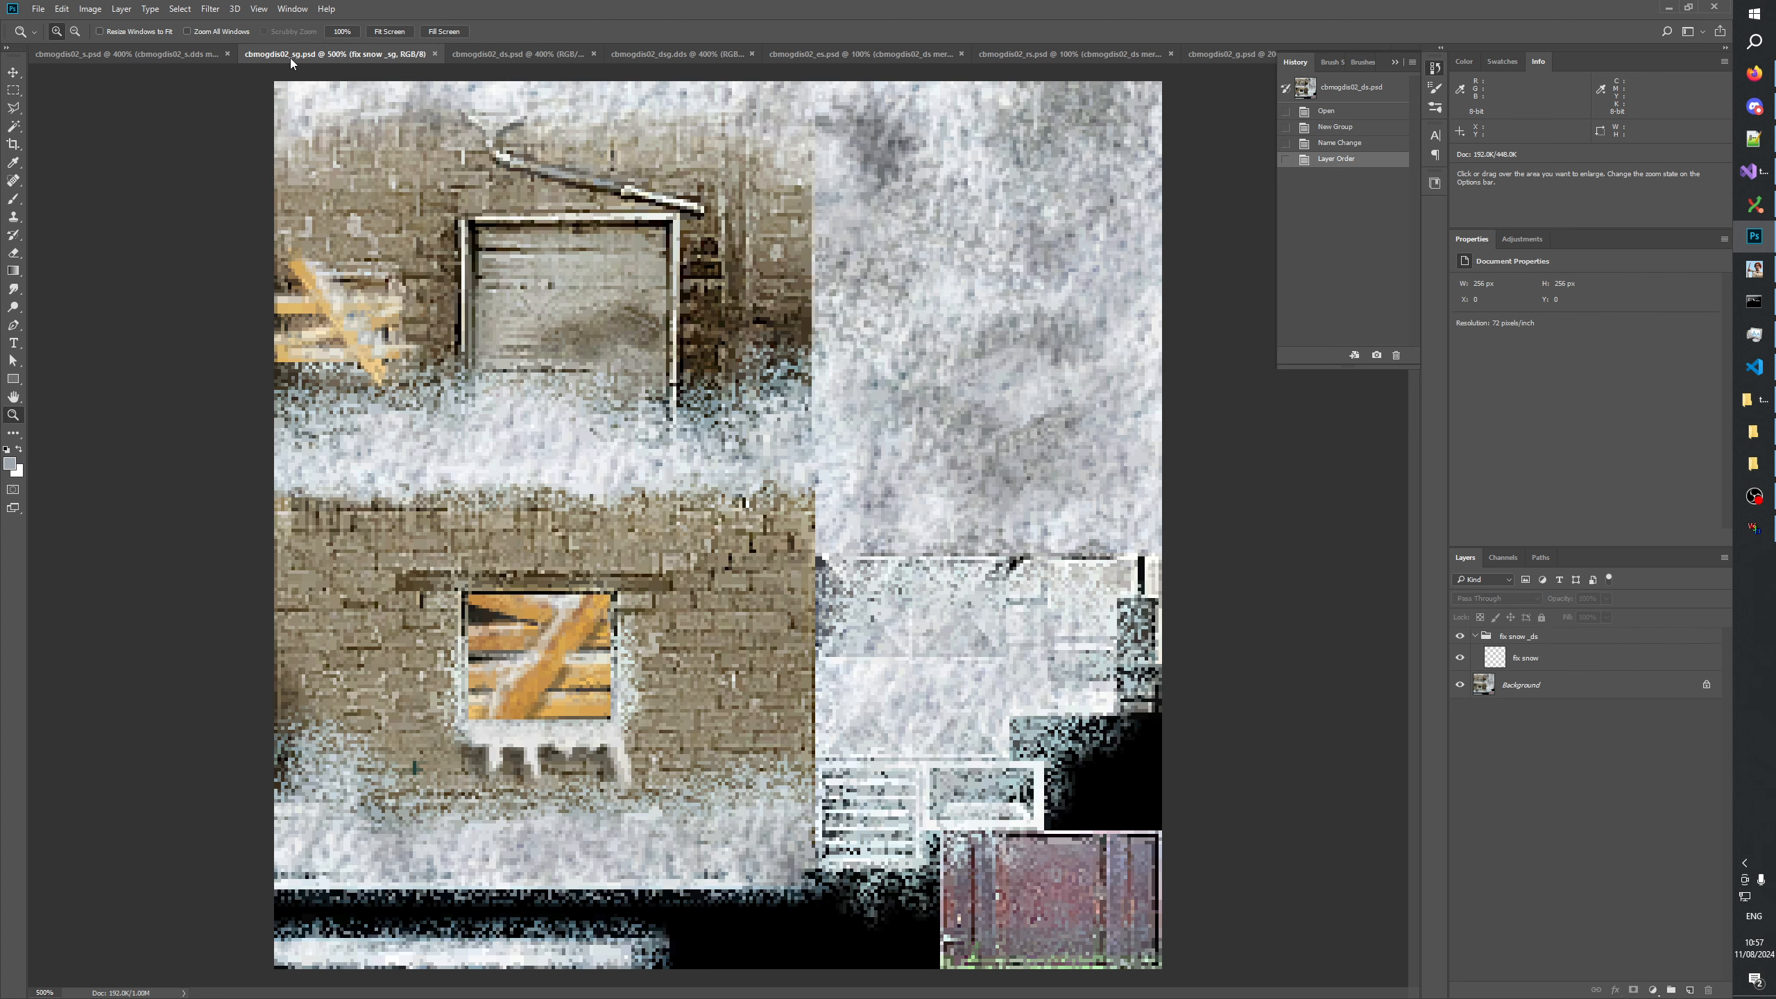
left_click(1477, 637)
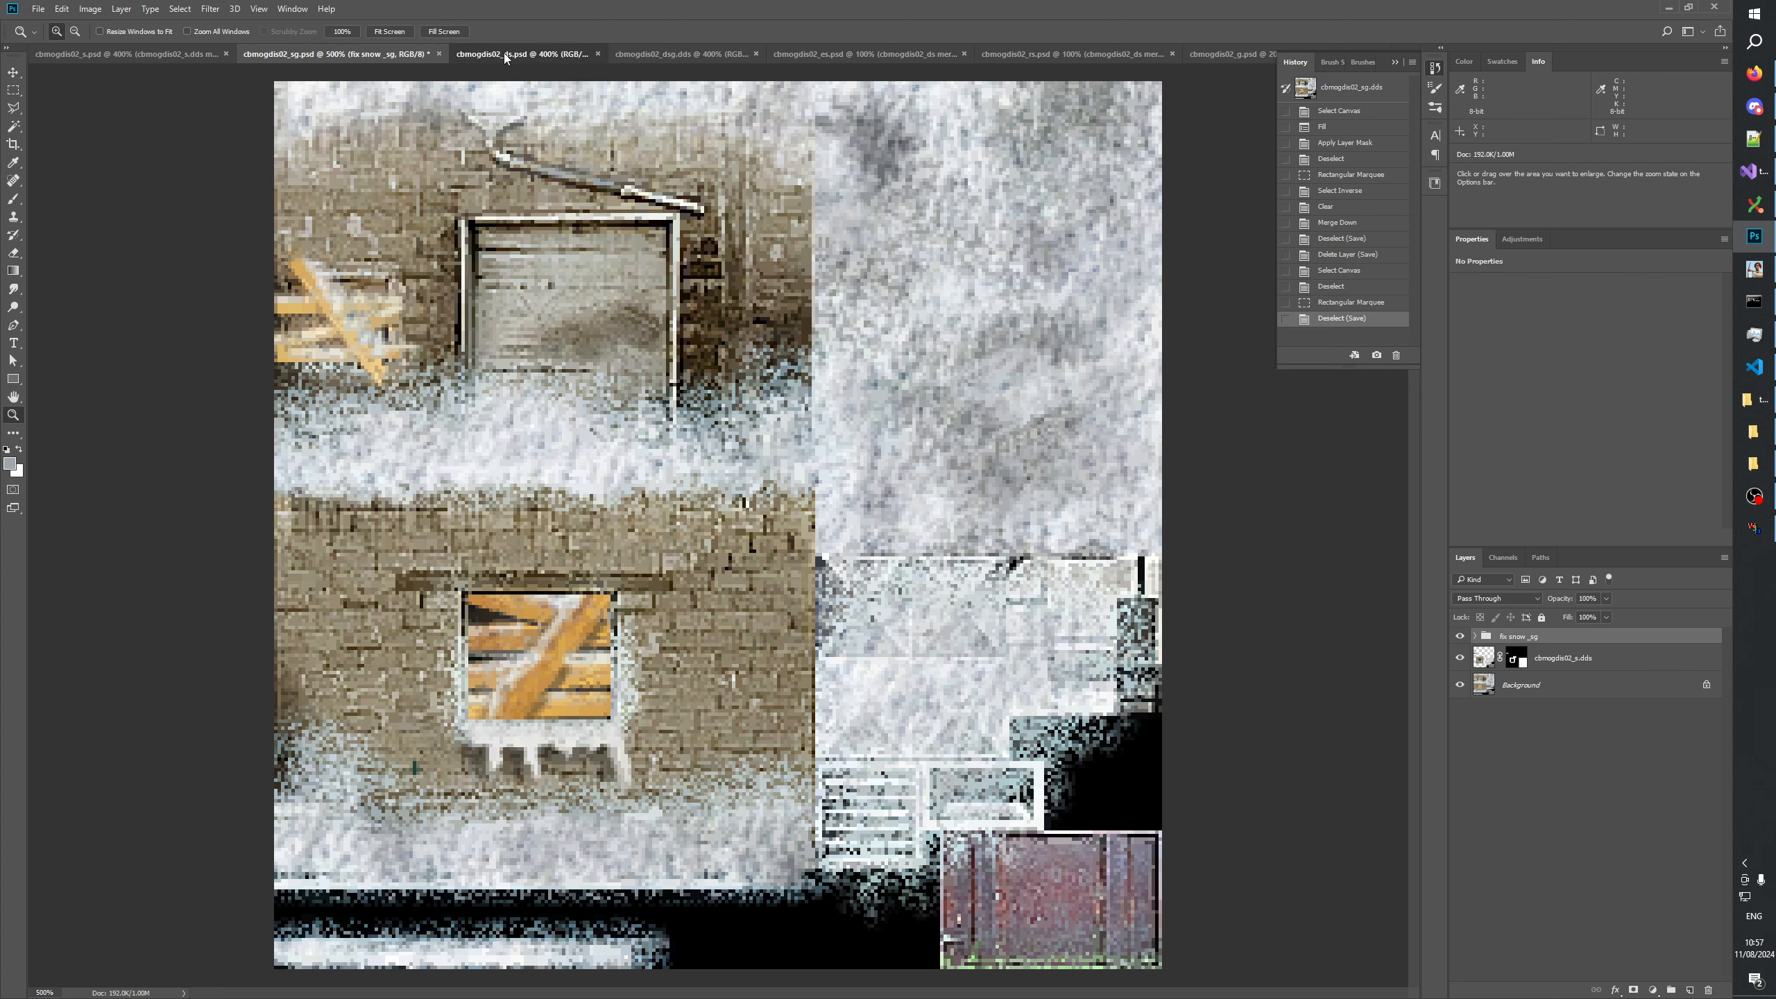
left_click(504, 54)
double_click(1526, 659)
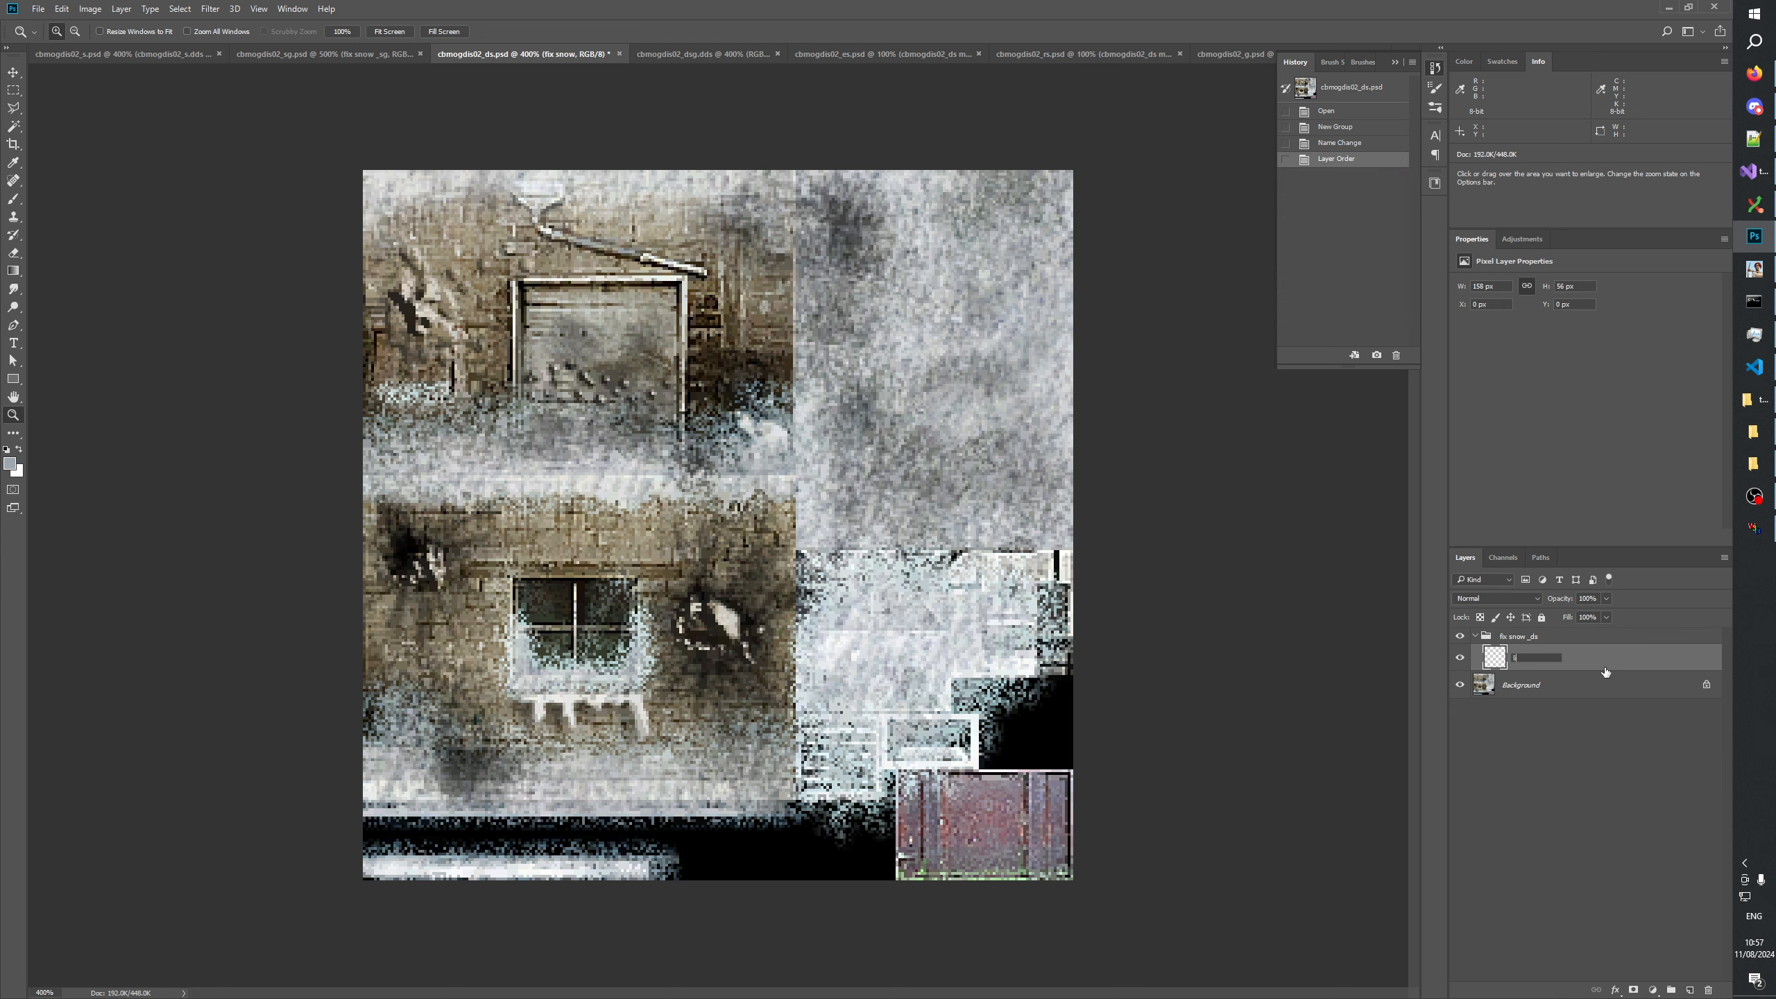
key("Return")
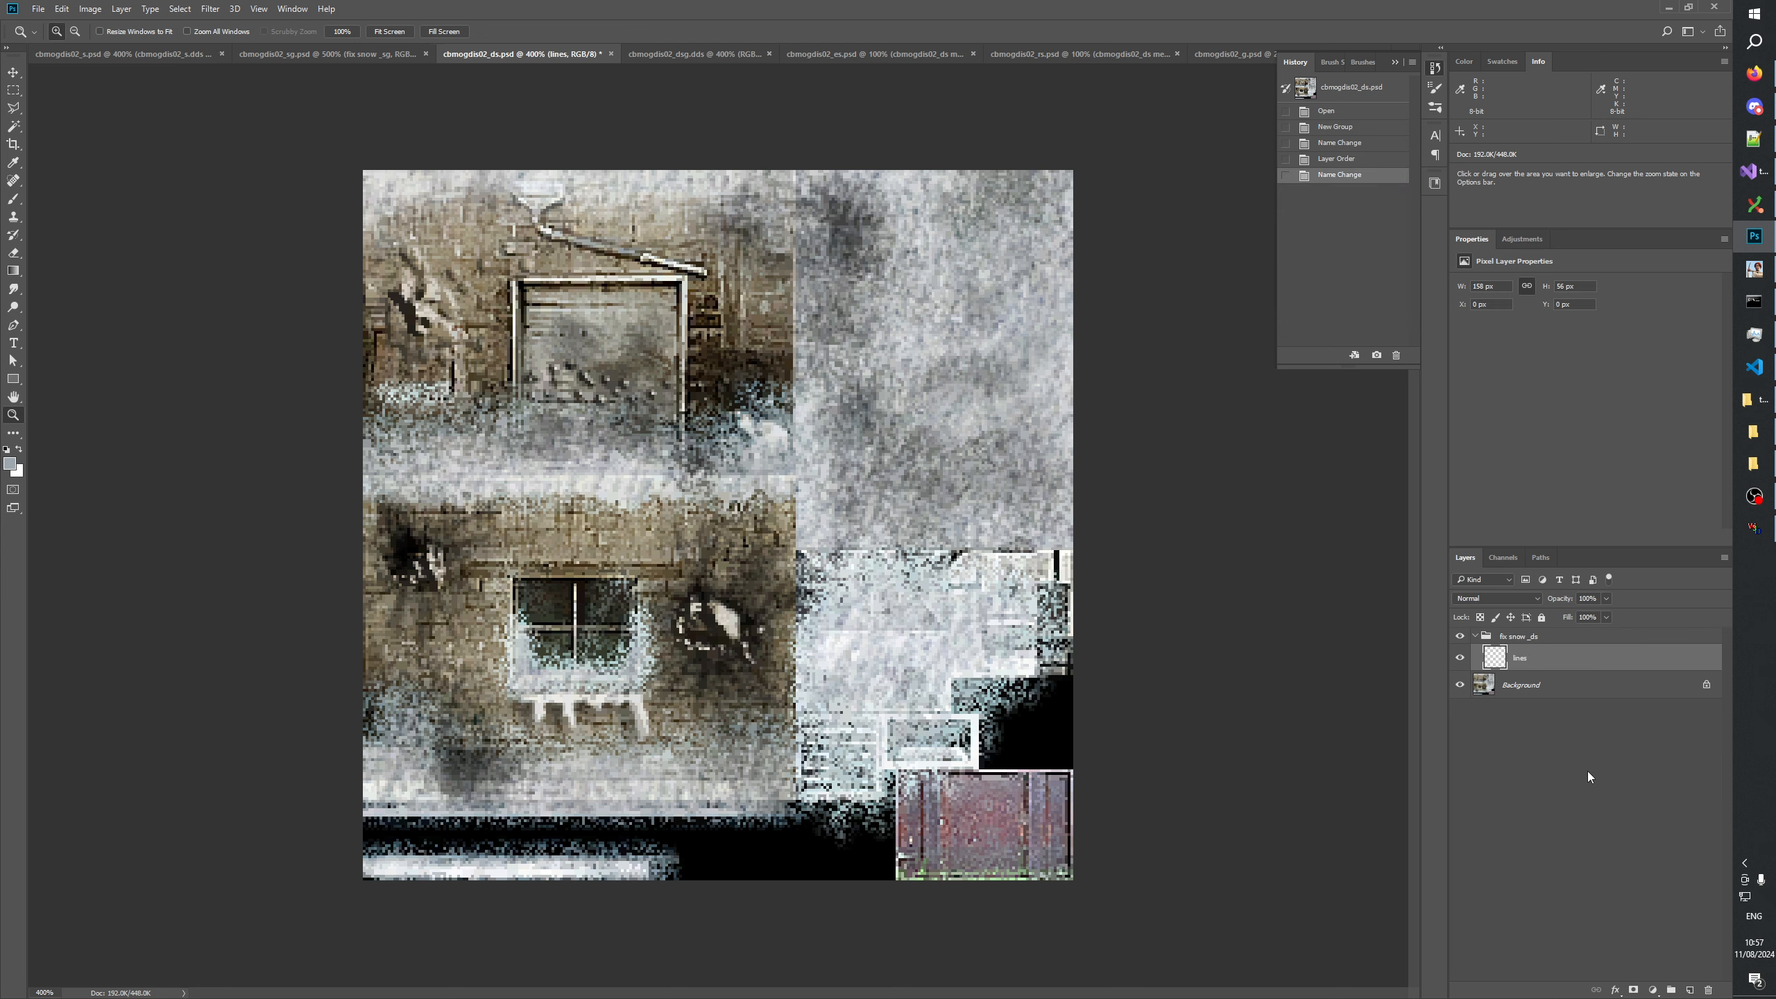
left_click(1587, 771)
left_click(1475, 636)
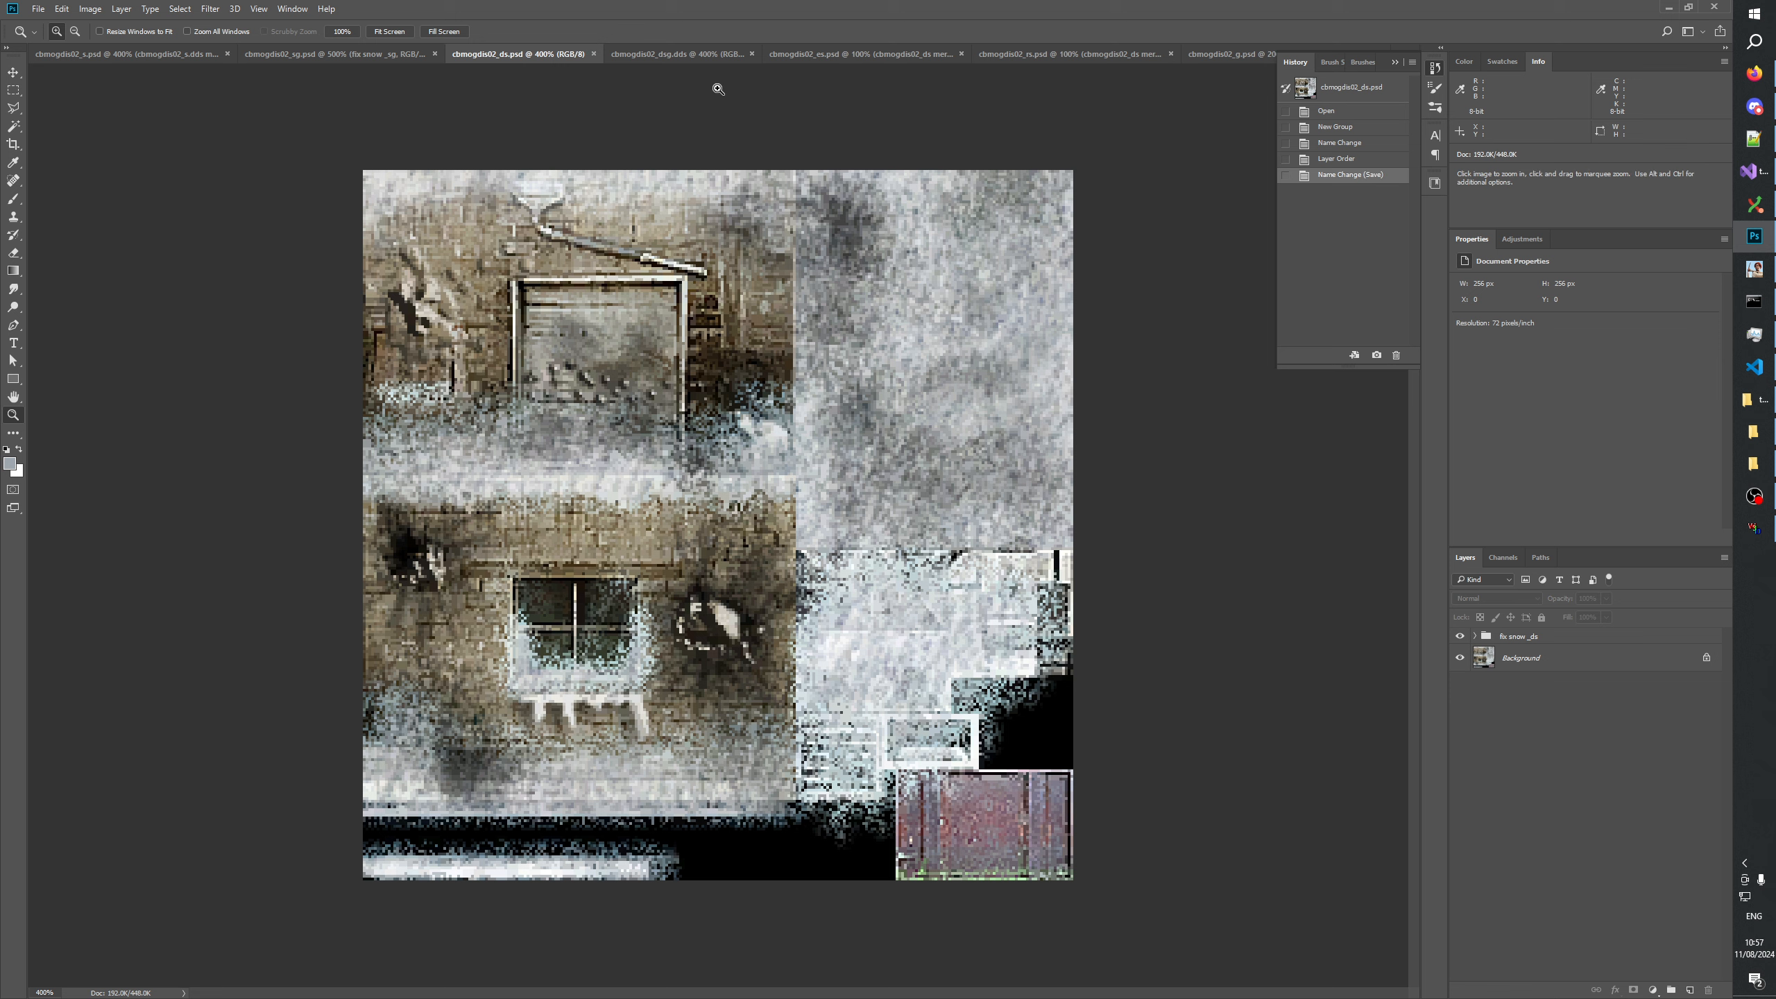
Hide the history list and compare the boarded cbmogdis02_dsg texture with cbmogdis02_ds.
left_click(662, 55)
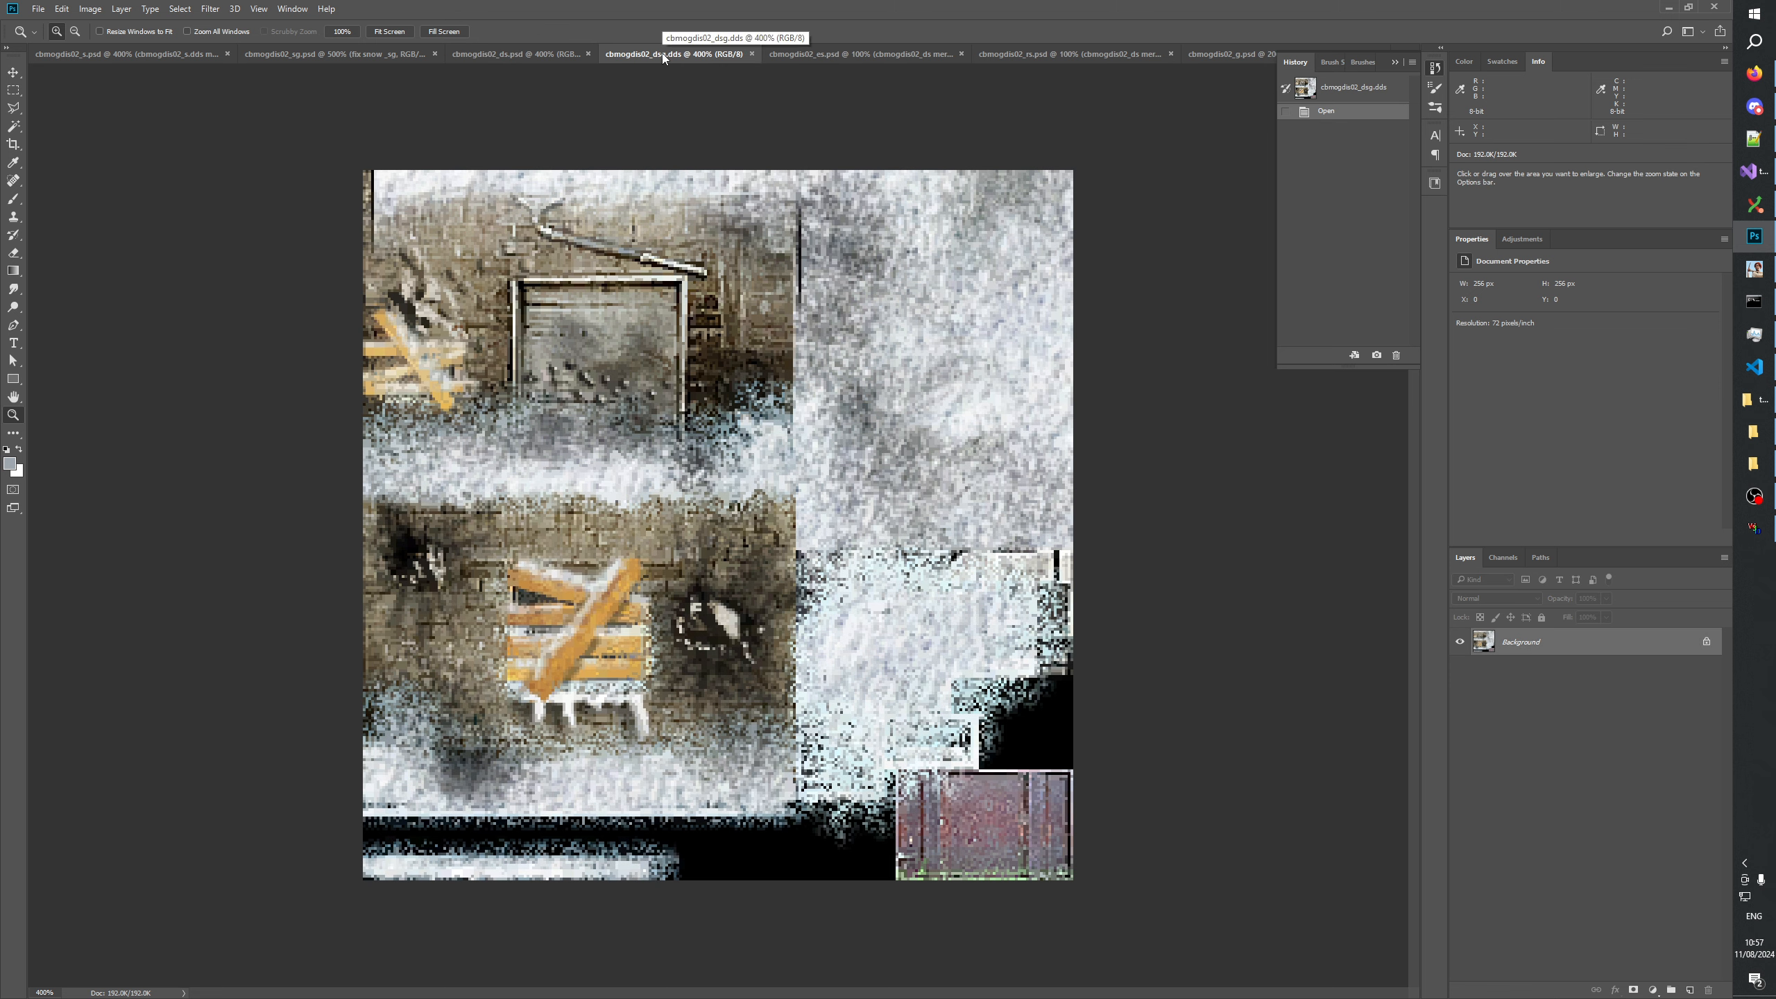
left_click(1394, 62)
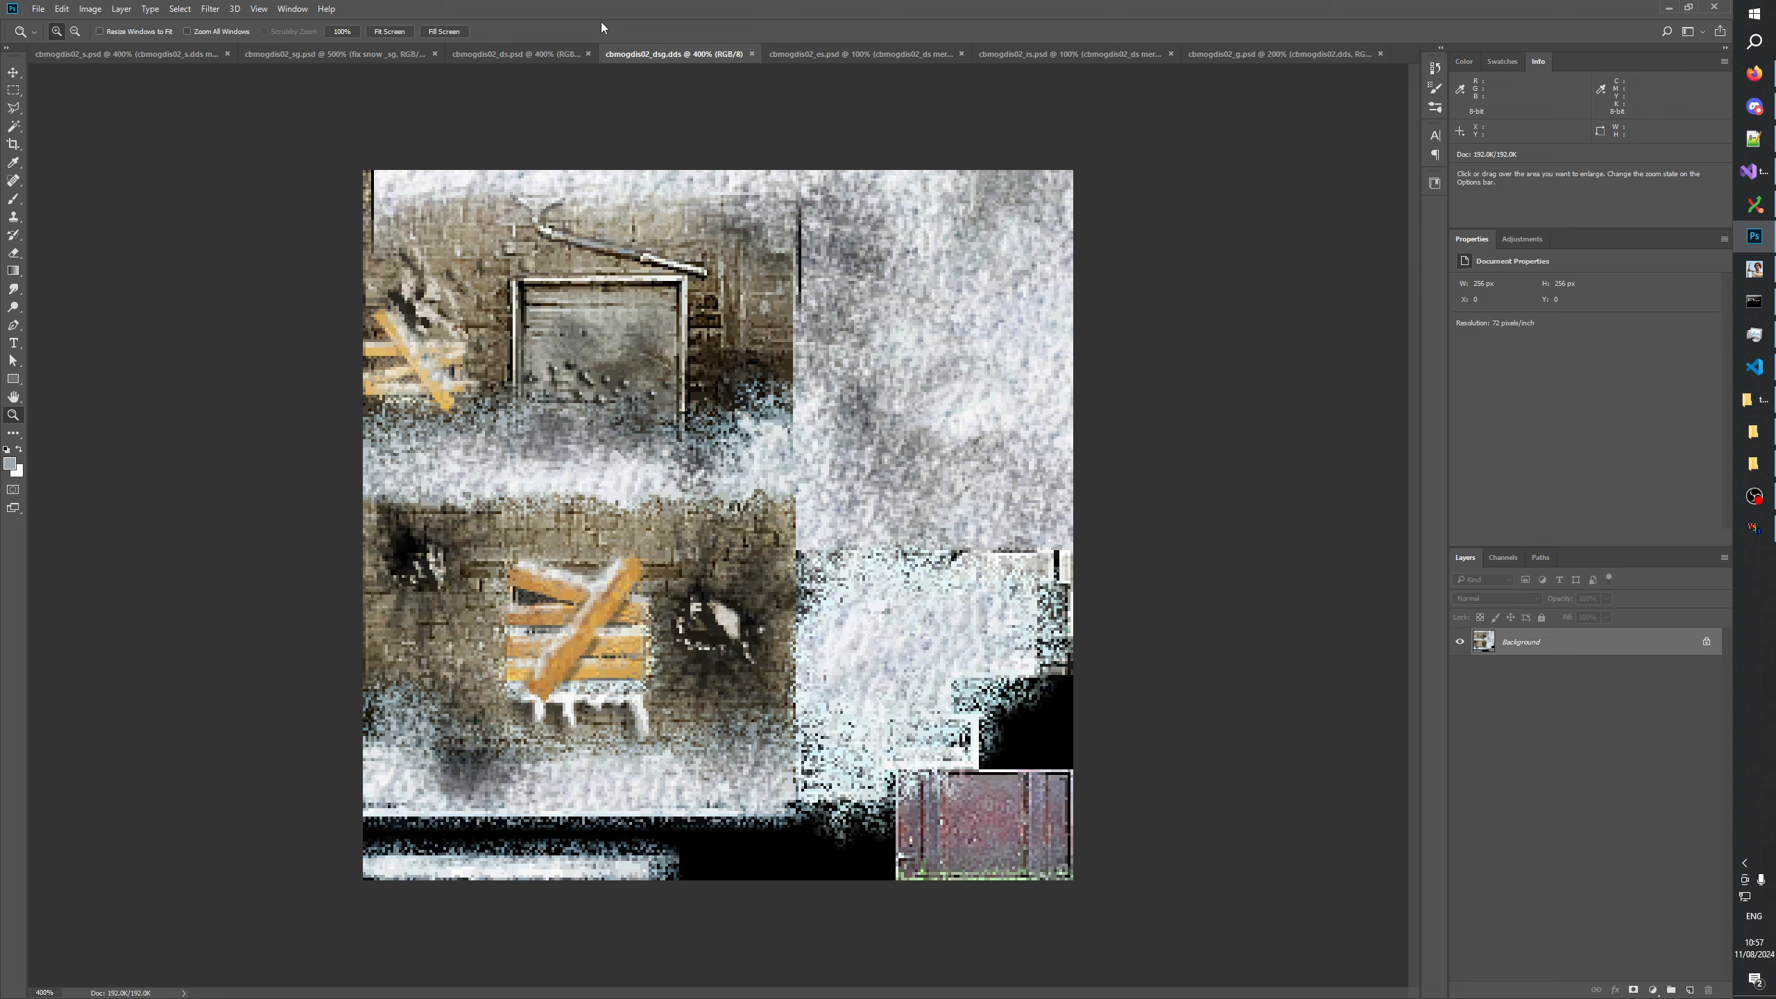
left_click(549, 55)
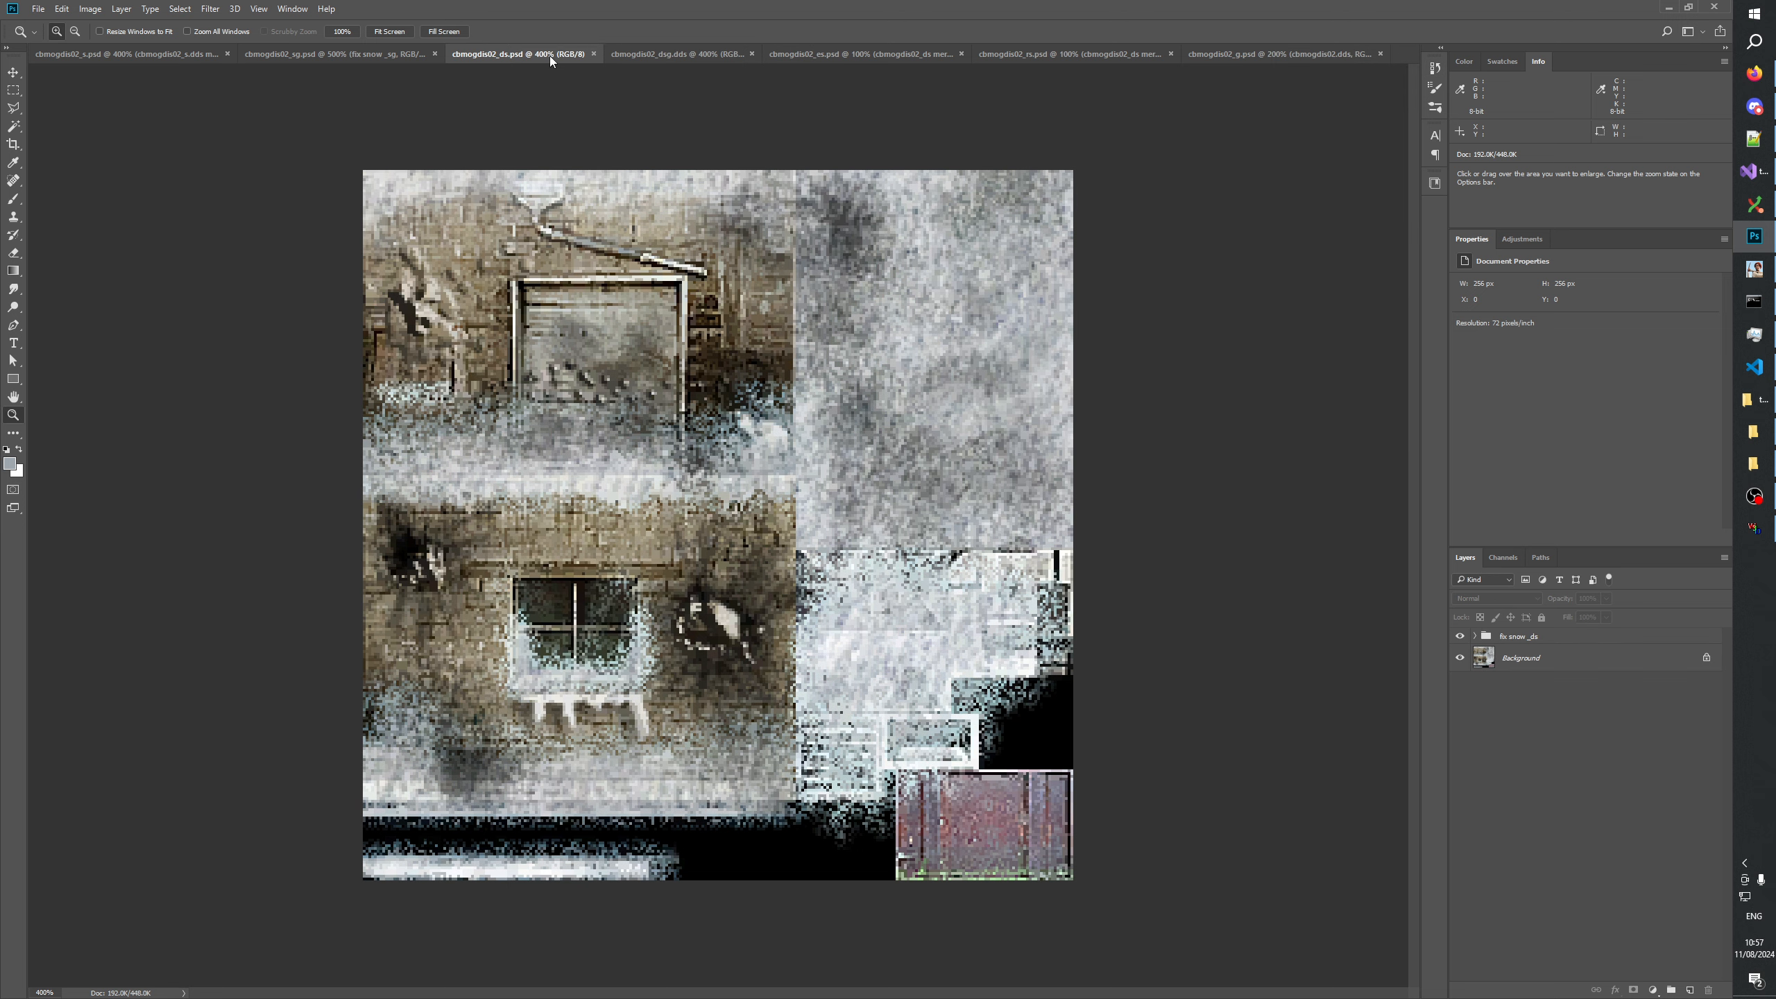
left_click(713, 51)
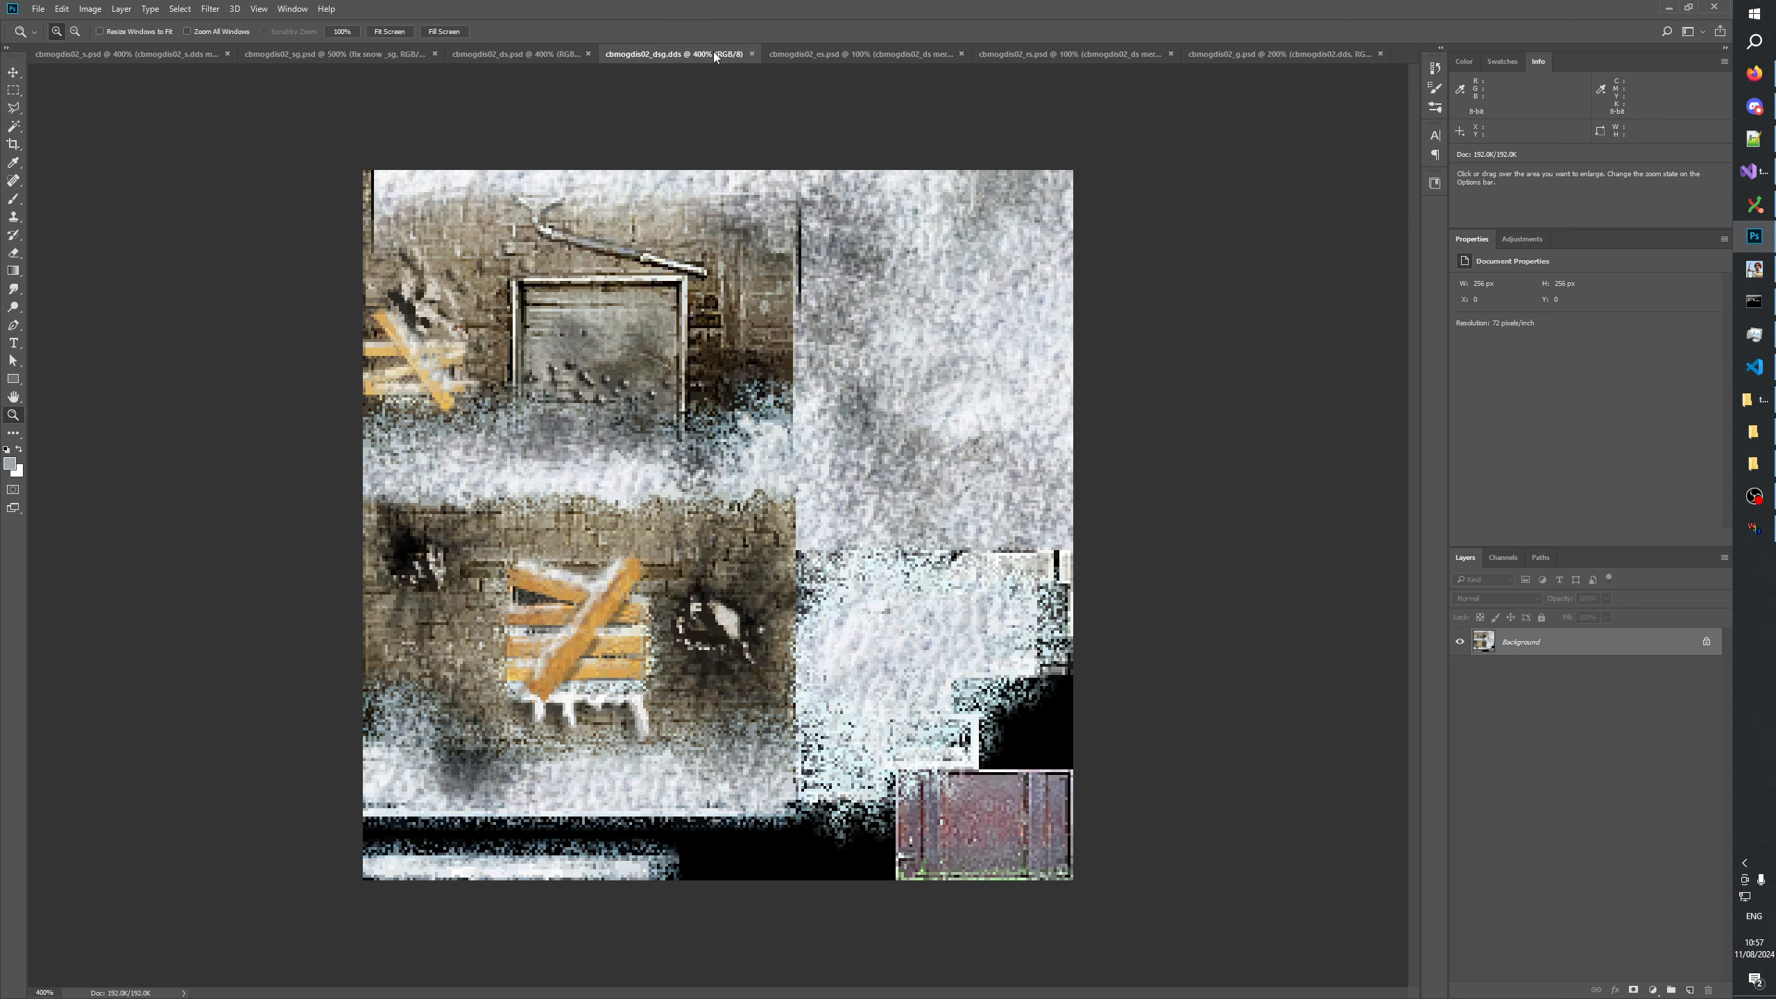
left_click(514, 45)
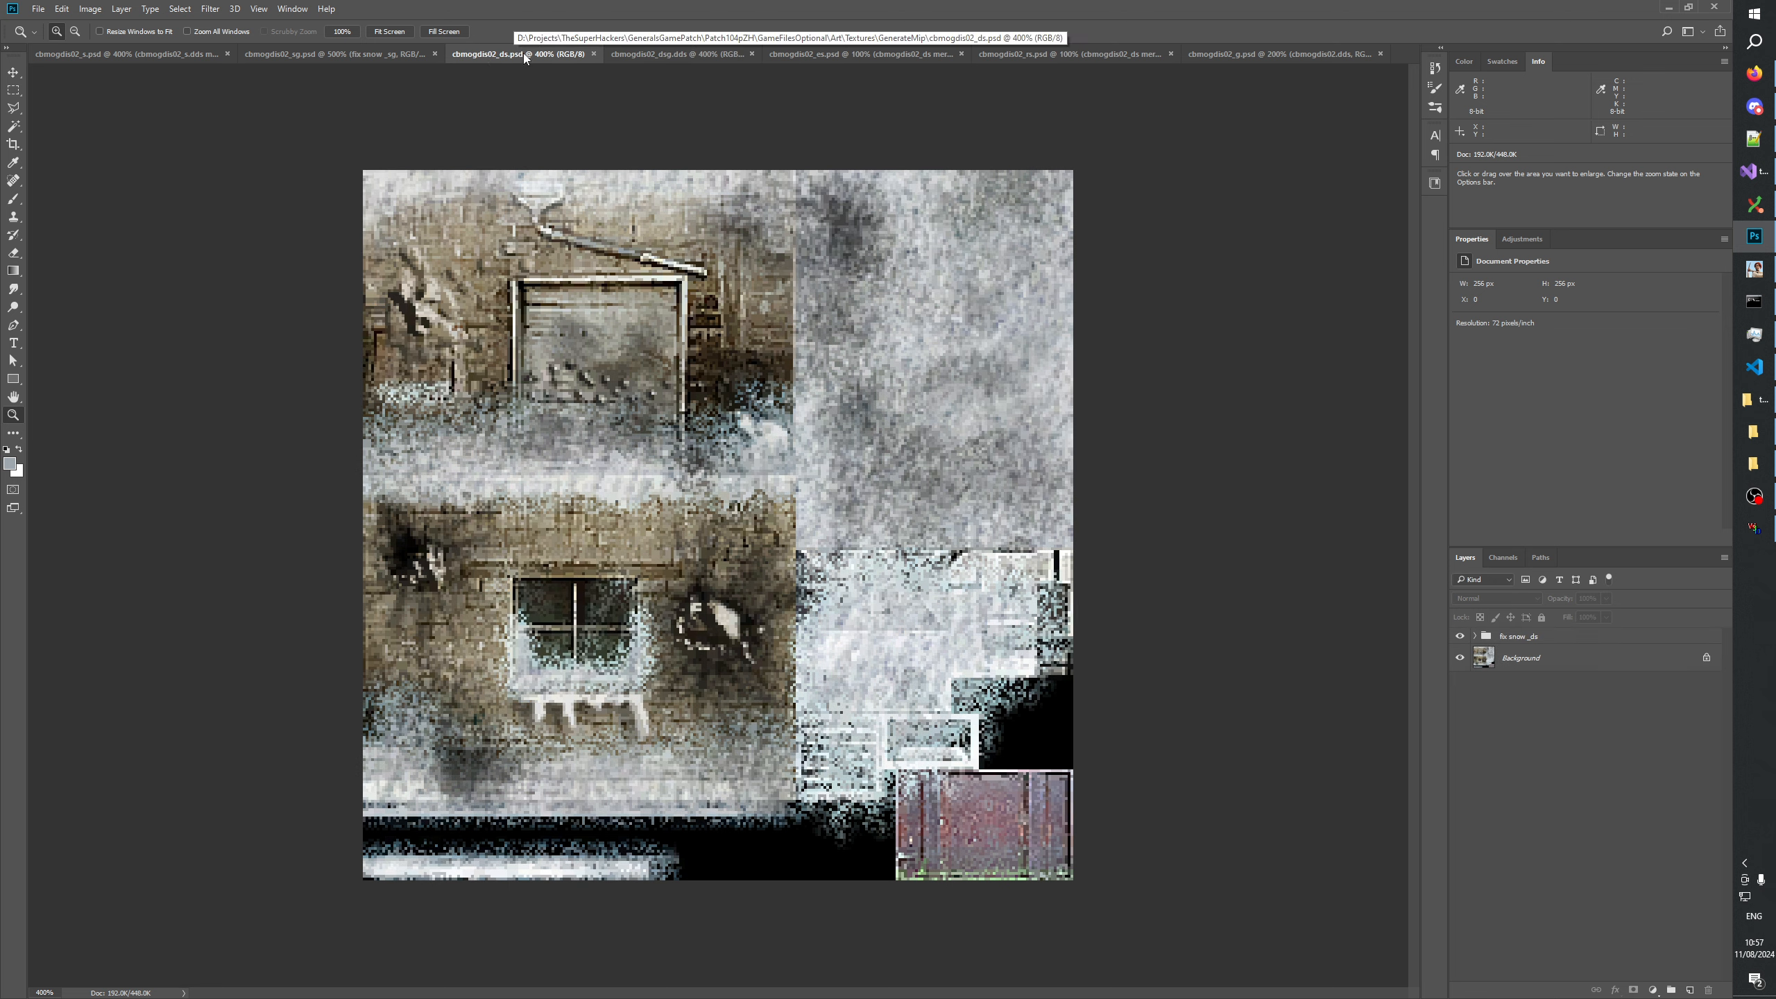
left_click(656, 51)
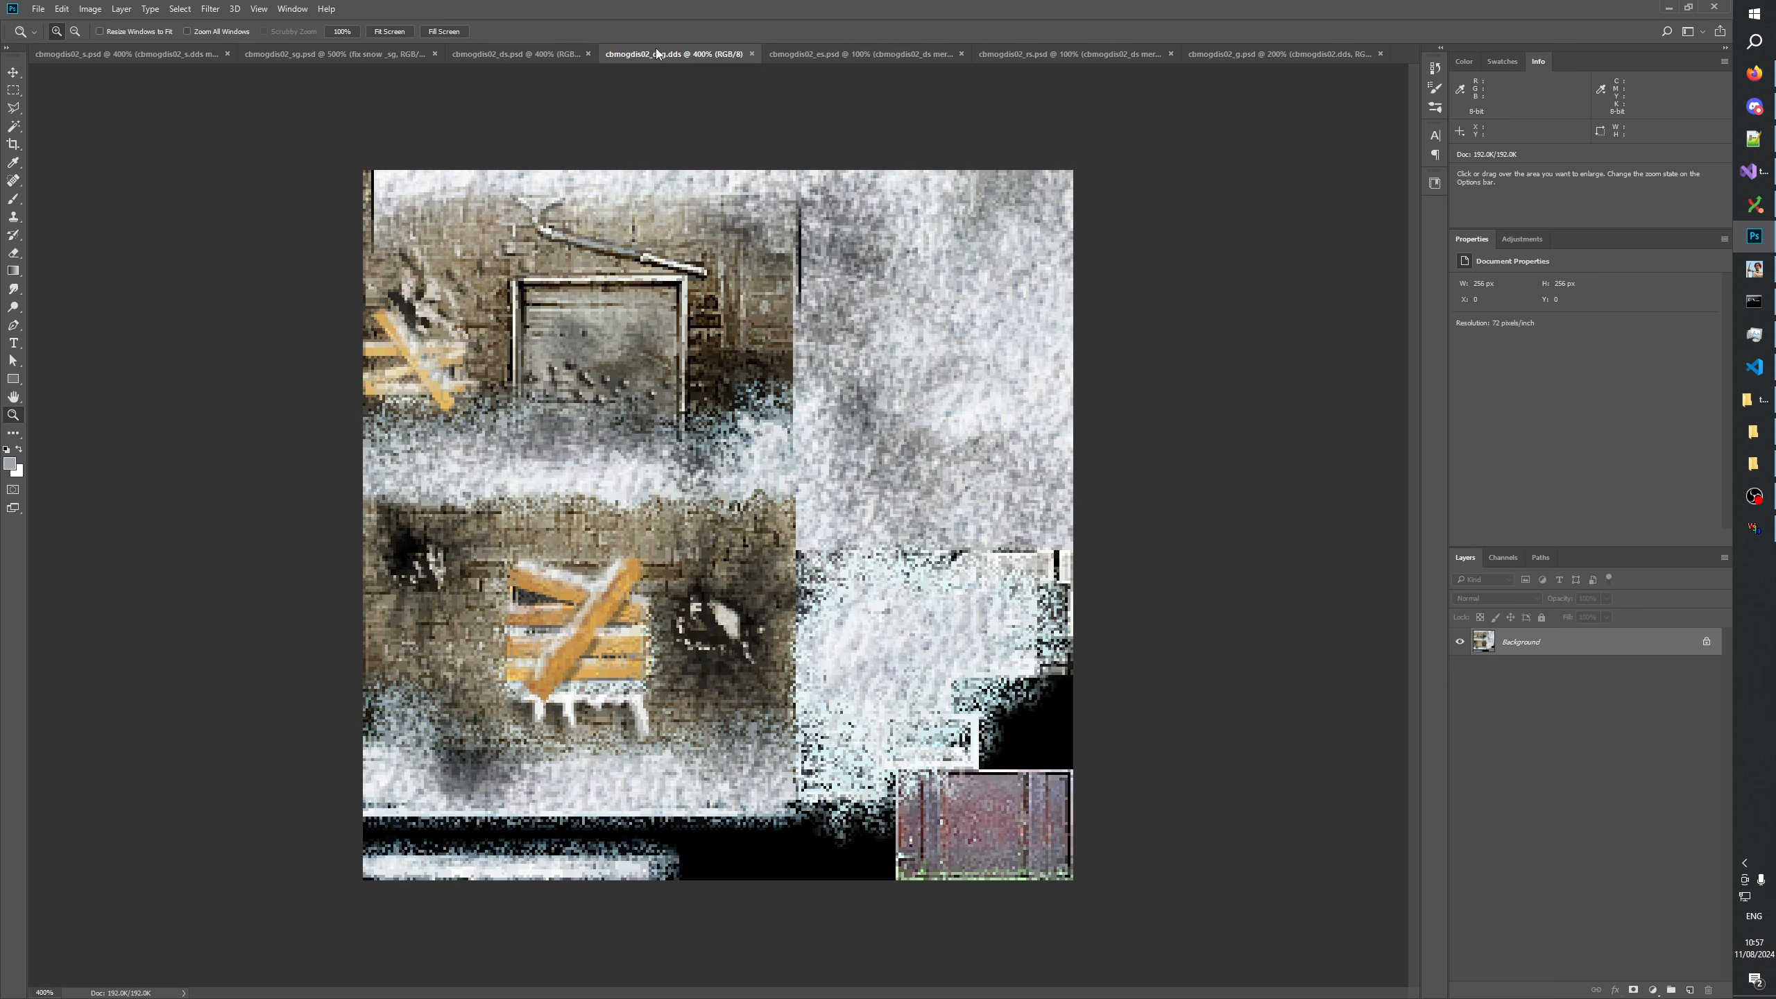
left_click(535, 53)
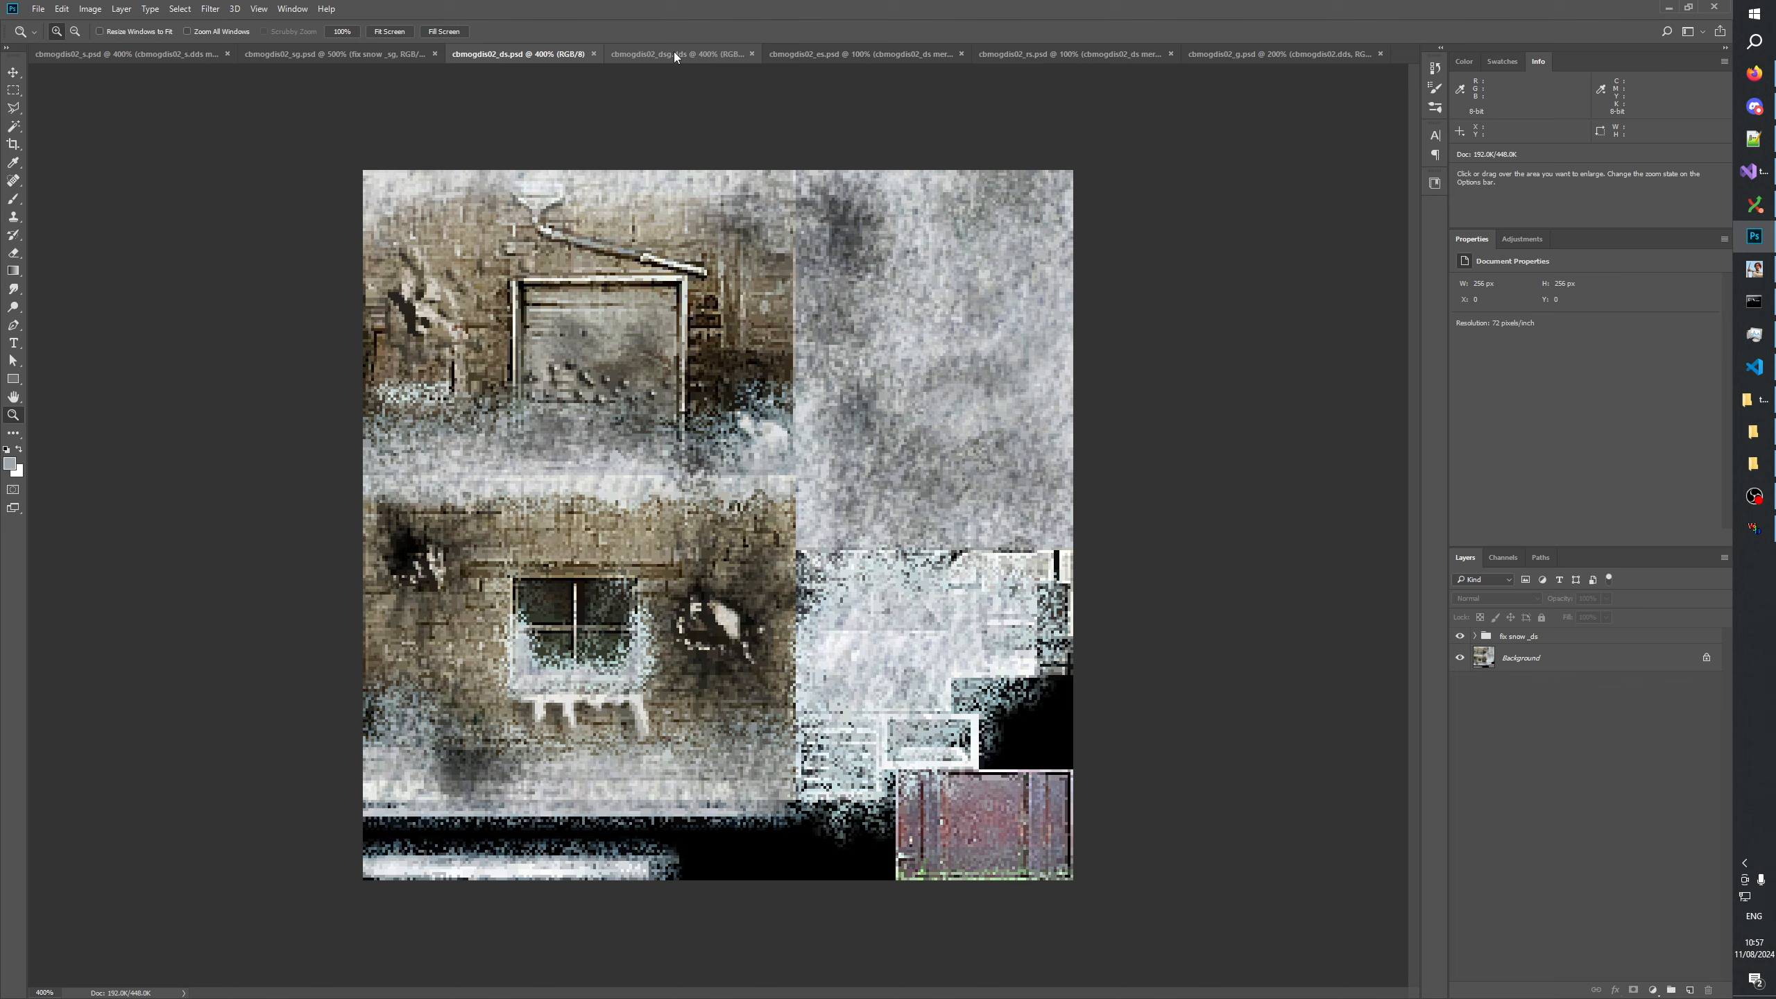
Compare the cbmogdis02_es texture with cbmogdis02_ds at 400% zoom.
left_click(839, 54)
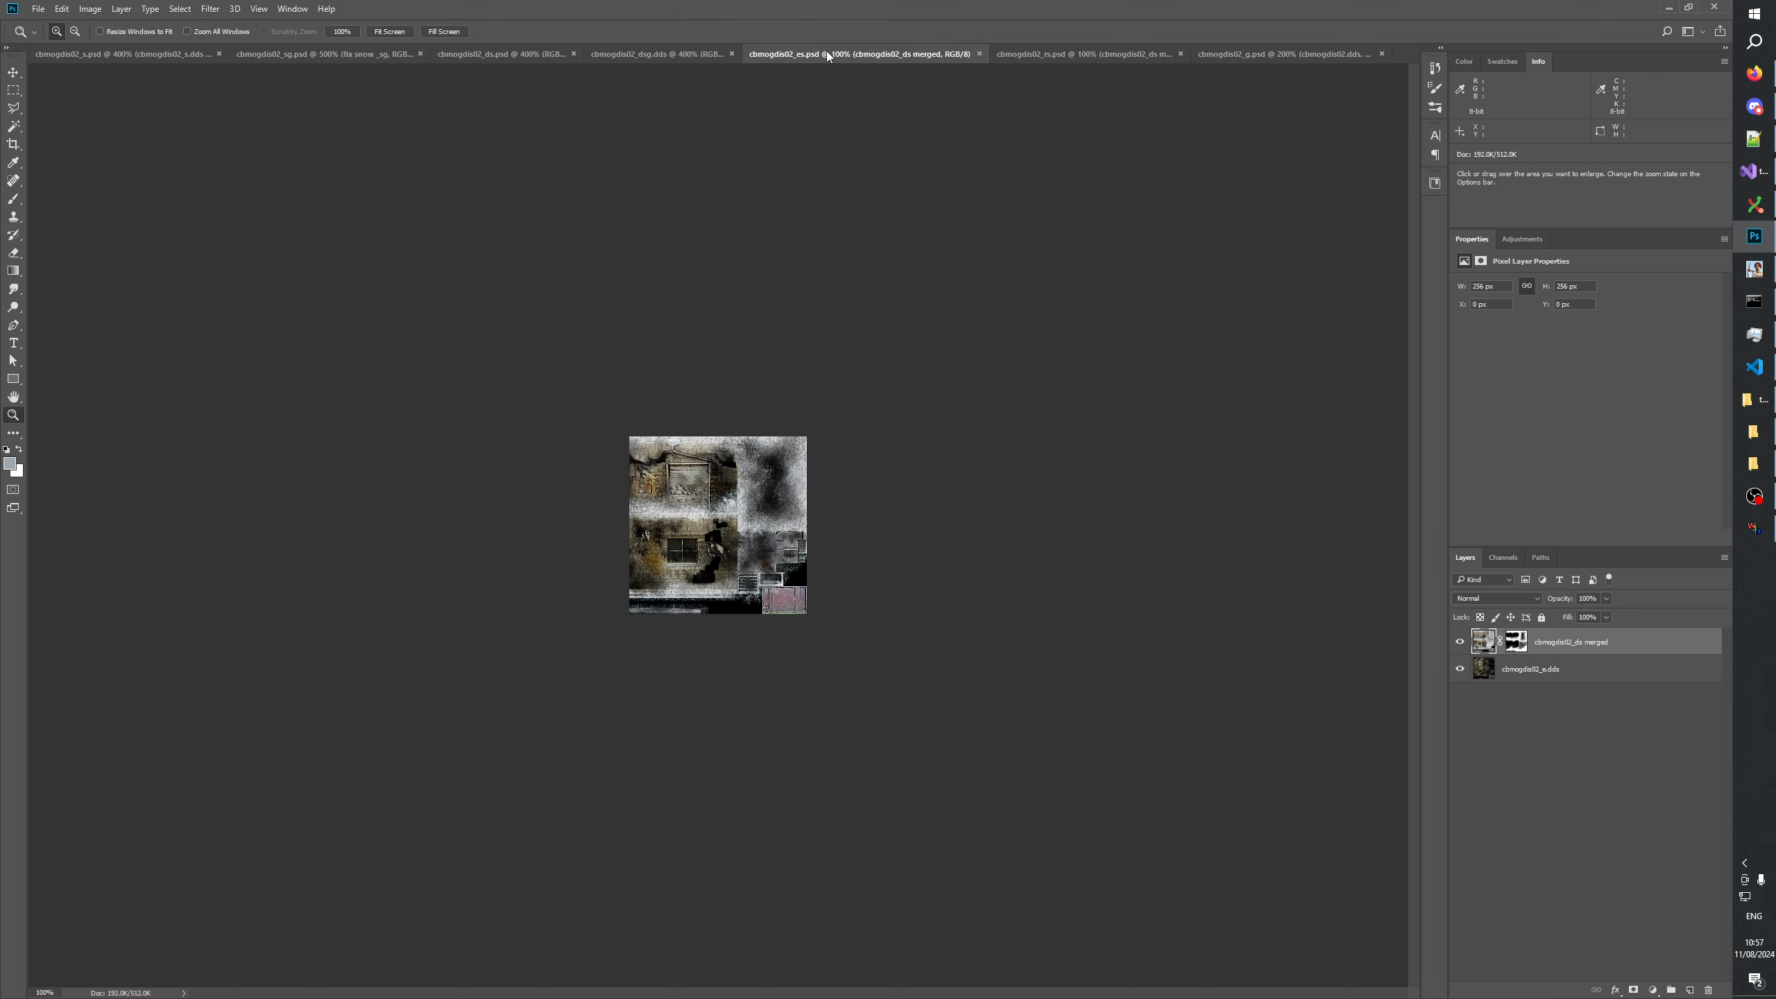
left_click(732, 492)
left_click(732, 492)
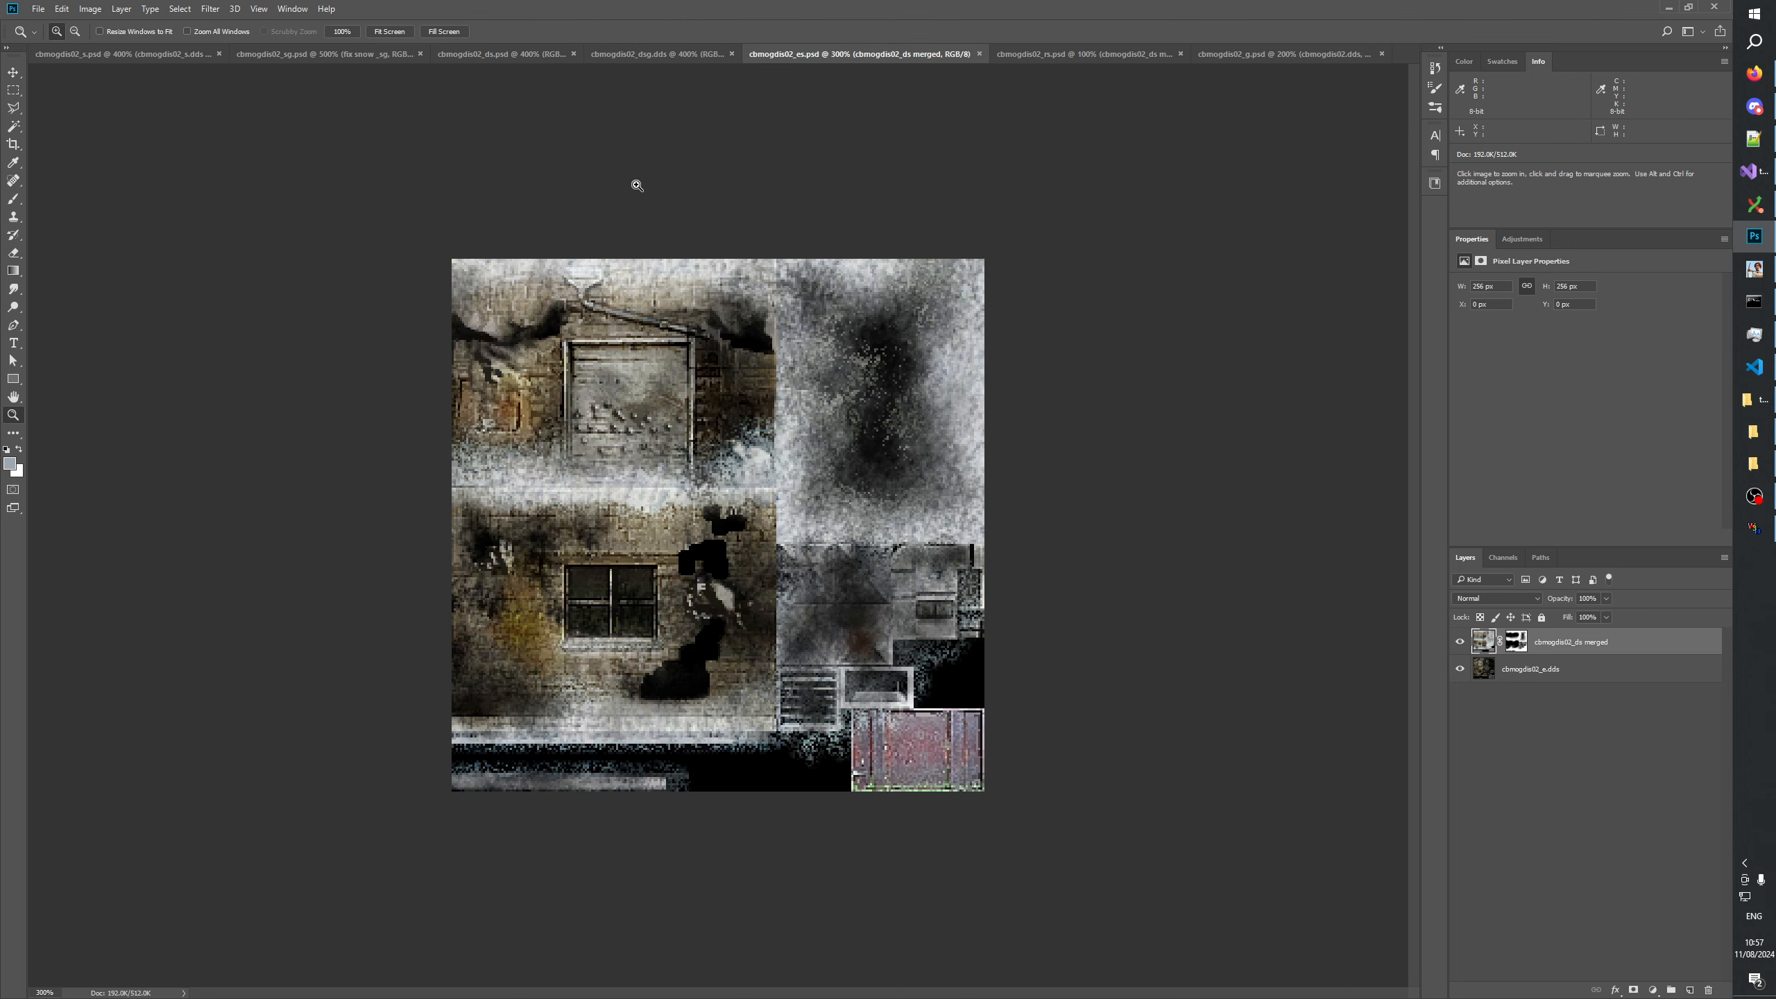
left_click(488, 53)
left_click(796, 57)
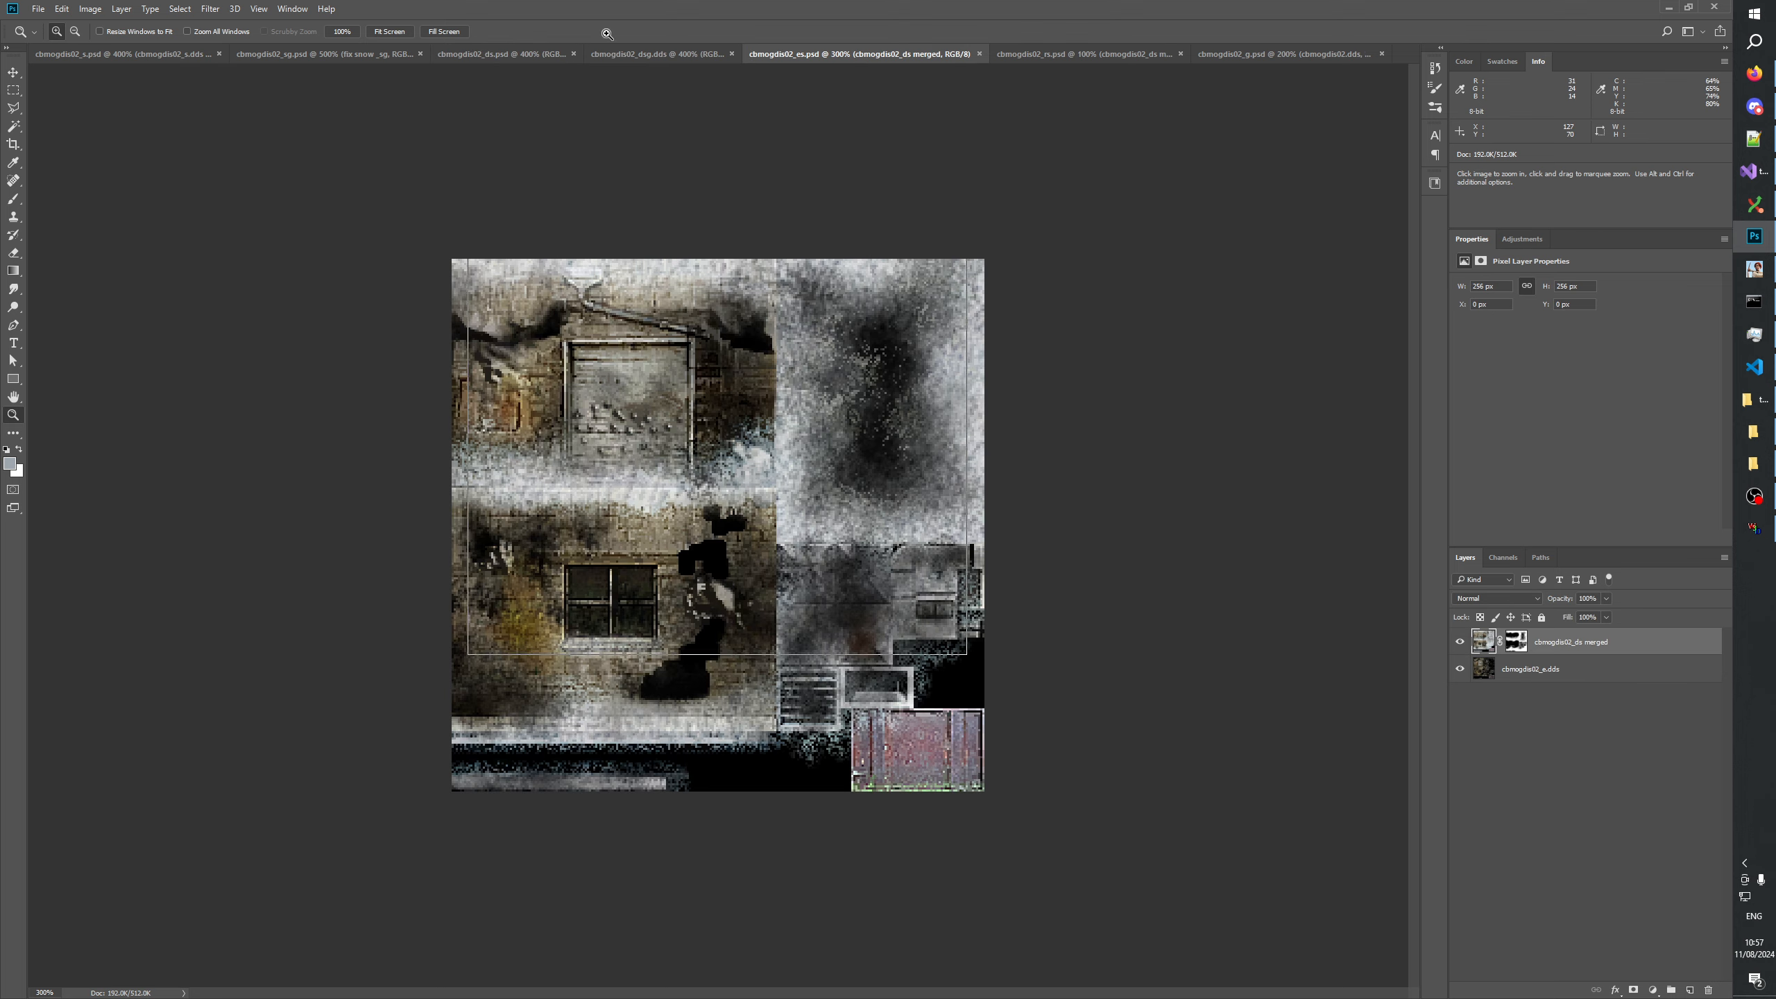
left_click(516, 54)
left_click(832, 55)
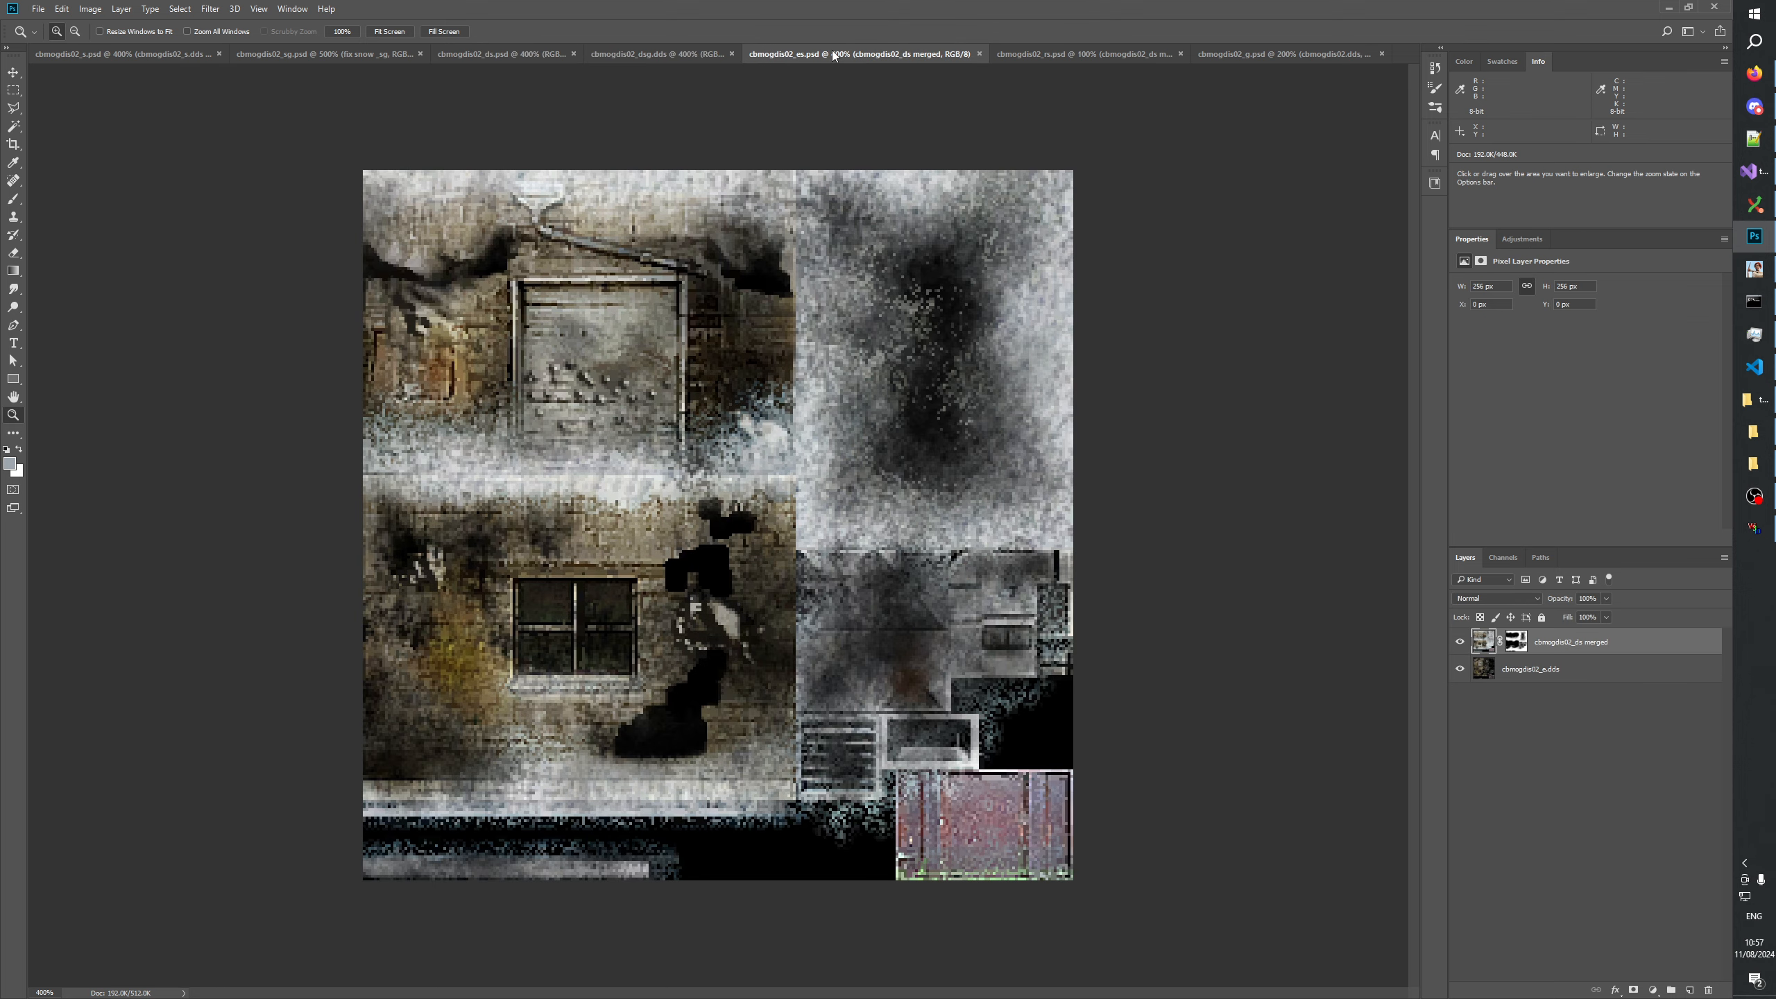
Compare cbmogdis02_ds with the _es, _dsg and _s variants, ending on cbmogdis02_s with no layer selected.
left_click(514, 56)
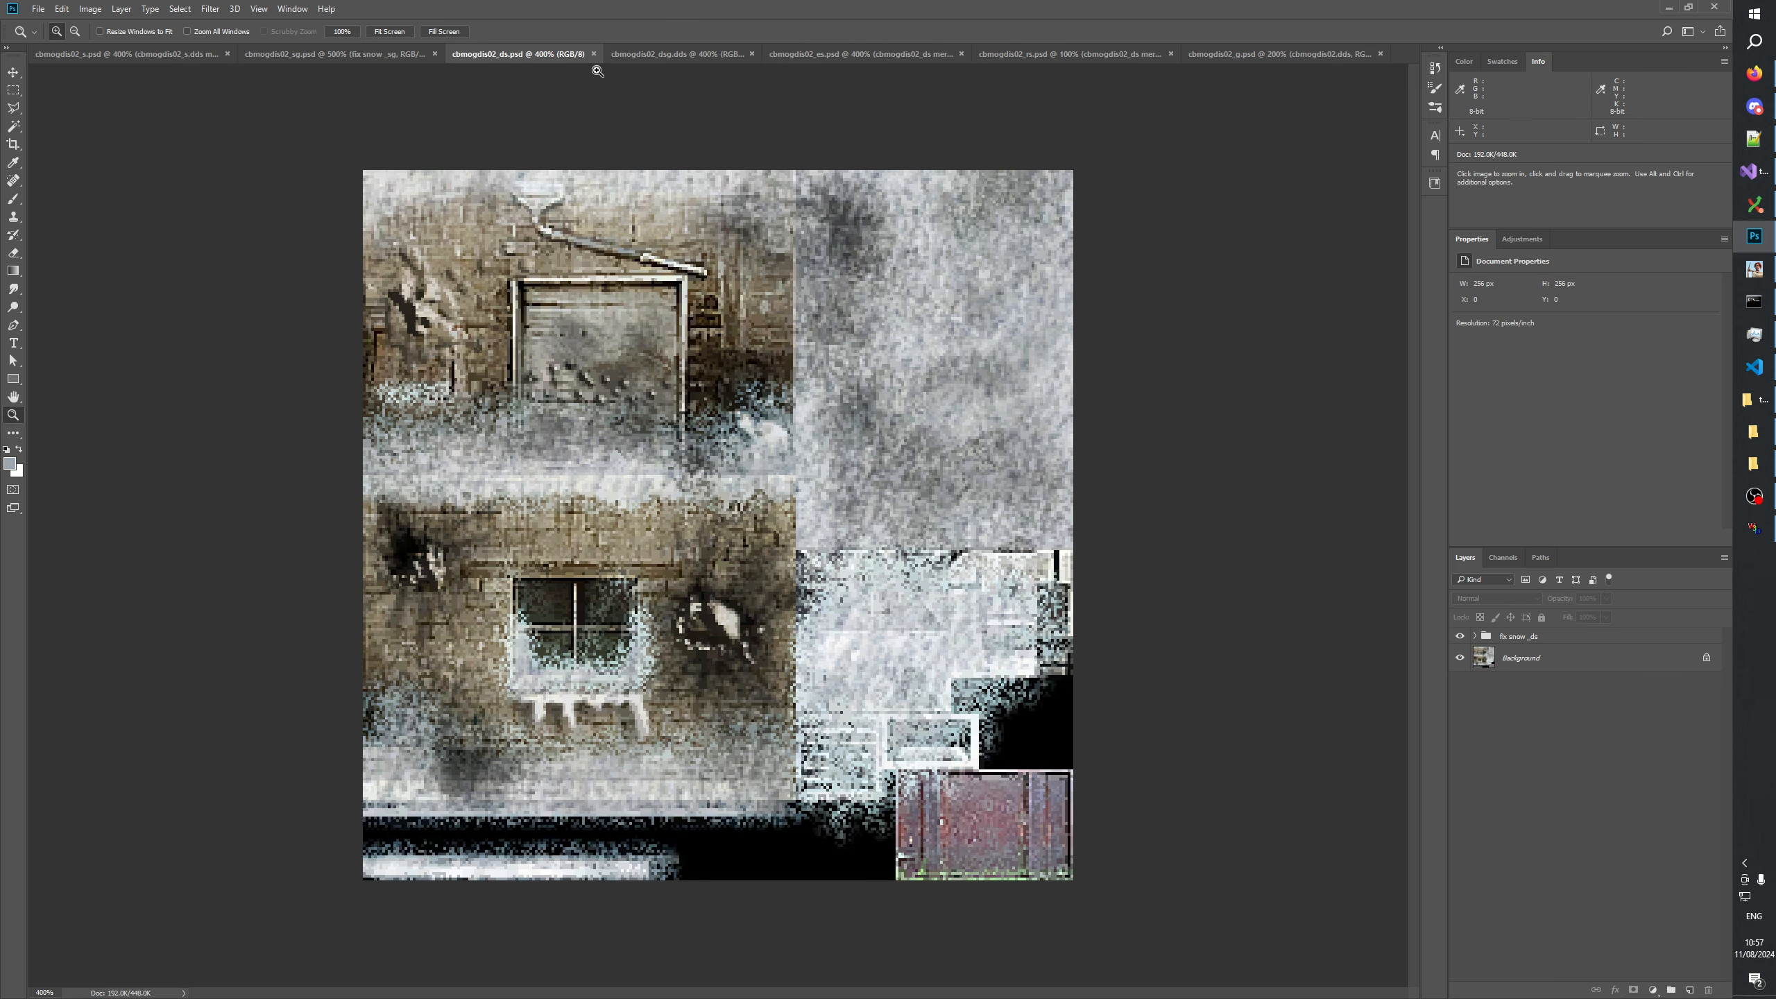
left_click(828, 54)
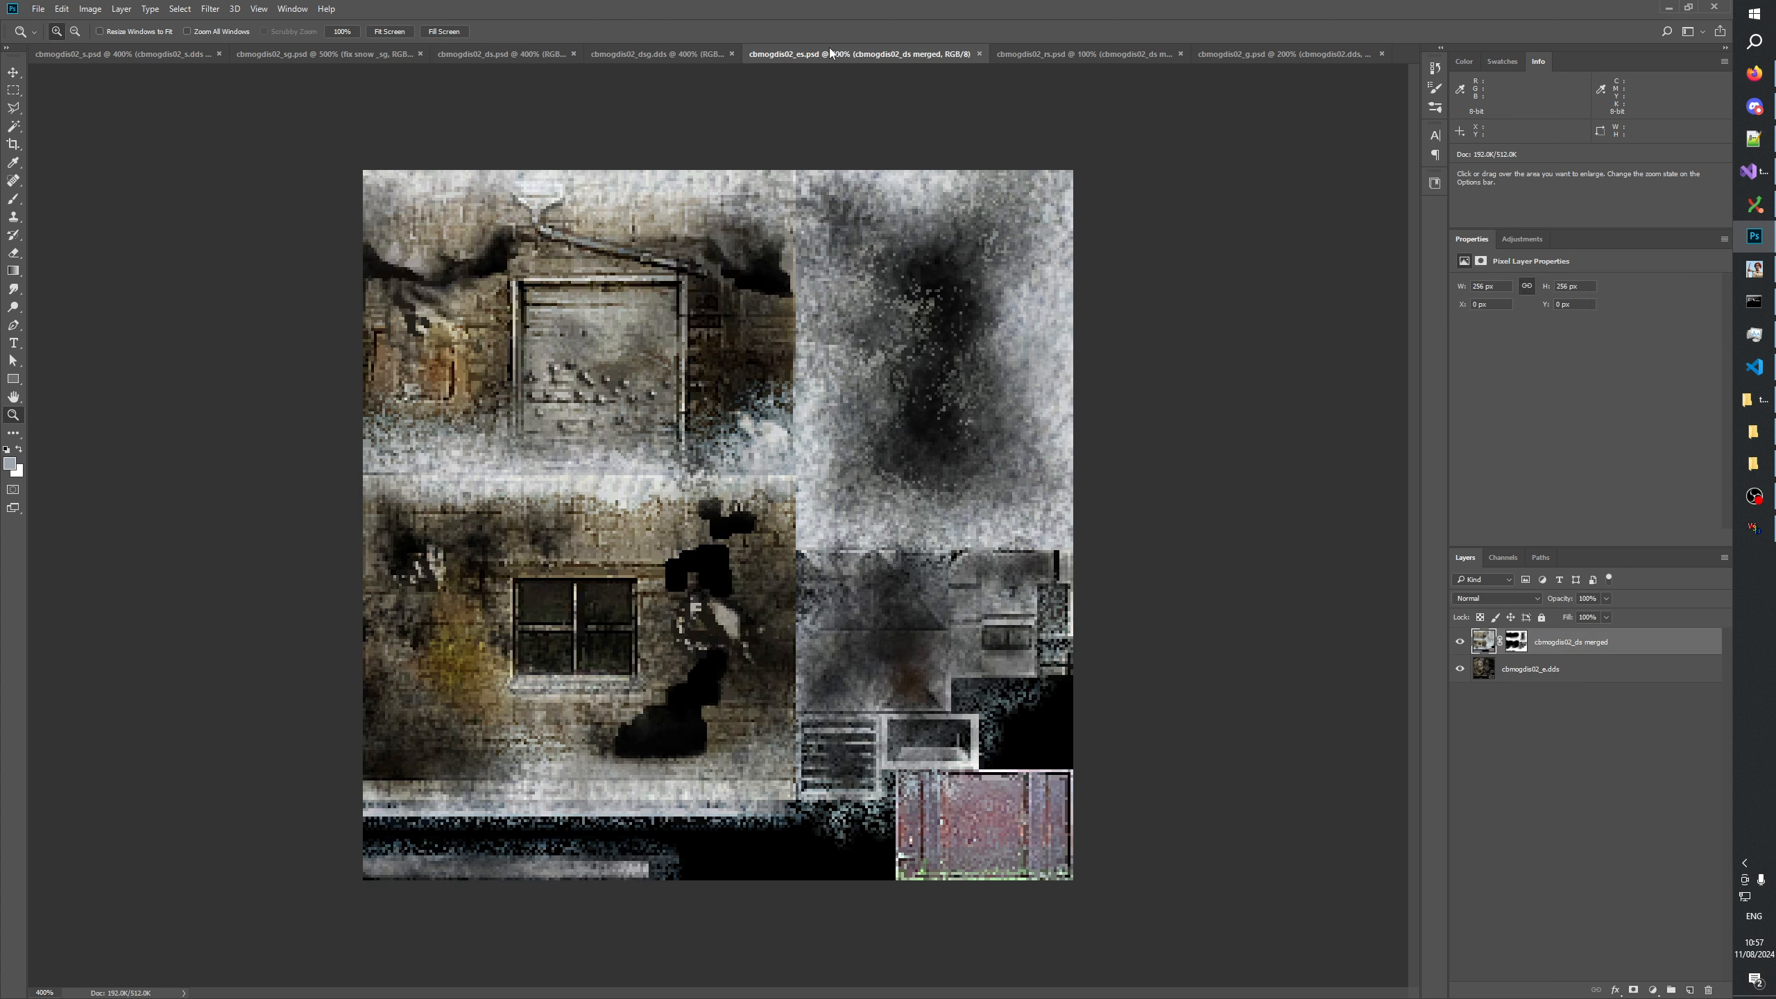
left_click(631, 55)
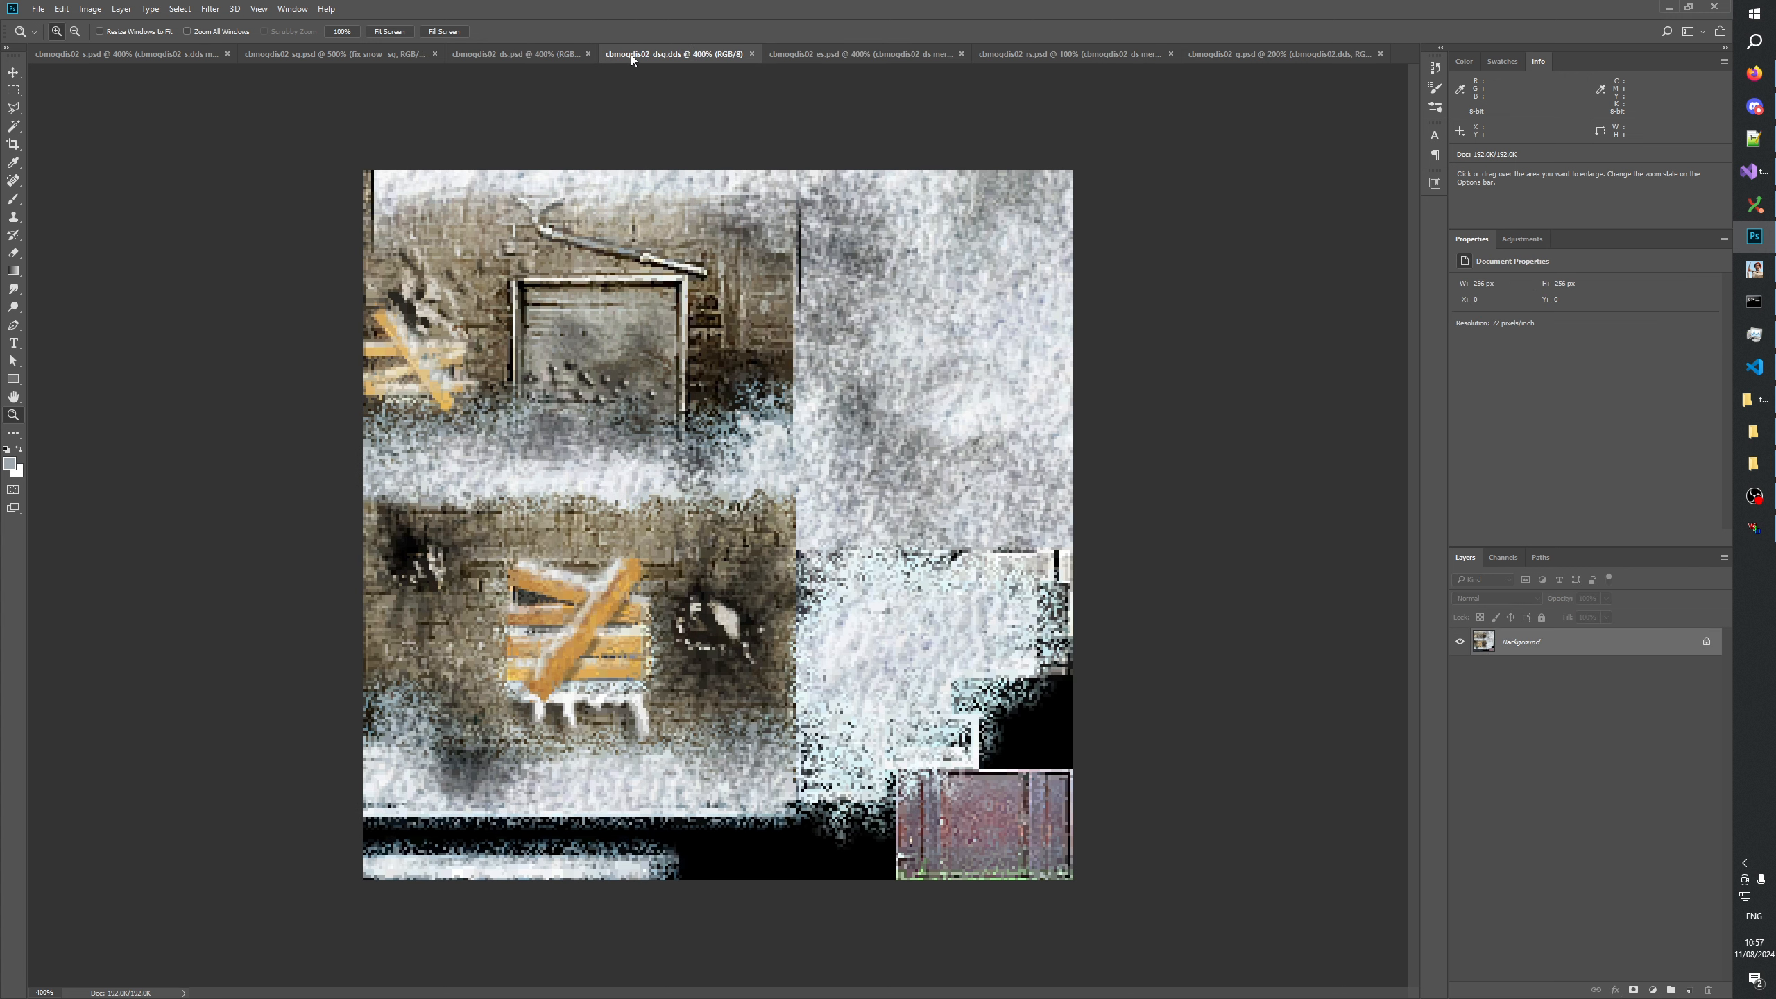
left_click(486, 53)
left_click(685, 53)
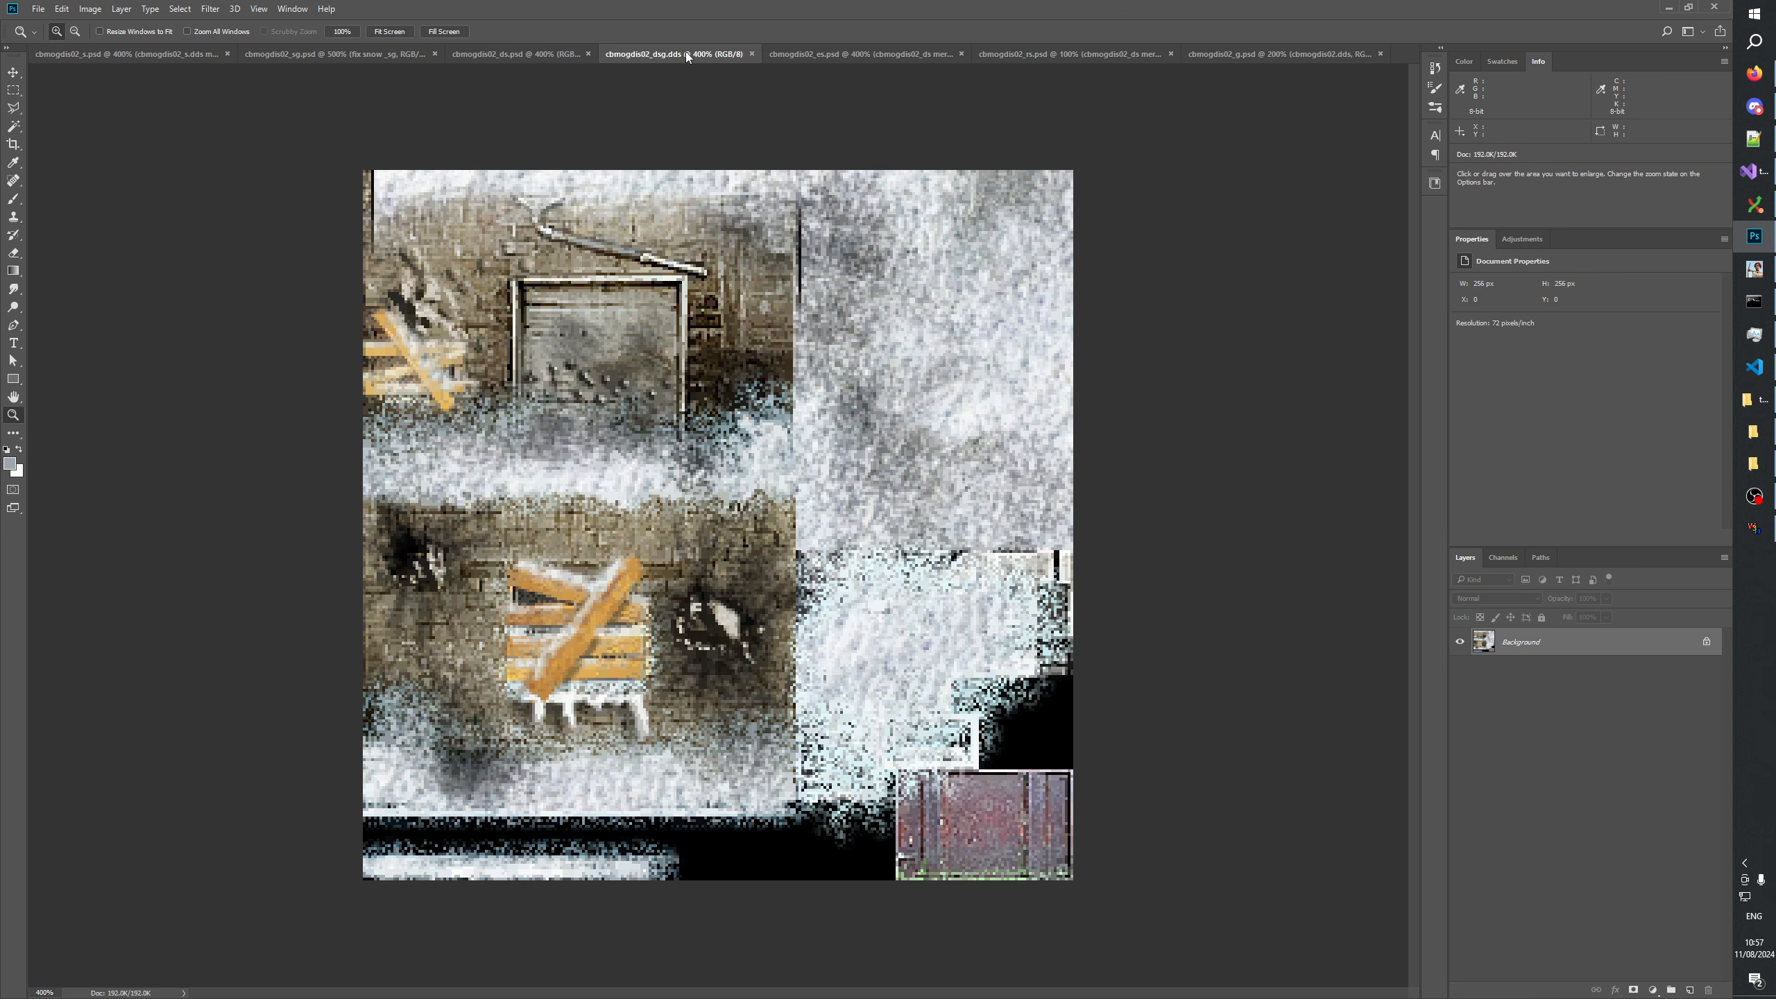
left_click(519, 56)
left_click(166, 54)
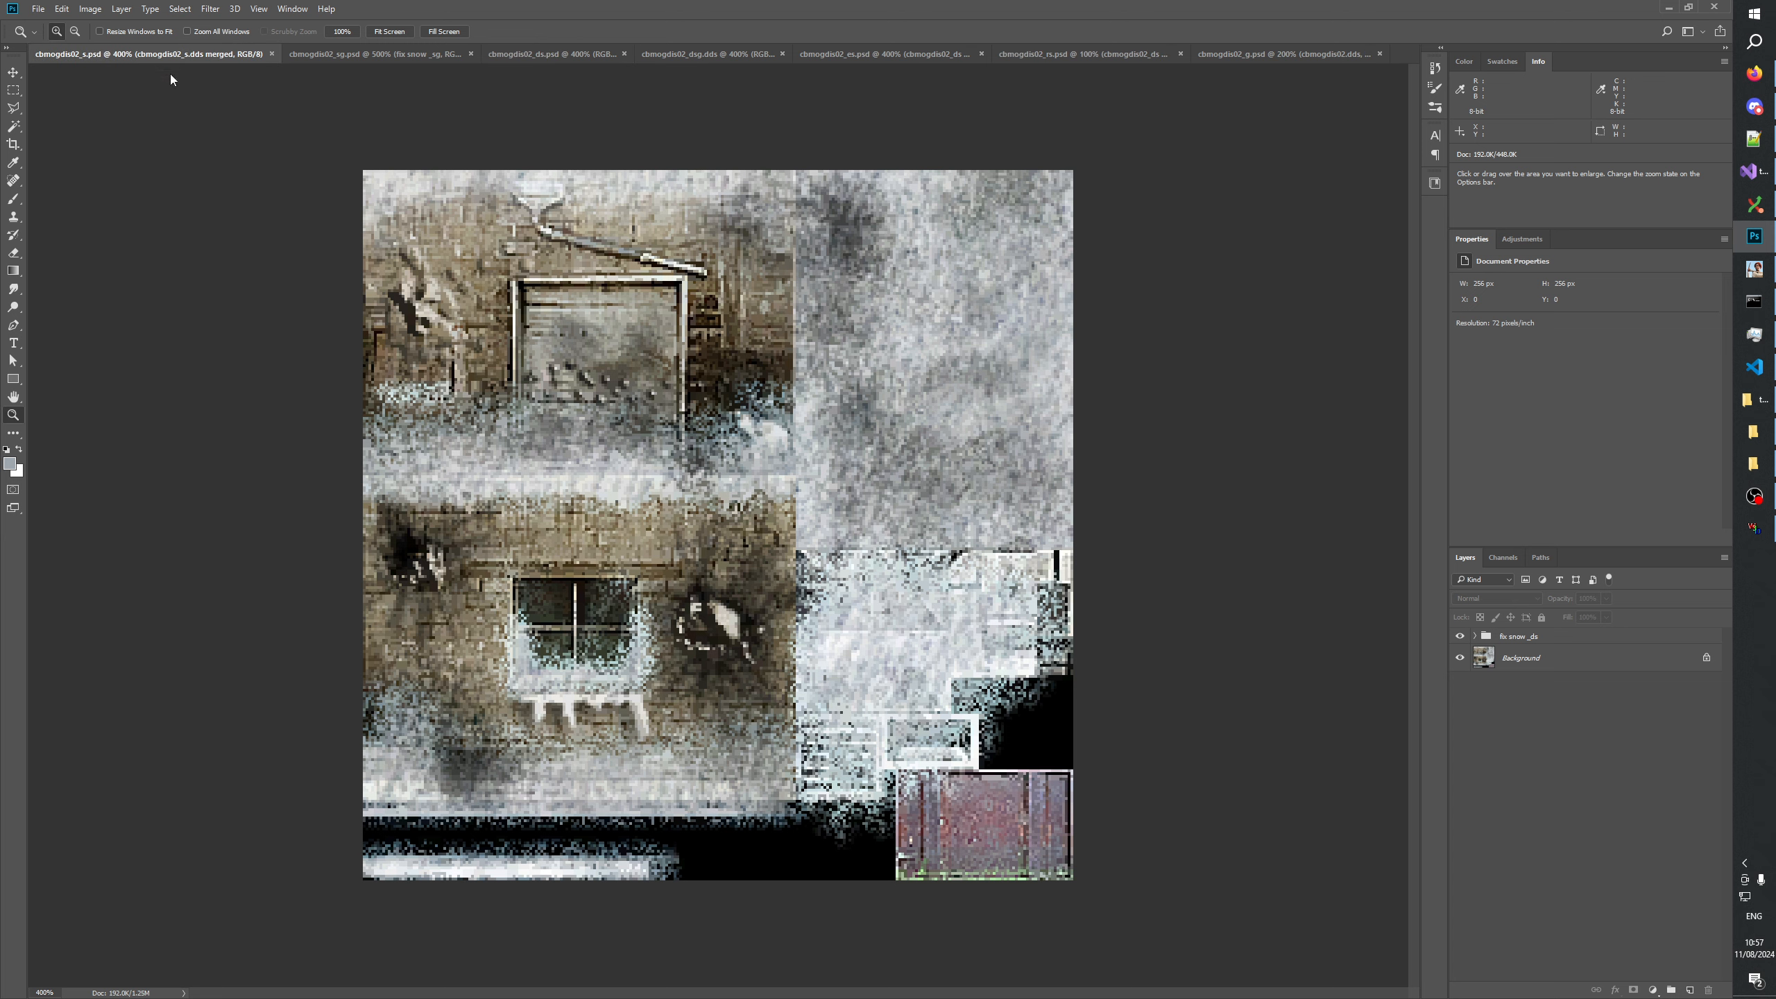
left_click(1564, 856)
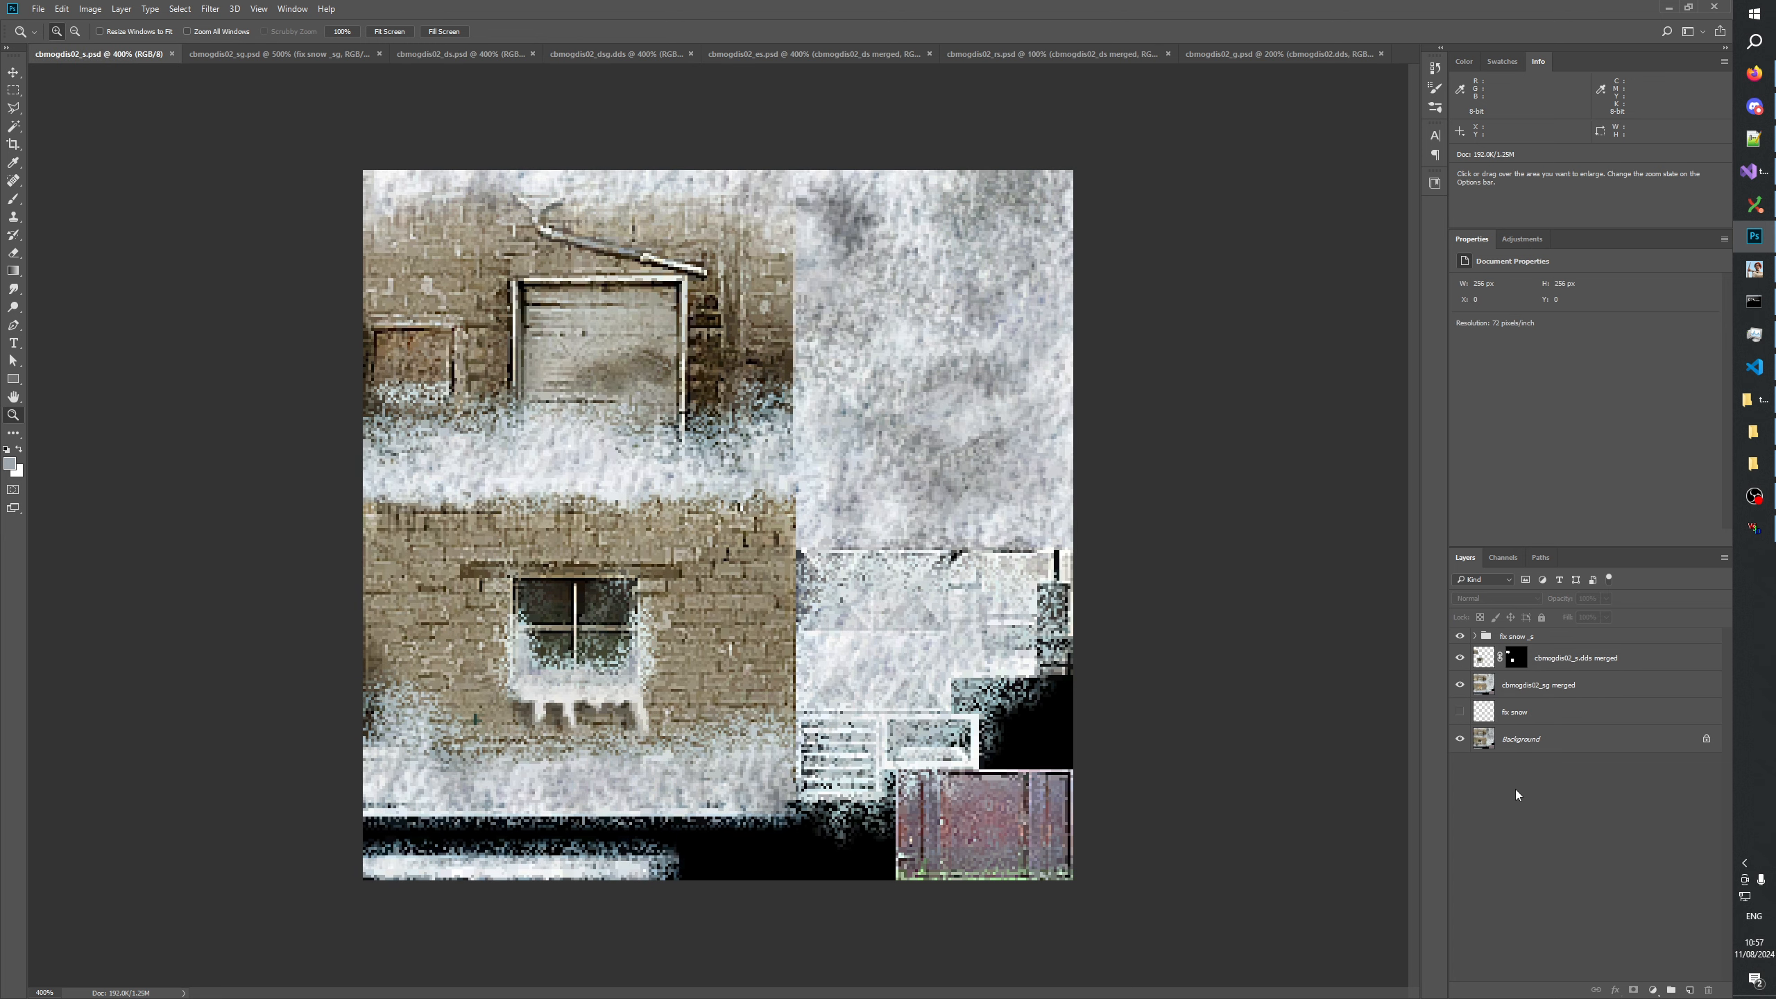
Compare cbmogdis02_sg with cbmogdis02_s at a matching 400% zoom and save cbmogdis02_sg.
left_click(276, 54)
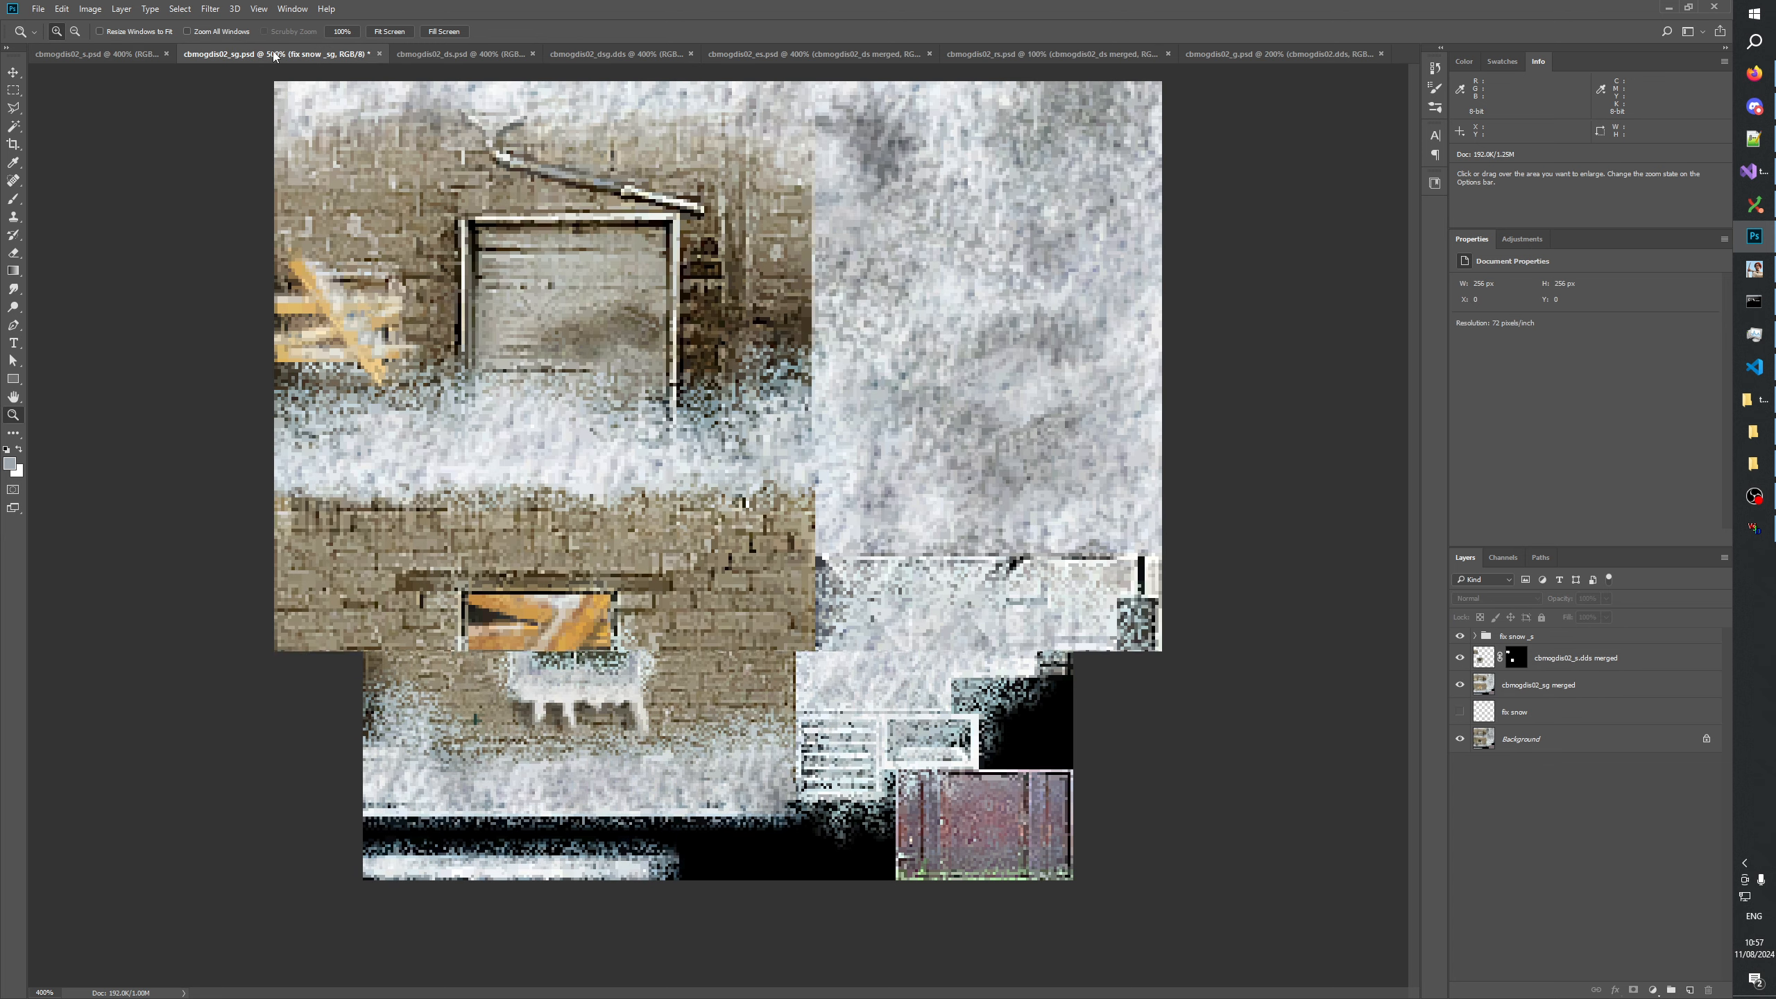
right_click(671, 507)
left_click(720, 549)
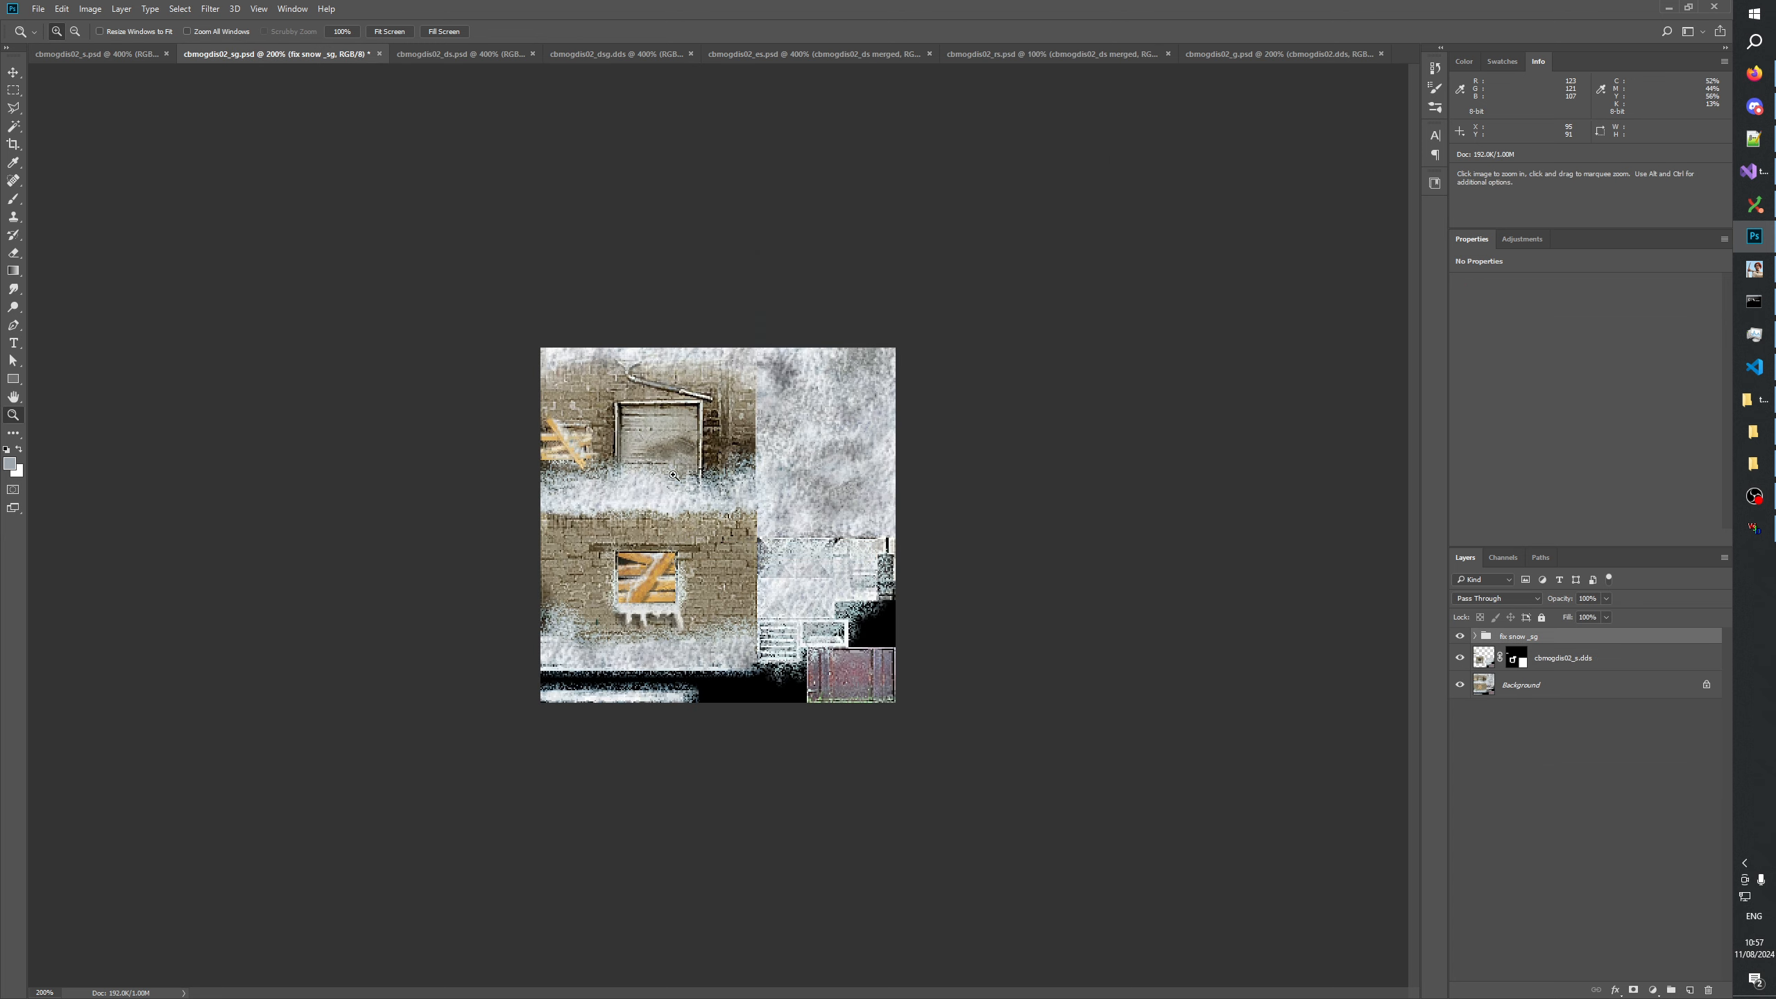
left_click(673, 475)
left_click(111, 49)
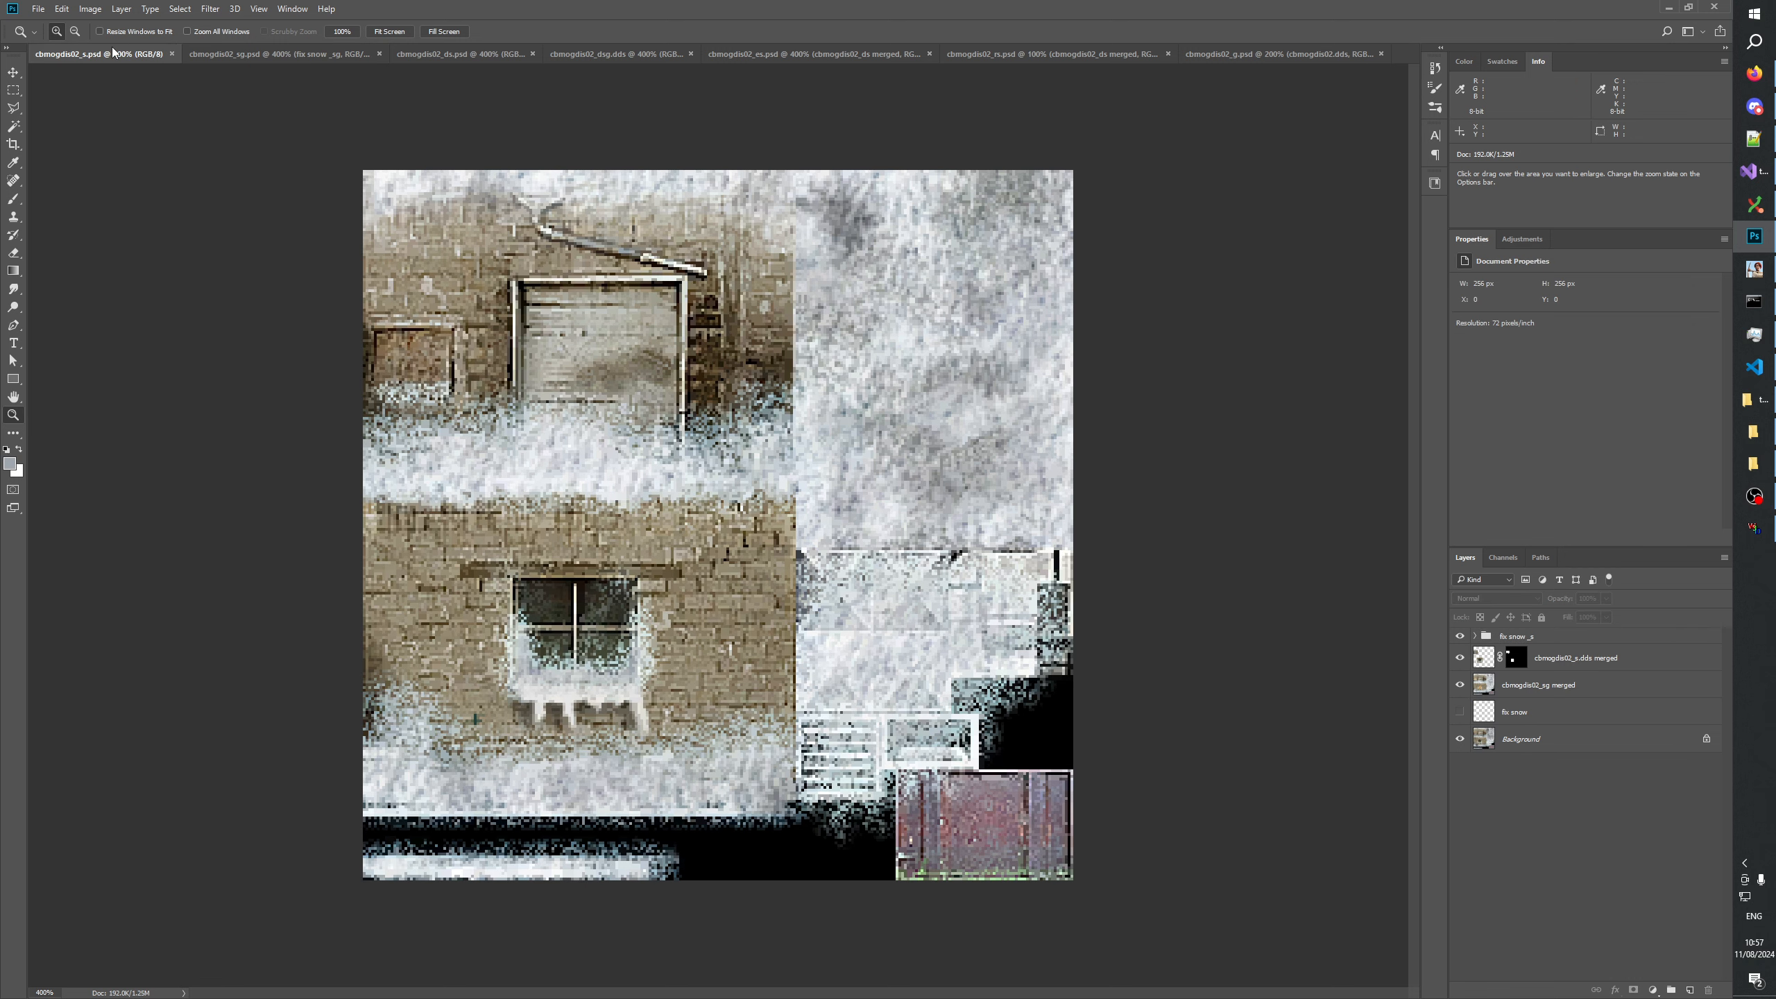
left_click(259, 50)
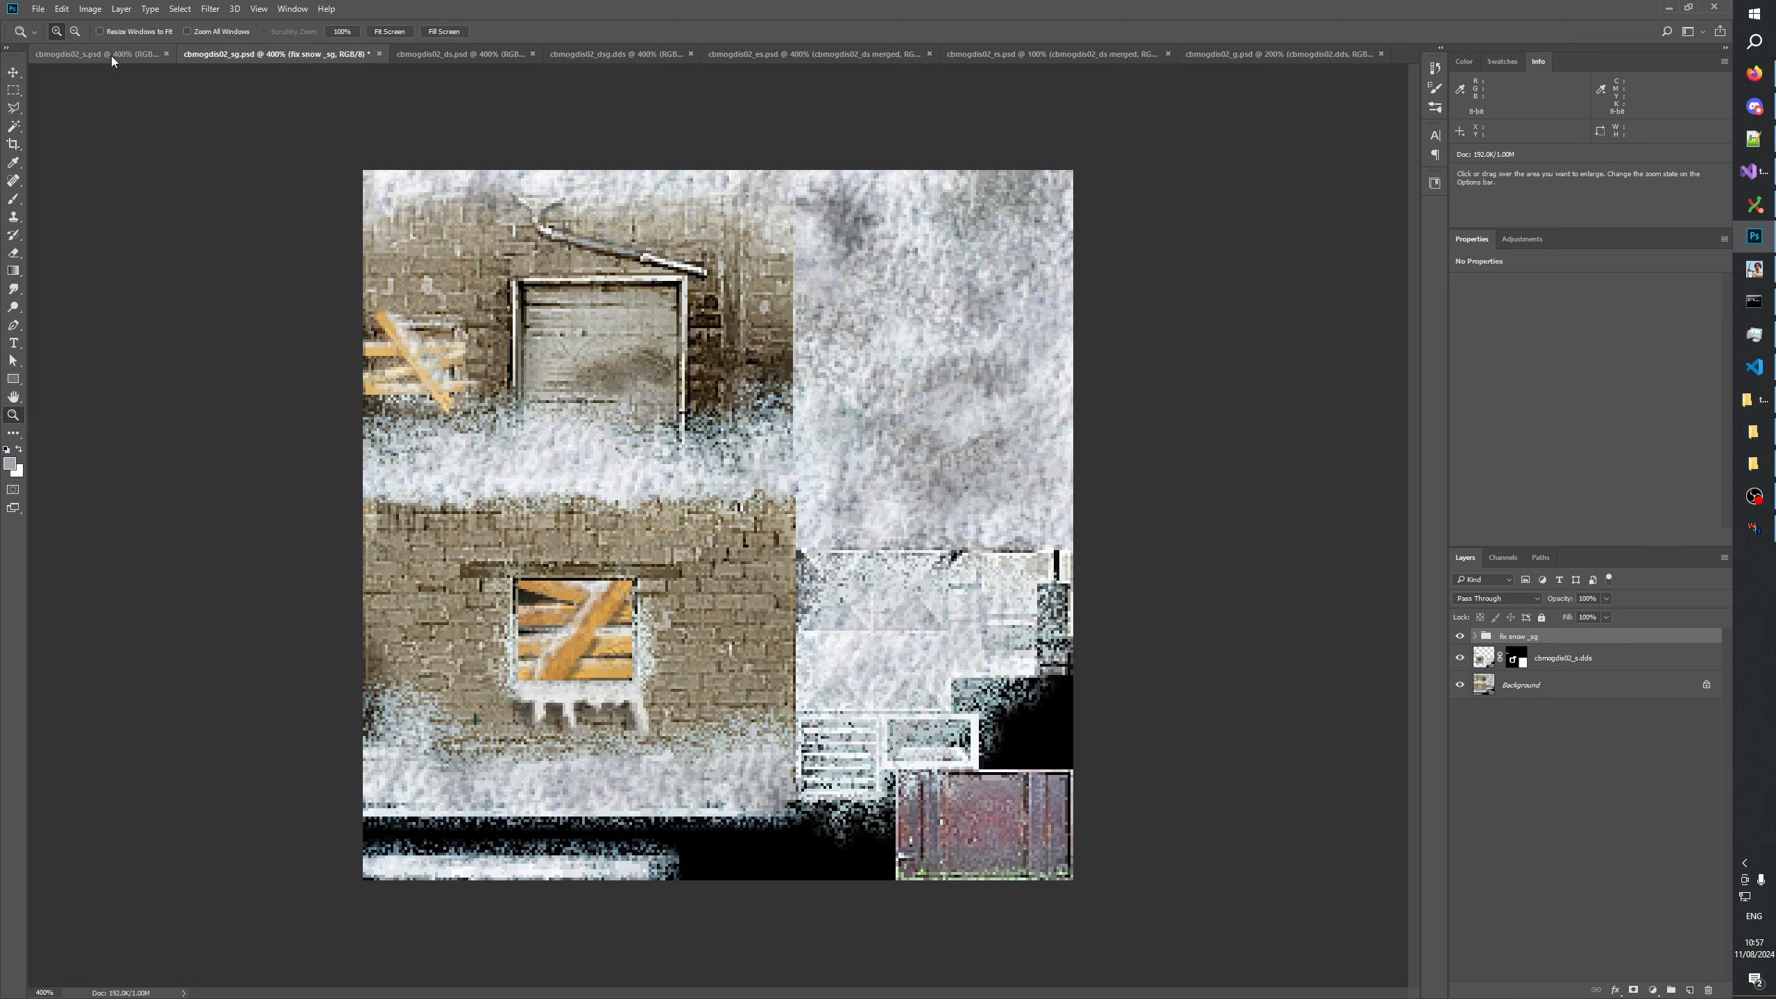
left_click(115, 56)
left_click(244, 53)
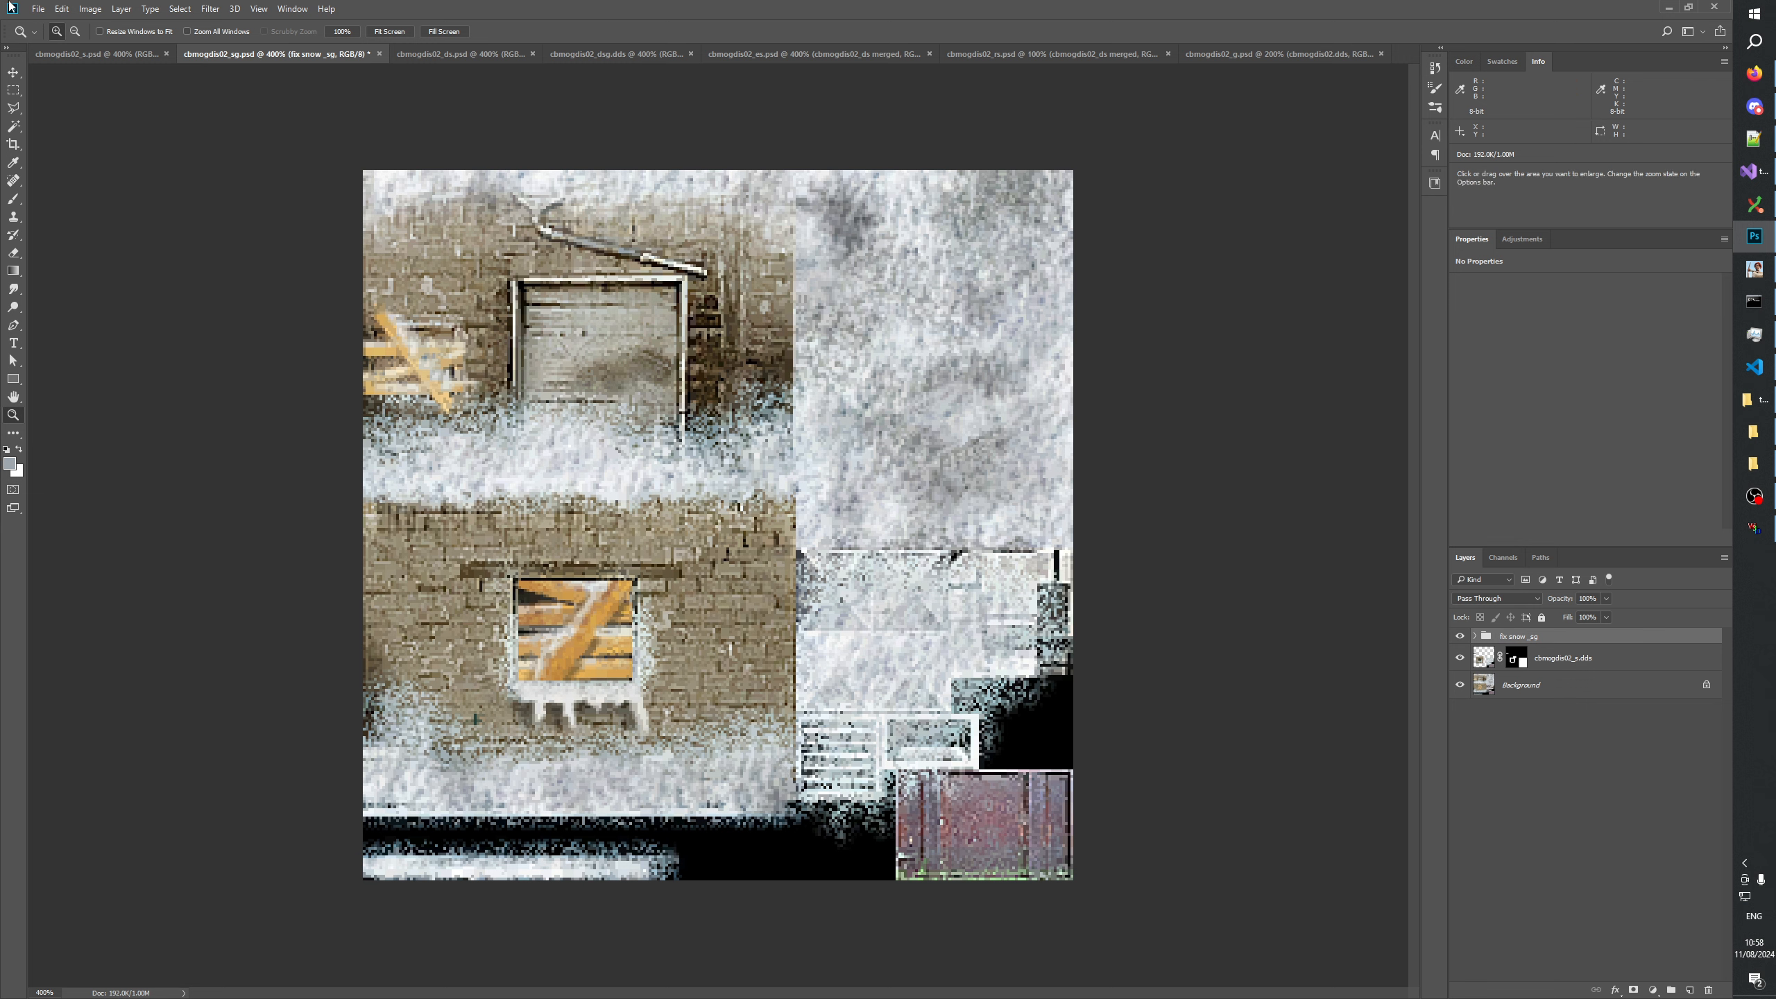
left_click(83, 54)
left_click(244, 57)
key("ctrl+s")
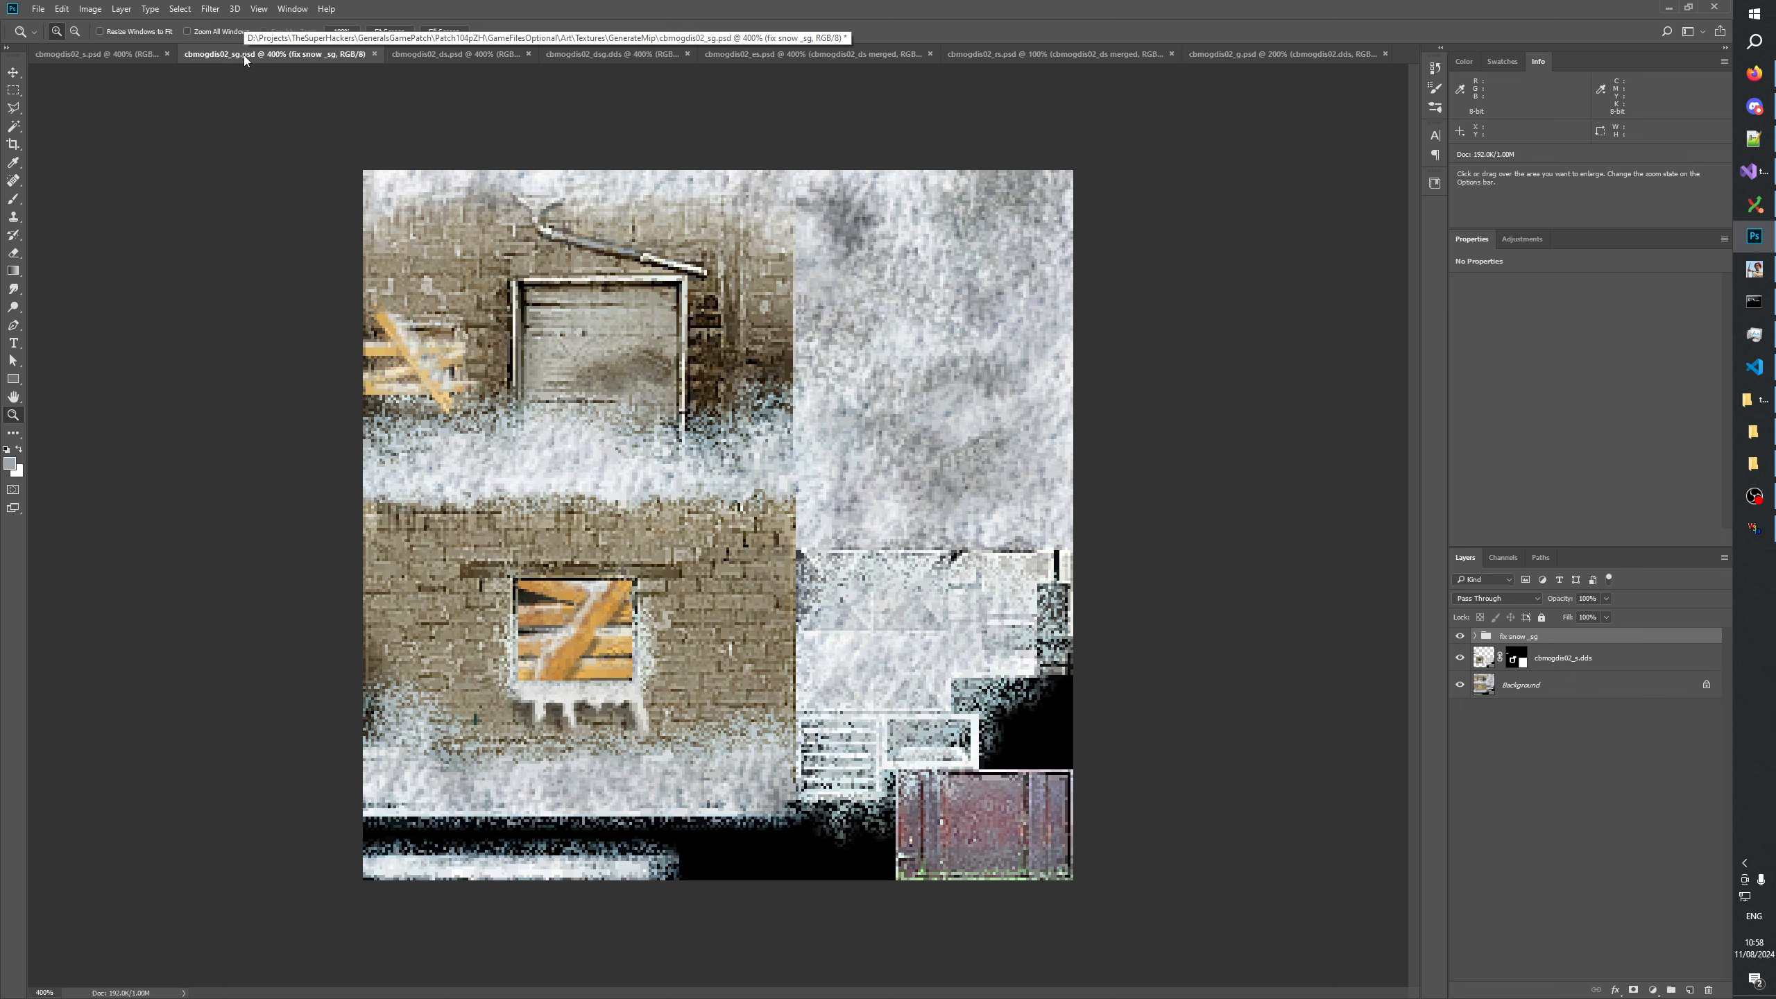
Delete the hidden fix snow layer and the Background layer from cbmogdis02_s and save the file.
left_click(107, 55)
left_click(1546, 712)
left_click(1545, 738, "shift")
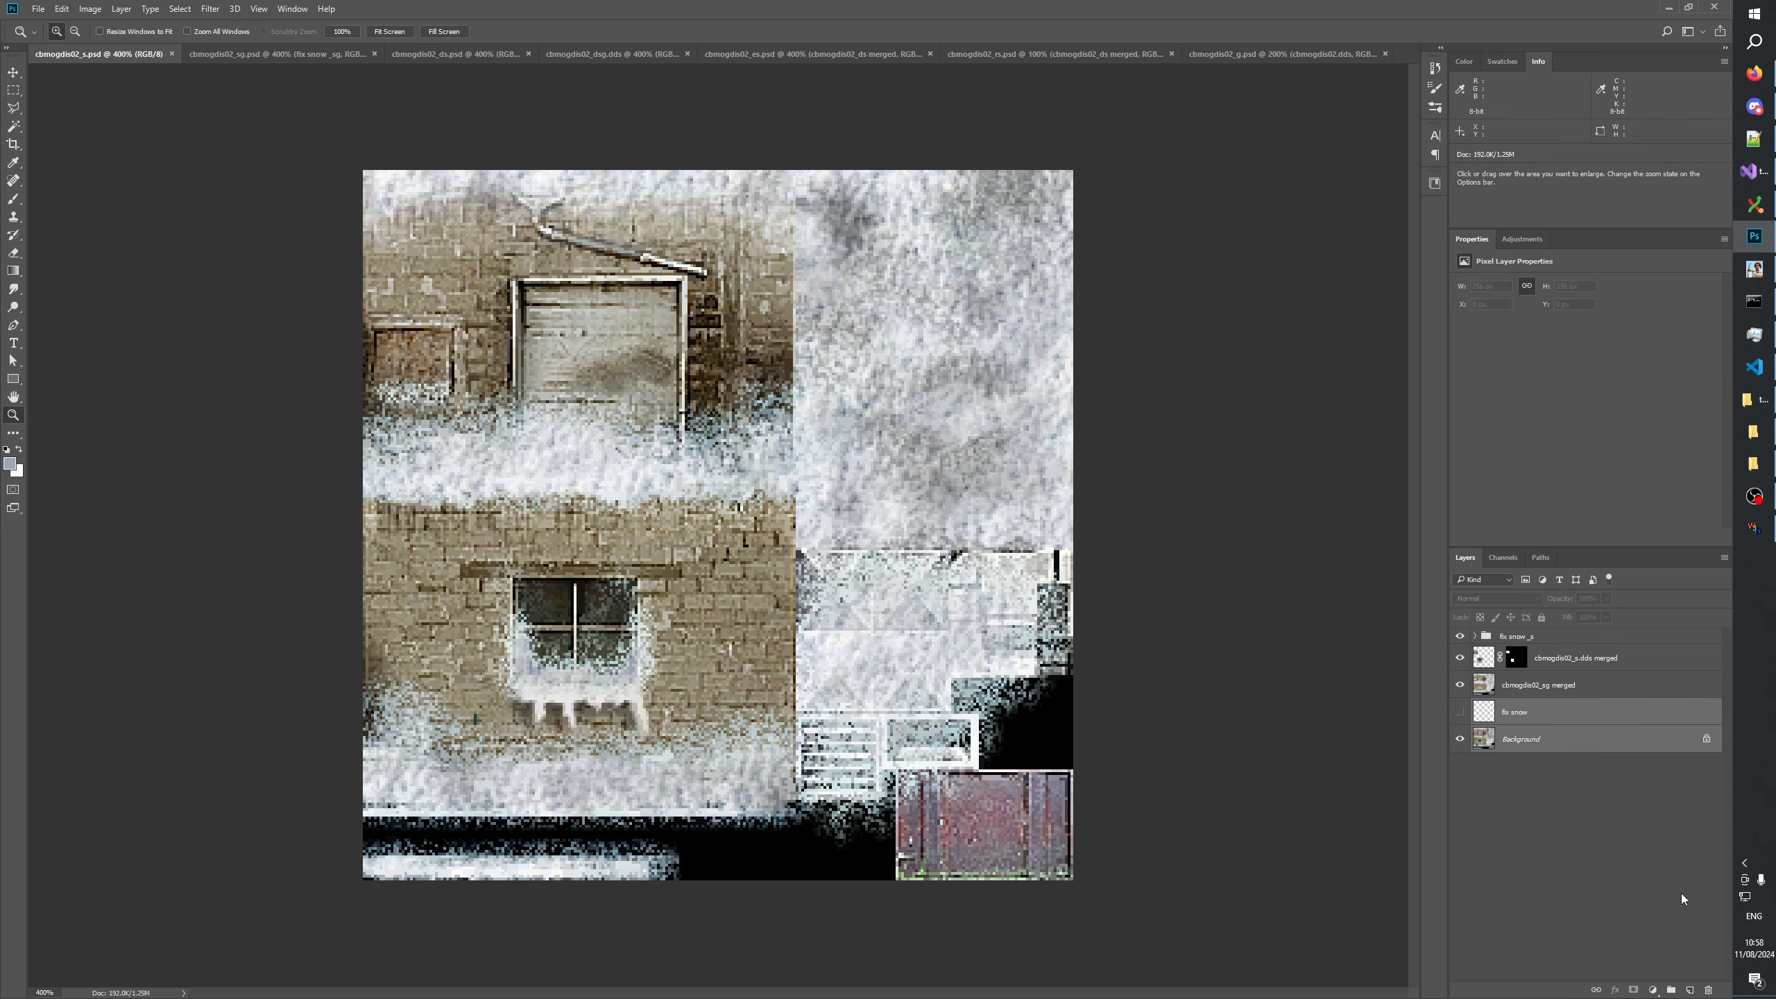
left_click(1709, 991)
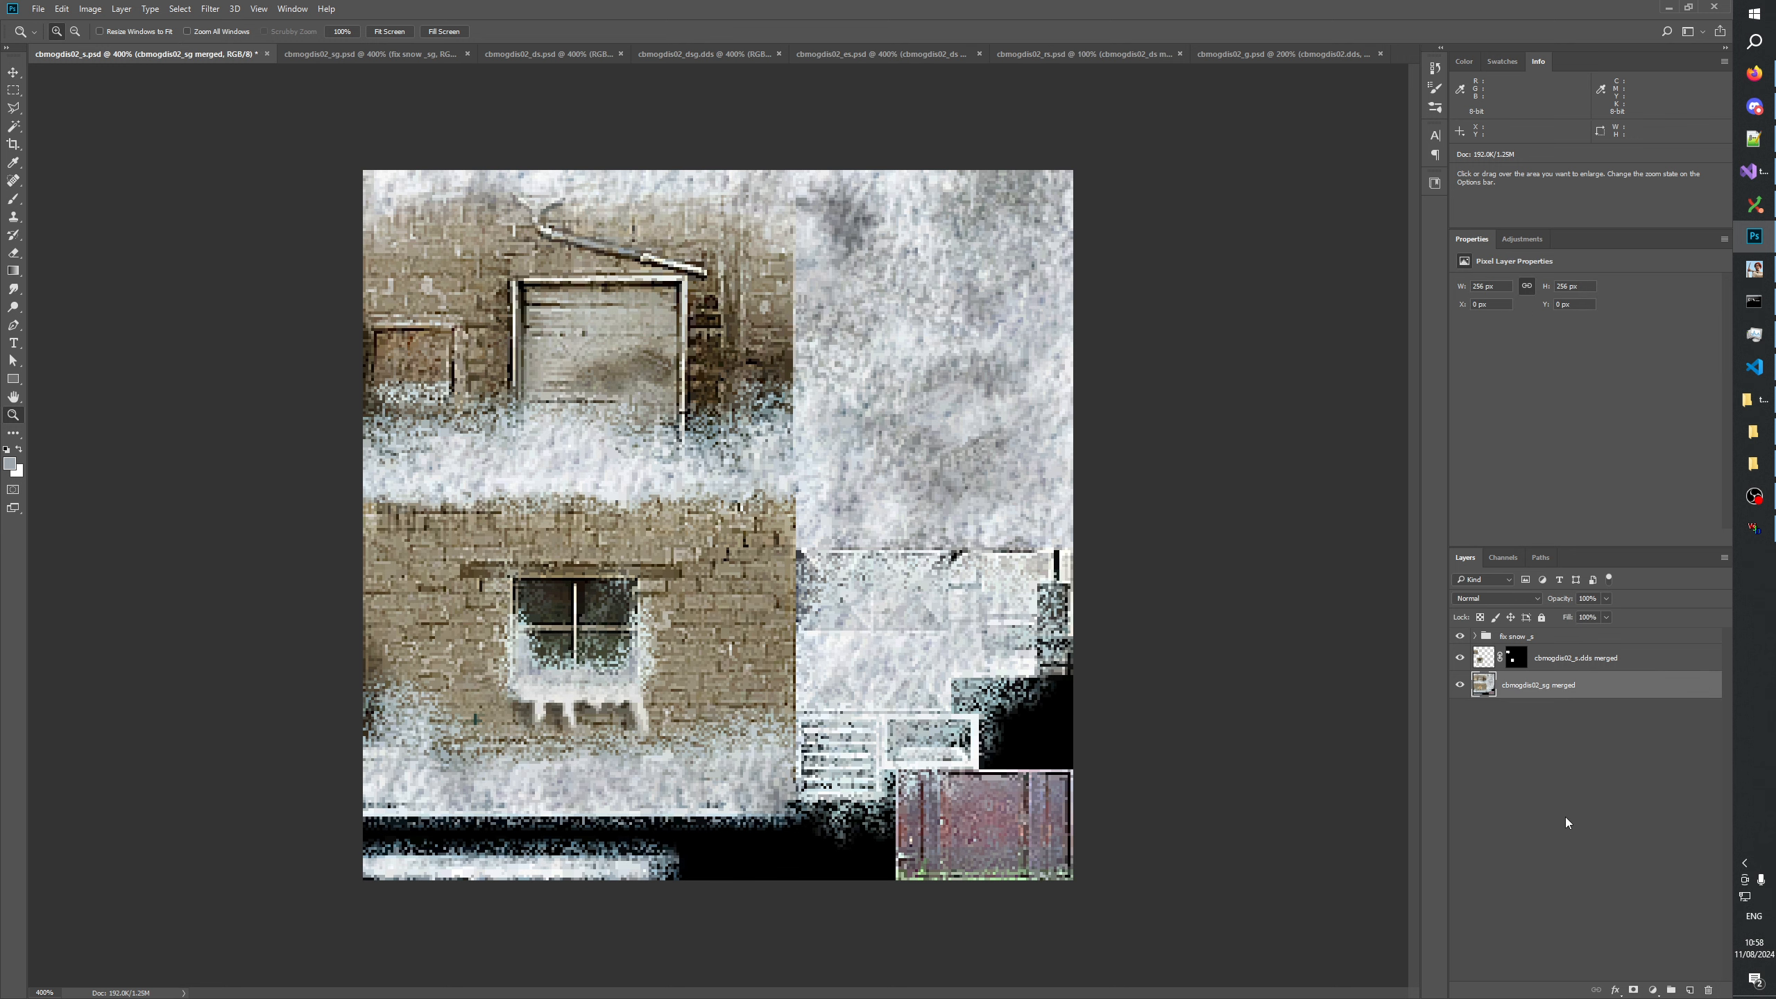
key("ctrl+s")
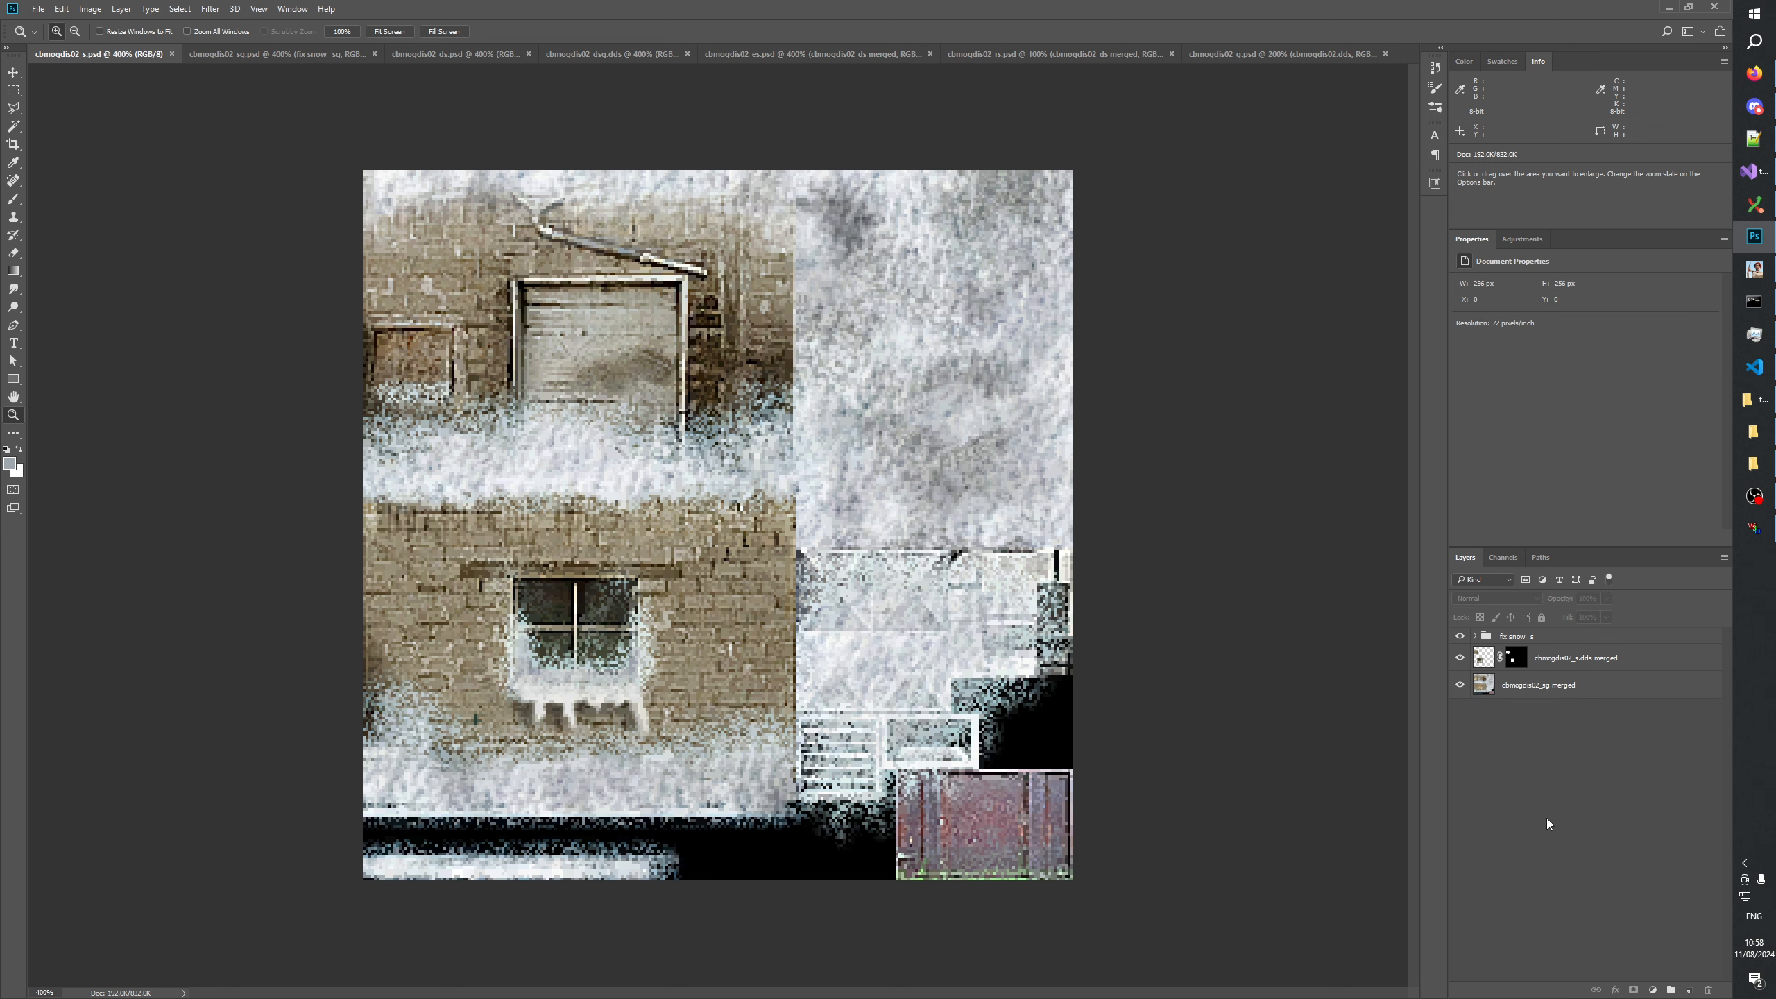
Compare the snow and window areas of cbmogdis02_ds with cbmogdis02_s and cbmogdis02_sg.
left_click(427, 53)
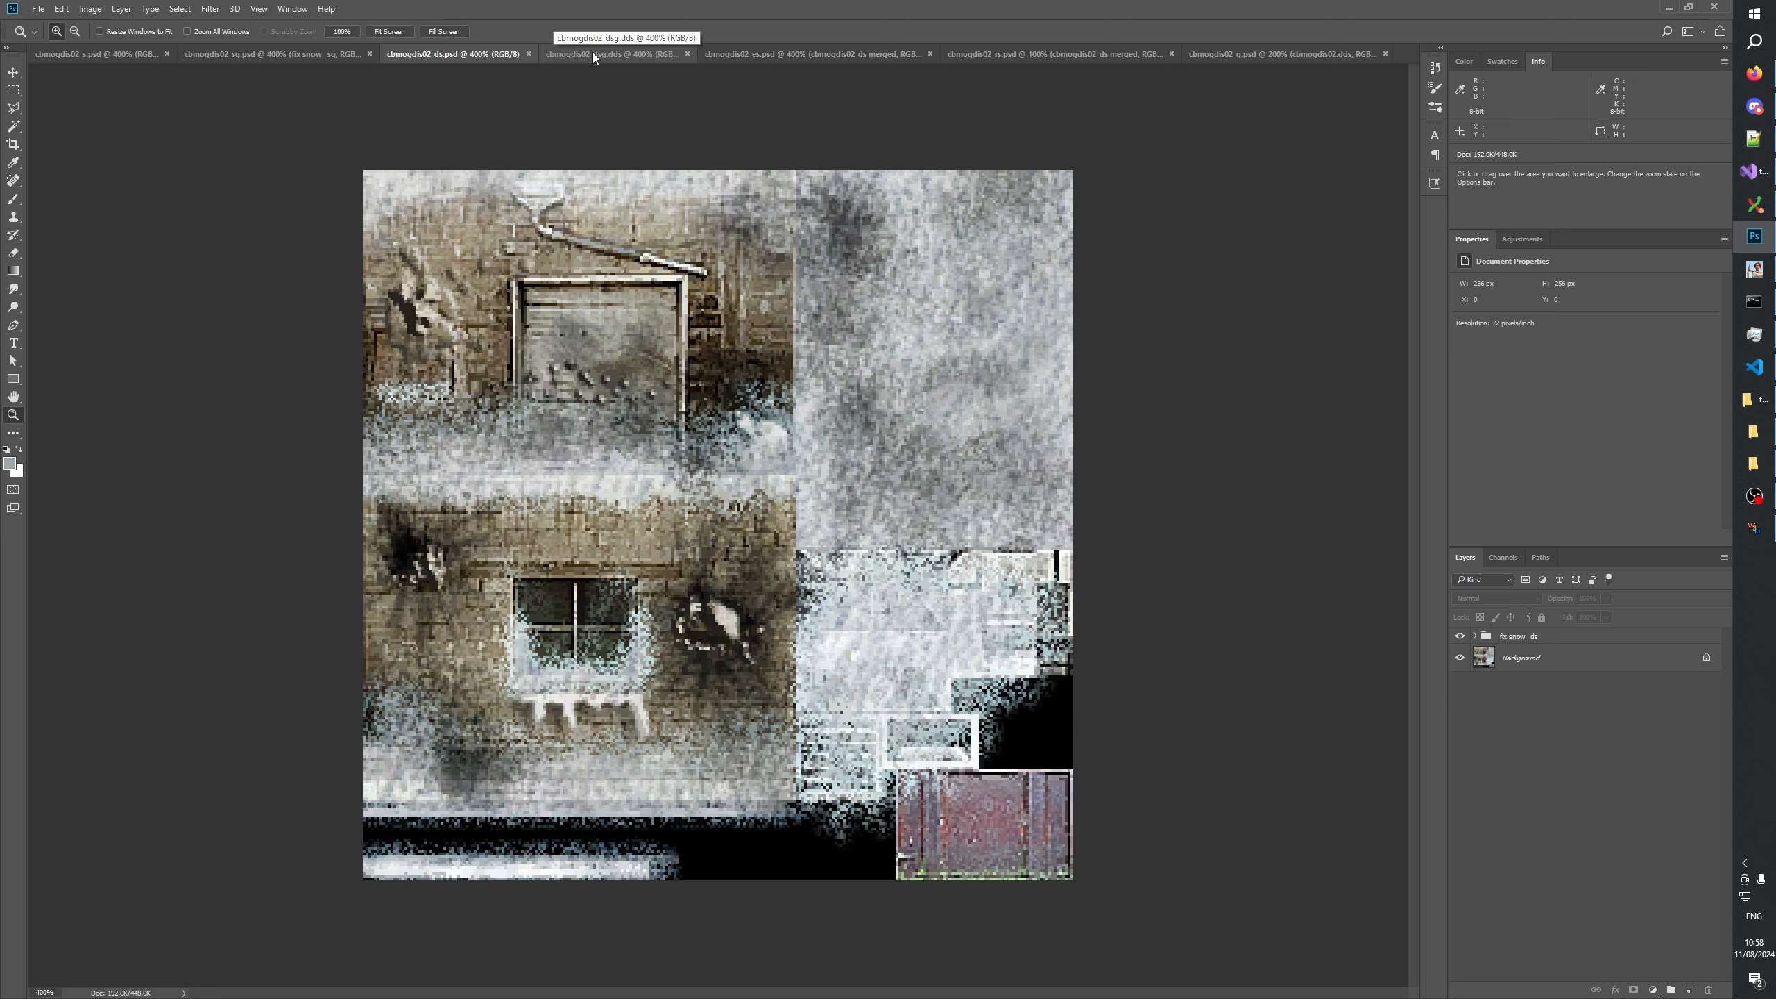
left_click(72, 56)
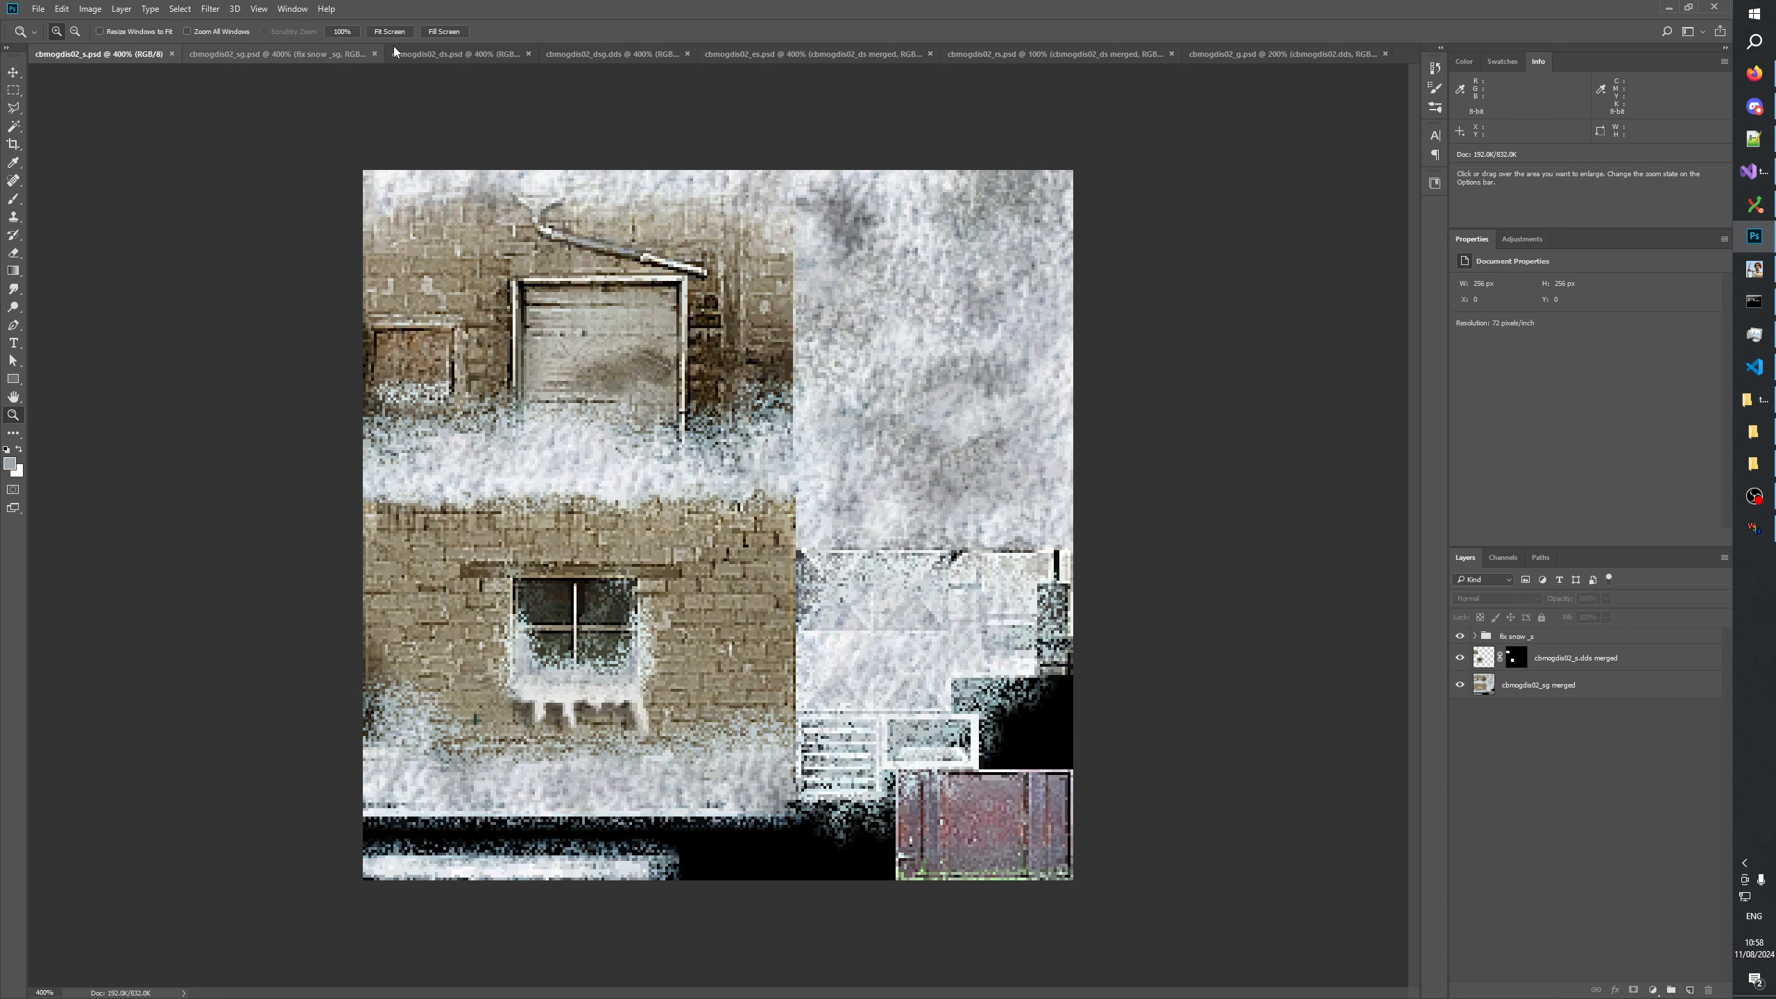
left_click(455, 53)
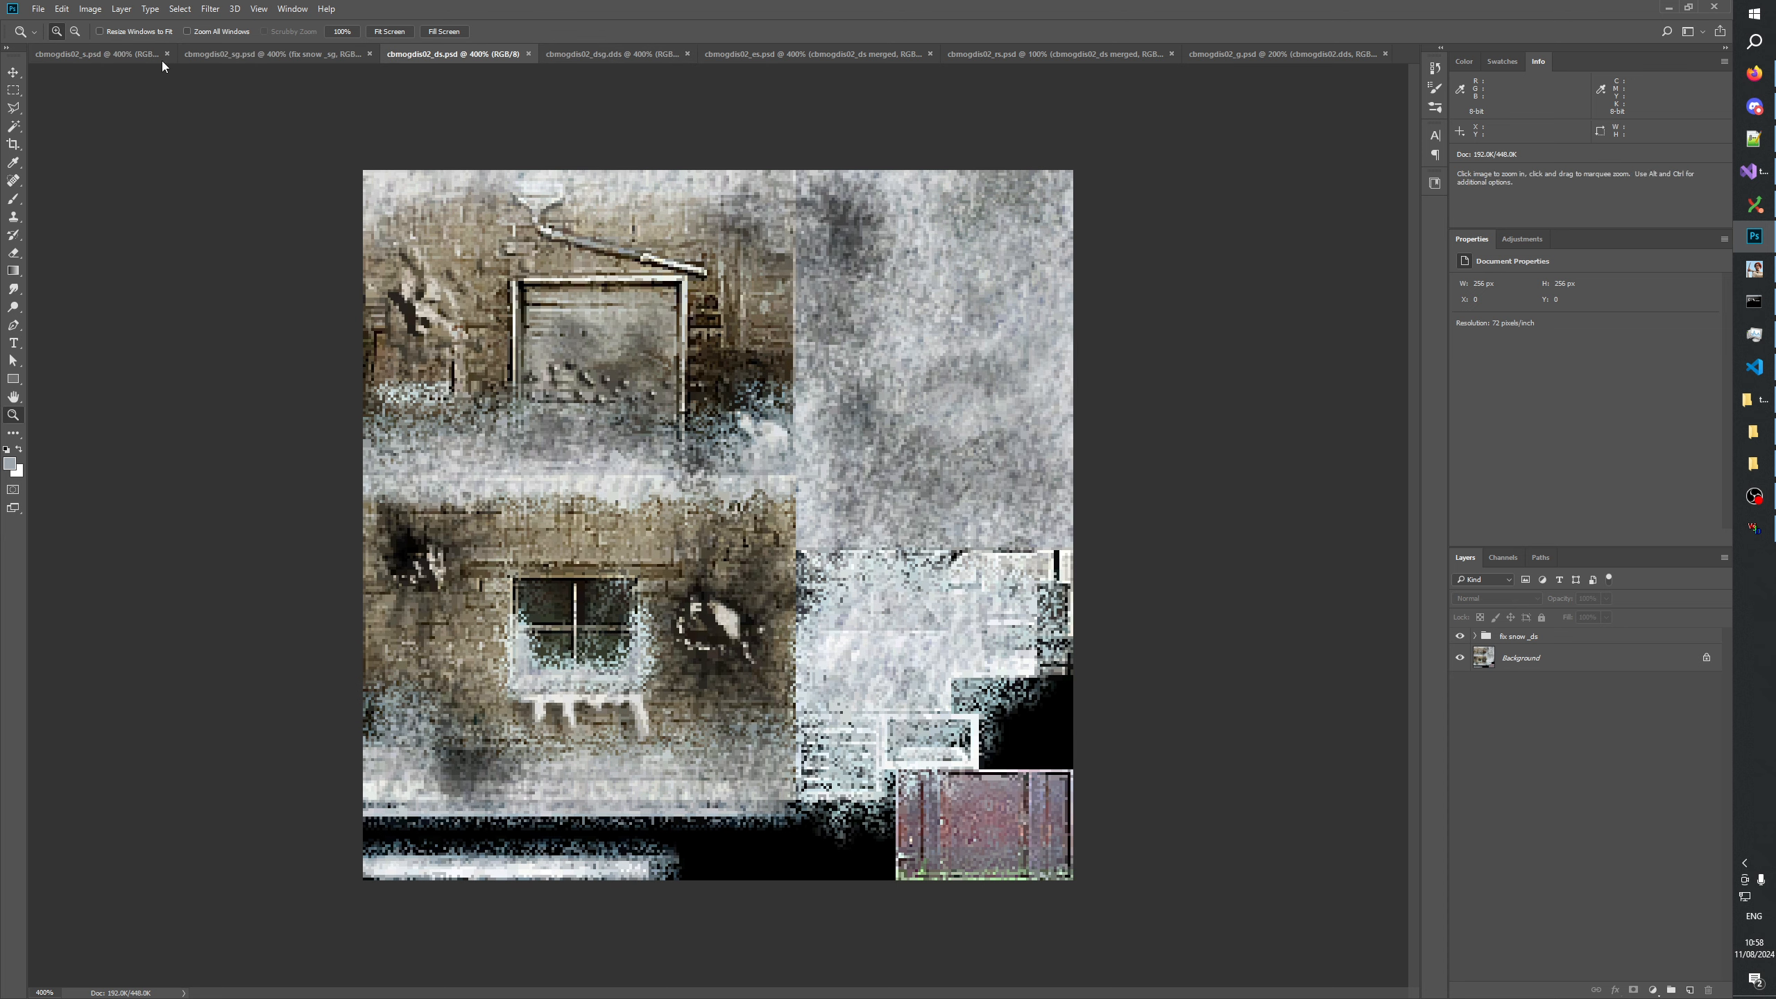
left_click(116, 55)
left_click(416, 56)
left_click(119, 55)
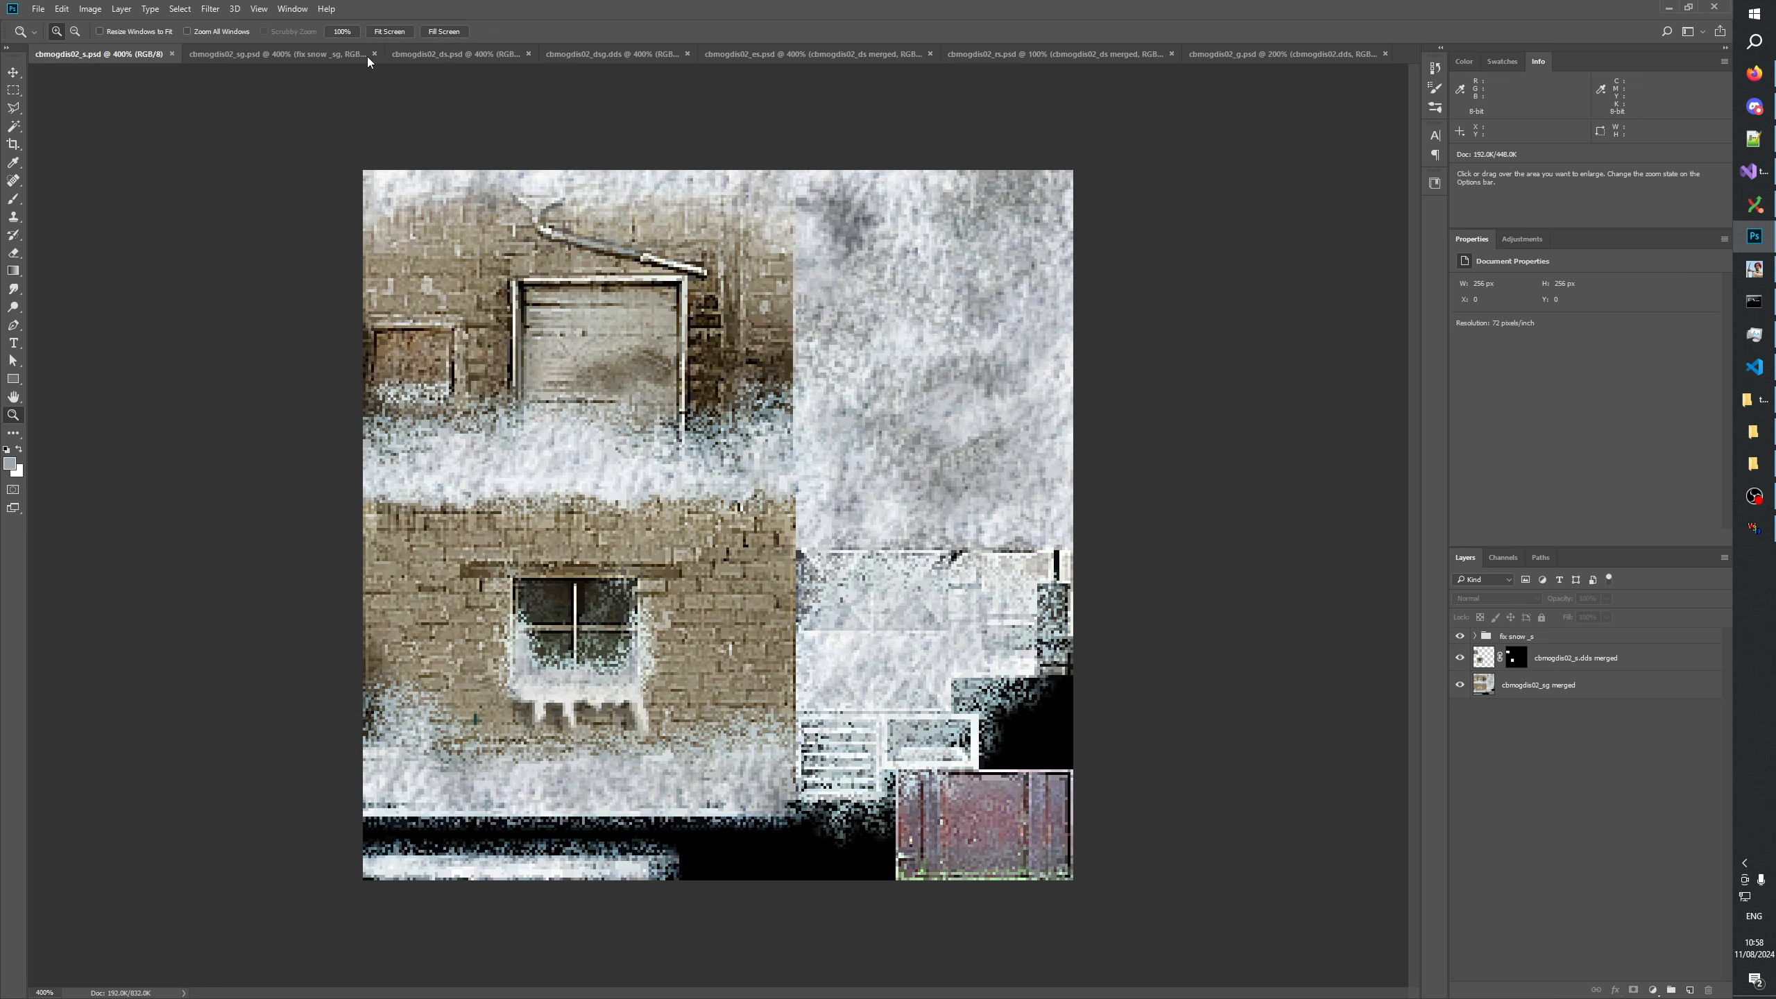
left_click(441, 53)
left_click(115, 52)
left_click(458, 53)
left_click(140, 55)
left_click(435, 53)
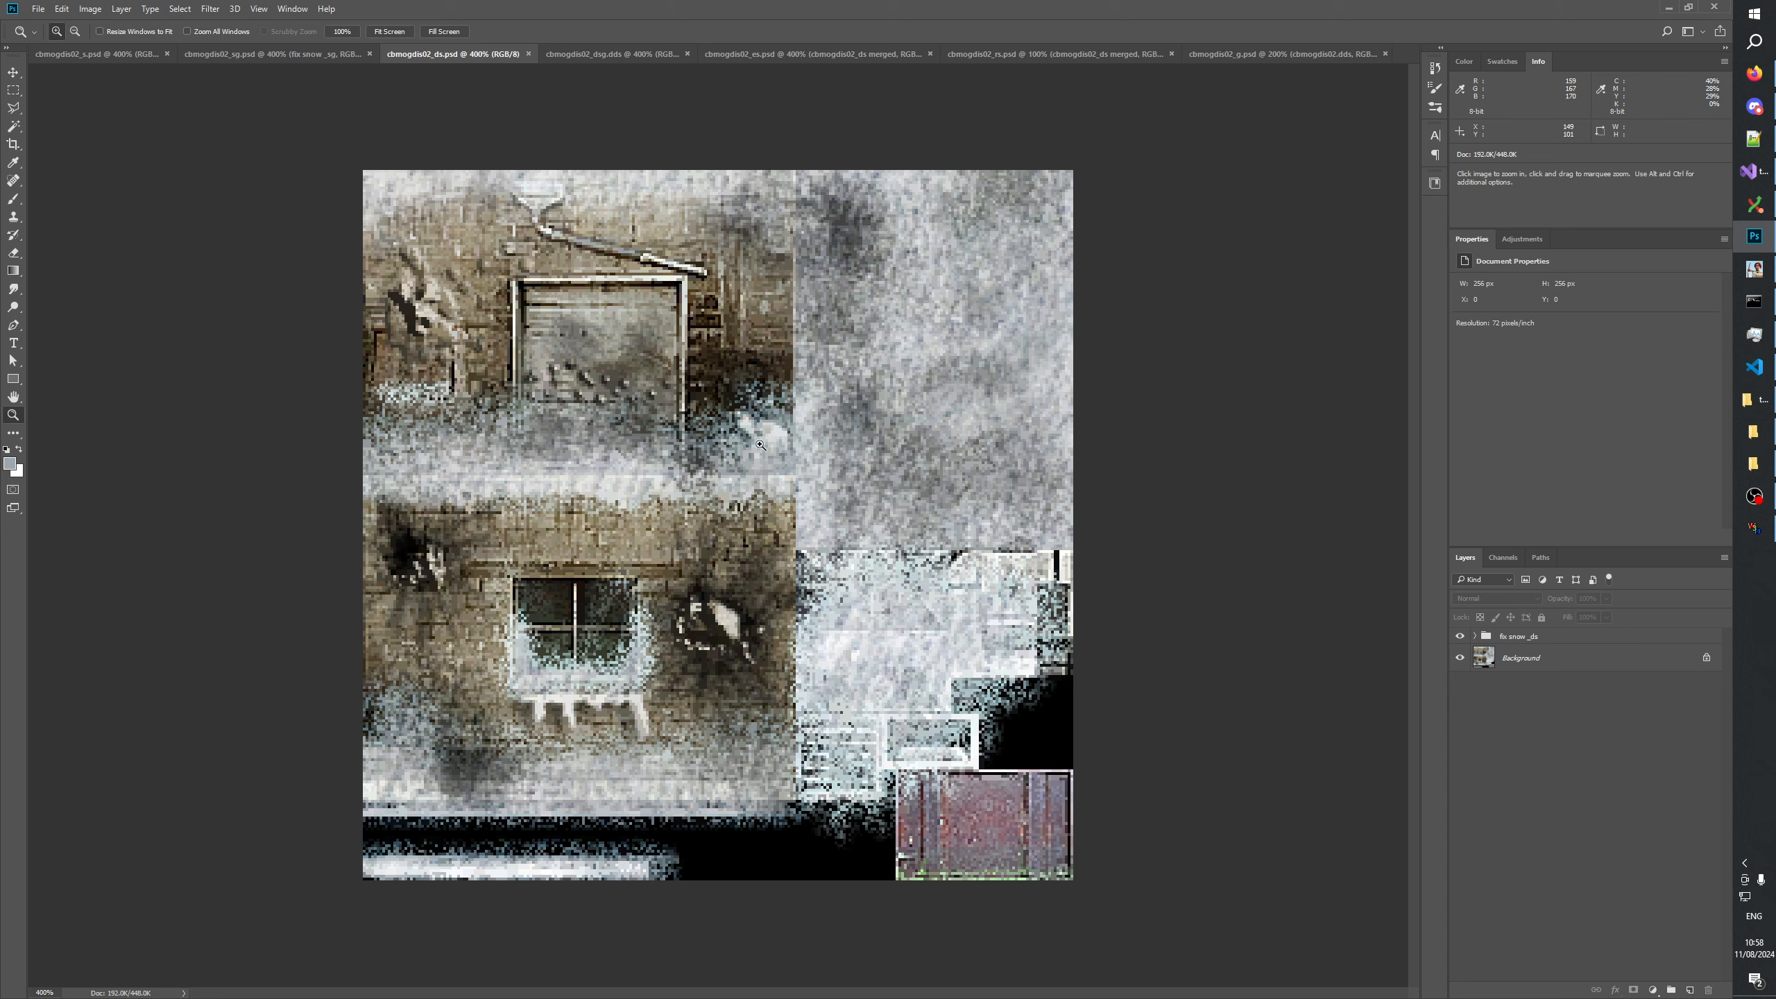
left_click(98, 54)
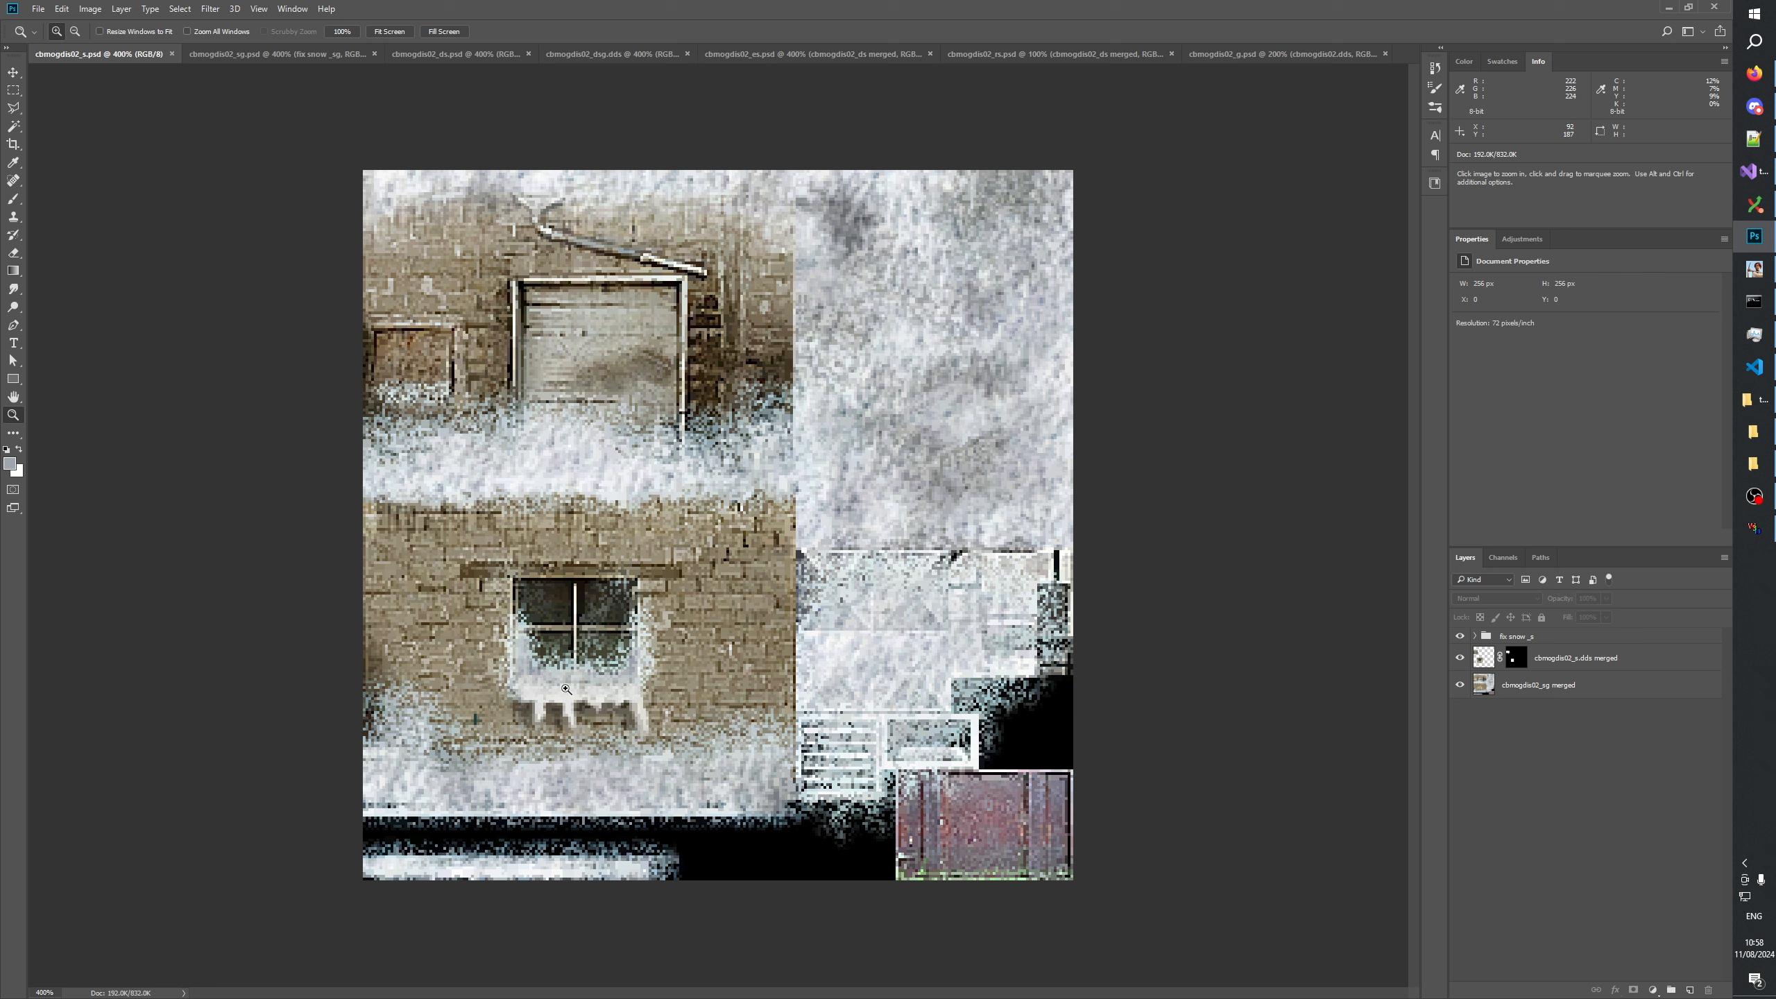
left_click(279, 55)
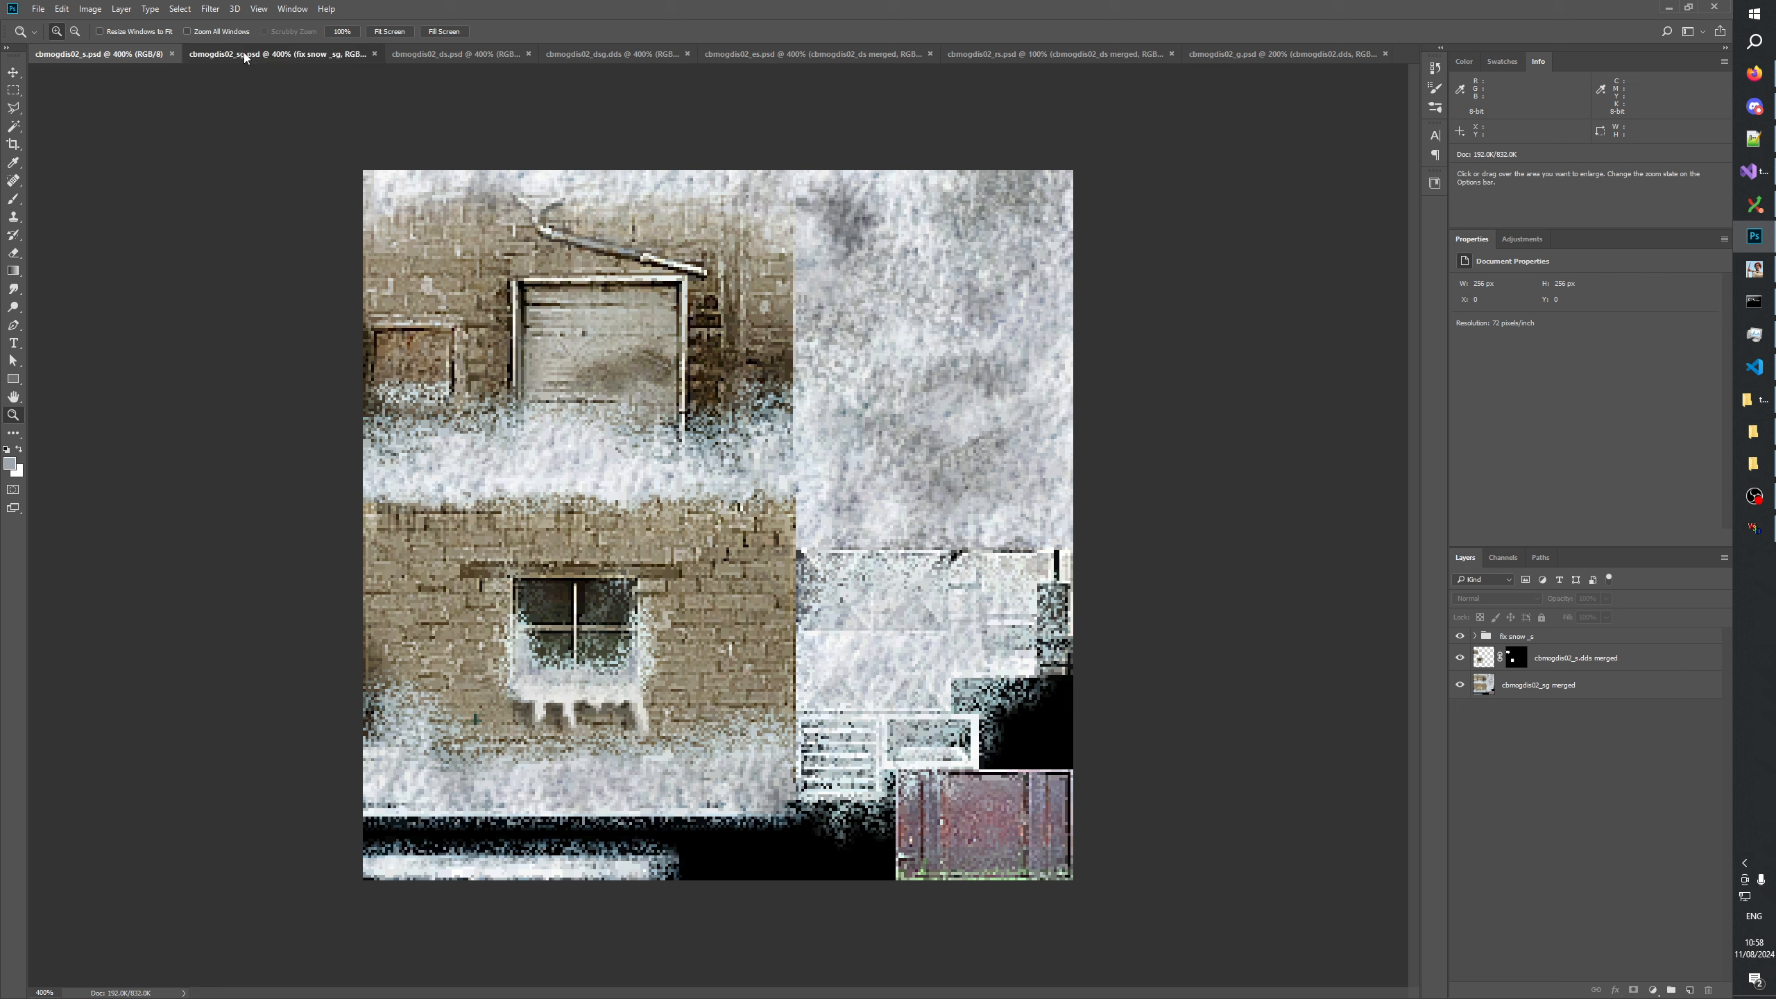
left_click(422, 54)
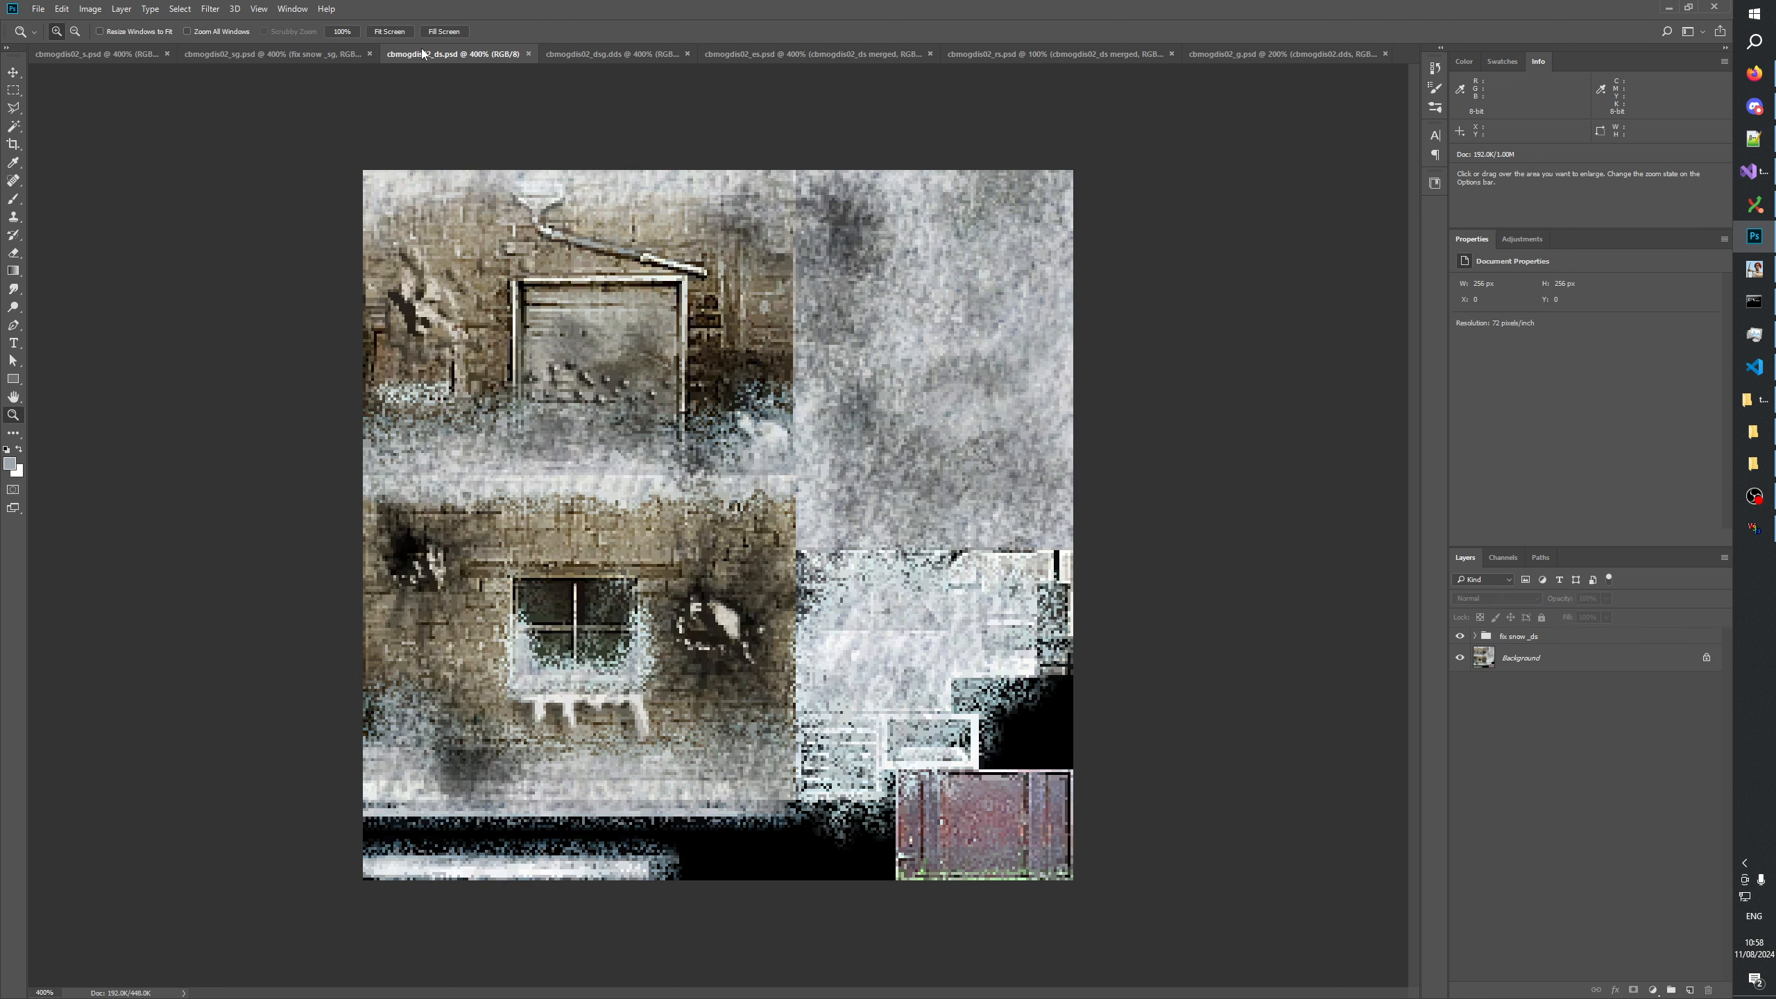
Duplicate the fix snow _s group from cbmogdis02_s into cbmogdis02_ds.psd, keeping its name.
left_click(120, 55)
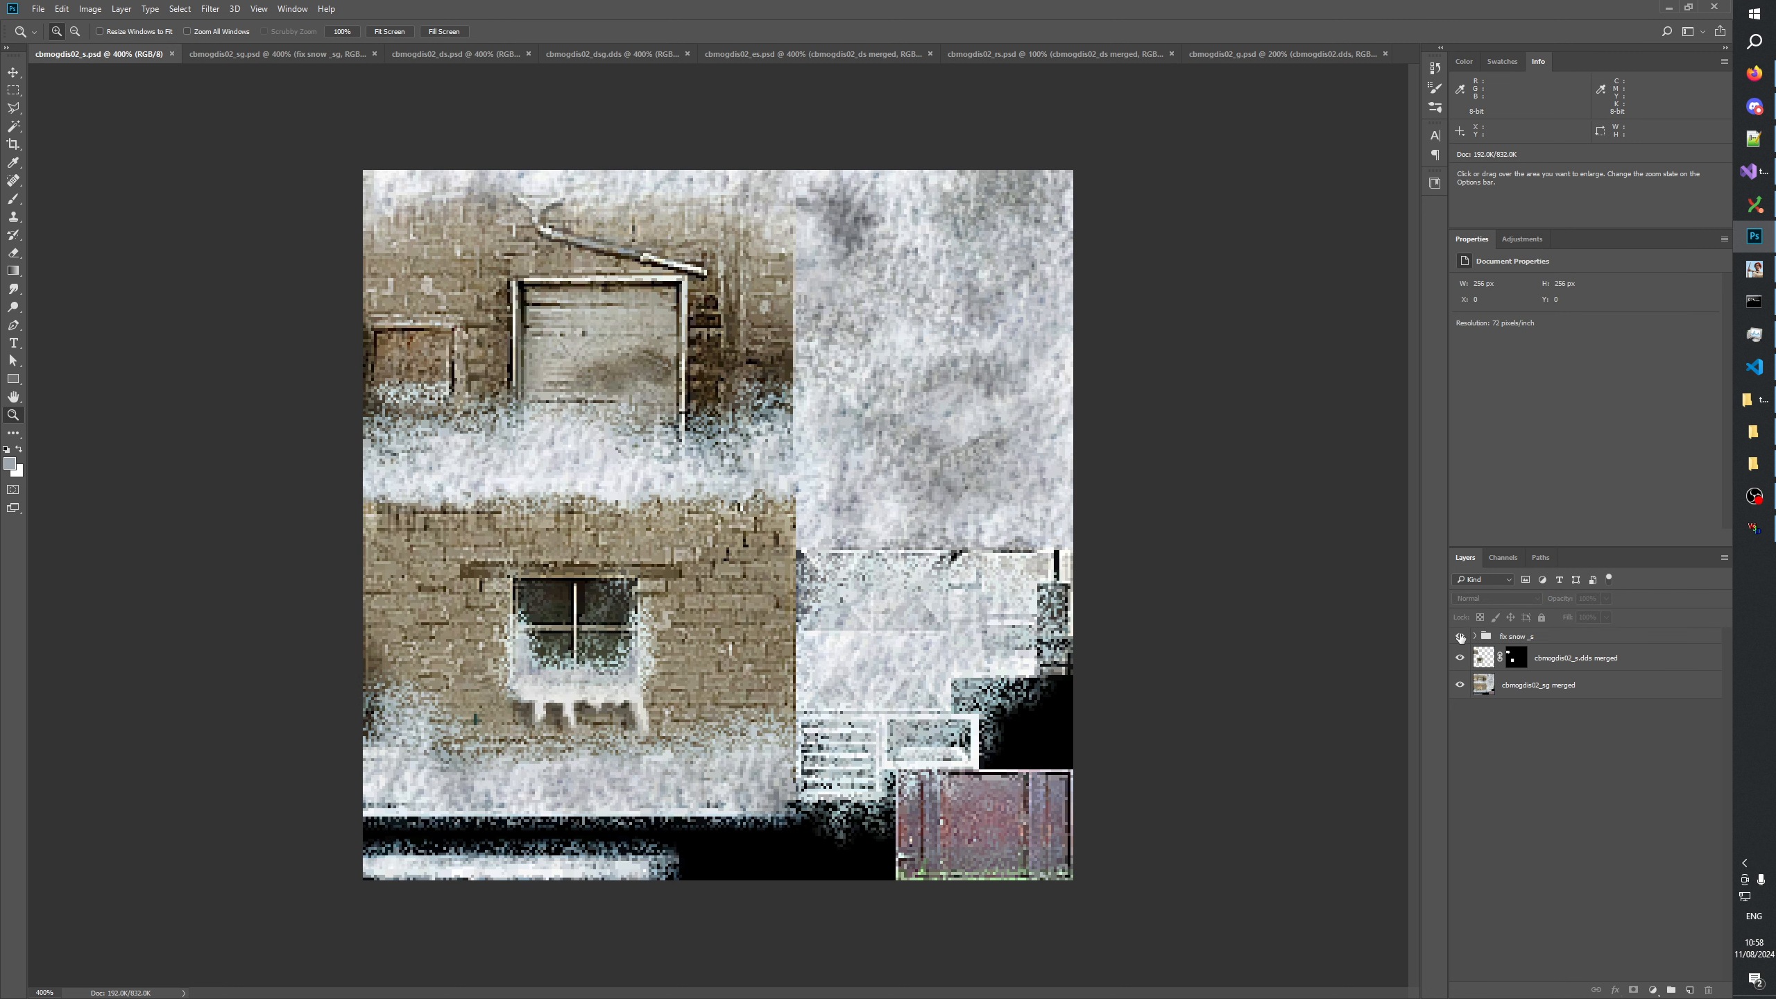
right_click(1524, 637)
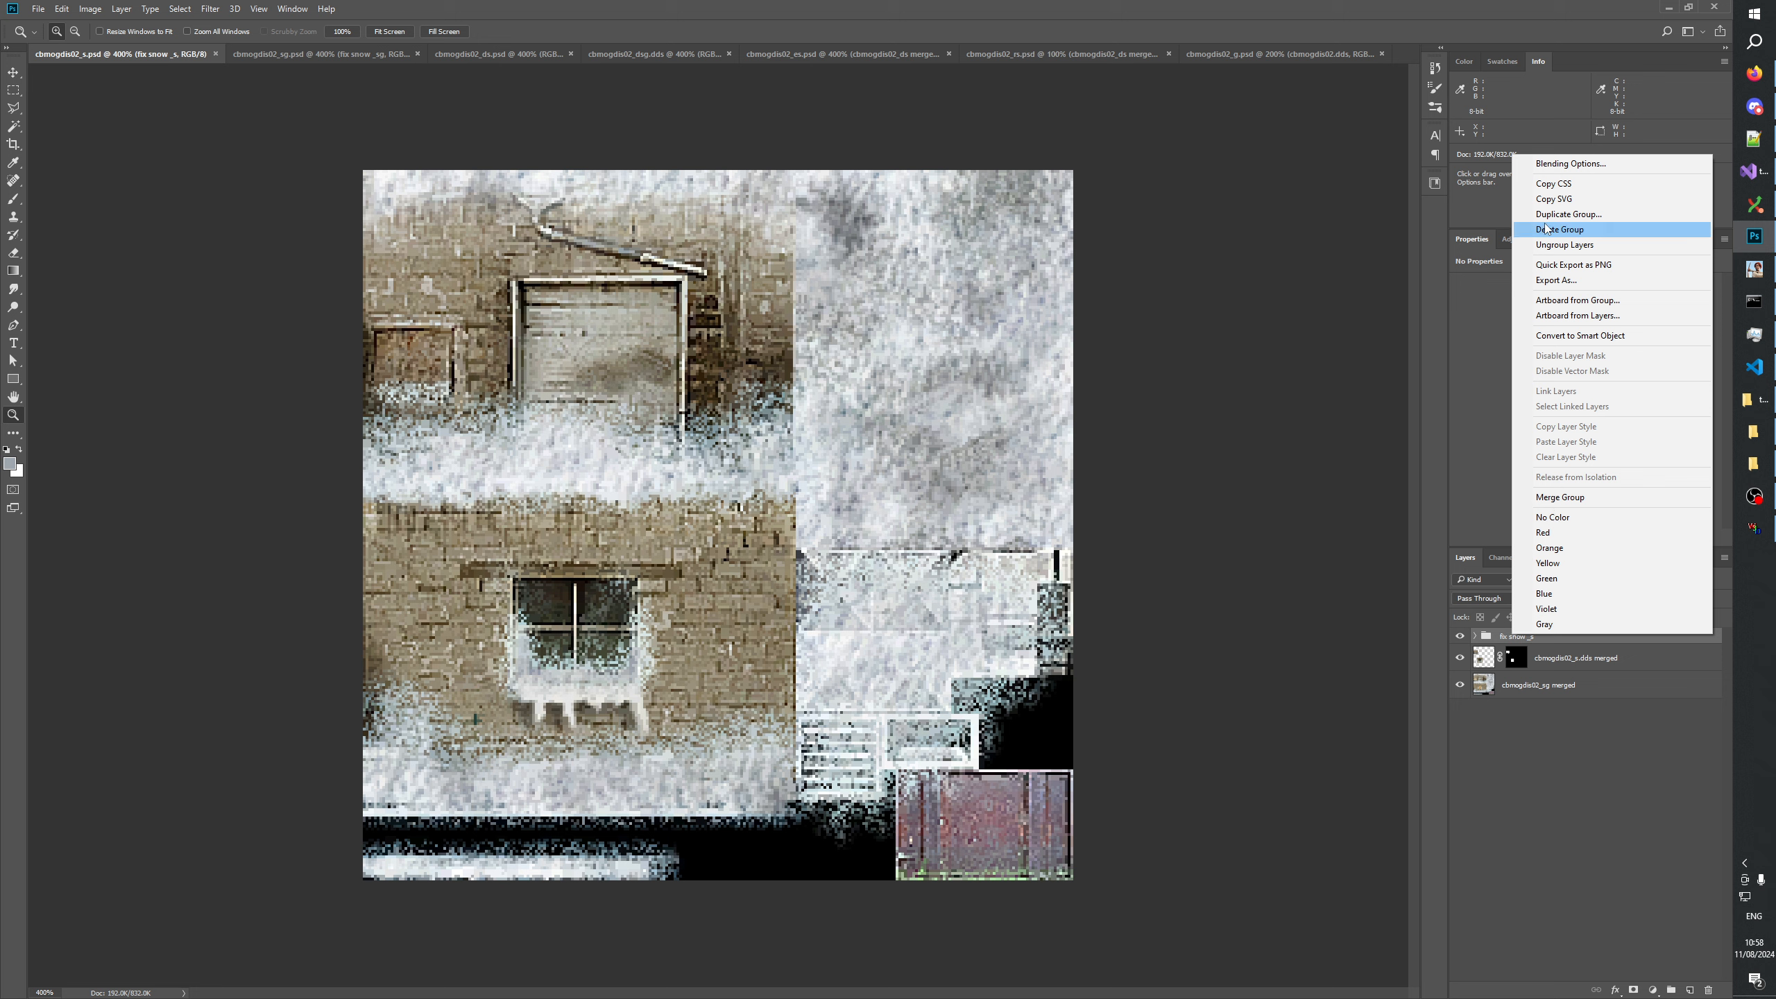
left_click(1574, 214)
left_click(872, 353)
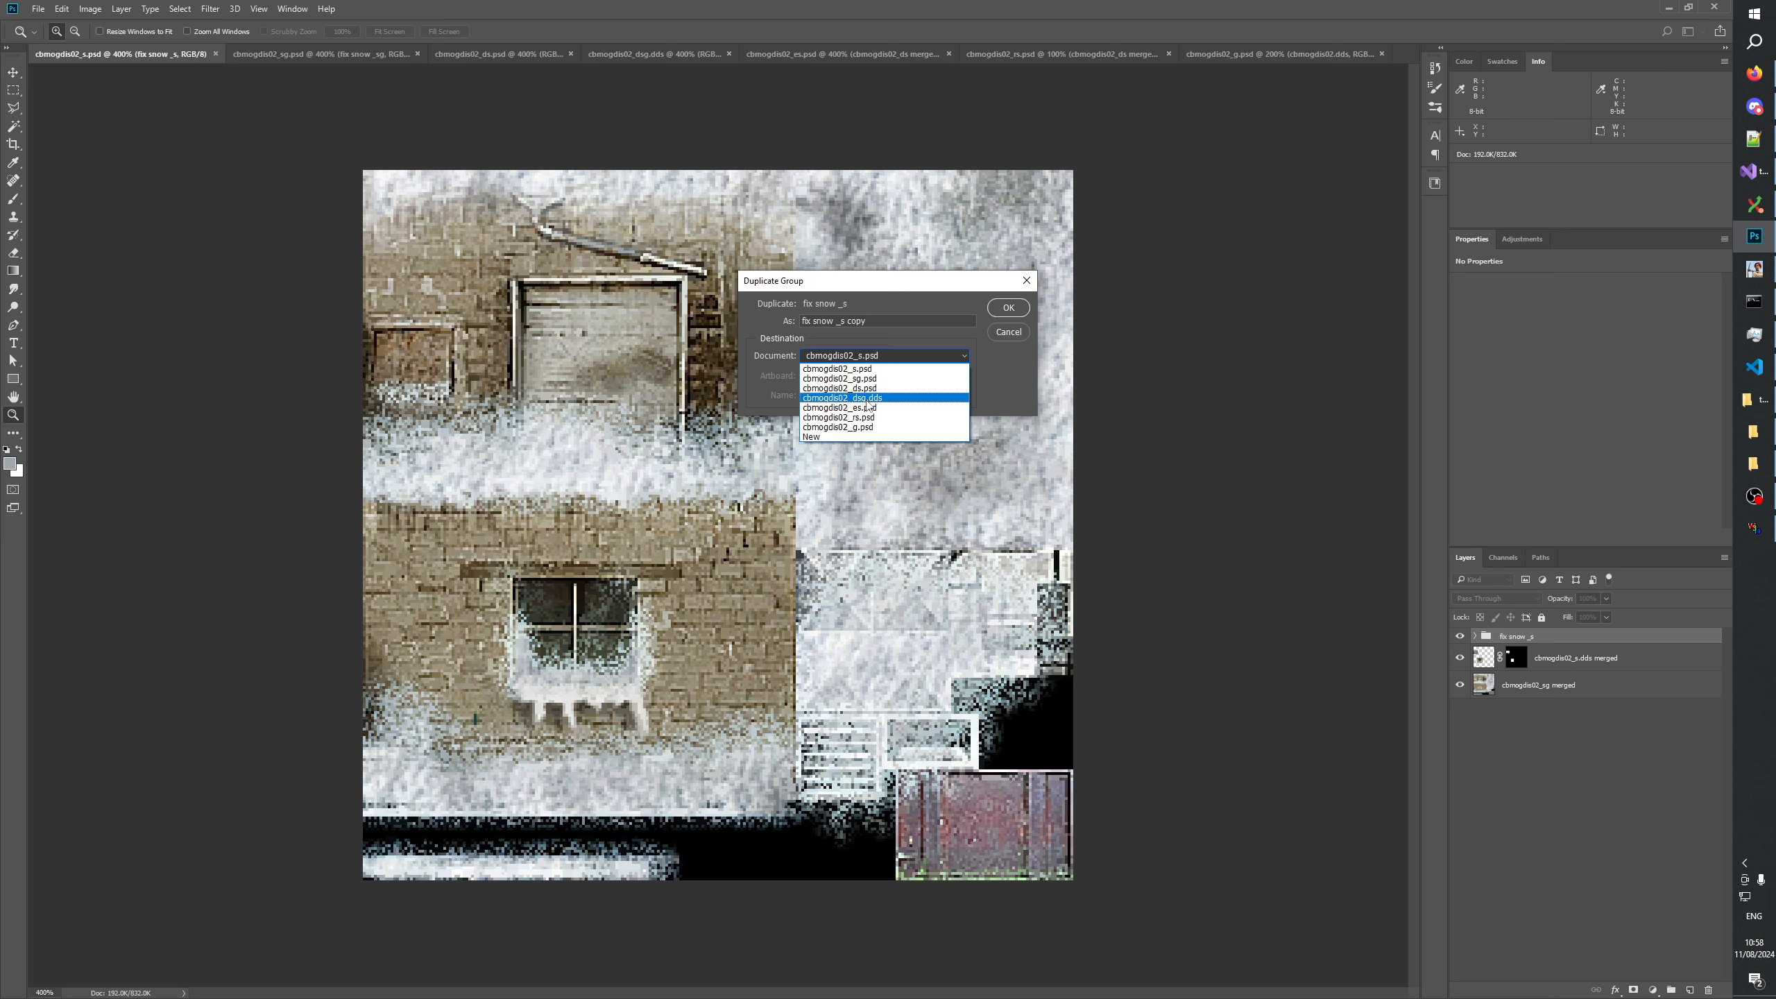
left_click(867, 400)
left_click(873, 356)
left_click(871, 389)
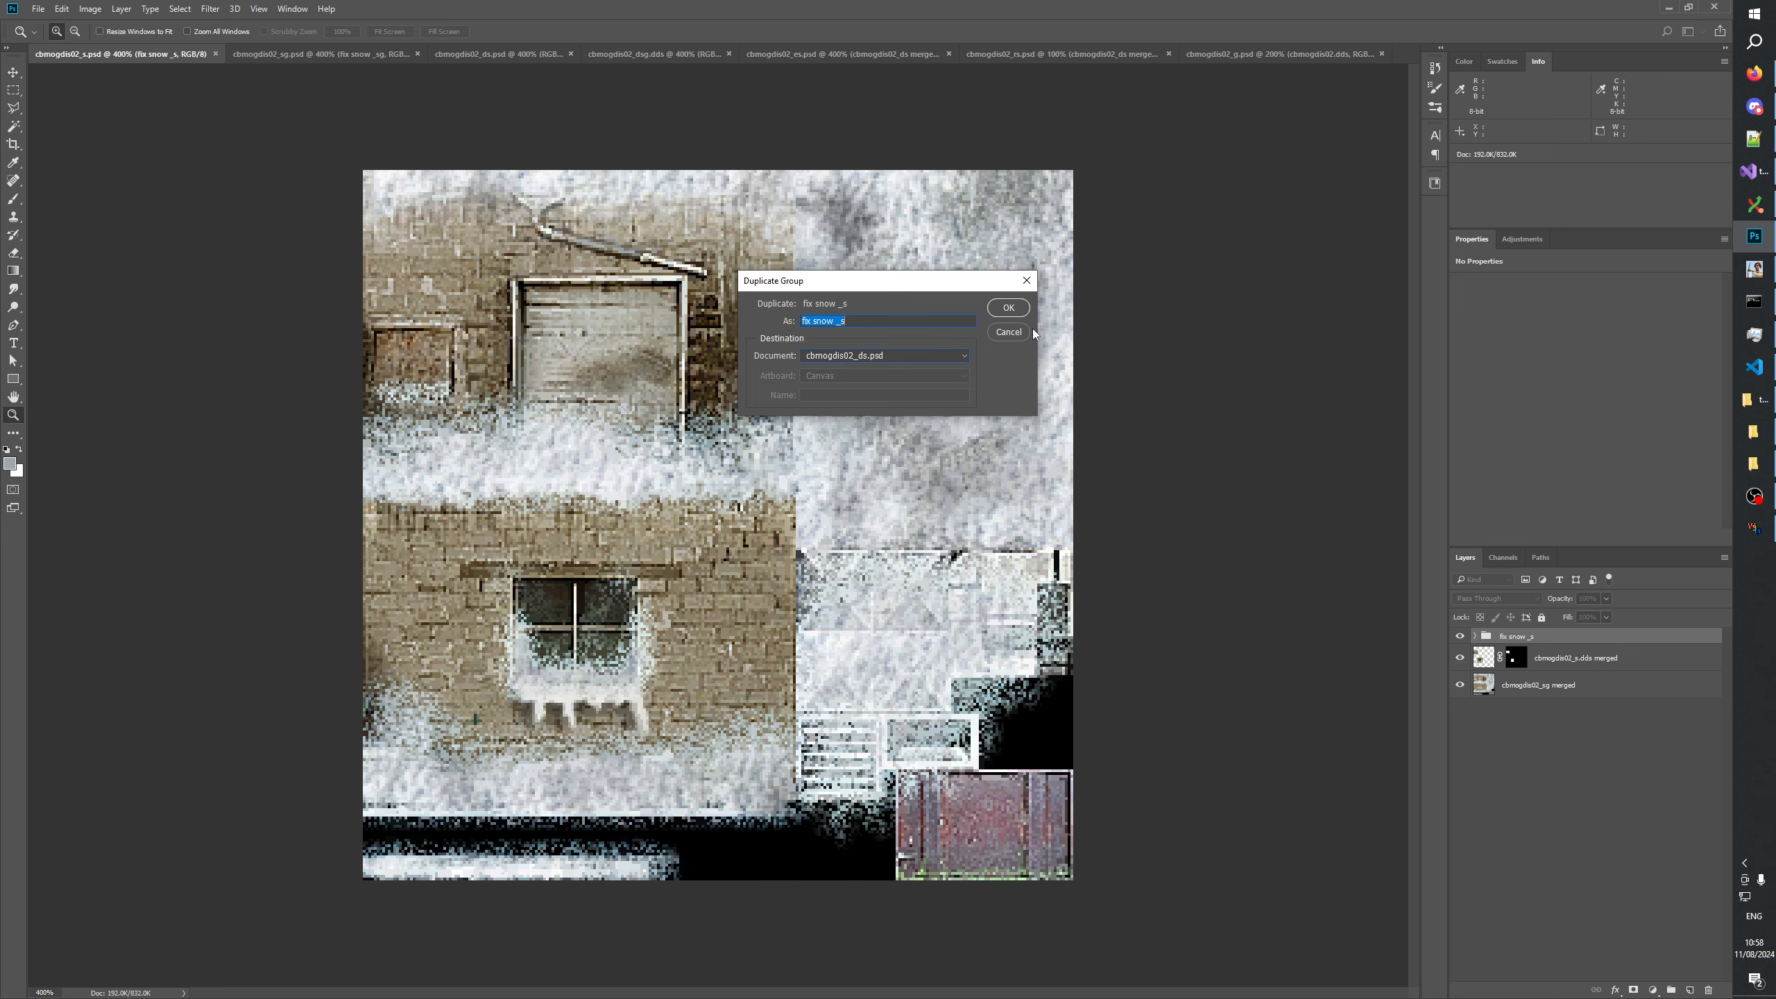
left_click(1009, 308)
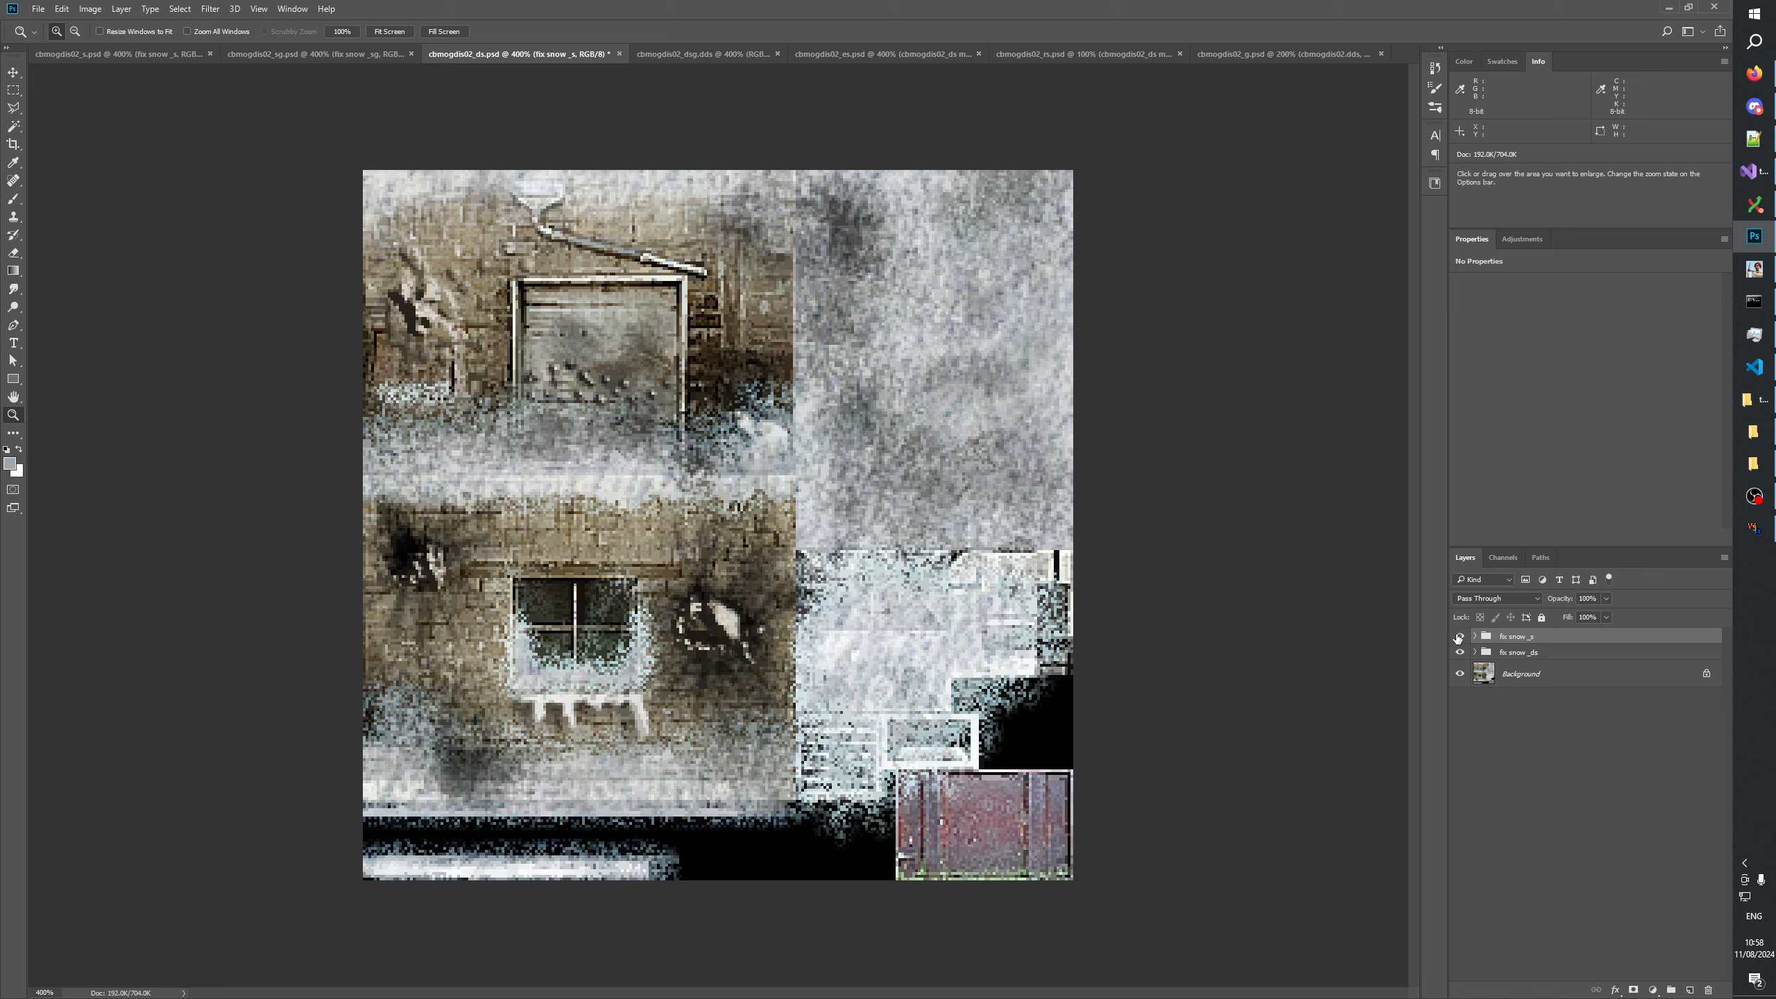
Check the layers inside the fix snow _sg group of cbmogdis02_sg and duplicate the group into cbmogdis02_ds.psd under the same name.
left_click(343, 55)
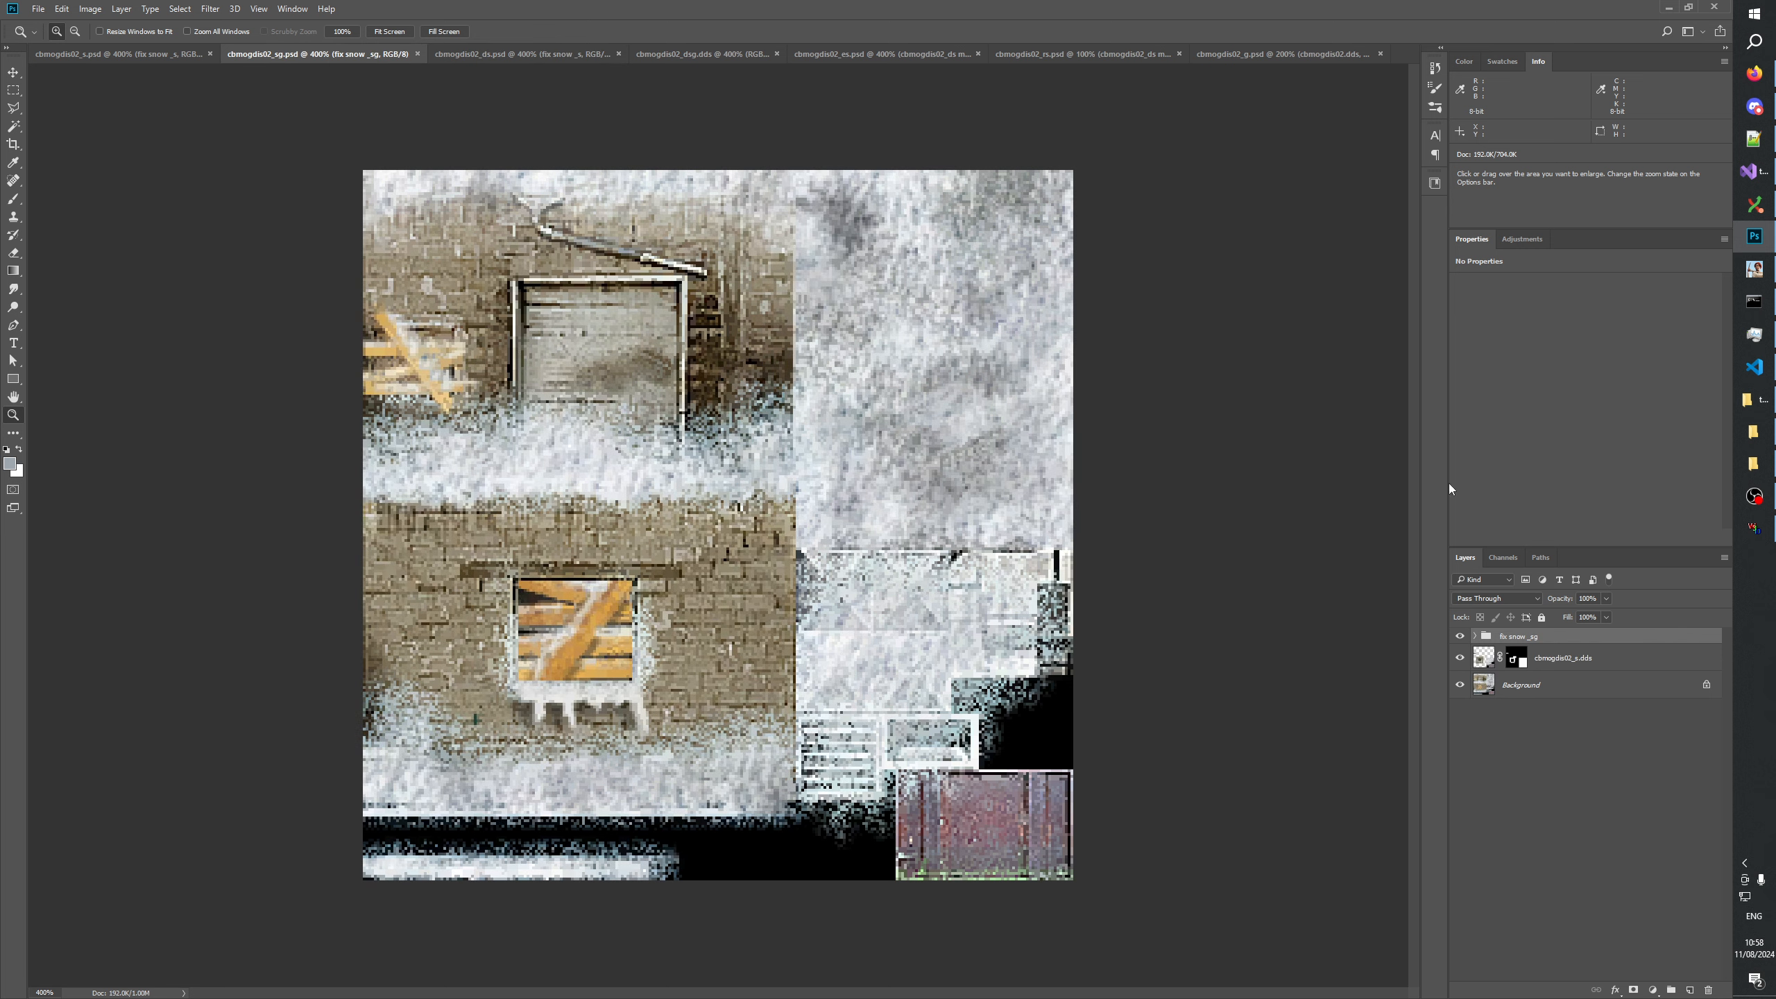
left_click(1475, 636)
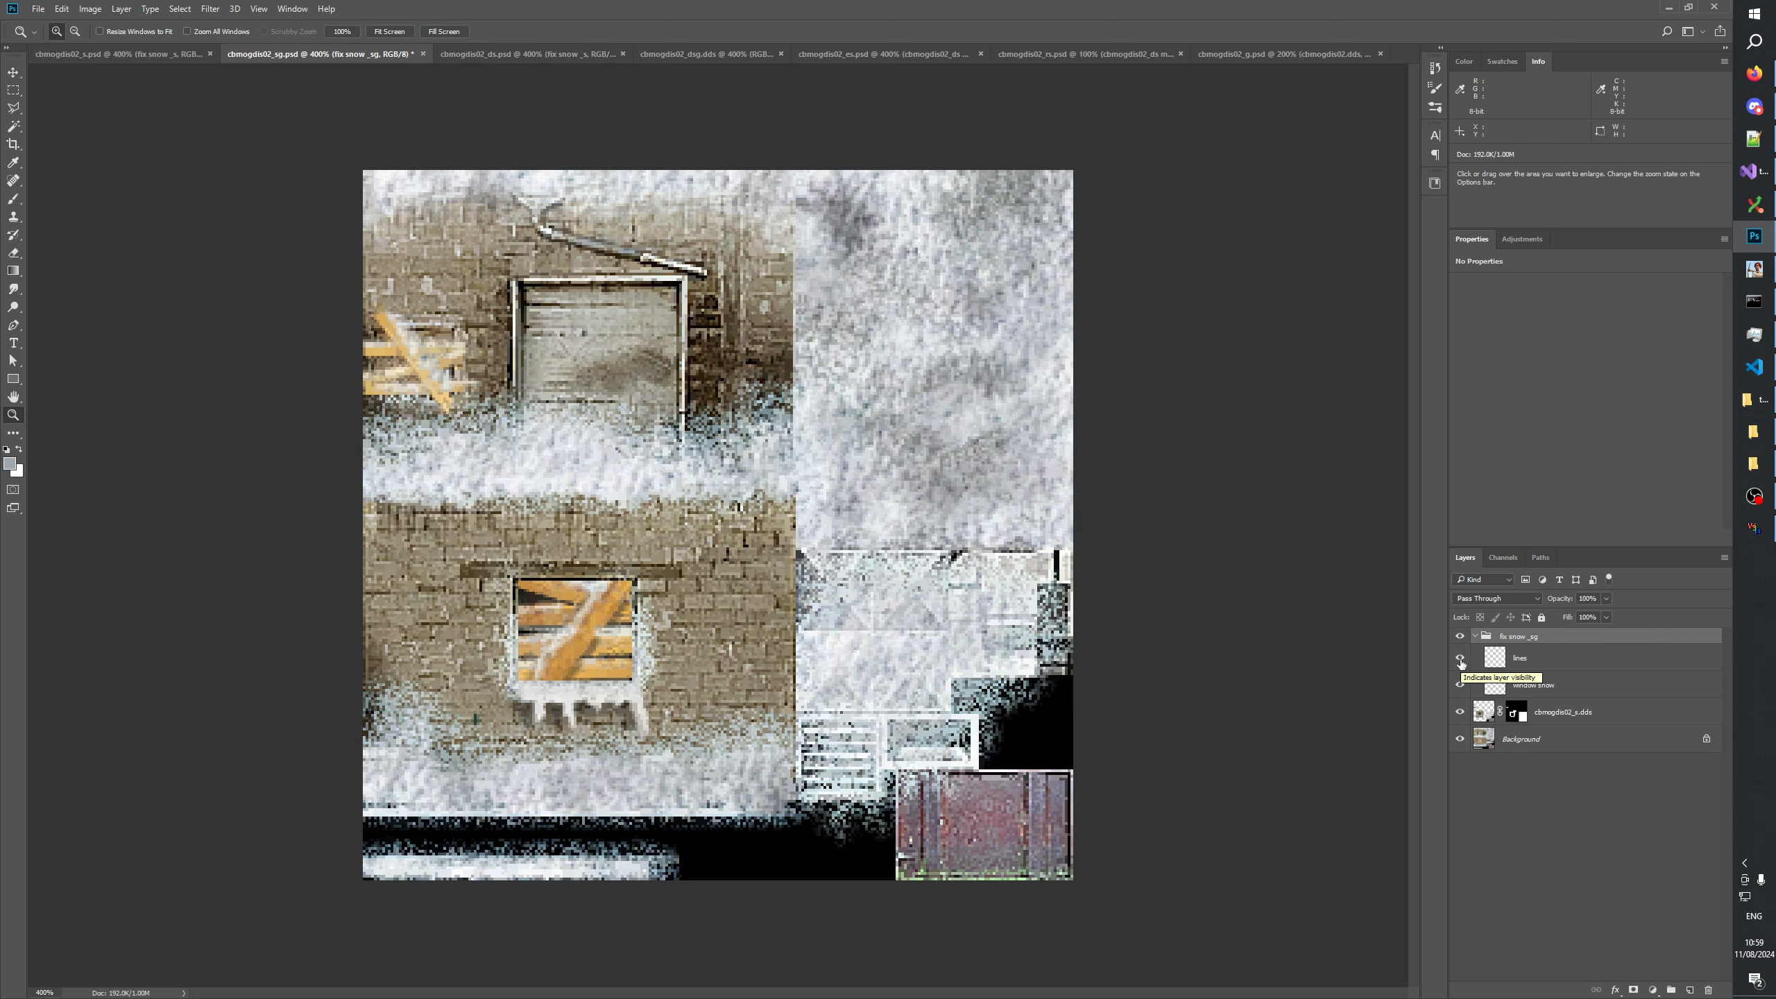
left_click(1474, 636)
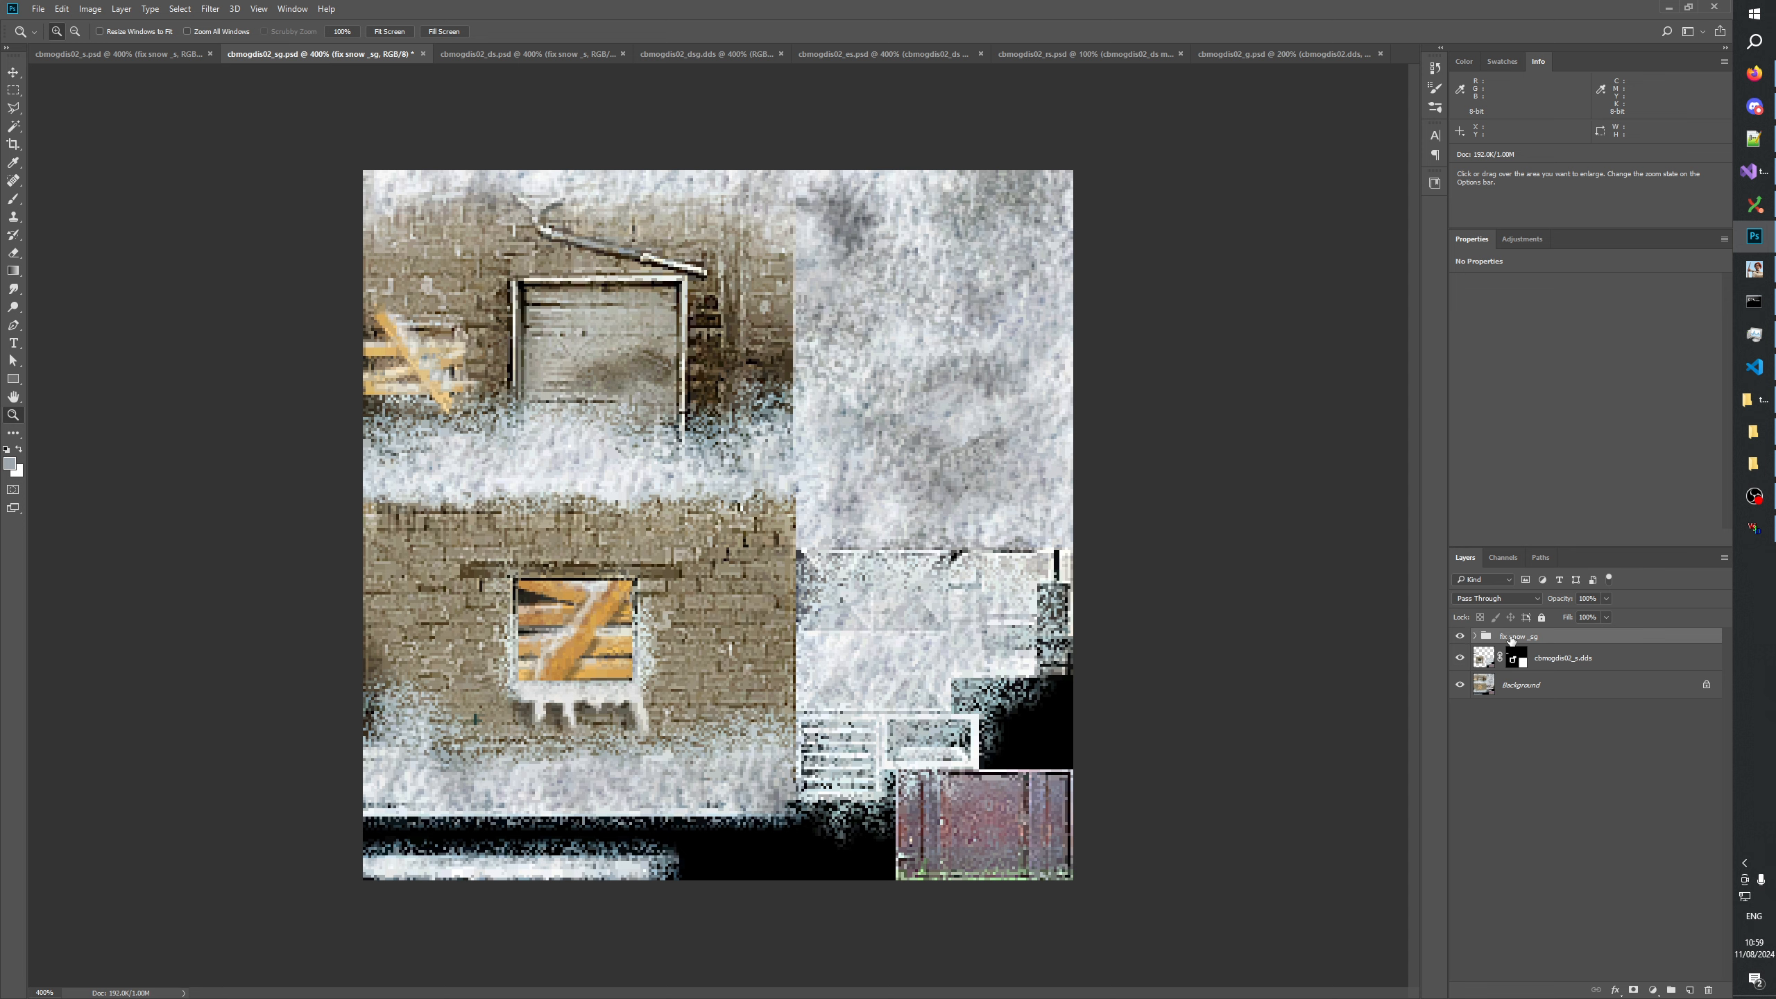
right_click(1510, 636)
left_click(1545, 216)
left_click(883, 356)
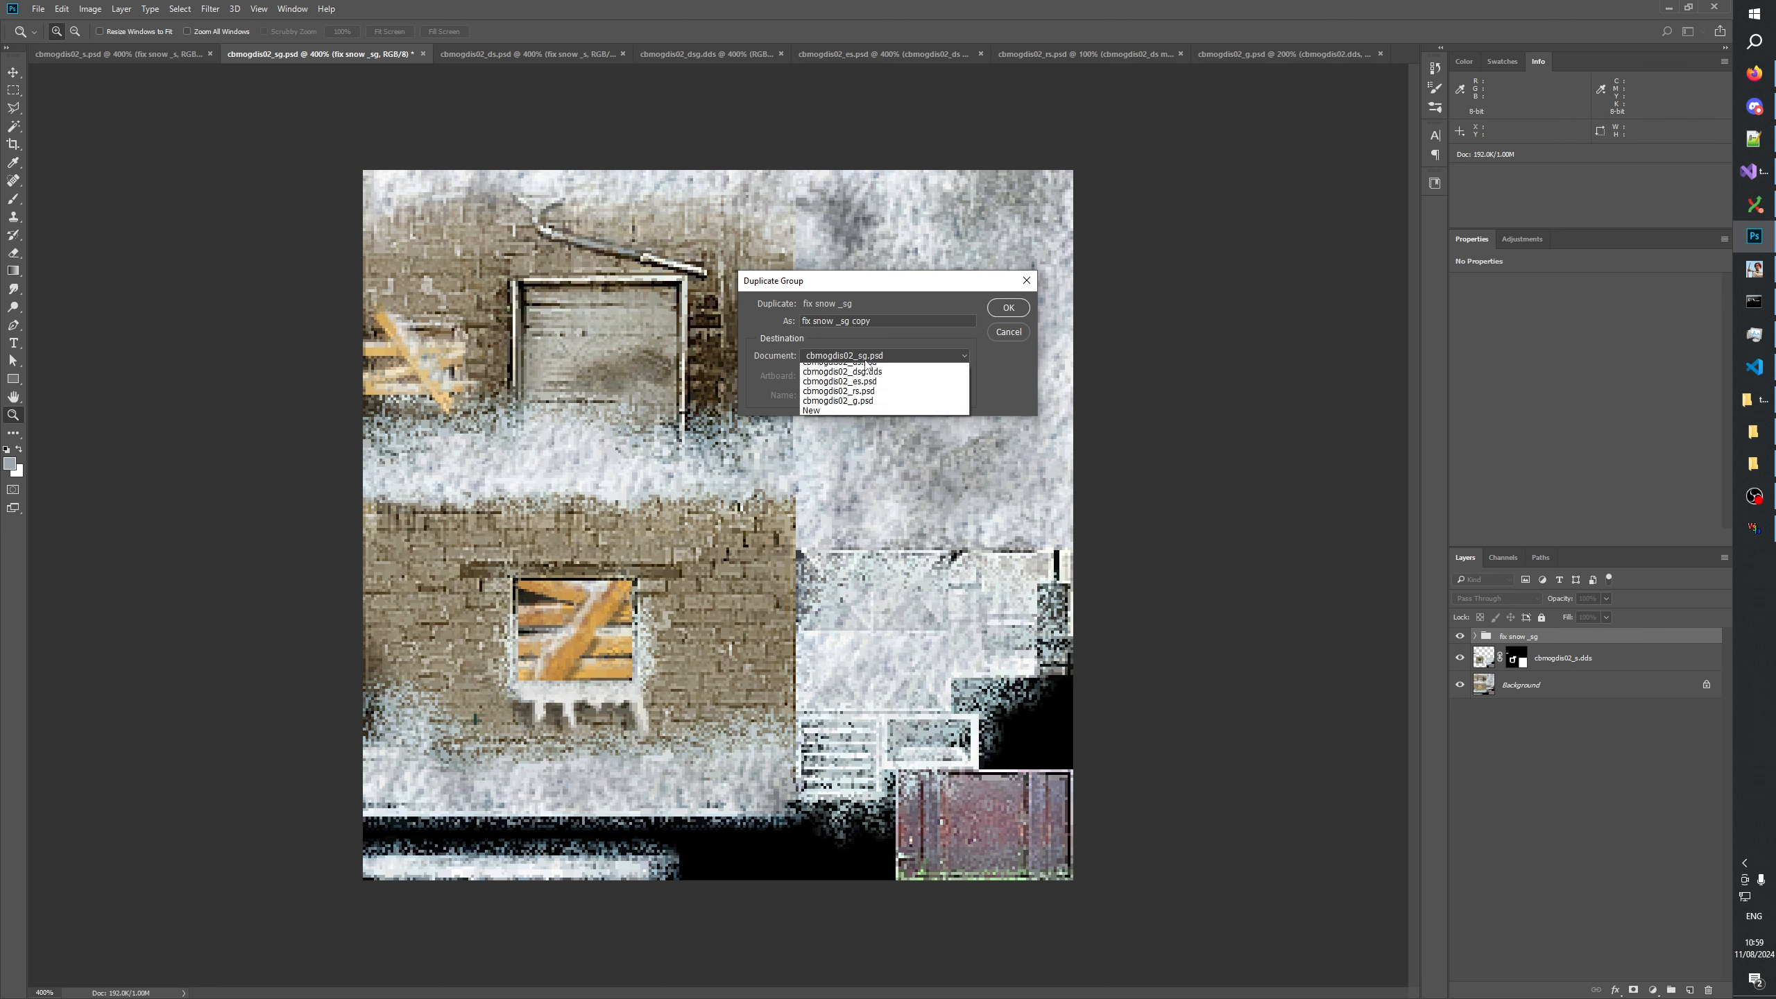
left_click(872, 389)
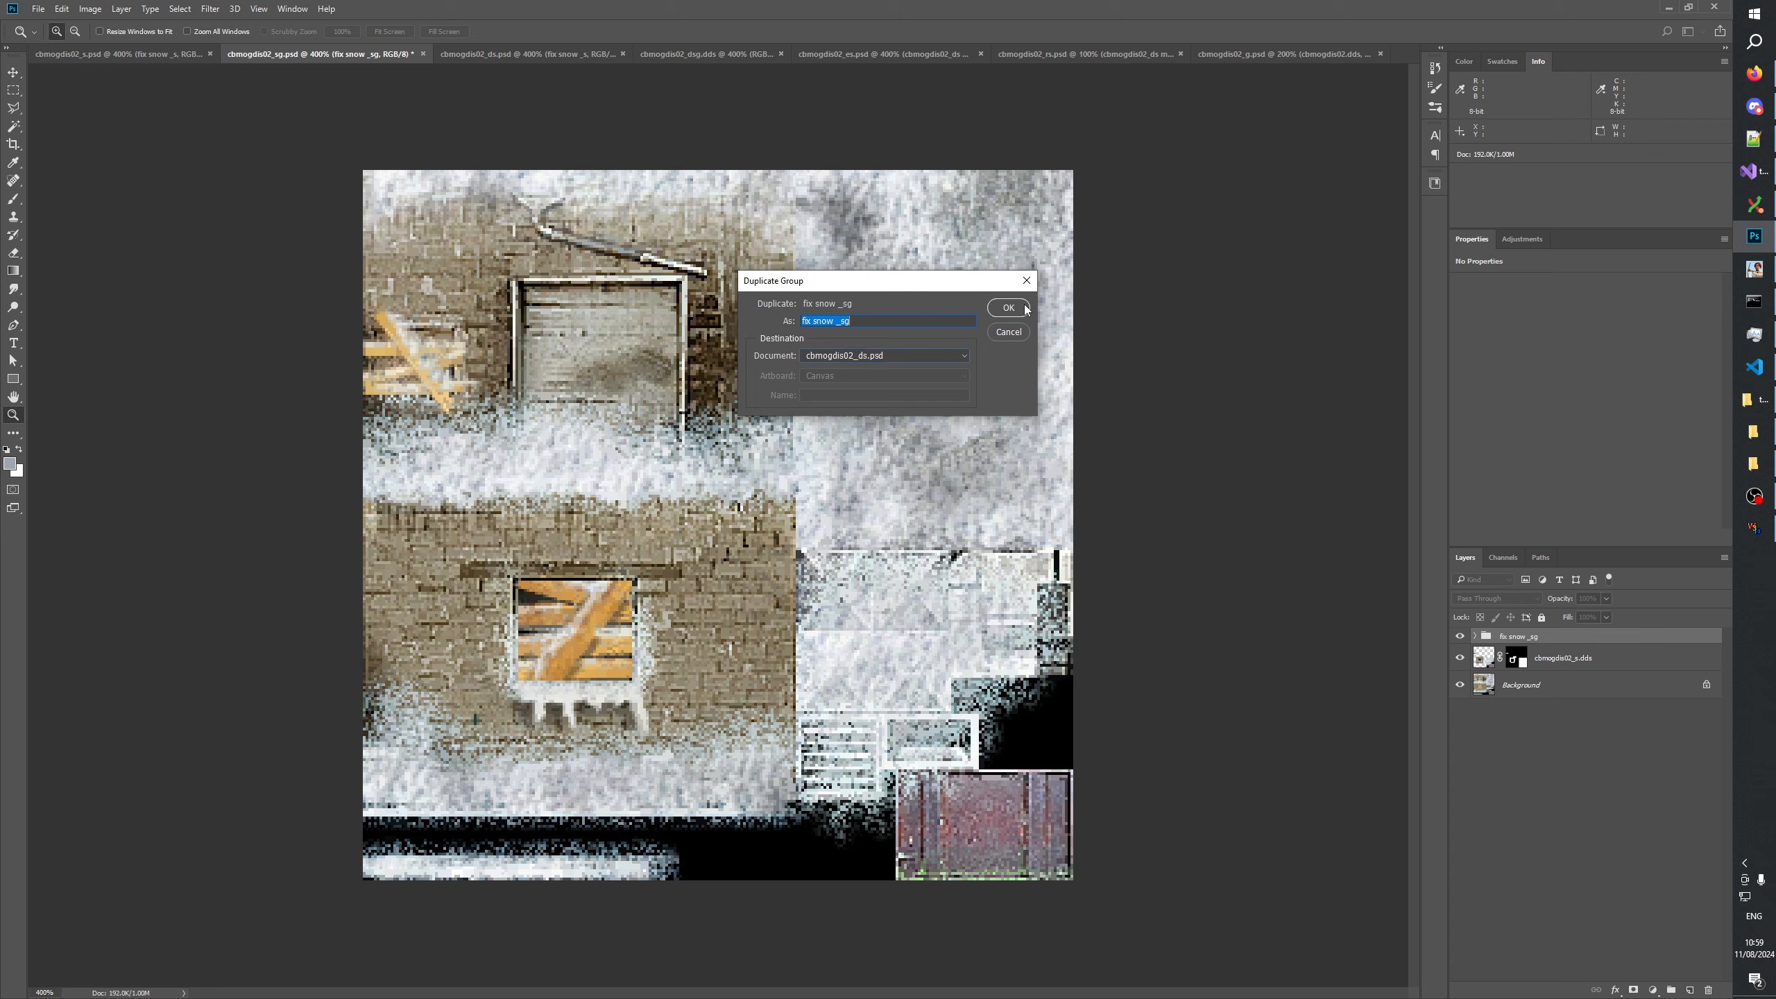
key("Return")
Move the fix snow _ds group above the other fix groups in cbmogdis02_ds and toggle its visibility to check its effect.
left_click(514, 55)
mouse_move(1531, 644)
left_mouse_down()
mouse_move(1540, 670)
mouse_move(1537, 632)
left_mouse_up()
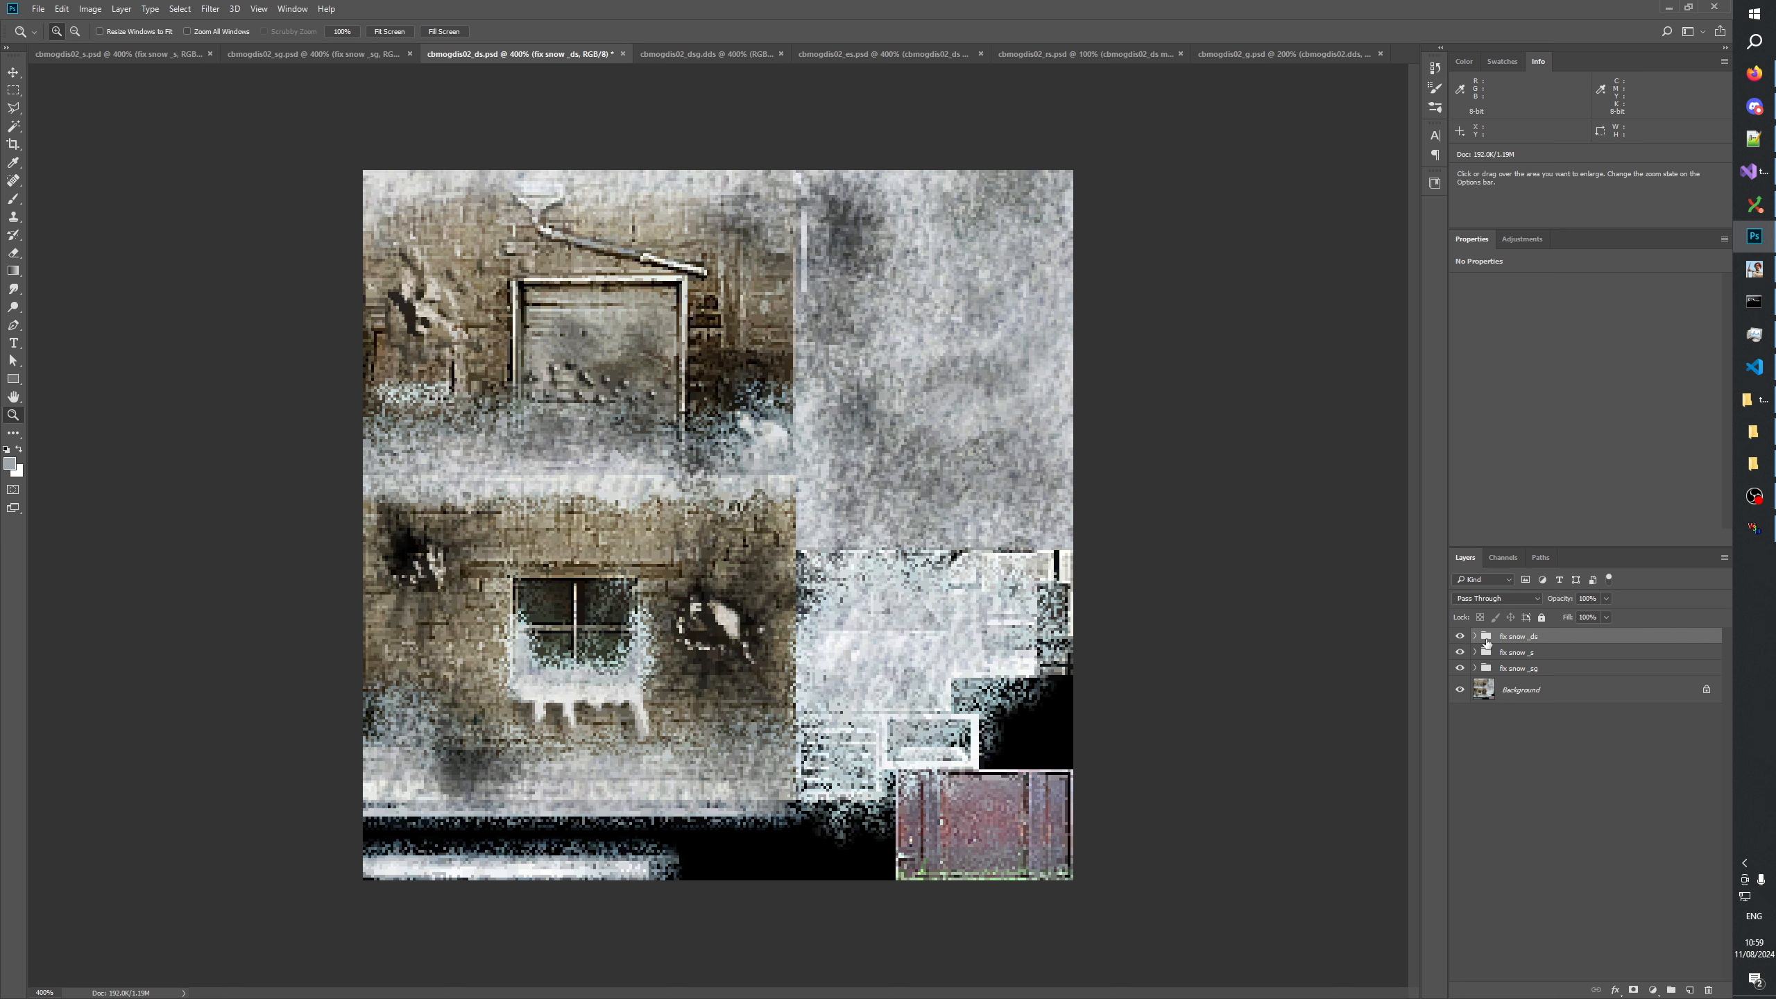
left_click(1457, 636)
left_click(1458, 636)
left_click(1458, 636)
left_click(1458, 636)
left_click(1458, 636)
left_click(1458, 636)
left_click(1457, 636)
left_click(1457, 636)
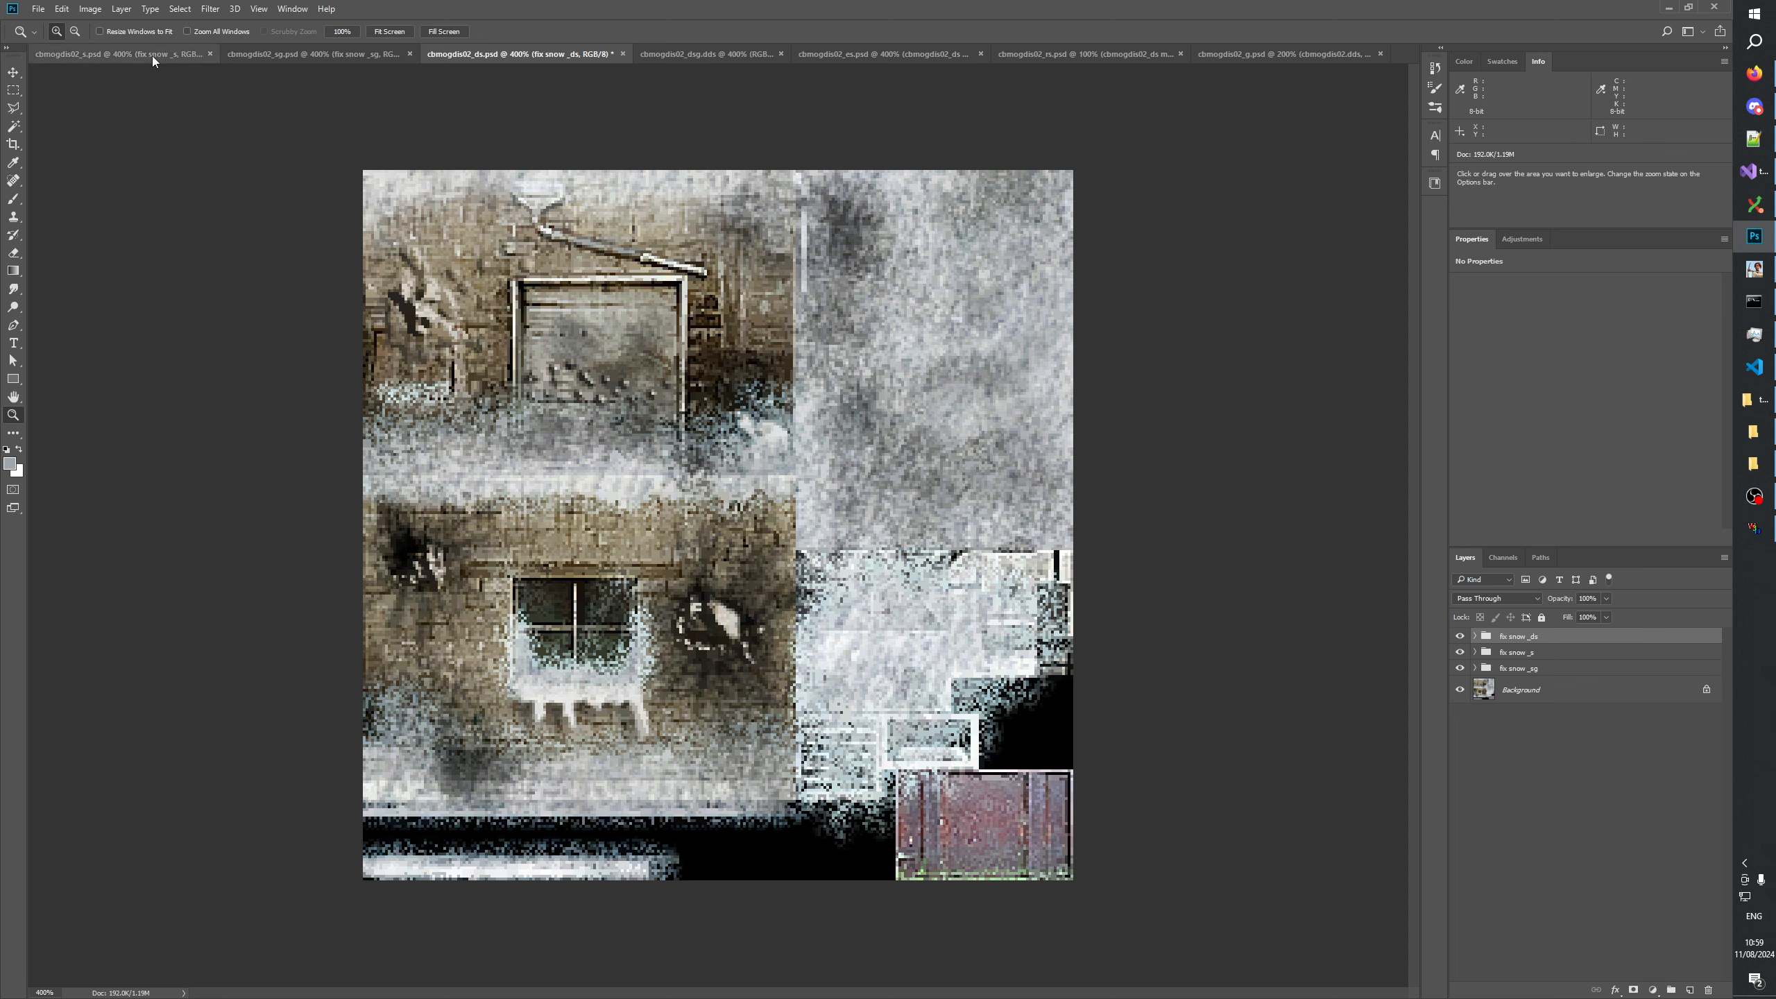
Toggle the lines and window snow layers of the fix snow _sg group in cbmogdis02_sg to check their effect.
left_click(272, 51)
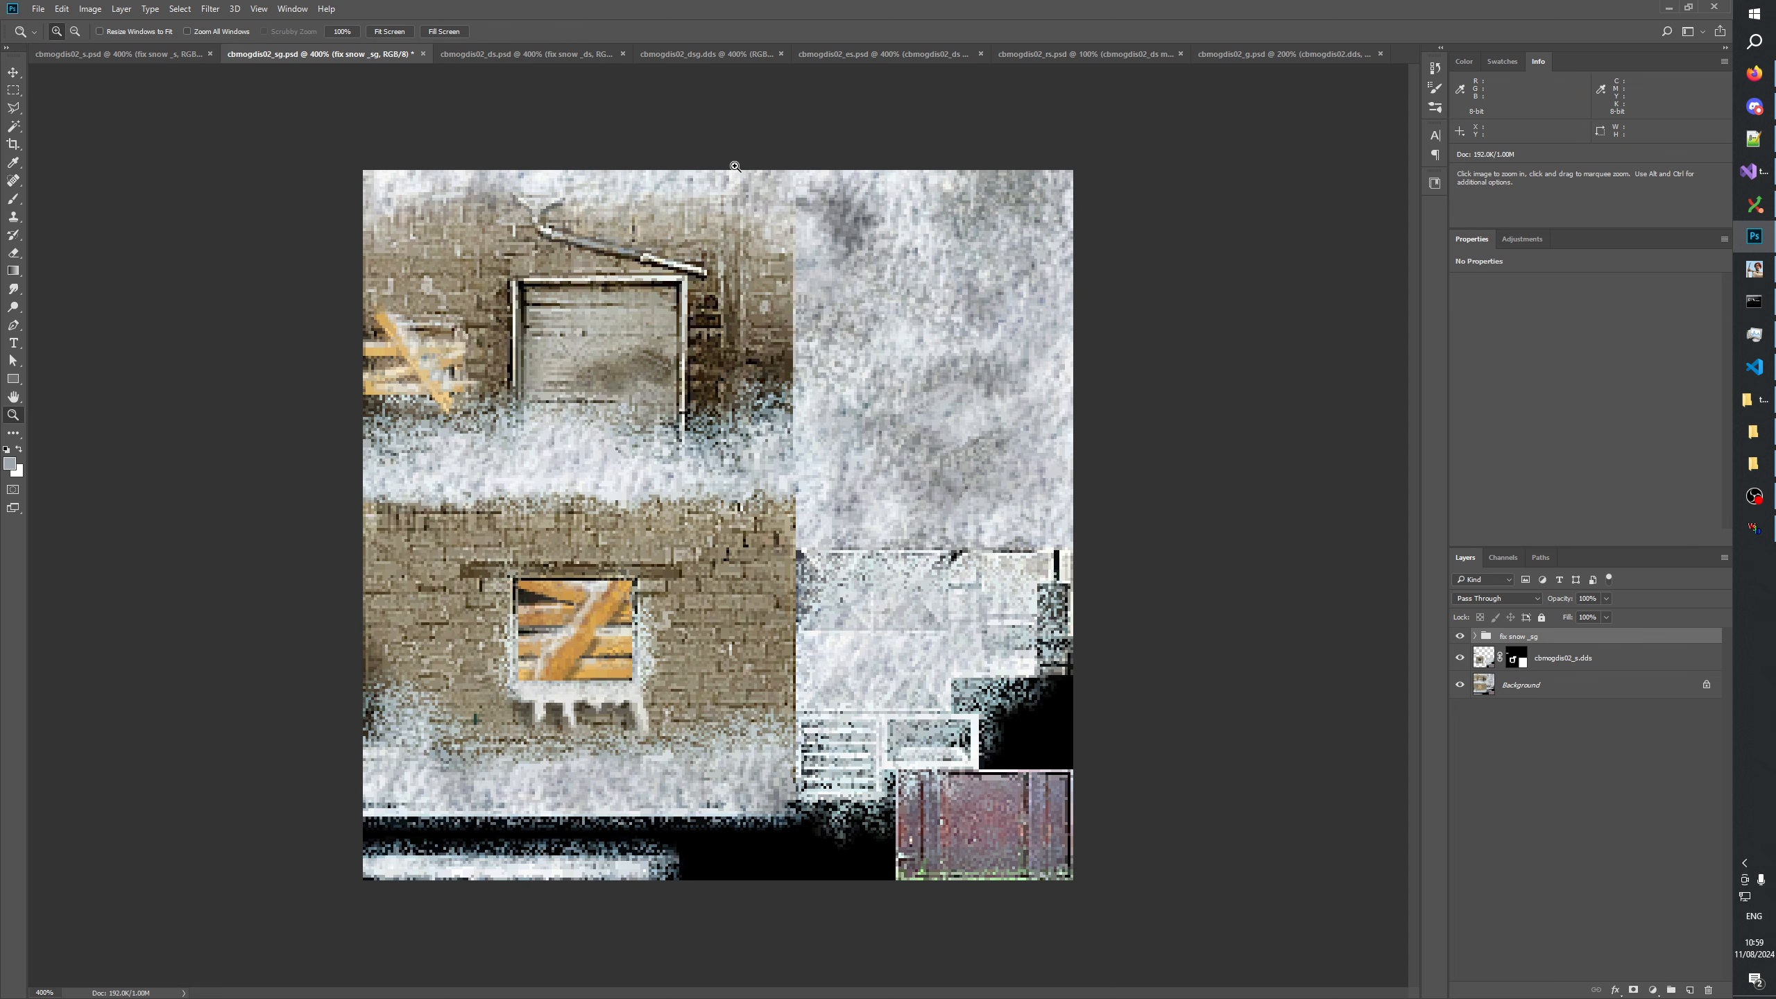
left_click(1475, 637)
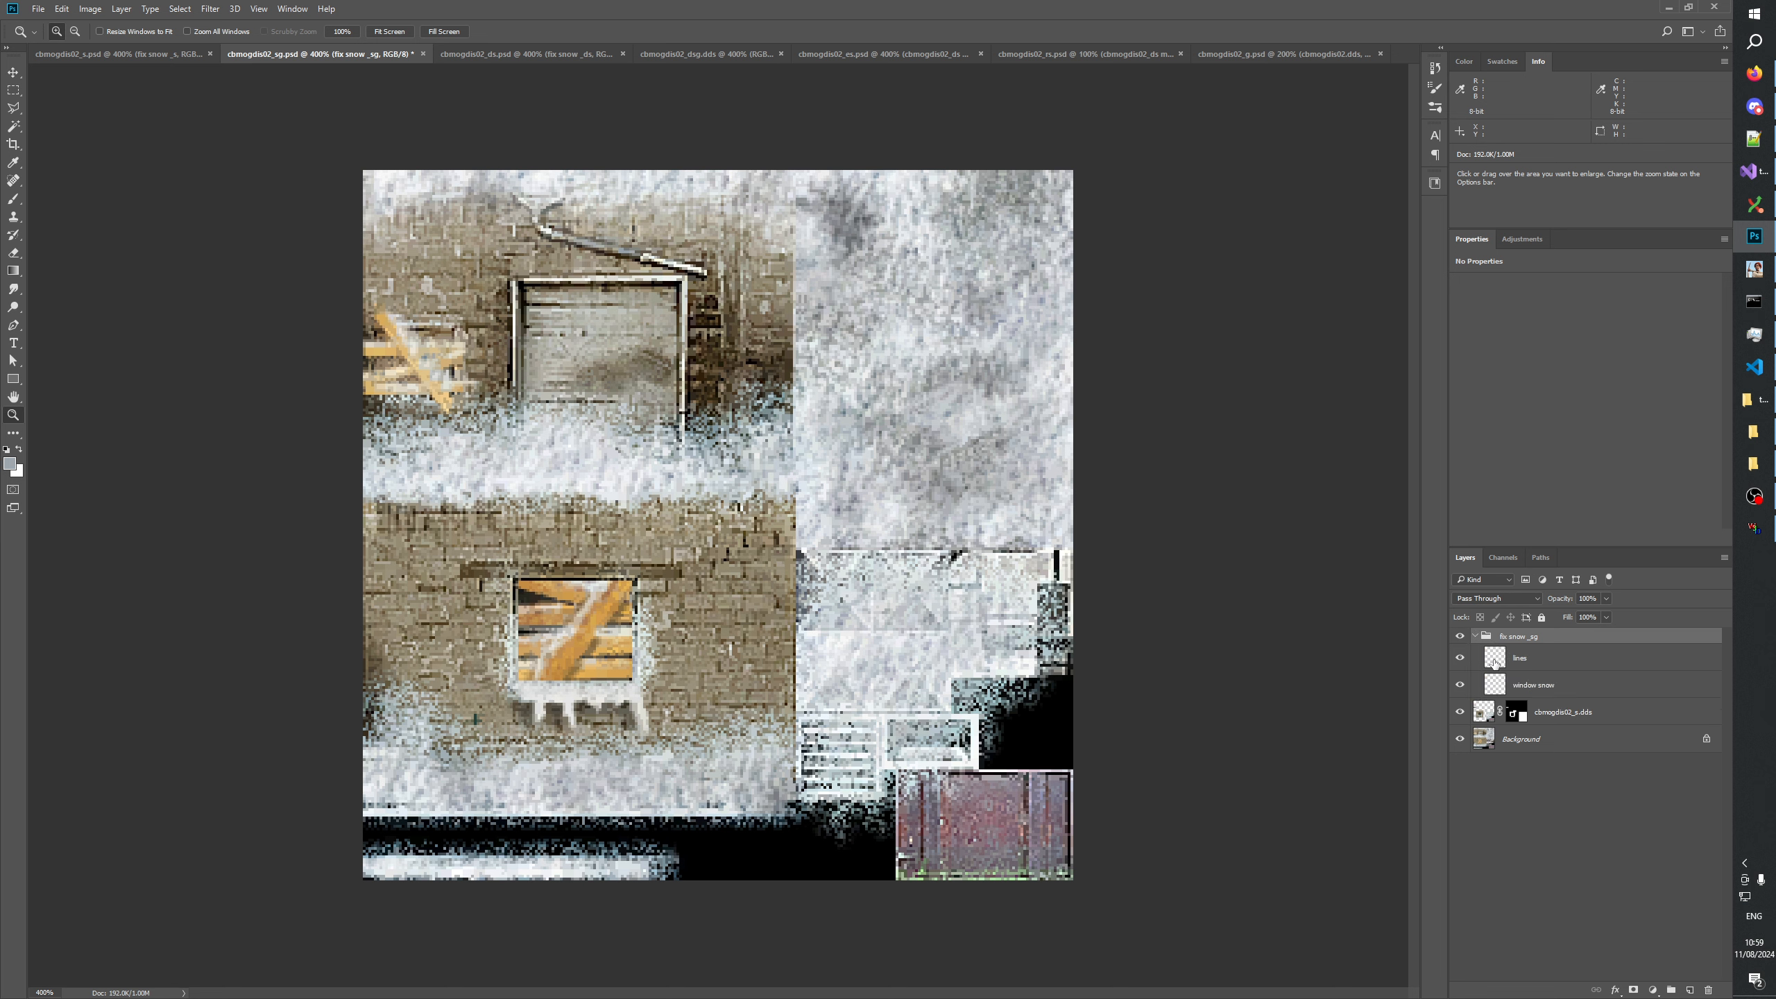
left_click(1459, 685)
left_click(1460, 685)
left_click(1456, 663)
left_click(1455, 663)
left_click(1456, 663)
left_click(1563, 681)
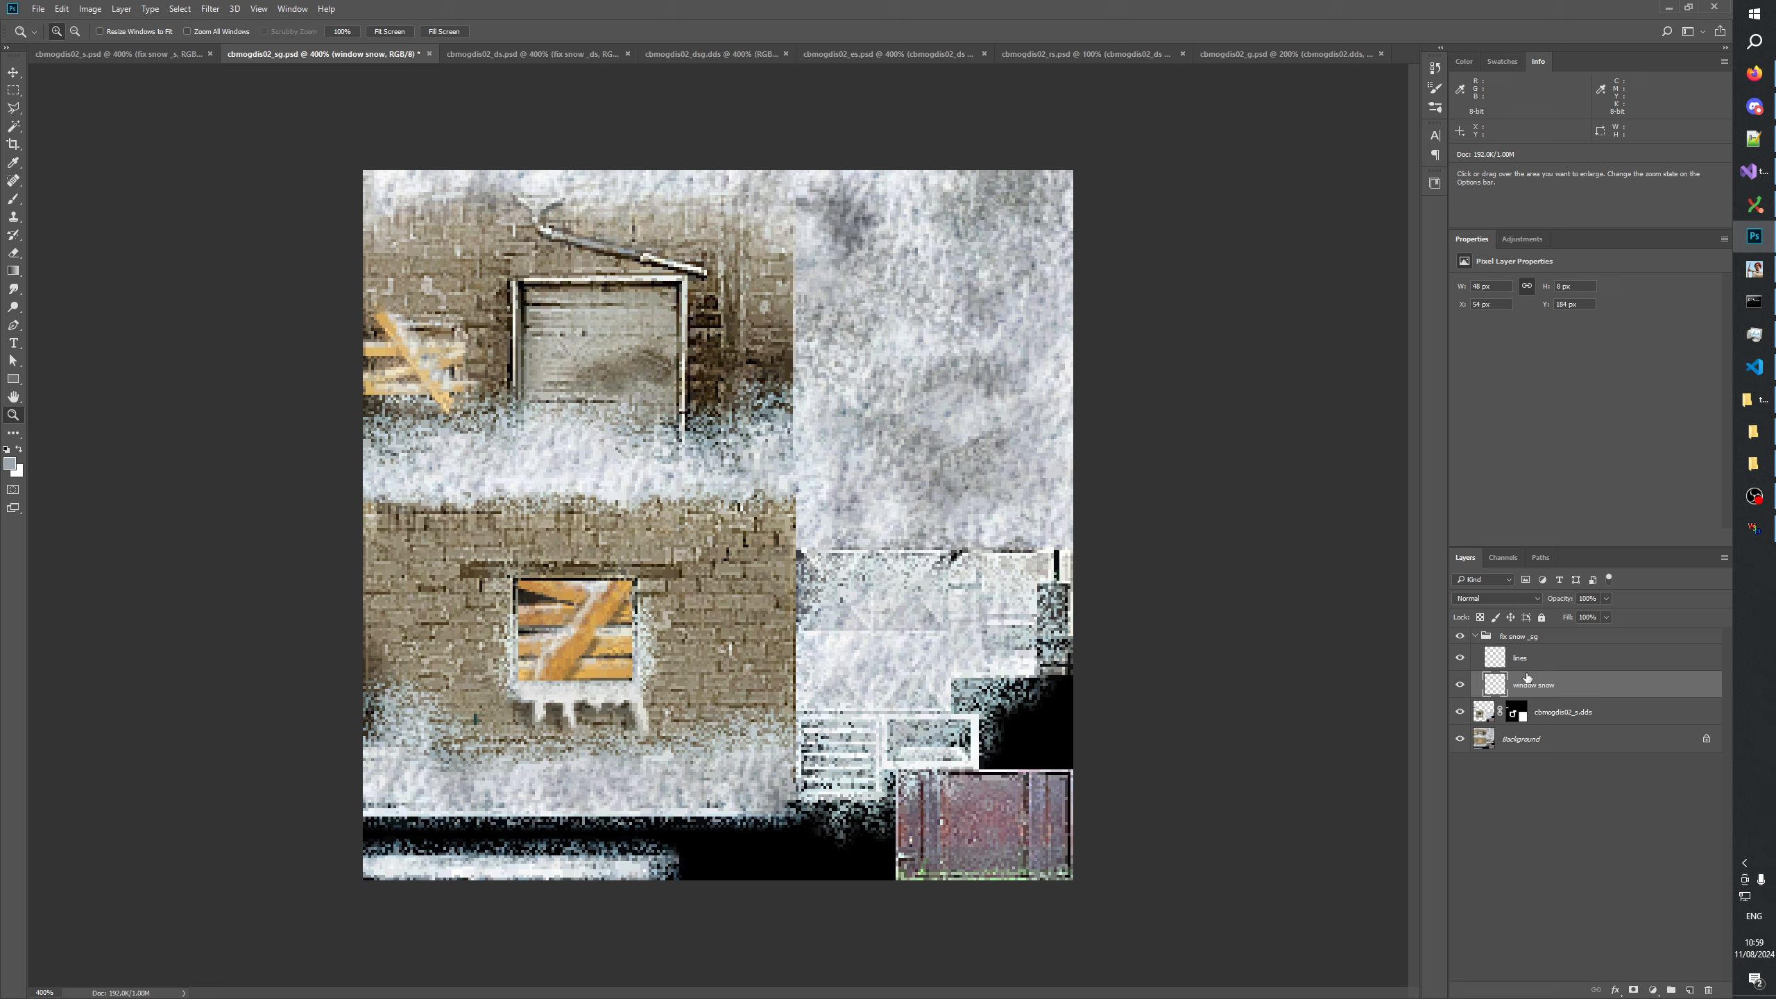
left_click(1459, 685)
left_click(1460, 685)
left_click(1484, 600)
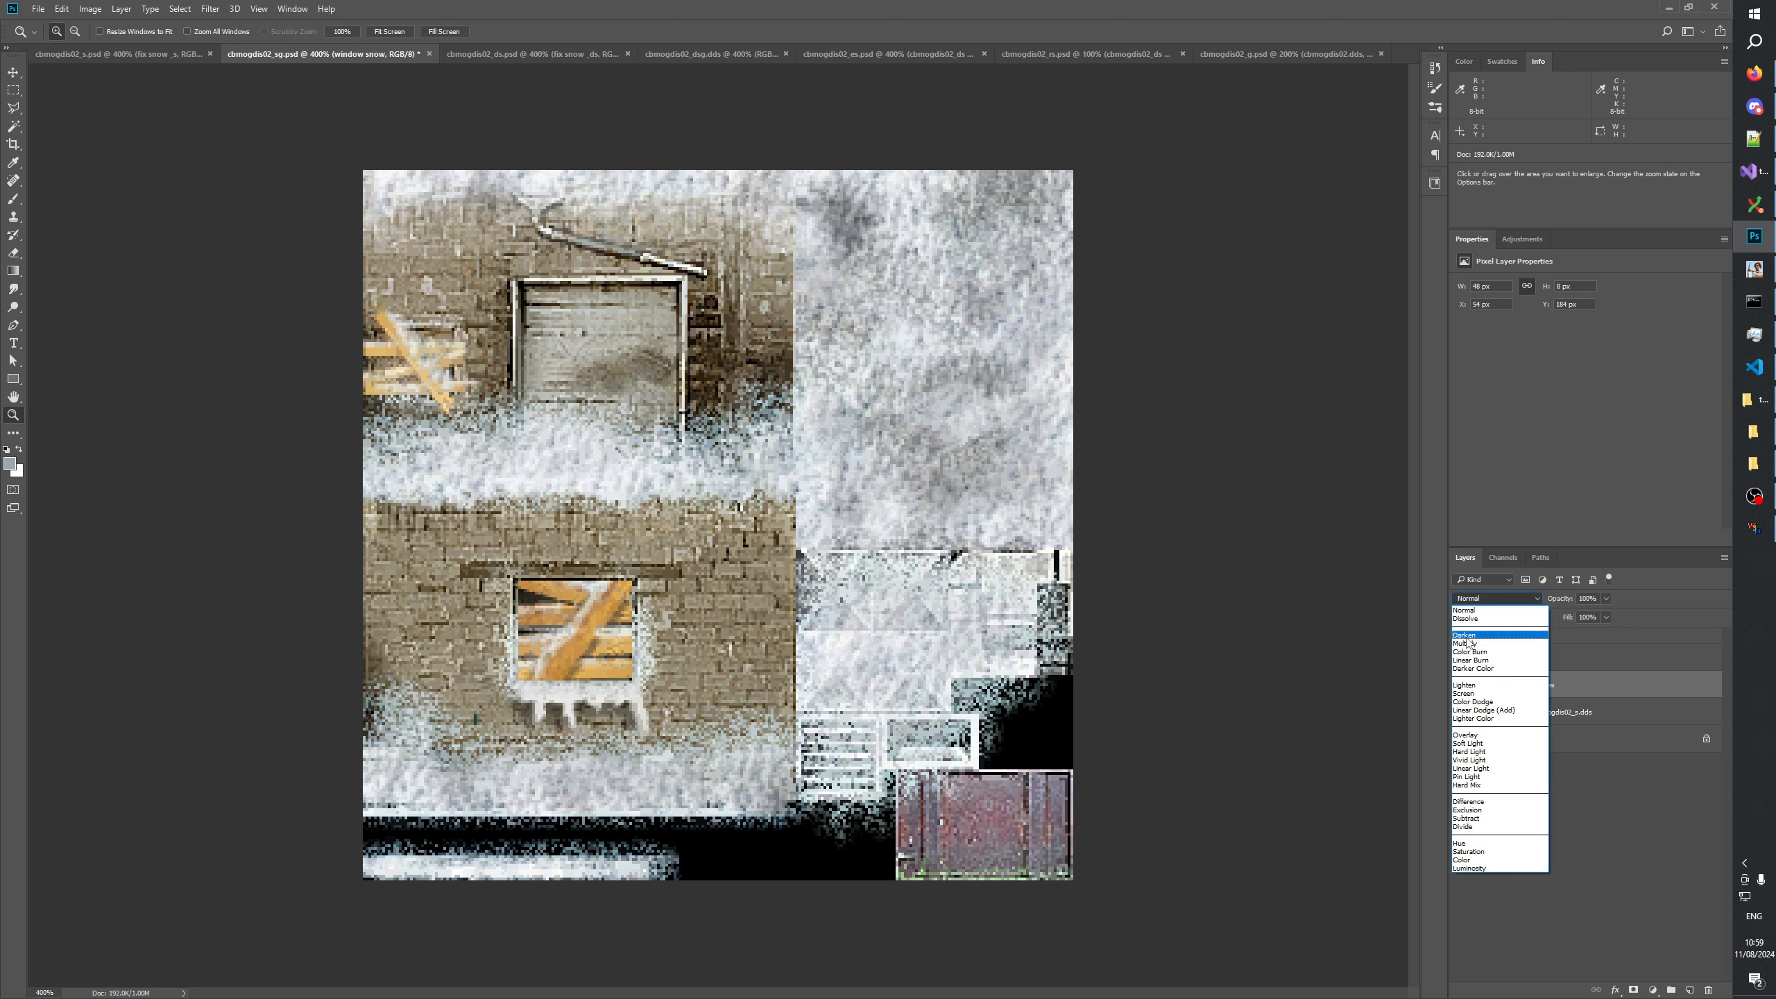
left_click(1576, 788)
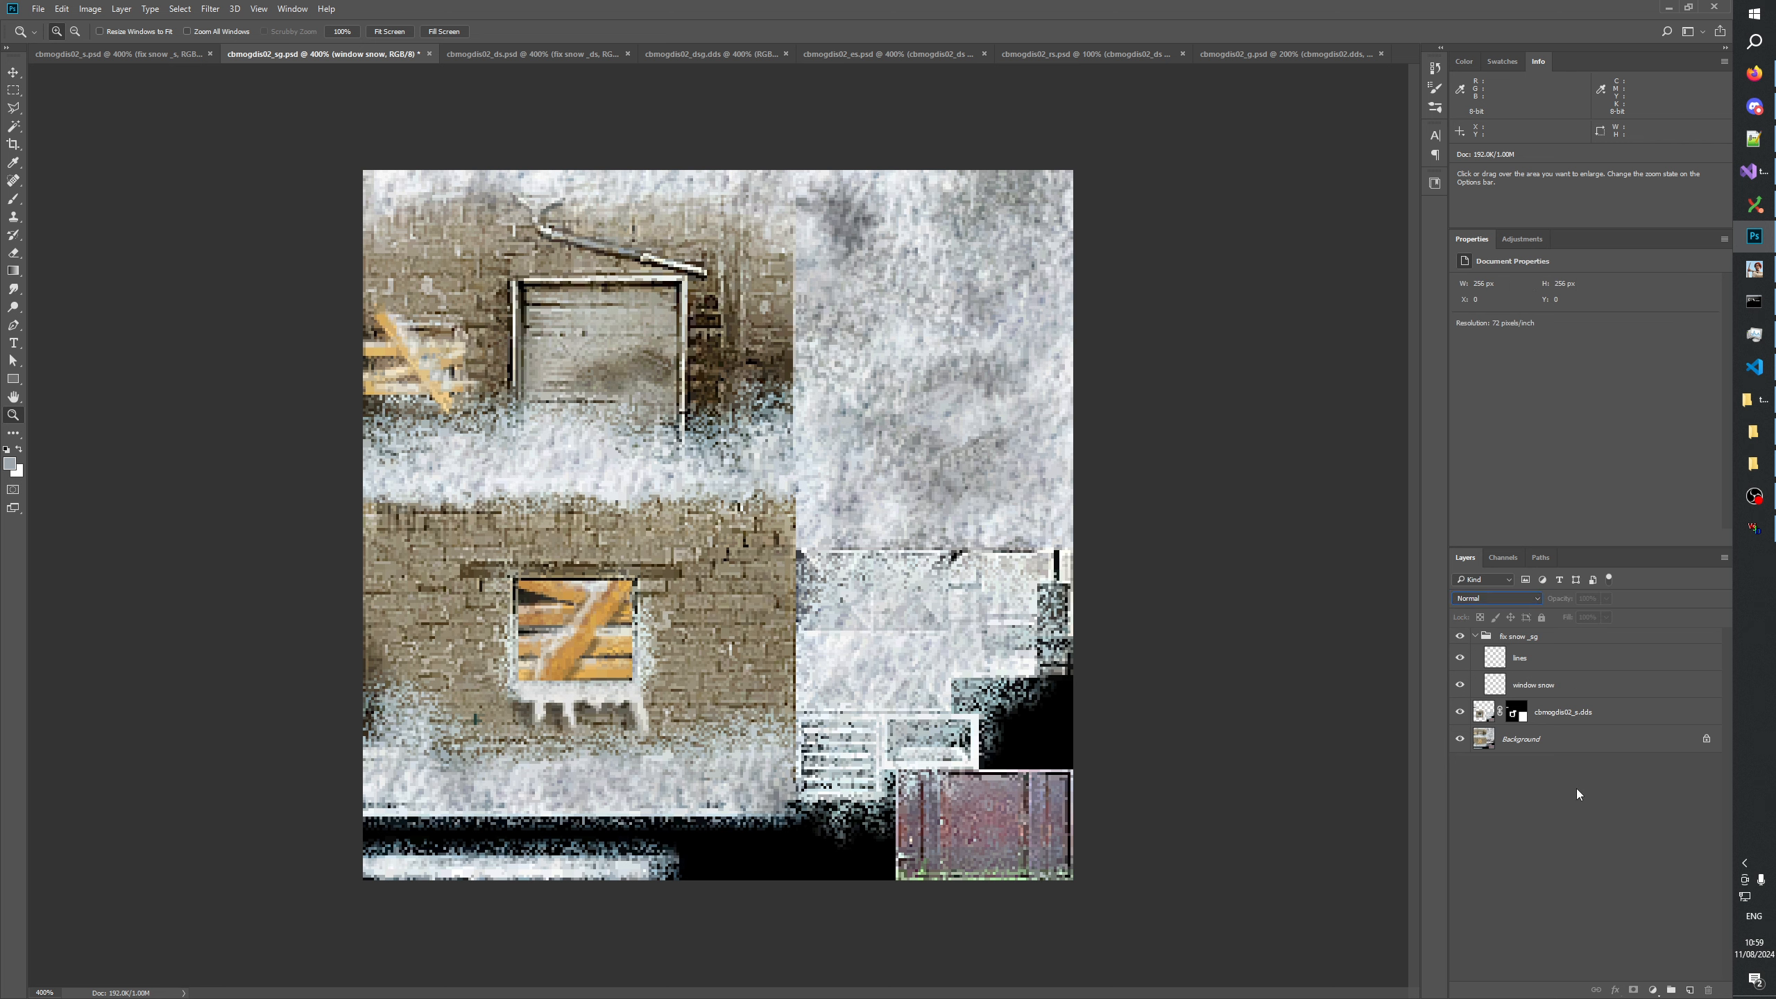
left_click(1474, 637)
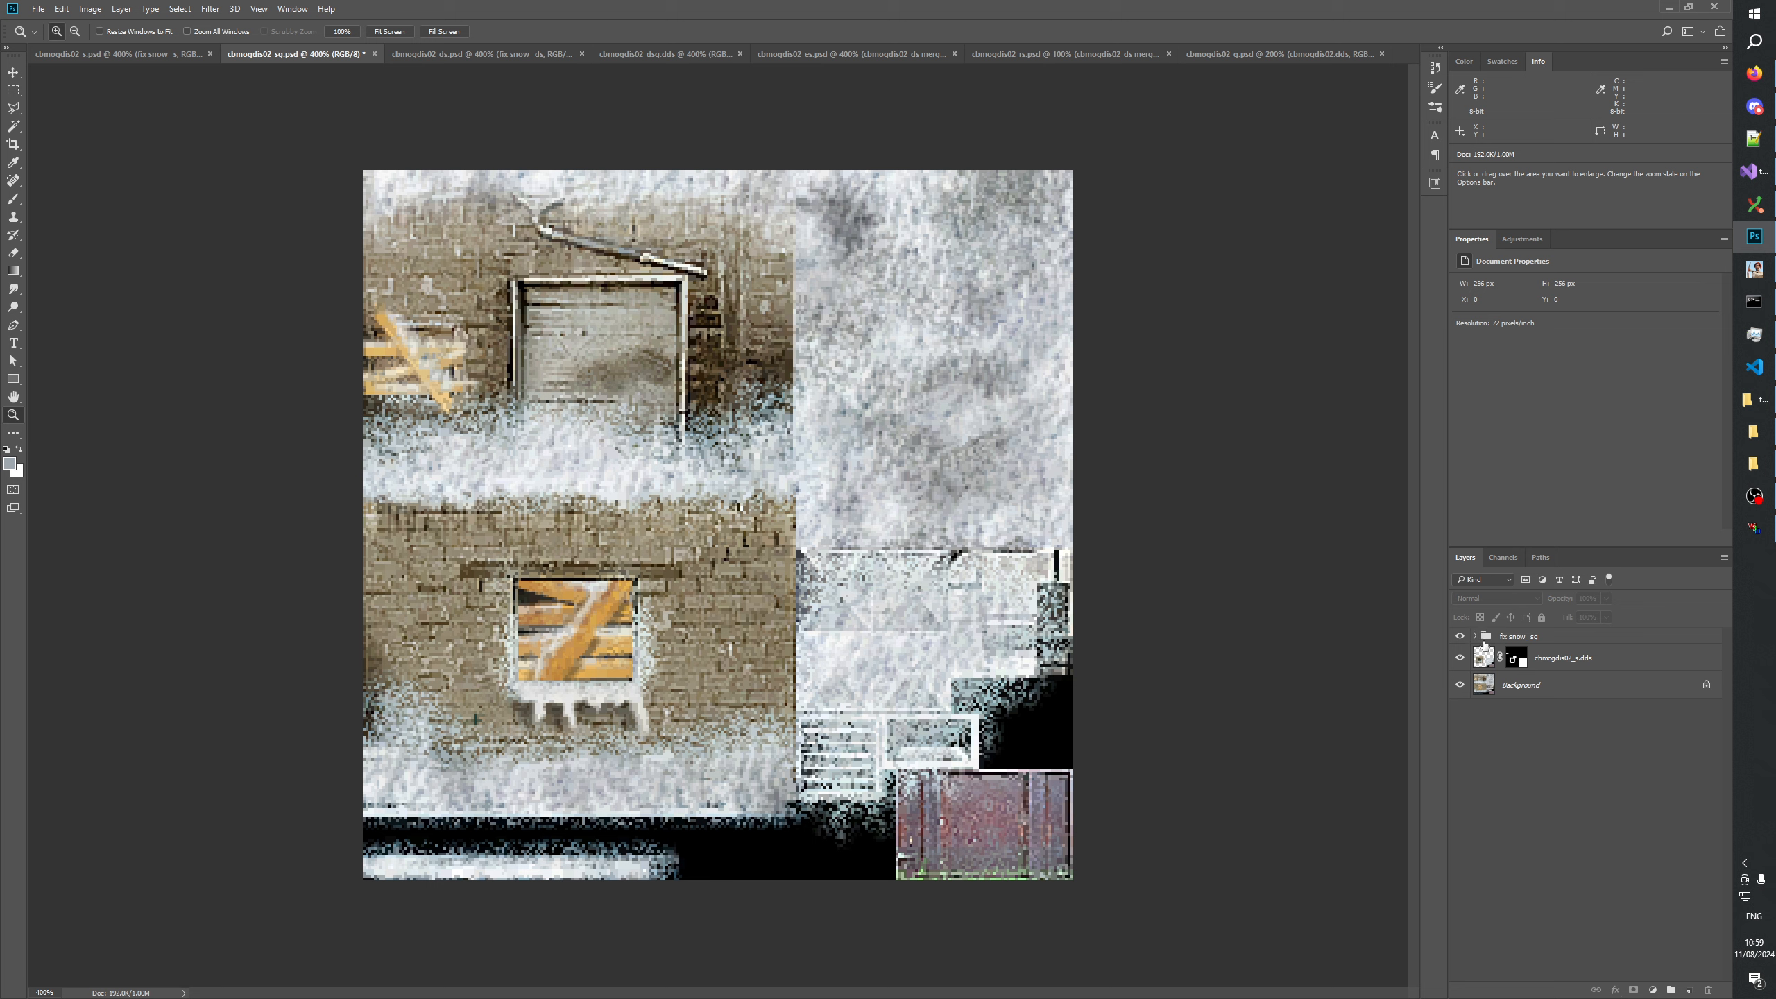
Try the Darken and Lighten blend modes on the lines layer of fix snow _sg, and restore it to Normal.
left_click(1476, 637)
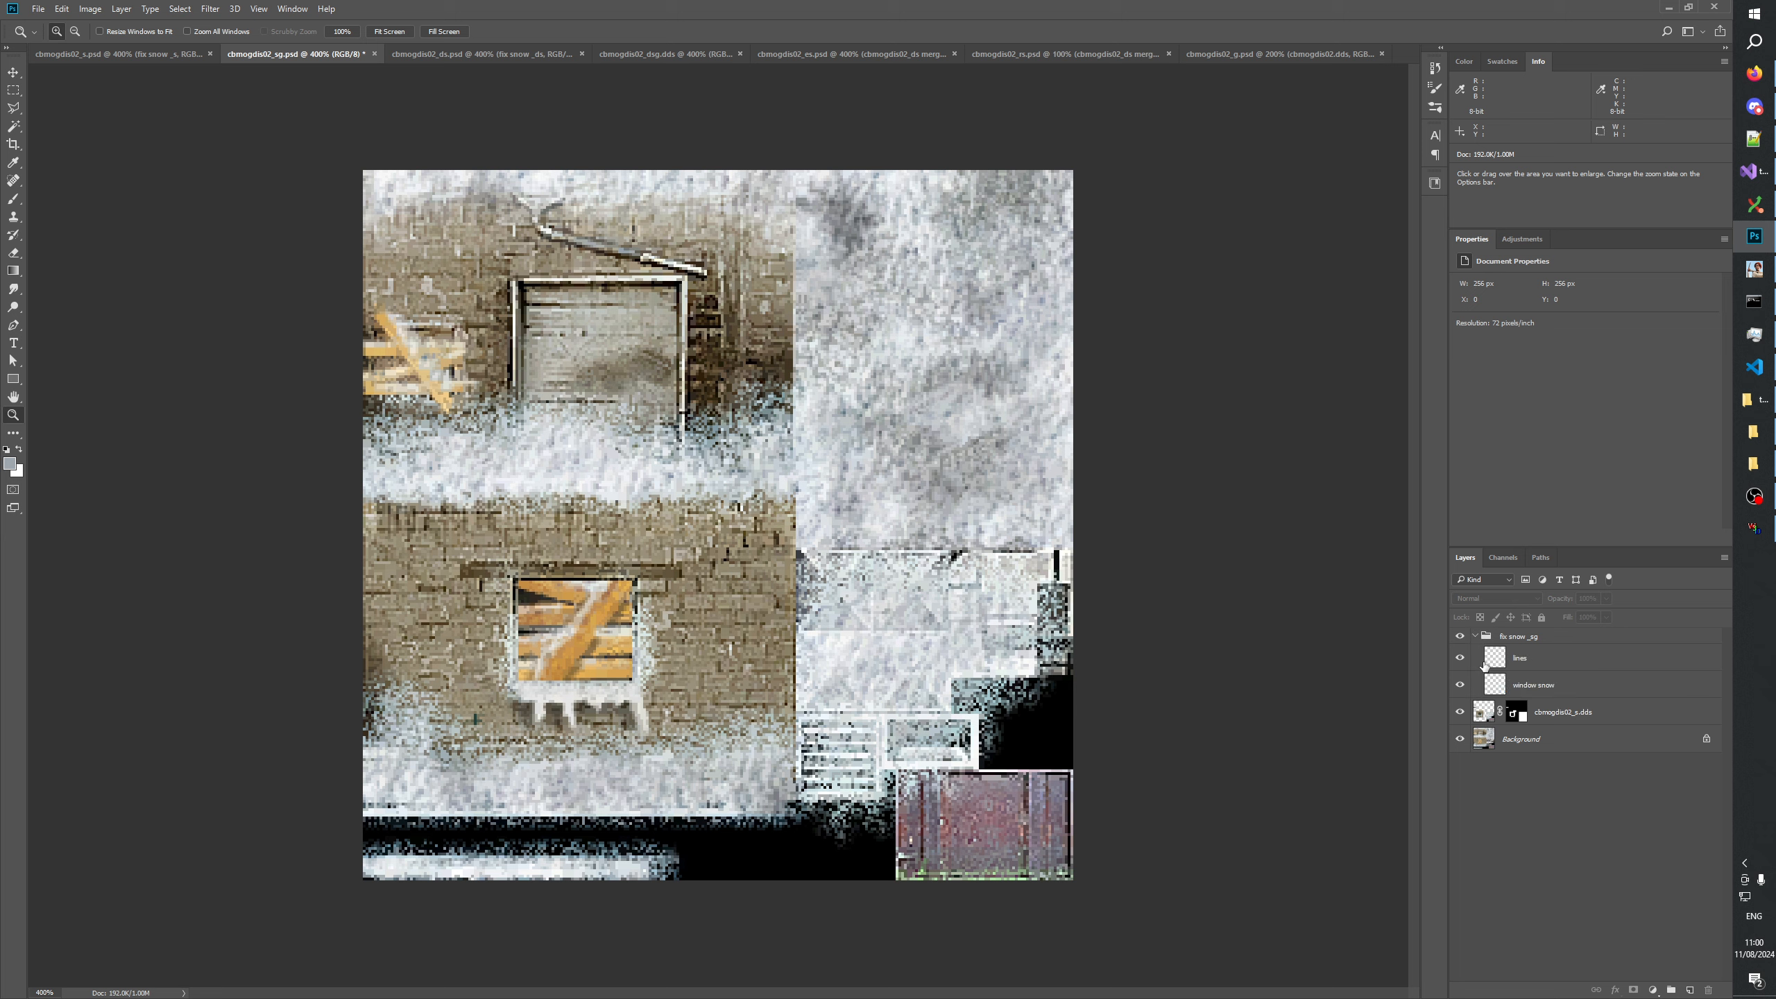
left_click(1520, 659)
left_click(1484, 600)
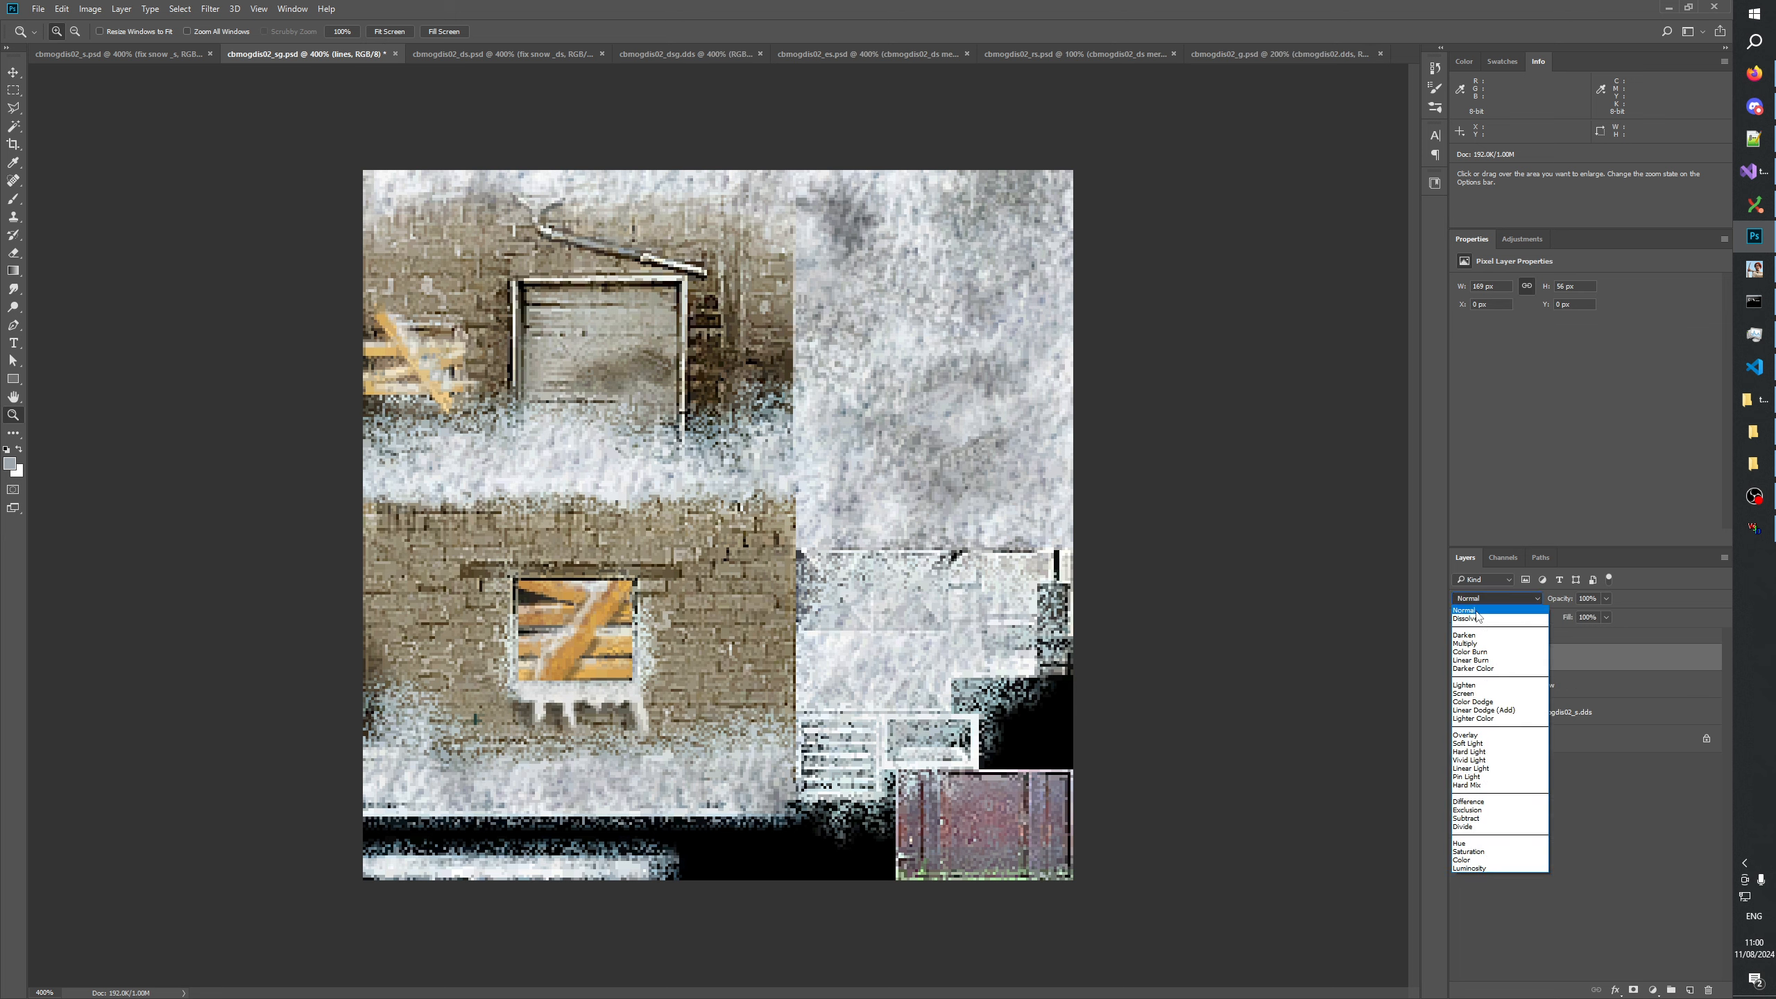
left_click(1464, 634)
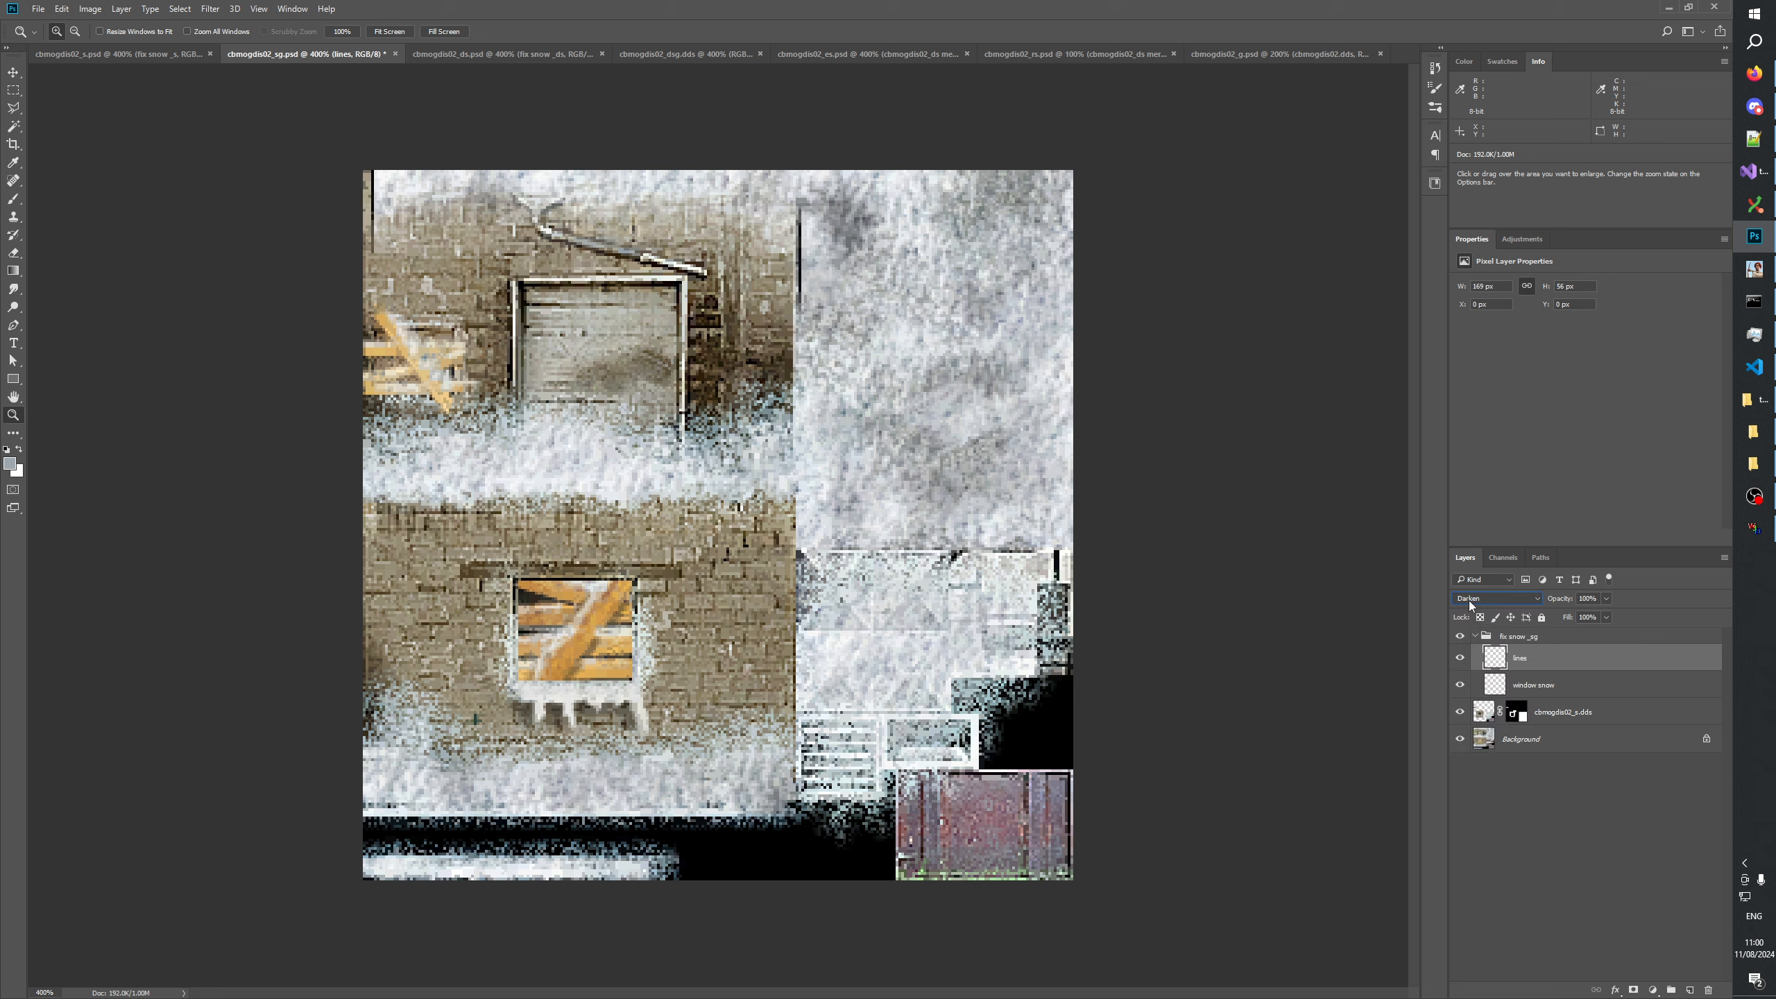
left_click(1470, 606)
left_click(1467, 687)
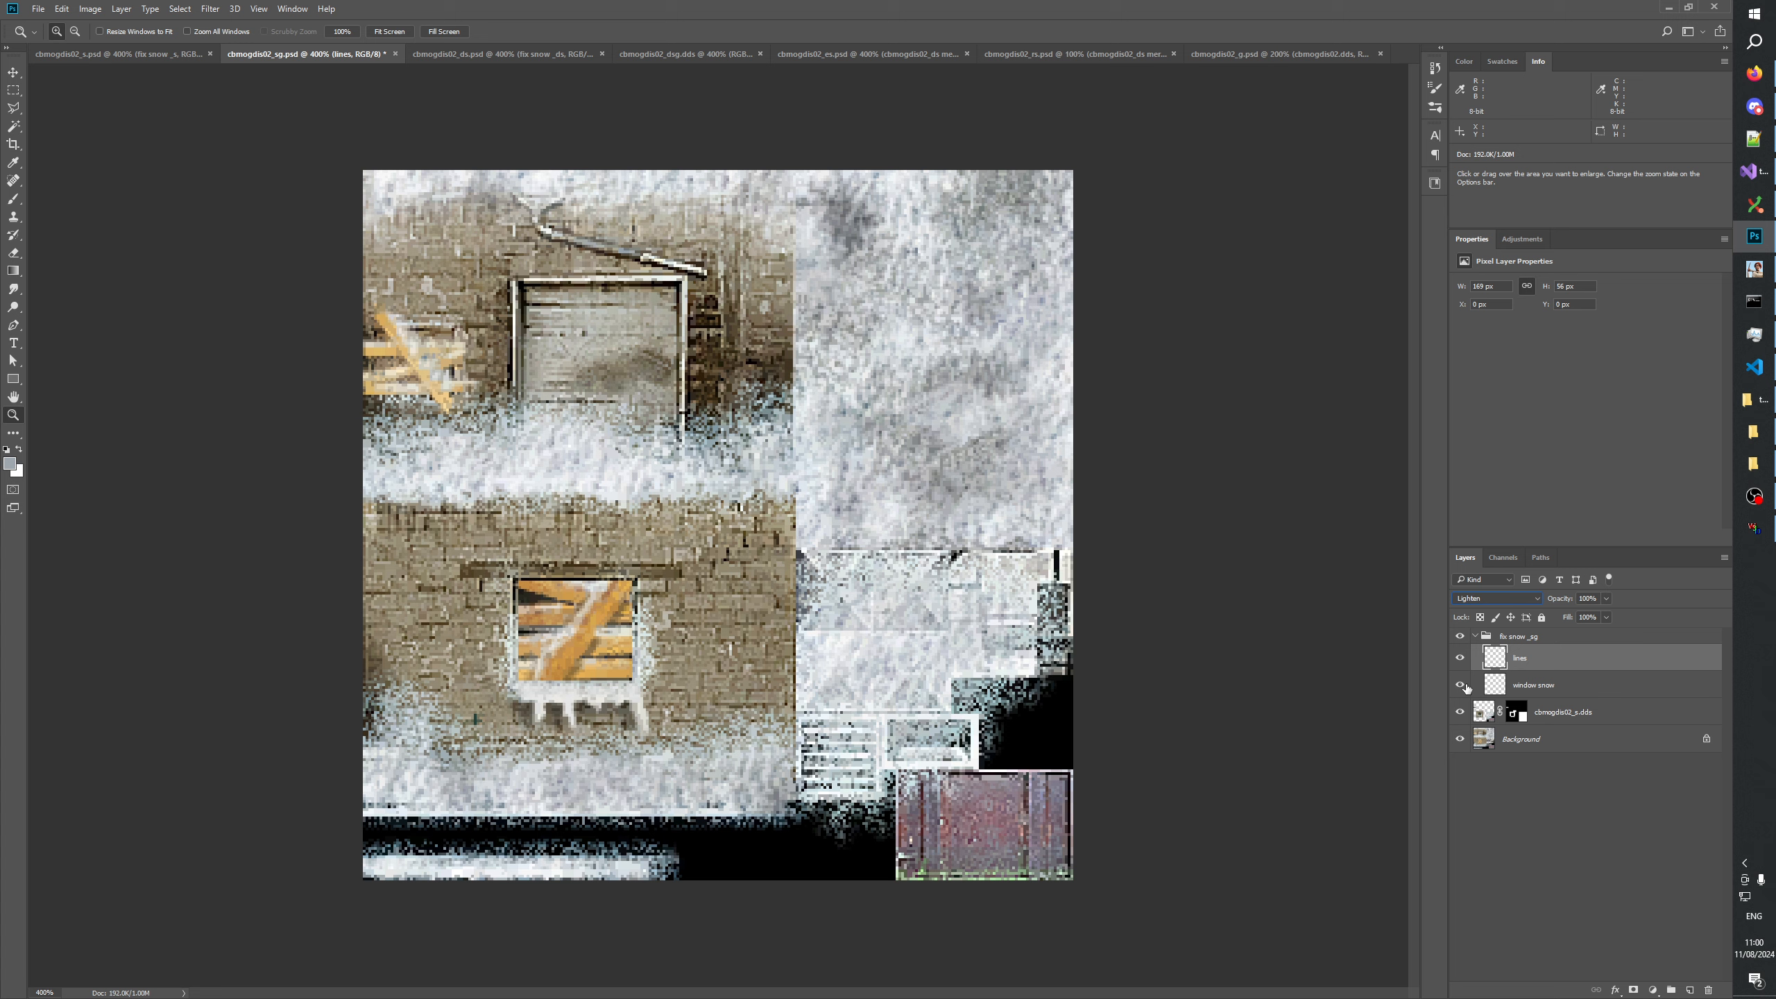
left_click(1480, 599)
left_click(1480, 608)
left_click(1531, 790)
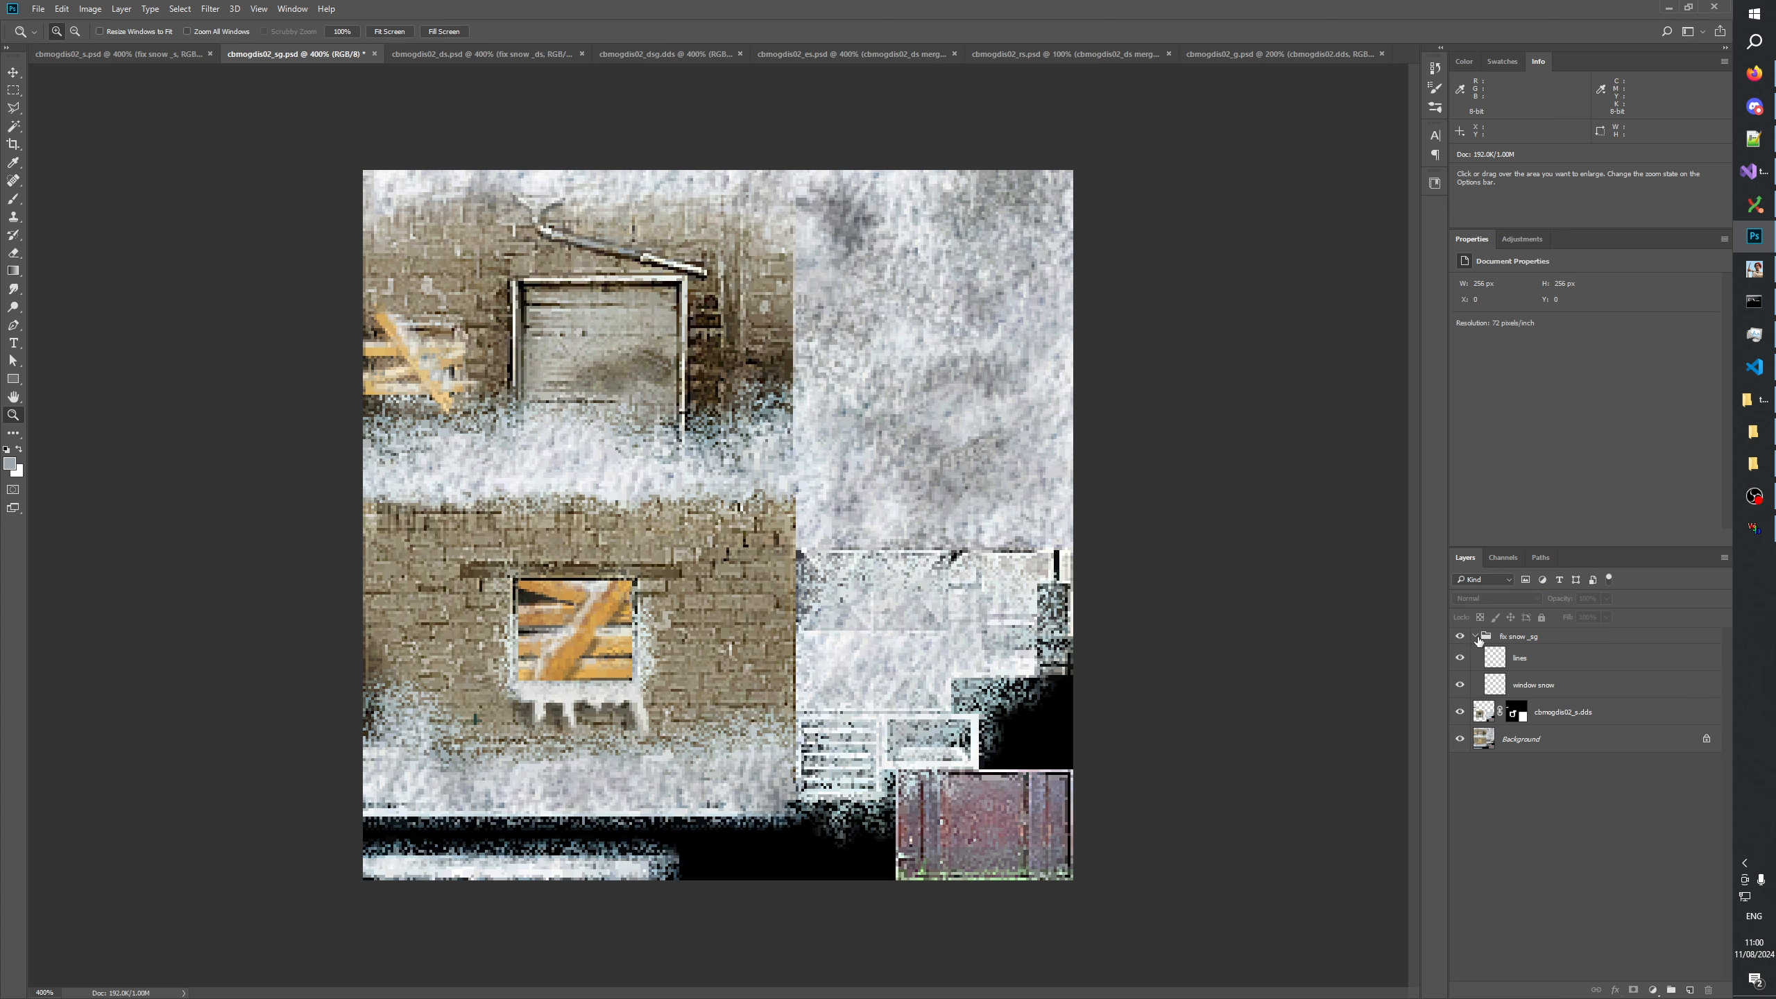
left_click(1476, 636)
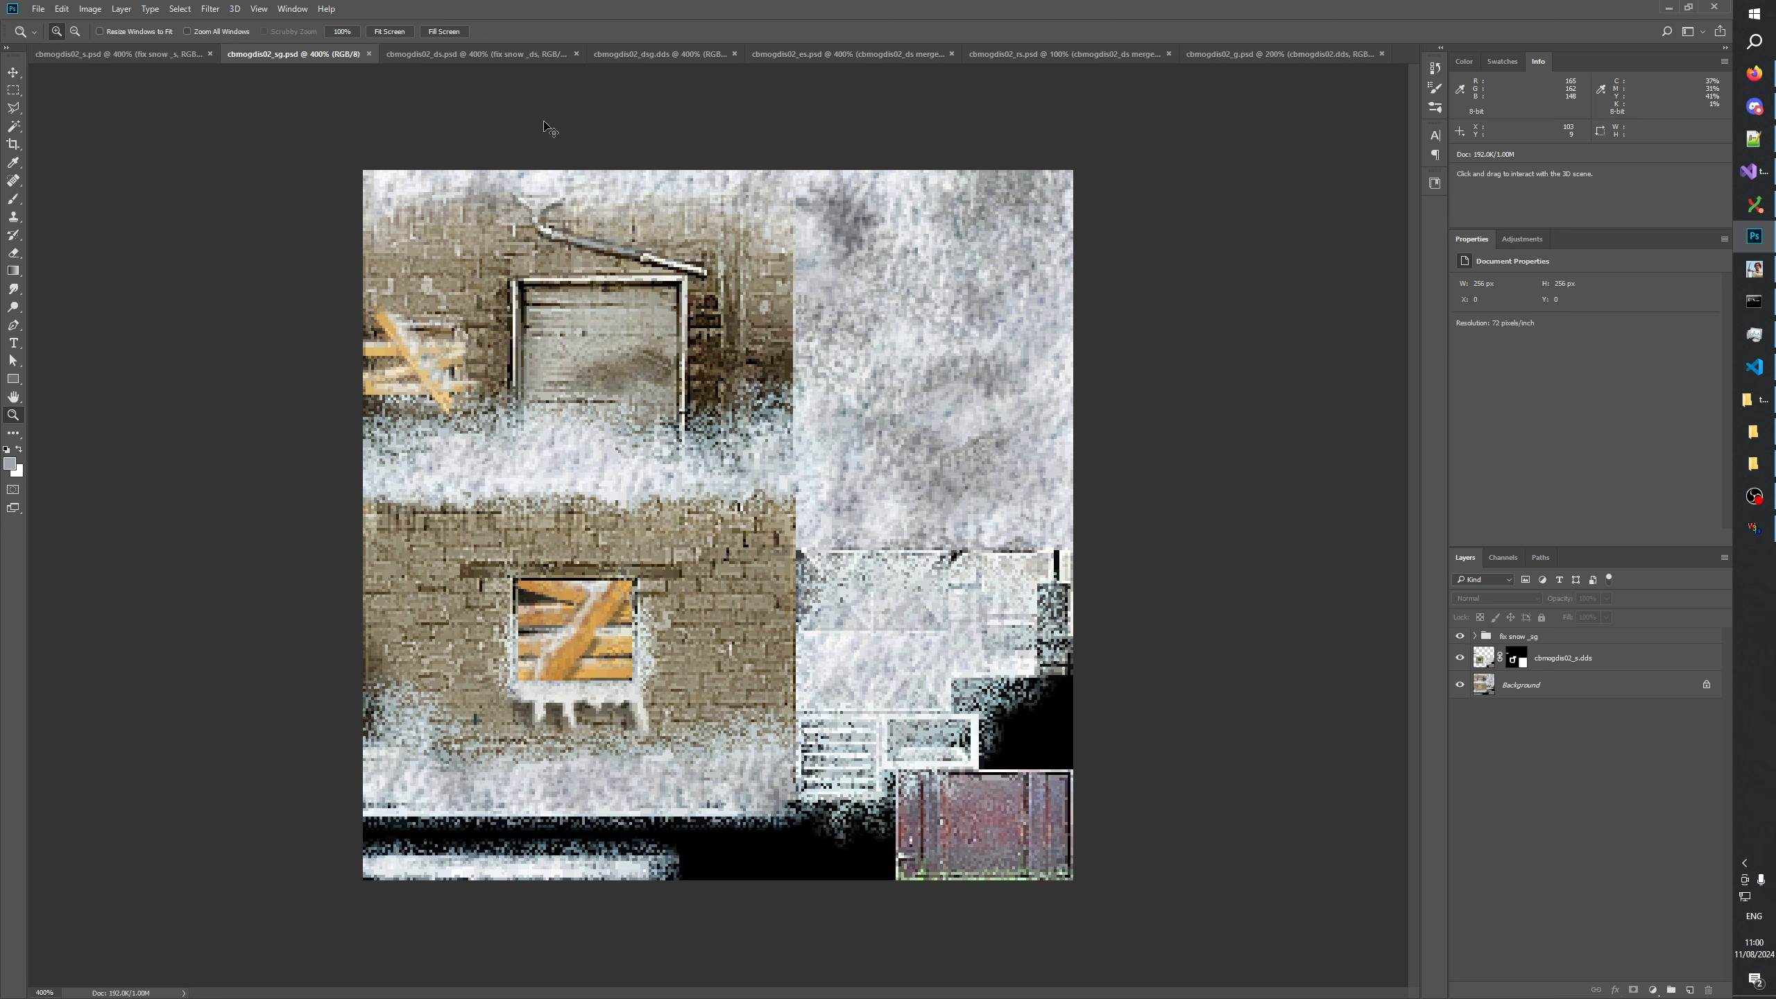
In cbmogdis02_ds, check the effect of the lines layer inside the fix snow _sg group and delete that layer.
left_click(483, 57)
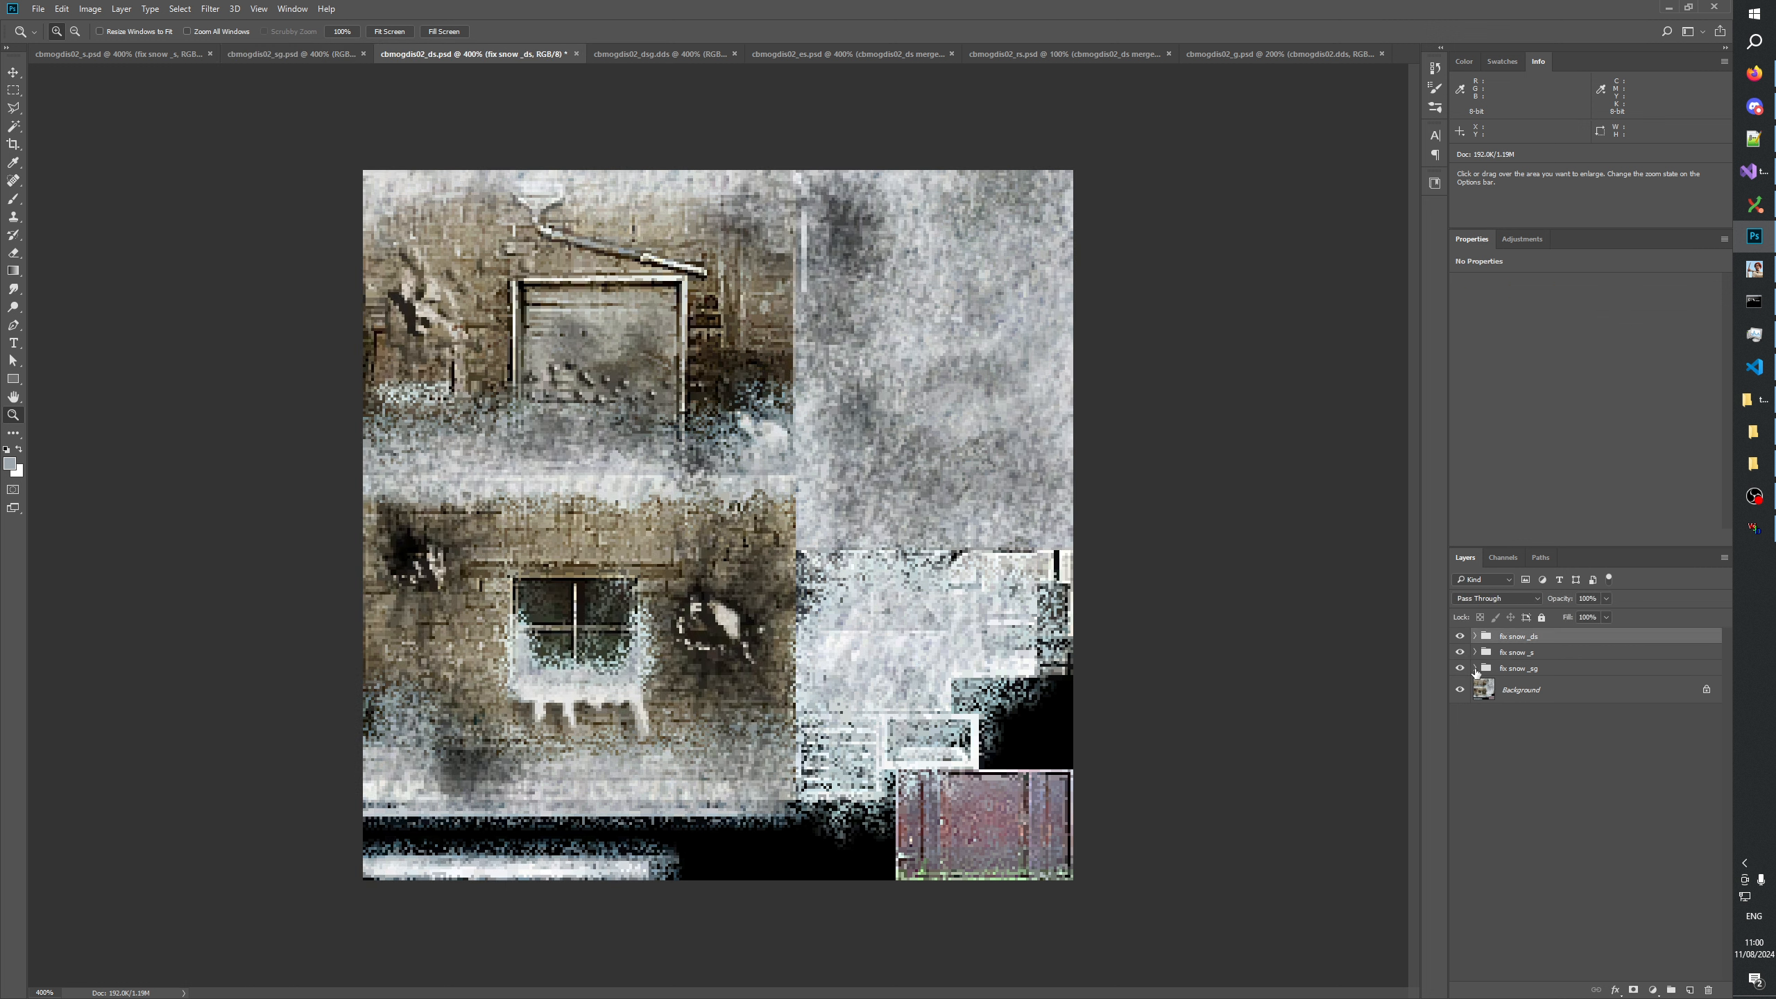
left_click(1474, 669)
left_click(1520, 691)
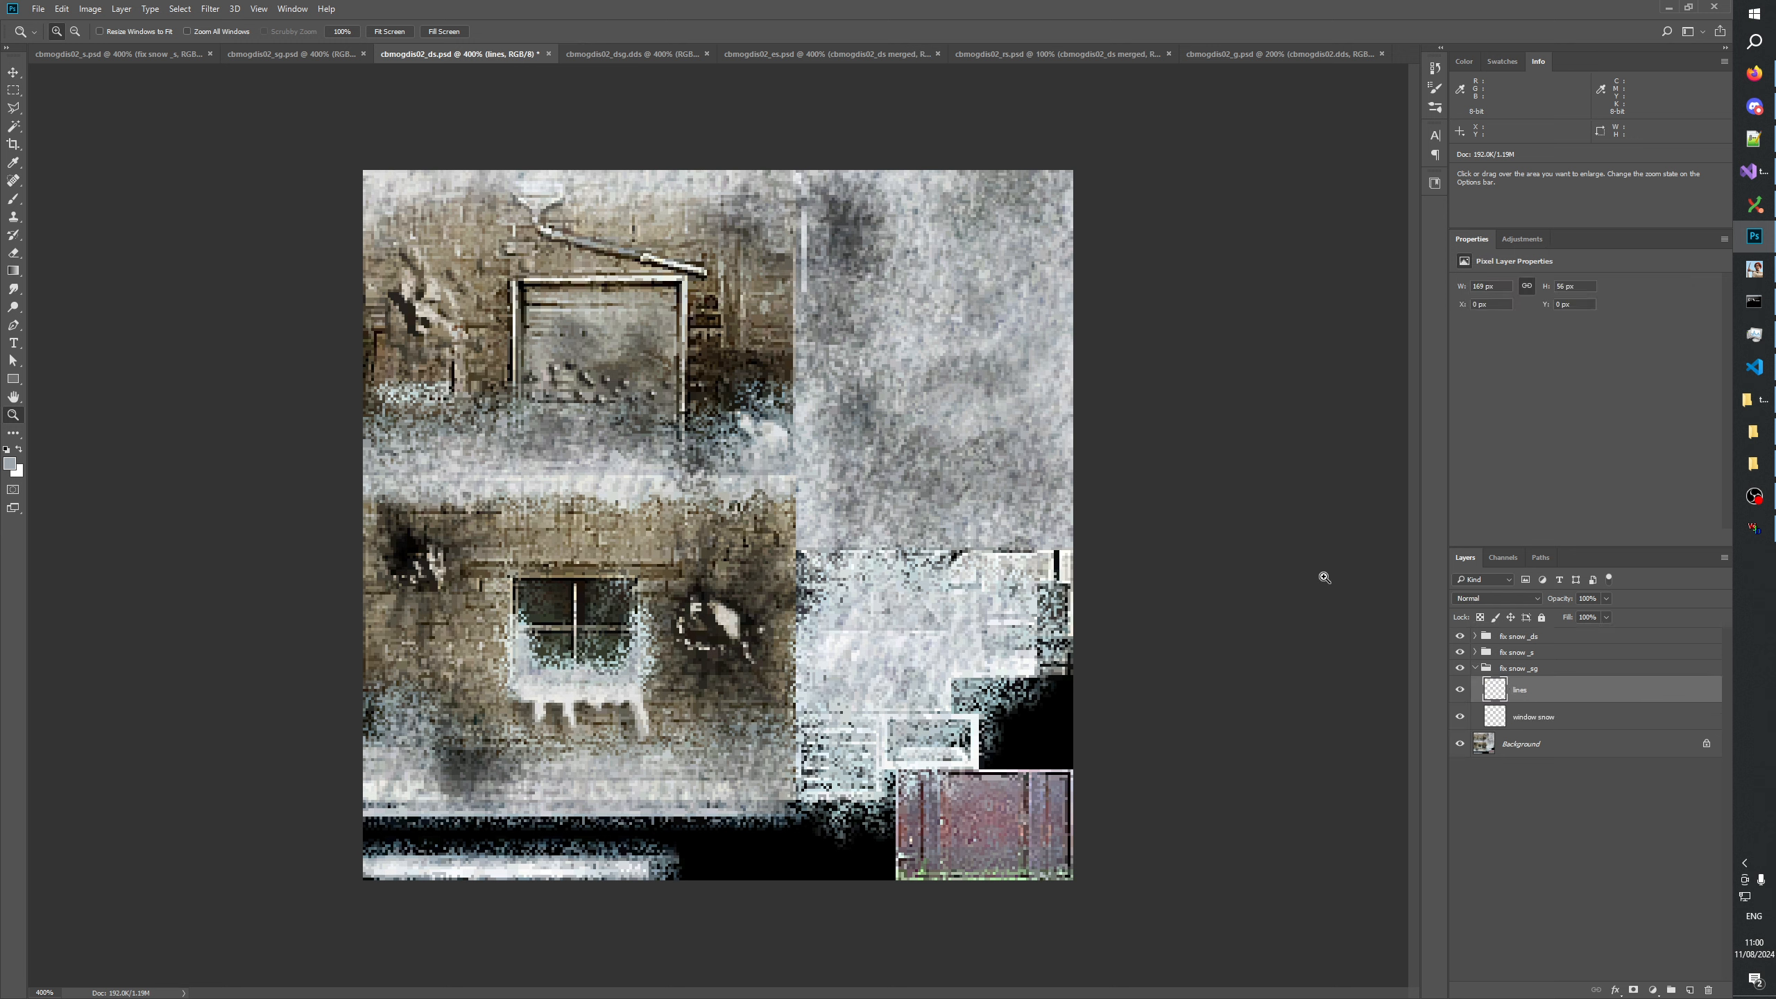
left_click(13, 89)
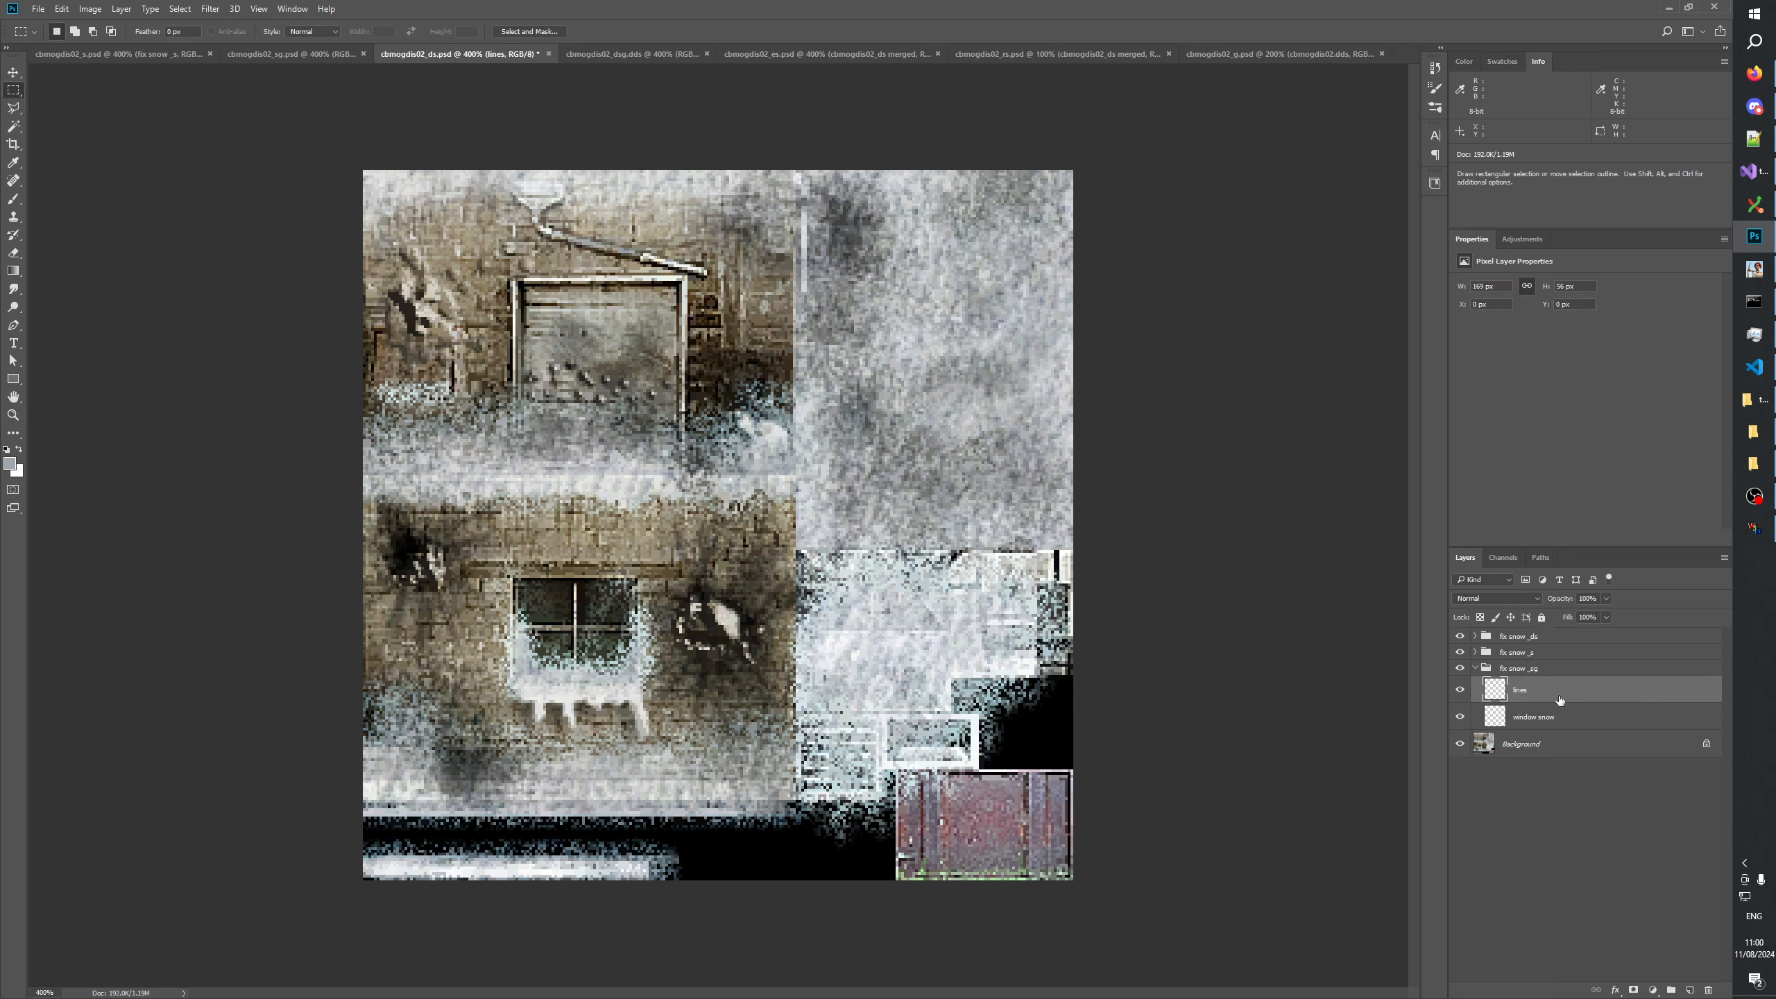
left_click(1456, 691)
left_click(1456, 690)
left_click(1455, 690)
left_click(1455, 691)
left_click(1456, 691)
left_click(1455, 690)
left_click(1706, 990)
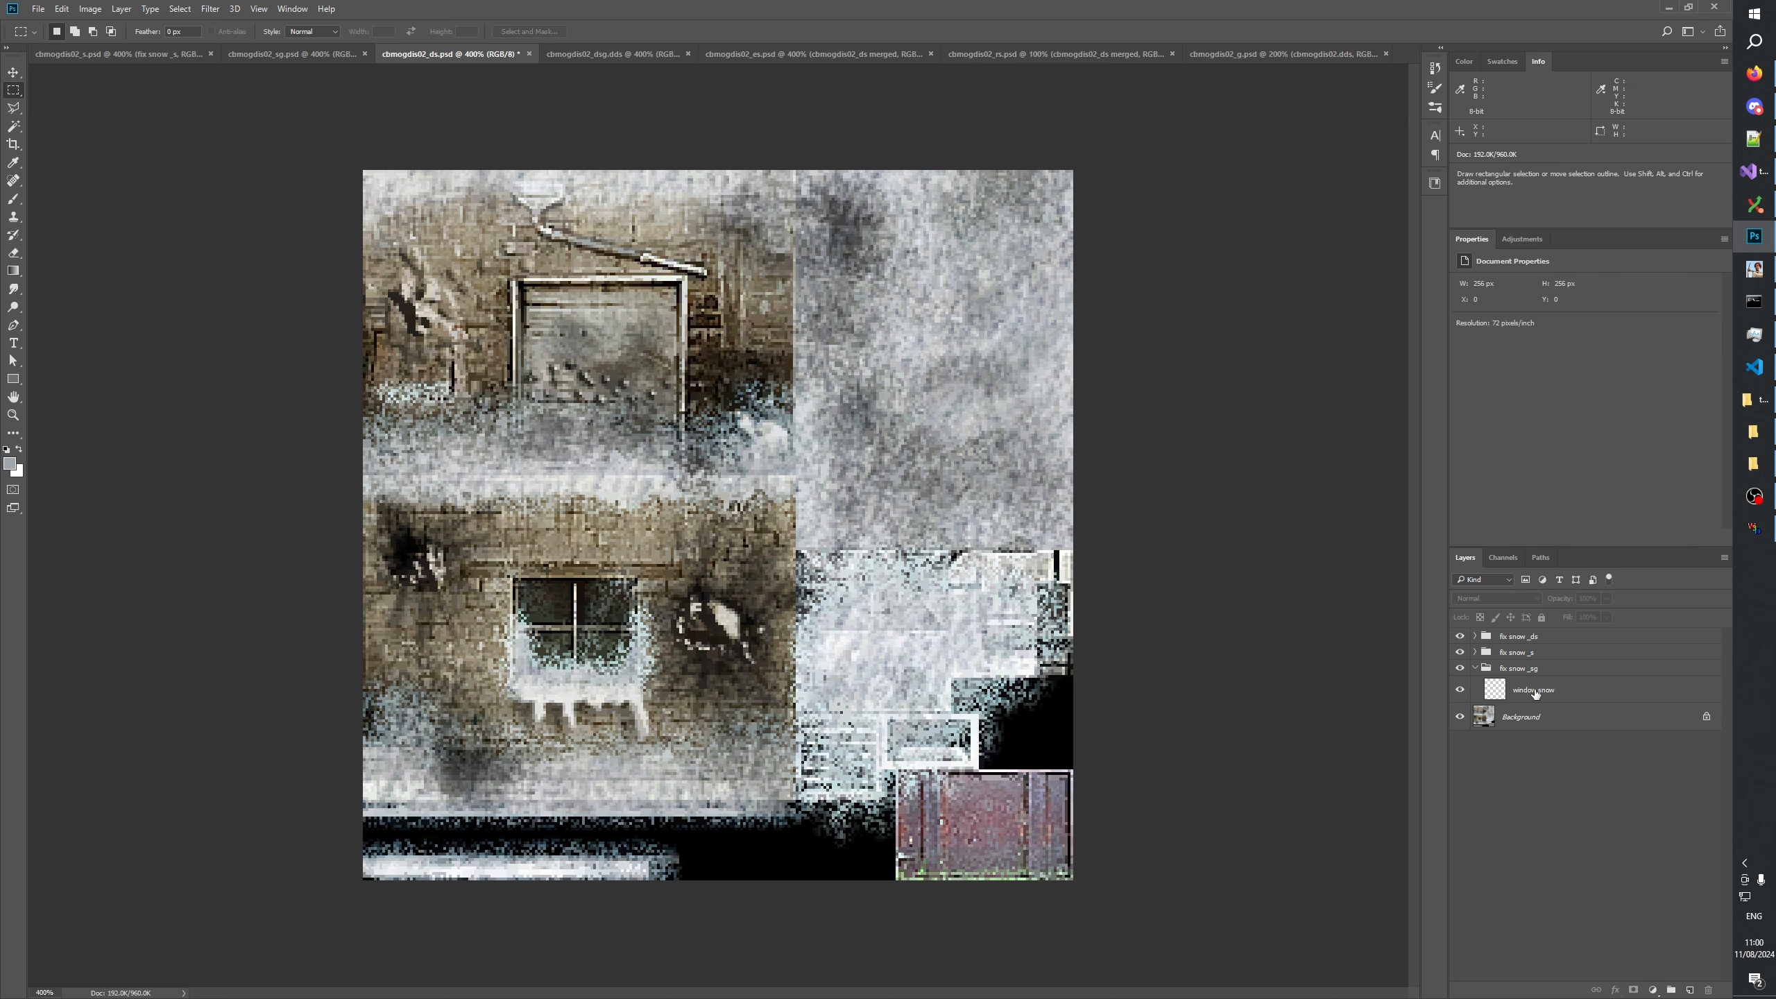
Shorten the window snow layer's name to "window" and rename its group "fix window snow _sg".
double_click(1537, 690)
left_click_drag(1540, 689, 1599, 711)
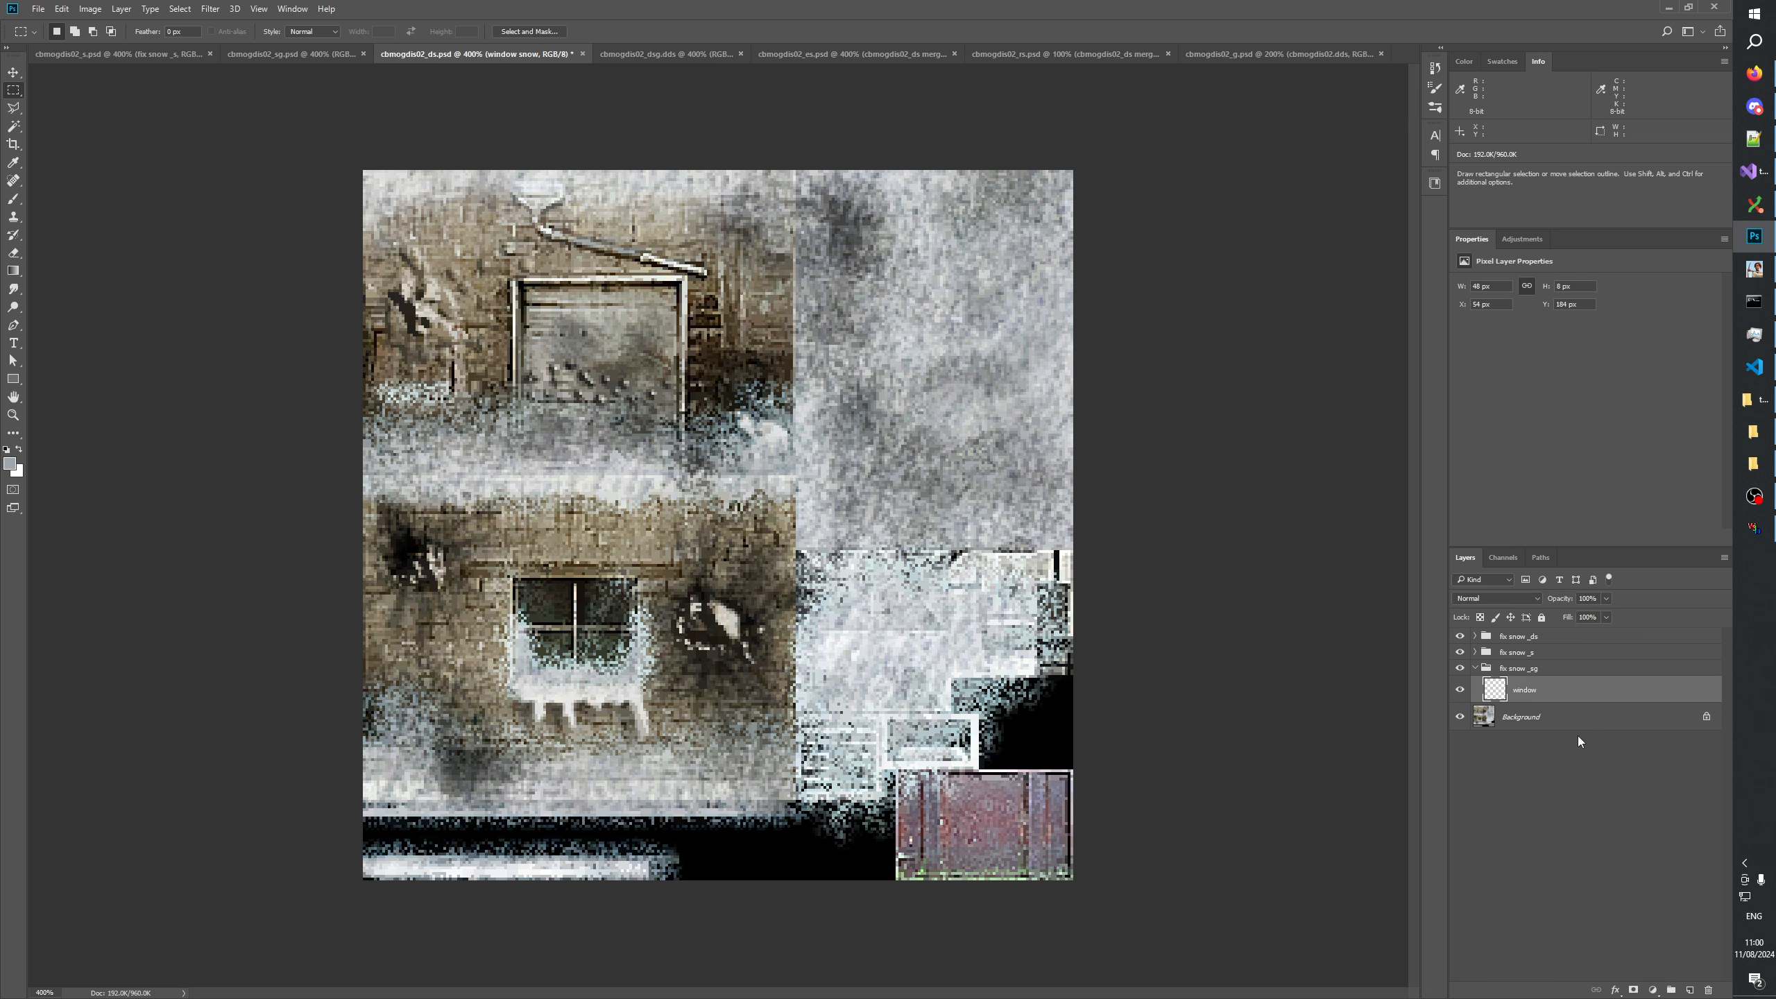
left_click(1522, 670)
double_click(1513, 670)
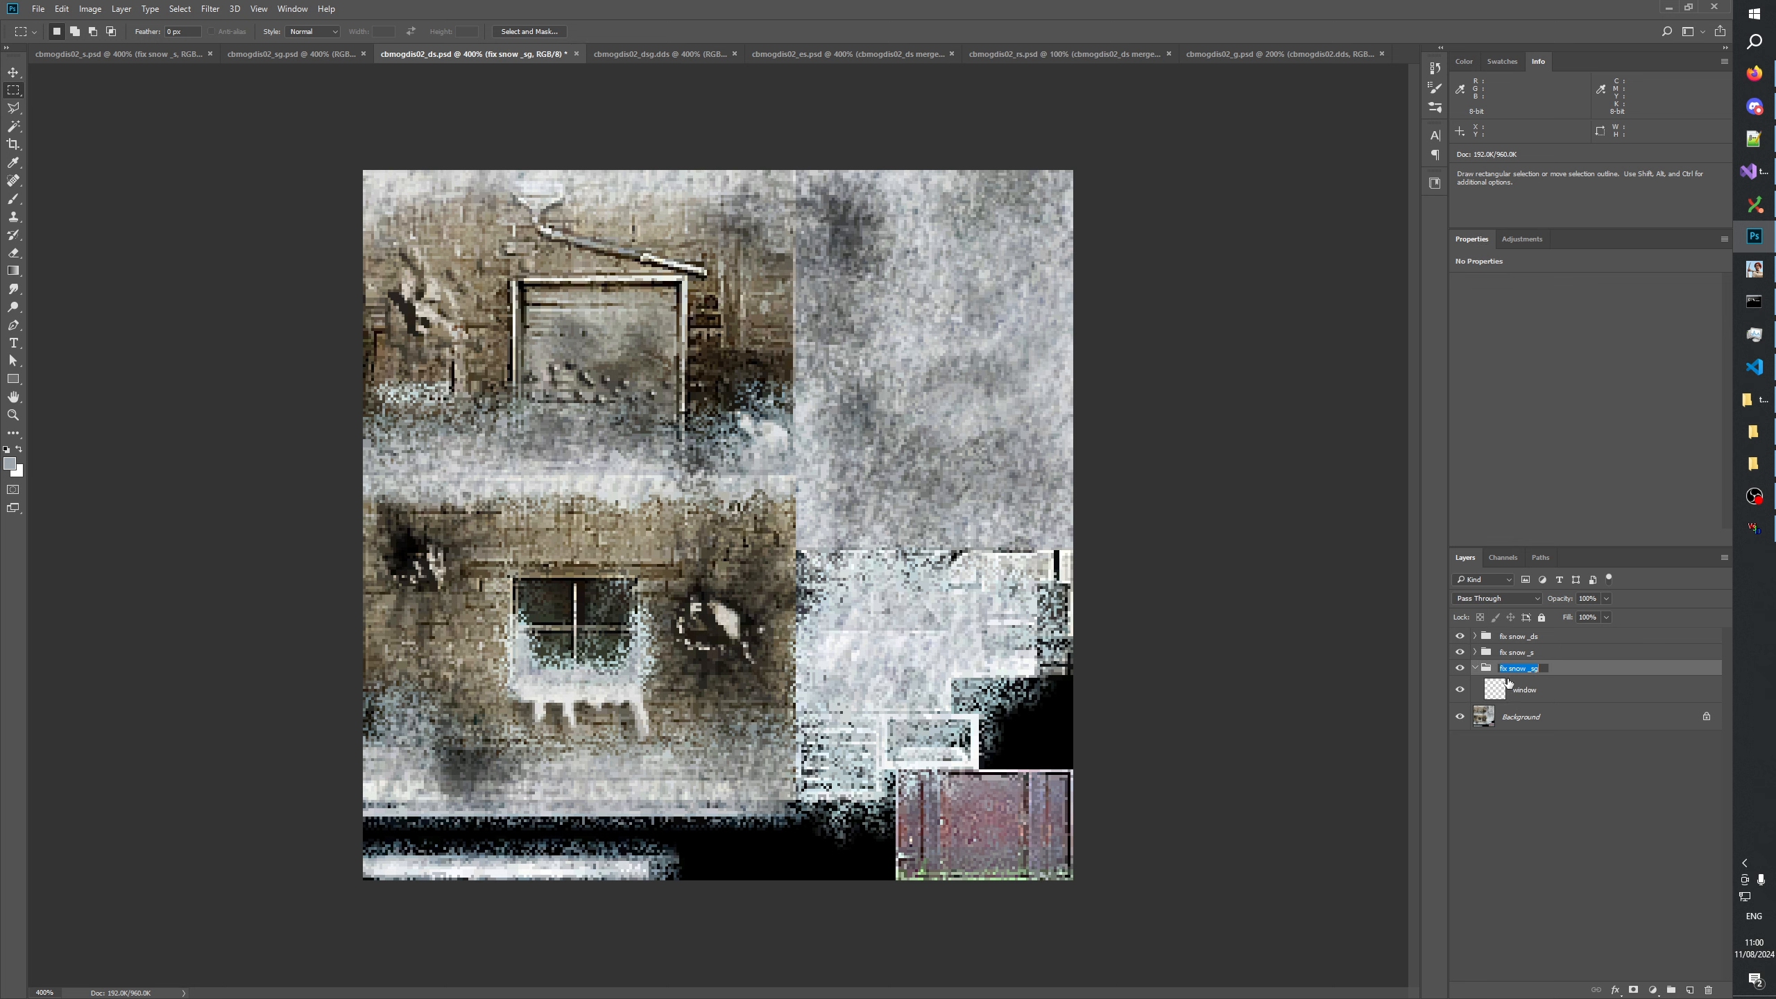
left_click(1508, 669)
type("window")
key("Return")
left_click(1537, 827)
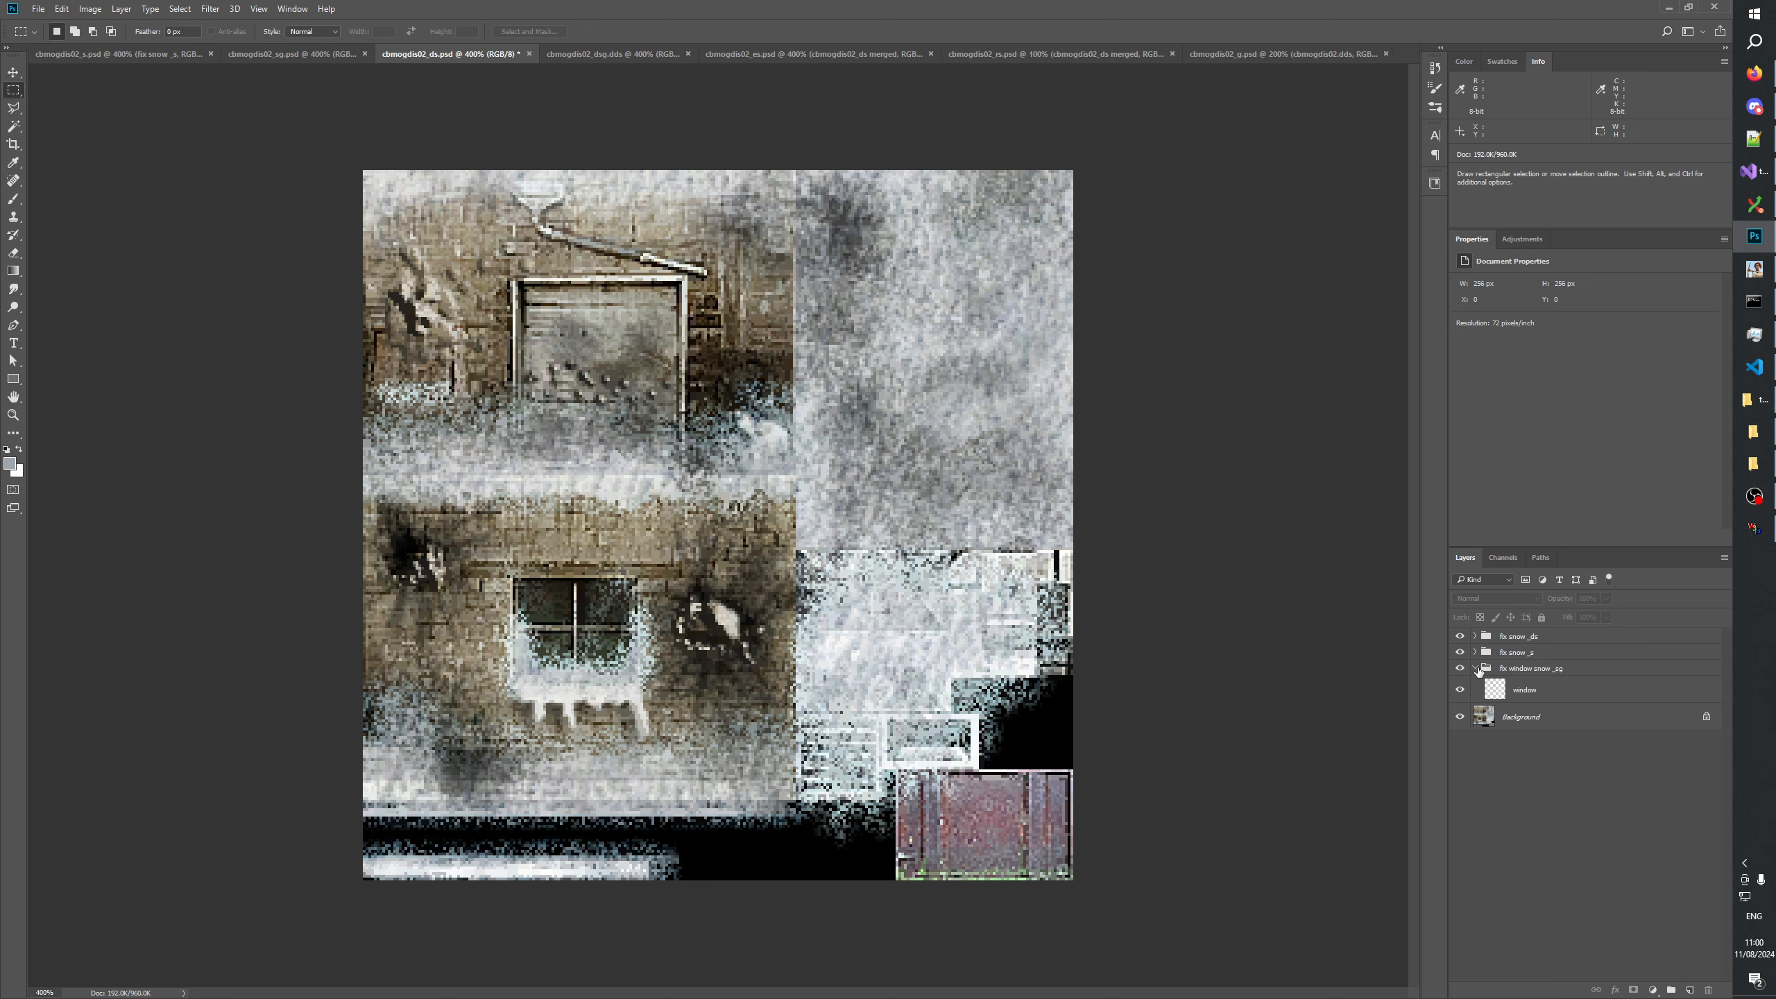
Rename the layer inside the fix window snow _sg group "snow" and collapse the group.
double_click(1527, 690)
type("snow")
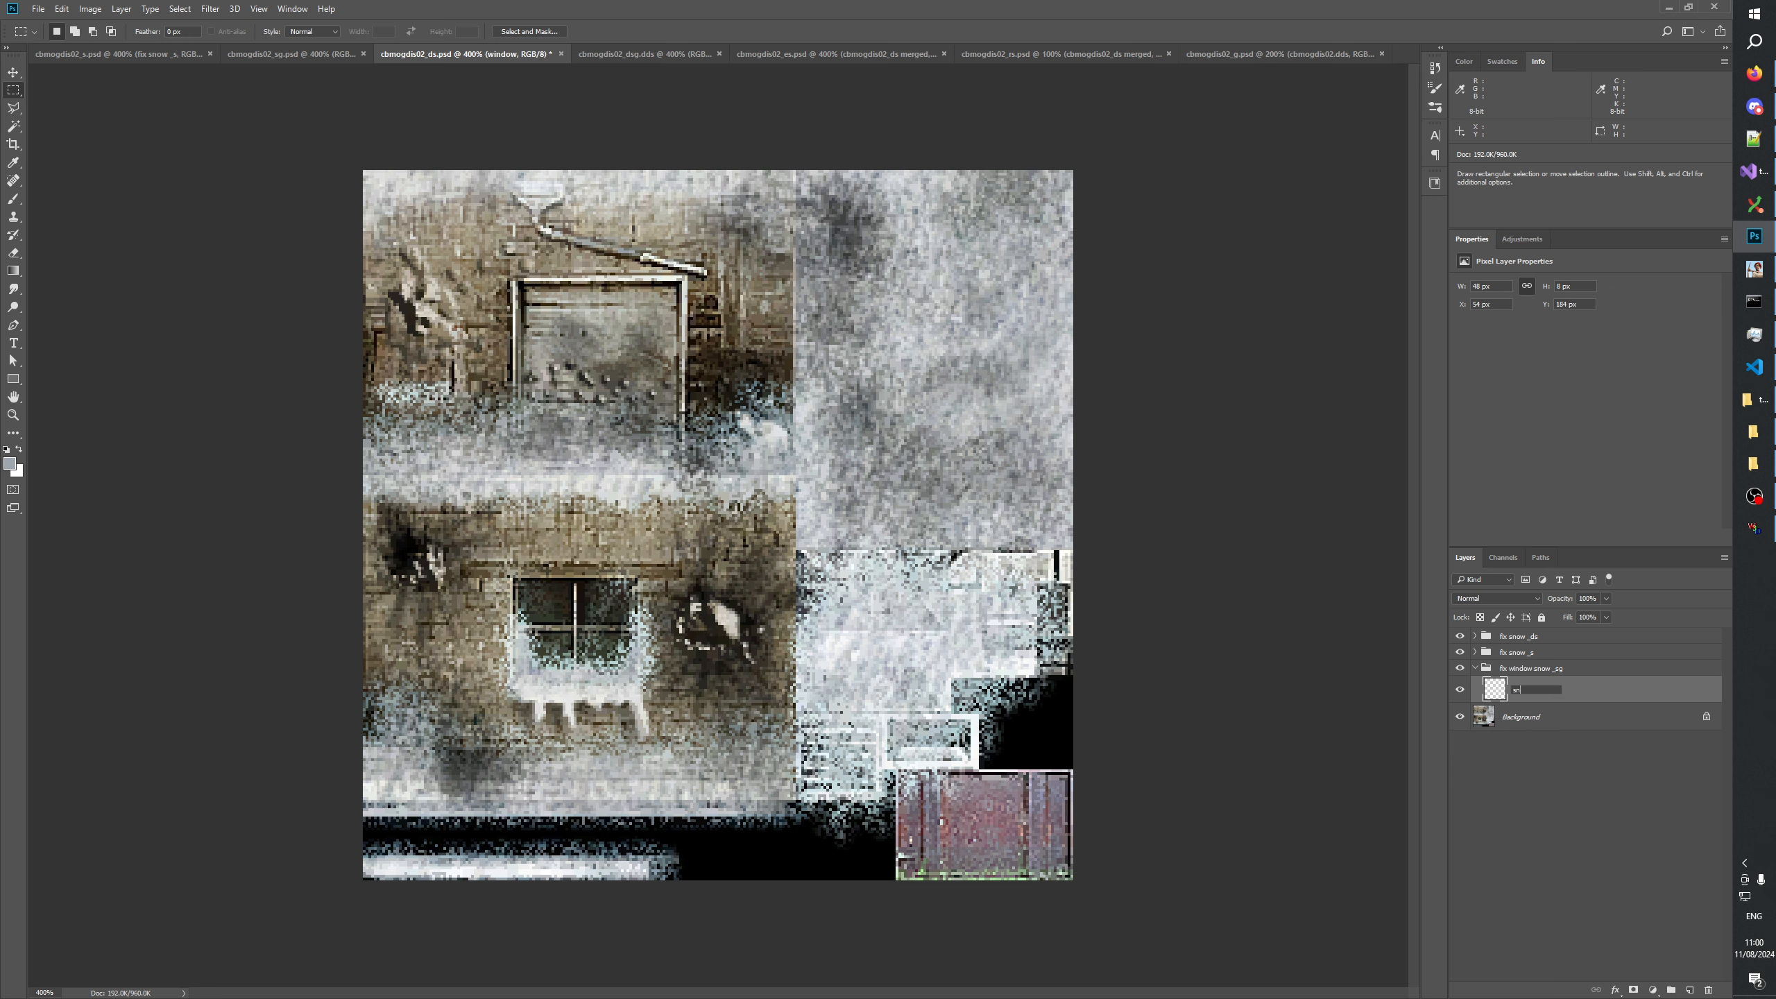
key("Return")
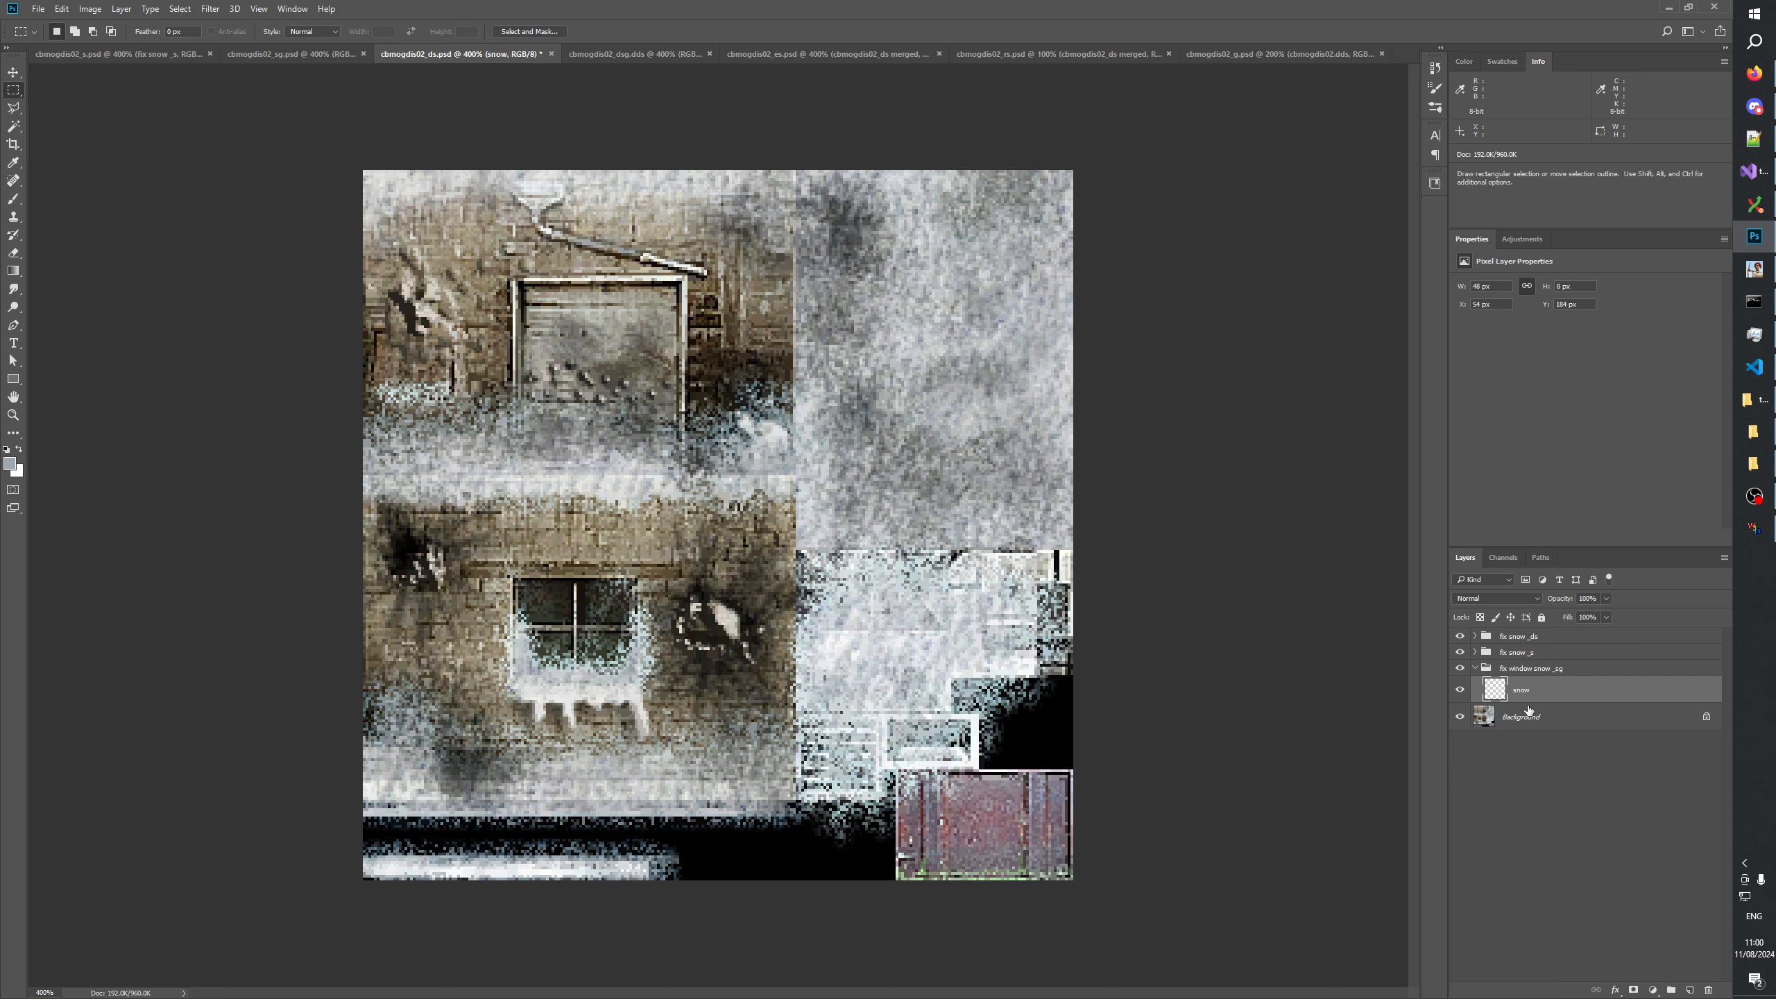
left_click(1476, 672)
left_click(1529, 763)
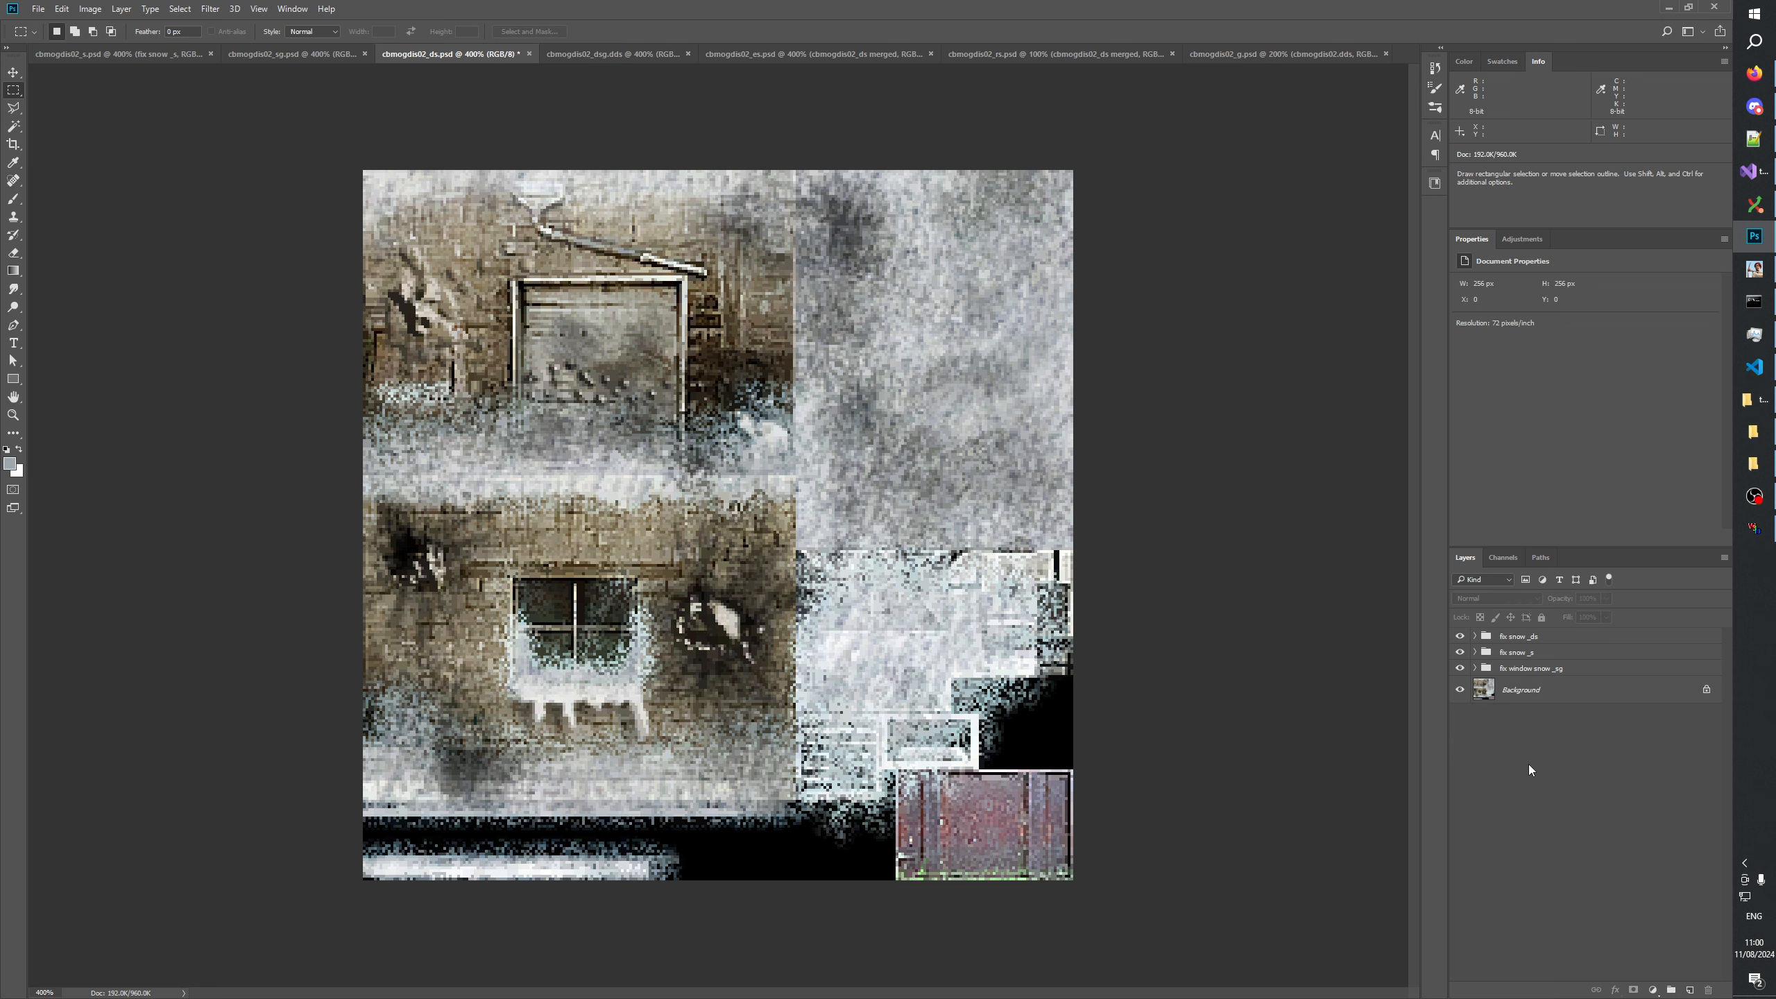
Toggle the visibility of the fix snow _s group in cbmogdis02_ds to check its effect.
left_click(1460, 652)
left_click(1459, 652)
left_click(1460, 652)
In cbmogdis02_s, rename the fix snow _s group "fix window snow _s" and its window layer "snow".
left_click(110, 55)
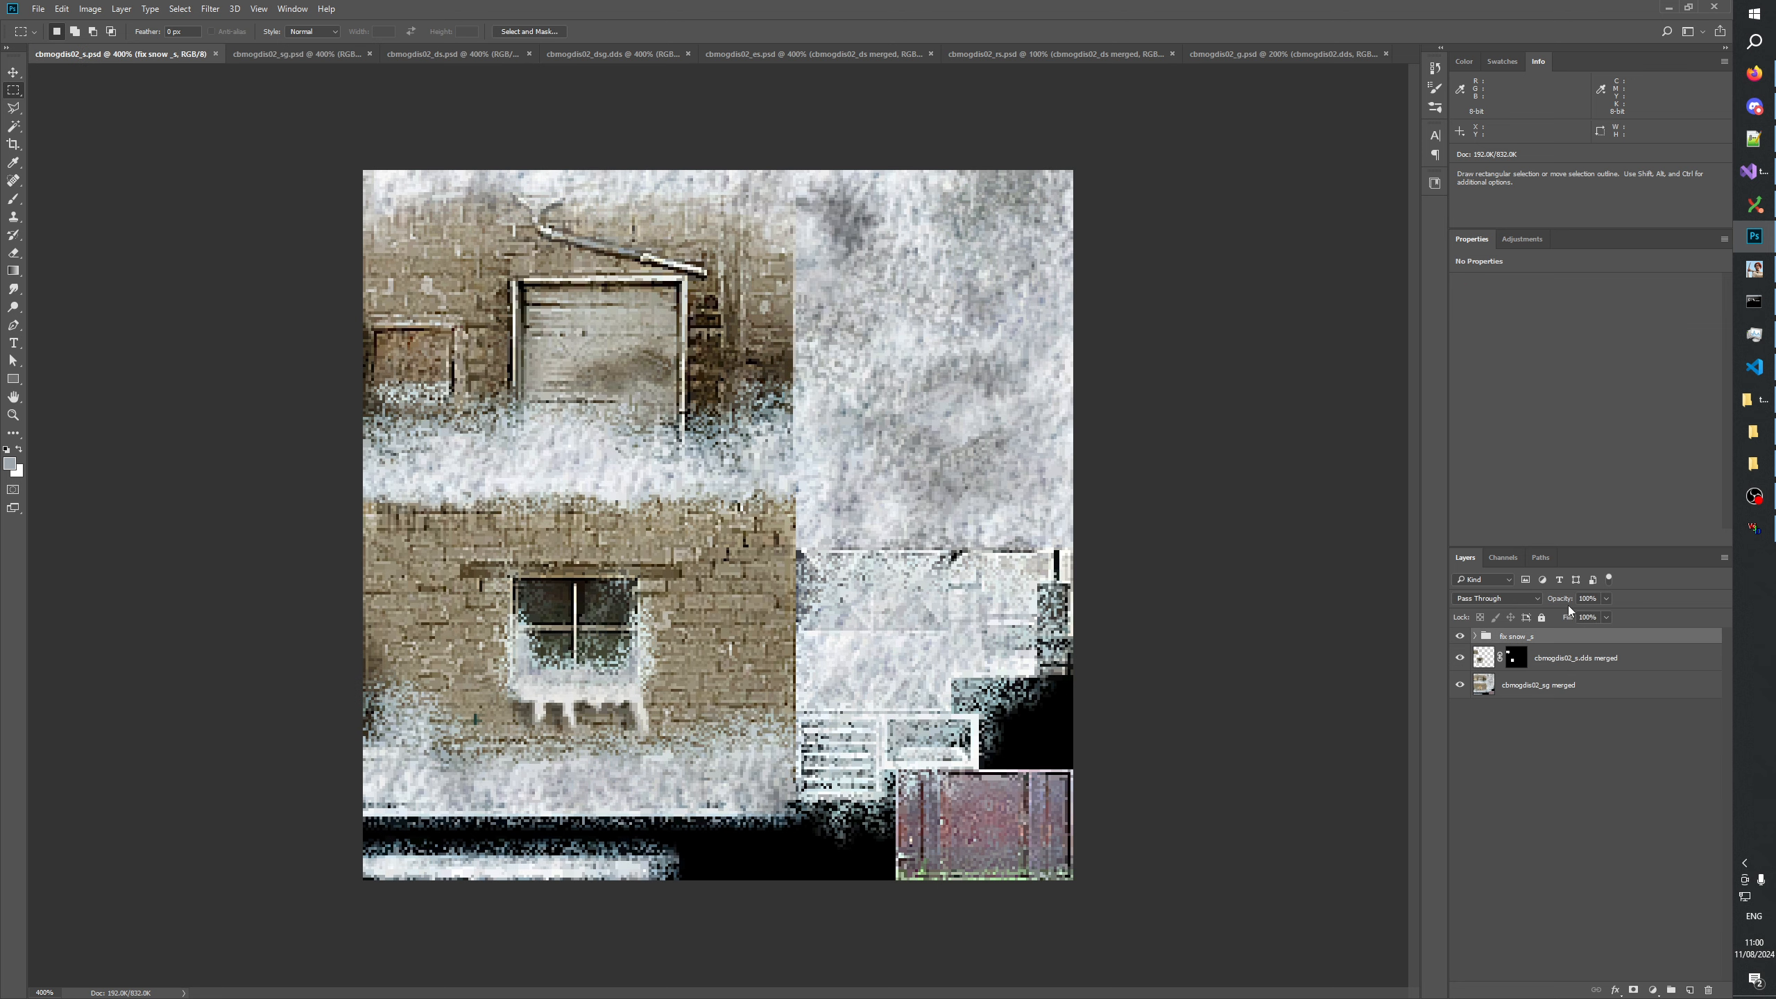
double_click(1510, 636)
type("window")
key("Return")
left_click(1475, 636)
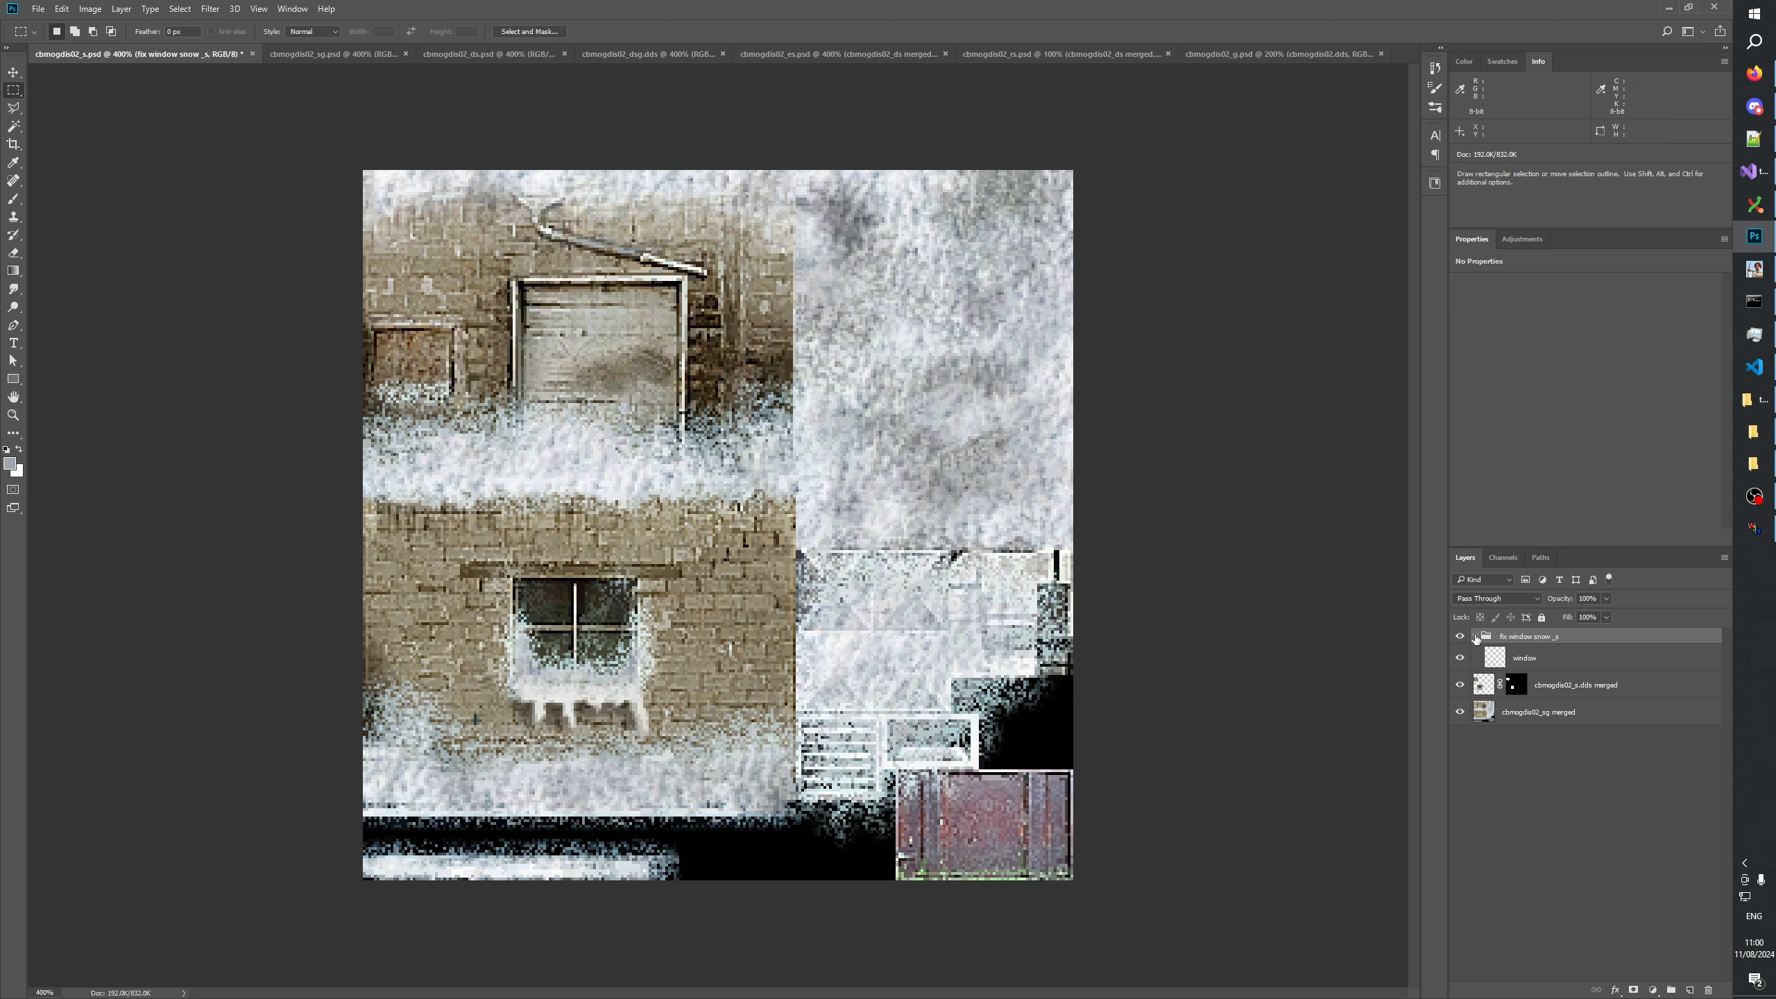
double_click(1522, 658)
type("snow")
key("Return")
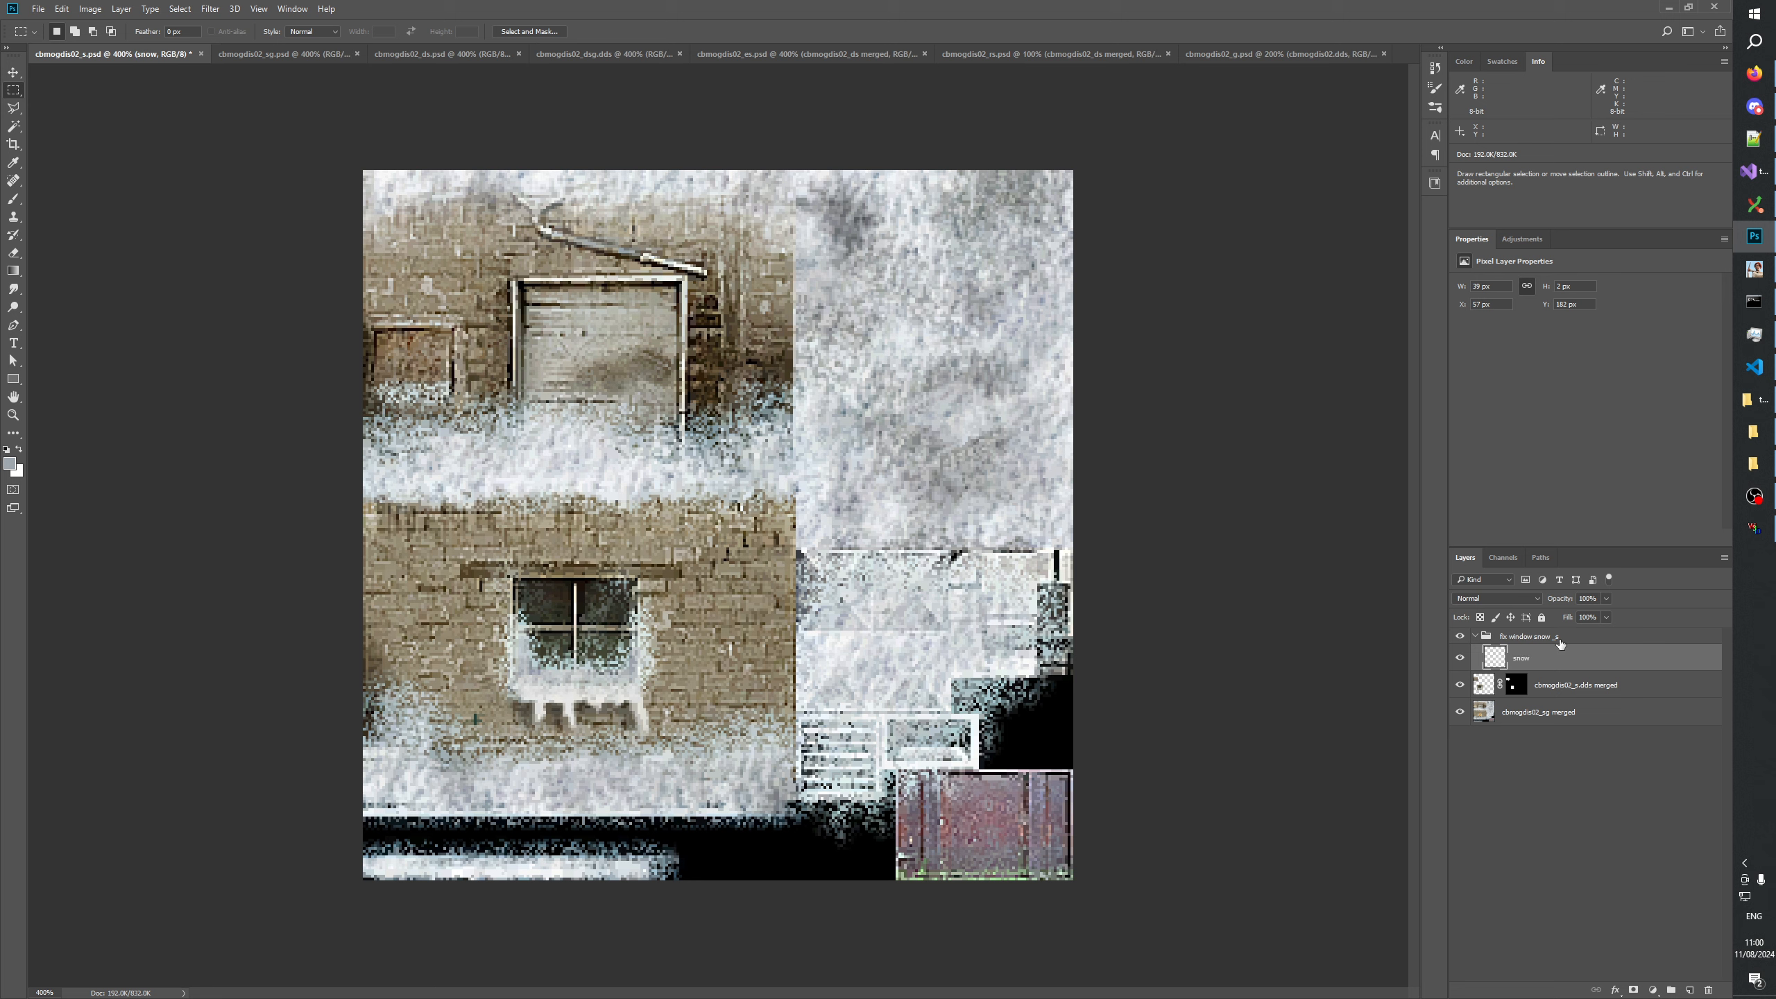
left_click(1480, 636)
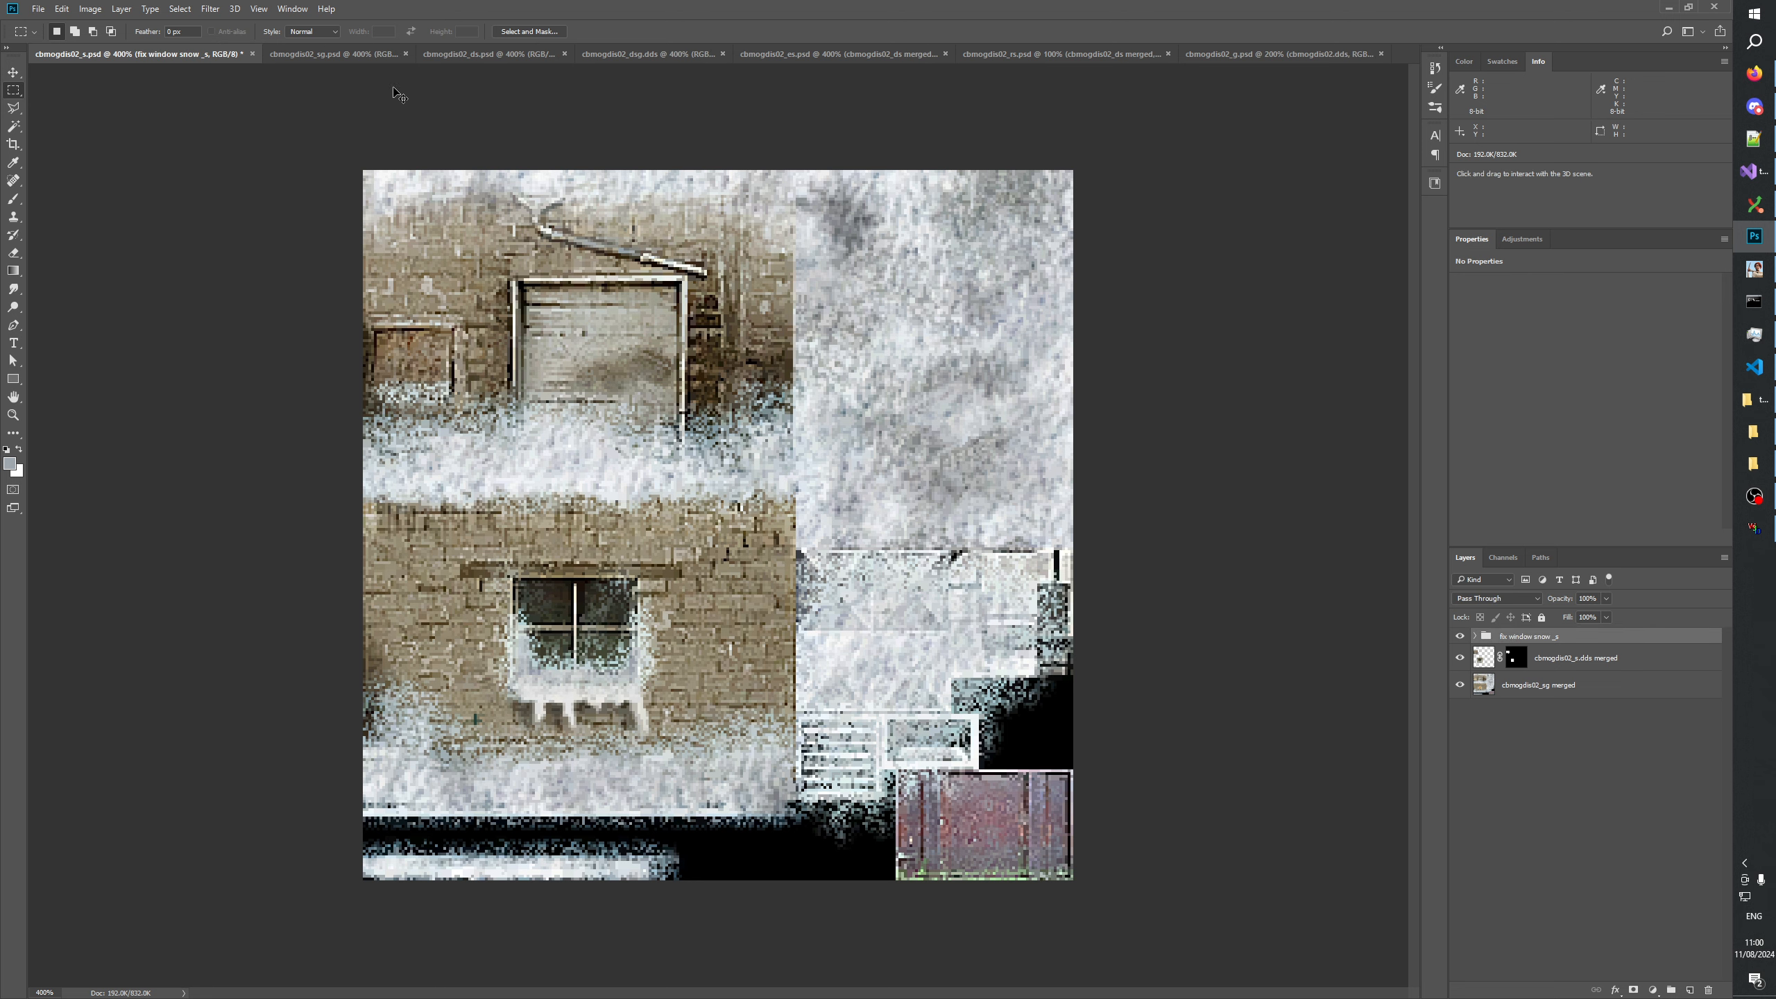
In cbmogdis02_ds, rename the fix snow _s group "fix window snow _s" to match the source file.
left_click(475, 54)
double_click(1526, 655)
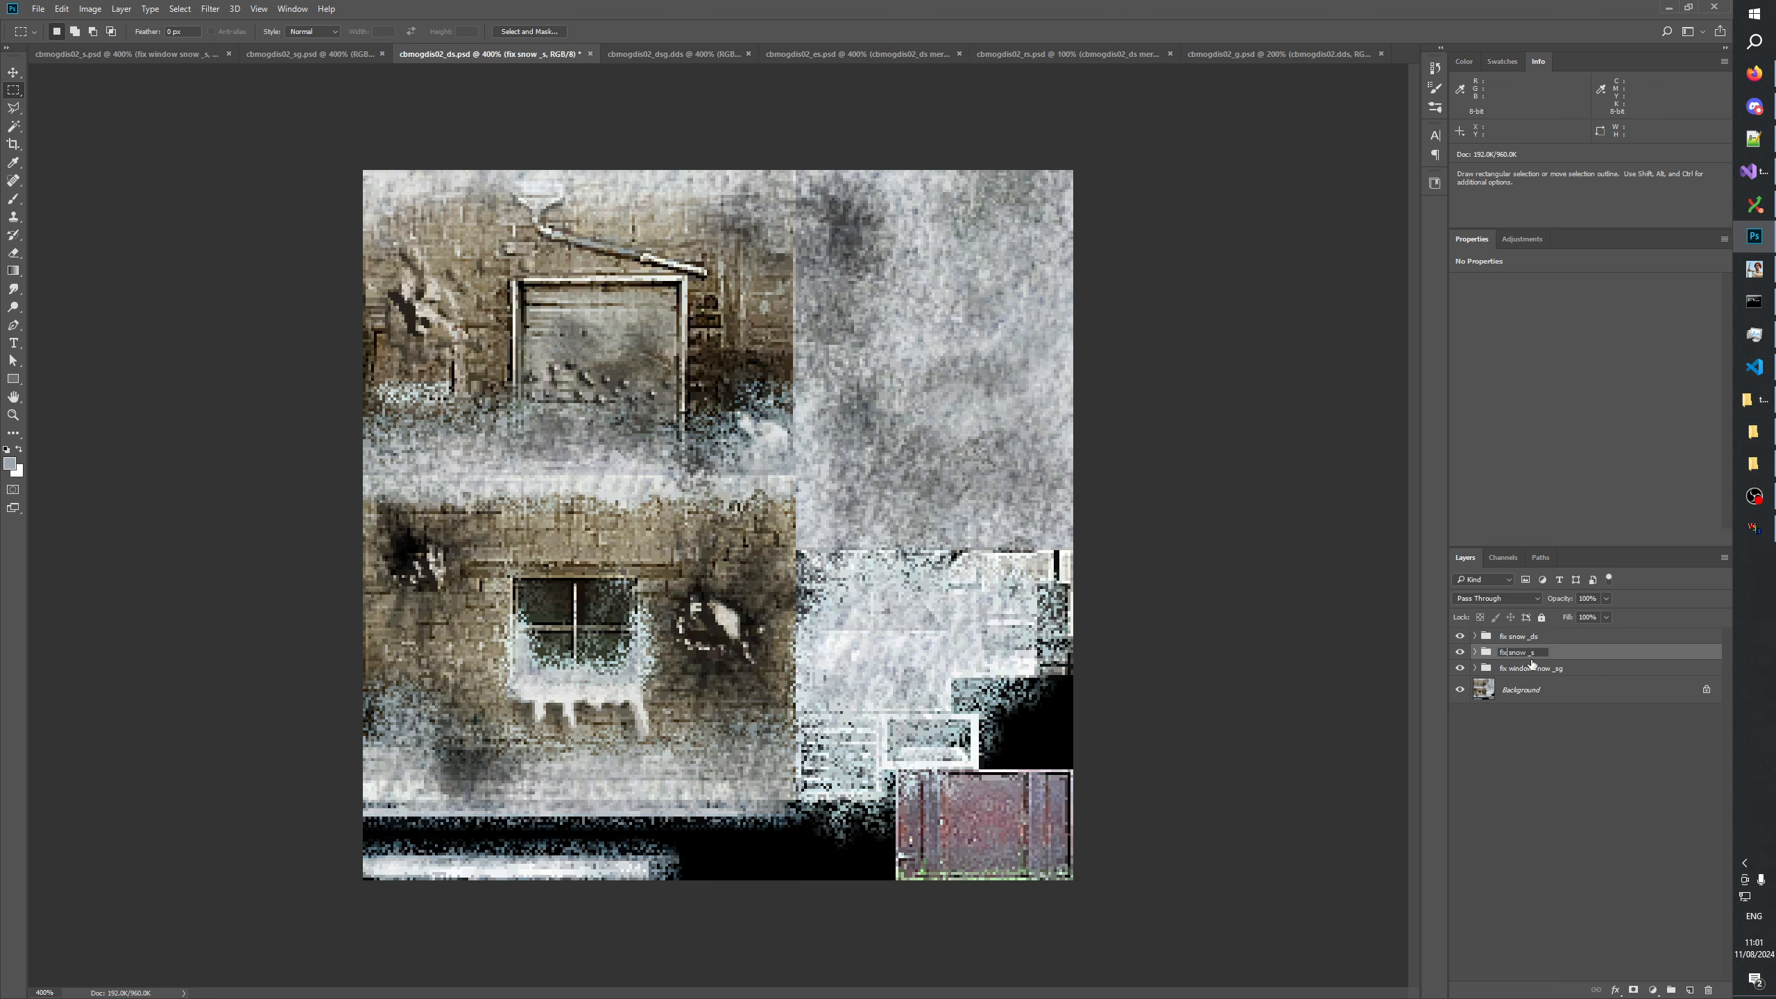
type("window")
key("Return")
left_click(1635, 768)
left_click(1512, 638)
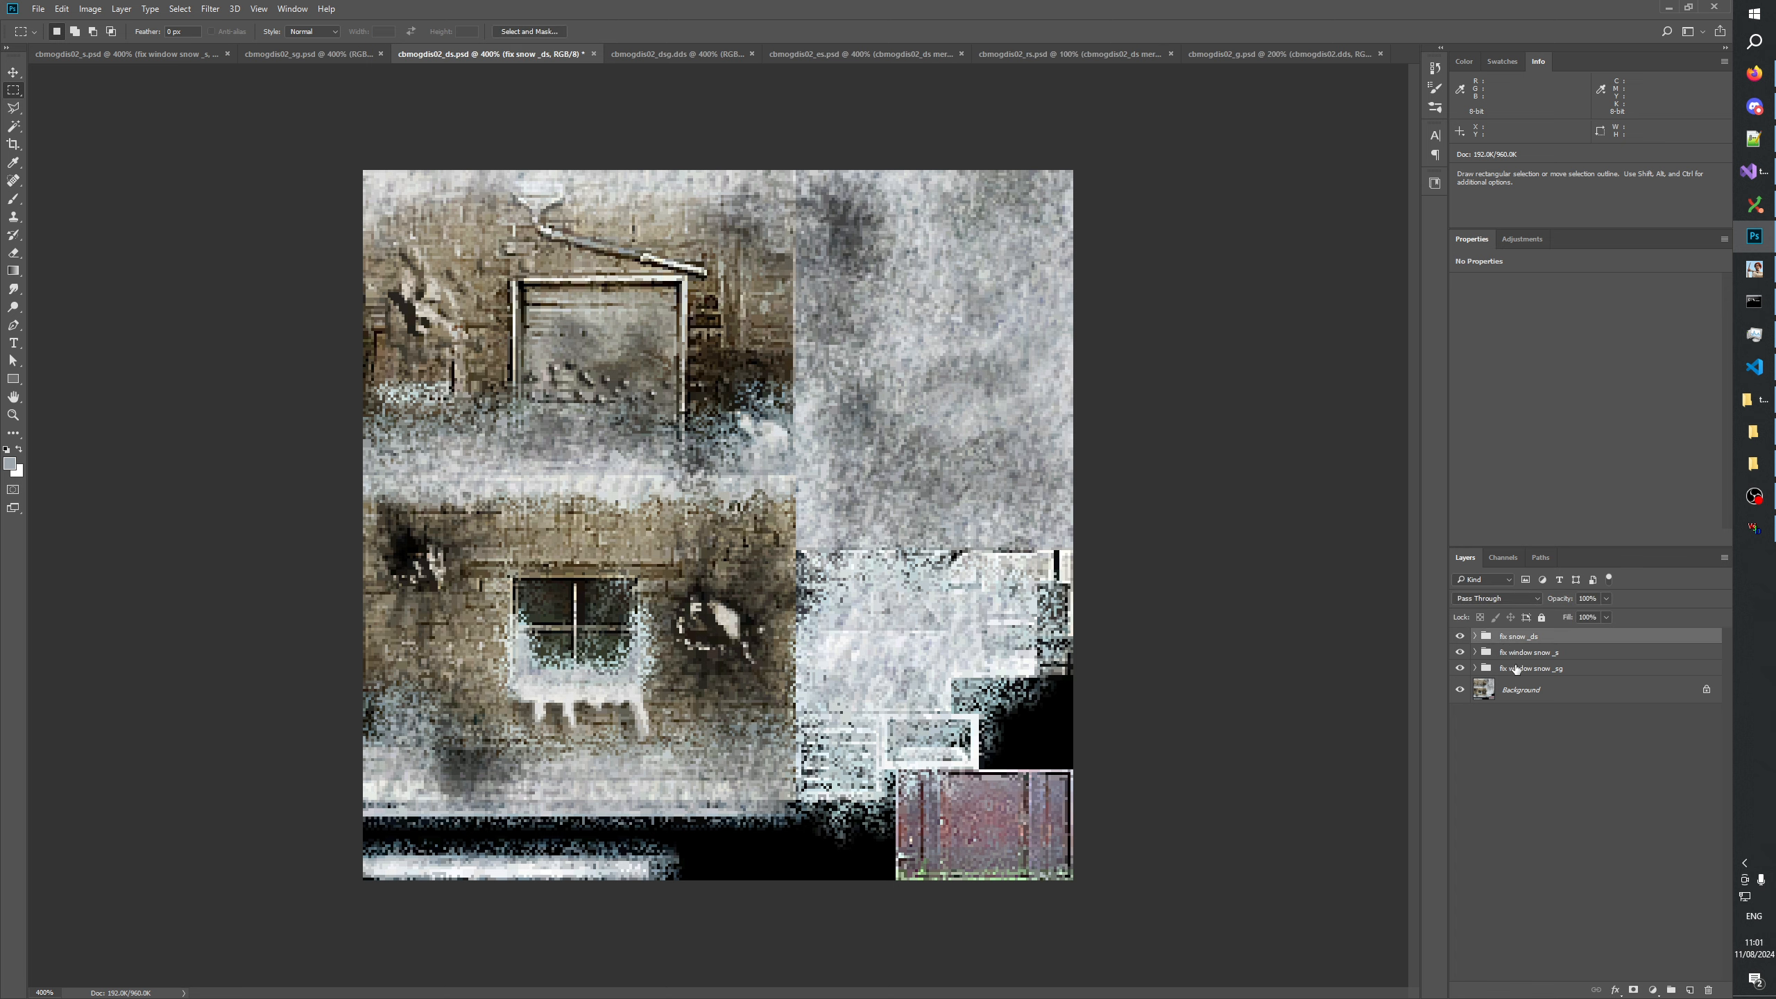
left_click(1543, 754)
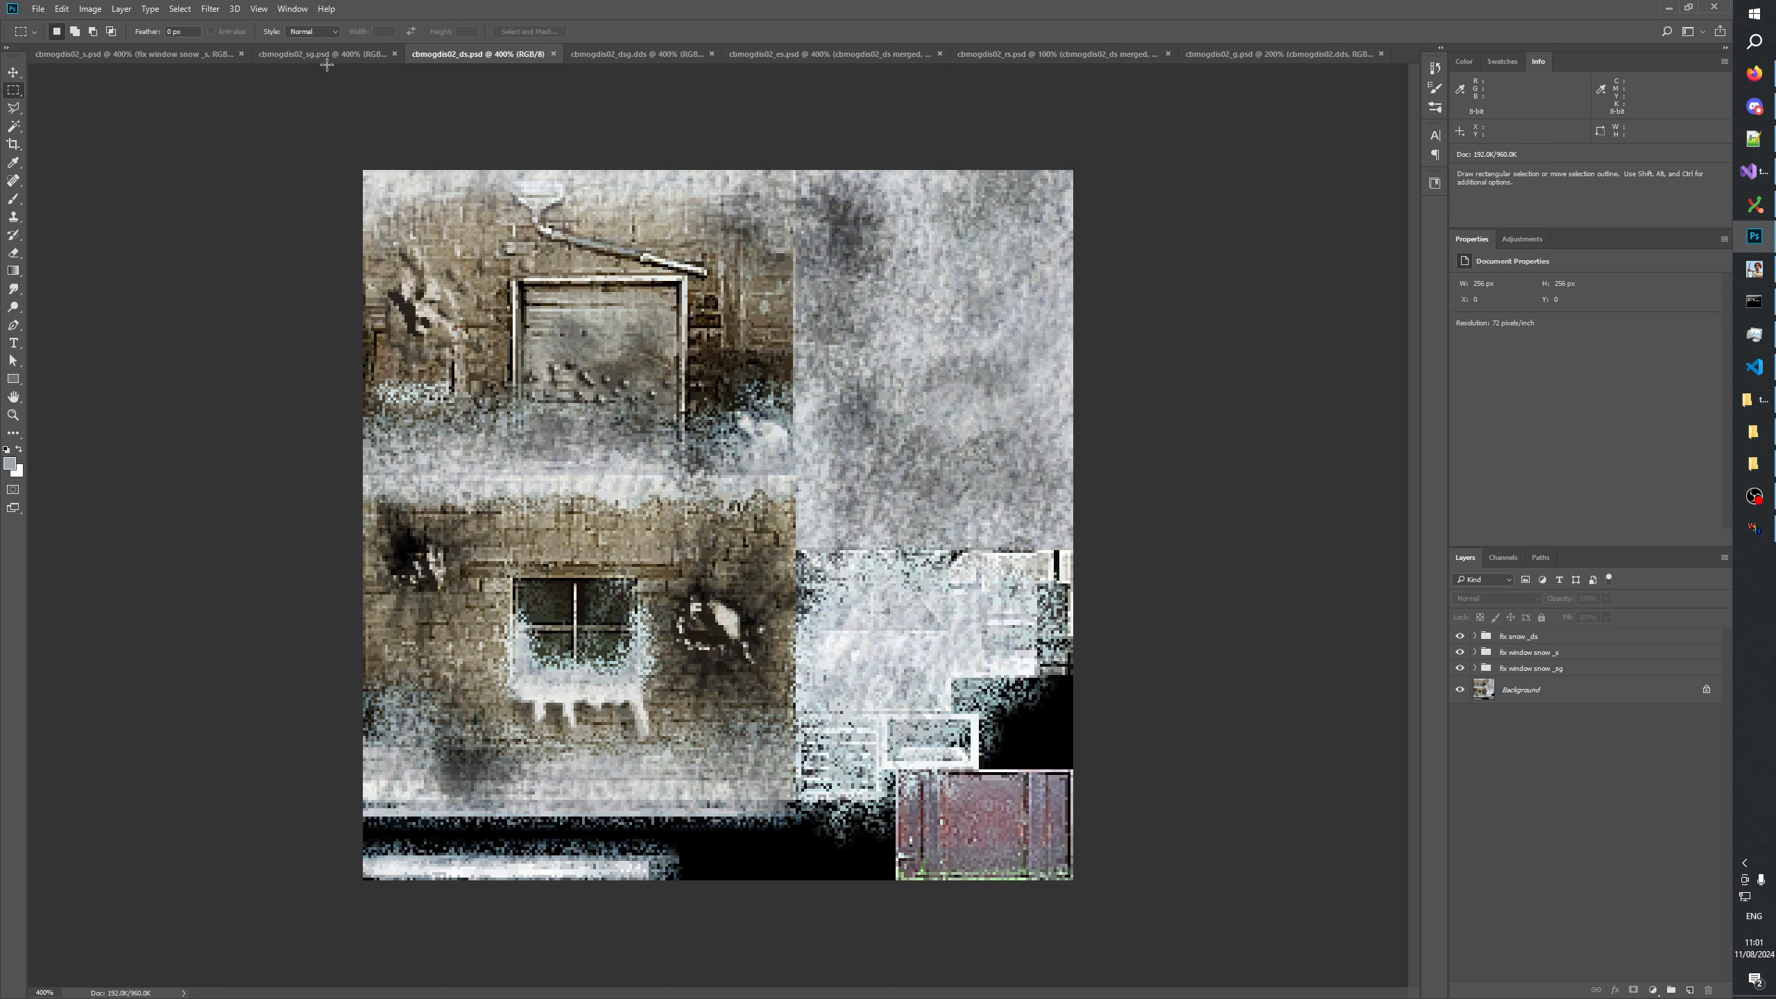
In cbmogdis02_sg, move the window snow layer out of the fix snow _sg group into a new separate group.
key("ctrl+shift+Tab")
left_click(1475, 637)
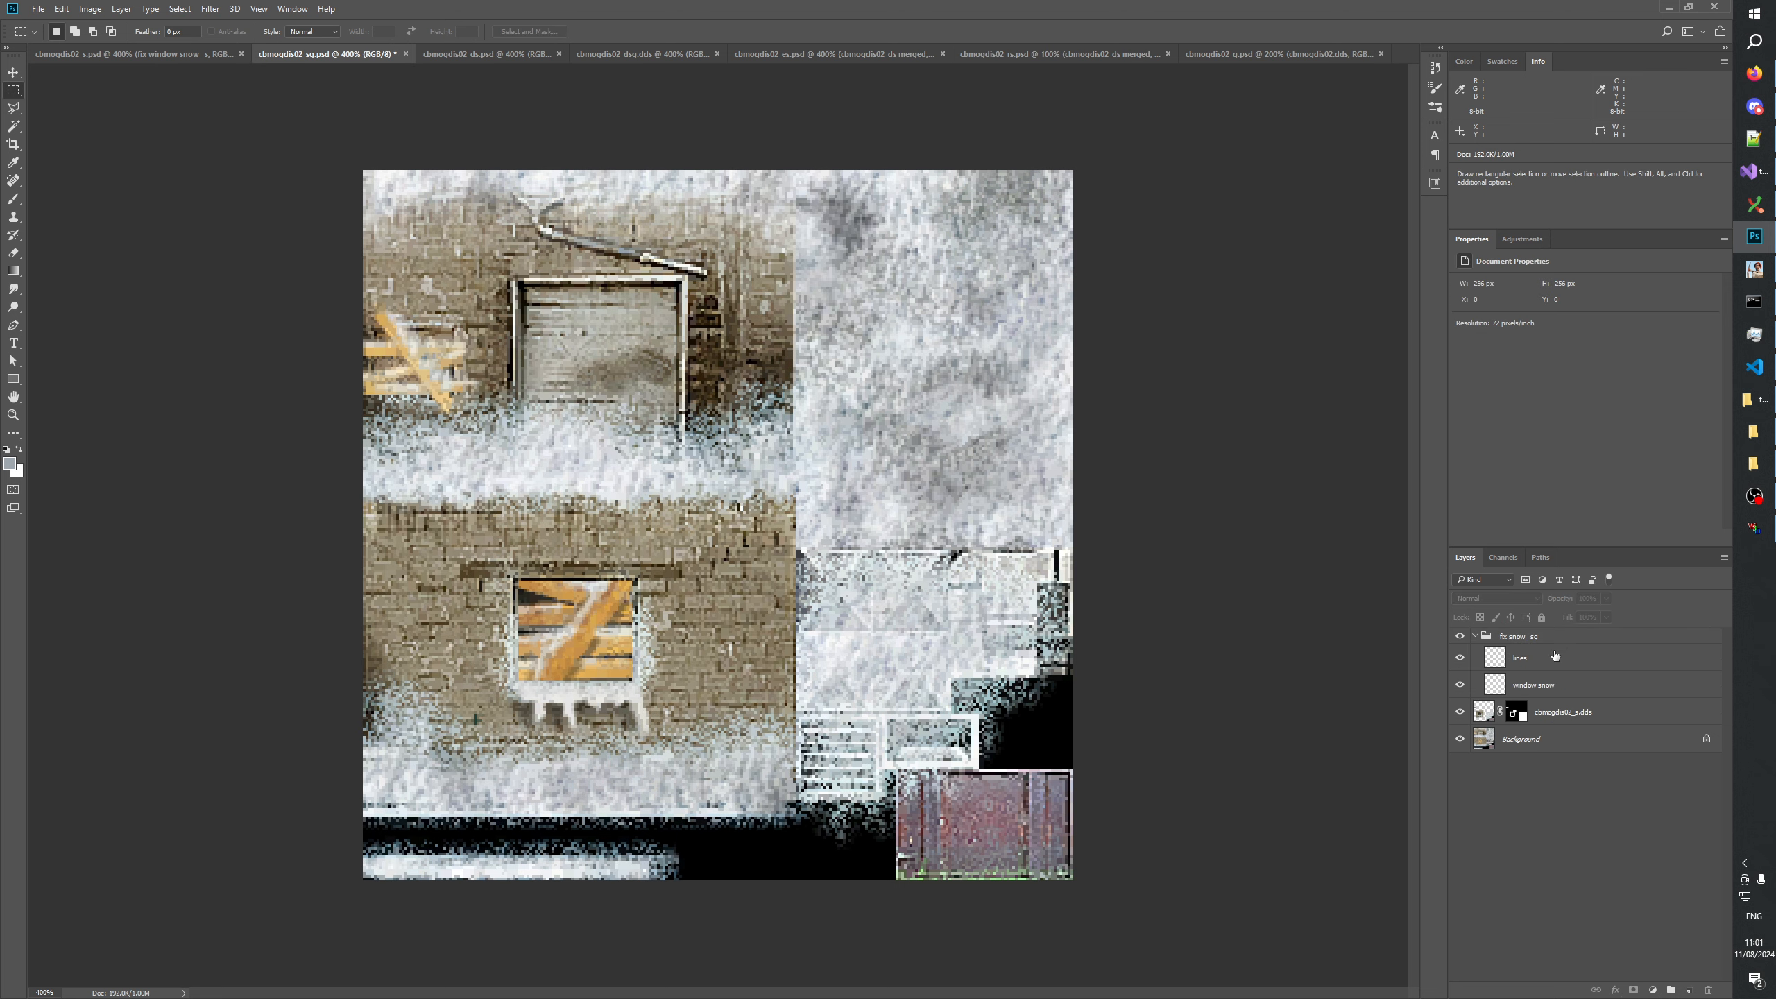
left_click(1537, 689)
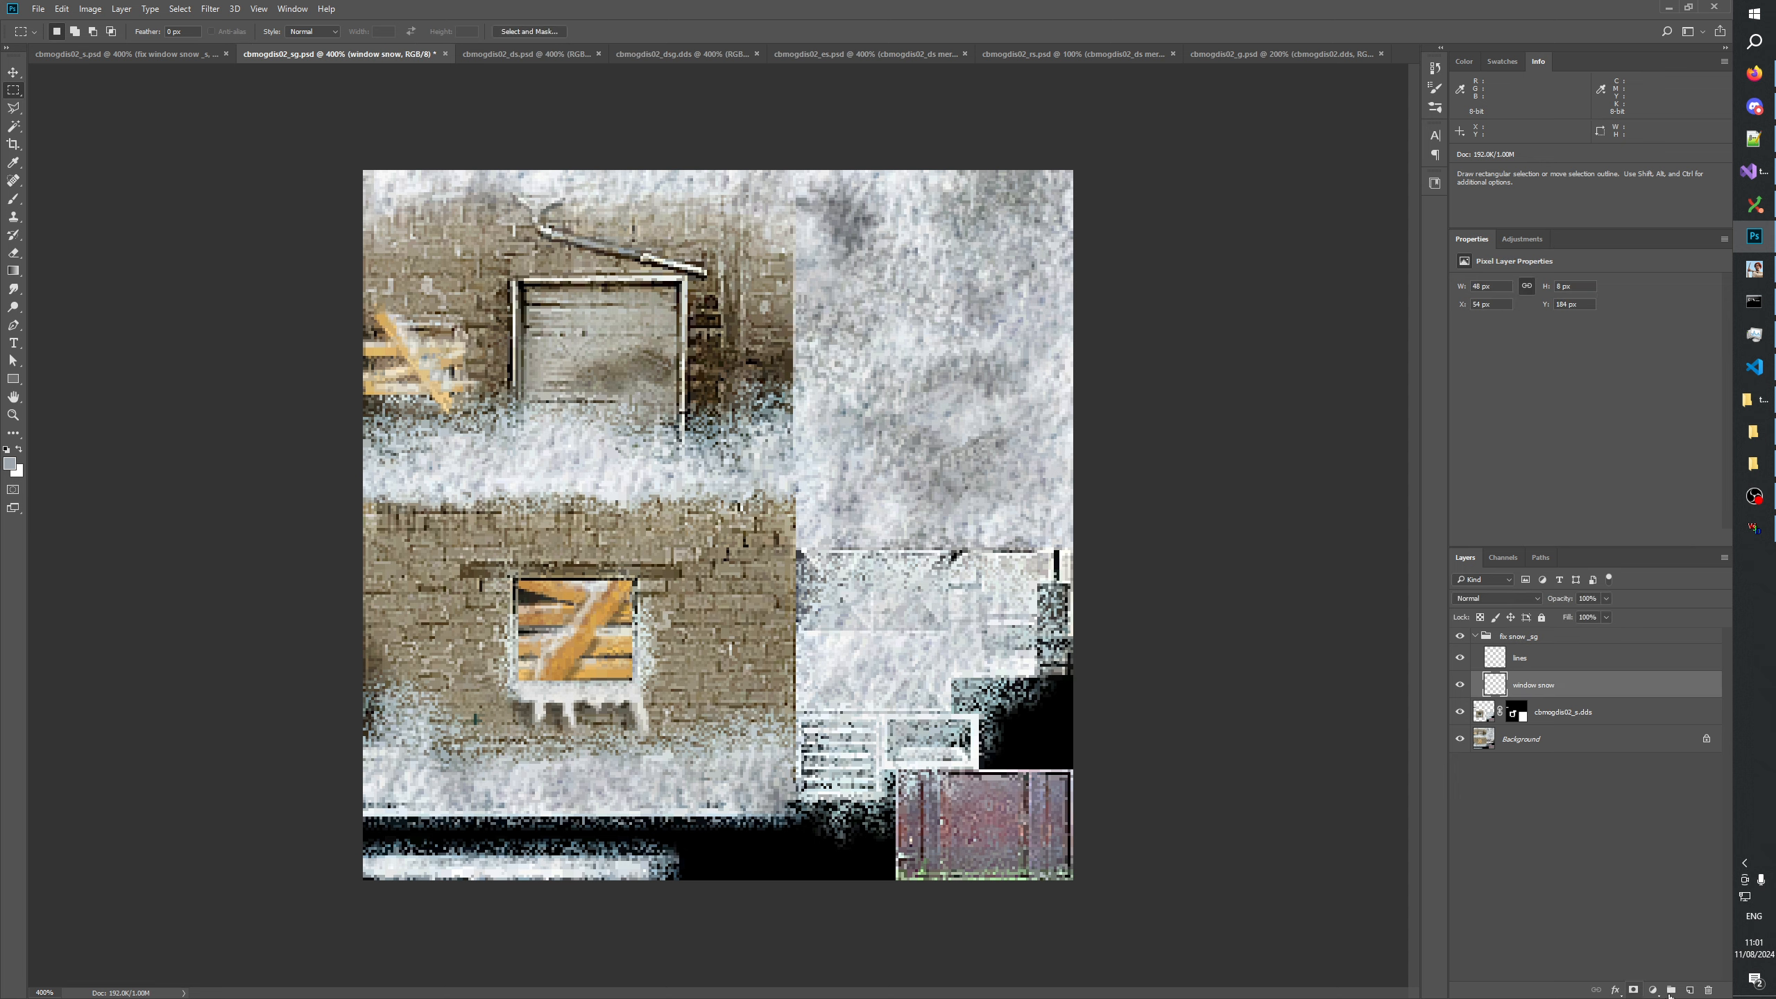
left_click(1671, 989)
double_click(1525, 698)
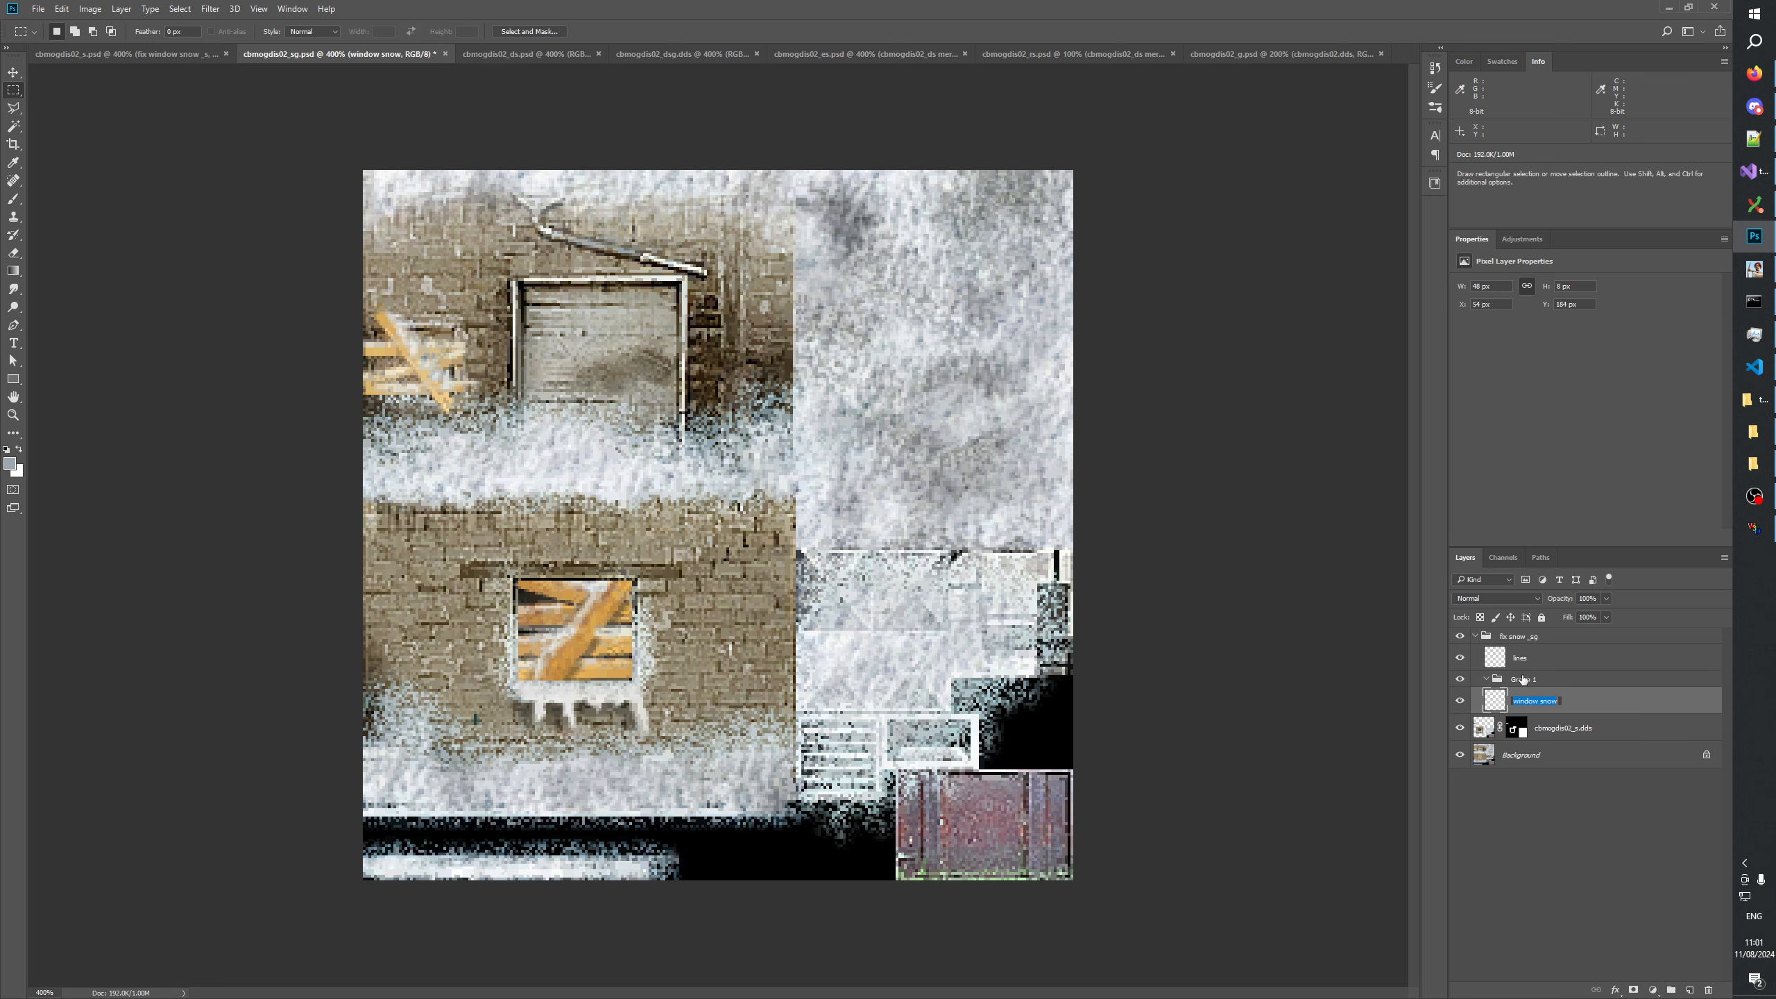
left_click(1523, 682)
mouse_move(1522, 702)
left_mouse_down()
mouse_move(1522, 681)
mouse_move(1522, 715)
left_mouse_up()
Name the new group holding the window snow layer "fix window snow _sg".
double_click(1515, 681)
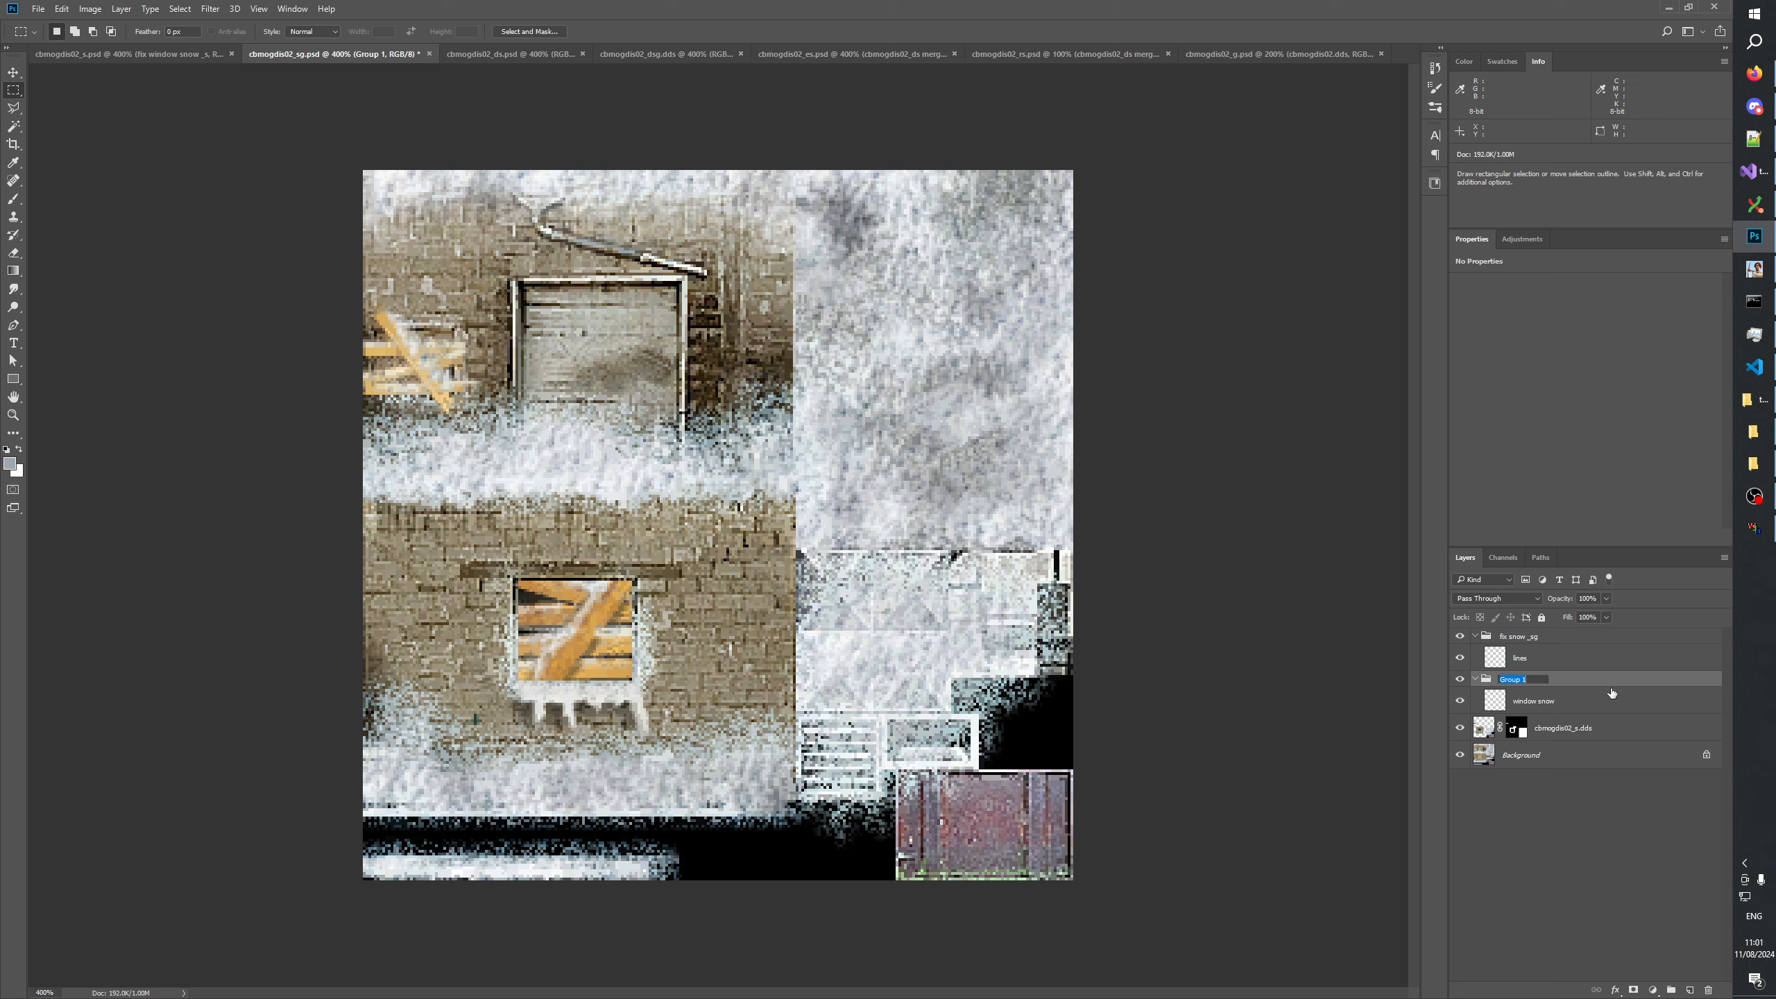
type("fix window snow _sg")
key("Return")
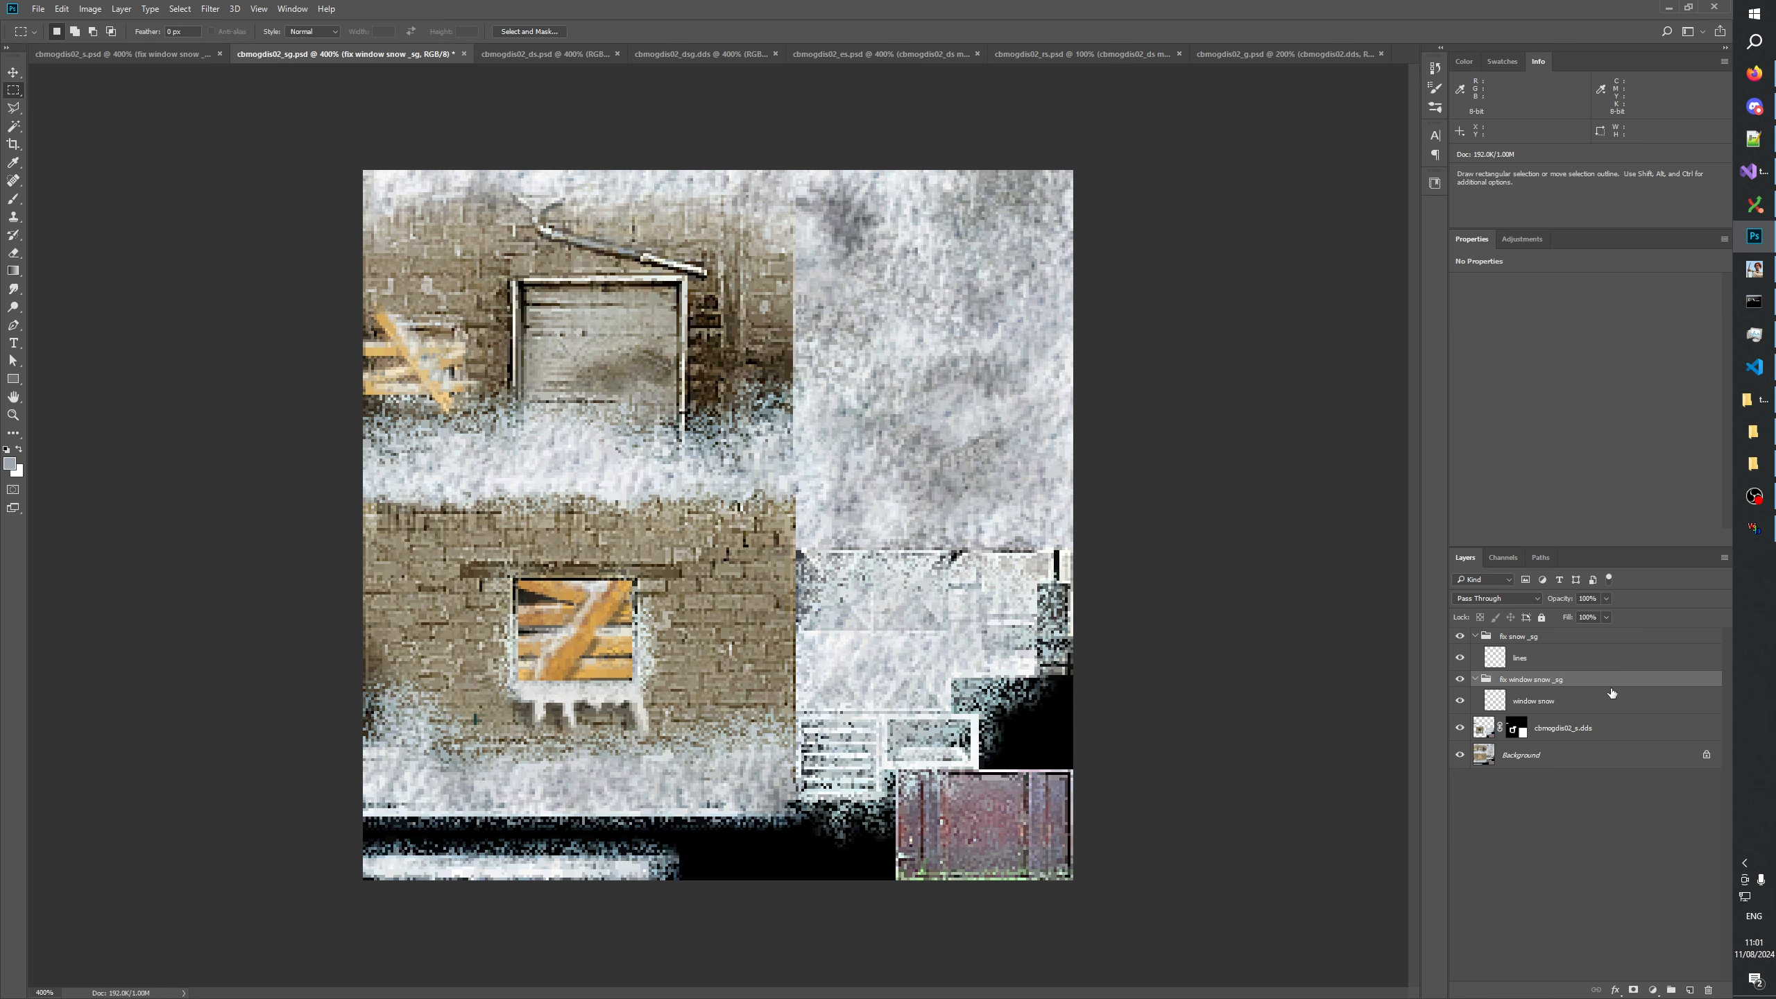
Rename the window snow layer in the fix window snow _sg group to "snow".
double_click(1587, 697)
type("s")
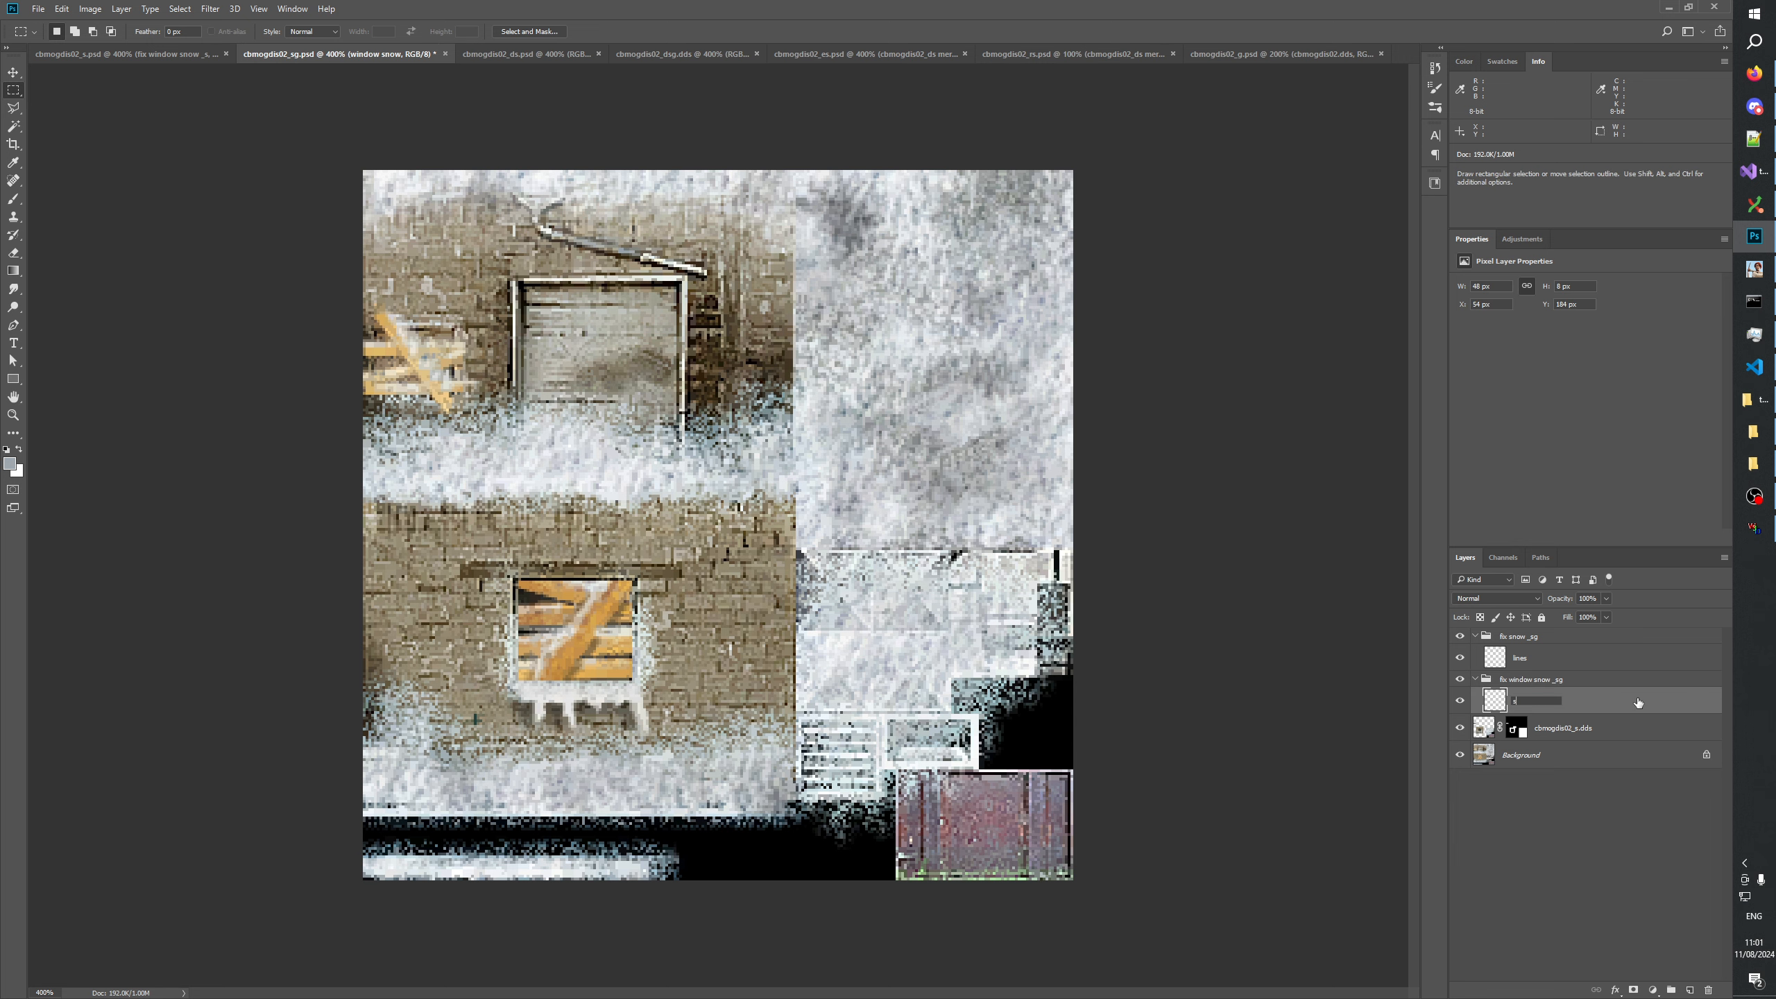
type("now")
key("Return")
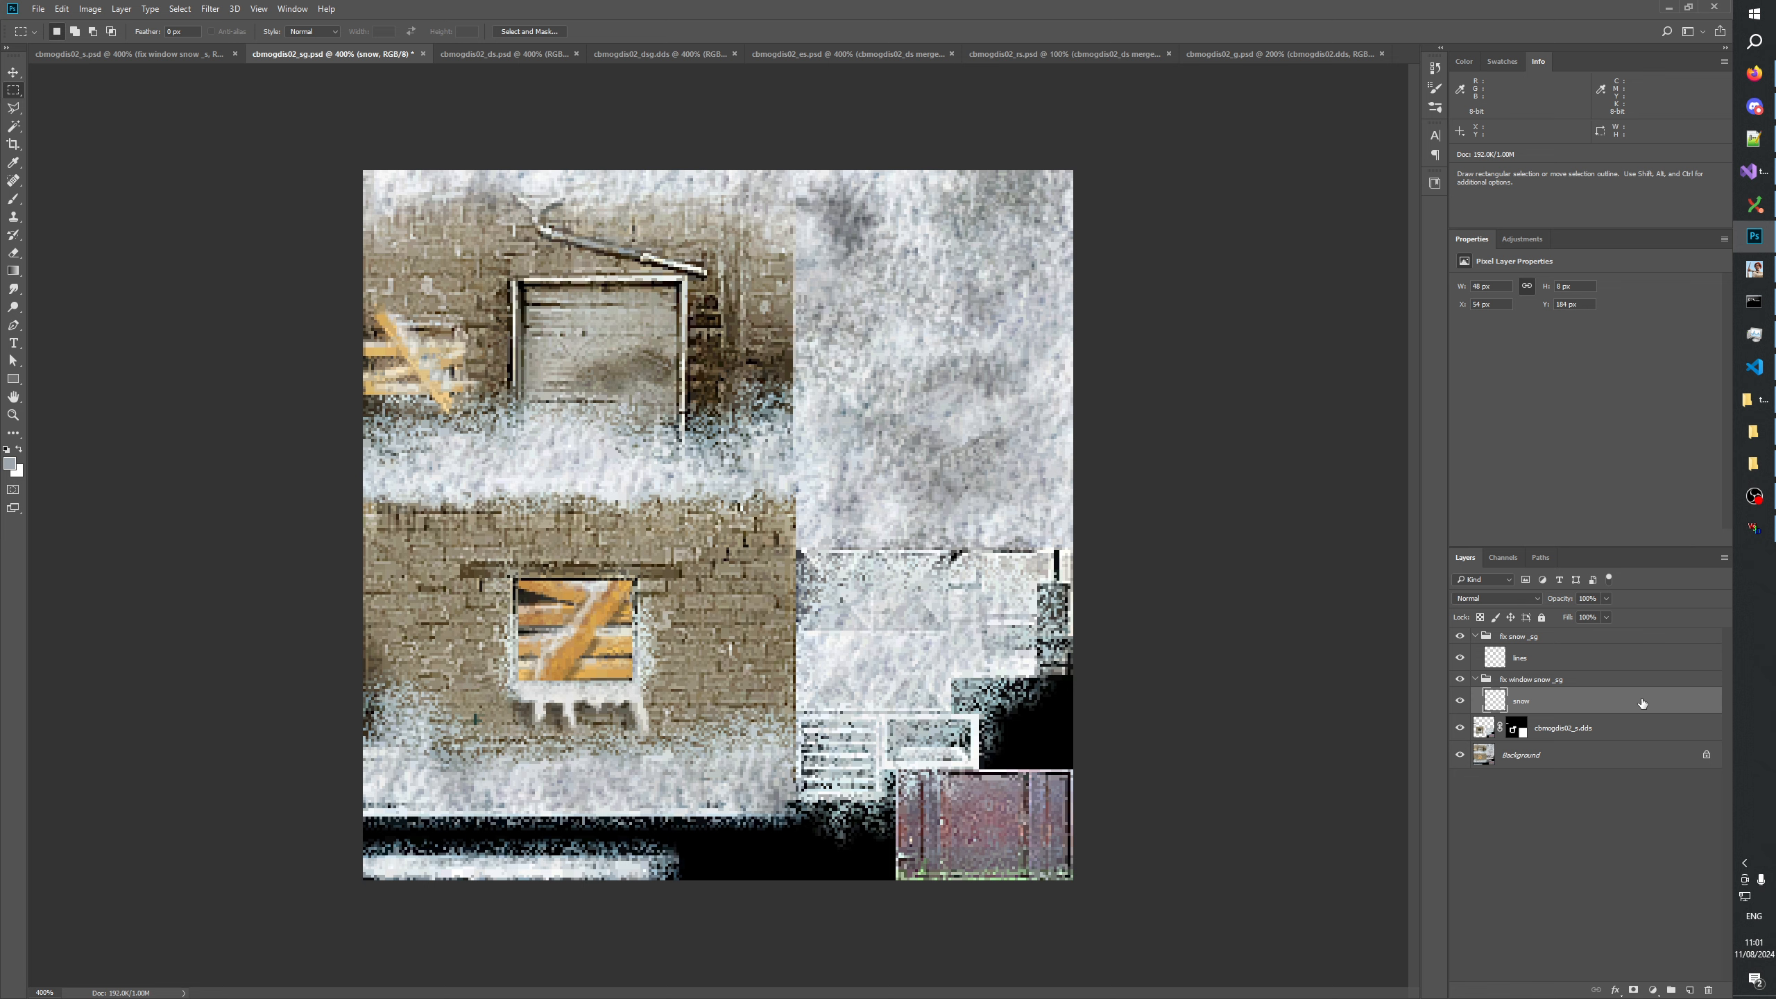
Collapse the fix window snow _sg and fix snow _sg groups, clear the layer selection and save cbmogdis02_sg.
left_click(1559, 902)
left_click(1530, 683)
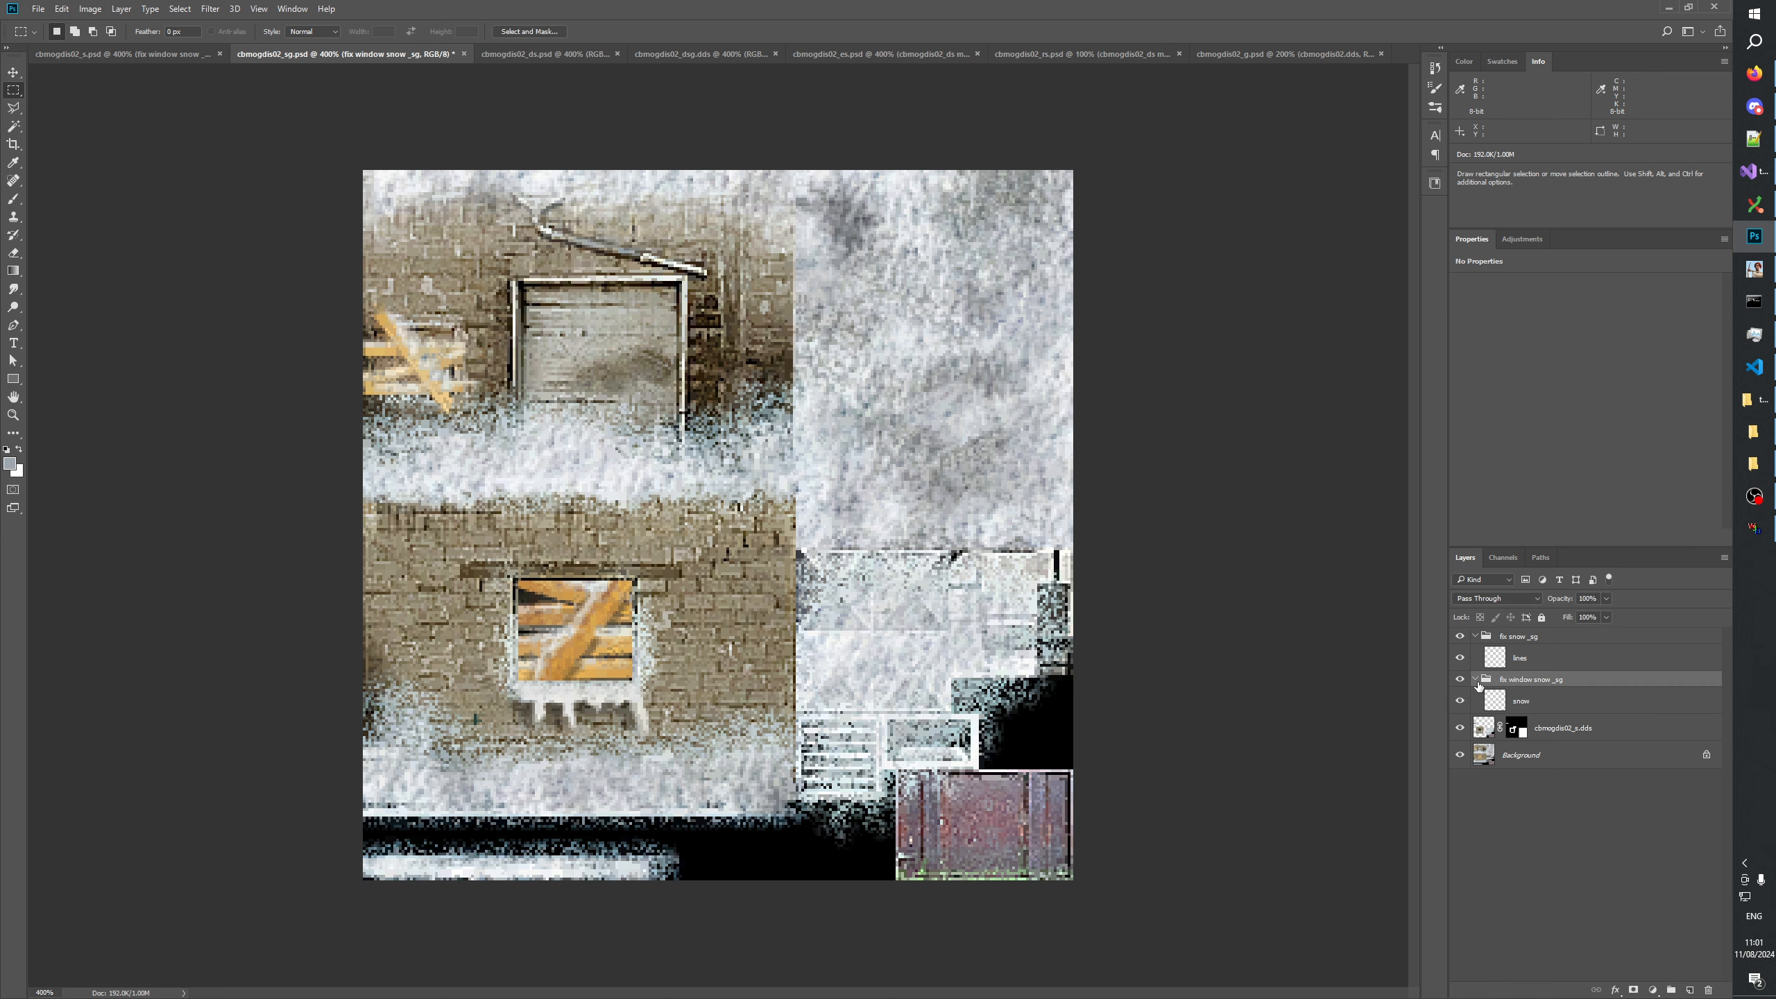
left_click(1475, 680)
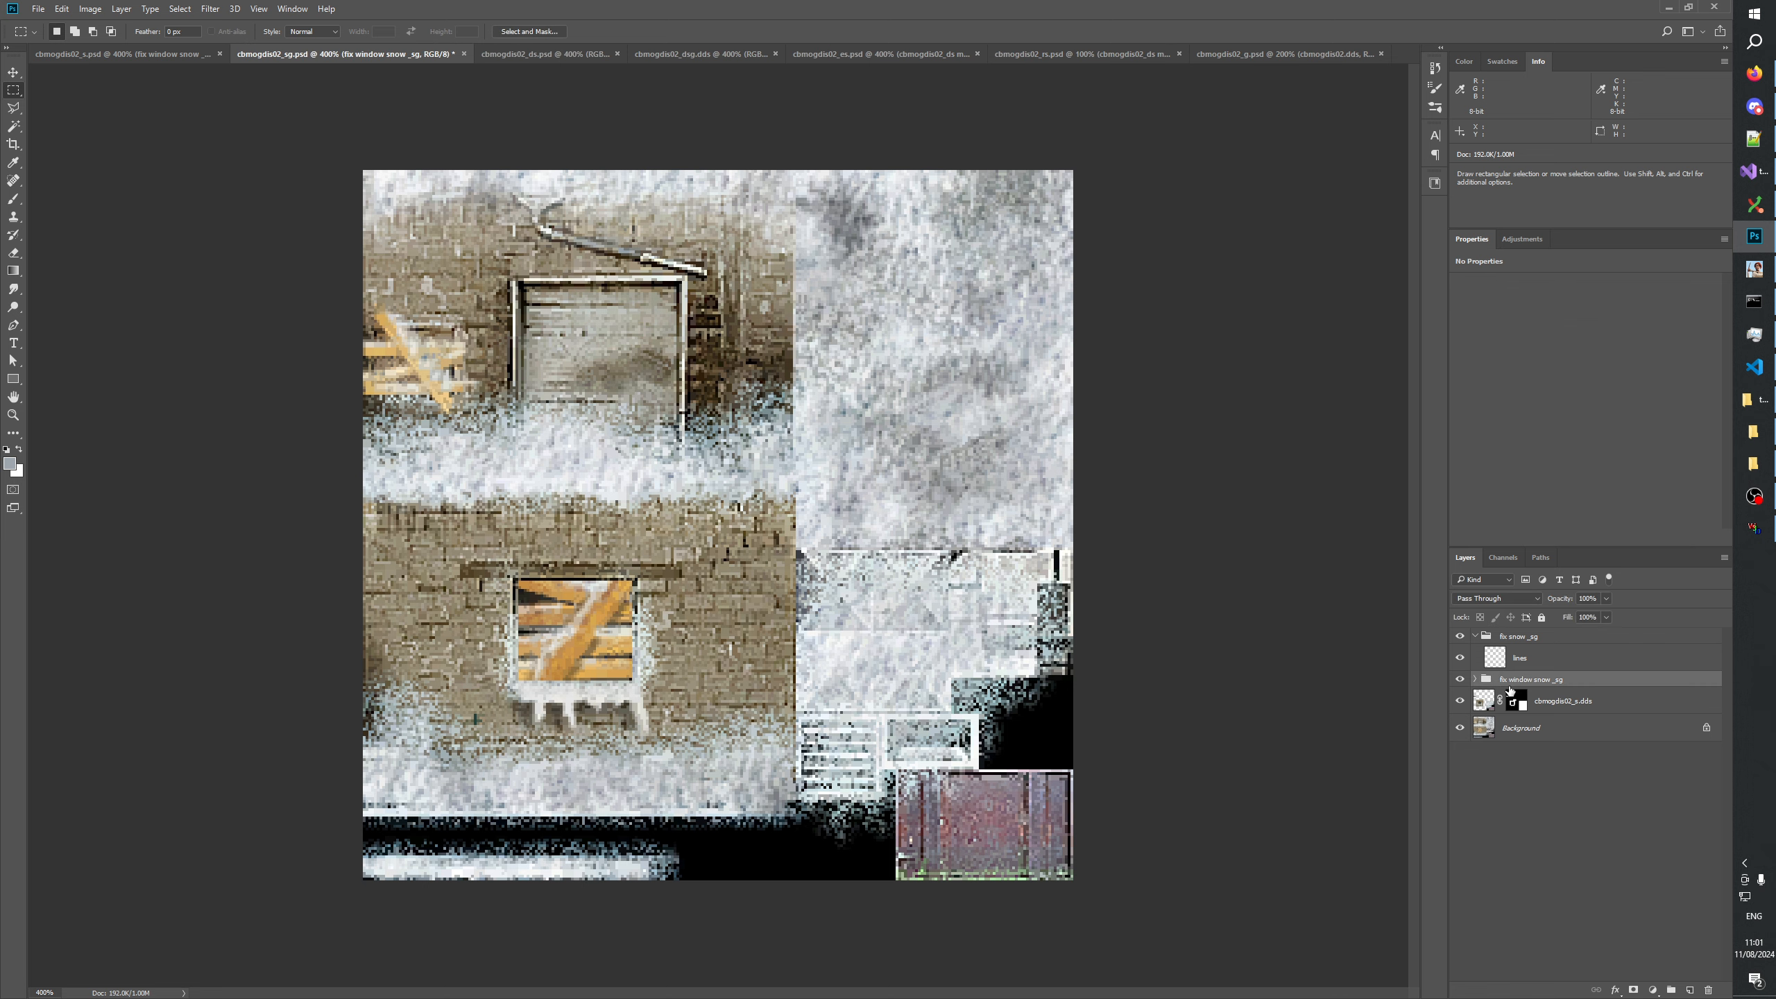
left_click(1515, 640)
left_click(1475, 637)
left_click(1503, 776)
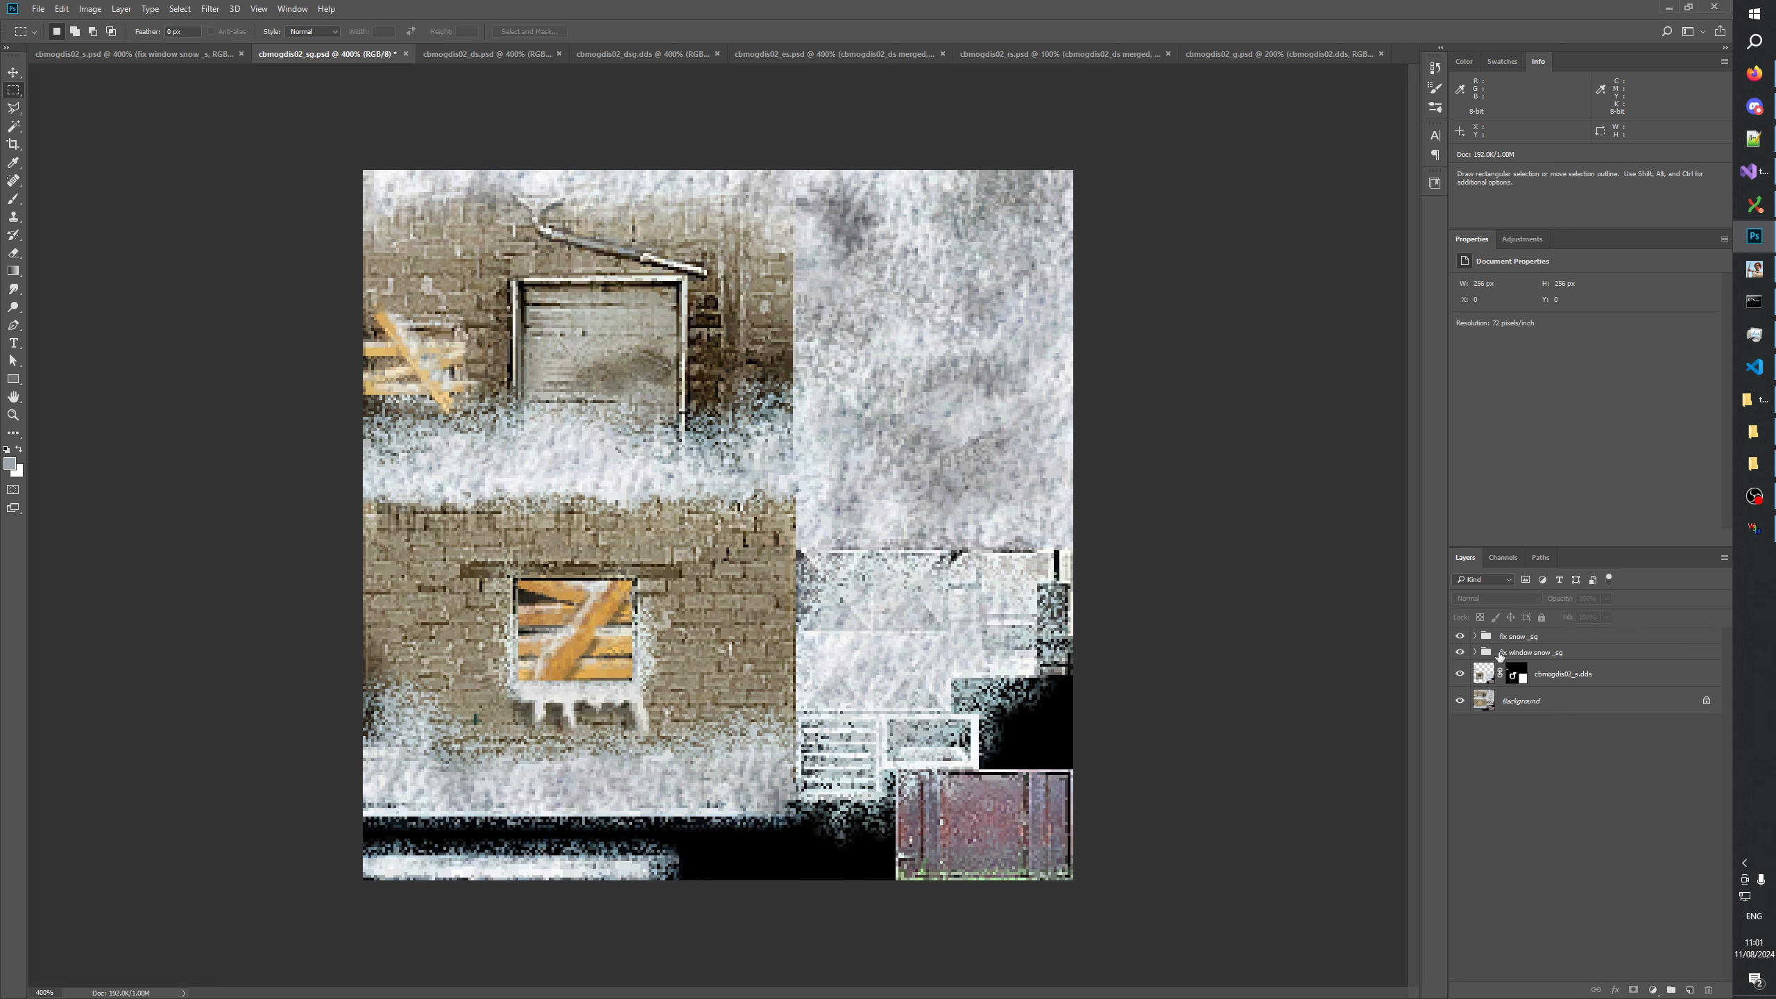
key("ctrl+s")
Compare the snow and windows of cbmogdis02_ds against the cbmogdis02_s, cbmogdis02_sg and cbmogdis02_es variants.
left_click(482, 58)
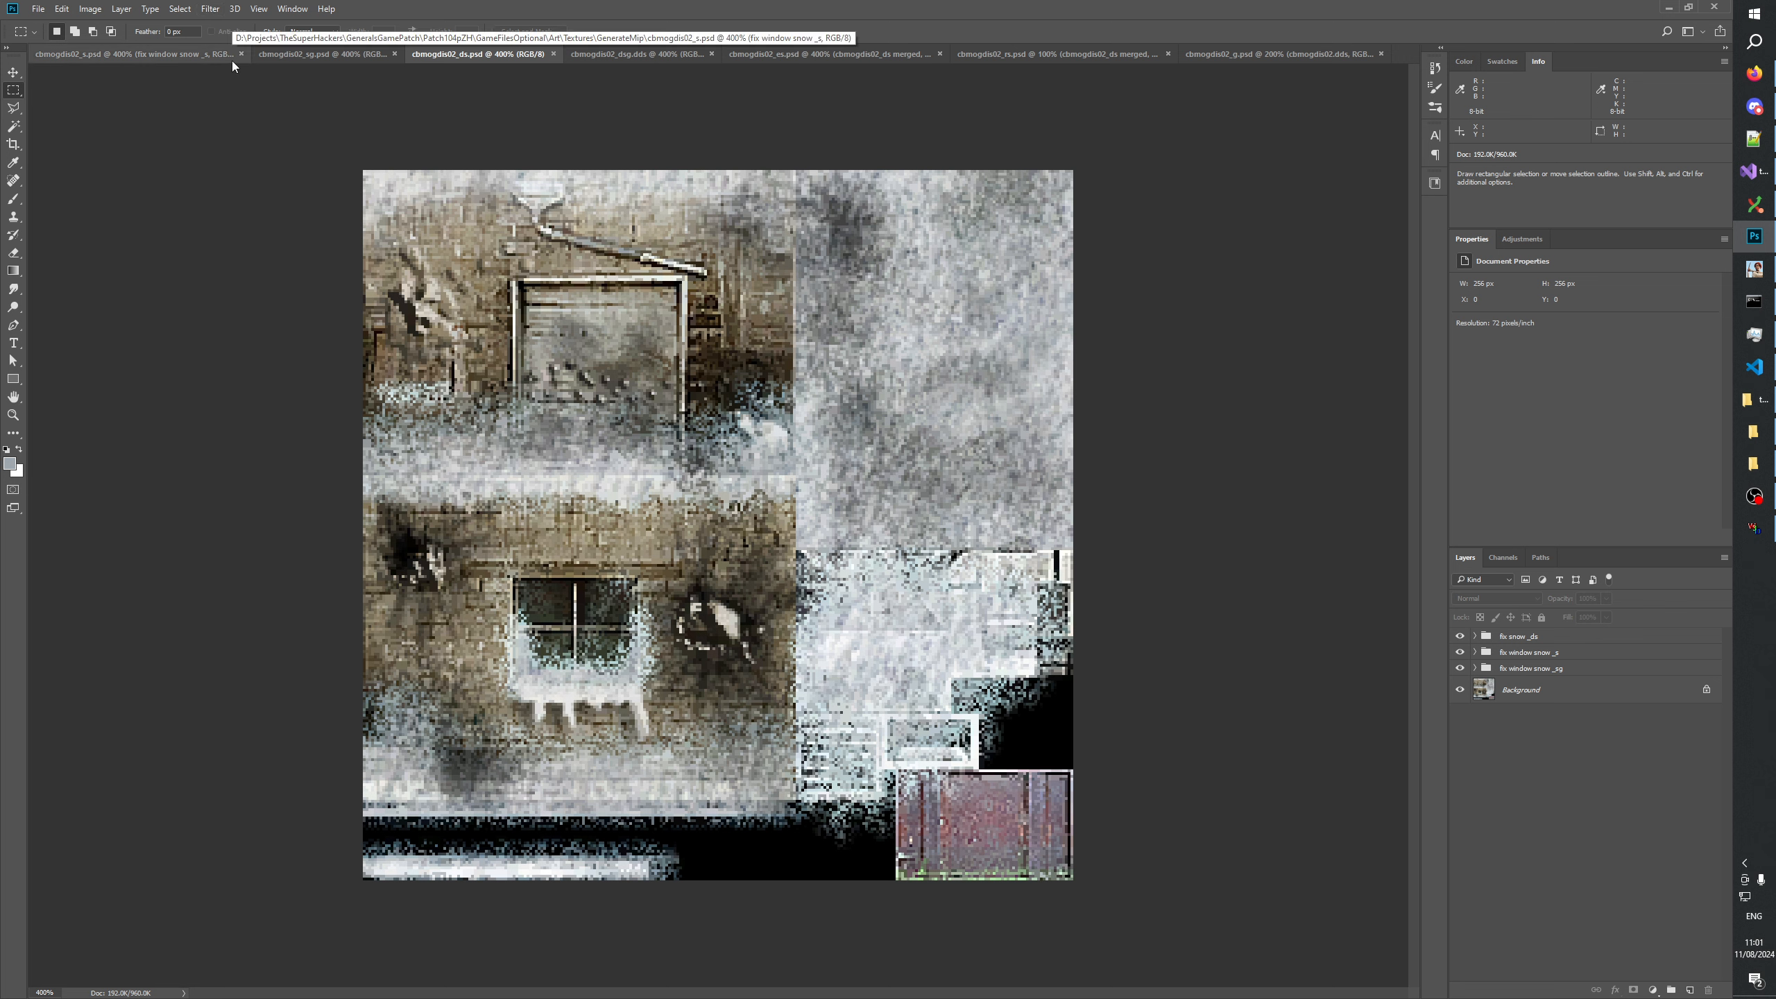
left_click(356, 54)
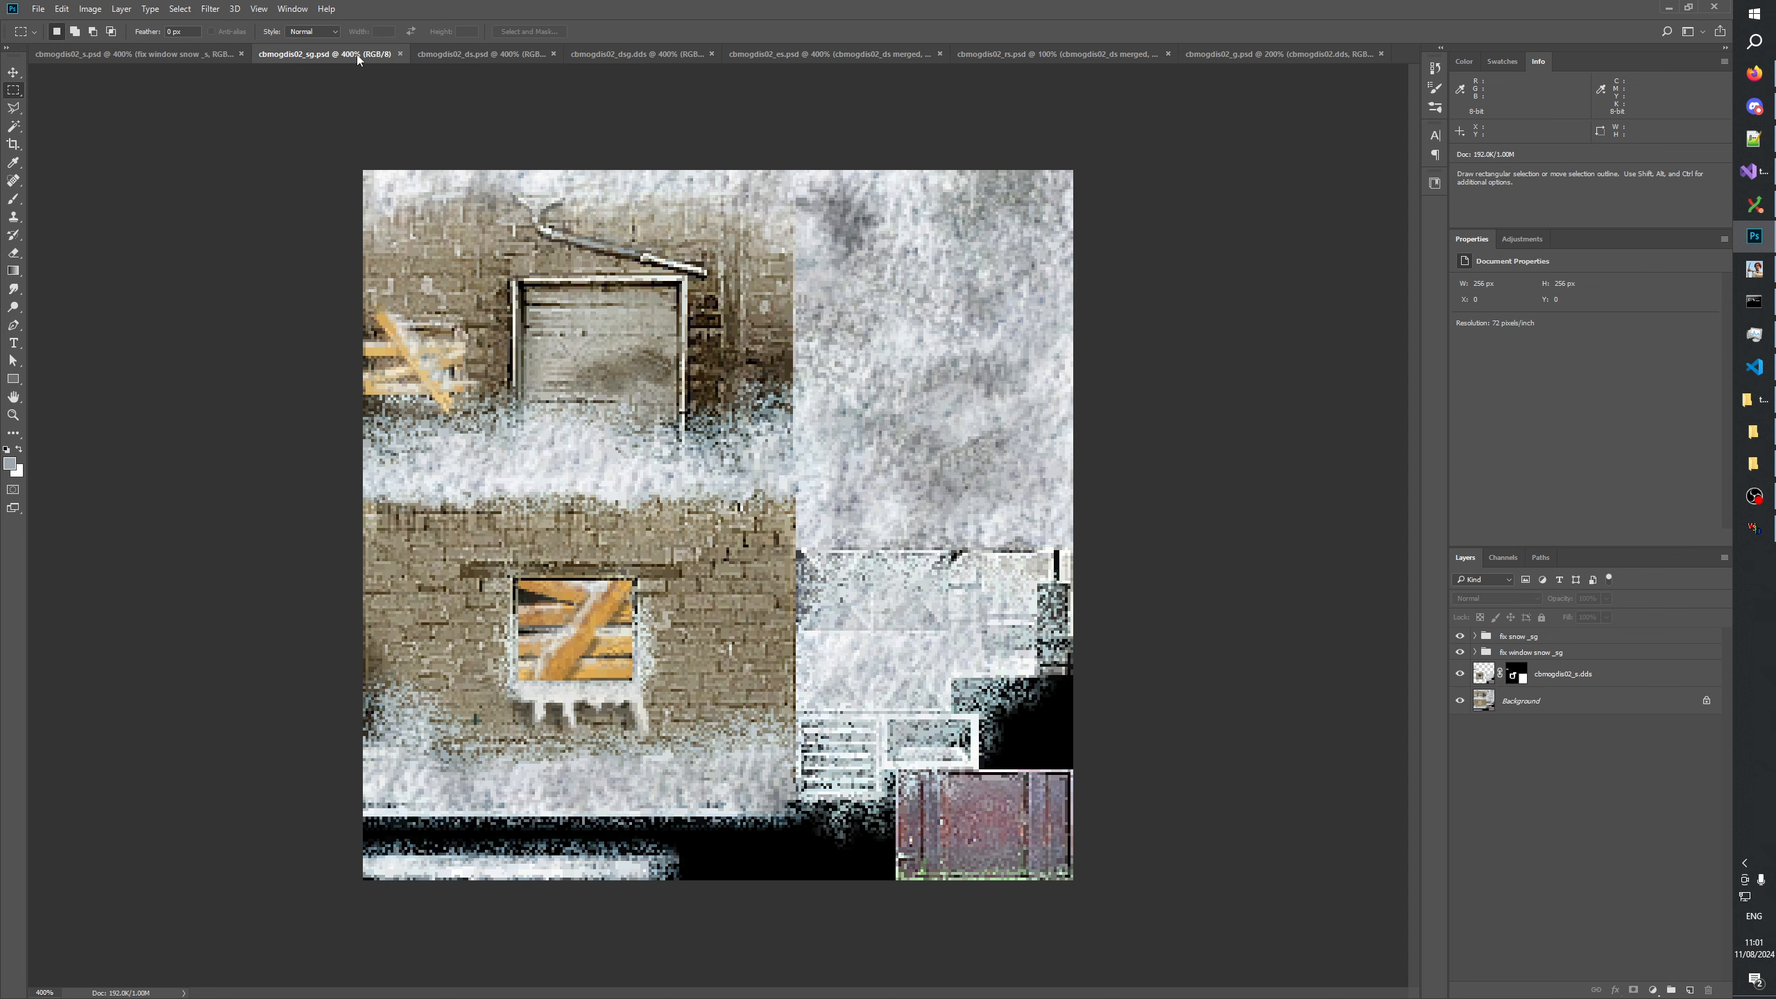
left_click(141, 55)
left_click(455, 54)
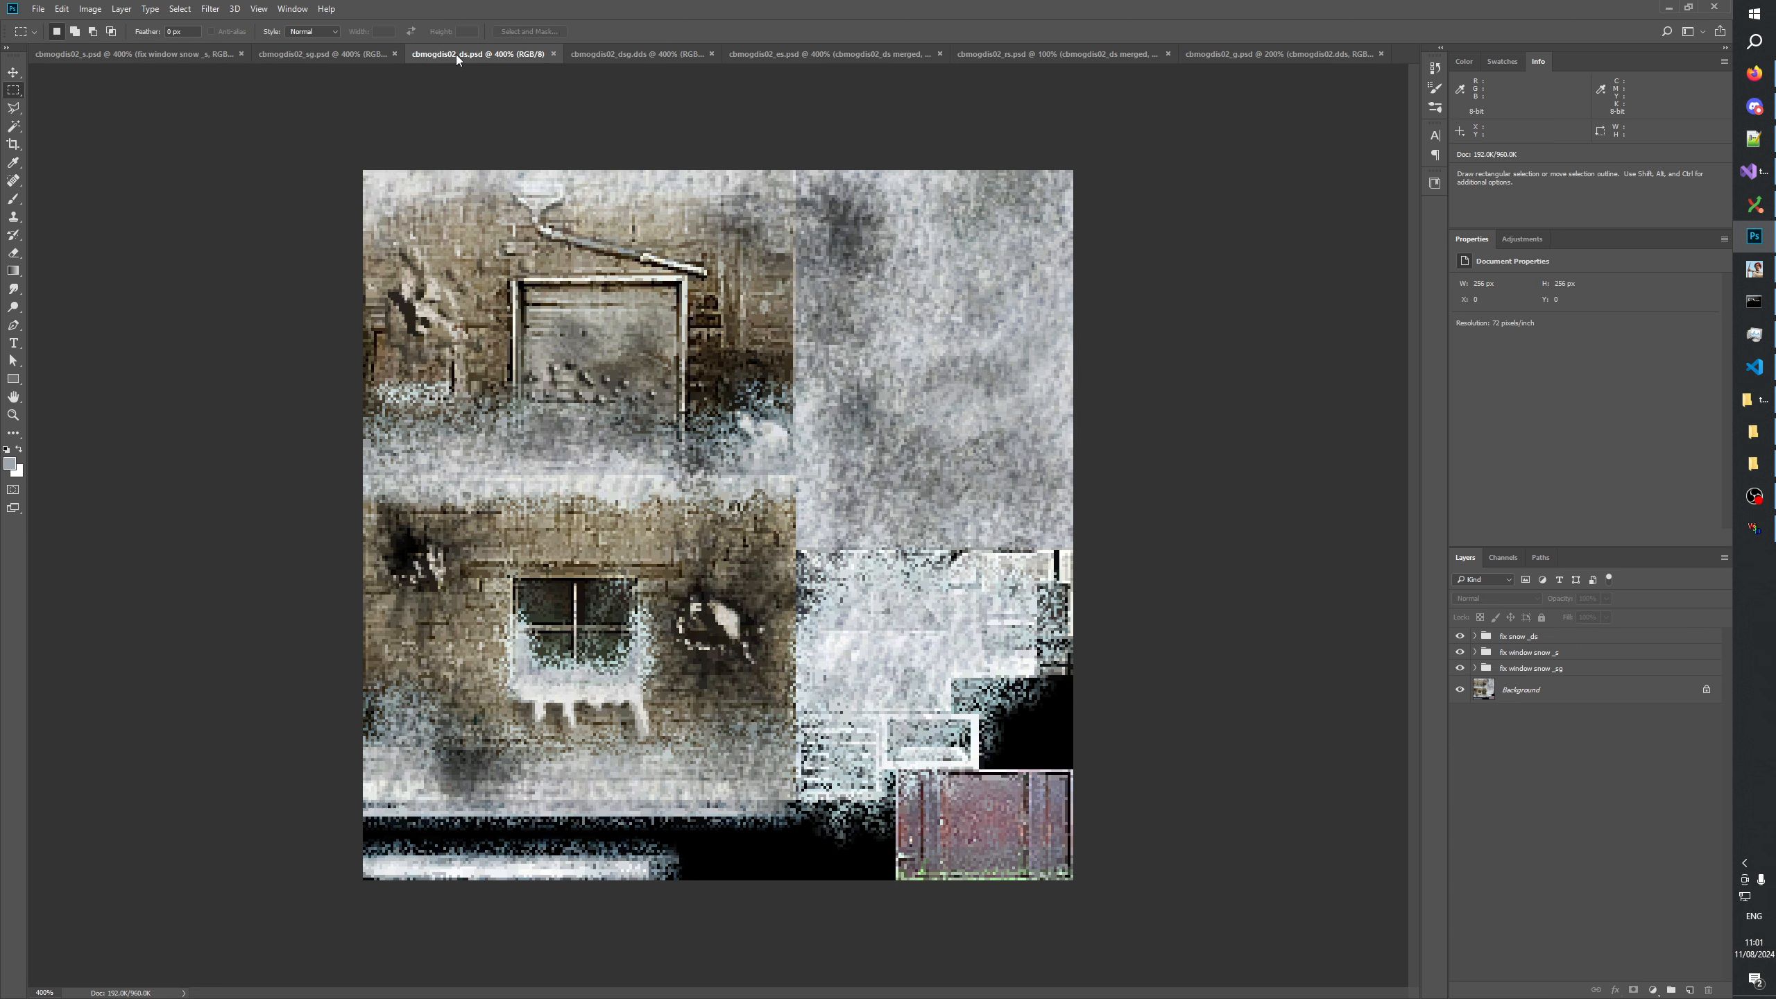
left_click(144, 56)
left_click(510, 52)
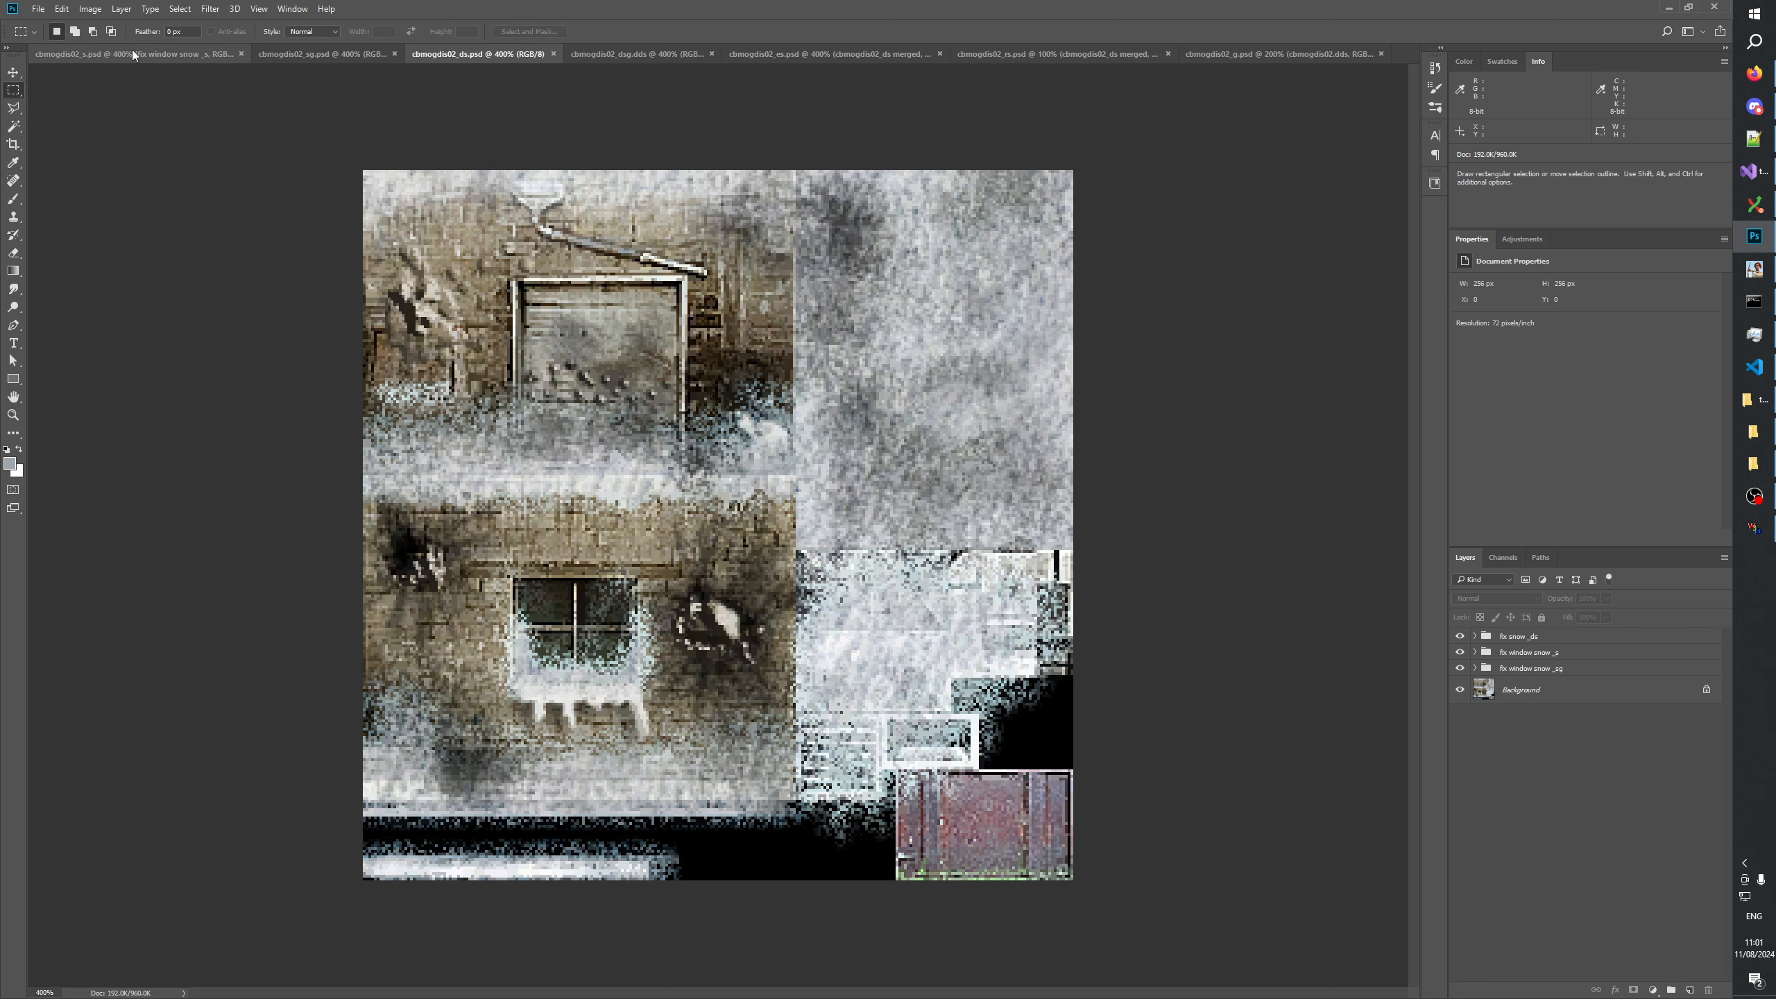
left_click(160, 53)
left_click(469, 52)
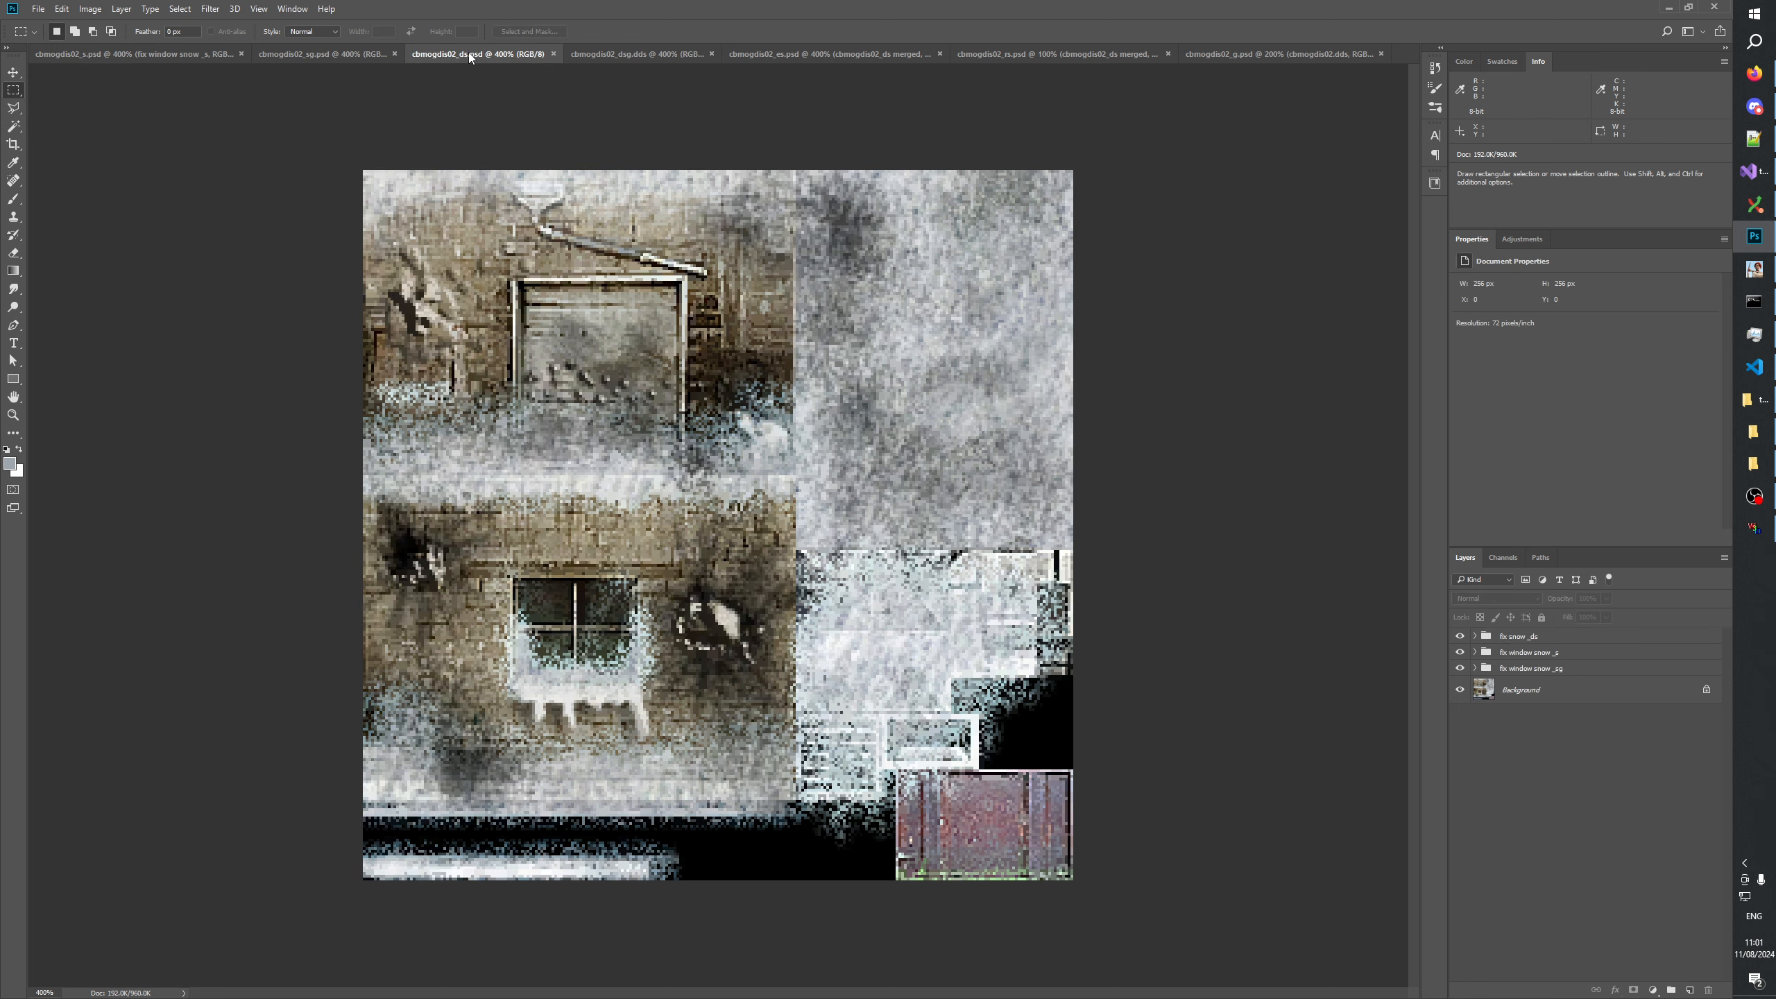
left_click(144, 54)
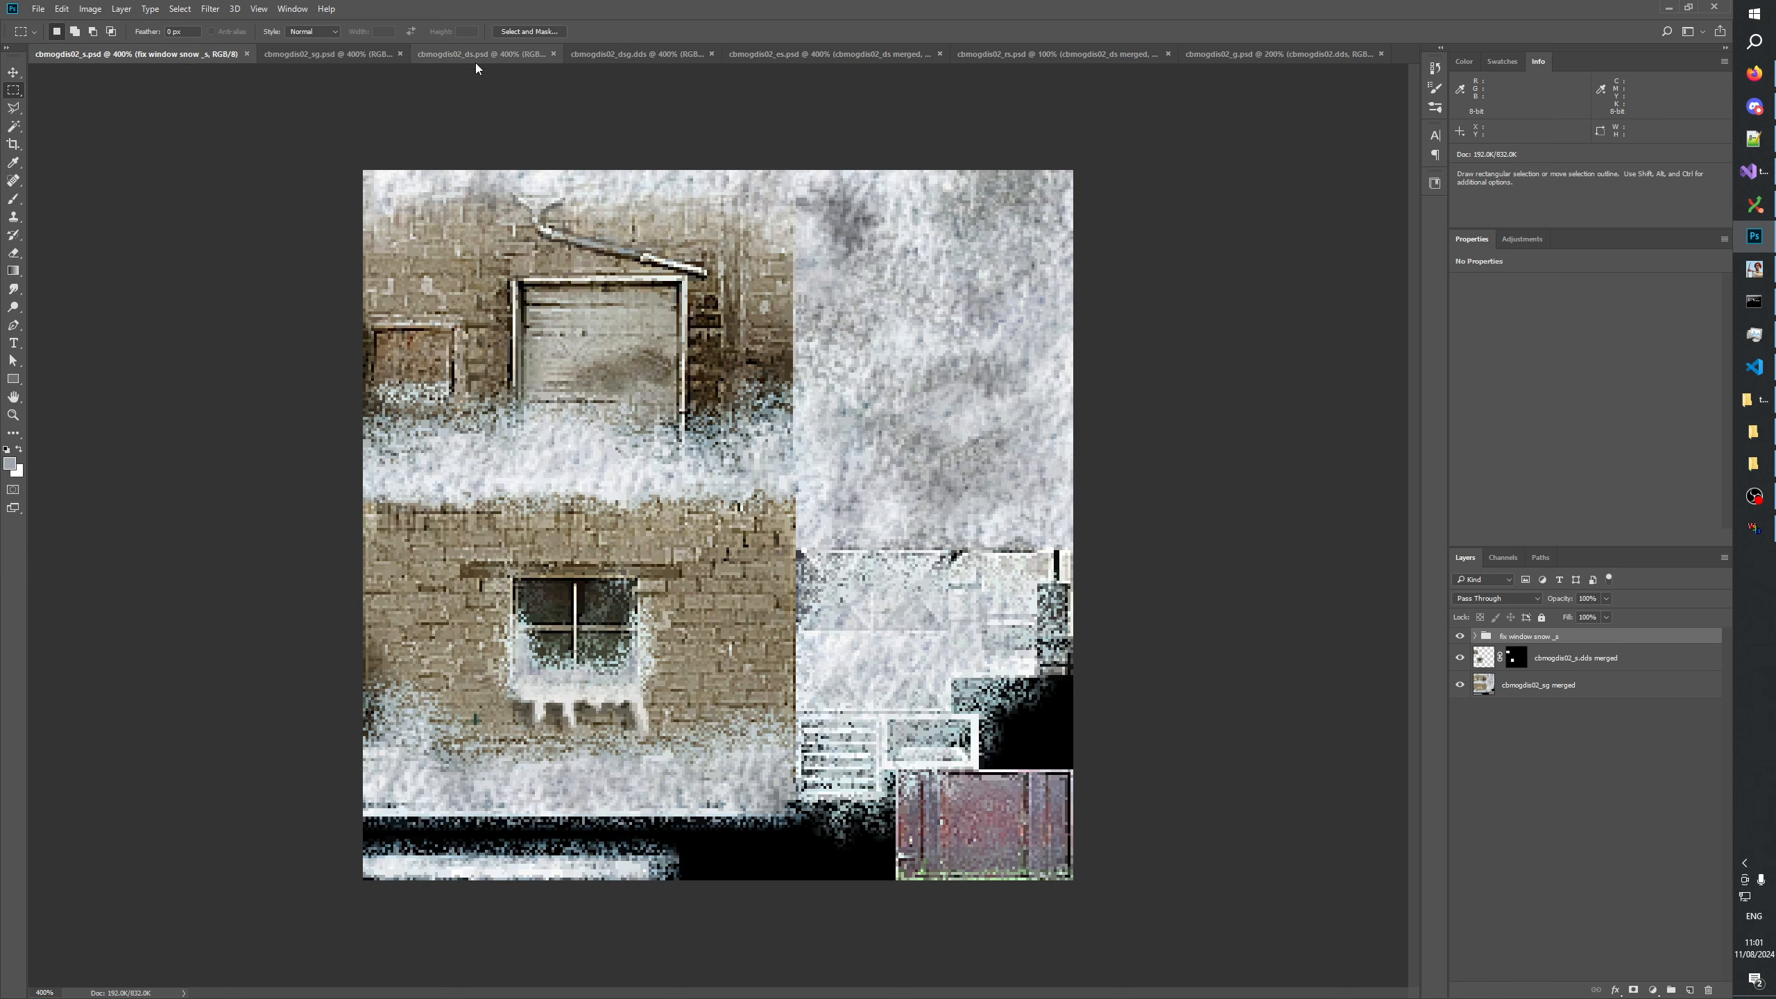
left_click(458, 53)
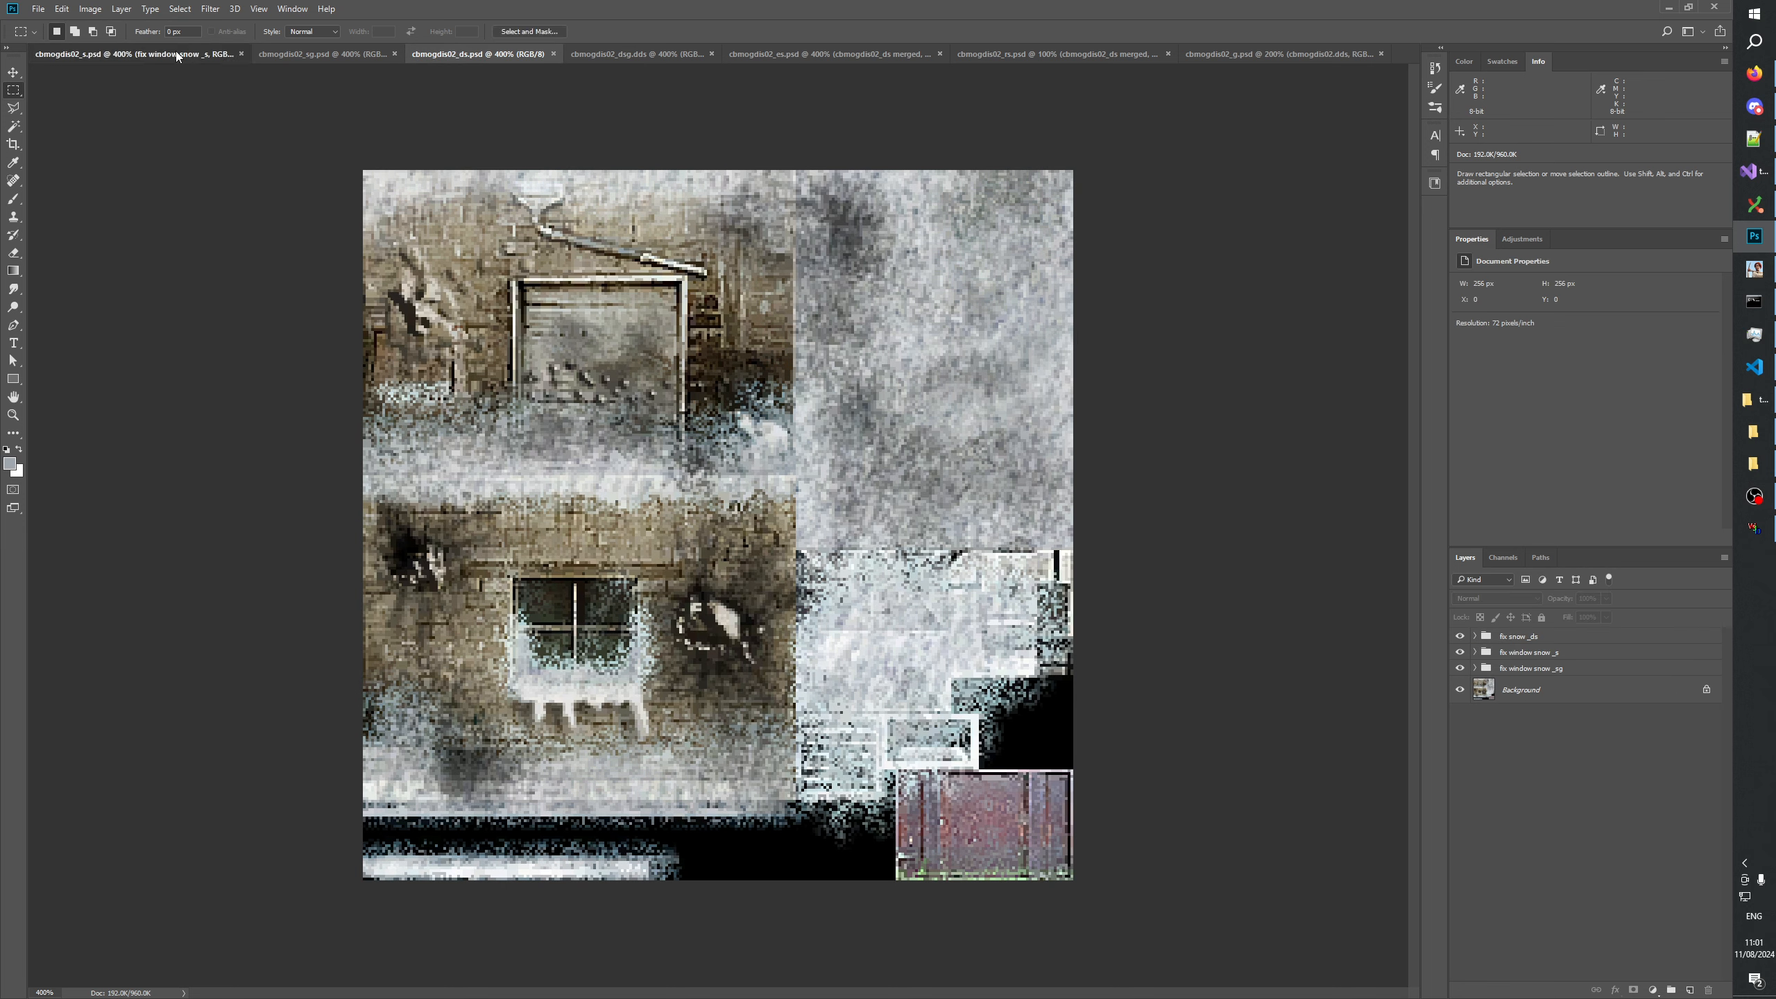
left_click(176, 52)
left_click(452, 56)
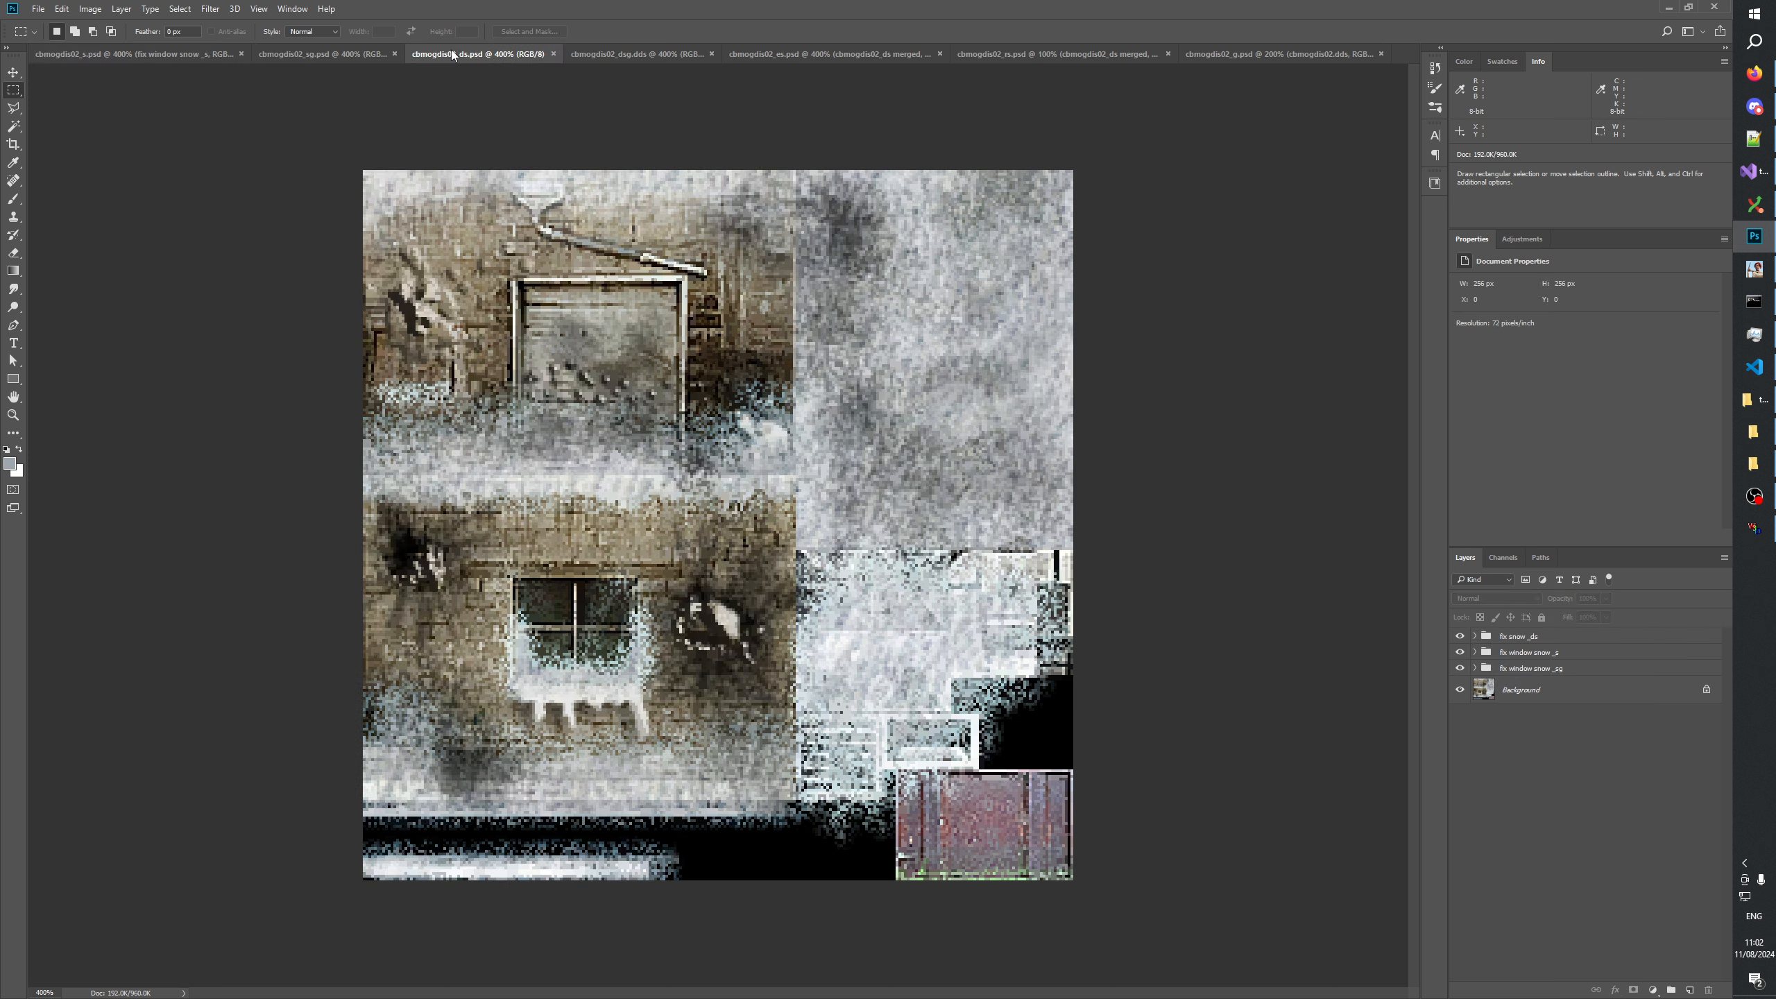
left_click(159, 53)
left_click(482, 54)
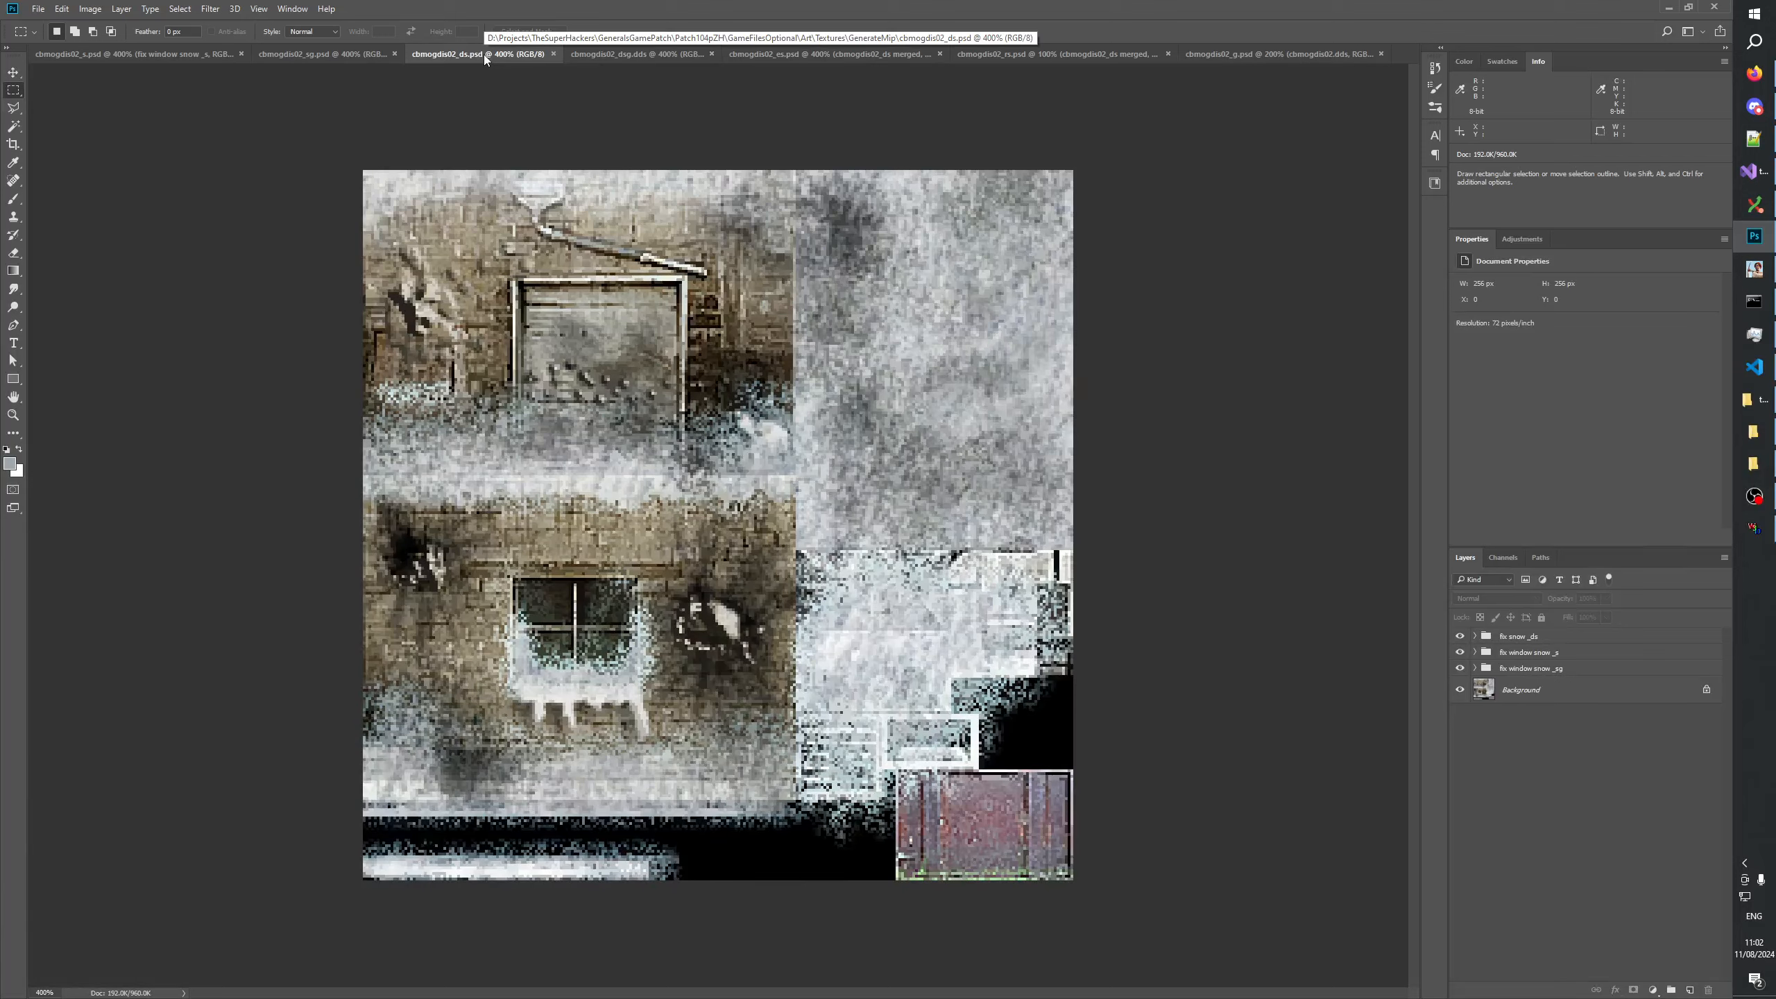
left_click(103, 54)
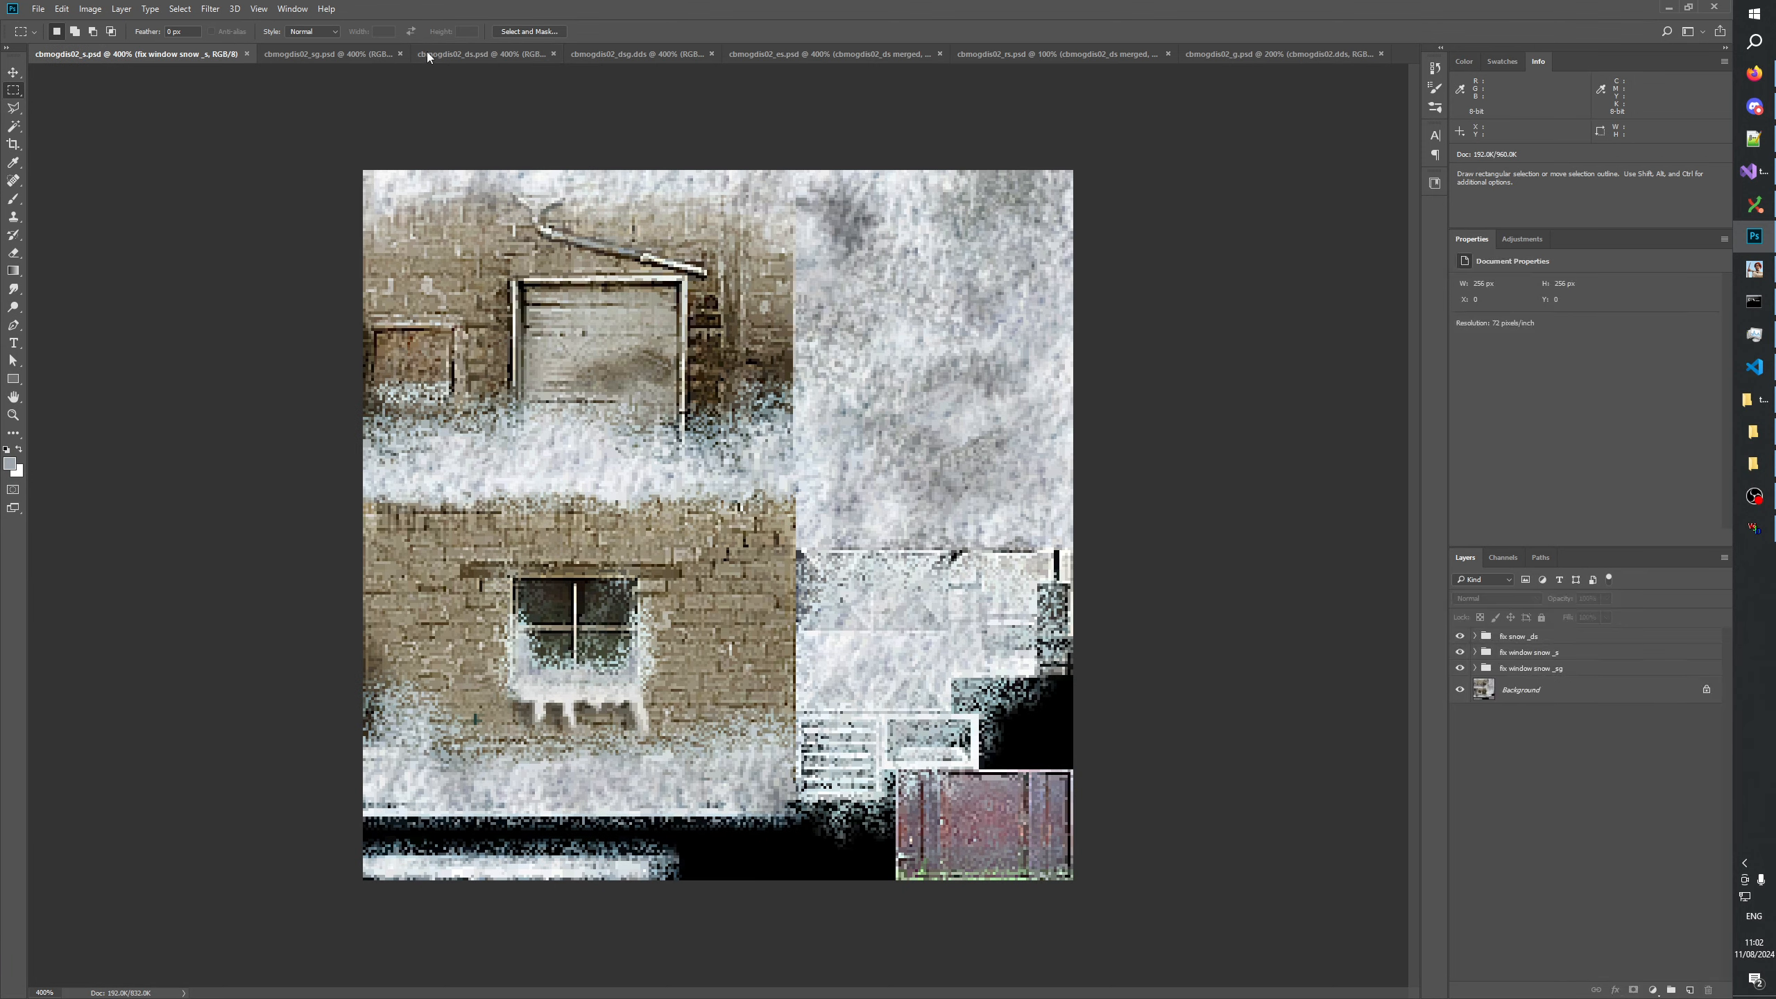
left_click(468, 54)
left_click(778, 54)
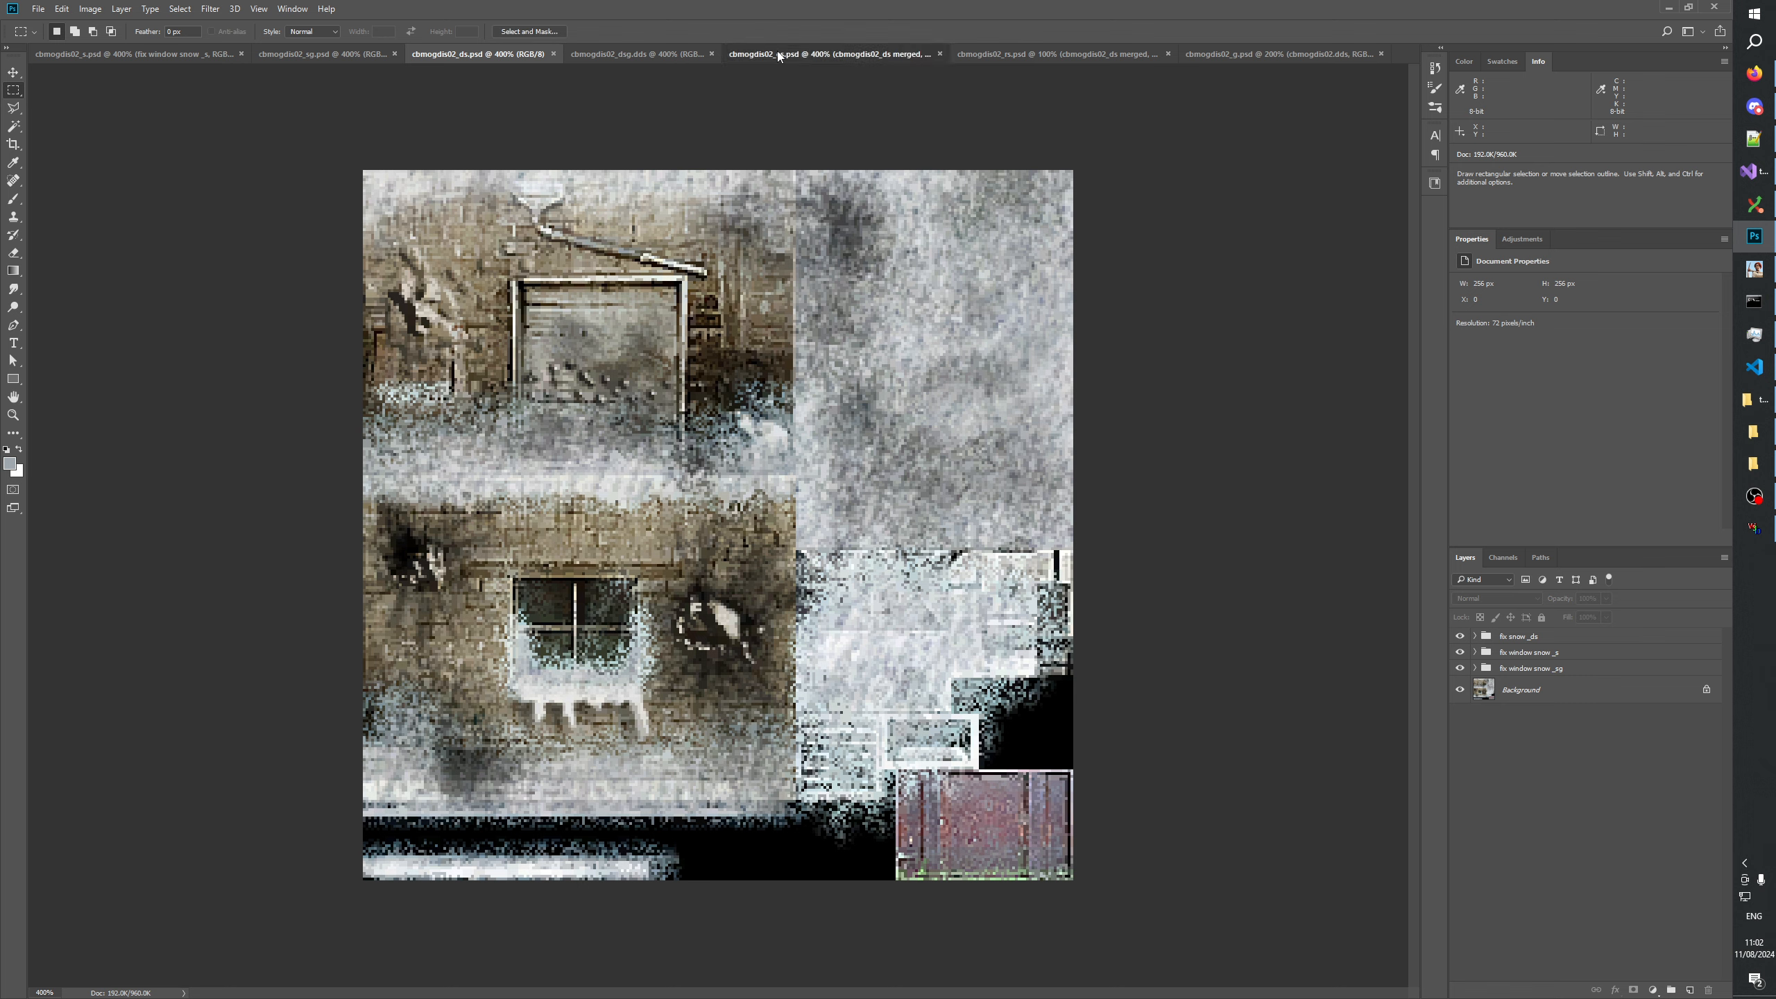
left_click(433, 54)
left_click(838, 56)
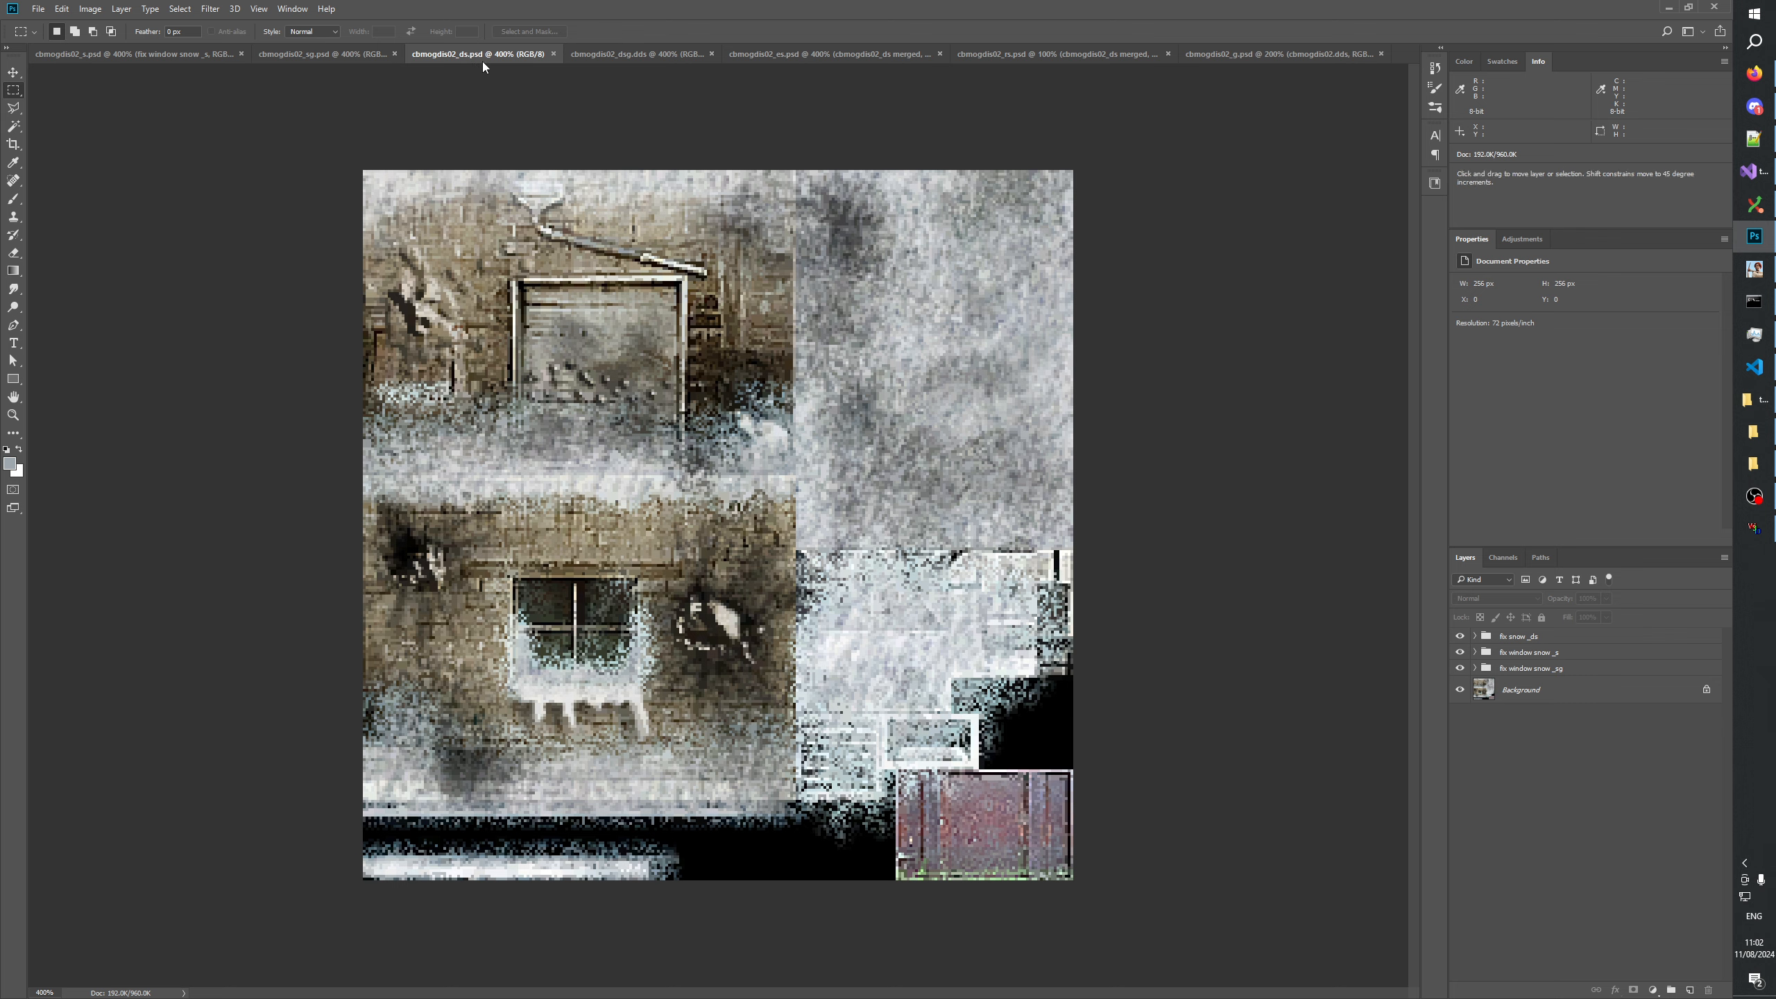
Copy the whole cbmogdis02_ds image merged into cbmogdis02_es and merge it into the cbmogdis02_ds merged layer, preserving the layer mask.
key("ctrl+a")
left_click(62, 8)
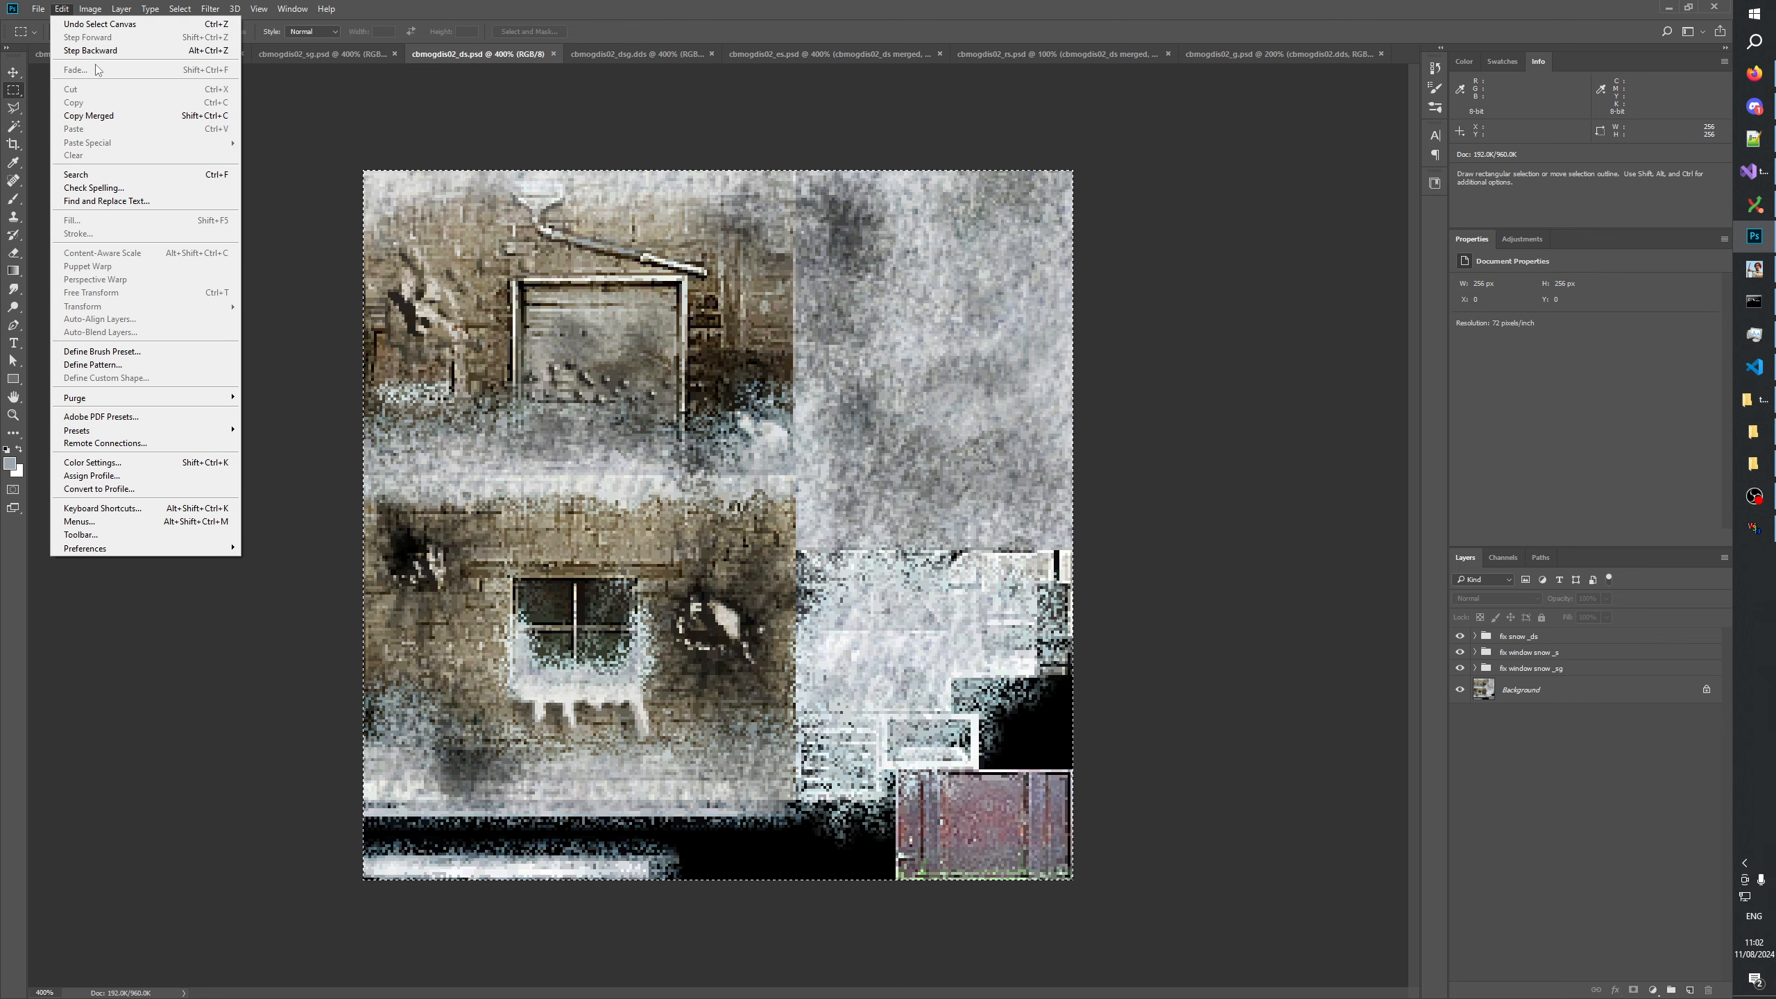
left_click(89, 115)
left_click(771, 53)
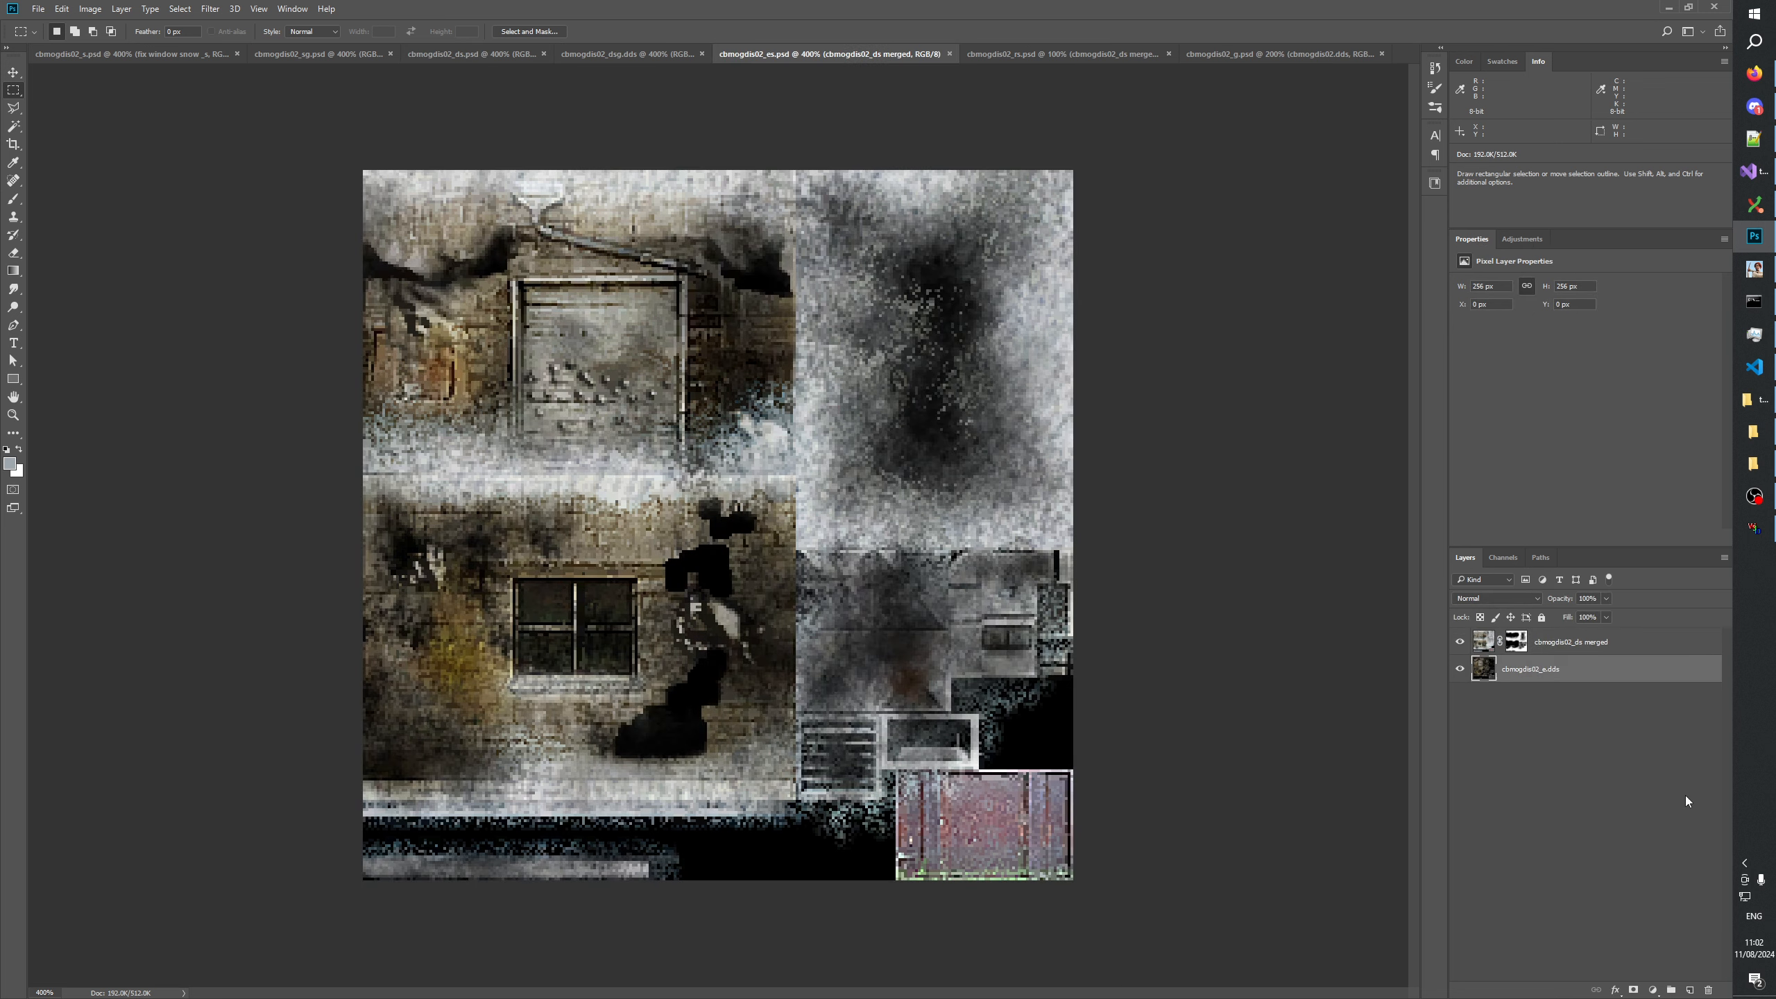
key("ctrl+v")
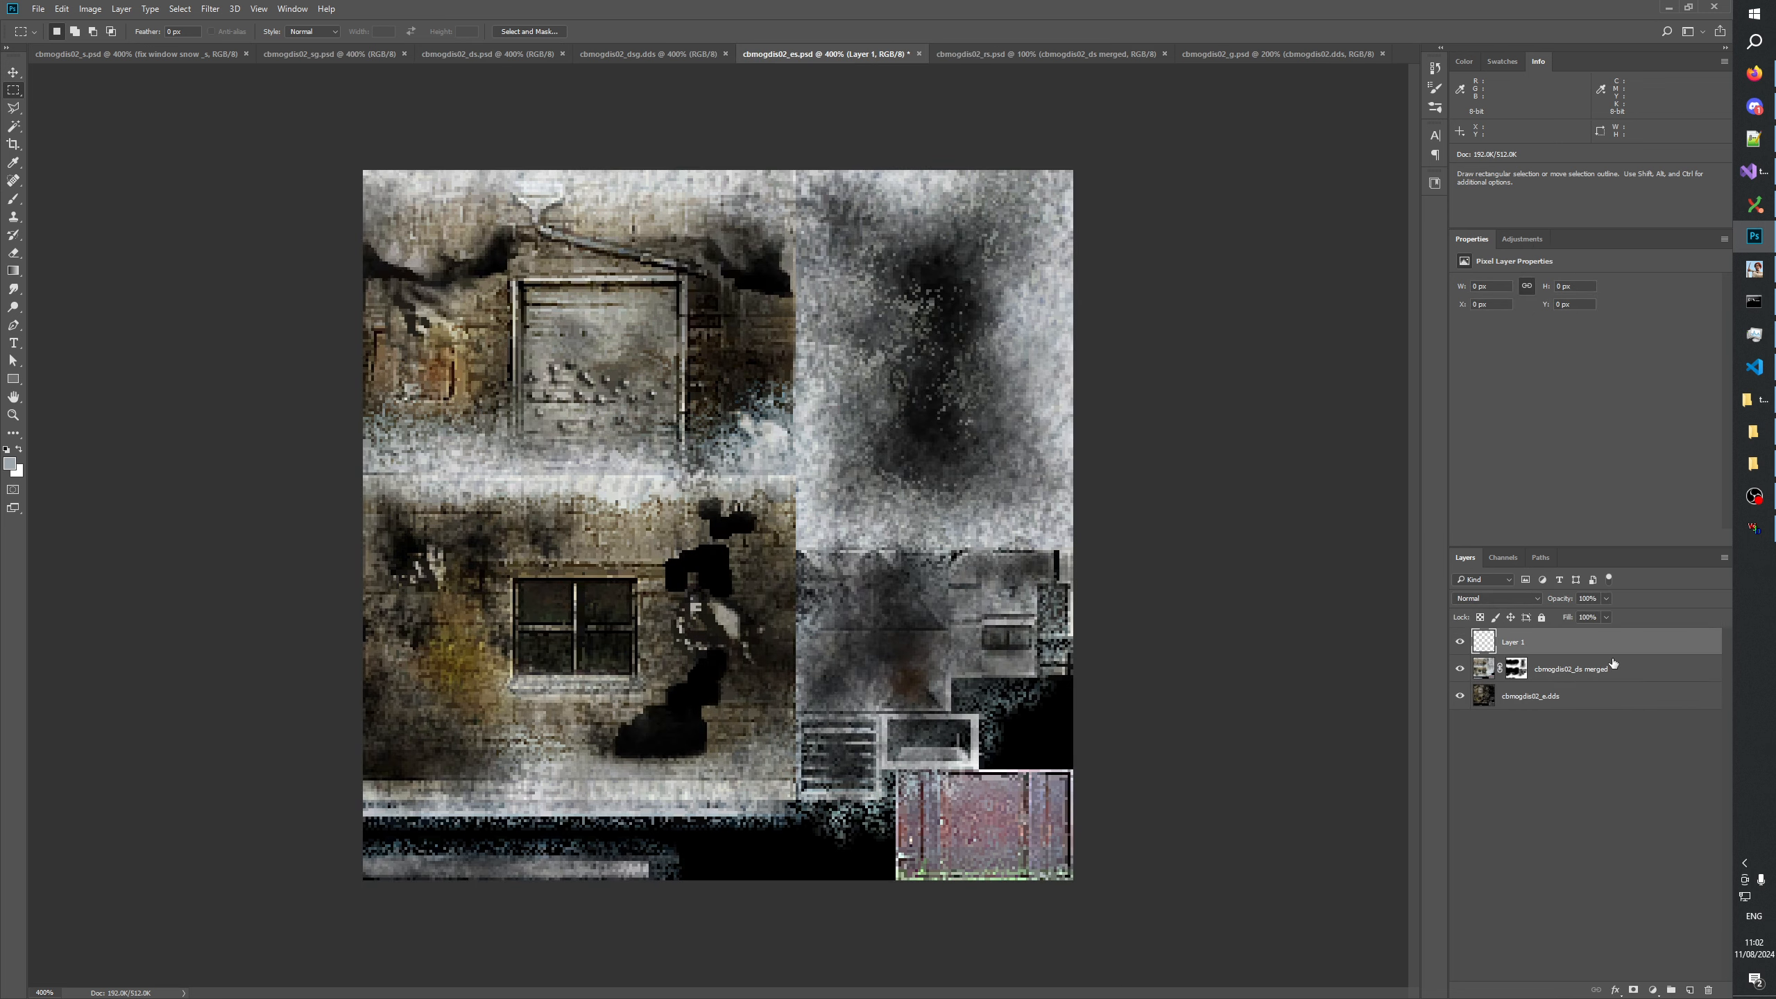
key("ctrl+e")
left_click(859, 375)
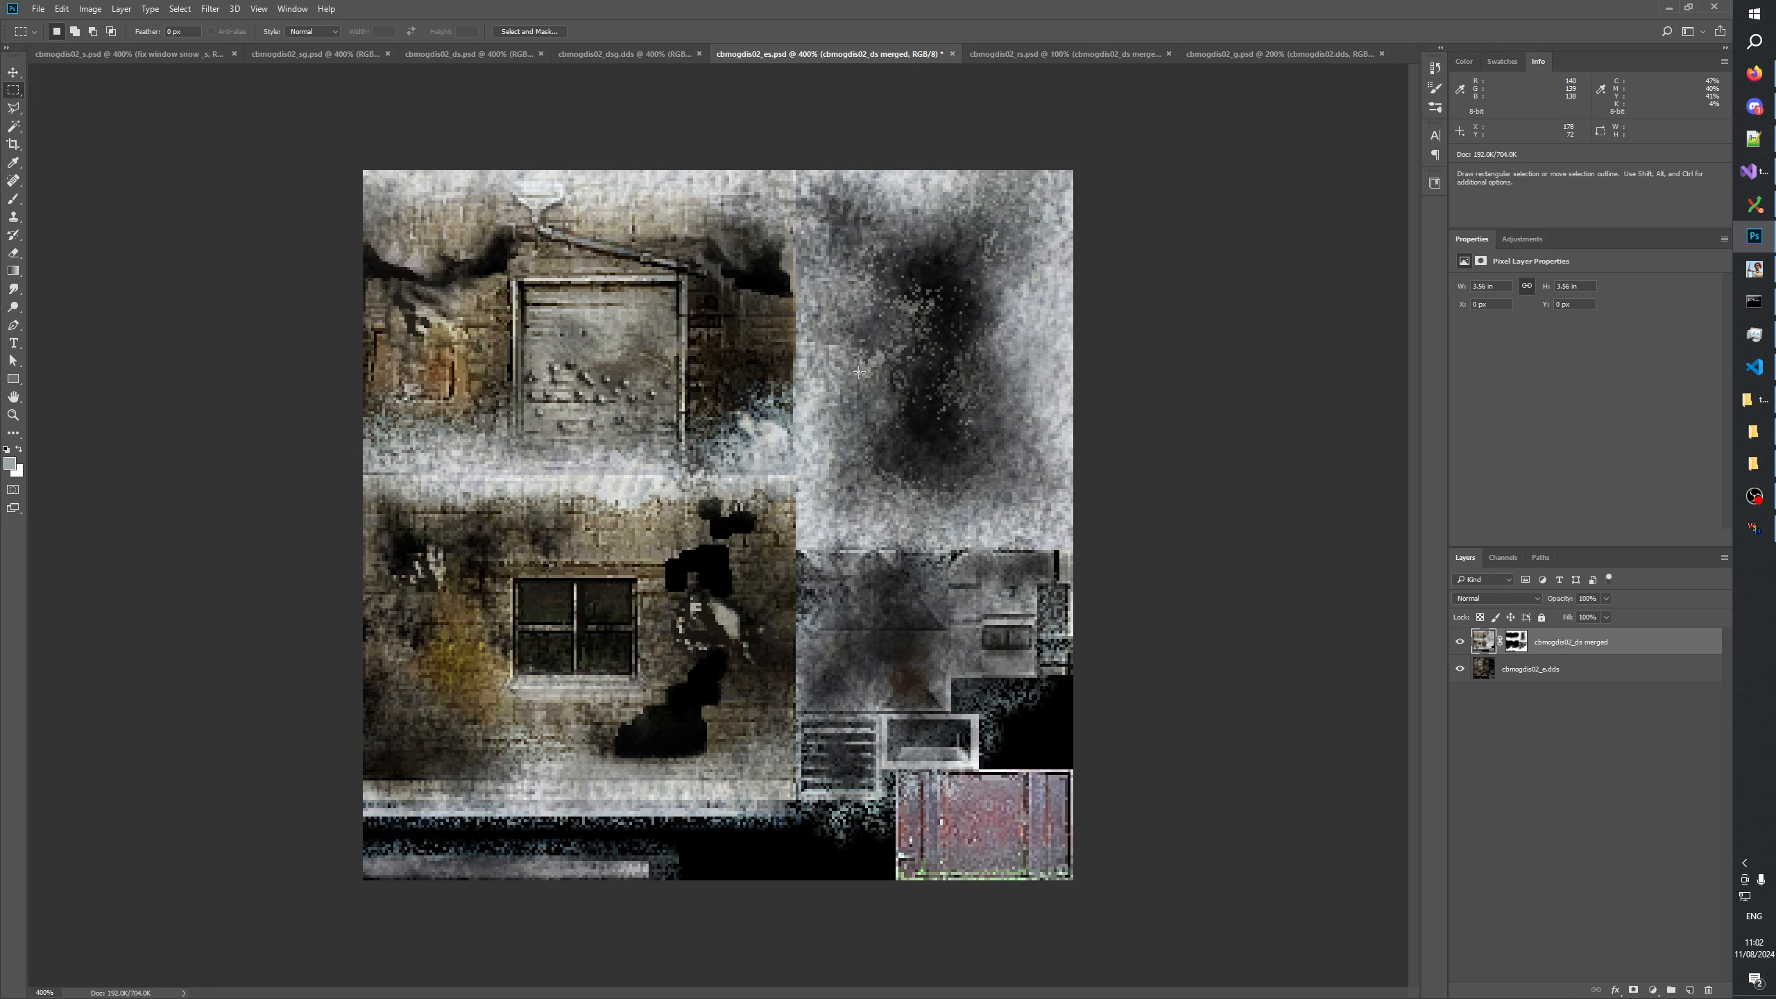
Check the cbmogdis02_ds merged layer's effect in cbmogdis02_es by toggling its visibility, leave it visible and save the file.
left_click(1459, 642)
left_click(1459, 642)
left_click(1458, 642)
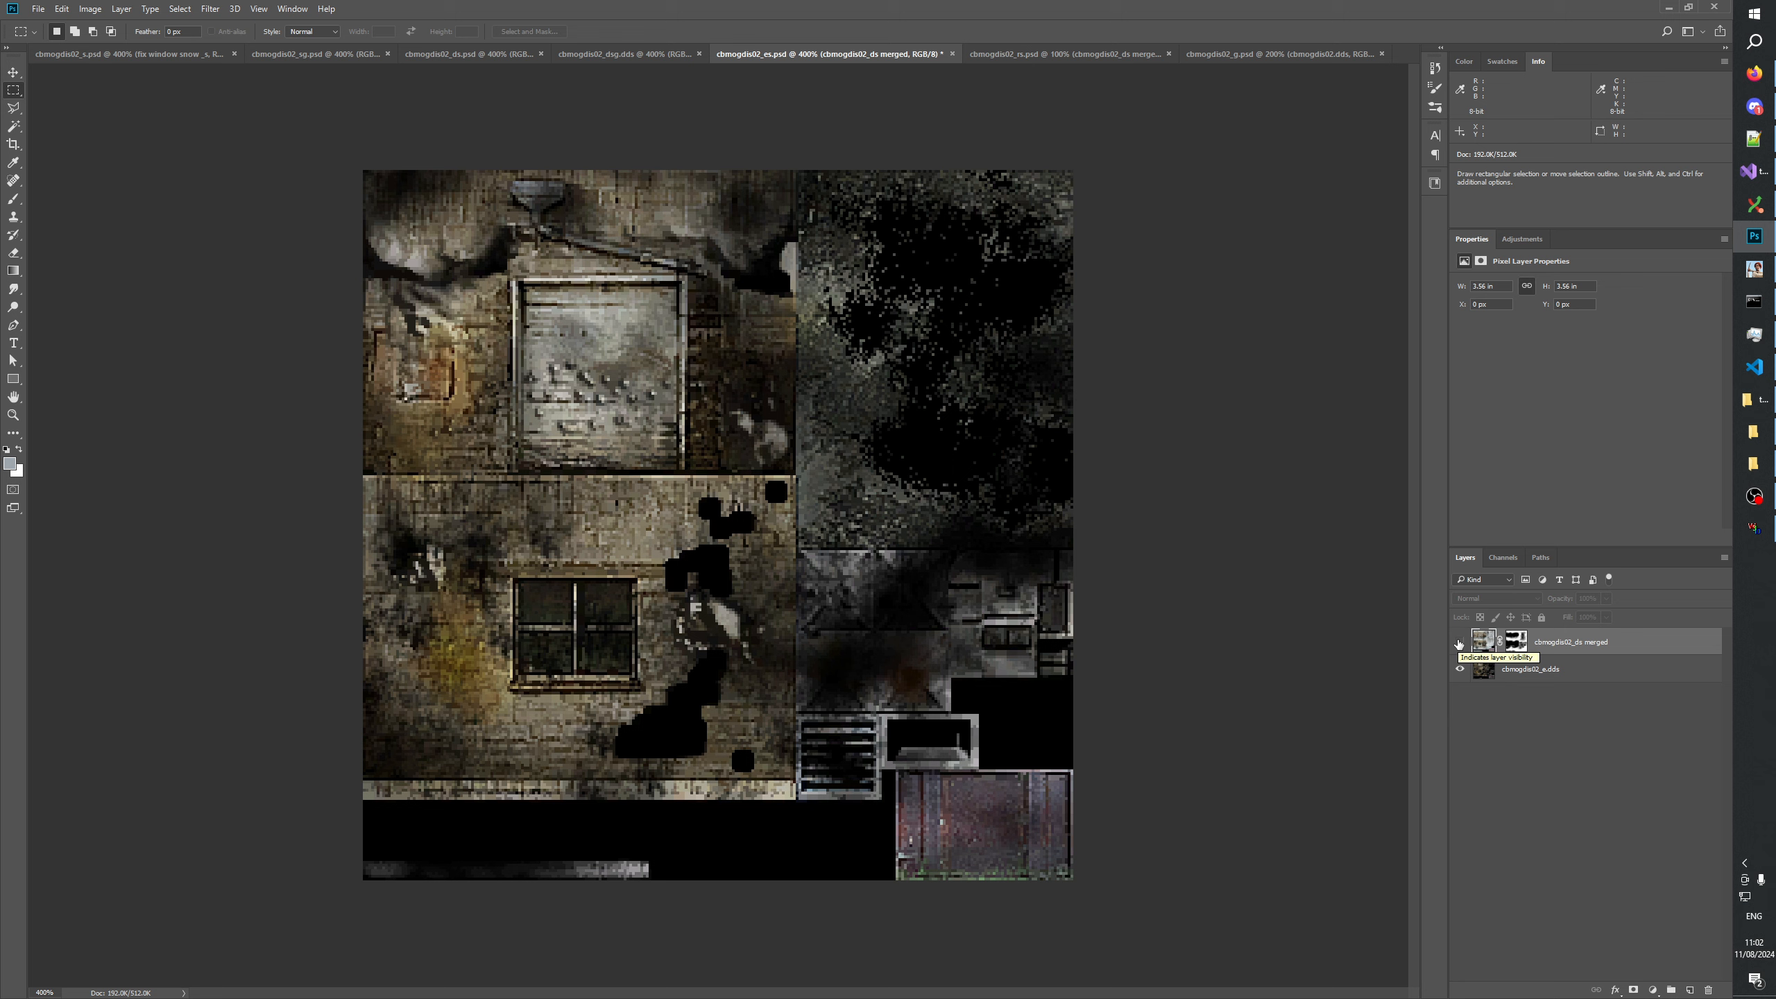
left_click(1459, 642)
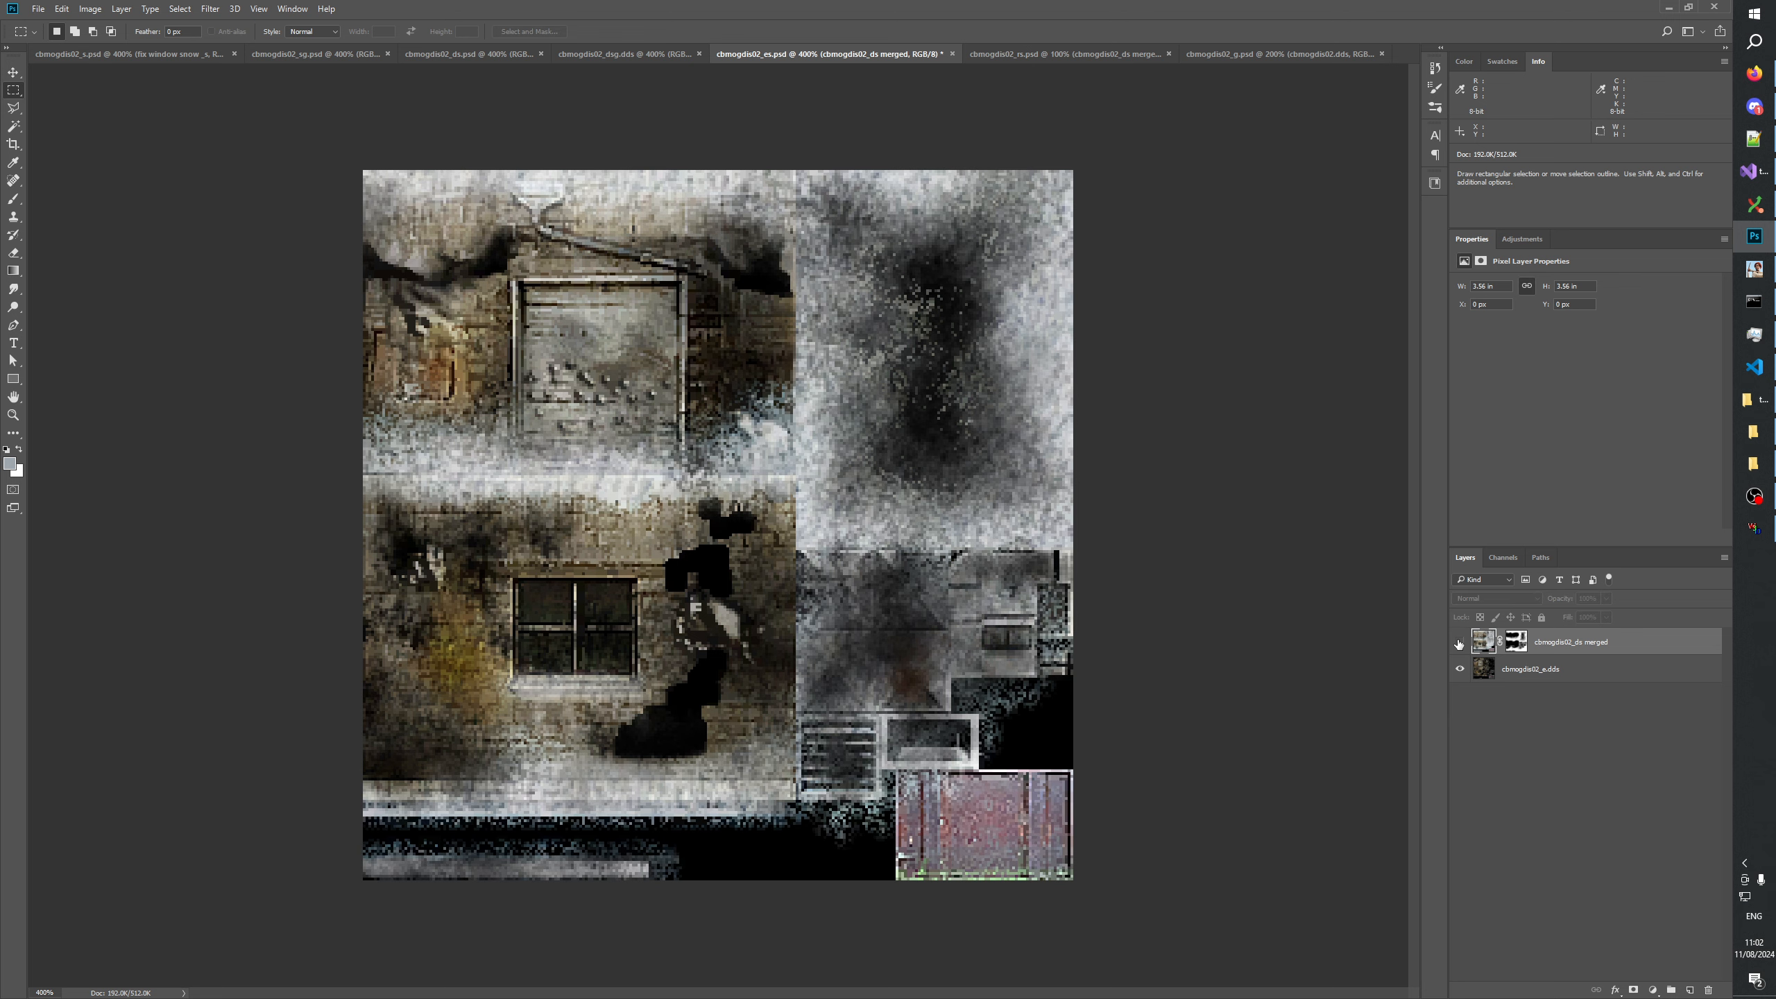
left_click(1459, 642)
left_click(1459, 642)
key("ctrl+s")
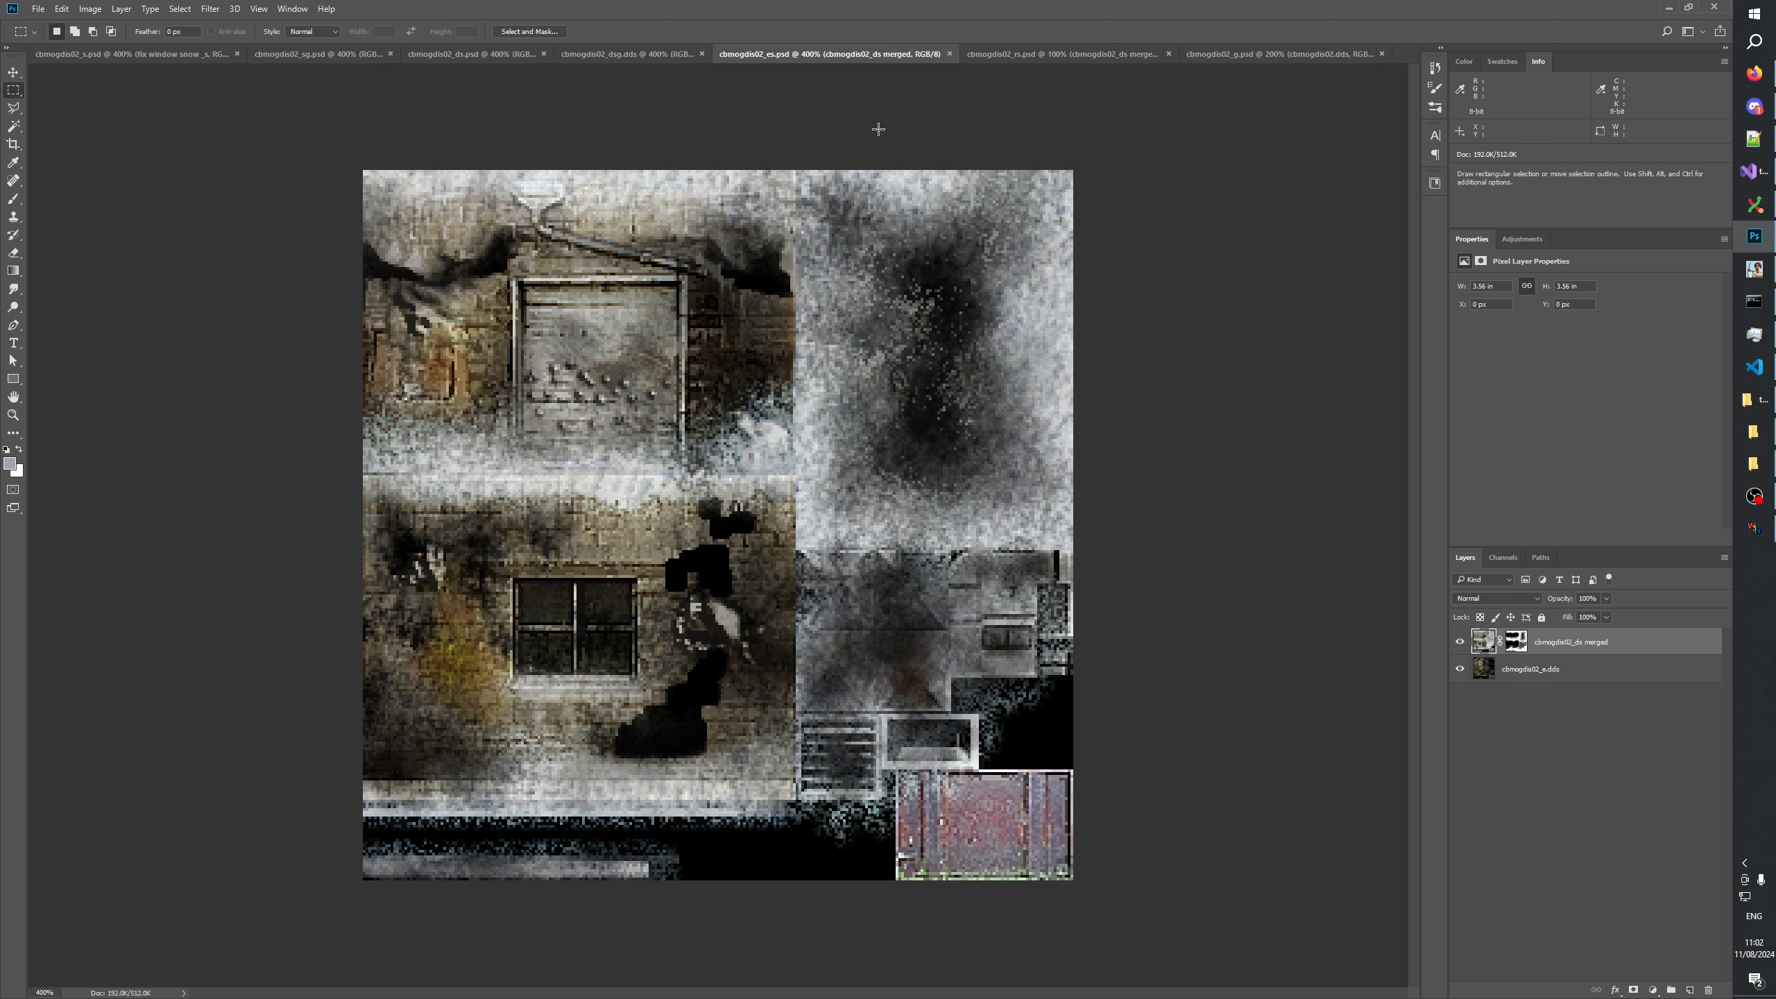
Copy cbmogdis02_ds merged into cbmogdis02_rs and merge it into the cbmogdis02_ds merged layer, preserving the layer mask.
left_click(1016, 55)
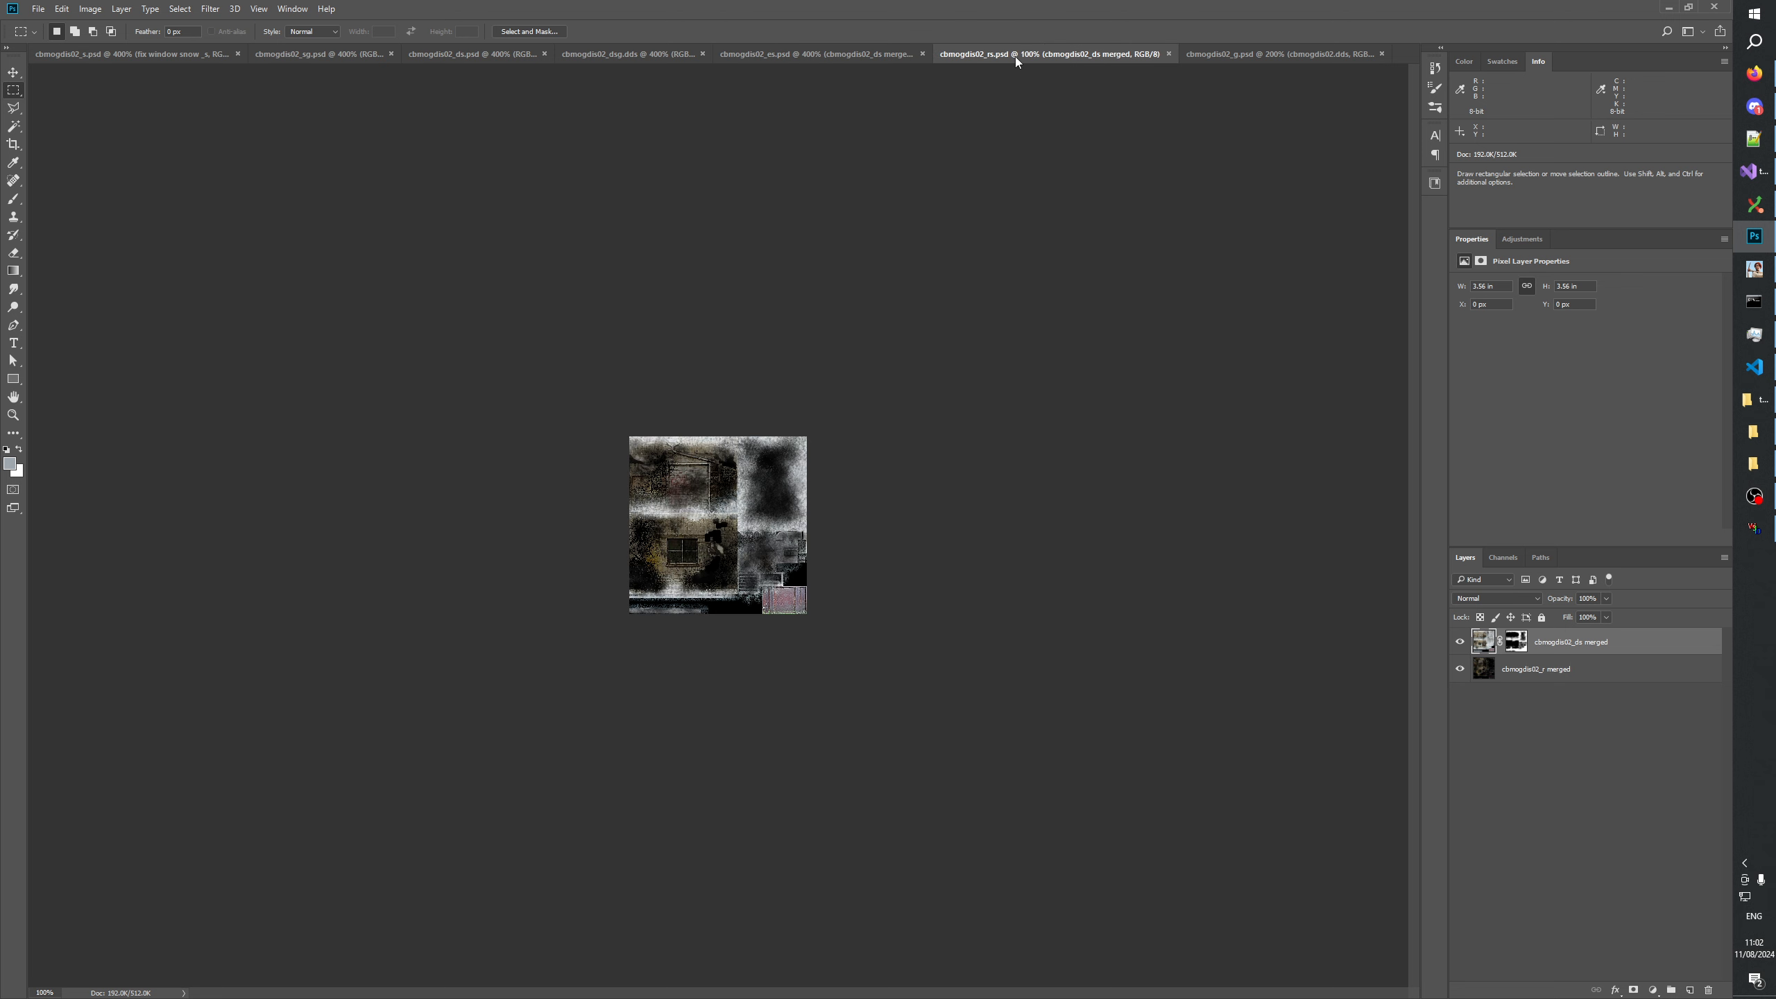
left_click(483, 55)
left_click(62, 9)
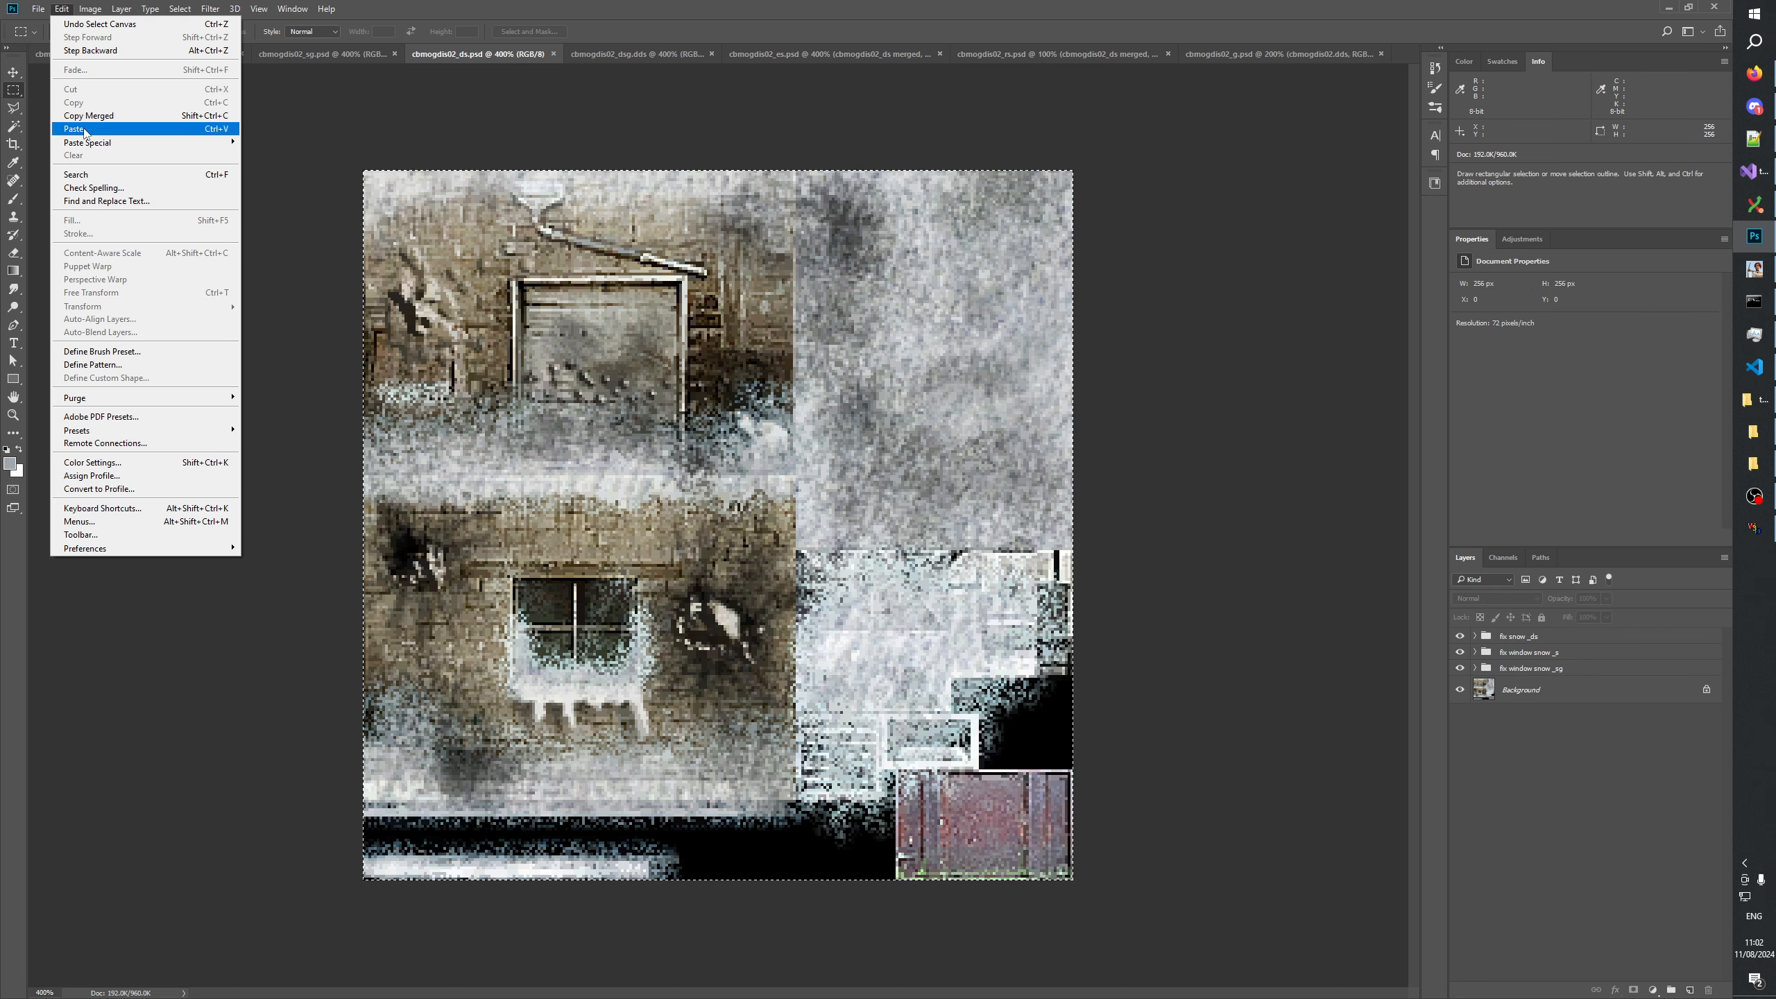
left_click(89, 115)
left_click(1022, 54)
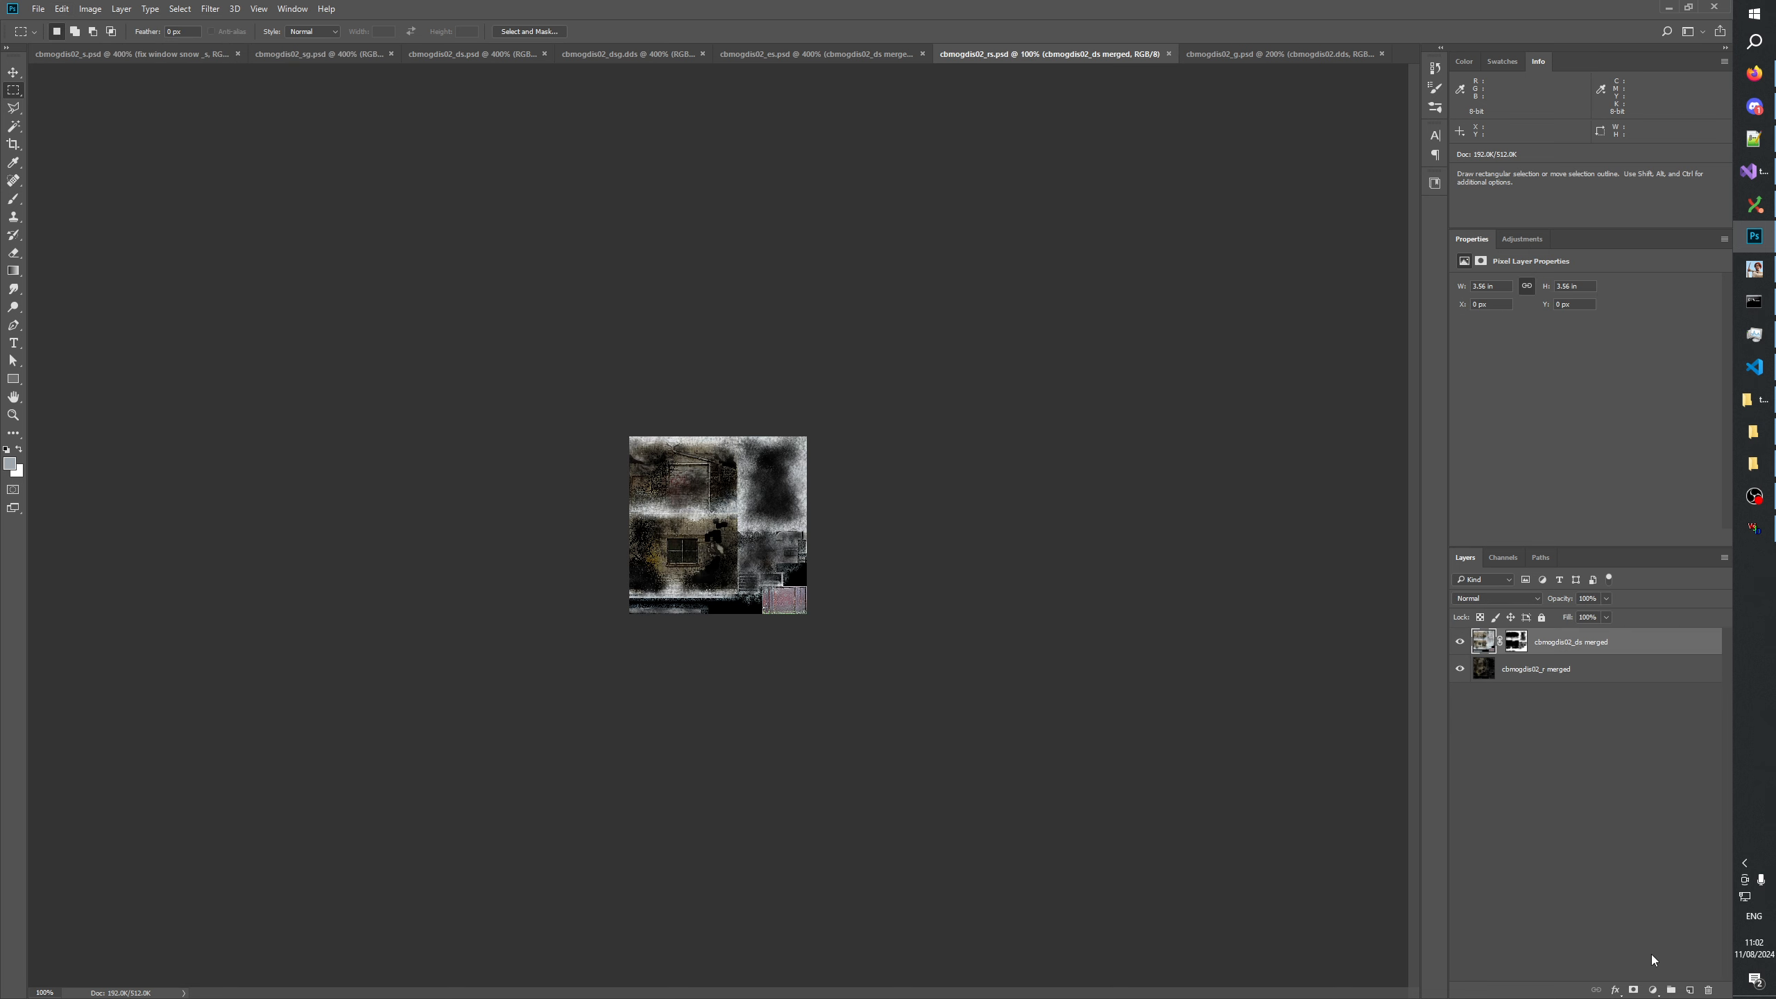
key("ctrl+v")
key("ctrl+e")
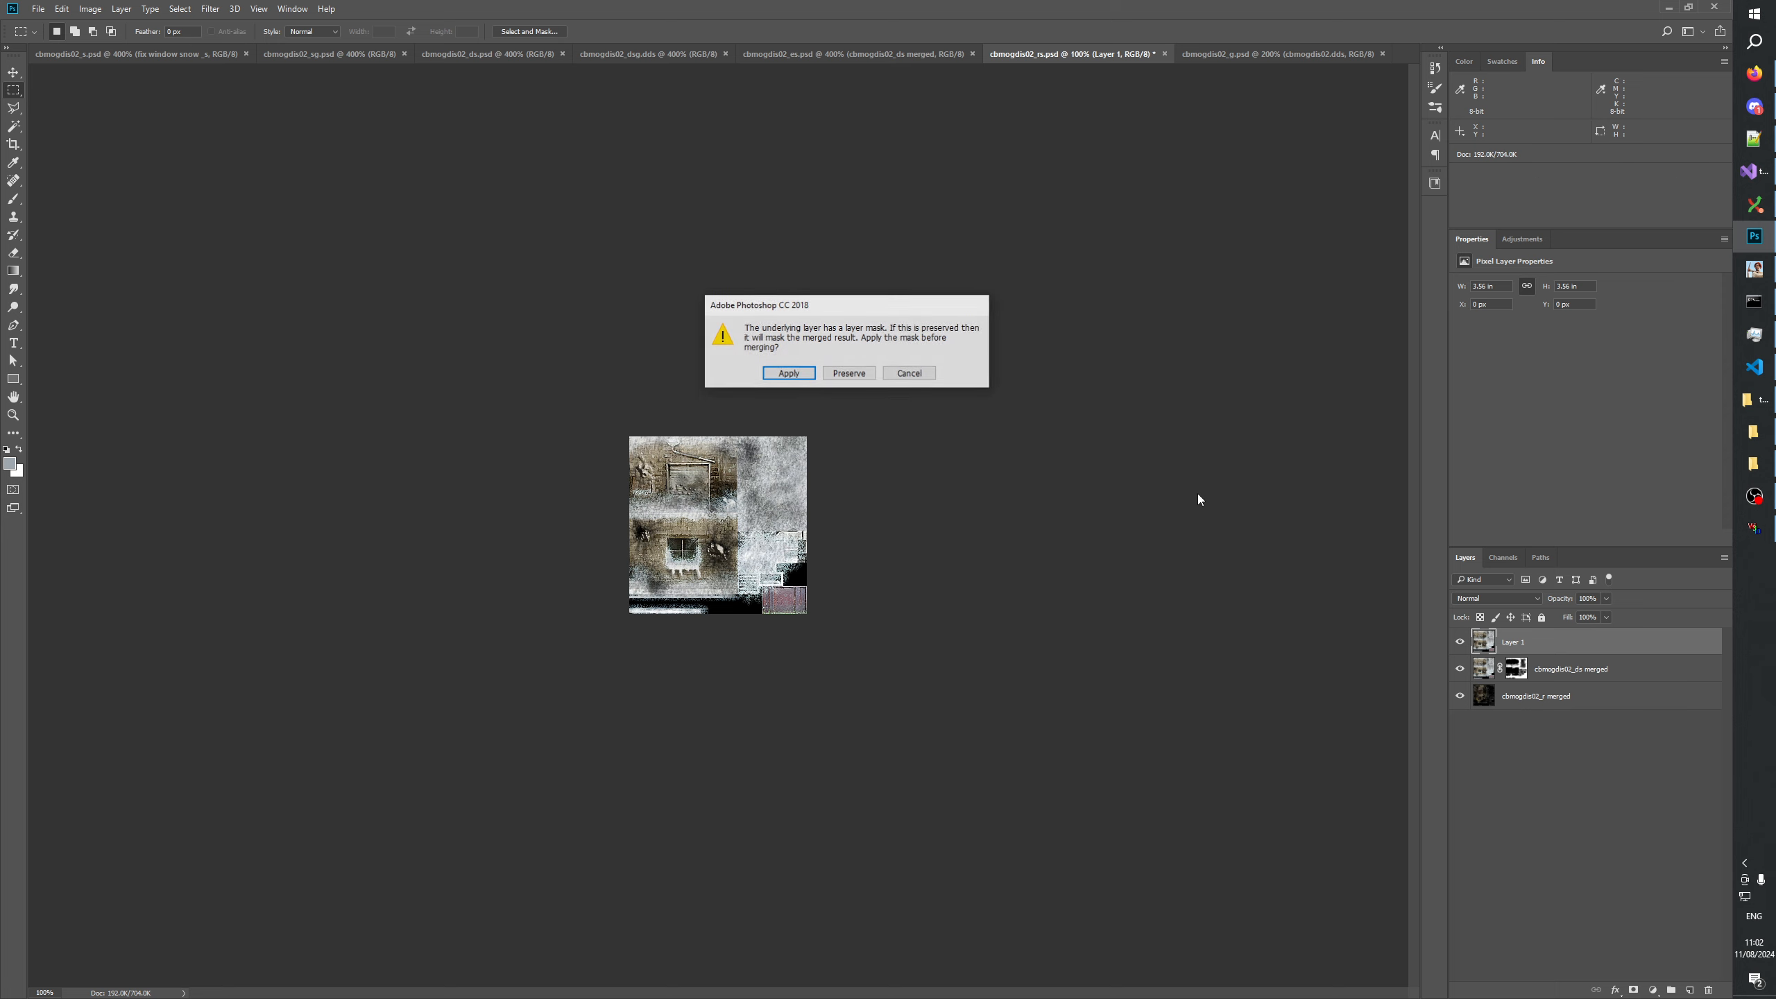
left_click(849, 373)
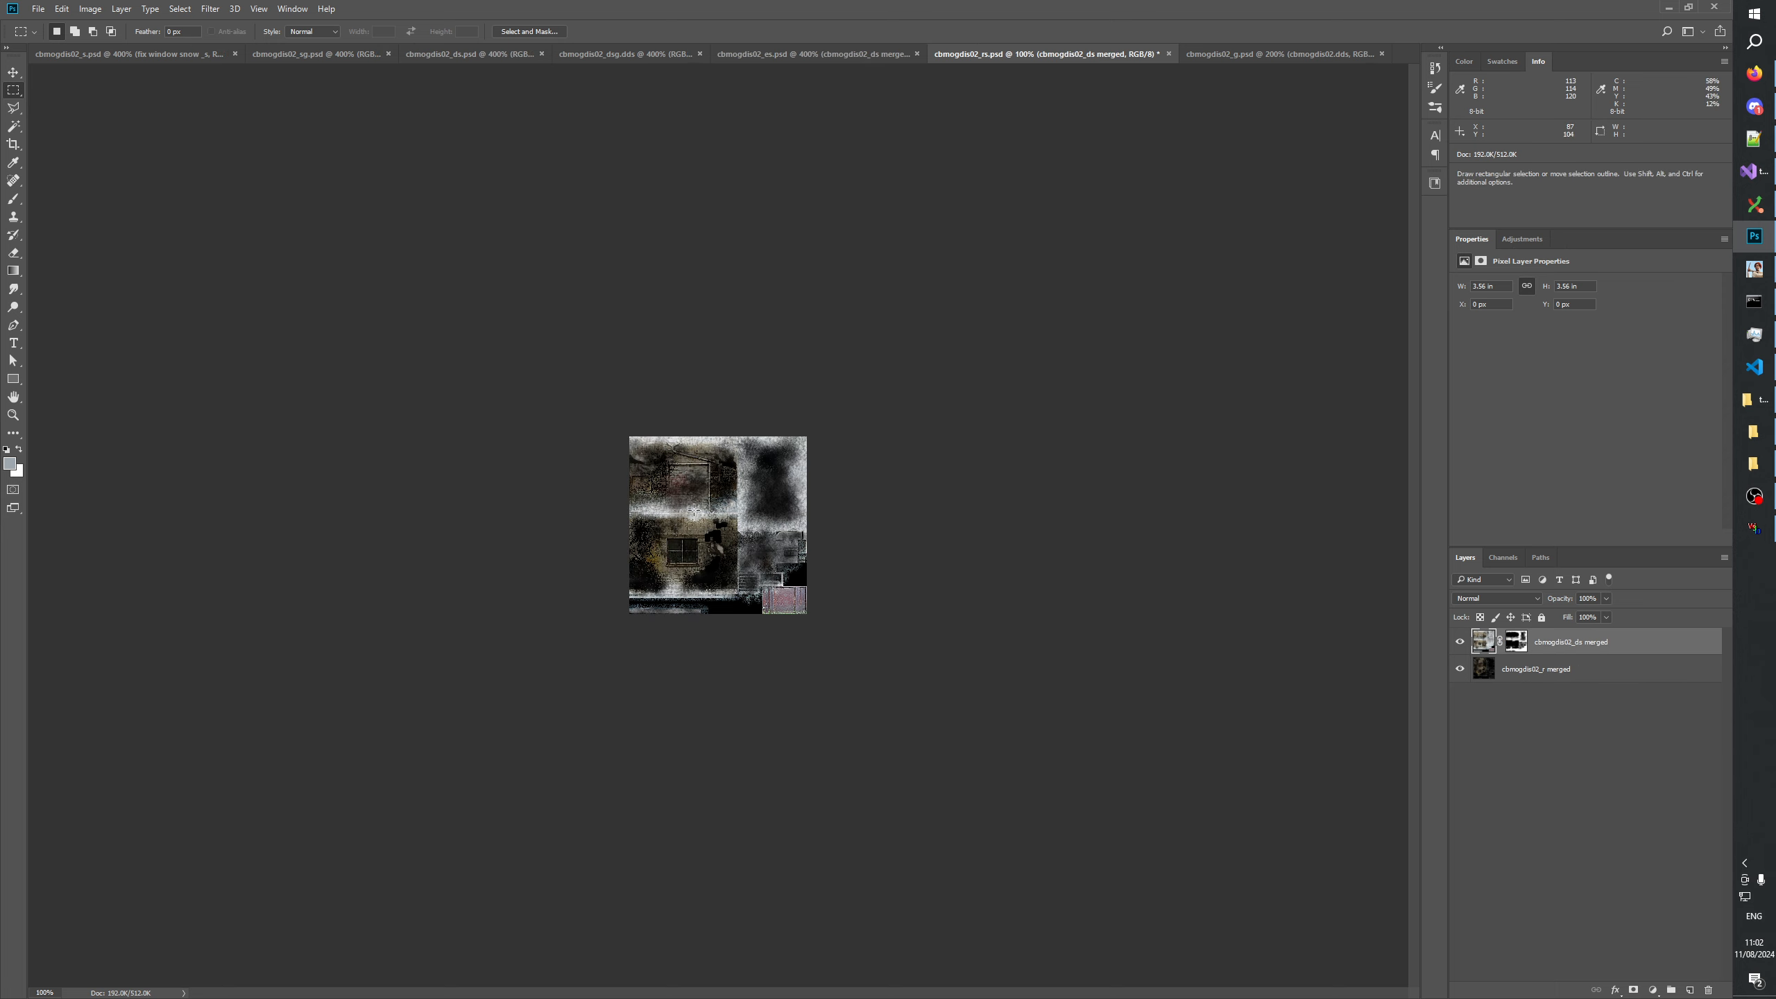
Save cbmogdis02_rs and compare it with cbmogdis02_es at 400% zoom.
left_click(12, 415)
left_click(840, 162)
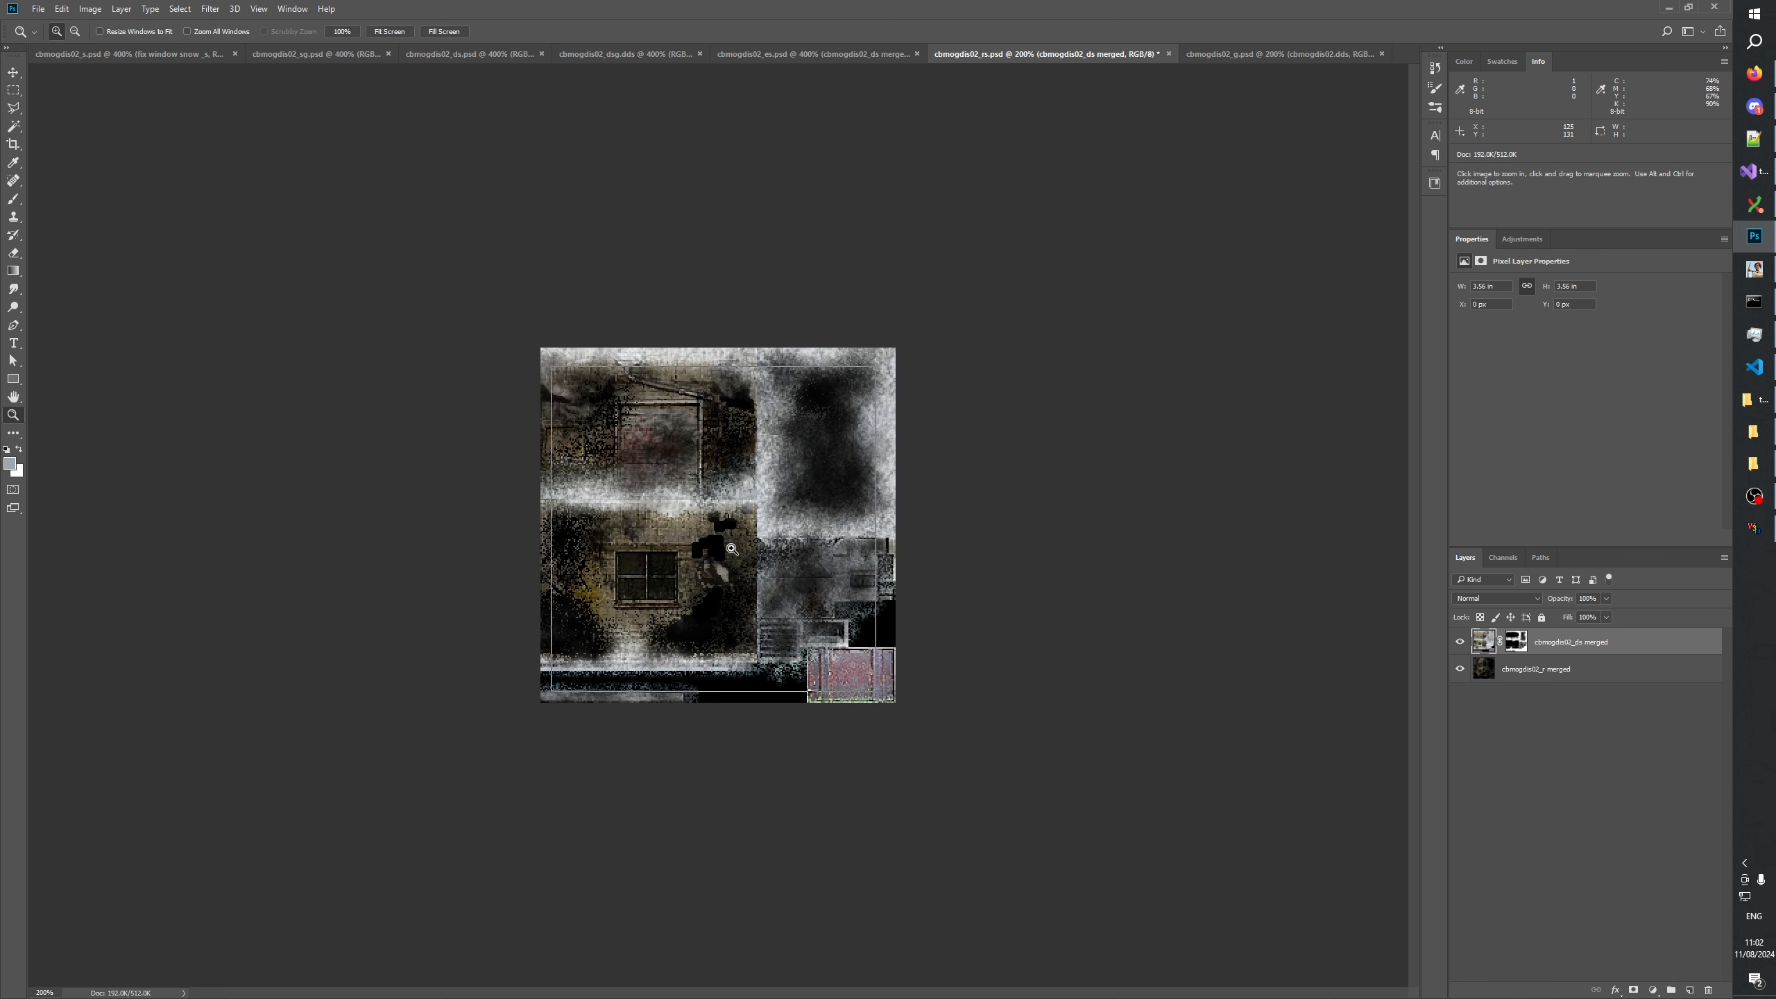
left_click(840, 161)
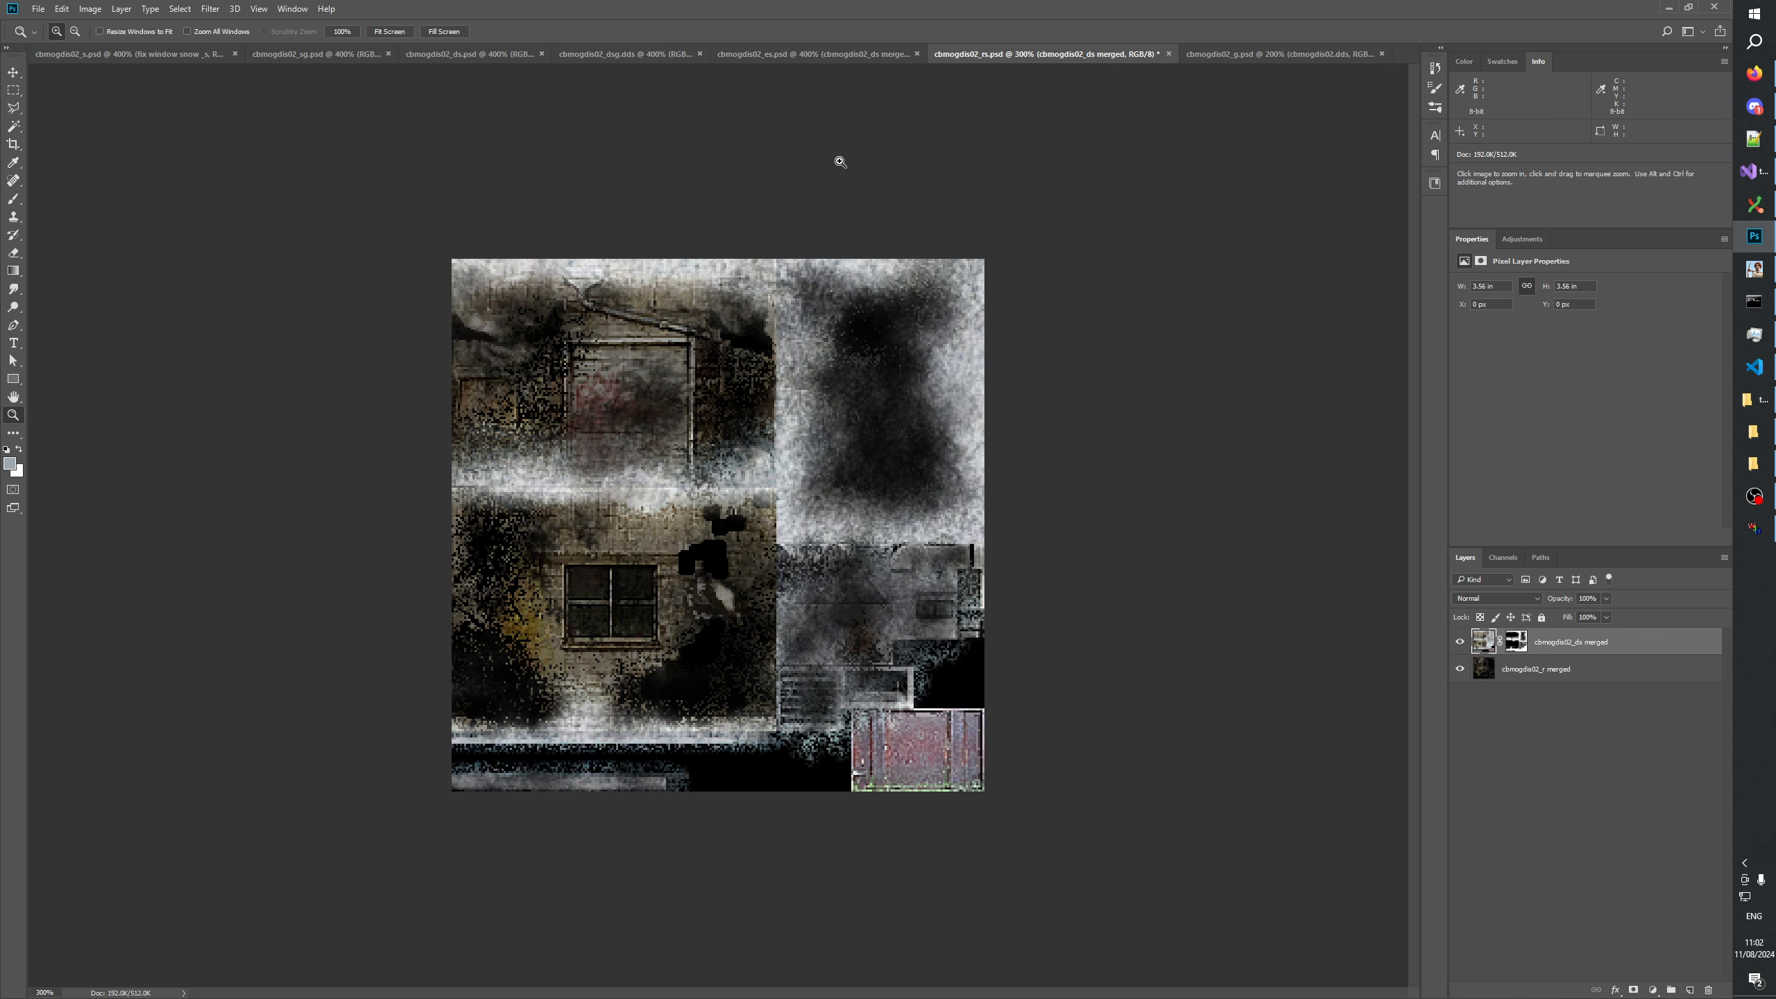
left_click(828, 58)
left_click(996, 62)
left_click(931, 219)
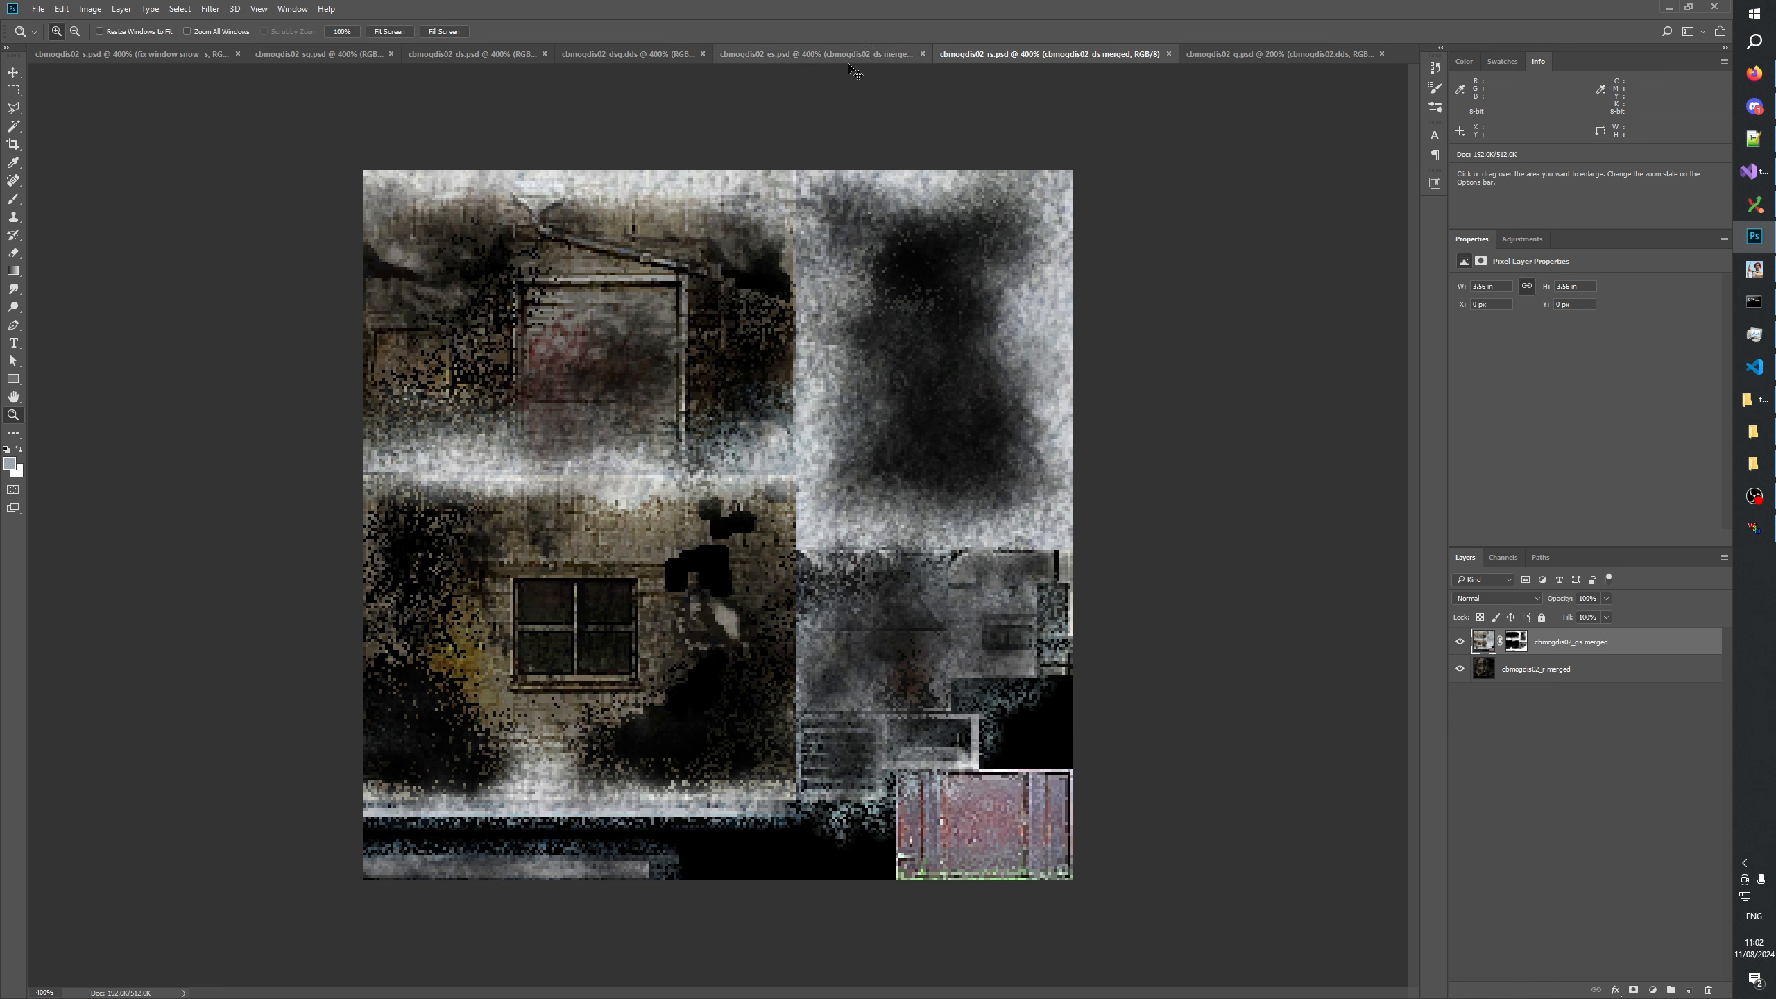
left_click(993, 58)
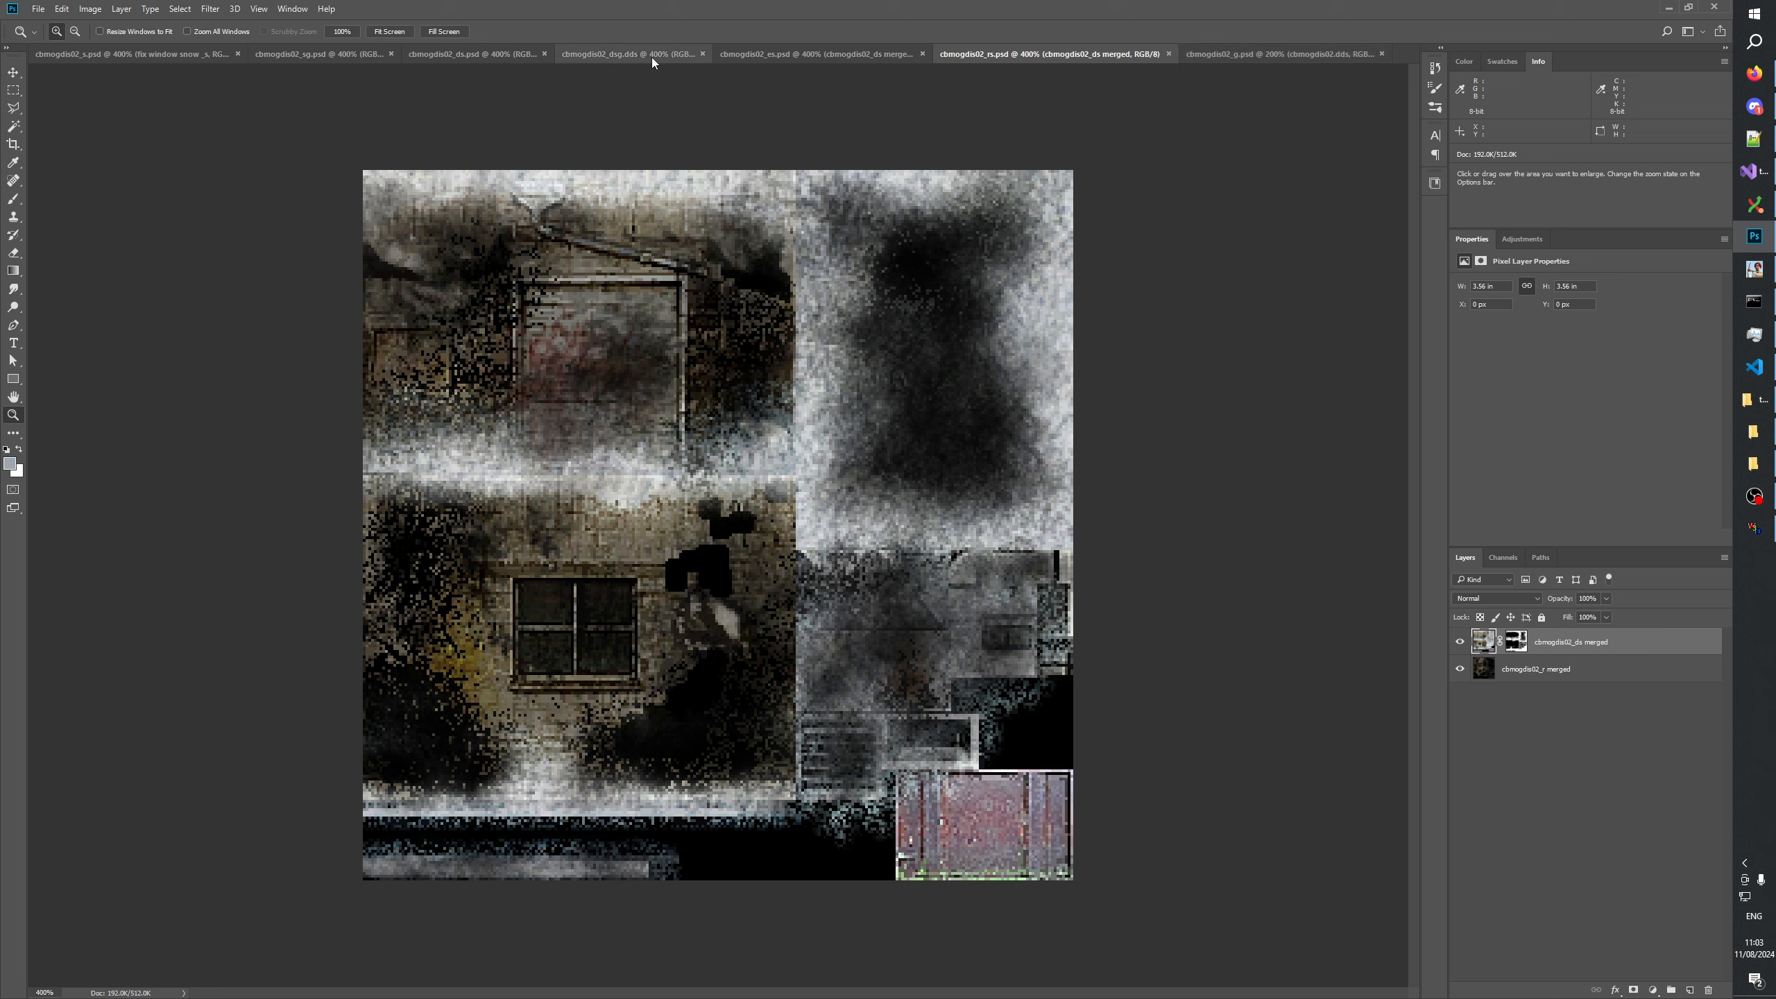
Compare the snow and windows in cbmogdis02_ds.psd with those in cbmogdis02_dsg.dds at 400% zoom.
left_click(525, 52)
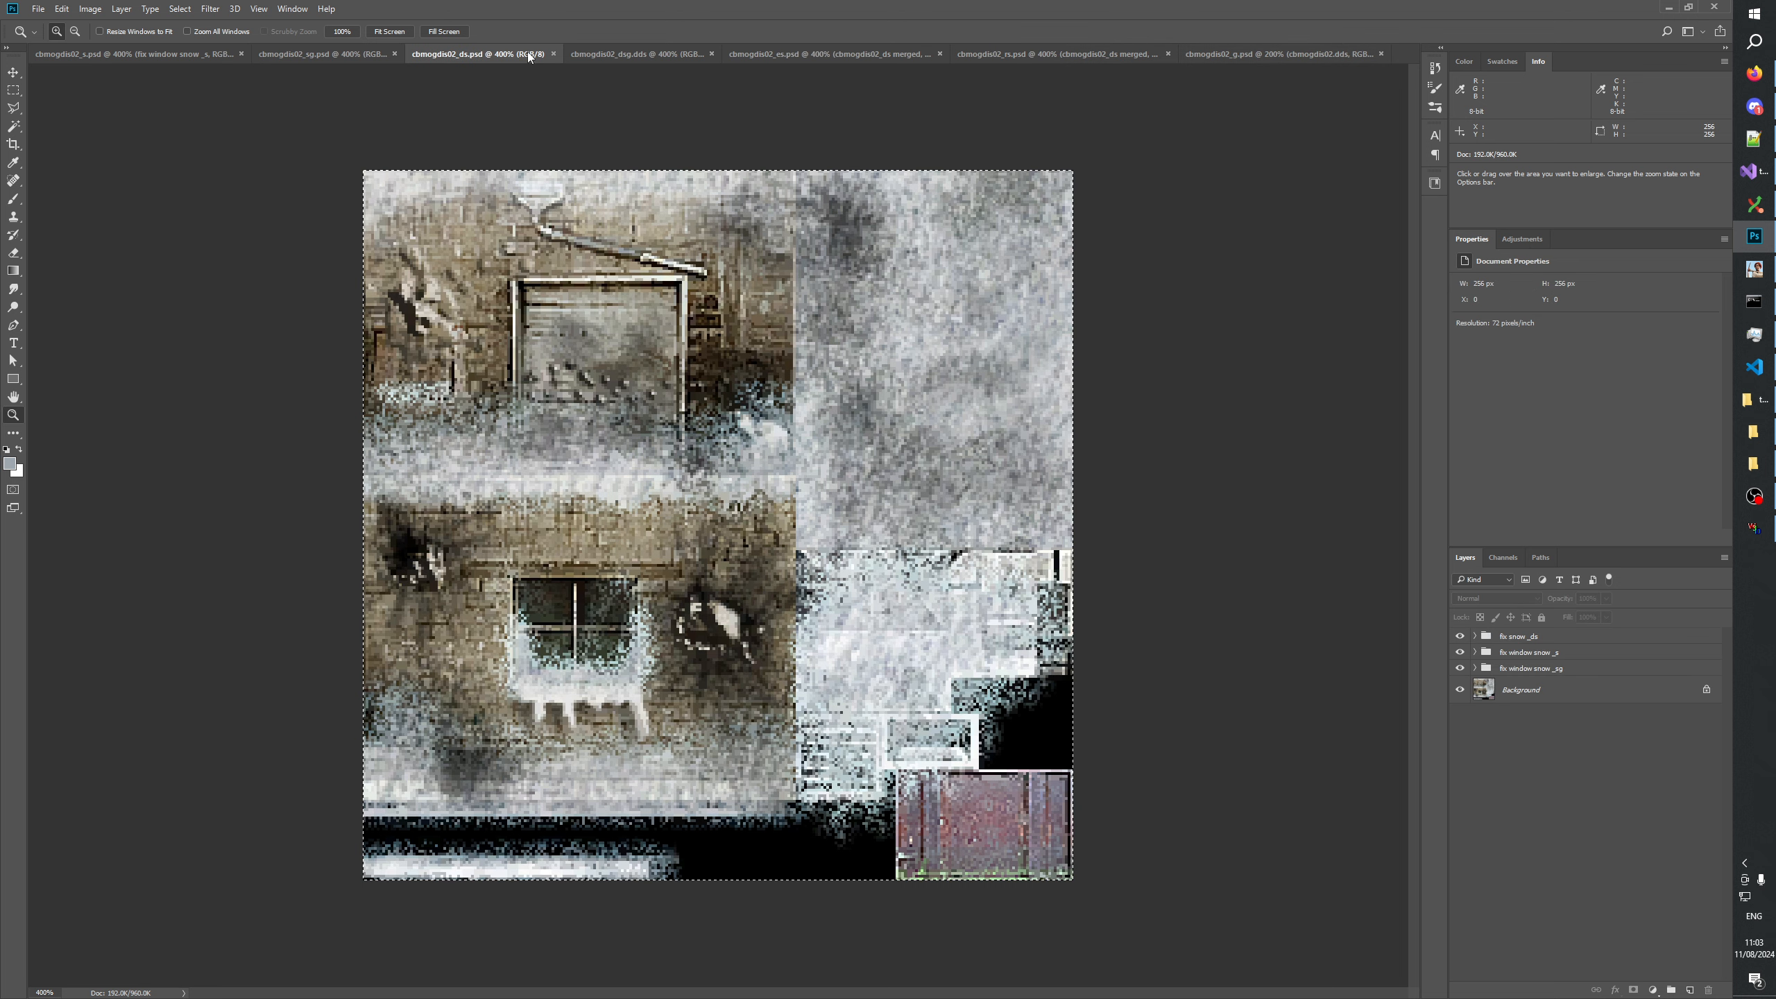
left_click(636, 53)
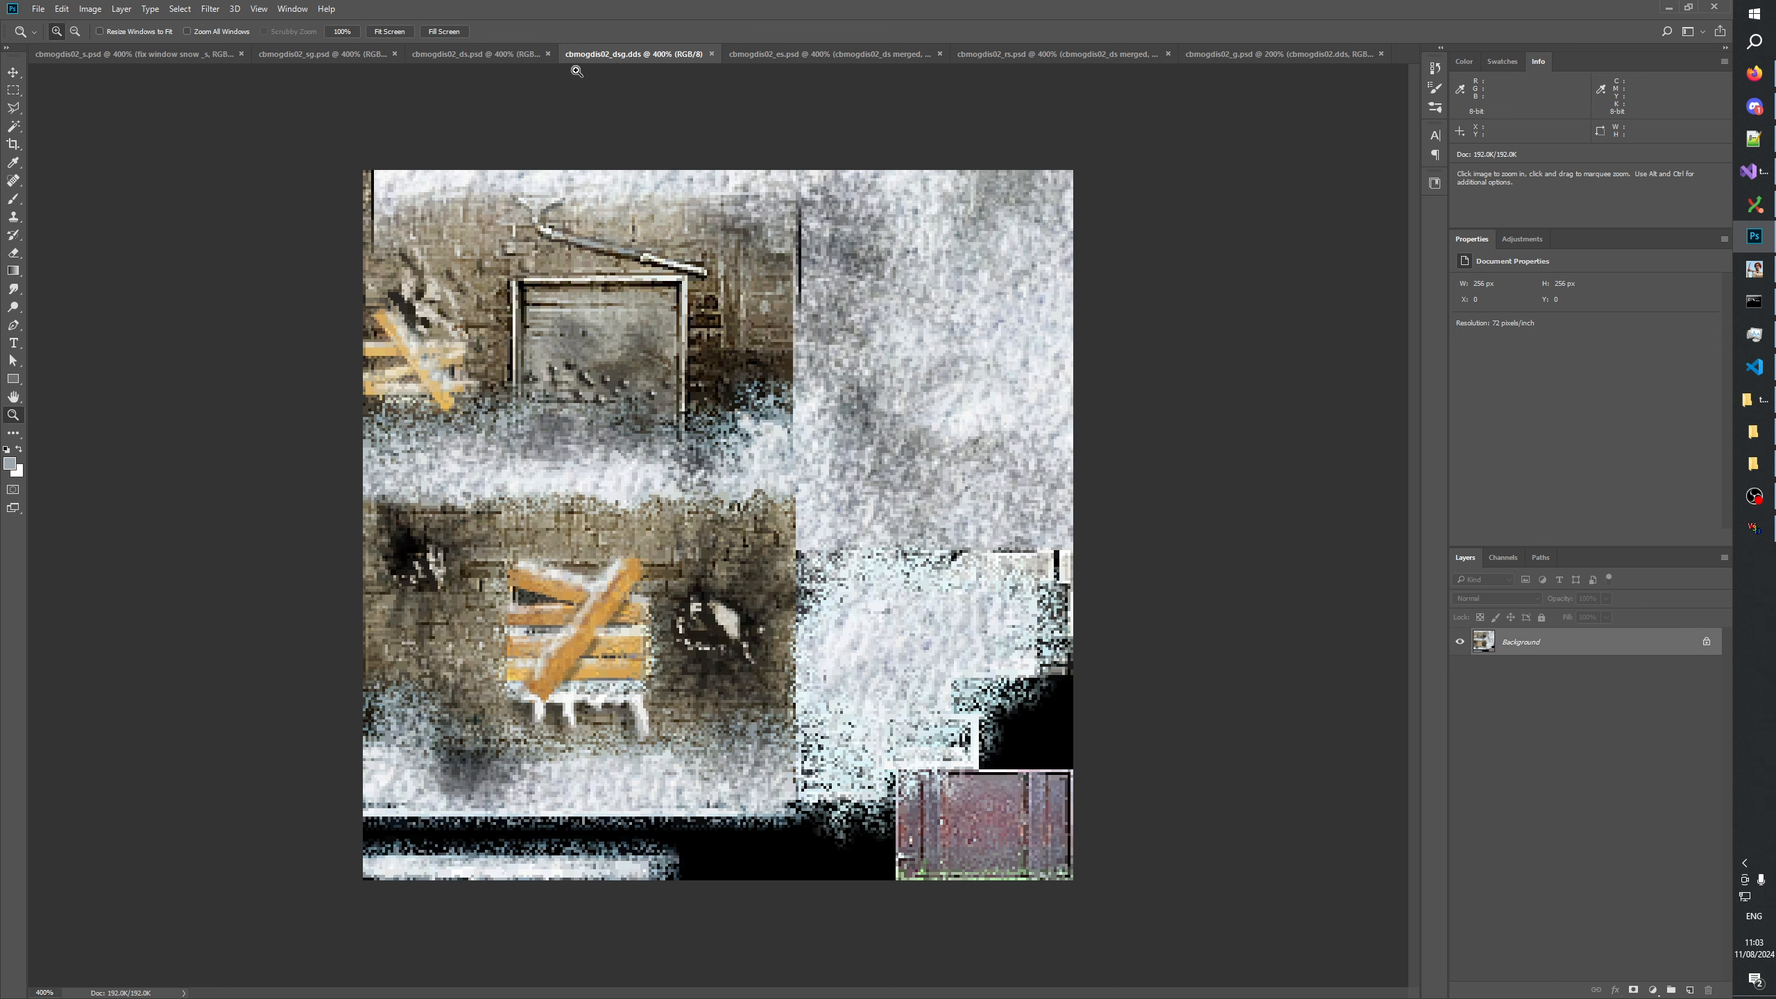
left_click(489, 51)
left_click(616, 51)
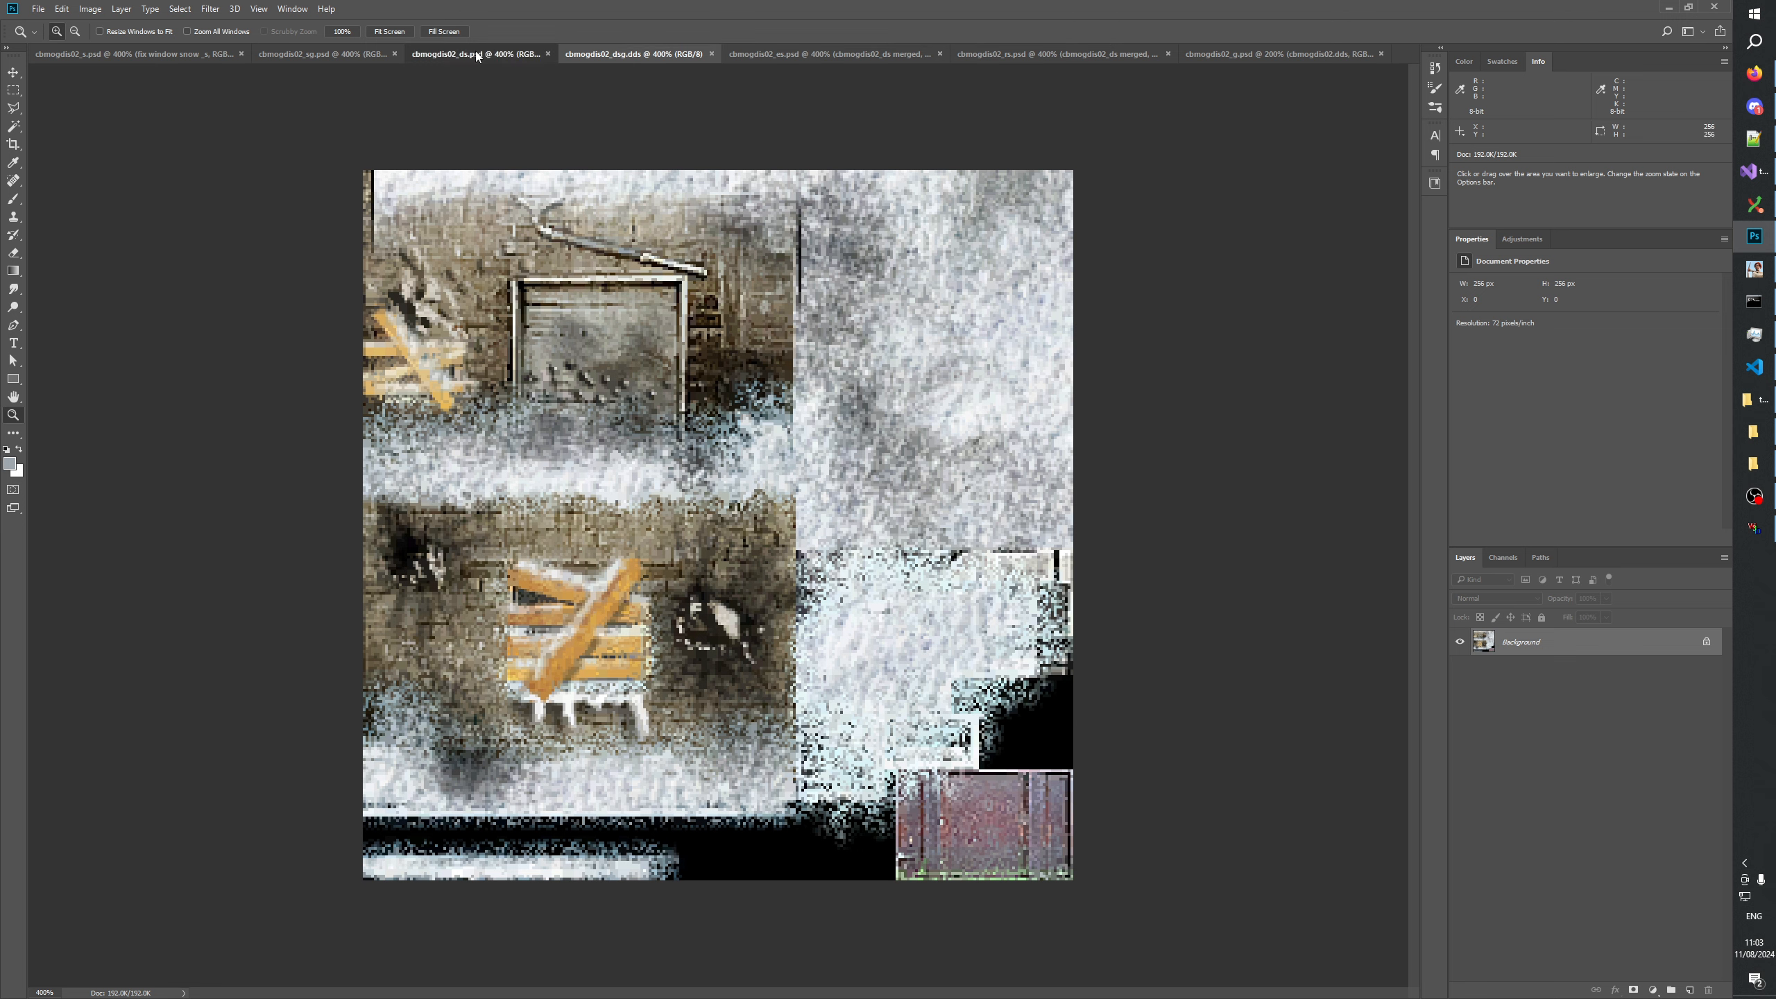
left_click(510, 55)
left_click(599, 53)
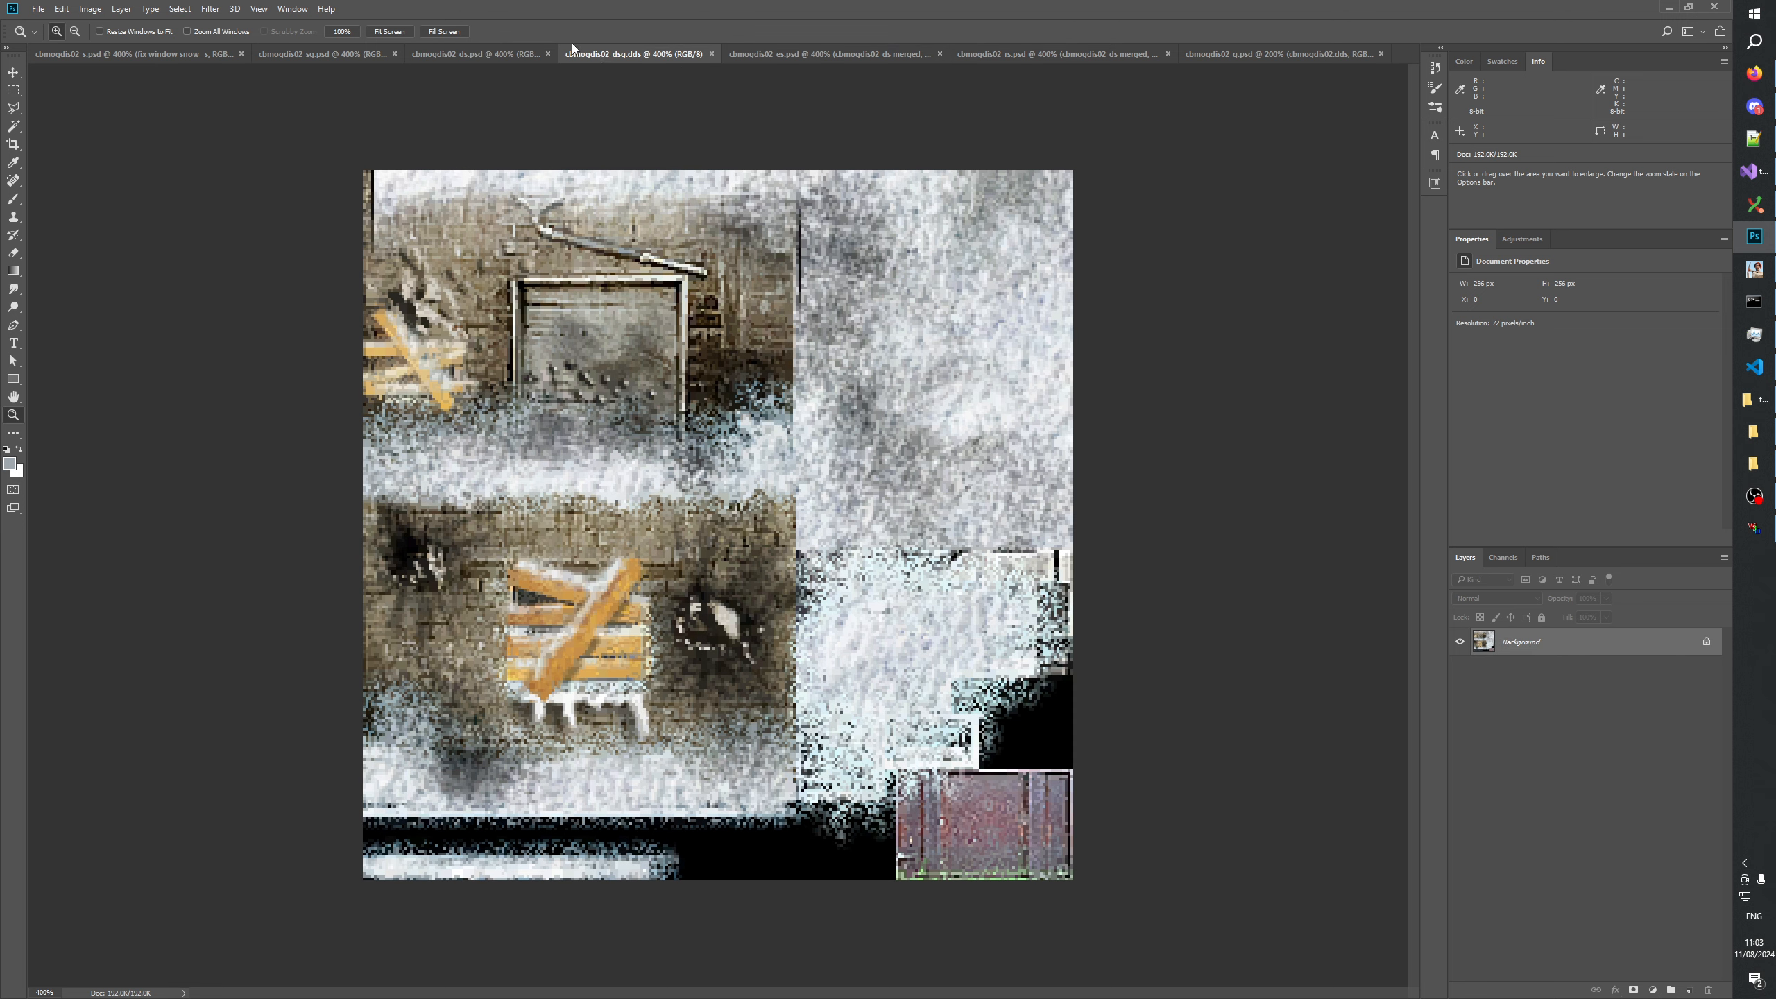
left_click(447, 59)
left_click(608, 53)
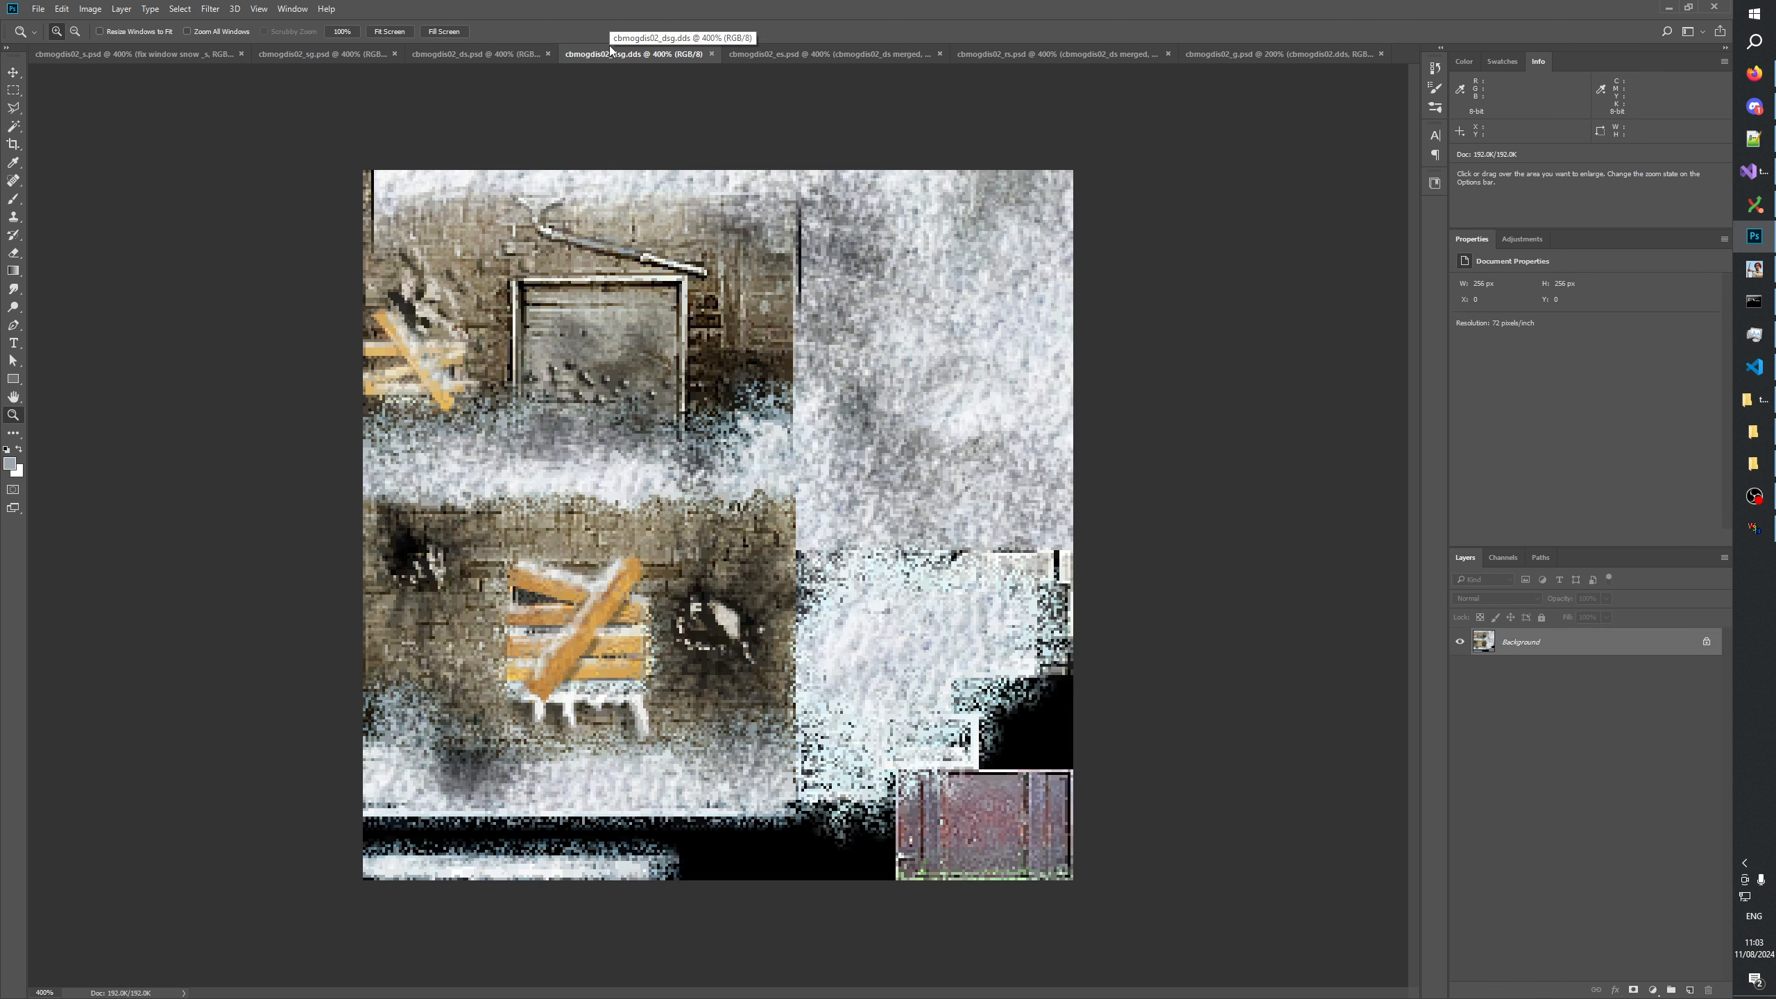
left_click(495, 58)
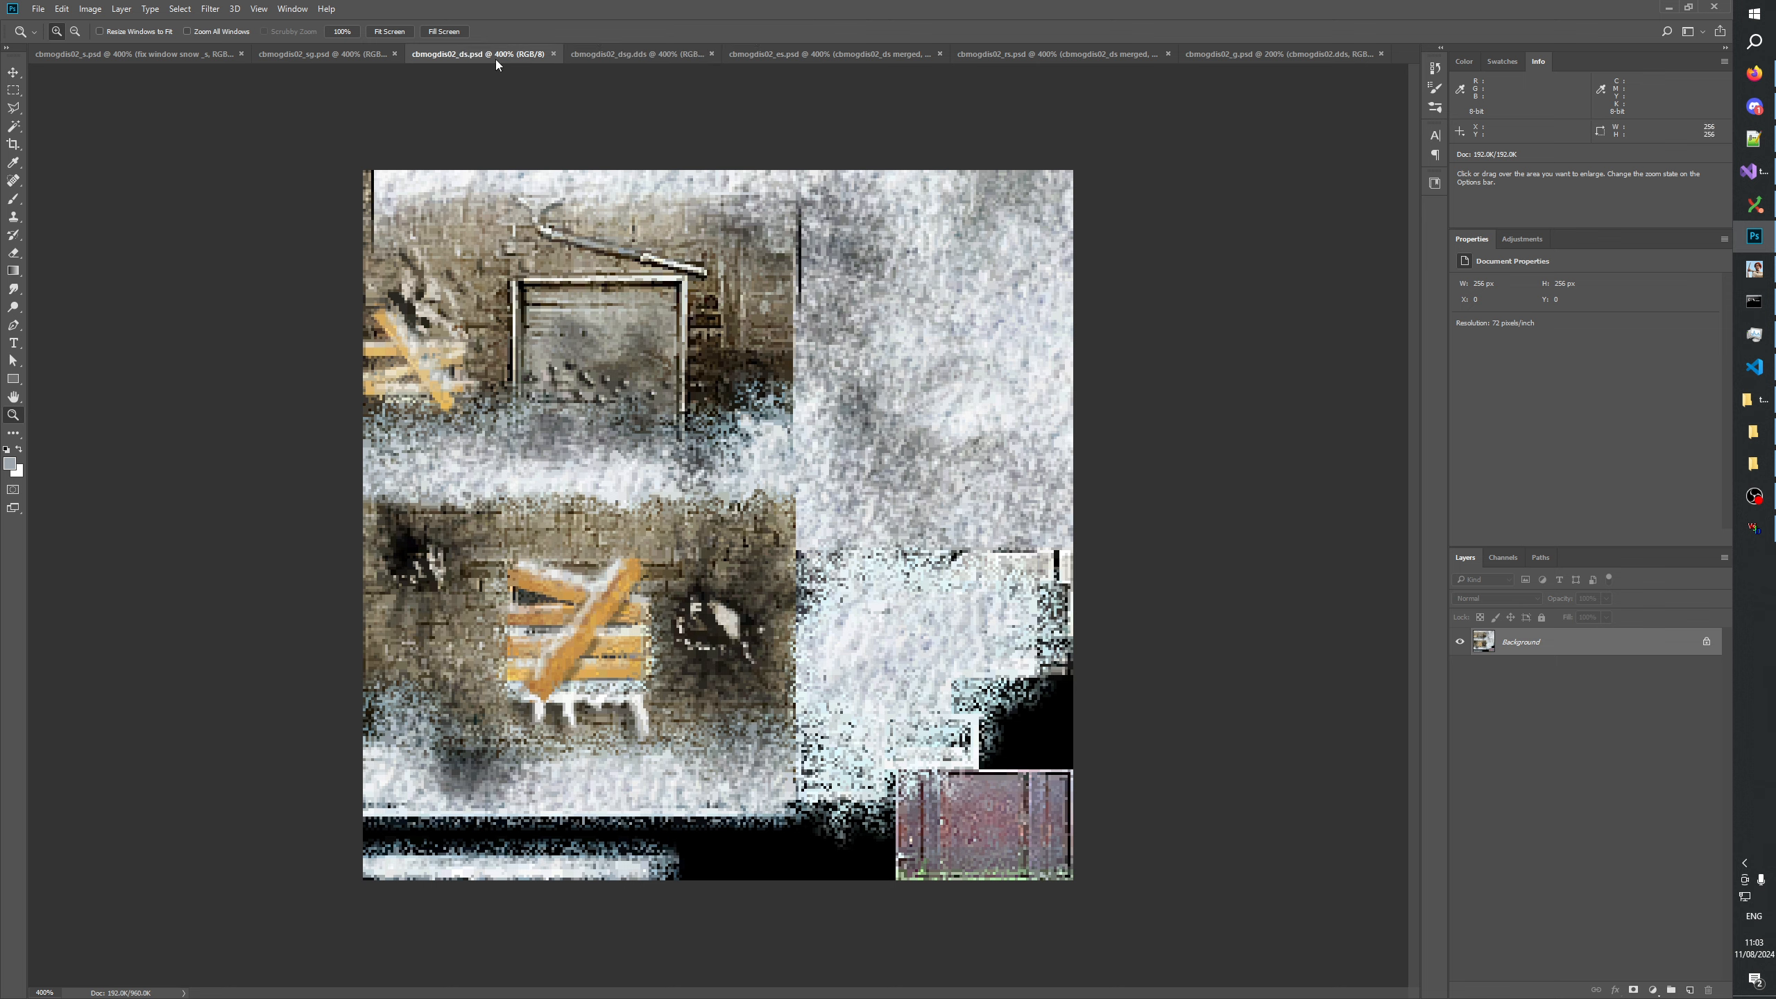
Paste the copied cbmogdis02_ds image into a new layer in cbmogdis02_dsg.dds and name it cbmogdis02_ds merged.
left_click(624, 54)
left_click(1689, 990)
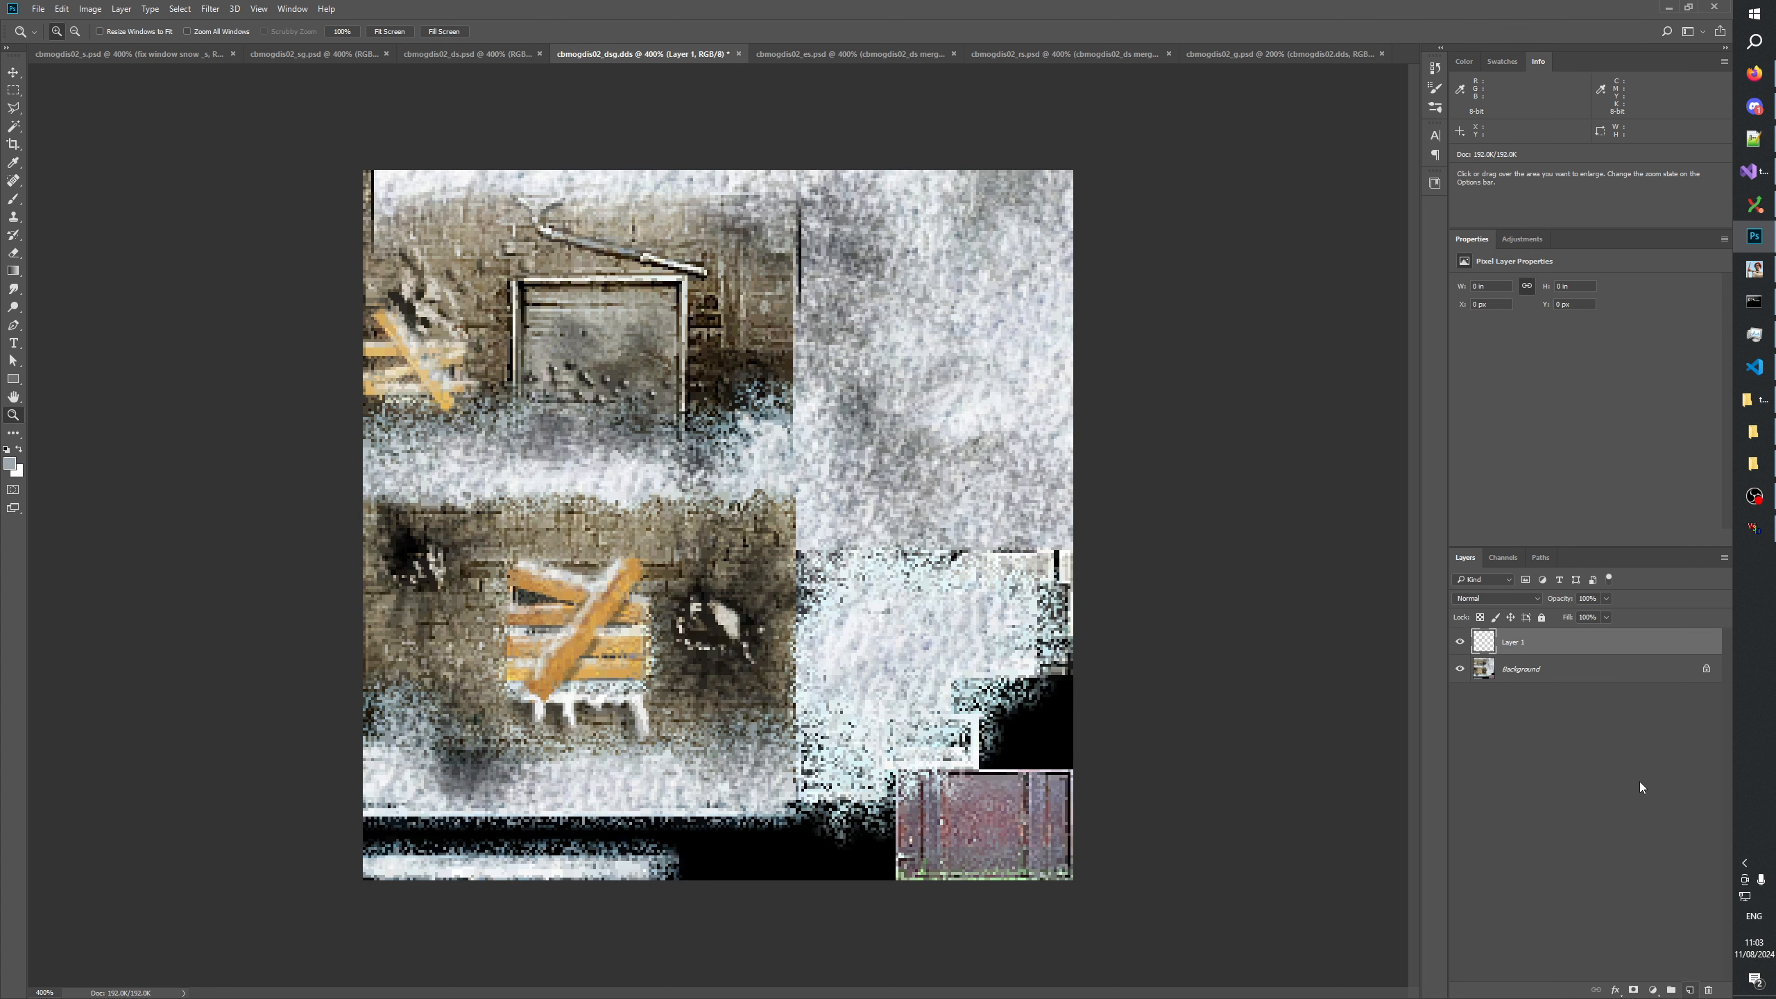
key("ctrl+v")
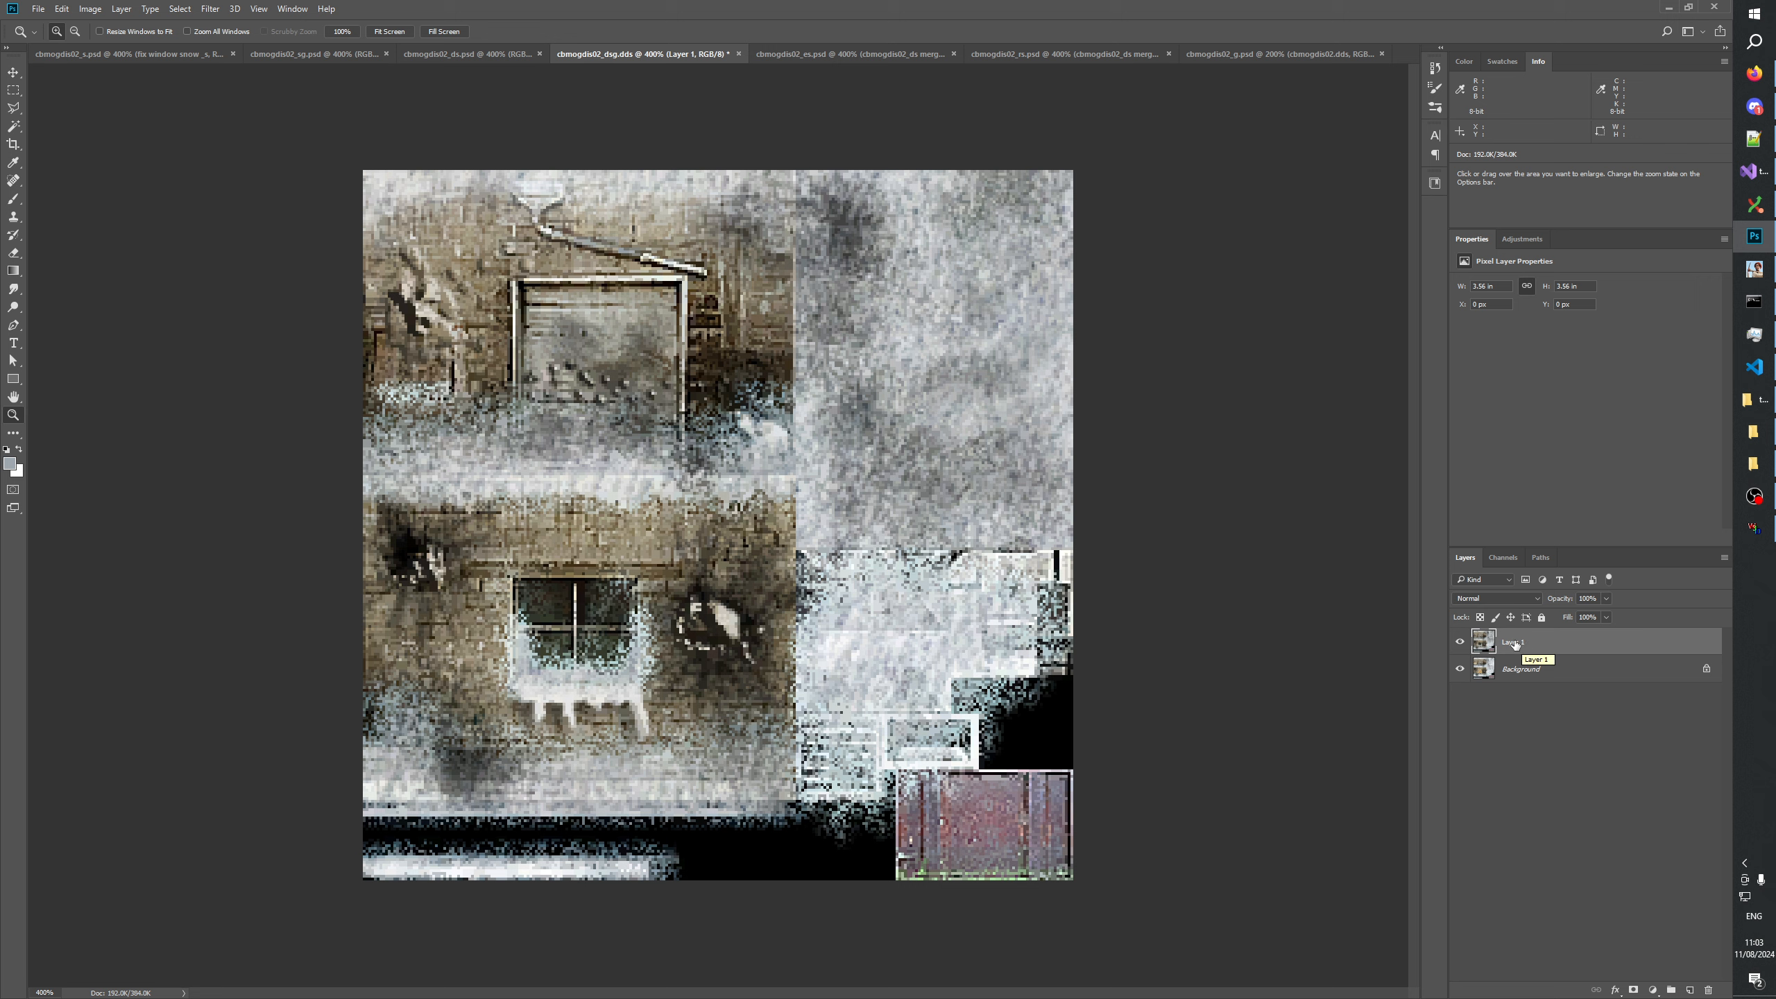
double_click(1514, 642)
type("cbmogdis02_ds merged")
key("Return")
left_click(1637, 695)
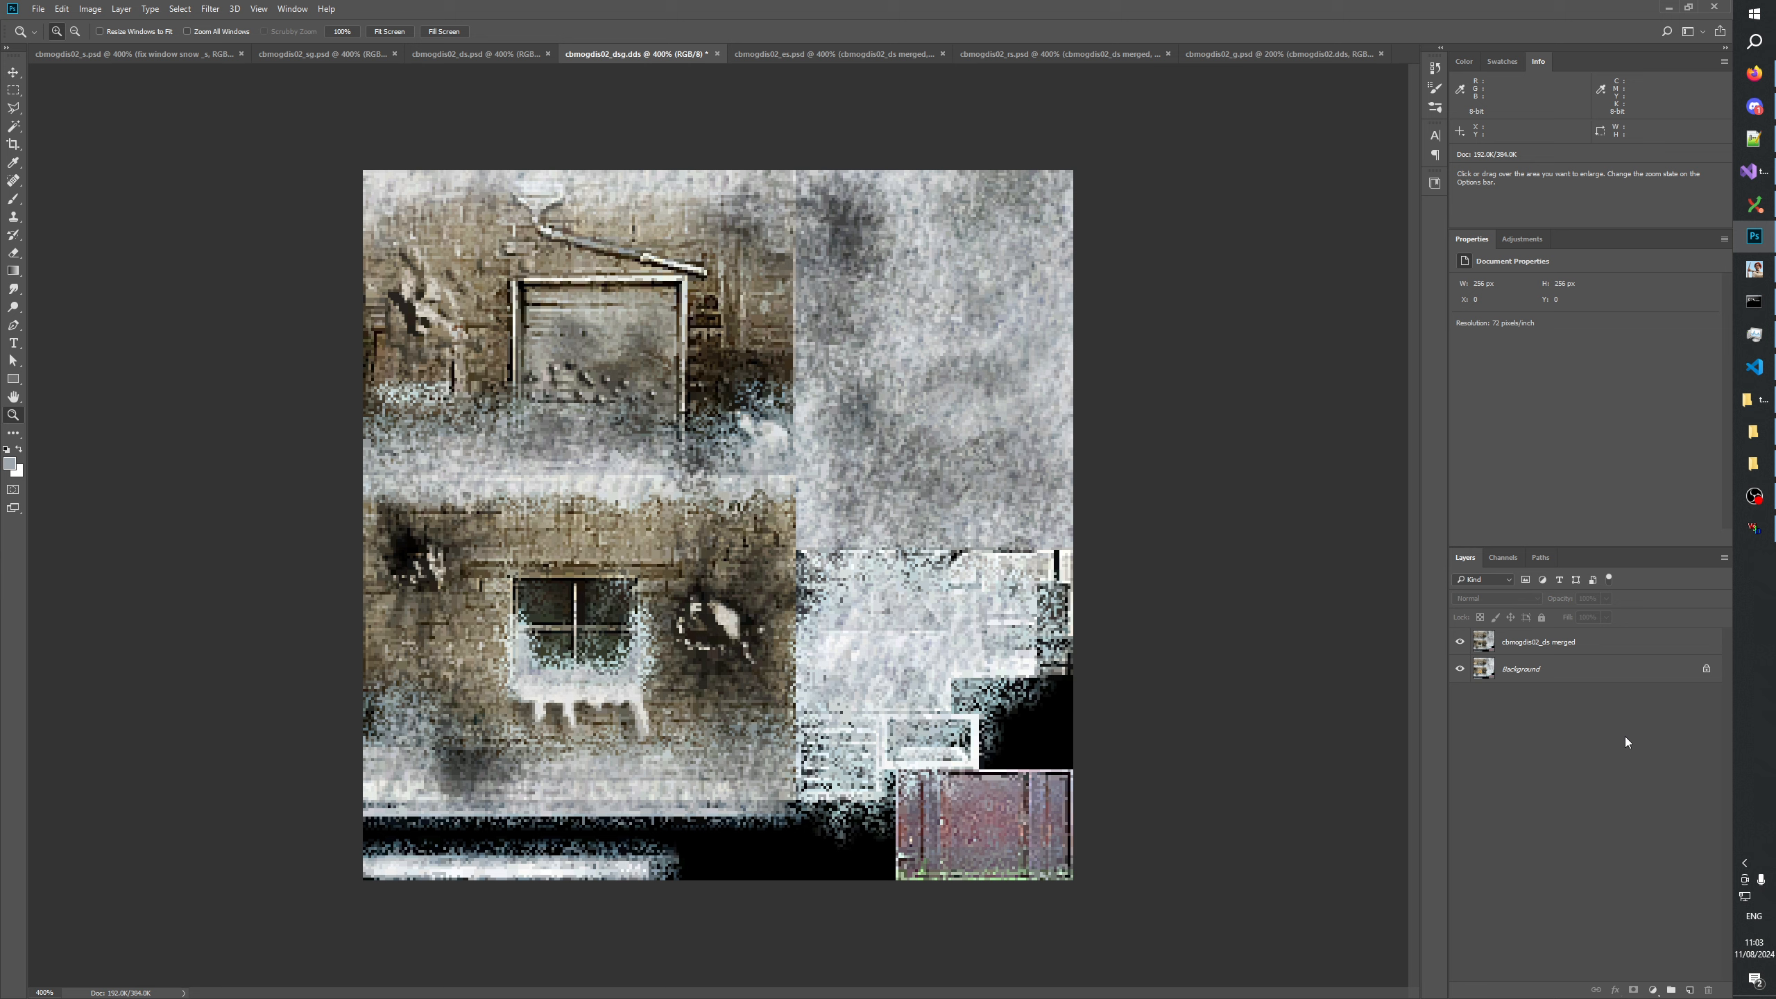
Hide the cbmogdis02_ds merged layer and copy both boarded-up windows from the original texture onto a new layer.
left_click(1461, 641)
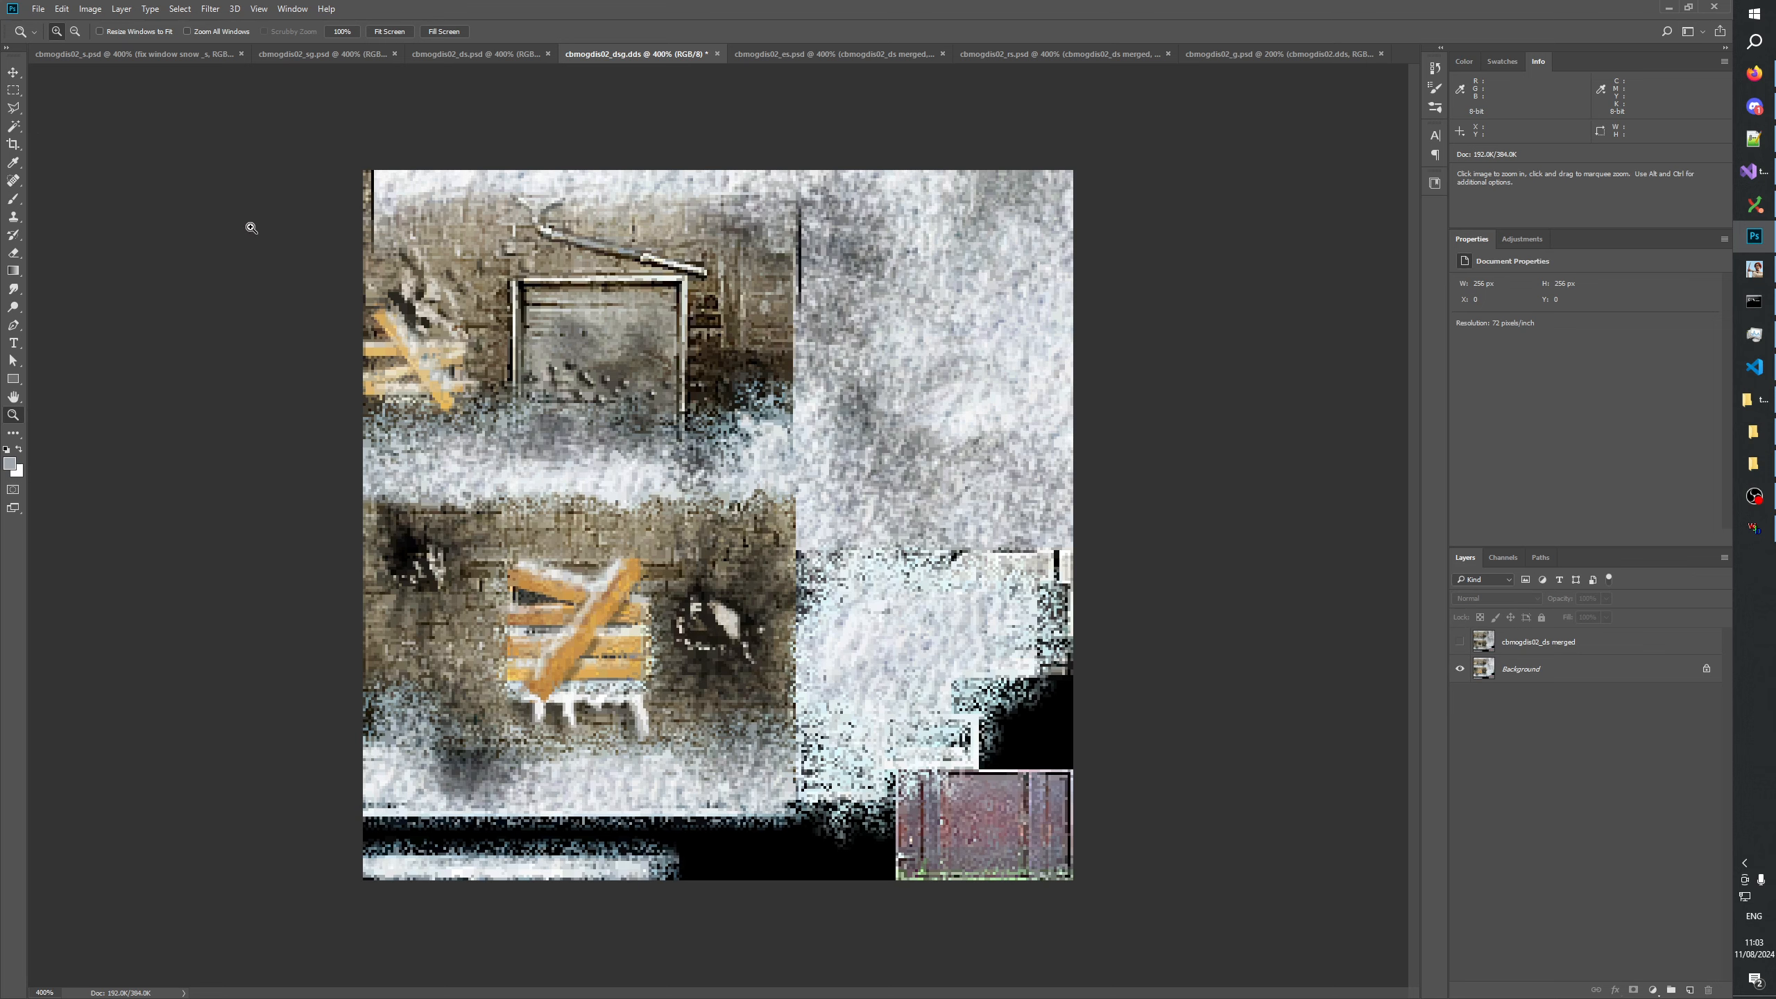
left_click(13, 90)
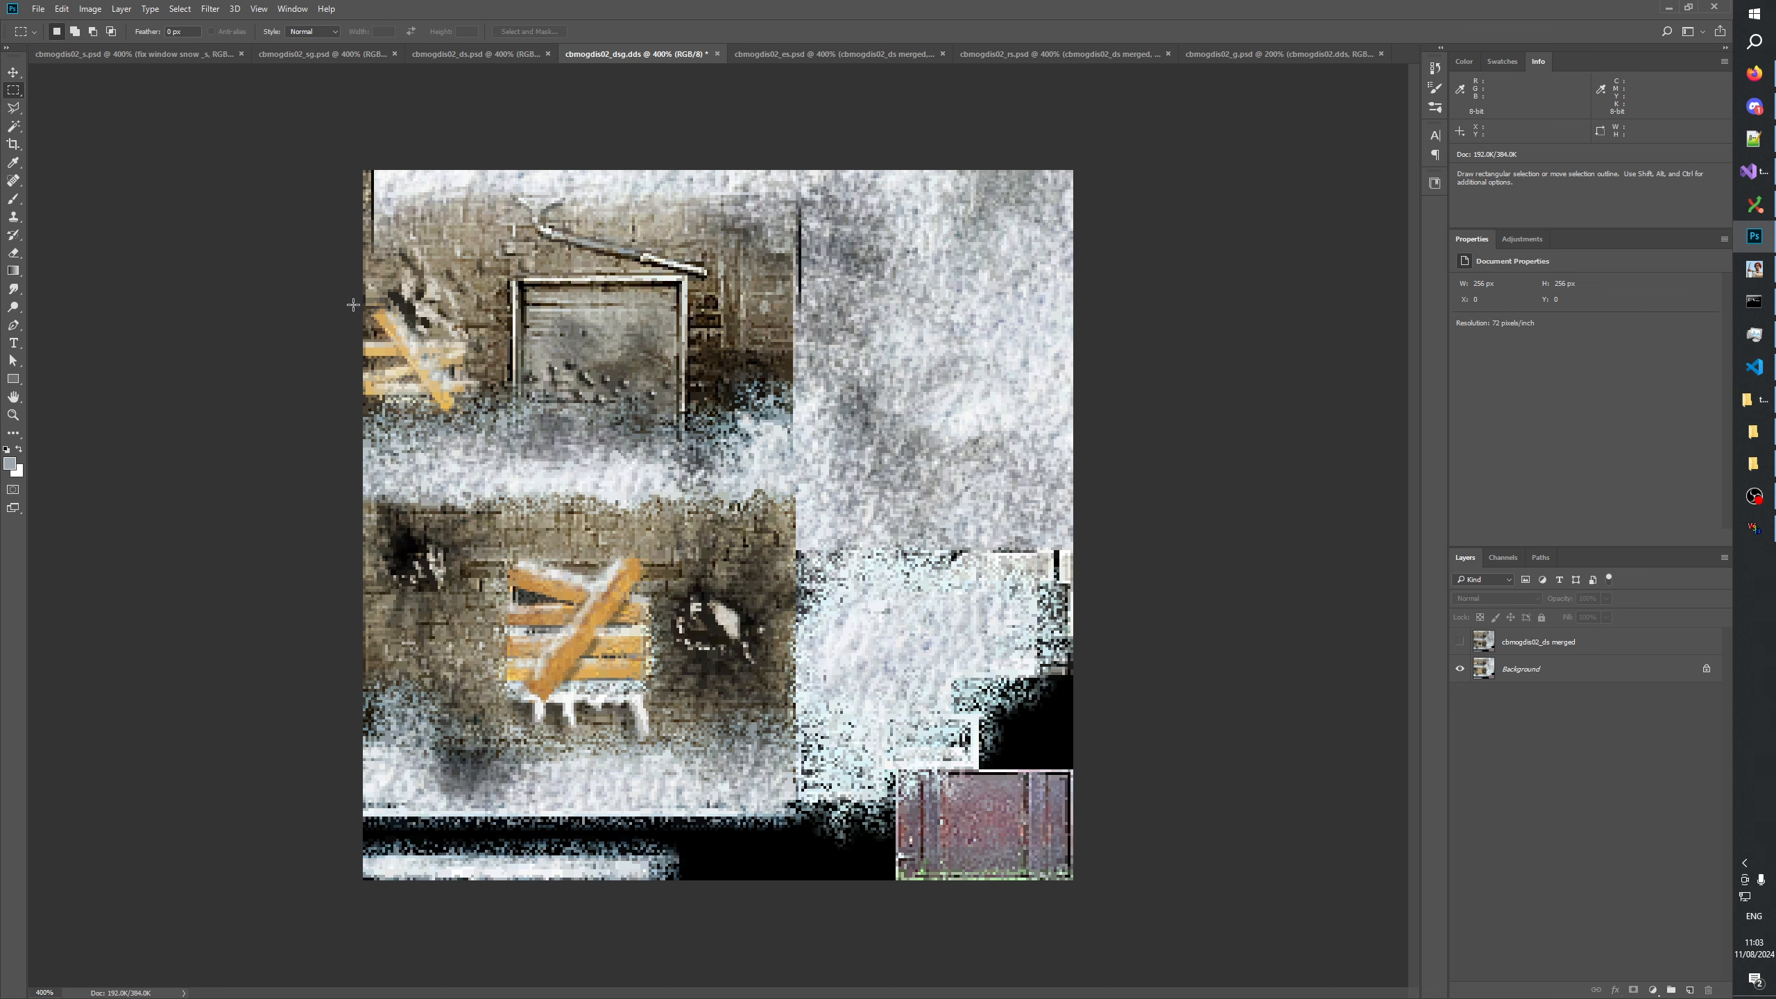
left_click_drag(353, 297, 487, 425)
left_click_drag(496, 550, 657, 706)
left_click(1538, 642)
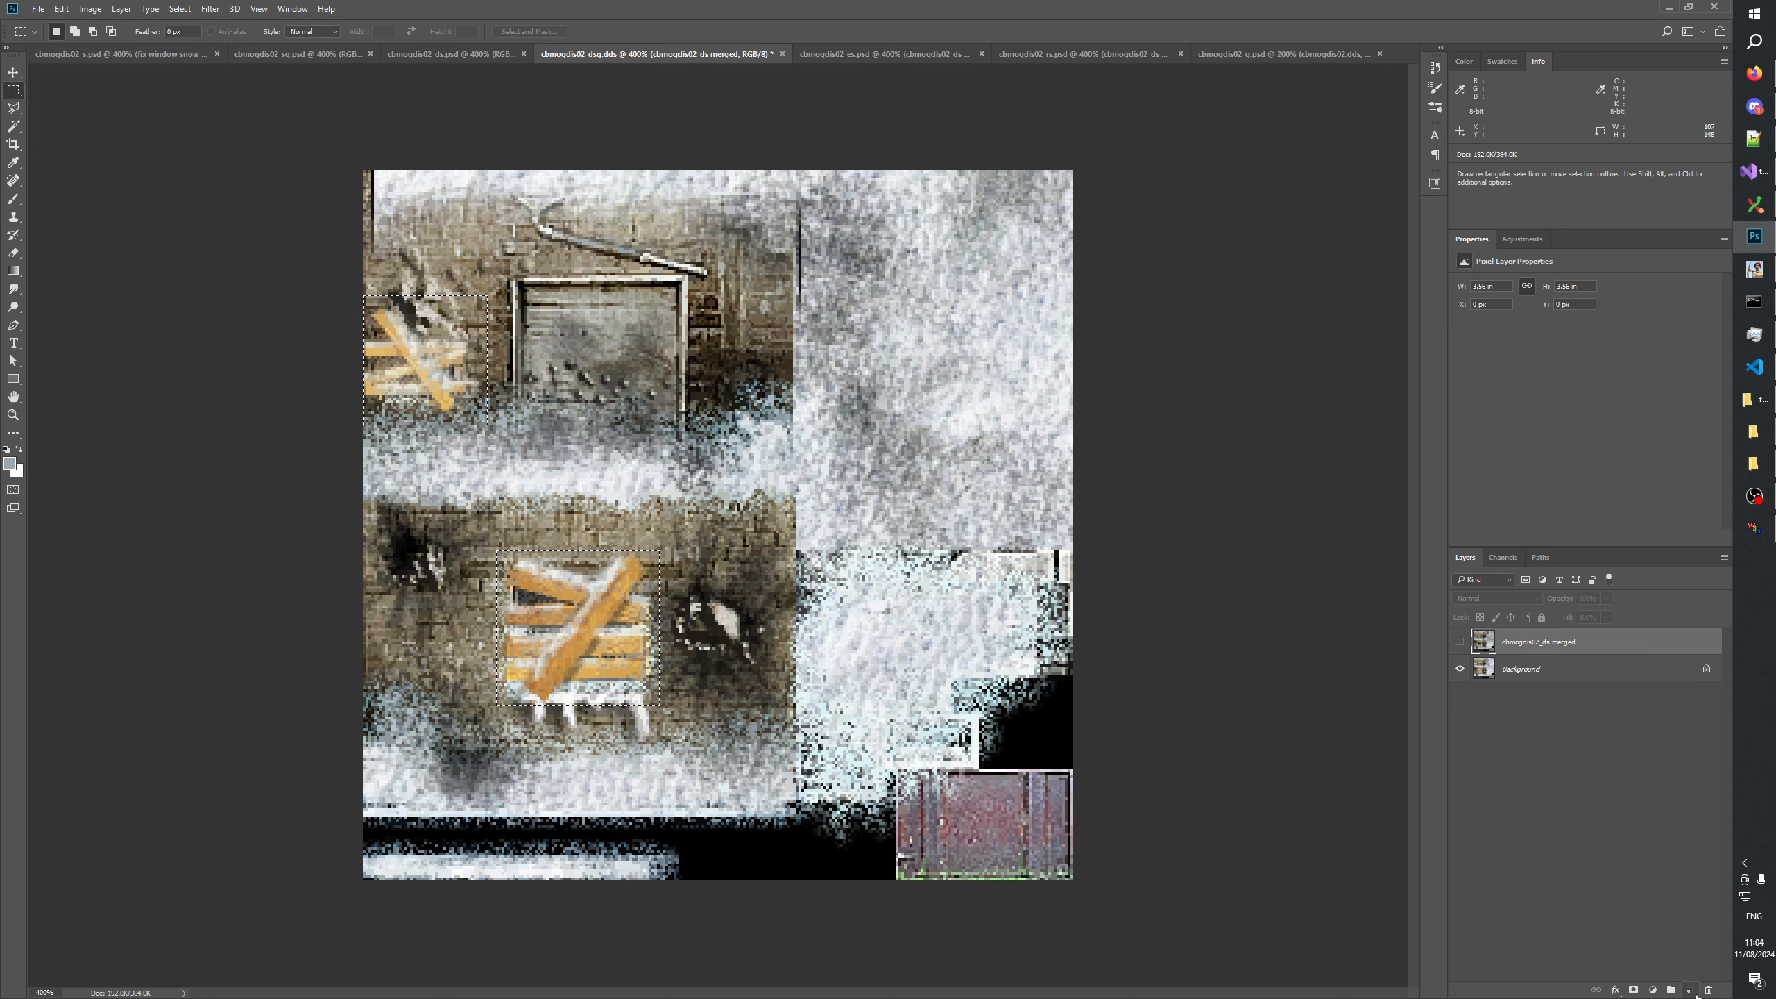
key("ctrl+j")
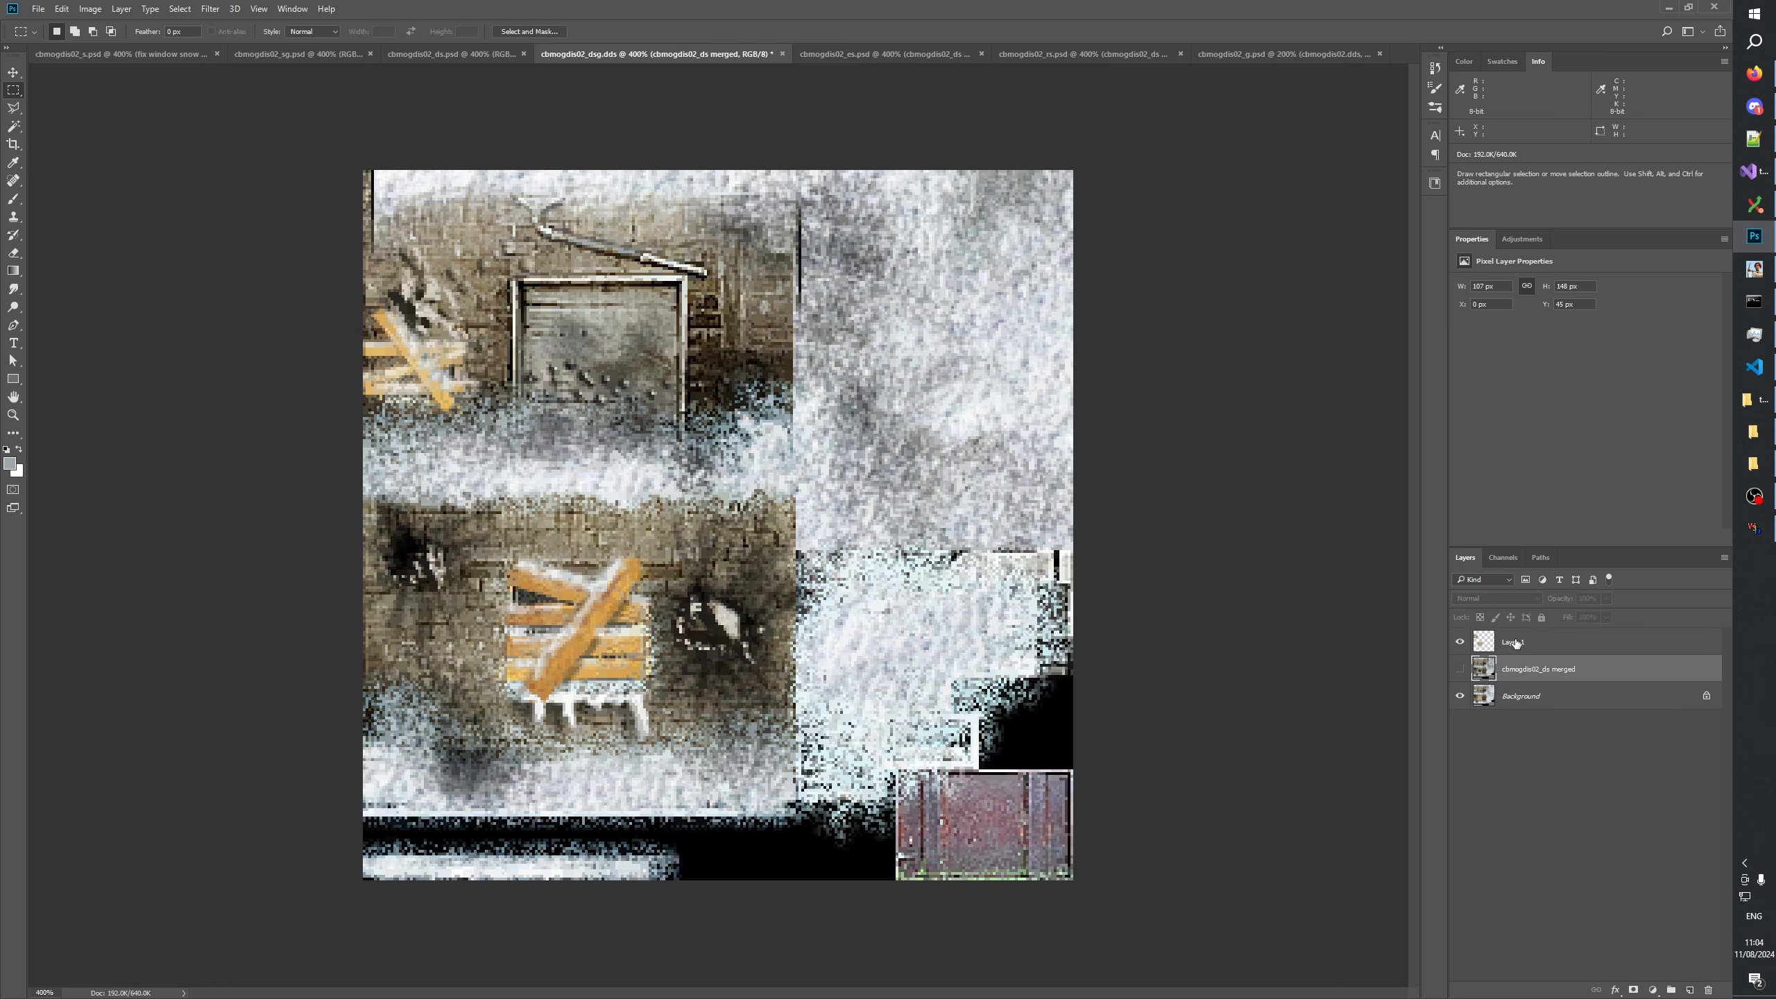
Name the boarded windows layer cbmogdis02_dsg.dds, hide the Background and show the cbmogdis02_ds merged layer beneath the boards.
double_click(1515, 642)
type("cbmogdis02_ds merged")
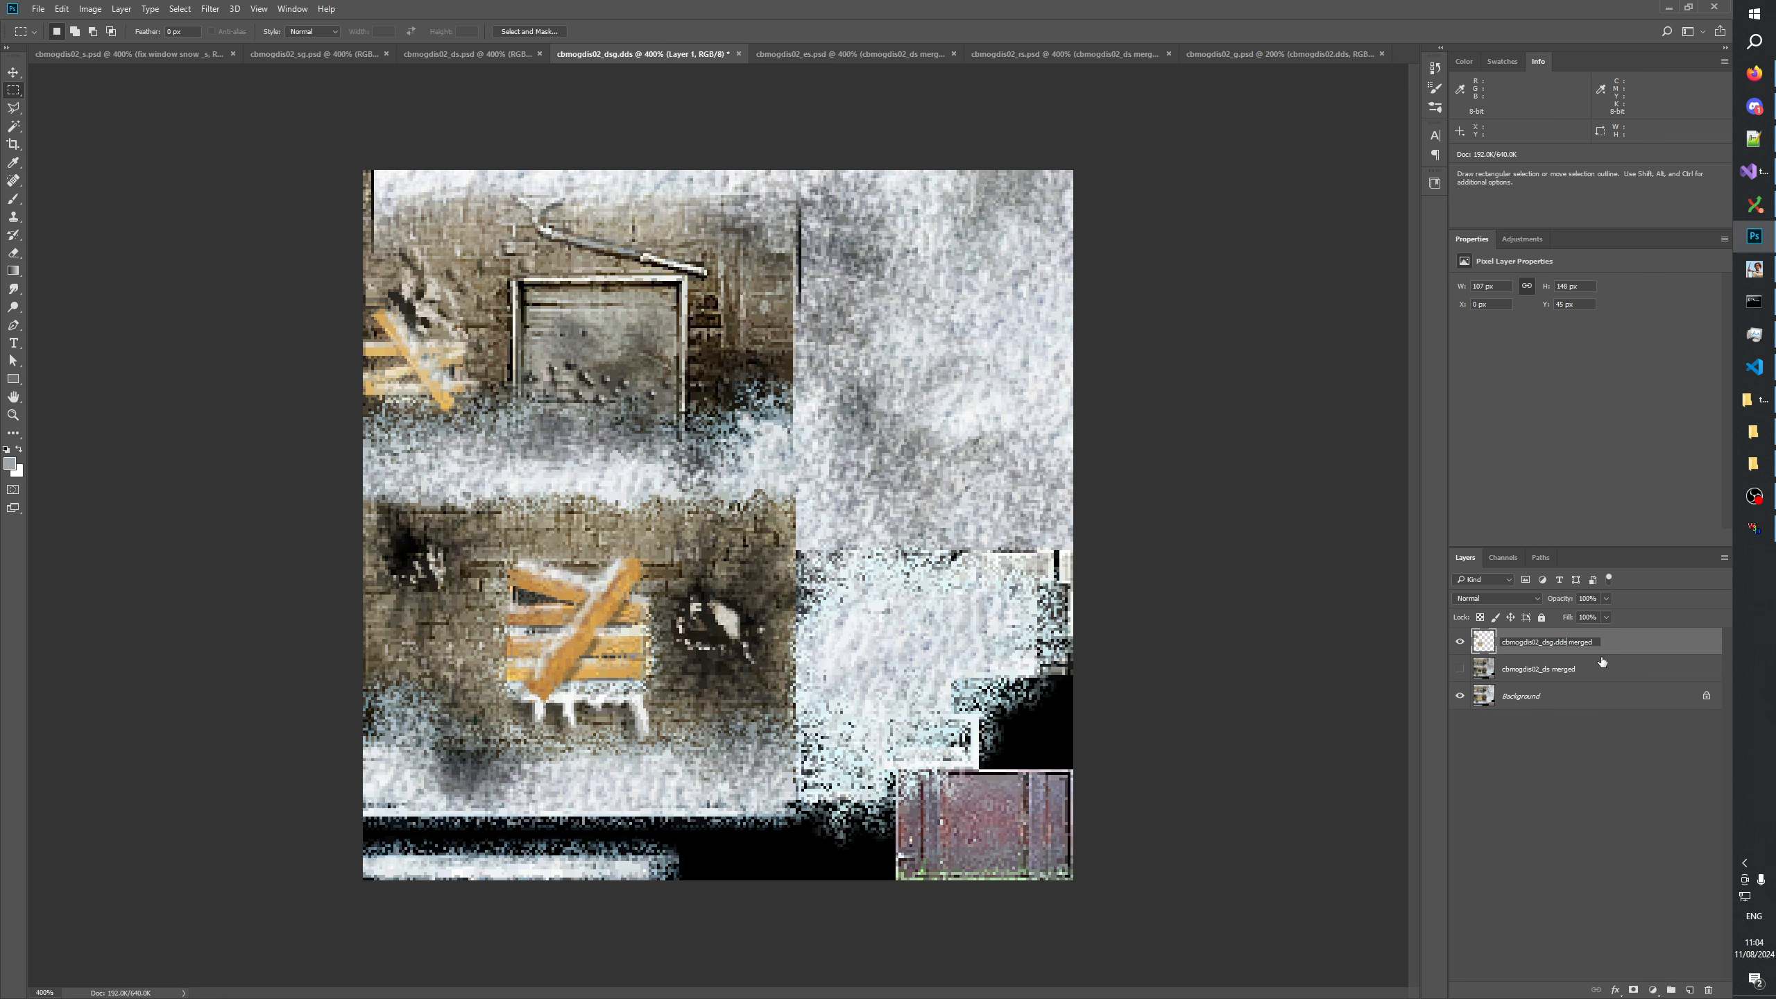
key("Return")
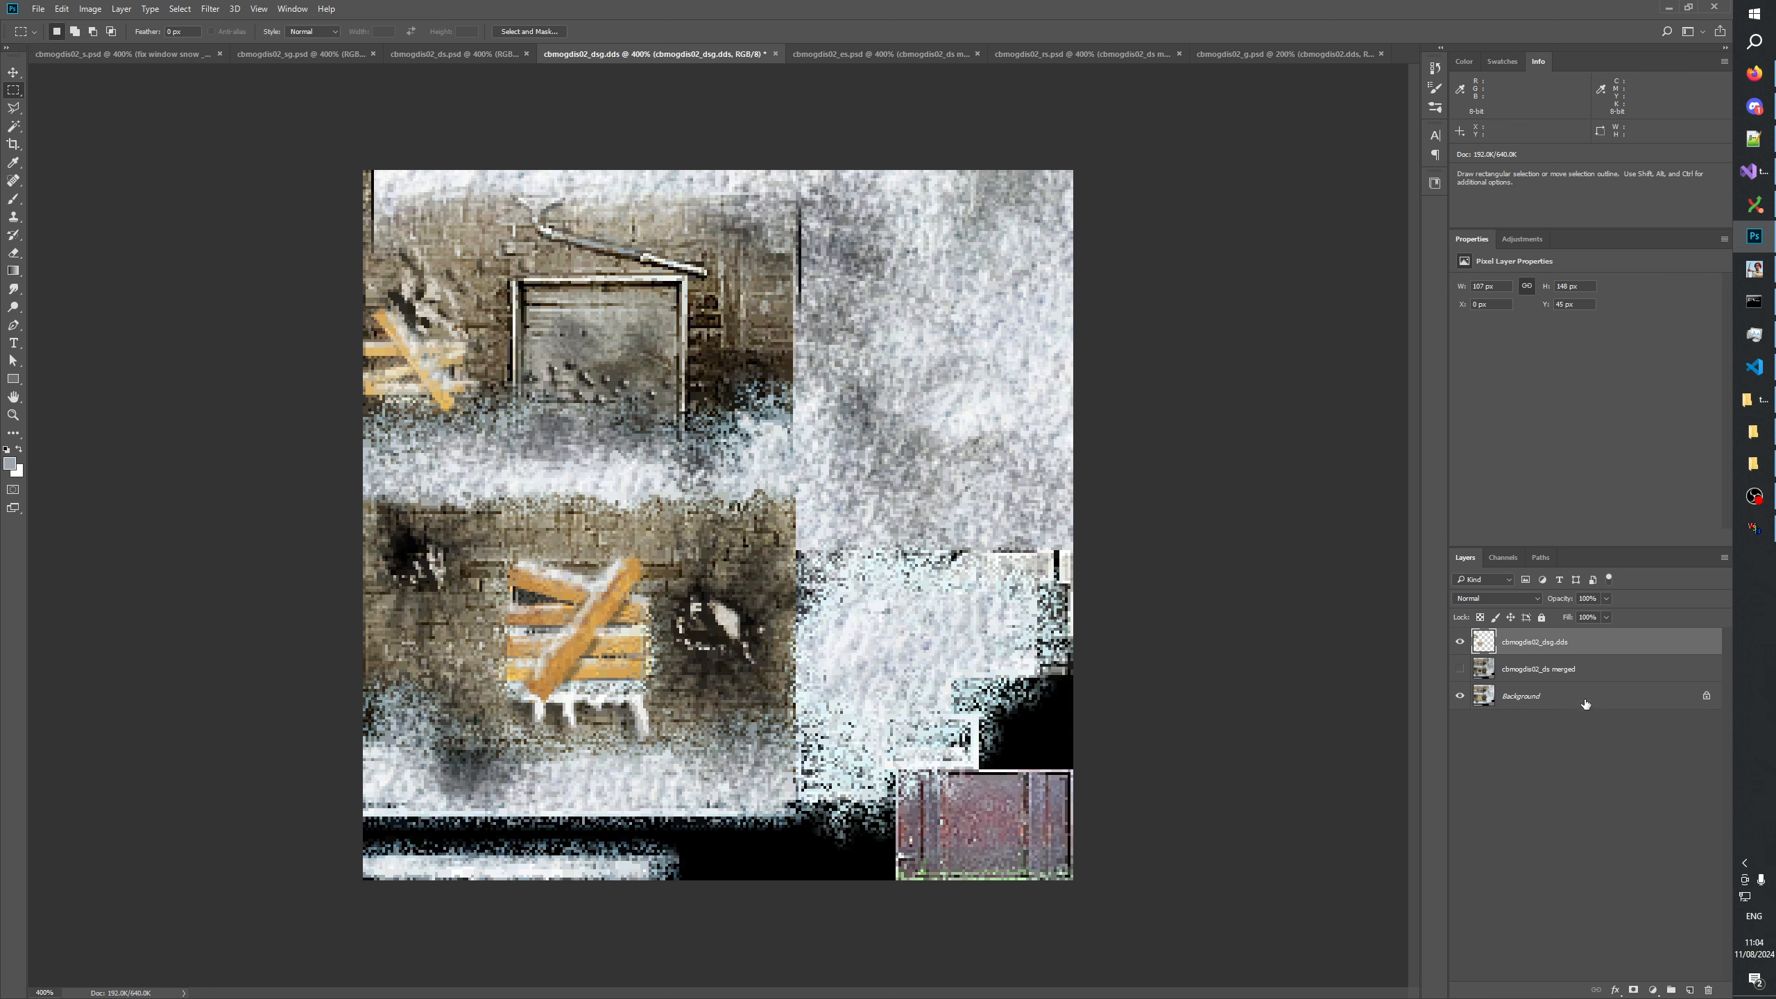
left_click(1459, 695)
left_click(1459, 669)
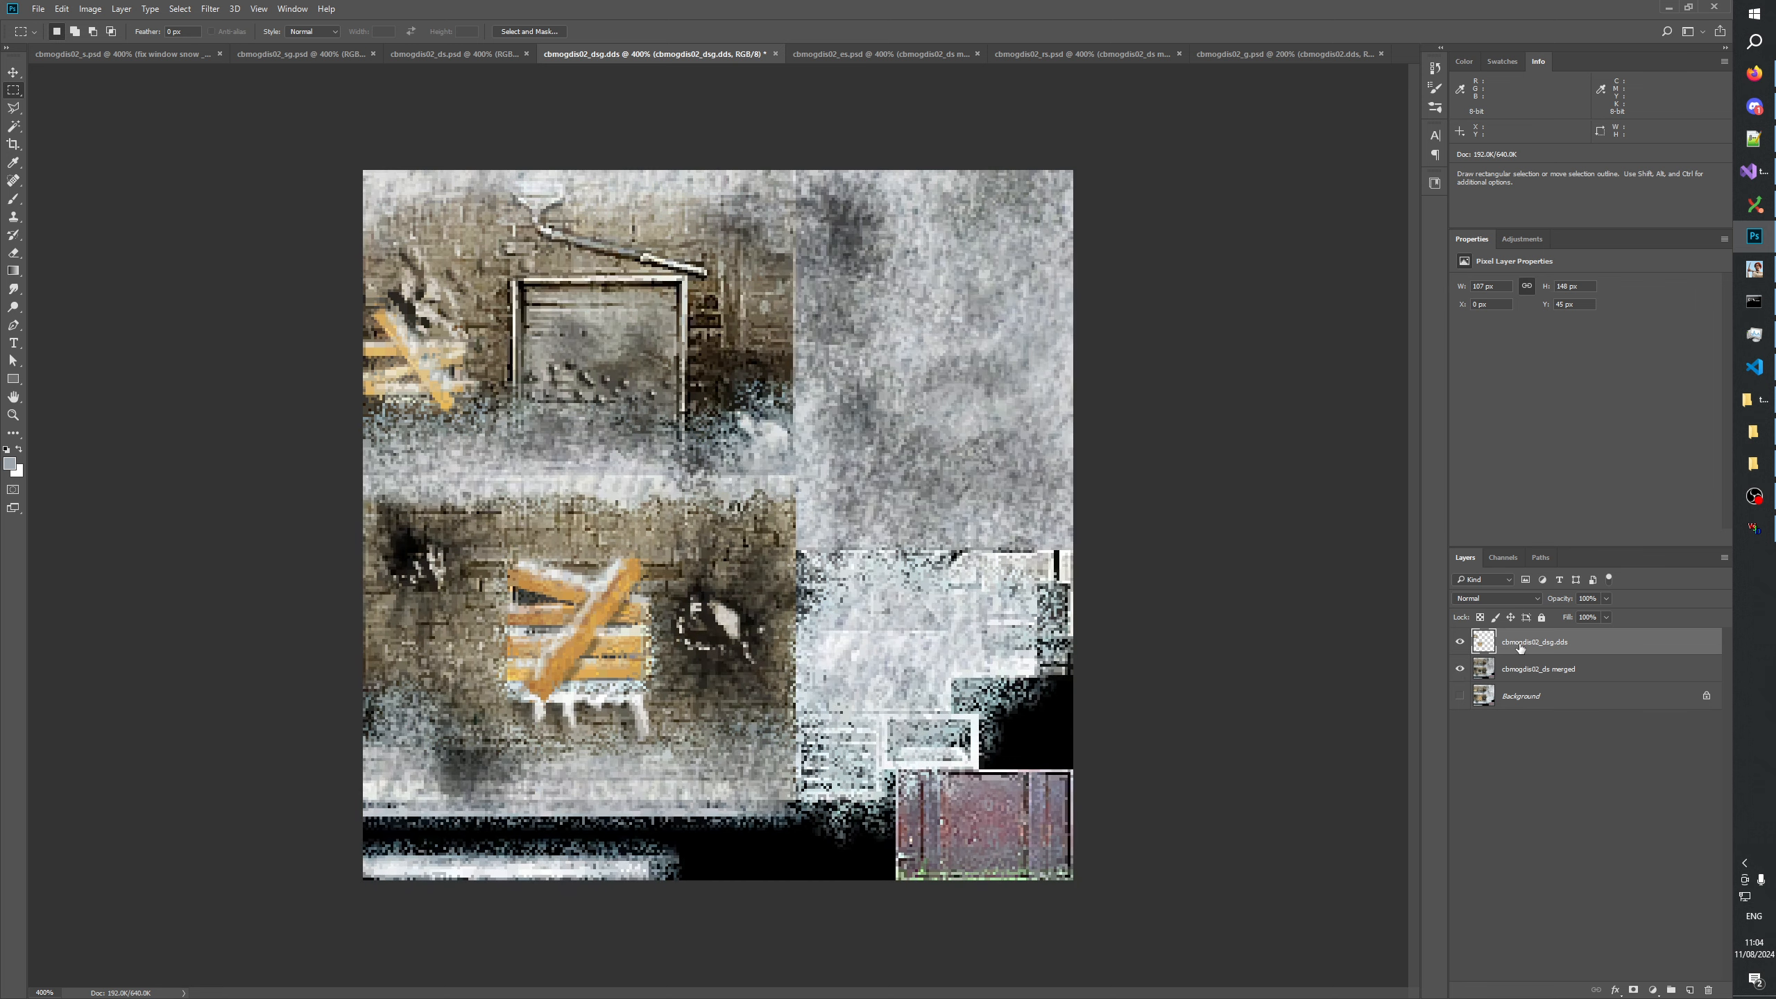
Copy the cbmogdis02_s.dds layer's mask from cbmogdis02_sg.psd and paste it as a new layer in cbmogdis02_dsg.dds.
left_click(6, 415)
left_click(481, 641)
left_click(441, 640)
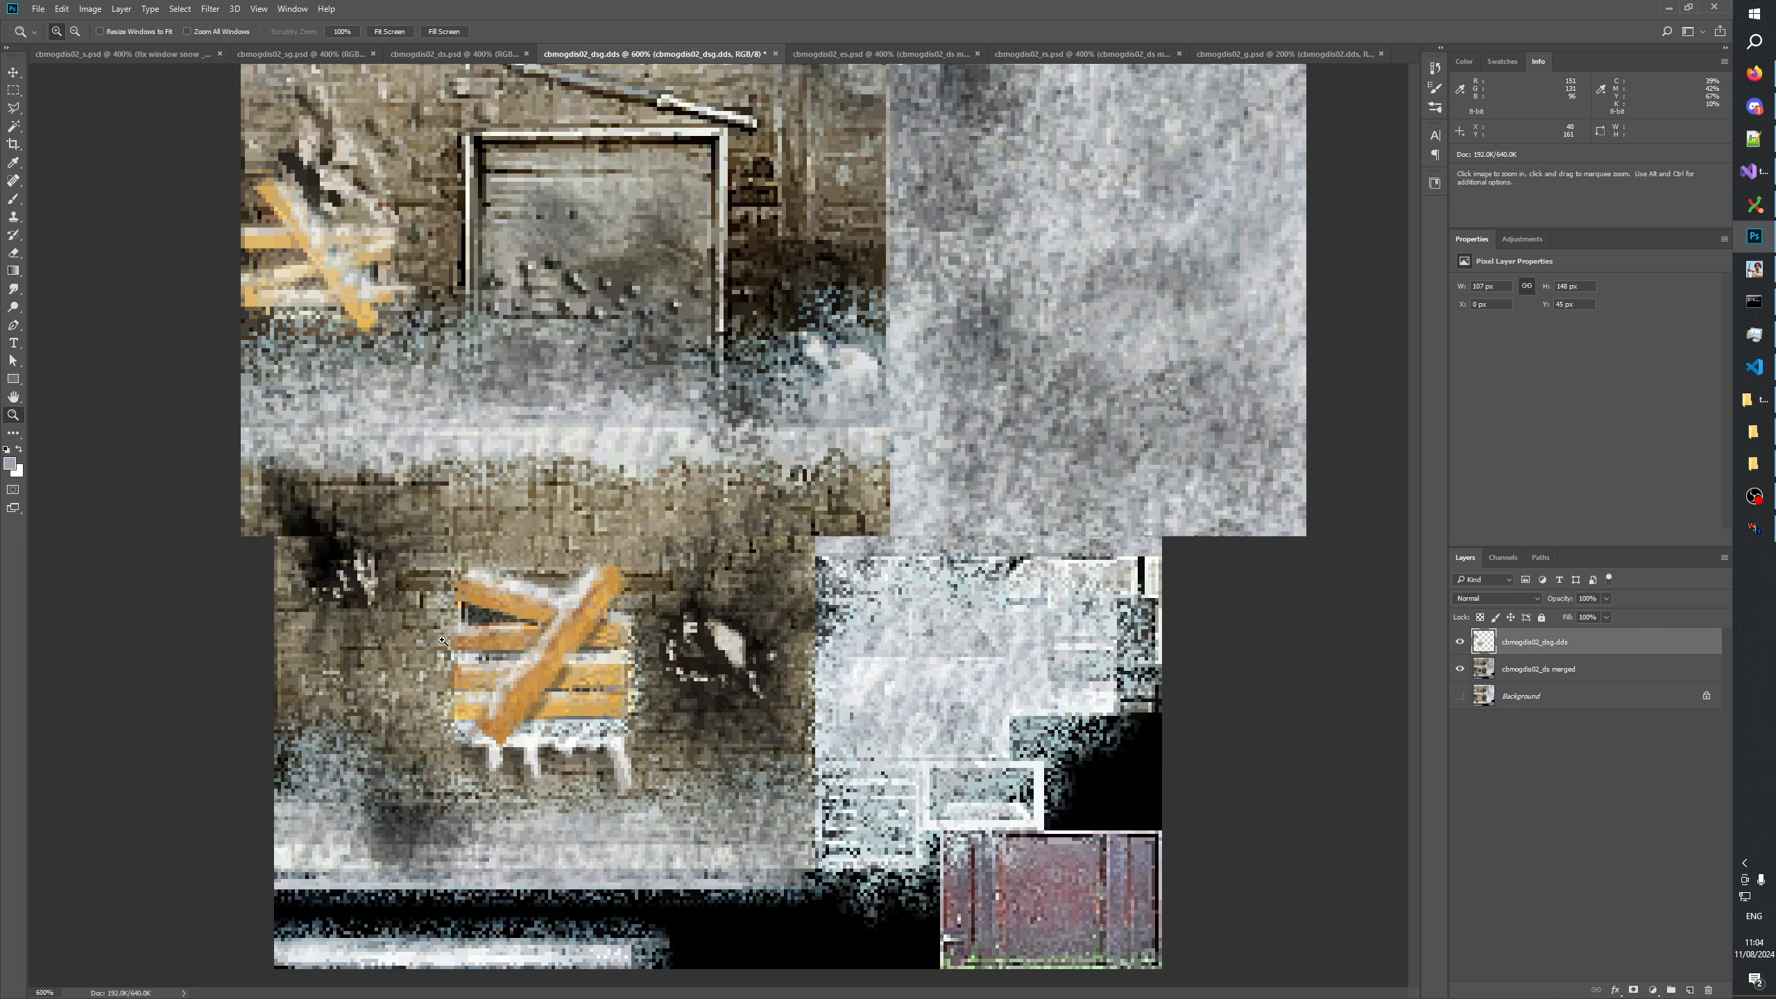
left_click(312, 53)
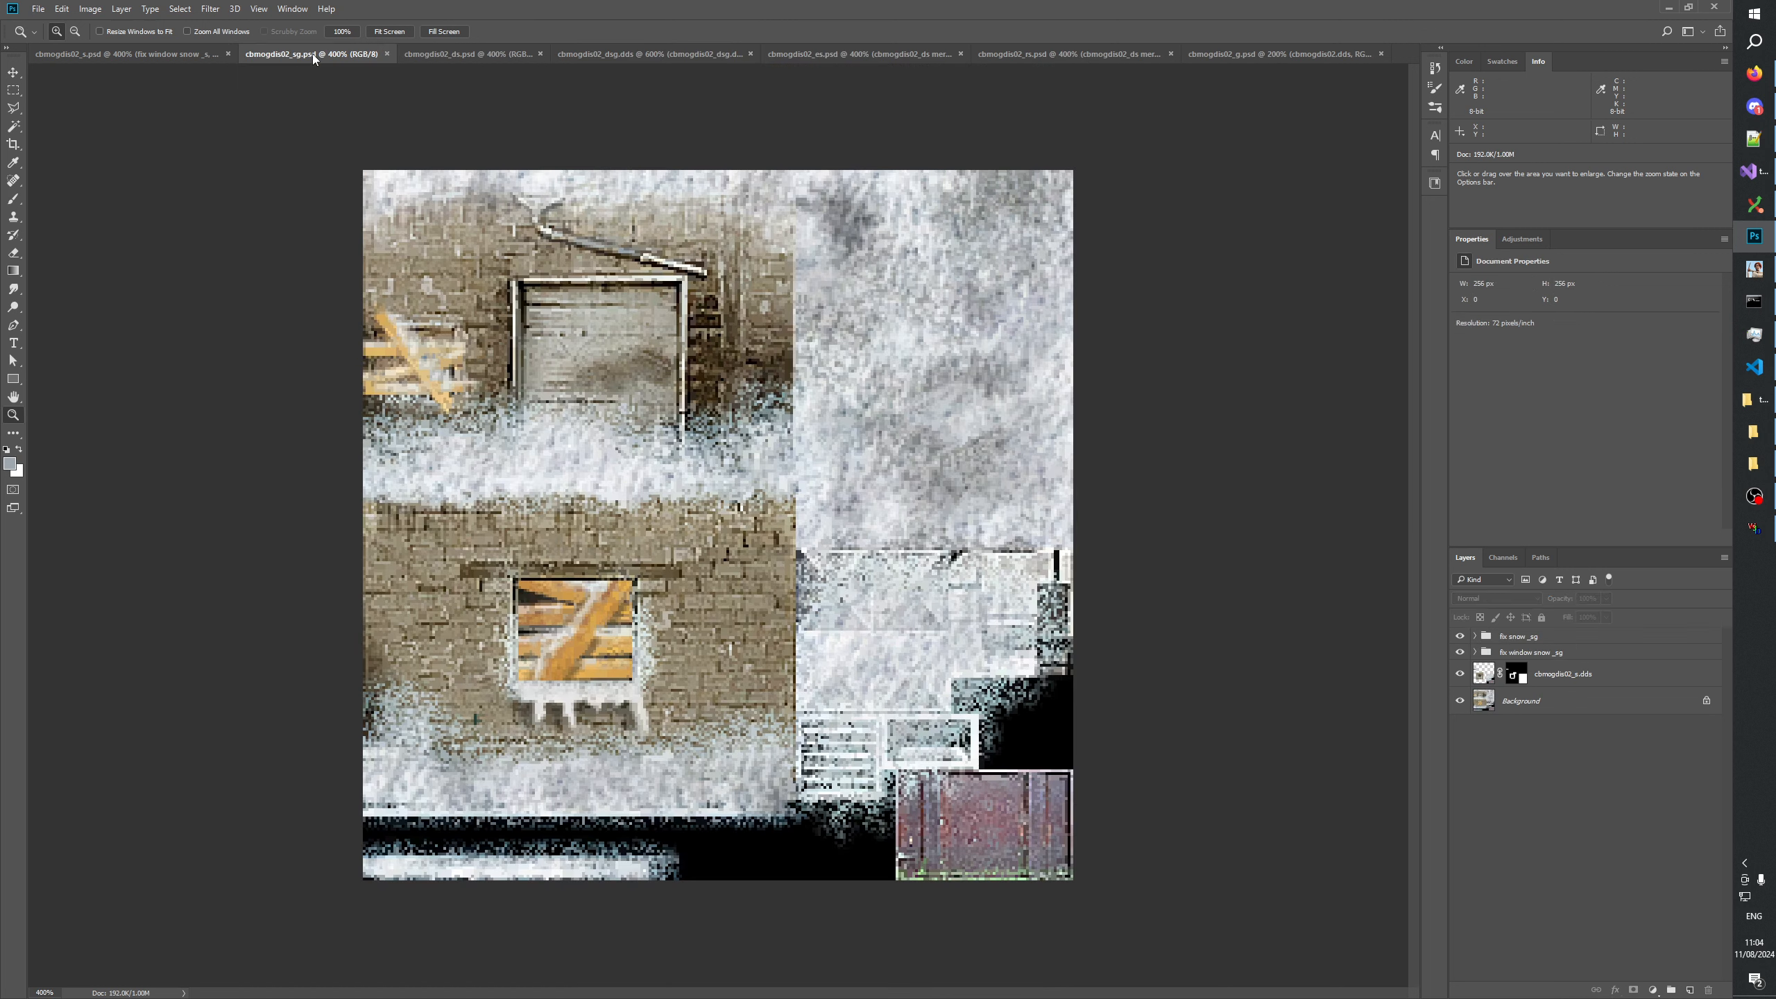
left_click(1514, 679)
left_click(1515, 677, "alt")
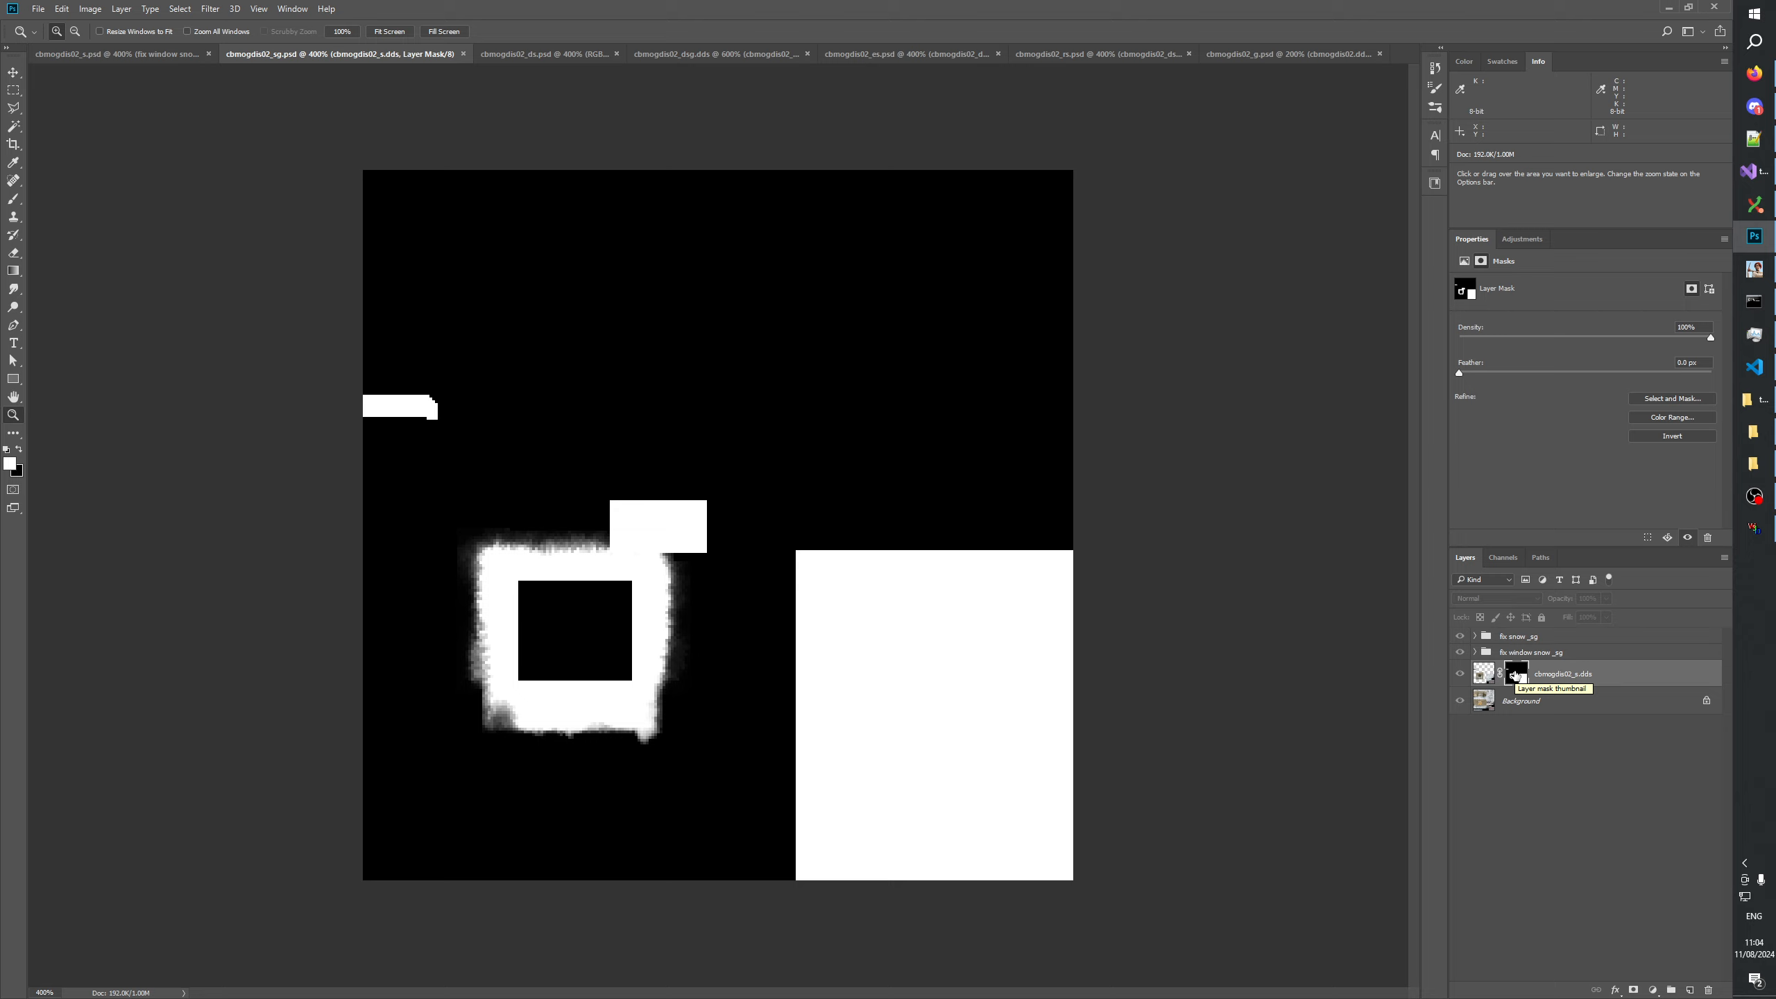
key("ctrl+a")
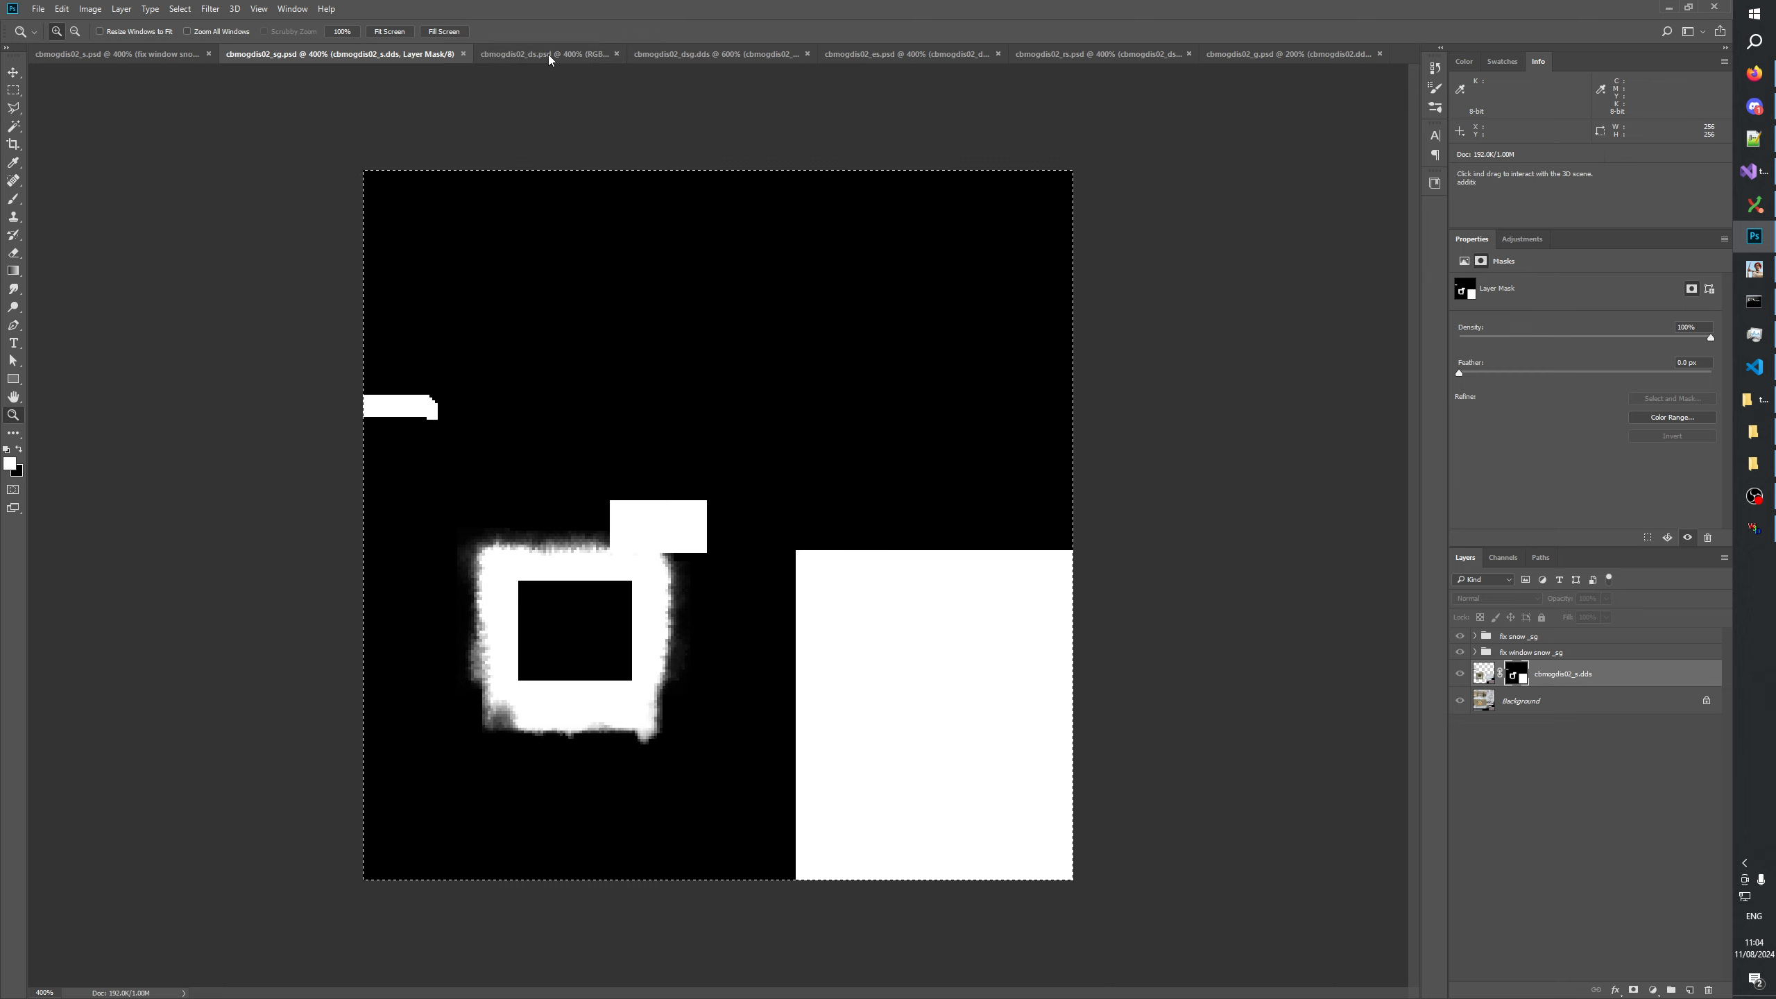
left_click(549, 57)
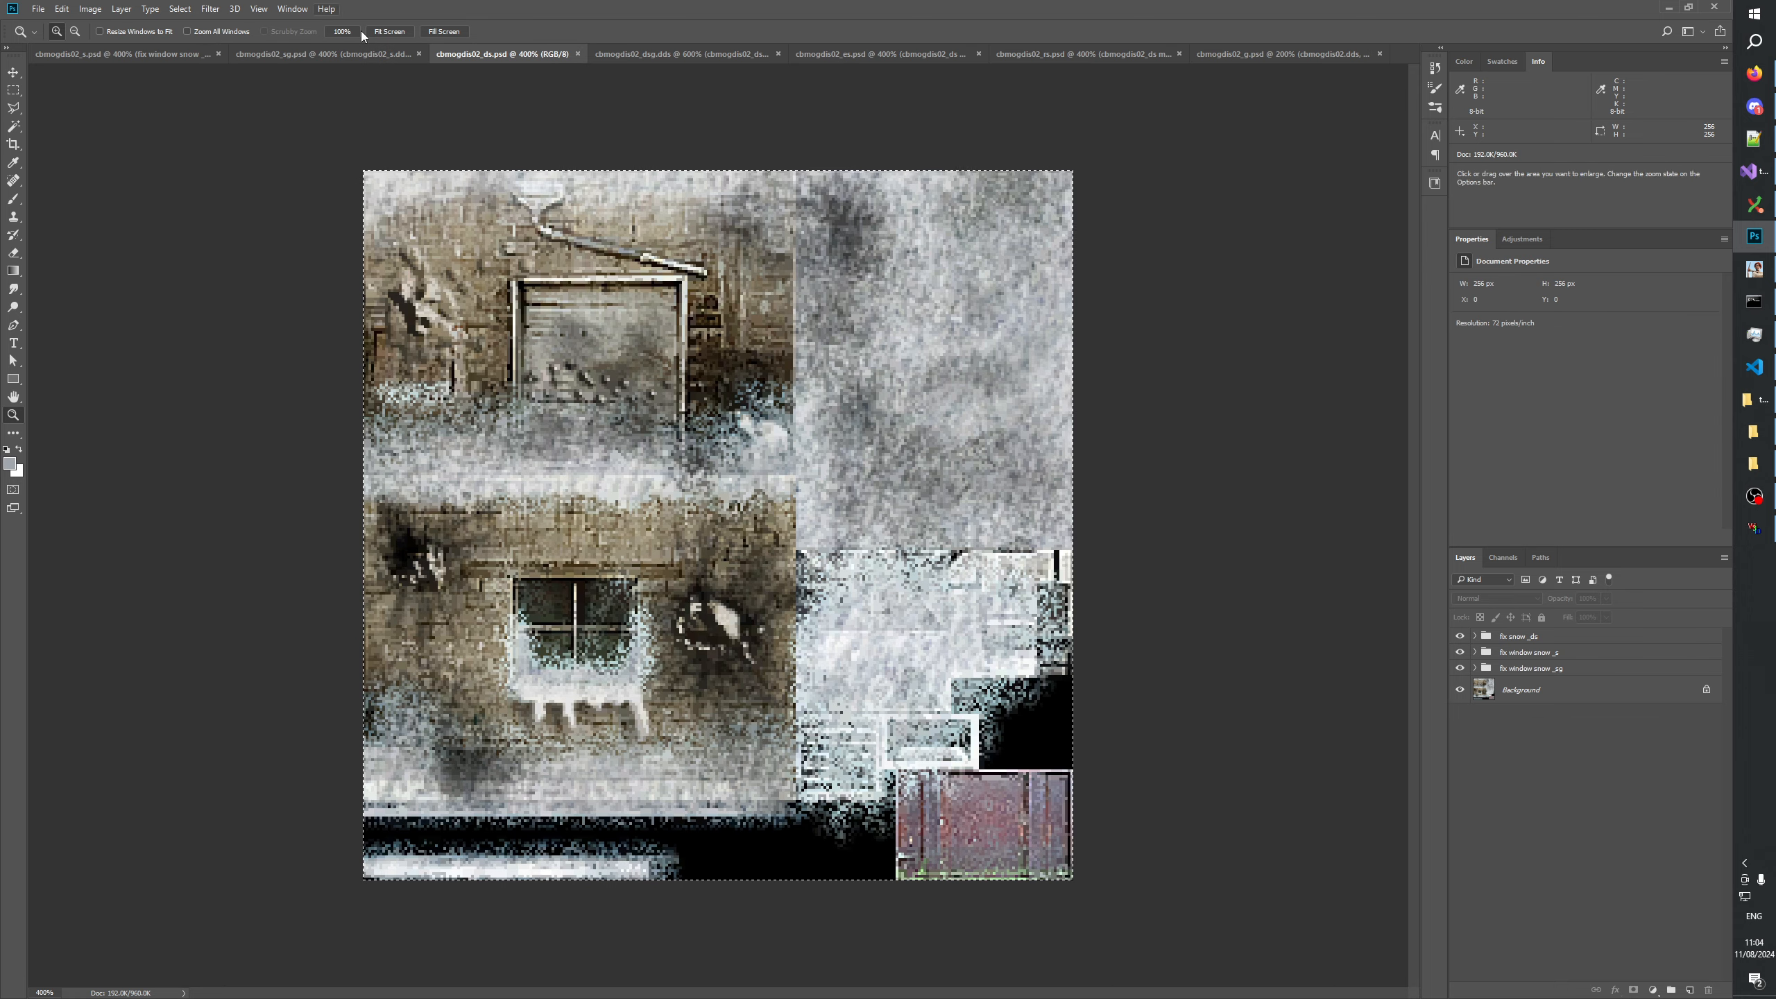
left_click(682, 54)
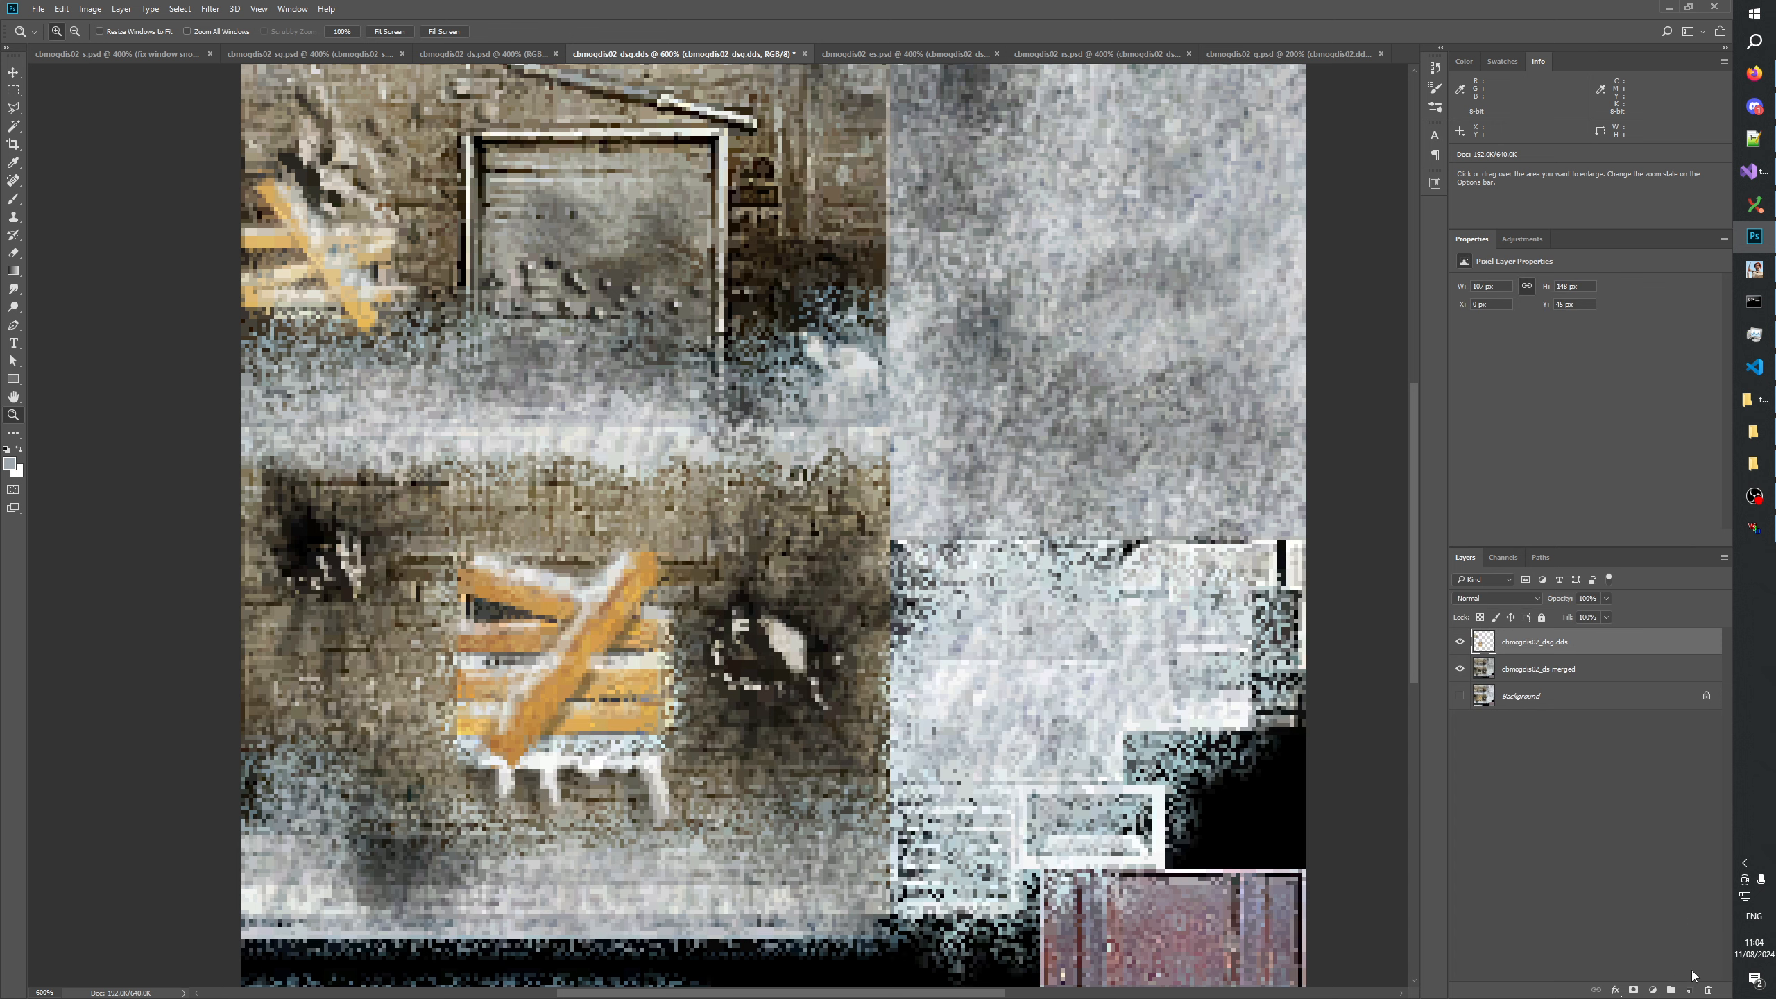
key("ctrl+v")
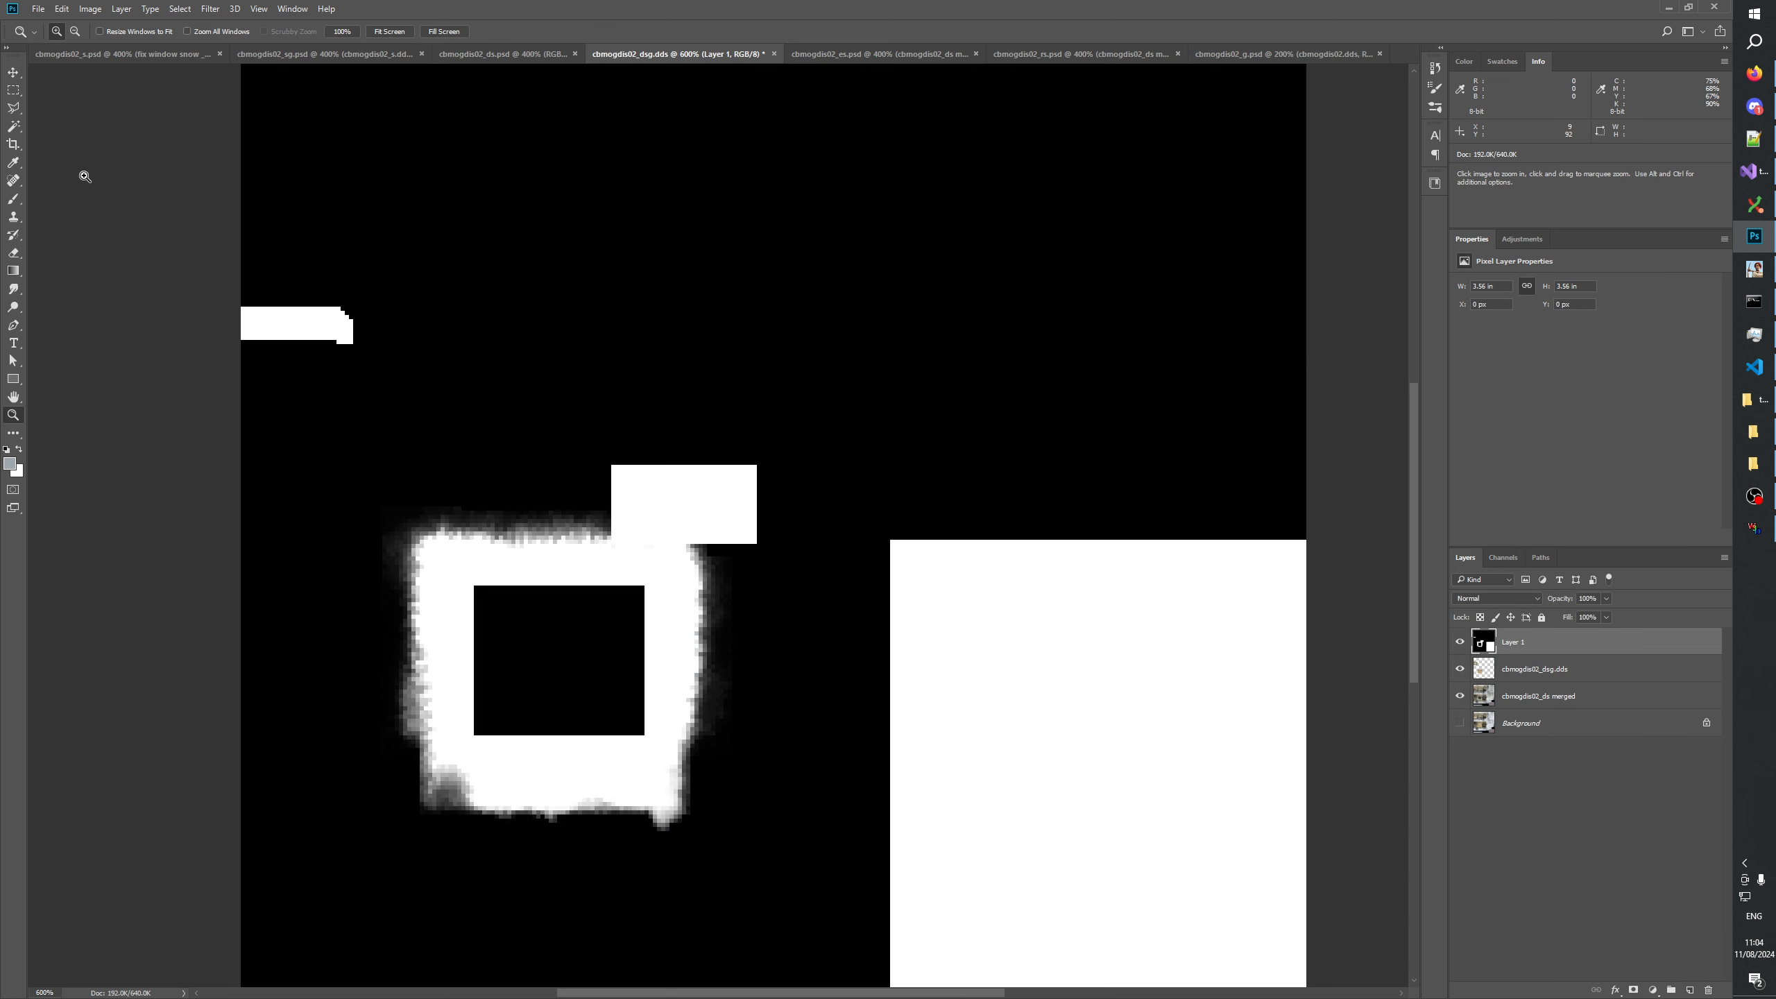
Select the pasted mask's black window rectangle, hide that layer and mask the cbmogdis02_dsg.dds layer to the selection.
key("m")
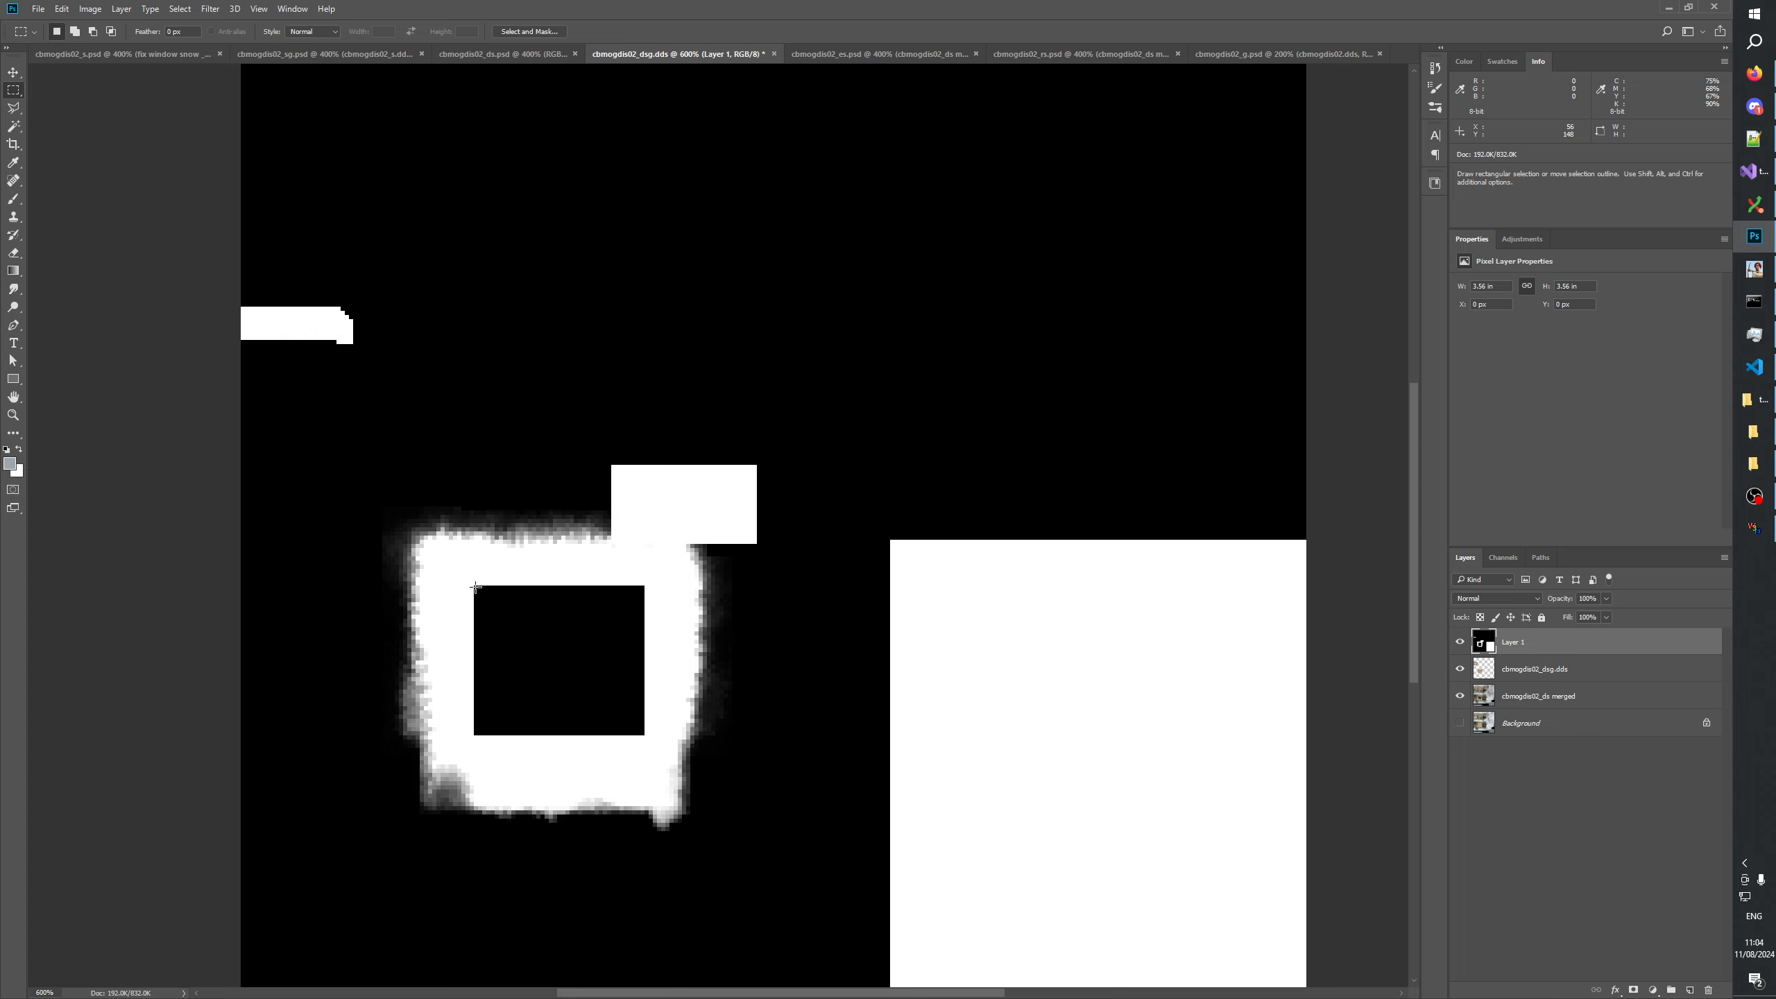
left_click_drag(475, 587, 644, 735)
left_click(1490, 671)
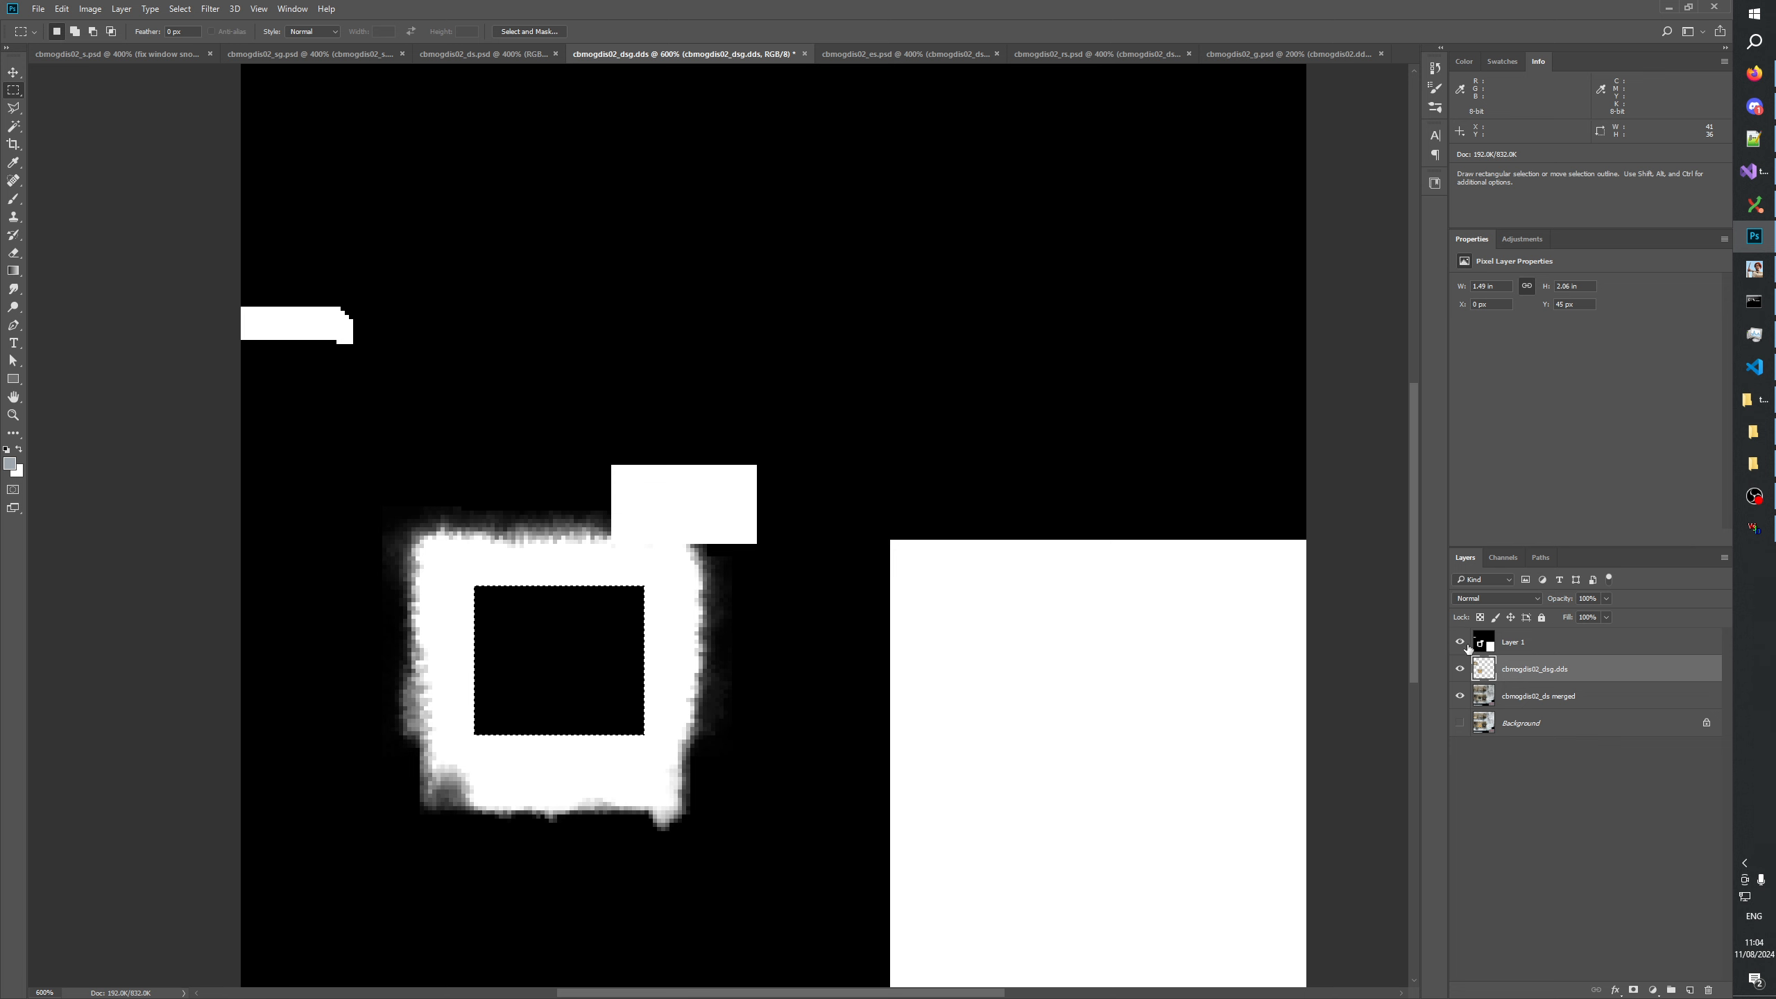
left_click(1460, 642)
left_click(1633, 990)
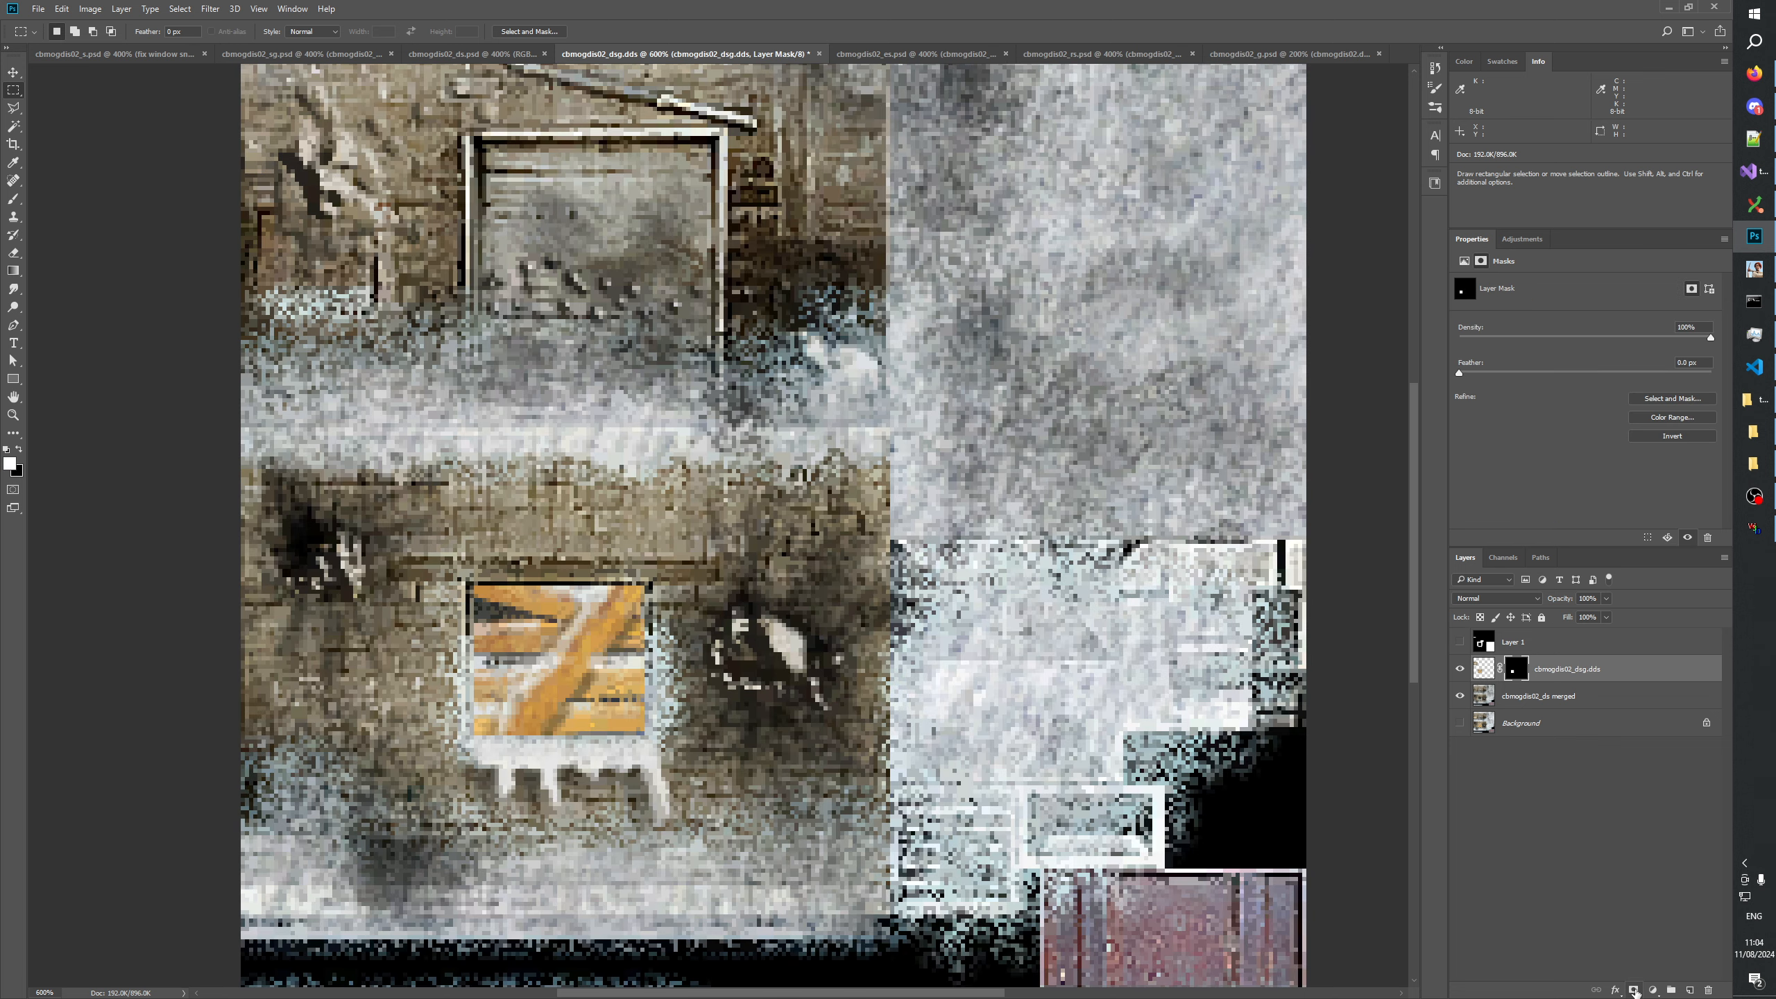
Check how the masked boards fit the lower window by toggling the cbmogdis02_dsg.dds layer's visibility.
left_click(1459, 670)
left_click(1459, 670)
left_click(1459, 669)
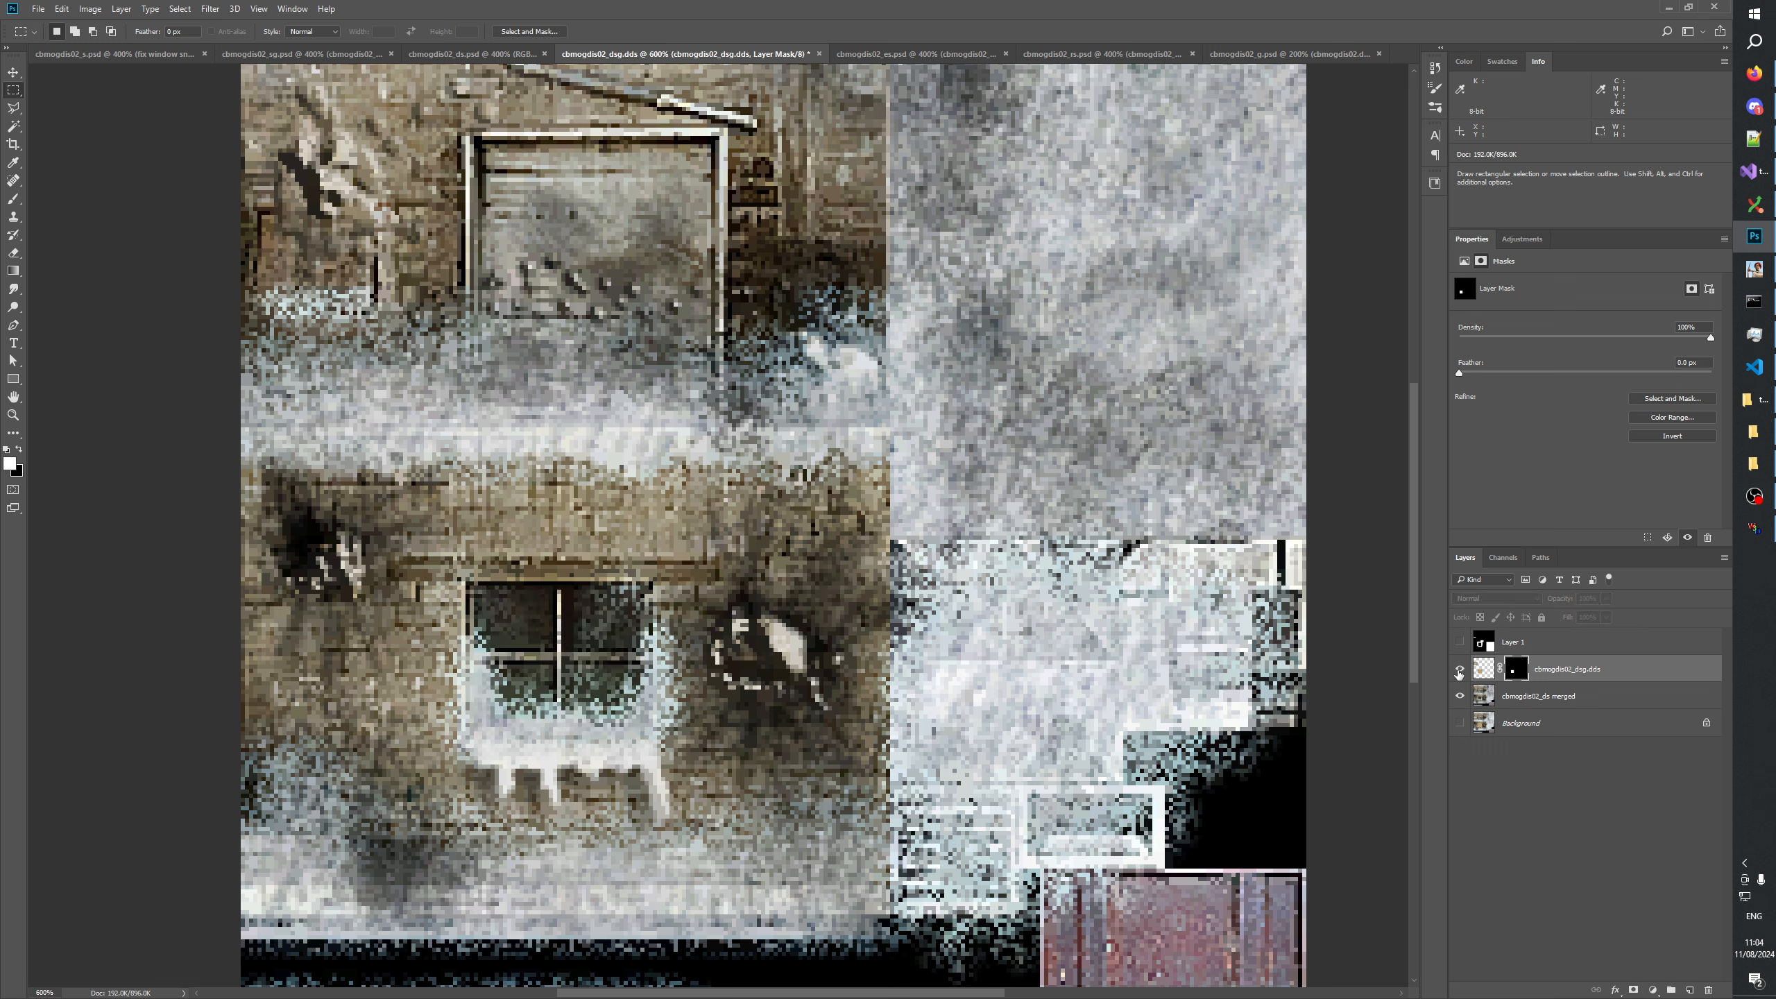
left_click(1459, 669)
left_click(1458, 669)
left_click(1459, 669)
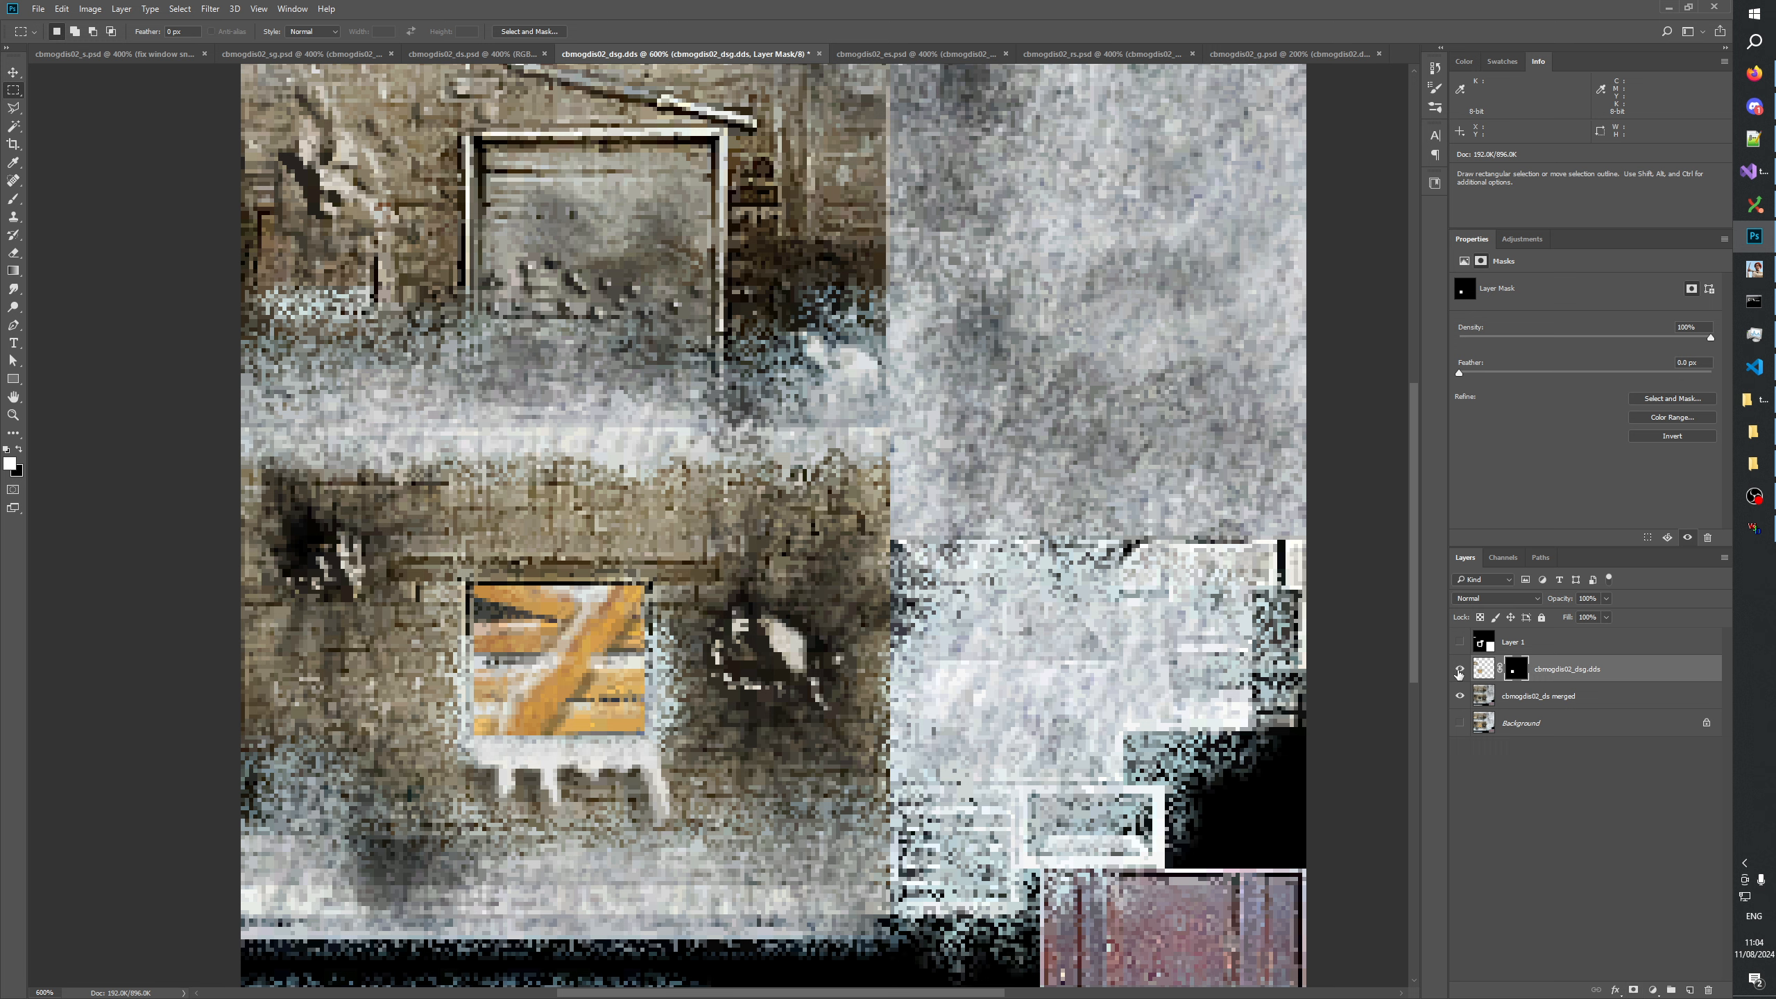
left_click(1459, 669)
left_click(1458, 670)
left_click(1459, 670)
left_click(1459, 669)
Reveal the boarded window on the upper wall by filling its area white in the cbmogdis02_dsg.dds layer mask, and deselect.
left_click_drag(874, 524, 846, 610)
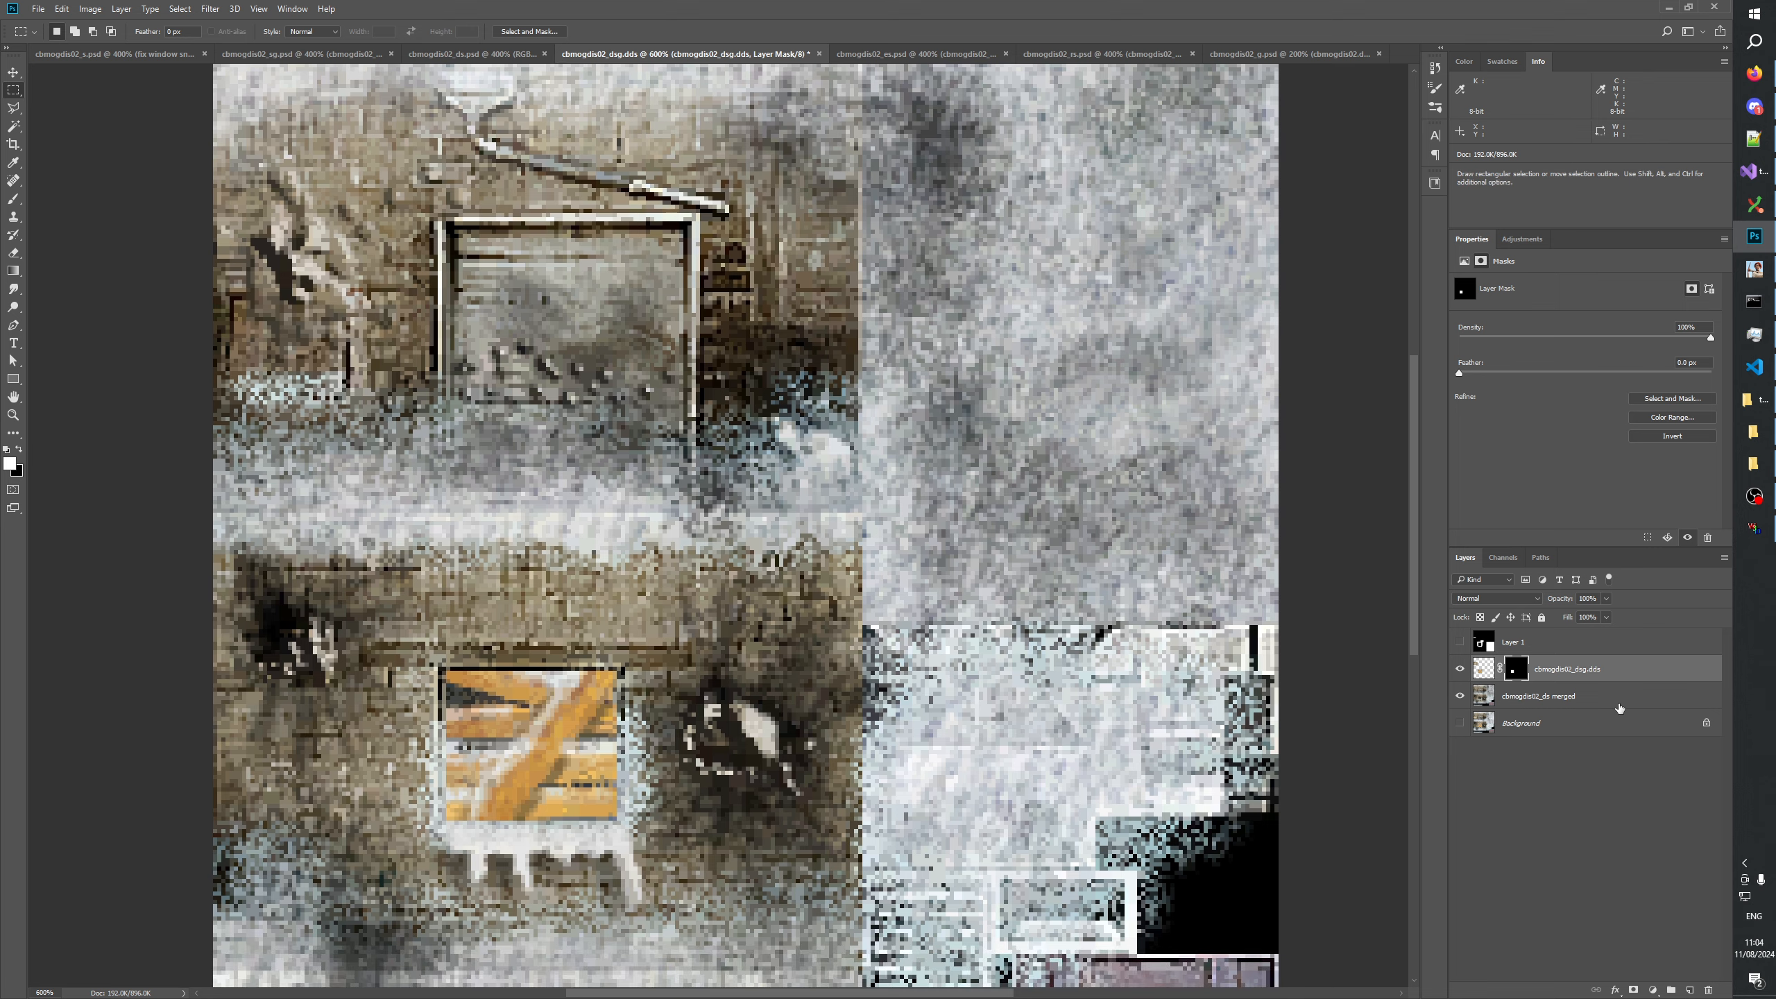
left_click(1483, 670, "ctrl")
left_click_drag(374, 589, 737, 877)
left_click(1514, 670)
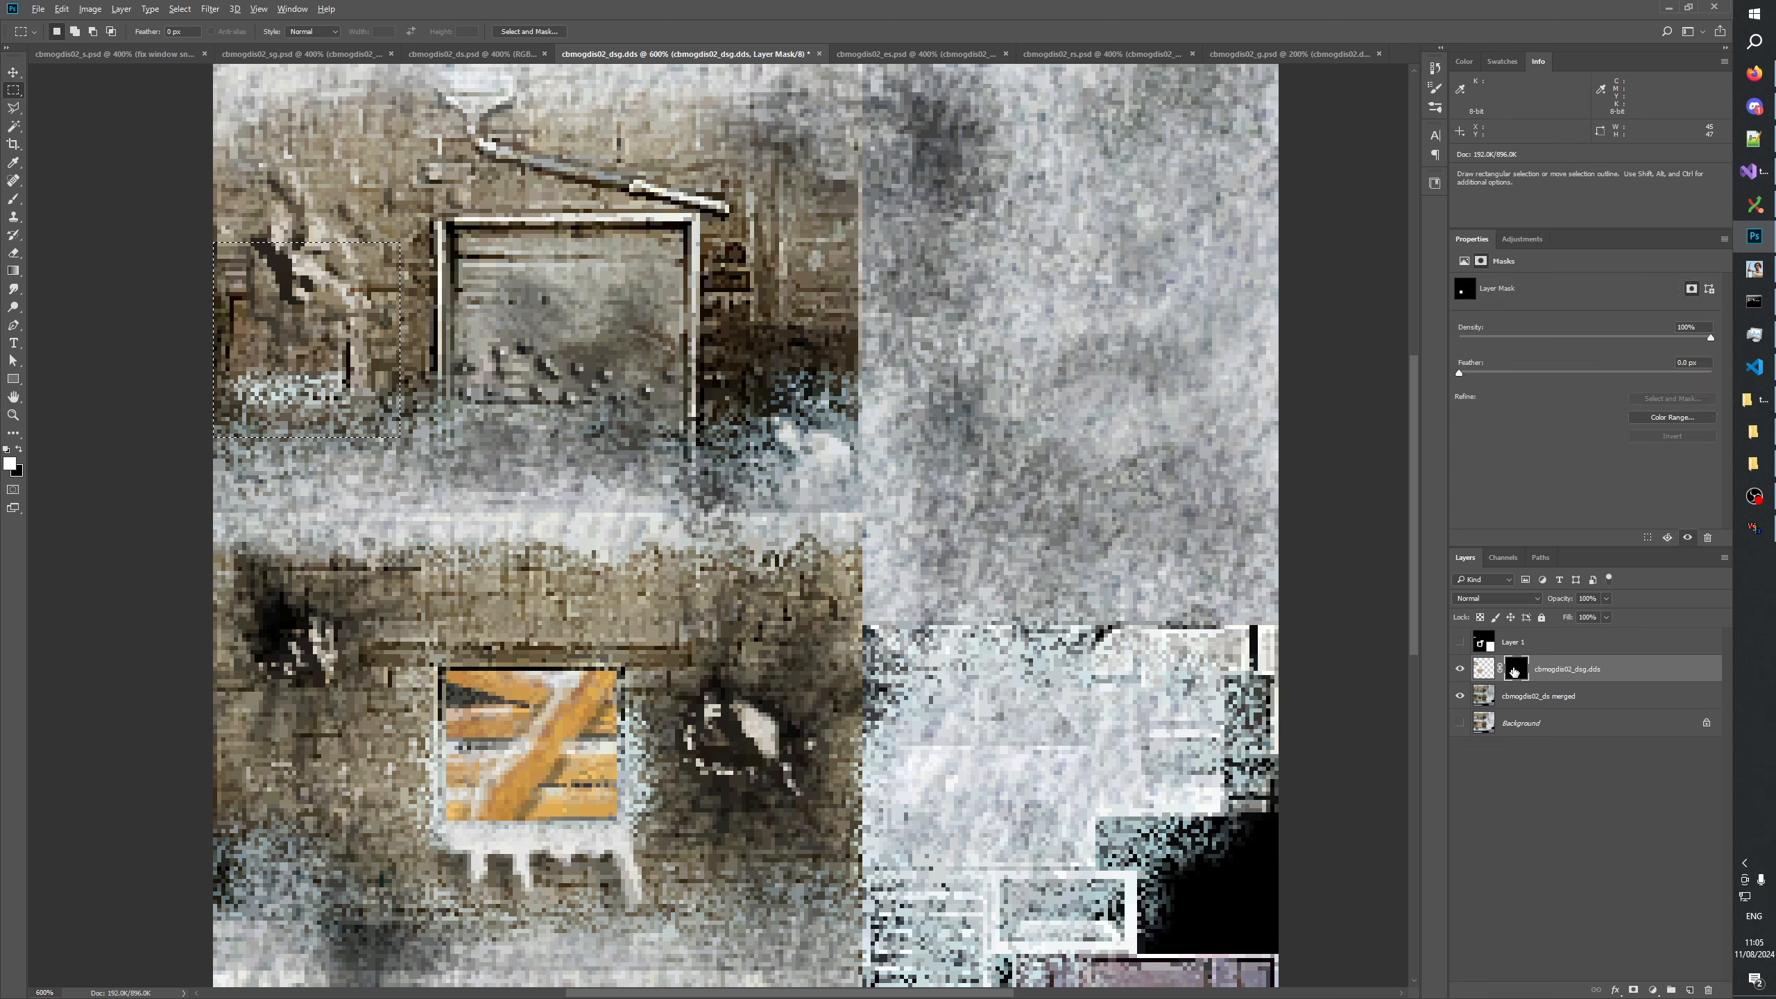
key("alt+BackSpace")
key("ctrl+d")
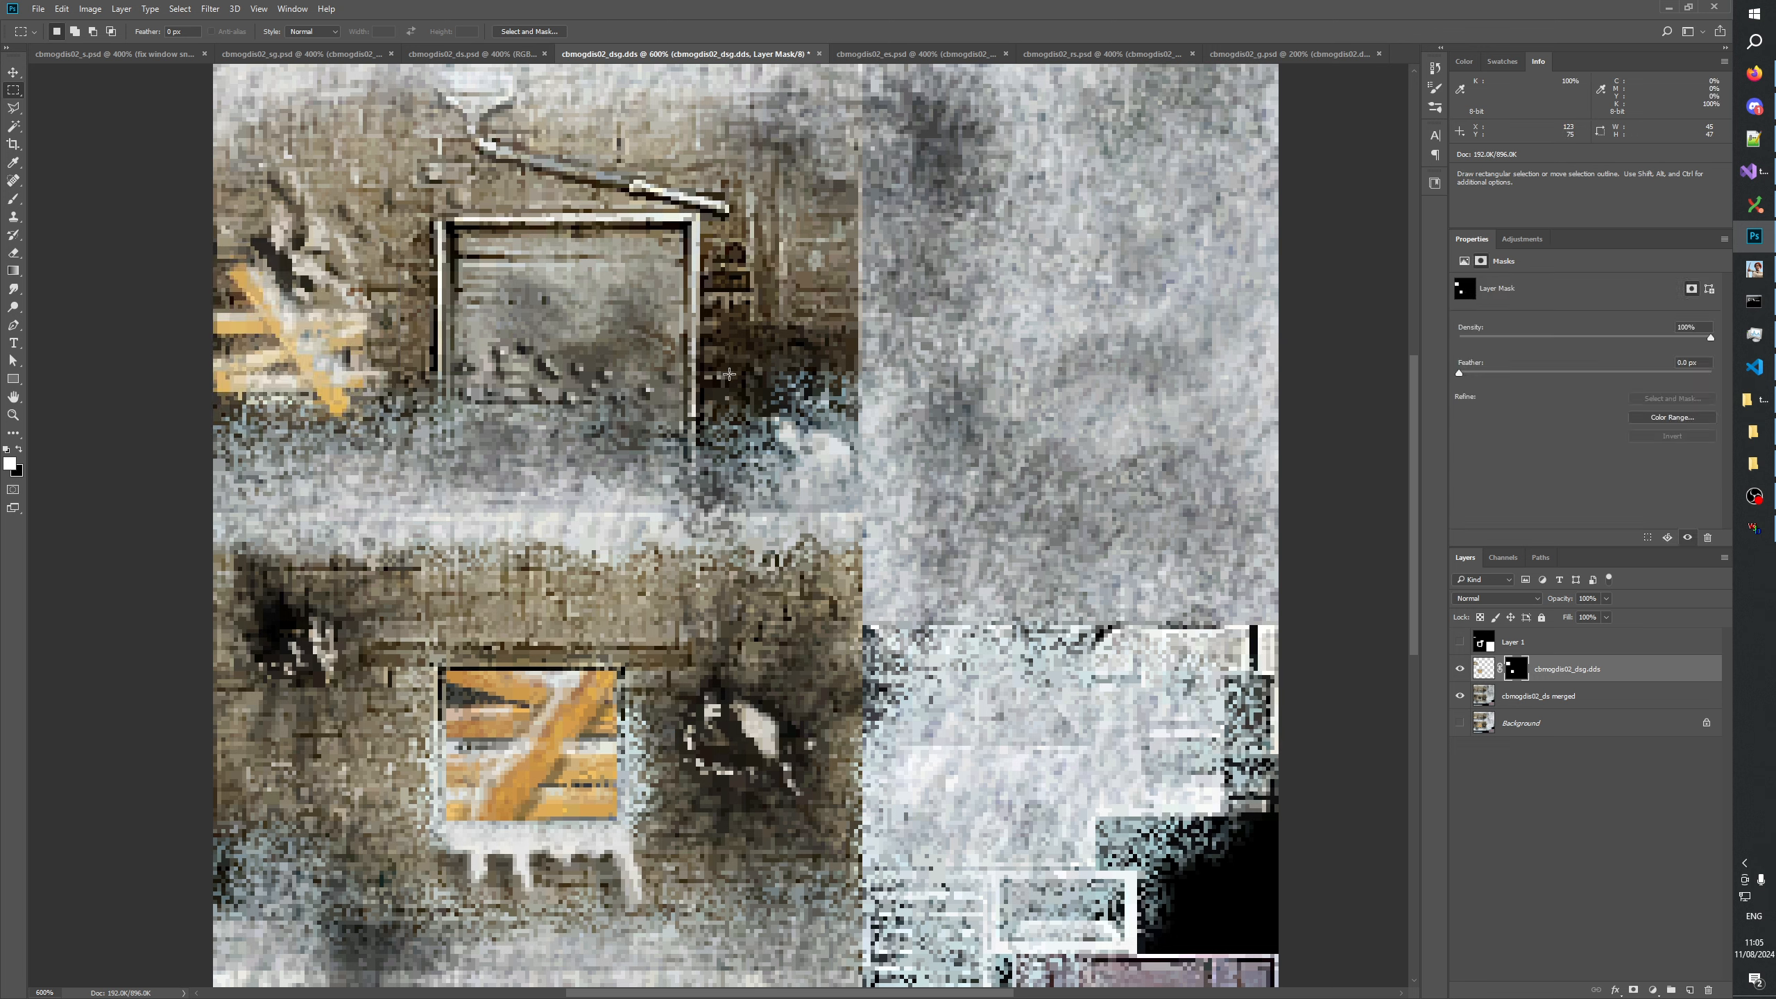
Compare both windows with and without their boards by repeatedly toggling the cbmogdis02_dsg.dds layer, leaving it visible.
left_click(1458, 669)
left_click(1458, 669)
left_click(1458, 669)
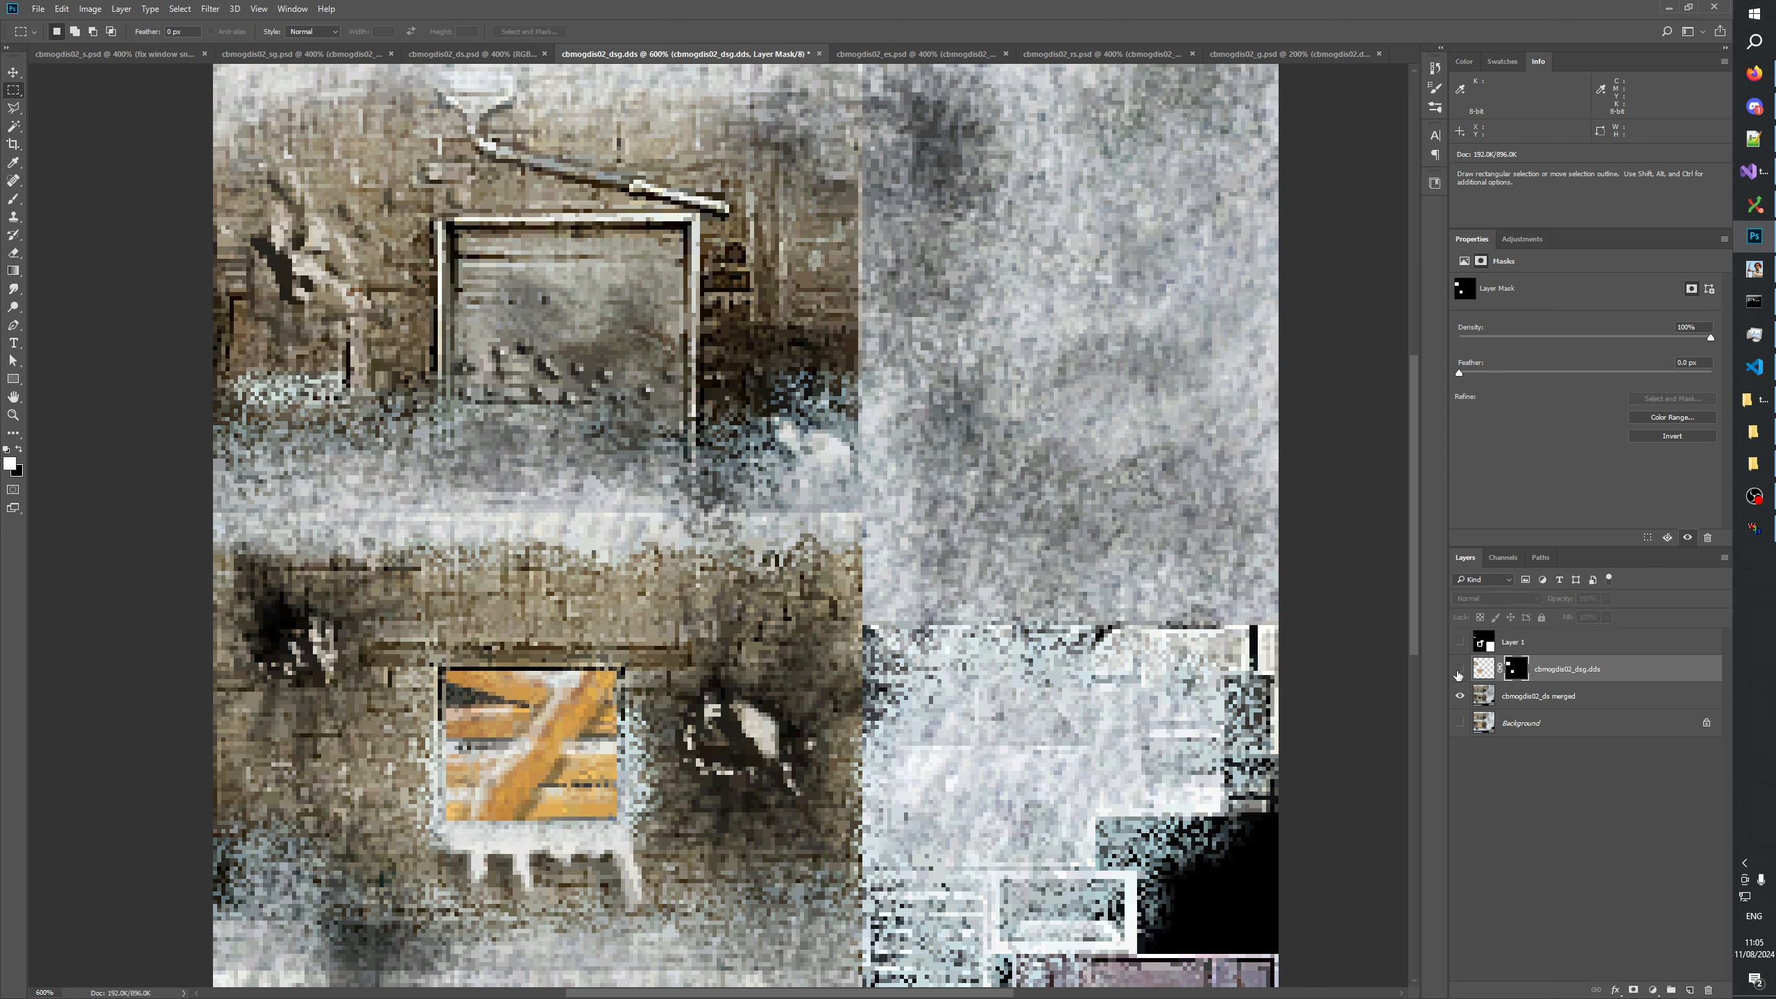
left_click(1459, 669)
left_click(1459, 670)
left_click(1458, 672)
left_click(1458, 672)
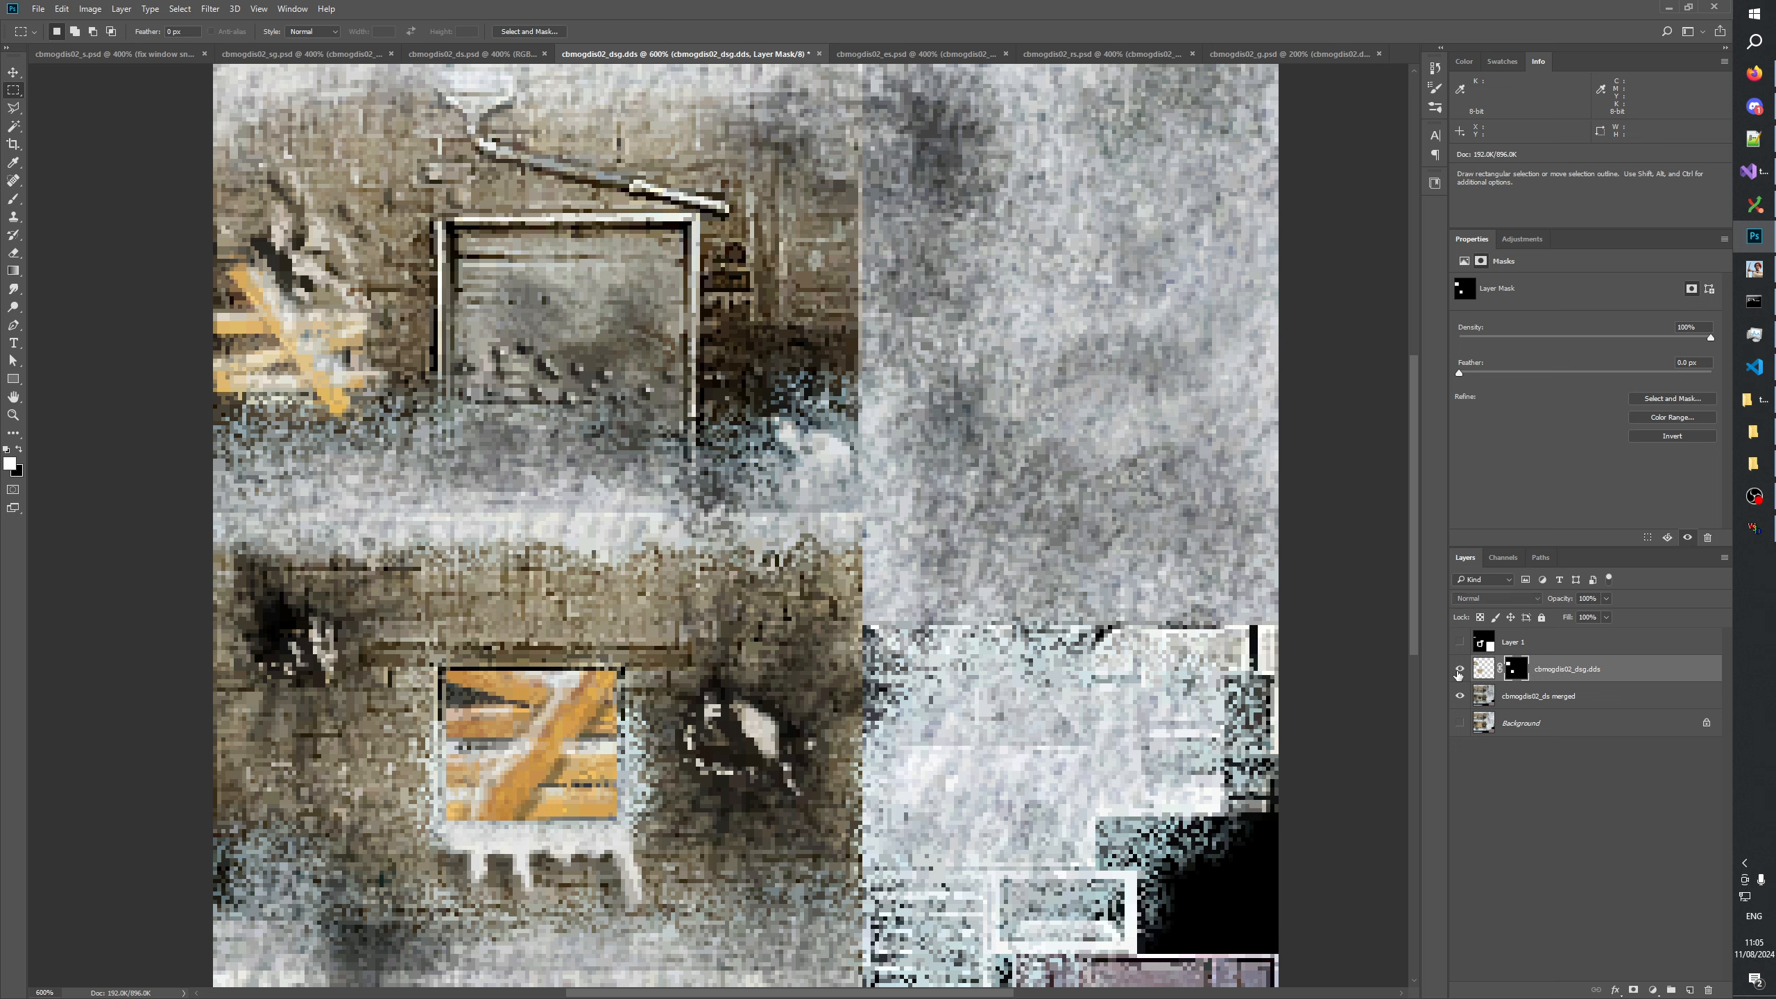
left_click(1458, 672)
left_click(1458, 672)
left_click(1458, 672)
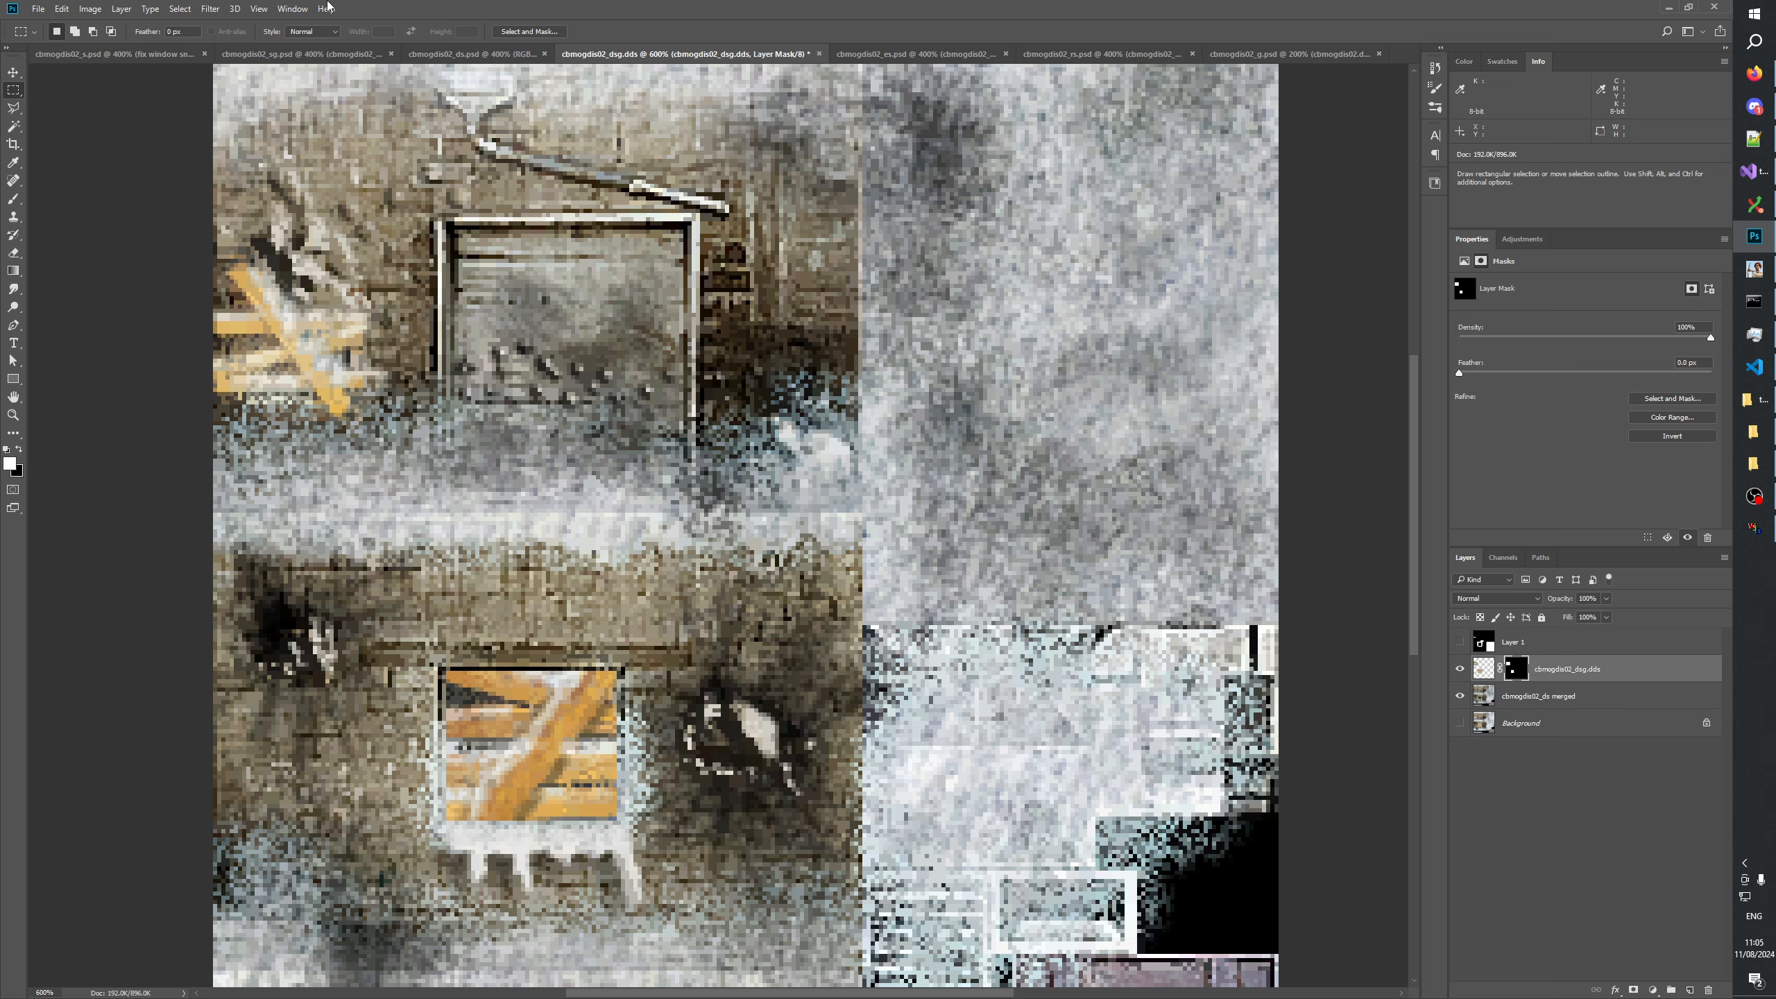
left_click(1457, 670)
left_click(1456, 670)
left_click(1456, 670)
left_click(1457, 670)
left_click(1457, 670)
left_click(1457, 670)
left_click(1457, 670)
left_click(1456, 670)
left_click(1457, 670)
left_click(1456, 670)
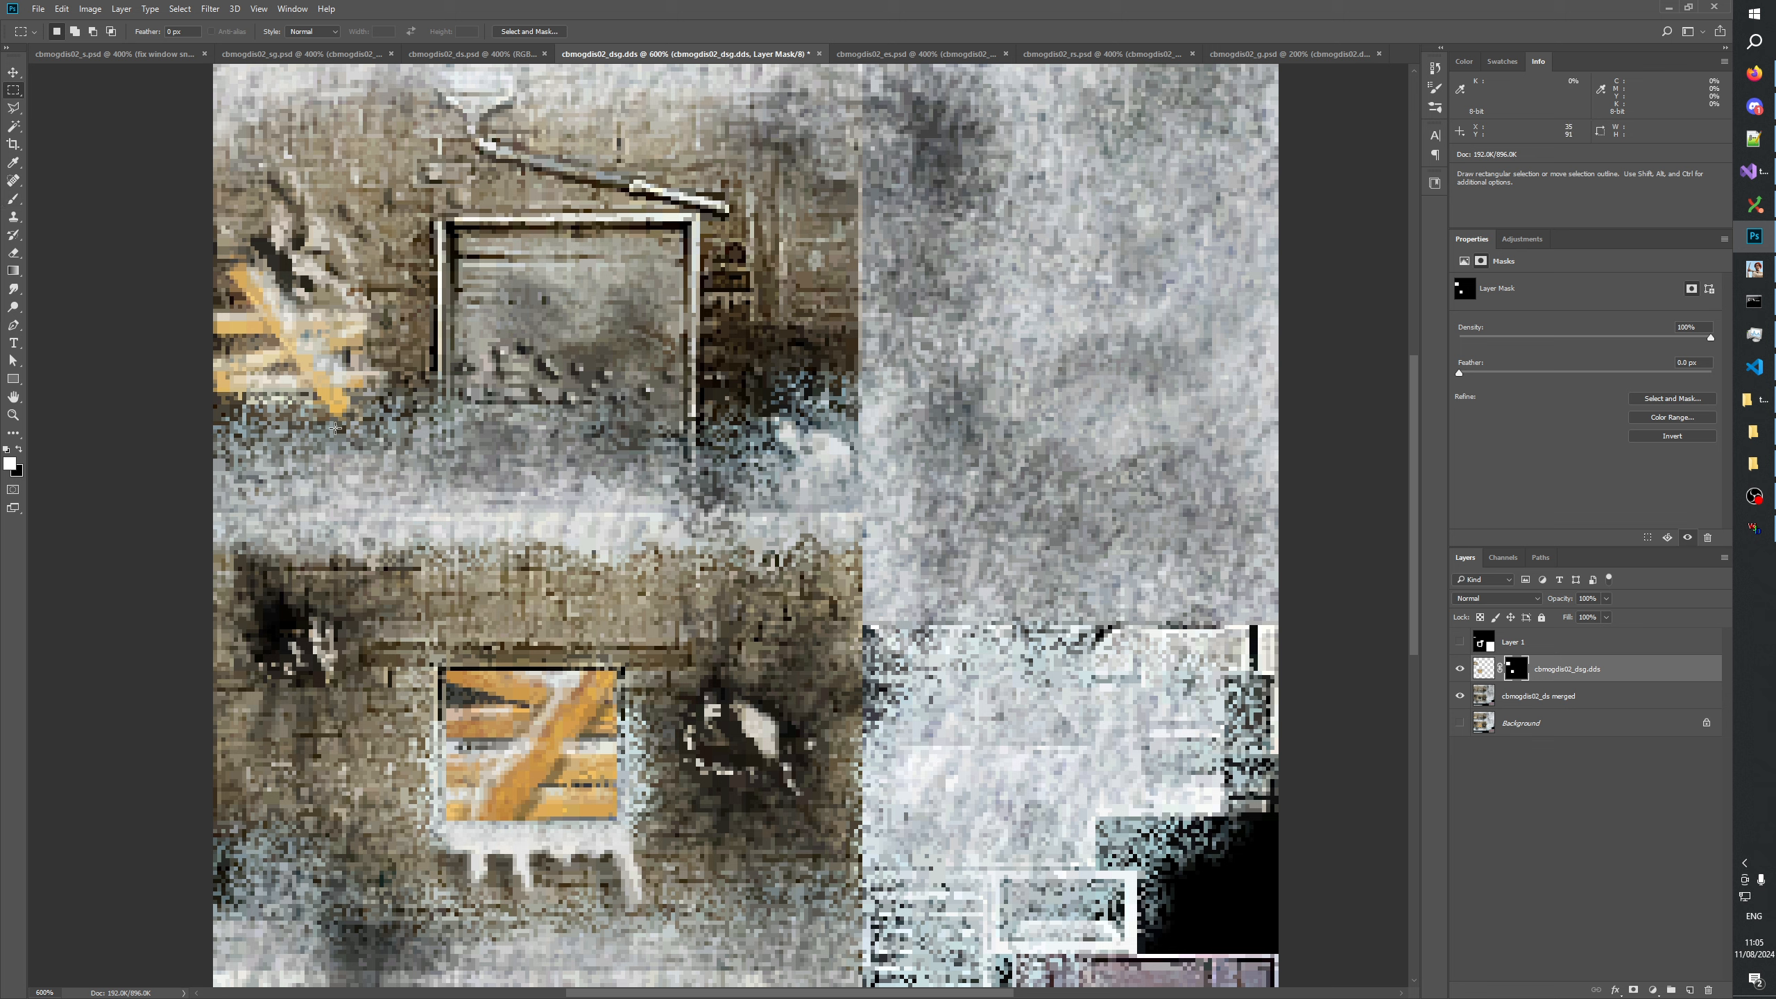
Black out the cbmogdis02_dsg.dds layer mask above and below the planks of the upper boarded window, following their outline, and deselect.
left_click_drag(206, 393, 313, 436)
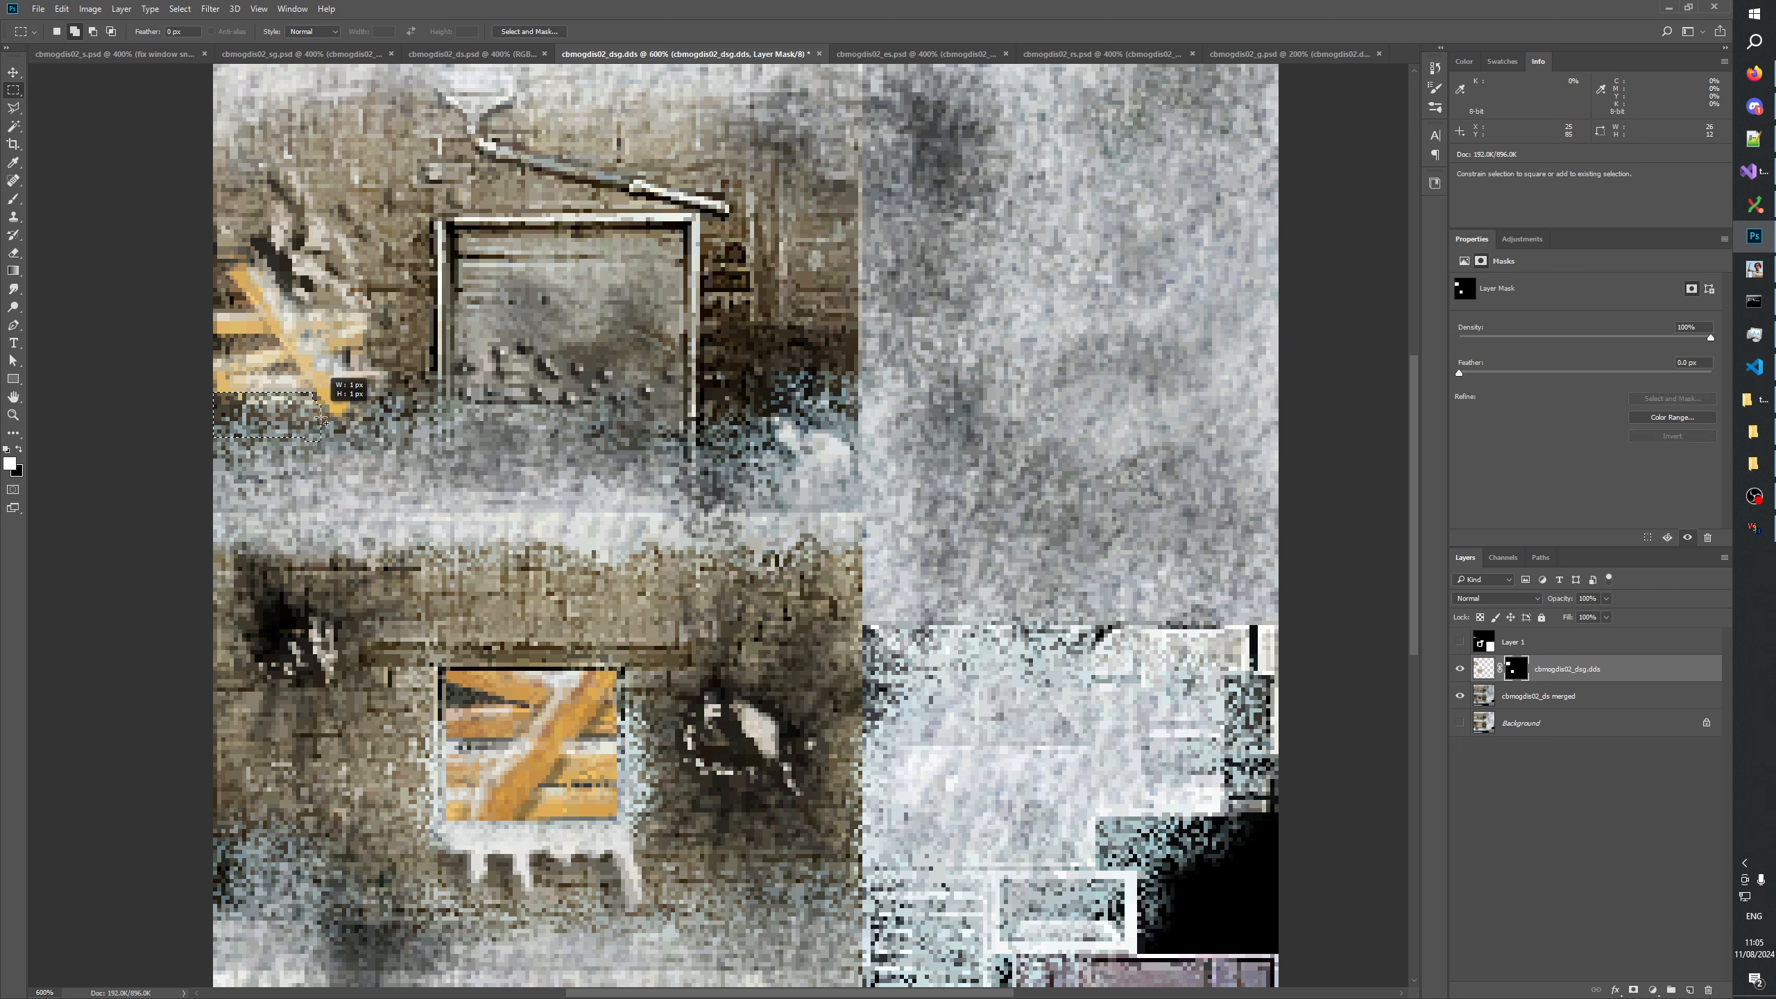
left_click_drag(318, 415, 388, 485, "shift")
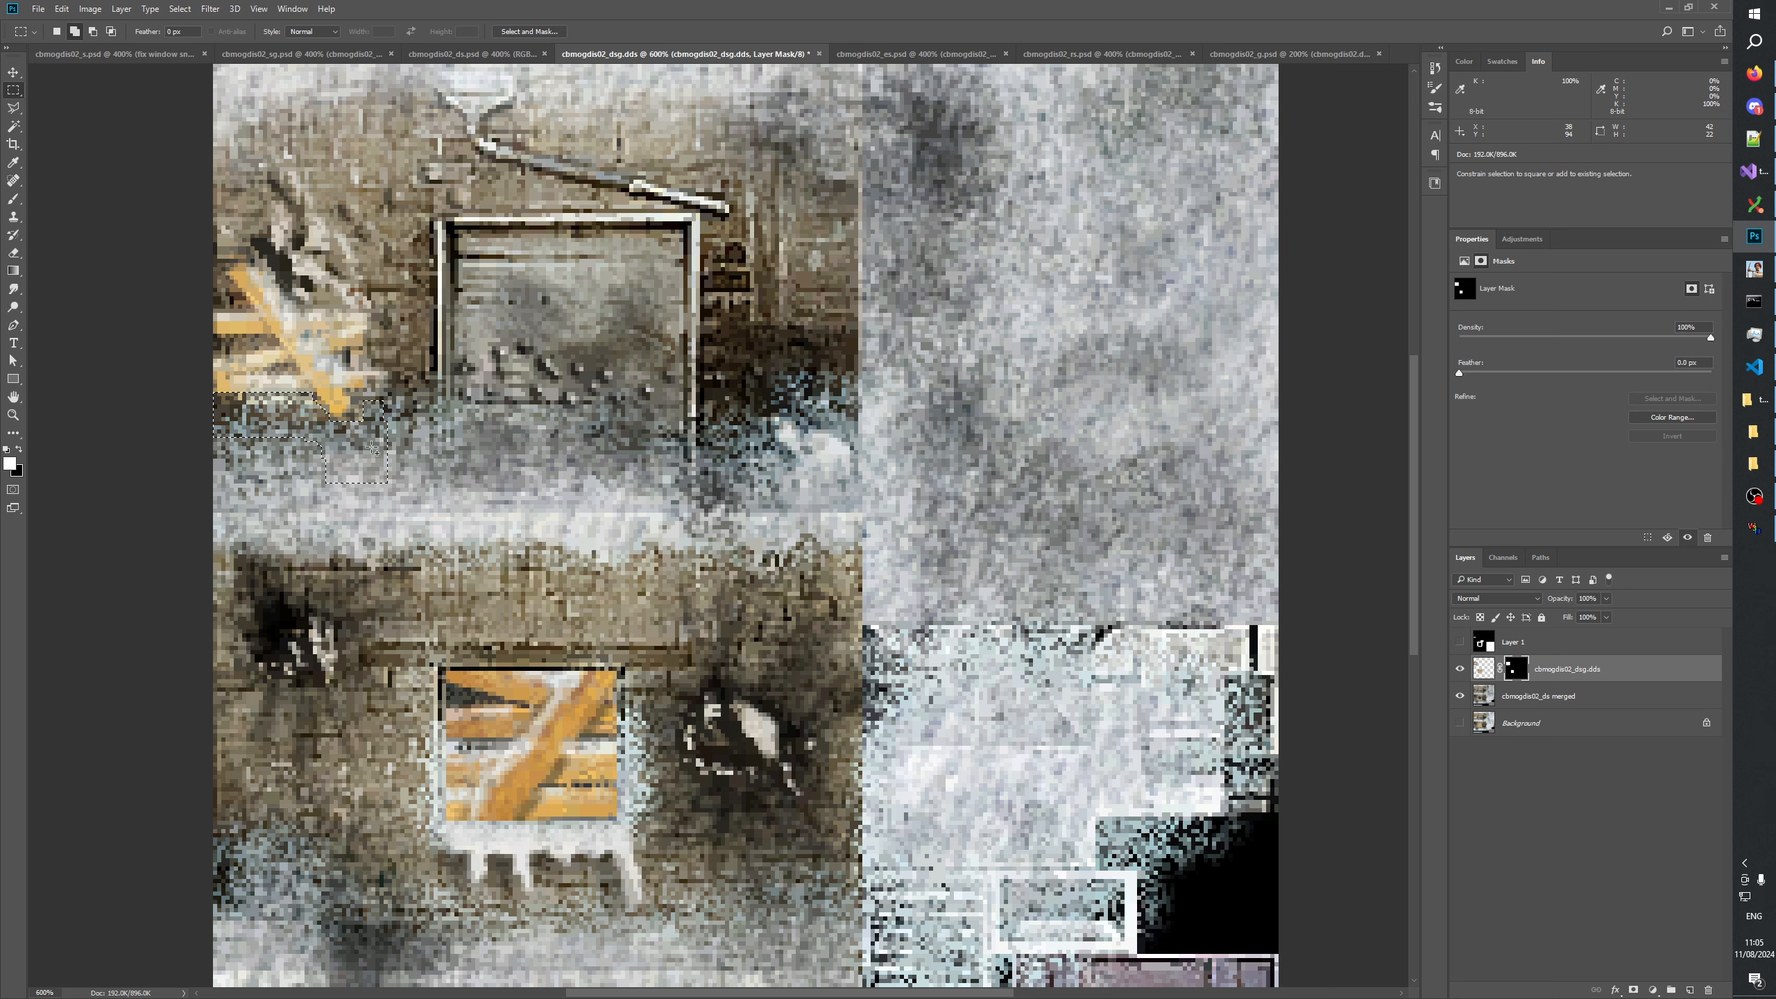
mouse_move(371, 452)
left_mouse_down("shift")
mouse_move(411, 395)
mouse_move(396, 409)
left_mouse_up("shift")
left_click_drag(276, 259, 317, 281, "shift")
left_click_drag(280, 264, 370, 295)
left_click_drag(292, 242, 450, 296)
left_click(1516, 668, "alt")
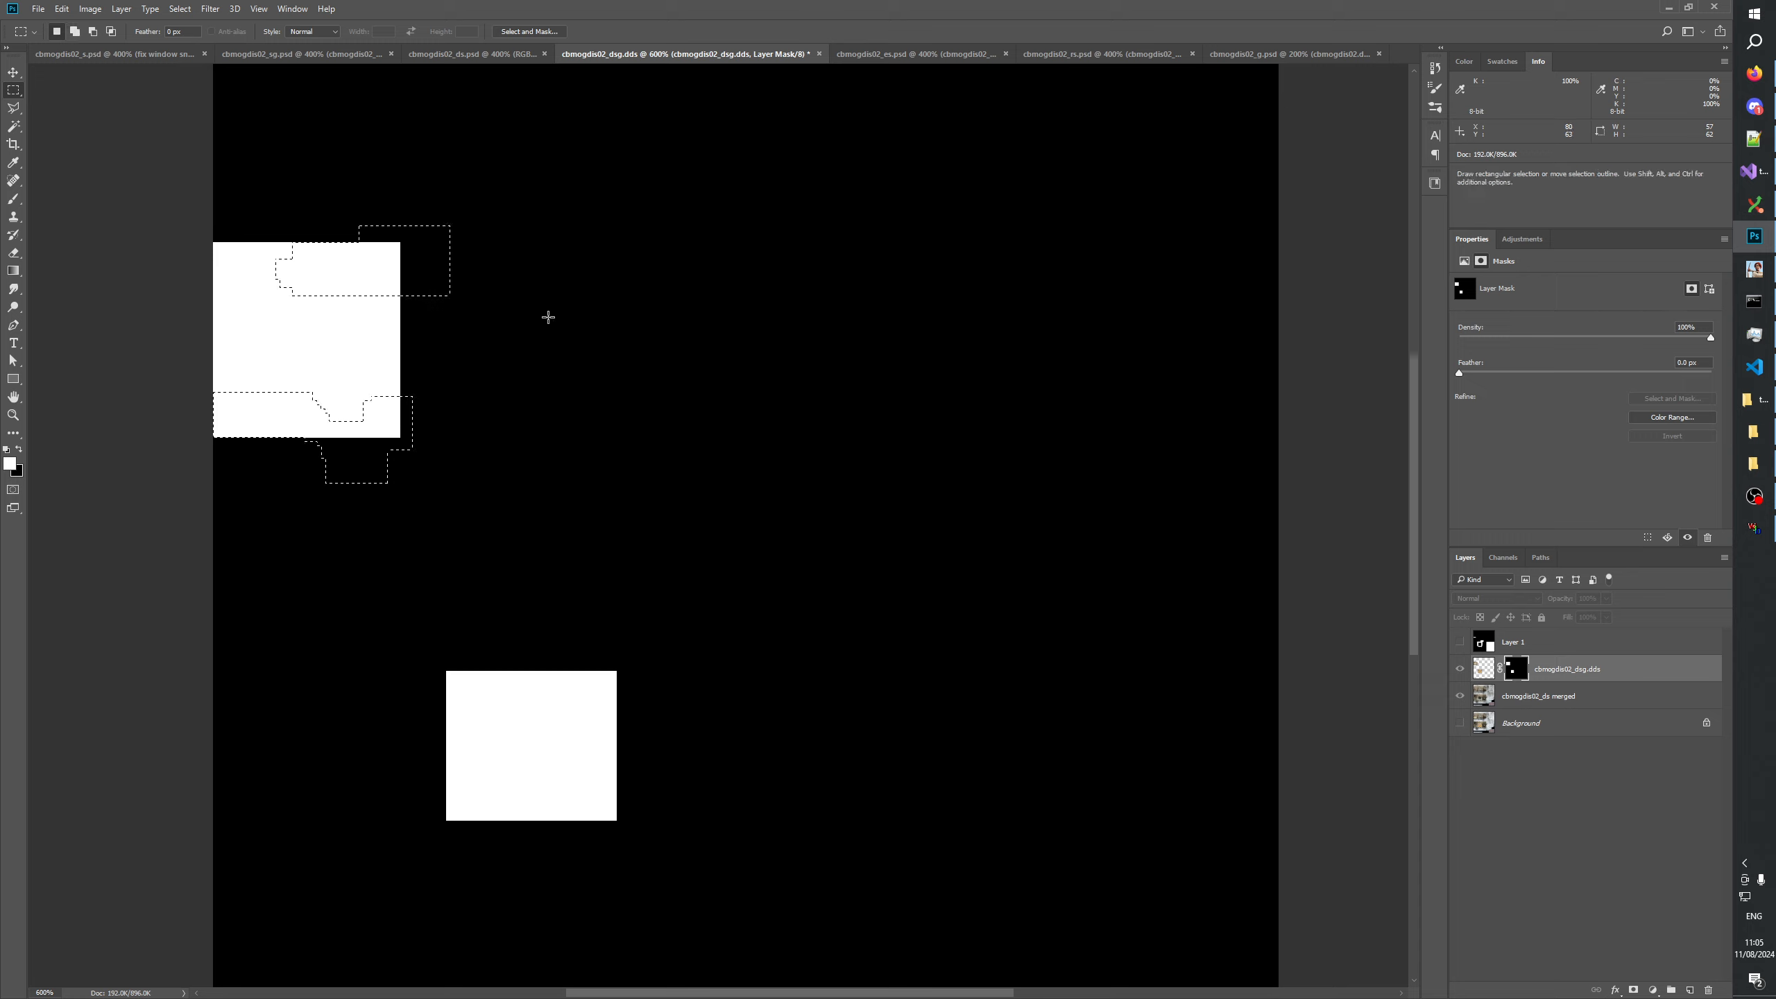
key("Delete")
key("ctrl+d")
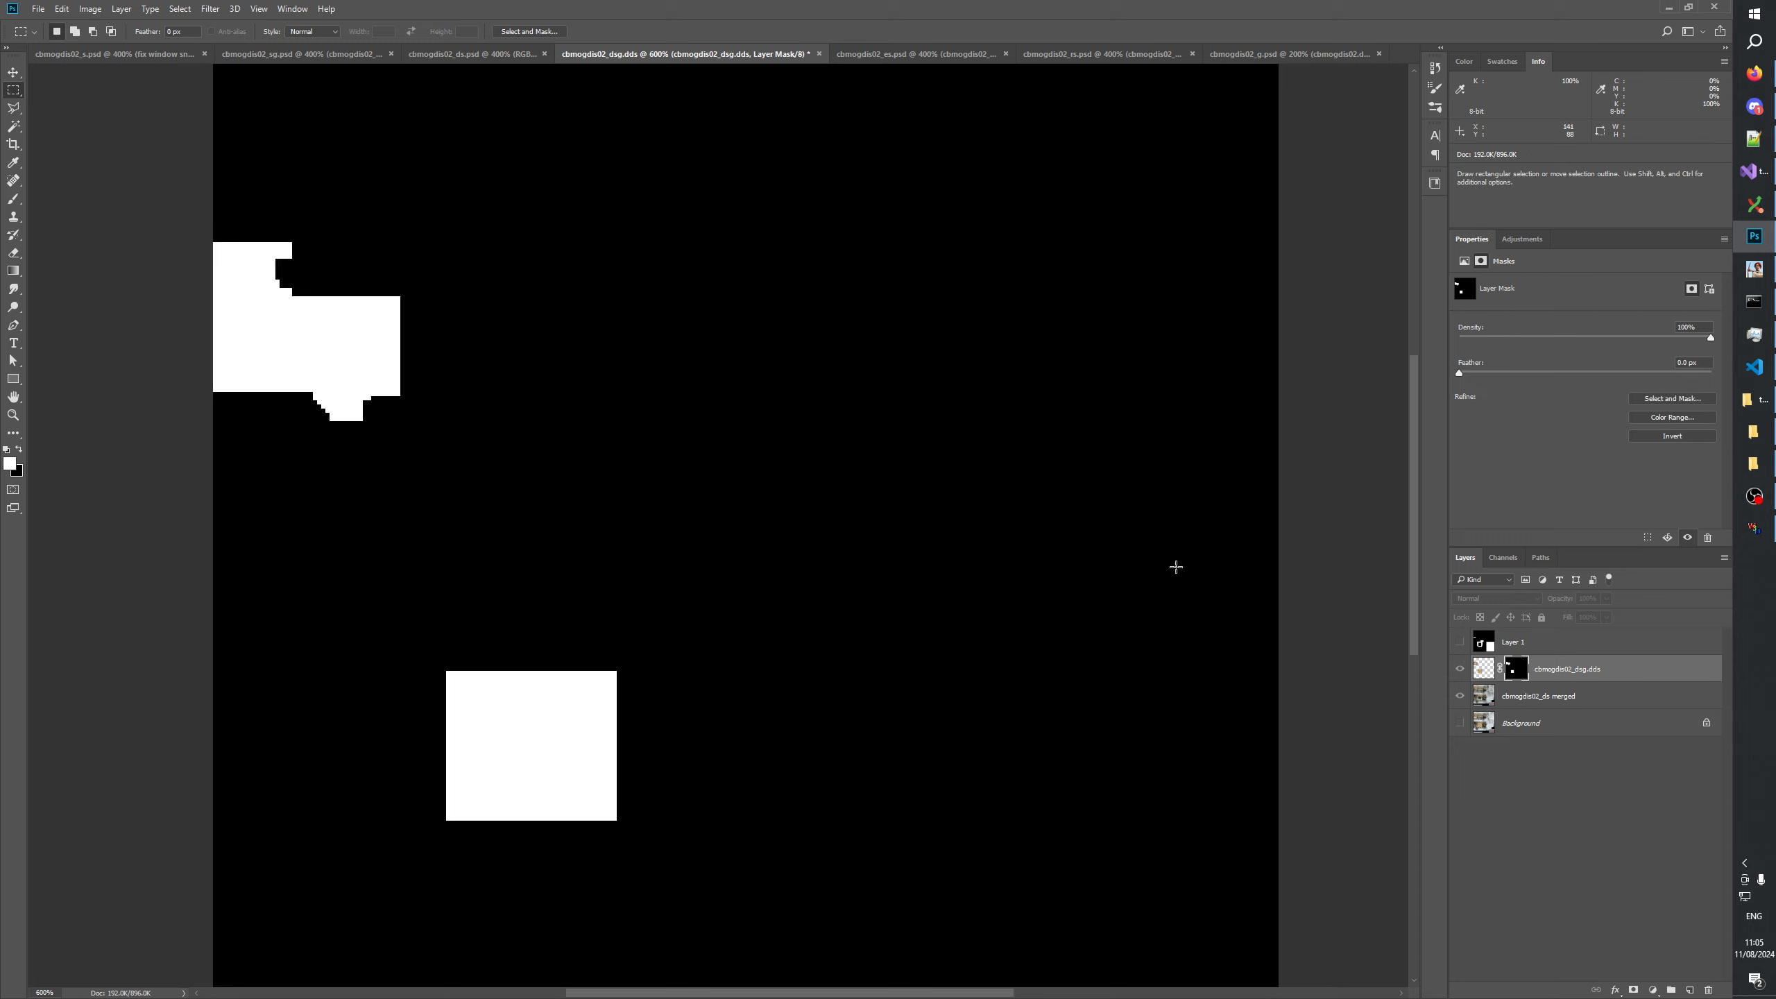
Check the planks against the texture beneath and trim the layer mask in small steps along the upper boarded window's top edge.
left_click(1459, 669)
left_click(1460, 669)
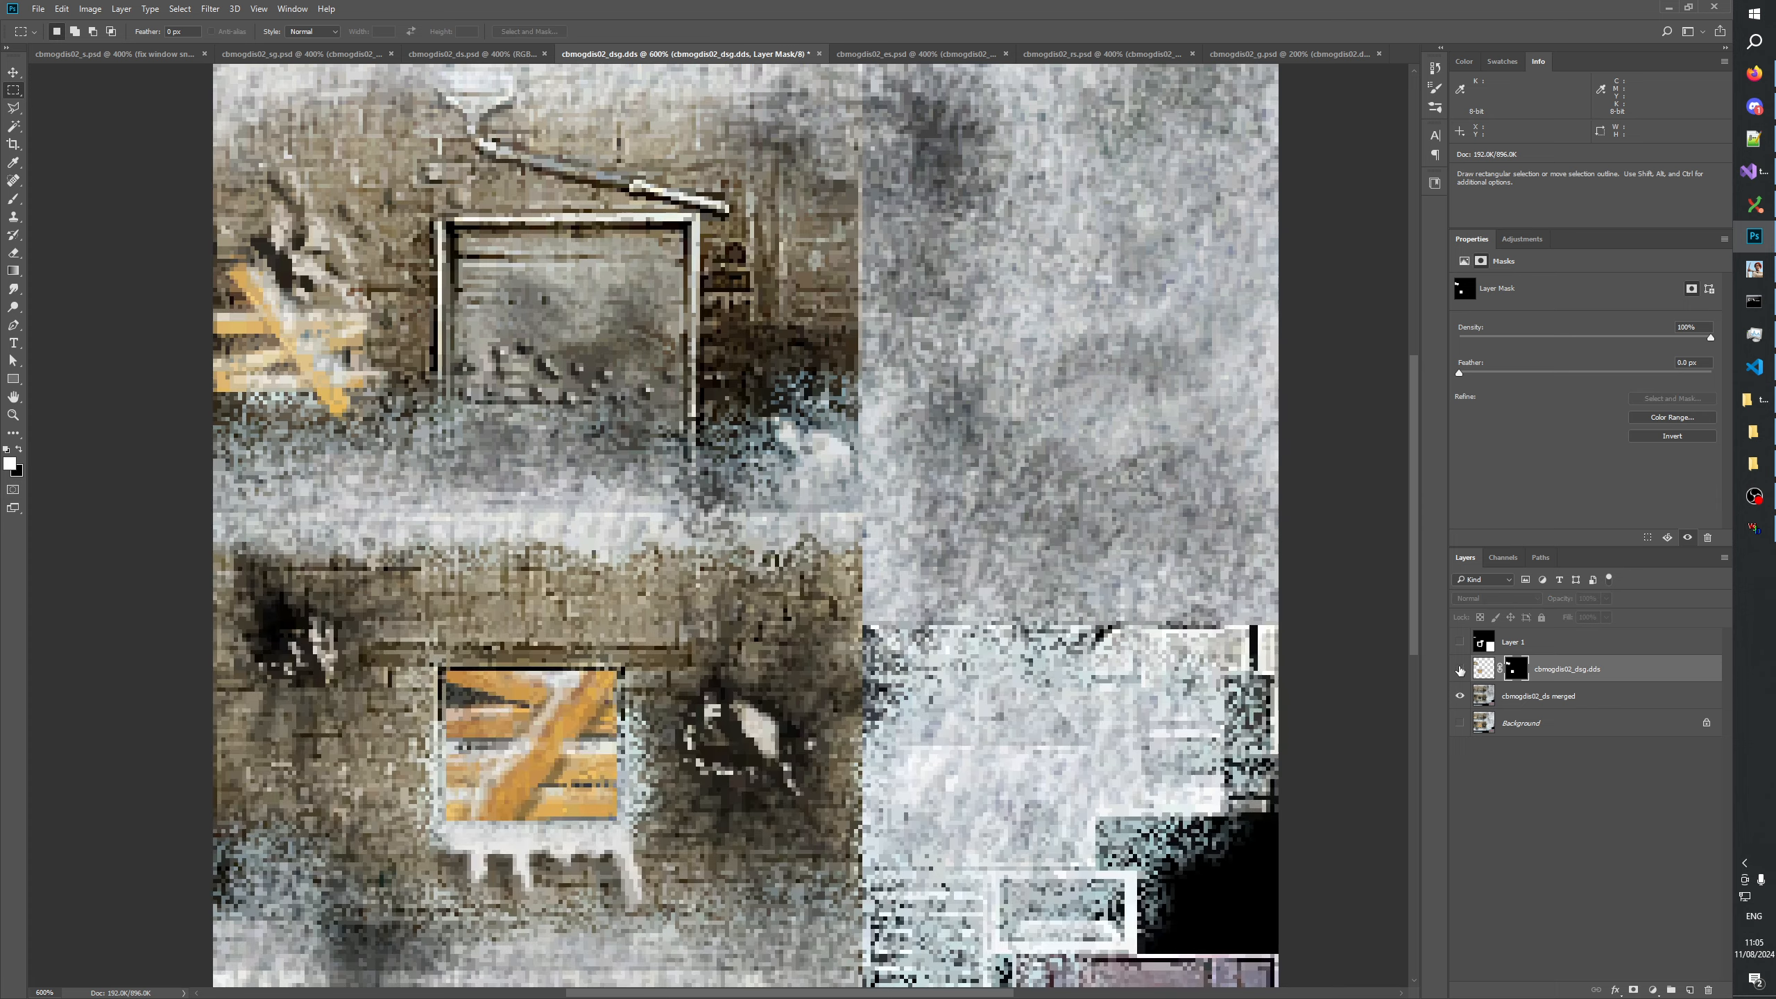
left_click(1459, 669)
left_click(1460, 669)
left_click(1459, 670)
left_click_drag(271, 249, 283, 262)
Compare the texture with the cbmogdis02_dsg.dds planks layer hidden and shown, leaving the layer visible.
left_click(1459, 669)
left_click(1459, 669)
left_click(1459, 670)
left_click(1459, 669)
left_click(1459, 670)
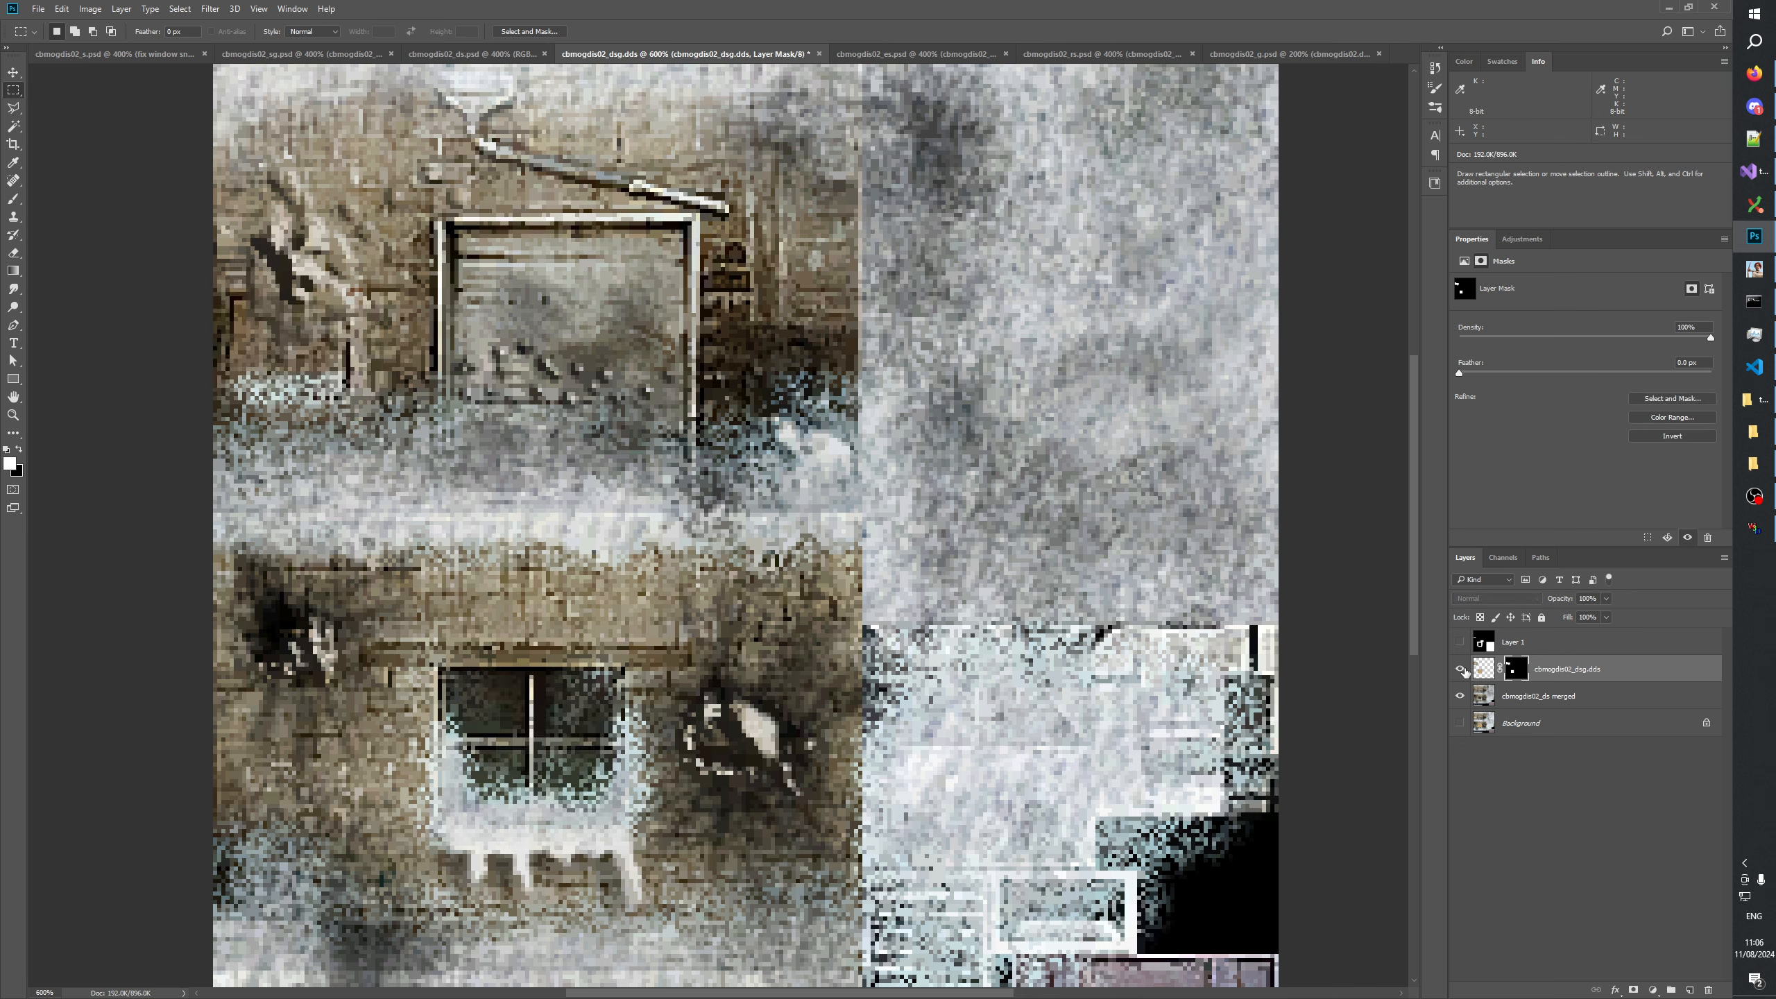
left_click(1459, 669)
left_click(1459, 669)
left_click(1459, 670)
left_click(1459, 669)
left_click(1459, 670)
left_click(1459, 669)
left_click(1461, 669)
left_click(1461, 668)
left_click(1460, 668)
left_click(1461, 668)
left_click(1461, 668)
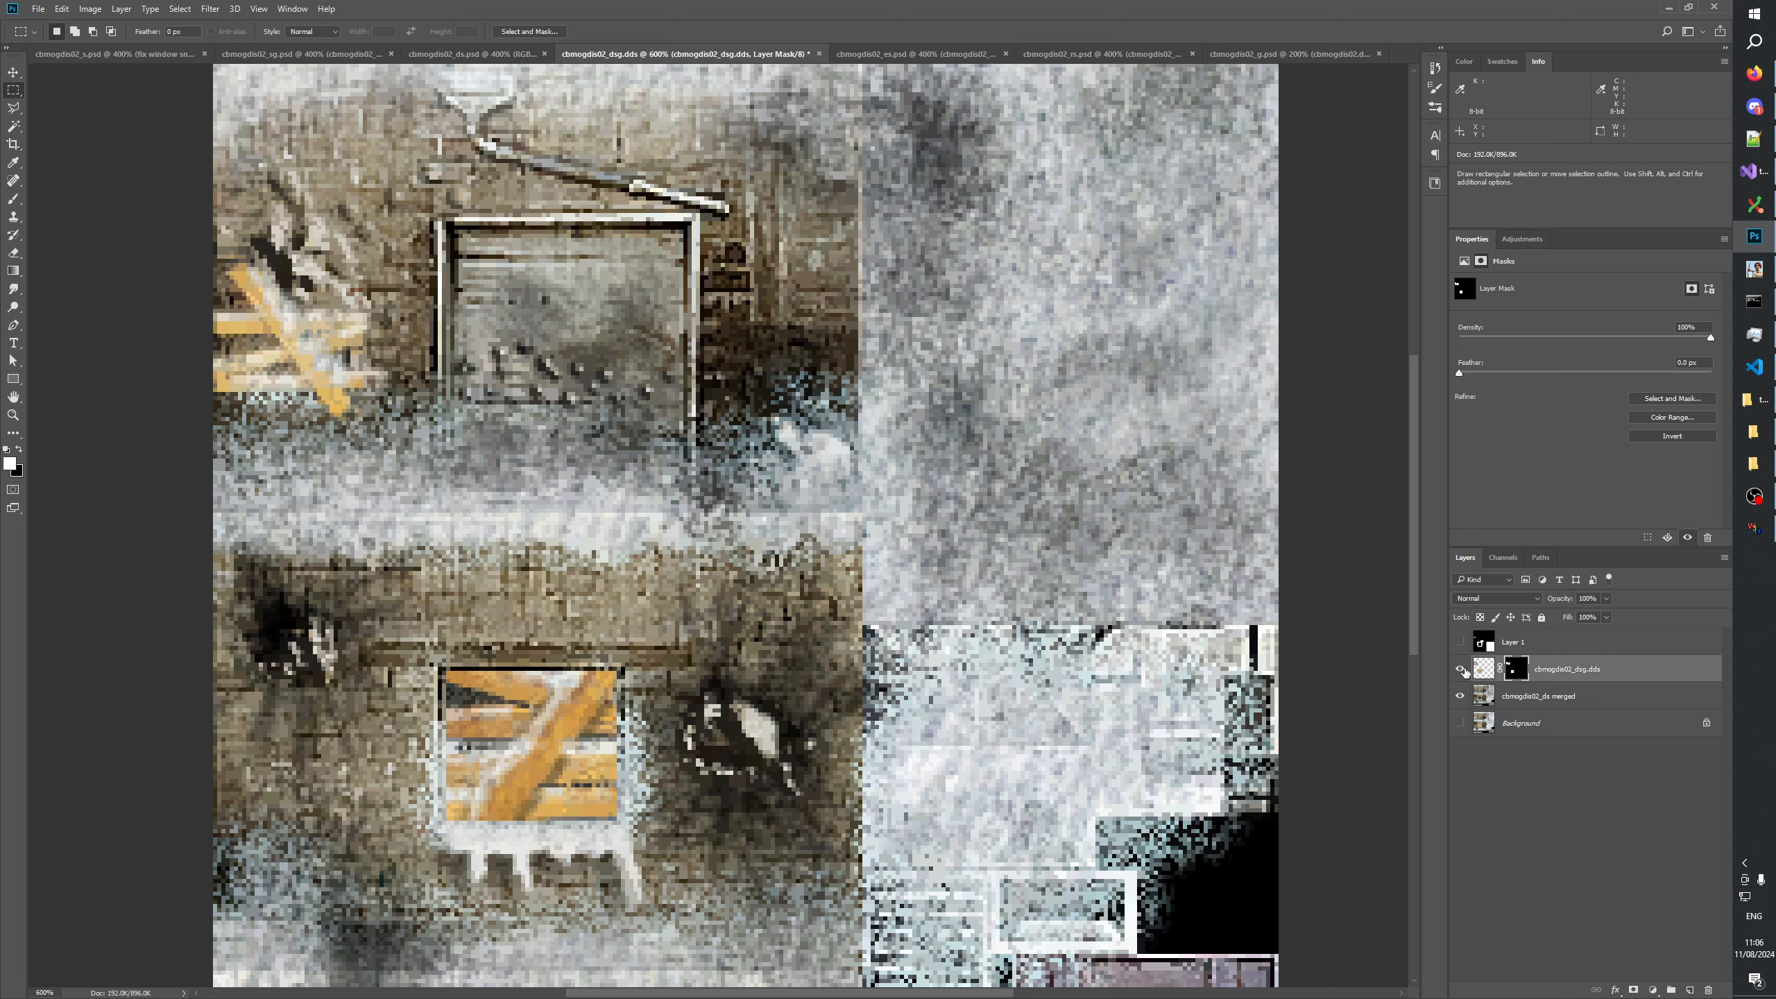
Black out the stray white speck above the upper plank area in the cbmogdis02_dsg.dds layer mask and leave the mask view.
left_click(1515, 669, "alt")
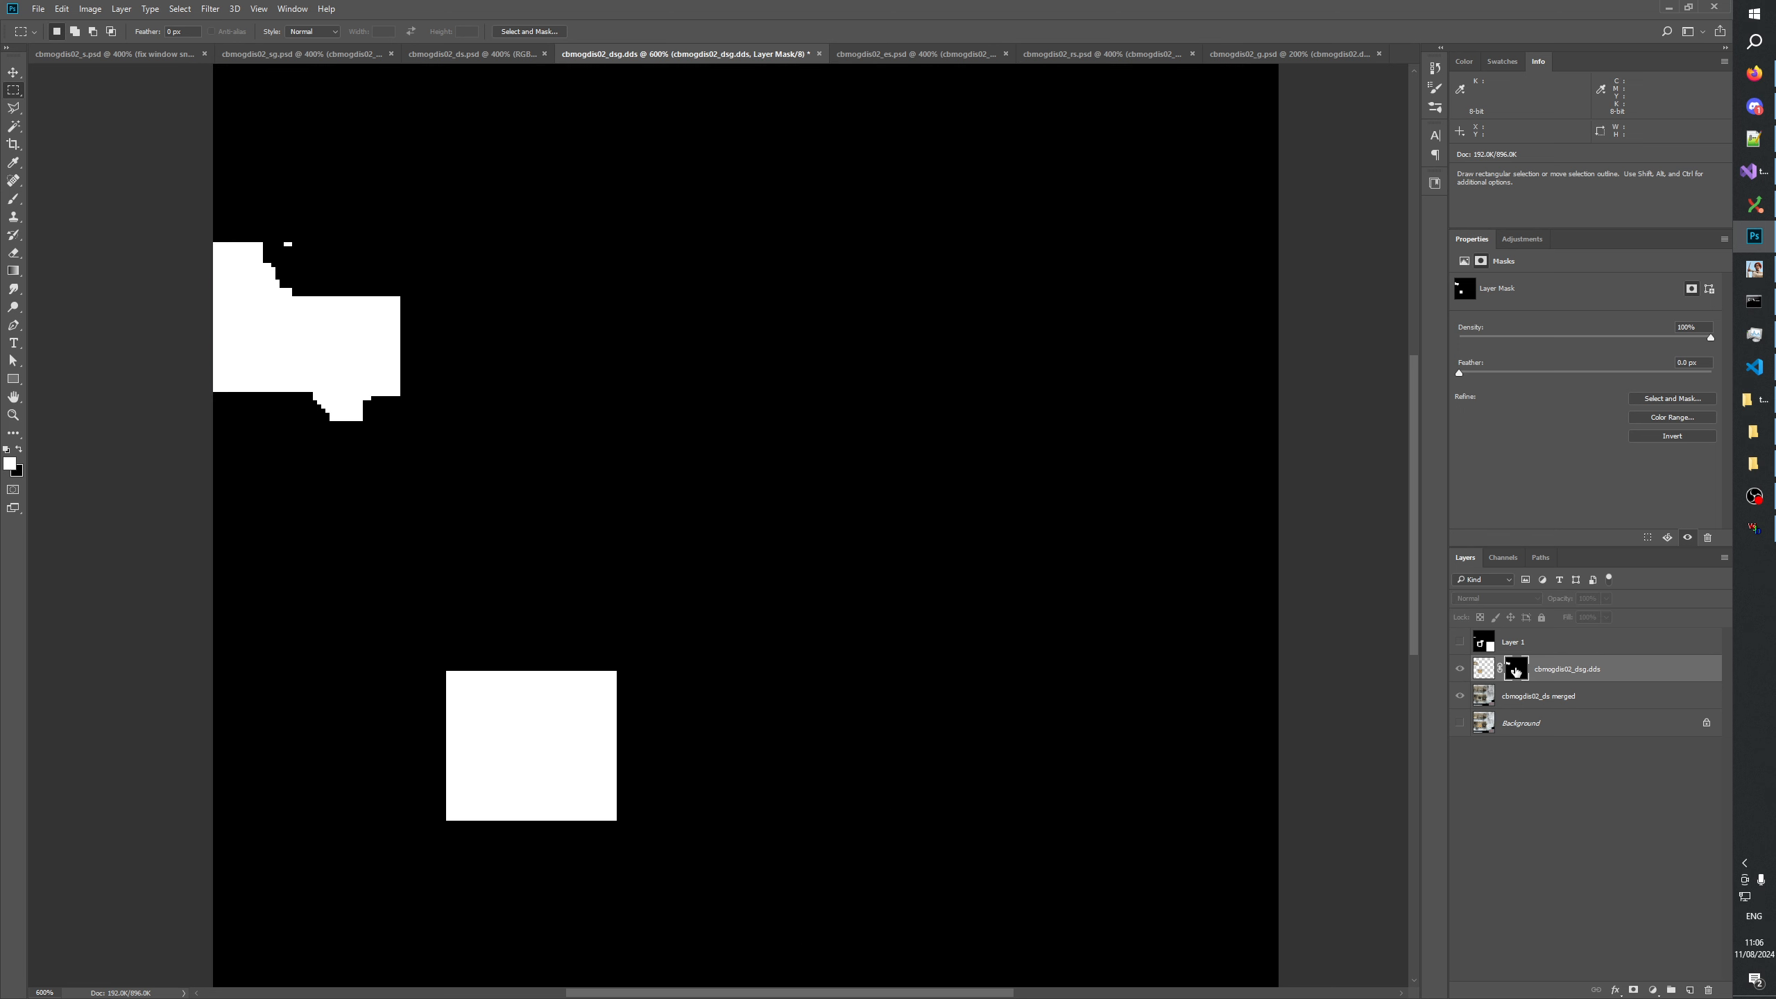
left_click_drag(279, 230, 317, 258)
key("Delete")
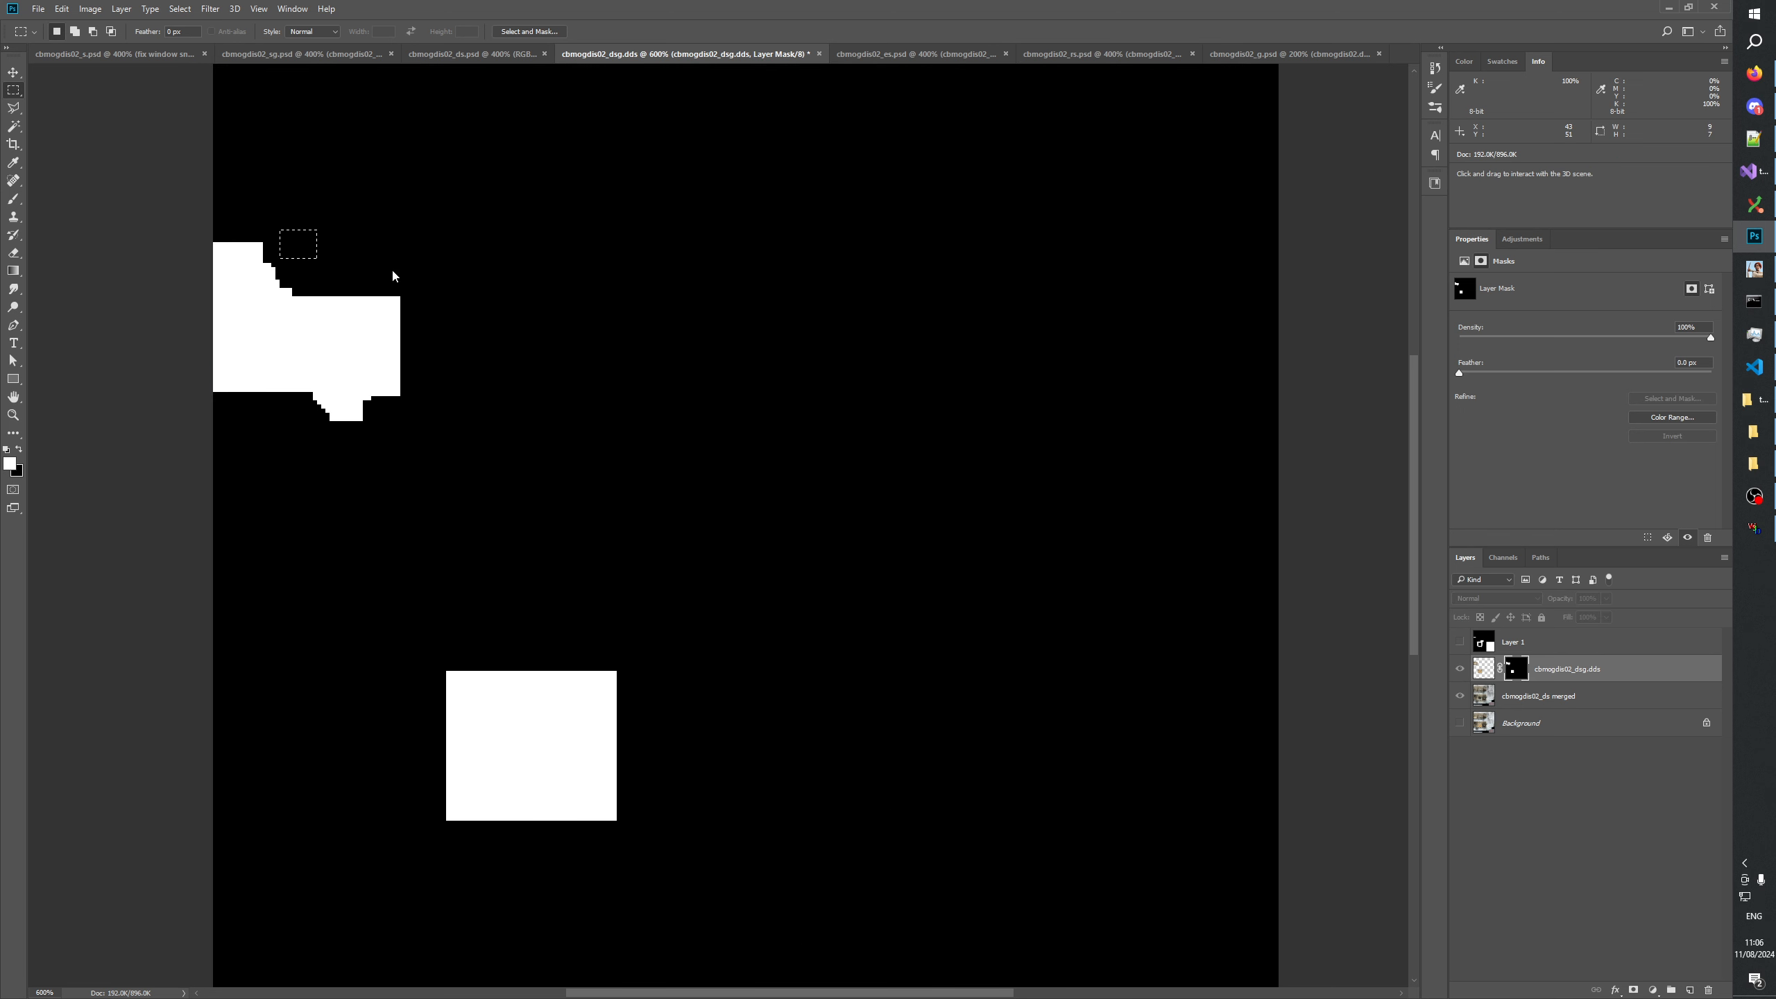
left_click(1591, 879)
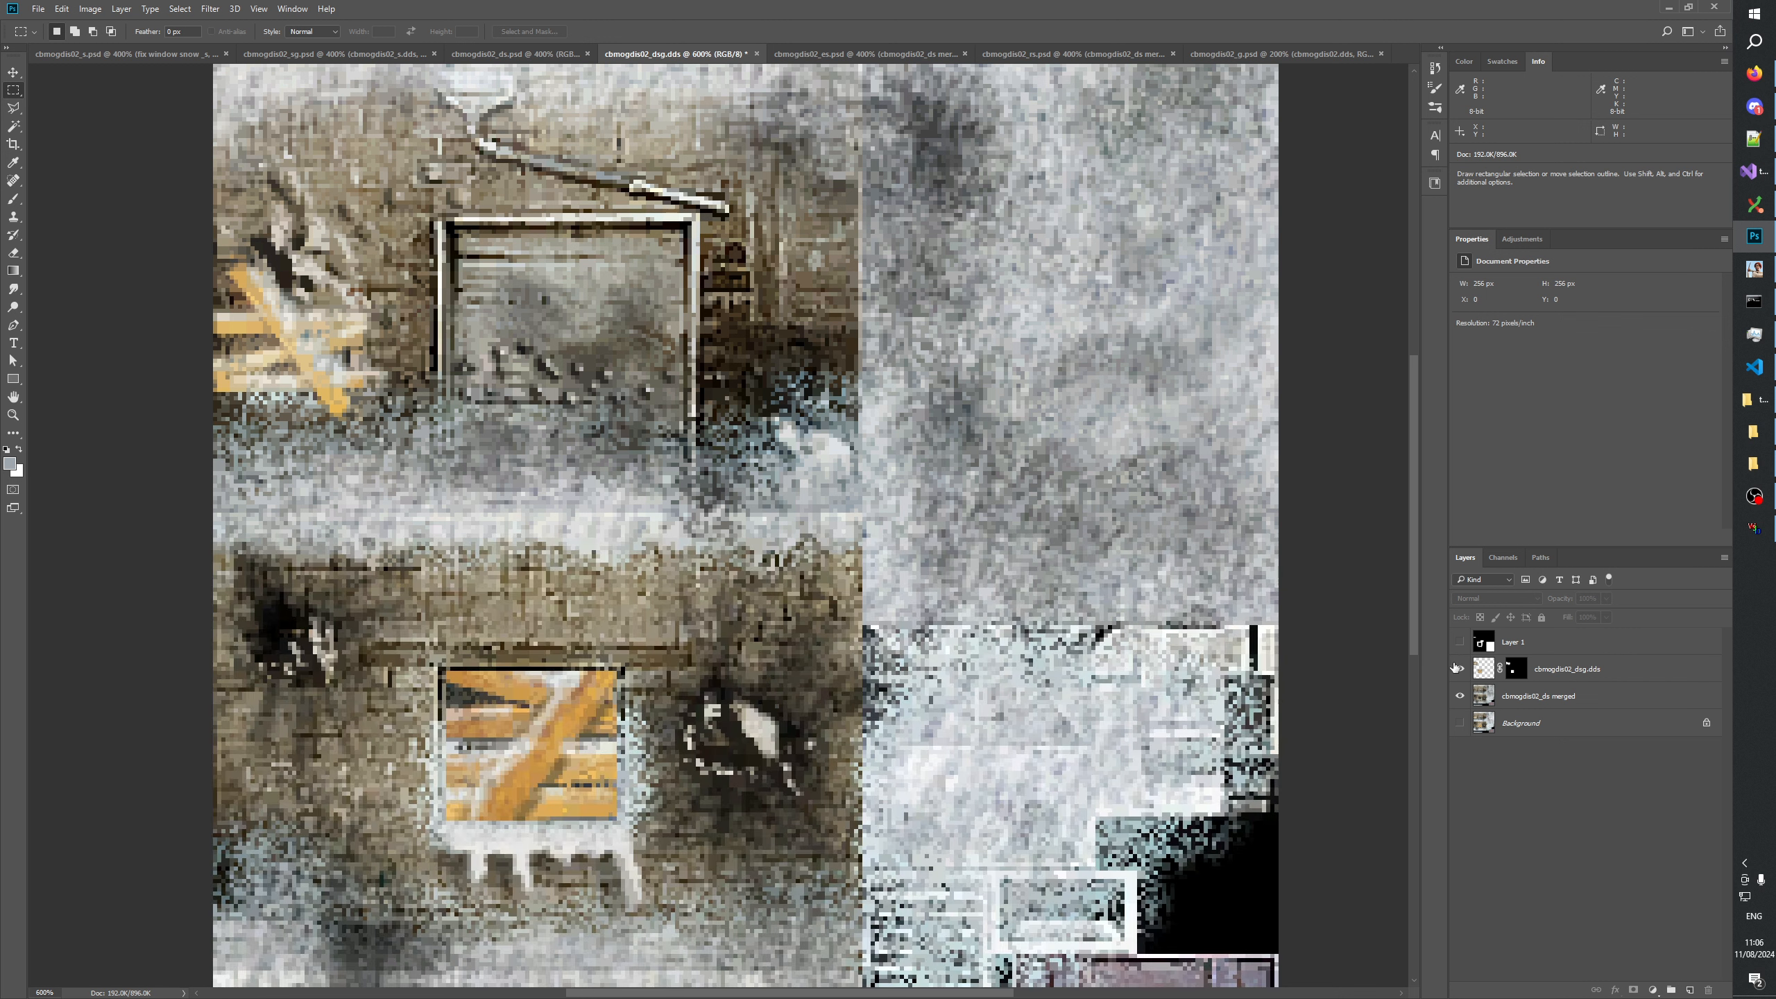
View the cbmogdis02_dsg.dds texture at 400% and compare it with cbmogdis02_ds.psd.
left_click(13, 415)
right_click(455, 457)
left_click(531, 480)
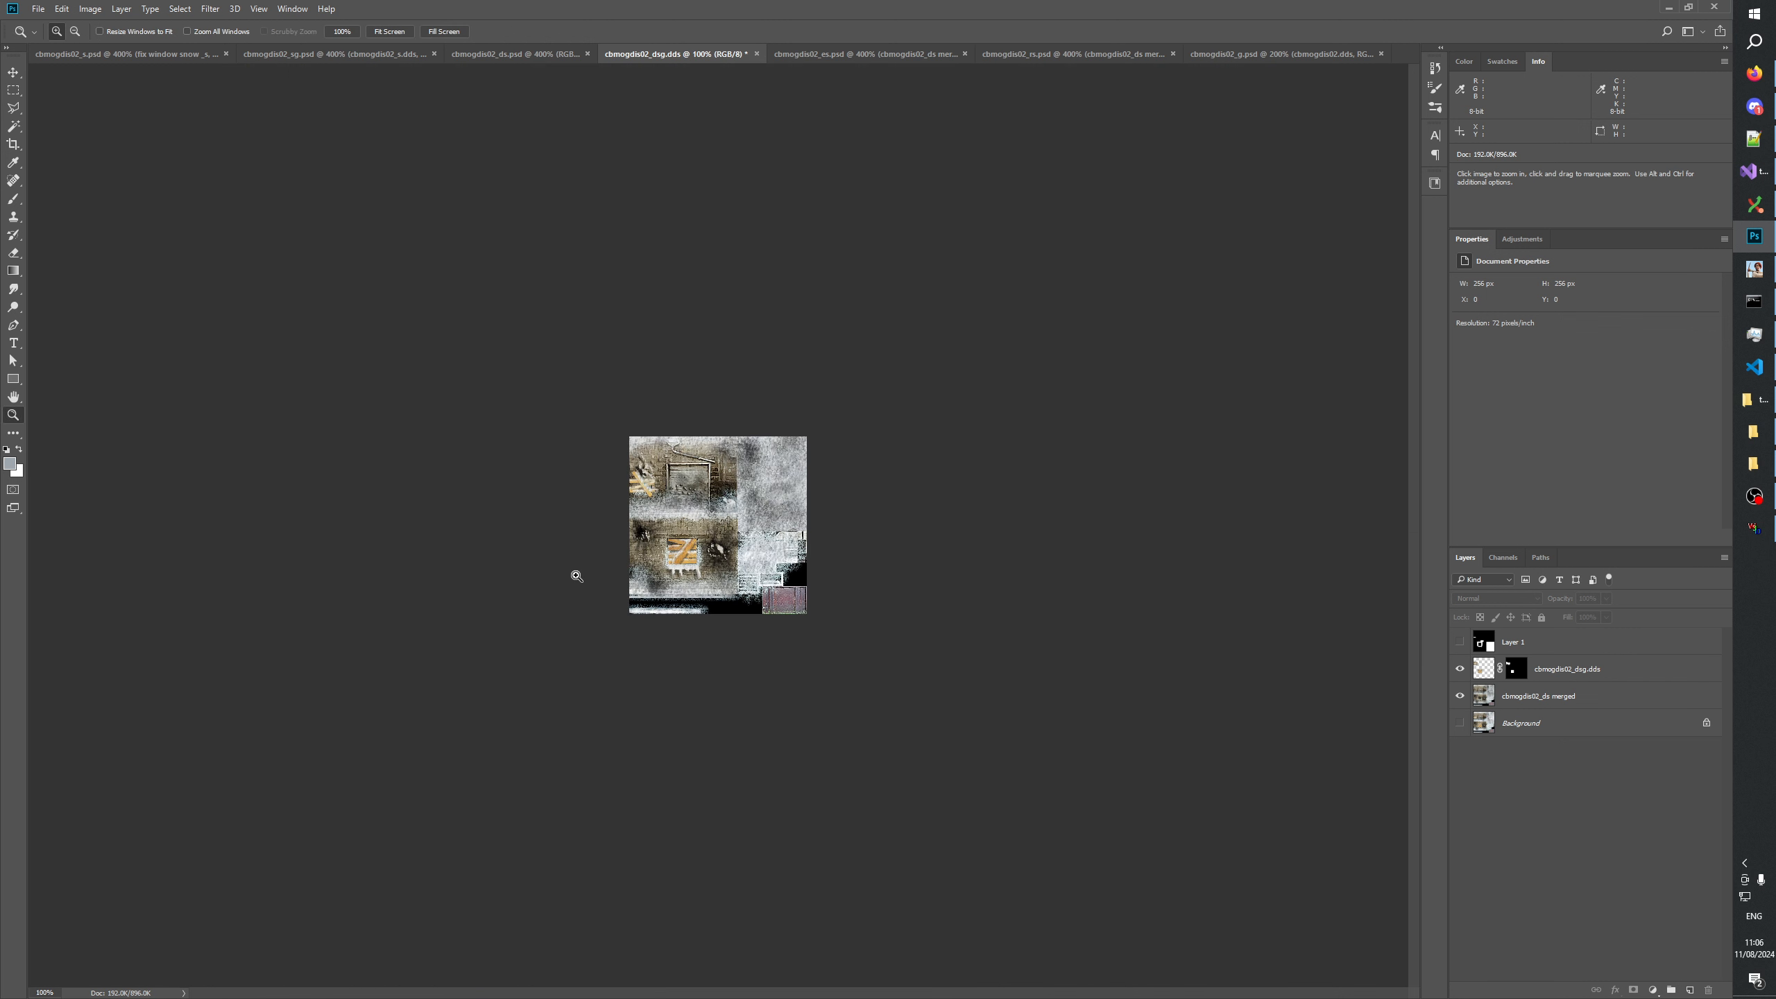
left_click(646, 550)
left_click(645, 551)
left_click(515, 111)
left_click(508, 55)
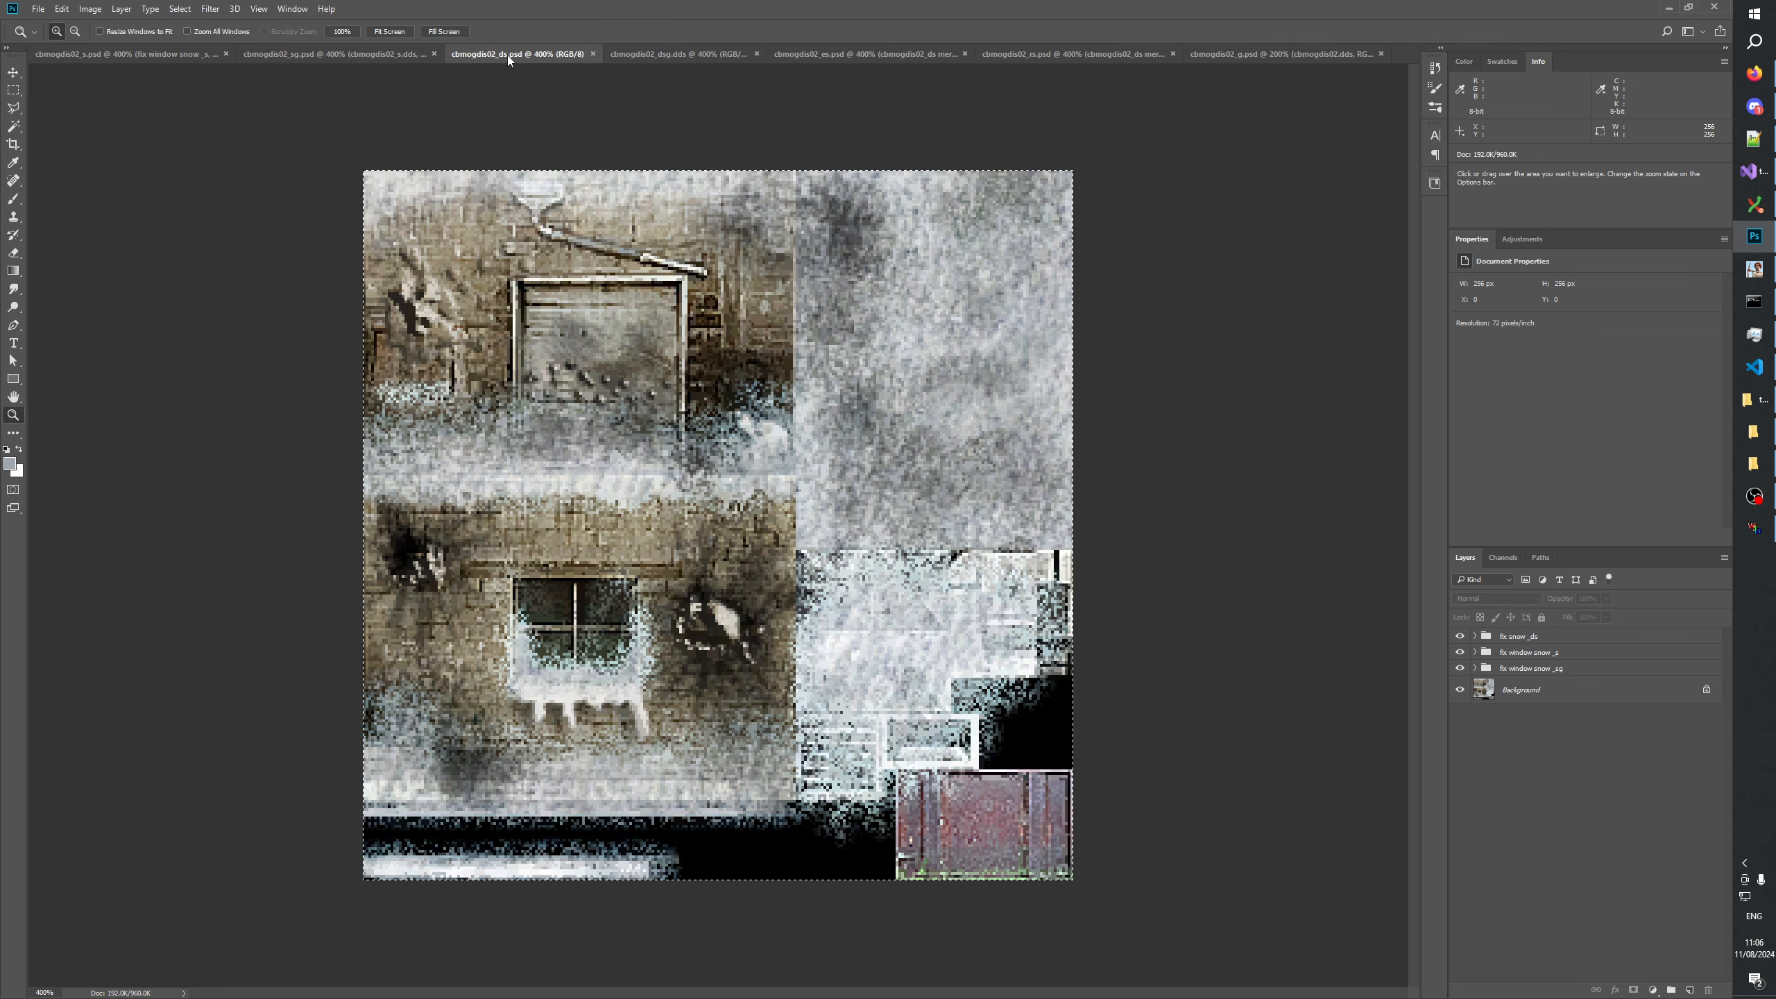
left_click(663, 54)
left_click(513, 54)
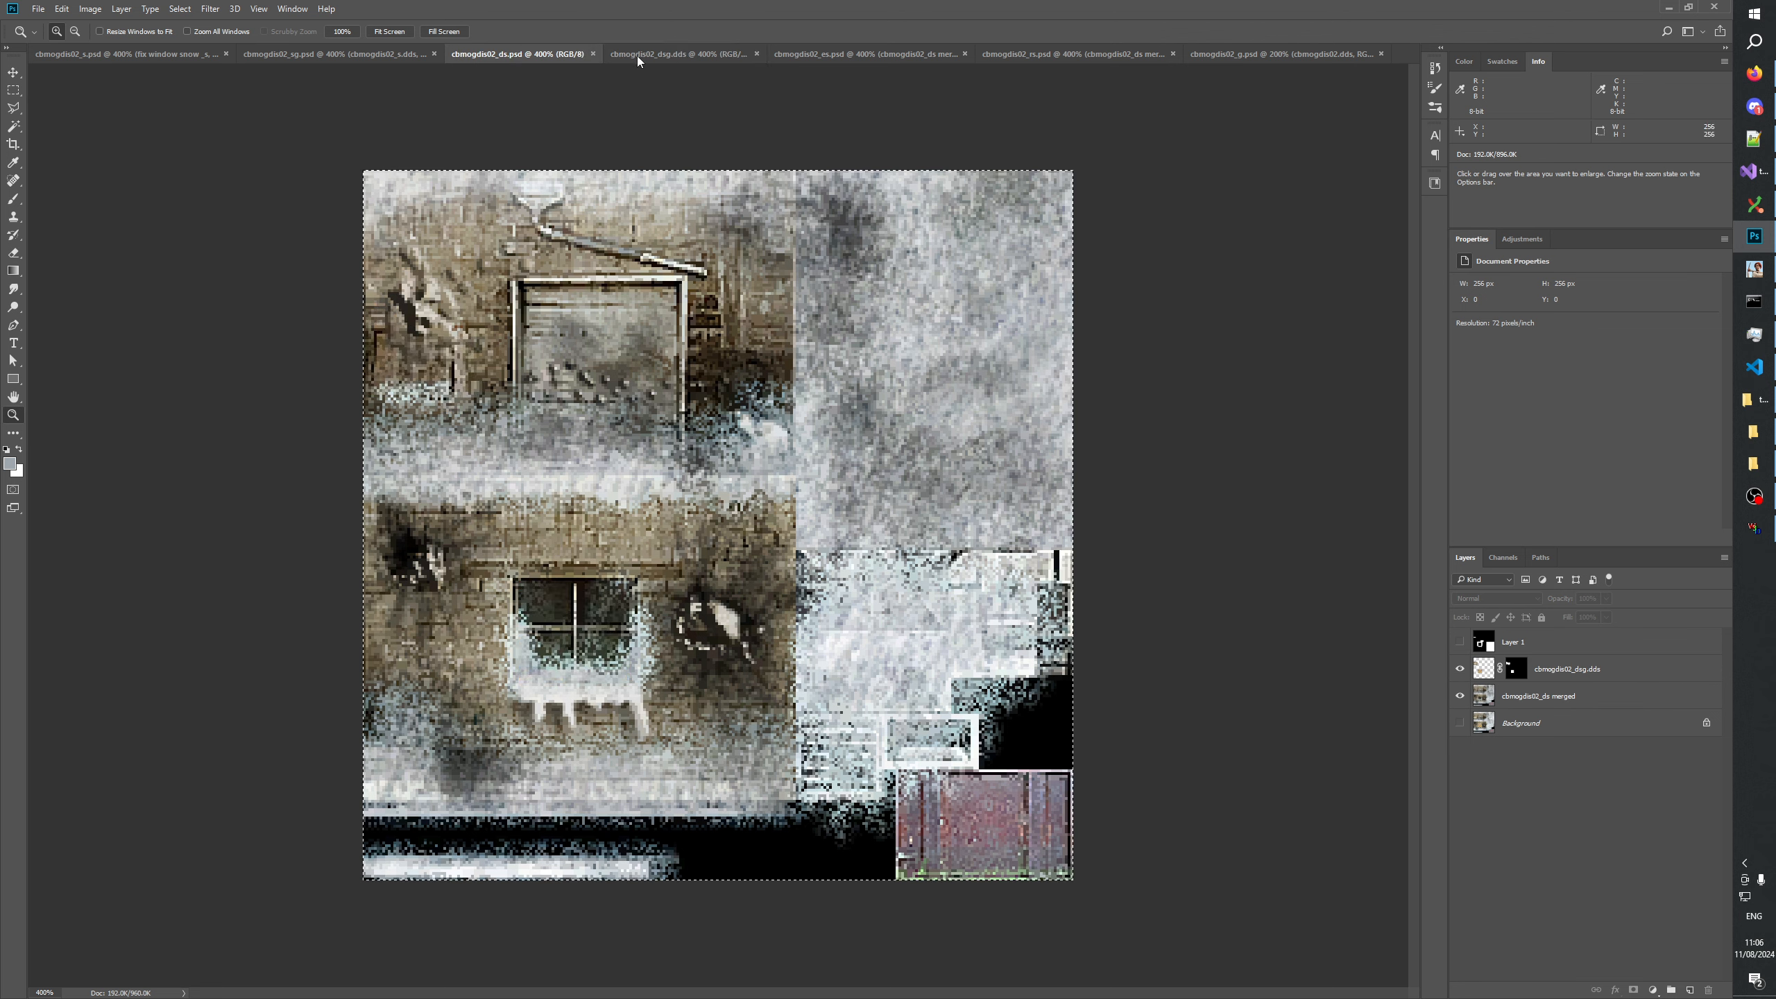
left_click(664, 56)
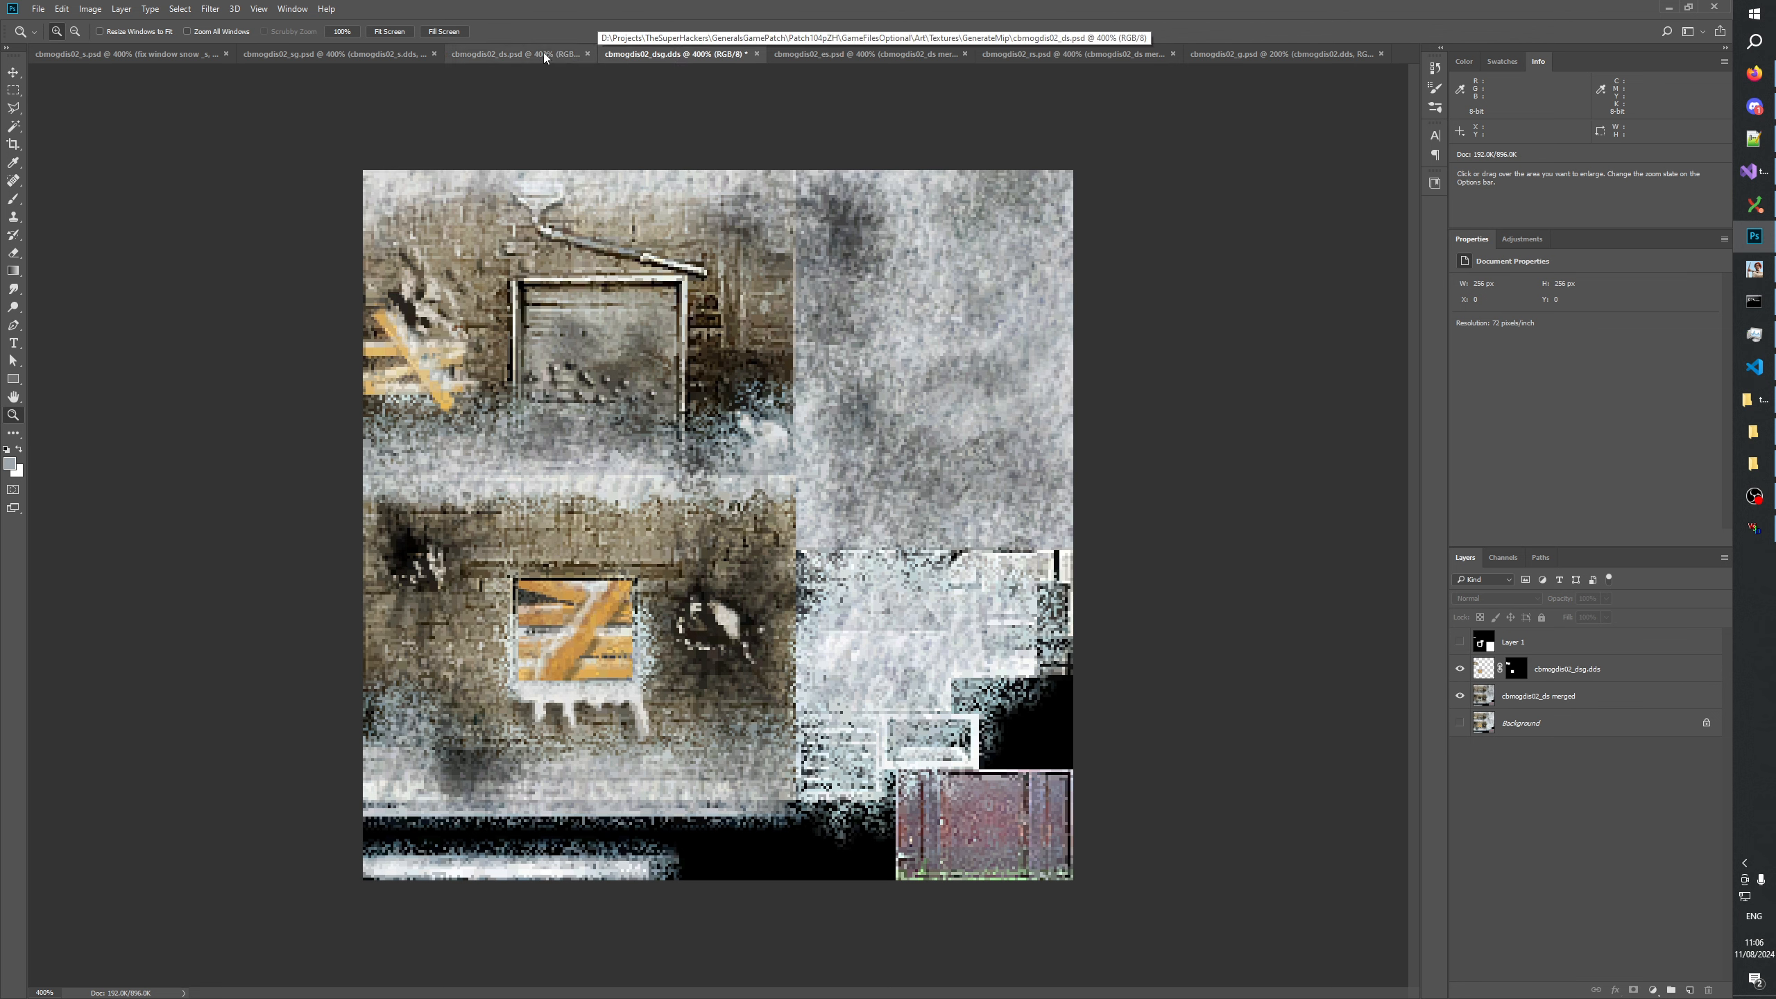
left_click(544, 52)
left_click(683, 58)
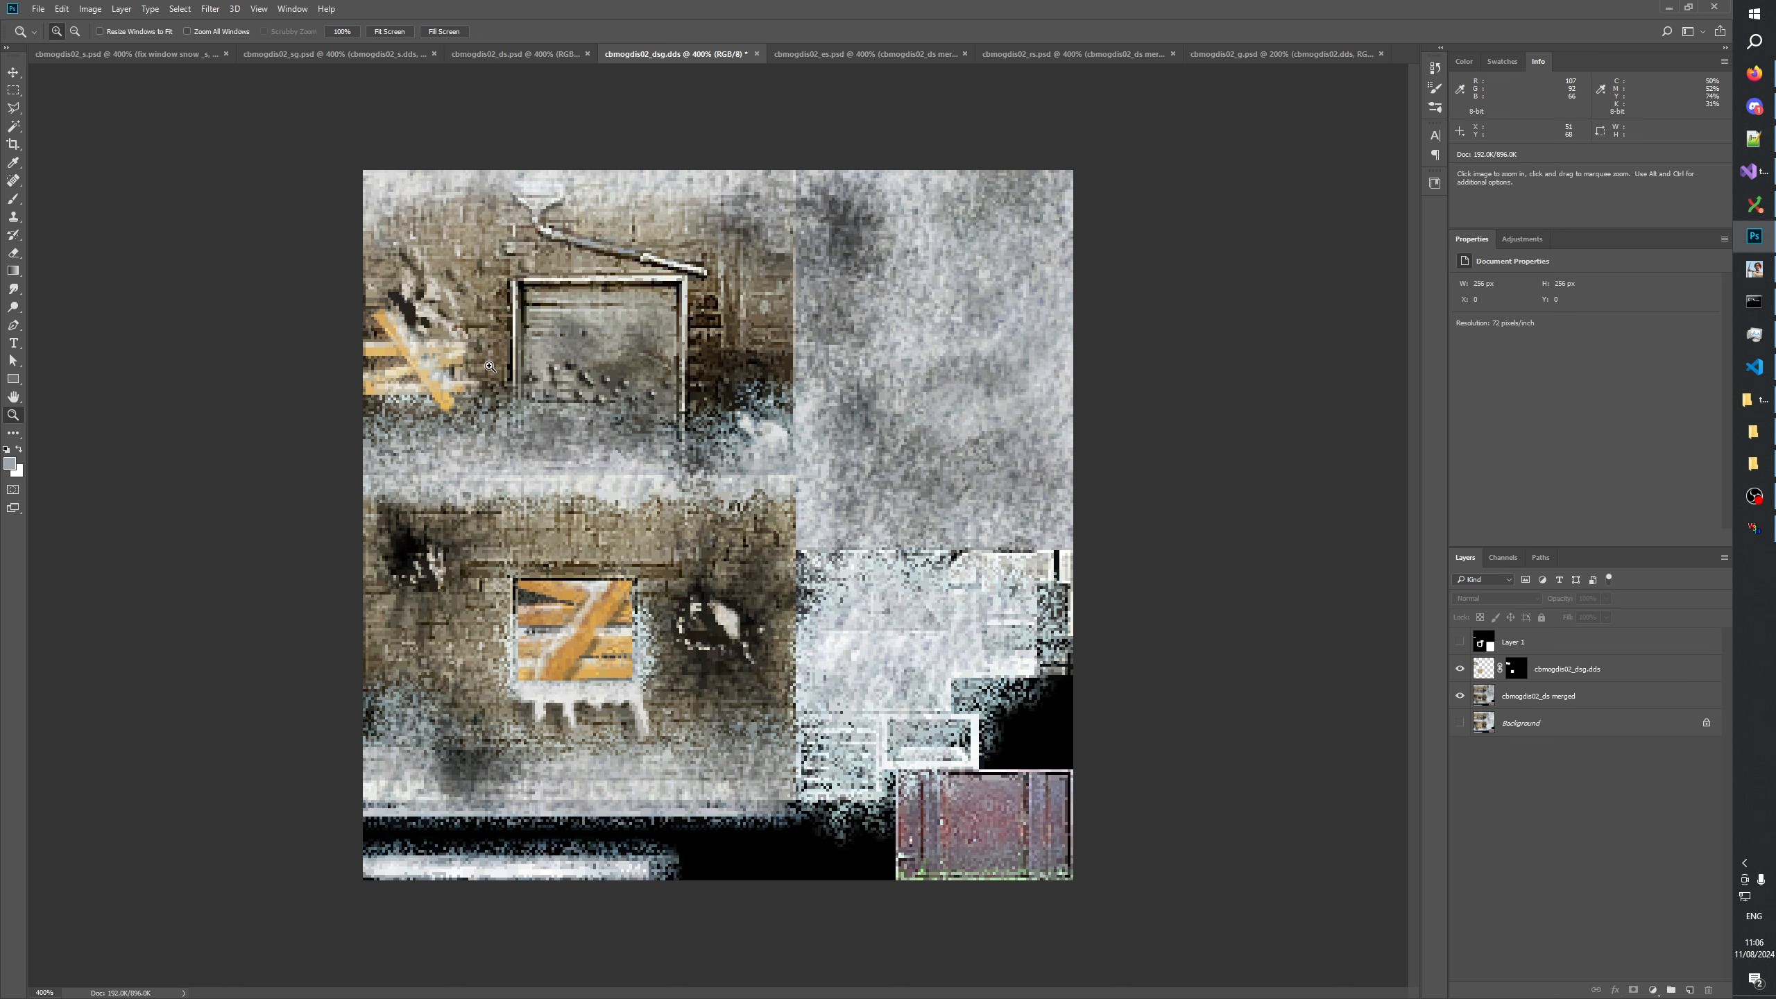
Black out an area of about 12 by 19 px beside the upper planks in the layer mask and check the result.
key("m")
left_click_drag(502, 359, 472, 410)
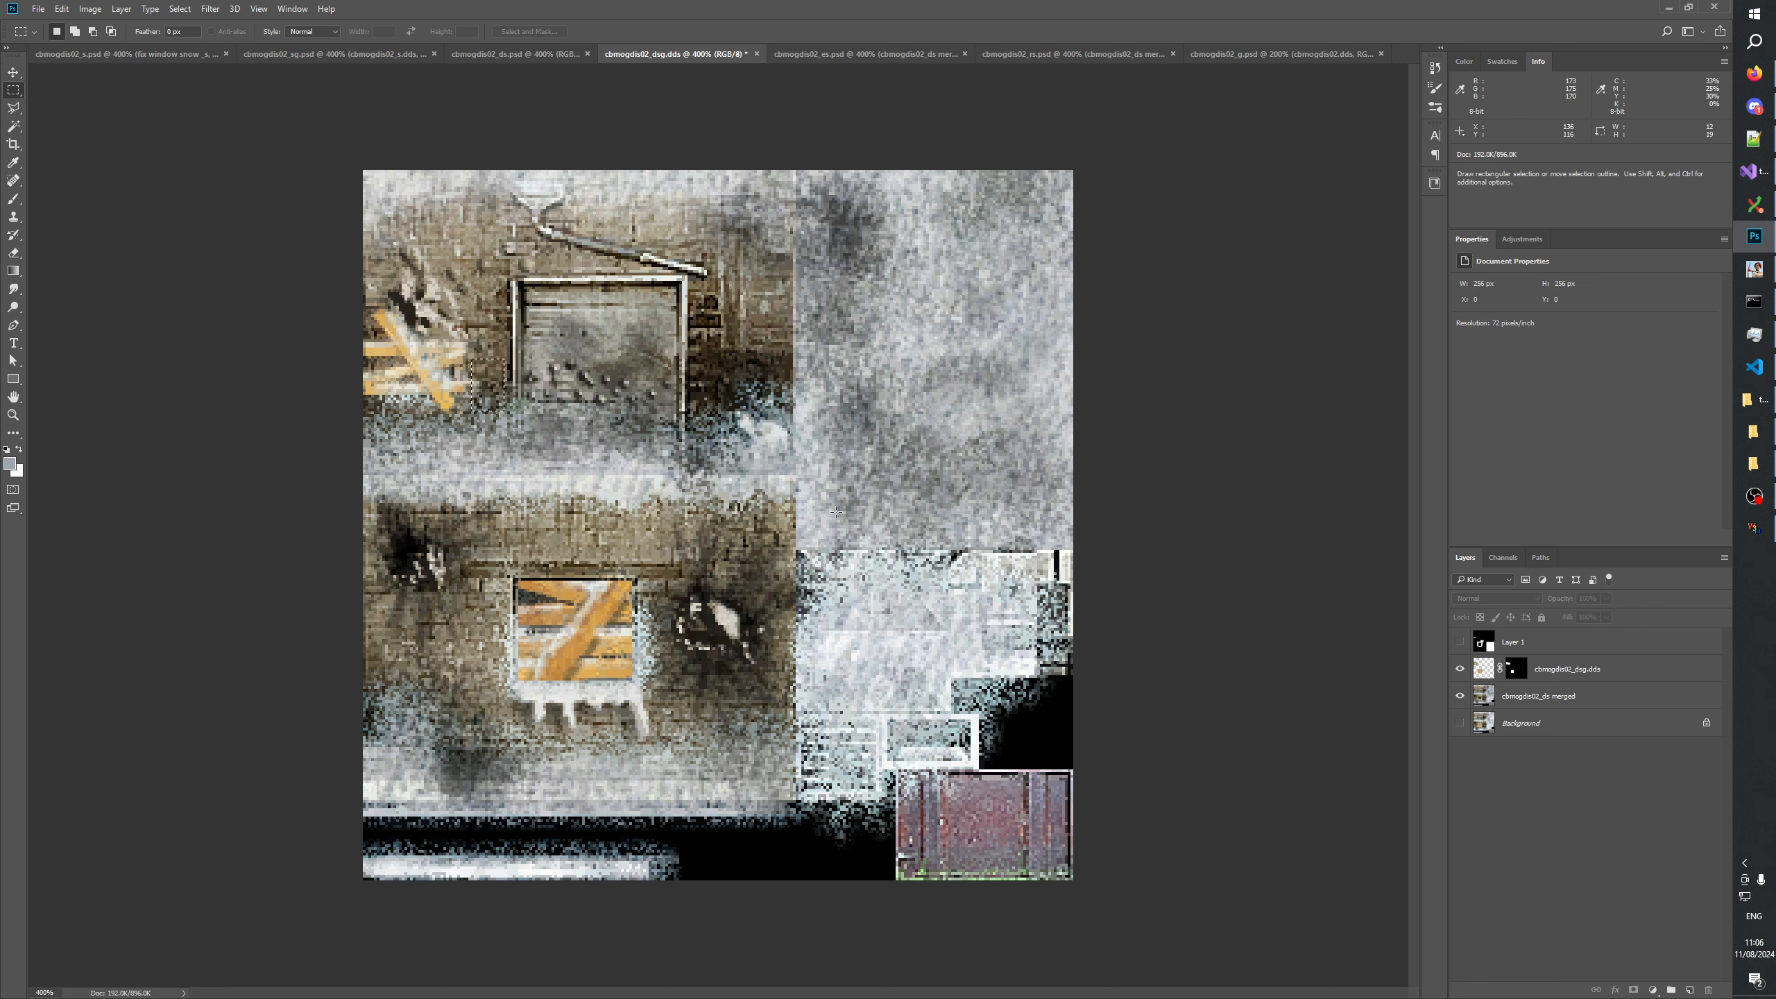
left_click(1510, 673)
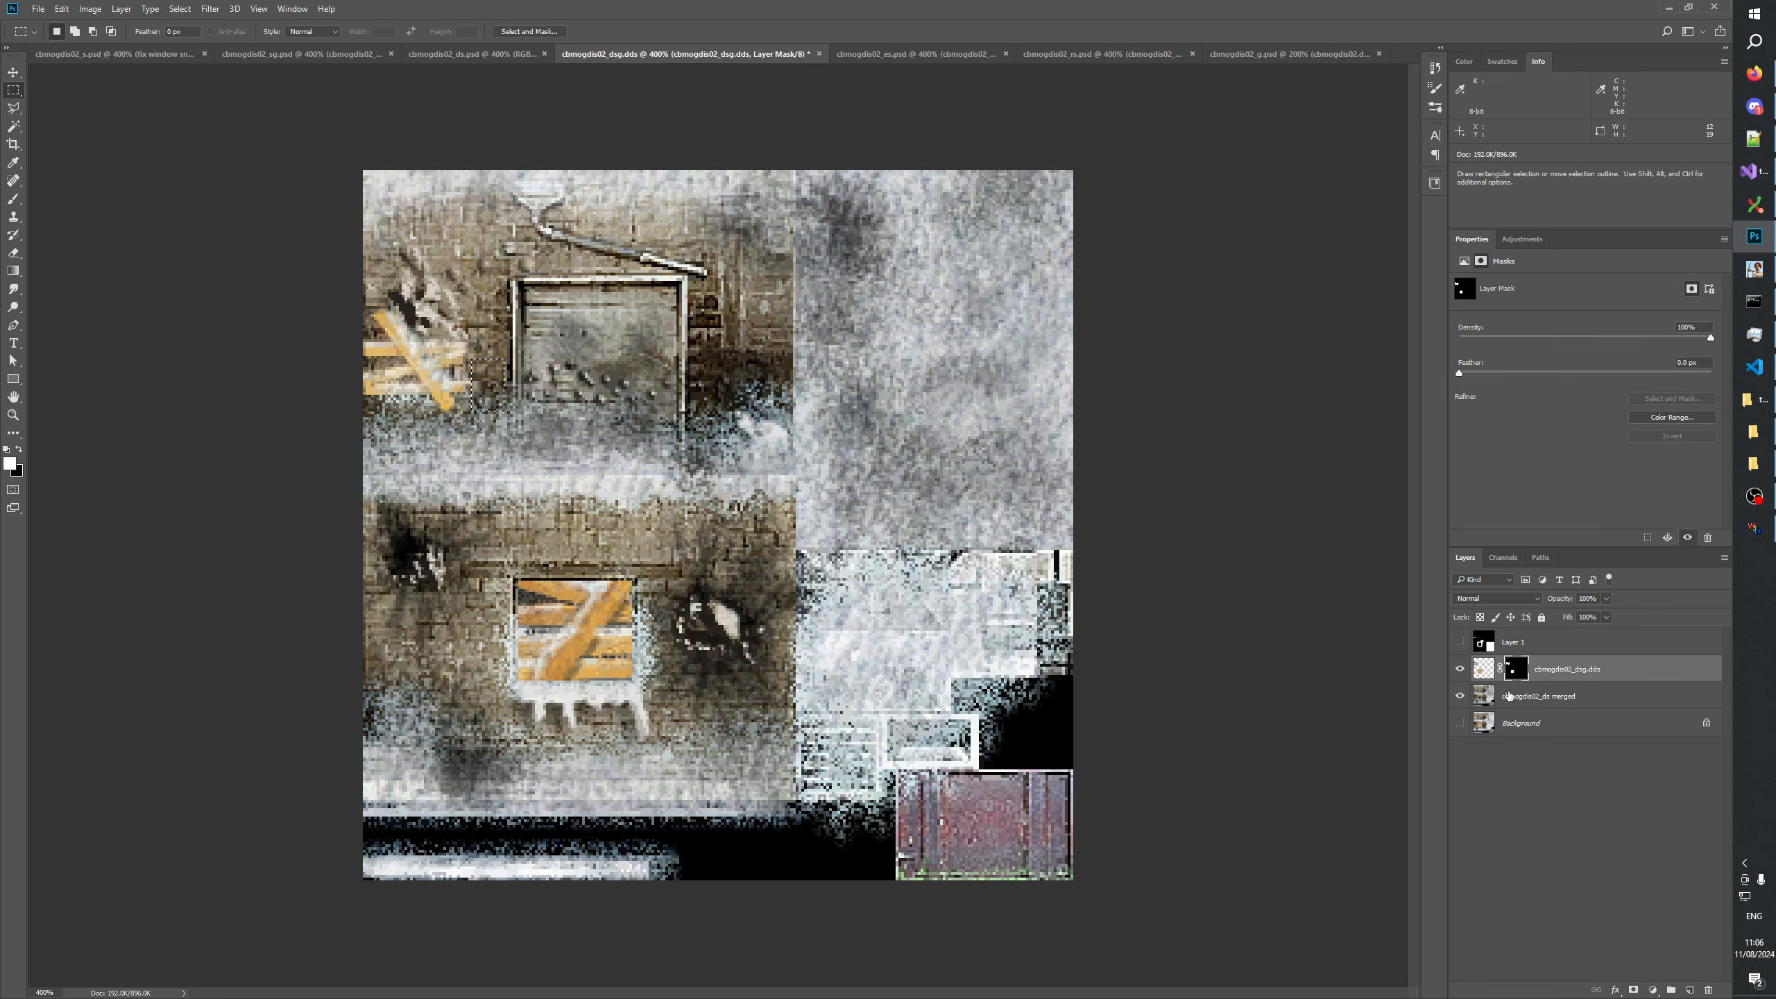
left_click(1517, 670, "alt")
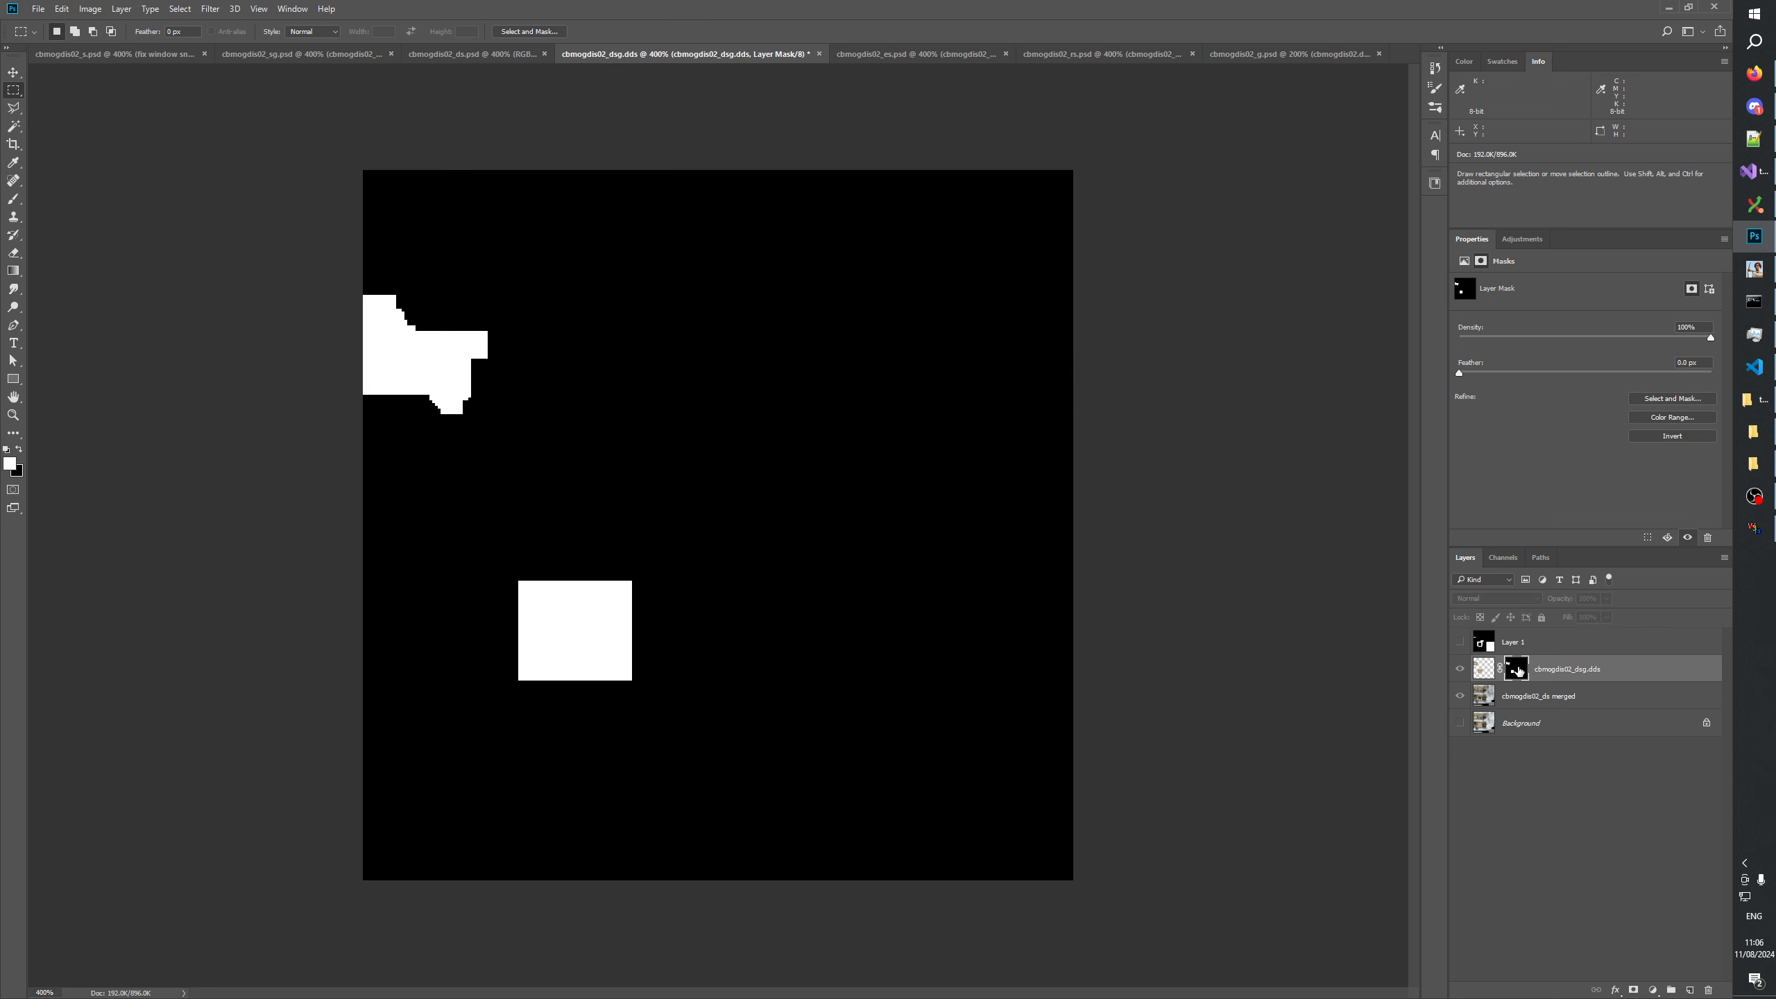
left_click(1461, 669)
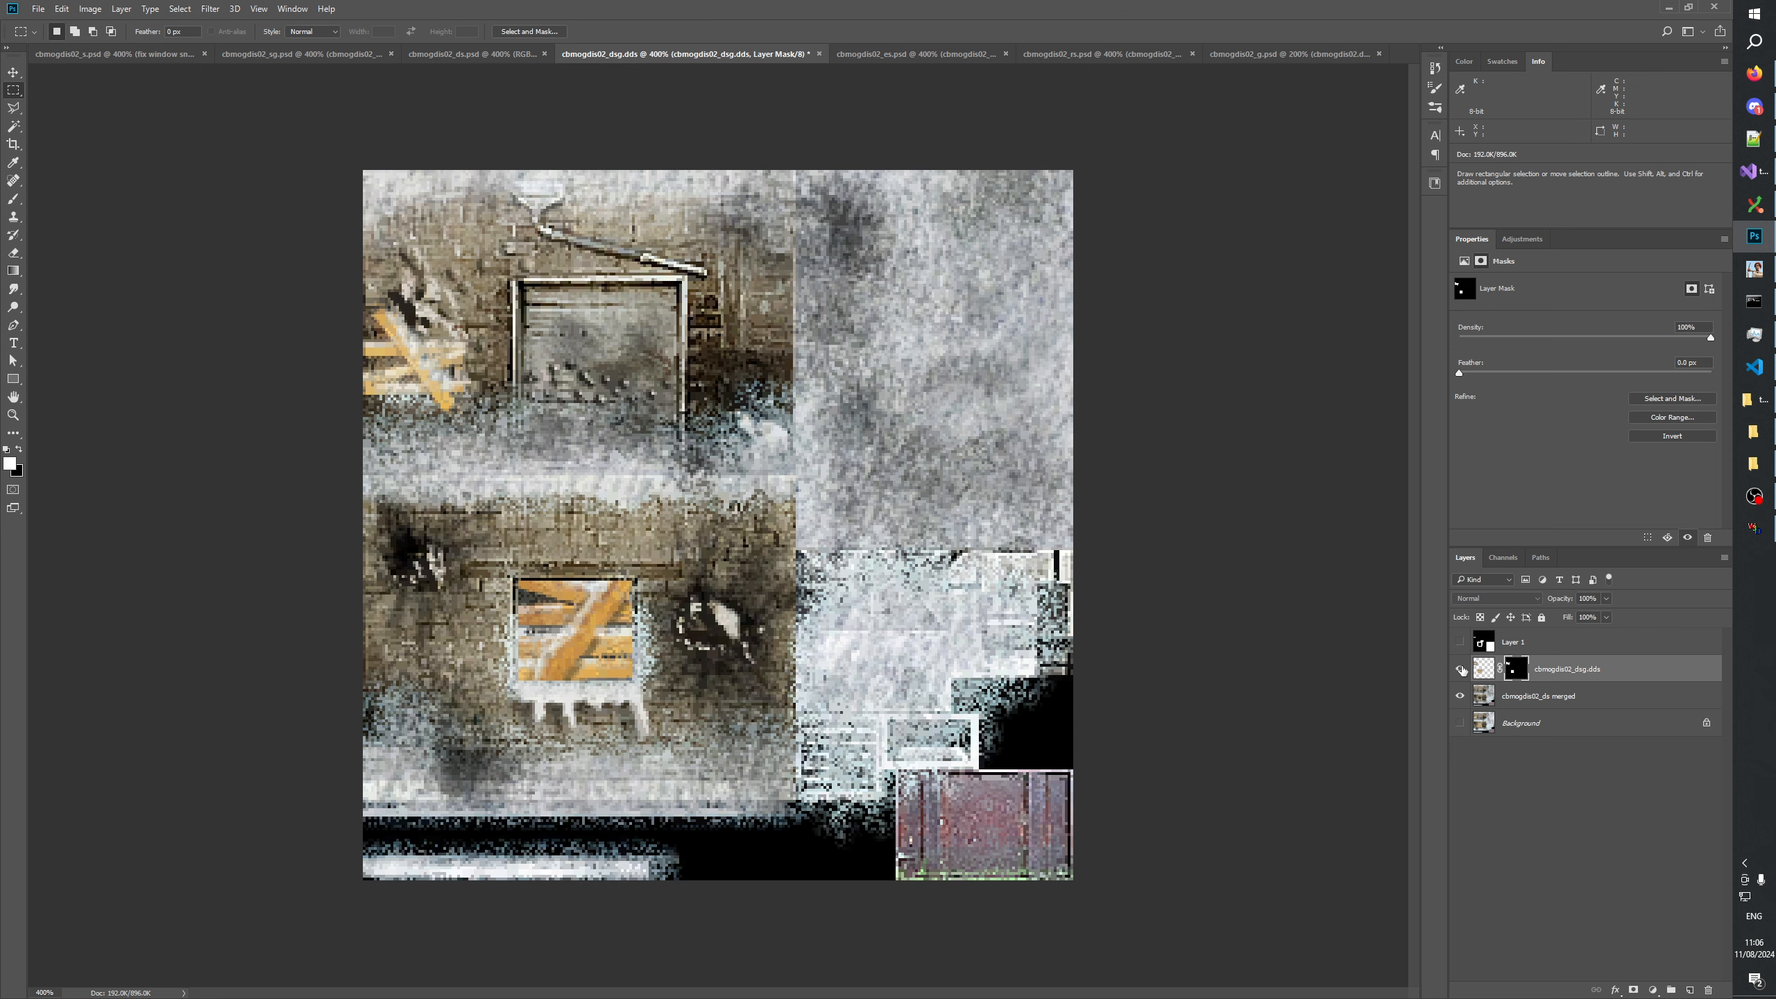
left_click(1460, 669)
Compare the boarded windows in cbmogdis02_dsg.dds with the cbmogdis02_s.psd and cbmogdis02_sg.psd textures.
left_click(114, 55)
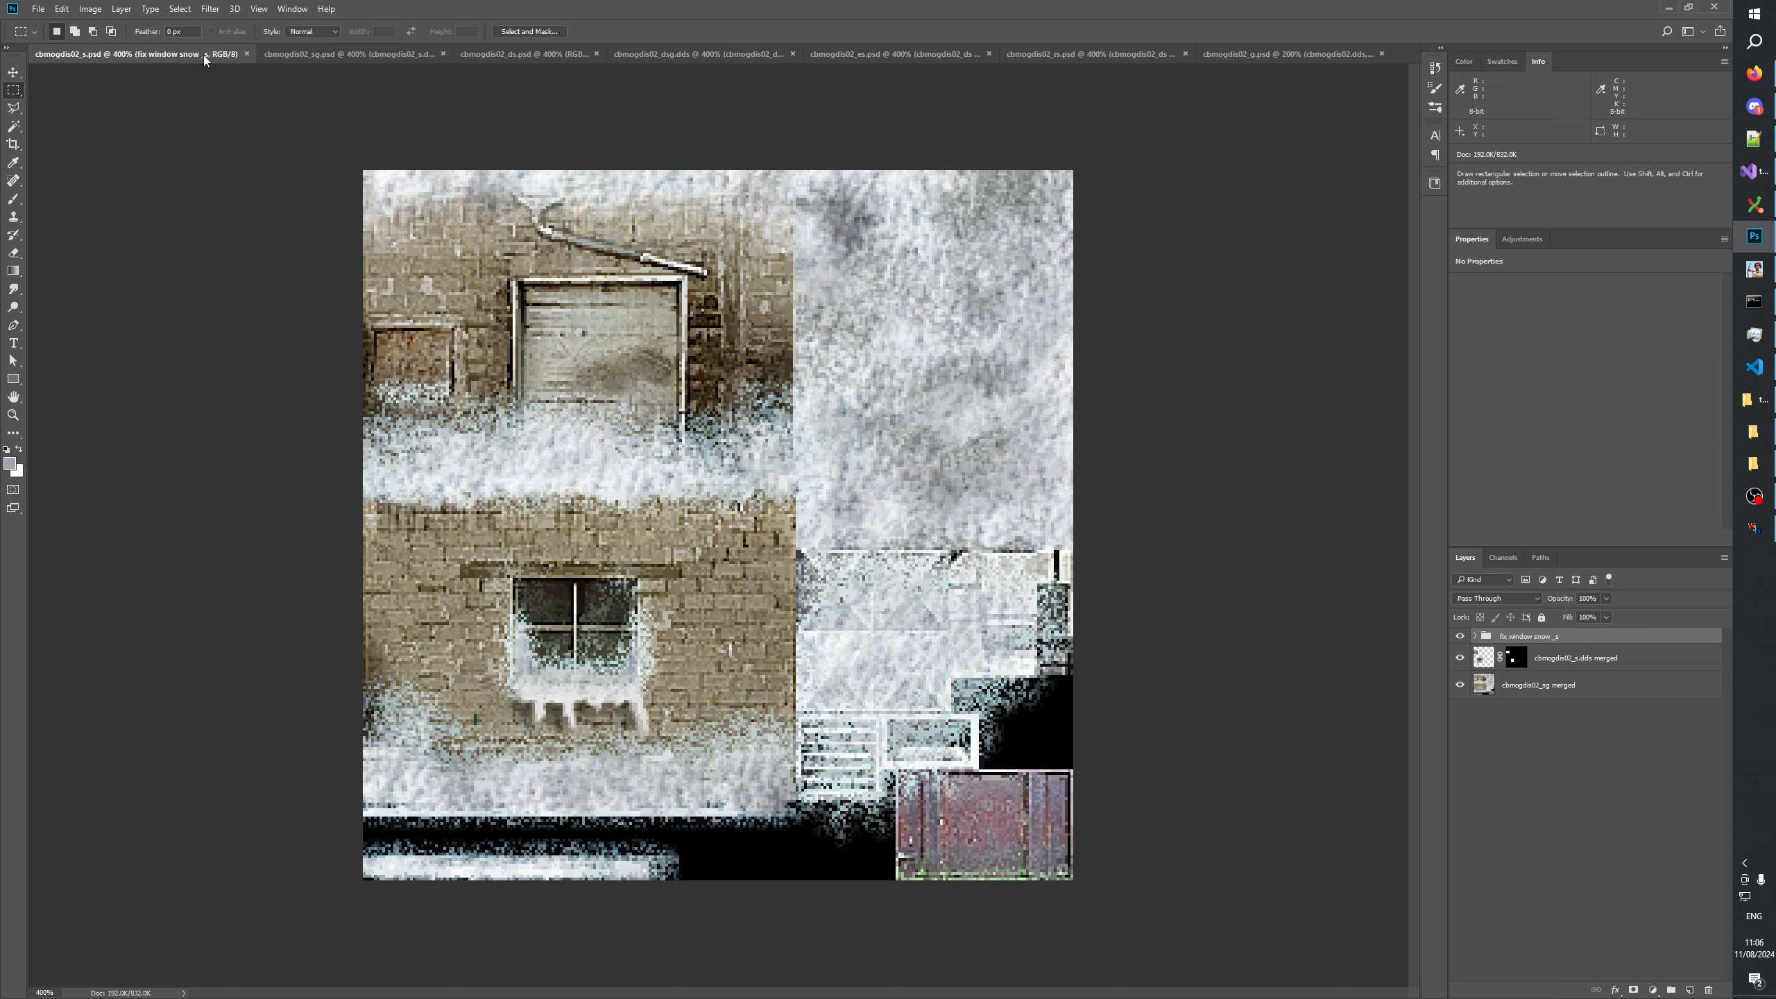
left_click(336, 55)
left_click(1510, 822)
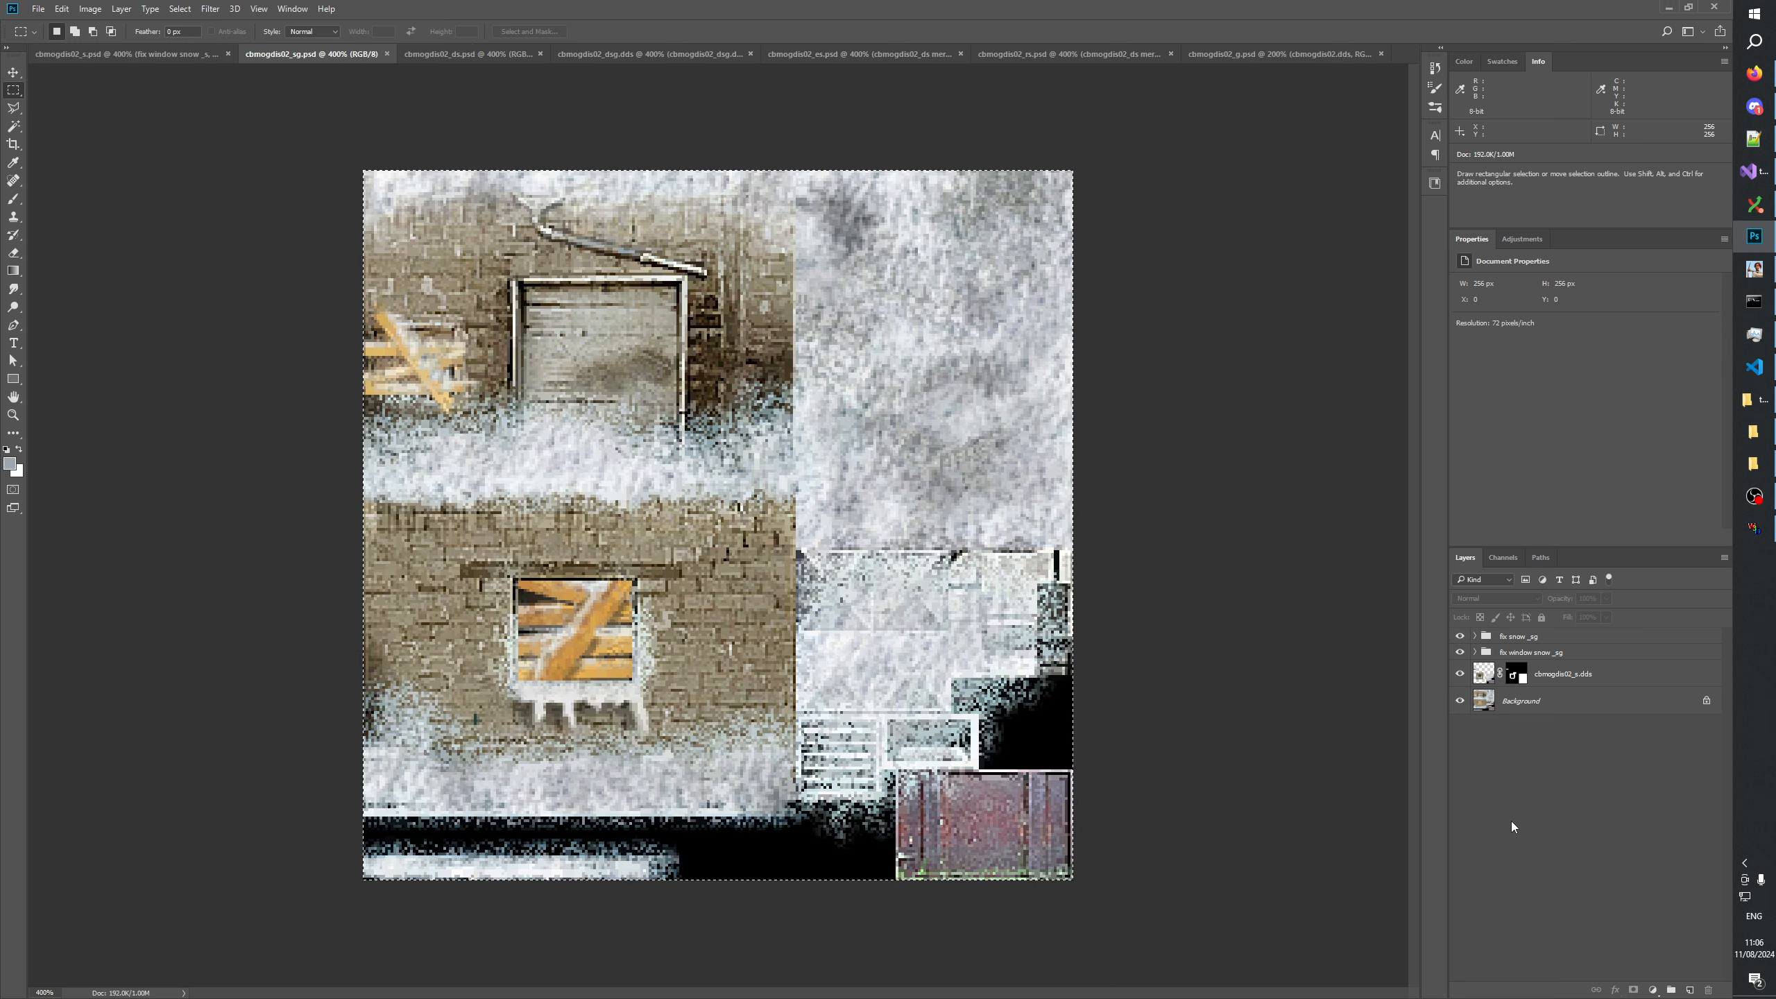
left_click(611, 54)
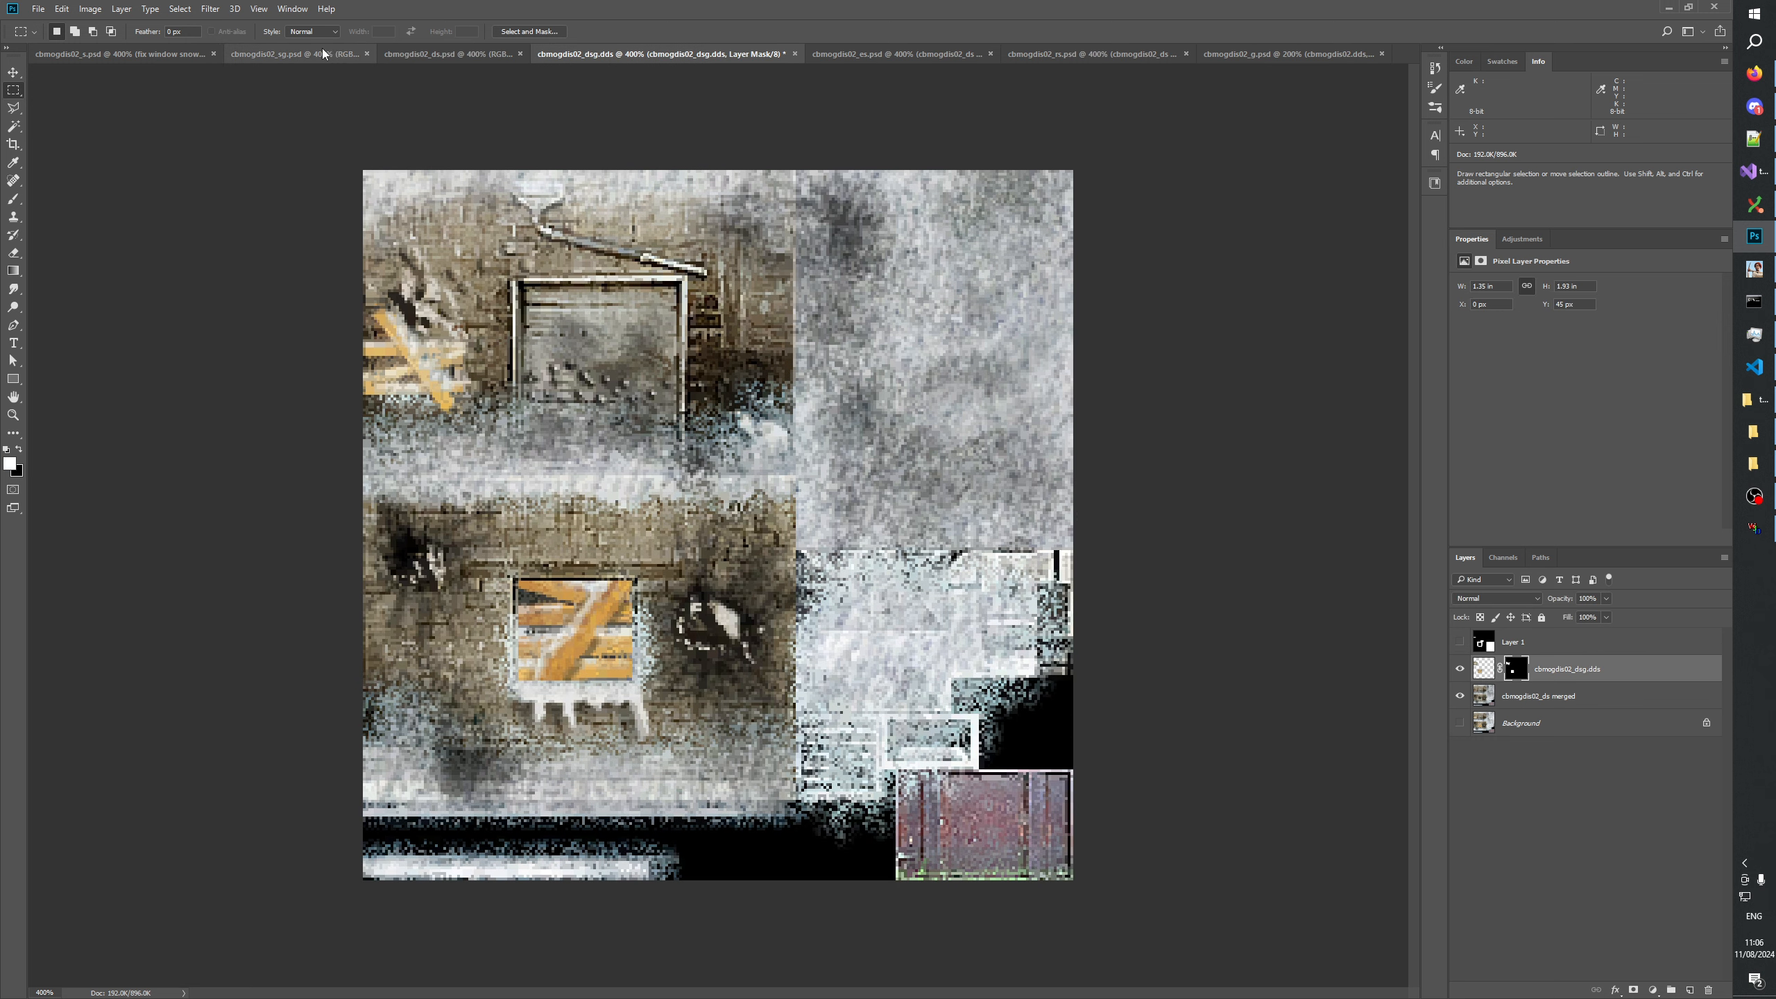
left_click(324, 54)
left_click(639, 54)
left_click(435, 52)
left_click(648, 51)
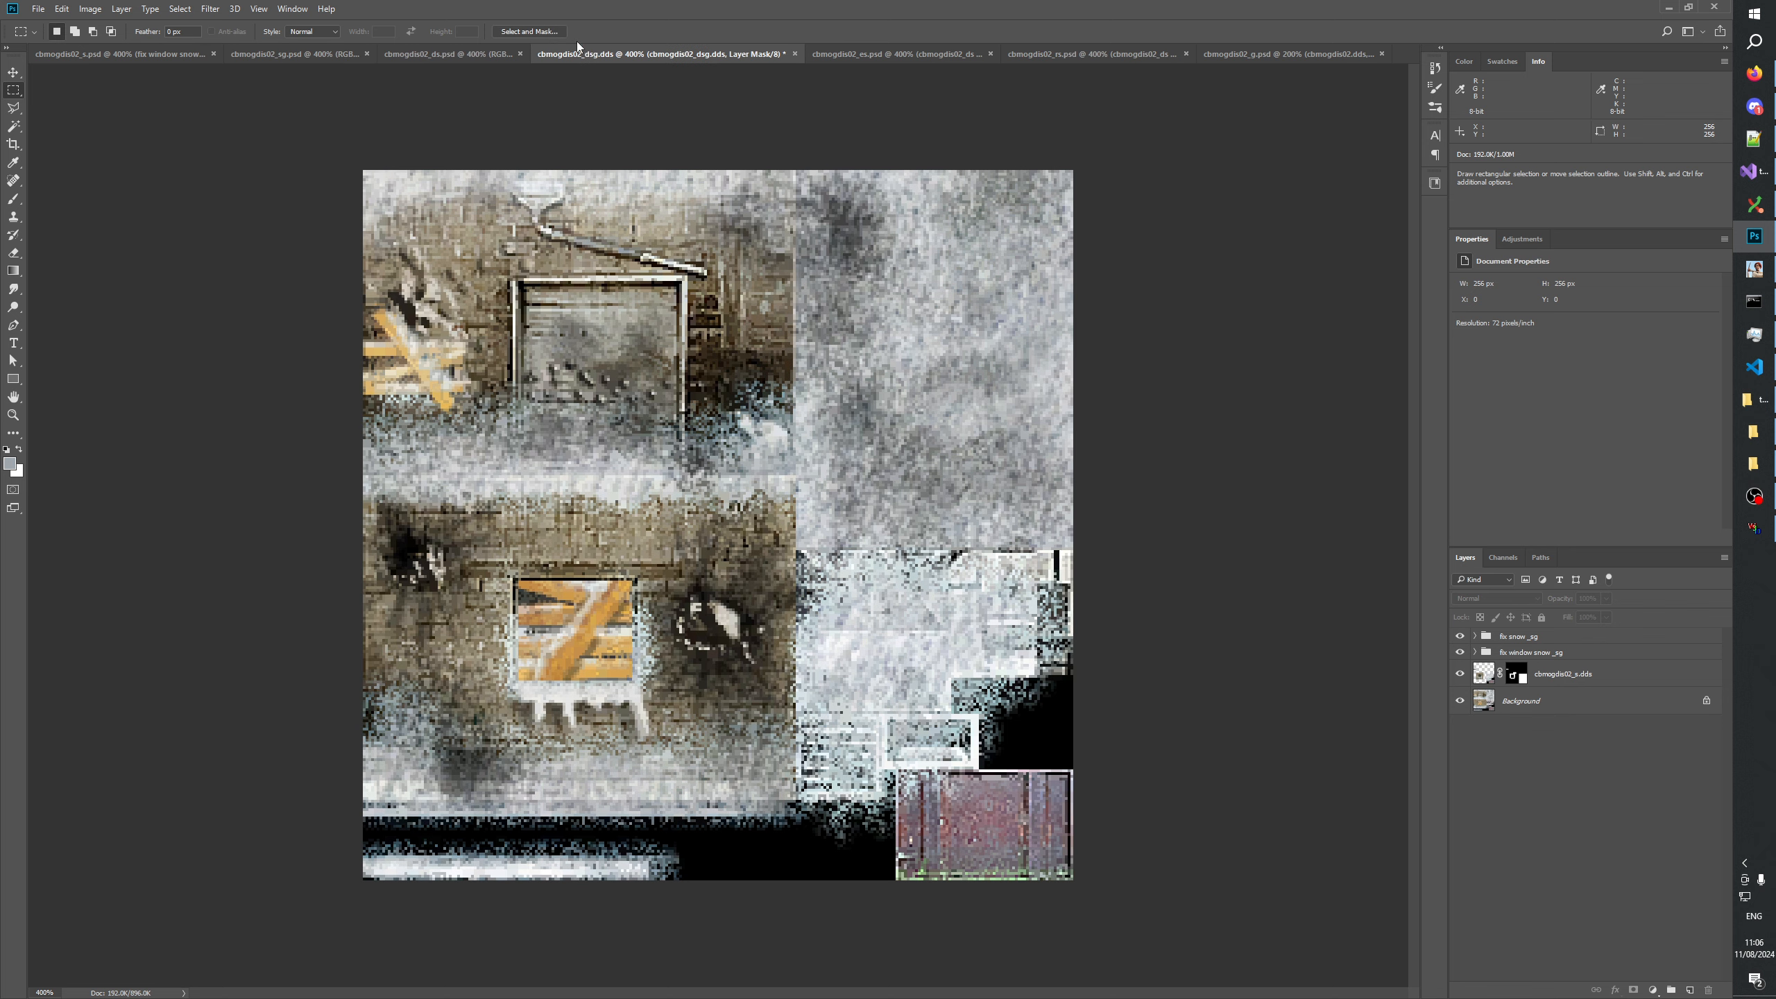
left_click(271, 55)
left_click(643, 54)
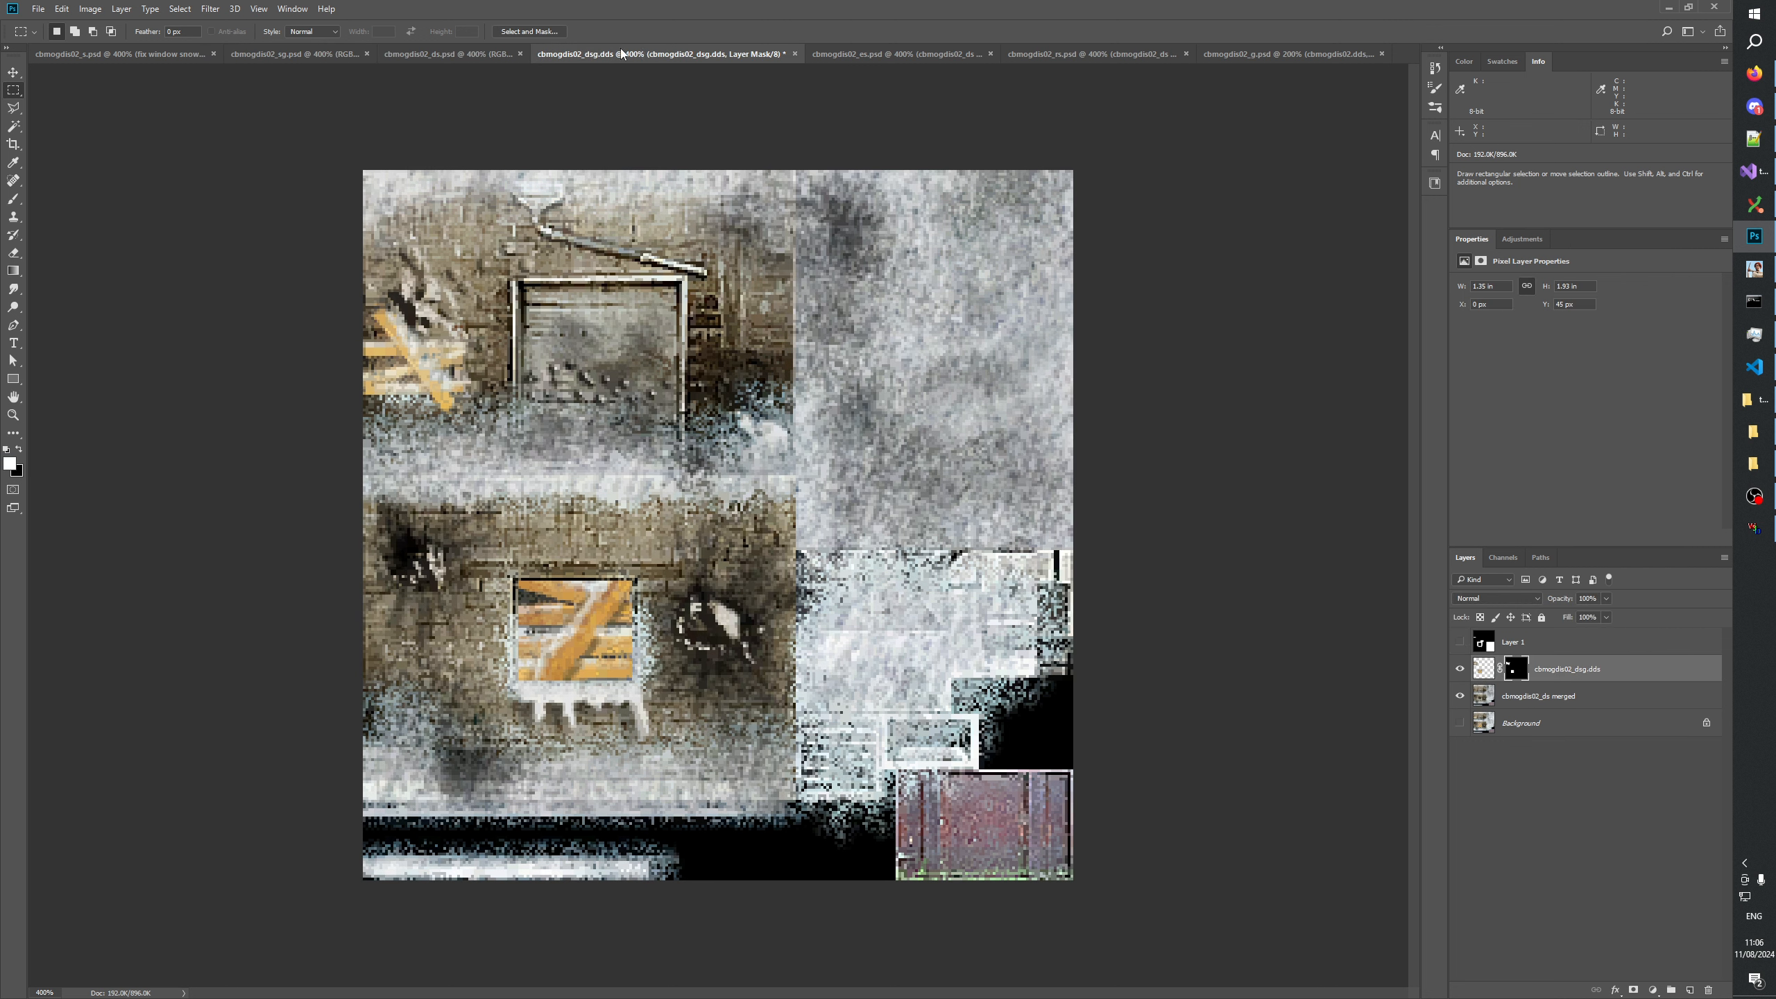
left_click(298, 50)
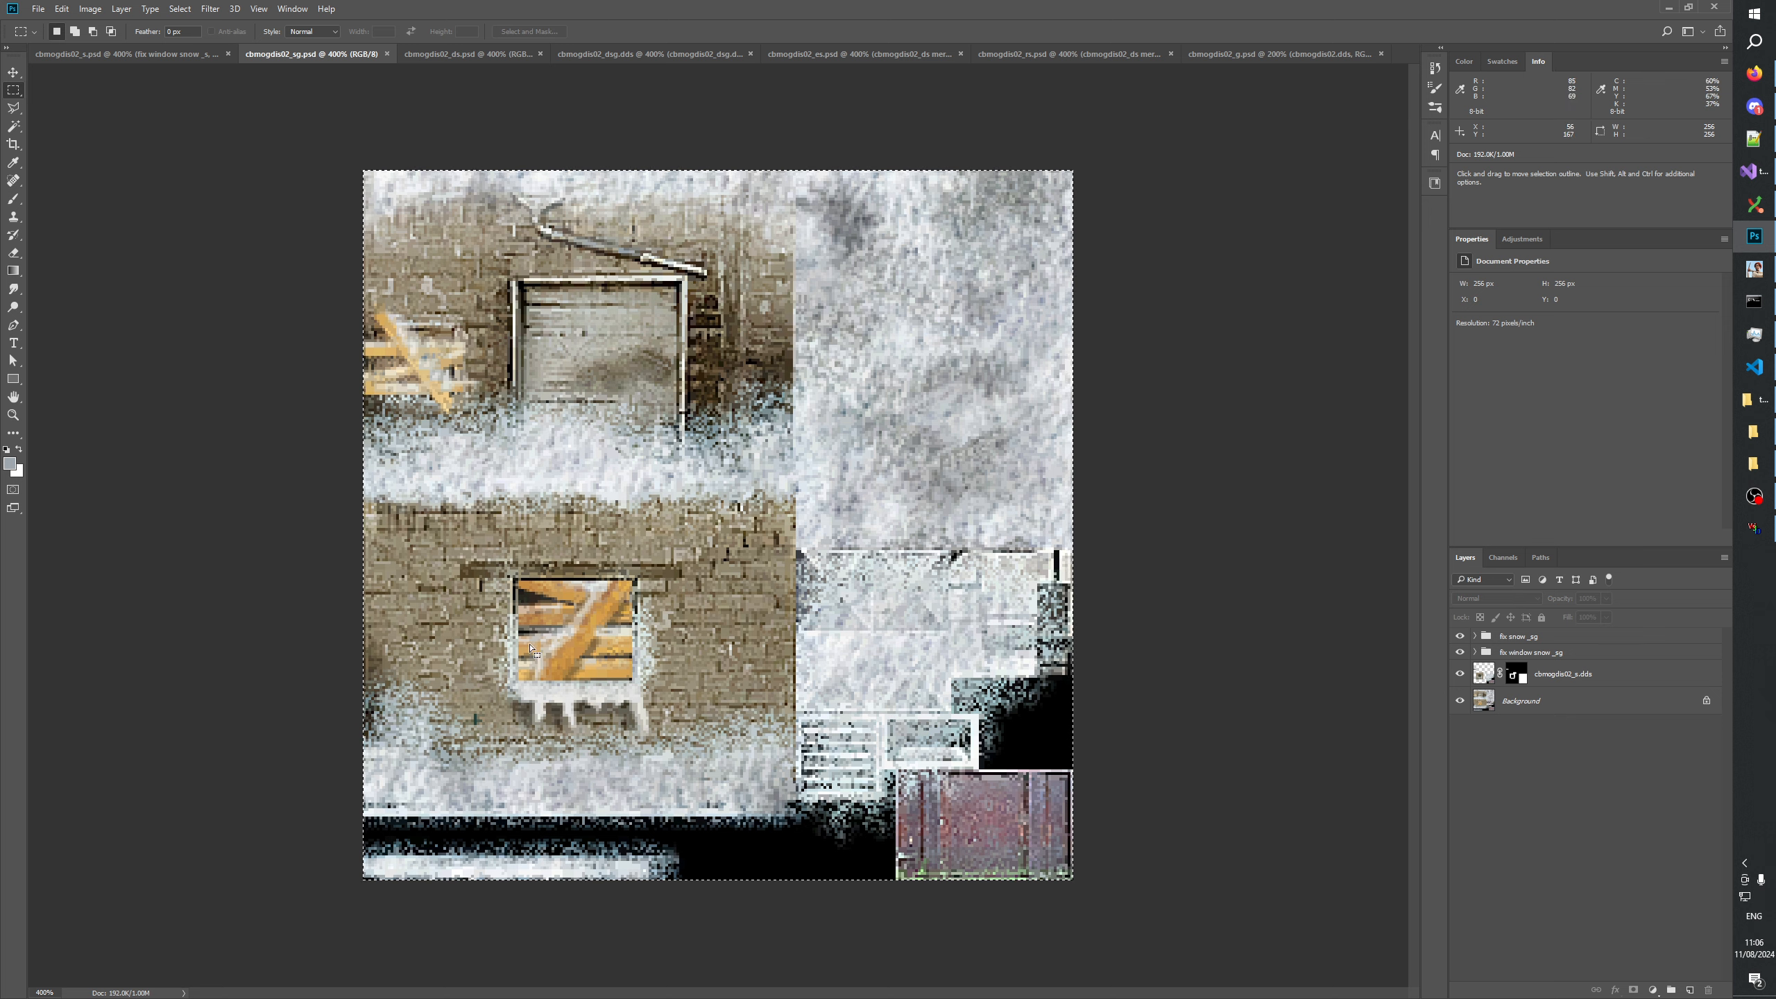
left_click(605, 60)
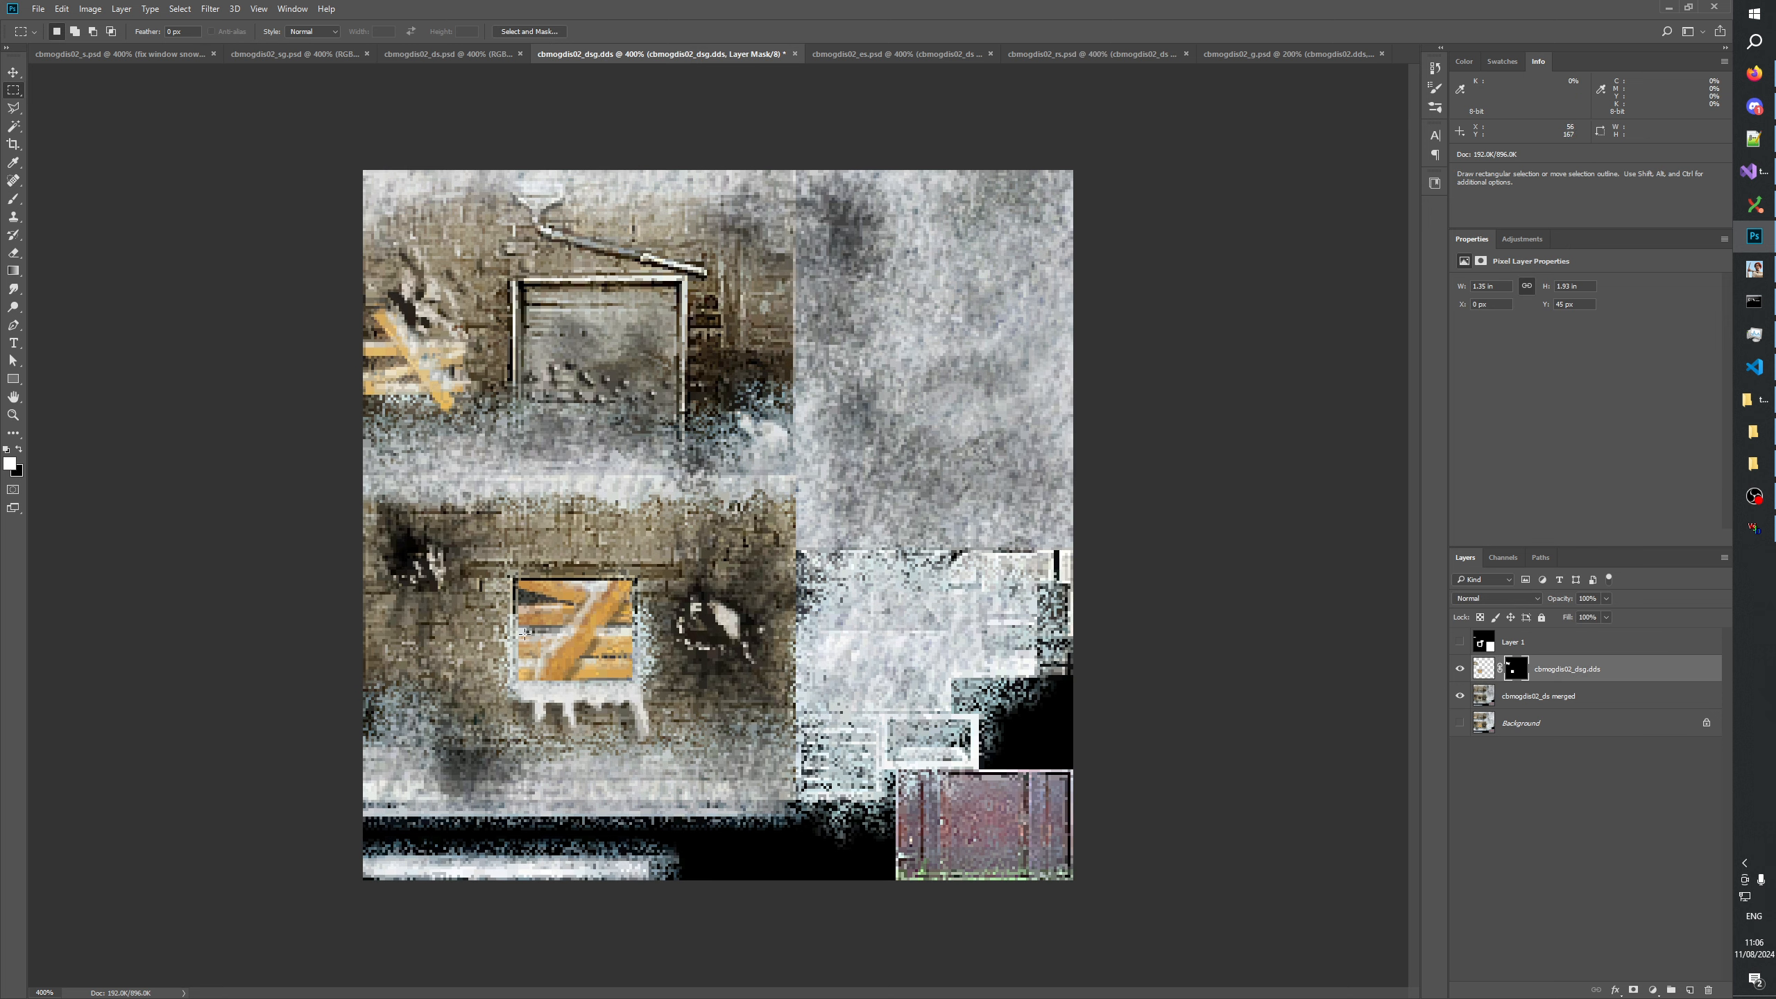
left_click(327, 51)
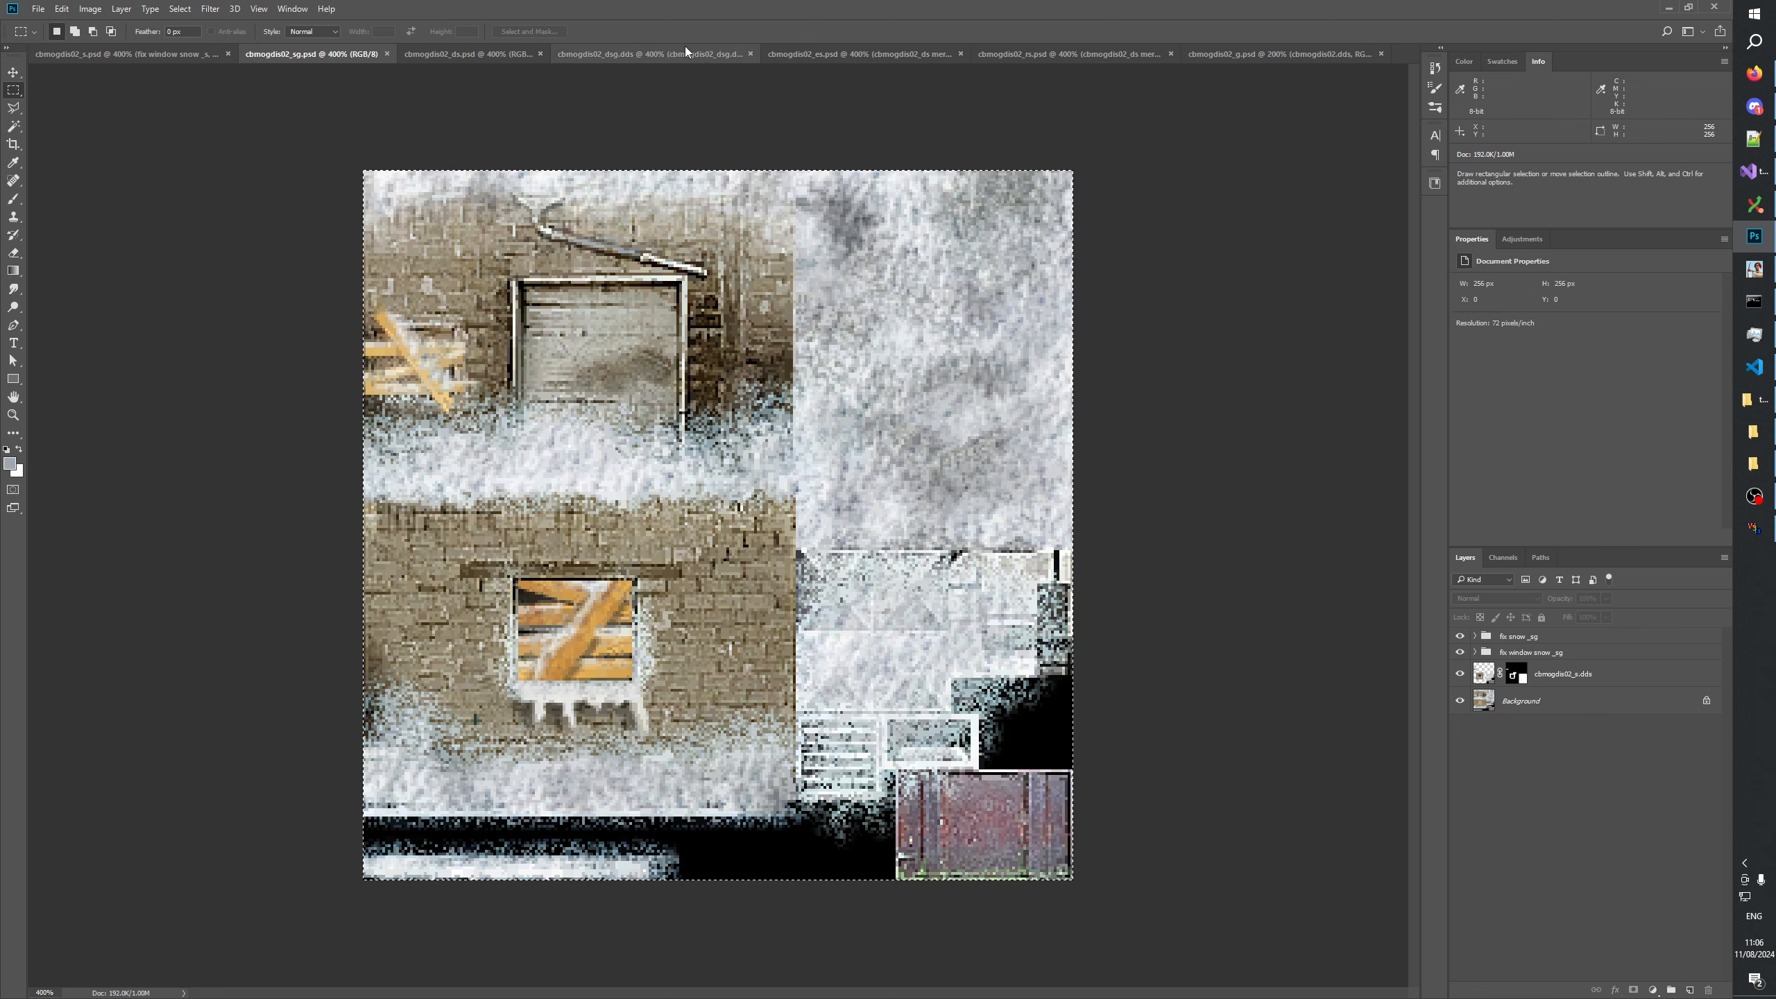
left_click(638, 50)
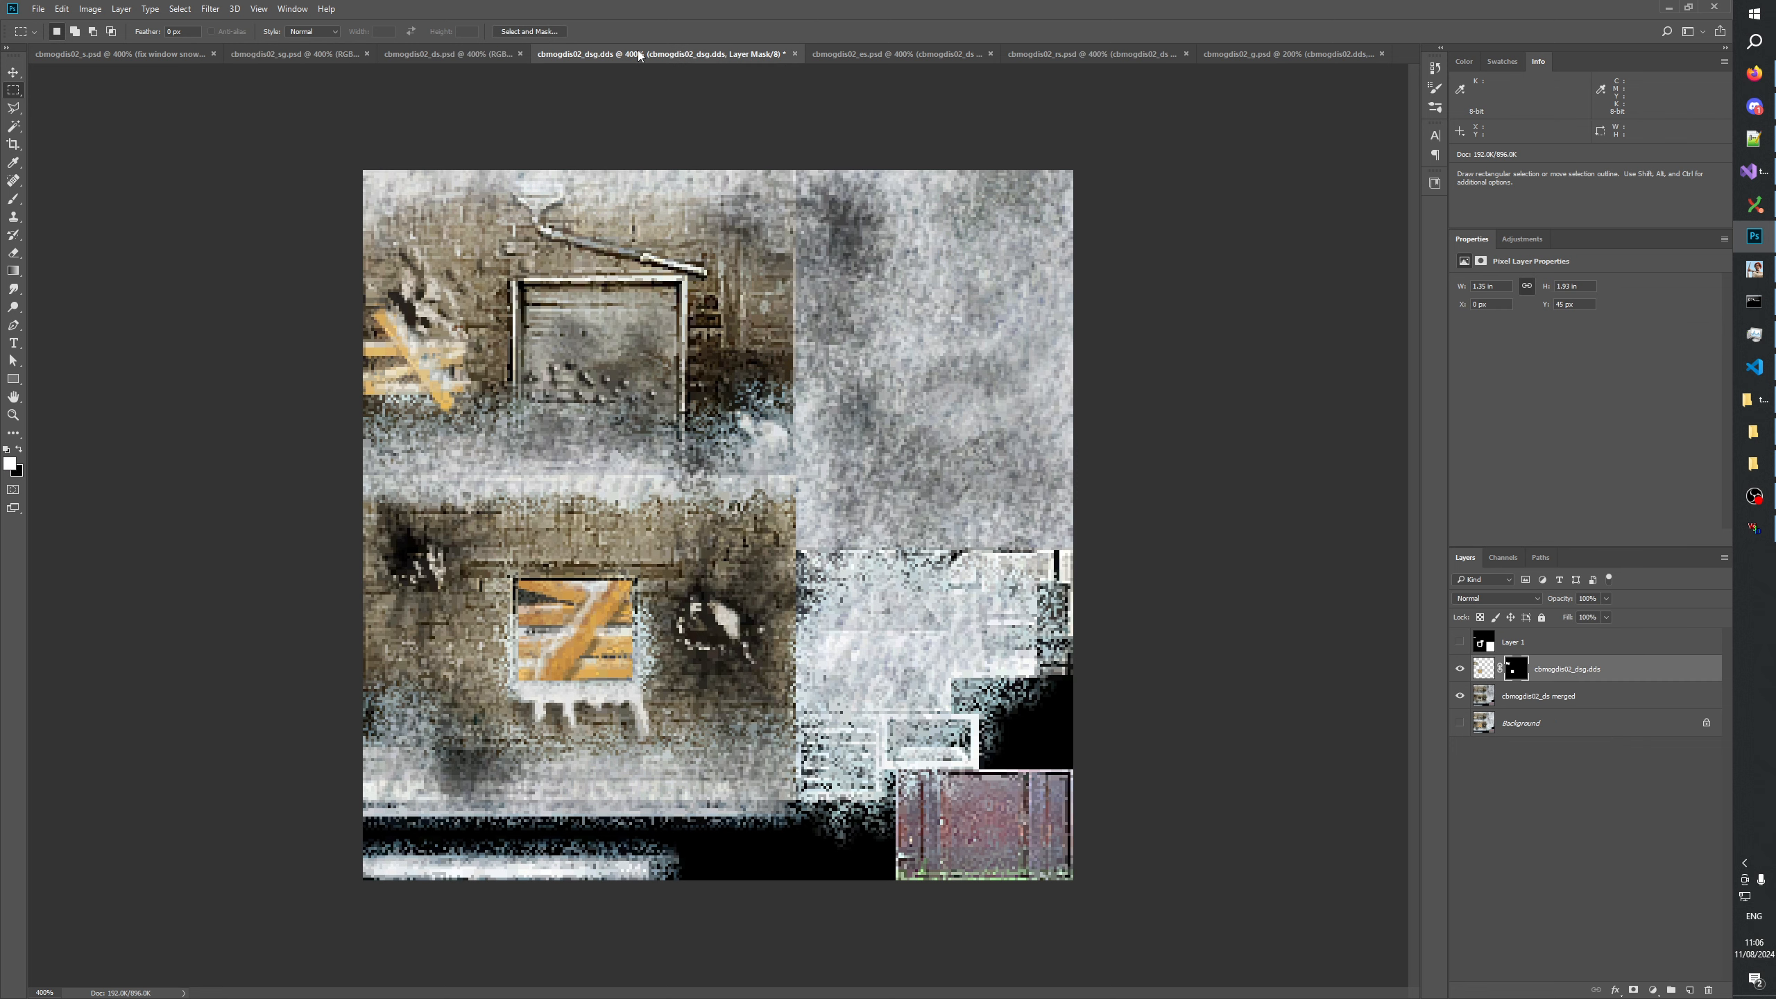
left_click(308, 52)
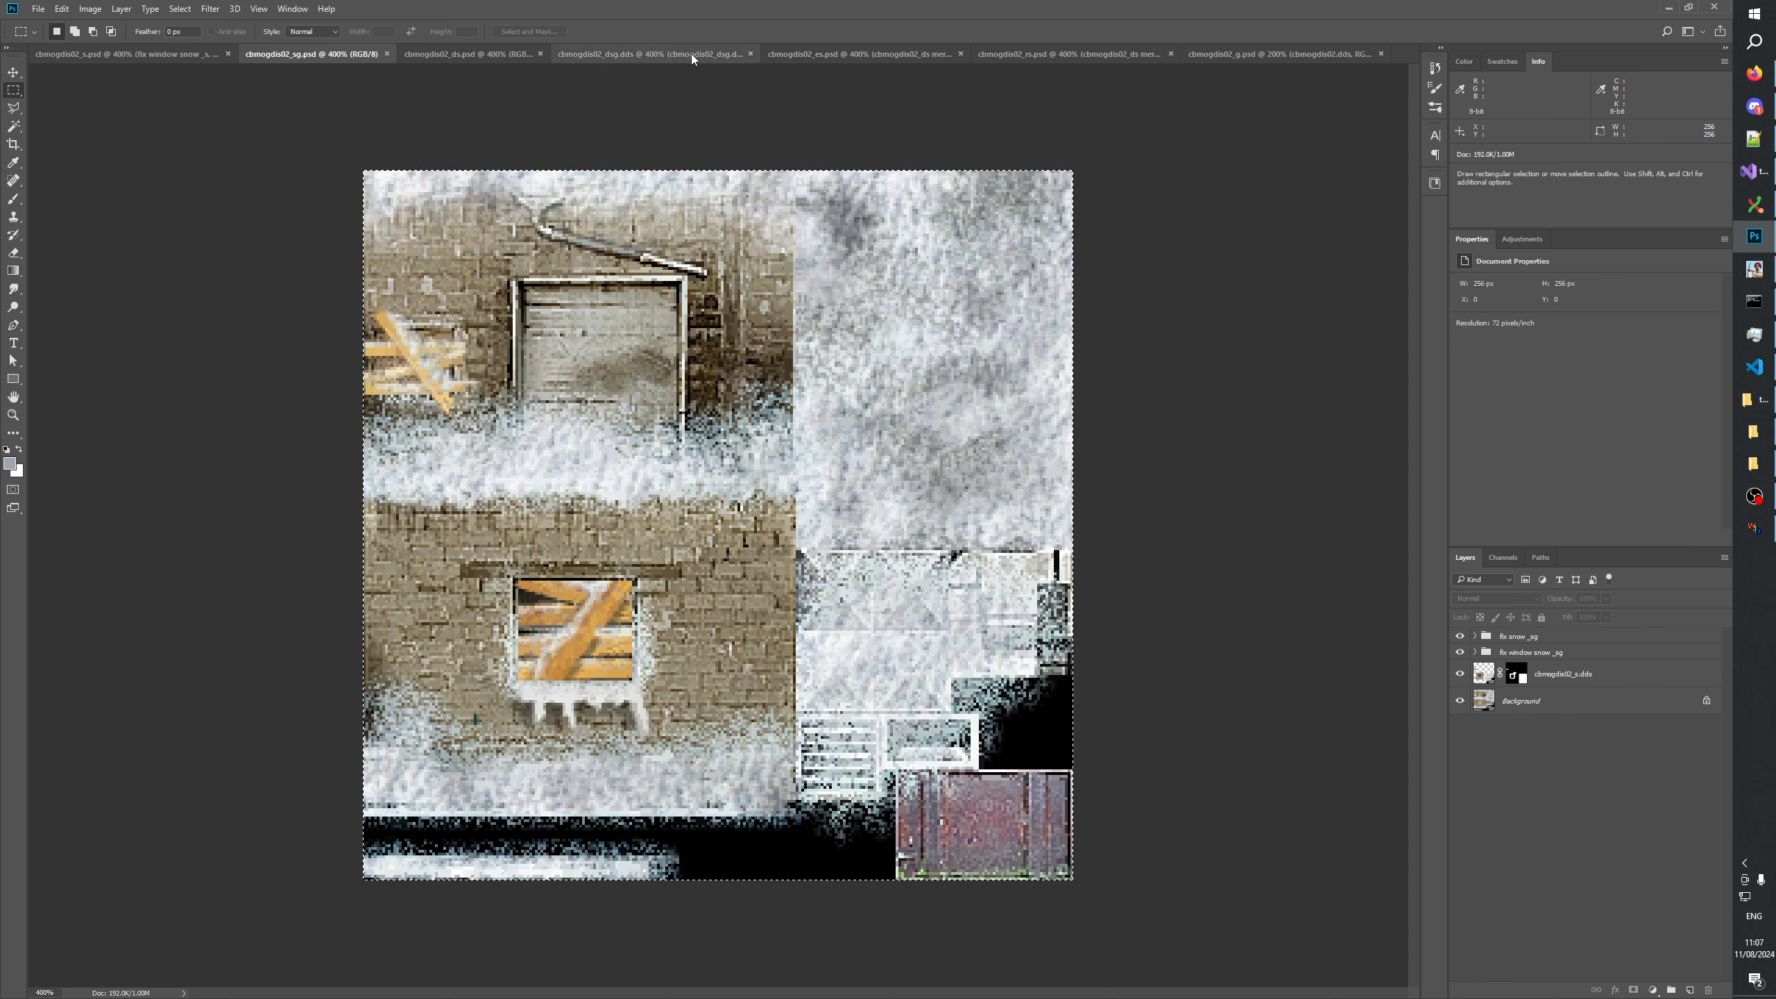
left_click(680, 51)
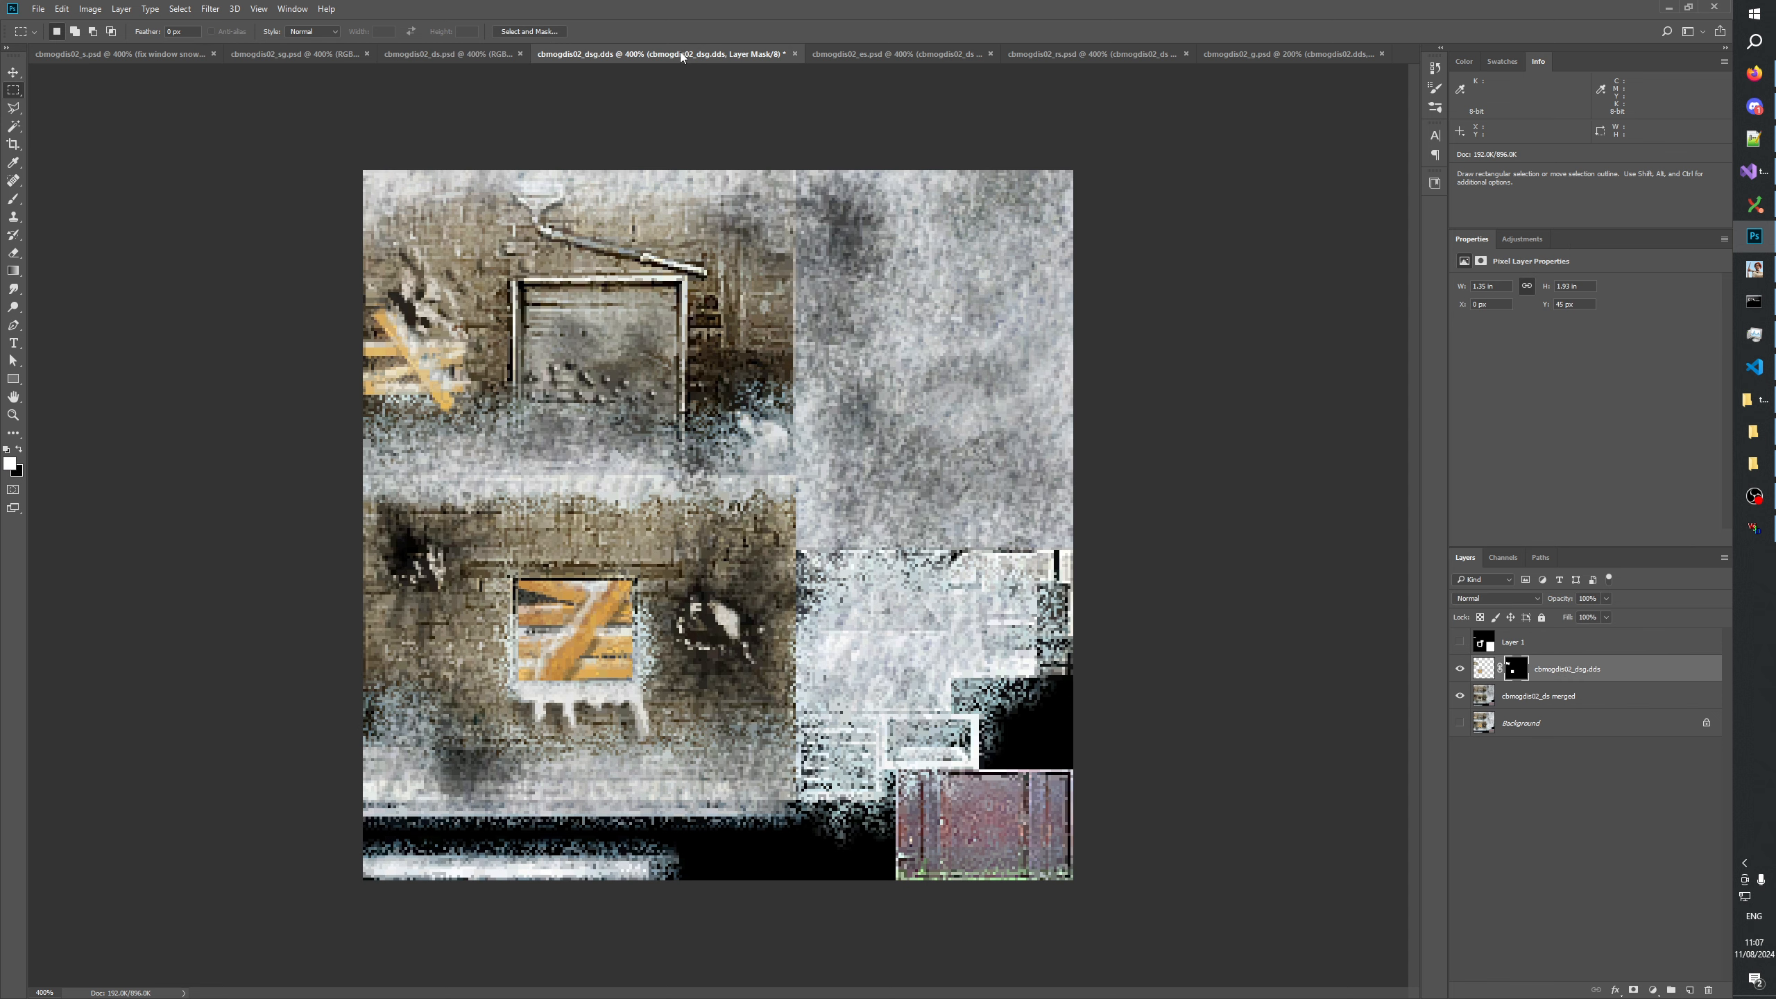
left_click(345, 53)
left_click(624, 54)
Inspect the layer stack of cbmogdis02_sg.psd, selecting its Background layer, and return to cbmogdis02_dsg.dds.
left_click(1530, 797)
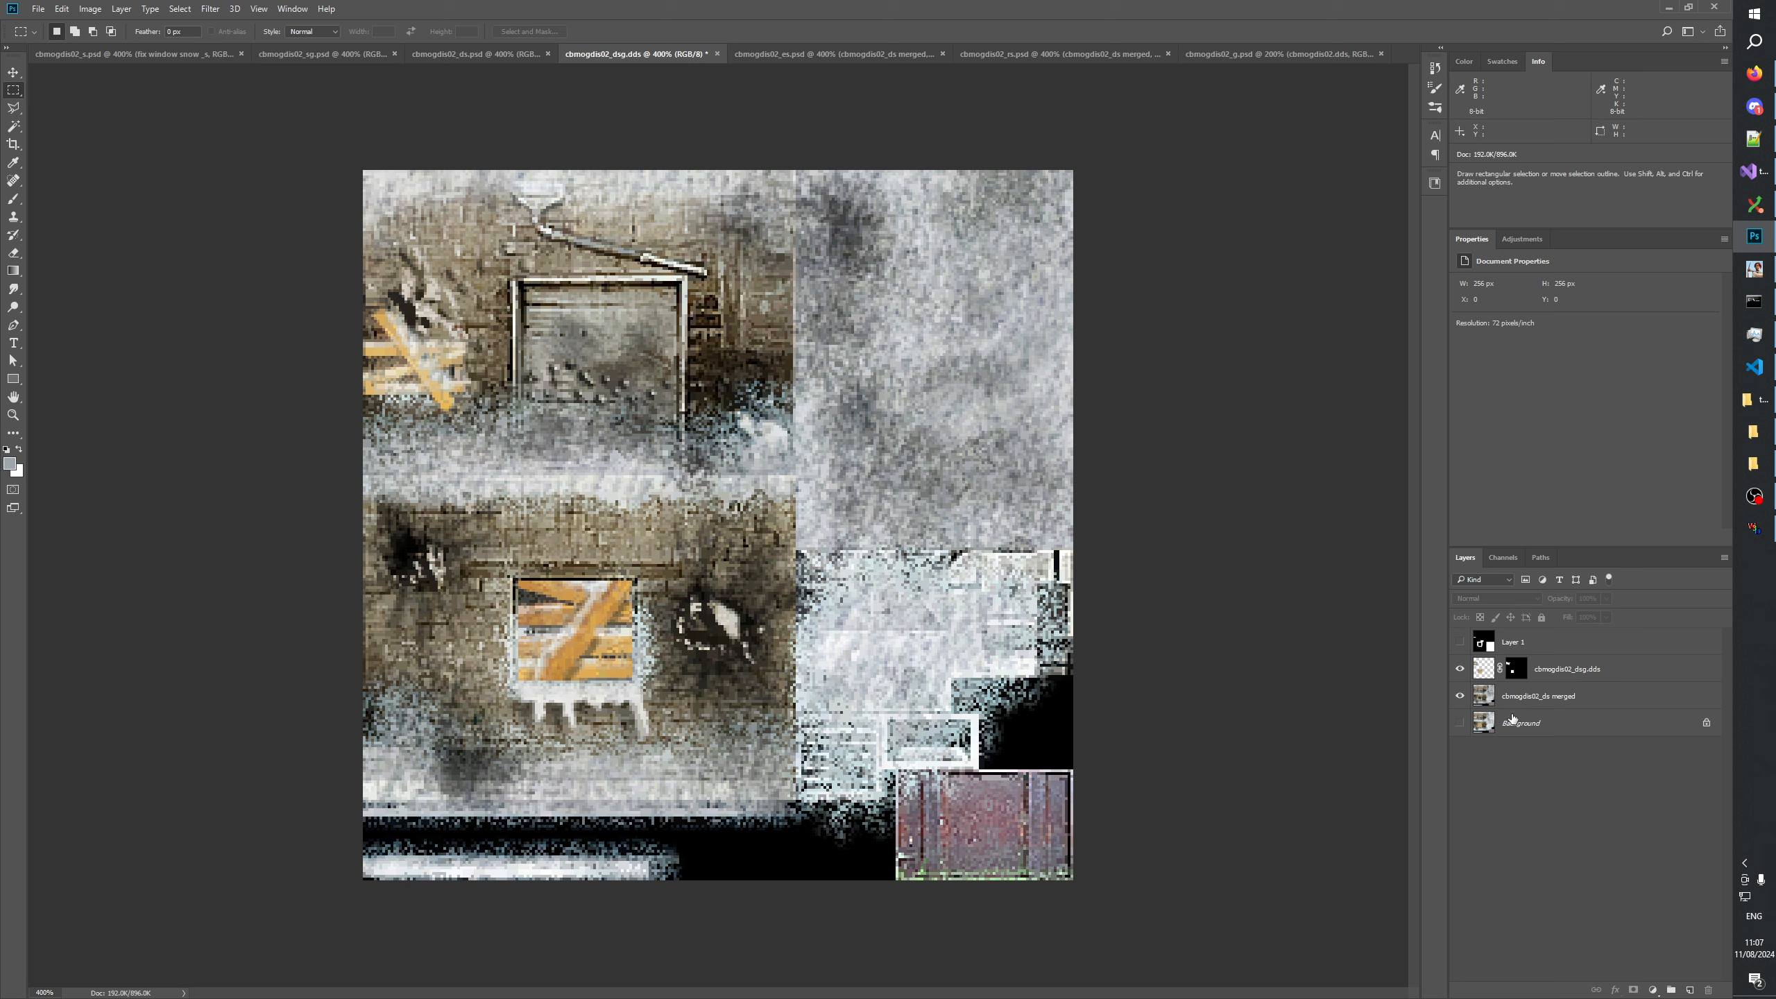
left_click(308, 53)
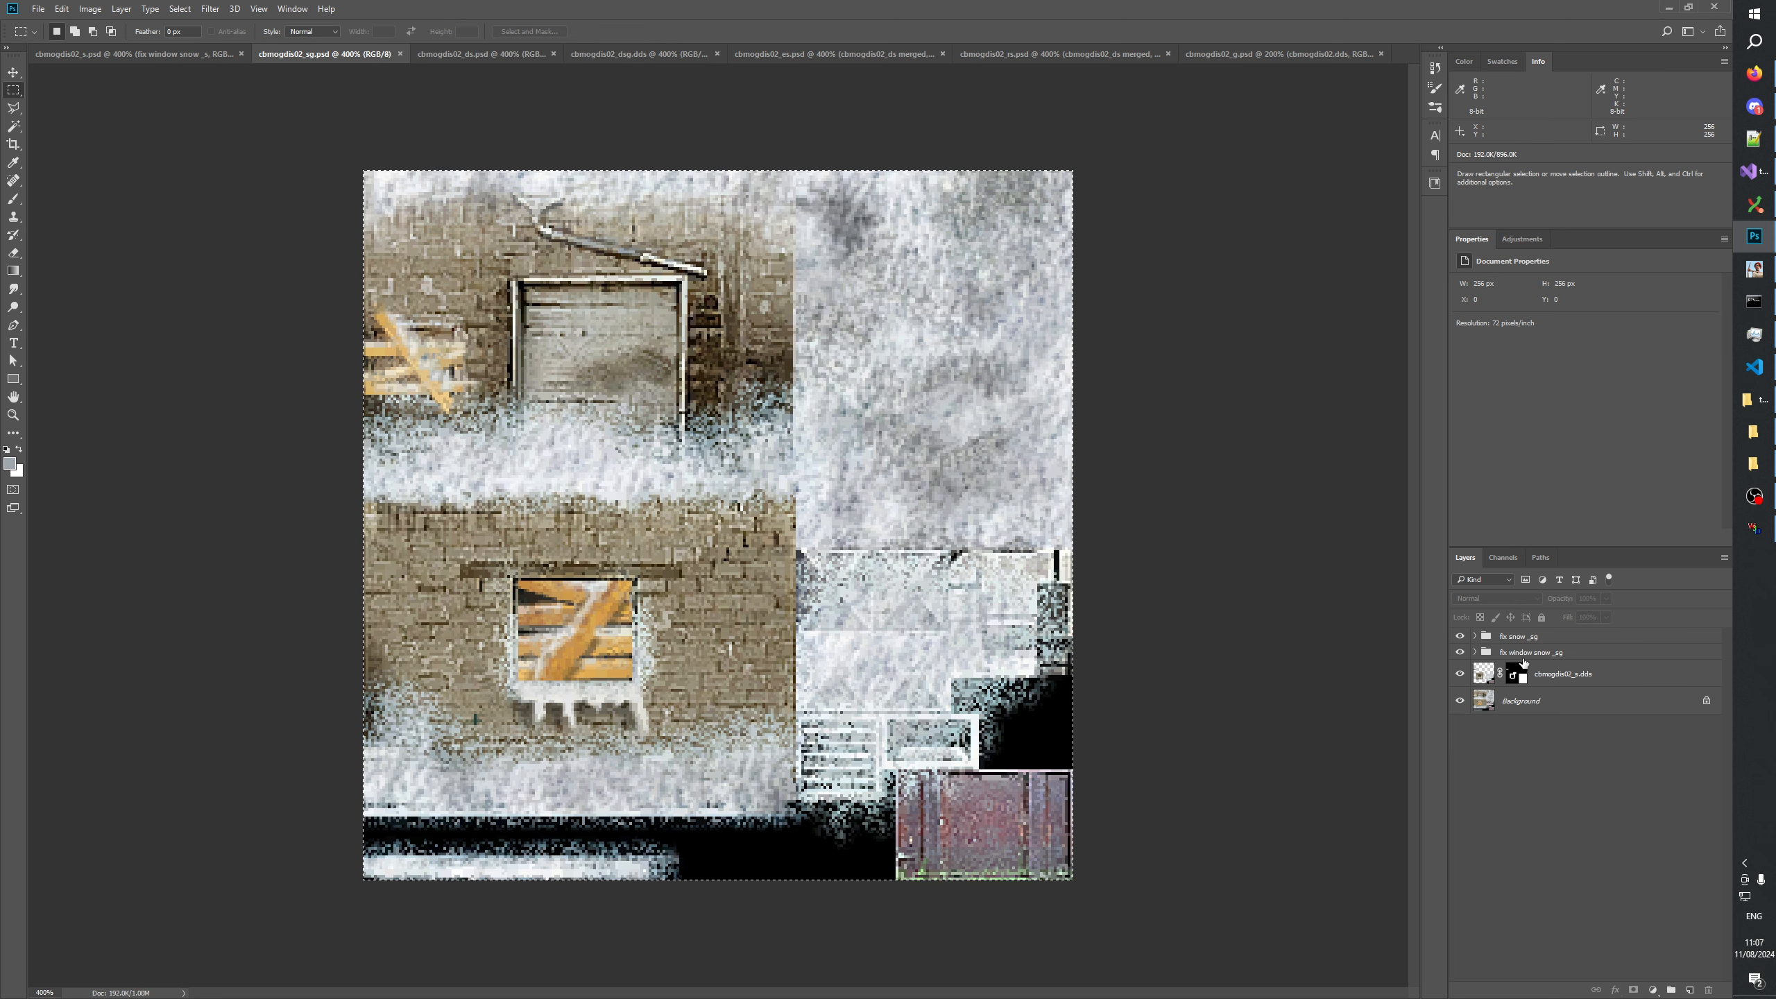
left_click(1525, 701)
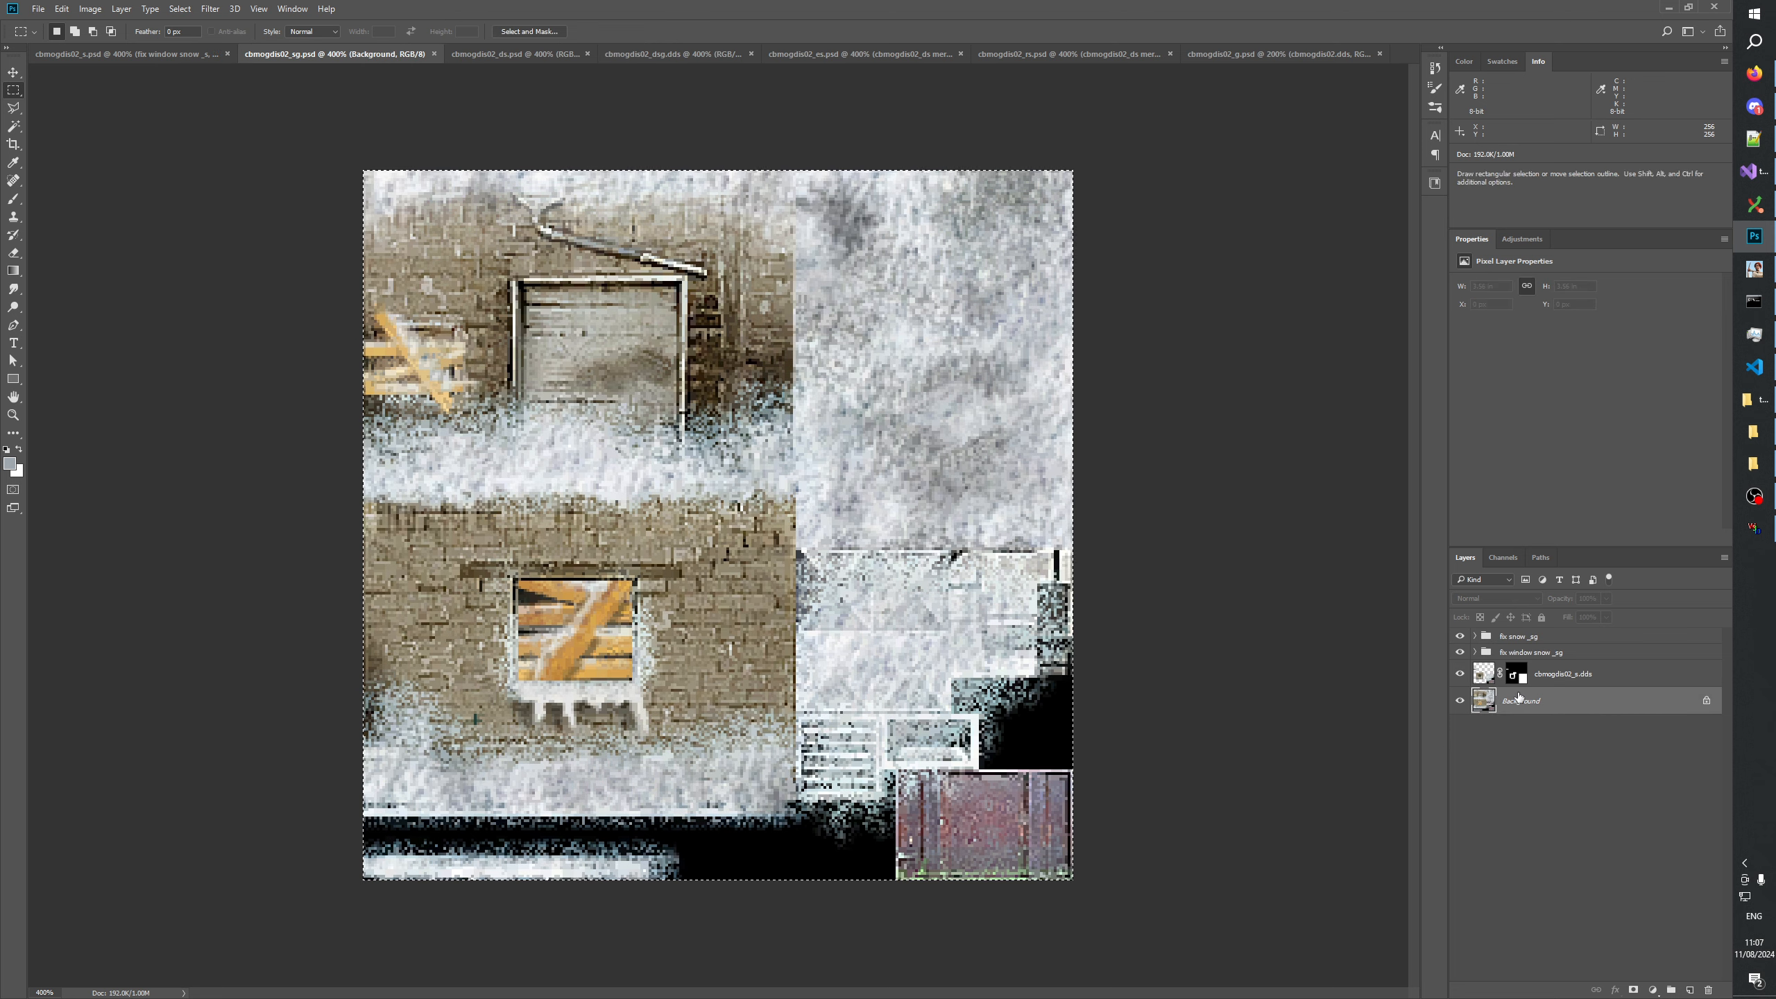
left_click(656, 54)
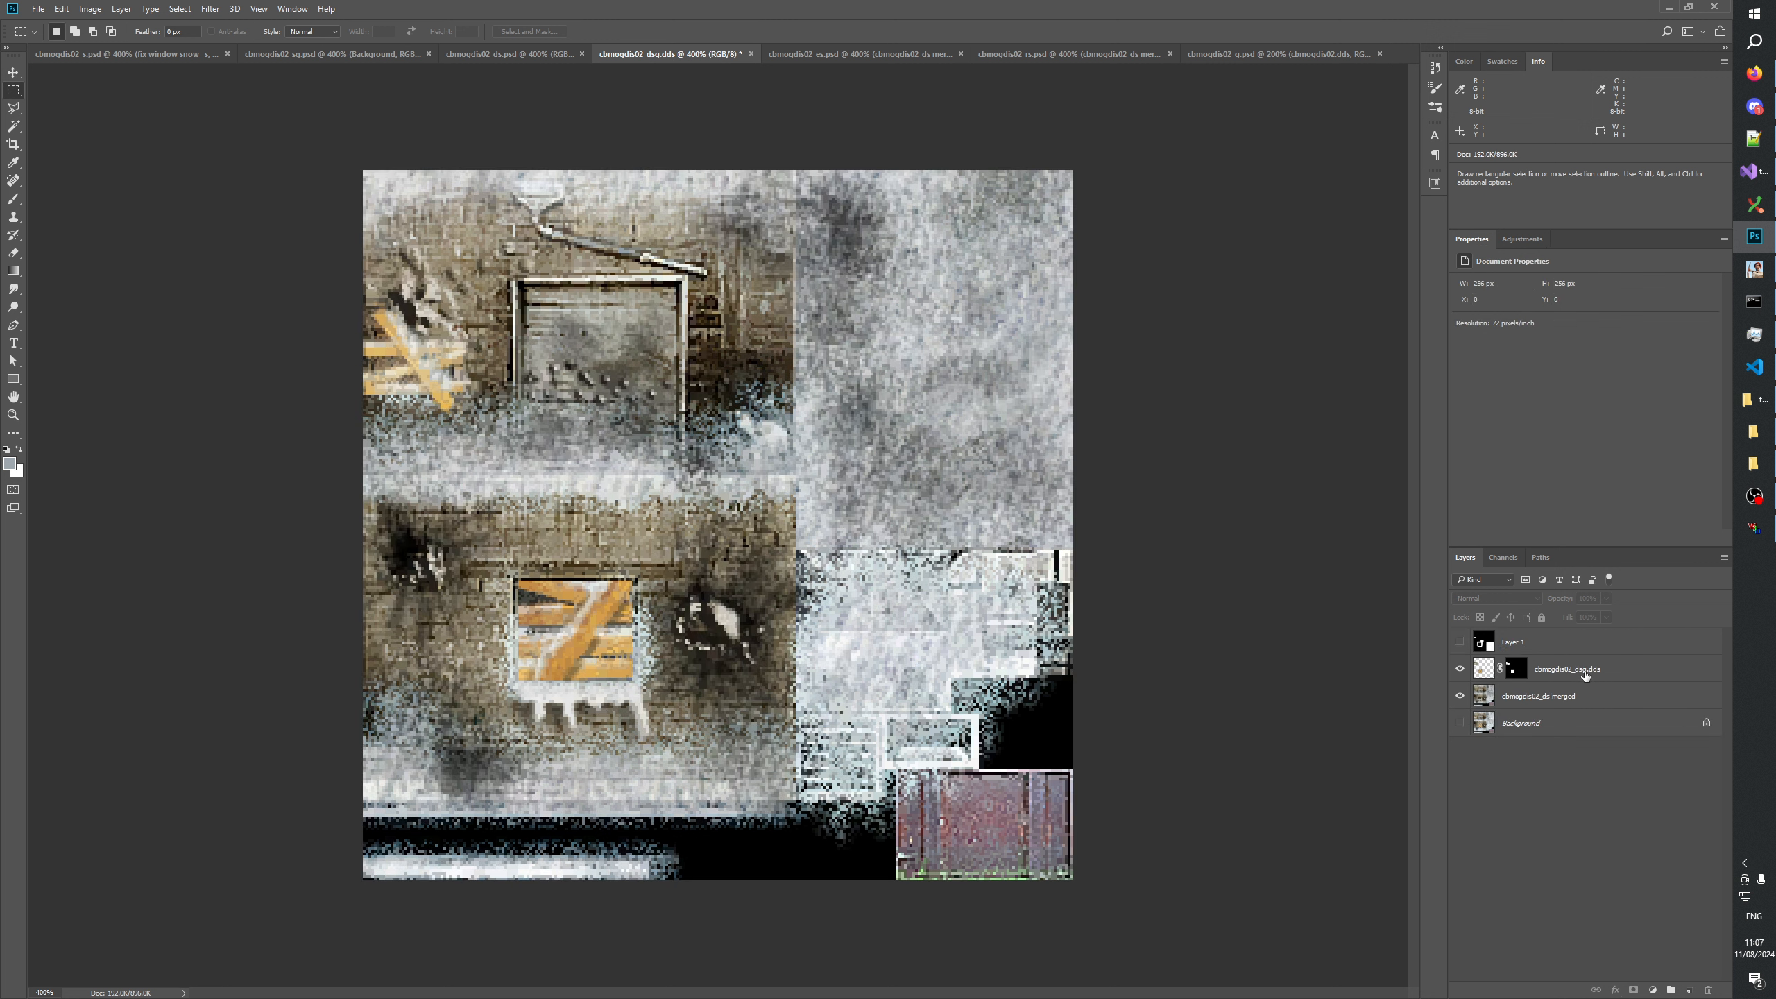
Paste the copied texture as a new layer directly above cbmogdis02_dsg.dds and name it cbmogdis02_sg.dds.
left_click(1578, 671)
key("ctrl+v")
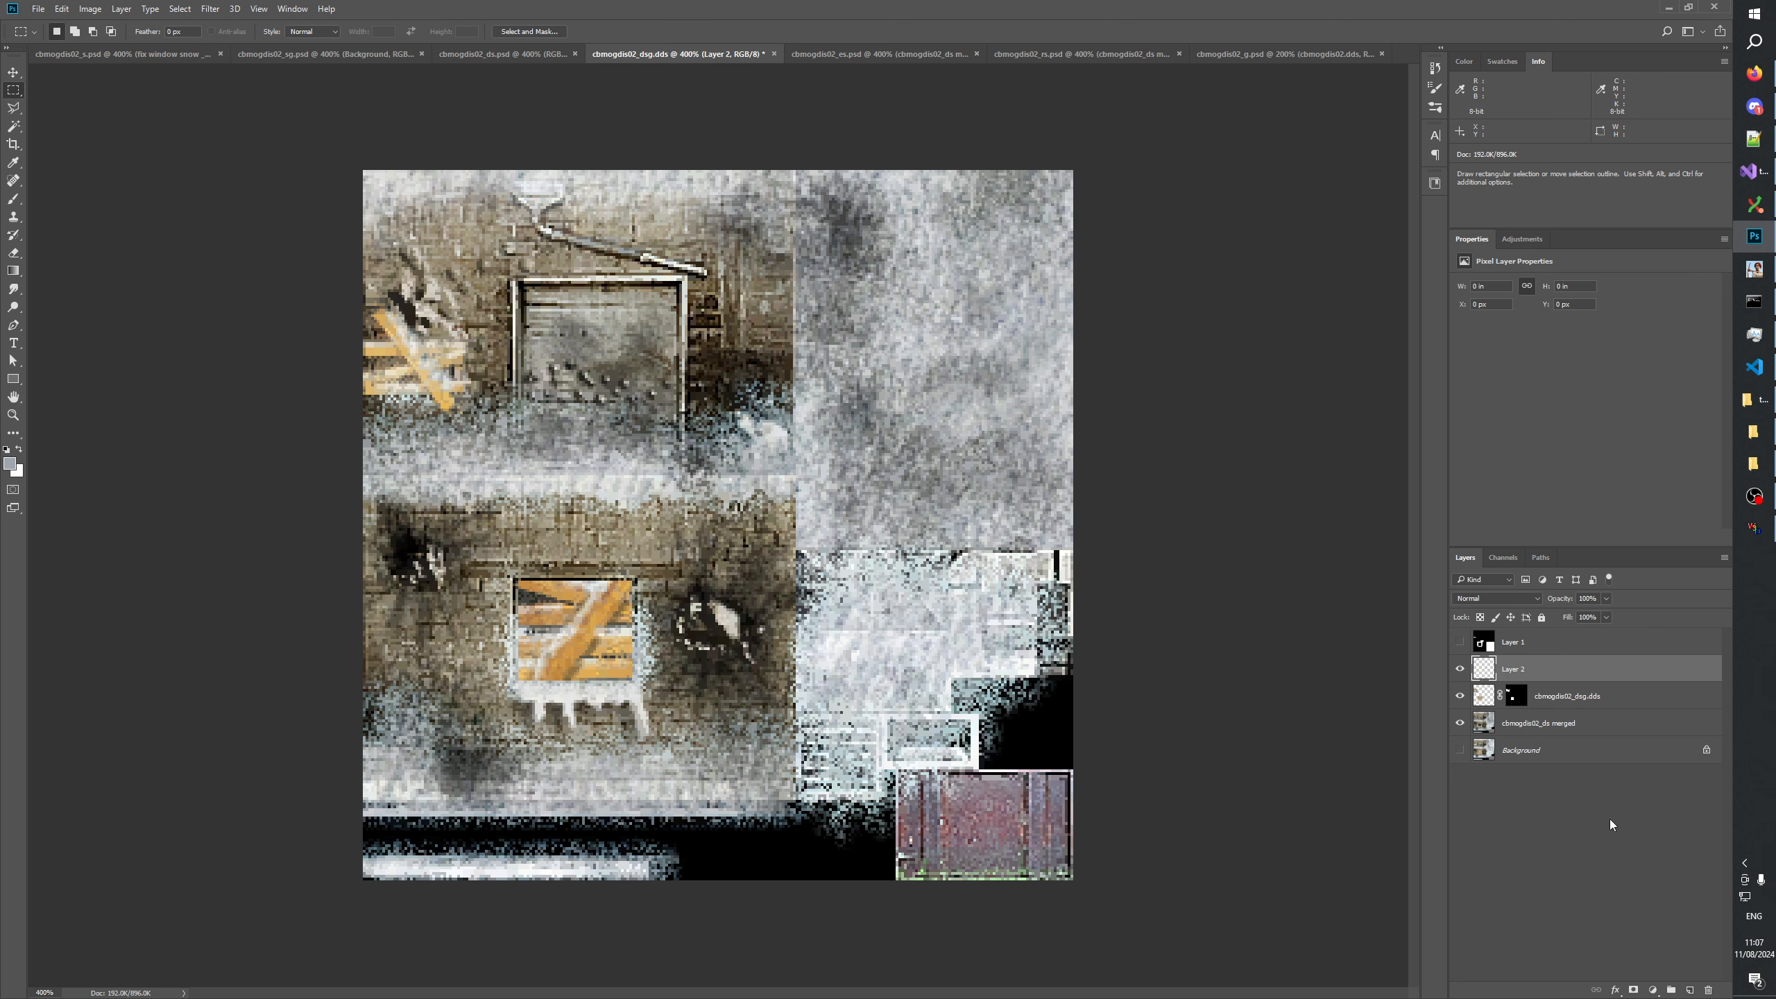
double_click(1513, 669)
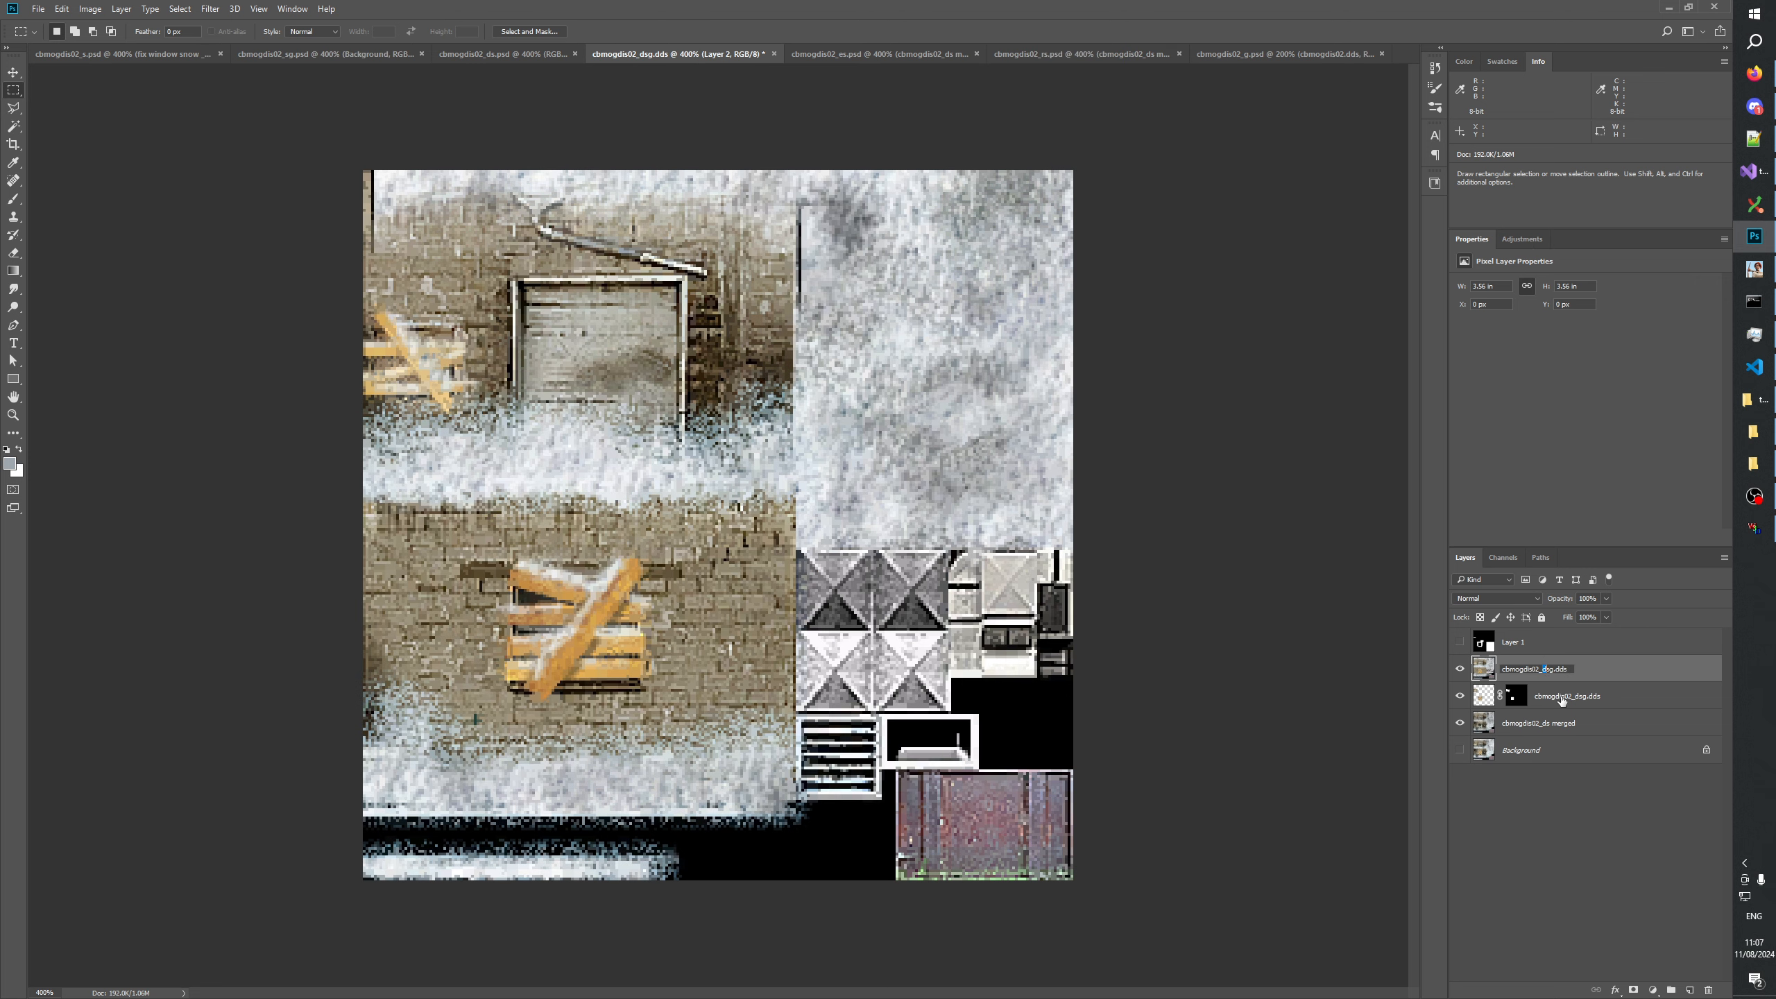
key("BackSpace")
key("Return")
Add a layer mask to cbmogdis02_sg.dds and fill it with a copy of the cbmogdis02_dsg.dds layer's mask.
left_click(1566, 695)
left_click(1515, 695, "alt")
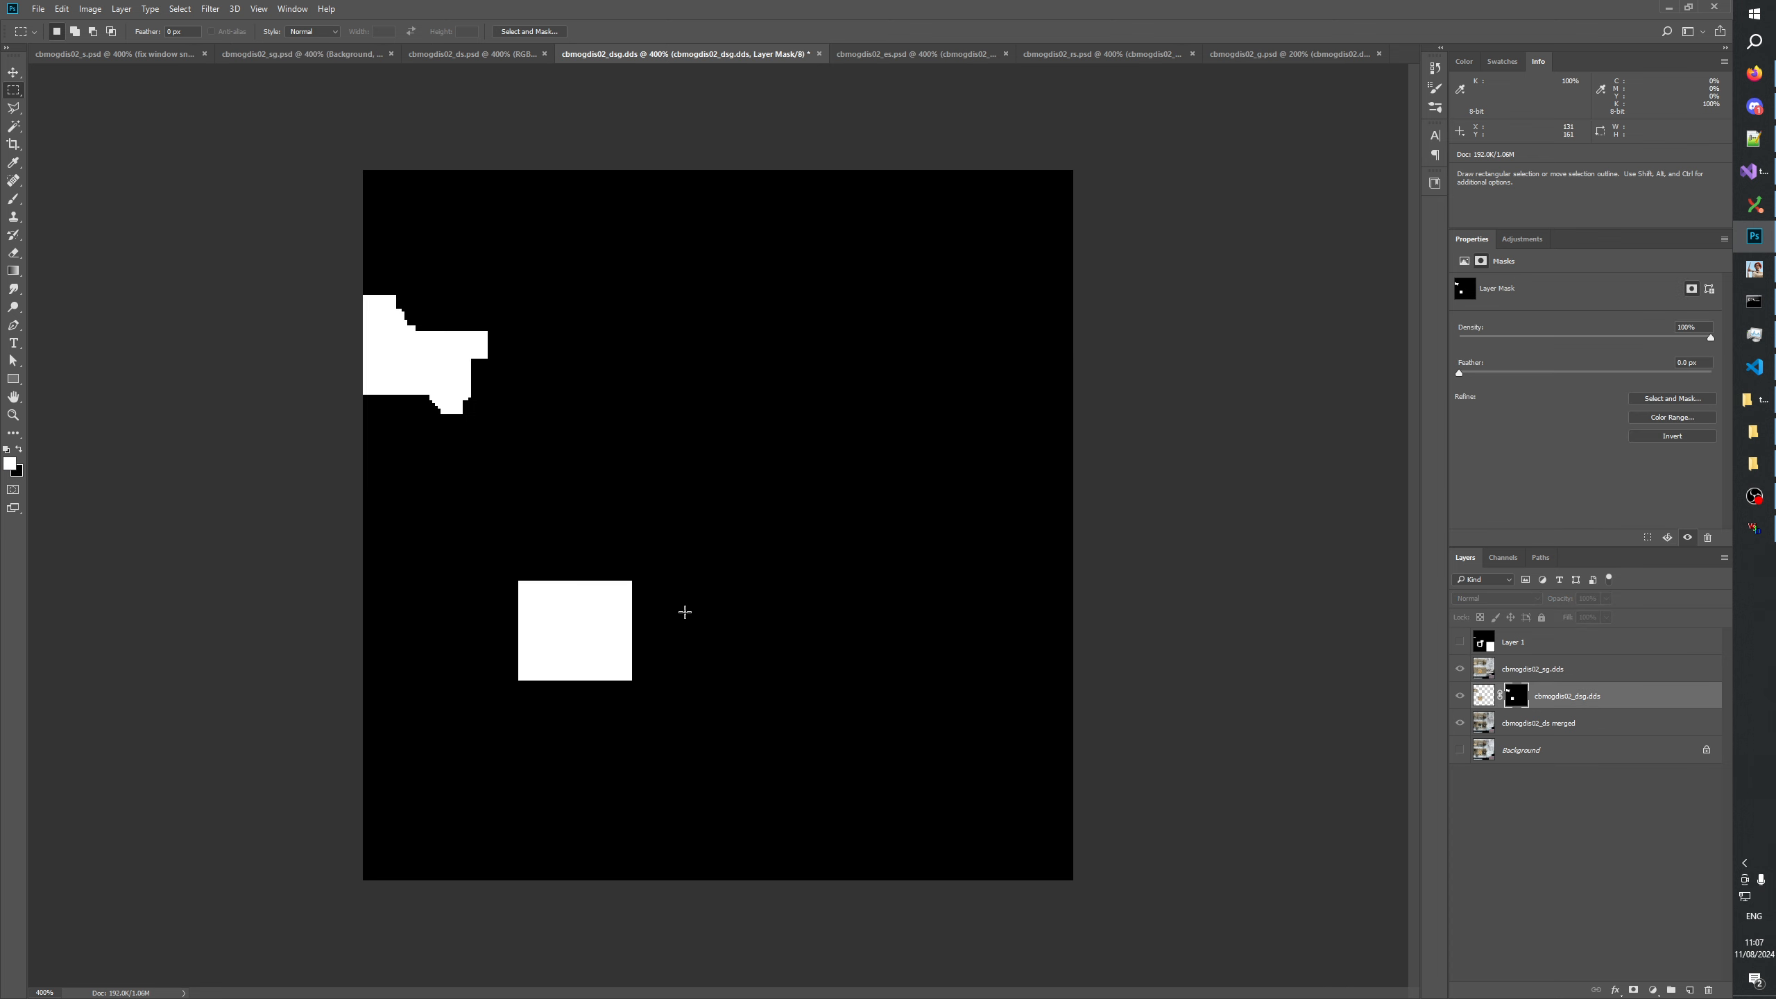
key("ctrl+a")
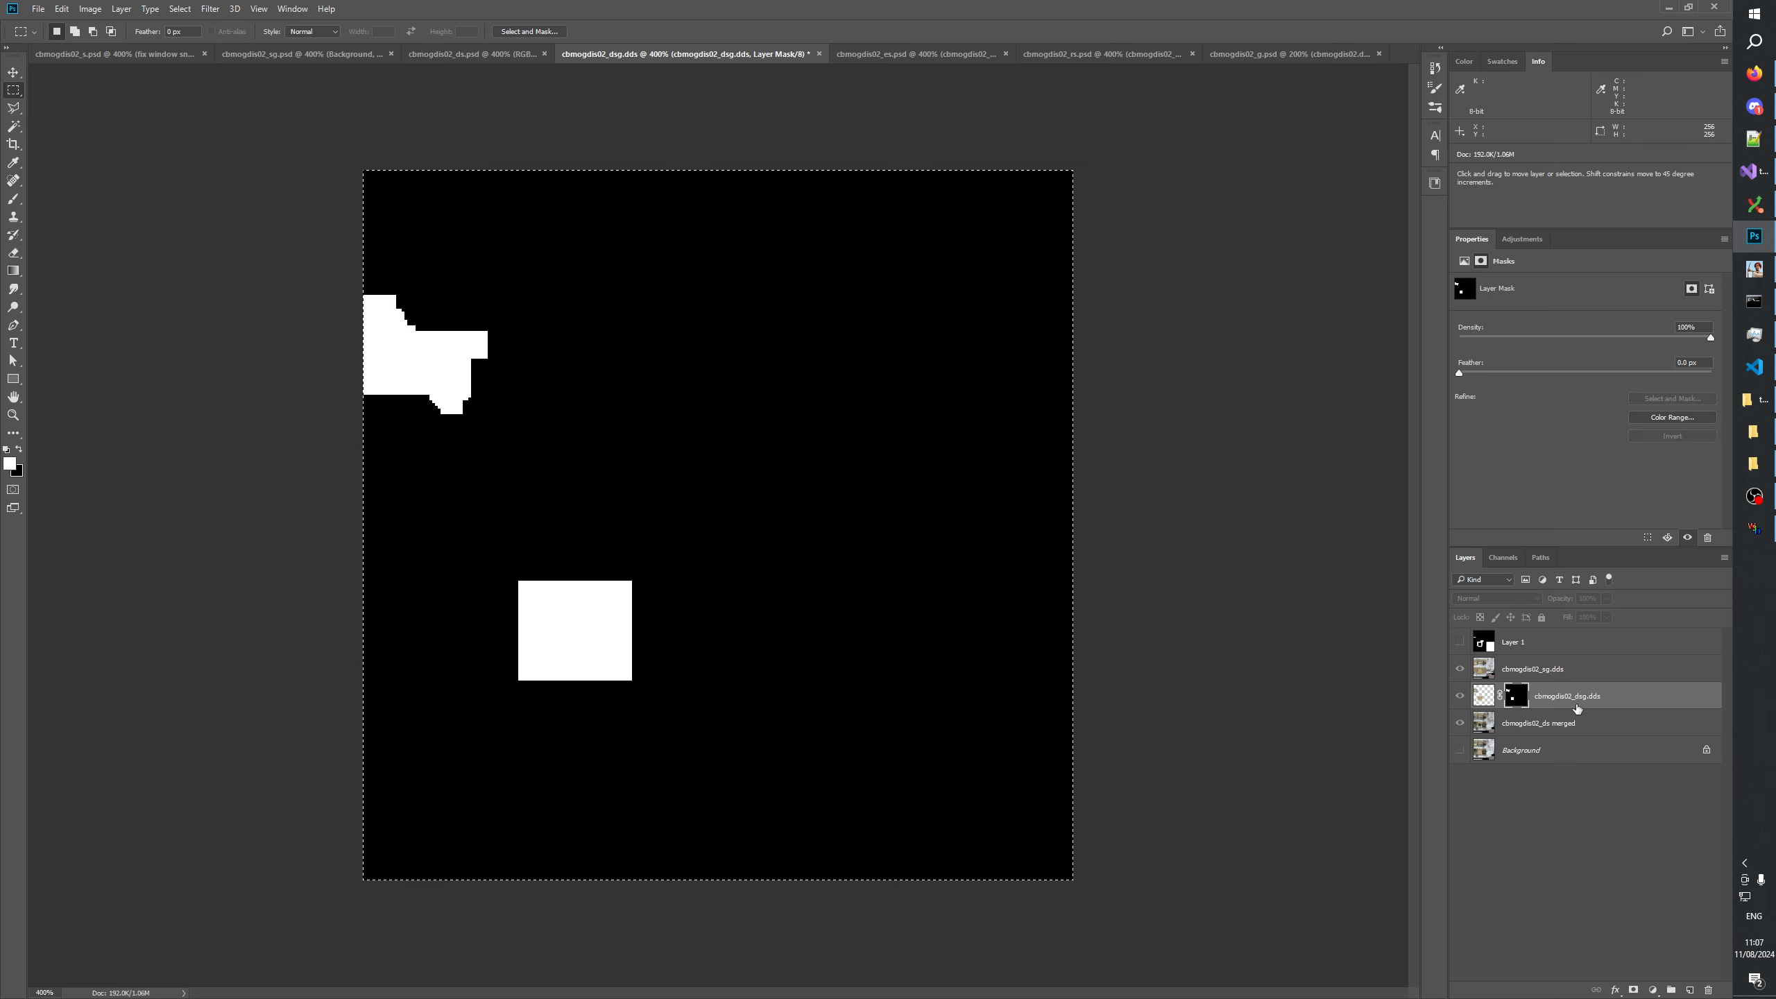
left_click(1573, 669)
left_click(1634, 990)
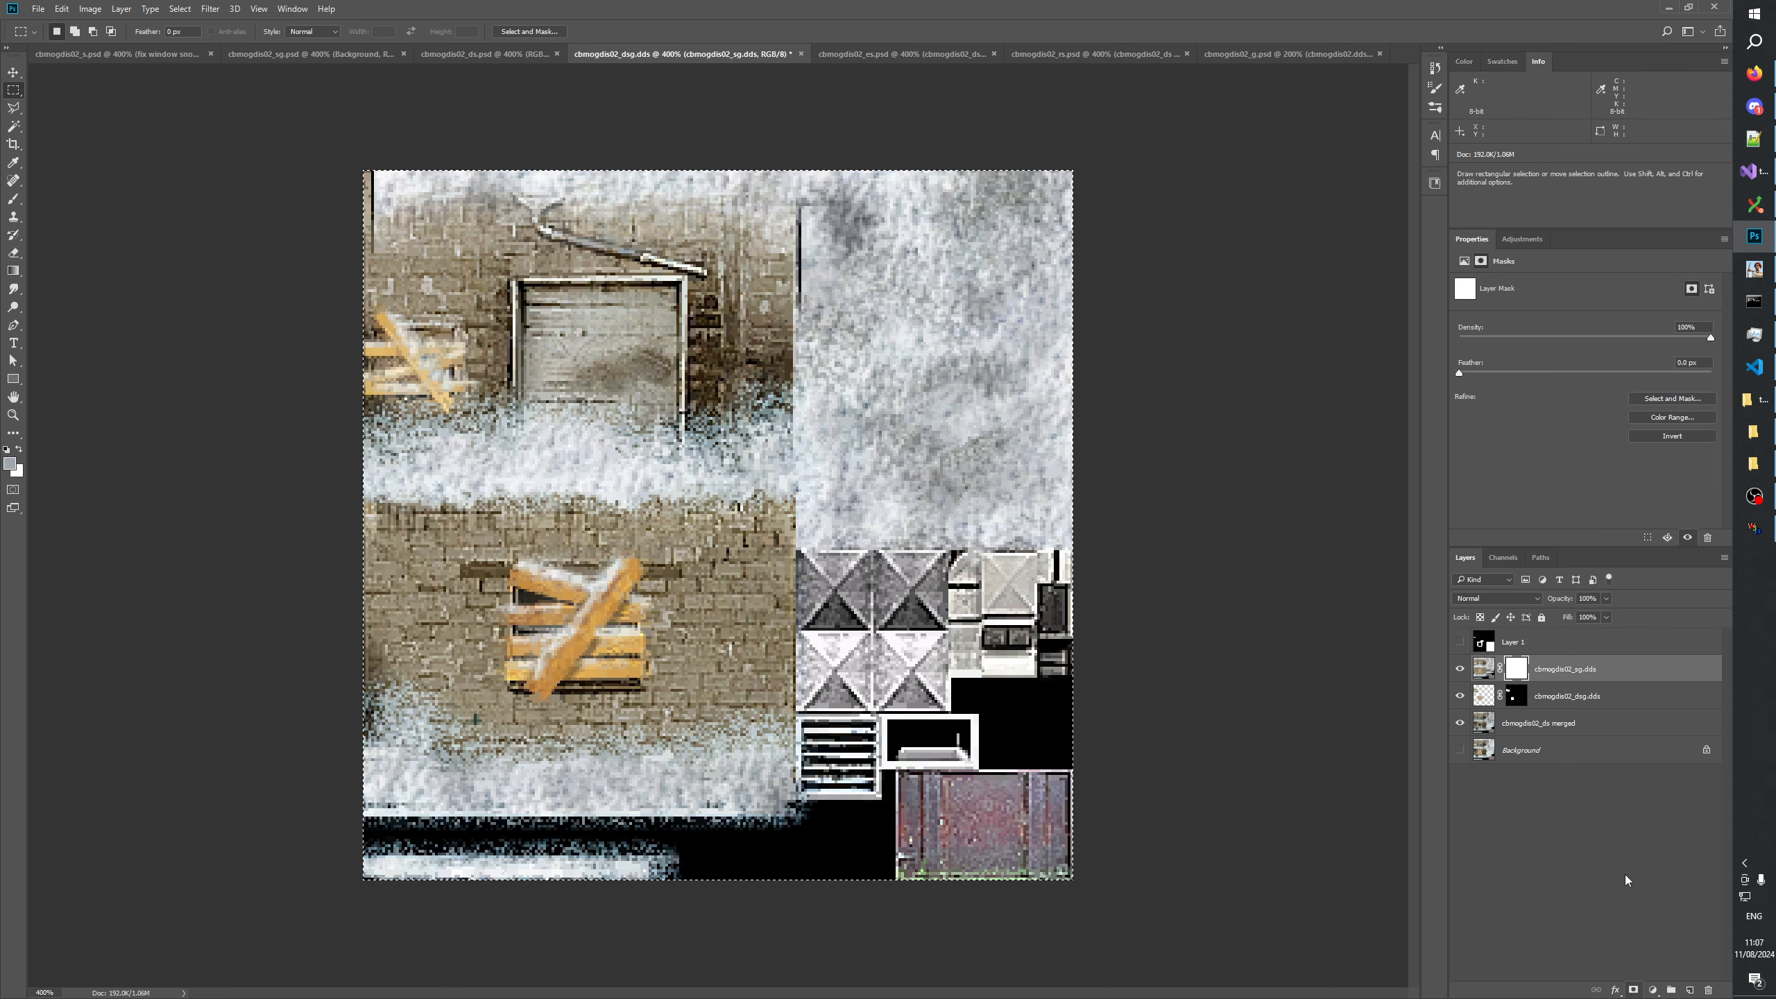
left_click(1515, 669, "alt")
key("ctrl+v")
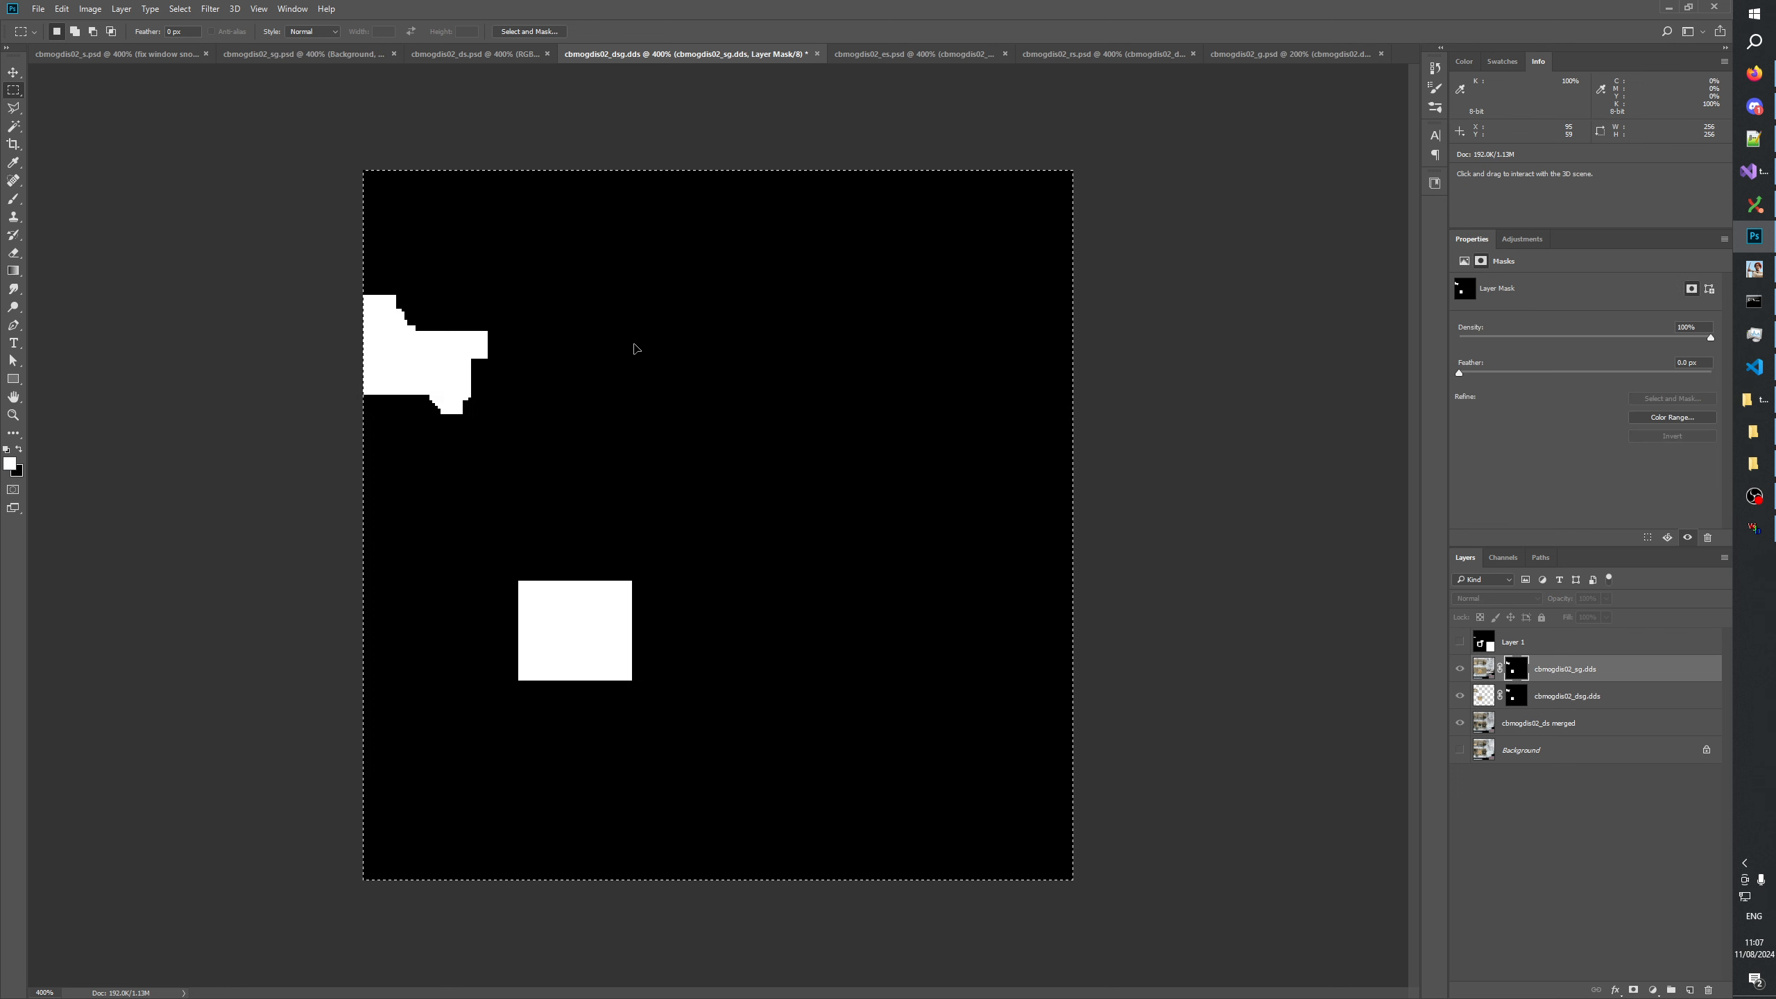
Black out an area of about 78 by 81 px around the upper planks in the cbmogdis02_sg.dds layer mask.
left_click_drag(356, 245, 579, 469)
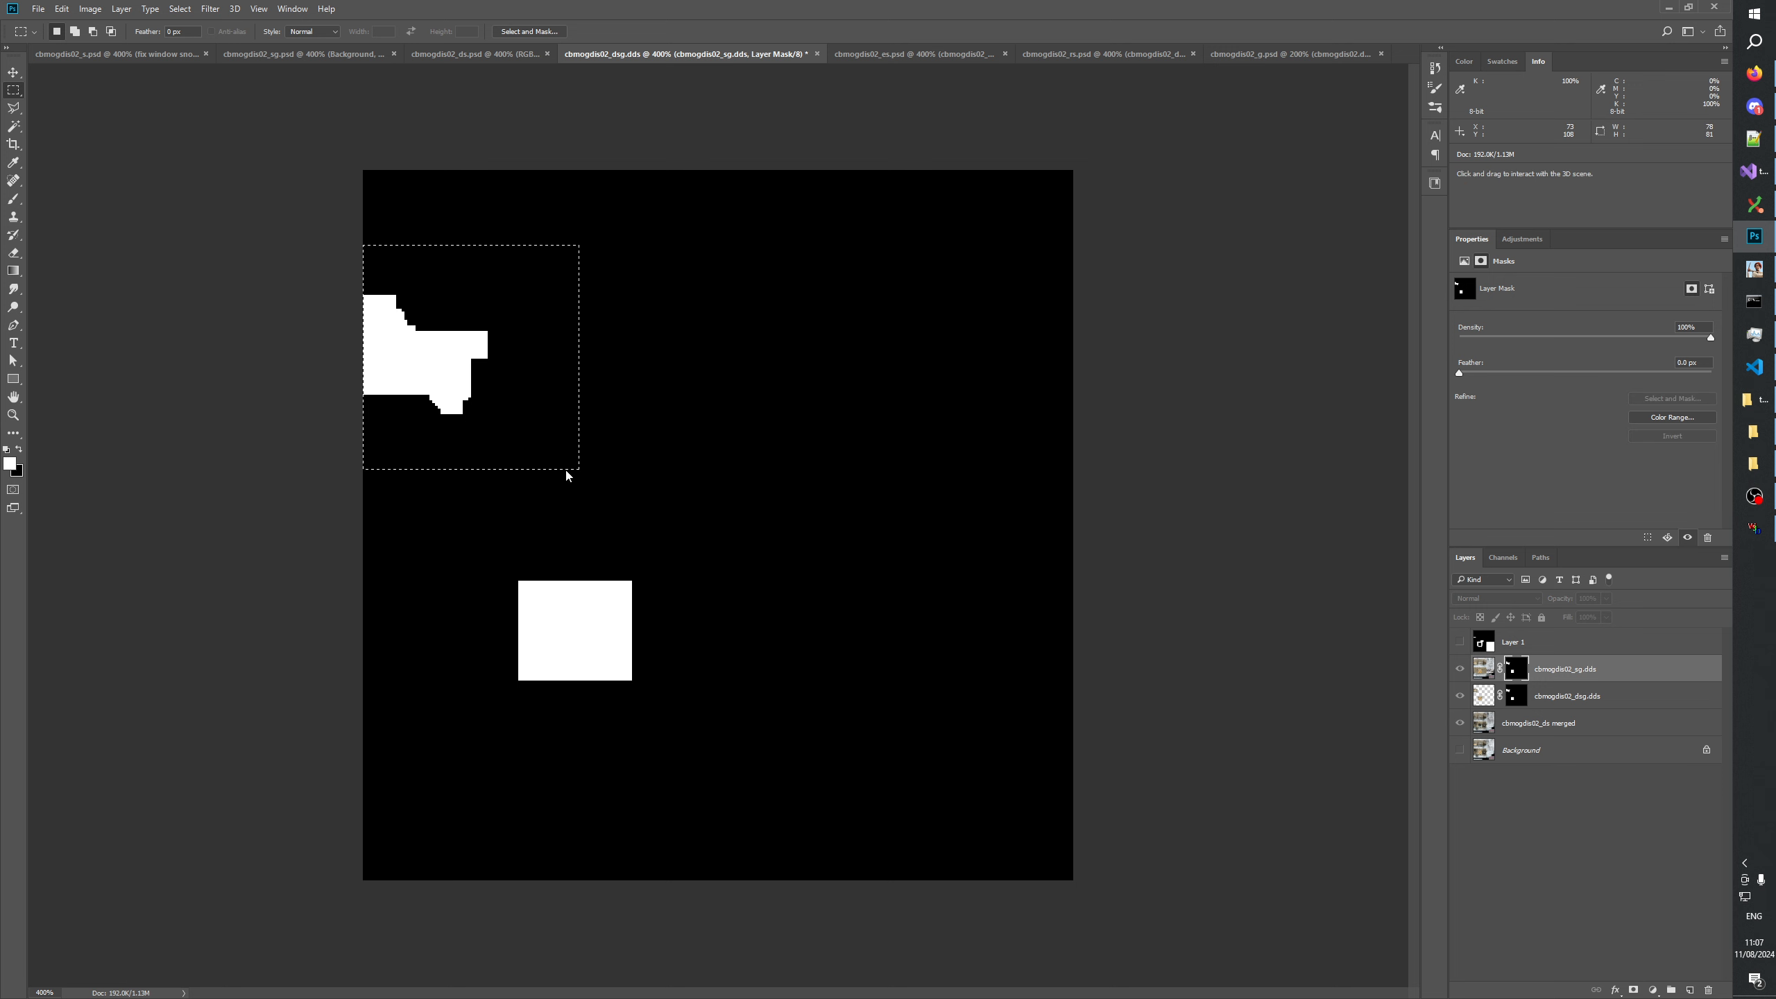
key("Delete")
key("ctrl+d")
left_click(1515, 669, "alt")
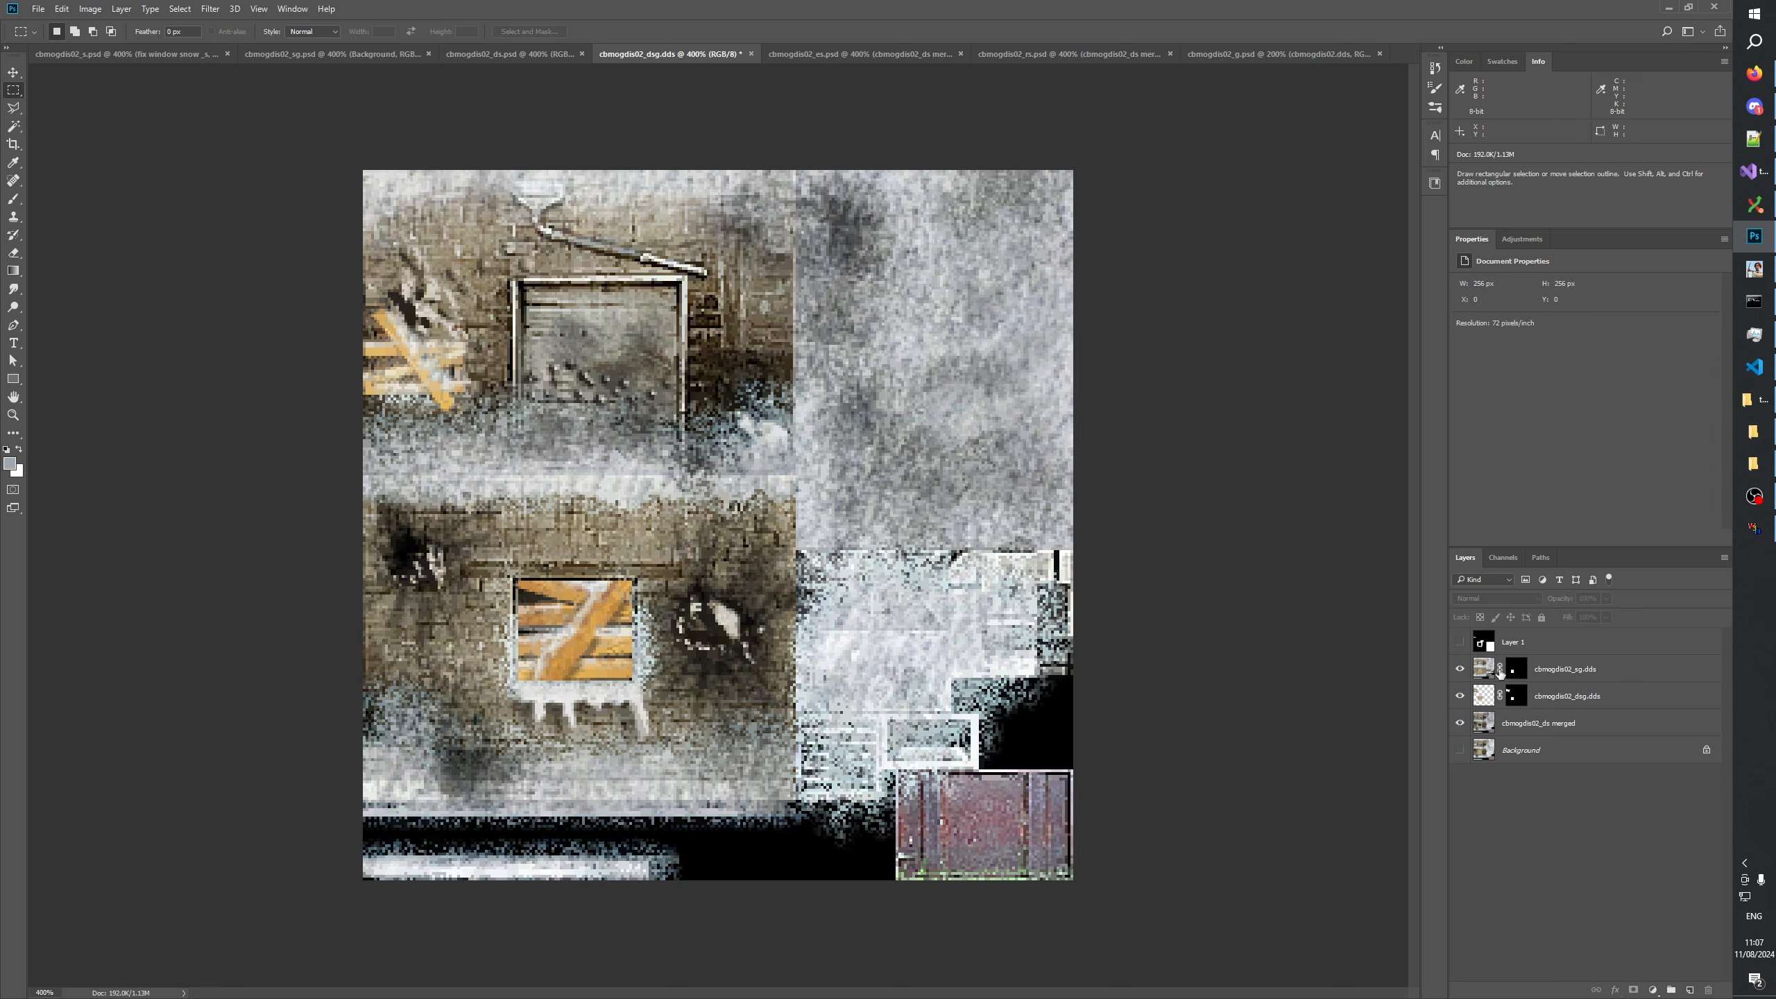
Clear the cbmogdis02_sg.dds layer's pixels outside an area of about 72 by 82 px around the lower boarded window.
left_click(1478, 671)
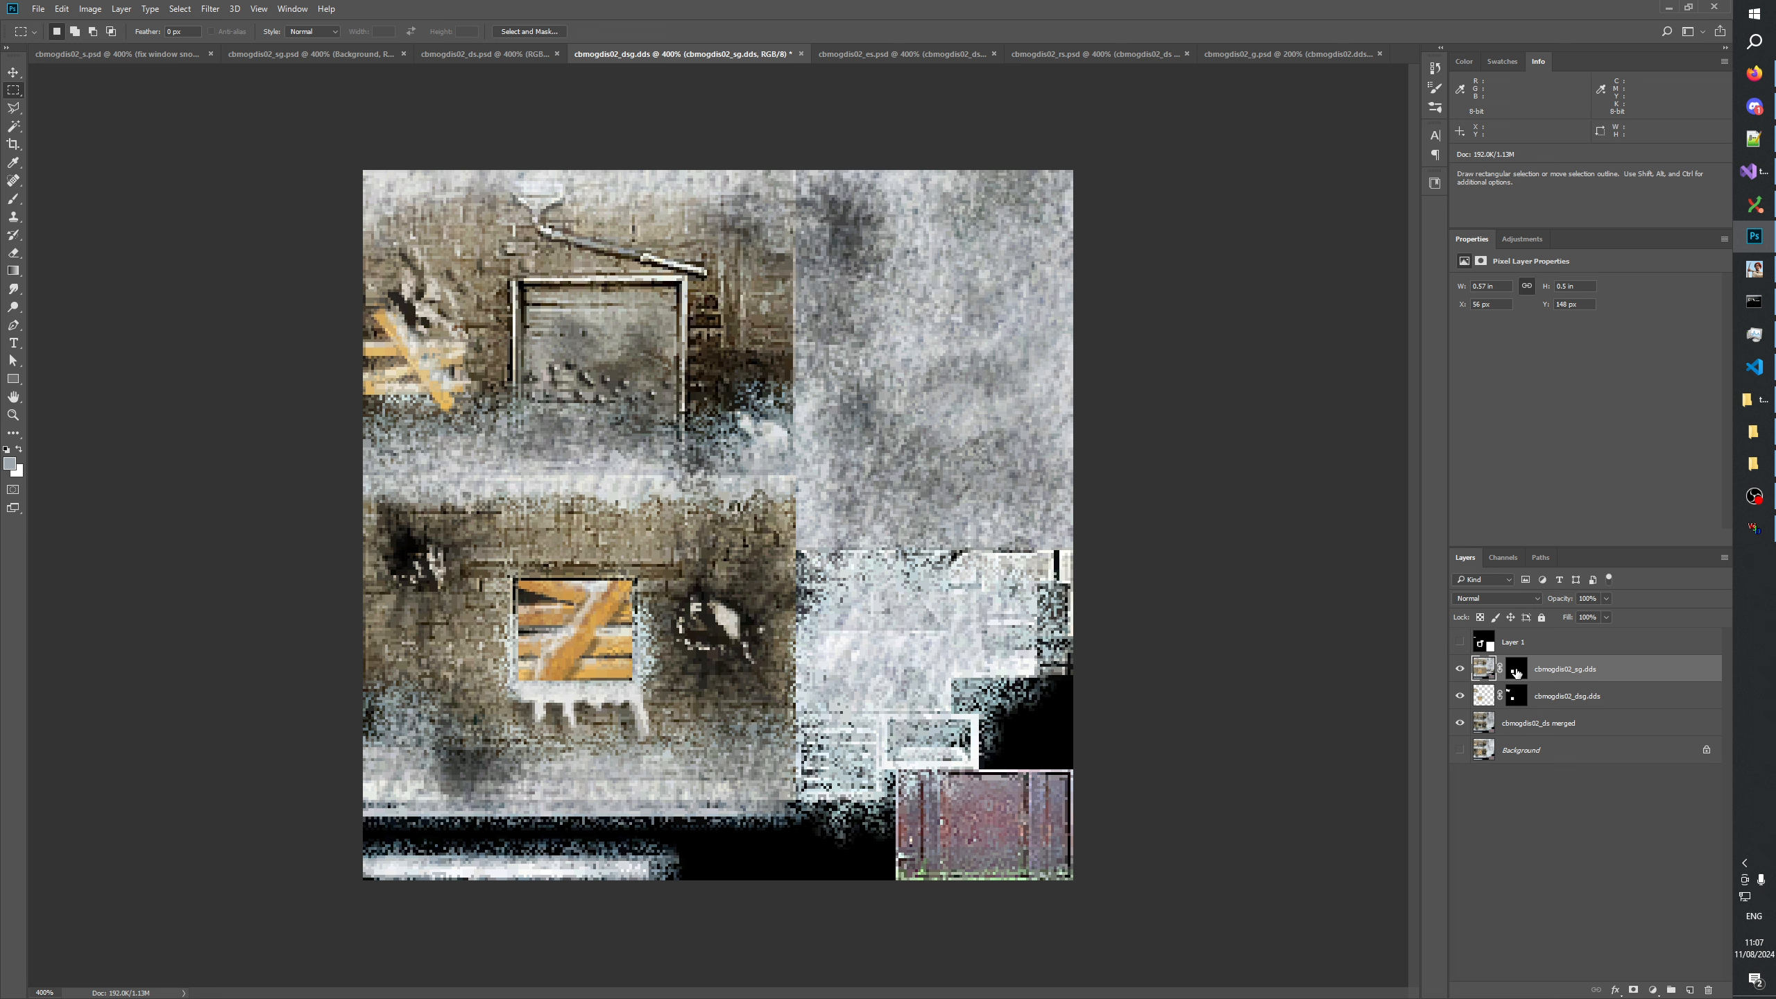
left_click(1515, 670)
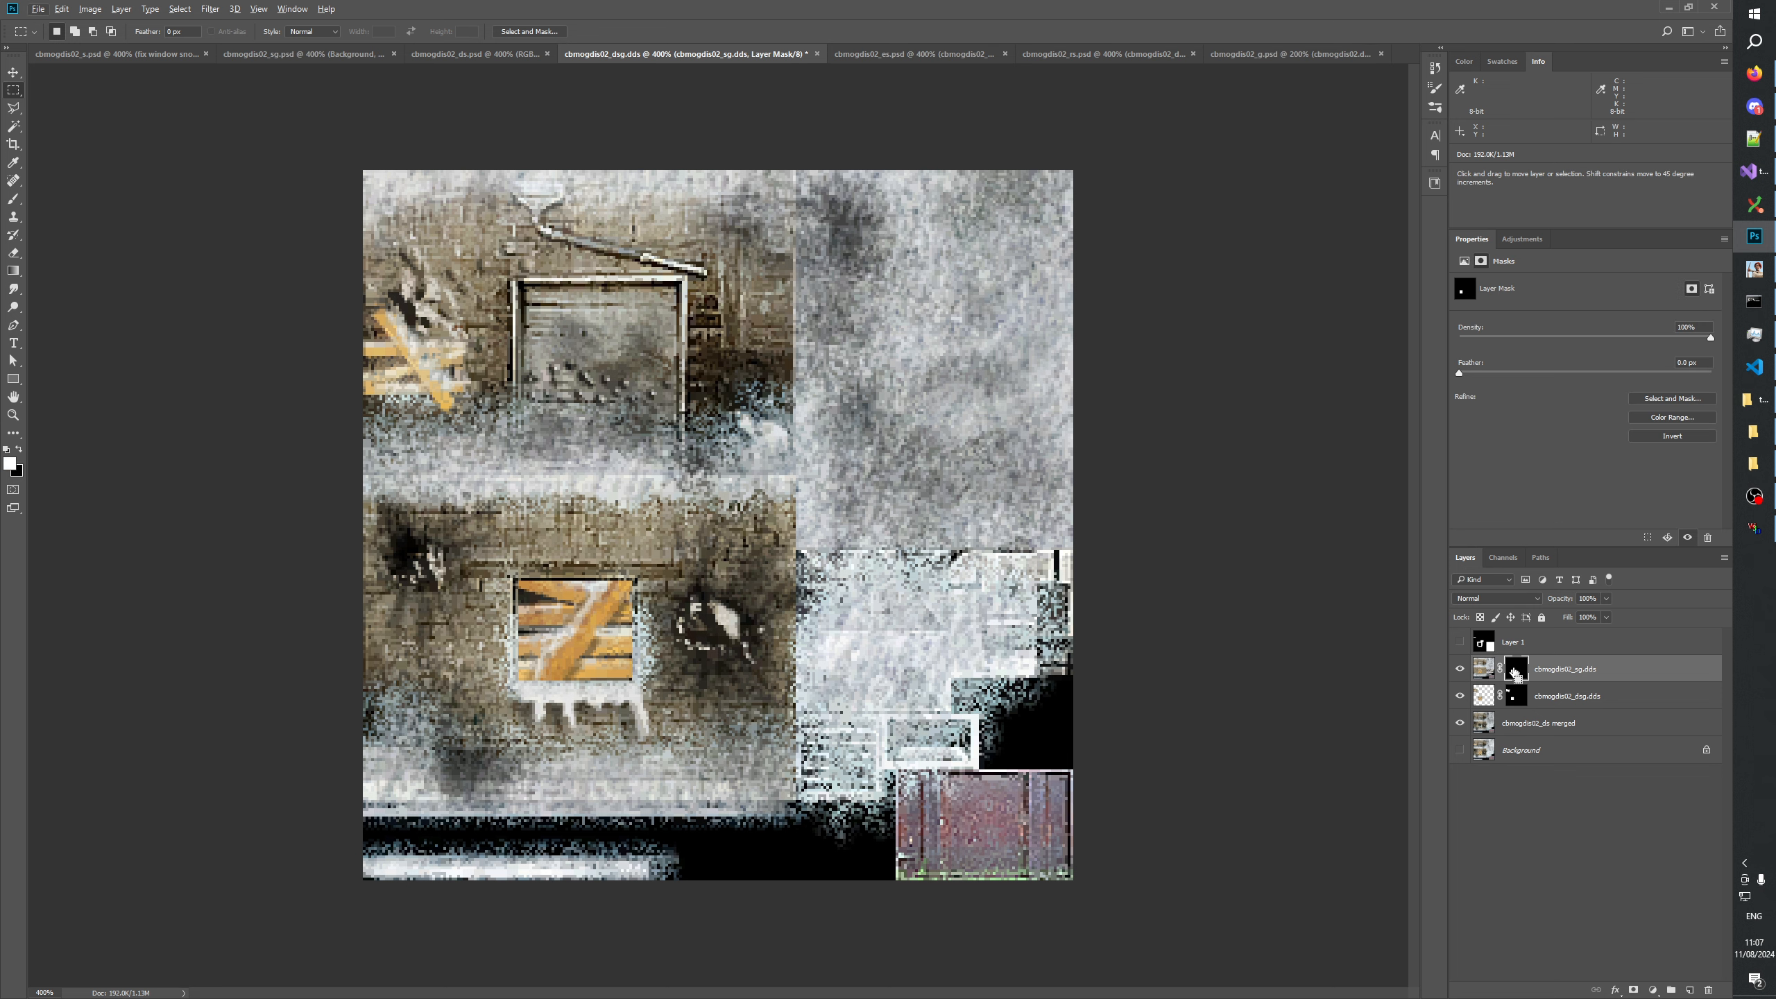
left_click(1514, 672, "ctrl")
left_click(1482, 672)
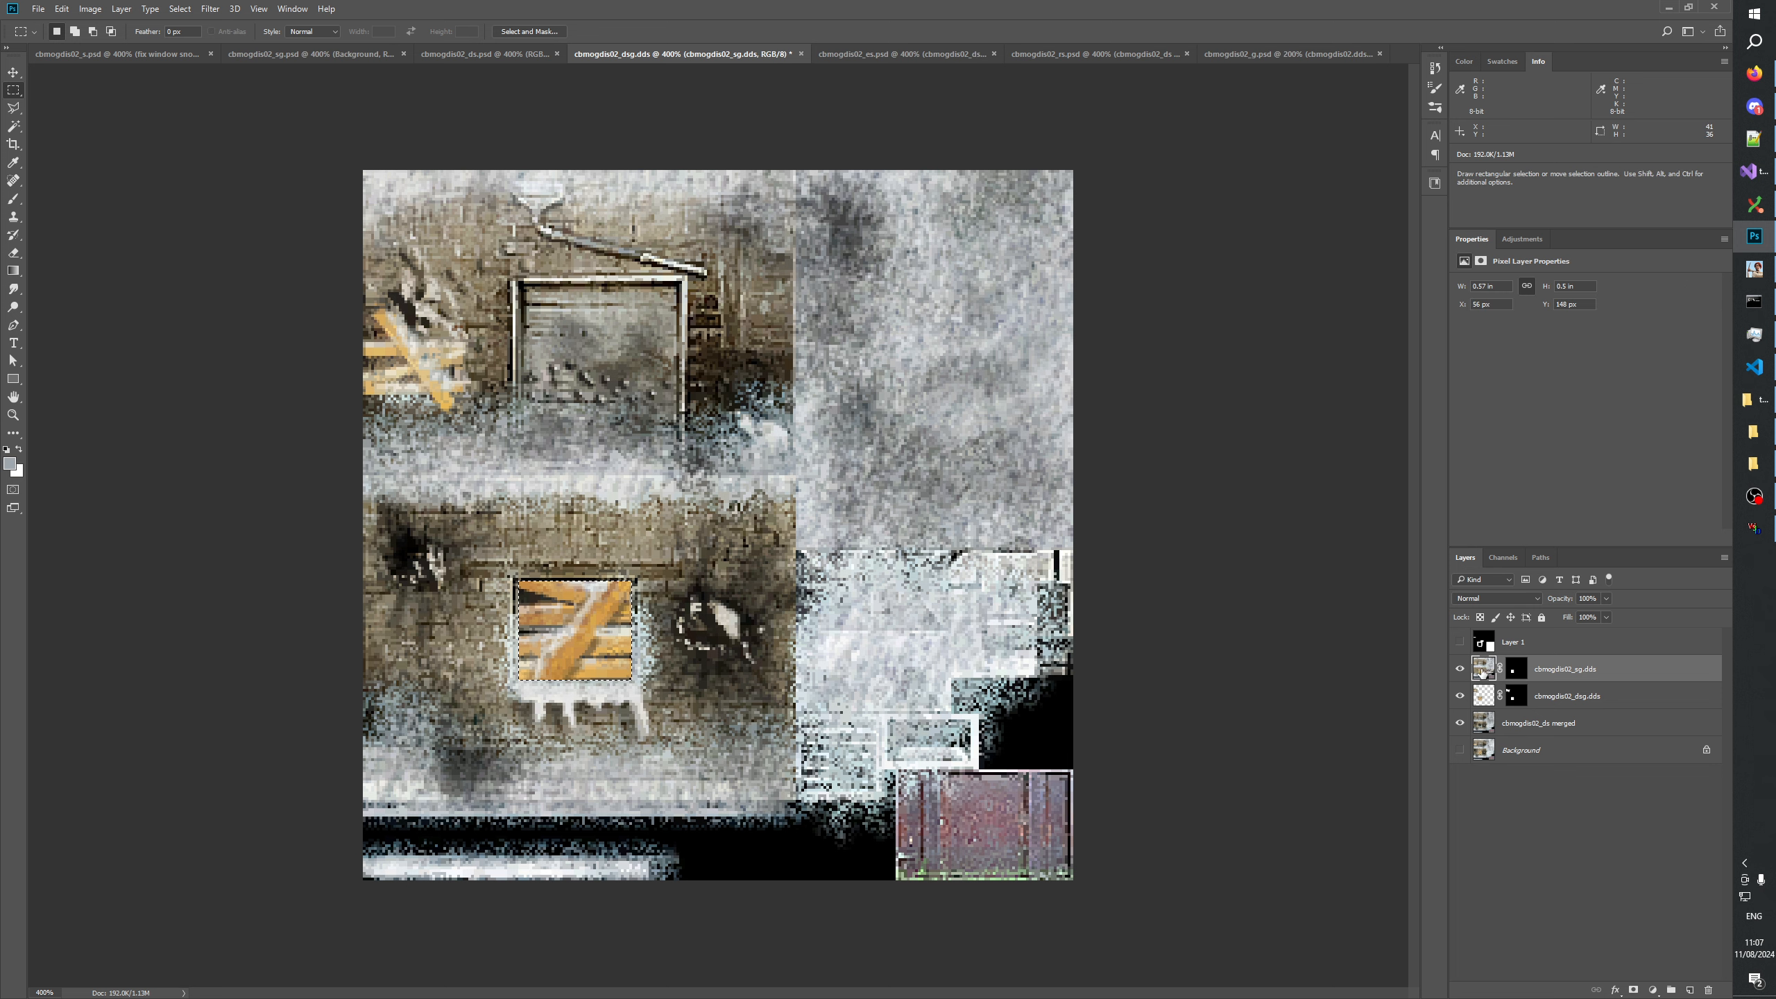
left_click_drag(507, 576, 608, 660)
left_click(180, 8)
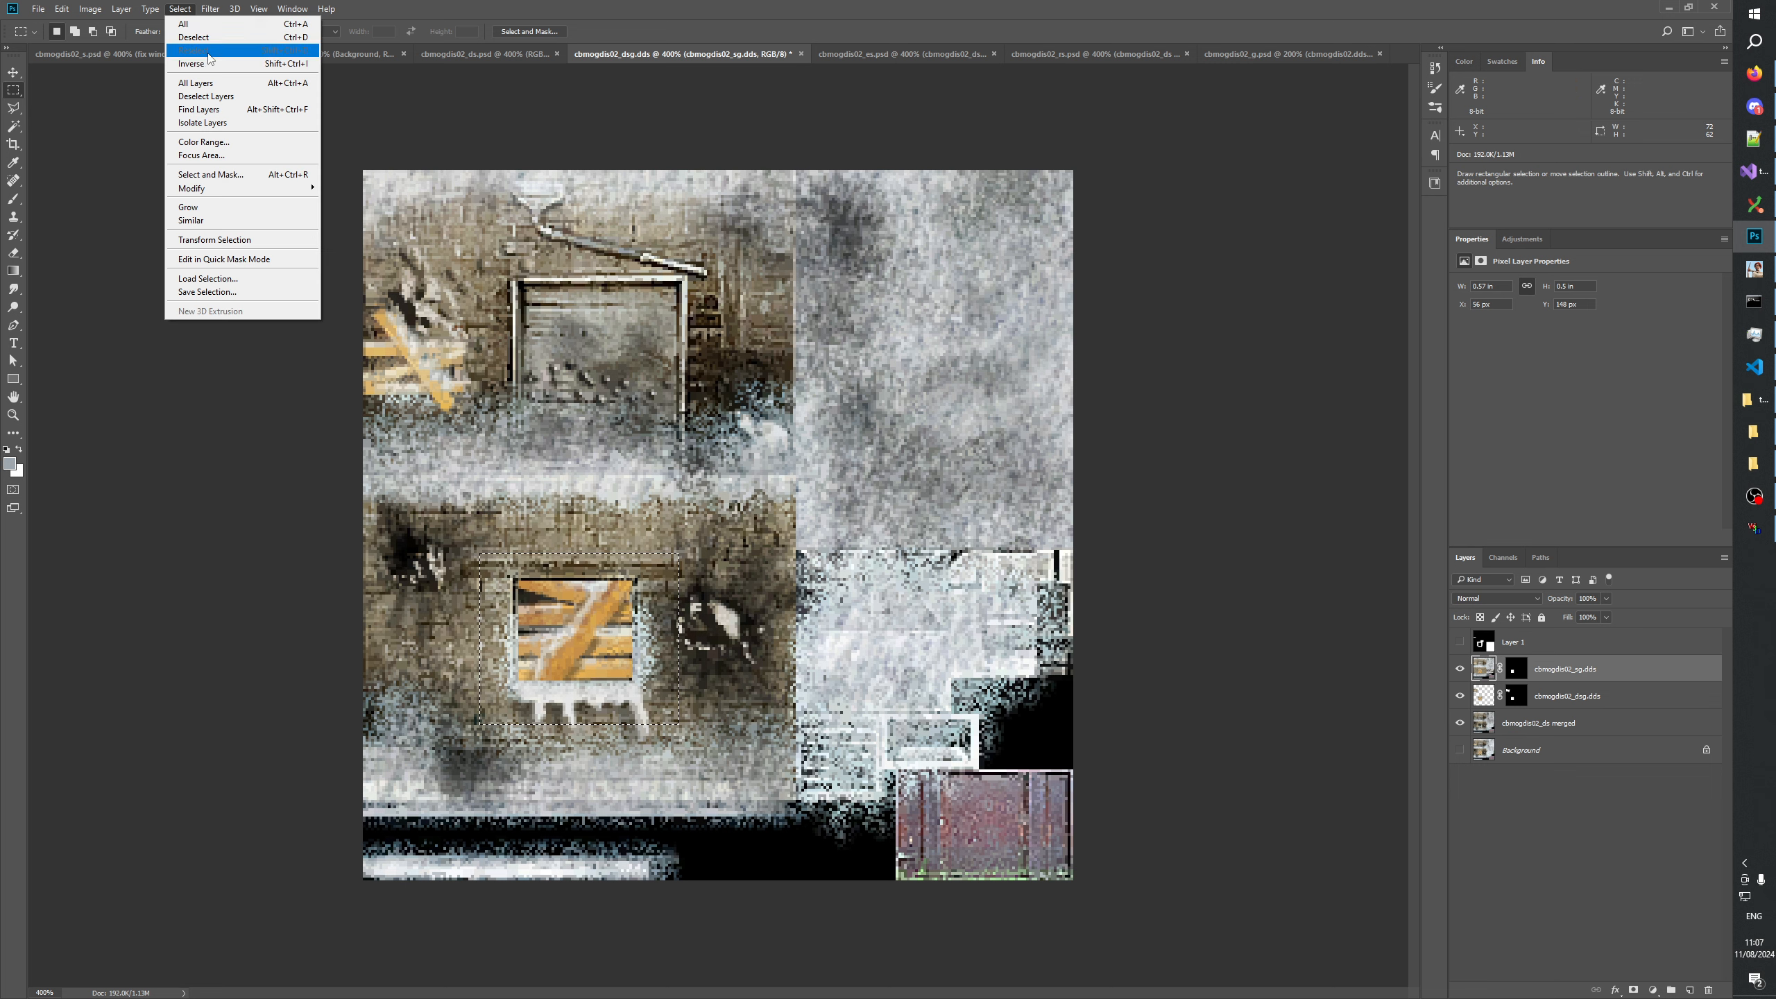
left_click(183, 24)
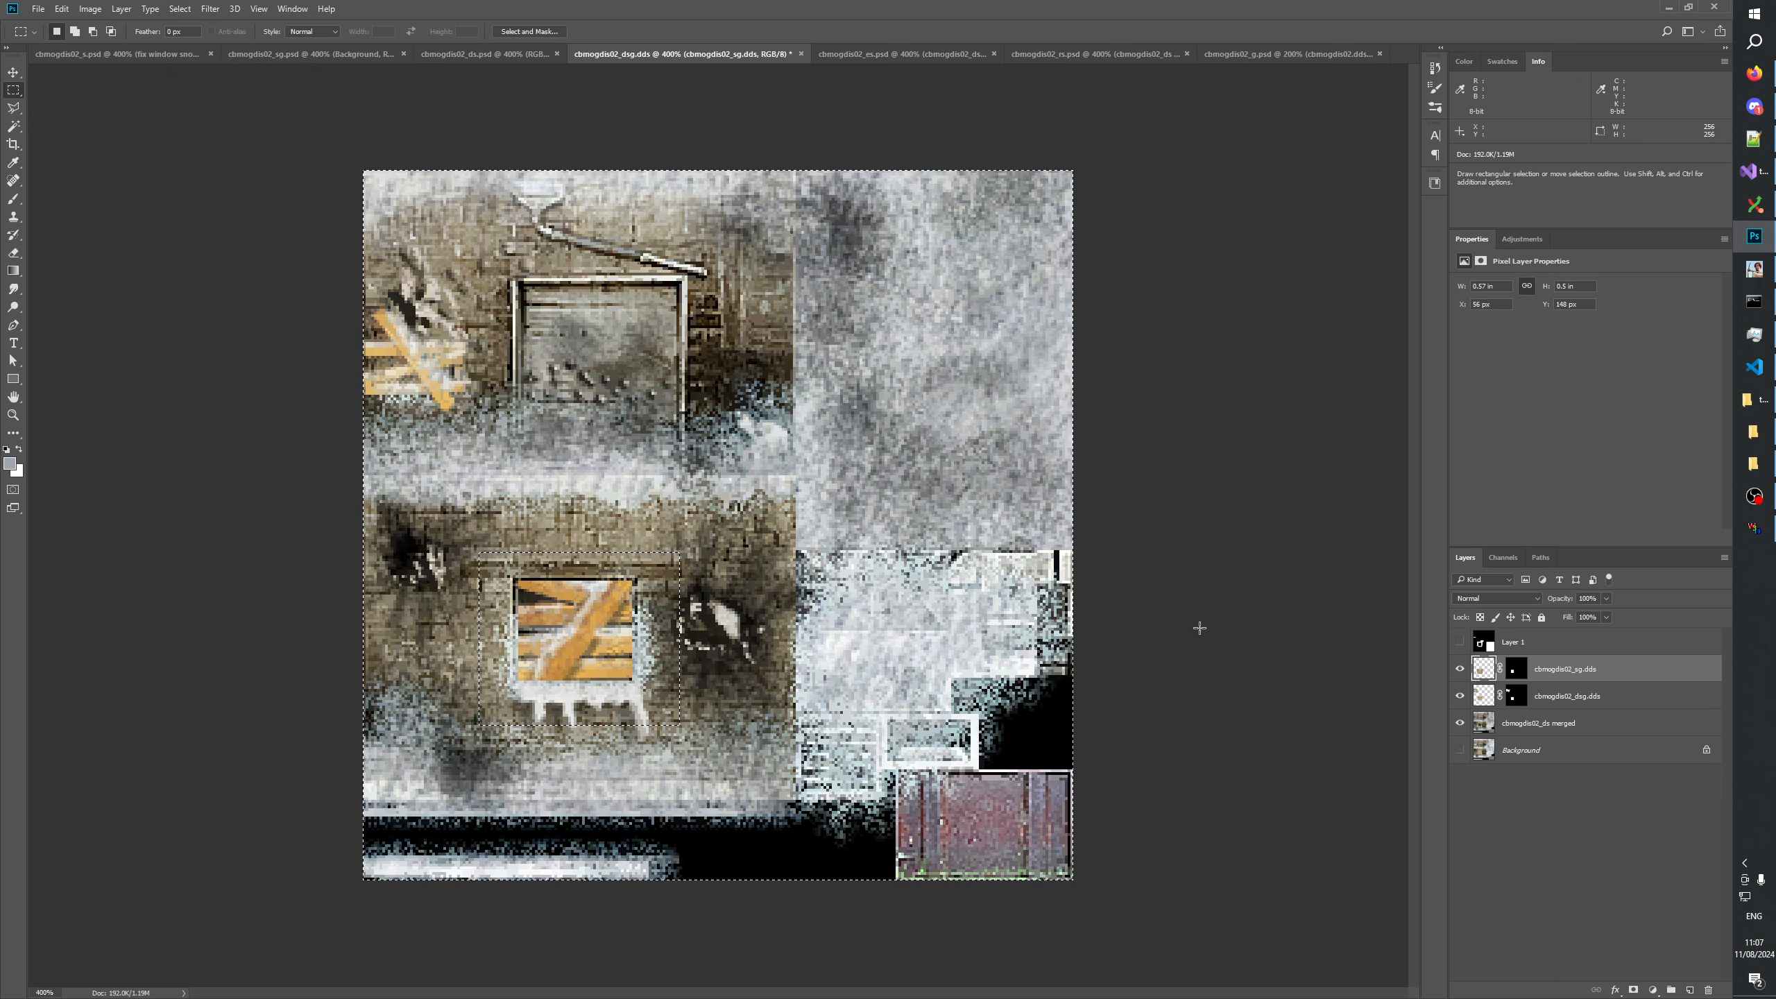
Select the area around the upper planks, invert the selection with cbmogdis02_sg.dds active, and deselect.
left_click(1482, 694, "ctrl")
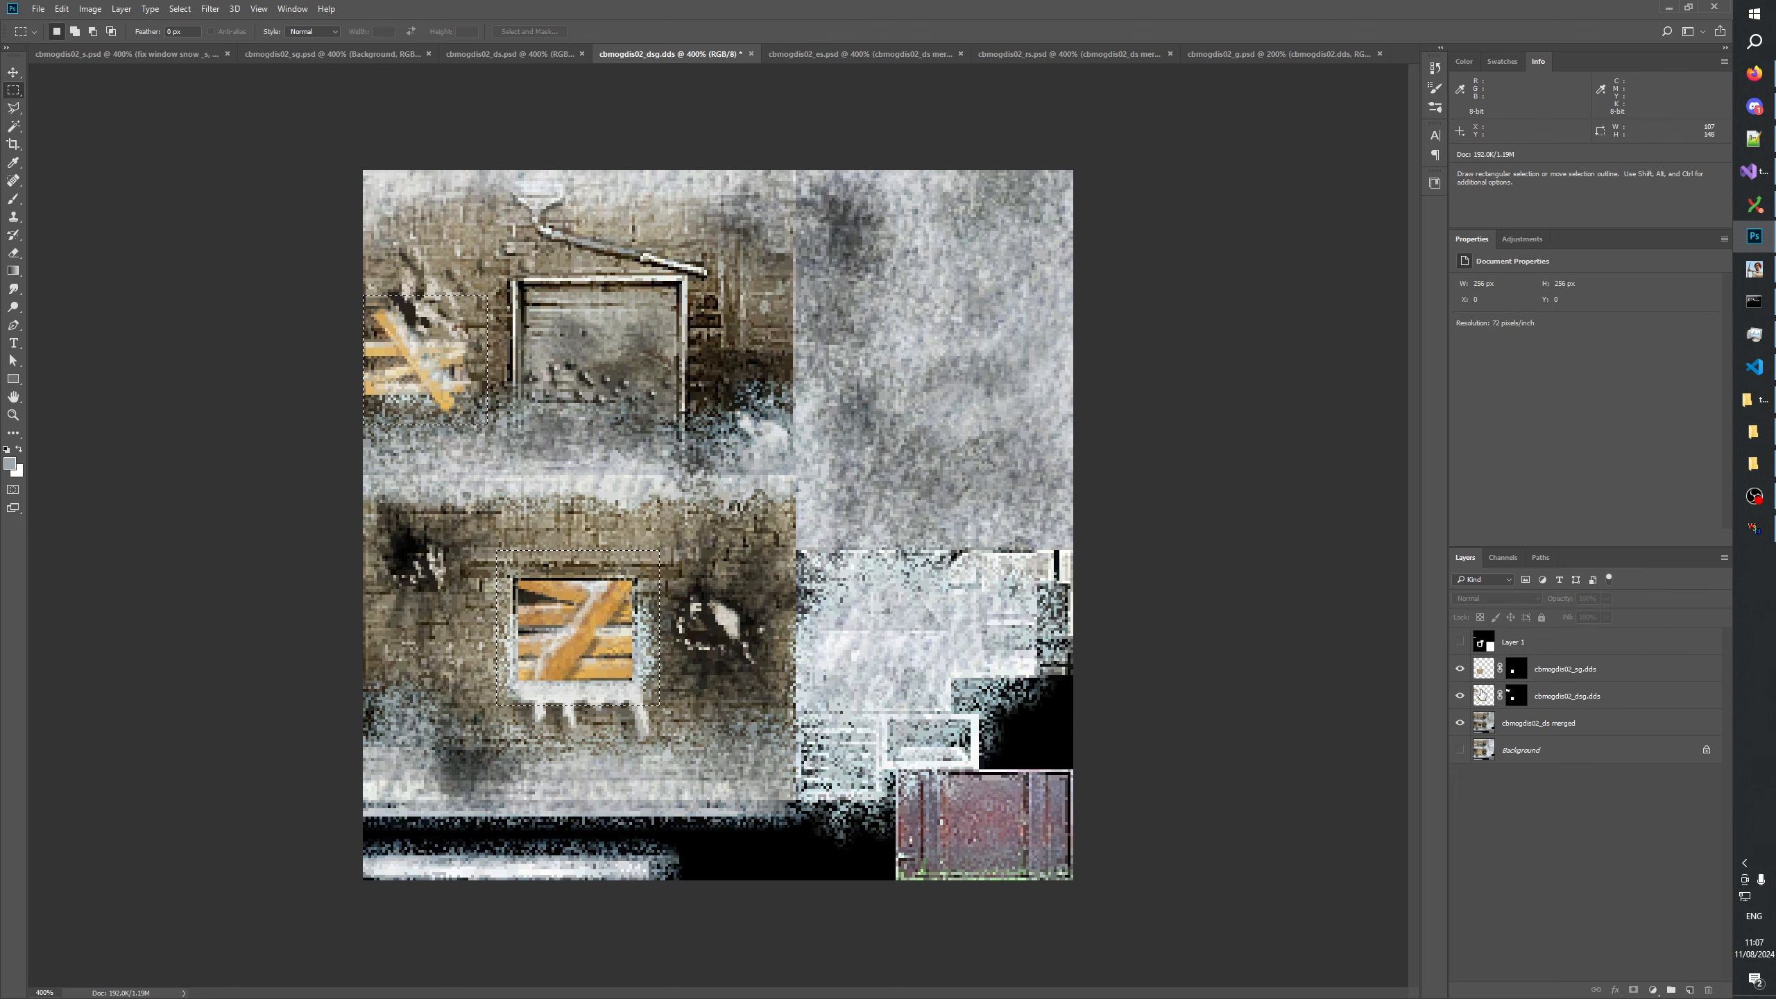
left_click_drag(518, 262, 331, 457)
left_click(1483, 668)
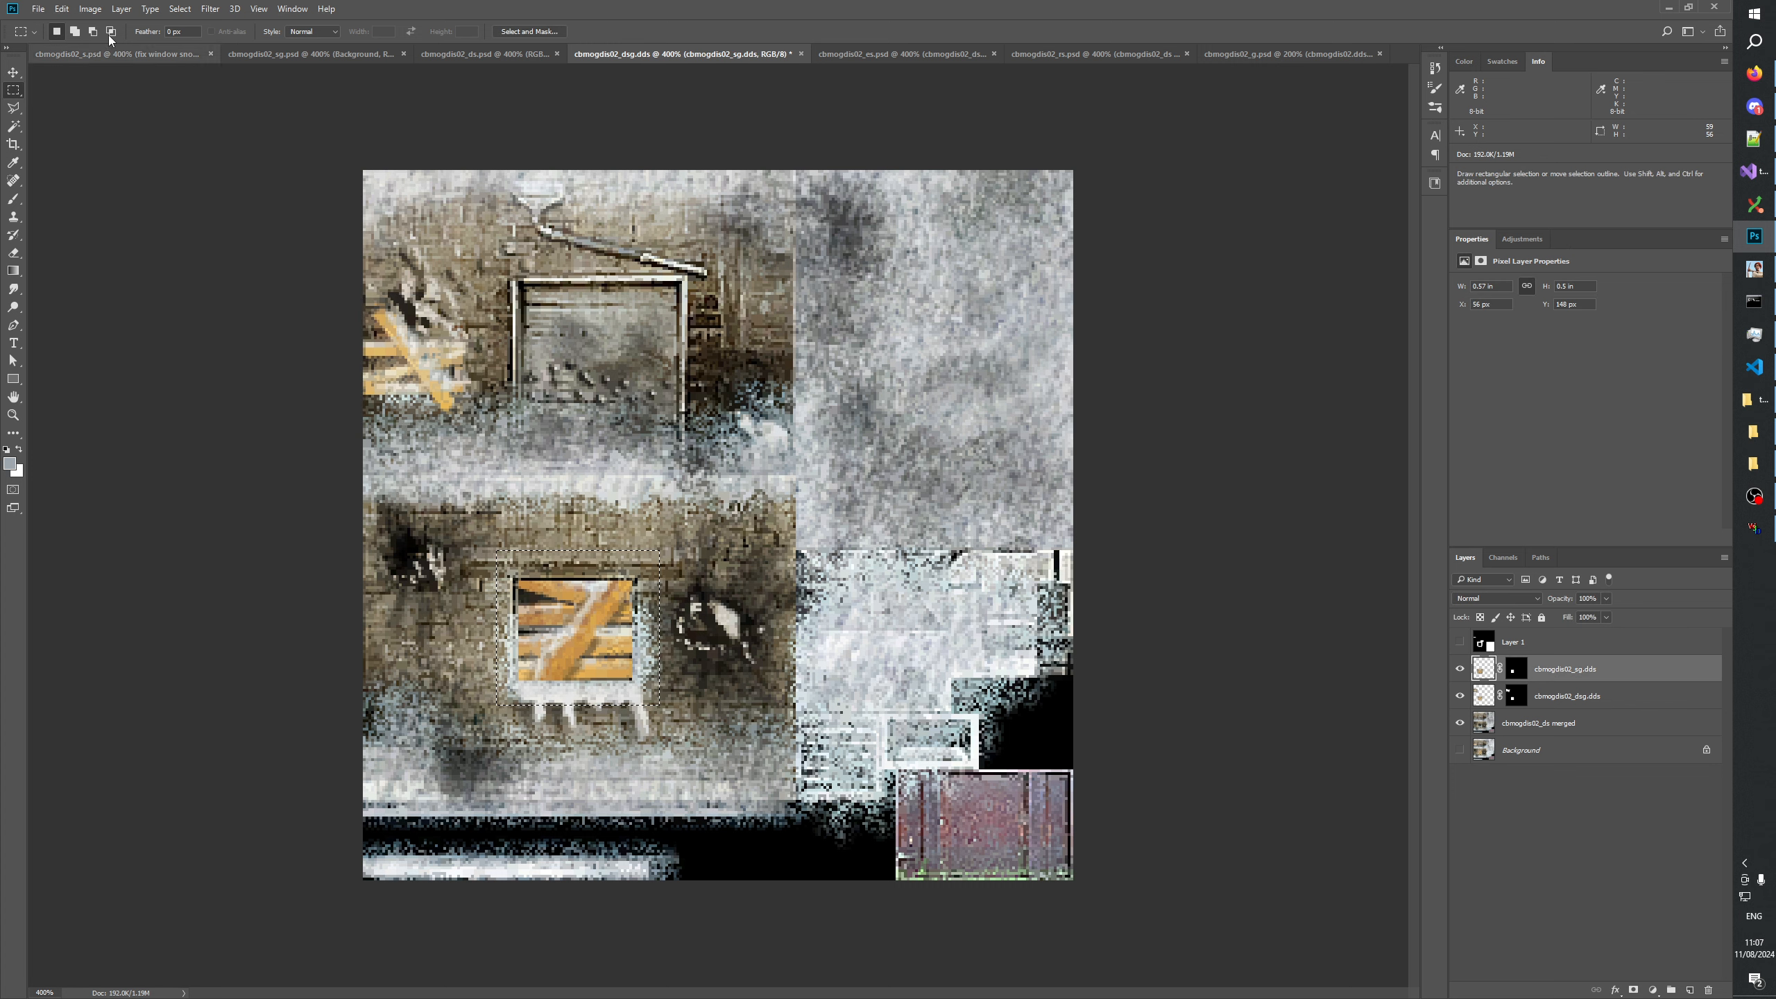
left_click(179, 8)
left_click(188, 67)
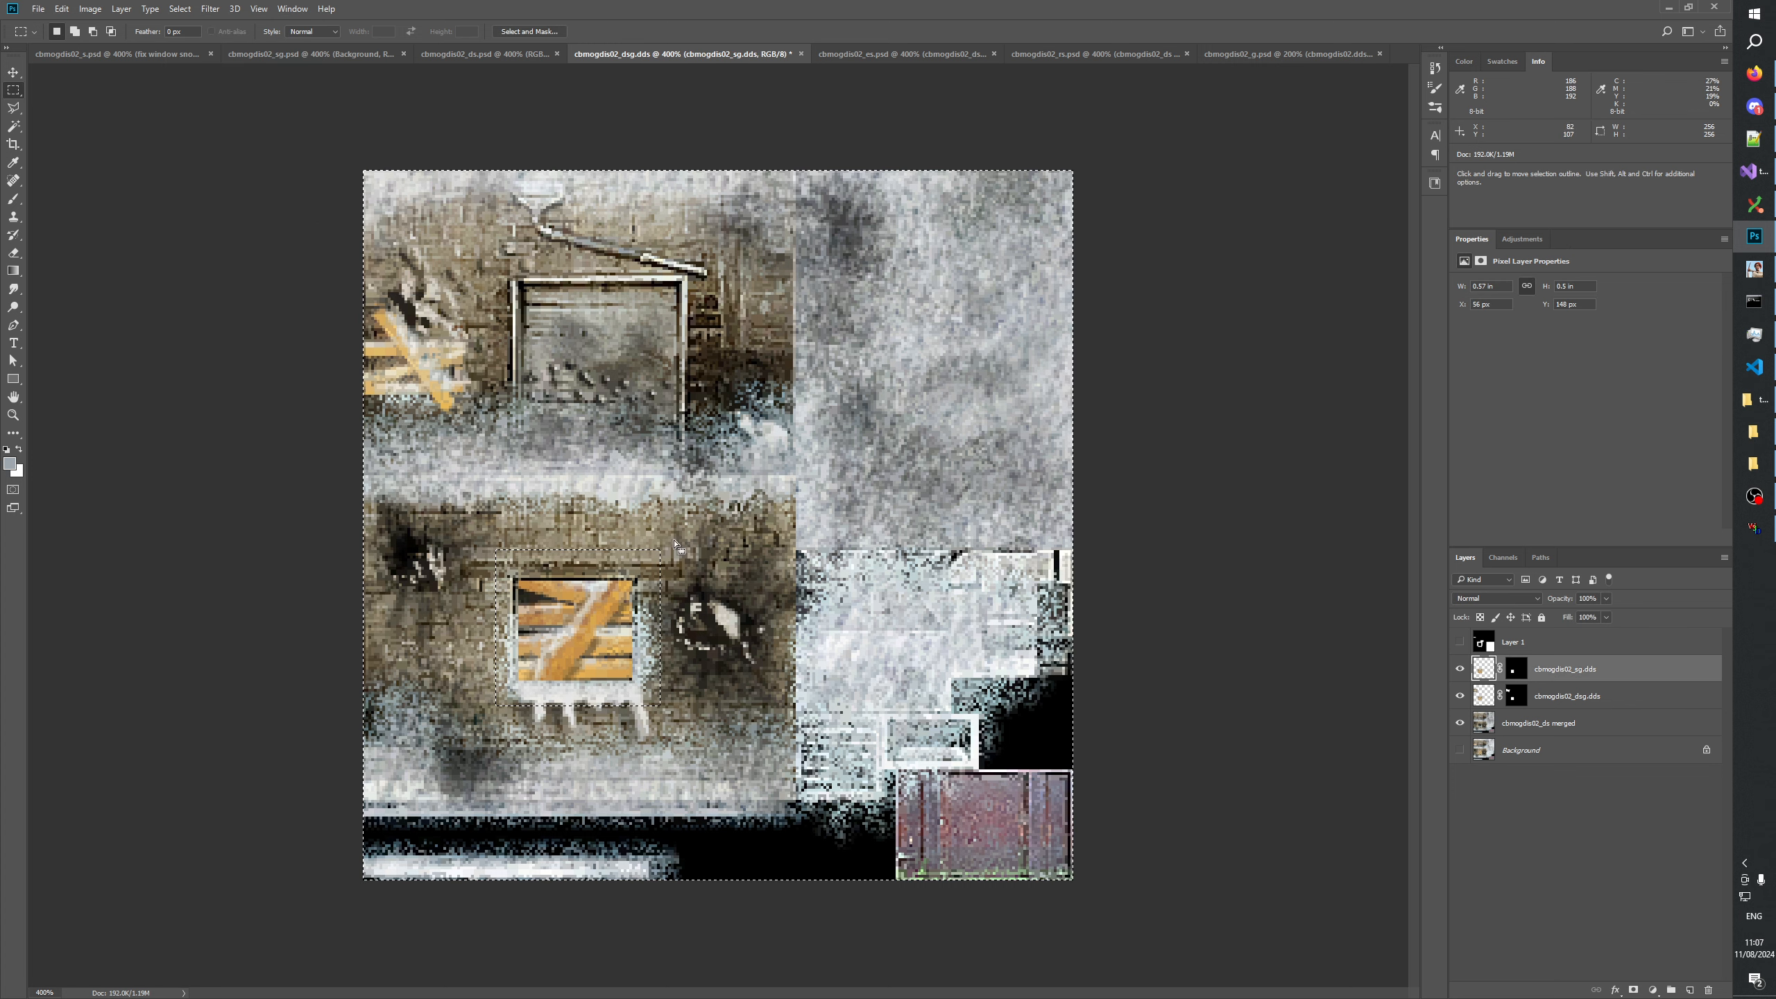
key("ctrl+d")
left_click(1464, 931)
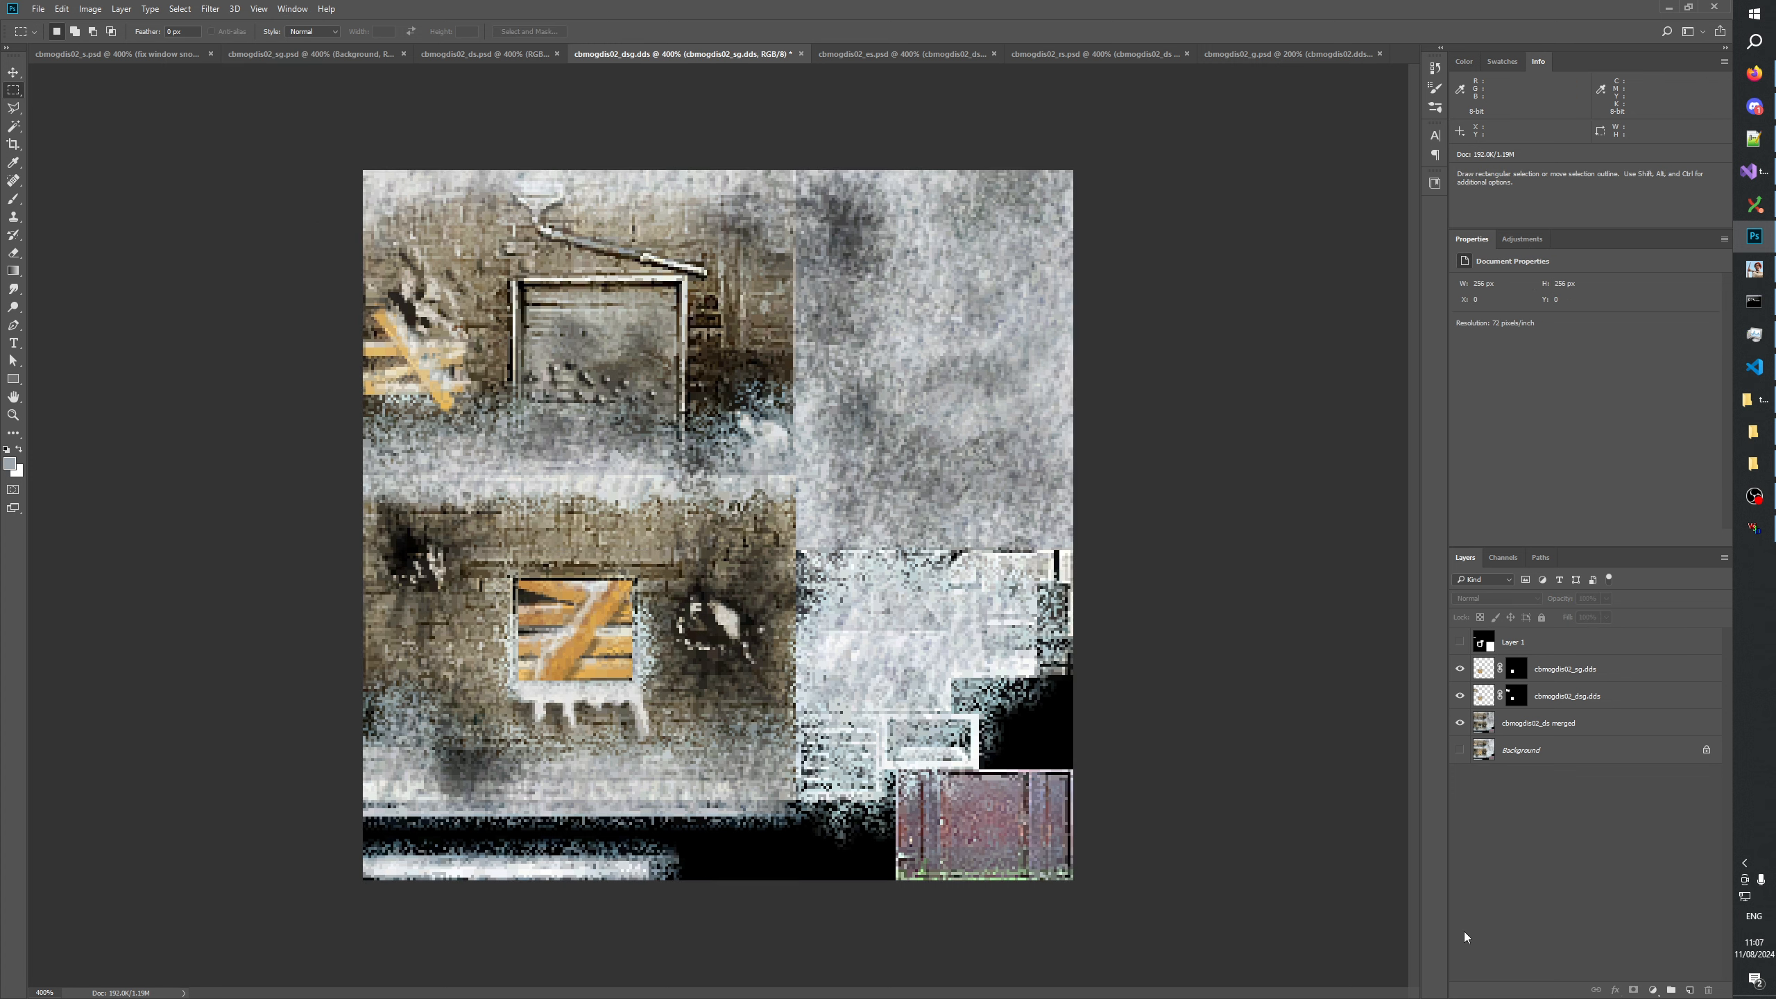
Toggle the visibility of the cbmogdis02_sg.dds layer to compare the planks over the lower window.
left_click(1486, 672, "ctrl")
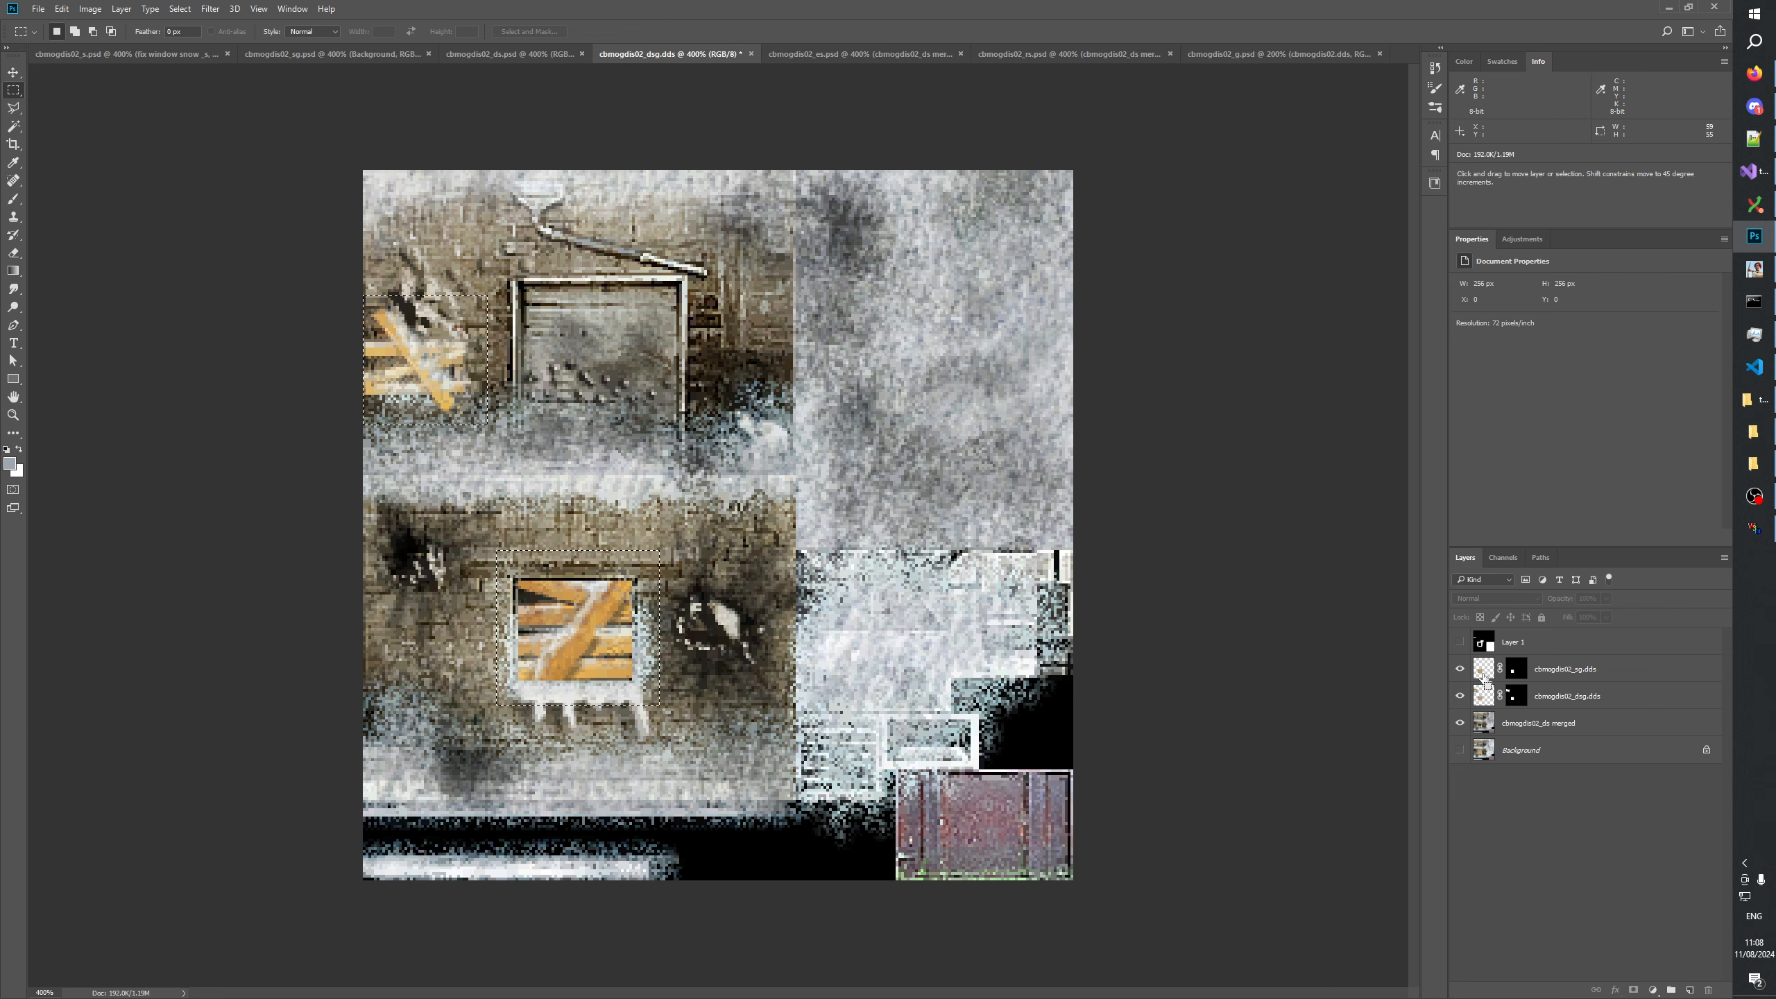
left_click(1483, 676, "ctrl")
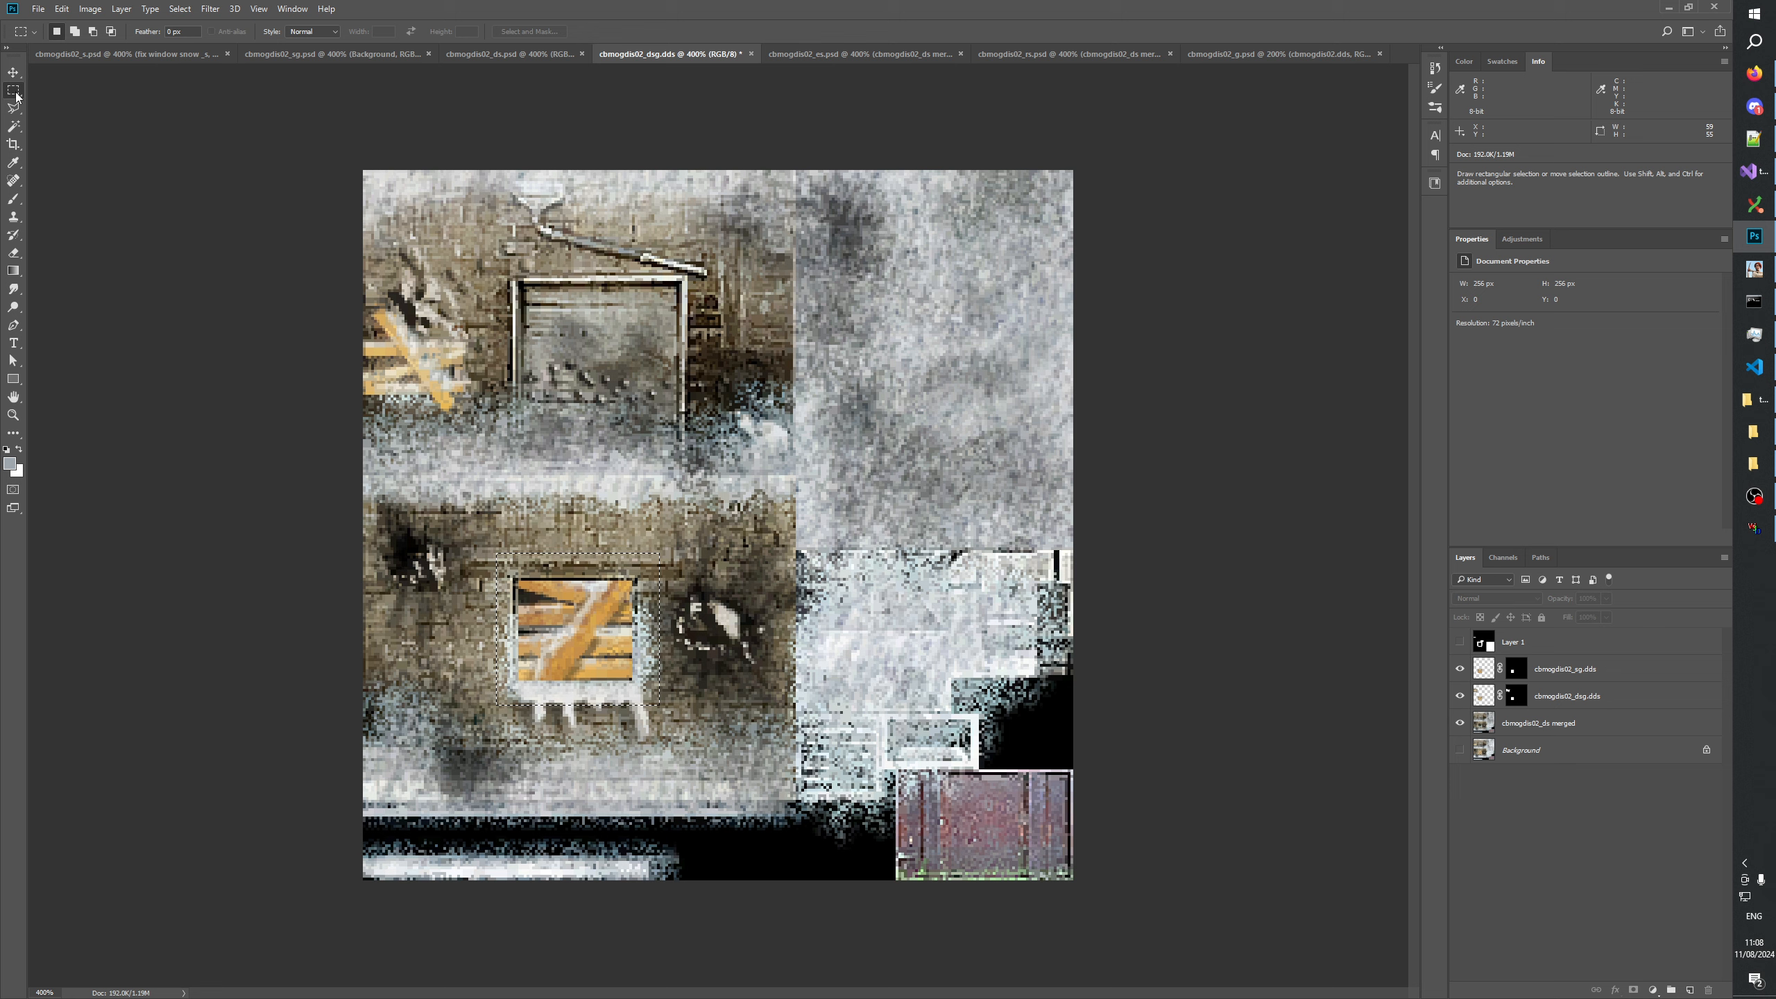
left_click_drag(1294, 574, 1300, 570)
left_click(809, 365)
left_click(1549, 672)
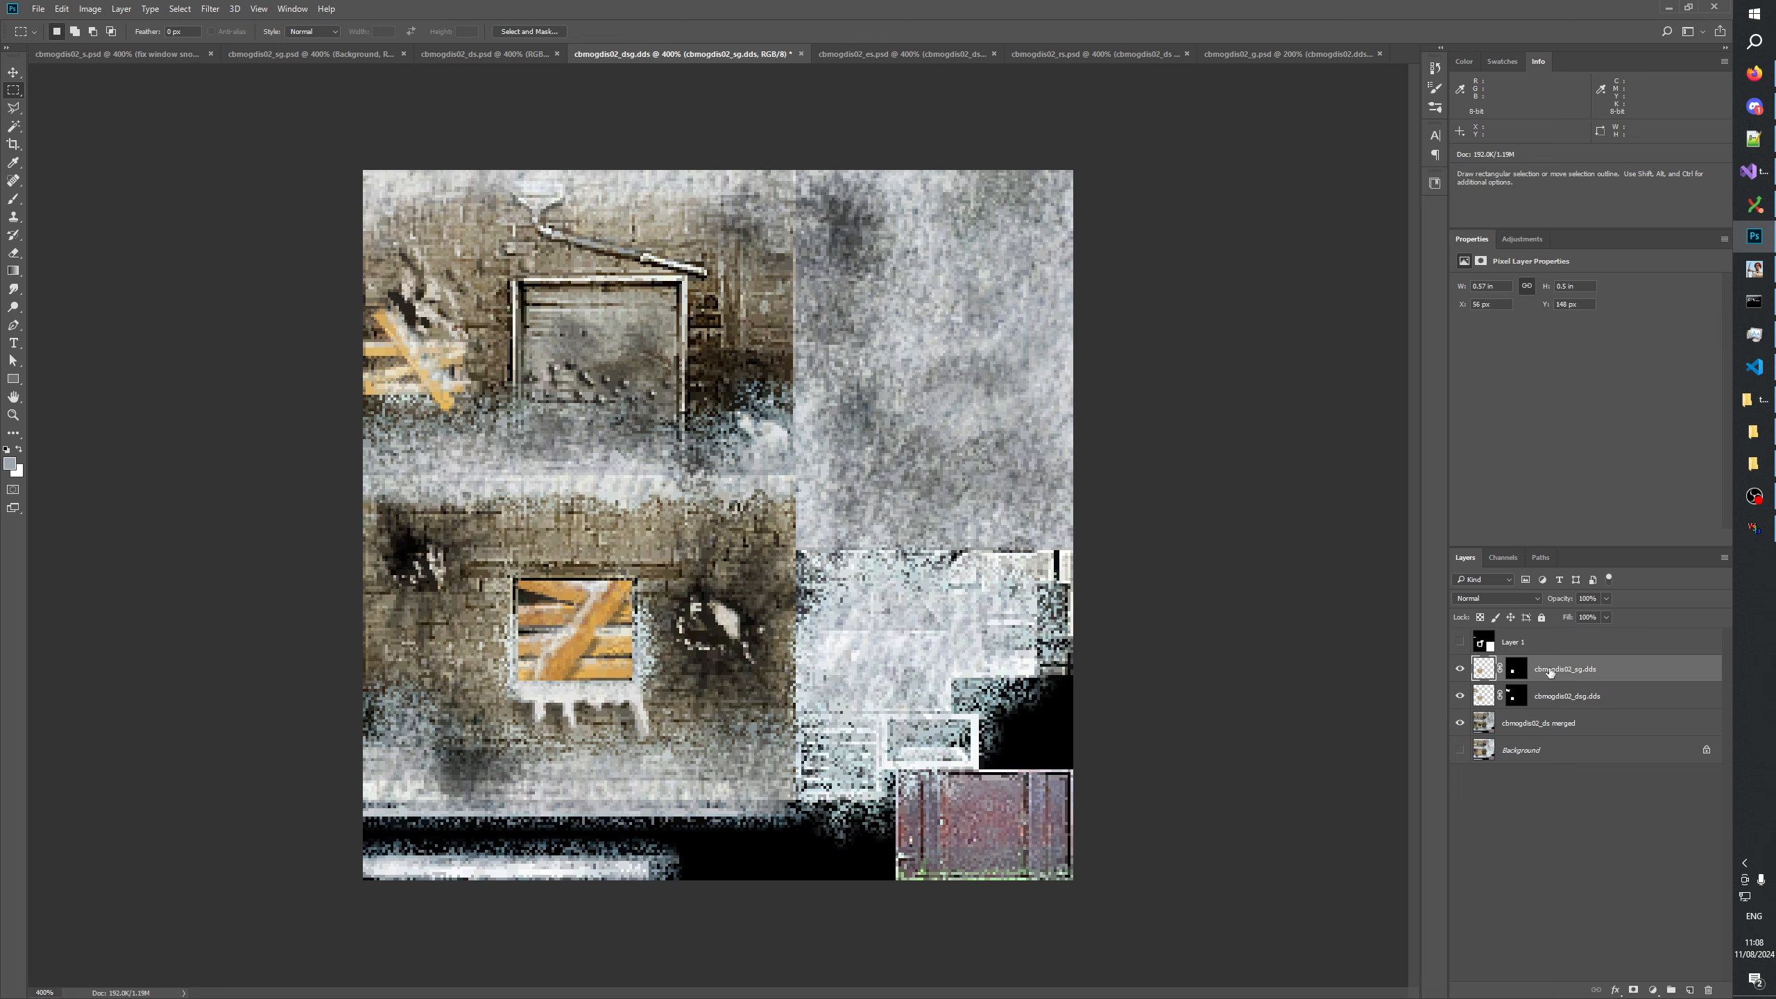
left_click(1458, 669)
left_click(1459, 669)
left_click(1459, 669)
Move cbmogdis02_dsg.dds above cbmogdis02_sg.dds, duplicate it, and place the original beneath cbmogdis02_sg.dds.
left_click_drag(1552, 705, 1583, 678)
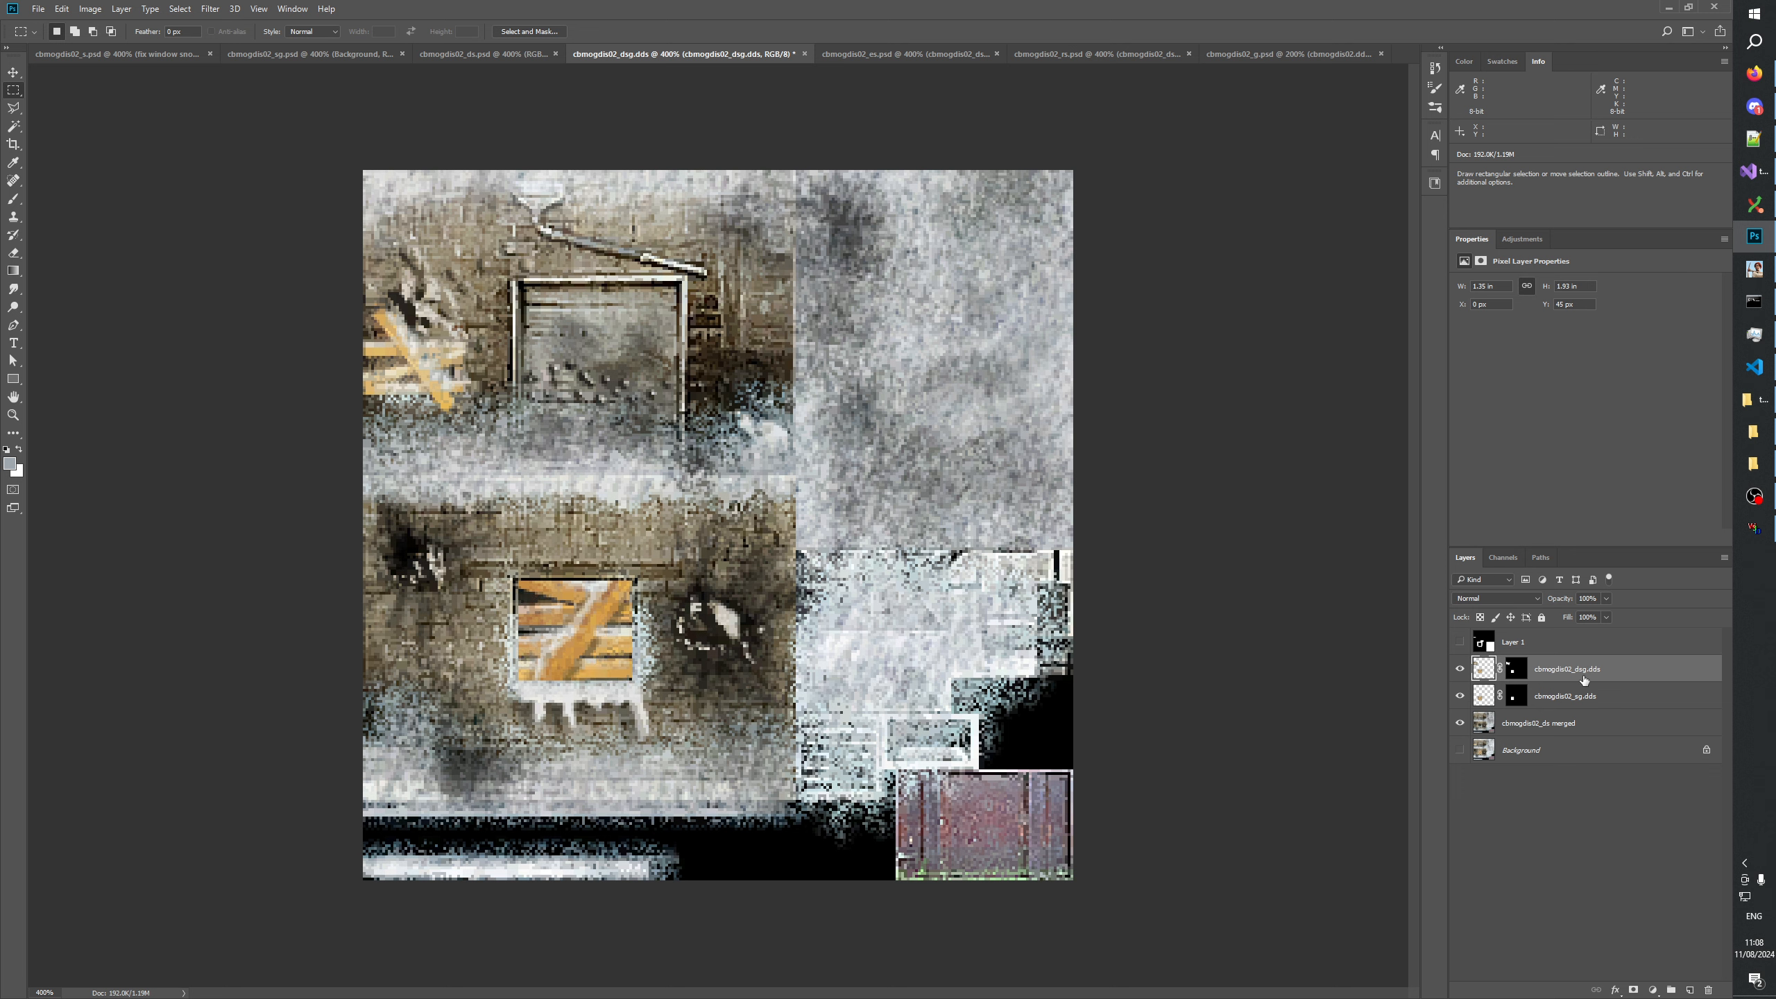
left_click(1526, 670)
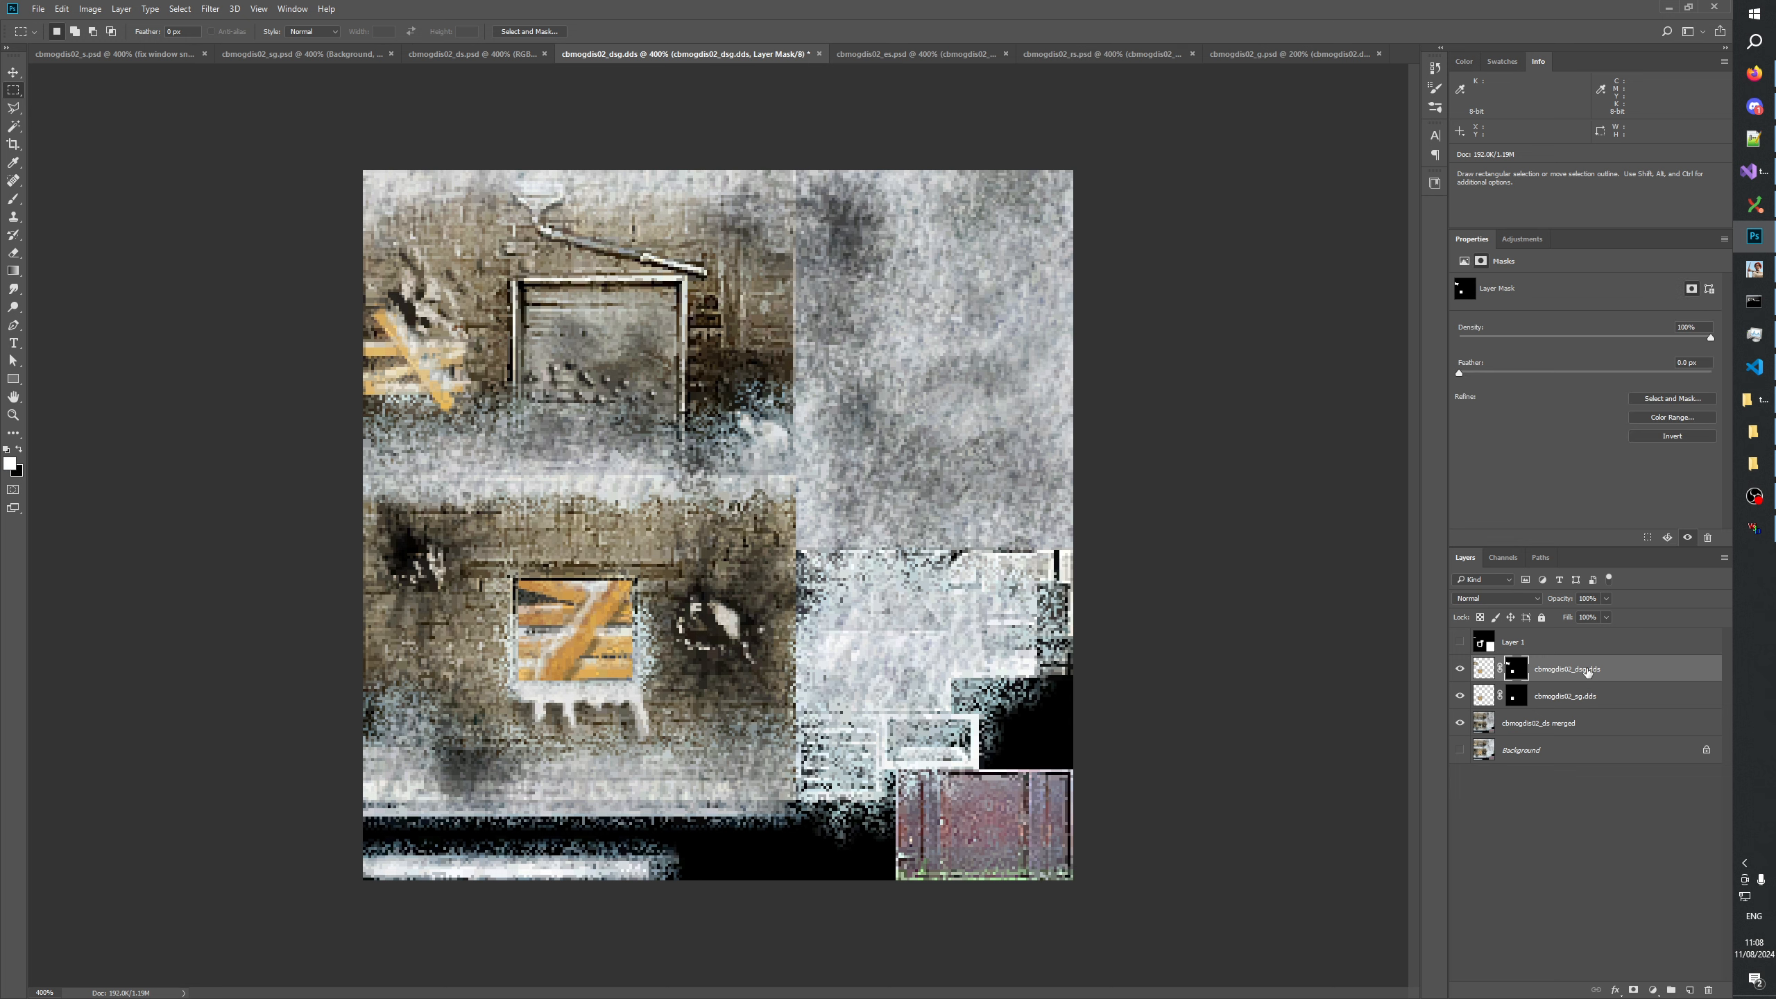
key("ctrl+j")
left_click(1548, 696)
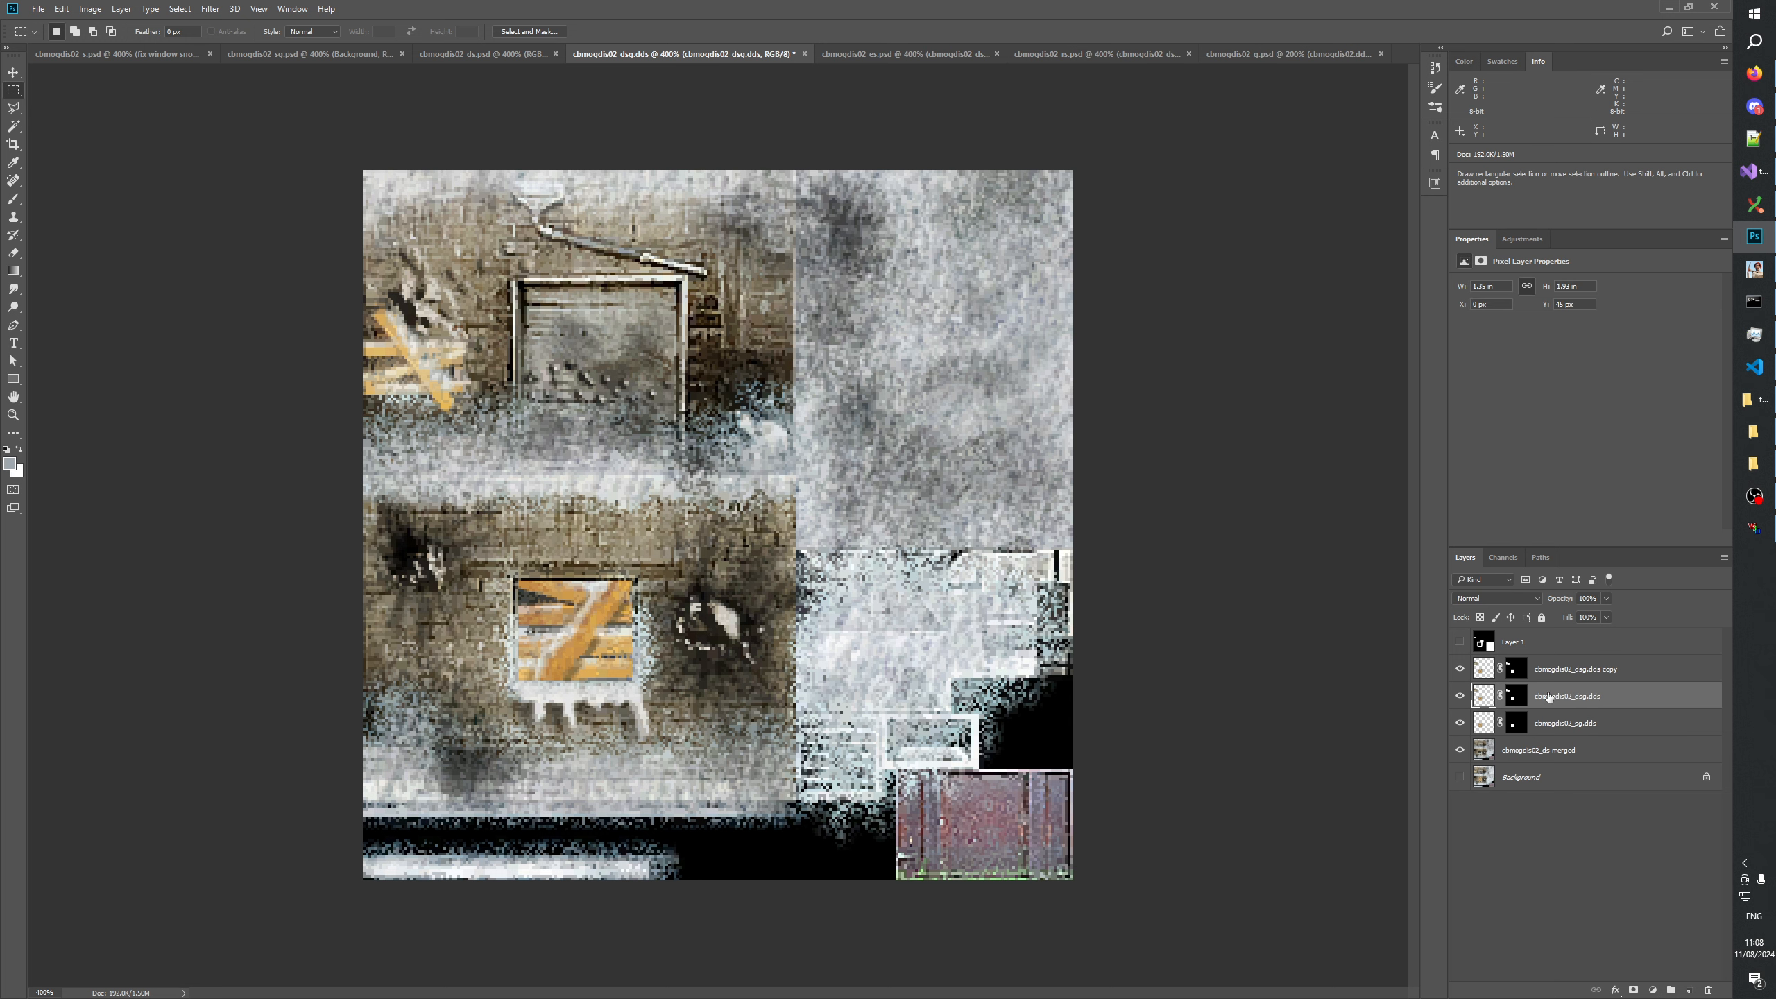
left_click_drag(1564, 701, 1566, 736)
Set the blend mode of the duplicated cbmogdis02_dsg.dds layer to Darken.
left_click(1580, 670)
left_click(1484, 595)
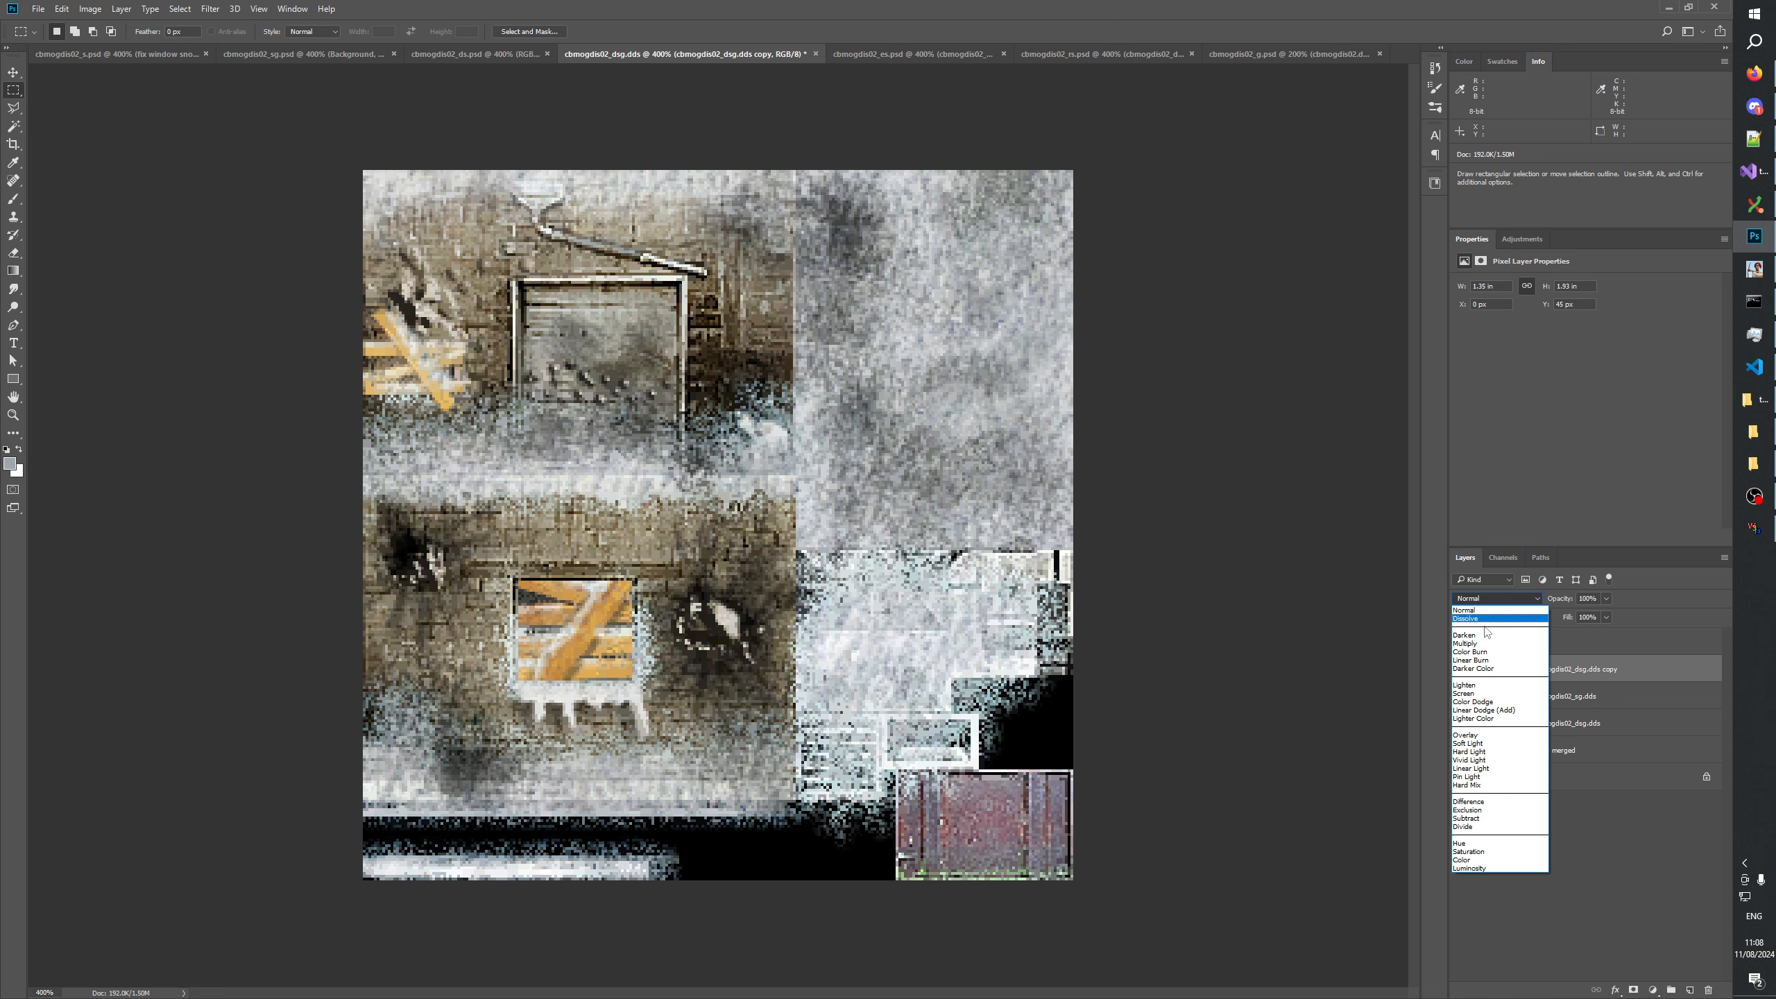
left_click(1479, 634)
Black out an area of about 65 by 75 px around the upper planks in the duplicate layer's mask.
left_click(1514, 669)
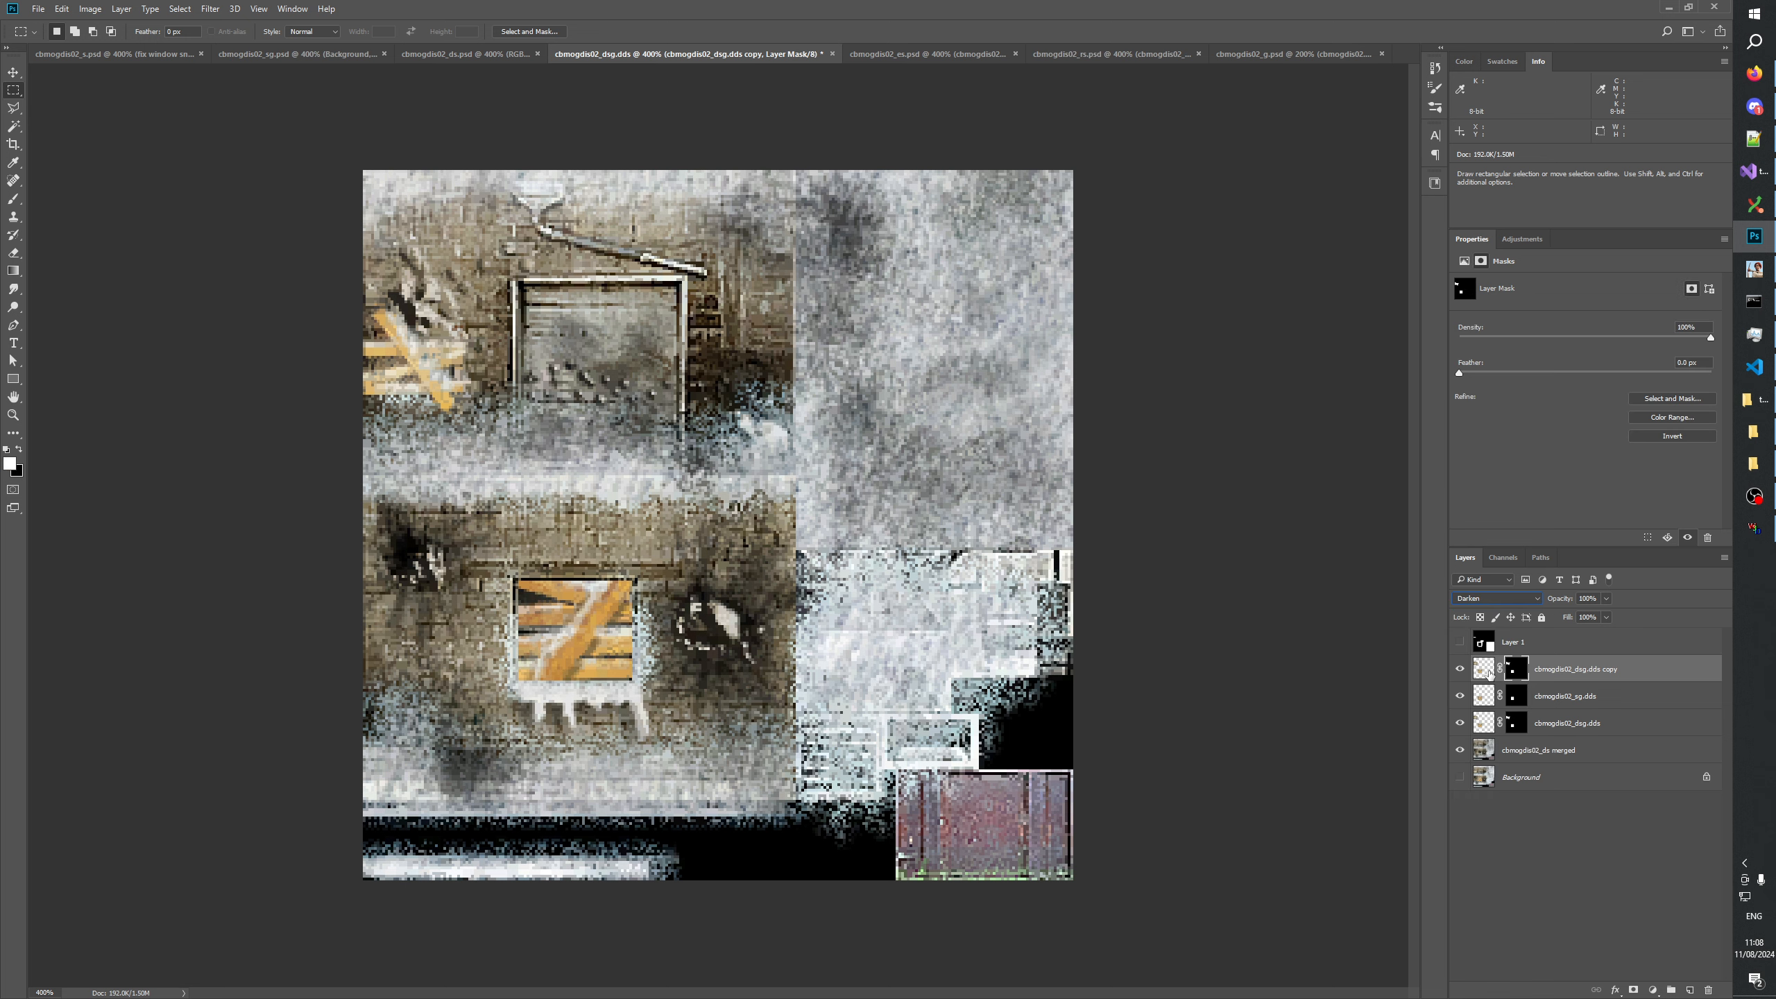
left_click(1514, 724)
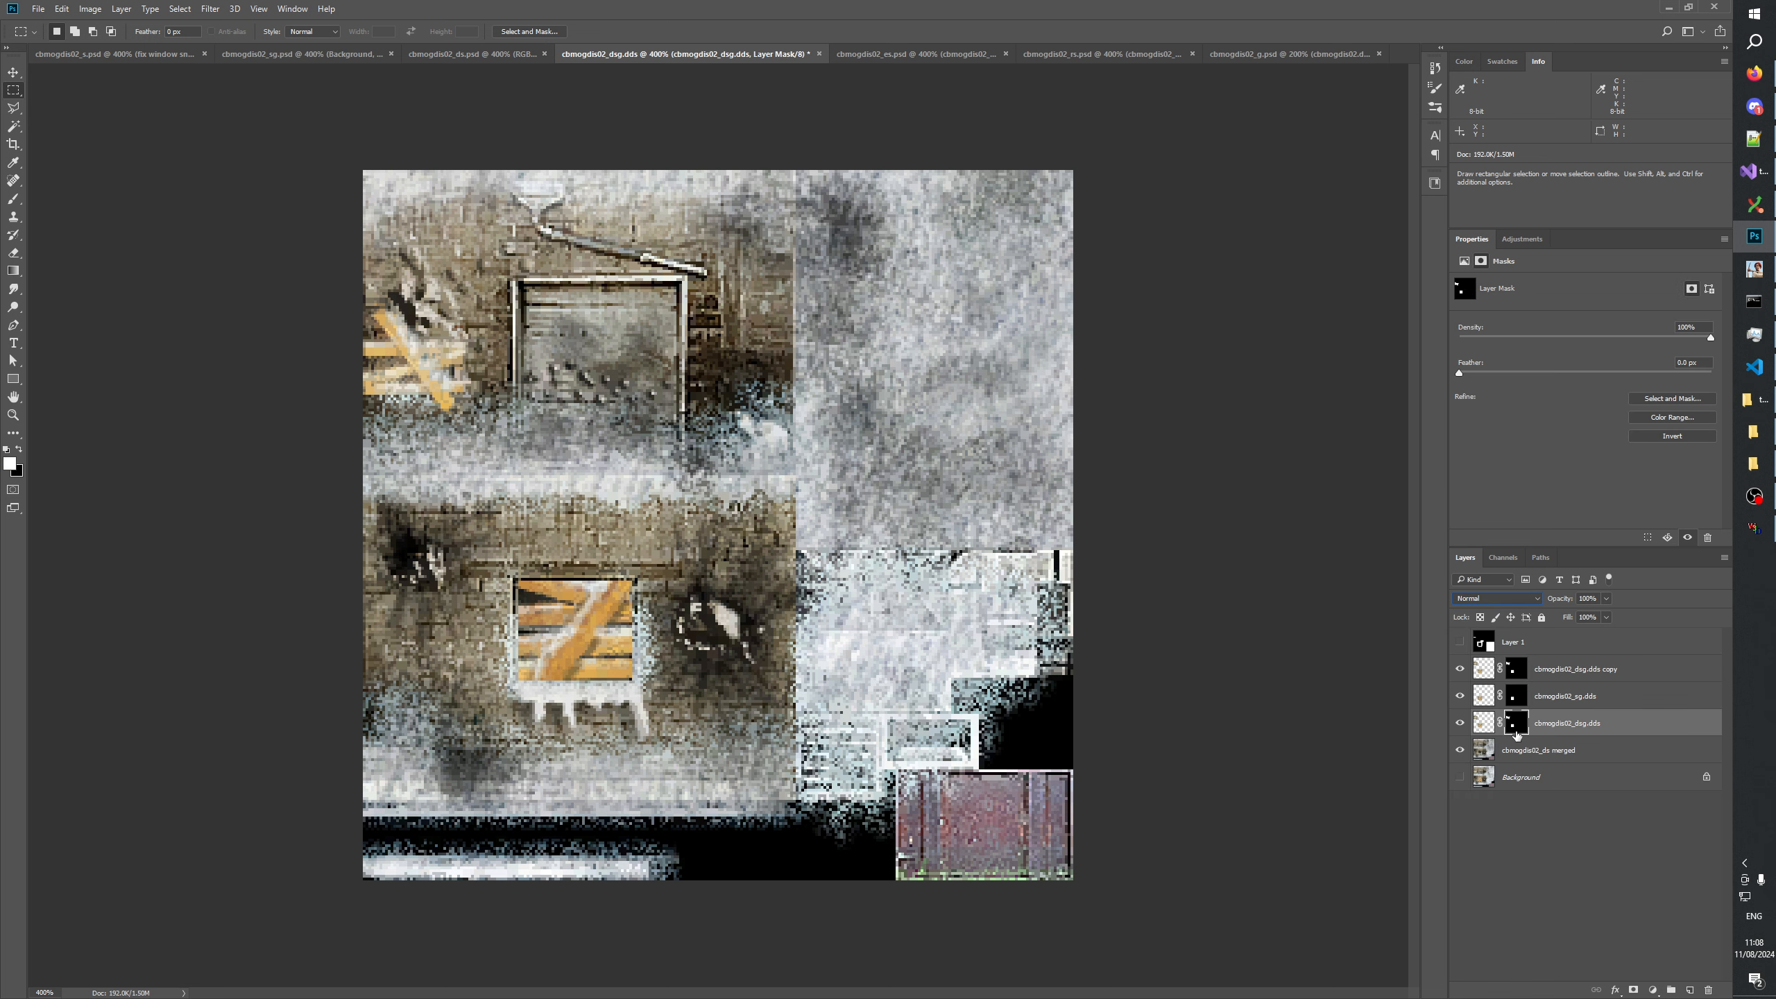
left_click(1515, 669)
left_click(1516, 669, "alt")
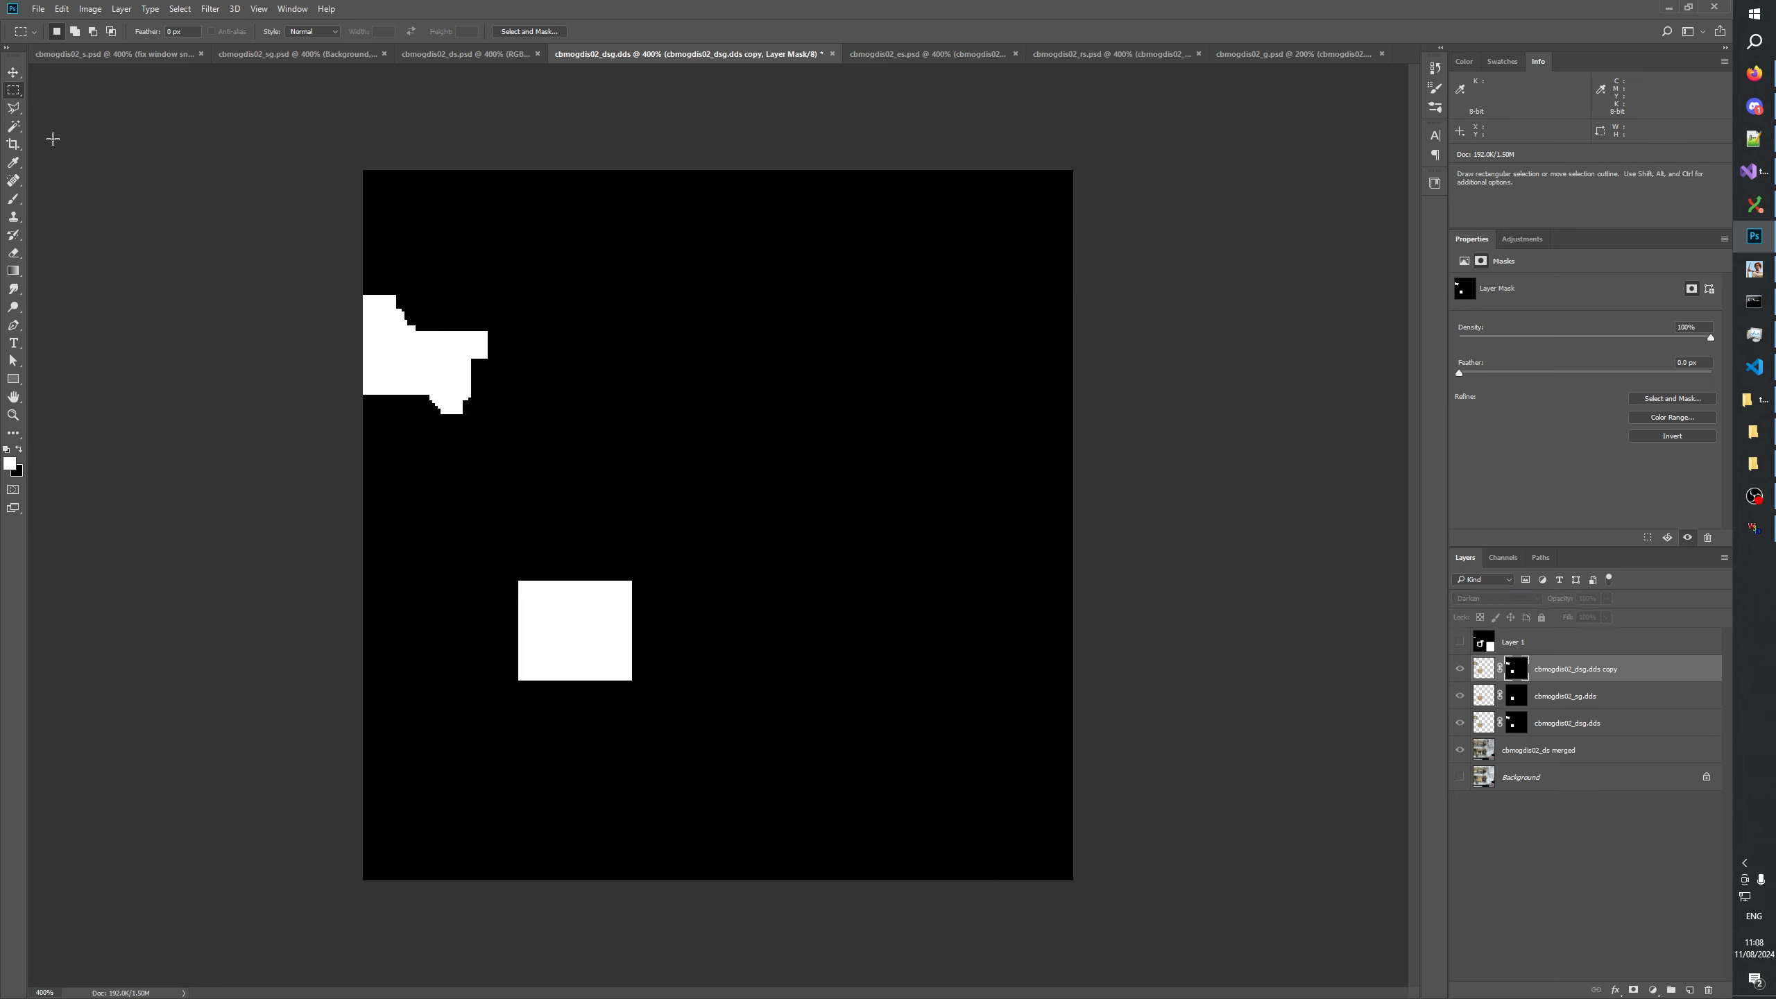
left_click_drag(362, 250, 496, 461)
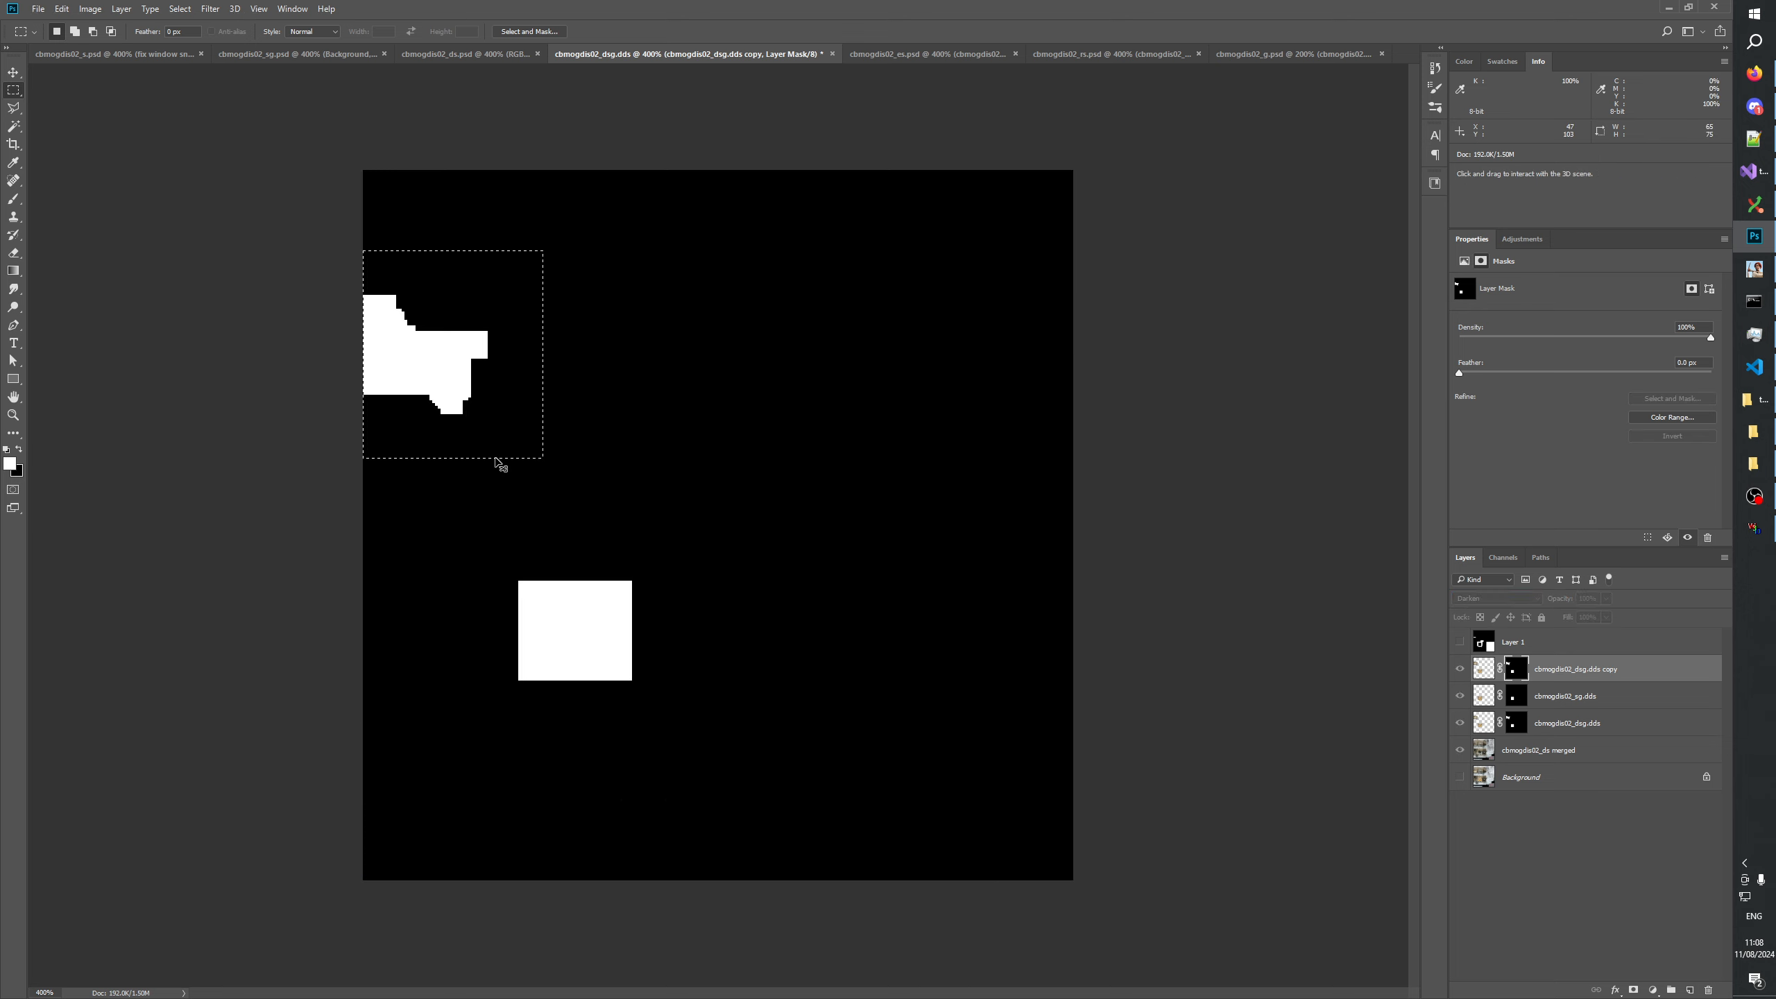
key("Delete")
key("ctrl+d")
left_click(1563, 832)
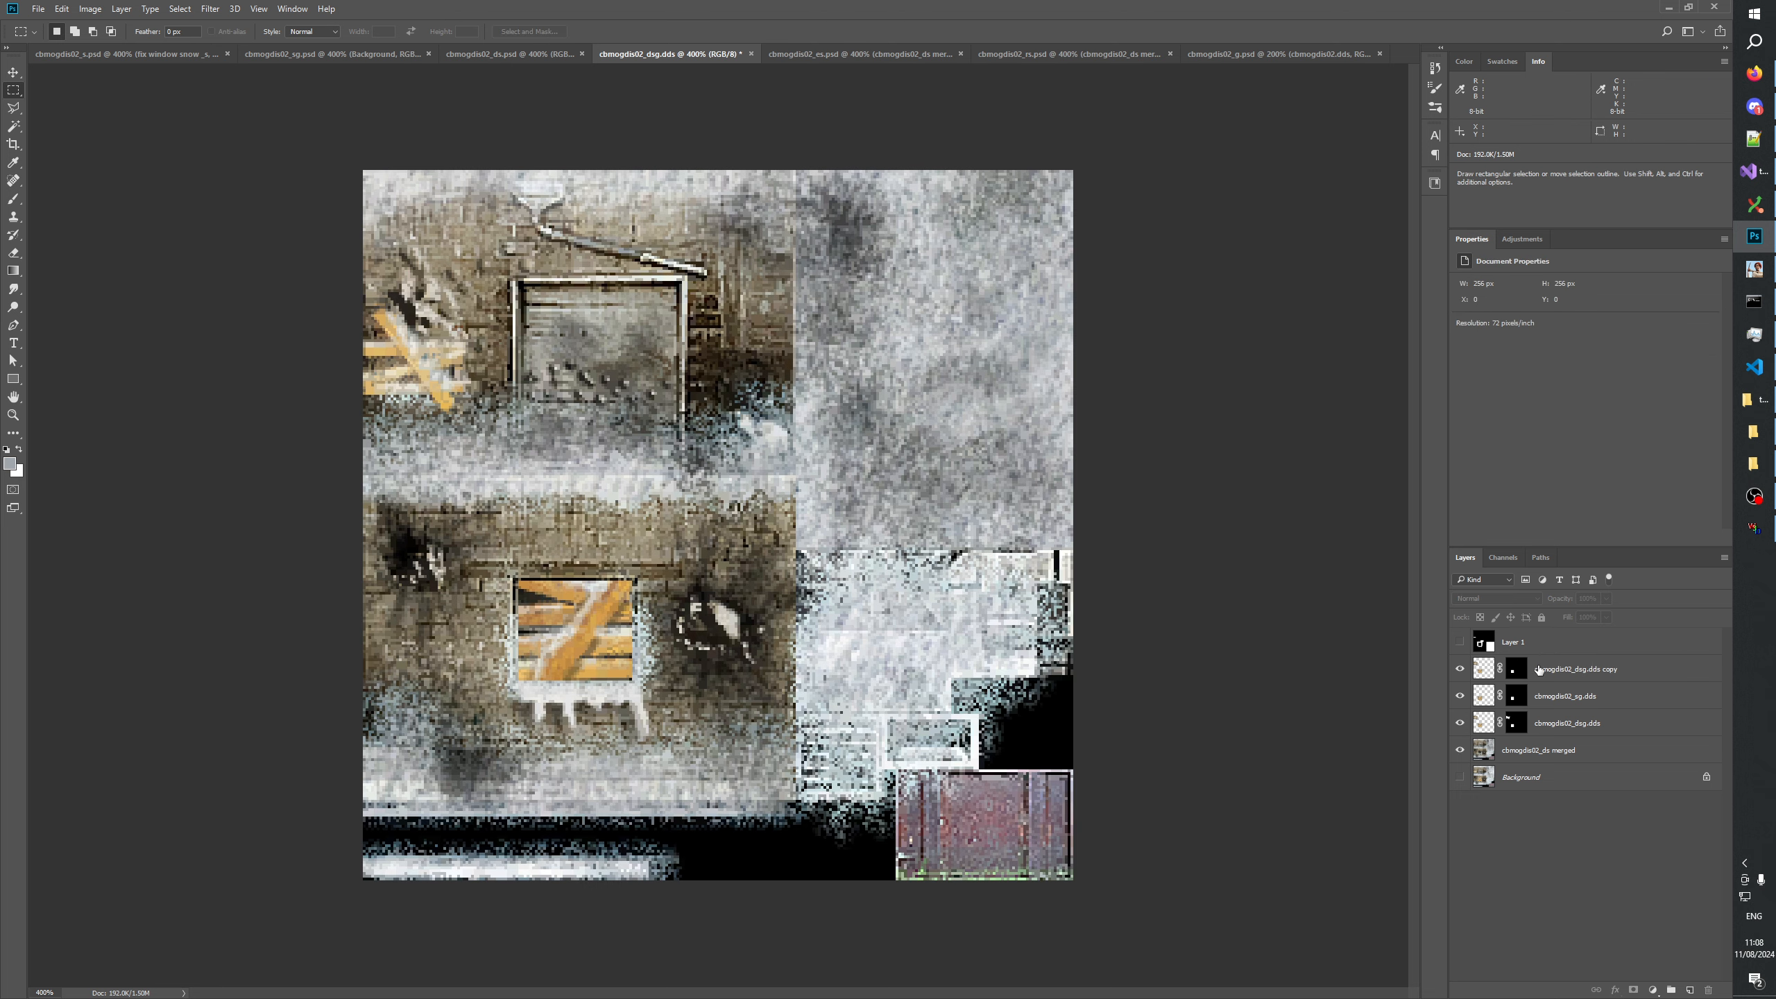
Check the Darken duplicate's effect on the lower window and rename that layer cbmogdis02_dsg.dds.
left_click(1551, 672)
left_click(1459, 670)
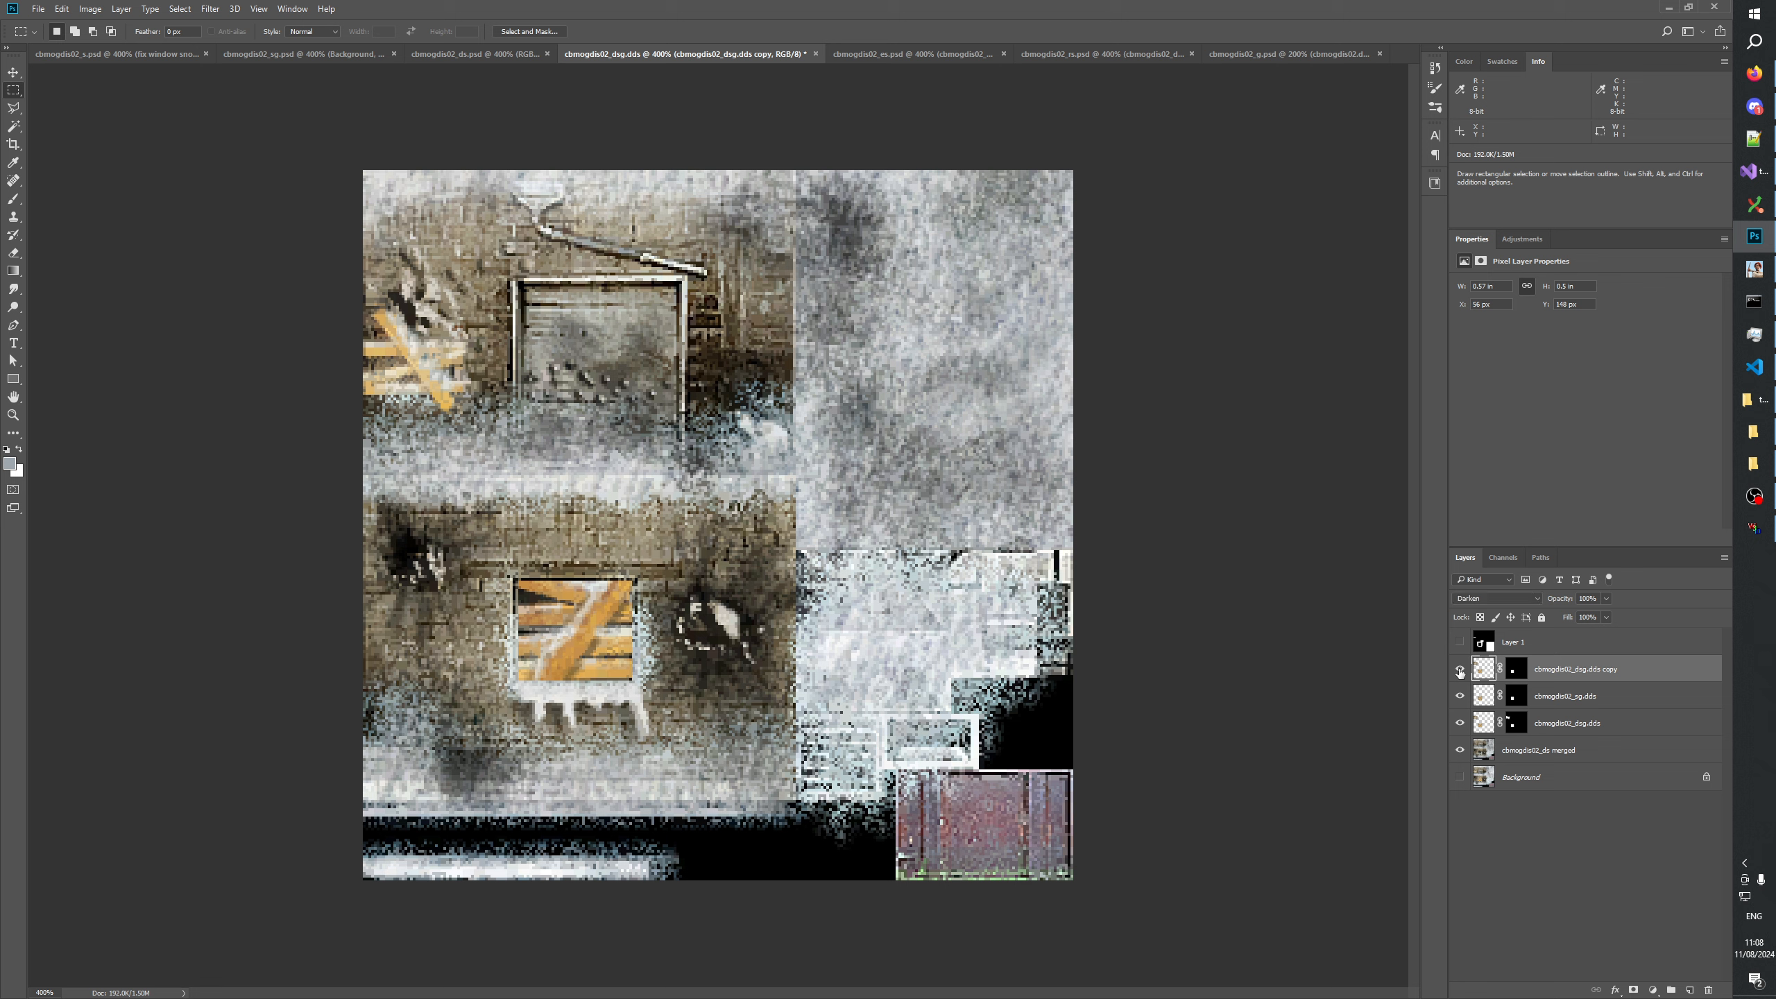
left_click(1551, 819)
double_click(1596, 669)
key("Return")
left_click(1617, 797)
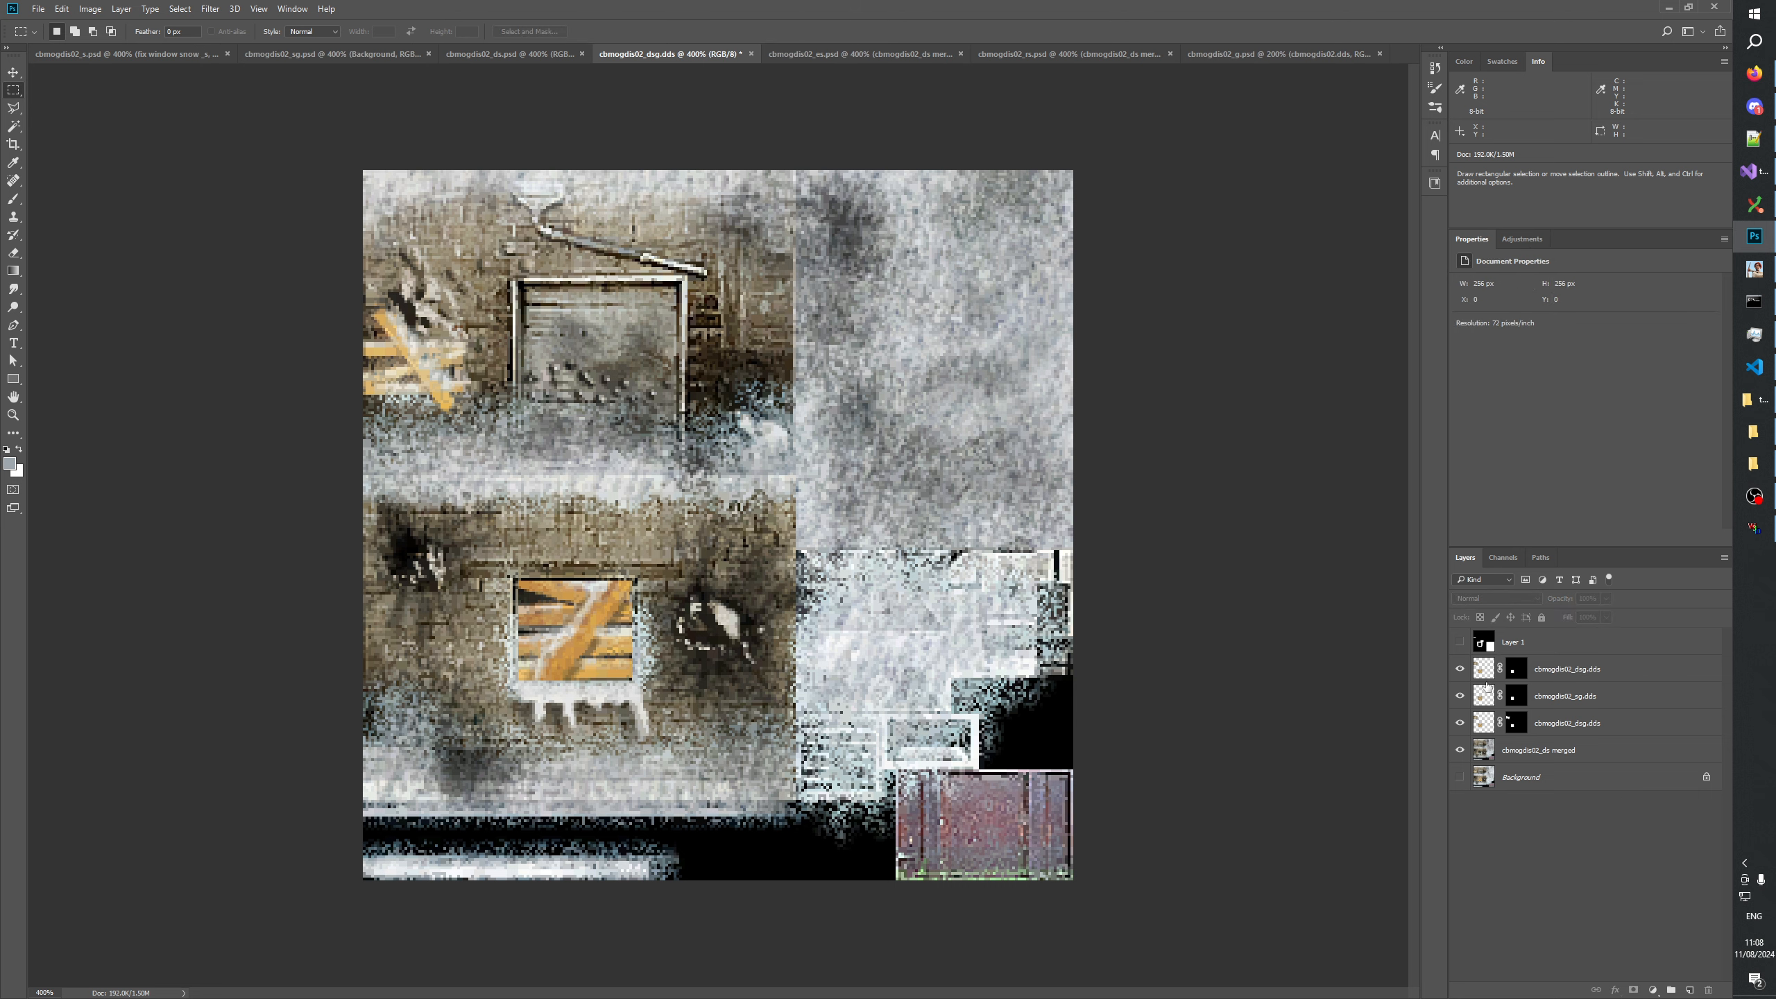
Examine the three masked plank layers in the stack by selecting each one in turn.
left_click(1543, 677)
left_click(1557, 698)
left_click(1560, 725)
left_click(1562, 699)
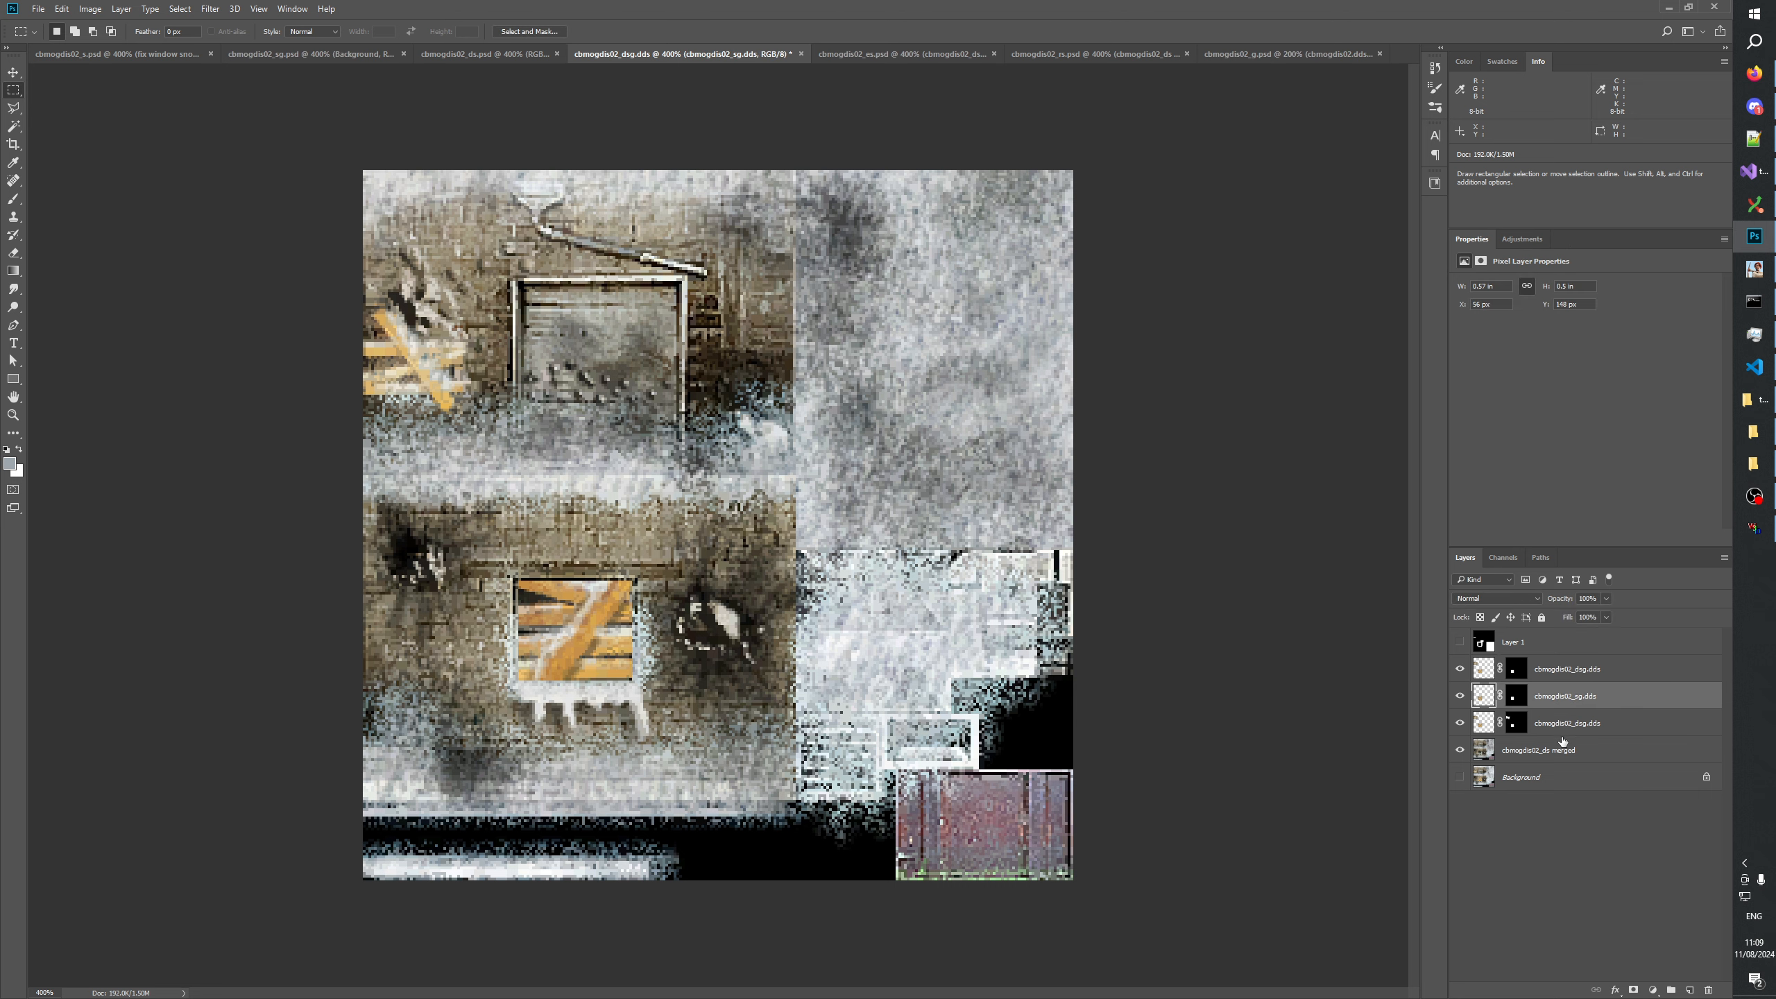
left_click(1561, 725)
left_click(1562, 688)
left_click(1562, 671)
left_click(1563, 858)
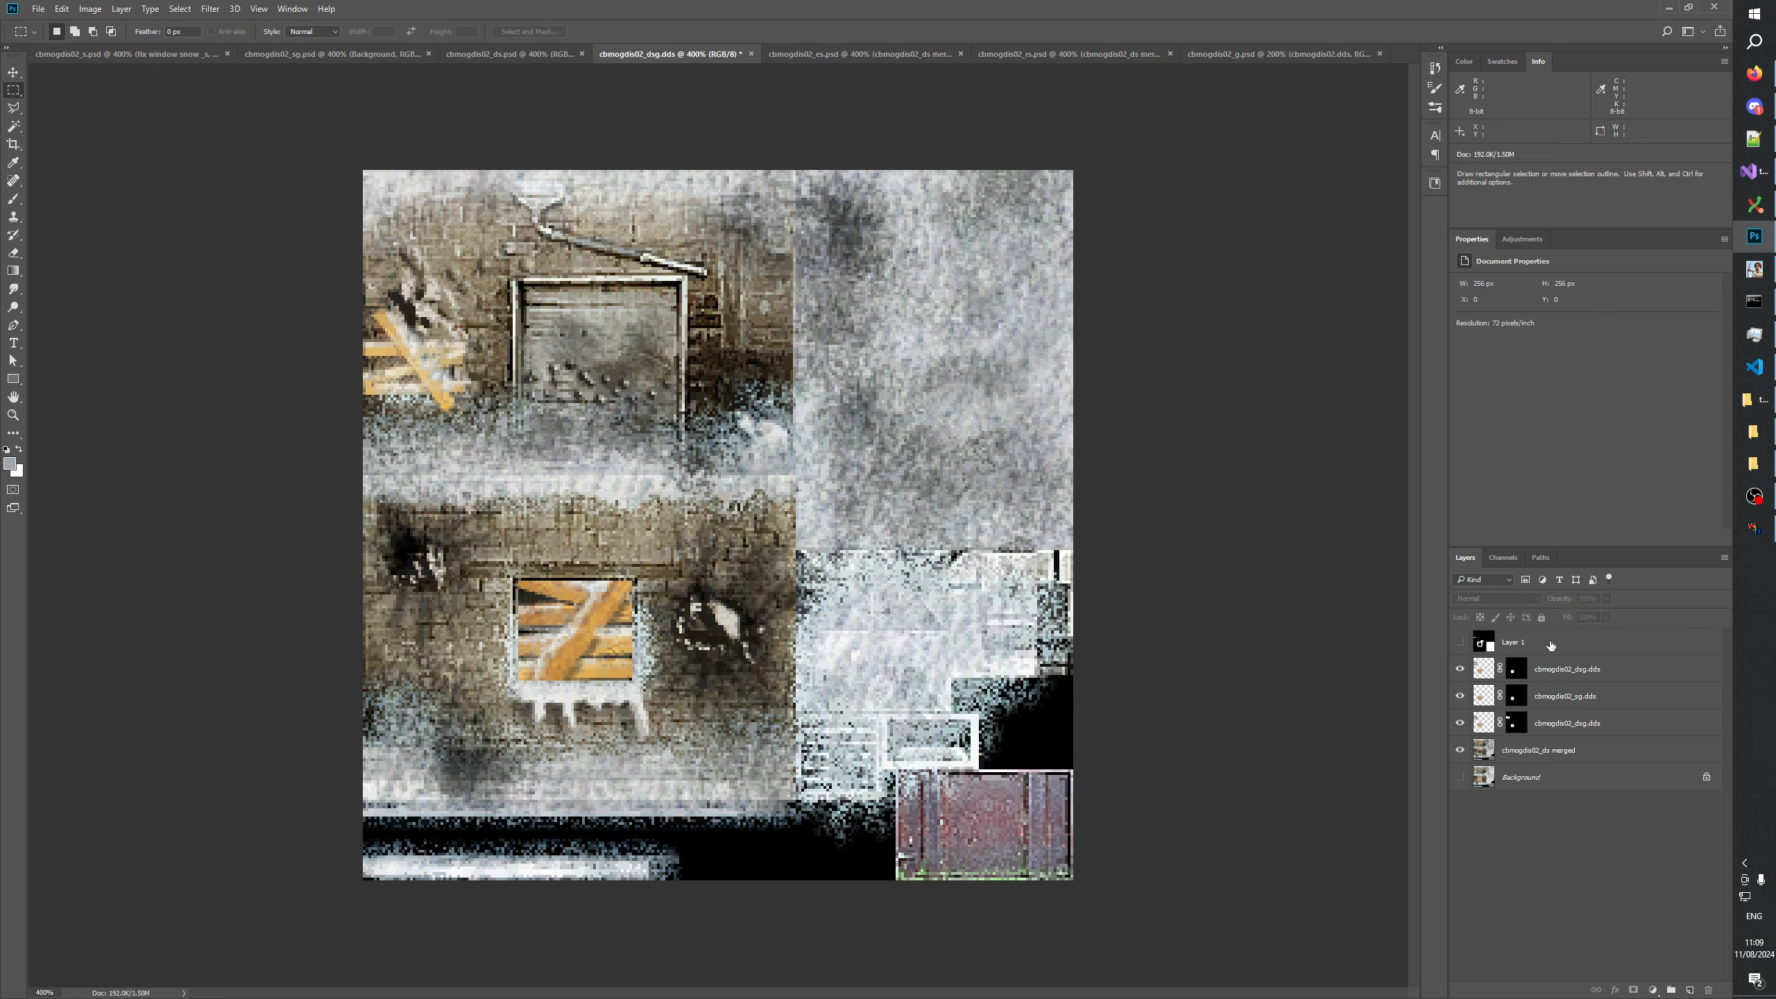
Delete the Darken cbmogdis02_dsg.dds plank layer from the stack after comparing the texture with and without it.
left_click(1550, 645)
left_click(1455, 642)
left_click(1455, 641)
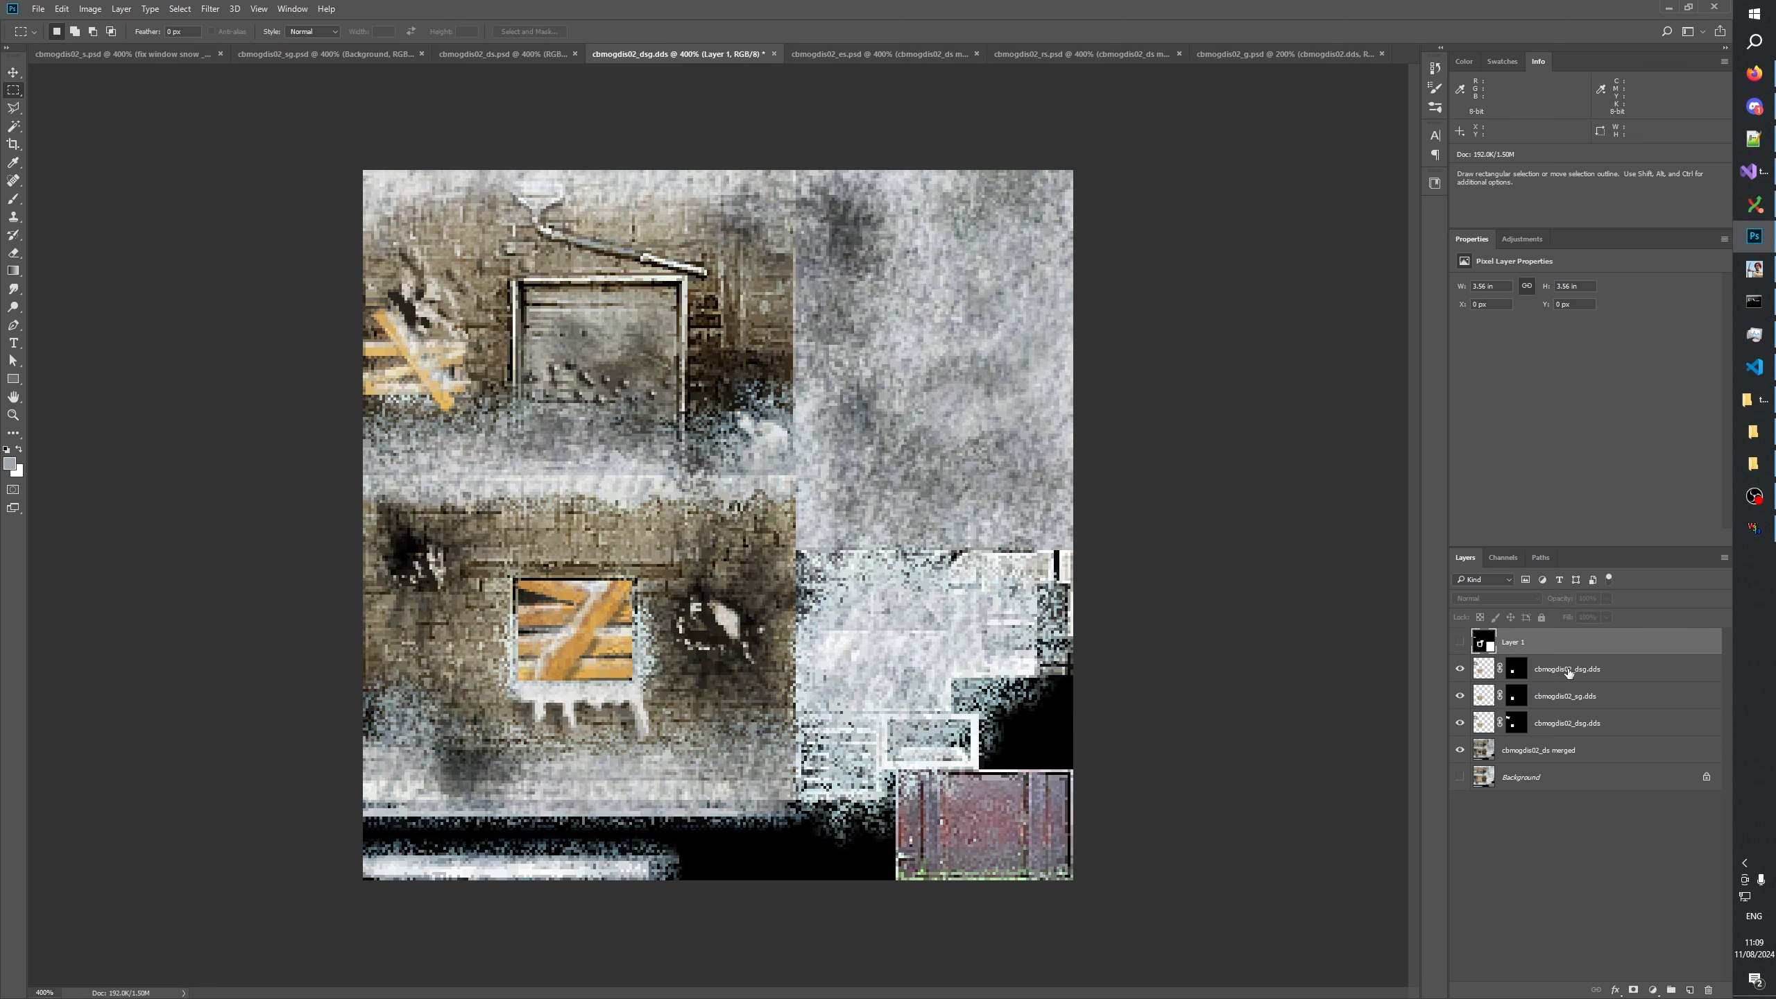
left_click(1461, 669)
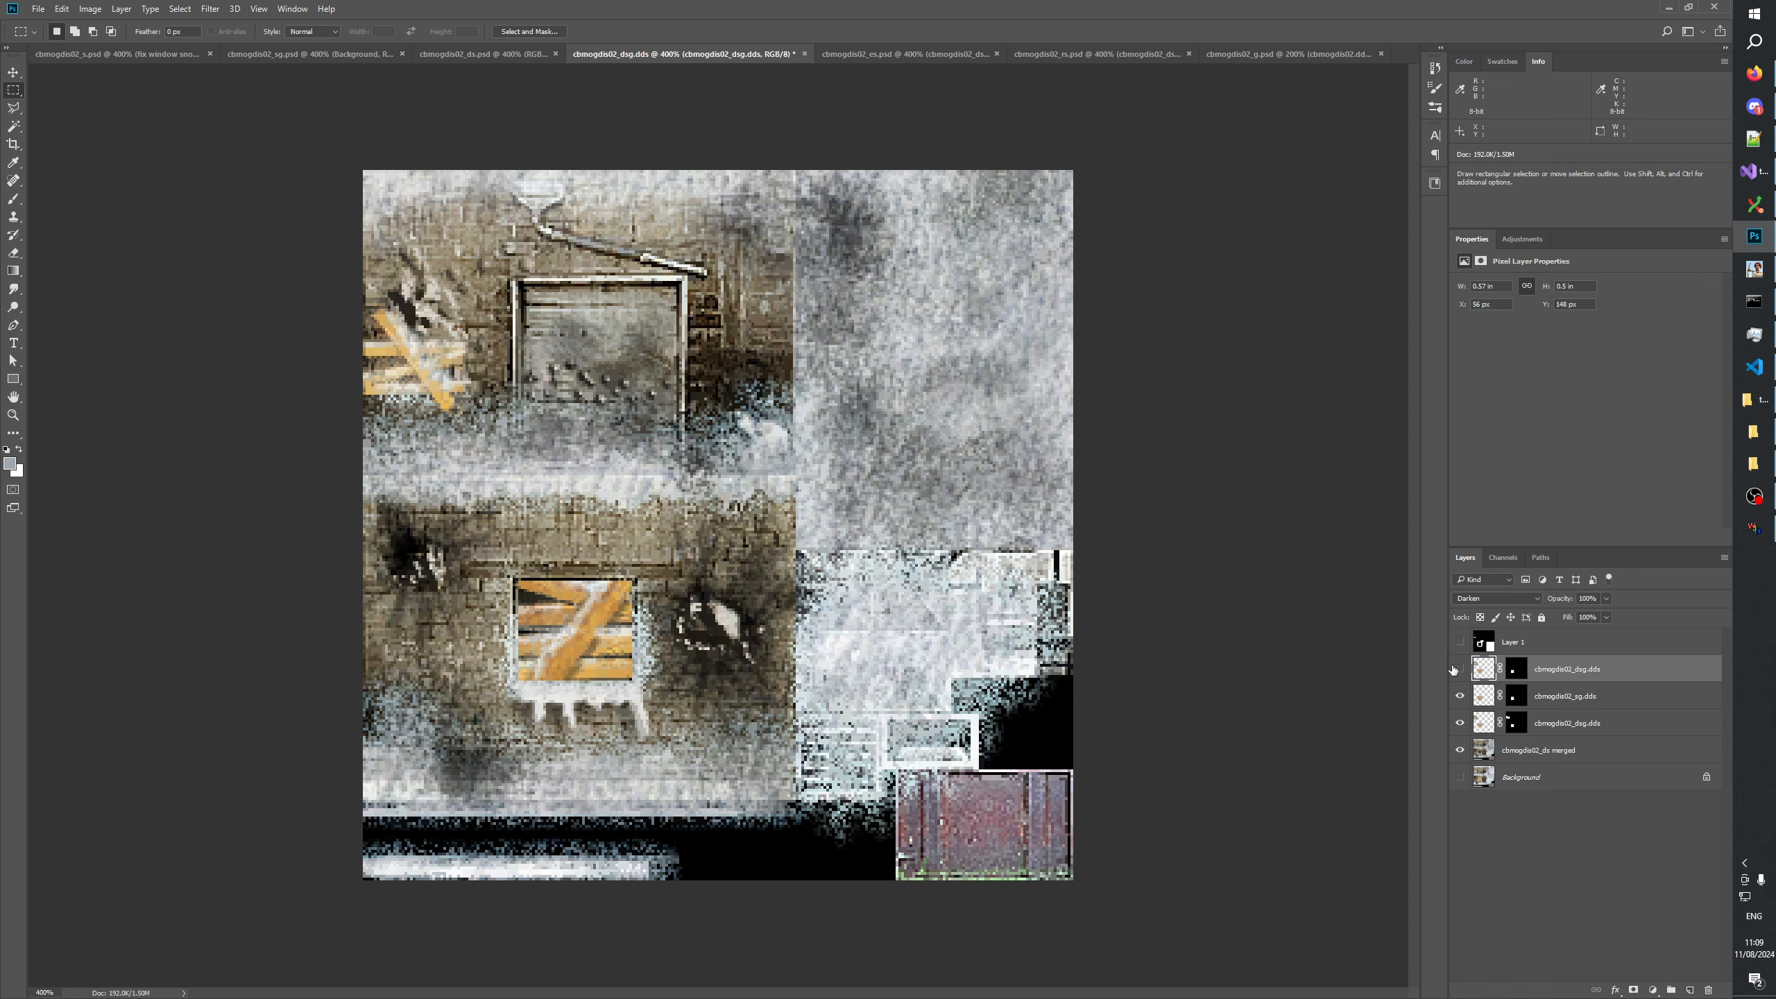
left_click(1706, 987)
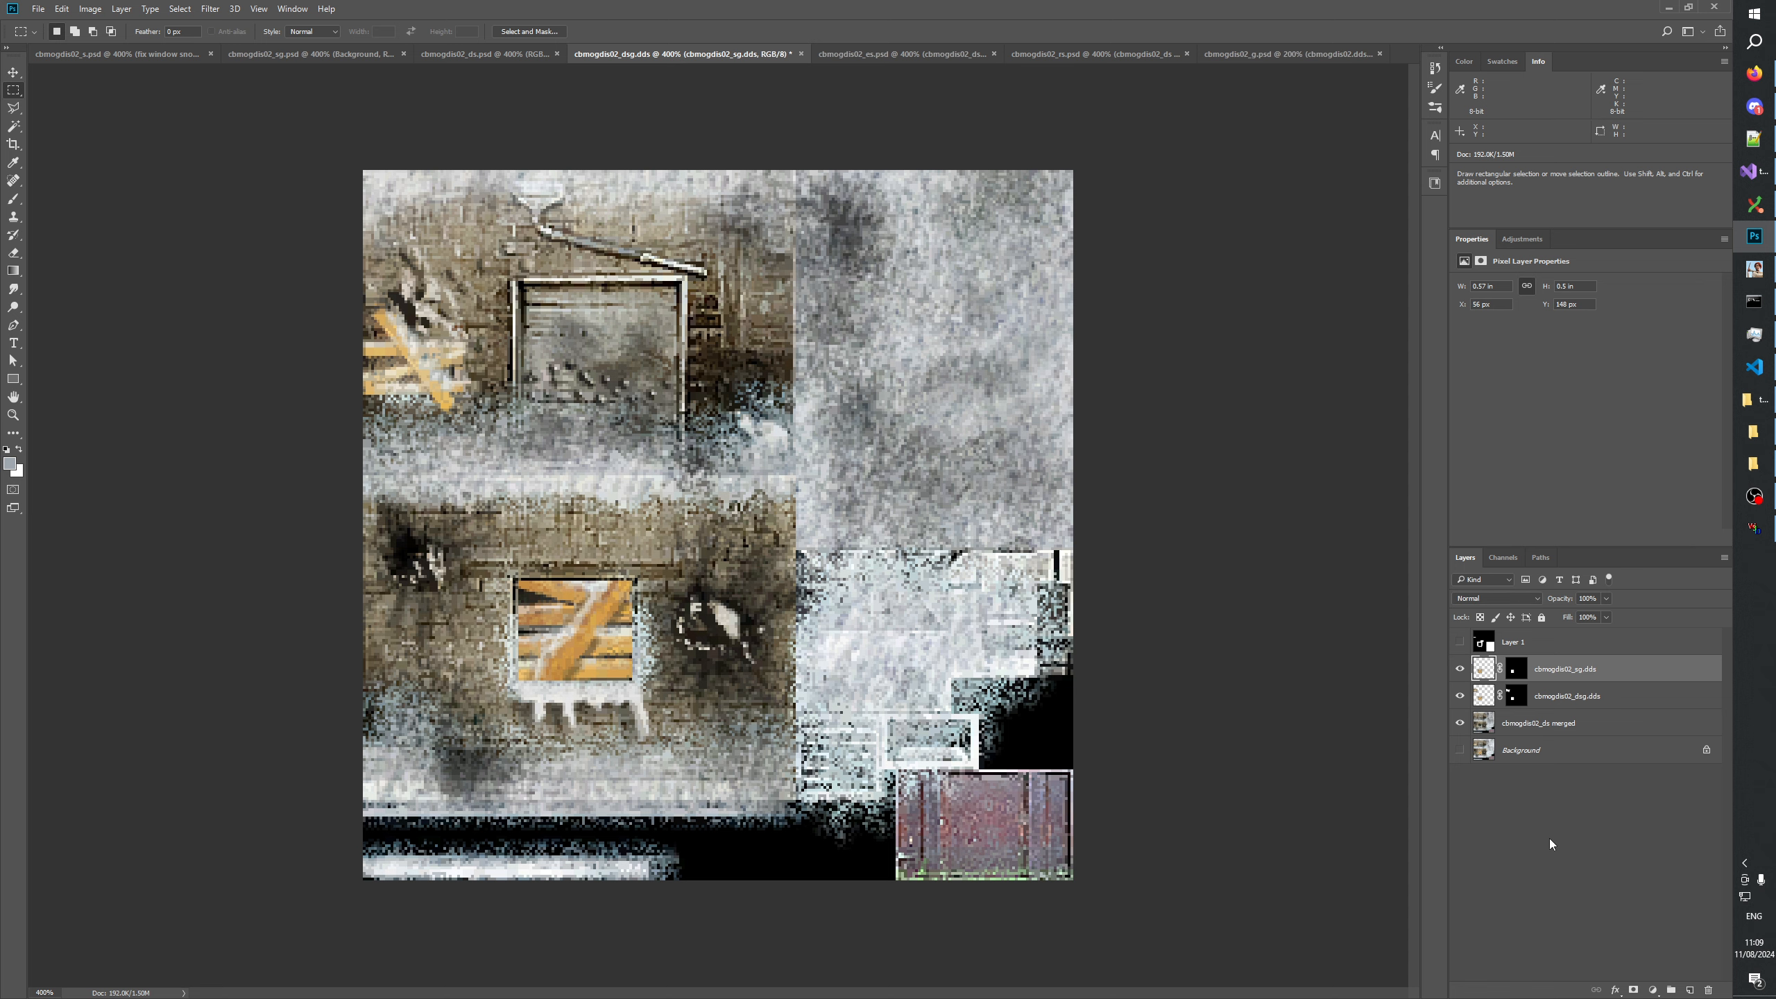
Check the two remaining plank layers' contributions and delete the hidden Layer 1.
left_click(1477, 671)
left_click(1461, 669)
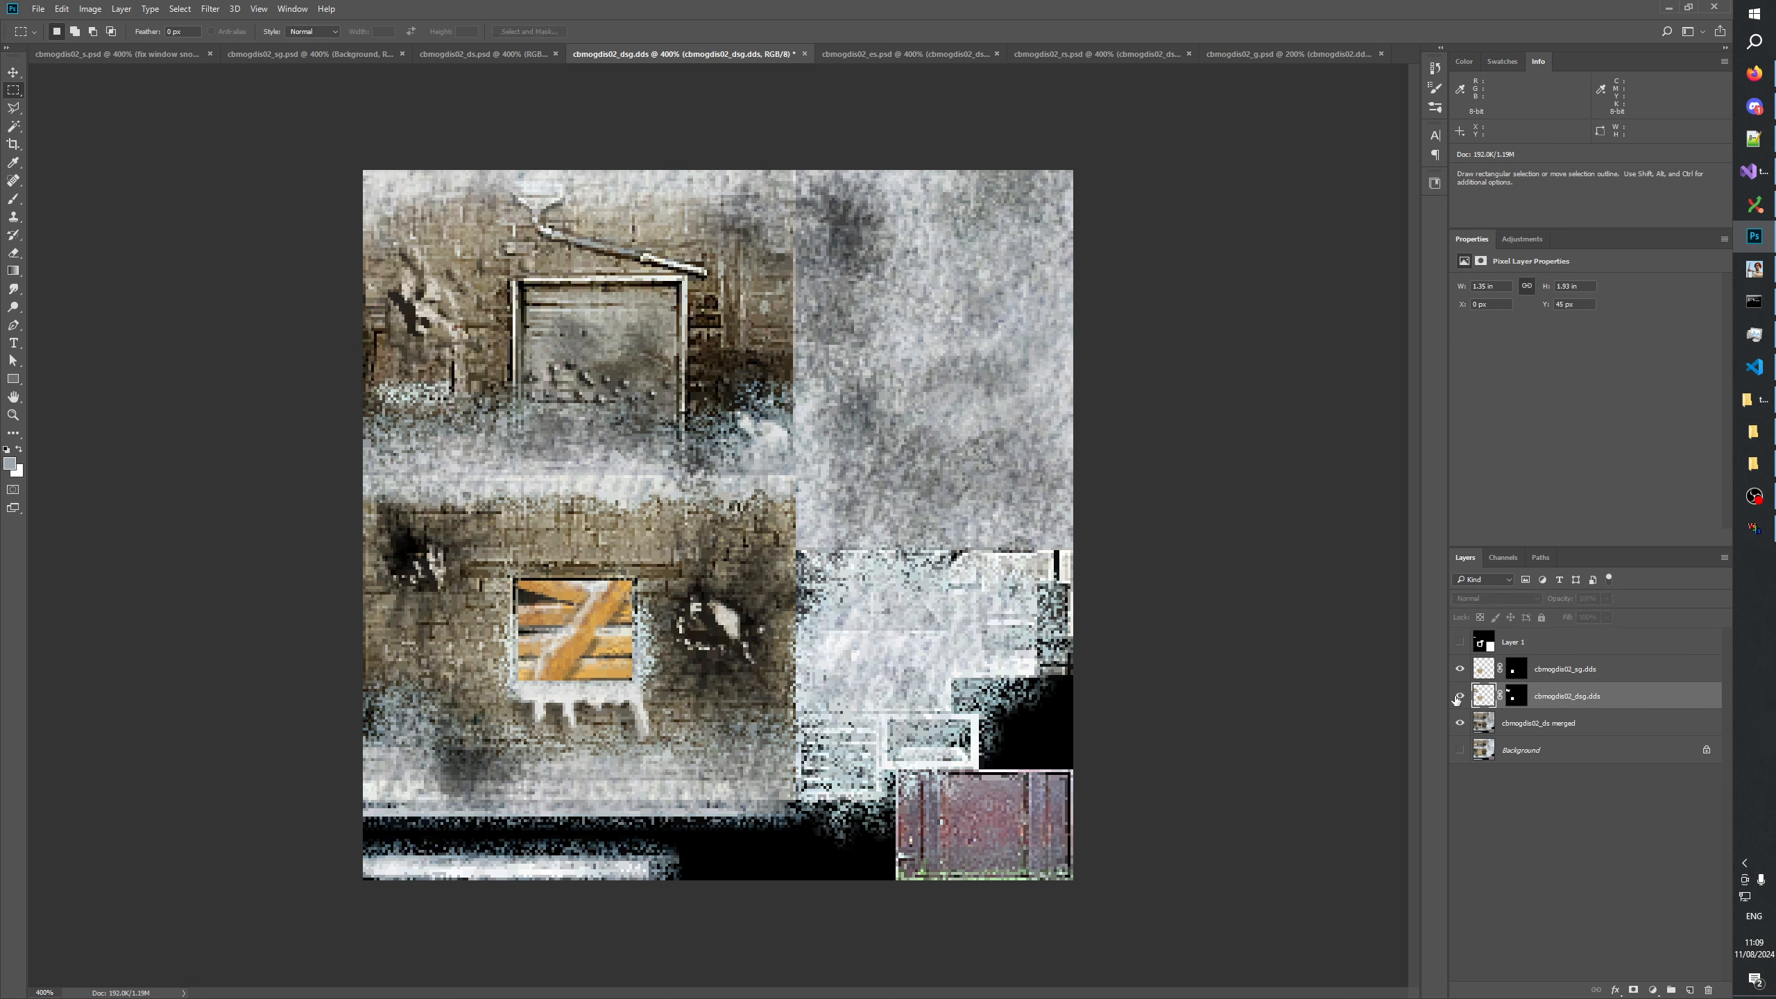
left_click(1543, 939)
left_click(1520, 652)
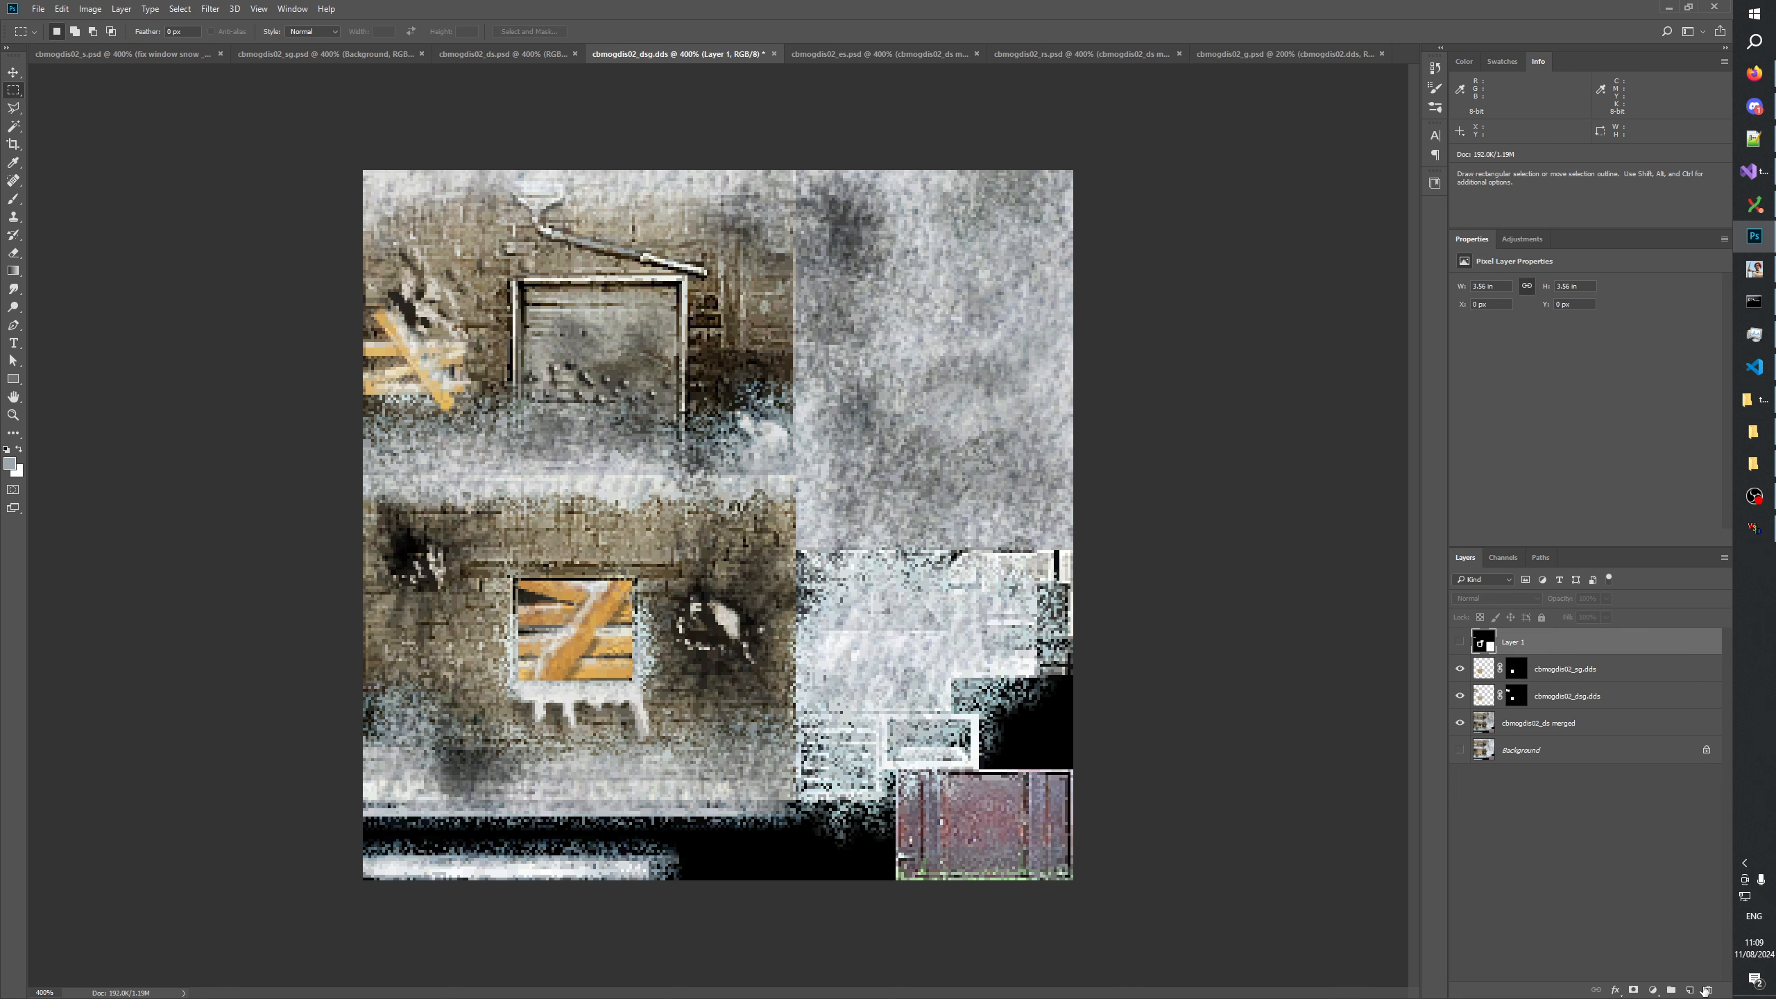
left_click(1709, 990)
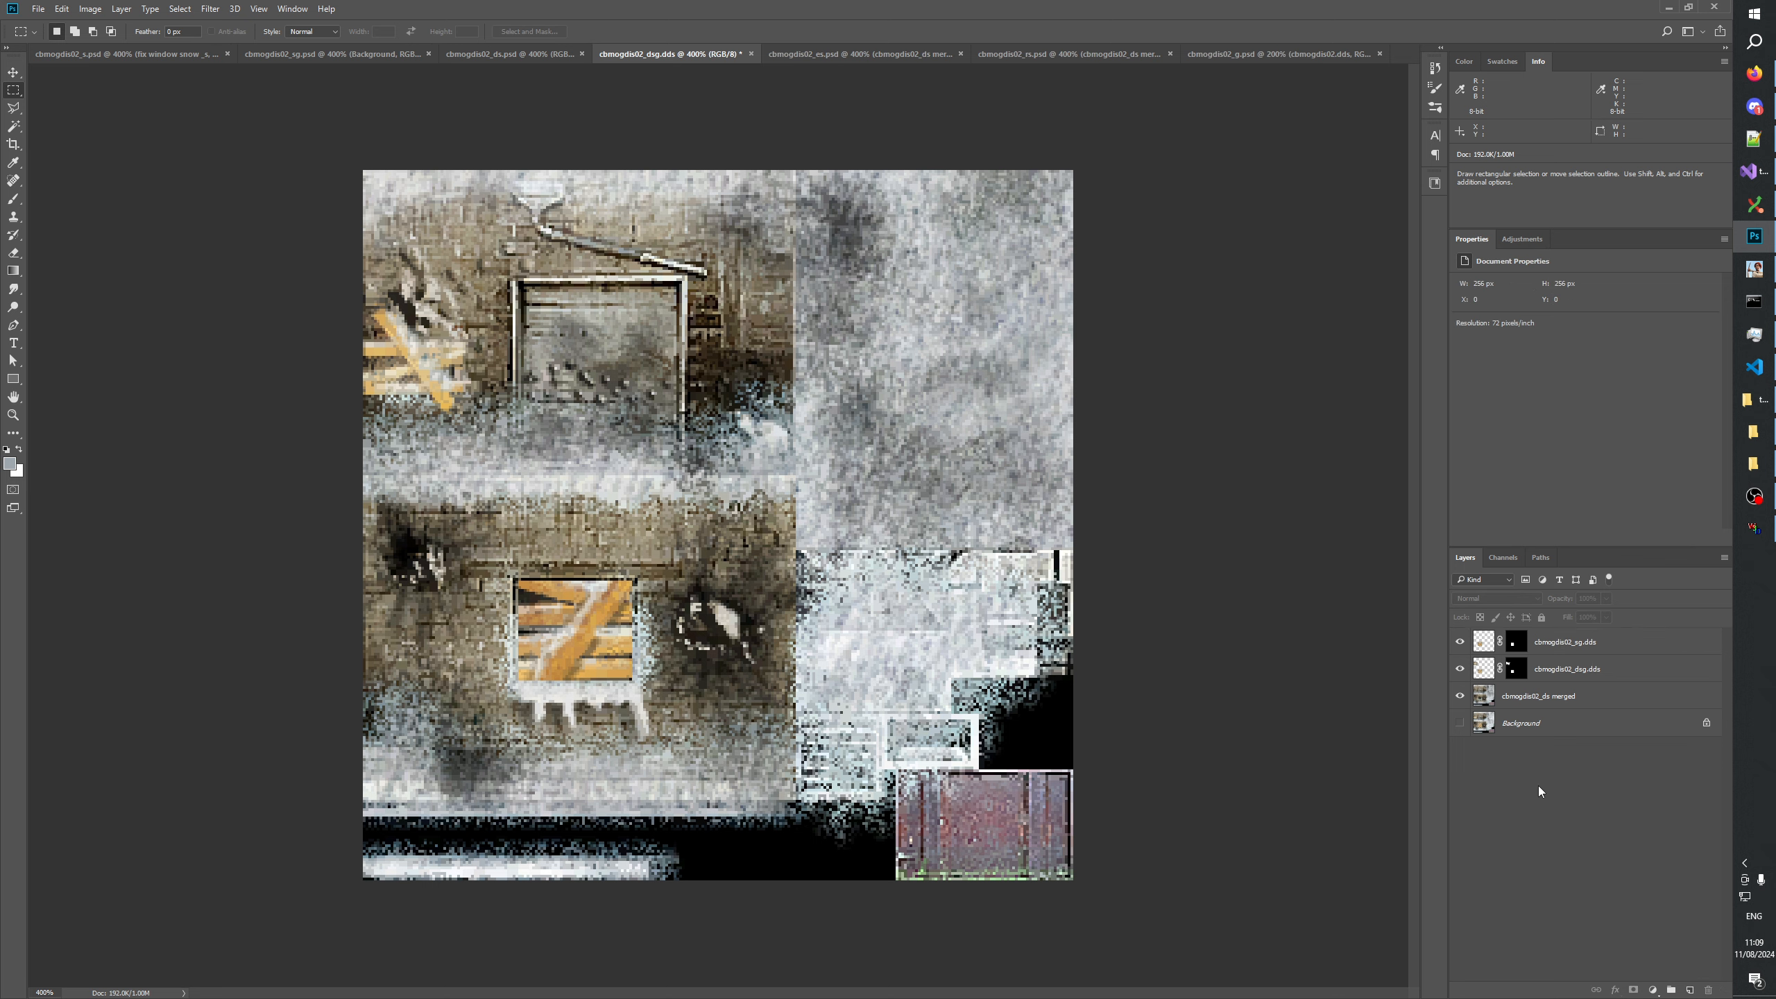
Compare the cbmogdis02_dsg texture with the open ds, sg, es and s variants.
left_click(484, 56)
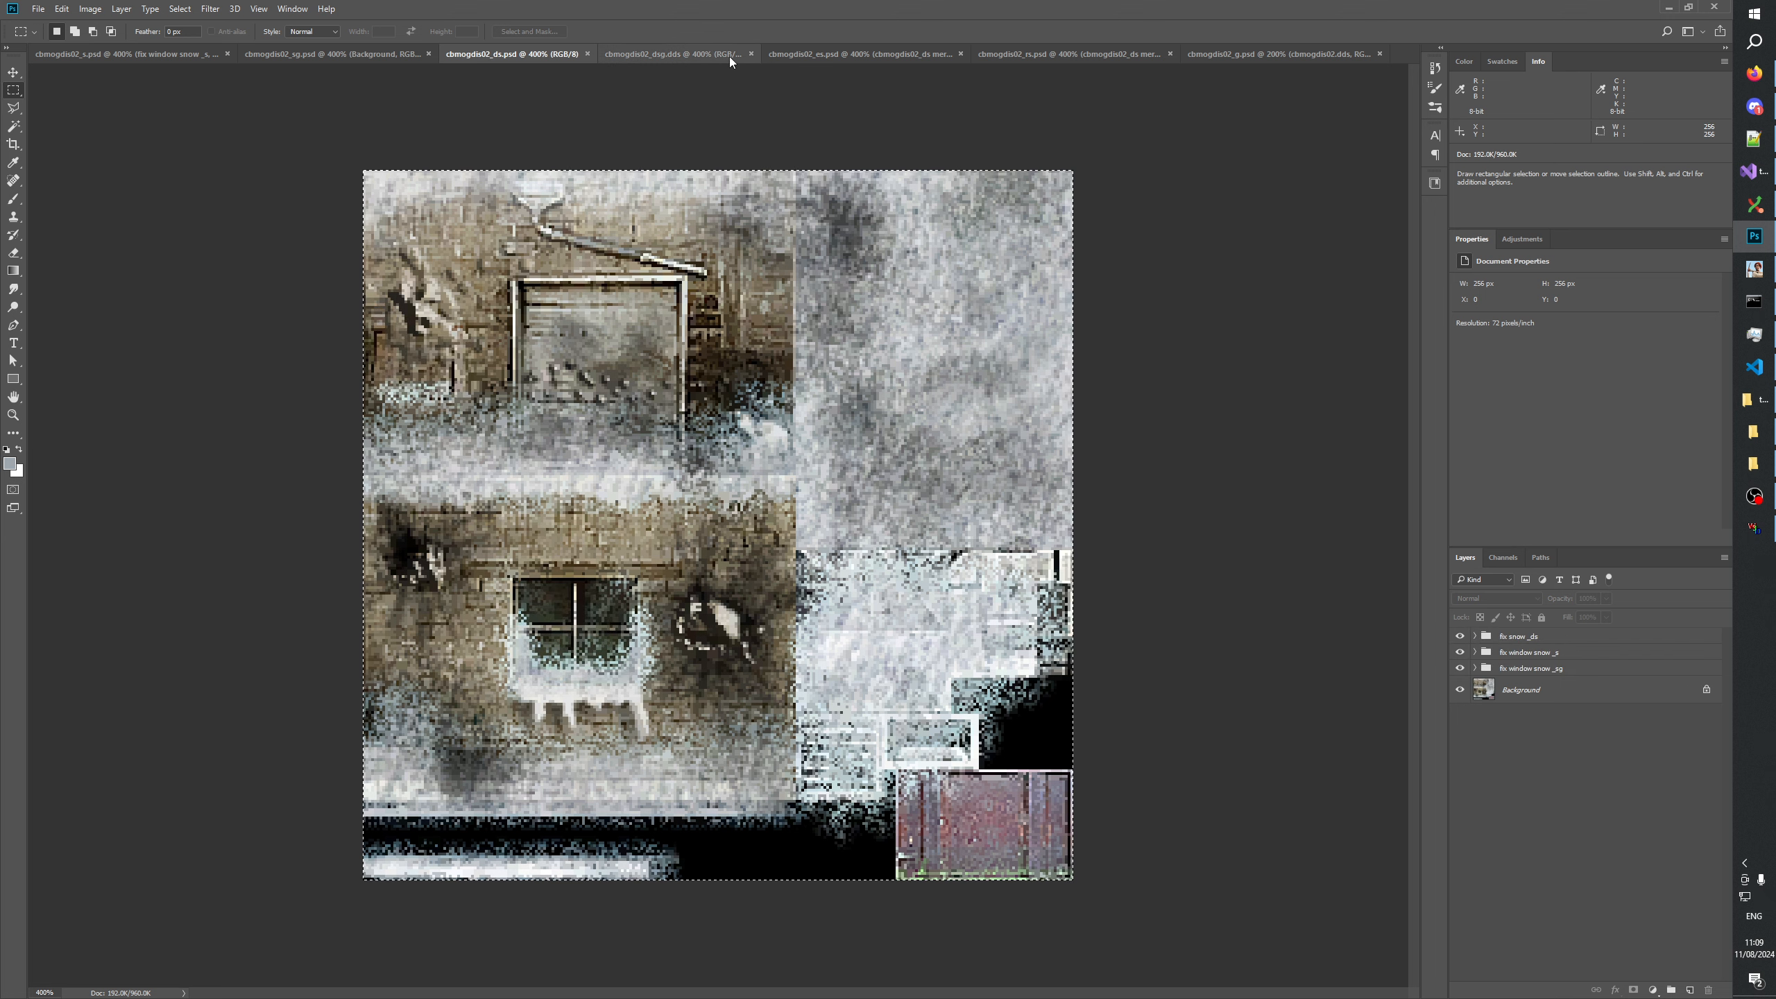
left_click(501, 58)
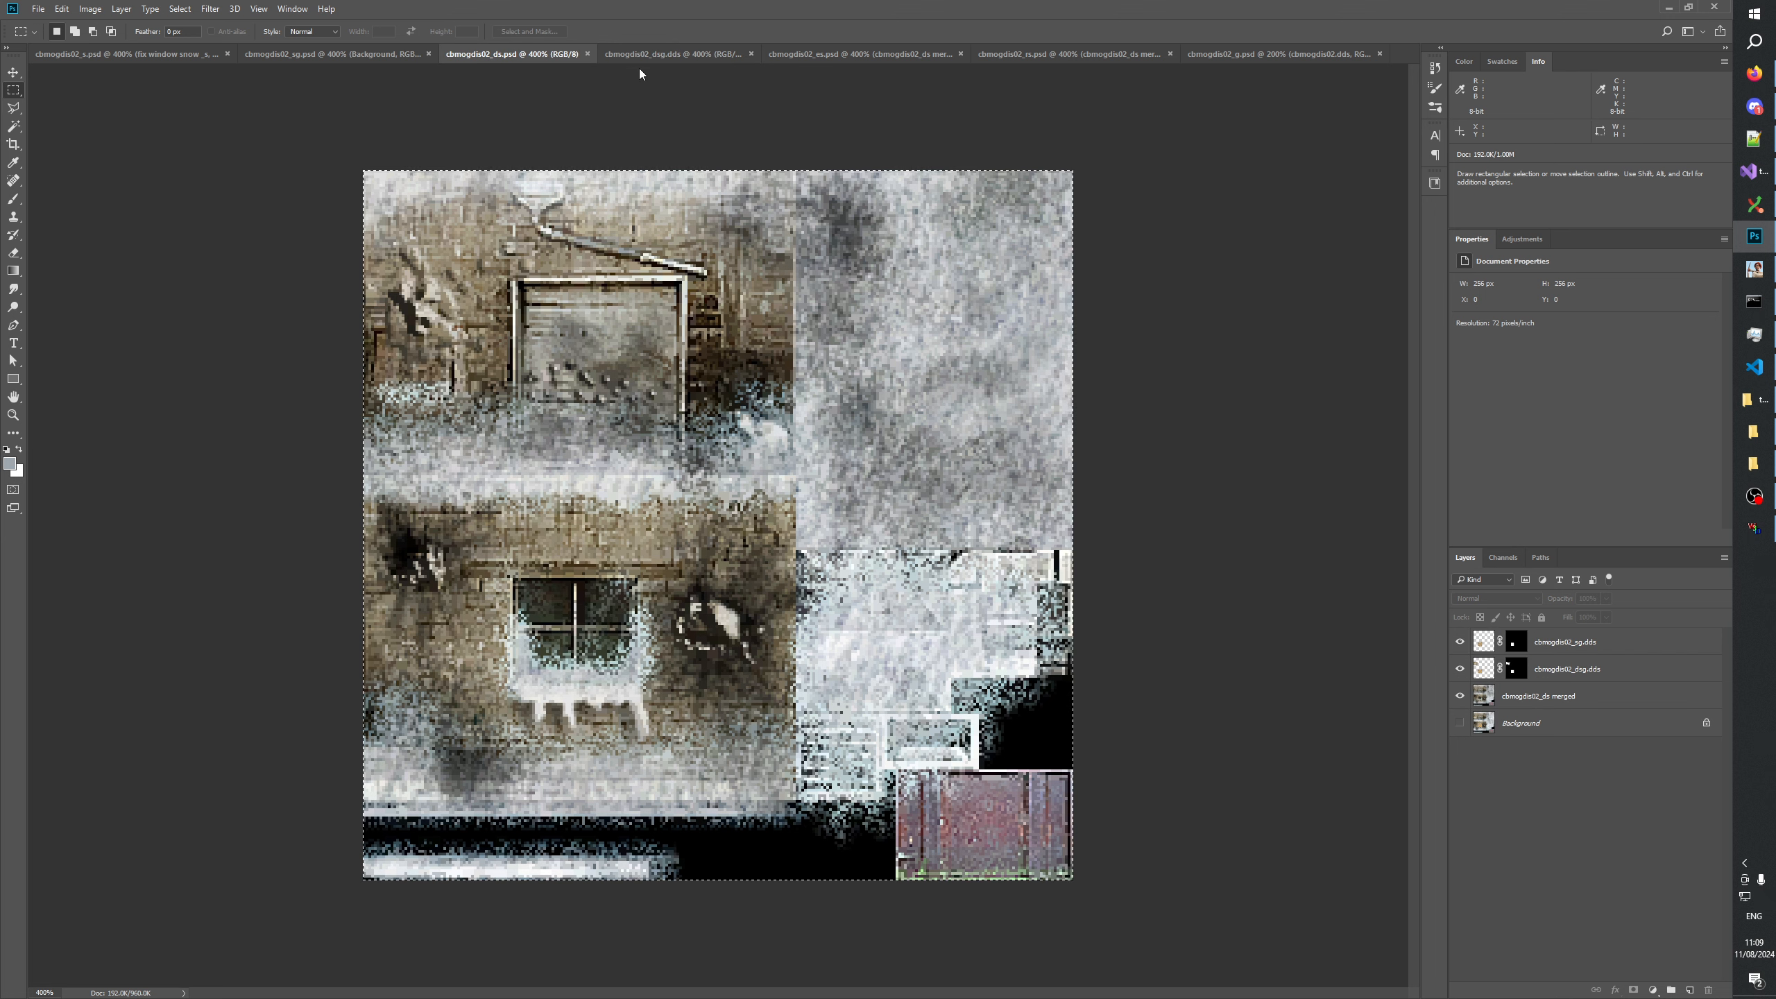
left_click(660, 55)
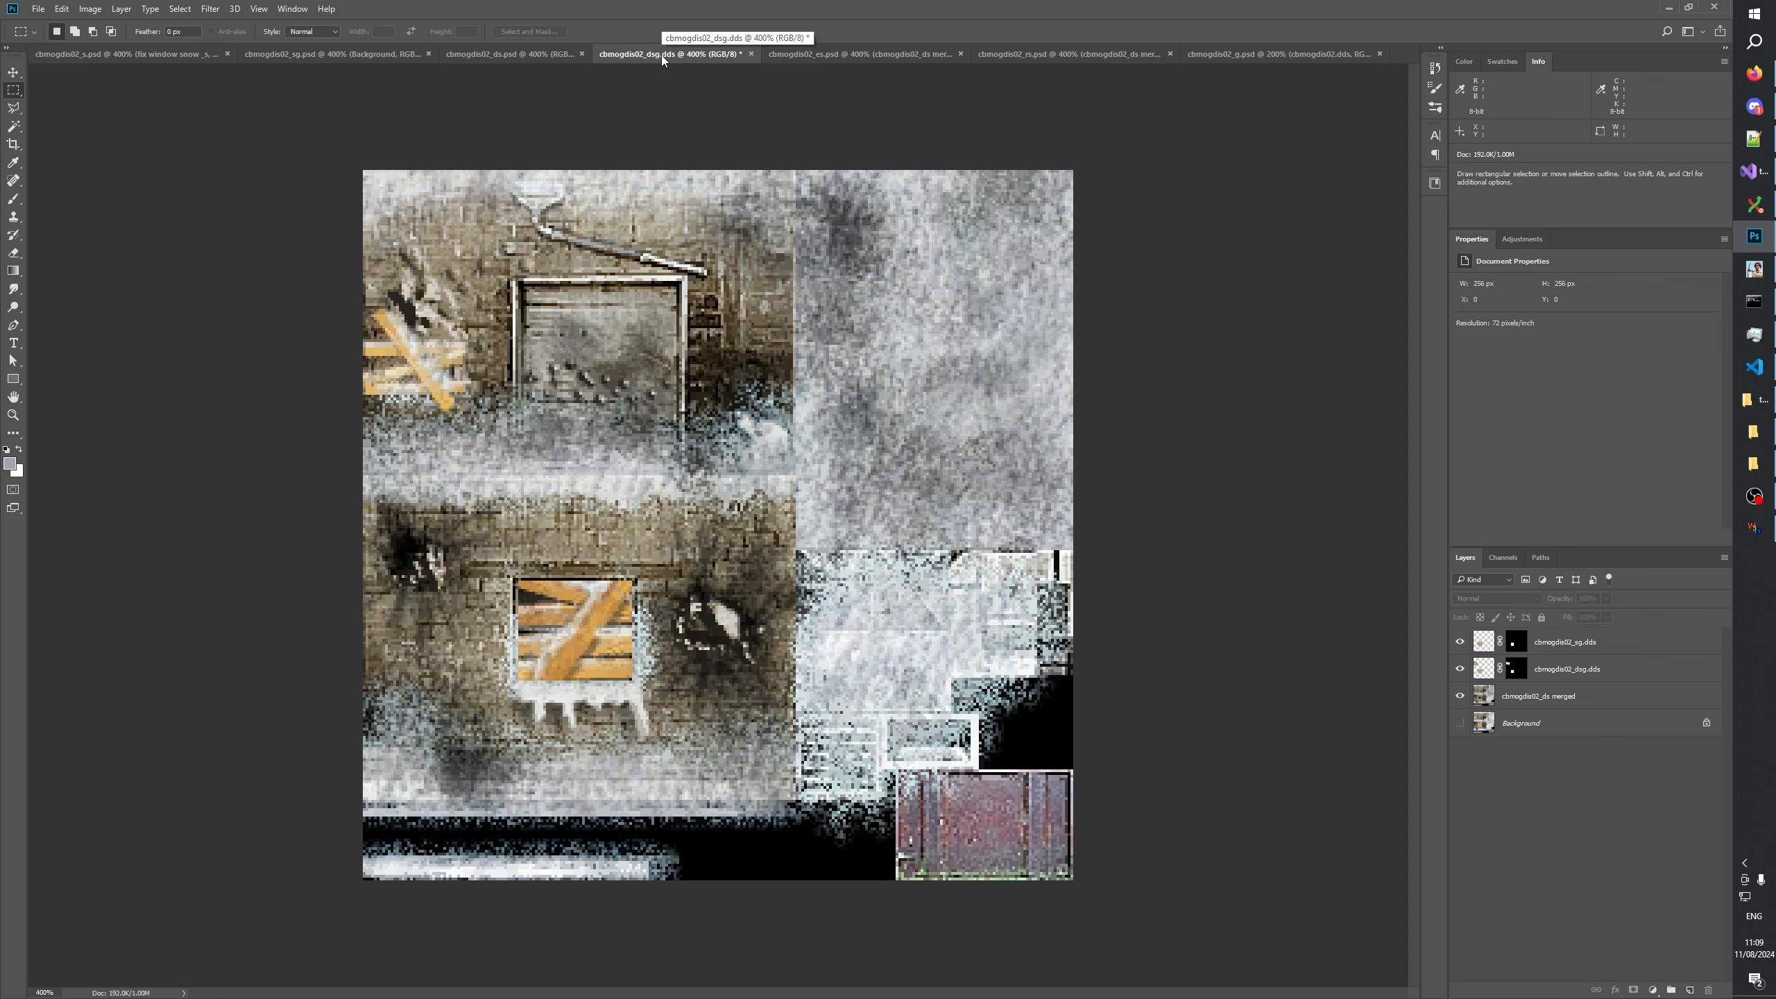
left_click(323, 56)
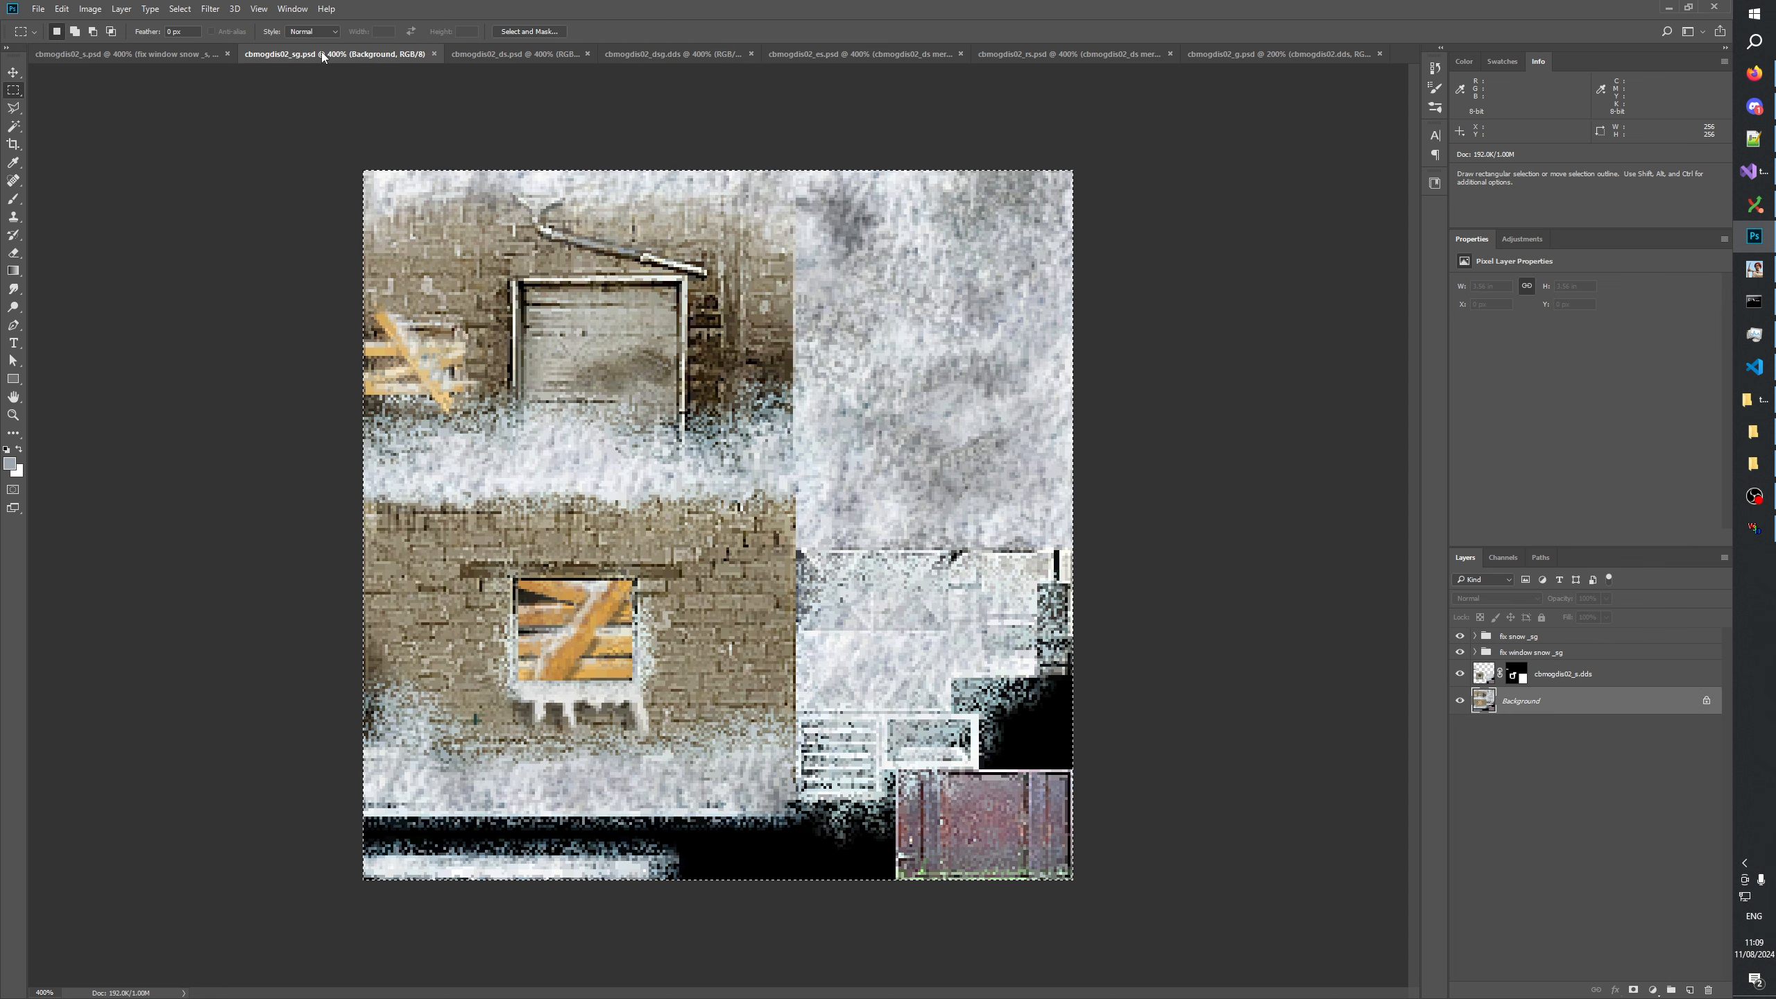
left_click(677, 56)
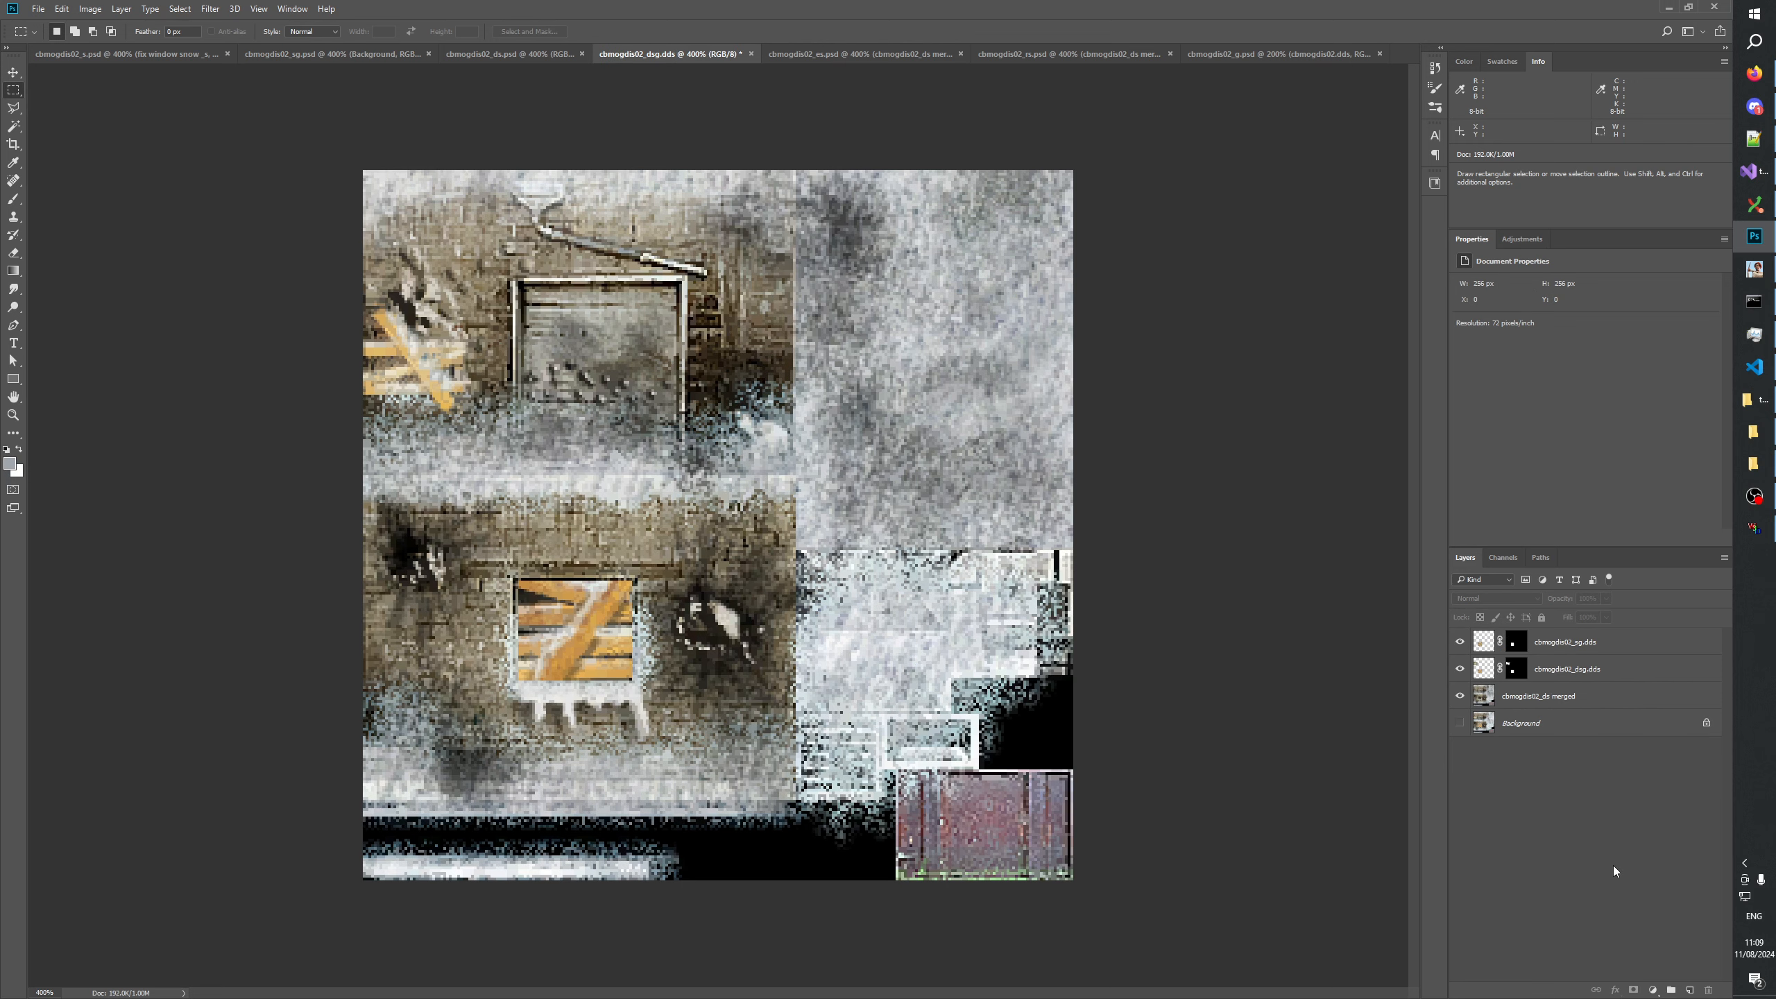
left_click(842, 56)
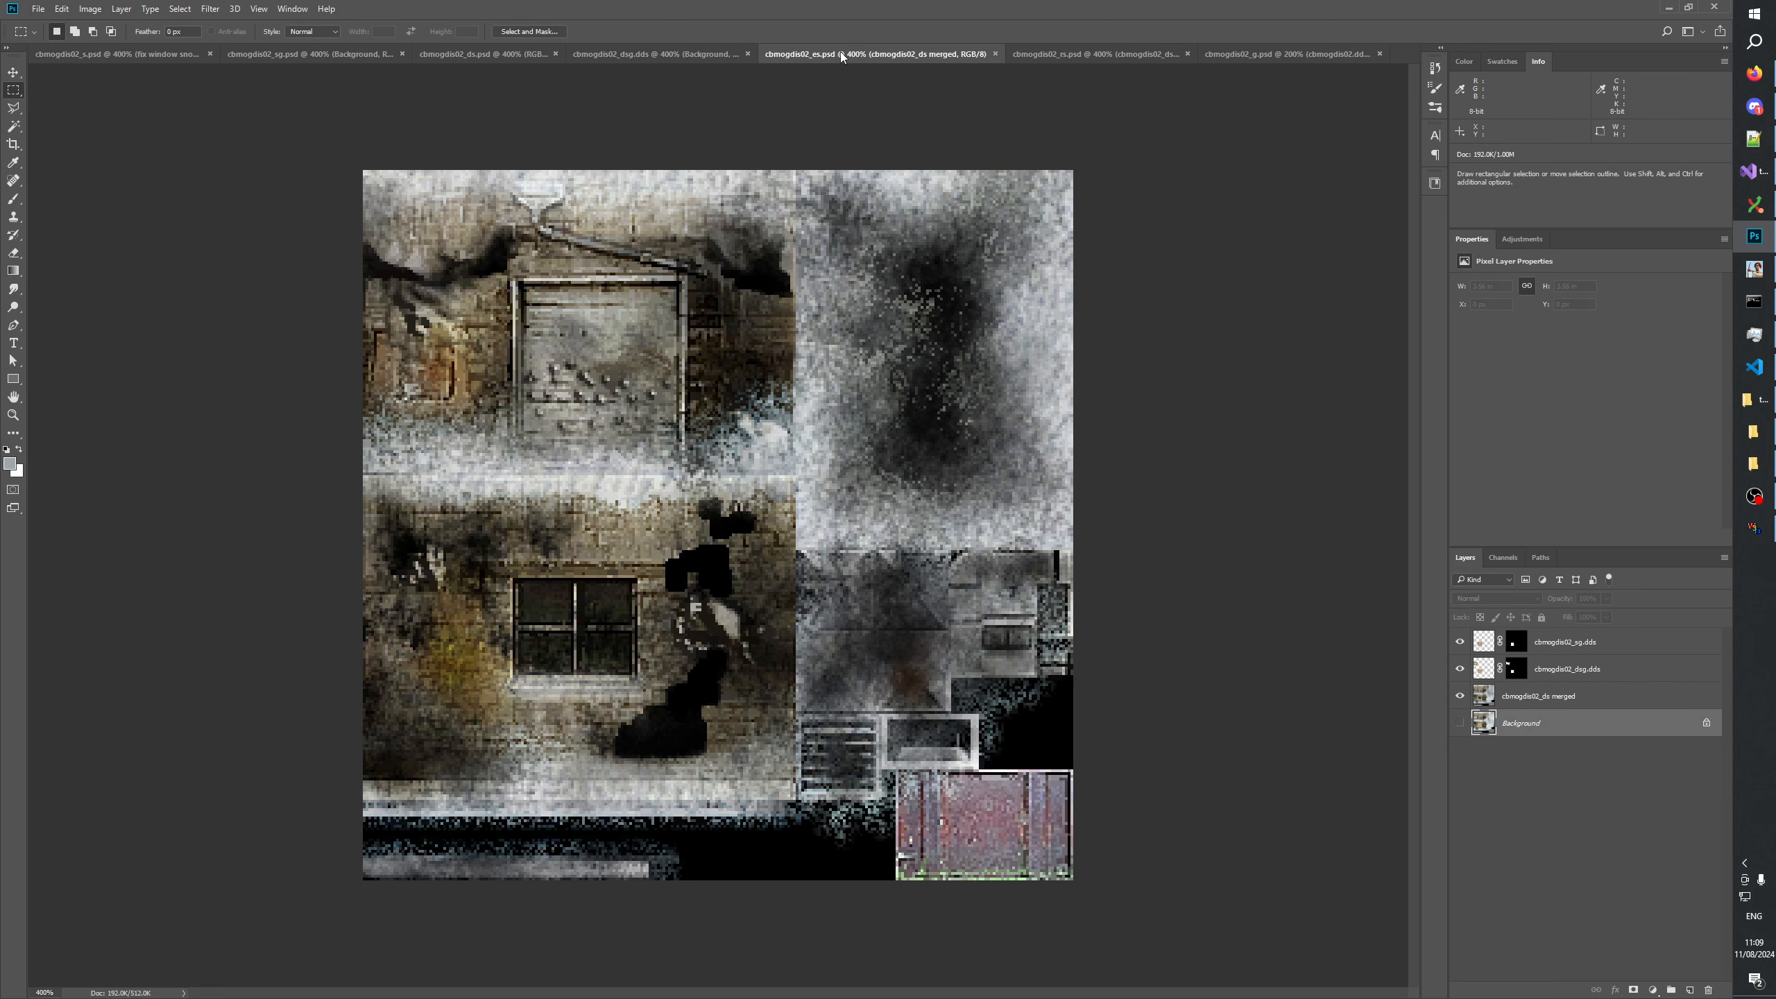
left_click(657, 59)
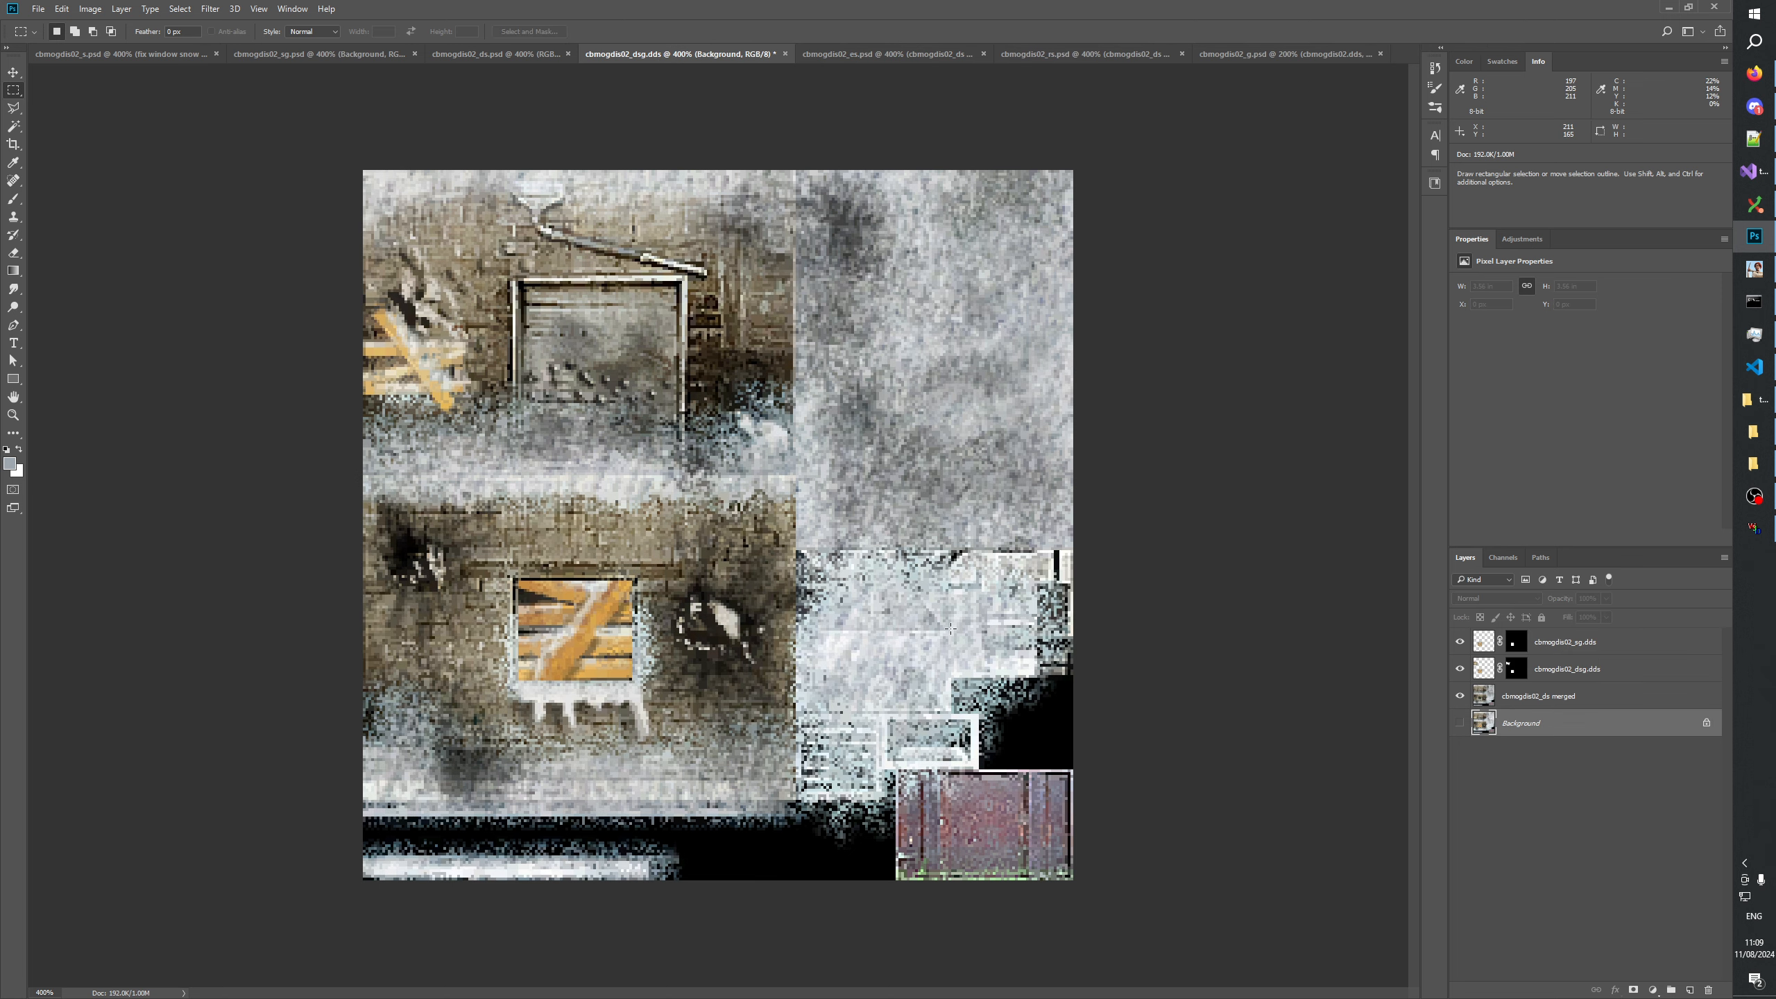
left_click(483, 53)
left_click(92, 58)
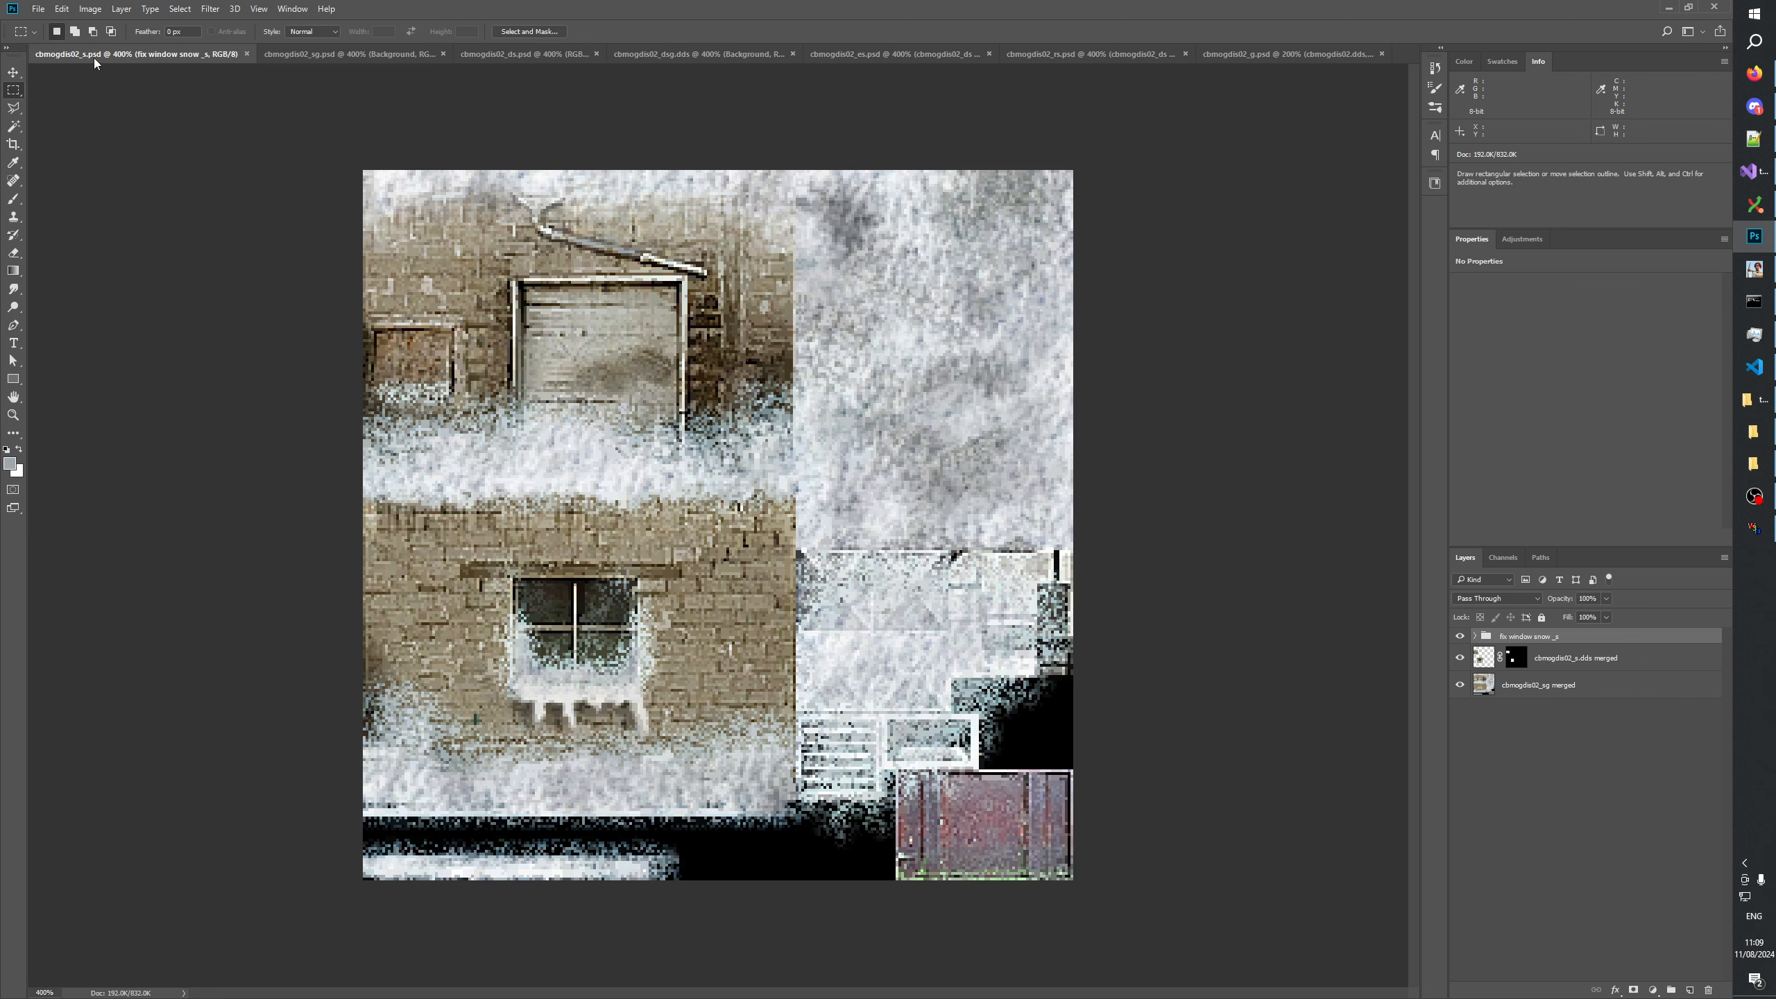
left_click(501, 54)
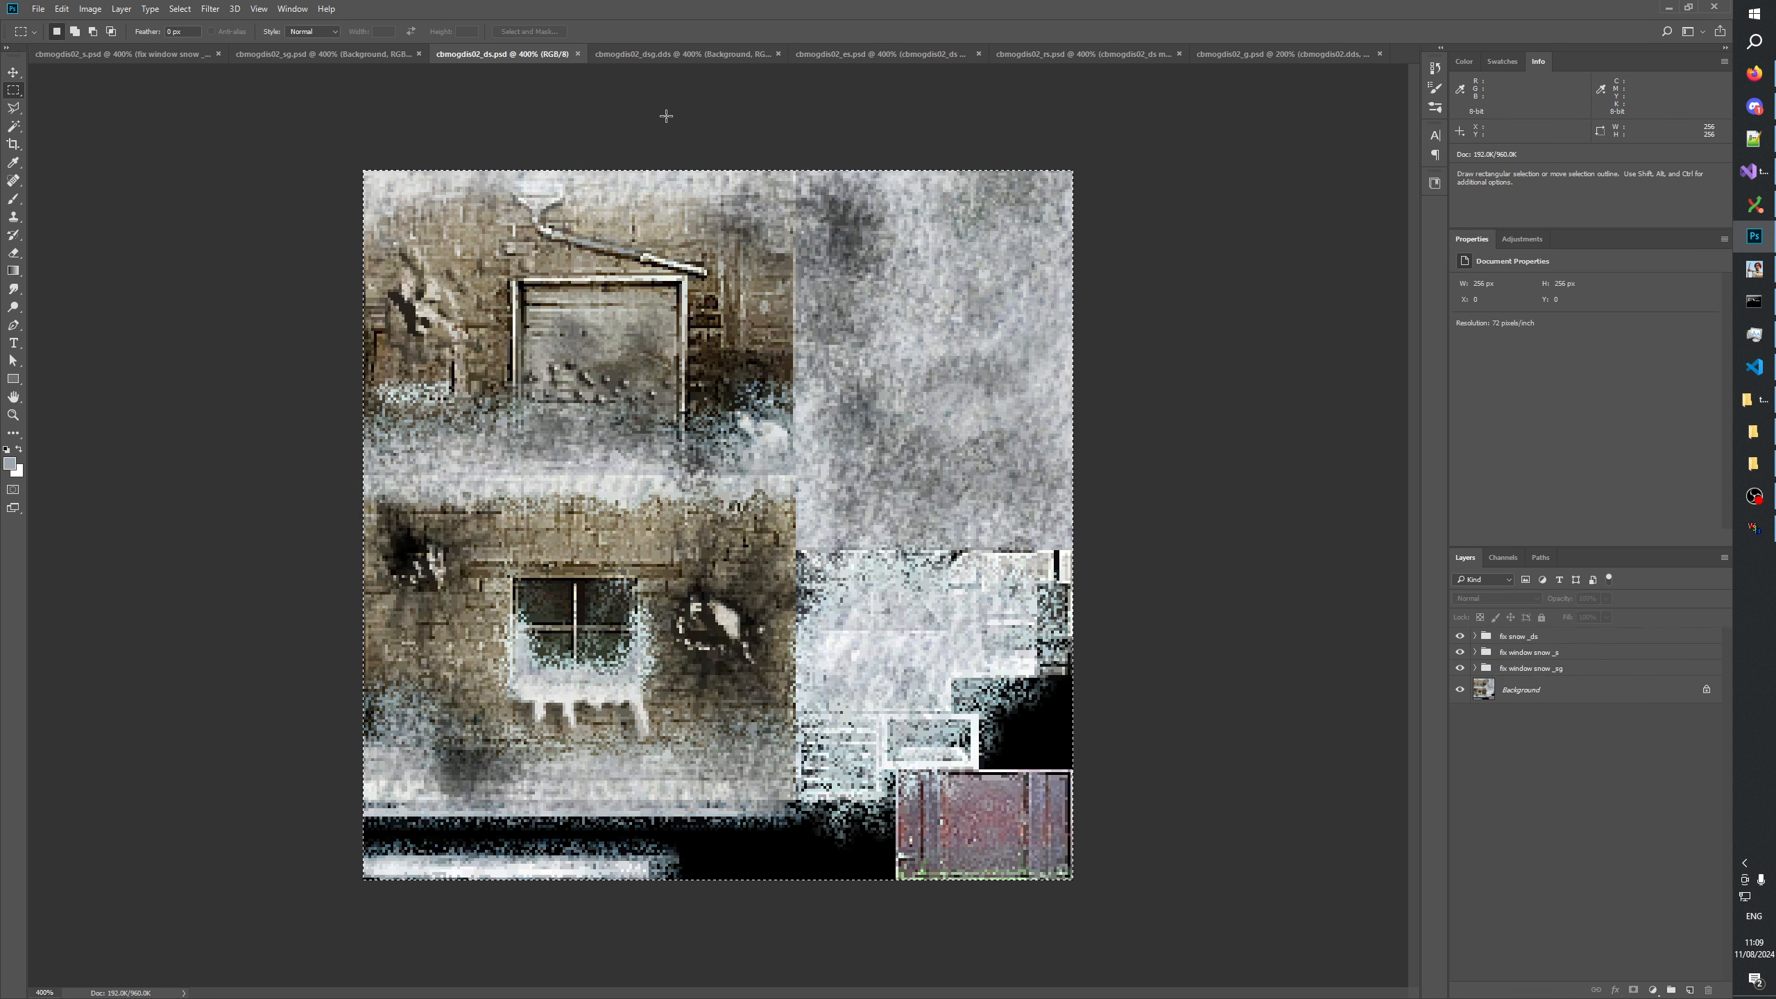
left_click(649, 55)
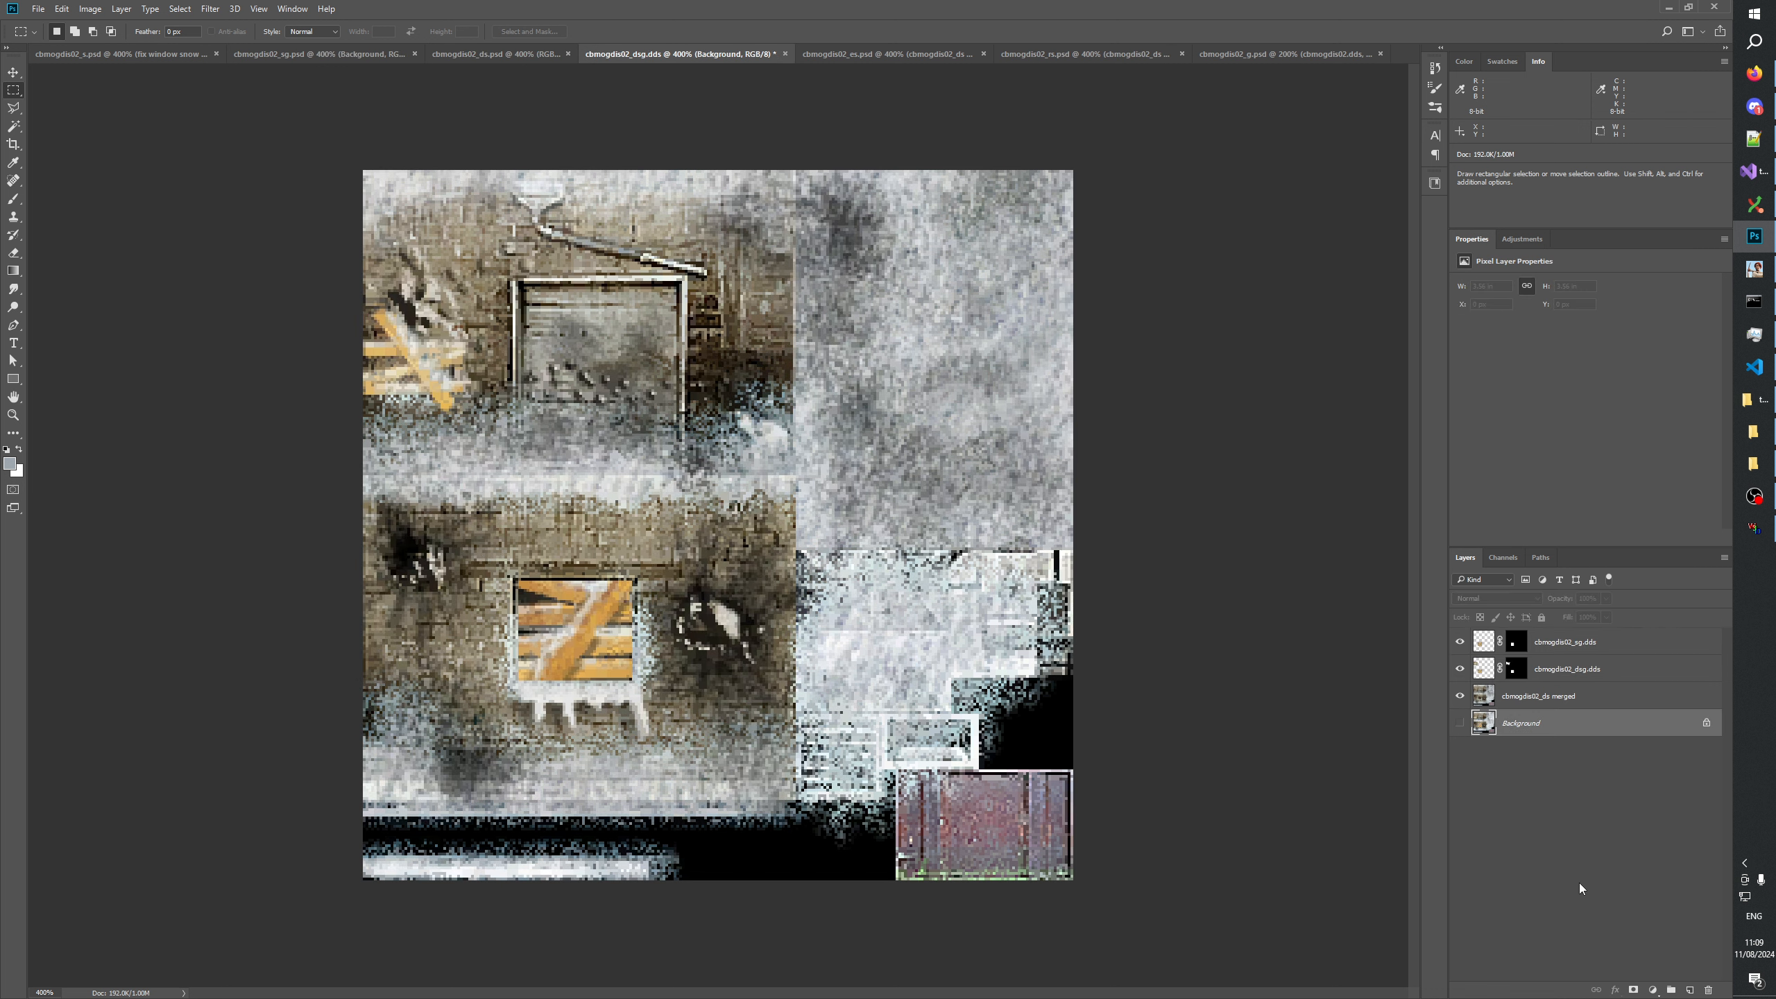
Delete the hidden Background layer from the cbmogdis02_dsg document.
left_click(1598, 827)
left_click(1542, 733)
left_click(1709, 989)
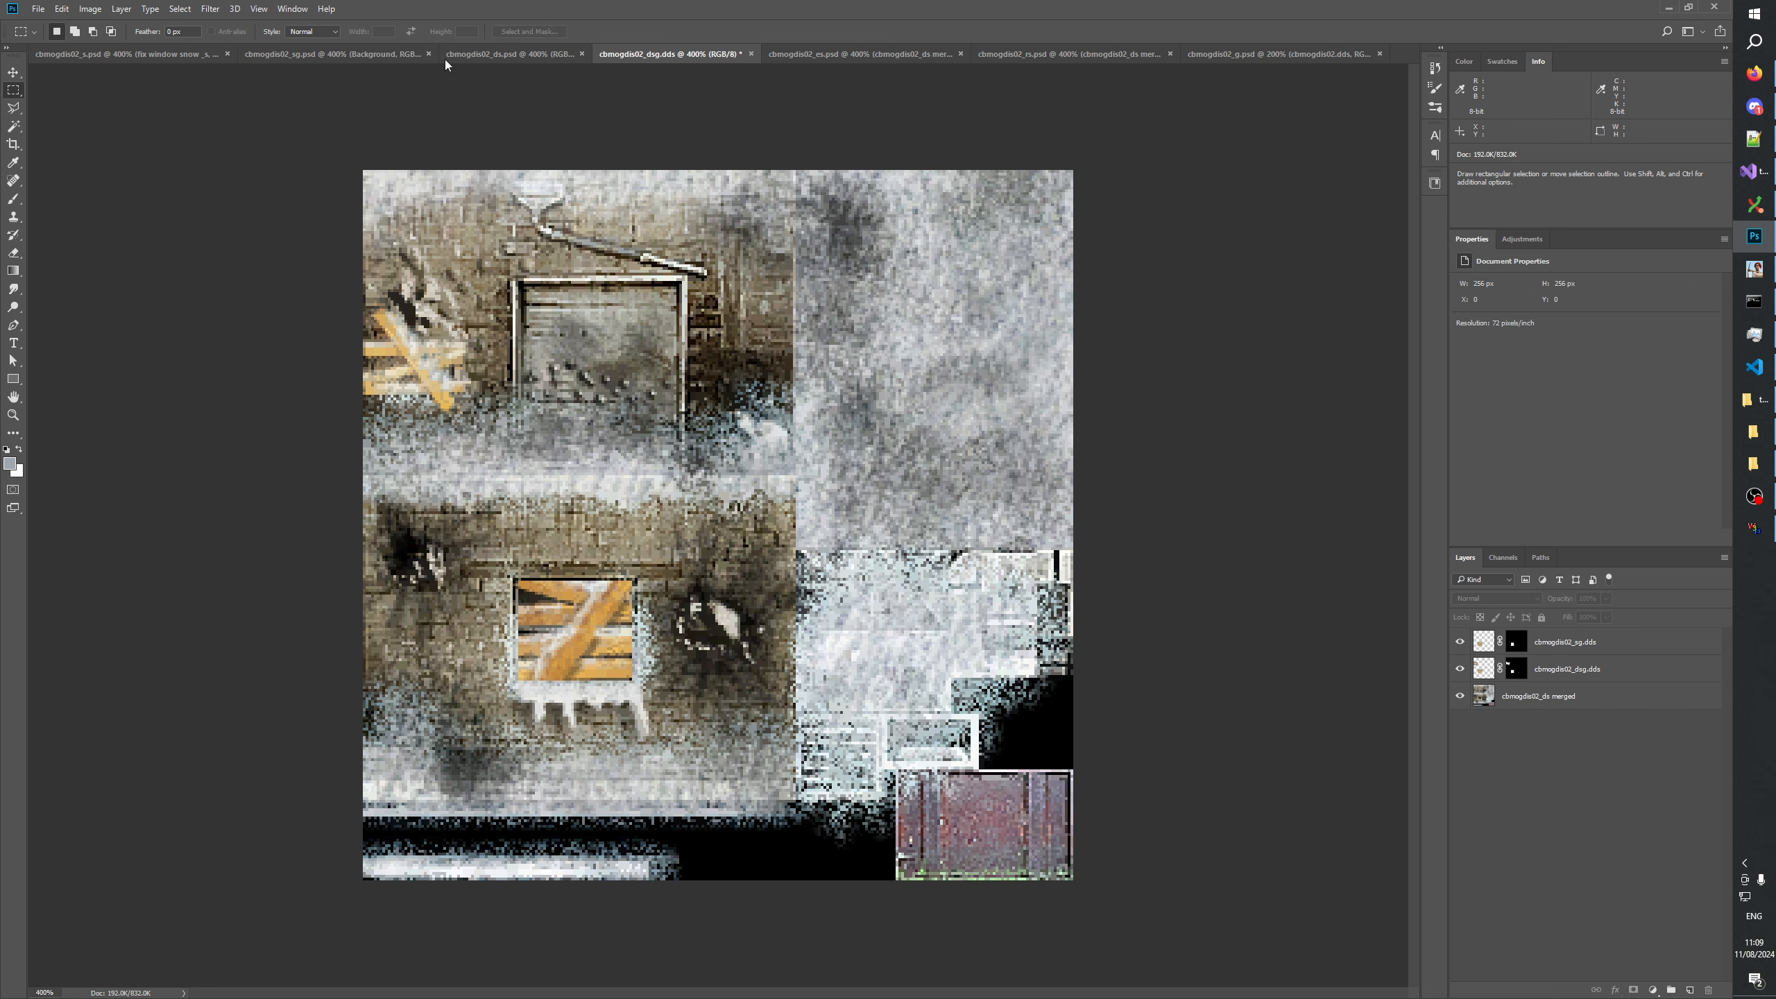
Save the document in Photoshop format as cbmogdis02_dsg.psd in the GenerateMip folder with its layers kept.
left_click(38, 8)
left_click(63, 166)
left_click(198, 448)
left_click(197, 456)
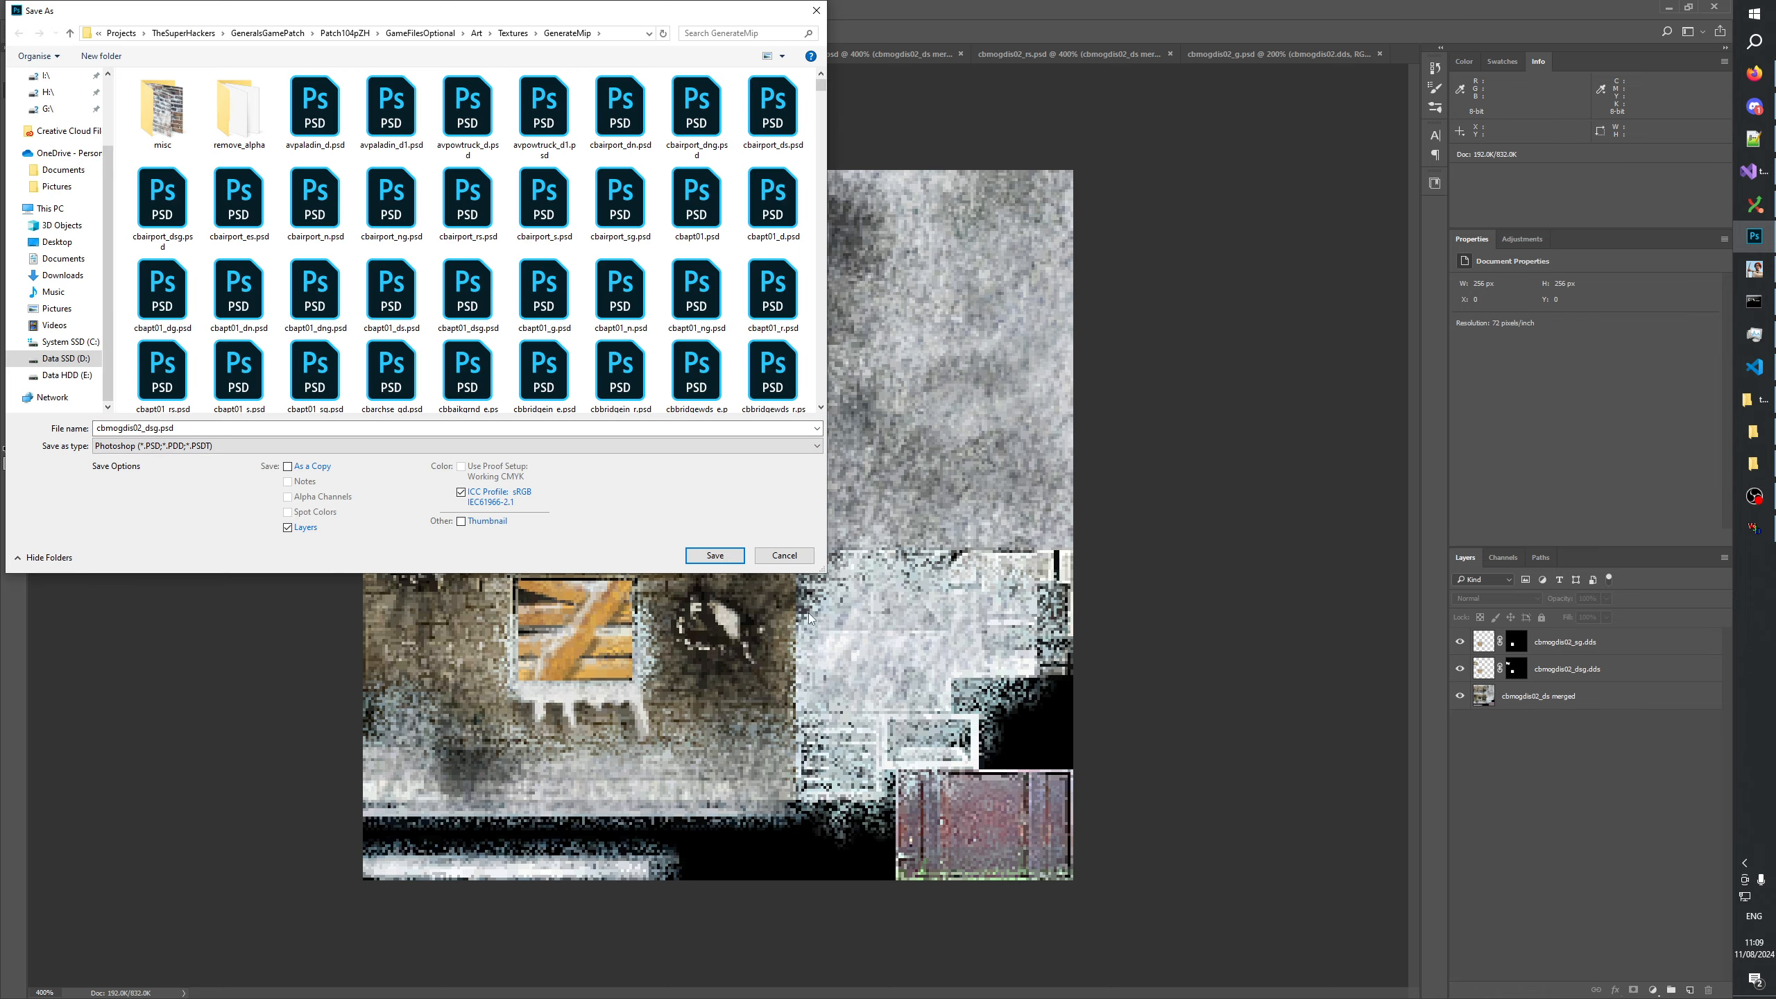
left_click(714, 555)
left_click(1042, 308)
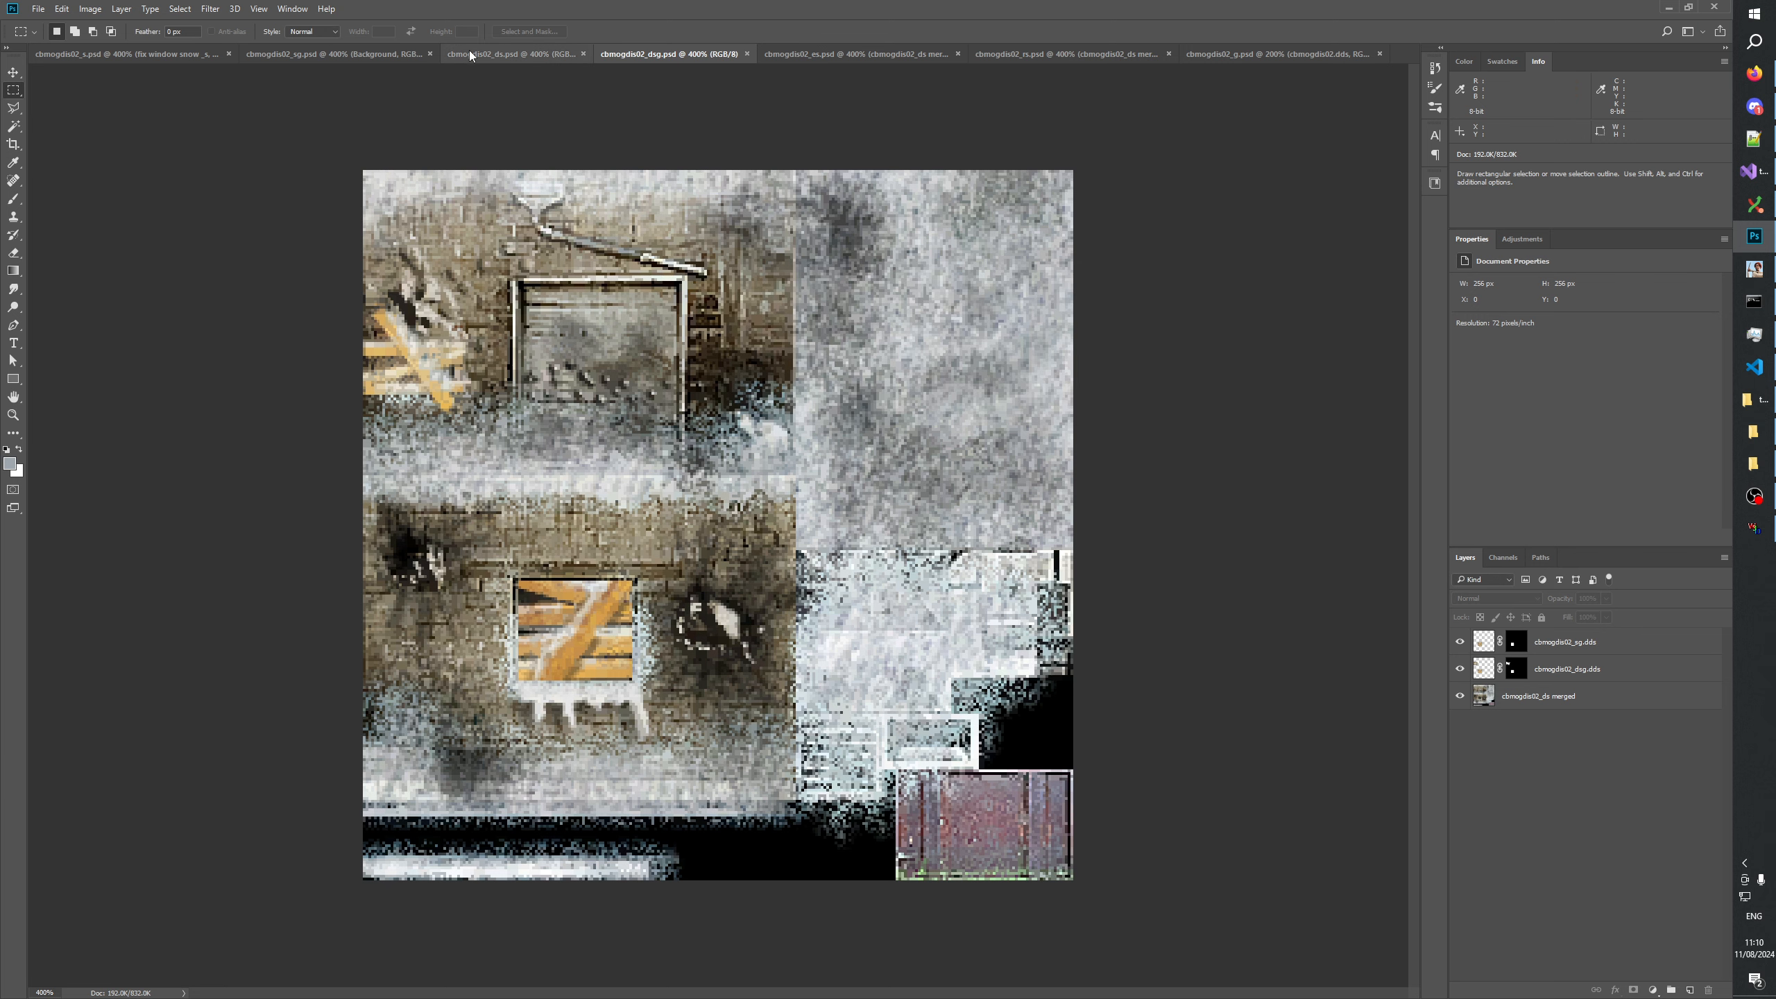
Examine the Alpha 1 channel of cbmogdis02_s.psd alone and overlaid on the RGB image around the lower window.
left_click(336, 54)
left_click(1494, 557)
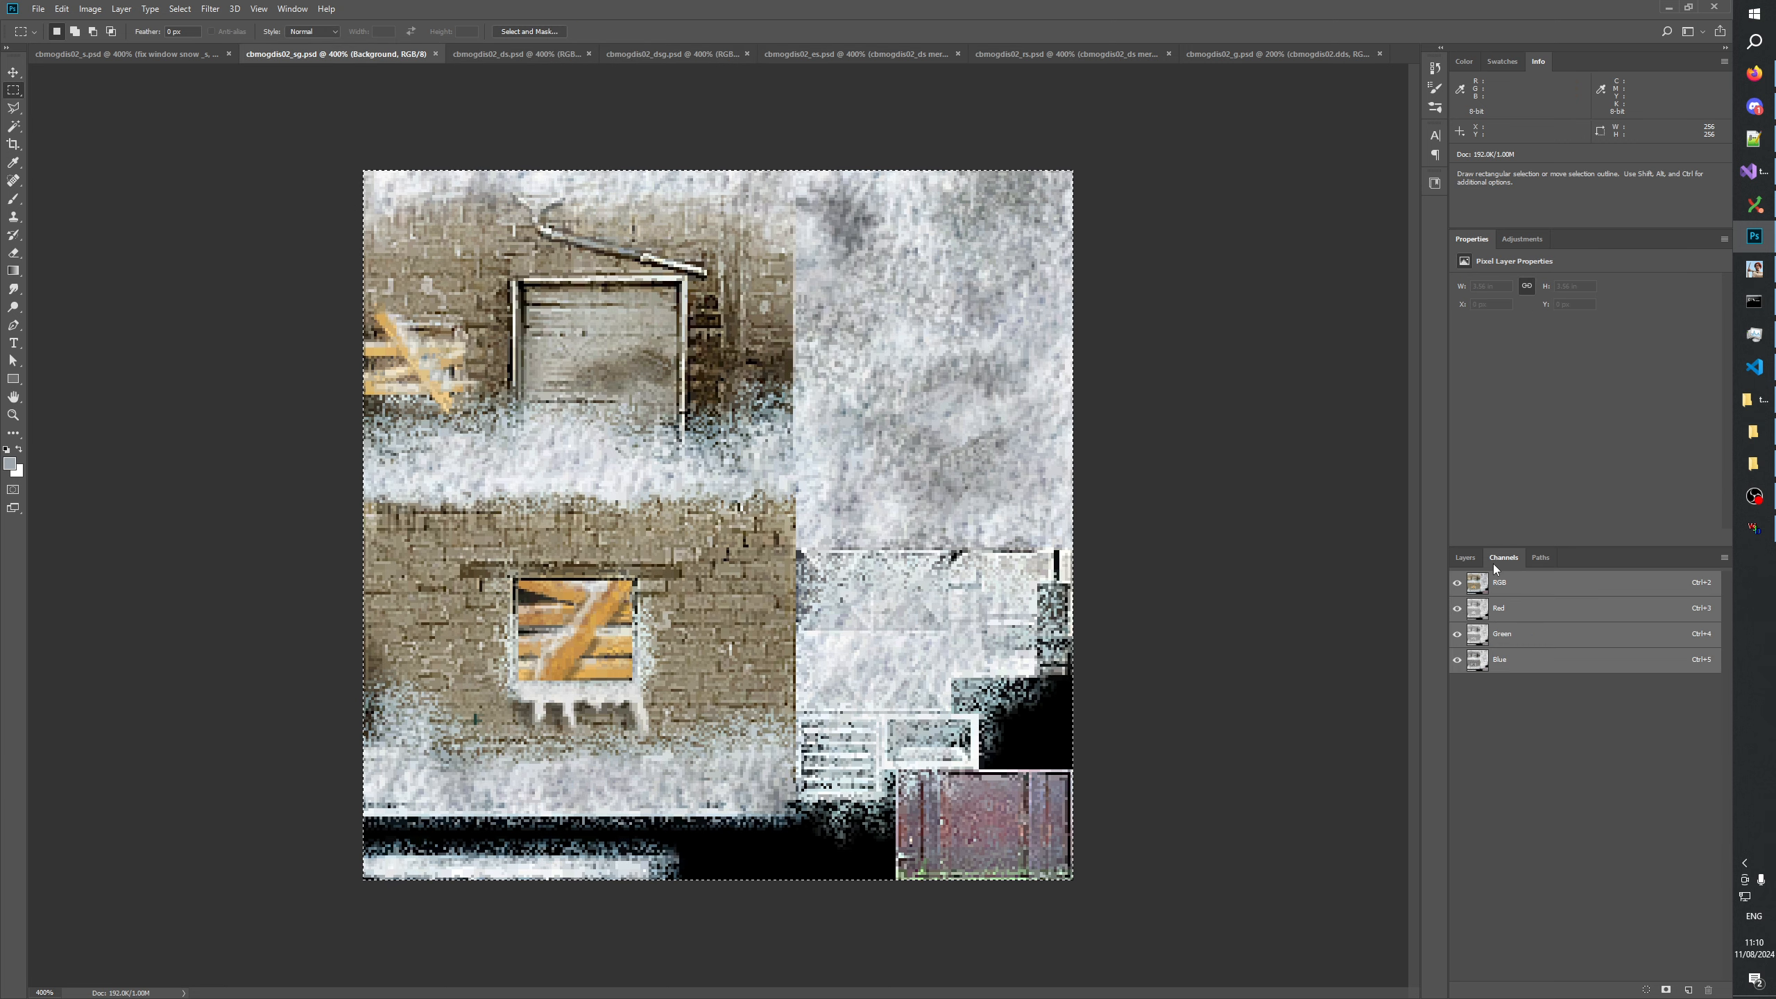
left_click(126, 54)
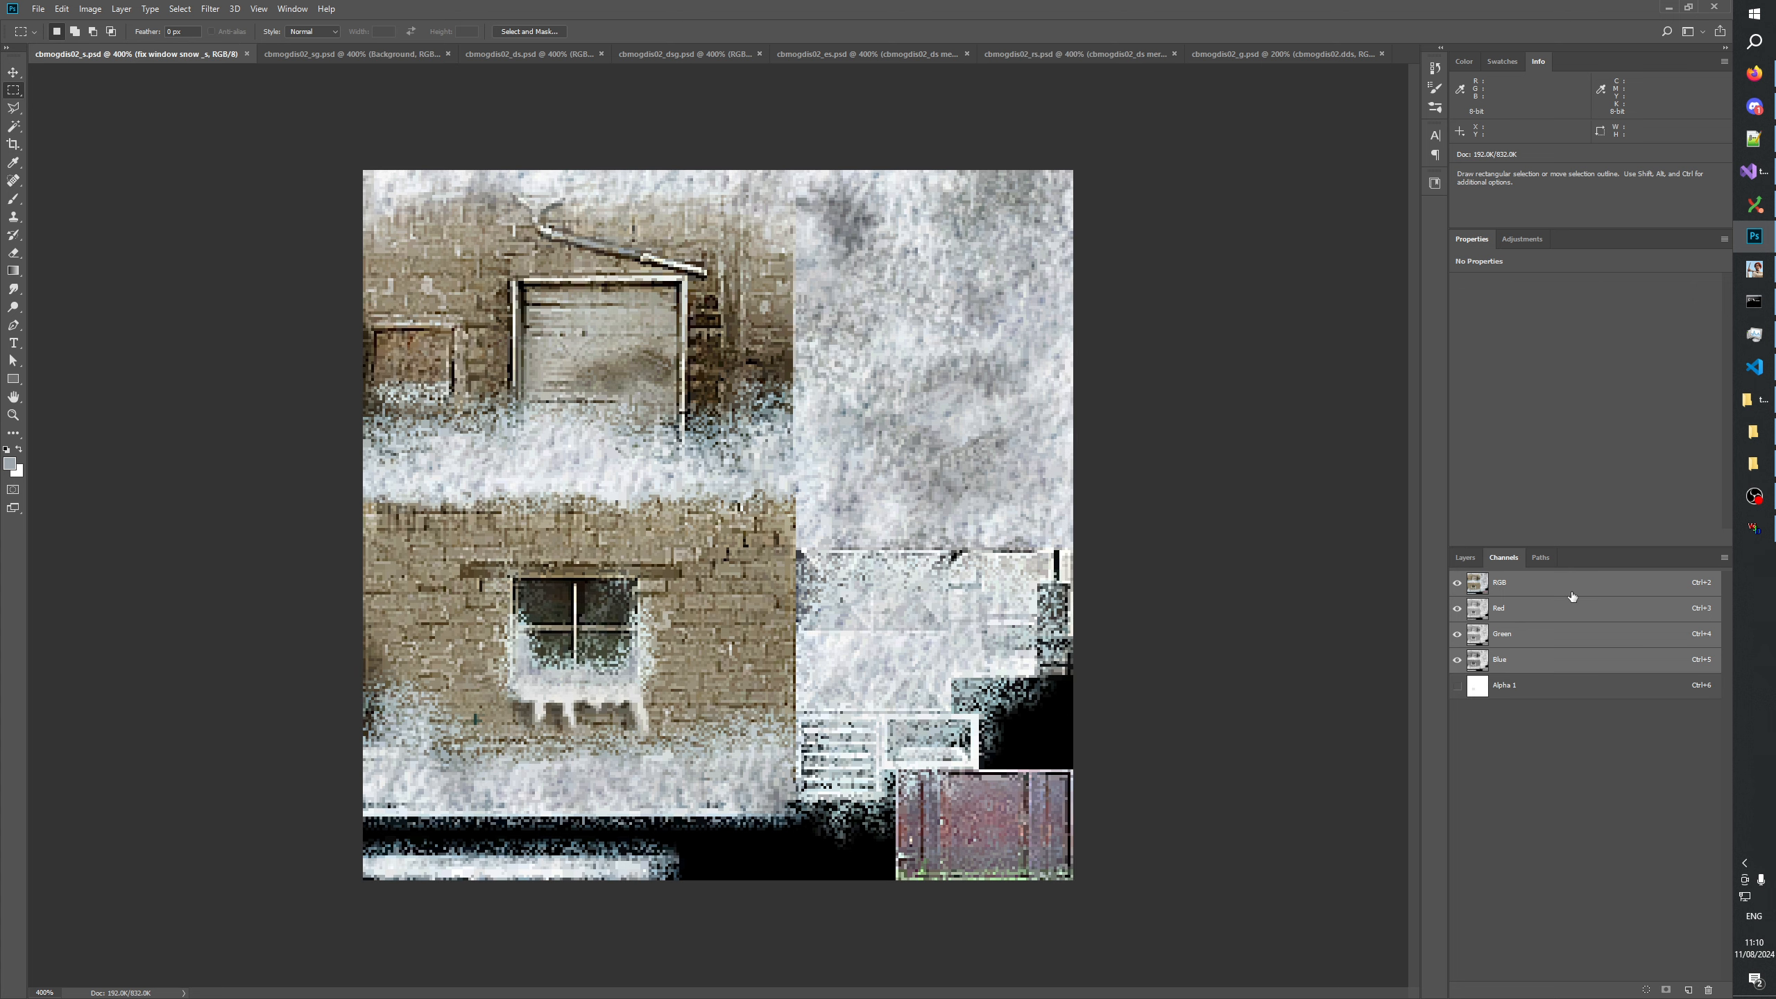
left_click(1524, 694)
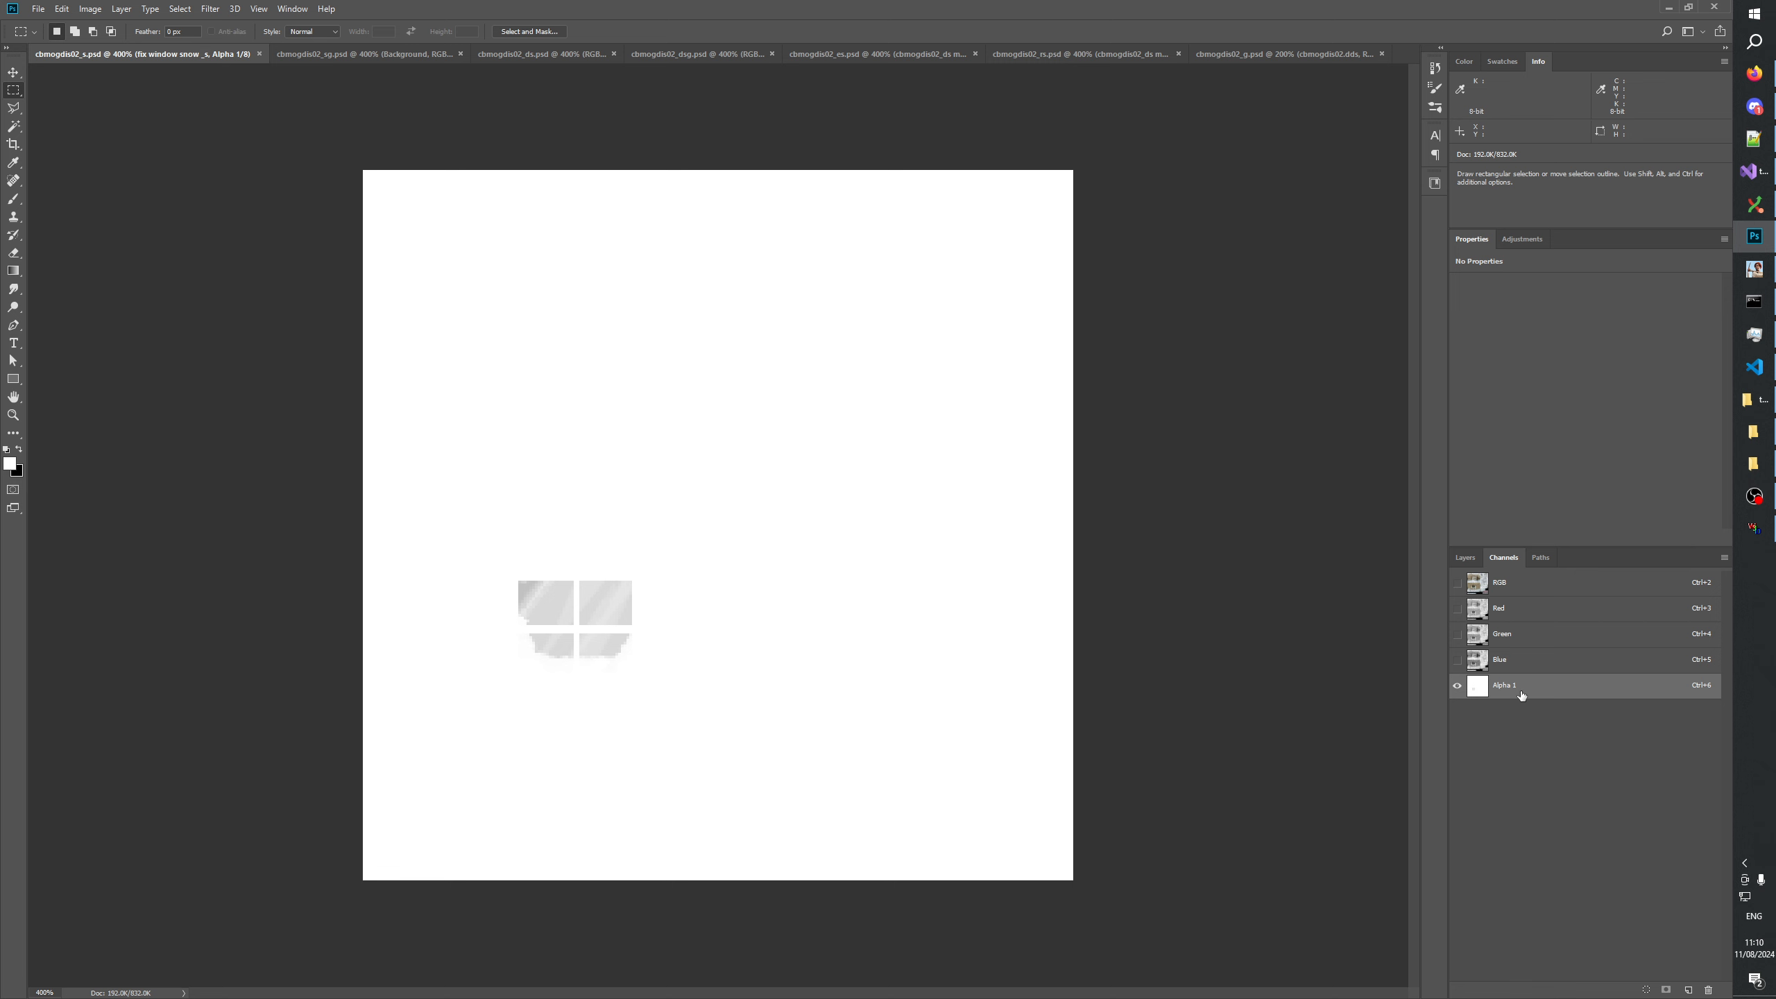
left_click(1458, 581)
left_click(1458, 582)
left_click(1458, 583)
left_click(1458, 584)
left_click(1458, 584)
left_click(1458, 584)
left_click(1458, 584)
left_click(1458, 584)
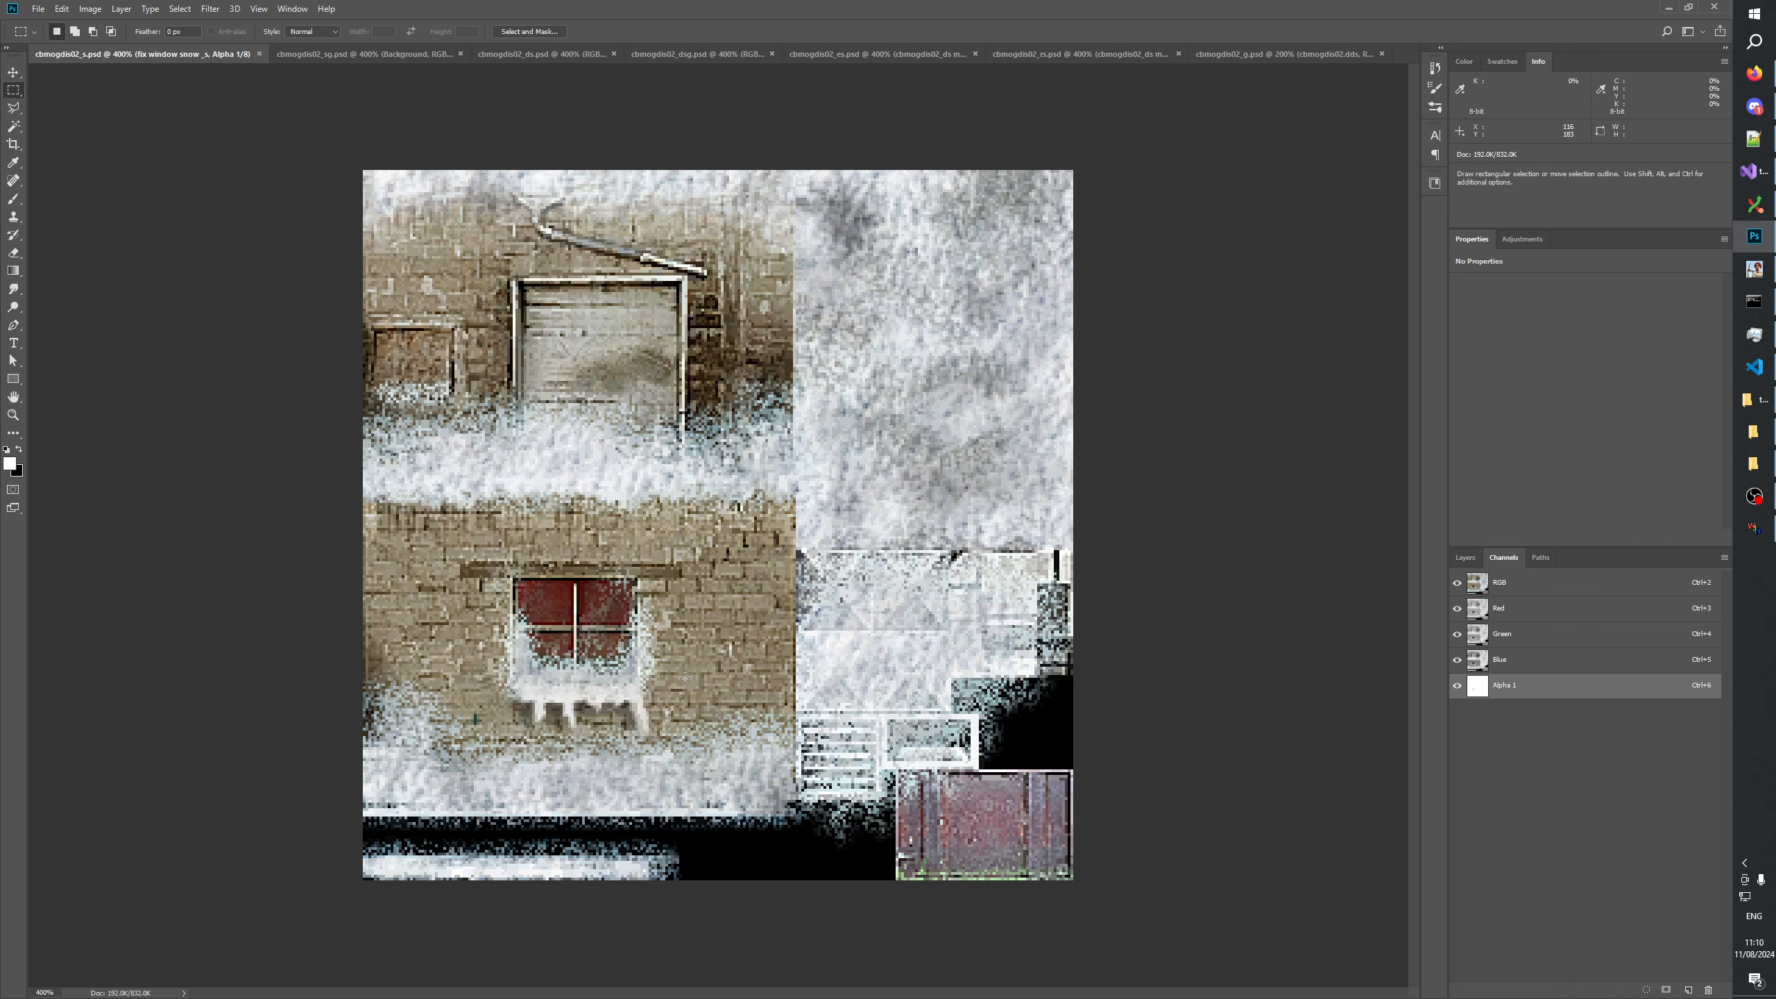
left_click(1457, 583)
Copy the whole Alpha 1 channel of cbmogdis02_s.psd into a new alpha channel in cbmogdis02_sg.psd.
key("ctrl+a")
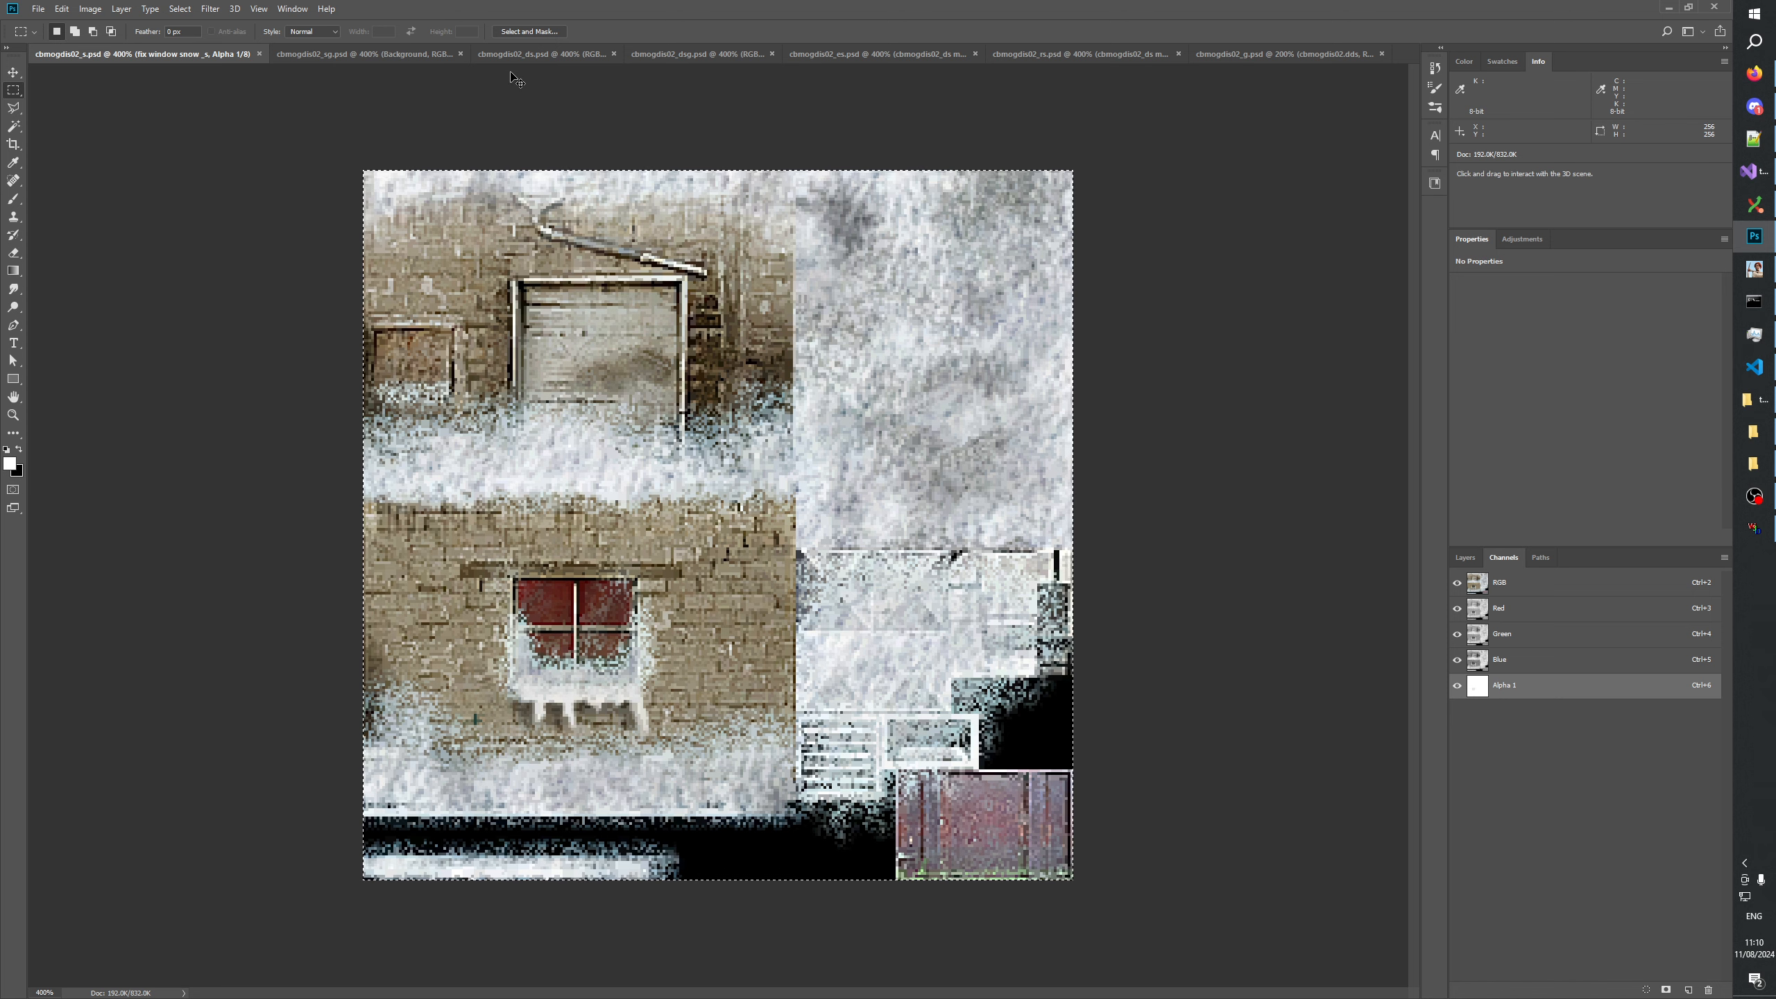
left_click(363, 54)
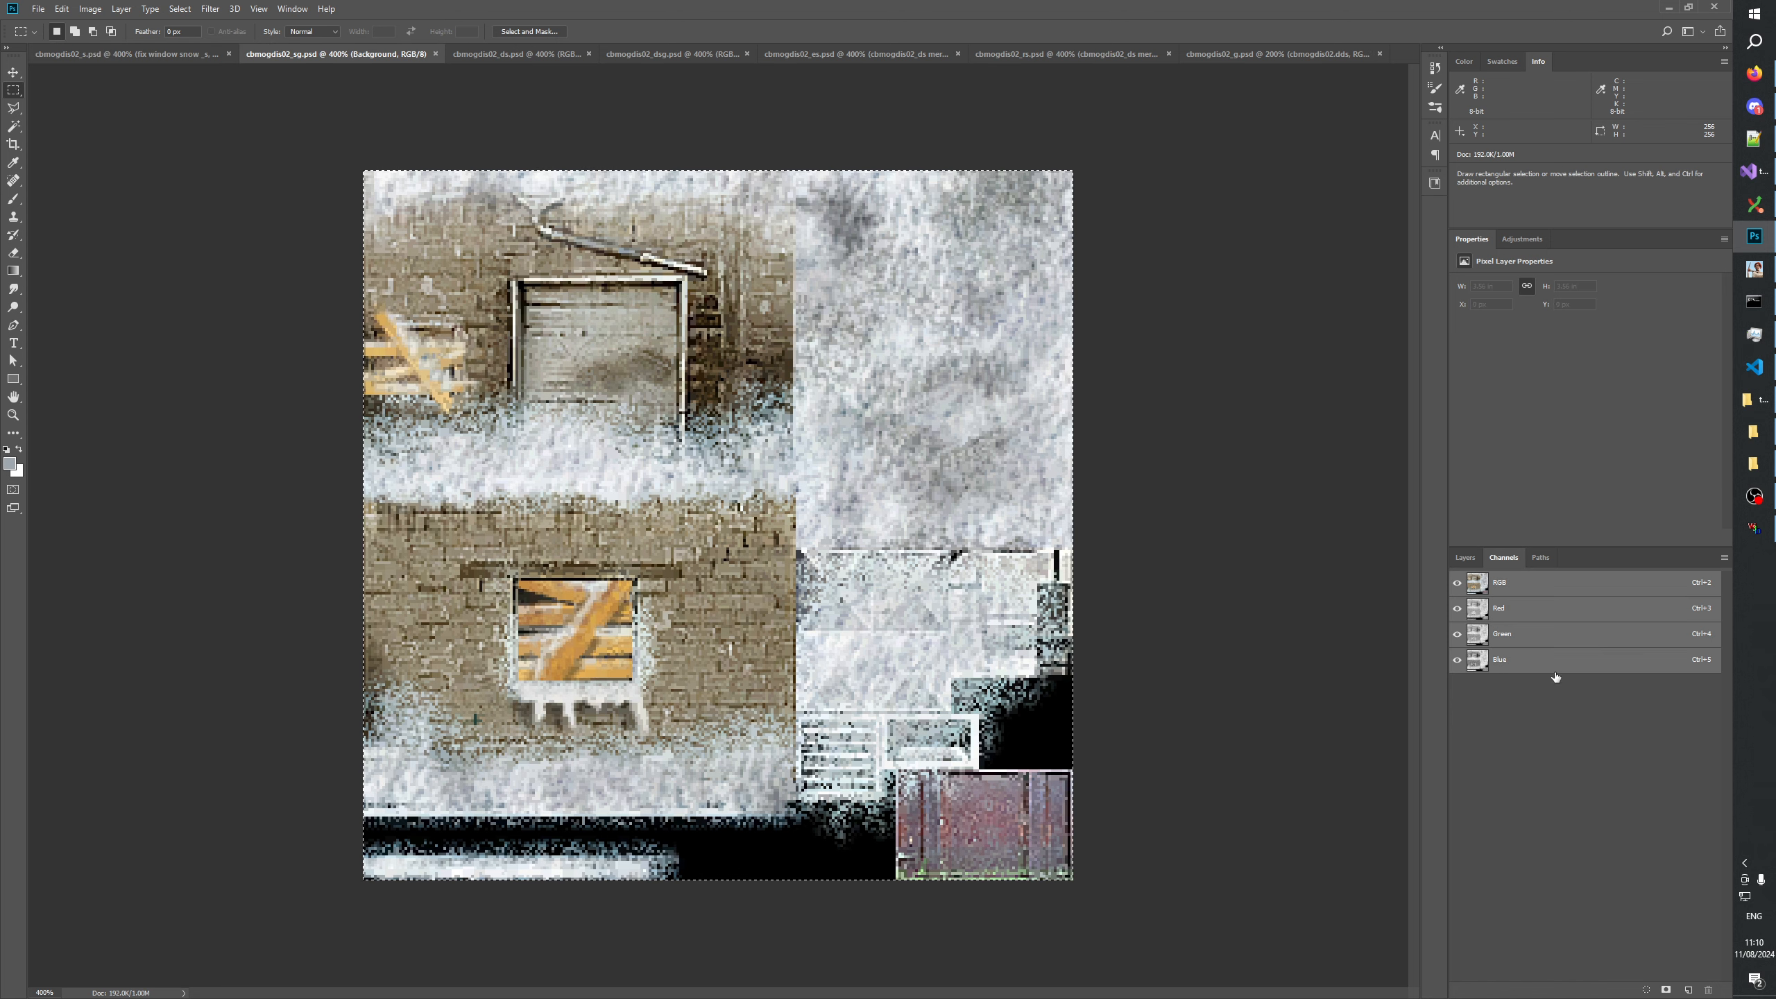
left_click(1688, 990)
key("ctrl+v")
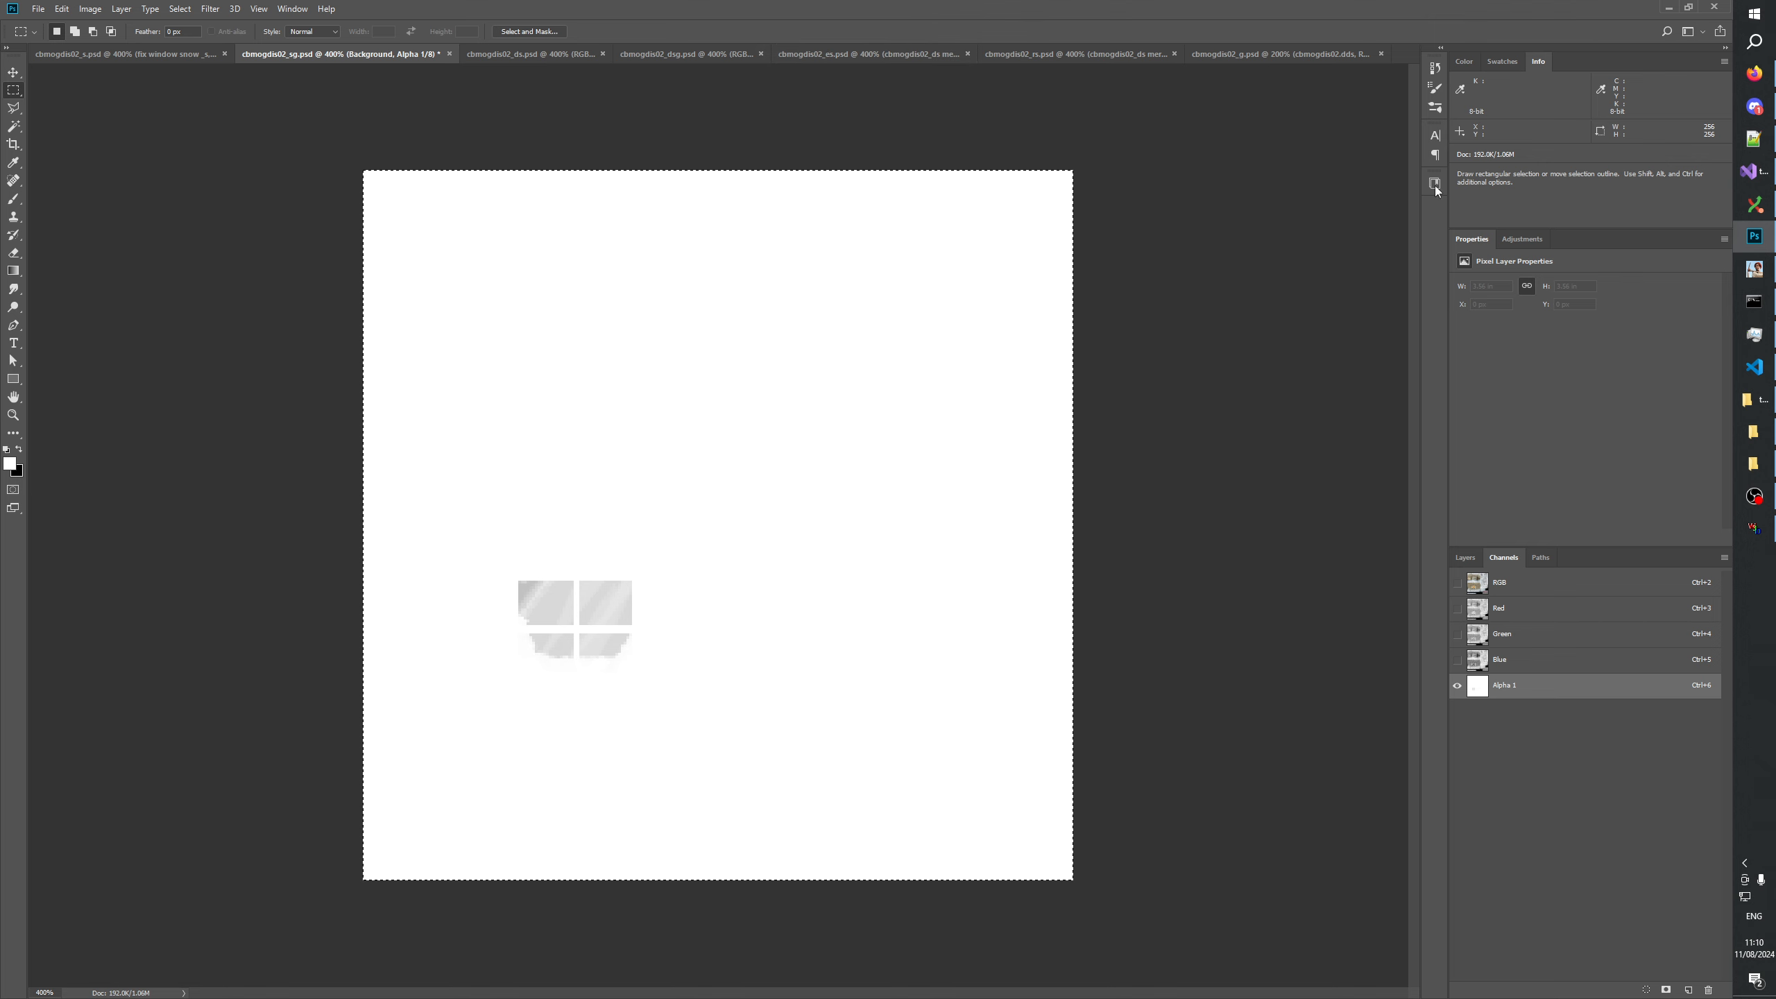
Copy the whole Alpha 1 channel of cbmogdis02_g.psd and paste it as a new top layer in cbmogdis02_sg.psd.
left_click(1258, 55)
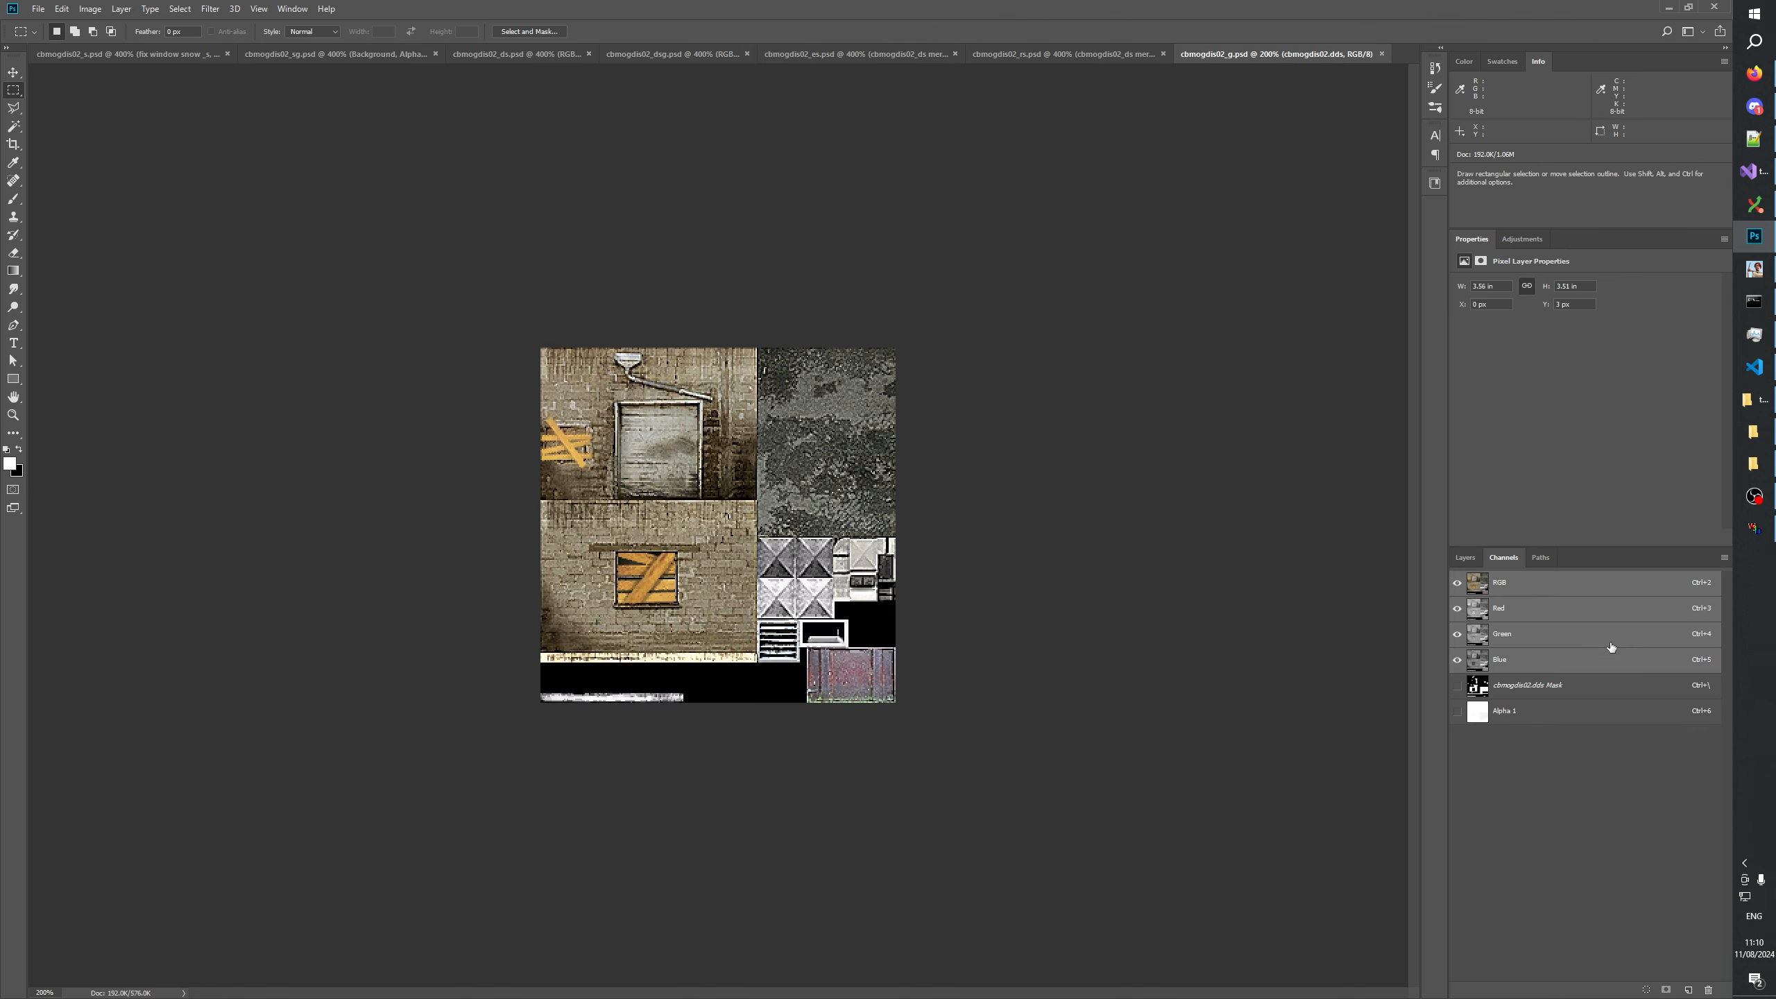
left_click(1528, 709)
key("ctrl+a")
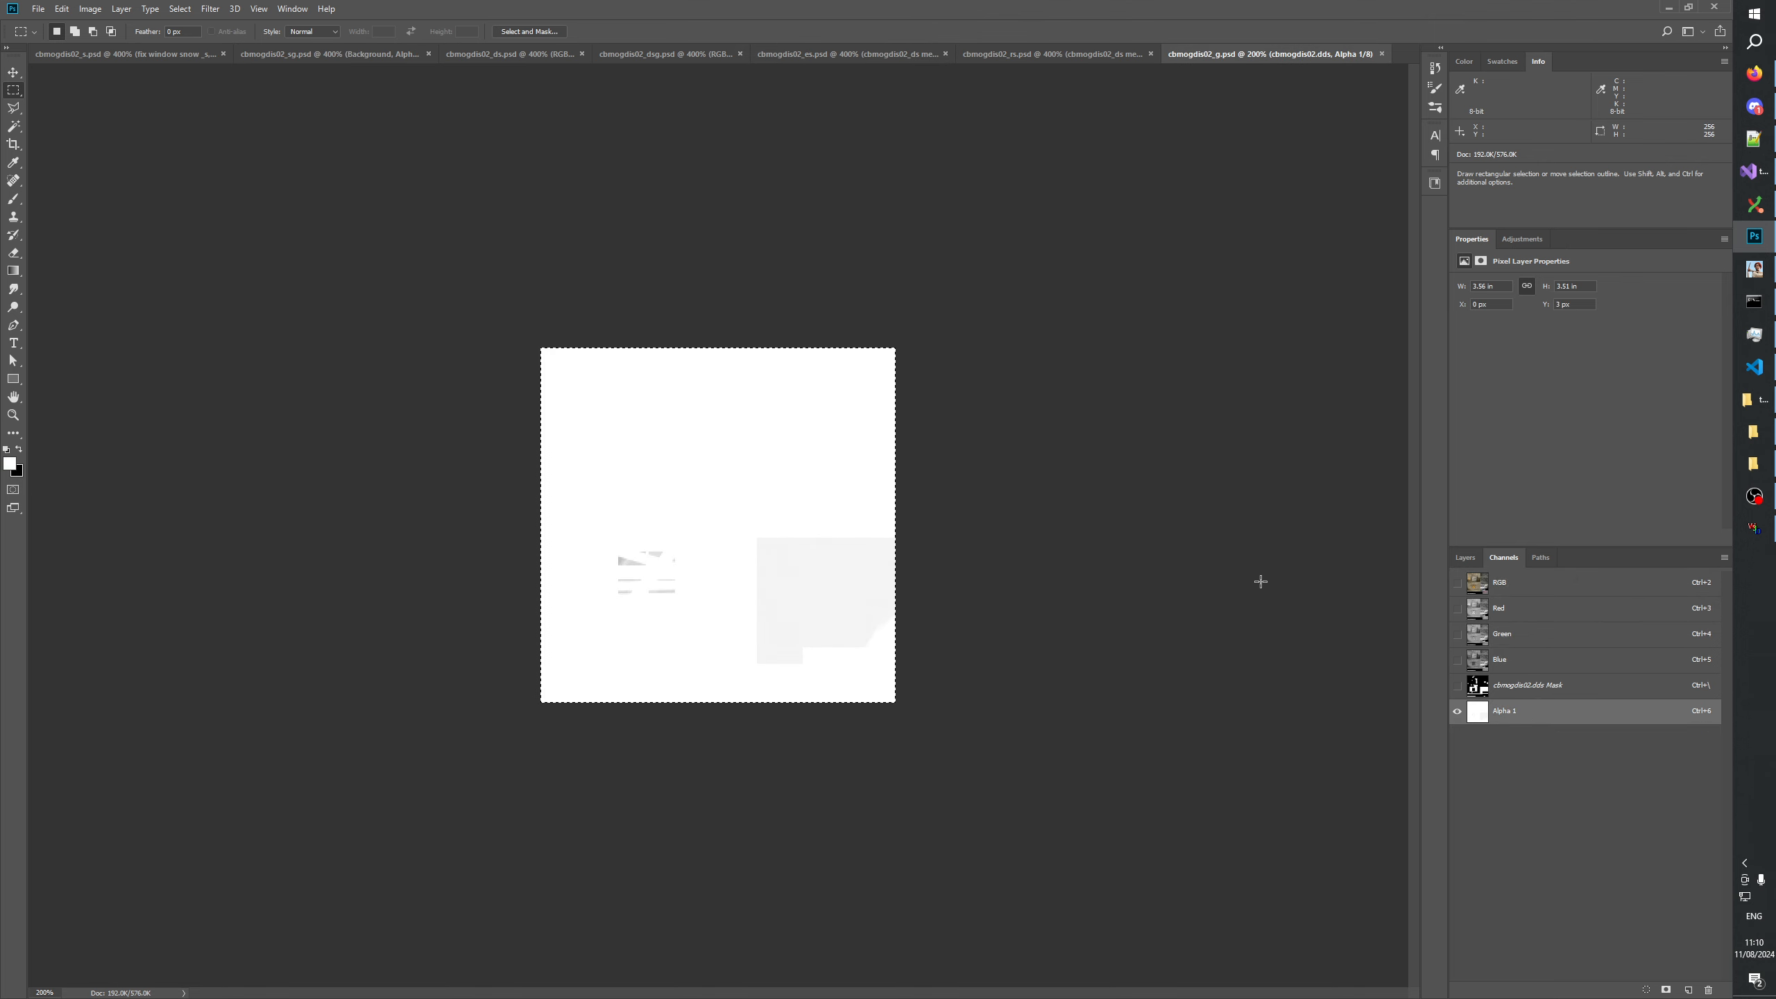
left_click(350, 56)
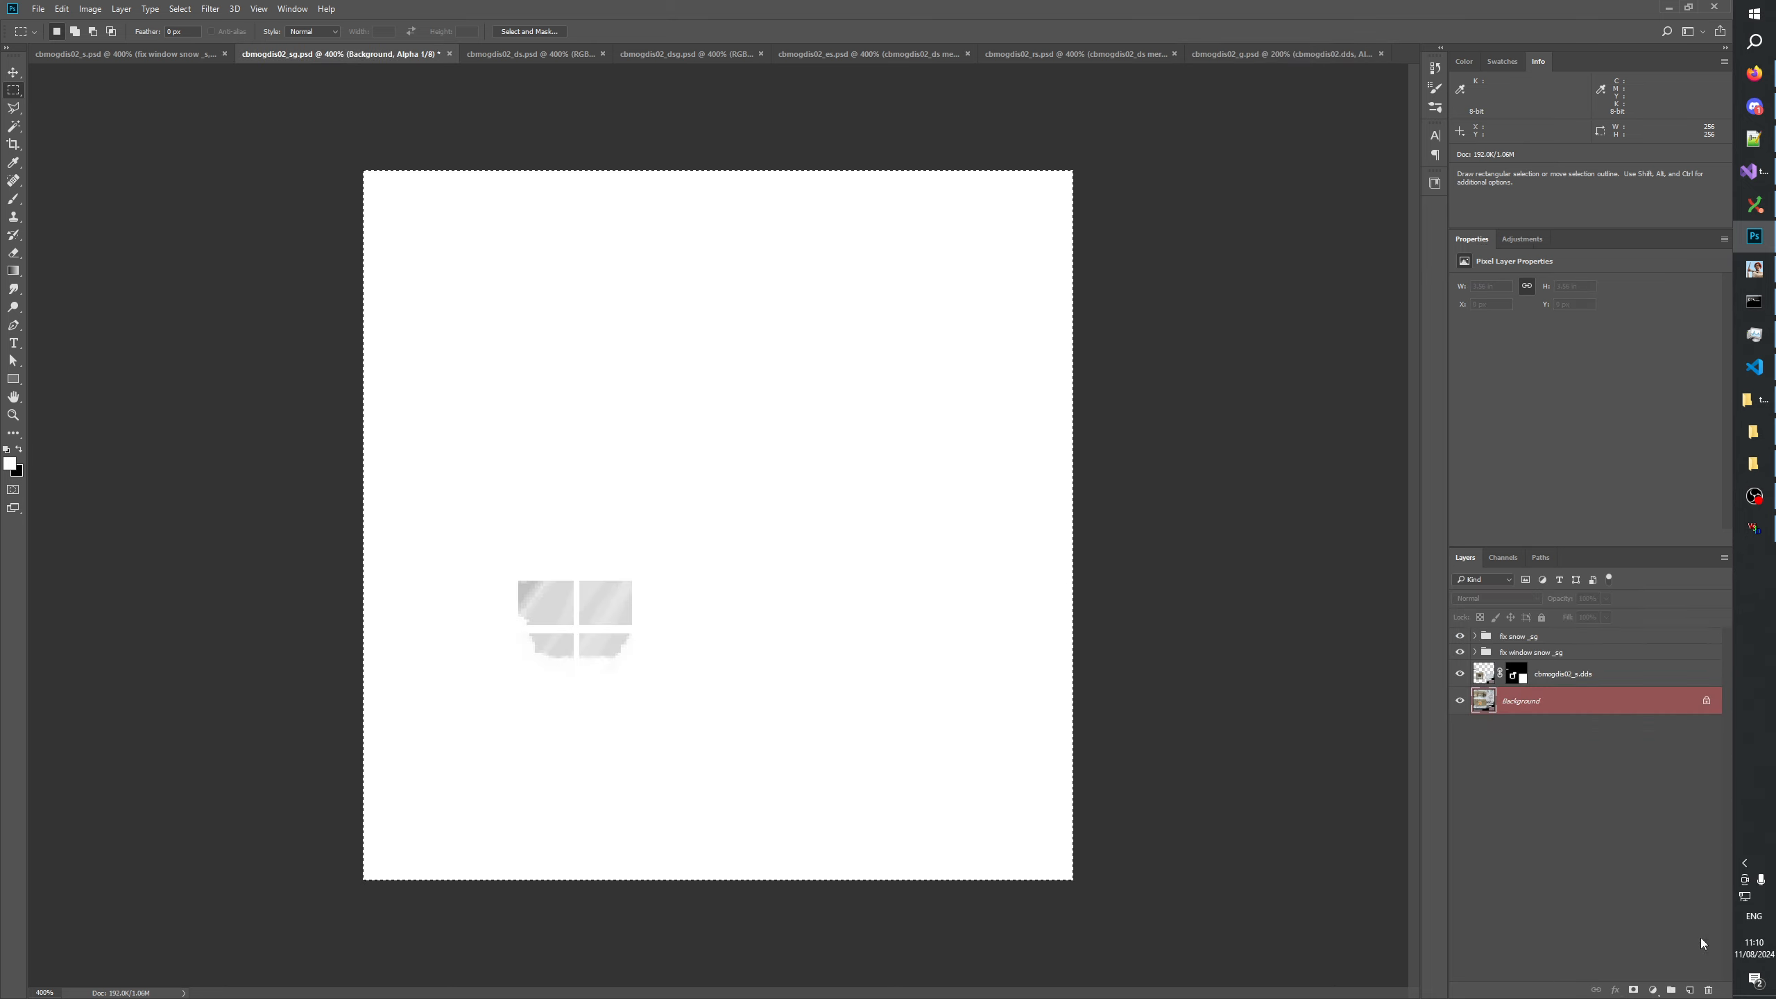
key("ctrl+v")
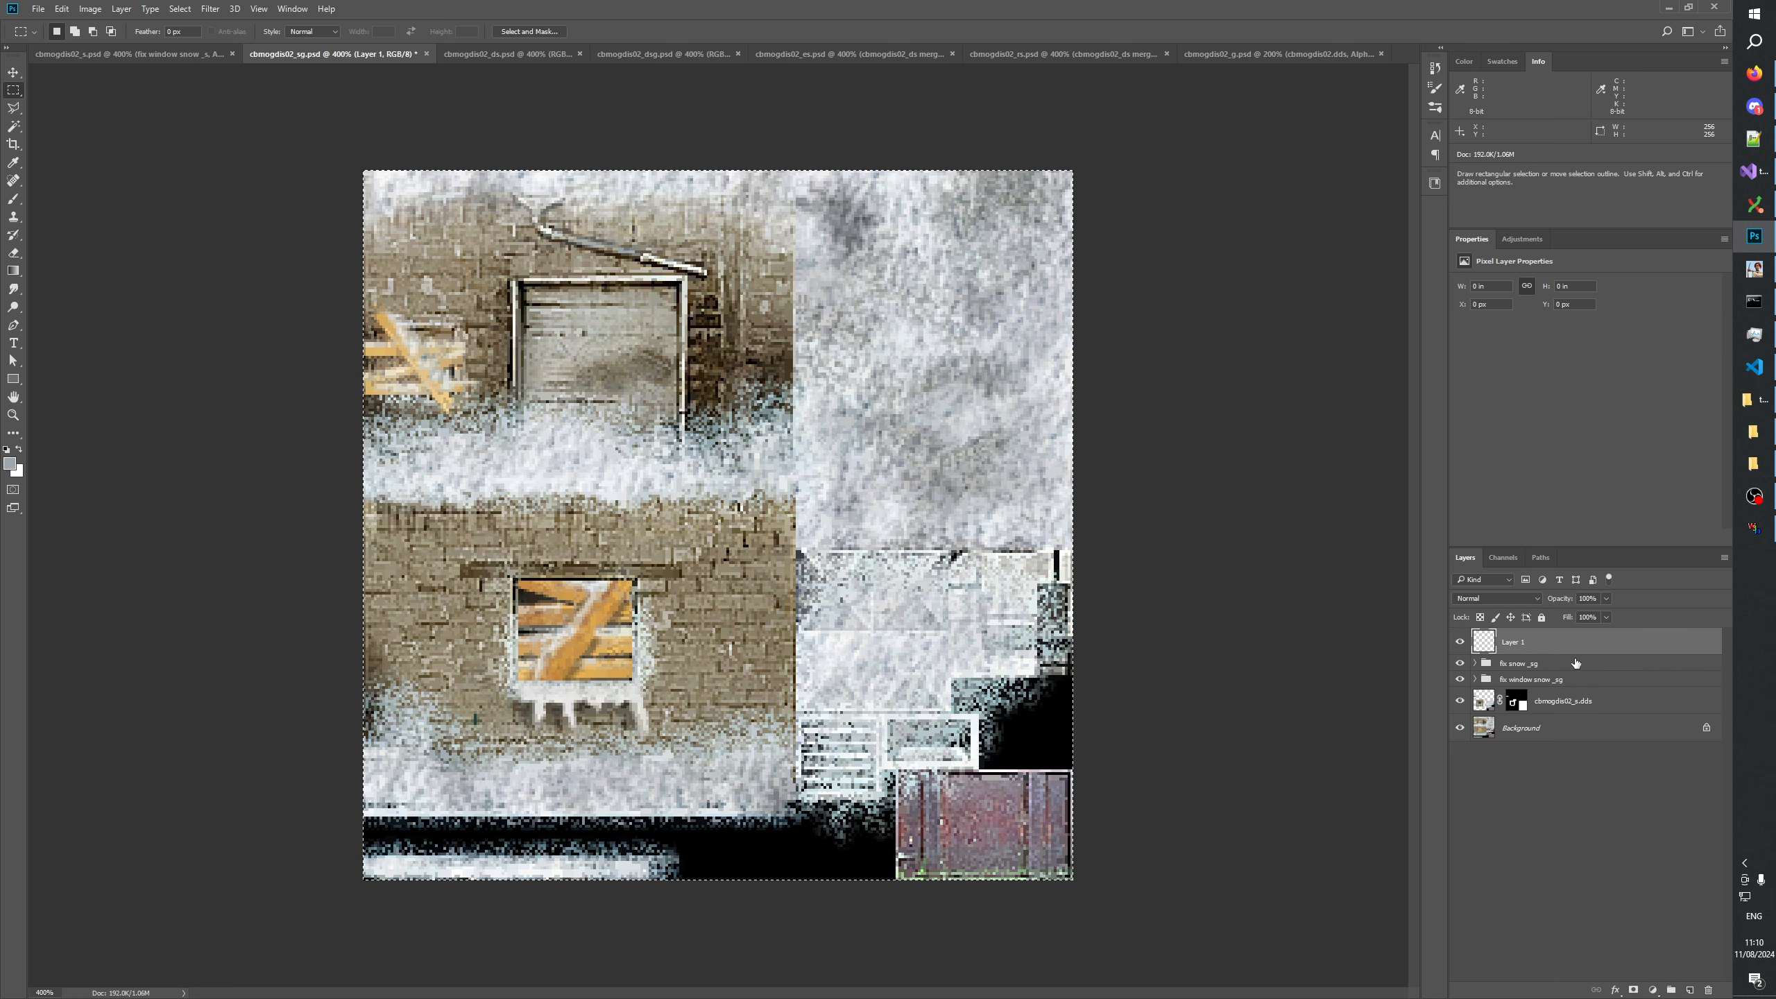
Copy the sg document's Alpha 1 channel into a new layer between Layer 1 and the fix snow _sg group.
left_click(1504, 558)
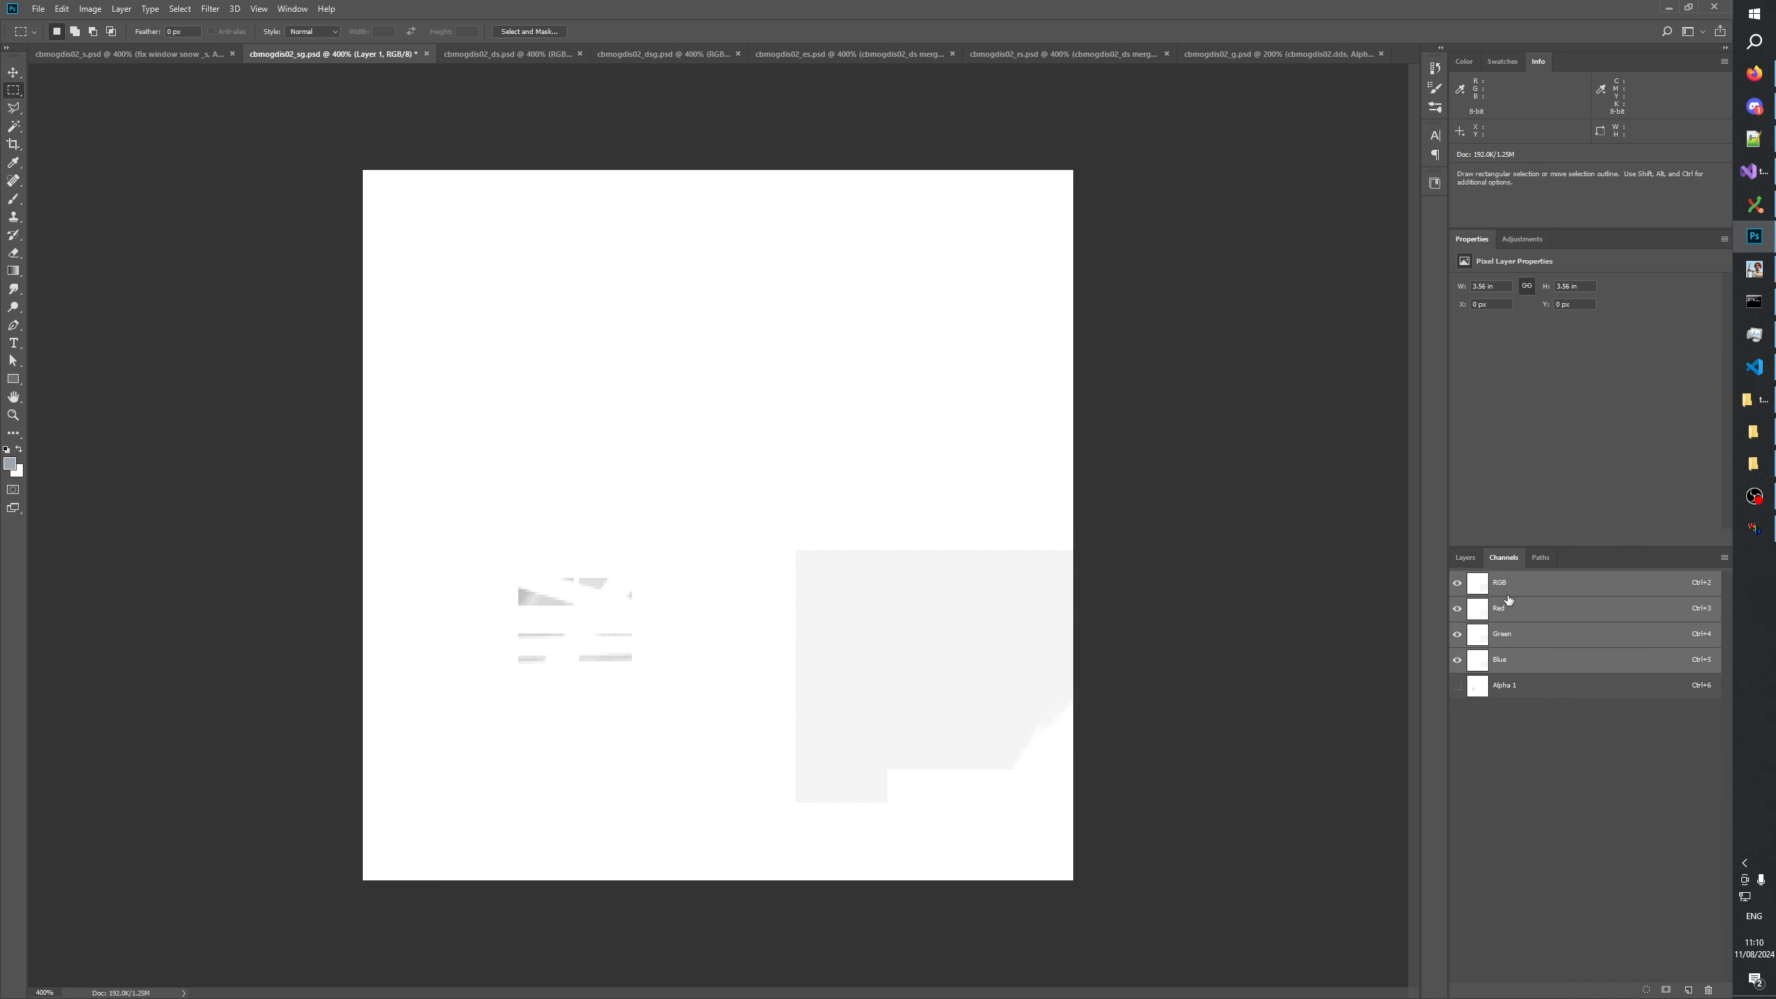
left_click(1514, 691)
key("ctrl+a")
left_click(1464, 557)
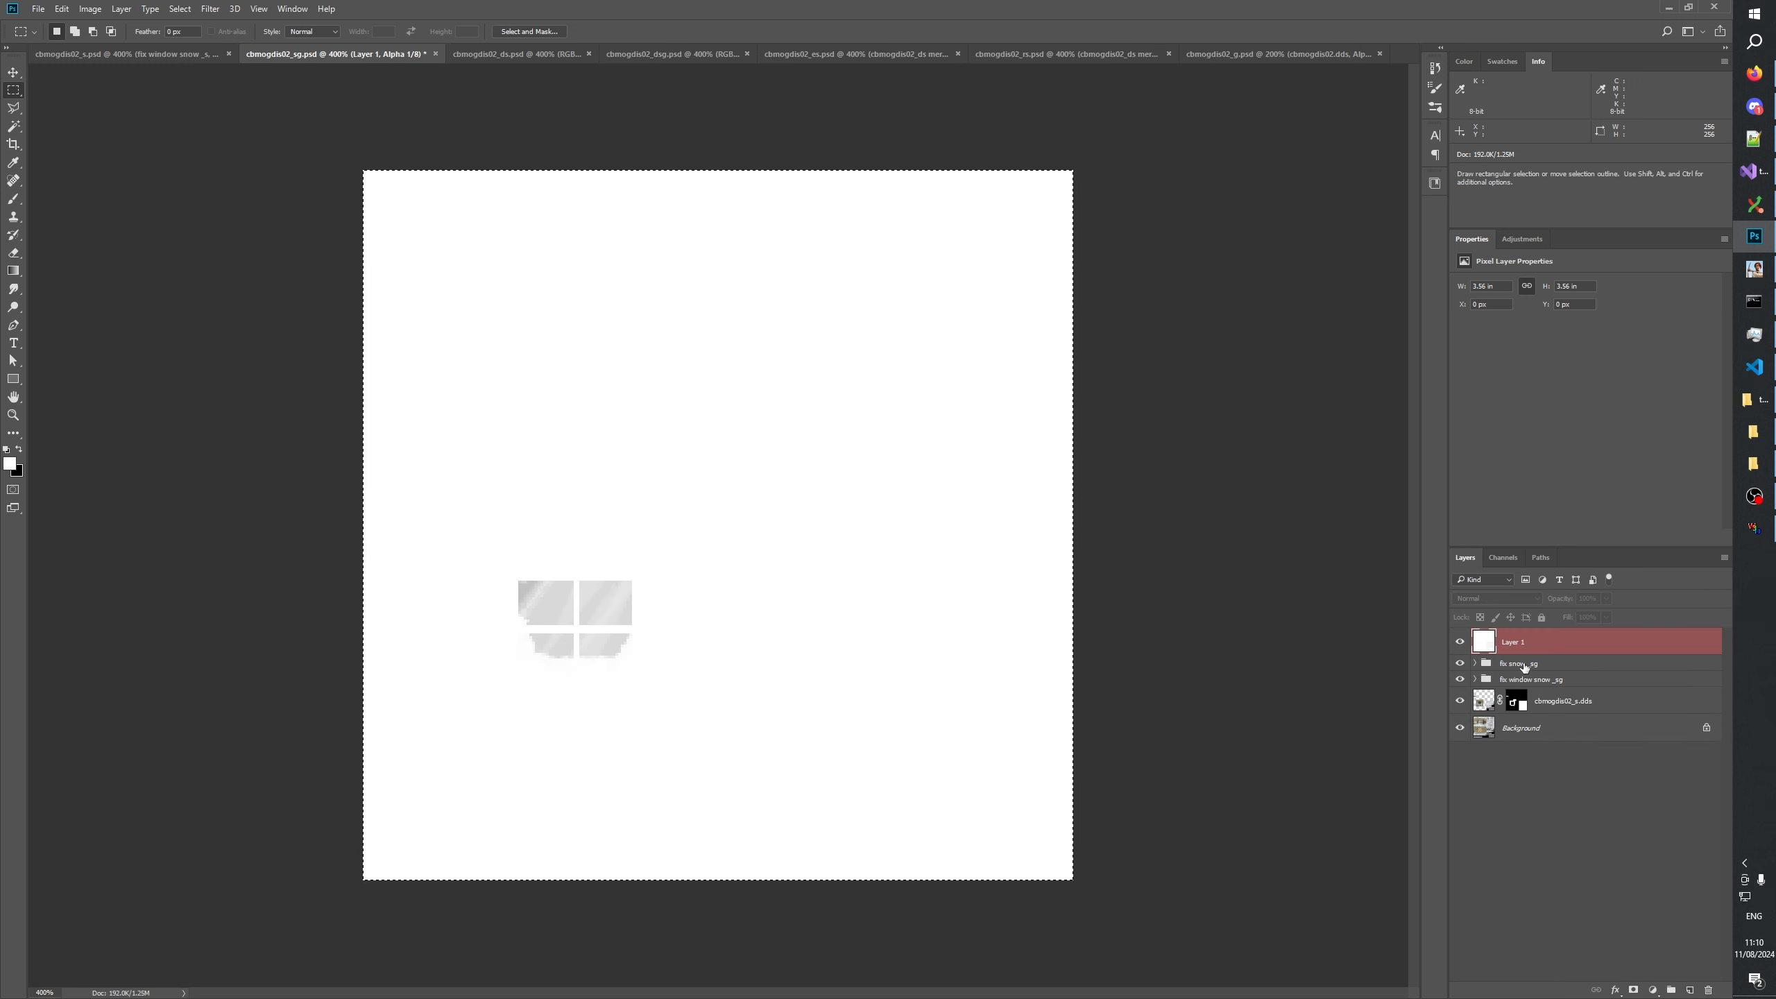
left_click(1524, 665)
left_click(1690, 989)
key("ctrl+v")
Set Layer 1's blend mode to Lighten and merge it down into Layer 2.
left_click(1521, 643)
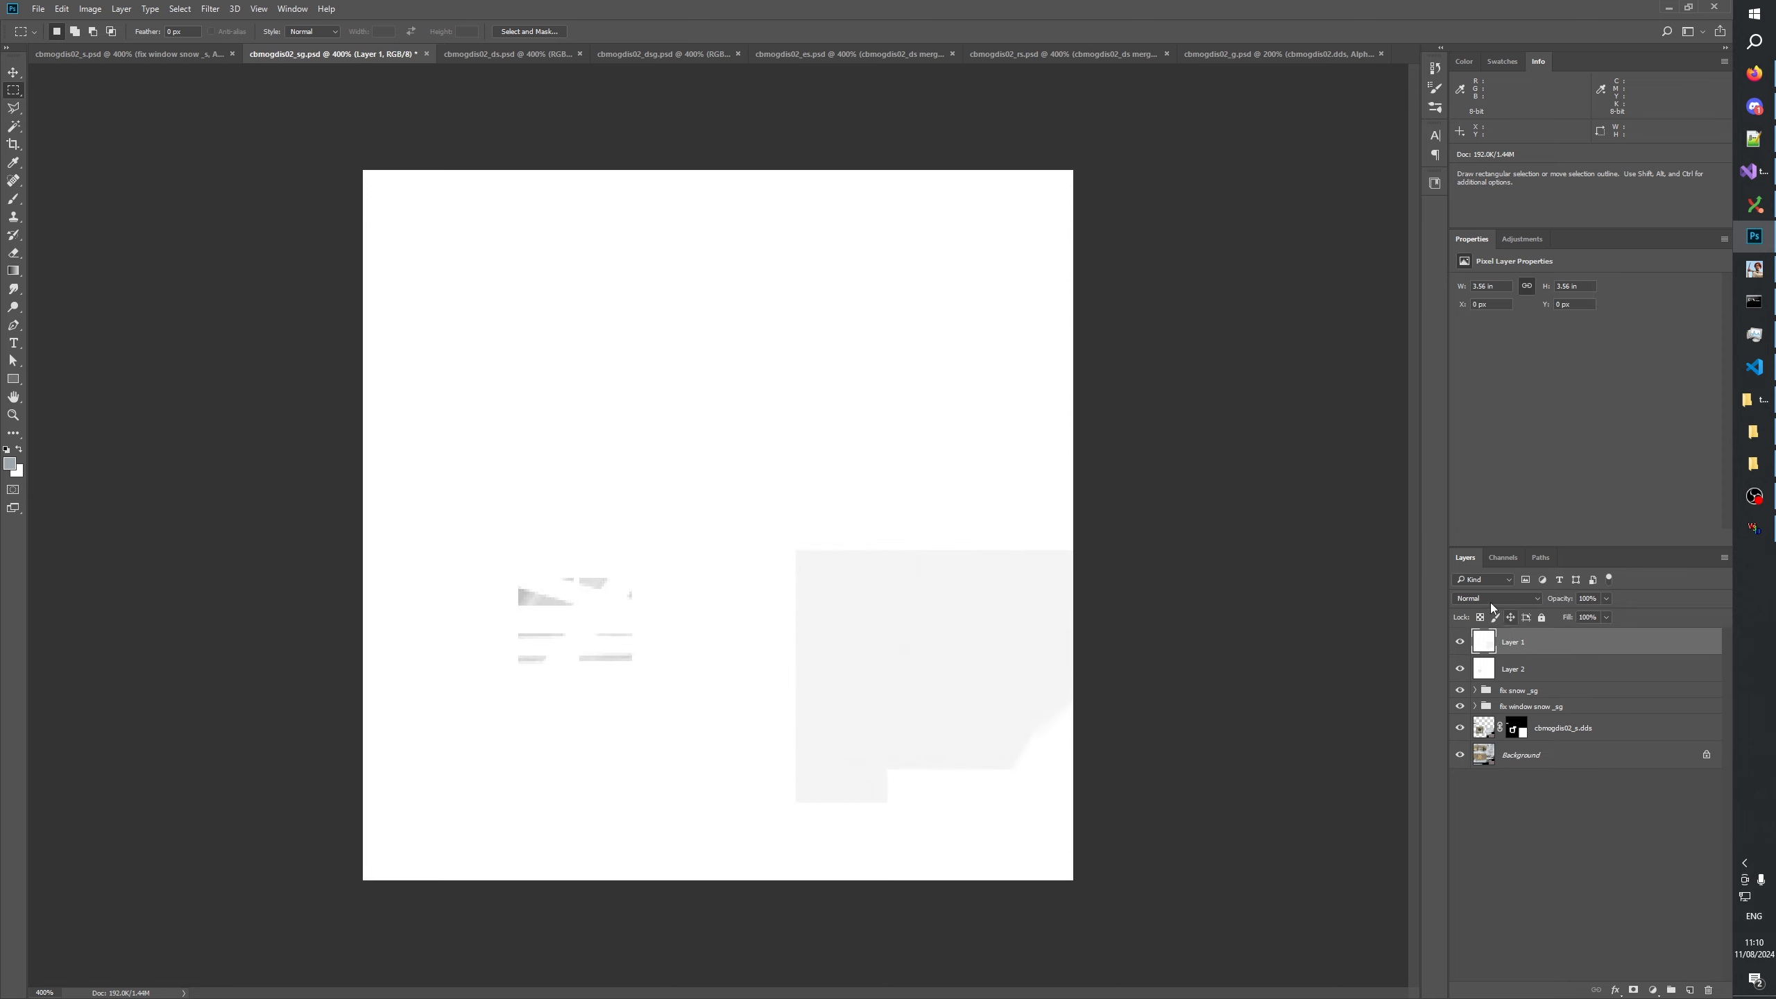
left_click(1492, 603)
left_click(1464, 675)
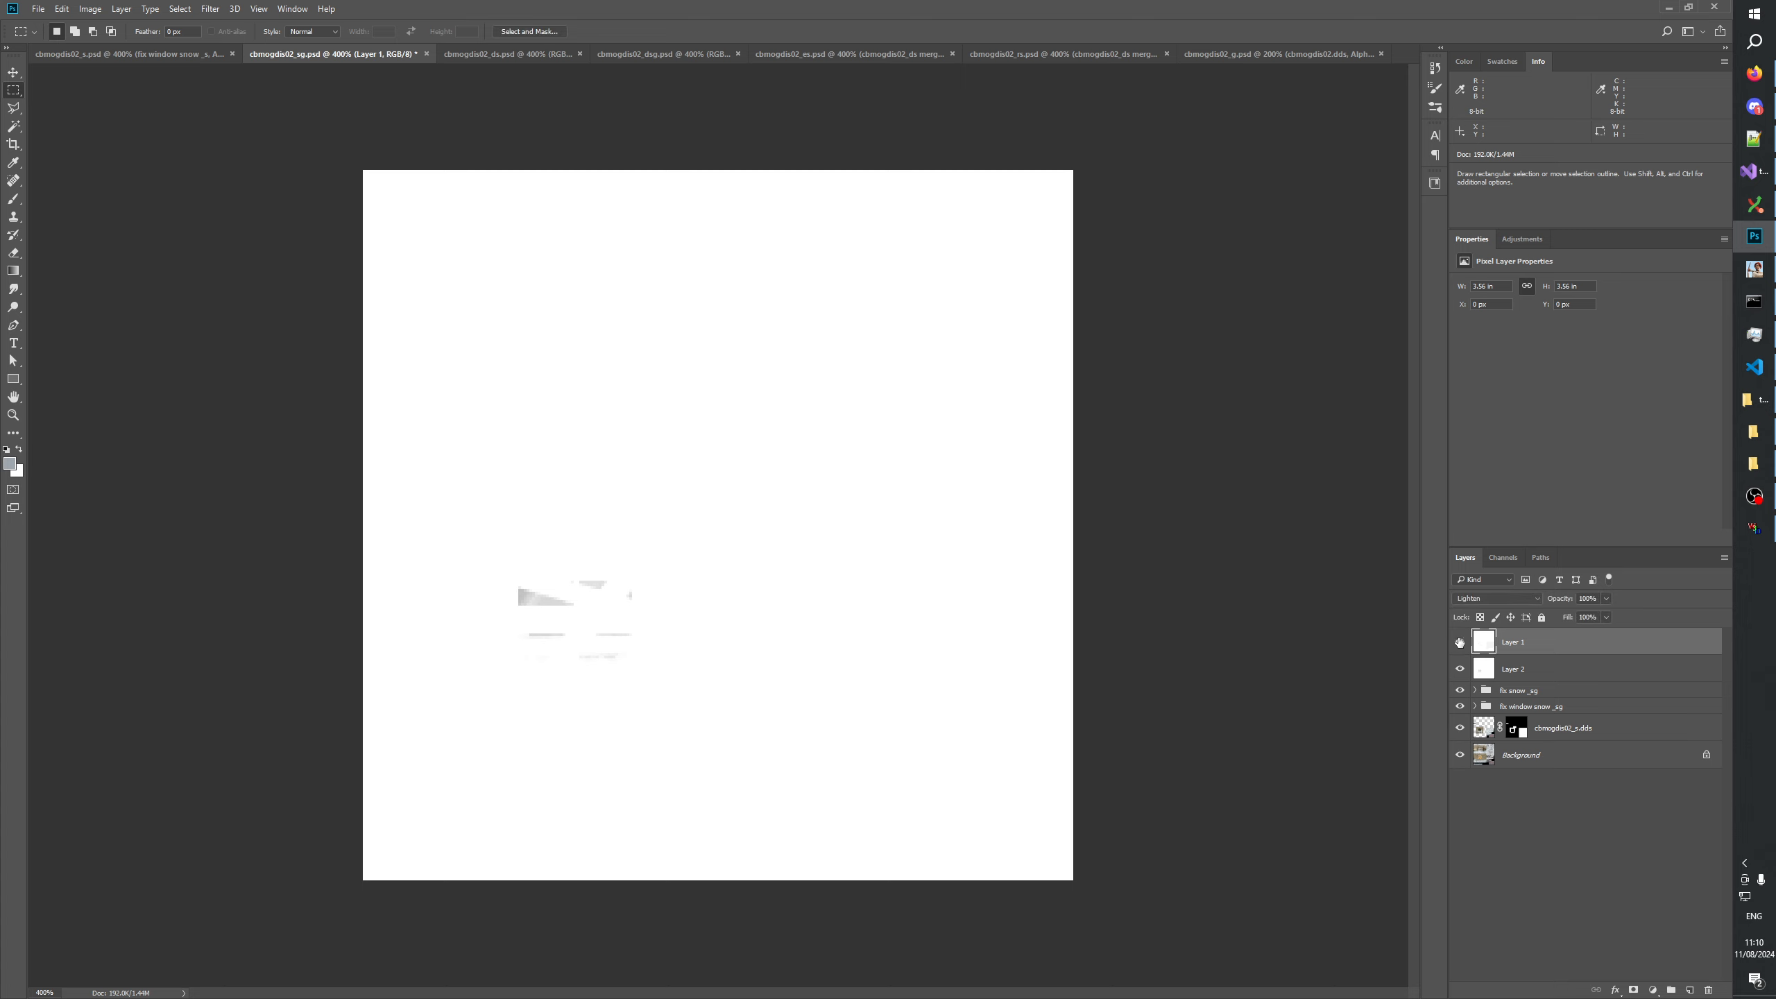
key("ctrl+e")
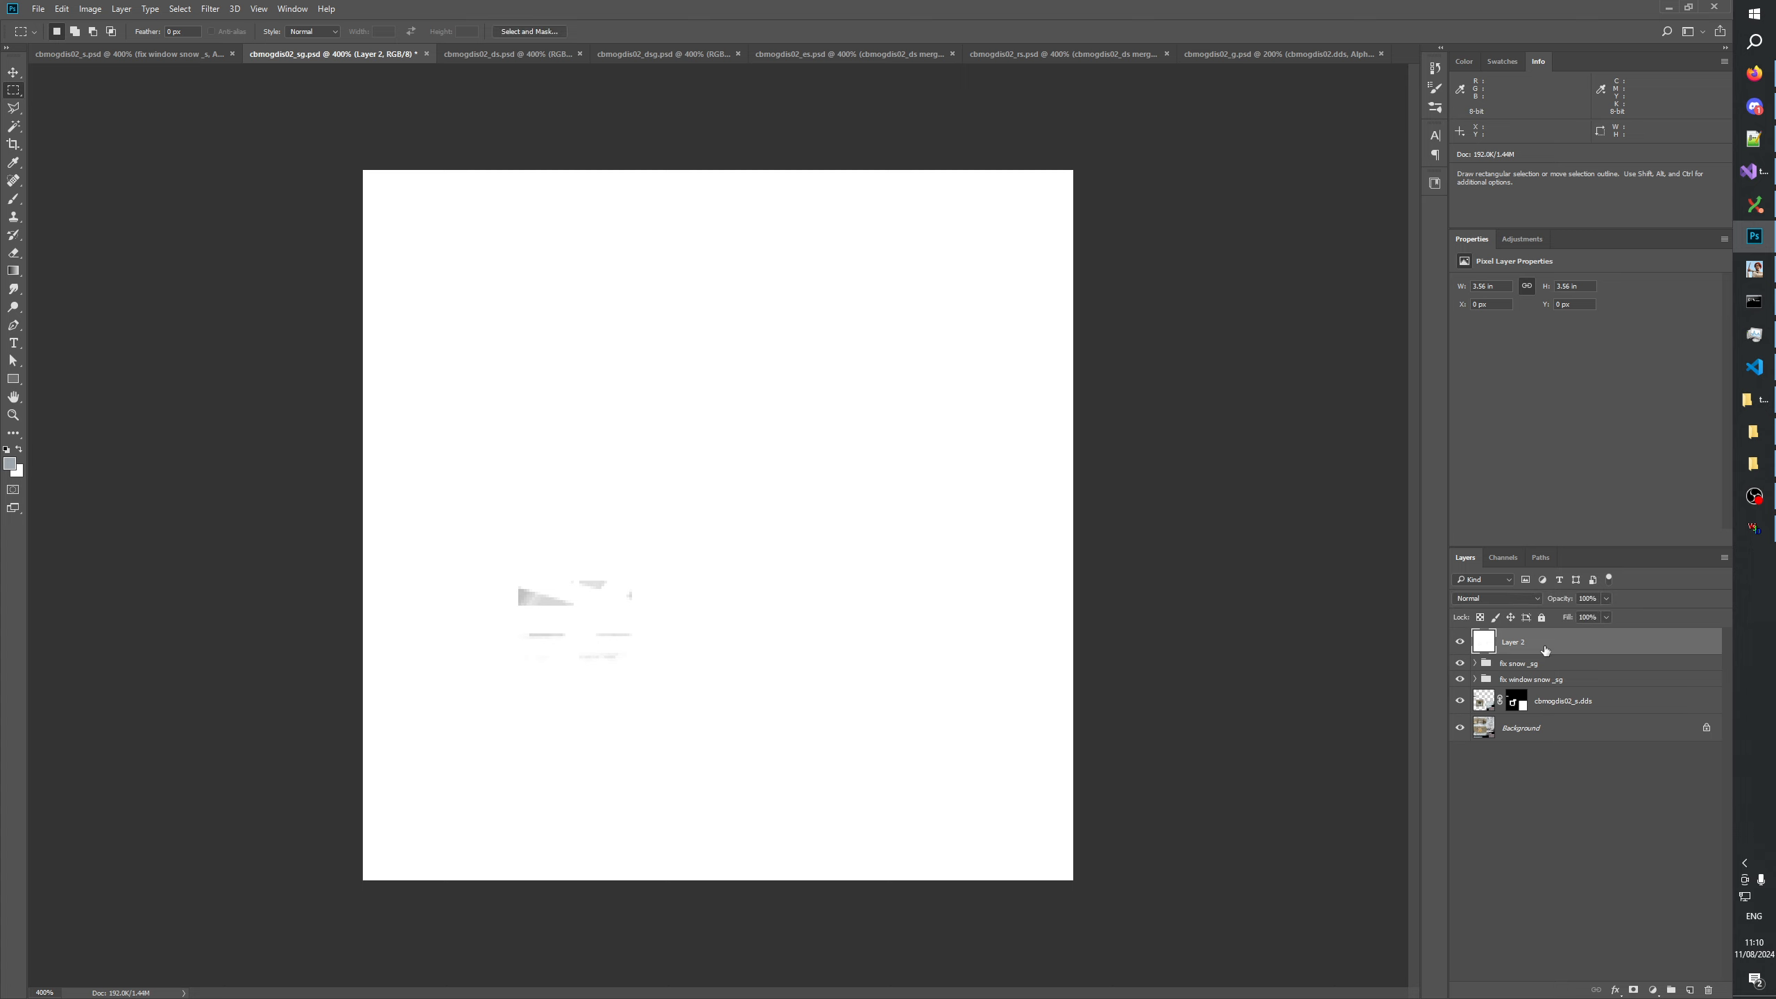
Paste Layer 2's merged content into the Alpha 1 channel of cbmogdis02_sg.psd and delete Layer 2.
left_click(1503, 557)
left_click(1520, 687)
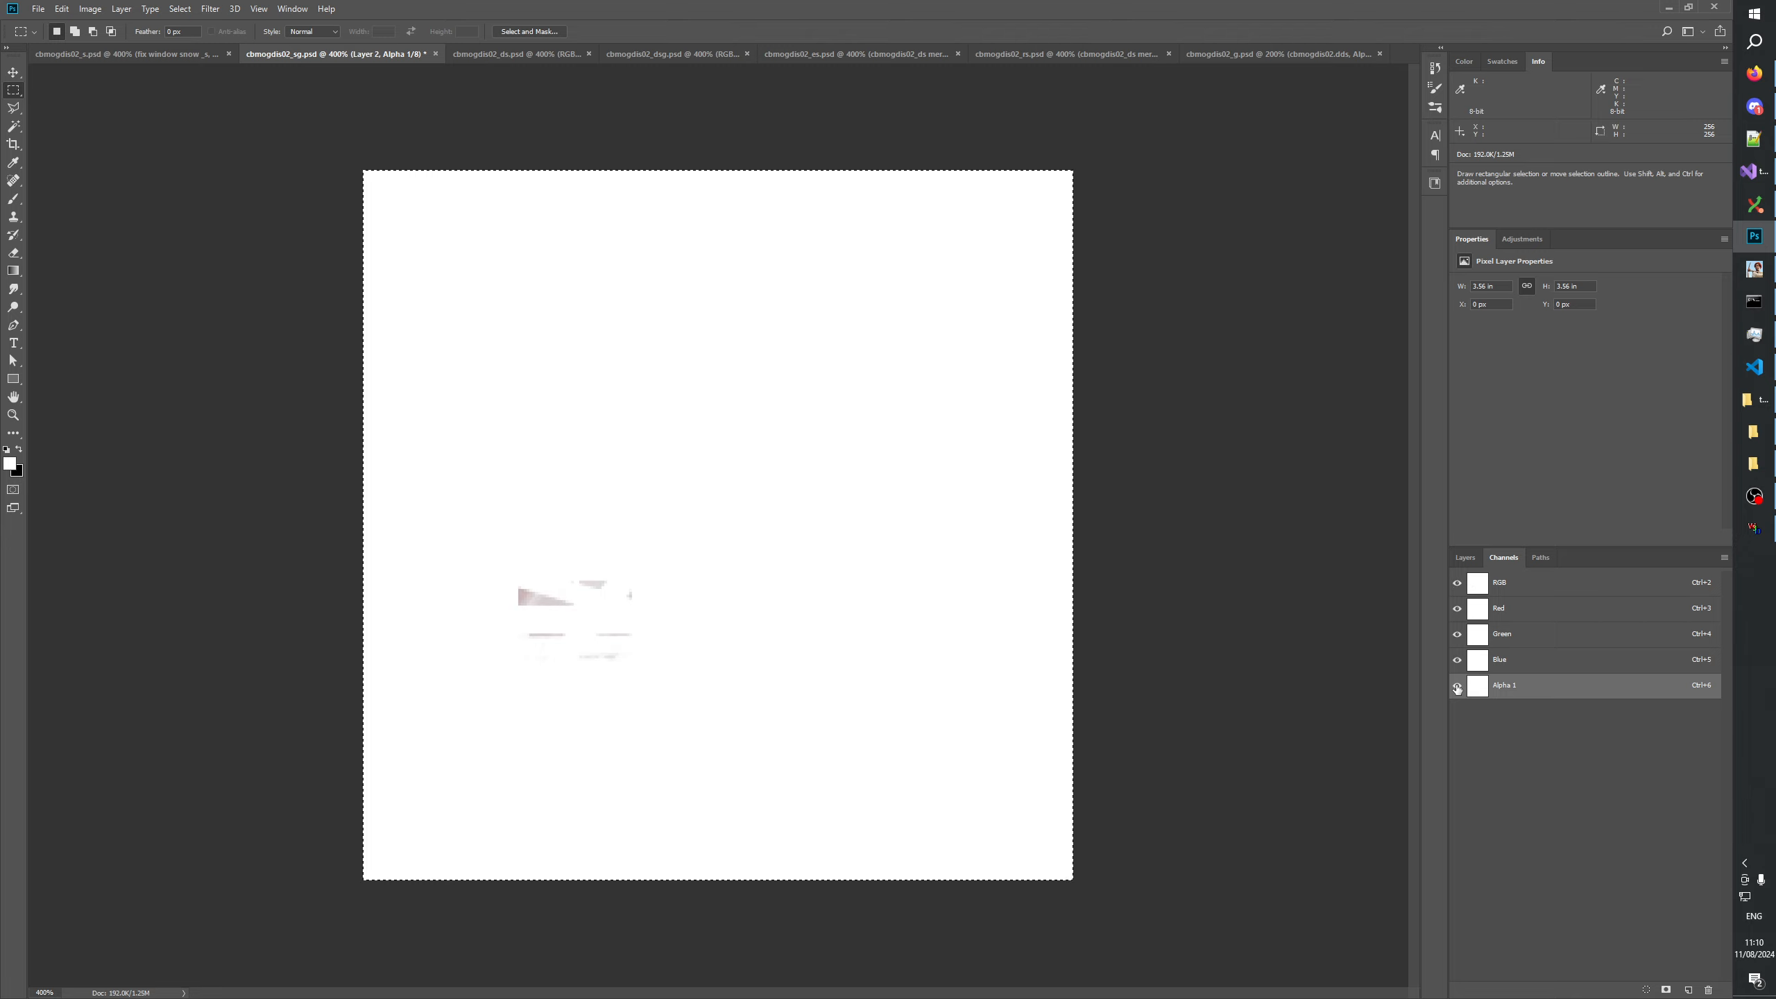
left_click(1478, 563)
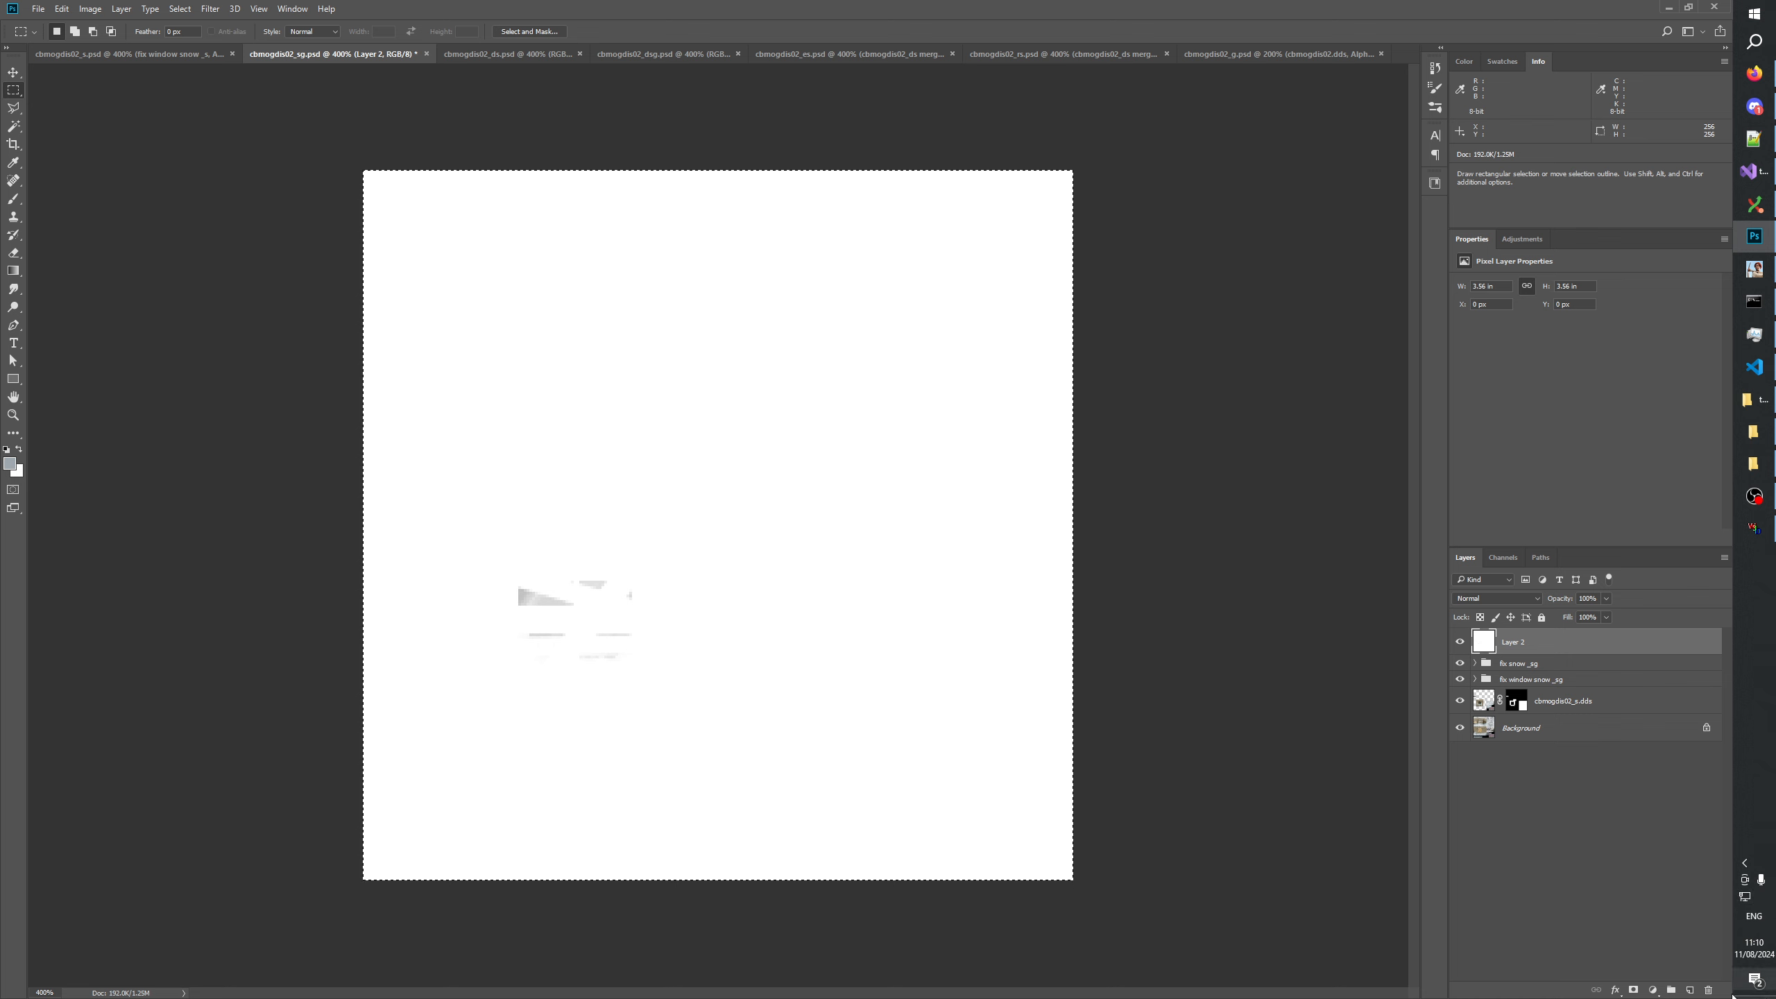
left_click(1708, 988)
left_click(1613, 836)
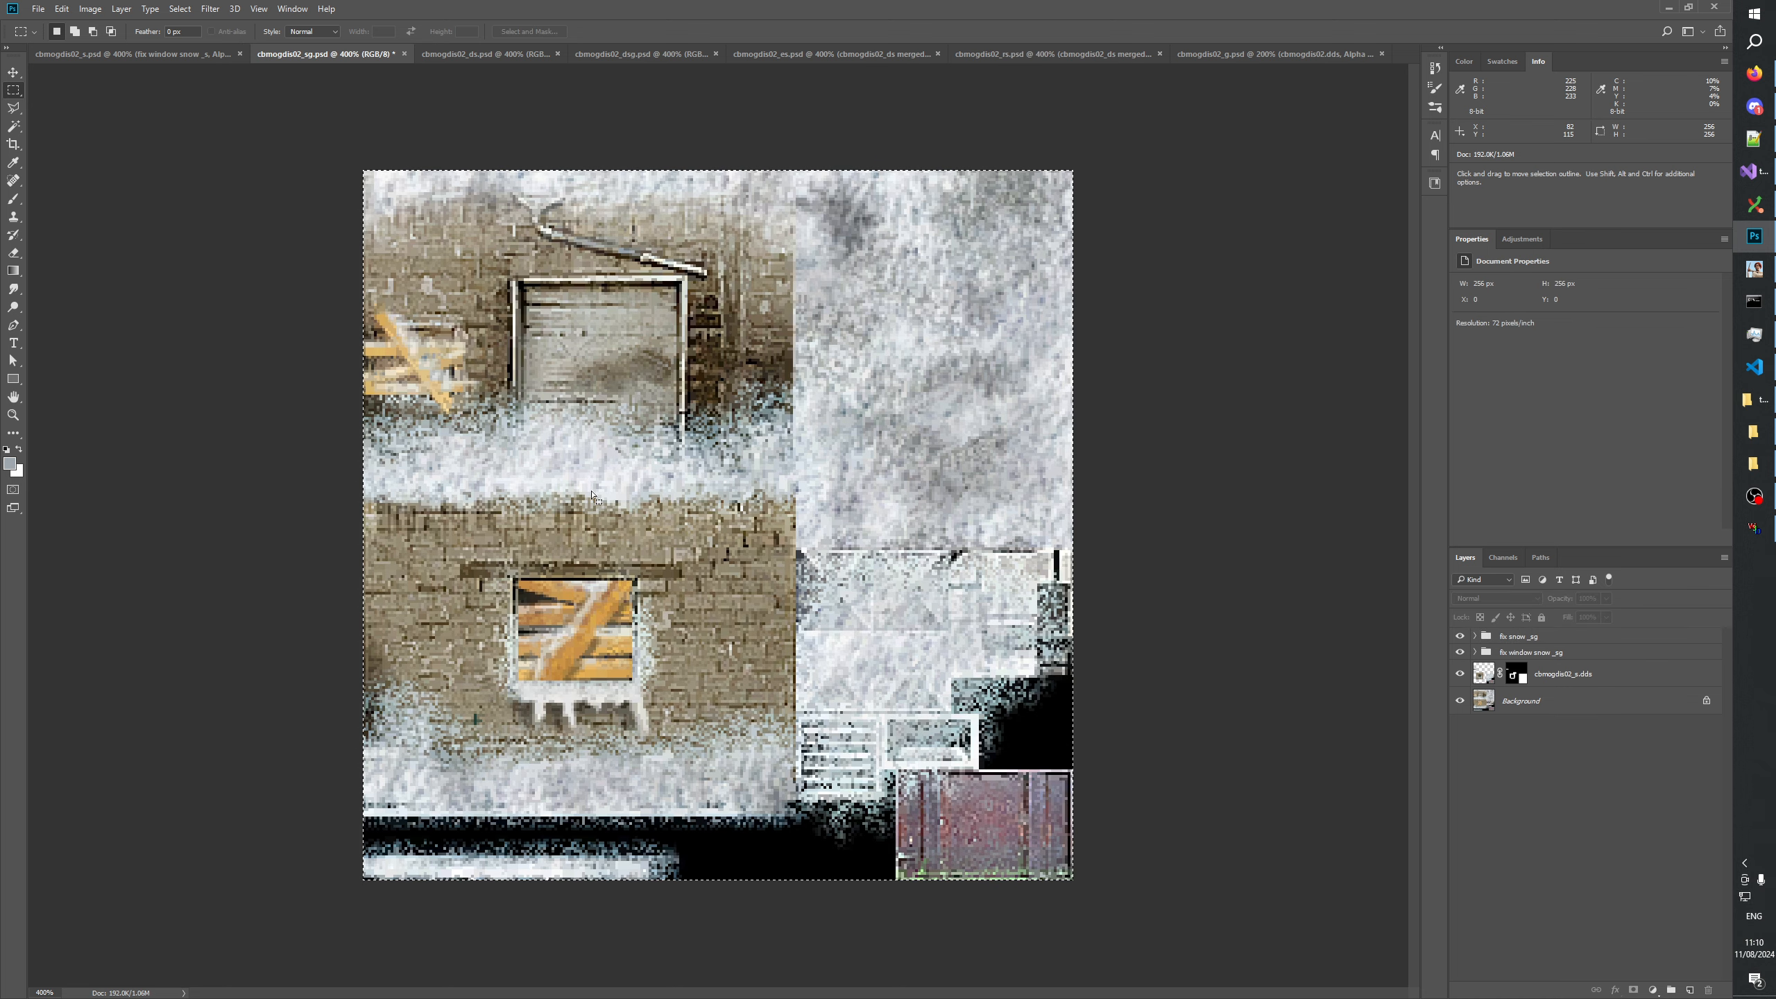
Return cbmogdis02_s.psd to its RGB composite with the Alpha 1 overlay hidden and no layer selected.
left_click(139, 54)
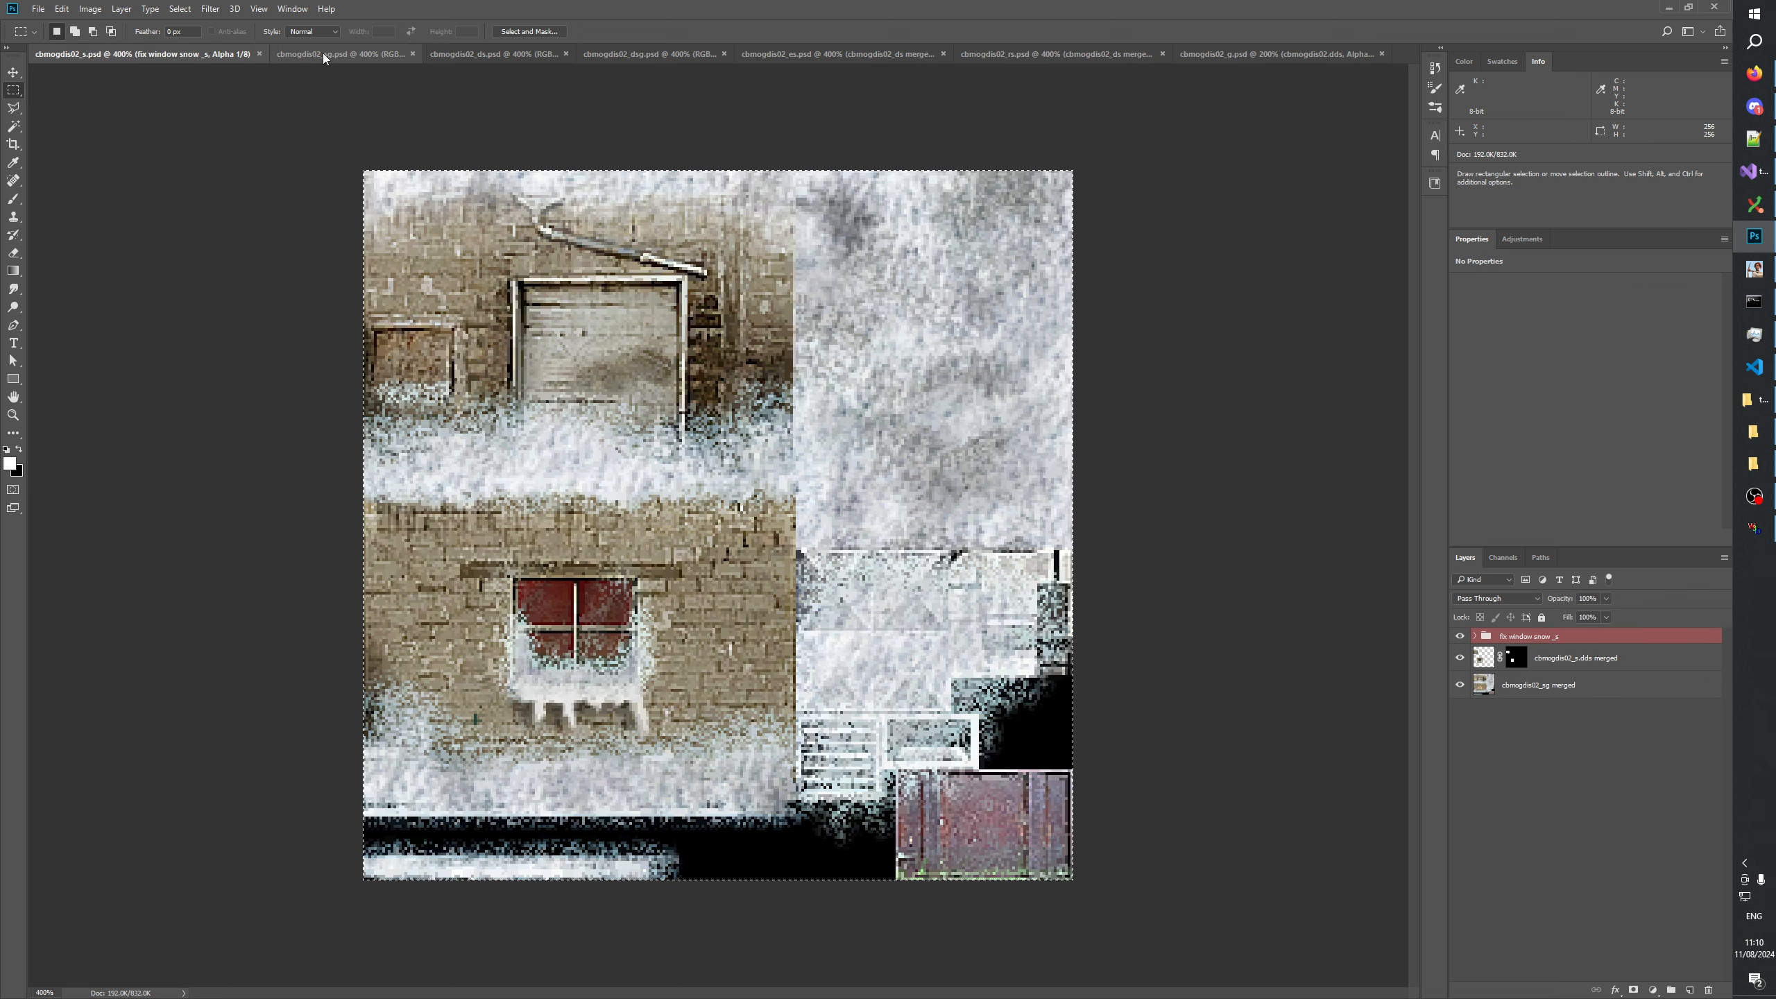
left_click(1497, 560)
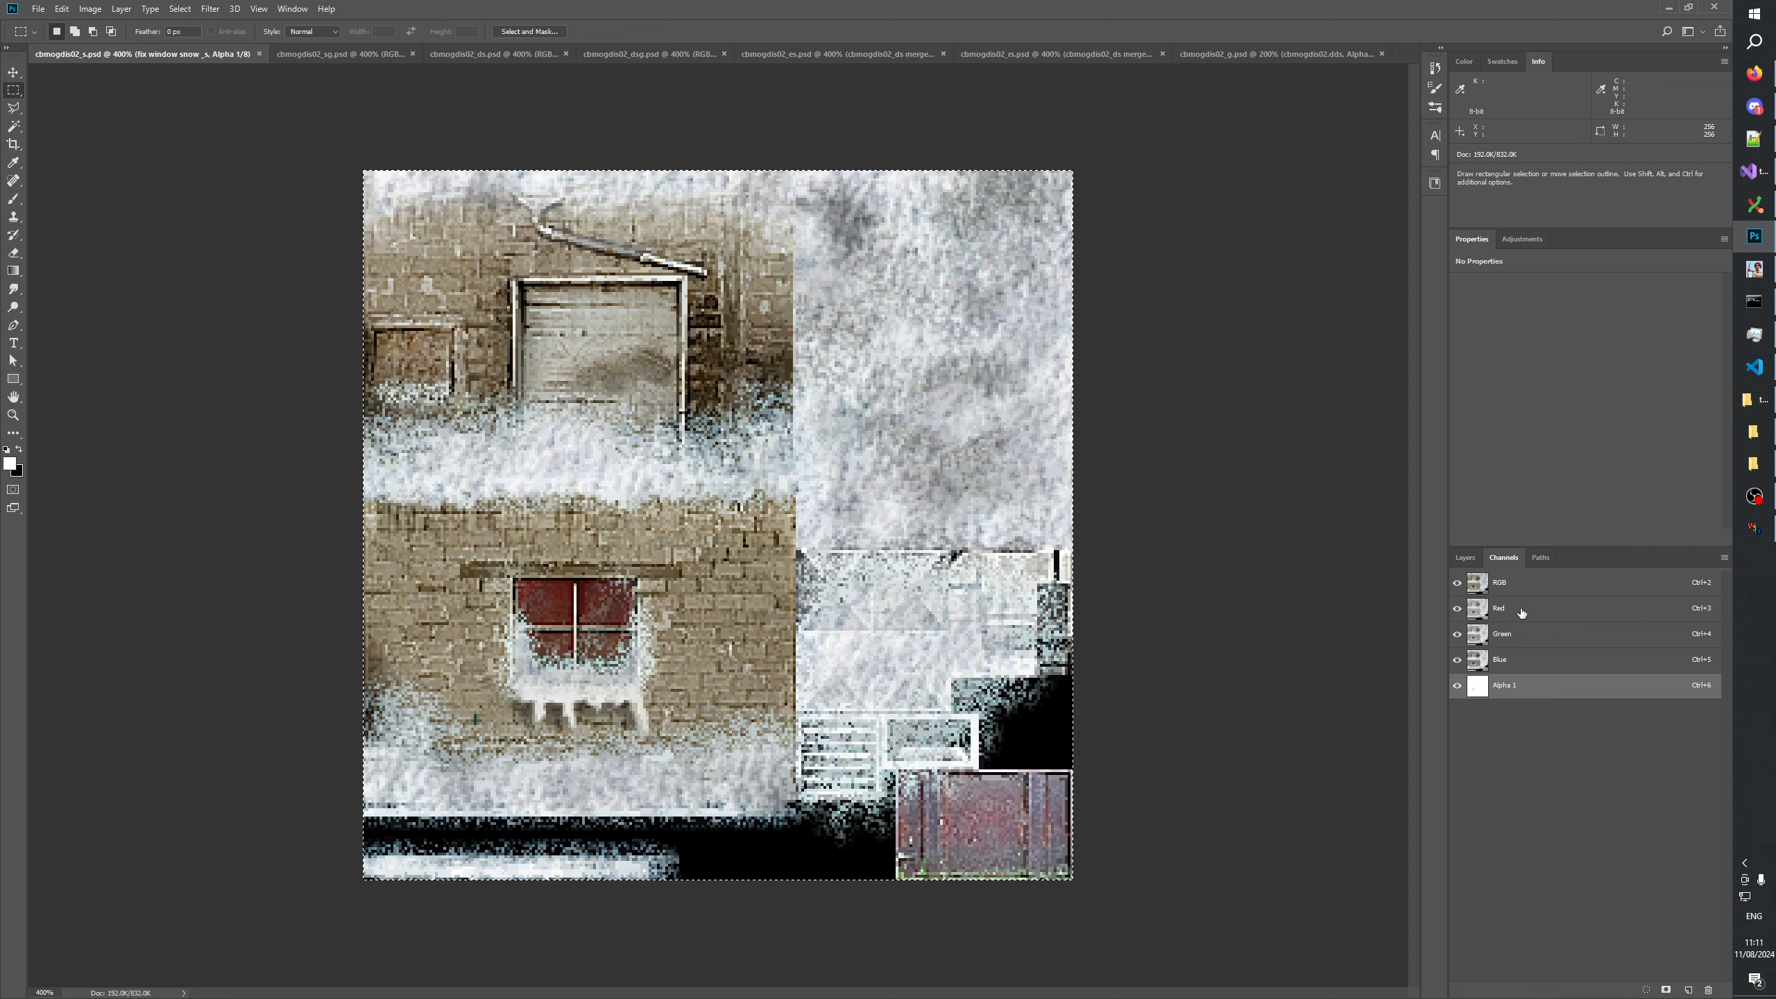
key("ctrl+2")
left_click(1456, 685)
left_click(1464, 557)
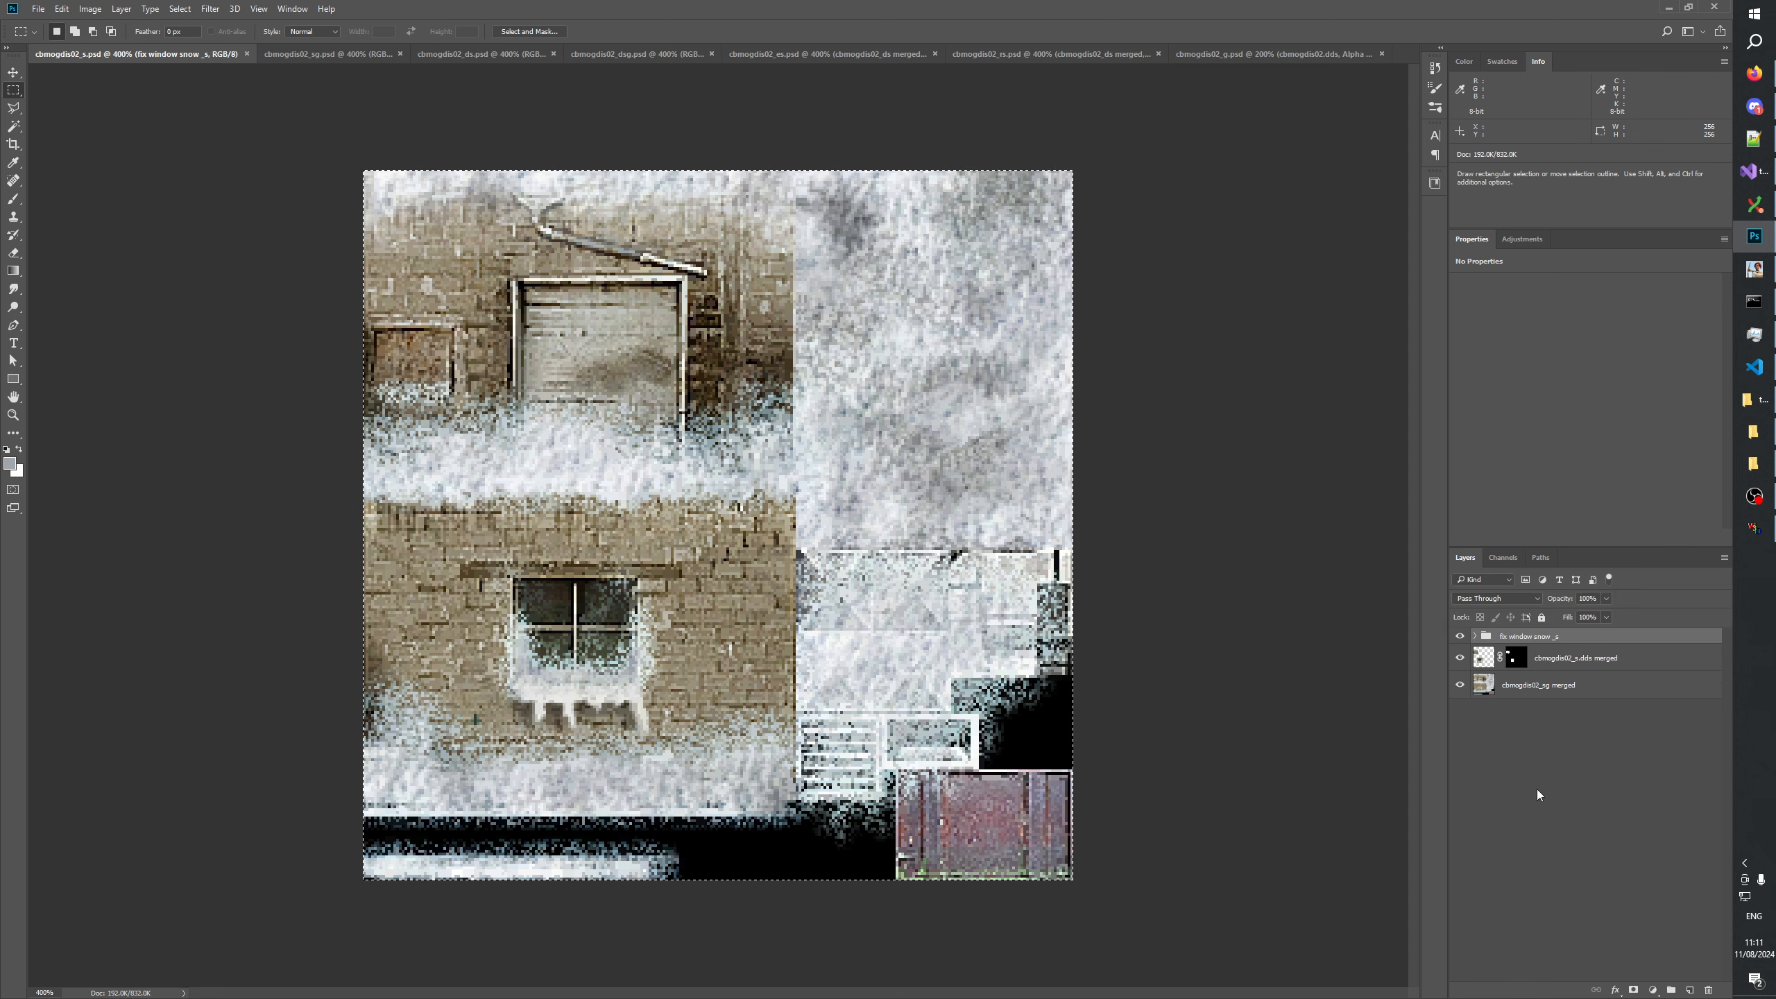
left_click(1537, 788)
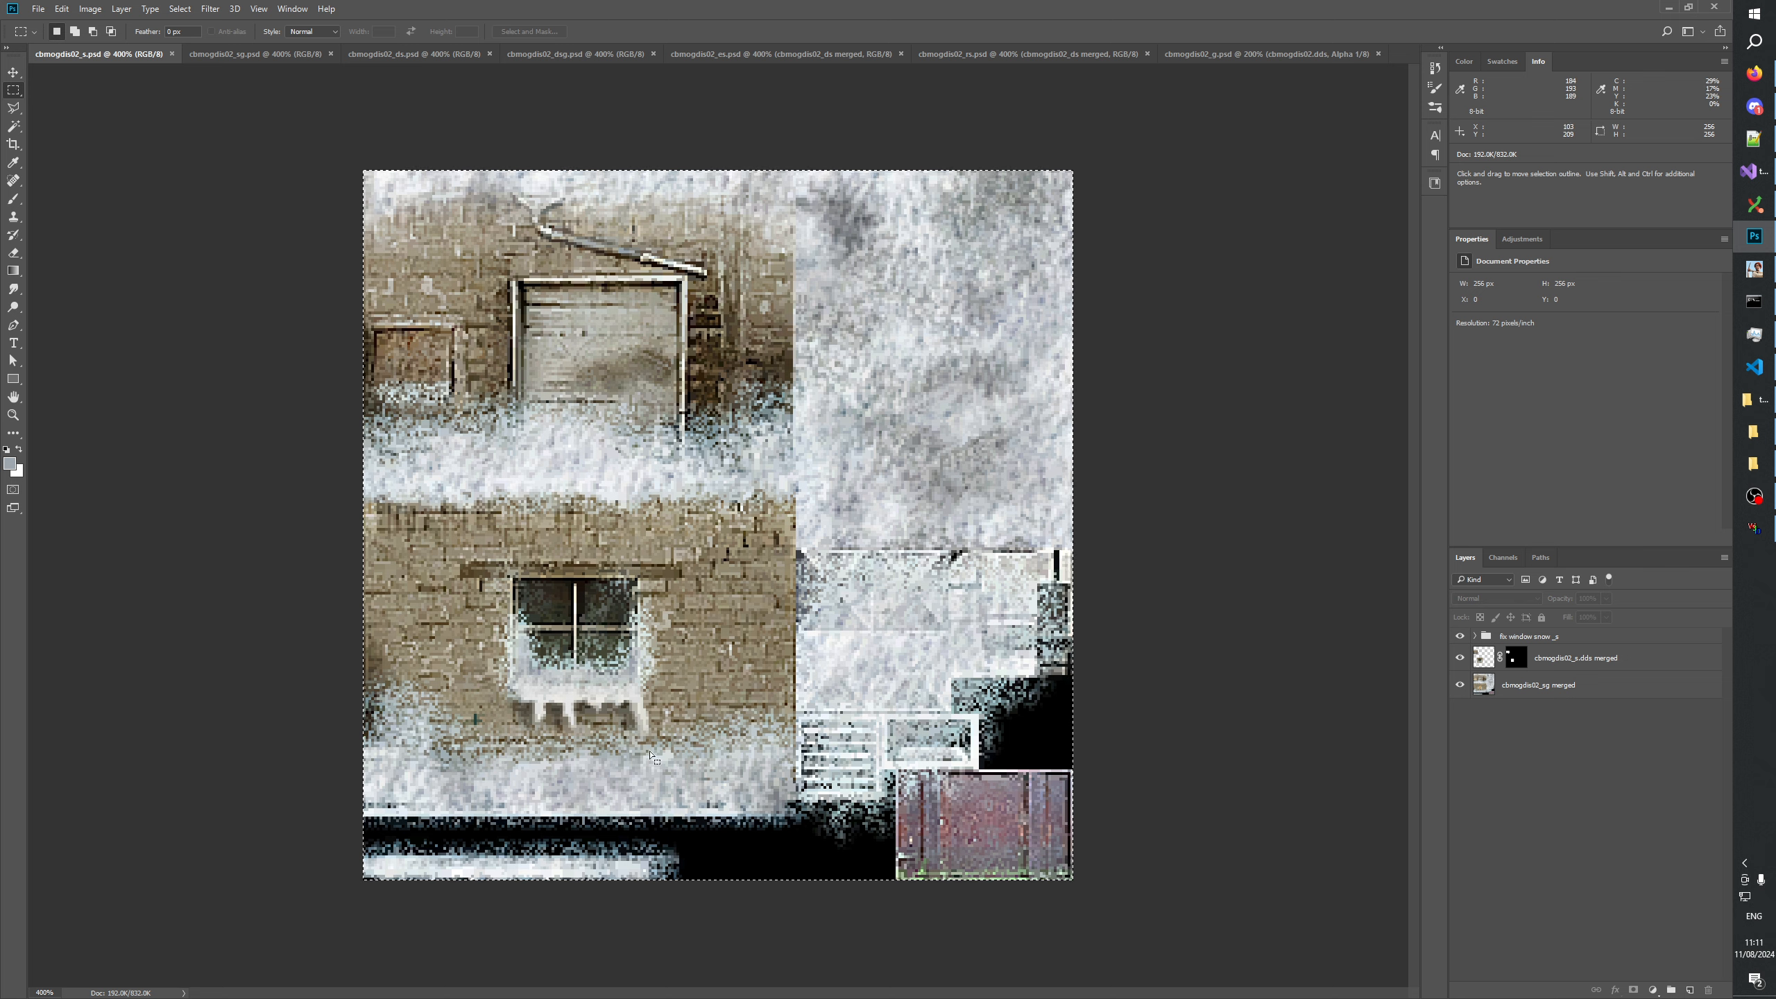
Review the finished textures in the sg, ds, dsg and es documents one after another.
left_click(231, 56)
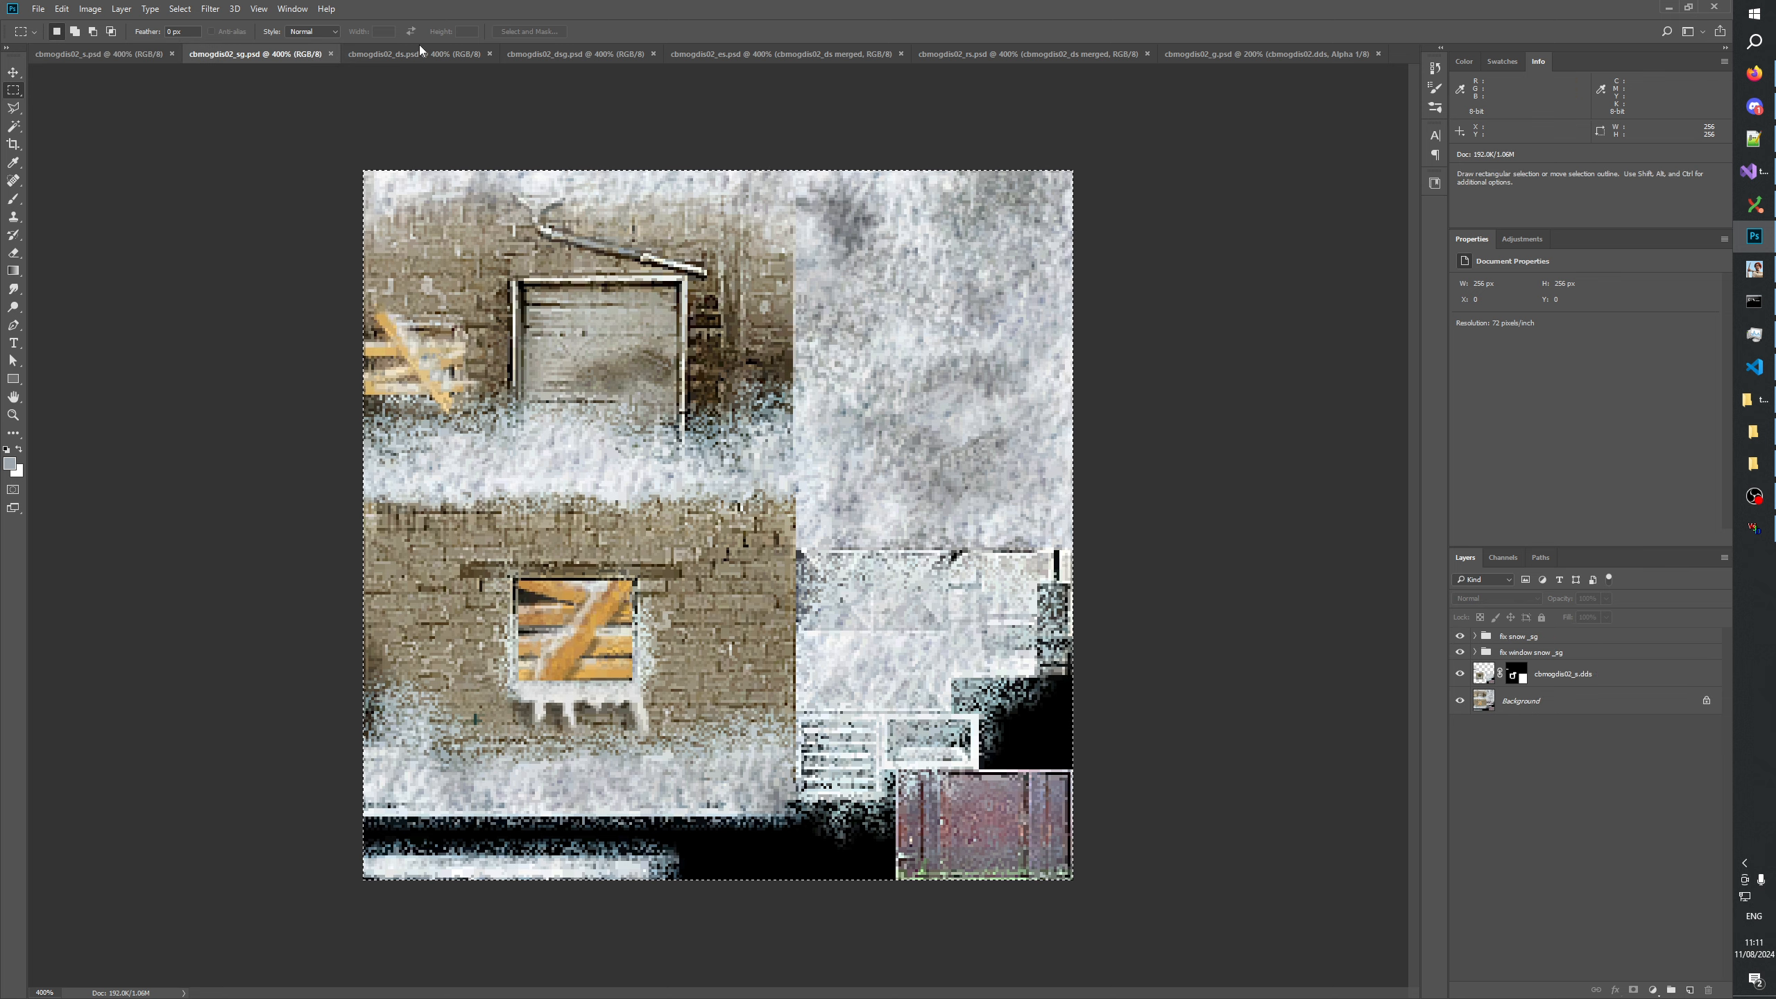
left_click(437, 62)
left_click(550, 55)
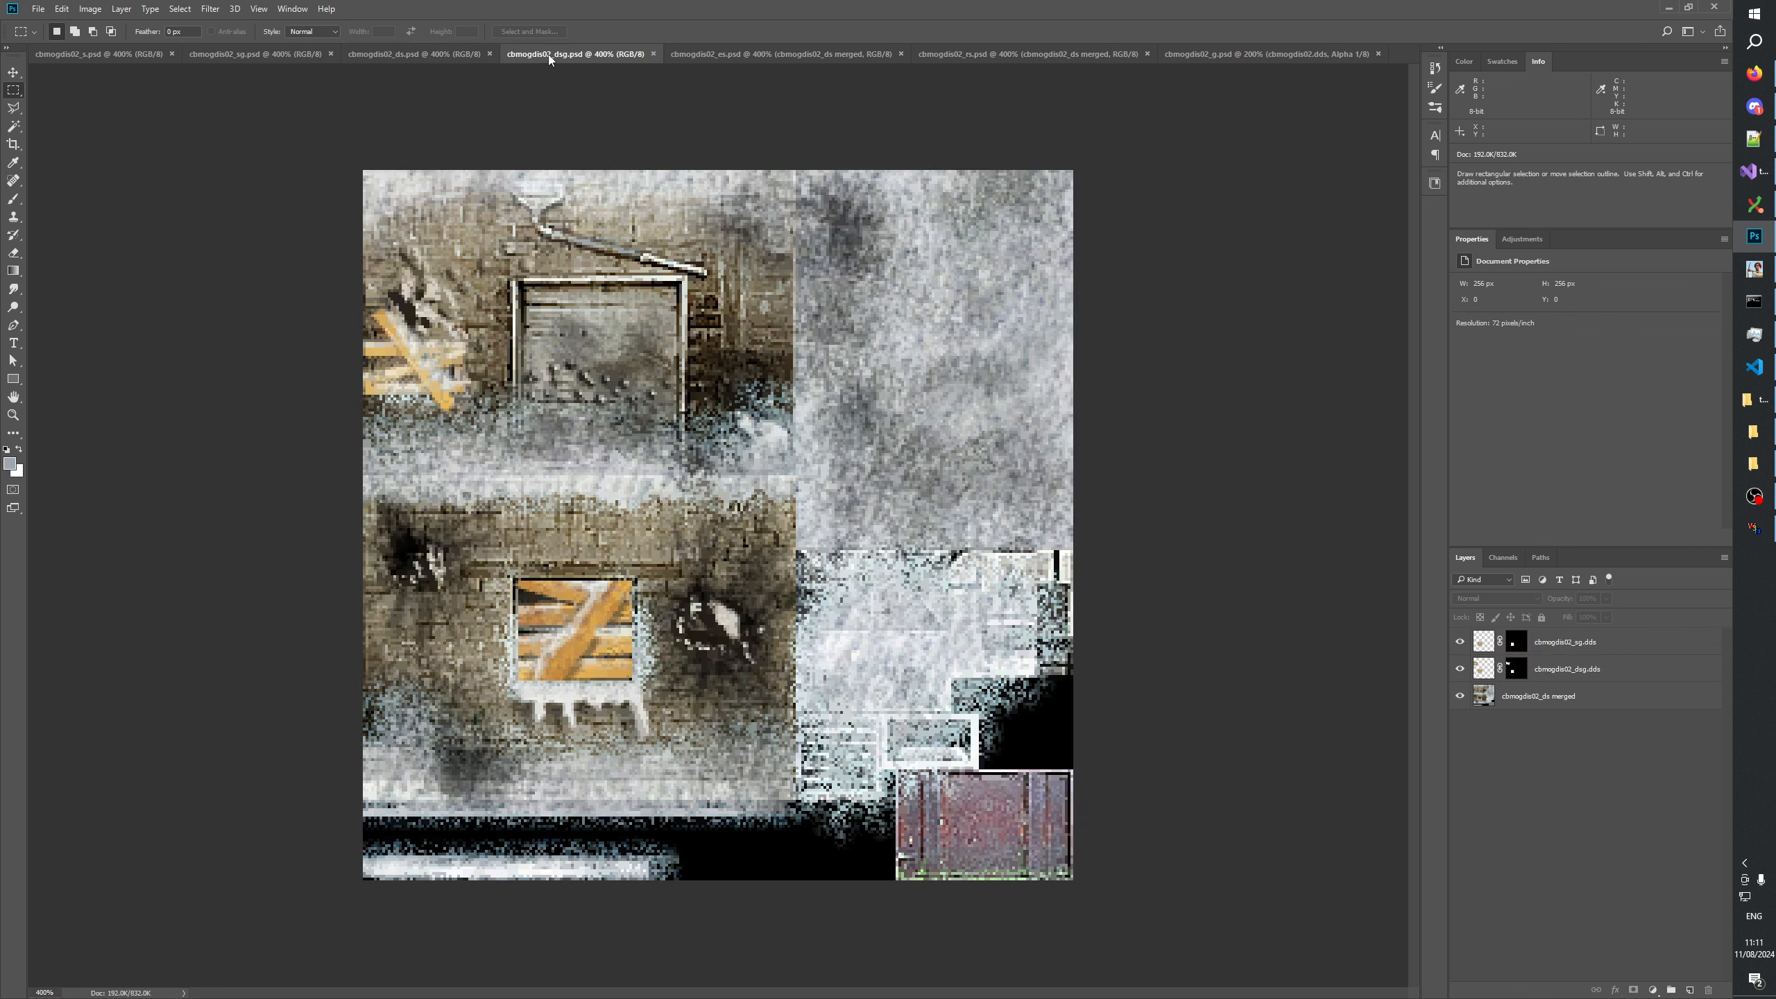
left_click(730, 57)
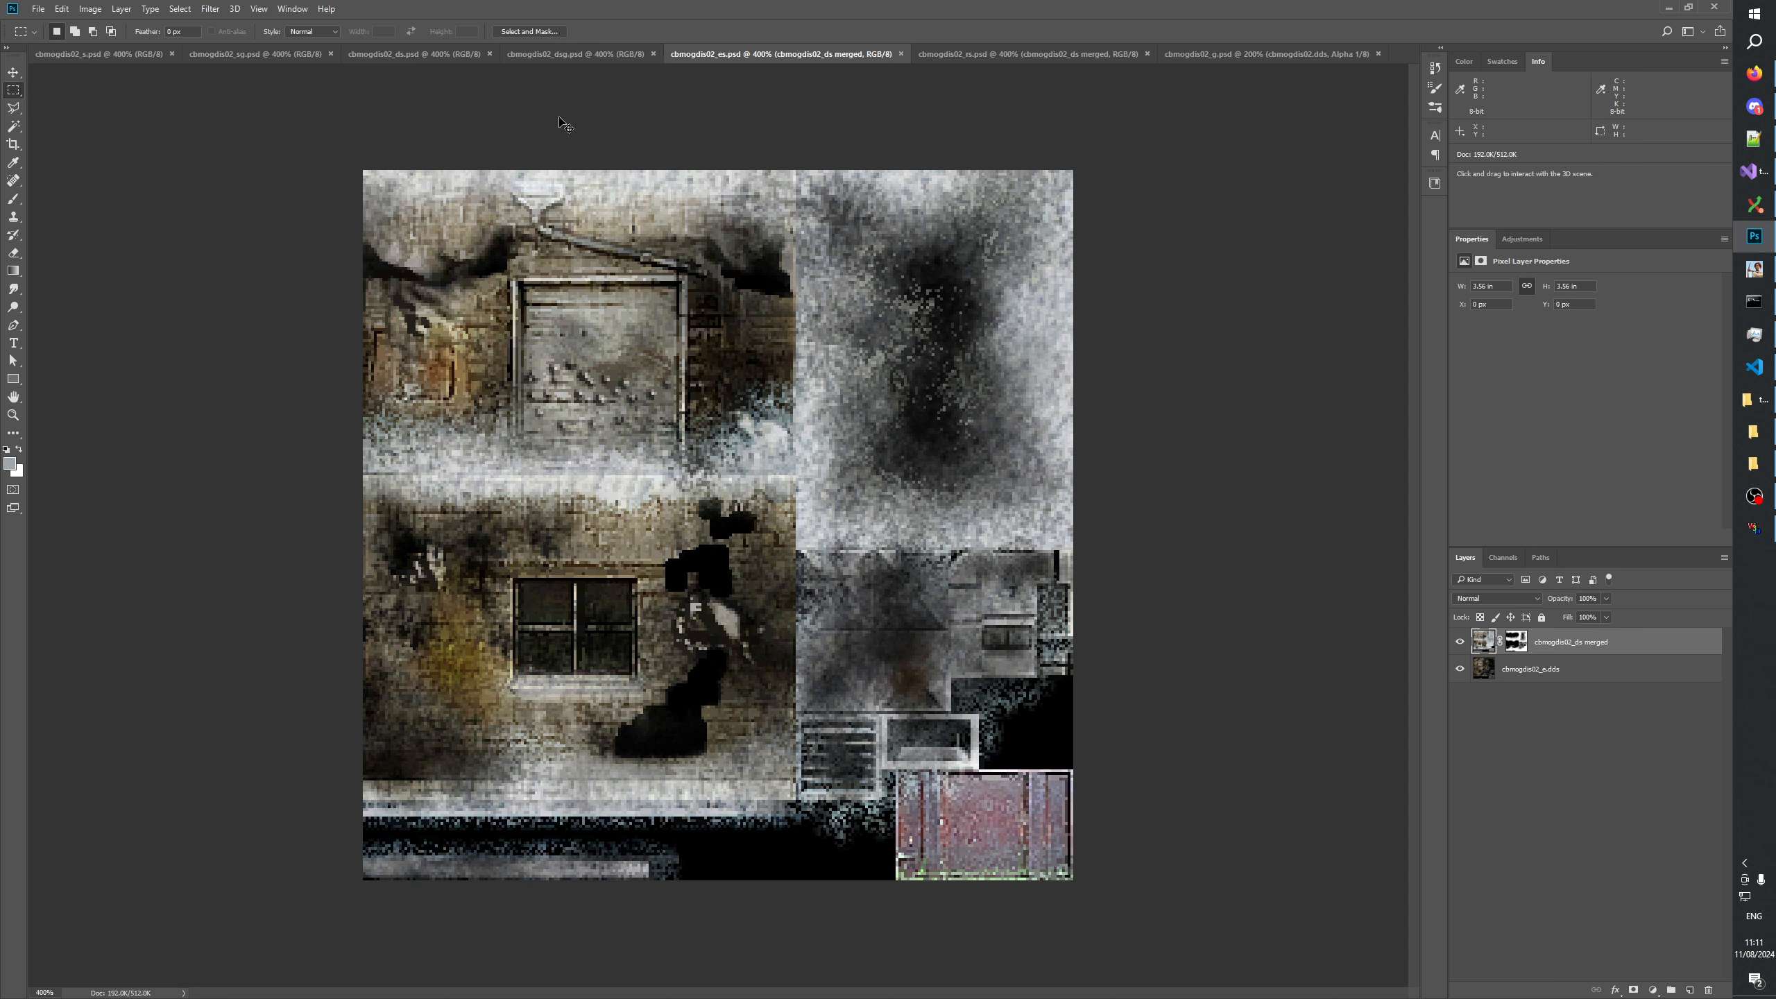
Switch to Generals Mod Builder, run a Build and check its progress in the command console.
left_click(1753, 269)
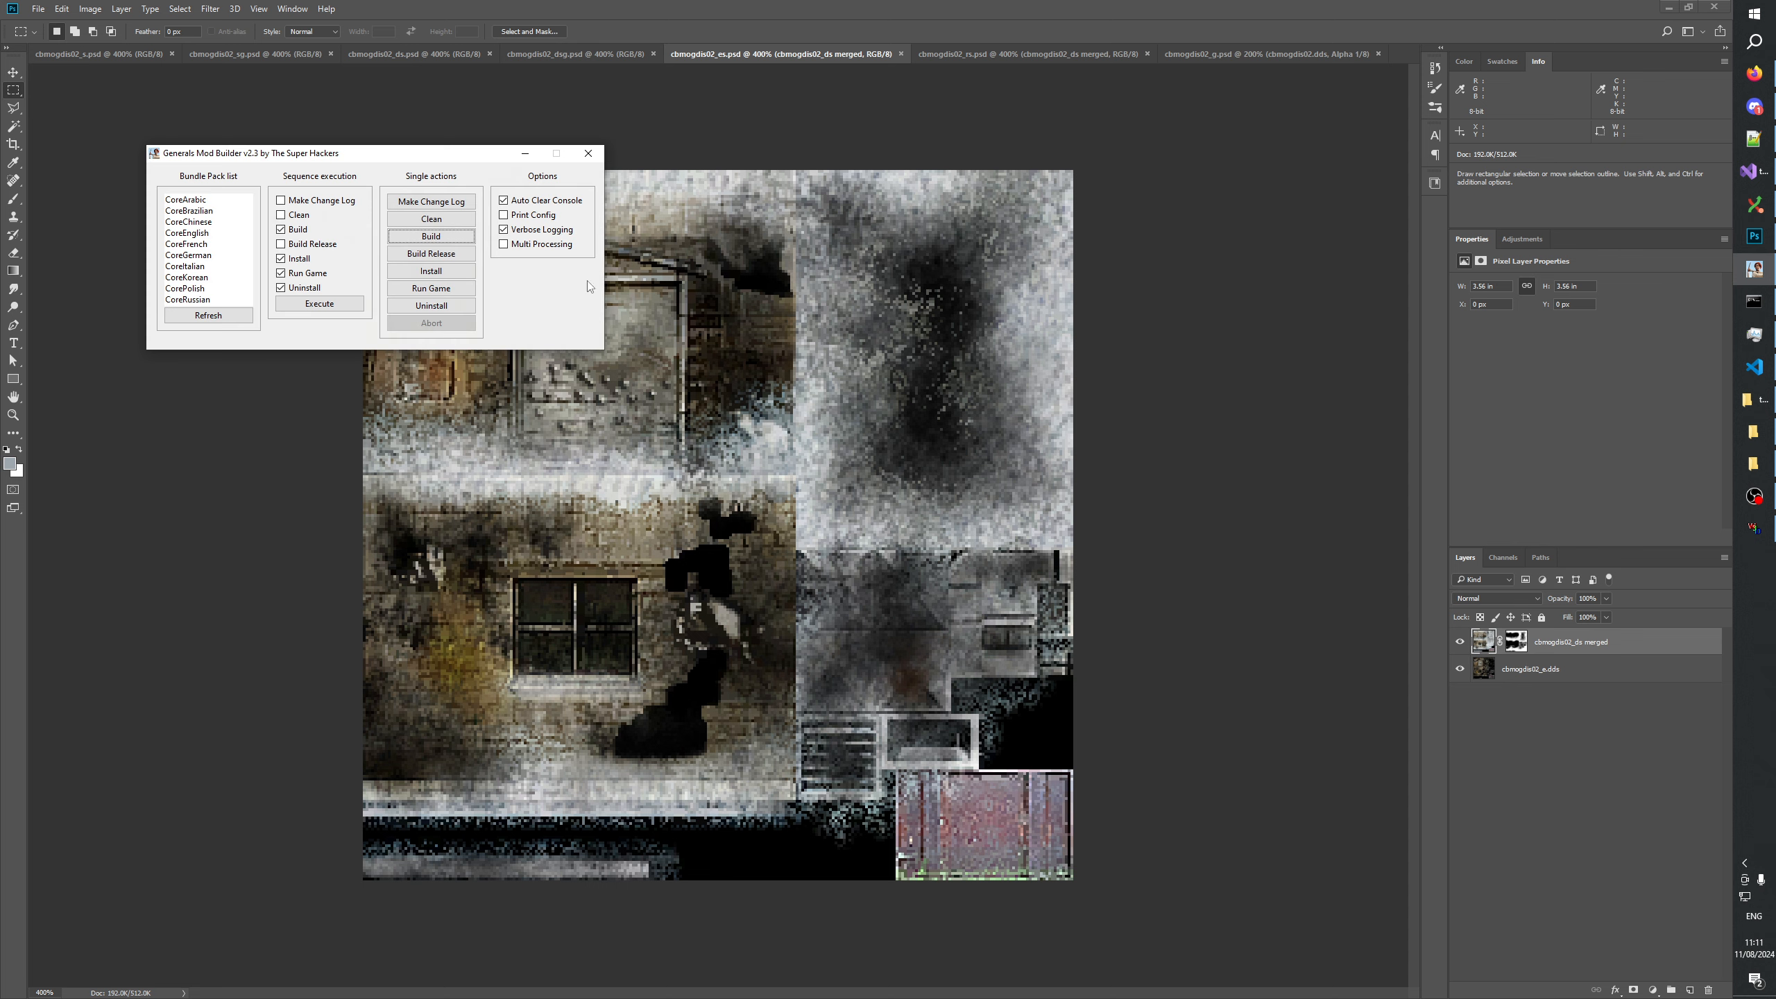
left_click(445, 238)
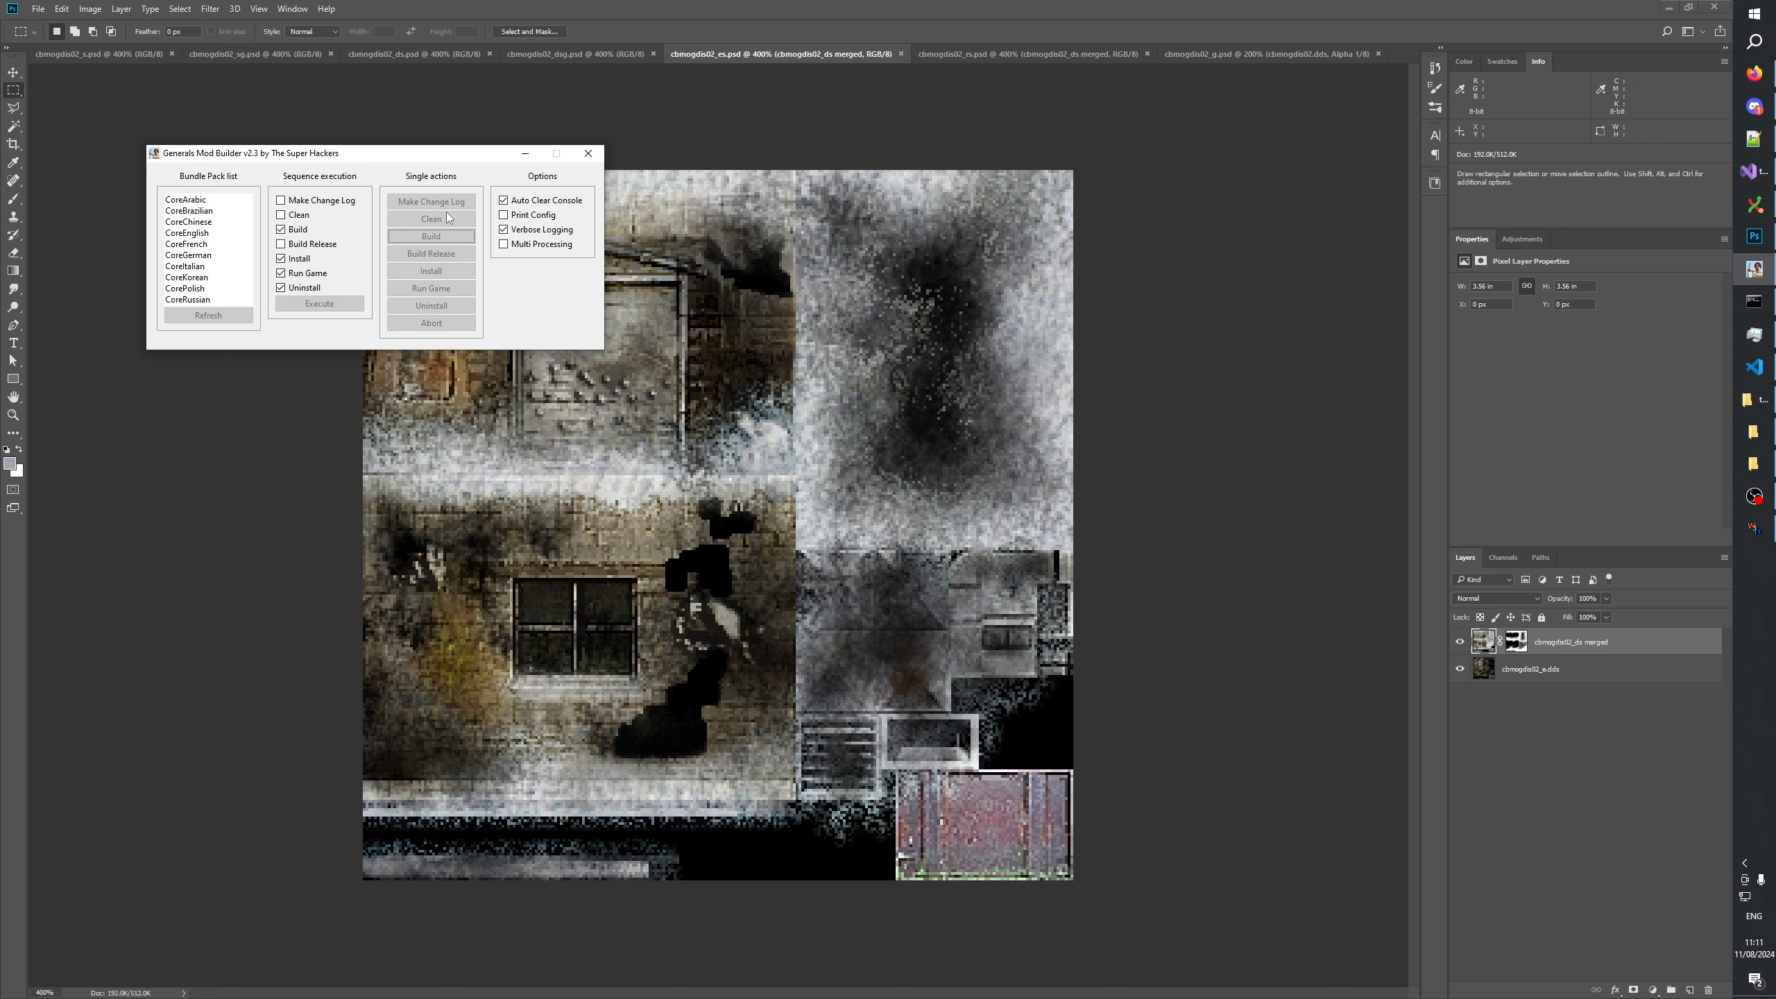
left_click(1758, 304)
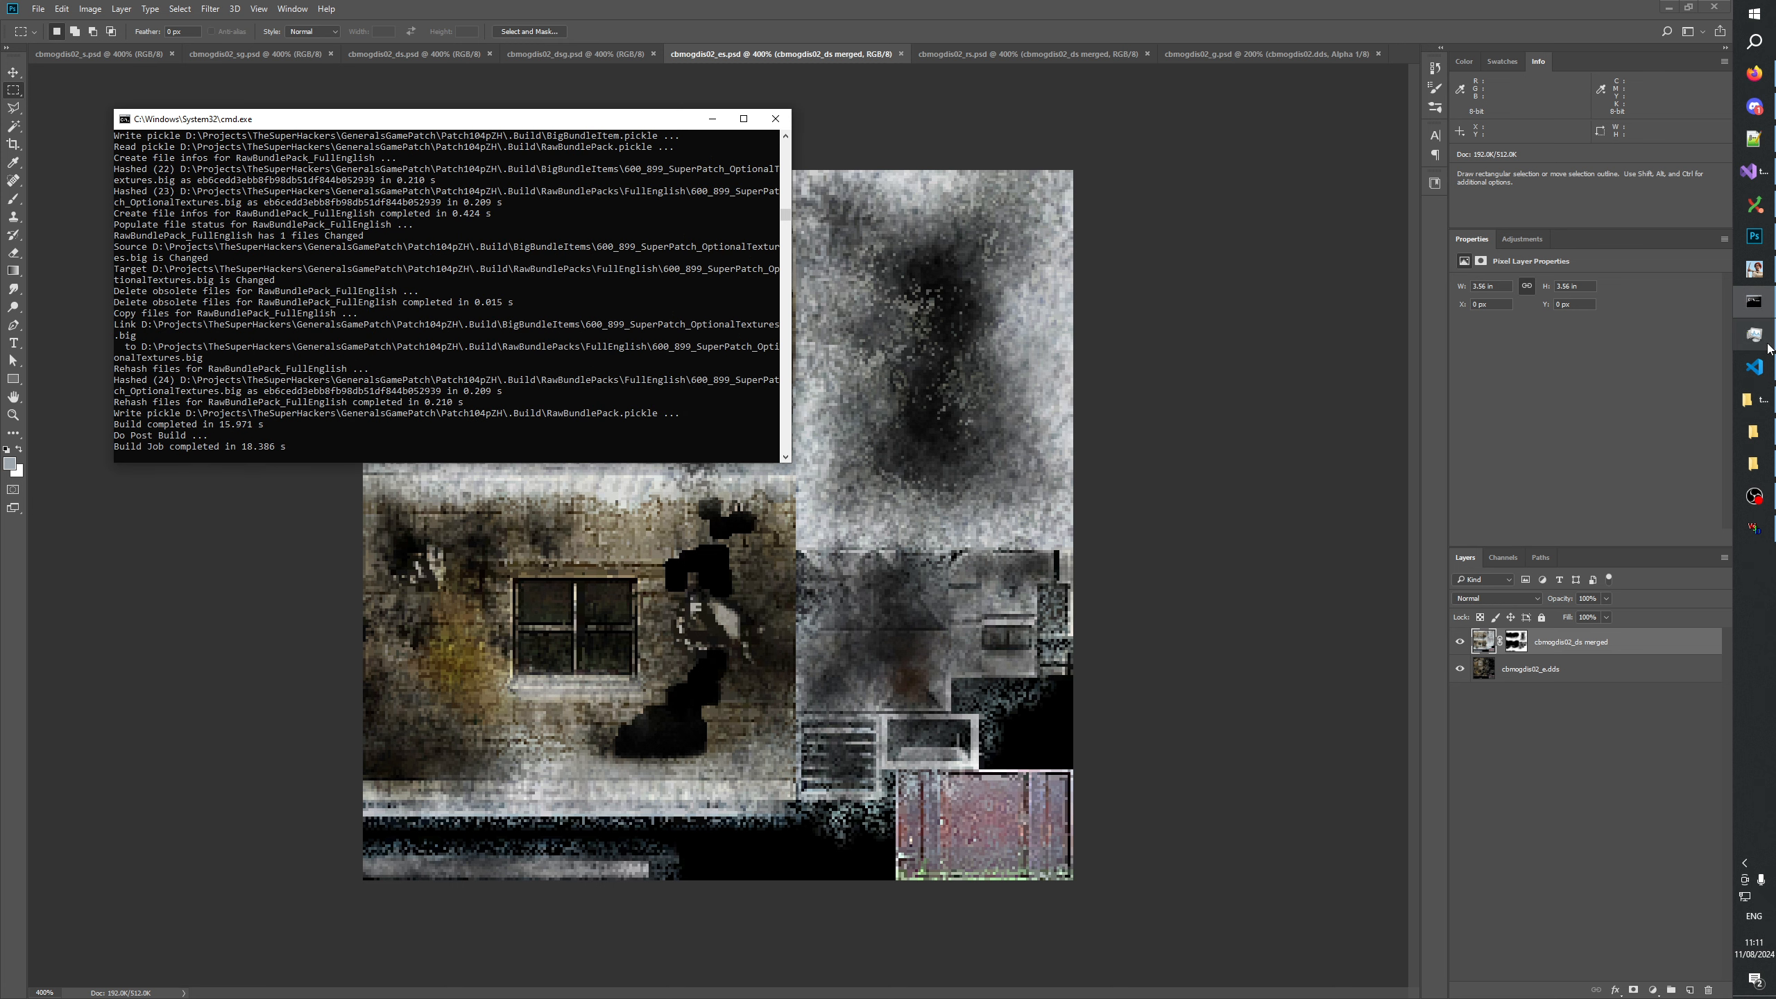
Switch to W3D Viewer, clear the scene and load all the CBMogdis02 W3D files from CBMogdis02.W3D to CBMogdis02_SNG.W3D.
left_click(1754, 529)
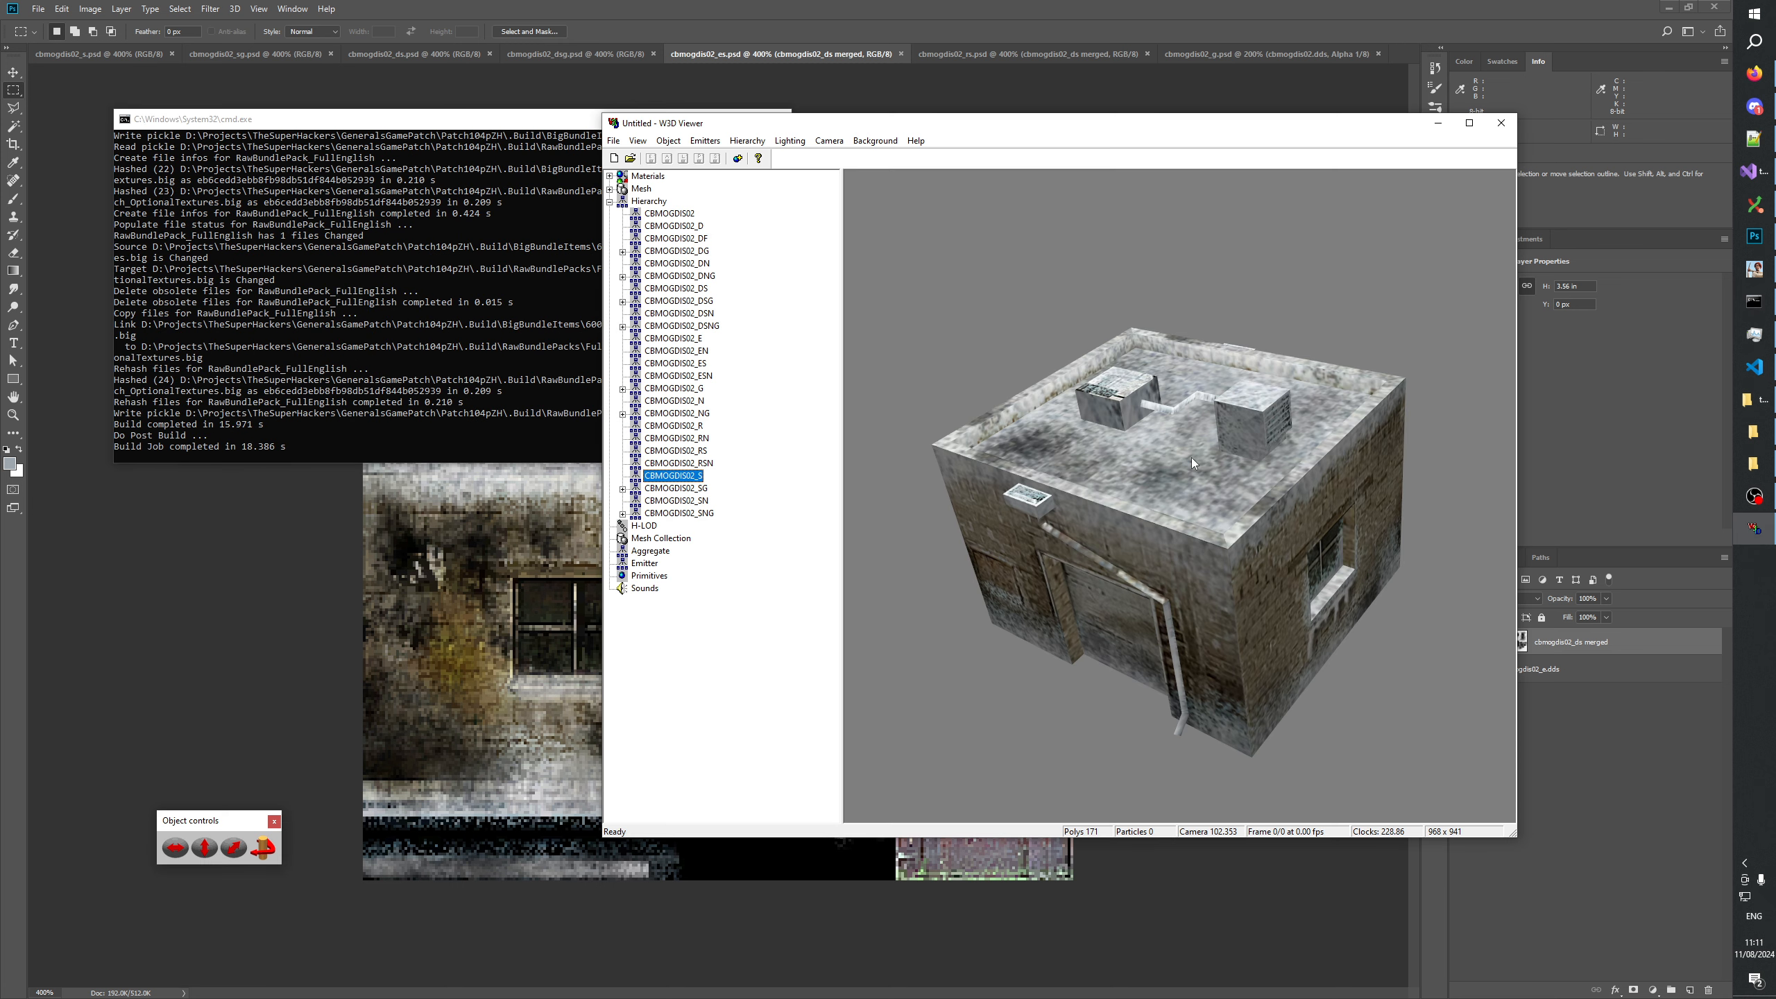
left_click(615, 158)
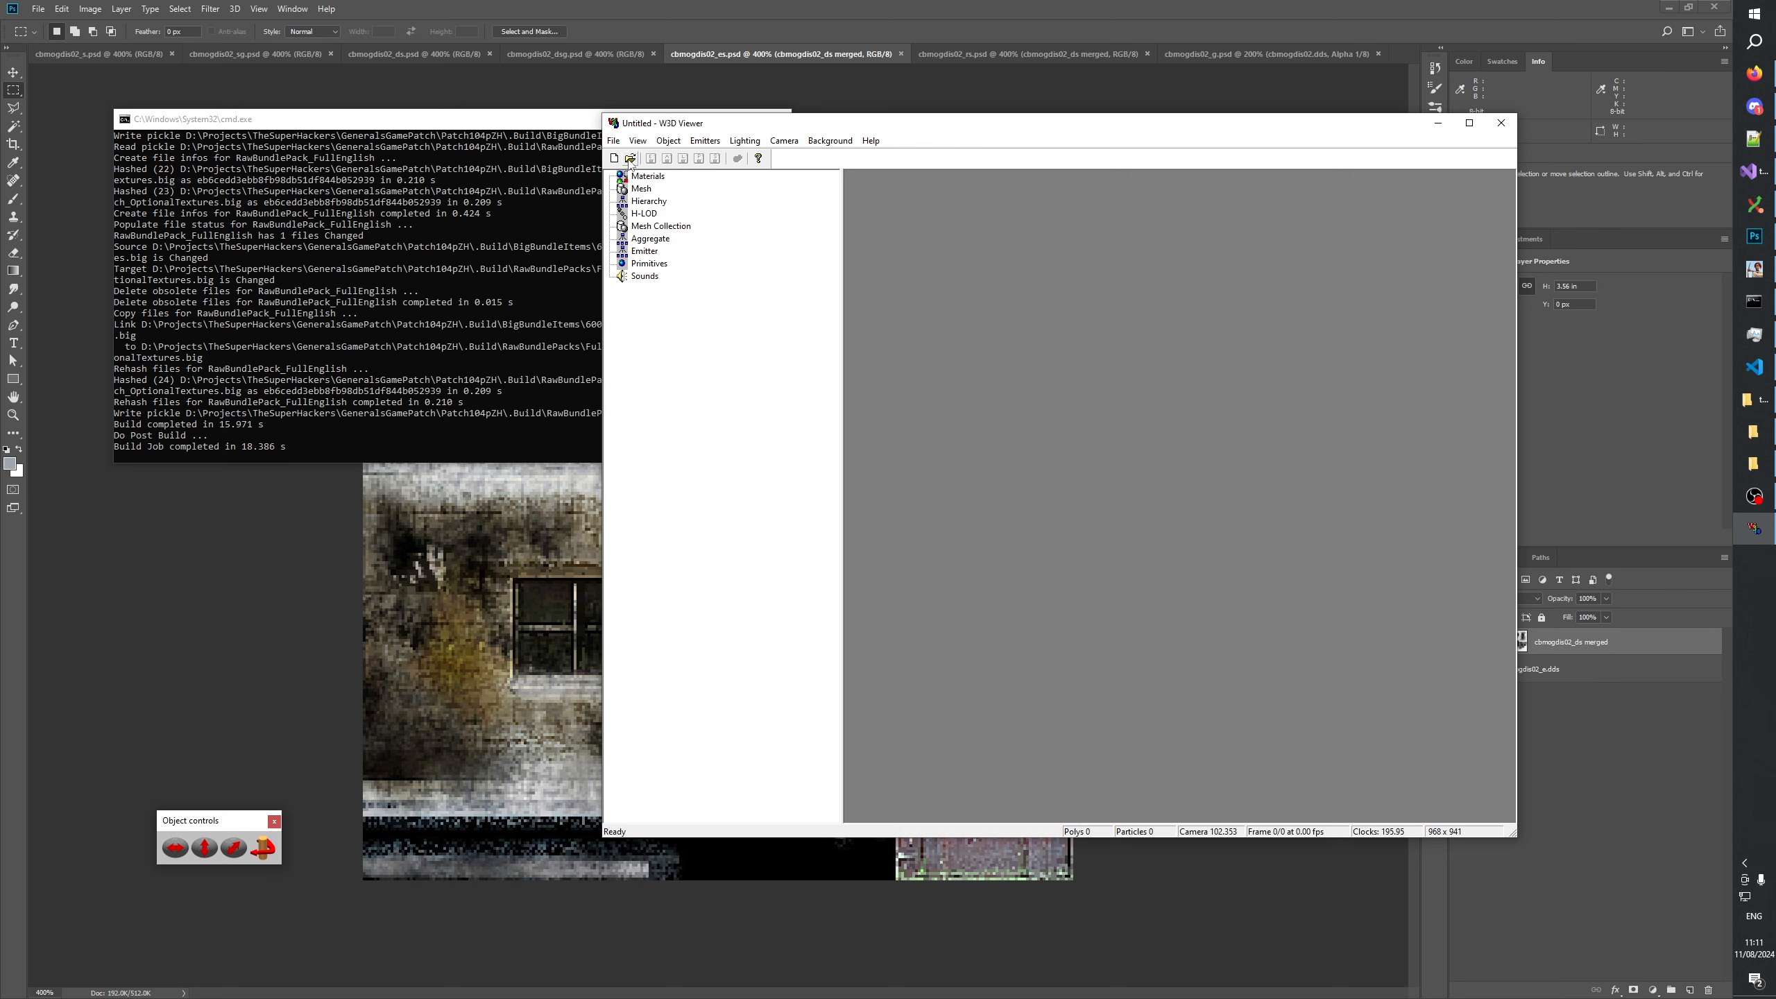
left_click(630, 158)
left_click(996, 617)
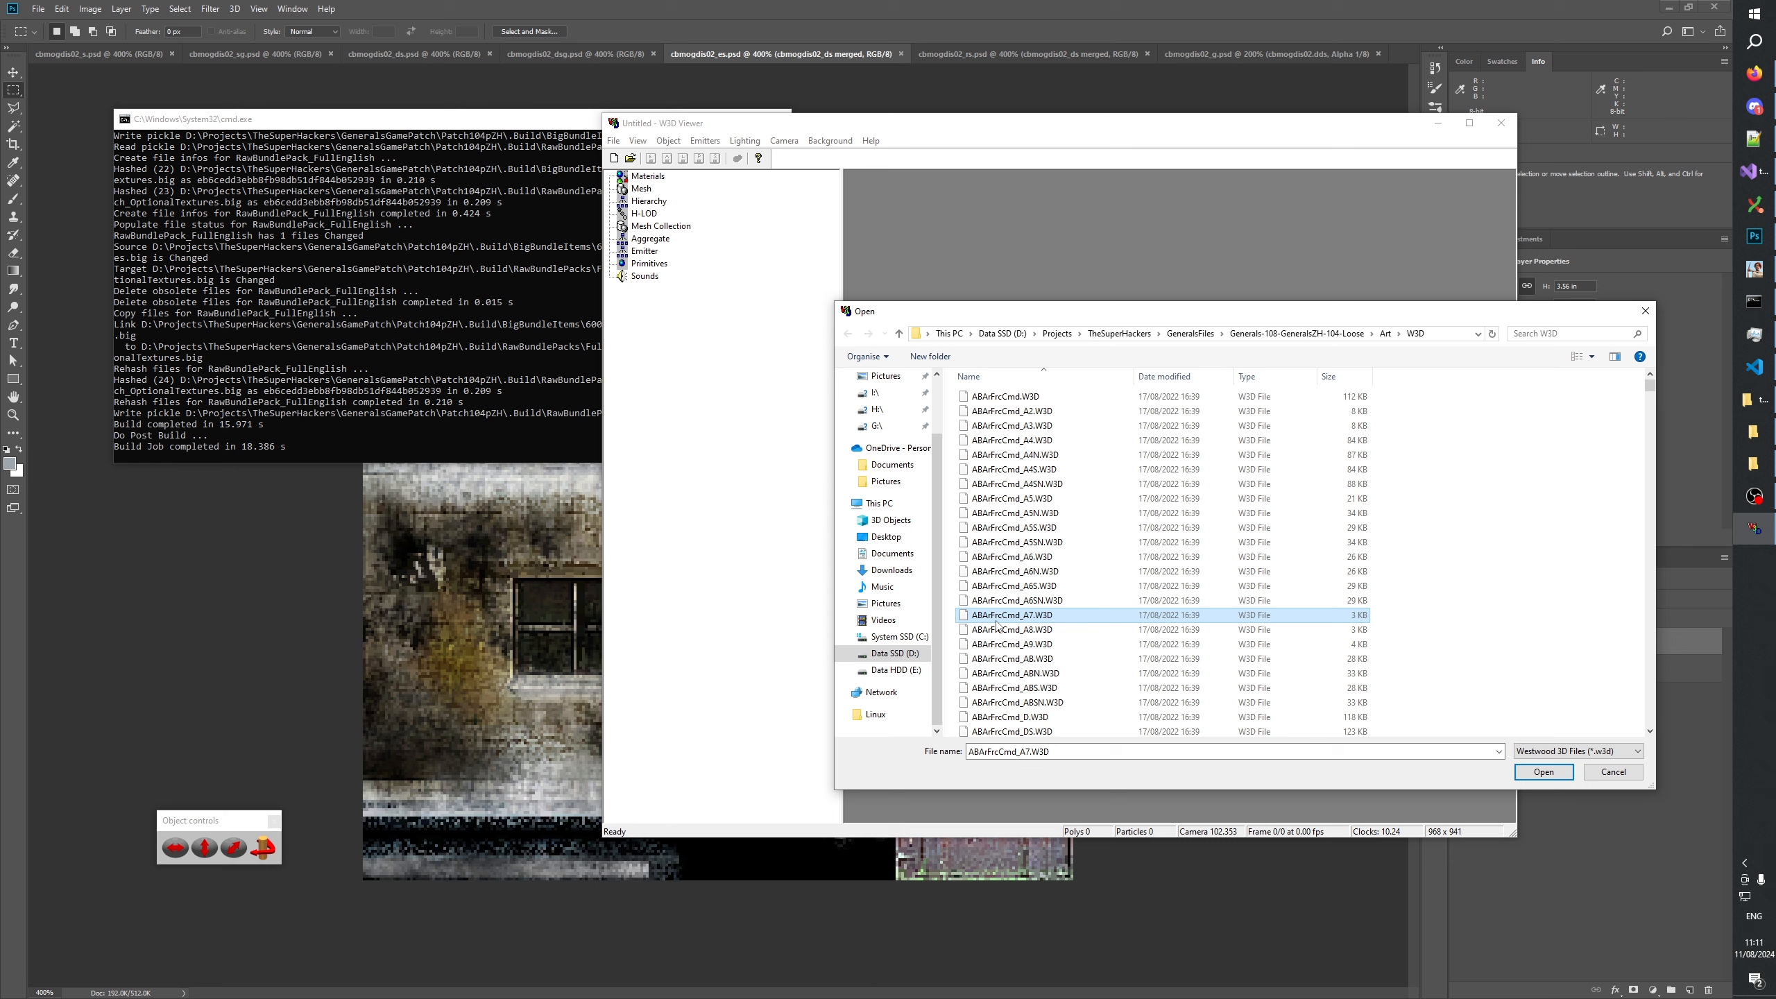
type("cb")
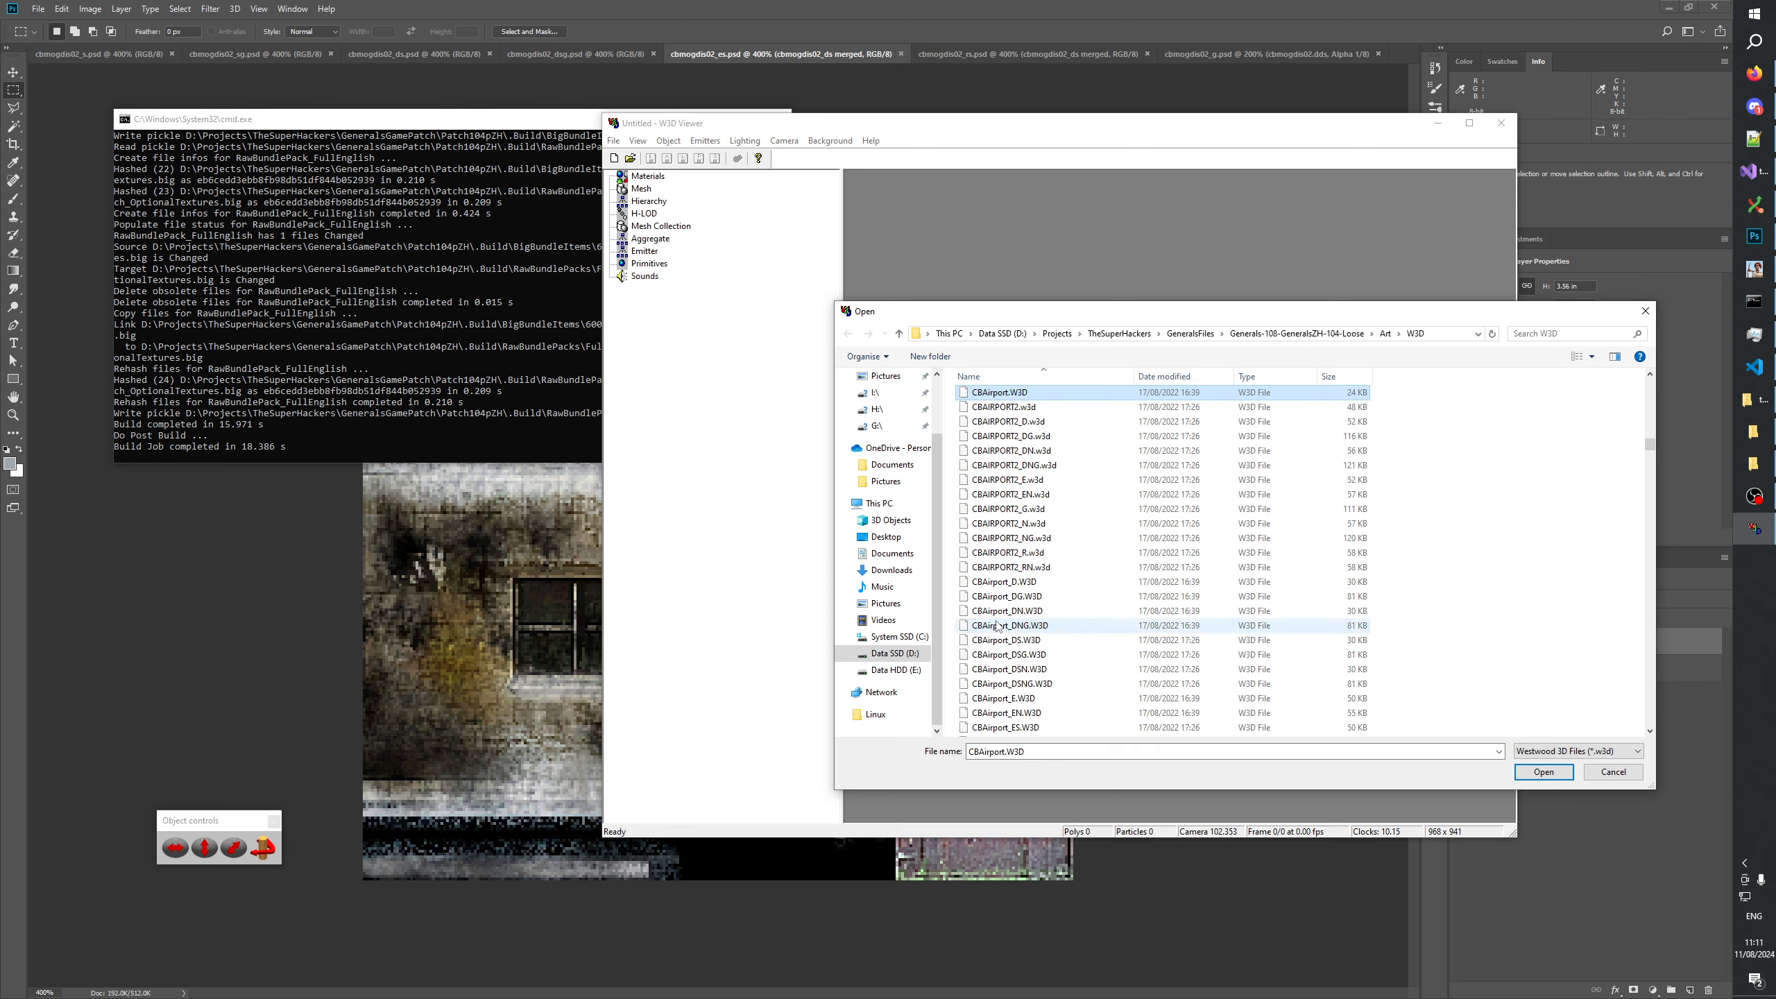
type("am")
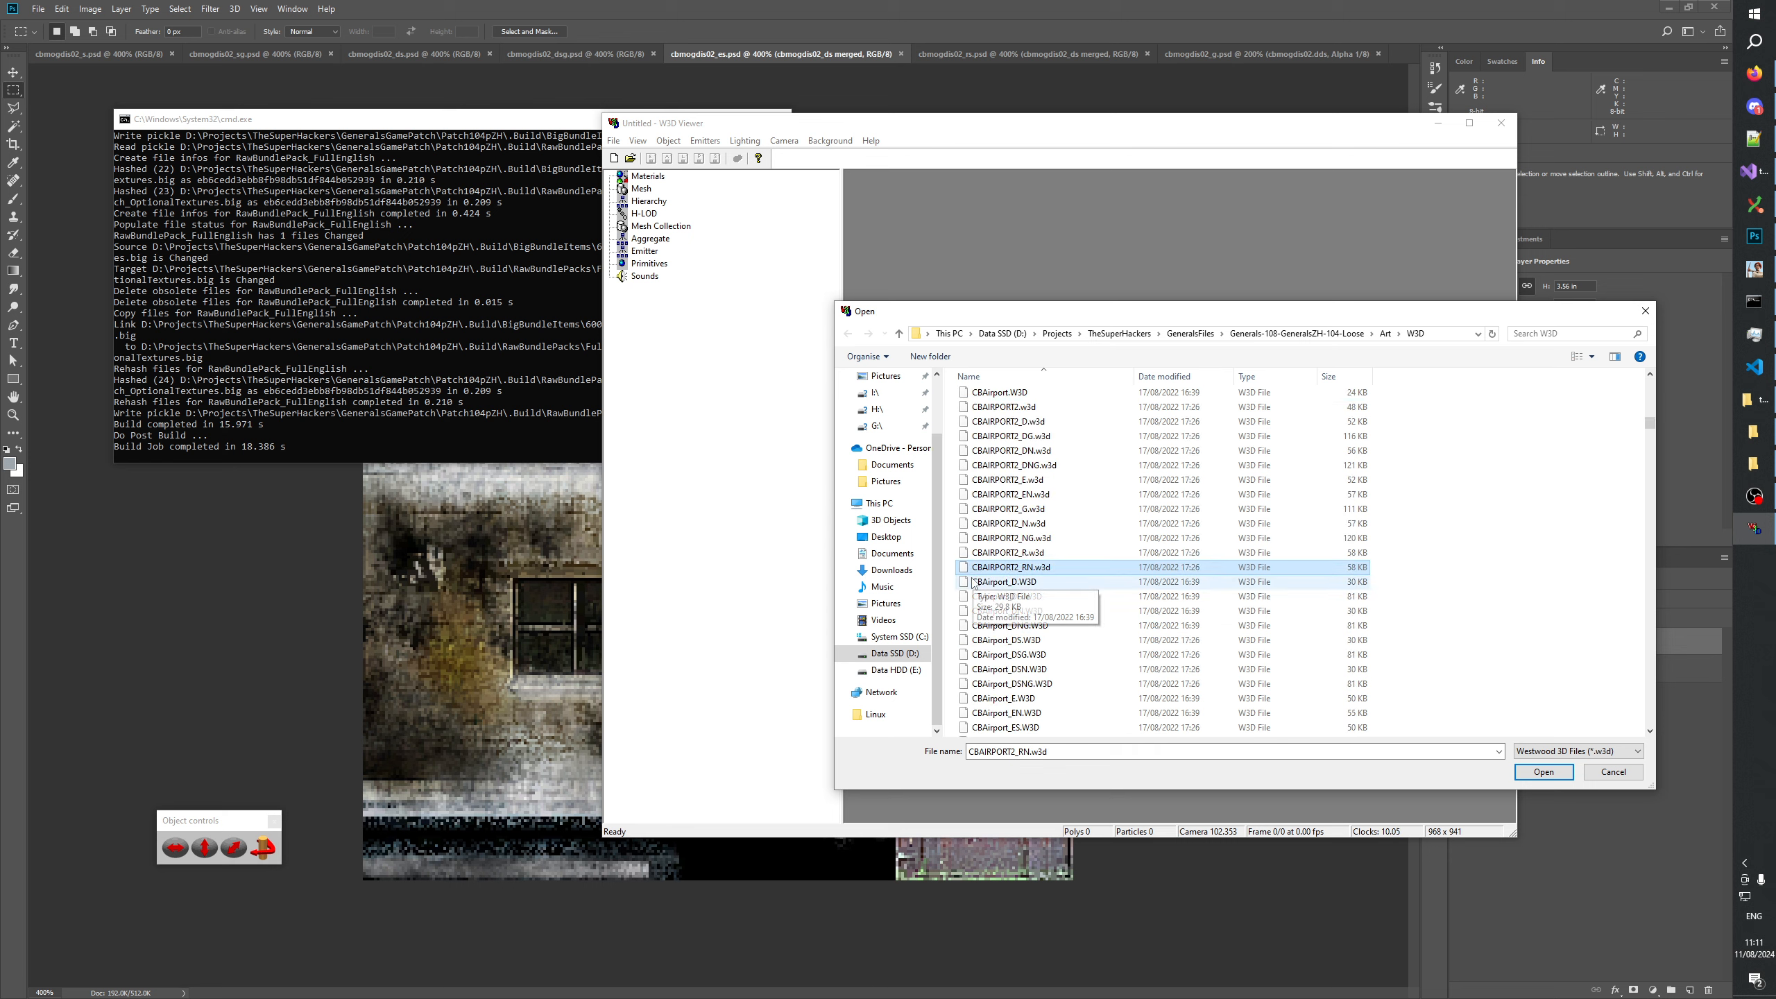
type("cbmogdis02")
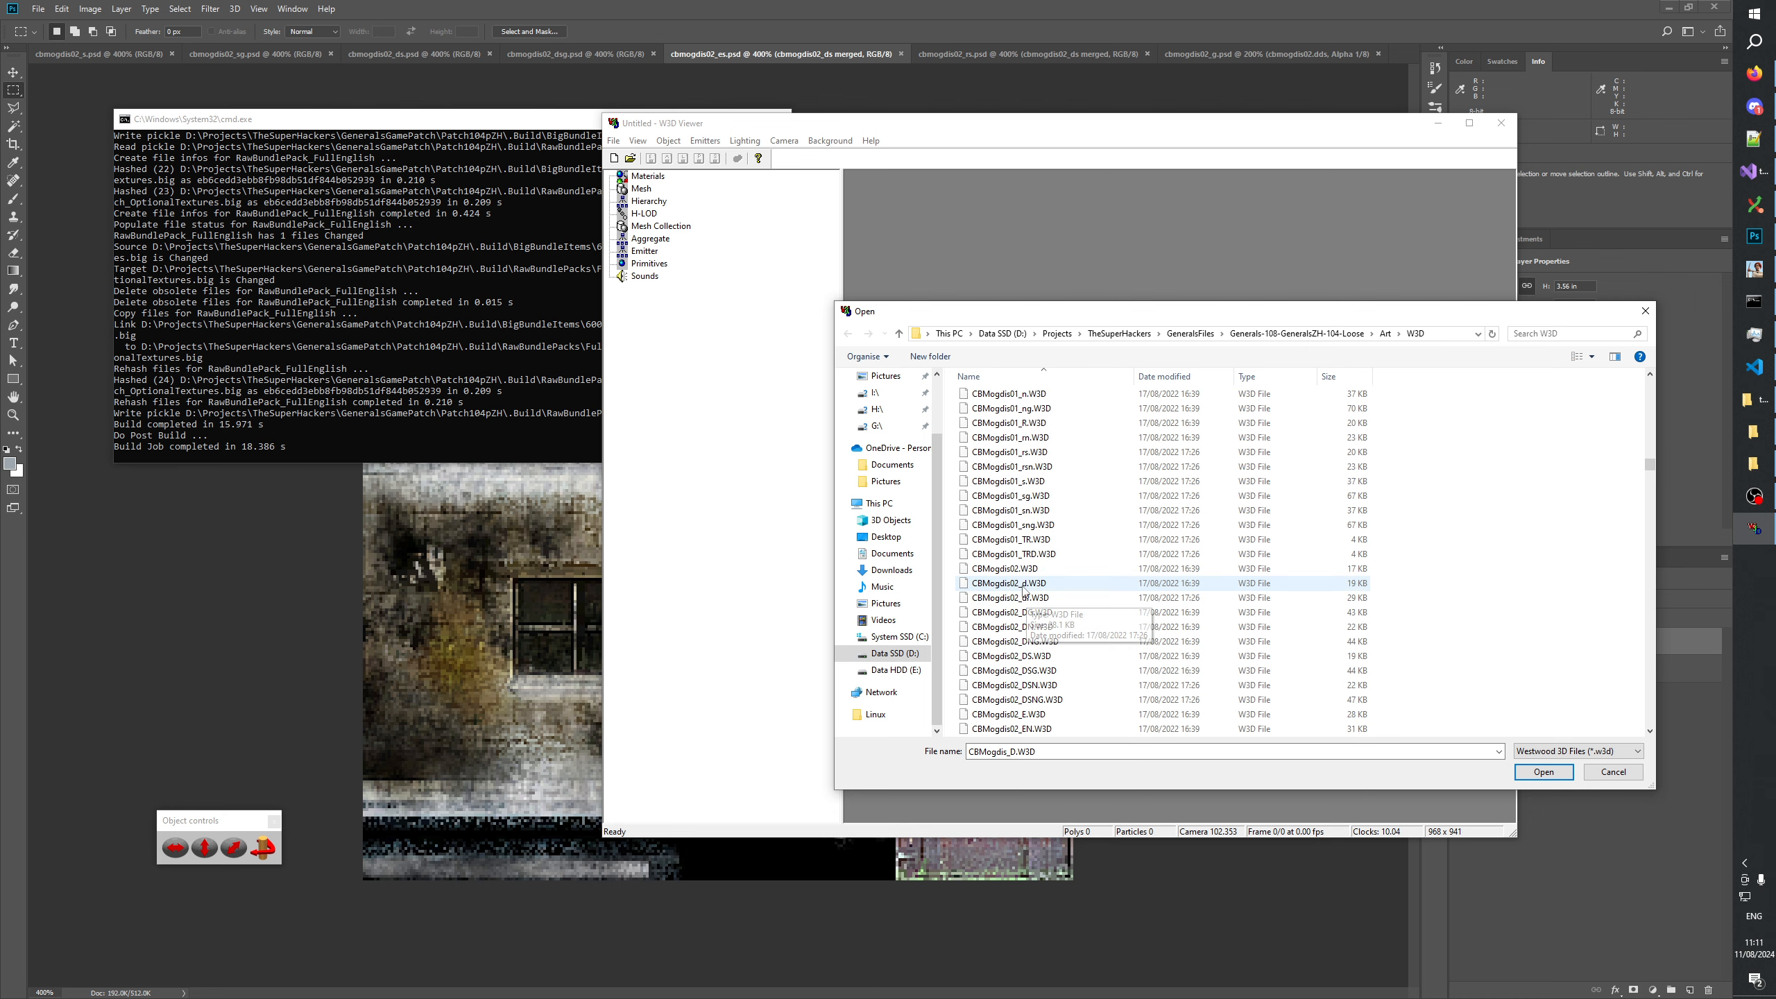
scroll(1088, 587, "down", 14)
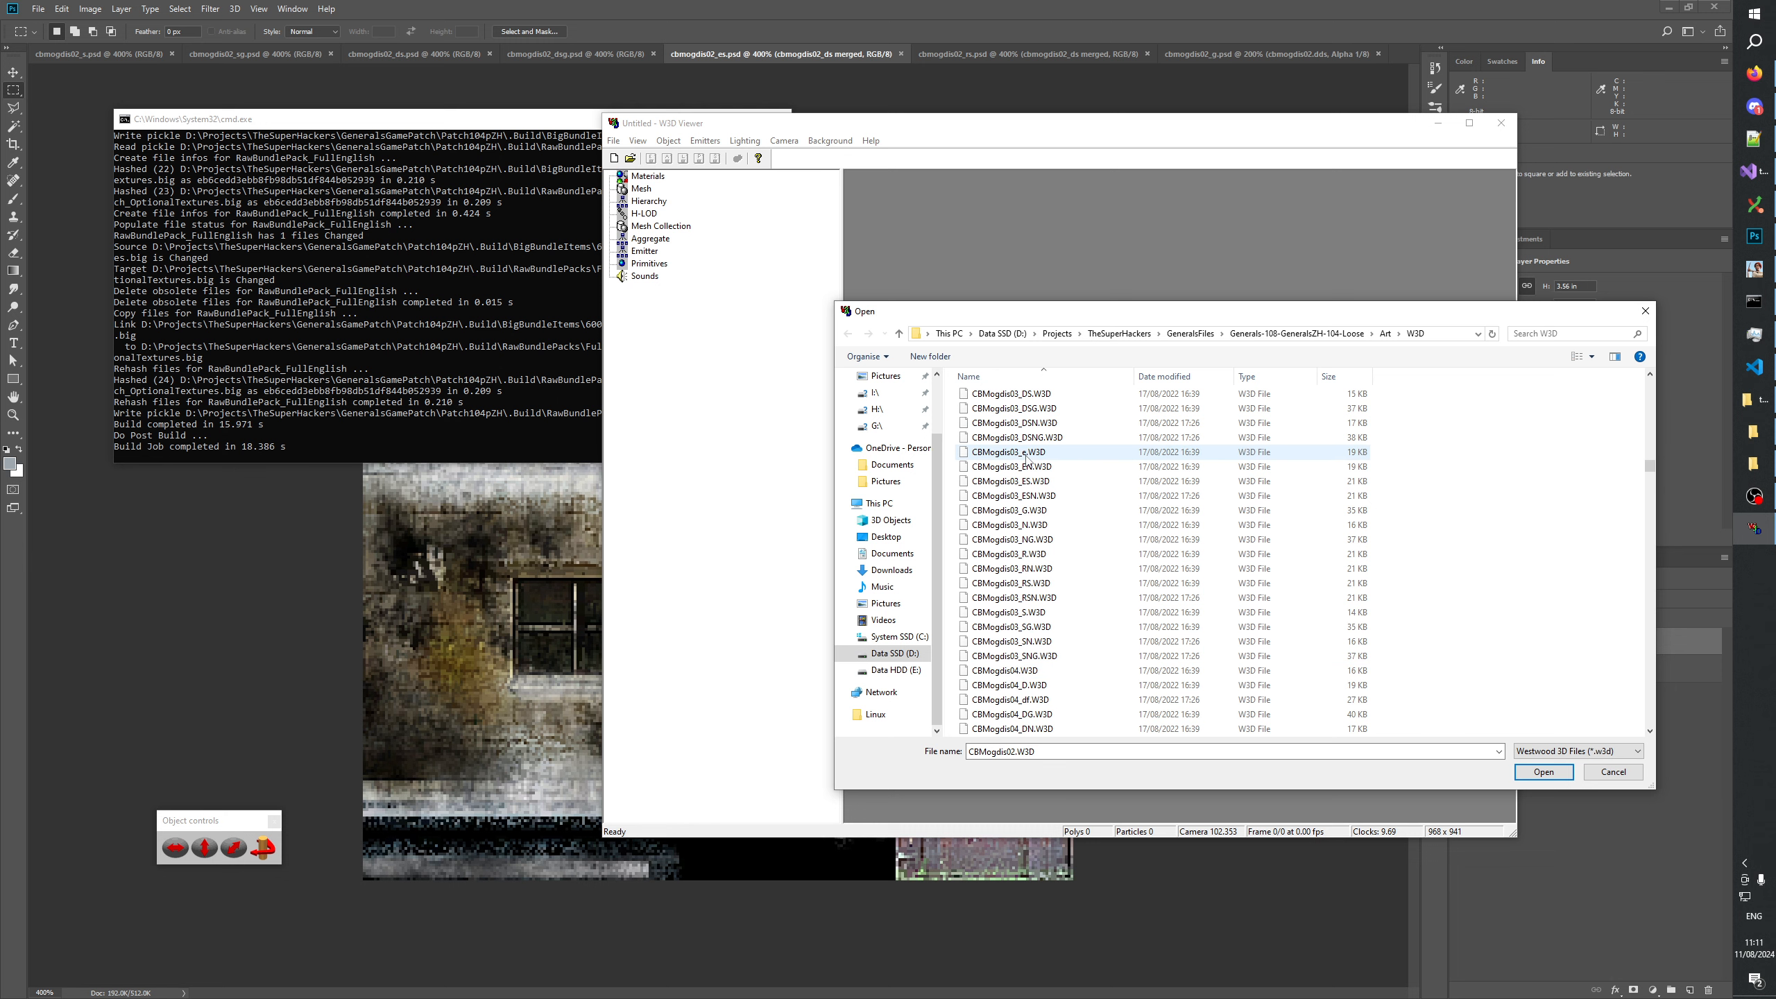
scroll(1039, 485, "up", 2)
scroll(1038, 485, "up", 2)
left_click(1038, 481, "shift")
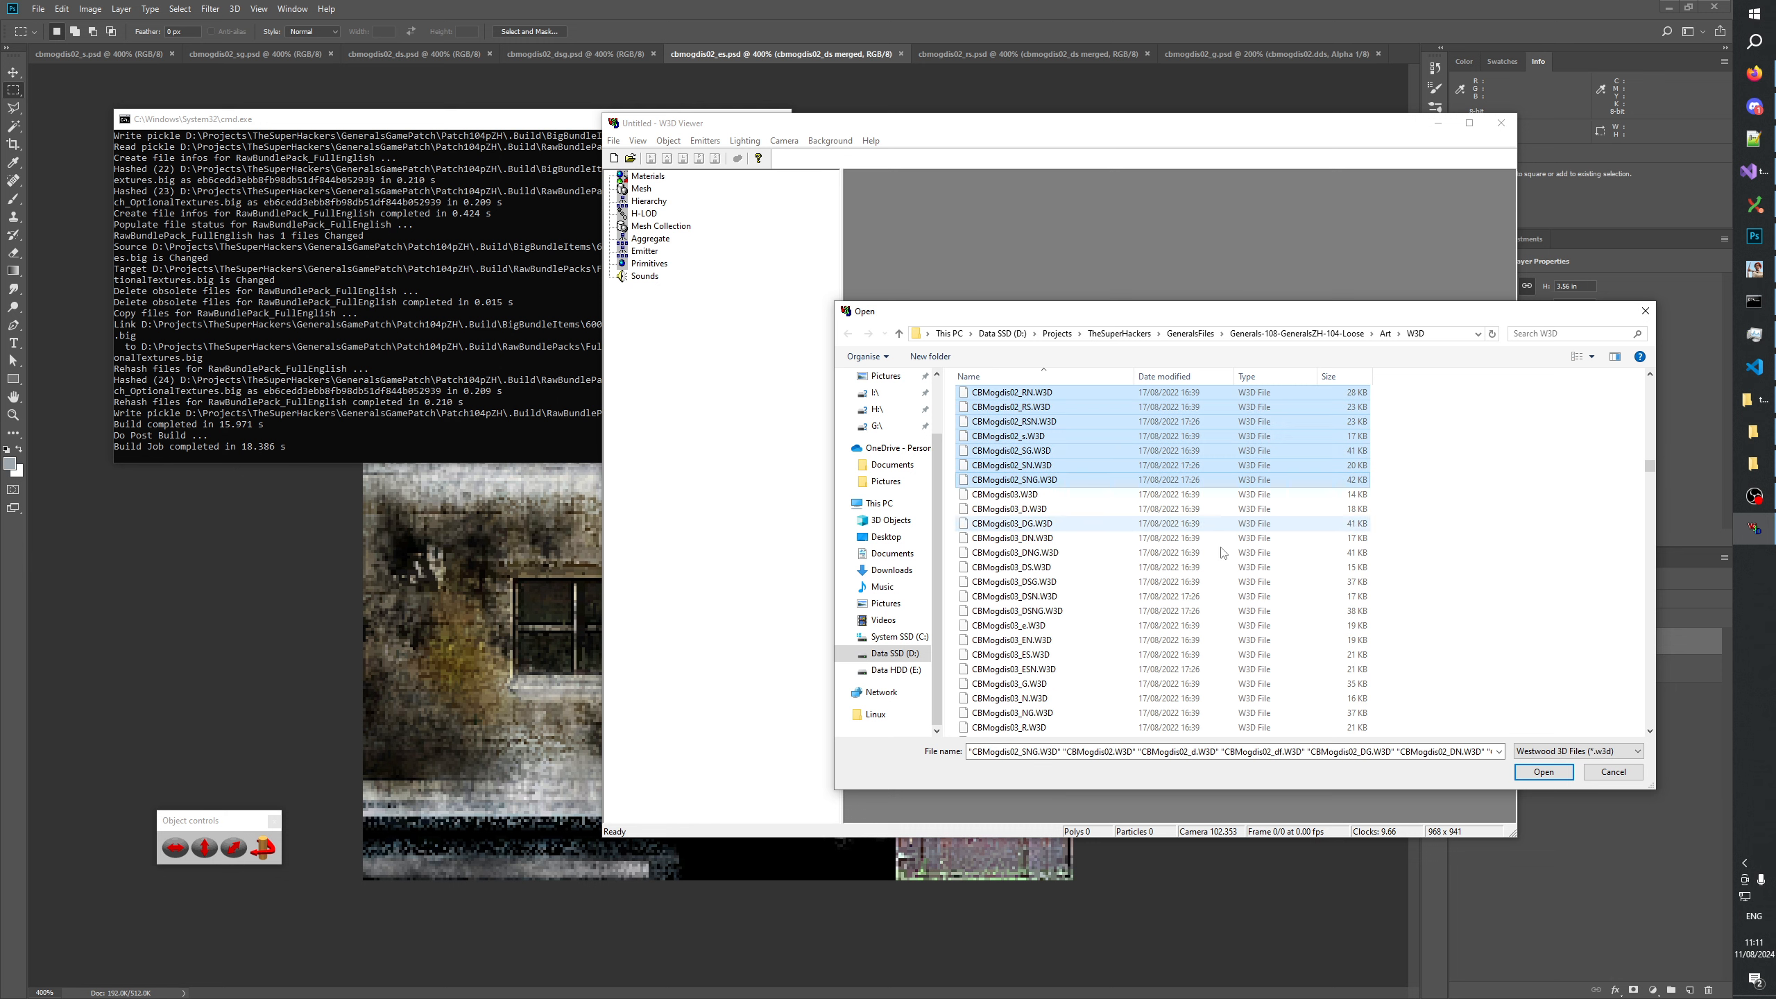
left_click(1543, 772)
Inspect the windows of the CBMOGDIS02 model and its snowy CBMOGDIS02_S variant for reflections from several angles.
left_click(609, 202)
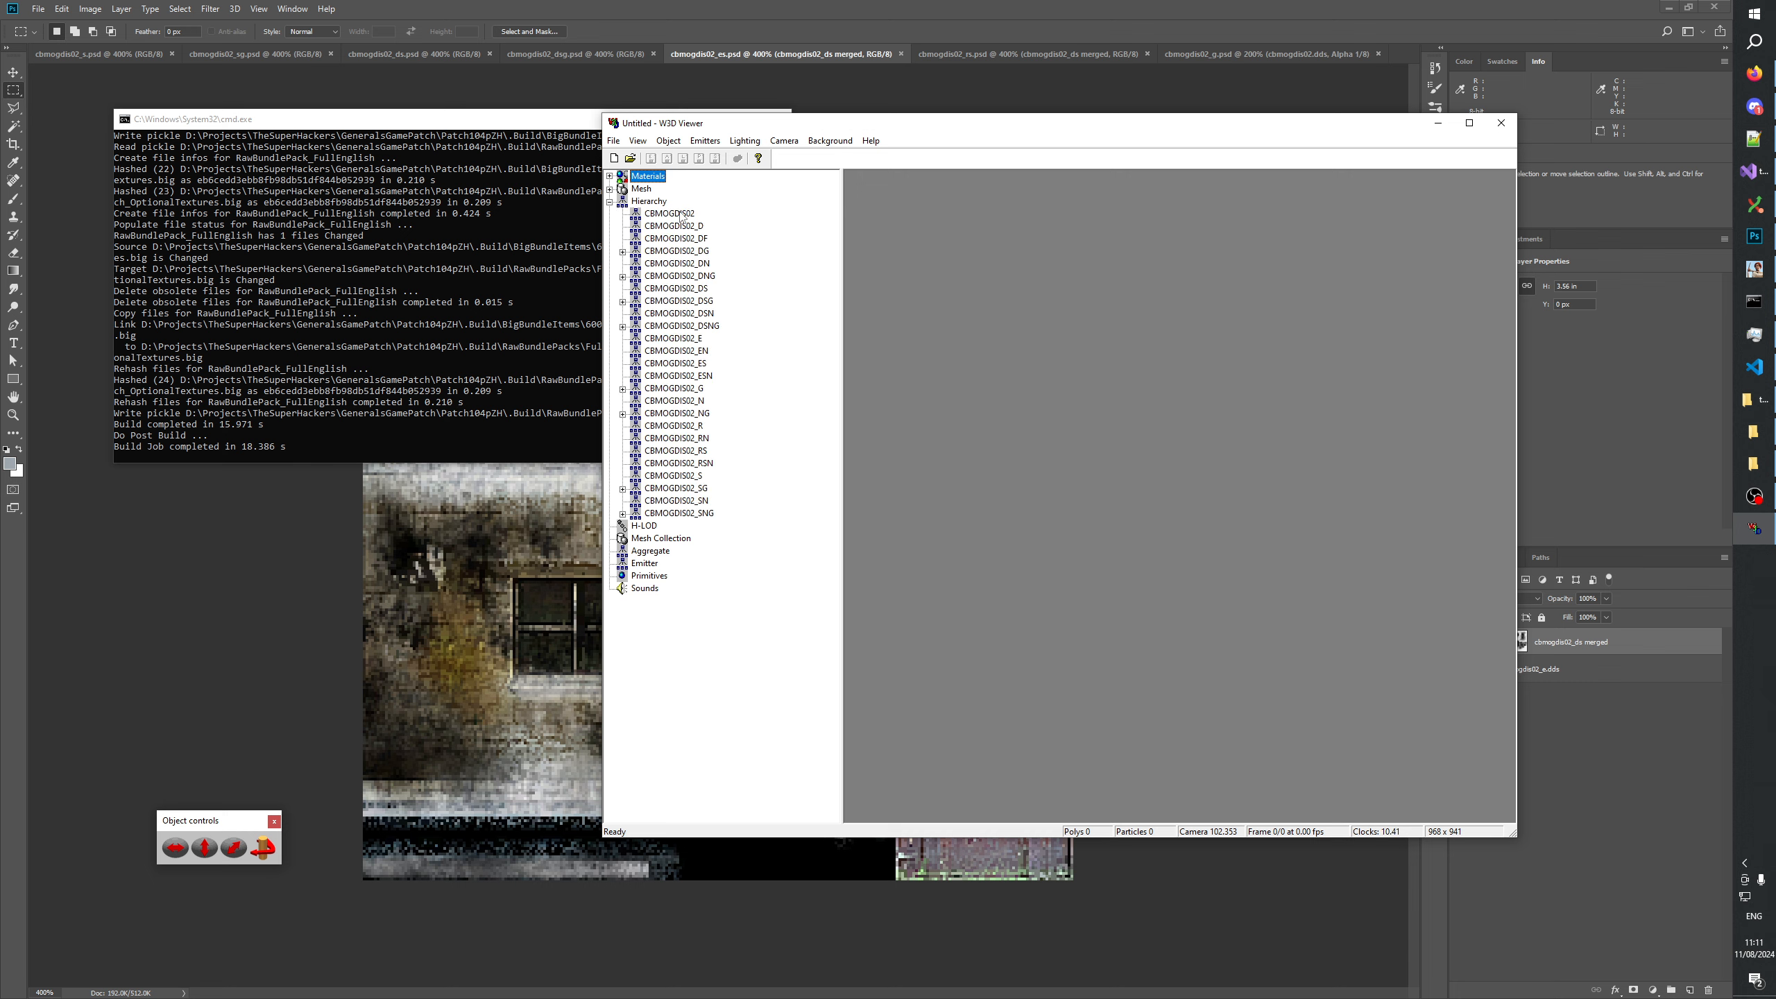
left_click(677, 214)
mouse_move(1113, 535)
left_mouse_down()
mouse_move(1245, 564)
mouse_move(1086, 538)
left_mouse_up()
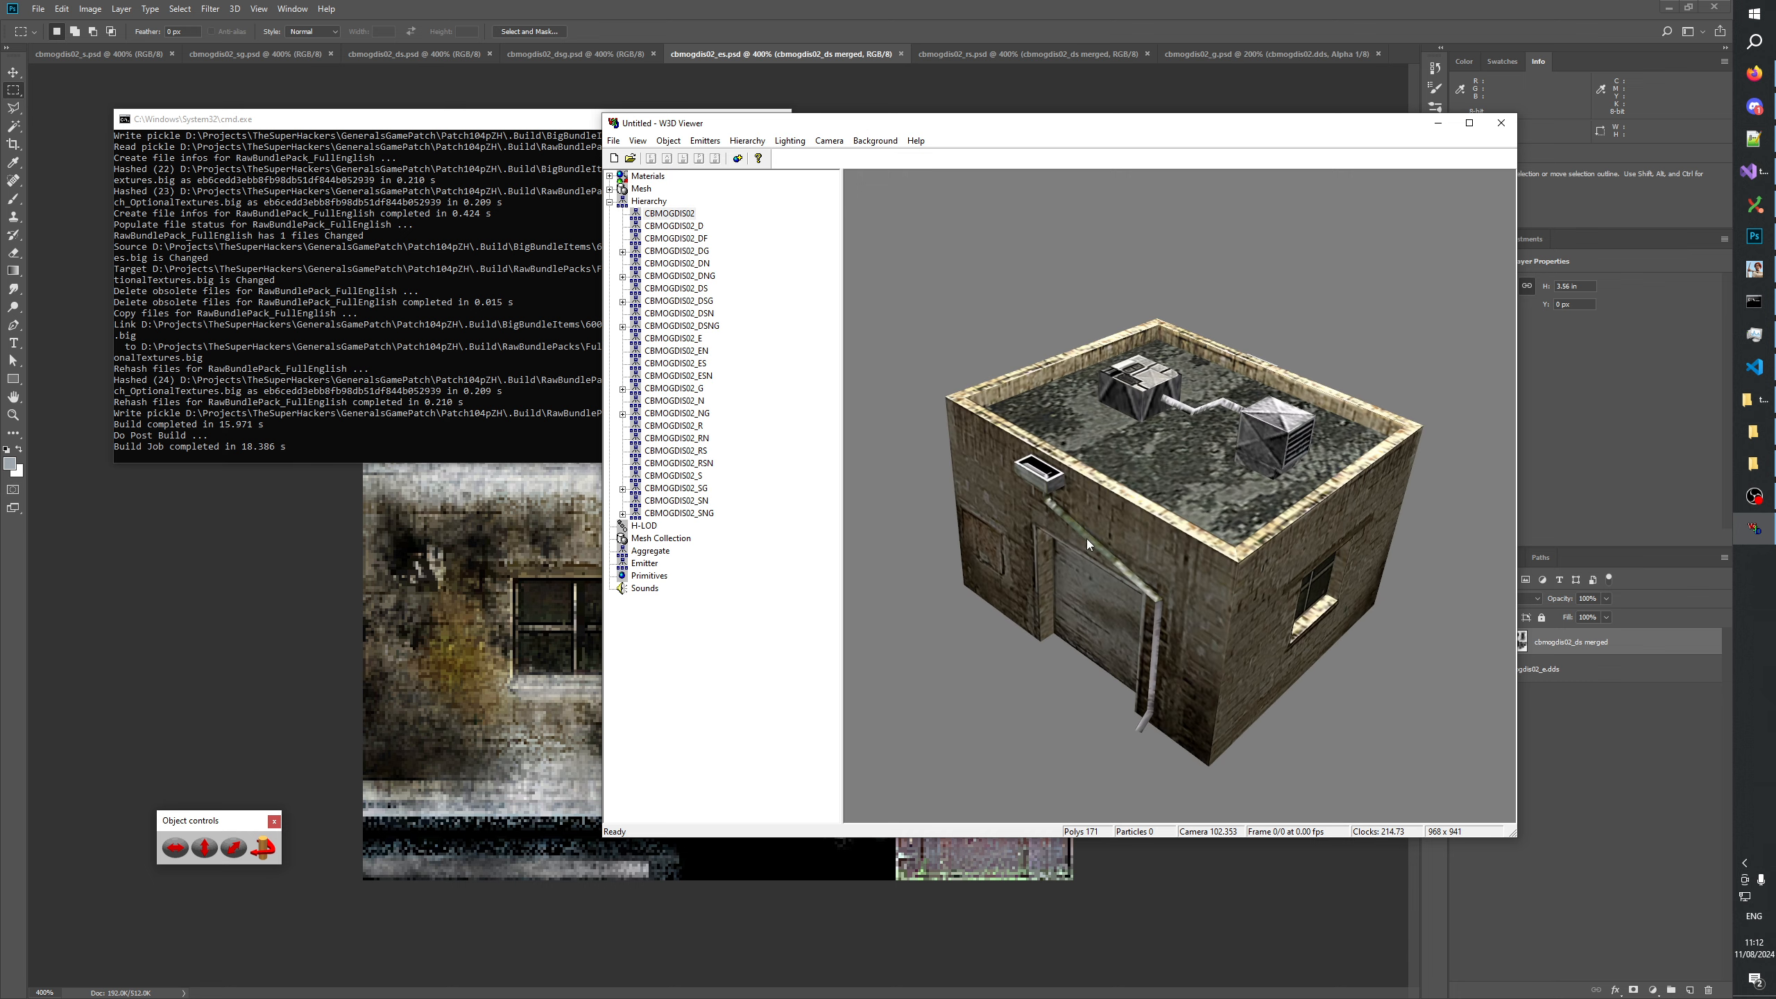
left_click(694, 487)
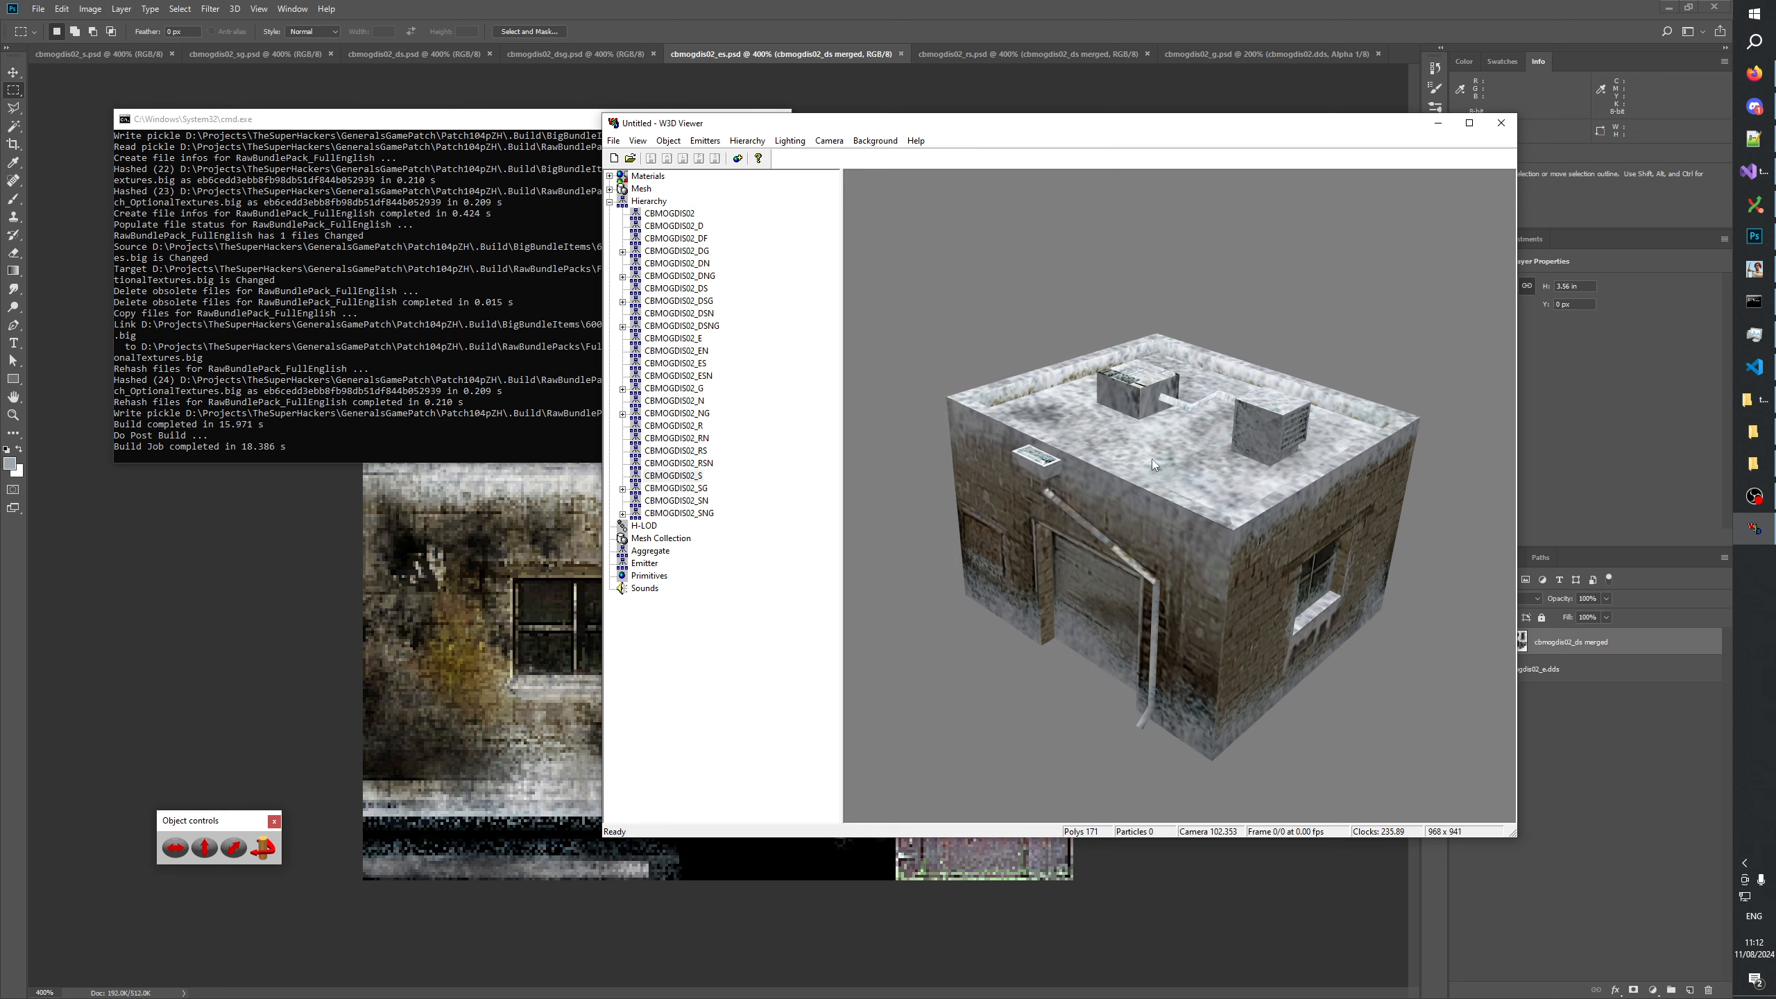
left_click_drag(1151, 466, 1181, 546)
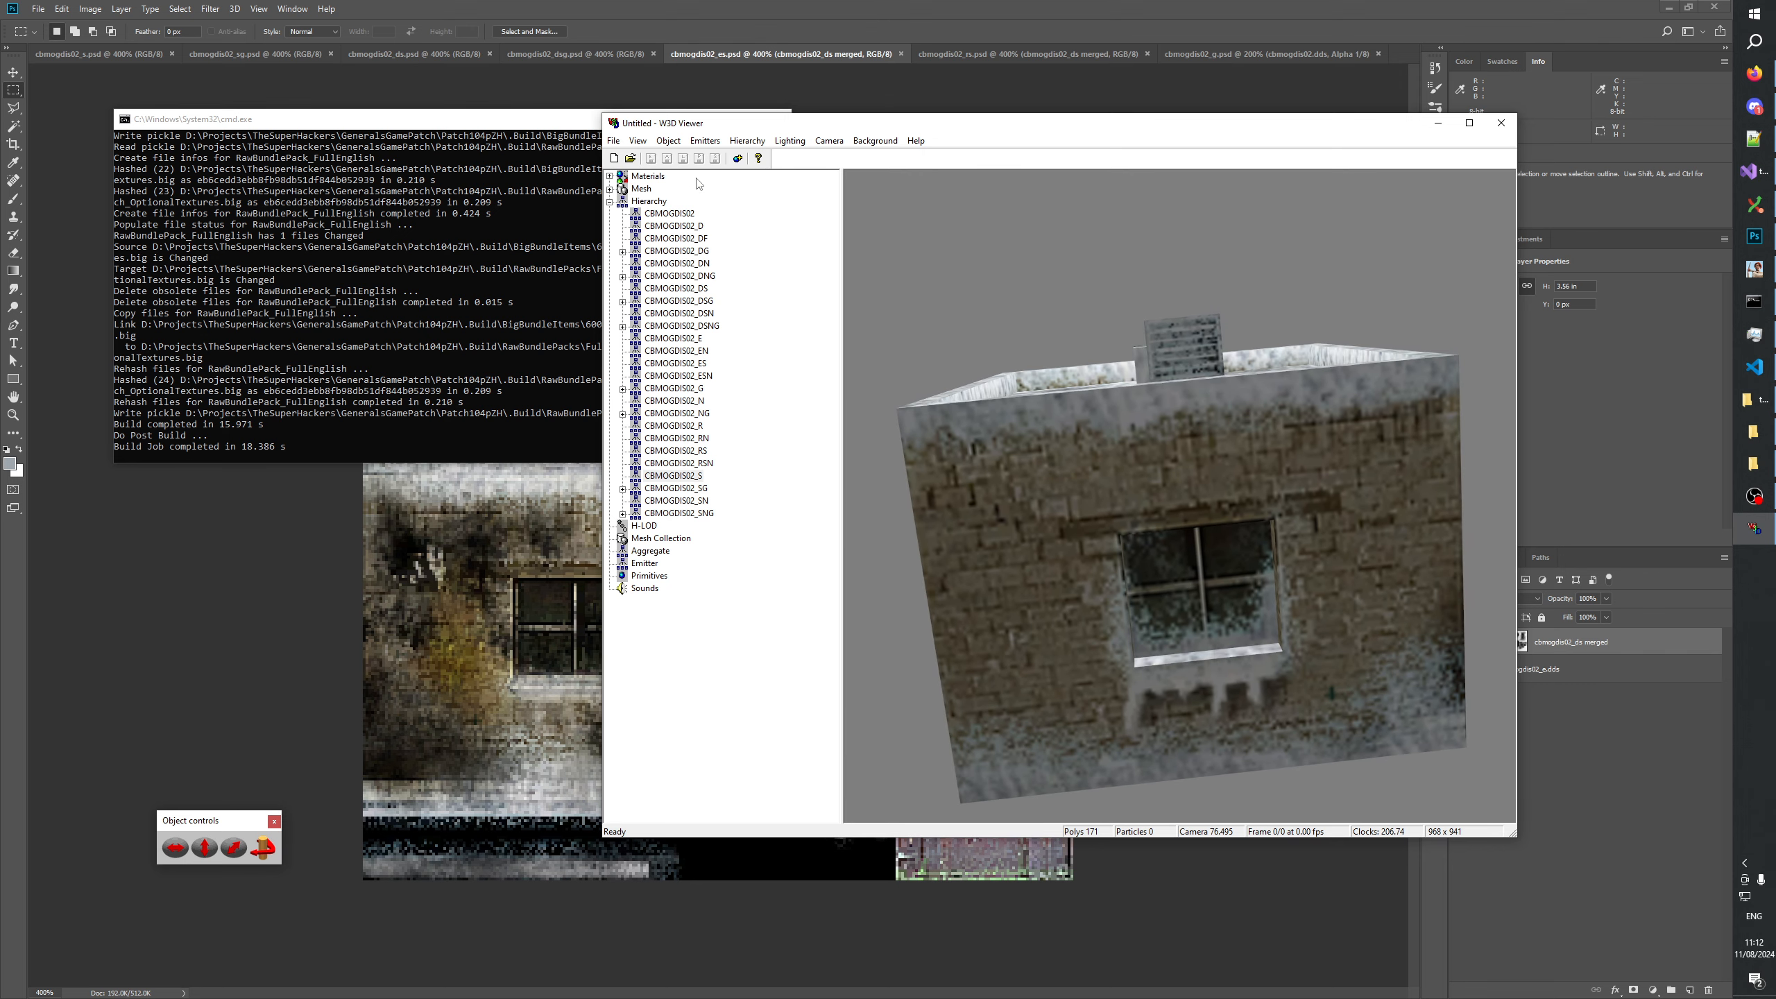
left_click(683, 214)
left_click_drag(1119, 490, 1127, 415)
left_click_drag(1046, 453, 1298, 604)
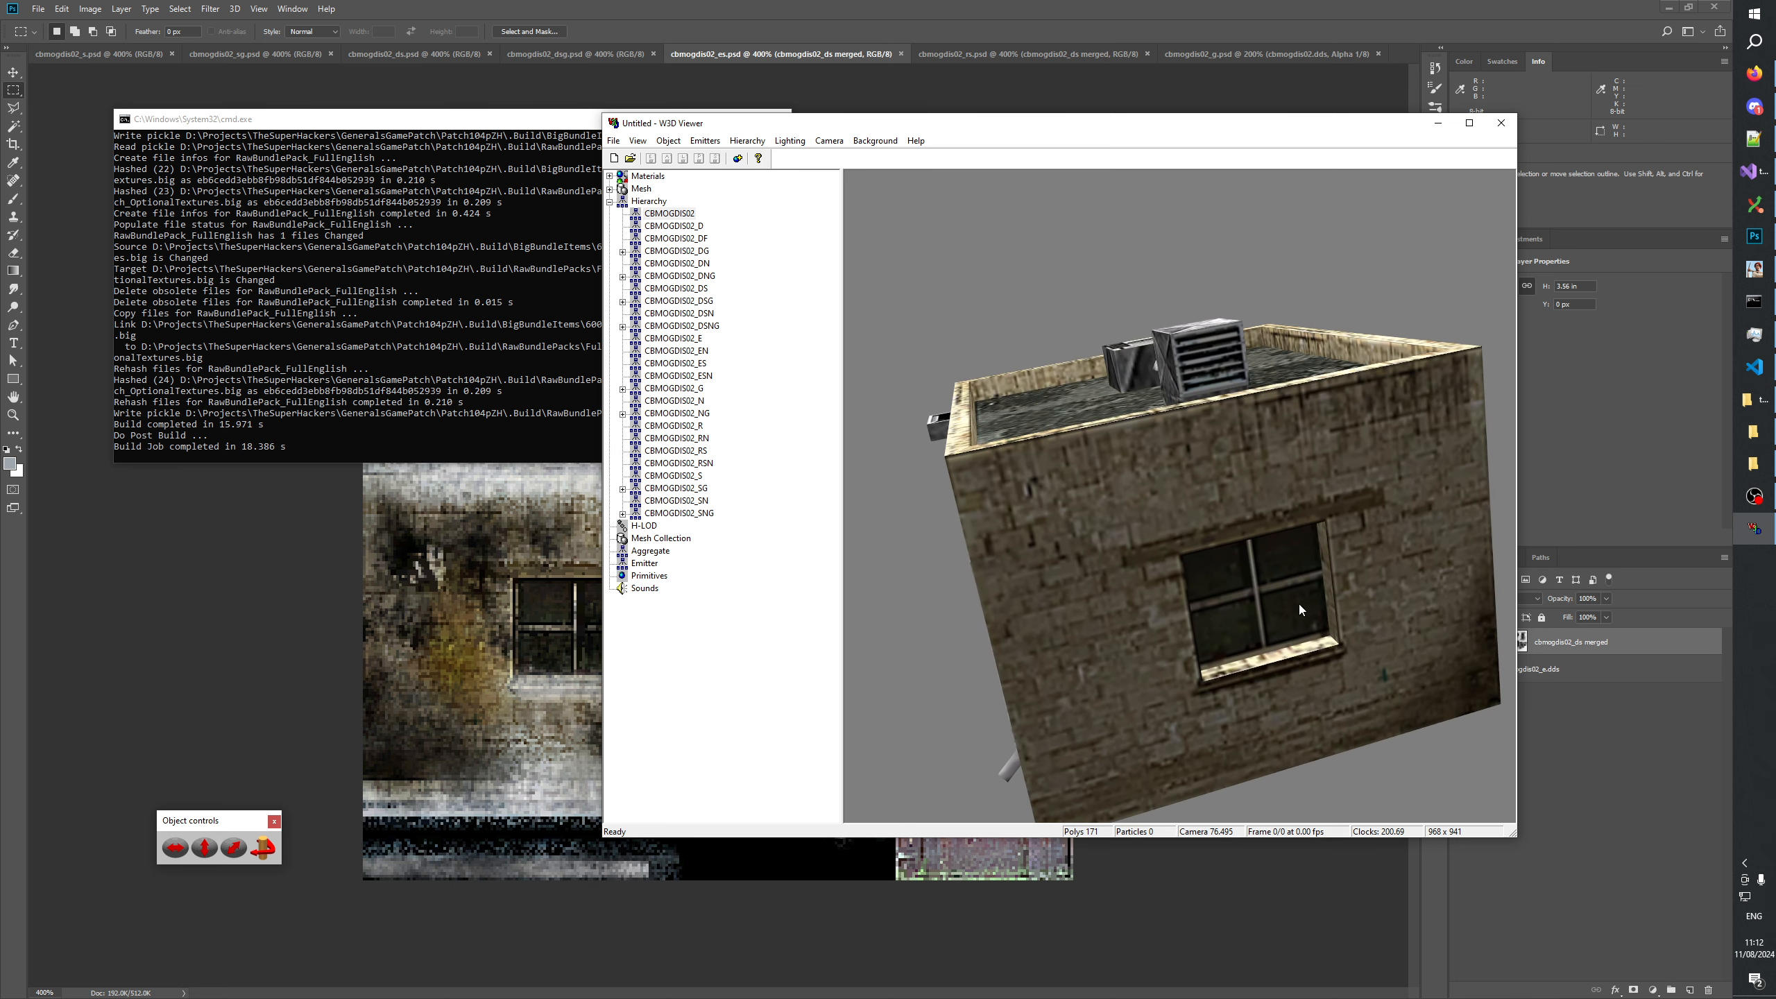
Switch to TextureChangelog.txt in Notepad++ and add CBMOGDIS02_G.w3d to the note on models without a reflective window.
left_click(1754, 138)
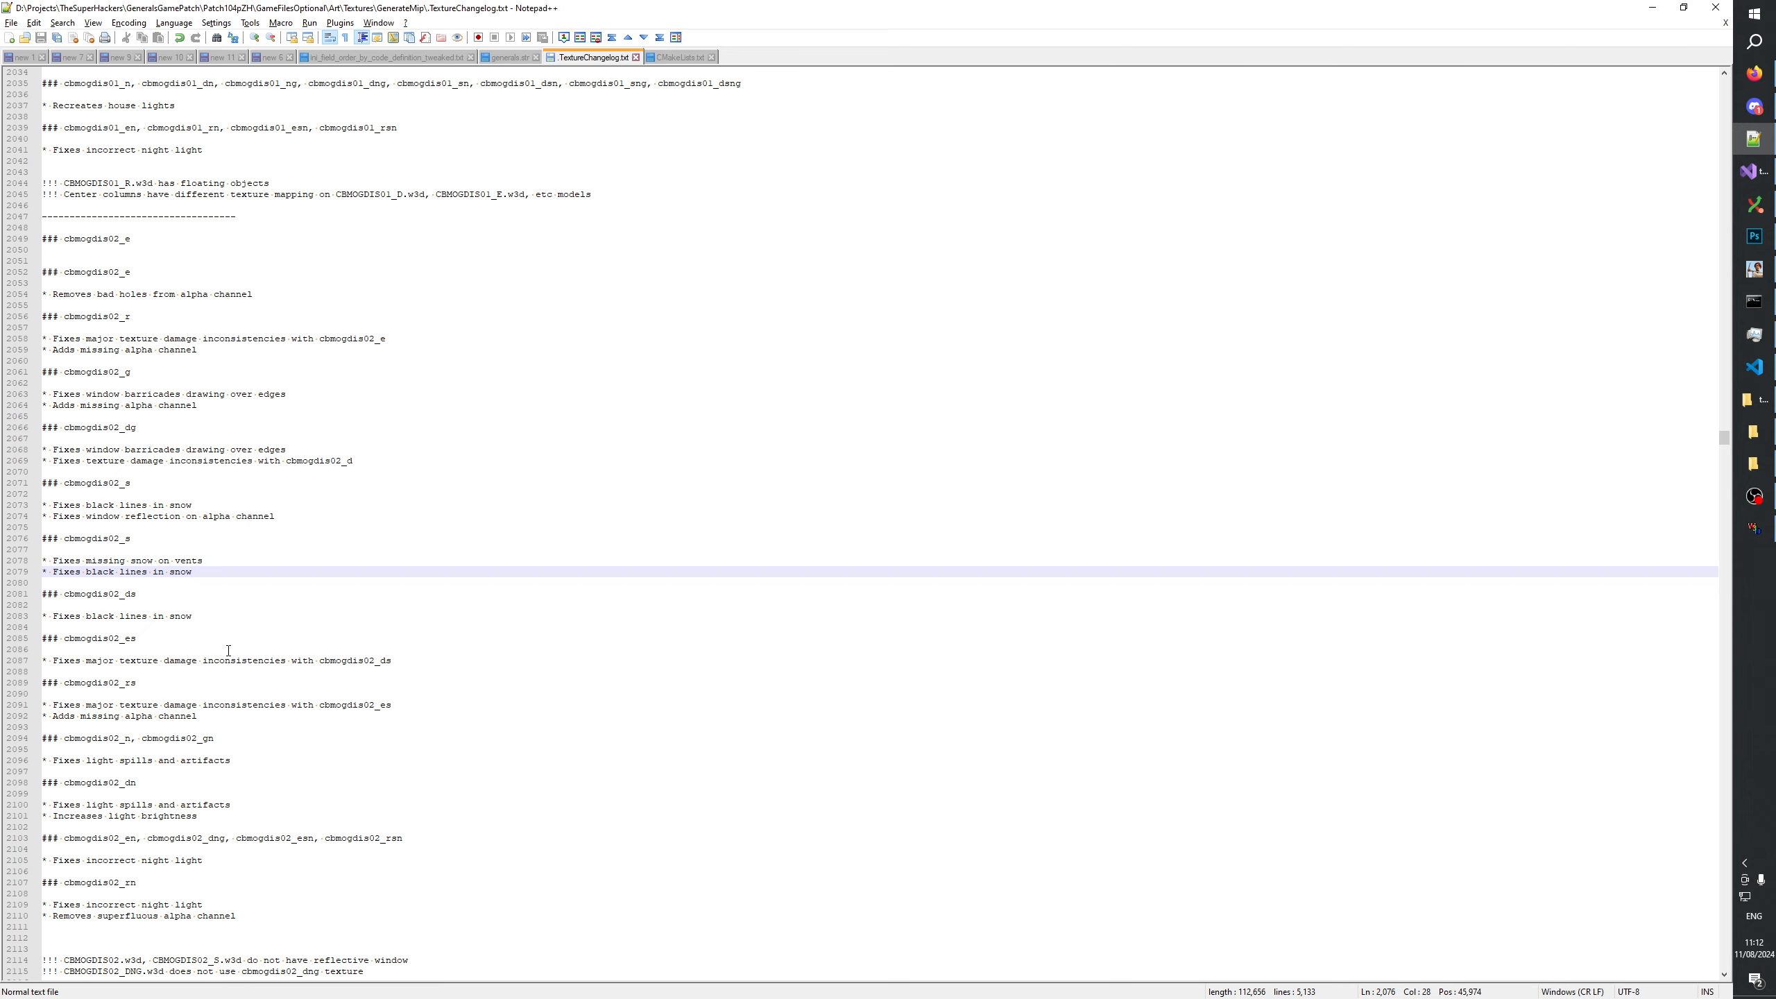
scroll(238, 655, "down", 4)
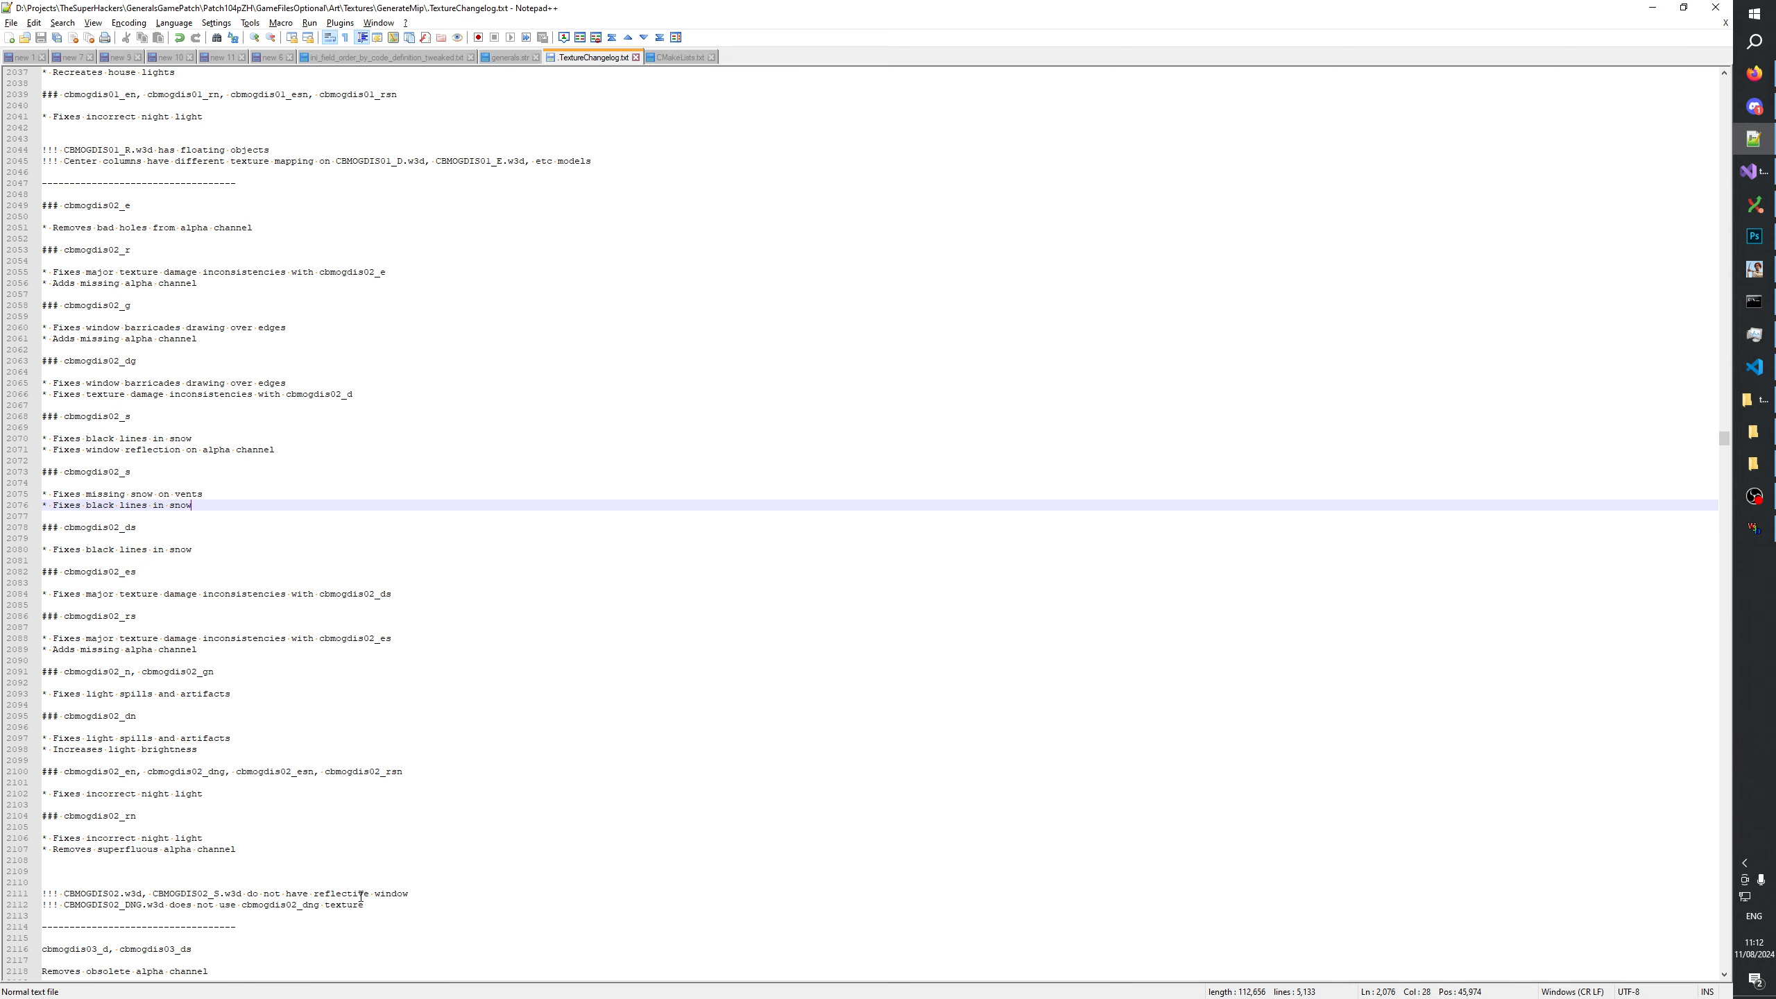
left_click_drag(65, 894, 148, 896)
key("ctrl+c")
left_click(244, 894)
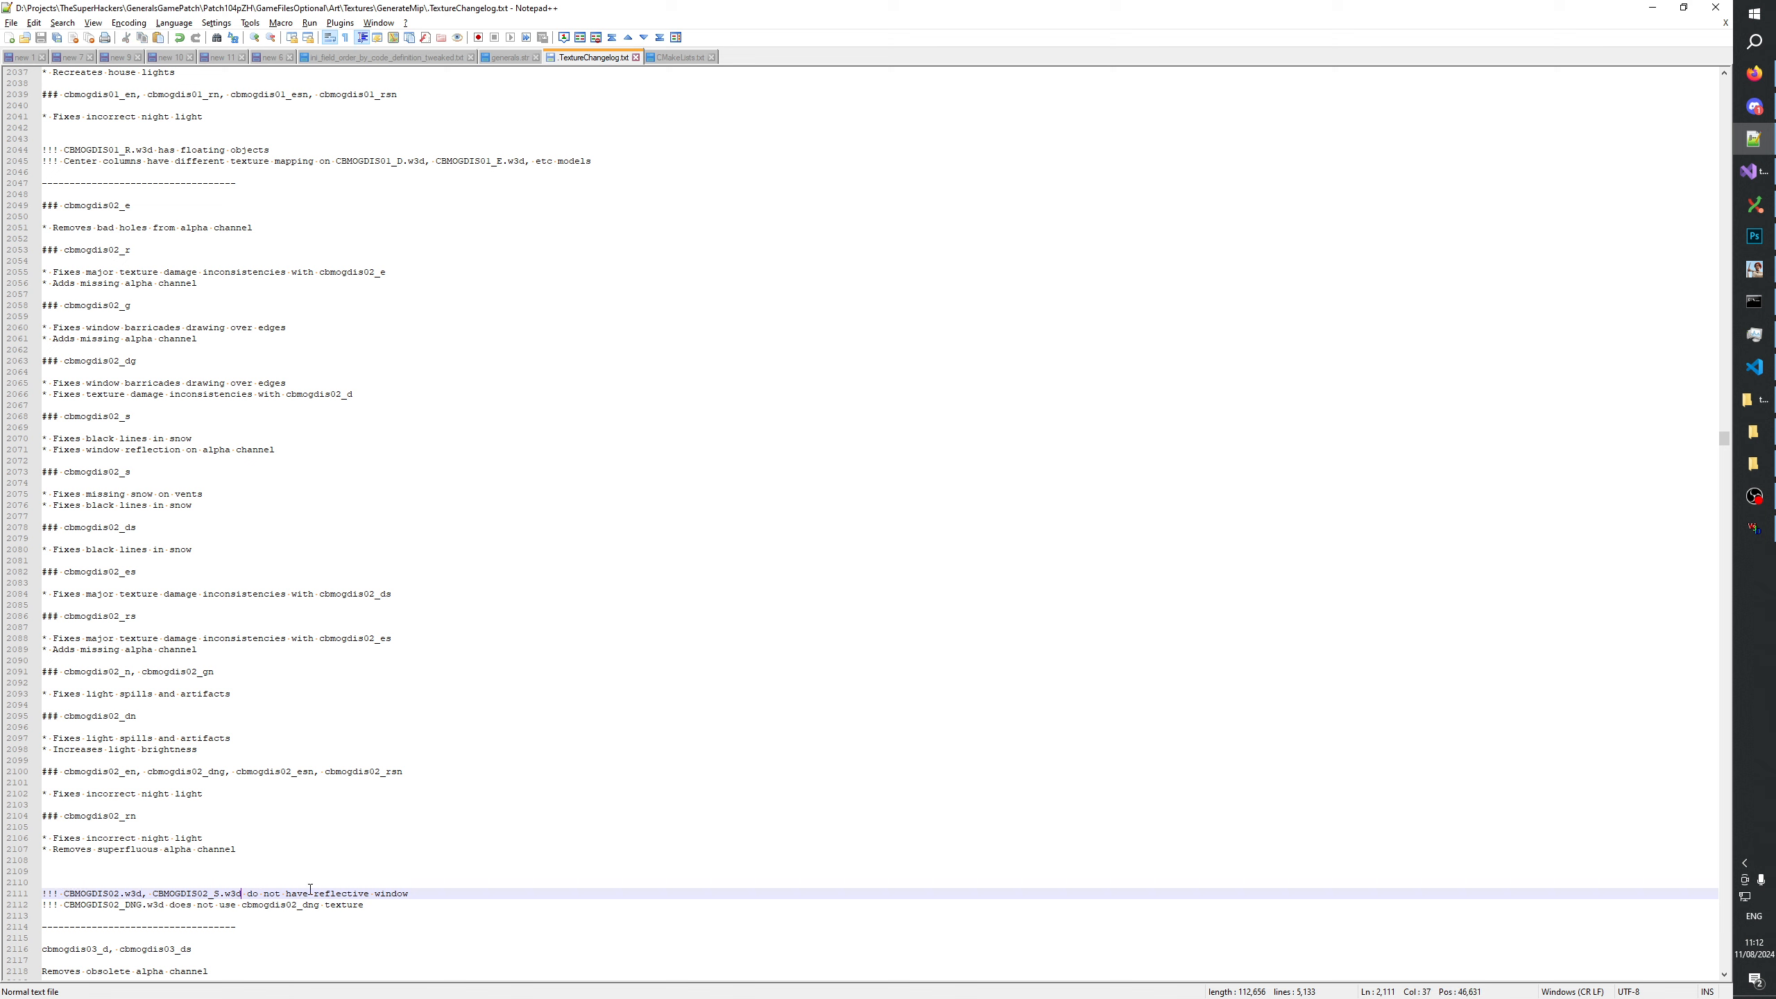
type(",")
key("ctrl+v")
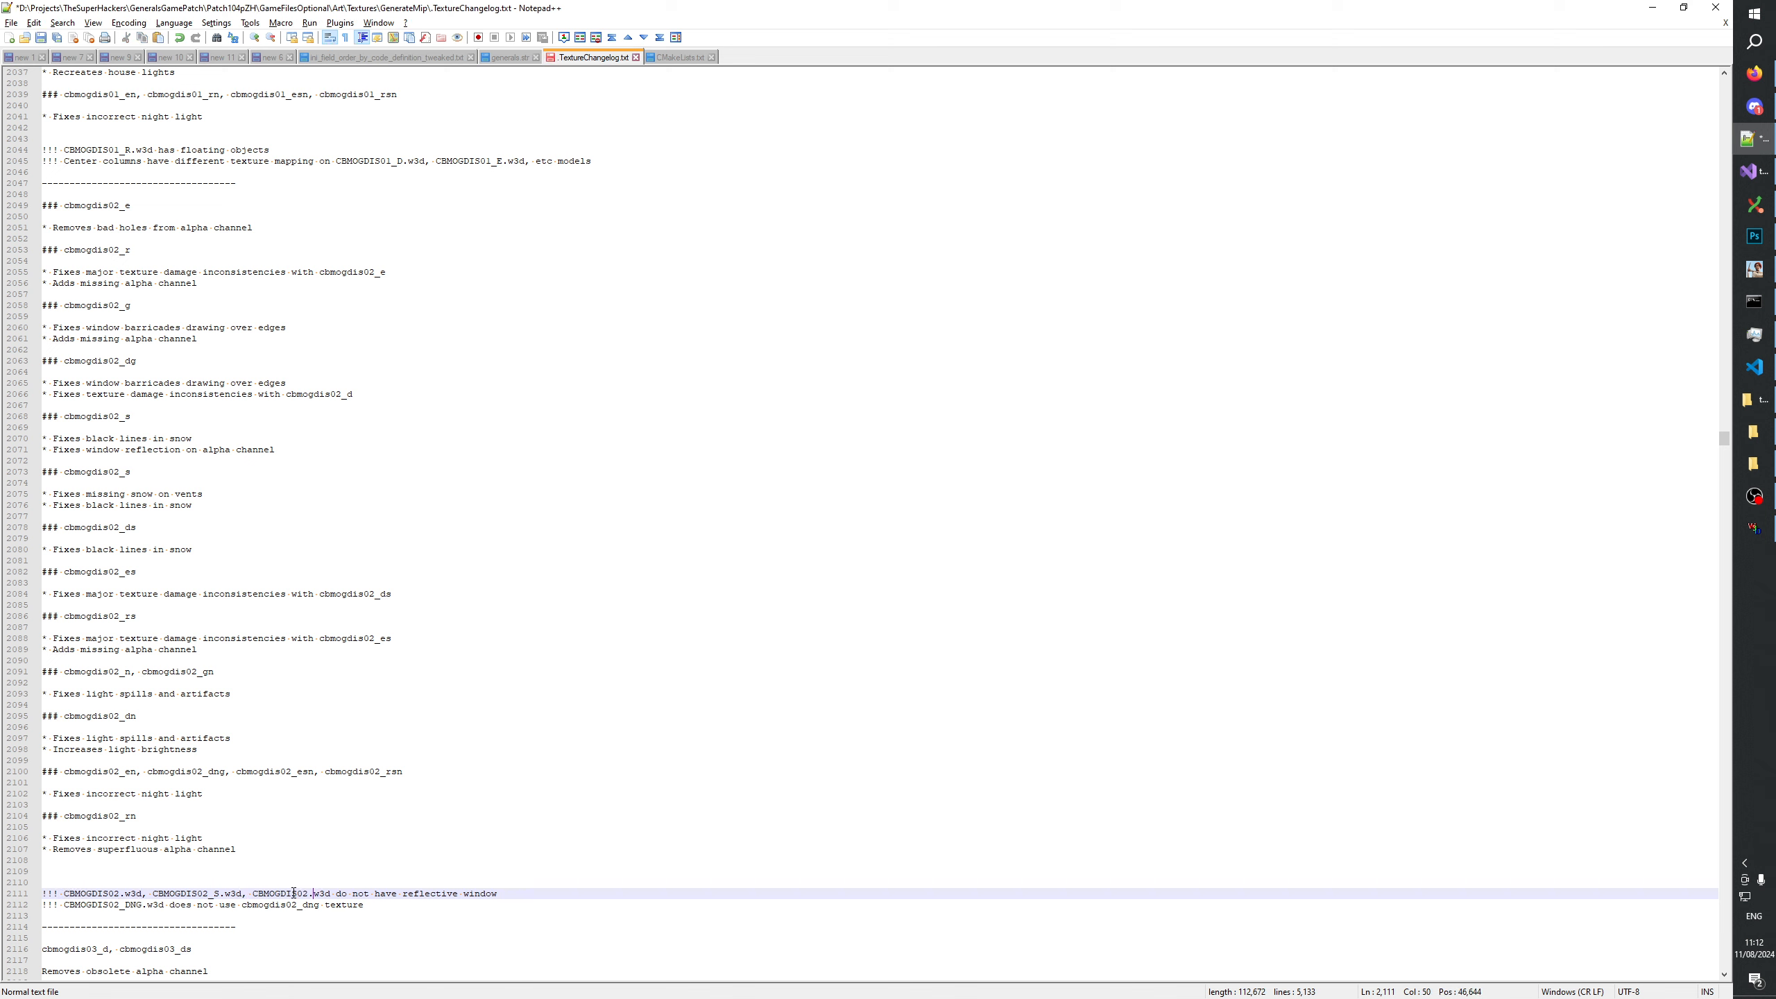
type("_G")
Add CBMOGDIS02_SG.w3d after CBMOGDIS02_G.w3d in the same reflective window note.
mouse_move(241, 896)
left_mouse_down()
mouse_move(341, 894)
mouse_move(244, 895)
left_mouse_up()
left_click(343, 894)
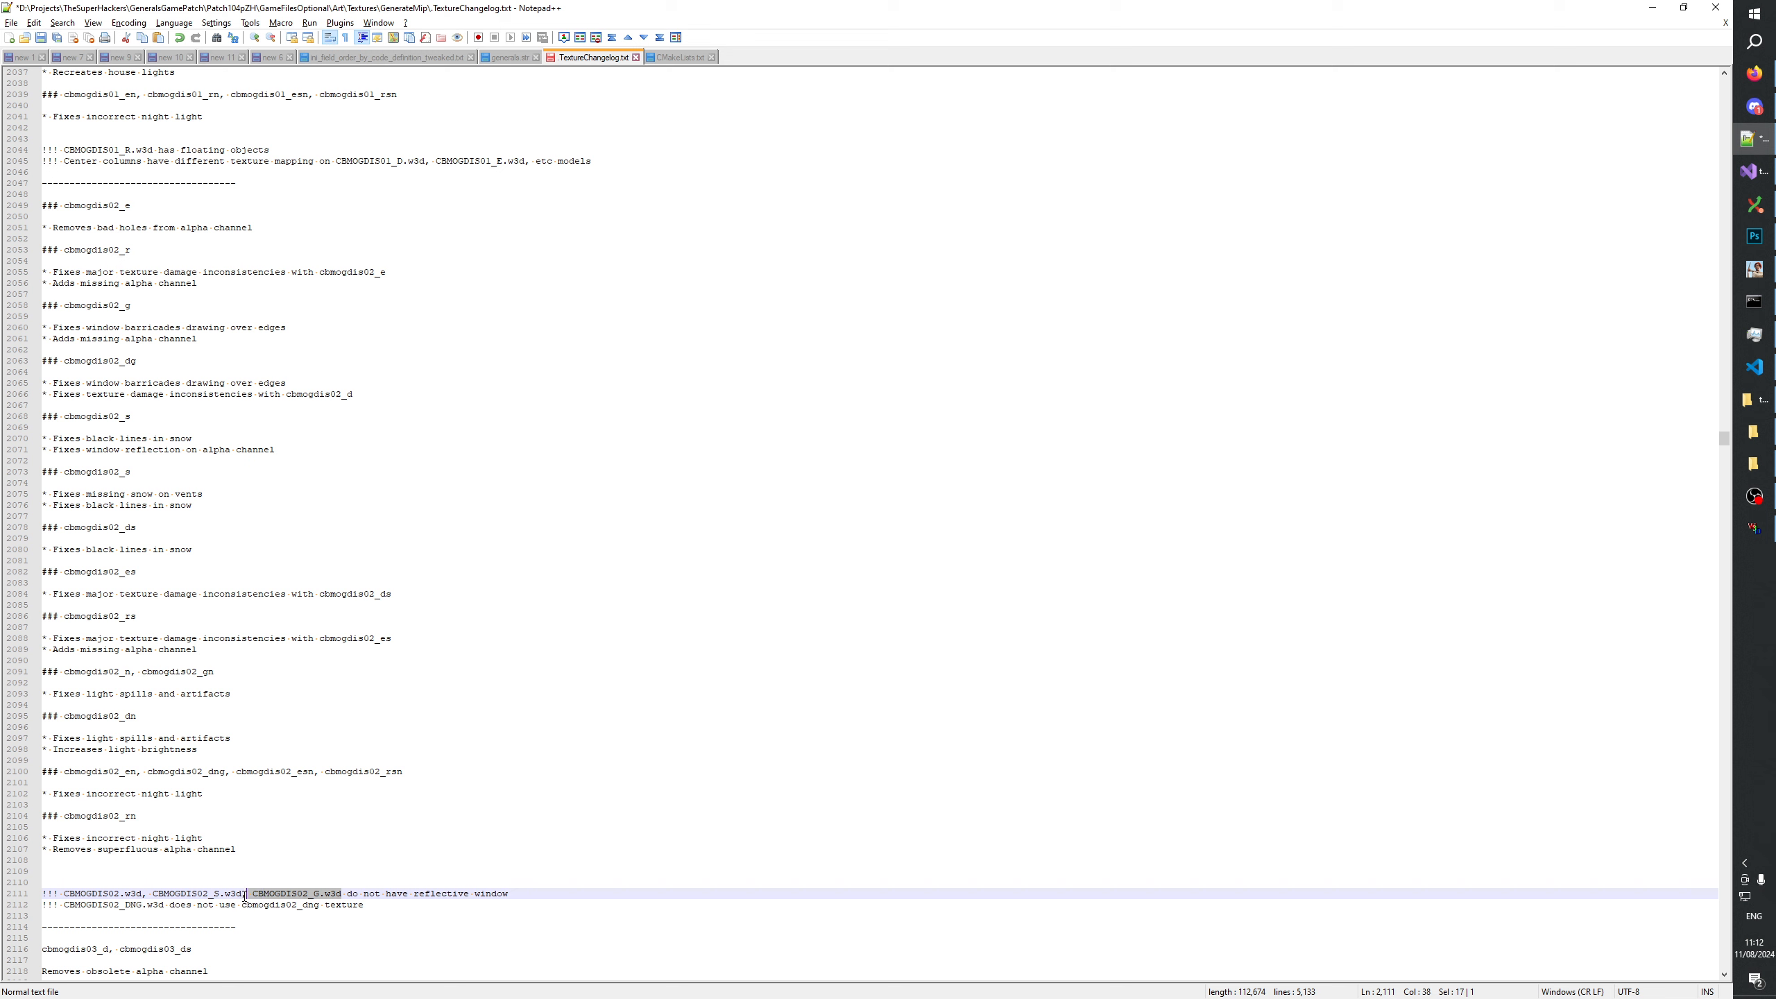
left_click(341, 894)
type(", CBMOGDIS02_G.w3d")
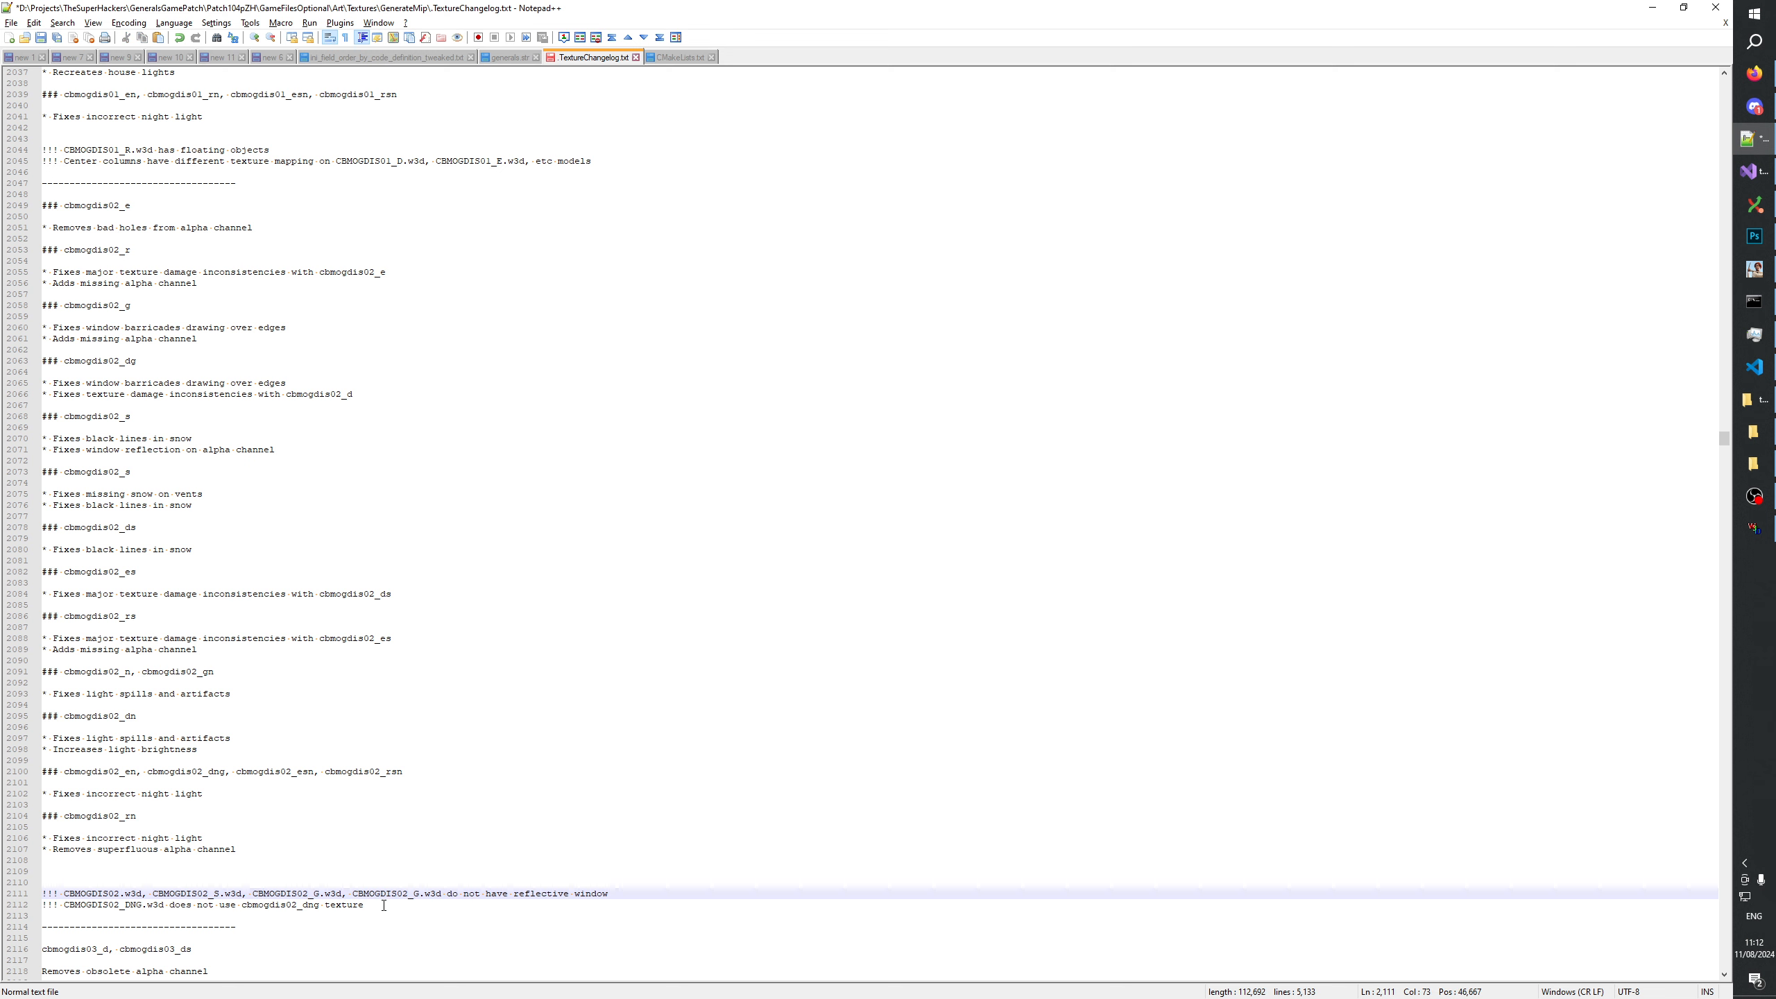
left_click(414, 894)
type("S")
Switch back to W3D Viewer and examine the CBMOGDIS02 model's roof and window from different angles.
left_click(1753, 528)
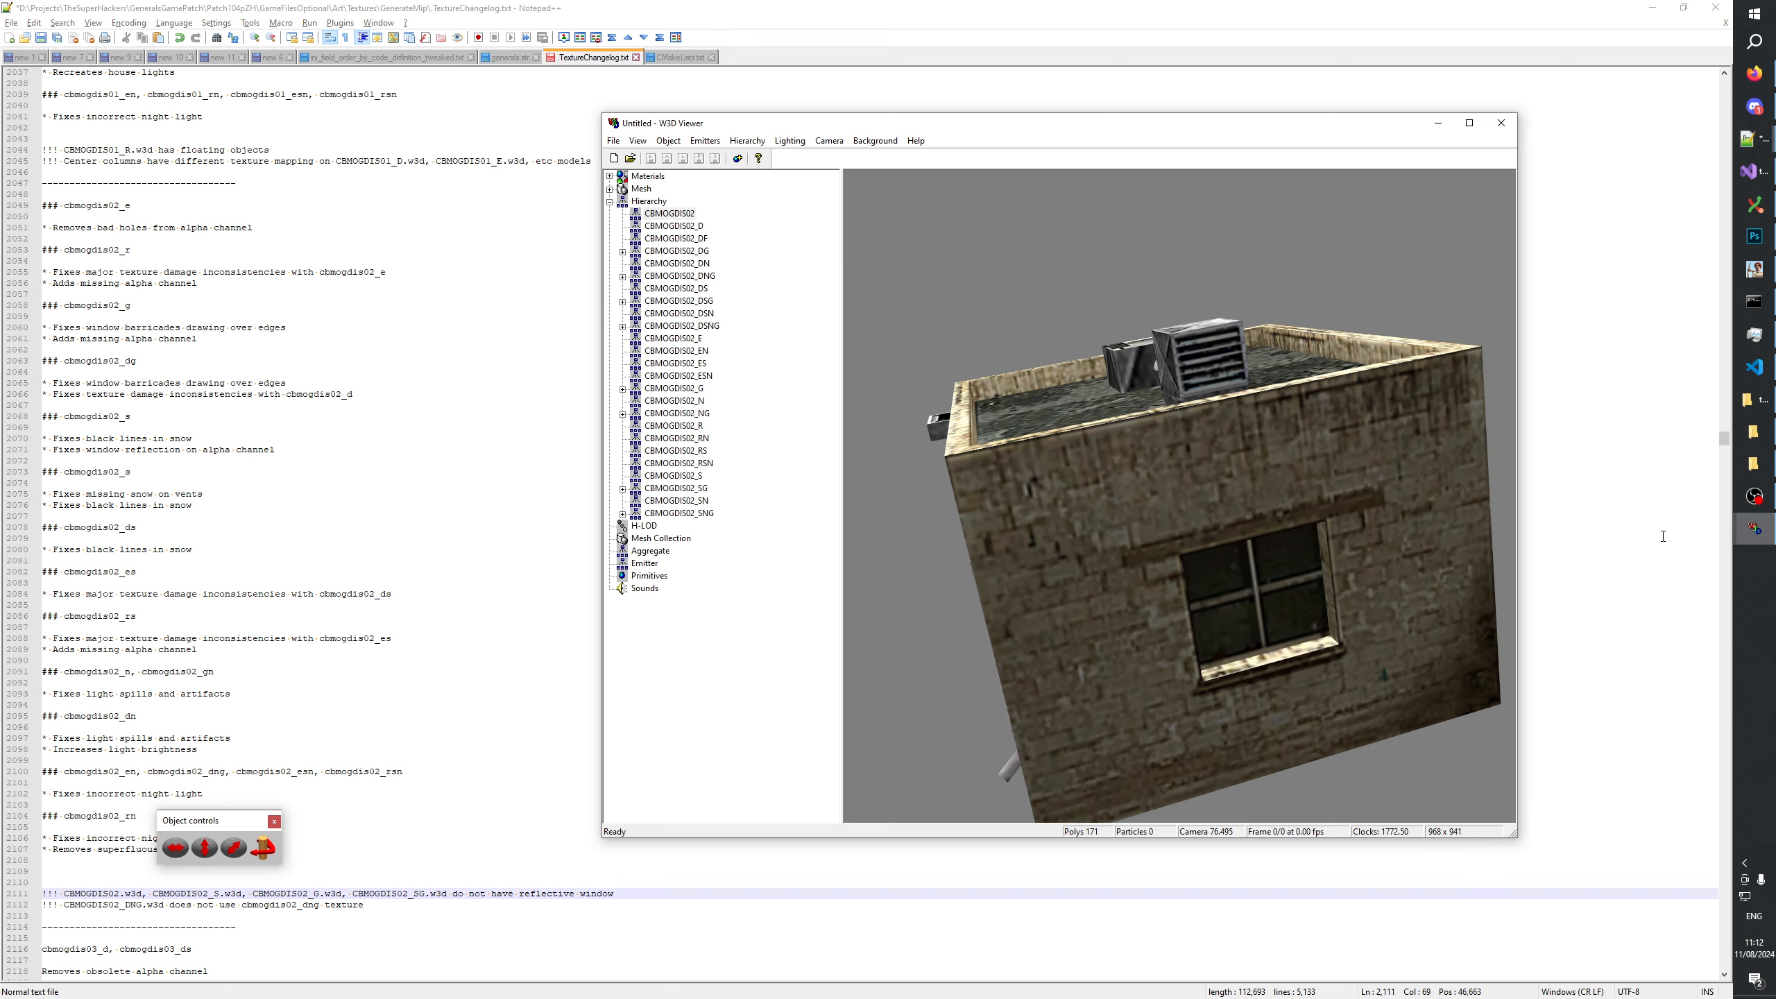
left_click_drag(1191, 462, 1104, 594)
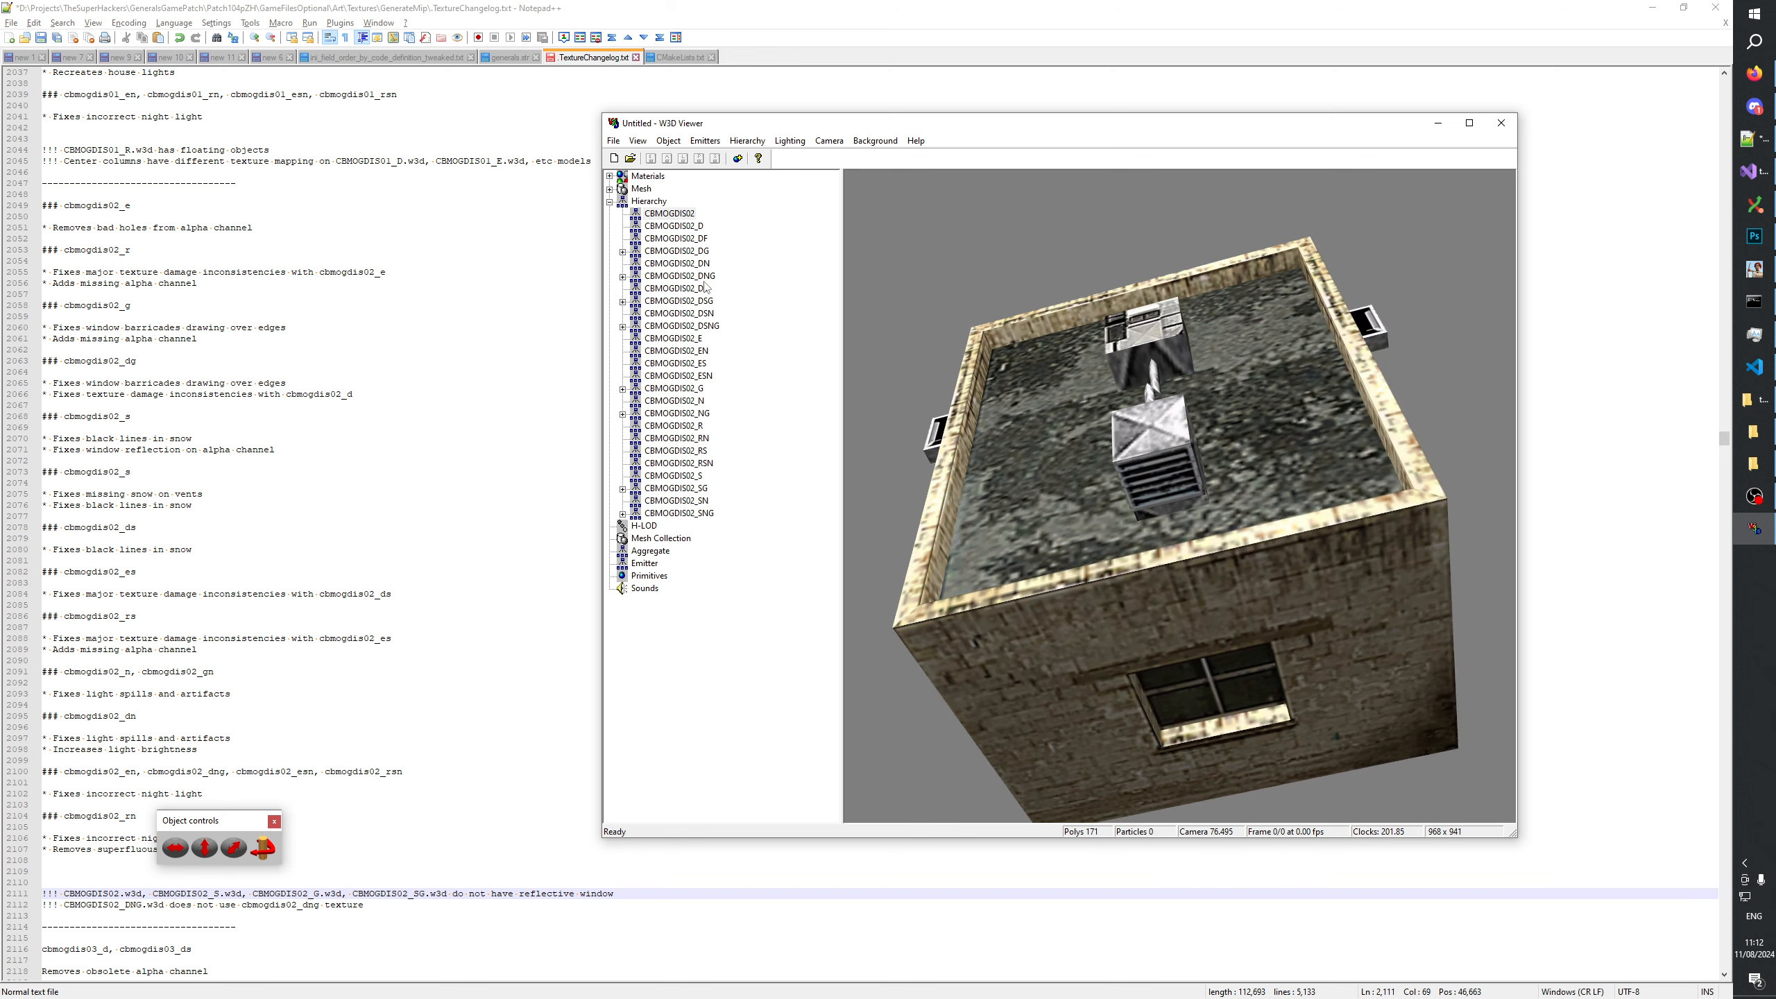
left_click_drag(1082, 400, 1186, 375)
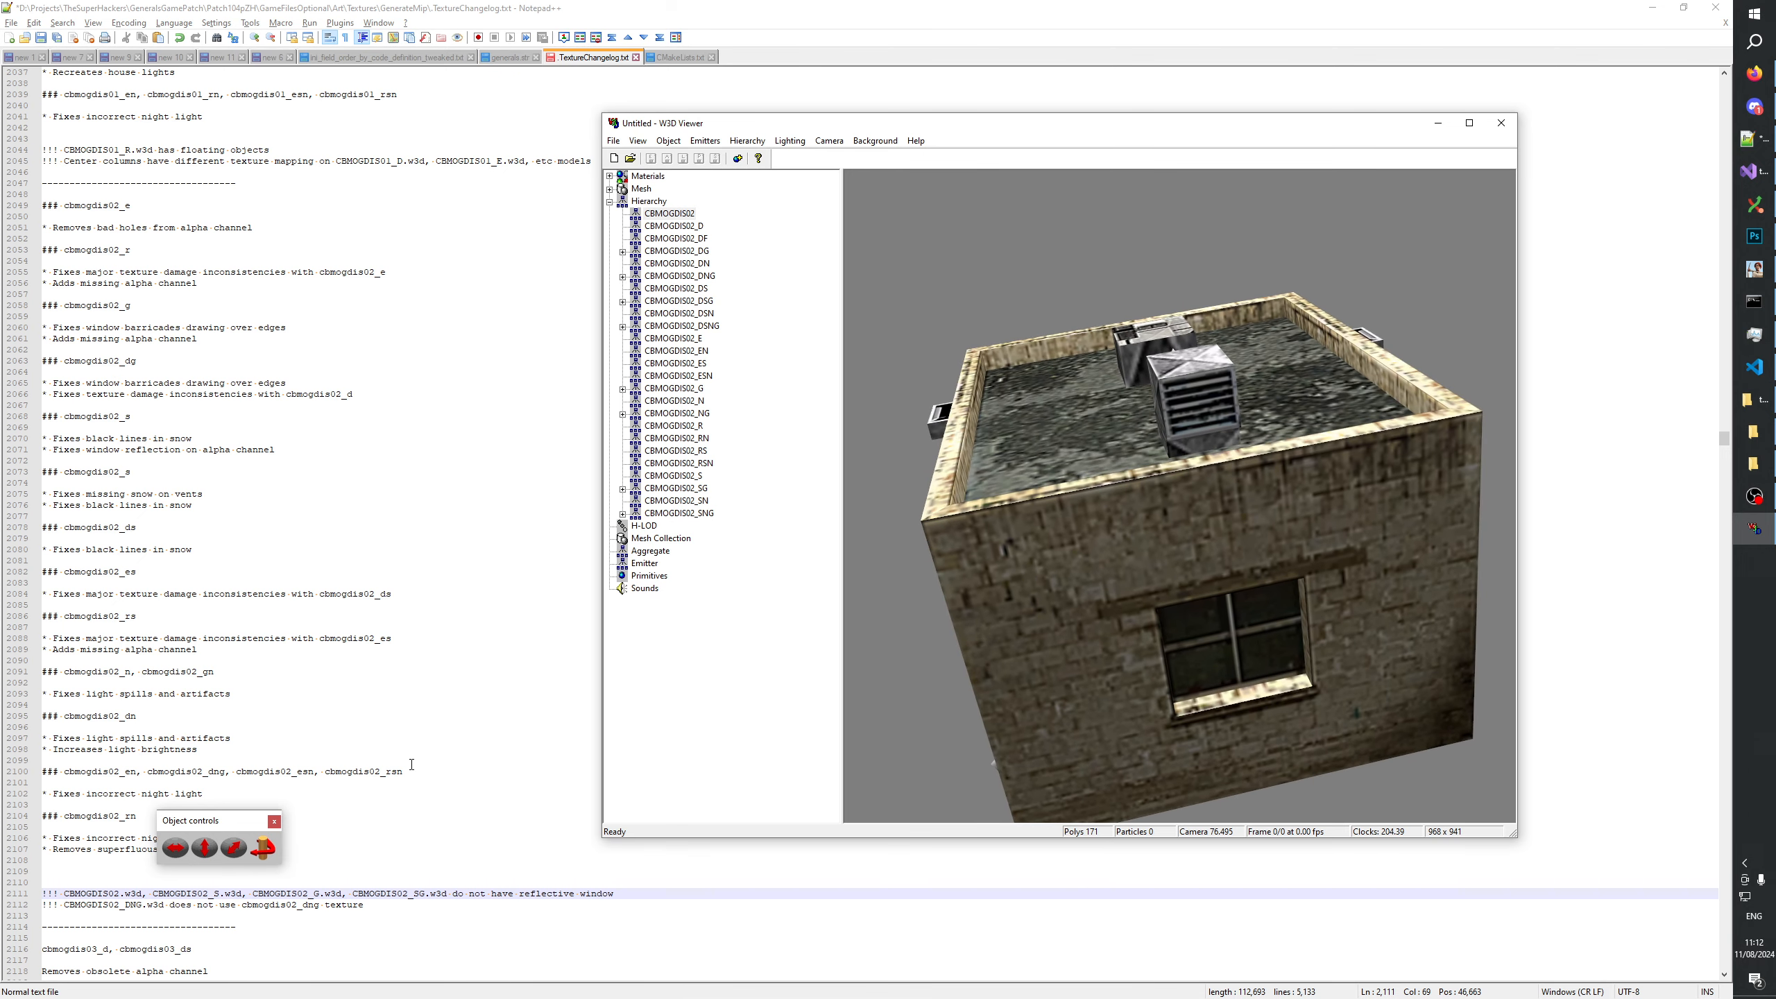
Switch to TextureChangelog.txt in Notepad++, append "& vents" to the CBMOGDIS02 note on missing reflective windows, and save the file.
left_click(360, 781)
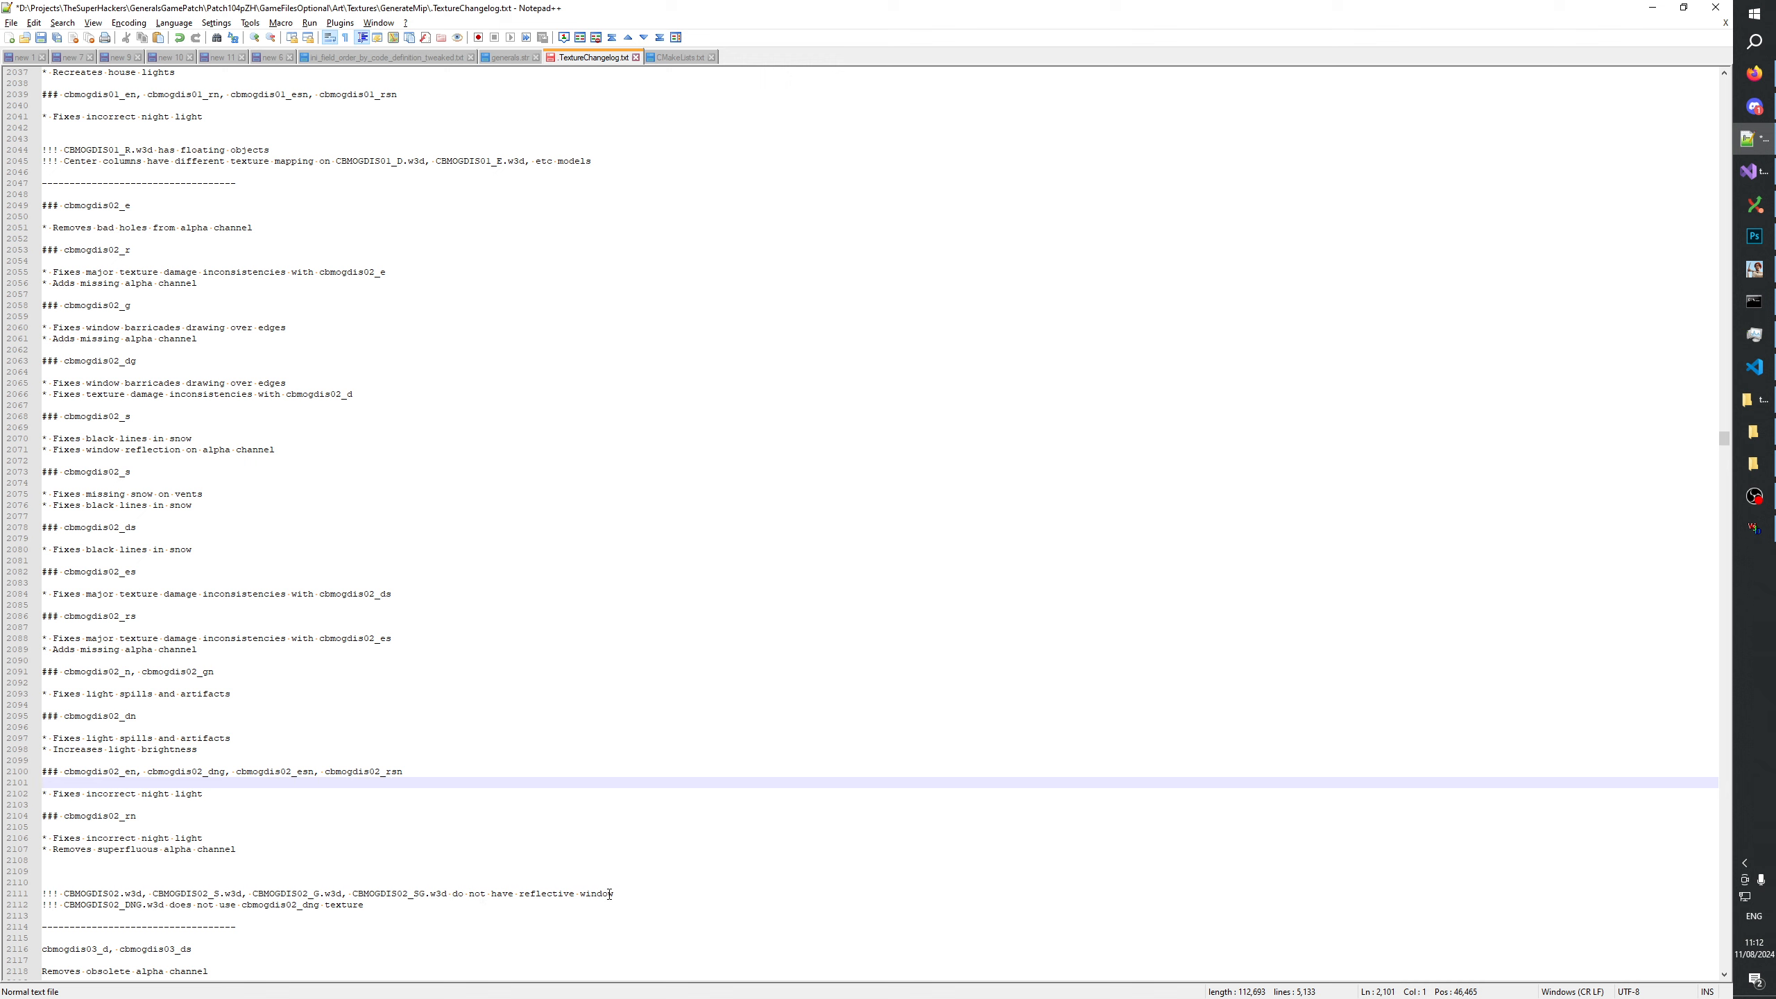
left_click(654, 891)
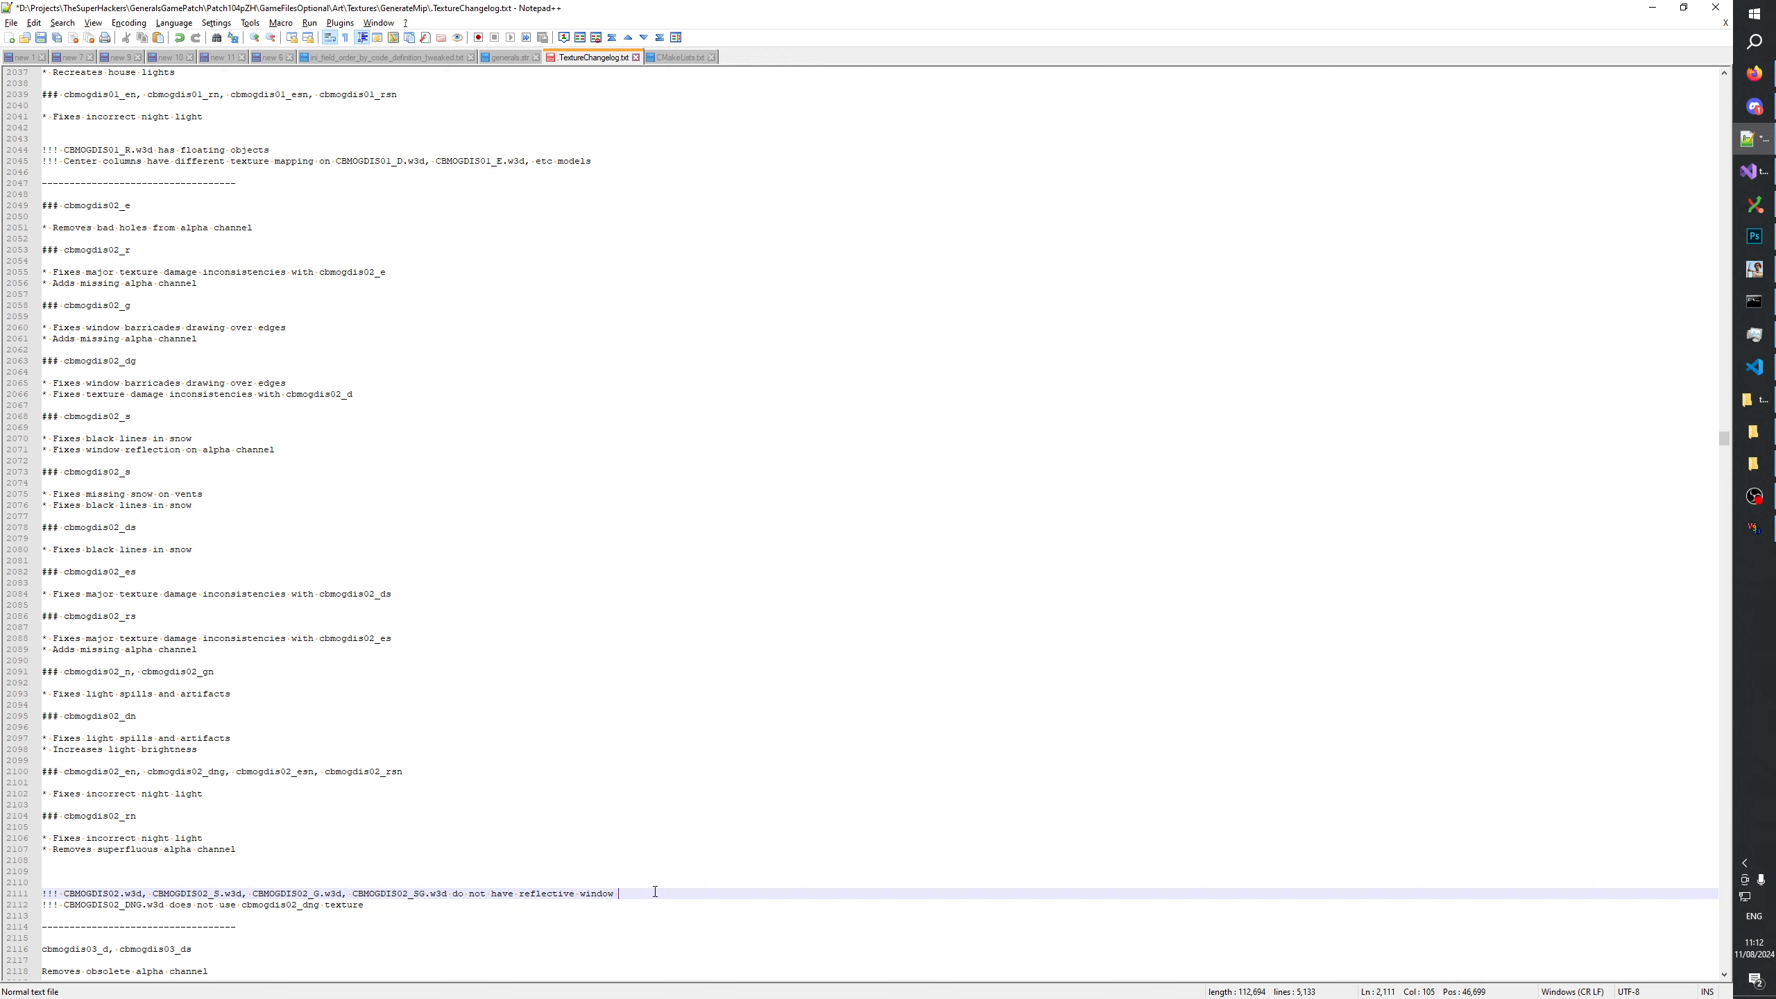
type("& vents")
left_click(626, 805)
key("ctrl+s")
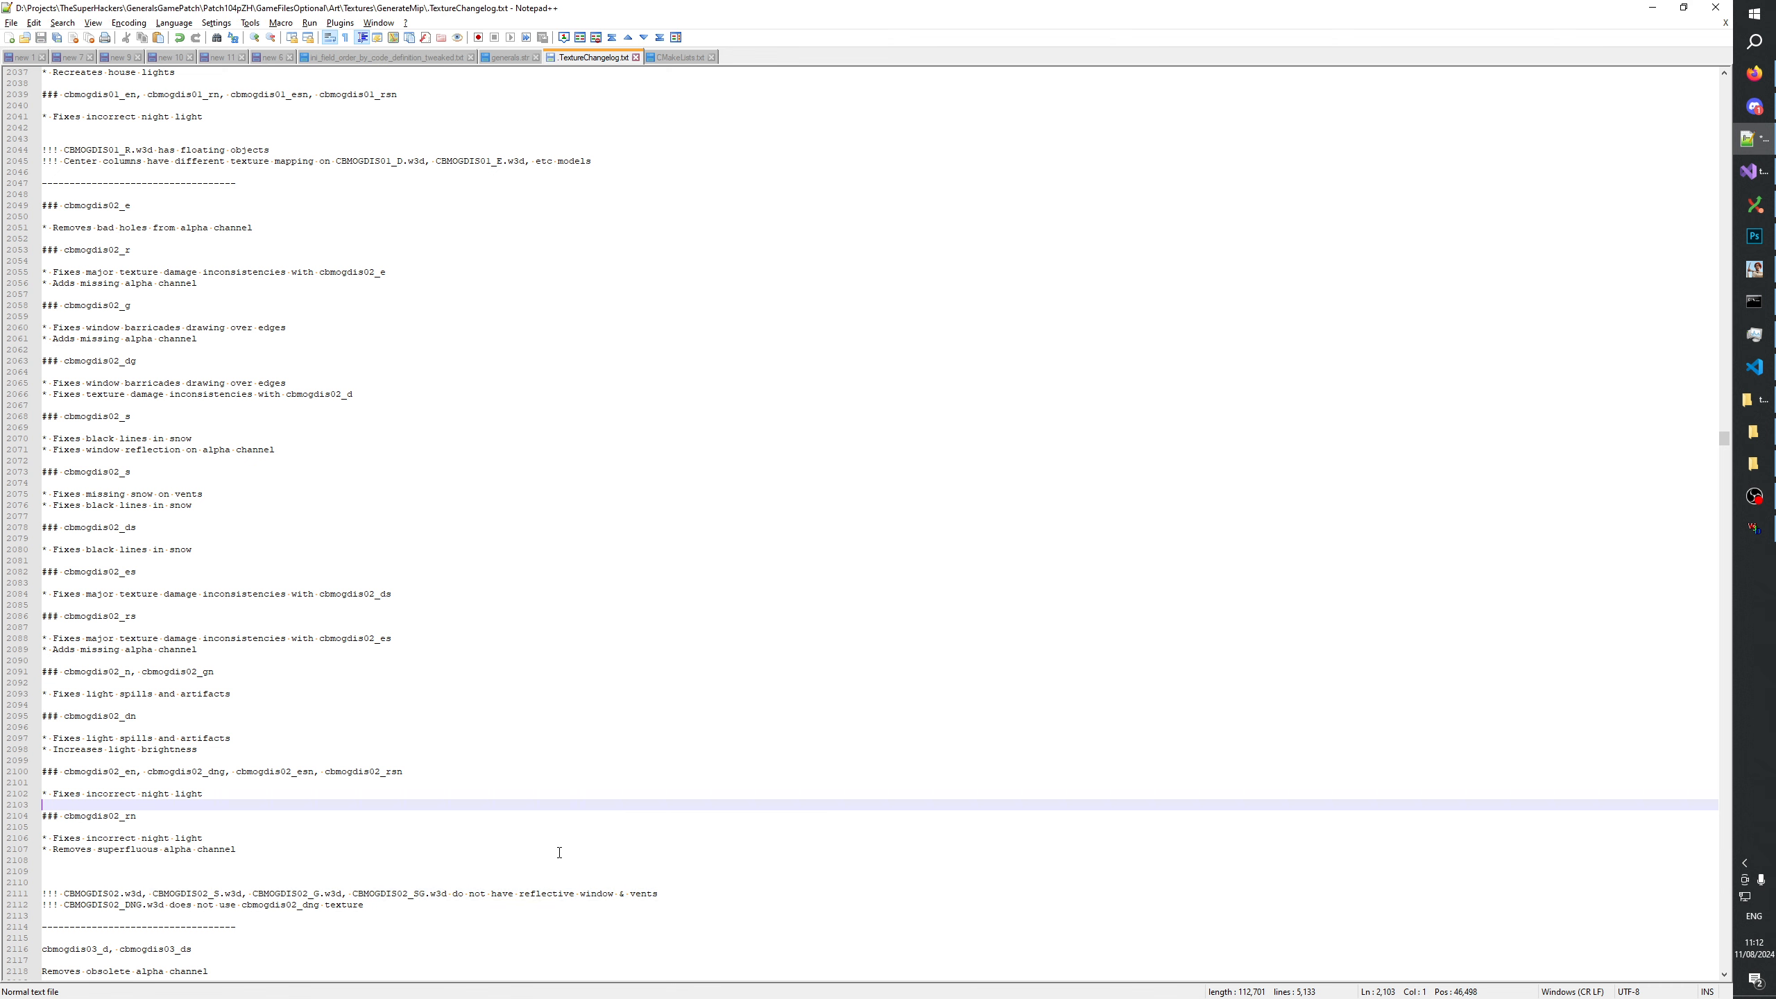
left_click(410, 896)
left_click(409, 904)
Switch to W3D Viewer and examine the snowy CBMOGDIS02_S and CBMOGDIS02_SG models from different angles.
left_click(1759, 530)
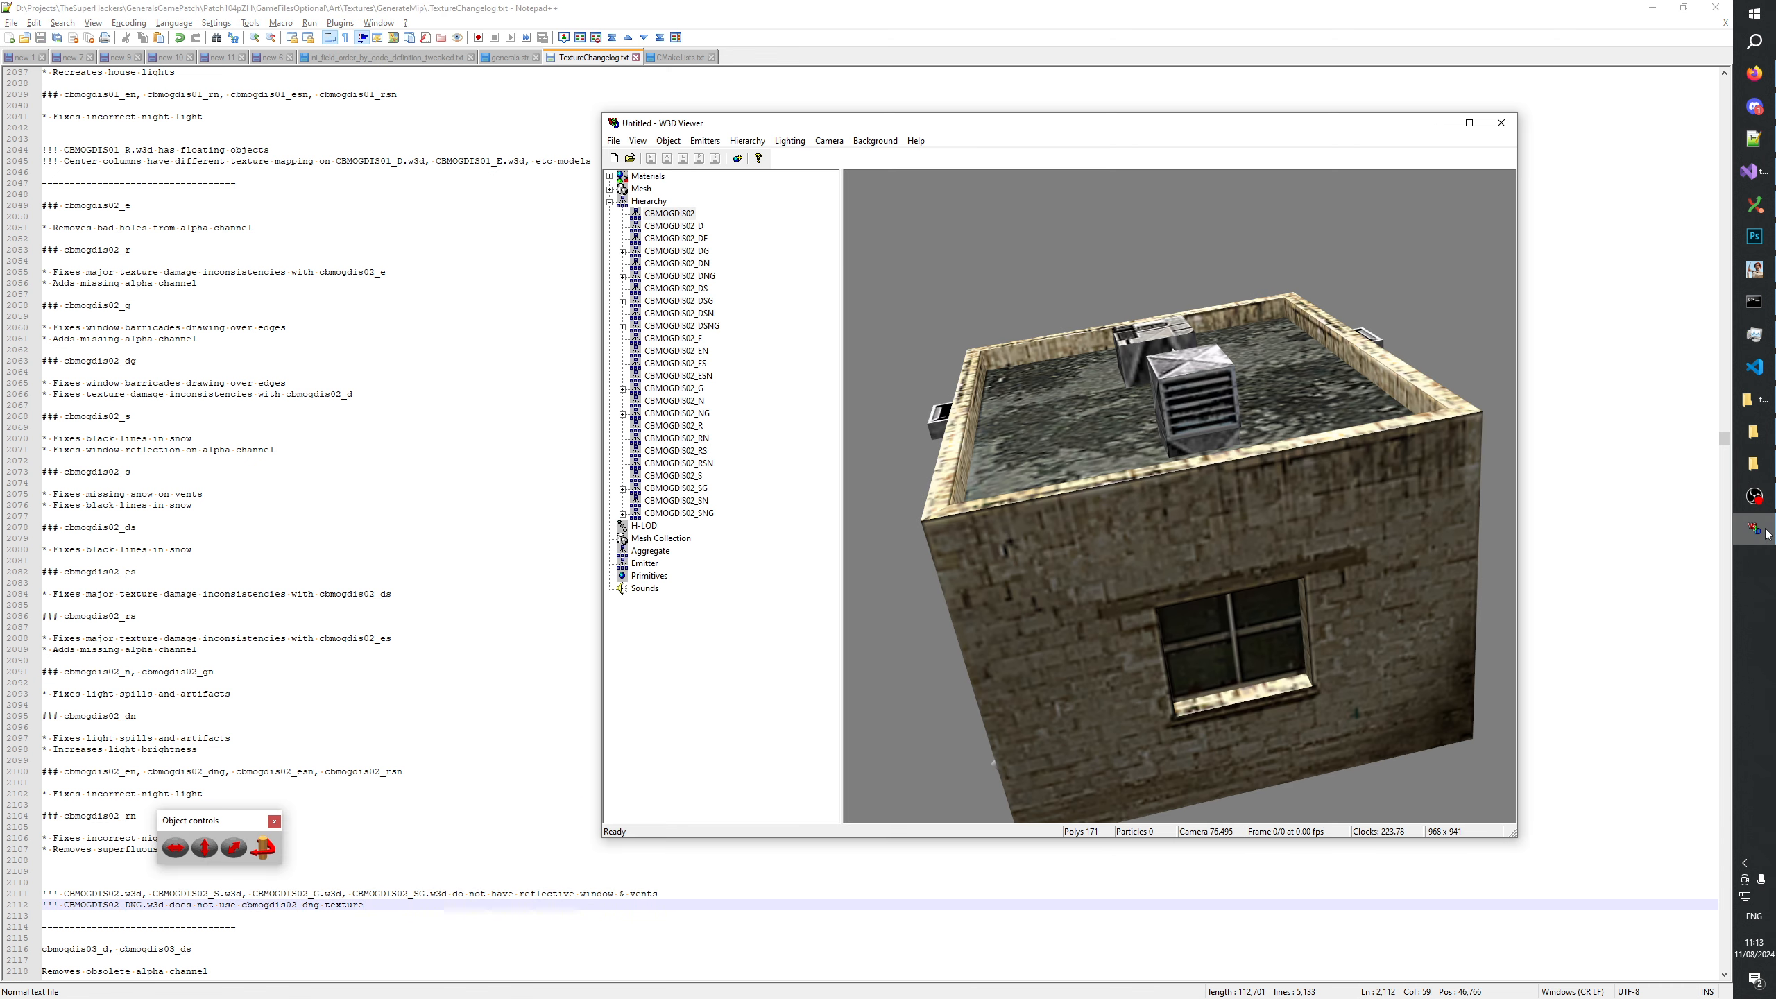
left_click(690, 476)
left_click_drag(1203, 493, 1370, 560)
left_click(739, 489)
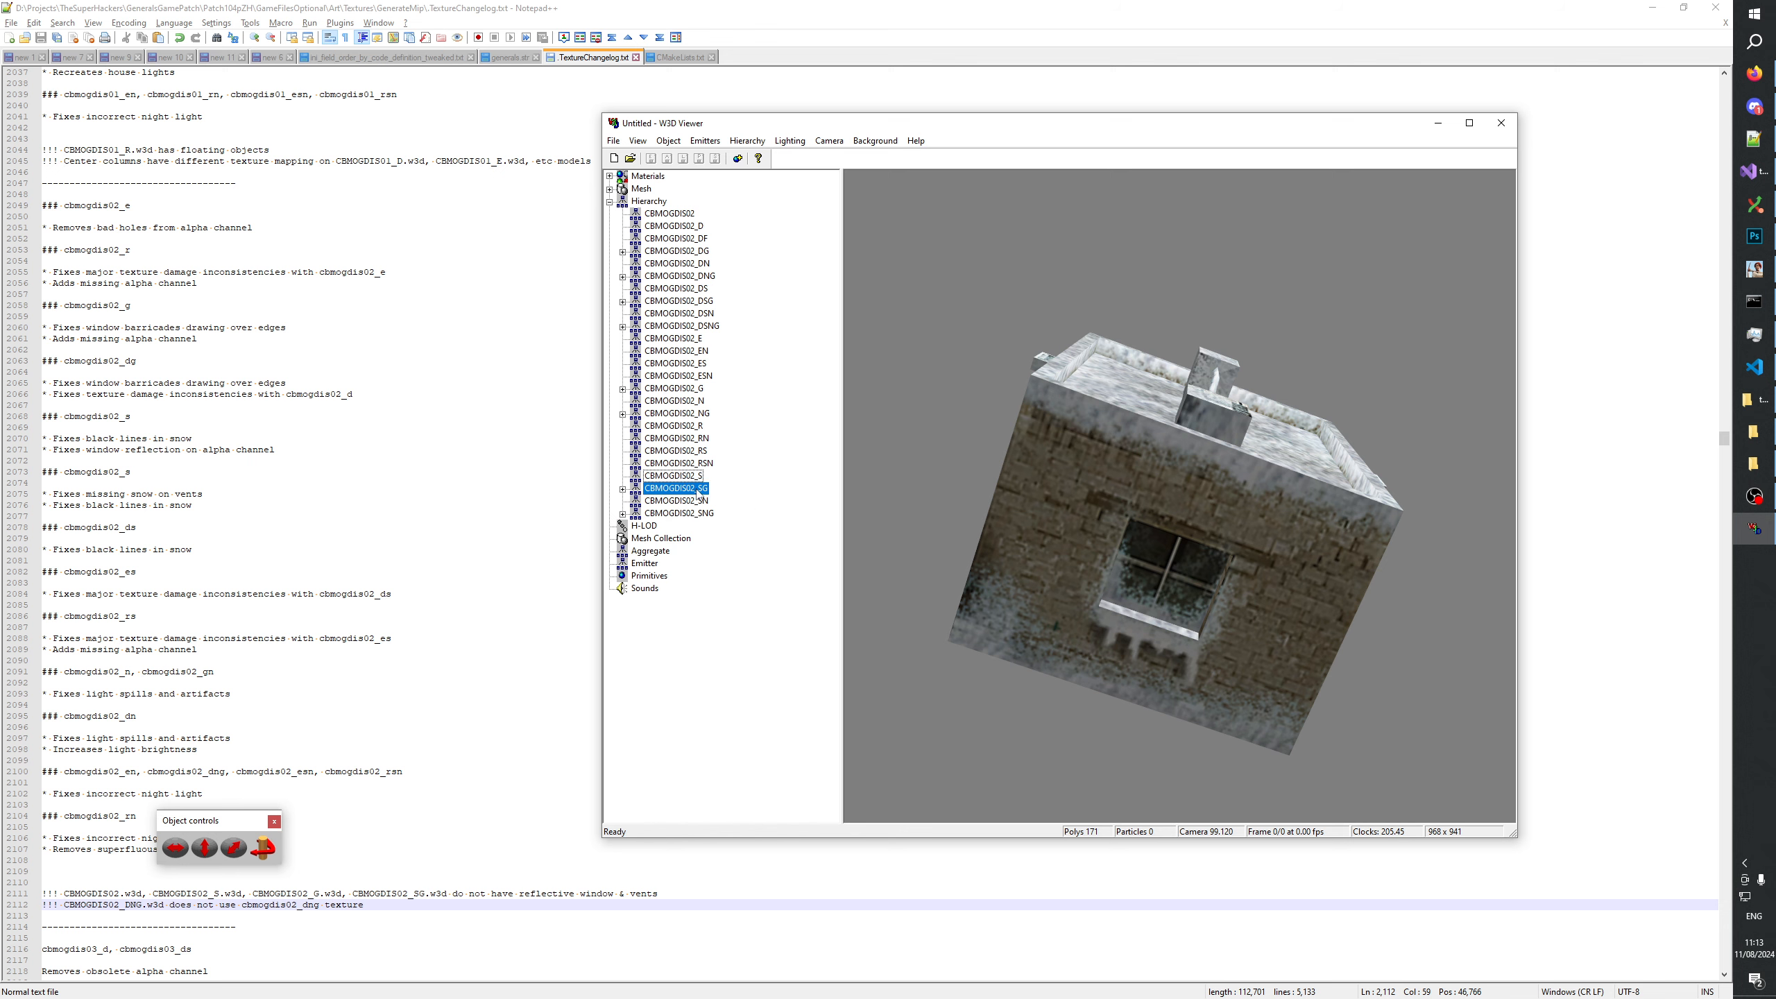
left_click_drag(1018, 488, 1069, 553)
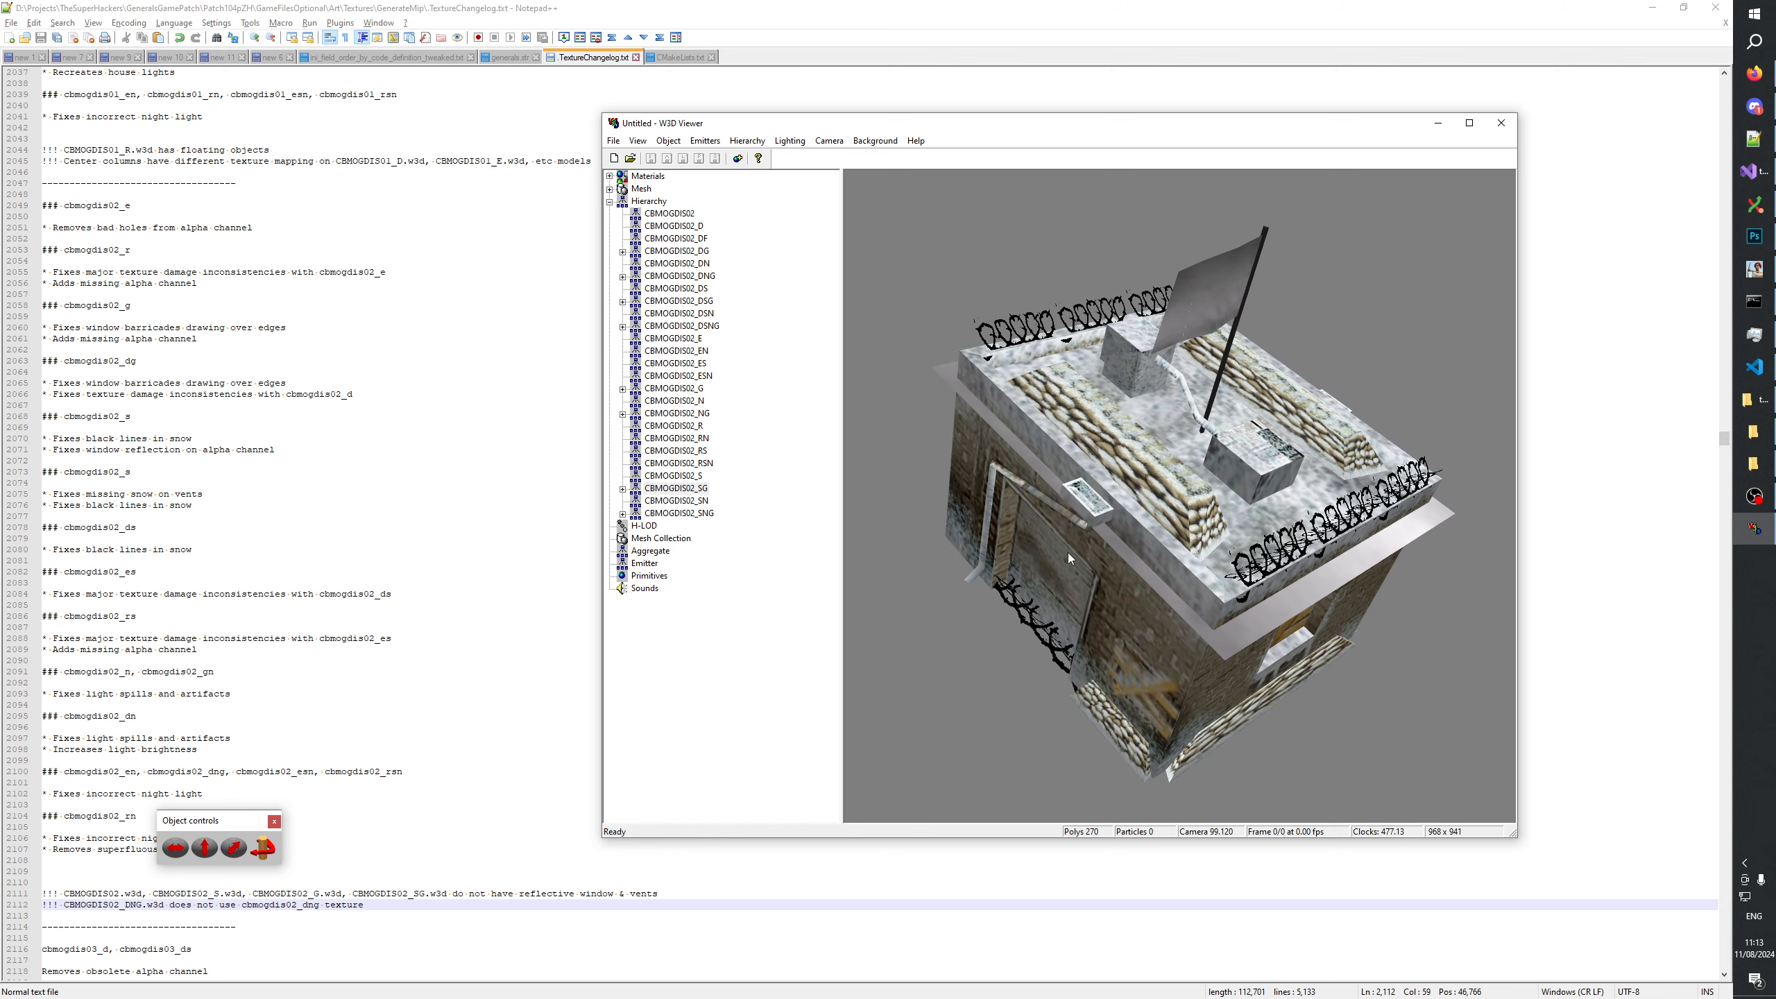
Compare the geometry of CBMOGDIS02_S and CBMOGDIS02_SG by alternating between the two models, including from a lower viewing angle.
left_click(686, 485)
left_click(687, 477)
left_click(686, 489)
left_click(685, 477)
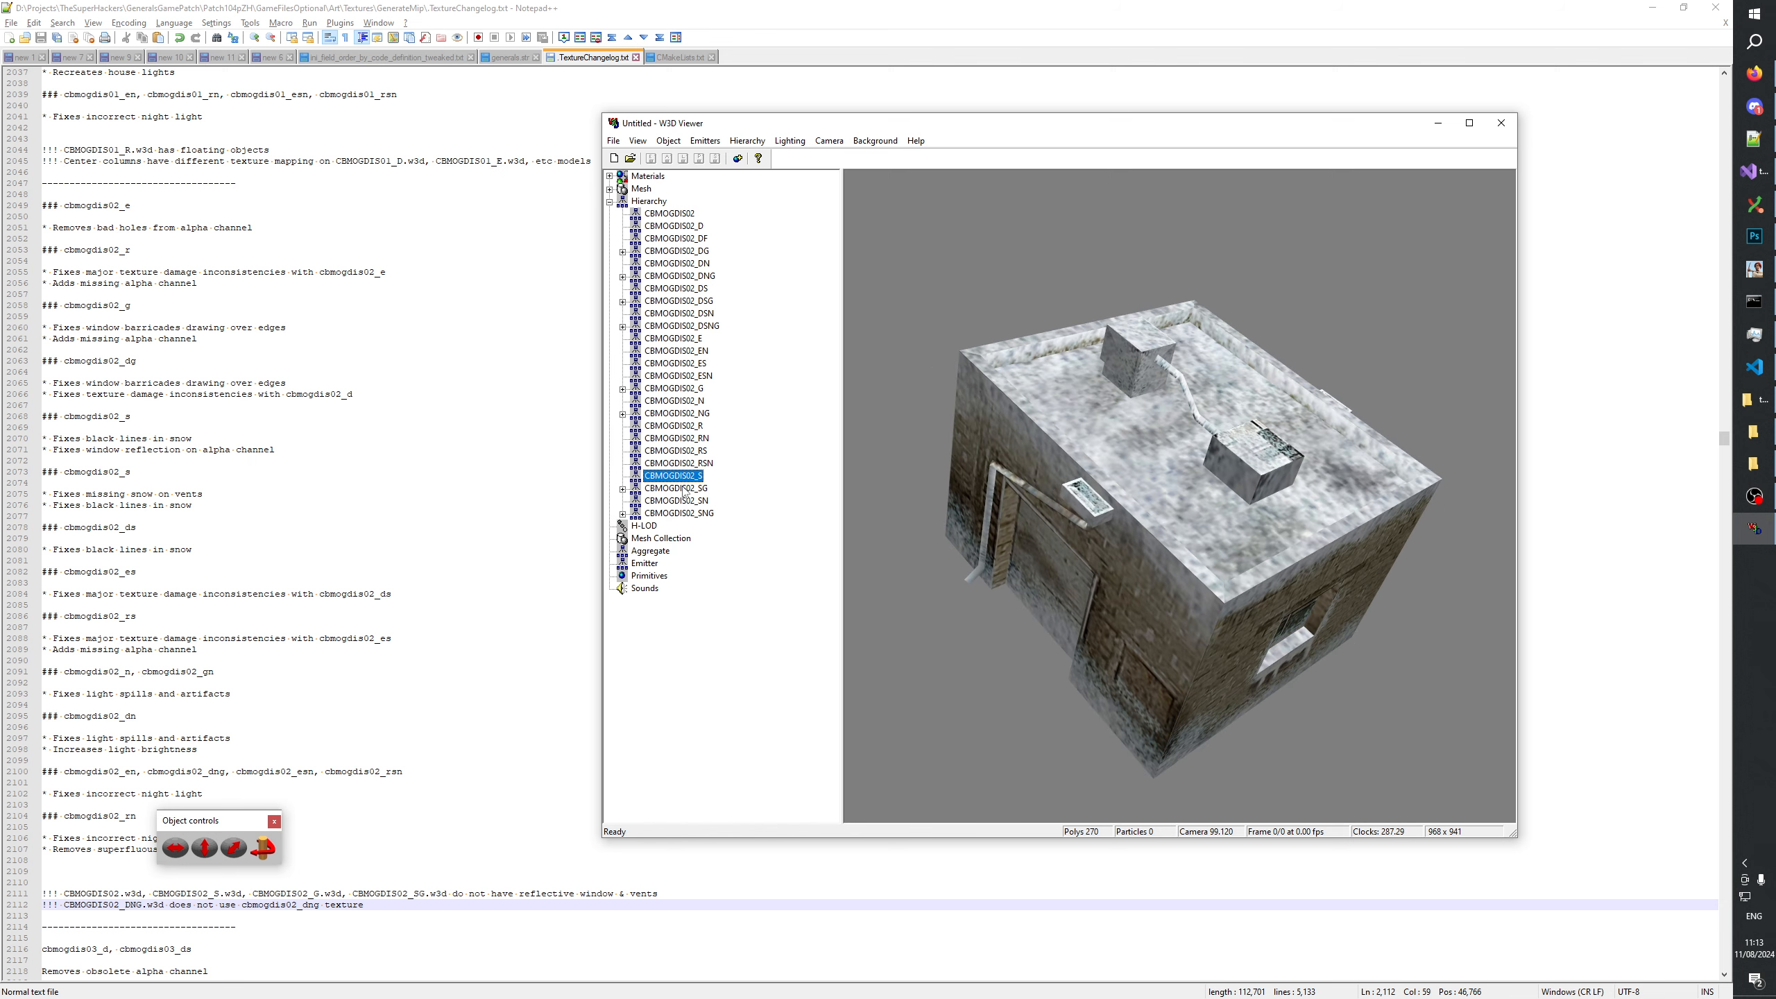
left_click(685, 488)
left_click(684, 477)
left_click(683, 487)
left_click(681, 476)
left_click(681, 486)
left_click(680, 477)
left_click(681, 499)
left_click(678, 489)
left_click(682, 476)
left_click(683, 486)
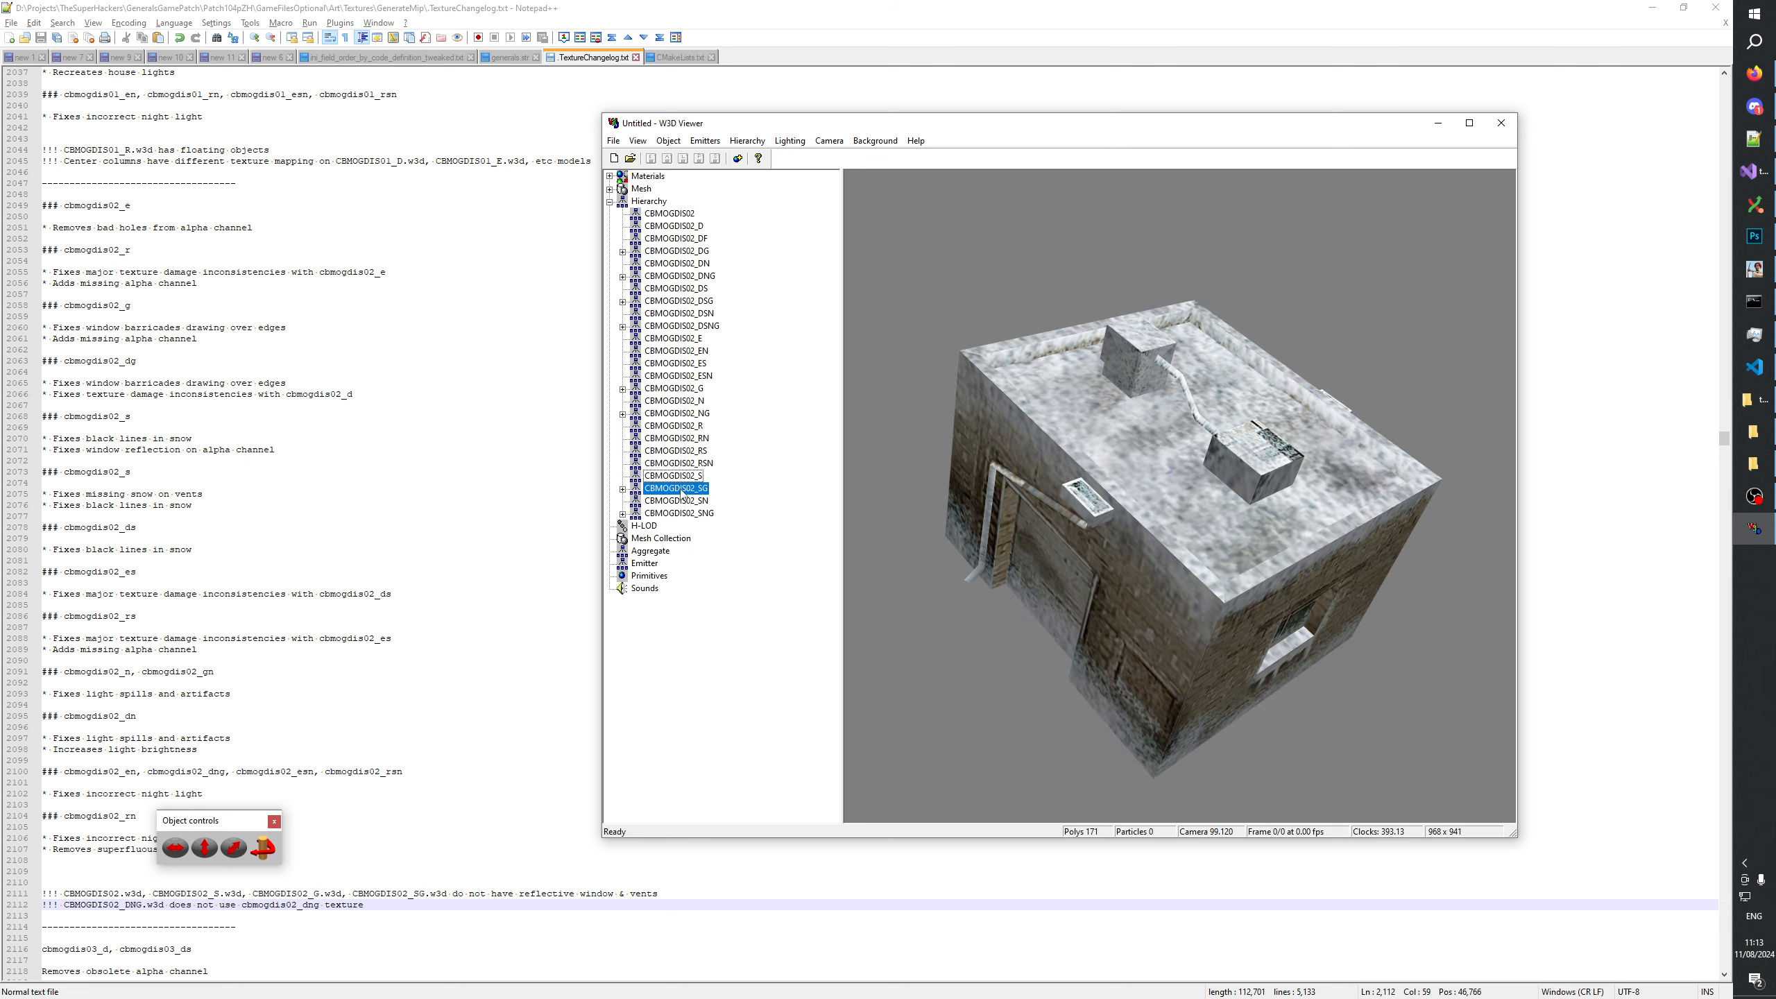
left_click(683, 478)
left_click(683, 487)
left_click(684, 478)
left_click_drag(1133, 500, 1065, 433)
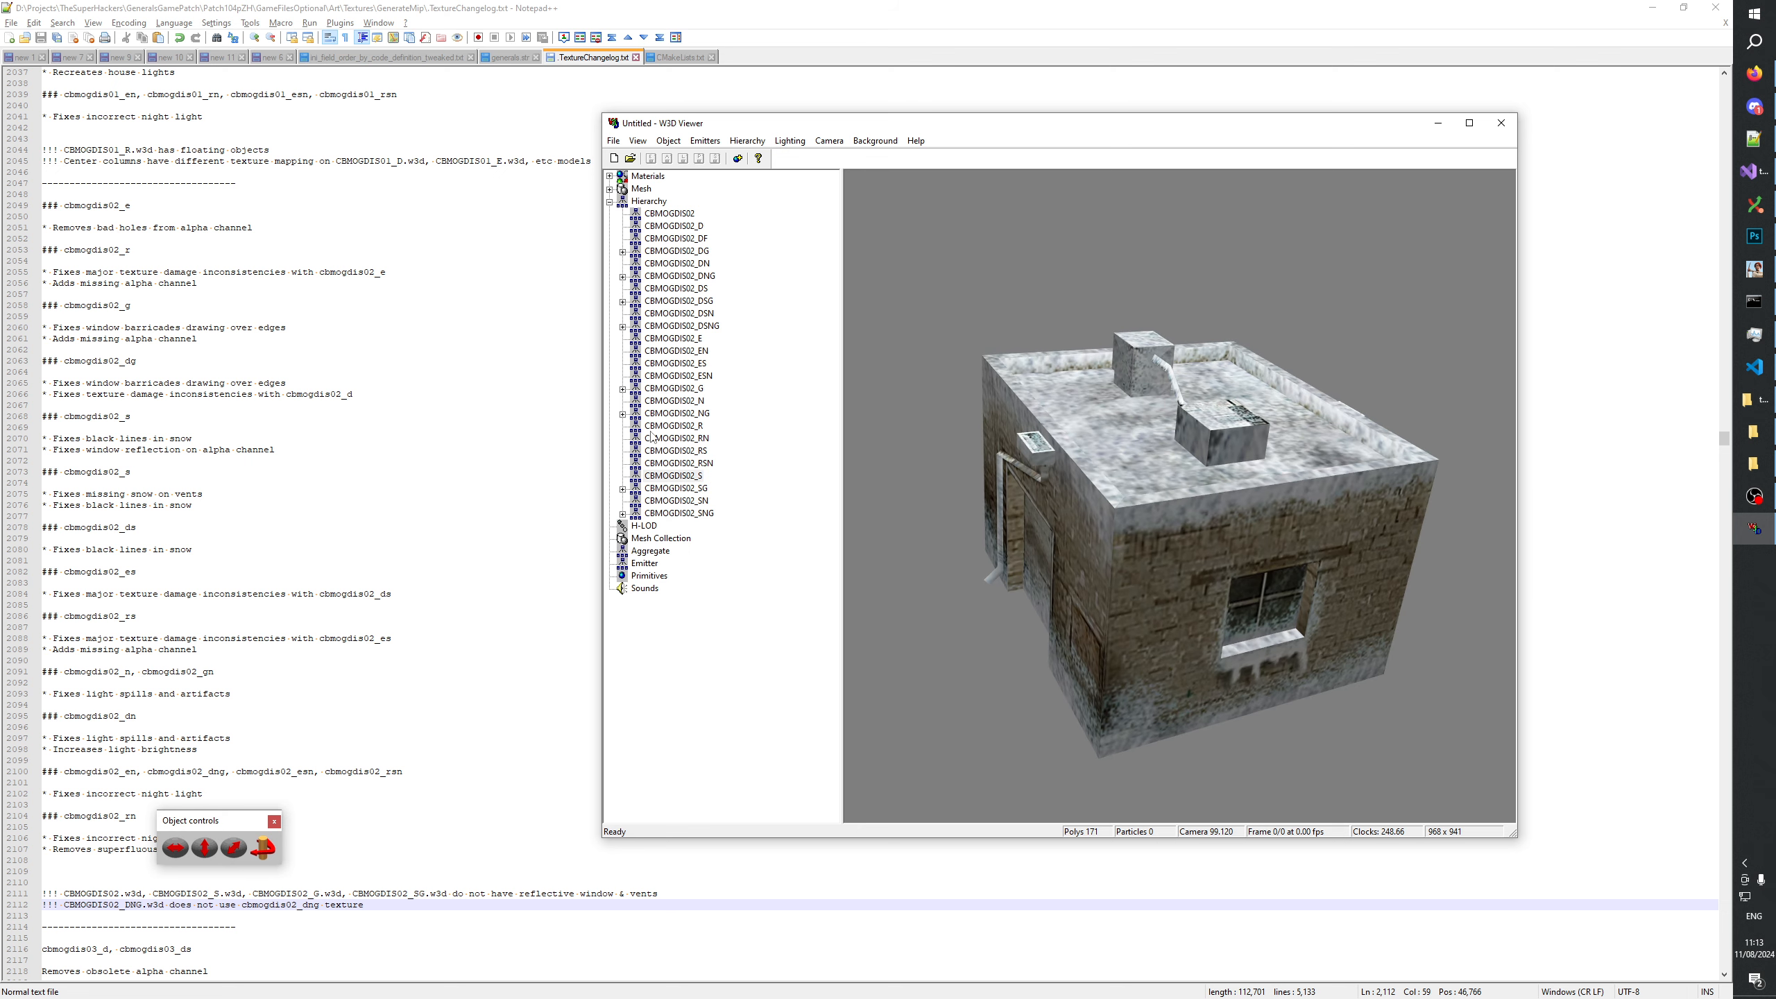
left_click(690, 488)
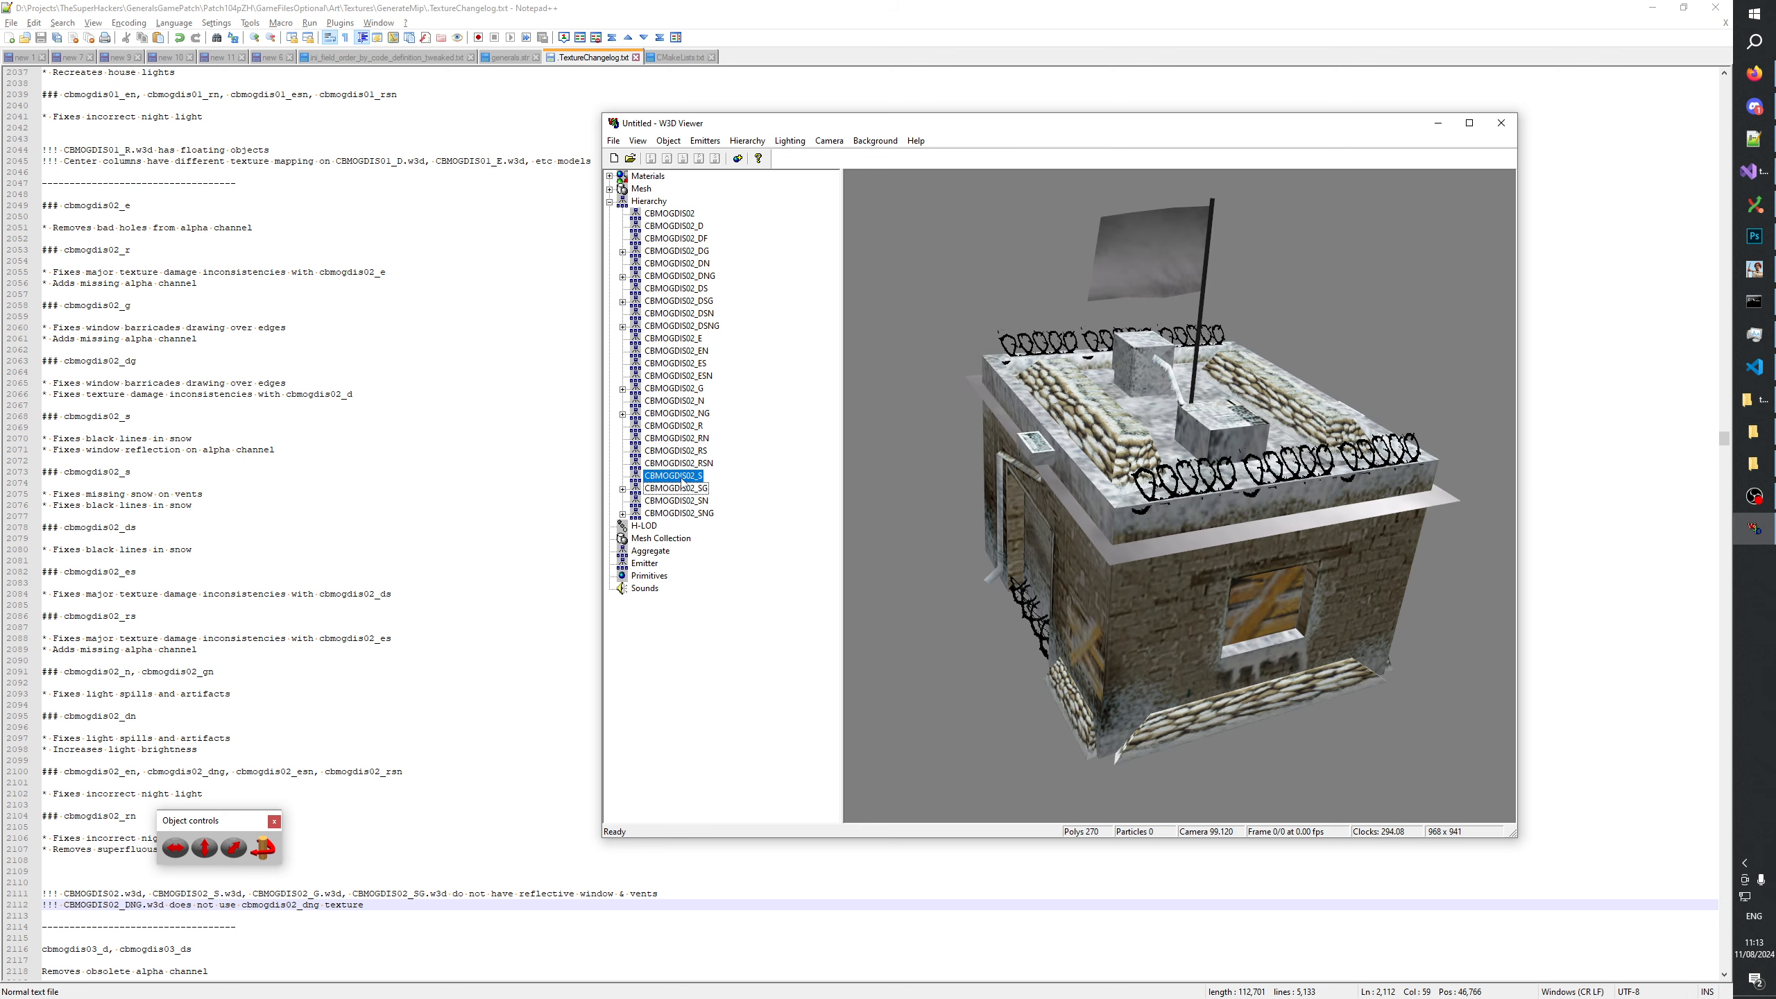
Inspect the CBMOGDIS02_DF rubble model, and compare the damaged snowy CBMOGDIS02_DS with the intact CBMOGDIS02_S.
left_click(697, 240)
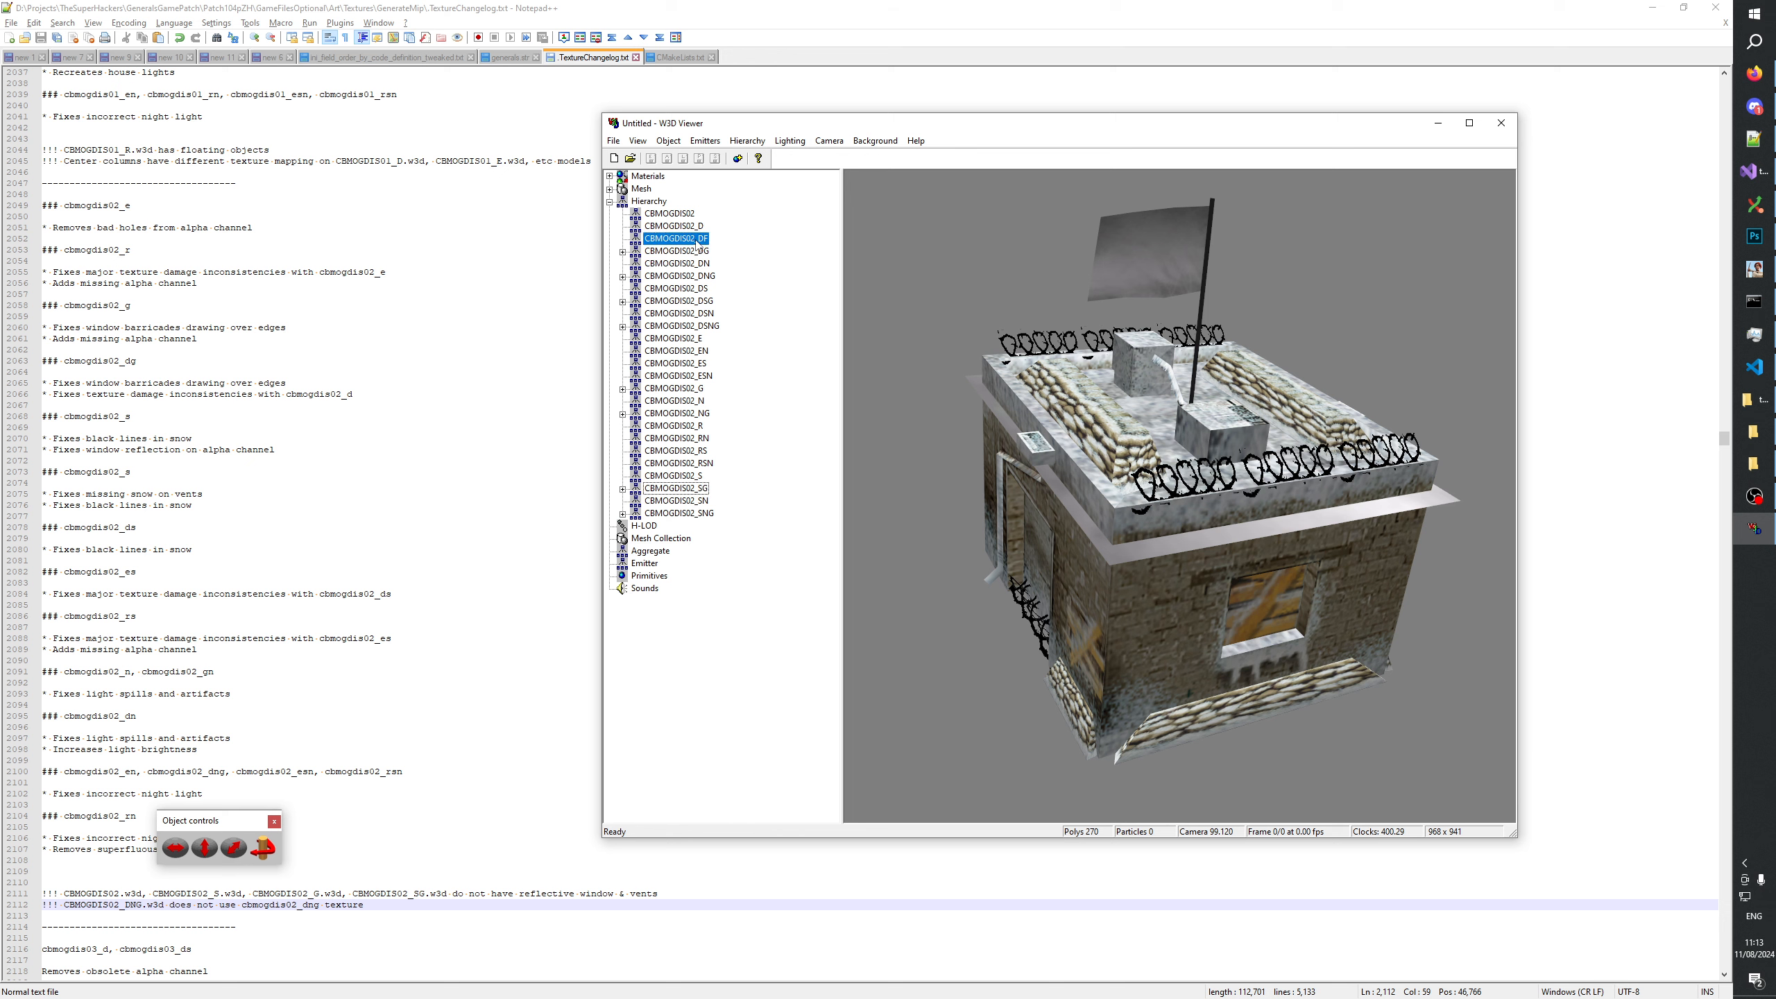
left_click_drag(949, 300, 1216, 450)
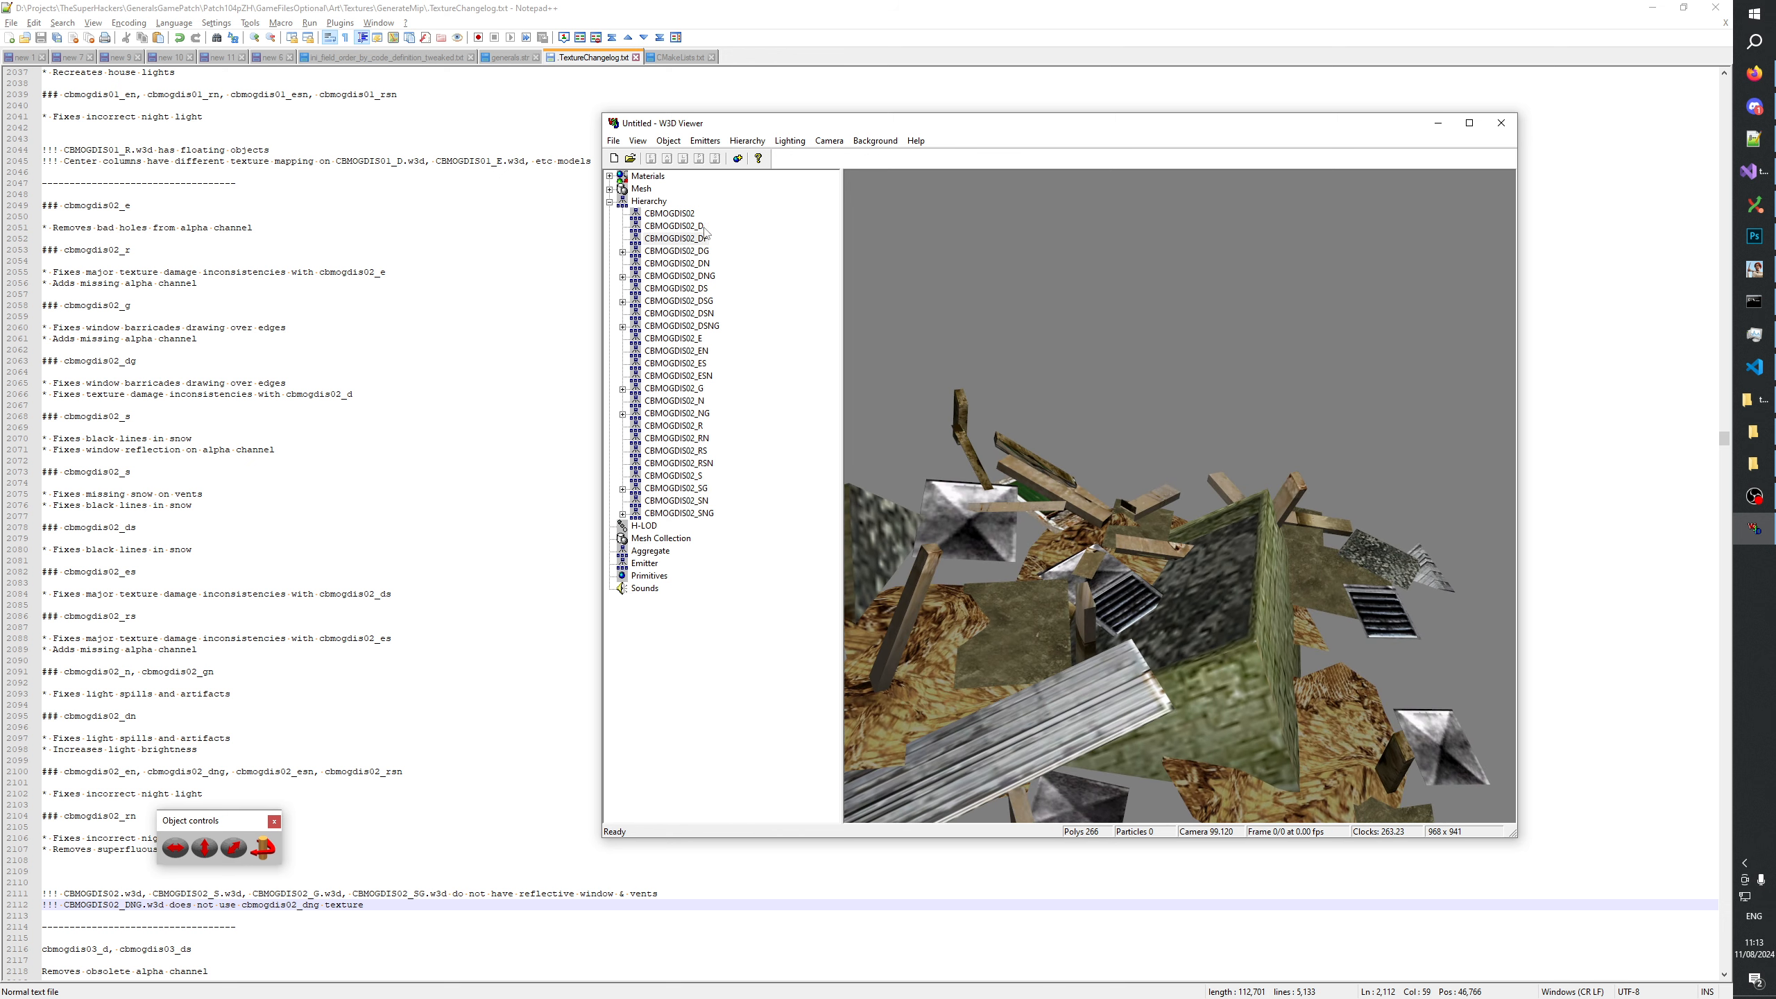
left_click(701, 287)
left_click_drag(1182, 560, 1147, 399)
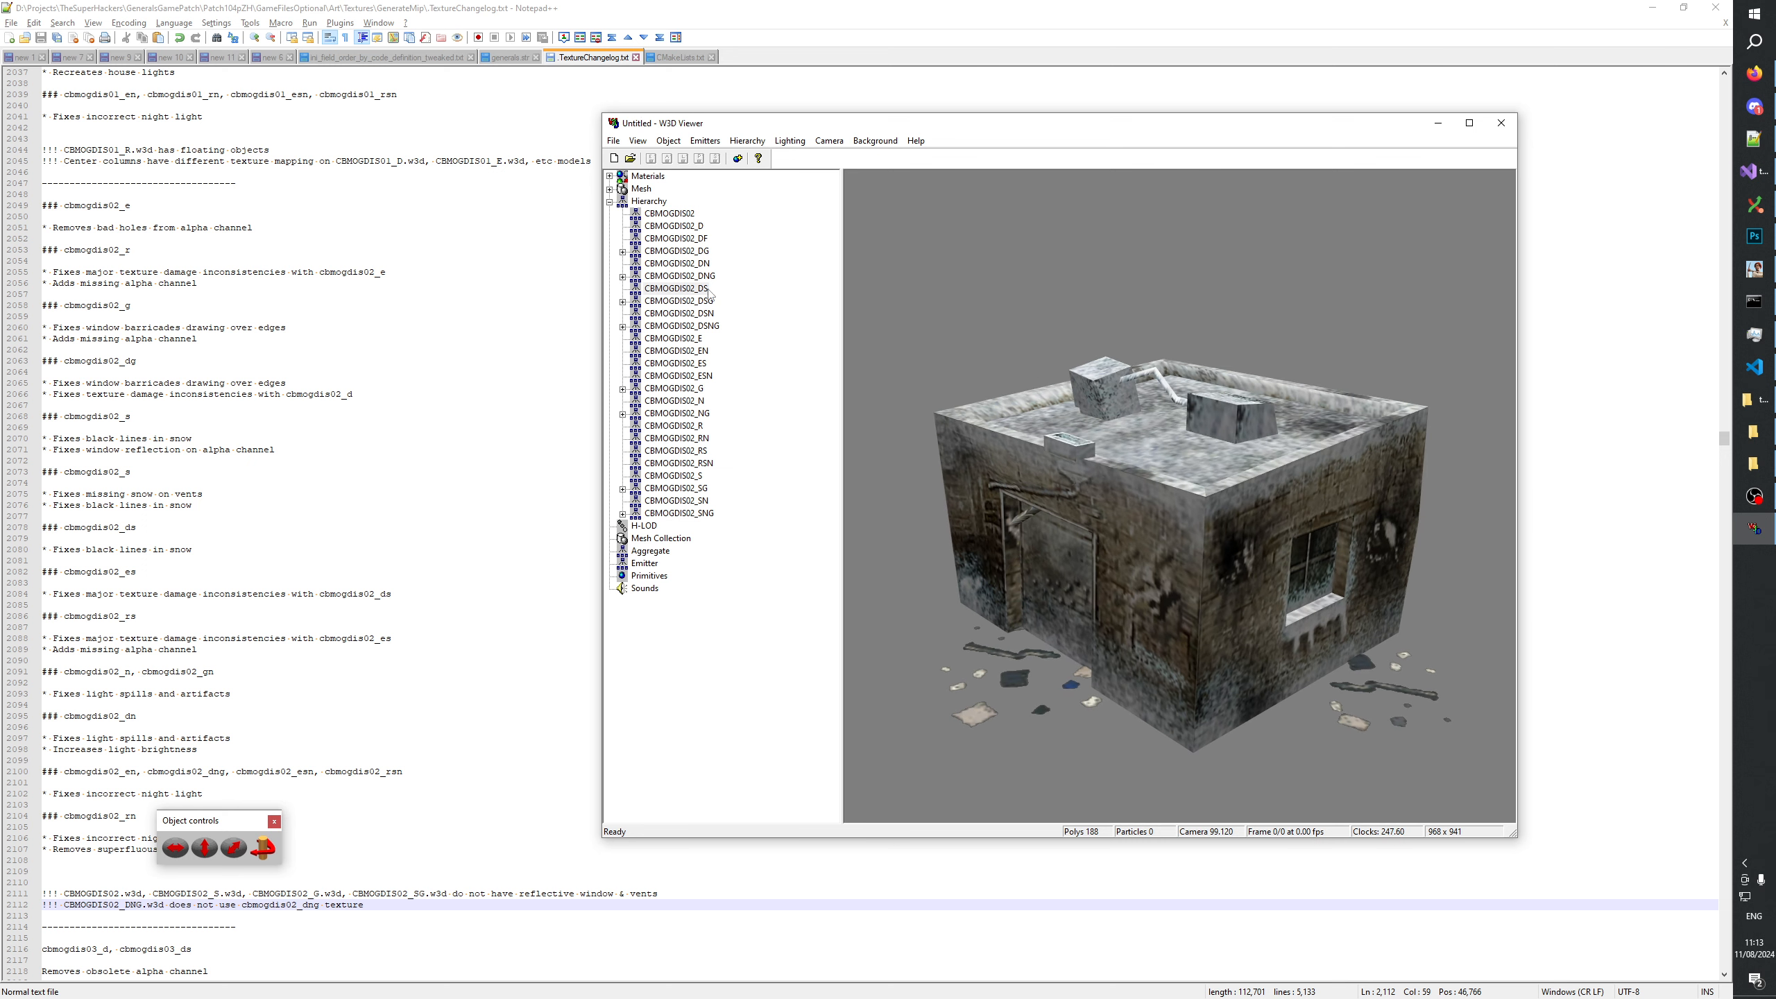
left_click(696, 289)
left_click(701, 476)
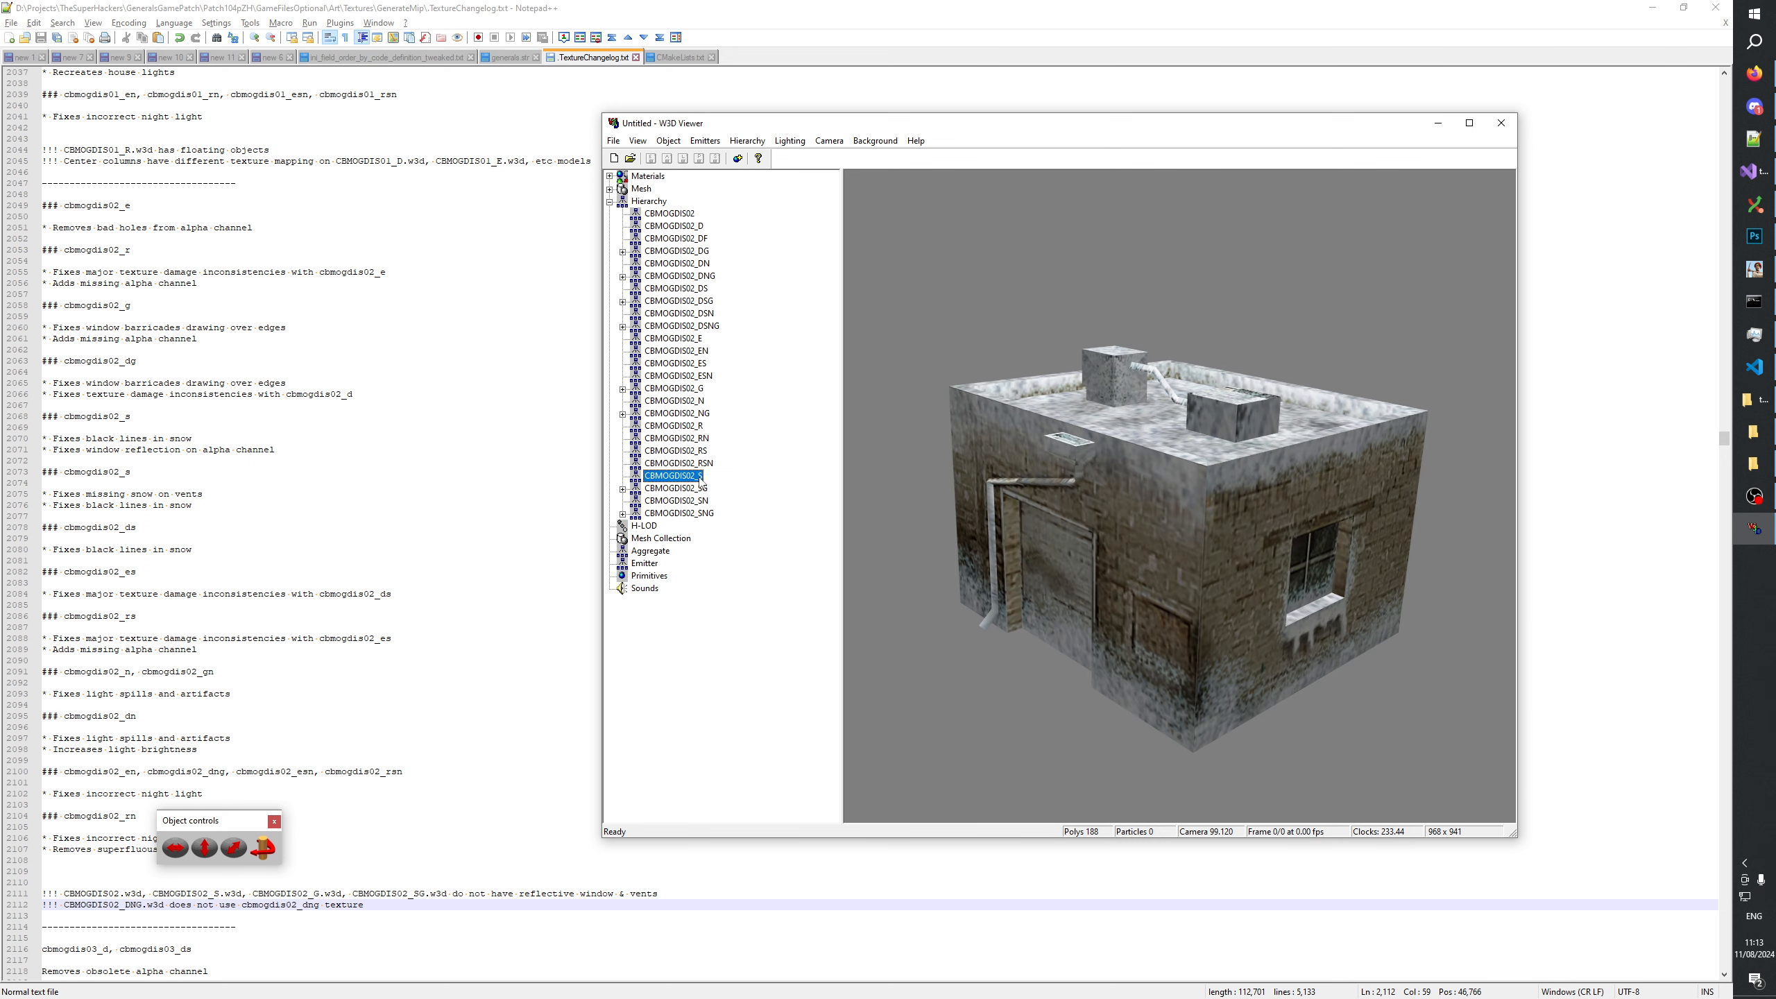
left_click(697, 293)
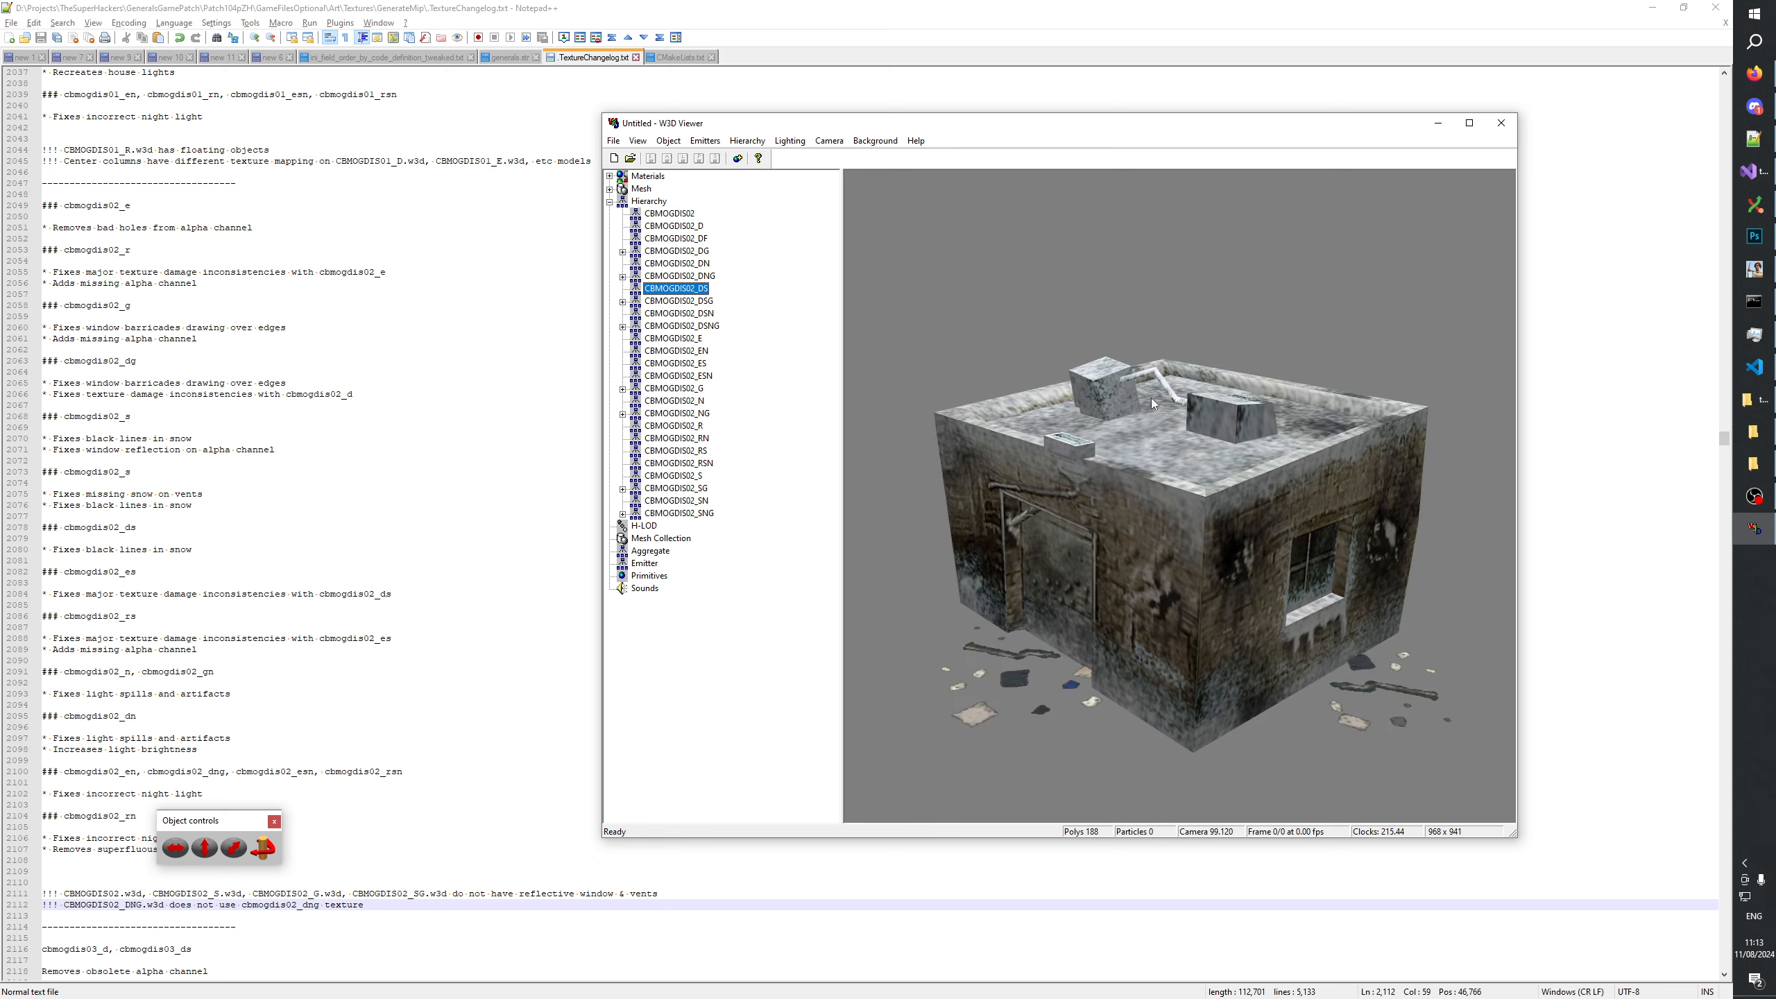
left_click_drag(1151, 398, 1182, 456)
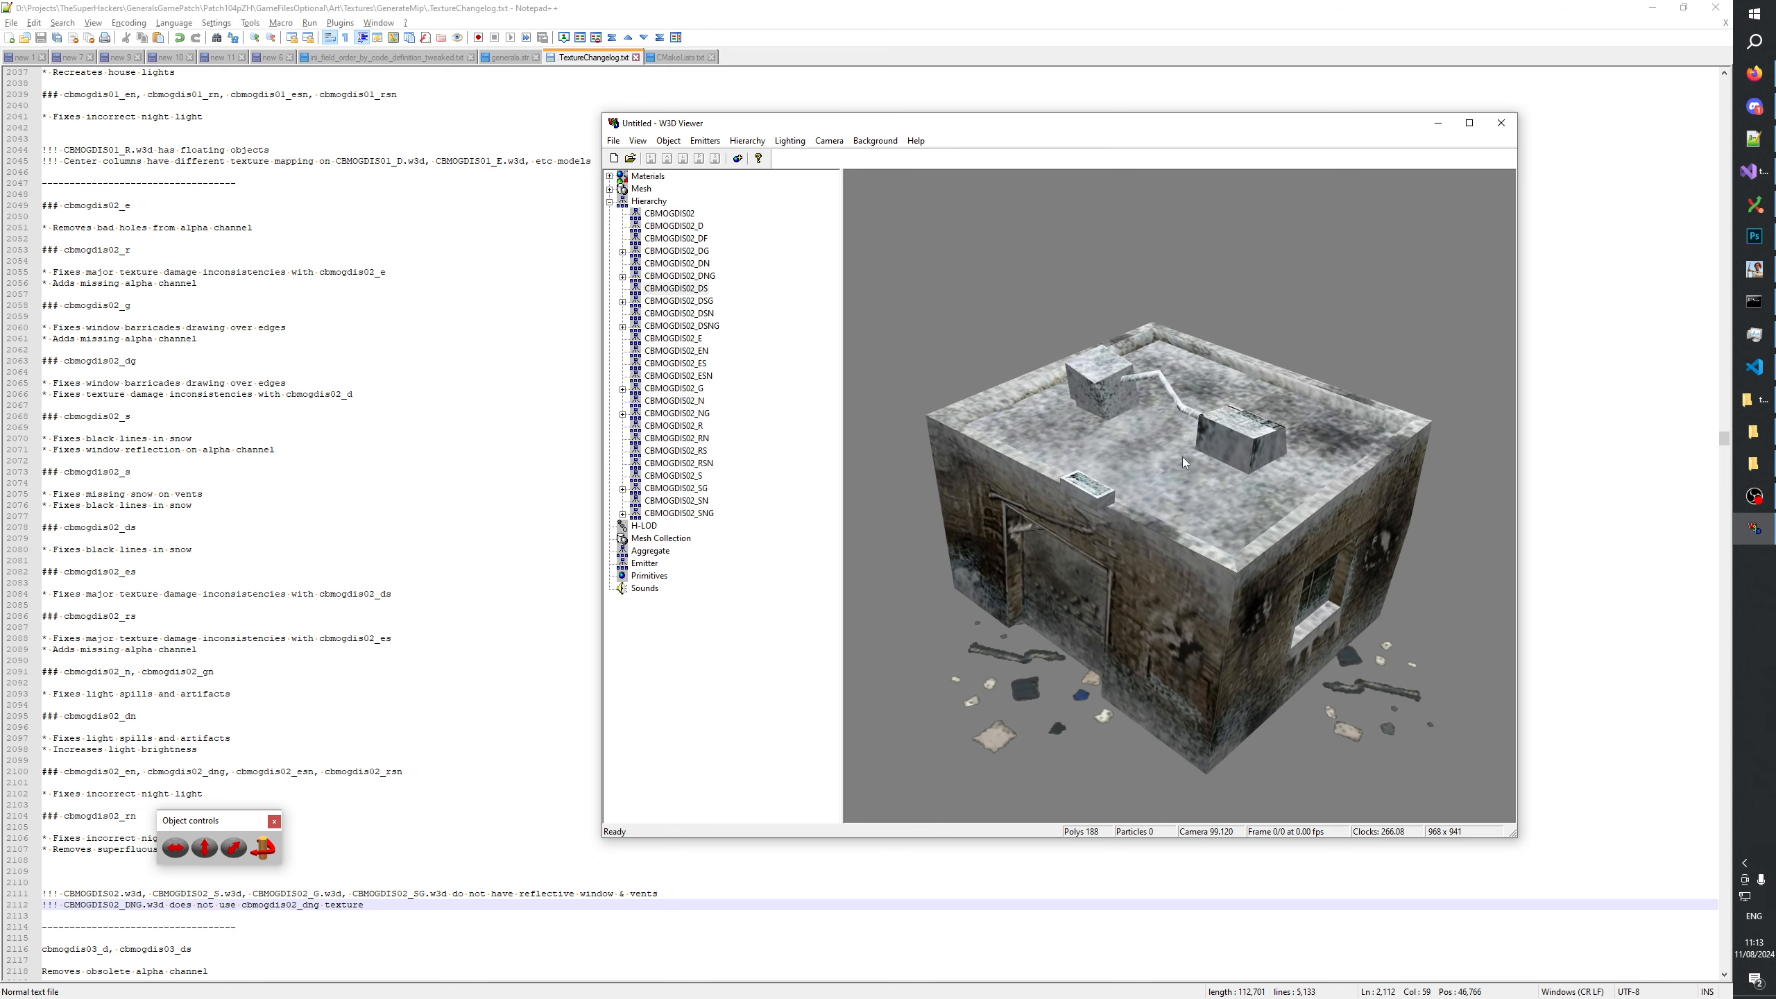
Alternate between CBMOGDIS02_DS and CBMOGDIS02_DSG to compare the mesh deformations of the damaged snowy building.
left_click(699, 290)
left_click(689, 309)
left_click(687, 301)
left_click(684, 290)
left_click(684, 301)
left_click(684, 290)
left_click(683, 300)
left_click(679, 280)
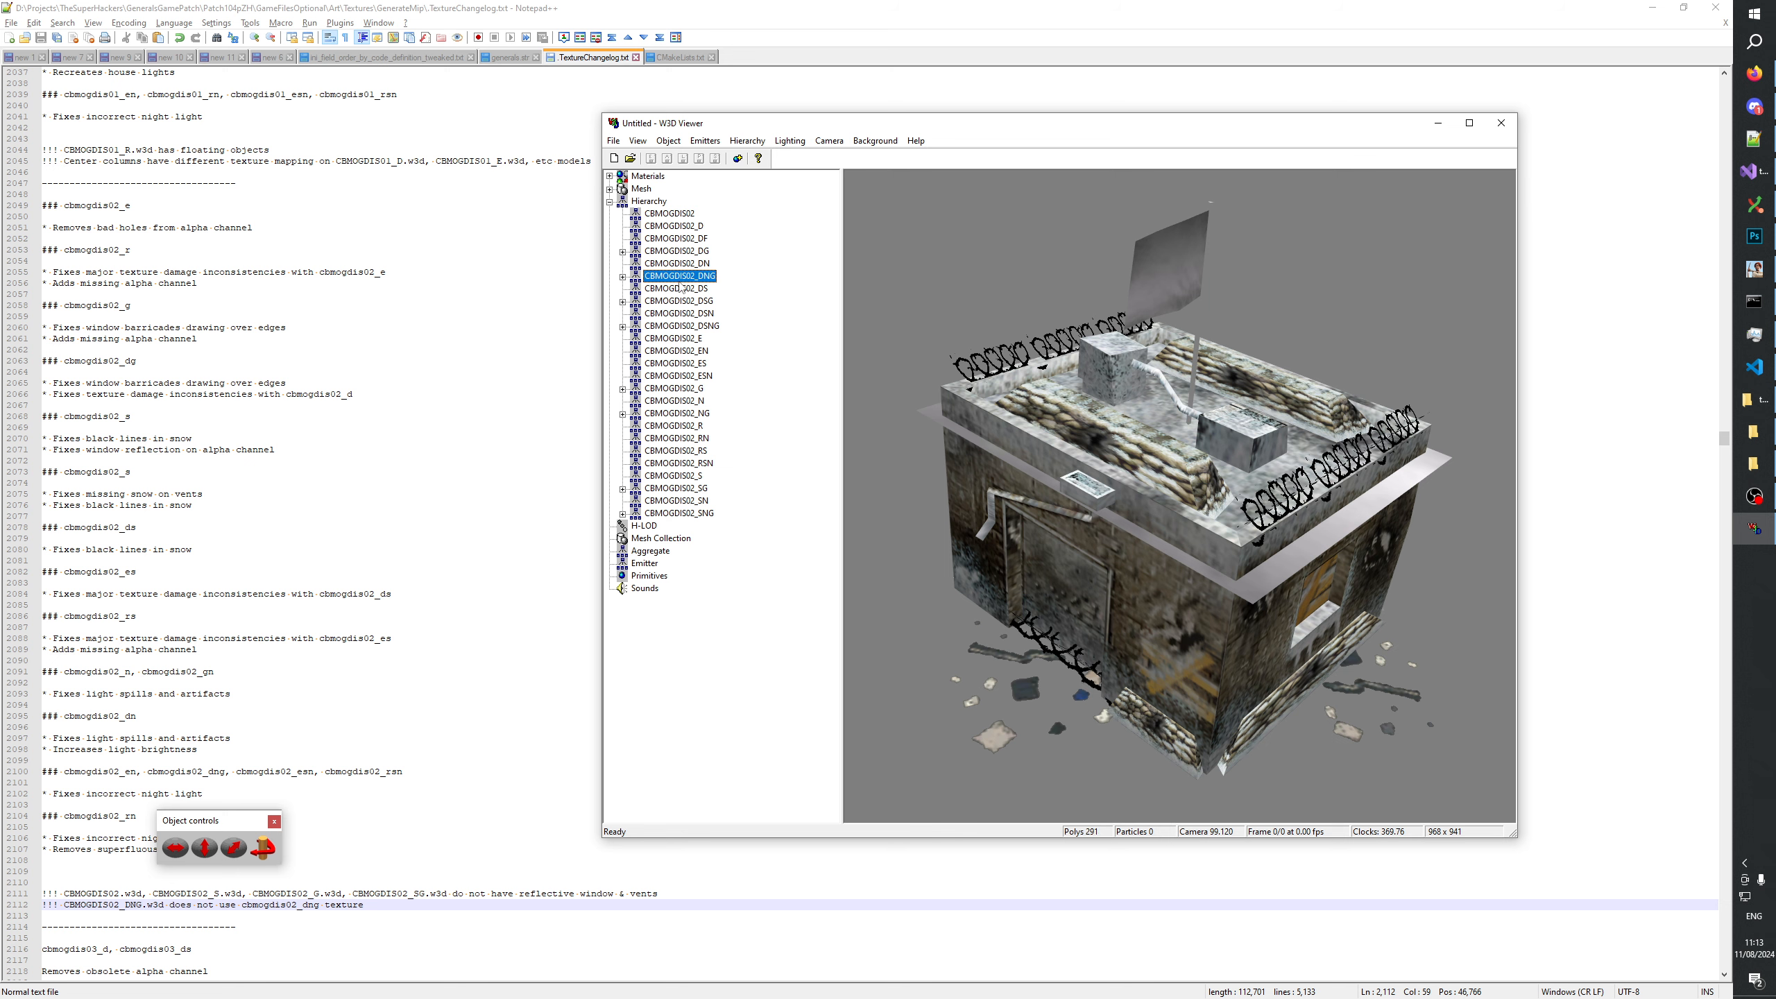
left_click(679, 288)
left_click(689, 301)
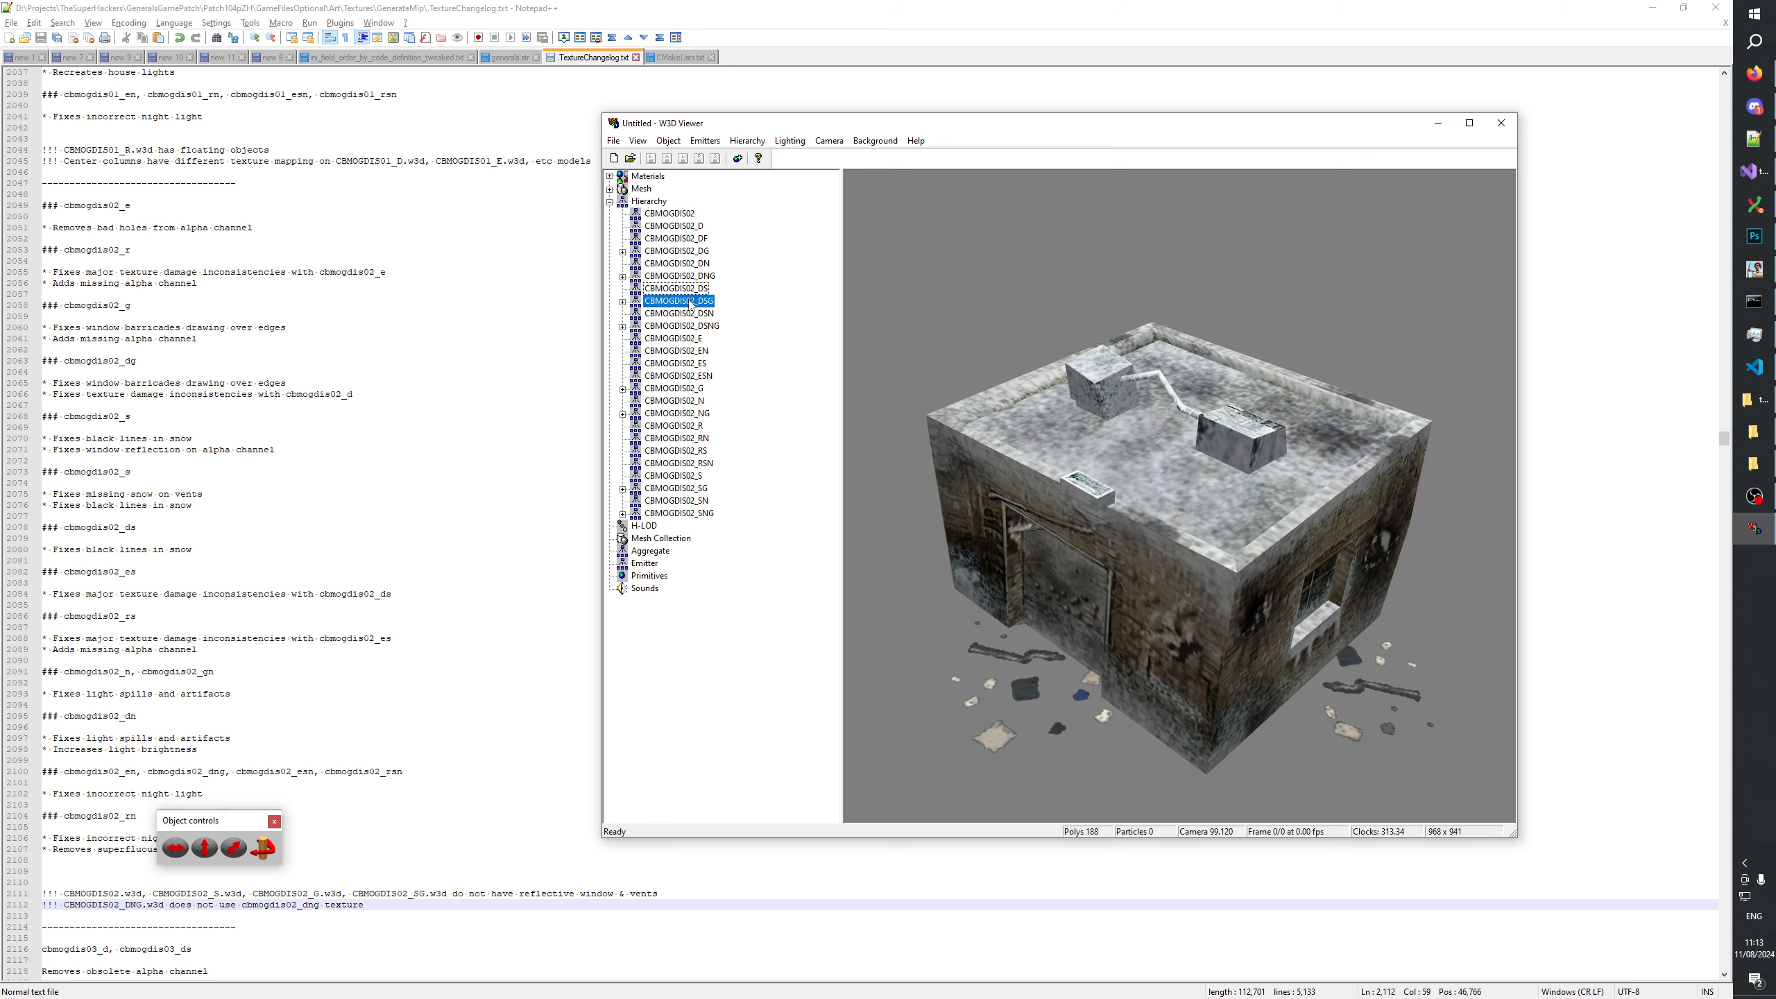
left_click(688, 290)
left_click(686, 301)
left_click(685, 289)
left_click(683, 300)
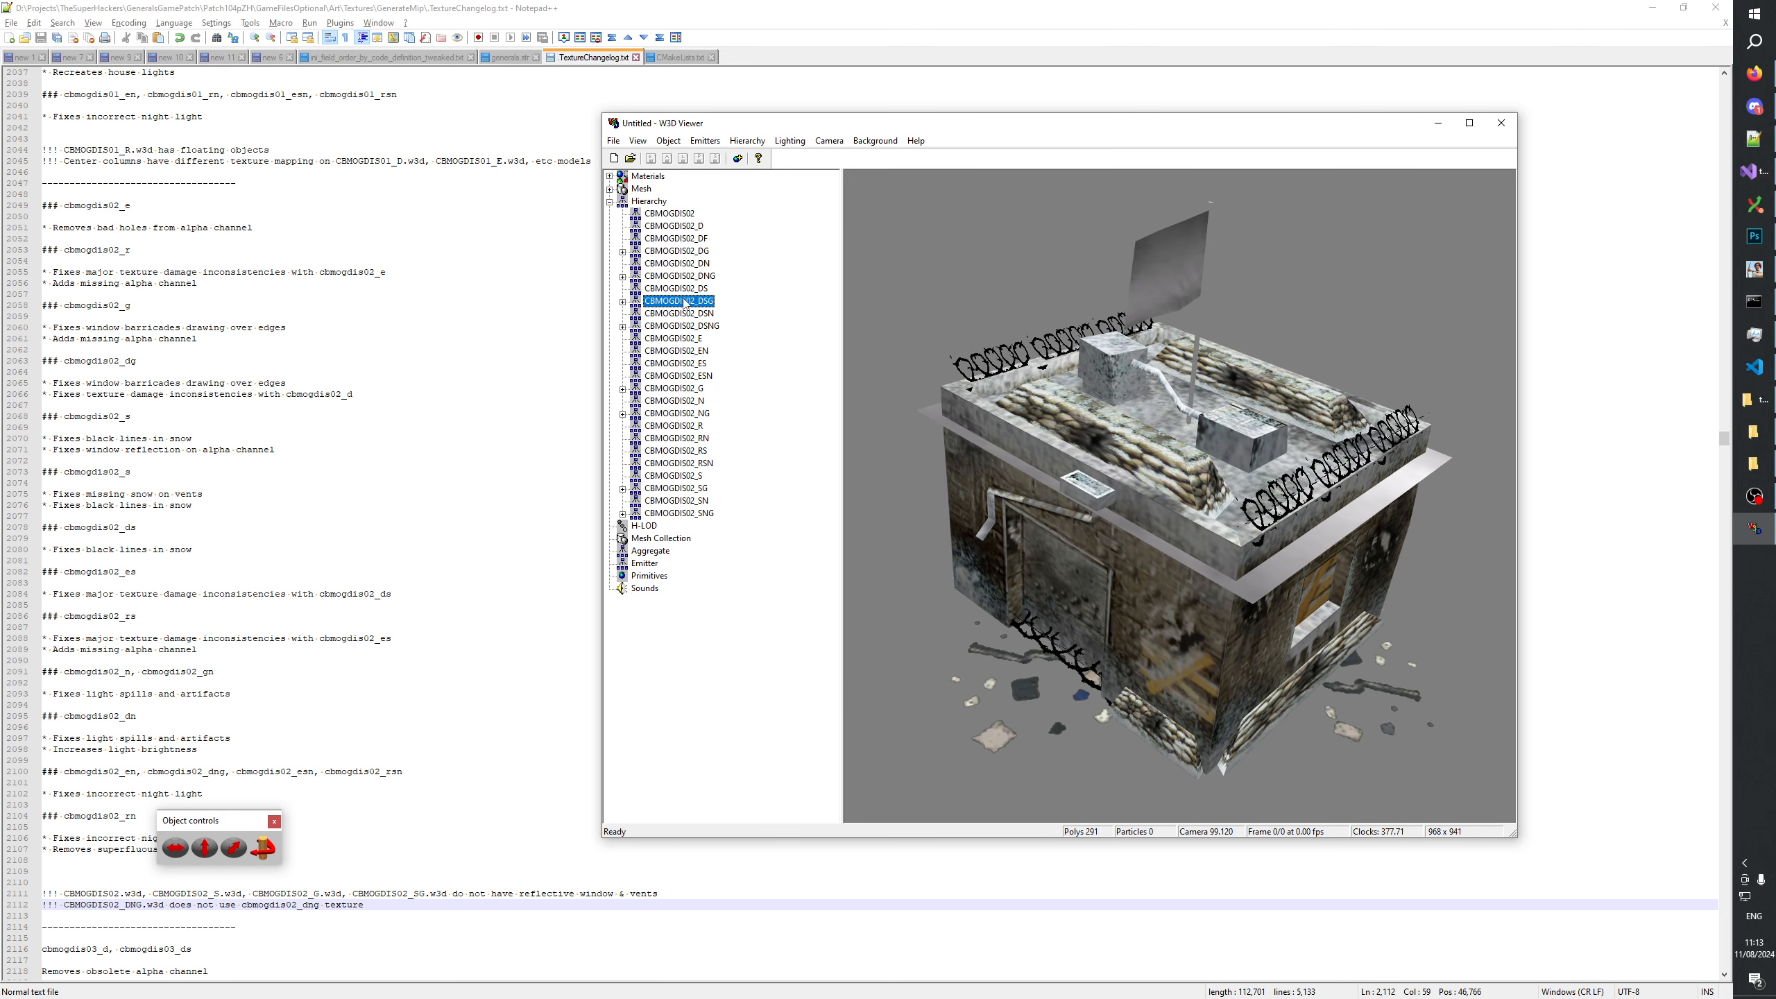
left_click(684, 288)
left_click(686, 301)
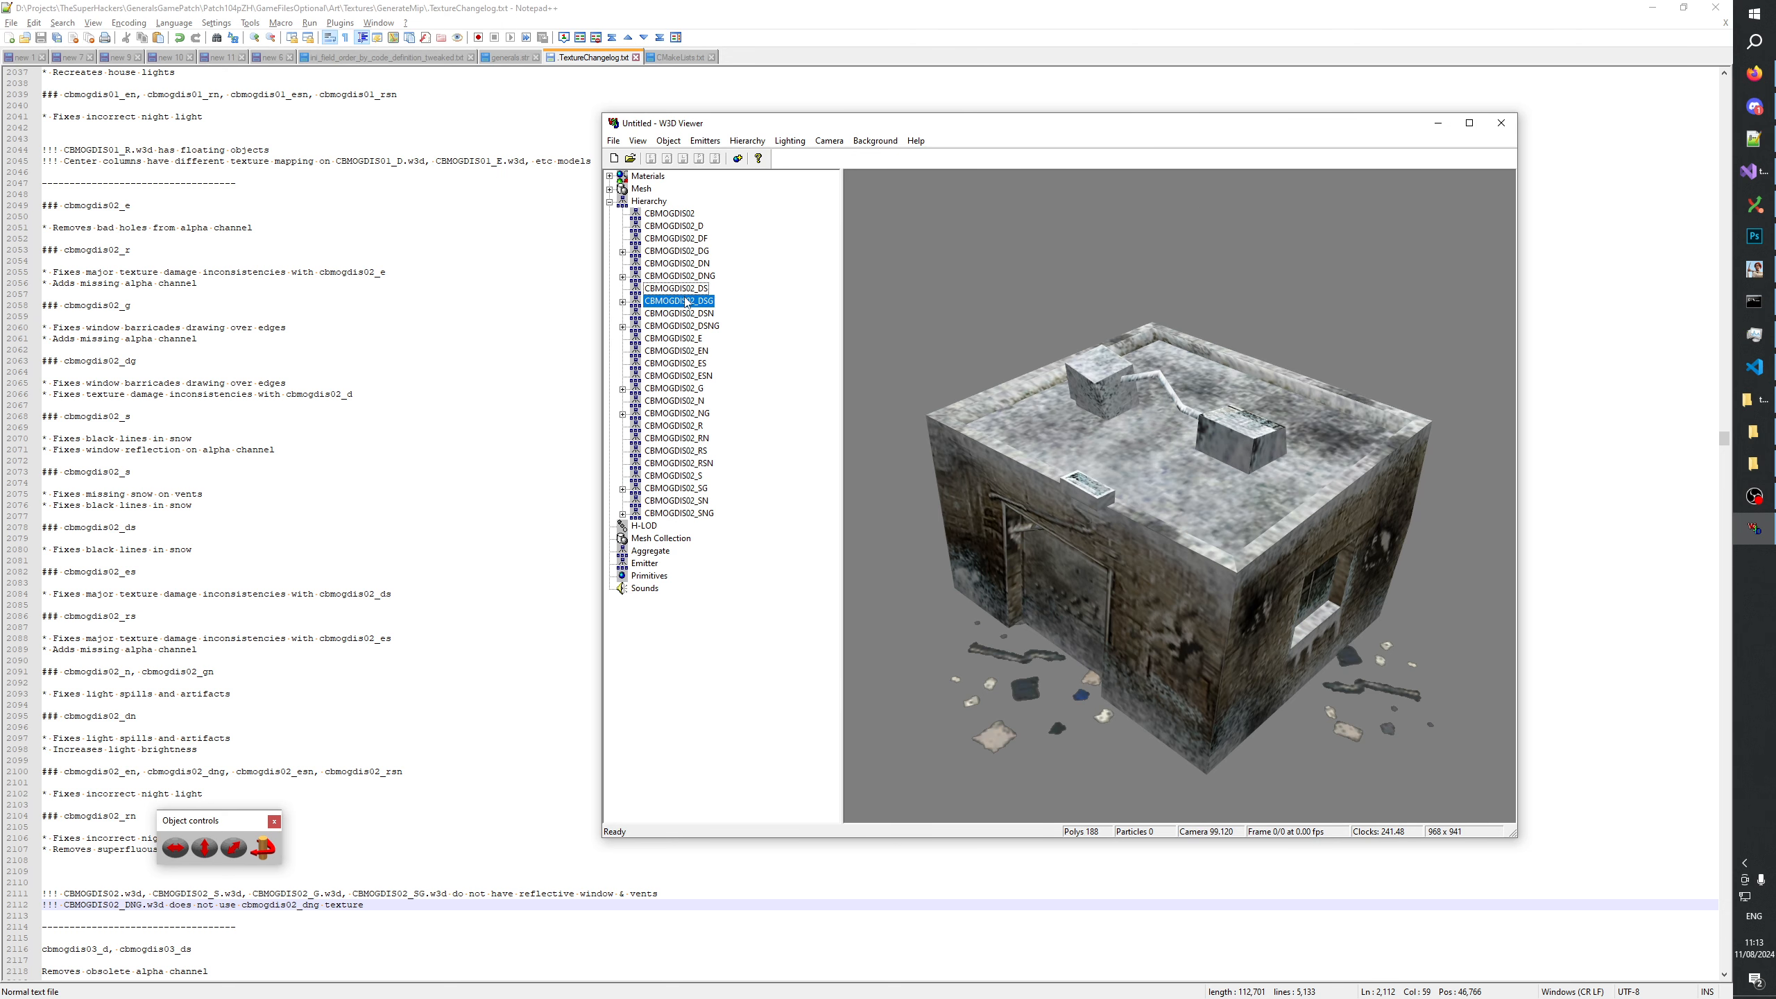
left_click(684, 290)
left_click(685, 300)
left_click(684, 289)
left_click(686, 300)
left_click(684, 289)
left_click(684, 301)
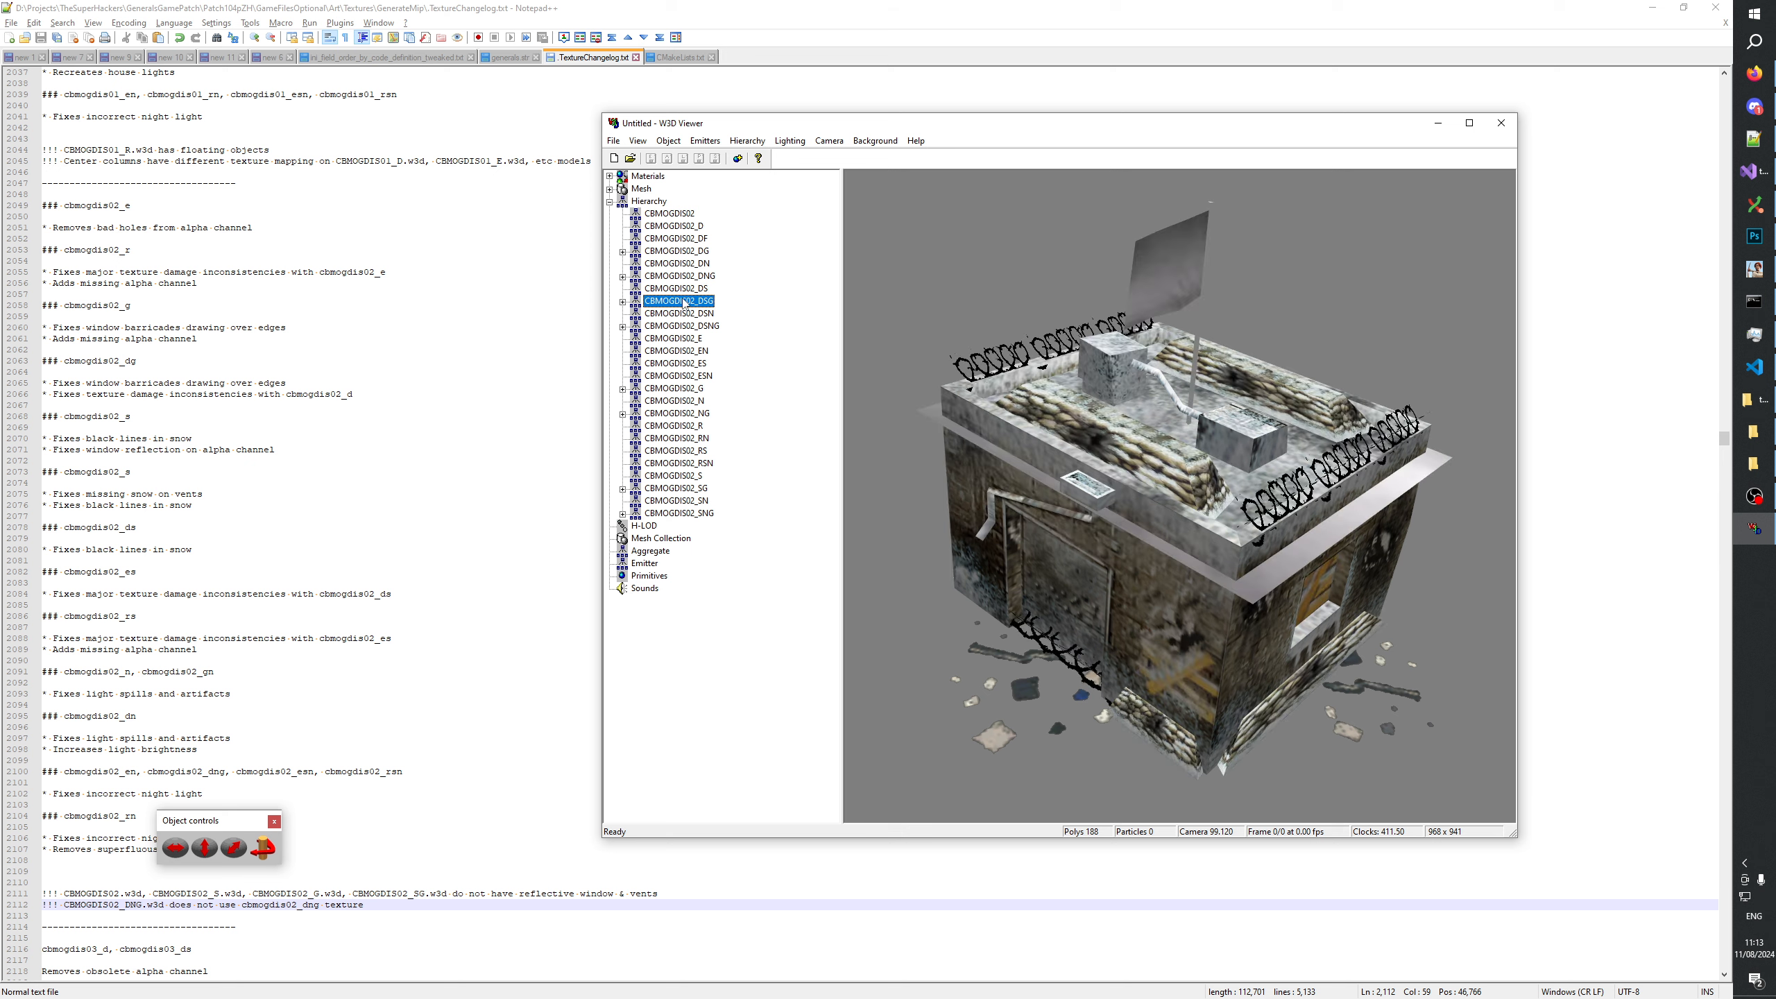
left_click(683, 289)
left_click(683, 300)
left_click(682, 288)
left_click(684, 302)
Switch to TextureChangelog.txt and add the line "!!! CBMOGDIS02_DSG.w3d mesh deformations is different to" below the reflective window note.
left_click(374, 894)
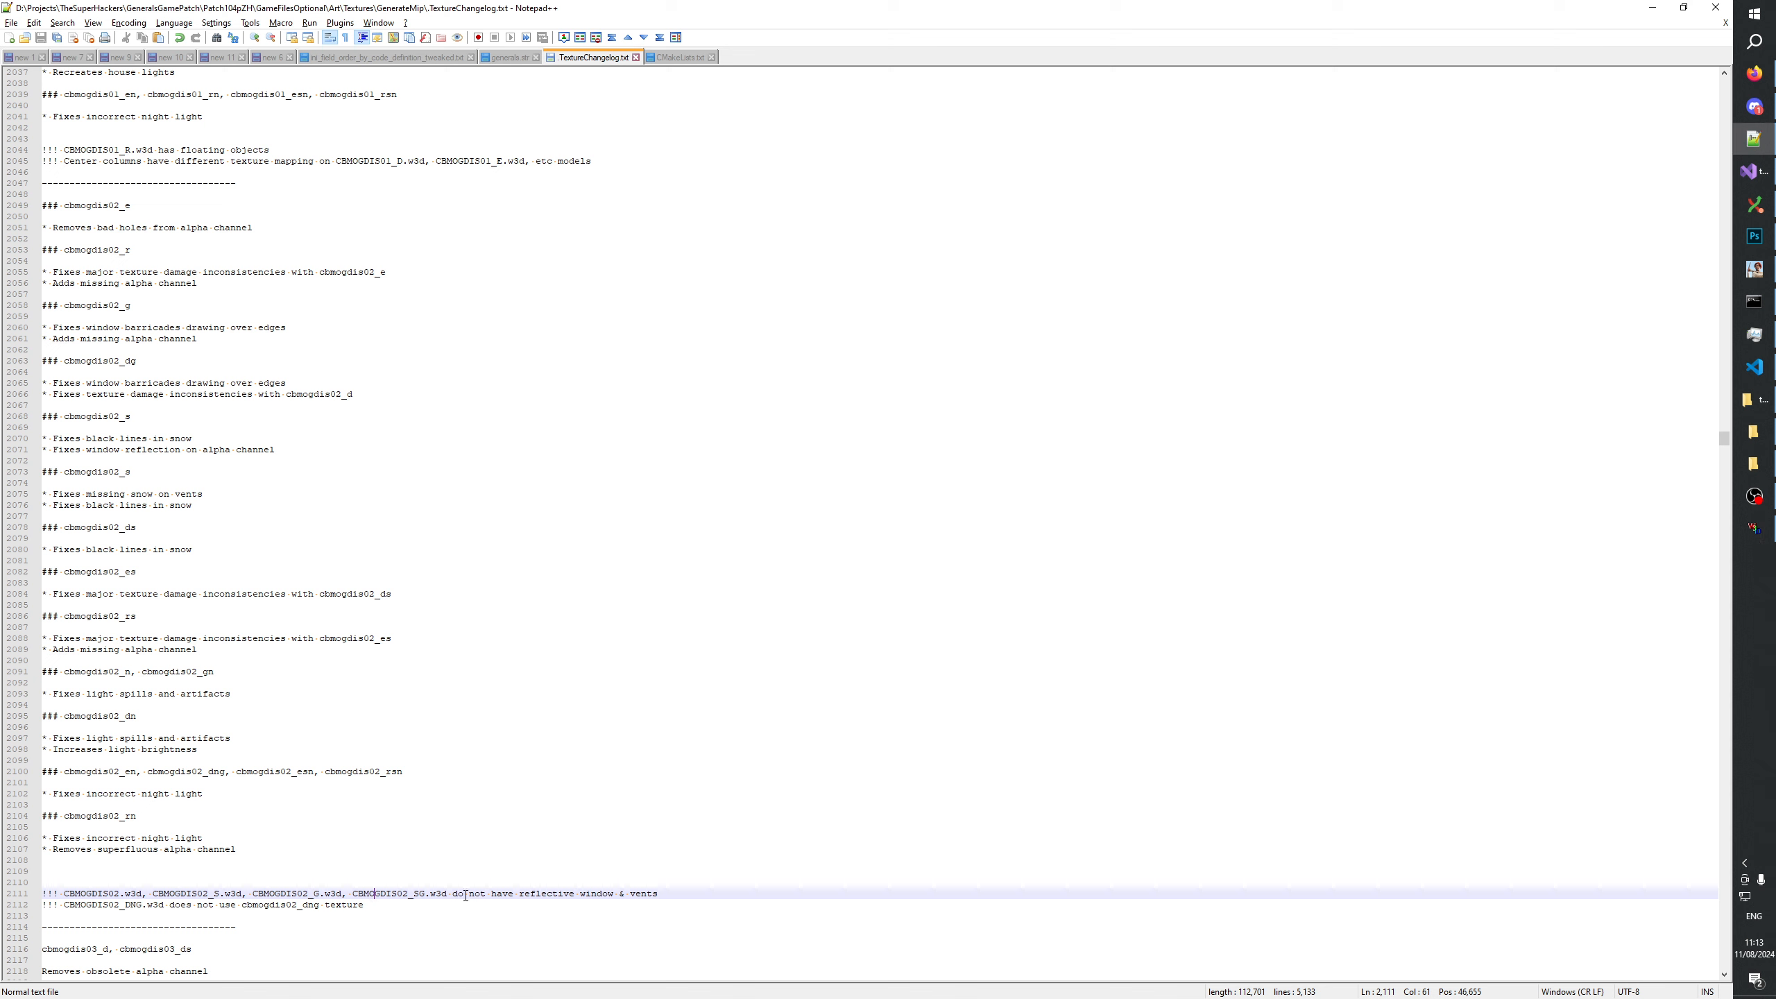
left_click(691, 889)
key("Return")
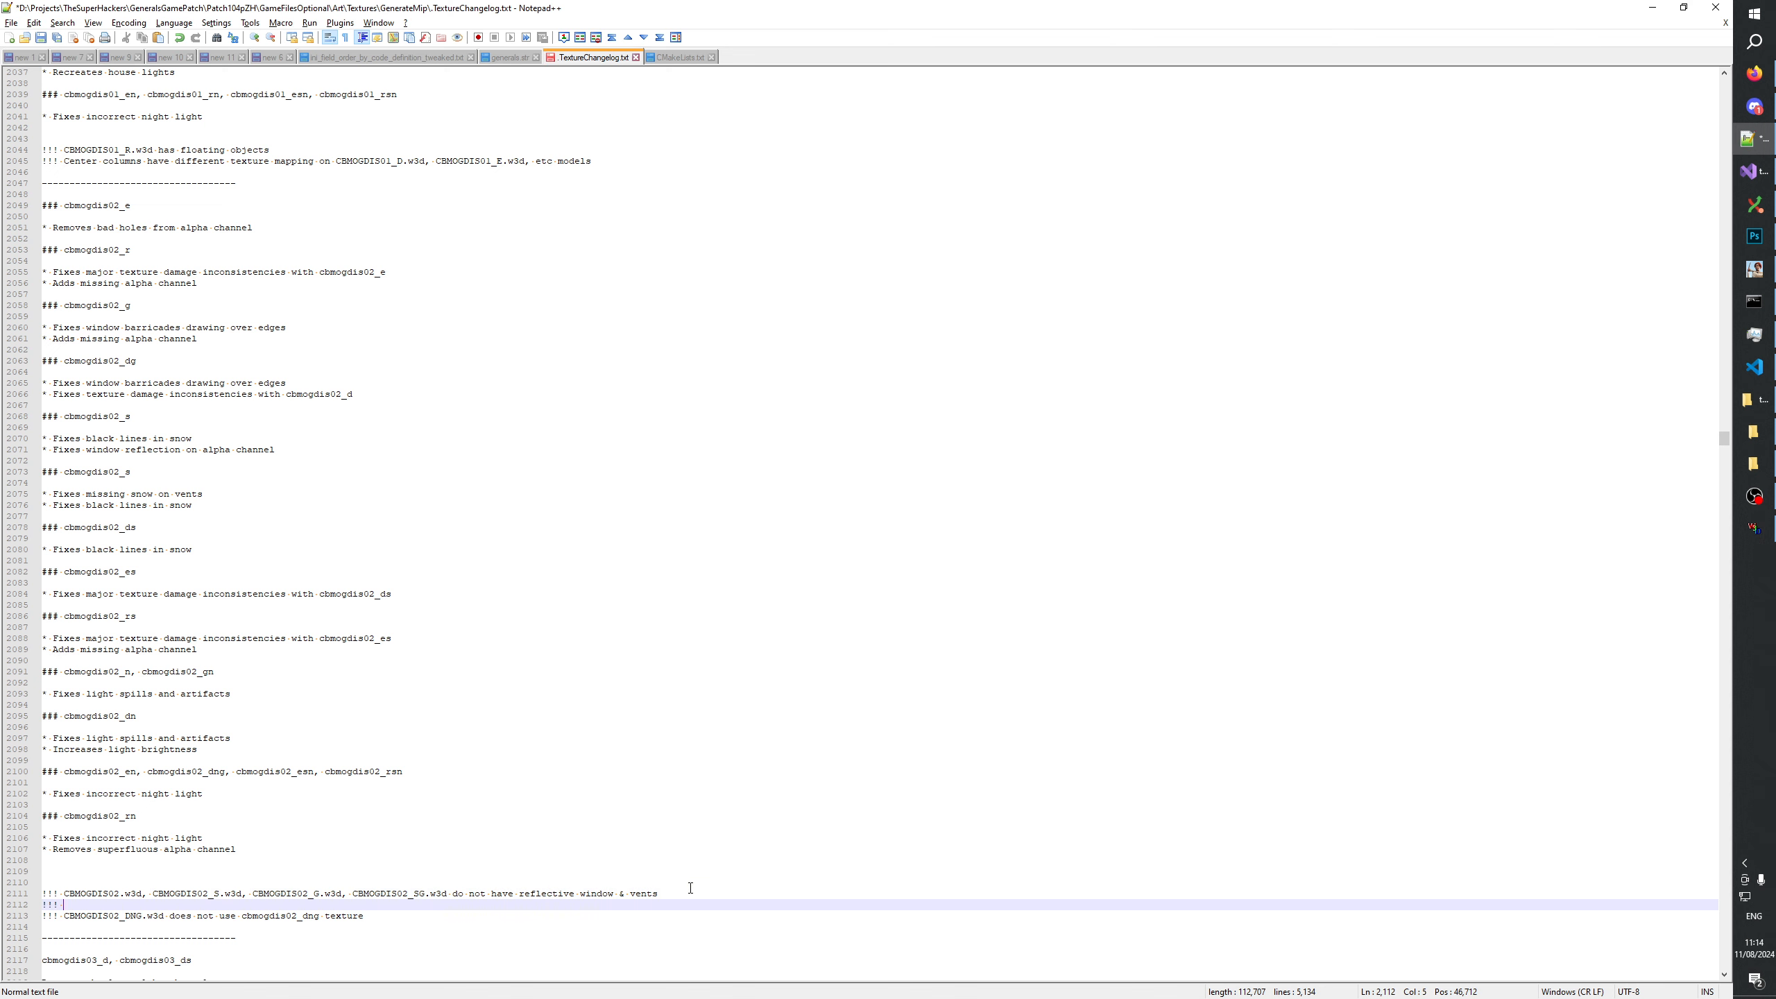
type("!!!")
double_click(94, 896)
key("ctrl+c")
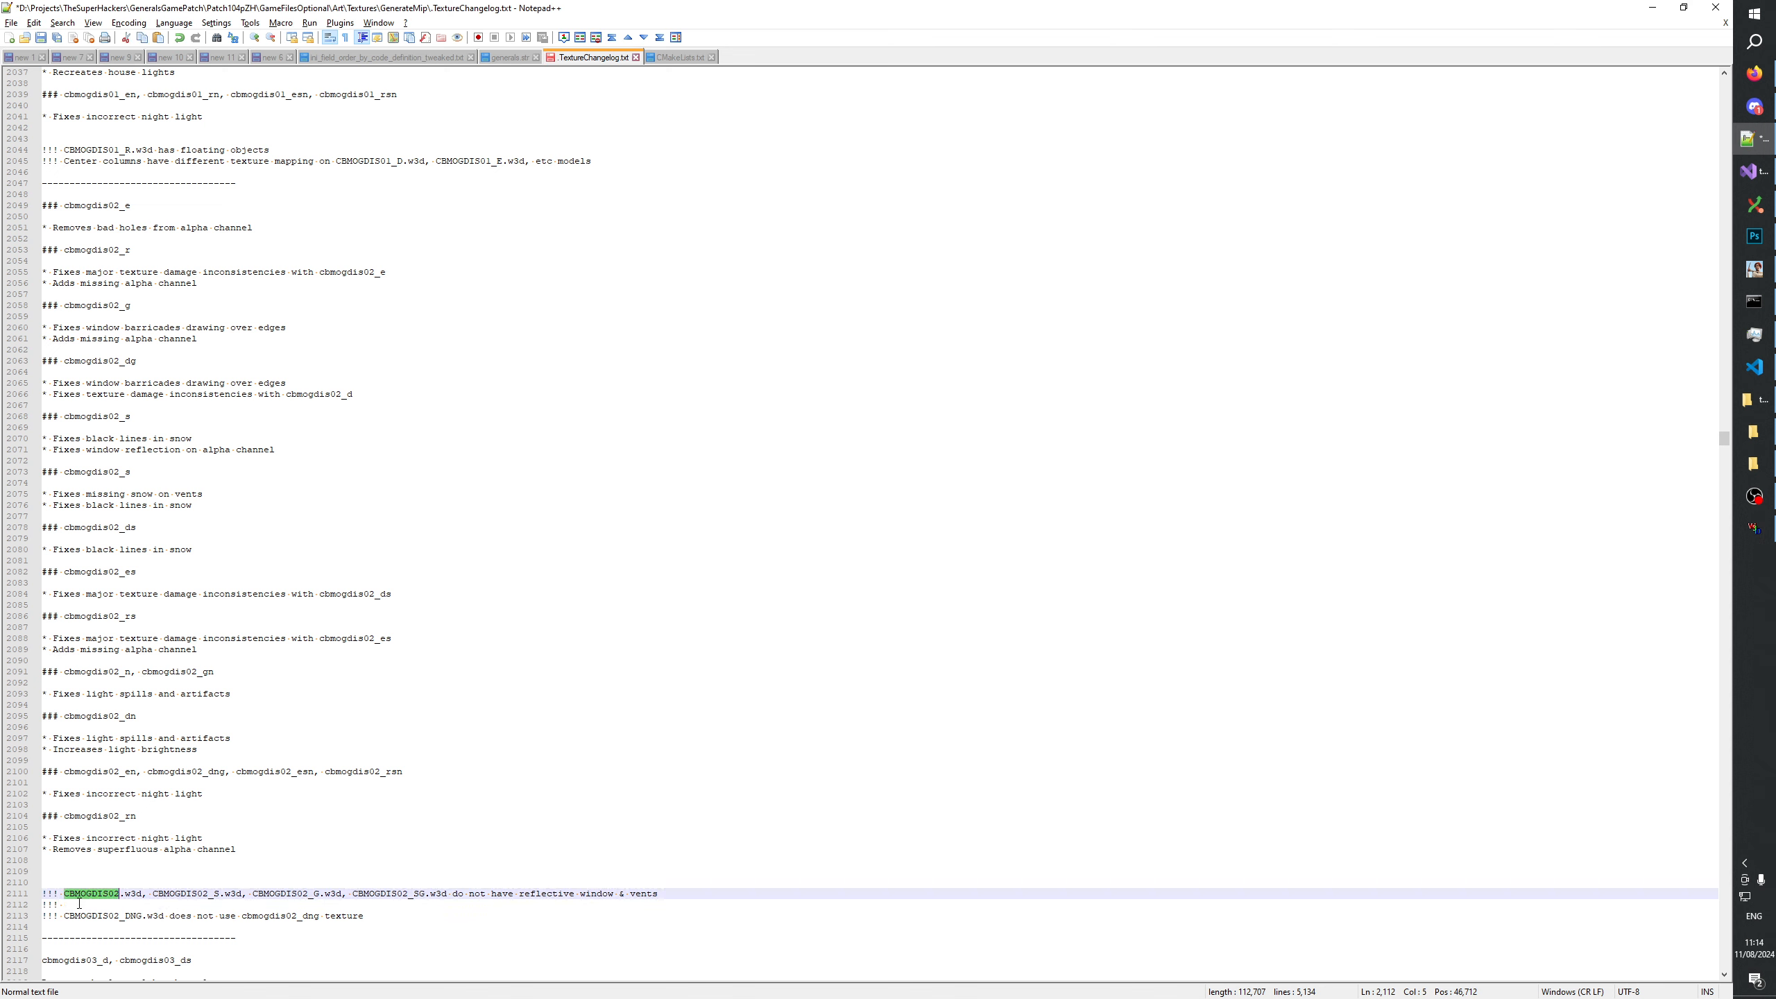
left_click(213, 908)
key("ctrl+v")
type("_DS")
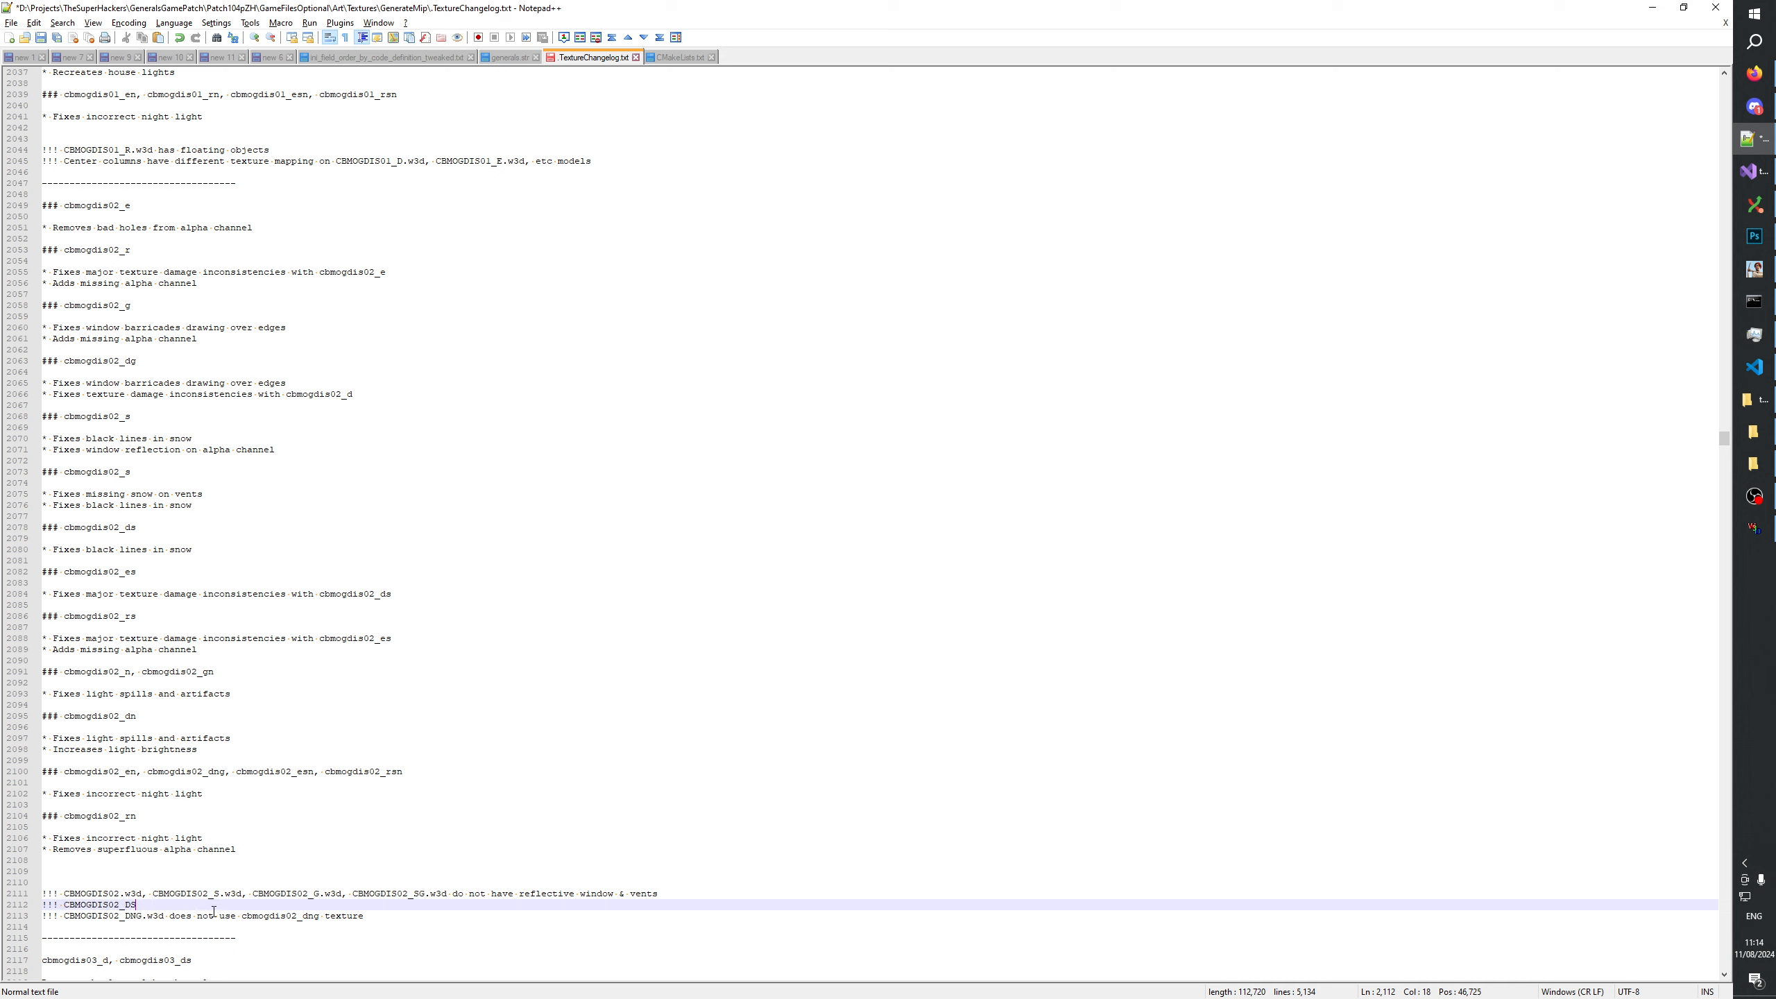
type("G mesh")
type(".w3")
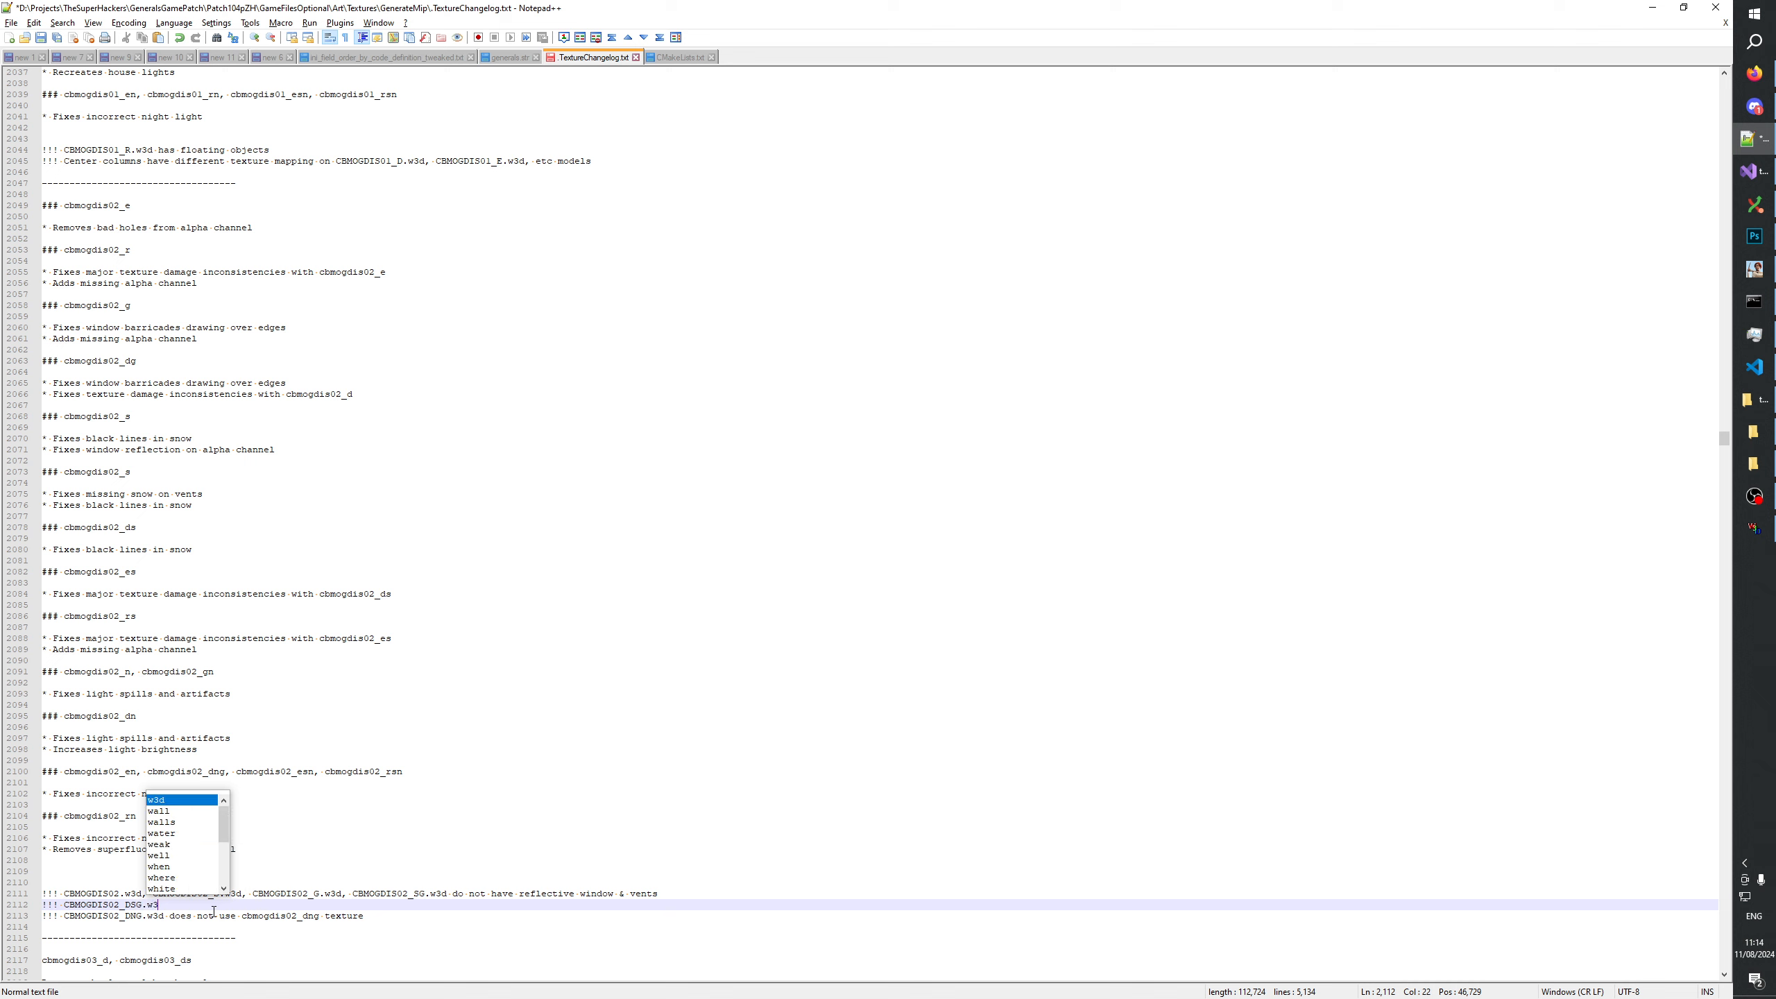
type("d mesh de")
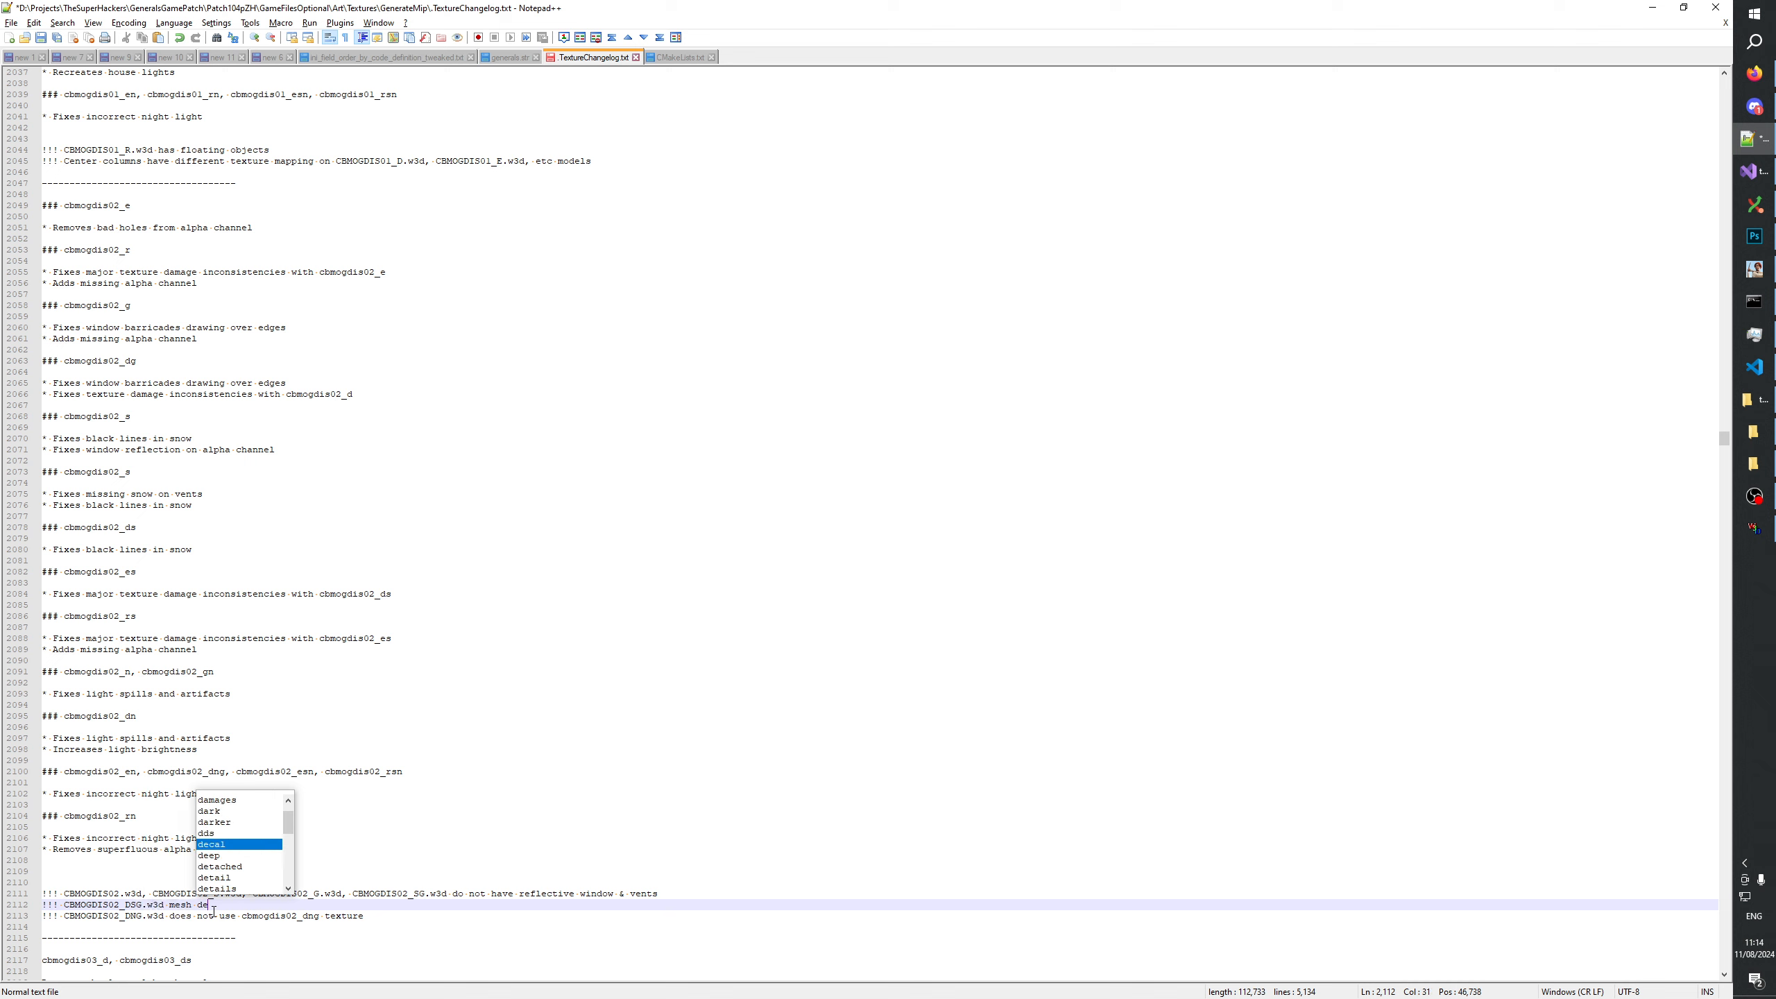
type("formations ")
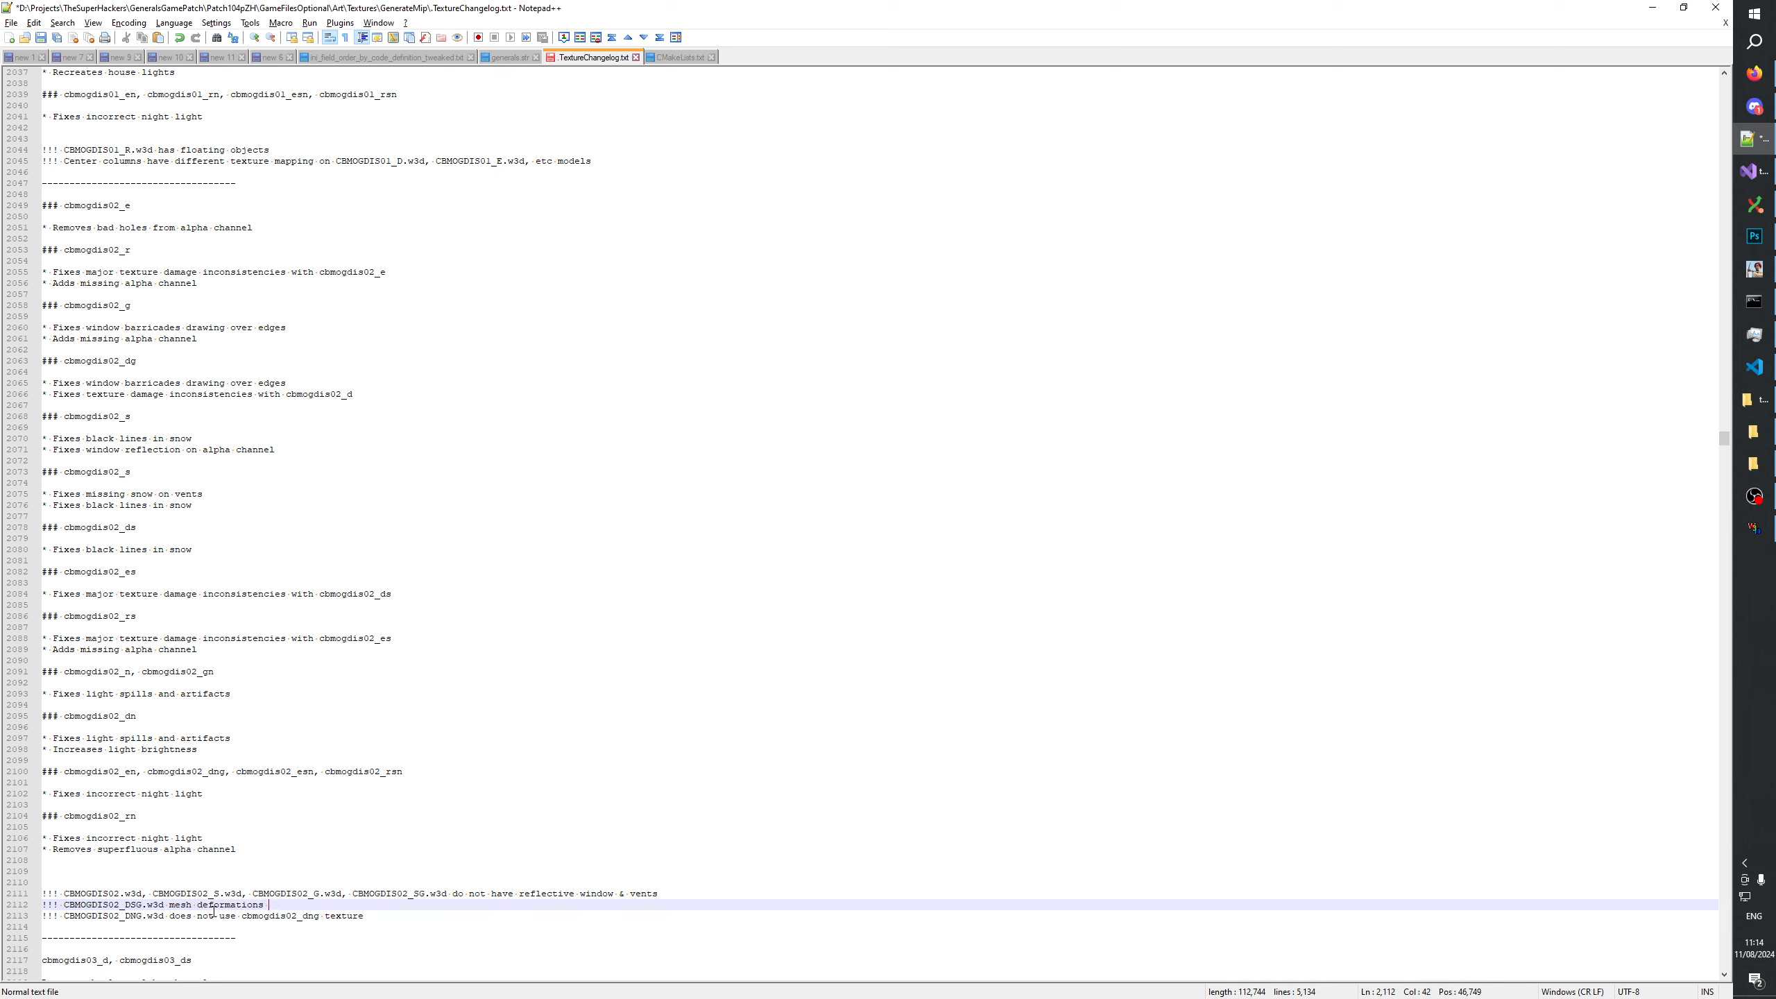
type("is differen")
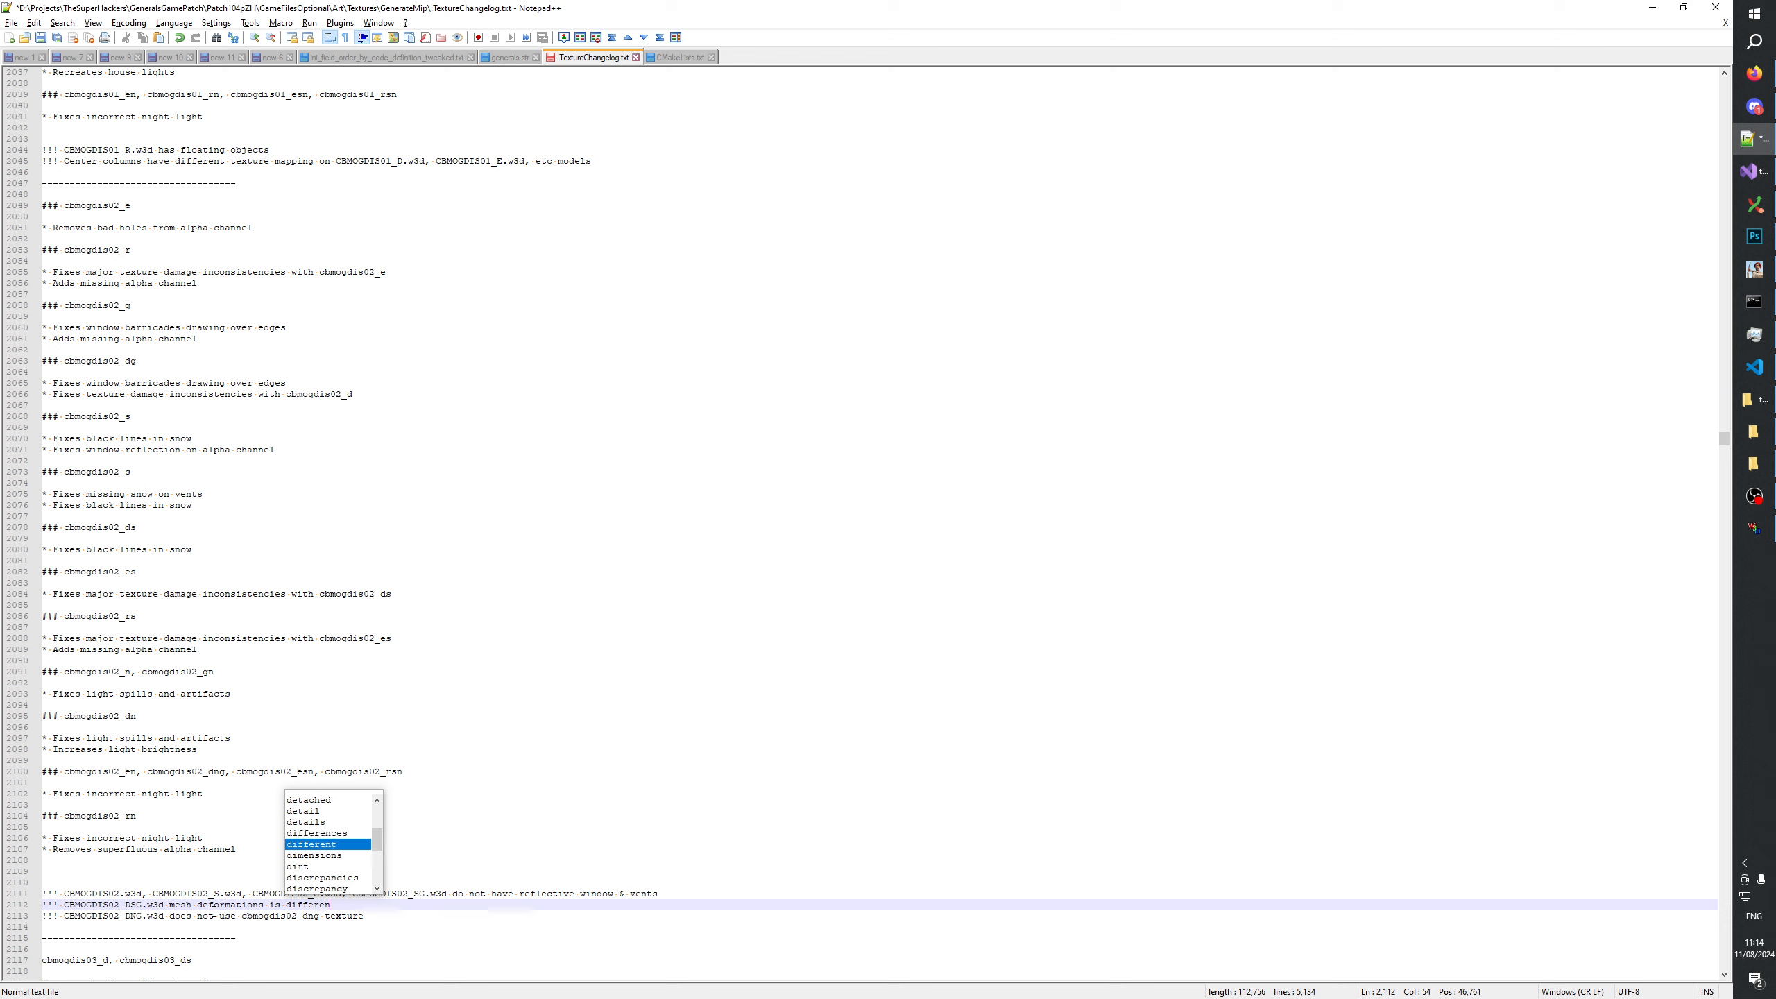
type("t to")
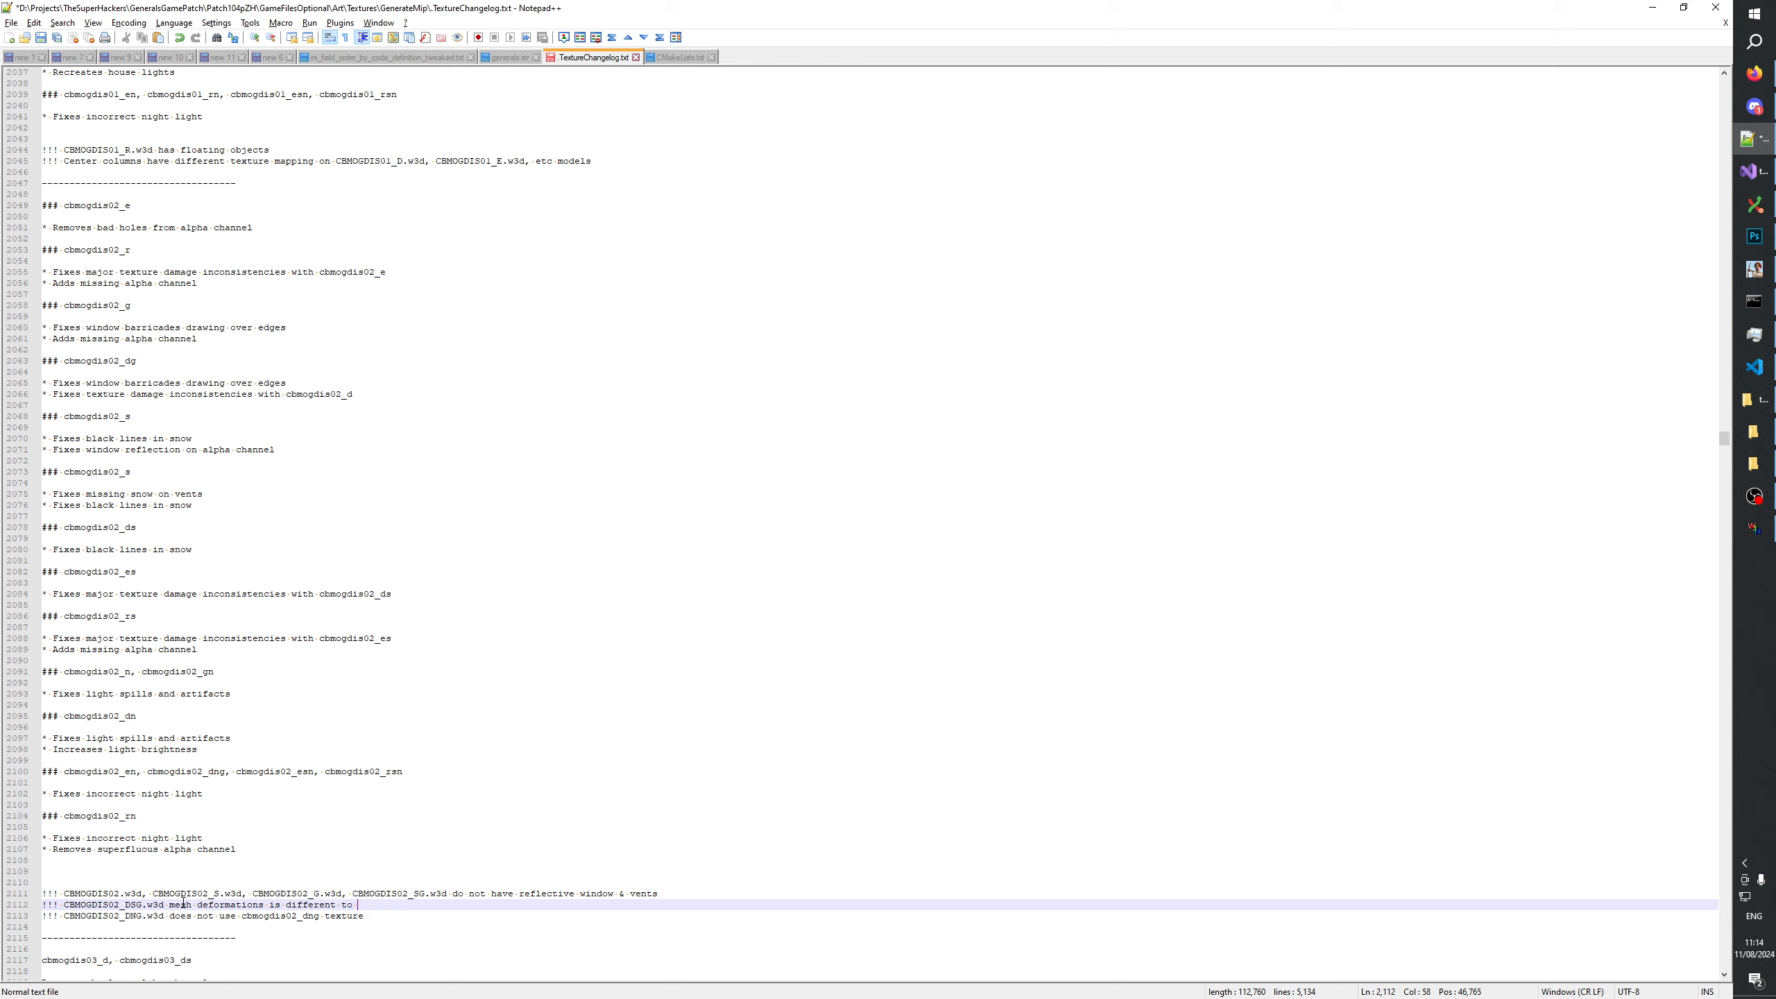
Reword the new issue line to "!!! CBMOGDIS02_DSG.w3d has no mesh deformations" and save the changelog.
left_click_drag(174, 904, 167, 905)
left_click(174, 905)
type("has ")
type("n")
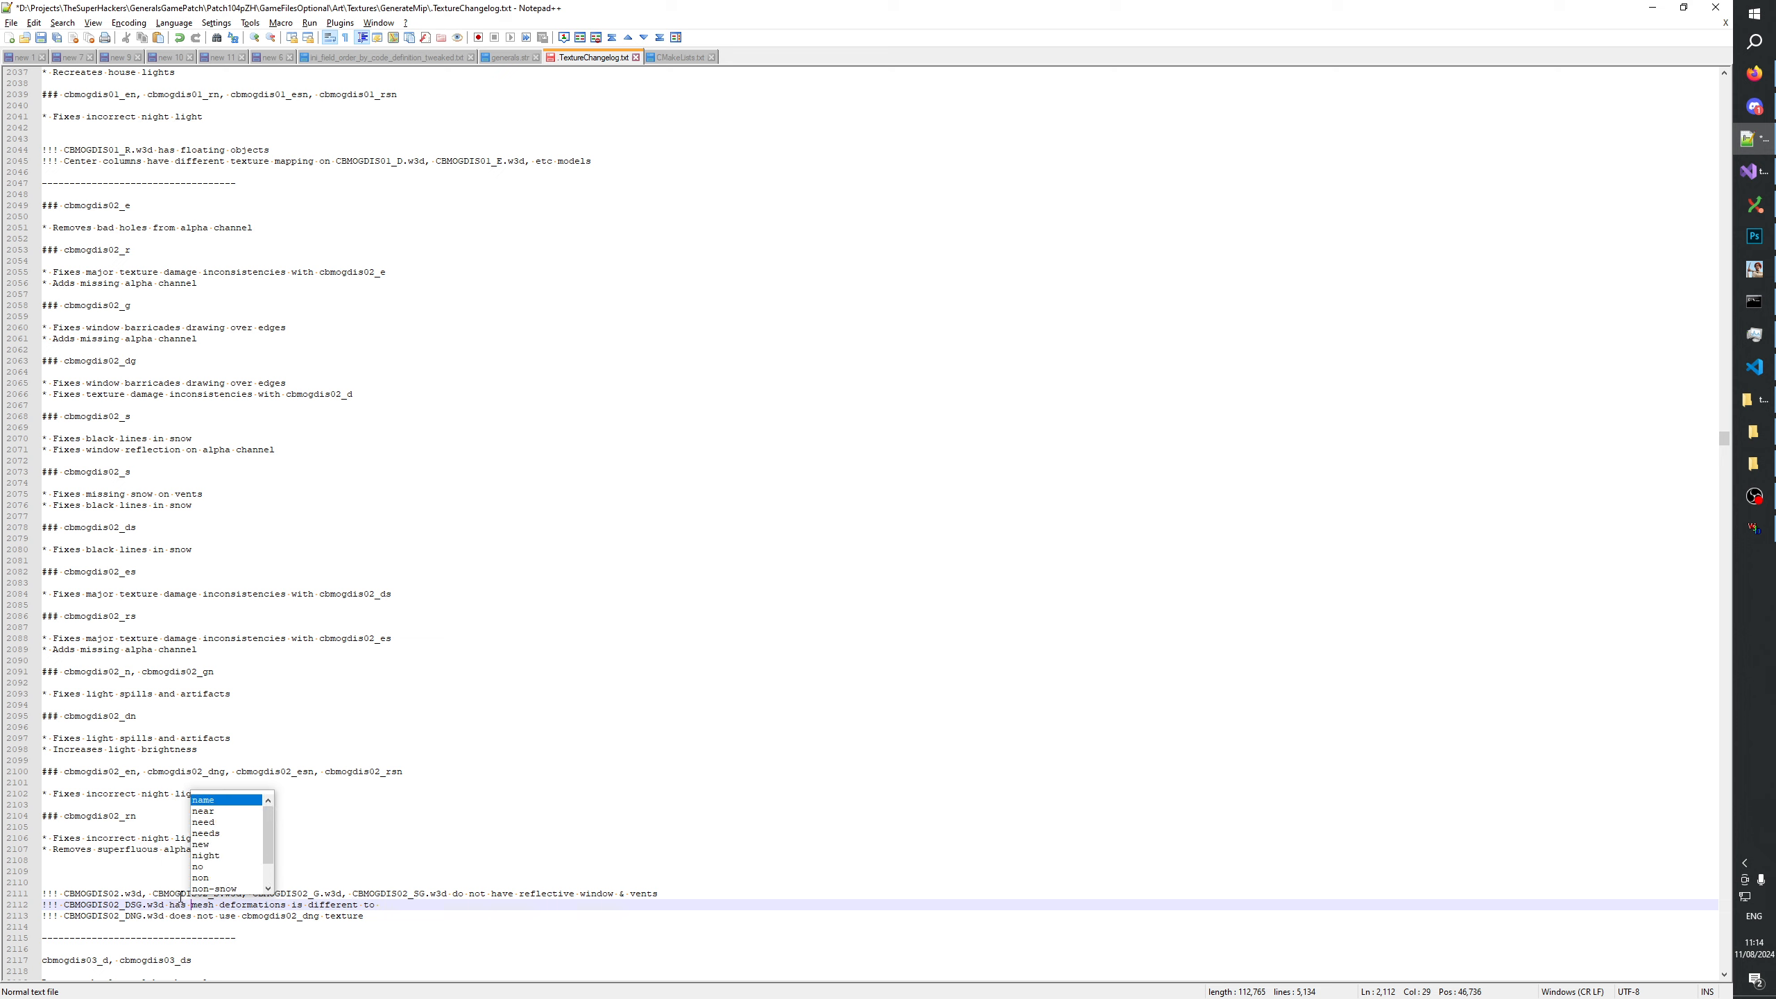
type("o")
left_click_drag(302, 904, 397, 904)
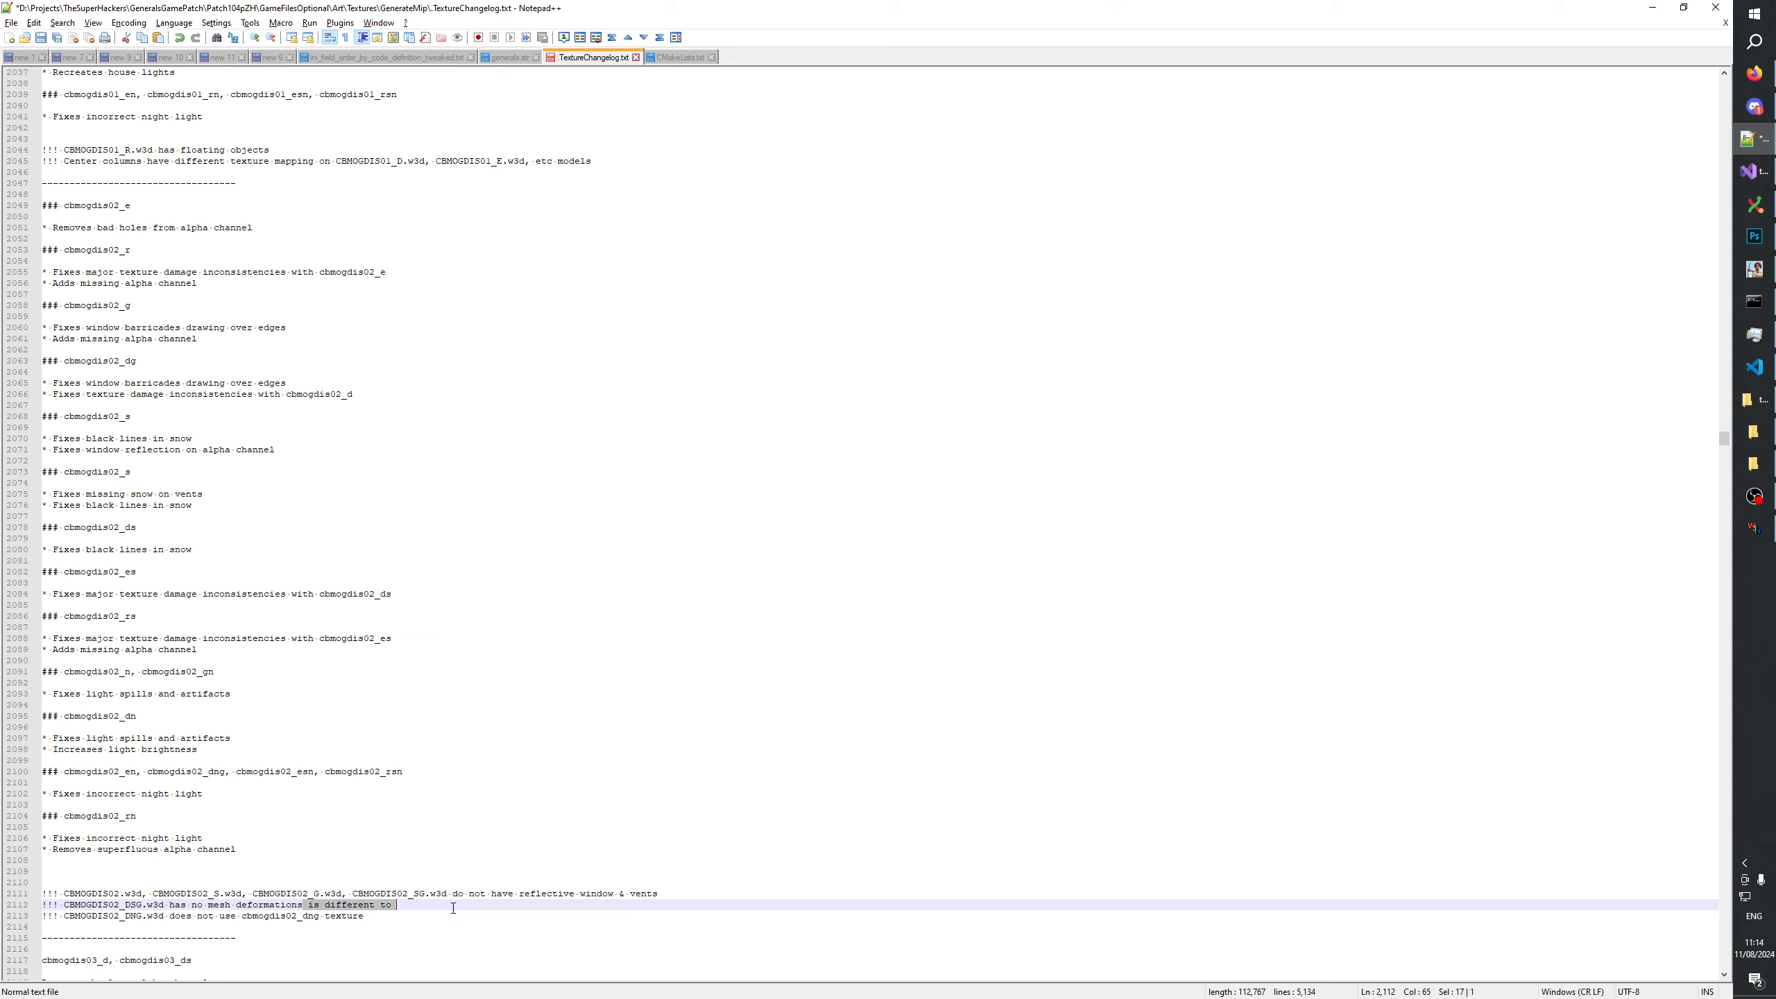
key("Delete")
left_click(411, 912)
key("ctrl+s")
left_click(313, 895)
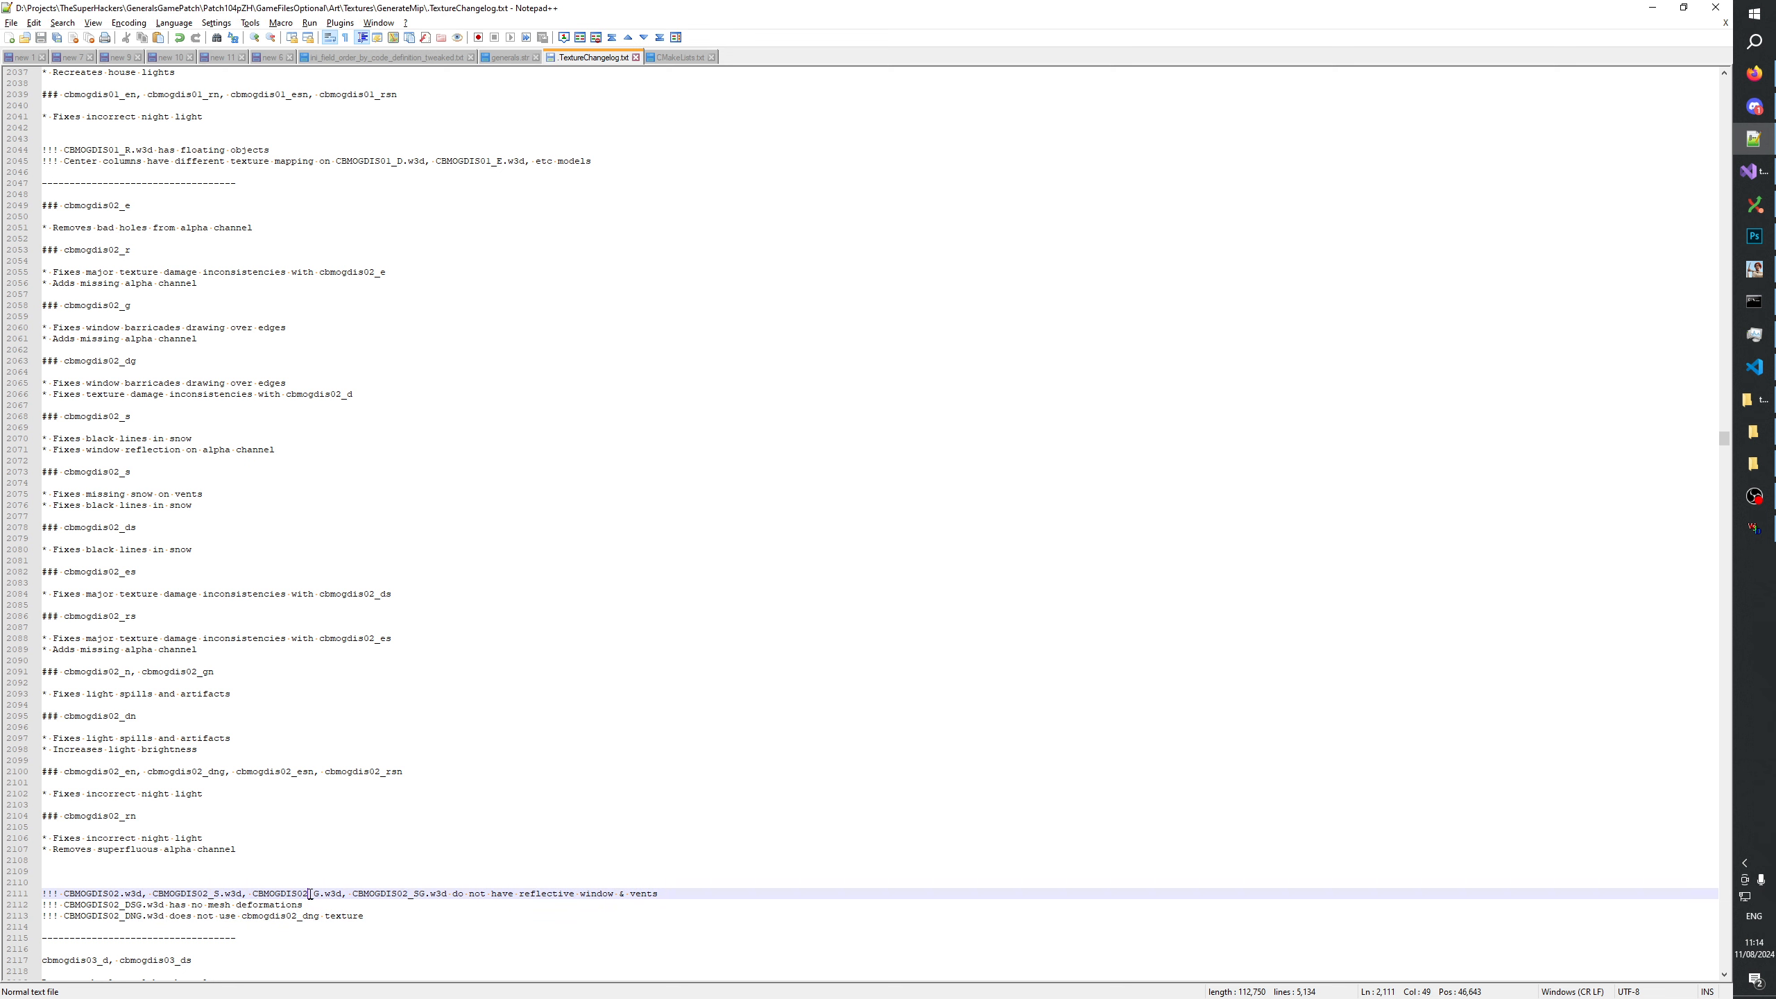
left_click(353, 905)
Switch to W3D Viewer and alternate between CBMOGDIS02_DSG and CBMOGDIS02_DS to compare their meshes from several angles.
key("alt+Tab")
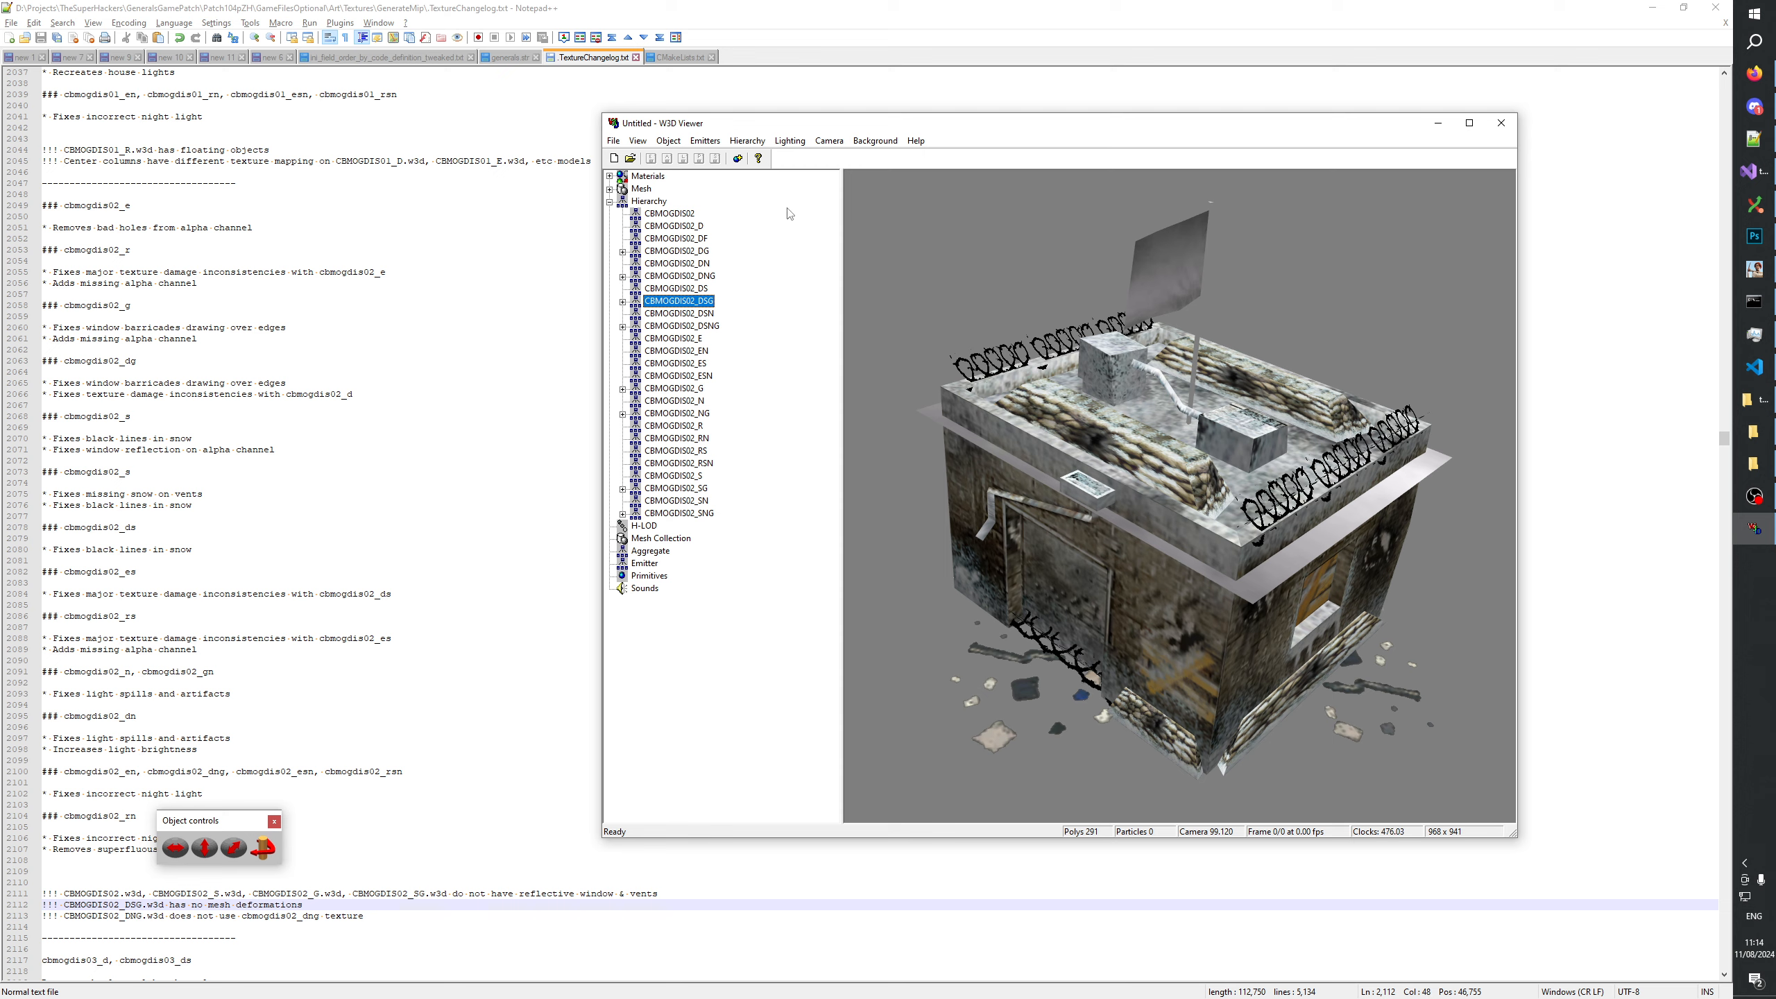
left_click_drag(1035, 447, 1147, 441)
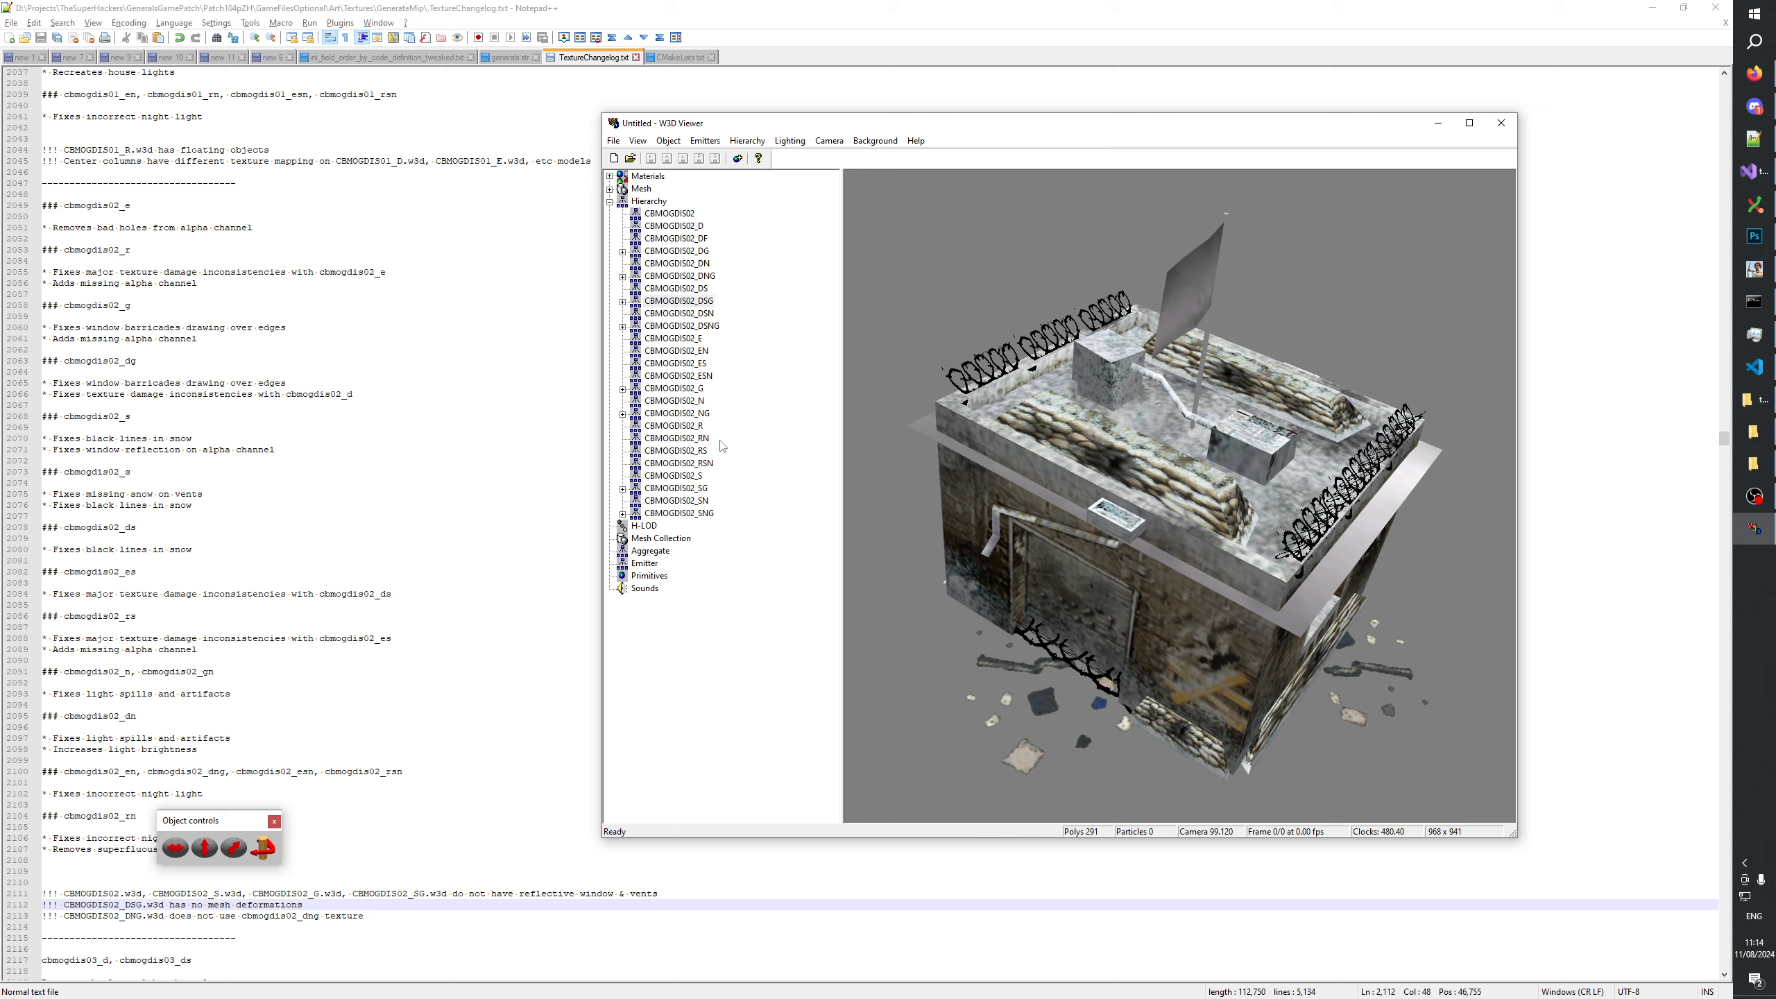
left_click(702, 302)
left_click_drag(1174, 418, 1126, 400)
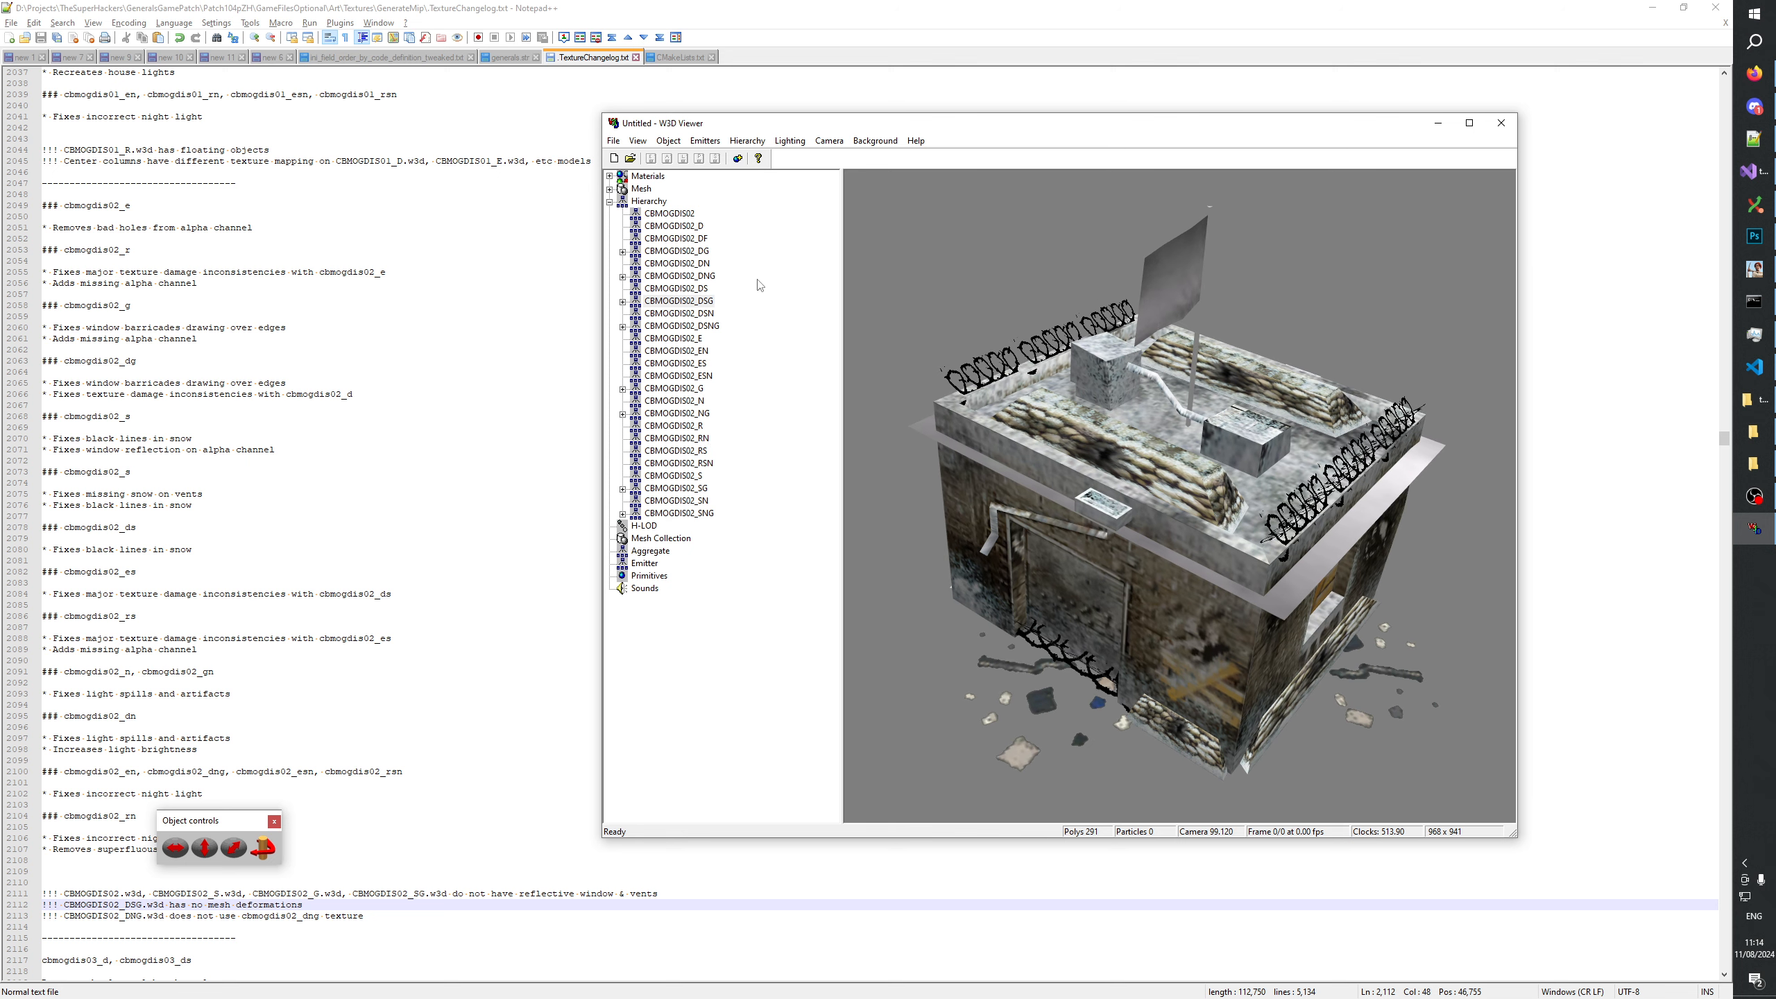
left_click(700, 292)
key("Down")
key("Up")
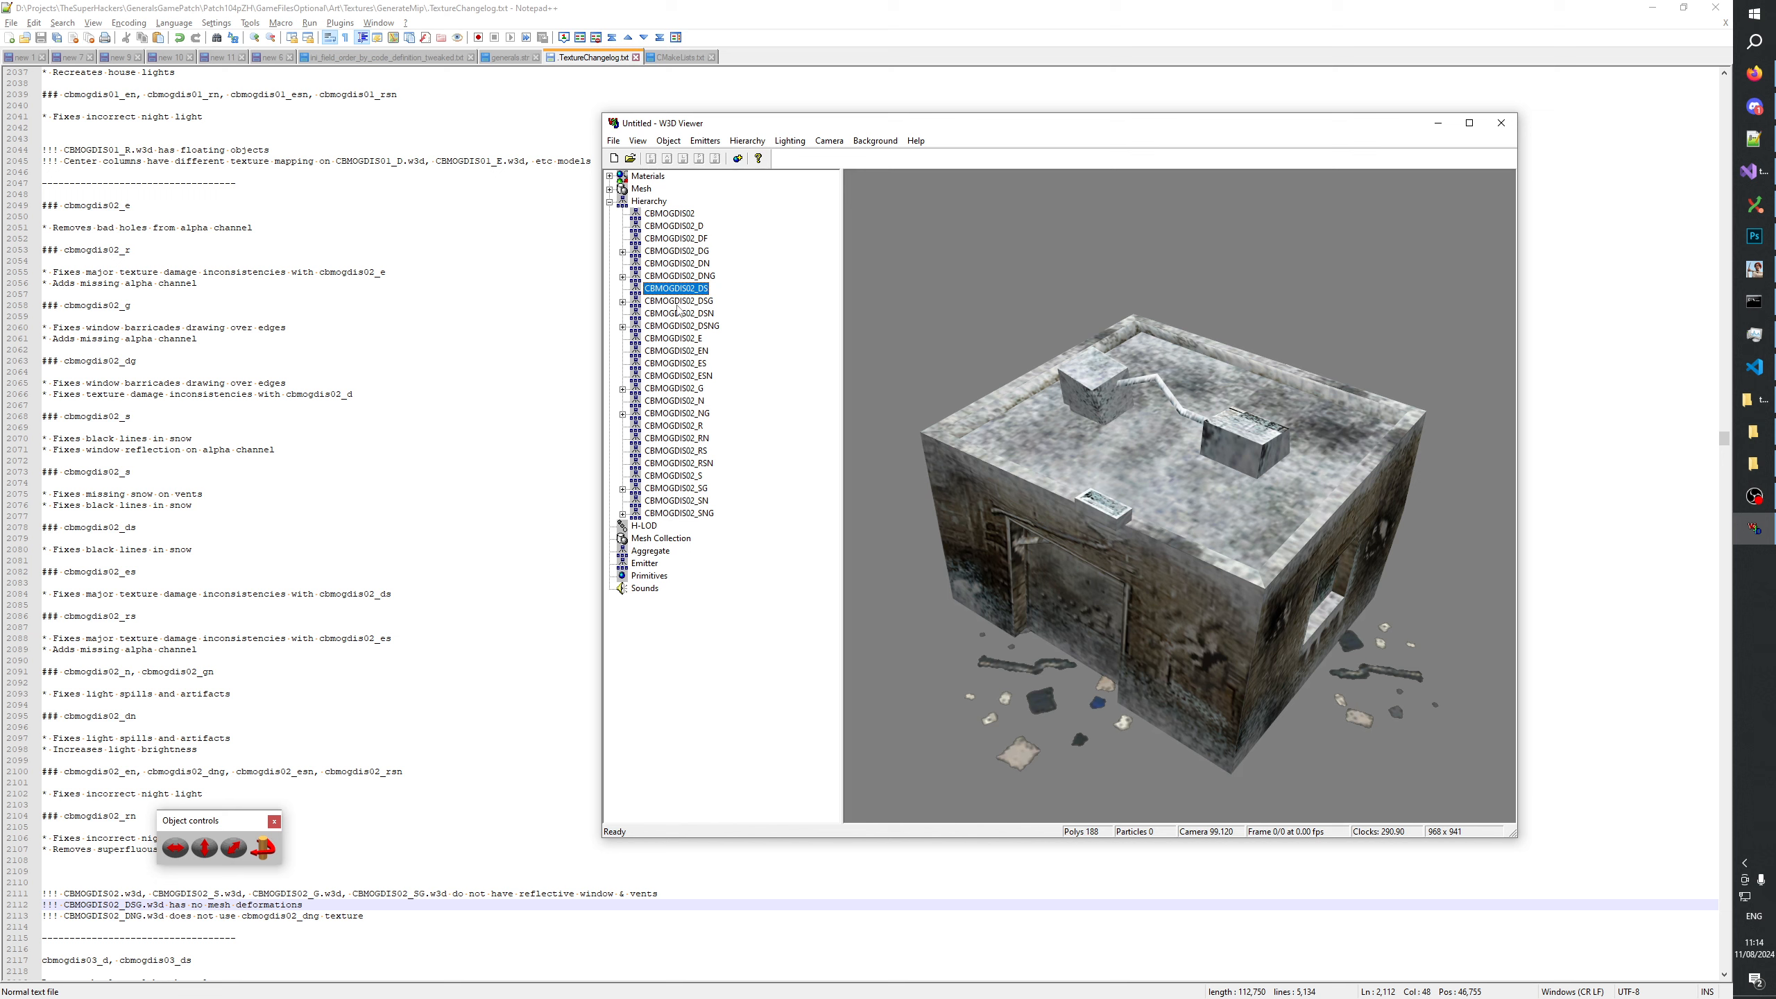
key("Down")
key("Up")
left_click_drag(1146, 412, 1127, 321)
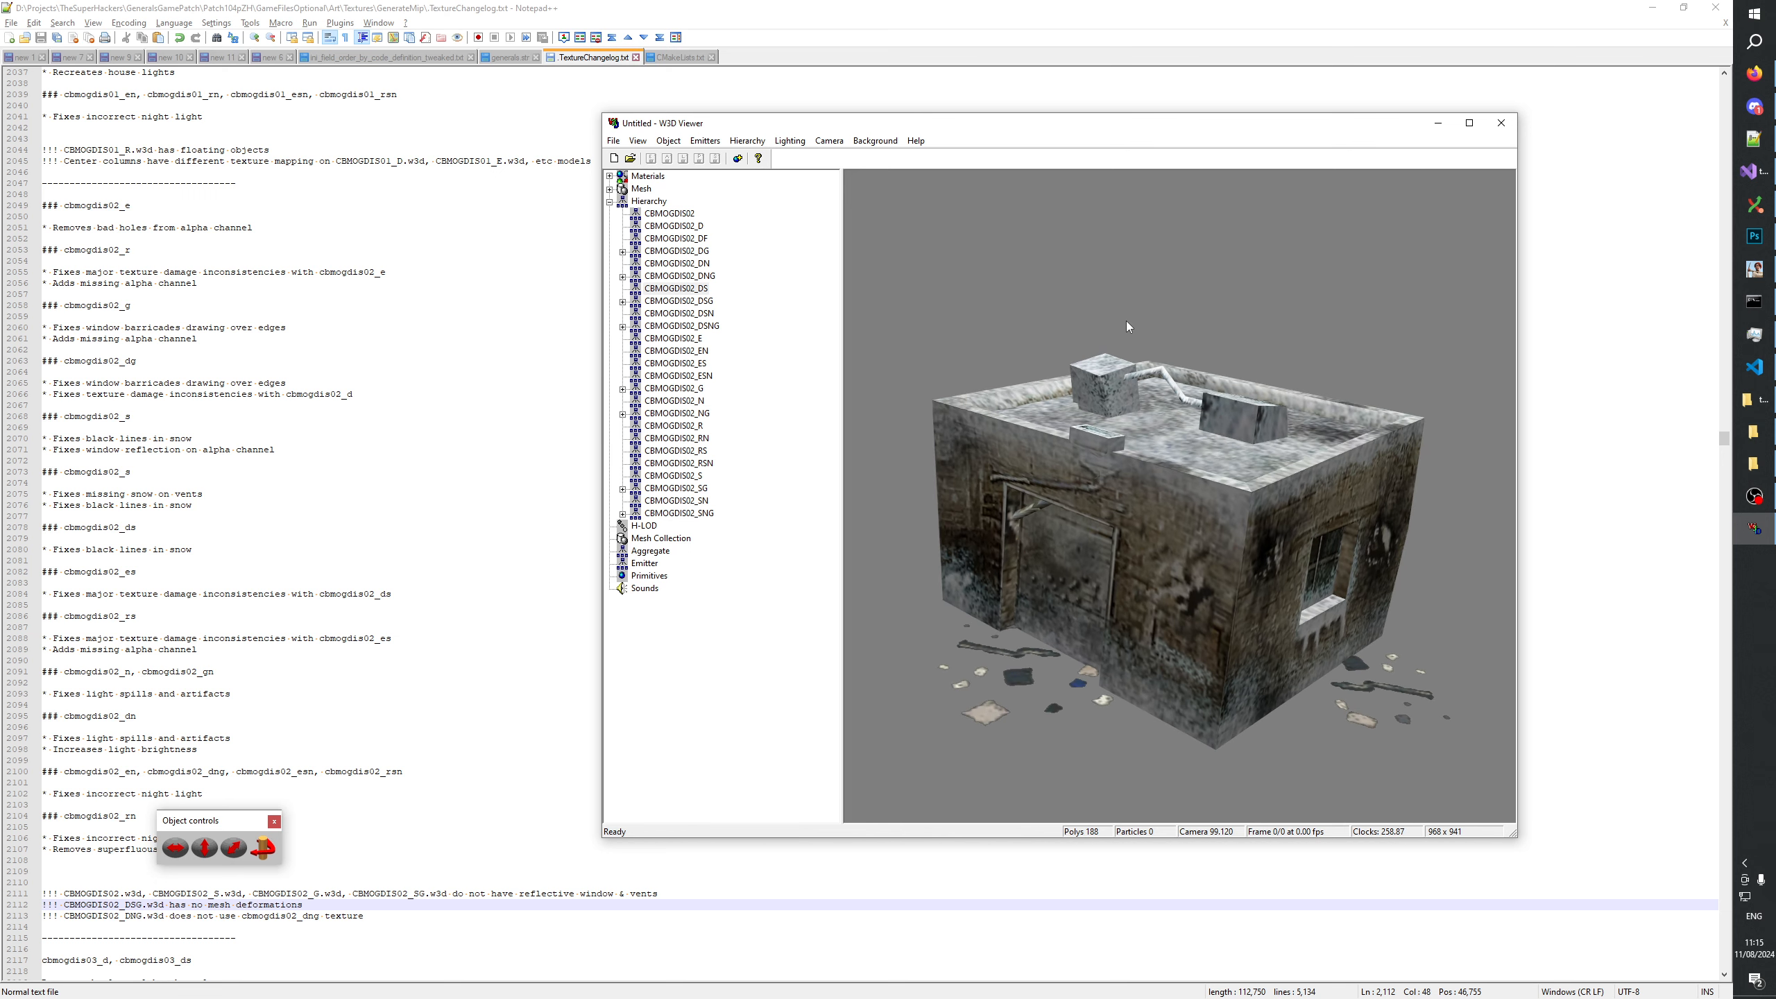
Examine the snowy models CBMOGDIS02_S, CBMOGDIS02_ES, CBMOGDIS02_DS and CBMOGDIS02_RS, looking closely at the rubble ground of CBMOGDIS02_RS.
left_click(688, 476)
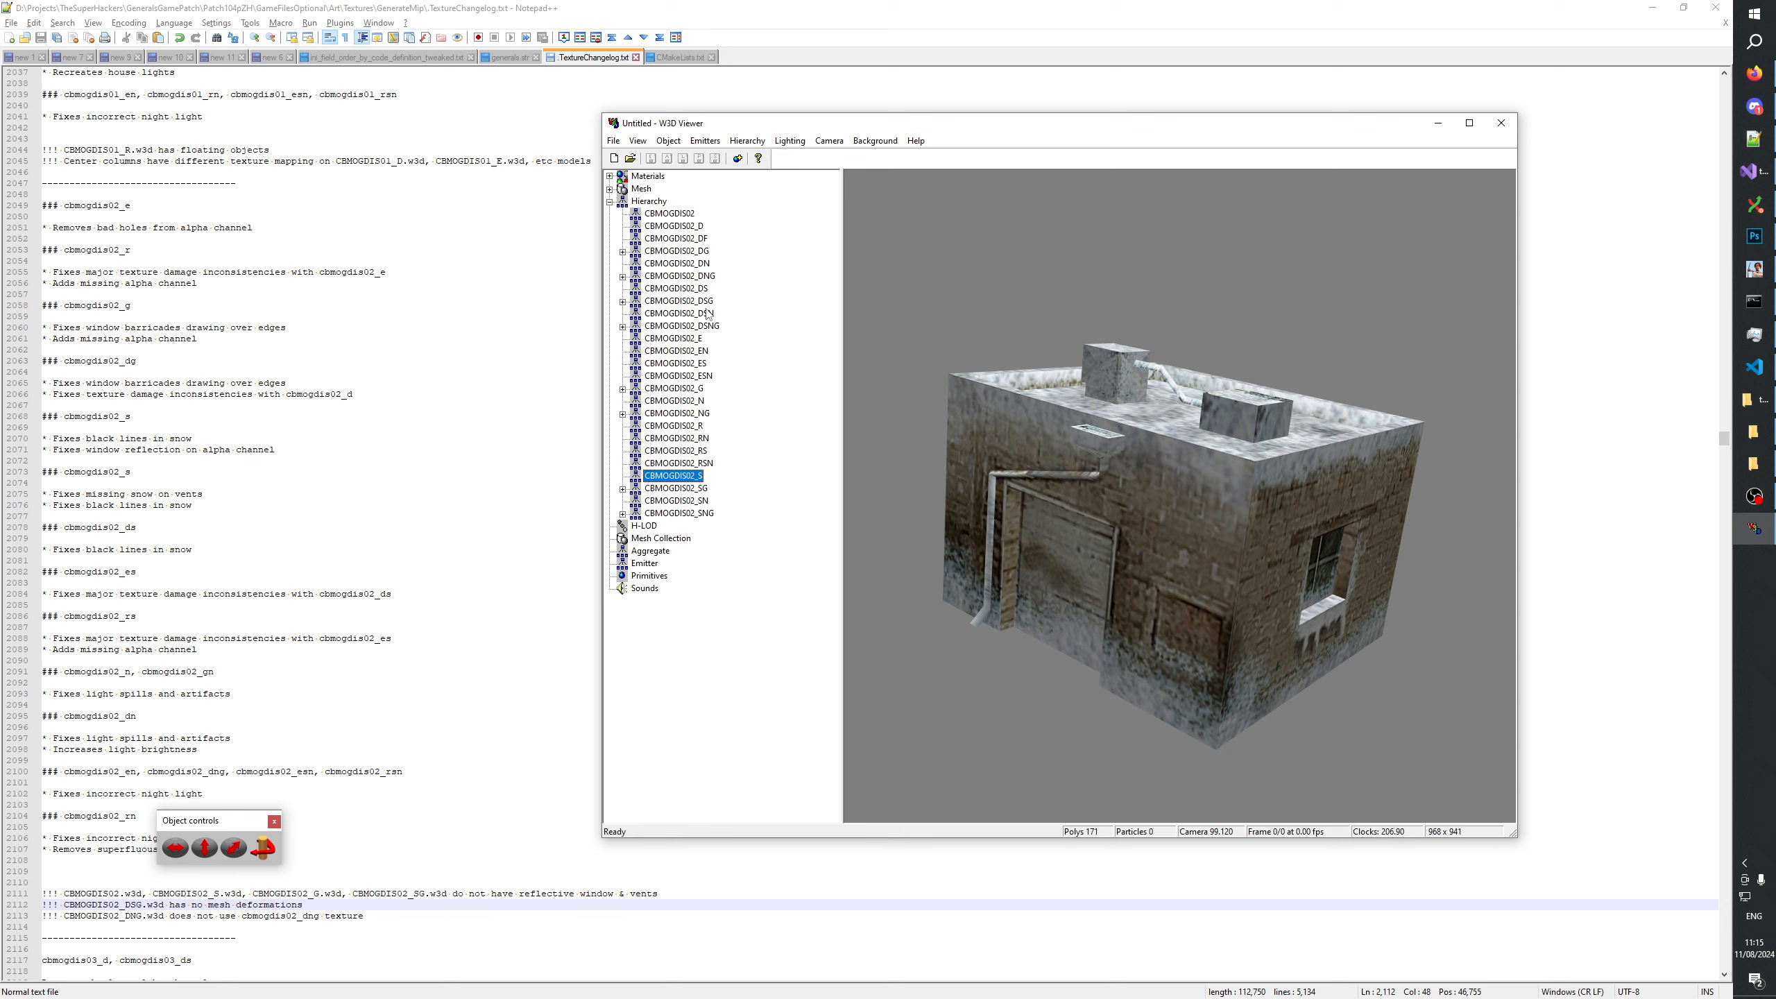
left_click(697, 363)
left_click_drag(1056, 370, 1104, 544)
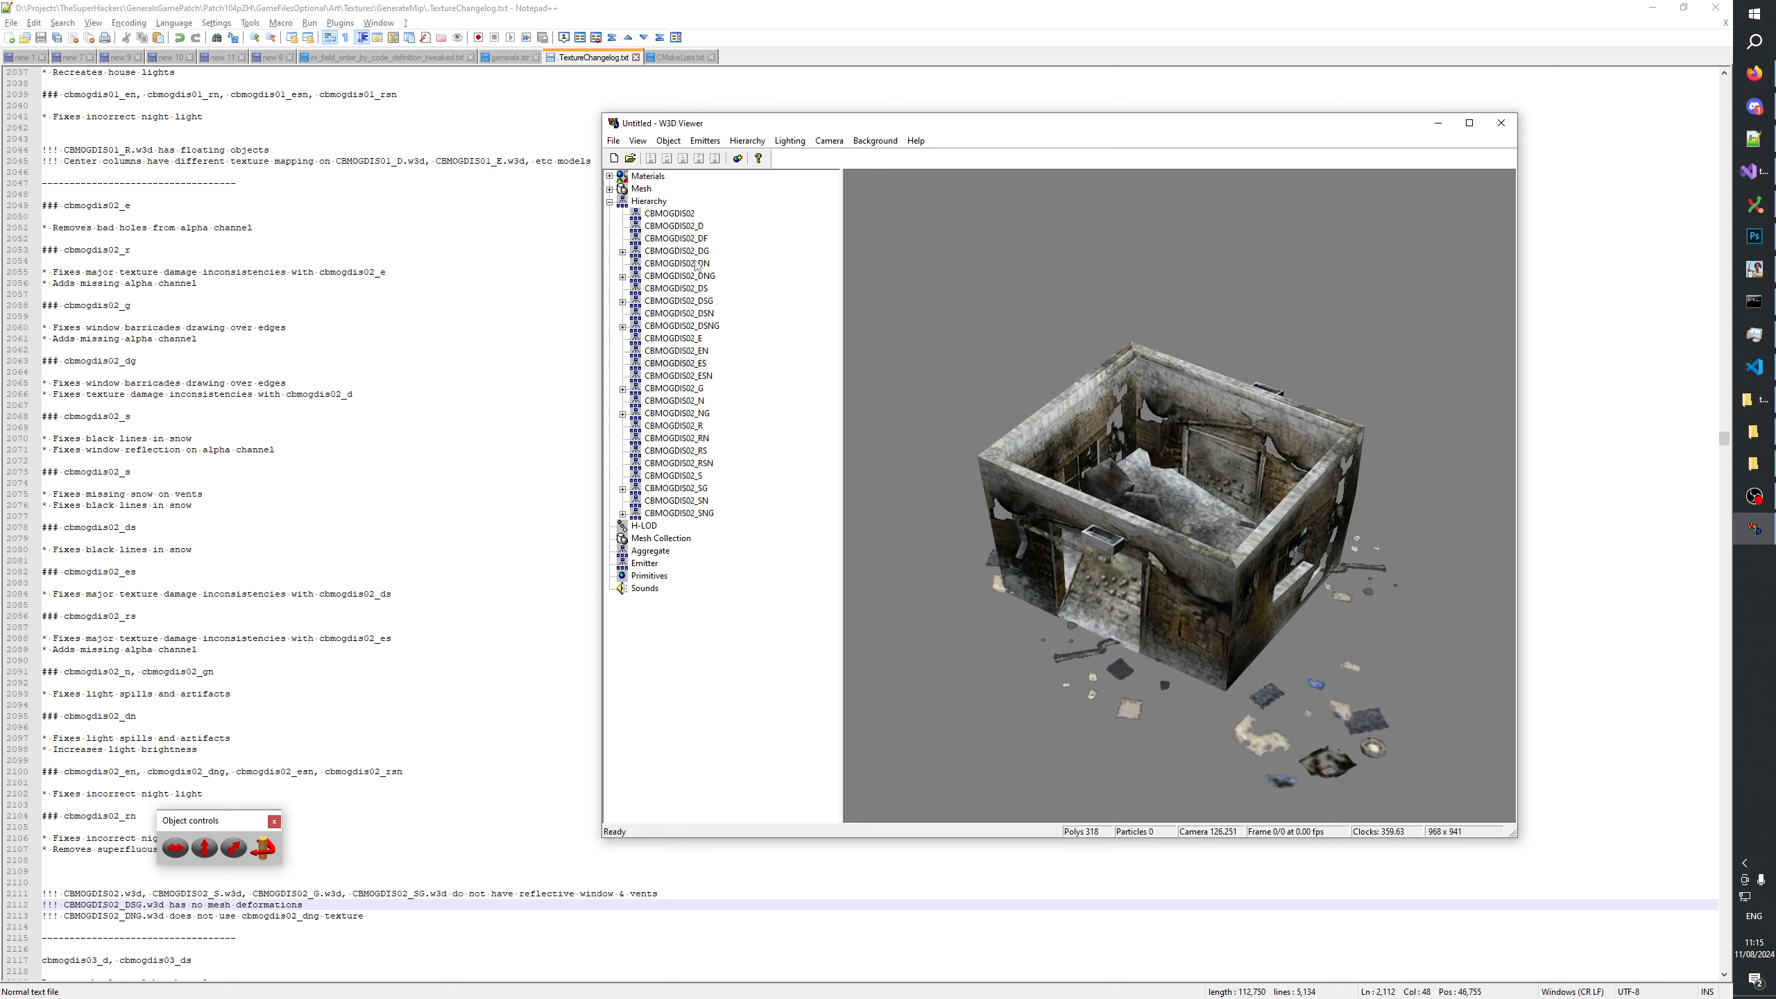
left_click(684, 286)
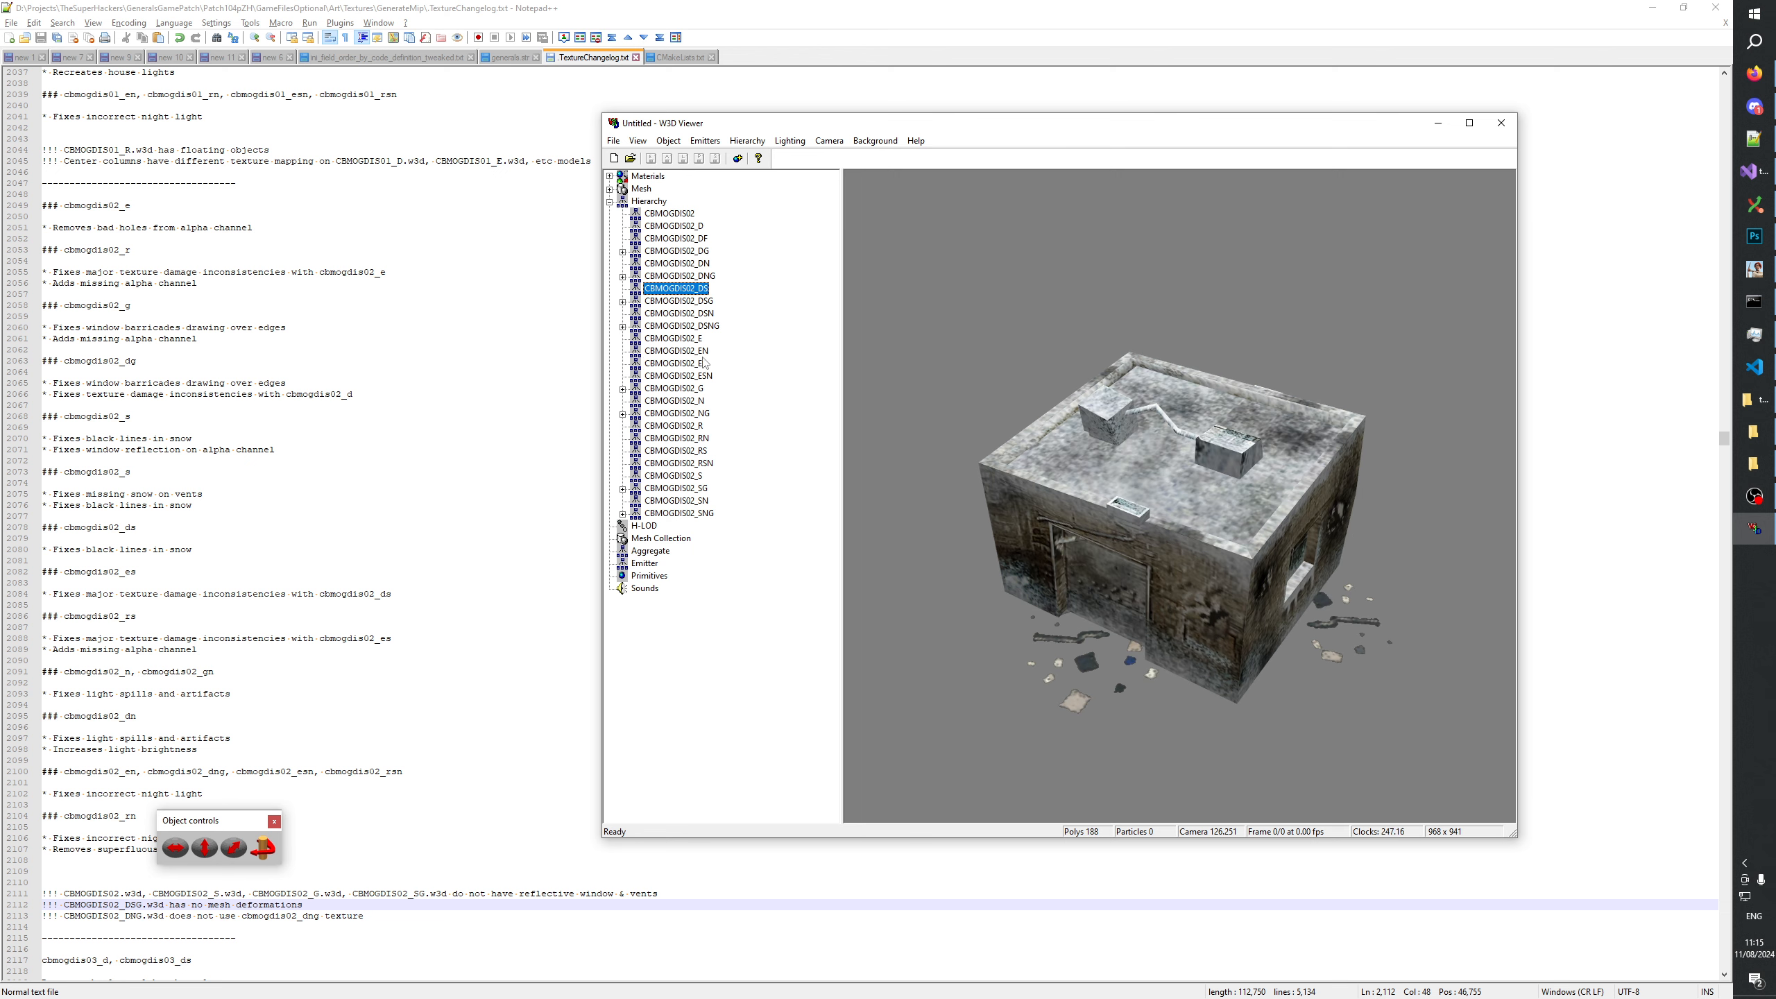
left_click(696, 364)
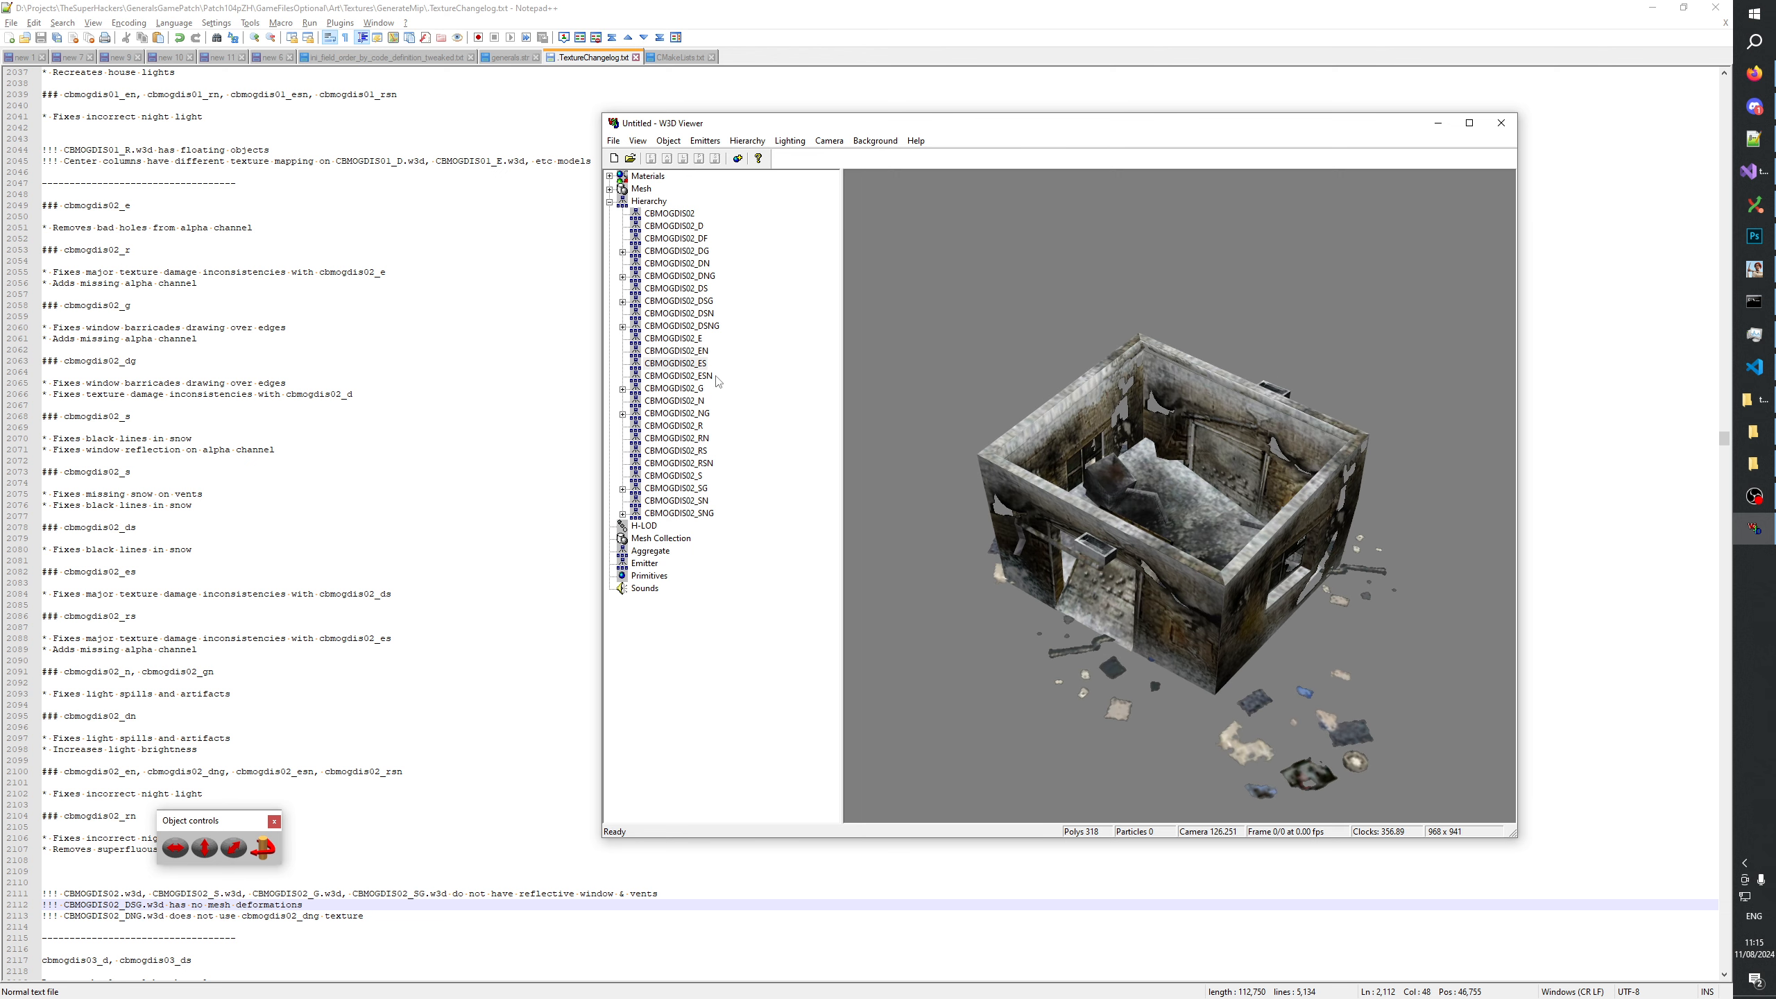
left_click(705, 450)
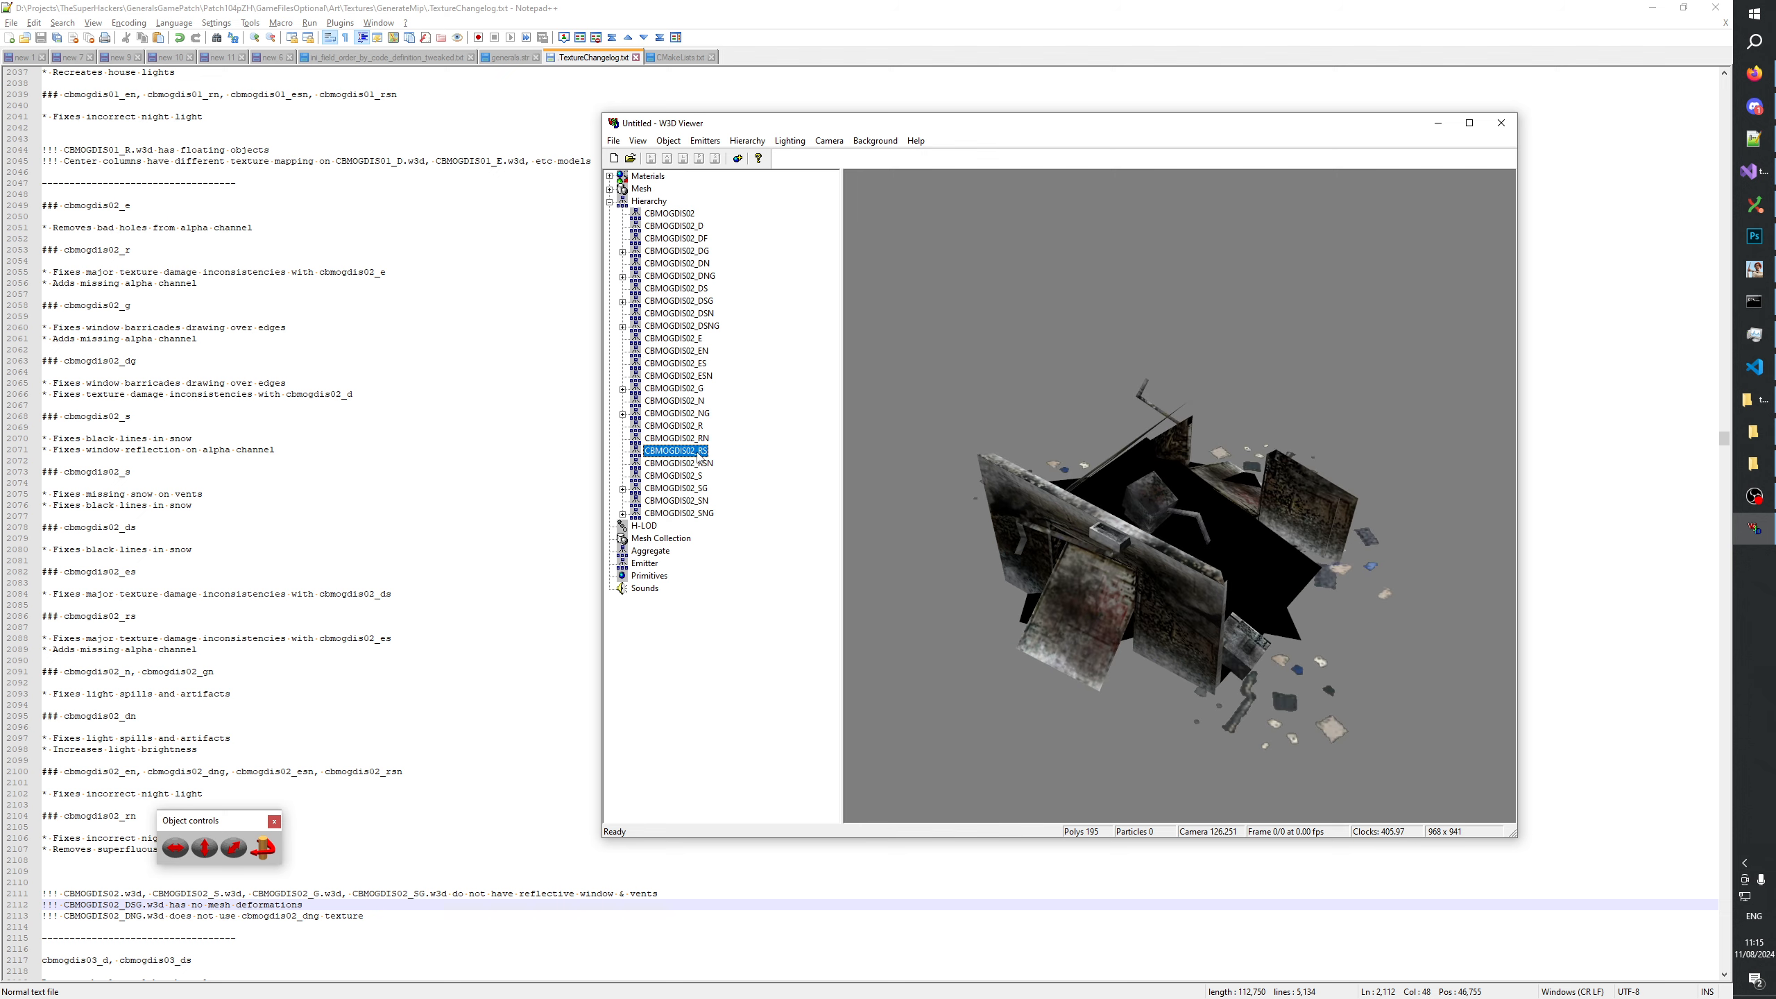
left_click_drag(1279, 443, 1247, 606)
left_click_drag(1223, 468, 1146, 419)
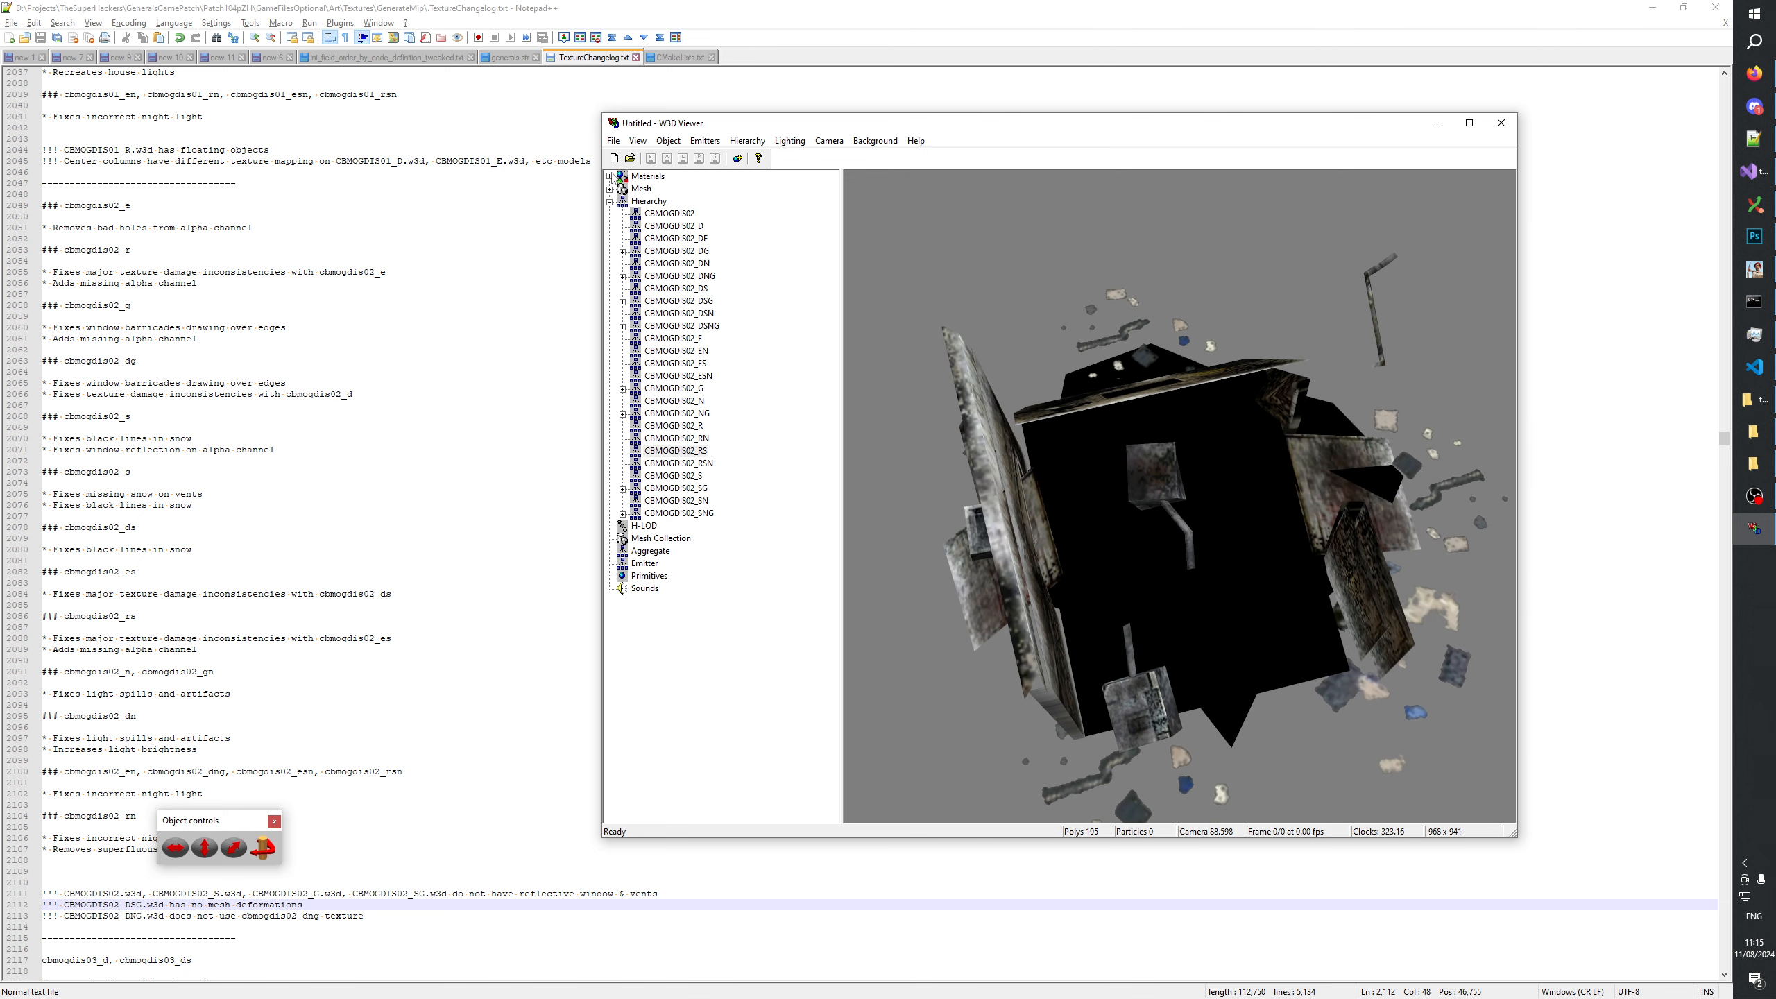
Expand the materials list and compare the rubble.tga, rubble_3.tga, rubble_sn.tga and rubble_sn3.tga textures.
left_click(610, 176)
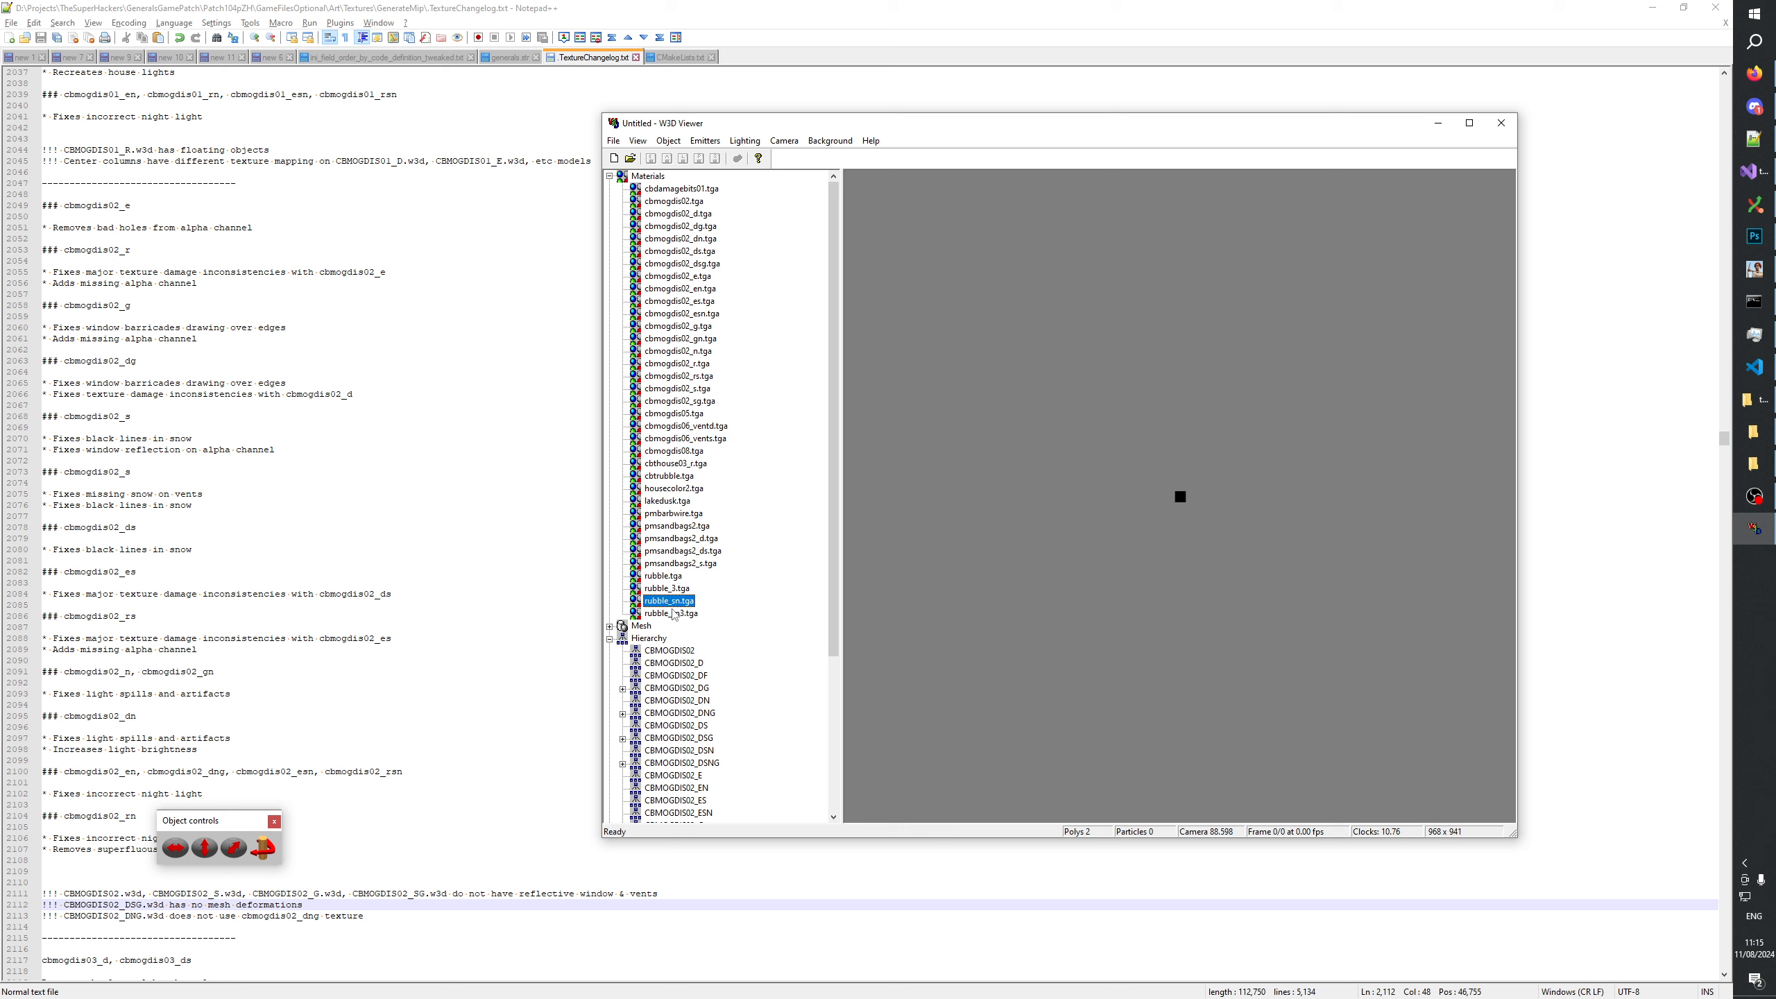
left_click(670, 590)
left_click(671, 602)
left_click(672, 613)
left_click(672, 602)
left_click(670, 589)
left_click(669, 579)
left_click(670, 590)
left_click(670, 602)
left_click(670, 615)
key("Up")
left_click(82, 812)
double_click(76, 816)
left_click(73, 869)
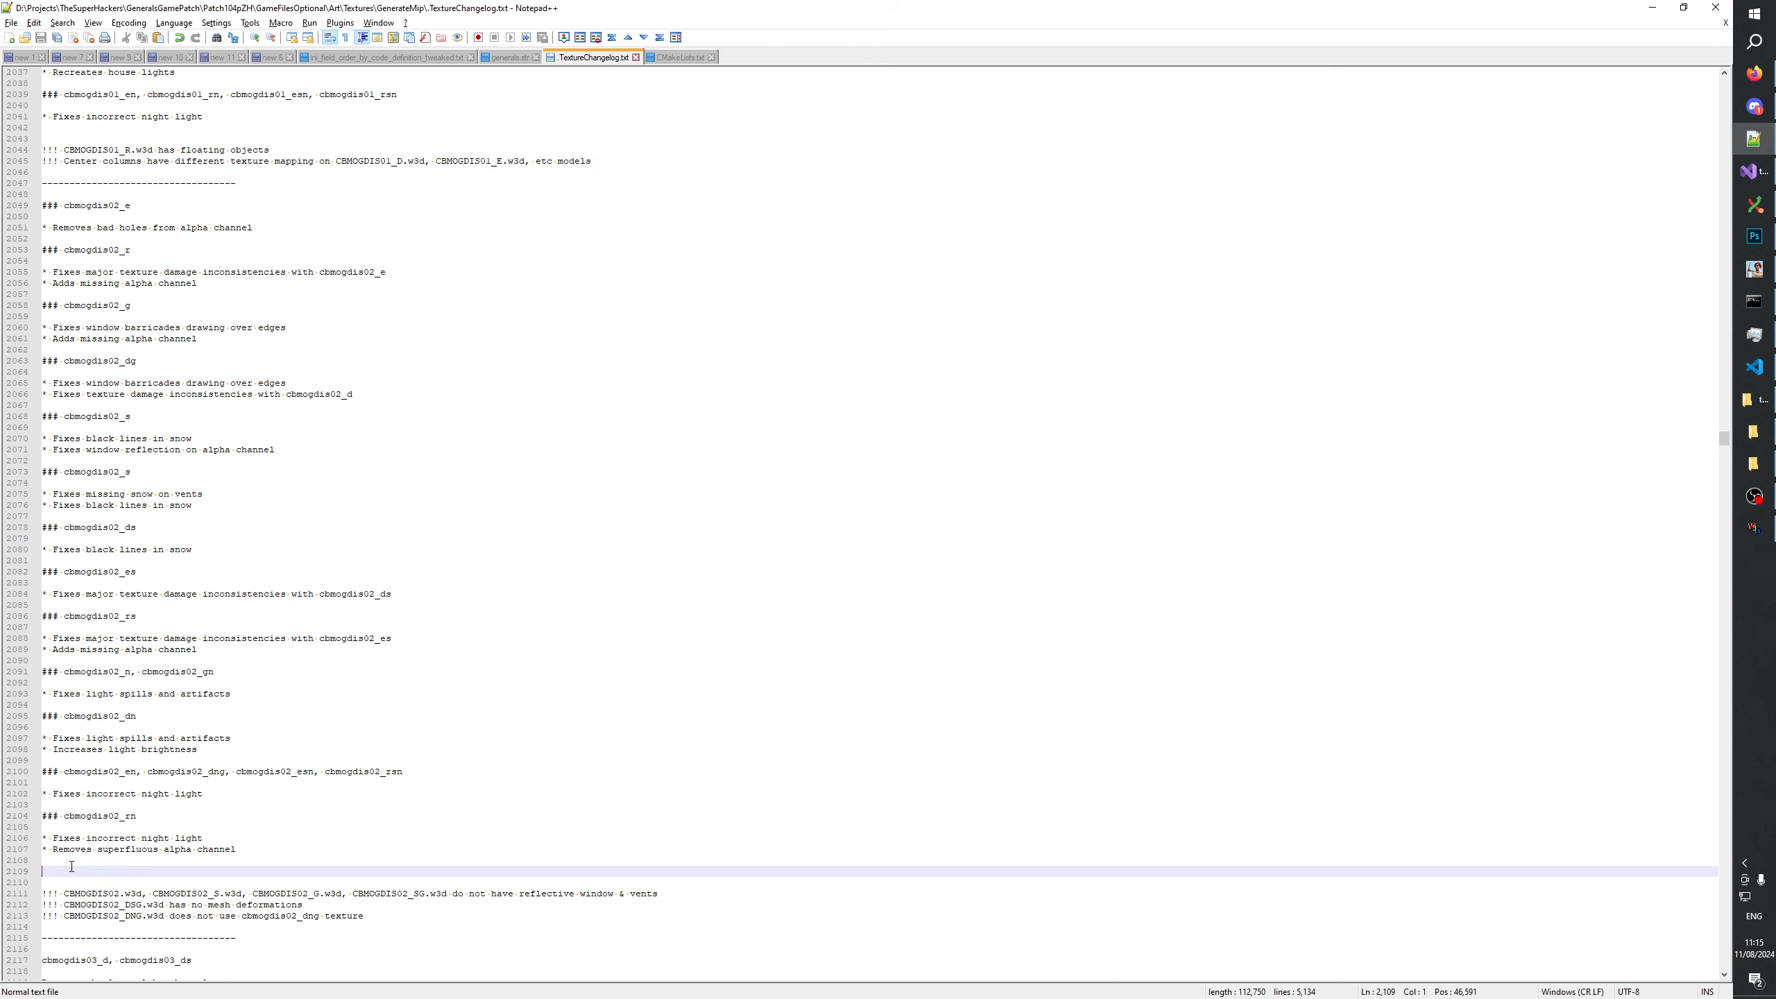
scroll(192, 761, "down", 4)
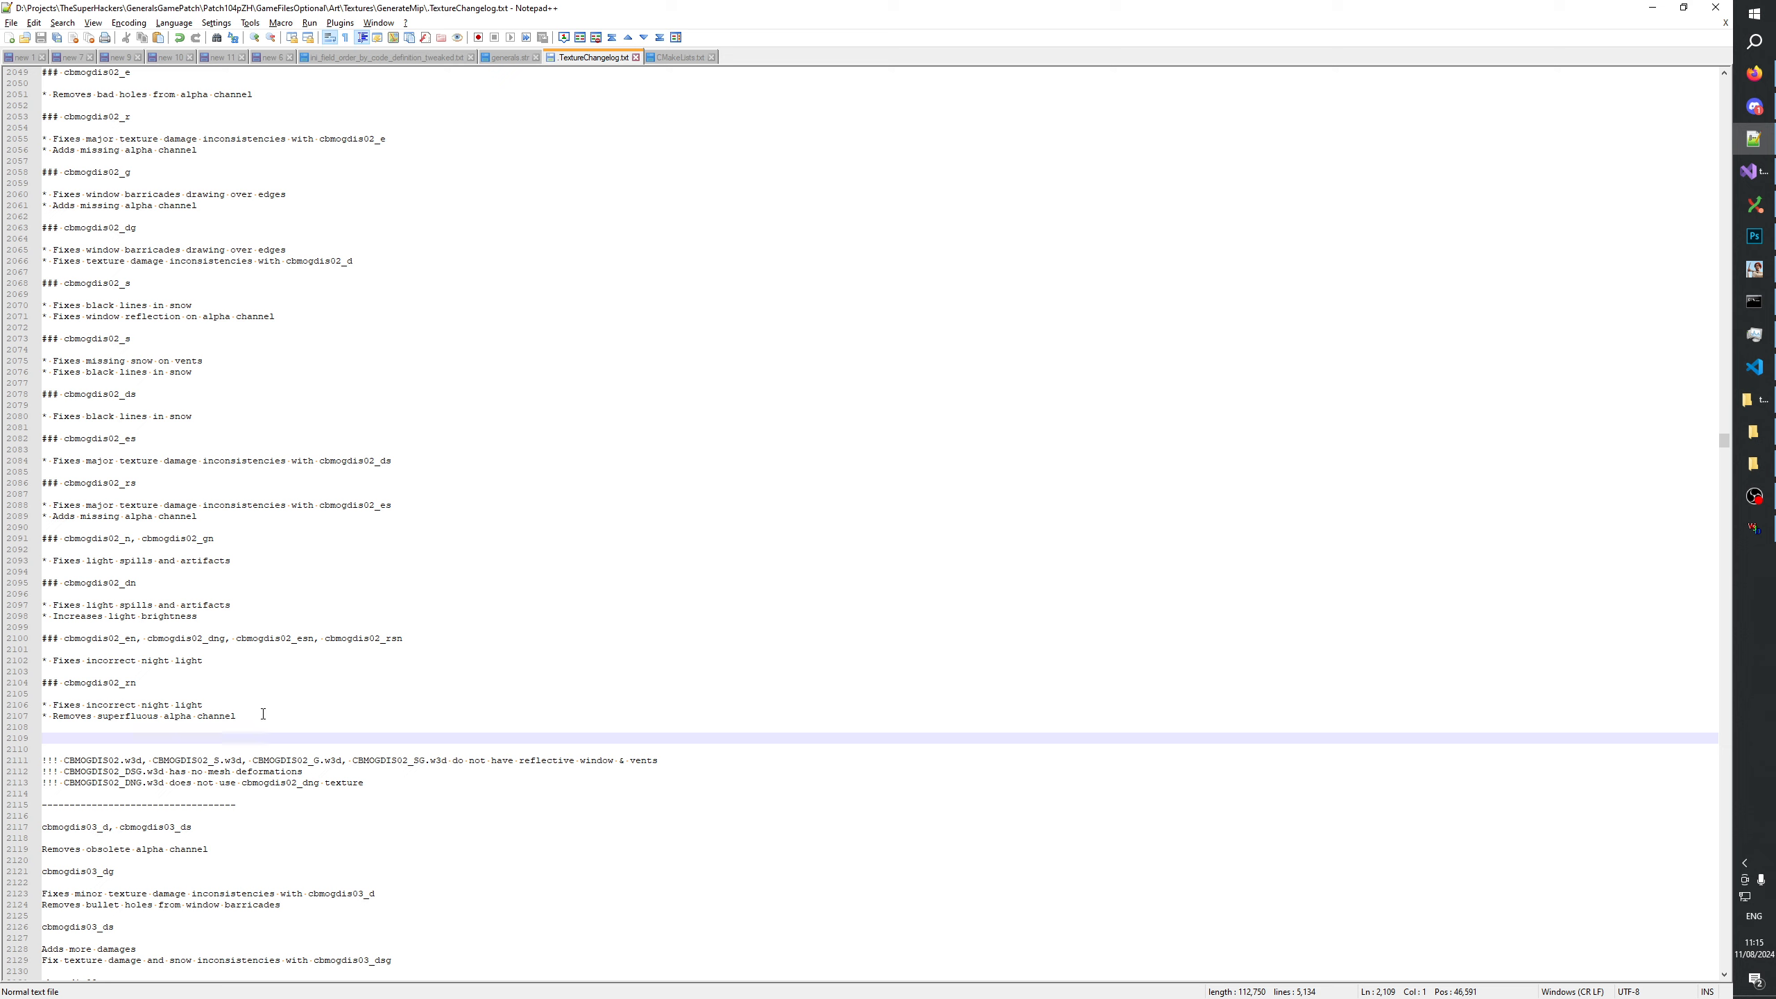
type("###")
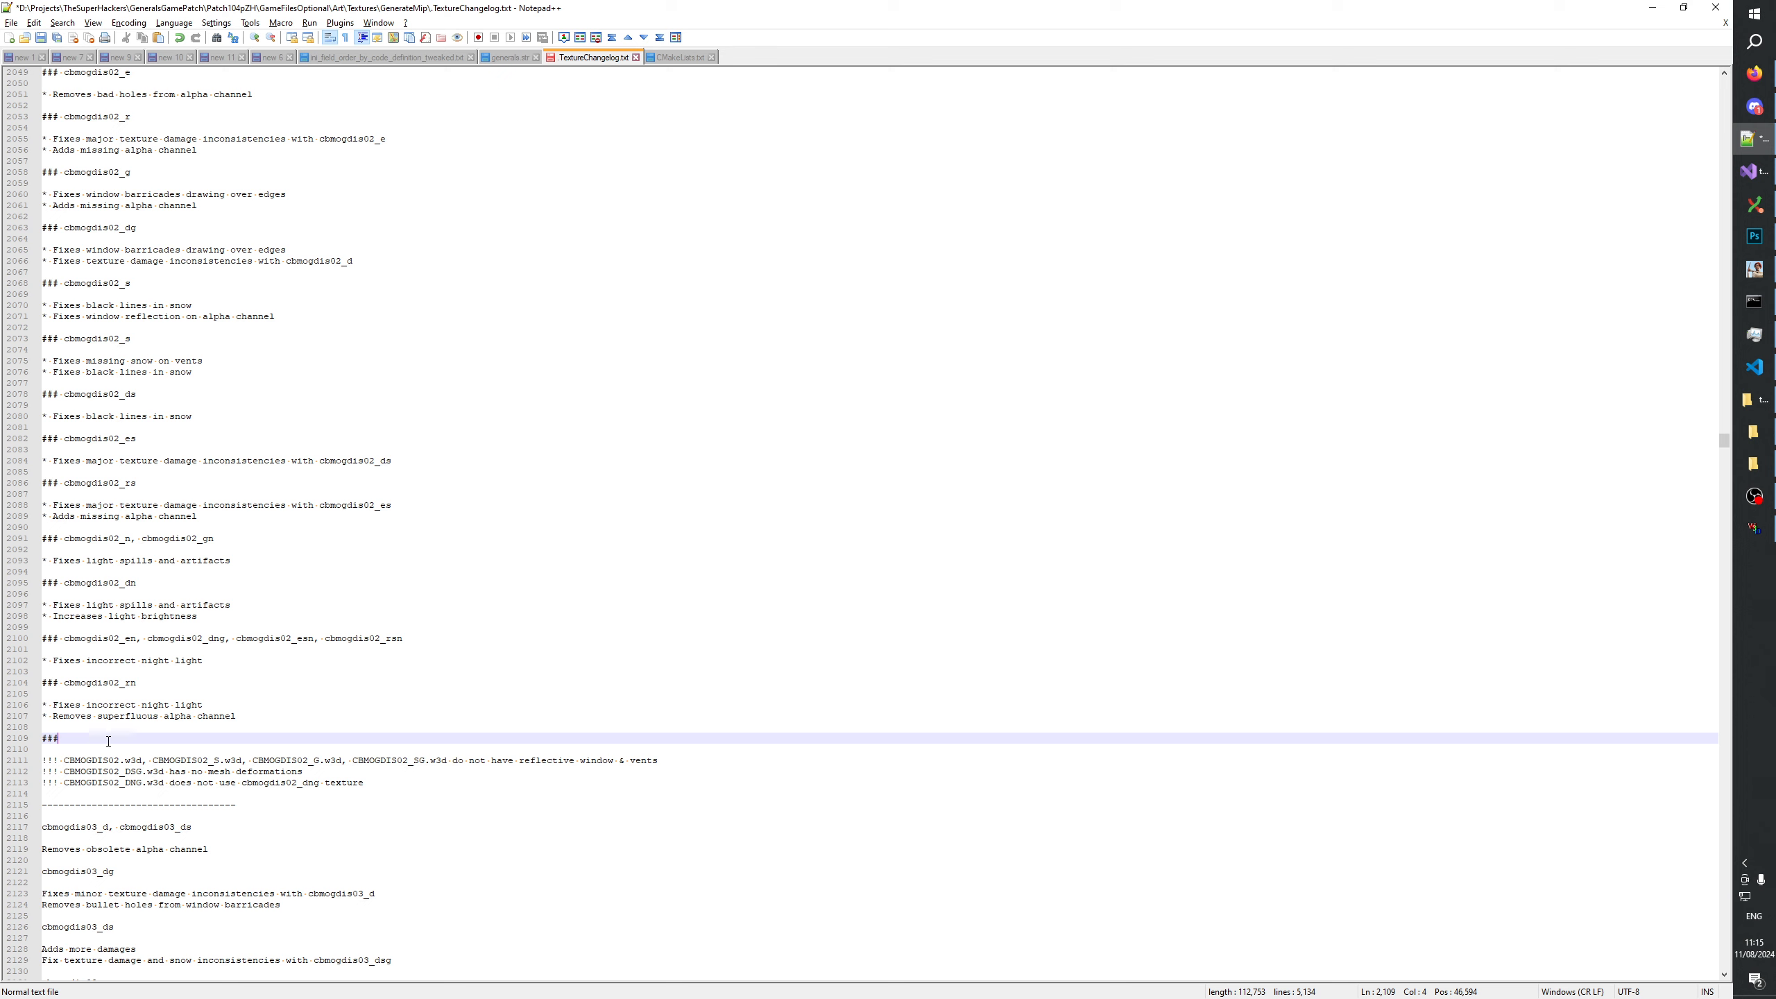
key("BackSpace")
key("BackSpace")
key("BackSpace")
In TextureChangelog.txt, add a line reading "!!! CBMOGDIS02_RS.w3d is using" below the CBMOGDIS02_DNG.w3d note.
left_click(402, 781)
key("Return")
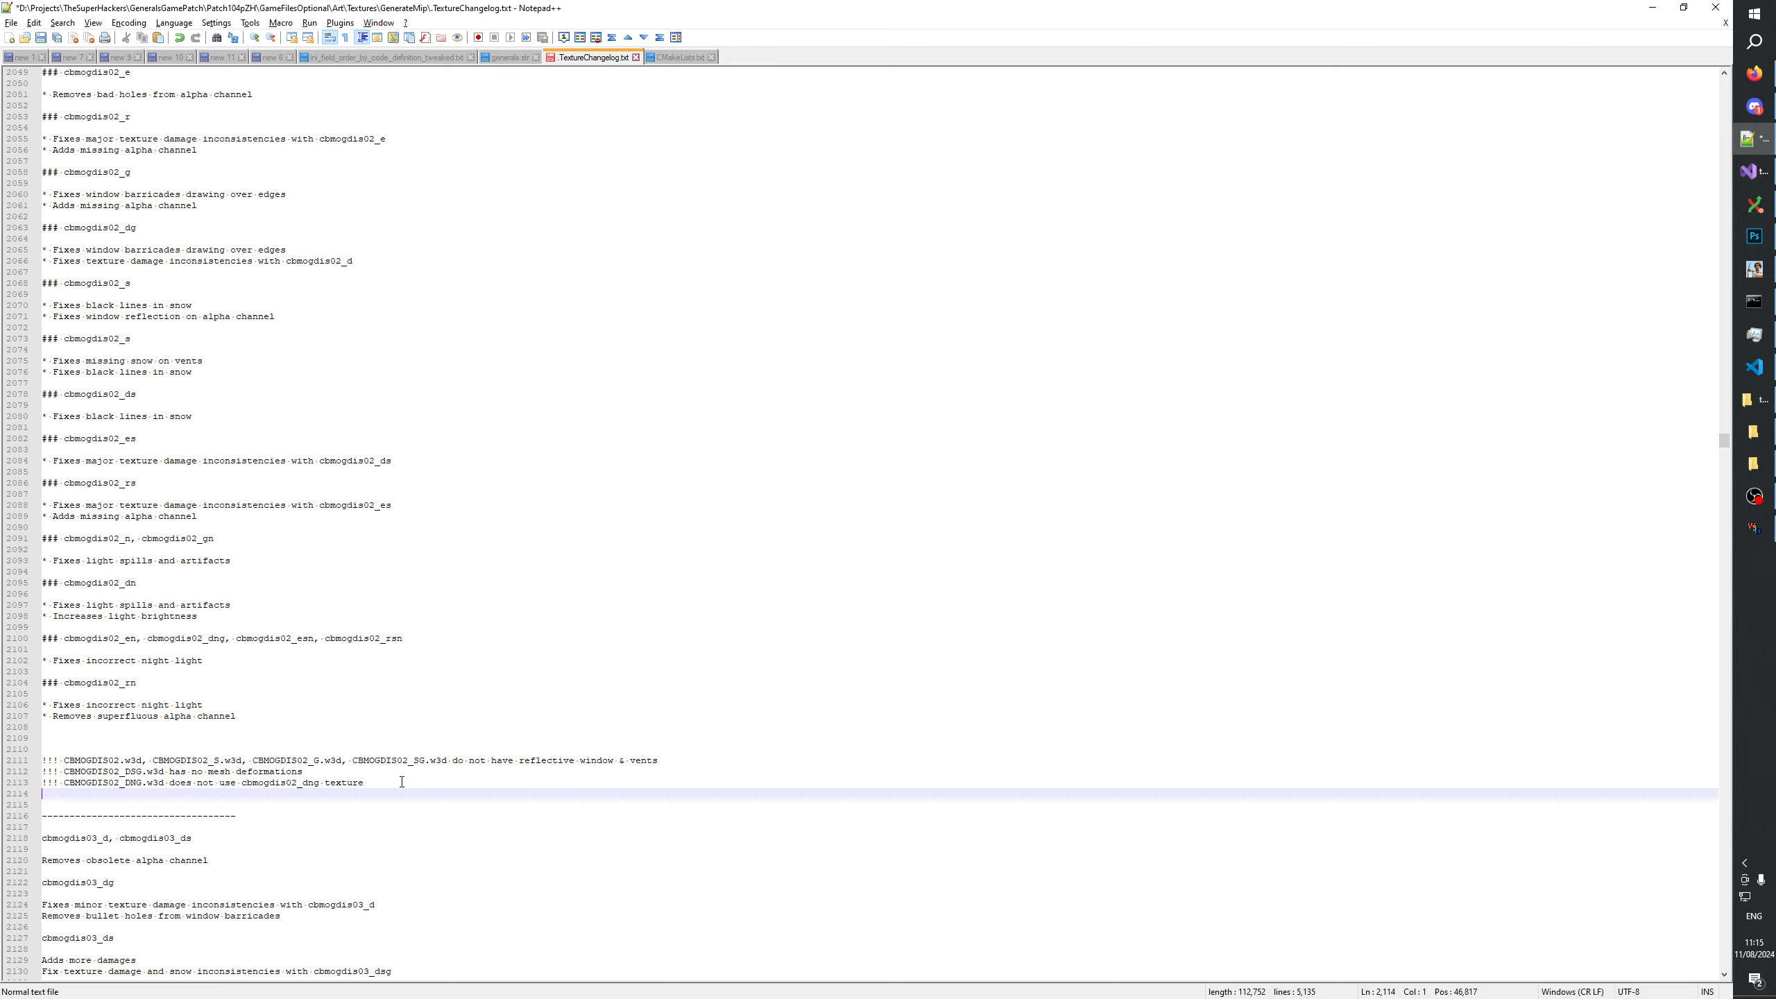
double_click(109, 776)
key("ctrl+c")
left_click(168, 793)
type("!!!")
key("ctrl+v")
type("RS.w3")
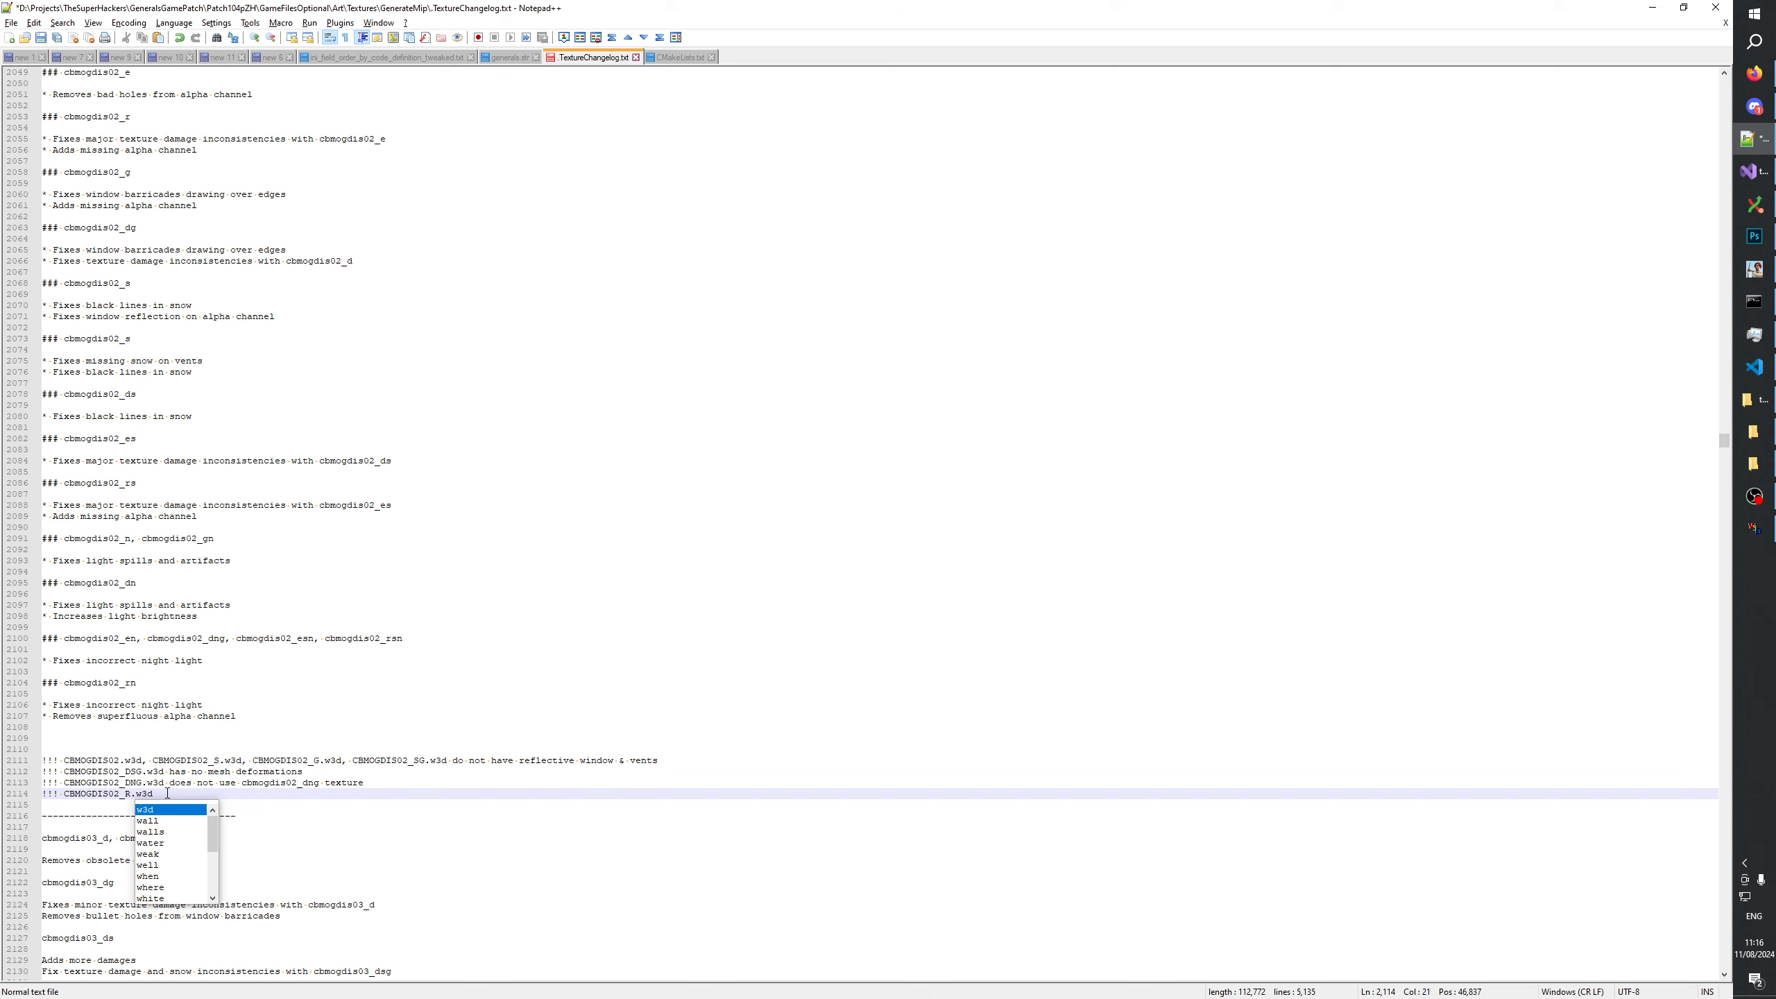
type("d")
left_click(130, 799)
type("S")
left_click(188, 792)
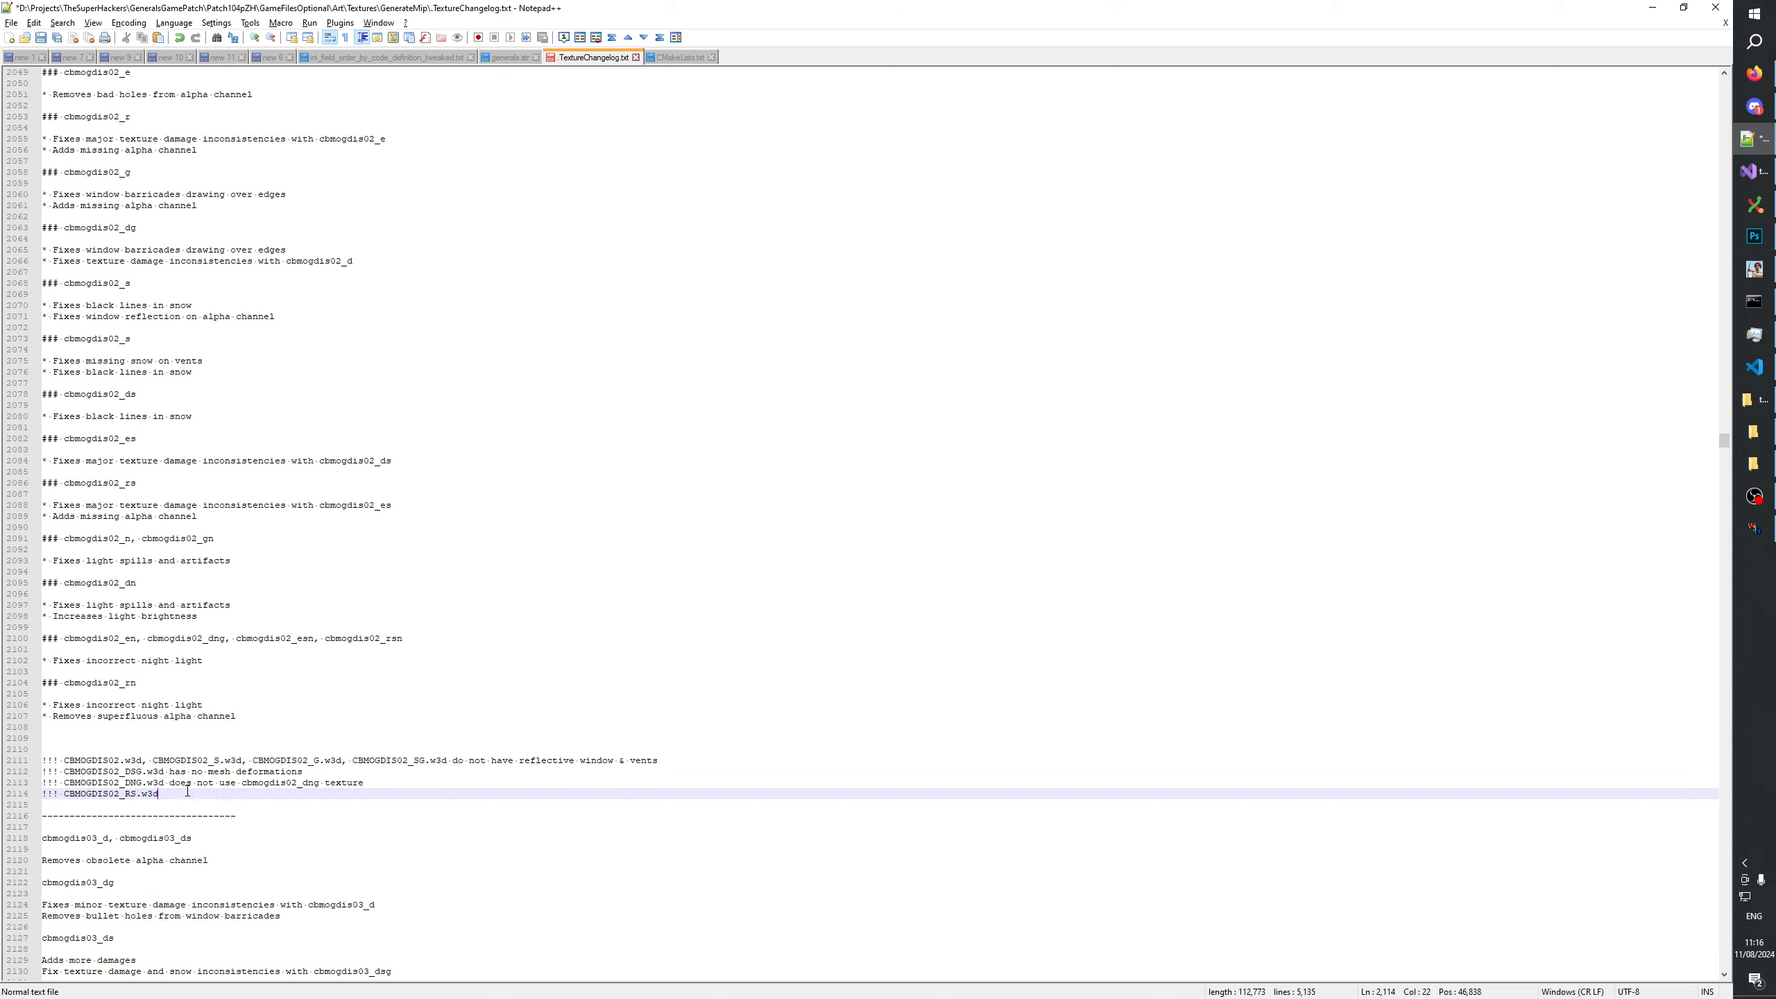
type("is using")
double_click(279, 781)
key("ctrl+c")
left_click(312, 794)
key("ctrl+v")
key("alt+Tab")
key("alt+Tab")
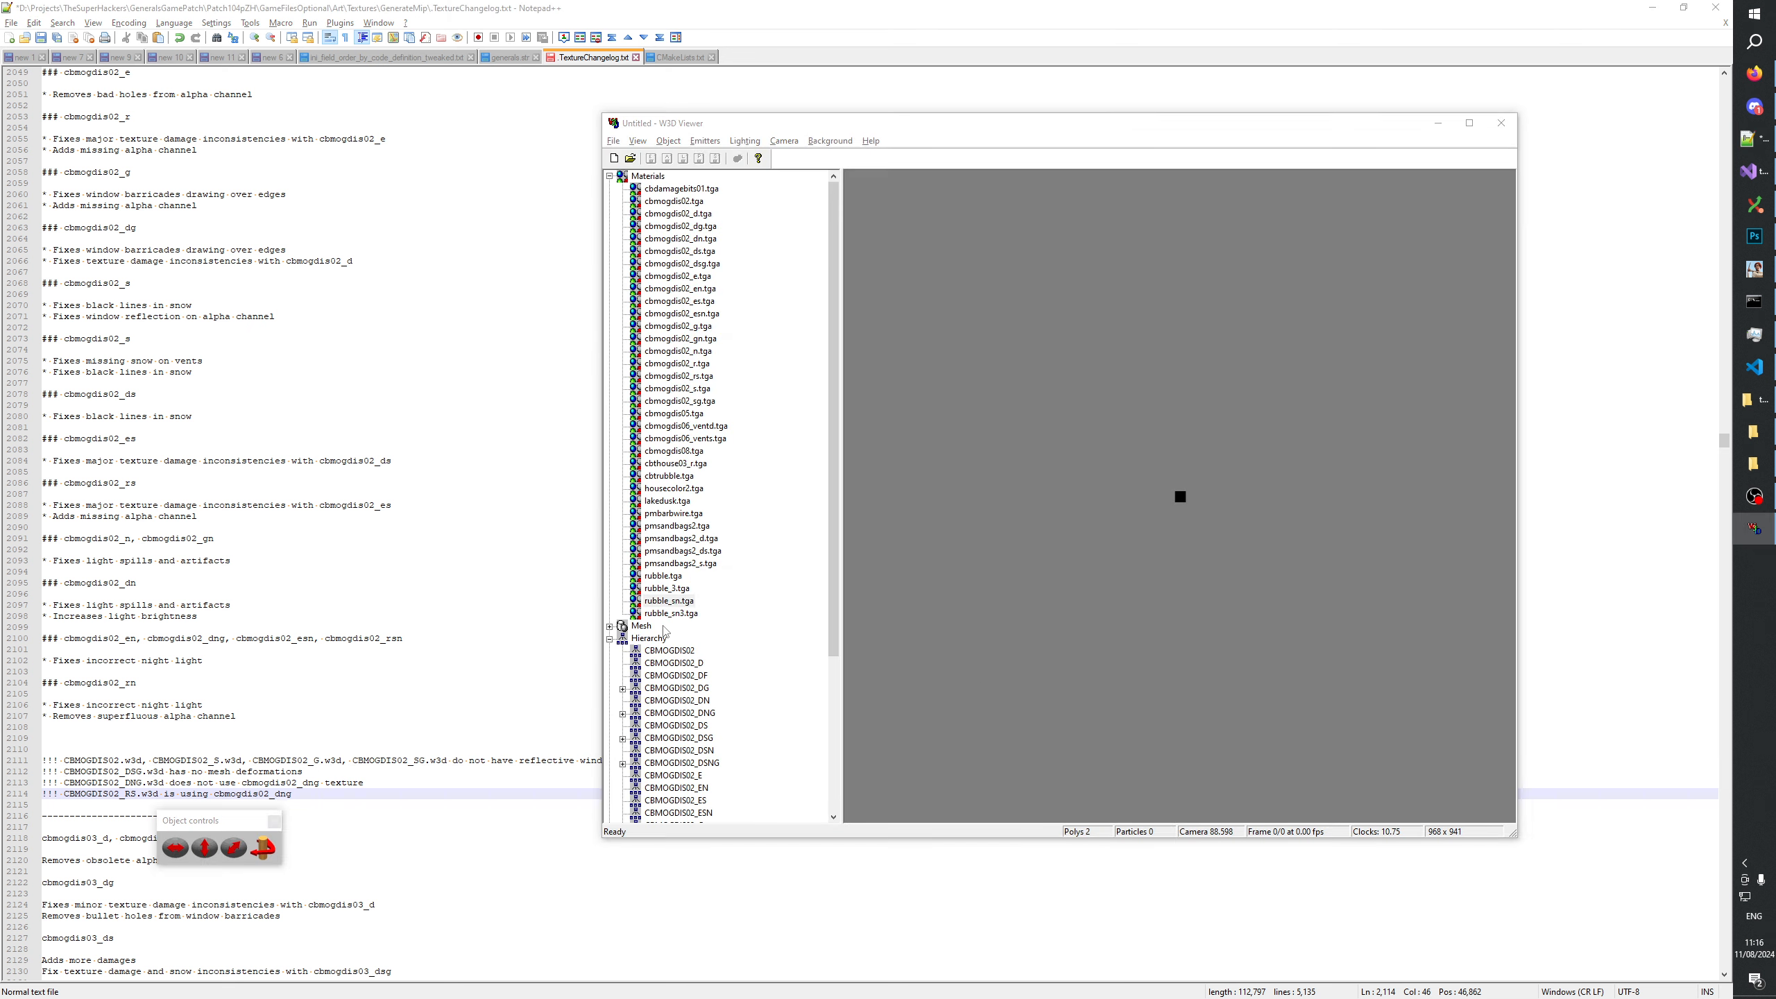
Complete the new note as "!!! CBMOGDIS02_RS.w3d is using wrong rubble_sn texture" and save the changelog.
left_click_drag(214, 795, 277, 796)
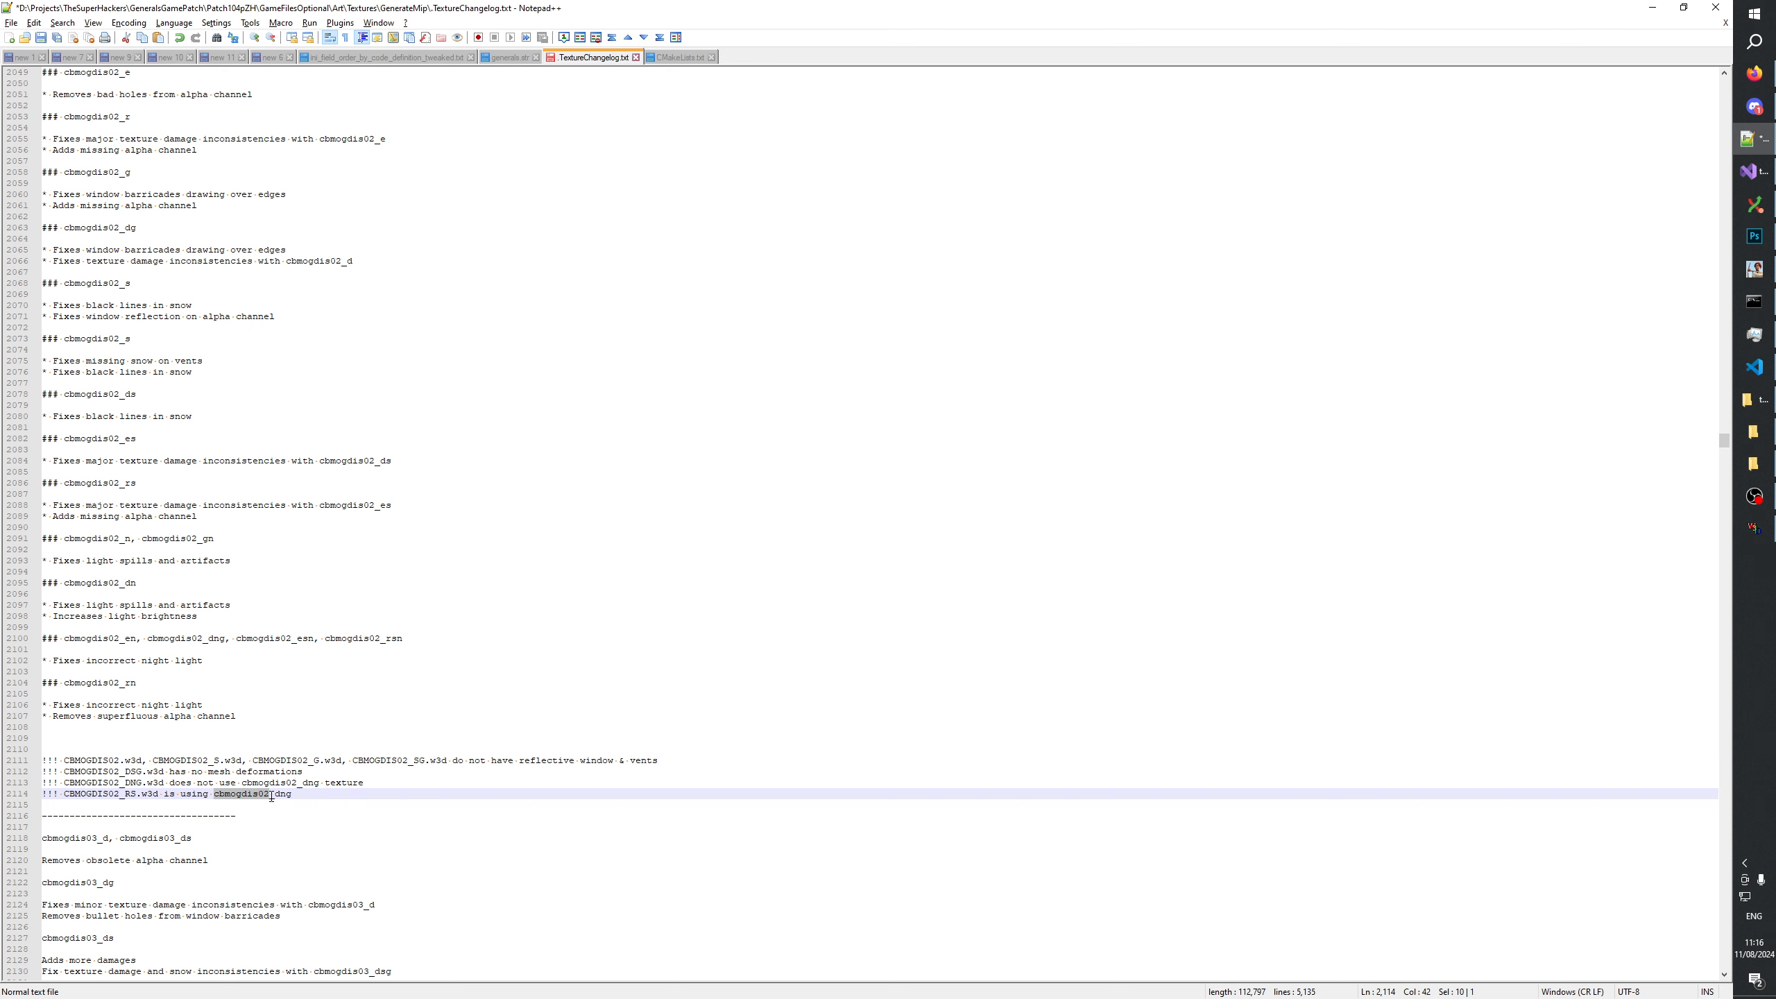
type("rubble_")
key("shift+End")
type("sn text")
left_click_drag(309, 794, 212, 794)
left_click(227, 783)
left_click(241, 793)
type("wrong")
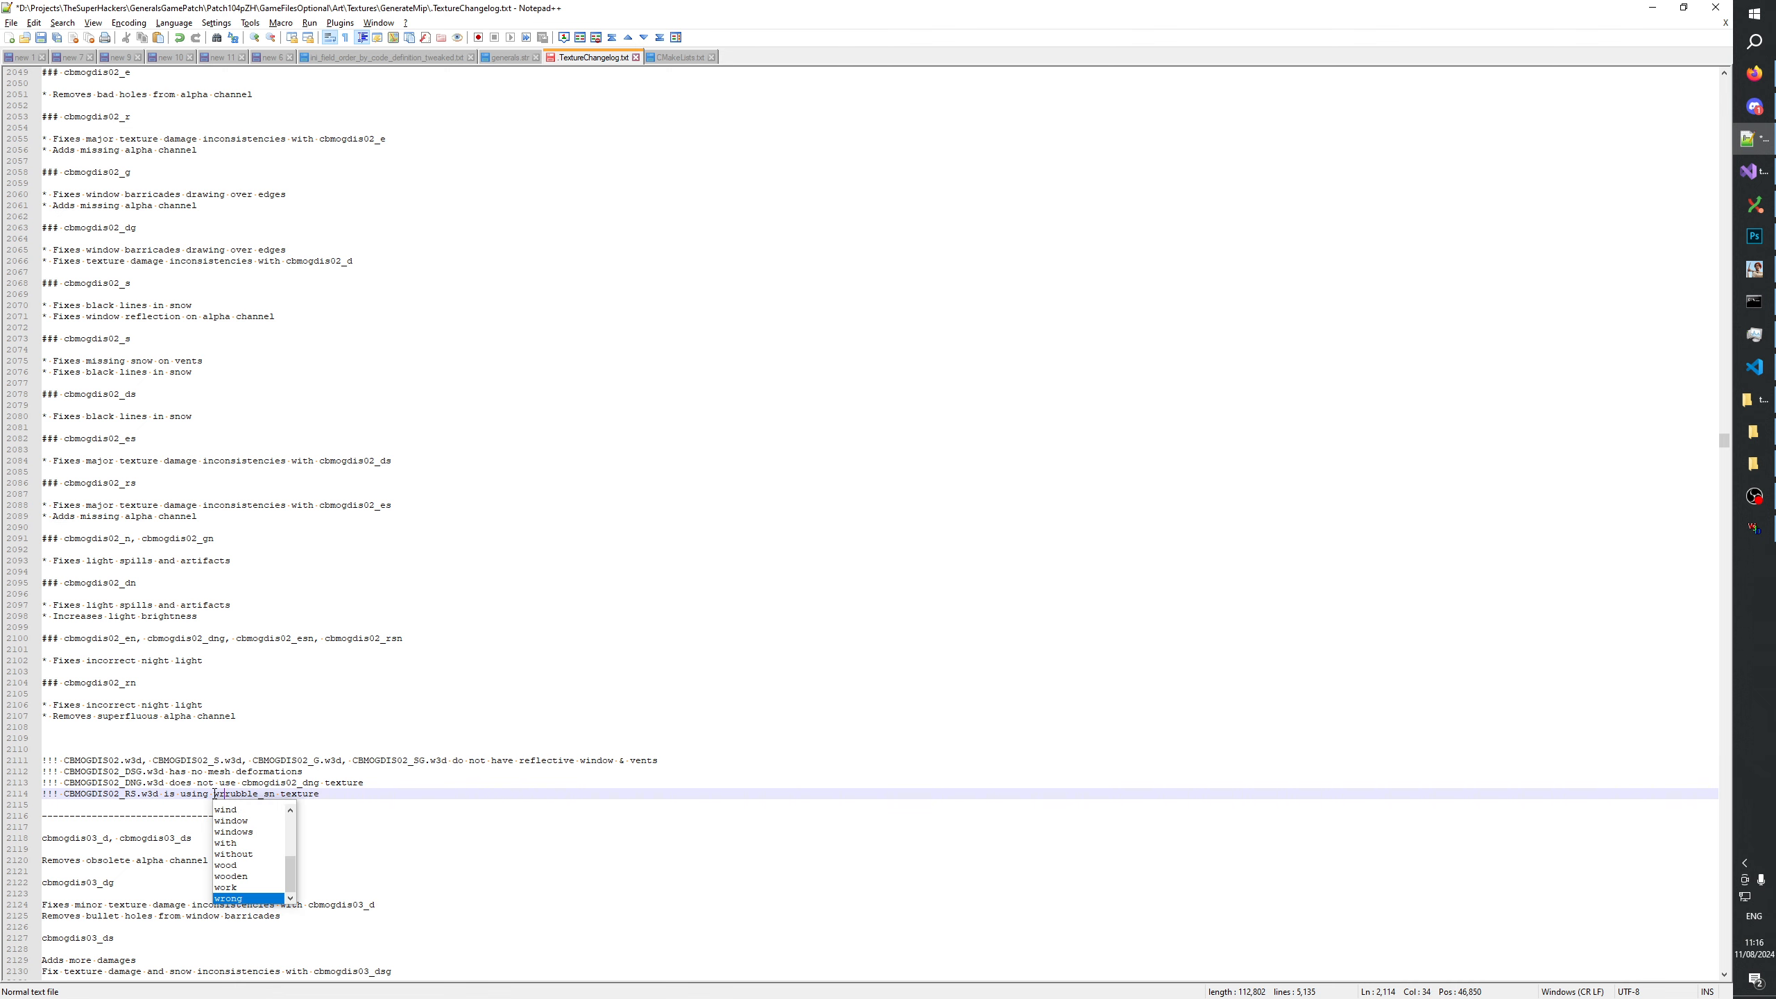
left_click(562, 779)
key("ctrl+s")
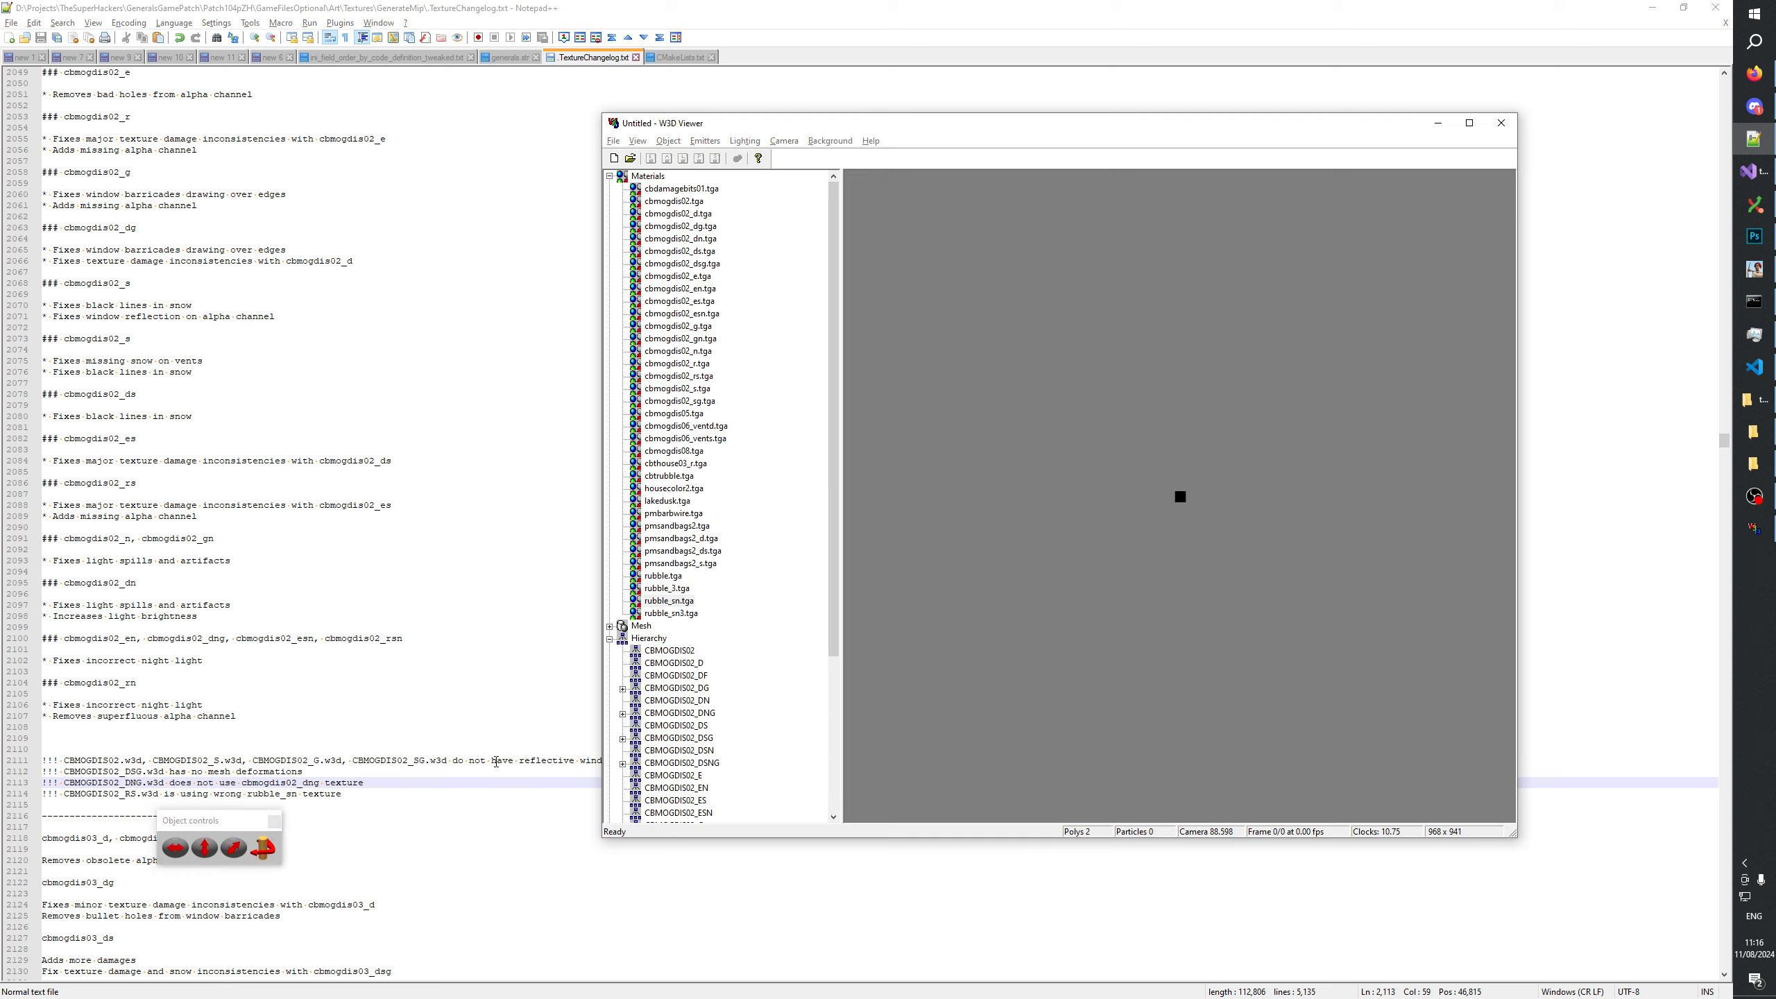
Back in W3D Viewer, examine rubble.tga and rubble_3.tga, and compare the rubble ground of the CBMOGDIS02_R and CBMOGDIS02_RS models.
key("alt+Tab")
scroll(790, 543, "down", 5)
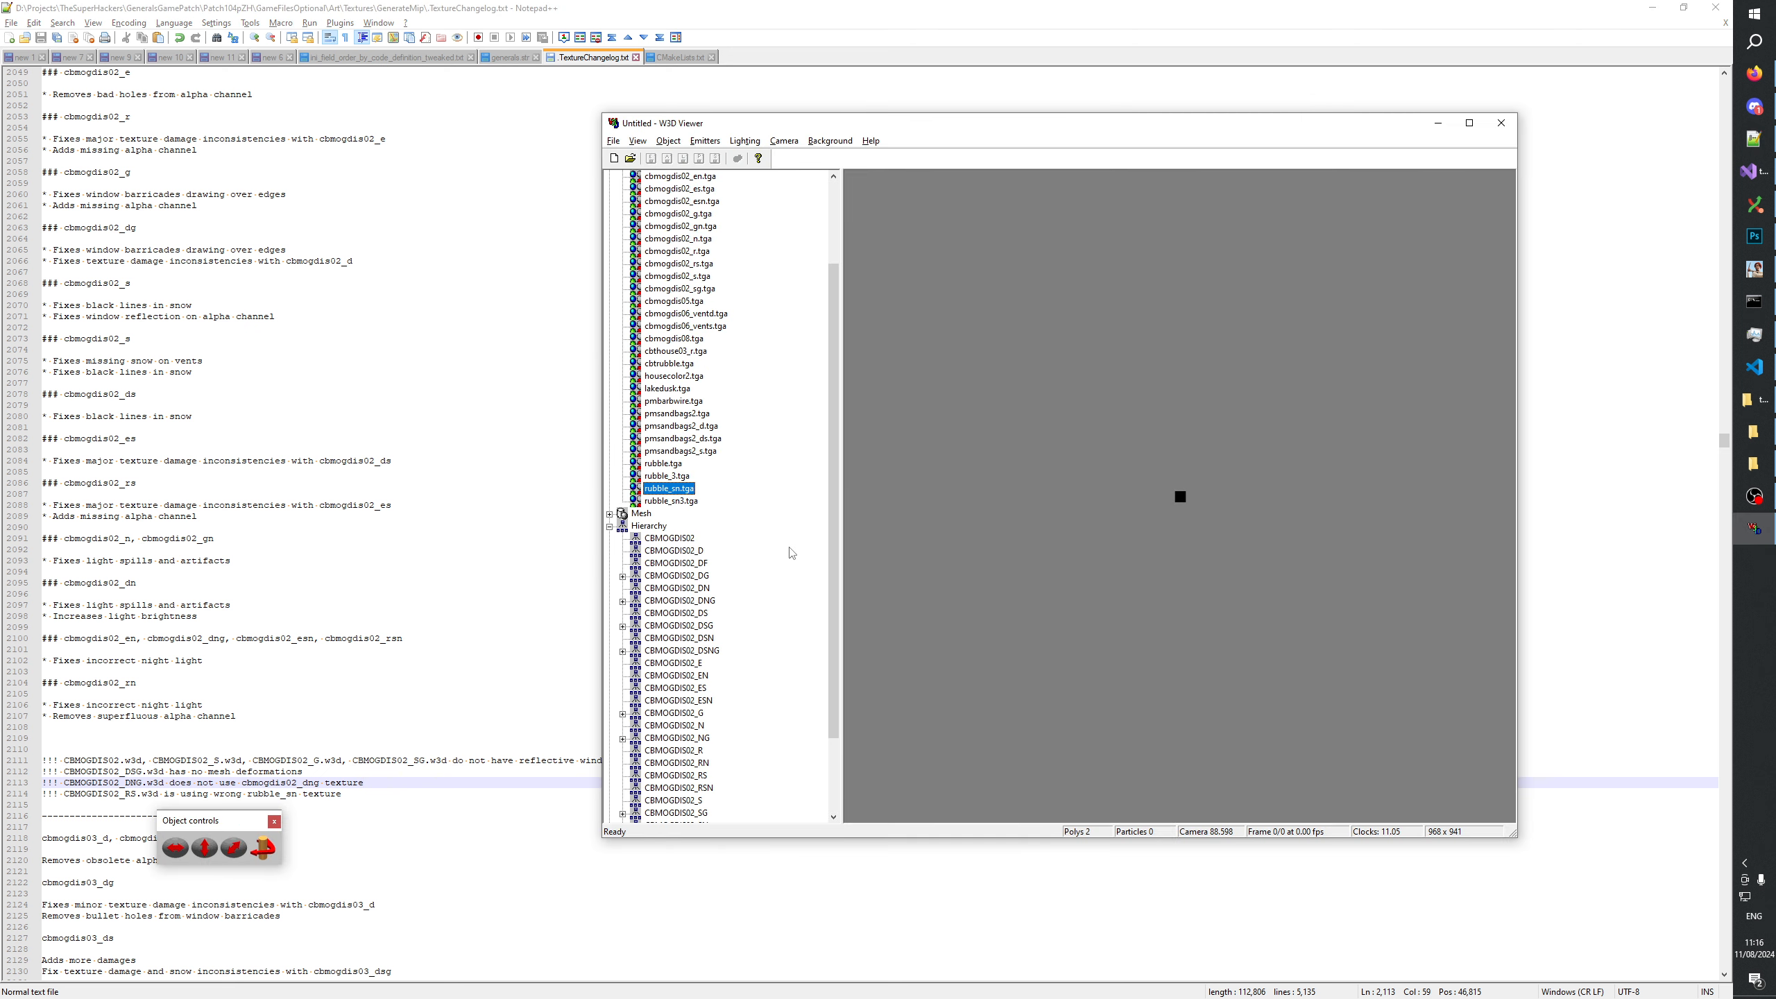
left_click(678, 674)
left_click_drag(1189, 594, 1151, 503)
left_click(667, 390)
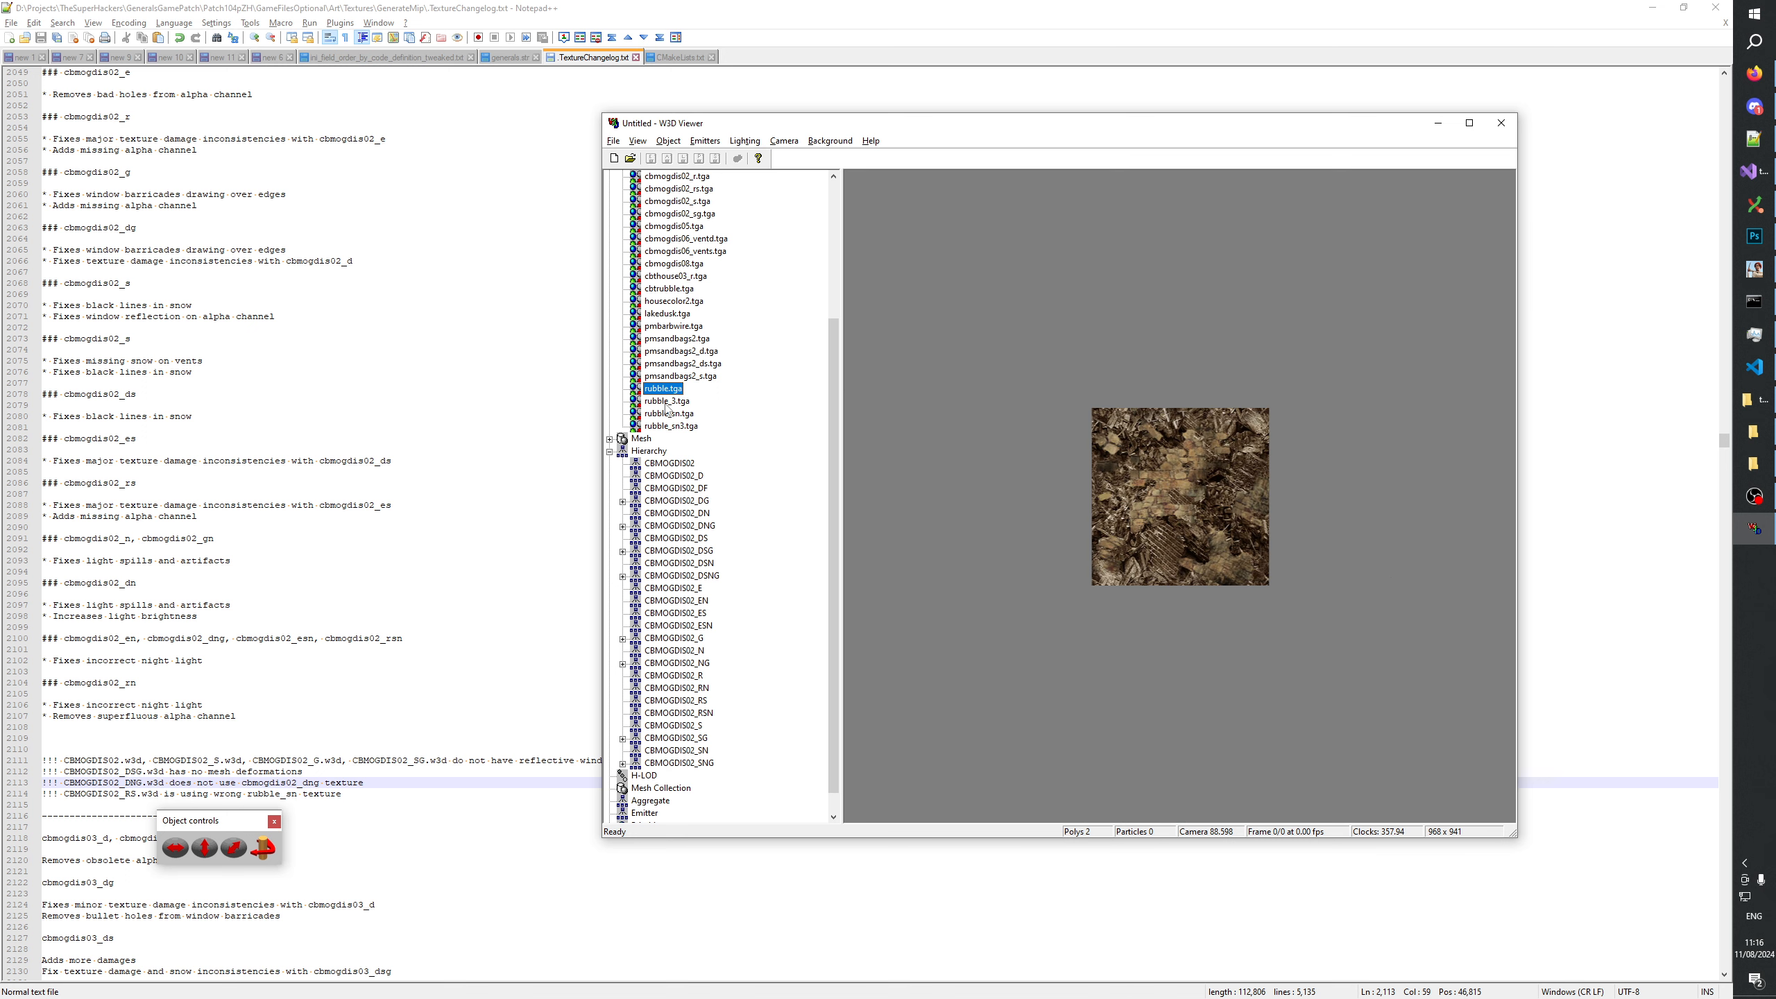
left_click(666, 402)
left_click(692, 737)
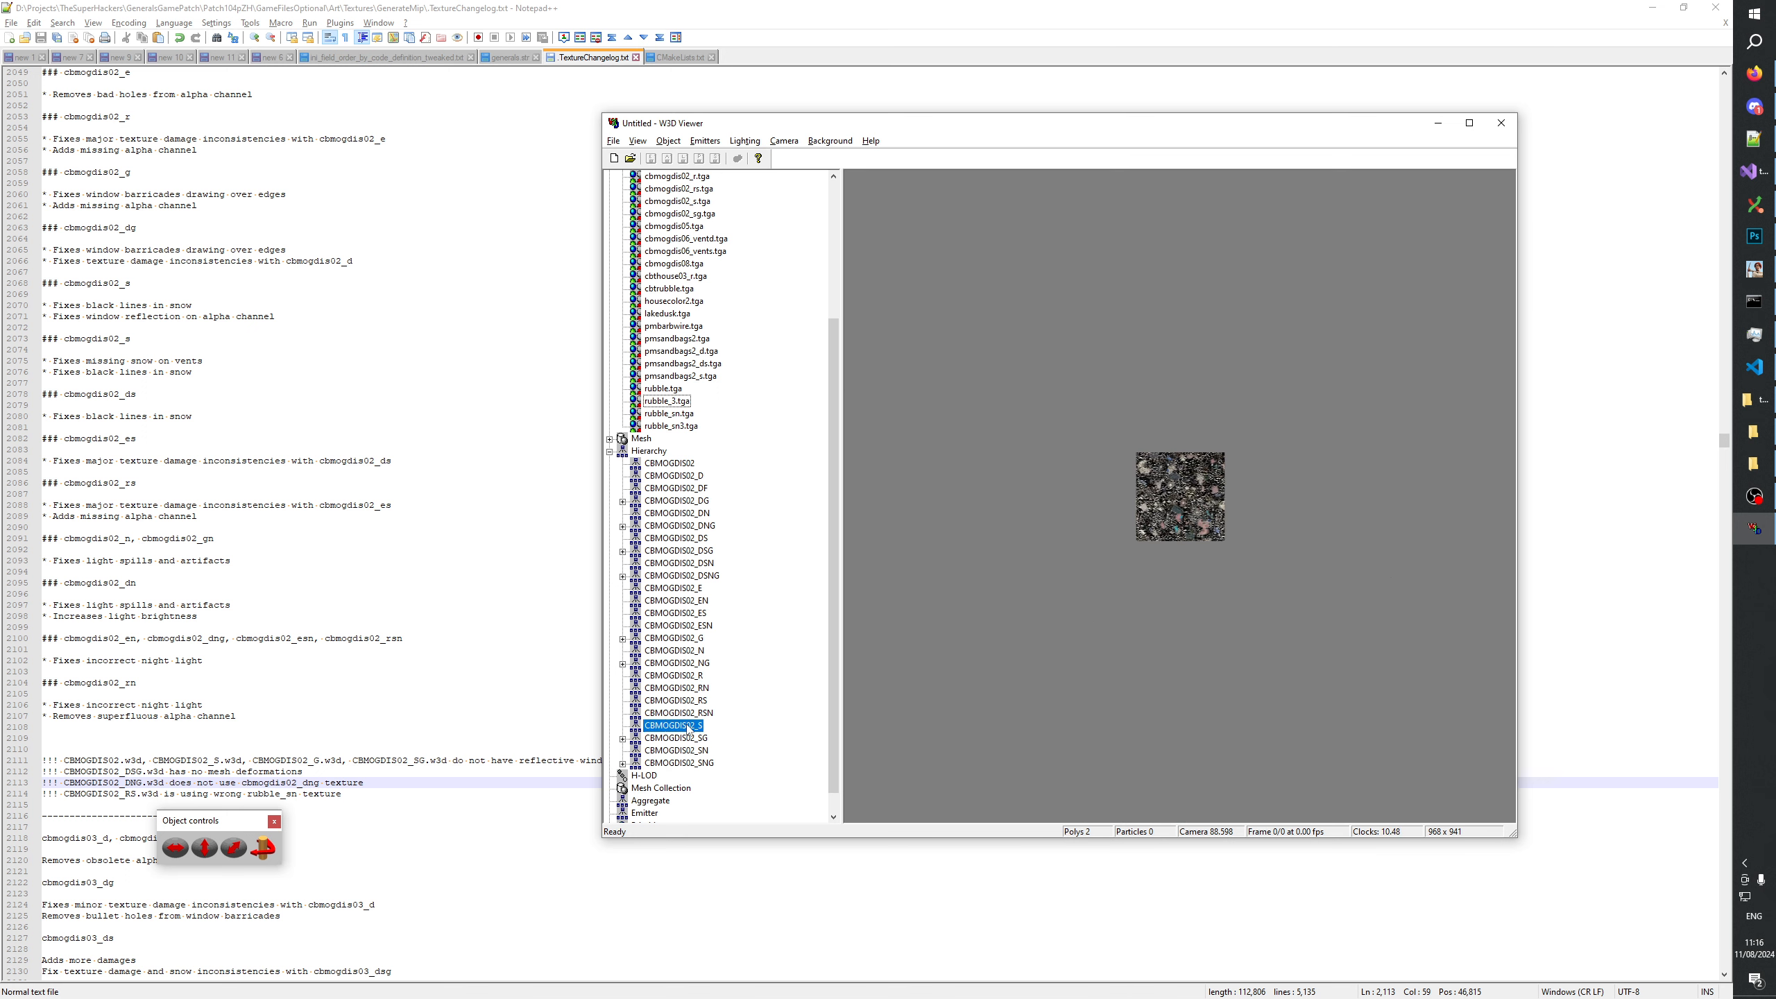
left_click(697, 674)
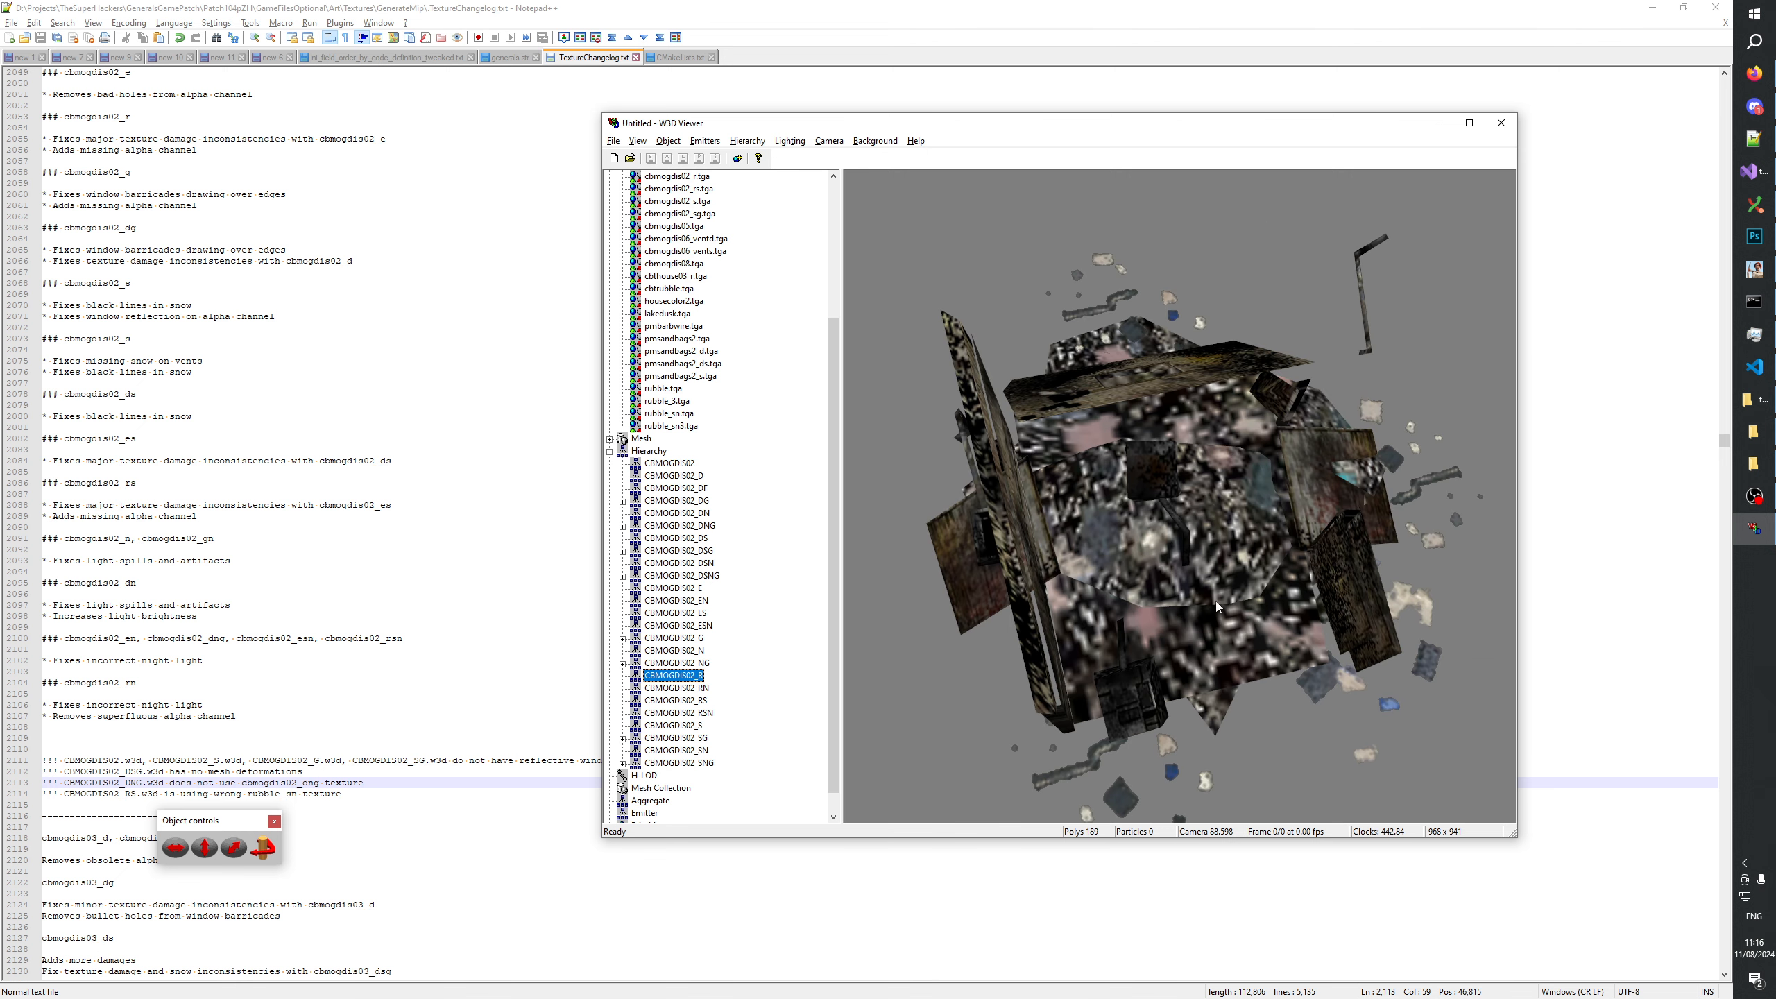
left_click_drag(1215, 606, 1288, 459)
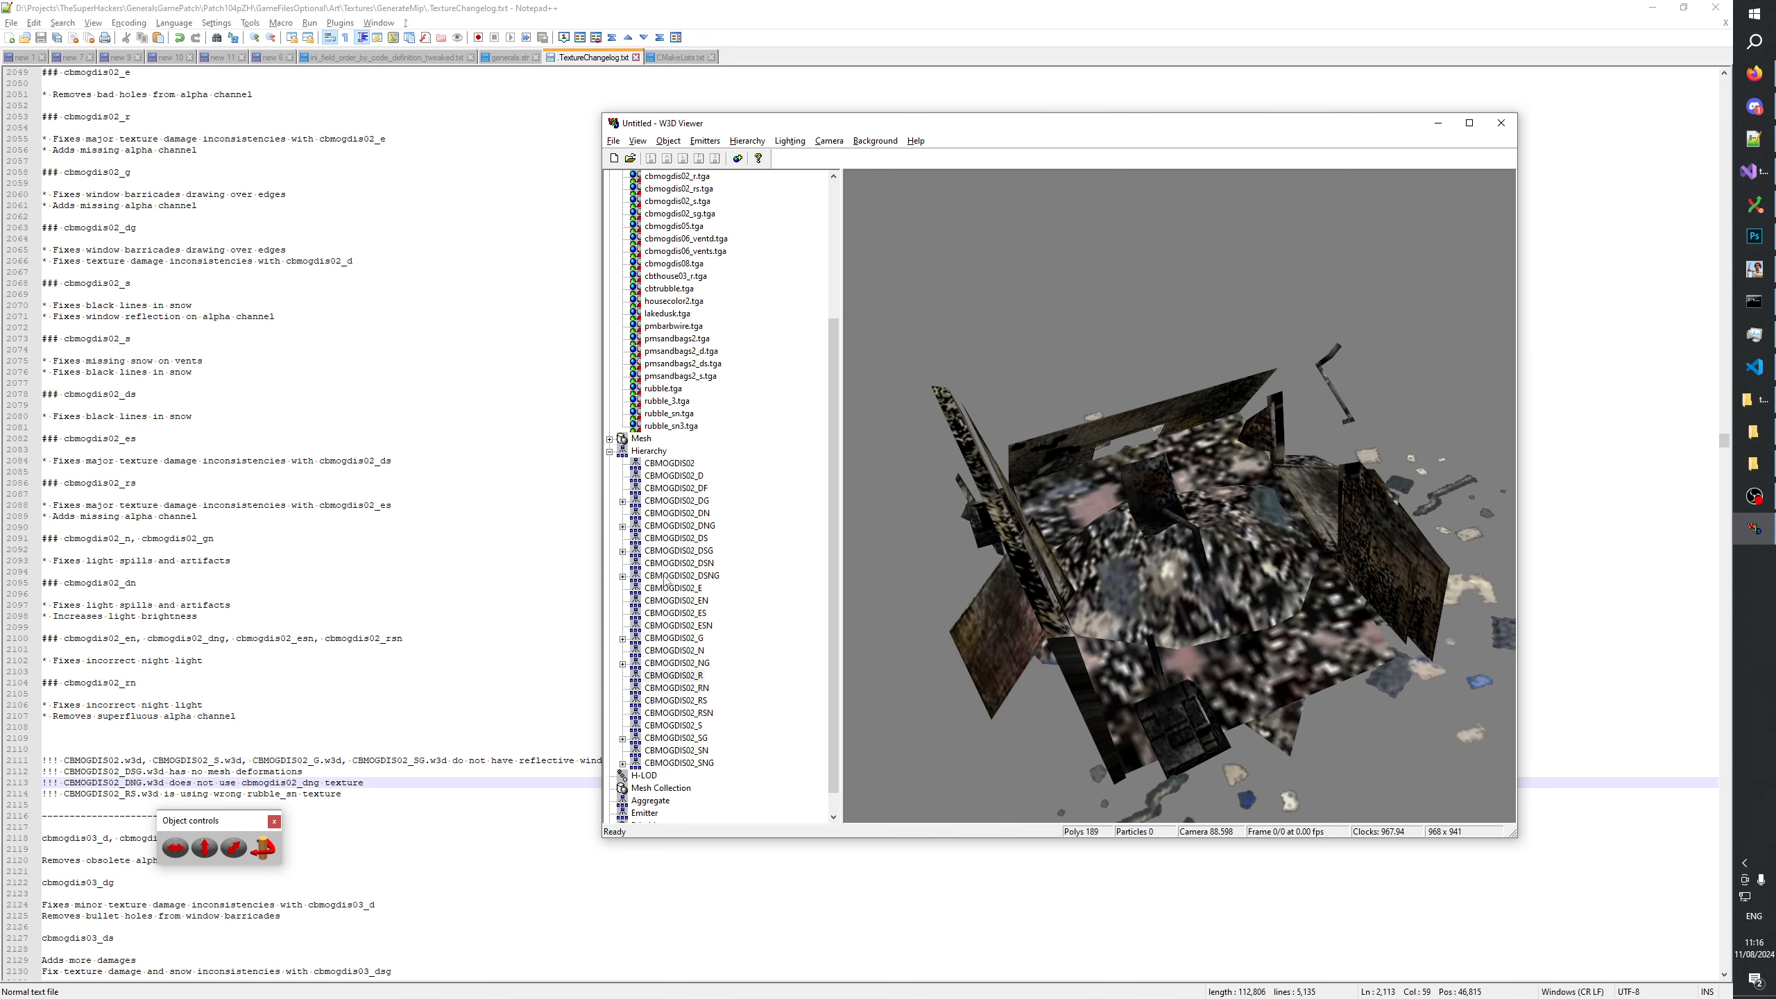
left_click(692, 750)
left_click(701, 703)
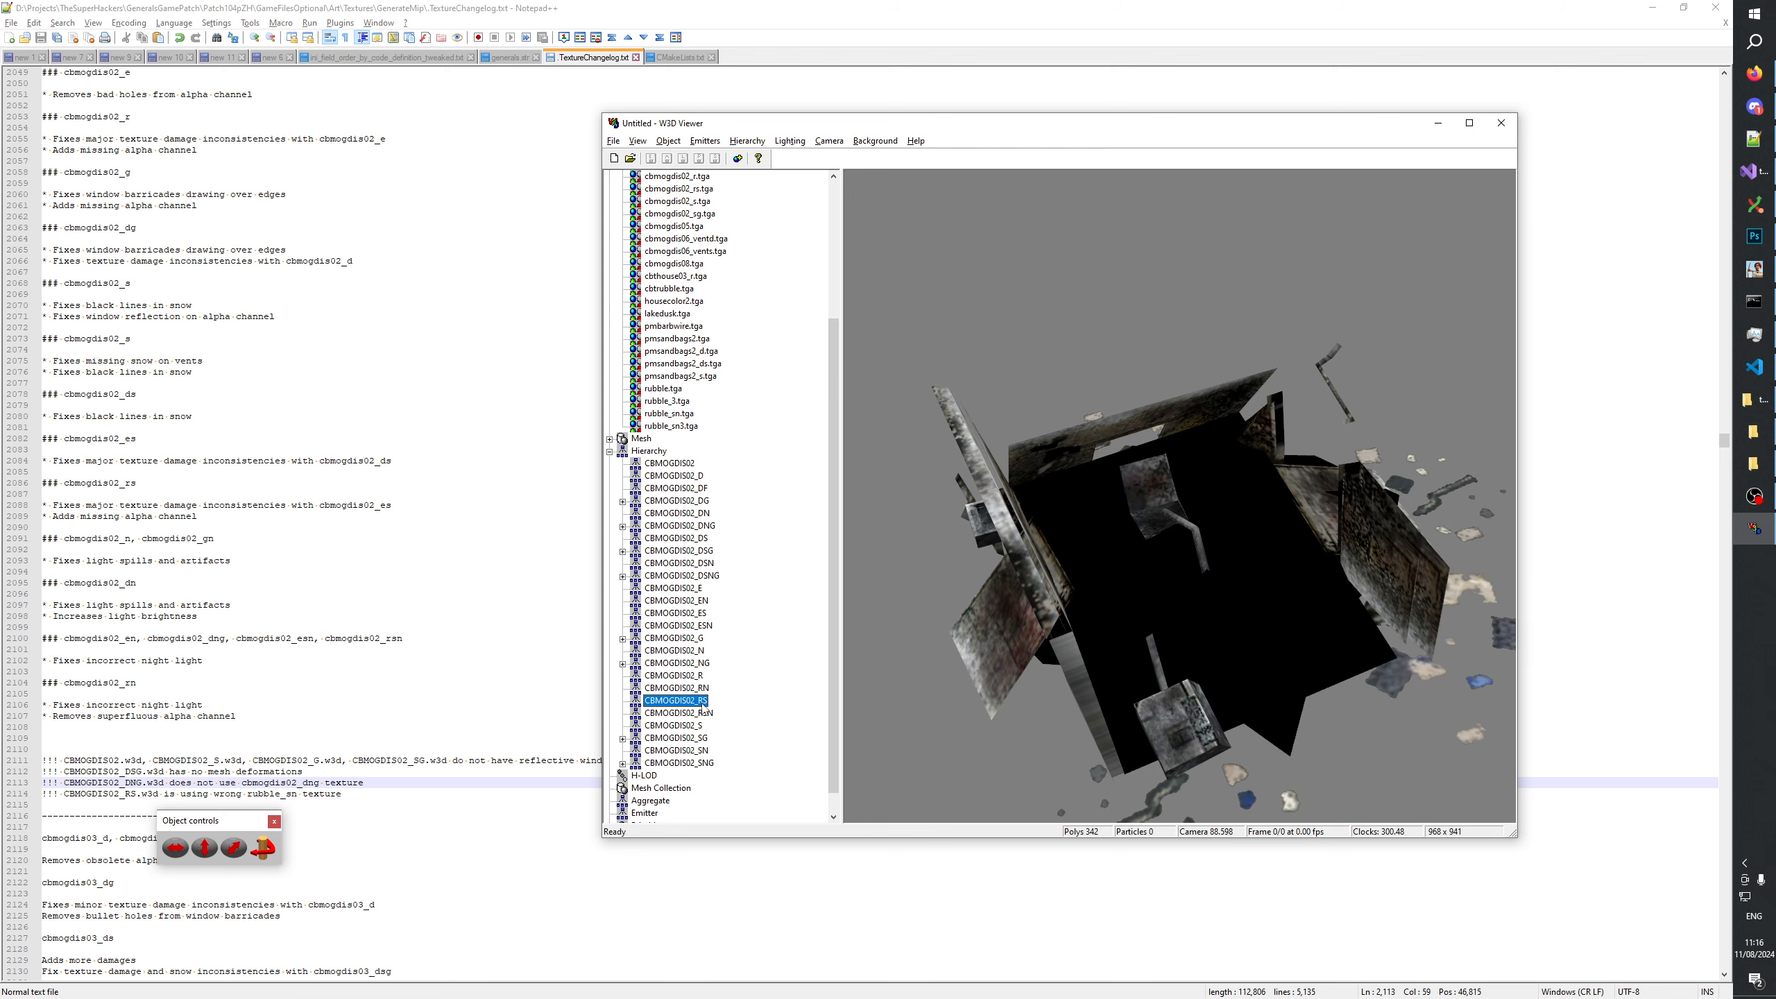
left_click_drag(1169, 595, 1150, 564)
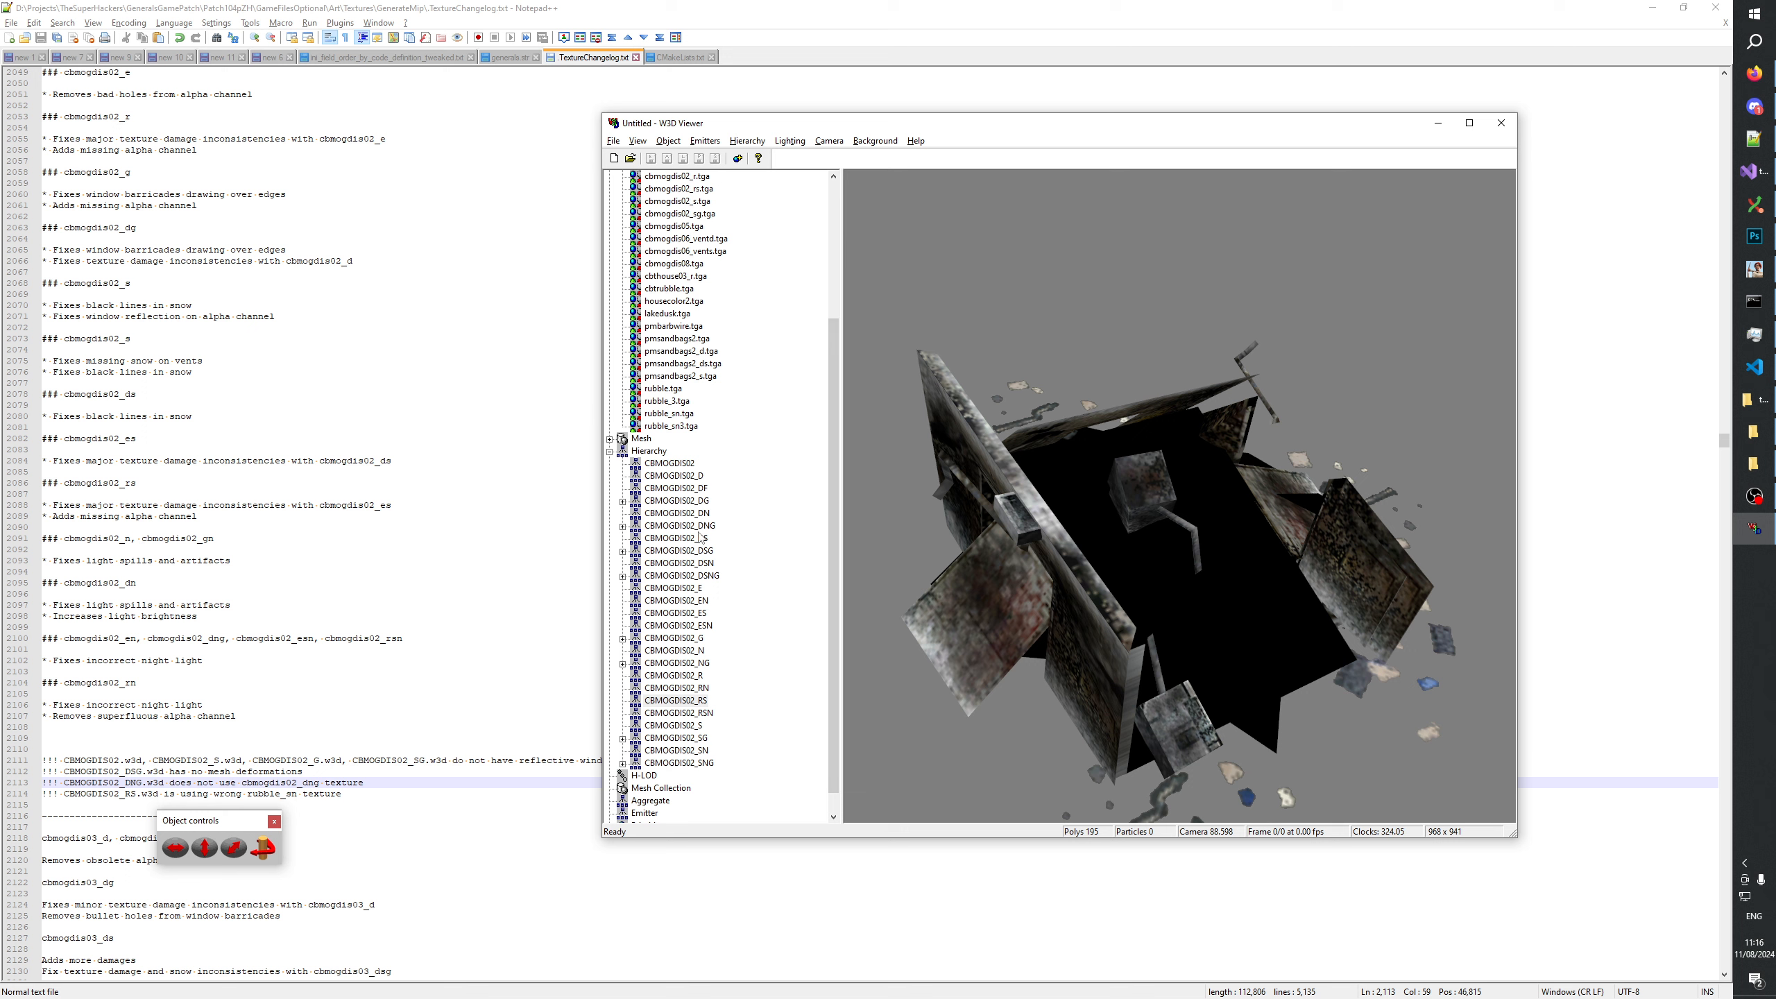
Show the CBMOGDIS02_SN night model, kill the scene light and inspect its lit window.
left_click(697, 751)
mouse_move(1186, 595)
left_mouse_down()
mouse_move(1318, 477)
mouse_move(1296, 433)
mouse_move(1229, 491)
mouse_move(1157, 510)
mouse_move(1161, 542)
mouse_move(1246, 564)
mouse_move(1164, 572)
mouse_move(1187, 583)
left_mouse_up()
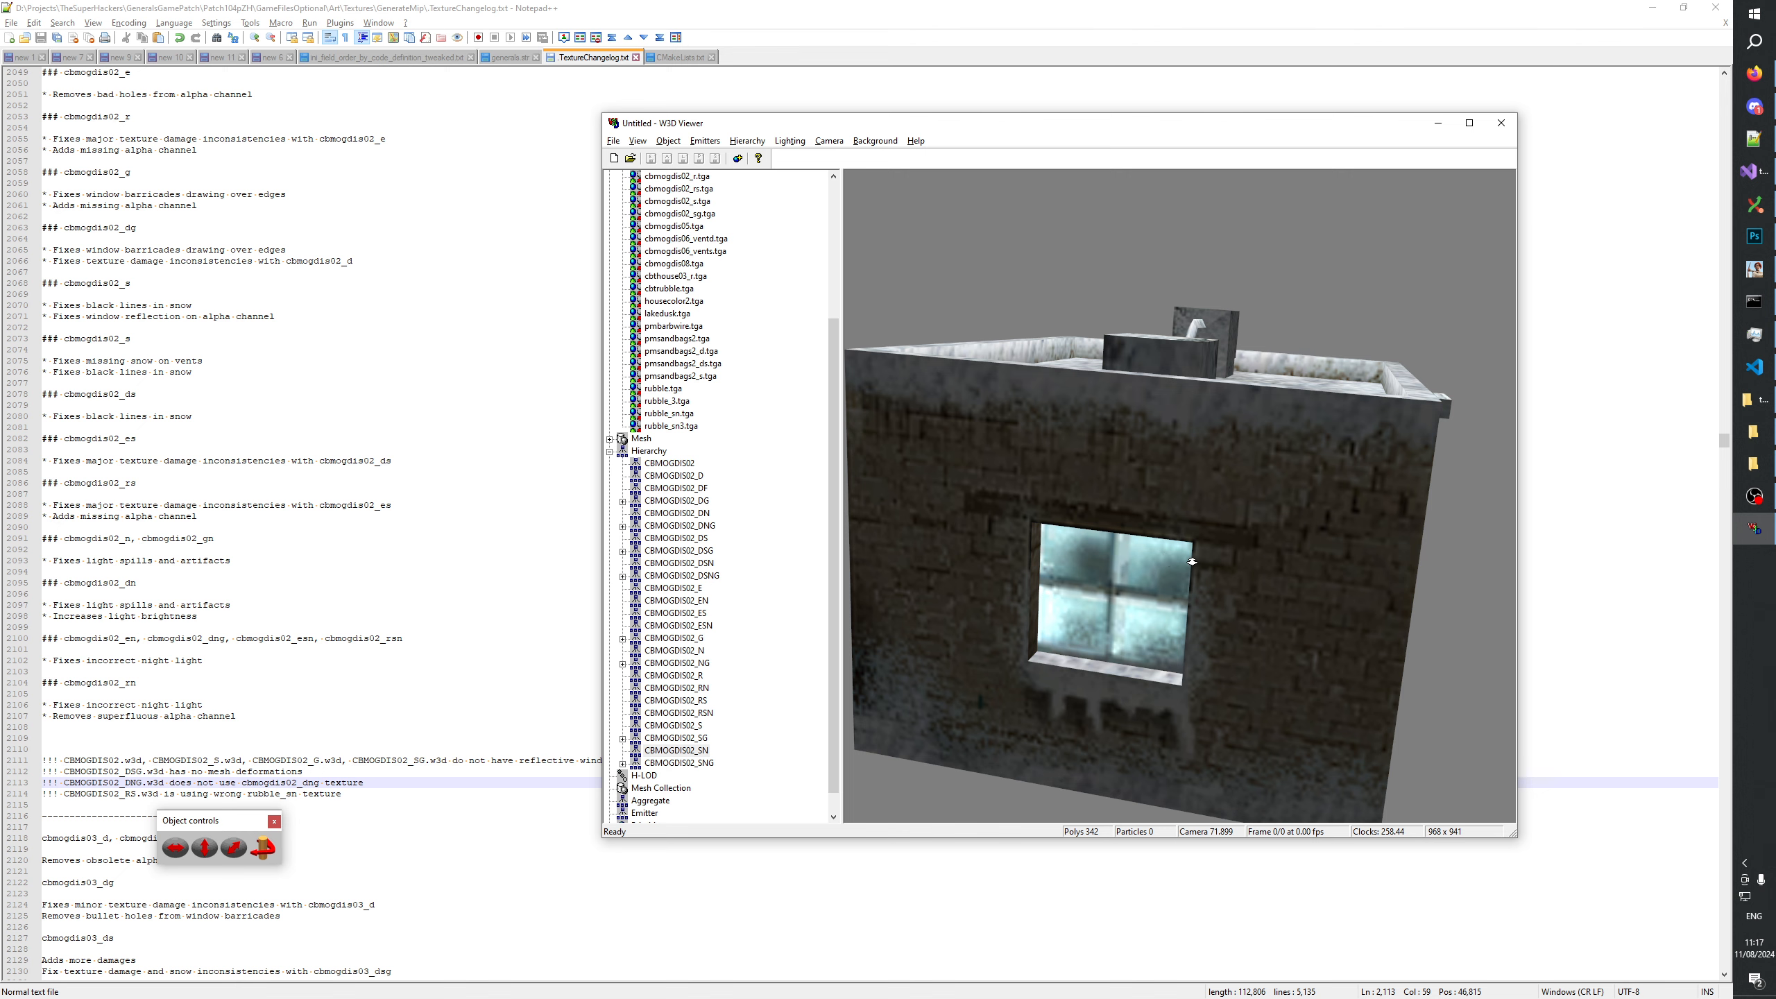
scroll(1191, 561, "down", 3)
left_click(790, 140)
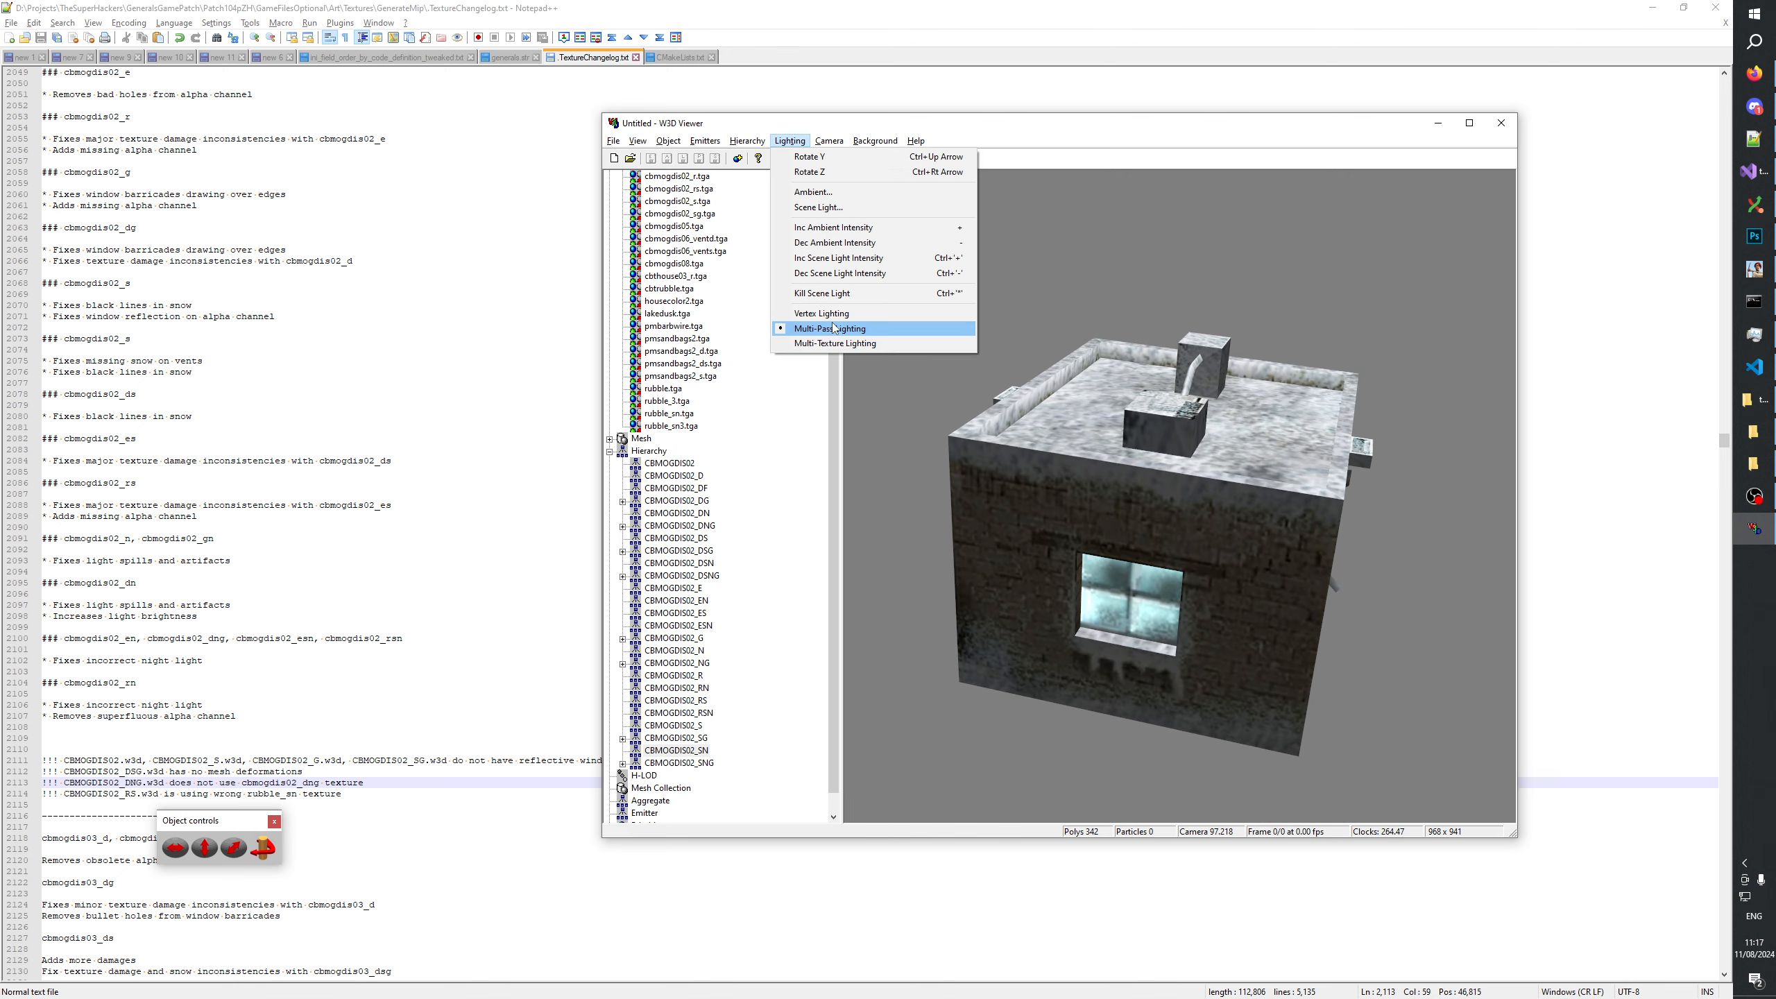
left_click(821, 293)
left_click_drag(1137, 416, 1208, 443)
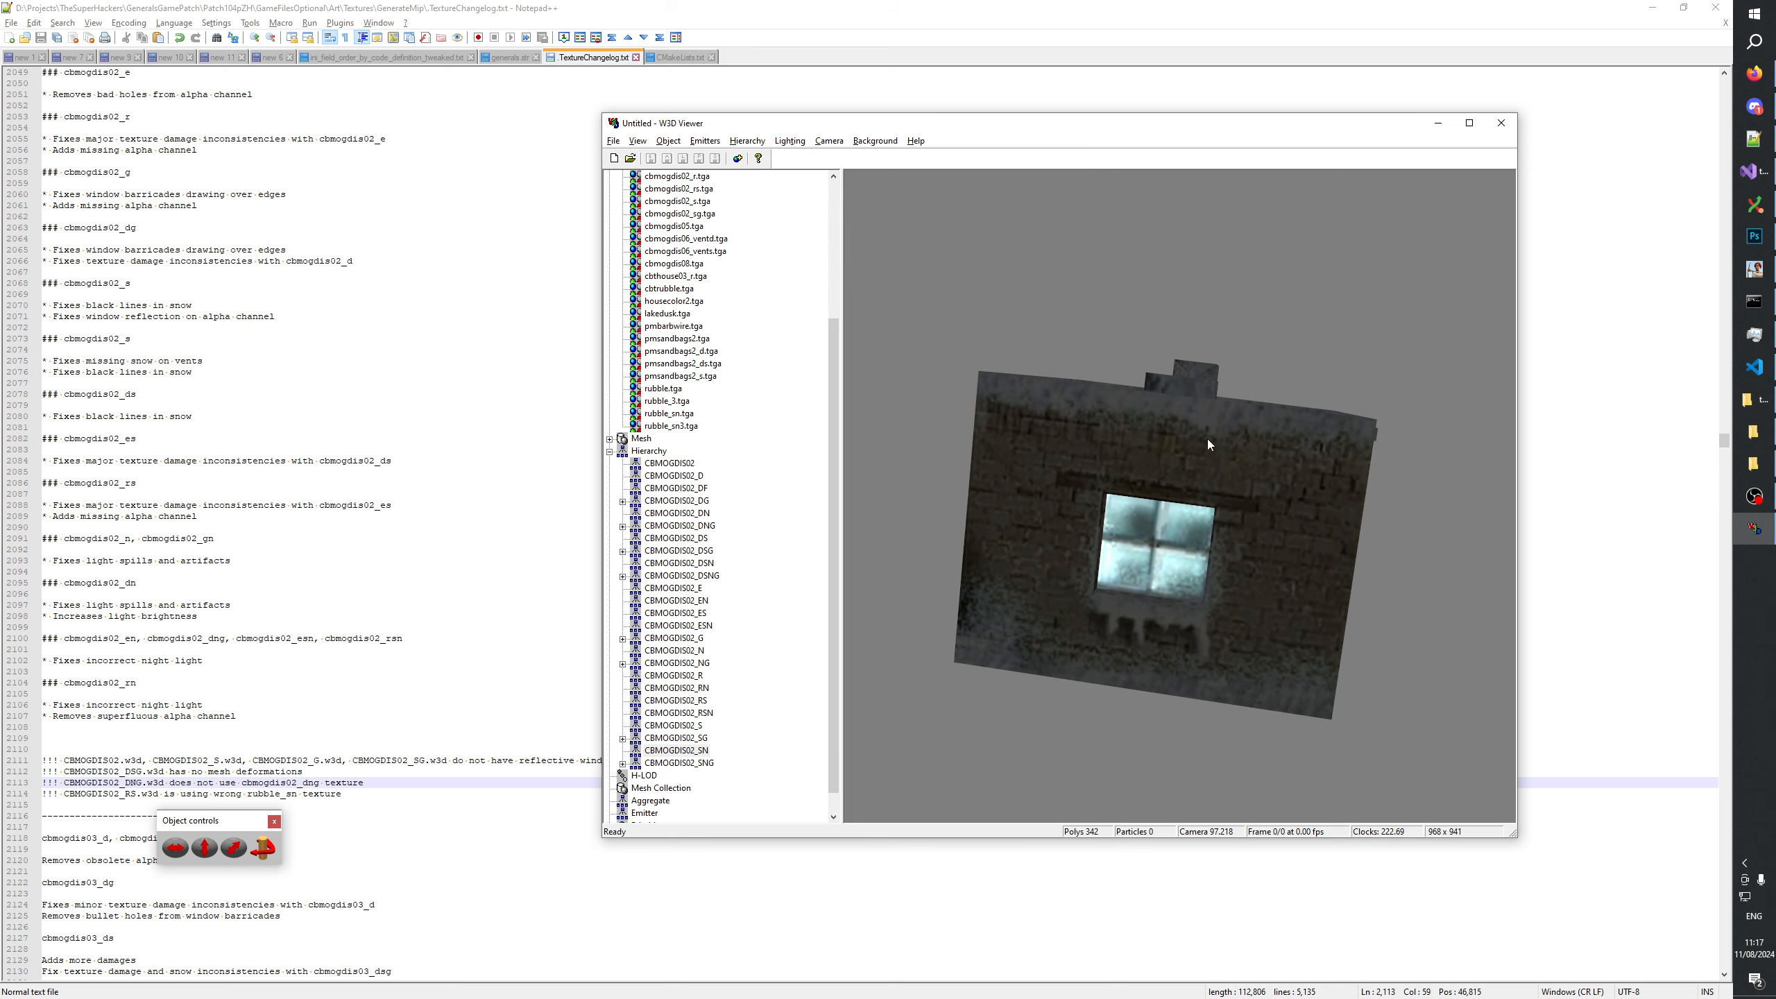
View the cbmogdis02_n.tga night light texture and return to the list of models.
scroll(748, 390, "up", 5)
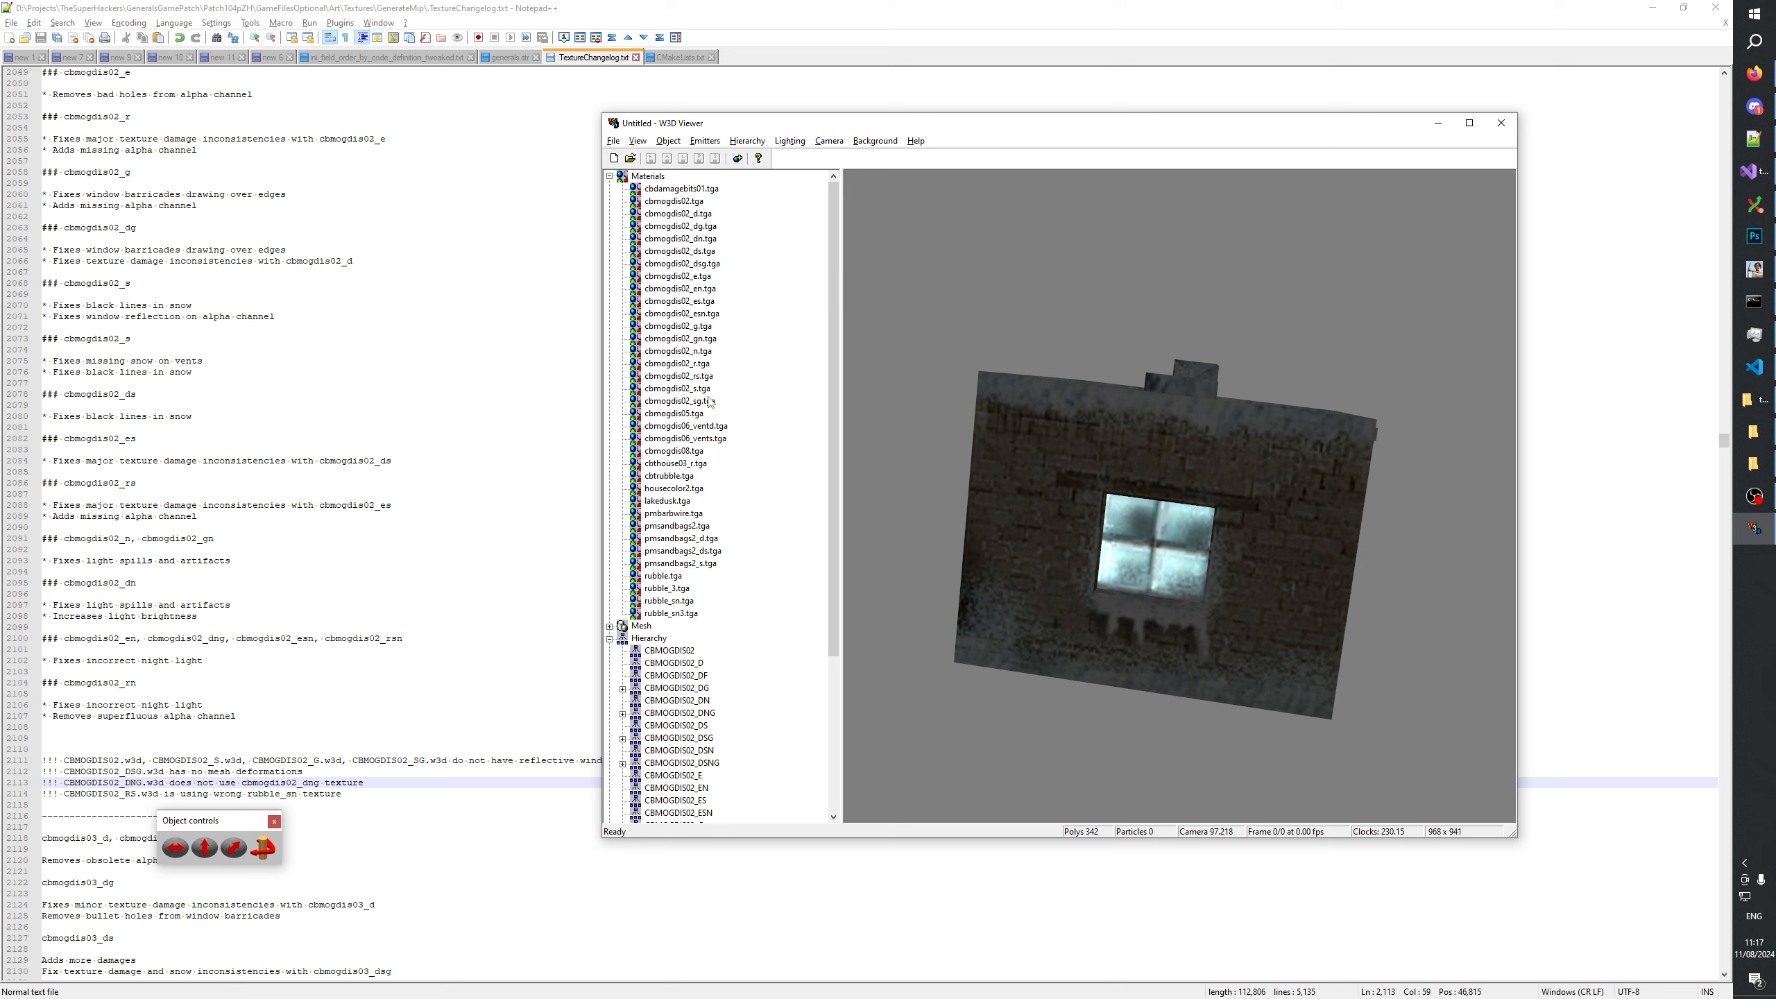
left_click(698, 351)
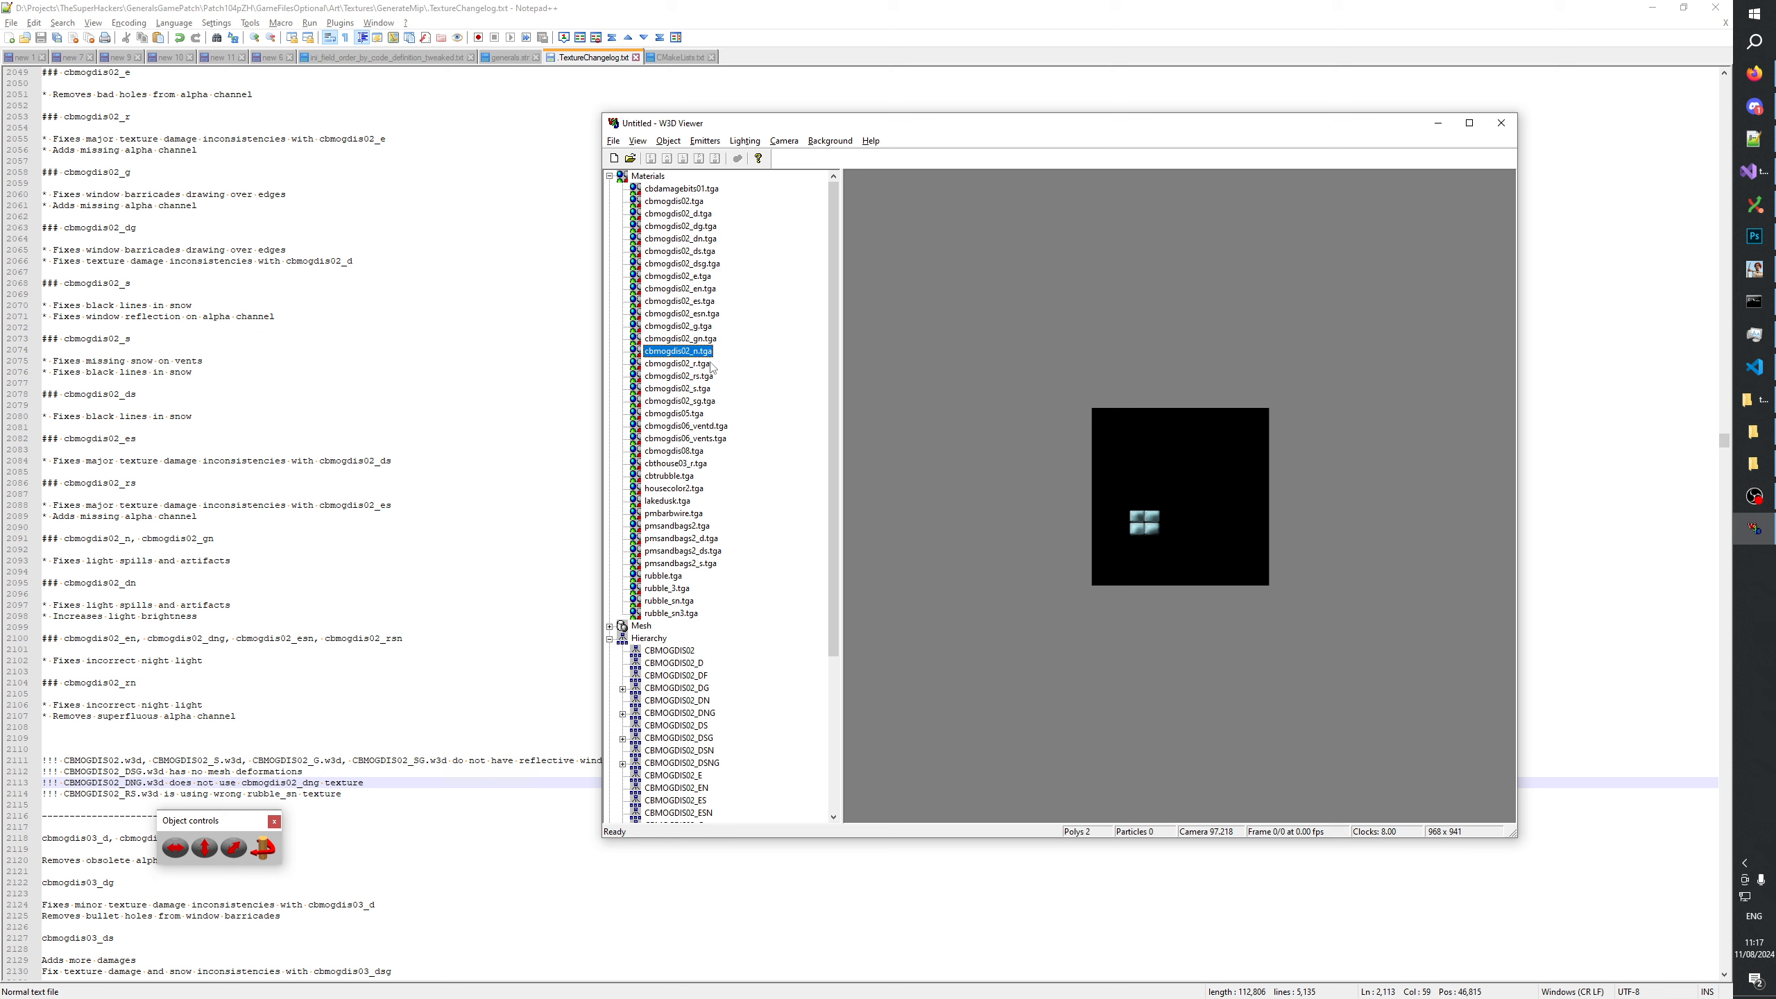
scroll(692, 602, "down", 6)
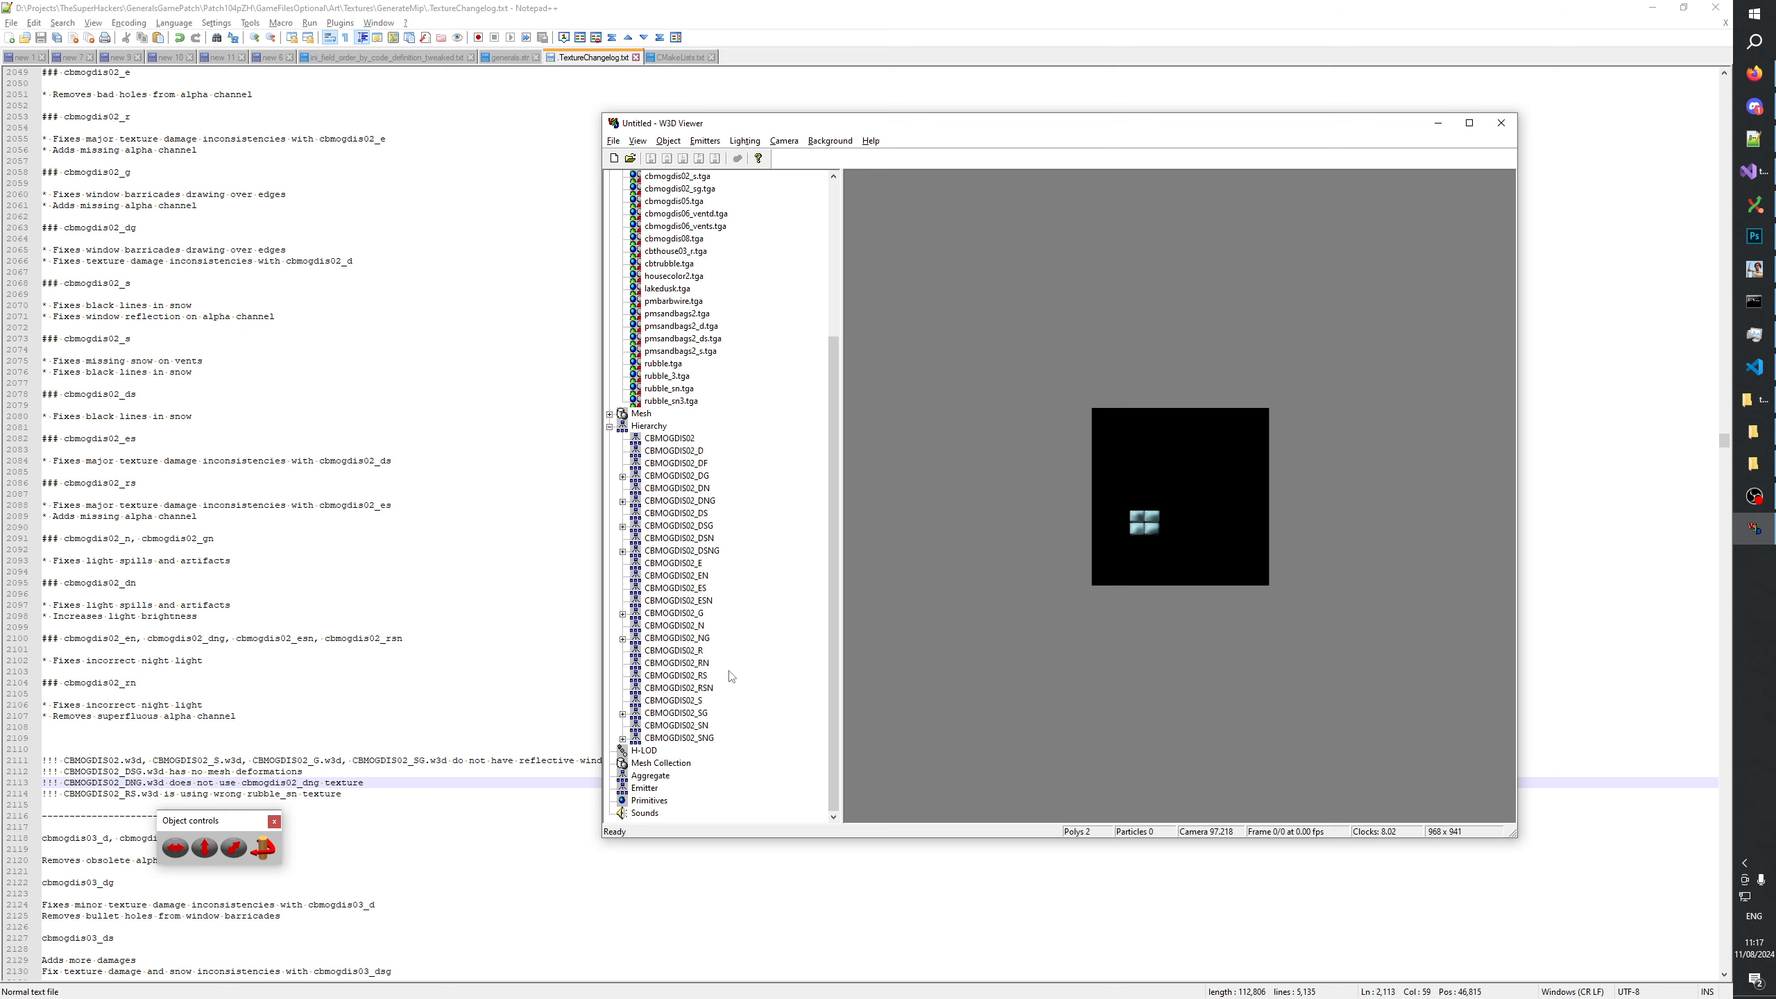
Compare the window of the CBMOGDIS02_SN snow night model with that of the CBMOGDIS02_S snow day model.
left_click(698, 727)
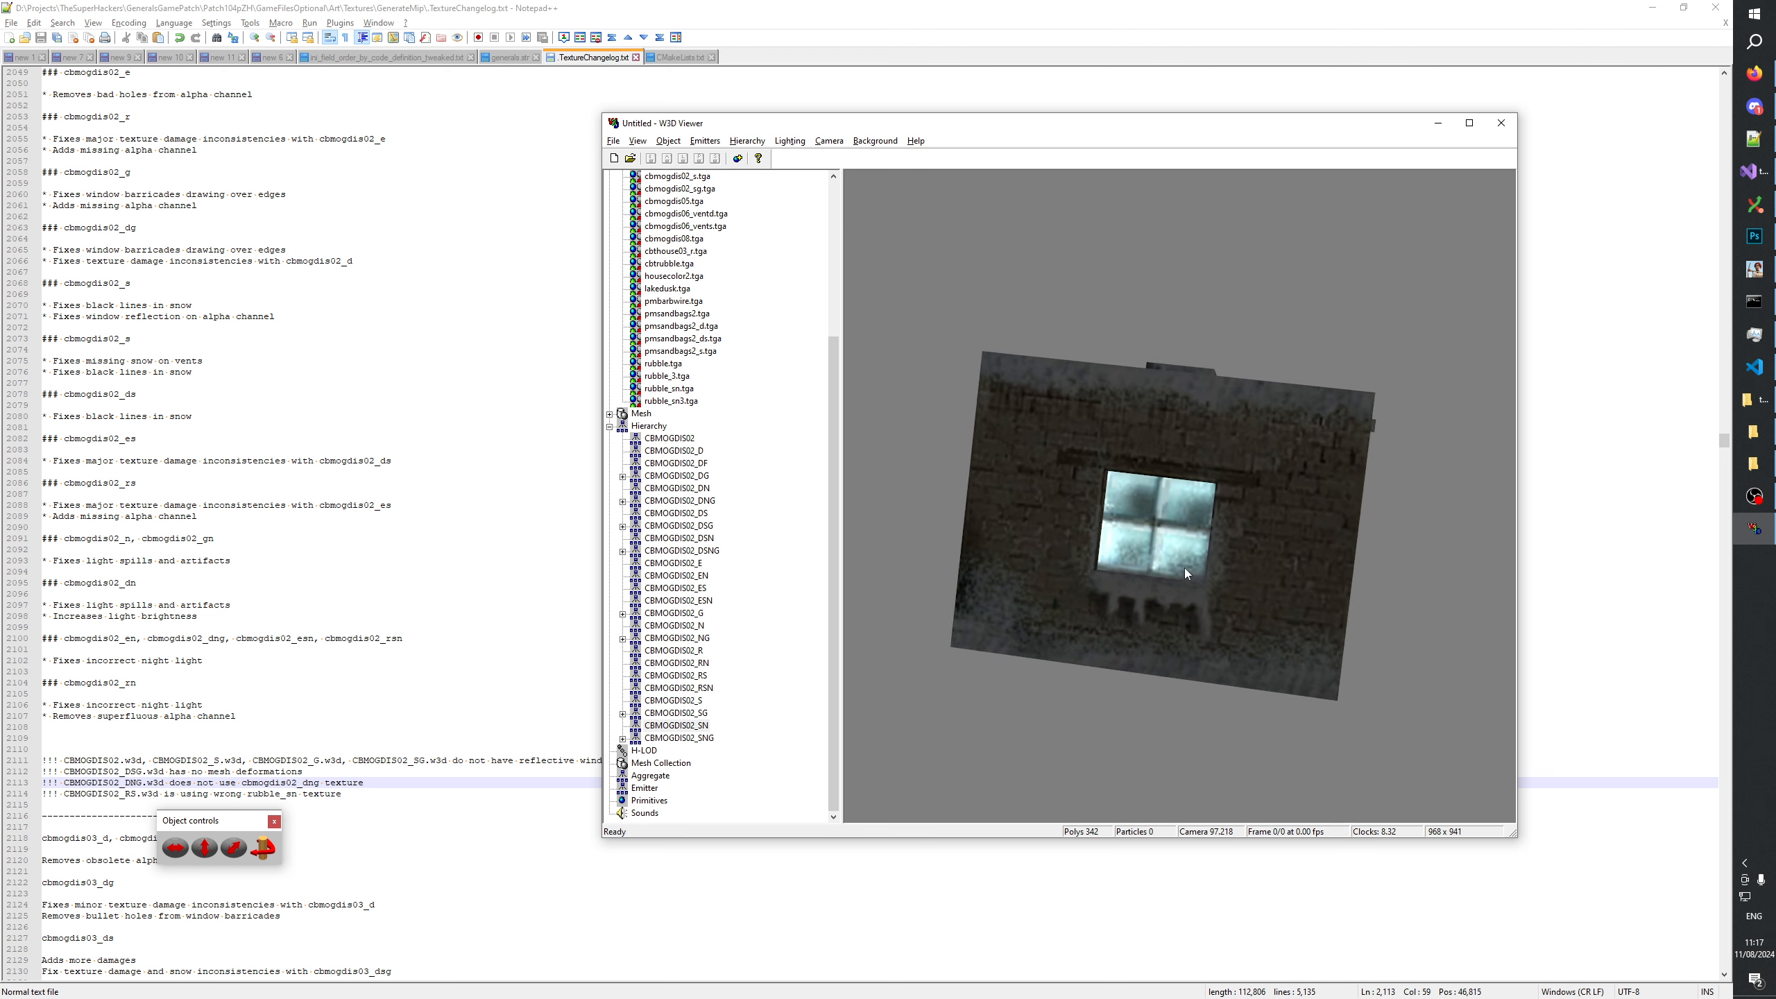
left_click_drag(1176, 575, 1183, 579)
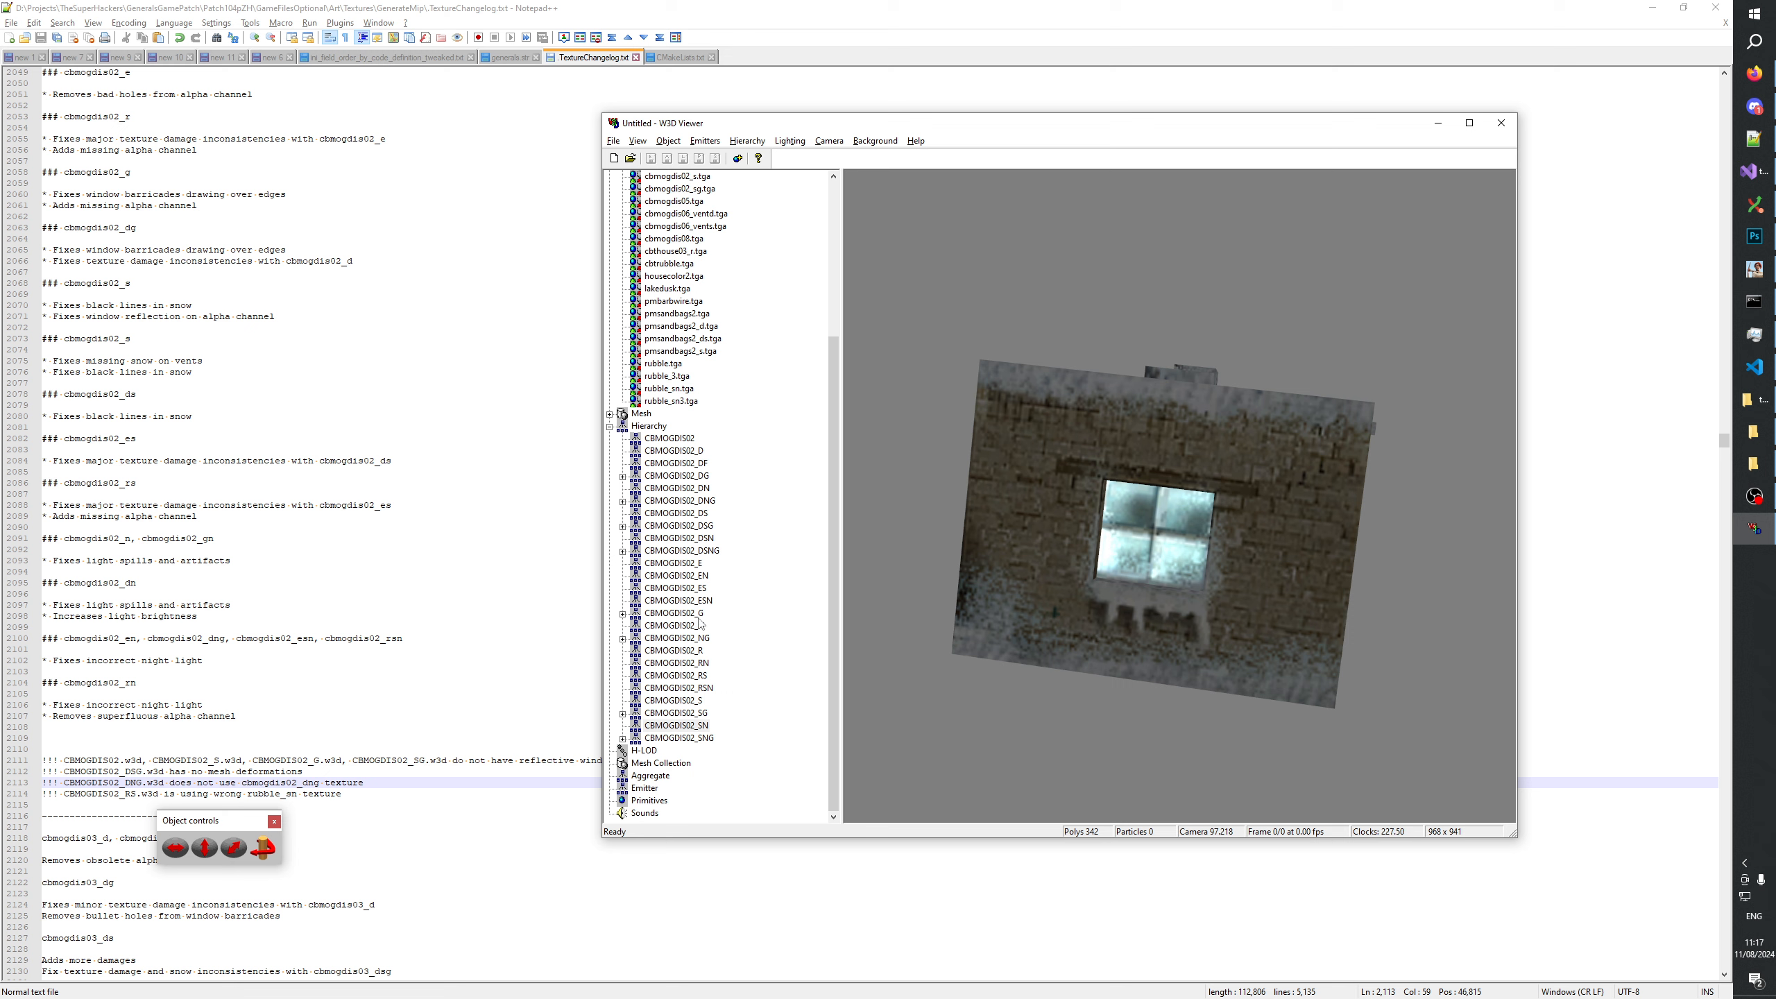
left_click(673, 700)
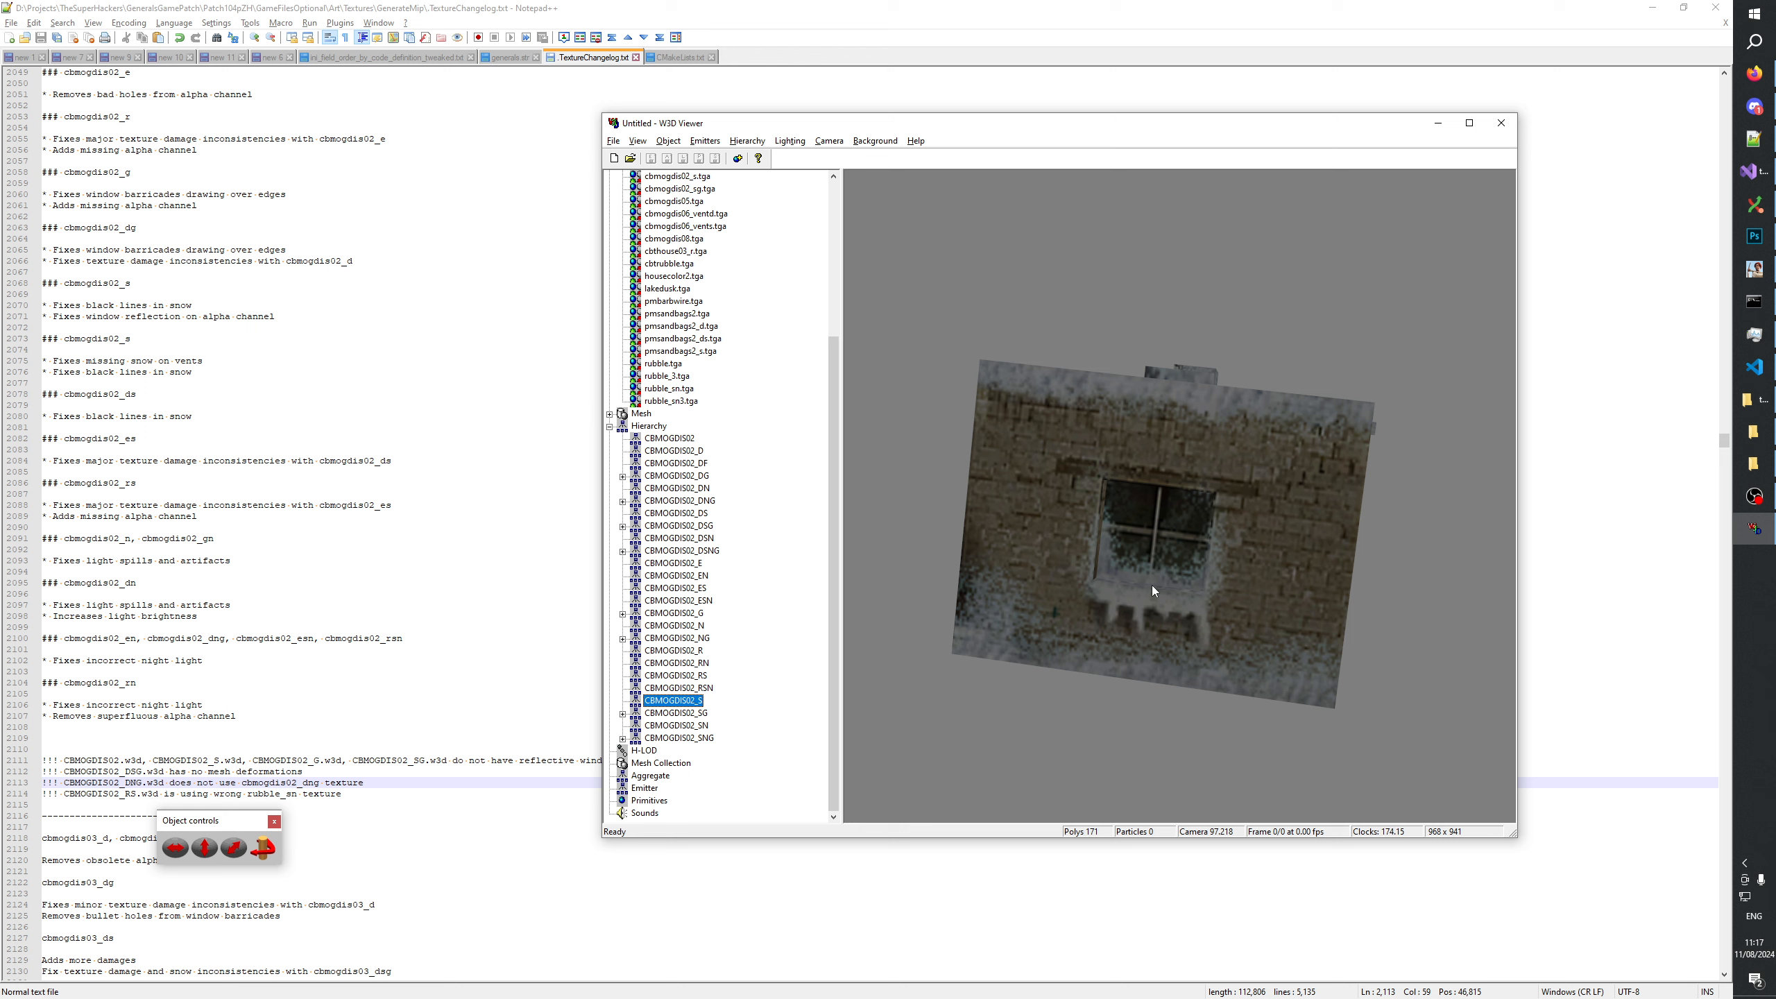
left_click(694, 727)
mouse_move(1279, 610)
left_mouse_down()
mouse_move(1329, 553)
mouse_move(1279, 607)
left_mouse_up()
Compare the CBMOGDIS02_SN model with its barricaded version CBMOGDIS02_SNG, examining the window lighting from several angles.
left_click(699, 740)
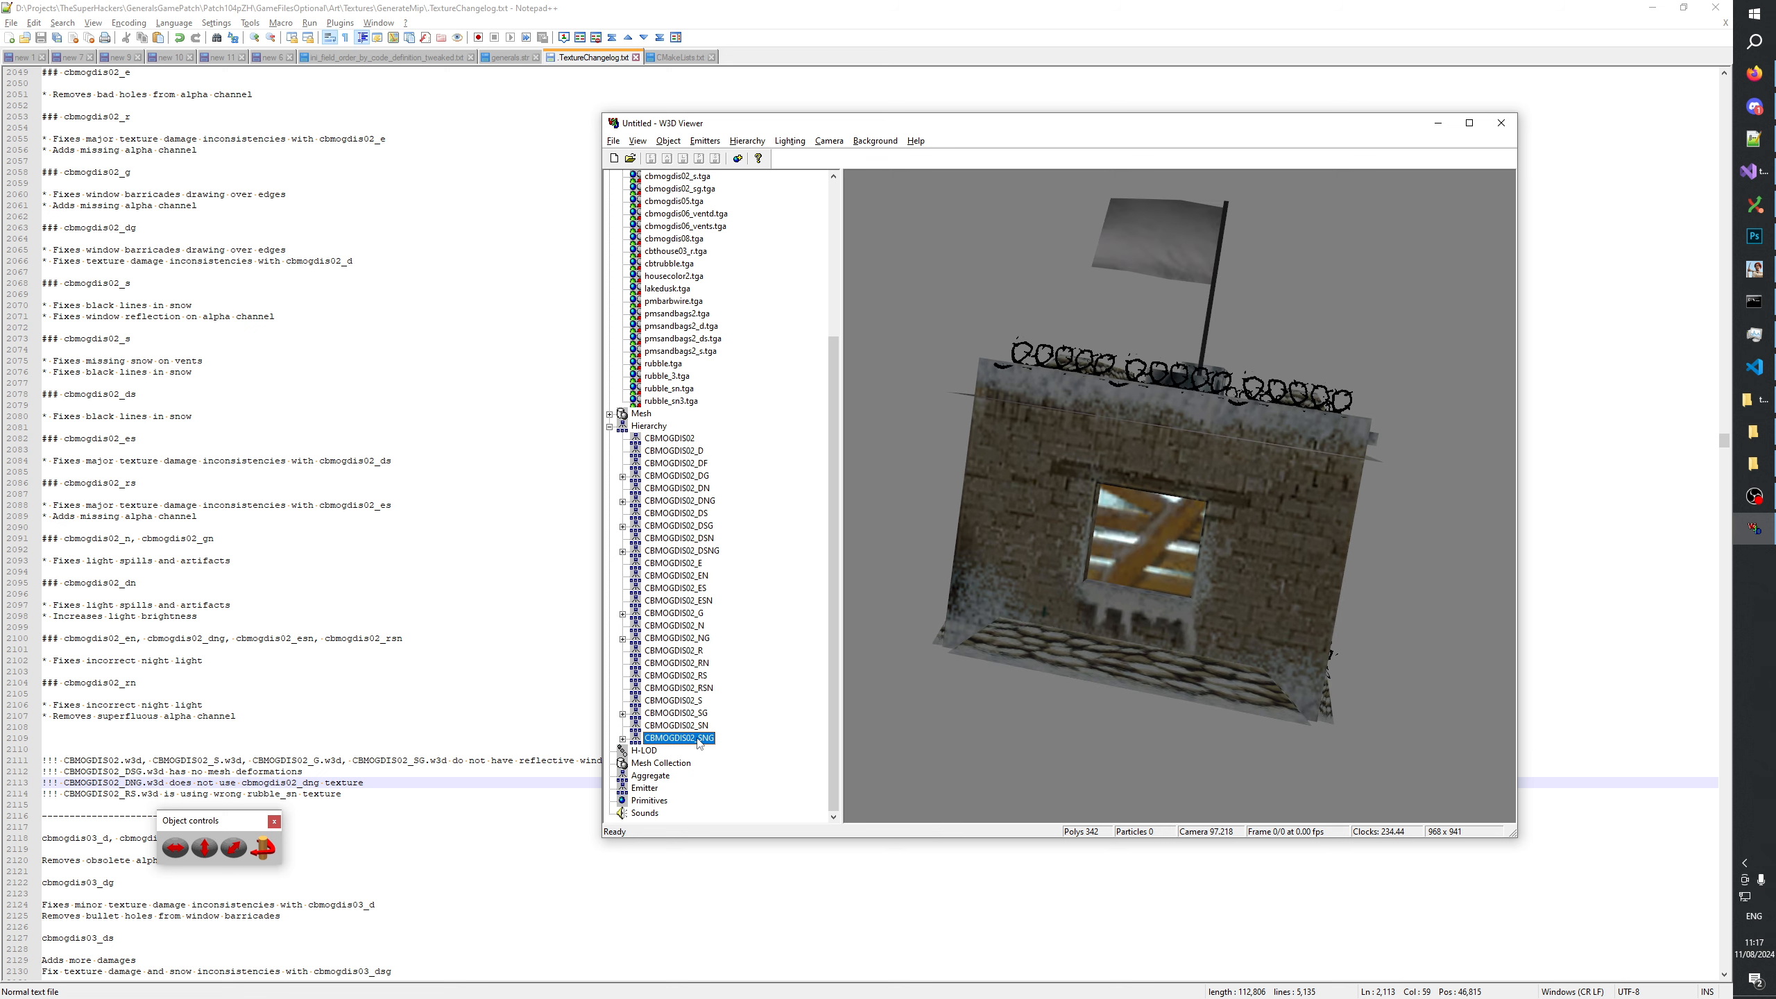
left_click(690, 728)
left_click(689, 740)
left_click(685, 728)
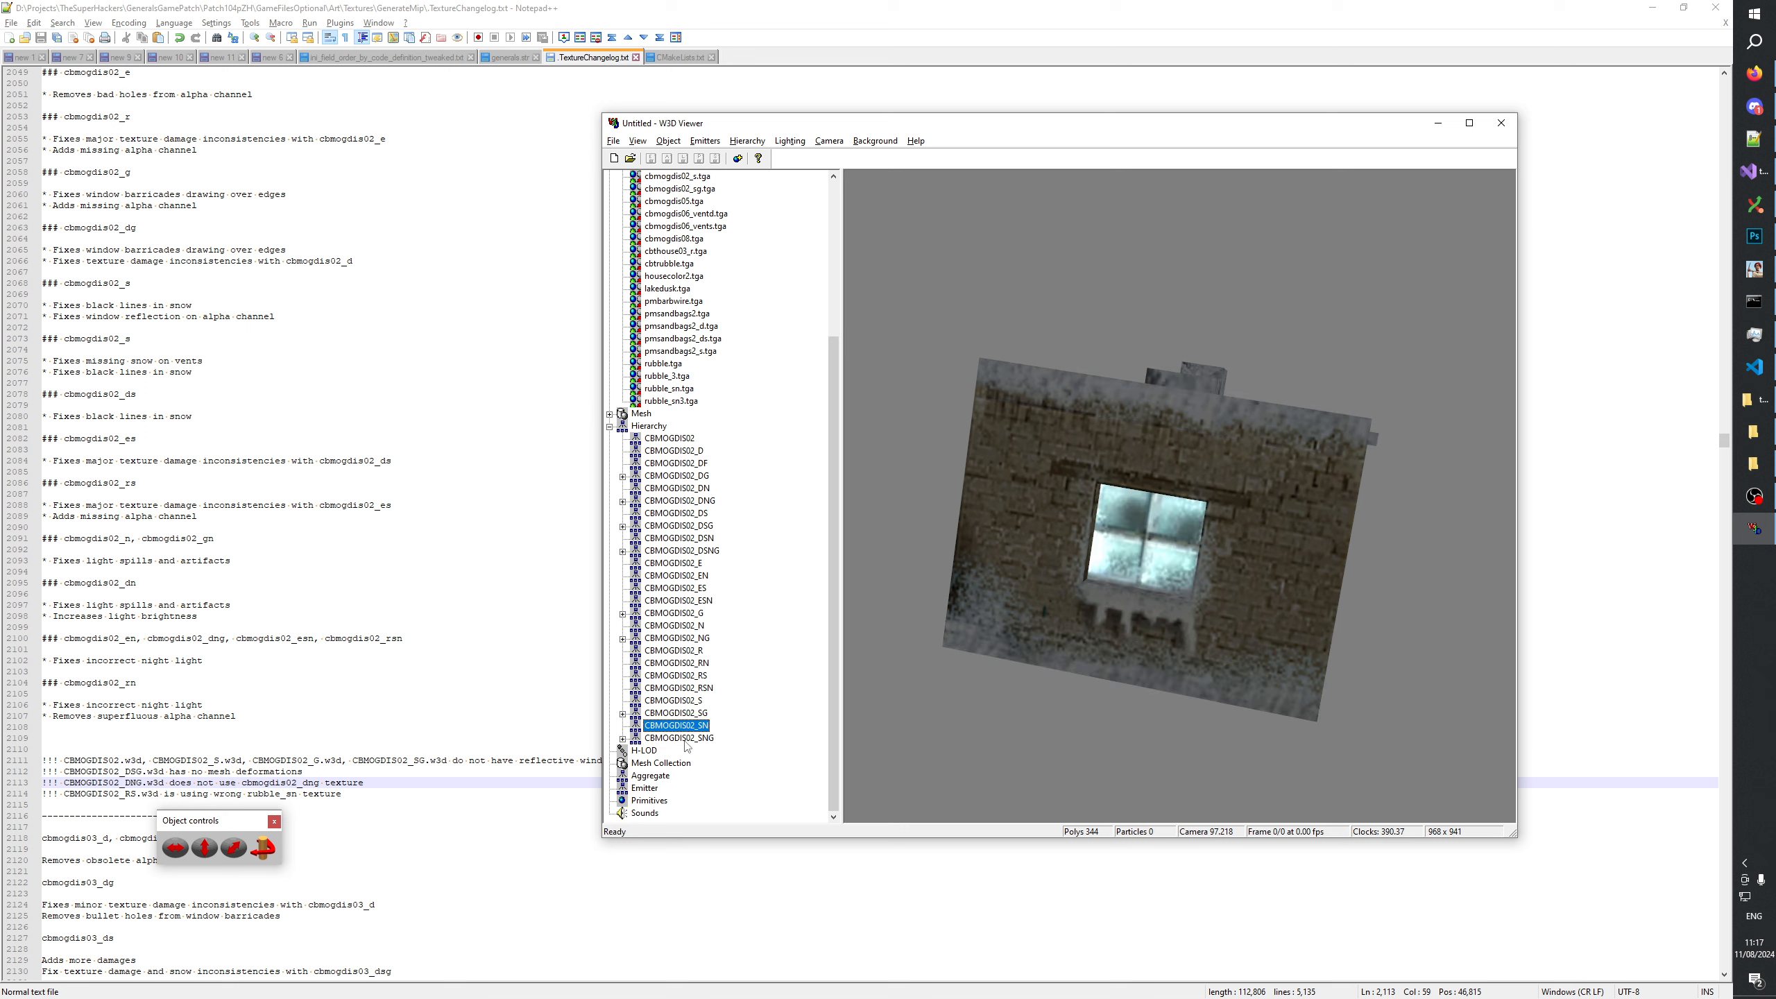
left_click(684, 741)
left_click_drag(1007, 623, 843, 644)
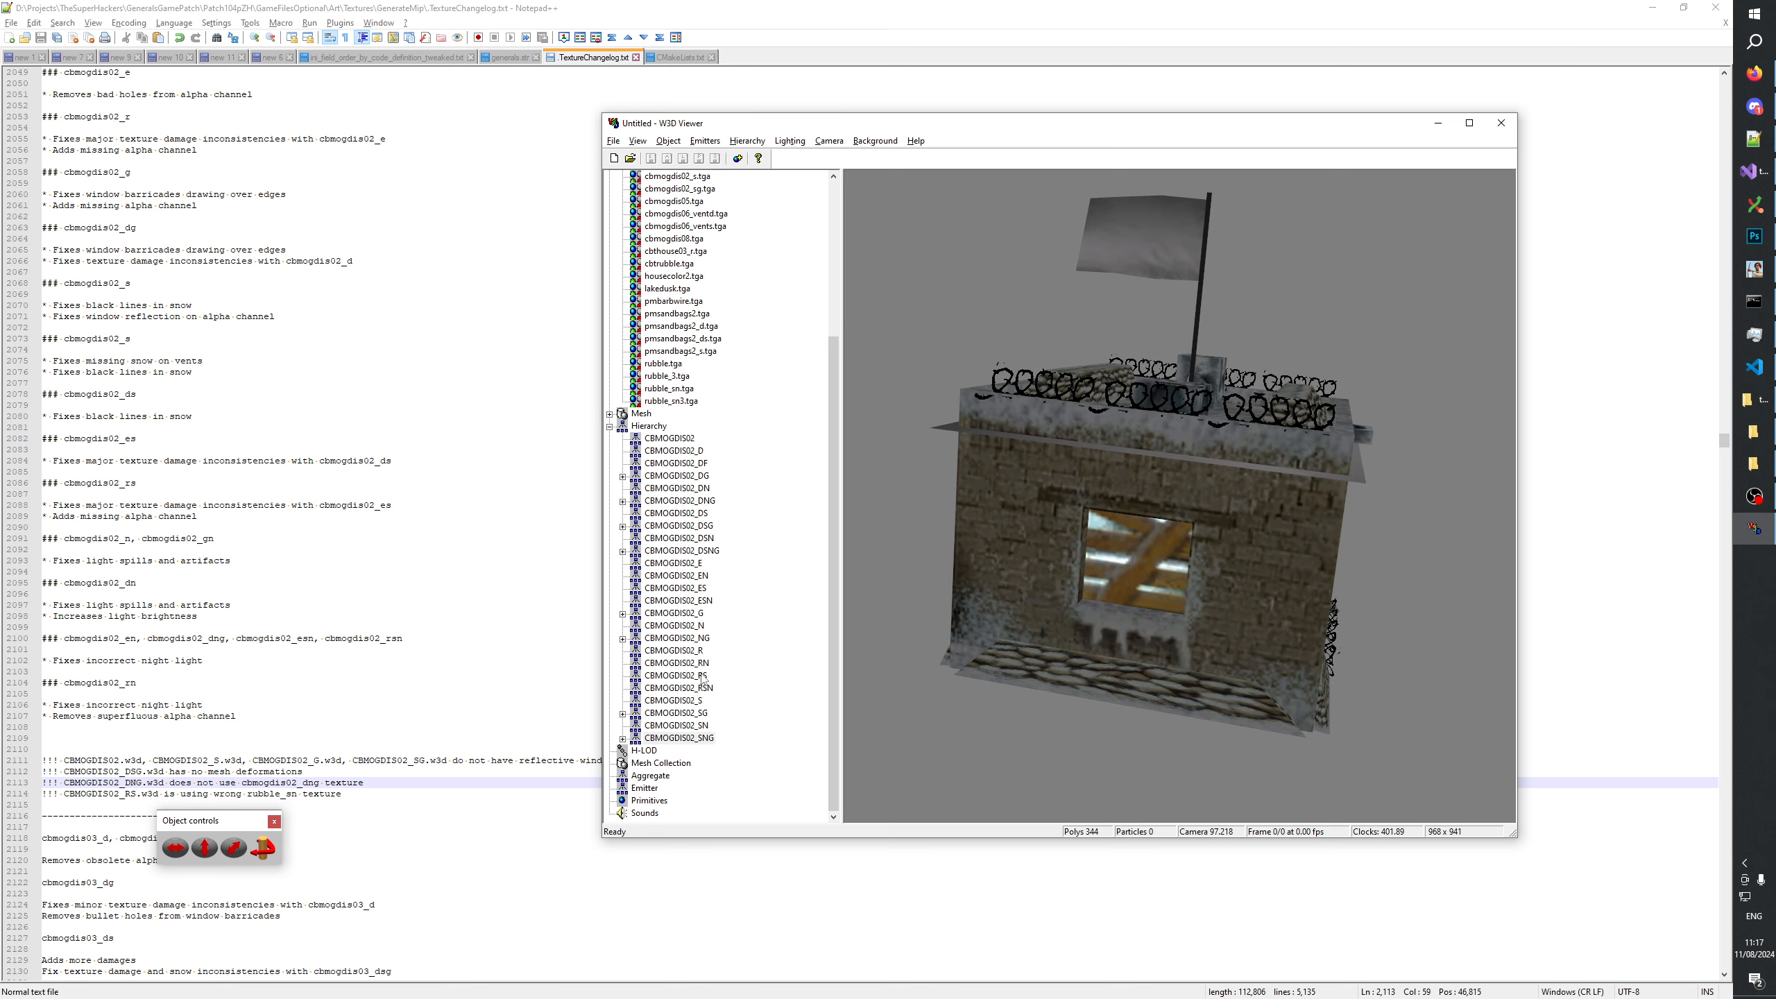
Inspect the barricaded window of CBMOGDIS02_SG against CBMOGDIS02_S and against the night models CBMOGDIS02_SN and CBMOGDIS02_SNG.
left_click(697, 714)
left_click(691, 702)
left_click(690, 713)
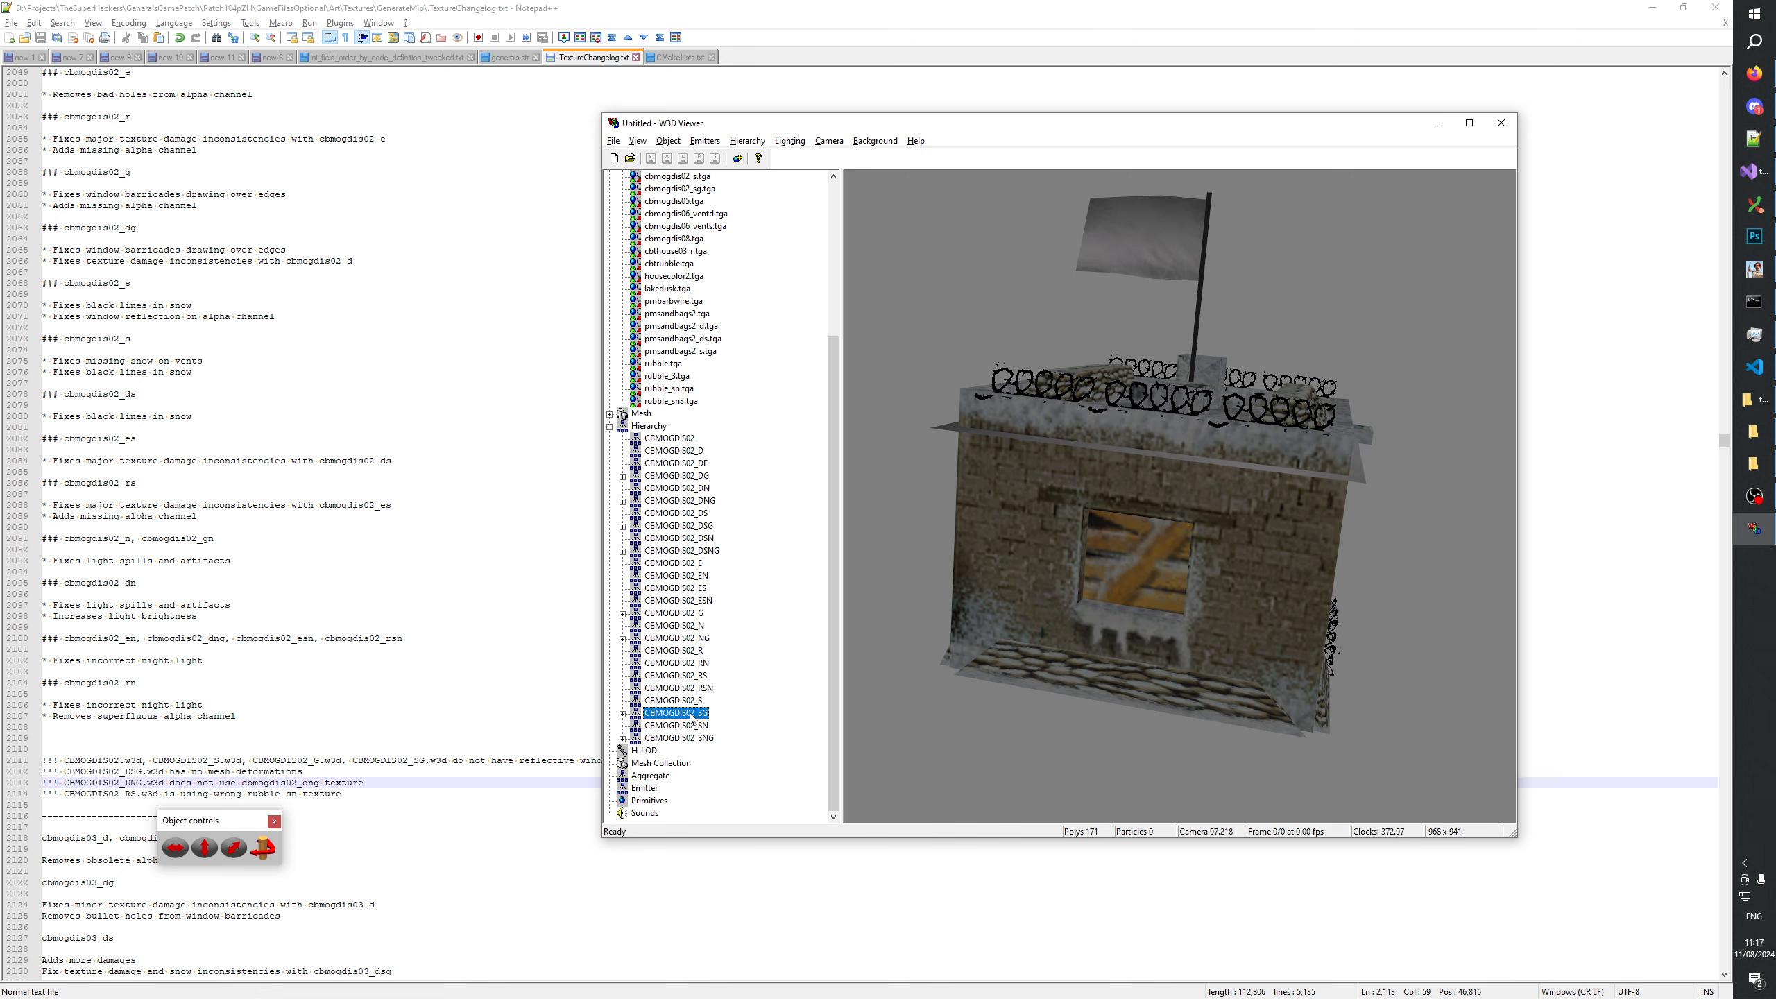
left_click_drag(1121, 597, 997, 647)
left_click_drag(1101, 626, 1117, 567)
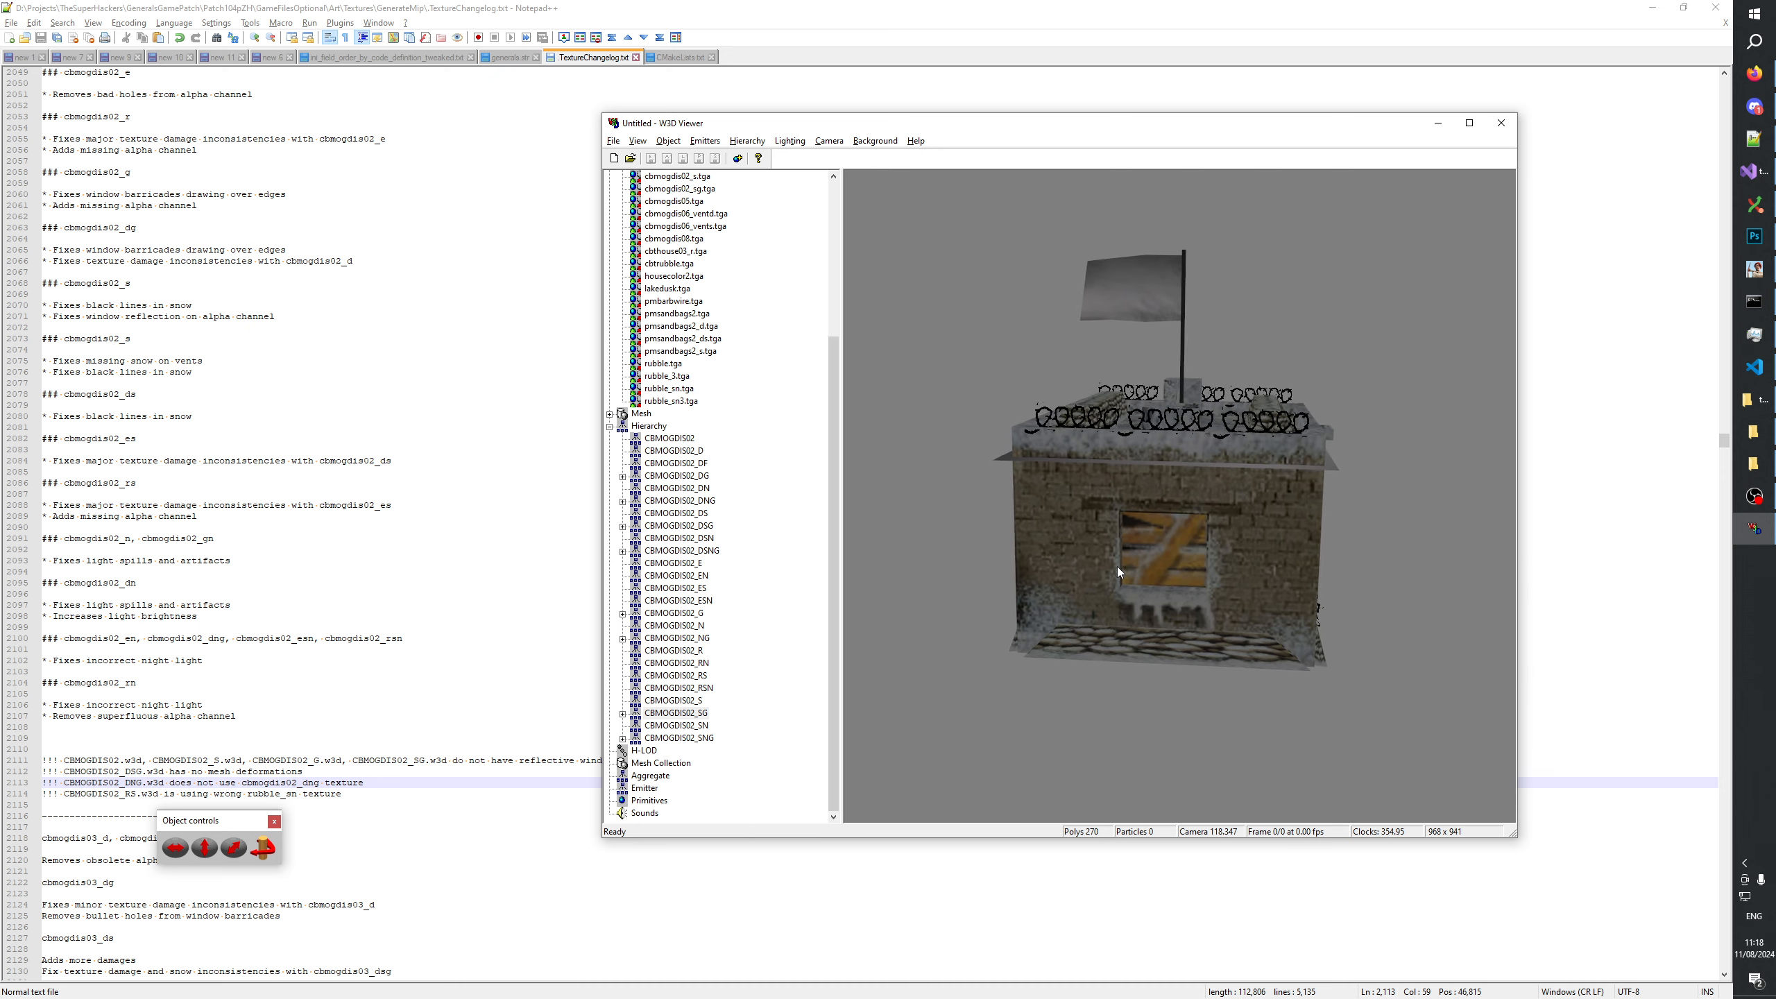
left_click(697, 725)
key("Down")
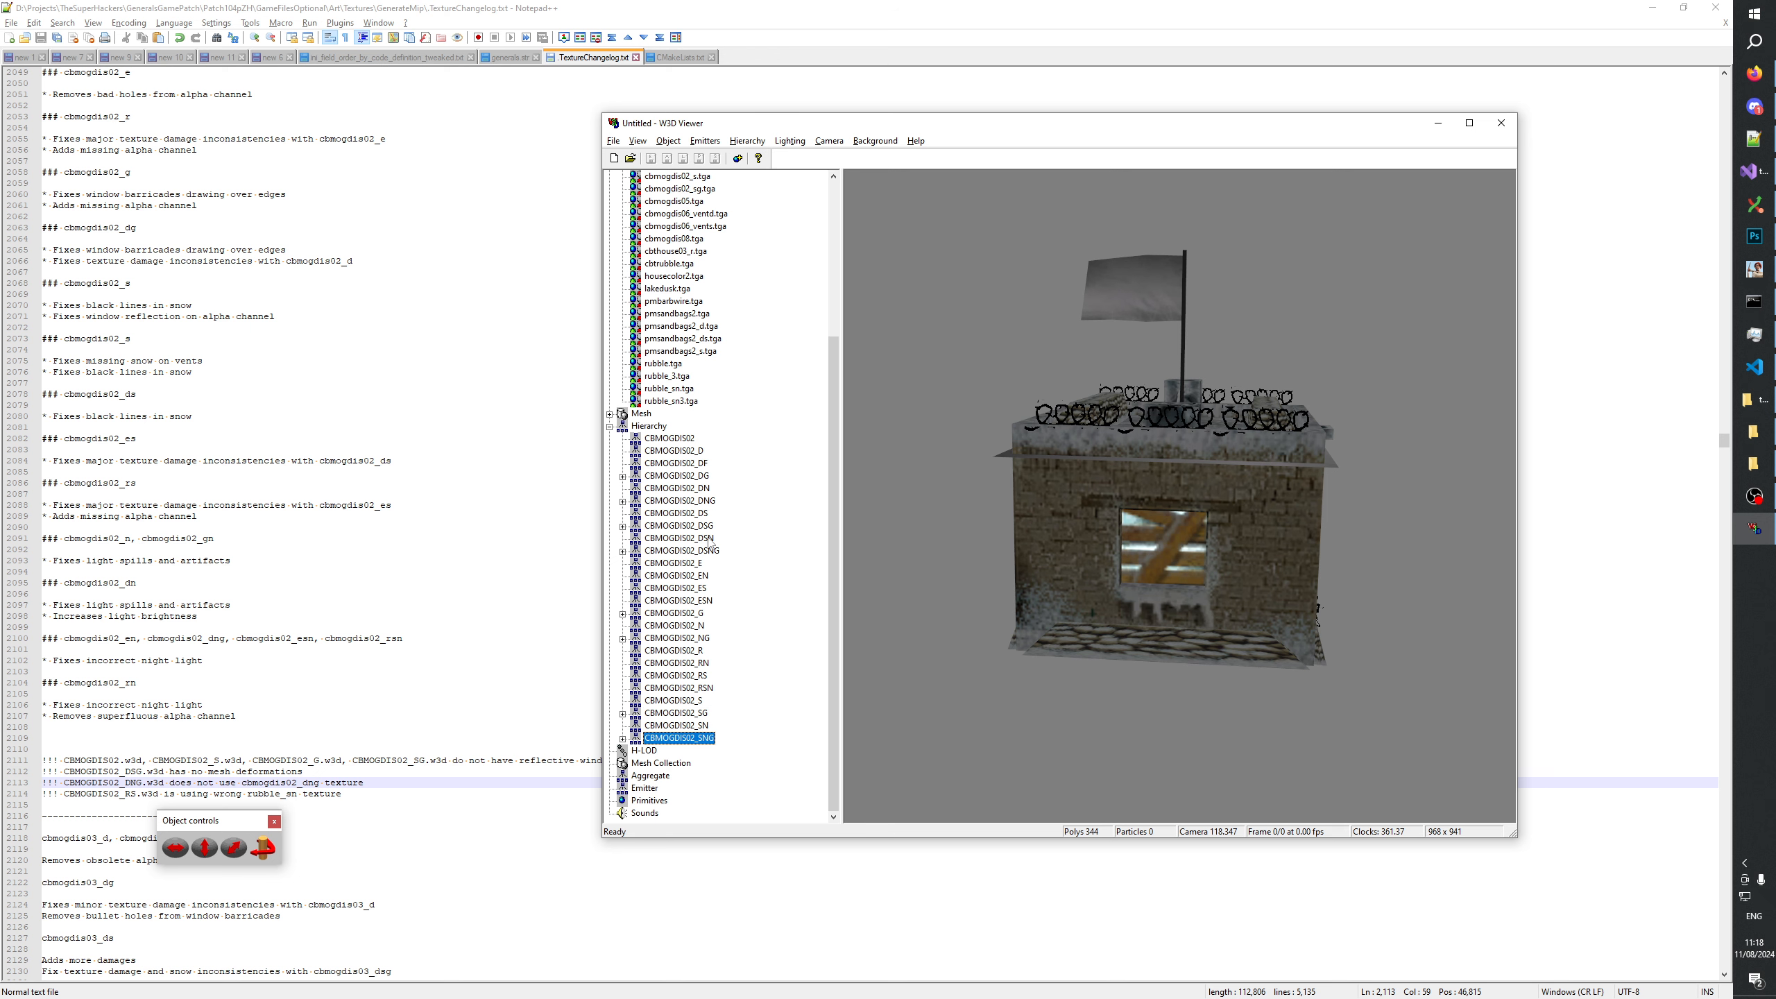
View the CBMOGDIS02_DSN and CBMOGDIS02_E models, return to CBMOGDIS02_DSN, and switch to Photoshop with the snow texture documents.
left_click(709, 538)
left_click(705, 564)
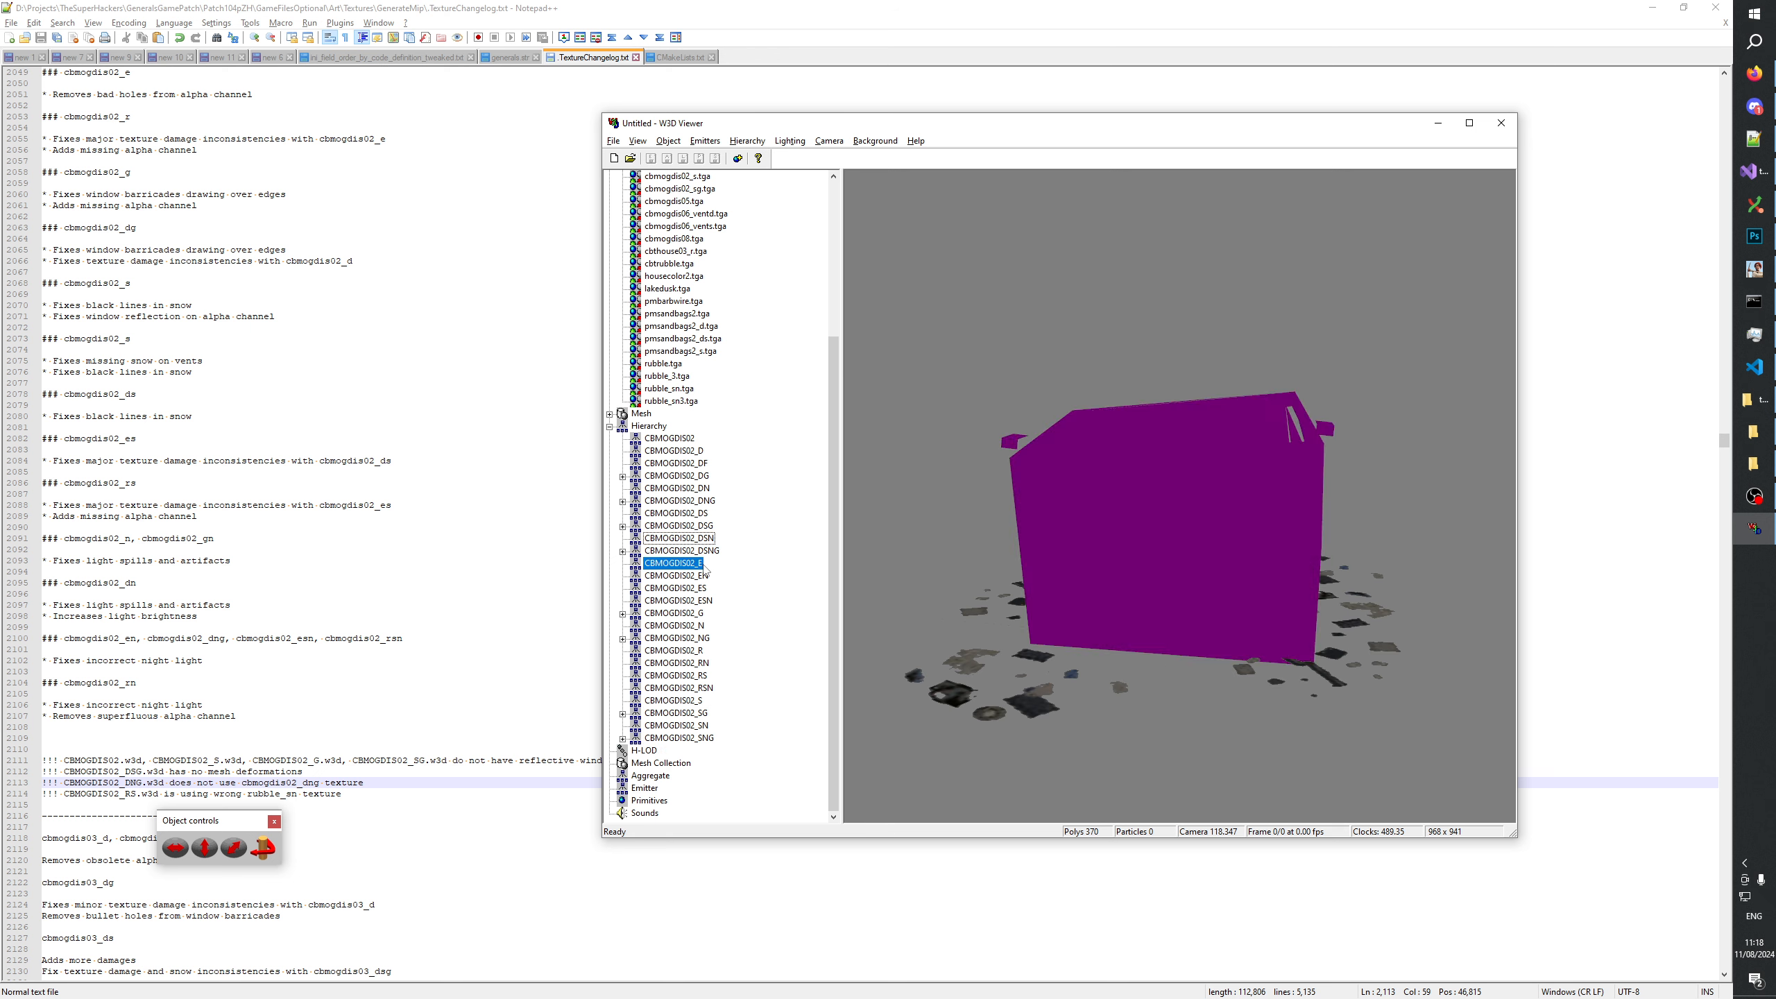
left_click(706, 538)
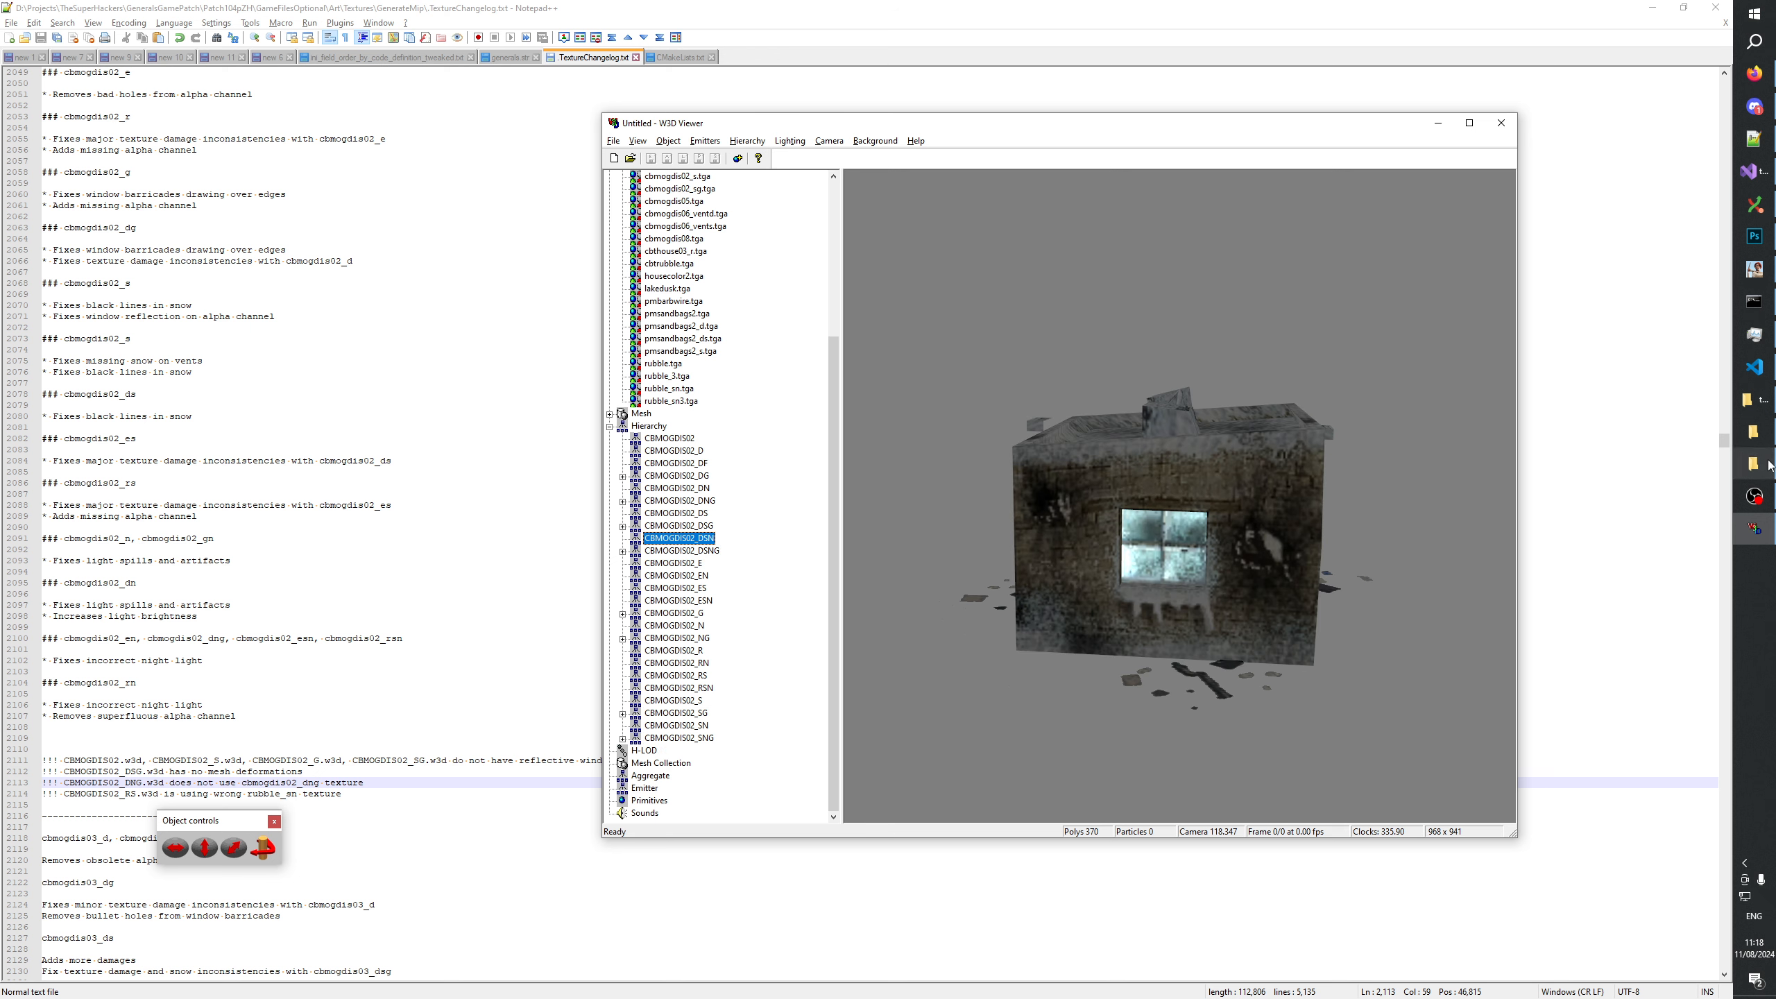
left_click(1754, 237)
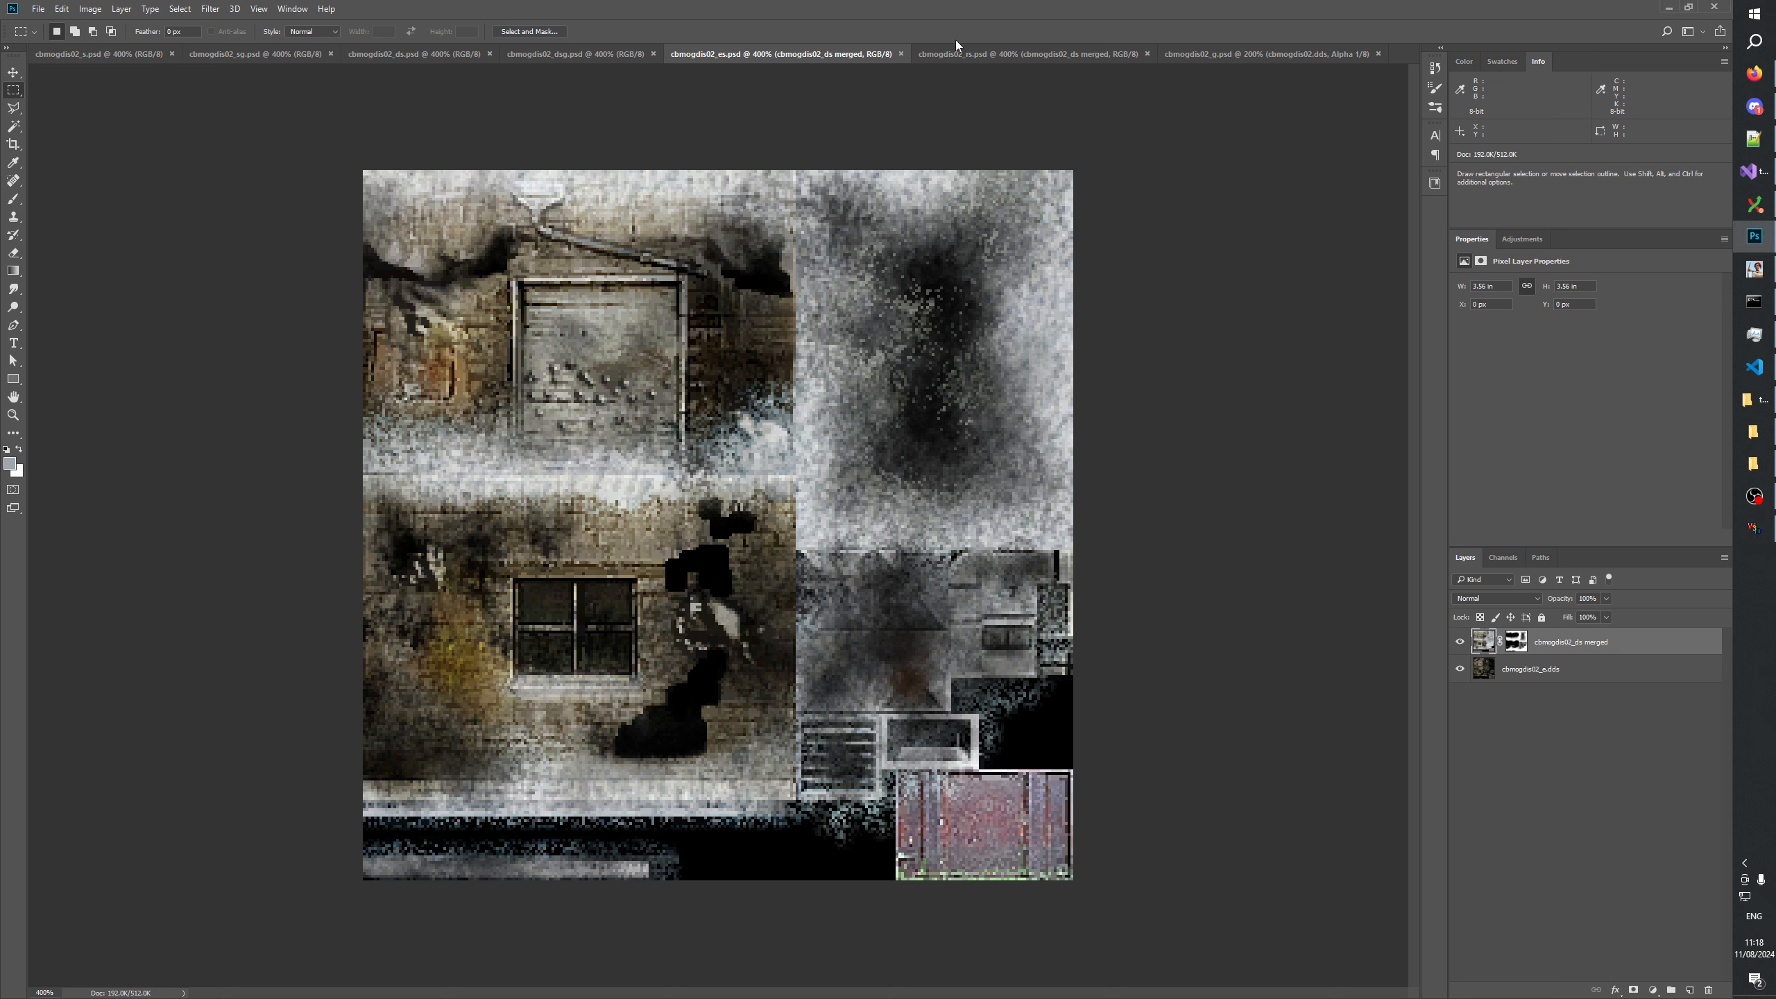
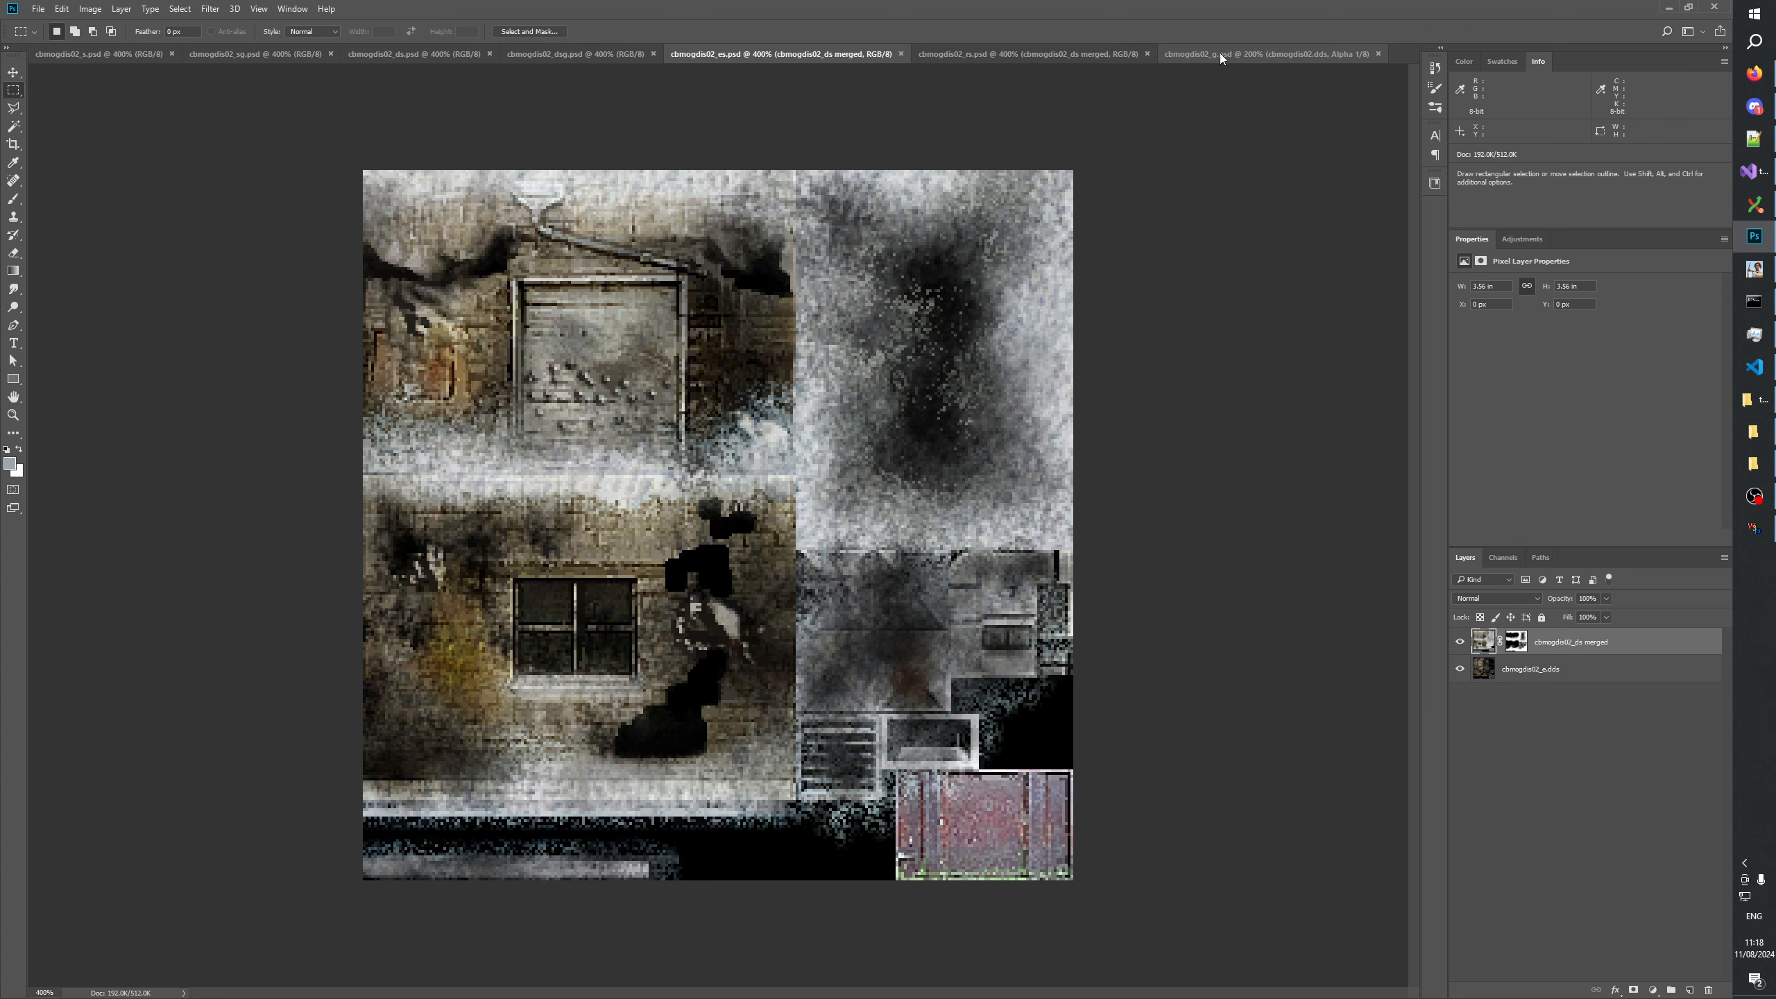
Close the cbmogdis02_g.psd document and switch to the texture changelog in Notepad++.
left_click(1286, 55)
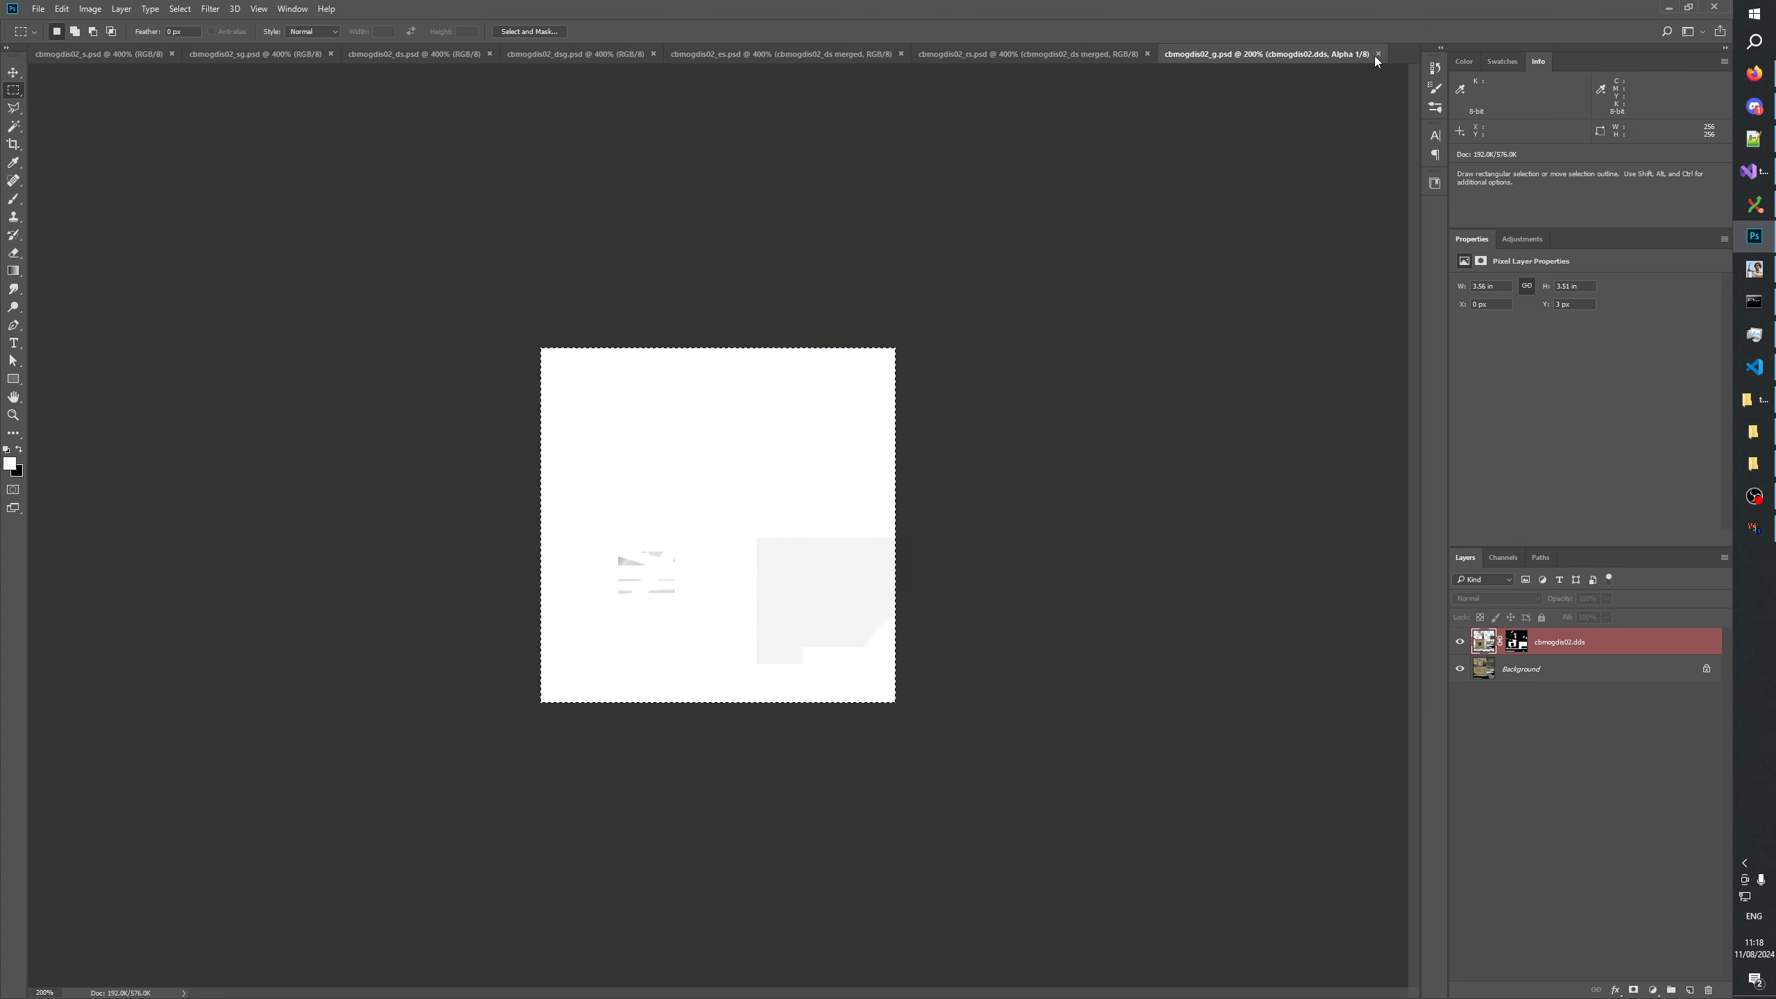
left_click(1377, 54)
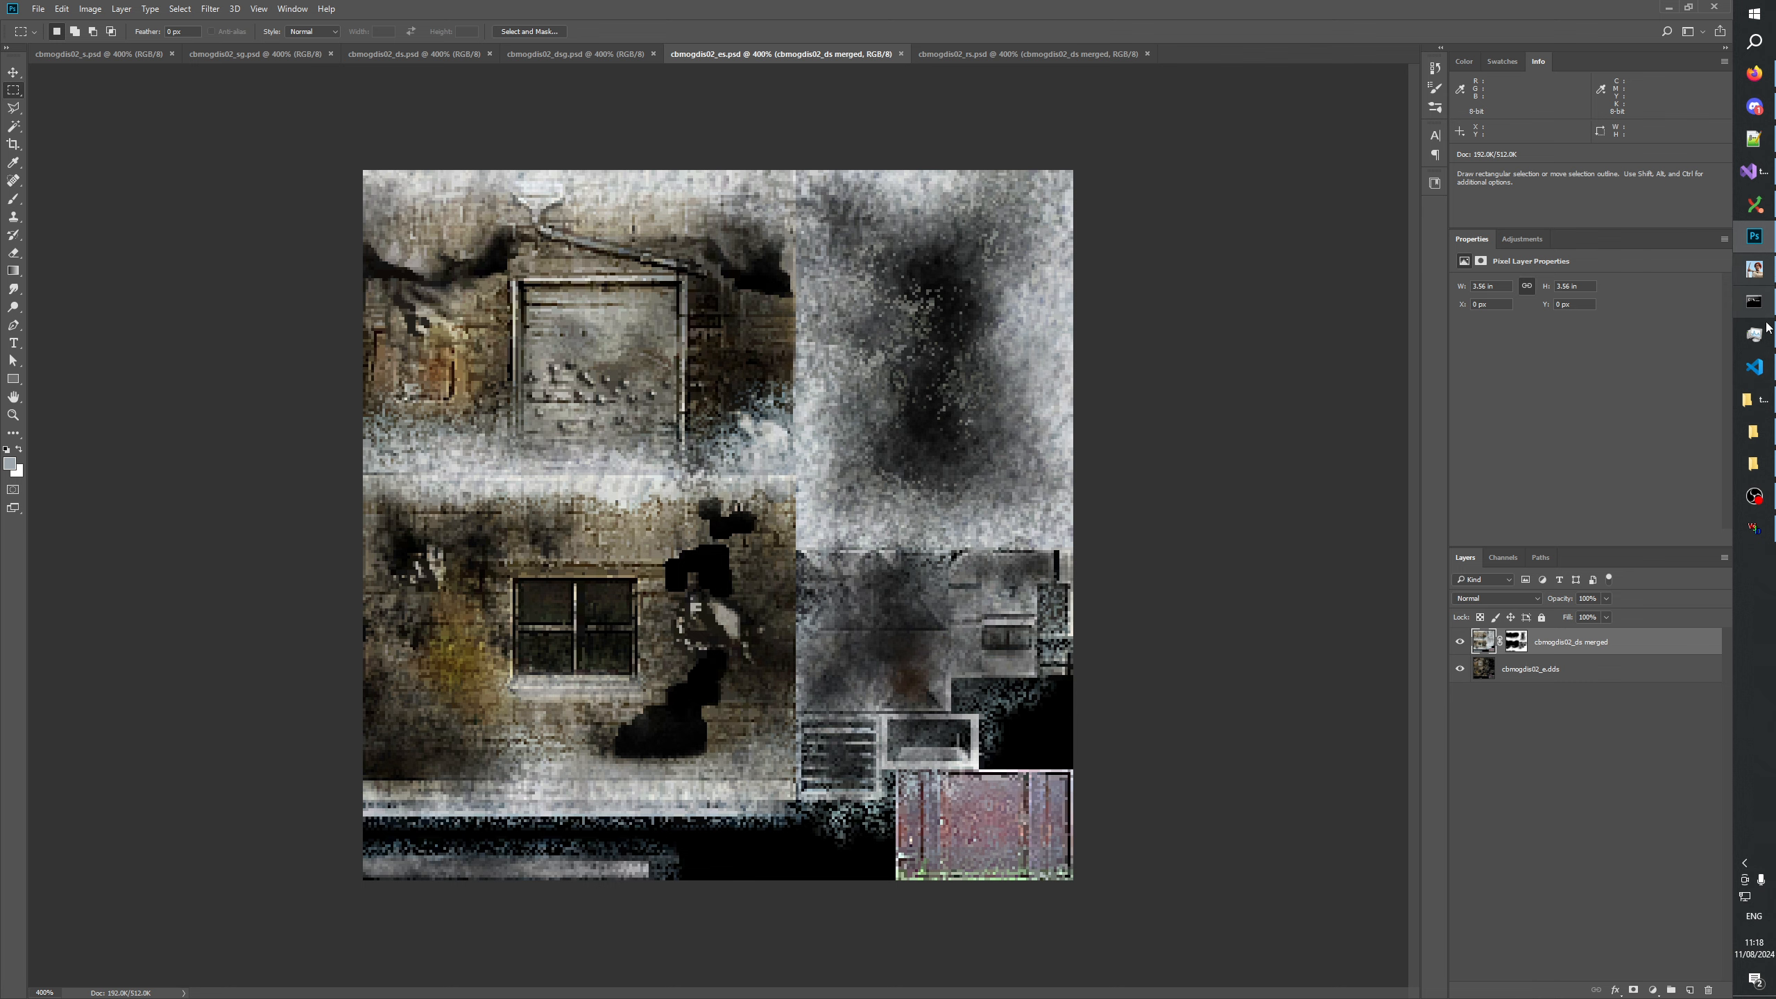
left_click(1759, 146)
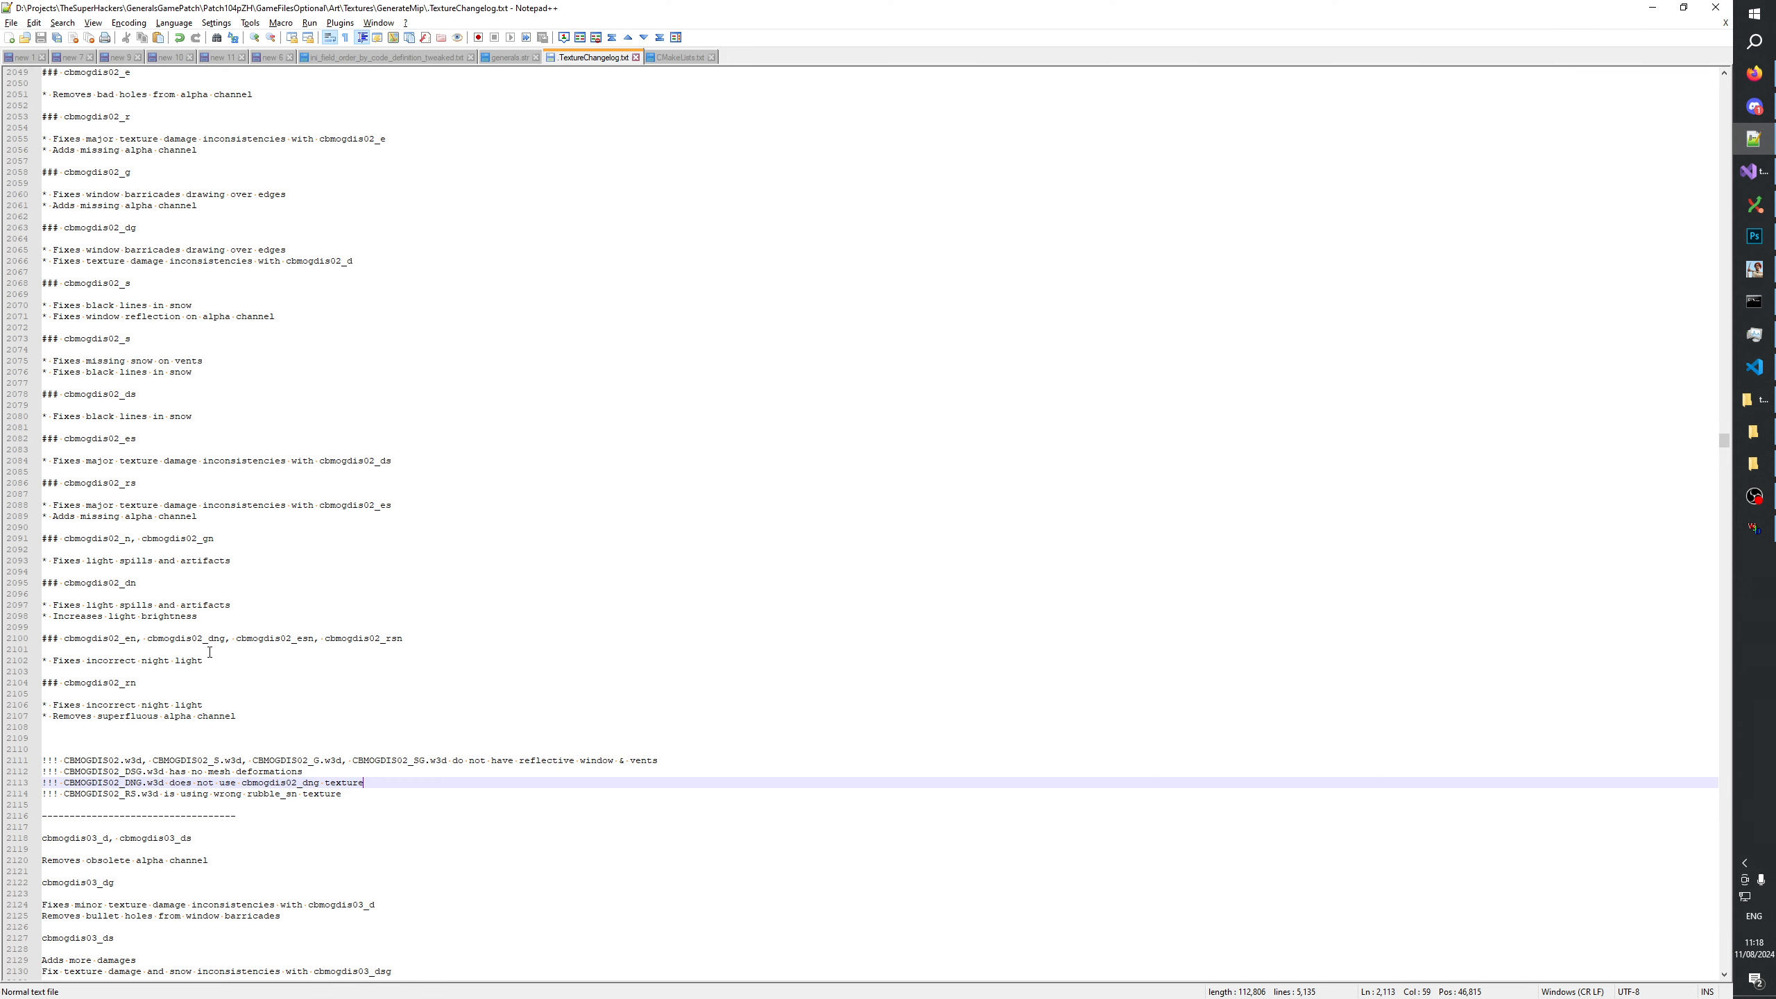
Review the cbmogdis02 changelog entries, especially the notes under the two cbmogdis02_s headings and cbmogdis02_ds.
left_click(174, 595)
scroll(173, 532, "up", 3)
left_click(152, 500)
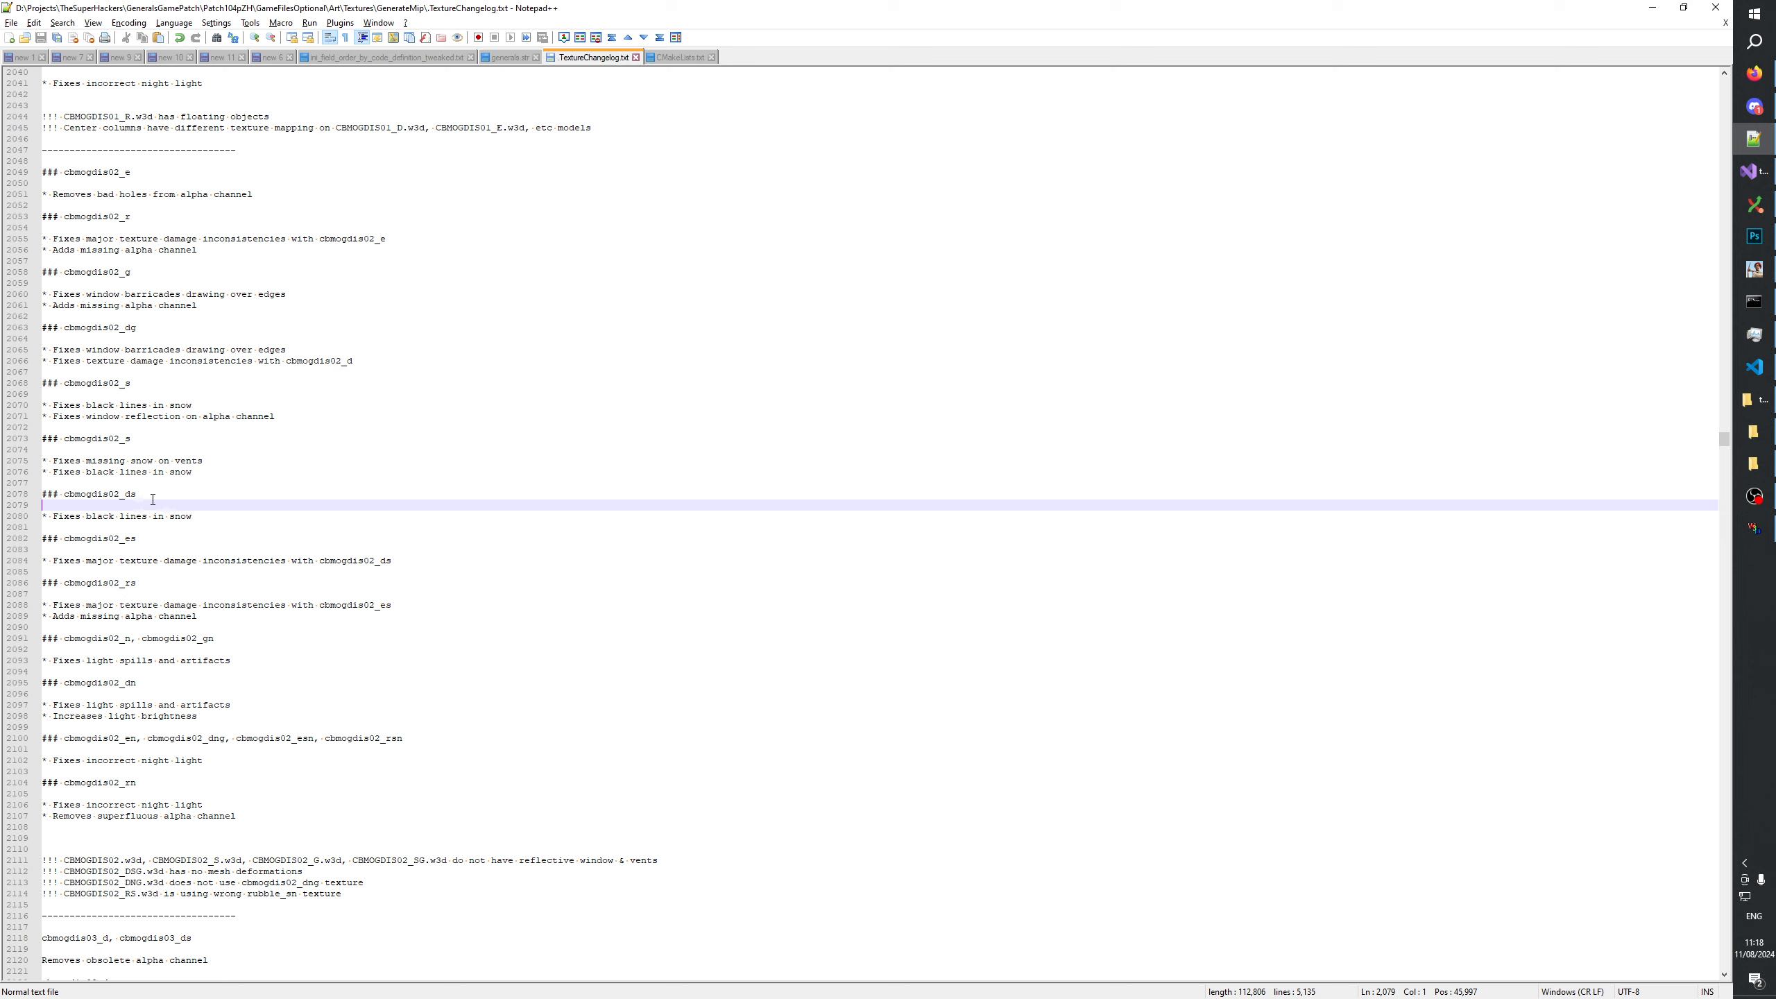
left_click(149, 495)
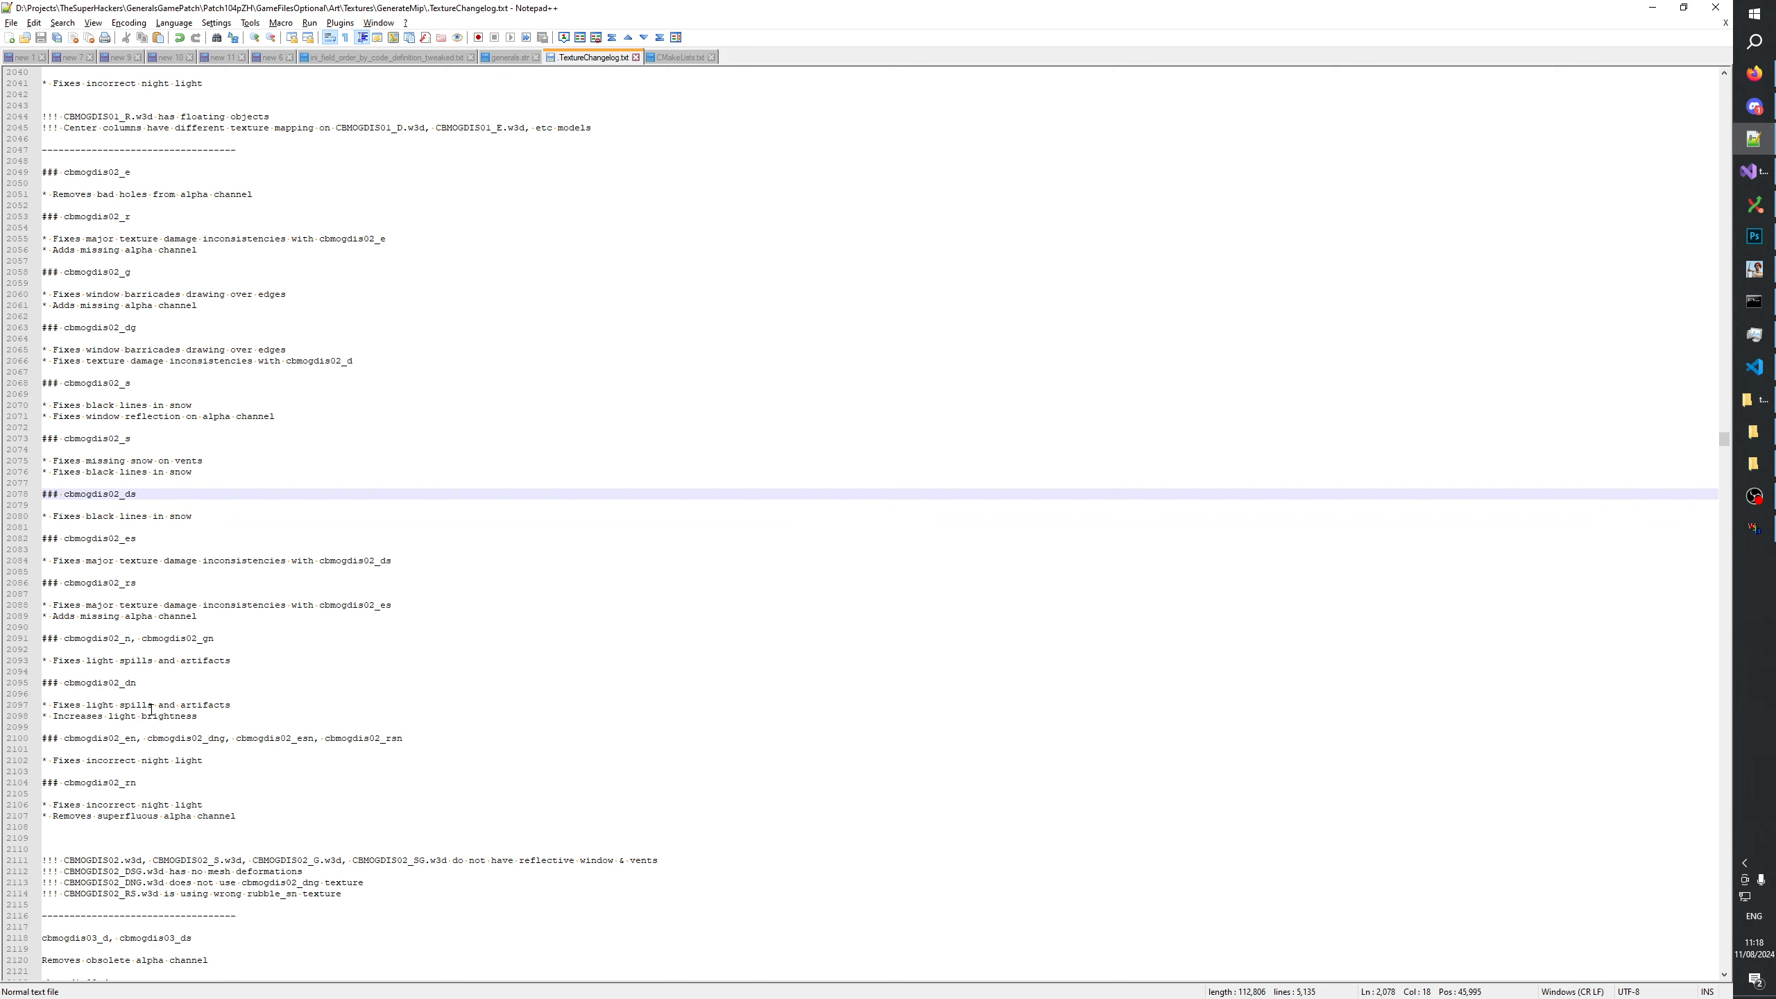
left_click(154, 384)
left_click(149, 405)
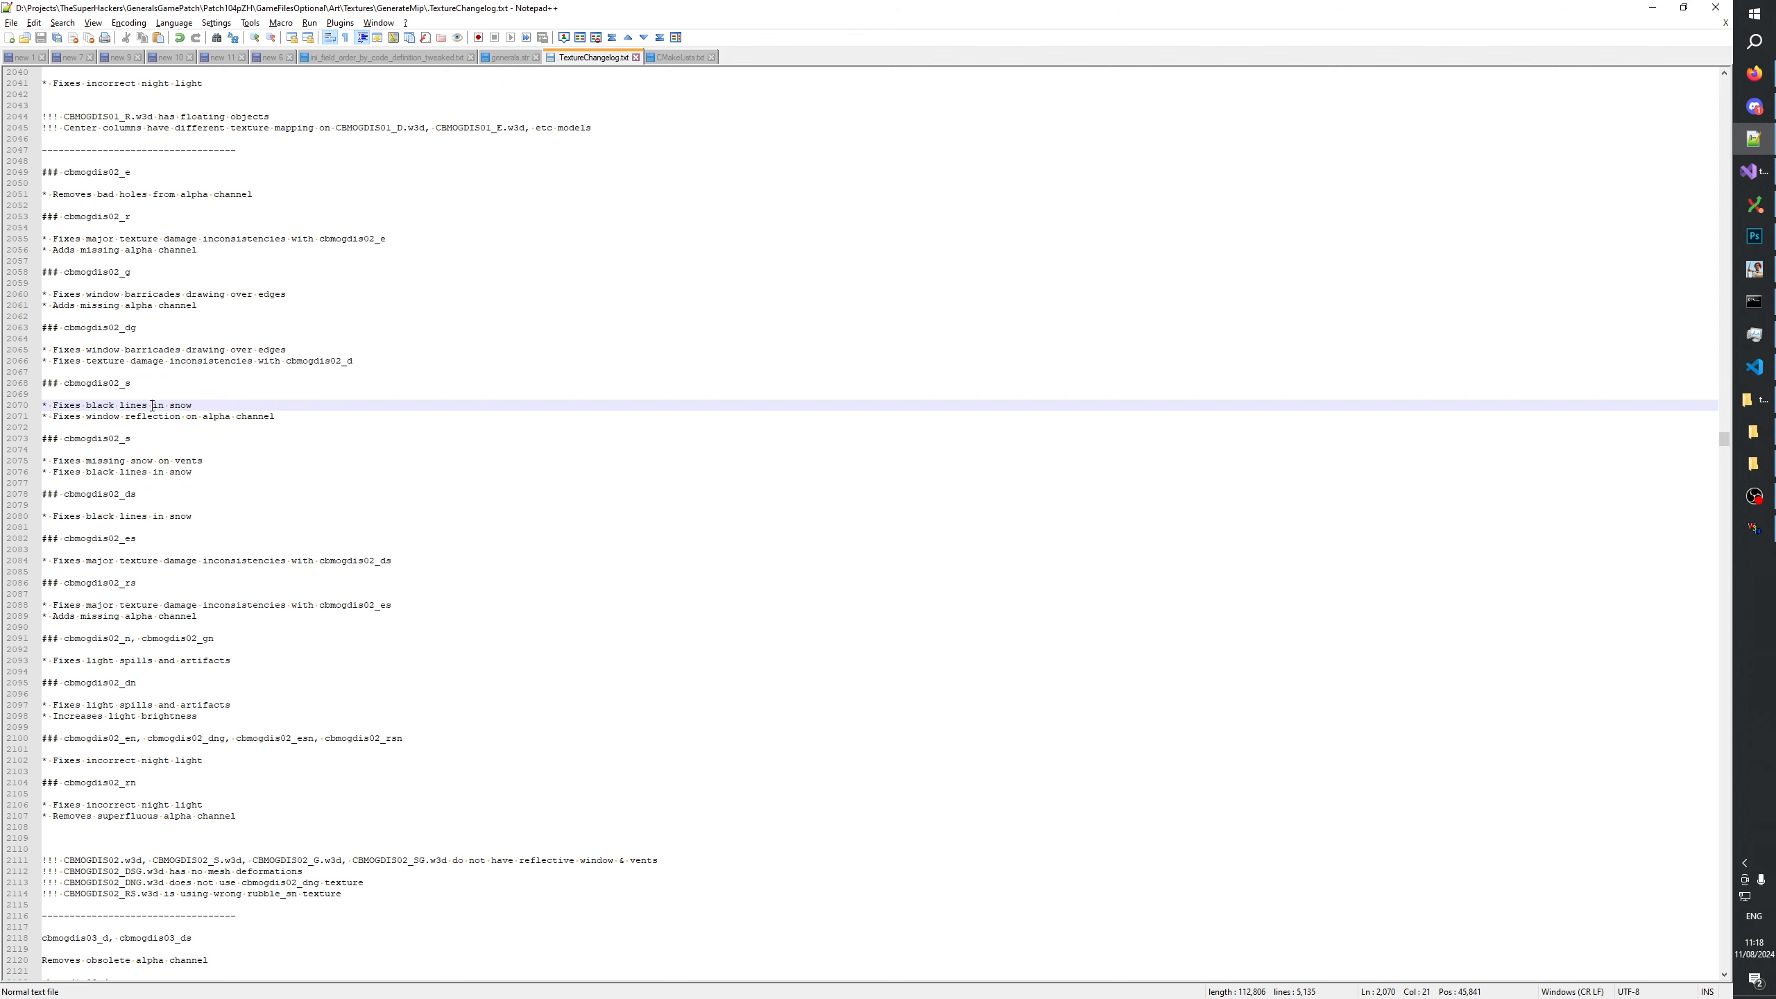
left_click(147, 417)
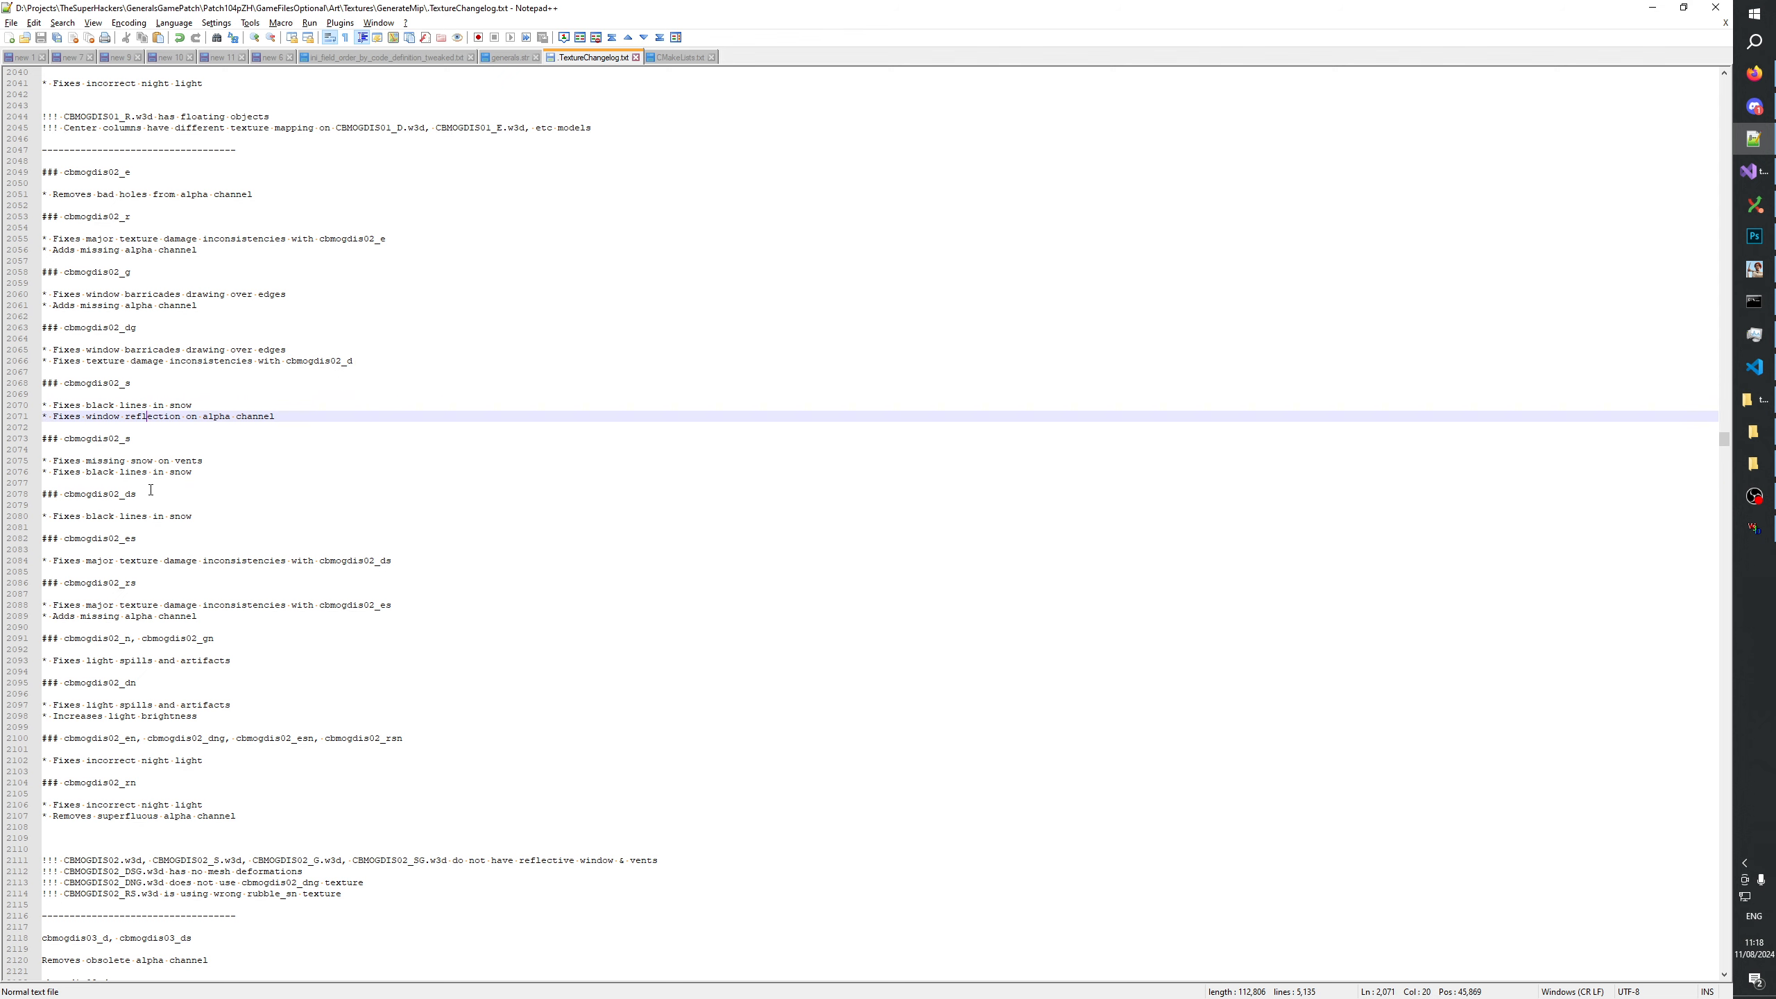
key("Down")
key("Down")
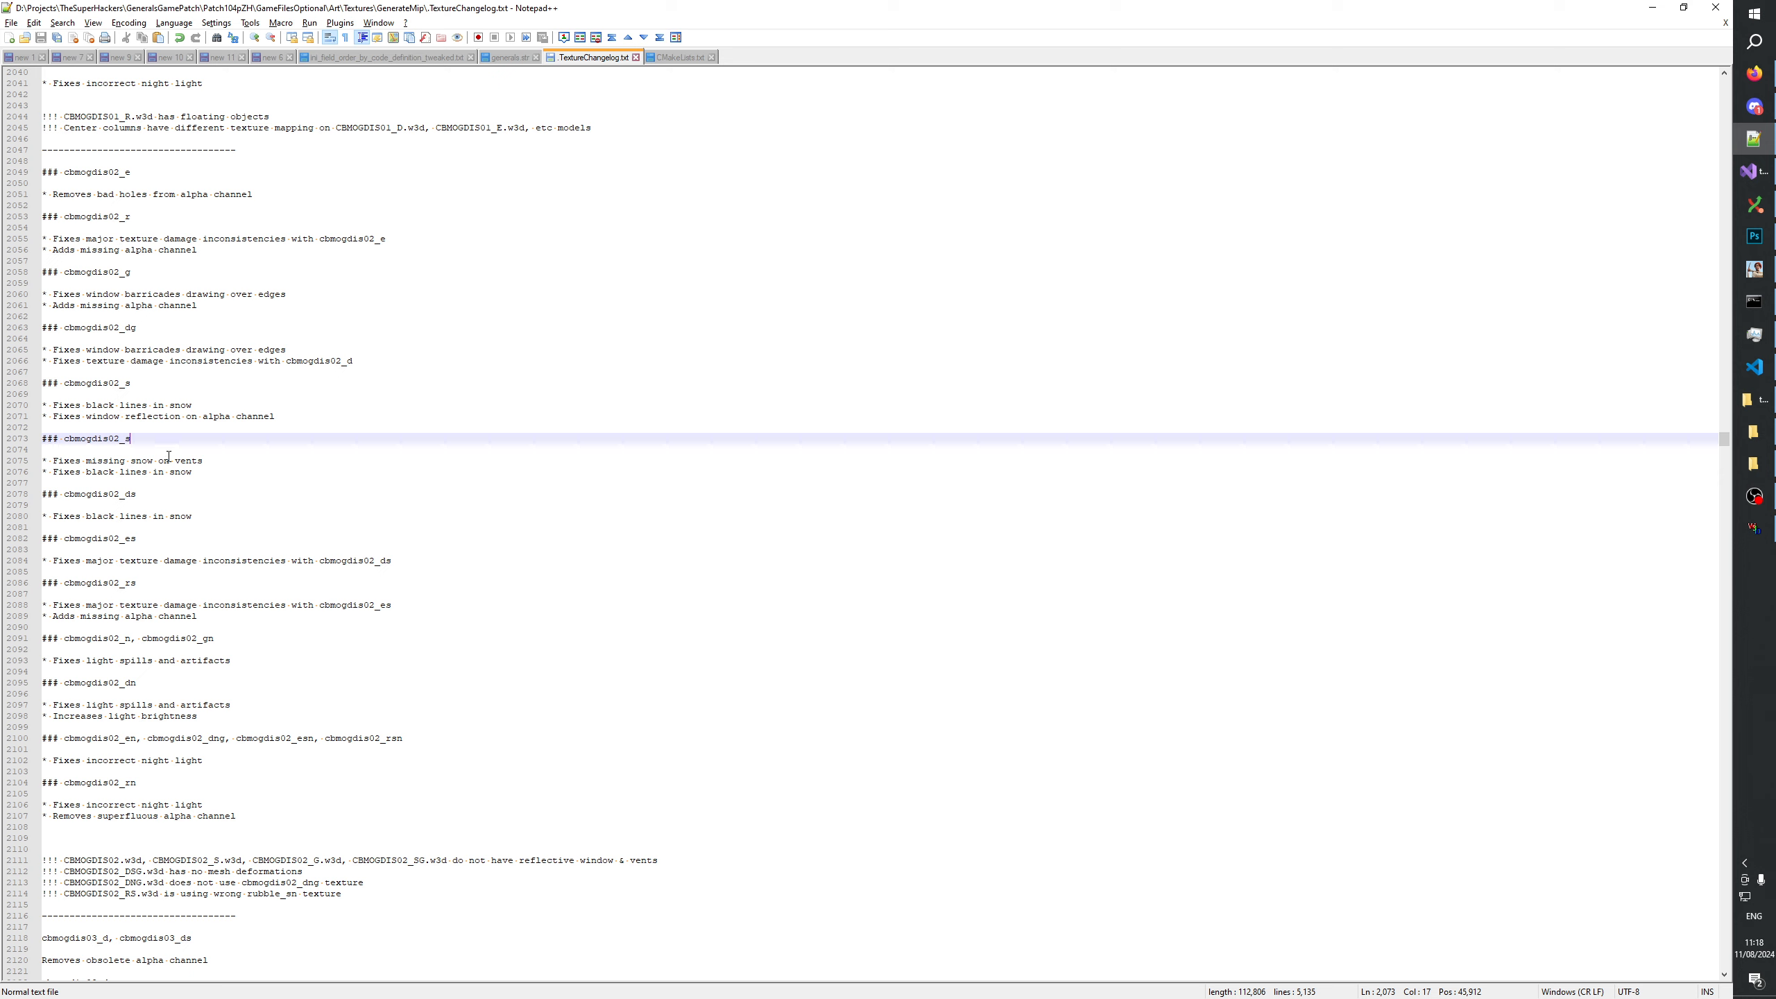
Add a "### cbmogdis02_sg" heading below the cbmogdis02_rs entry, with blank lines around it.
left_click(220, 629)
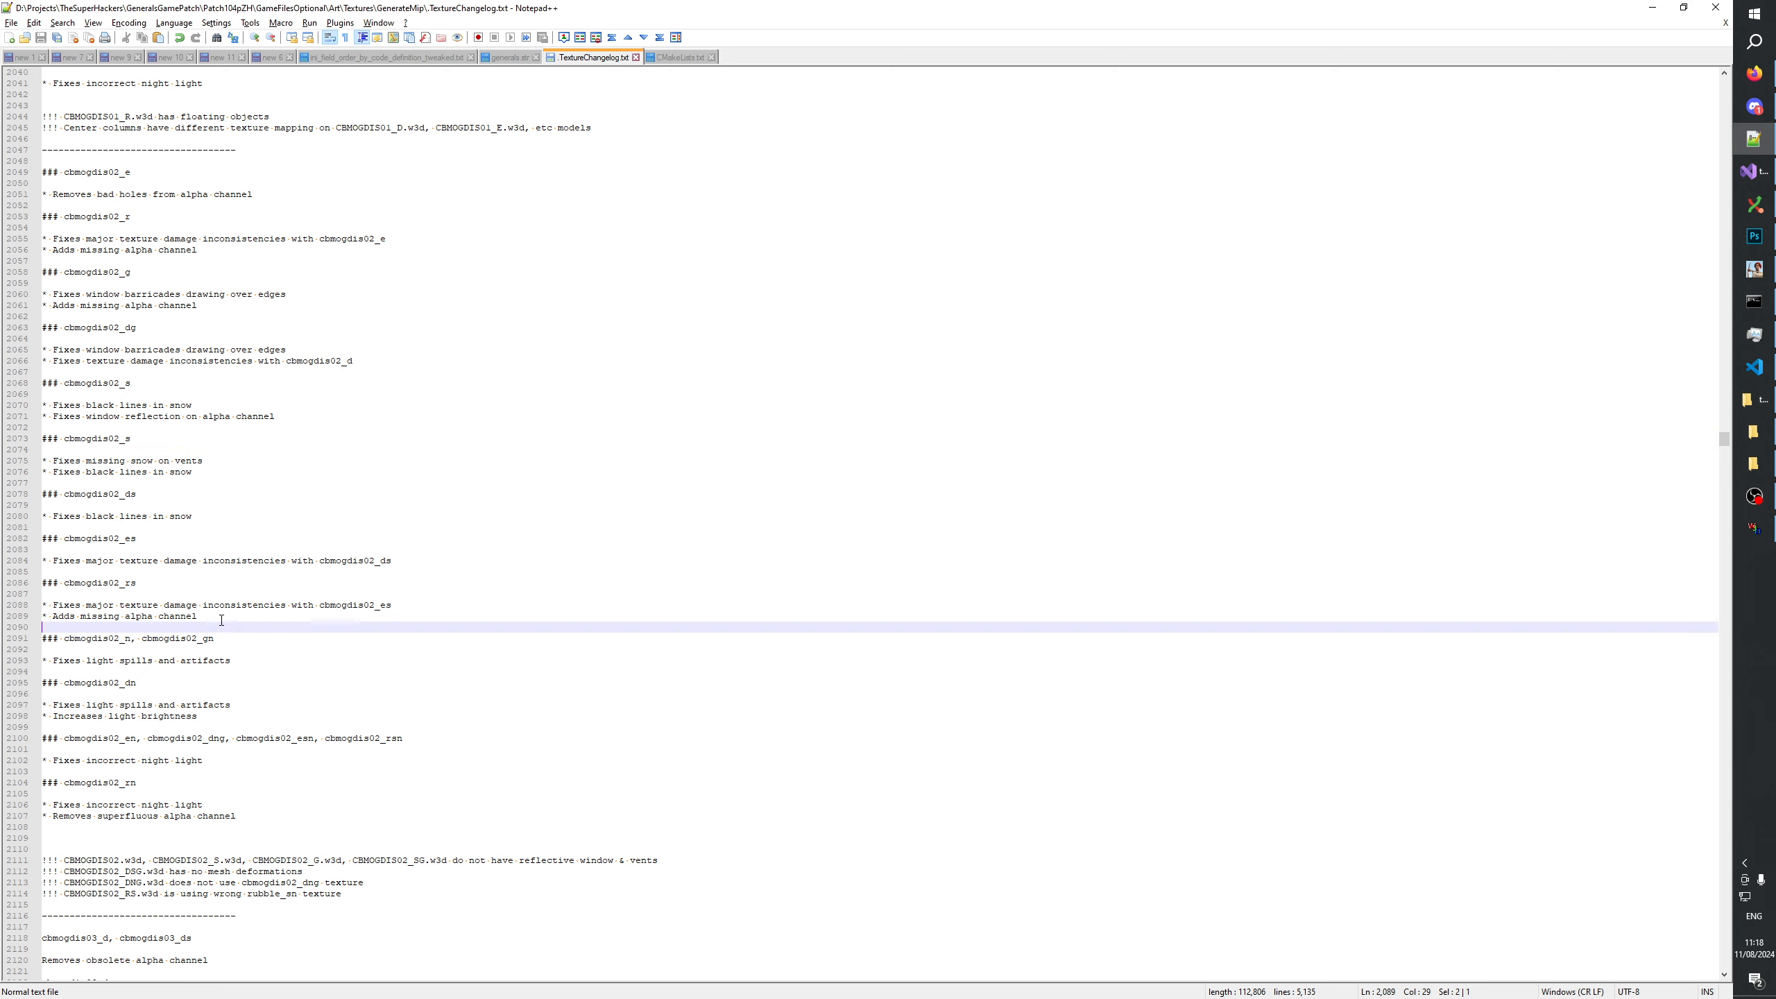
left_click(223, 619)
key("Return")
key("Return")
key("Return")
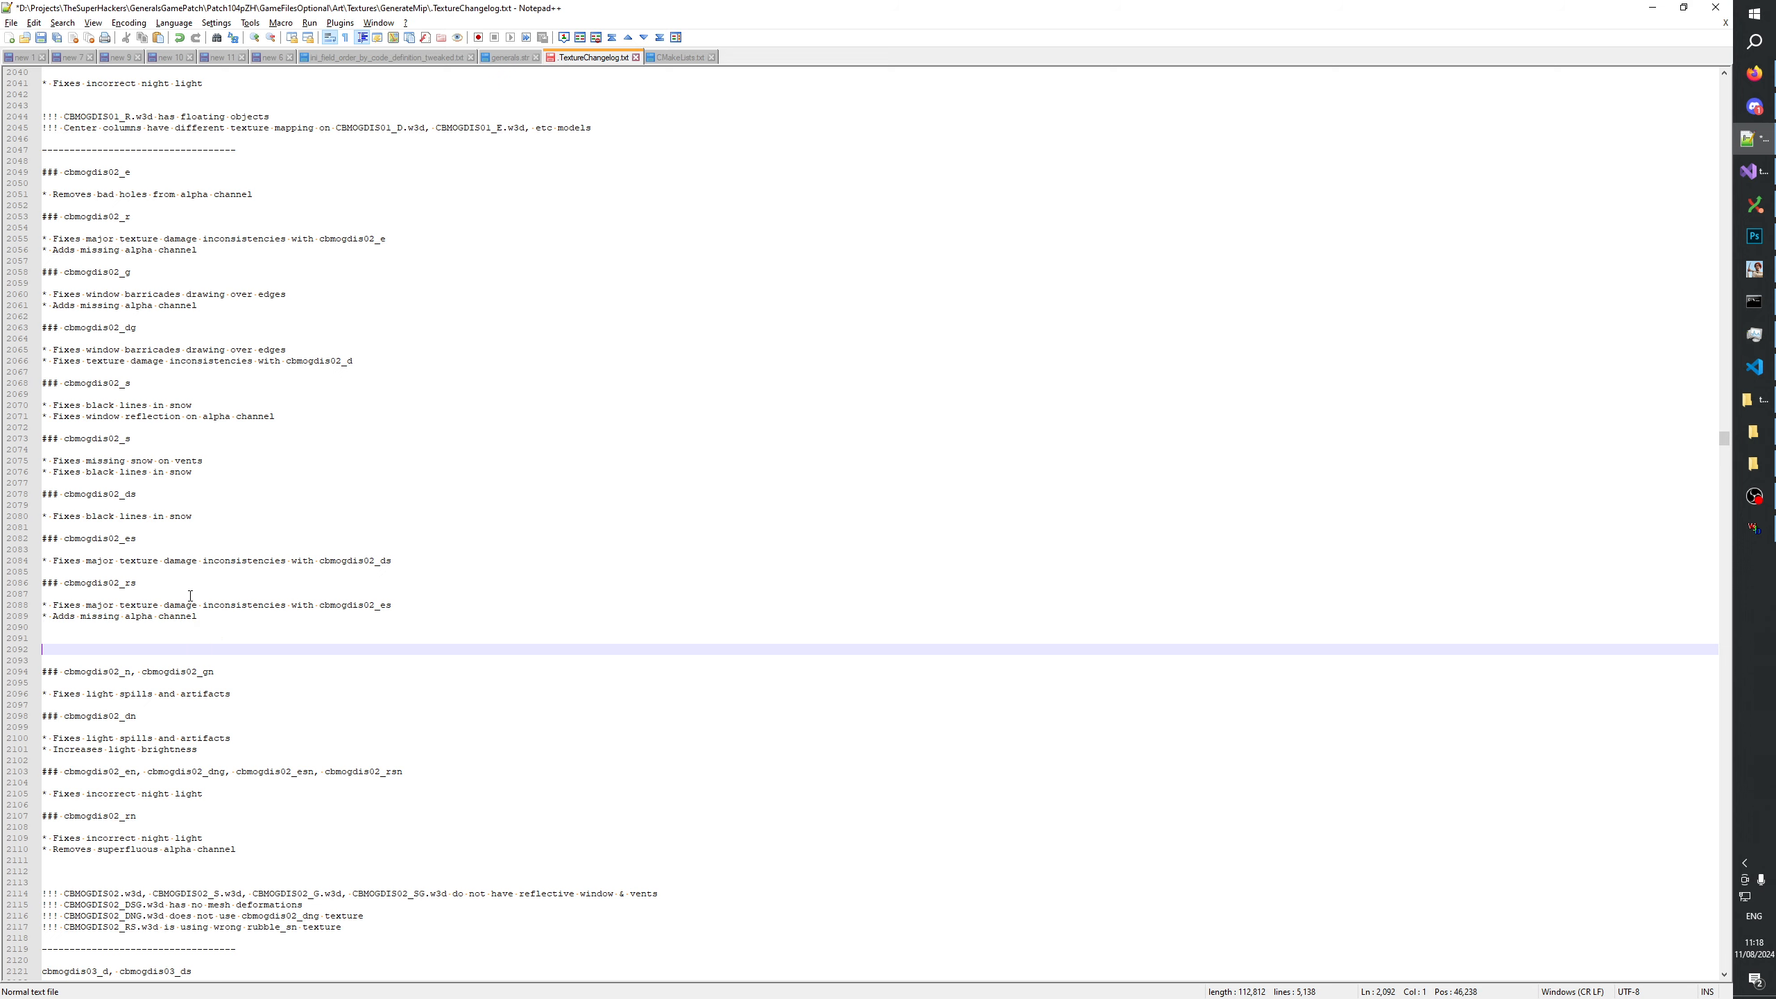
double_click(119, 438)
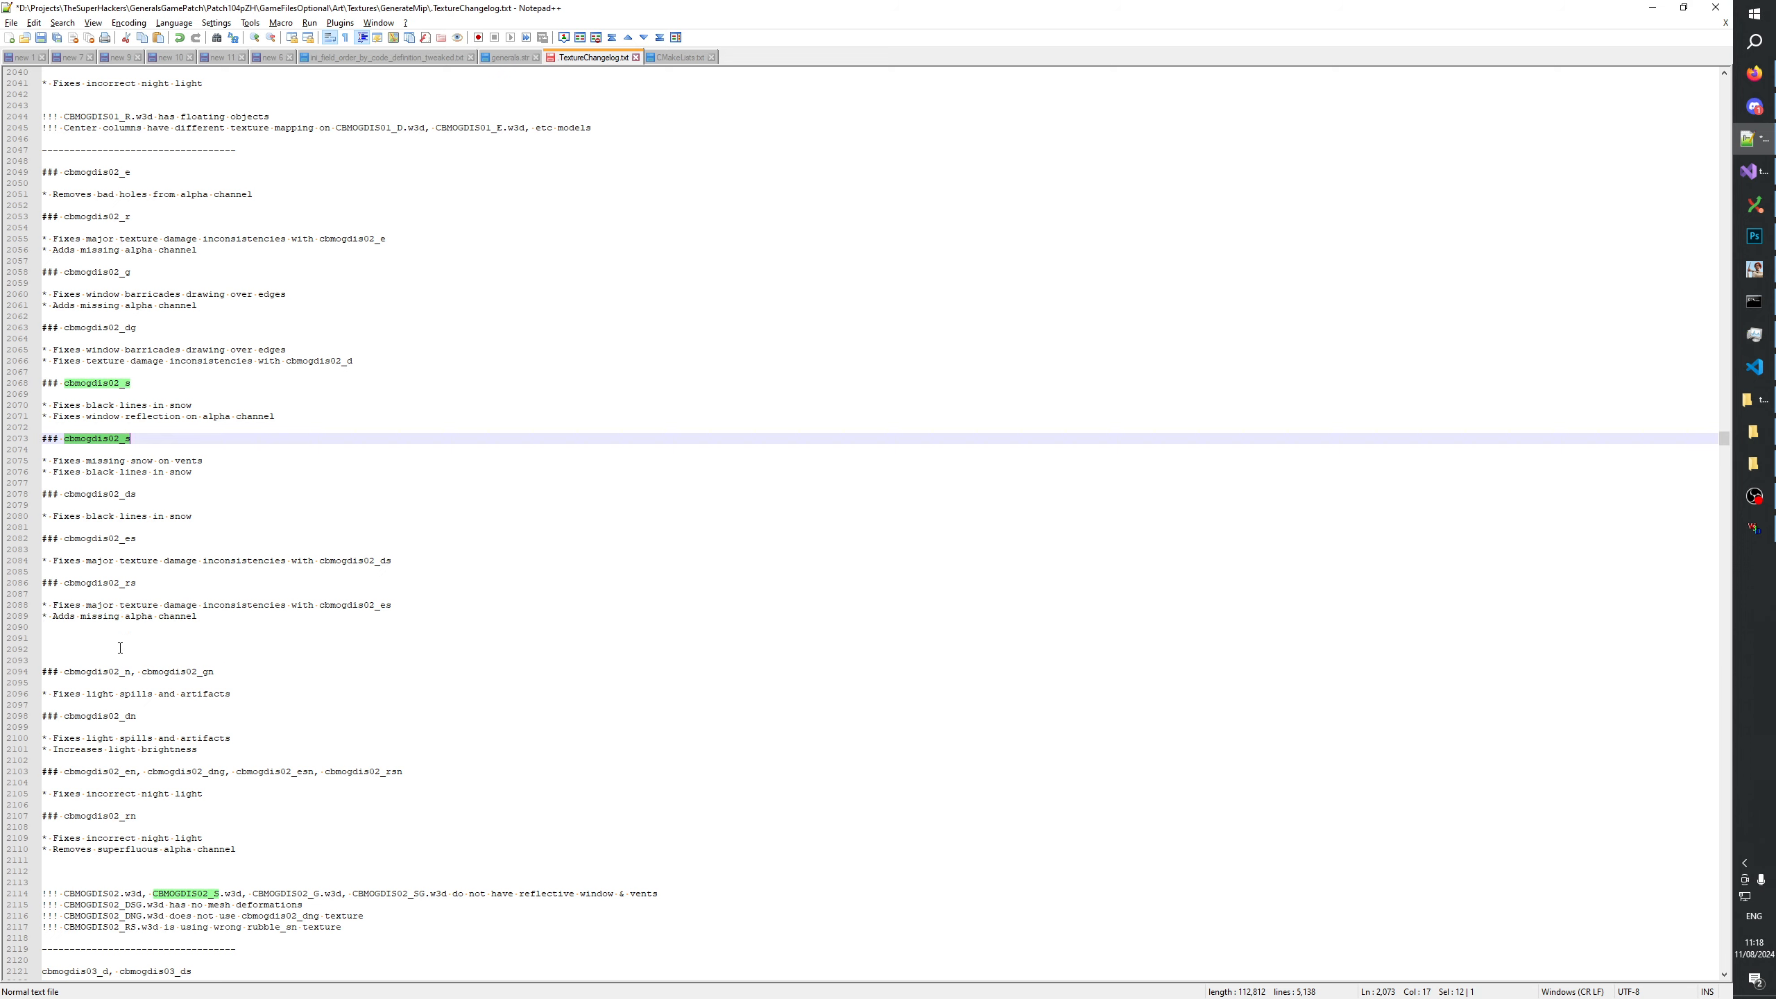
left_click_drag(116, 443, 17, 438)
key("ctrl+c")
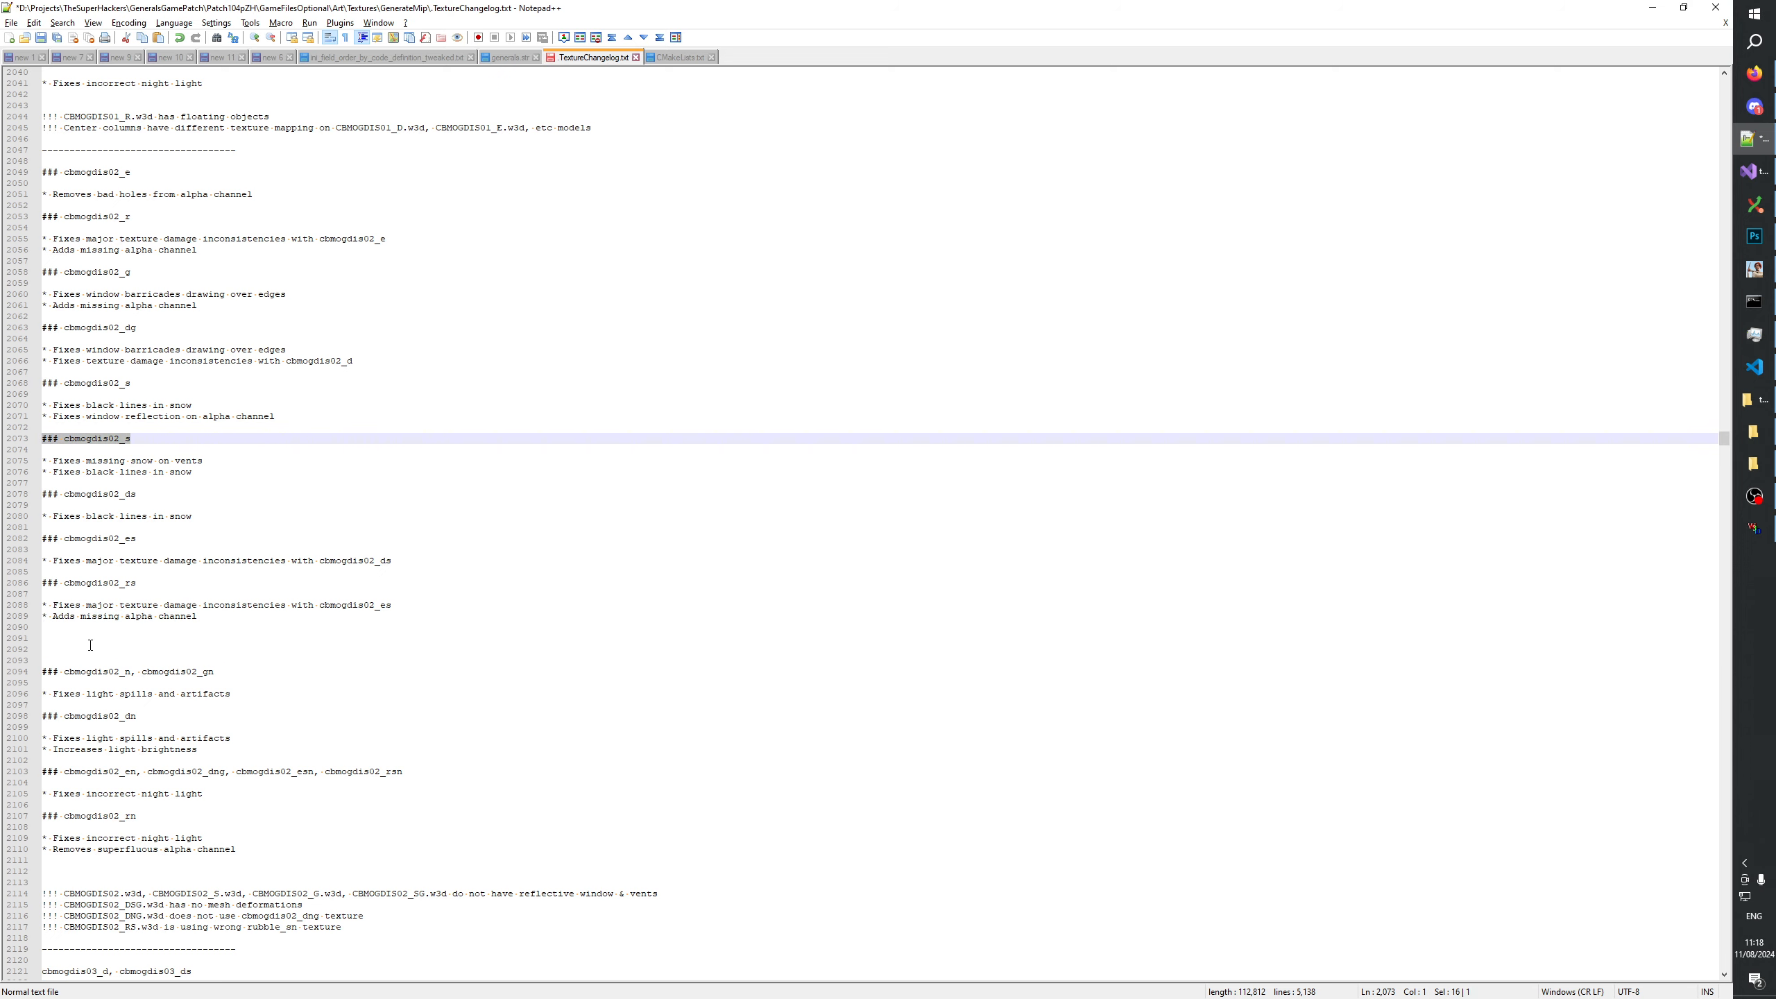
left_click(90, 642)
key("ctrl+v")
type("g")
key("Return")
key("Return")
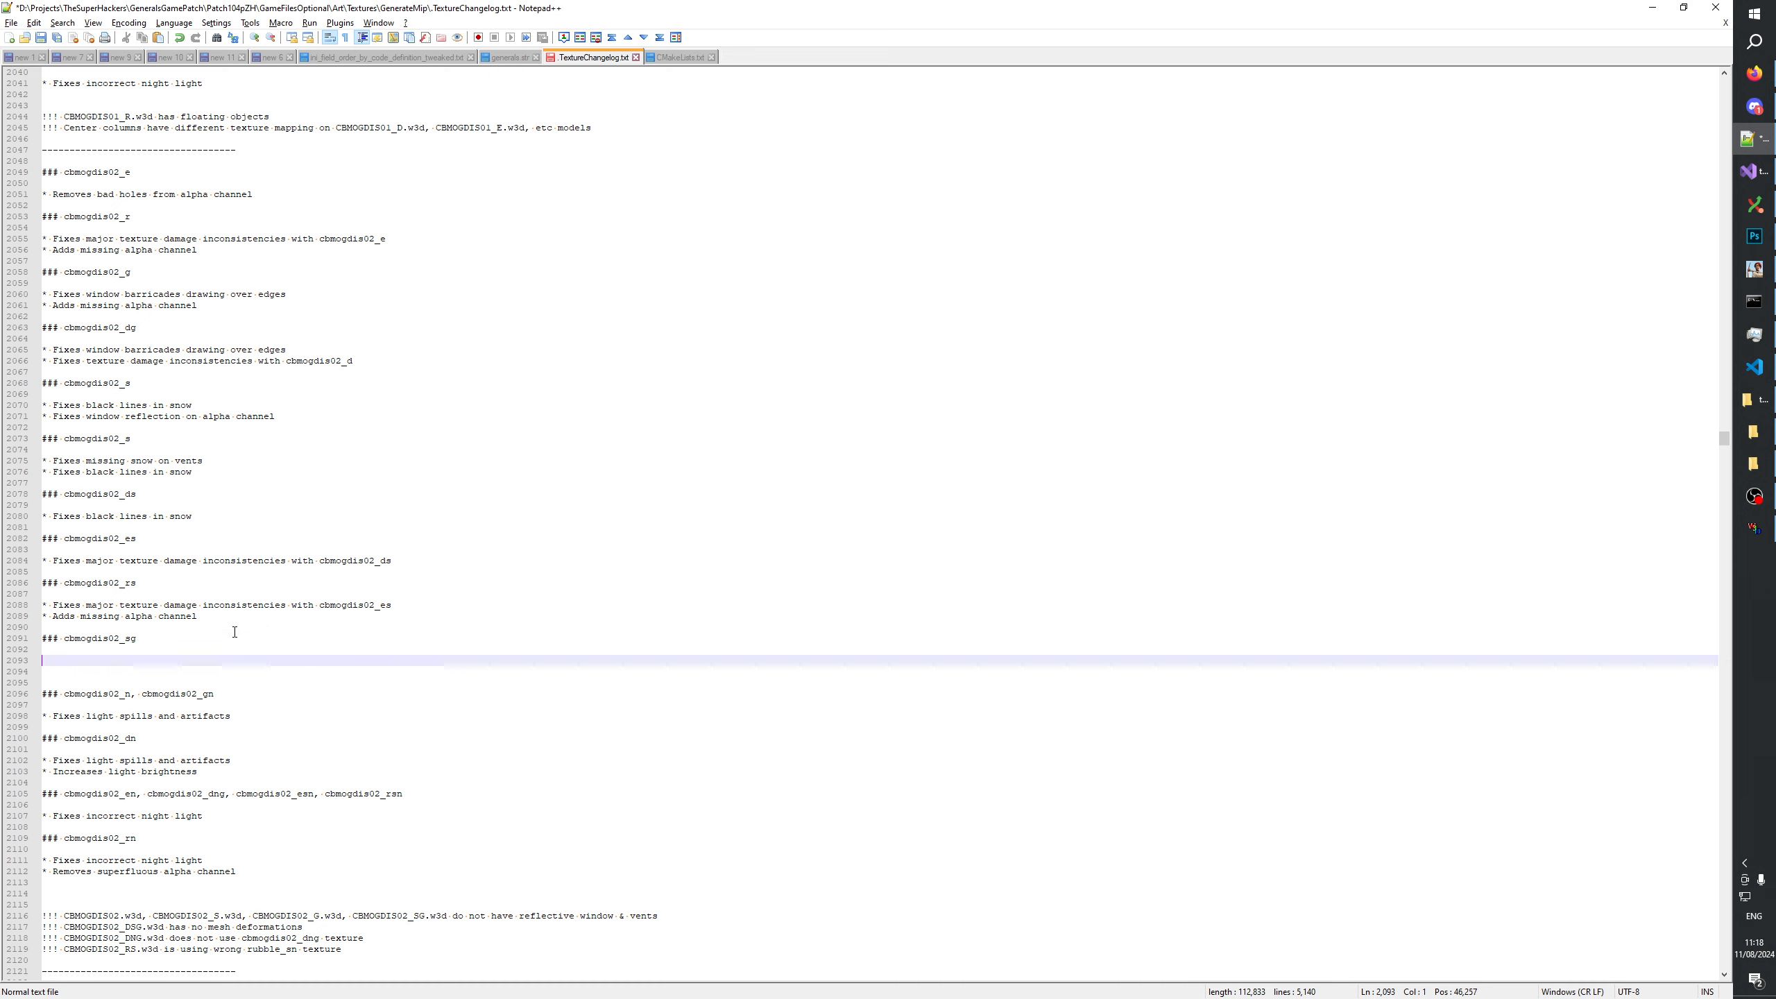
Write the note "* Adds missing alpha channel" under the cbmogdis02_sg heading.
type("Adds")
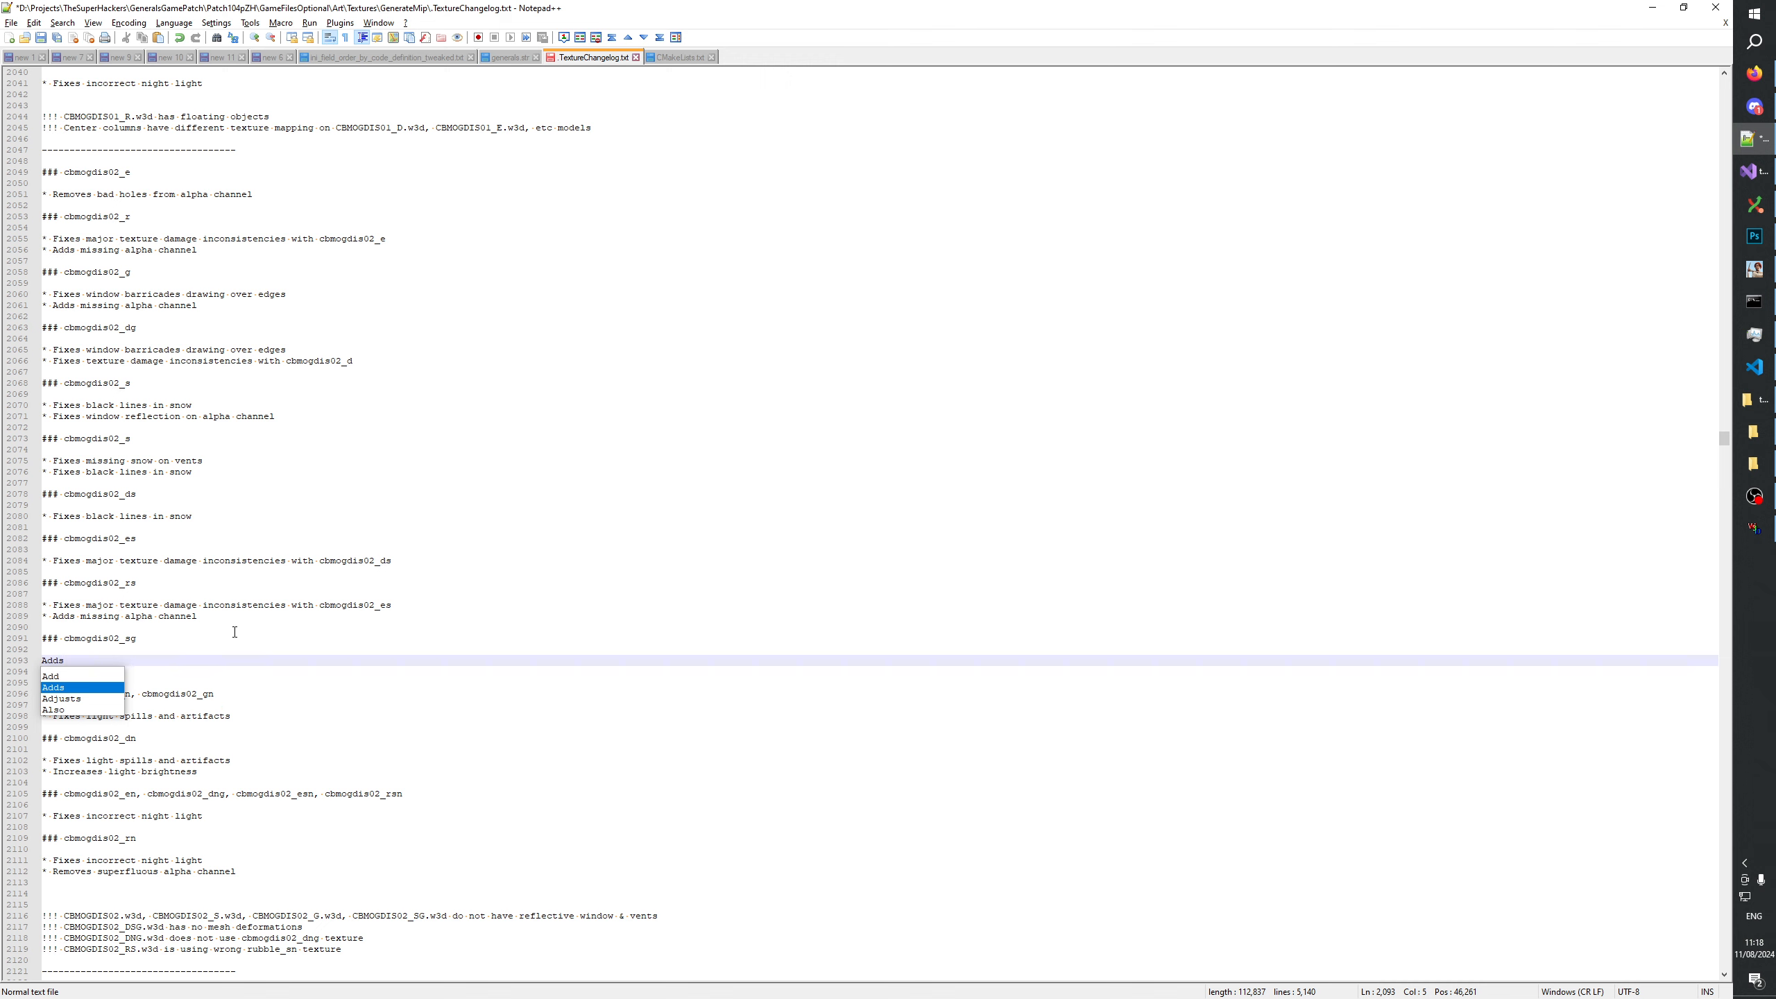
type(" missing ")
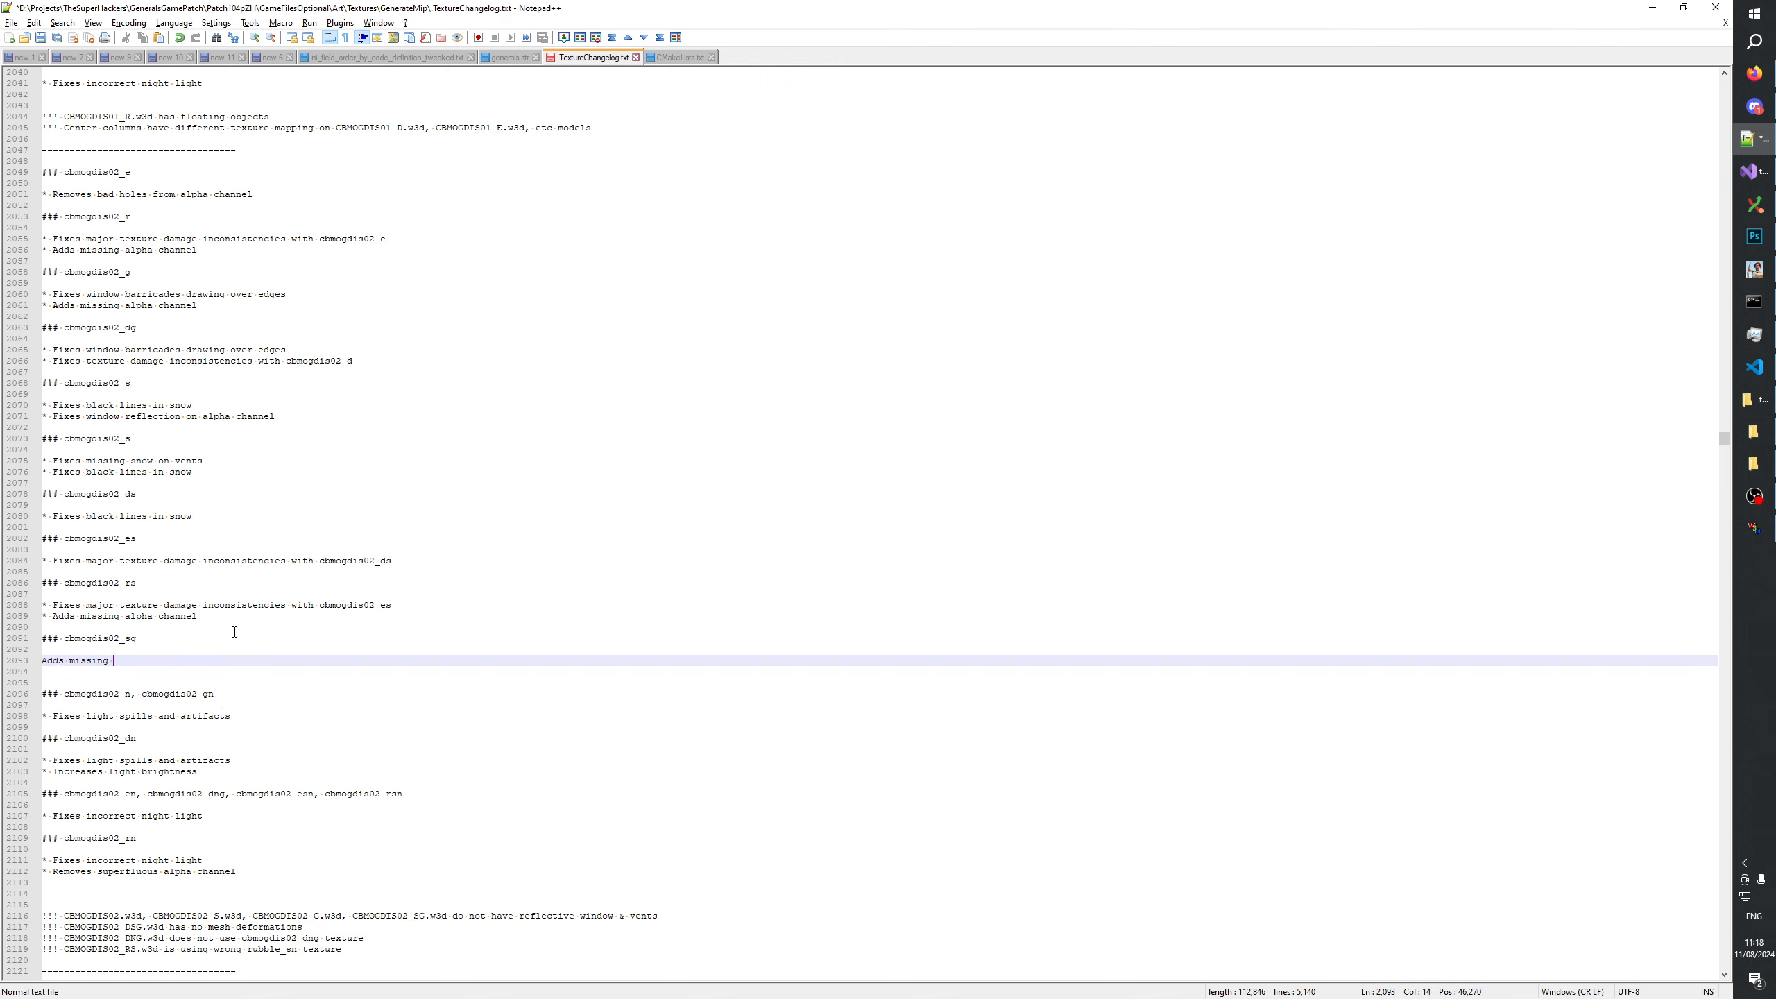
type("alpha chan")
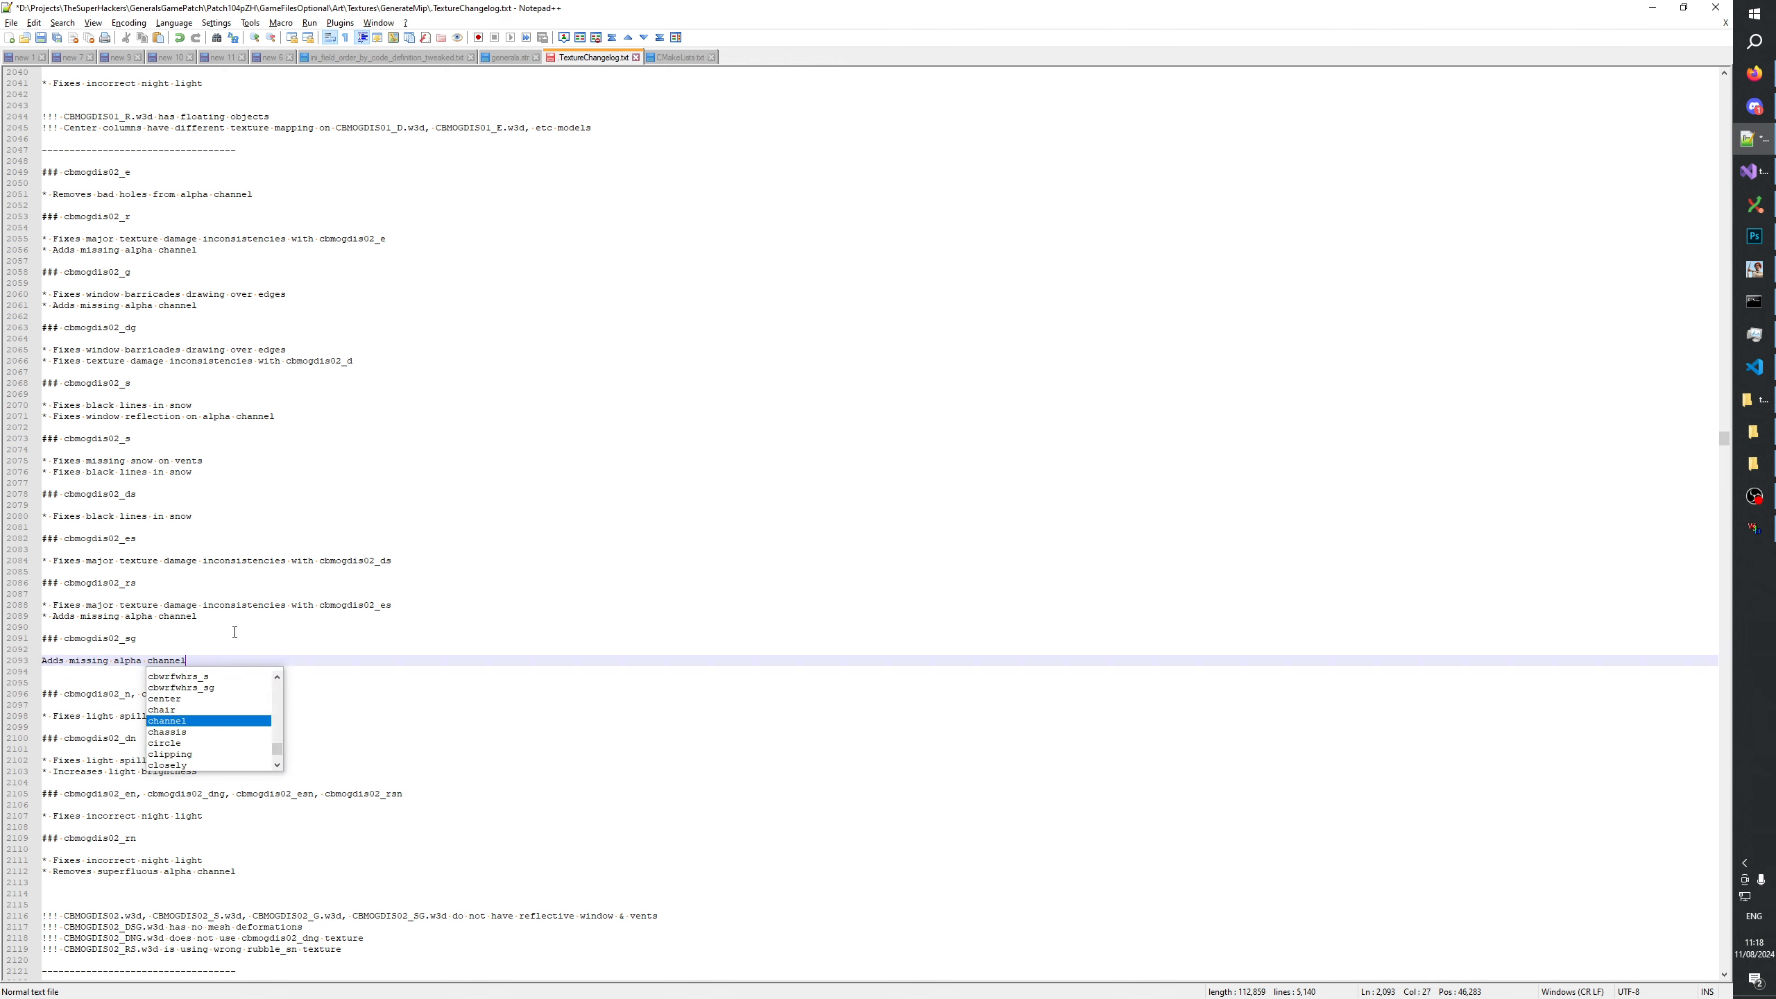
type("nel")
left_click(44, 660)
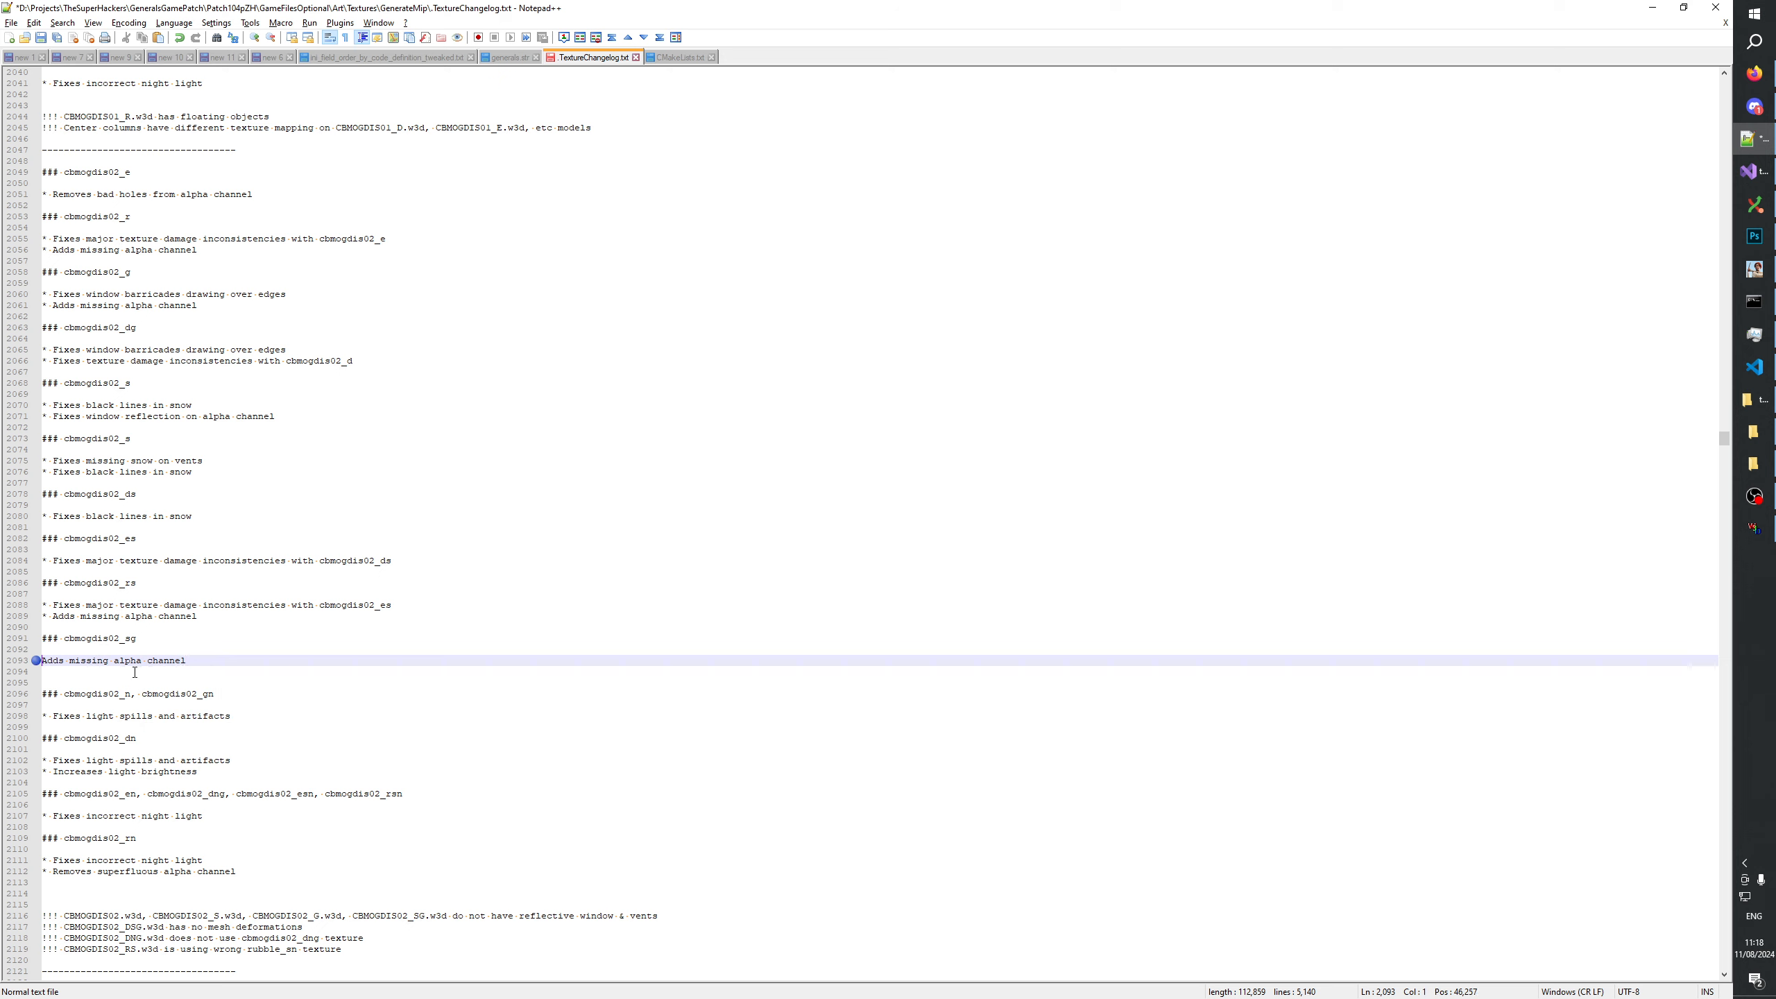
type("*")
left_click(169, 647)
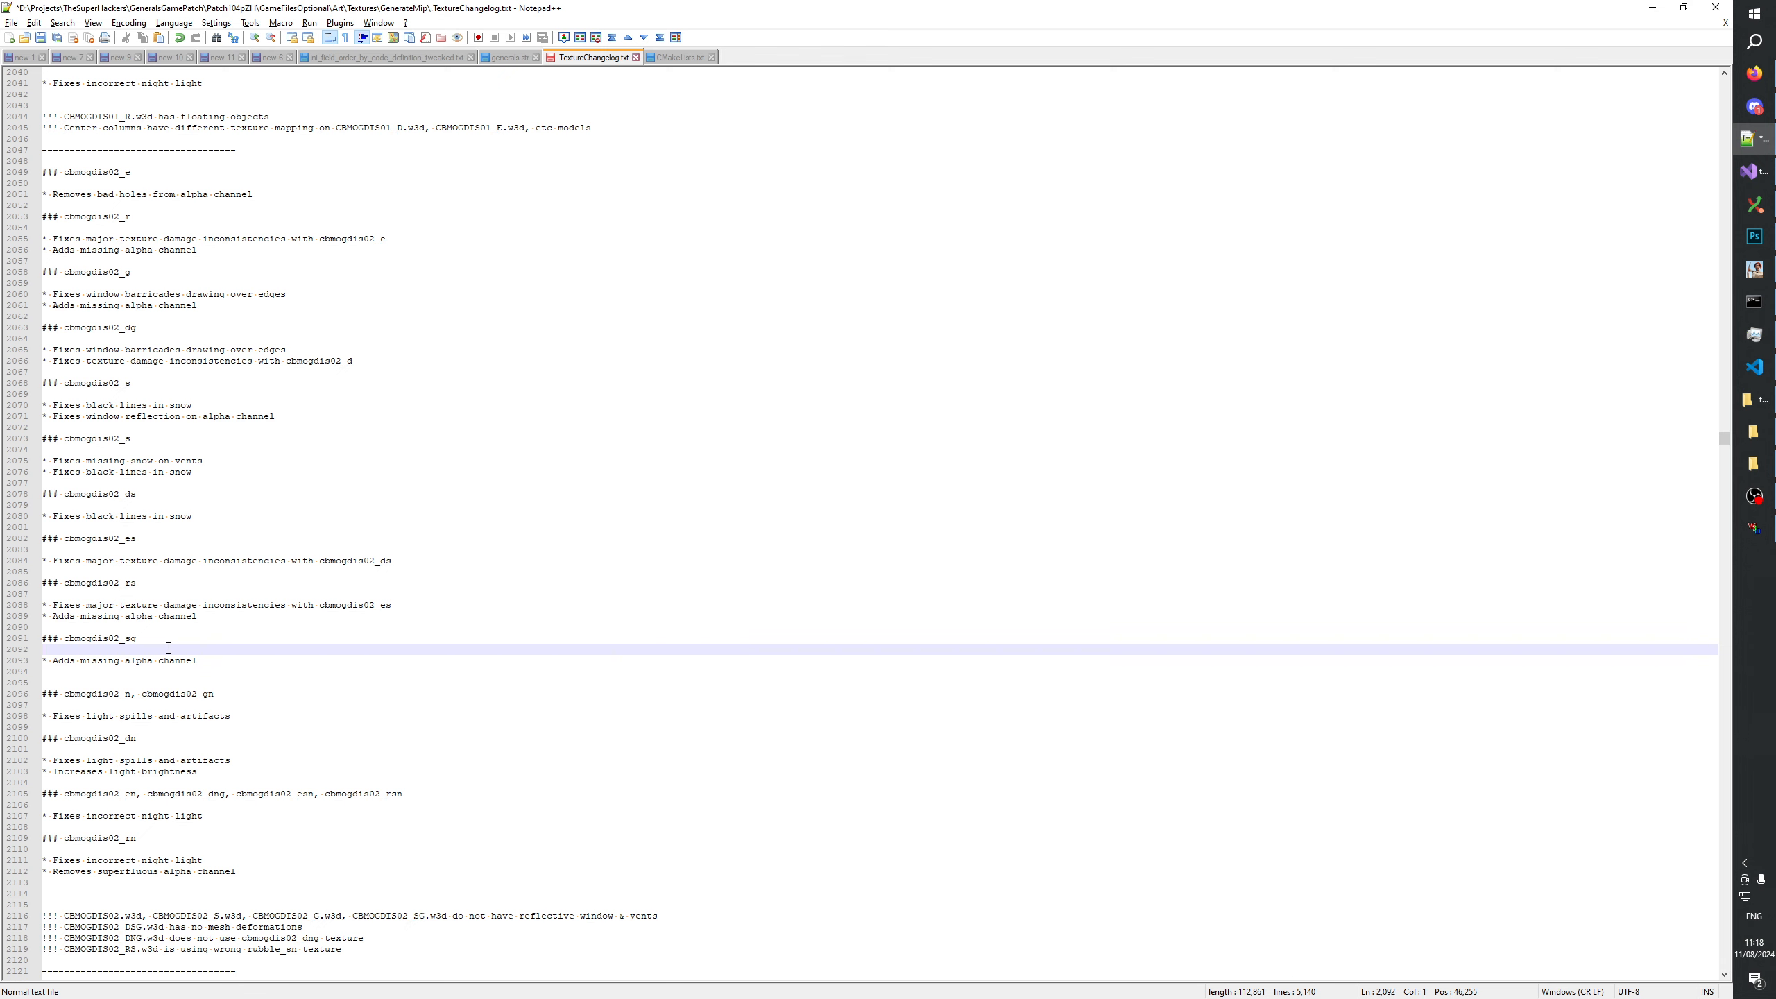
Change the vents note in the second cbmogdis02_s entry to "Fixes major snow discrepancies".
left_click(110, 461)
key("End")
key("Down")
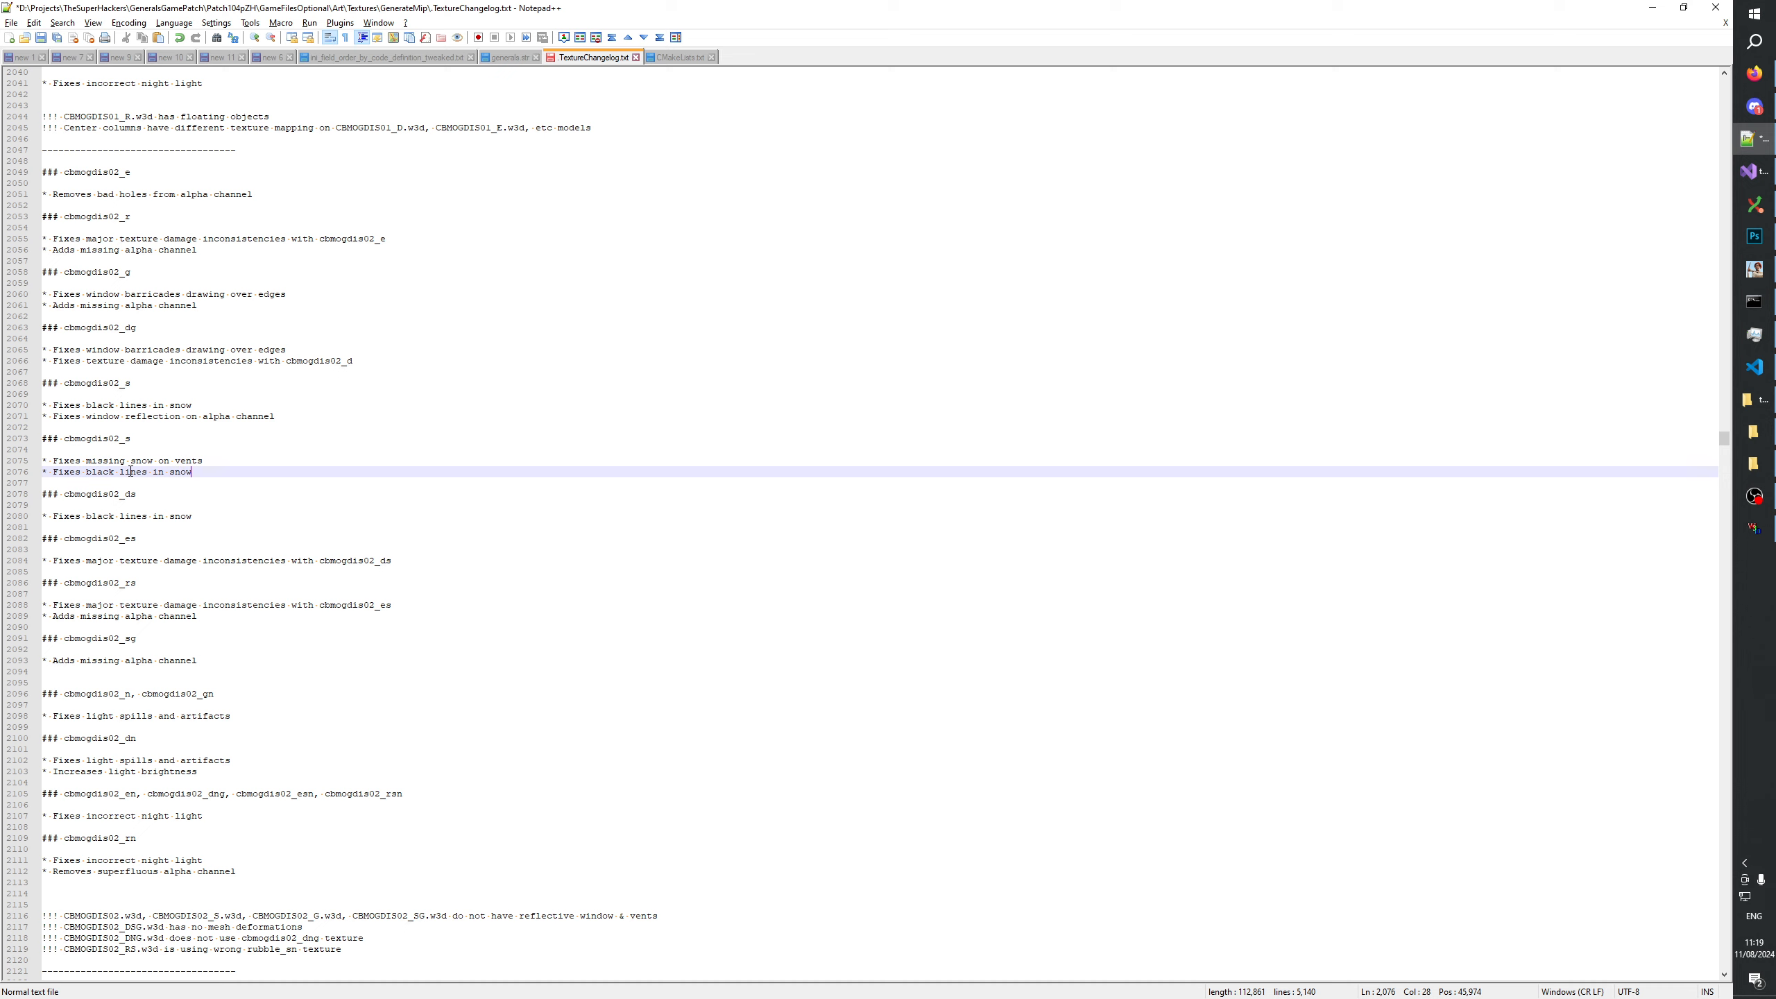
left_click(225, 460)
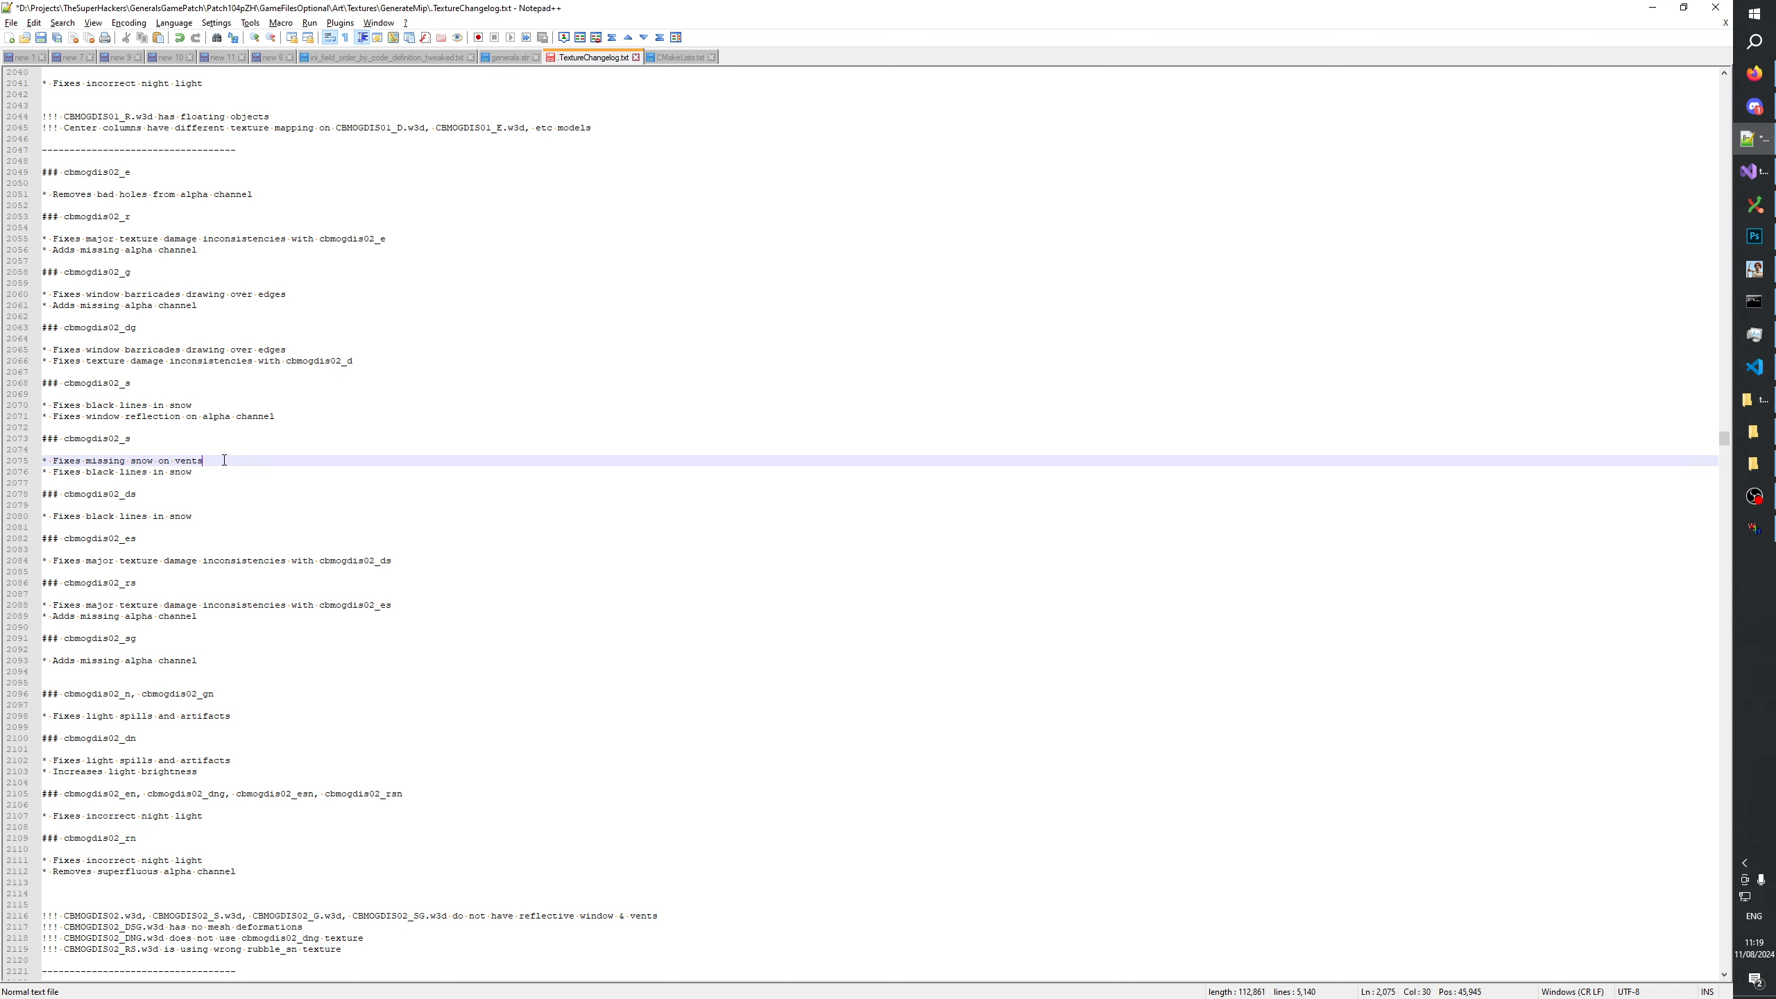
left_click(216, 471)
left_click(215, 461)
left_click(215, 473)
left_click(213, 459)
left_click_drag(214, 461, 85, 459)
type("major snow dis")
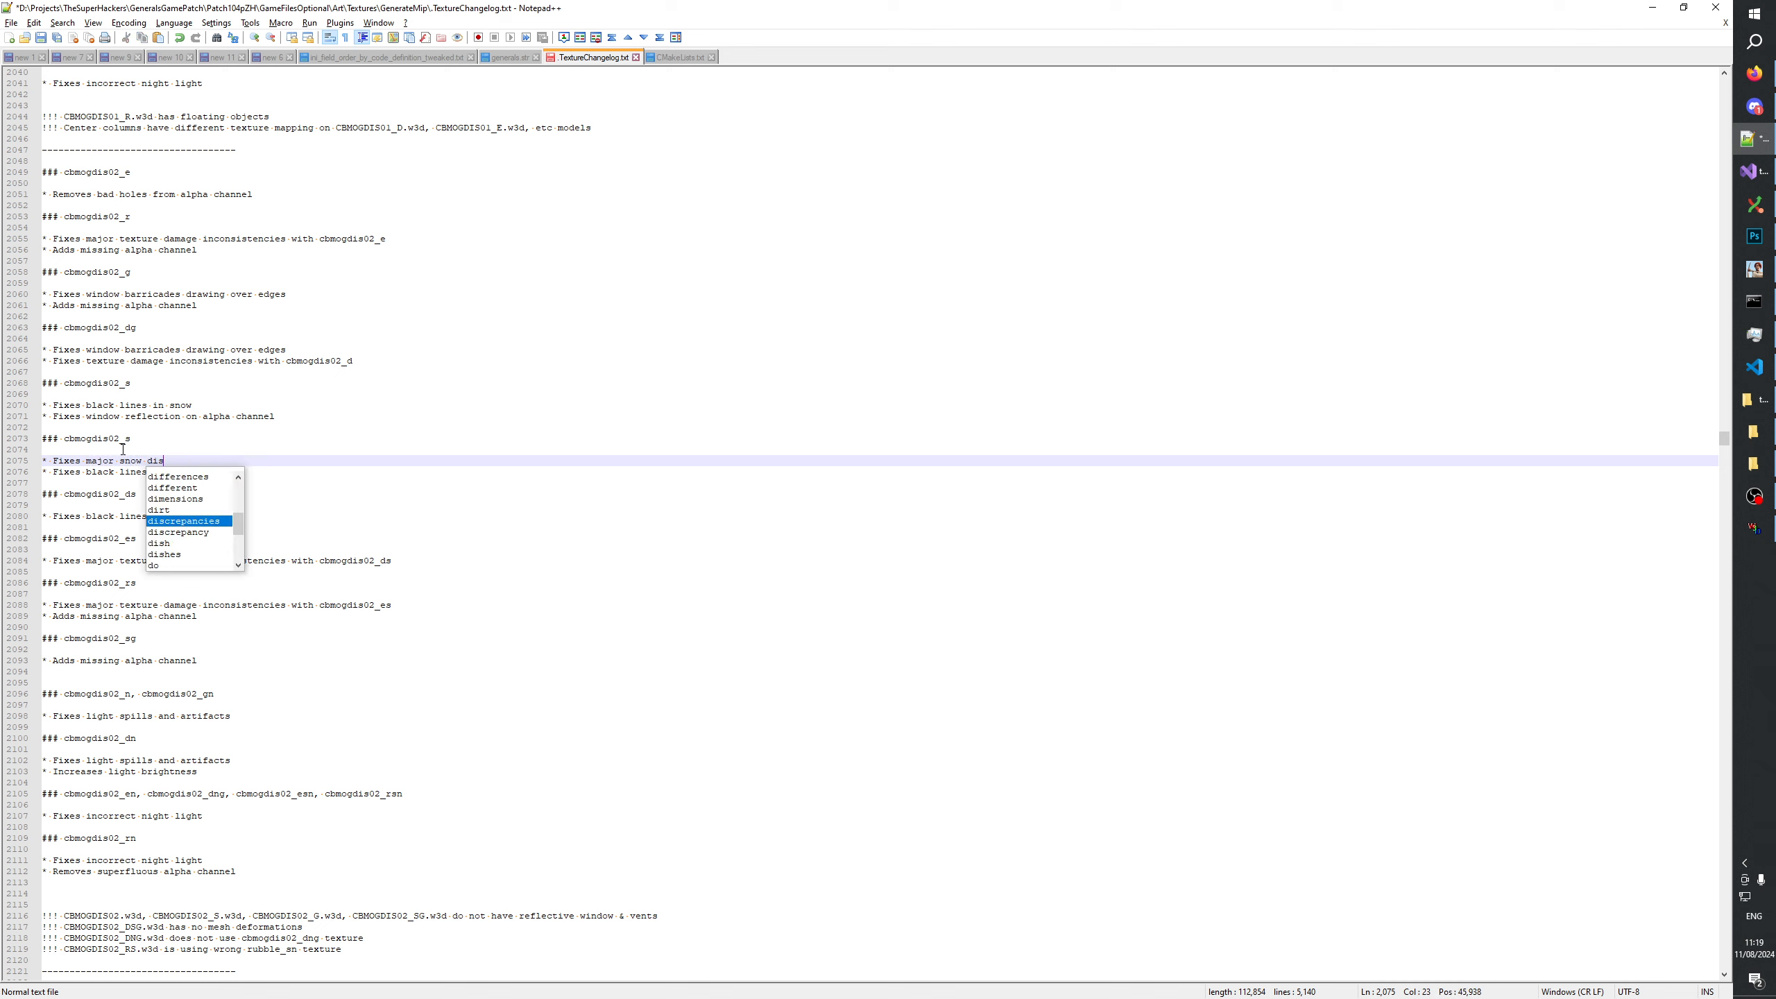
key("Return")
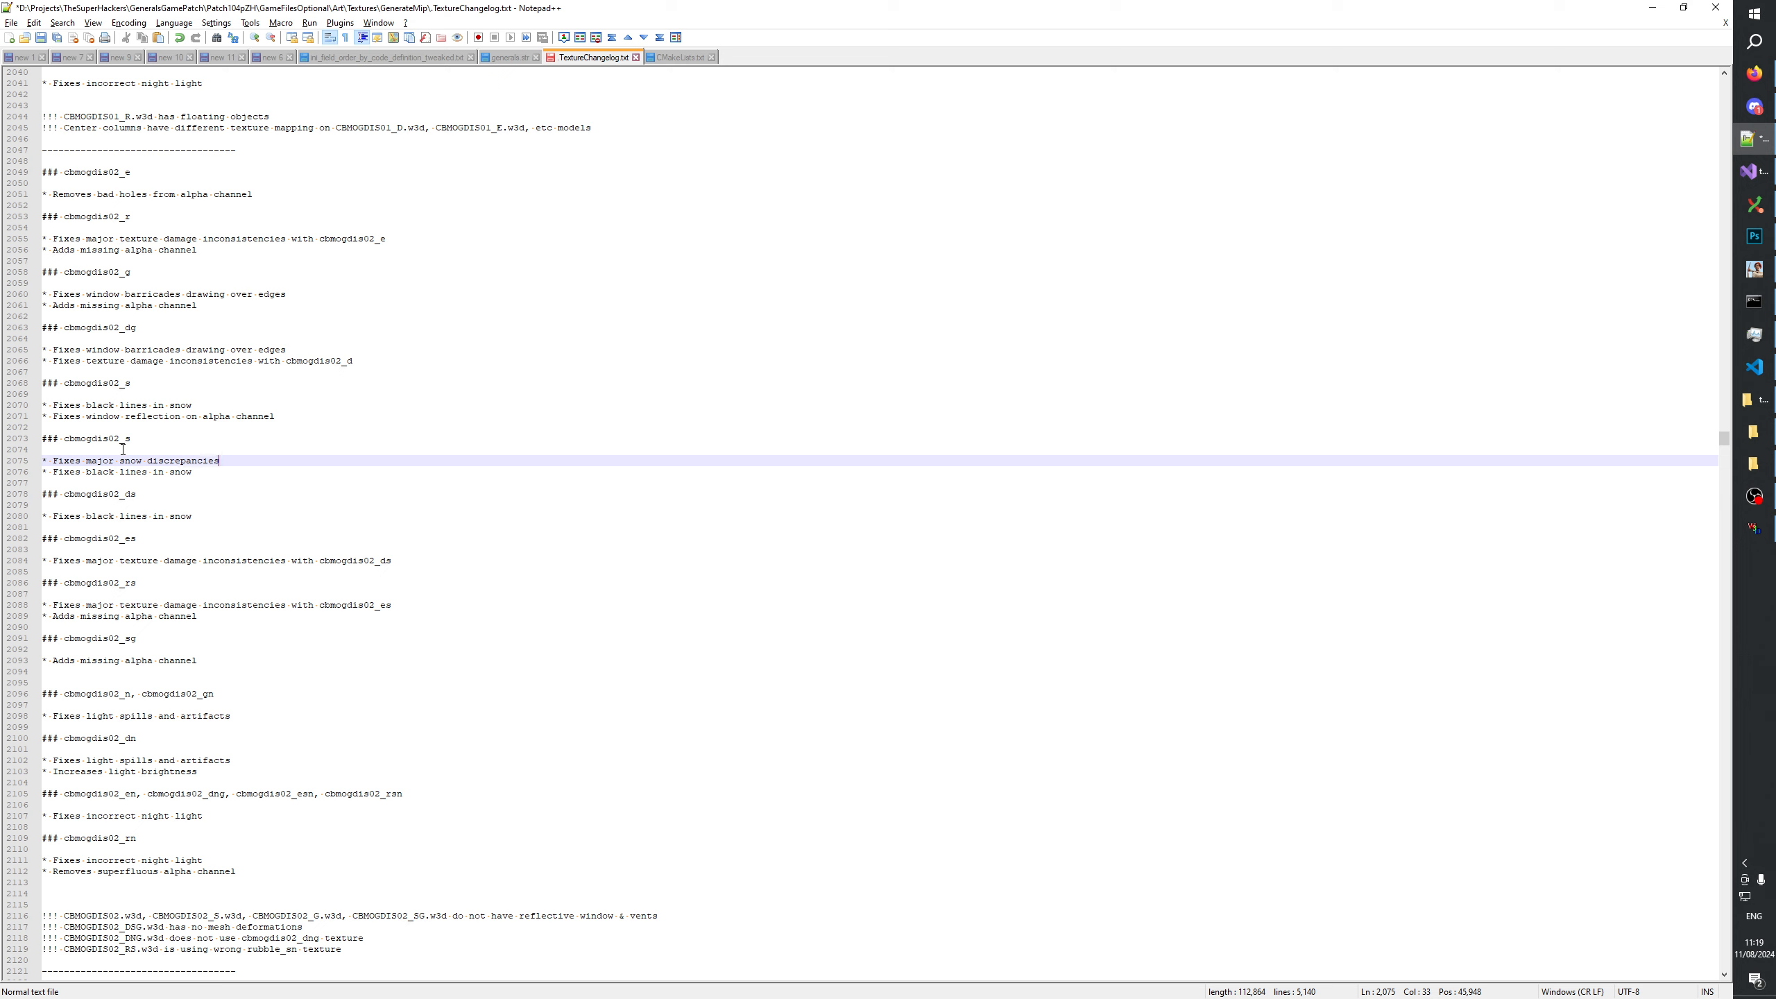
Extend the snow discrepancies note with "with cbmogdis02_sg", reusing the texture name from the entry's heading.
type("with")
double_click(122, 439)
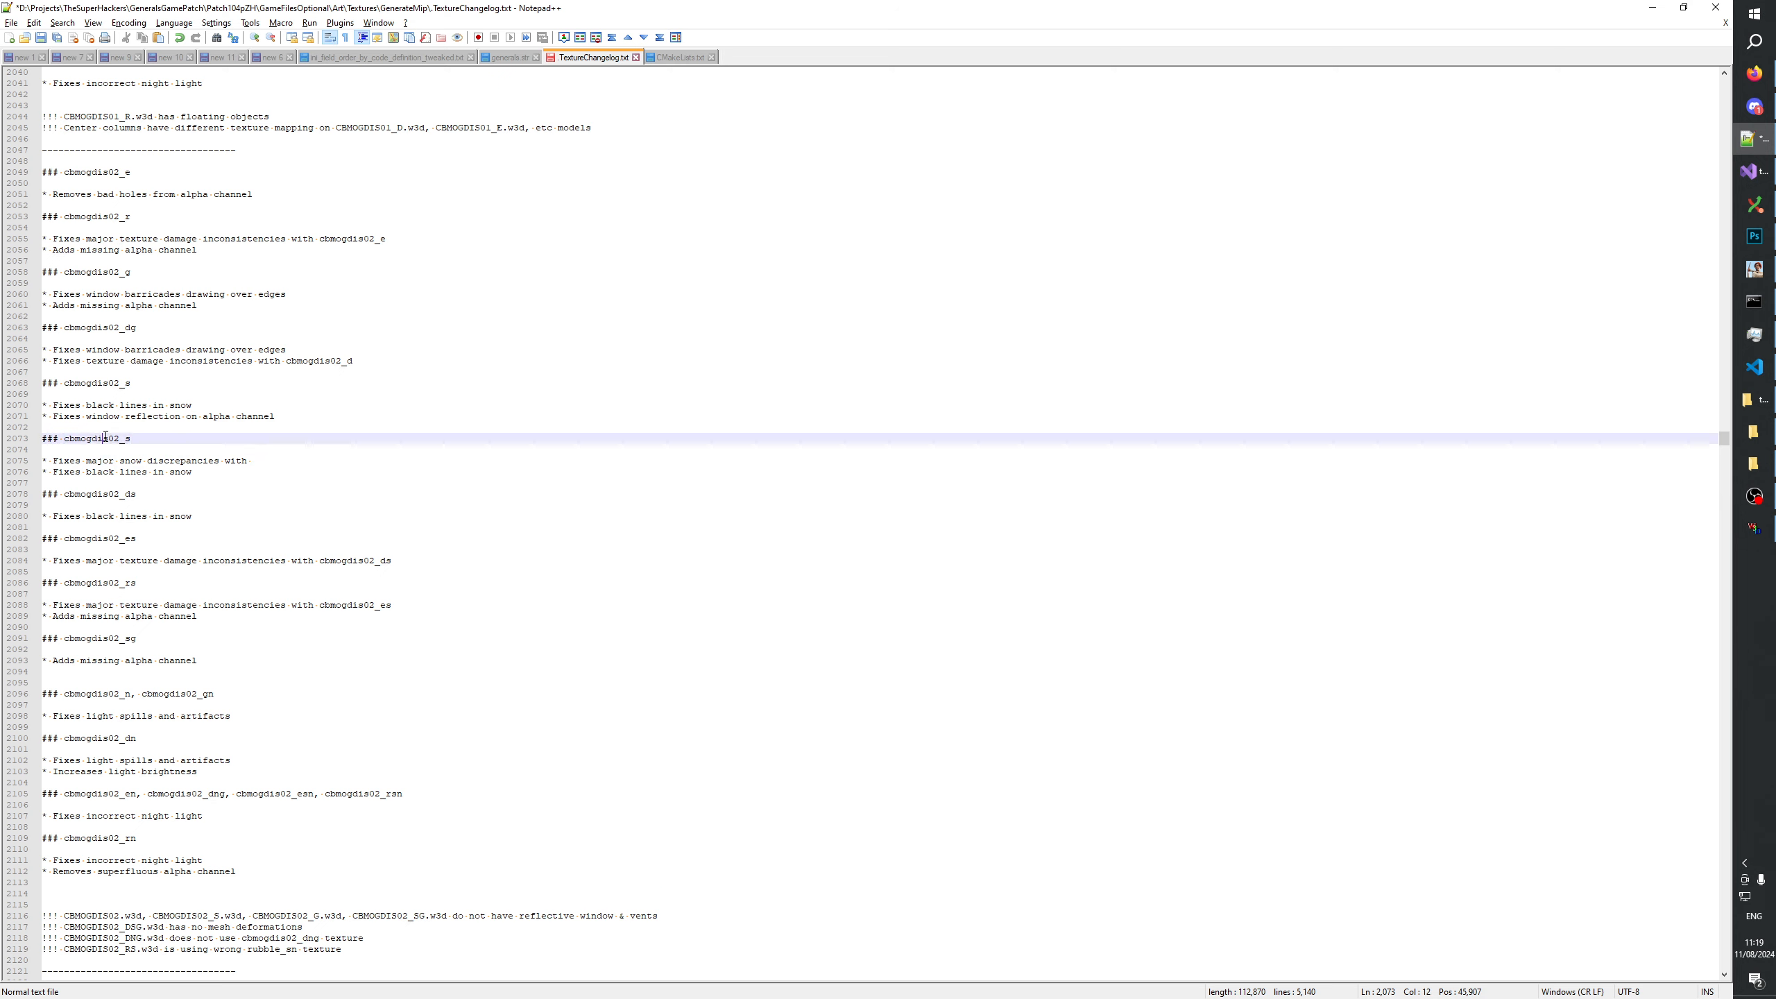
key("ctrl+c")
left_click(267, 455)
key("ctrl+v")
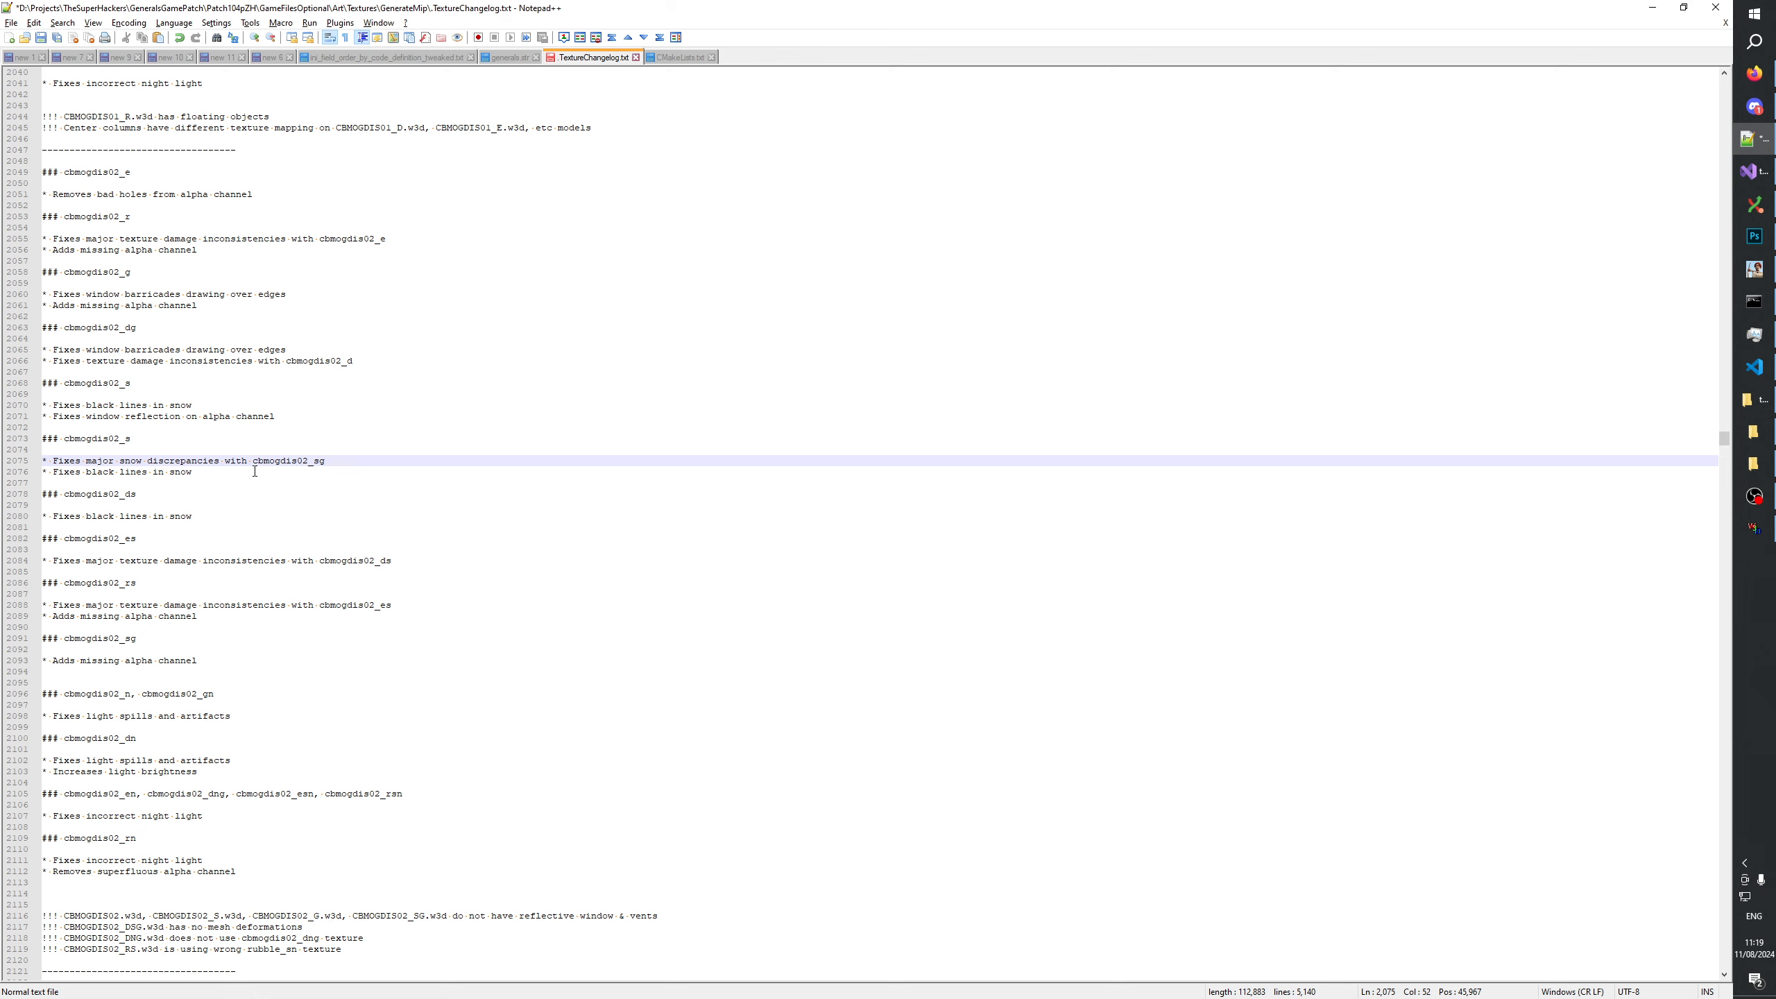
Copy the note "* Fixes black lines in snow" into the cbmogdis02_sg entry, above the alpha channel note.
left_click(157, 472)
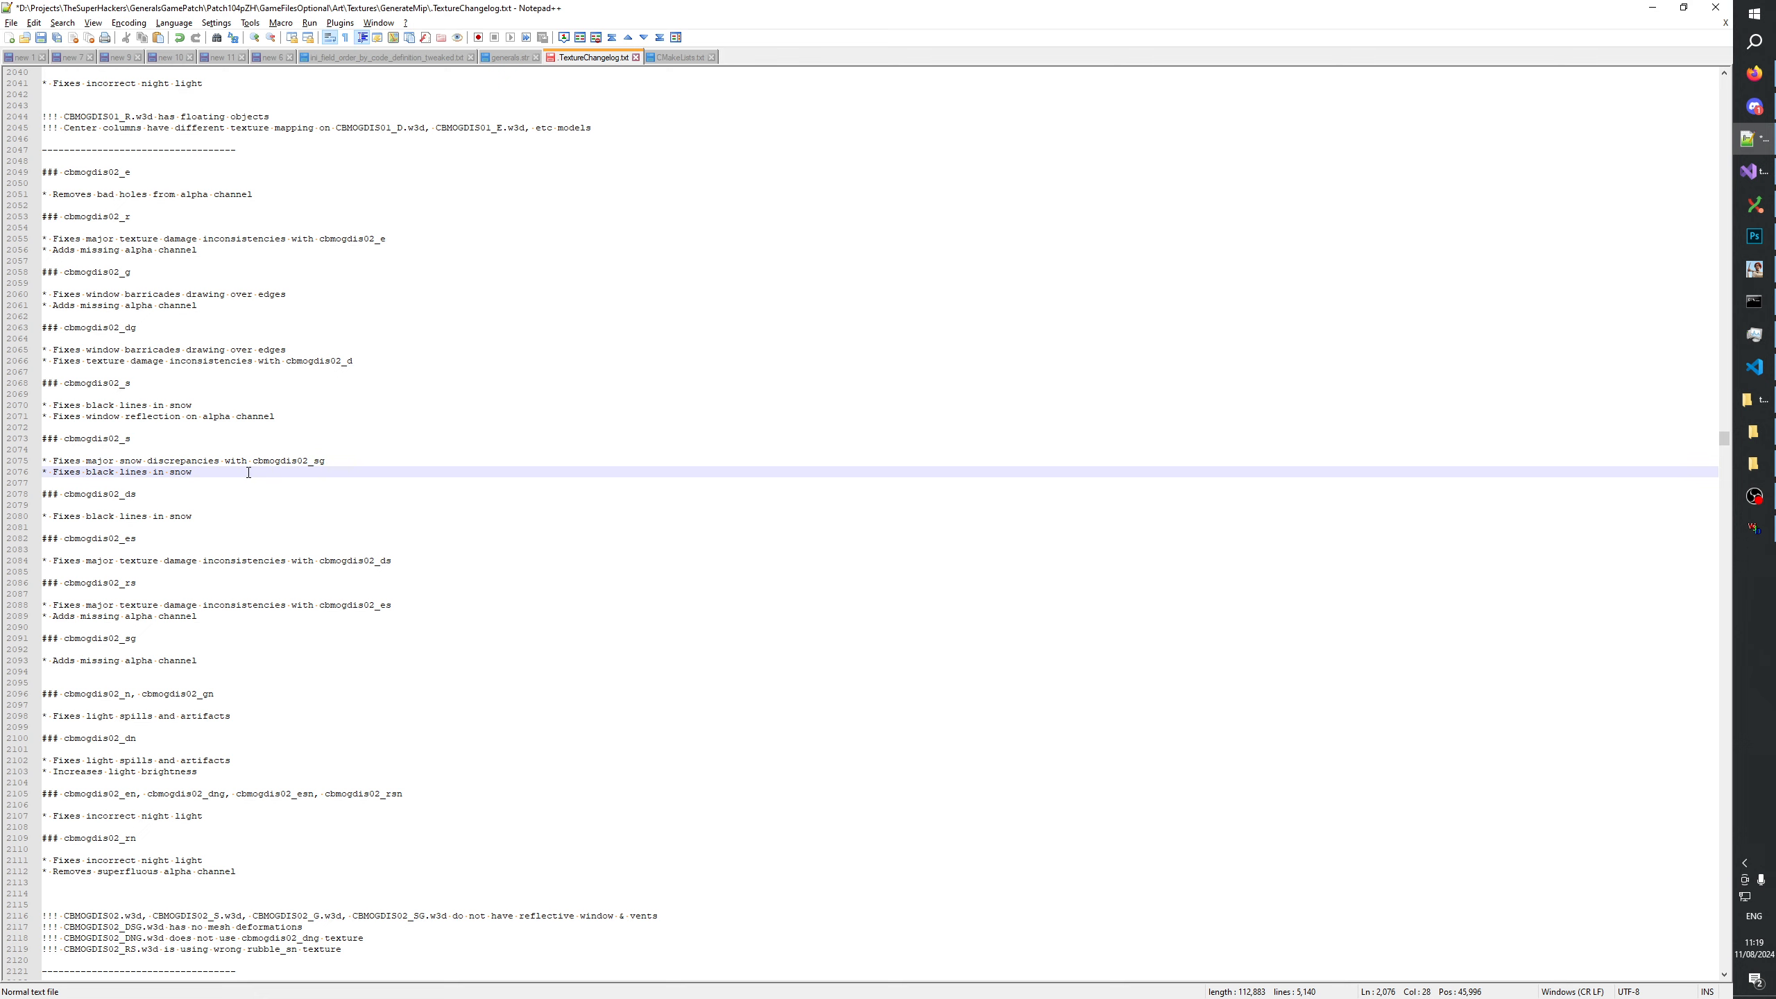
left_click_drag(207, 471, 13, 475)
key("ctrl+c")
left_click(153, 676)
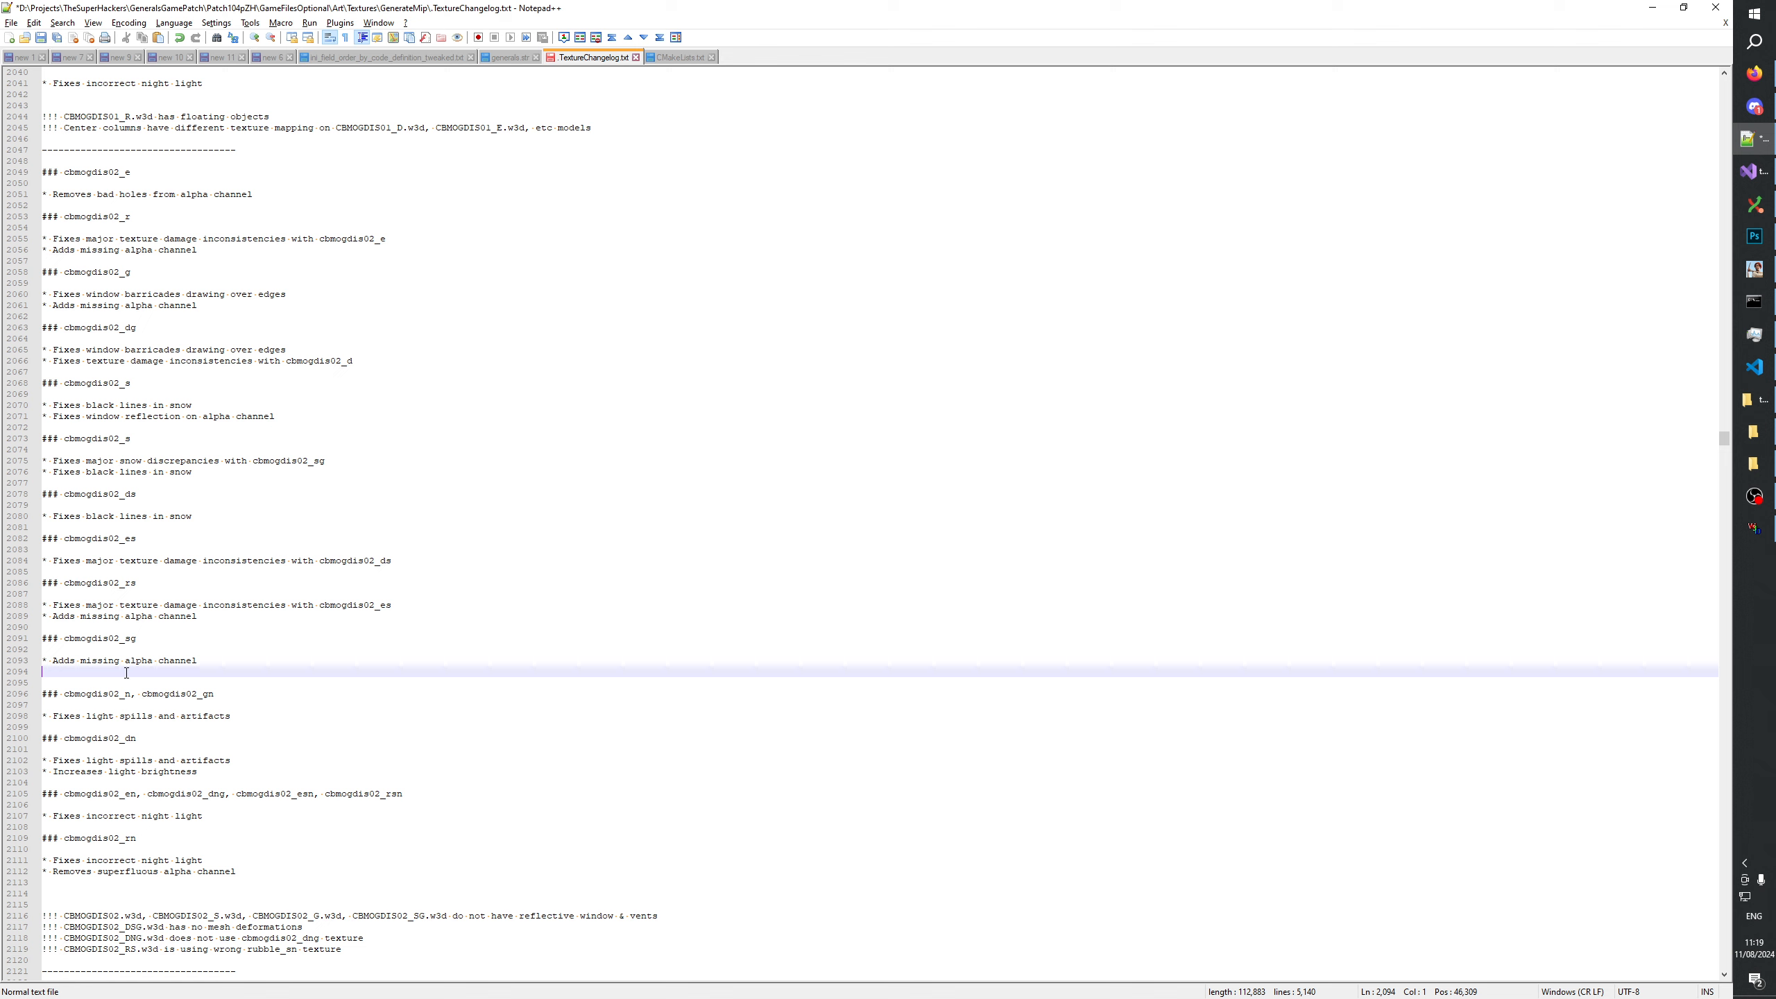
key("ctrl+v")
left_click_drag(192, 673, 38, 674)
key("BackSpace")
left_click(75, 650)
key("Return")
key("ctrl+v")
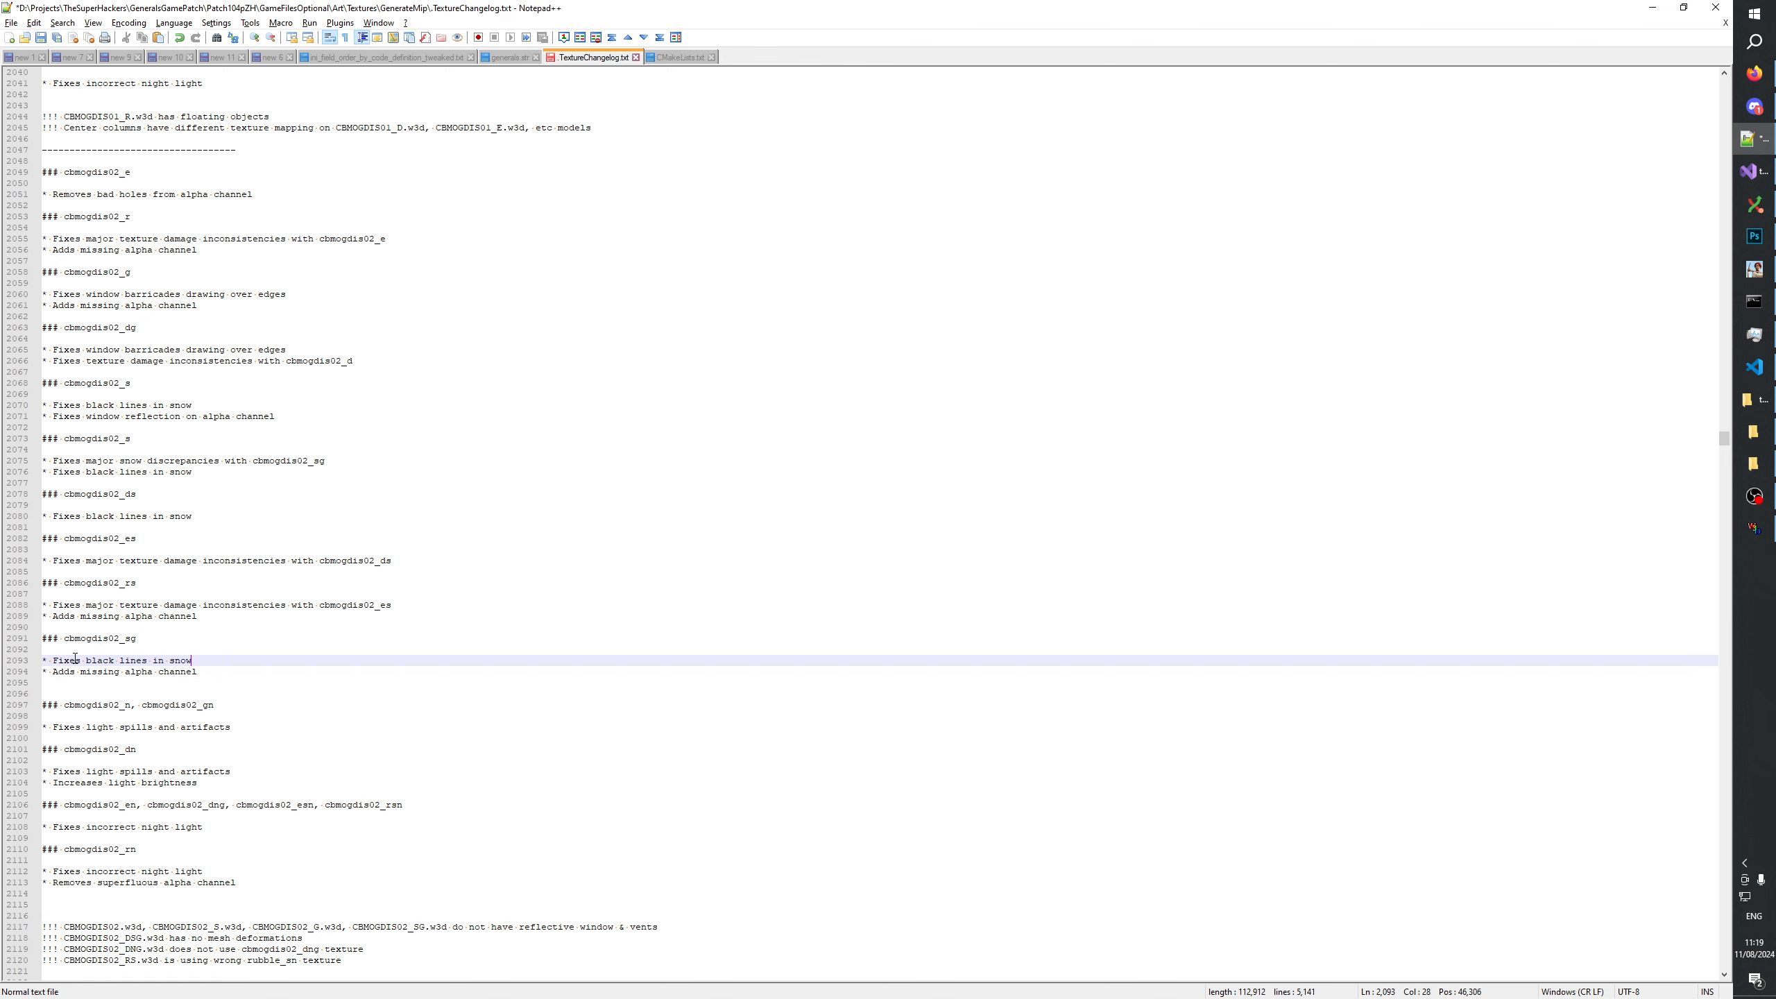
Check the cbmogdis02_sg.psd texture in Photoshop and return to the changelog in Notepad++.
left_click(1754, 237)
left_click(256, 54)
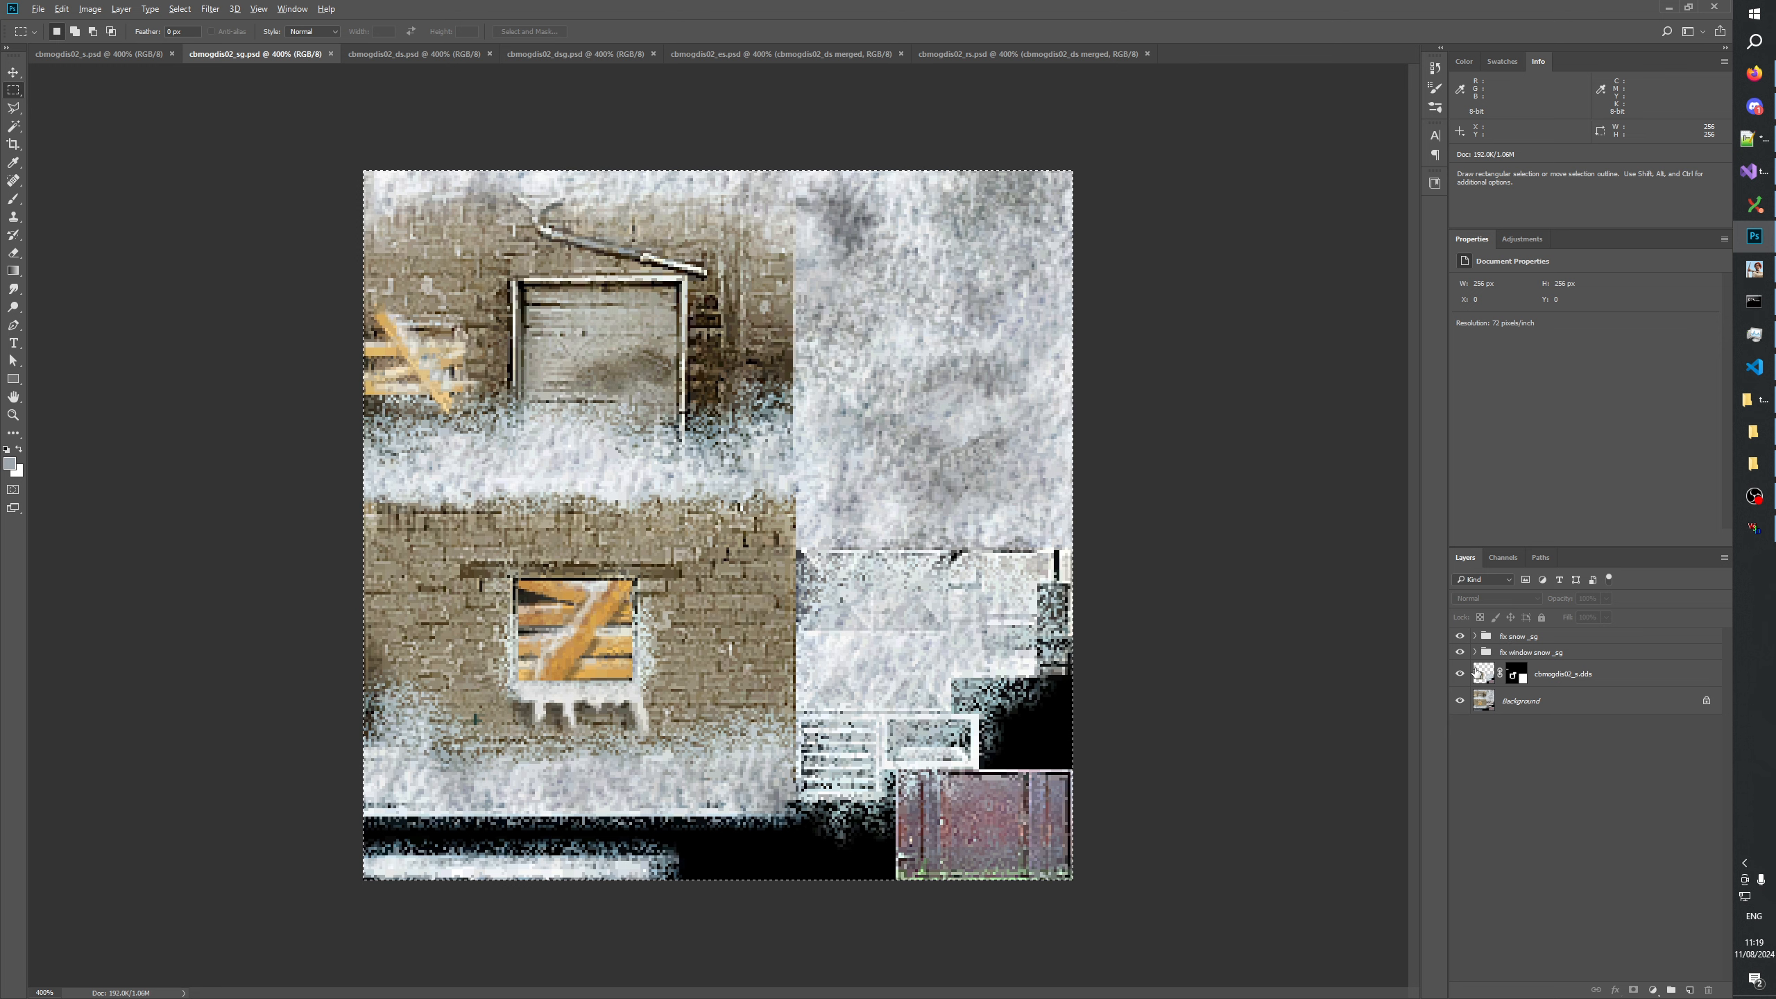
key("alt+Tab")
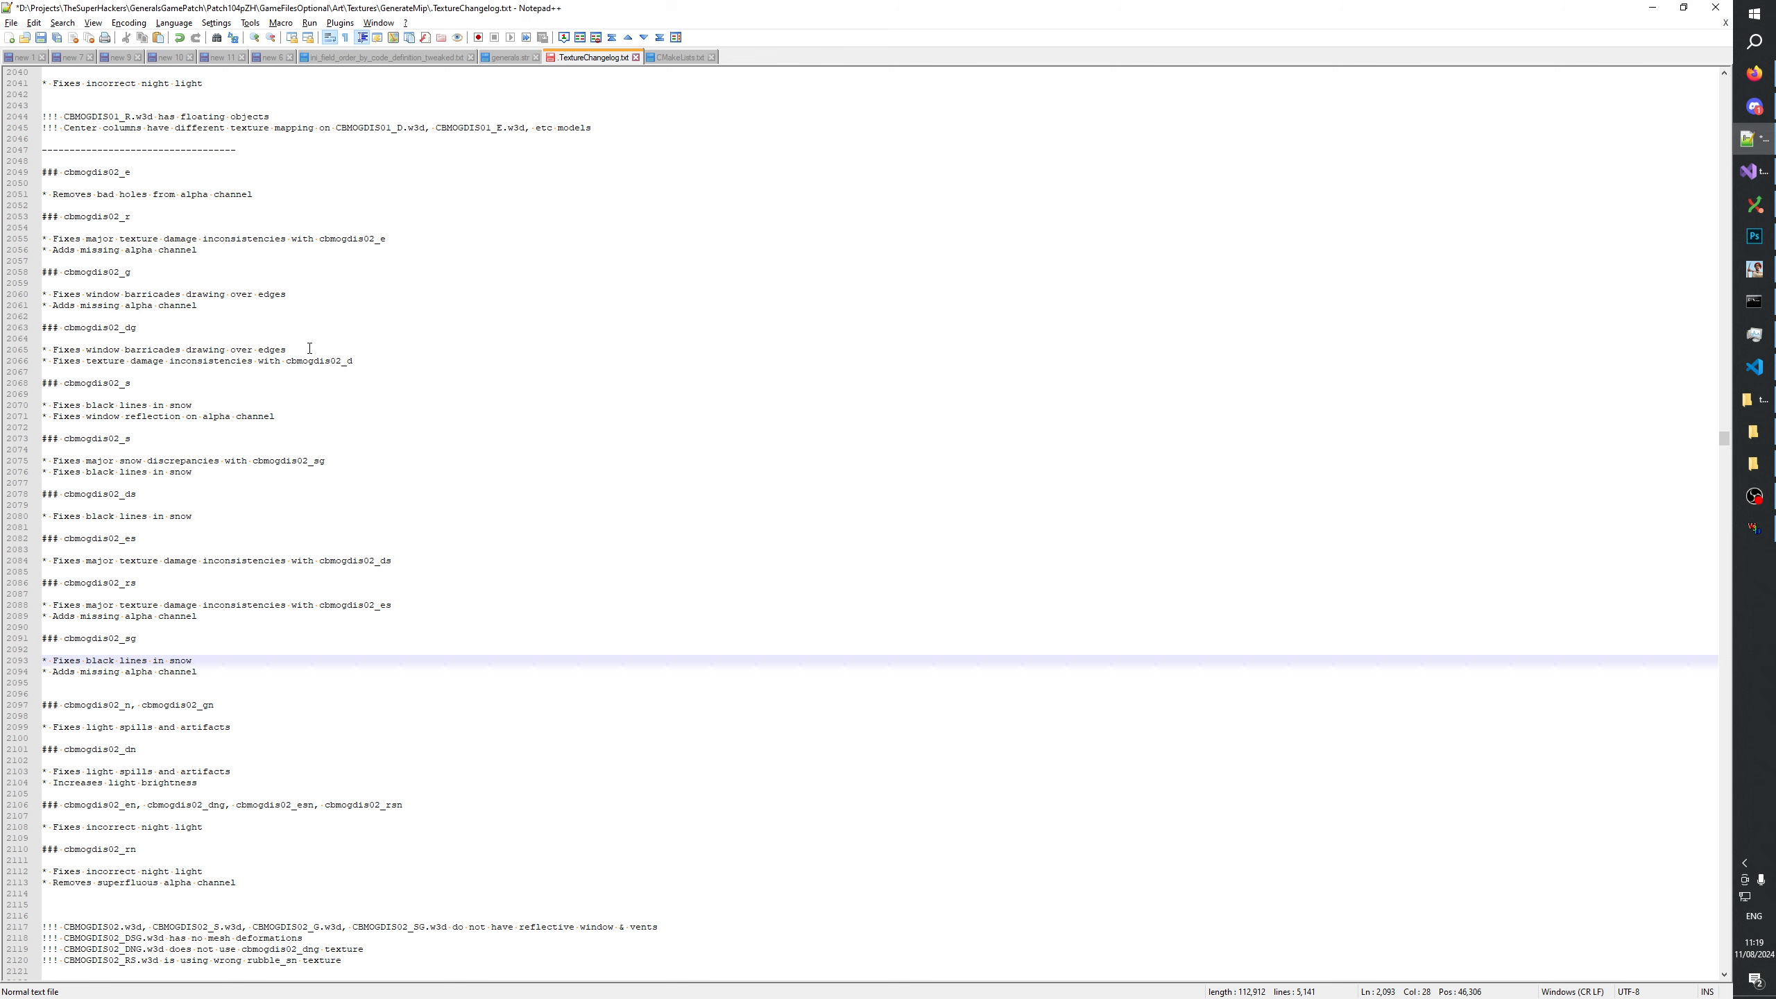
Copy the note "* Fixes window barricades drawing over edges" from cbmogdis02_dg to the start of the cbmogdis02_sg notes.
left_click_drag(310, 347, 4, 351)
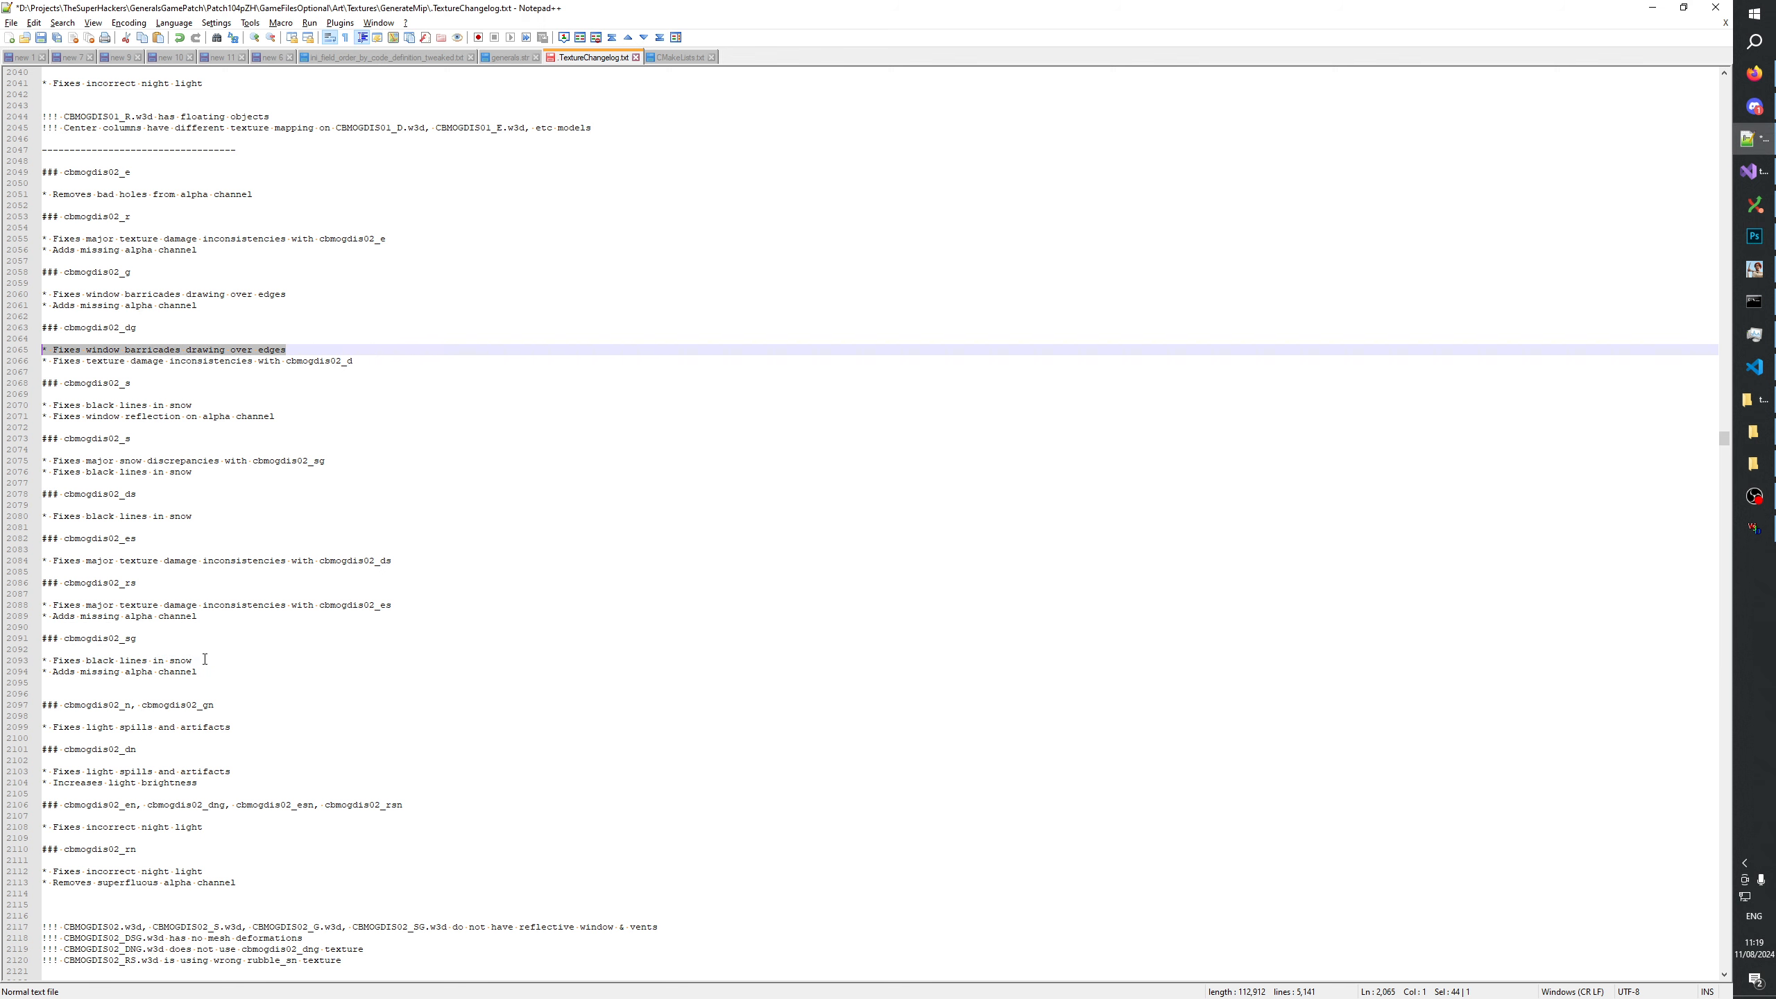
left_click(177, 645)
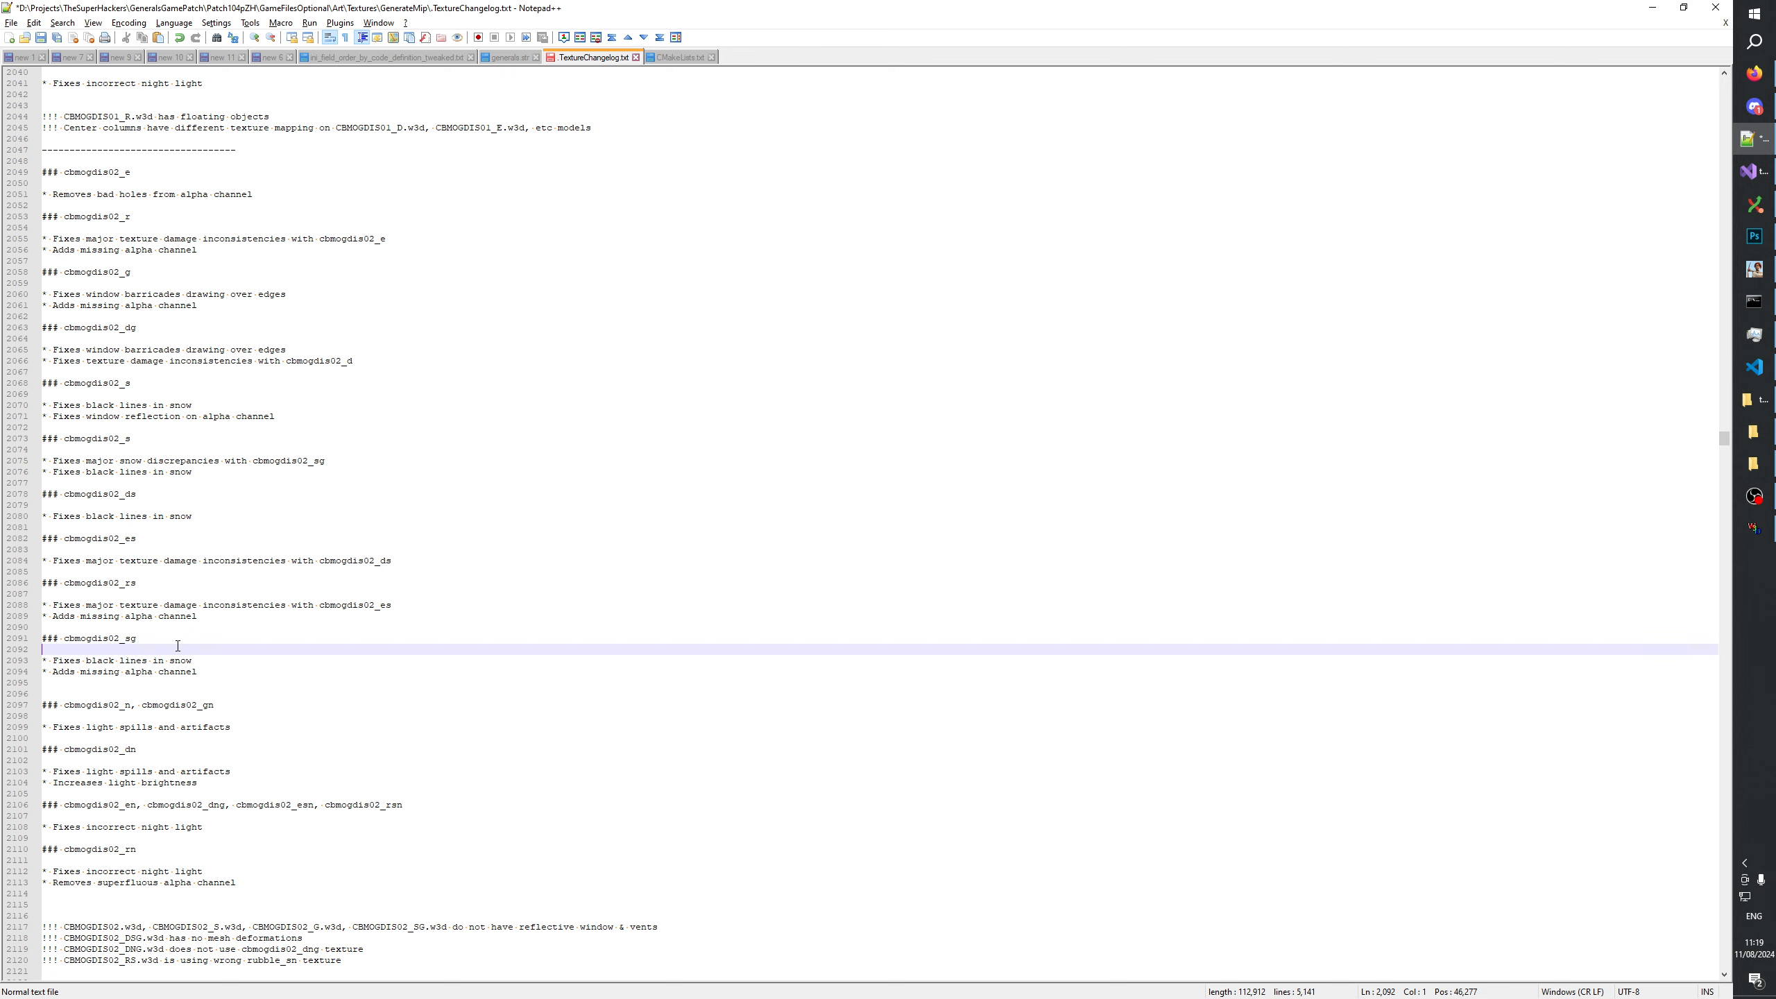
key("Return")
key("ctrl+v")
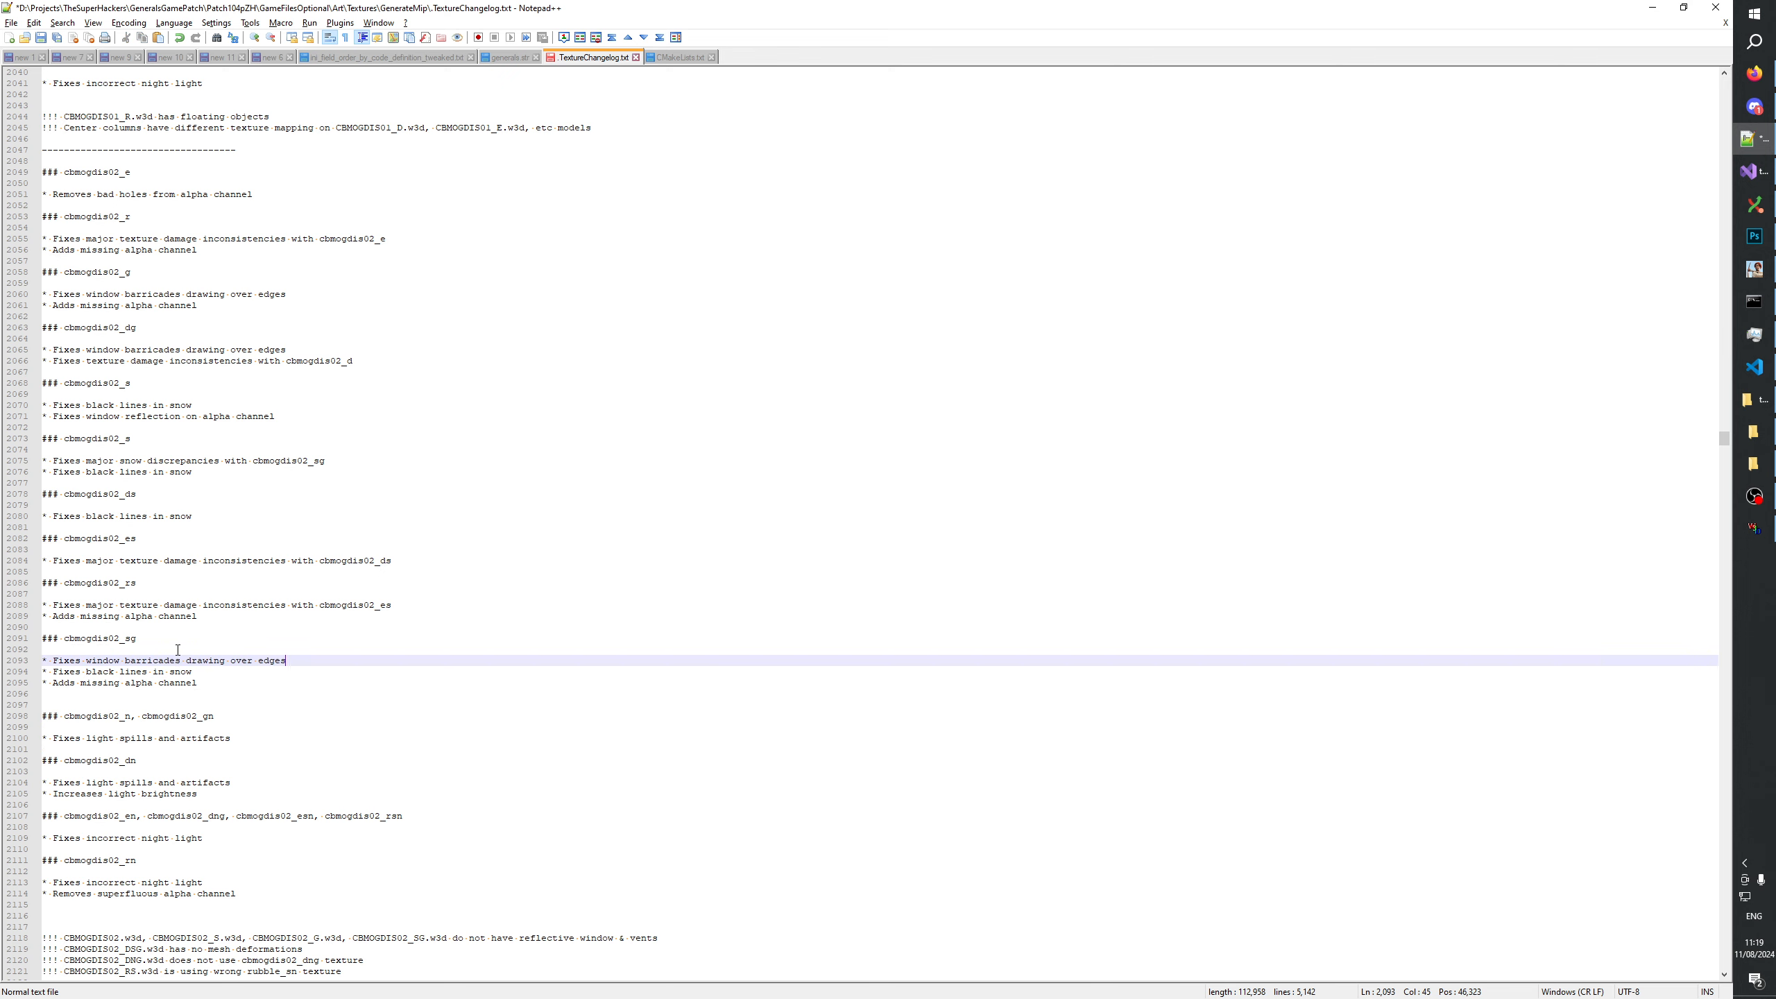
left_click(215, 686)
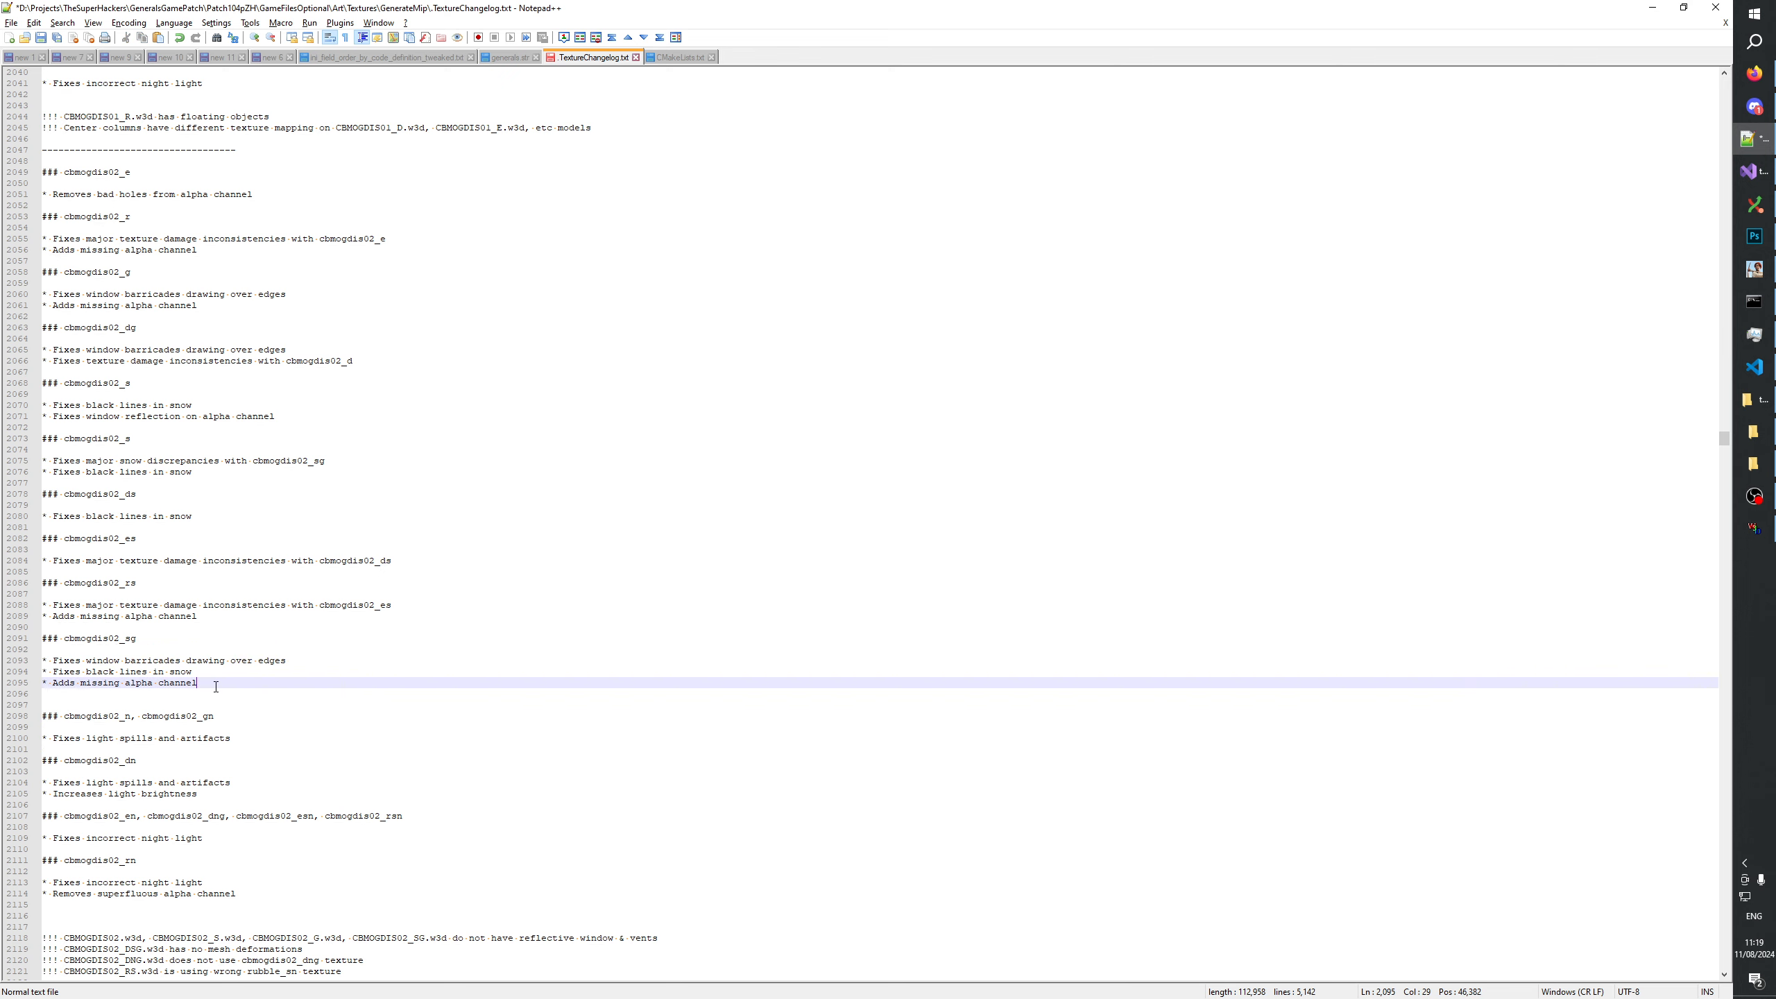
Switch to Photoshop and compare the cbmogdis02_sg texture with its topmost snow fix group hidden and shown.
key("alt+Tab")
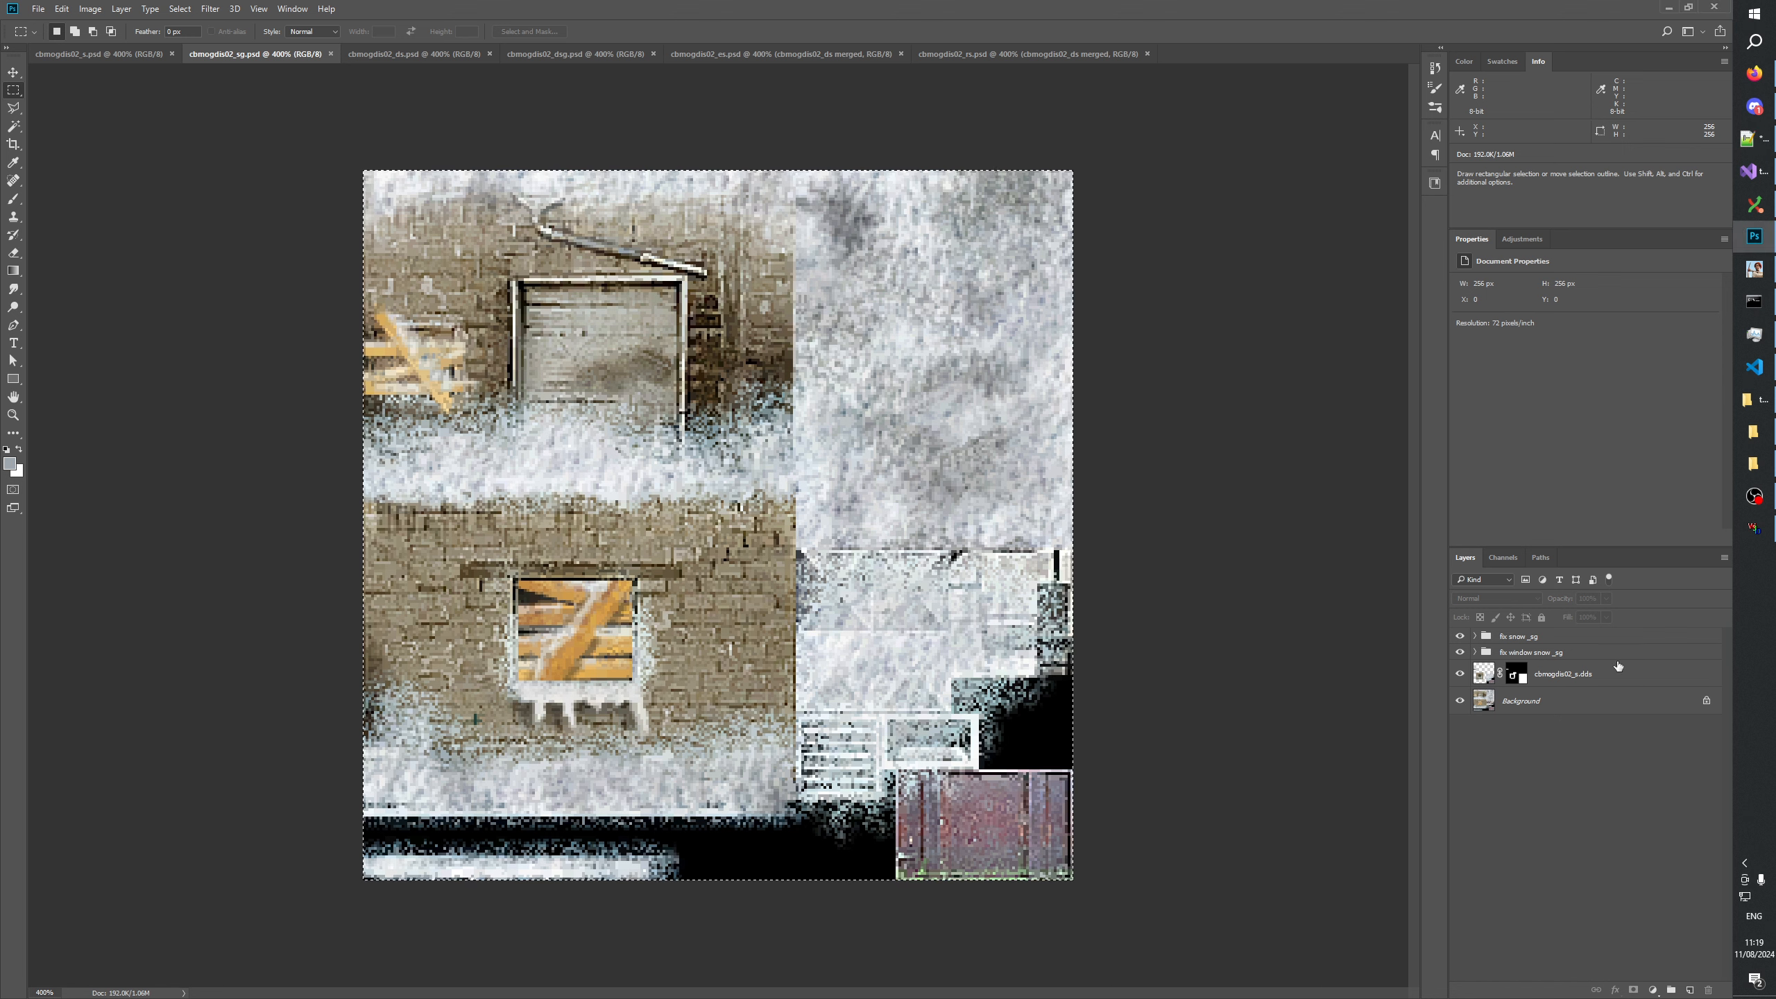
left_click(1460, 637)
left_click(1460, 637)
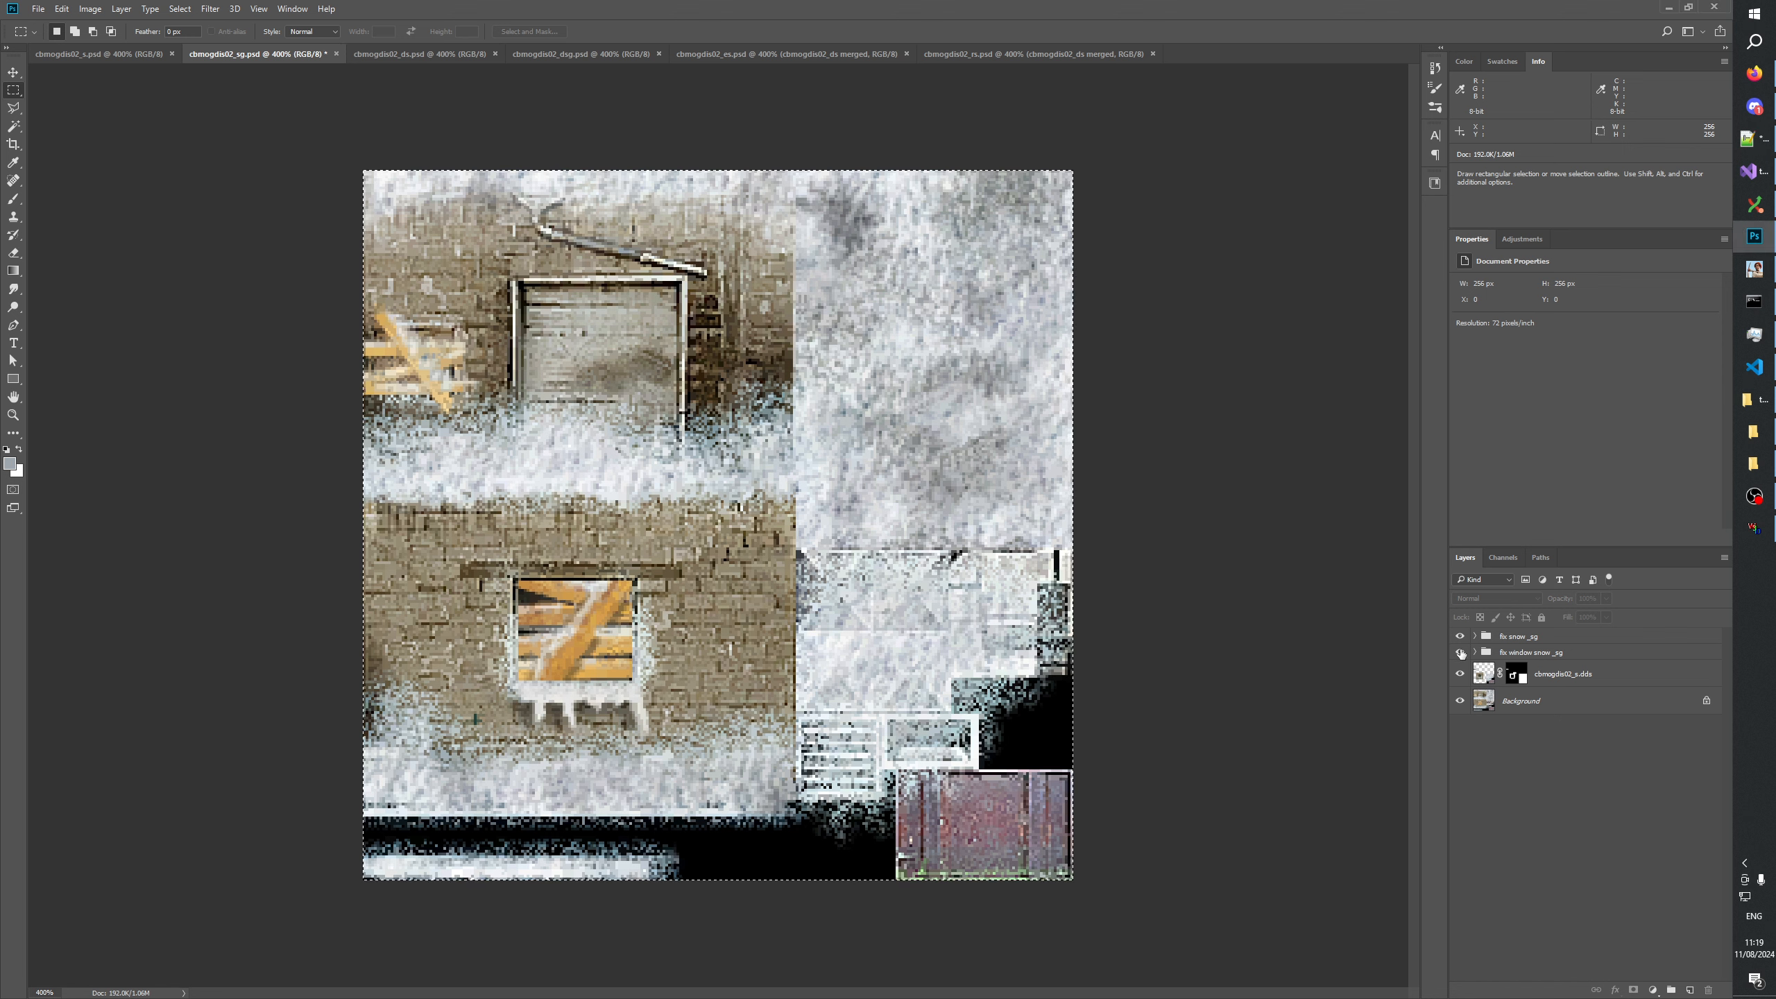
Compare the cbmogdis02_sg texture with its window snow fix group hidden and shown, and return to the changelog in Notepad++.
left_click(1460, 651)
left_click(1460, 652)
left_click(1460, 652)
left_click(1460, 652)
key("alt+Tab")
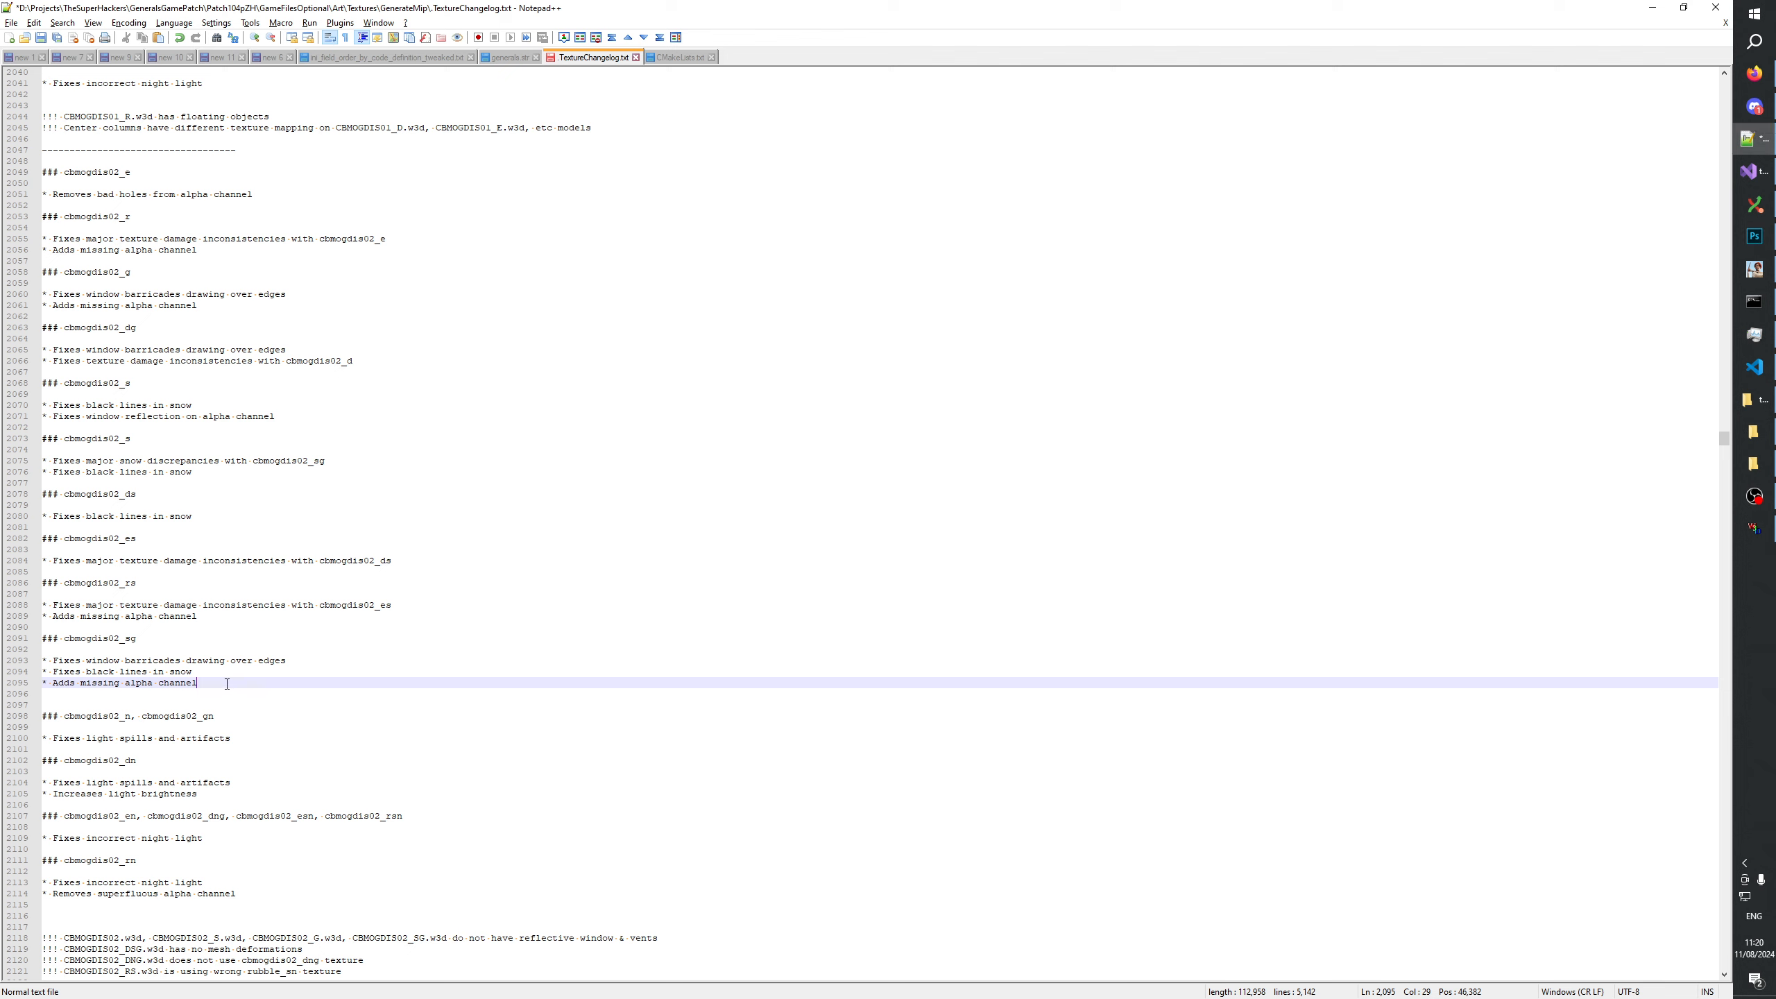
left_click(216, 672)
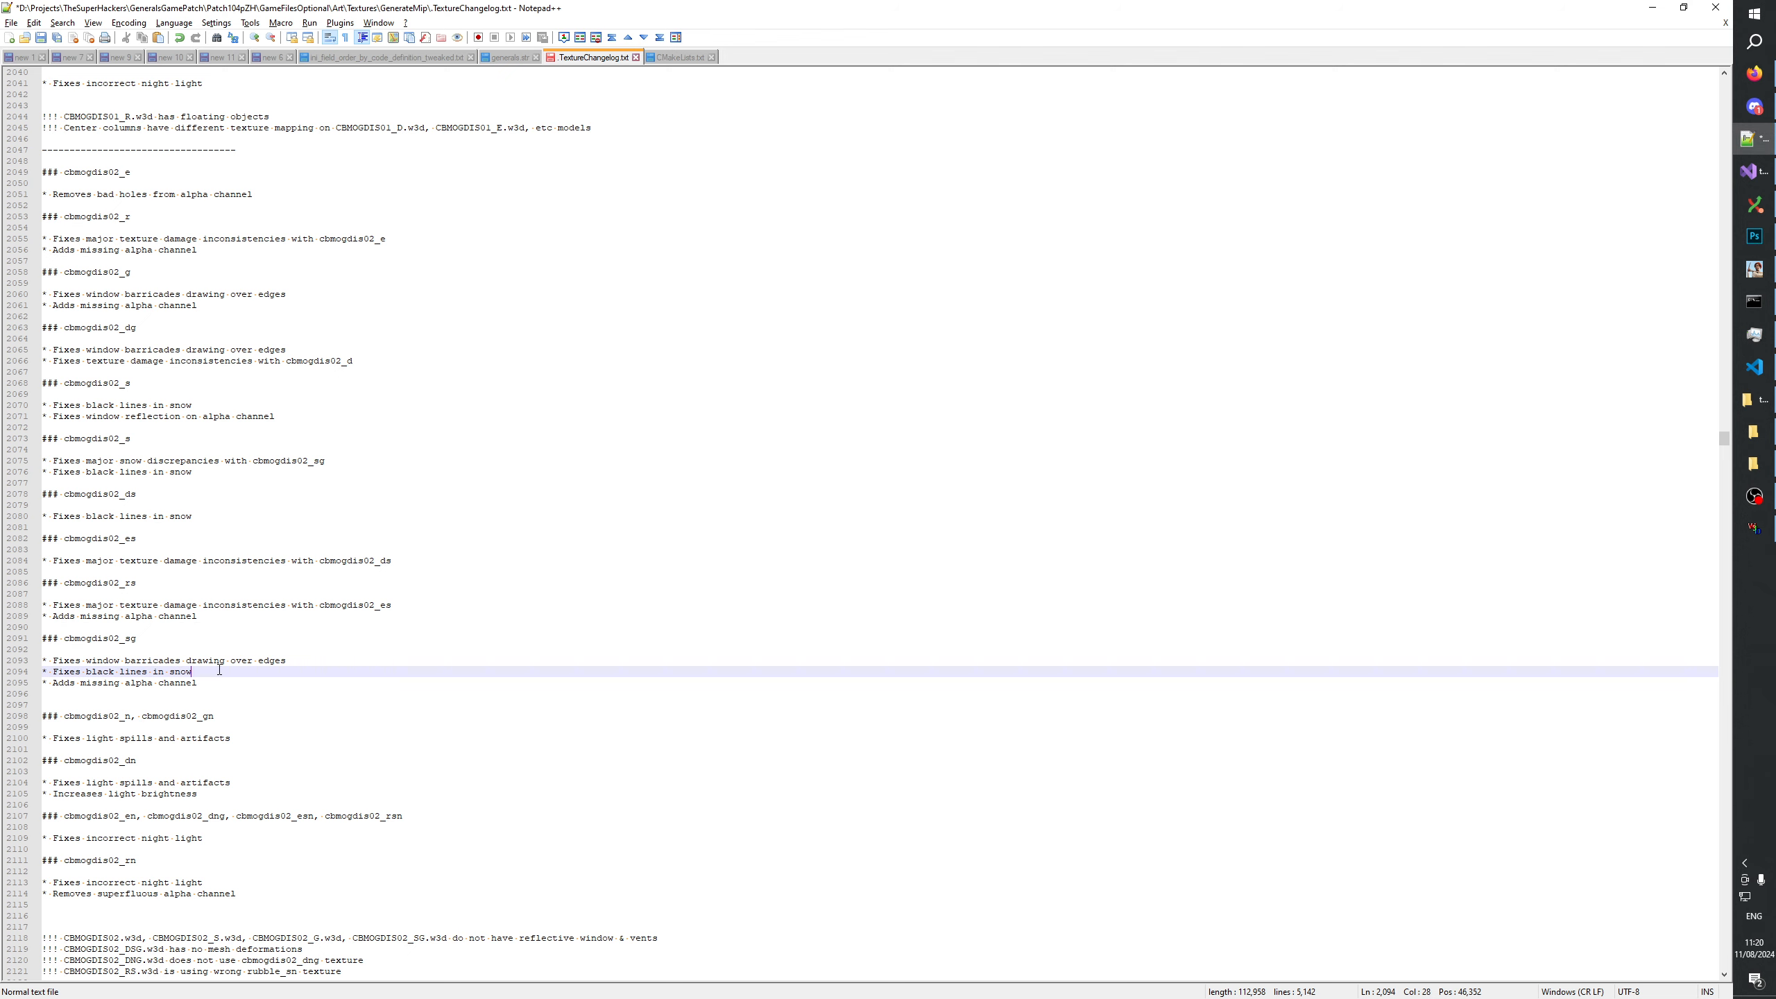
key("Return")
type("*")
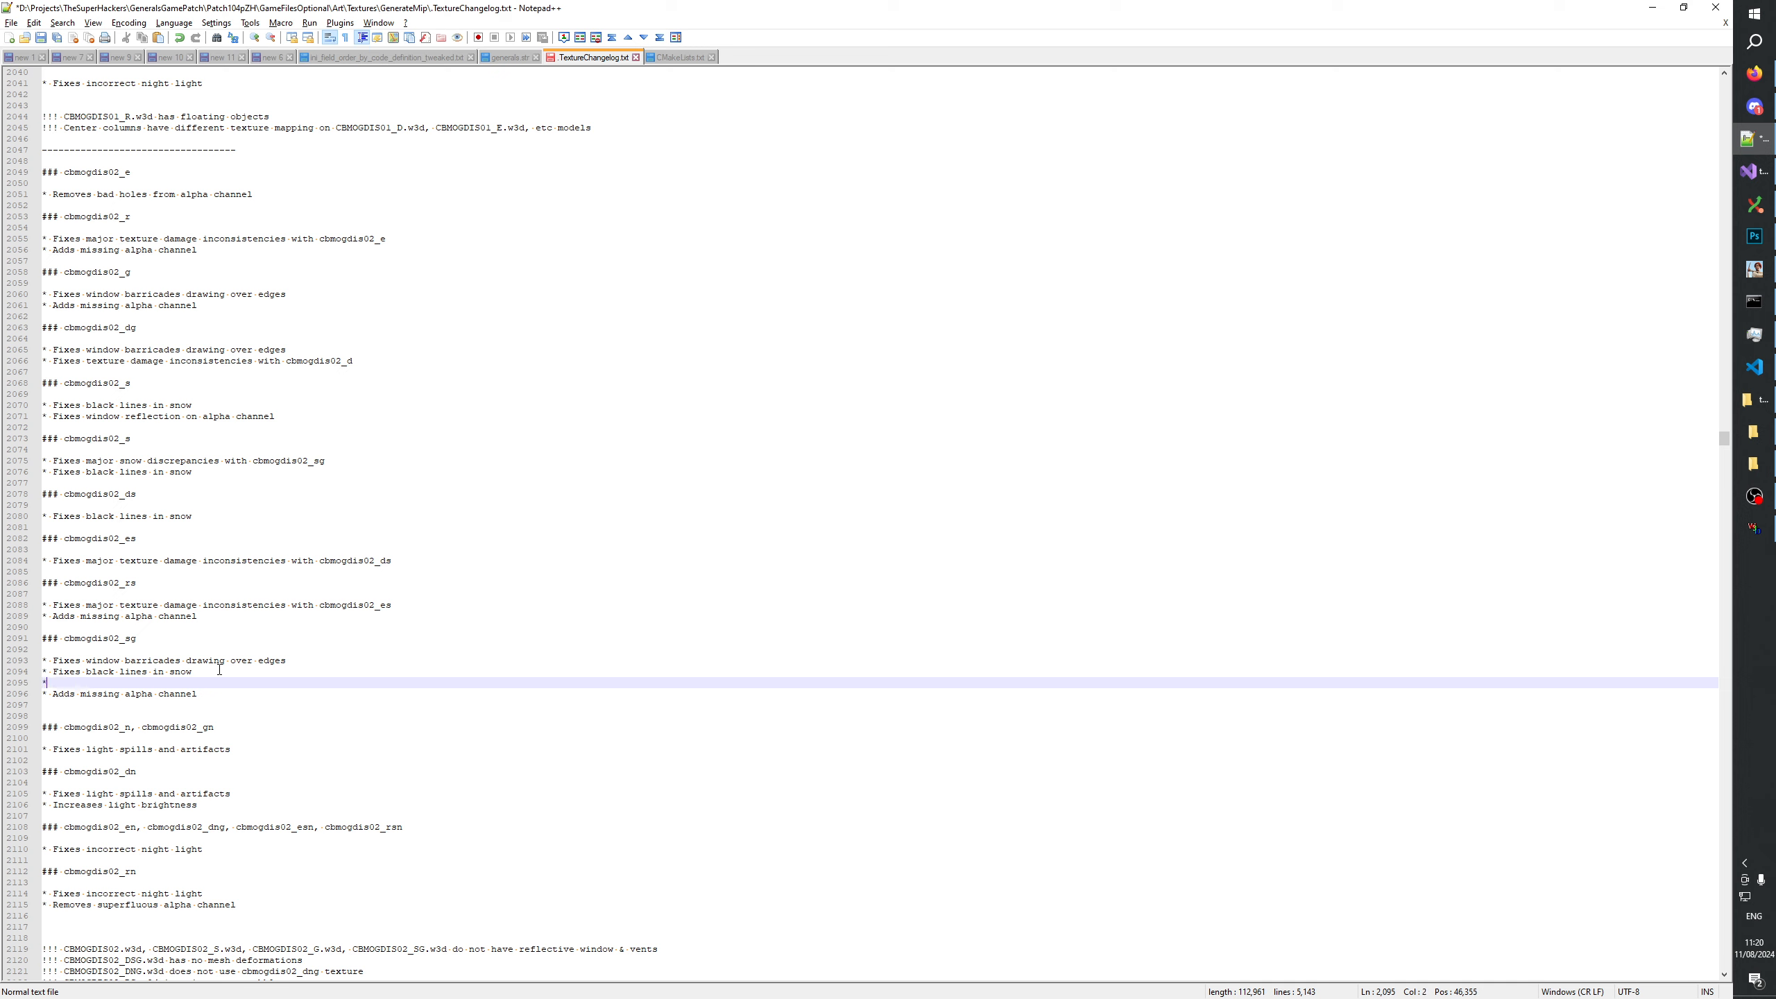
type(" Polishes s")
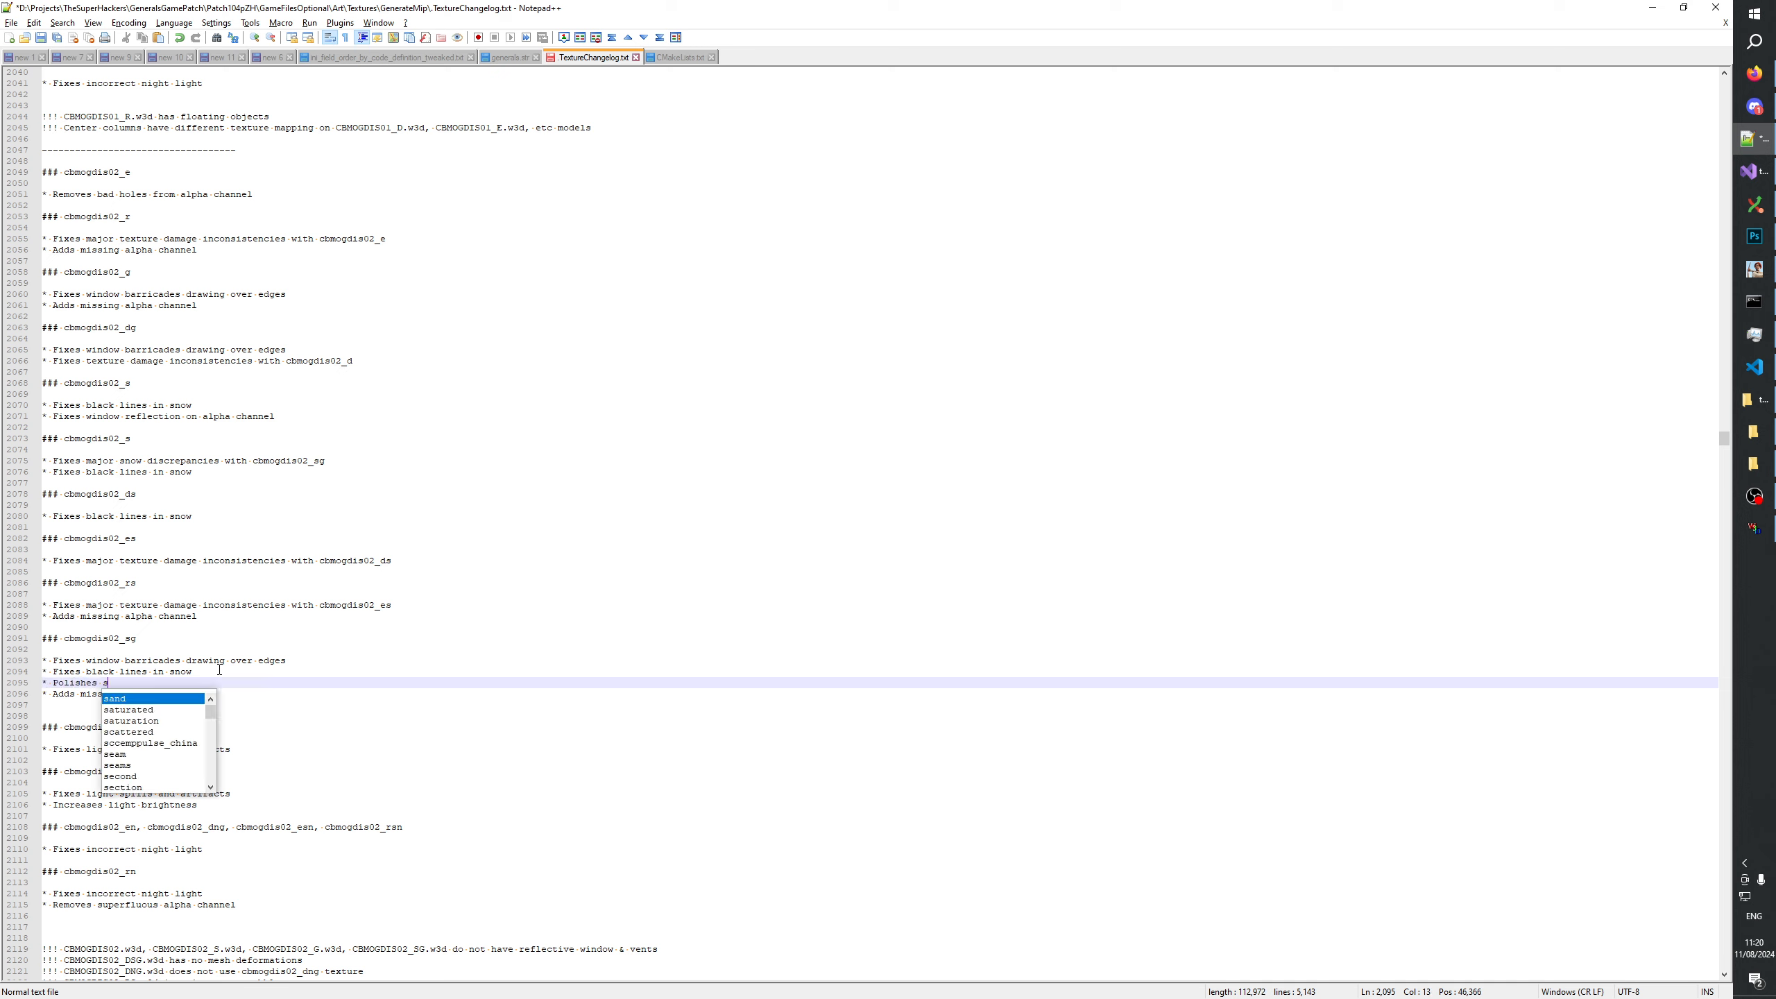
key("BackSpace")
key("BackSpace")
key("BackSpace")
key("BackSpace")
key("BackSpace")
key("BackSpace")
key("BackSpace")
key("BackSpace")
key("BackSpace")
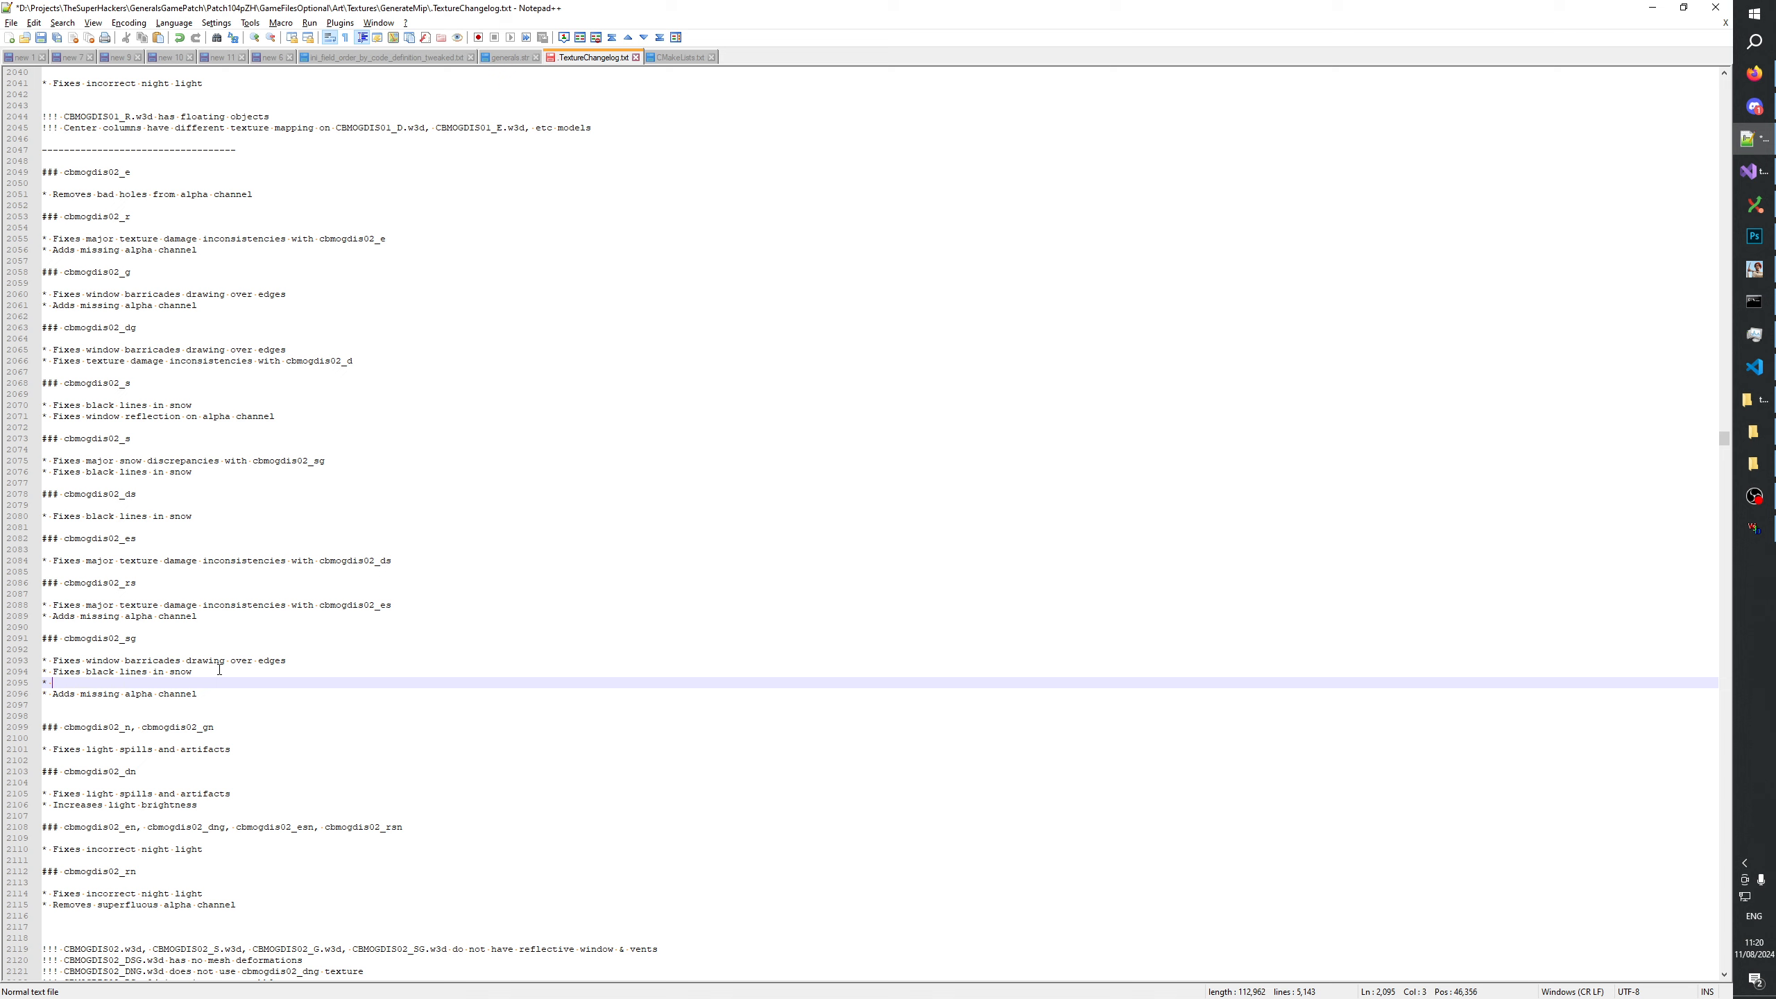
type("Fixes")
key("BackSpace")
key("BackSpace")
key("BackSpace")
key("BackSpace")
key("BackSpace")
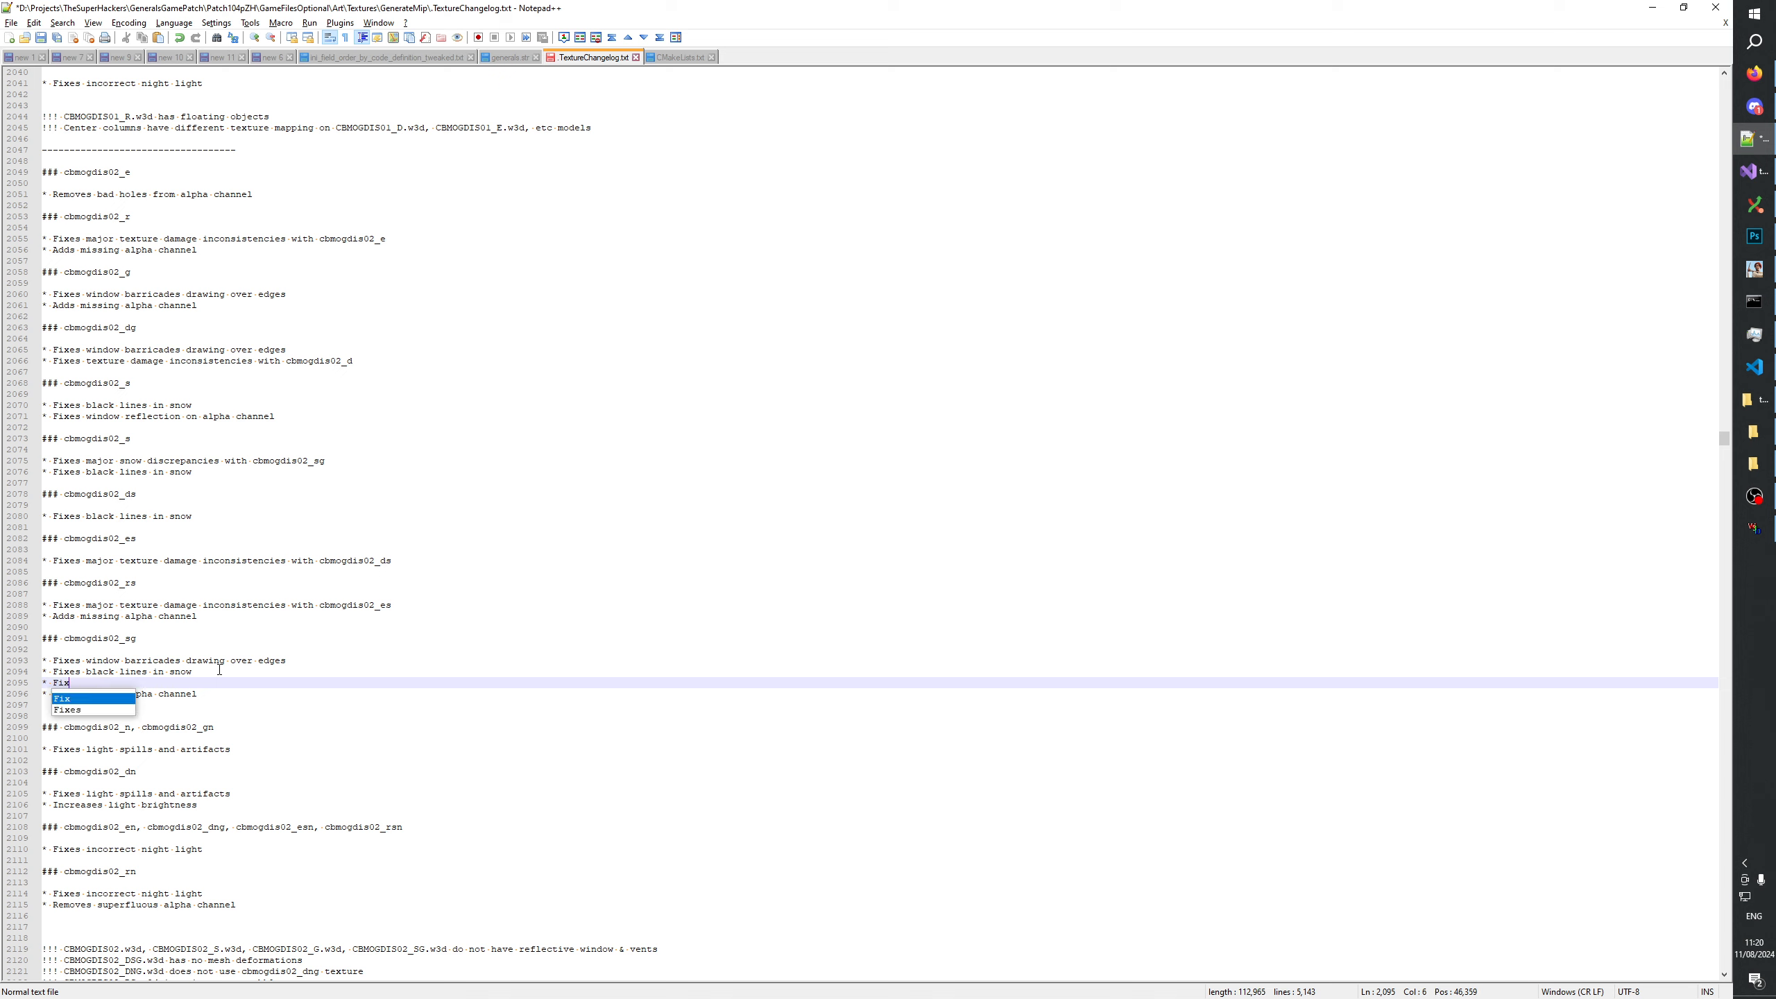
type("Improves snow")
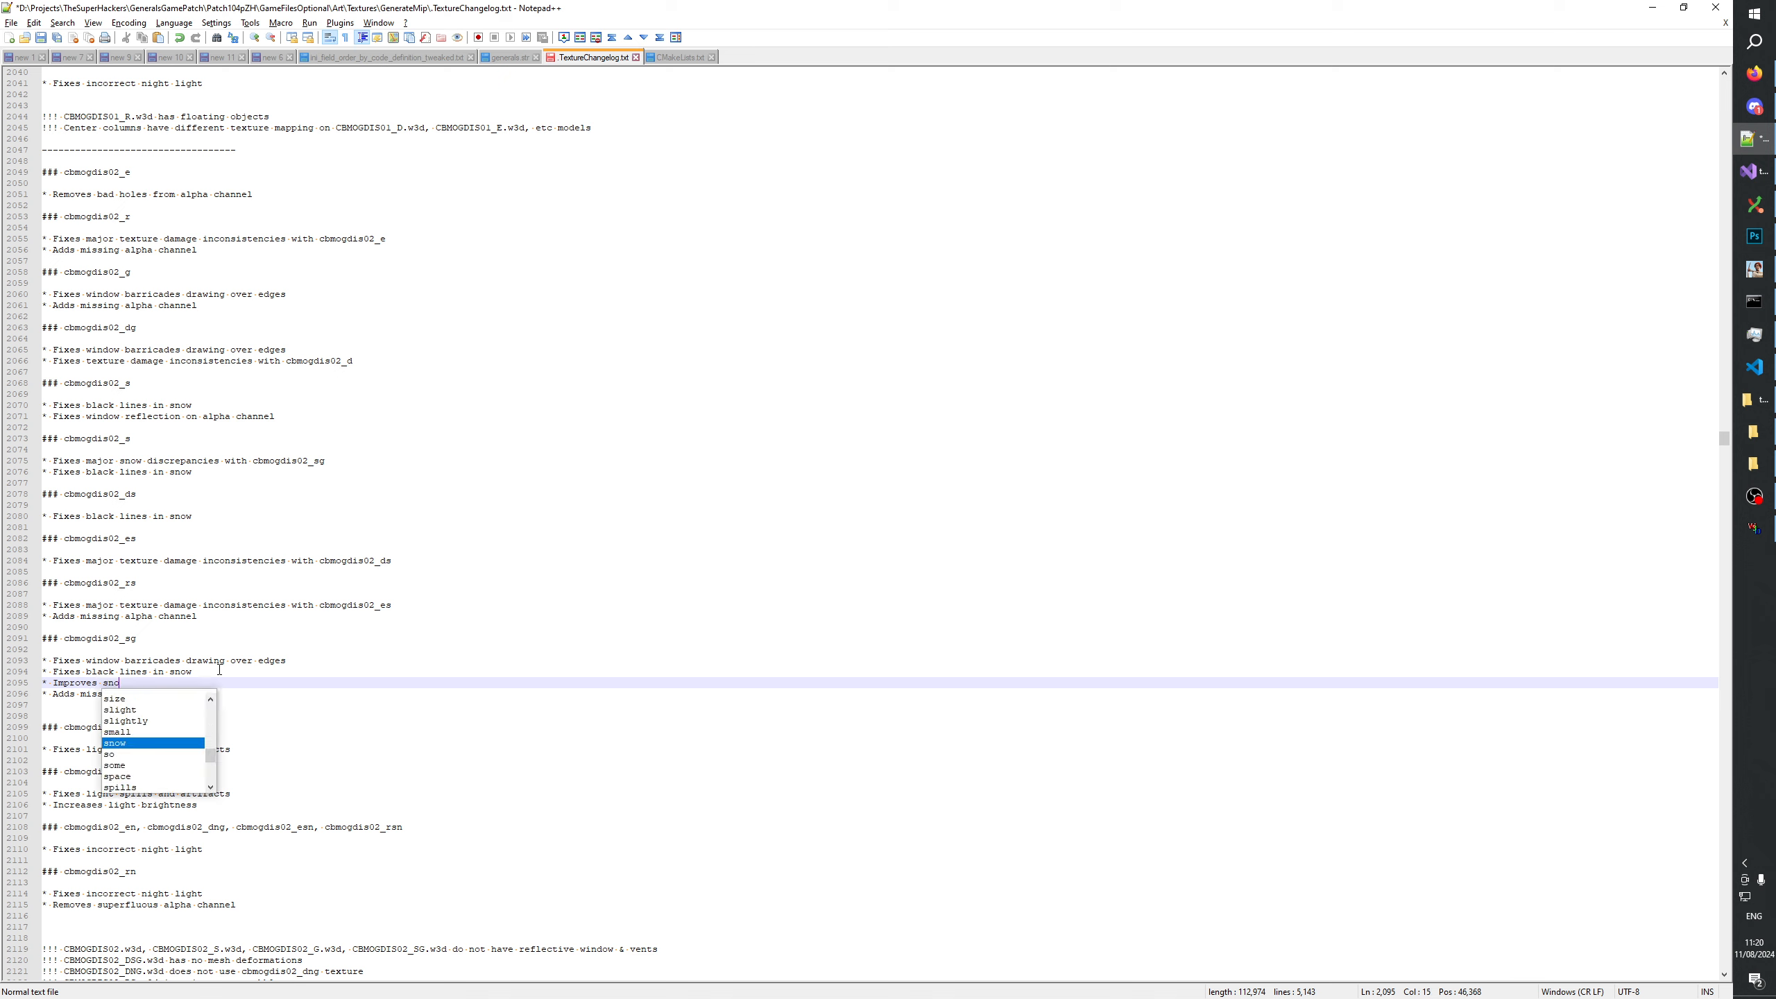
key("BackSpace")
key("BackSpace")
key("BackSpace")
key("BackSpace")
key("BackSpace")
key("BackSpace")
key("BackSpace")
key("BackSpace")
key("BackSpace")
Remove the extra blank line below the cbmogdis02_sg notes and save the changelog.
key("BackSpace")
key("BackSpace")
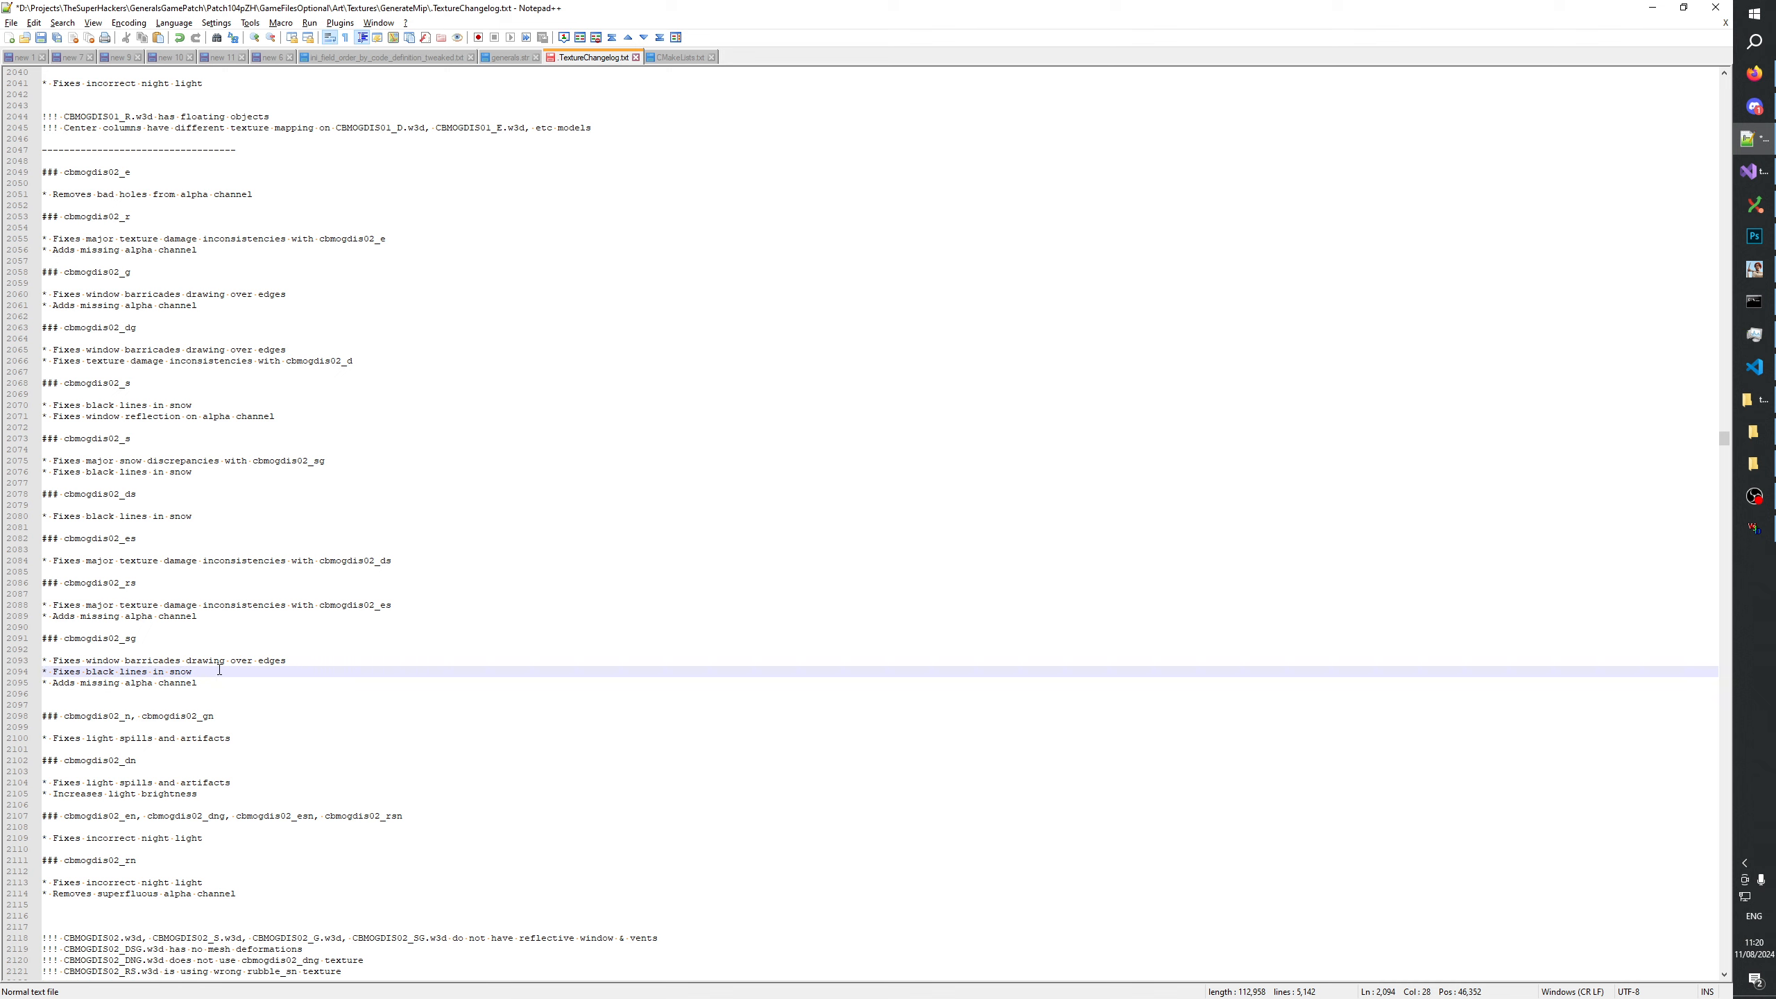
left_click(103, 699)
key("BackSpace")
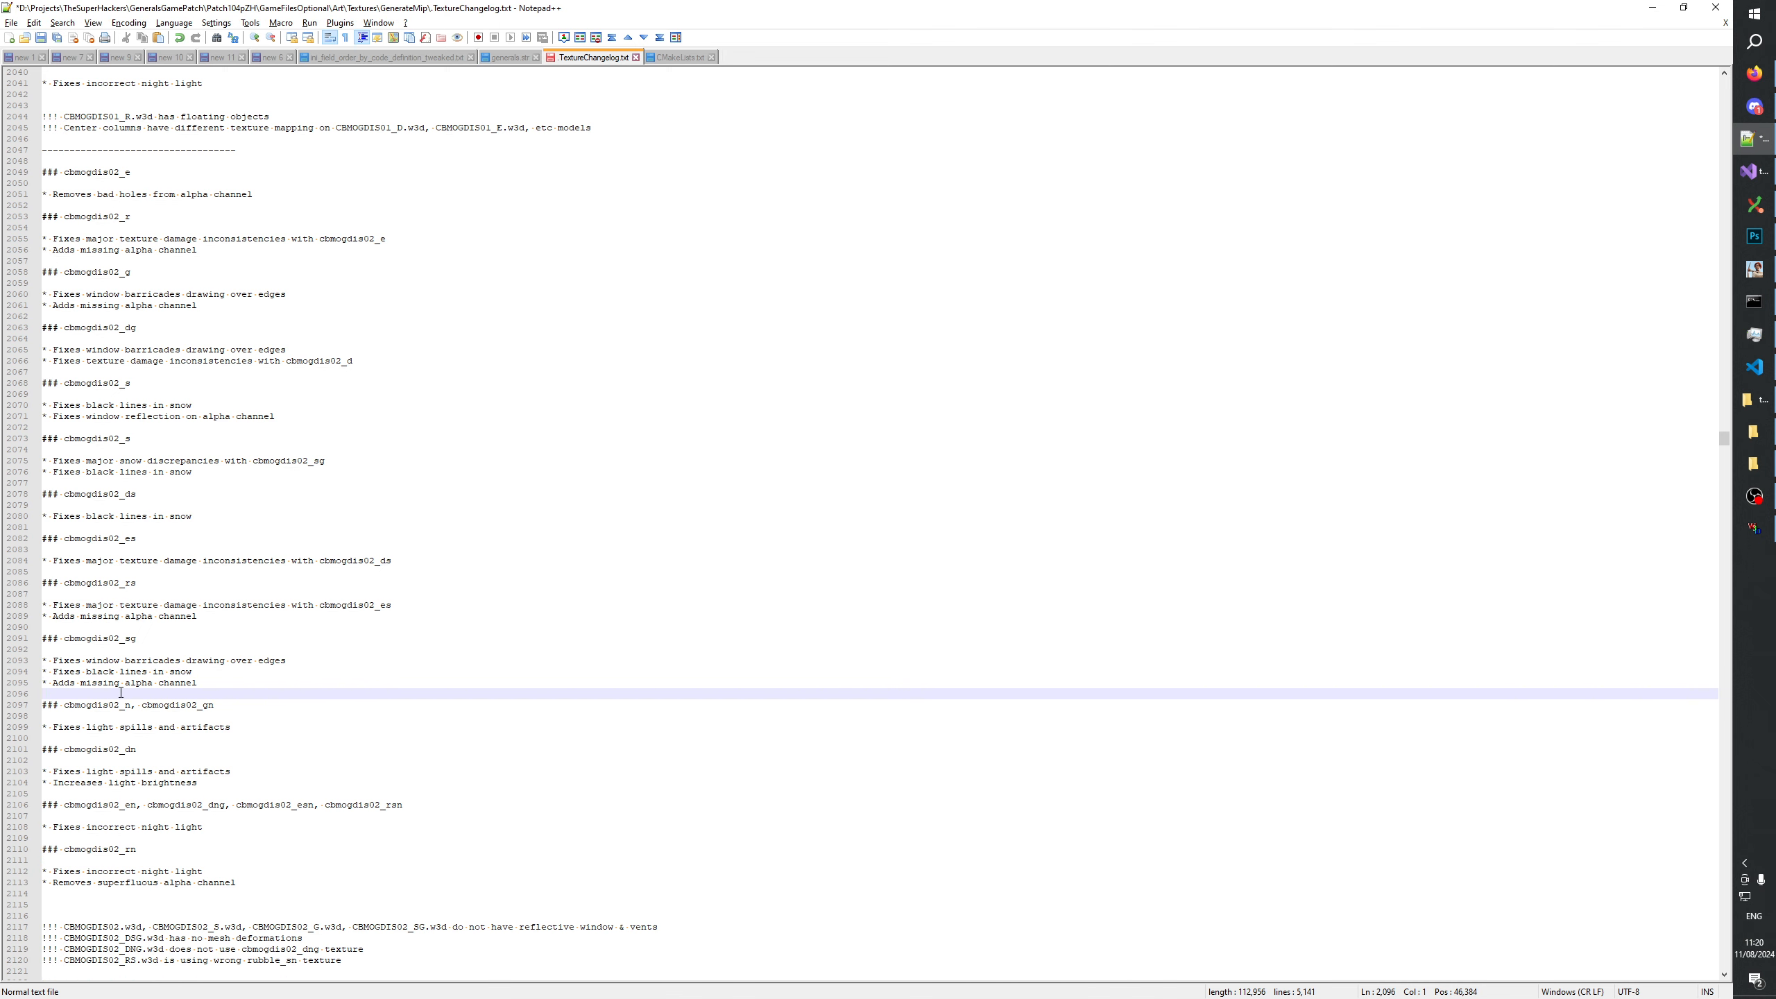
key("ctrl+s")
Check the cbmogdis02_dsg.psd texture in Photoshop and return to the changelog in Notepad++.
left_click(153, 640)
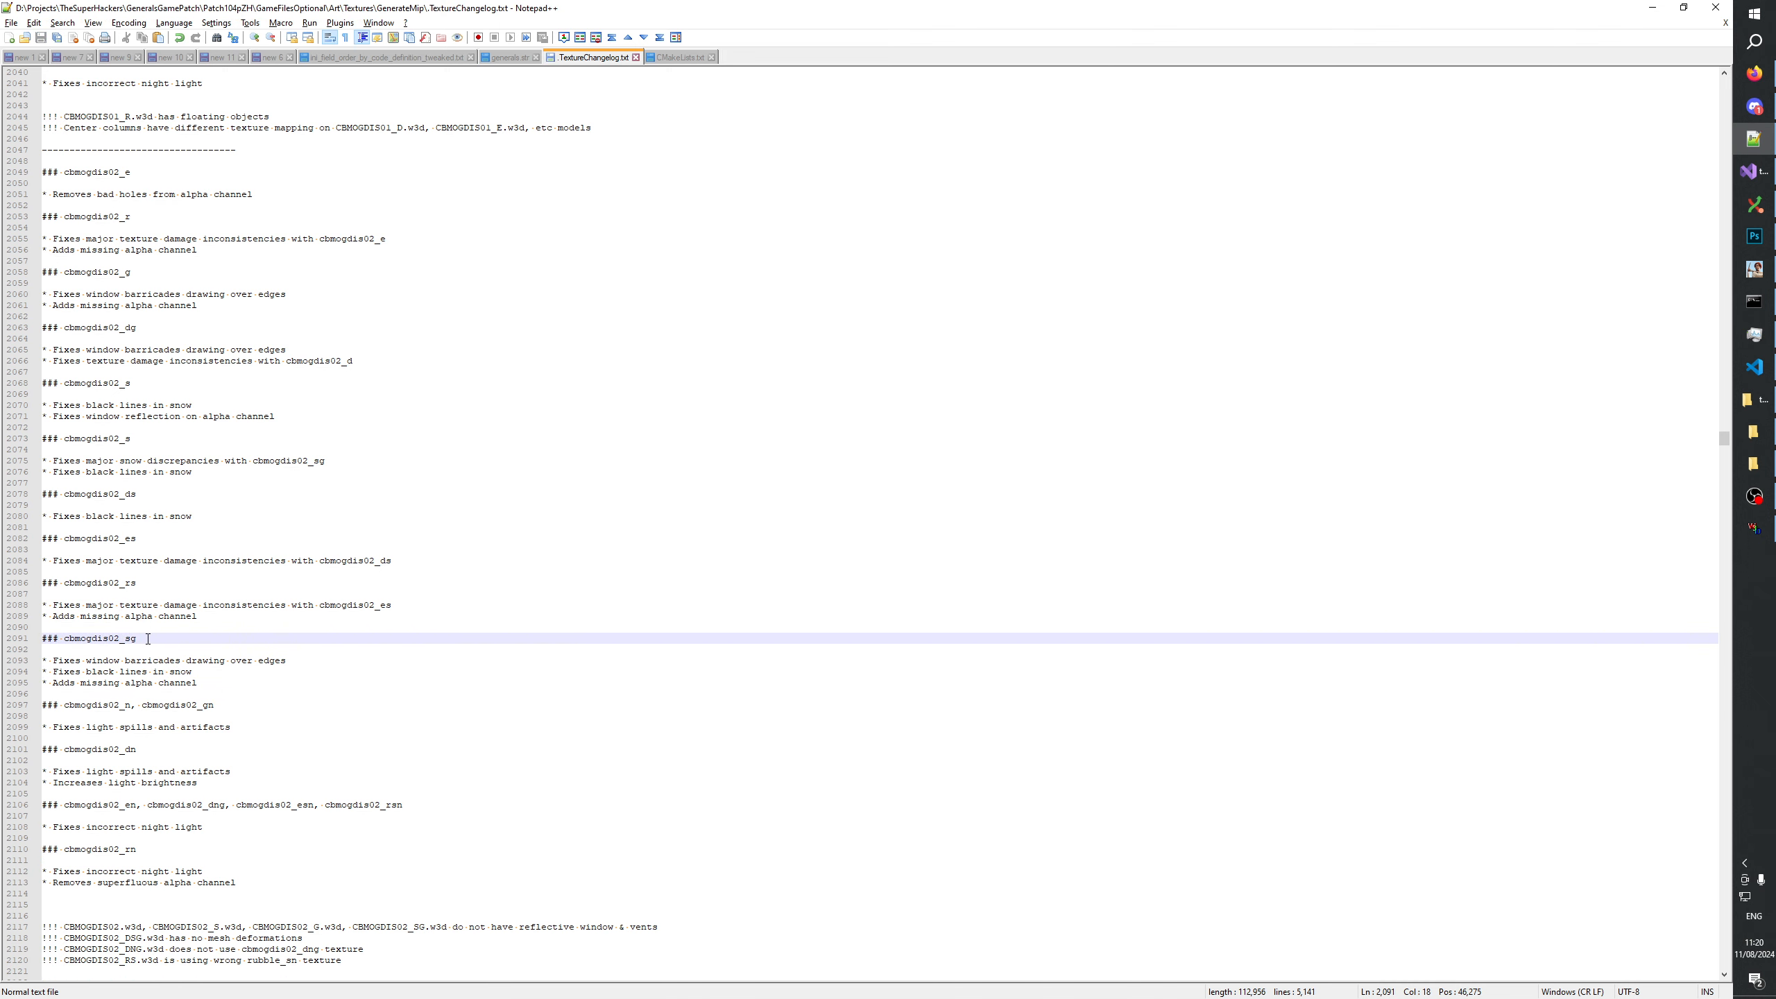
key("alt+Tab")
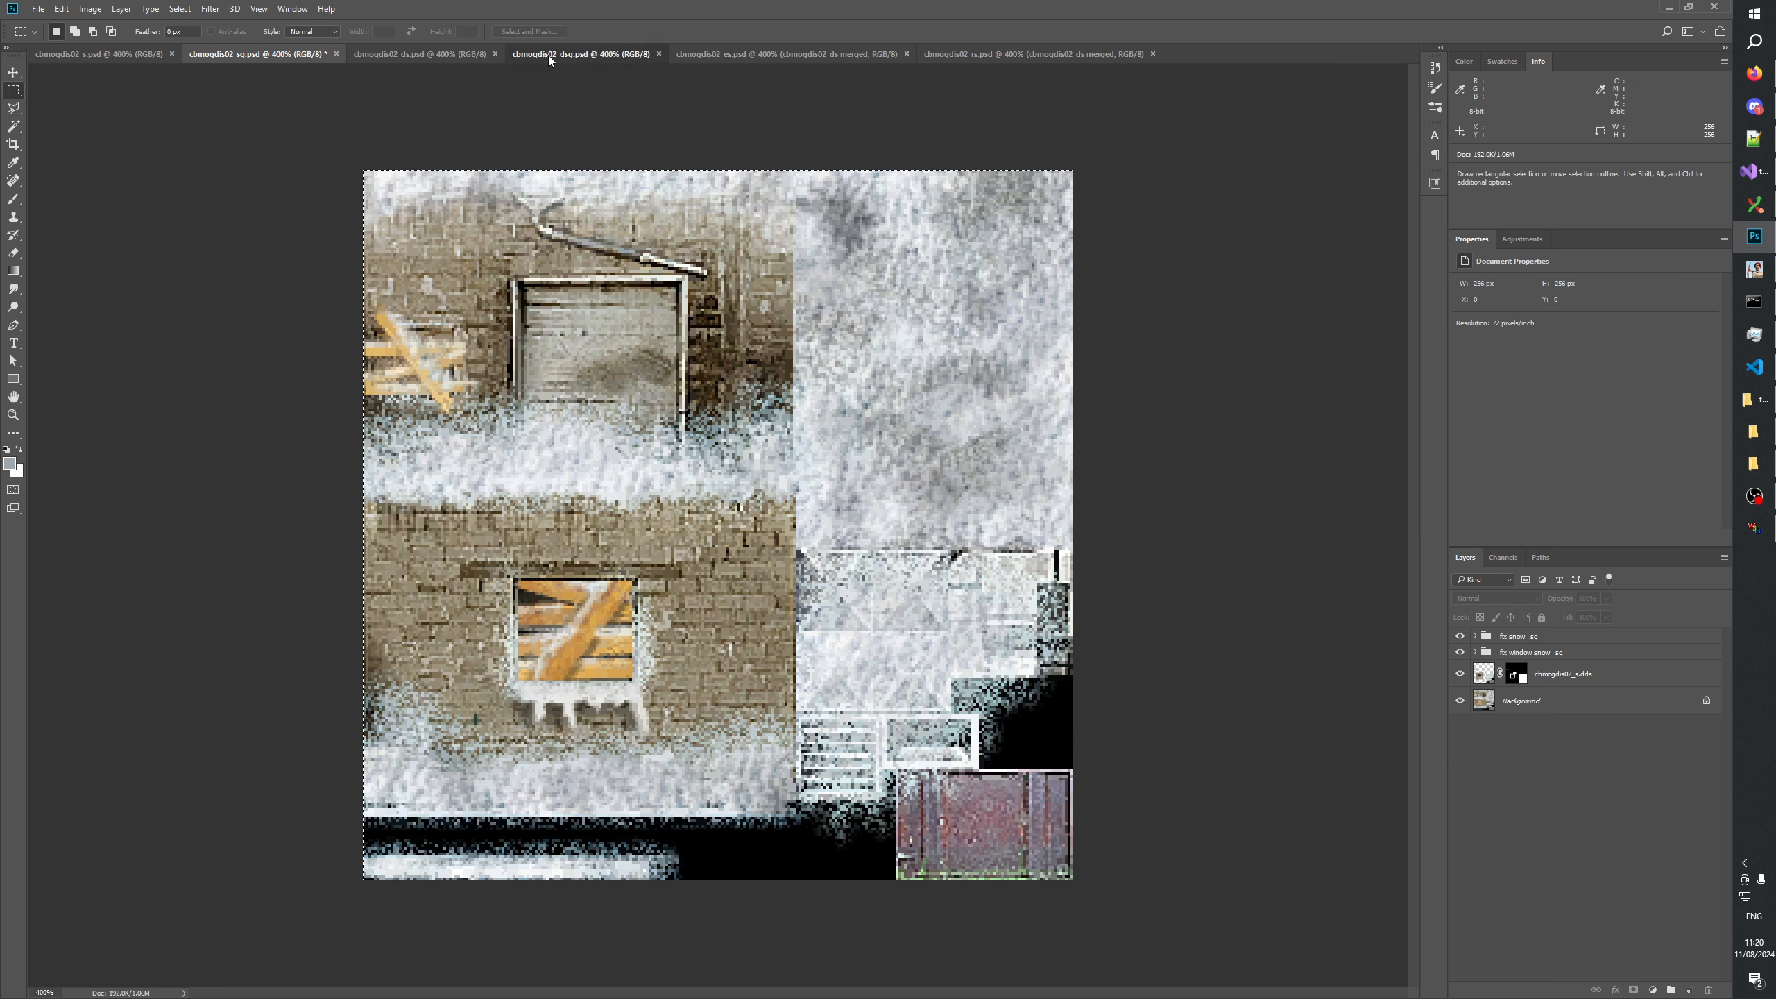
left_click(548, 56)
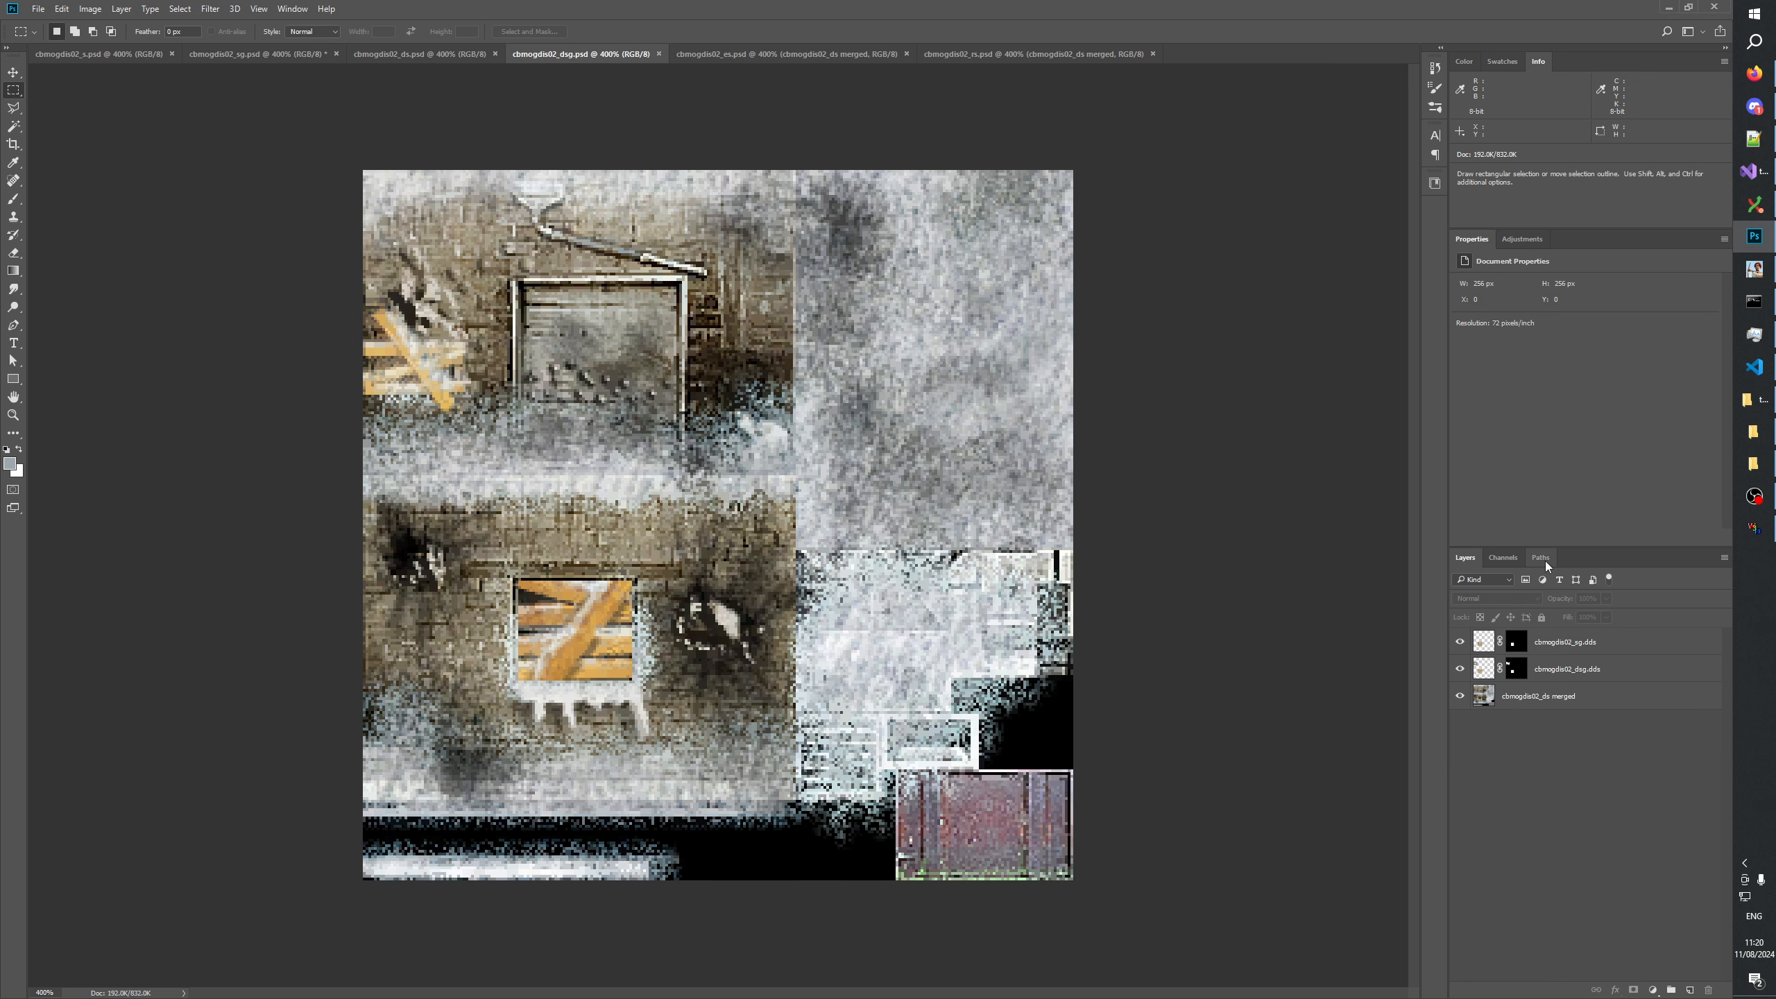
key("alt+Tab")
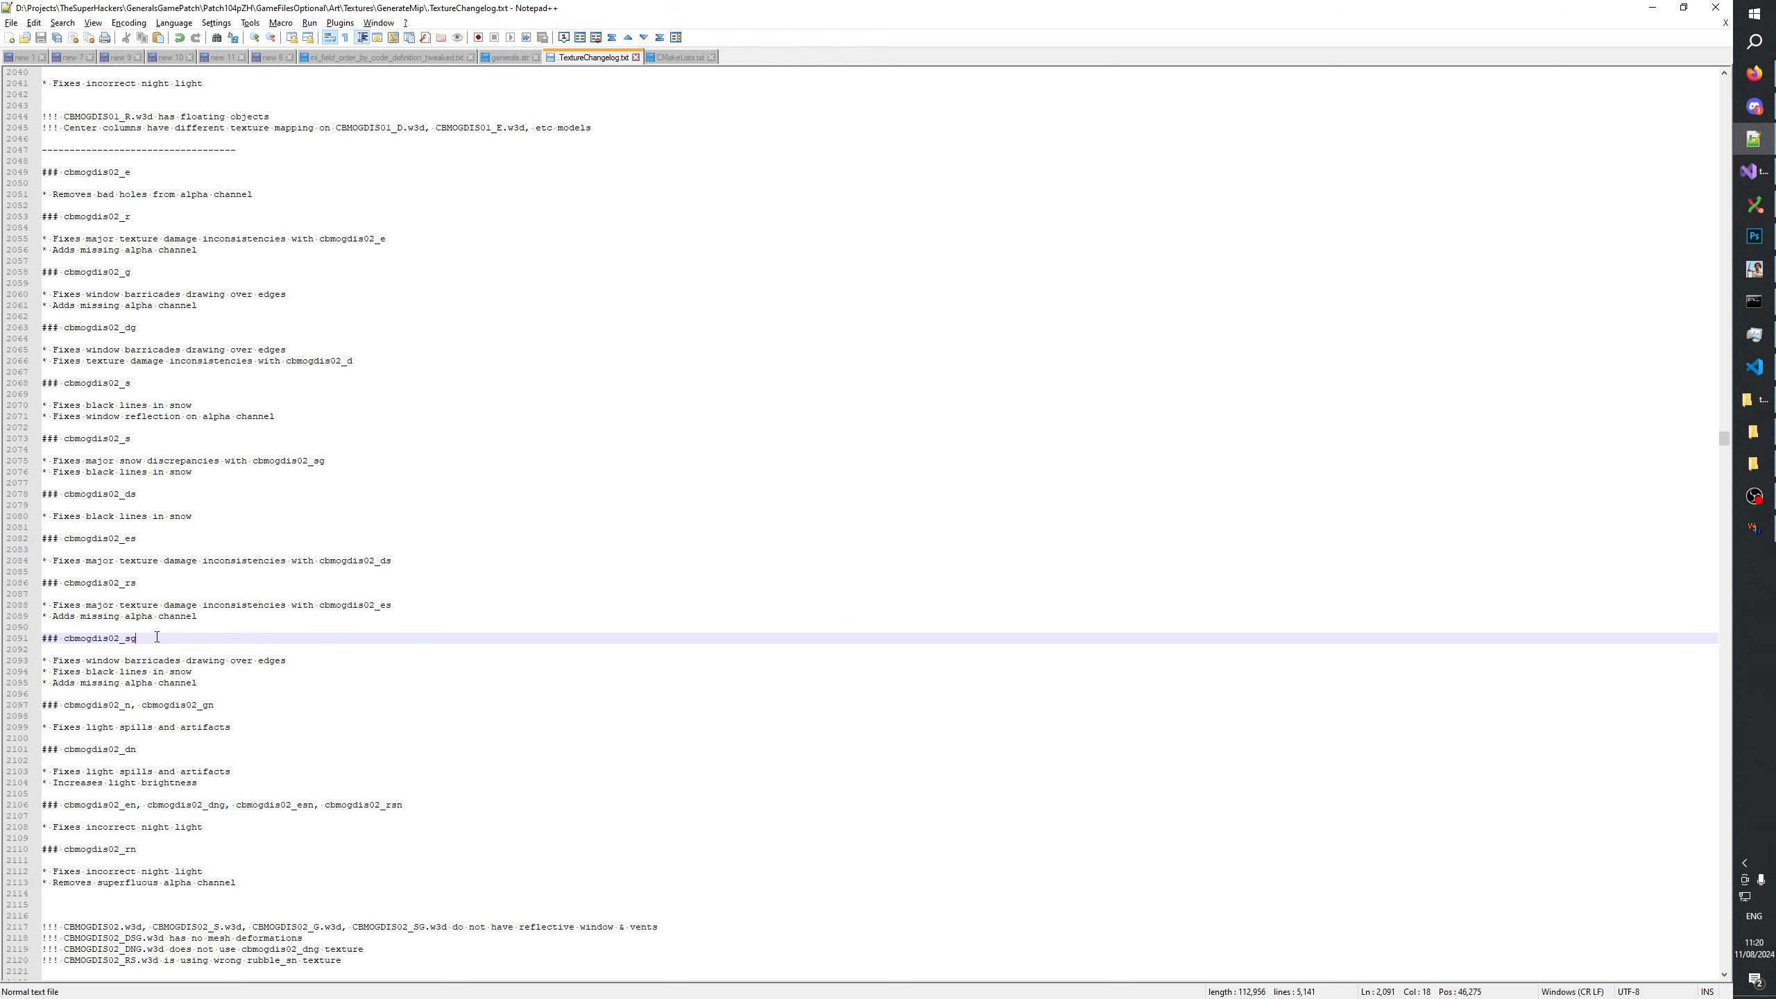
Duplicate the cbmogdis02_sg heading below its notes and rename the copy as "### cbmogdis02_dsg".
left_click_drag(176, 632, 4, 645)
key("ctrl+c")
left_click(221, 679)
key("Return")
key("Return")
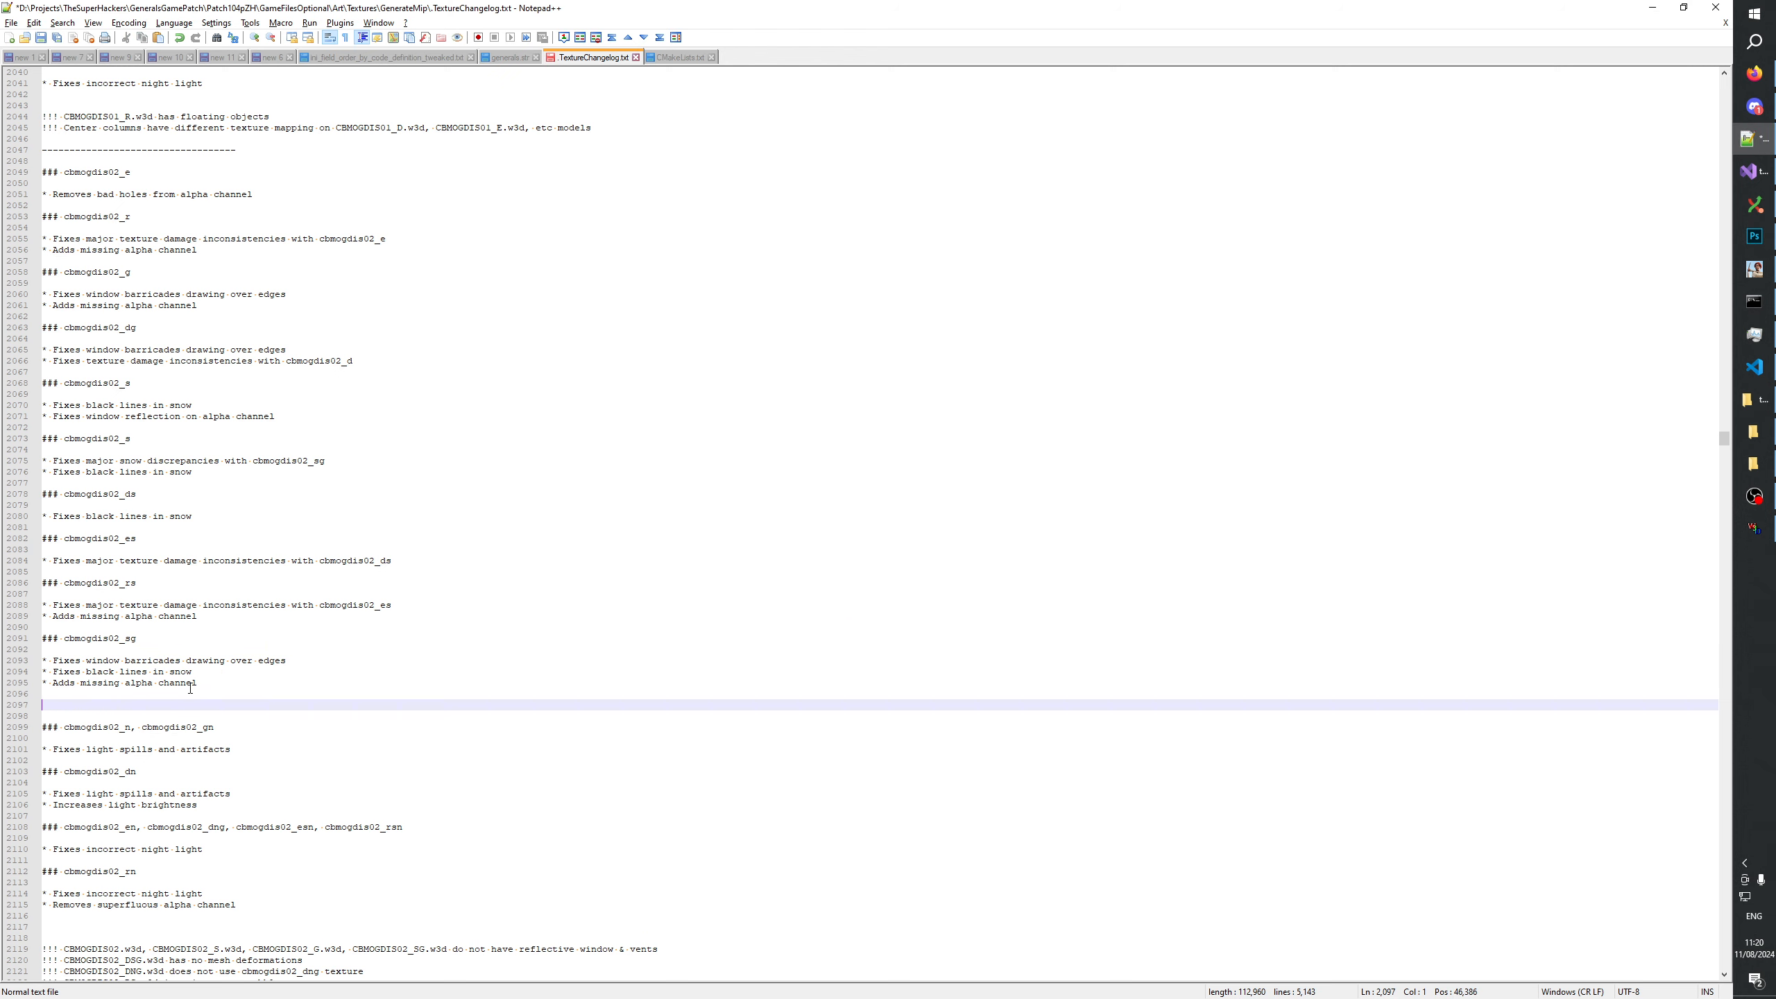
key("ctrl+v")
key("Left")
key("Left")
type("d")
key("Right")
key("Right")
key("Return")
key("Return")
Write the note "* Fixes major snow discrepancies with cbmogdis02_ds" under the cbmogdis02_dsg heading.
type("* Fixes m")
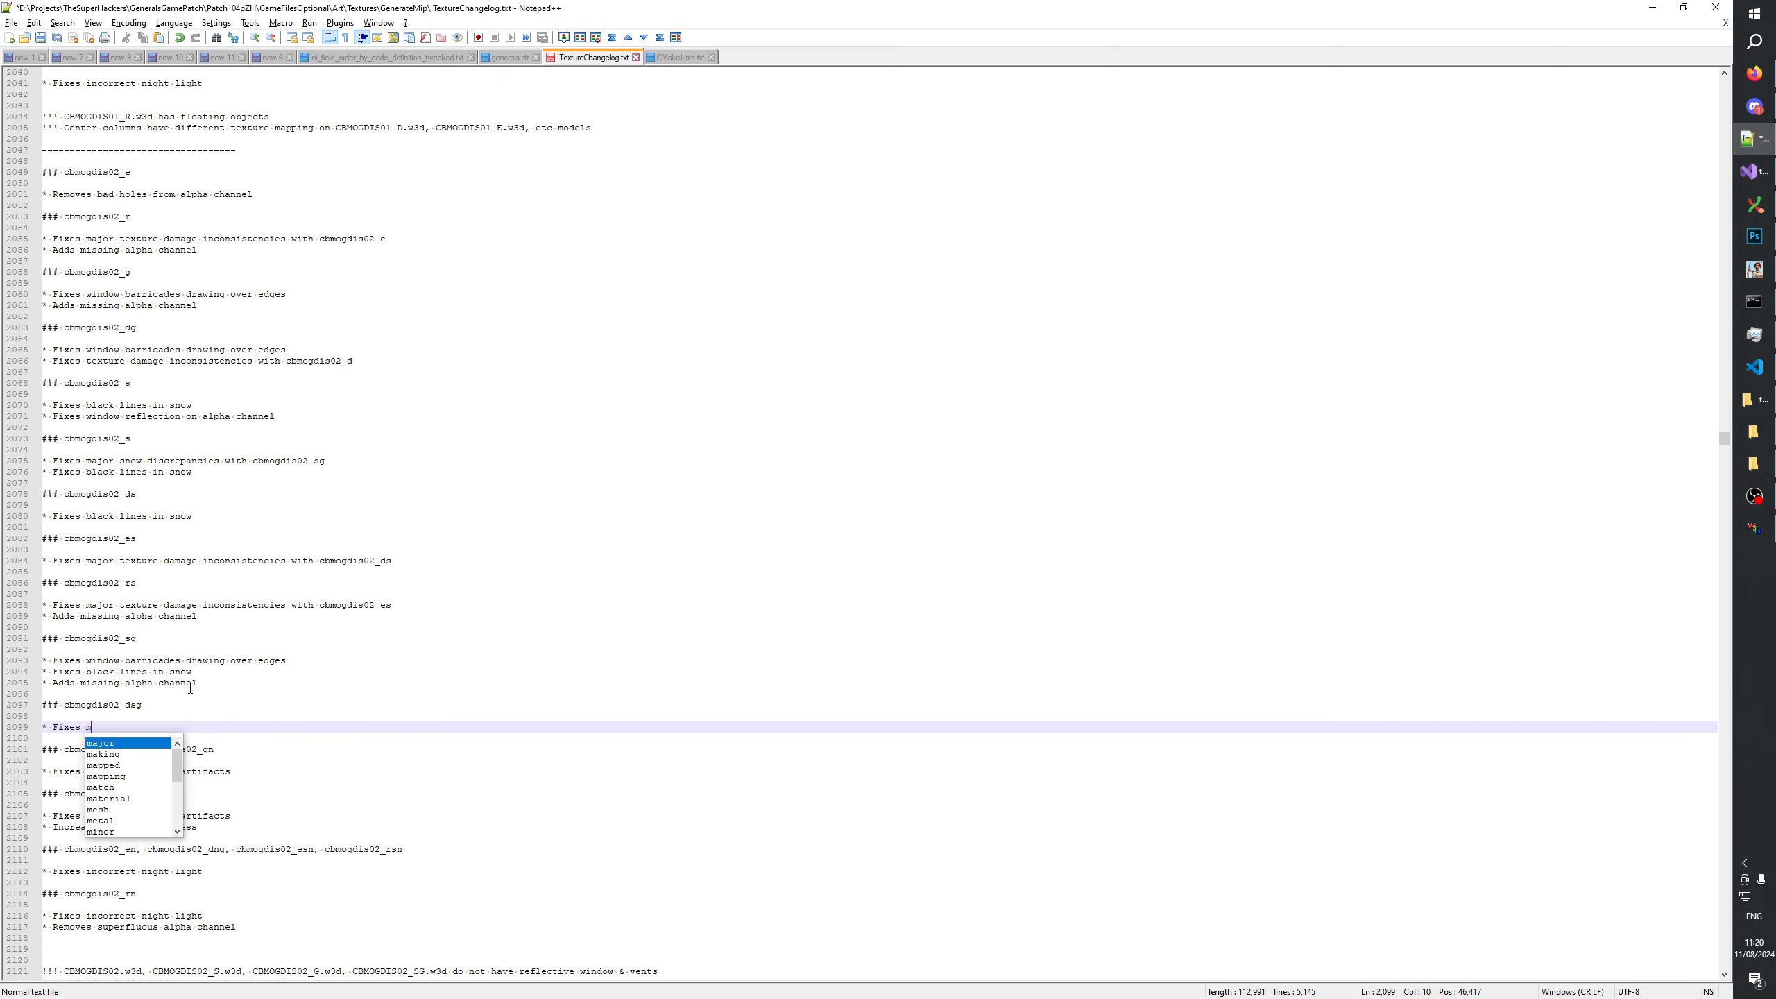
type("ajhopor ")
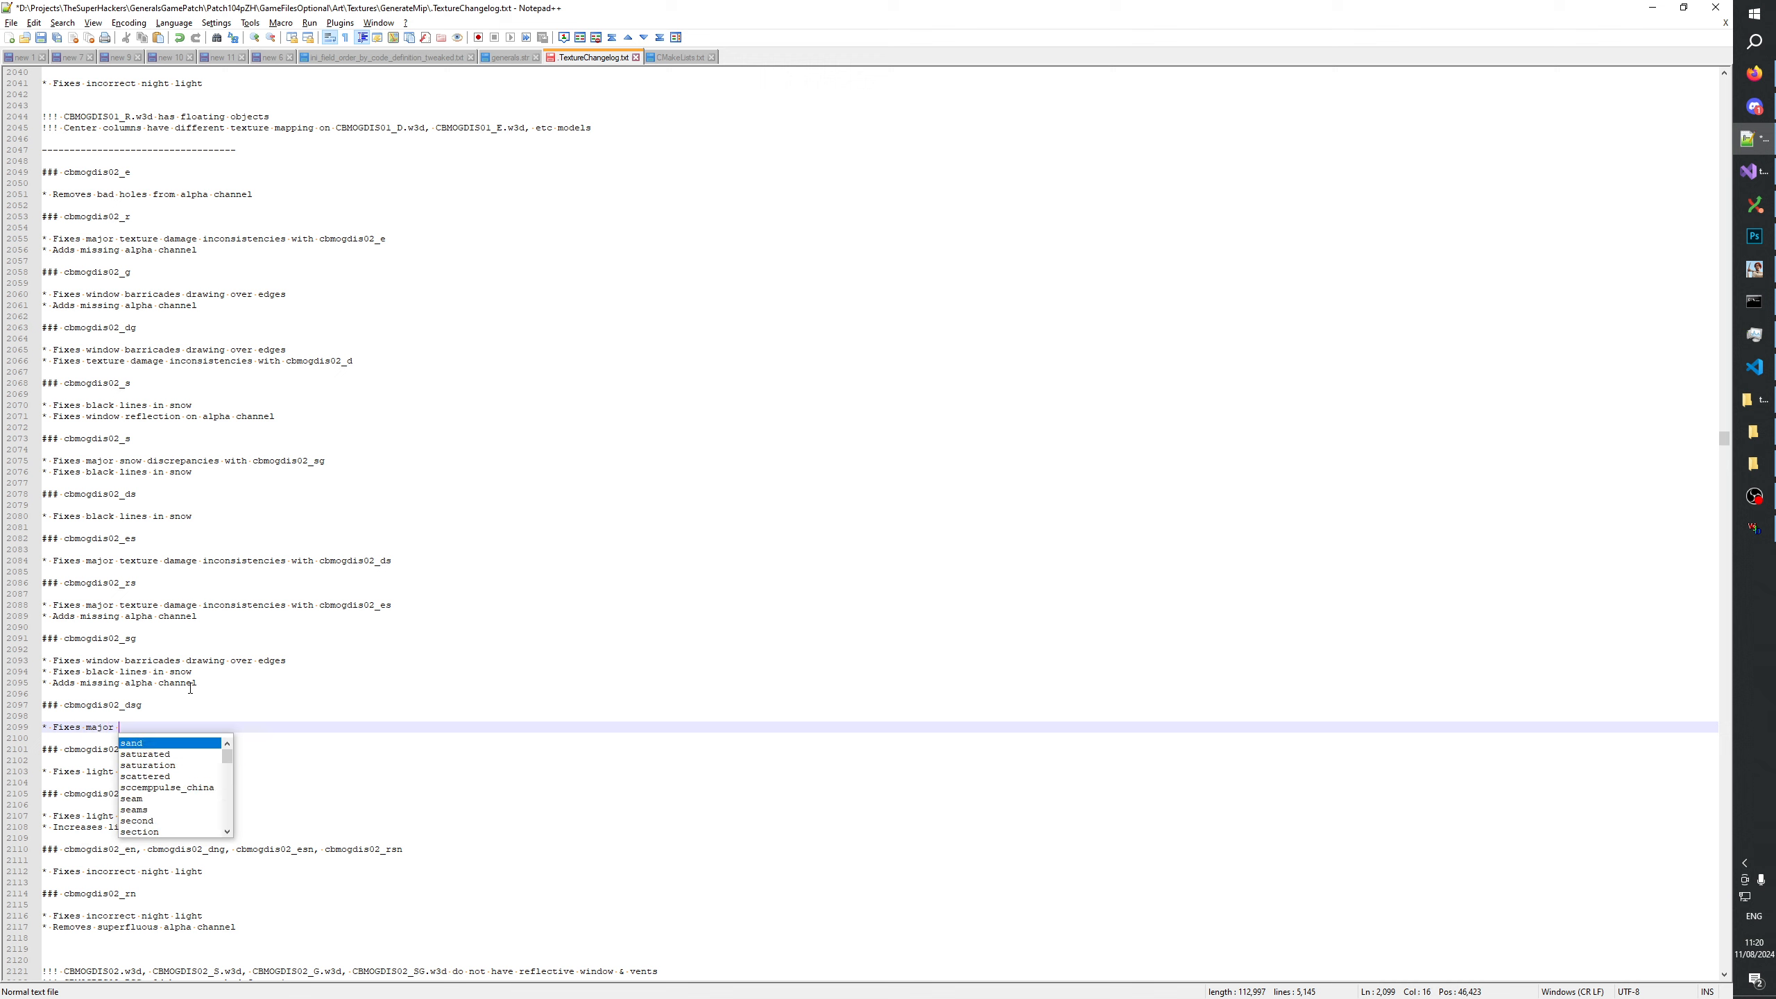
type("snow discrepancies with")
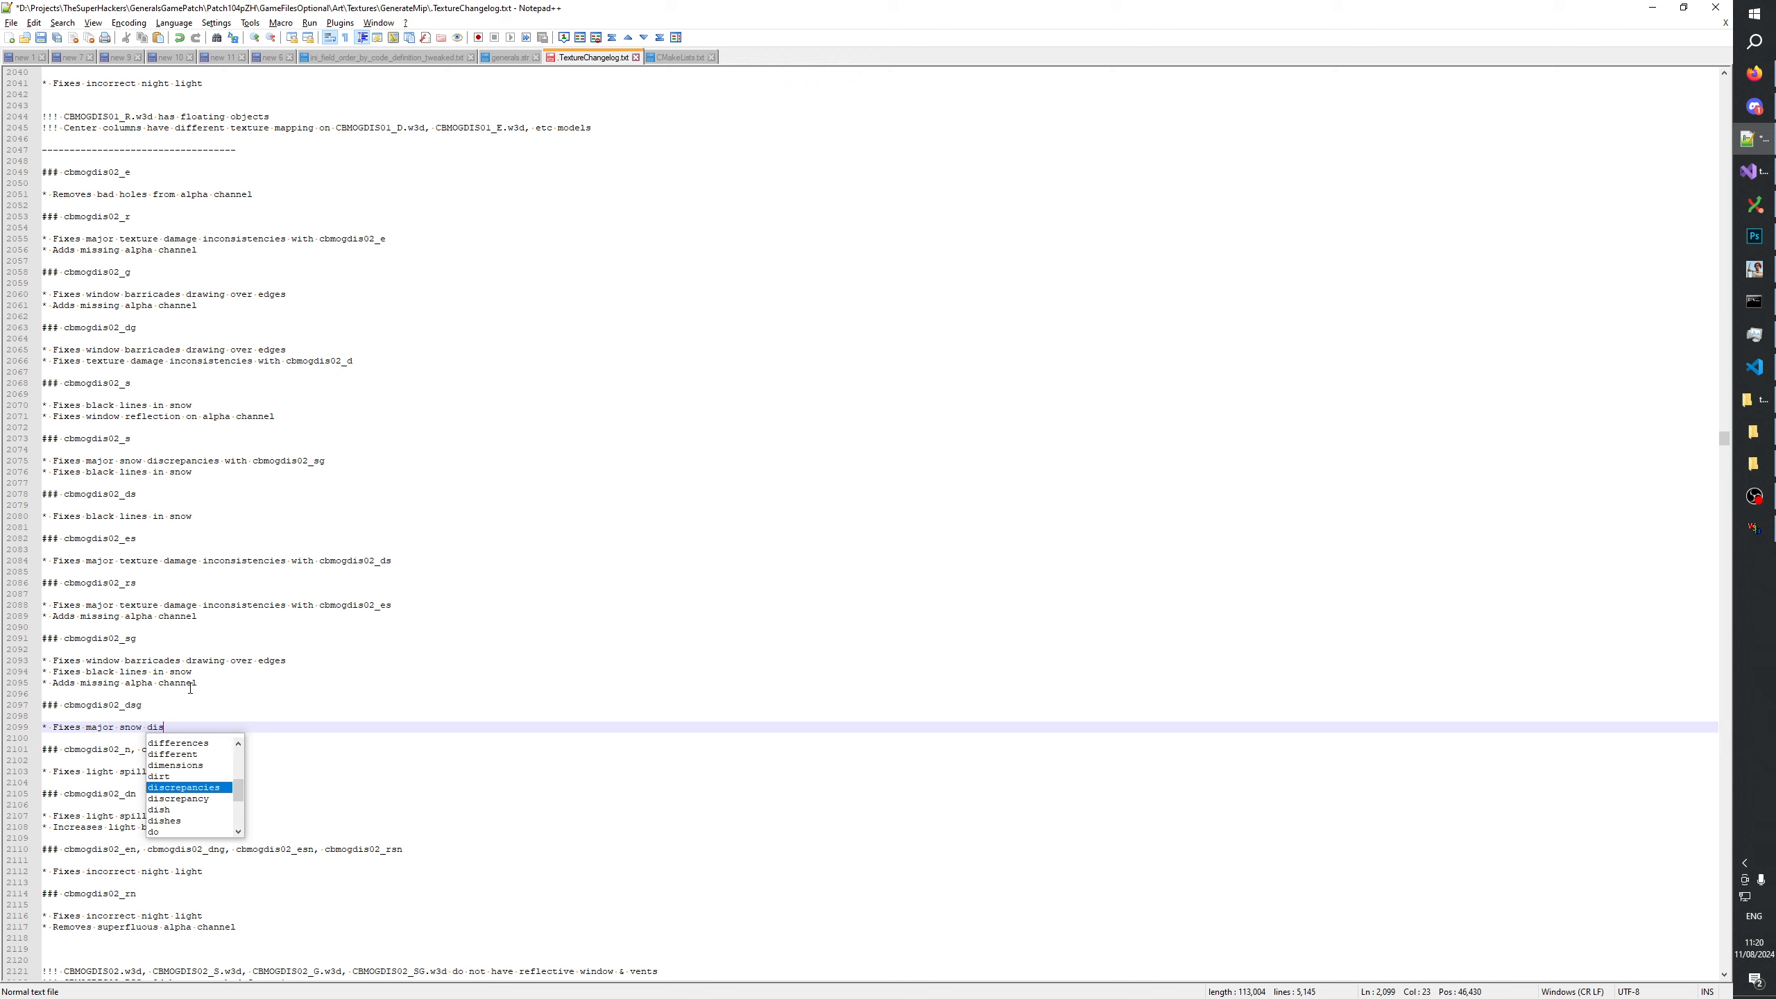
double_click(113, 637)
left_click(292, 728)
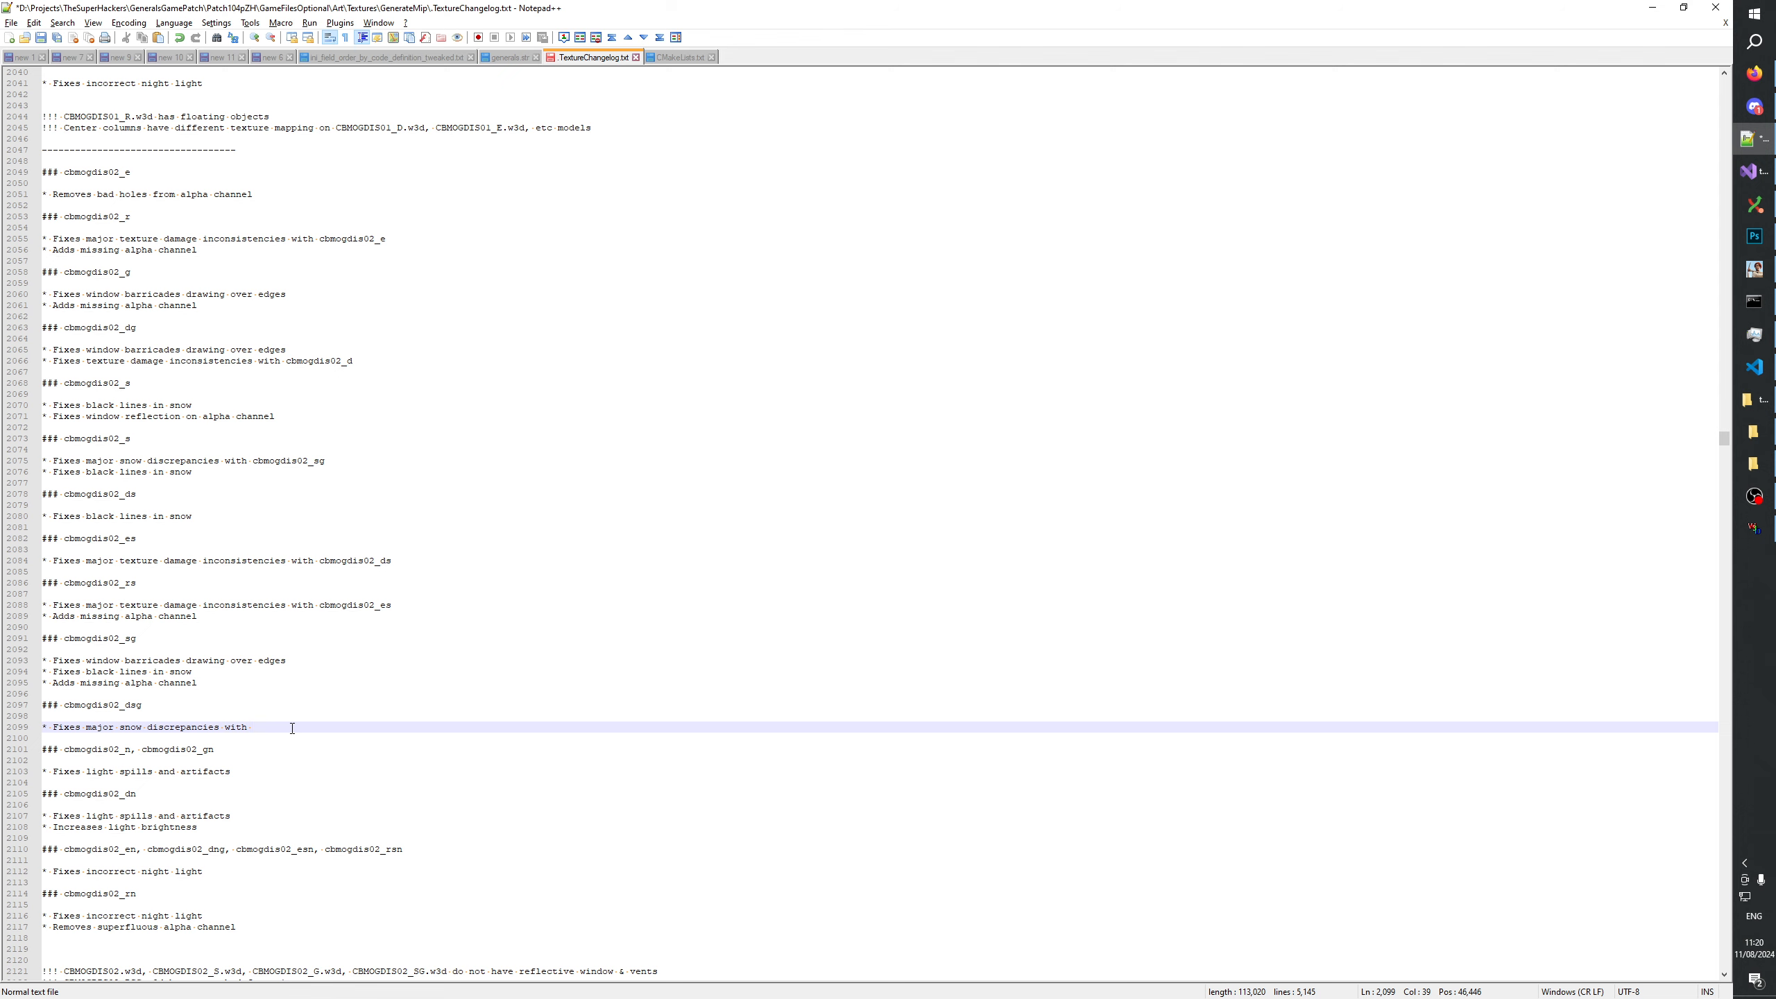
key("ctrl+v")
left_click_drag(326, 727, 315, 727)
type("ds")
left_click(363, 727)
Check the cbmogdis02_dsg texture in Photoshop, and view cbmogdis02_dsg.dds from the _TEST\Textures folder in IrfanView.
key("alt+Tab")
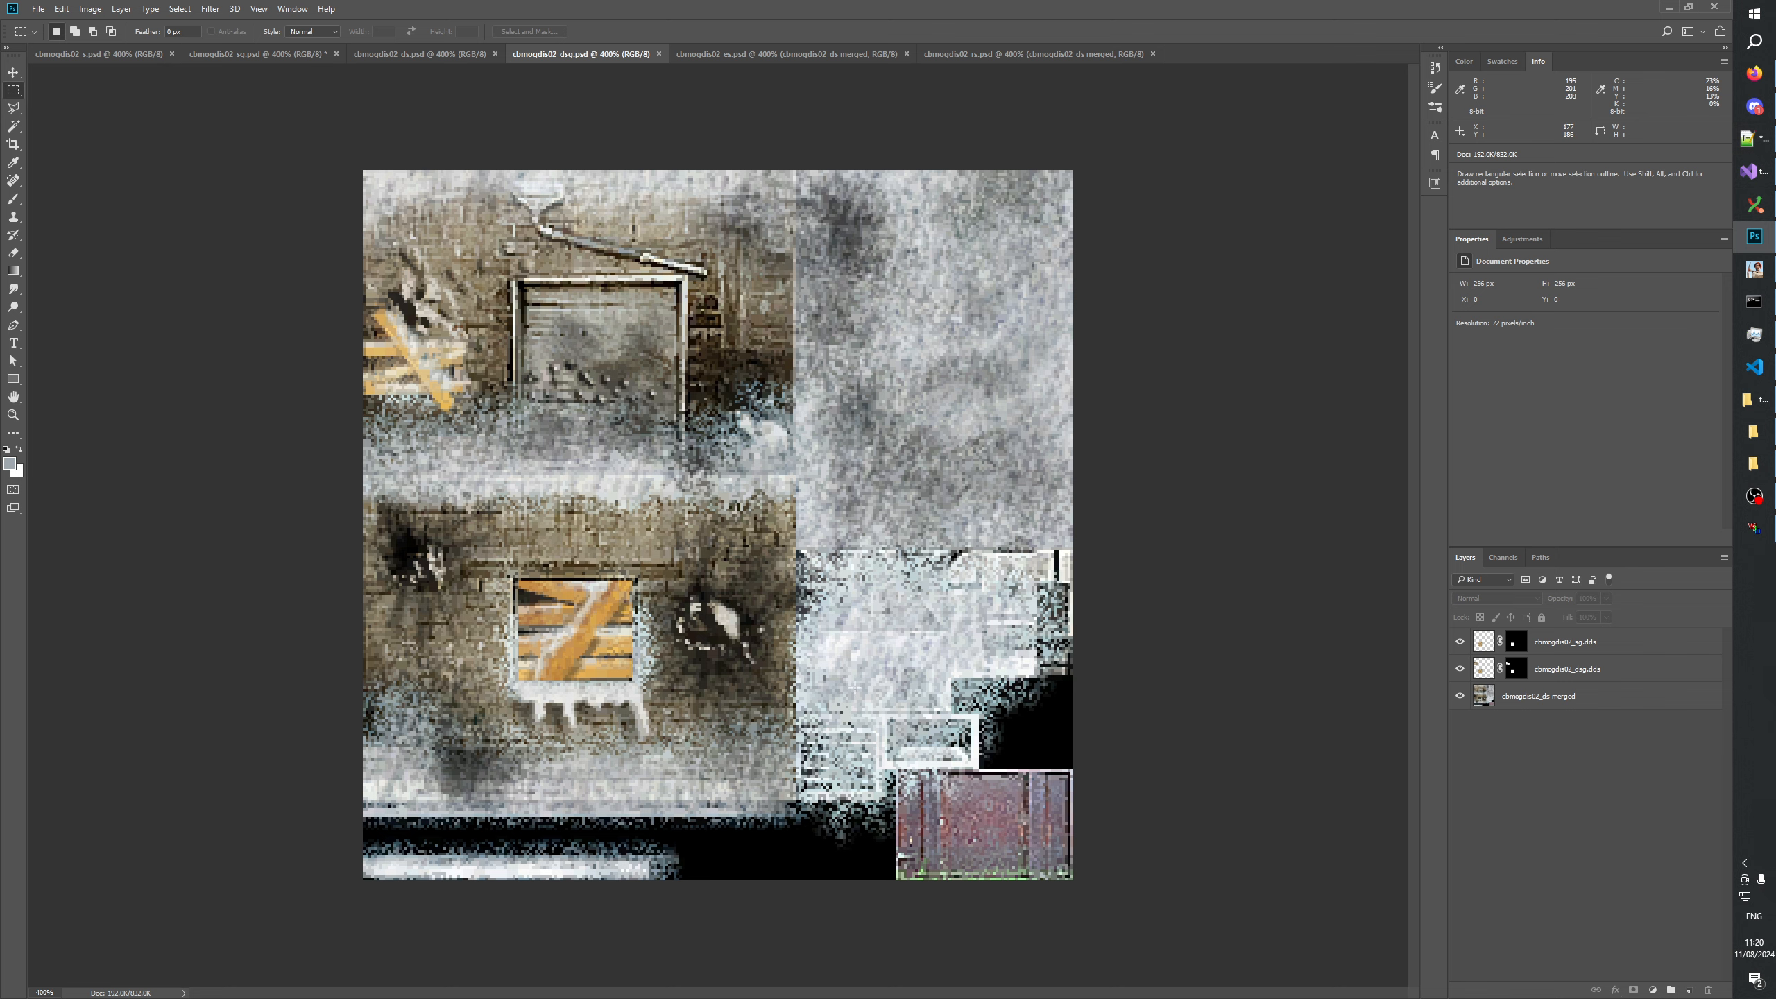
key("alt+Tab")
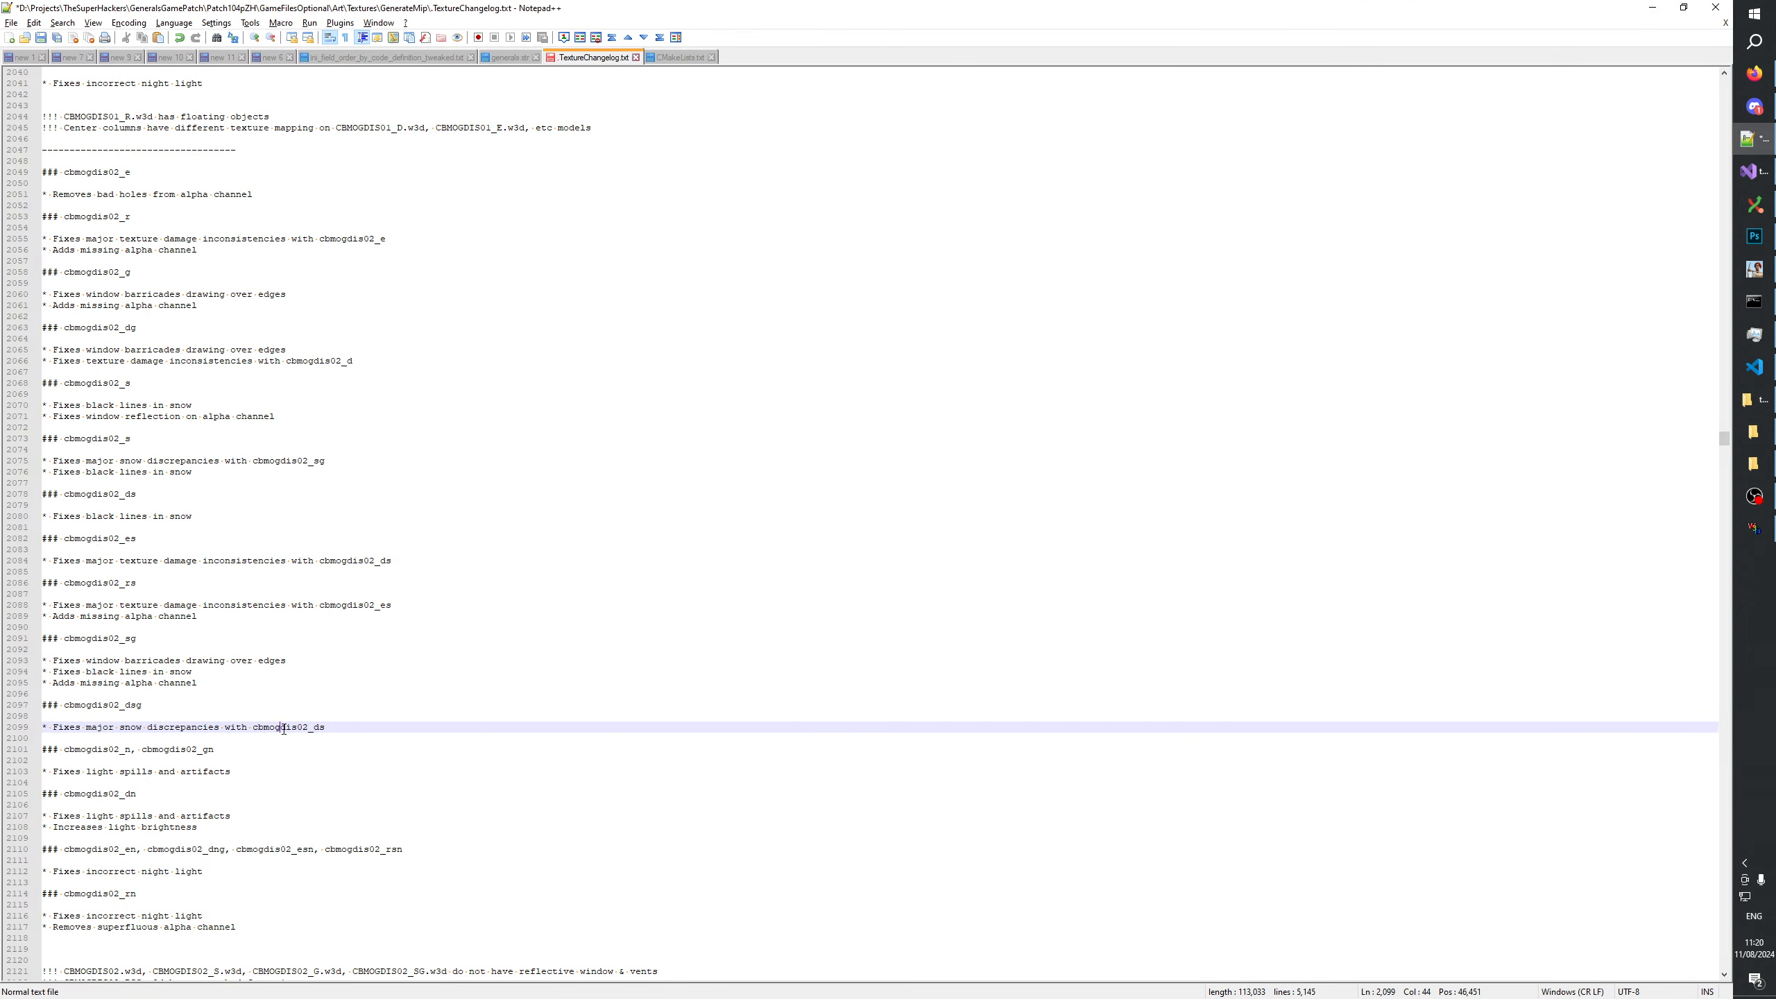
left_click(350, 724)
left_click(1755, 464)
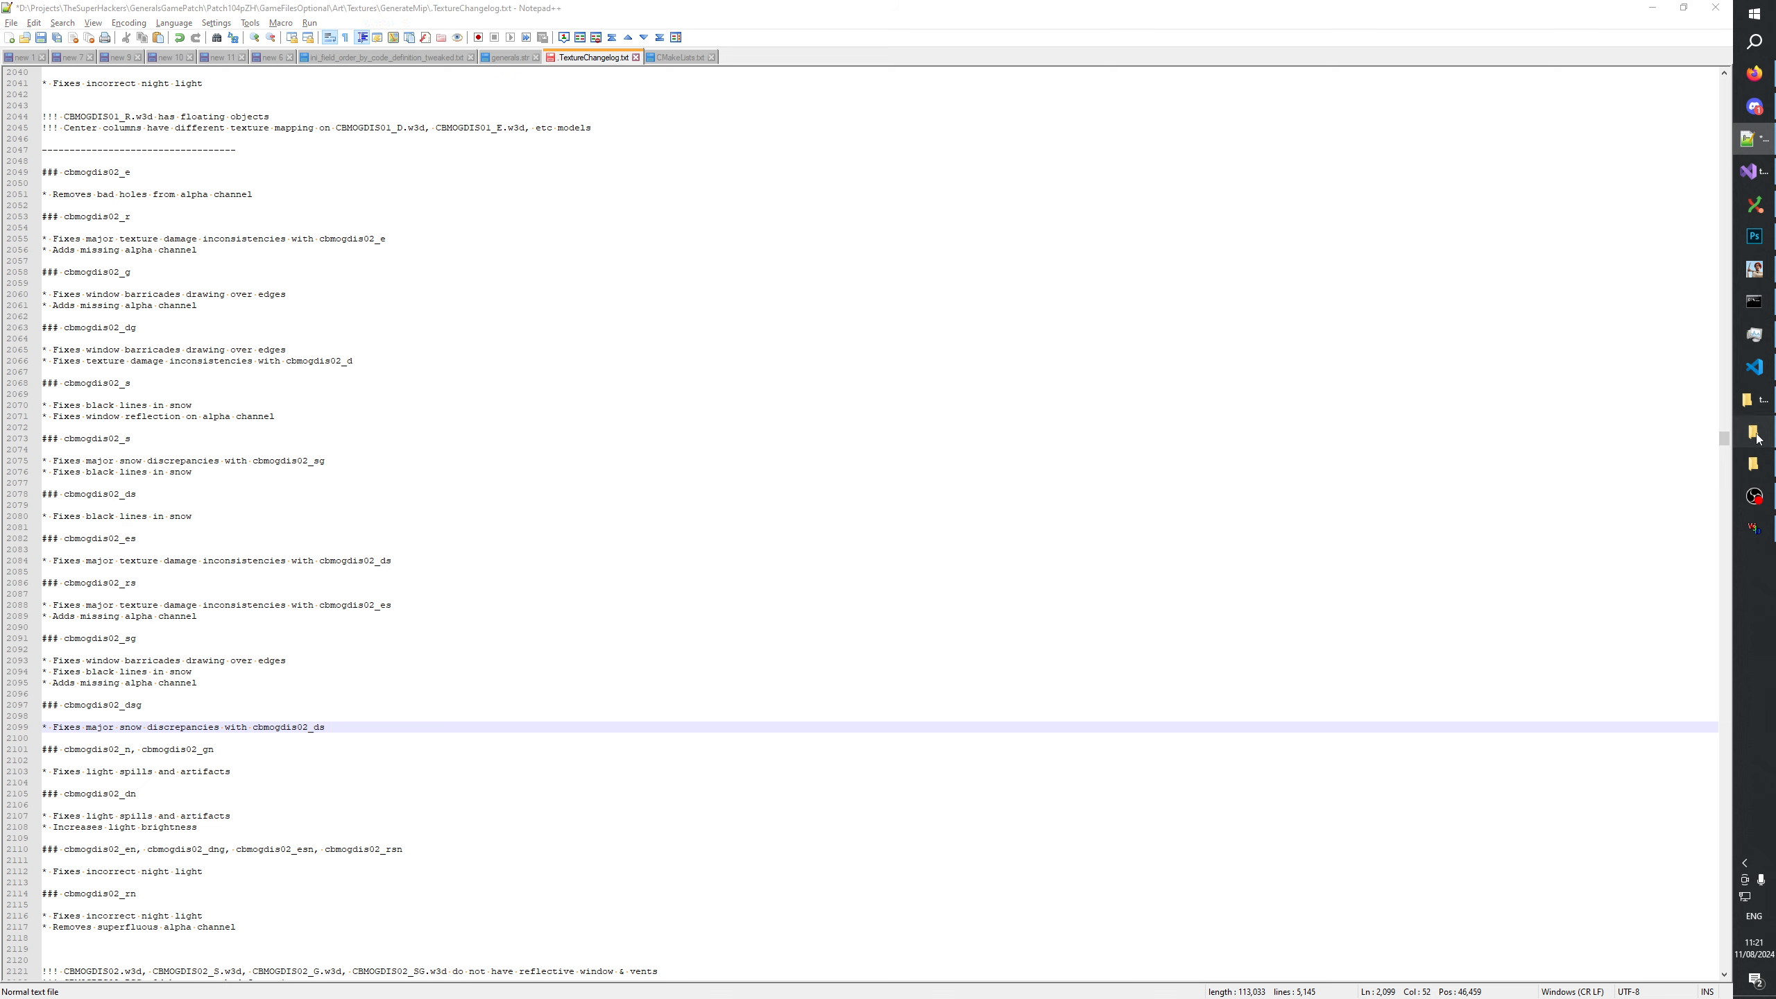
left_click(1754, 431)
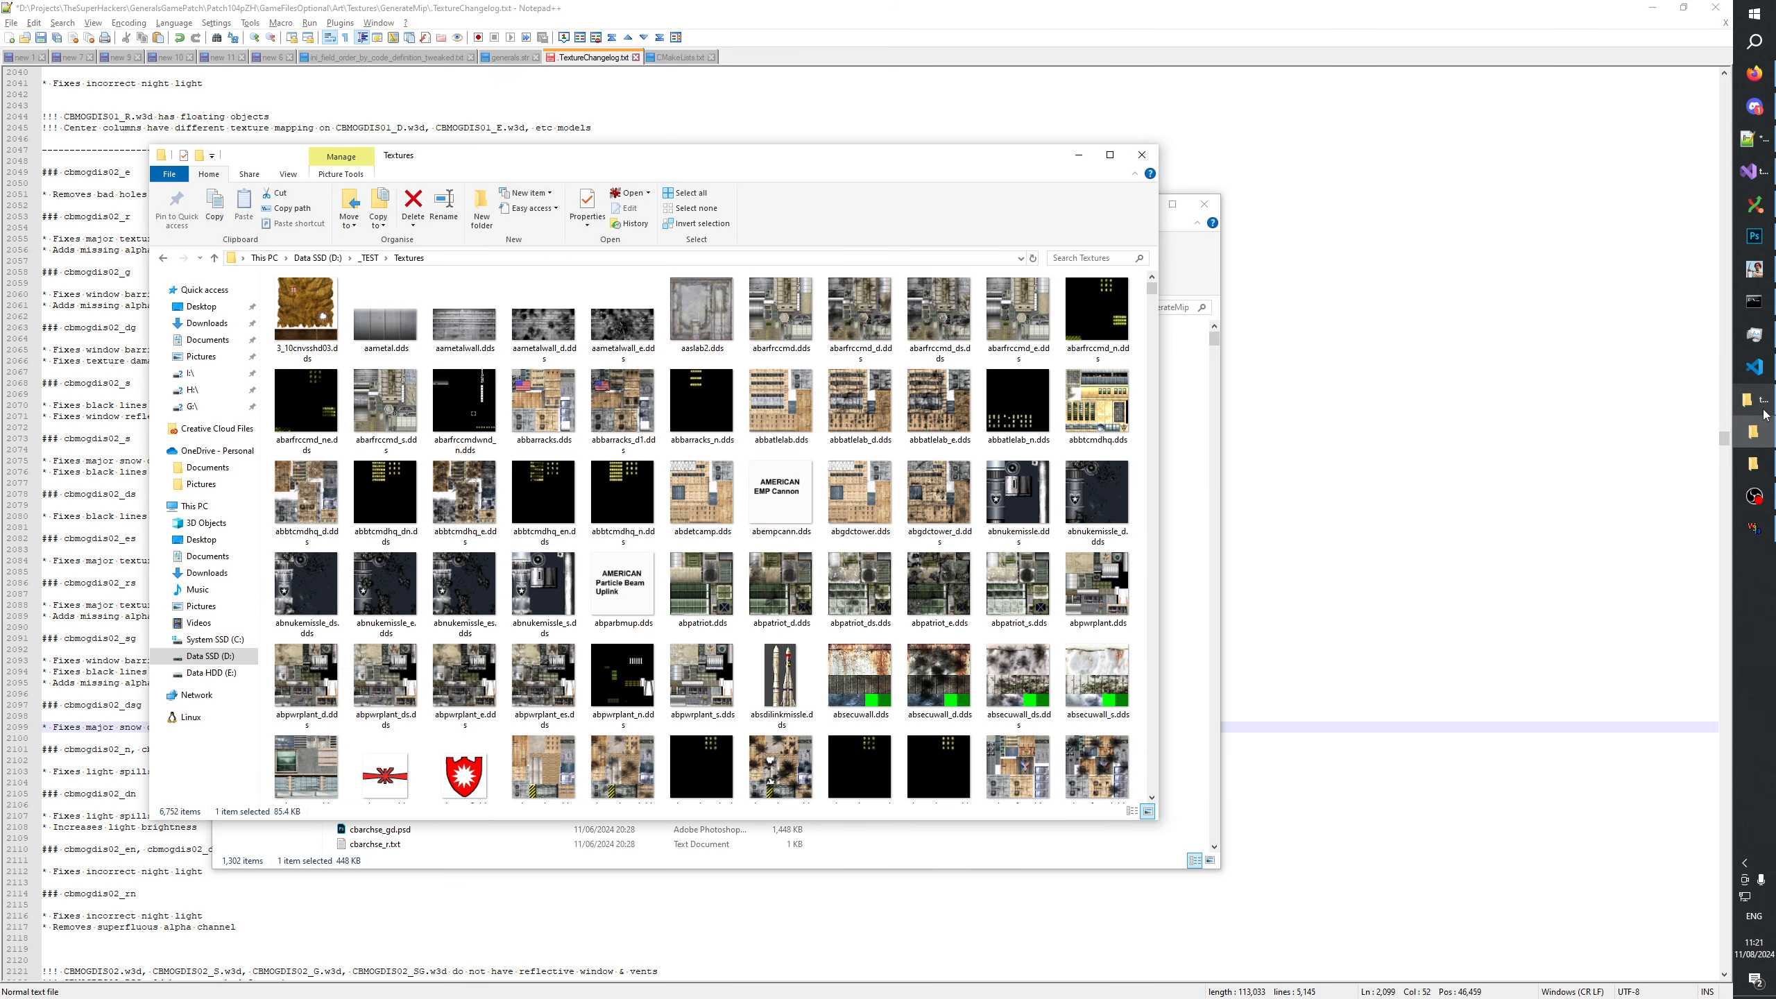
left_click(1760, 406)
left_click(1755, 432)
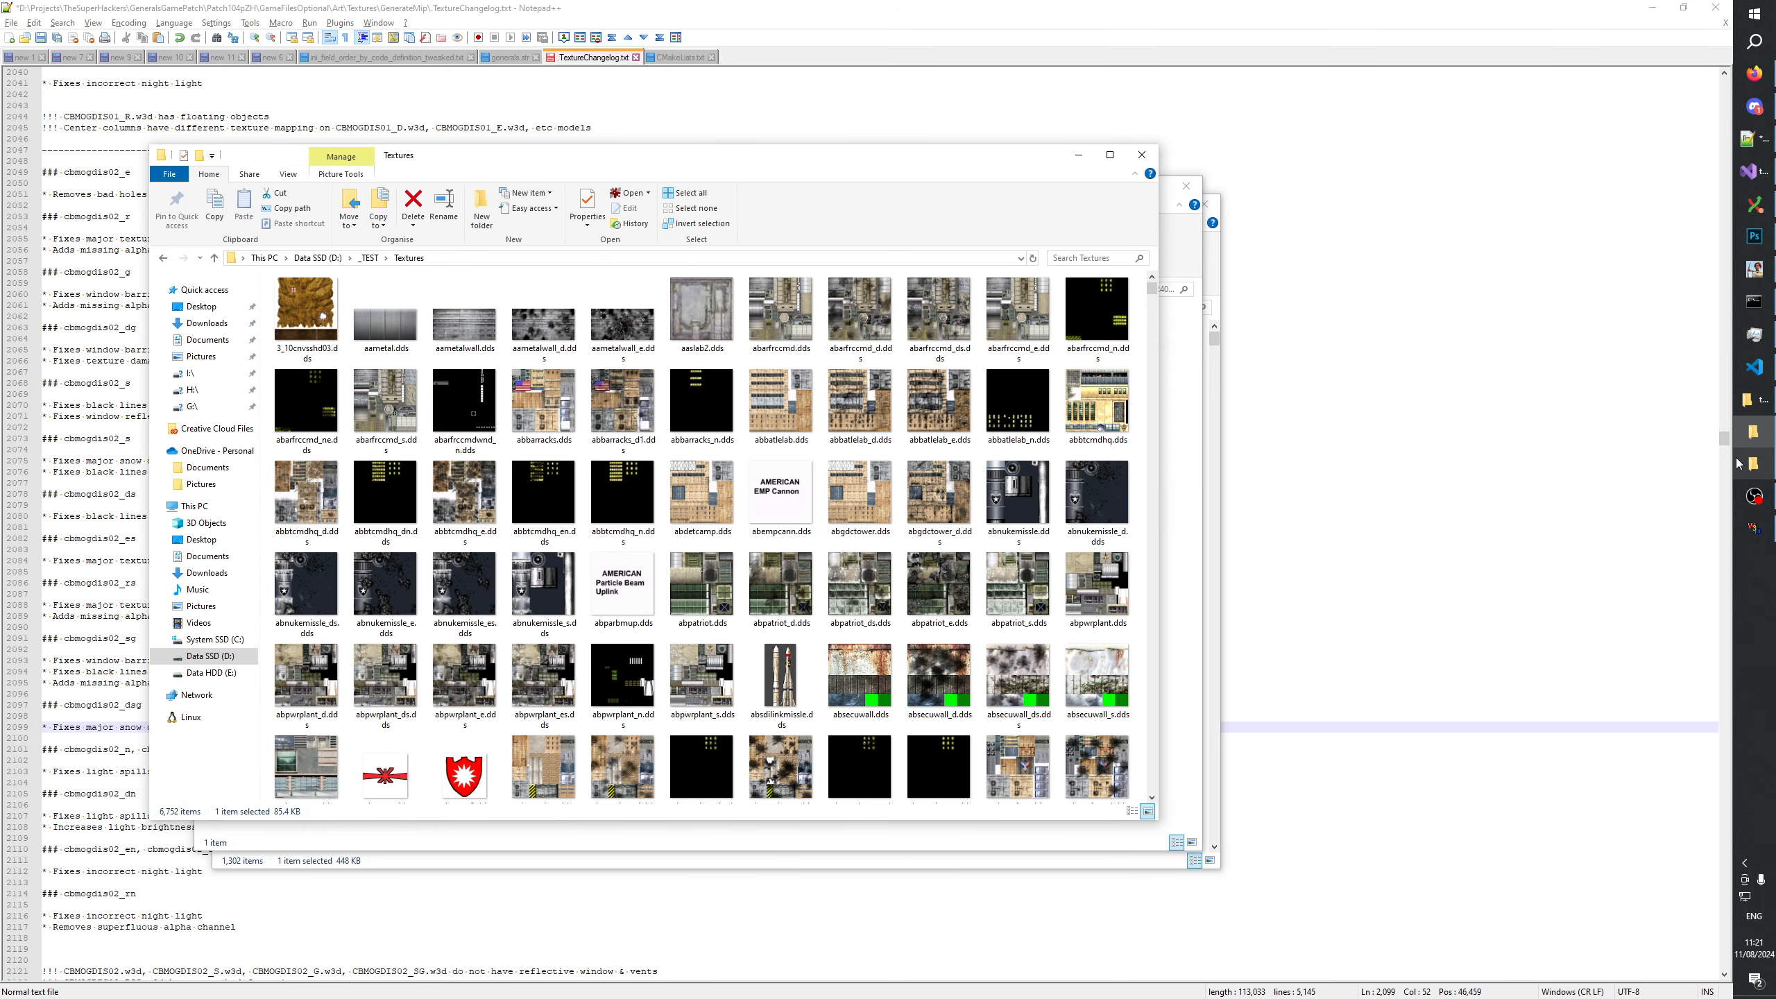
left_click(877, 681)
type("cbmogdis")
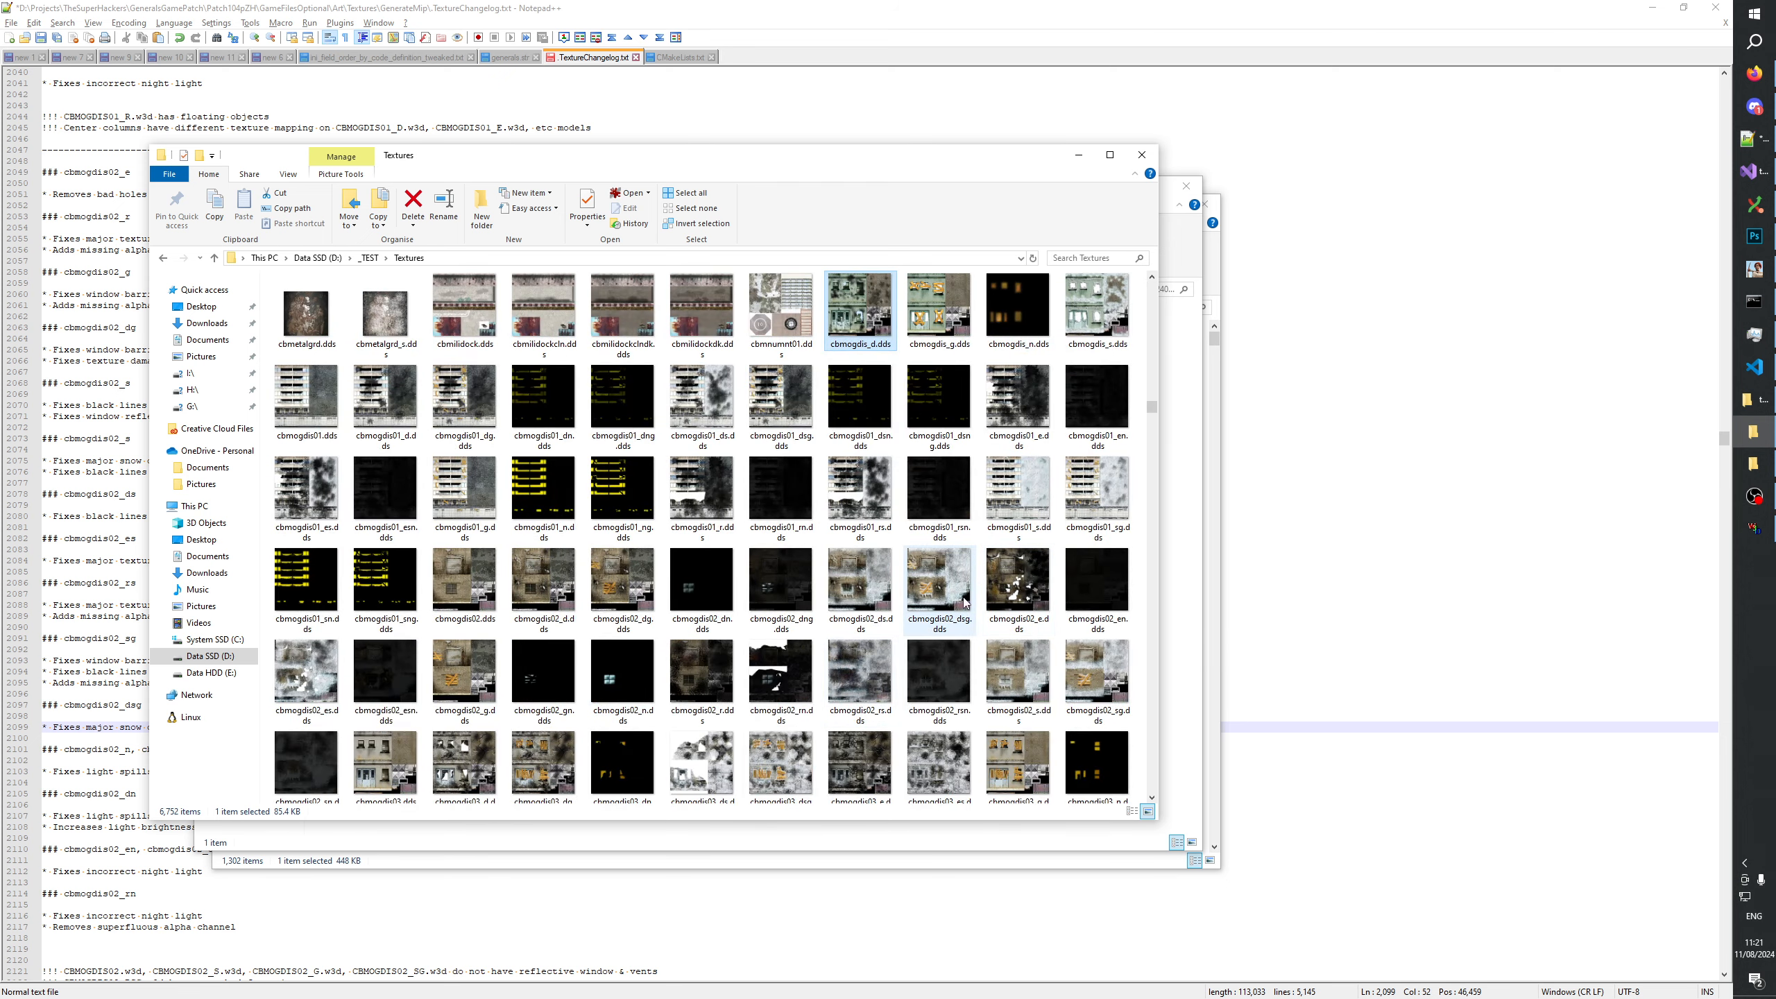
double_click(939, 580)
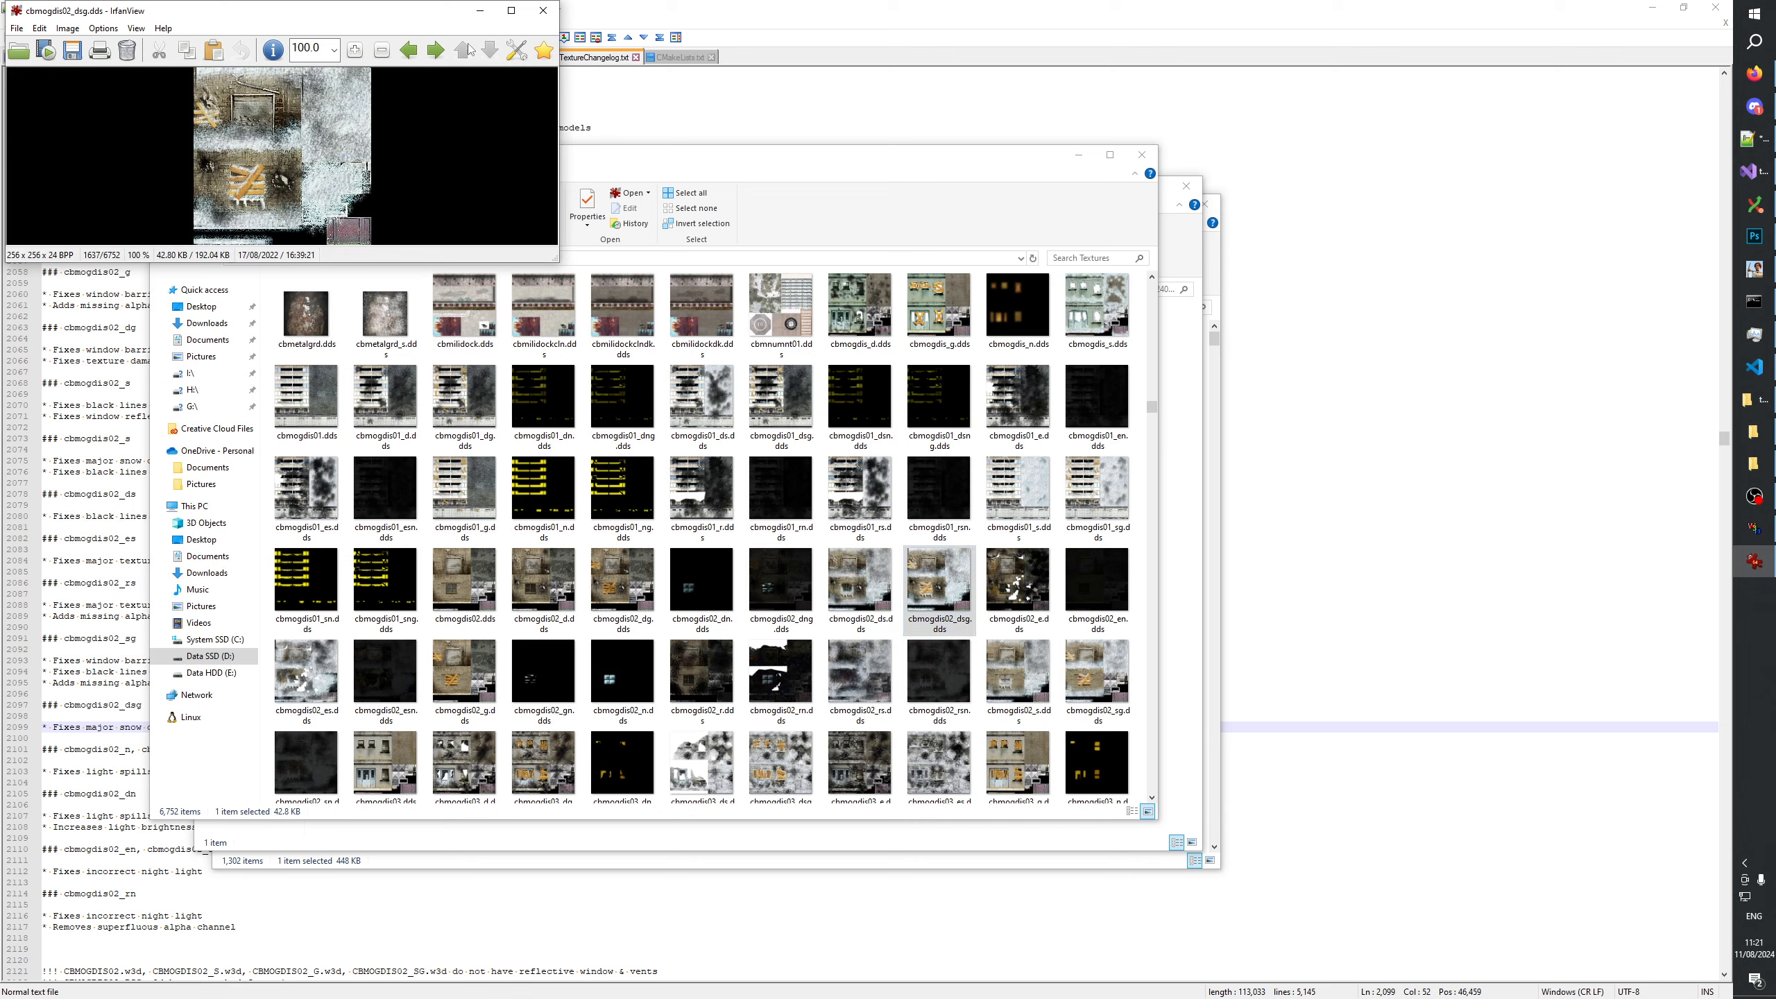
left_click(545, 10)
Copy the note "* Fixes black lines in snow" from cbmogdis02_sg to the end of the cbmogdis02_dsg notes and save the changelog.
left_click(201, 673)
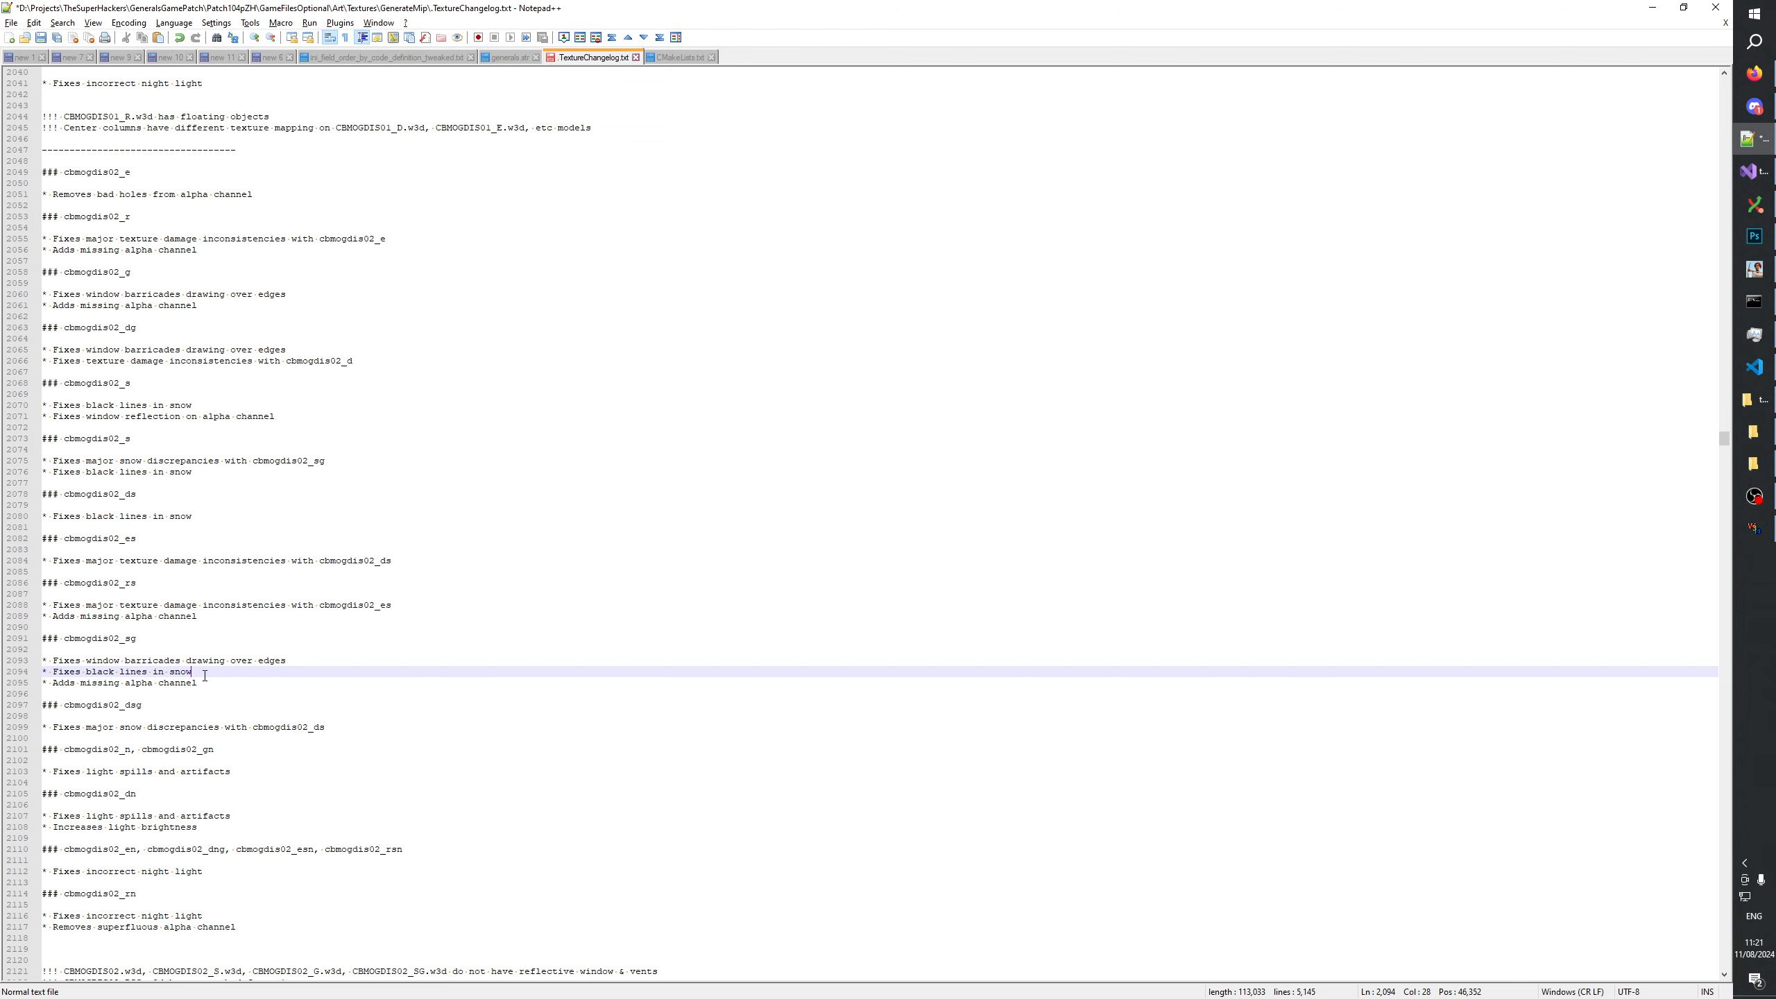
left_click_drag(205, 675, 2, 671)
key("ctrl+c")
left_click(365, 727)
key("Return")
key("ctrl+v")
key("ctrl+s")
Review the cbmogdis02_ds changelog entry and compare its texture in Photoshop with the topmost snow fix group hidden and shown.
left_click(210, 663)
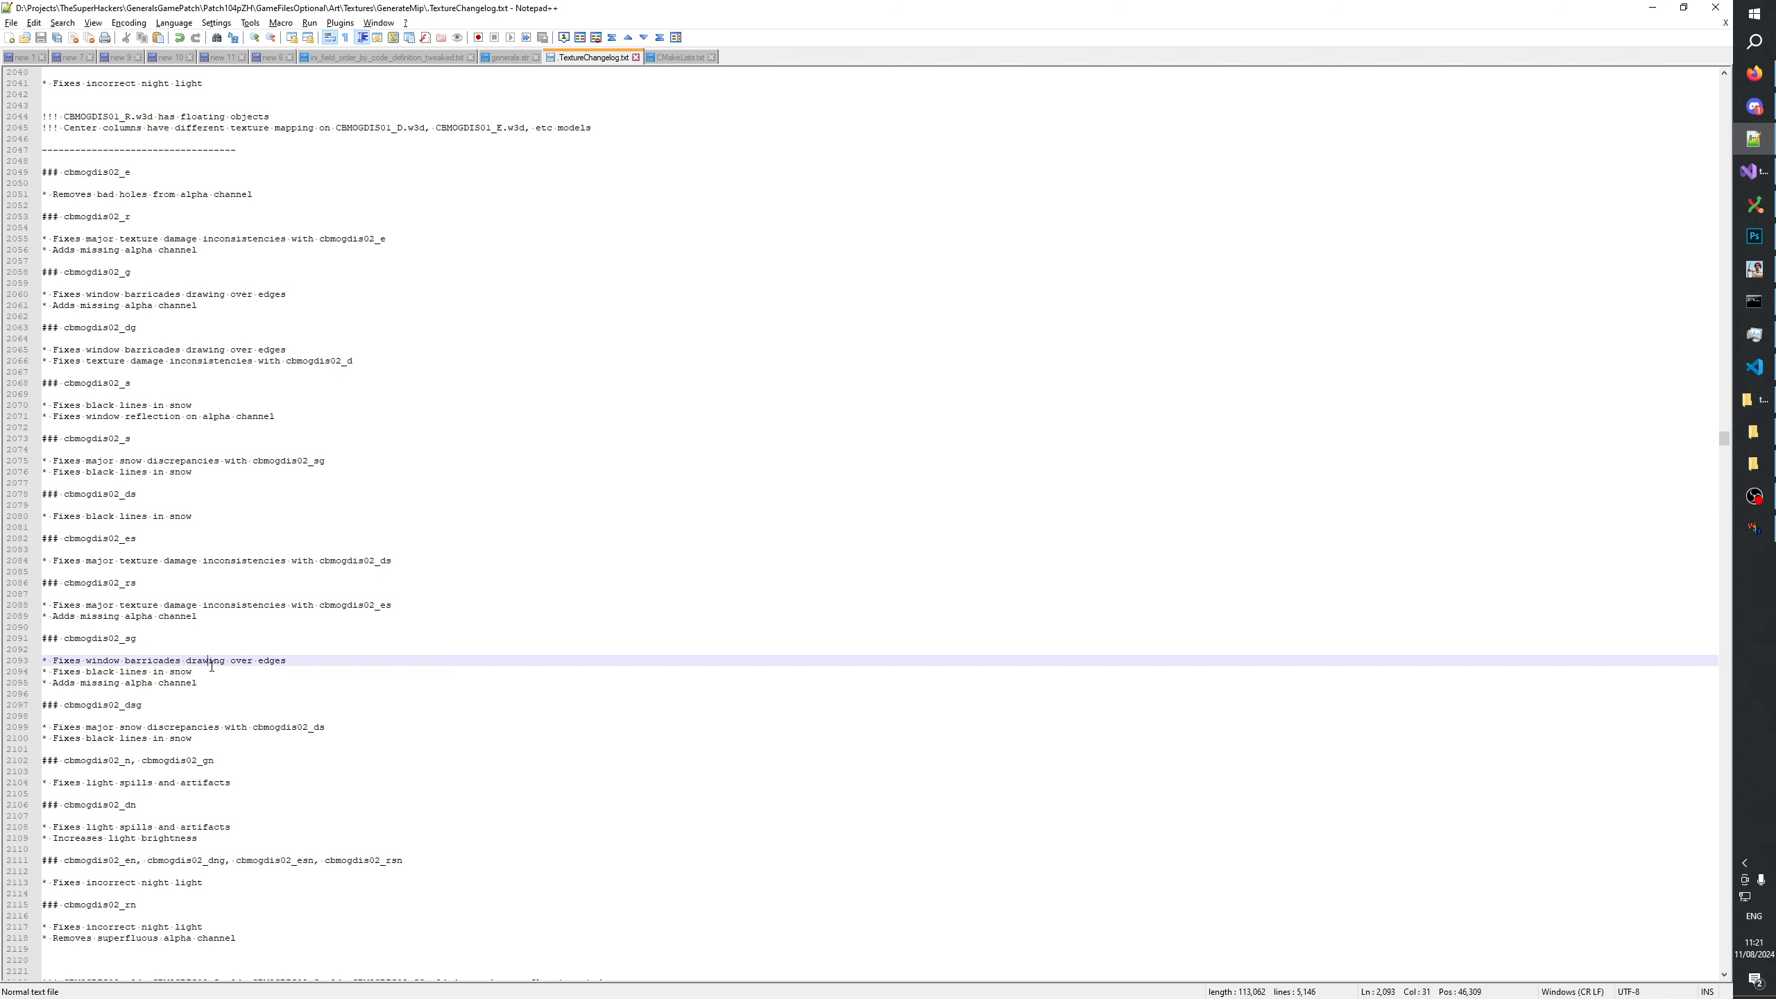
left_click(163, 492)
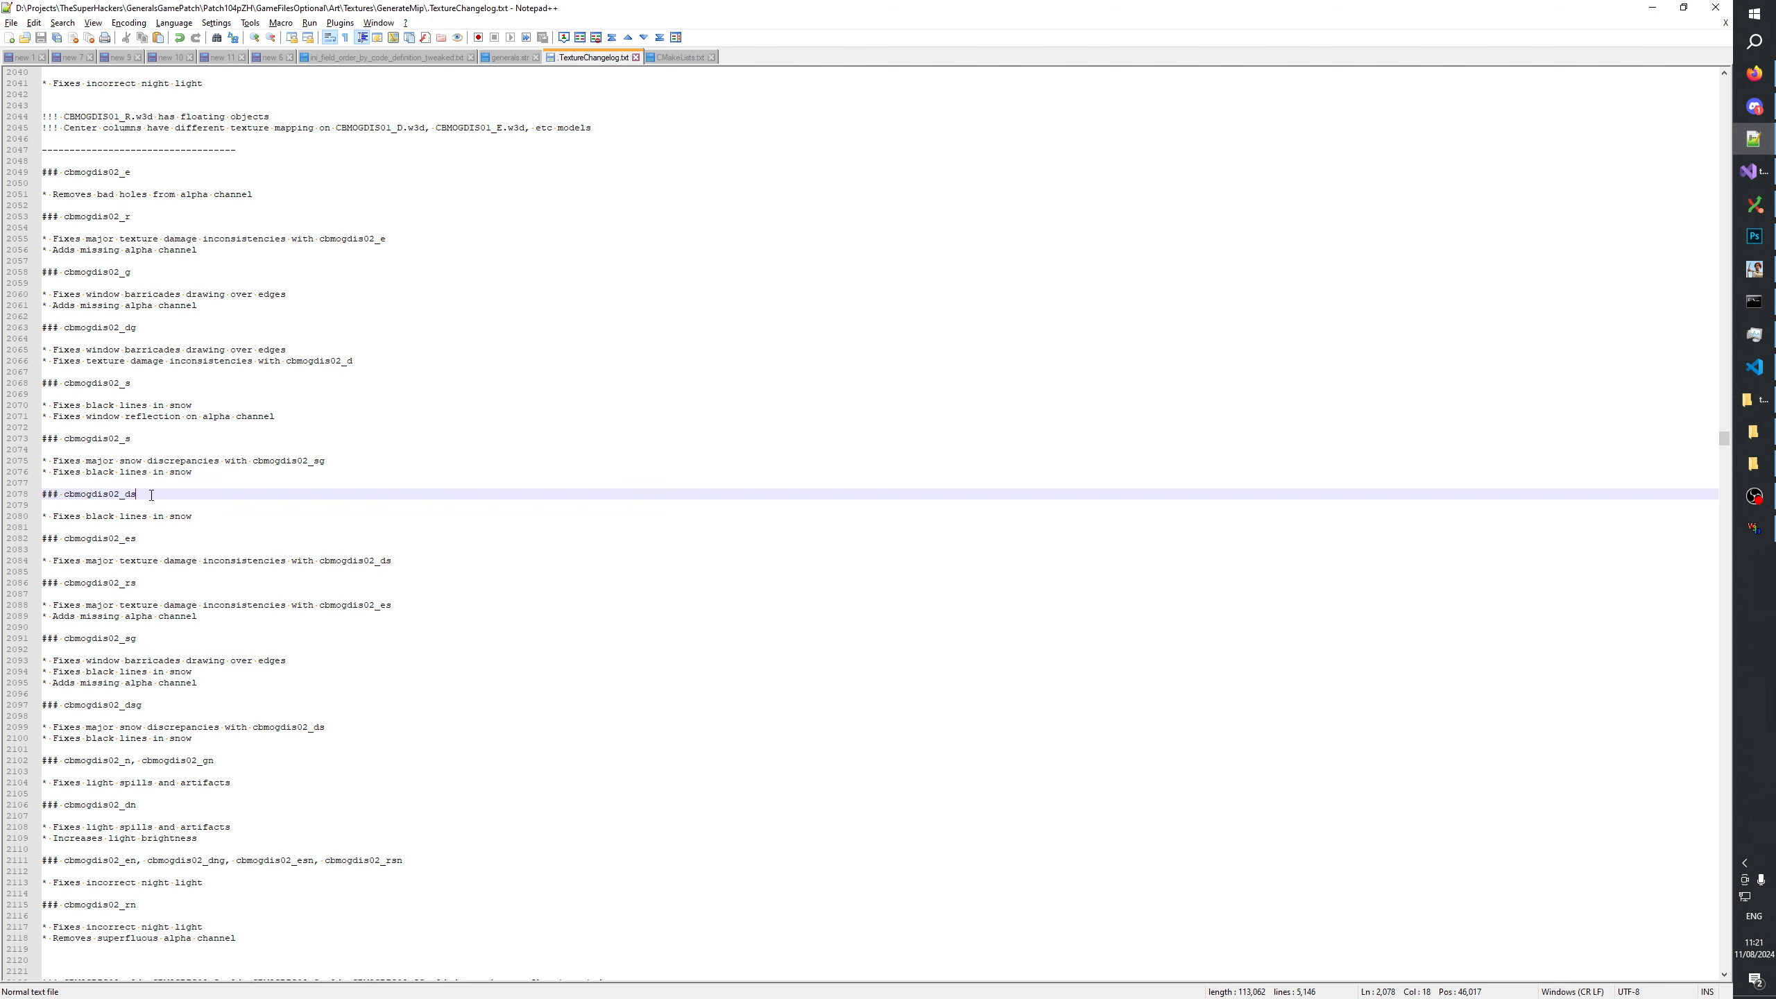
left_click(147, 516)
left_click(1748, 235)
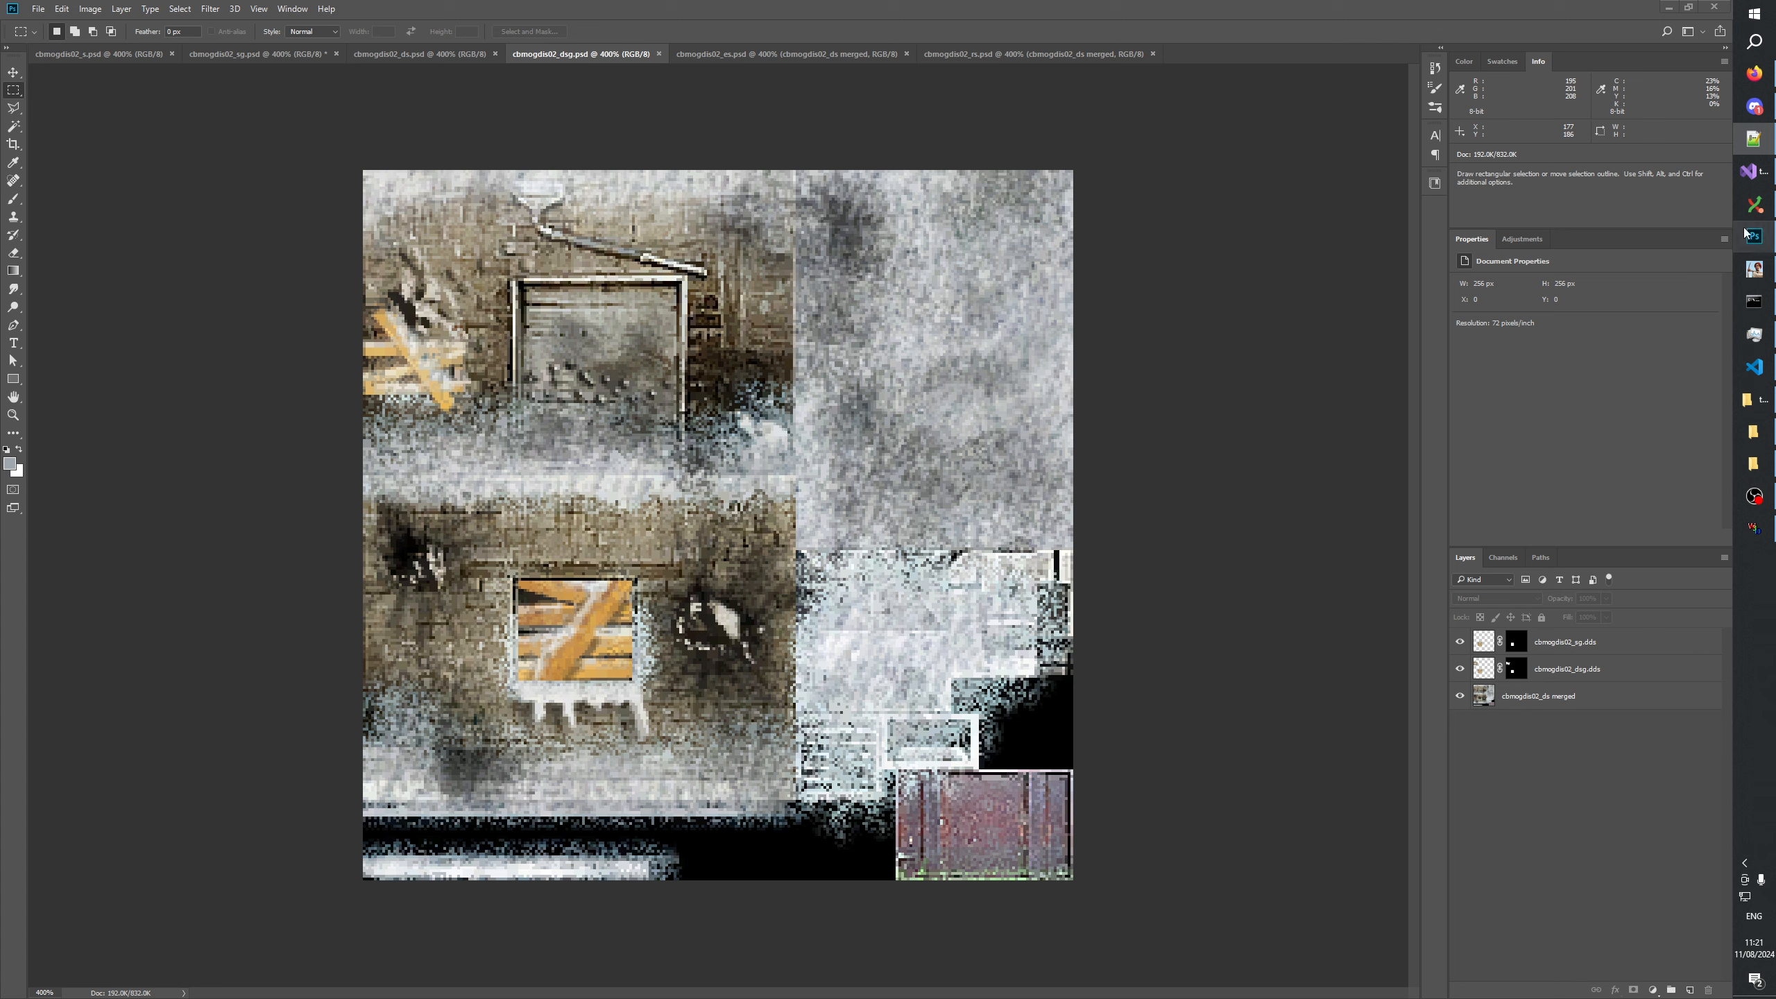
left_click(418, 54)
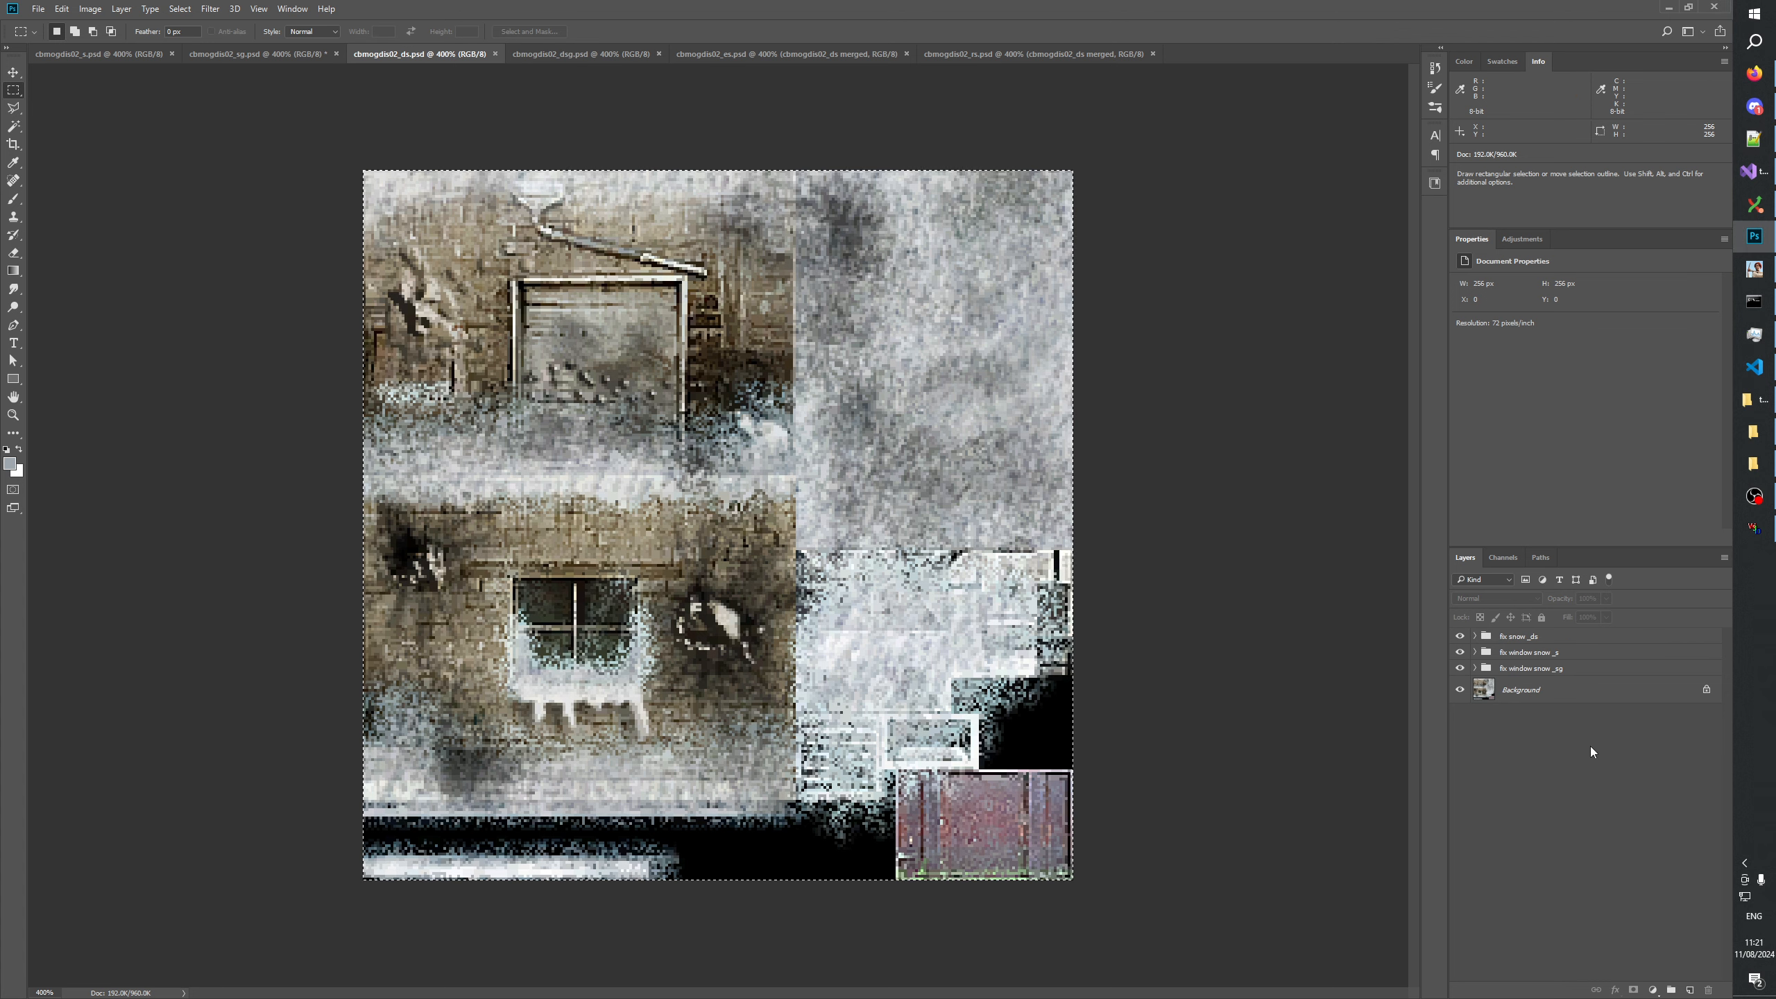
left_click(1458, 636)
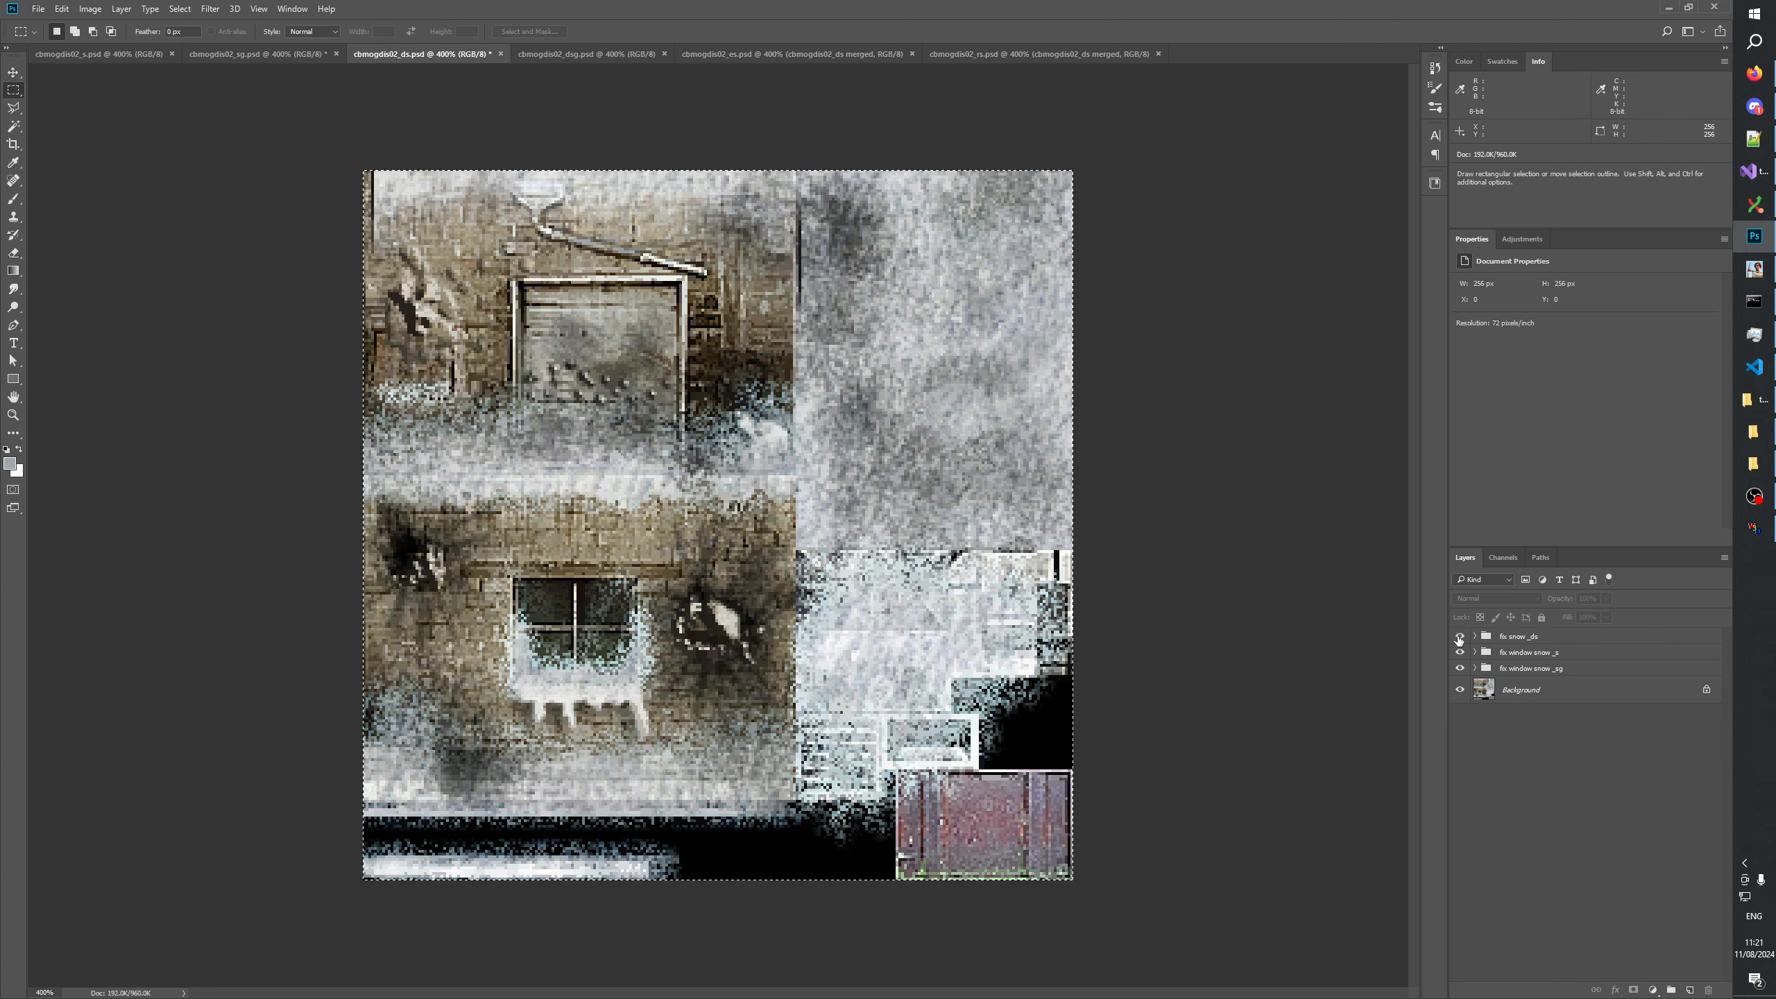
left_click(1458, 637)
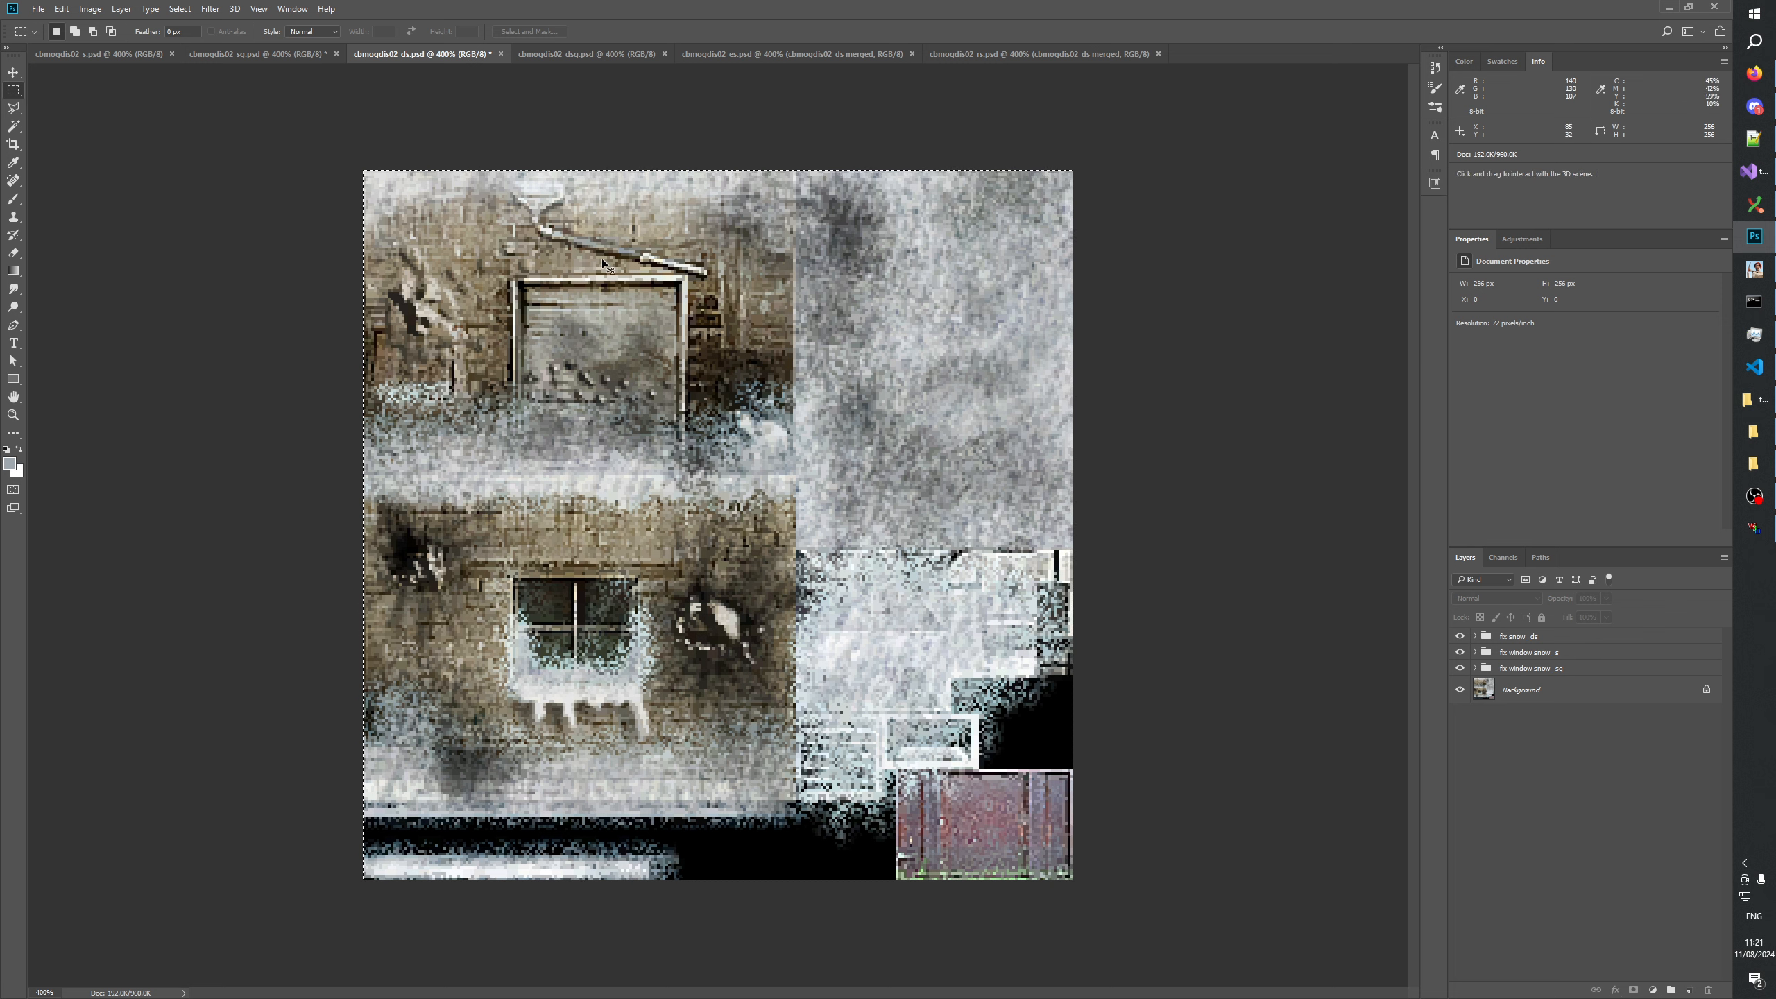
Save the cbmogdis02_ds.psd and cbmogdis02_sg.psd textures and return to the changelog in Notepad++.
key("ctrl+s")
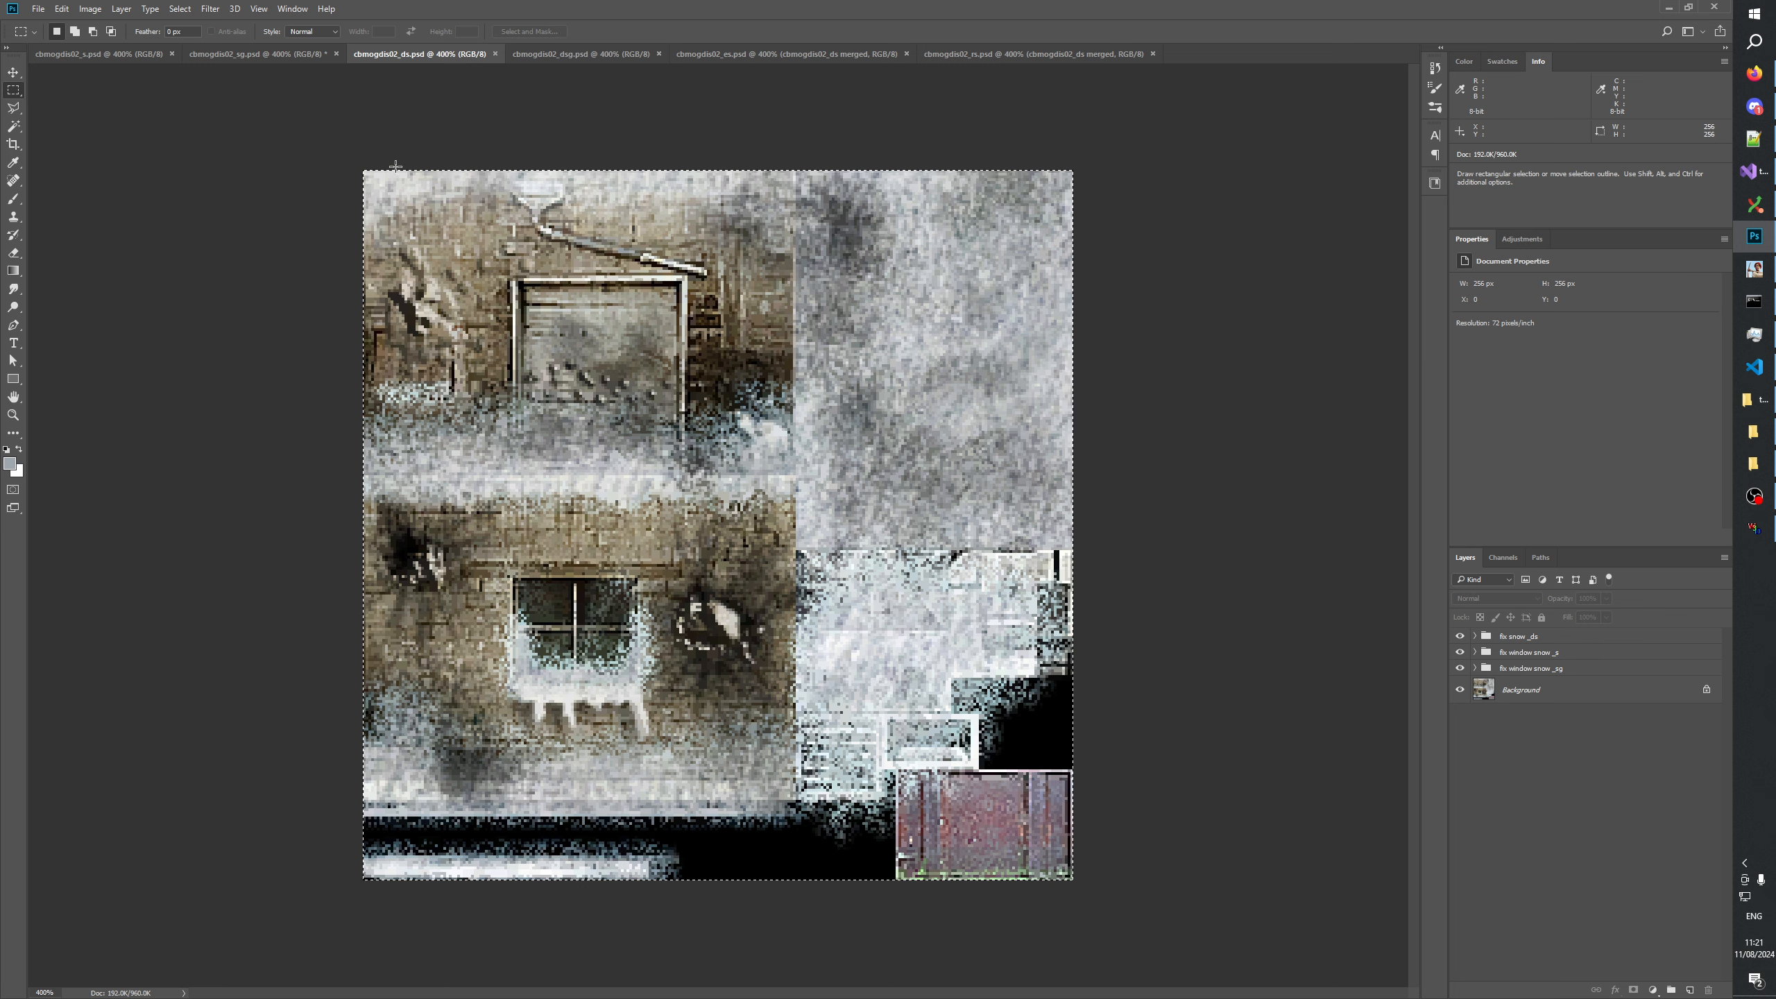
left_click(244, 54)
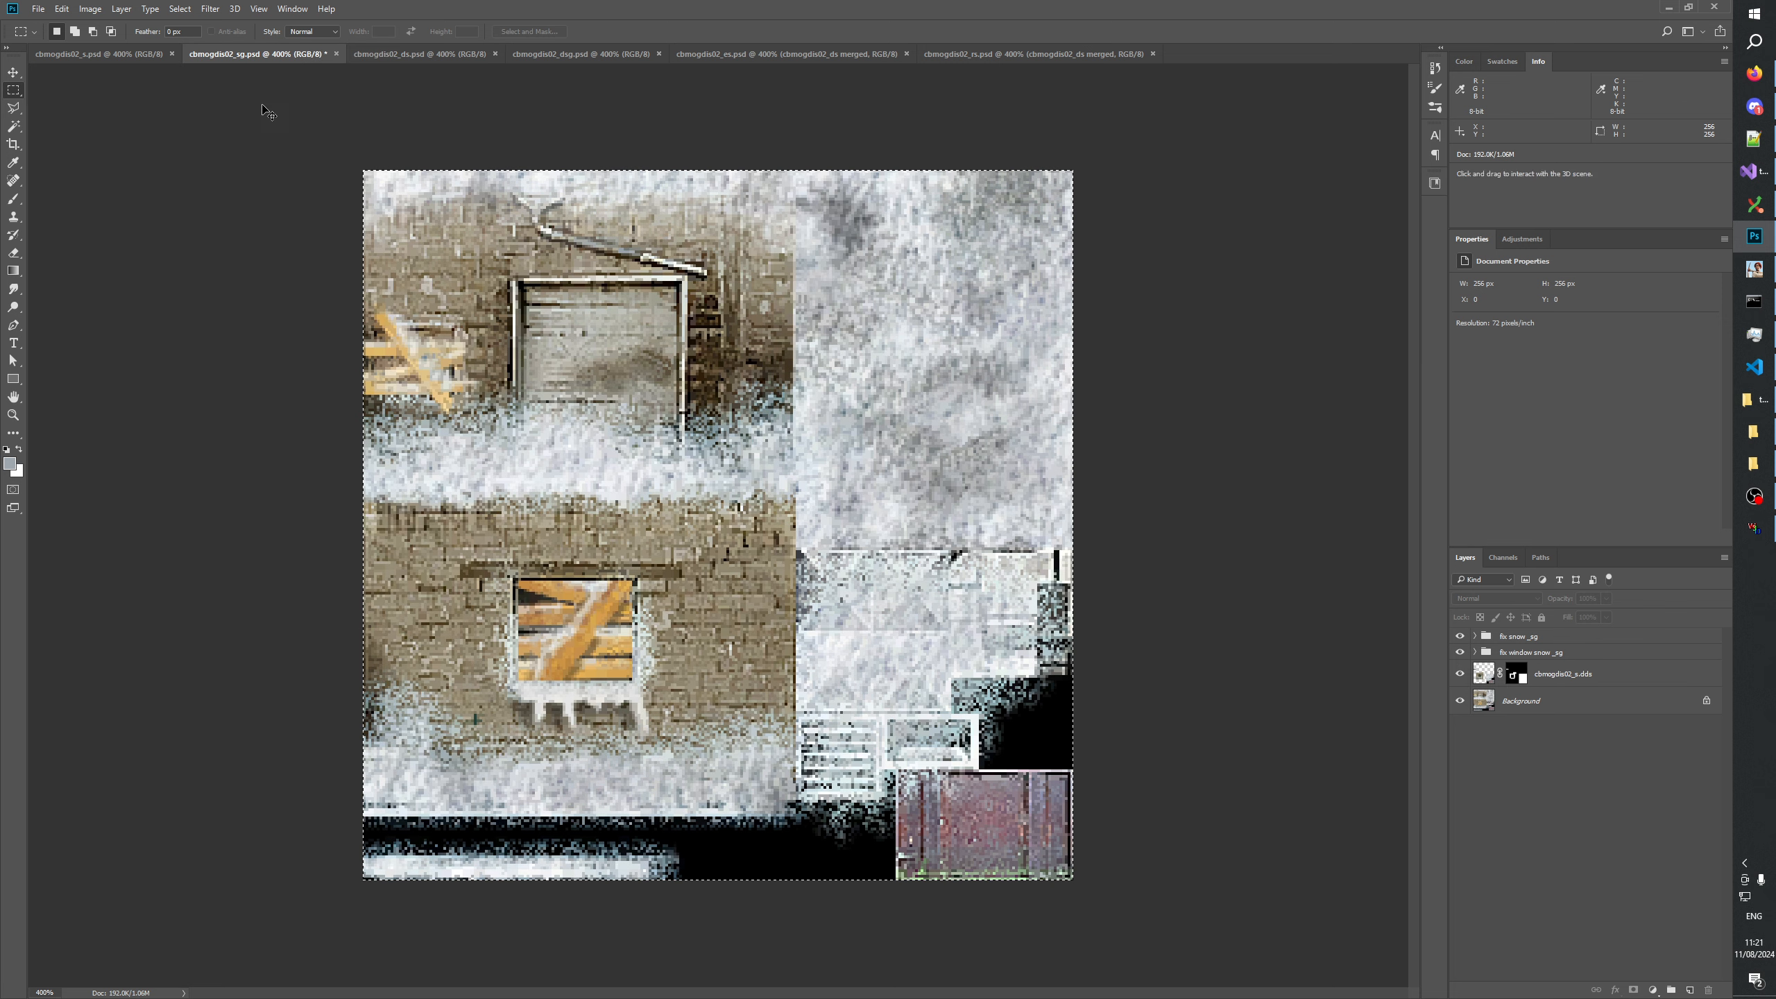
key("alt+Tab")
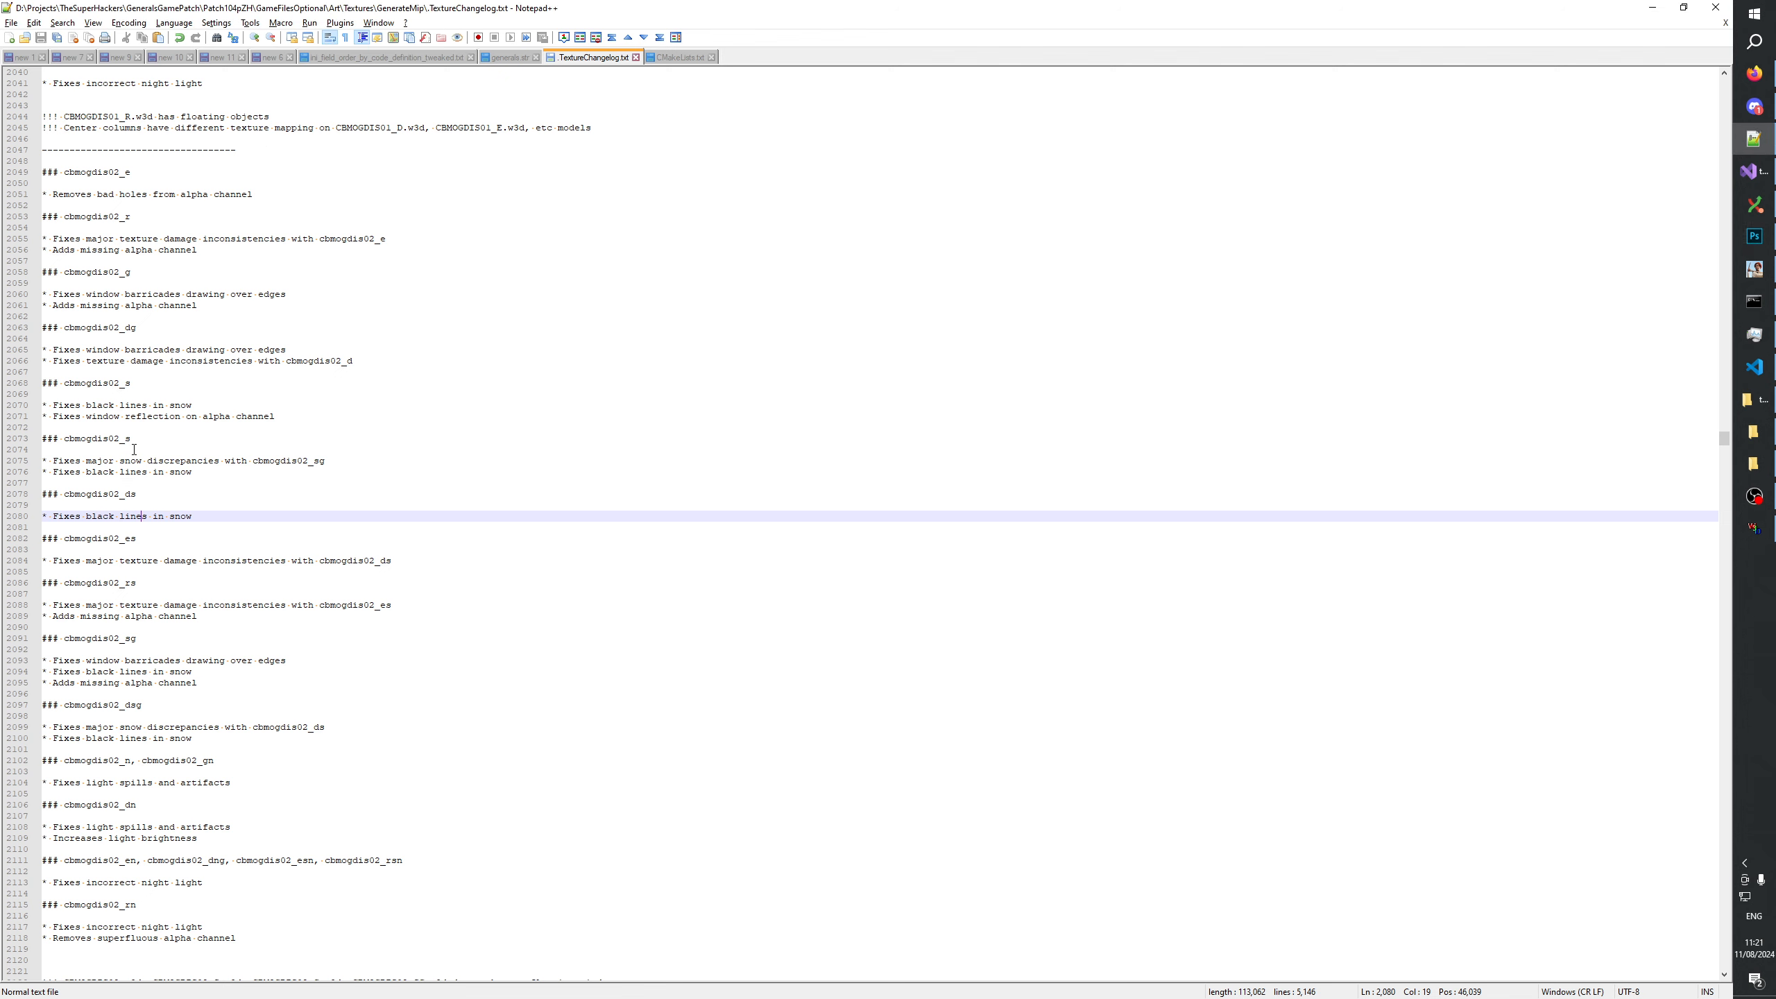
Compare the cbmogdis02_s.psd texture in Photoshop with its cbmogdis02_s.dds merged layer shown and hidden, and return to the changelog.
left_click(130, 441)
key("alt+Tab")
left_click(100, 55)
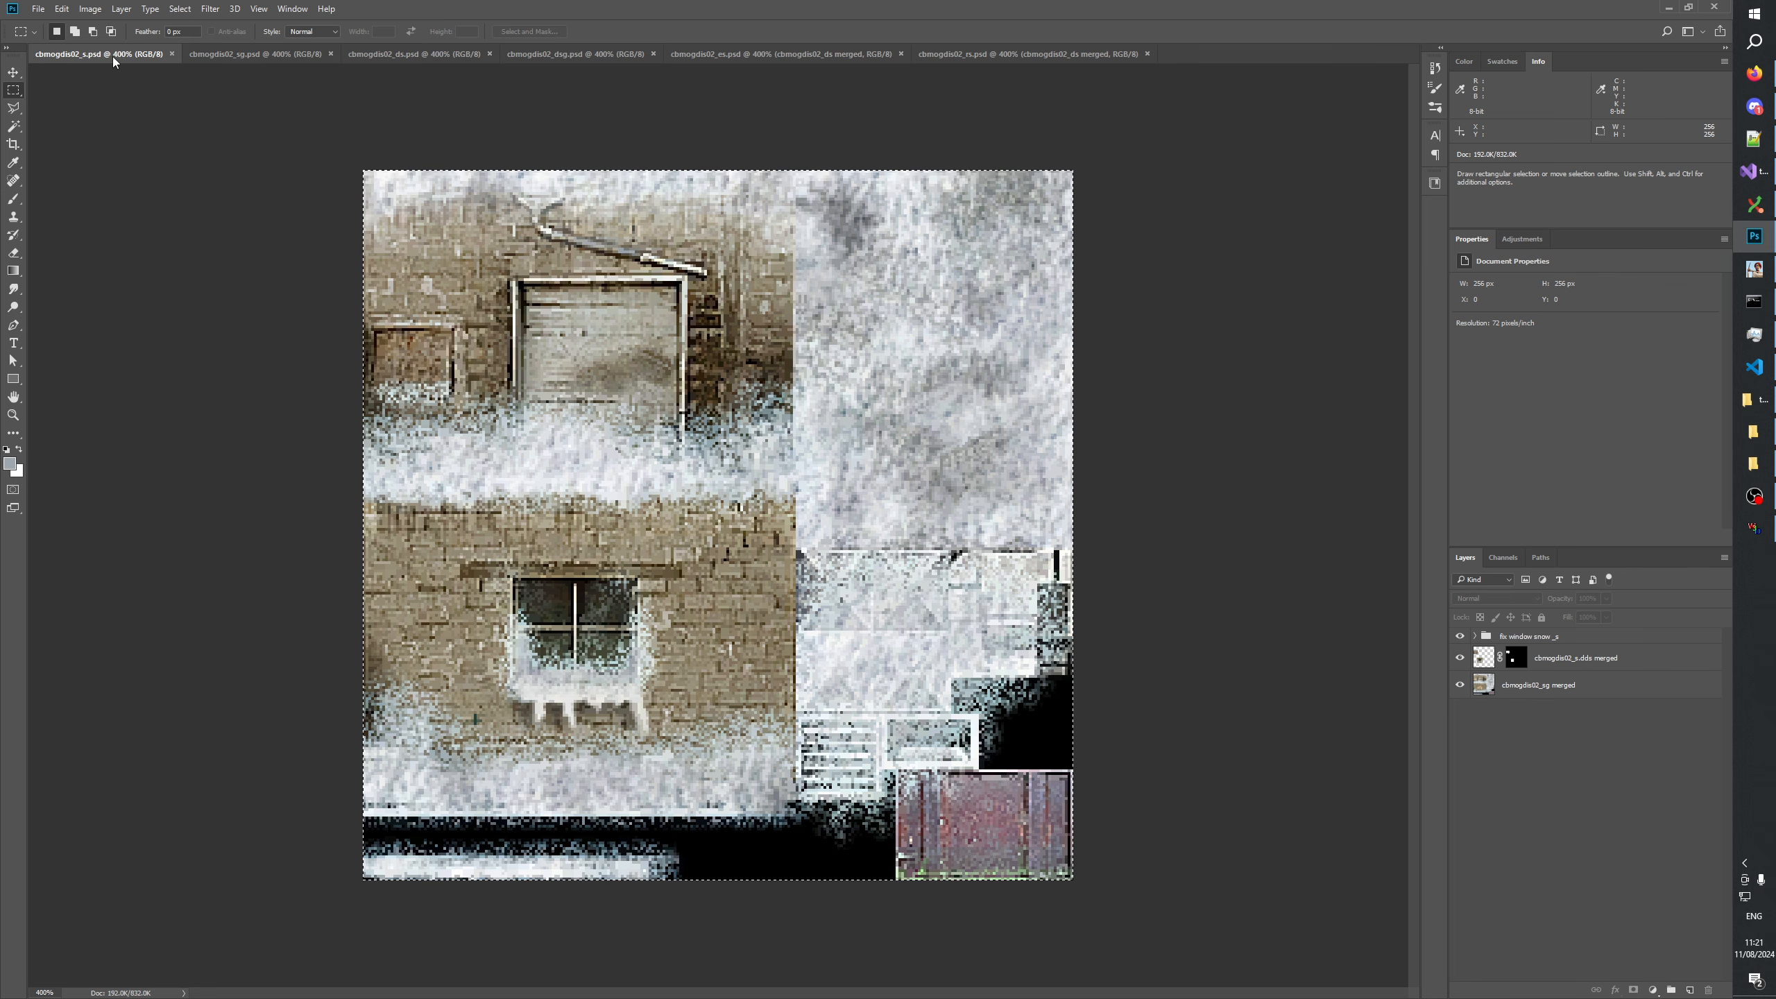
left_click(1456, 659)
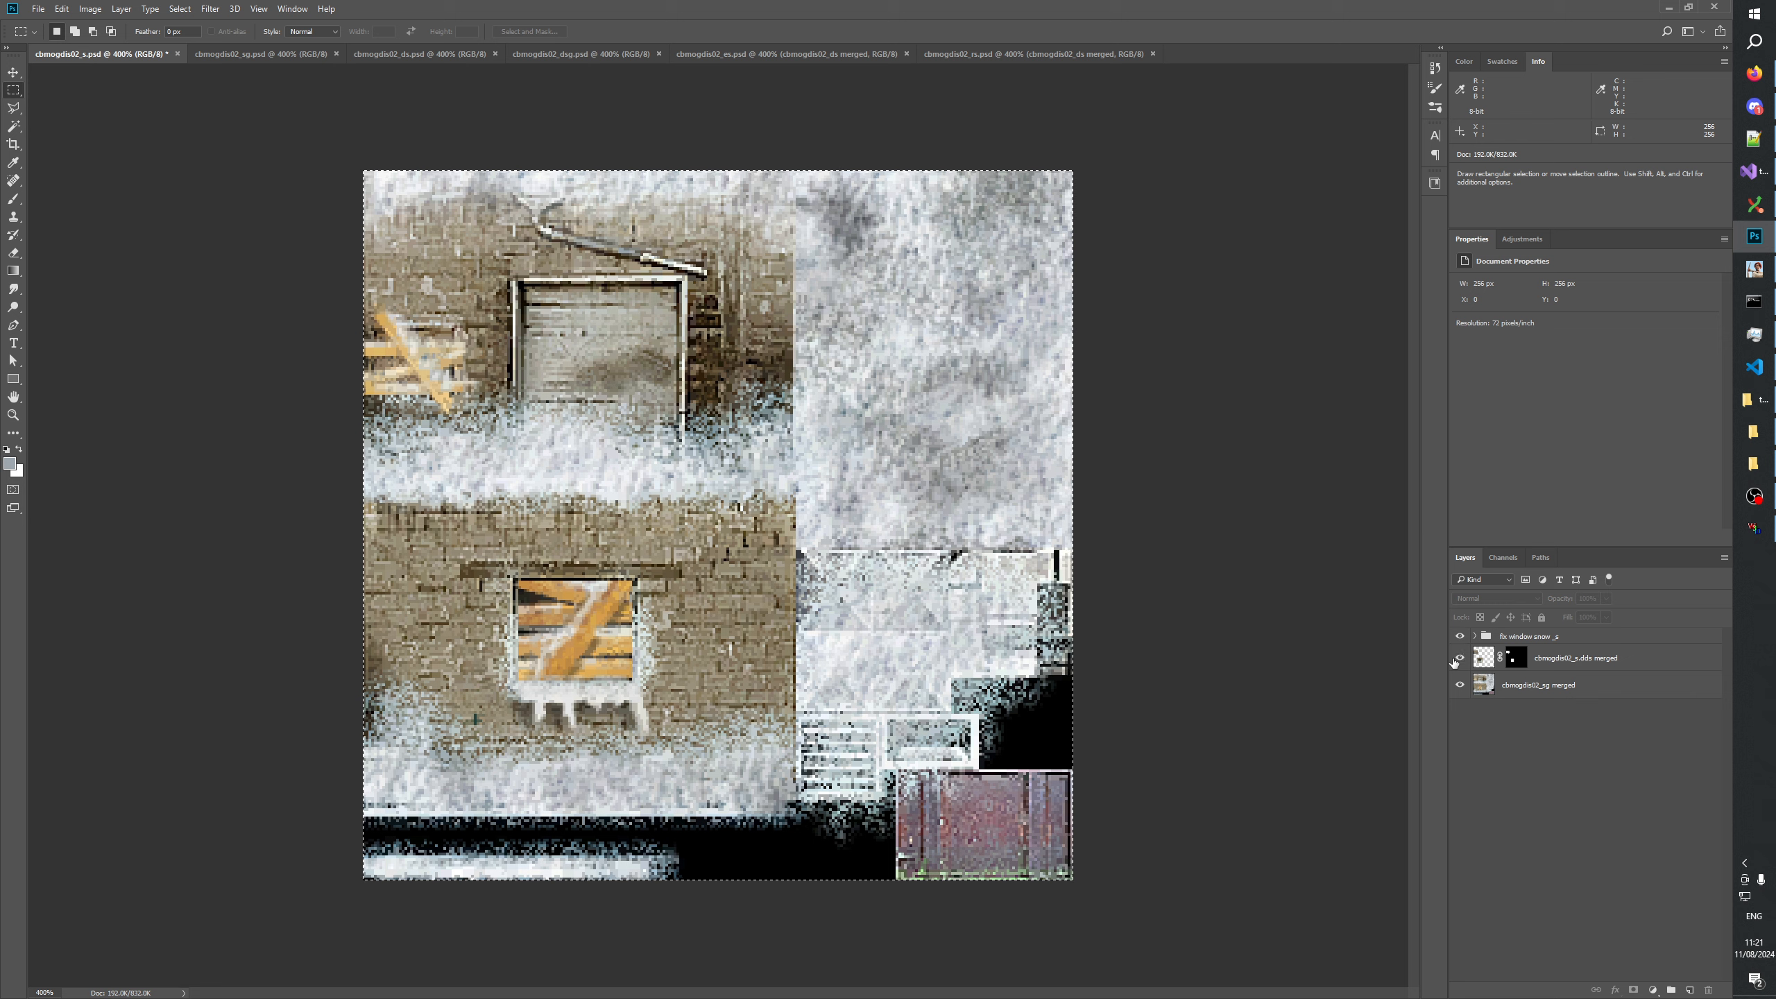
left_click(1459, 658)
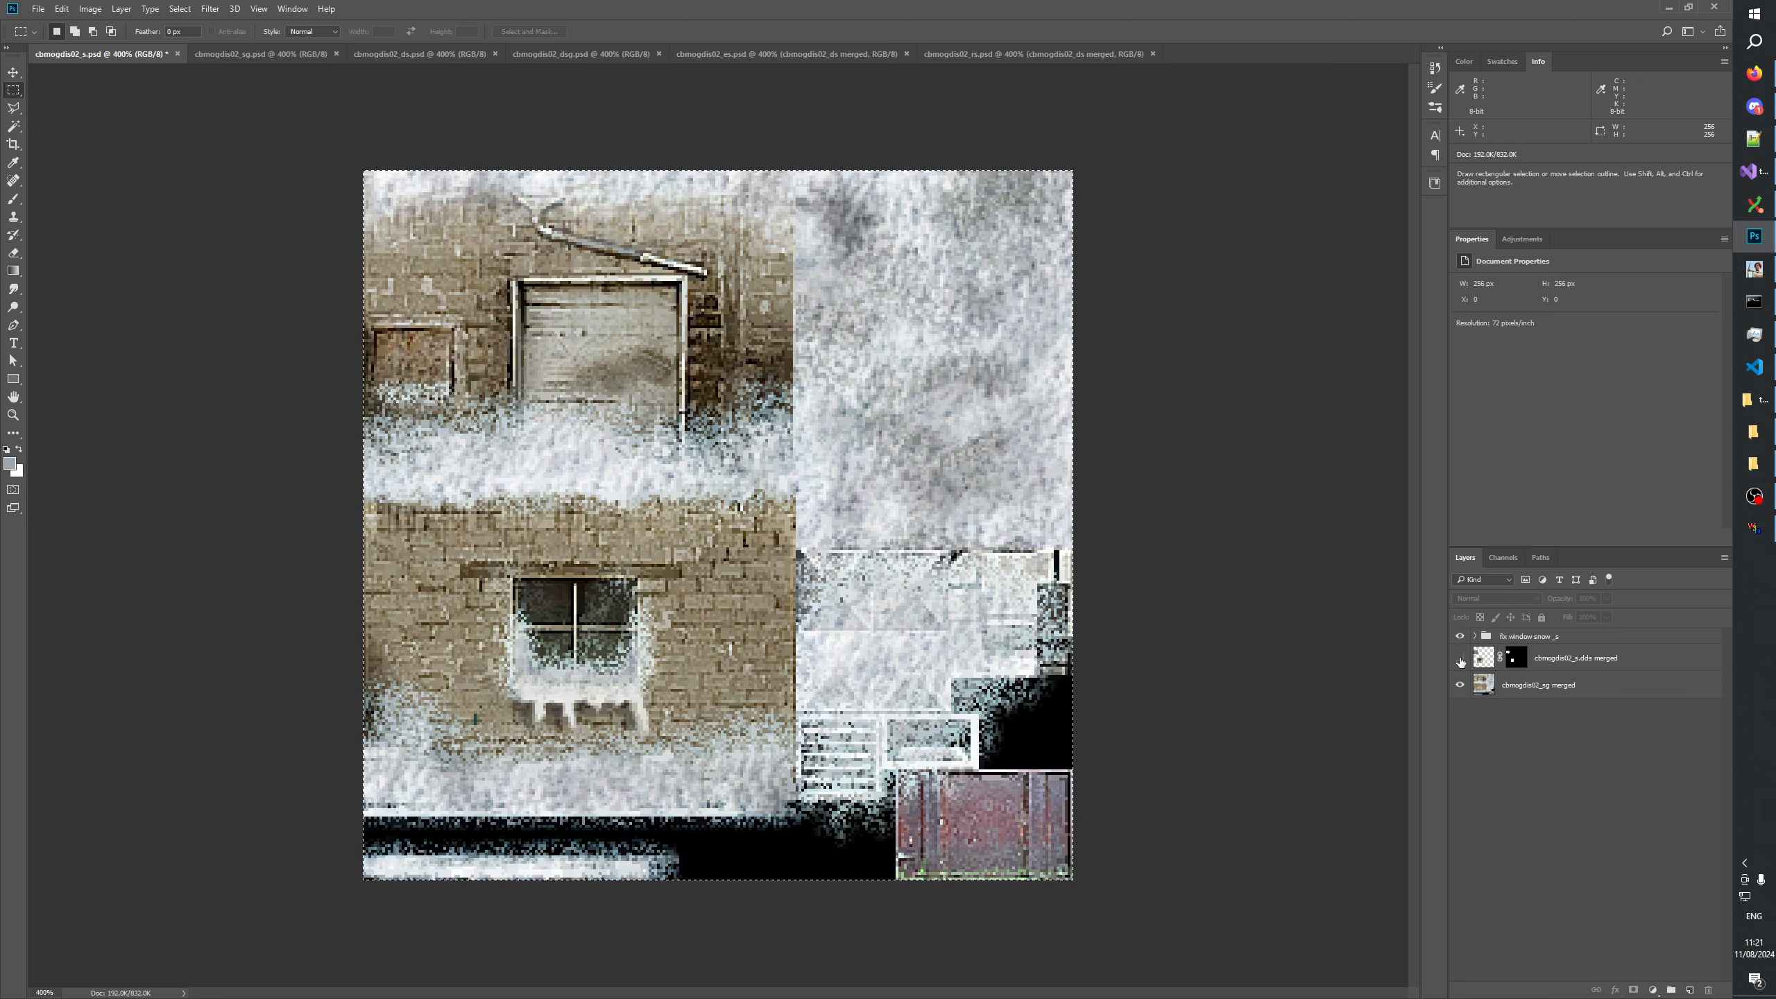
left_click(1460, 661)
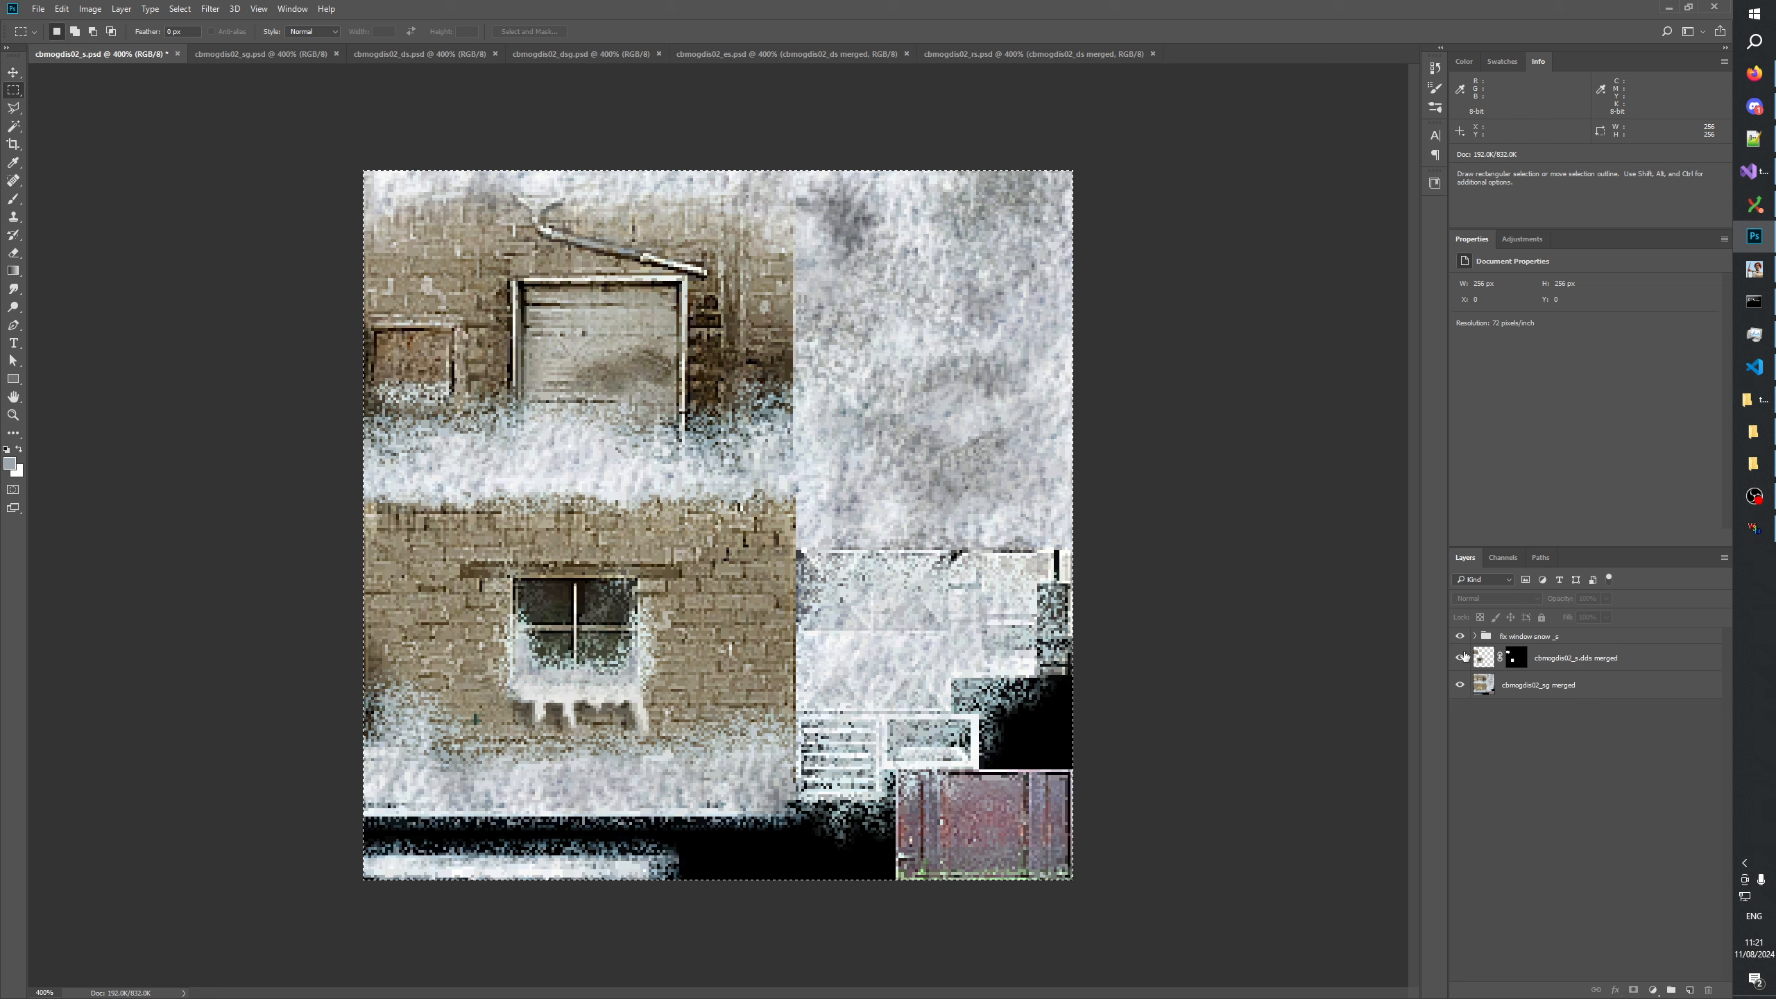
key("alt+Tab")
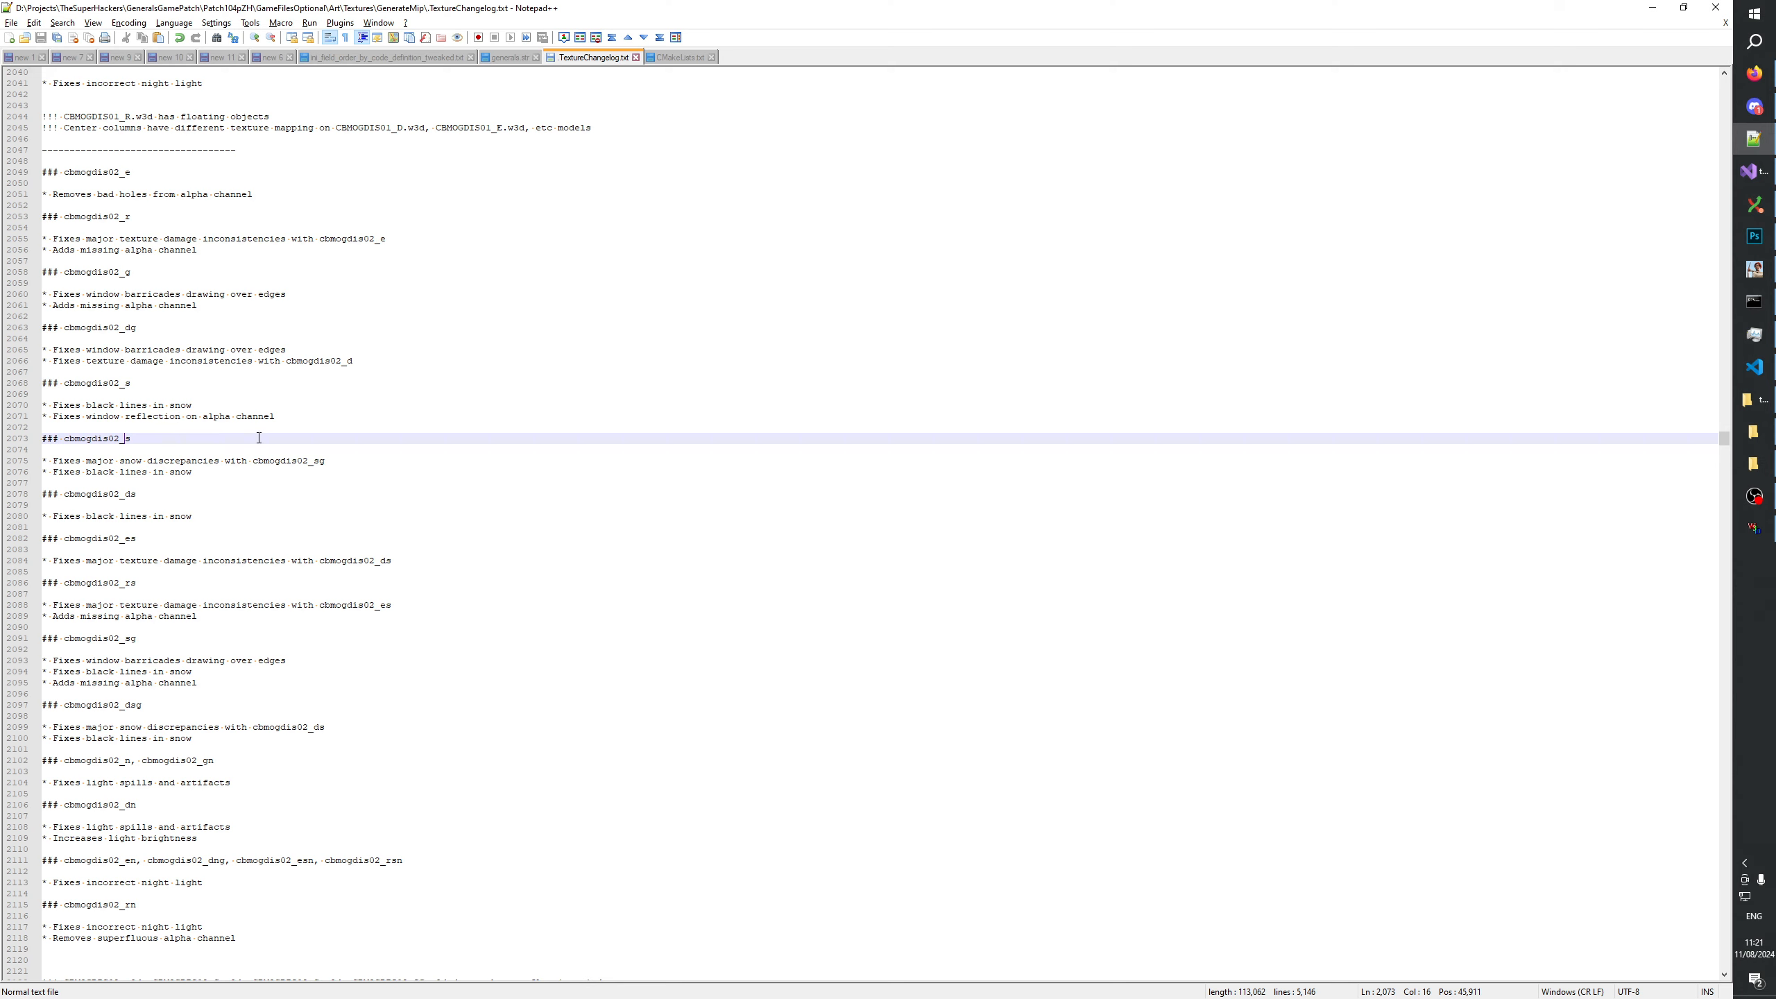
Review the fix notes of the cbmogdis02_s and neighbouring cbmogdis02 entries in the texture changelog.
left_click(154, 436)
left_click(166, 460)
left_click(229, 453)
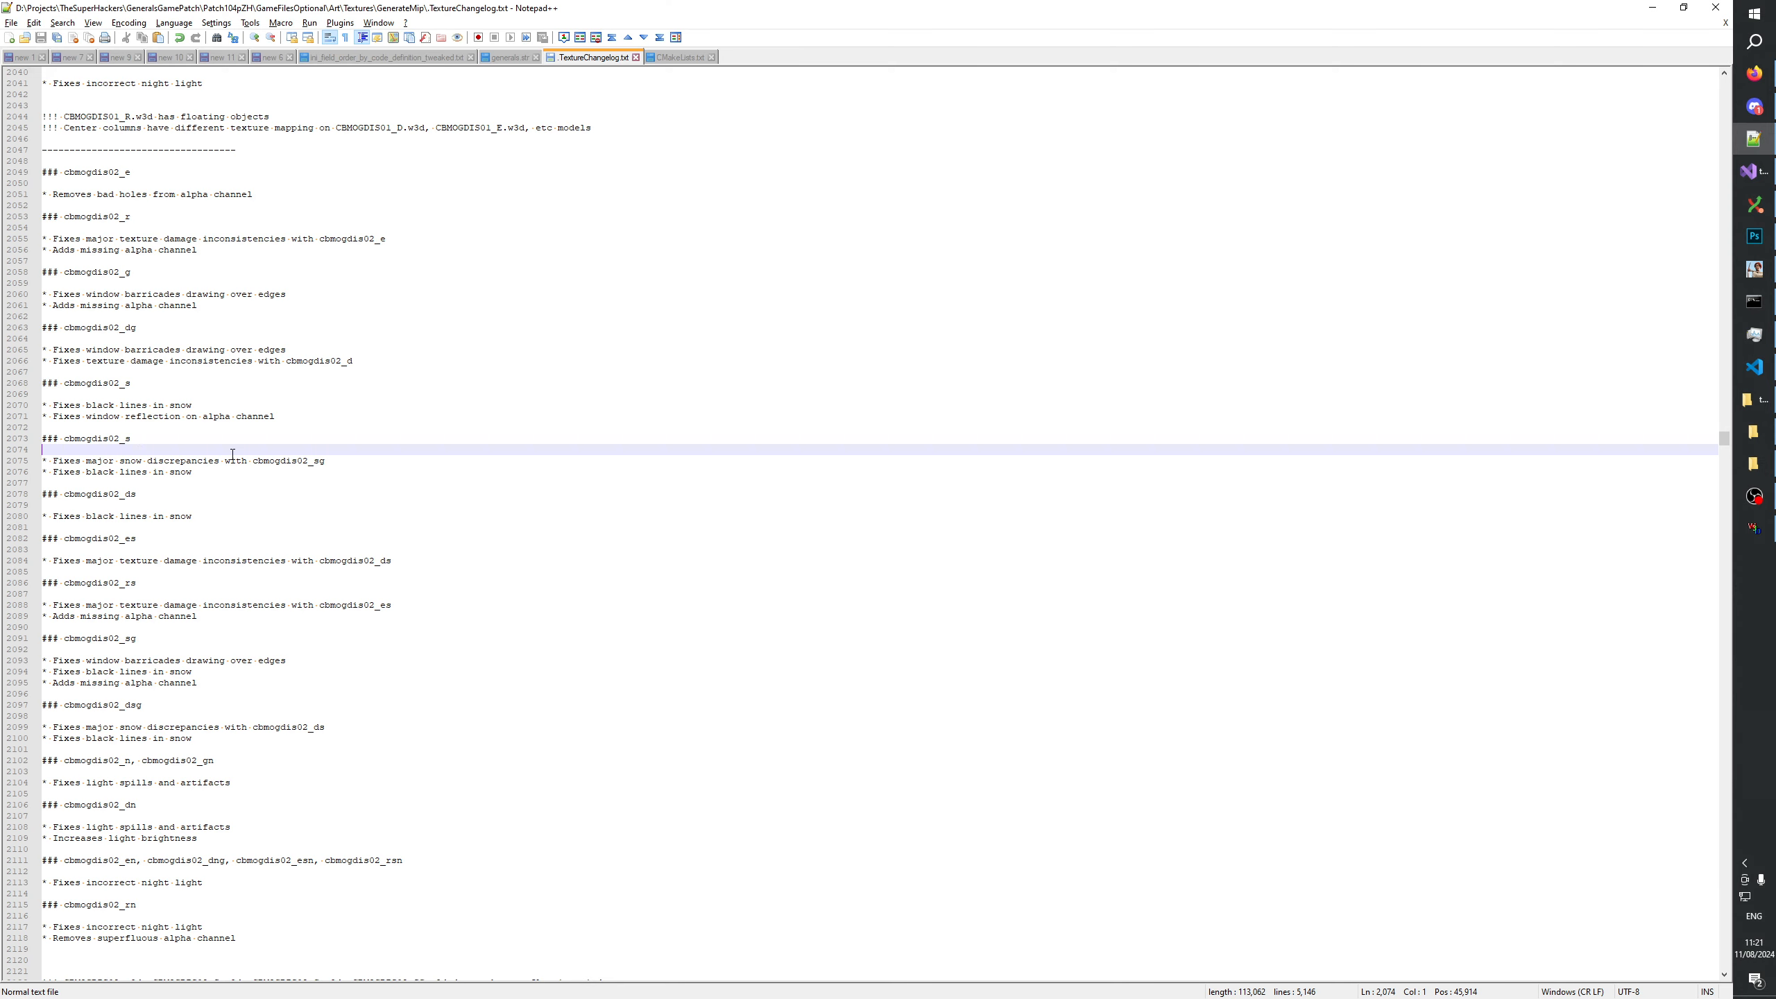
left_click(218, 462)
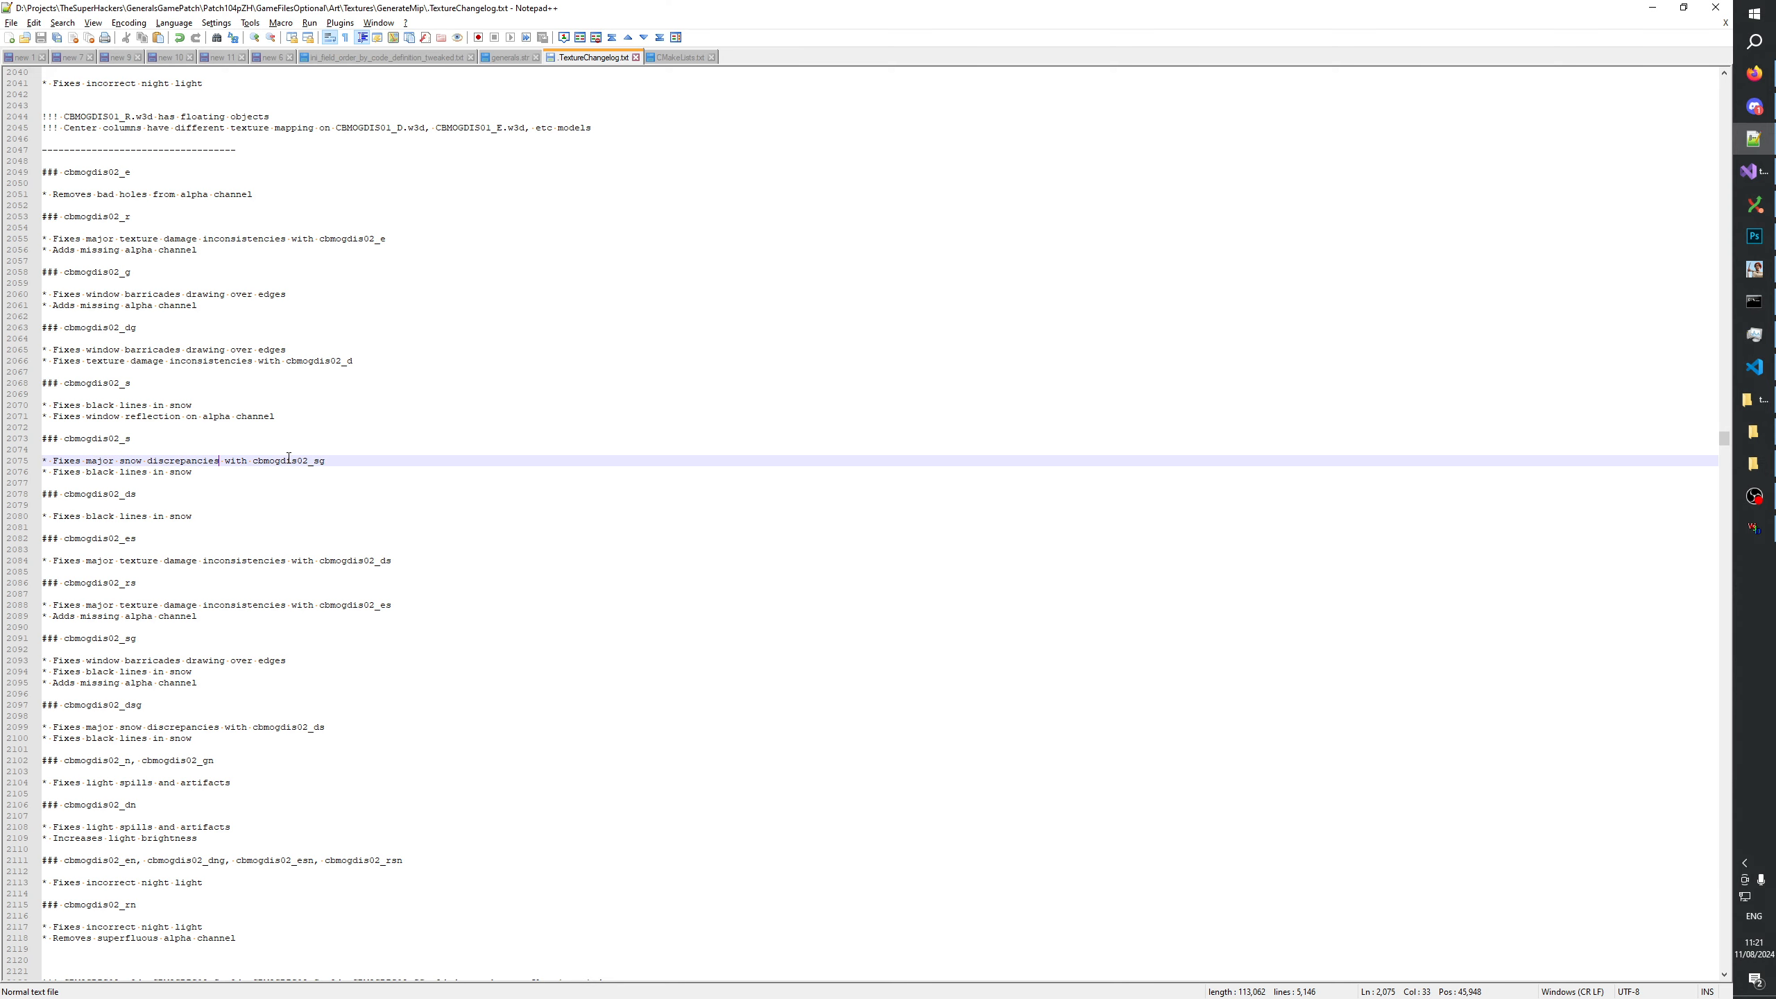
left_click(222, 467)
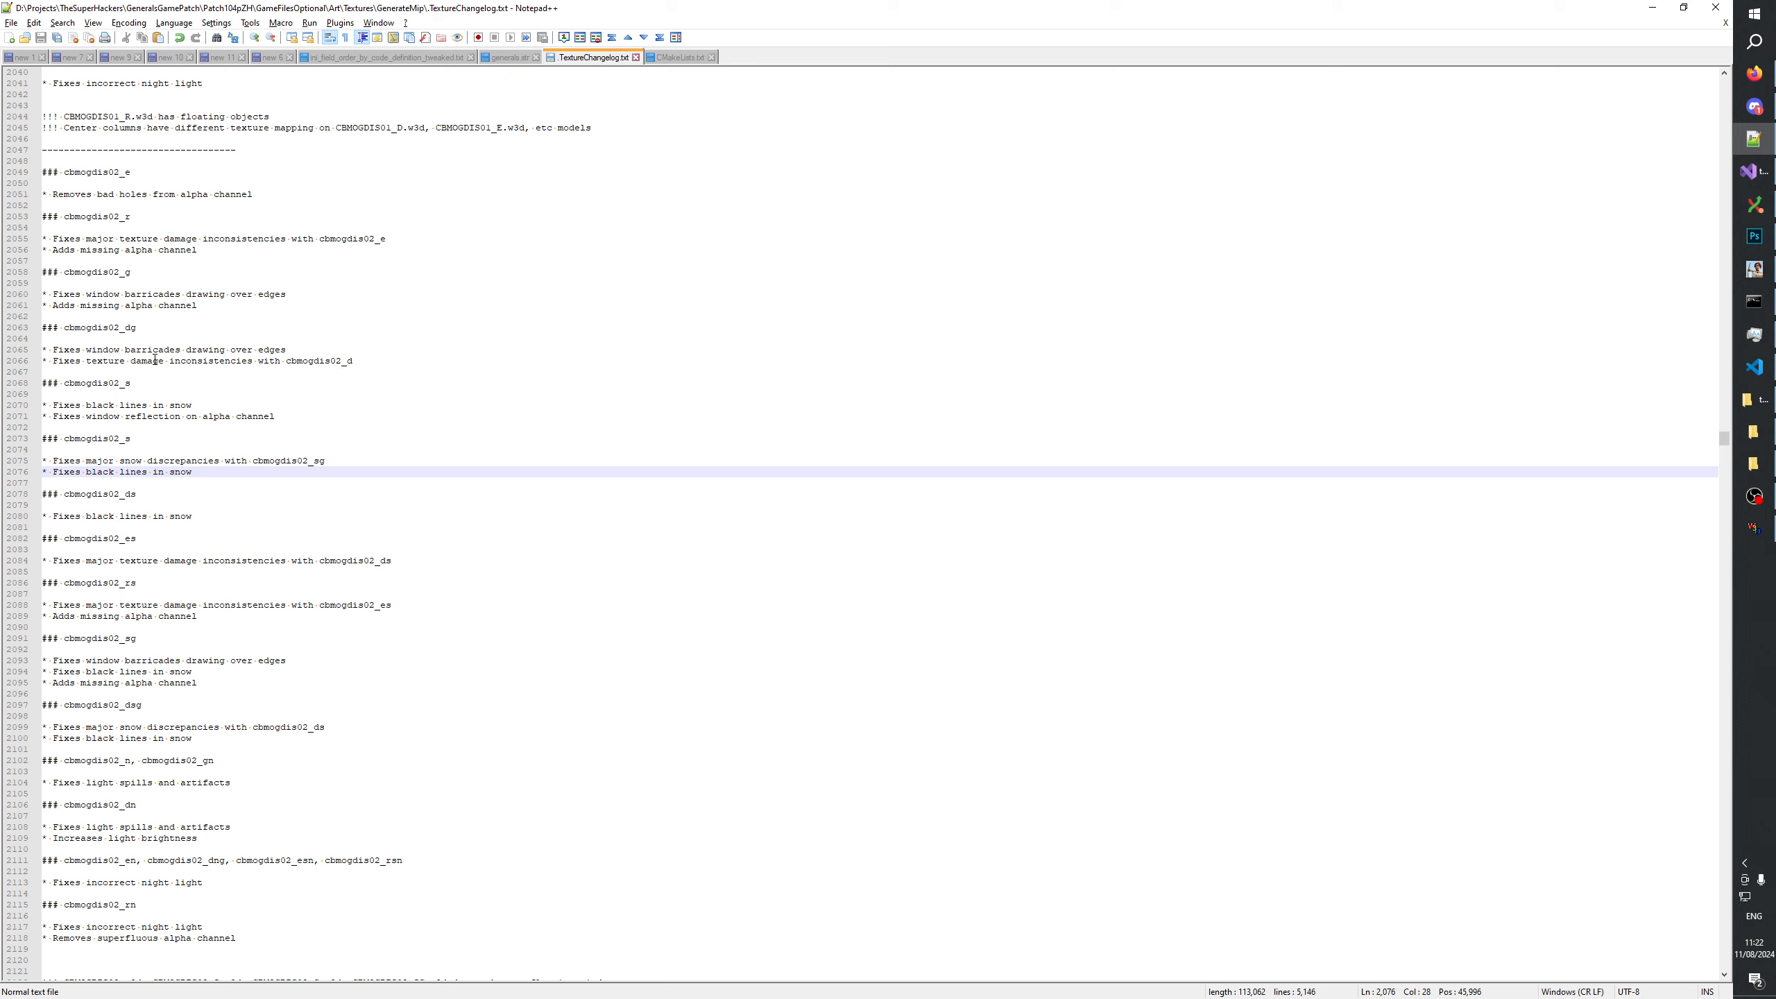
left_click(140, 269)
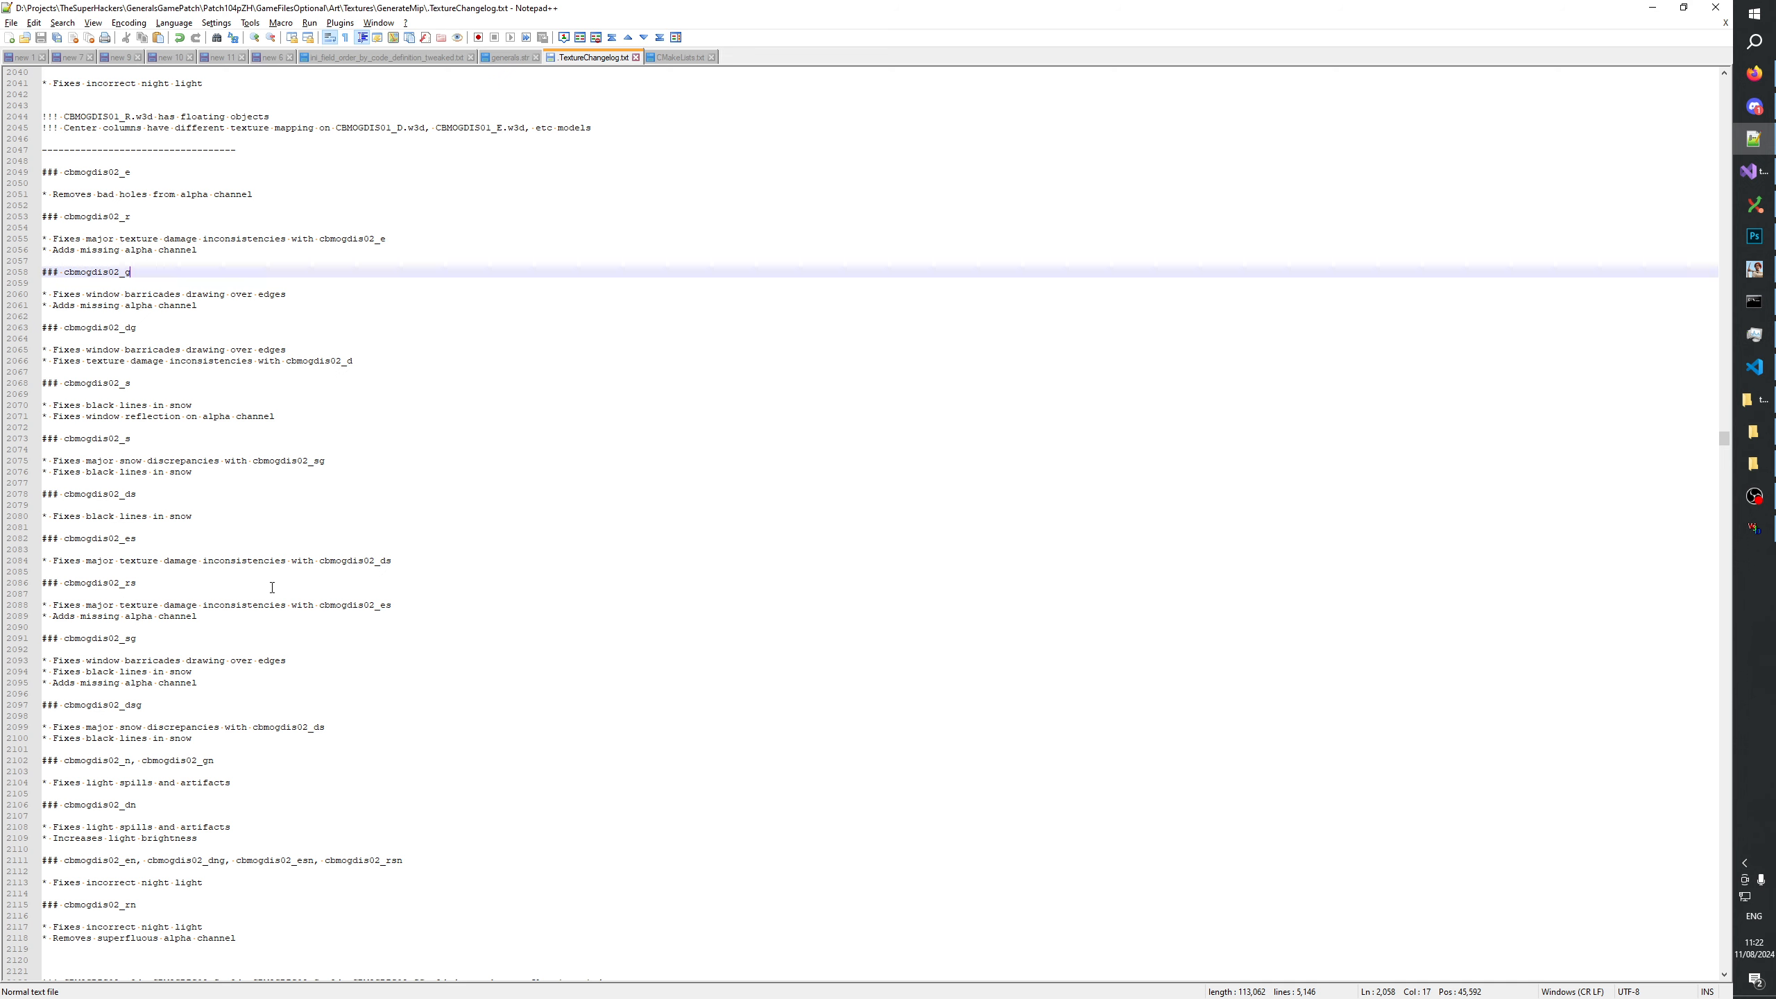
scroll(267, 643, "down", 1)
Close the cbmogdis02_sg, _ds, _dsg, _es and _rs textures in Photoshop, keeping only cbmogdis02_s.psd open.
key("alt+Tab")
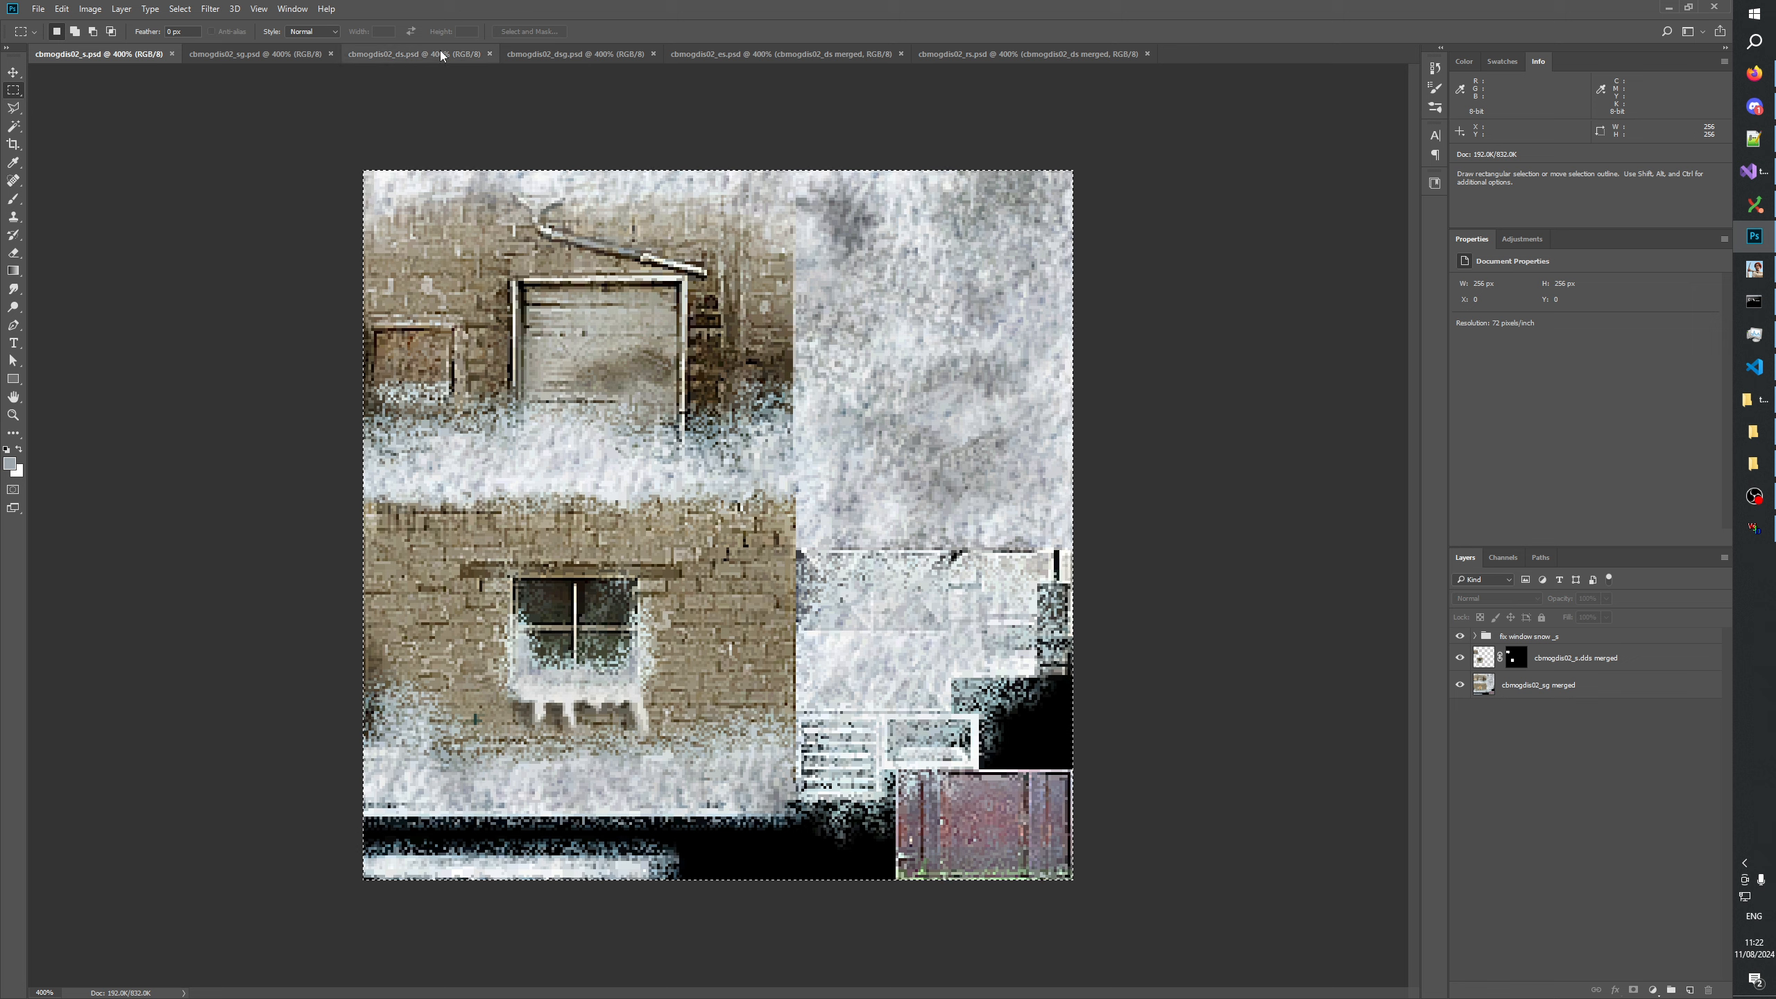
left_click(323, 55)
left_click(332, 55)
left_click(333, 51)
left_click(333, 52)
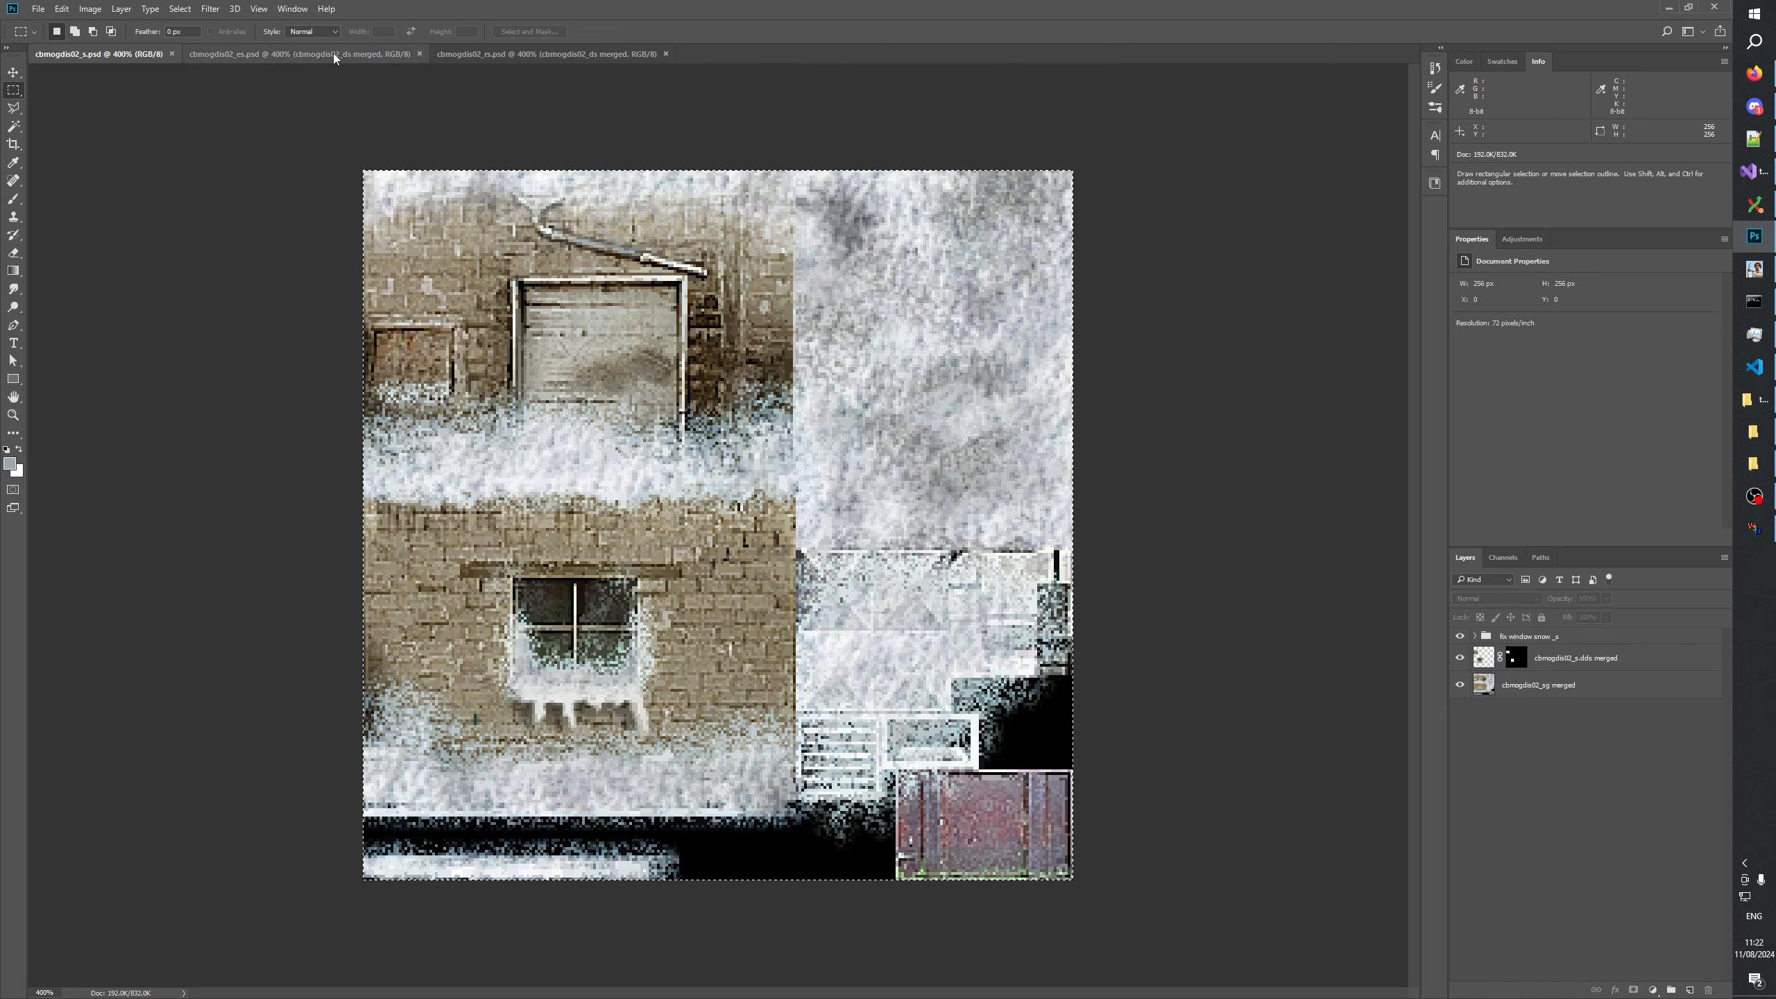
left_click(420, 54)
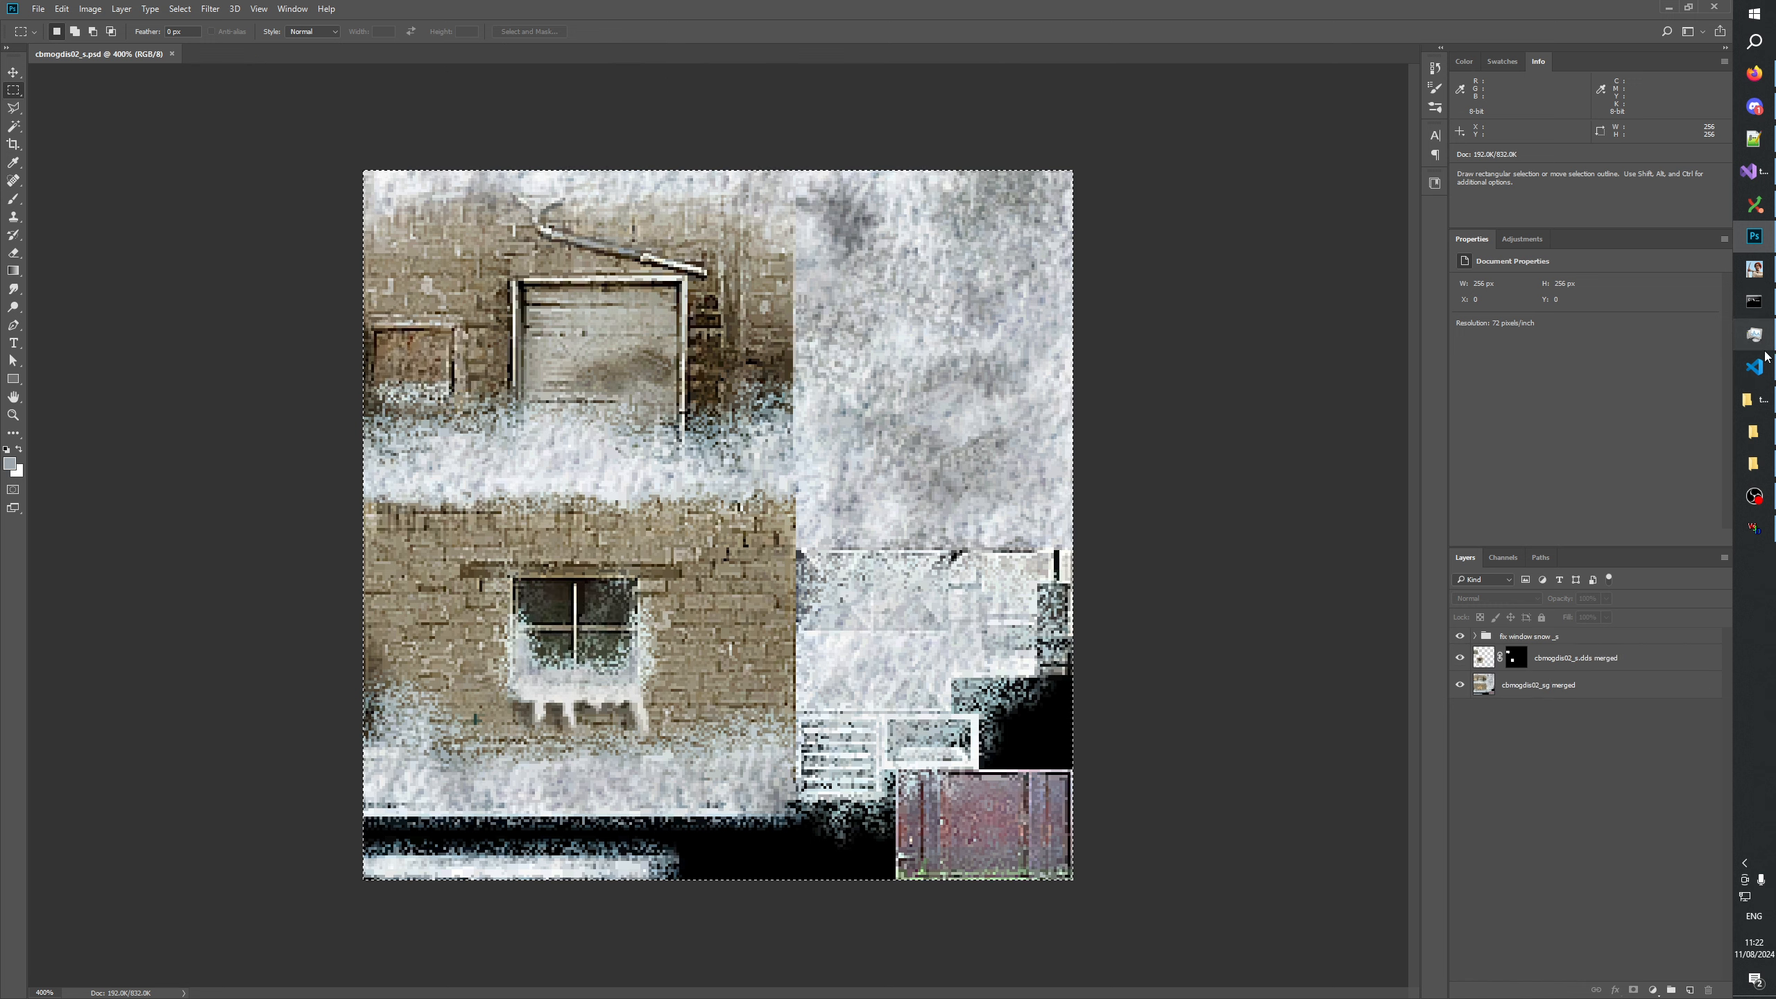
Bring up the GenerateMip folder in File Explorer and locate the cbmogdis02 texture files.
left_click(1753, 430)
left_click(1755, 465)
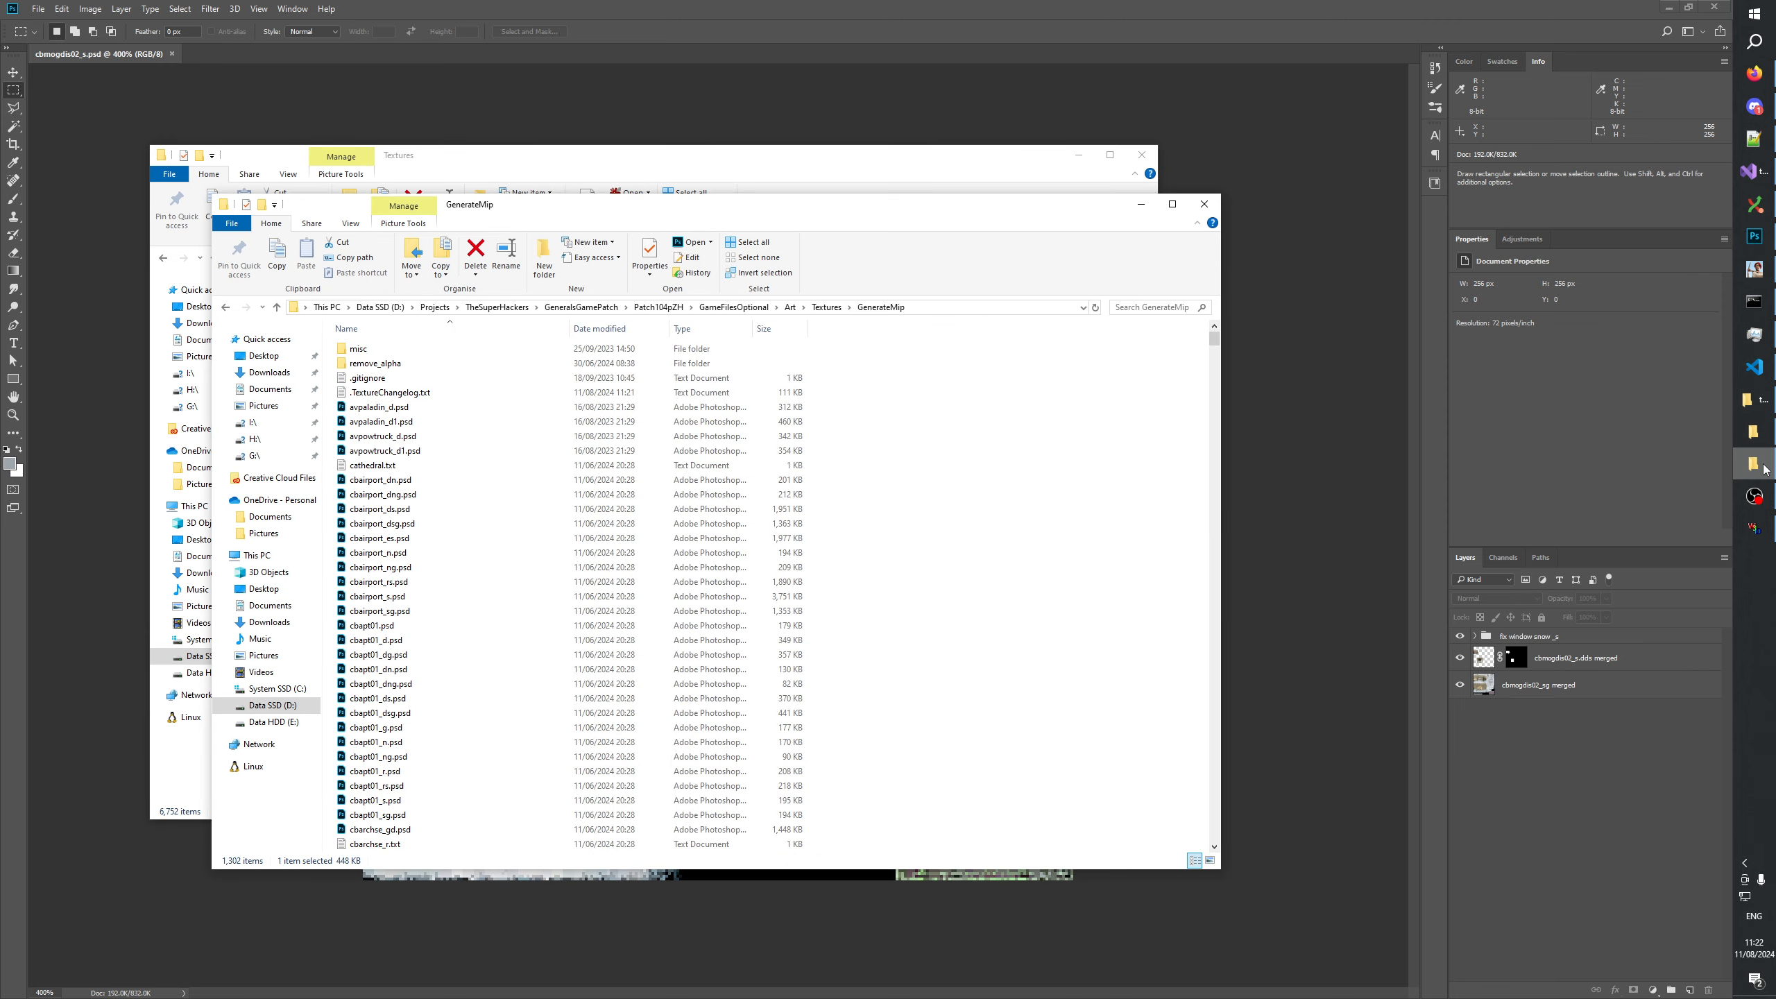
scroll(454, 671, "down", 7)
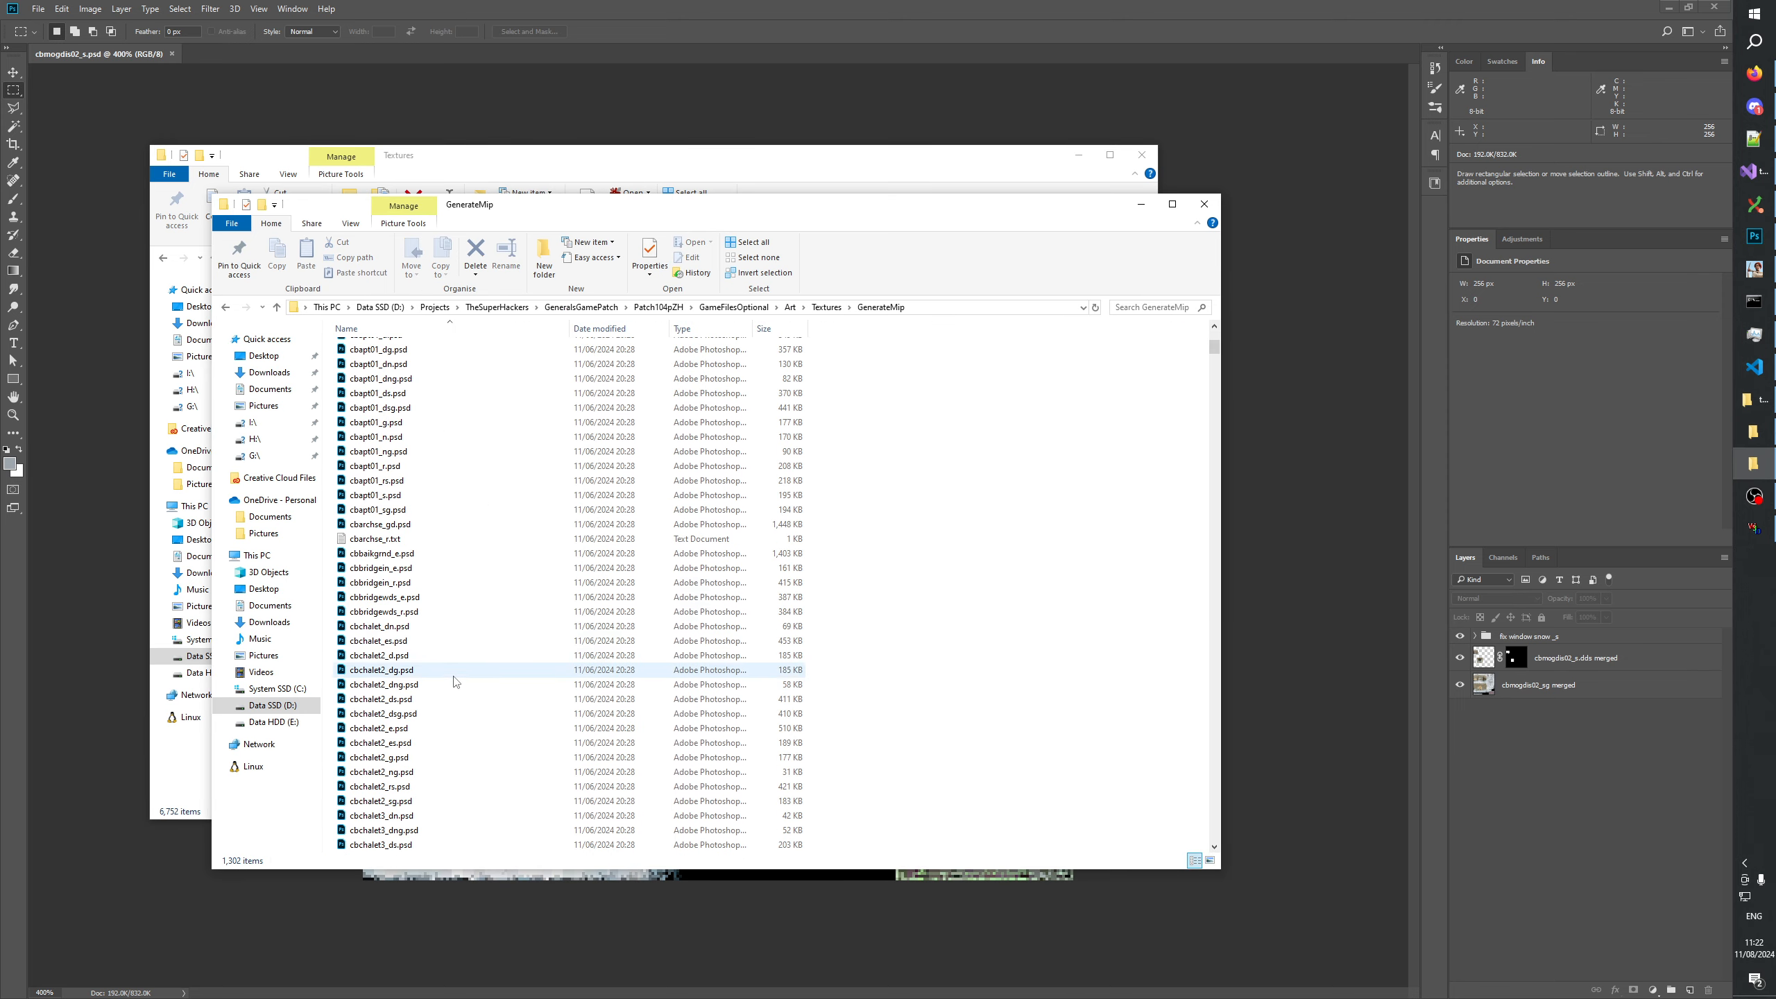
left_click(381, 713)
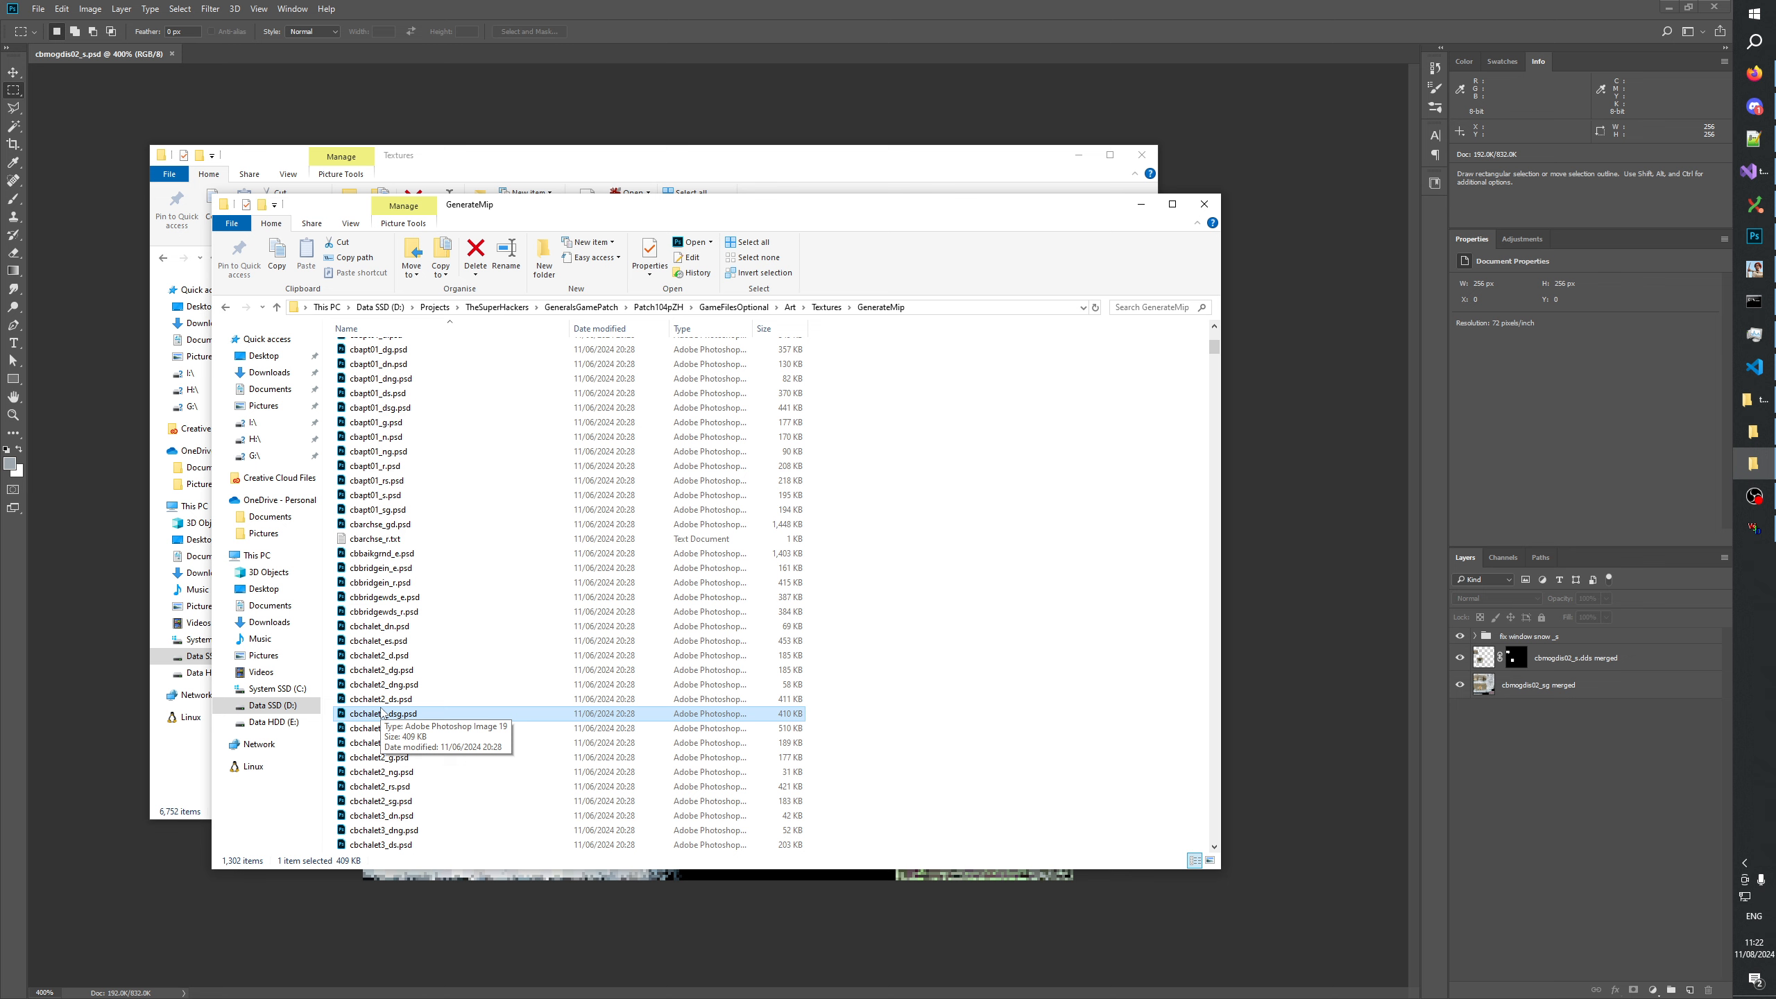
key("Down")
type("cbmo")
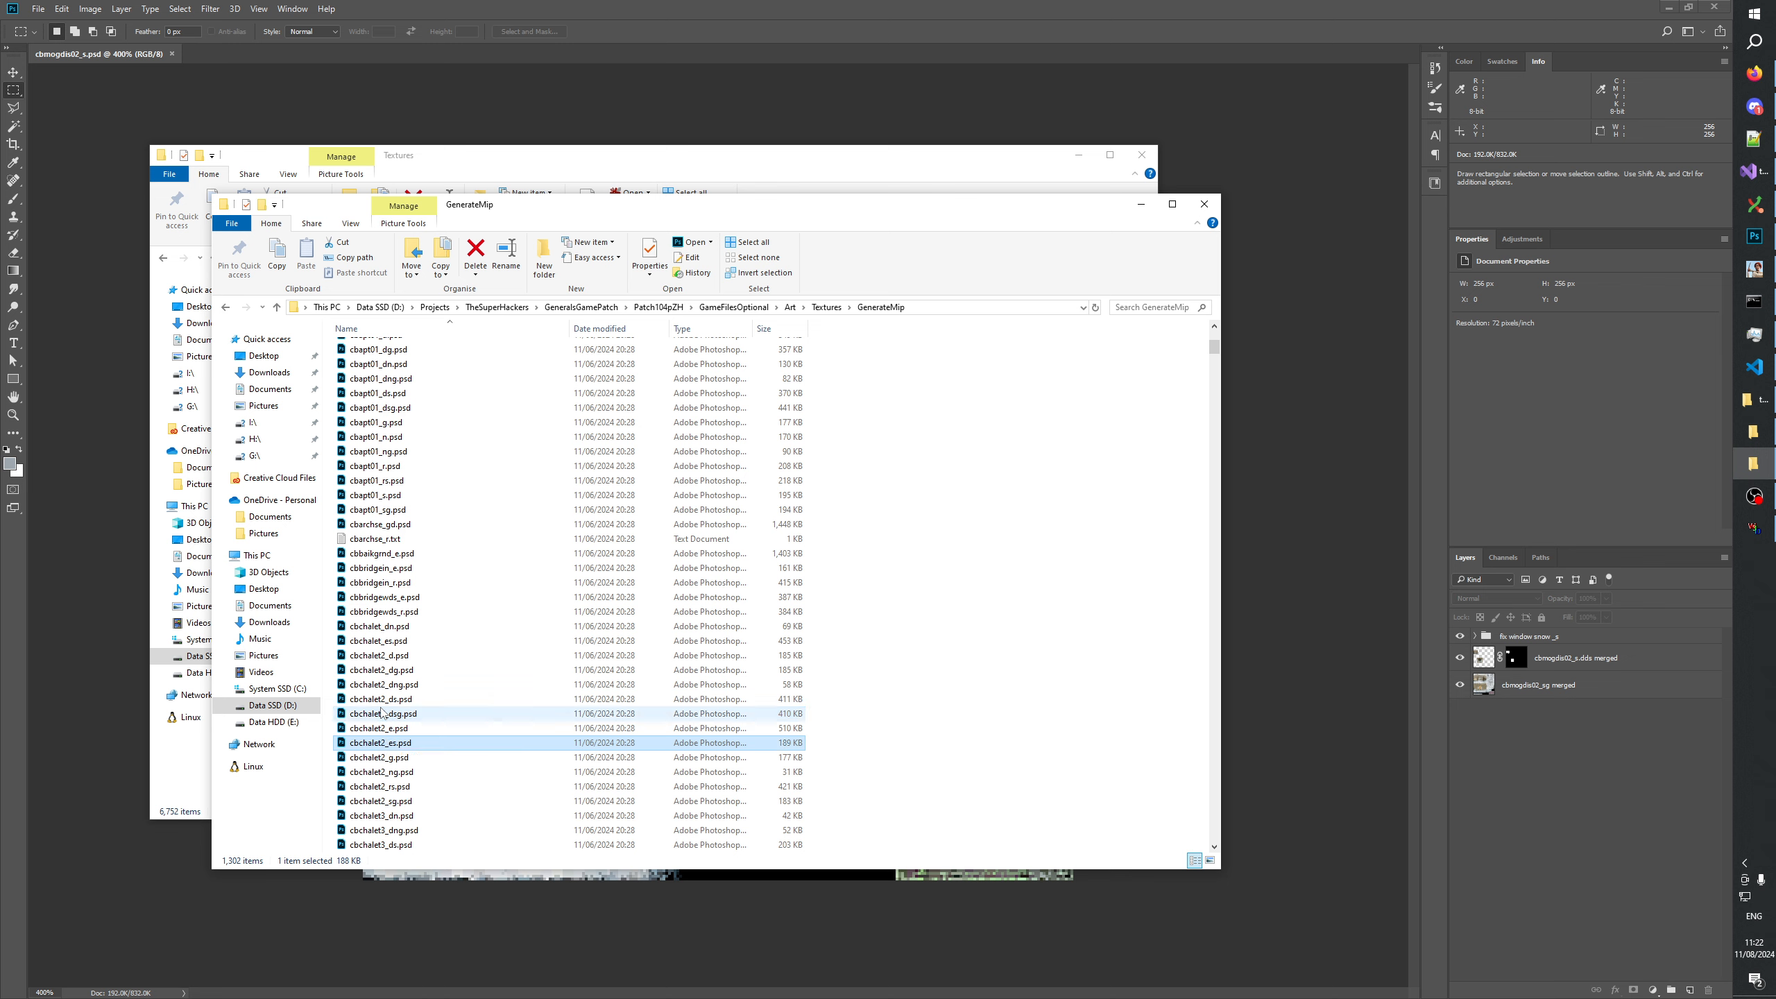
scroll(384, 714, "down", 9)
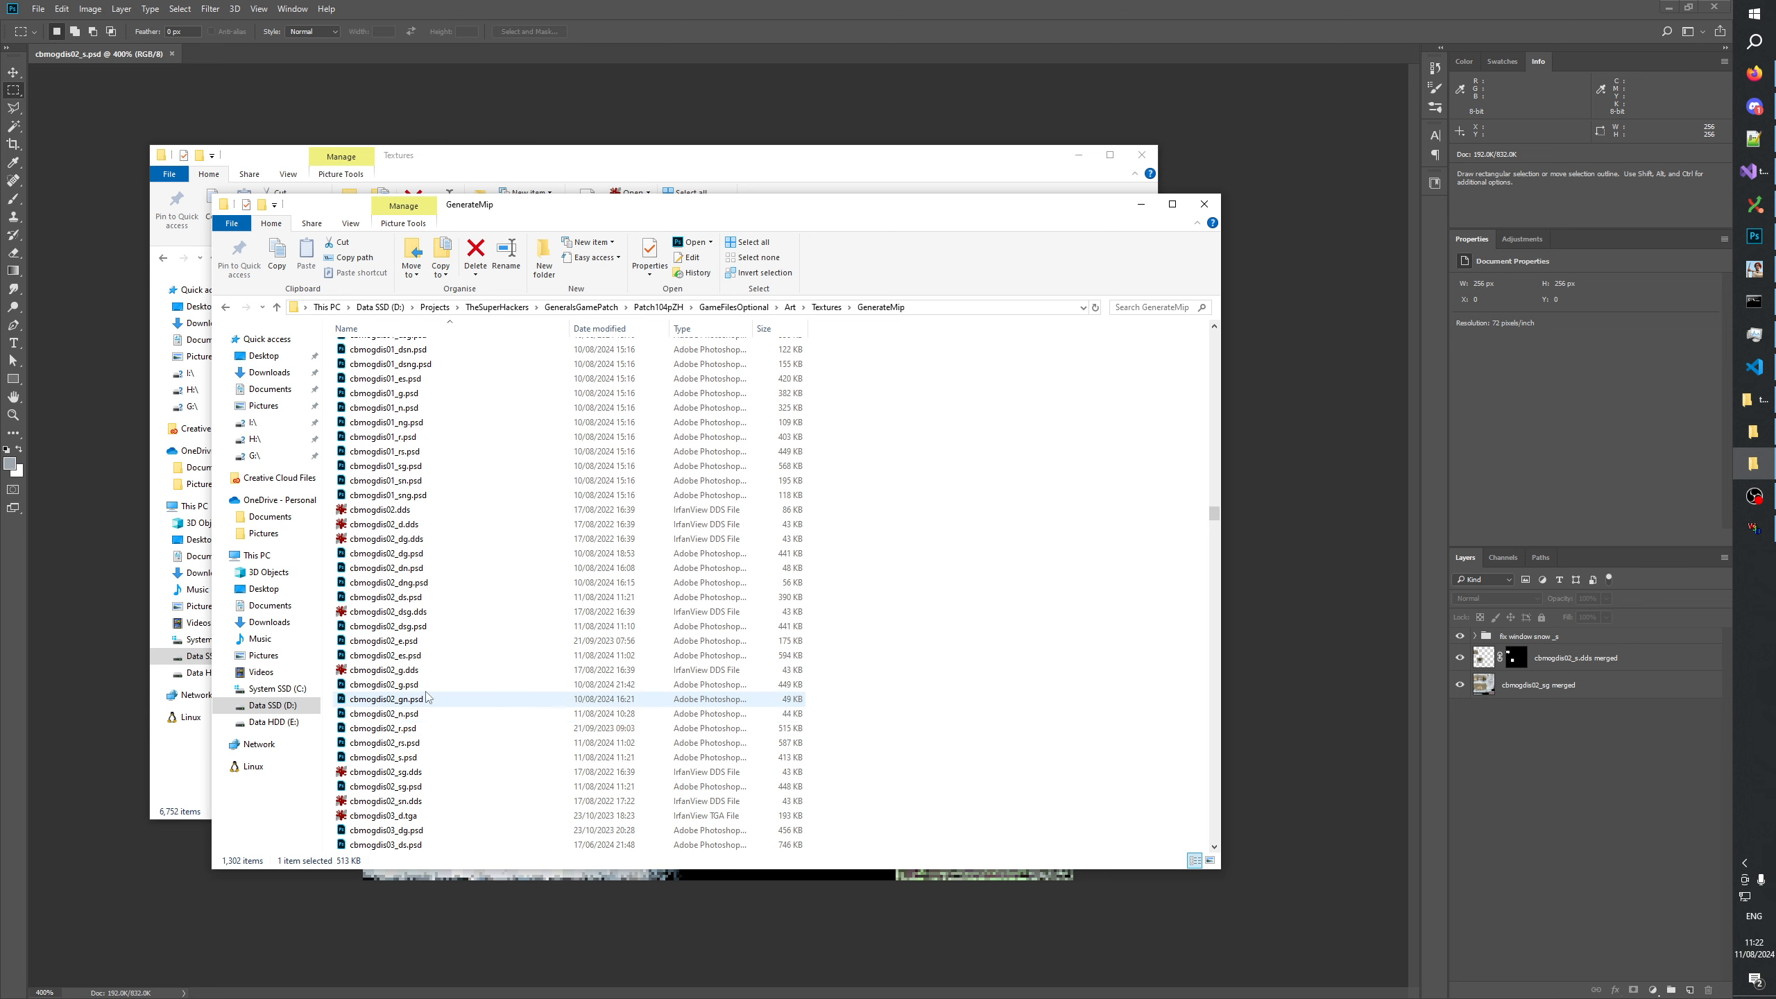
Duplicate cbmogdis02_dn.psd, cbmogdis02_dng.psd, cbmogdis02_gn.psd and cbmogdis02_n.psd in the same folder.
left_click(410, 570)
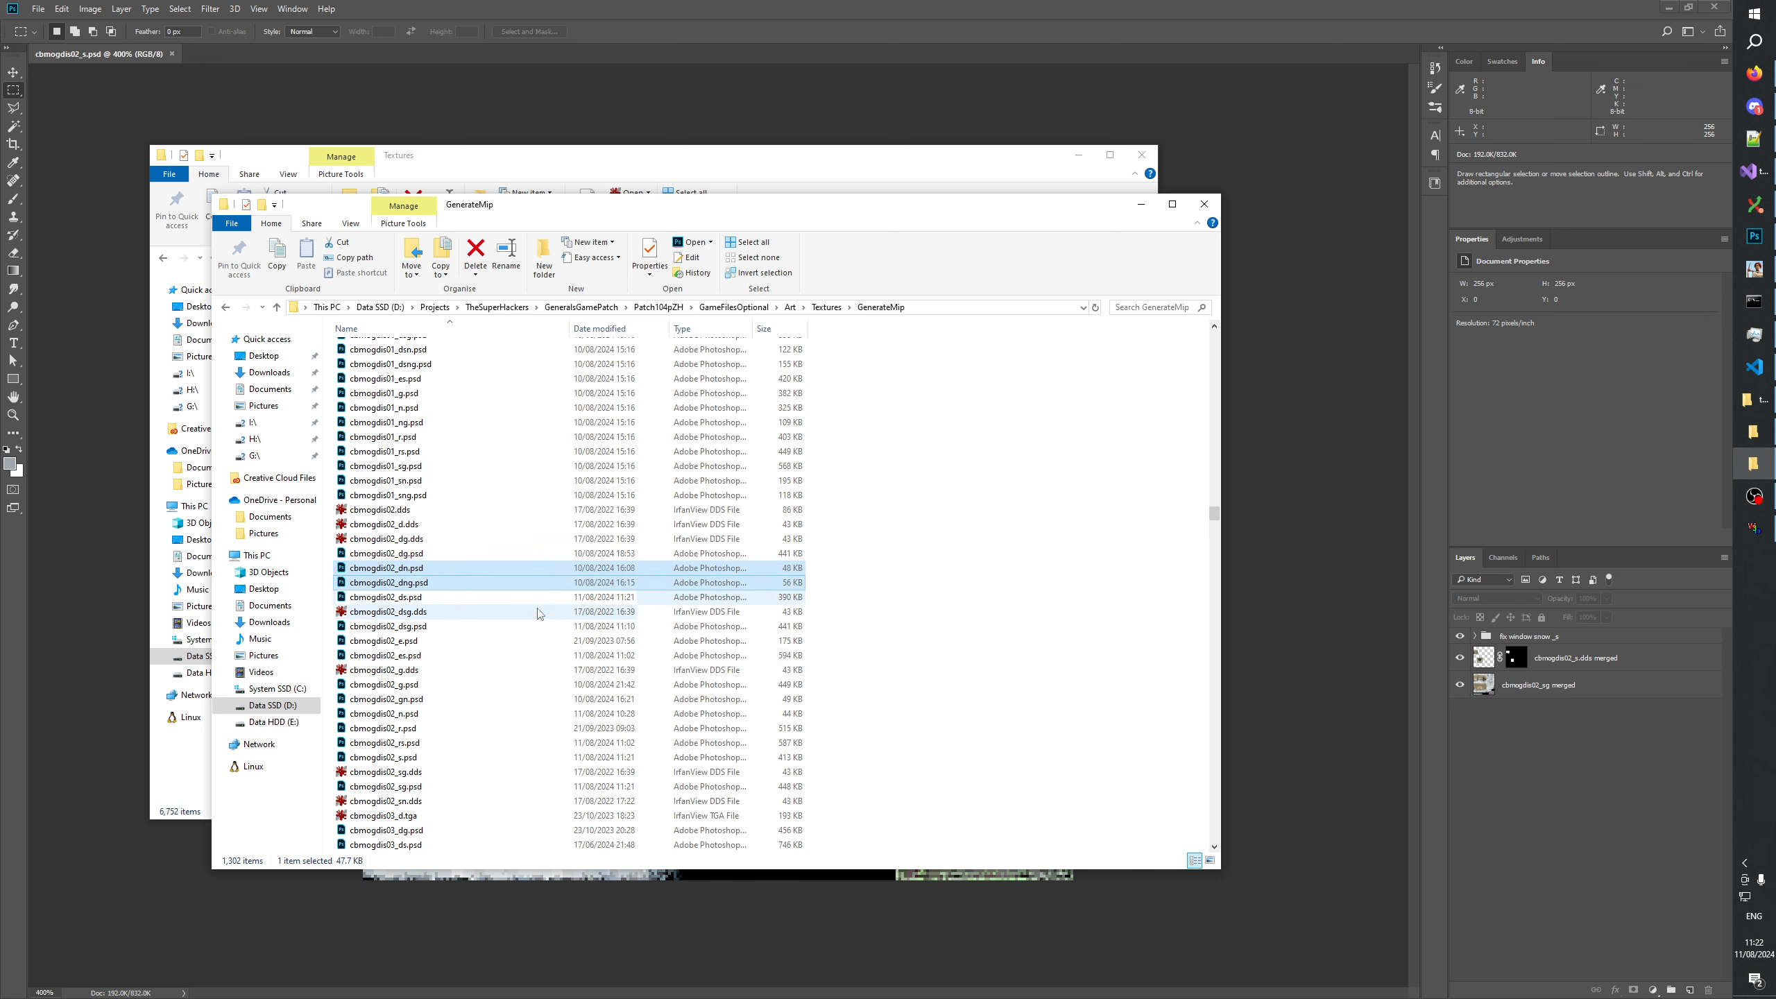
left_click(409, 583, "shift")
scroll(411, 608, "down", 2)
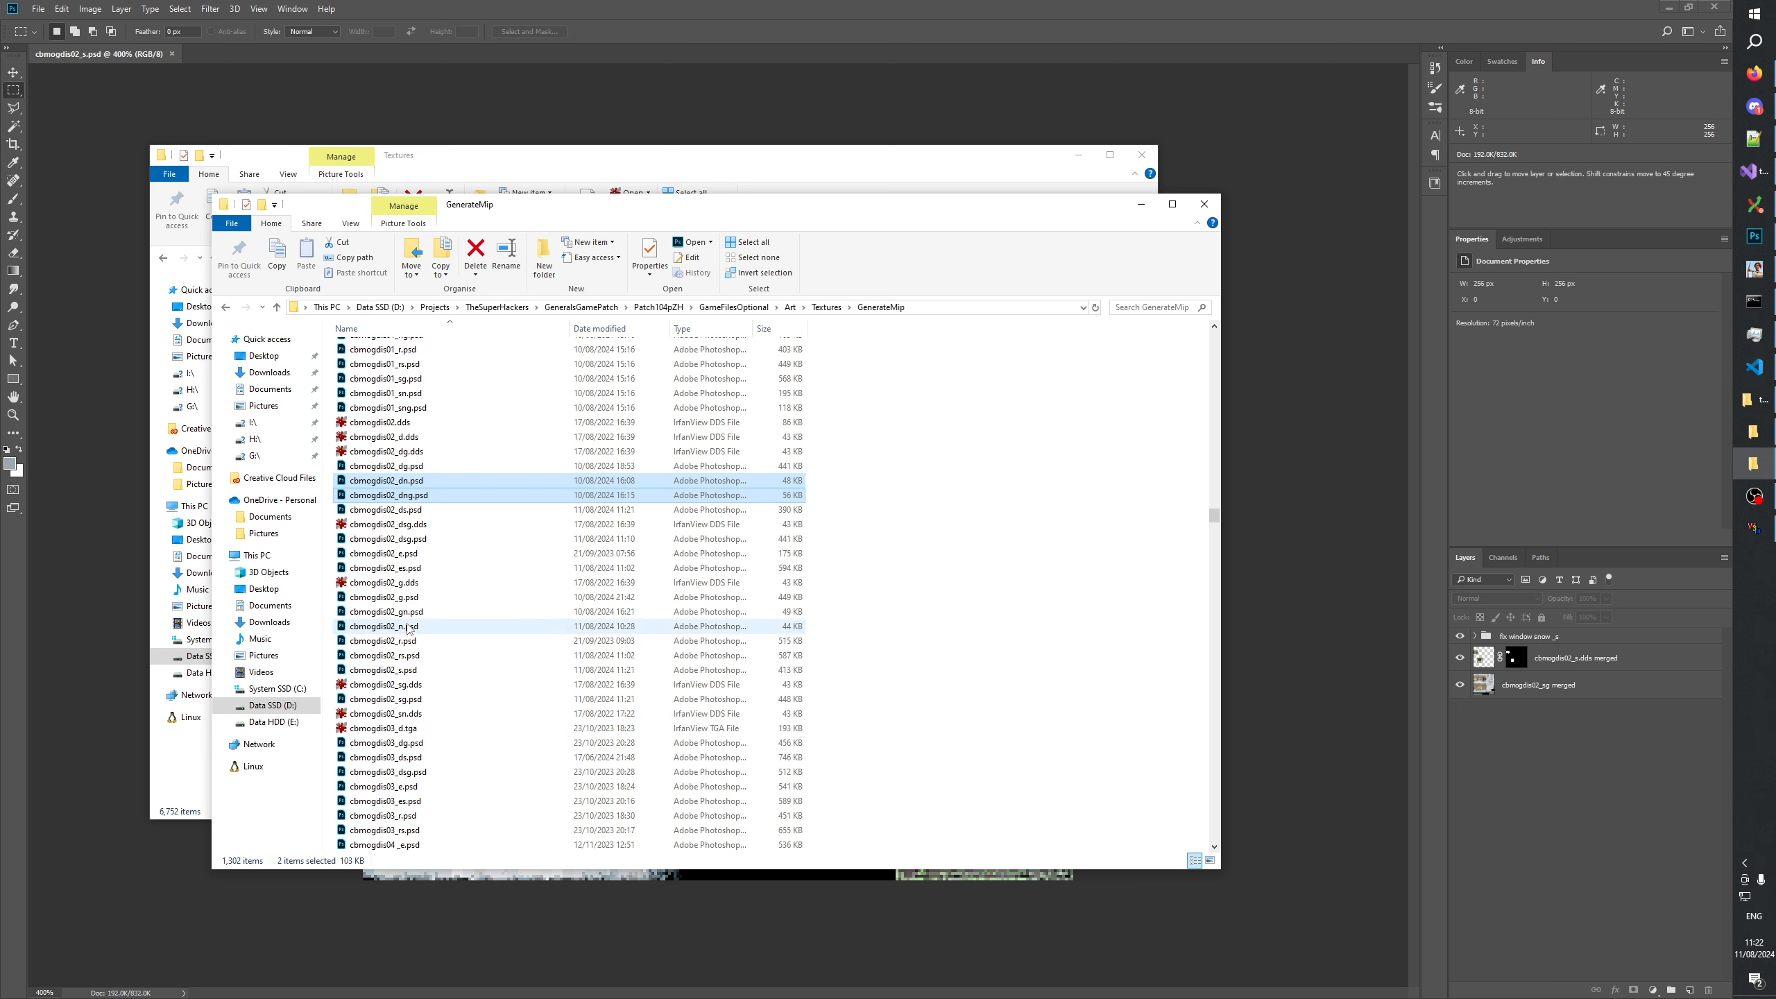
left_click(409, 627, "ctrl")
left_click(409, 612, "ctrl")
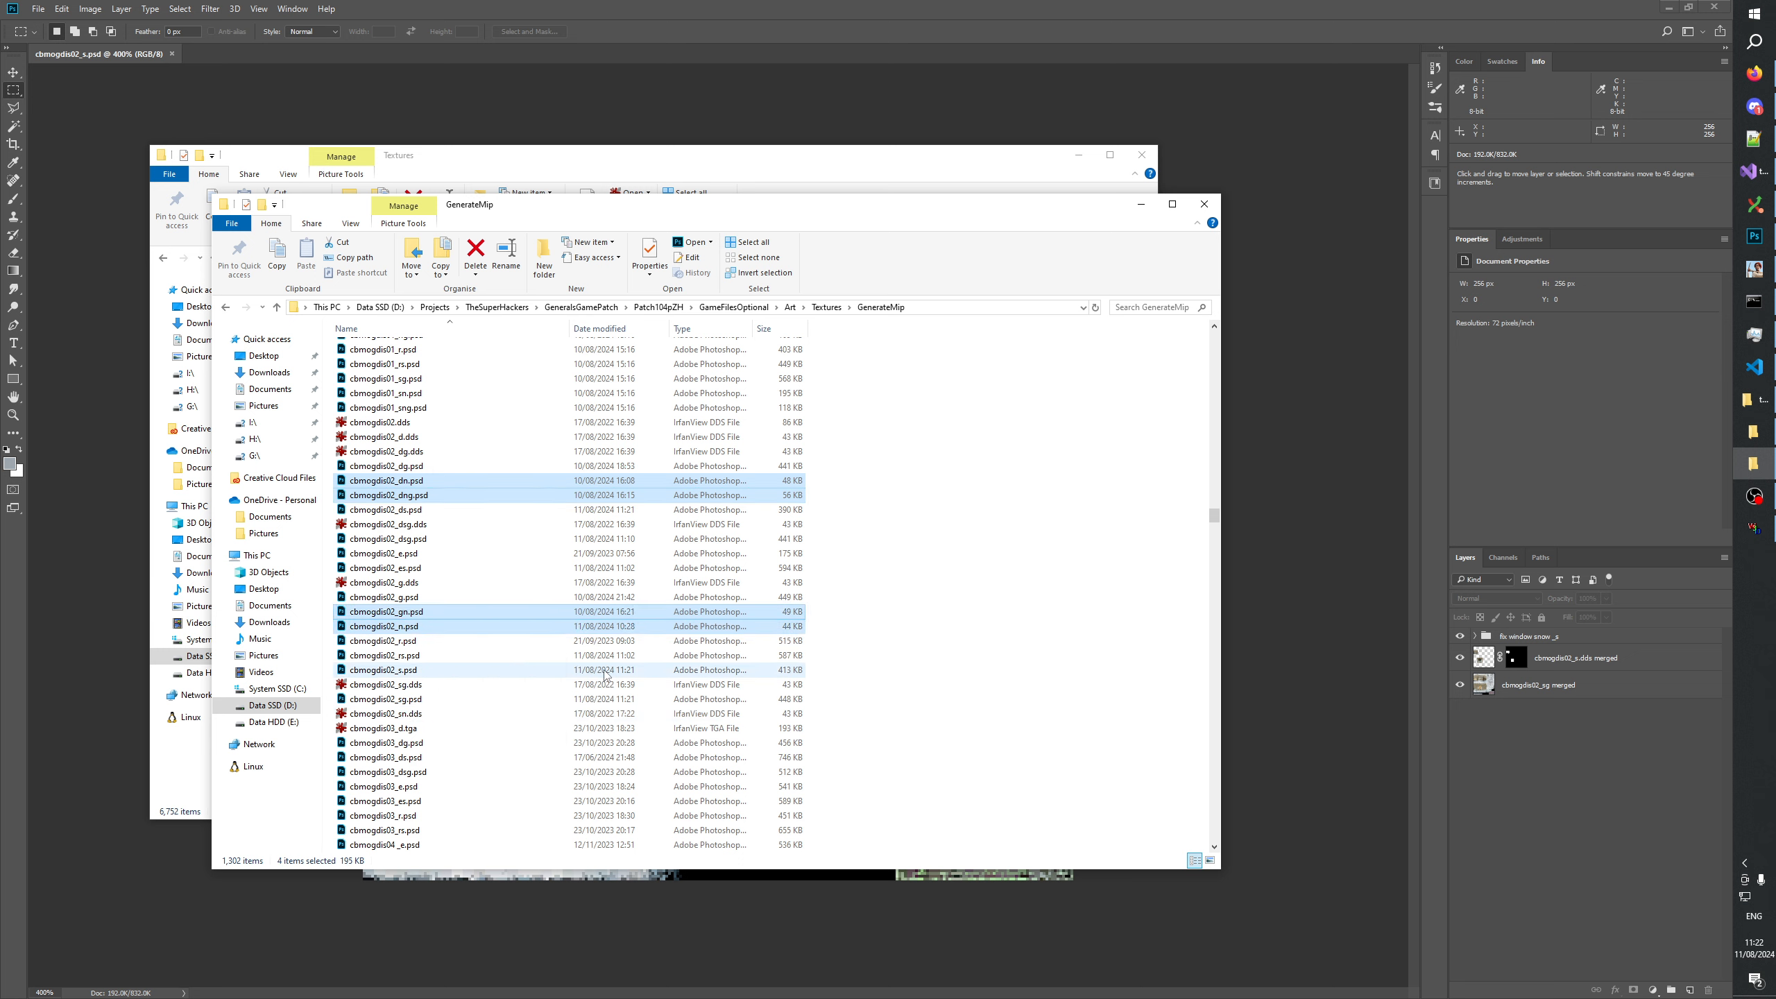
key("ctrl+c")
key("ctrl+v")
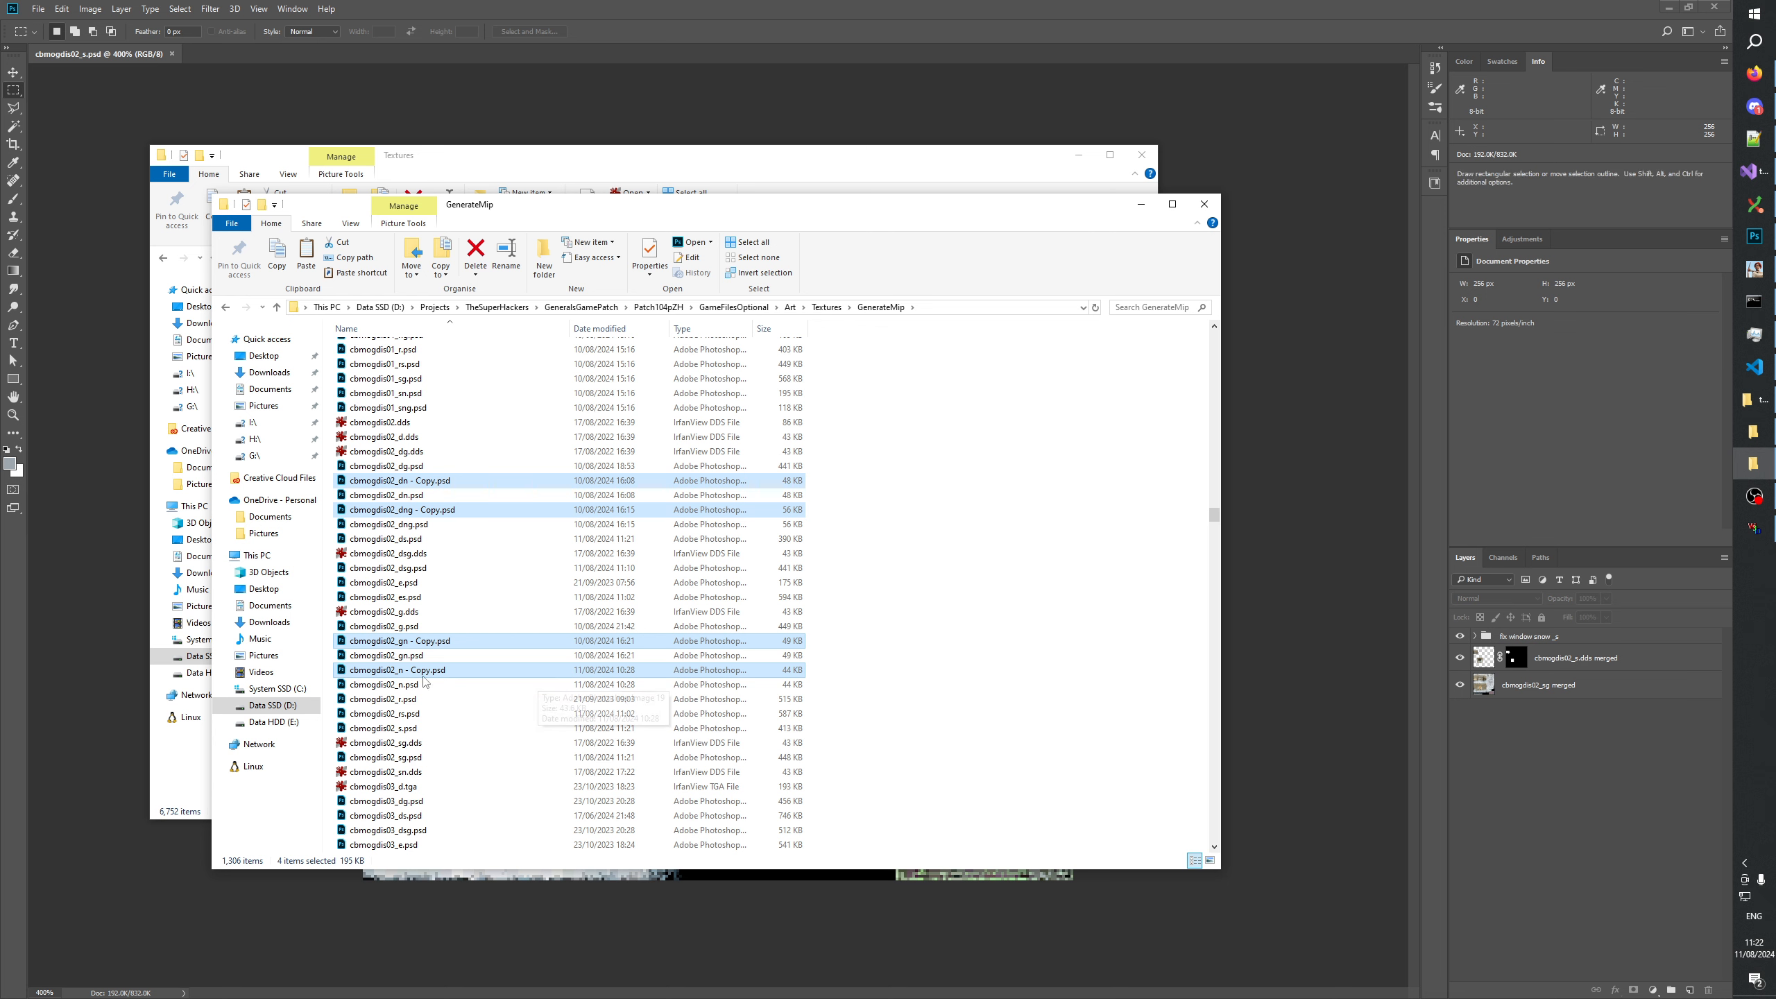
Rename the copy of cbmogdis02_n.psd as cbmogdis02_sn.psd.
left_click(401, 670)
left_click(401, 670)
left_click(401, 670)
type("s02_sn - Copy.psd")
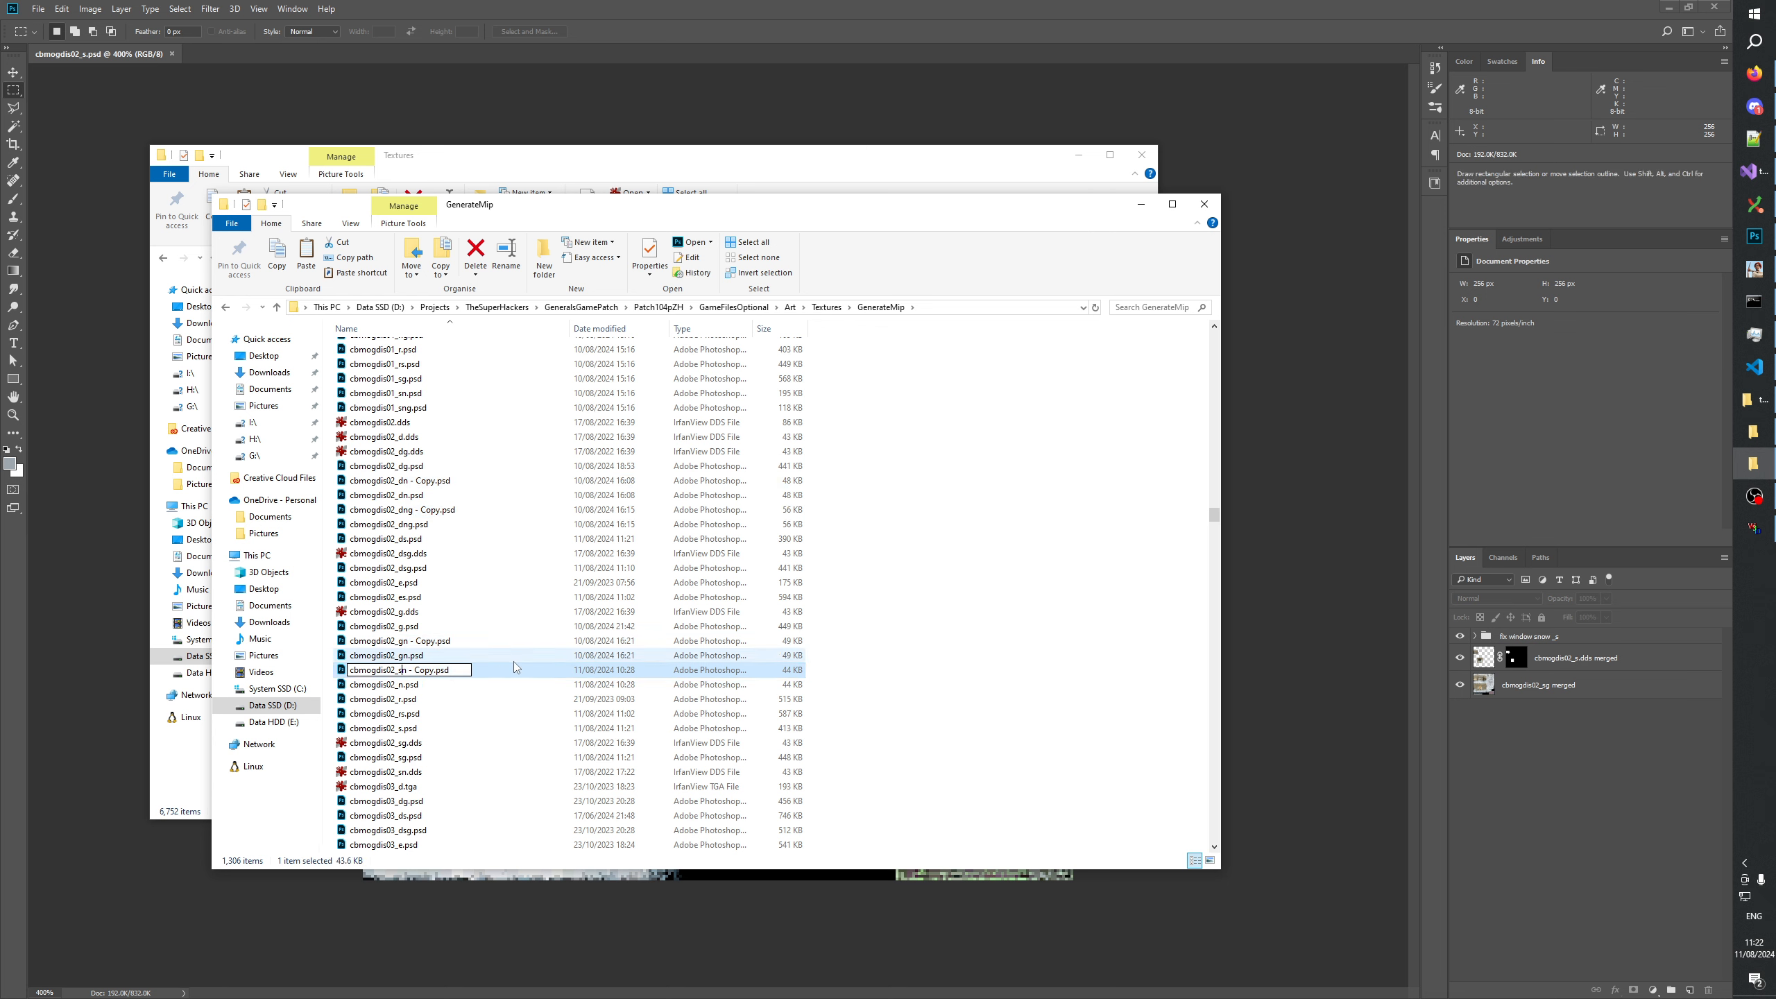
key("Delete")
key("Delete")
key("Delete")
key("Delete")
key("Delete")
key("Delete")
key("Delete")
key("Return")
Rename the copy of cbmogdis02_gn.psd as cbmogdis02_sng.psd.
left_click(407, 642)
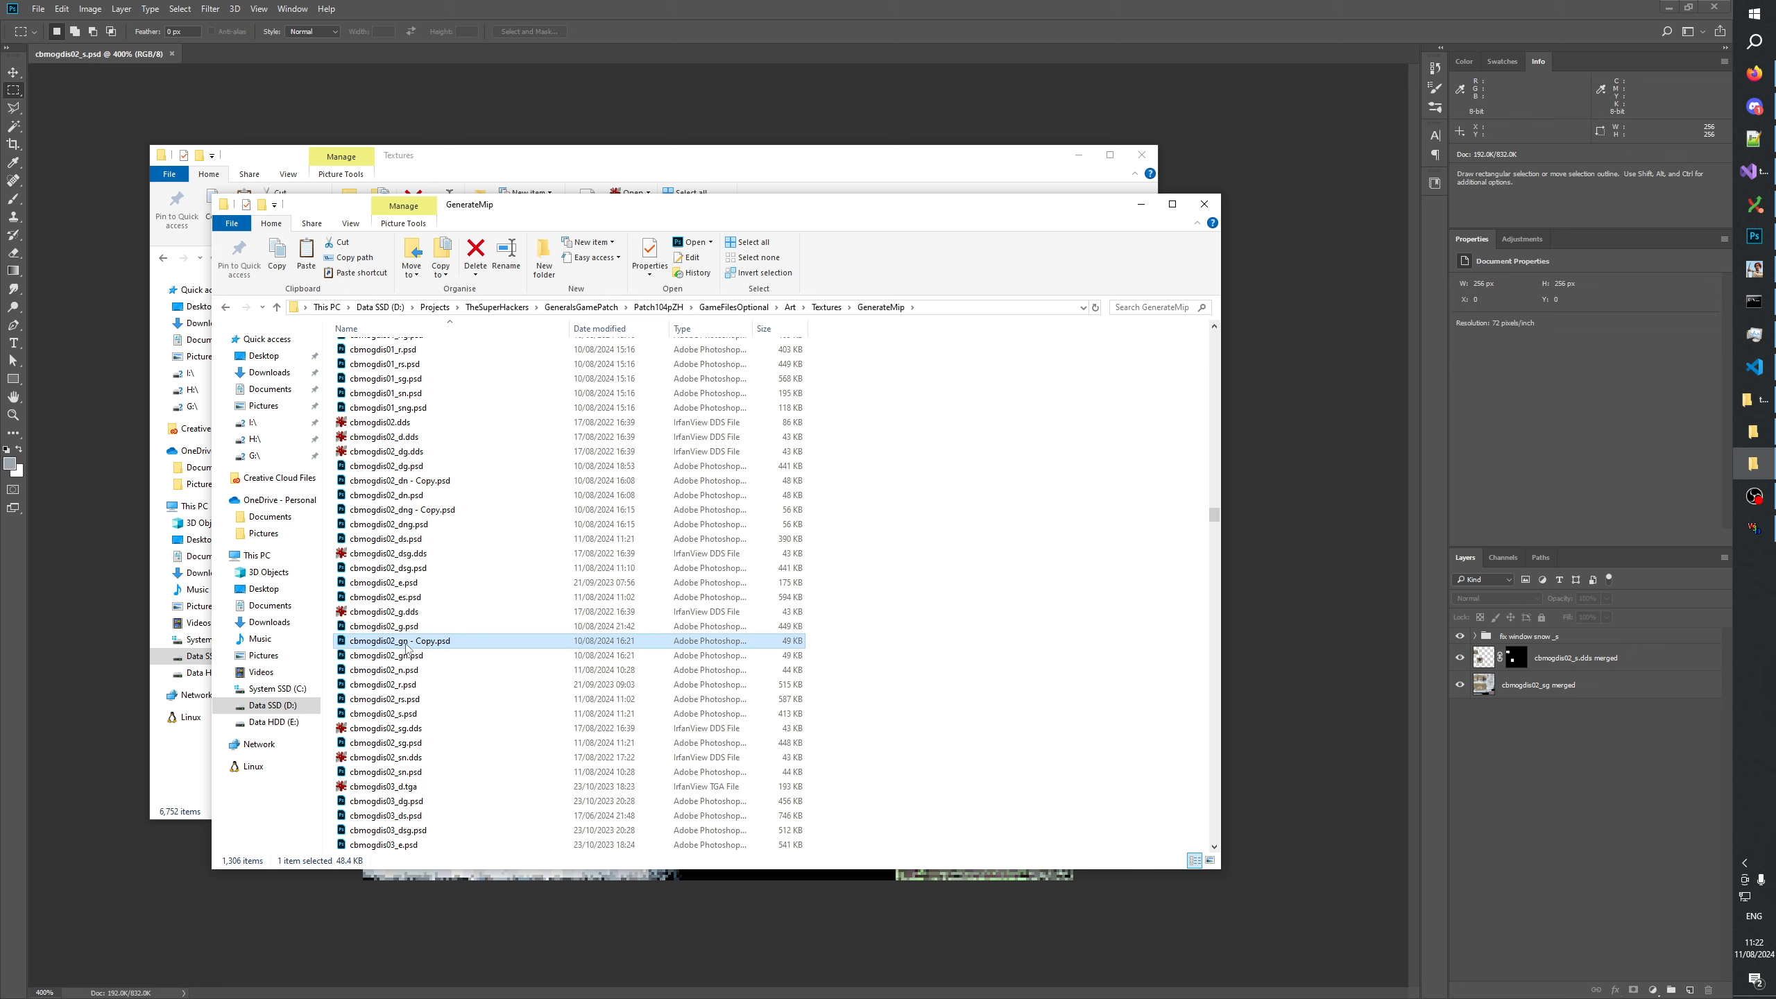
left_click(402, 642)
left_click(401, 641)
type("sngn - Copy.psd")
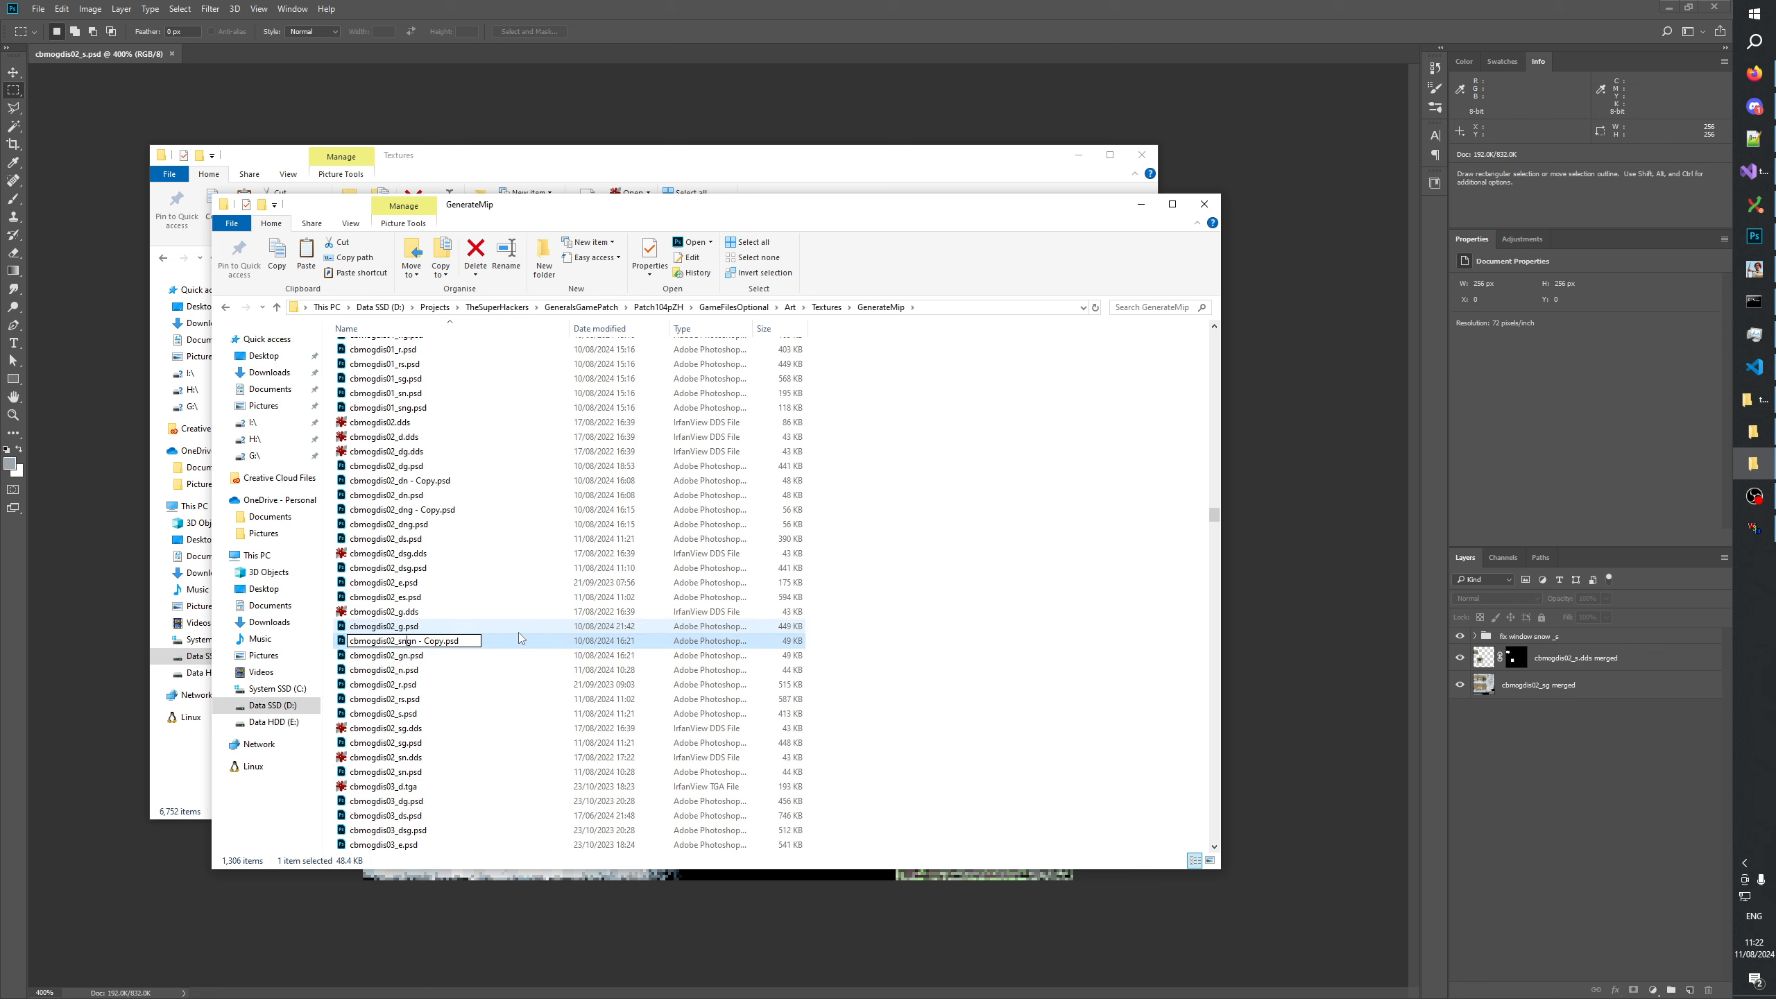
key("Delete")
key("Delete")
key("Delete")
key("Delete")
key("Delete")
key("Delete")
key("Delete")
key("Delete")
key("Return")
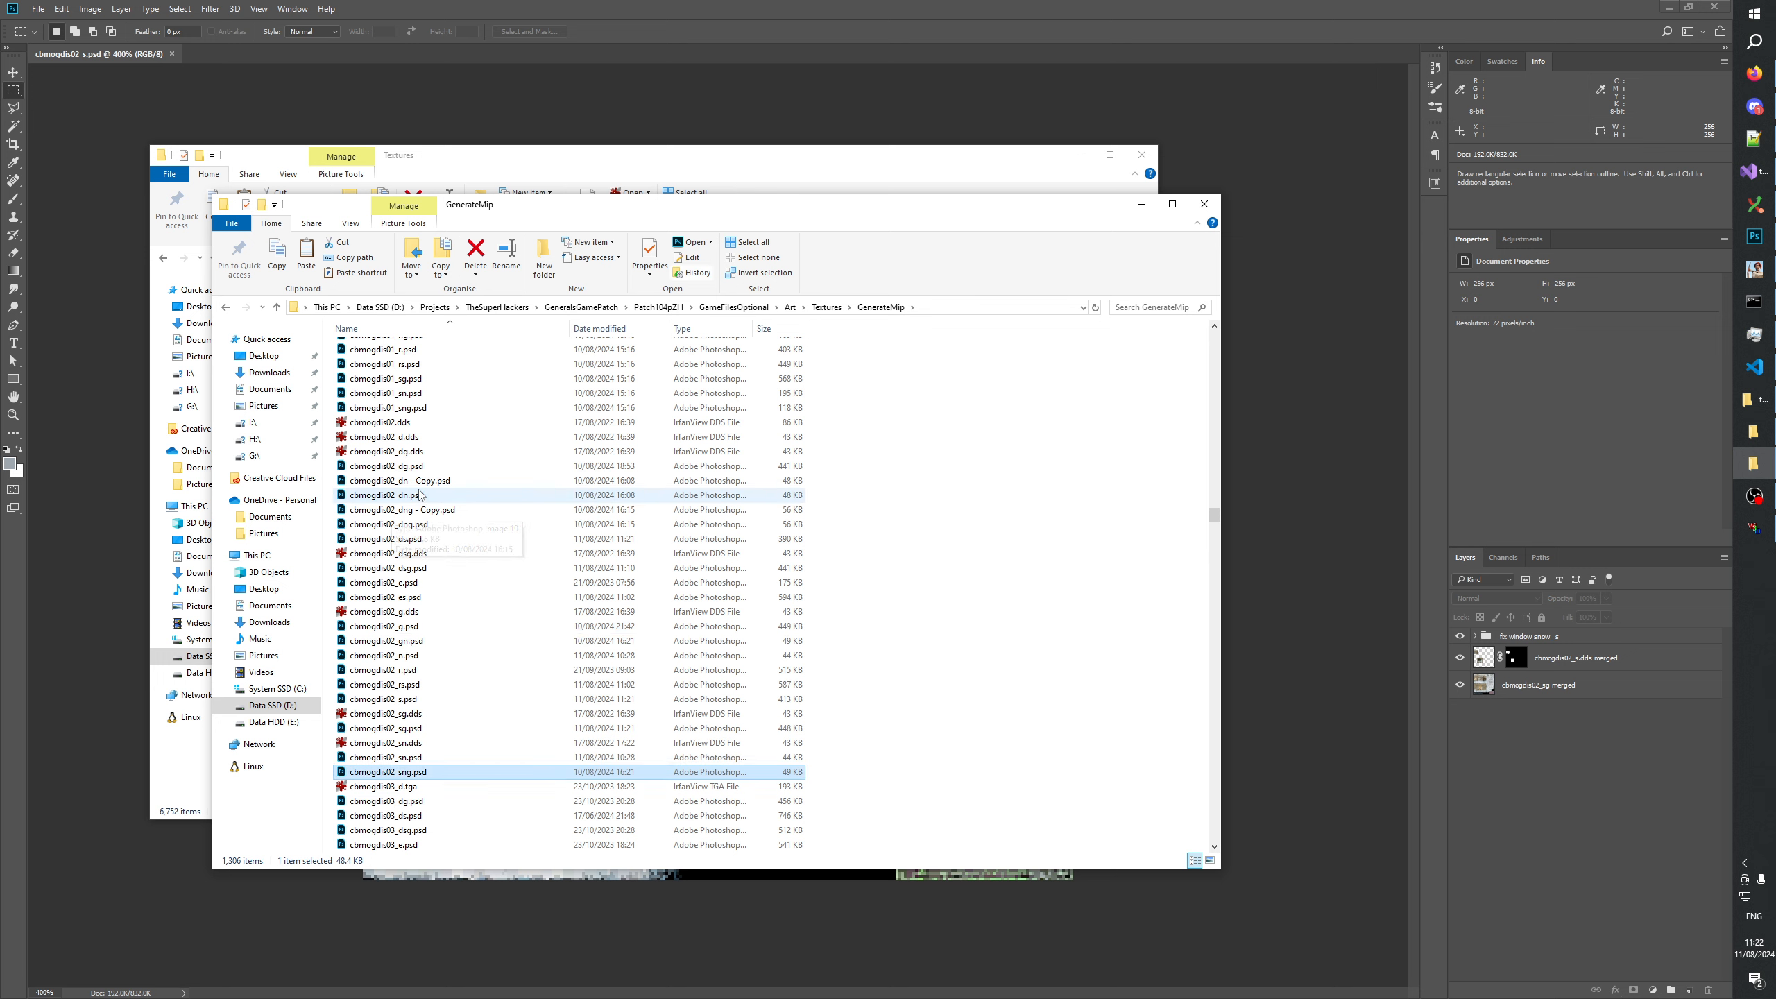
Rename the copy of cbmogdis02_dn.psd as cbmogdis02_dsn.psd.
left_click(401, 483)
left_click(402, 489)
left_click(405, 481)
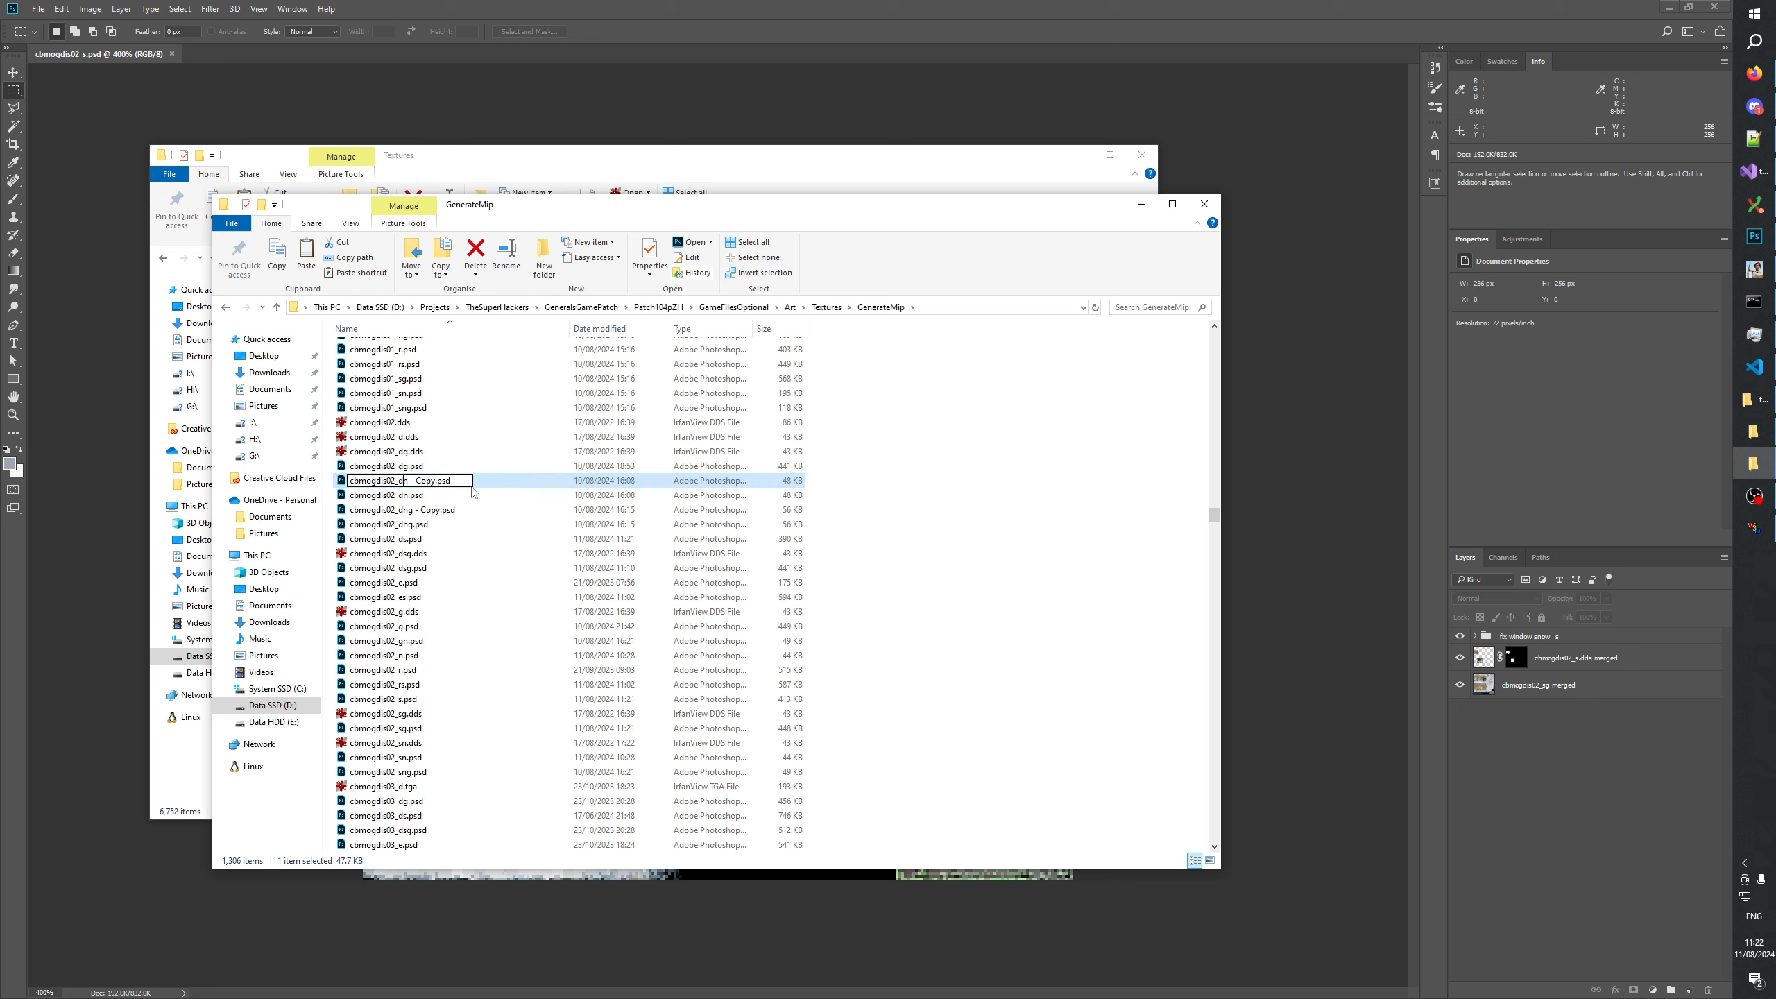
type("s")
key("Delete")
key("Delete")
key("Delete")
key("Delete")
key("Delete")
key("Delete")
key("Return")
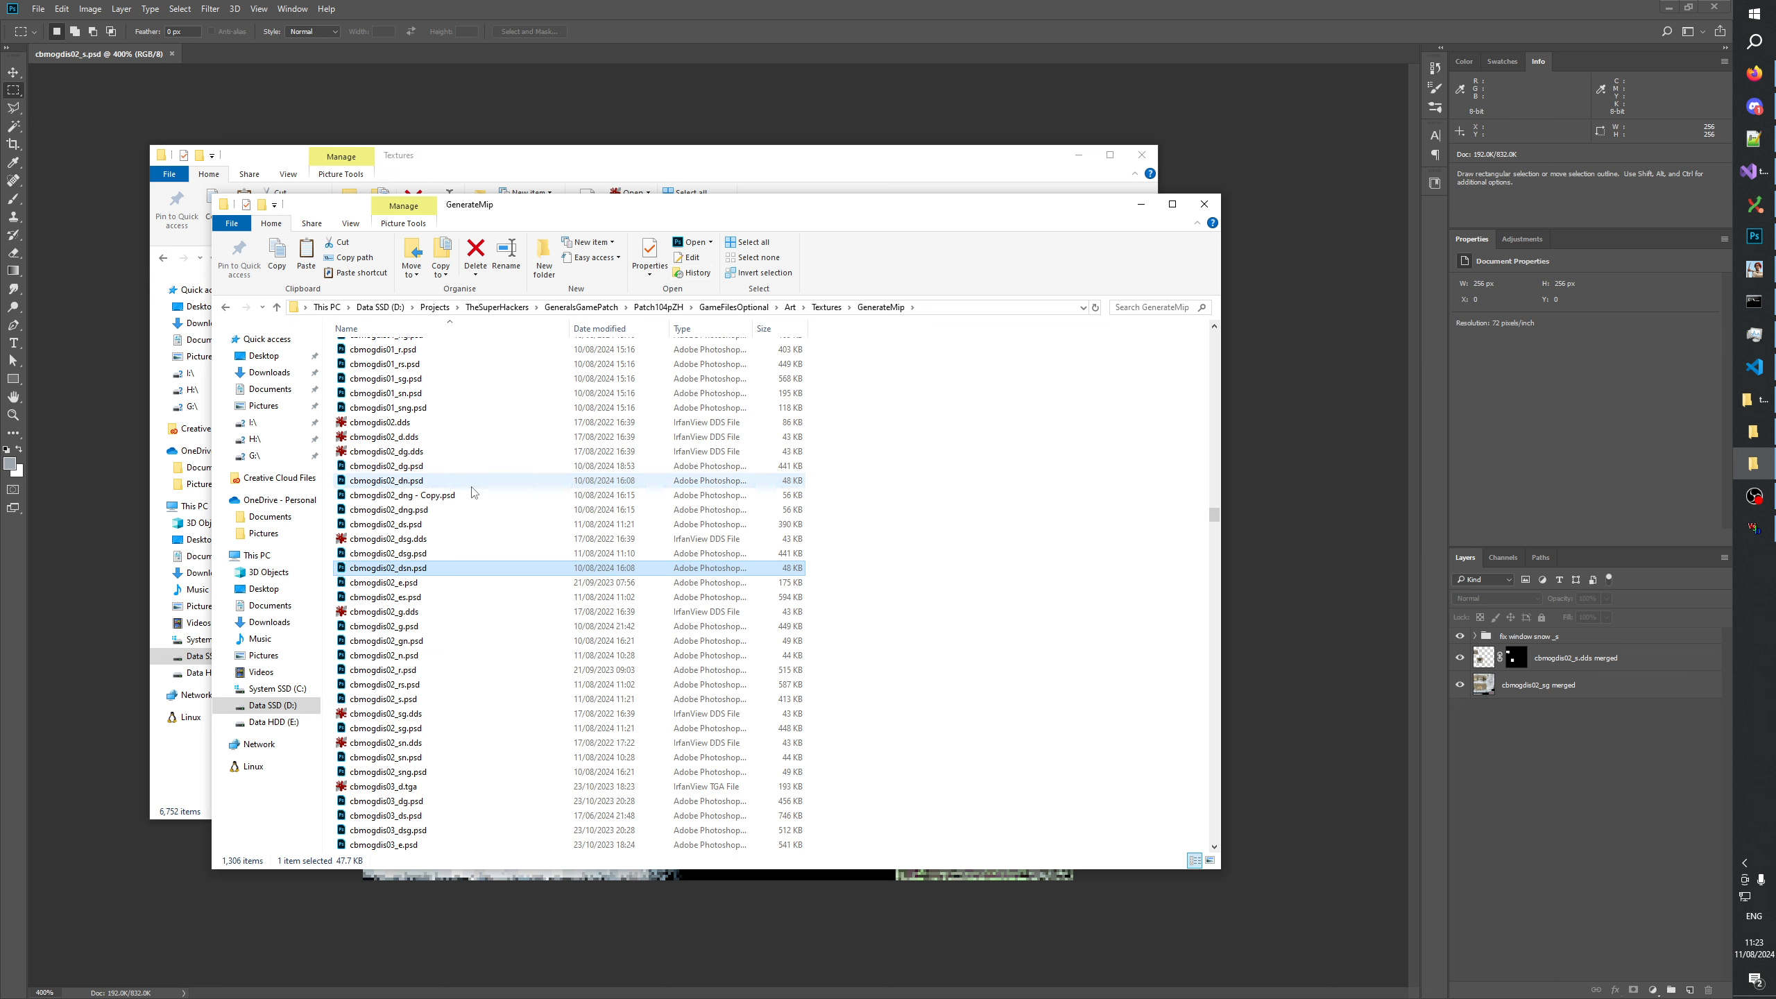
Rename the copy of cbmogdis02_dng.psd as cbmogdis02_dsng.psd.
left_click(404, 496)
left_click(407, 499)
left_click(420, 497)
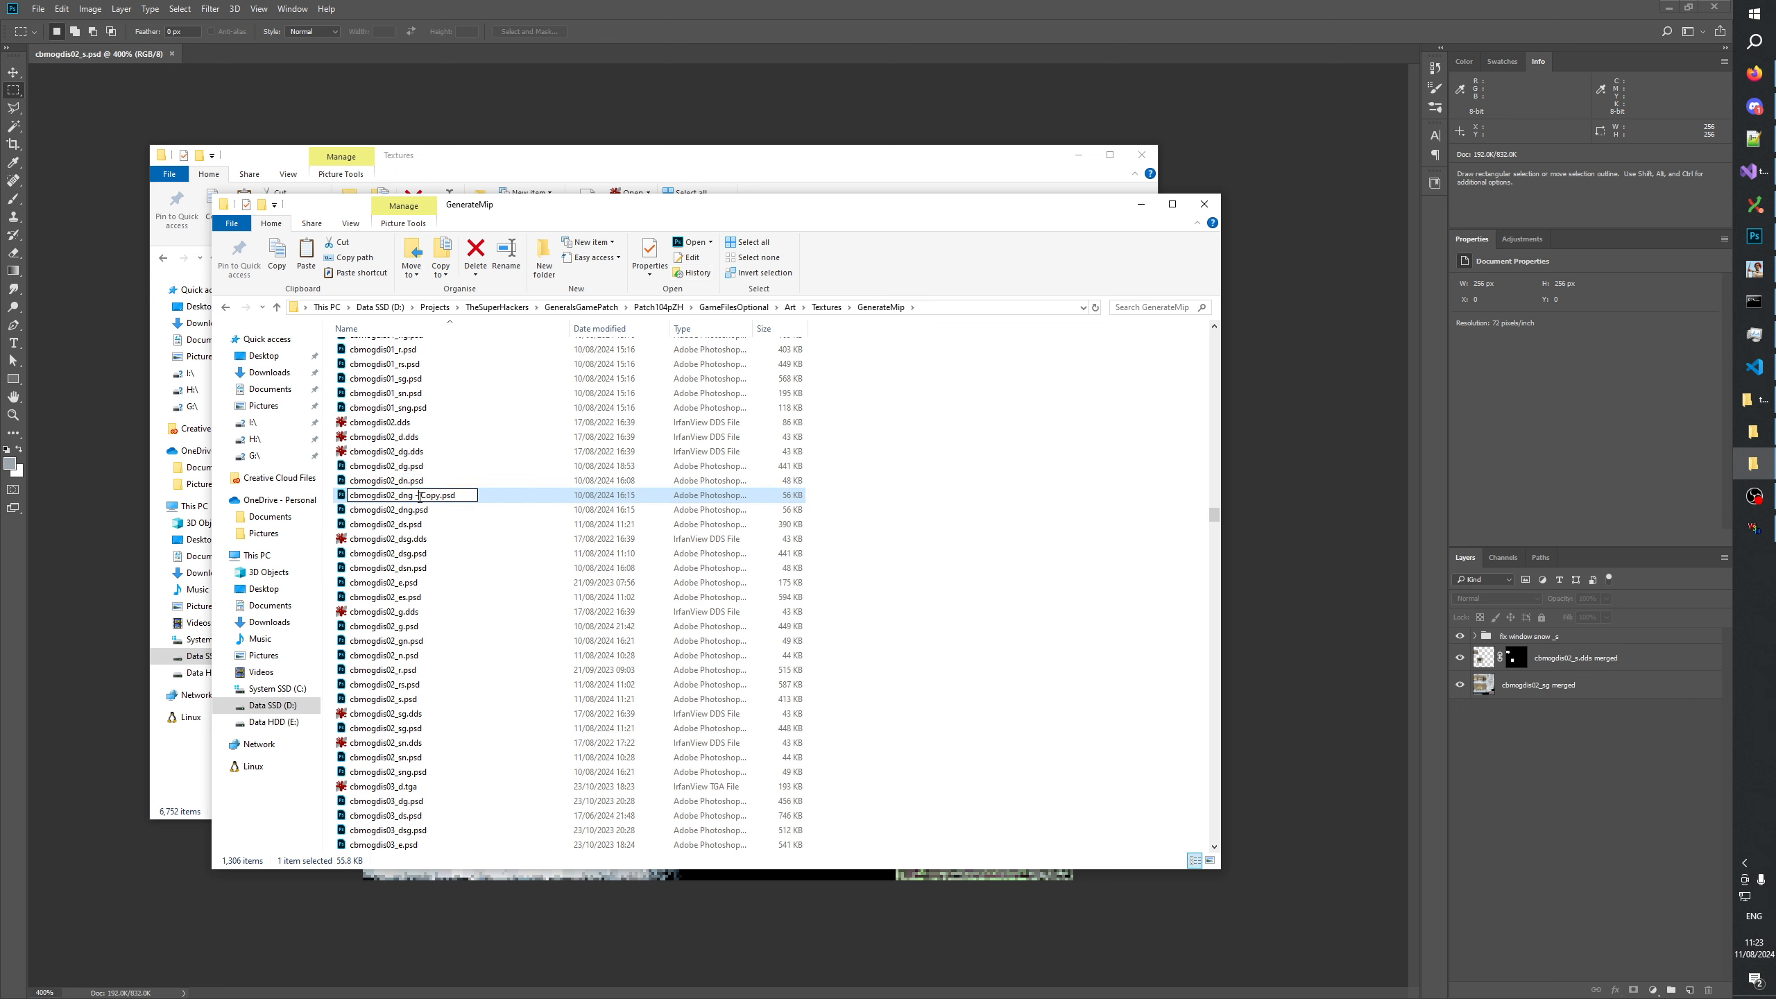
type("s")
key("Delete")
key("Delete")
key("Delete")
key("Delete")
key("Delete")
key("Delete")
key("Delete")
key("Return")
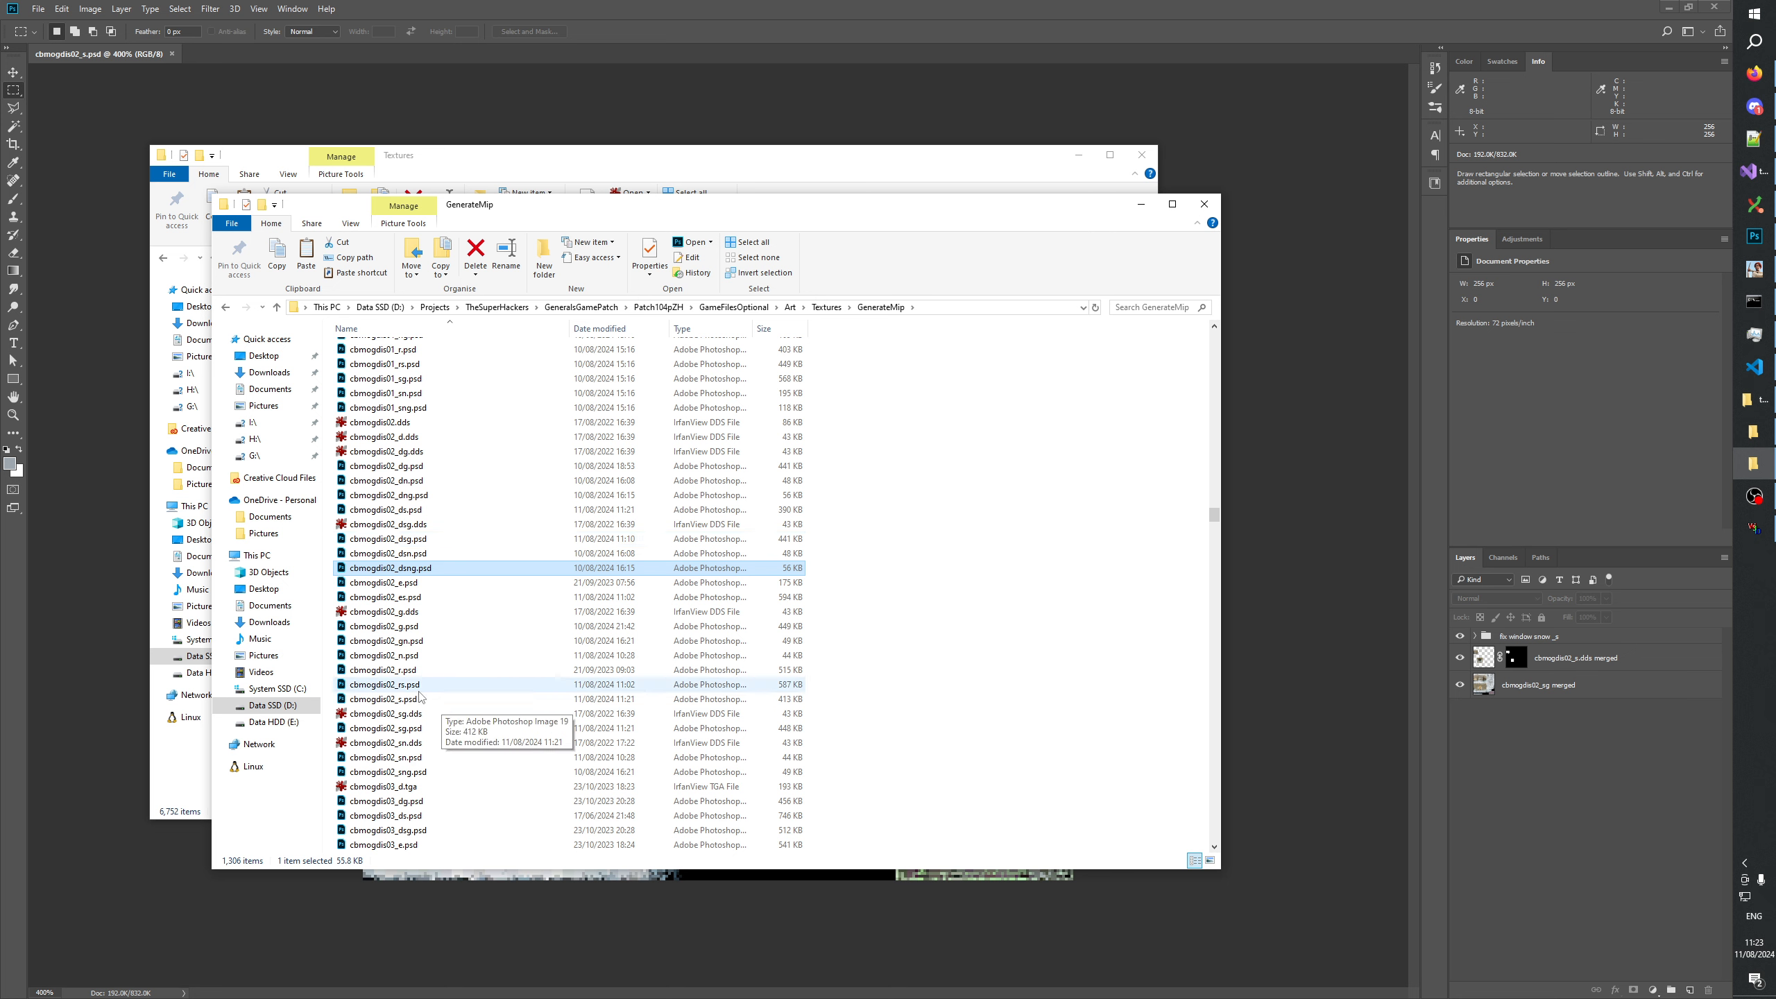
Open cbmogdis02_dsn.psd, cbmogdis02_dsng.psd, cbmogdis02_sn.psd and cbmogdis02_sng.psd in Photoshop.
left_click(420, 758)
left_click(420, 772, "shift")
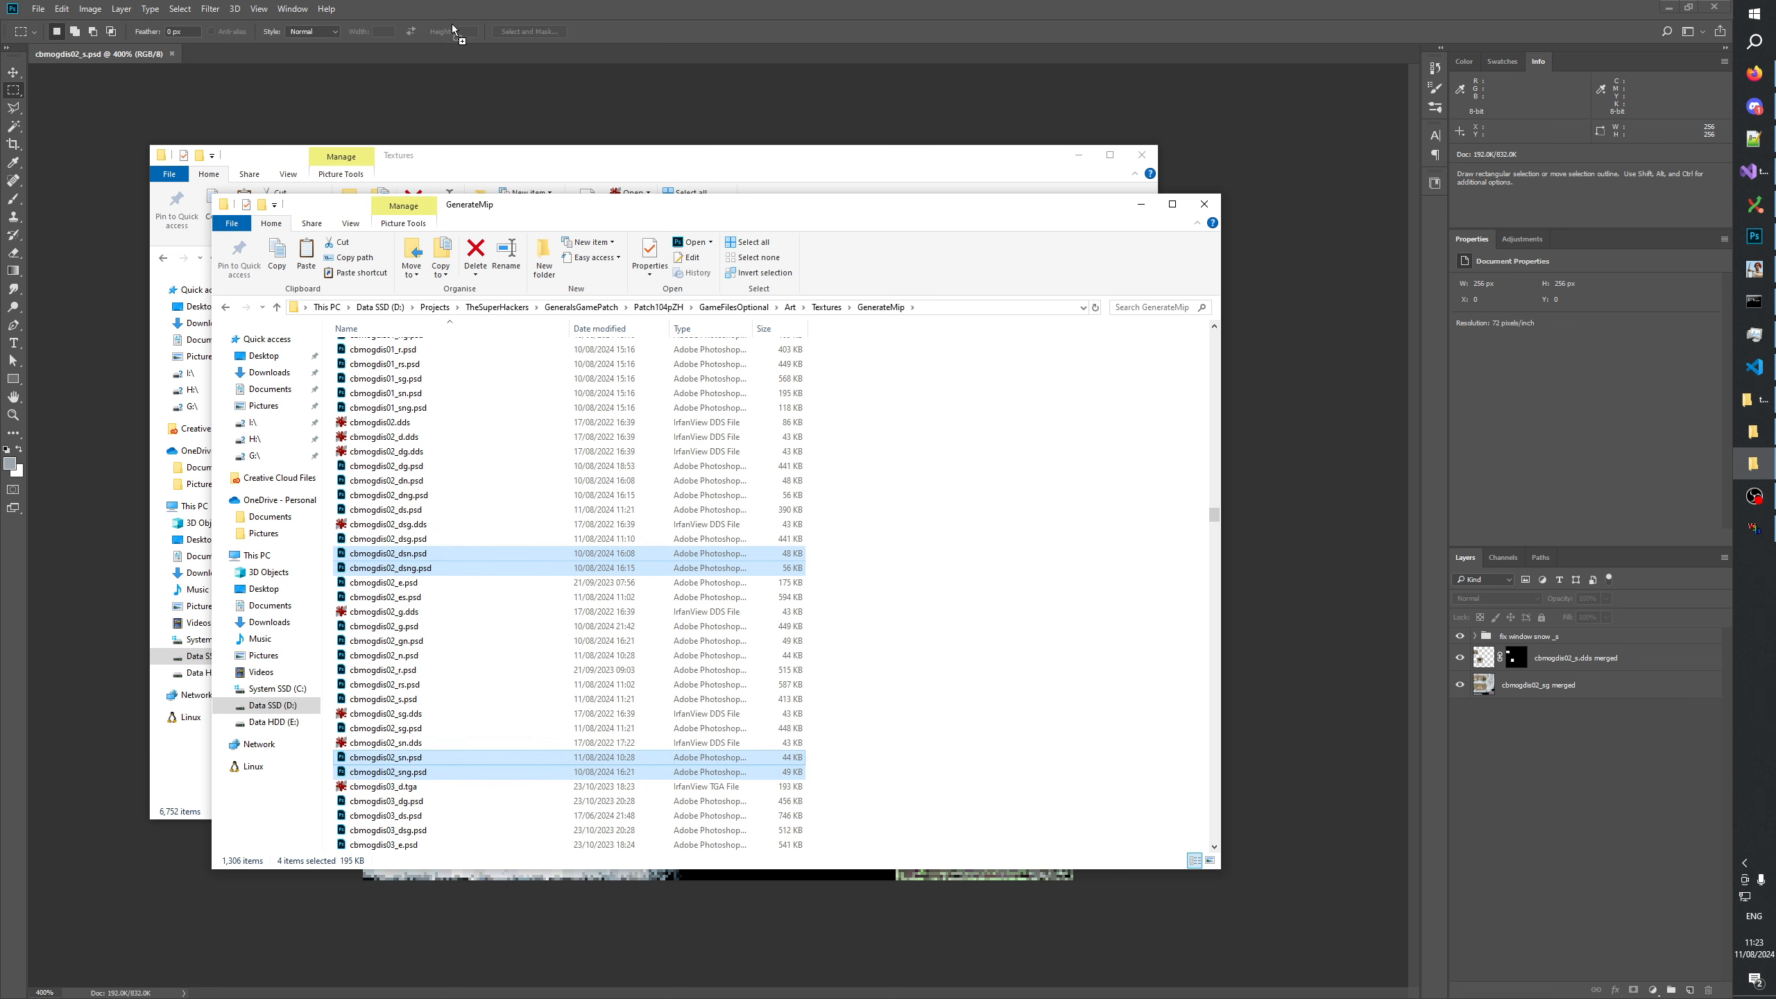
left_click(437, 63)
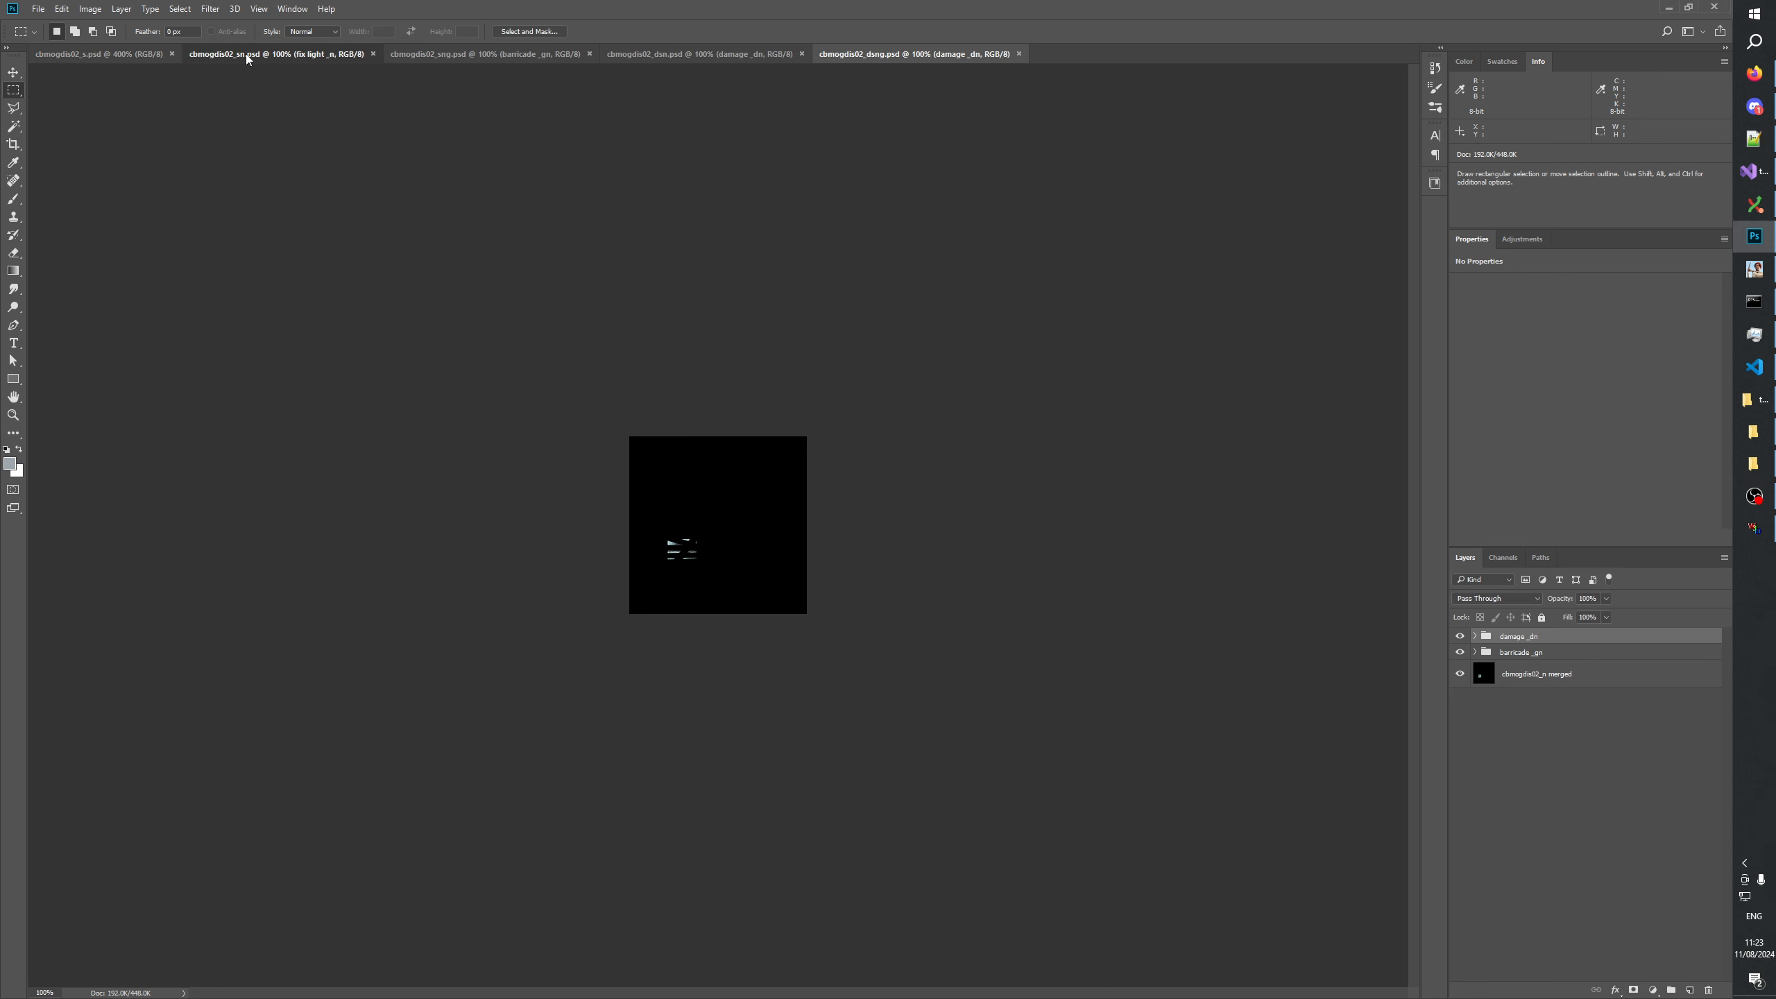
In cbmogdis02_sn.psd, copy the whole canvas merged and paste it as a new layer.
left_click(246, 56)
left_click(13, 415)
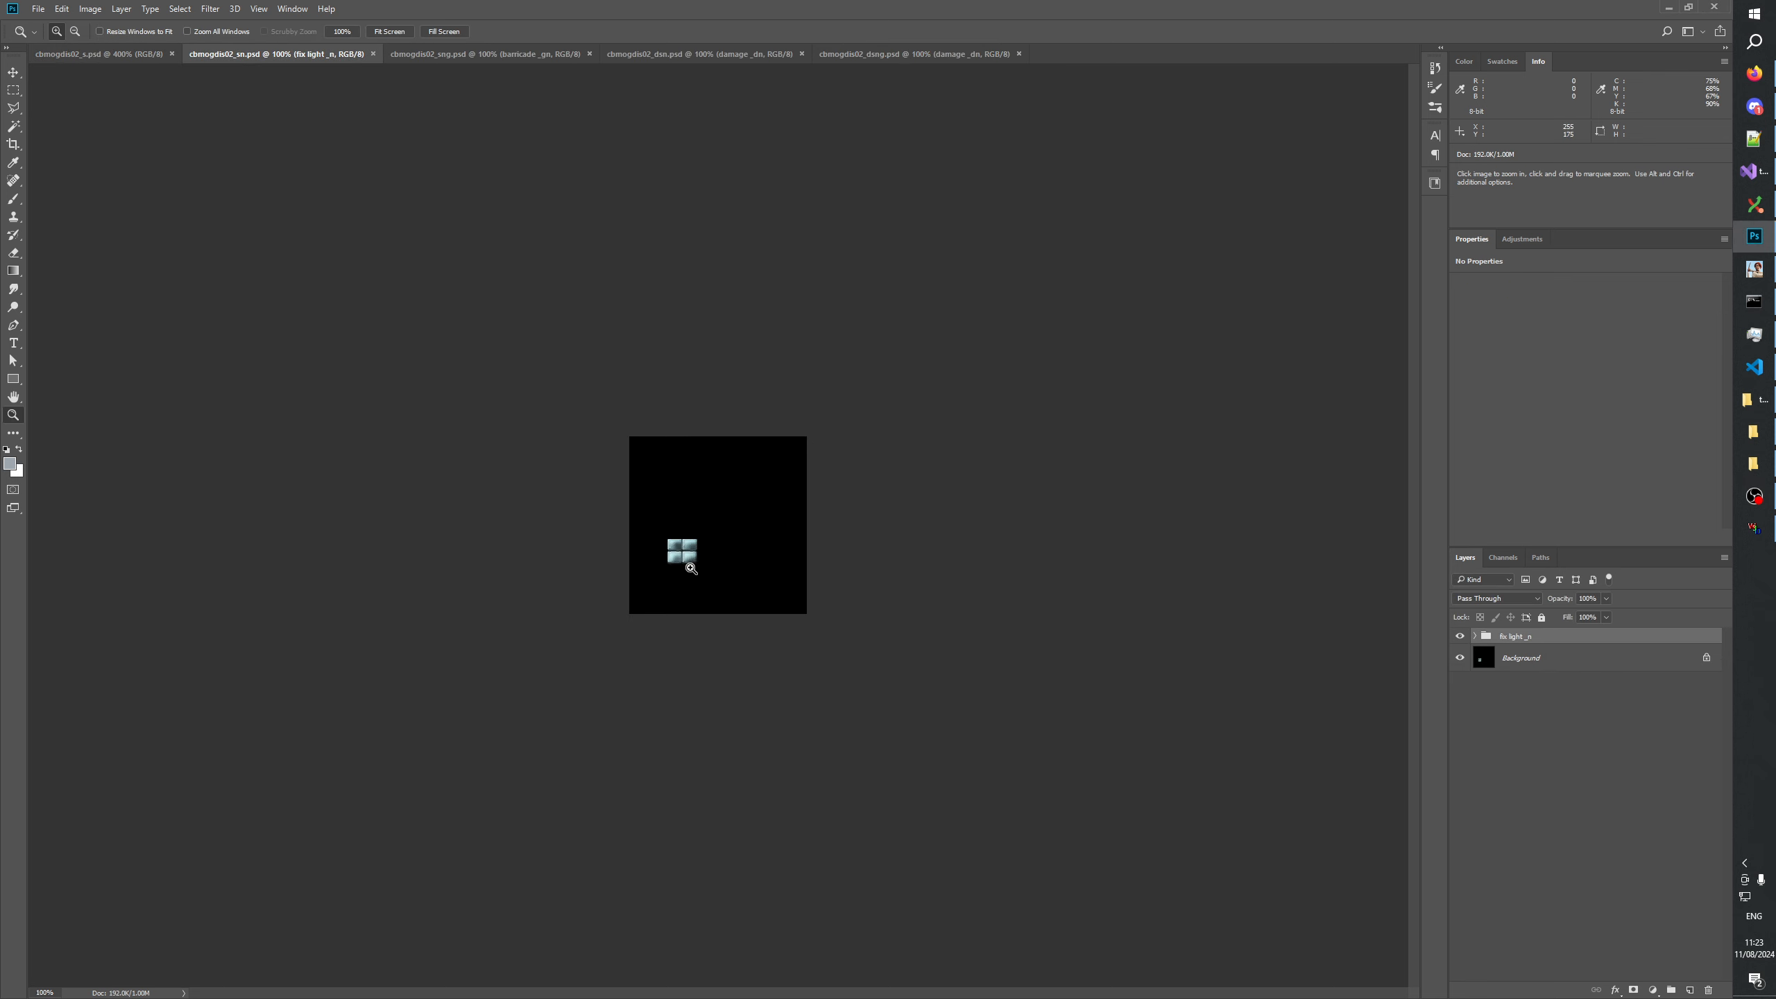
left_click(690, 570)
left_click(690, 569)
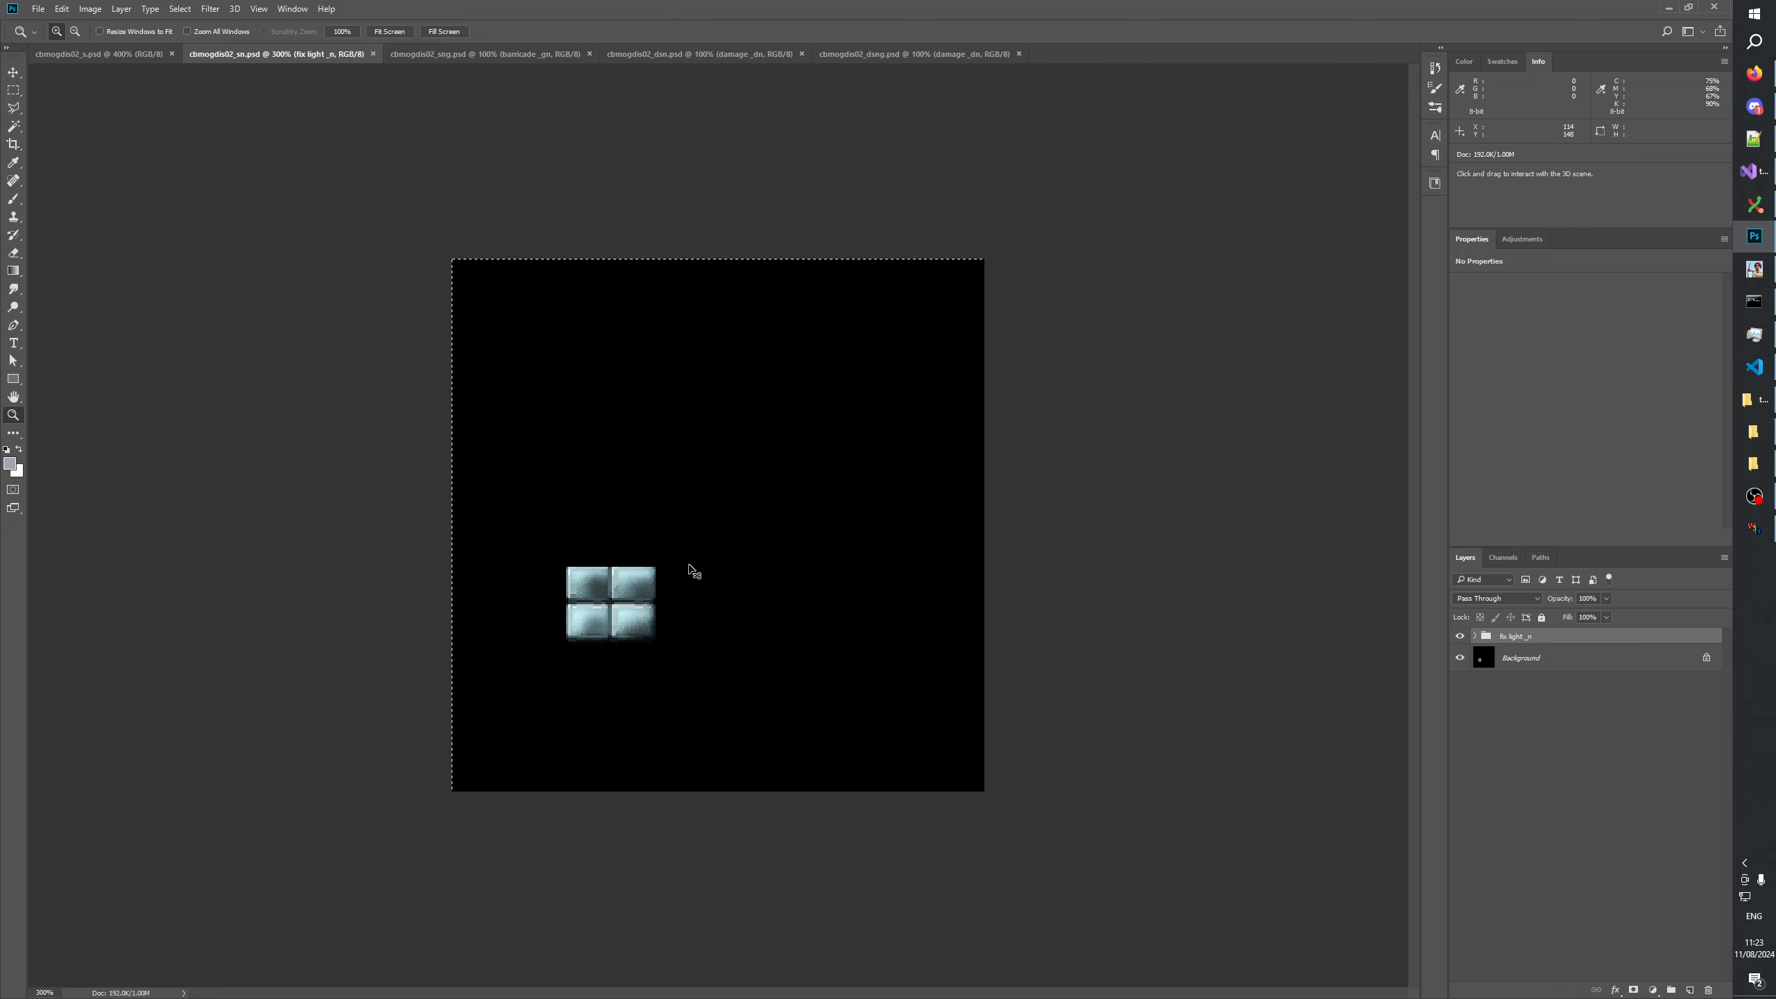
key("ctrl+a")
left_click(62, 9)
left_click(91, 116)
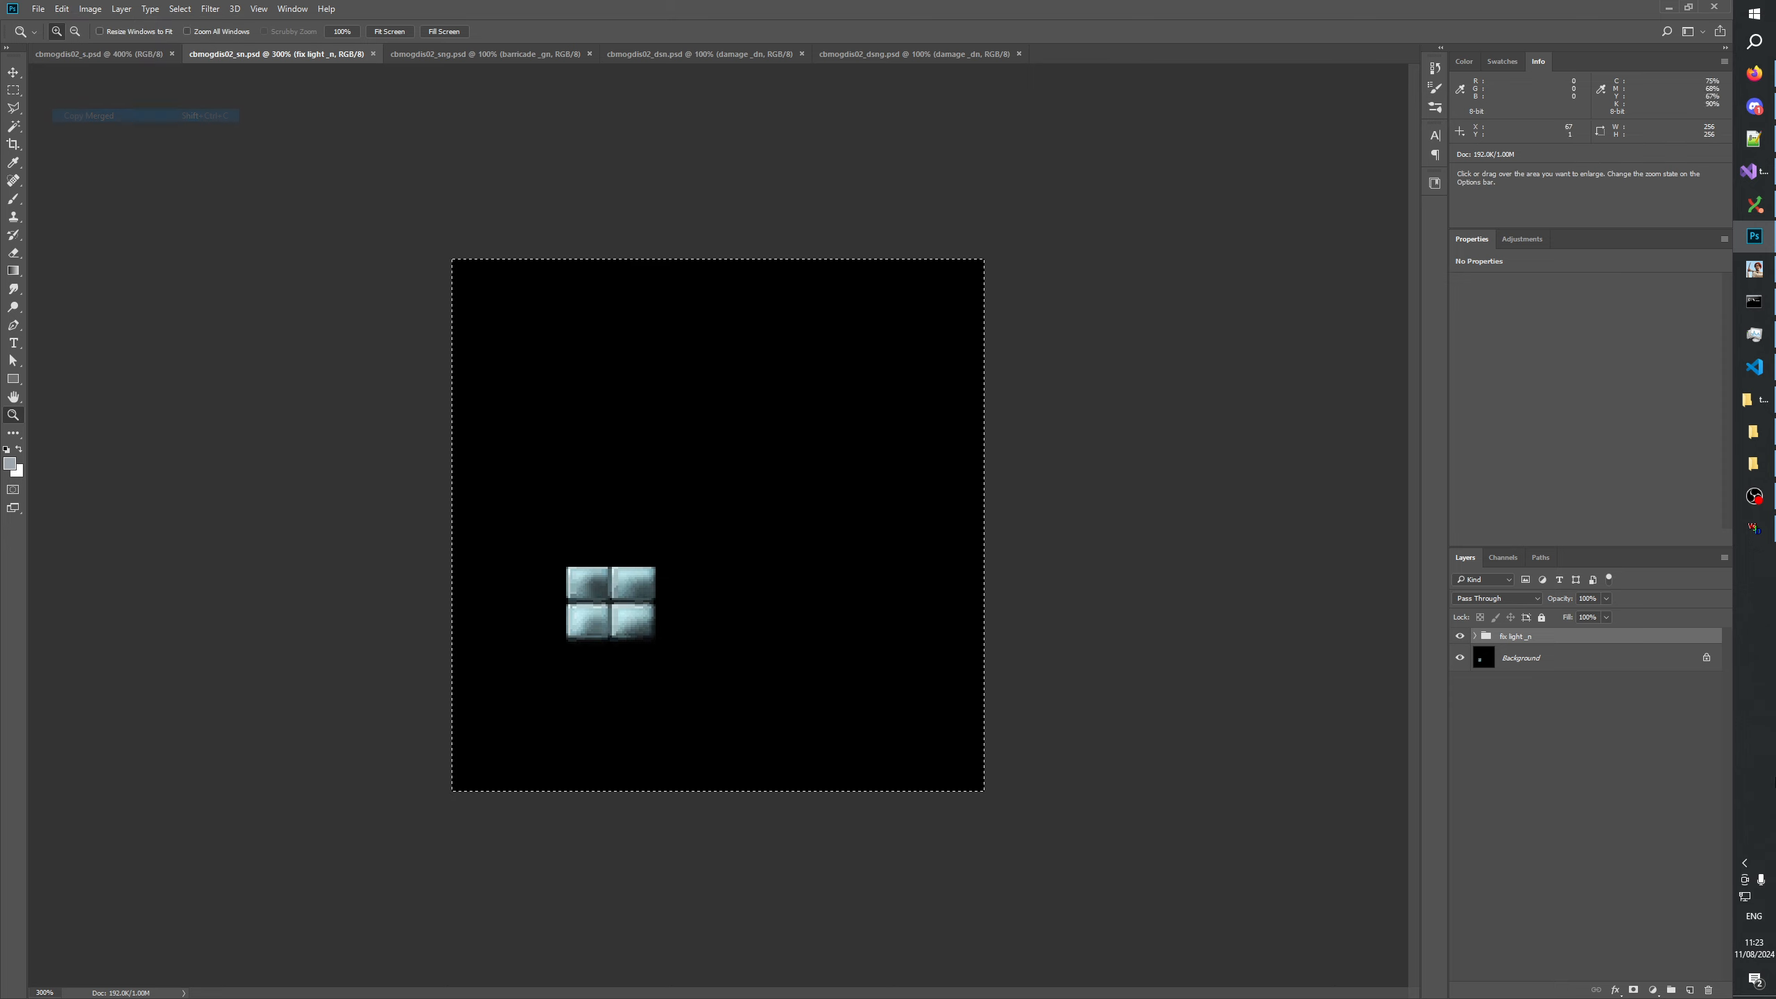
key("ctrl+v")
Rename the pasted layer as cbmogdis02_n merged and delete the fix light_n group and the Background layer.
double_click(1512, 641)
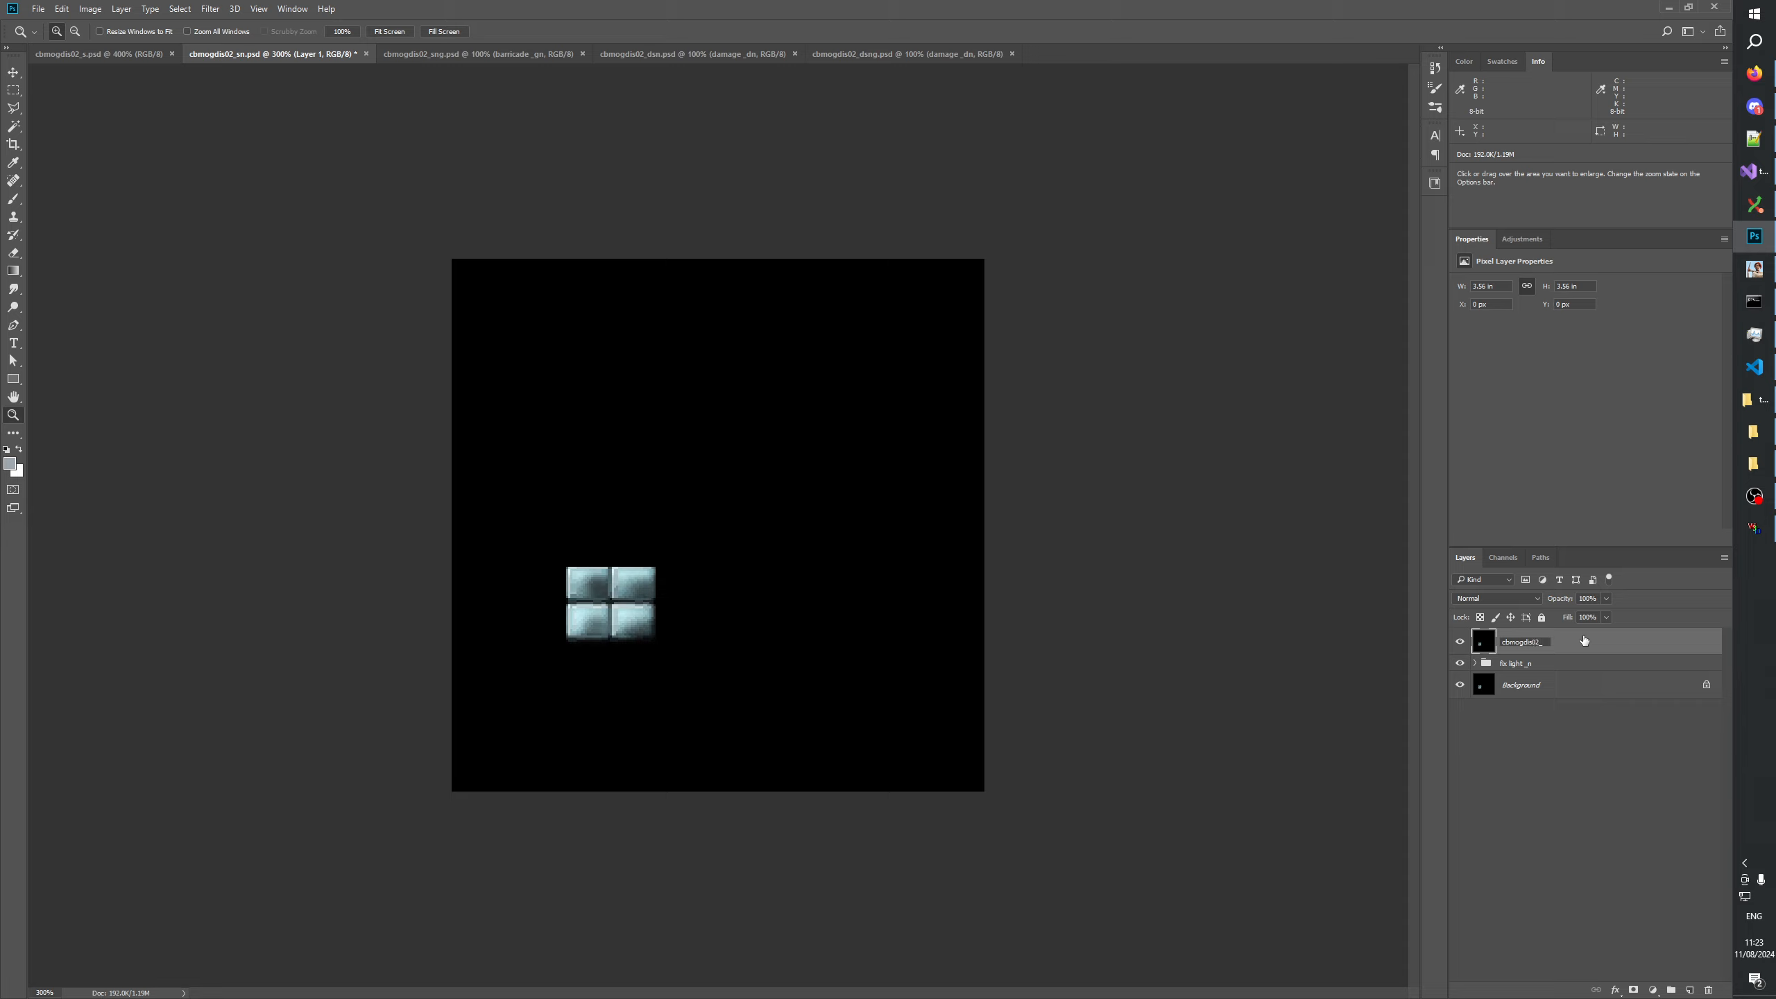
type("cbmogdis02_n merged")
key("Return")
left_click(1527, 665)
left_click(1538, 685, "shift")
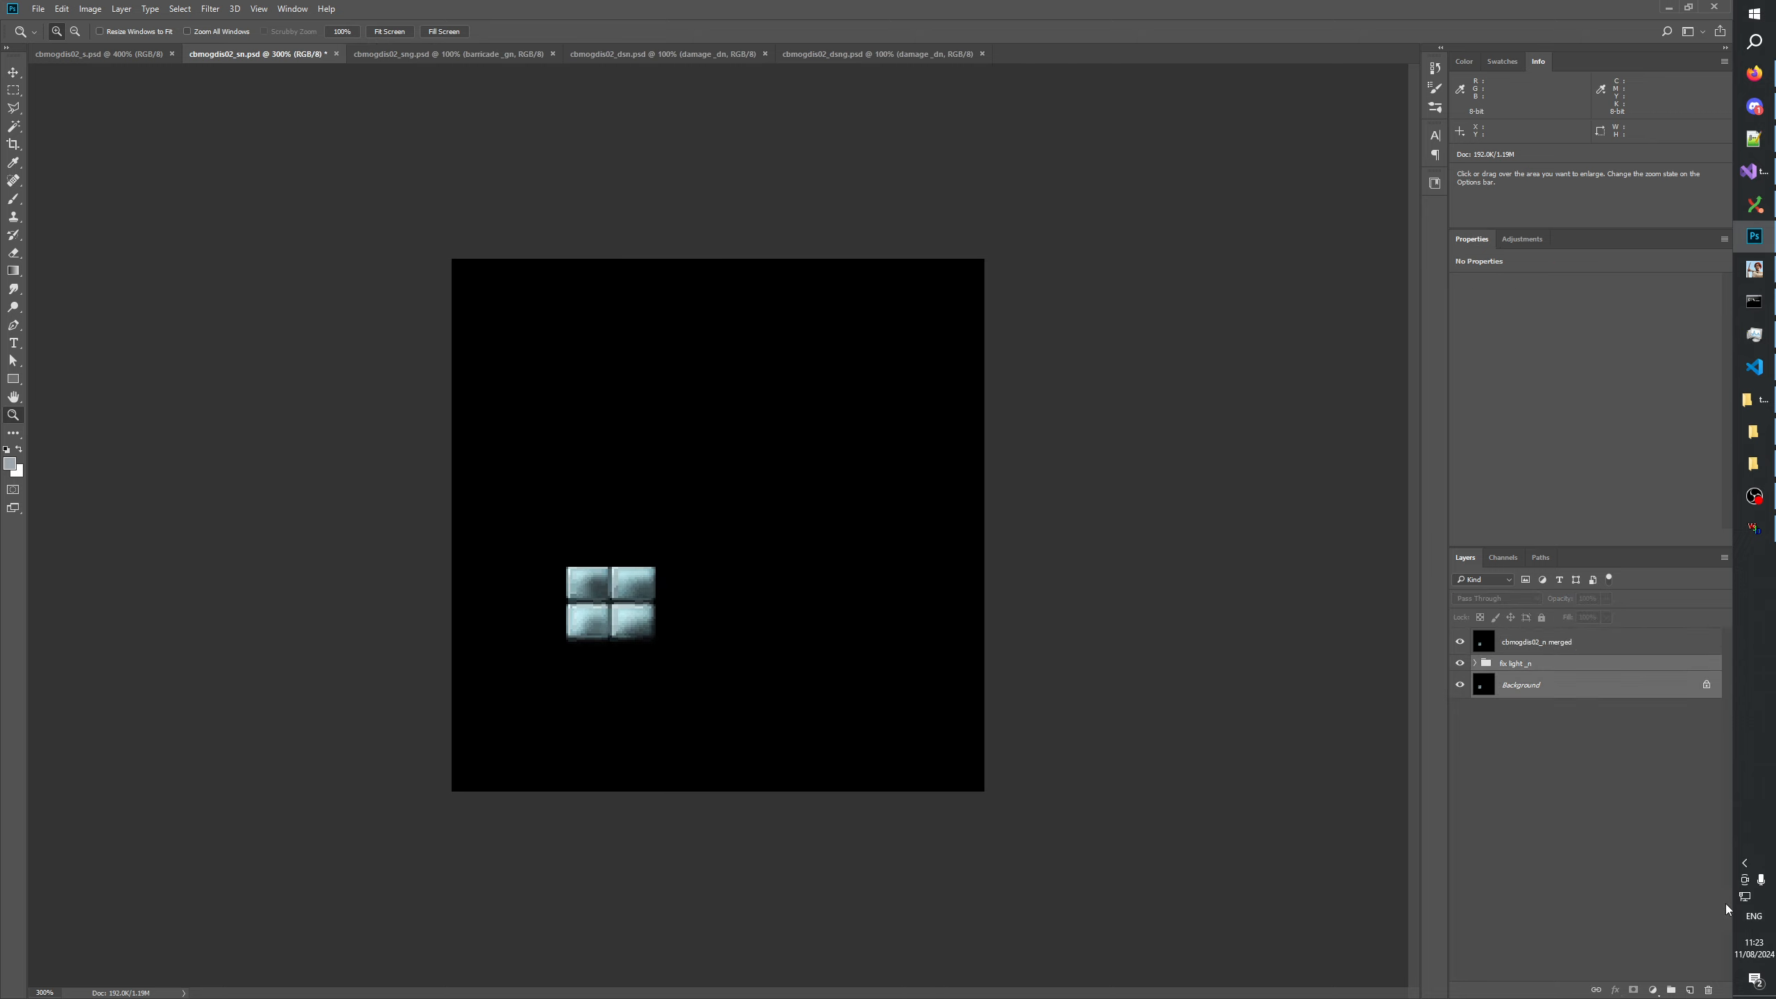
left_click(1709, 989)
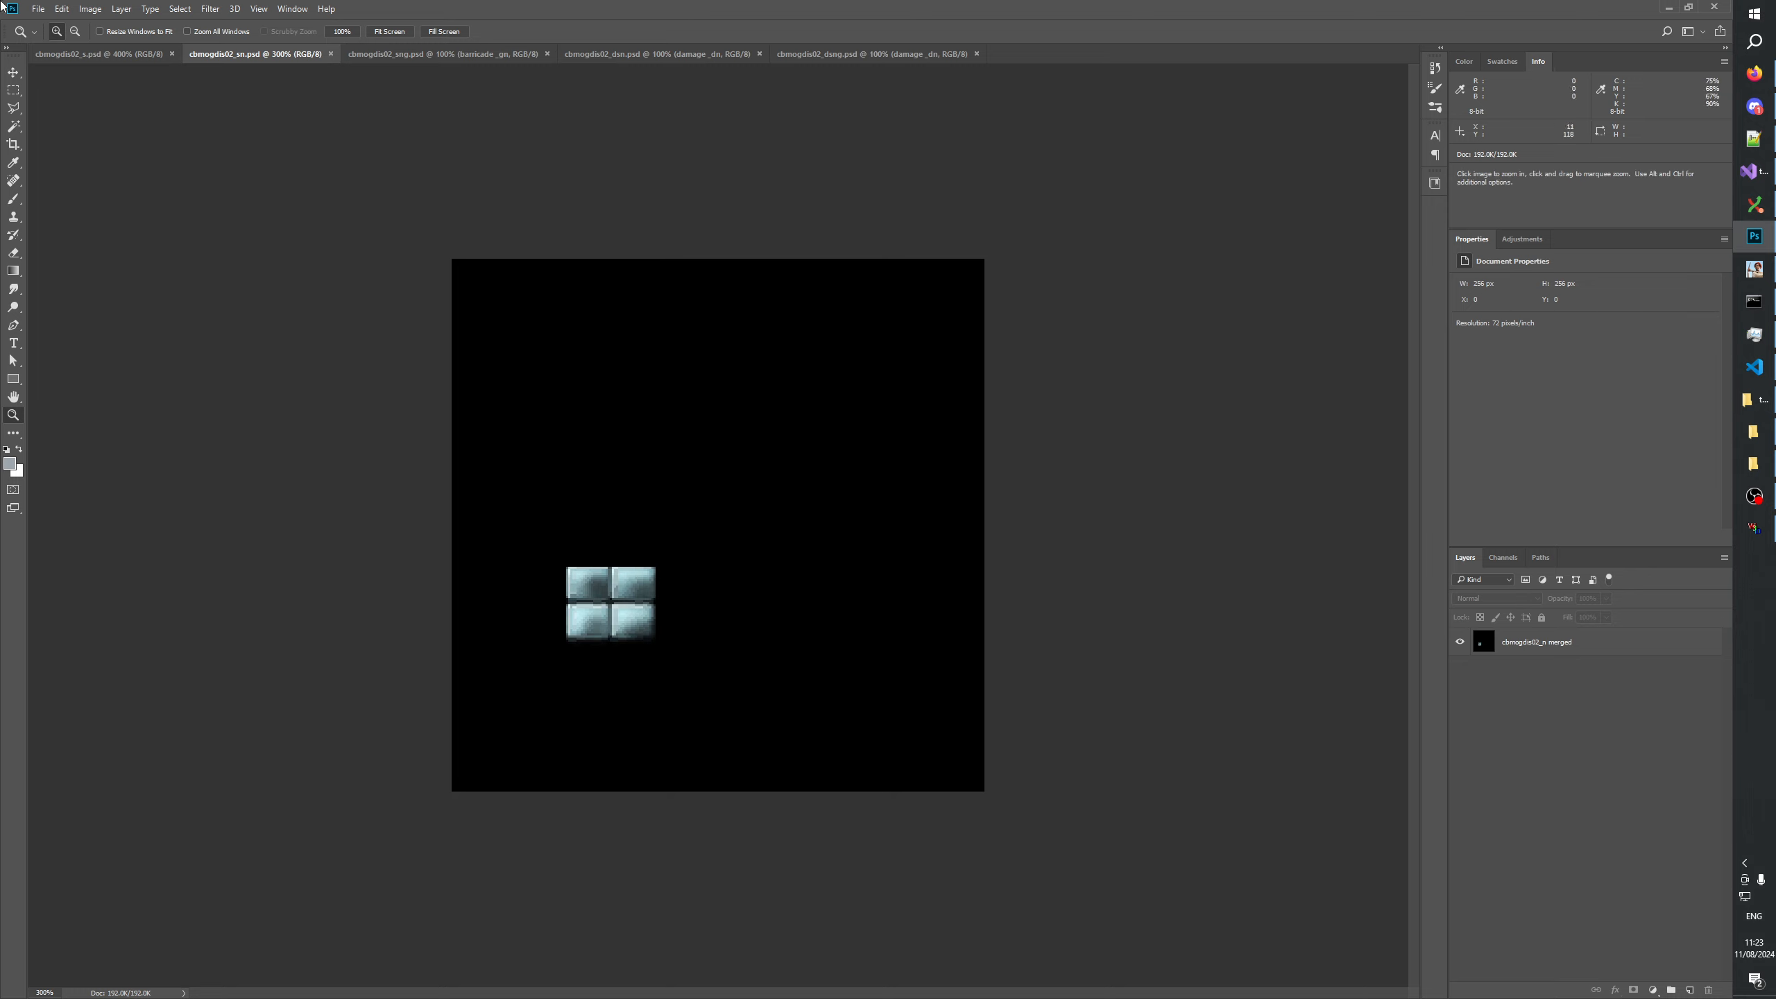
Open cbmogdis02.dds from the GenerateMip folder in Photoshop without loading transparency as an alpha channel or mip-maps as layers.
left_click(98, 54)
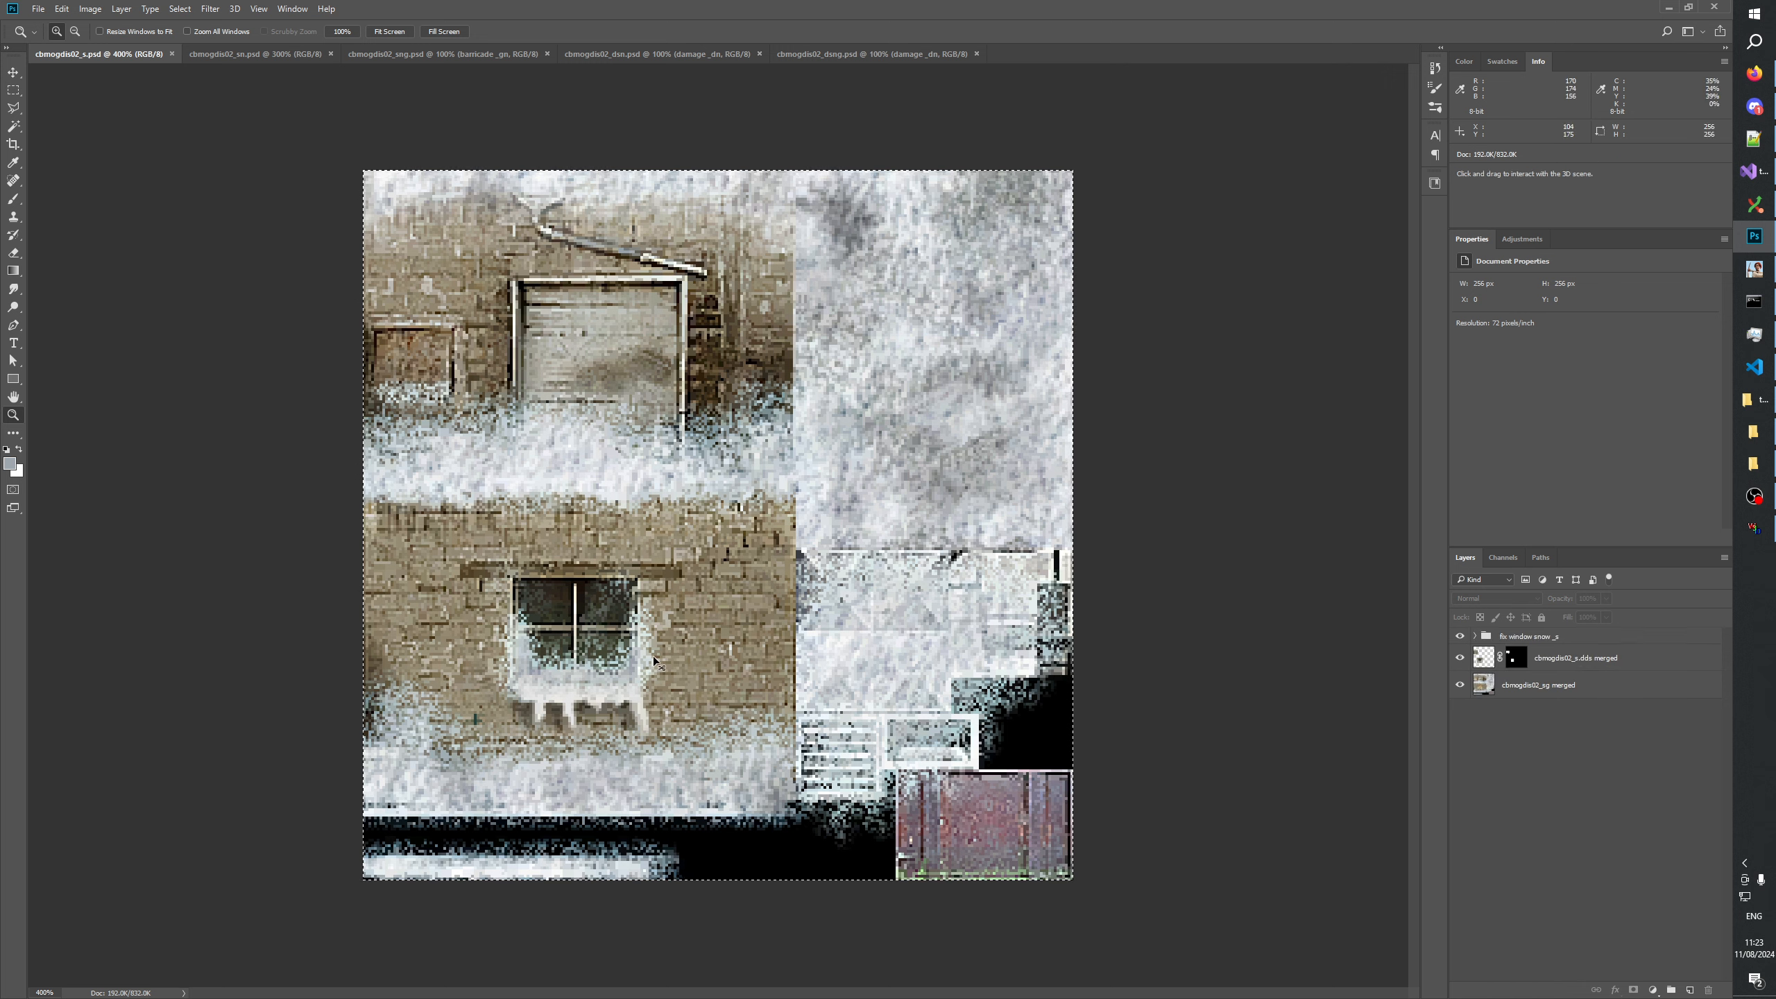
left_click(1753, 432)
left_click(1752, 464)
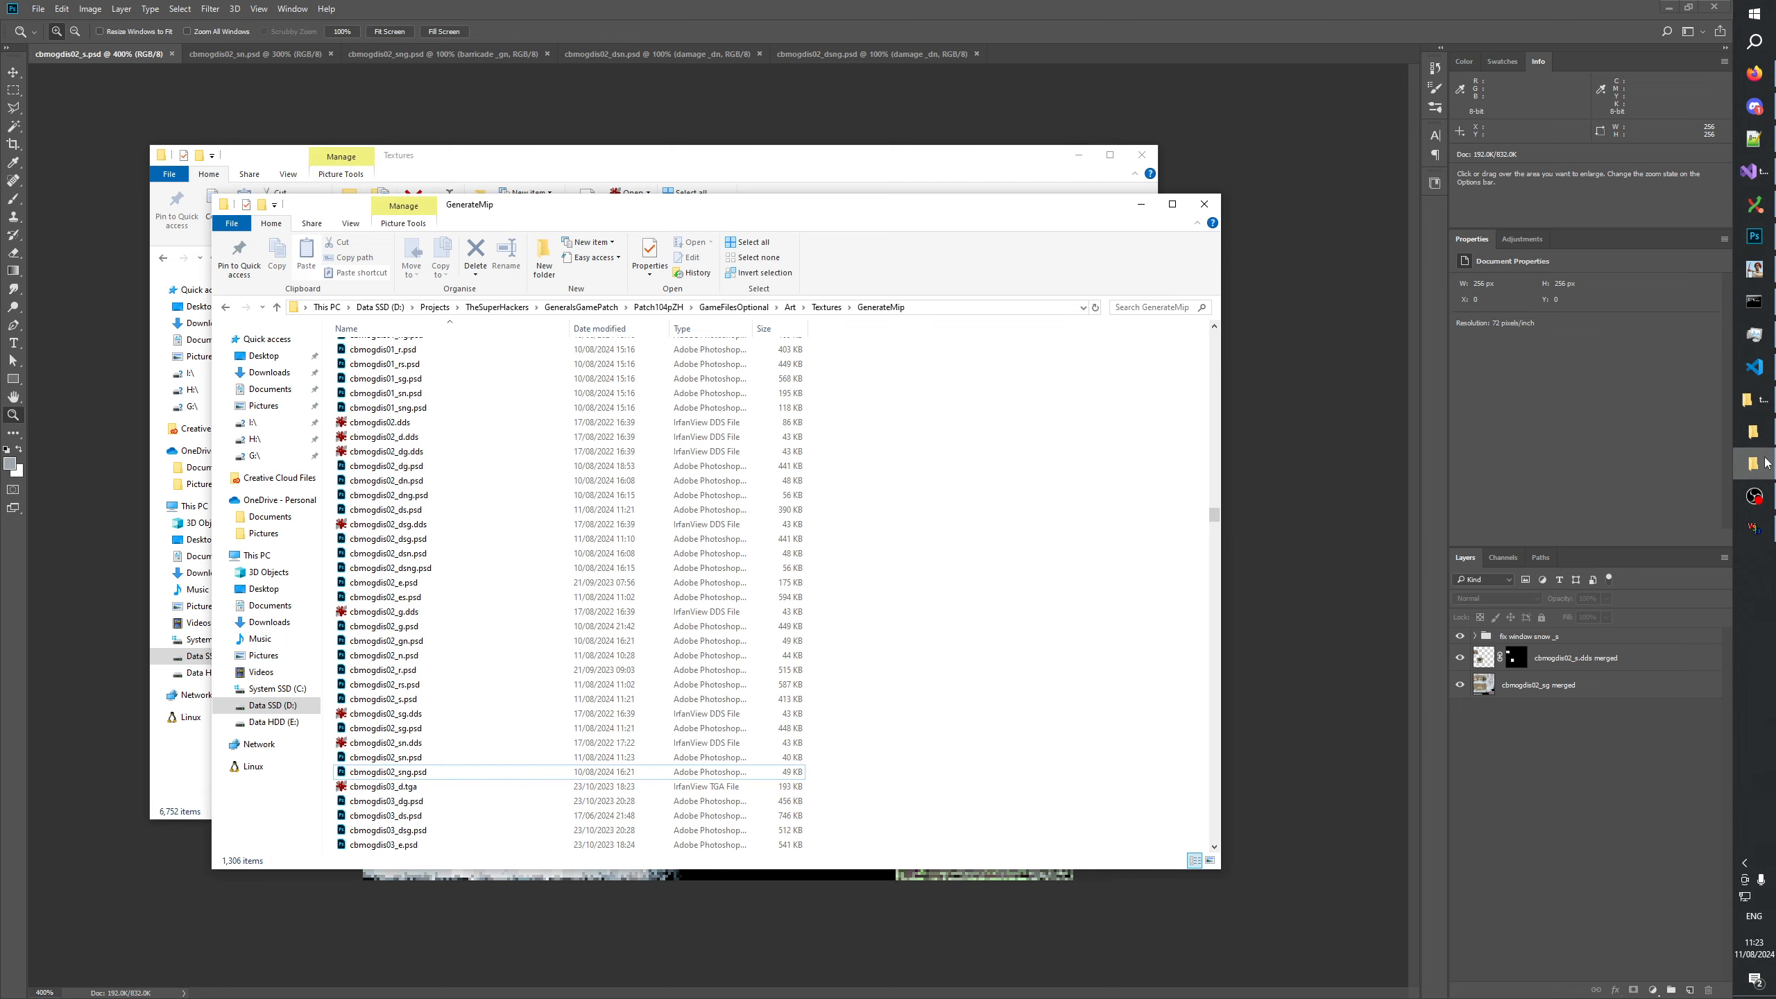
left_click_drag(411, 427, 604, 489)
left_click(397, 650)
scroll(397, 649, "down", 20)
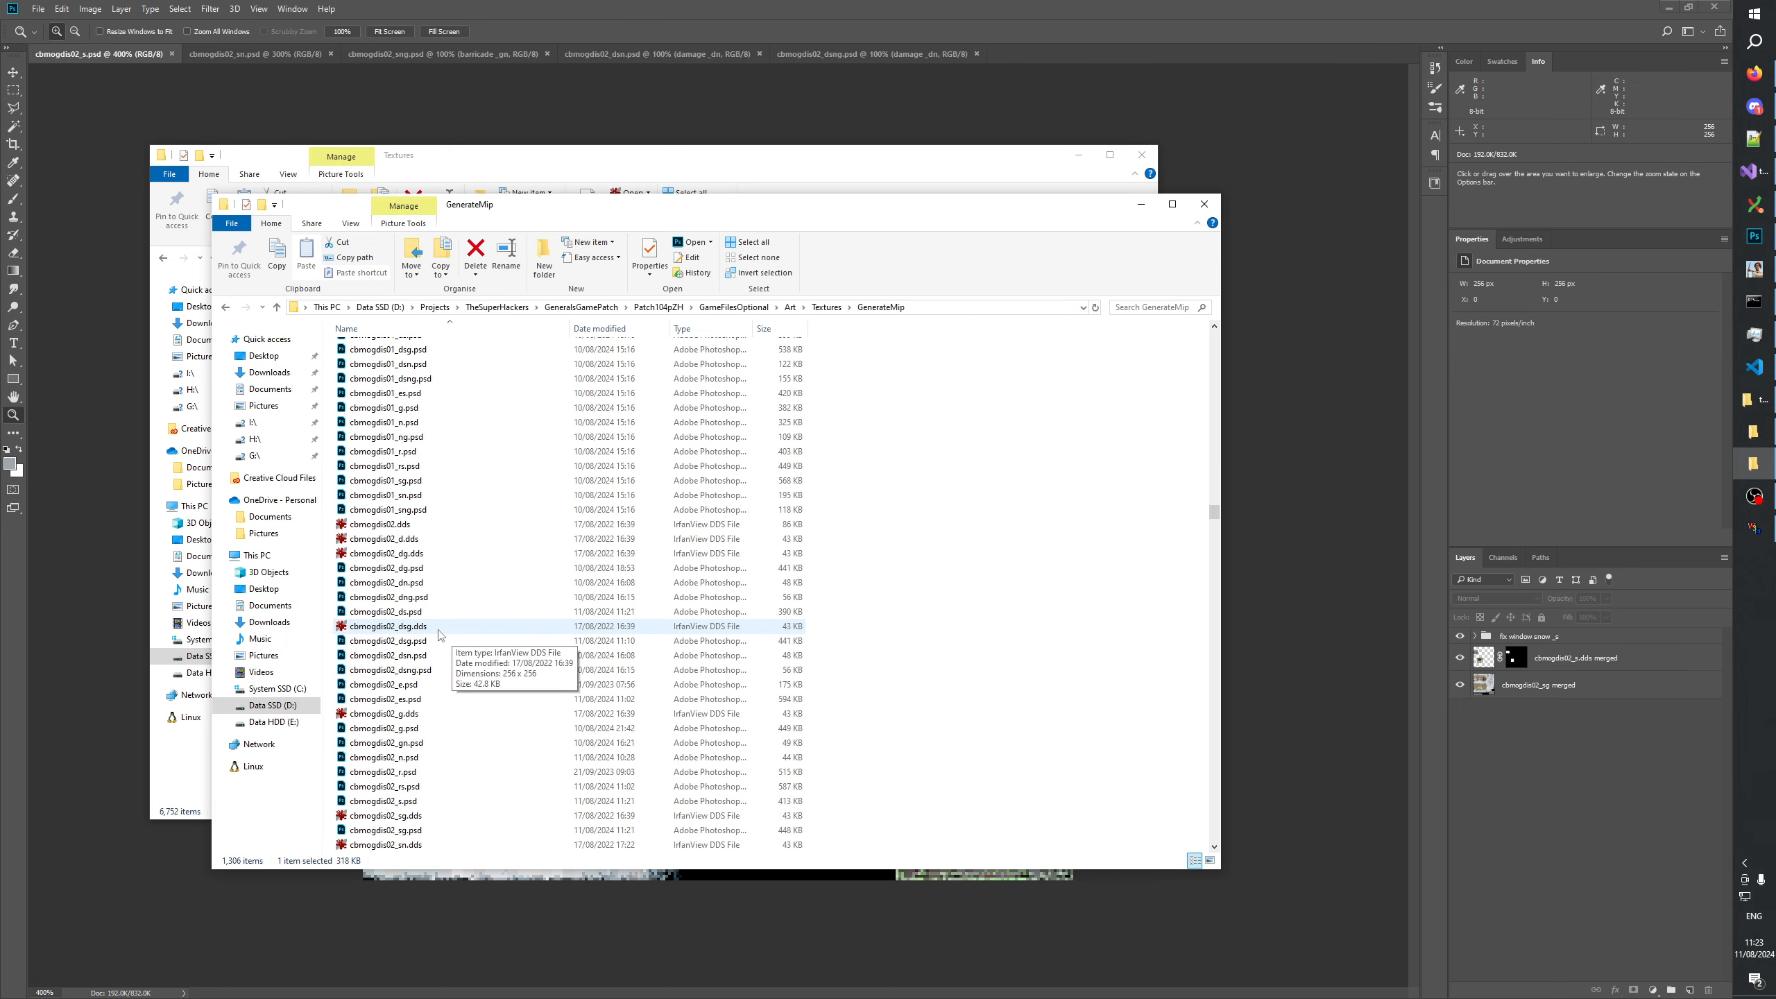
scroll(455, 672, "up", 1)
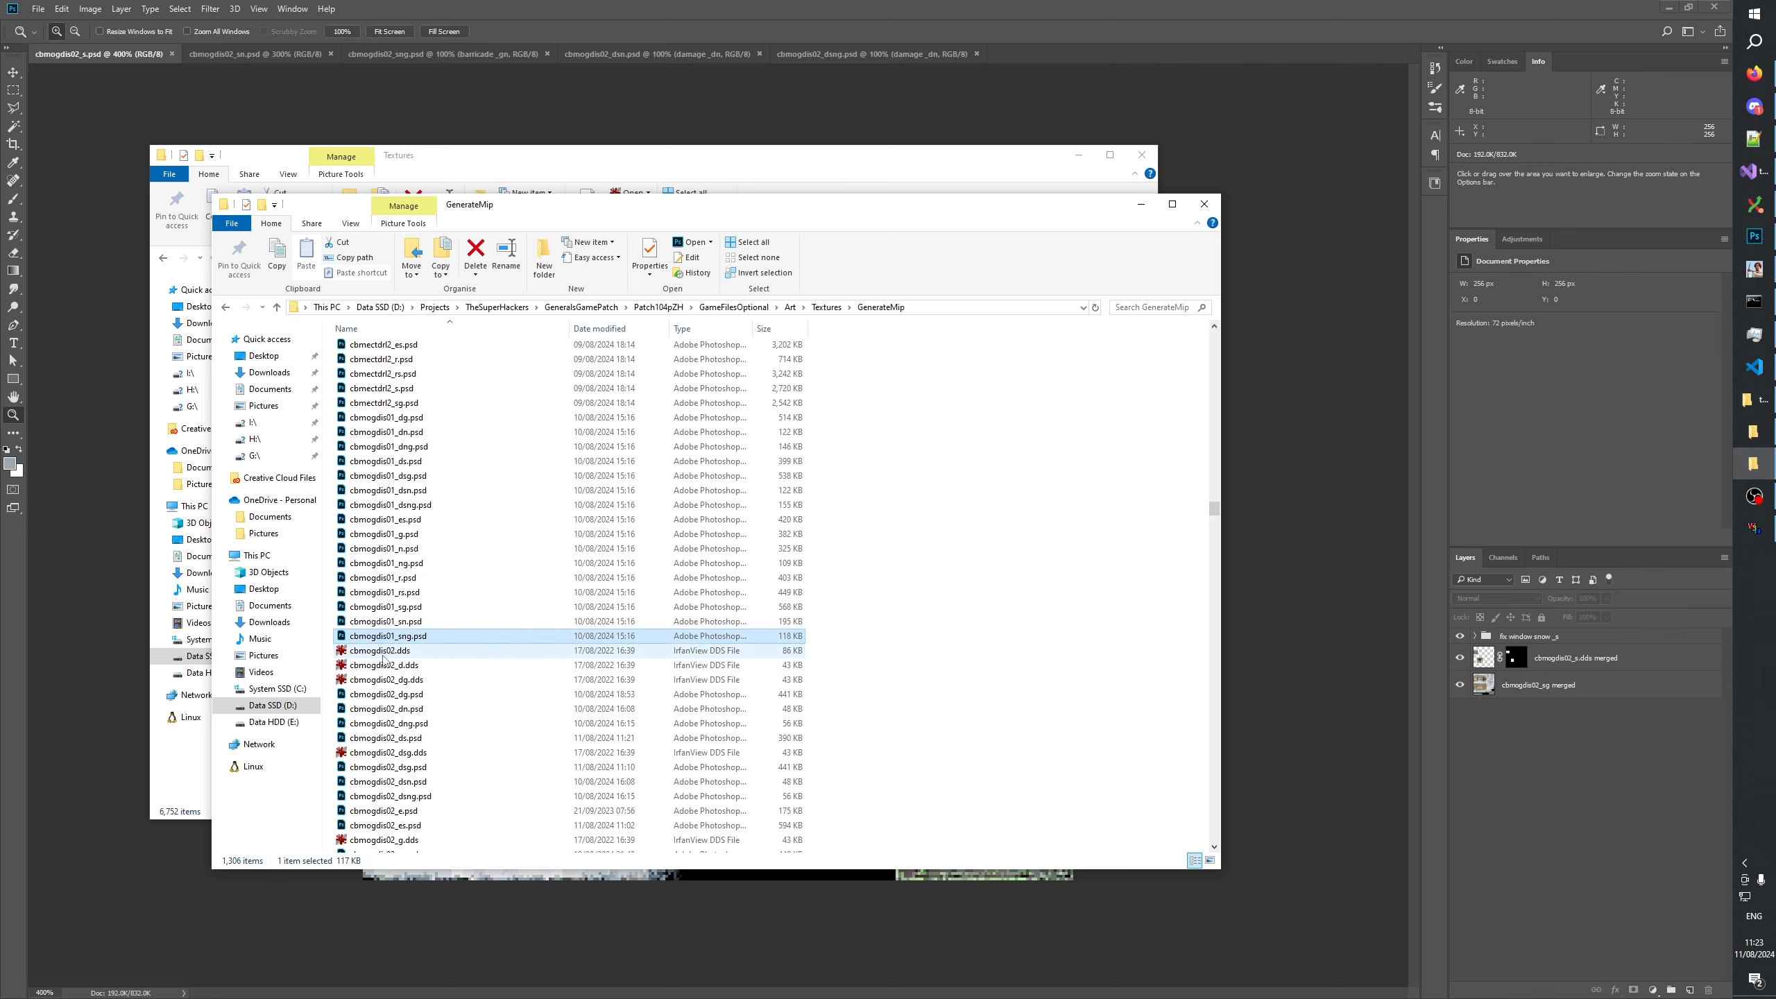
left_click_drag(369, 651, 1051, 61)
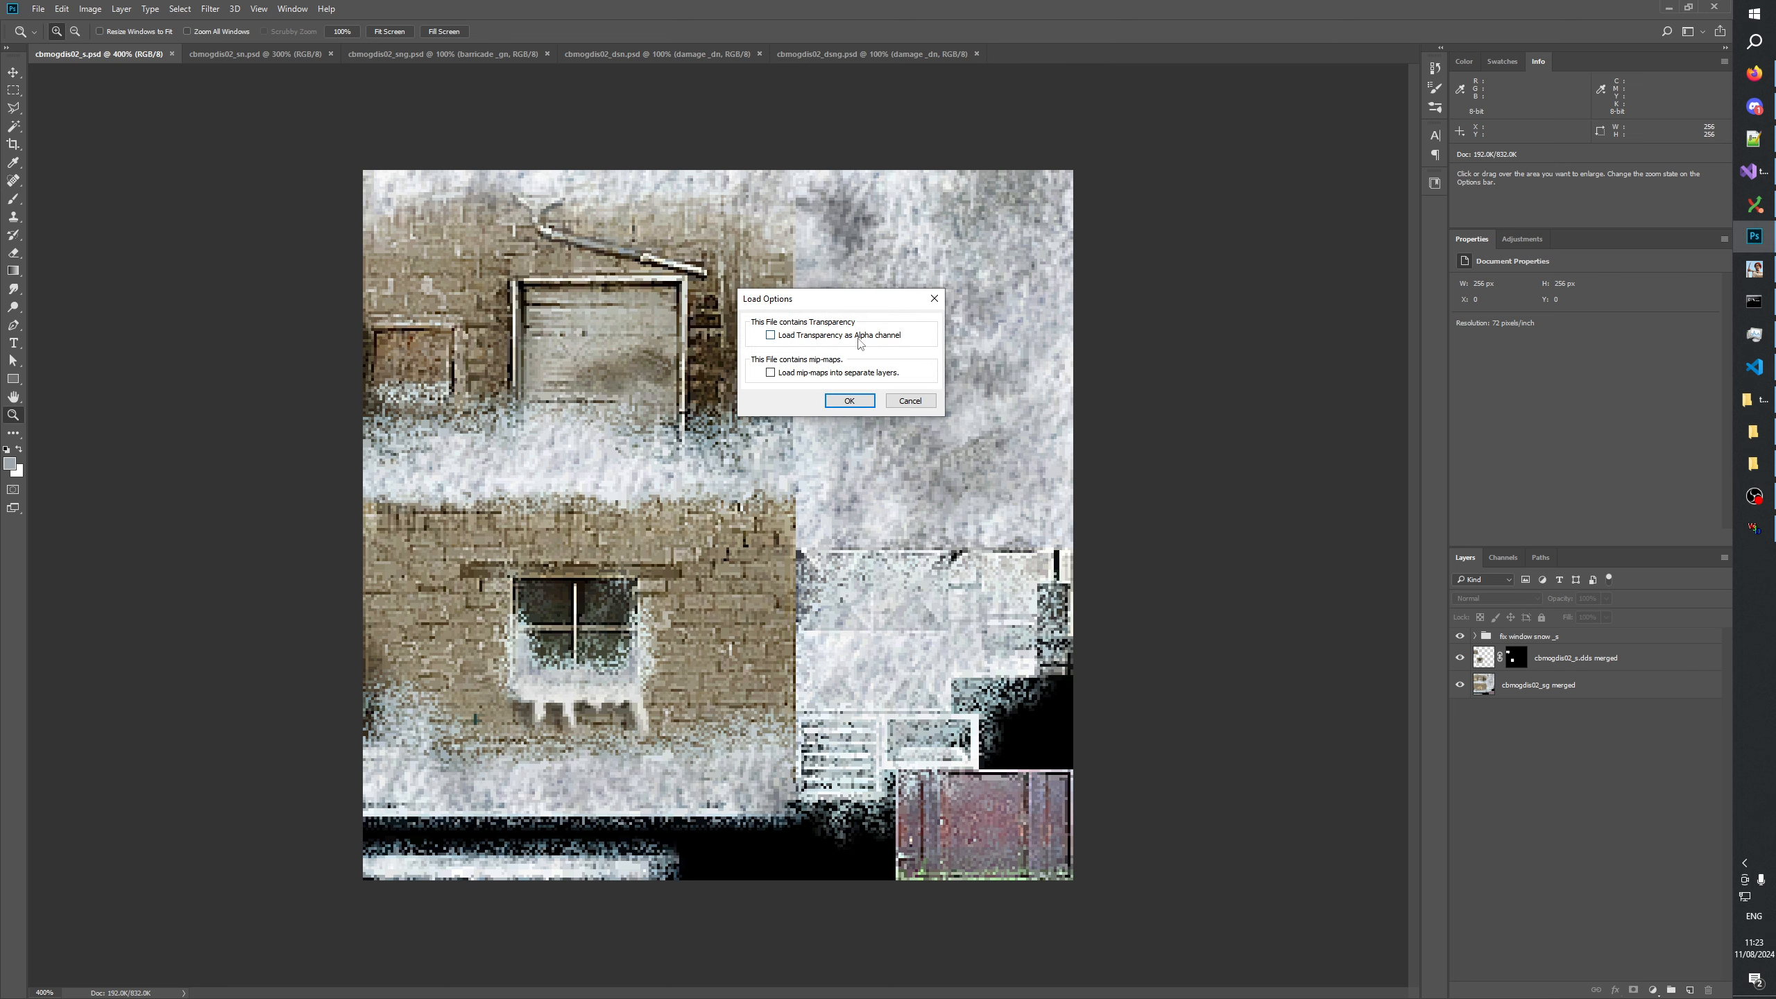
left_click(850, 400)
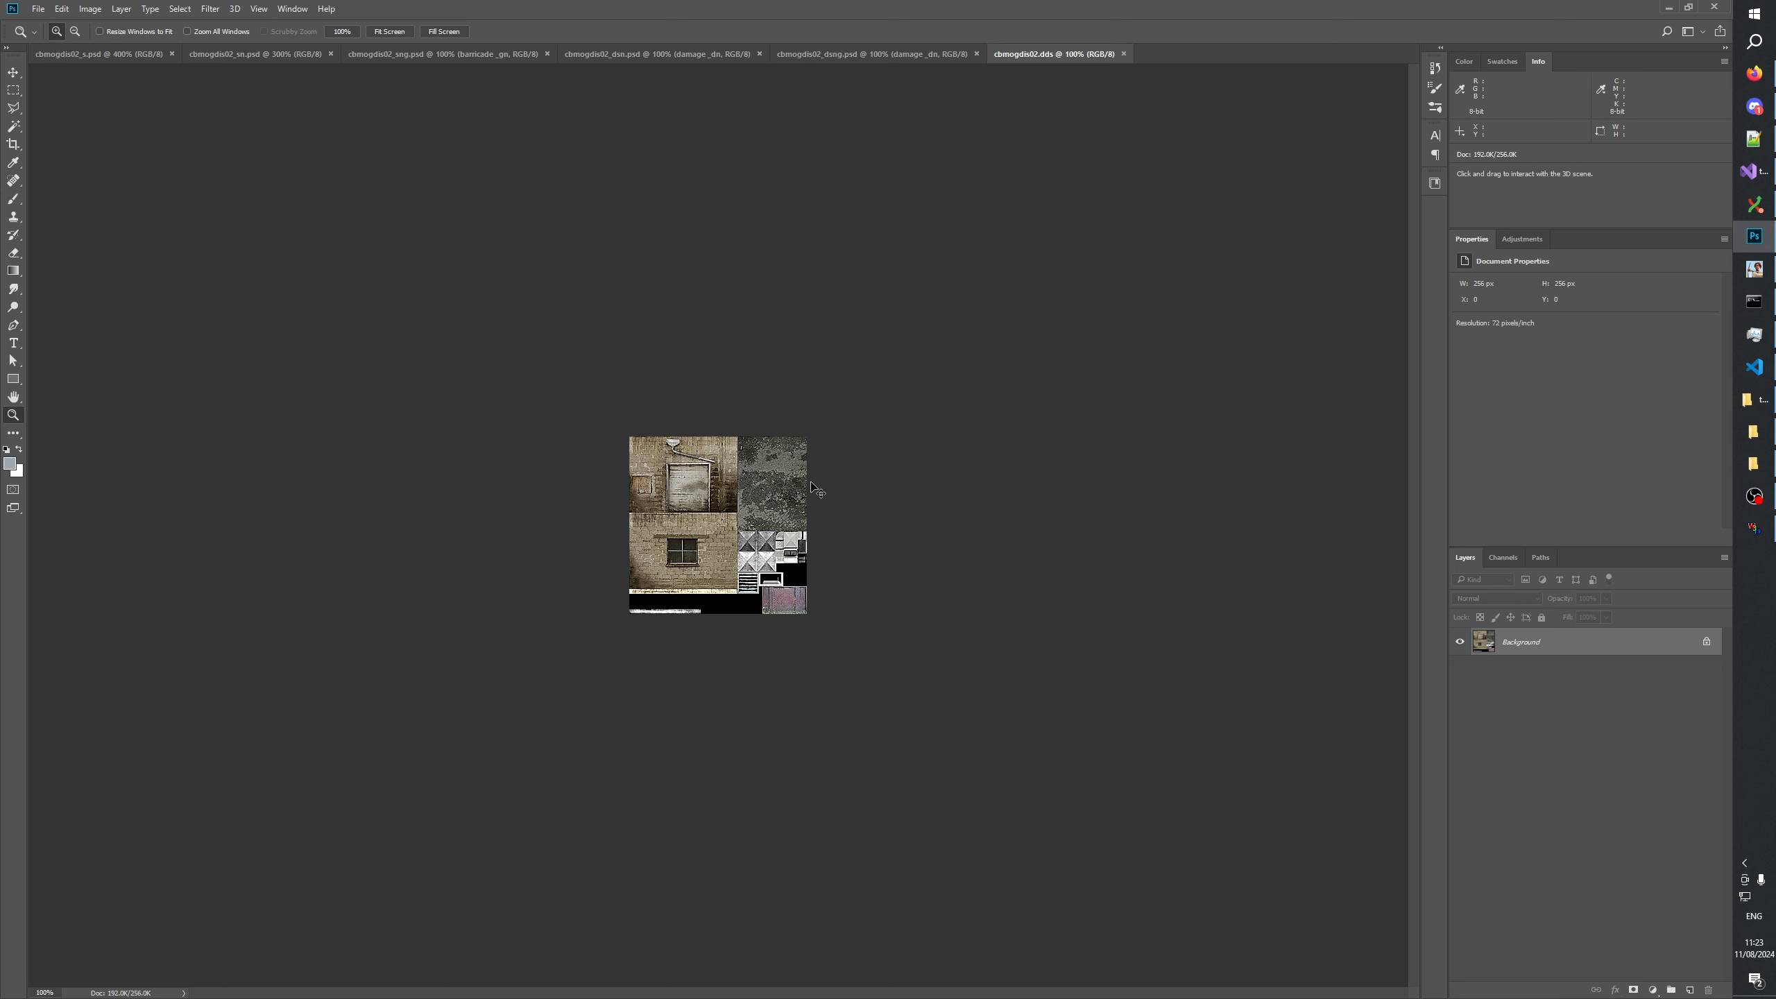
Add the cbmogdis02.dds image and a merged copy of cbmogdis02_s.psd as two new layers in cbmogdis02_sn.psd.
left_click(277, 56)
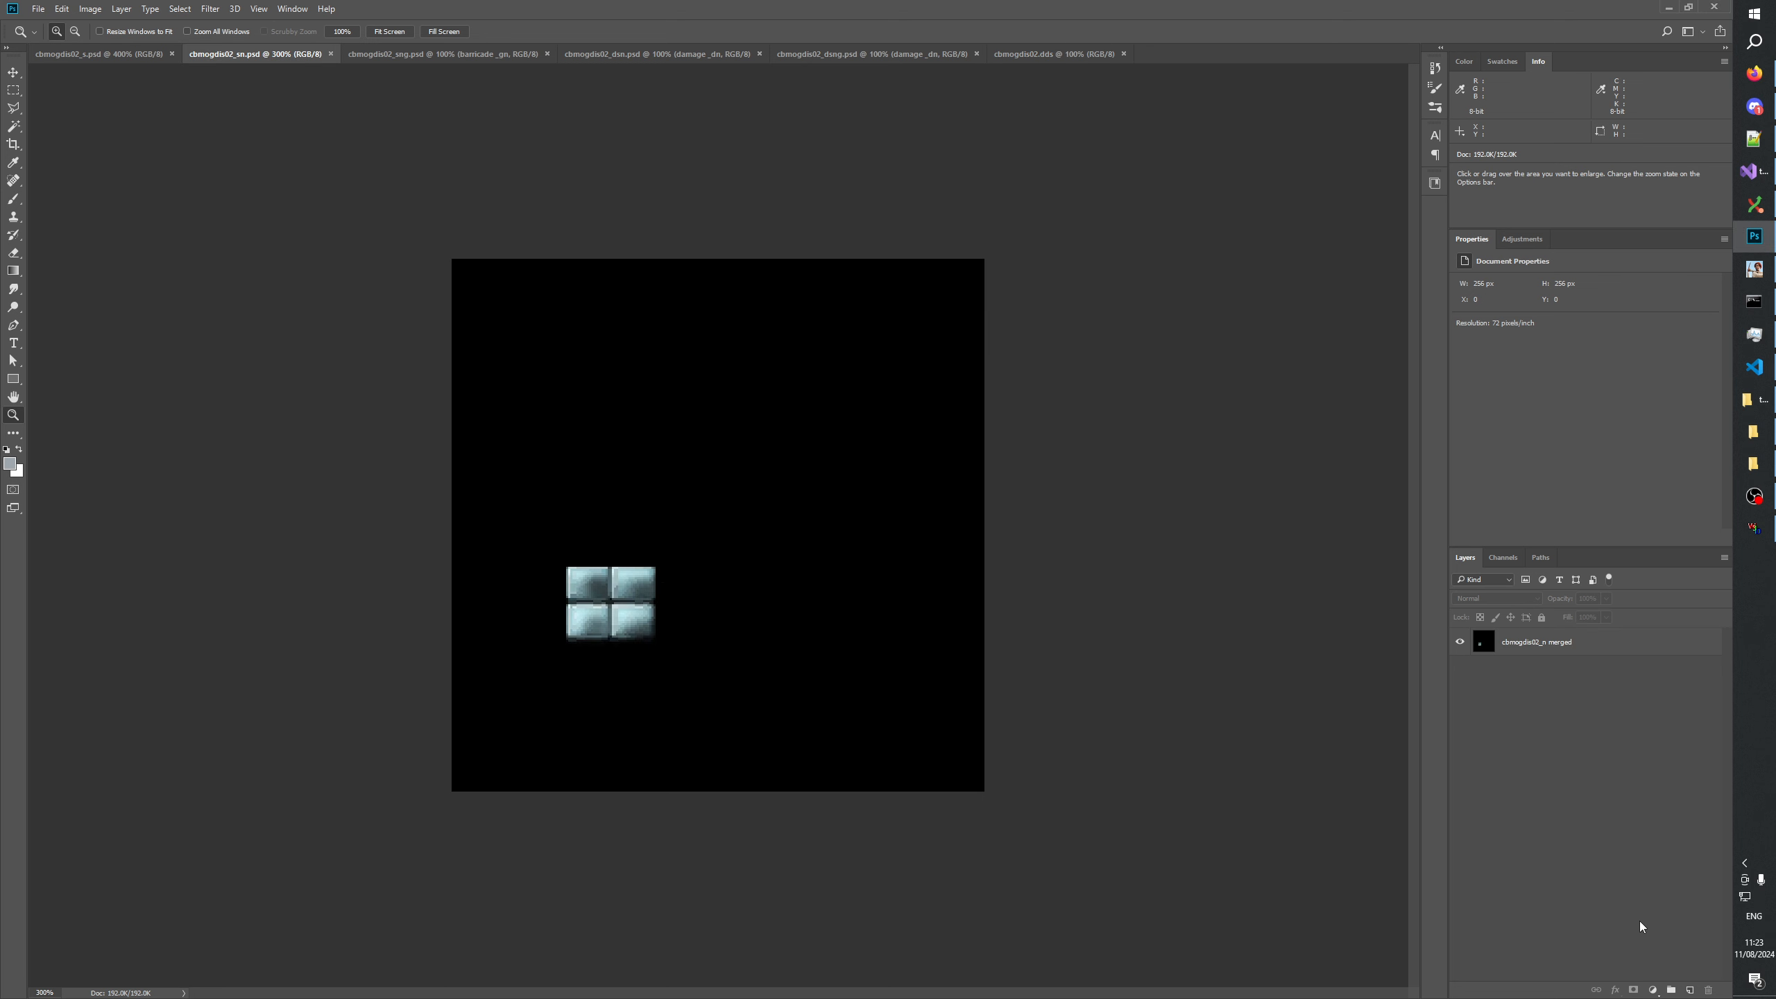
left_click(1692, 989)
left_click(97, 54)
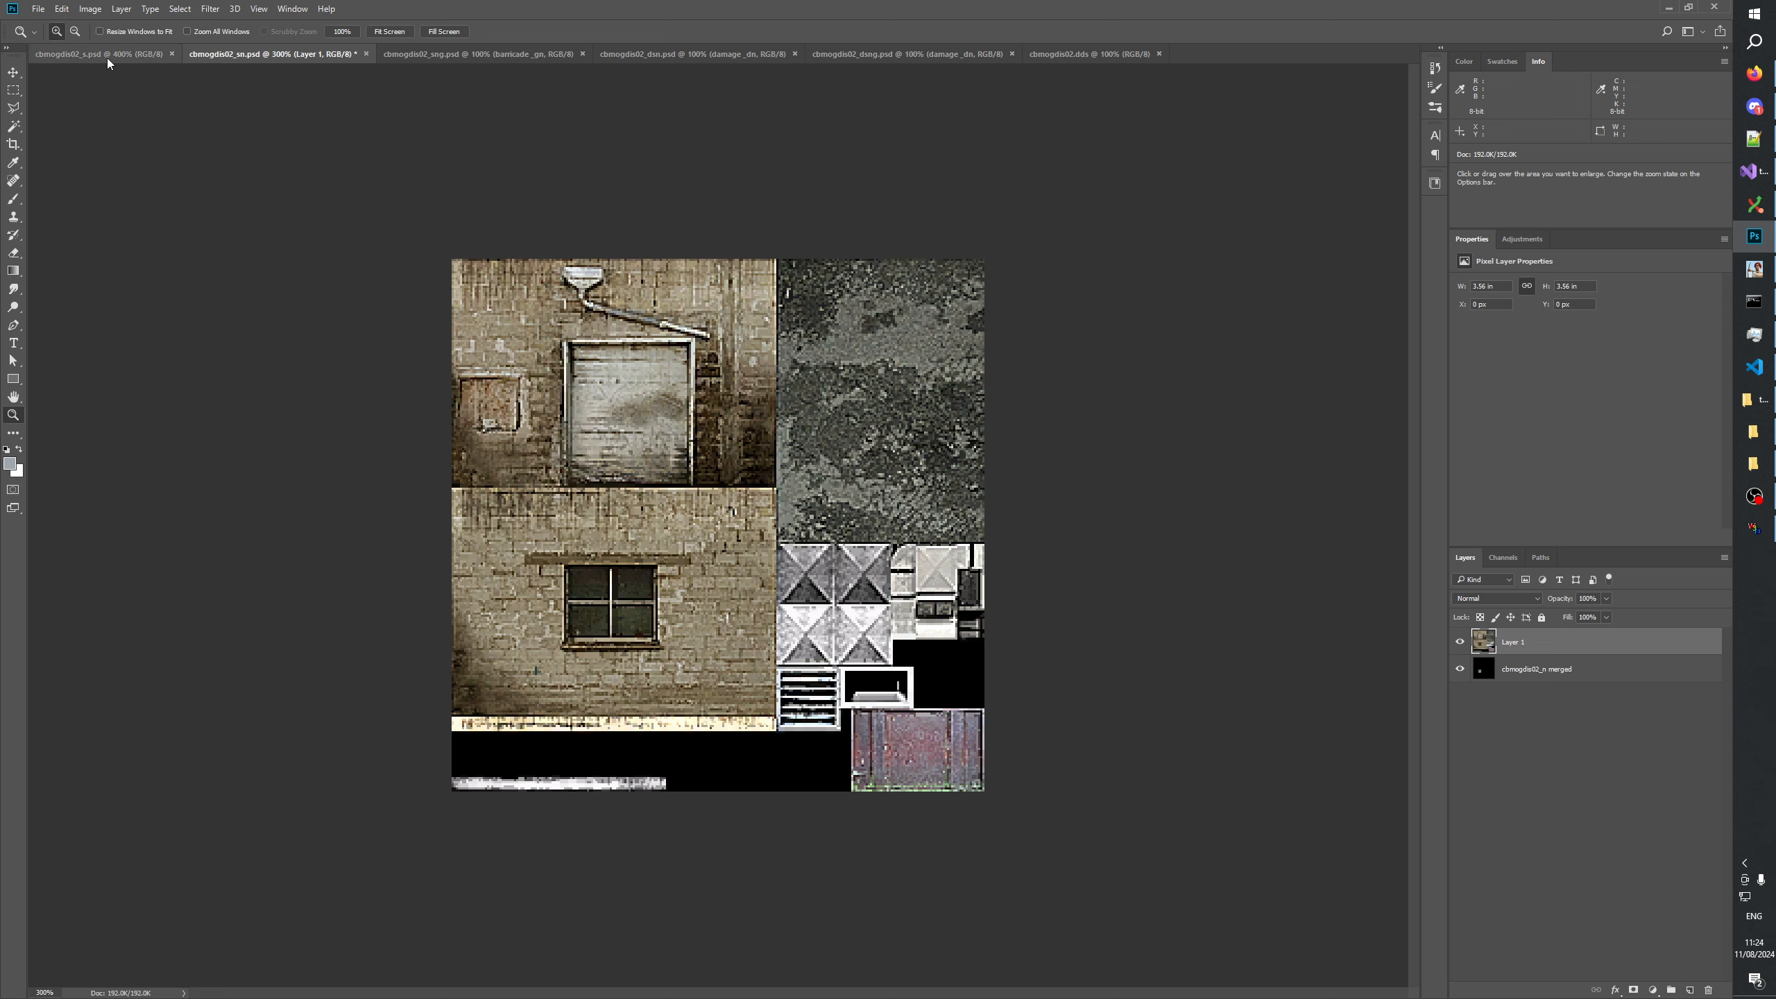
left_click(62, 9)
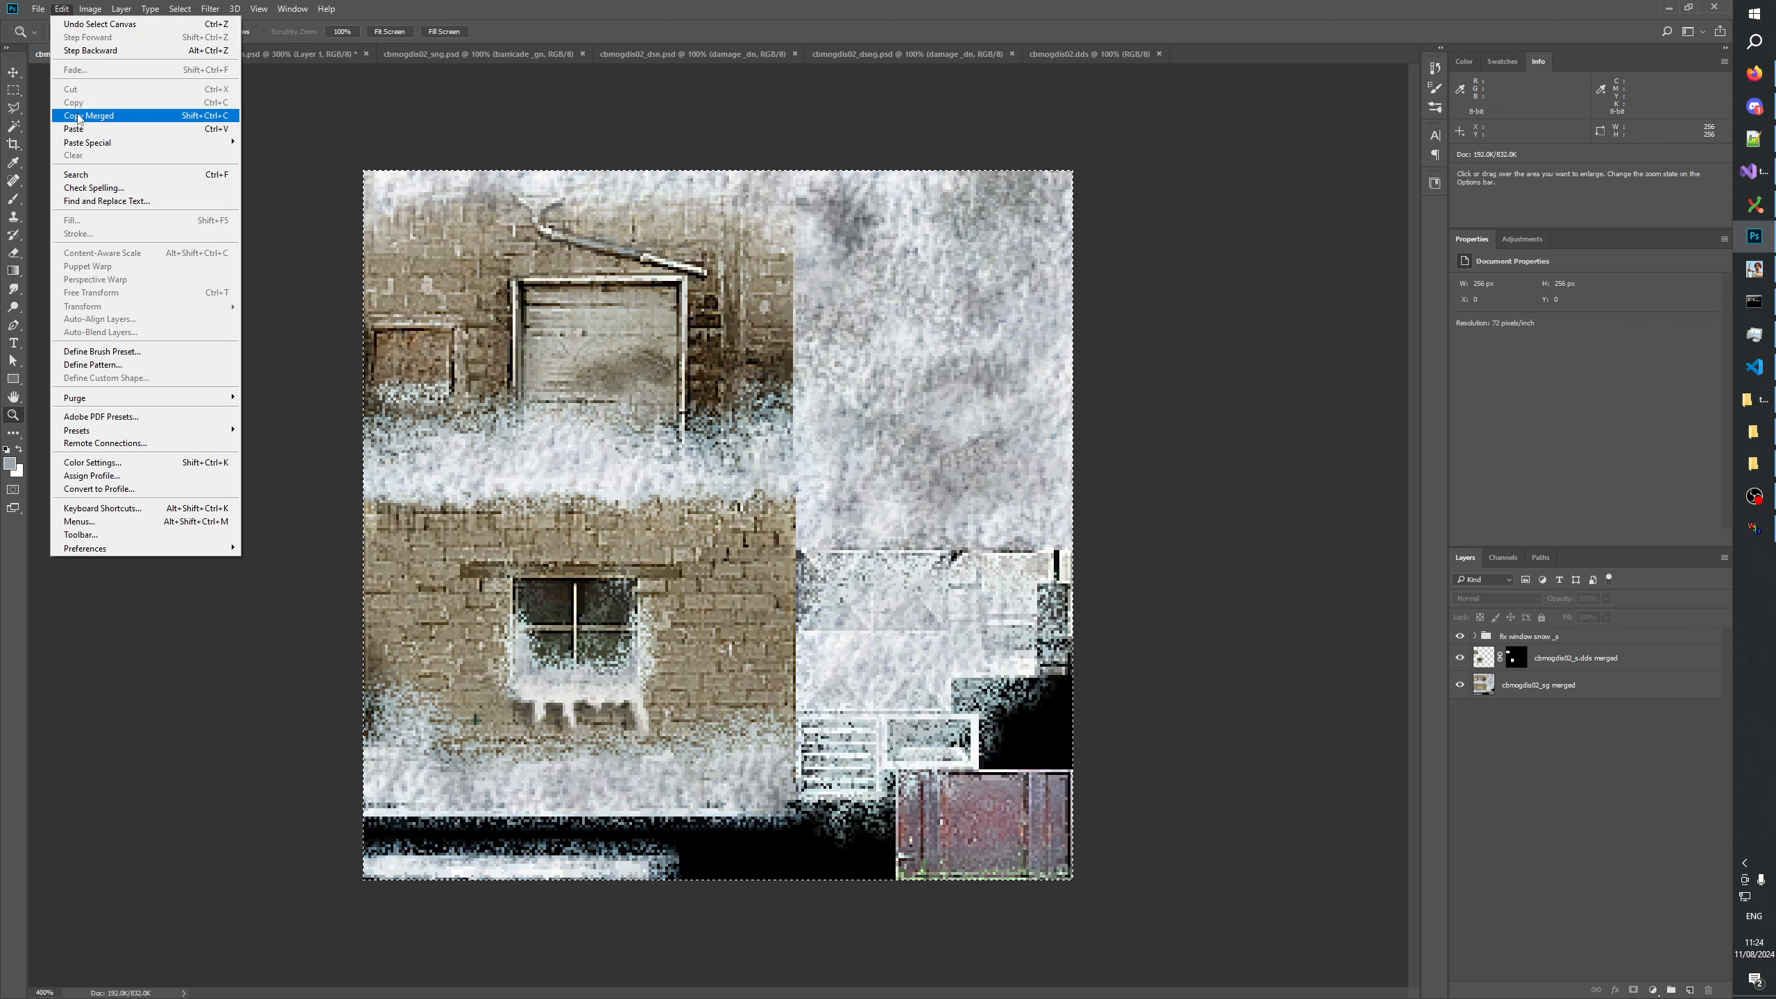
left_click(77, 118)
left_click(255, 54)
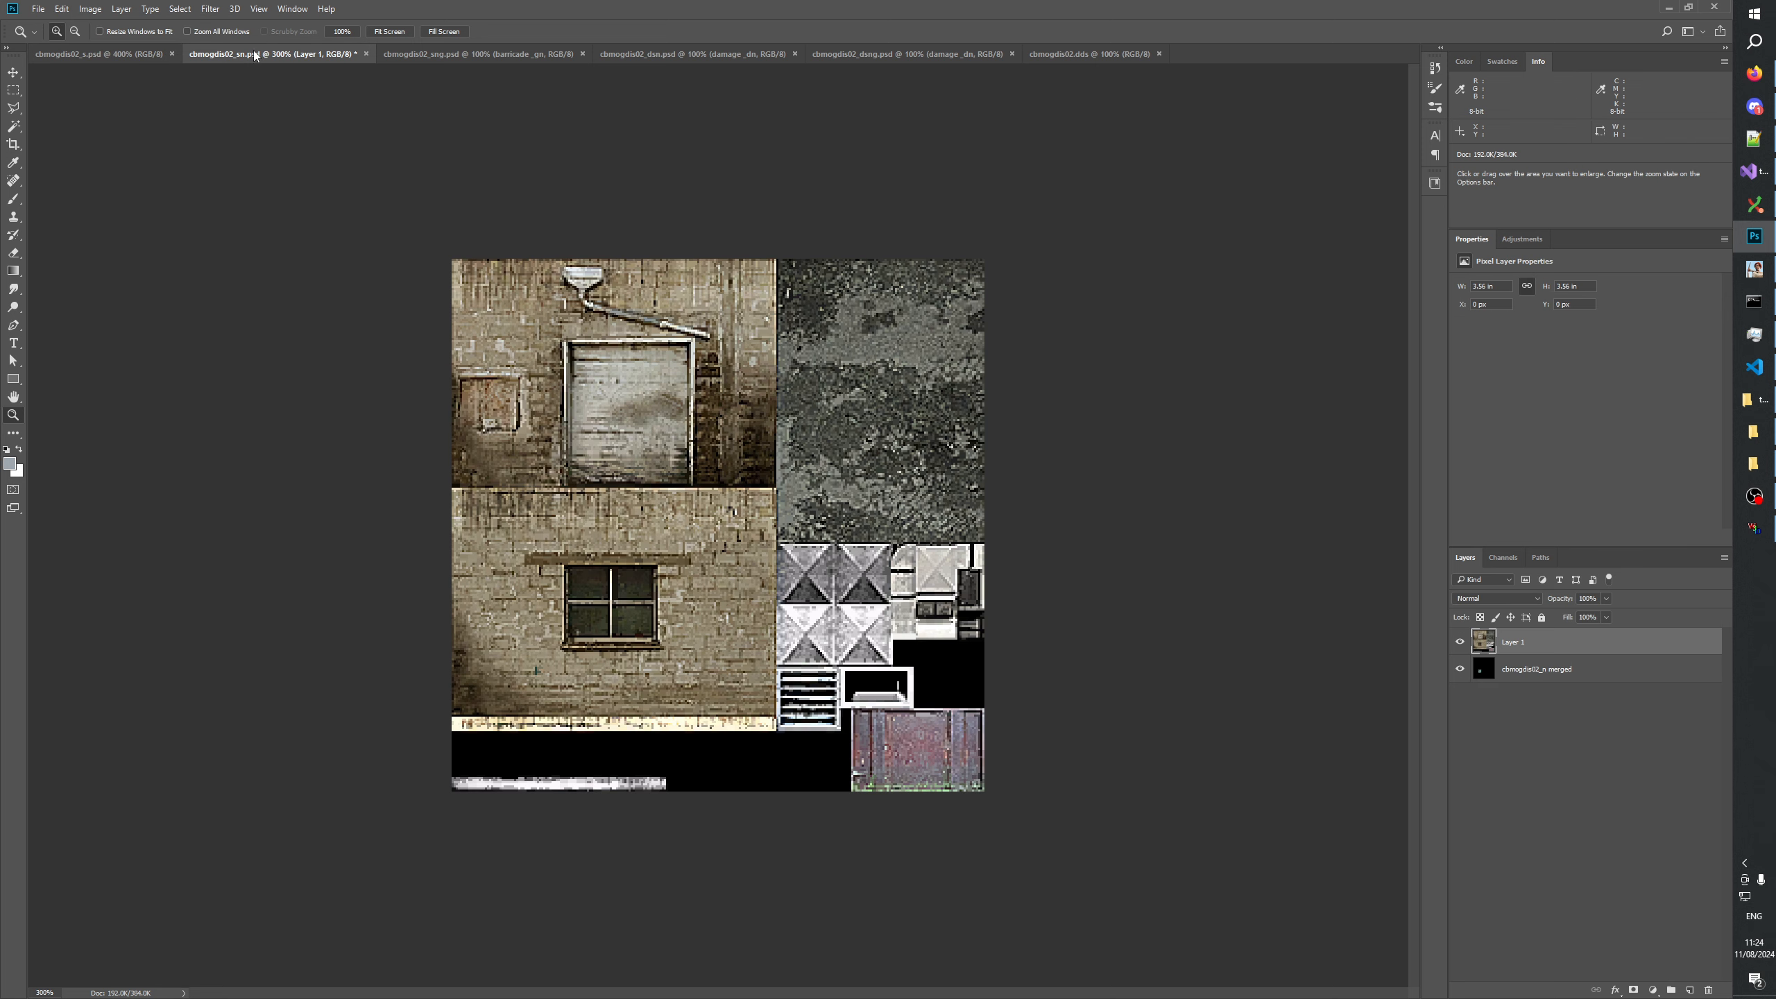
left_click(1690, 989)
key("ctrl+v")
Merge the snowy texture layer into the base texture layer using Difference blending, and invert the result.
left_click(1490, 599)
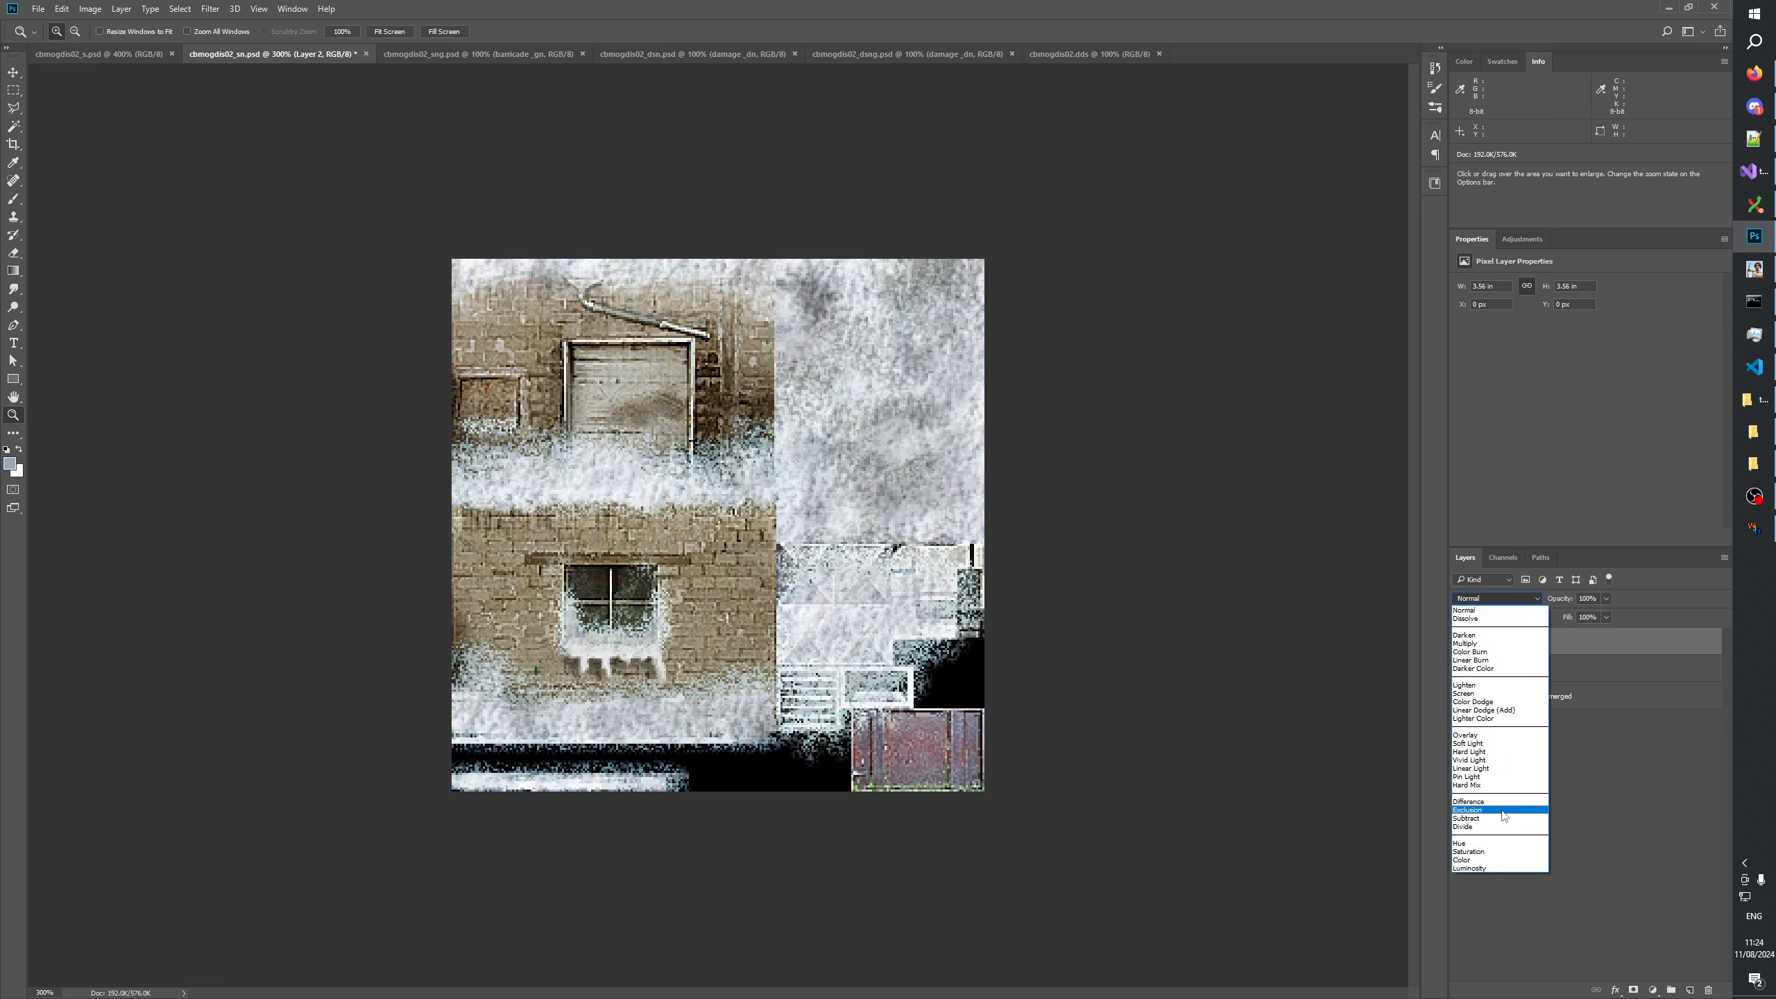
left_click(1481, 803)
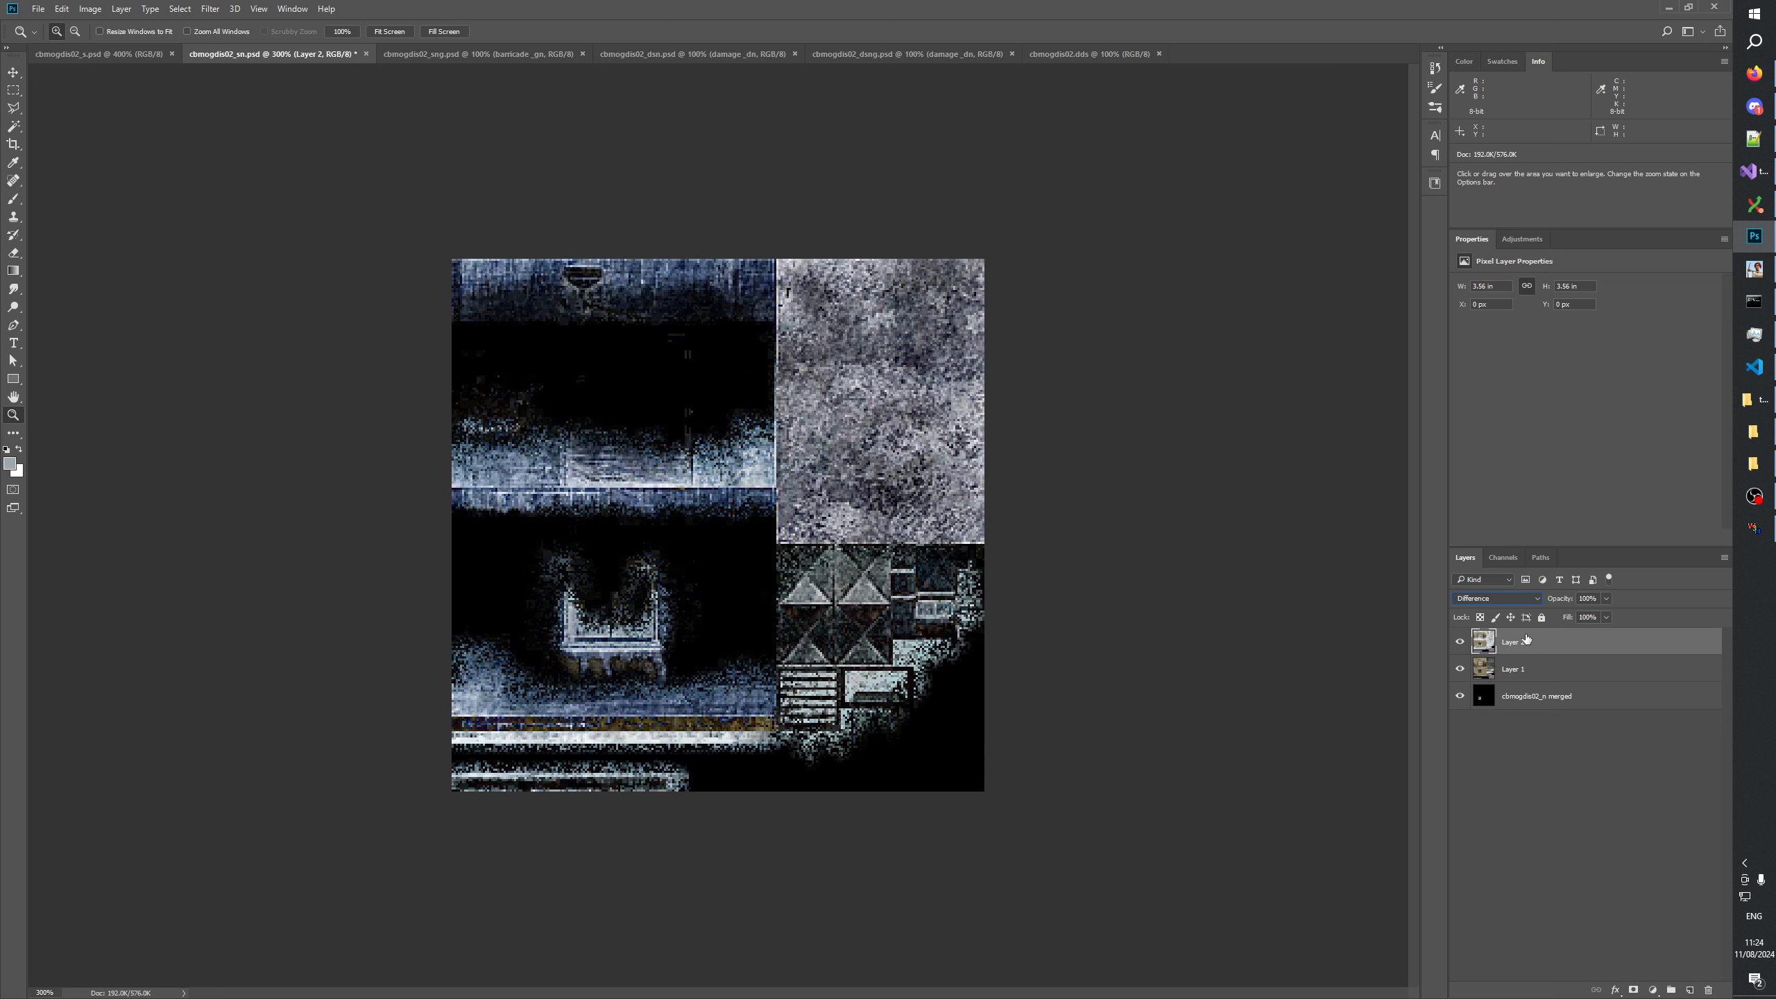
key("ctrl+e")
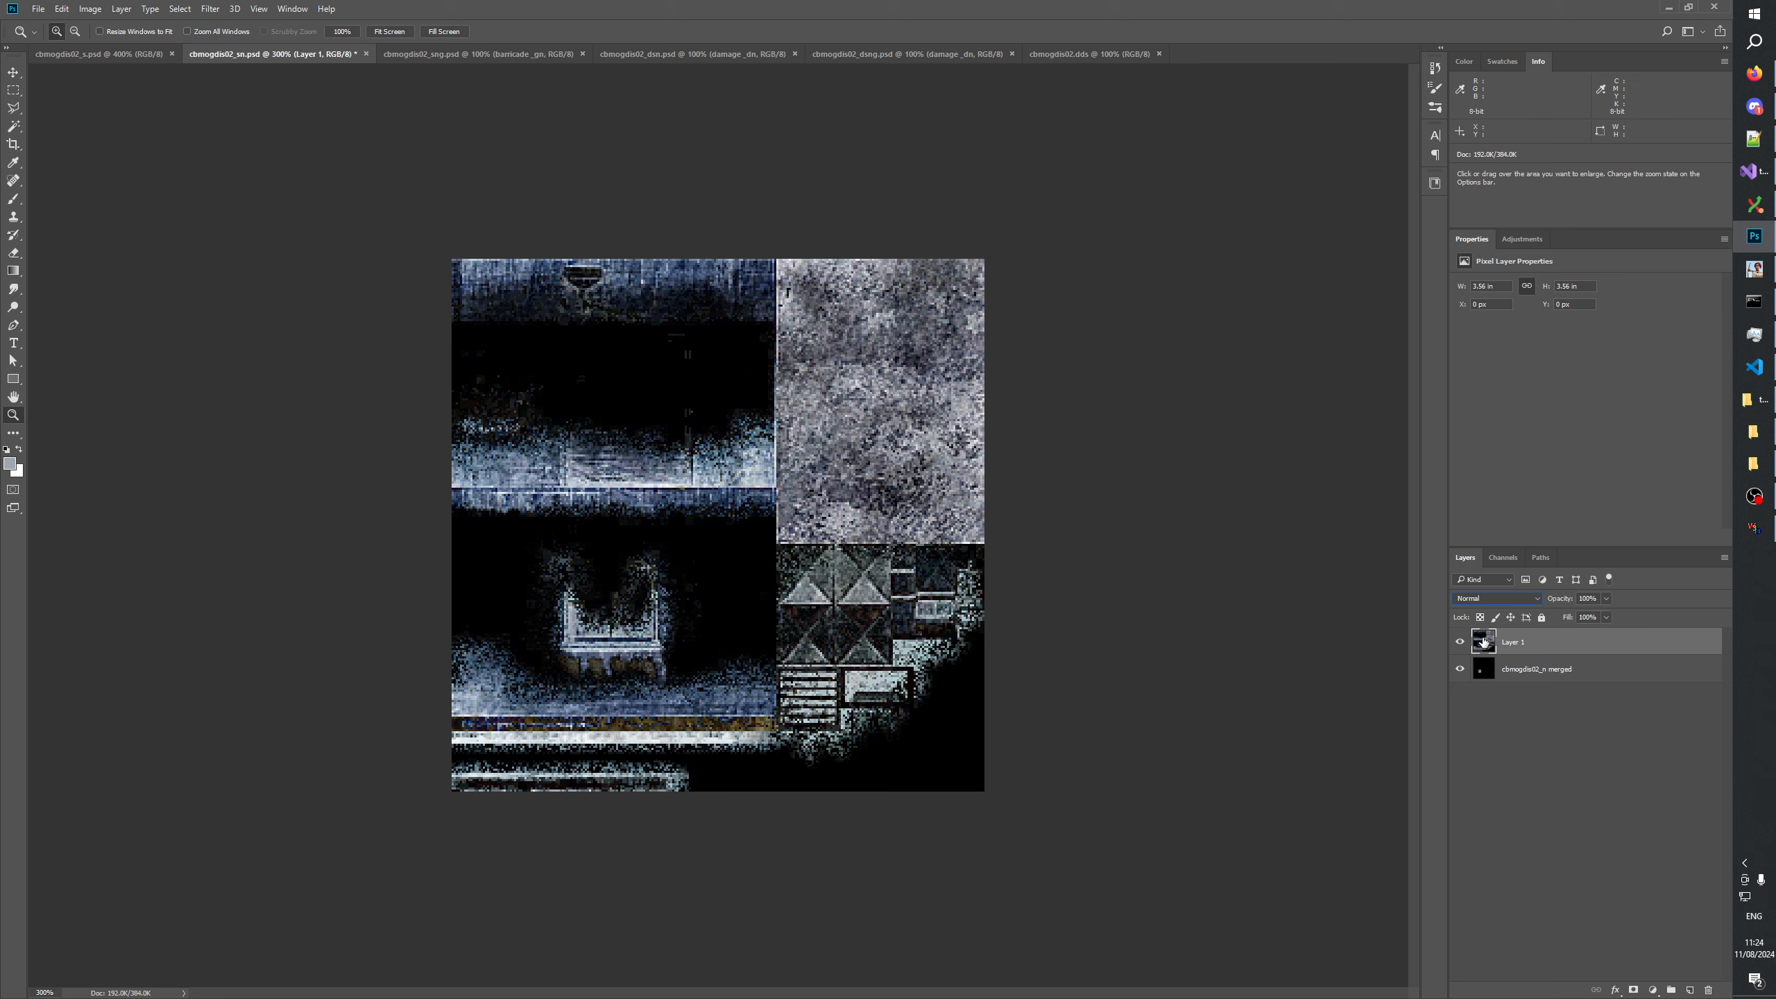
key("ctrl+i")
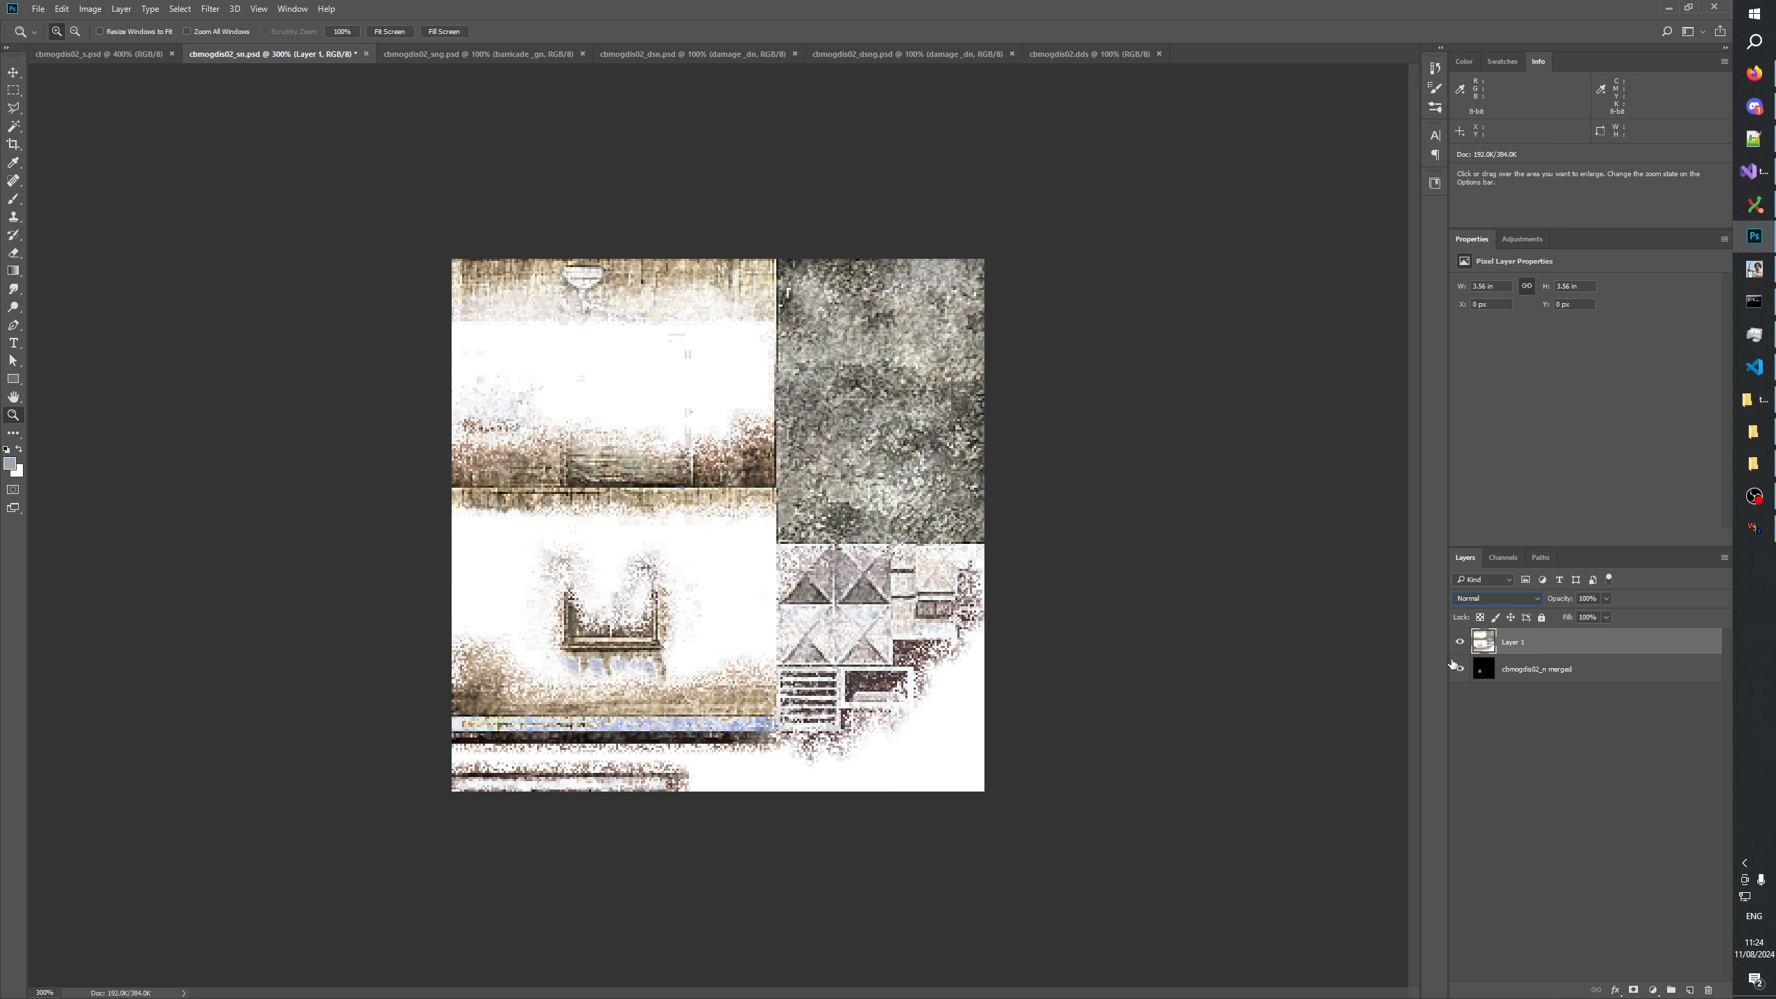
Convert the inverted difference layer to grayscale with a default Black & White adjustment merged into it.
left_click(1655, 991)
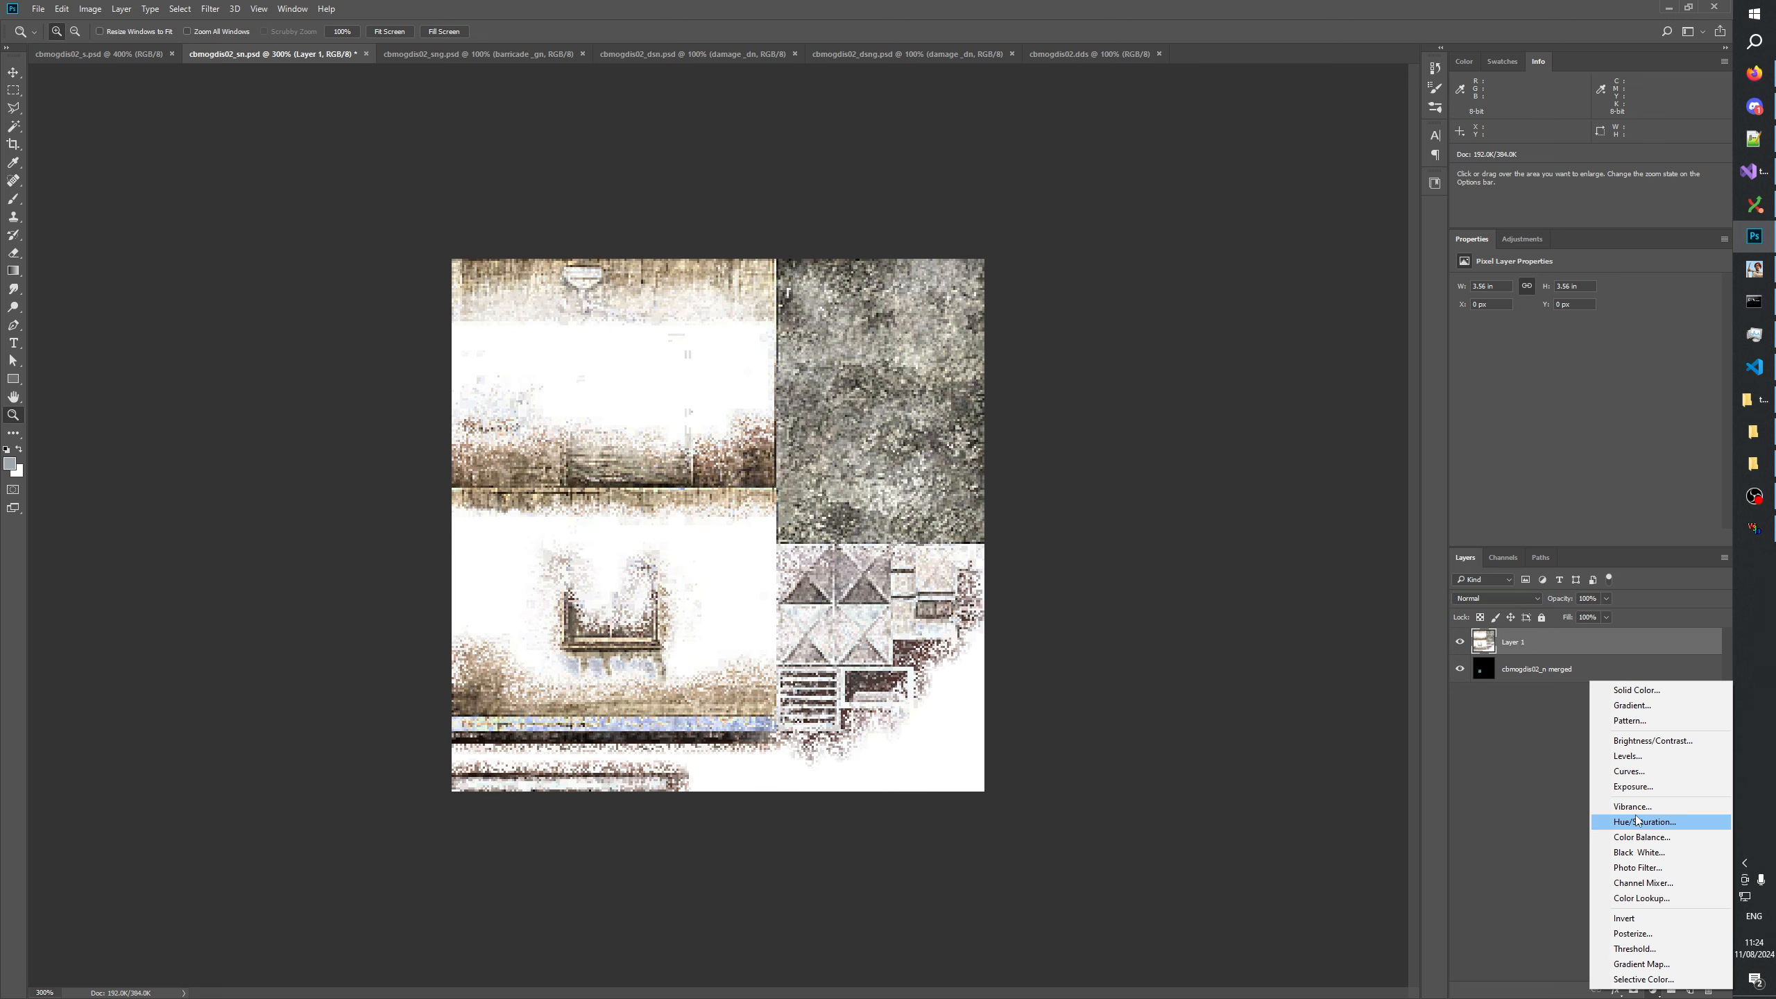
left_click(1636, 852)
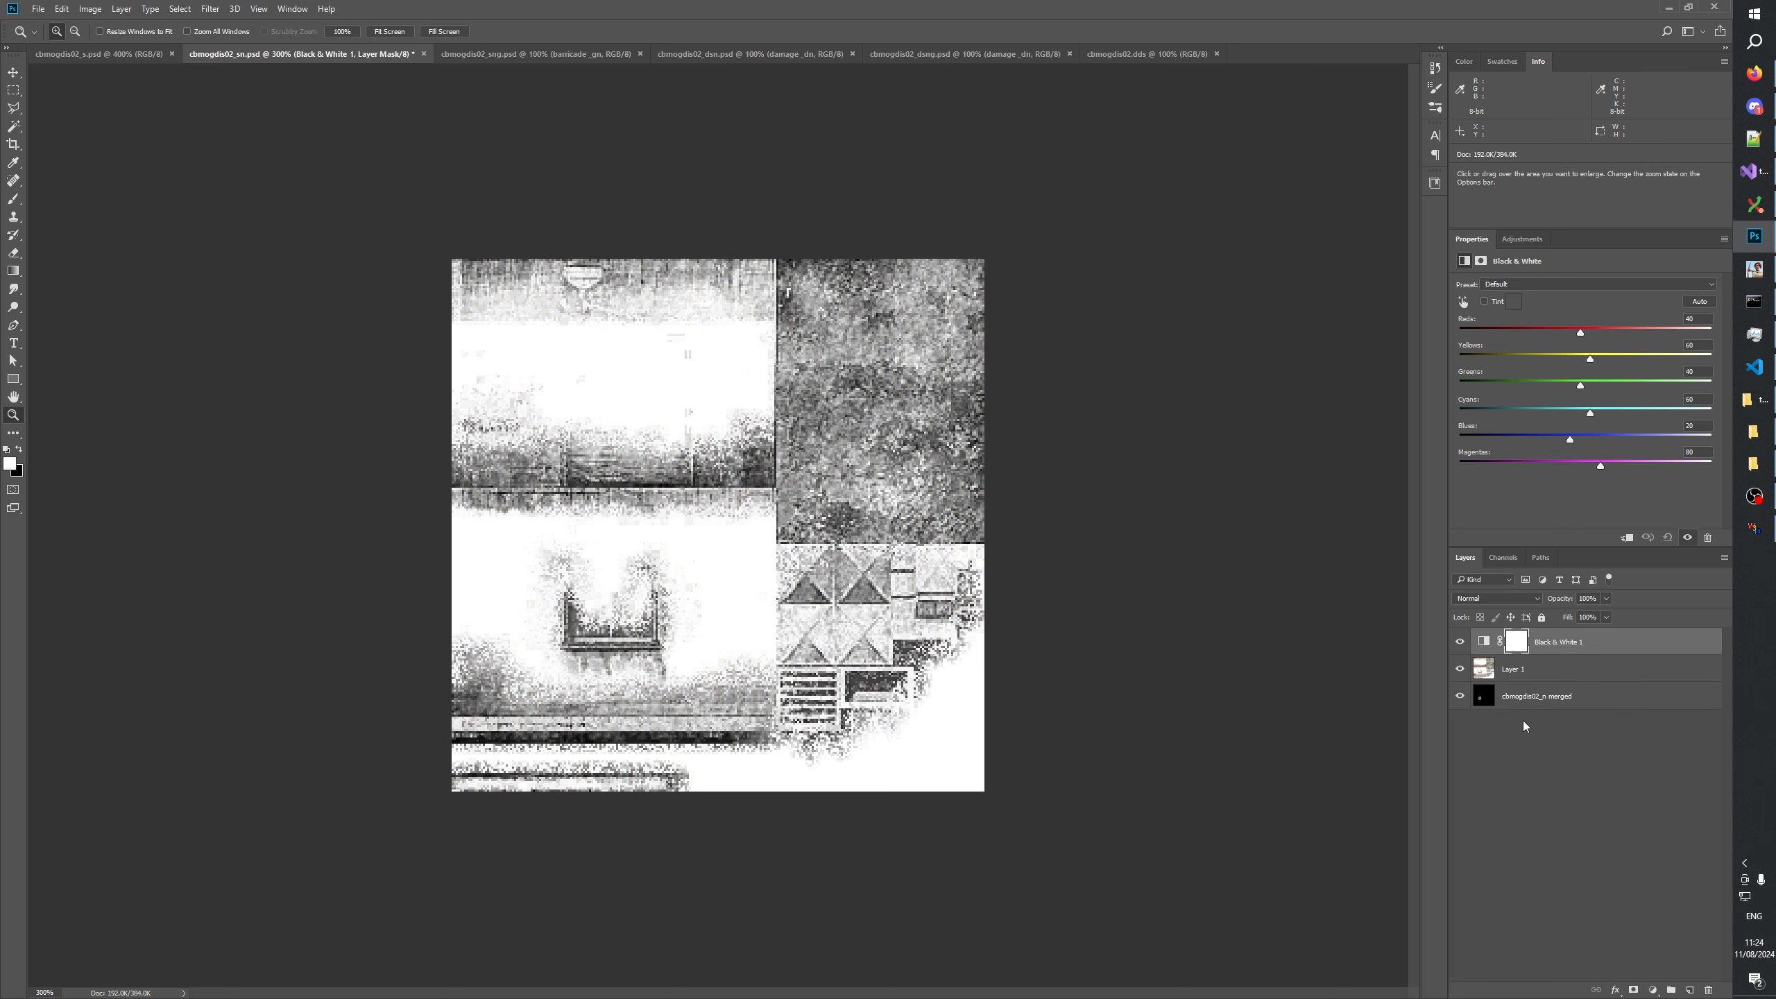
key("ctrl+e")
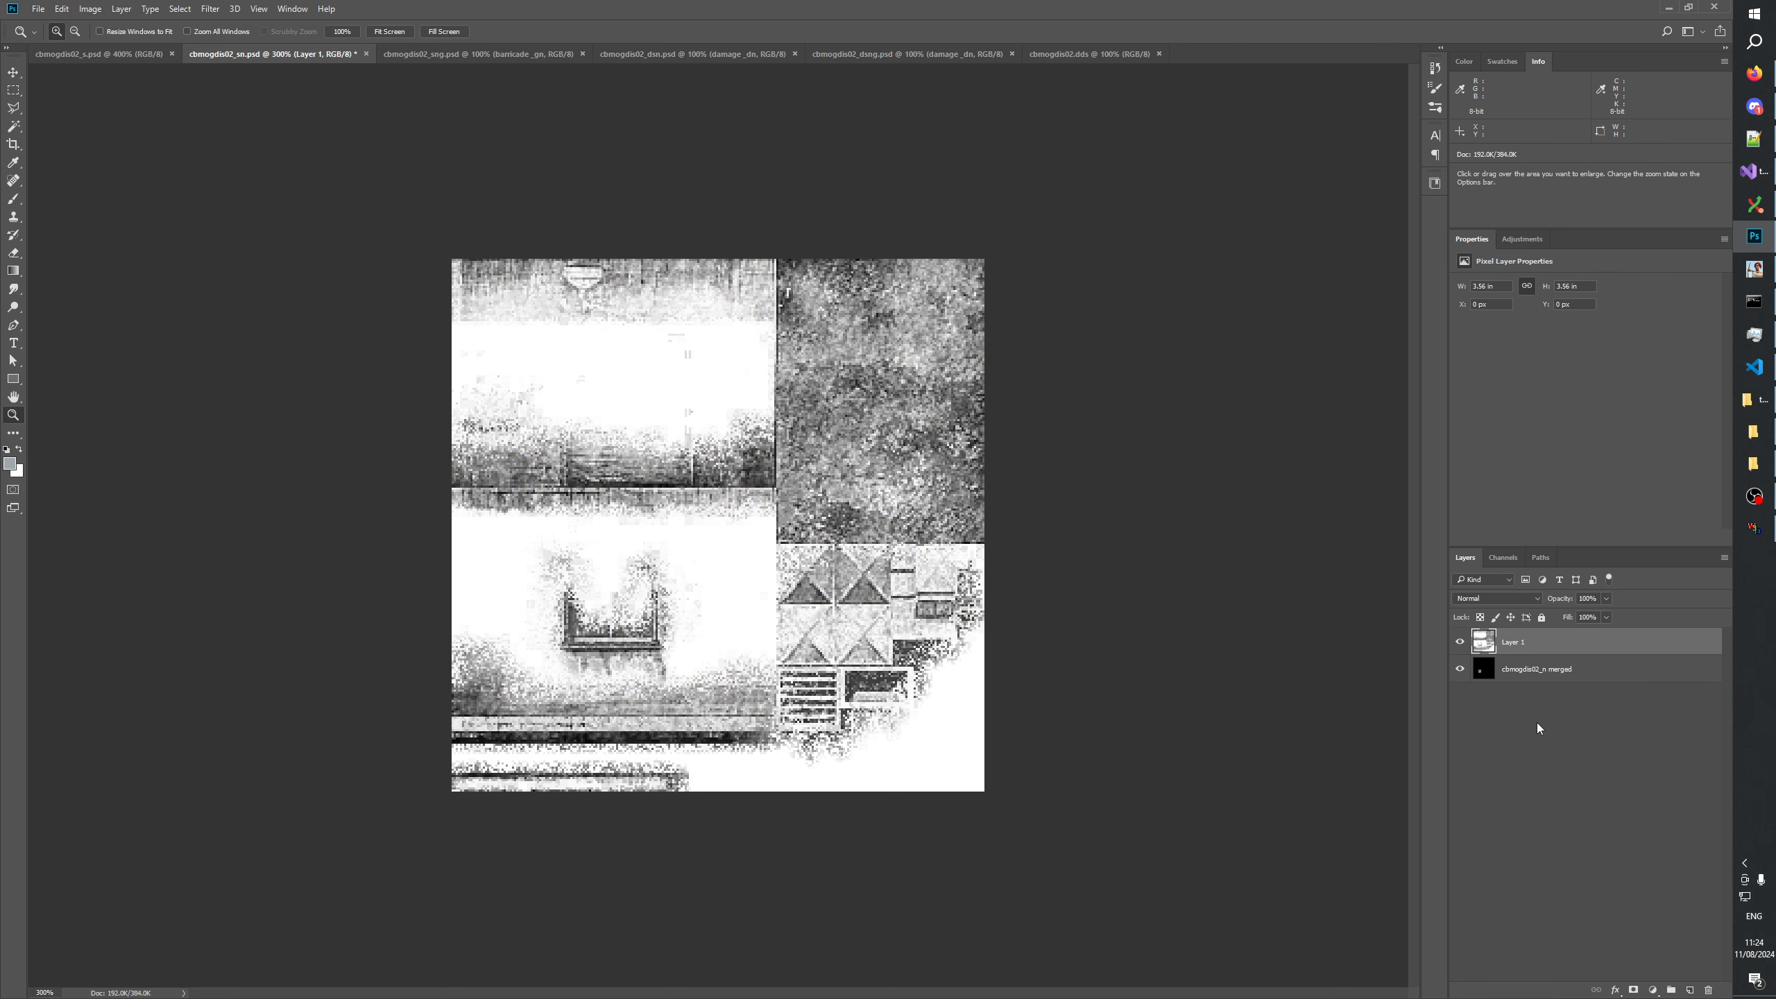
Rename the grayscale layer as "cbmogdis02_s cbmogdis02 difference invert".
double_click(1513, 642)
left_click_drag(1542, 642, 1433, 651)
key("ctrl+c")
left_click(1553, 641)
key("ctrl+v")
type("difference invert")
key("Return")
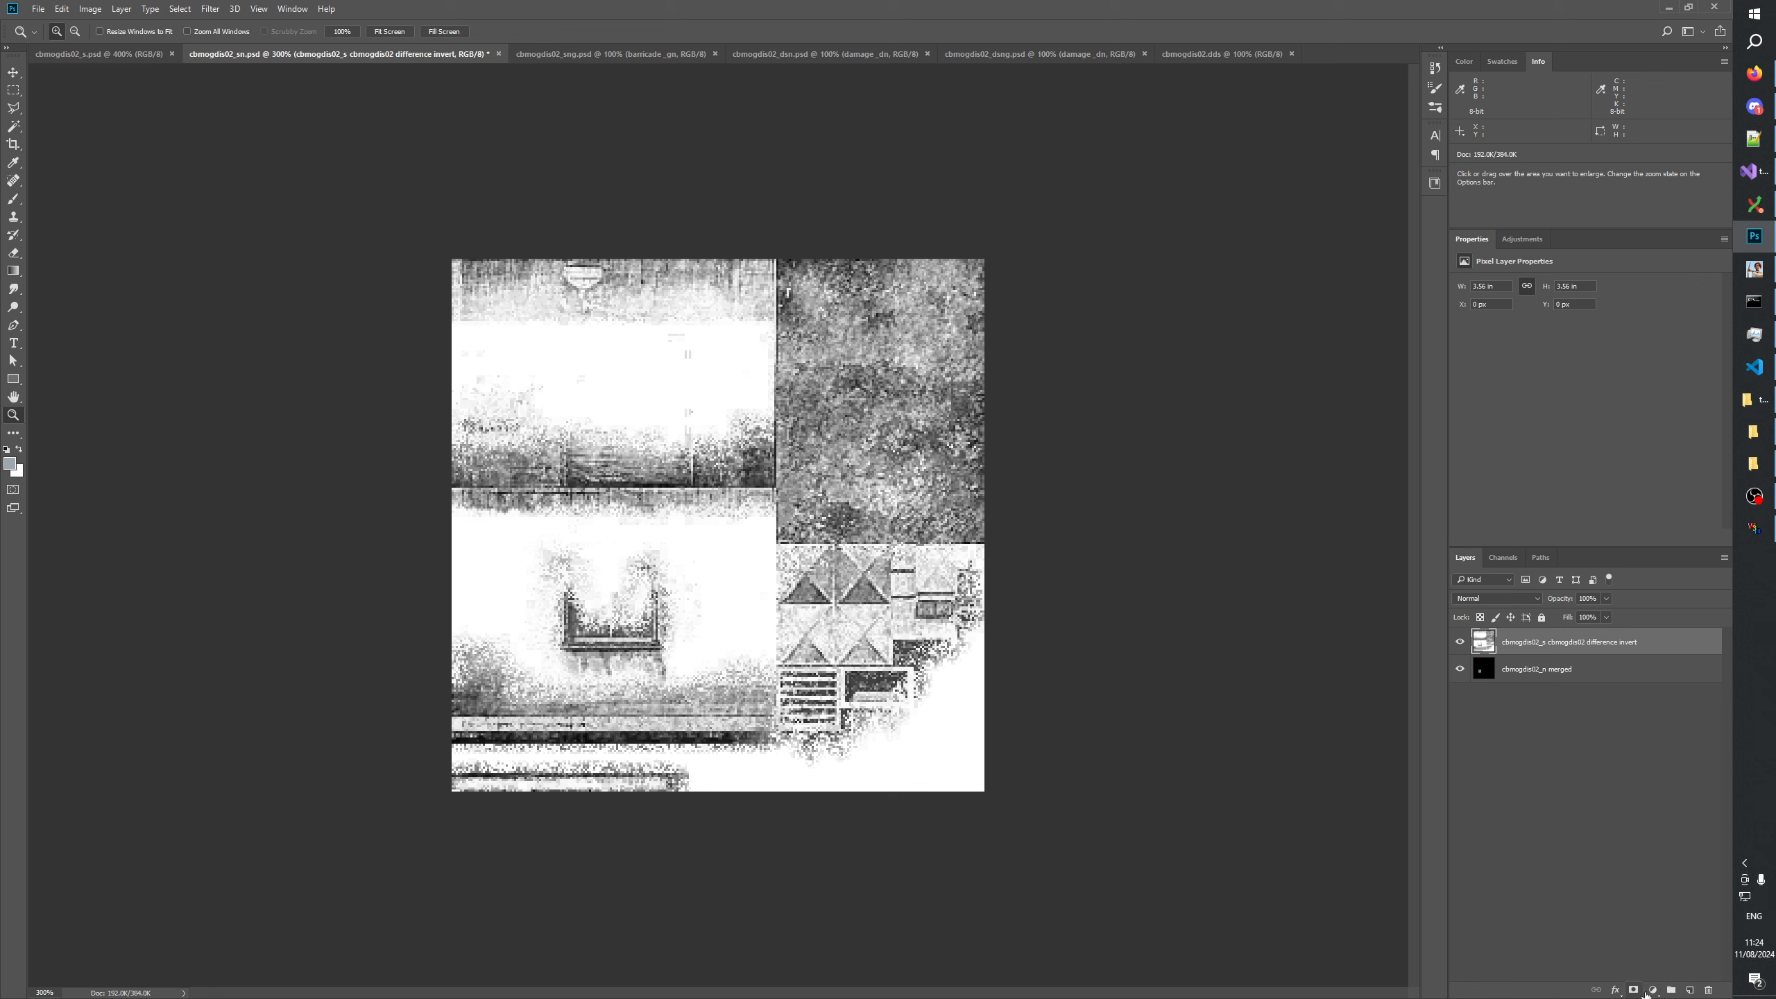
Create a layer group named "snow _sn" and move the difference invert layer into it.
left_click(1671, 990)
double_click(1502, 636)
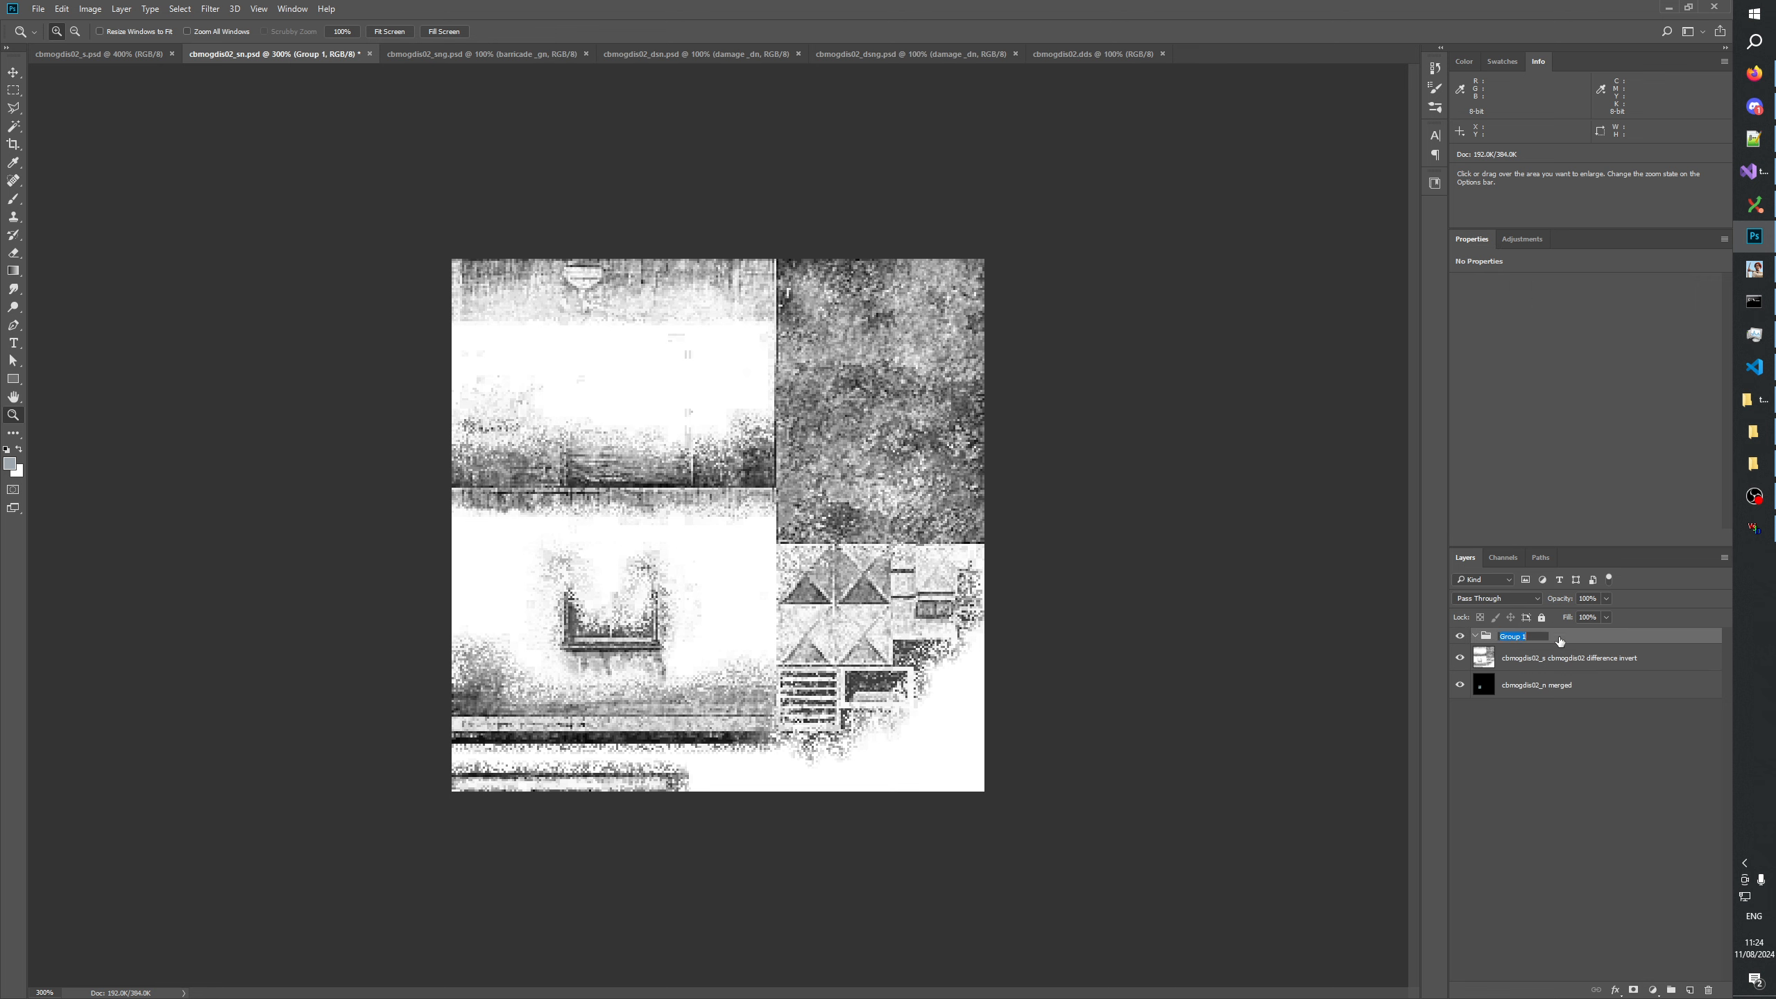
type("snow _sn")
key("Return")
left_click(1538, 663)
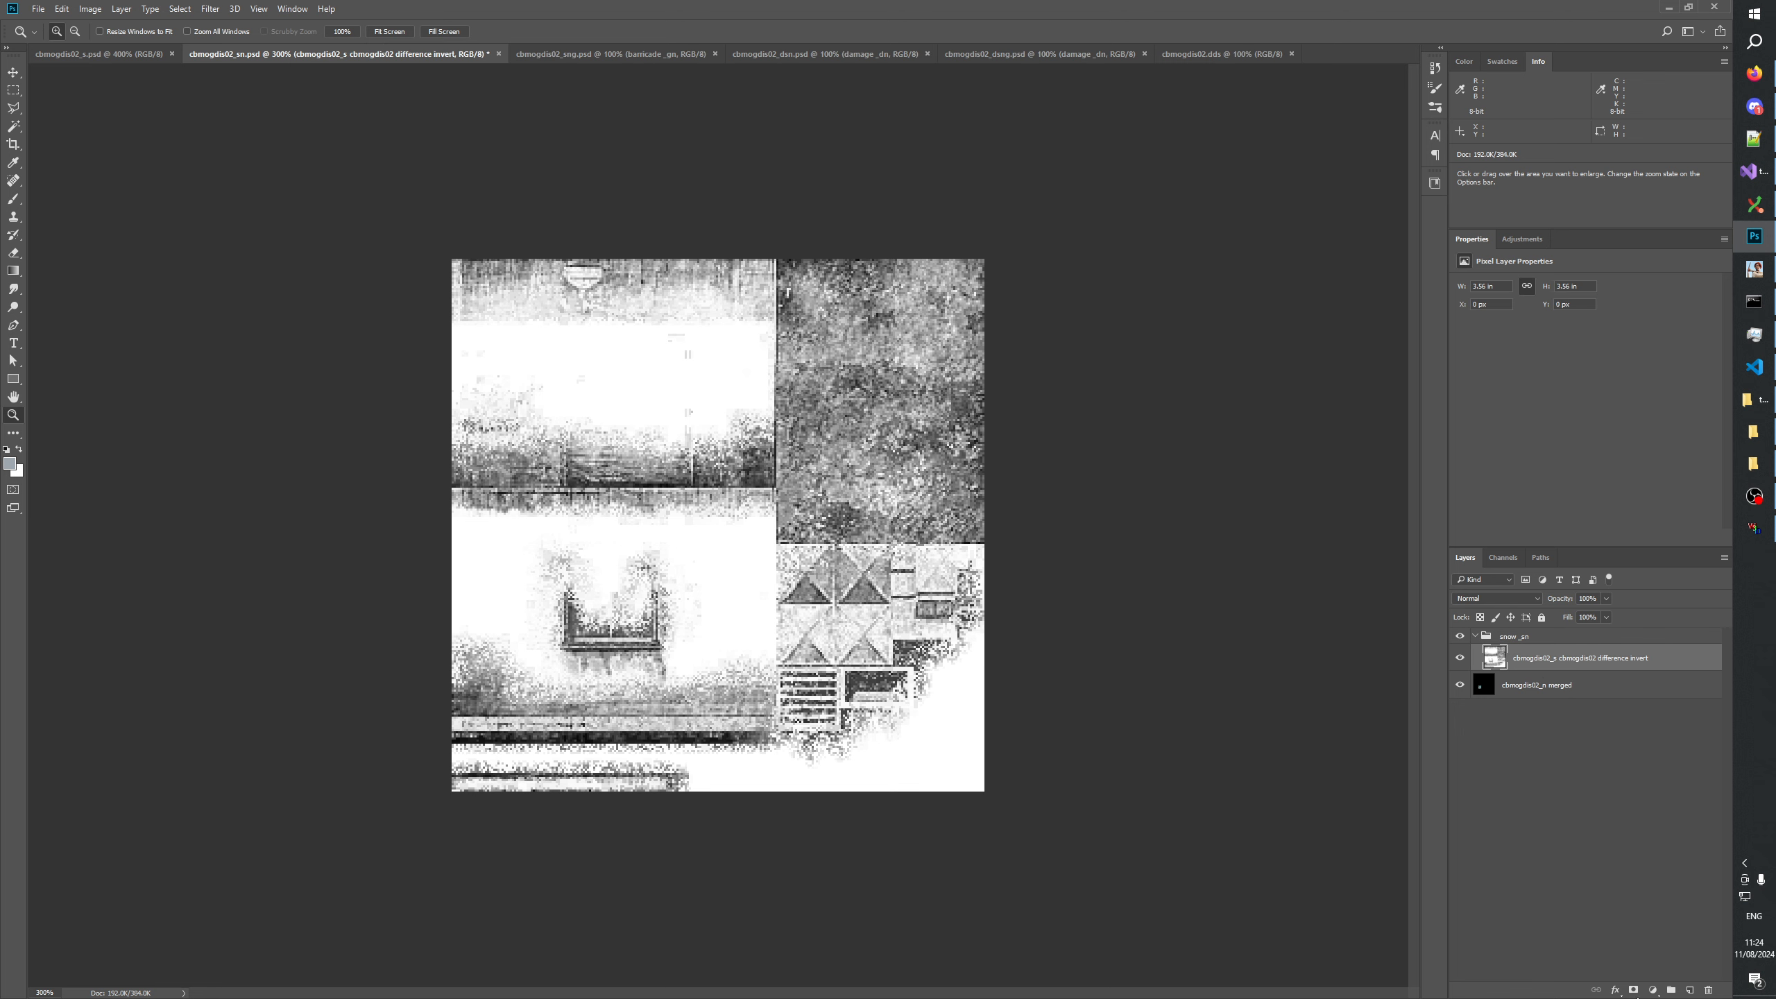
Try Darken on the difference invert layer, then set its blend mode to Multiply.
left_click(1653, 990)
left_click(1496, 599)
left_click(1495, 600)
left_click(1464, 635)
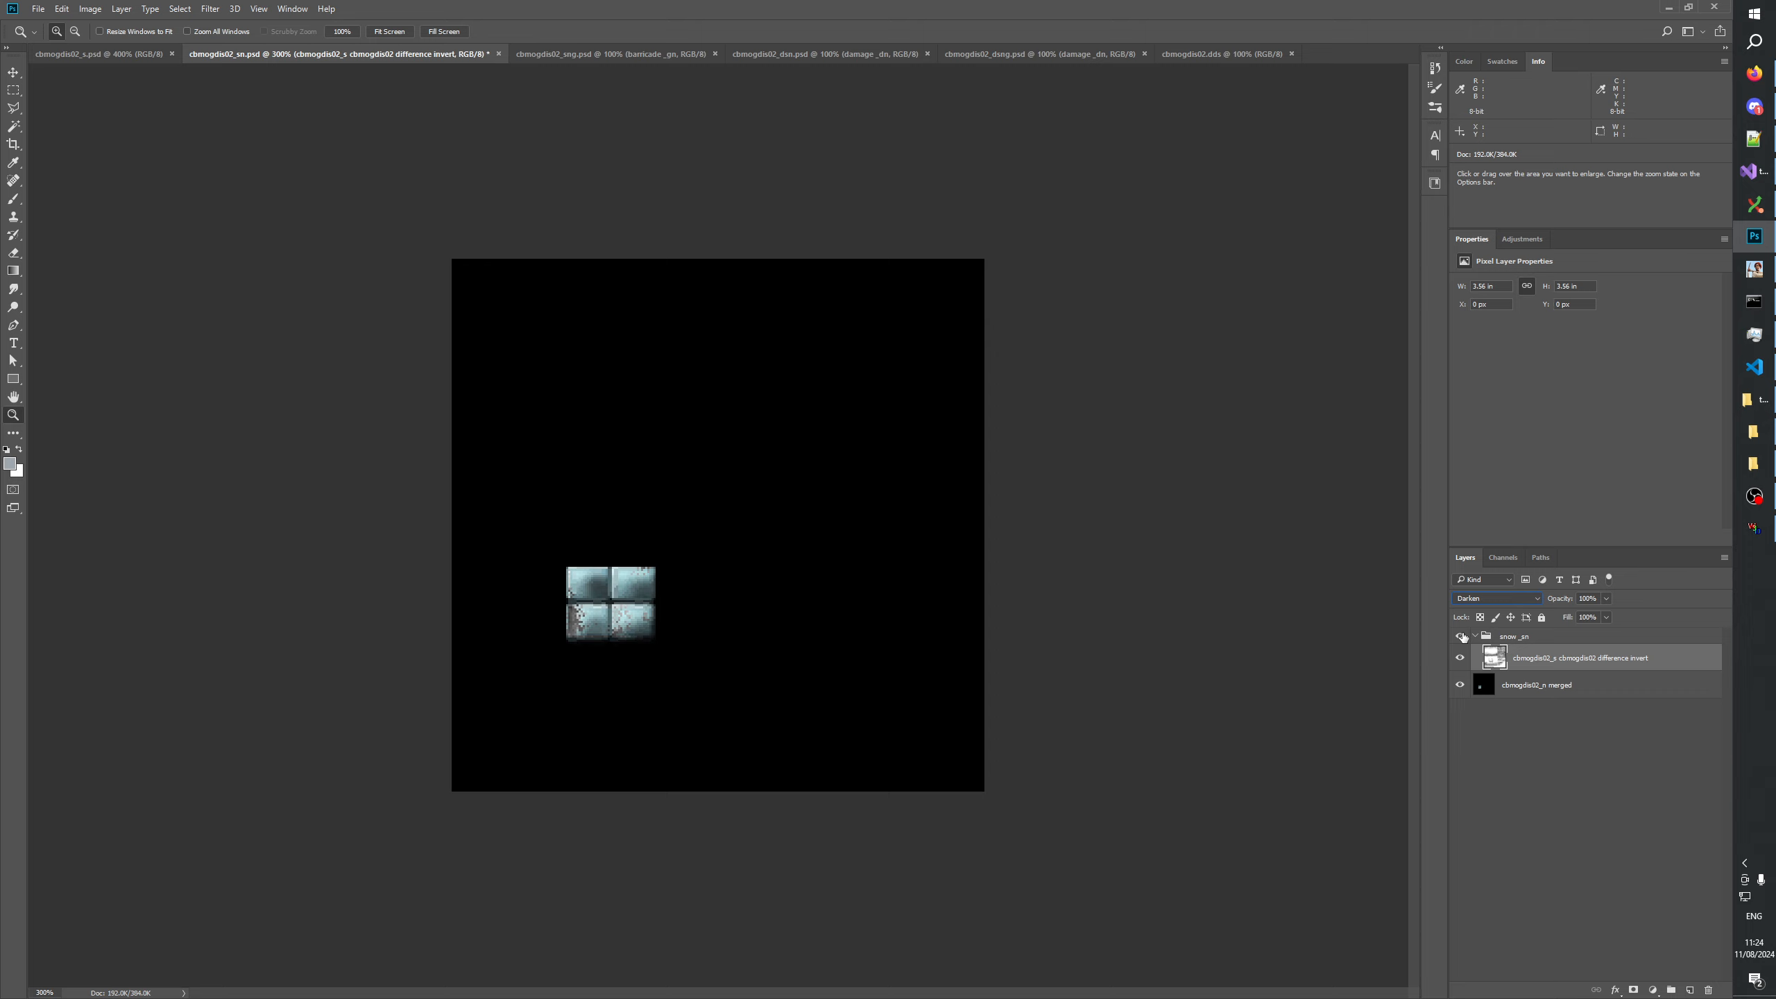
left_click(1470, 606)
left_click(1476, 644)
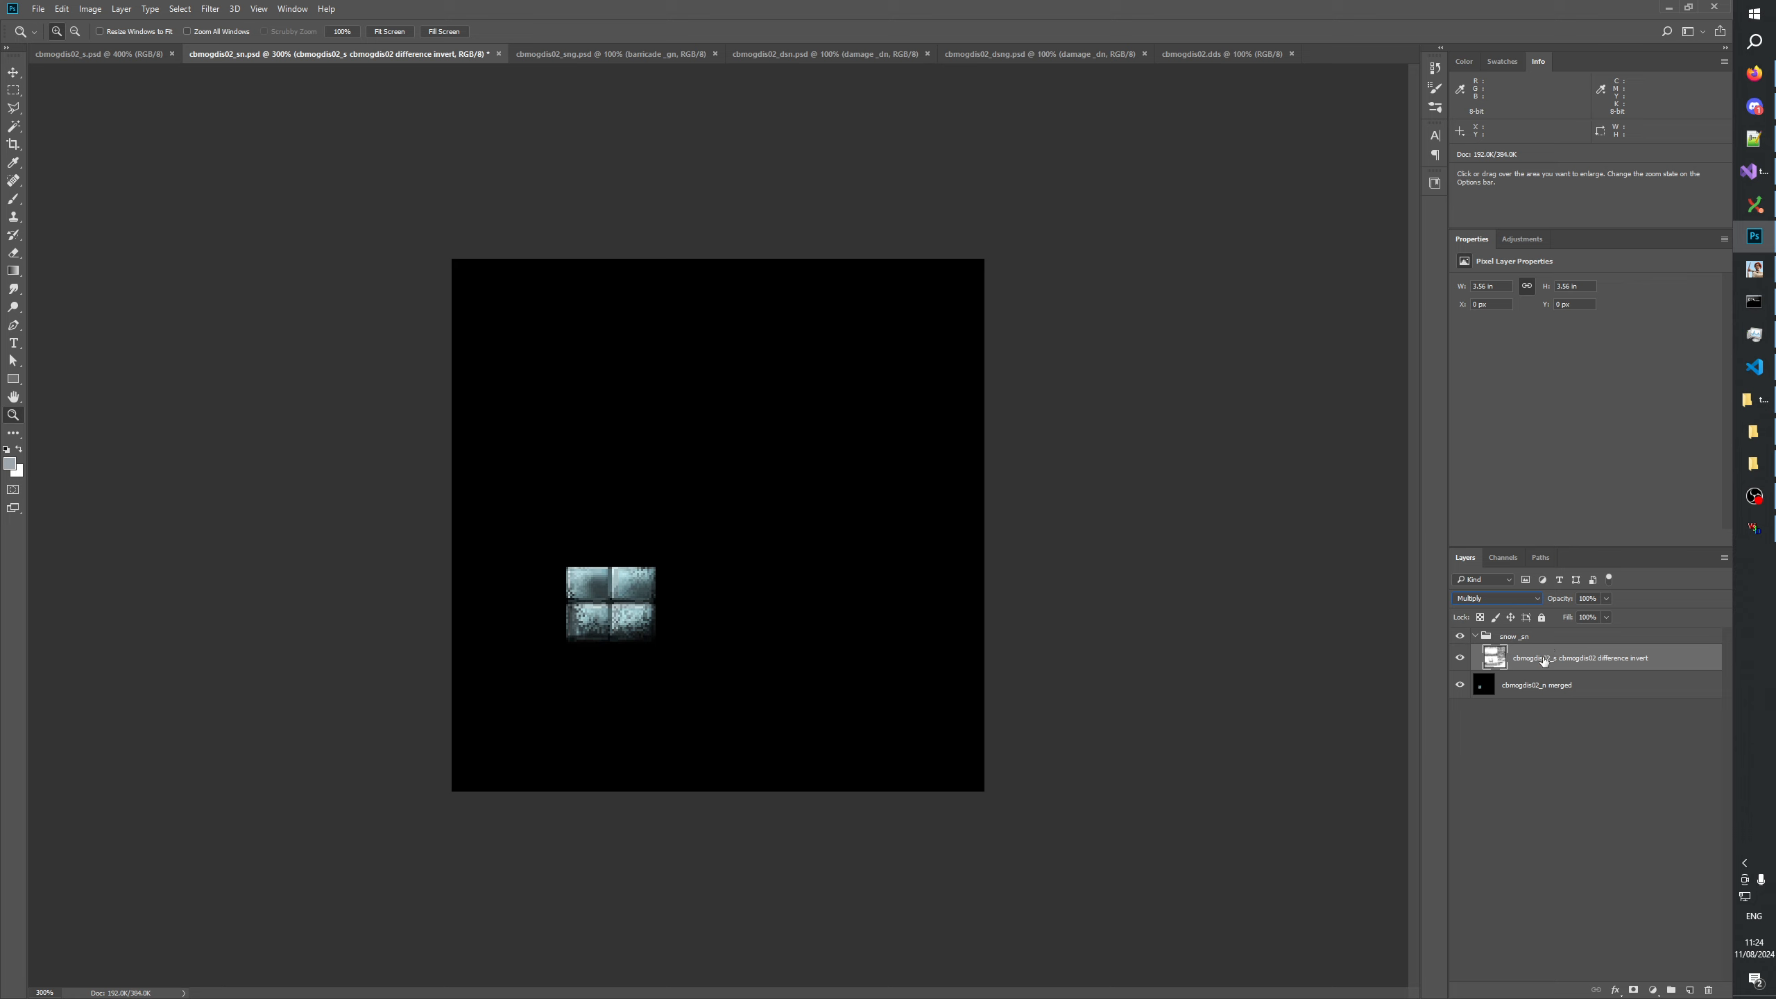
Clip a Levels adjustment without a mask to the difference invert layer and raise its black input level to about 100.
left_click(1650, 989)
left_click(1600, 743)
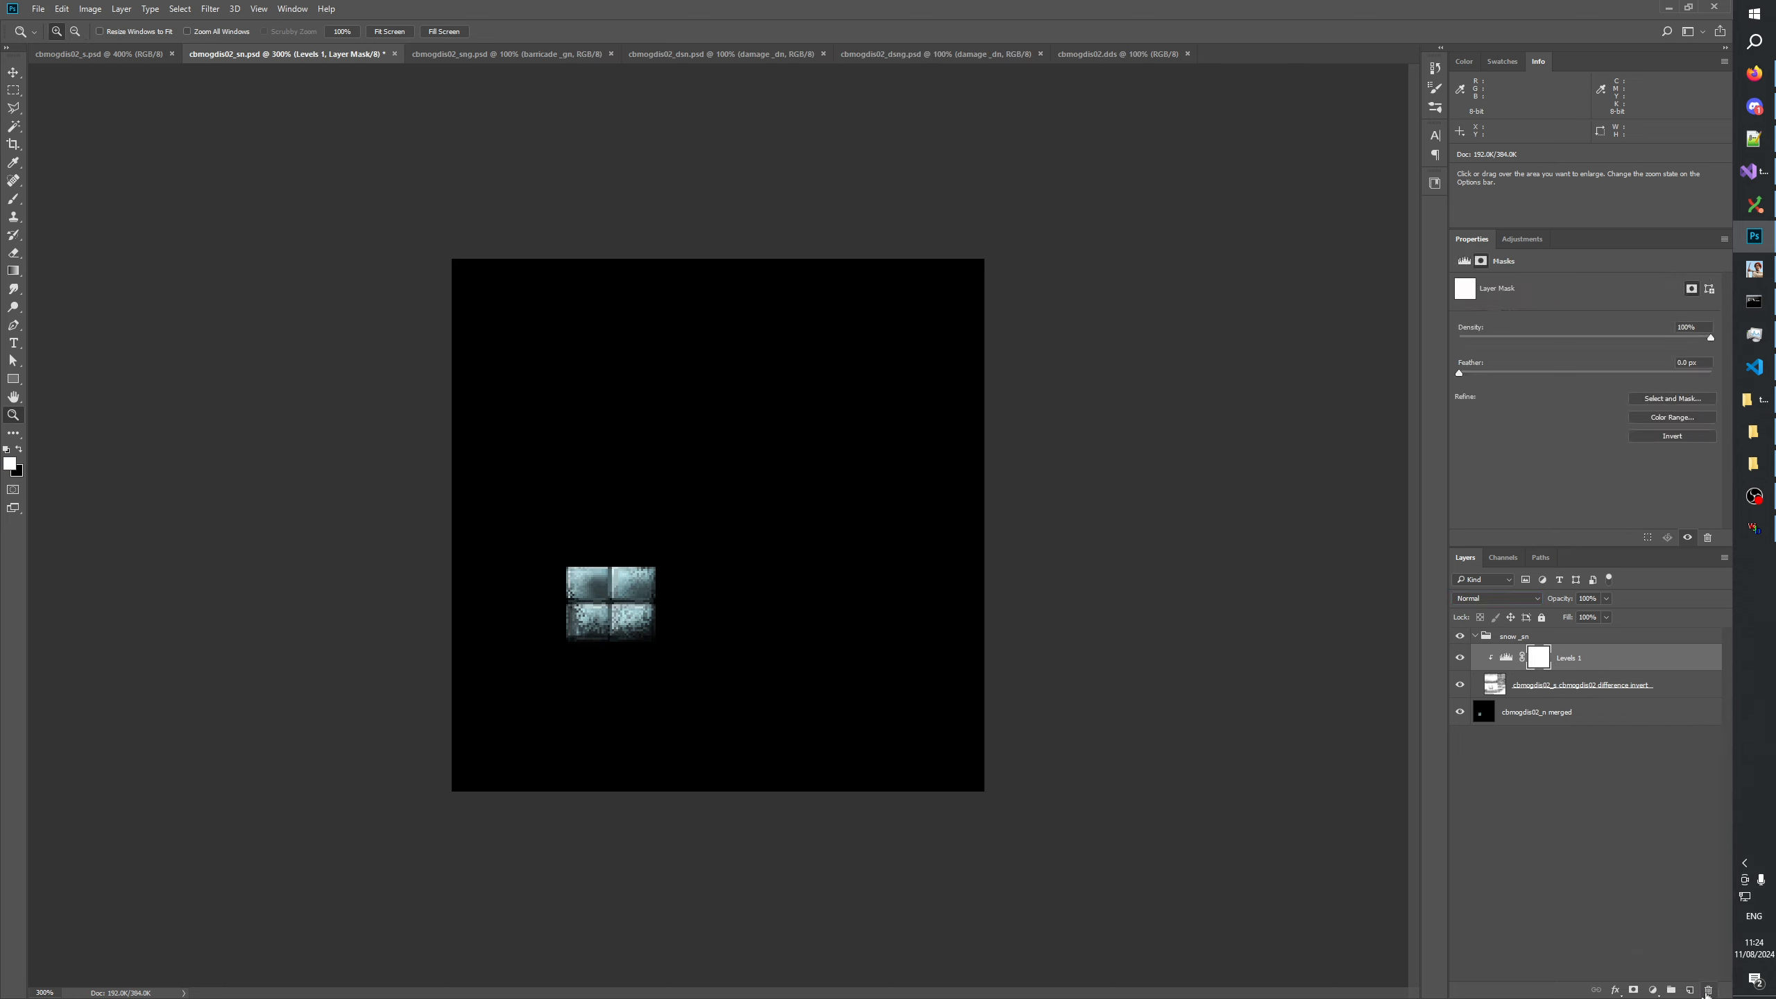
left_click(1535, 670, "alt")
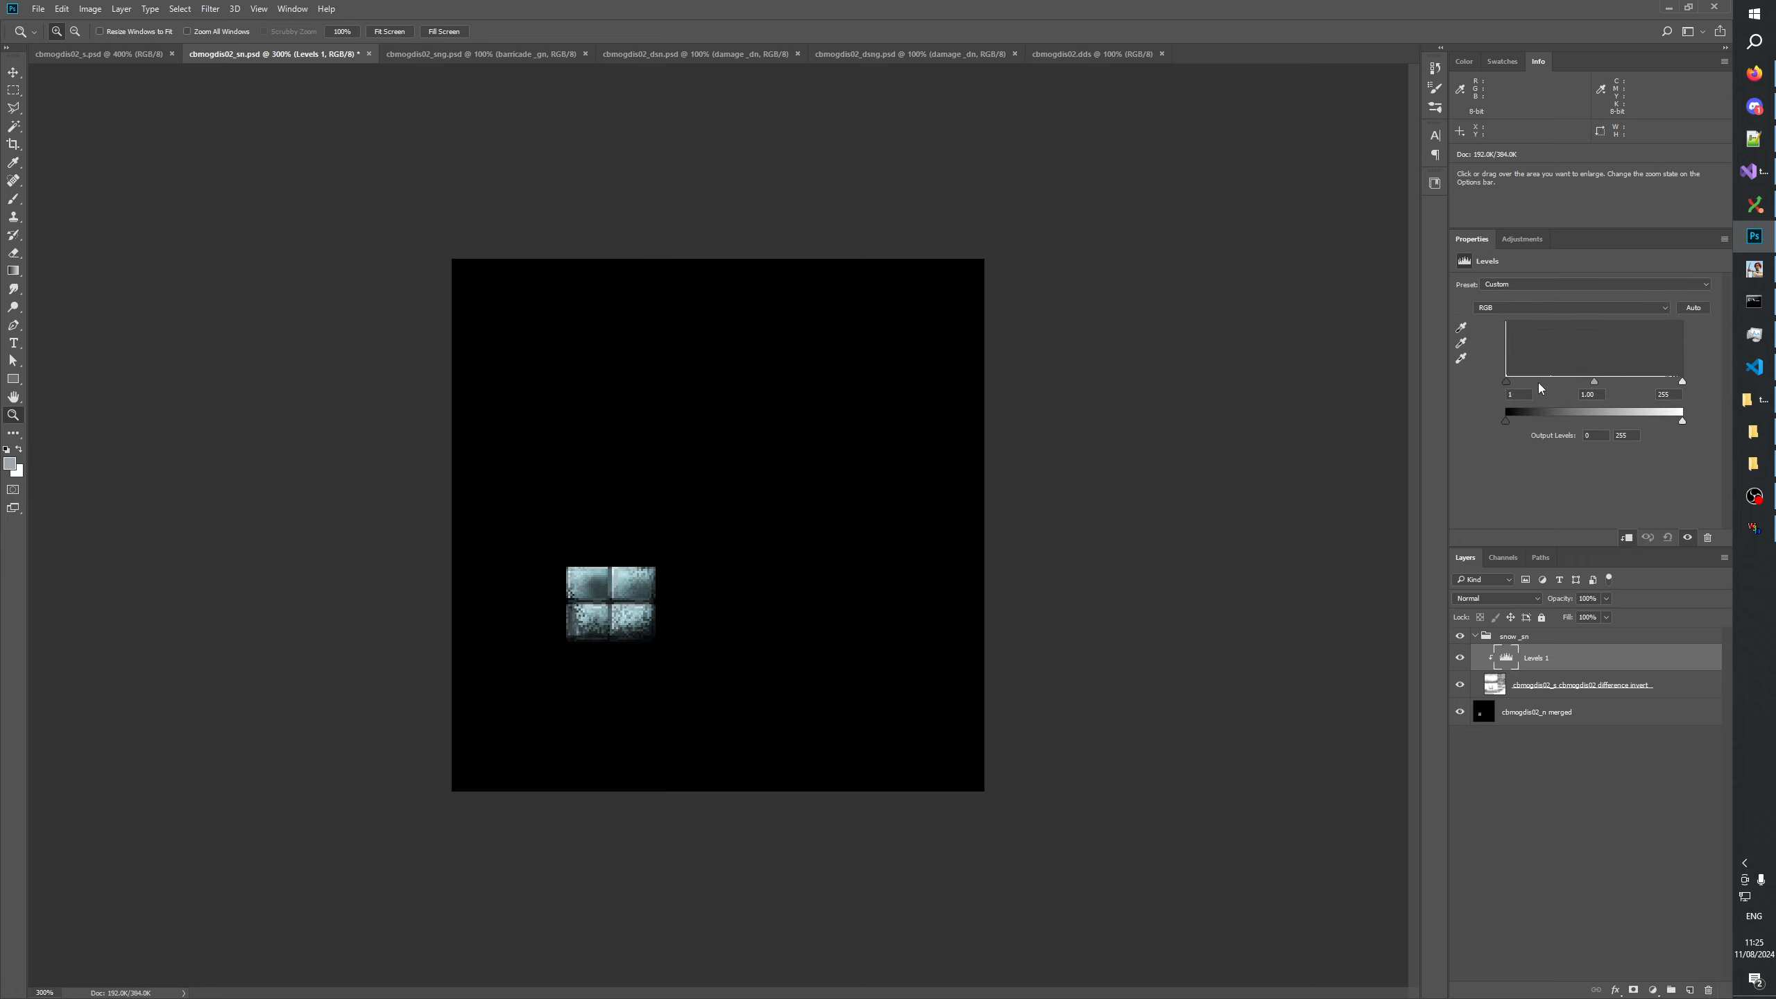
left_click_drag(1507, 383, 1553, 387)
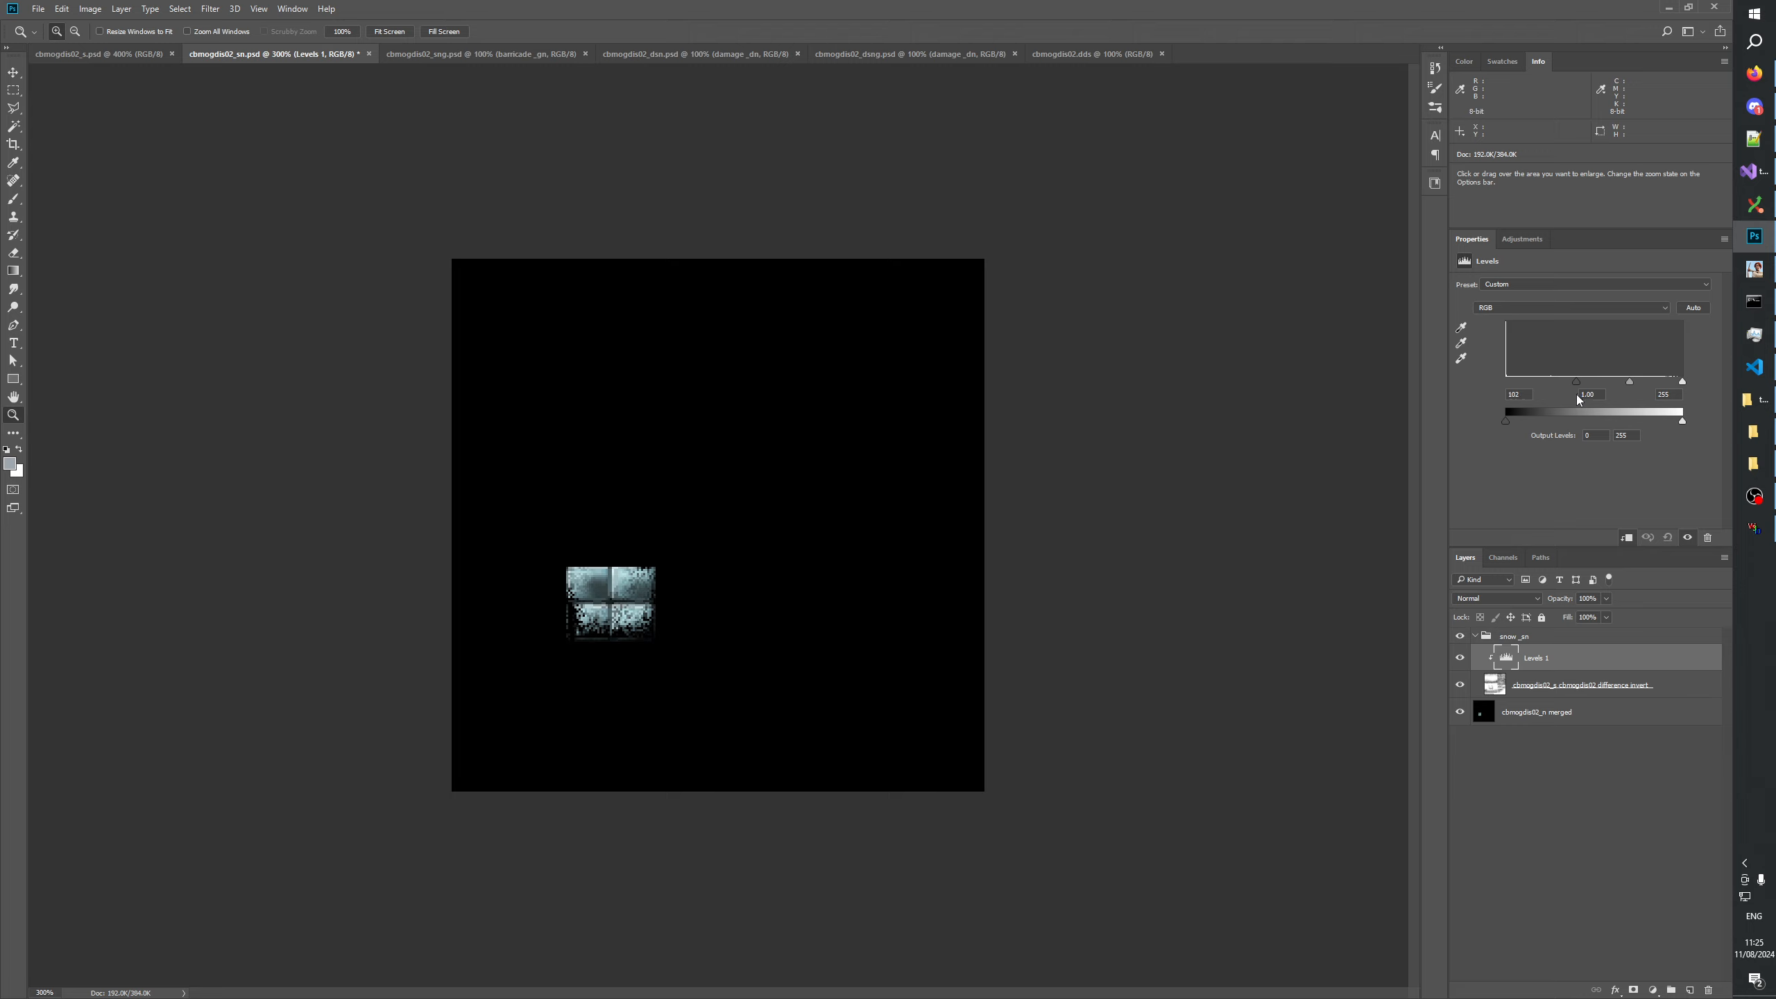
left_click_drag(1575, 386, 1572, 385)
left_click(1547, 822)
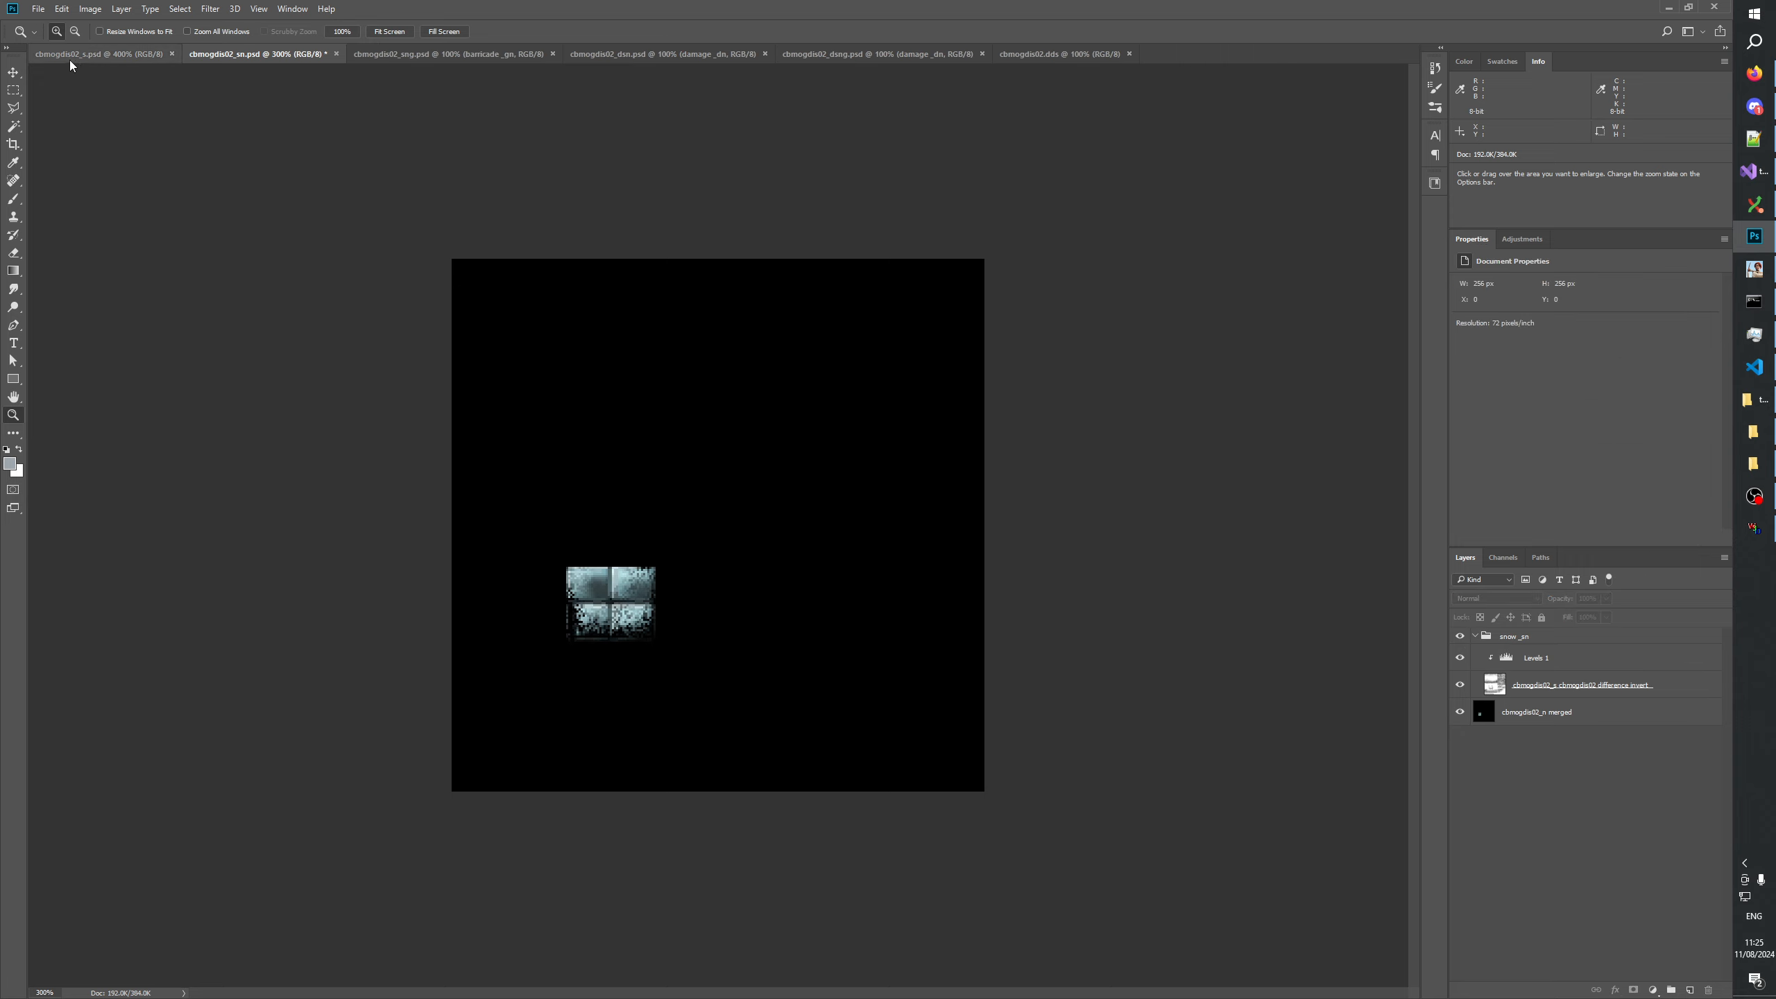
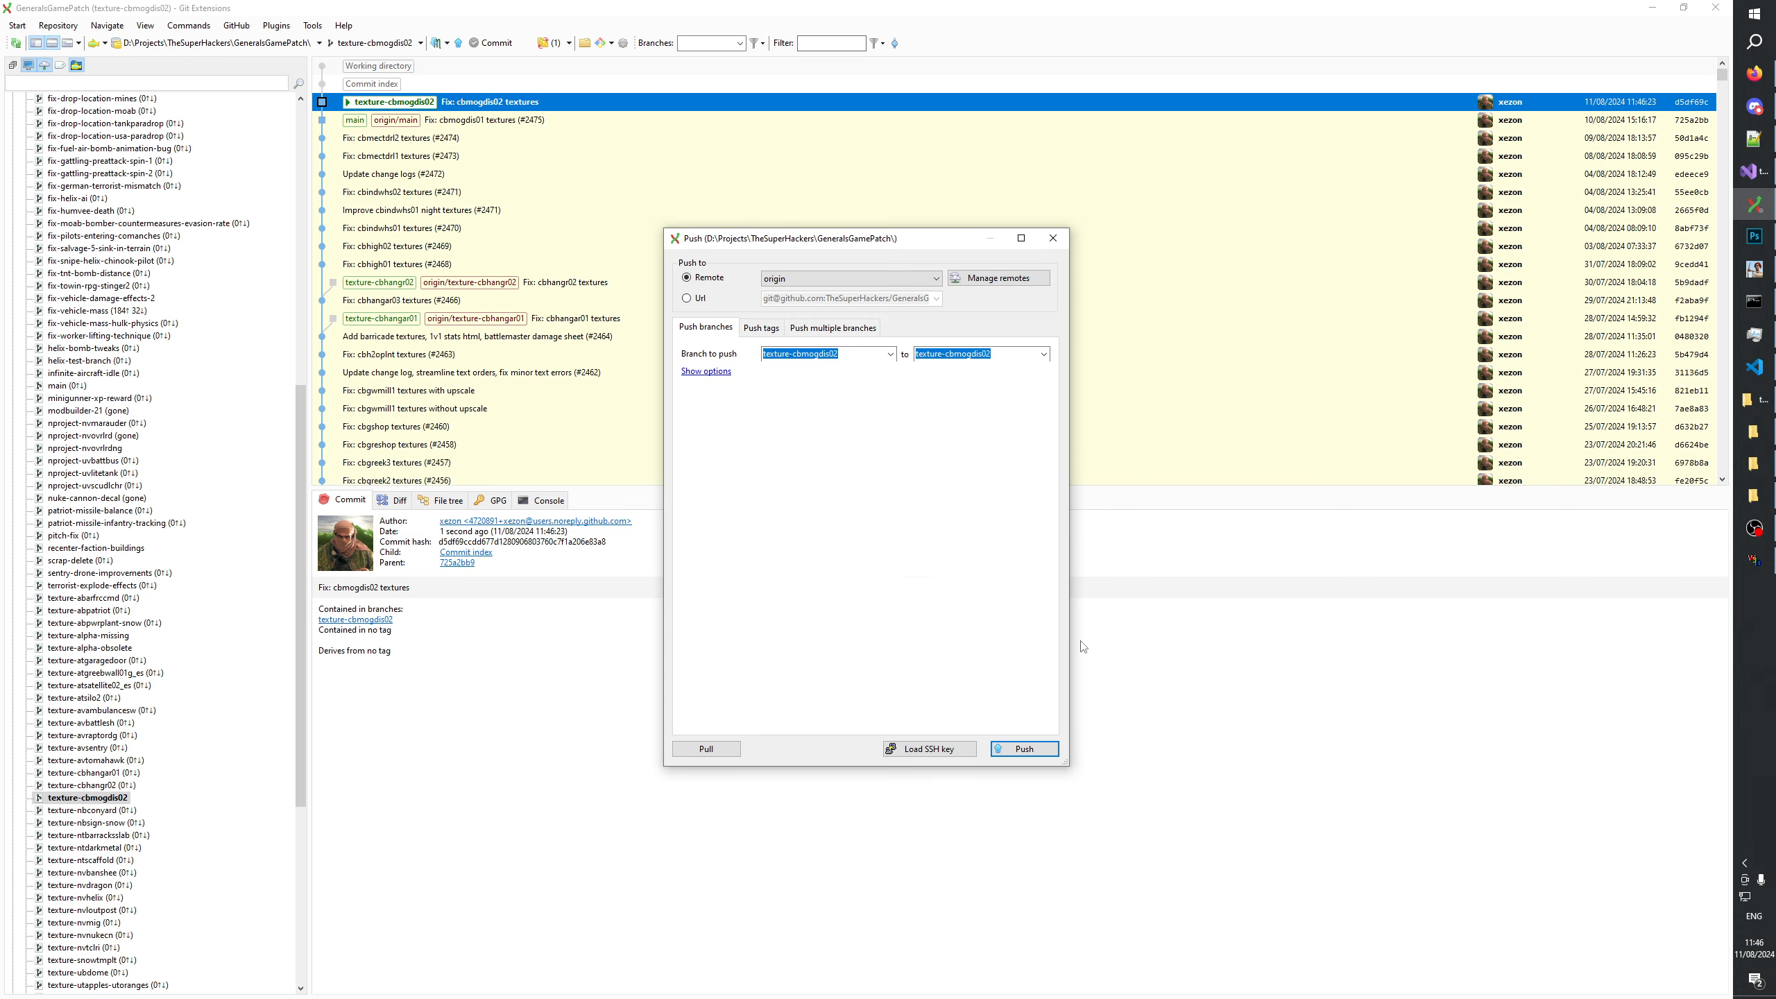
Push the texture-cbmogdis02 branch to the origin remote without adding a tracking reference.
left_click(1025, 748)
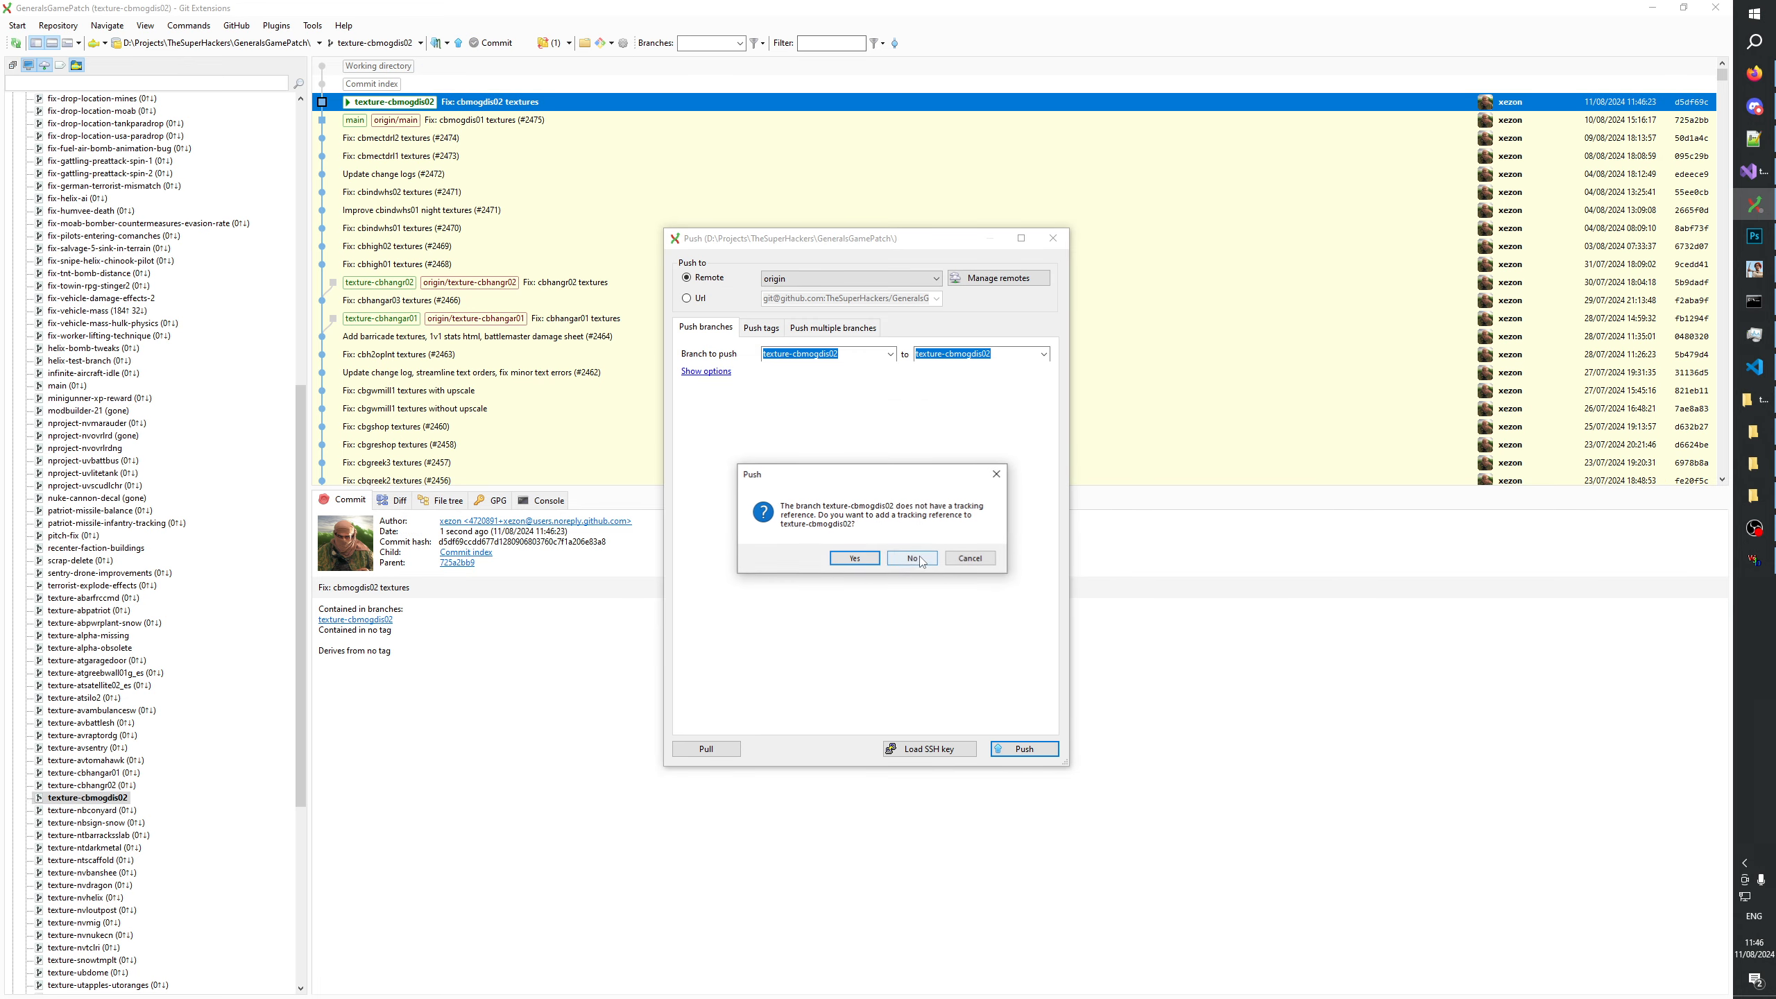
left_click(921, 559)
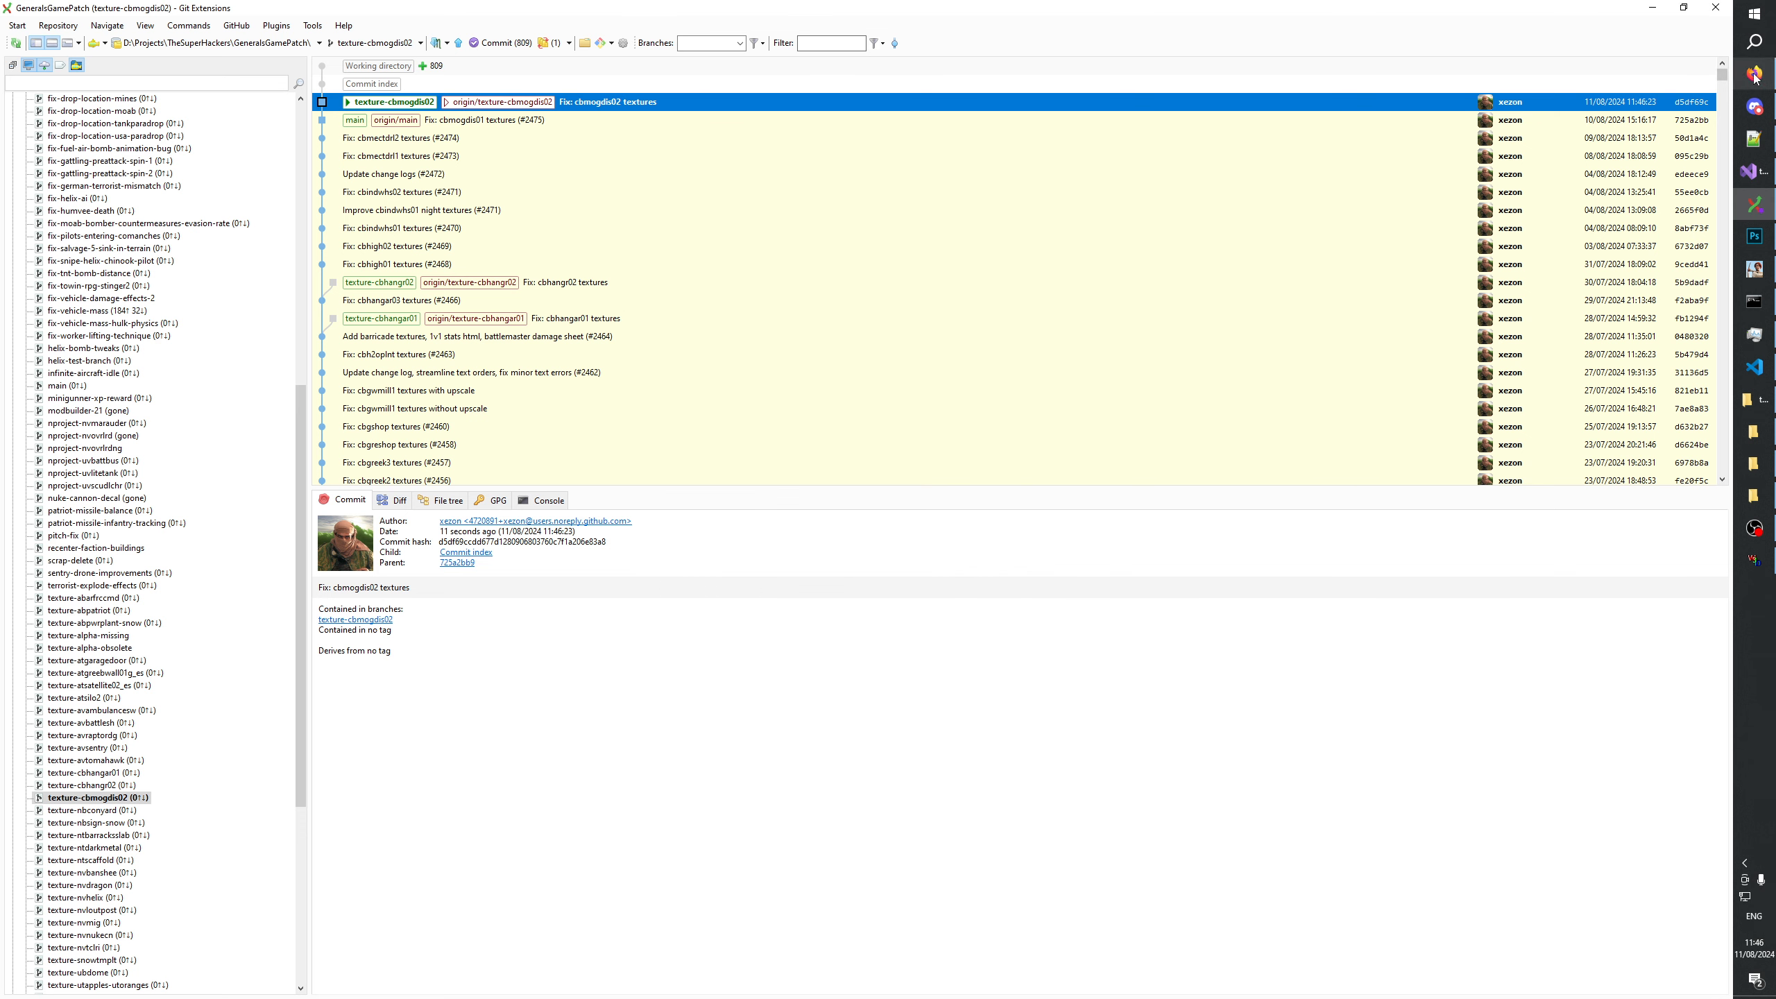
left_click(88, 784)
left_click(85, 797)
Switch to Firefox and start a GeneralsGamePatch pull request from the recently pushed texture-cbmogdis02 branch.
left_click(1754, 73)
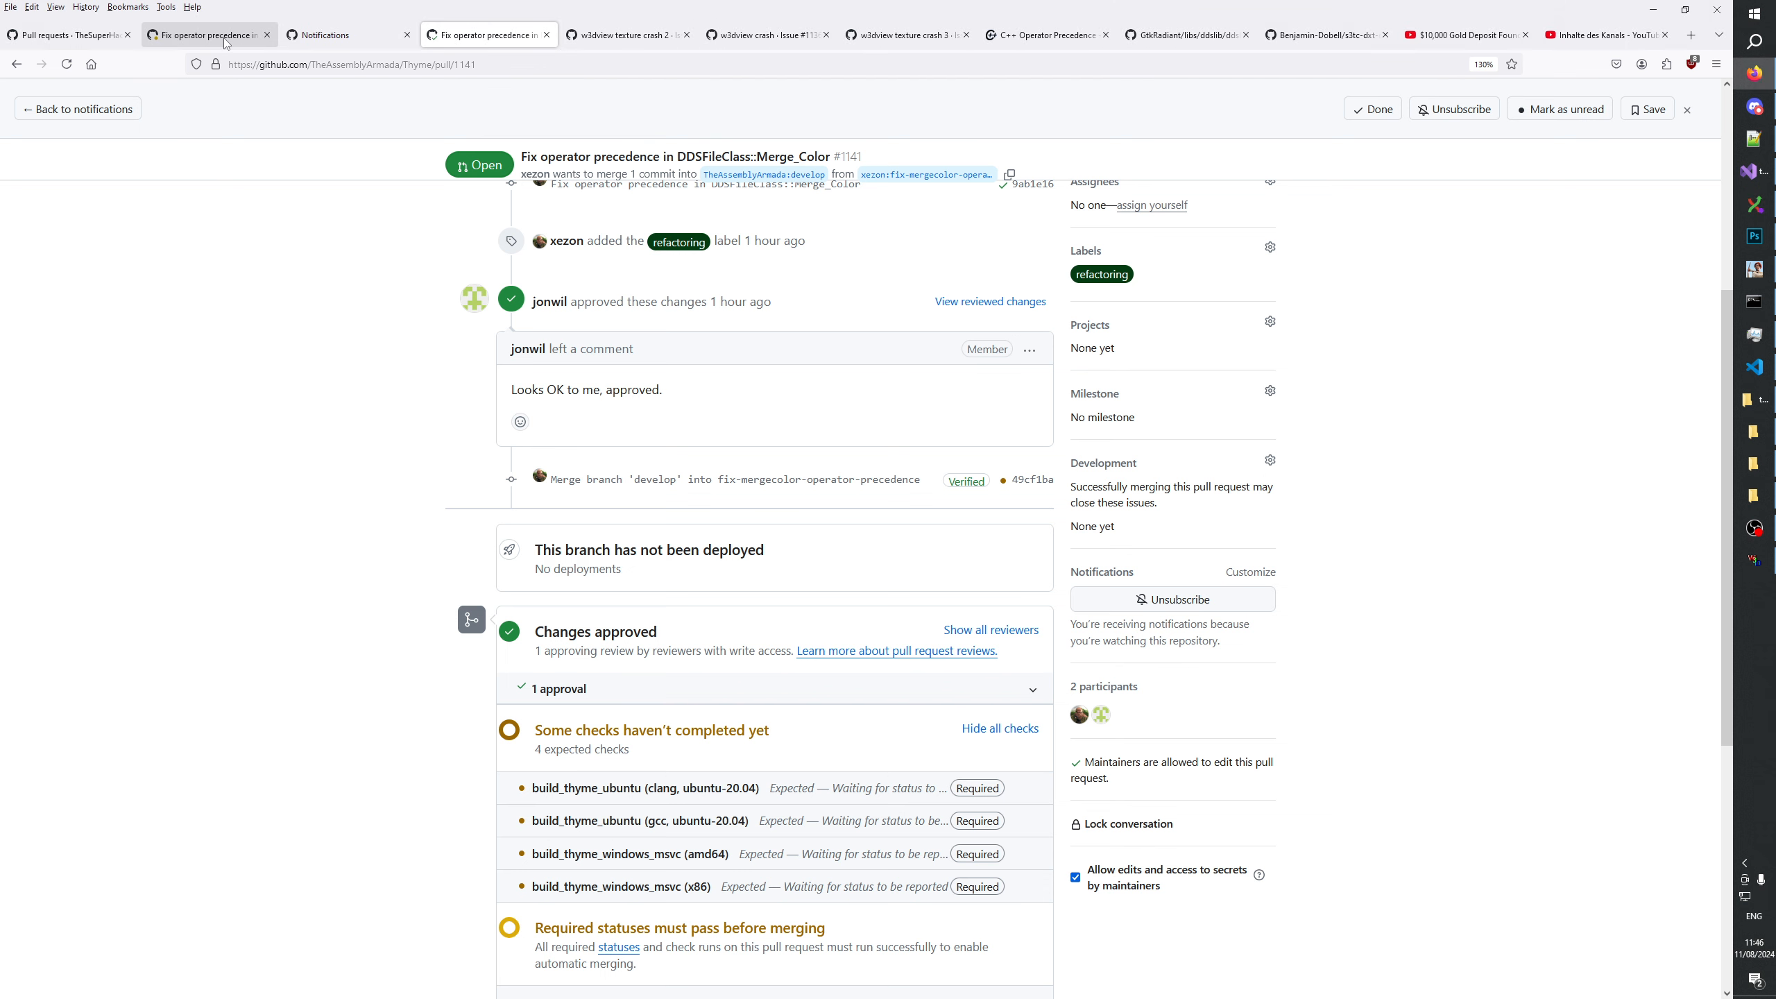
left_click(53, 42)
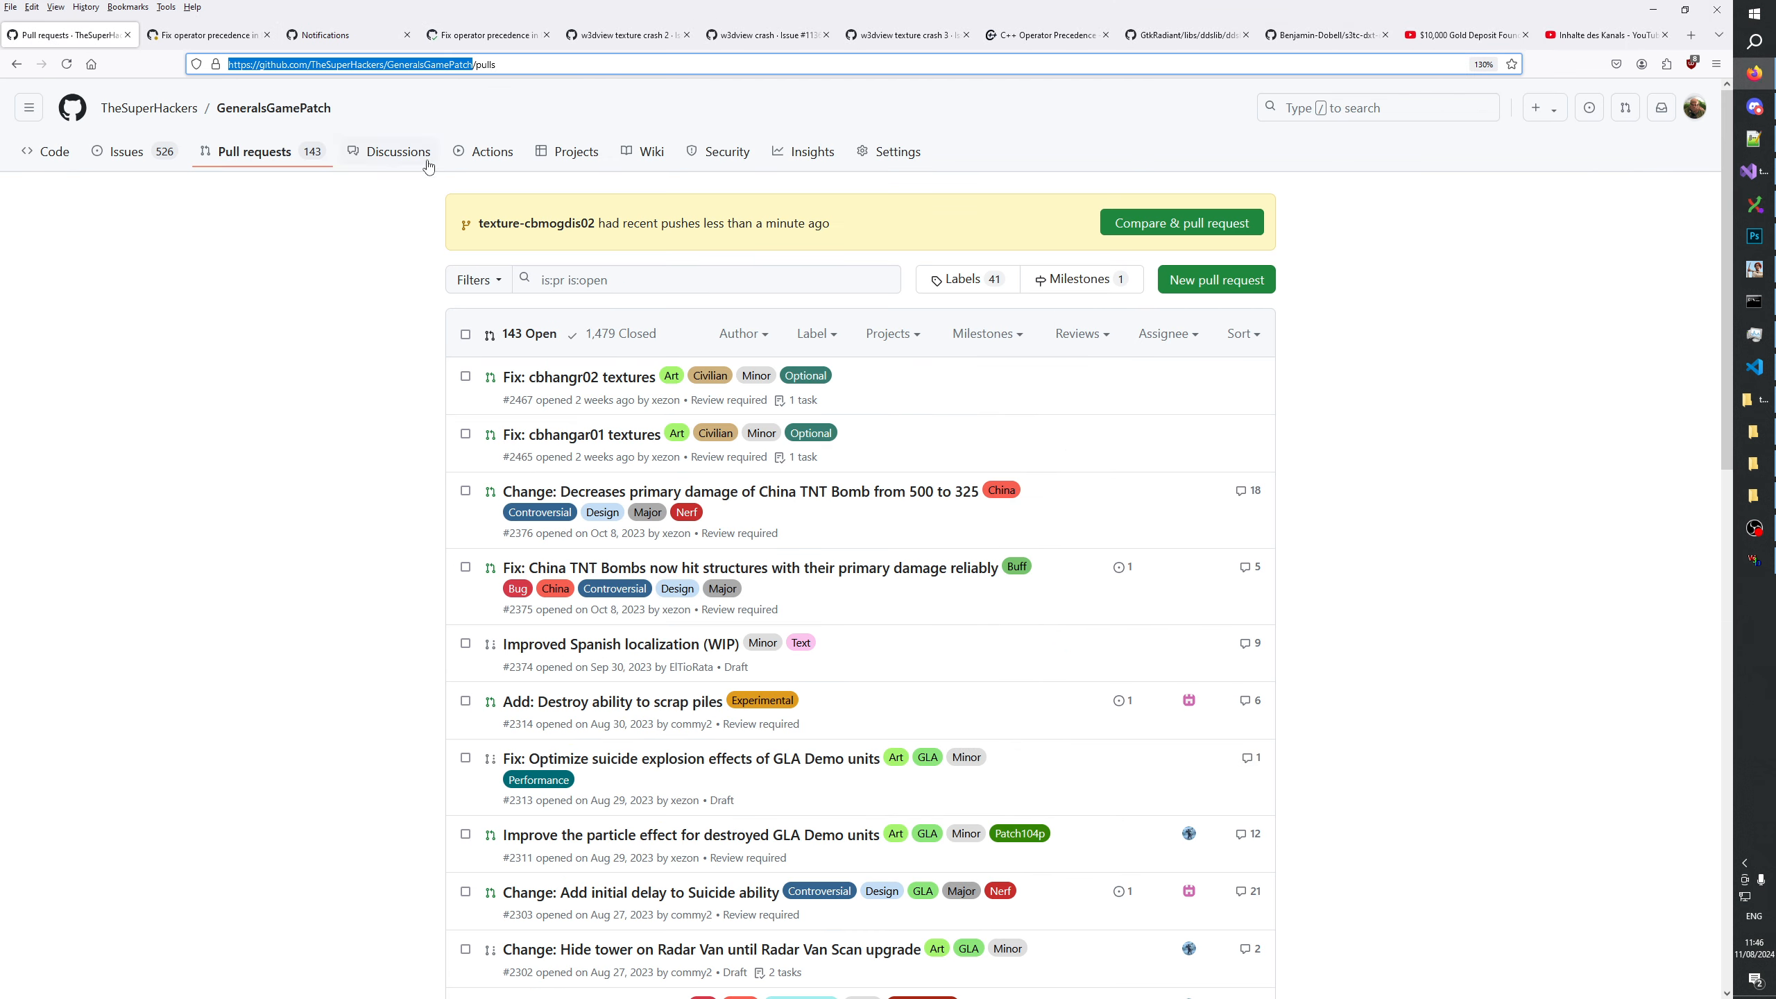
left_click(1196, 231)
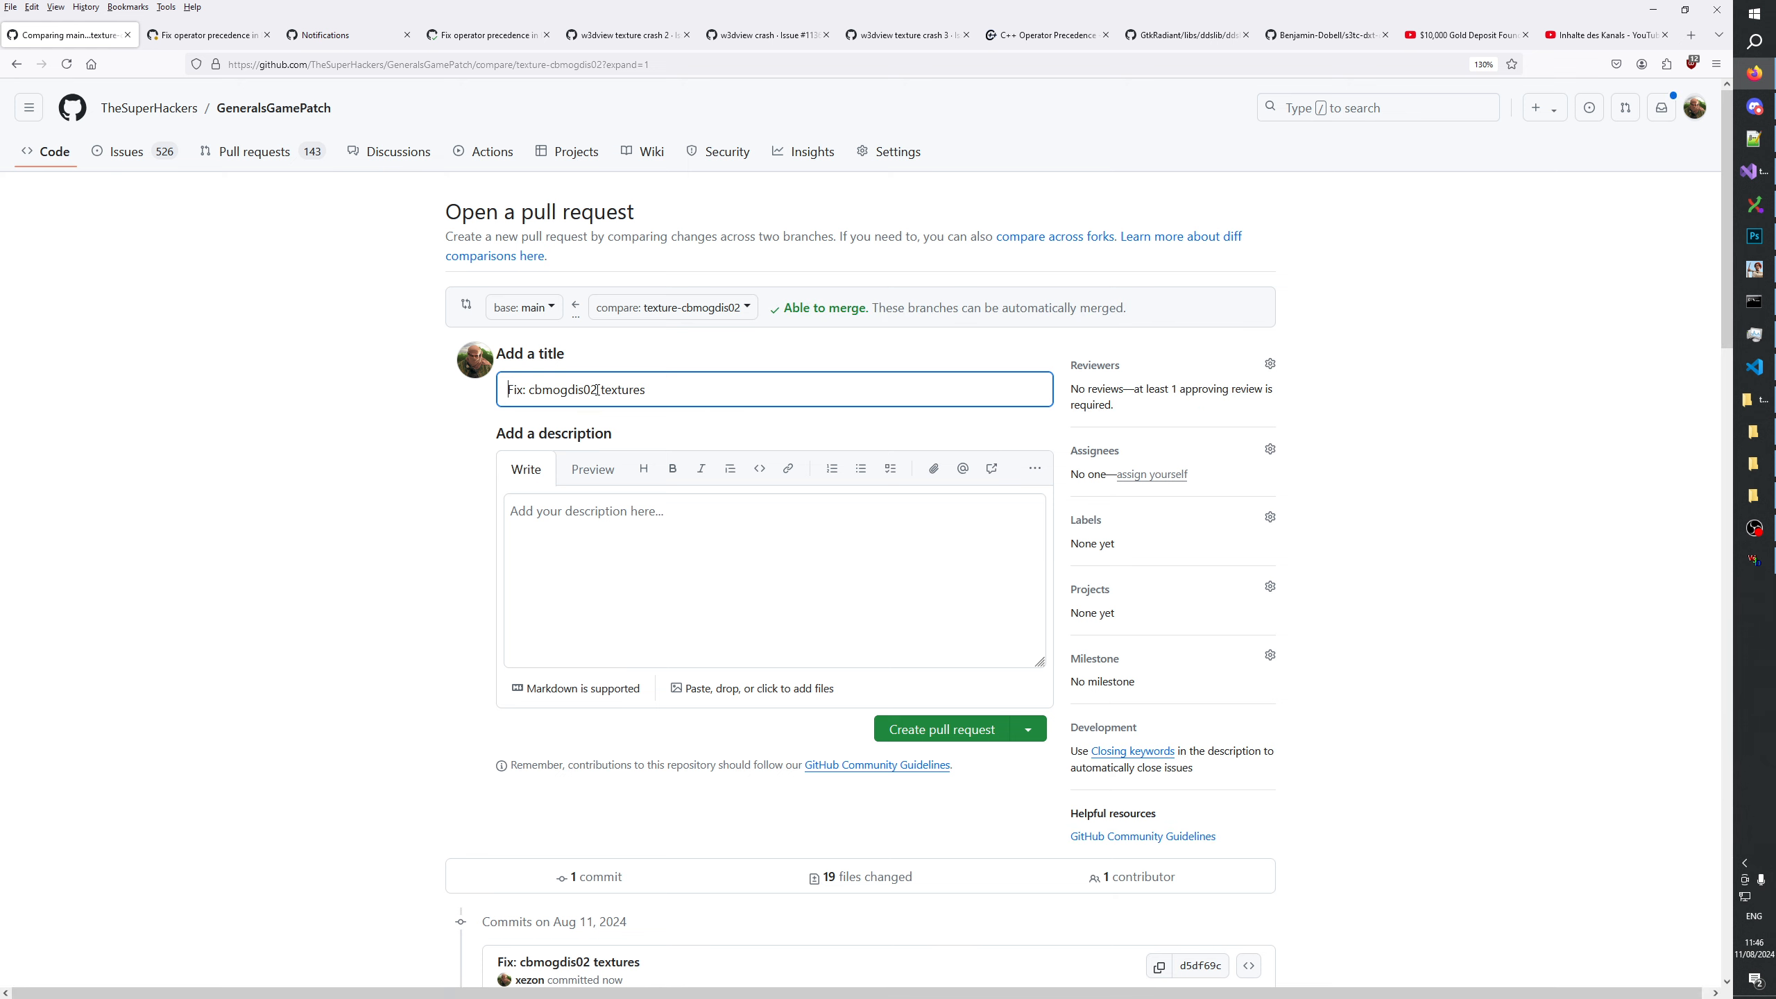
Enter "This change fixes Civilian cbmogdis02 textures" as the pull request description, reusing the texture name from the title.
left_click_drag(597, 389, 529, 390)
key("ctrl+c")
left_click(602, 545)
key("ctrl+v")
key("Home")
type("This change fixes Civu")
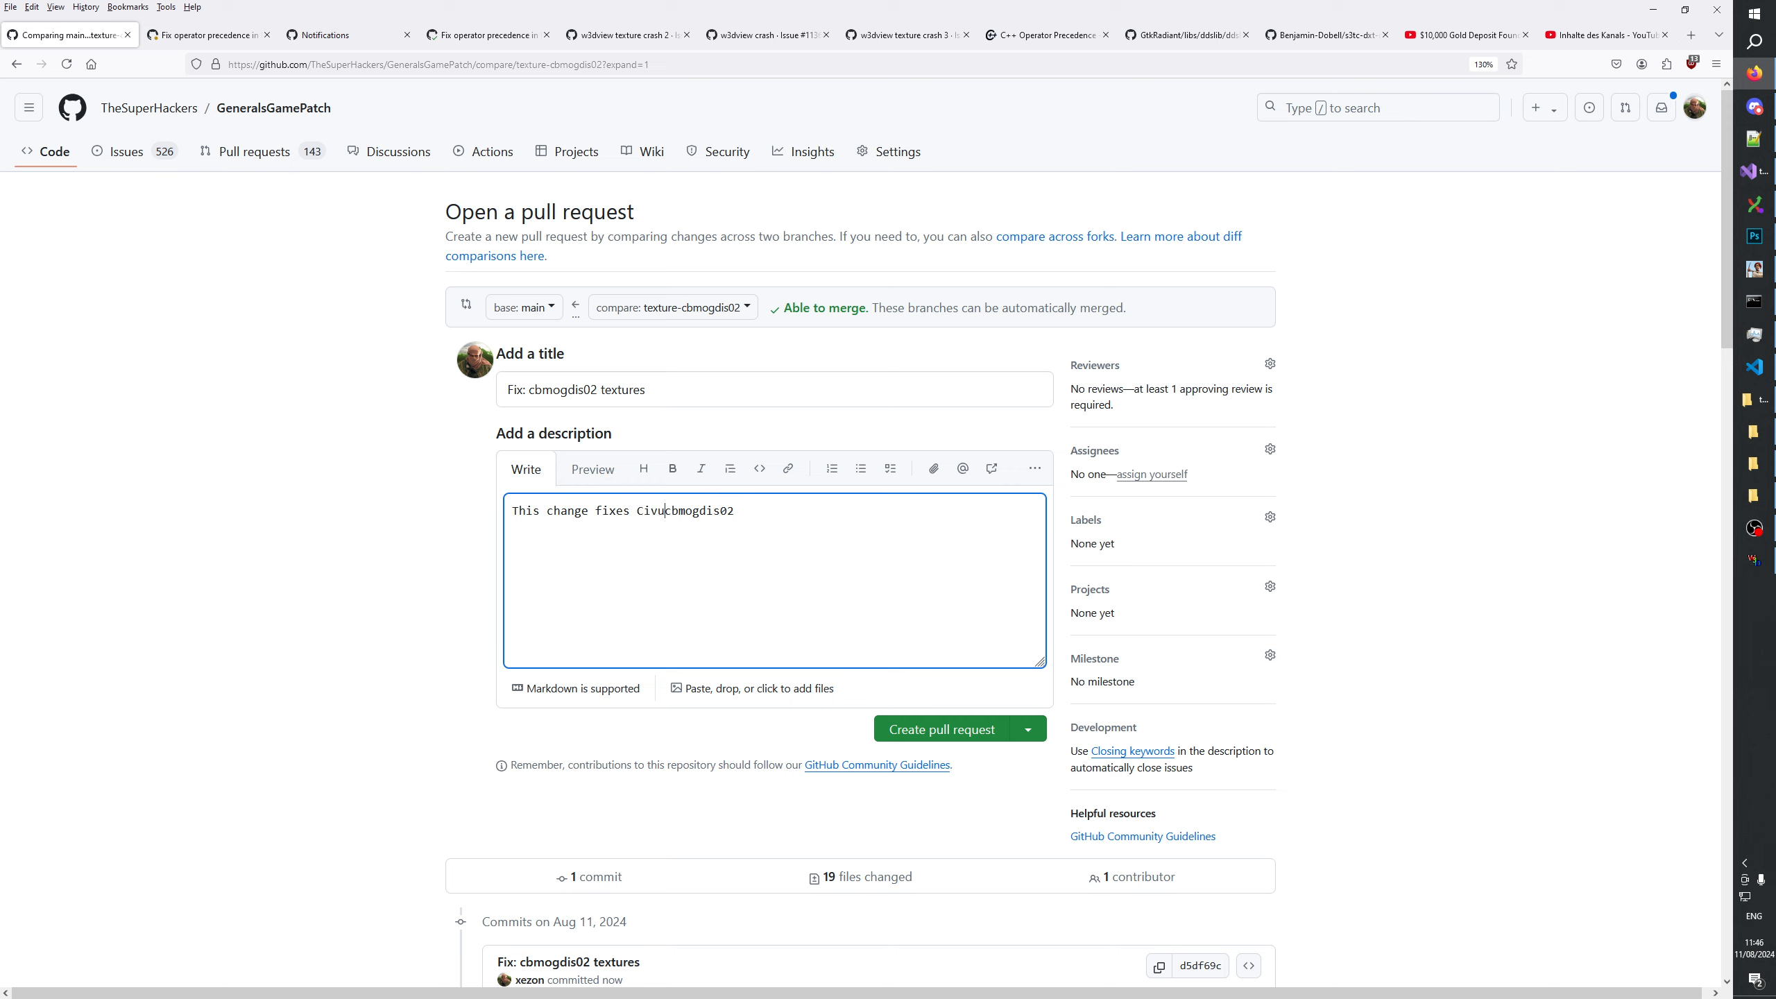
key("BackSpace")
type("ilian cbmogdis02 textures")
Apply the Art, Minor and Optional labels to the pull request.
left_click(1270, 517)
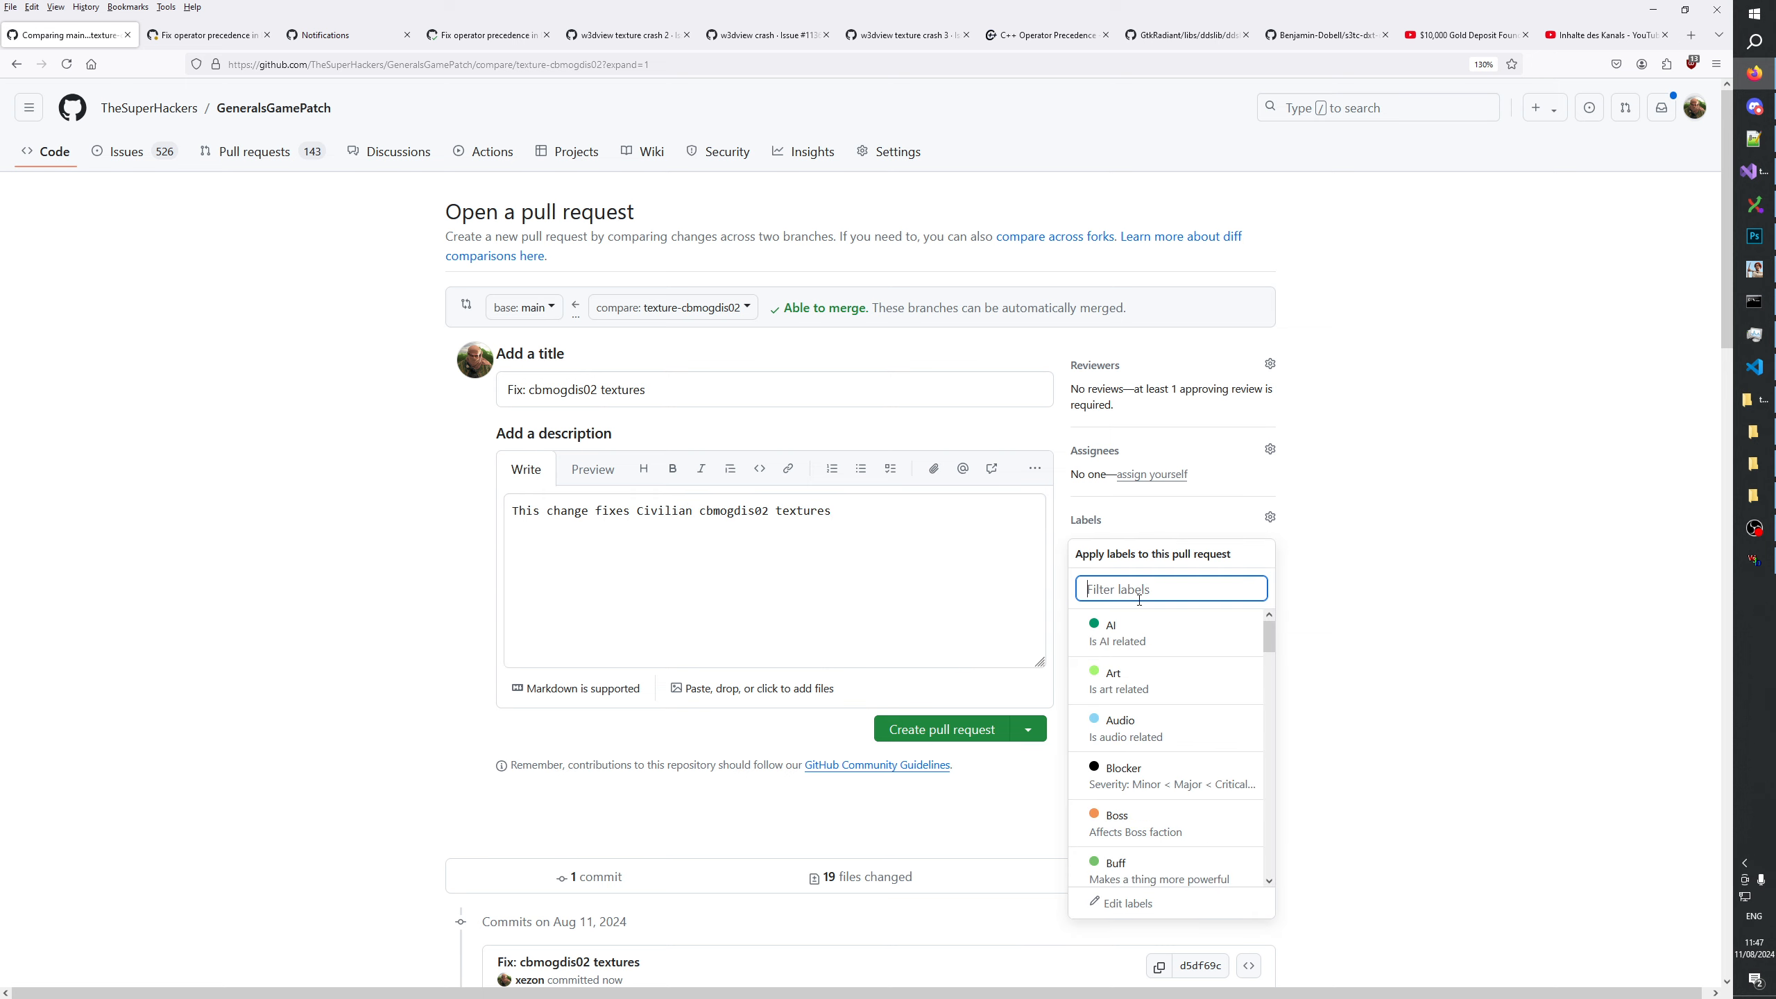
left_click(1140, 680)
type("min")
key("ctrl+a")
type("optional")
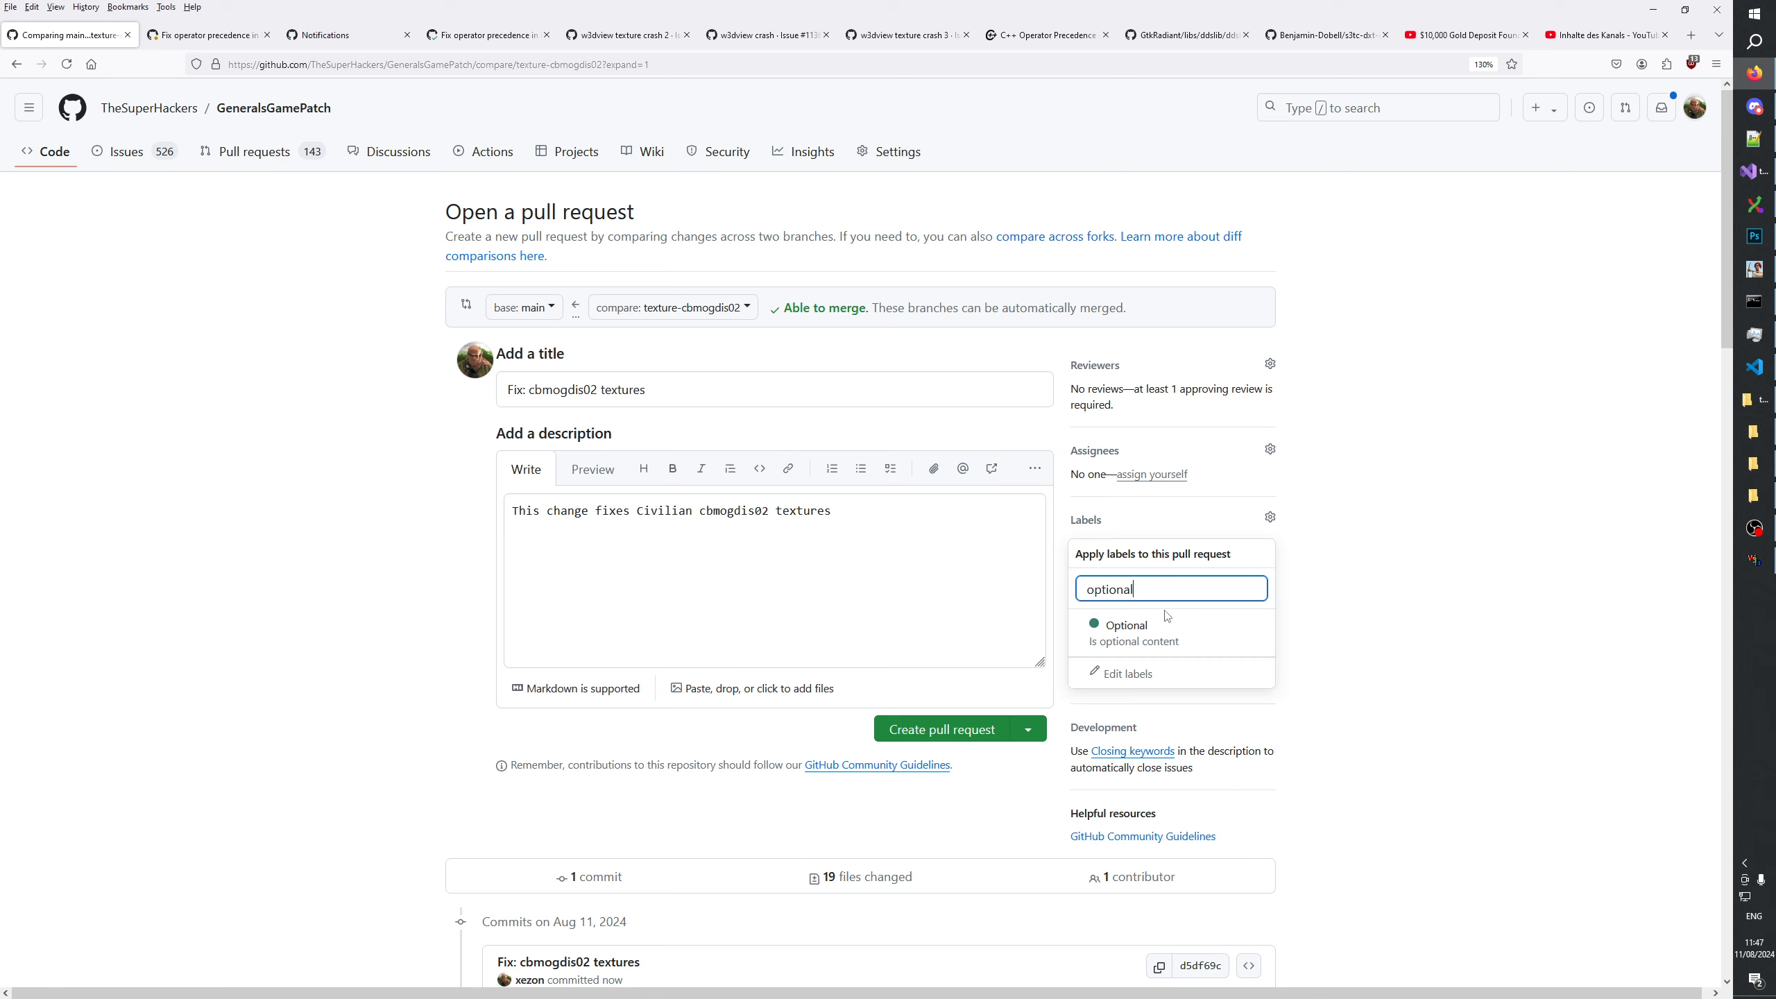
key("Return")
key("ctrl+a")
key("BackSpace")
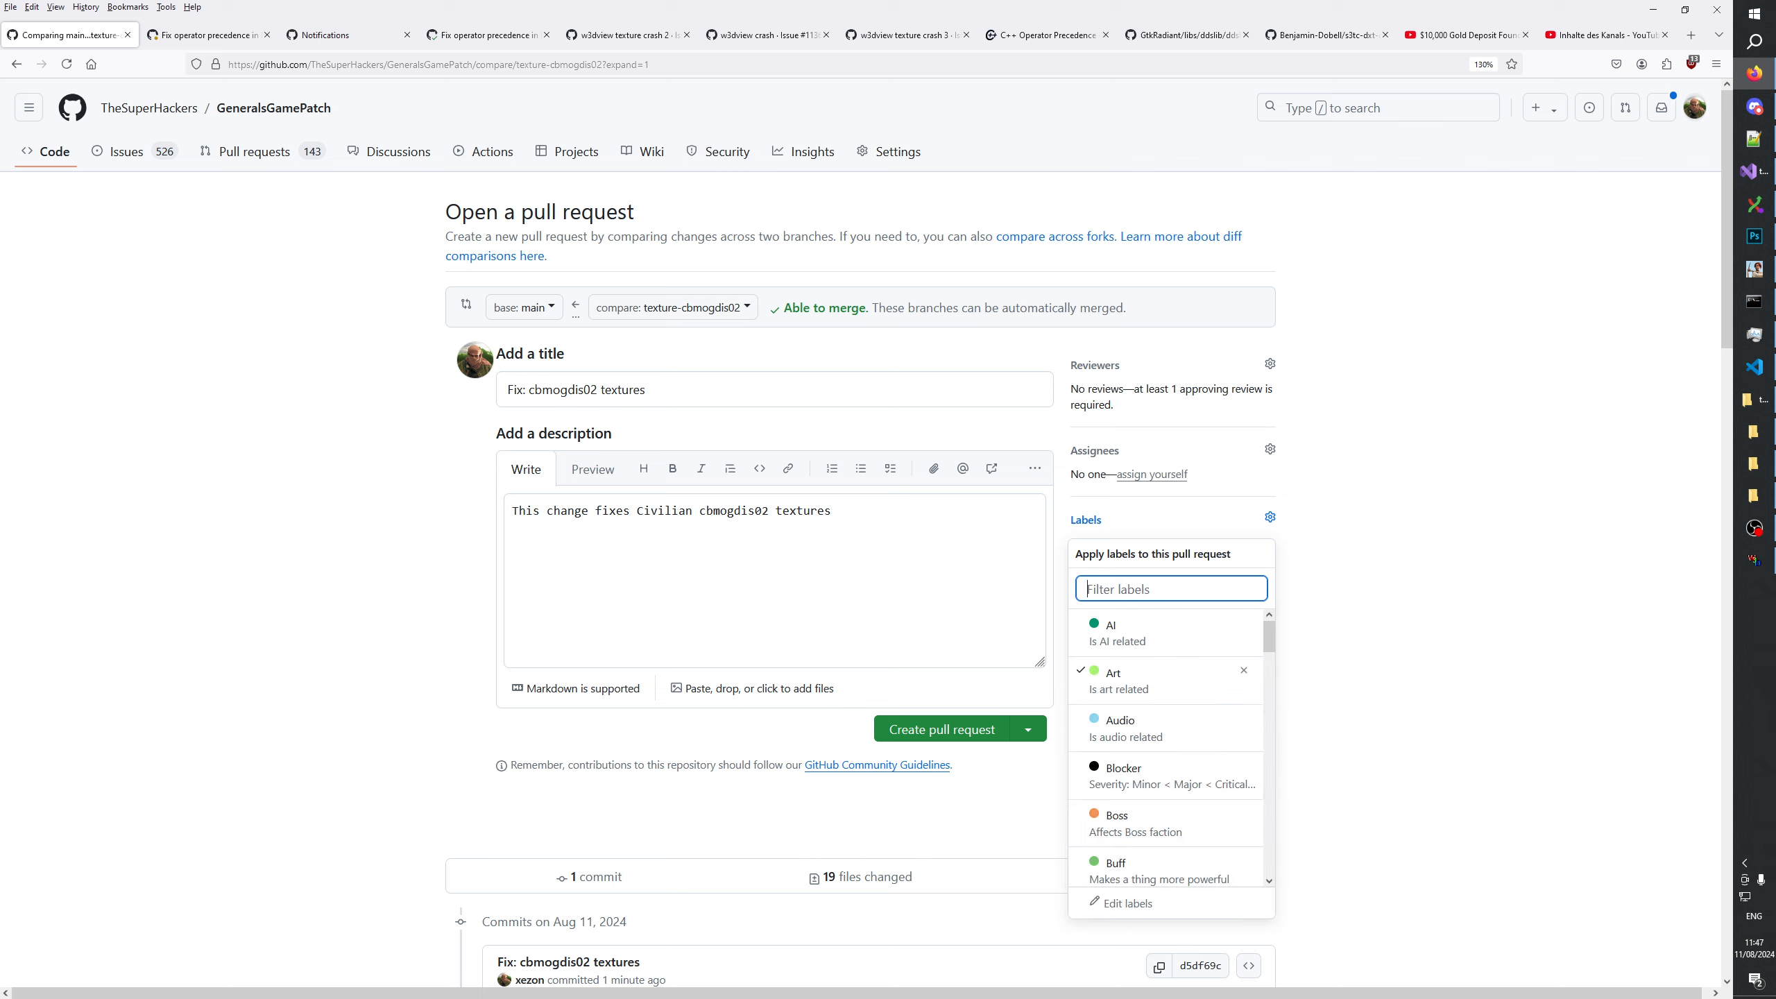
Add the Civilian label to the pull request and close the label list.
scroll(1172, 673, "down", 5)
scroll(1172, 673, "down", 4)
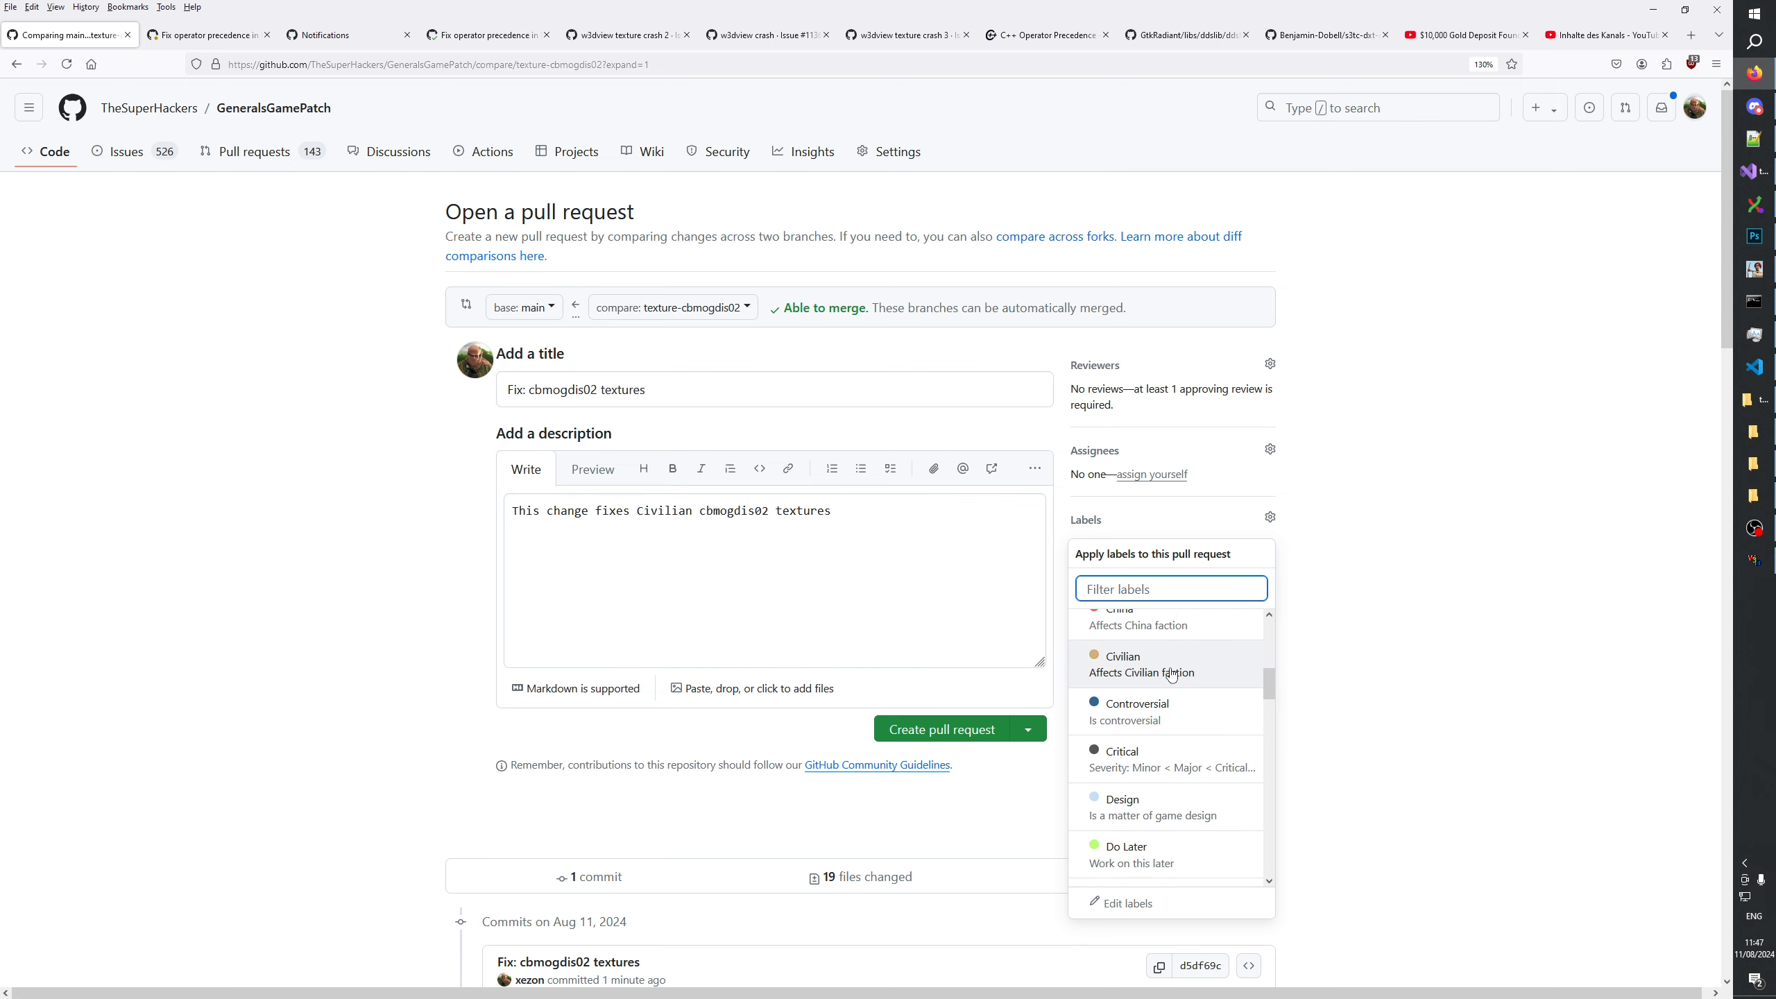
scroll(1165, 673, "down", 7)
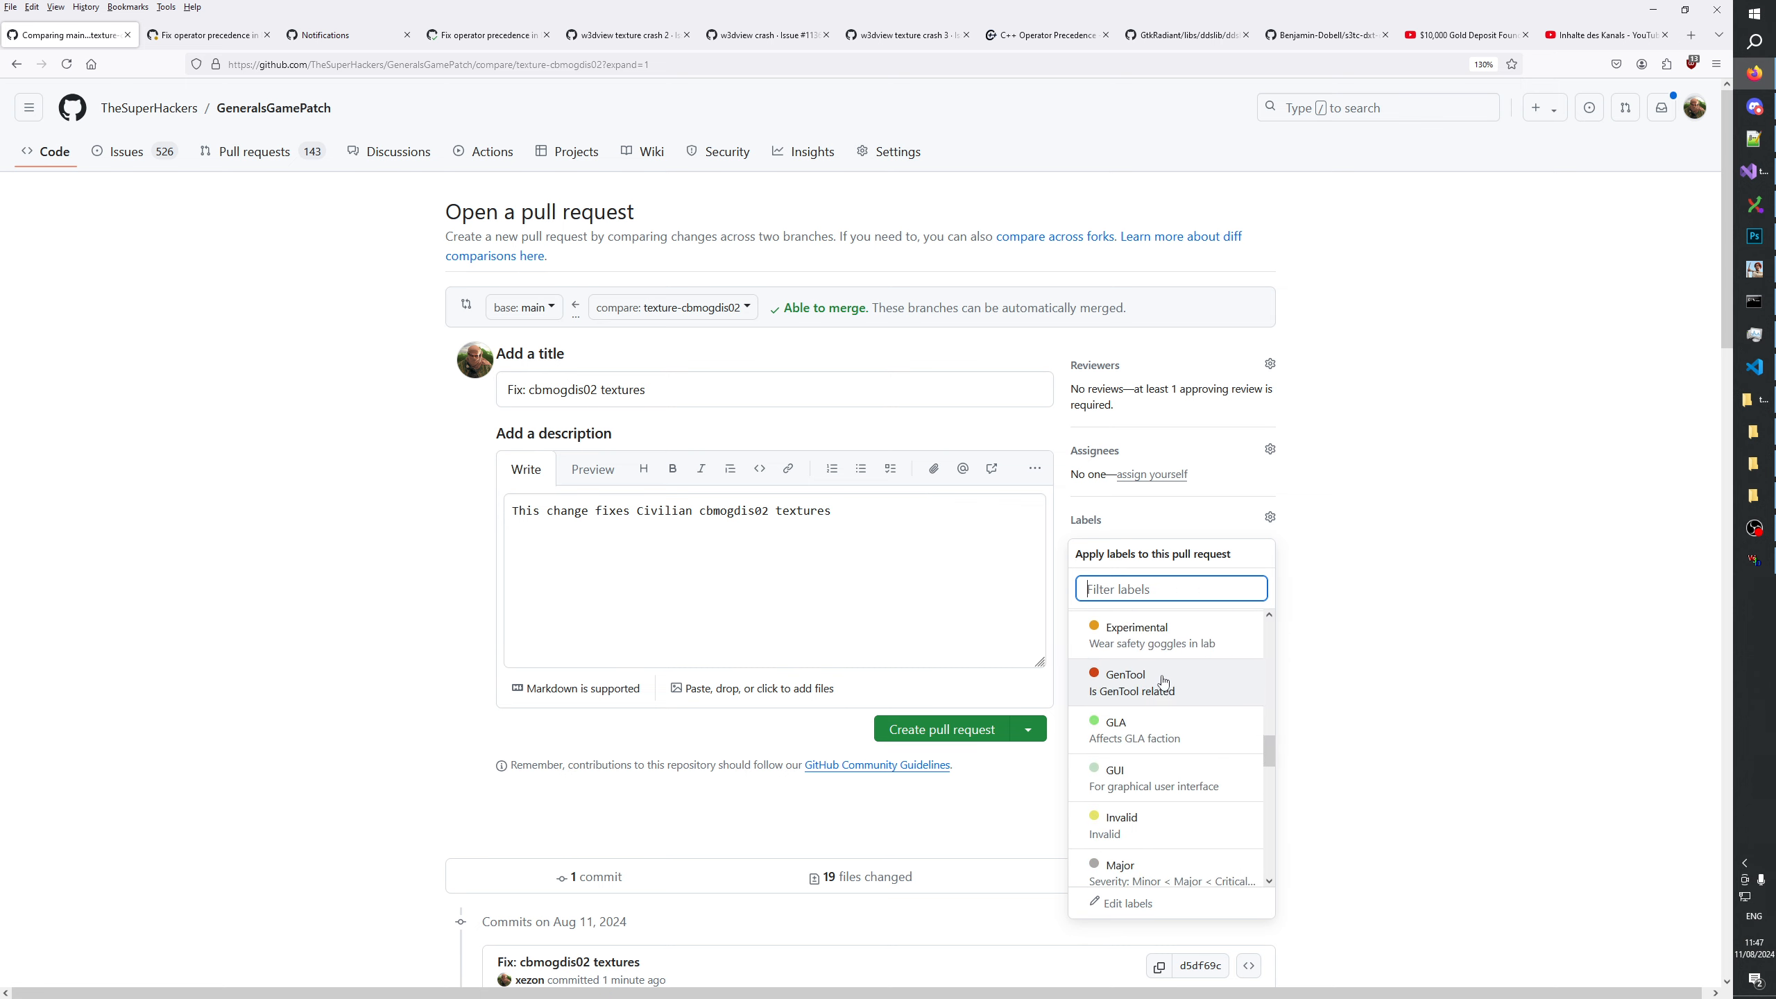
scroll(1159, 689, "up", 2)
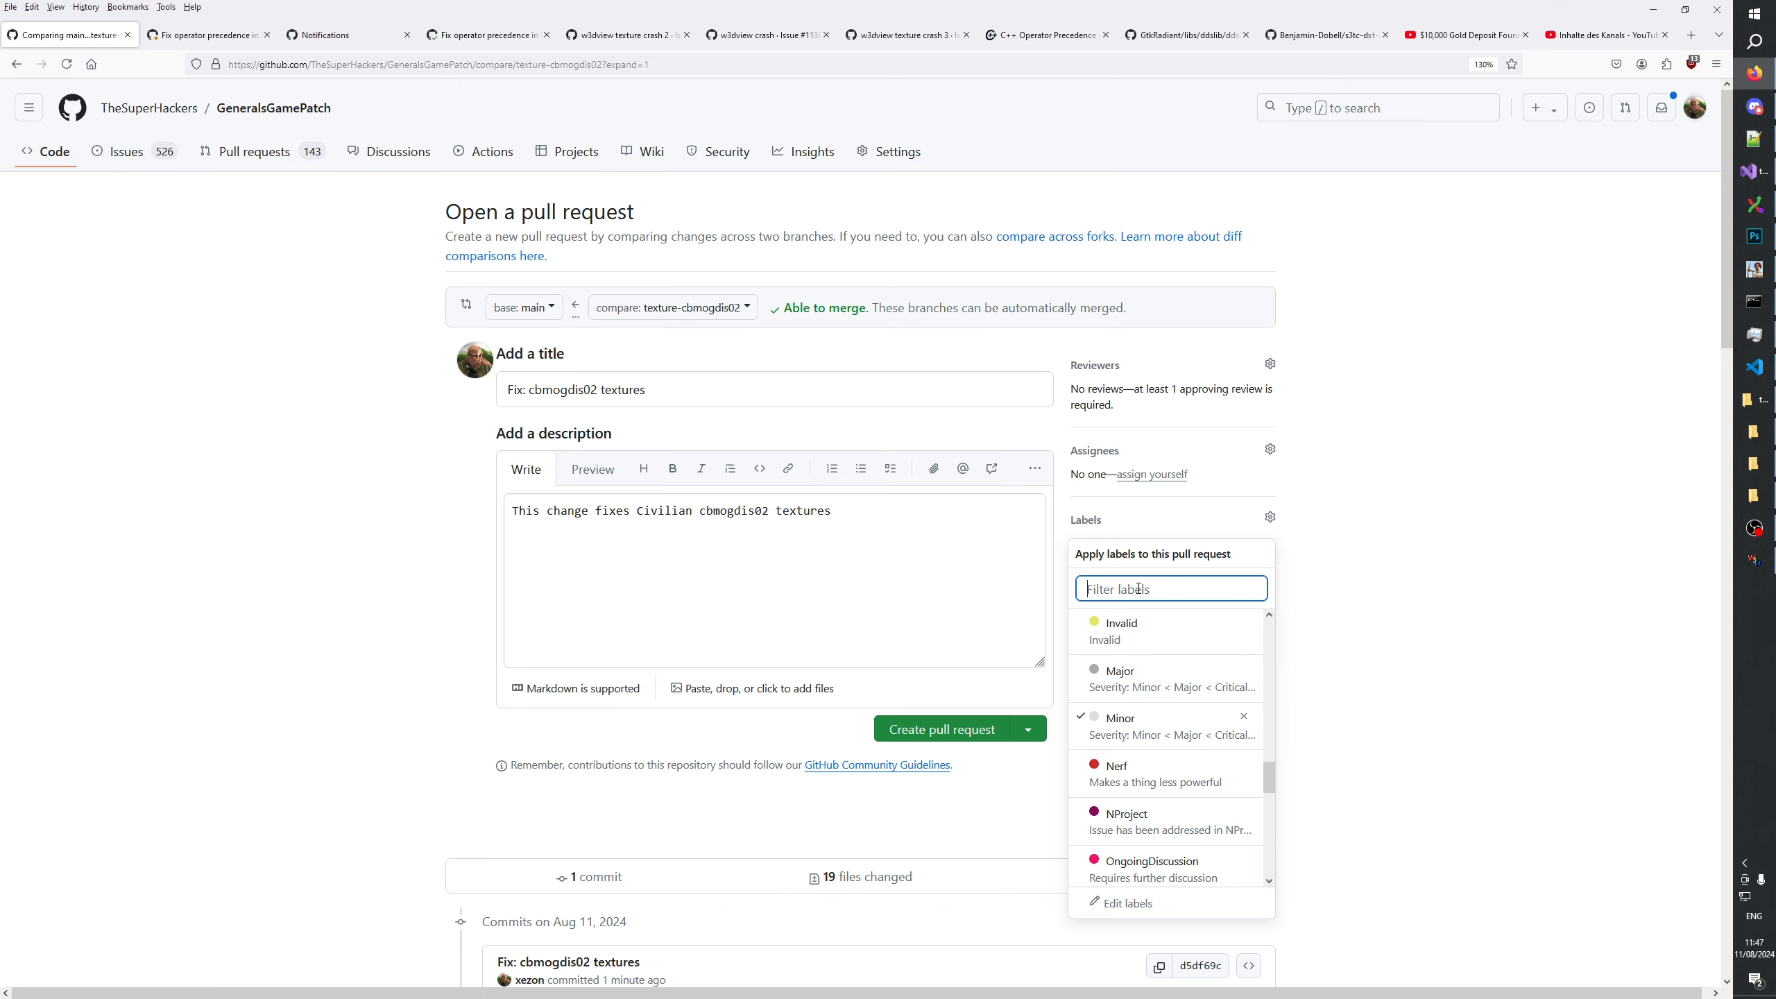
type("civi")
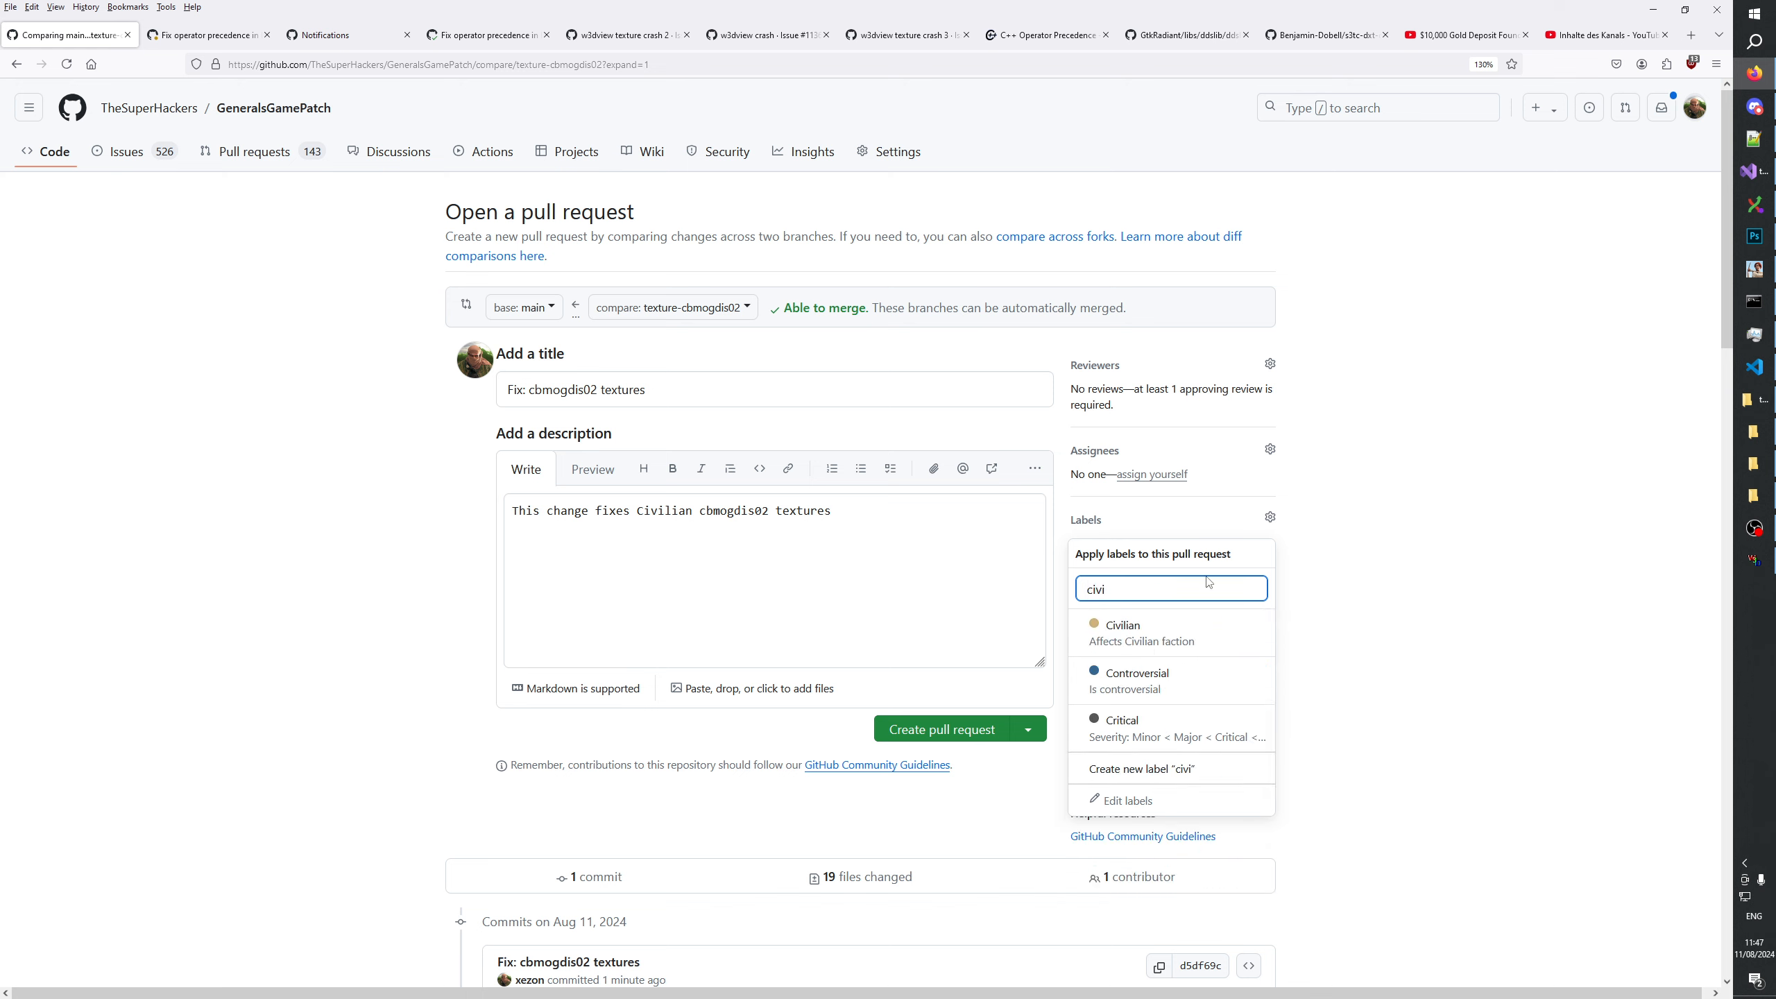
left_click(1210, 628)
left_click(1365, 616)
End the description's sentence with a period and leave blank lines below it.
left_click(879, 577)
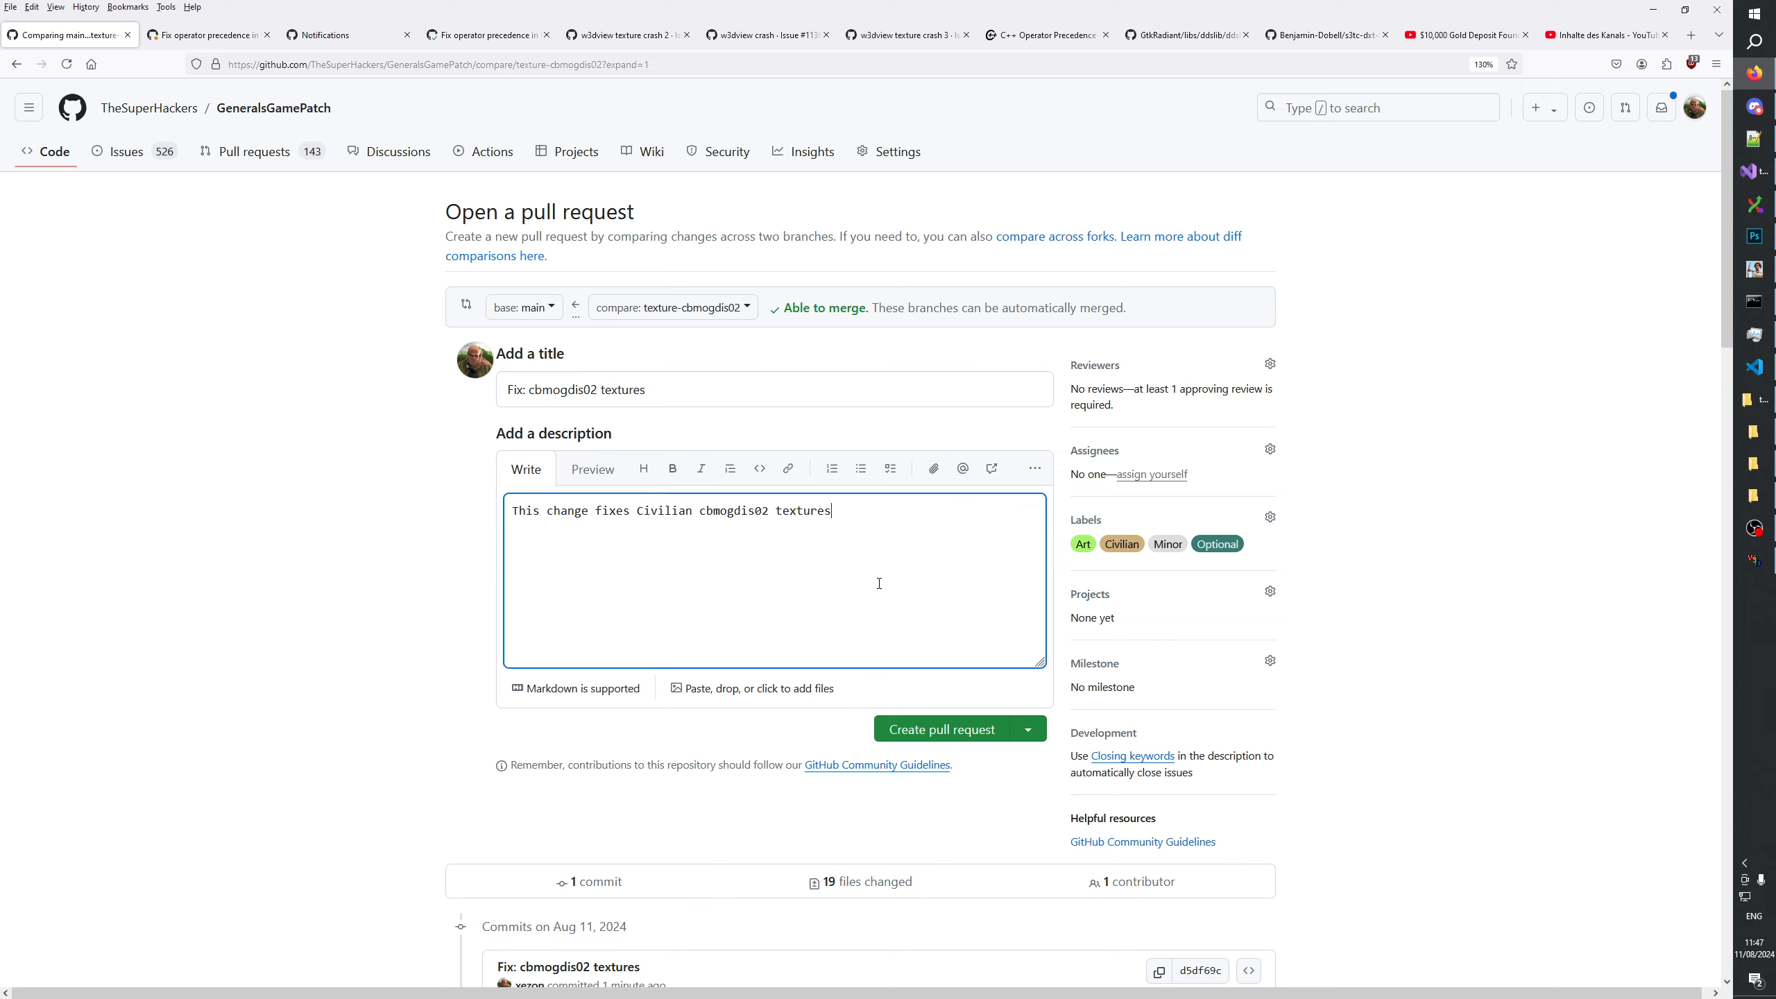
key("BackSpace")
key("BackSpace")
key("BackSpace")
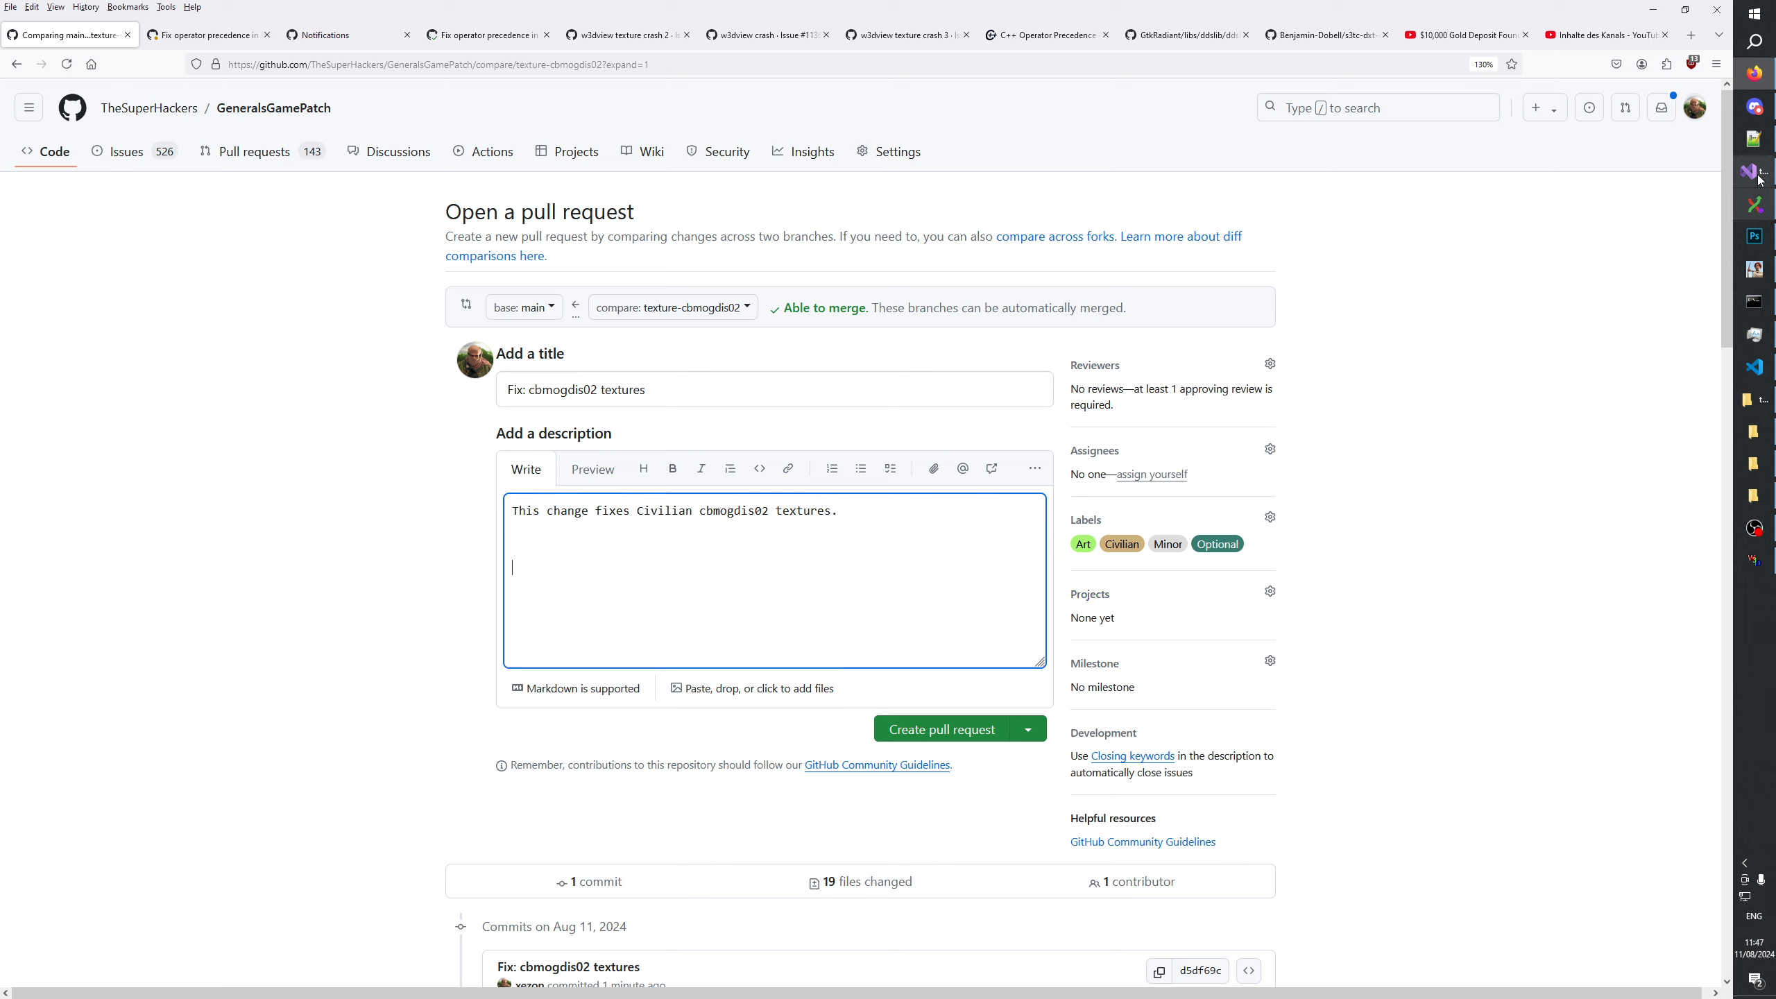
Copy the cbmogdis02 changelog entries and model notes from TextureChangelog.txt in Notepad++ and paste them below the sentence in the pull request description.
left_click(1753, 139)
left_click(87, 847)
left_click(143, 881)
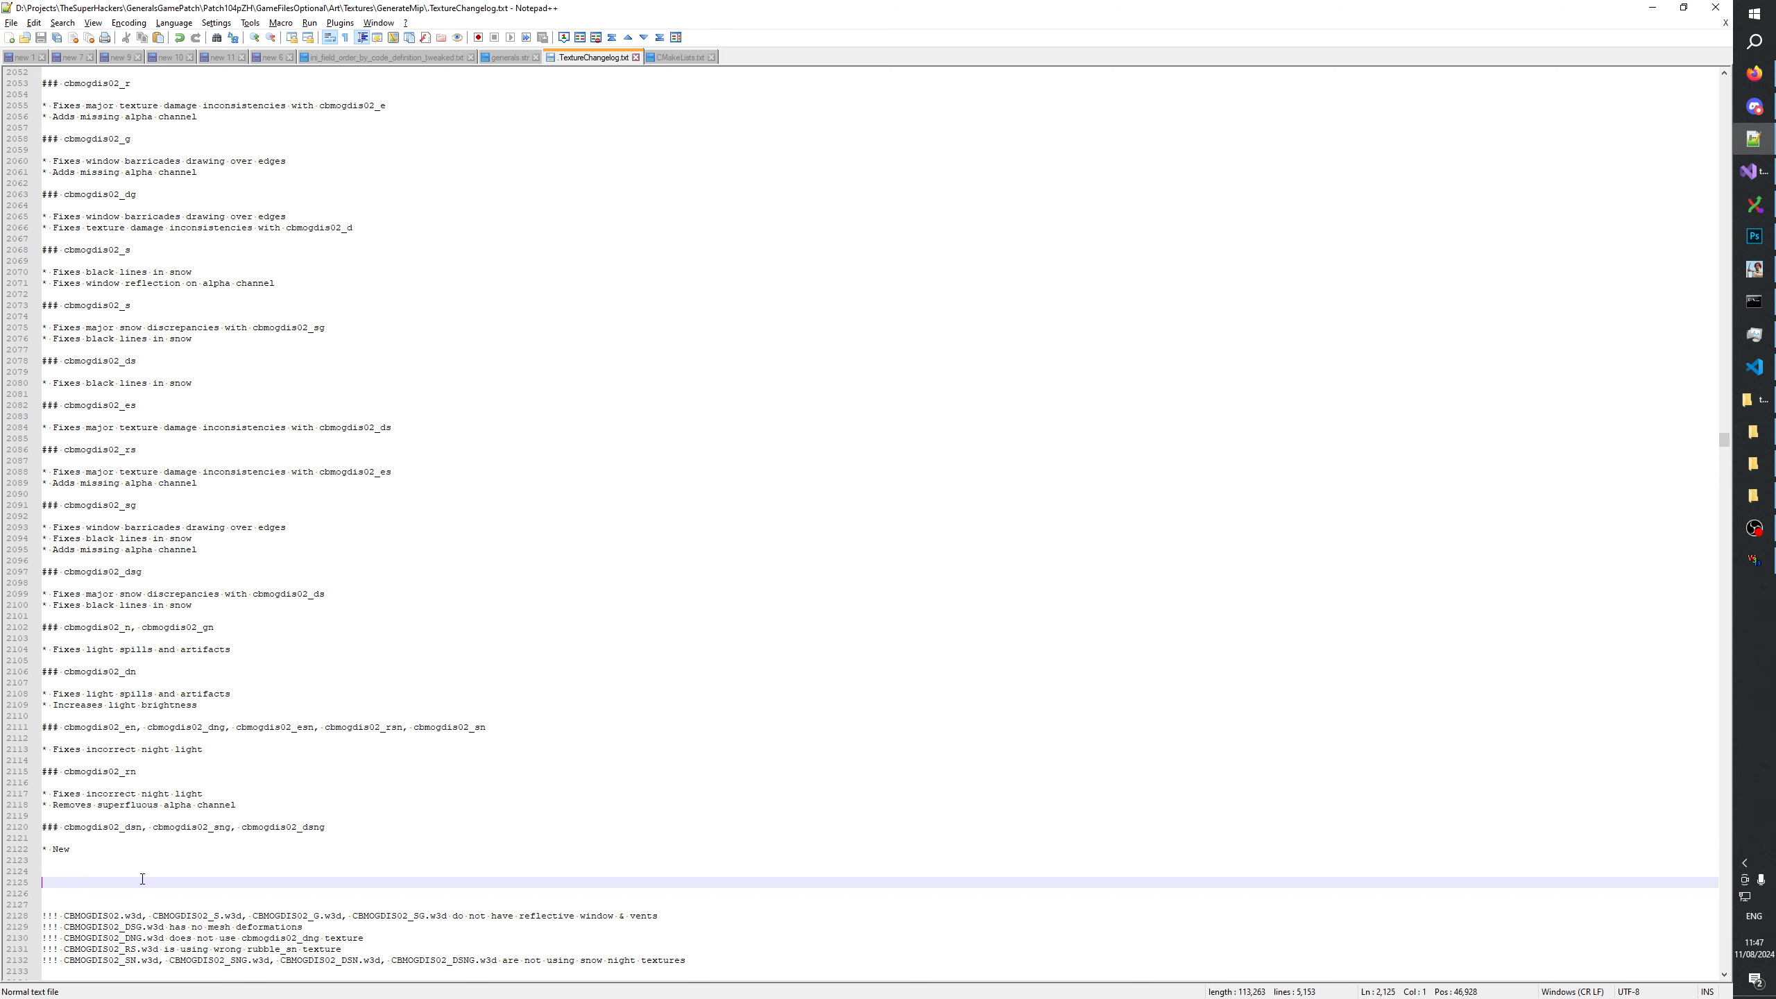
scroll(225, 867, "down", 3)
left_click_drag(695, 858, 43, 405)
scroll(316, 628, "up", 6)
scroll(315, 628, "up", 8)
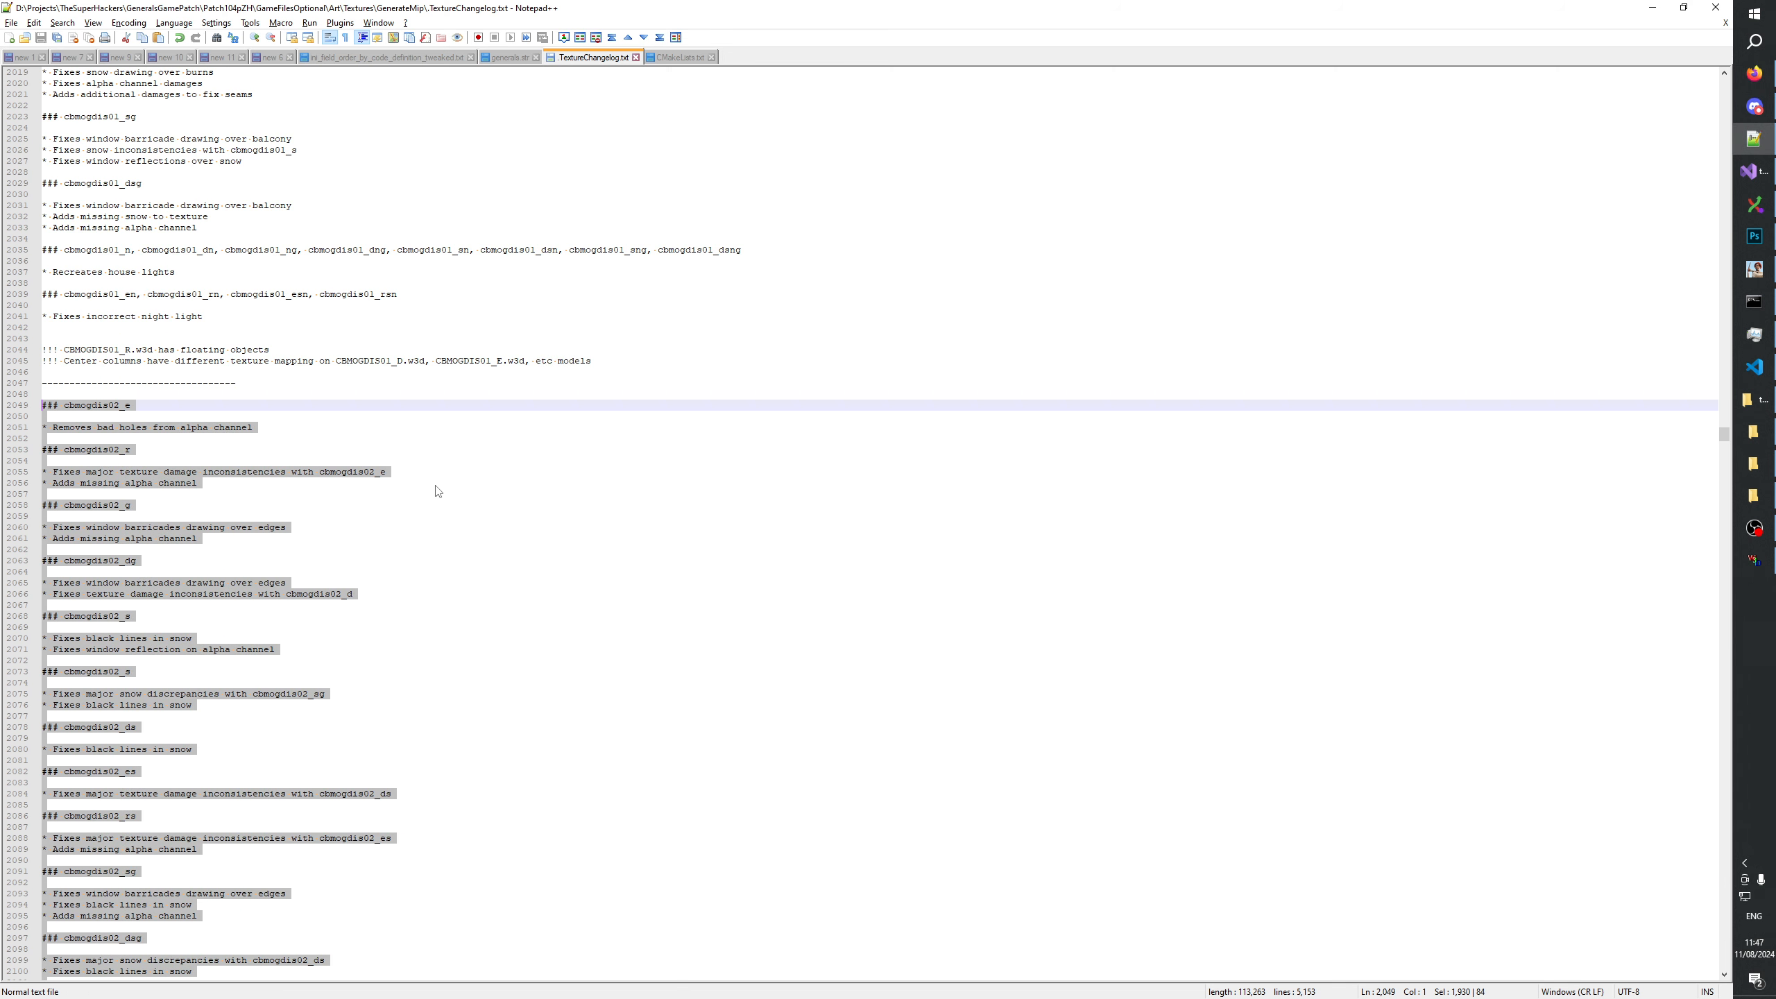
key("alt+Tab")
key("ctrl+v")
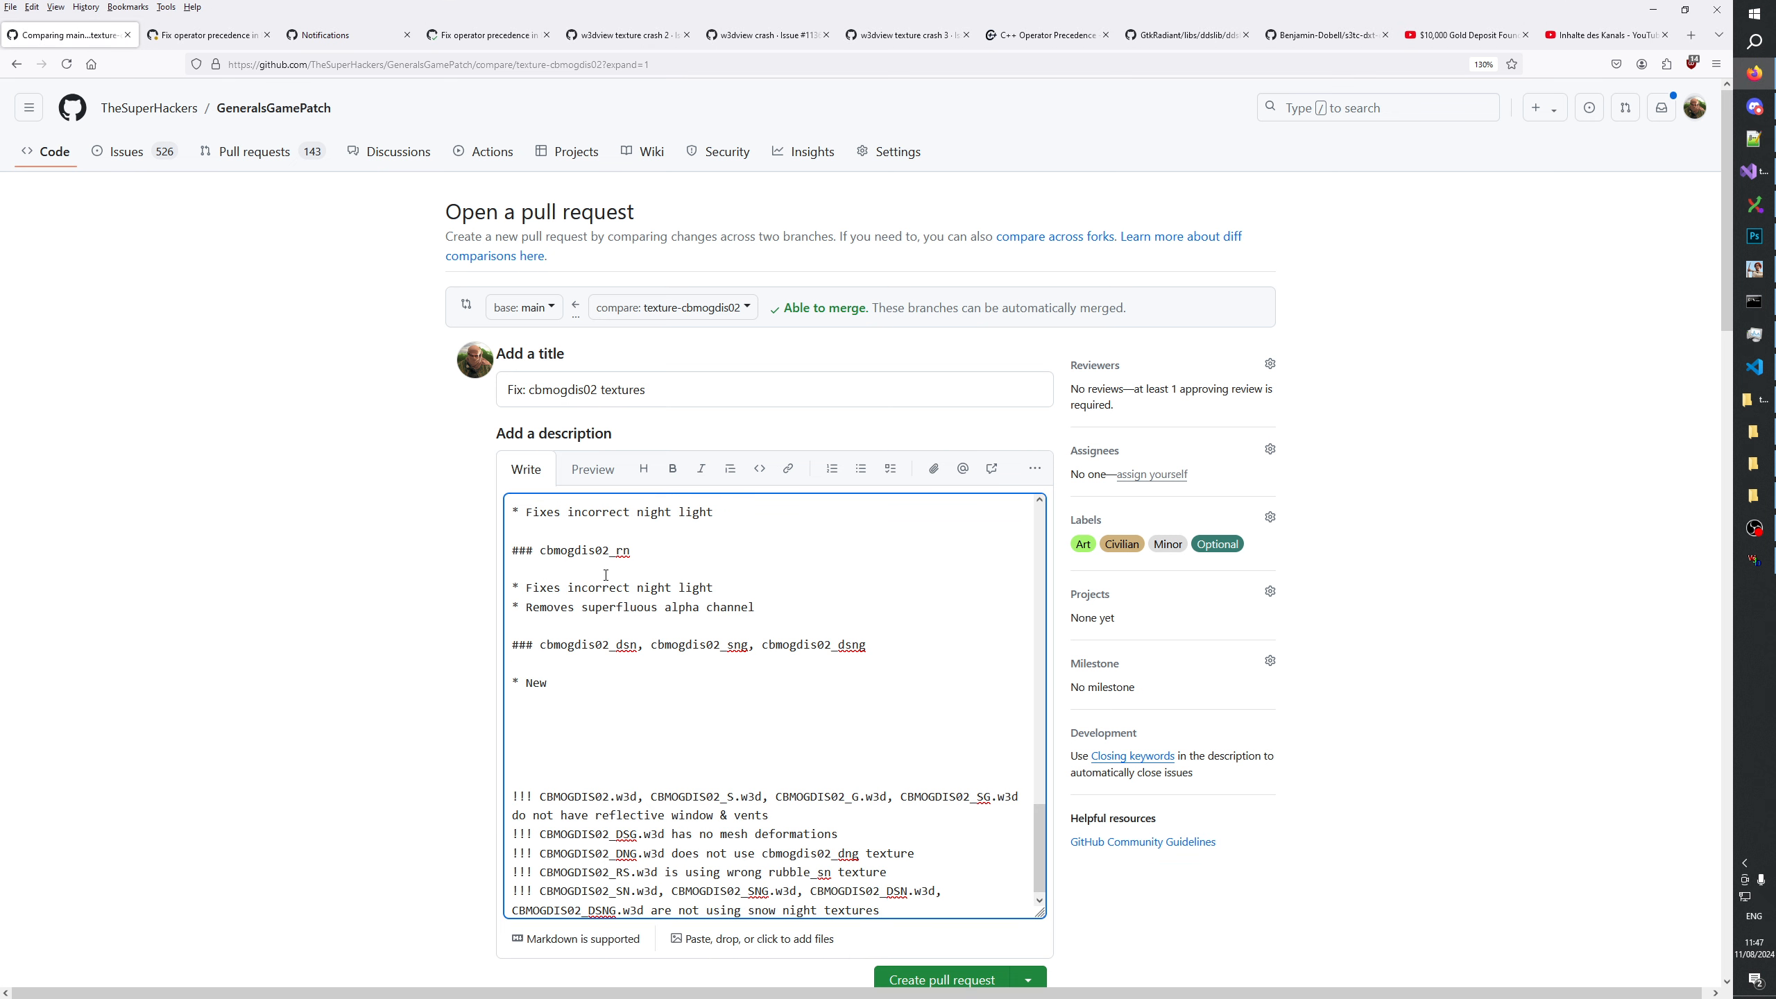
Remove the surplus blank lines above the "!!!" model notes and insert a "## TODO" heading there.
left_click(538, 767)
key("BackSpace")
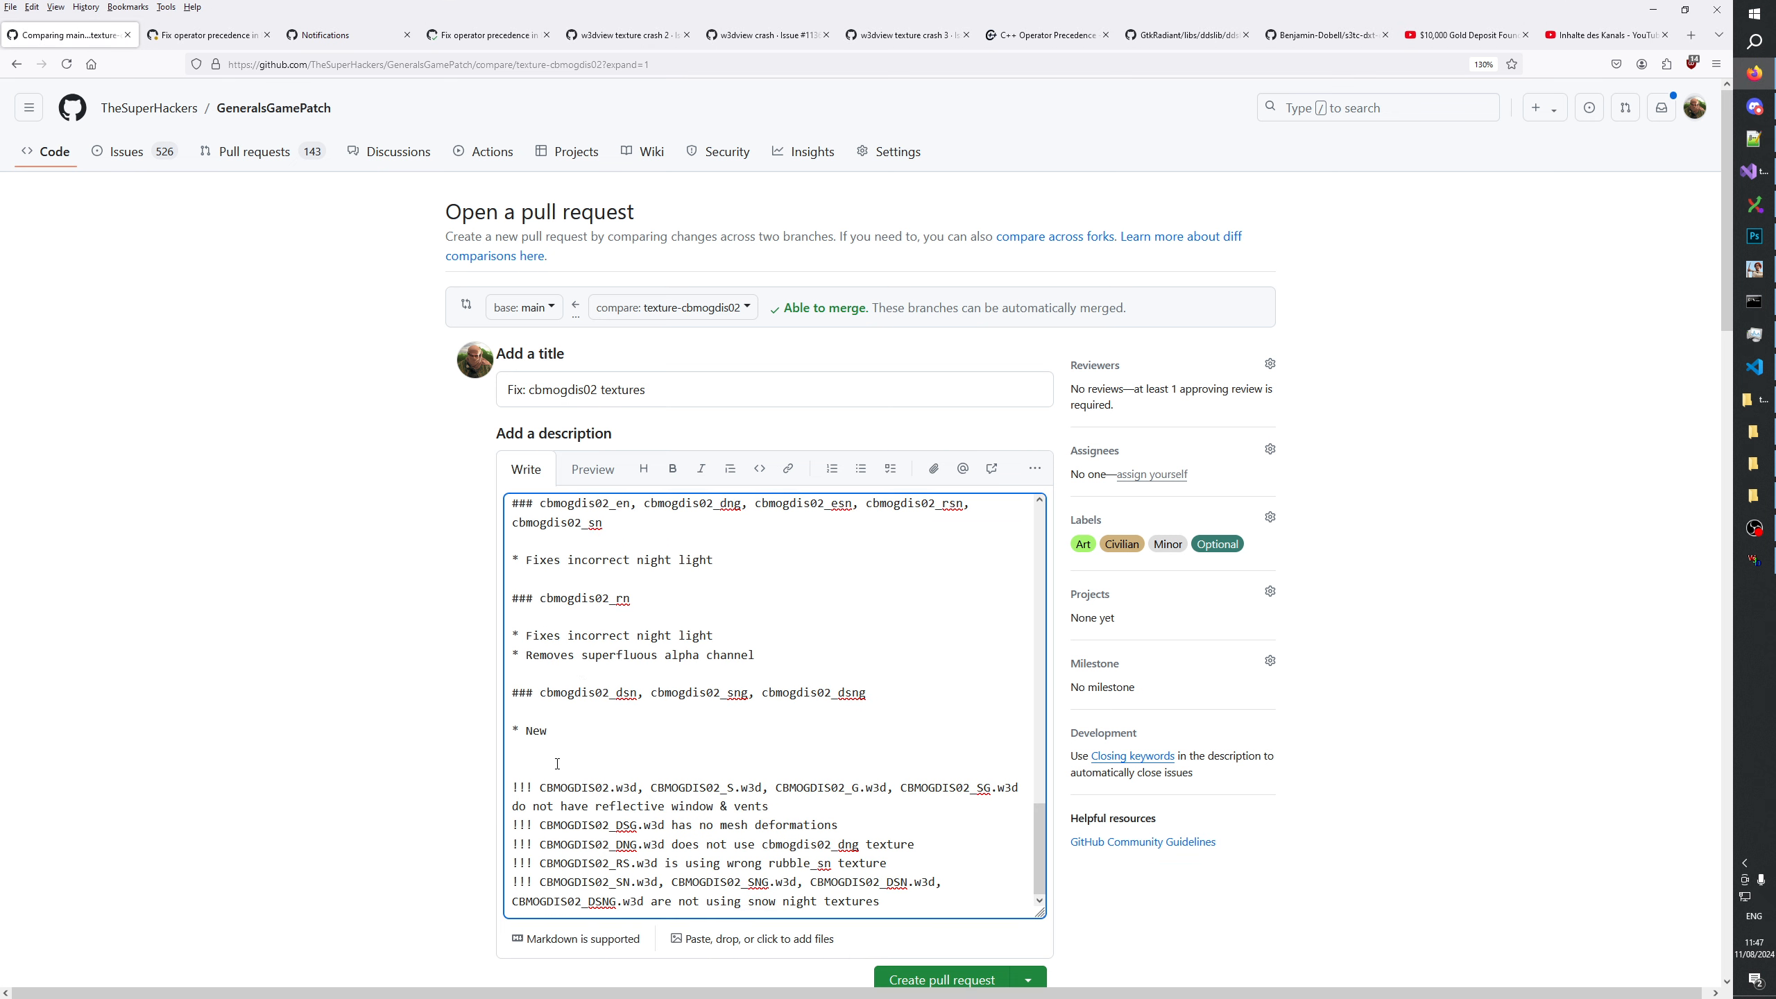
key("Return")
type("## T")
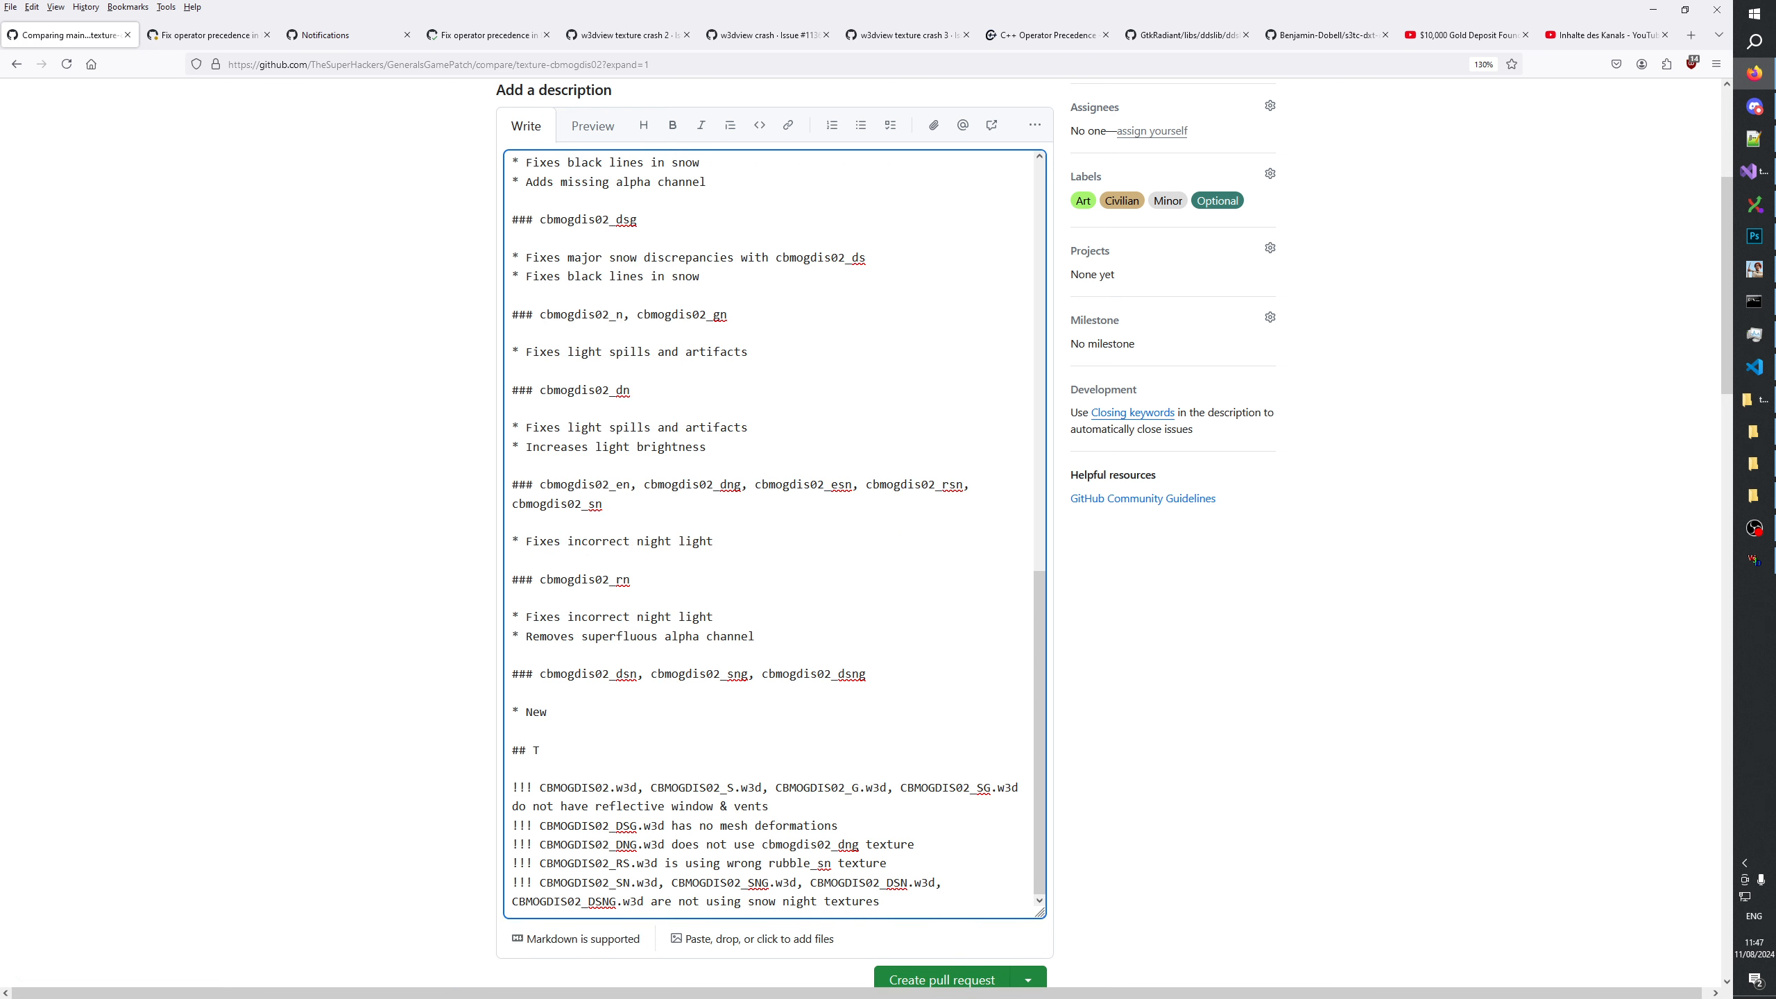
type("ODO")
Replace the "!!!" prefix of all five TODO notes with the unchecked task marker "- [ ]".
left_click_drag(531, 785, 480, 792)
type("- [ ]")
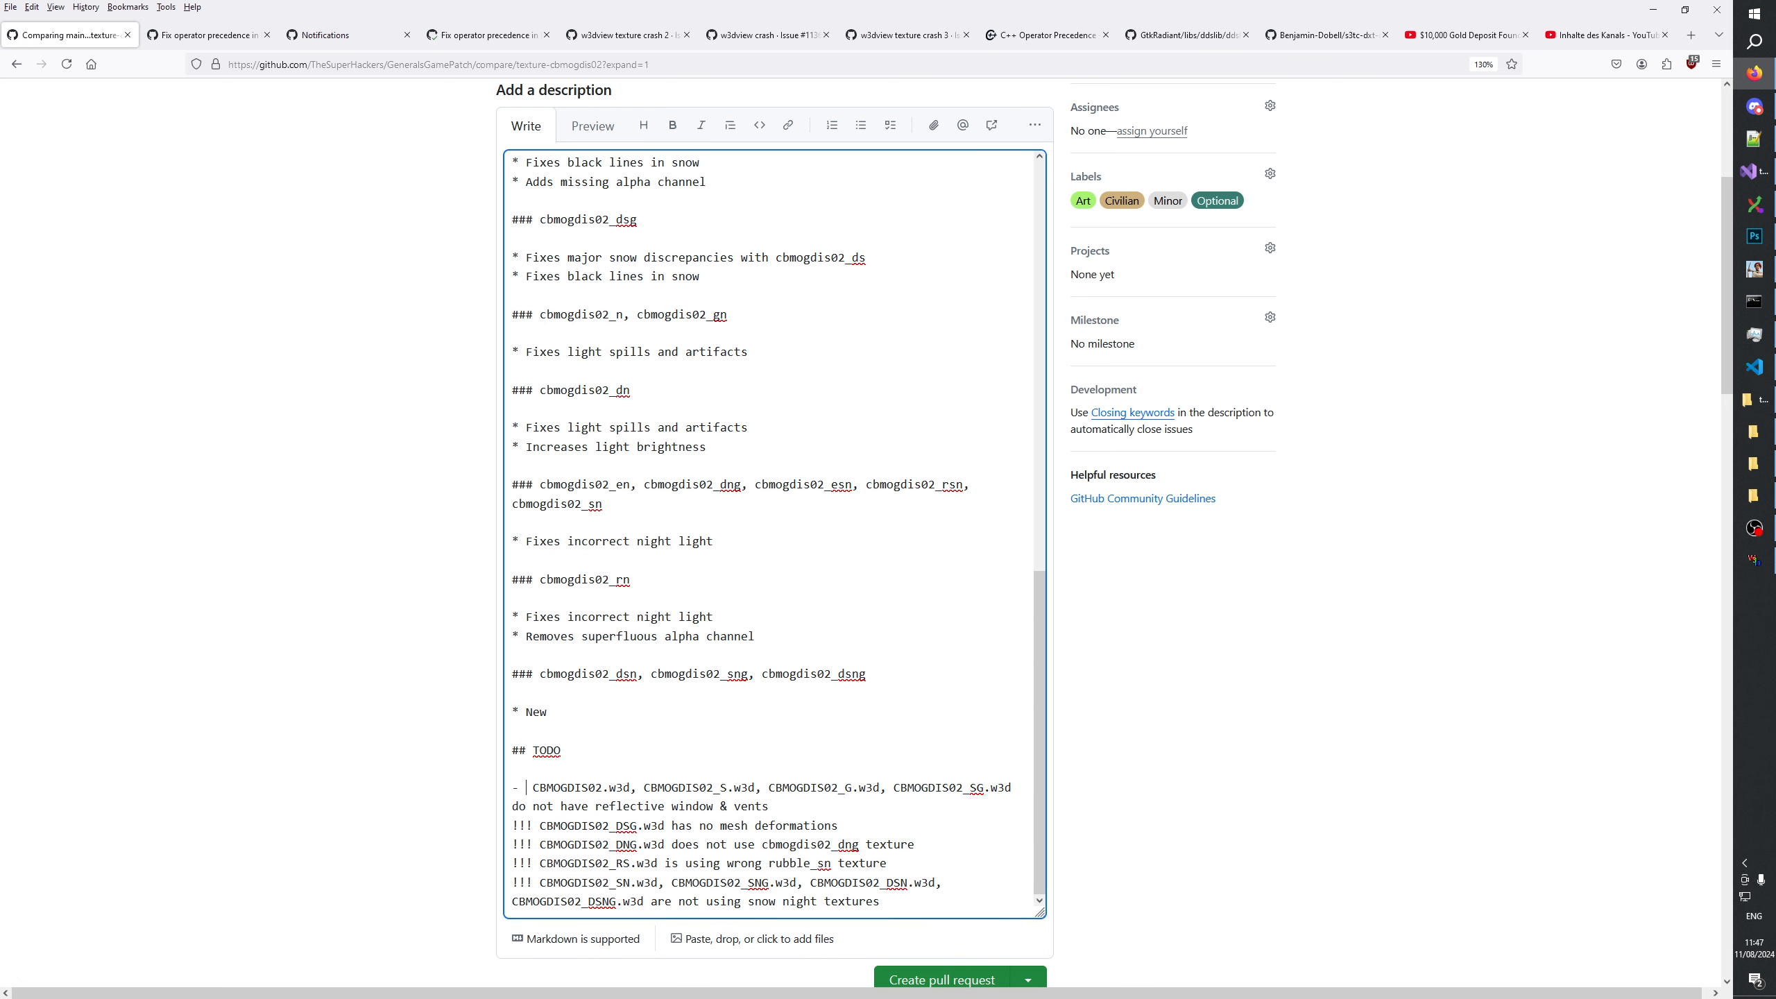
key("shift+Right")
key("shift+Left")
key("shift+Left")
key("shift+Left")
key("shift+Left")
key("shift+Left")
key("ctrl+c")
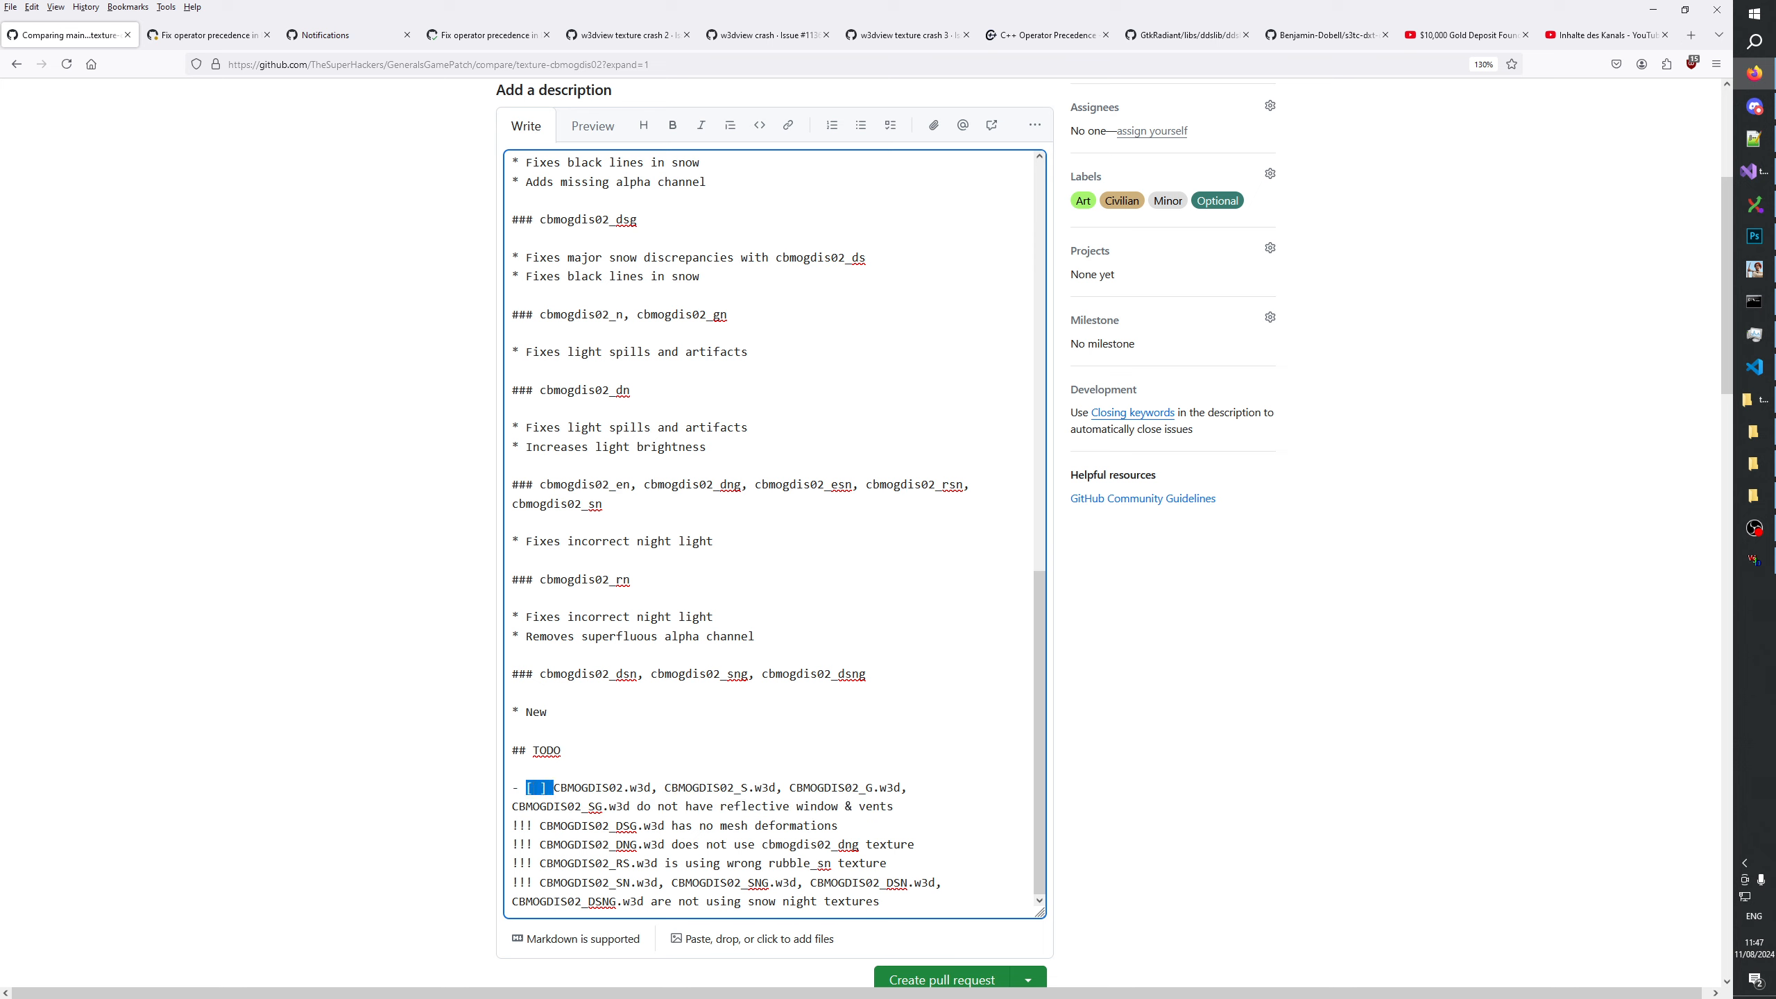
left_click_drag(539, 826, 506, 883)
key("ctrl+v")
key("ctrl+v")
key("ctrl+v")
key("ctrl+v")
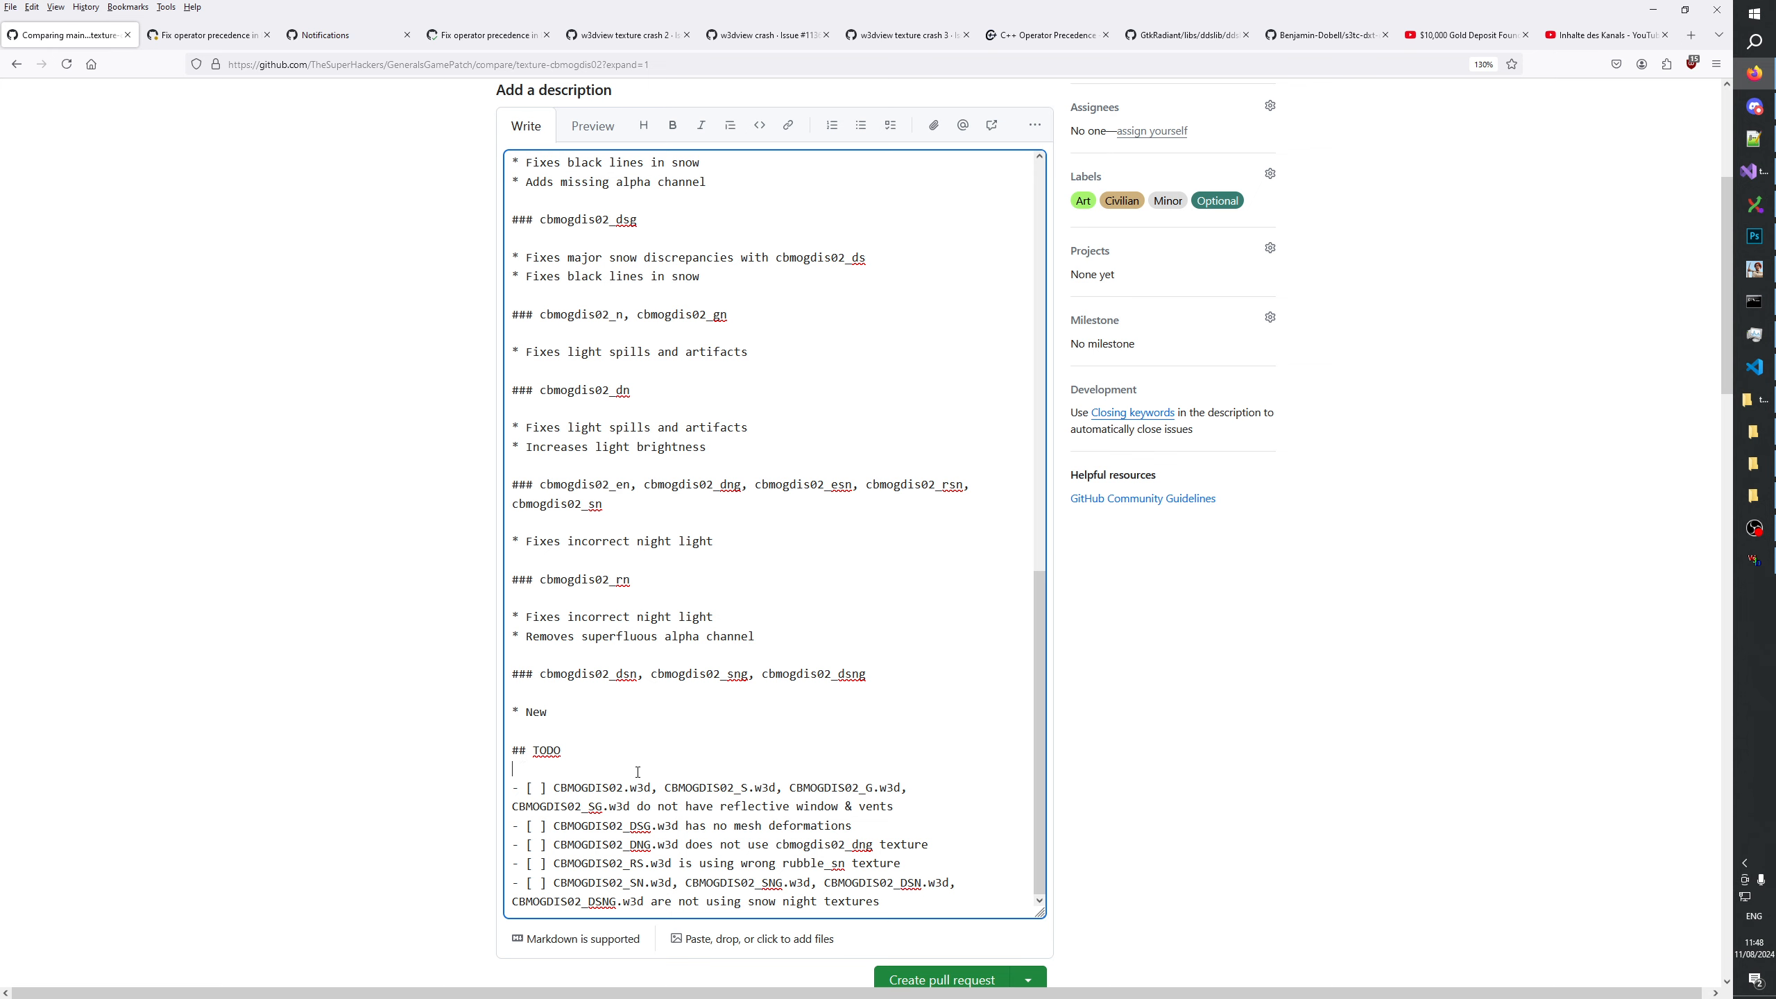
Delete the extra blank line above the cbmogdis02_e heading at the start of the description.
scroll(613, 813, "up", 2)
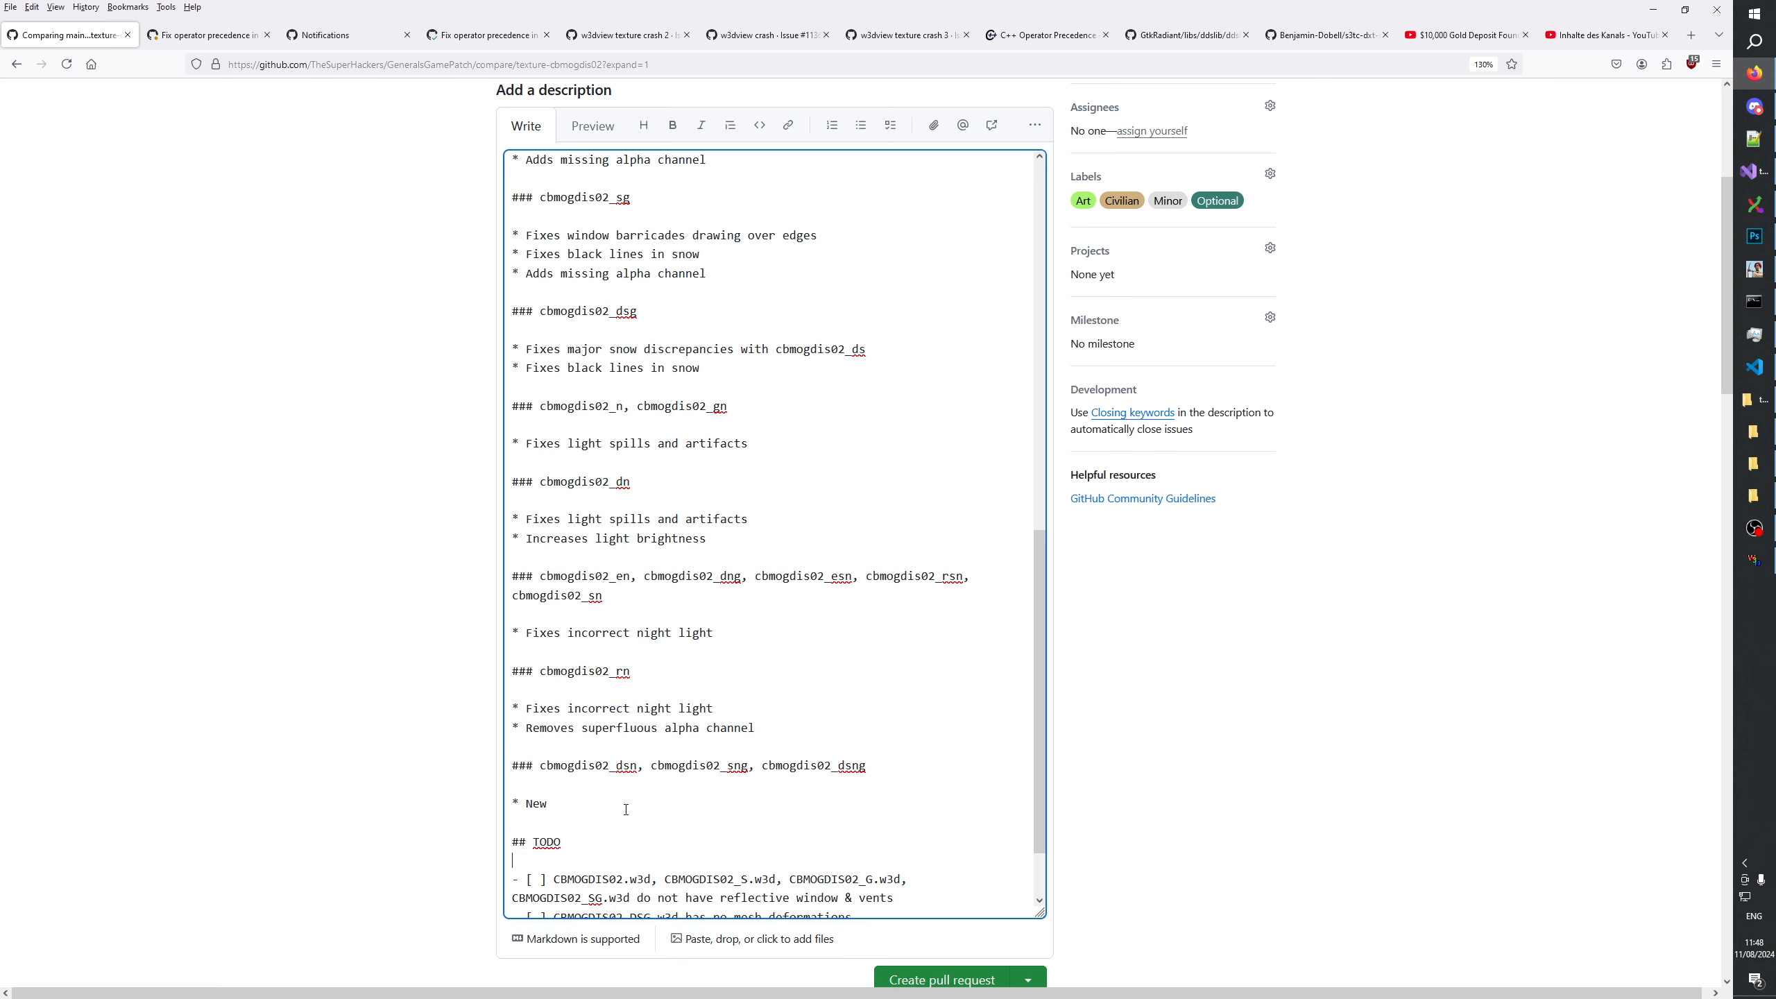
scroll(637, 776, "down", 2)
scroll(605, 740, "up", 2)
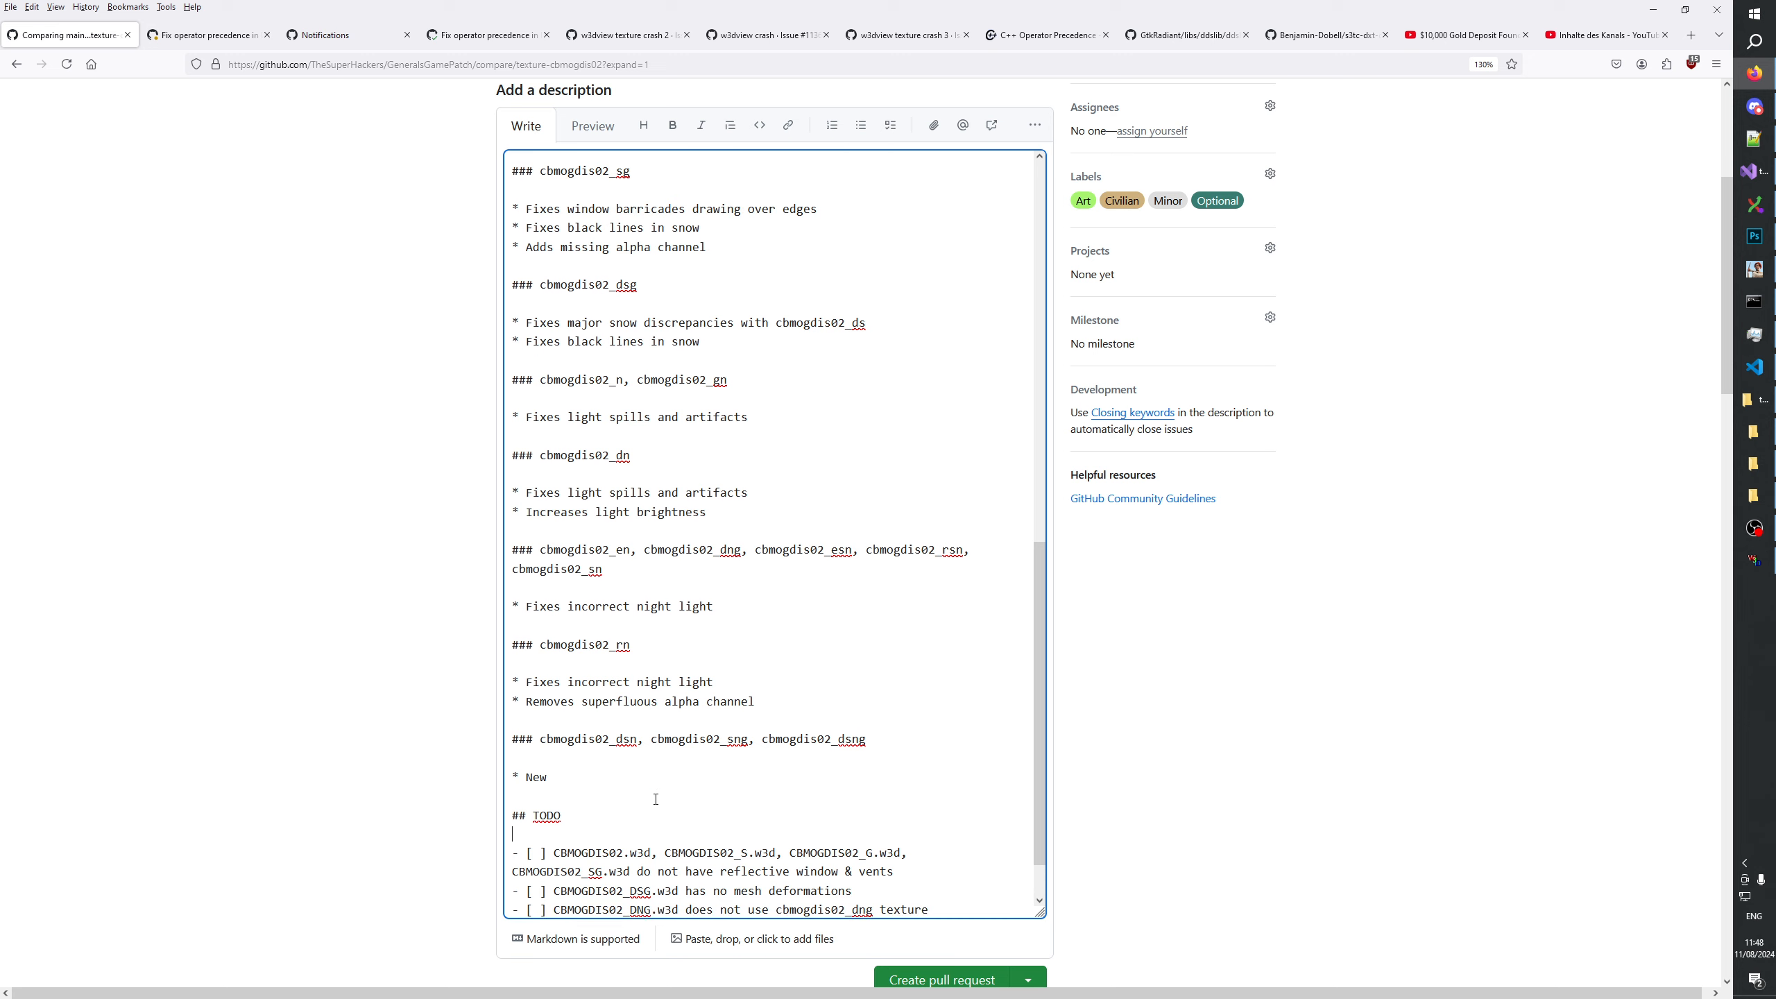
scroll(605, 692, "up", 12)
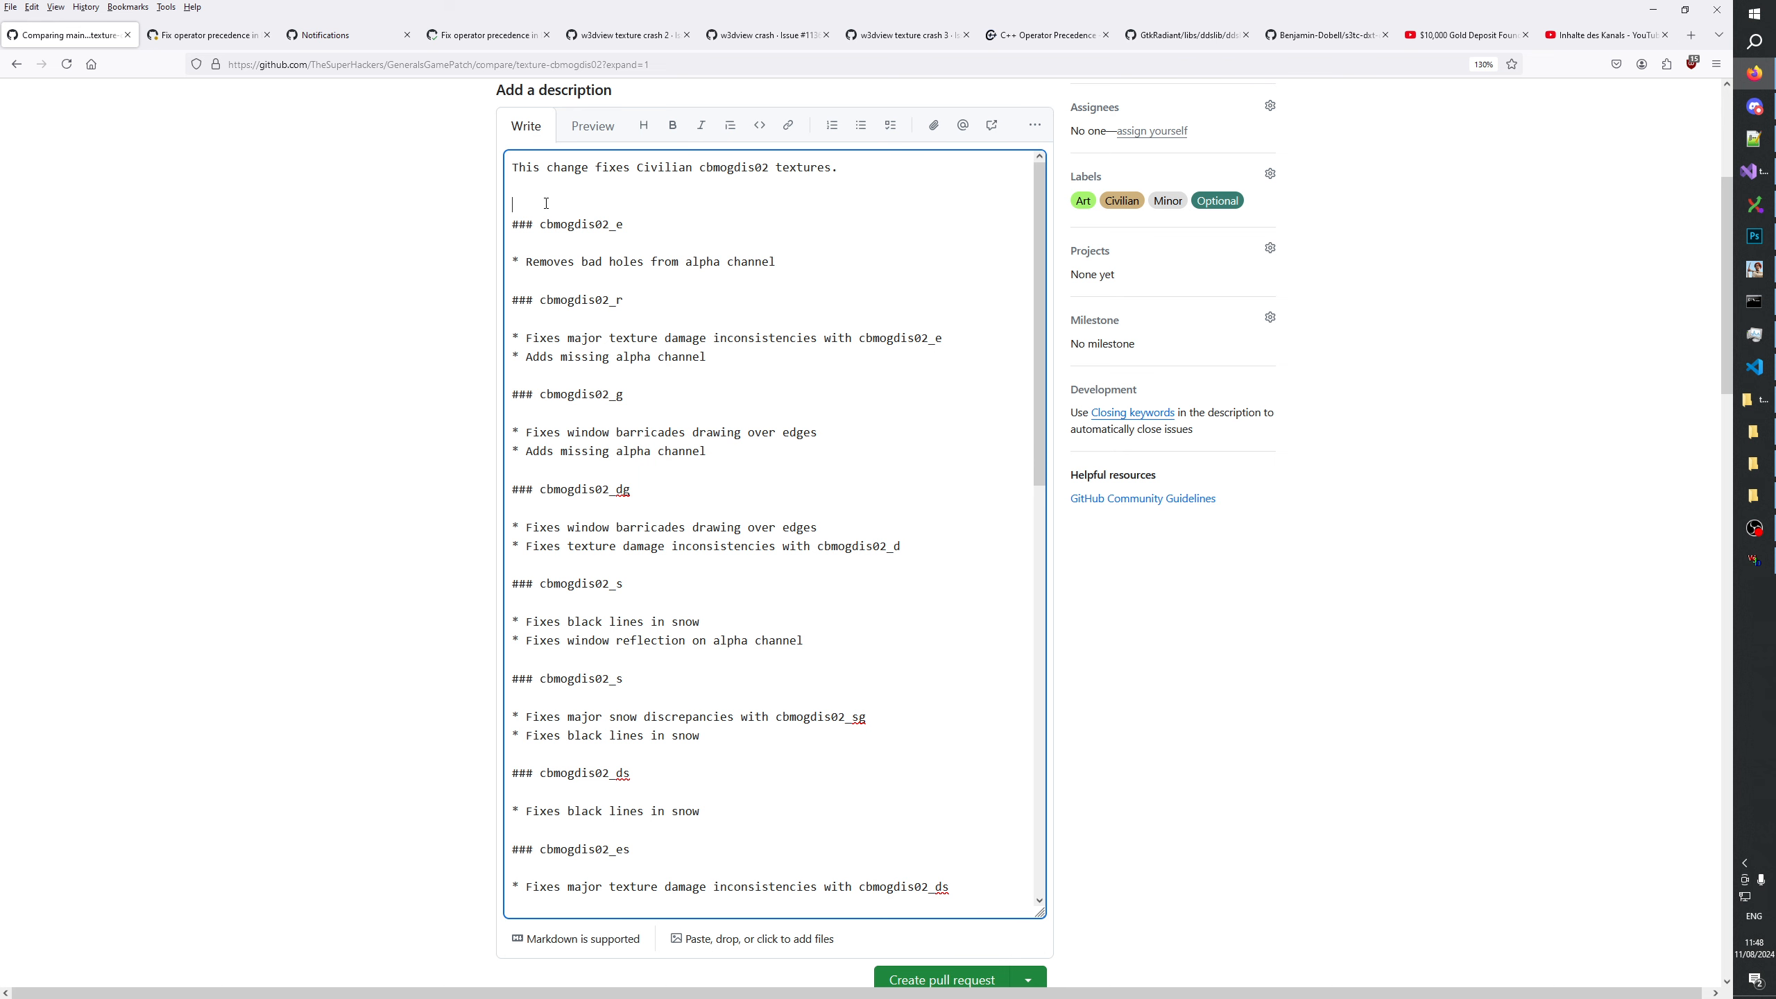
key("BackSpace")
Review the complete pull request description, its labels and the list of changed files.
scroll(698, 462, "down", 12)
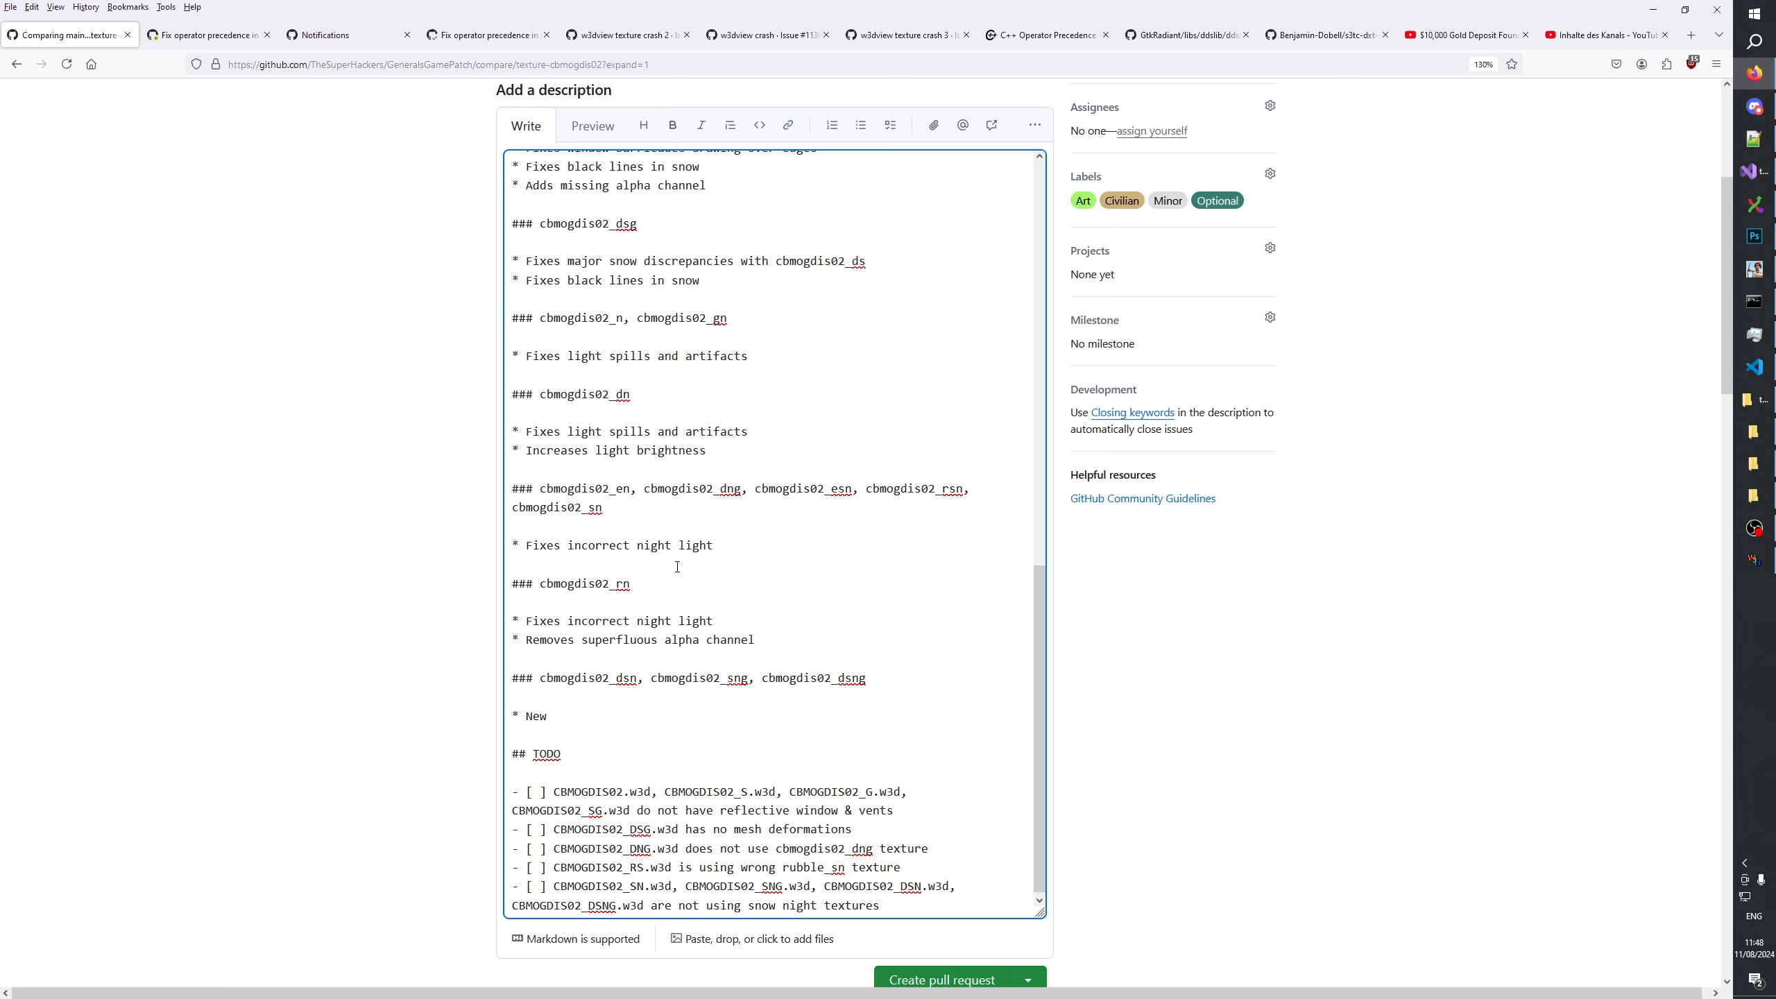
scroll(677, 568, "up", 9)
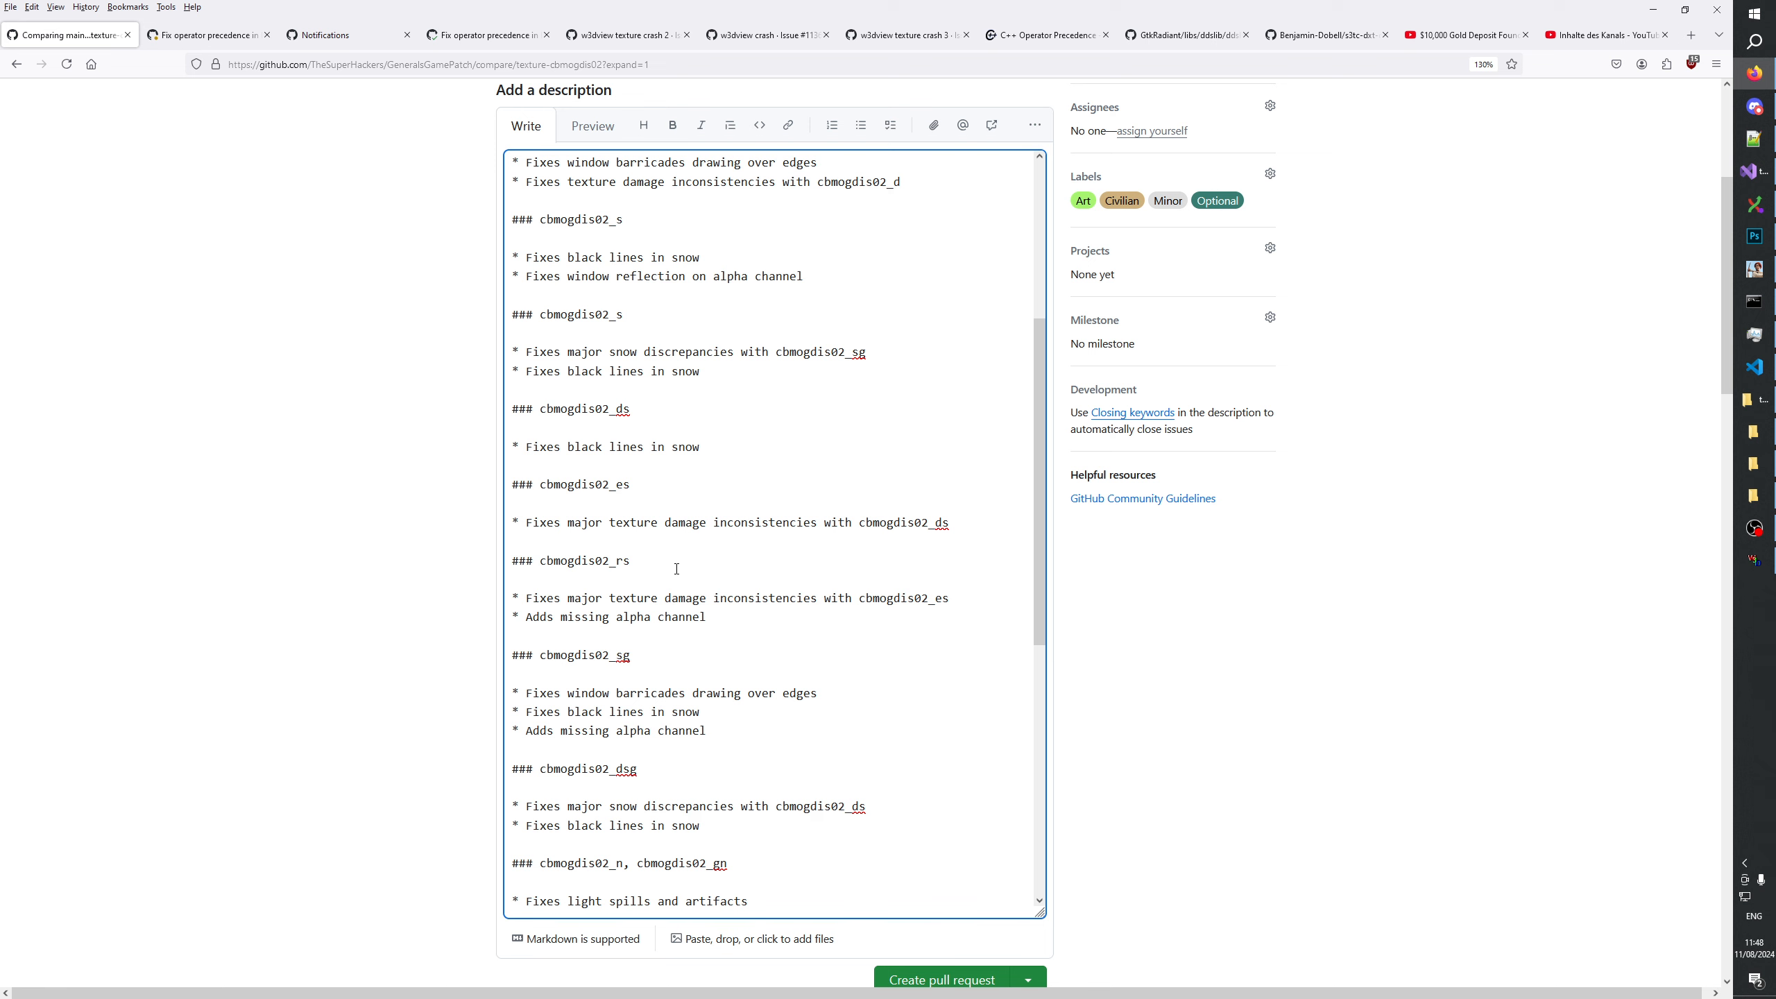
scroll(677, 568, "up", 6)
scroll(1090, 567, "up", 5)
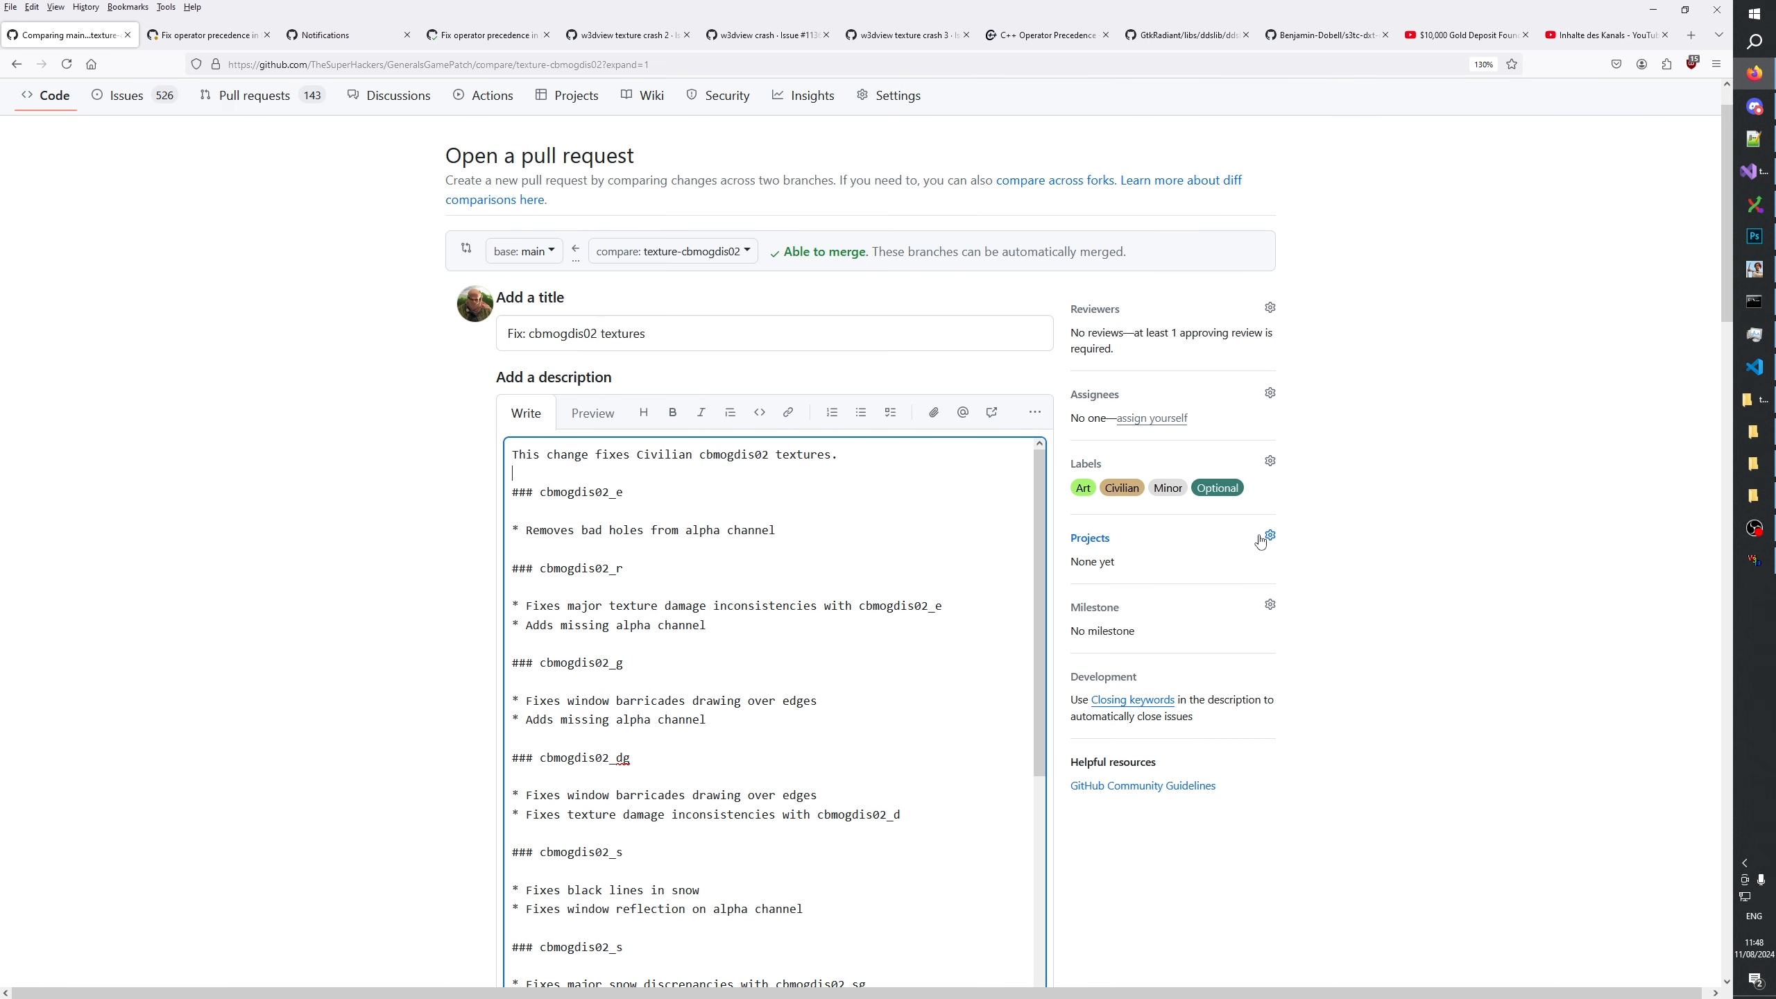
scroll(930, 565, "down", 11)
scroll(934, 594, "down", 5)
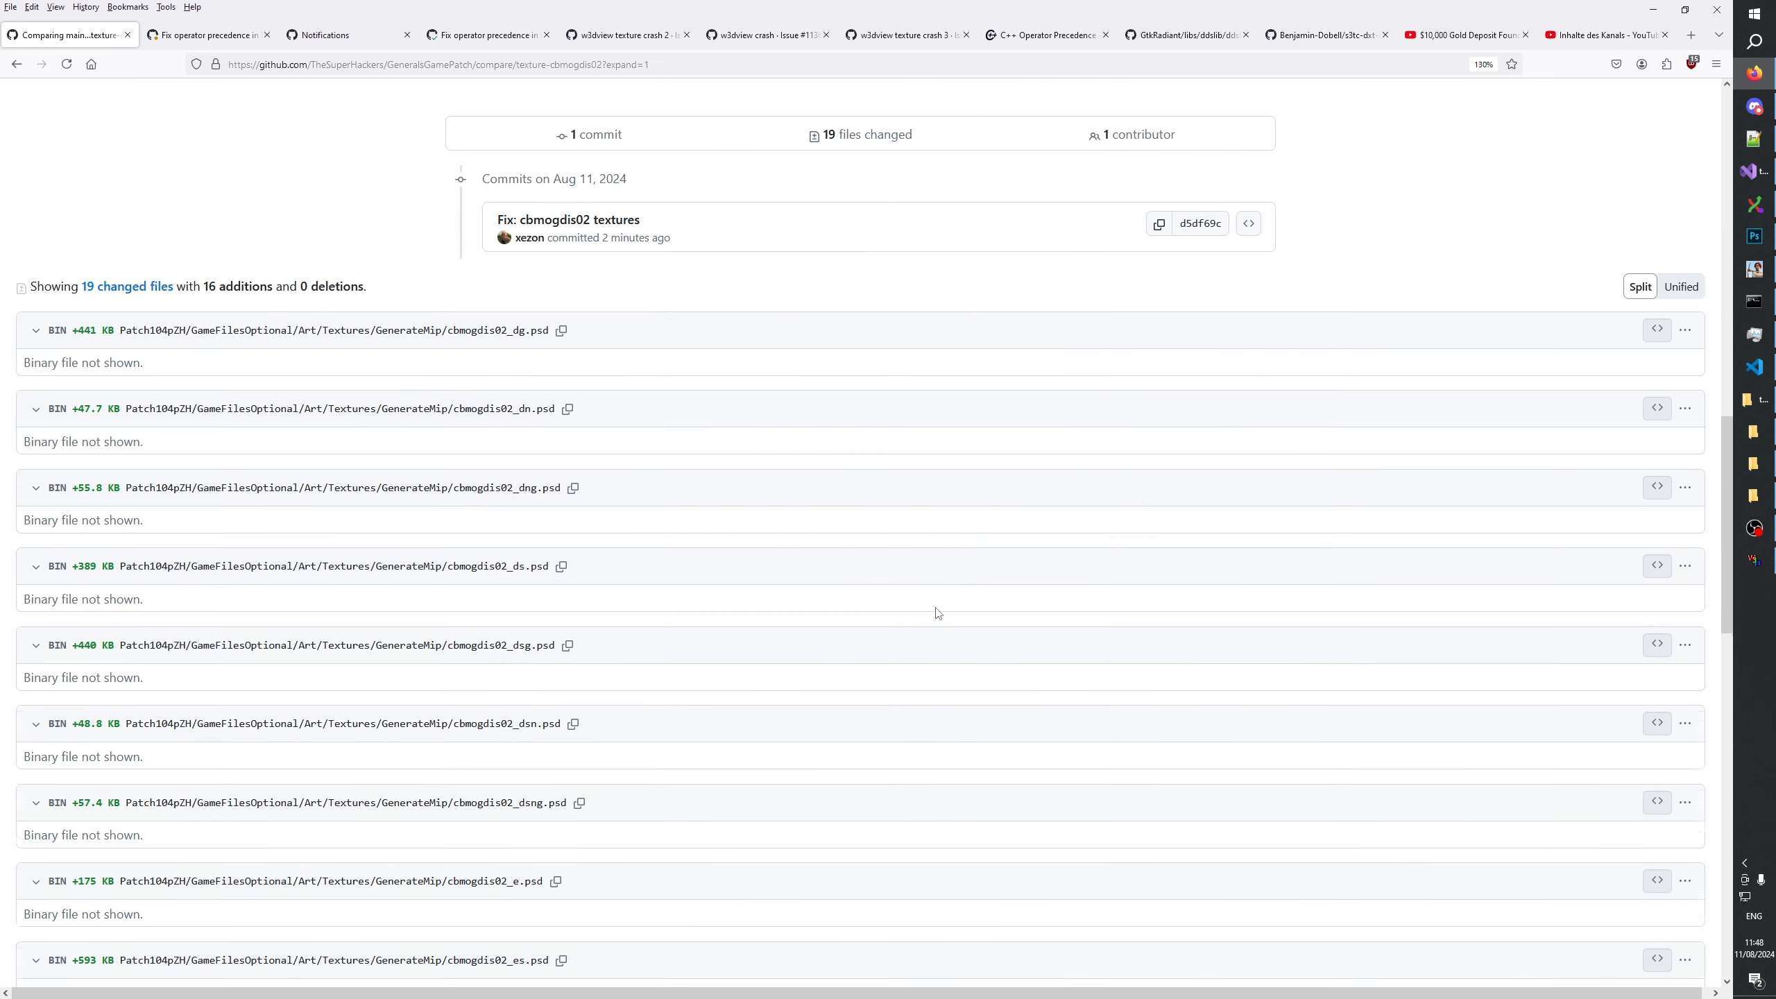
scroll(966, 662, "up", 8)
scroll(964, 659, "down", 6)
scroll(966, 658, "down", 5)
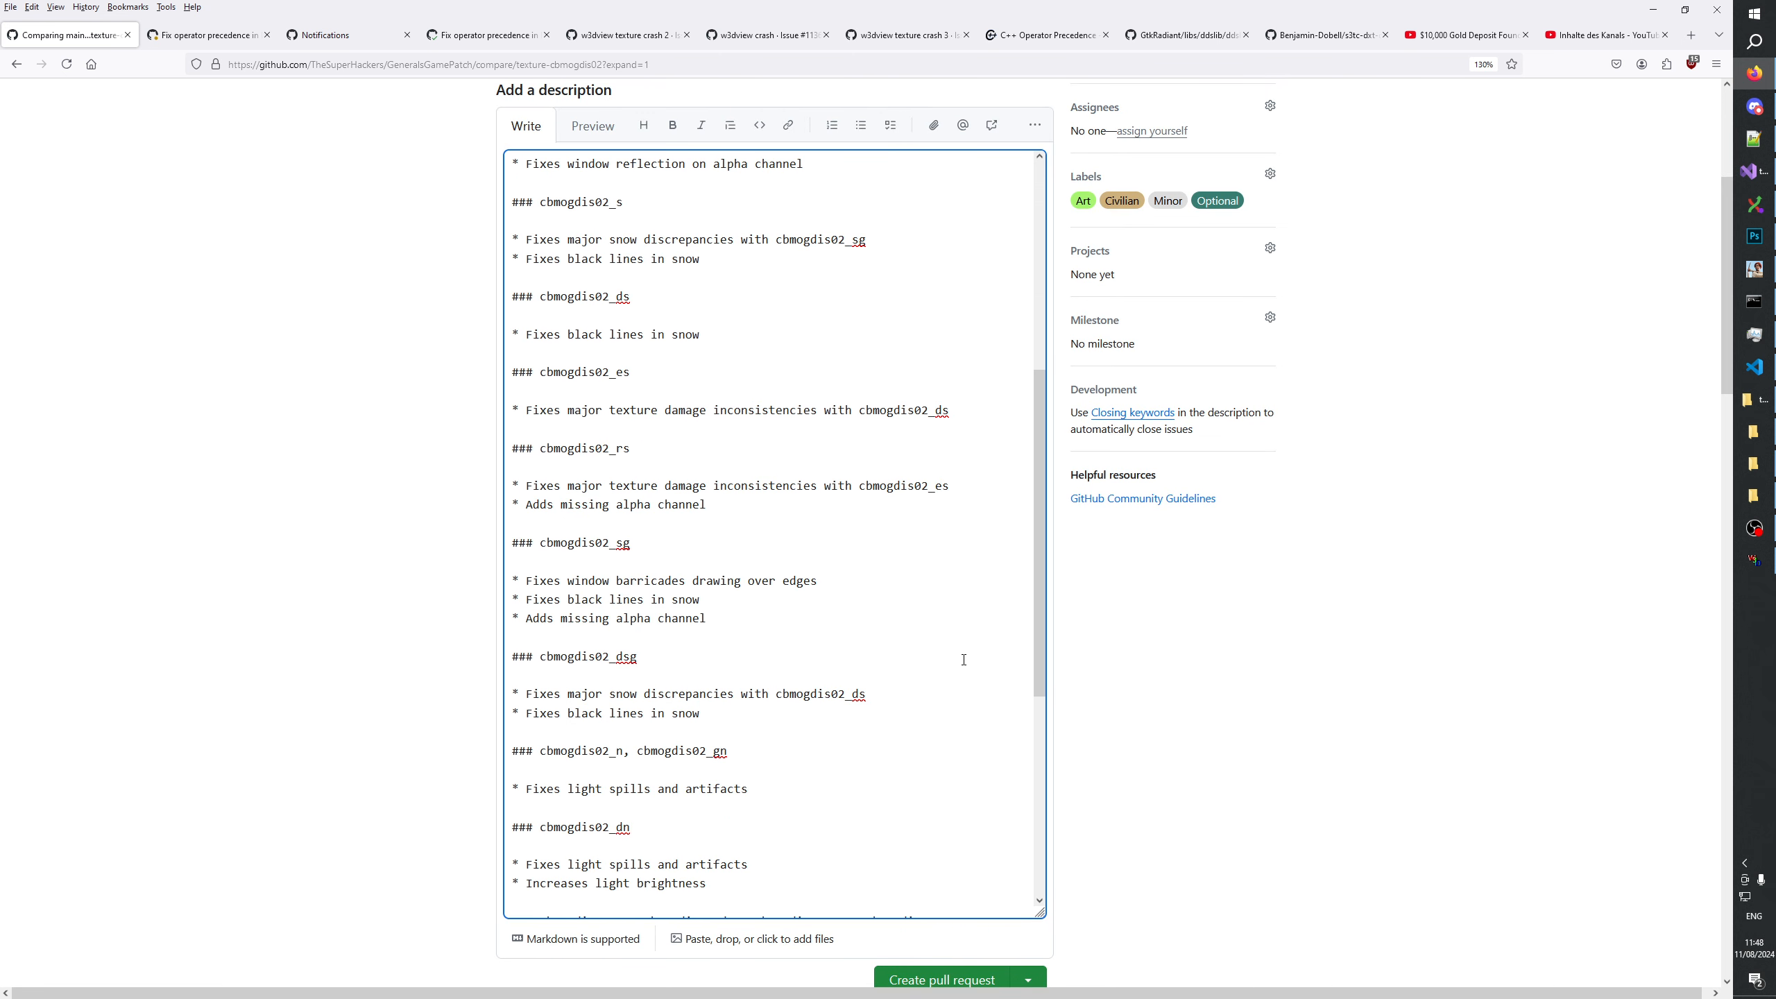
Create the "Fix: cbmogdis02 textures" pull request and check the published page.
left_click(931, 983)
scroll(952, 860, "up", 6)
scroll(1192, 728, "up", 5)
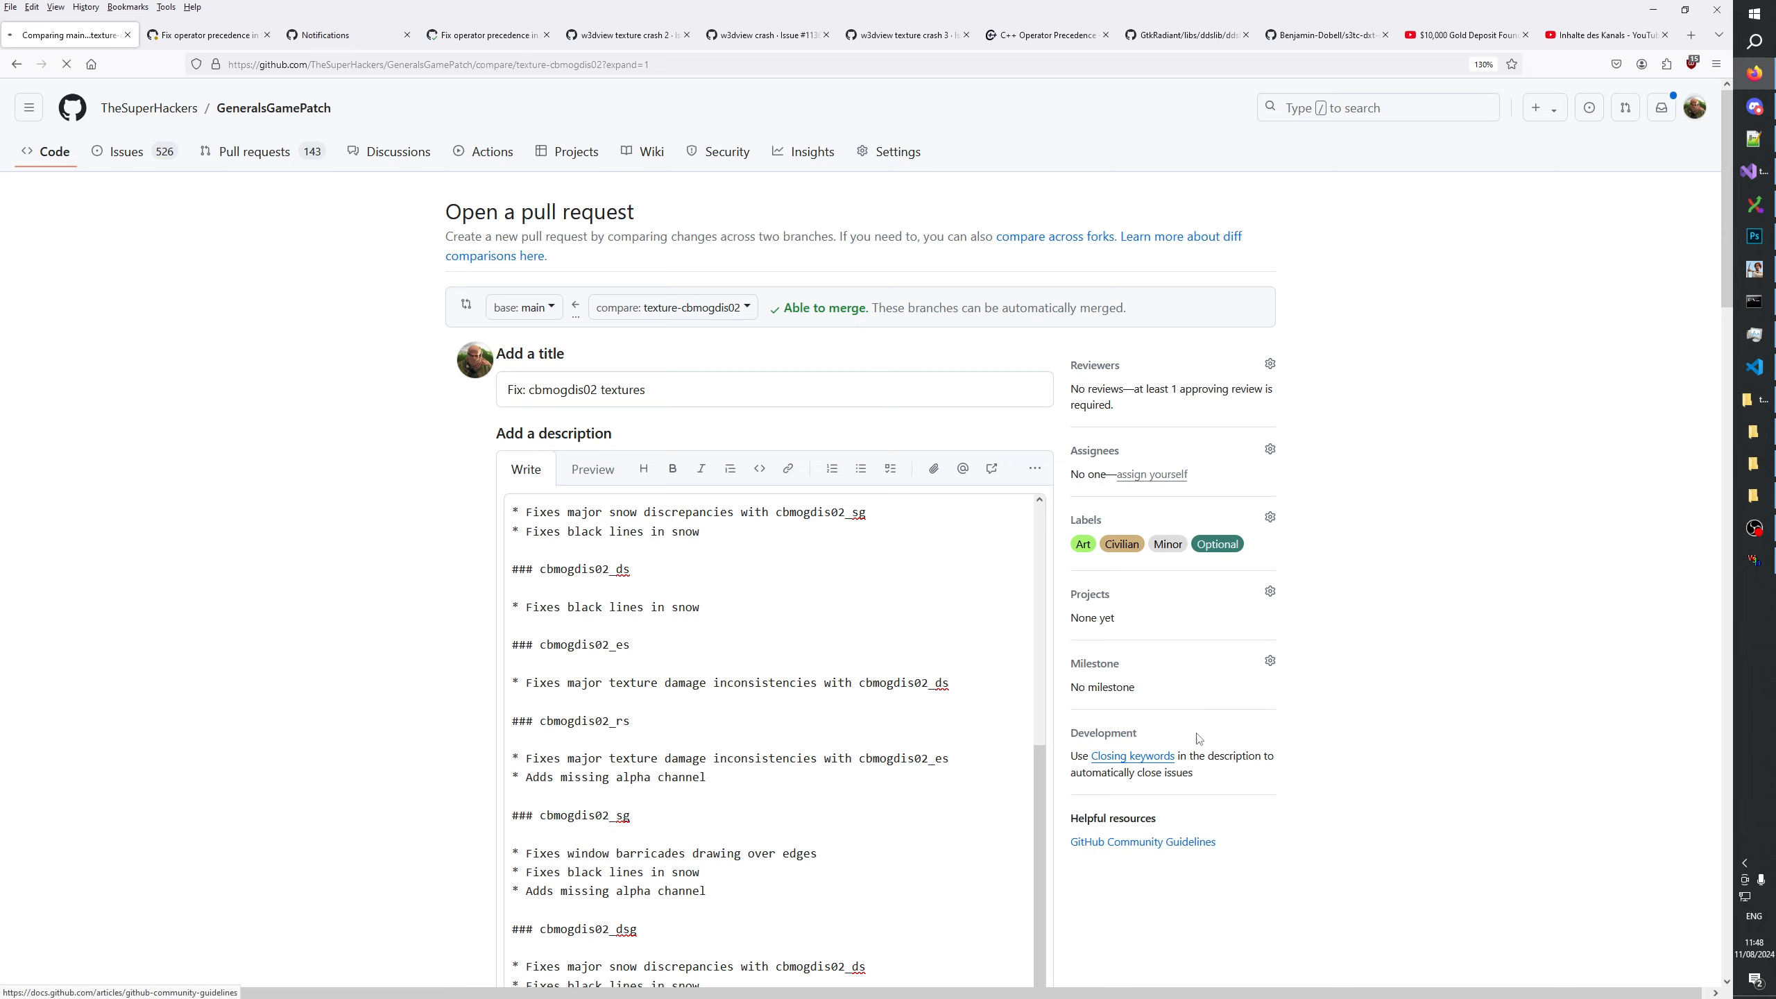
scroll(1200, 730, "down", 5)
scroll(1200, 732, "up", 4)
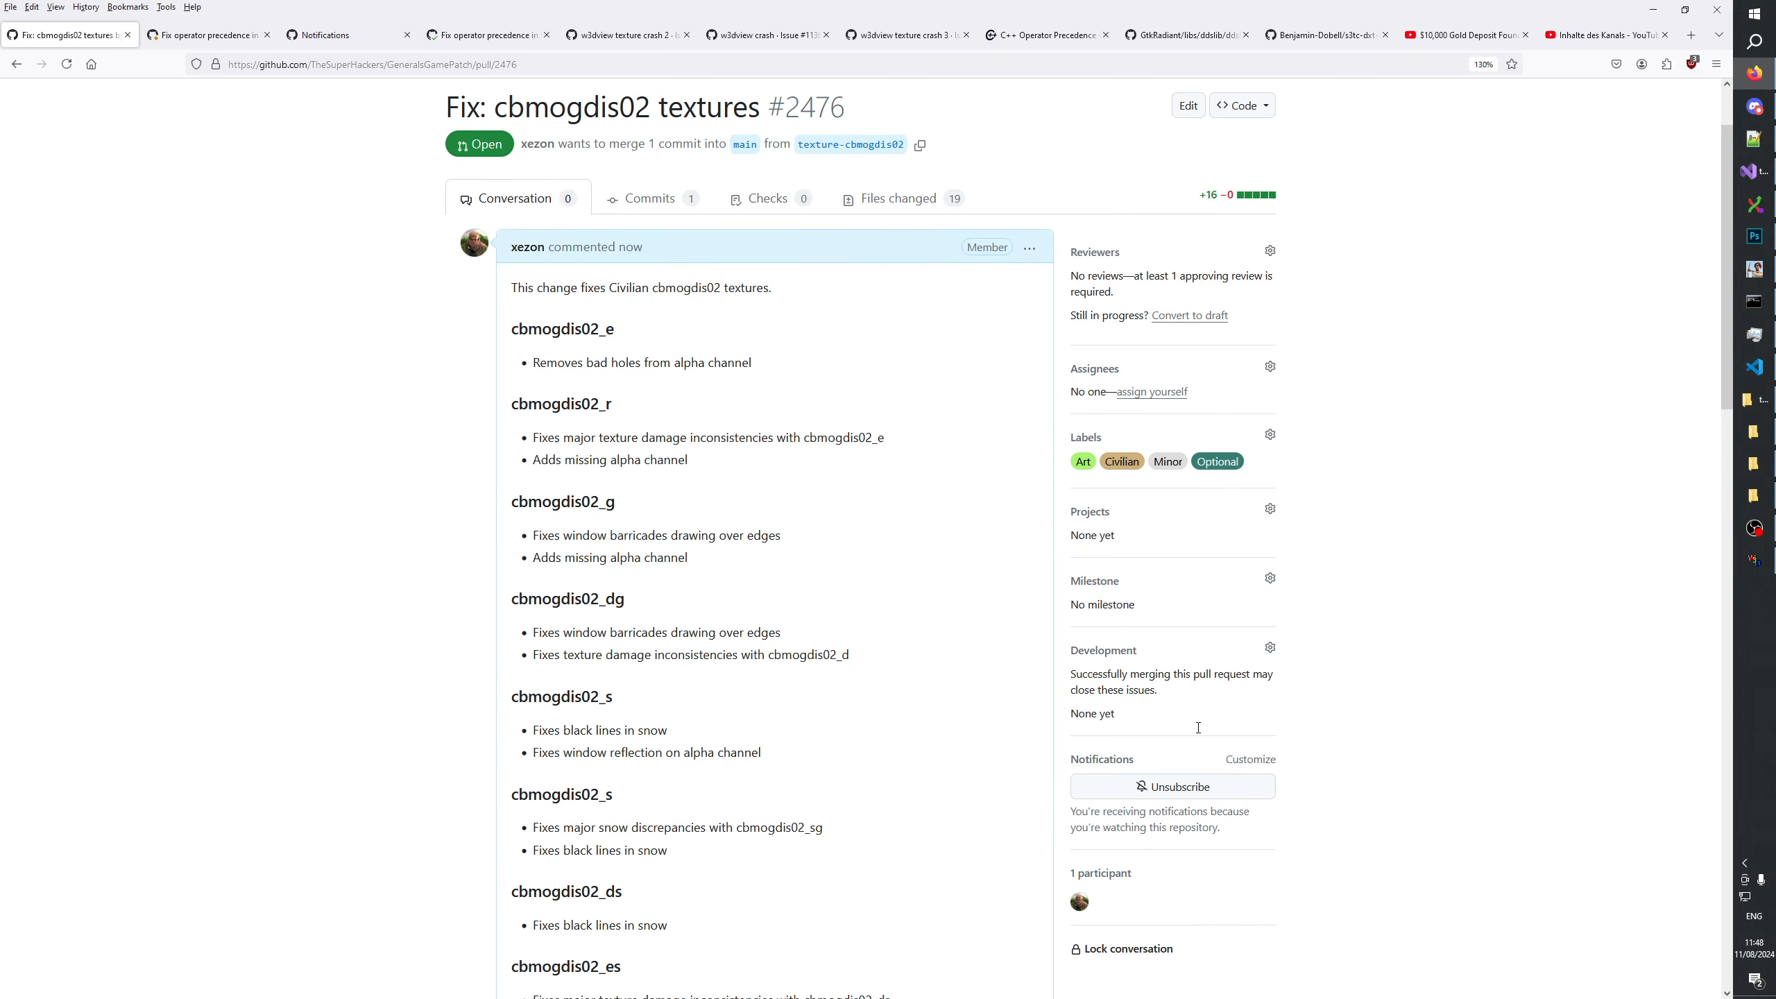
Open the GeneralsGamePatch\Patch104pZH folder in a new File Explorer window, reusing the path of the open Textures folder.
scroll(725, 486, "down", 12)
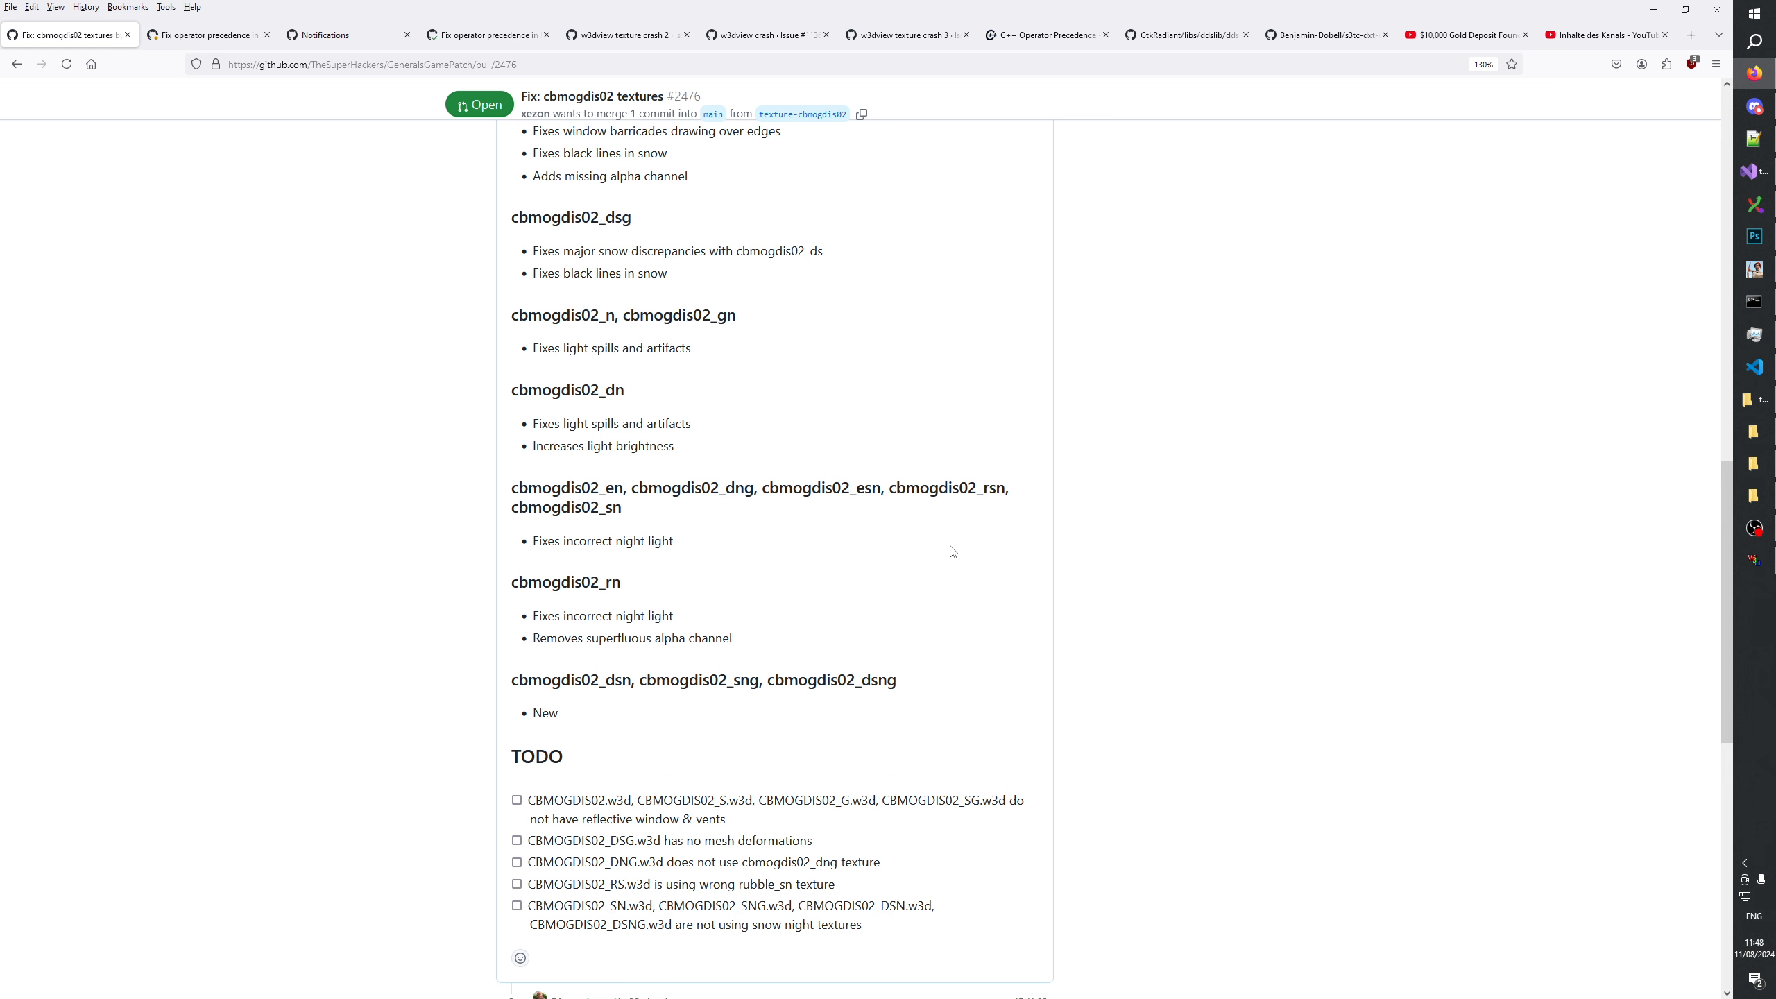
scroll(952, 552, "up", 12)
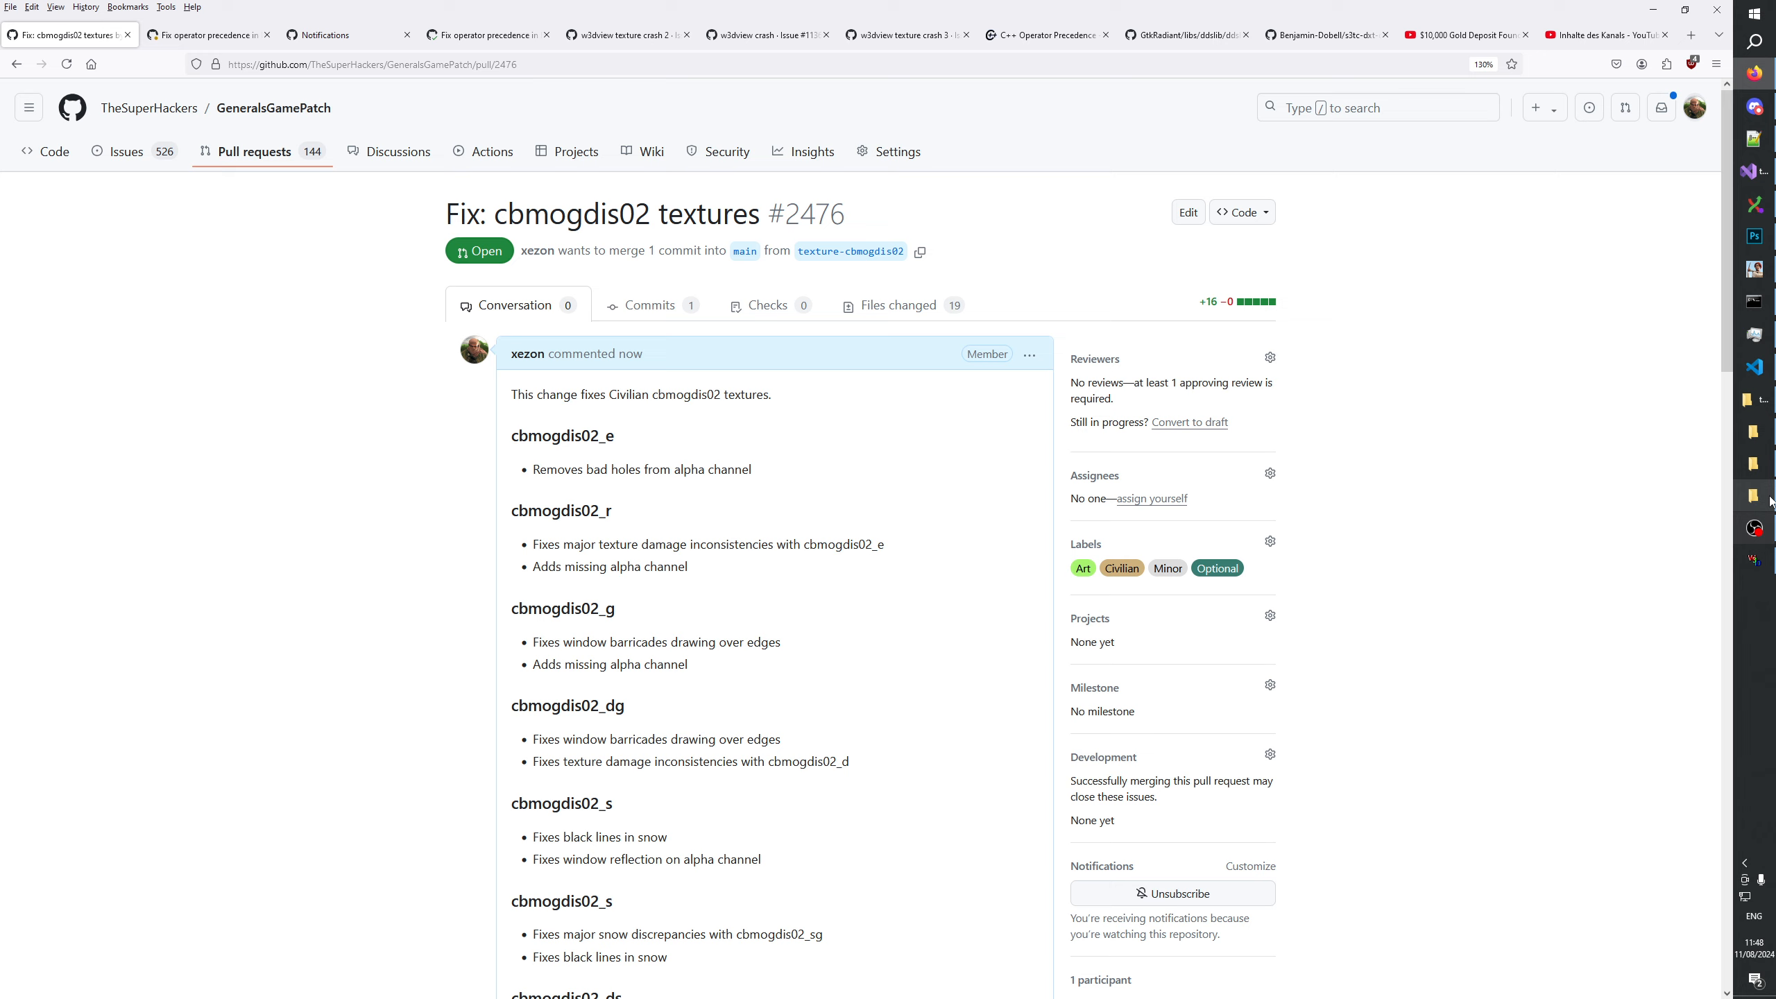
left_click(1758, 471)
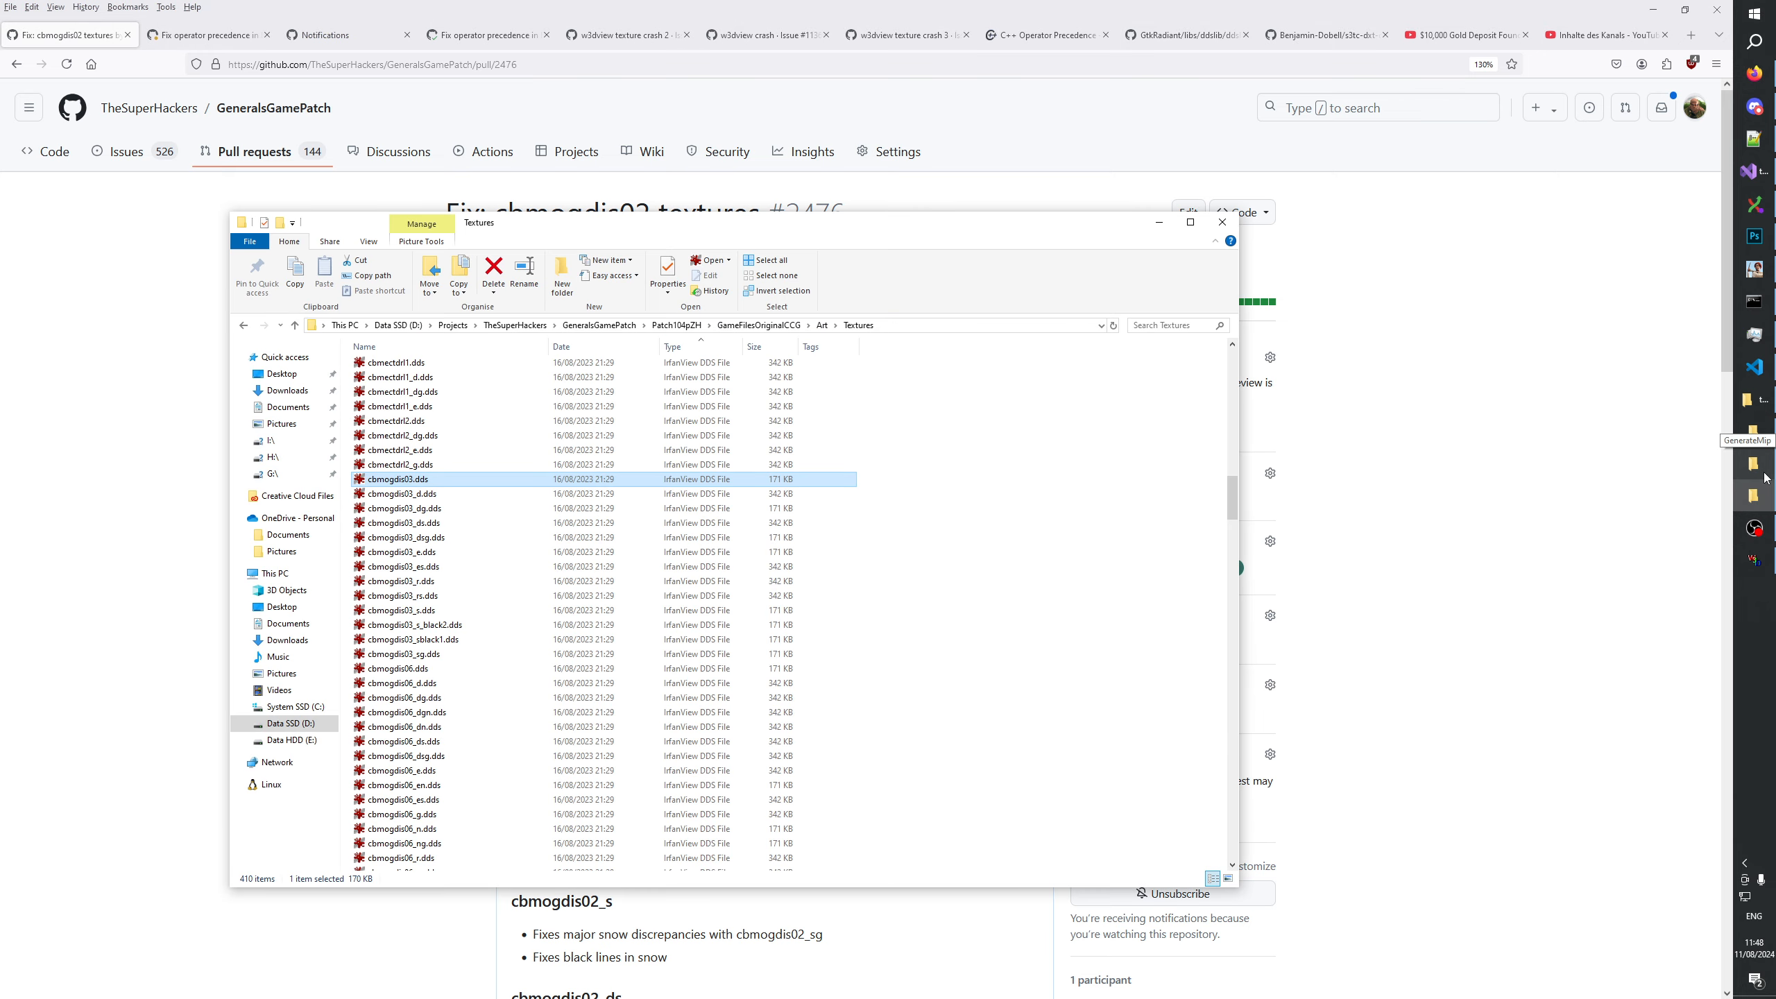
left_click(927, 325)
key("ctrl+c")
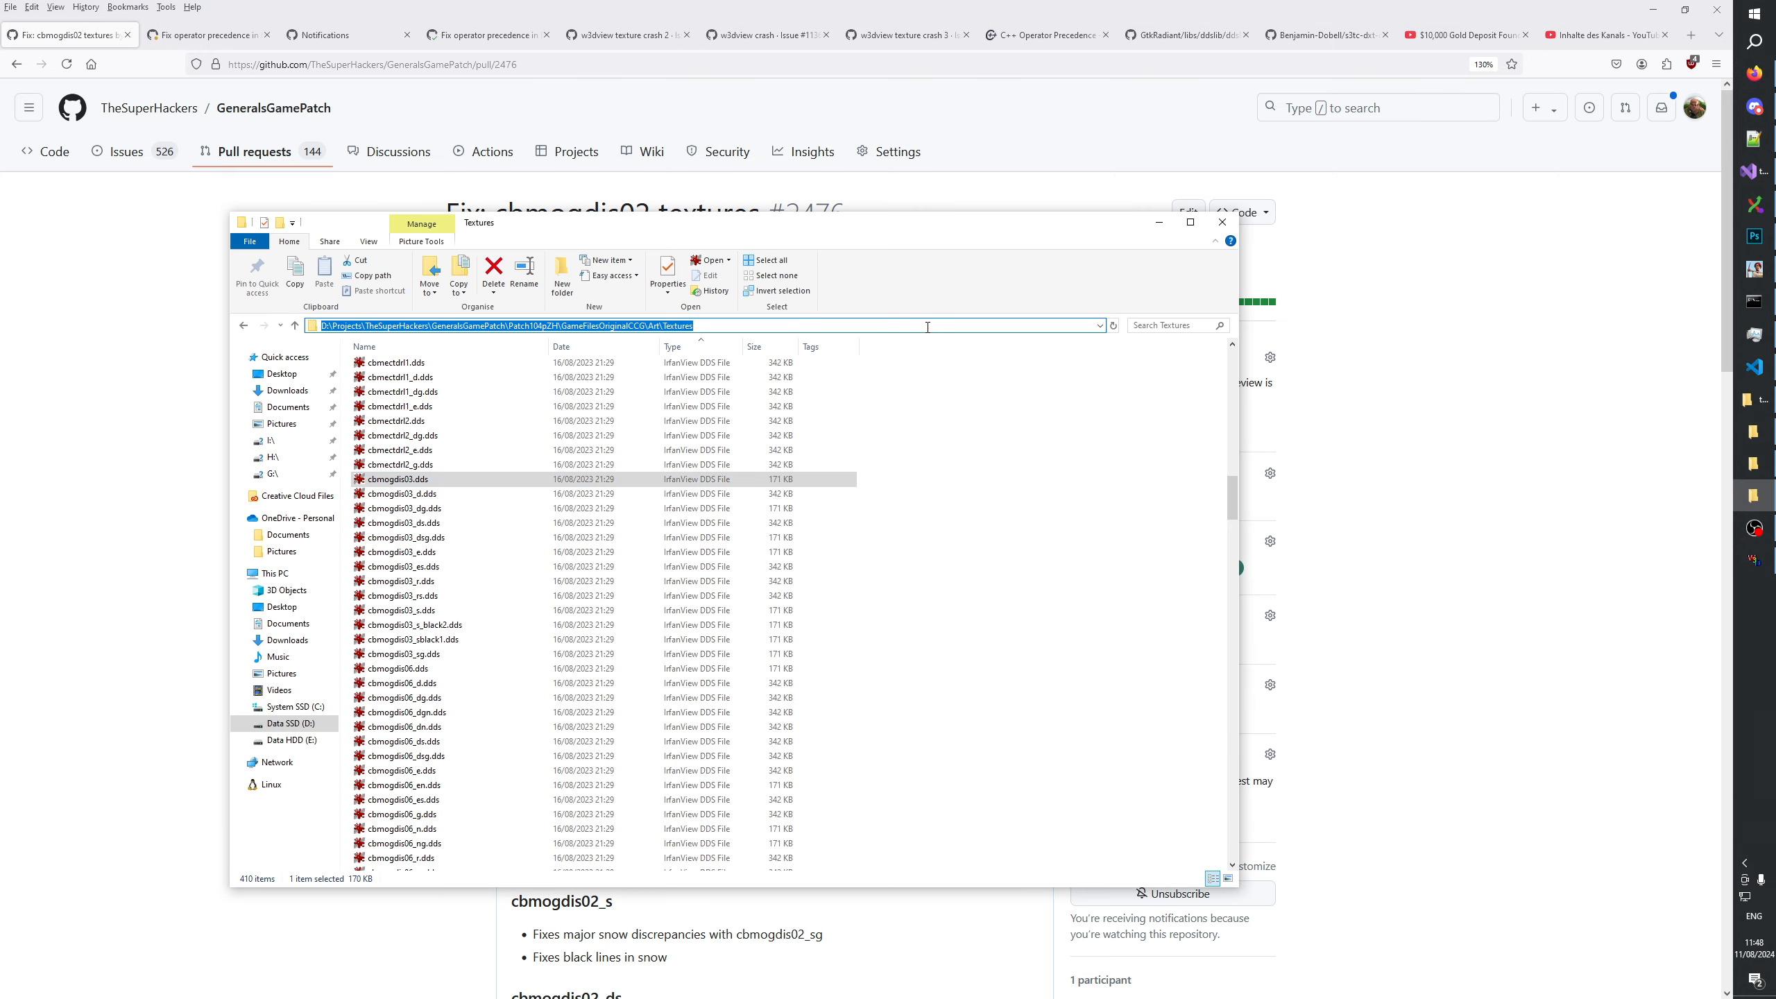
key("super+e")
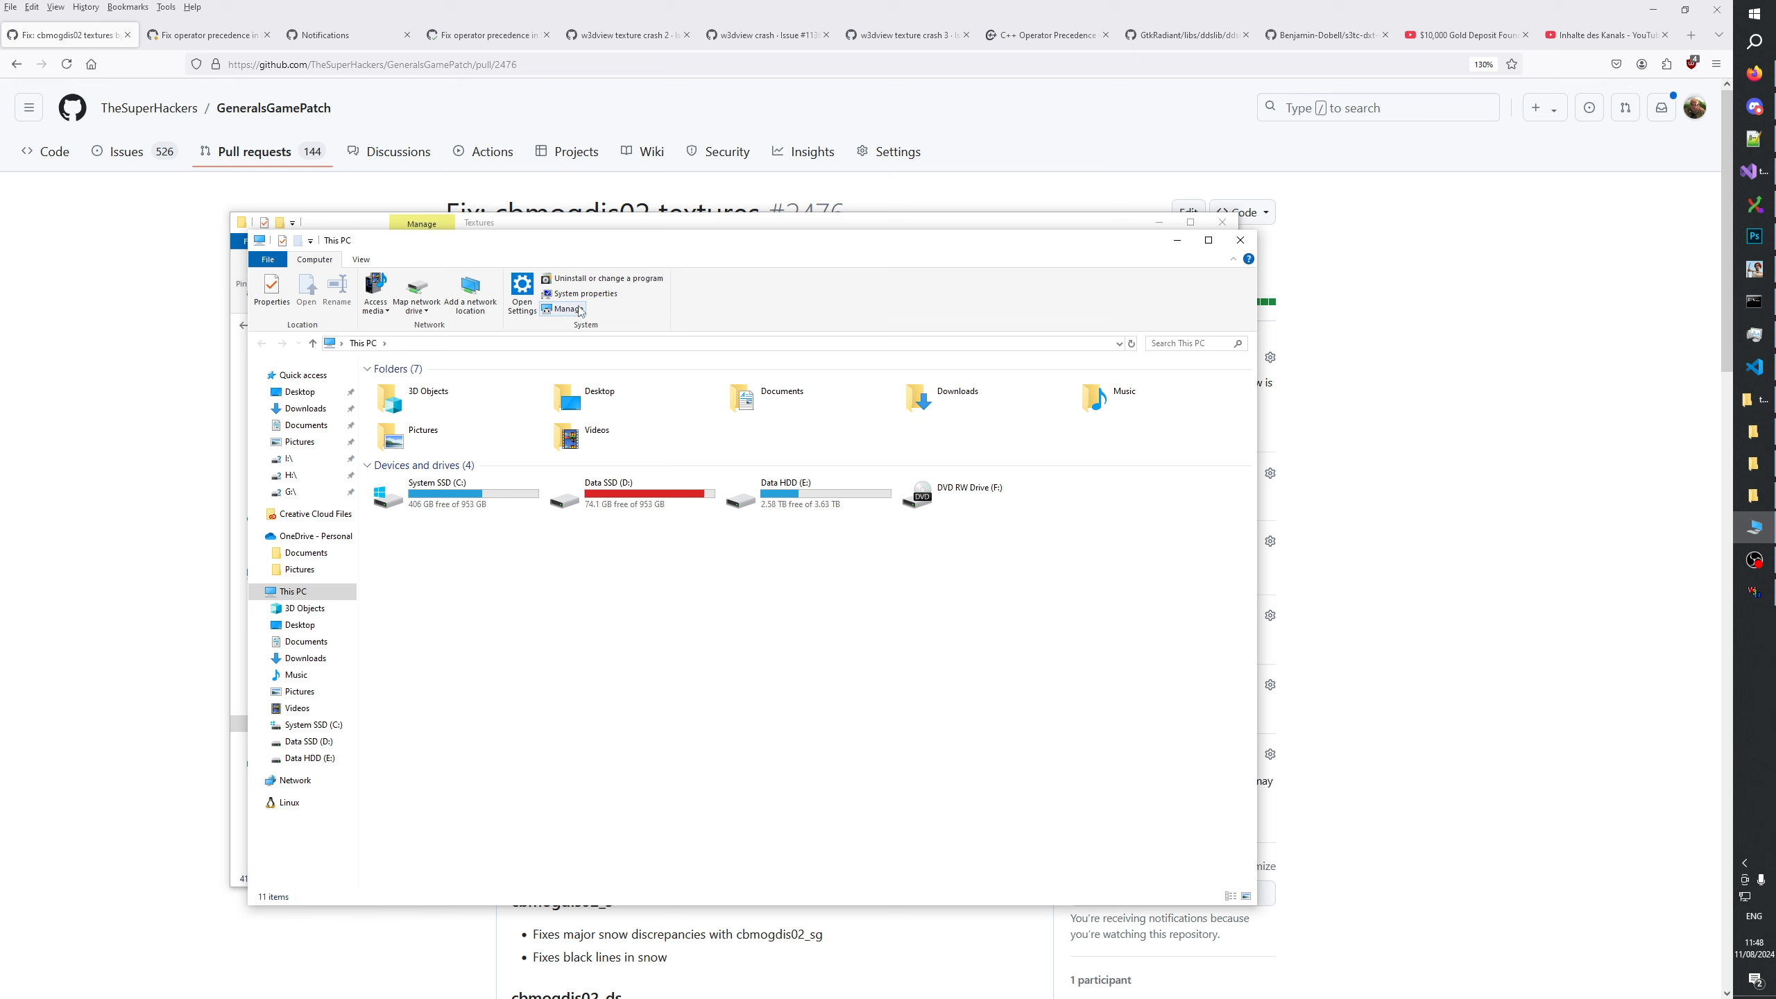
left_click(580, 343)
key("ctrl+v")
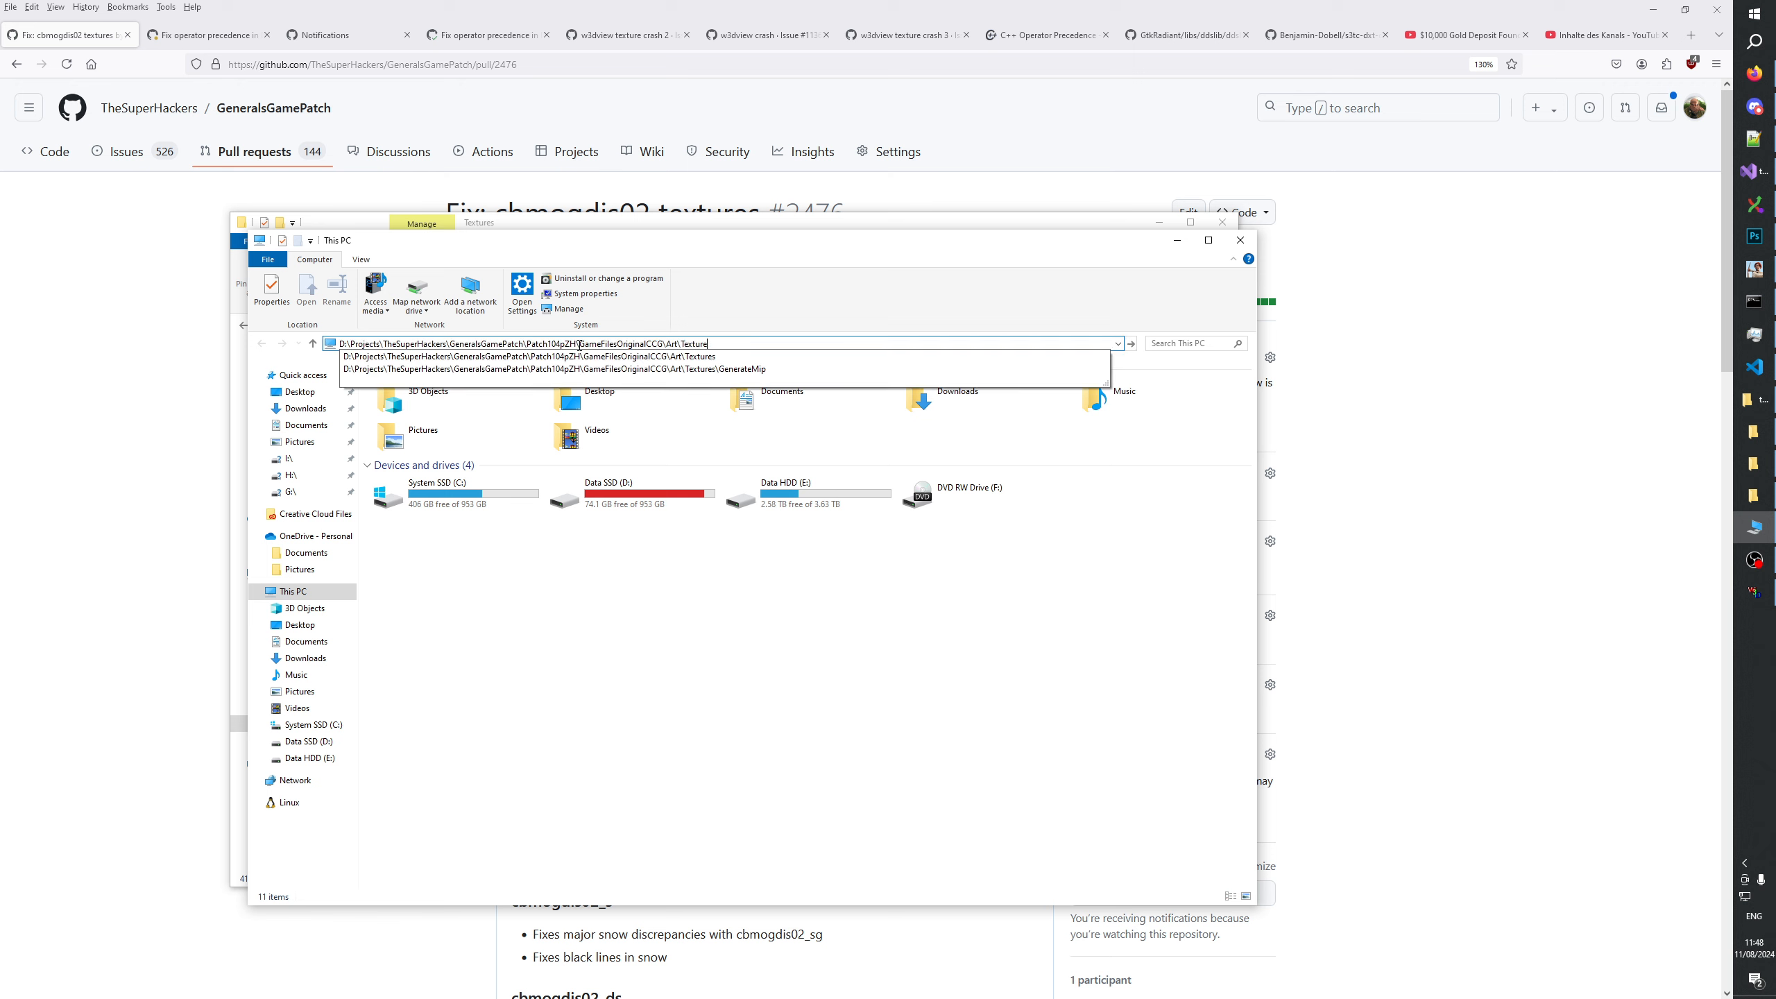
key("BackSpace")
key("BackSpace")
key("BackSpace")
key("BackSpace")
key("BackSpace")
key("BackSpace")
key("BackSpace")
key("BackSpace")
key("BackSpace")
key("BackSpace")
key("BackSpace")
key("BackSpace")
key("BackSpace")
key("BackSpace")
key("BackSpace")
key("BackSpace")
key("BackSpace")
key("BackSpace")
key("BackSpace")
key("BackSpace")
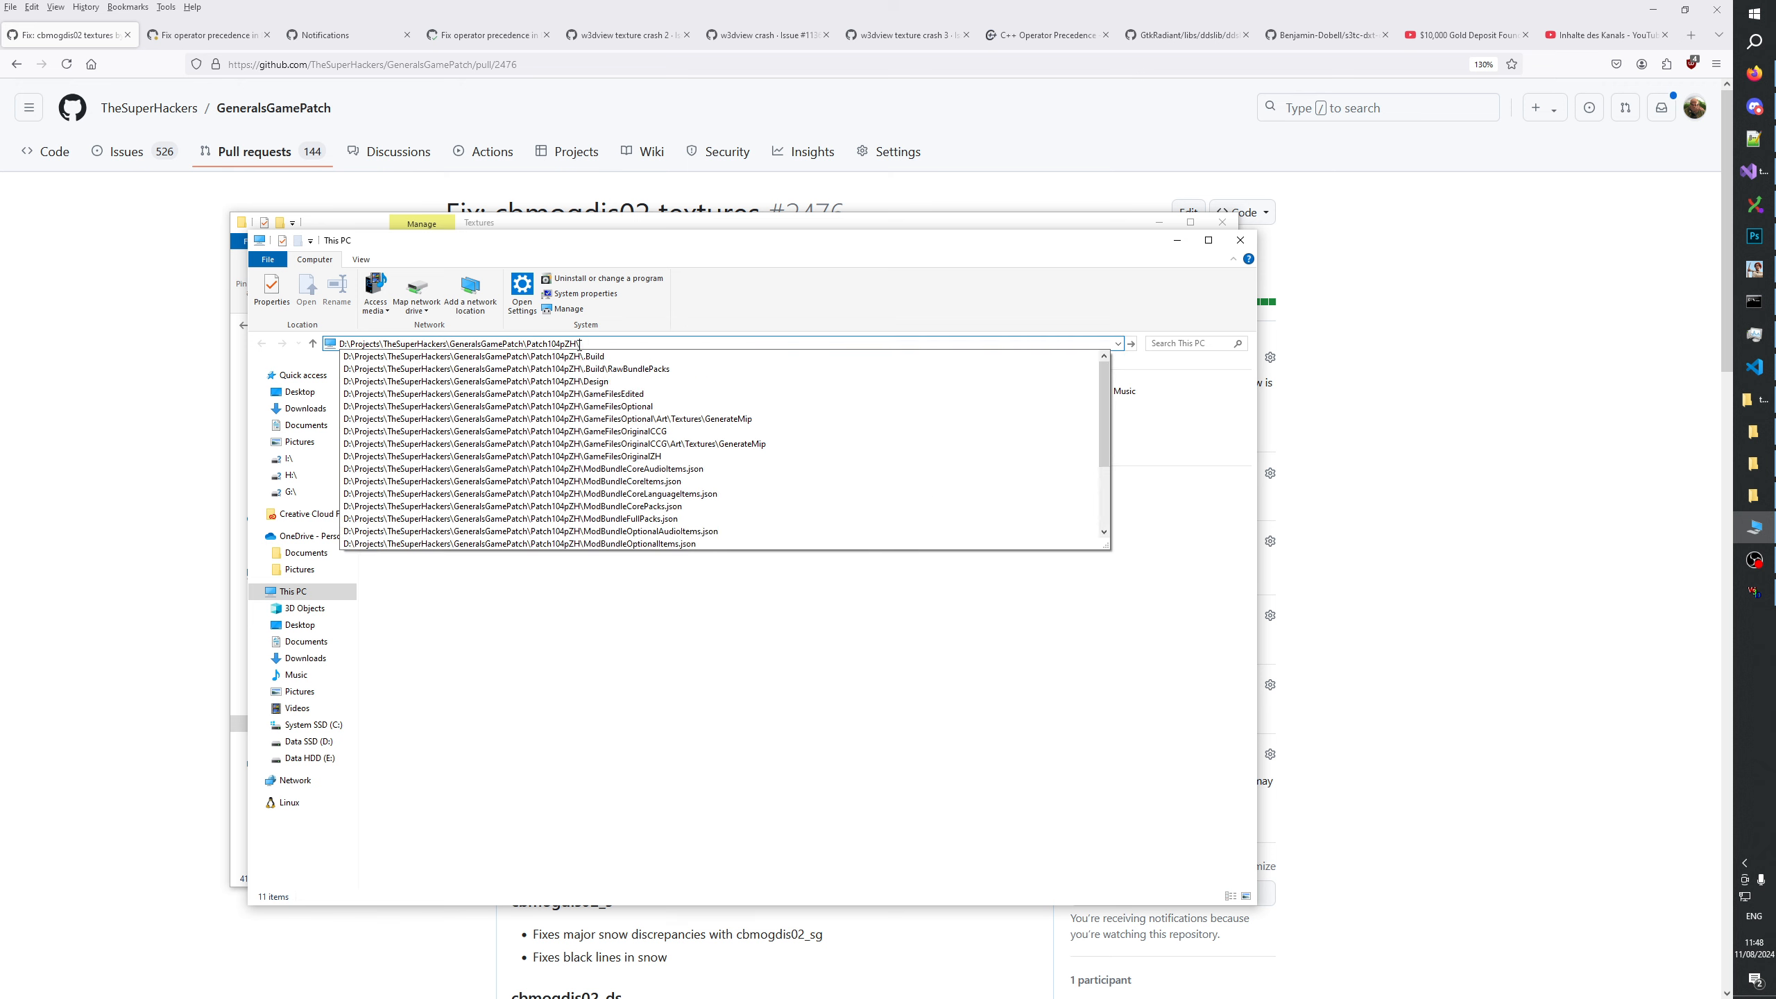
key("Return")
Go to the Design\Changes\v1.0 folder and find the newest numbered changelog files at the end of the list.
double_click(428, 400)
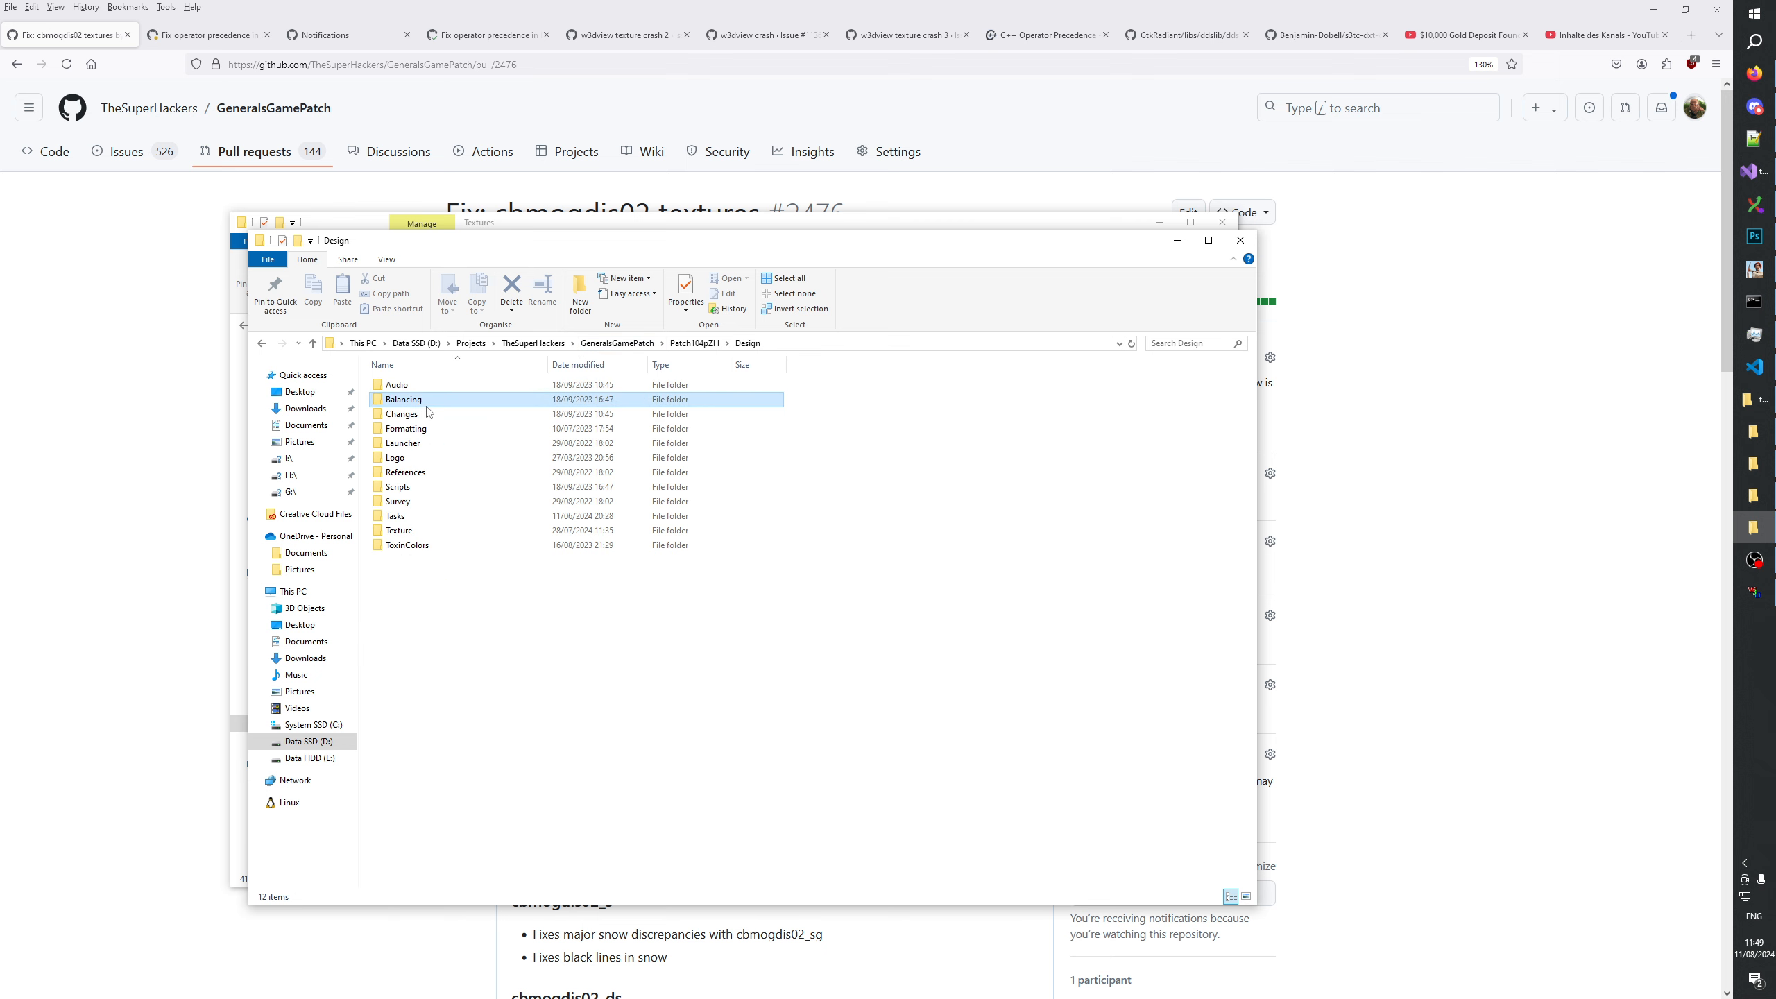
left_click(429, 414)
double_click(430, 416)
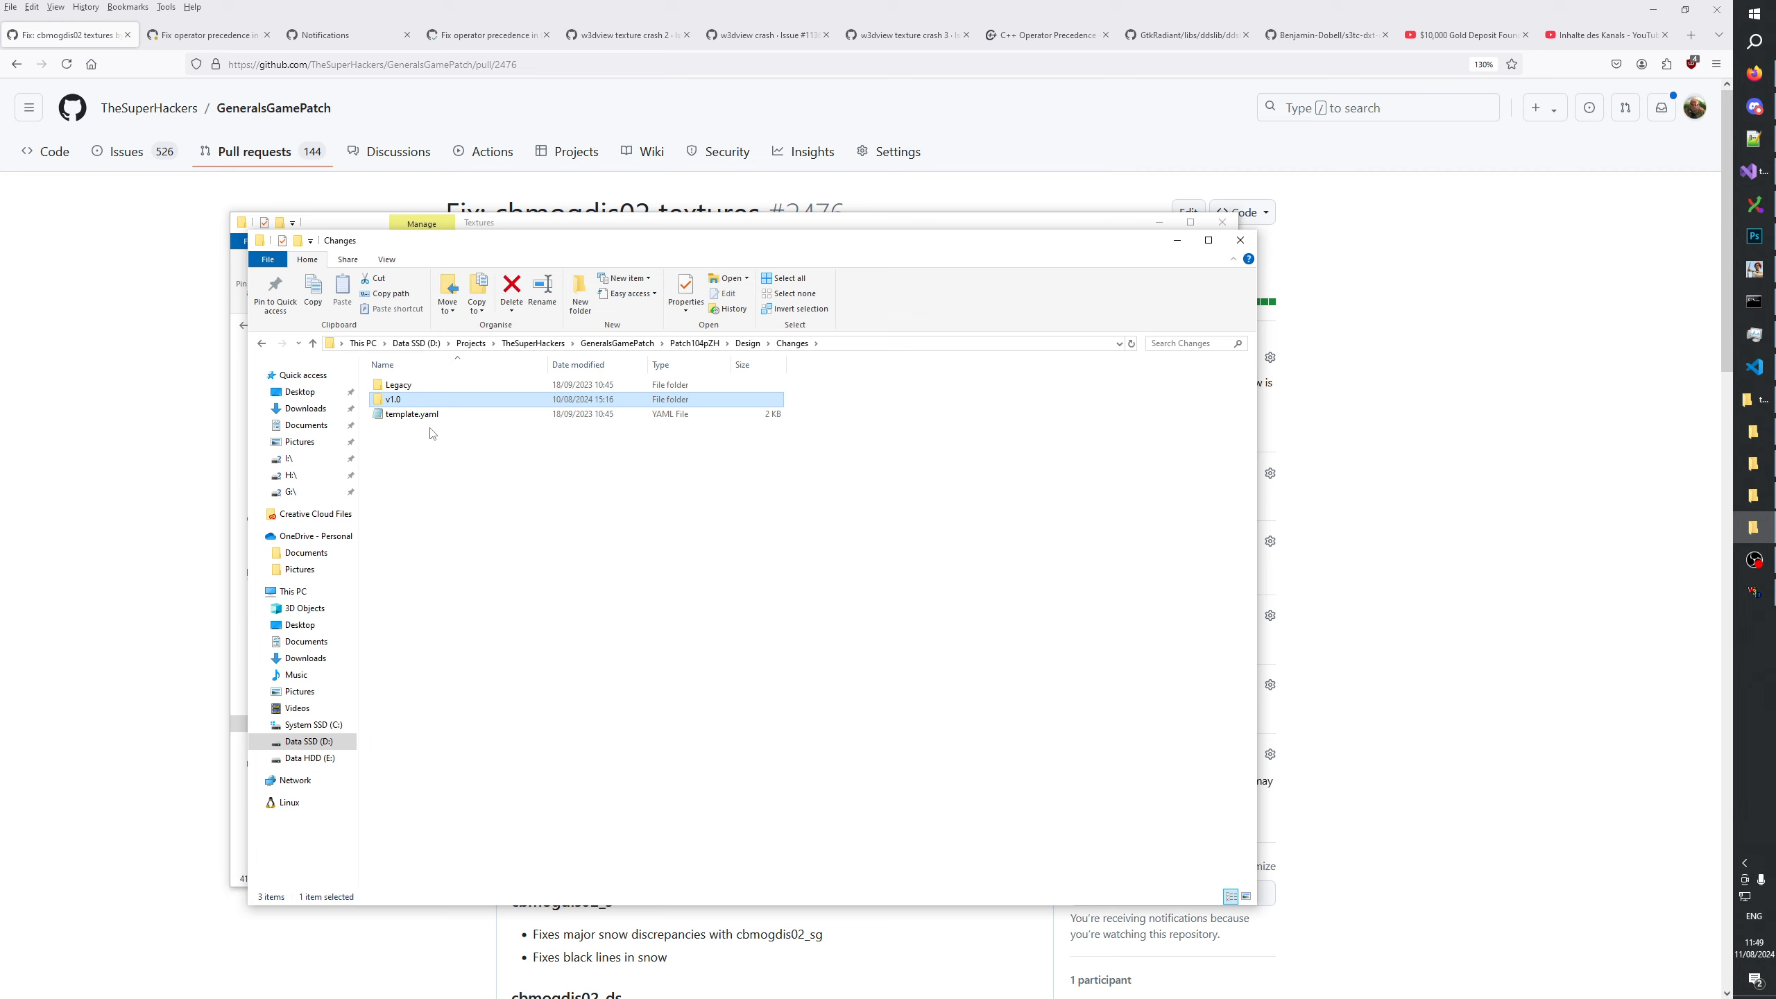
double_click(430, 401)
left_click_drag(1251, 383, 1253, 513)
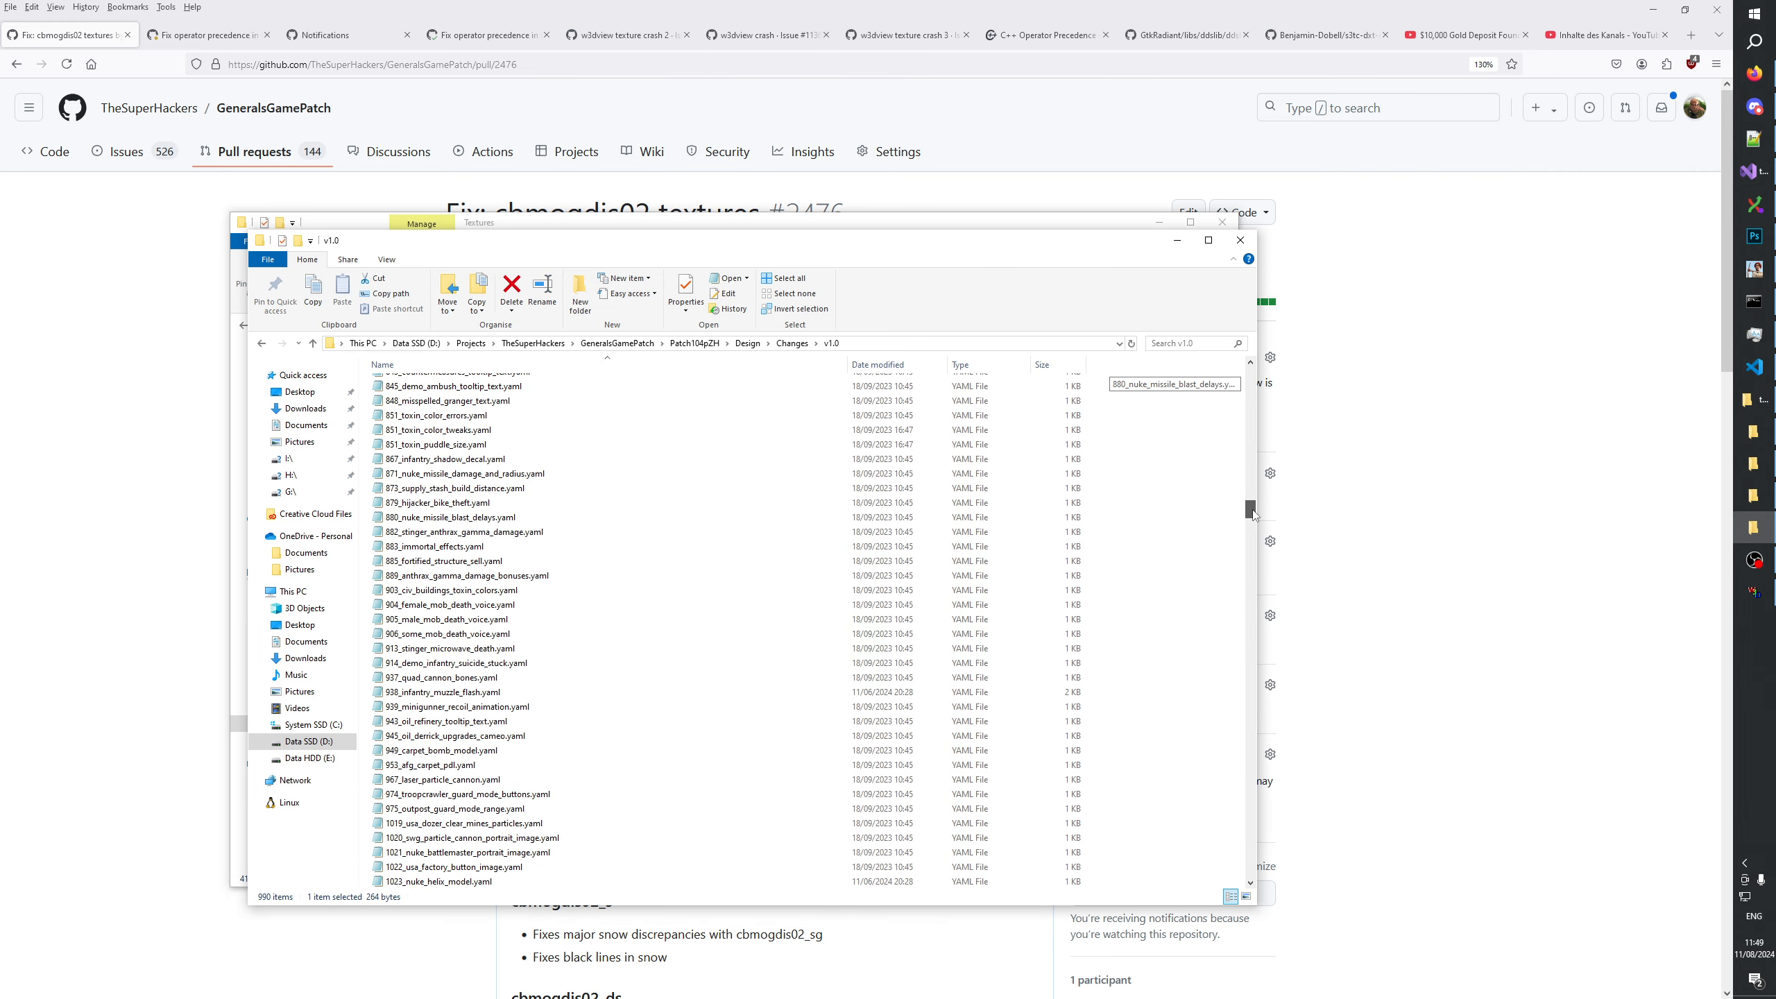
left_click_drag(1253, 514, 1253, 402)
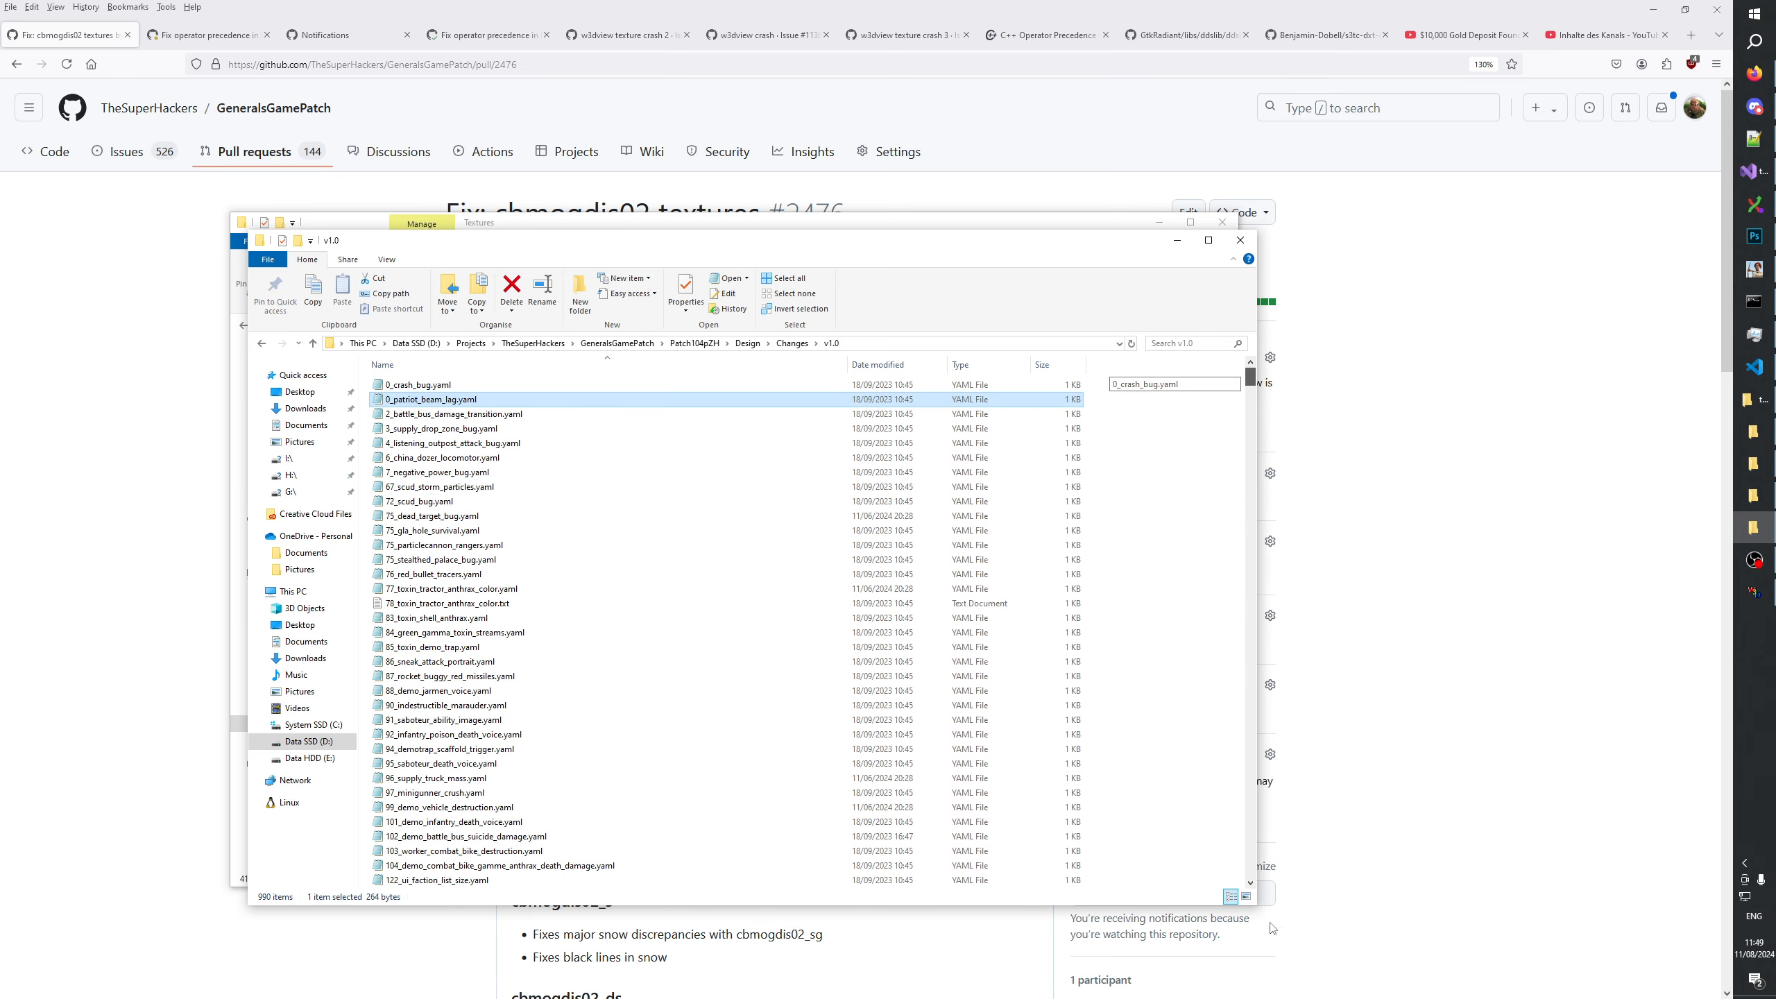
left_click_drag(1273, 929, 1257, 870)
Duplicate 2475_cbmogdis01_textures.yaml and rename the copy as 2476_cbmogdis02_textures.yaml.
left_click(544, 883)
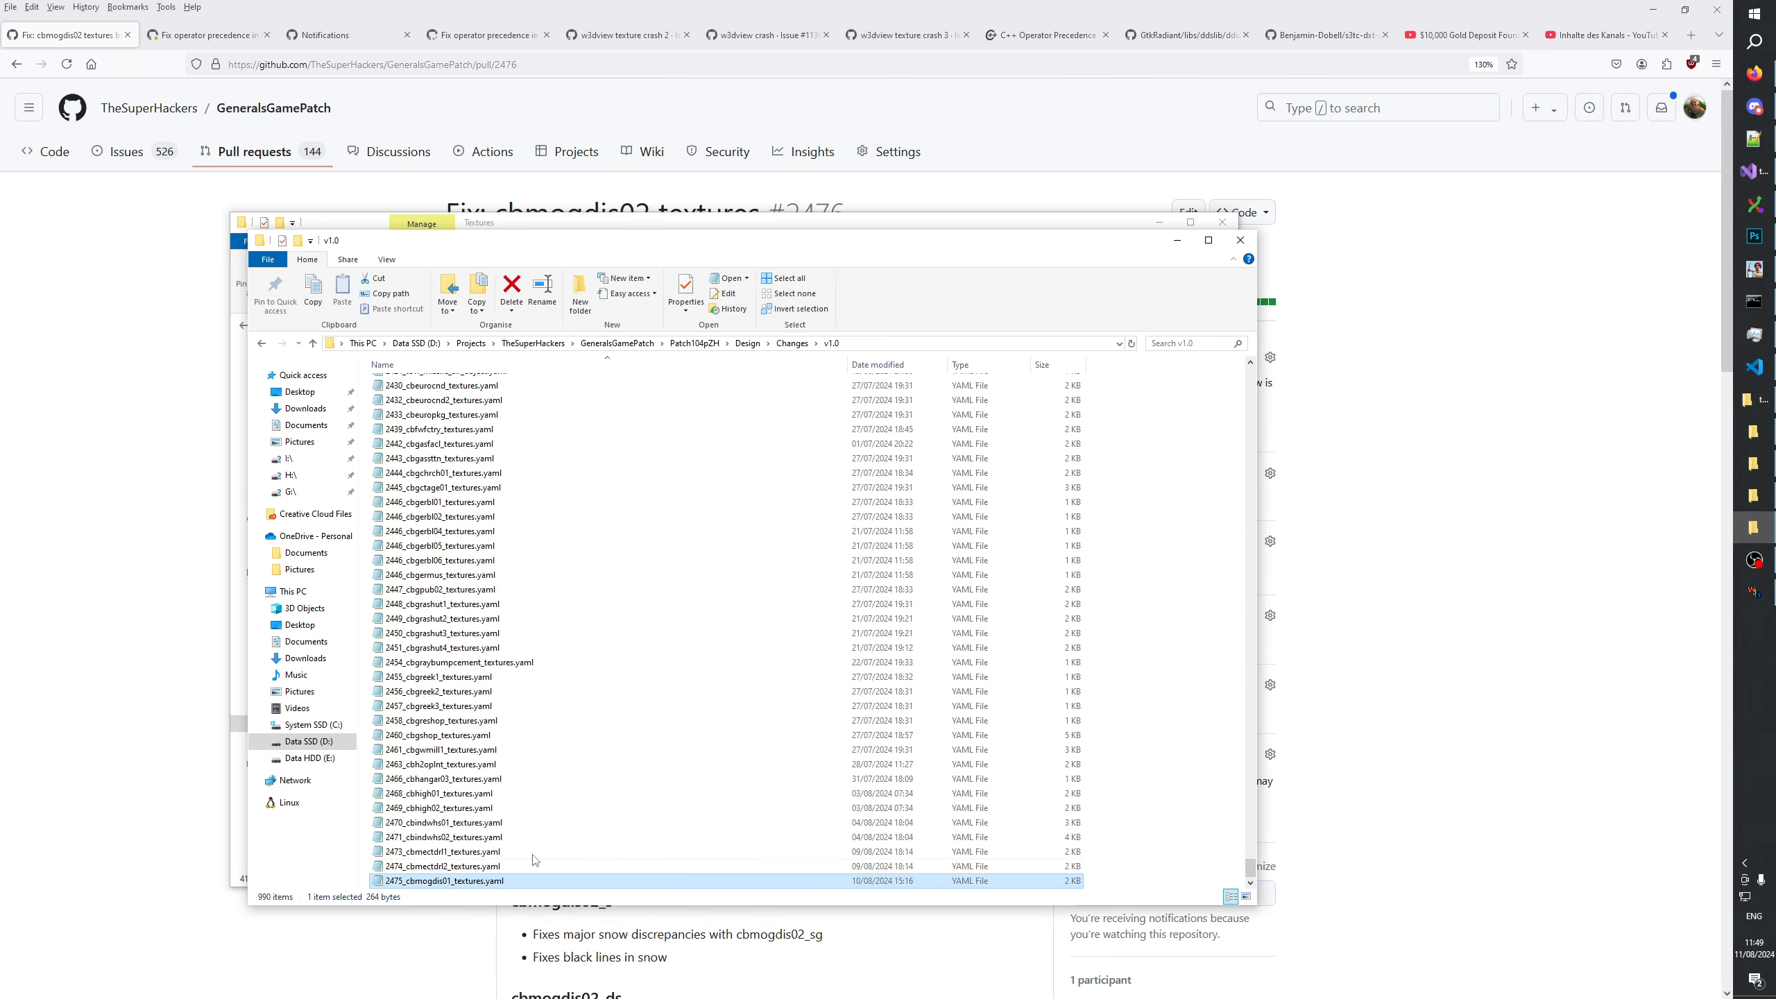
left_click(769, 7)
key("alt+Tab")
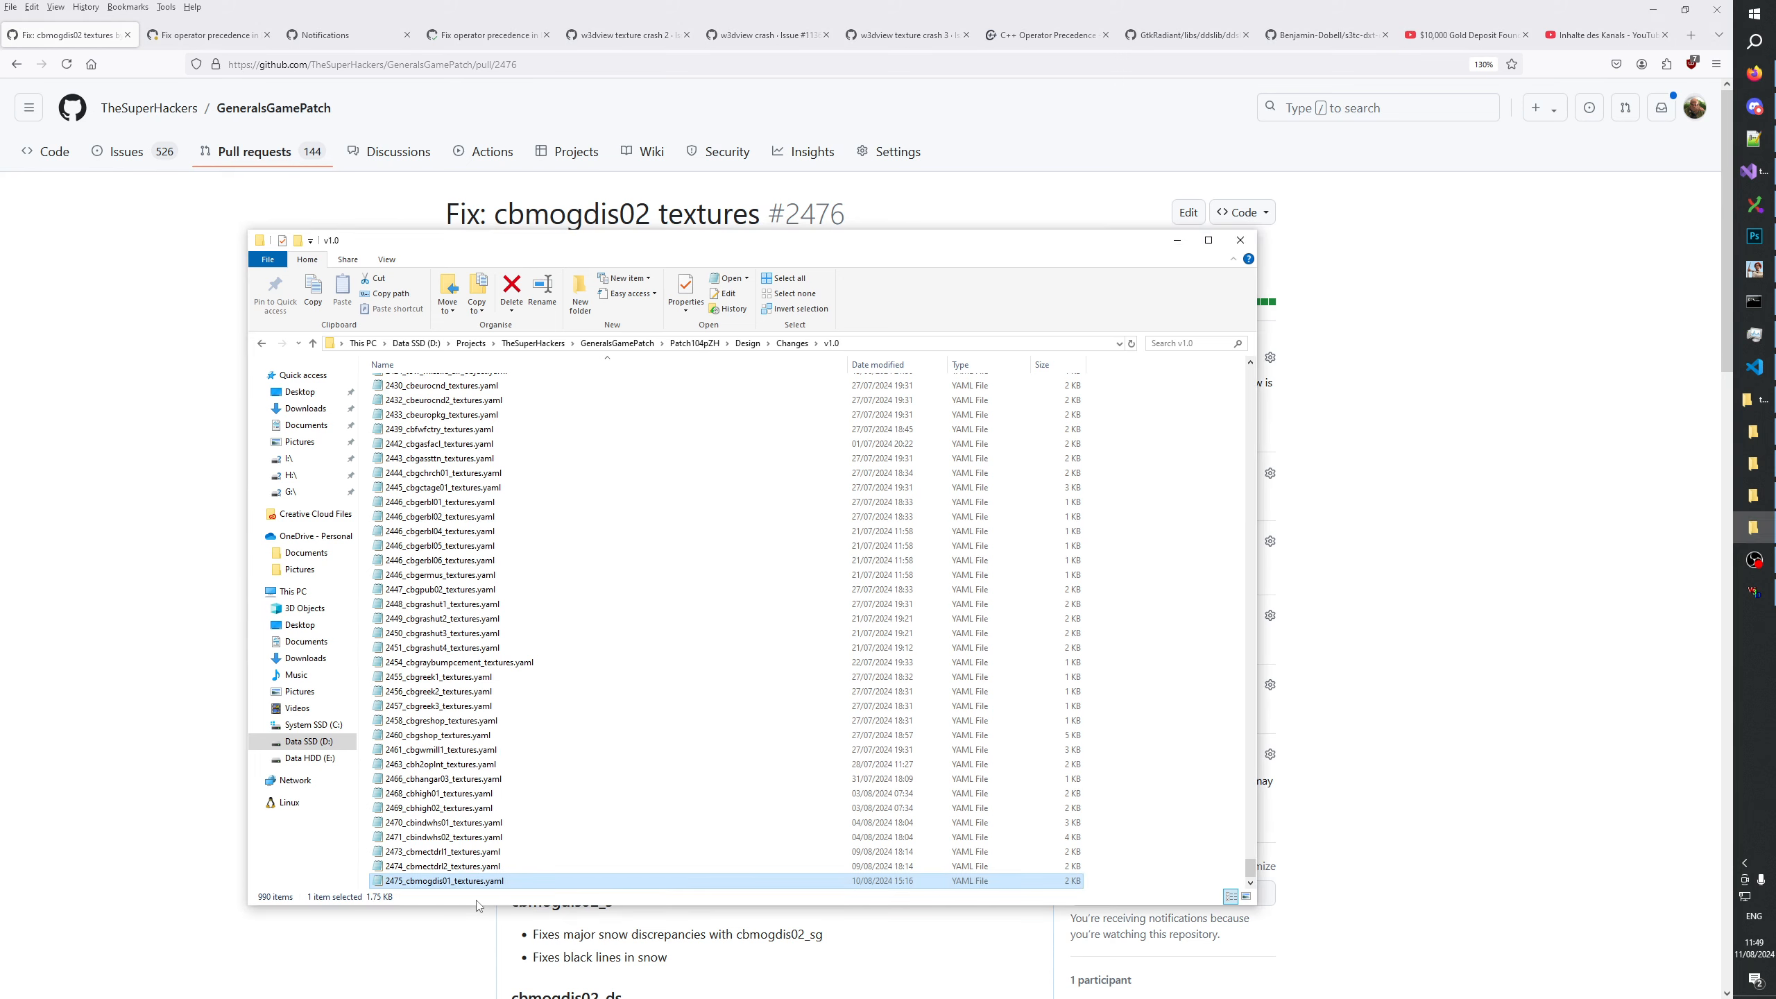
key("ctrl+c")
key("ctrl+v")
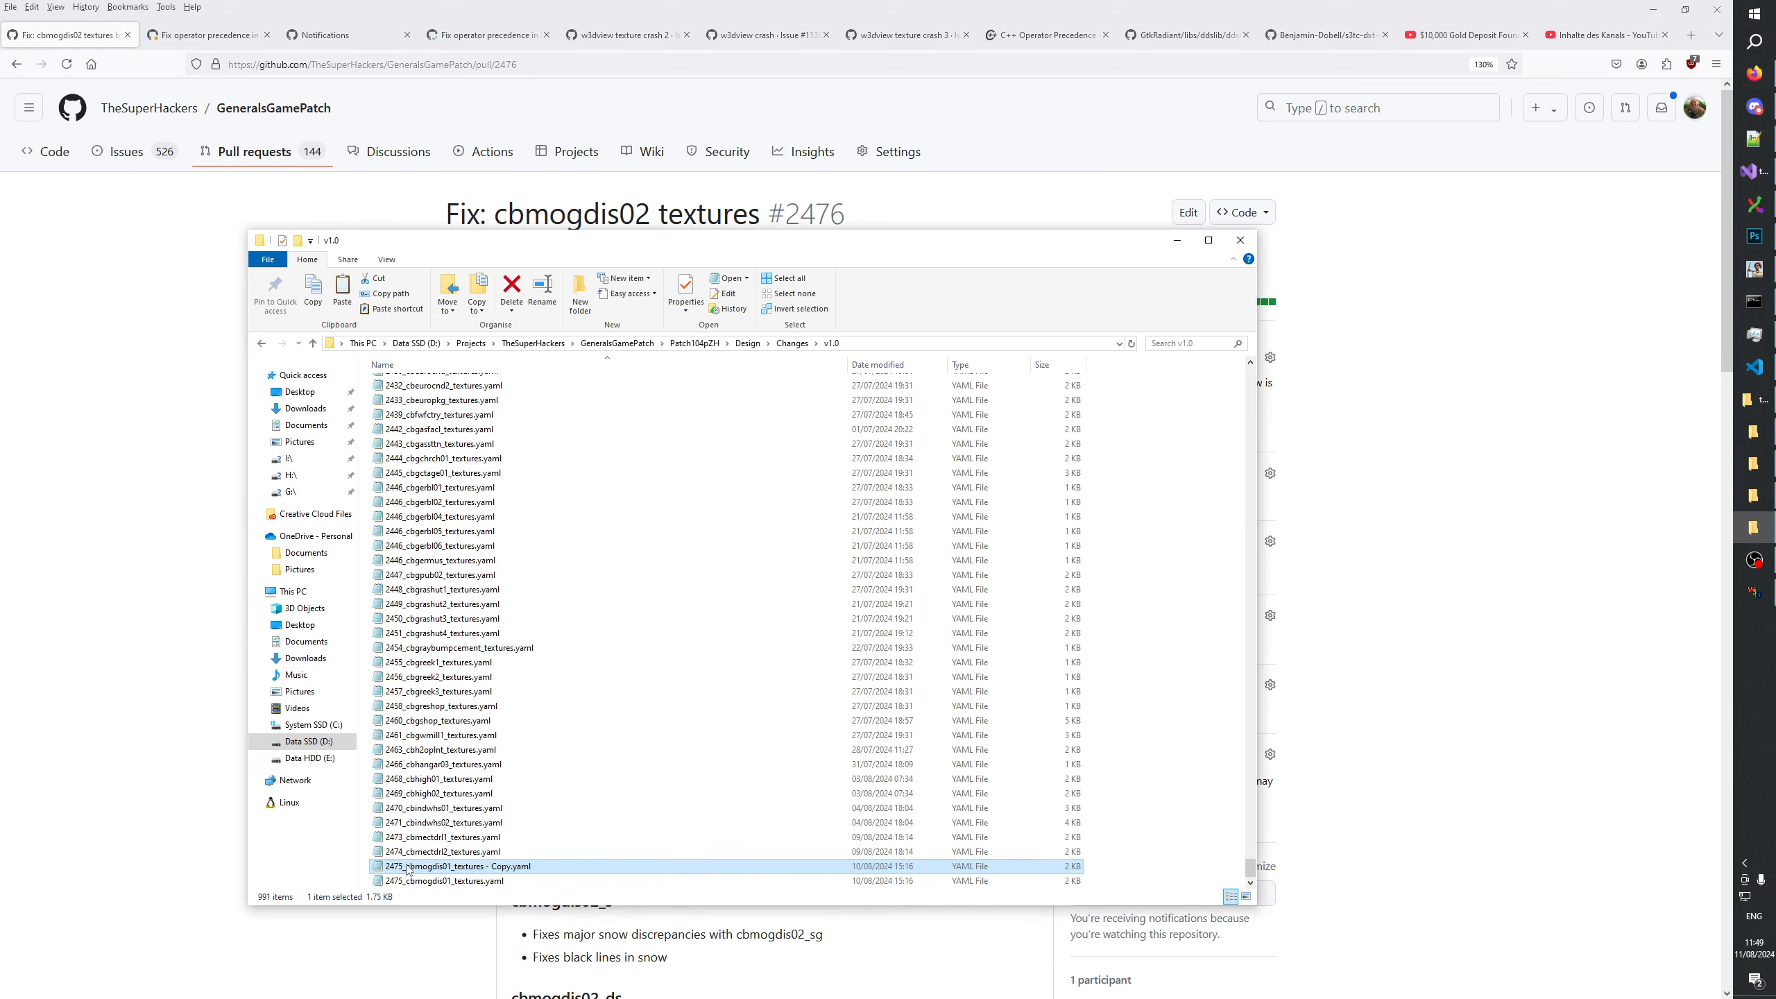
left_click(409, 867)
key("BackSpace")
type("6")
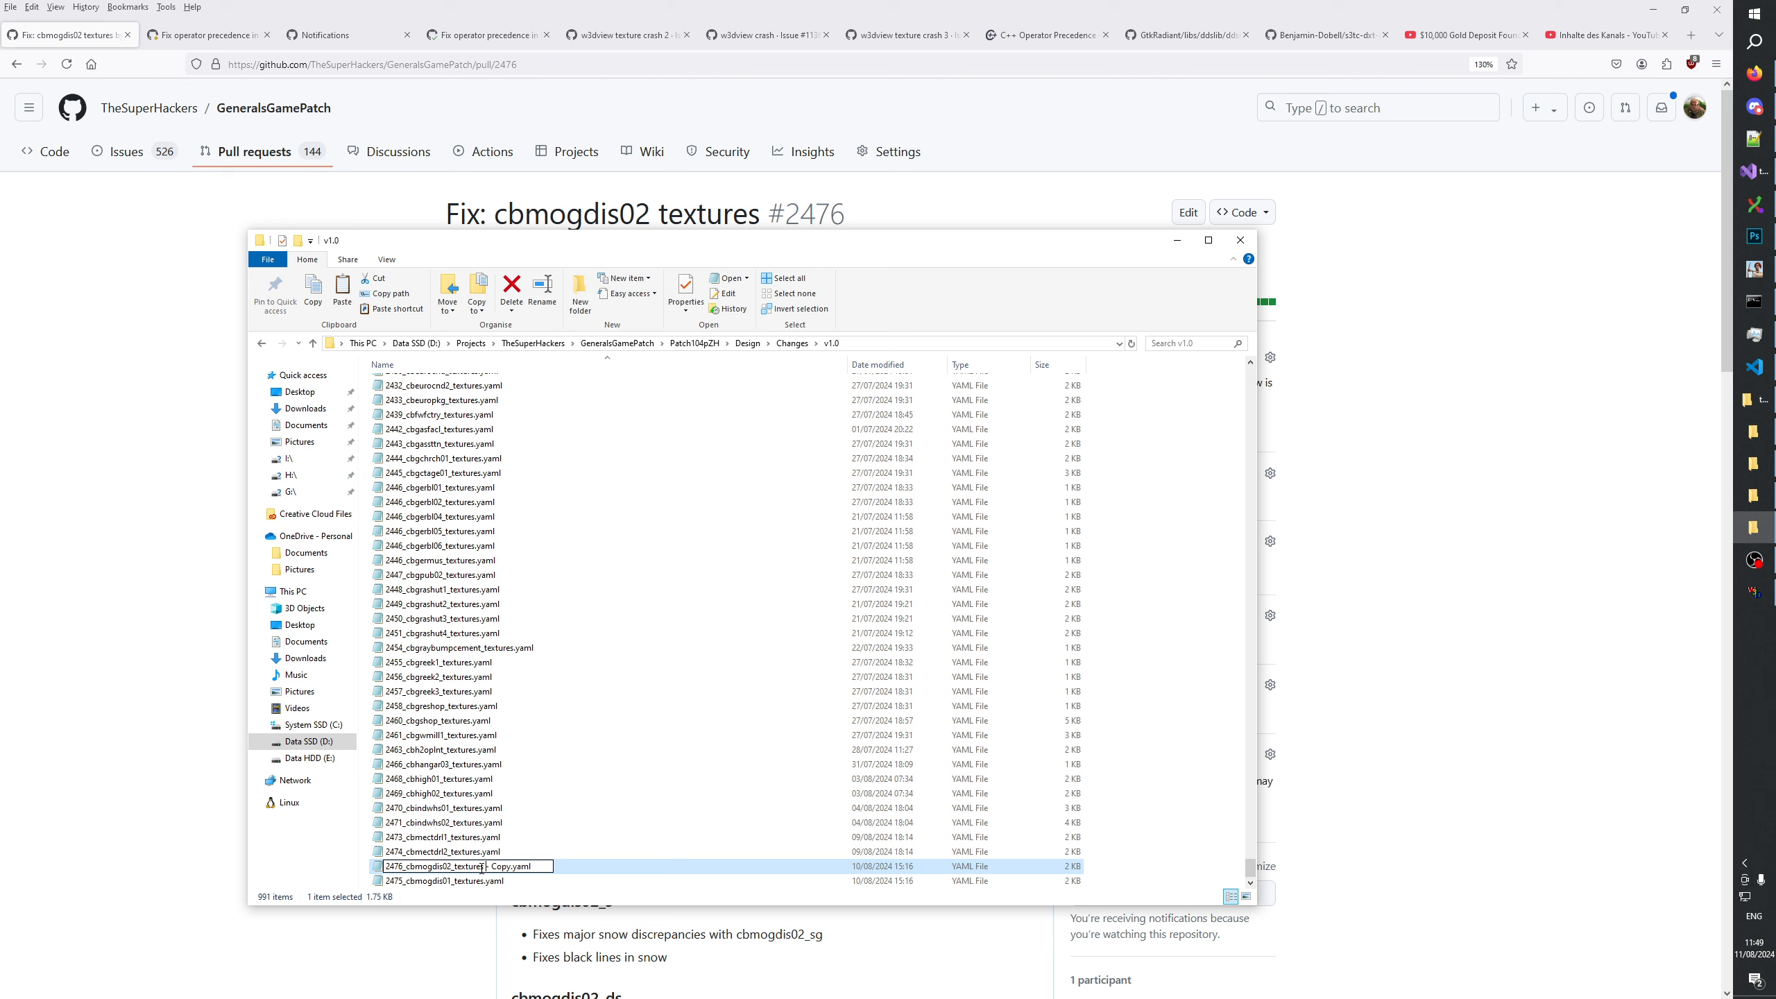
key("Delete")
key("Delete")
key("Delete")
key("Delete")
key("Delete")
key("Delete")
key("Delete")
key("Return")
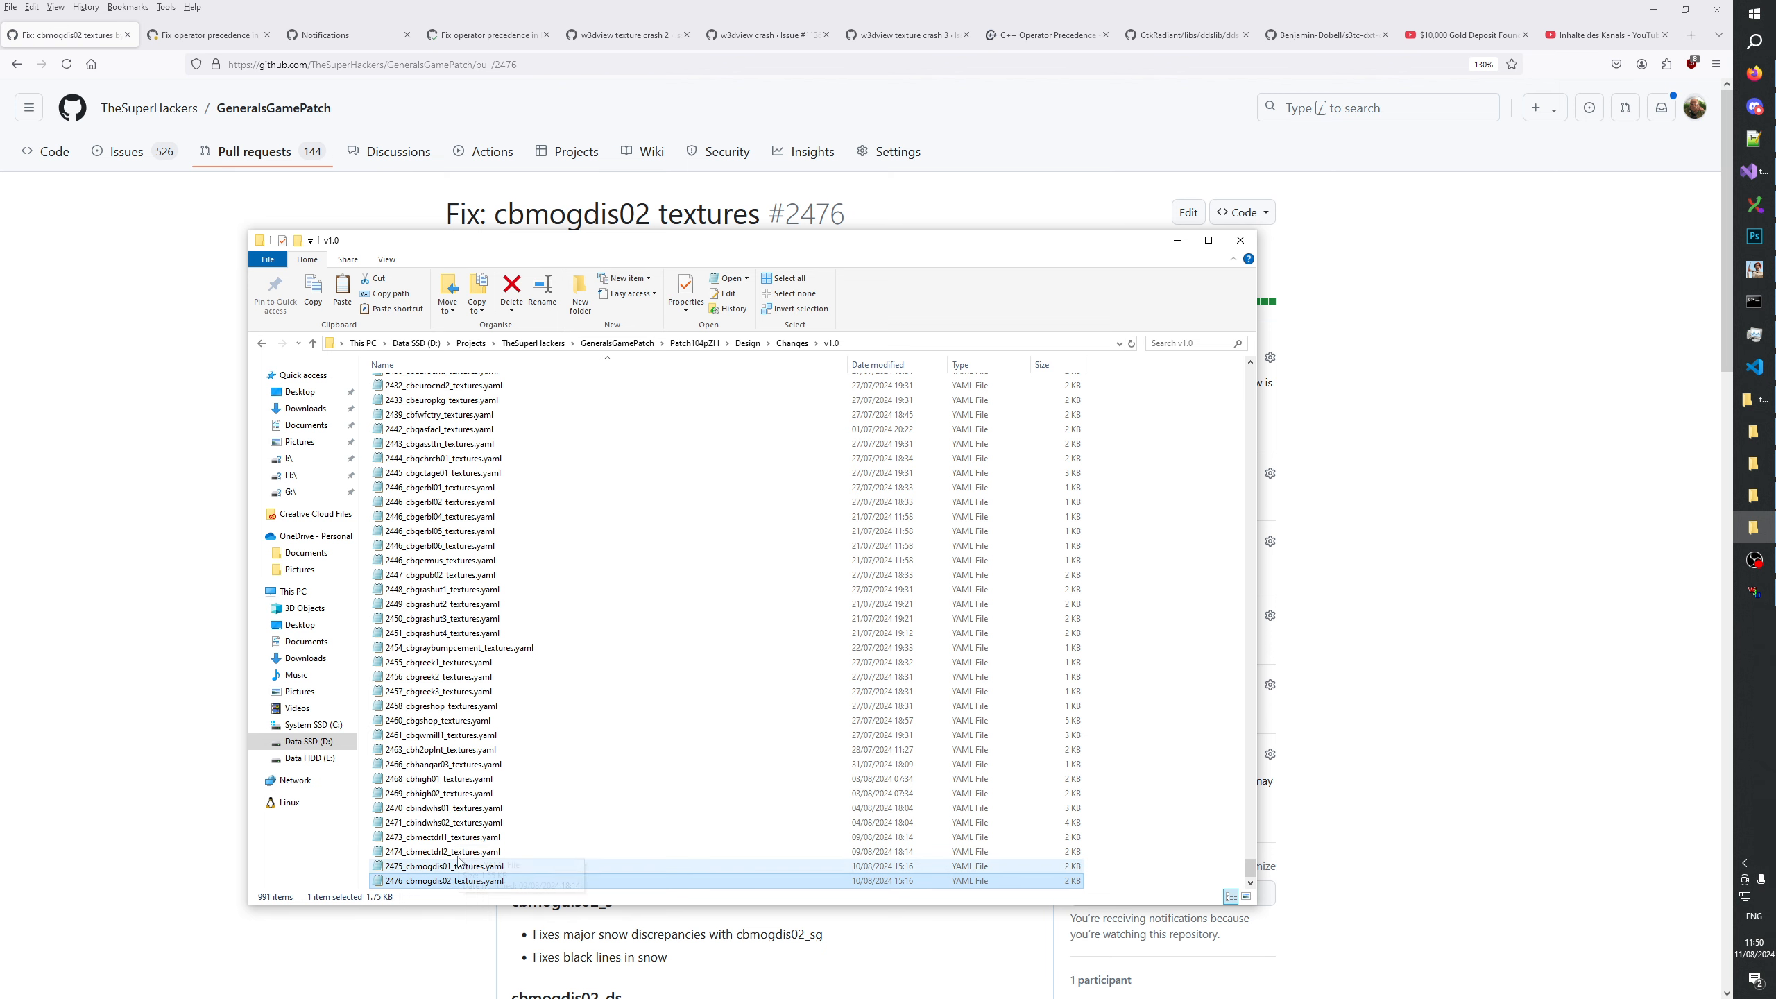
Open 2476_cbmogdis02_textures.yaml and change cbmogdis01 to cbmogdis02 in the title and the changes entry.
double_click(435, 883)
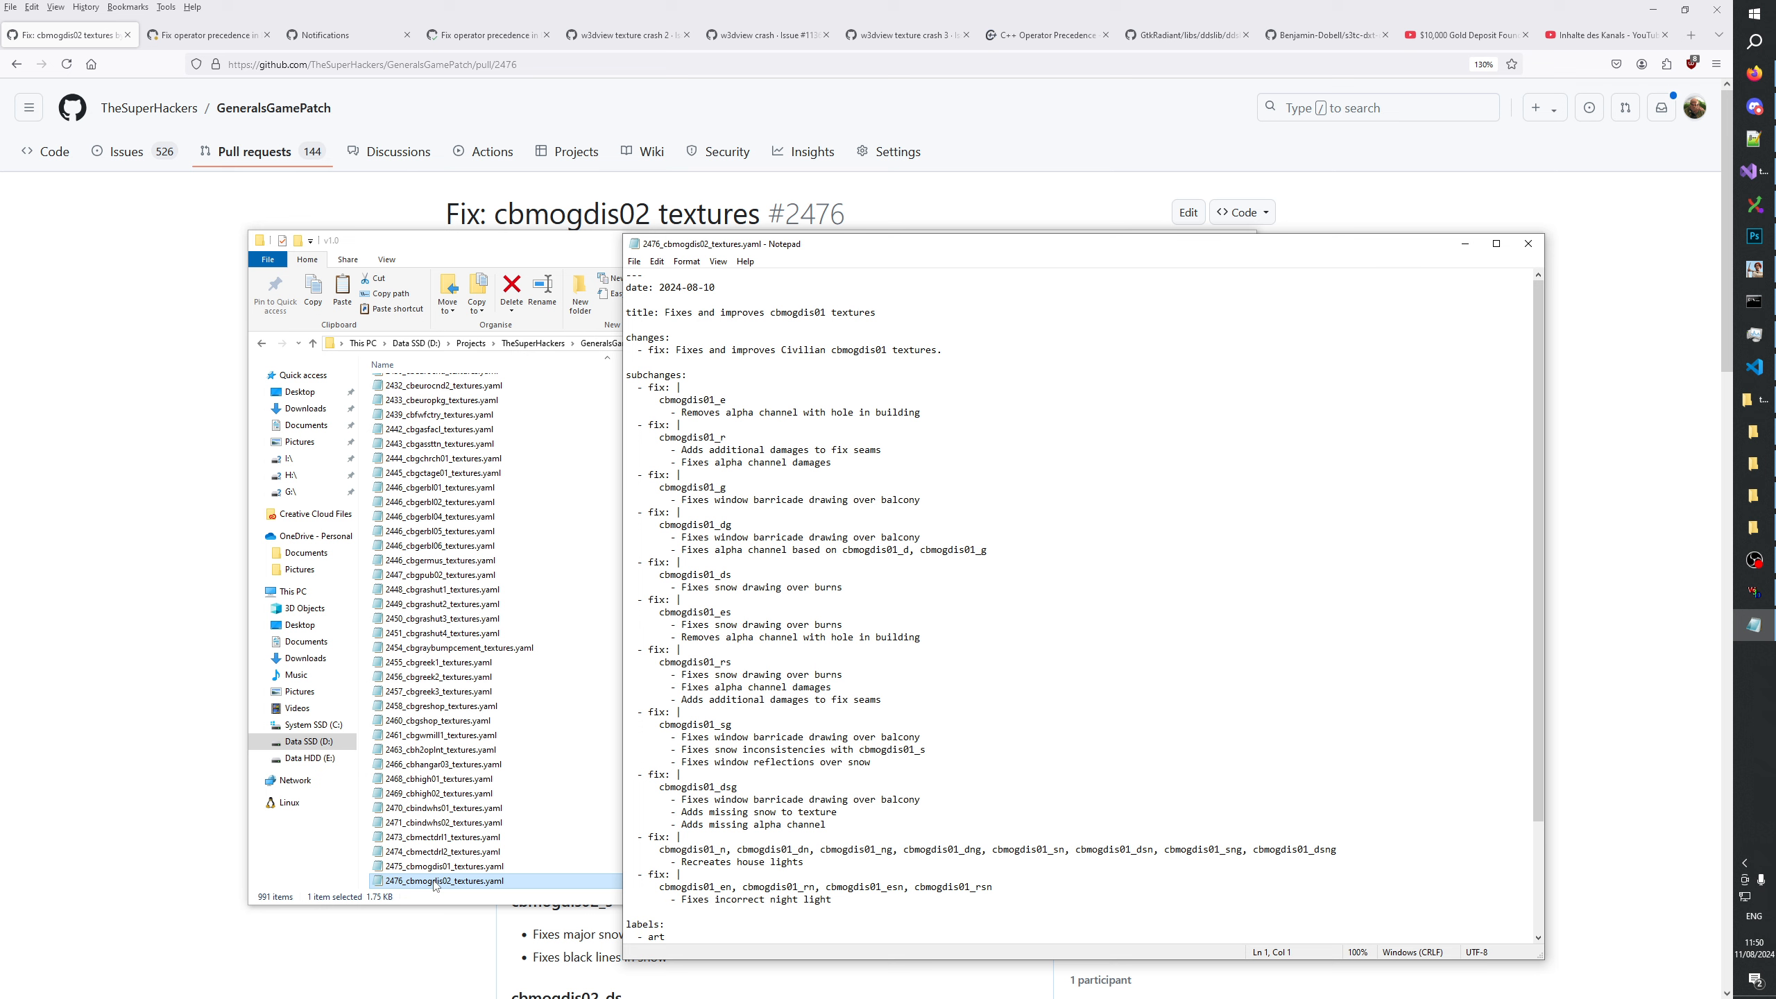
left_click_drag(826, 312, 880, 349)
type("2")
type("2")
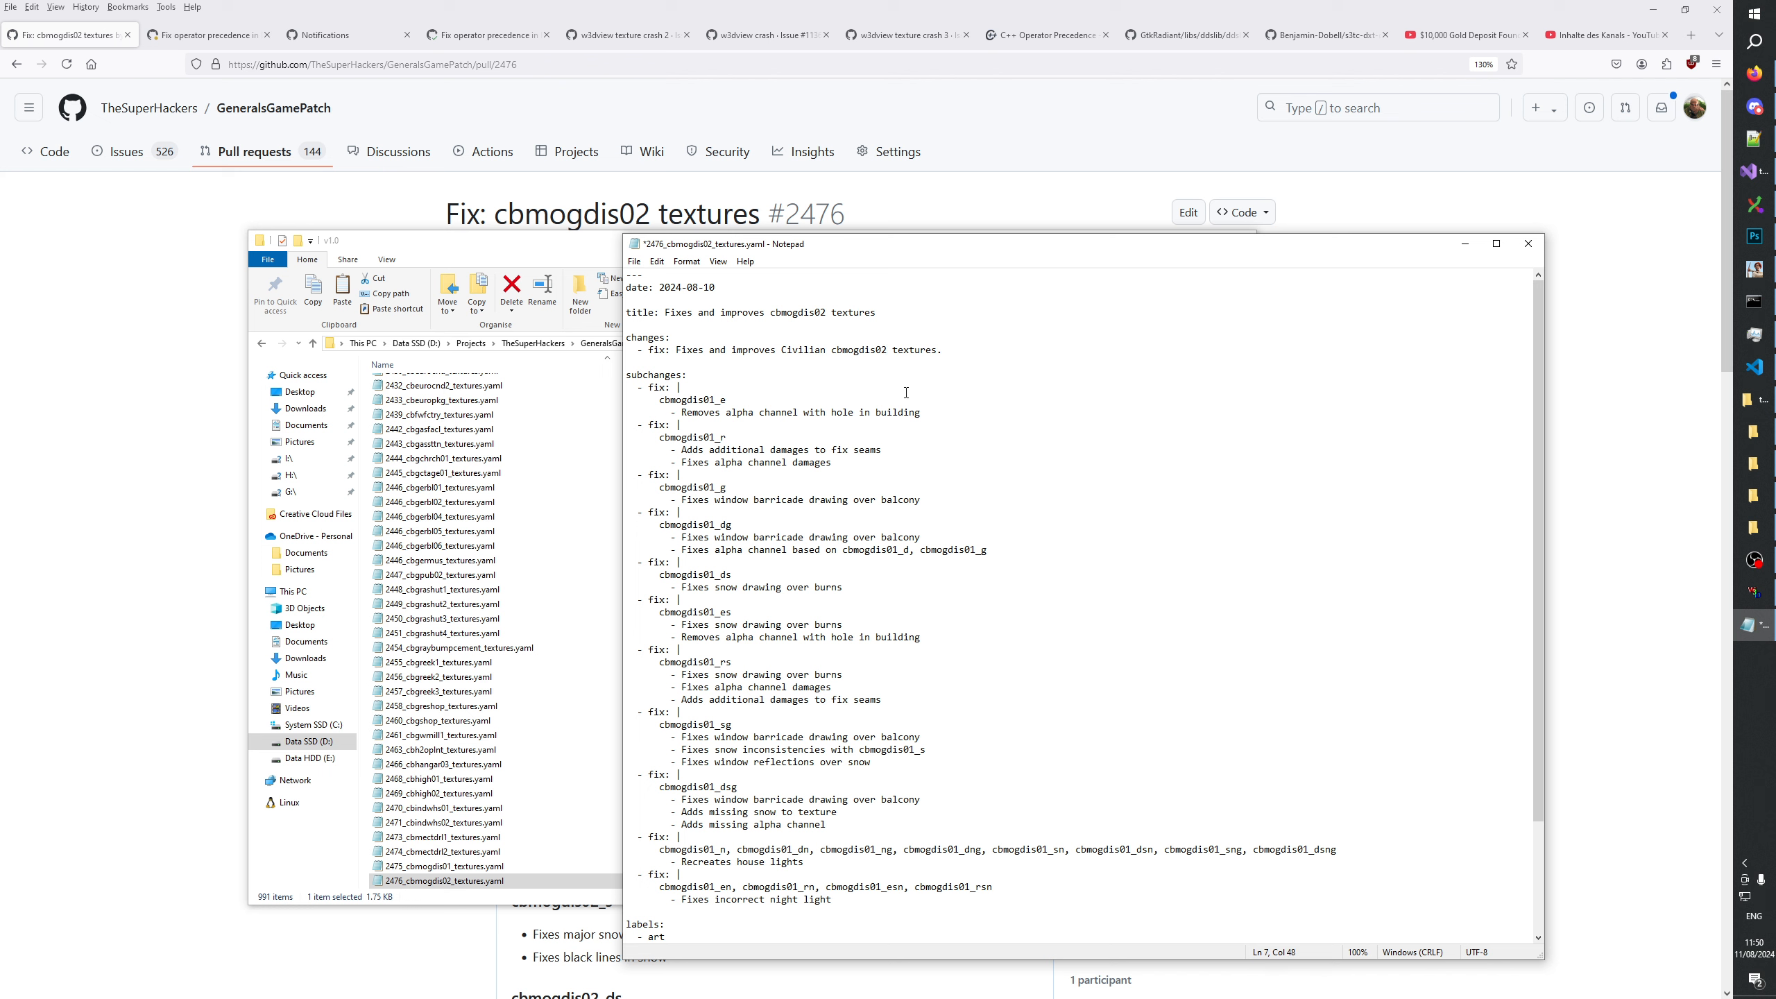
Remove "and improves" from the title and the changes entry, and save the file.
left_click(906, 392)
double_click(742, 312)
key("BackSpace")
key("BackSpace")
key("BackSpace")
key("BackSpace")
key("BackSpace")
double_click(755, 351)
key("BackSpace")
key("BackSpace")
key("BackSpace")
key("BackSpace")
key("BackSpace")
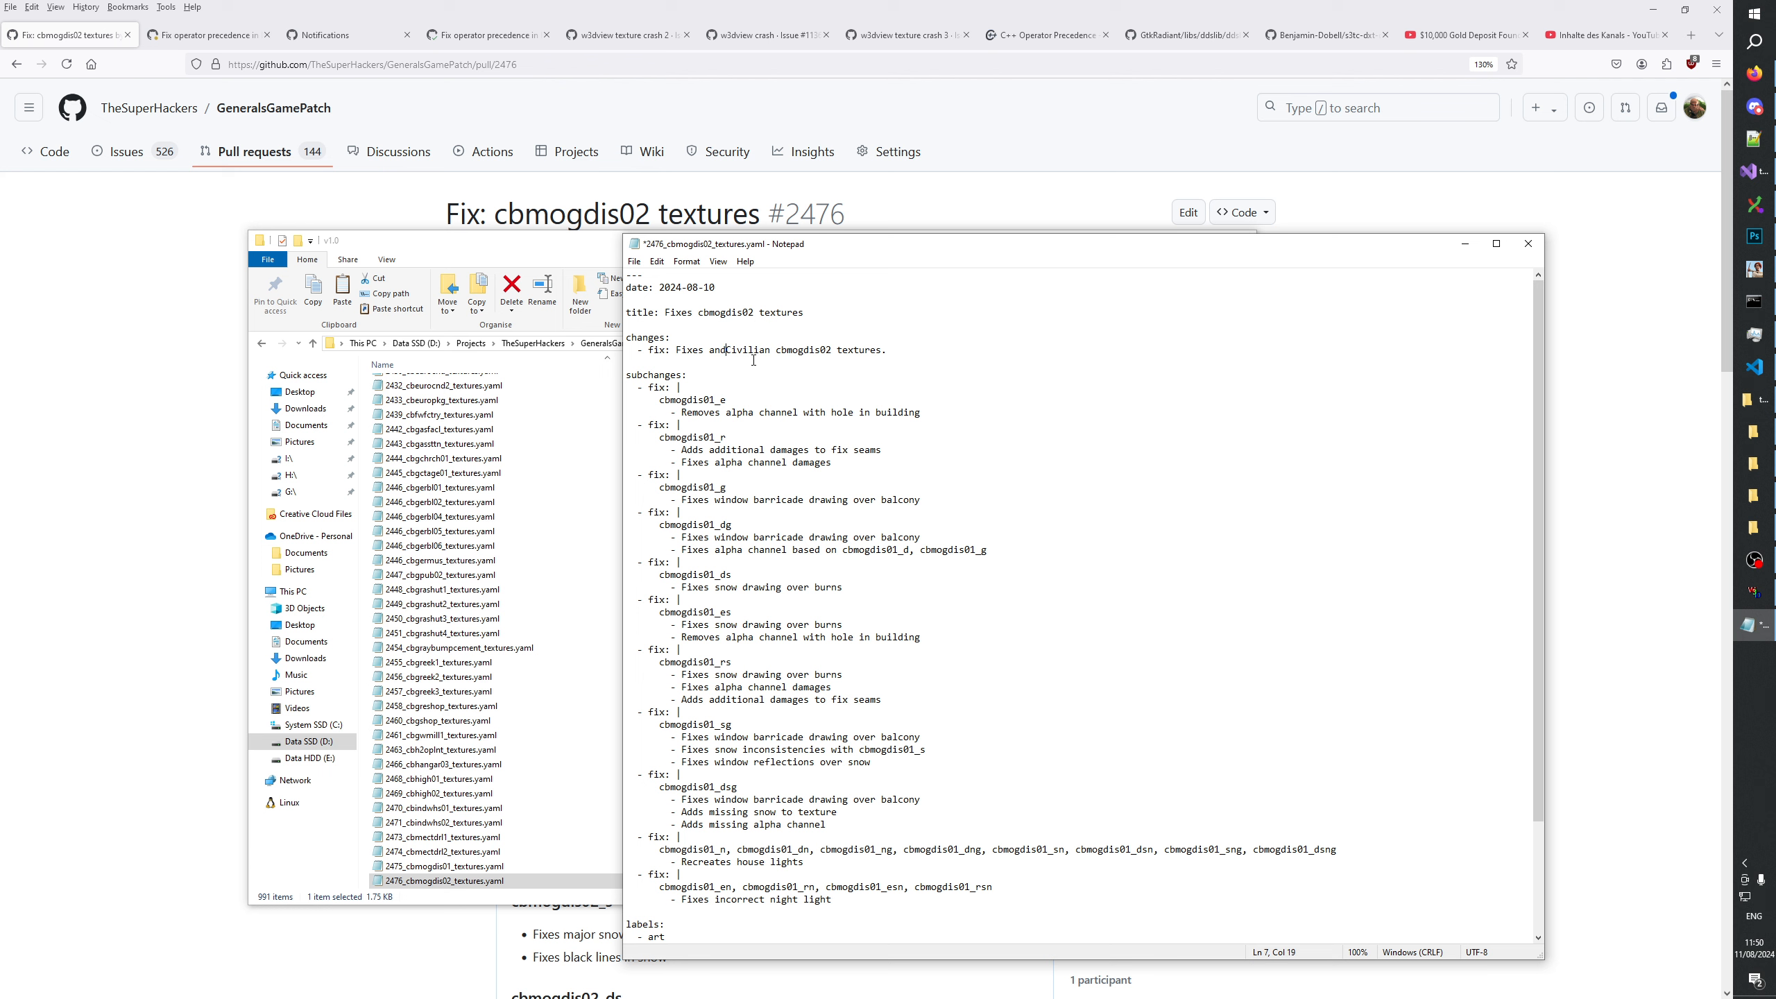
key("ctrl+s")
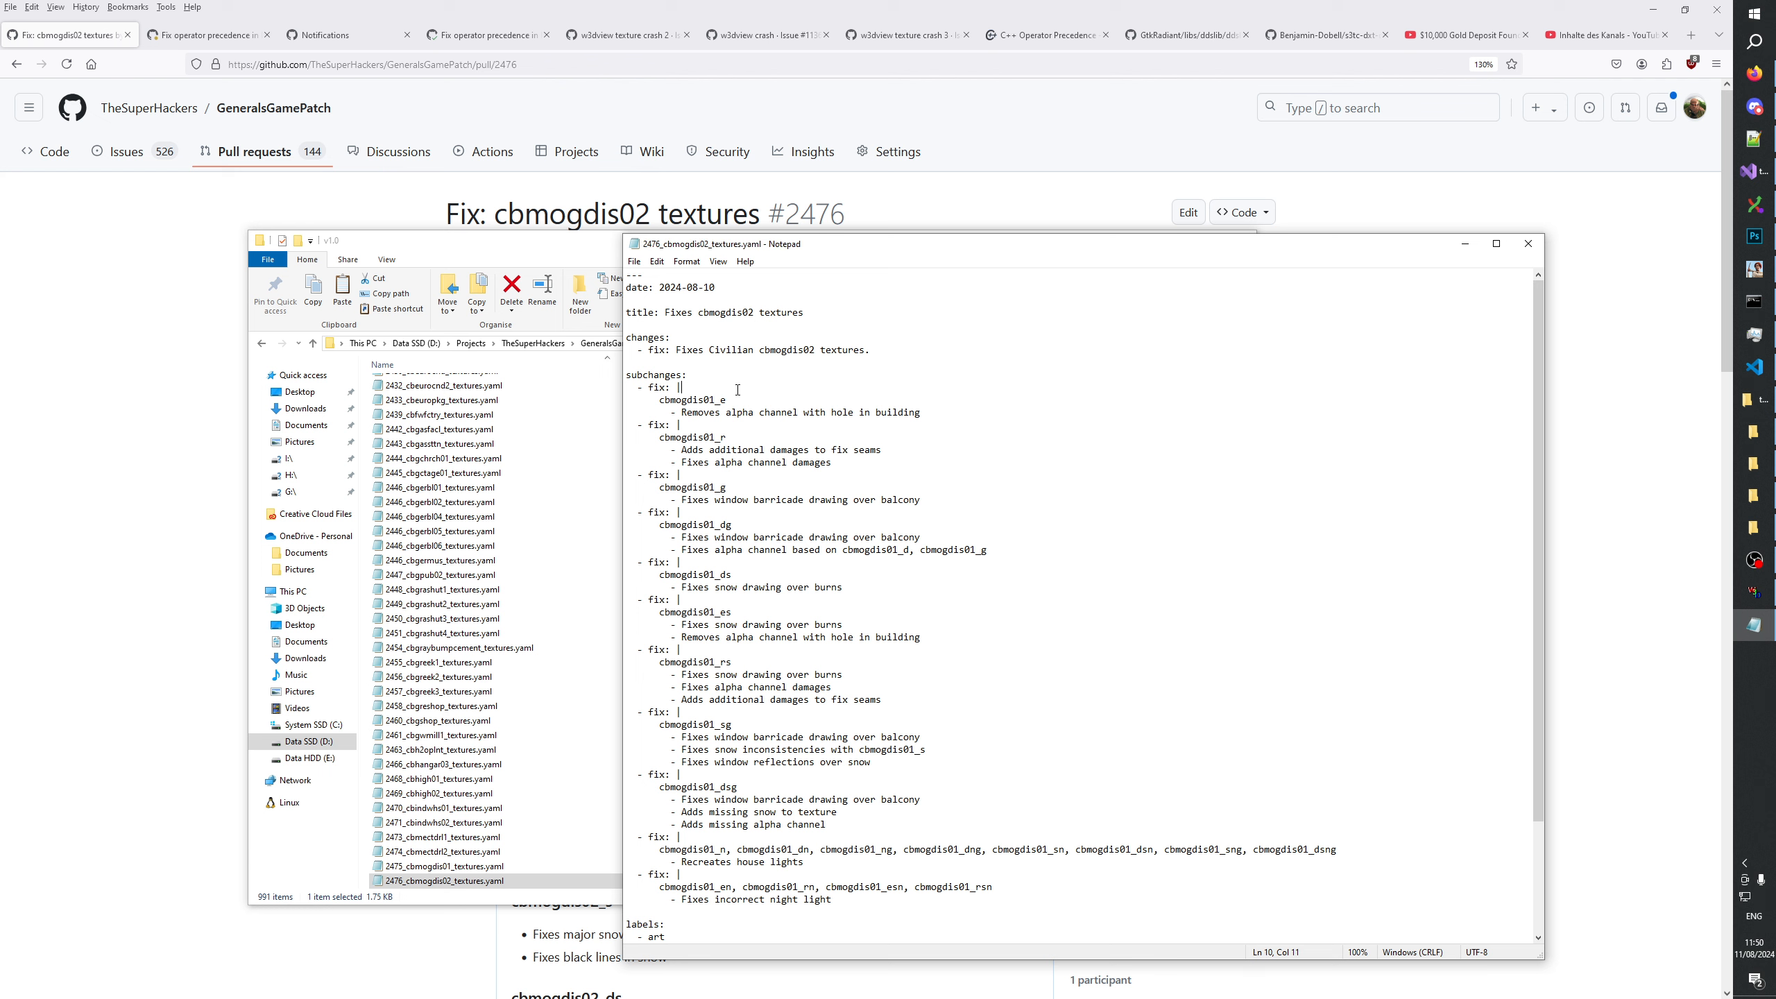
Set the changelog date to 2024-08-11 and save the file.
left_click(727, 293)
key("BackSpace")
type("1")
key("ctrl+s")
Change the pull request number in the link to 2476 and save the file.
scroll(833, 526, "down", 4)
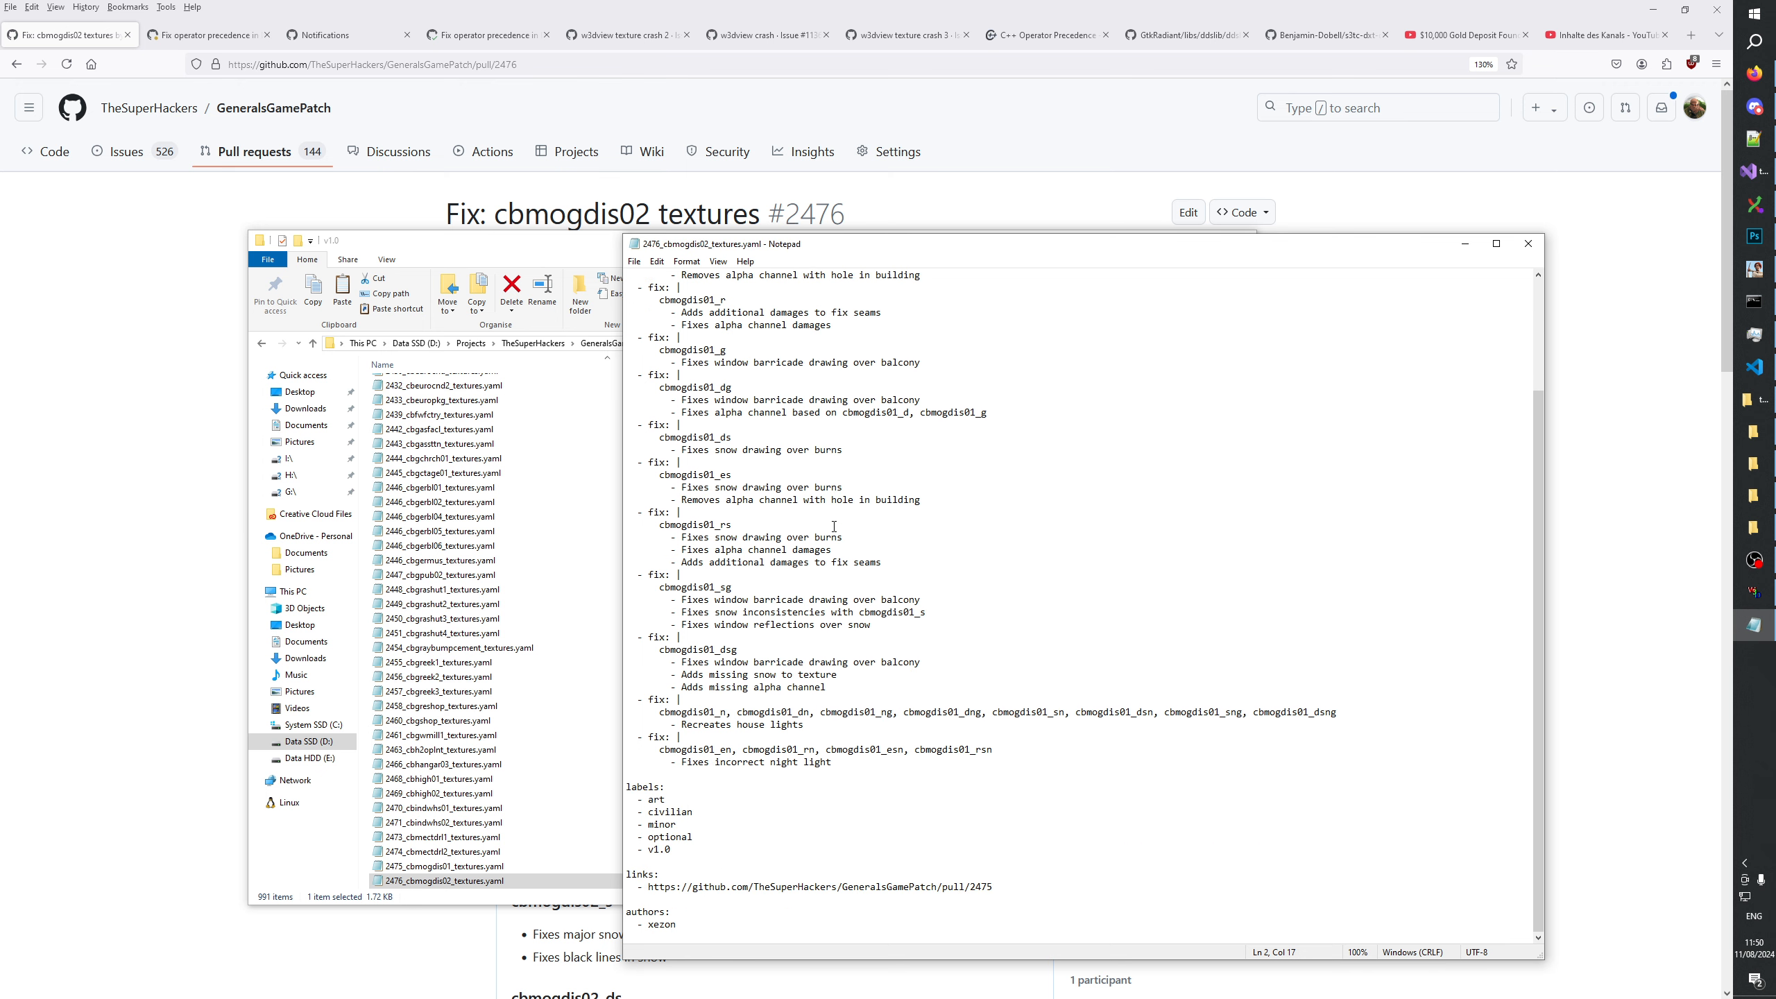
left_click(996, 883)
key("BackSpace")
type("6")
key("ctrl+s")
Copy the change list from cbmogdis02_e through "New" in the pull request and paste it below the existing subchanges in the YAML file.
mouse_move(1756, 141)
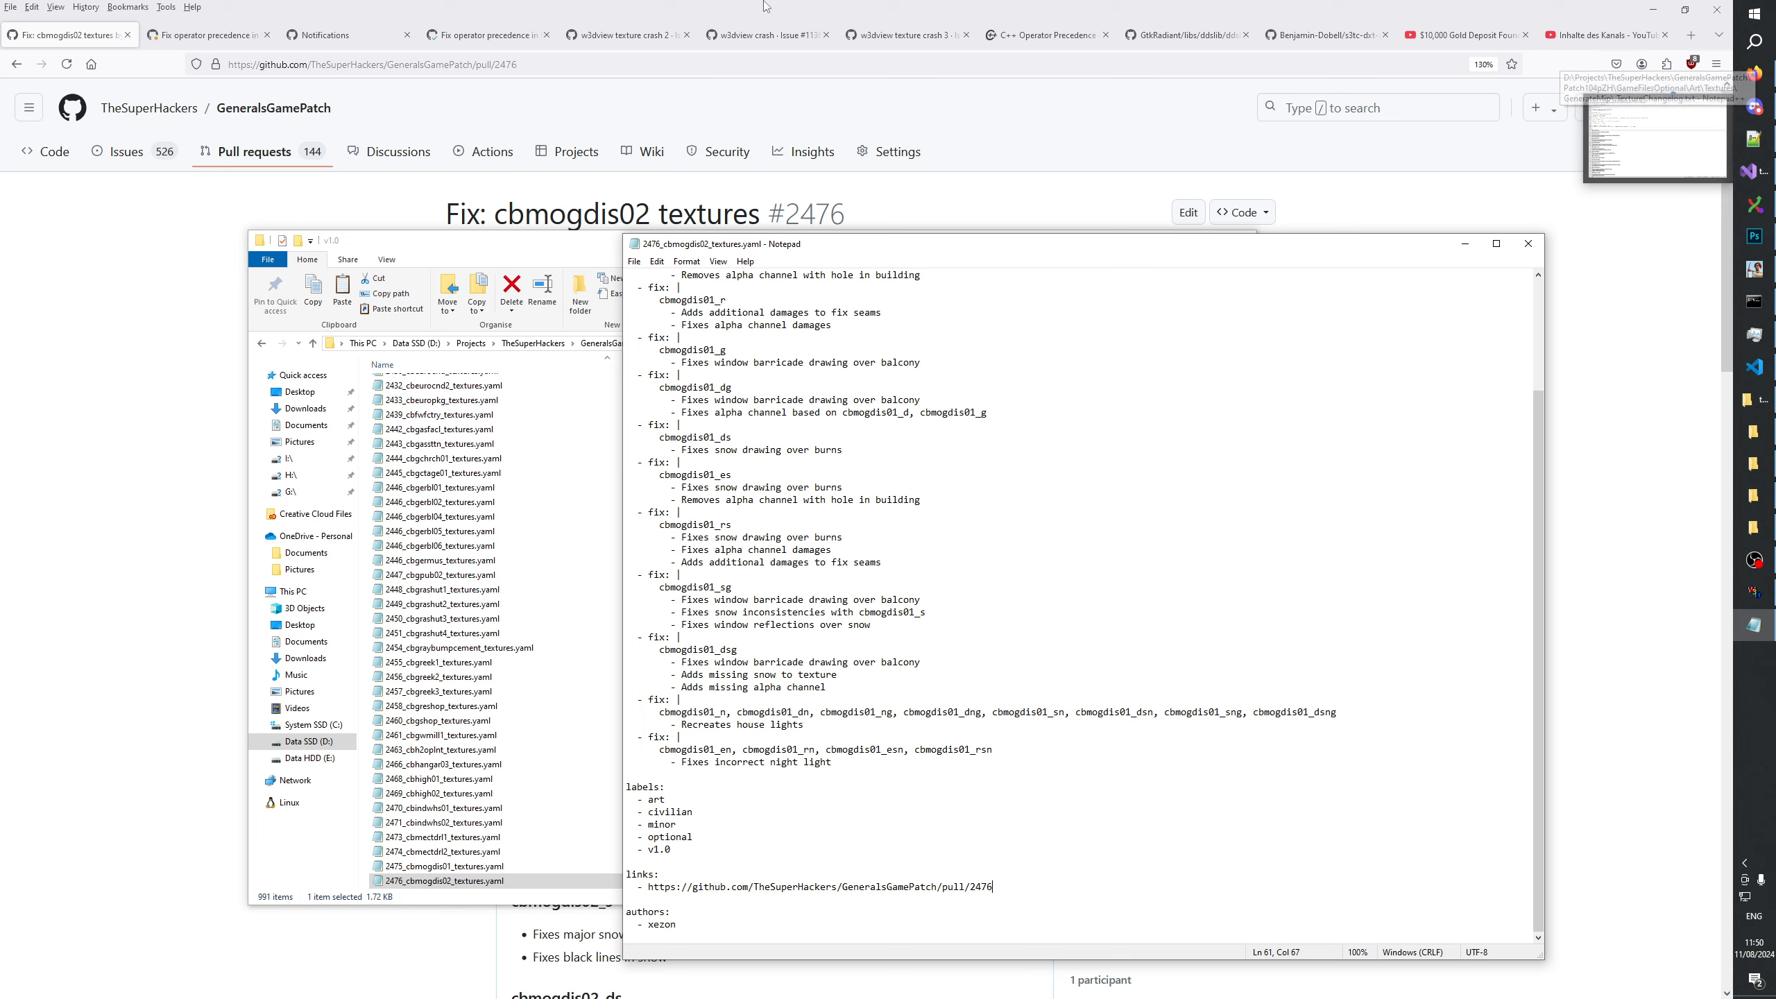
left_click(1755, 73)
left_click_drag(535, 433, 743, 907)
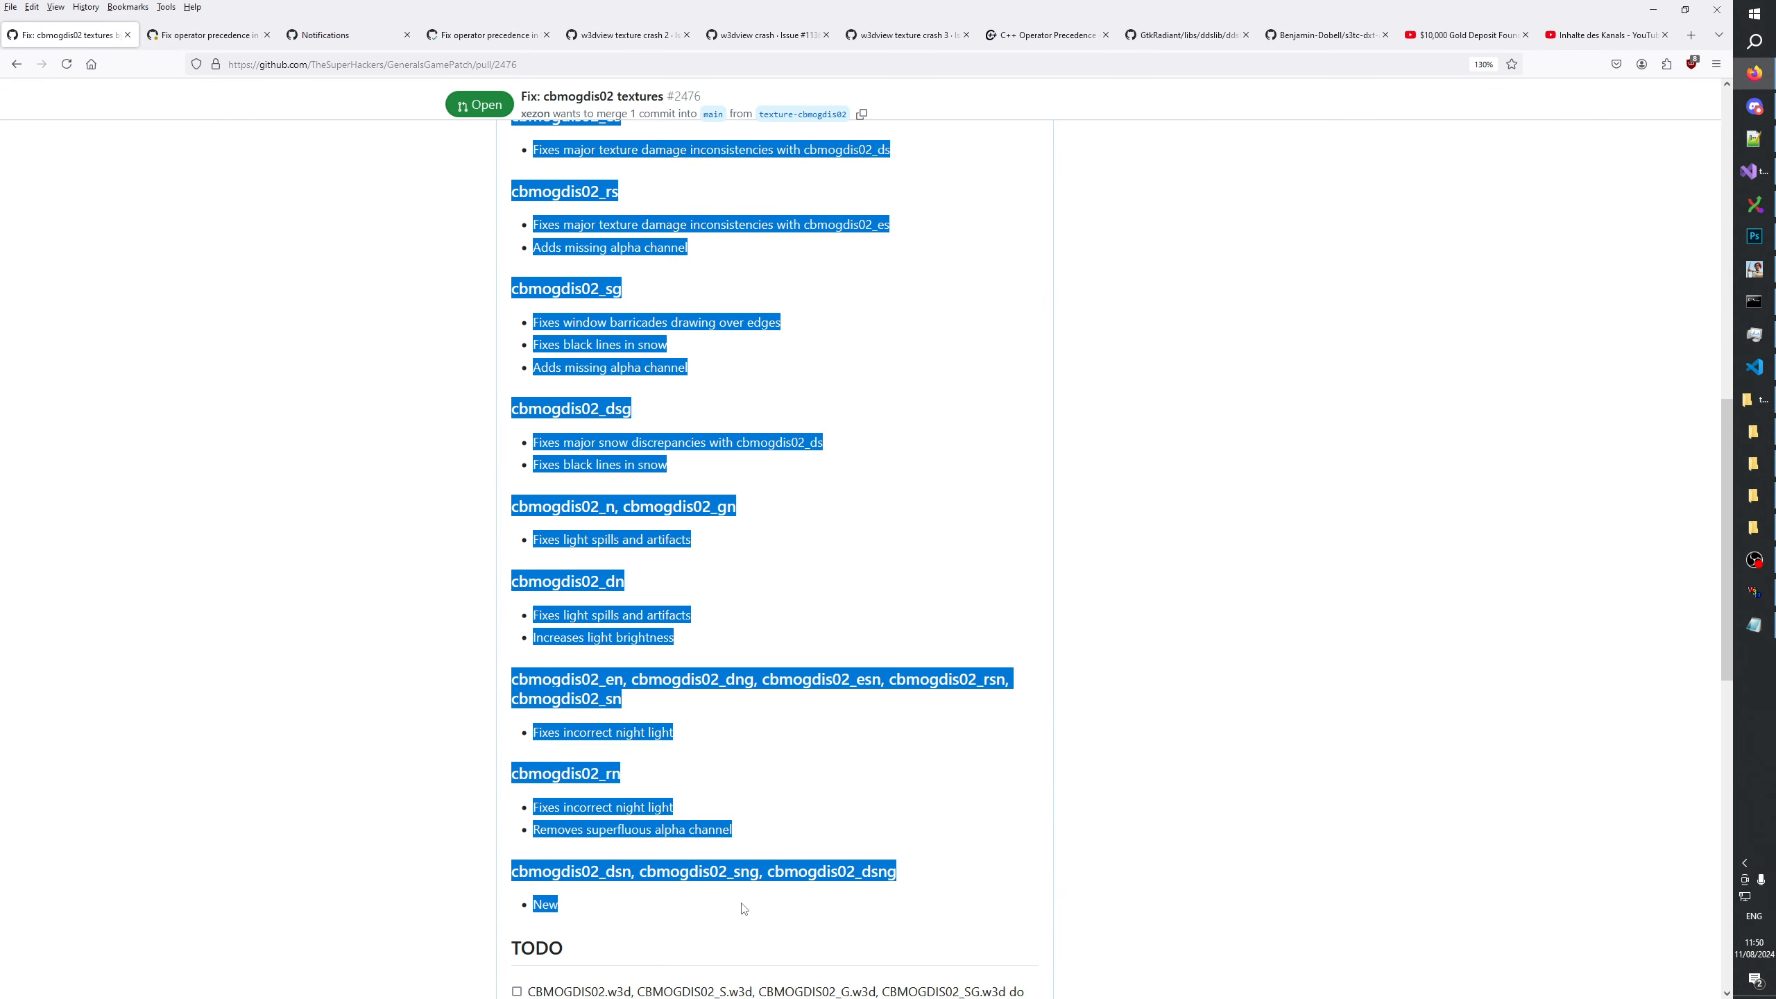
key("alt+Tab")
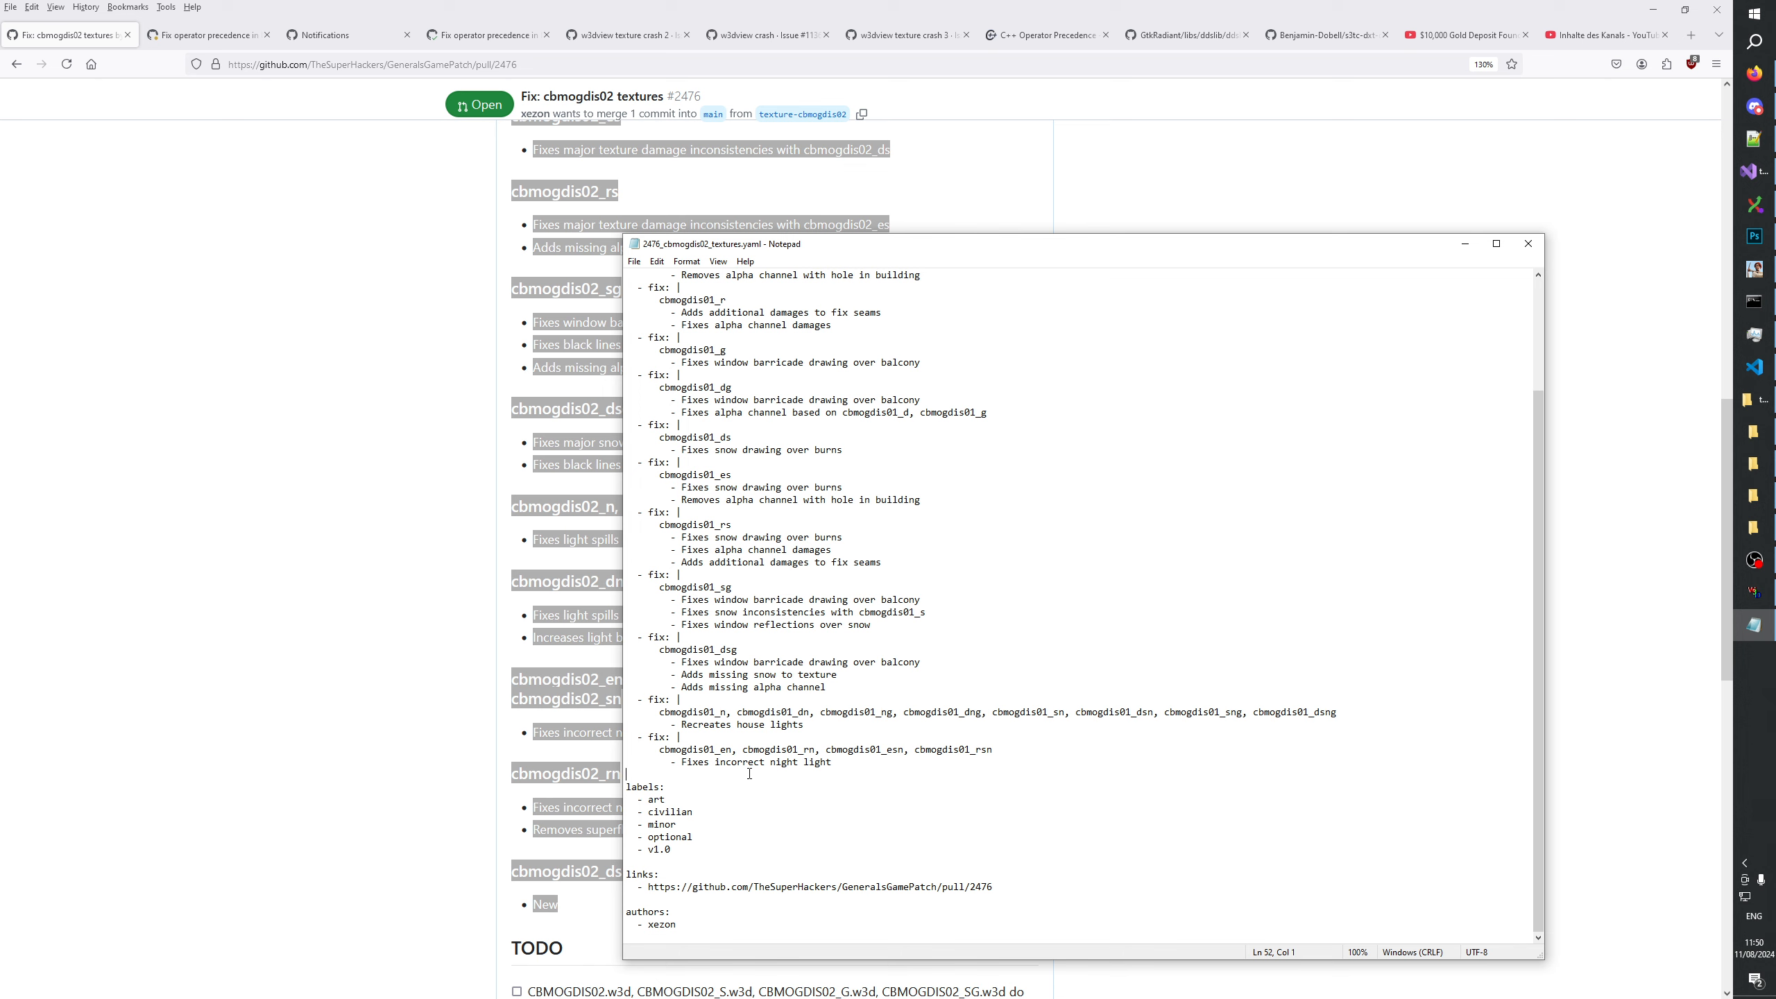
key("Return")
key("Return")
key("Return")
key("Return")
key("ctrl+v")
Copy the indented "- fix: |" line from an existing subchange and insert it before the cbmogdis02_e, cbmogdis02_r and cbmogdis02_g headings.
scroll(742, 544, "up", 10)
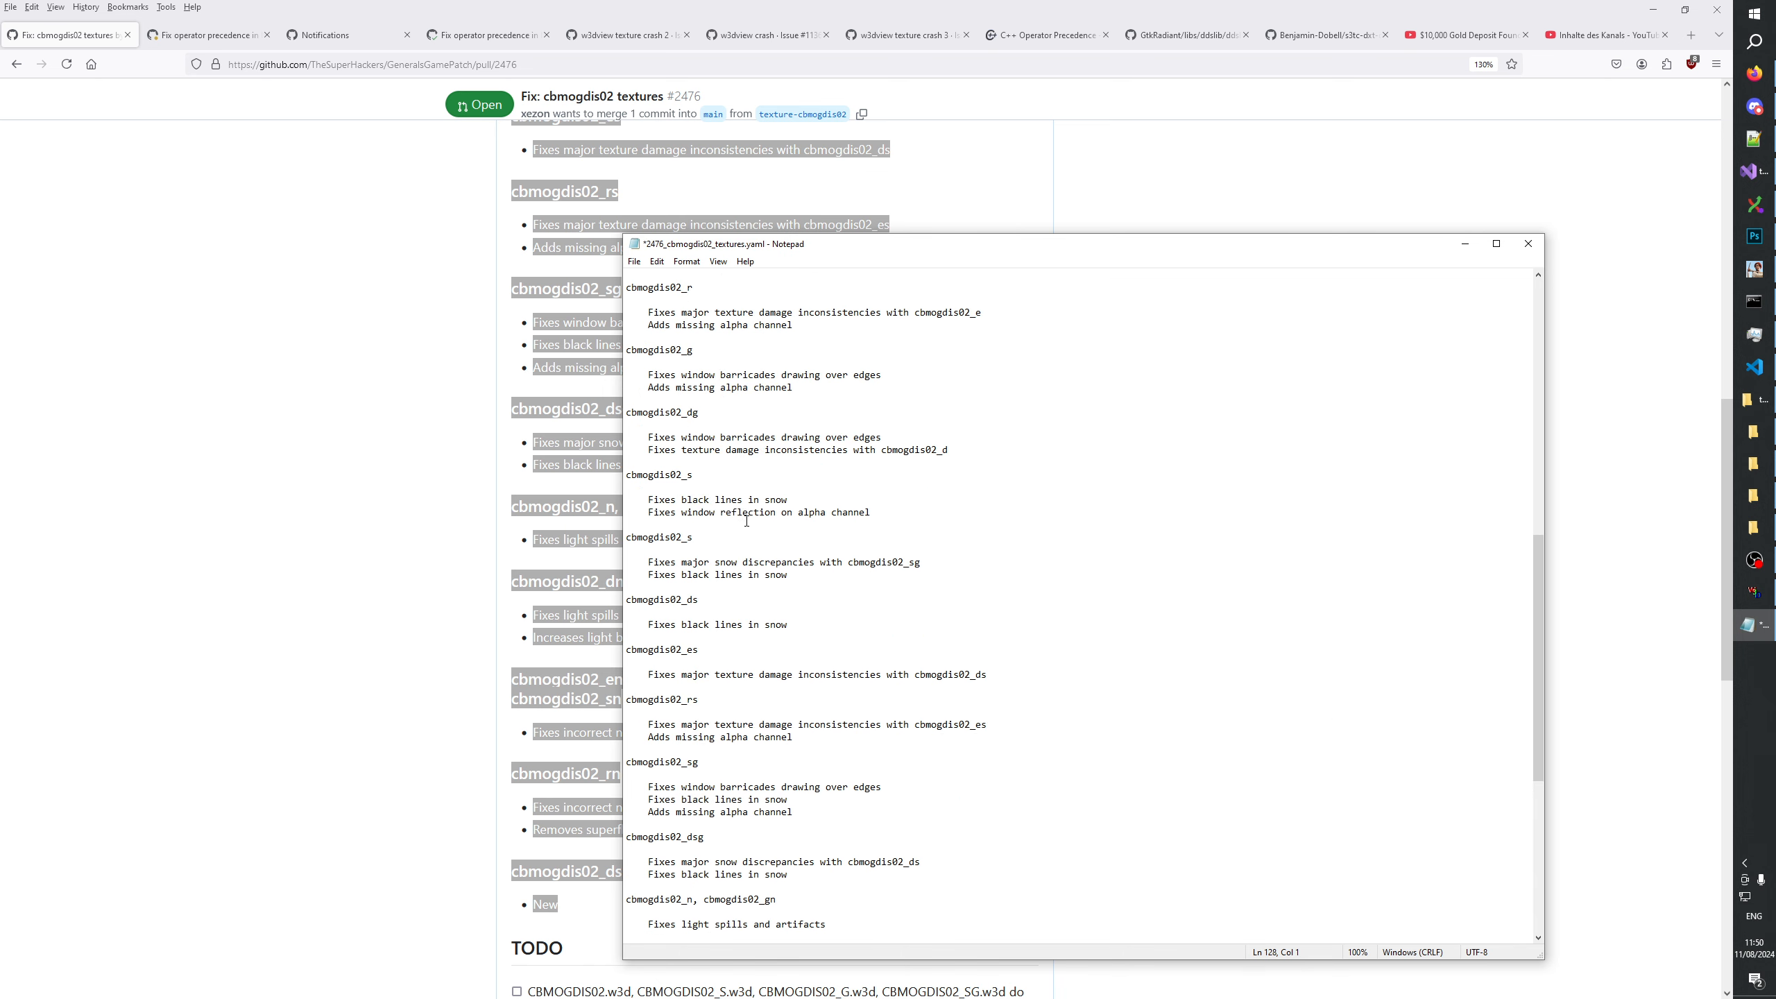
left_click_drag(659, 336, 627, 326)
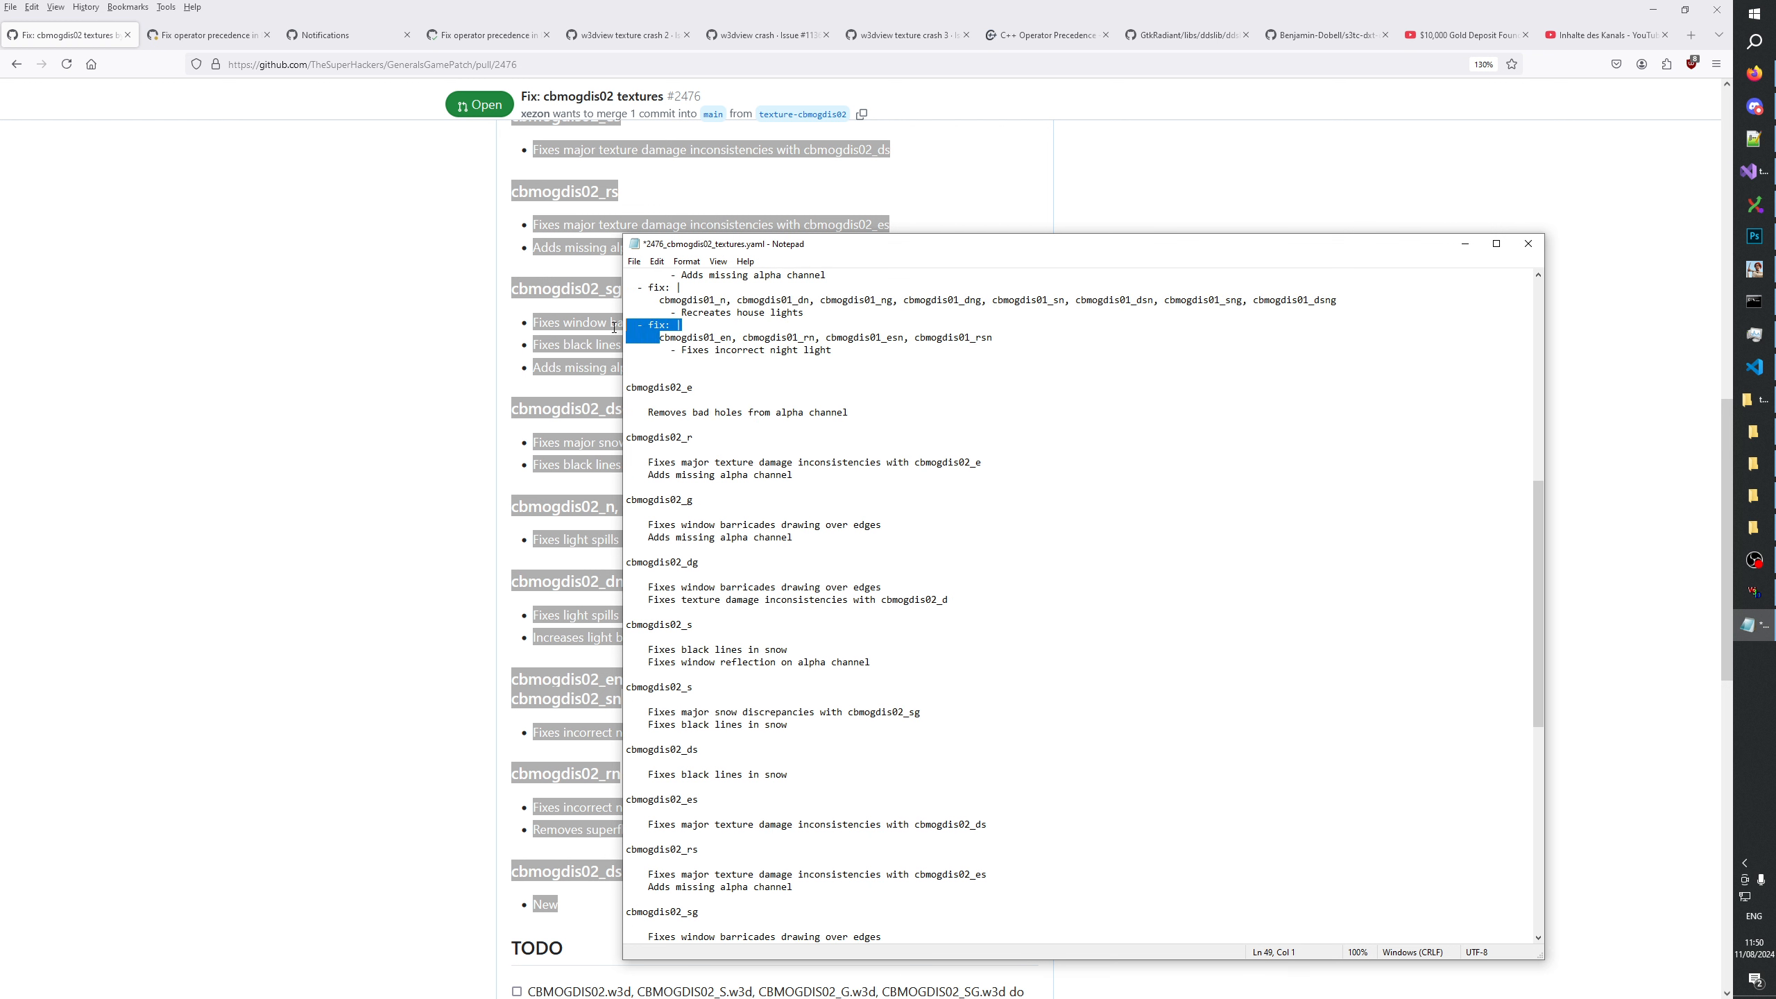
left_click(628, 386)
key("ctrl+v")
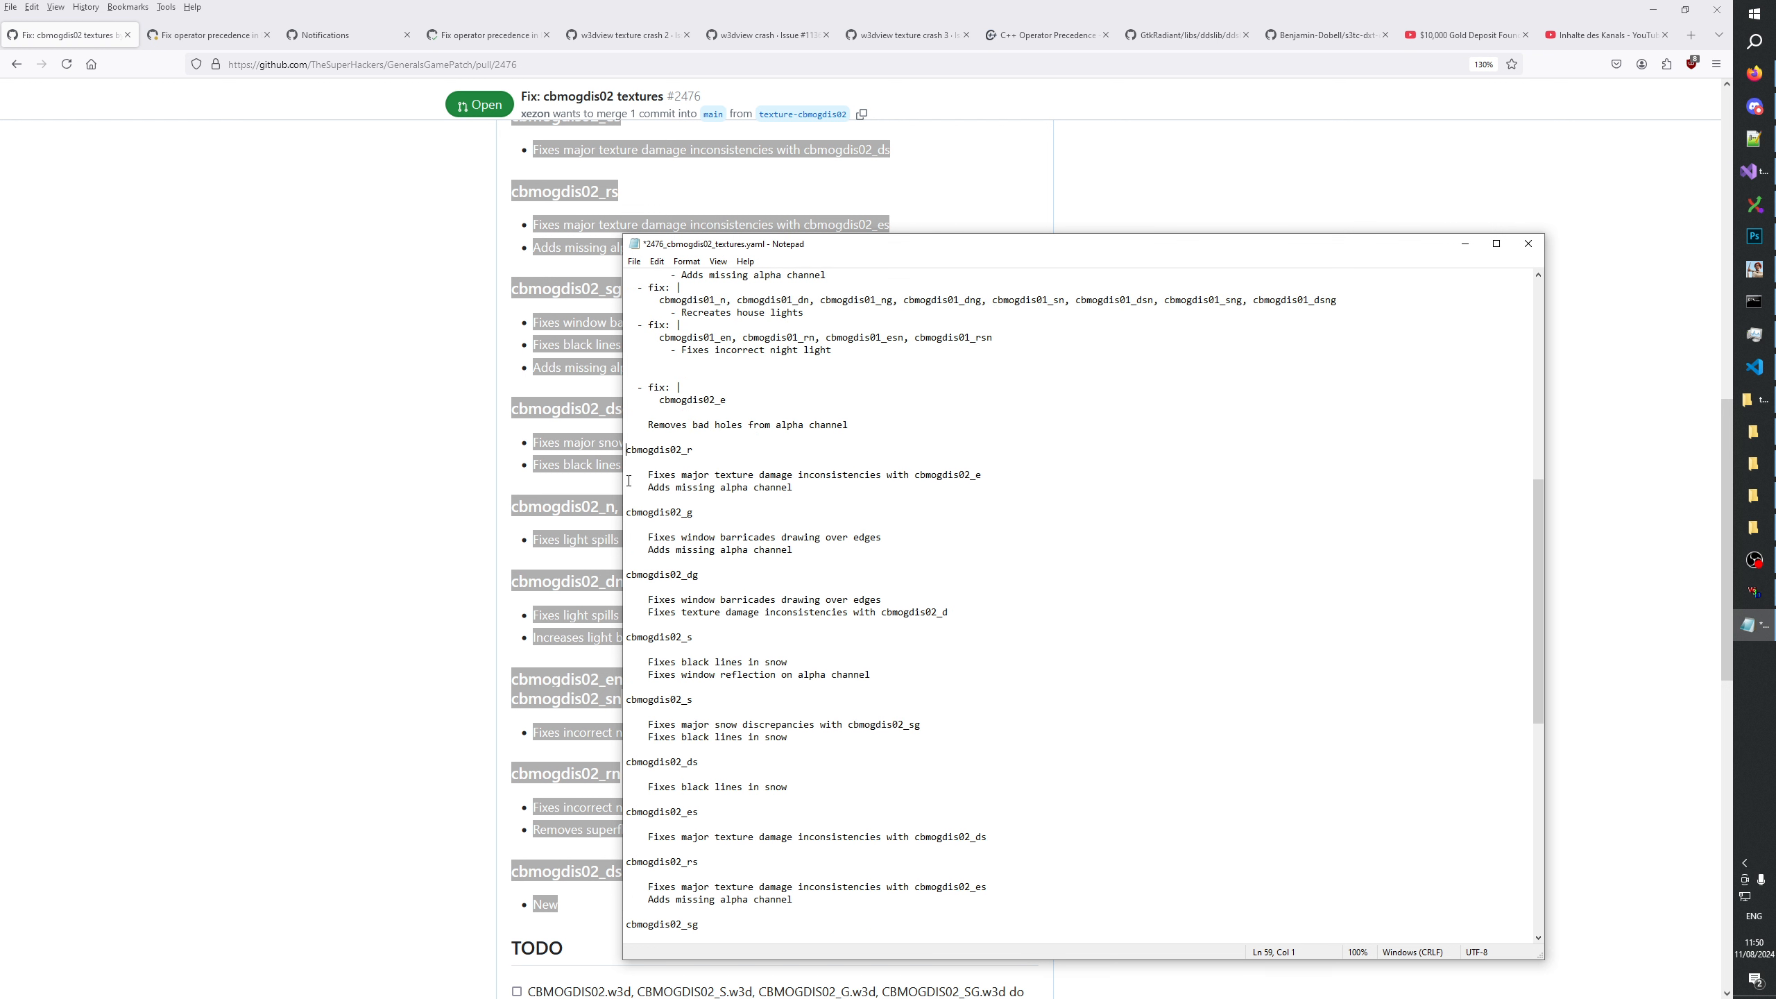
key("ctrl+v")
left_click(627, 525)
scroll(636, 419, "down", 5)
key("ctrl+v")
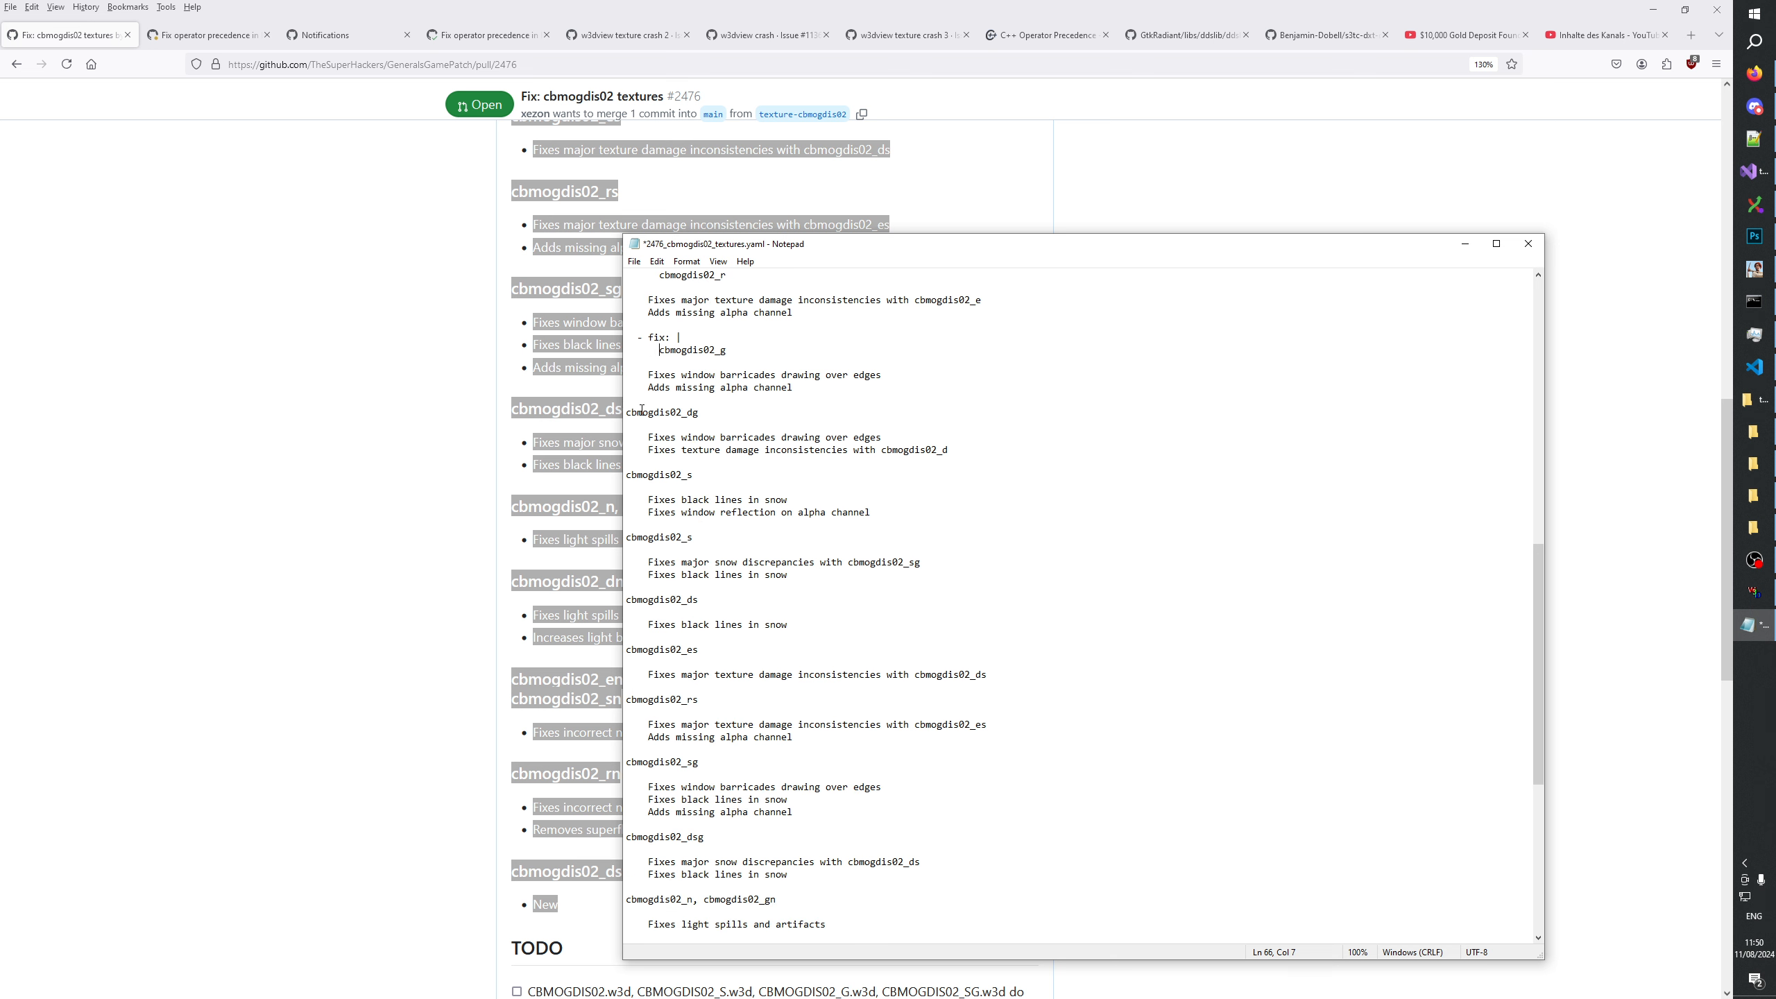
Insert the "- fix: |" line before the cbmogdis02_dg heading and both cbmogdis02_s headings.
left_click(627, 412)
key("ctrl+v")
left_click(627, 487)
key("ctrl+v")
left_click(626, 564)
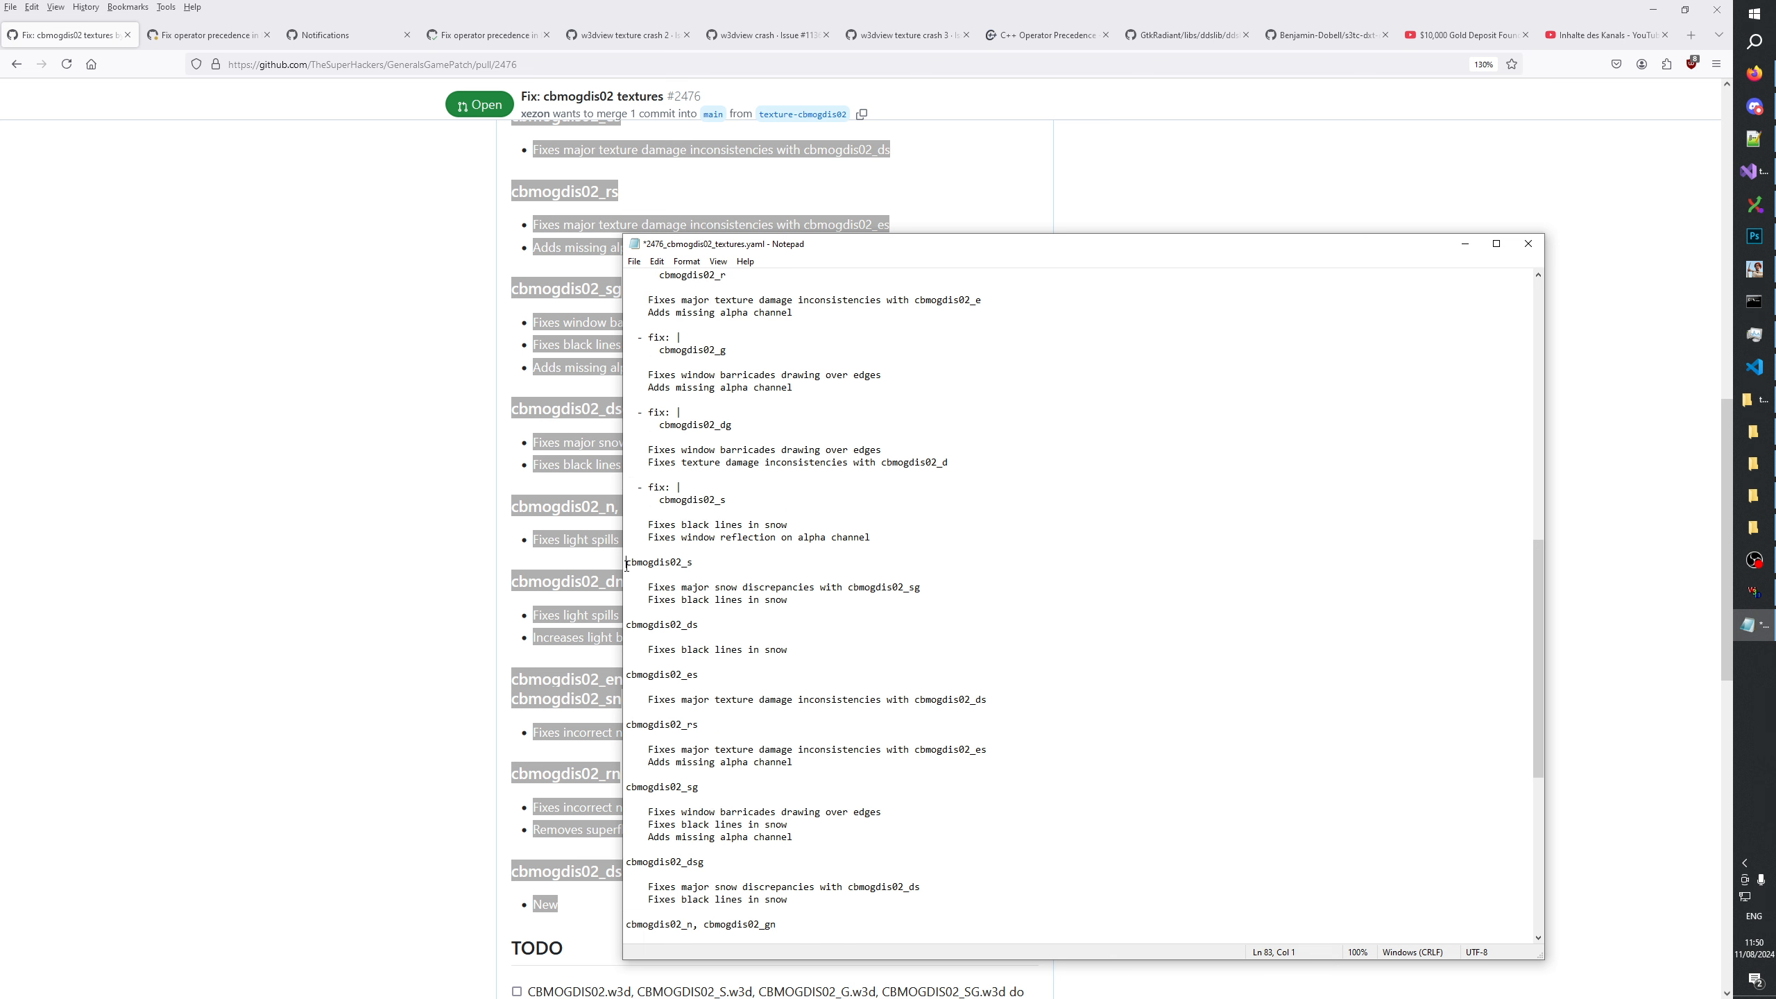
key("ctrl+v")
Insert the "- fix: |" line before the cbmogdis02_ds, cbmogdis02_es, cbmogdis02_rs and cbmogdis02_sg headings.
scroll(655, 640, "down", 3)
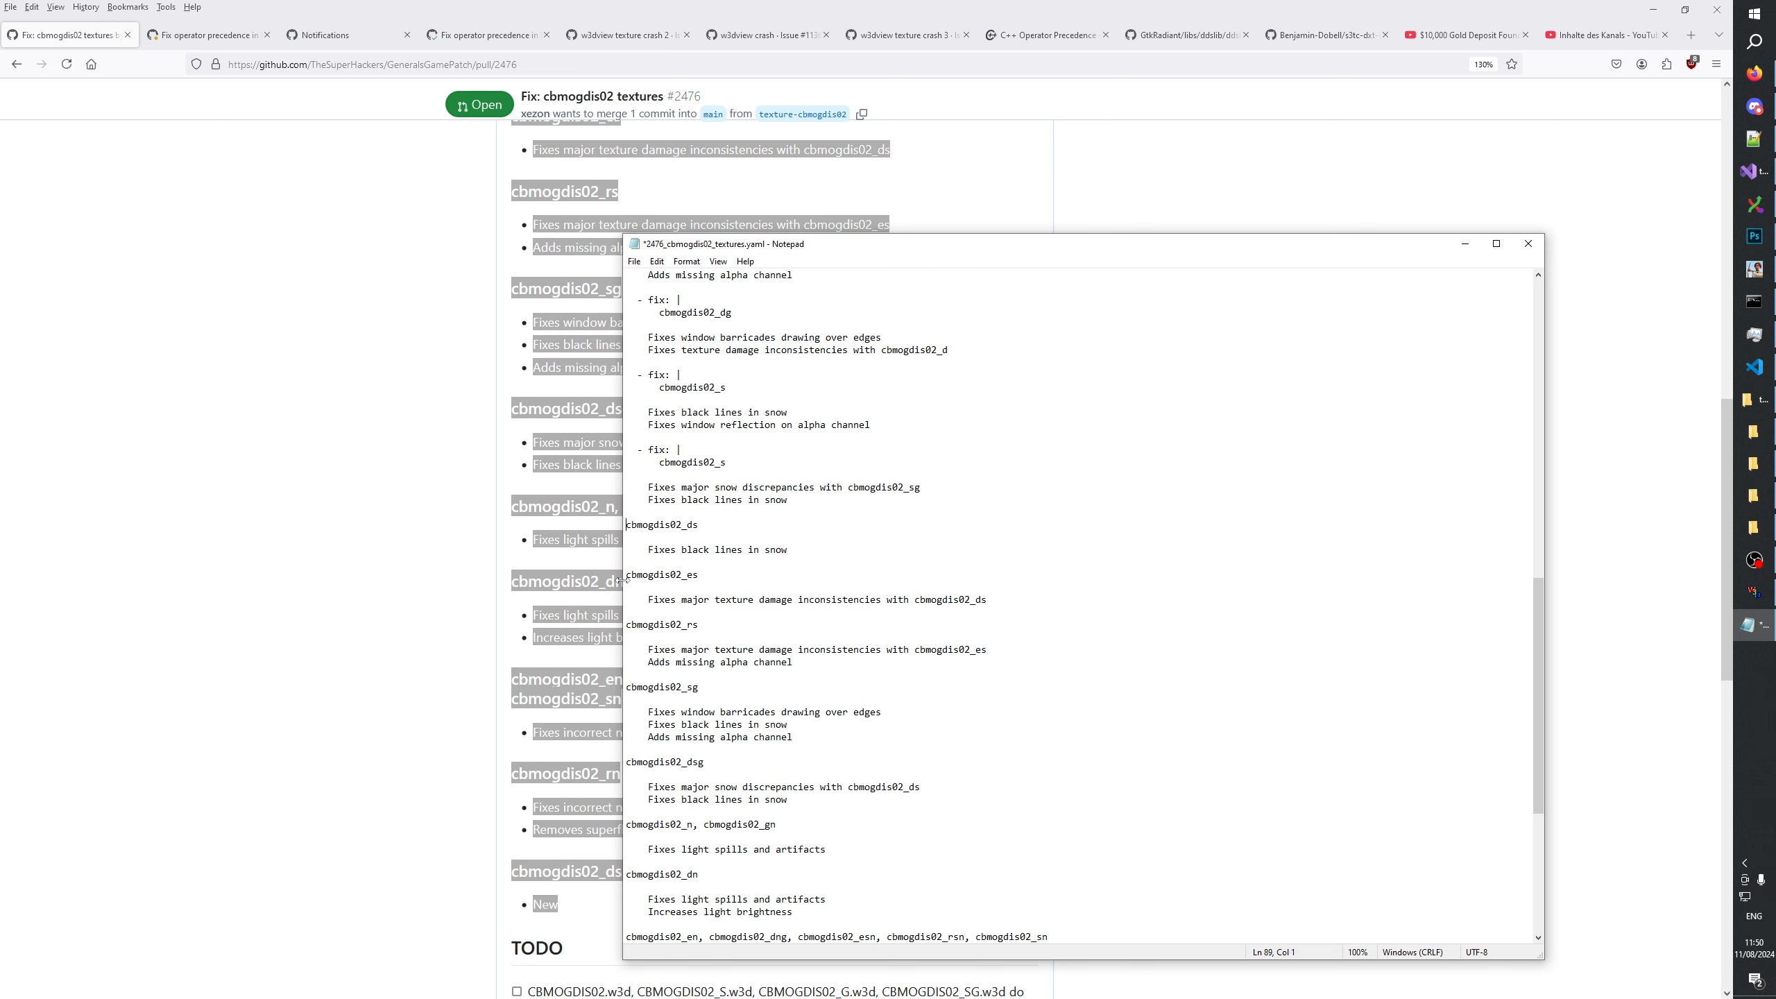
key("ctrl+v")
left_click(627, 598)
key("ctrl+v")
left_click(627, 649)
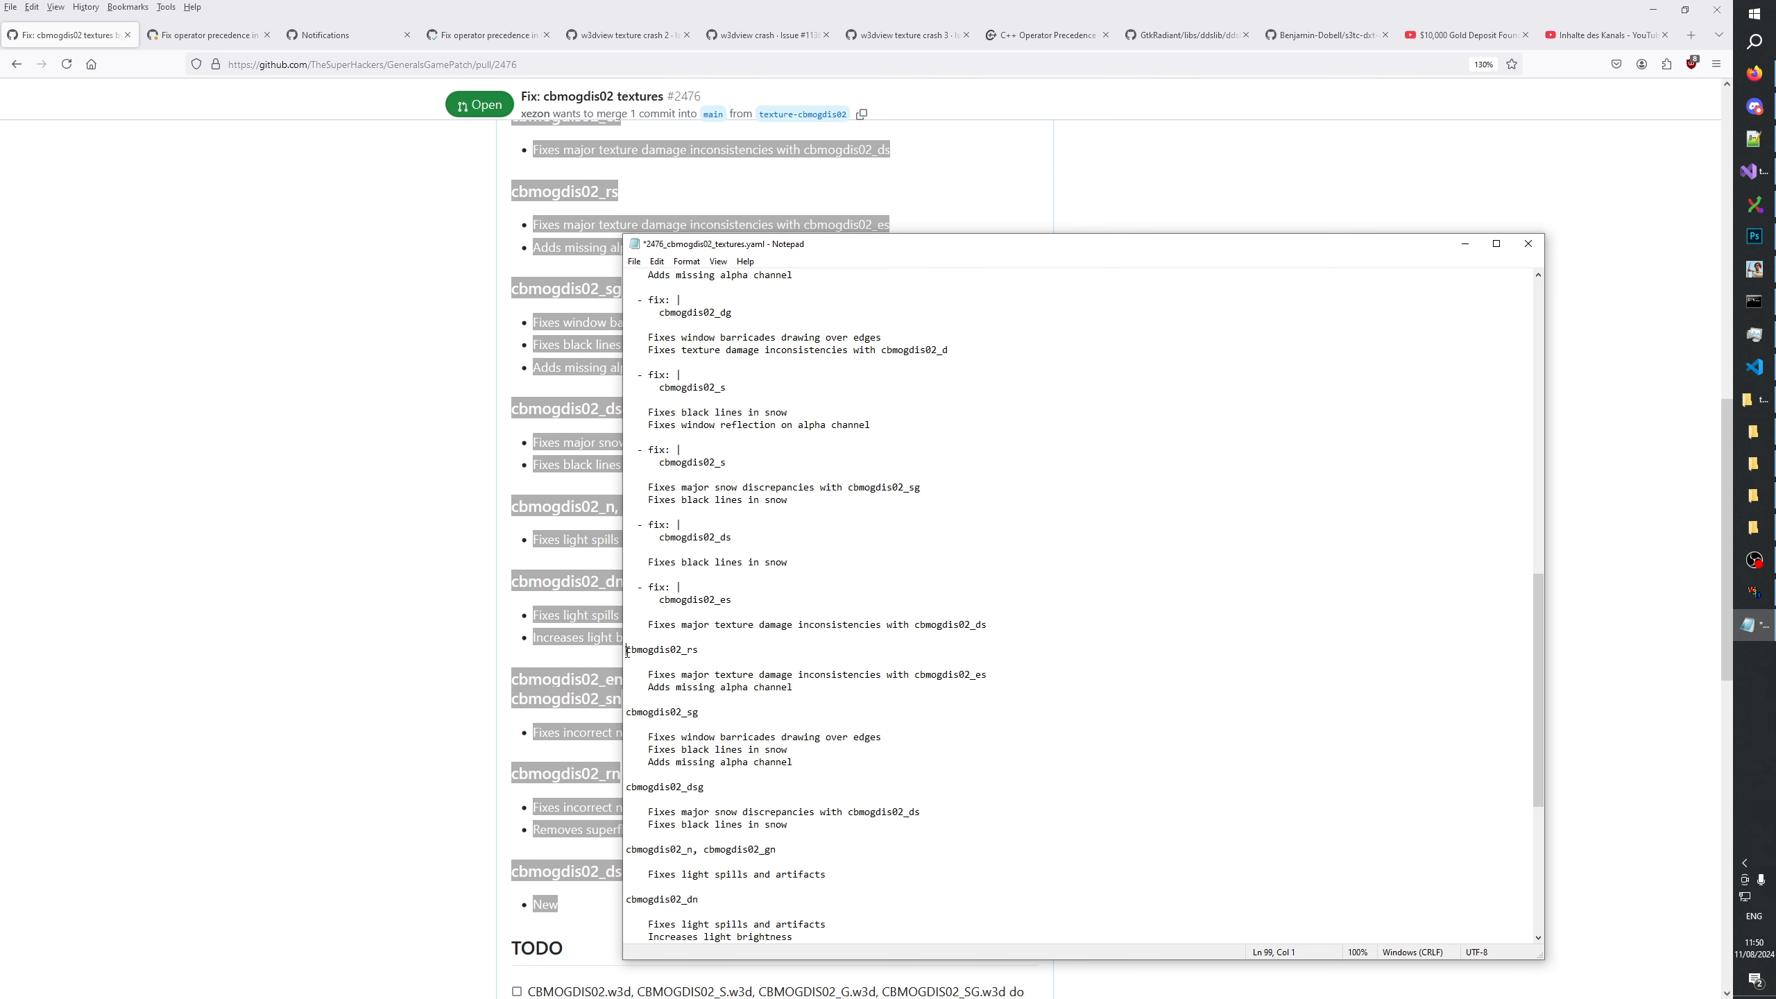
key("ctrl+v")
left_click(627, 724)
key("ctrl+v")
Insert the "- fix: |" line before the cbmogdis02_dsg, "cbmogdis02_n, cbmogdis02_gn" and cbmogdis02_dn headings.
scroll(673, 617, "down", 5)
left_click(627, 625)
key("ctrl+v")
left_click(627, 700)
scroll(644, 685, "down", 4)
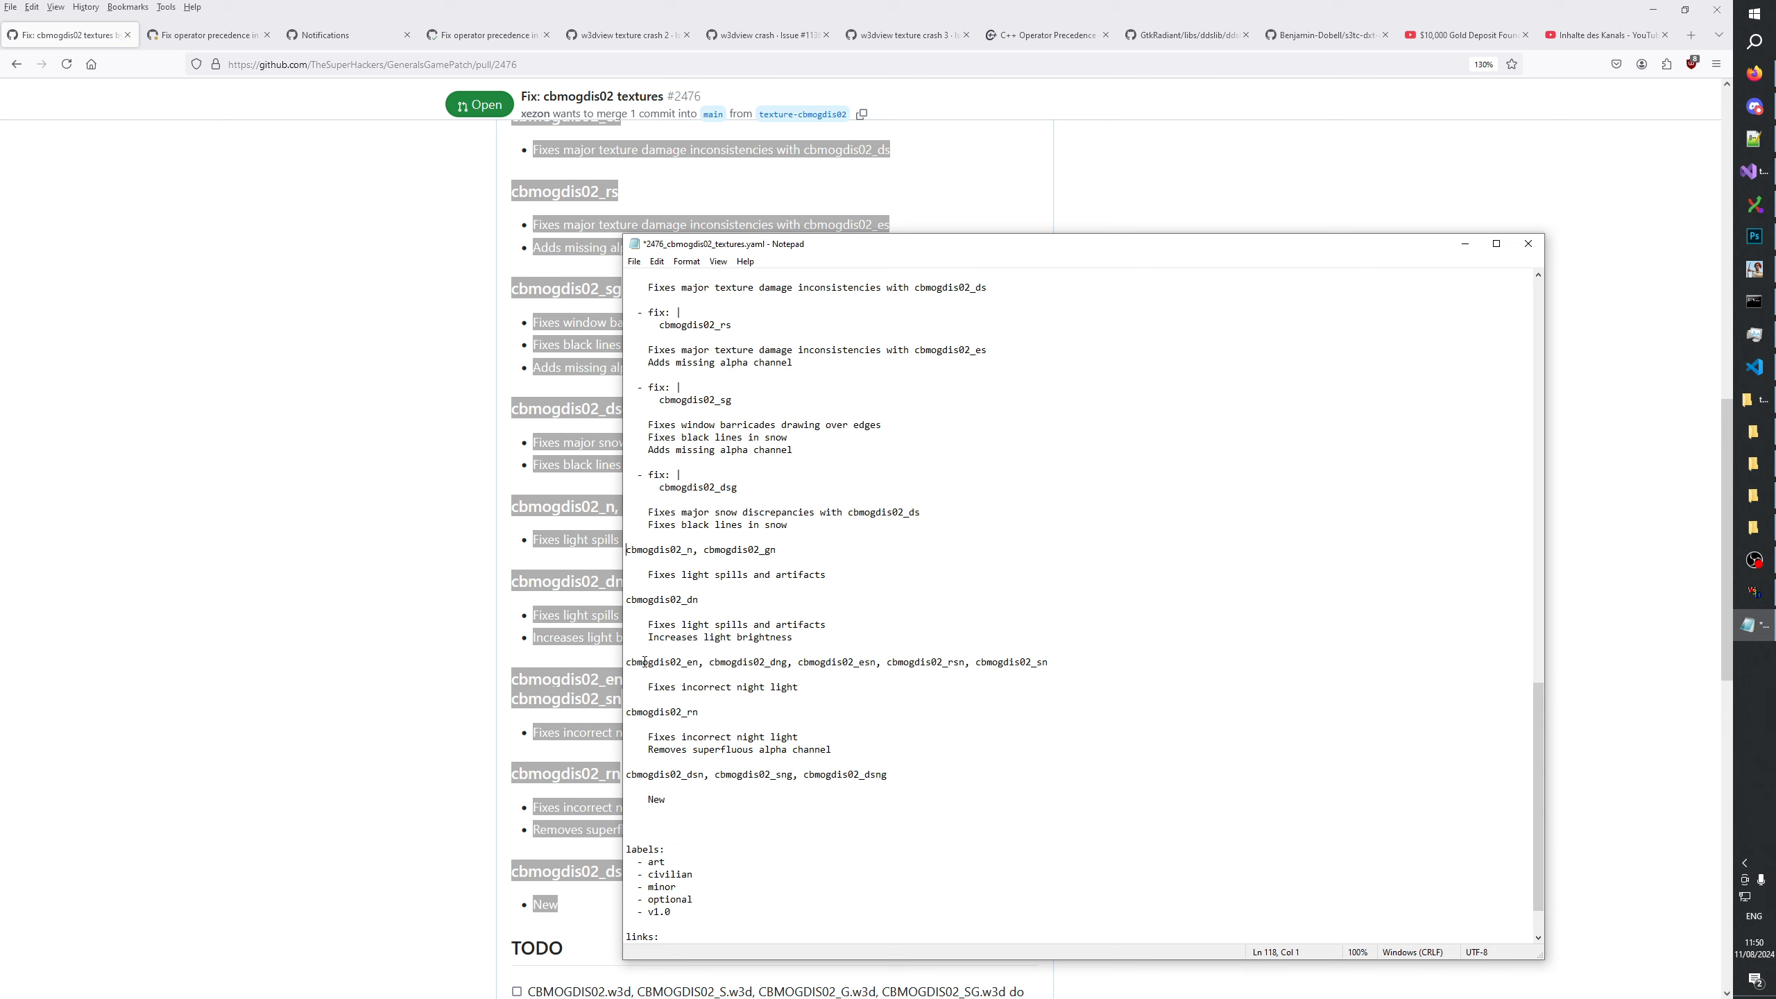
key("ctrl+v")
Insert the "- fix: |" line before the last three headings, starting with cbmogdis02_en, cbmogdis02_rn and cbmogdis02_dsn.
key("ctrl+v")
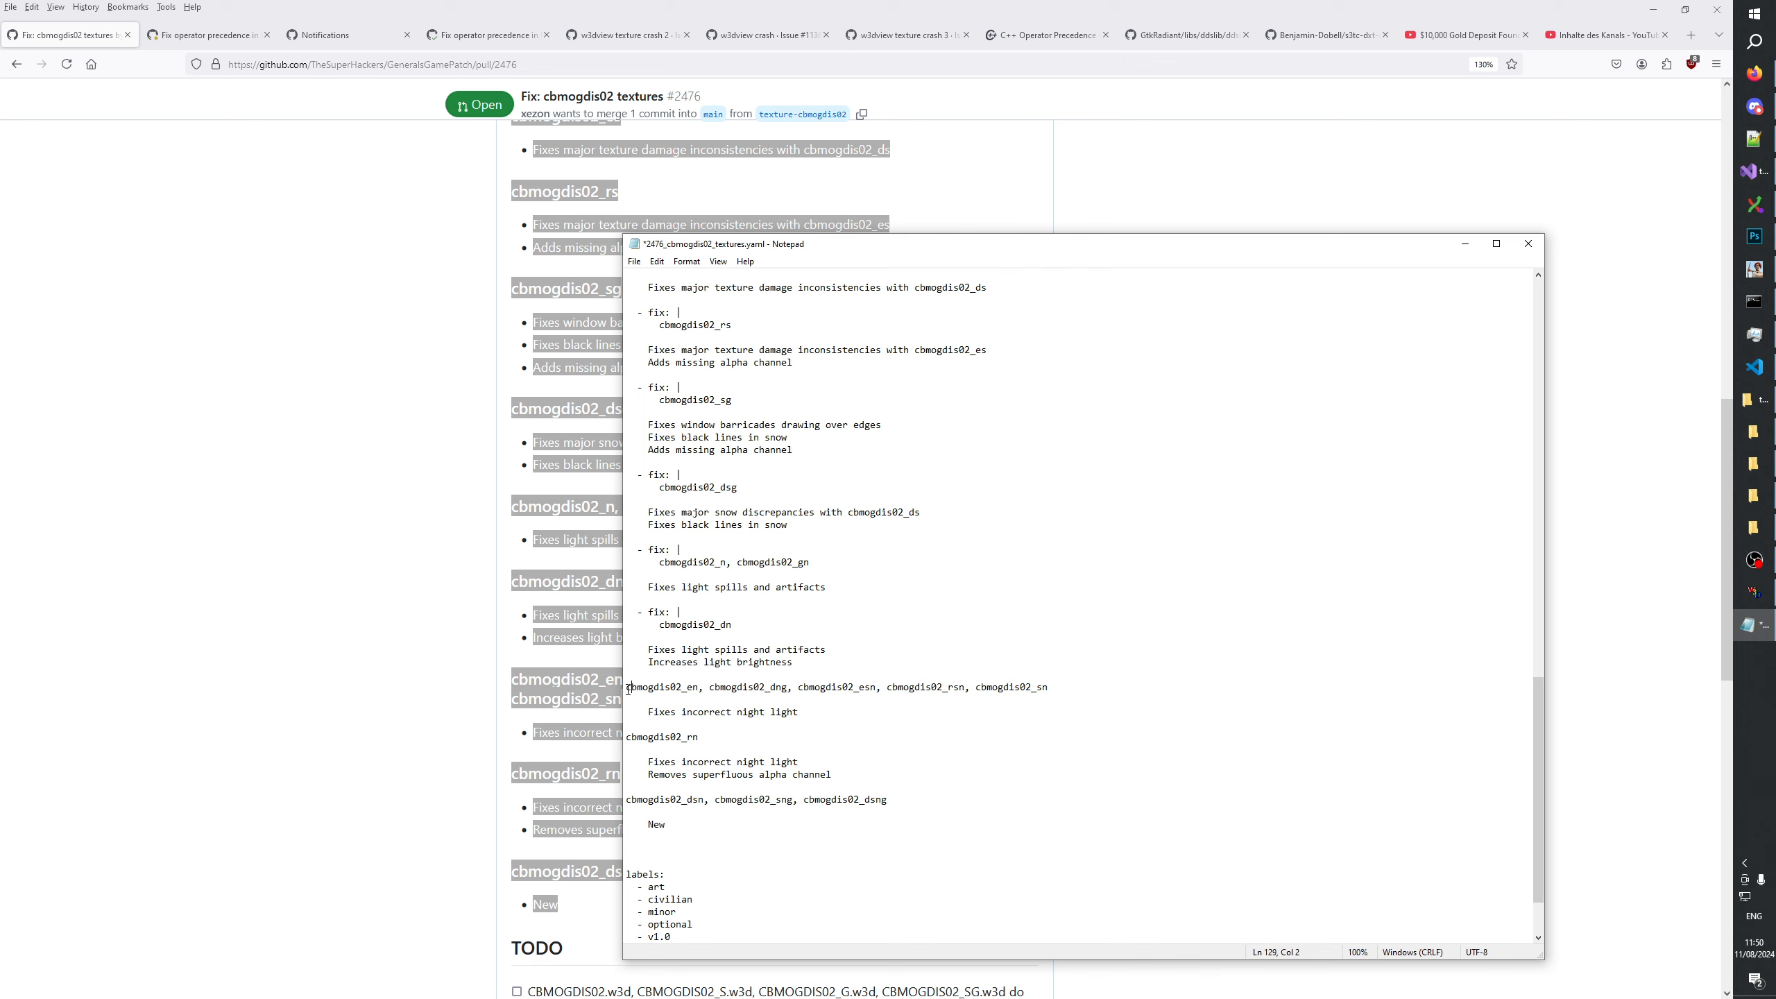
left_click(627, 687)
key("ctrl+v")
left_click(631, 749)
key("ctrl+v")
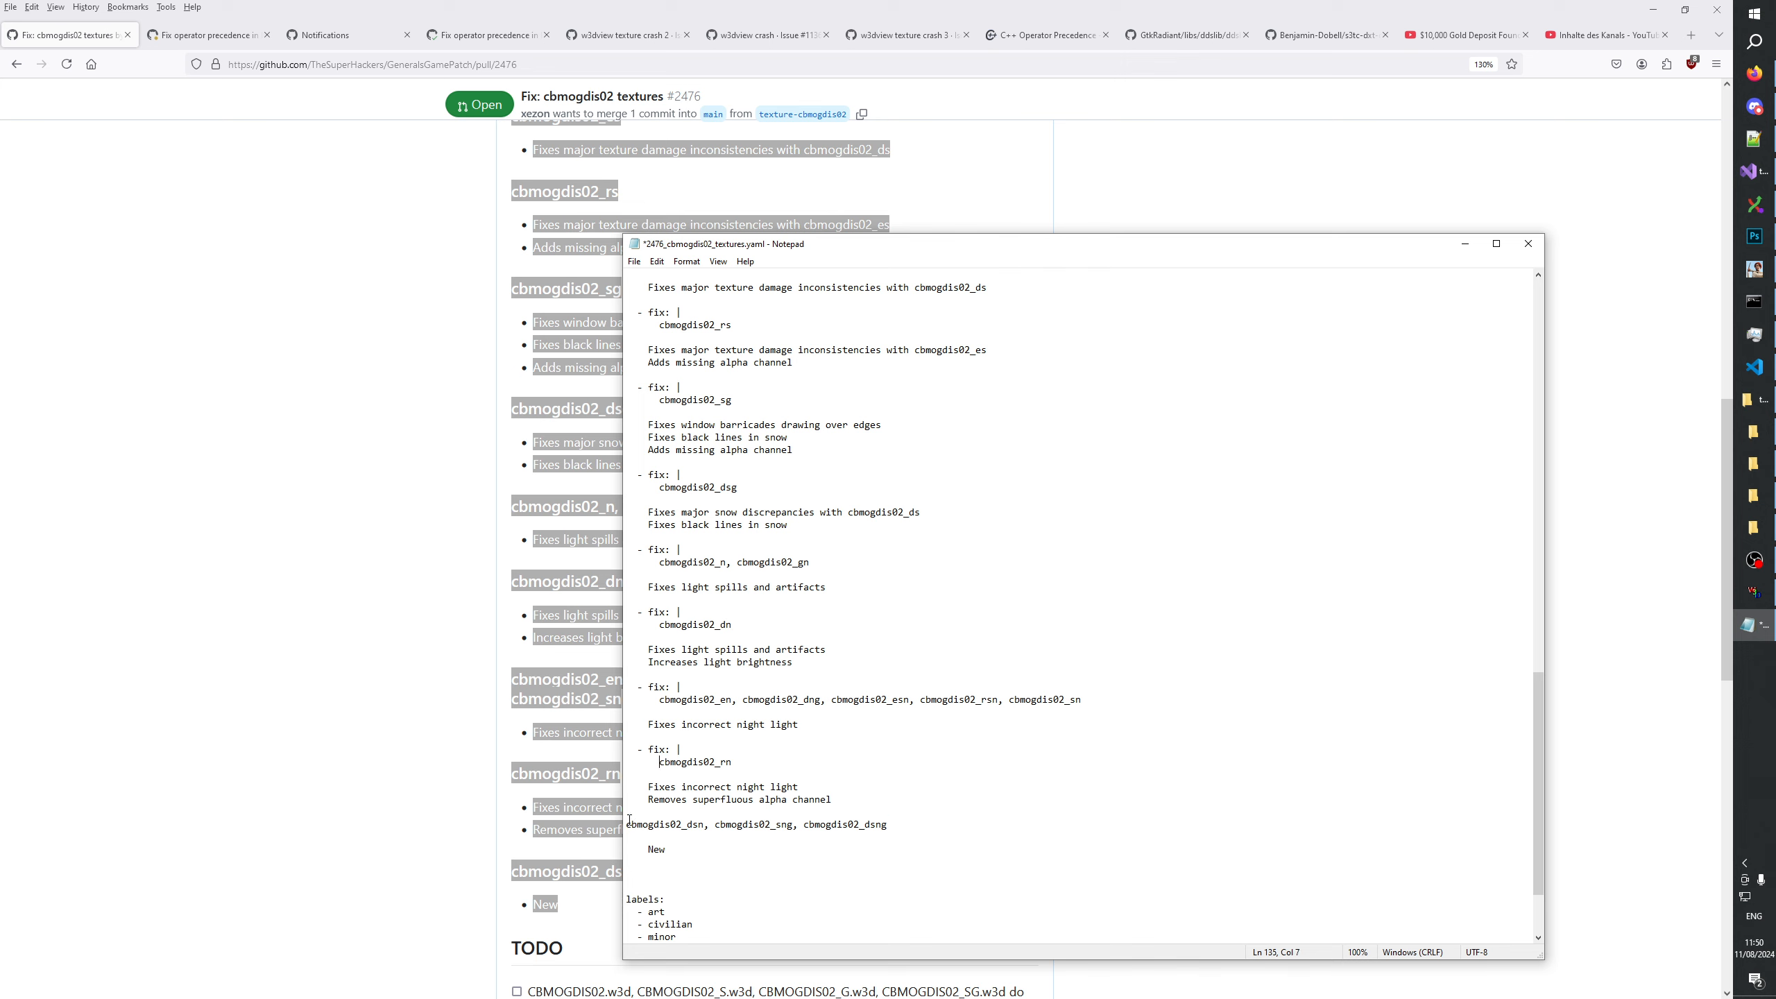
Copy the indented "- " bullet prefix and put it before each description line of the cbmogdis02_e and cbmogdis02_r entries.
key("ctrl+v")
scroll(781, 816, "up", 20)
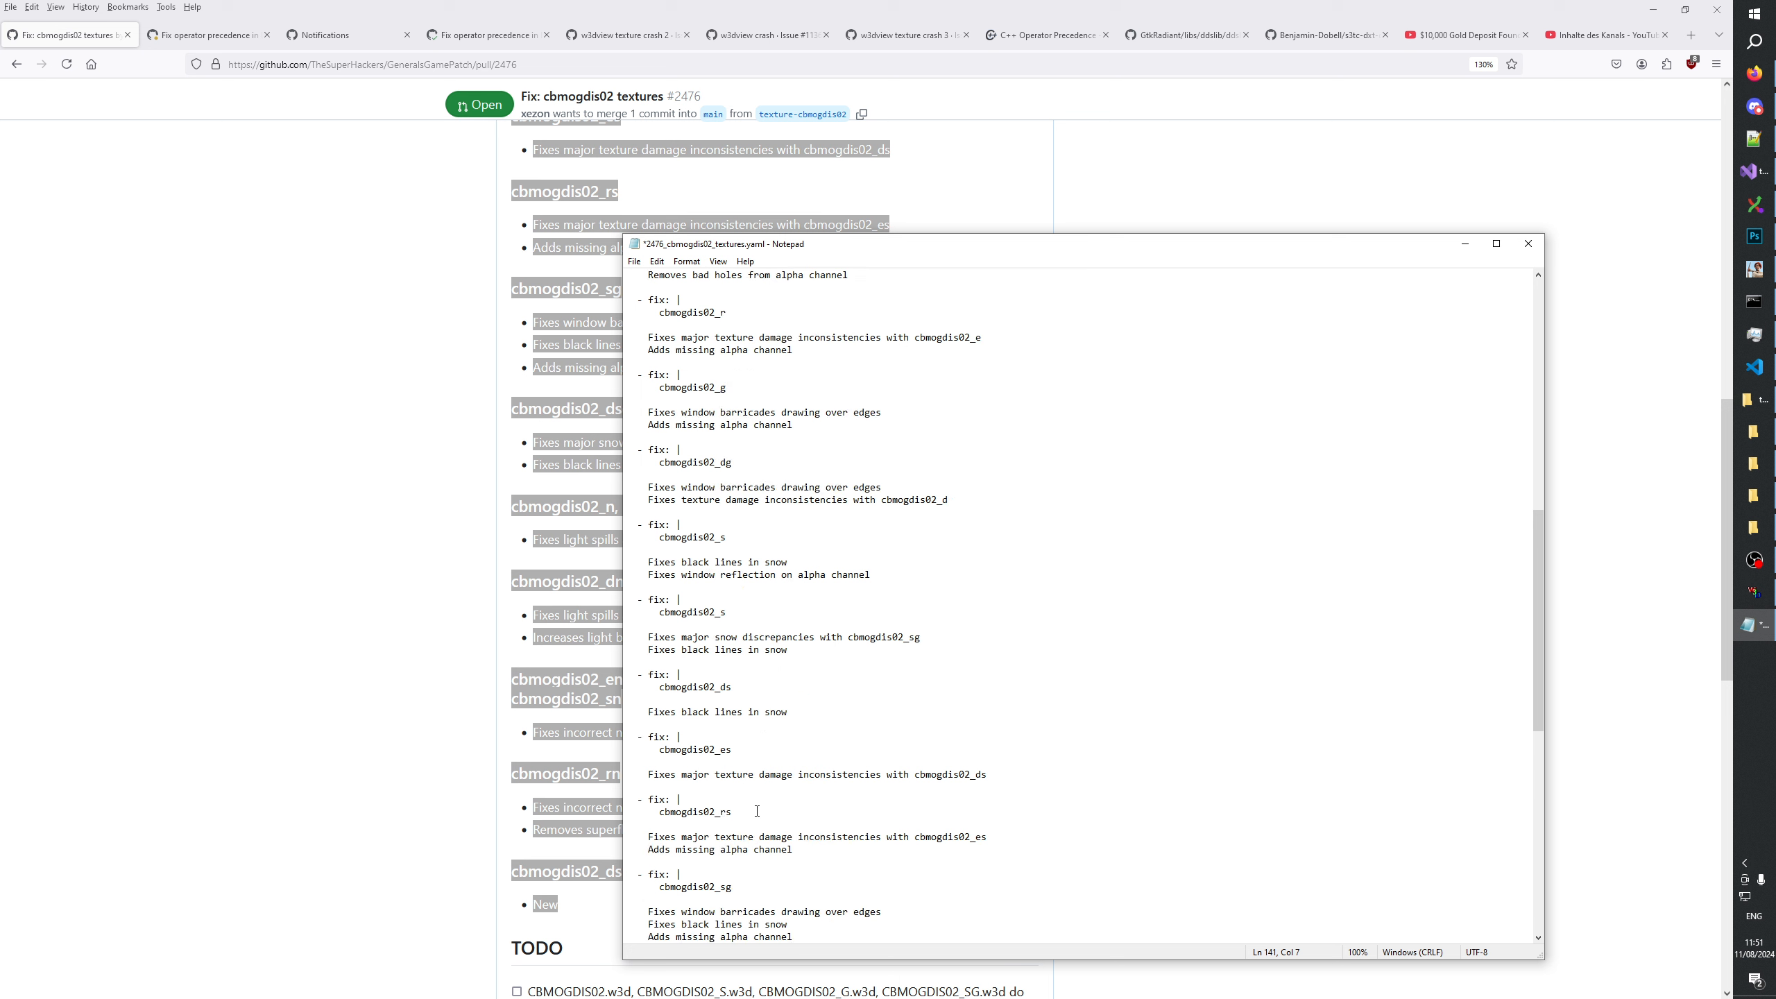
left_click_drag(684, 645, 625, 649)
key("ctrl+c")
left_click_drag(647, 724, 625, 725)
key("ctrl+v")
left_click_drag(649, 787, 626, 799)
Put the indented "- " prefix before each description line of the cbmogdis02_g and cbmogdis02_dg entries.
key("ctrl+v")
key("ctrl+v")
mouse_move(648, 862)
left_mouse_down()
mouse_move(592, 857)
mouse_move(626, 875)
left_mouse_up()
key("ctrl+v")
scroll(636, 874, "down", 4)
Put the indented "- " prefix before each description line of both cbmogdis02_s entries.
key("ctrl+v")
left_click_drag(648, 786, 626, 799)
key("ctrl+v")
key("ctrl+v")
left_click_drag(648, 862, 626, 875)
key("ctrl+v")
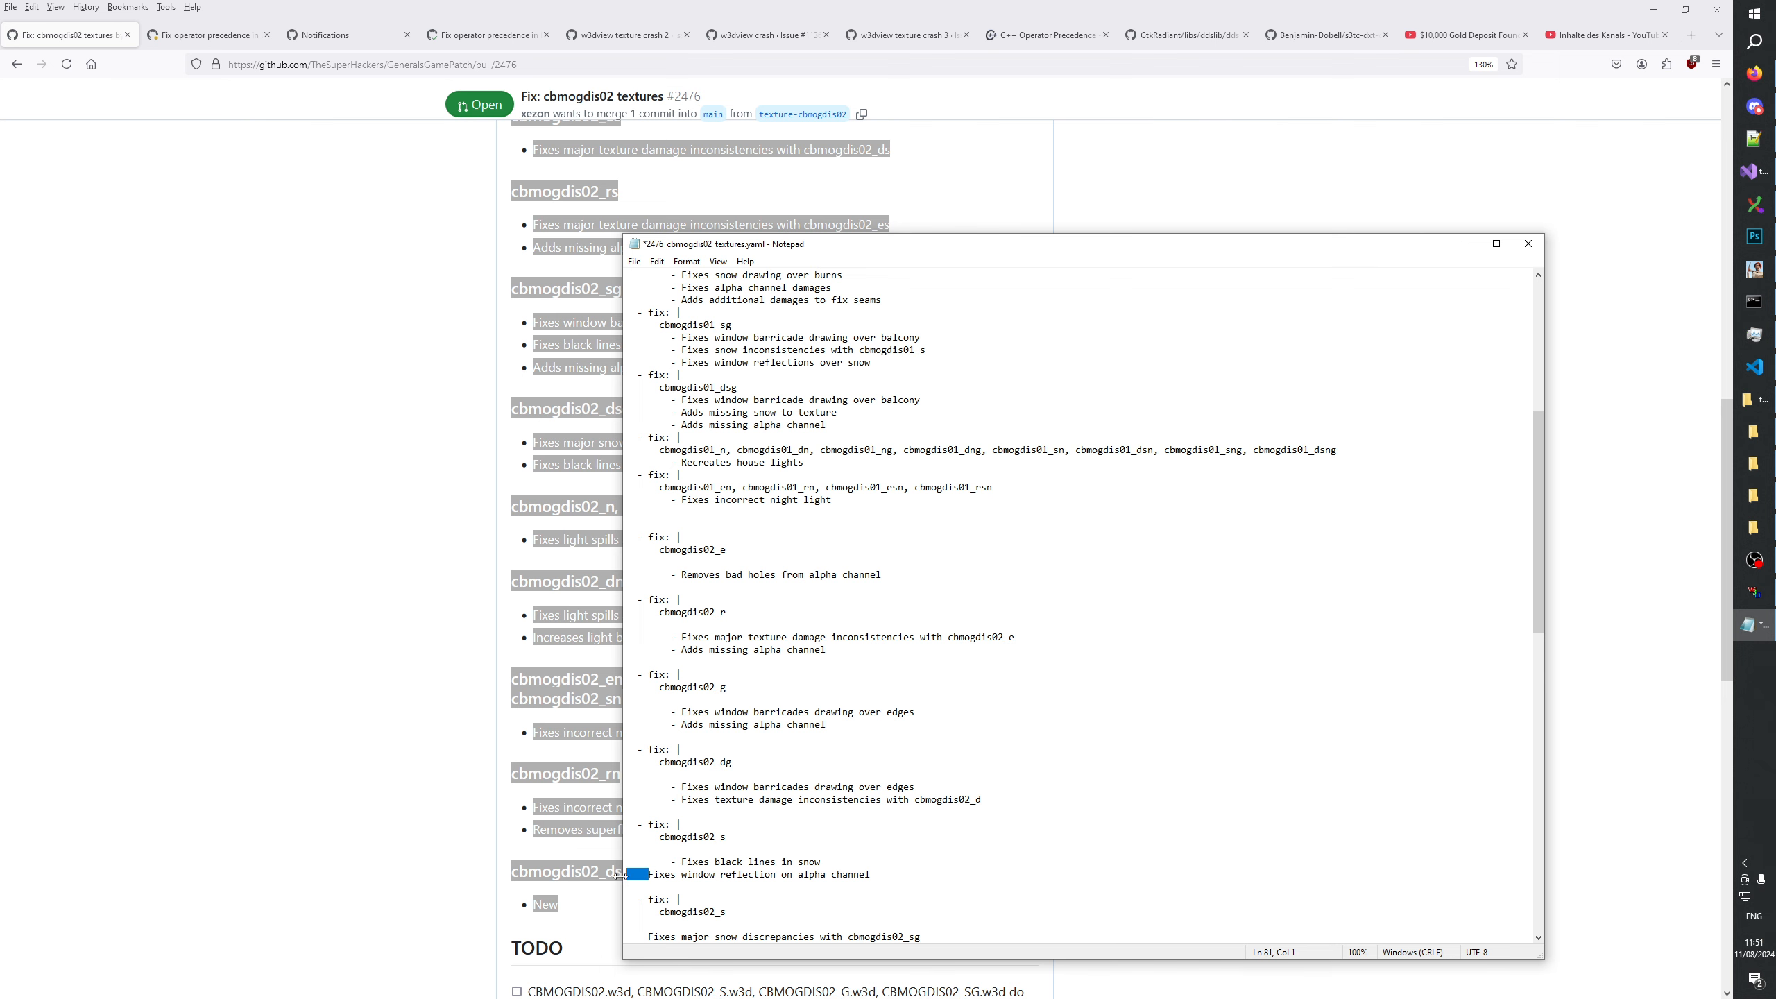
key("ctrl+v")
scroll(653, 776, "down", 4)
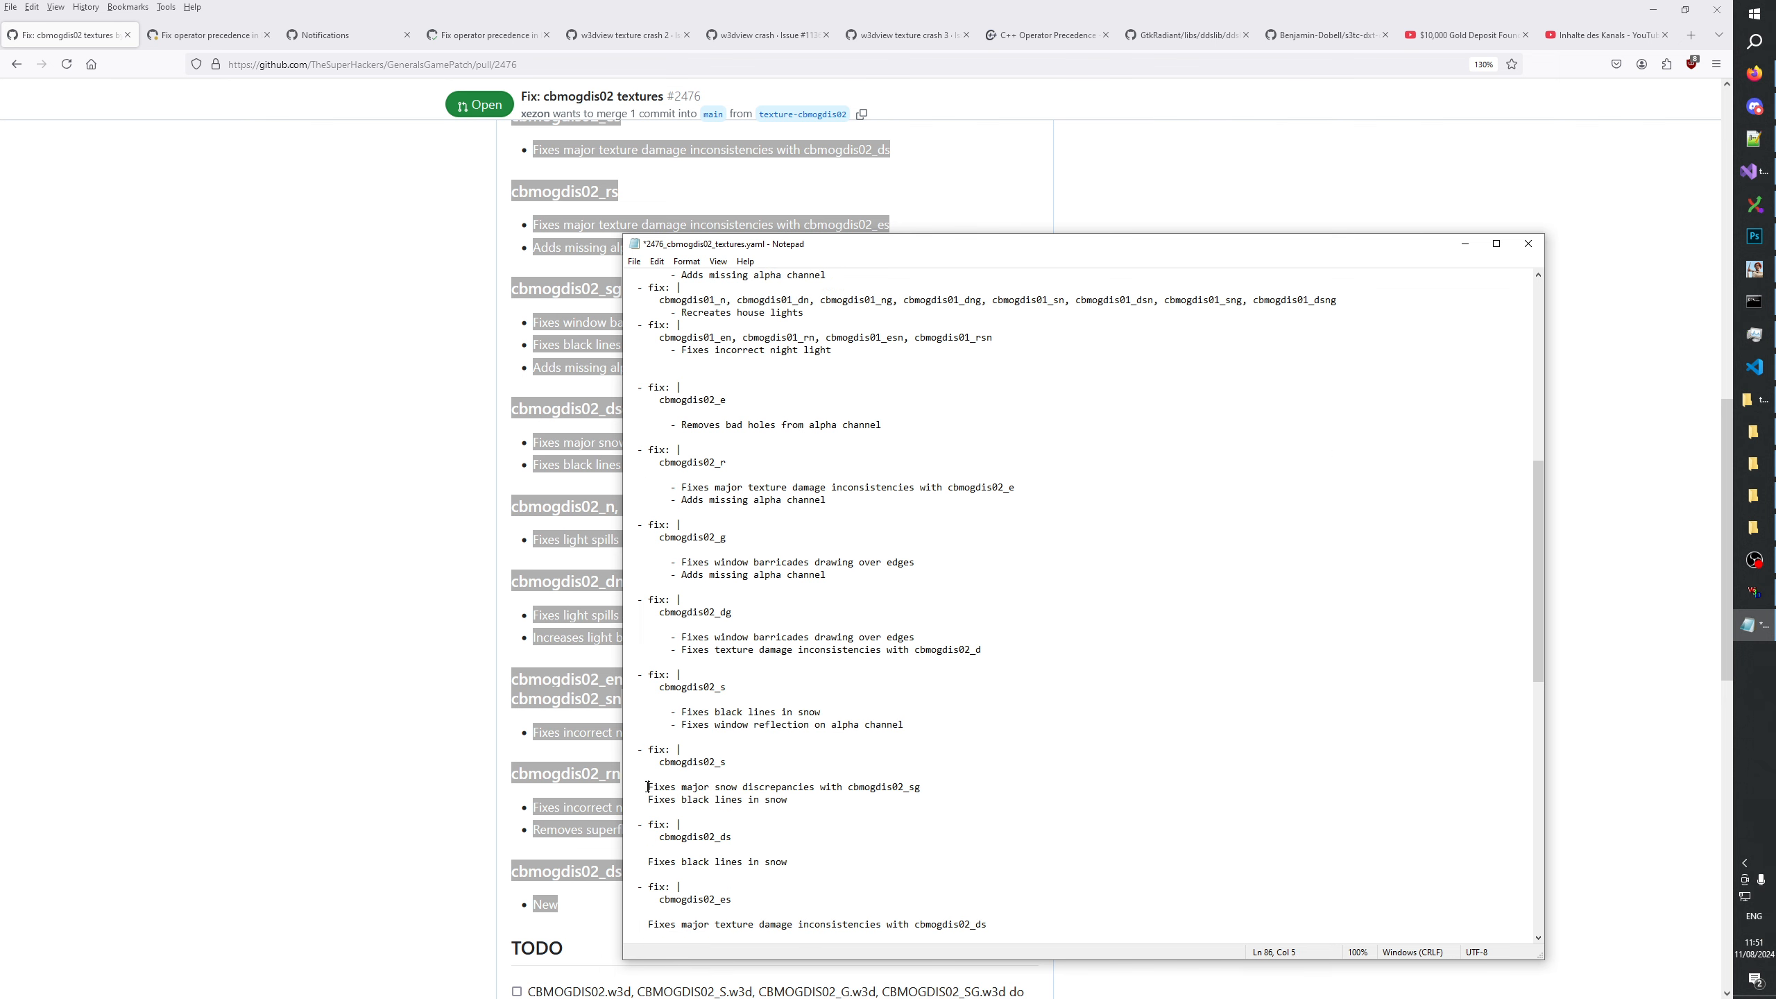
left_click_drag(648, 786, 612, 798)
key("ctrl+v")
Put the indented "- " prefix before the description lines of the cbmogdis02_ds and cbmogdis02_es entries.
key("ctrl+v")
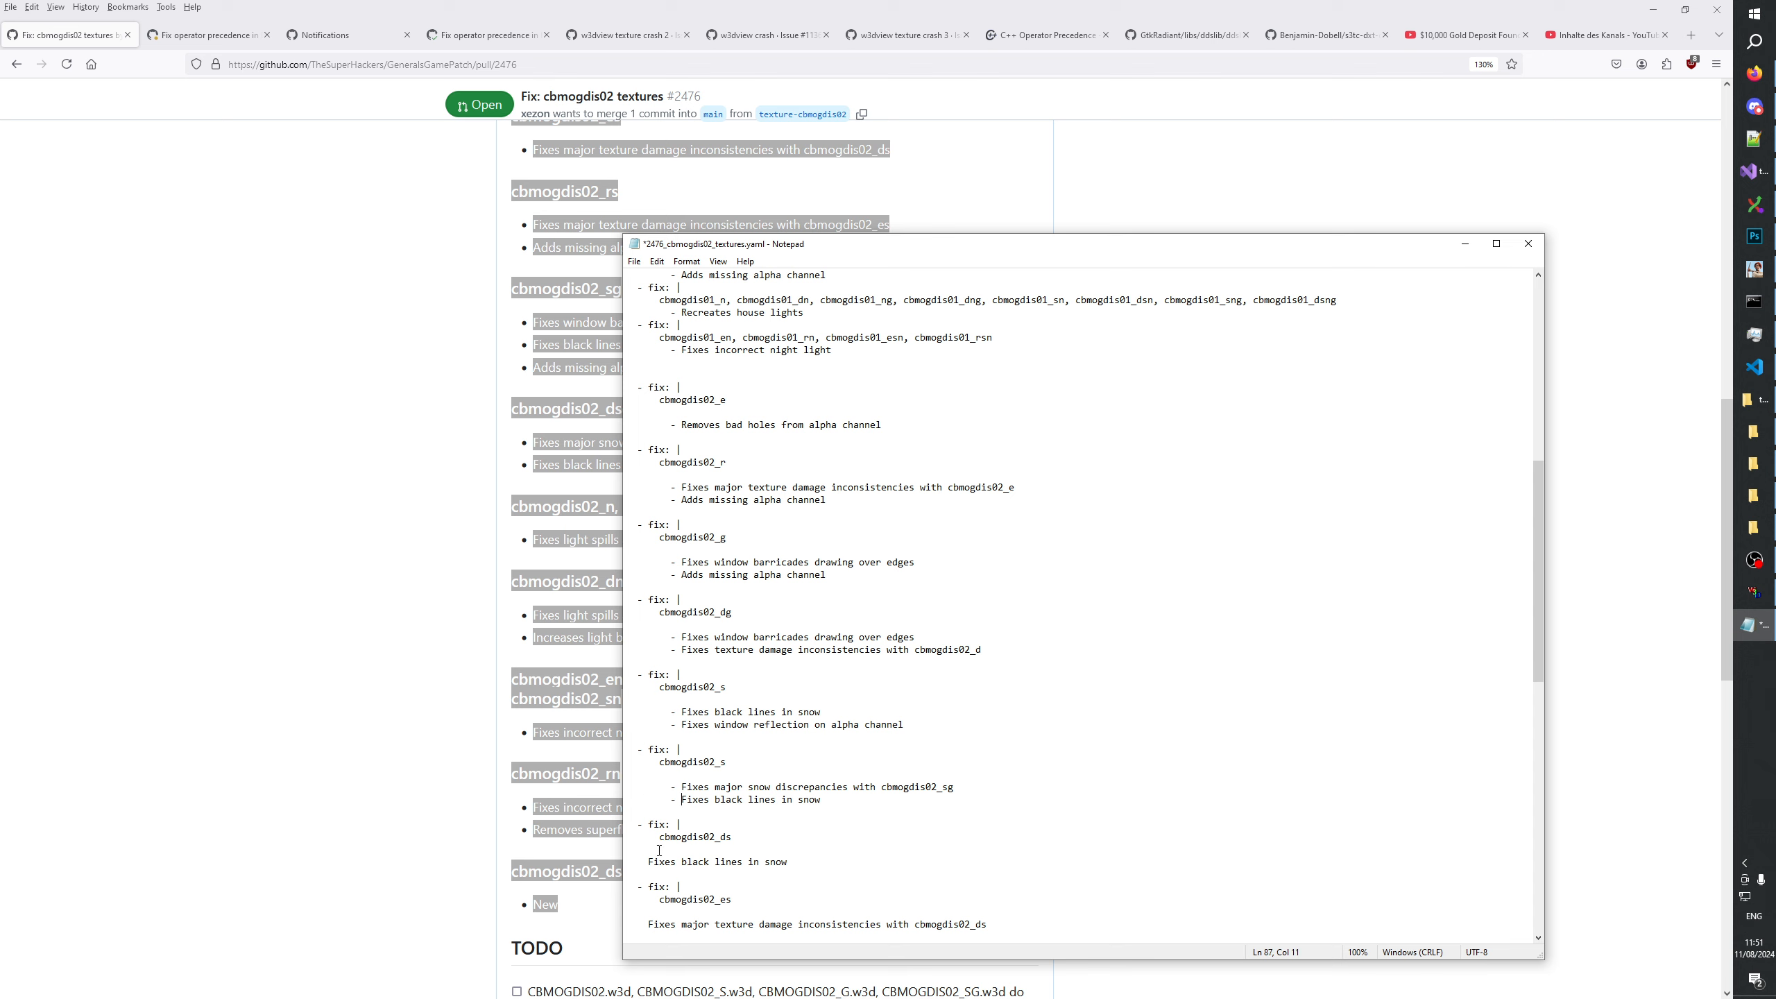
left_click_drag(648, 861, 626, 811)
scroll(668, 769, "down", 3)
key("ctrl+v")
Put the indented "- " prefix before each description line of the cbmogdis02_rs and cbmogdis02_sg entries.
key("ctrl+v")
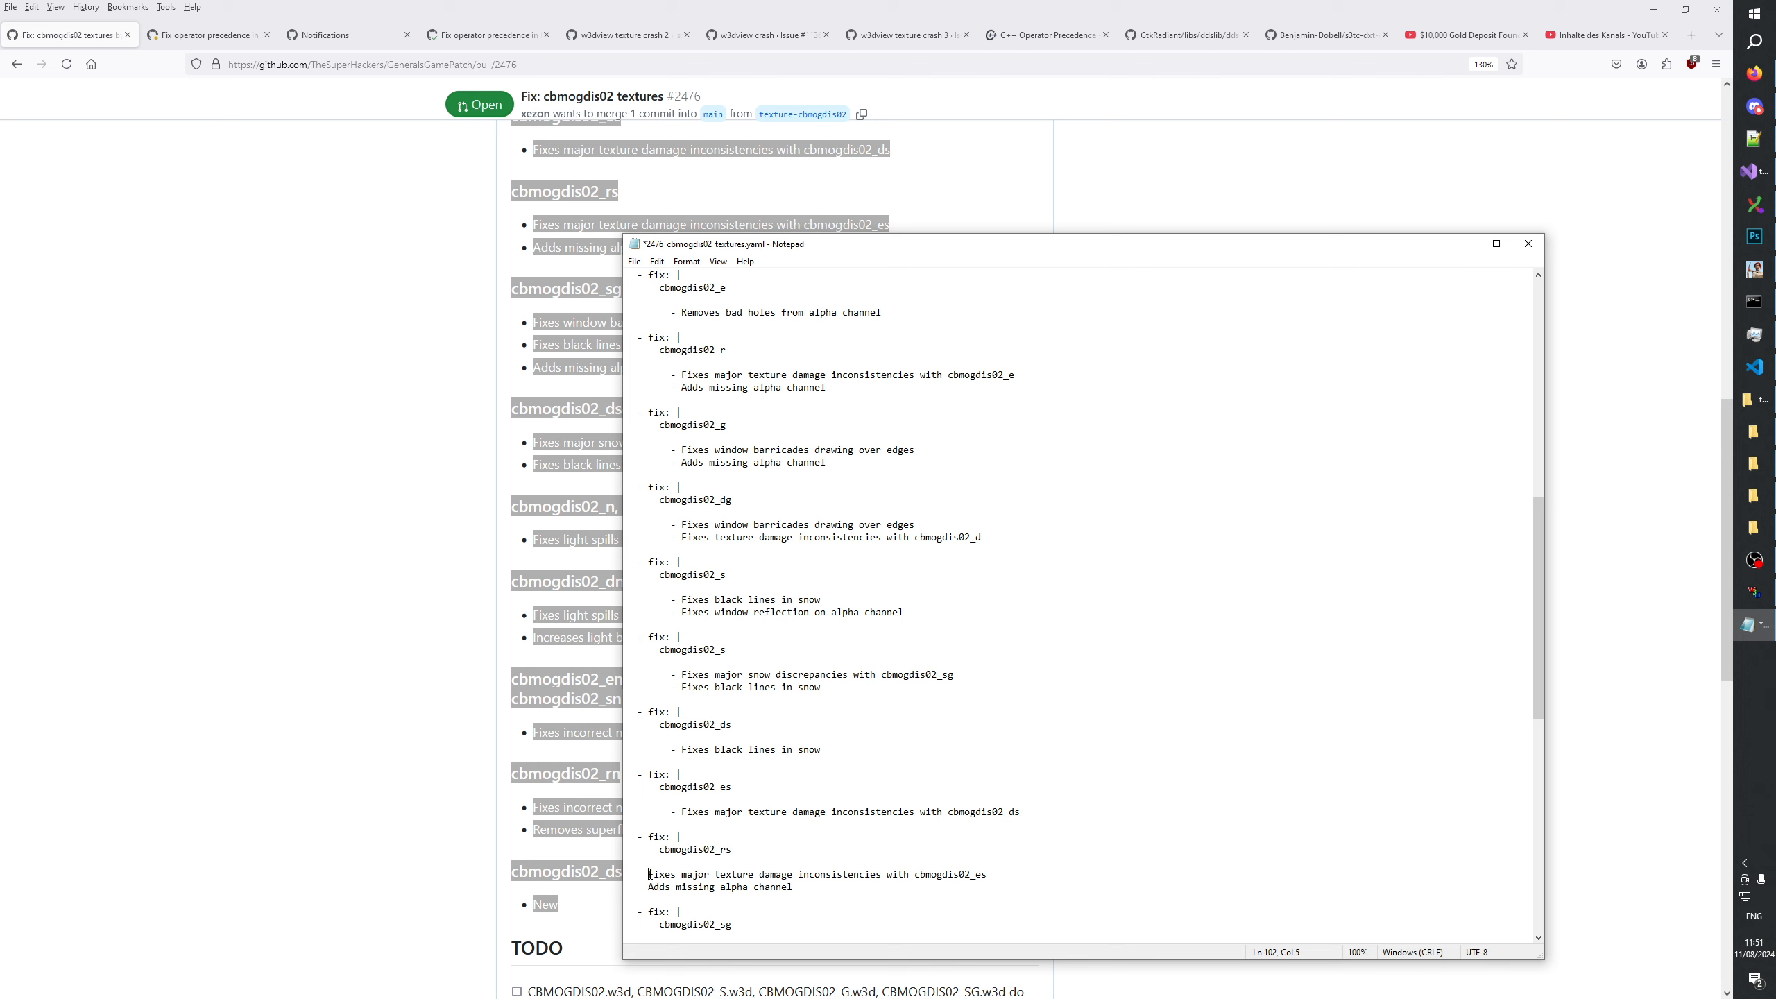
mouse_move(647, 875)
left_mouse_down()
mouse_move(615, 888)
mouse_move(625, 837)
mouse_move(626, 862)
left_mouse_up()
key("ctrl+v")
key("ctrl+v")
scroll(720, 875, "down", 3)
key("ctrl+v")
key("ctrl+v")
Put the indented "- " prefix before the description lines of the cbmogdis02_dsg and "cbmogdis02_n, cbmogdis02_gn" entries.
key("ctrl+v")
left_click_drag(648, 924, 621, 924)
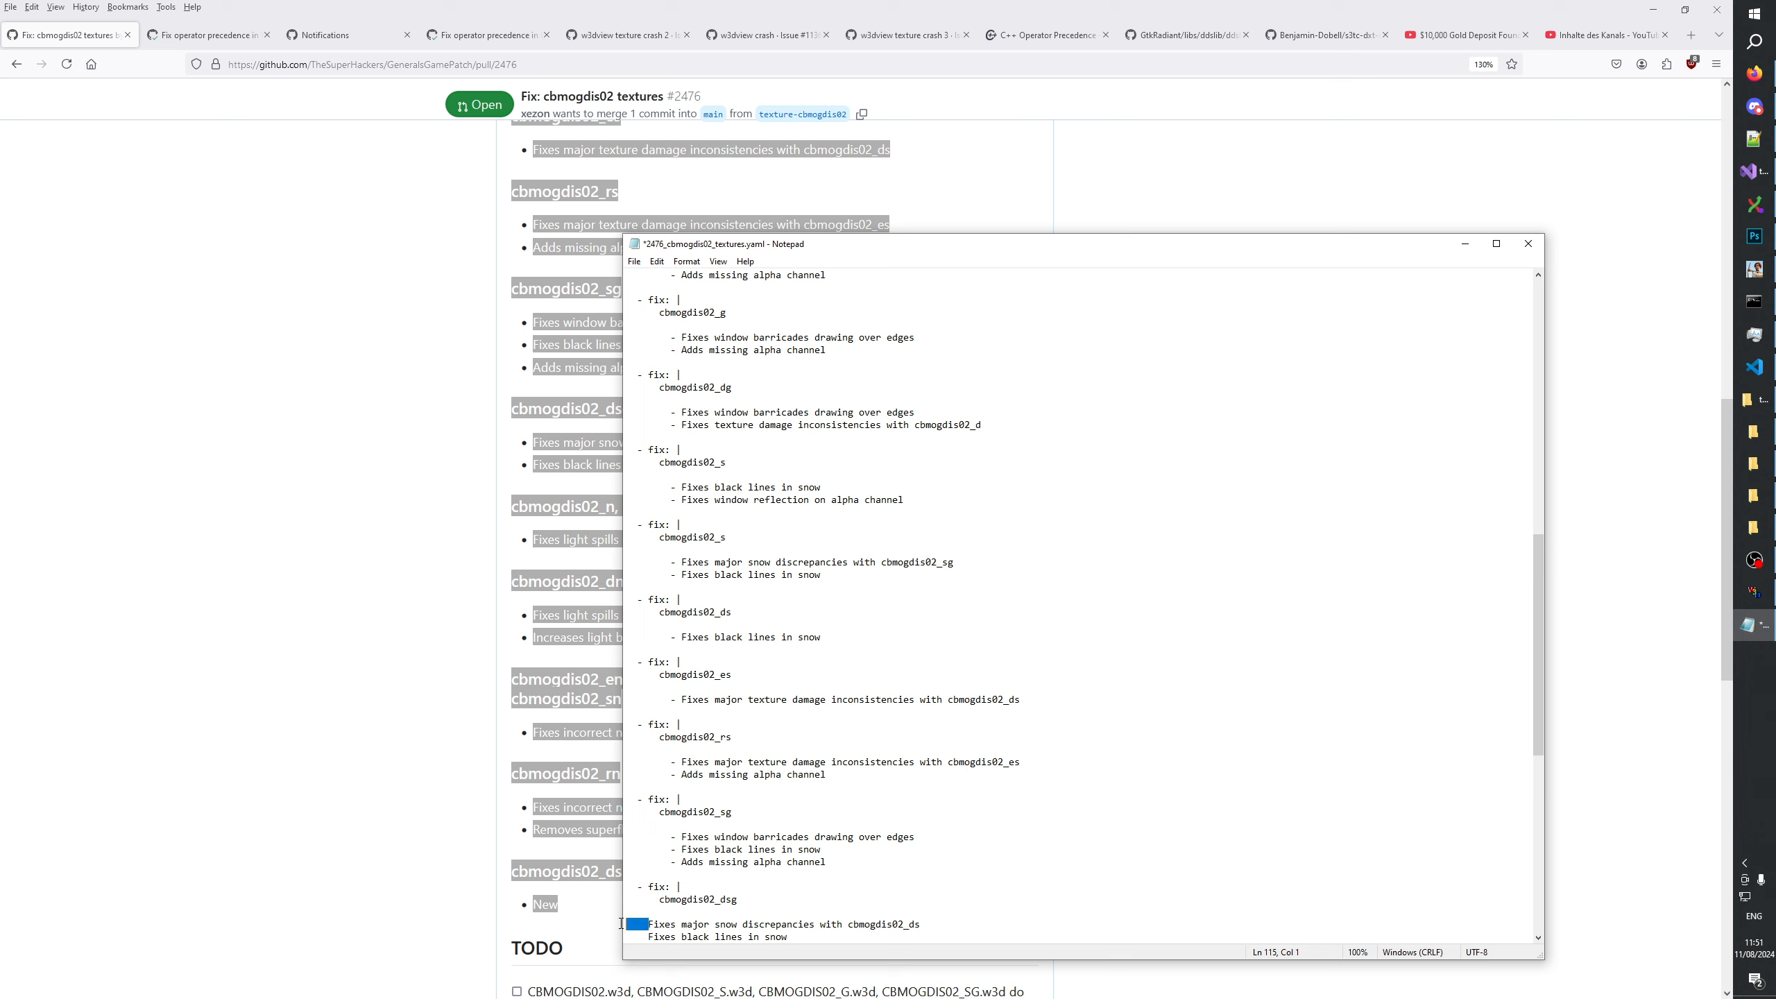
scroll(621, 924, "down", 3)
key("ctrl+v")
left_click_drag(648, 824, 626, 824)
key("ctrl+v")
left_click_drag(652, 886, 625, 886)
scroll(626, 887, "down", 3)
Put the indented "- " prefix before both description lines of the cbmogdis02_dn entry.
key("ctrl+v")
left_click(646, 837)
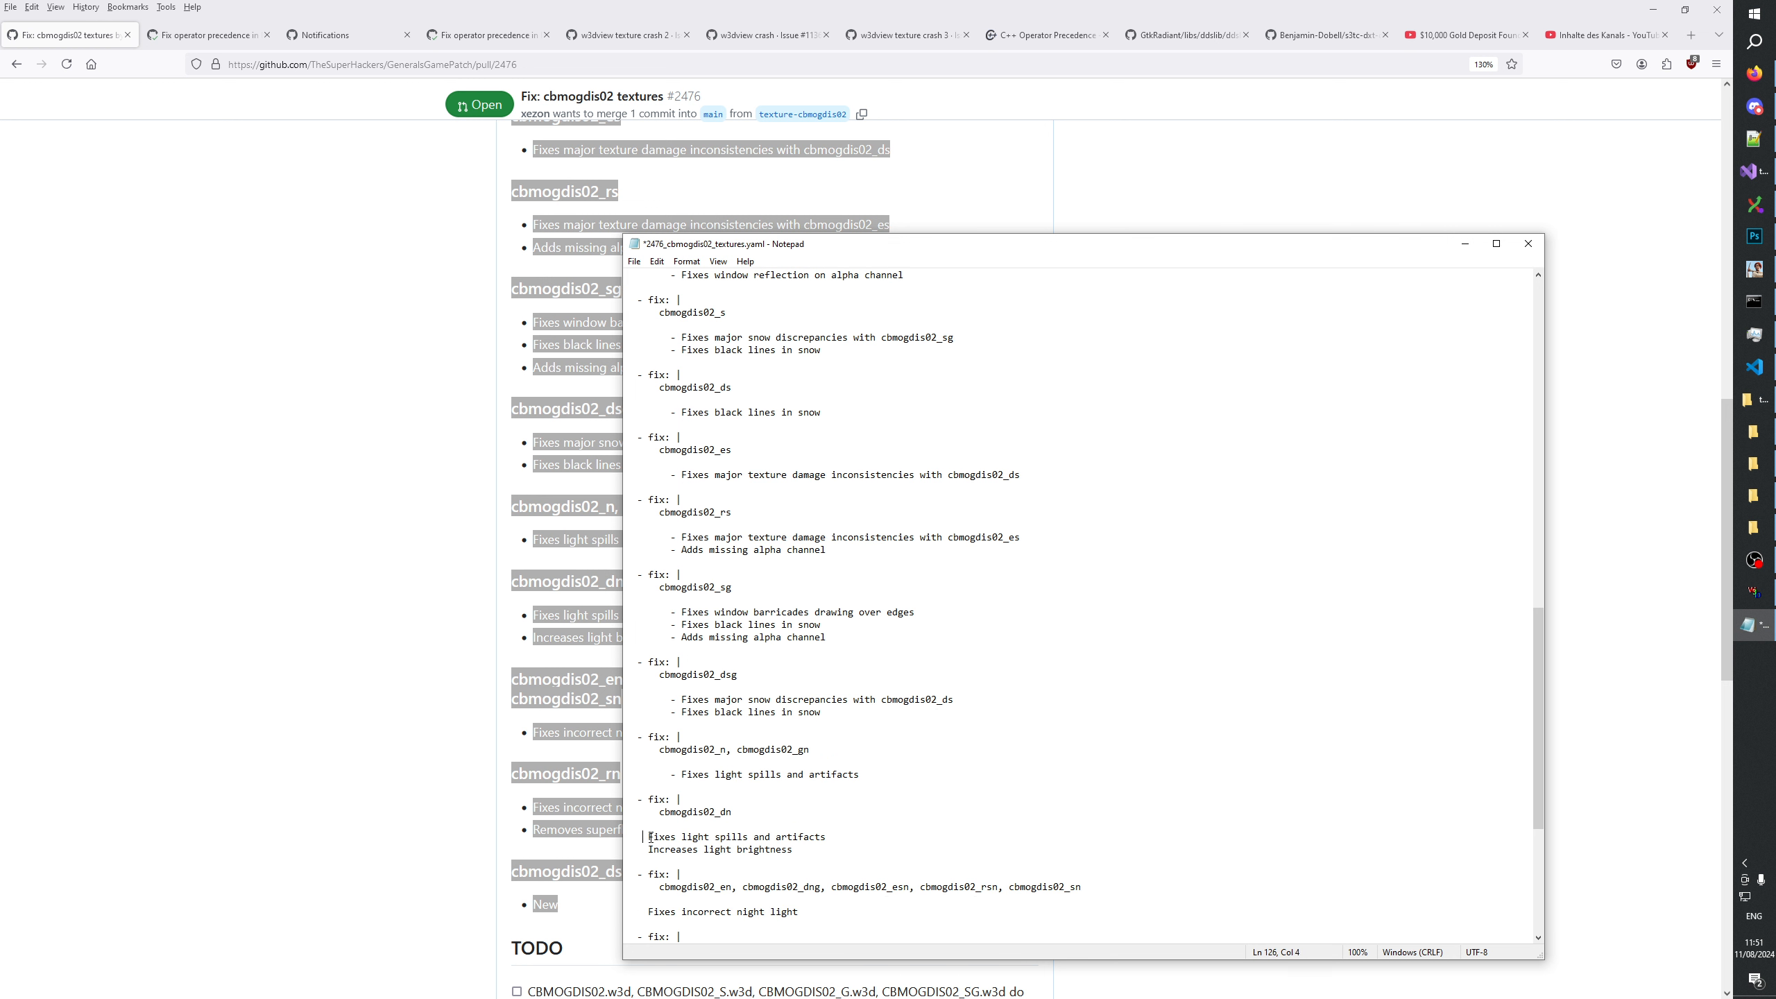
key("ctrl+v")
left_click_drag(648, 849, 626, 849)
Put the indented "- " prefix before the description lines of the last three entries, starting with cbmogdis02_en, cbmogdis02_rn and cbmogdis02_dsn.
key("ctrl+v")
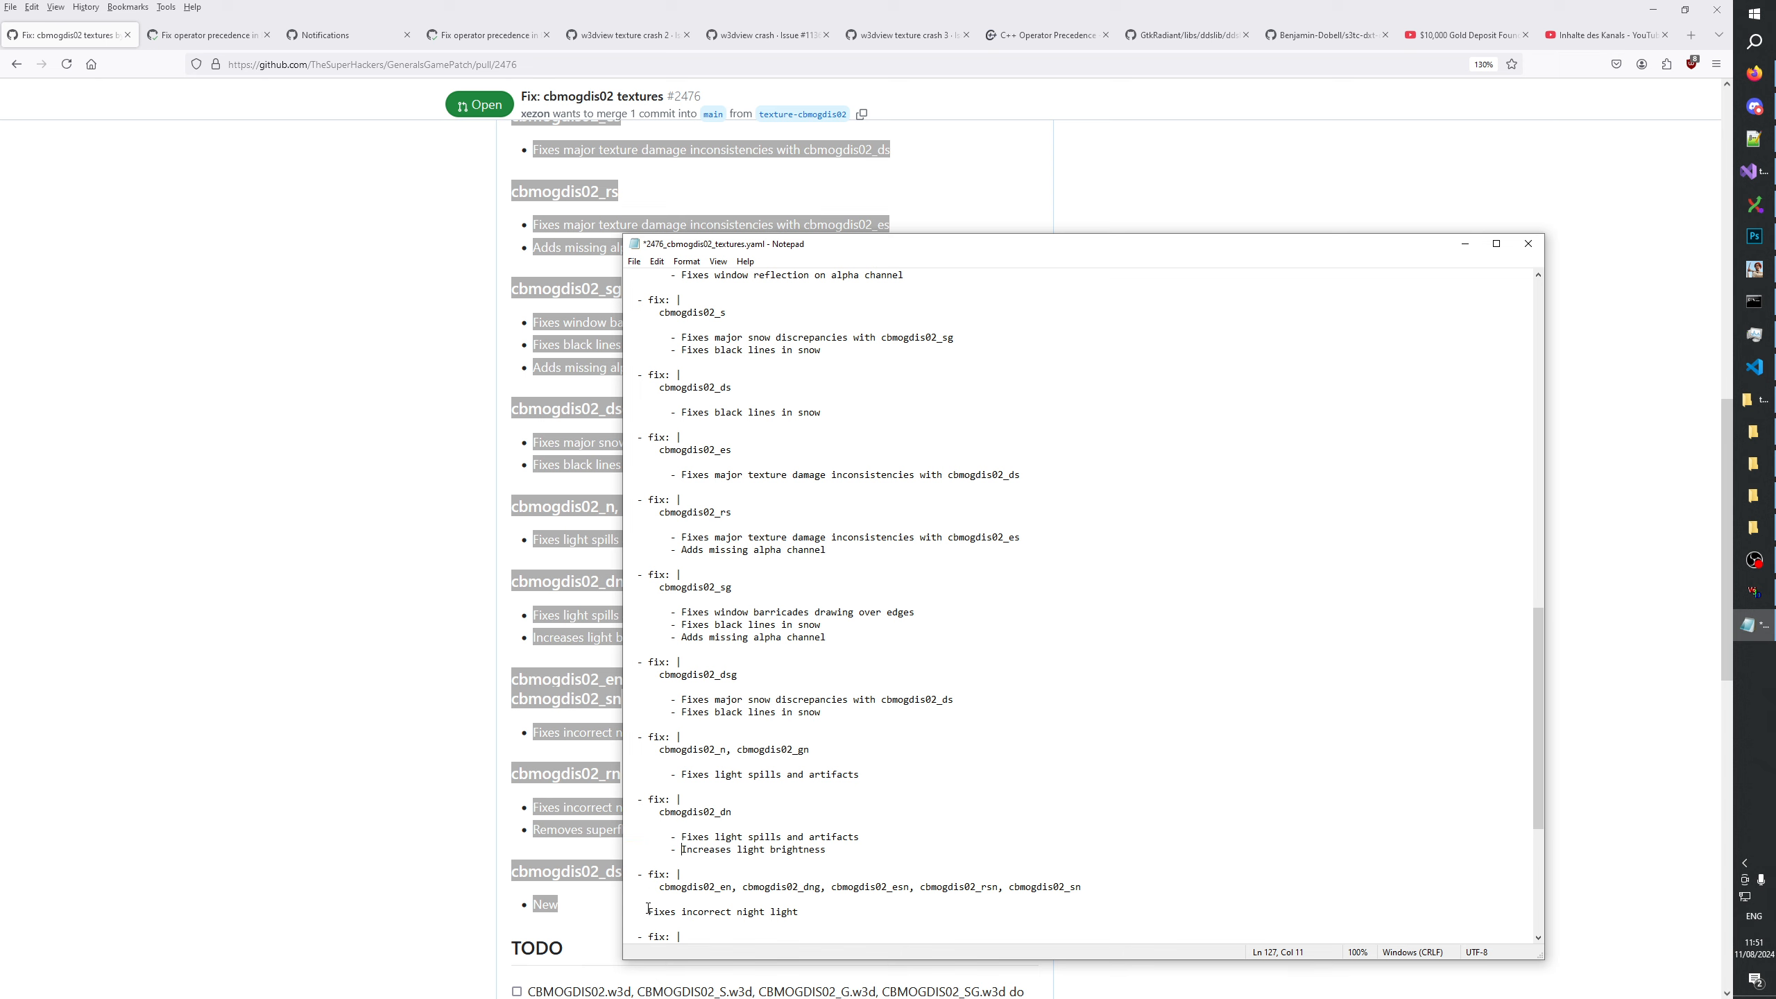
left_click_drag(648, 912, 626, 824)
scroll(664, 905, "down", 3)
key("ctrl+v")
key("ctrl+v")
key("ctrl+v")
scroll(643, 867, "down", 3)
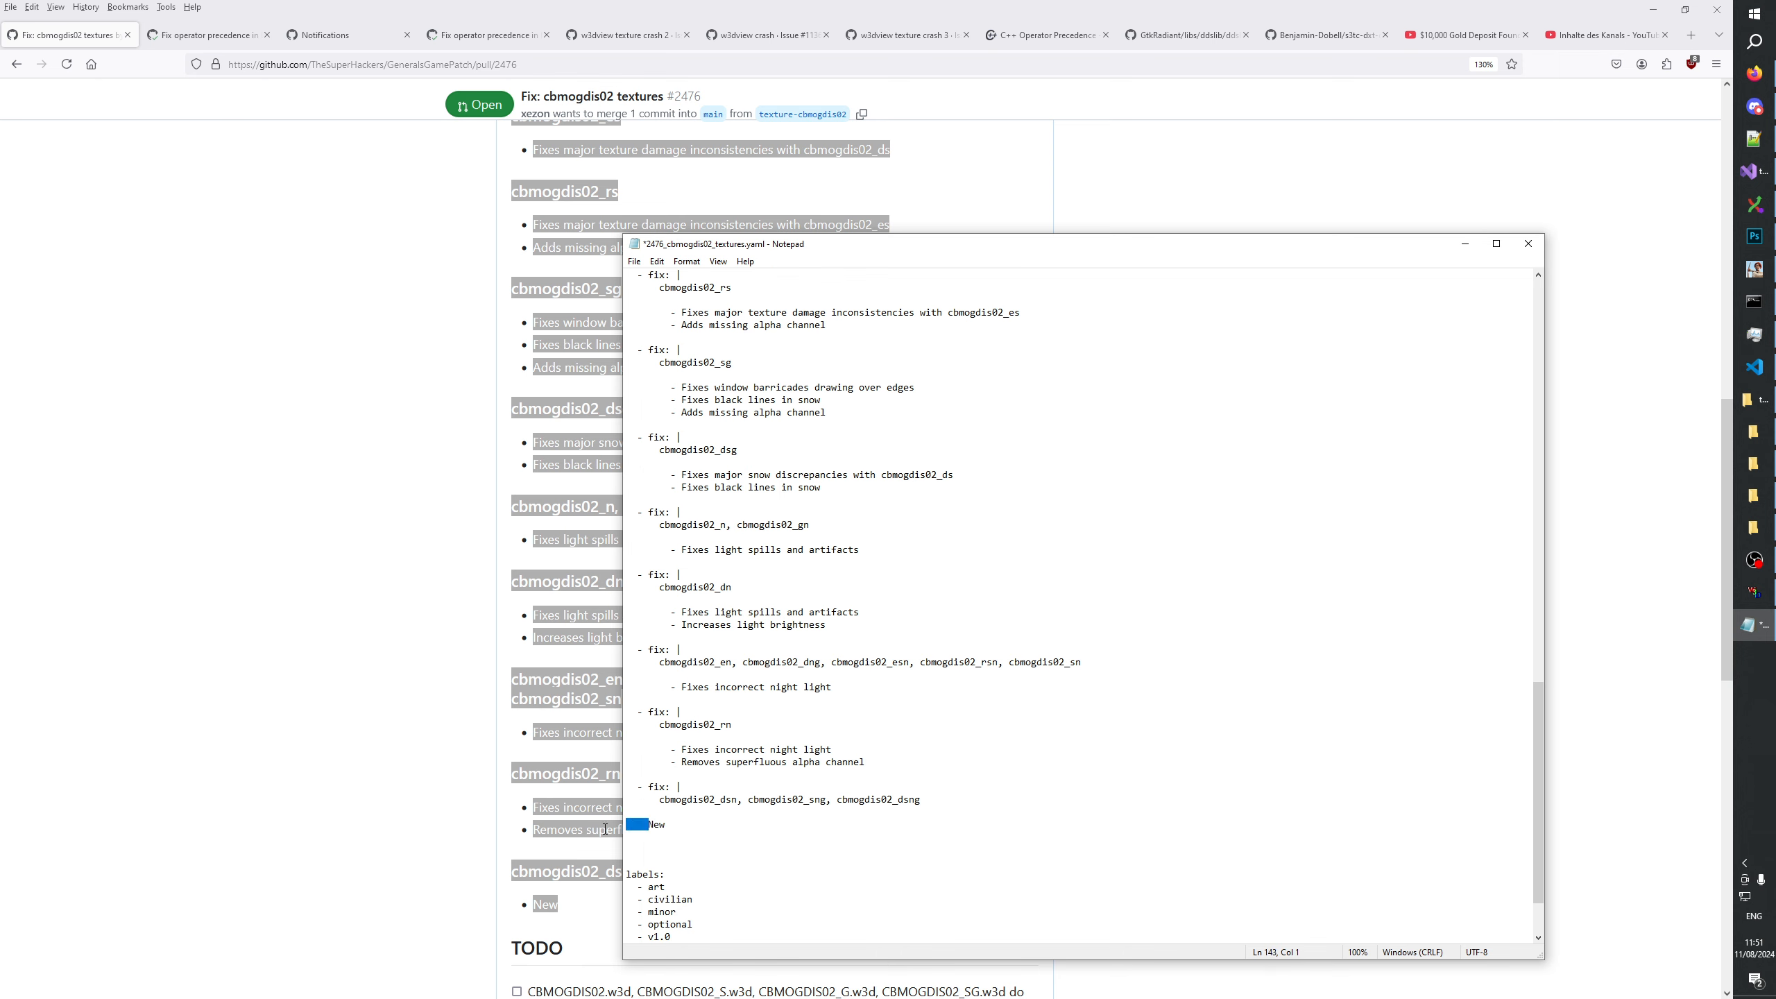
key("ctrl+v")
Remove the blank lines within and before the last three entries, starting with cbmogdis02_dsn, cbmogdis02_rn and cbmogdis02_en.
key("BackSpace")
left_click(686, 772)
key("BackSpace")
key("BackSpace")
left_click(672, 699)
key("BackSpace")
left_click(675, 675)
key("BackSpace")
left_click(678, 638)
Remove the blank lines within and before the cbmogdis02_dn and "cbmogdis02_n, cbmogdis02_gn" entries.
key("BackSpace")
left_click(691, 602)
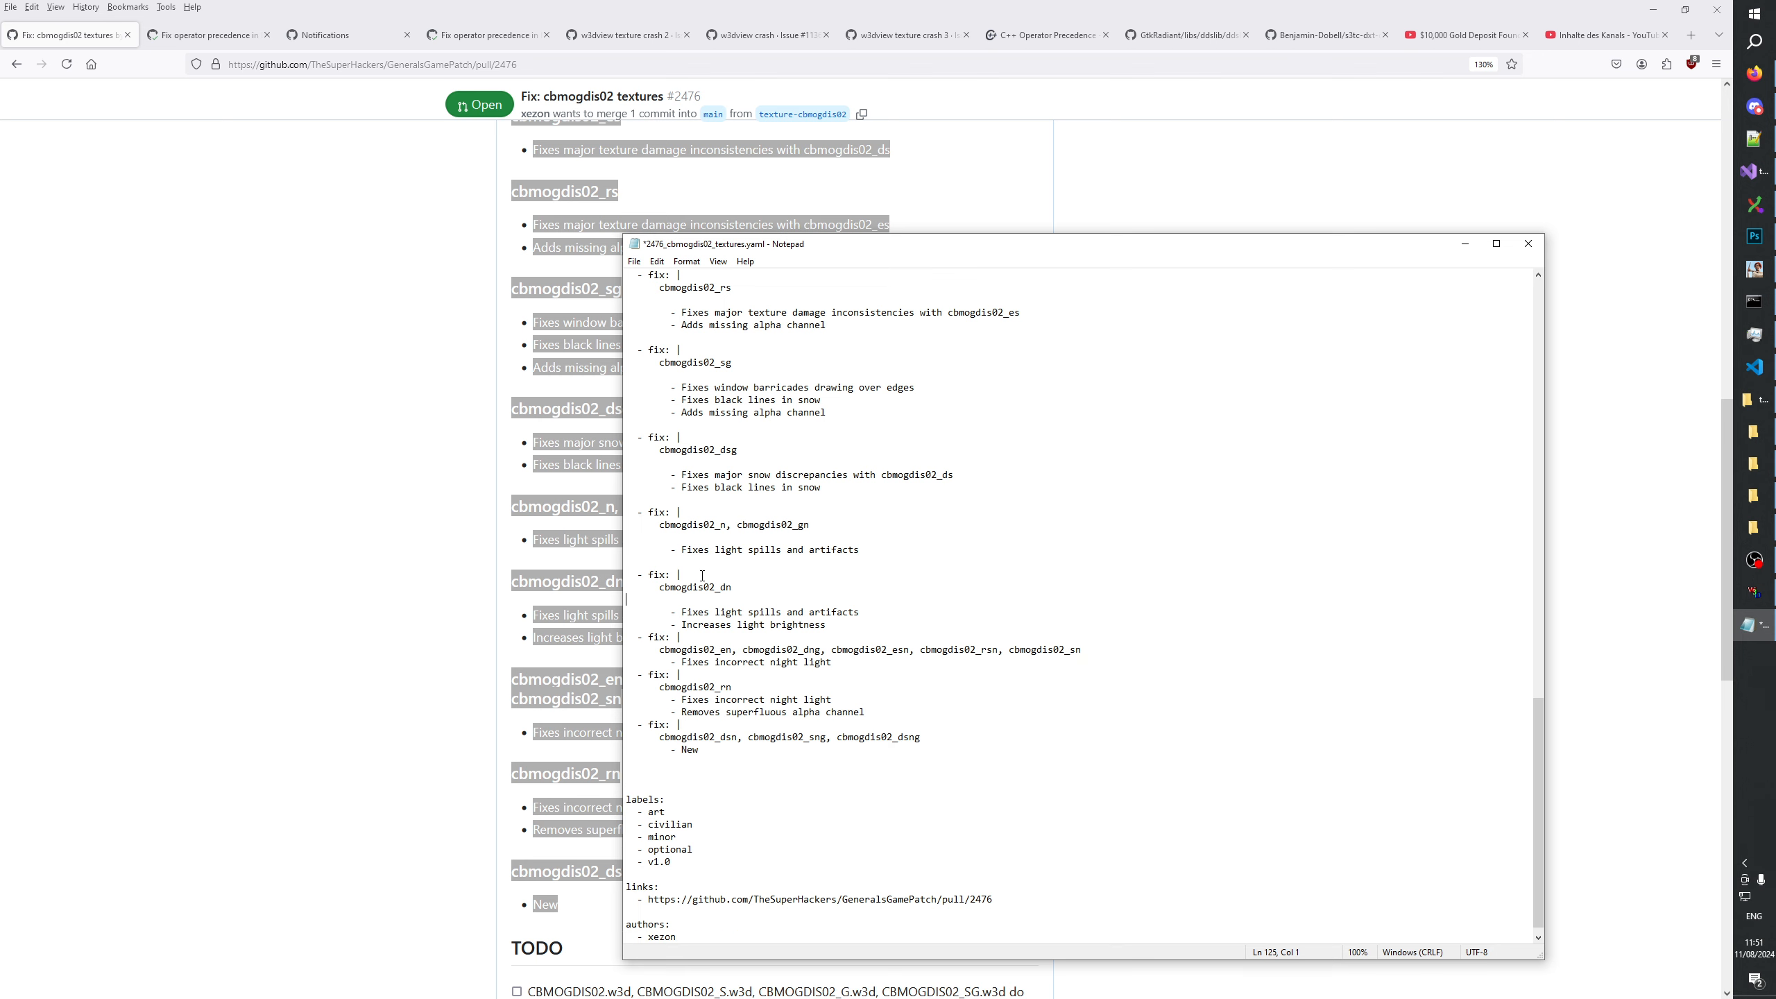
key("BackSpace")
key("BackSpace")
left_click(693, 548)
key("BackSpace")
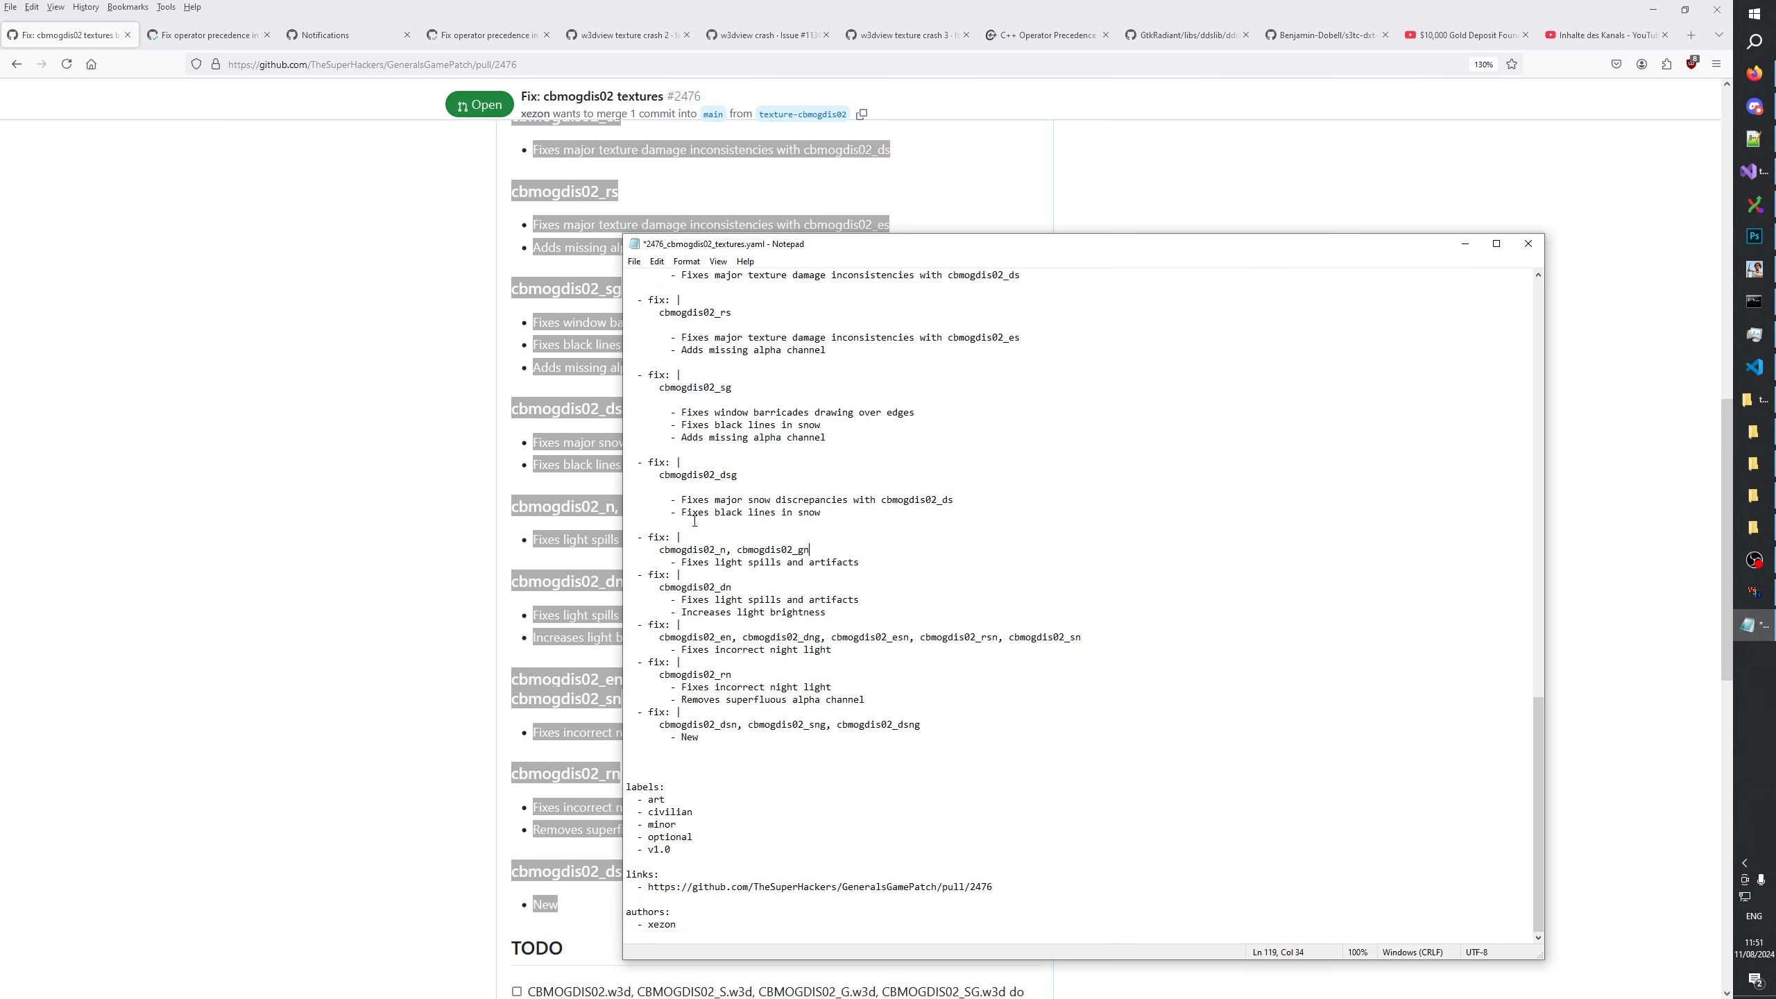
Remove the blank lines within and before the cbmogdis02_dsg and cbmogdis02_sg entries.
key("BackSpace")
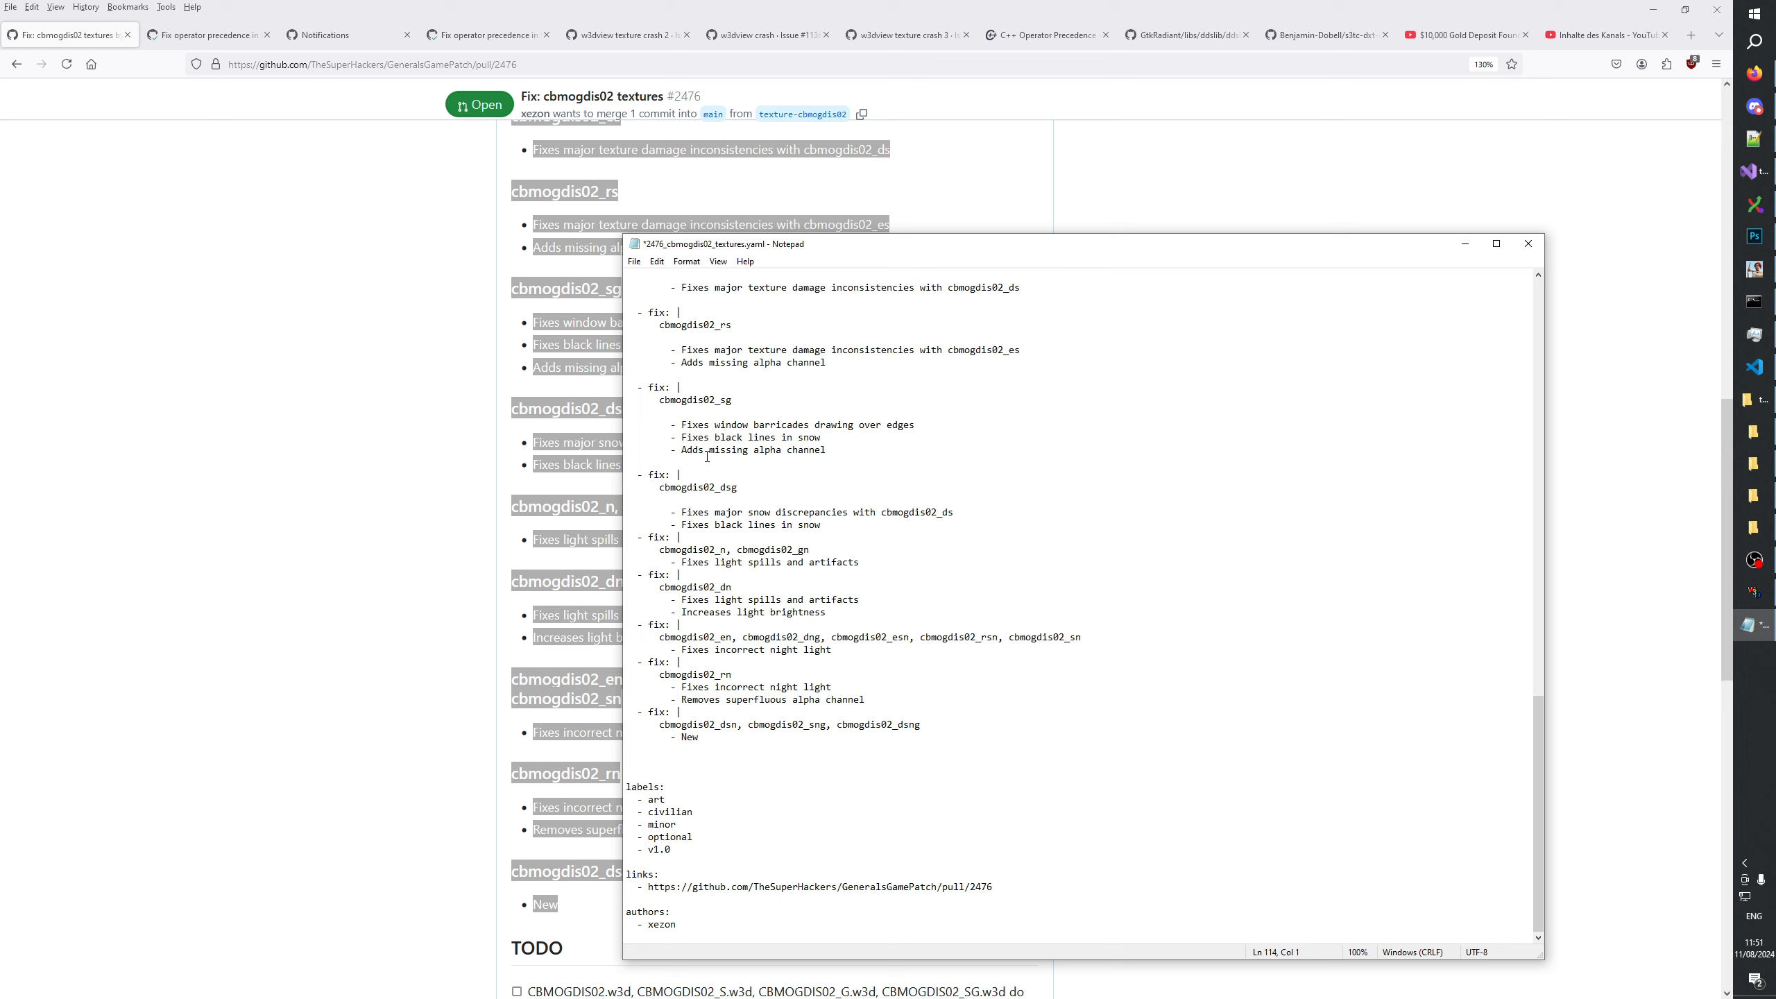
key("BackSpace")
key("Up")
key("Up")
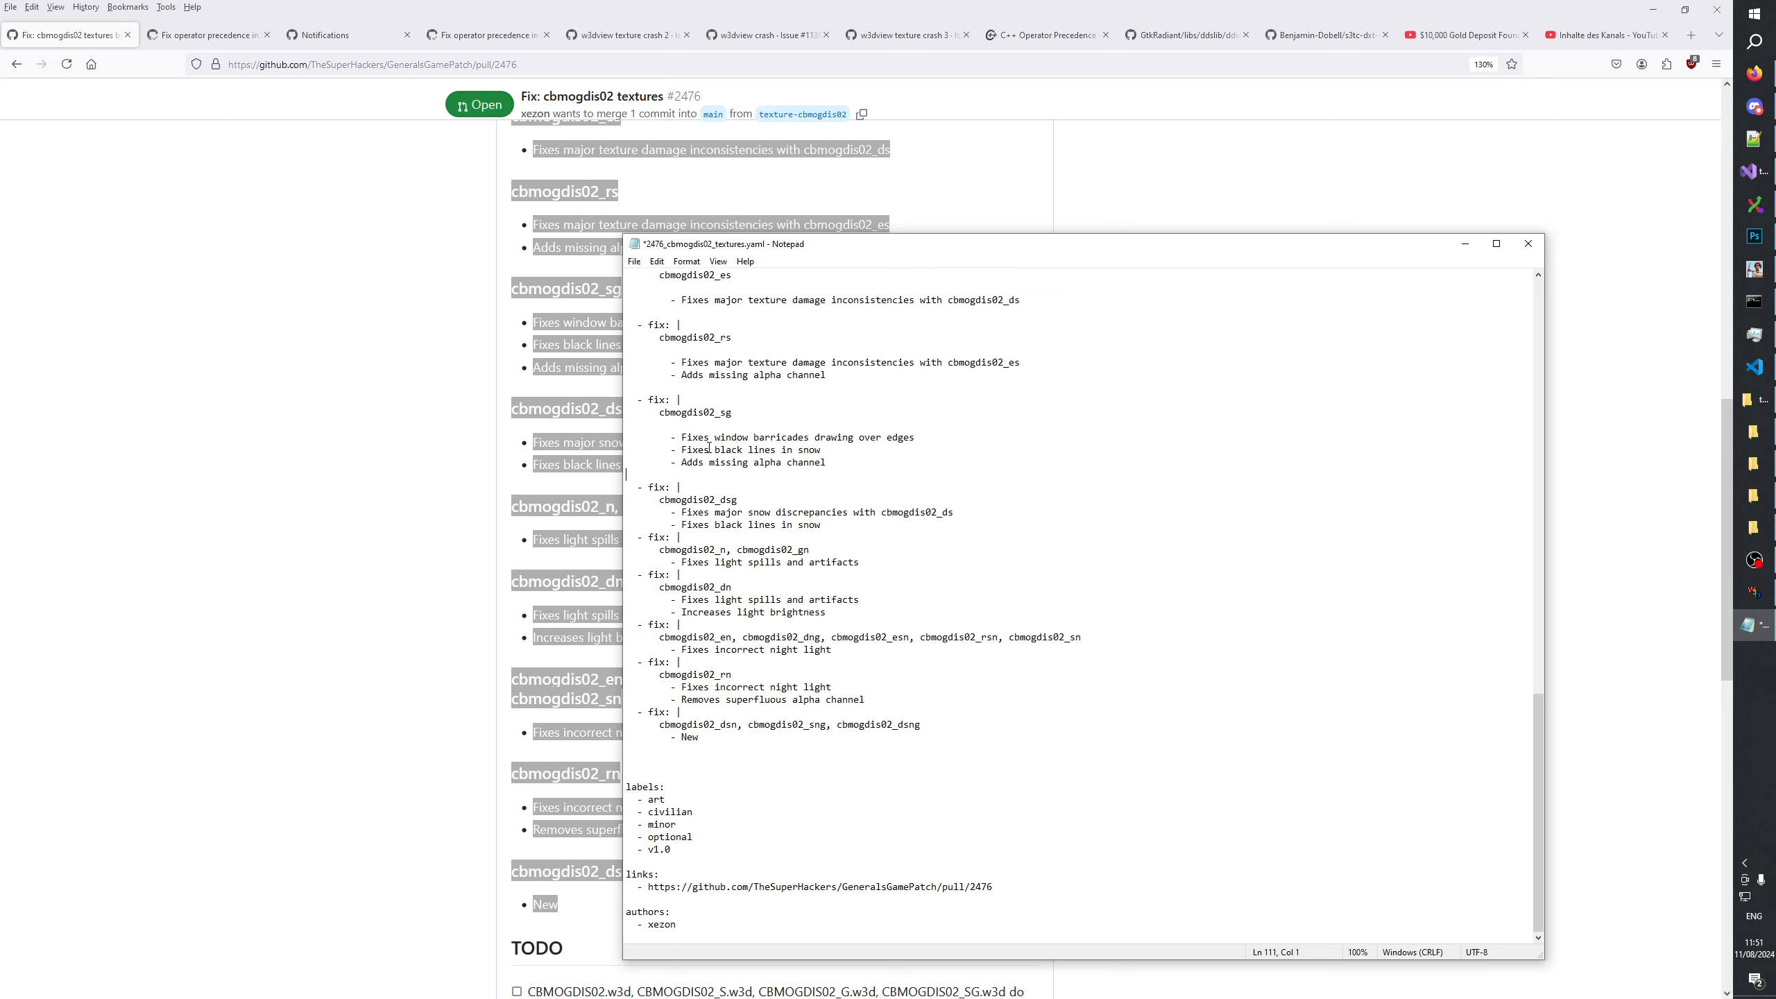
key("BackSpace")
key("Up")
key("Up")
key("Up")
key("BackSpace")
Remove the blank lines around the cbmogdis02_rs entry and below the cbmogdis02_es heading.
key("BackSpace")
key("Up")
key("Up")
key("BackSpace")
key("Up")
key("Up")
key("Up")
key("BackSpace")
key("Up")
key("BackSpace")
Remove the blank lines around the cbmogdis02_ds entry and the second cbmogdis02_s entry.
key("BackSpace")
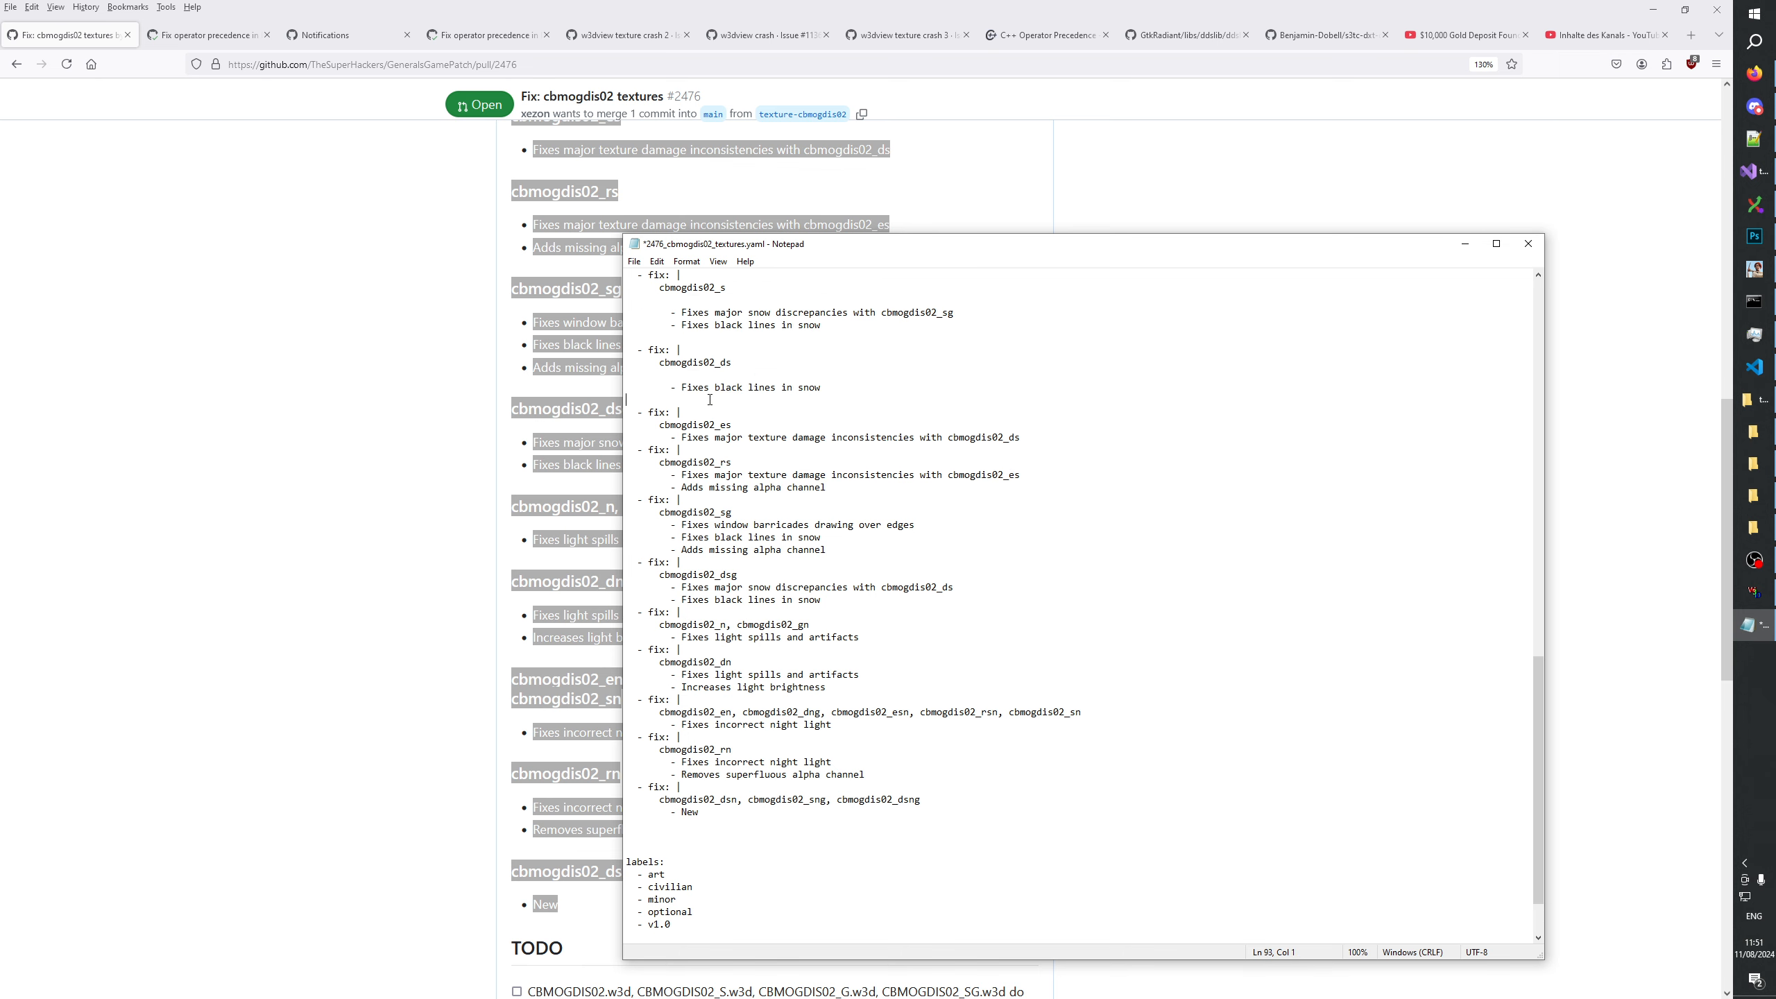
key("Up")
key("BackSpace")
key("Up")
key("Up")
key("BackSpace")
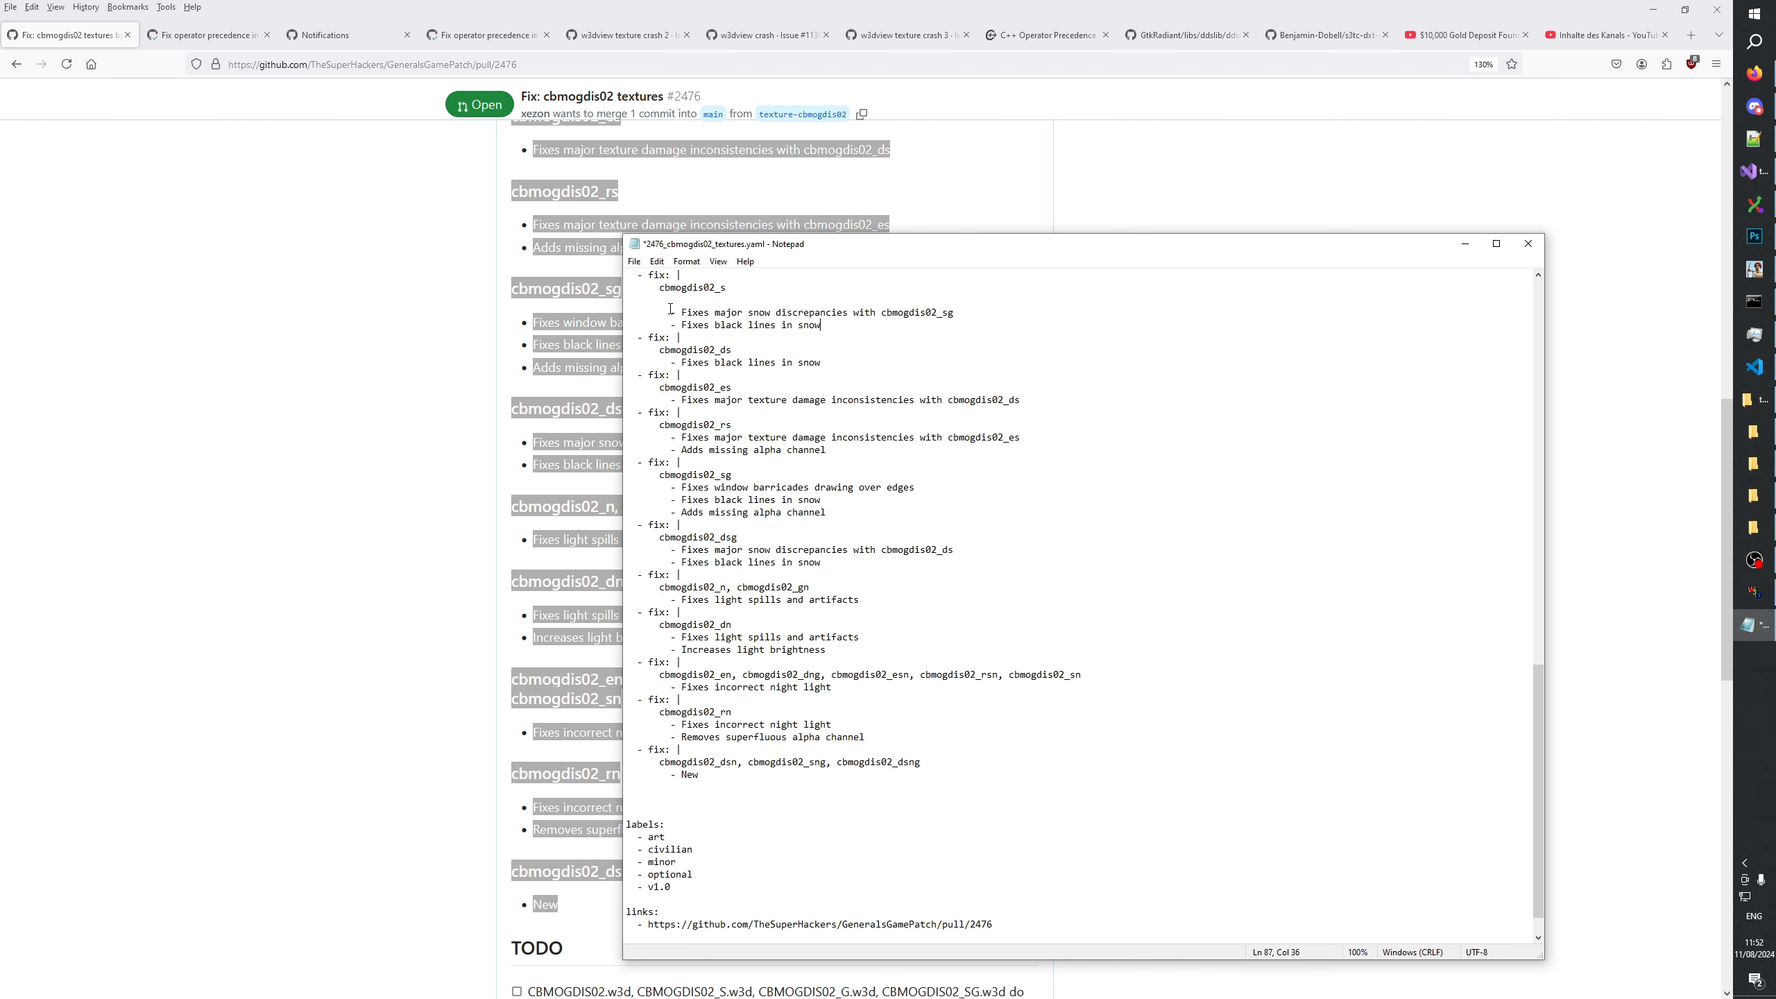
key("Up")
key("Up")
key("BackSpace")
key("Up")
key("Up")
Remove the blank lines within and before the first cbmogdis02_s entry.
key("BackSpace")
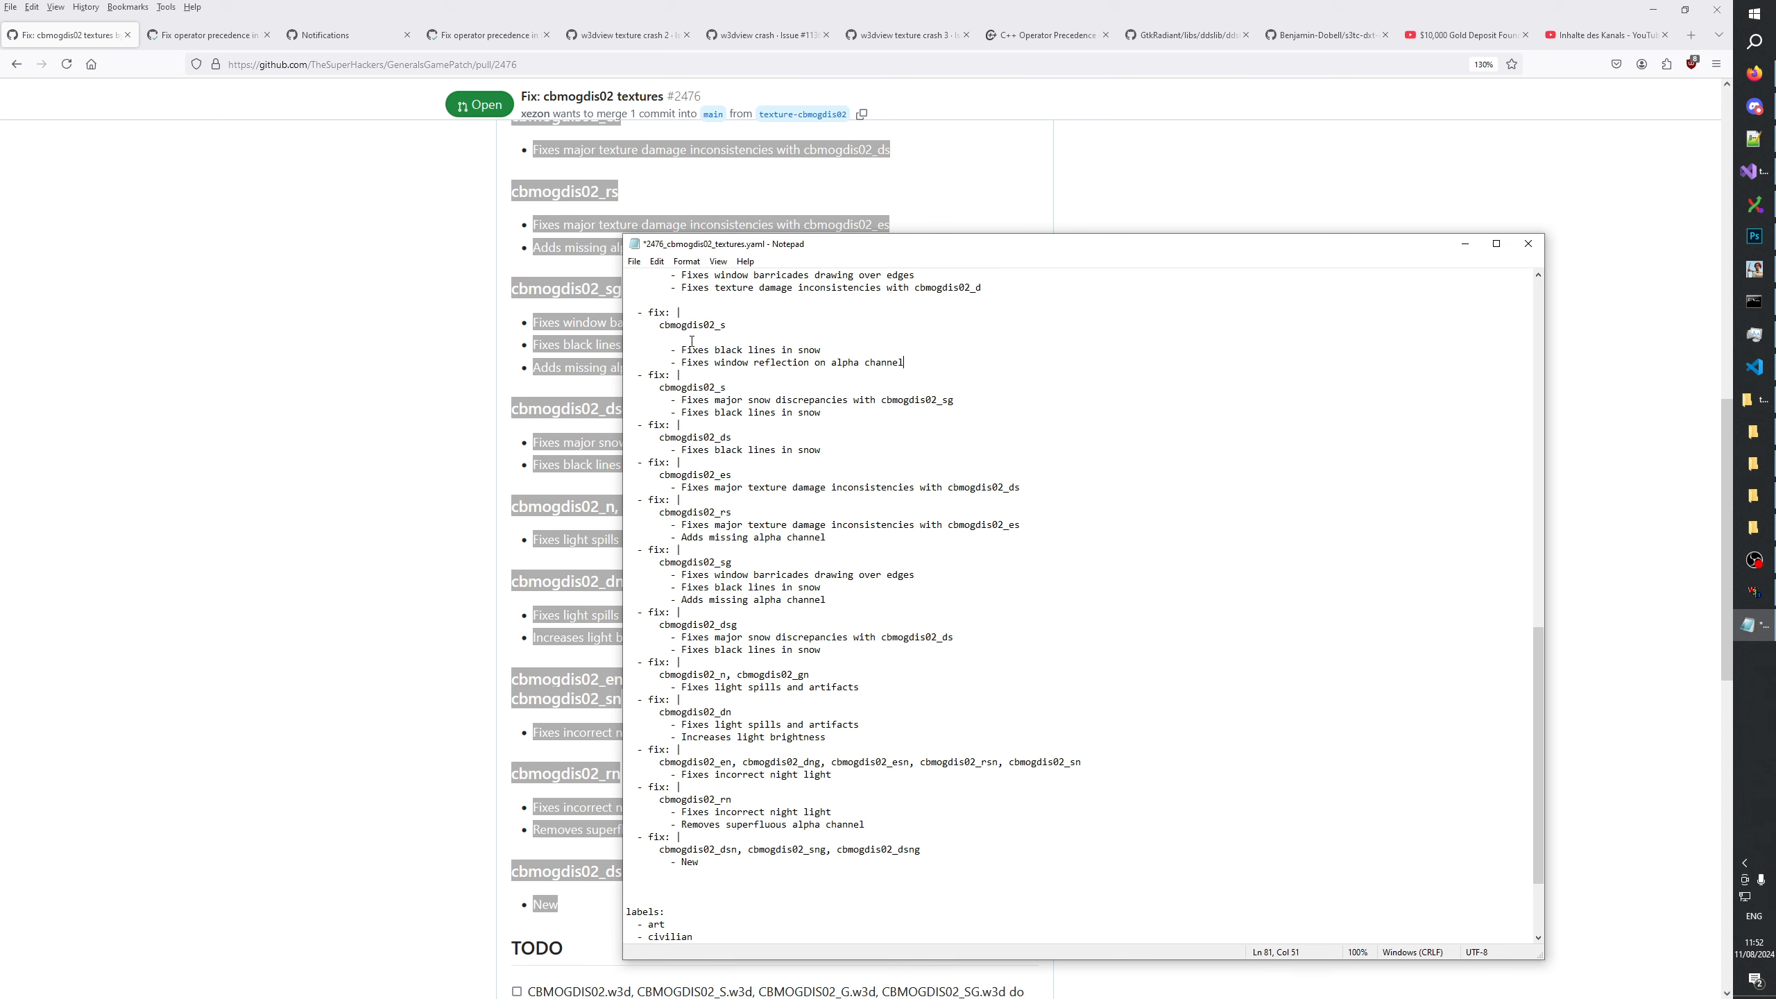
key("Up")
key("Up")
key("BackSpace")
key("Up")
key("Up")
Remove the blank lines within and before the cbmogdis02_dg entry.
key("BackSpace")
key("Up")
key("Up")
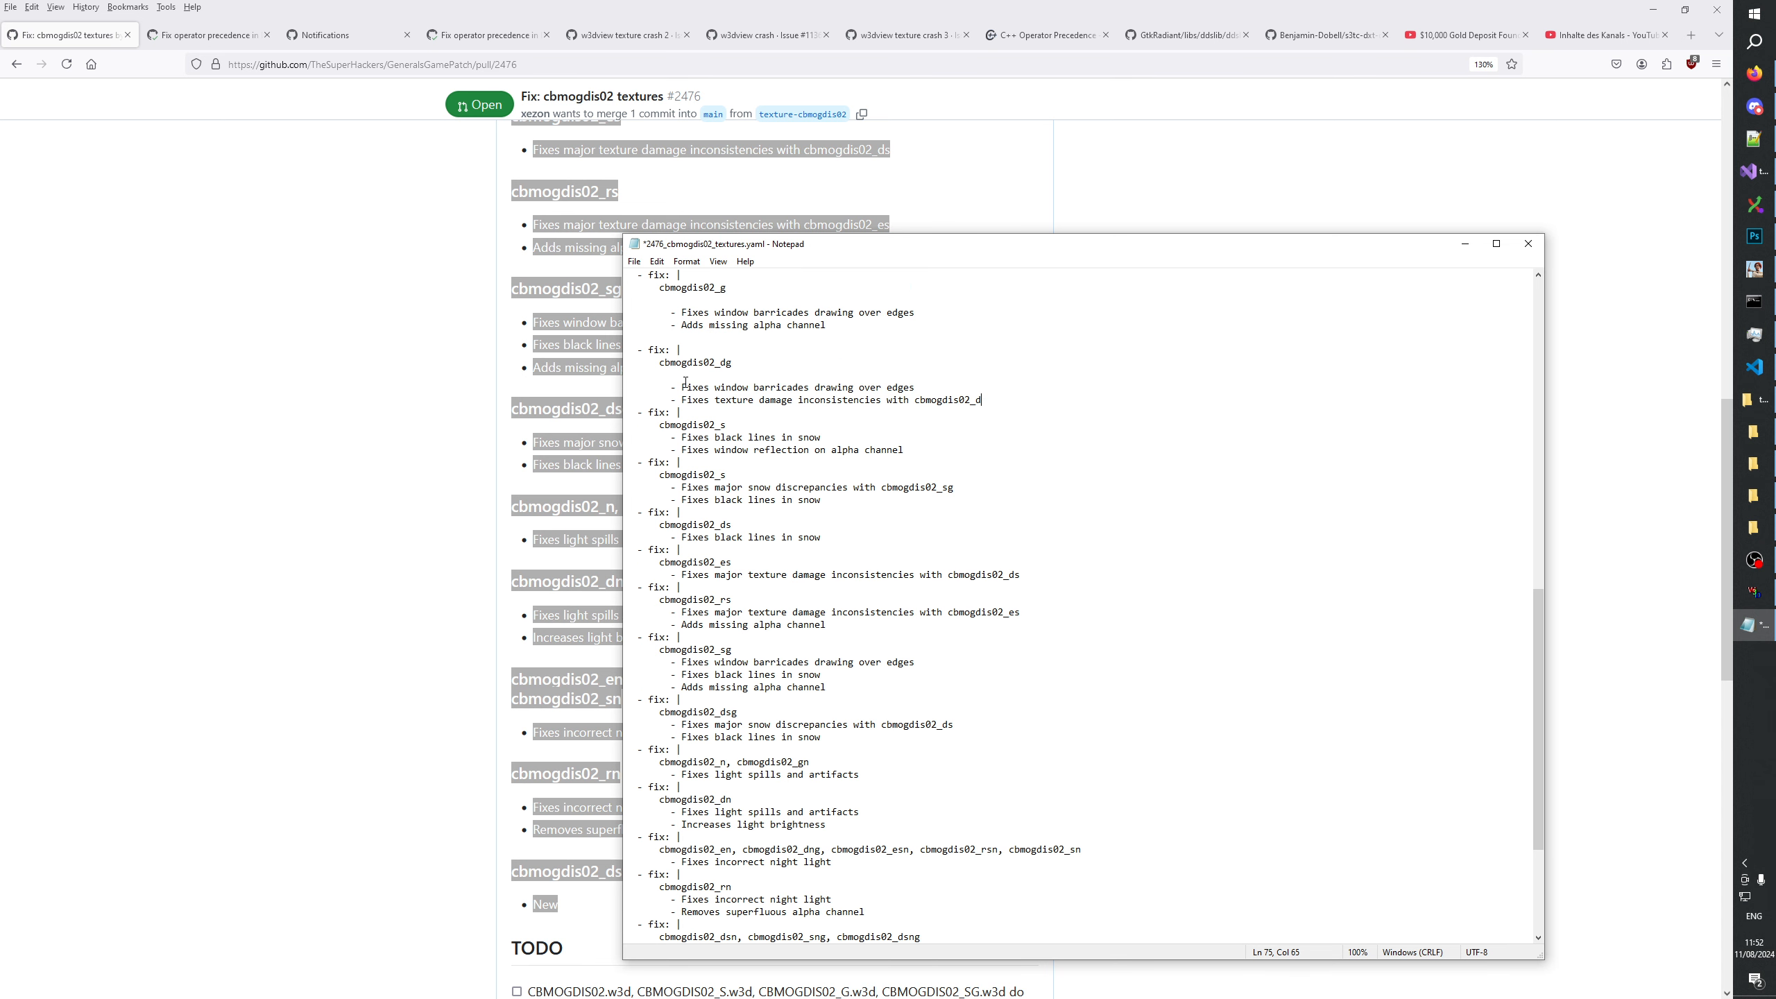
key("BackSpace")
key("Up")
key("Up")
key("BackSpace")
key("Up")
key("Up")
Remove the remaining blank lines within and between the cbmogdis02_g, cbmogdis02_r and cbmogdis02_e entries.
key("BackSpace")
key("Up")
key("Up")
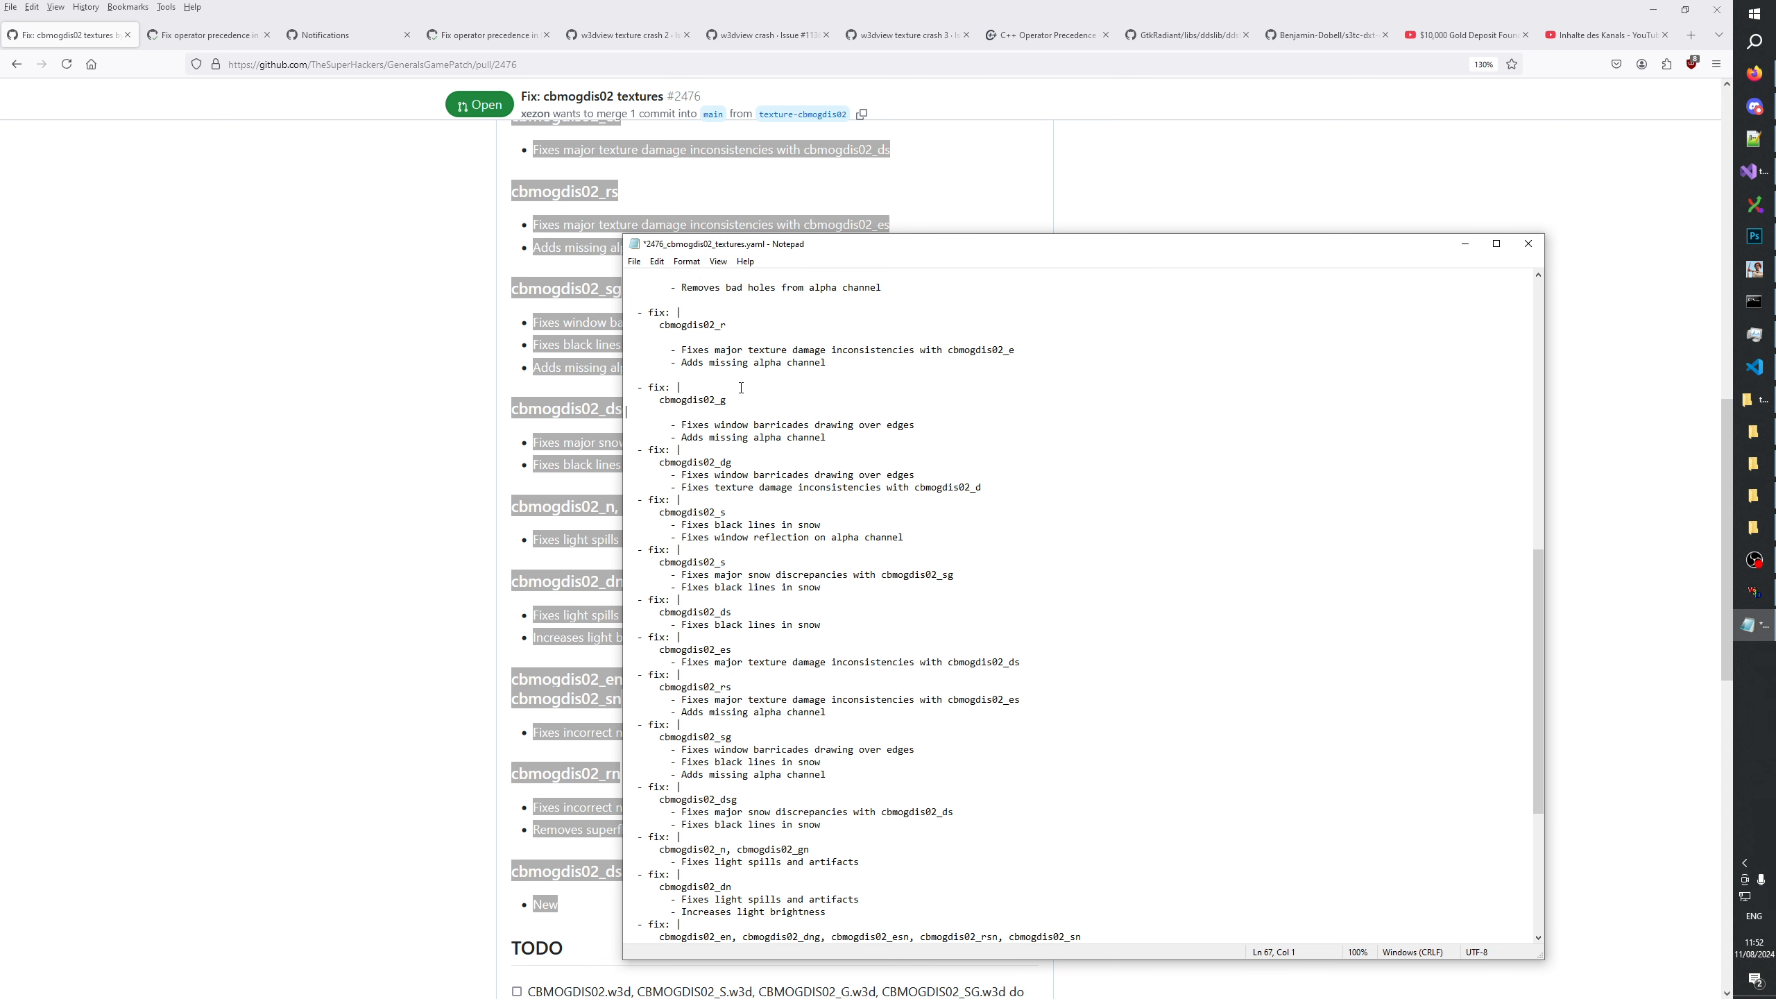
key("BackSpace")
key("Up")
key("Up")
key("BackSpace")
scroll(730, 390, "up", 2)
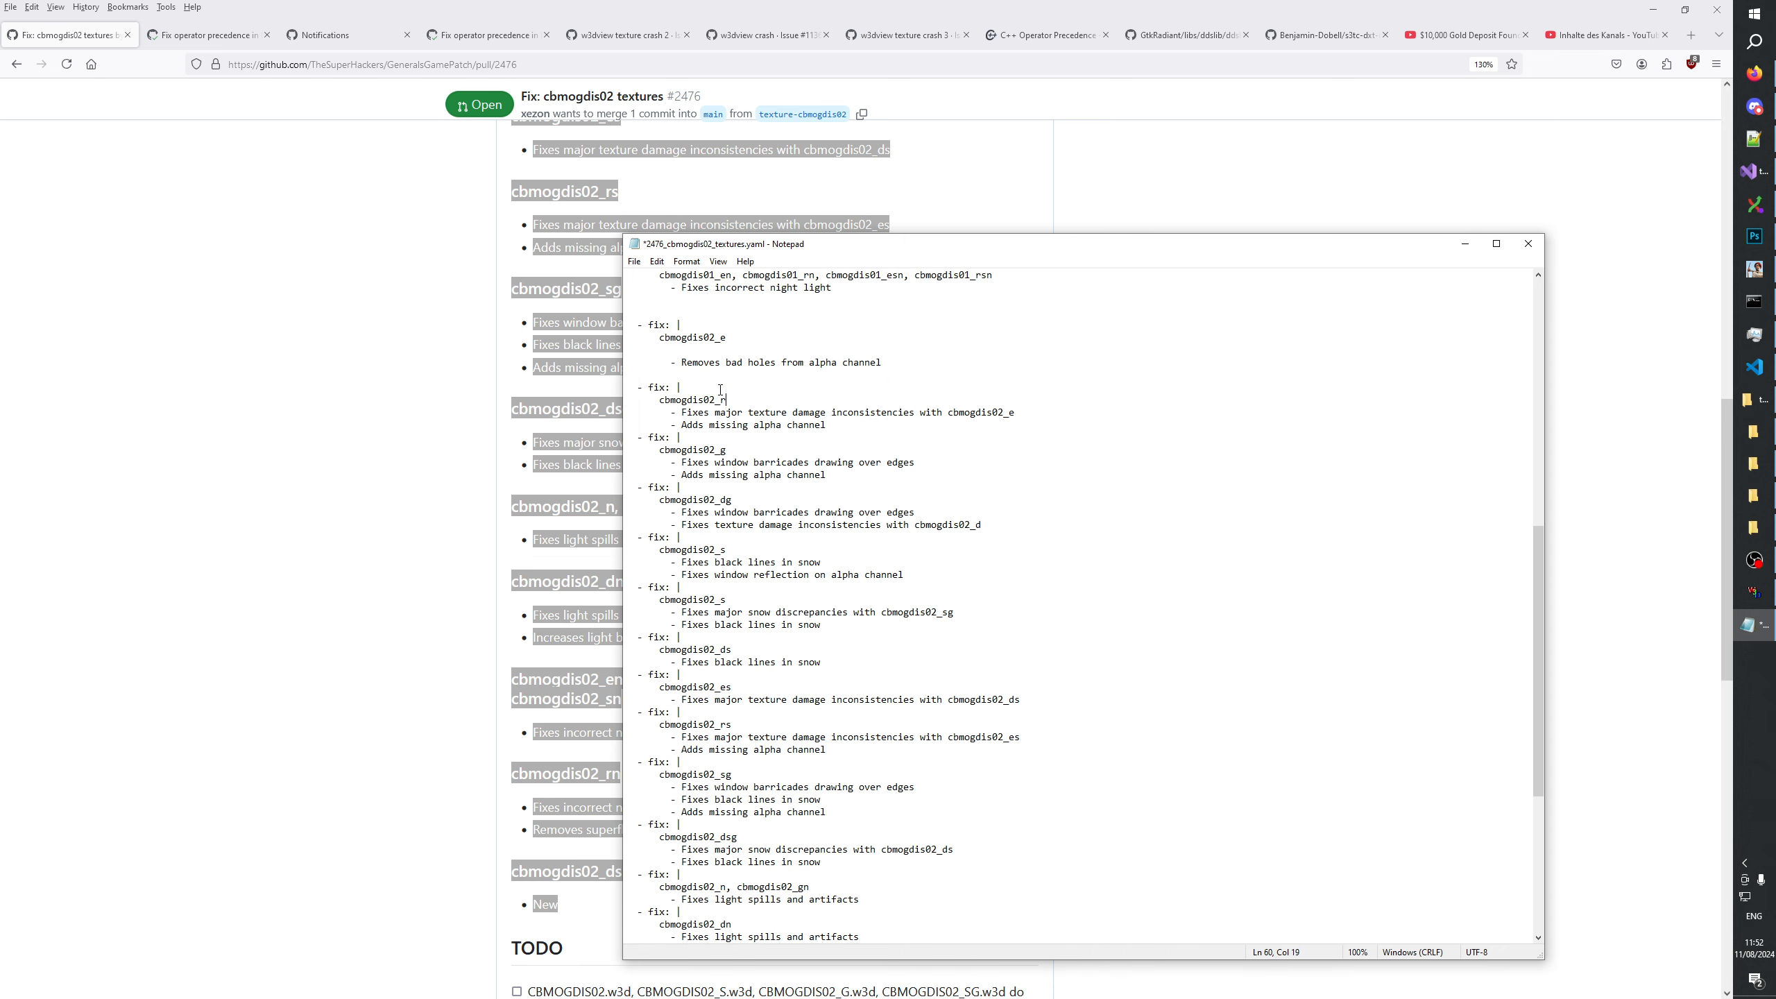
key("BackSpace")
key("Up")
key("BackSpace")
scroll(715, 393, "up", 2)
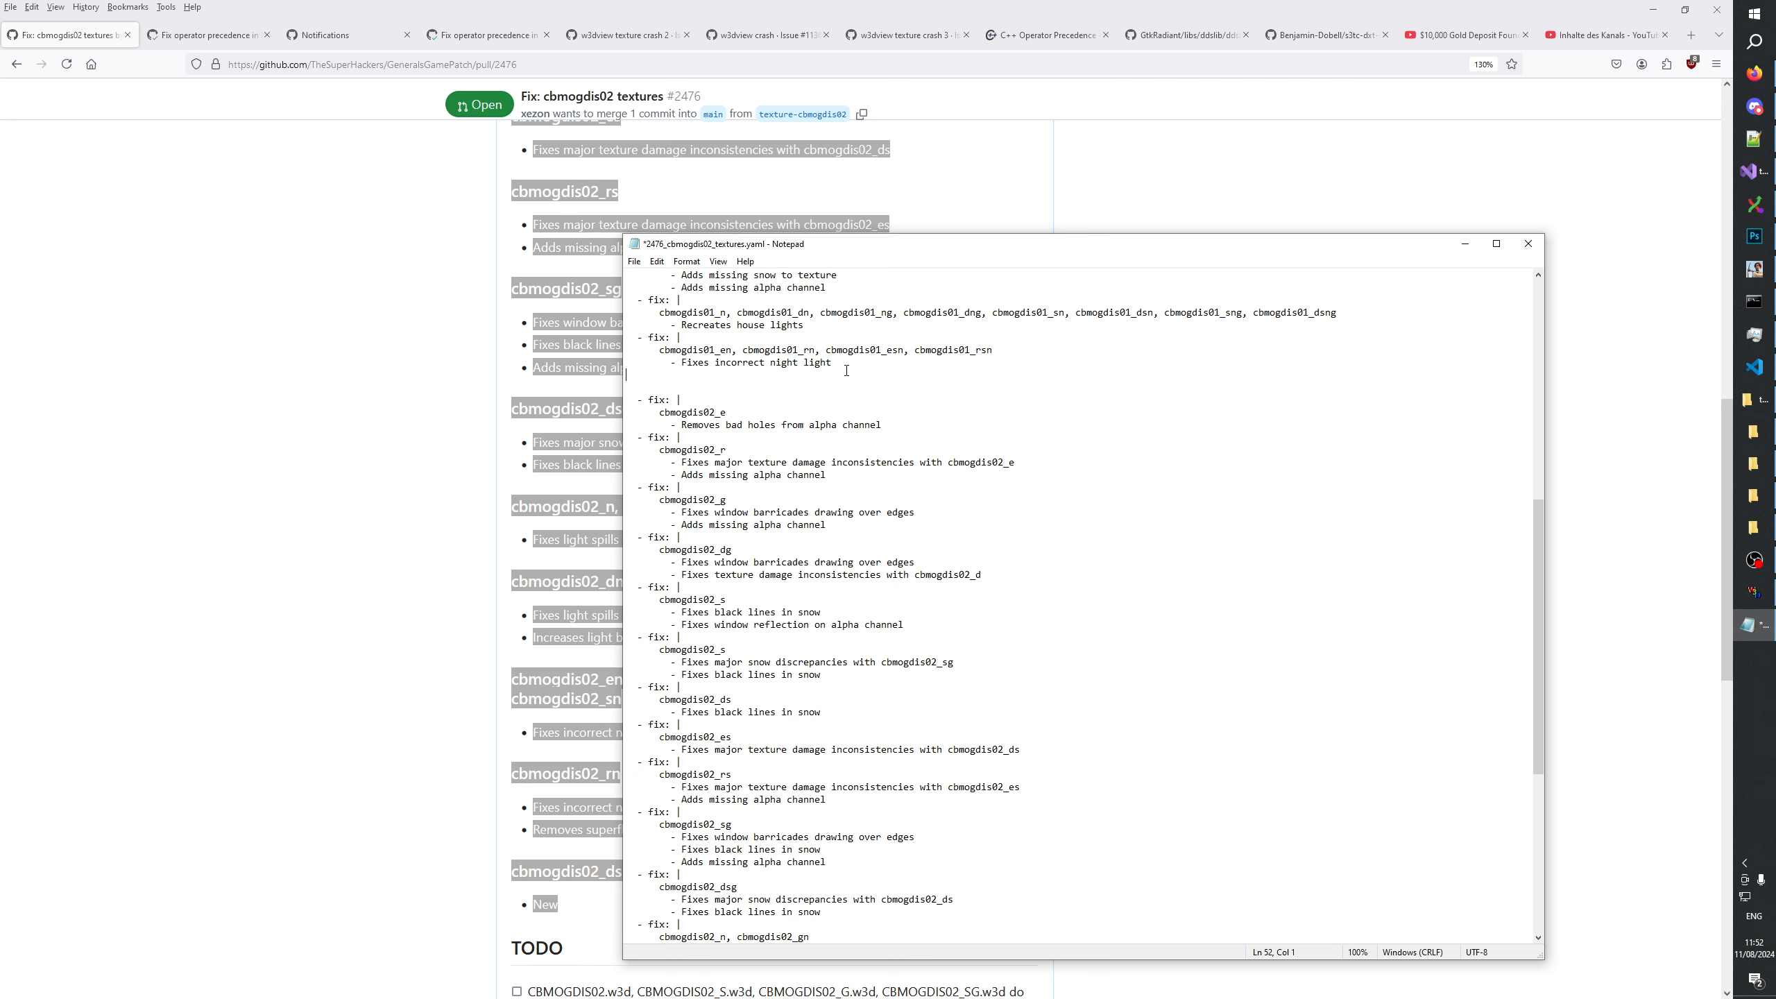
Delete all old cbmogdis01 subchange entries and the blank lines left between "subchanges:" and the cbmogdis02_e entry.
left_click_drag(833, 363, 612, 339)
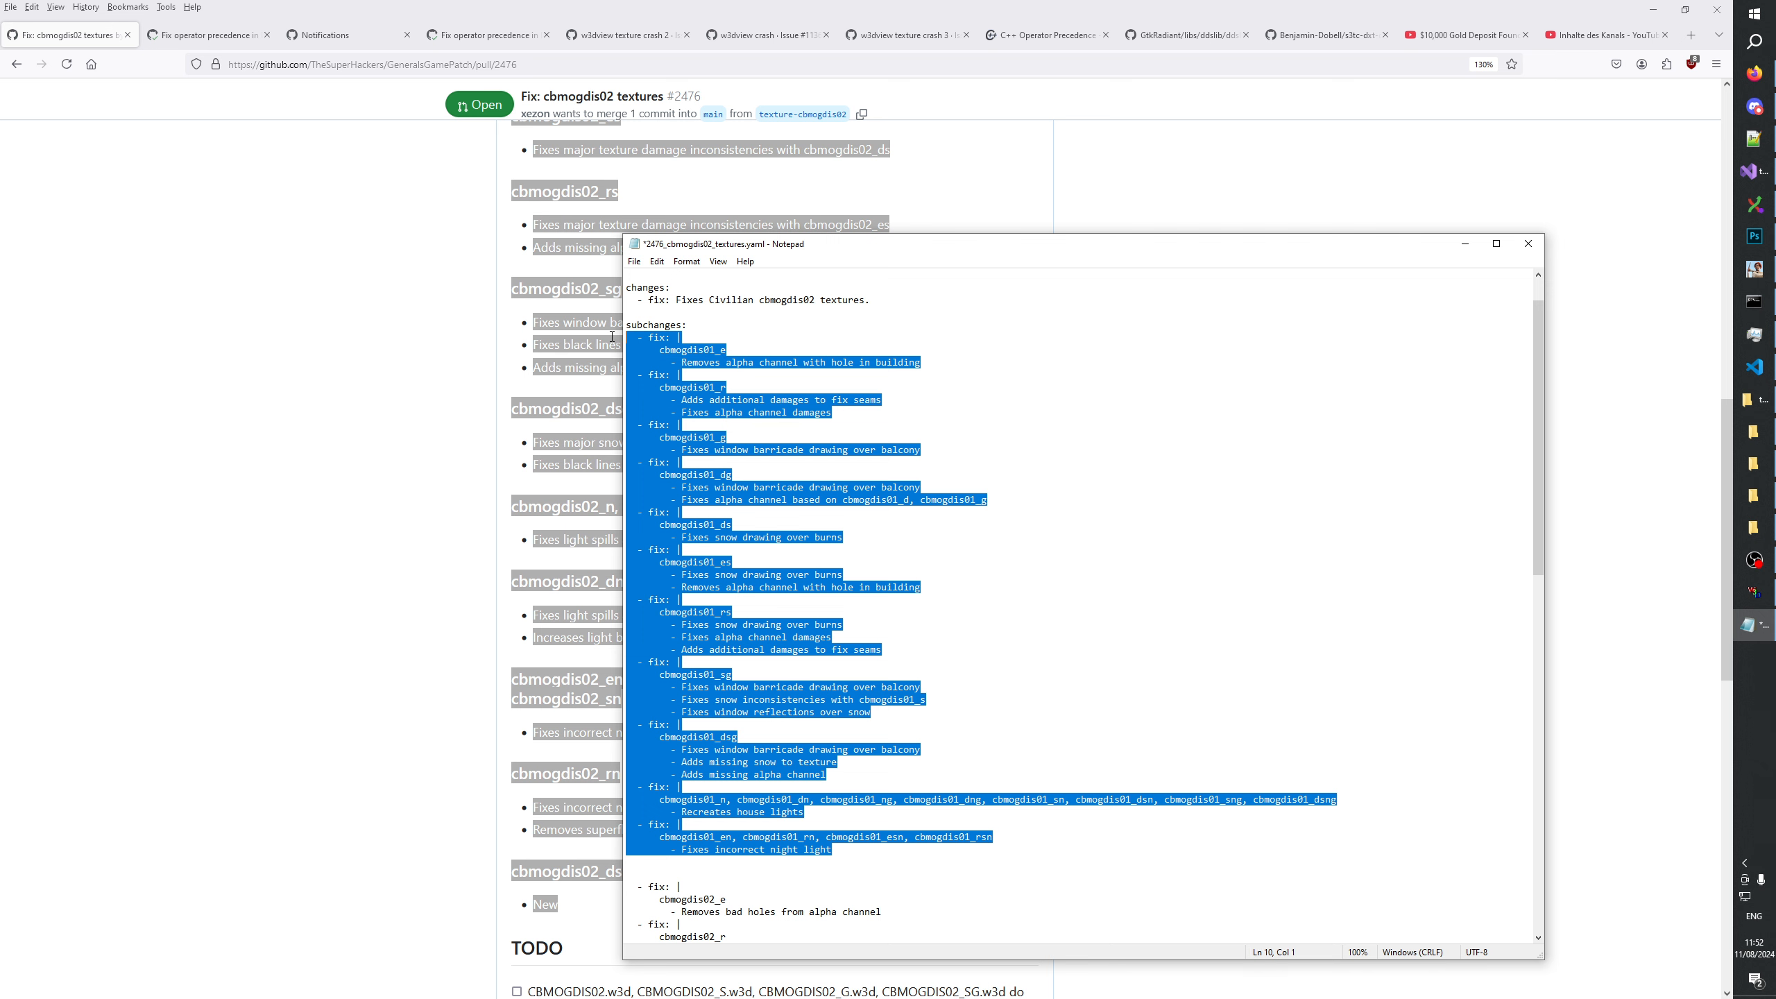
key("Delete")
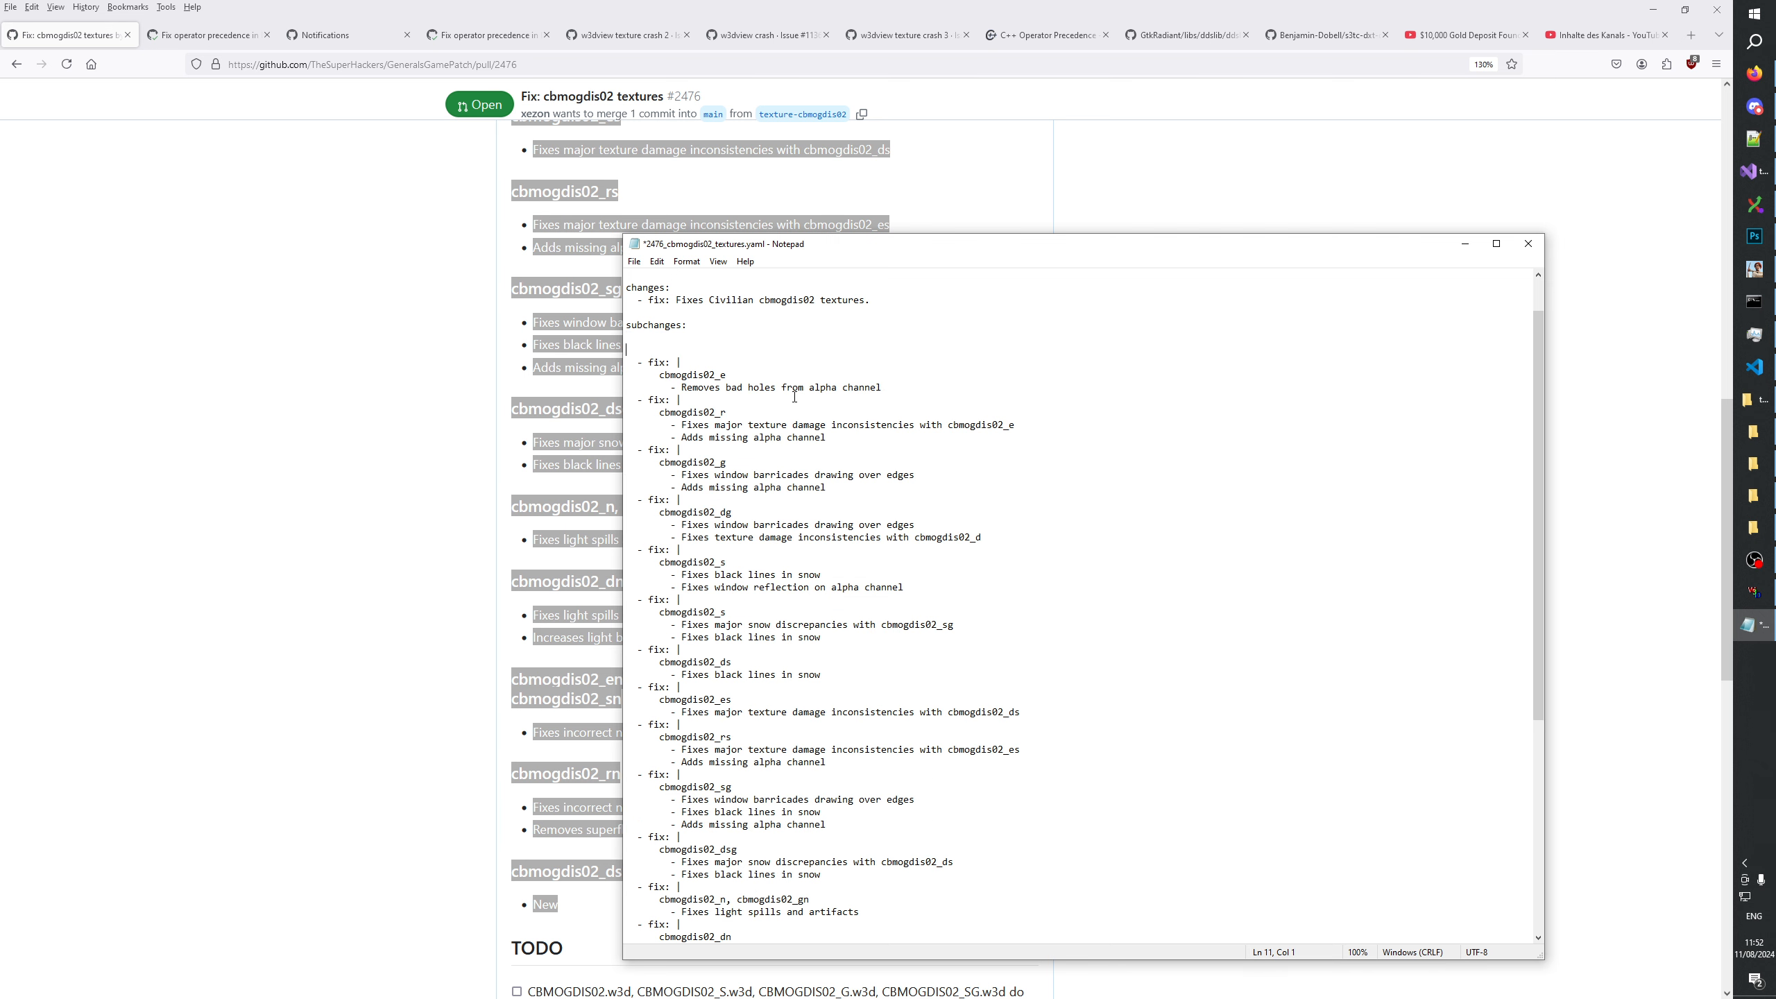
key("BackSpace")
key("BackSpace")
left_click(773, 341)
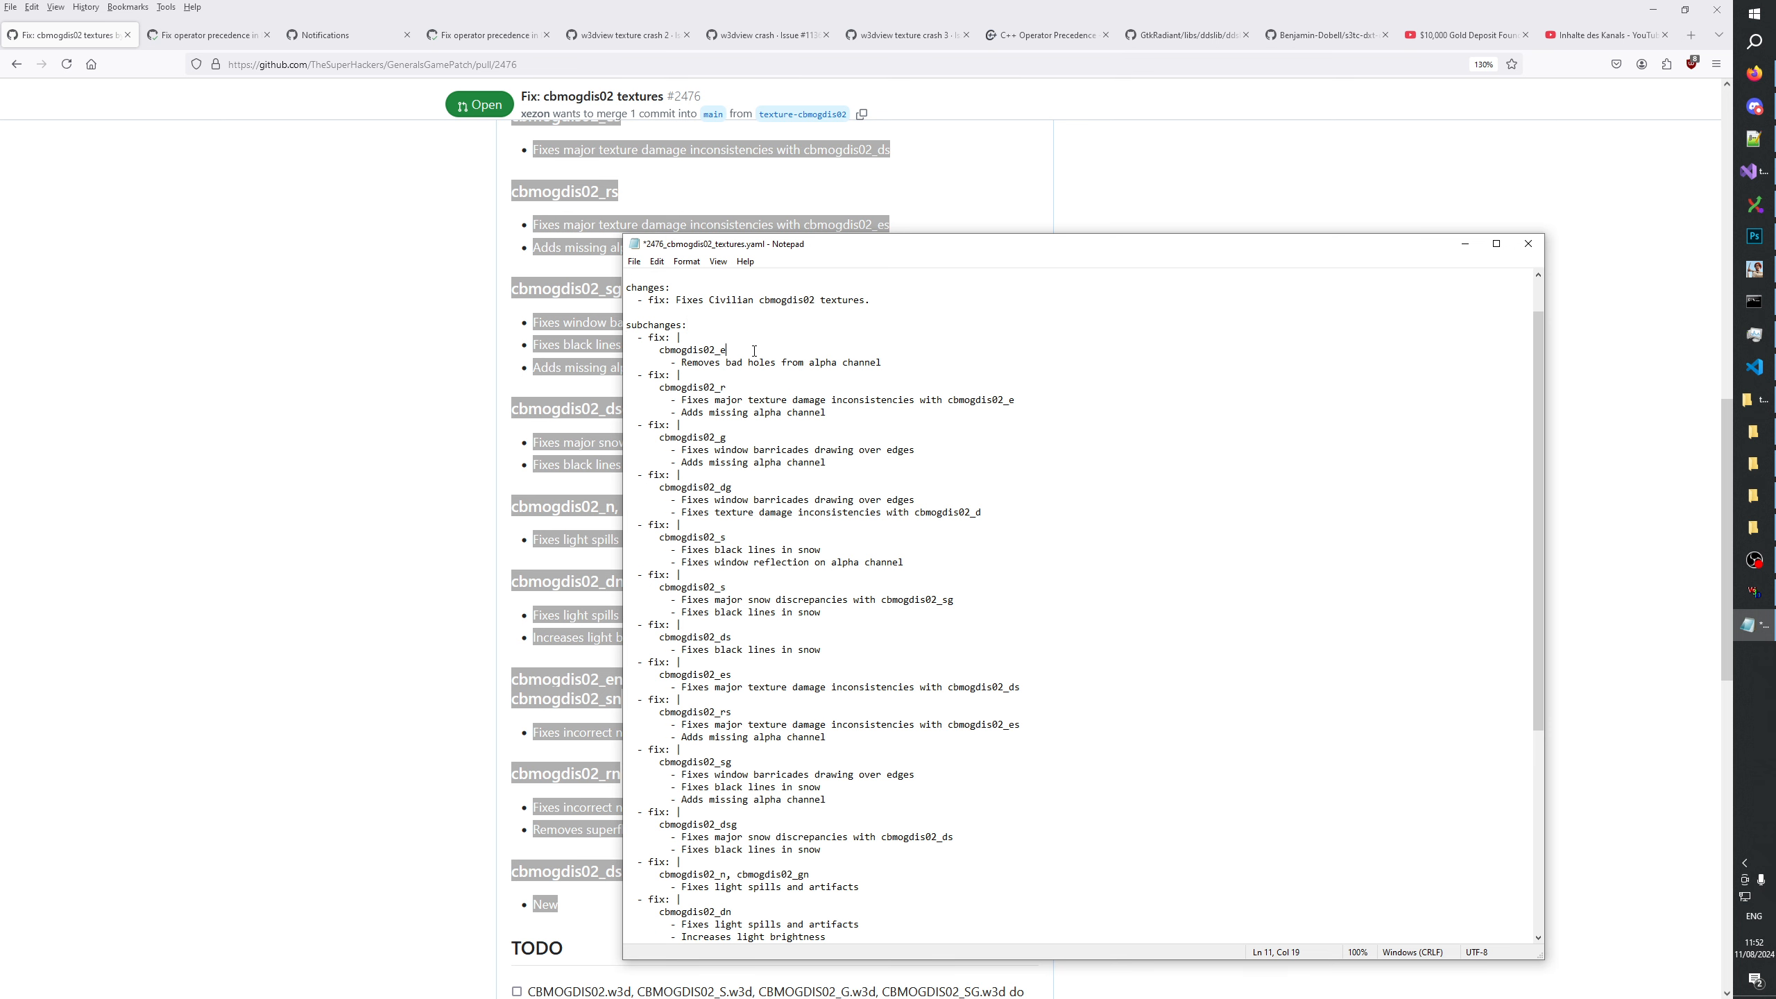
Remove the extra blank lines above "labels:" and save the changelog file.
scroll(754, 559, "down", 7)
left_click(657, 831)
key("BackSpace")
key("BackSpace")
scroll(768, 850, "down", 1)
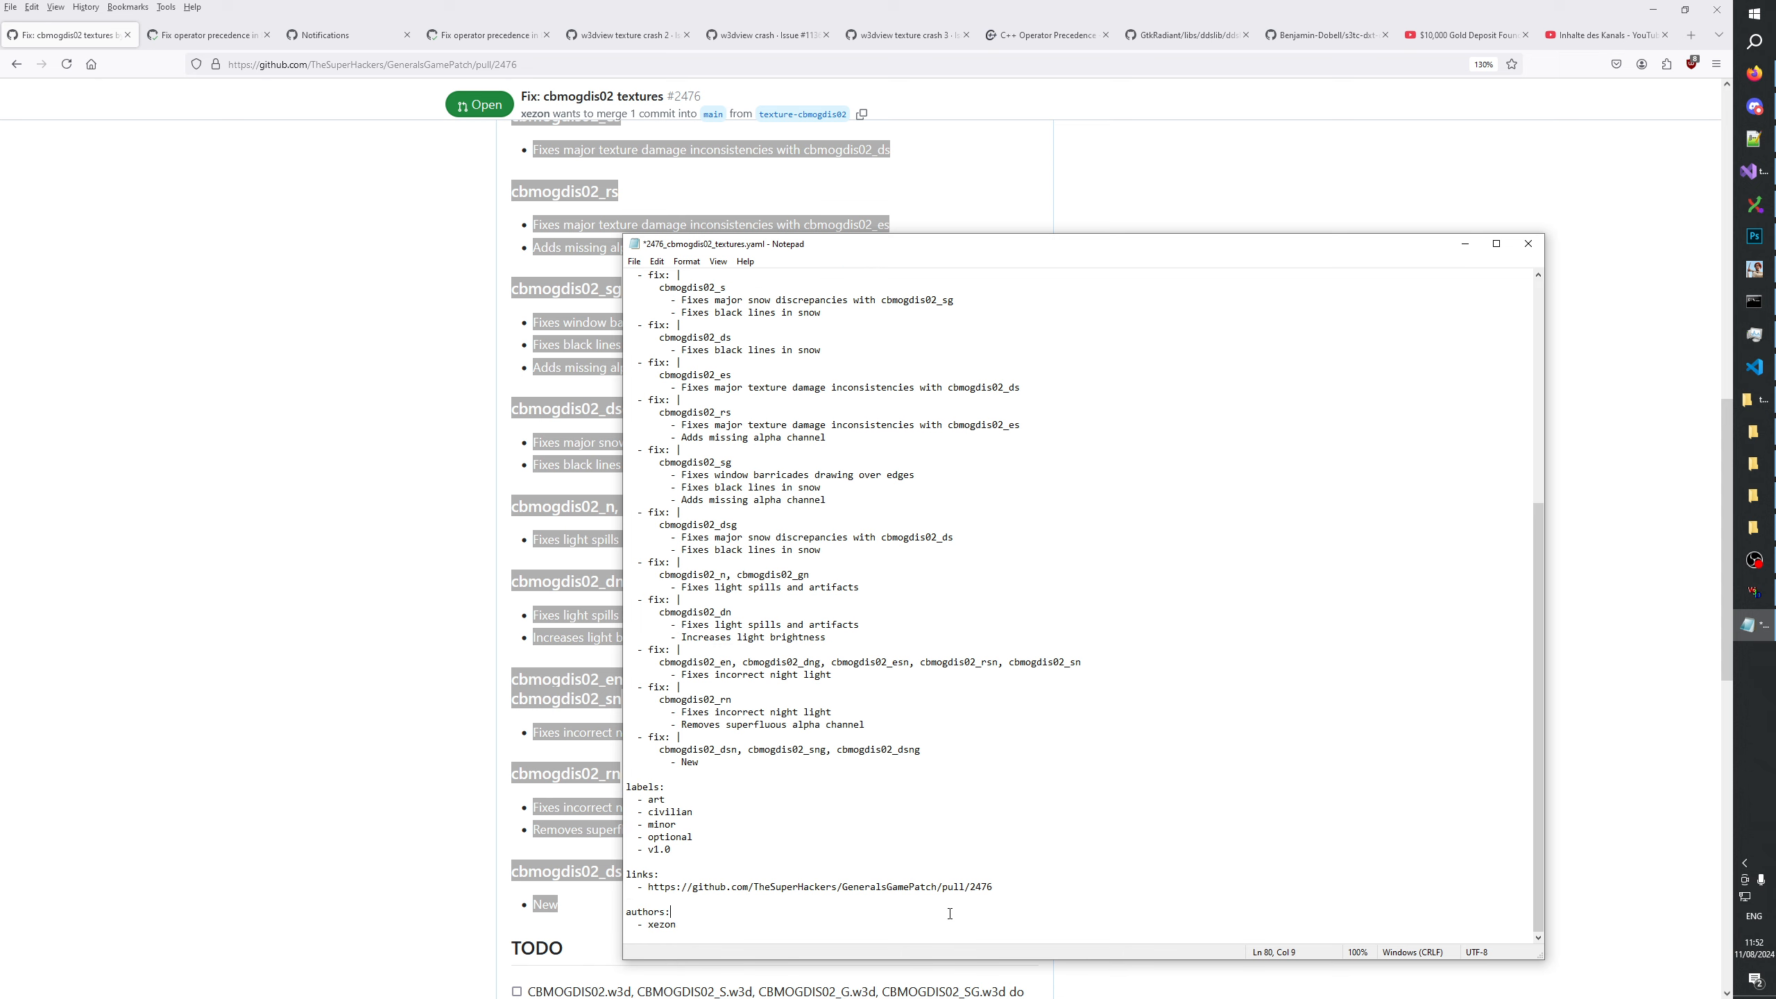
key("ctrl+End")
key("ctrl+s")
Check the saved changelog's subchange entries, labels and link, and close the file.
scroll(956, 686, "up", 9)
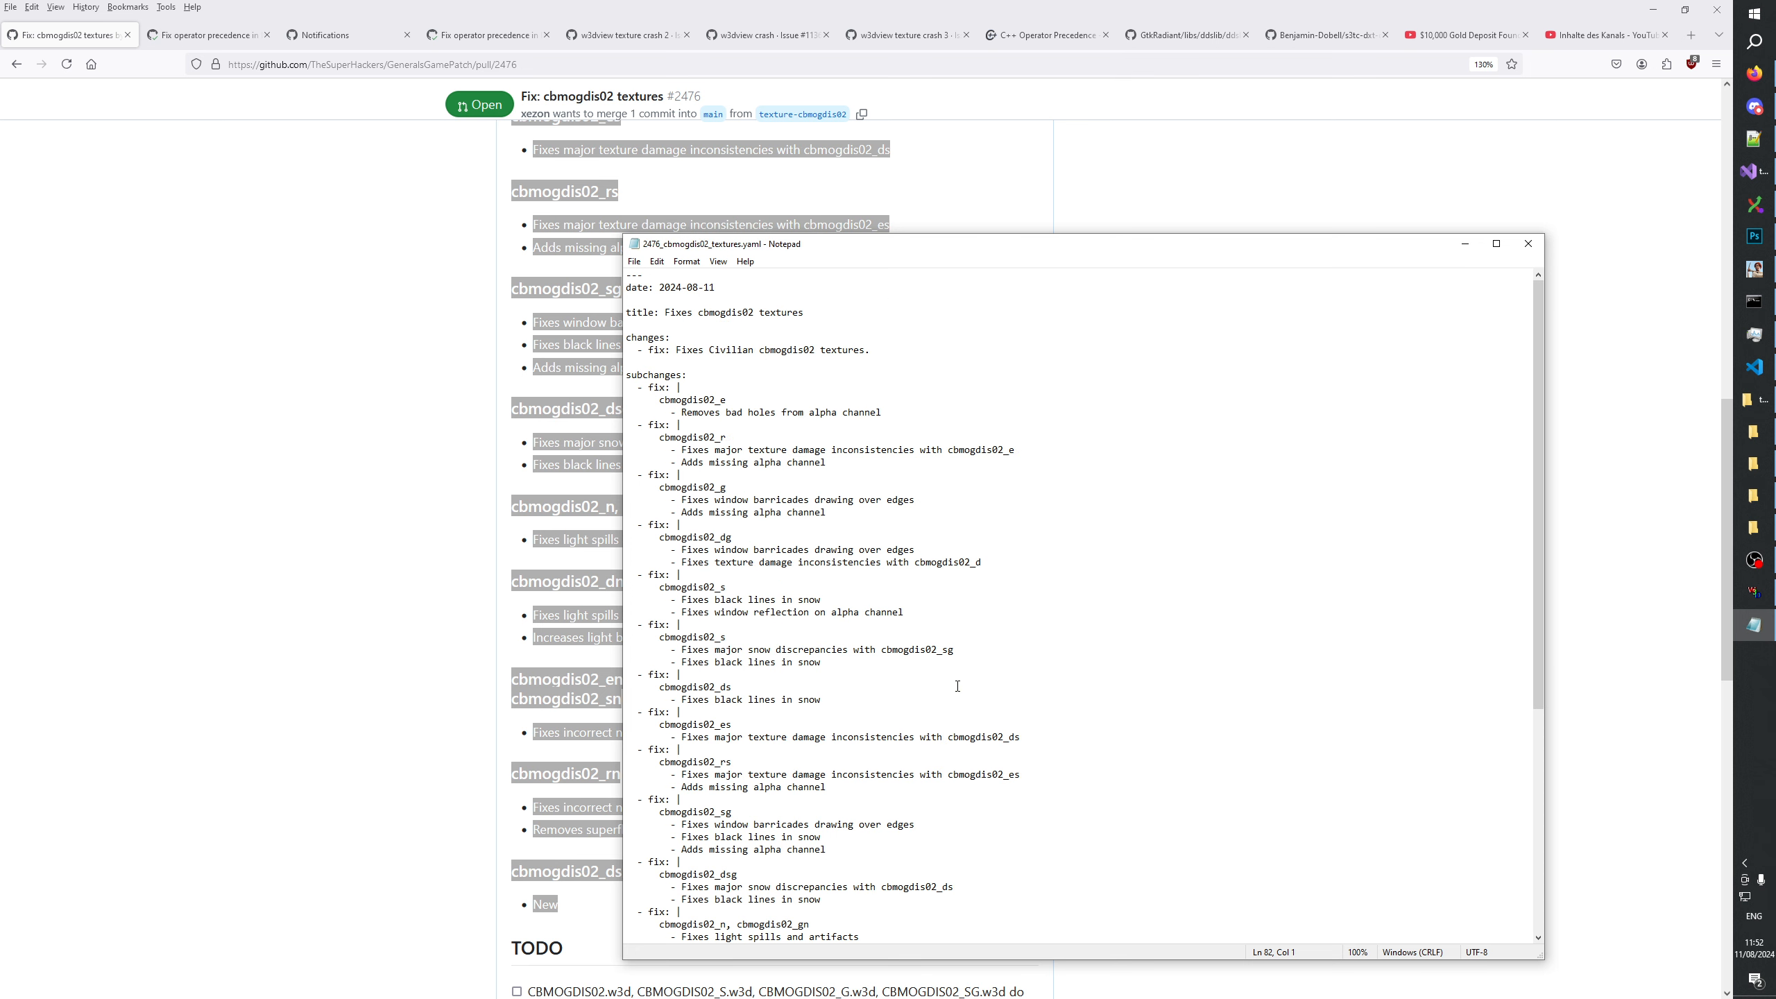
scroll(957, 685, "down", 9)
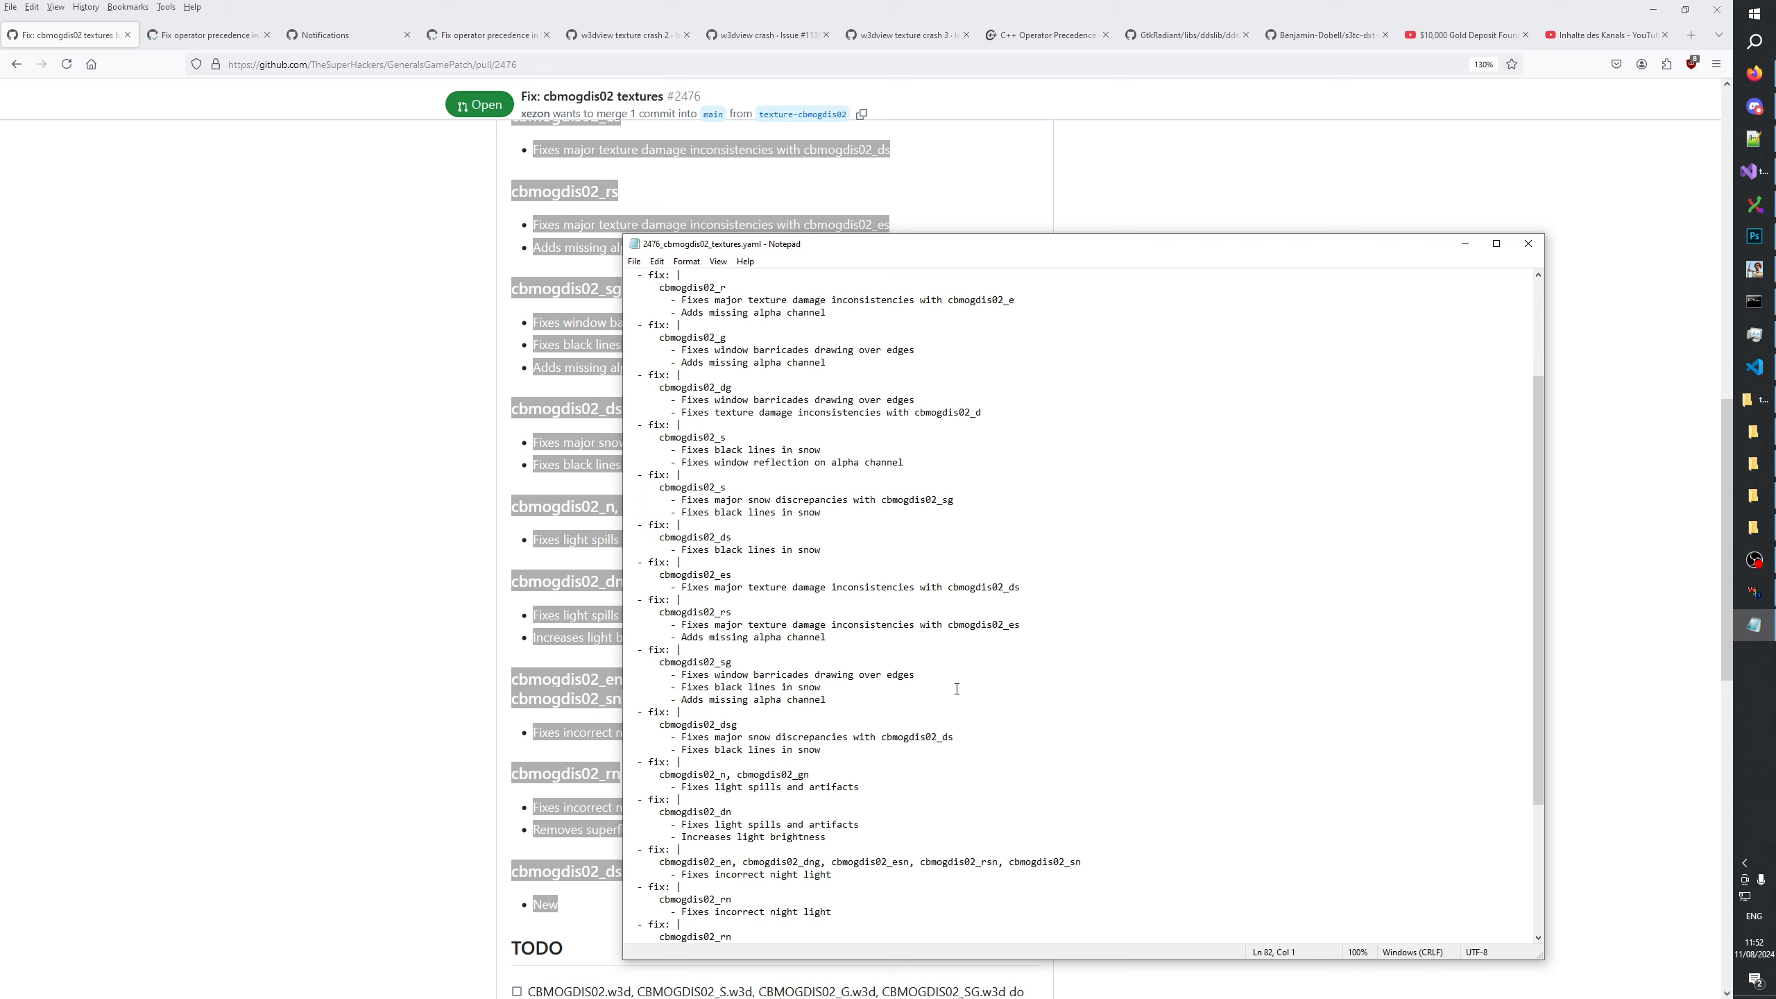
scroll(762, 853, "up", 9)
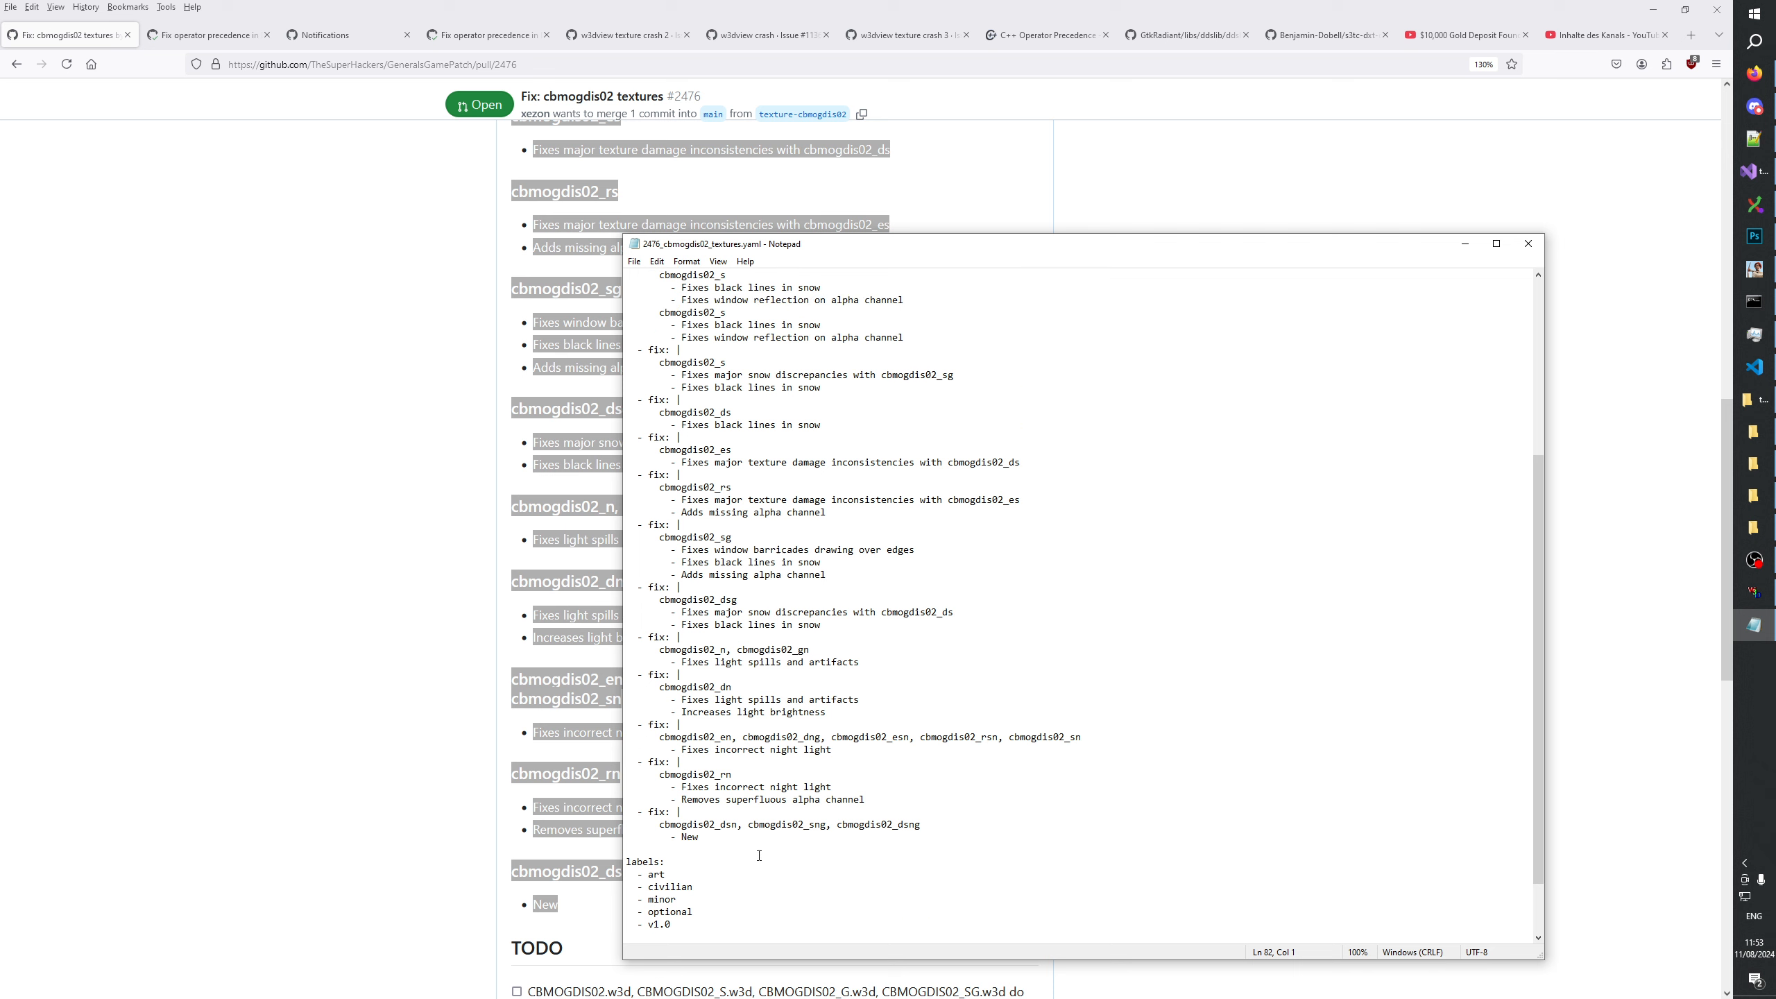
scroll(789, 816, "down", 4)
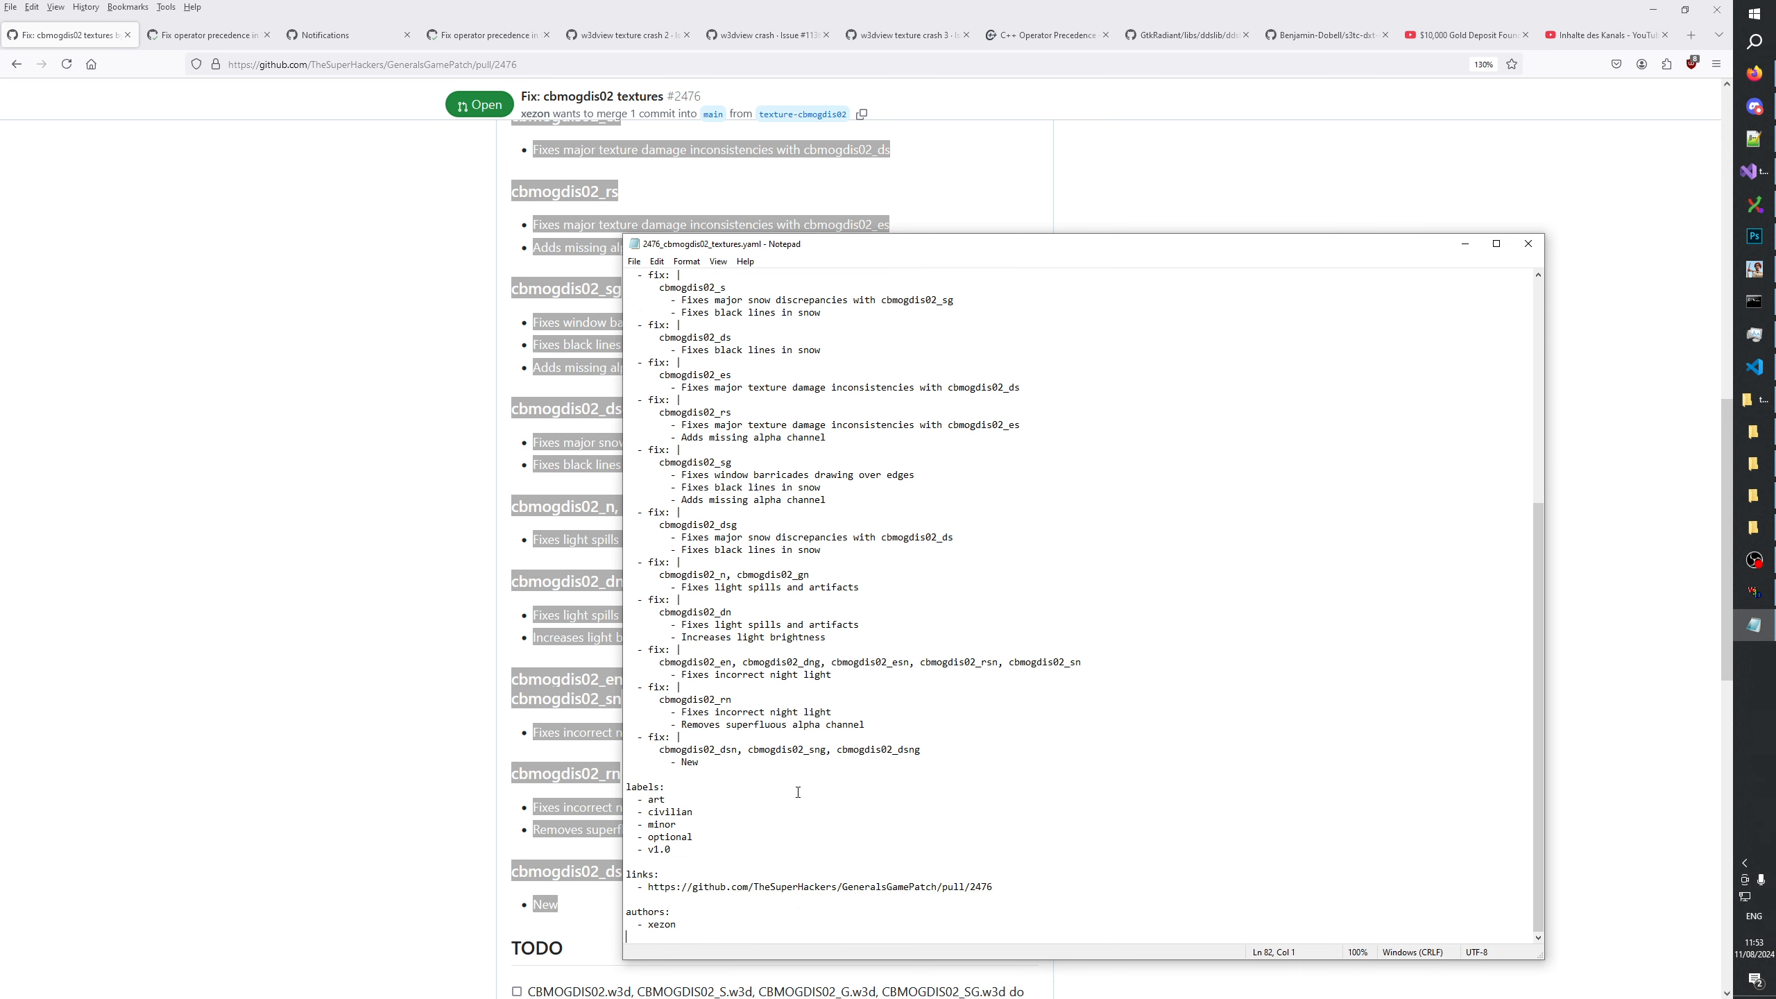
left_click(1528, 244)
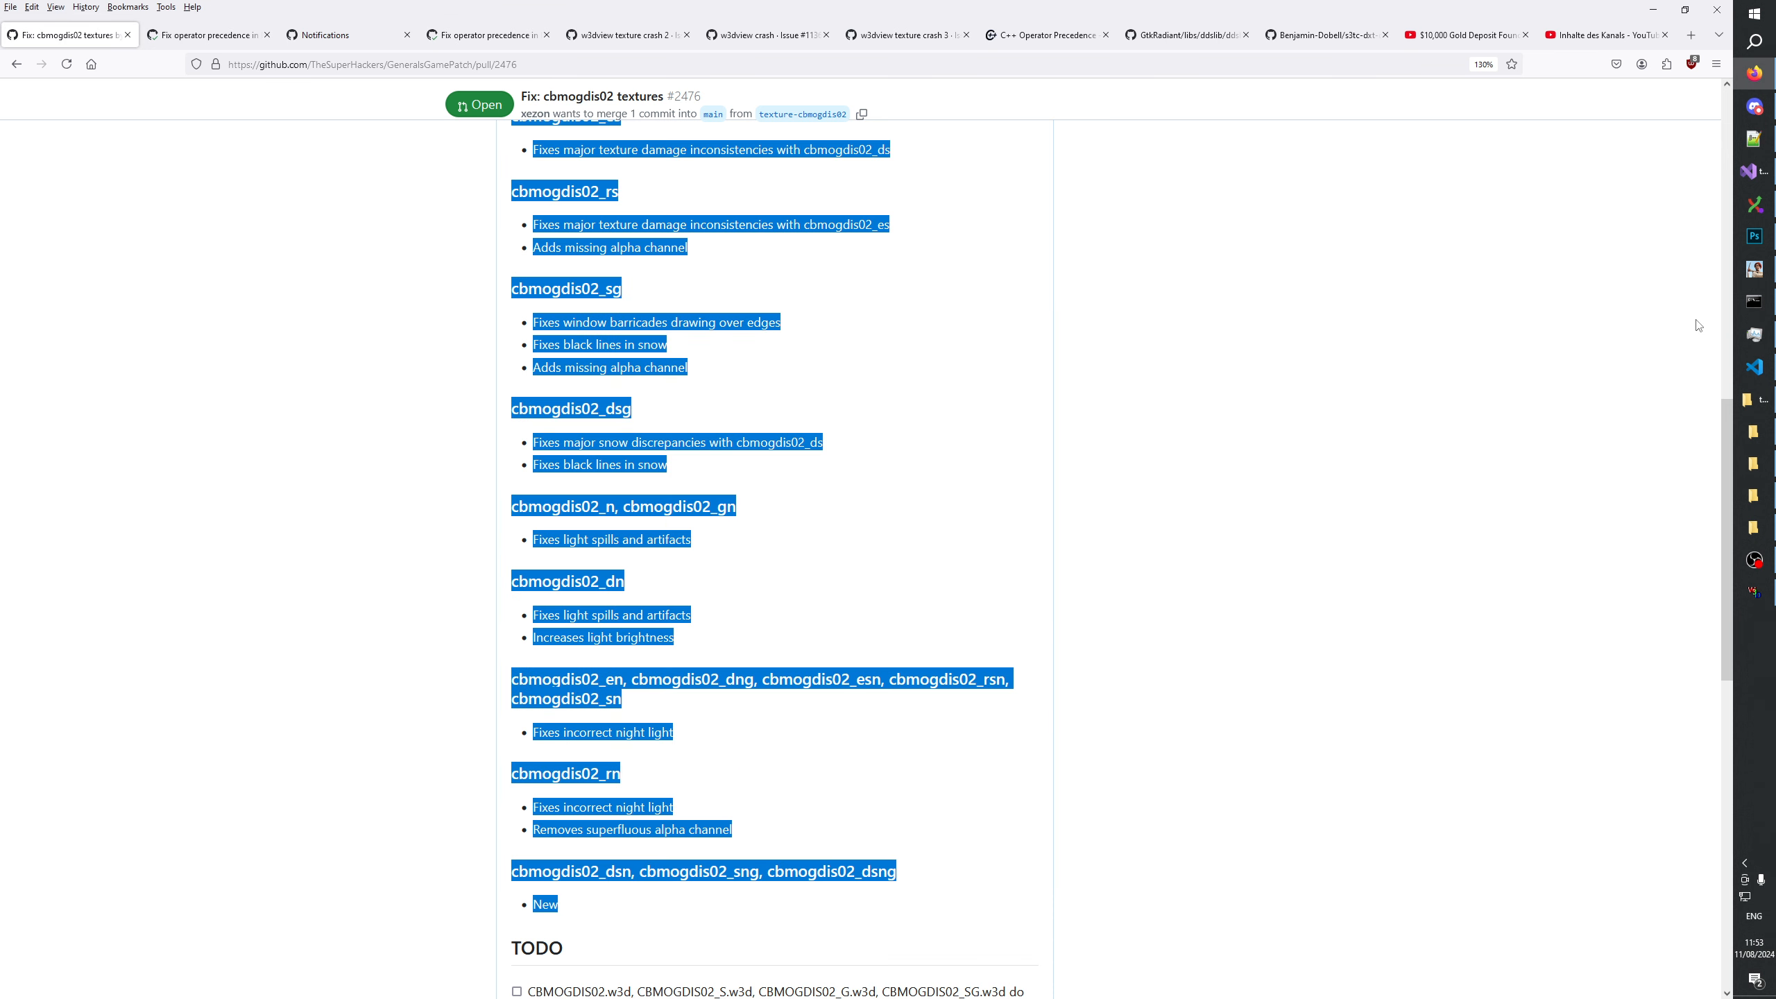
left_click(1595, 287)
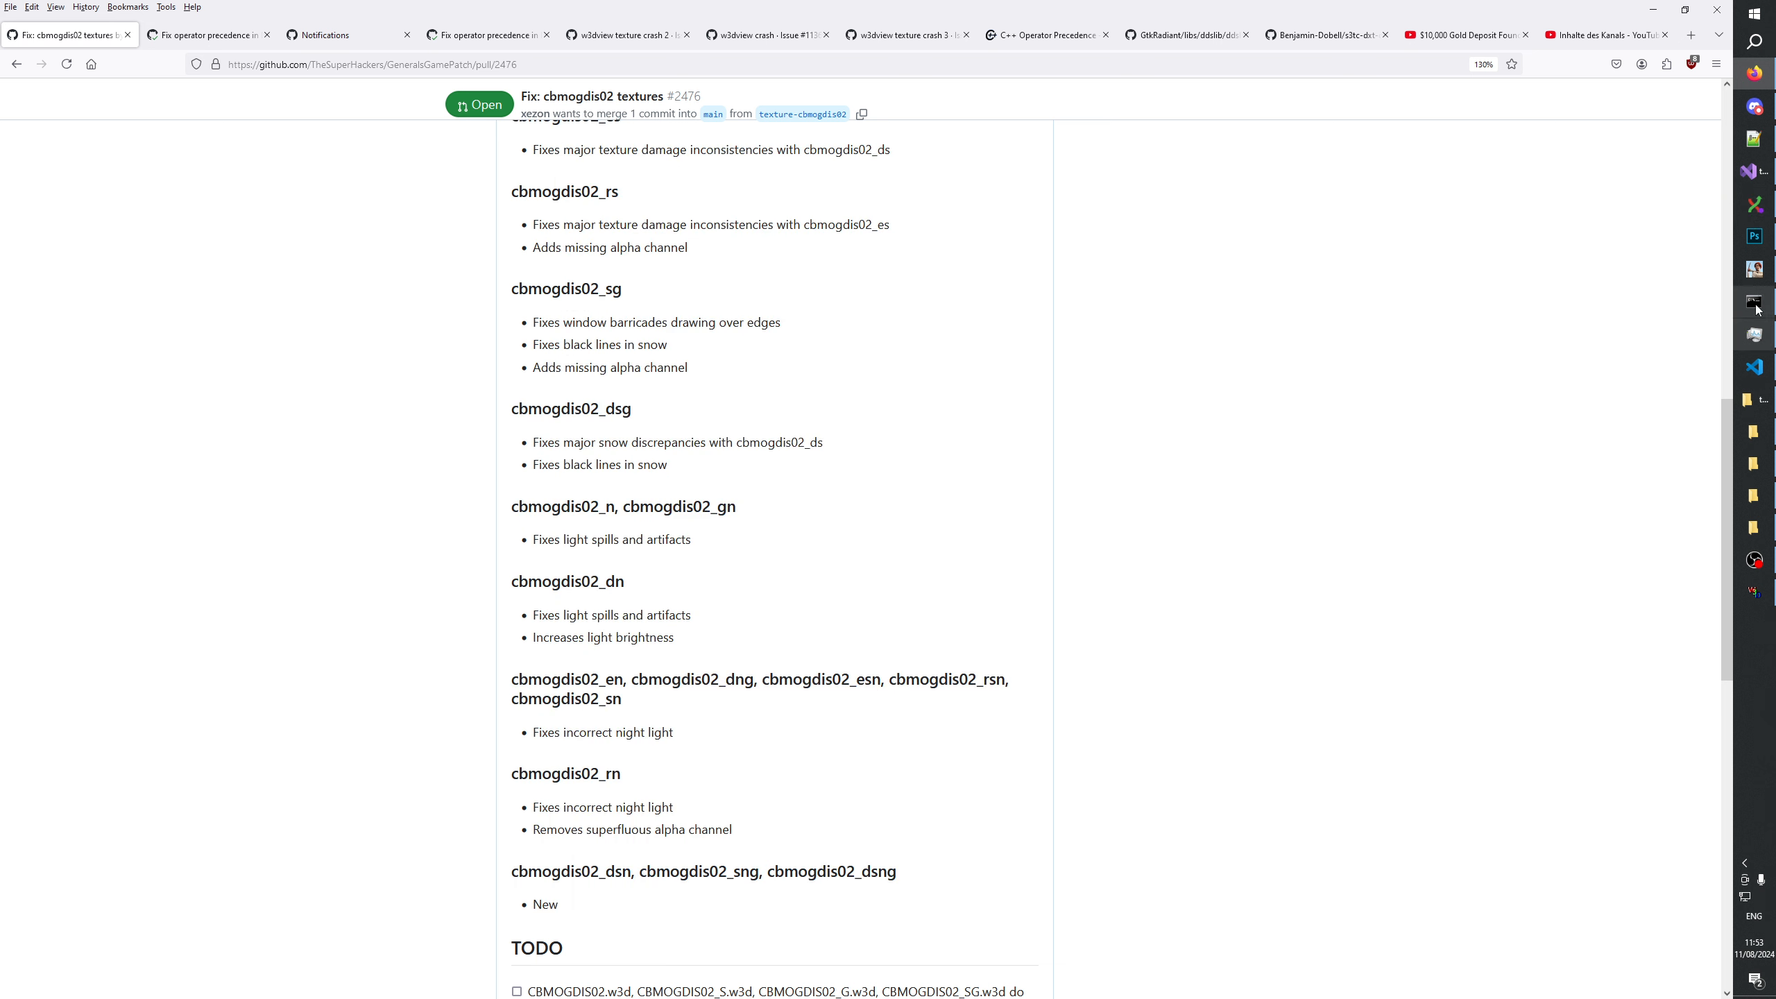
left_click(1760, 561)
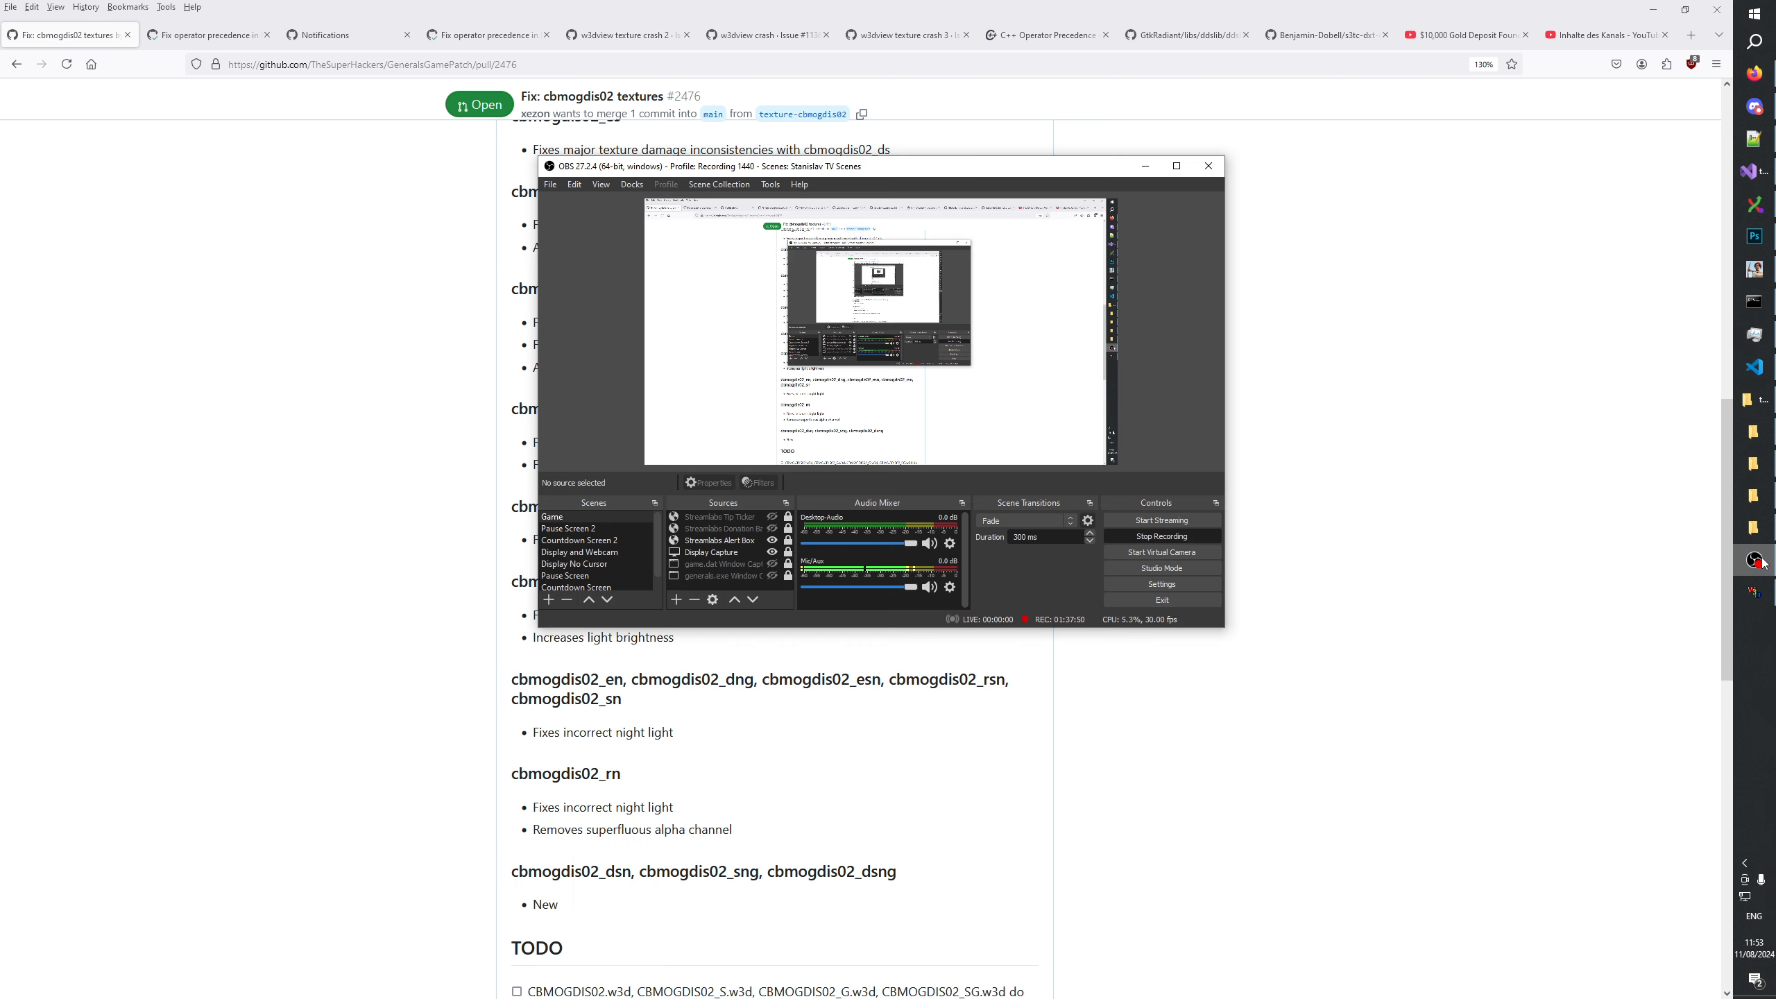
left_click(1376, 708)
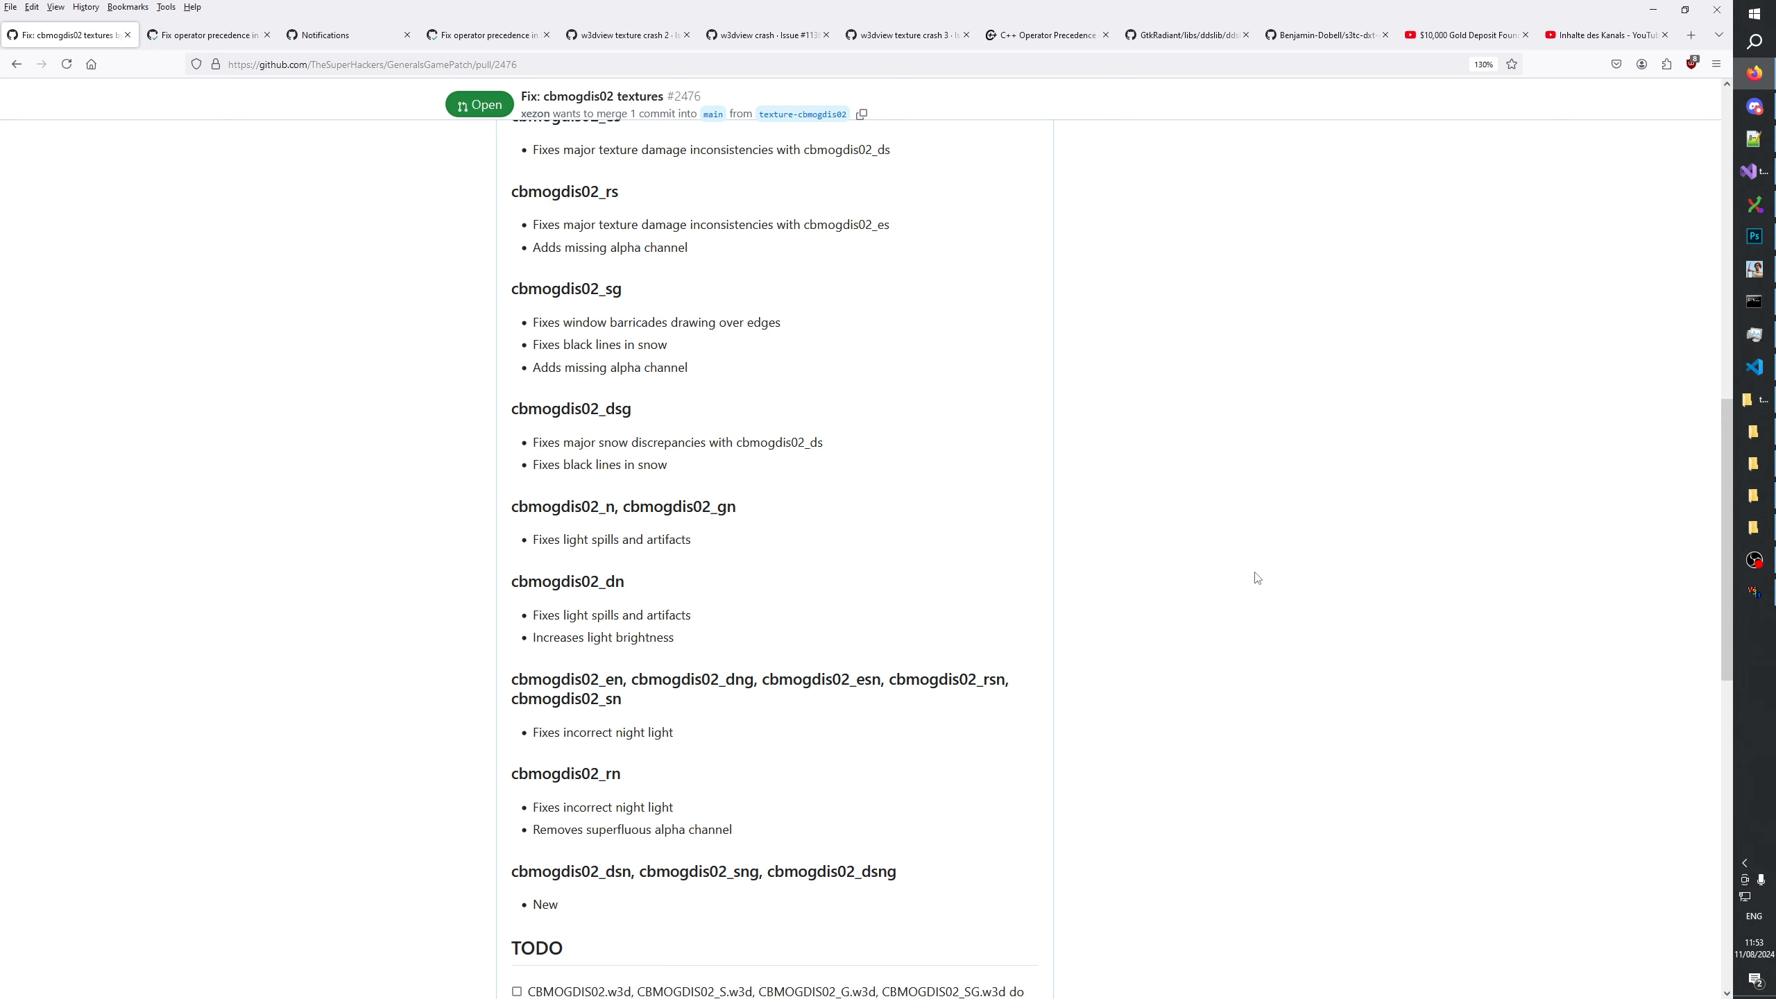
scroll(1256, 755, "up", 10)
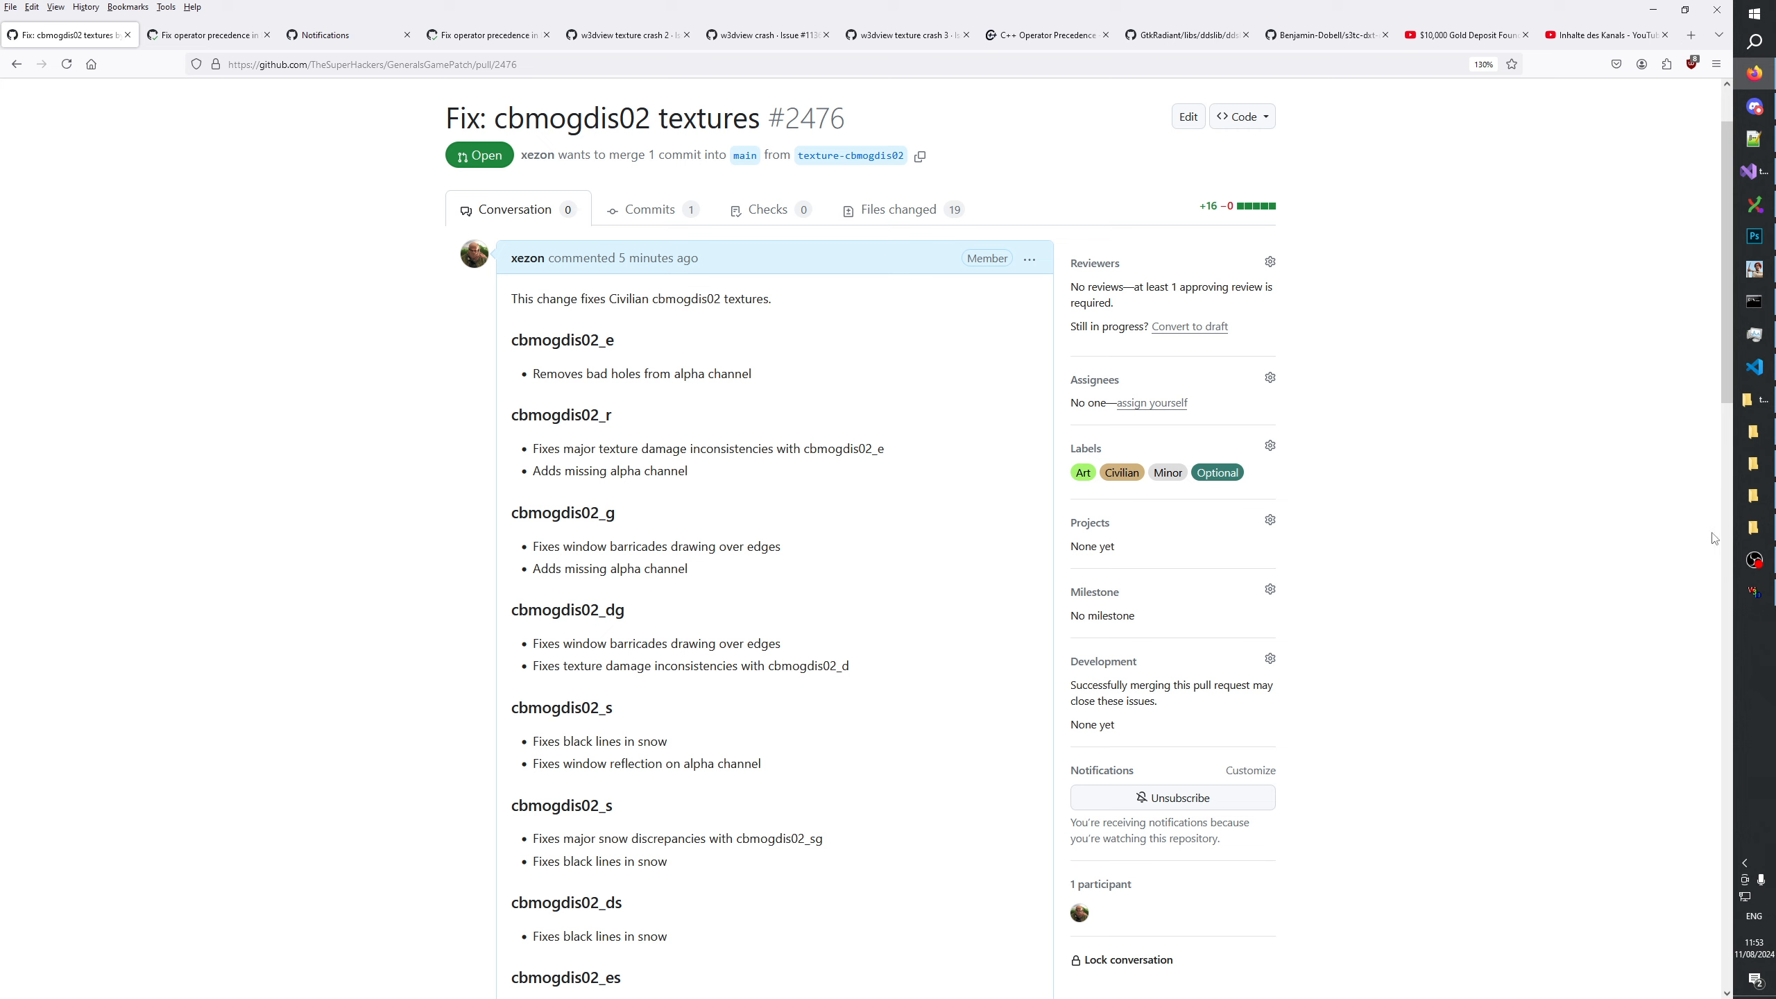
Switch to Git Extensions, open the commit window for texture-cbmogdis02, and check the cbmogdis02_rn entry in the new changelog file.
left_click(1753, 204)
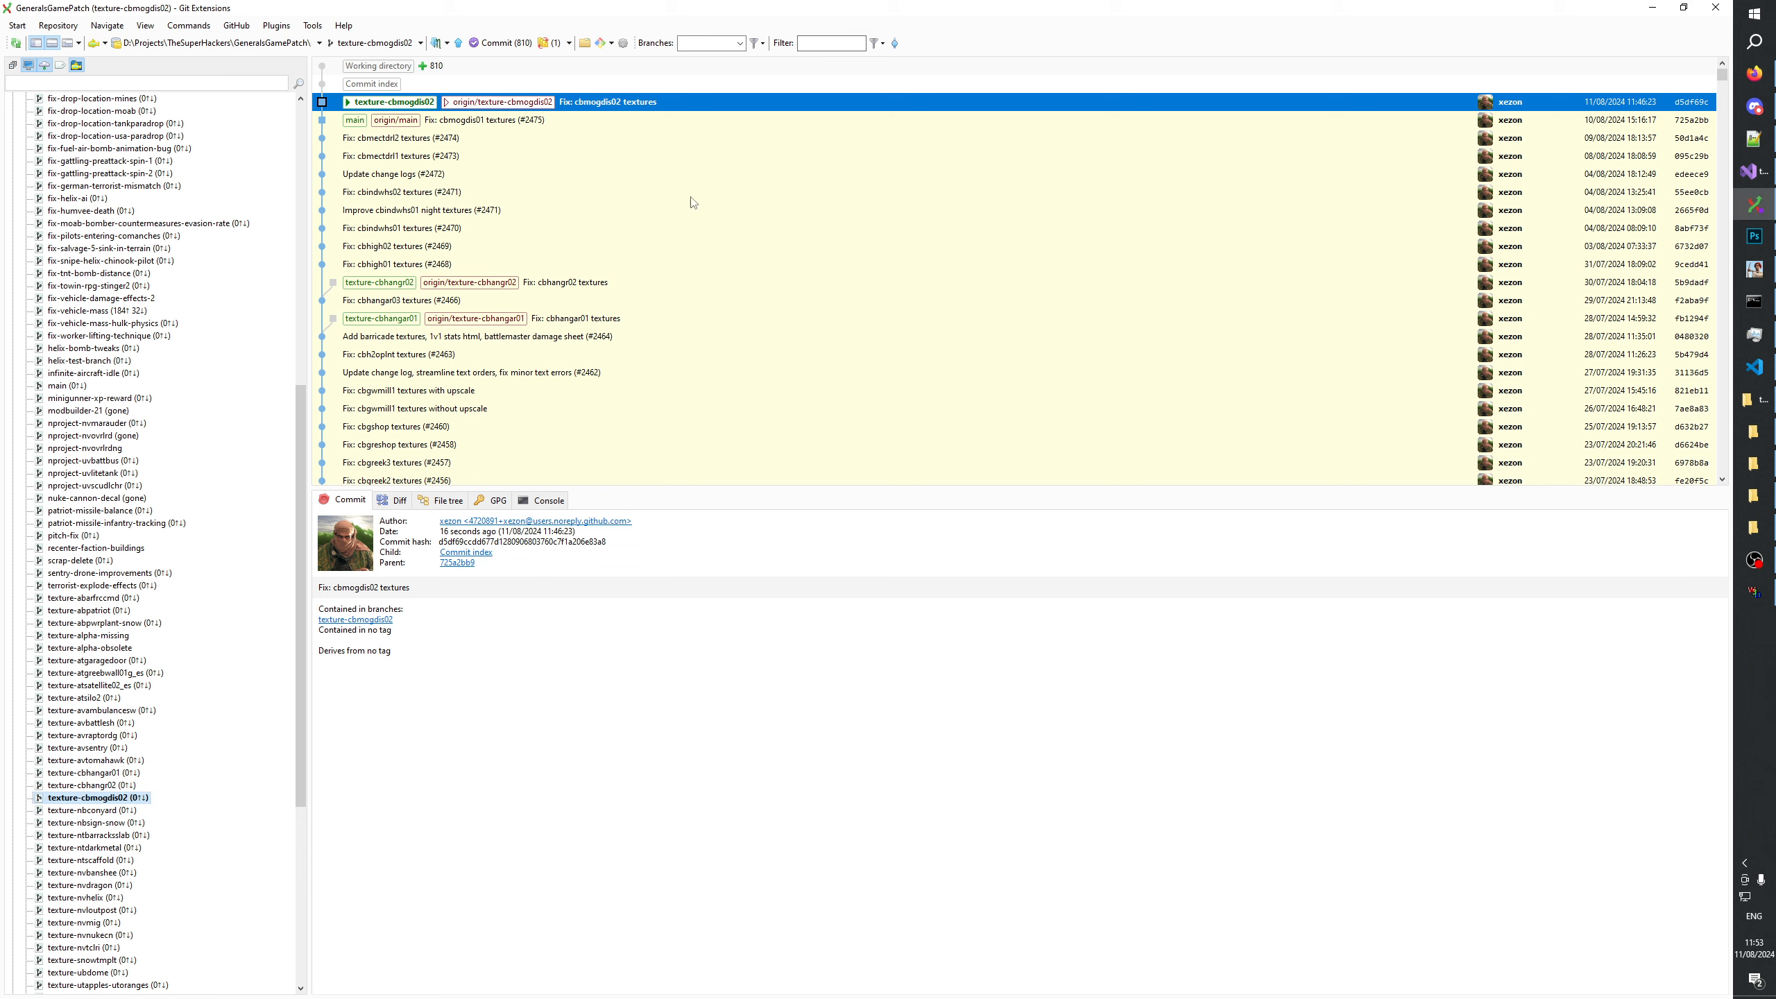
left_click(503, 44)
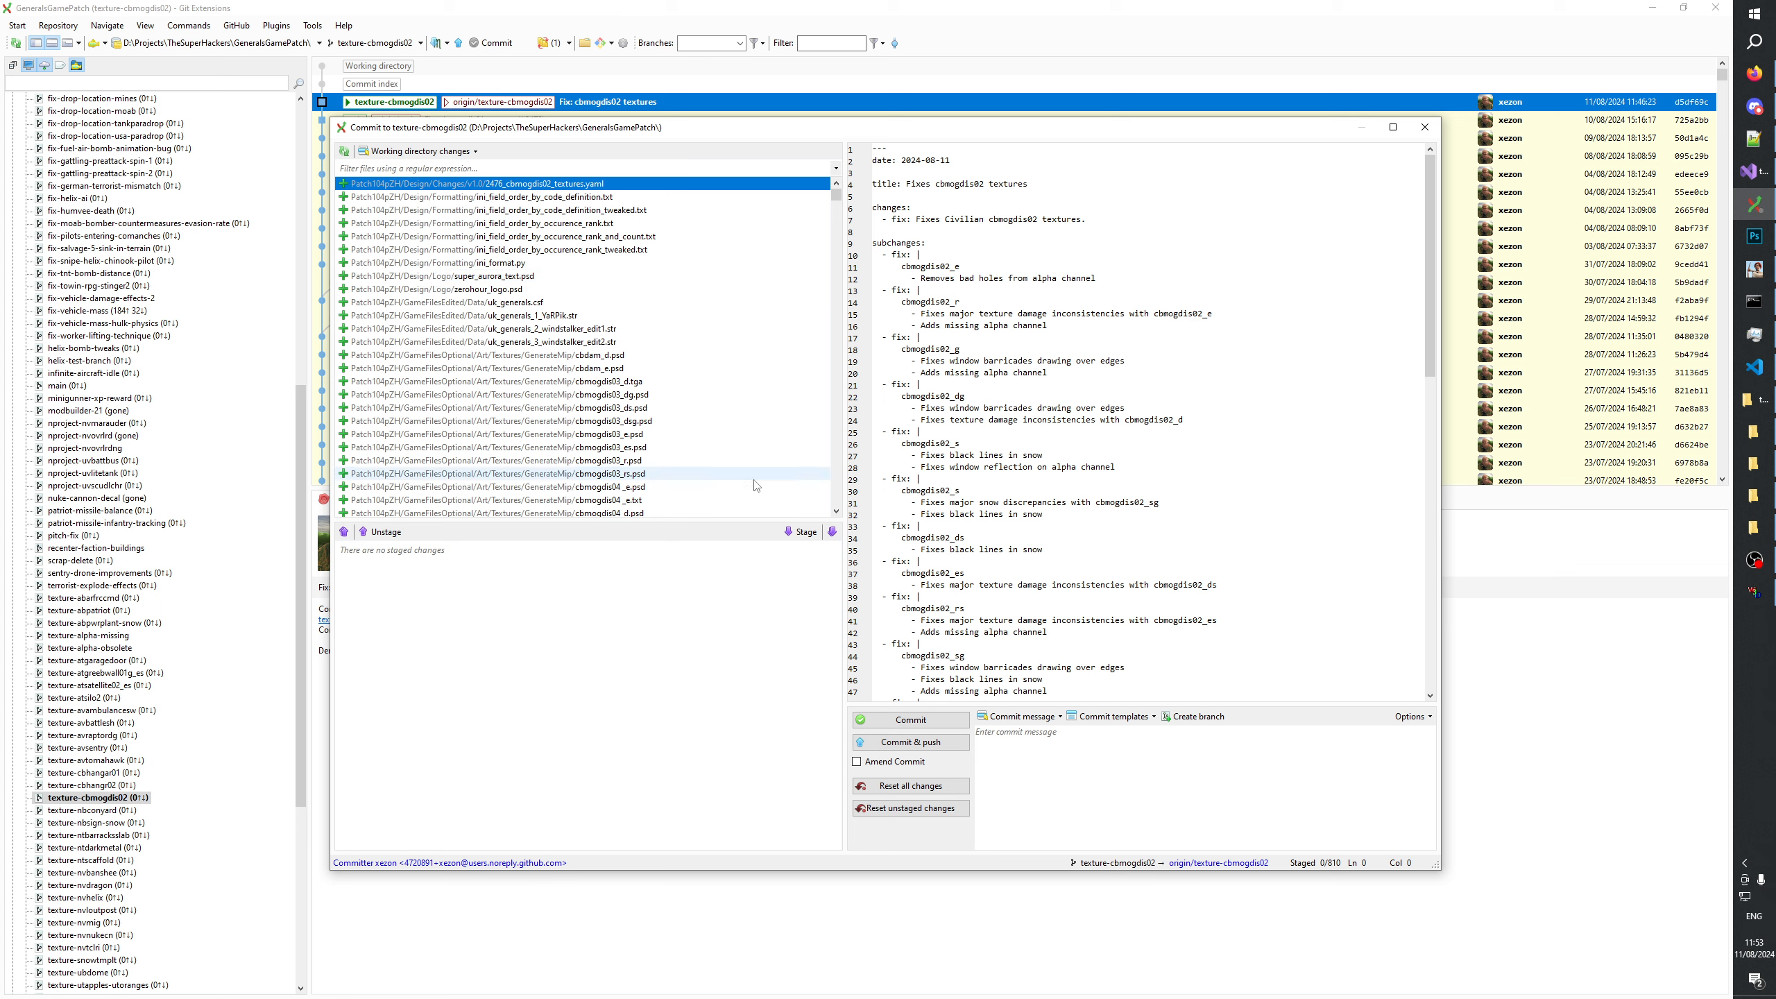
scroll(965, 402, "down", 12)
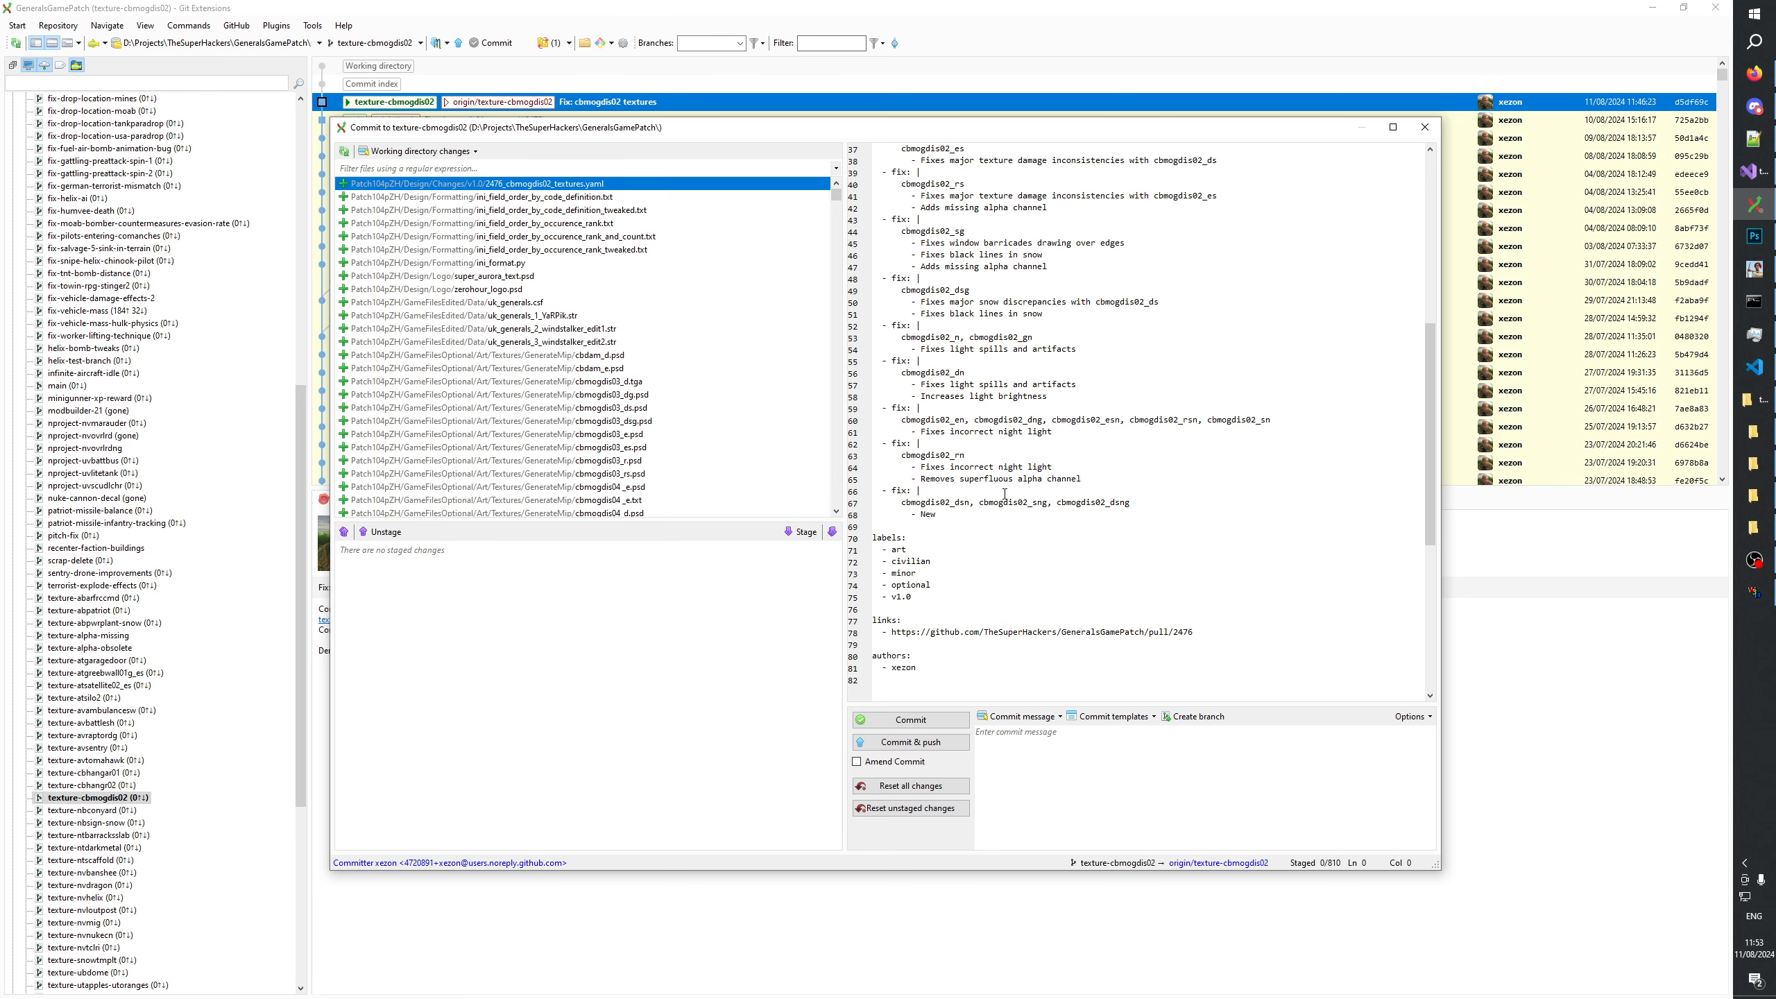
left_click(967, 453)
left_click_drag(931, 468, 1054, 470)
left_click_drag(950, 480, 1082, 480)
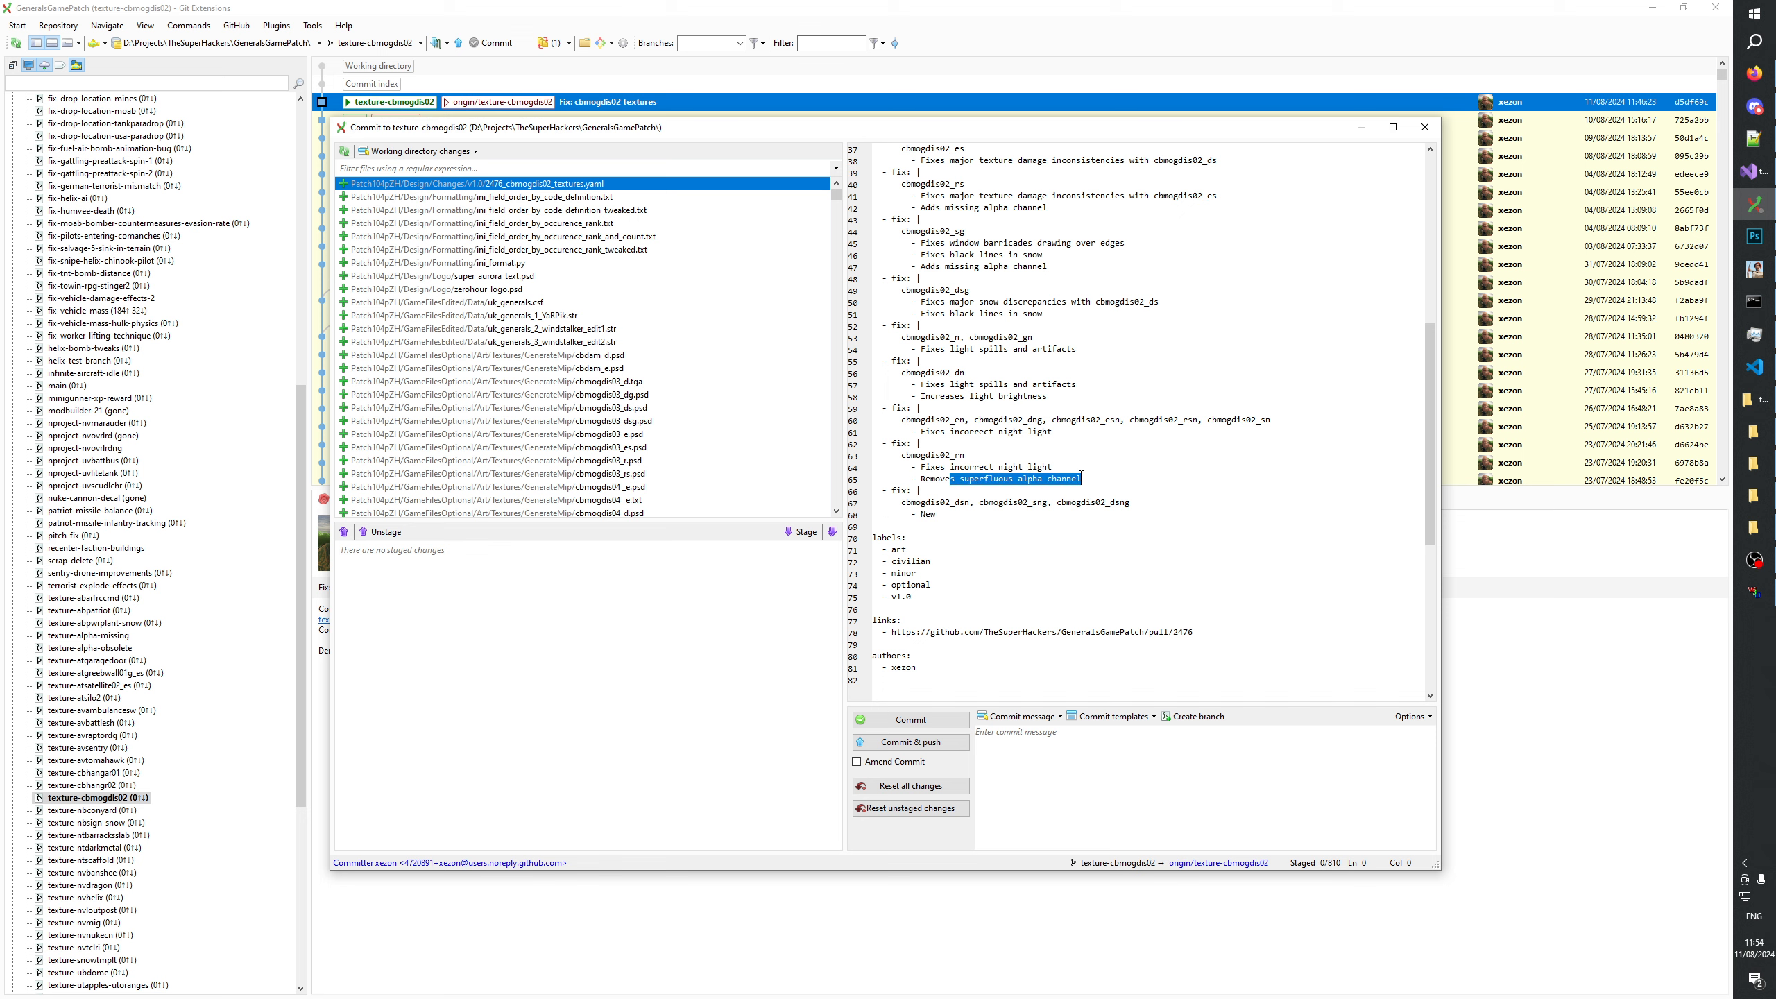
Review the changelog's night texture entries and the cbmogdis02_dsg, cbmogdis02_sg and cbmogdis02_rs entries.
scroll(990, 617, "up", 3)
left_click_drag(935, 536, 1025, 537)
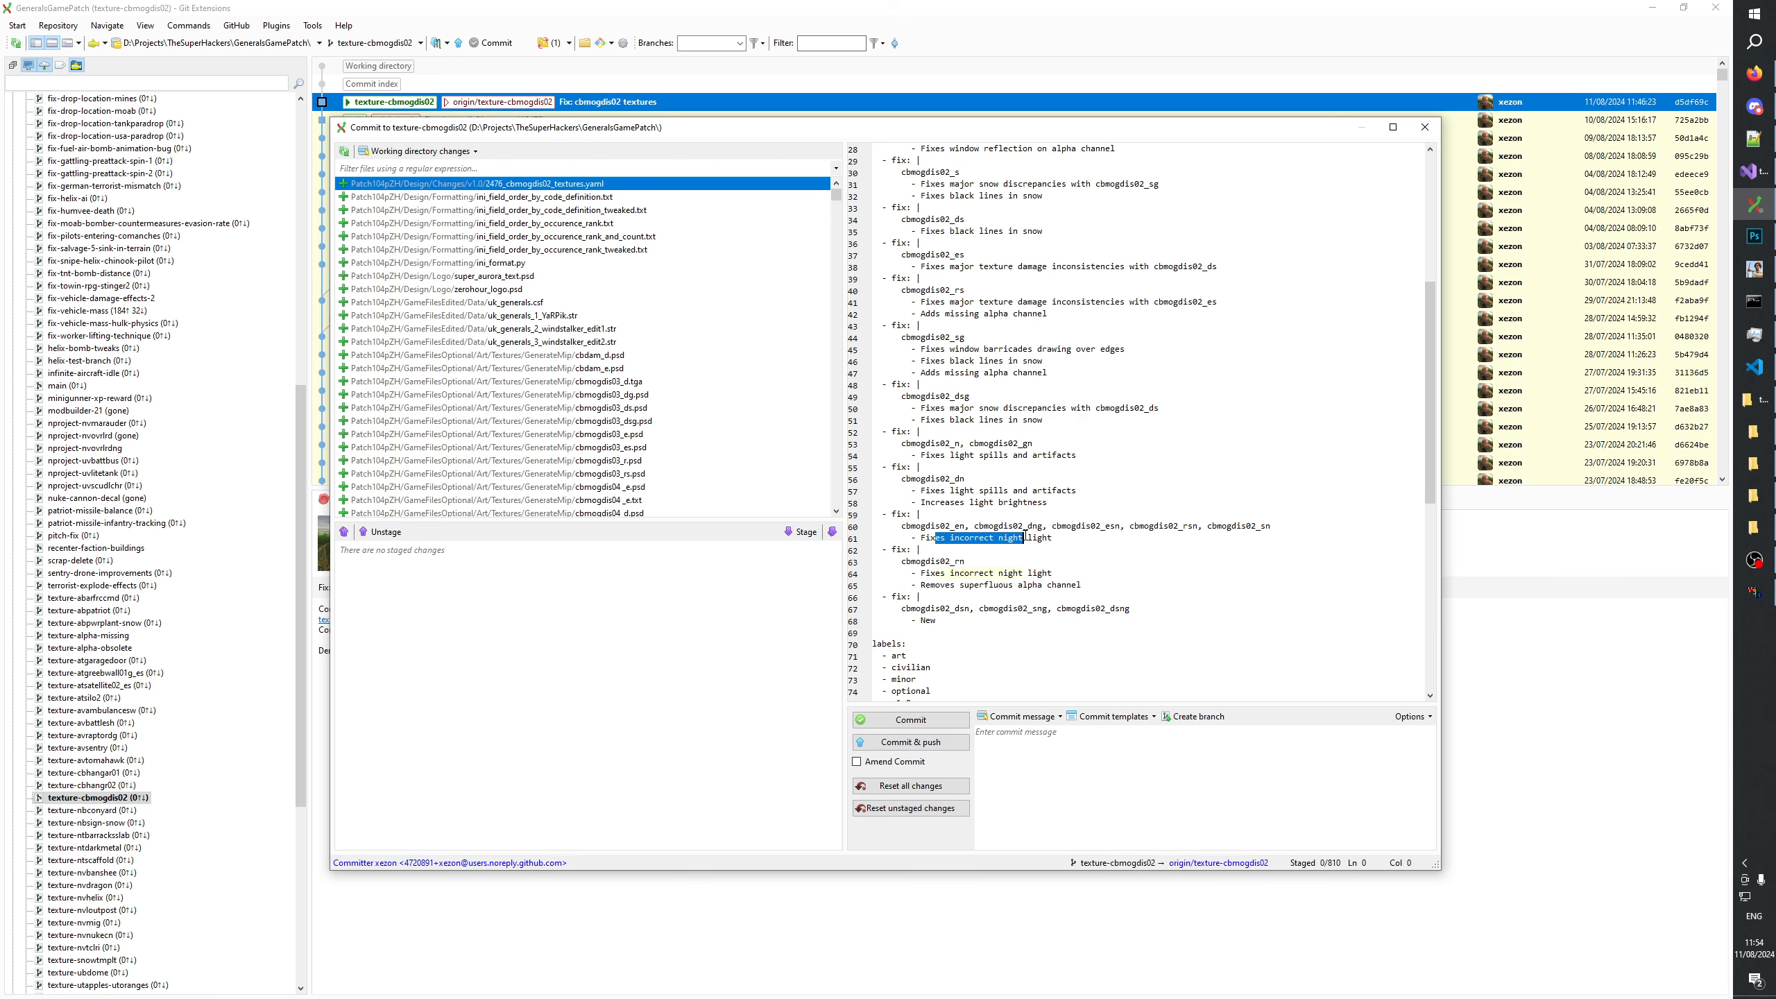
left_click_drag(945, 491, 1096, 514)
left_click(1051, 454)
scroll(1004, 486, "up", 3)
left_click_drag(959, 526, 1023, 526)
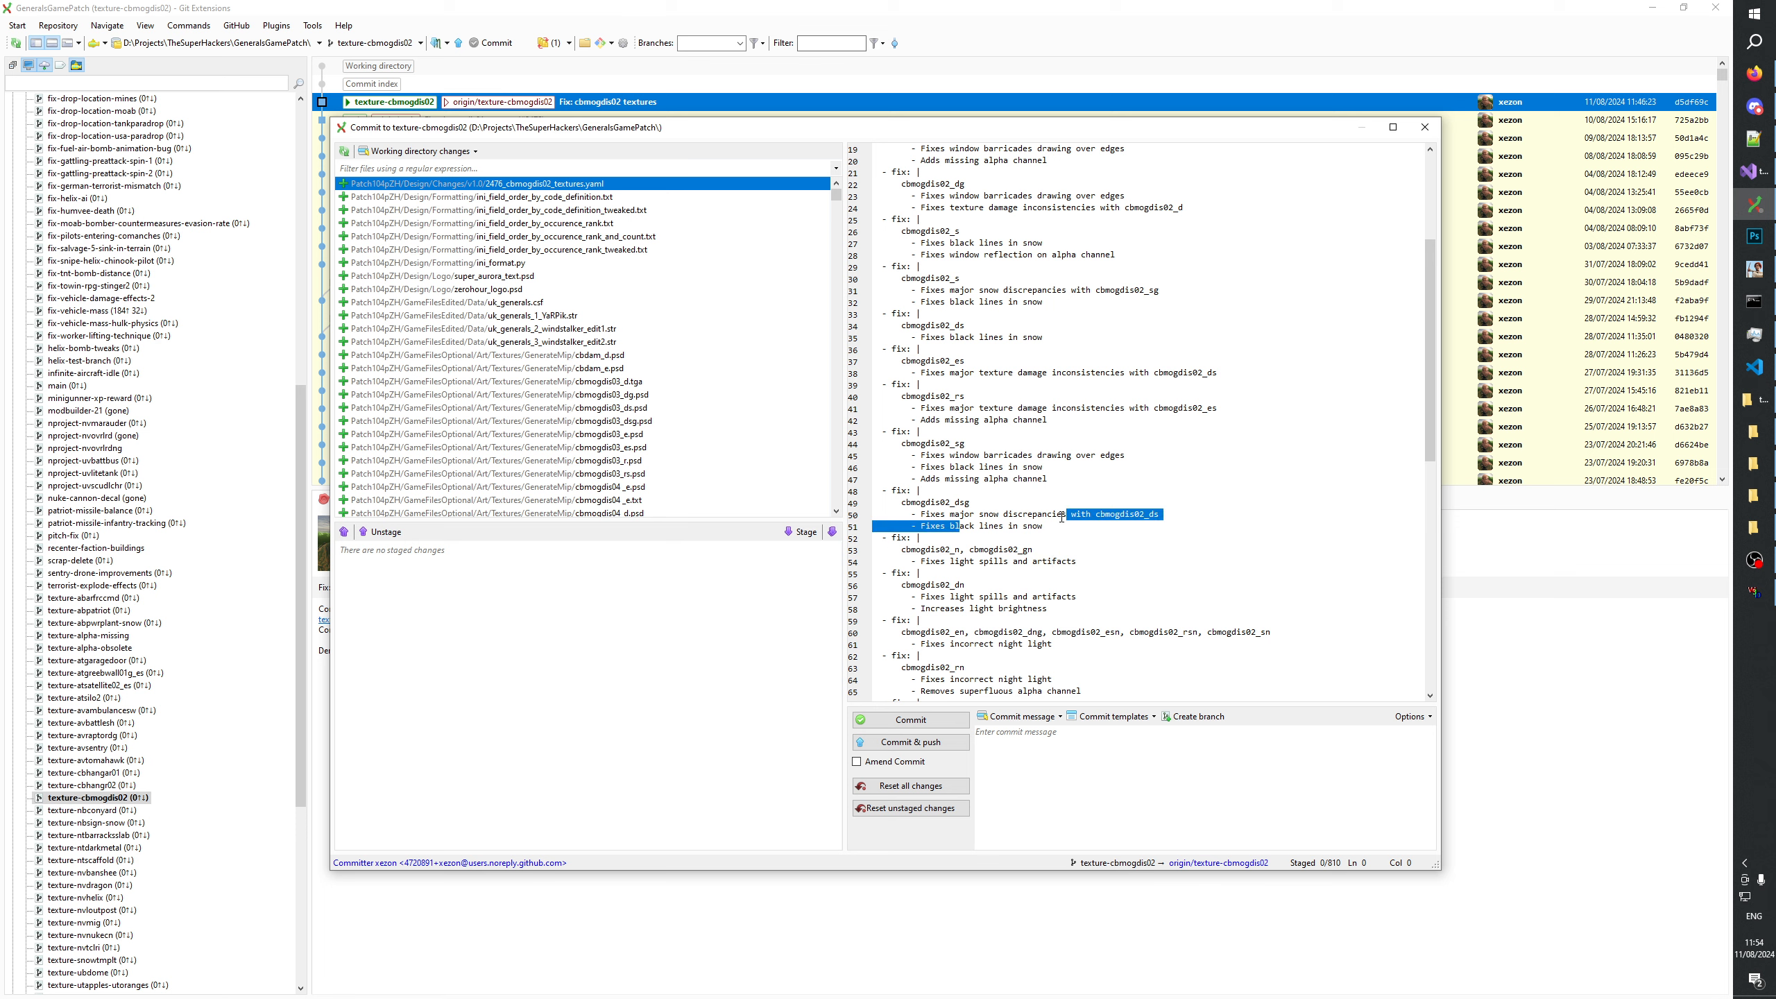
left_click_drag(964, 455, 1058, 455)
left_click_drag(957, 408, 1054, 408)
Compare the texture damage wording of the cbmogdis02_es and cbmogdis02_rs changelog entries.
scroll(1054, 408, "up", 3)
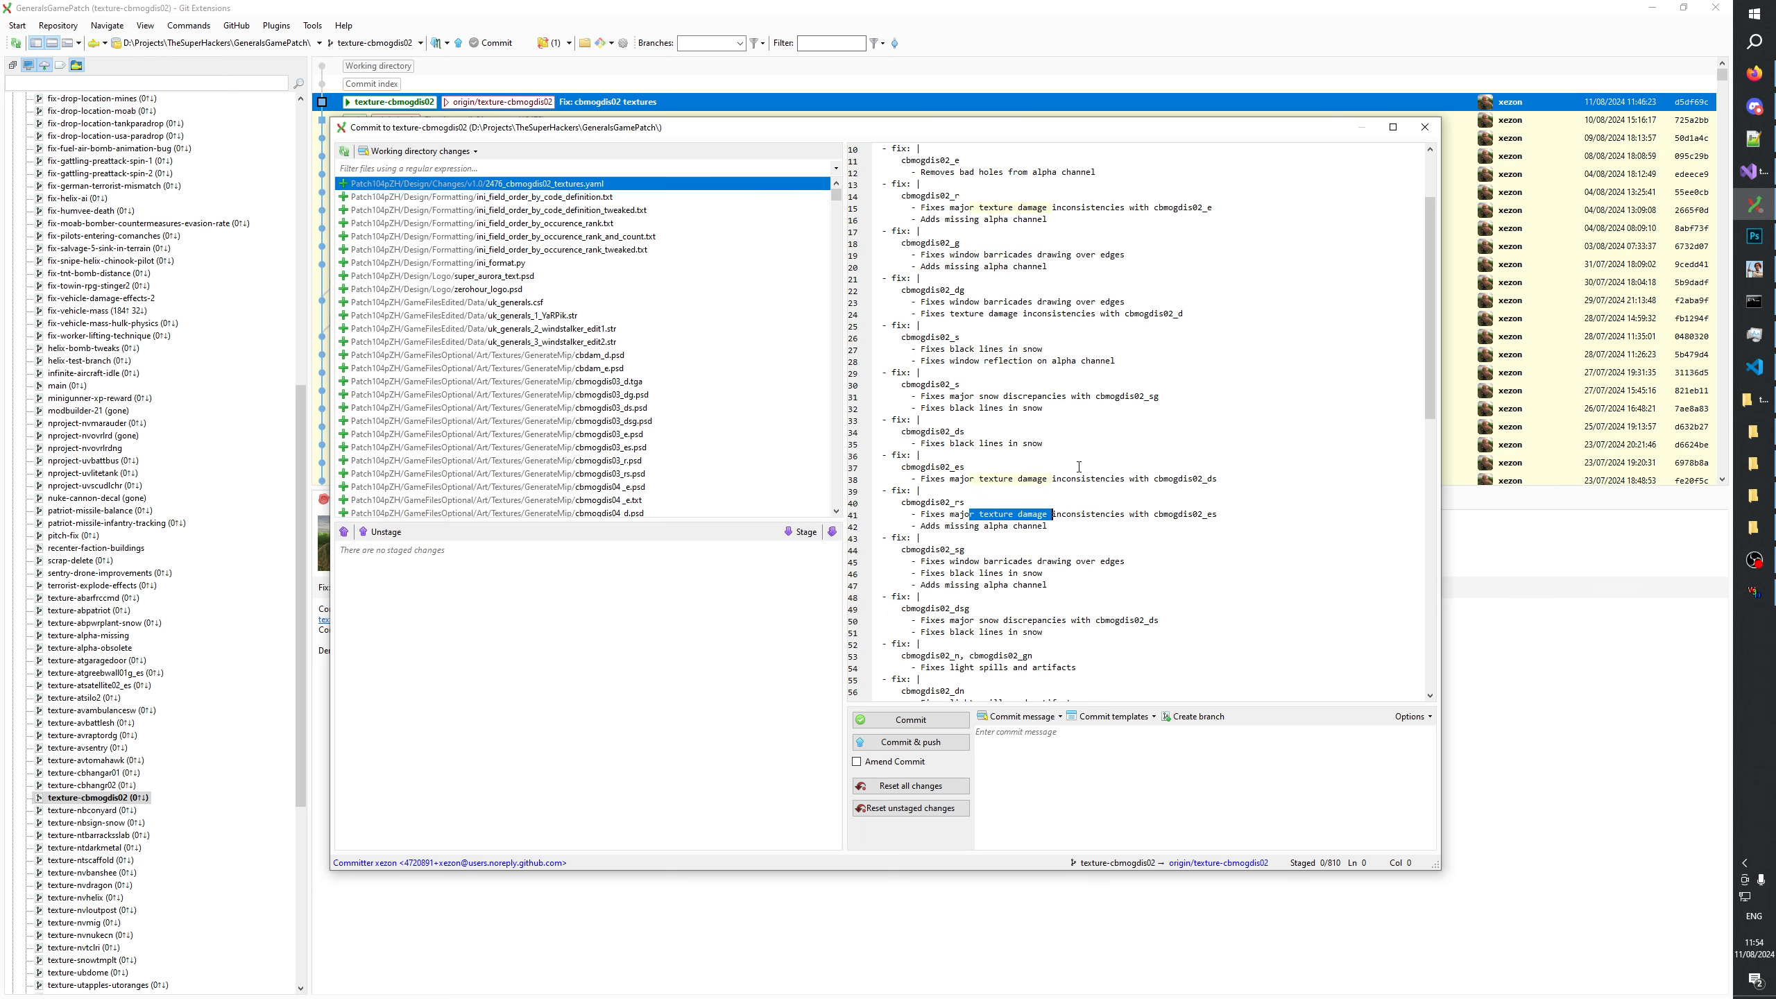
left_click_drag(1036, 480, 1096, 480)
left_click_drag(937, 514, 1102, 514)
left_click(1008, 526)
left_click_drag(978, 479, 1043, 479)
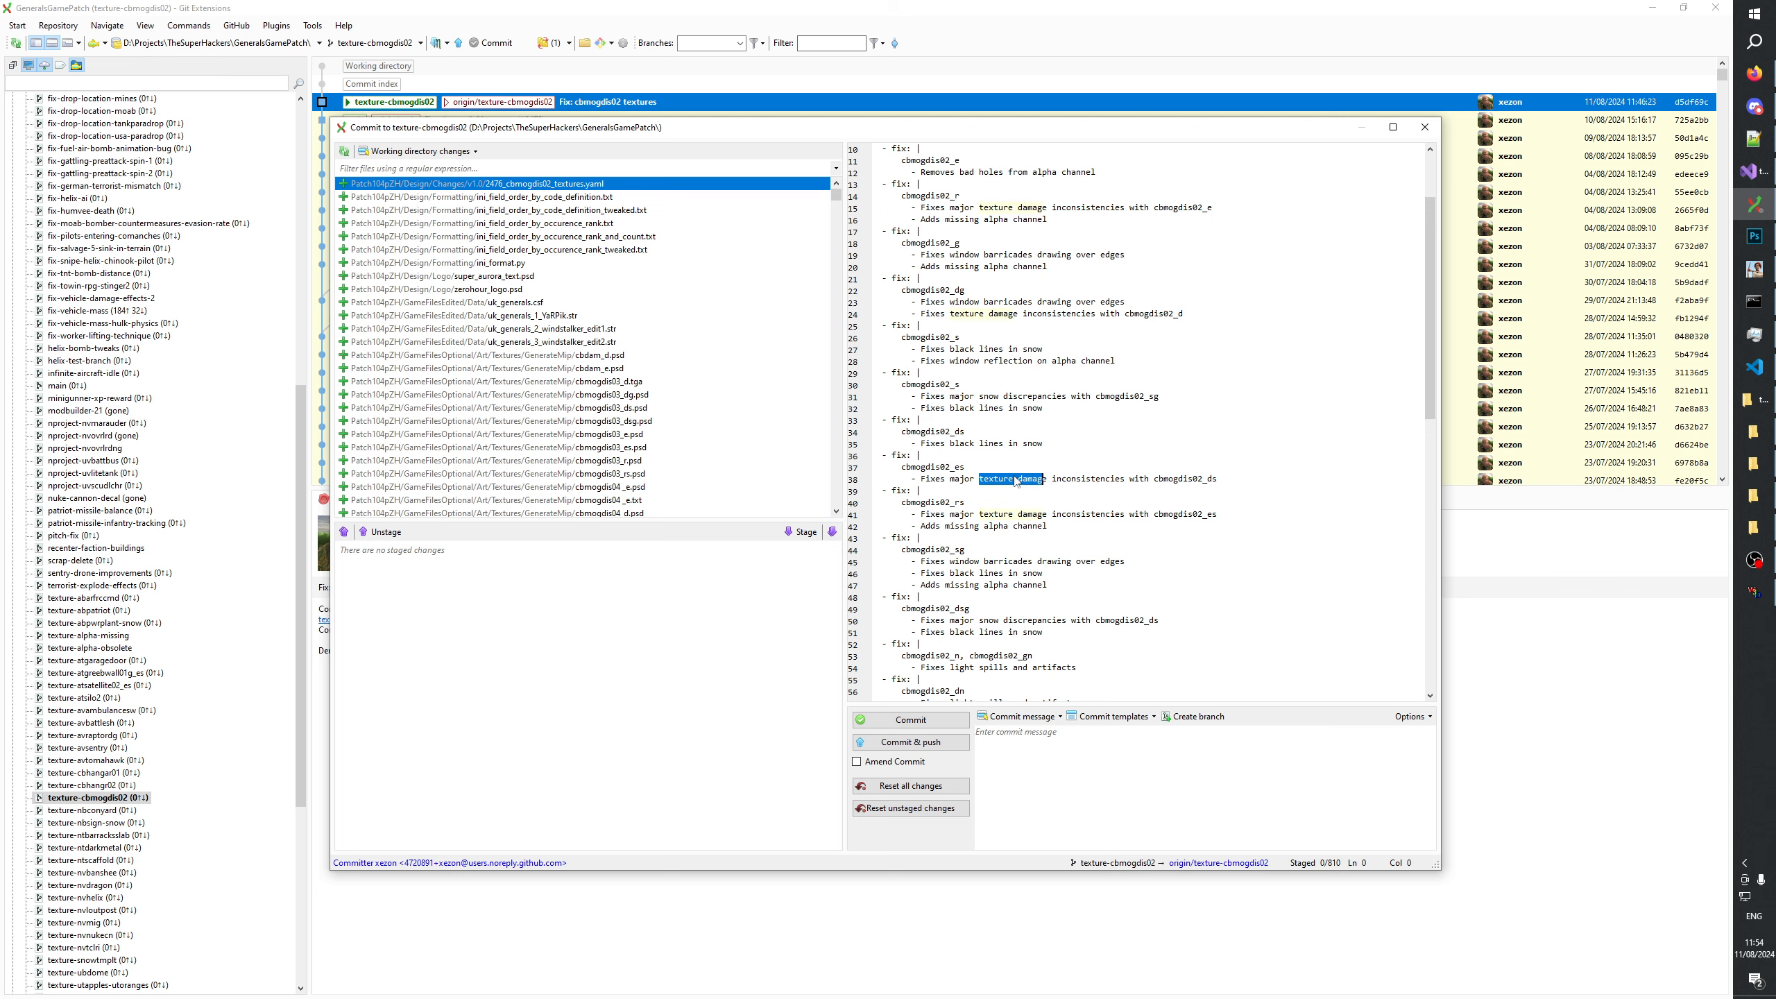
Review the changelog's cbmogdis02_dg and cbmogdis02_s entries, including the line about window reflection on the alpha channel.
scroll(1006, 510, "up", 2)
left_click_drag(921, 514, 1043, 514)
left_click_drag(978, 479, 1043, 479)
left_click_drag(1008, 468, 1059, 431)
left_click_drag(945, 431, 1068, 384)
left_click(1113, 432)
left_click(964, 433)
left_click(1015, 373)
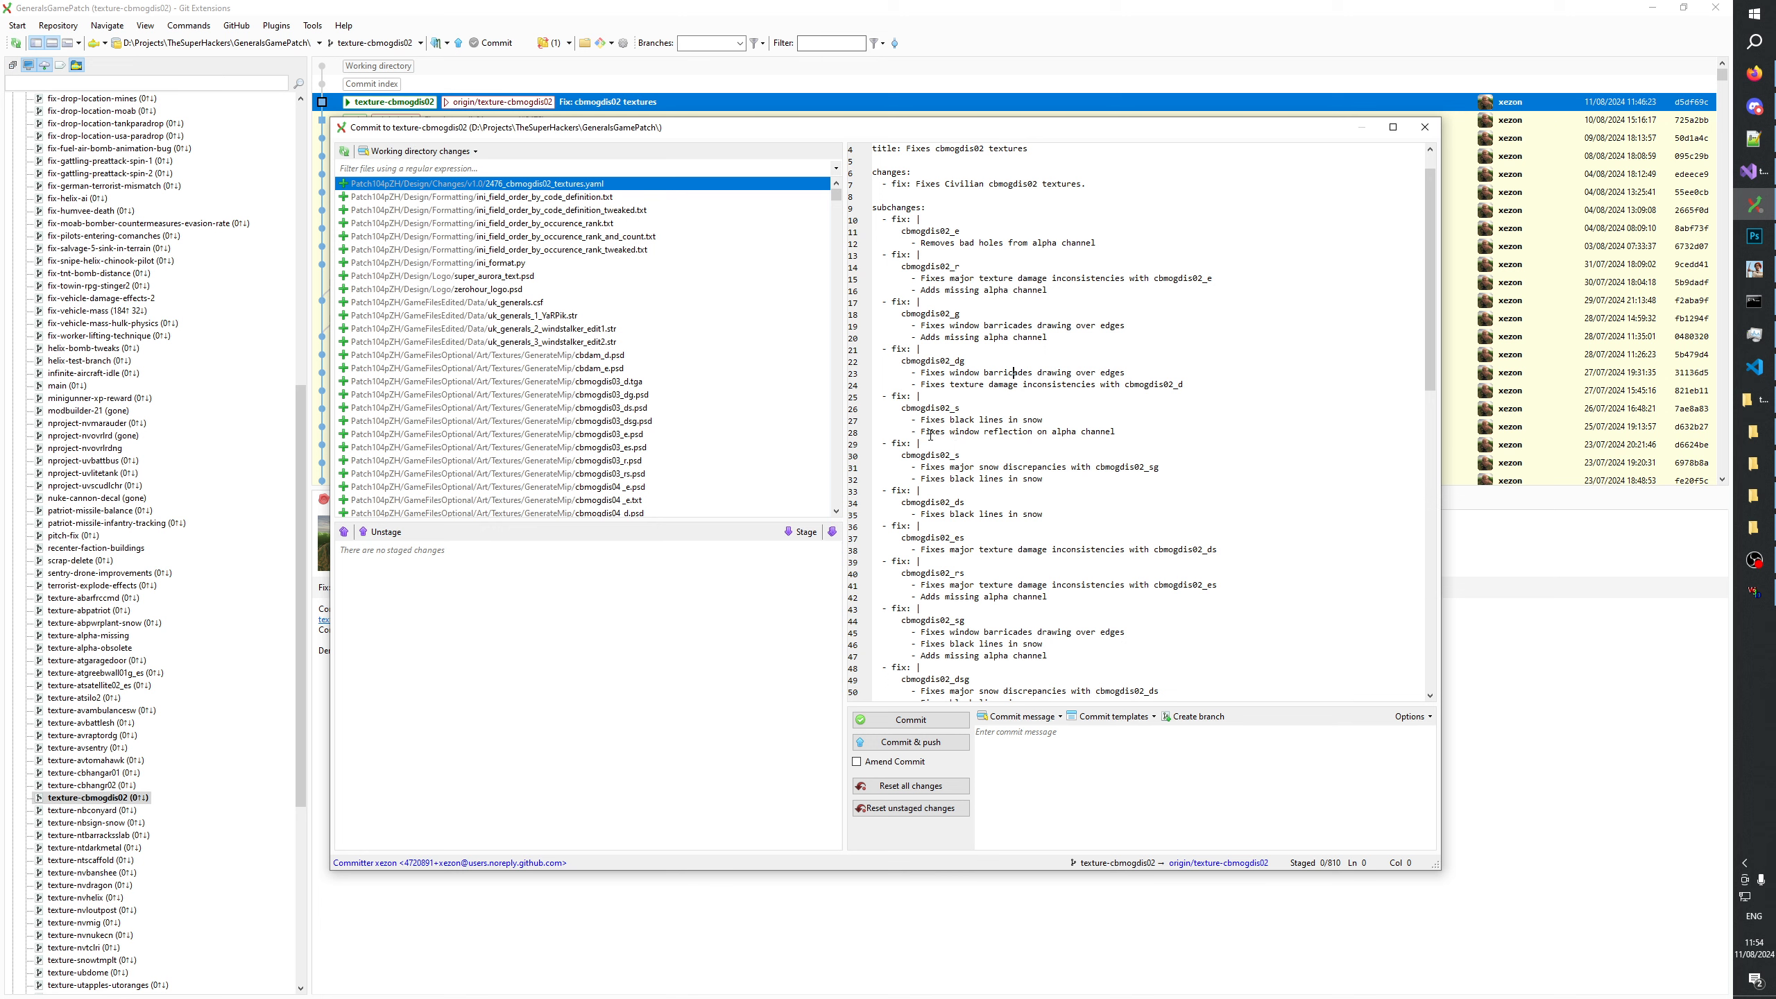
left_click_drag(930, 433, 1117, 433)
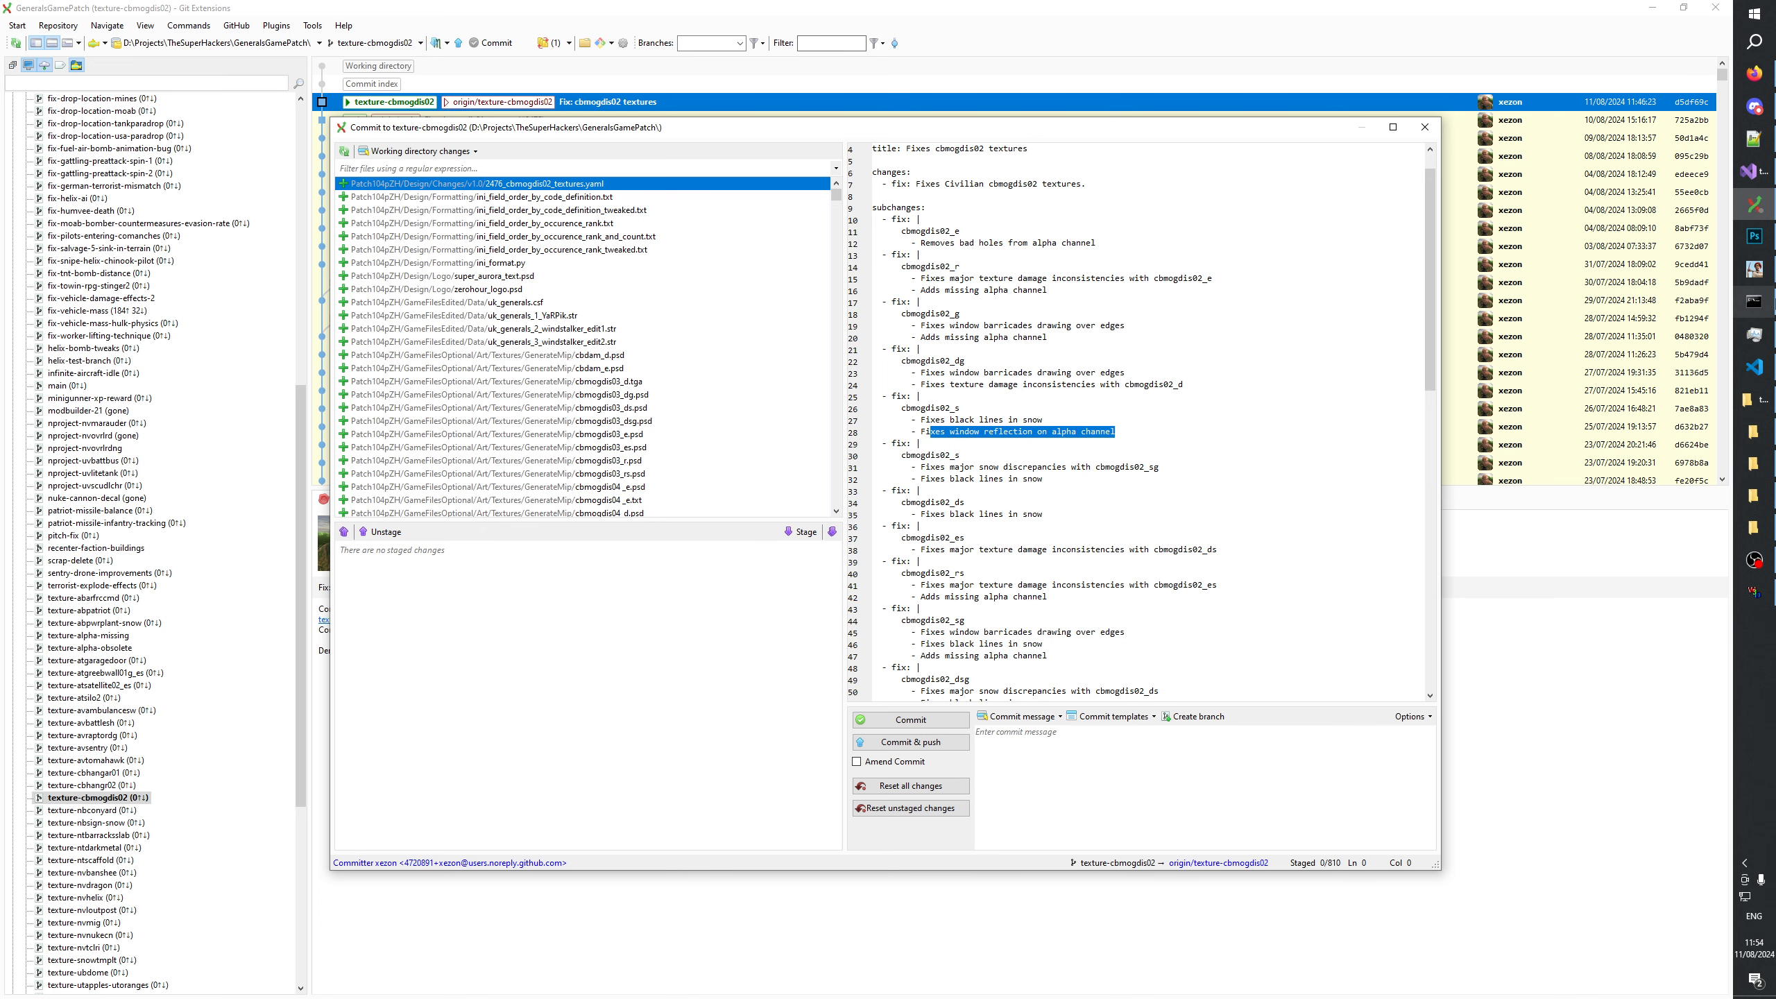
Switch to Photoshop, bring up the GenerateMip textures folder and find the cbmogdis02 PSD files.
left_click(1753, 236)
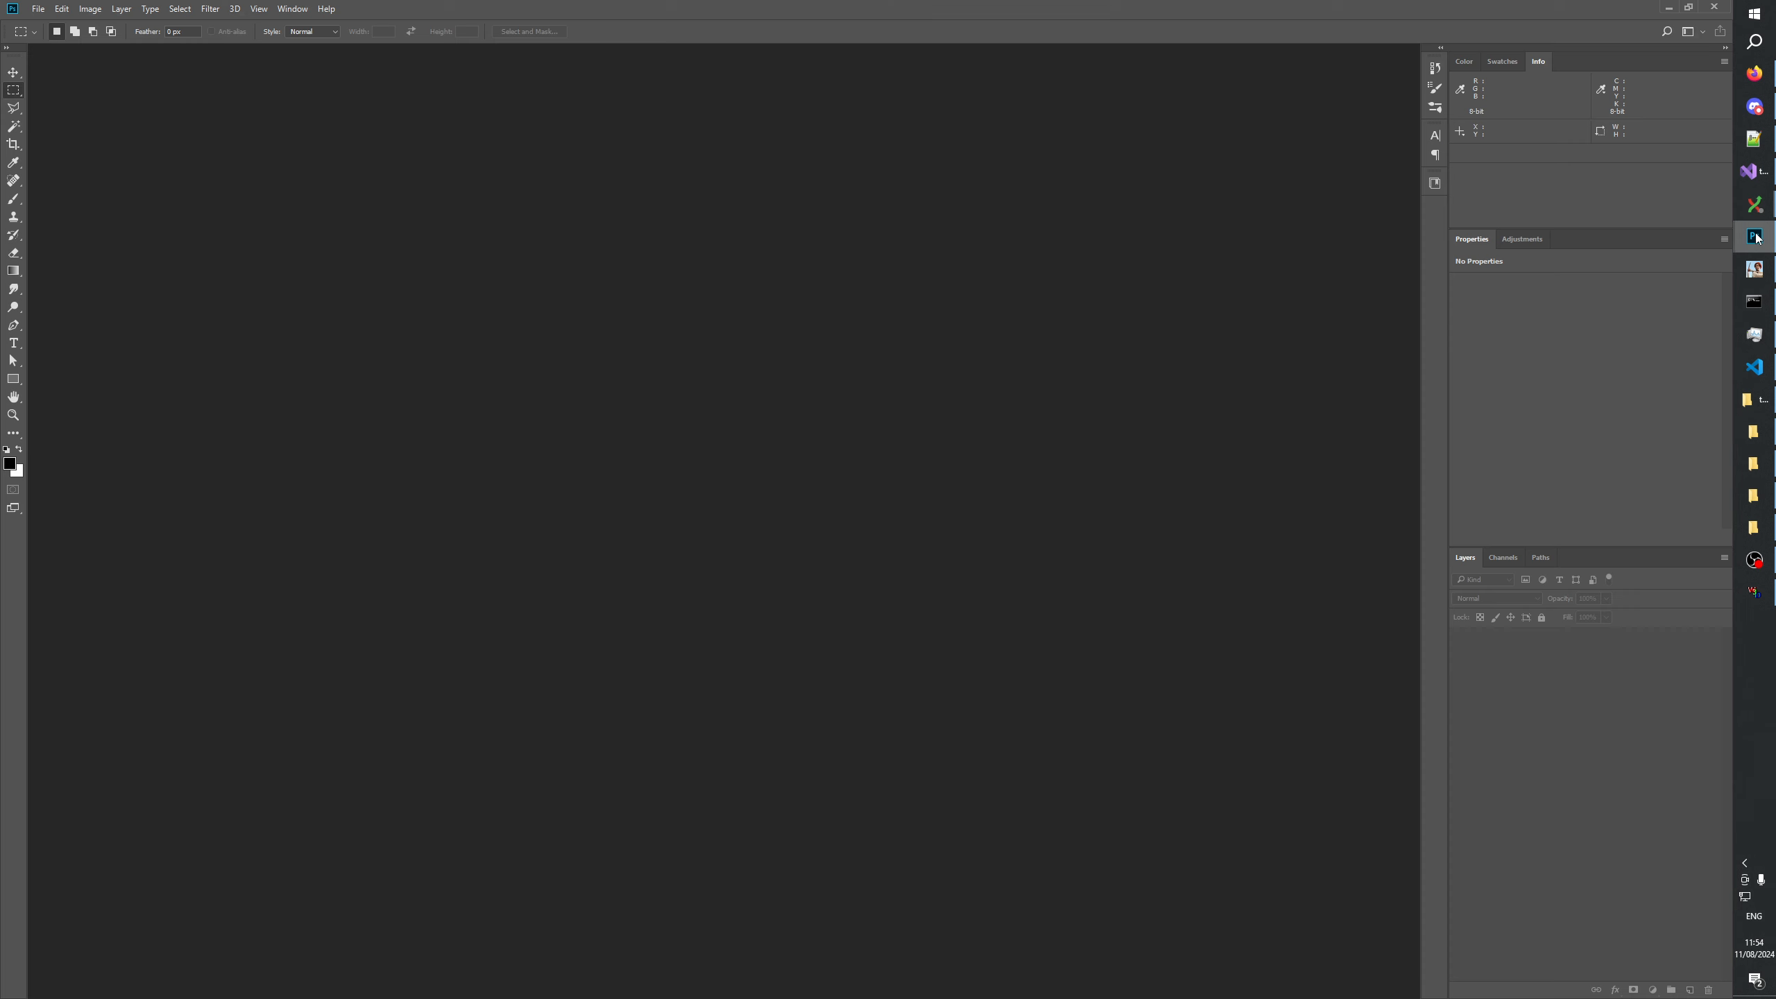
left_click(1758, 441)
left_click(1755, 496)
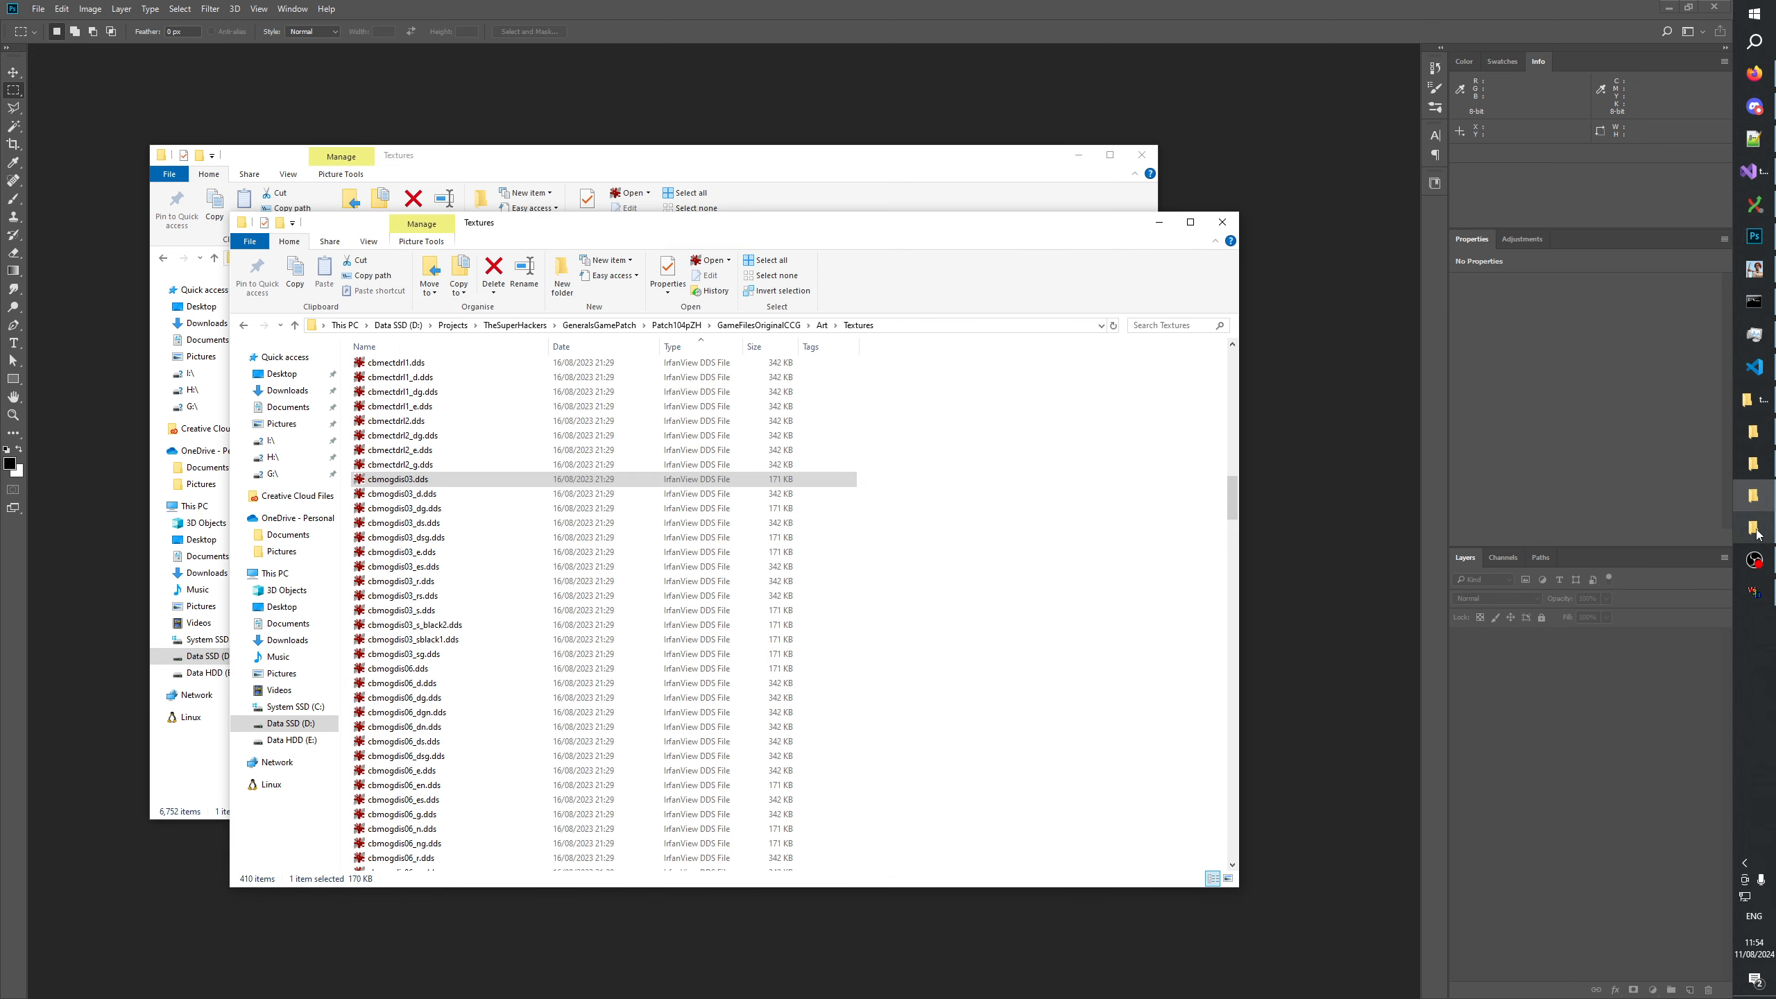
left_click(1757, 532)
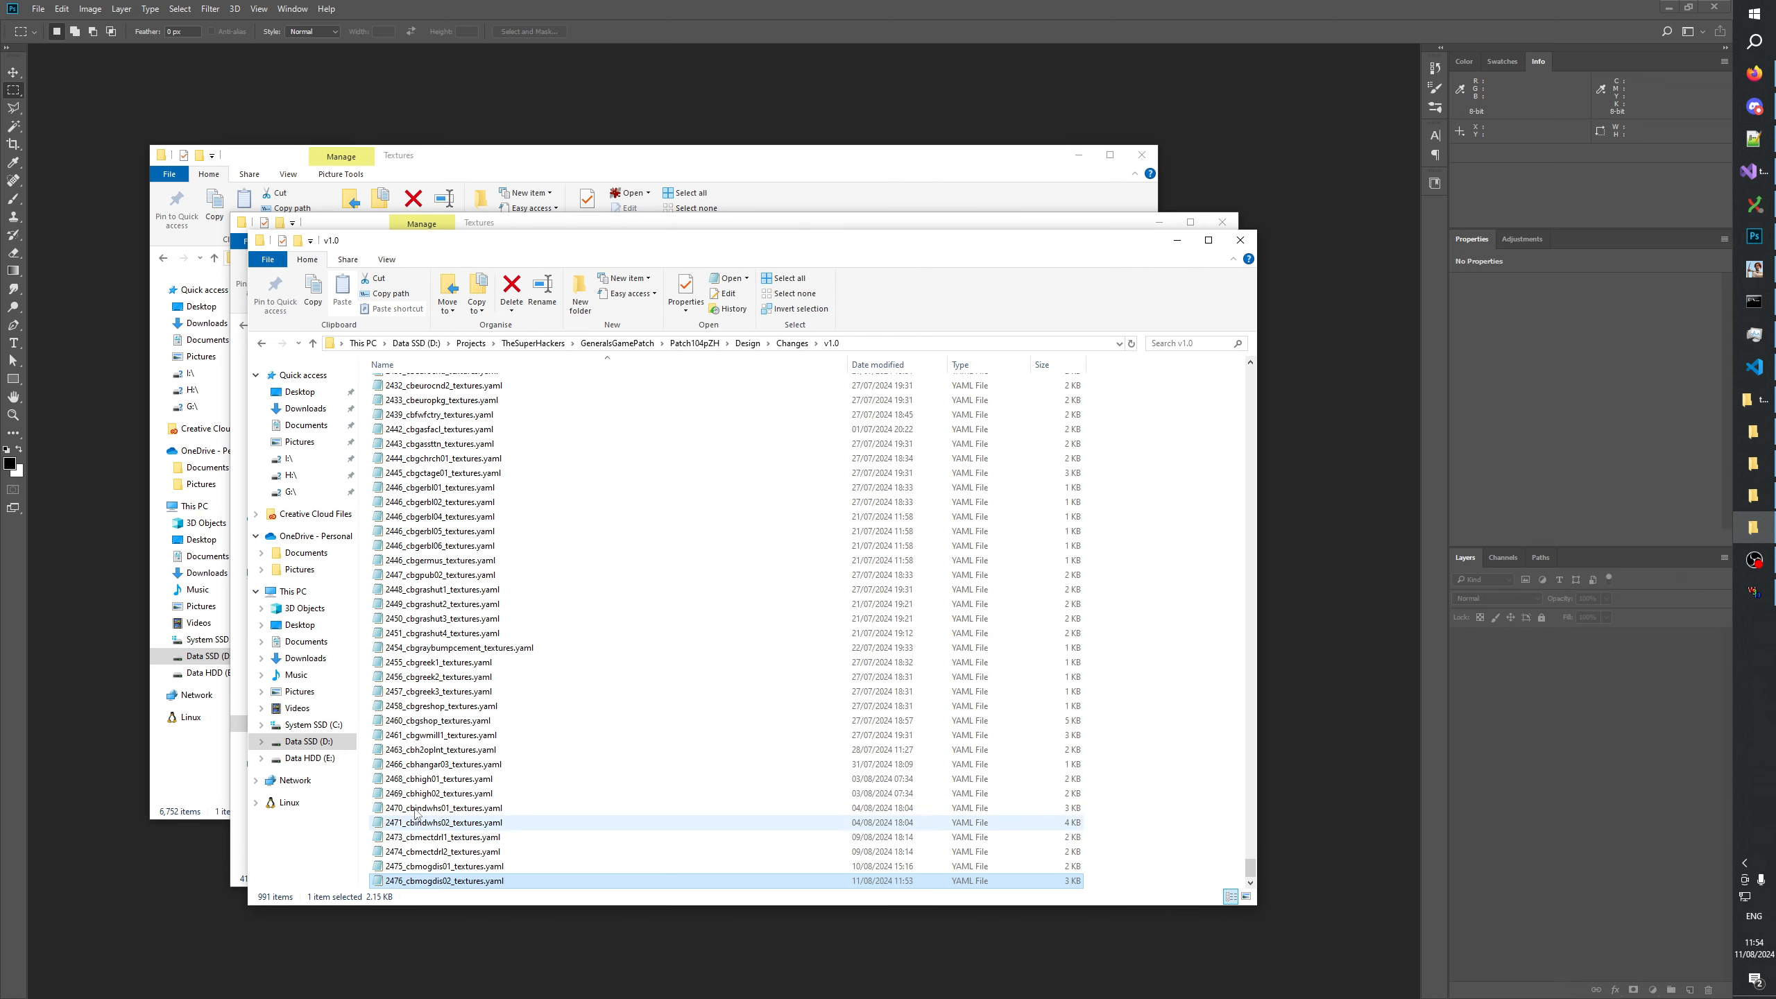
left_click(1759, 417)
left_click(1753, 400)
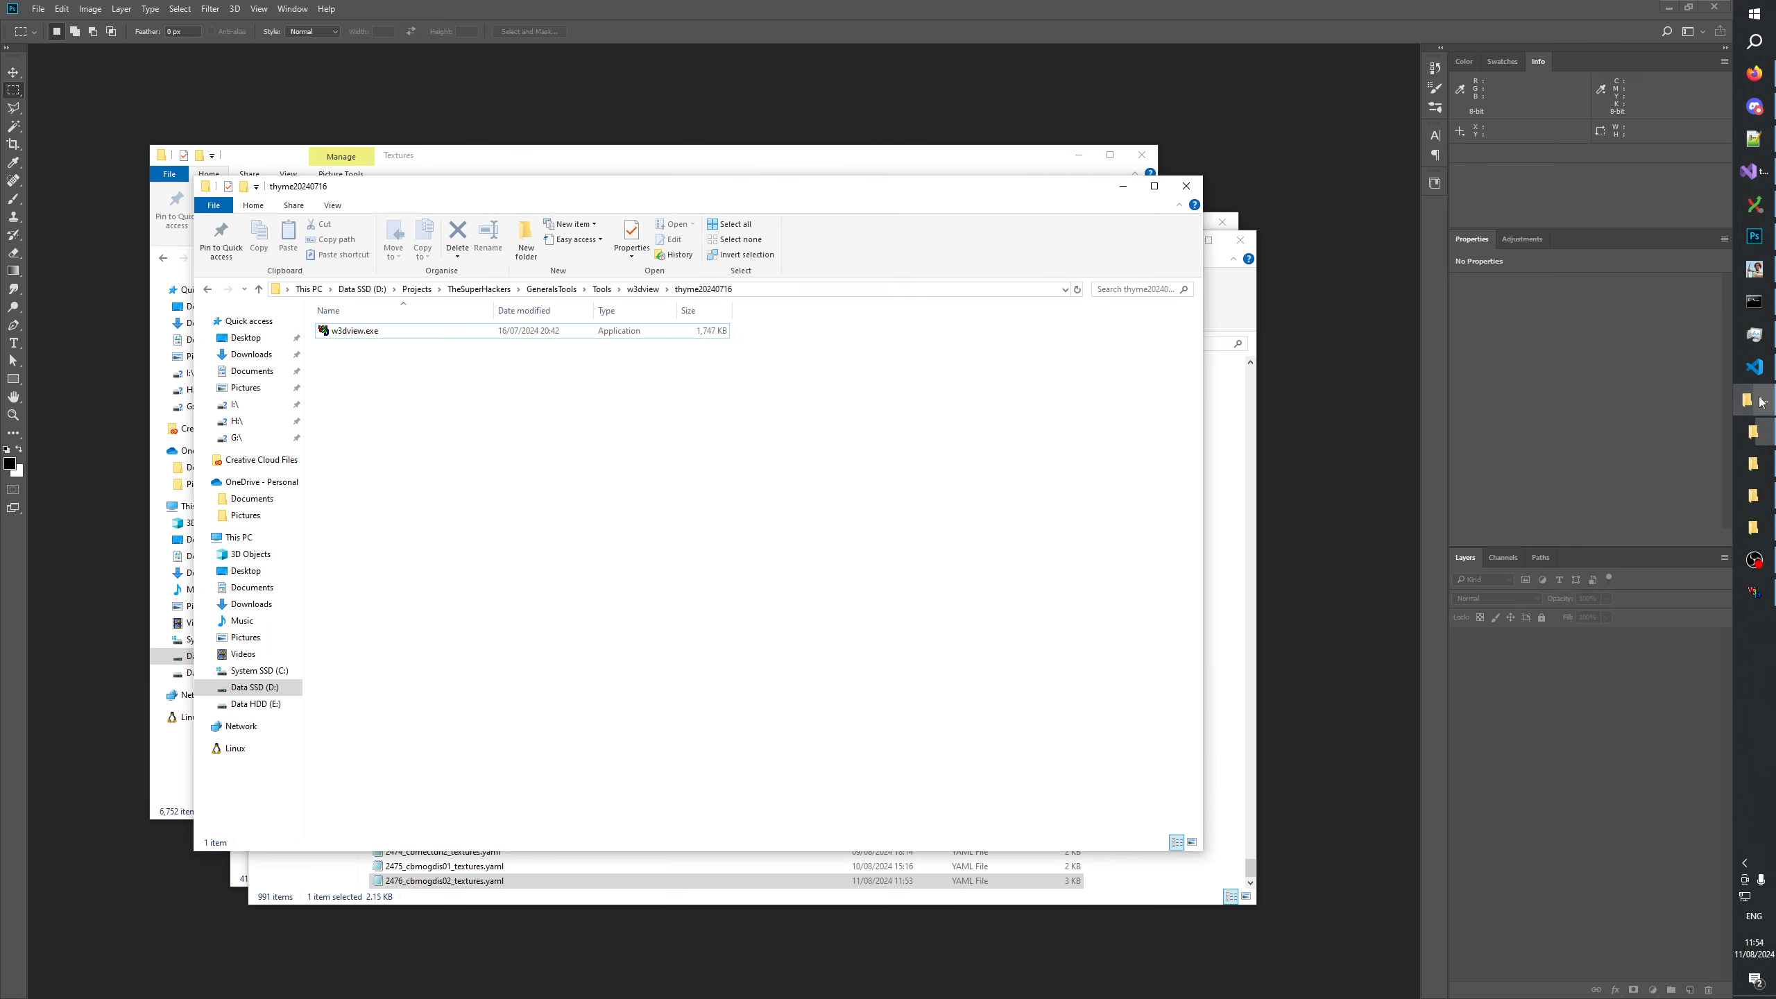
left_click(1753, 464)
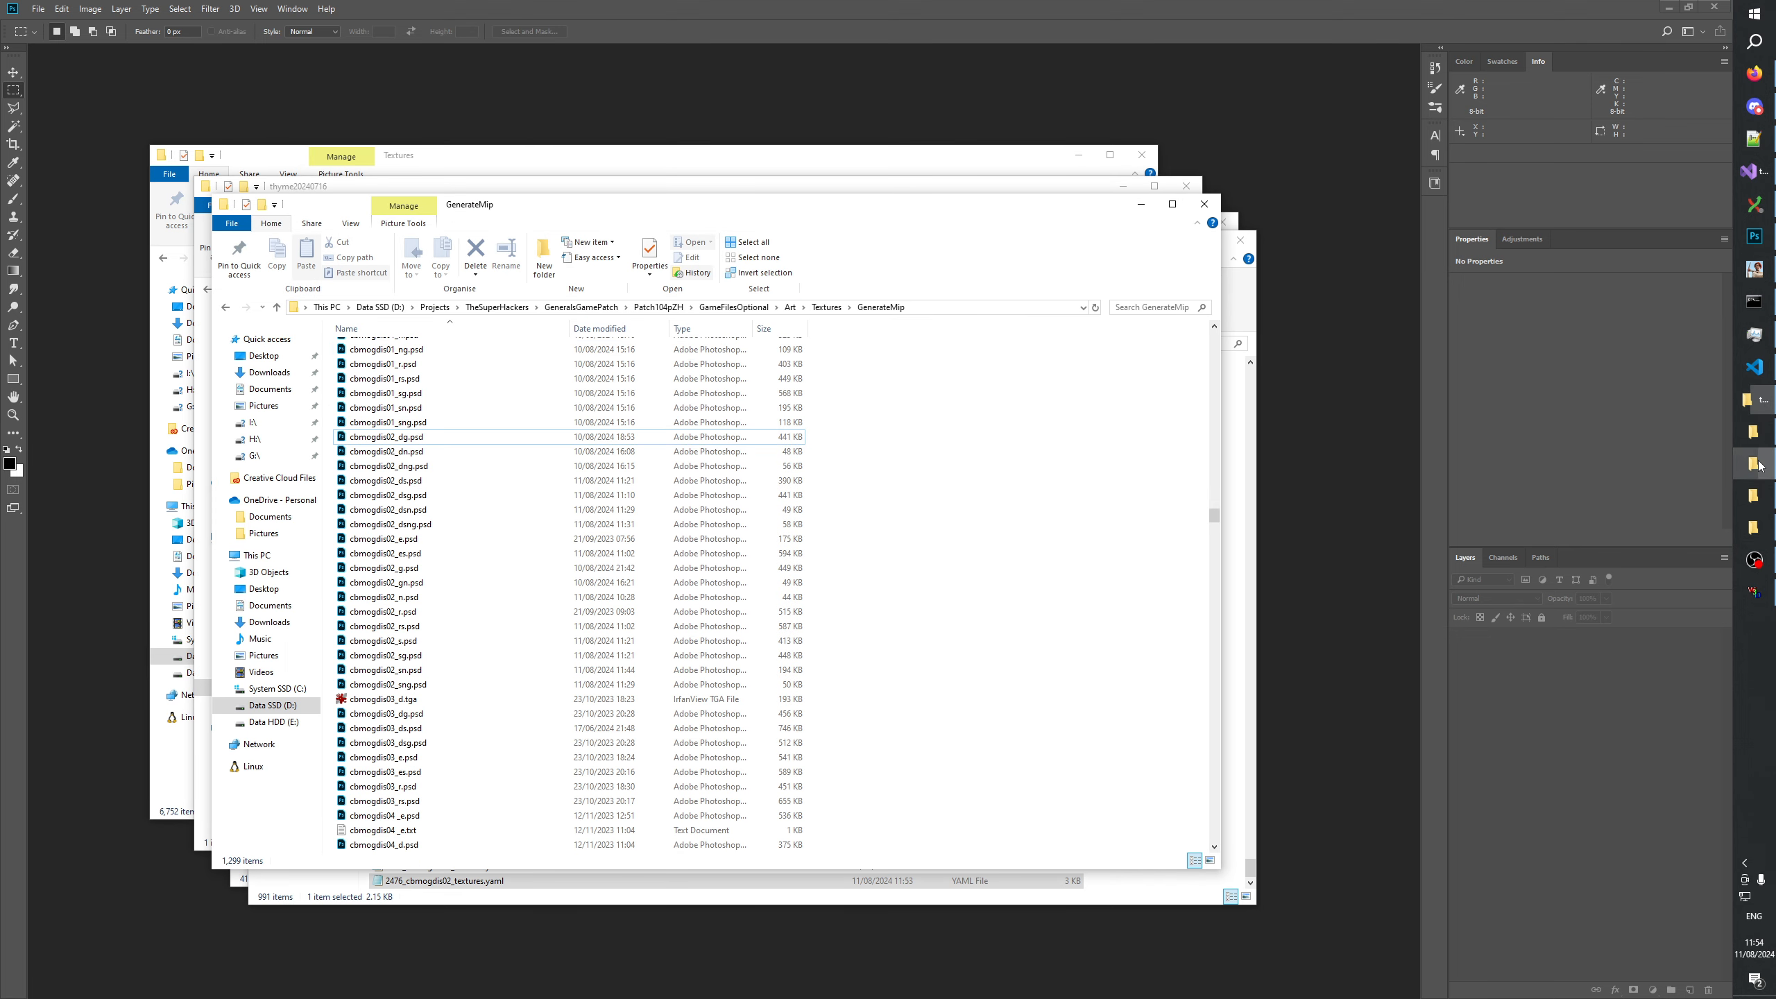
left_click(419, 745)
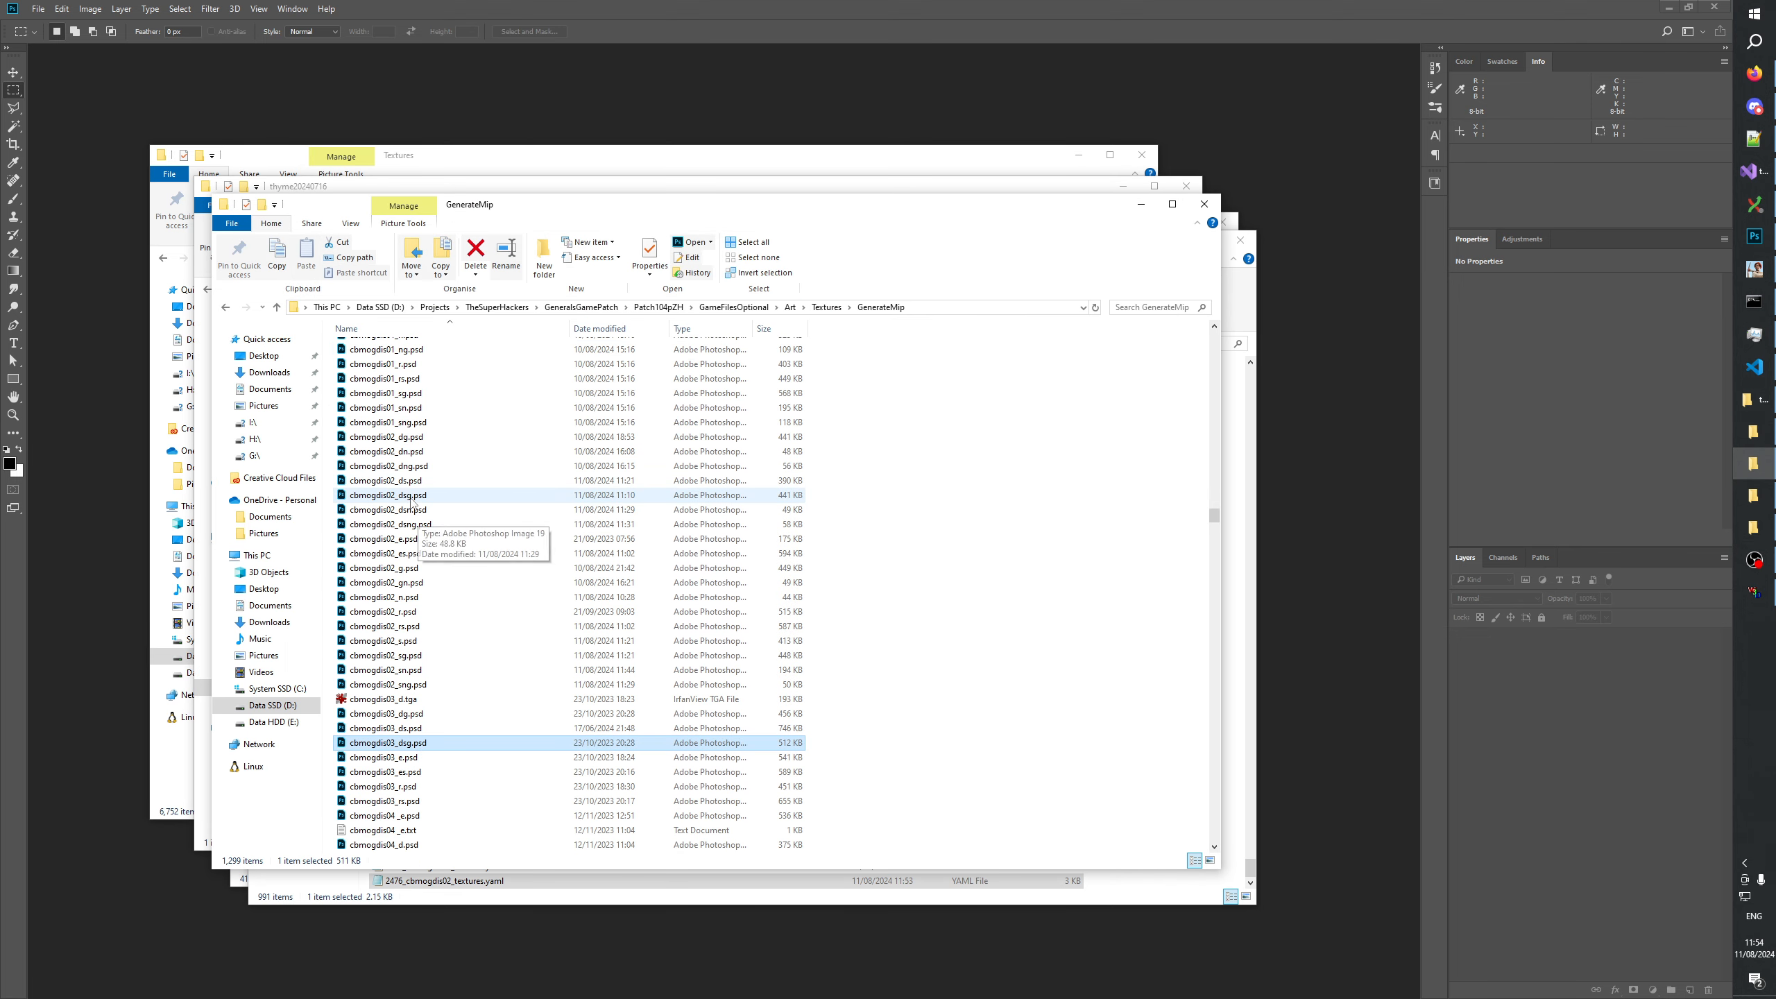
scroll(454, 458, "up", 1)
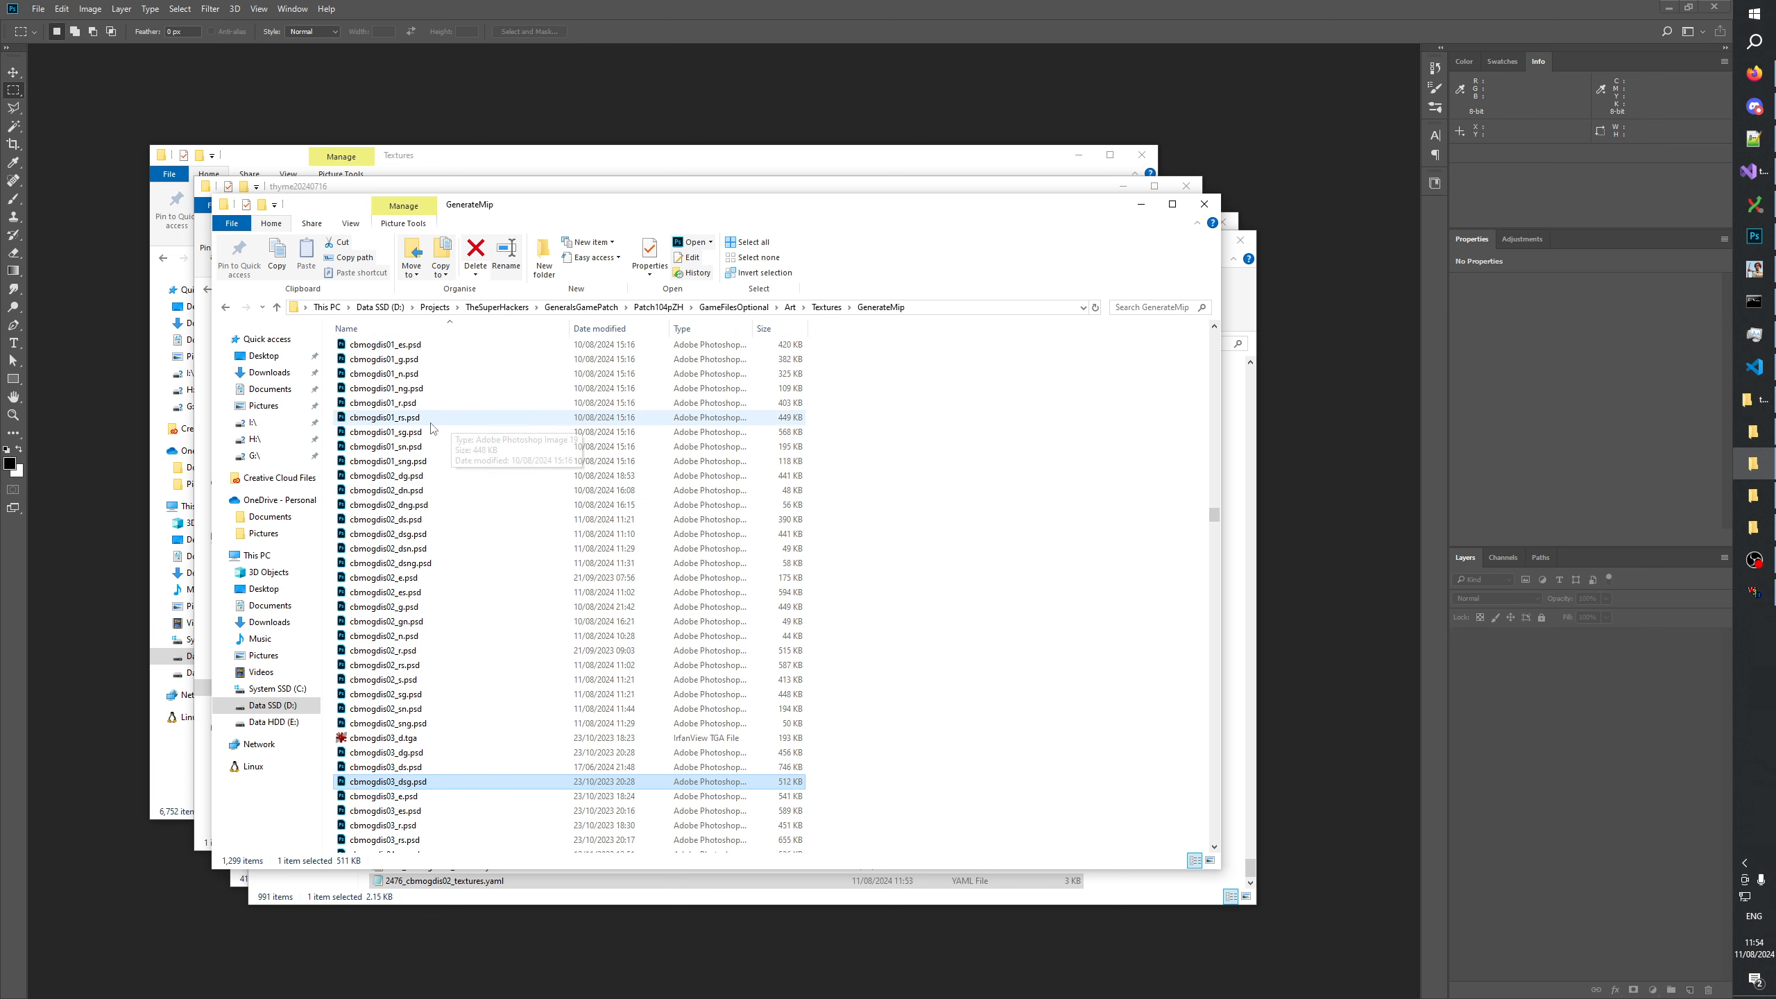
scroll(414, 451, "up", 1)
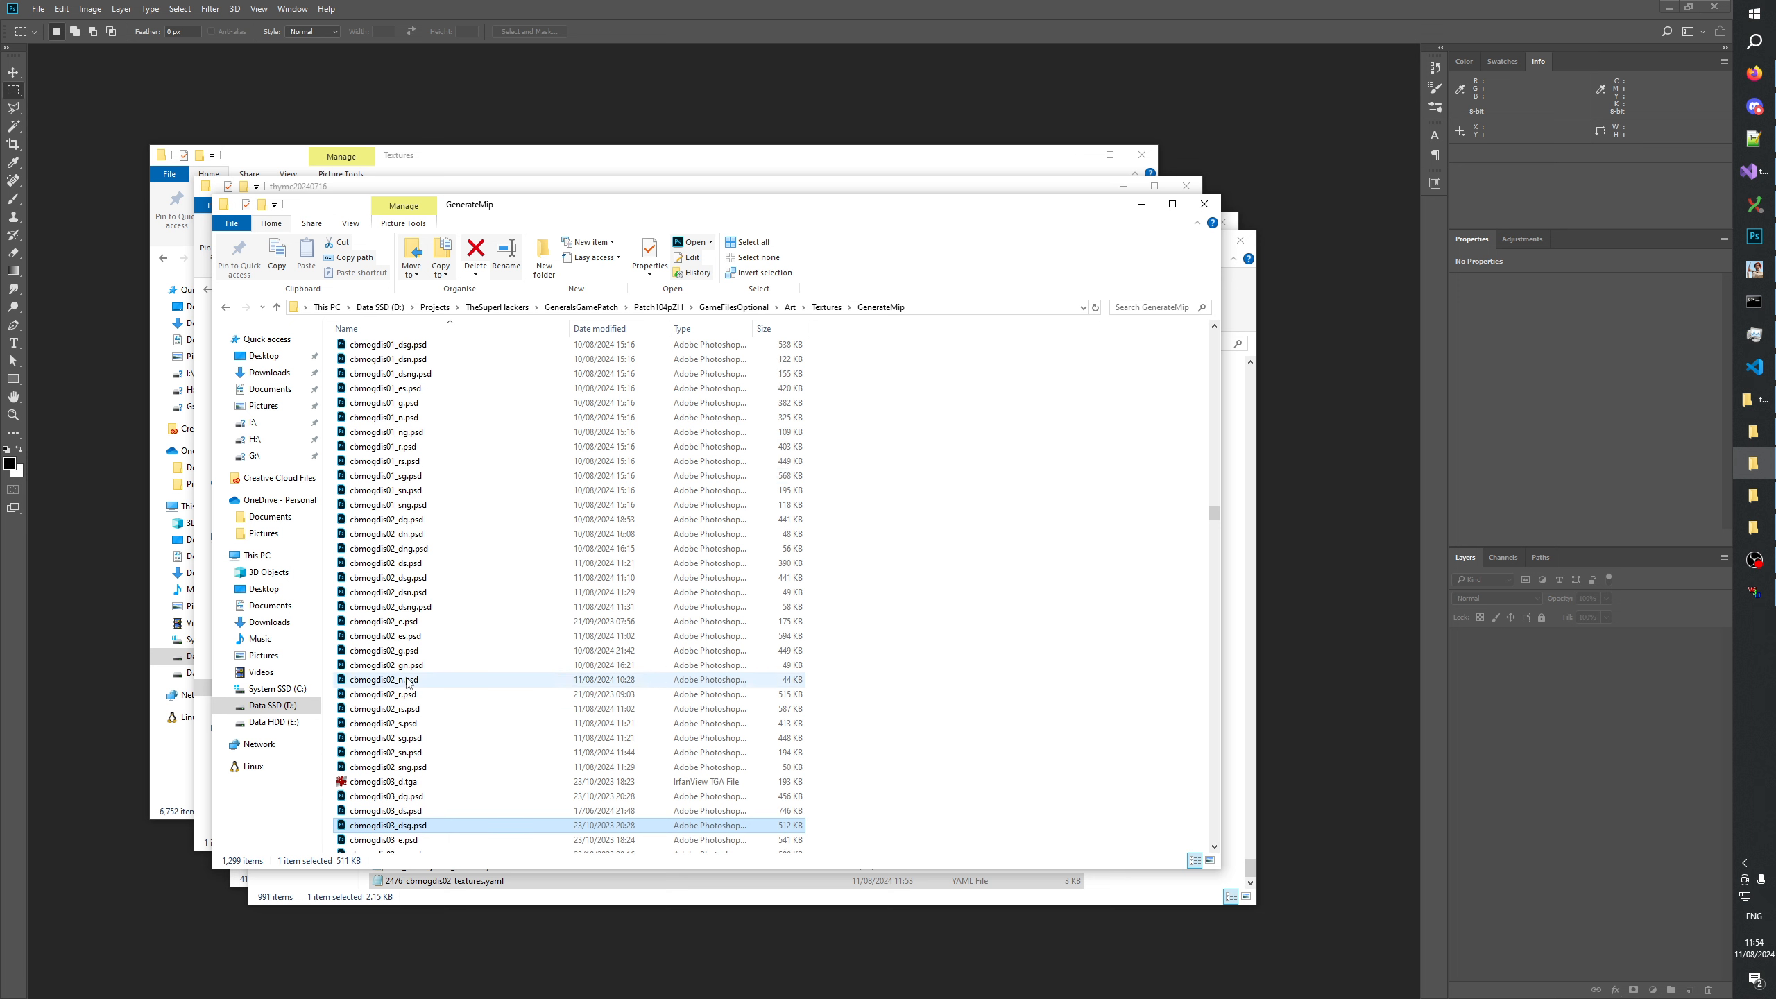
left_click(403, 728)
left_click(412, 738, "ctrl")
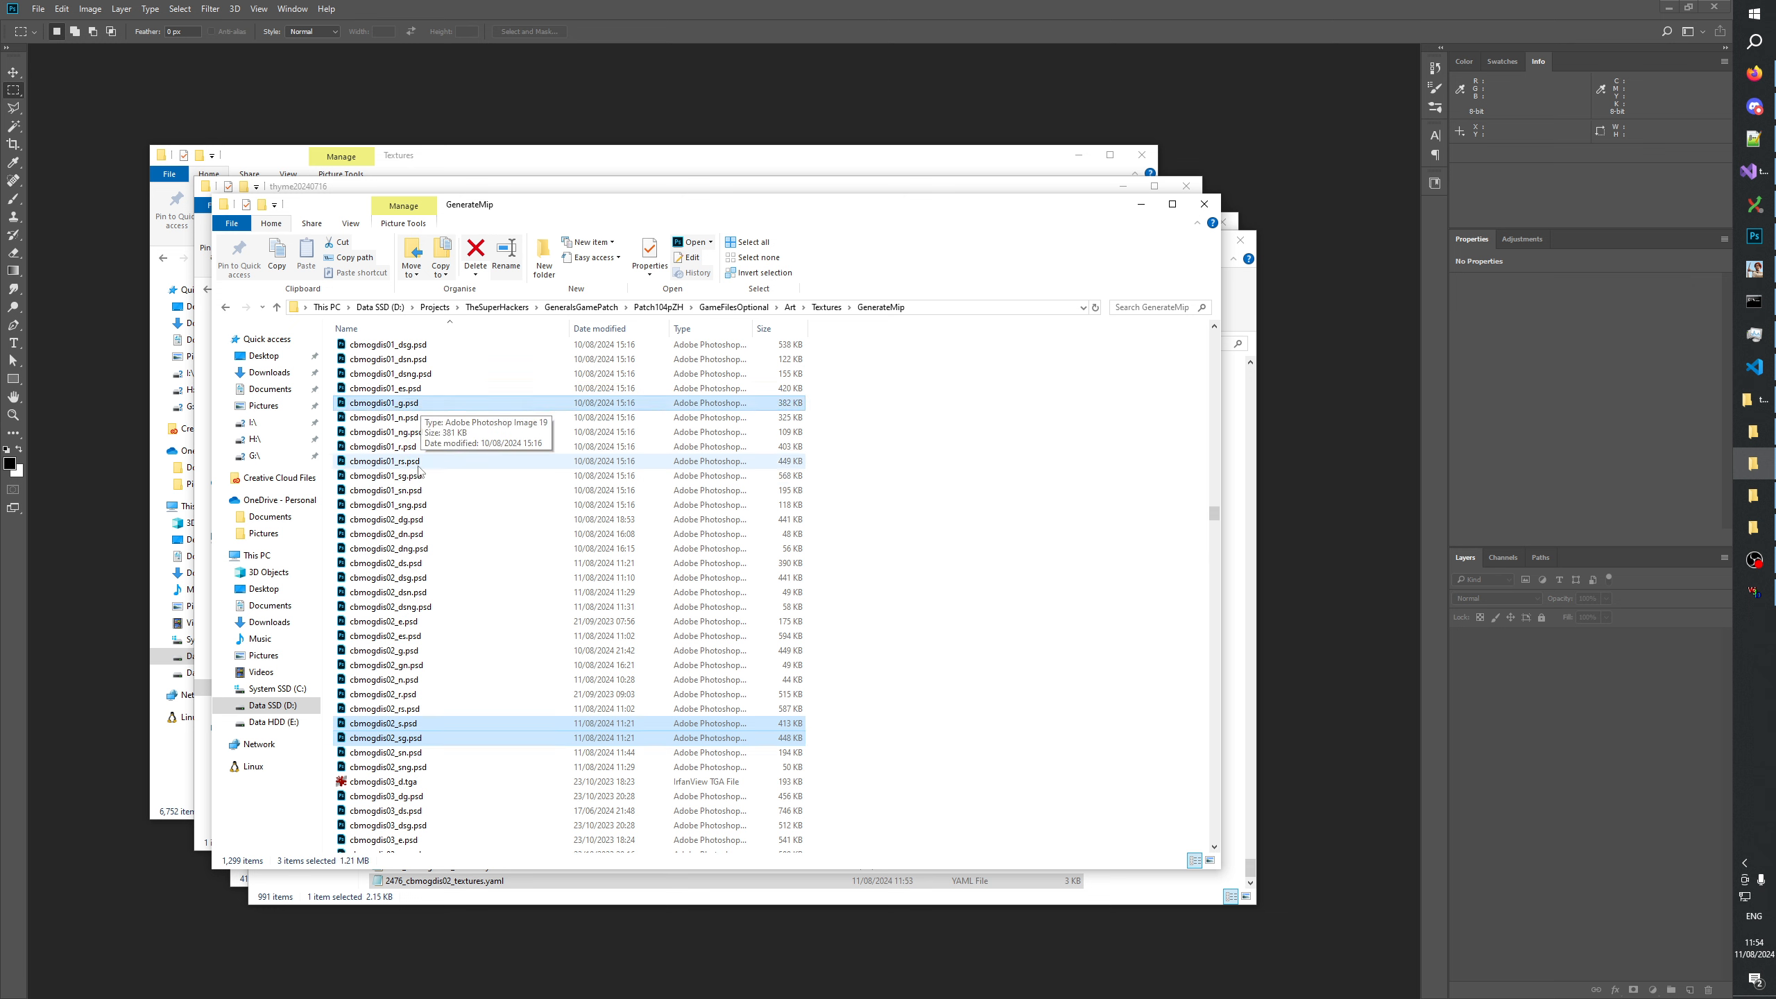
left_click(416, 403, "ctrl")
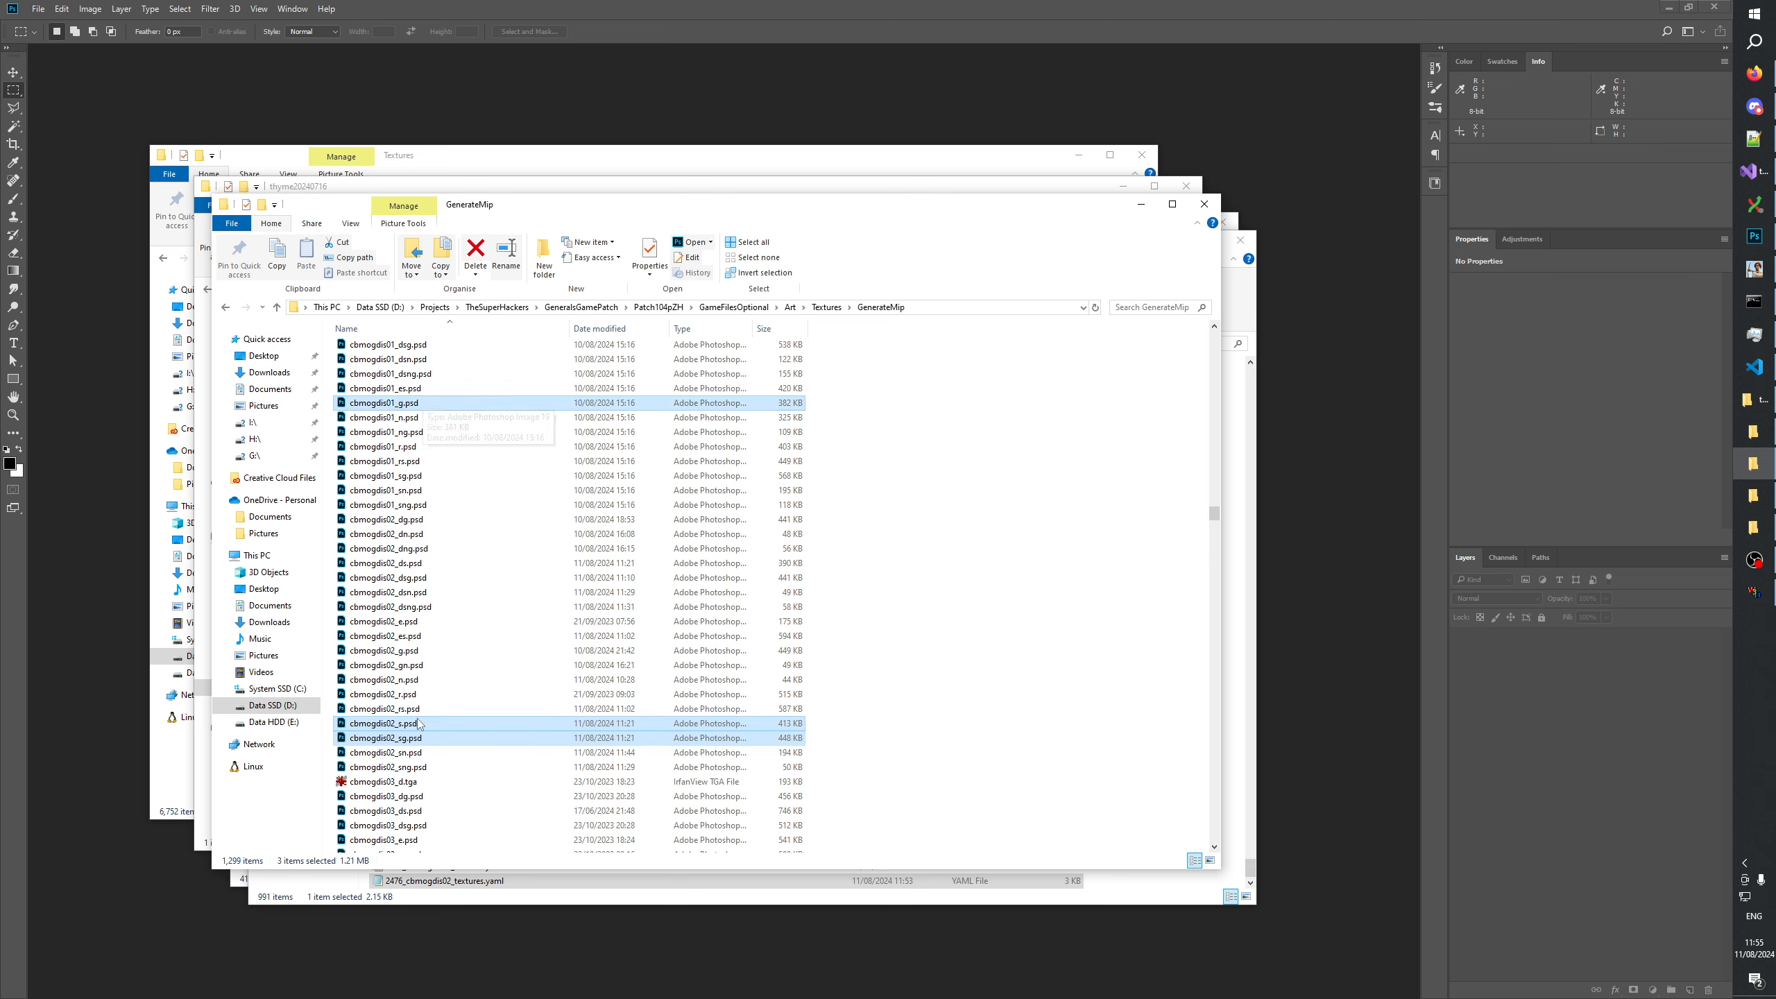
left_click_drag(406, 722, 422, 112)
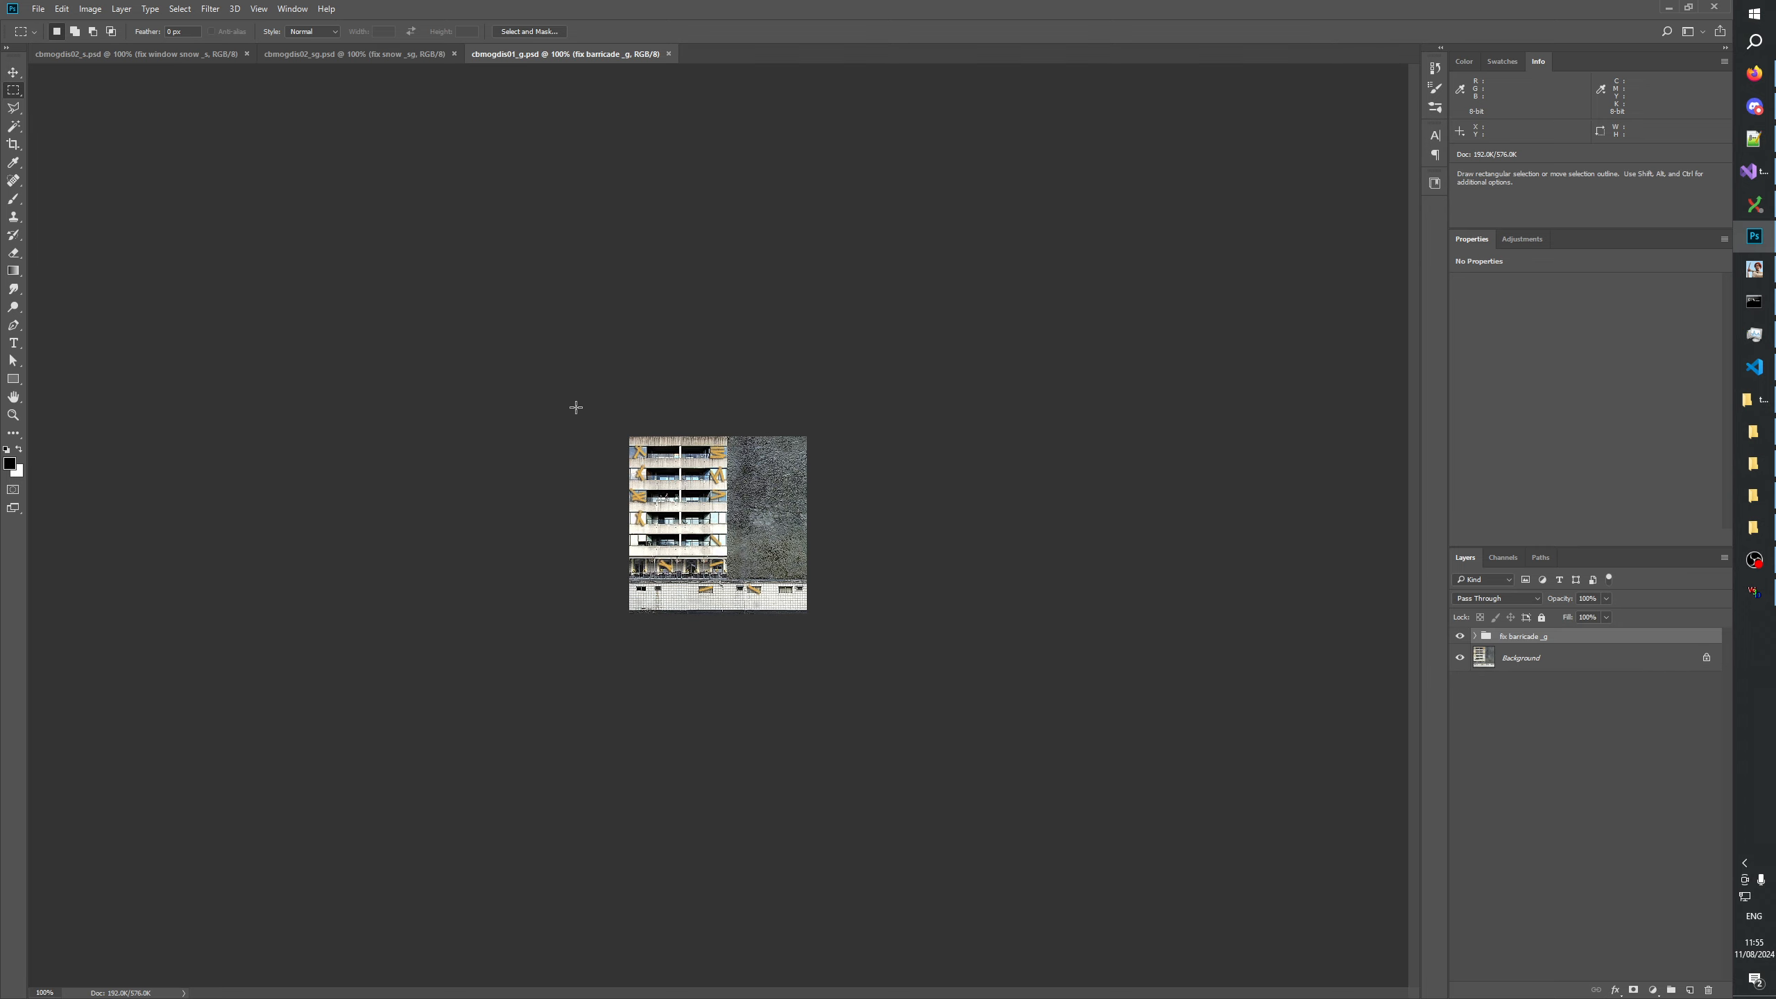
right_click(735, 54)
left_click(776, 93)
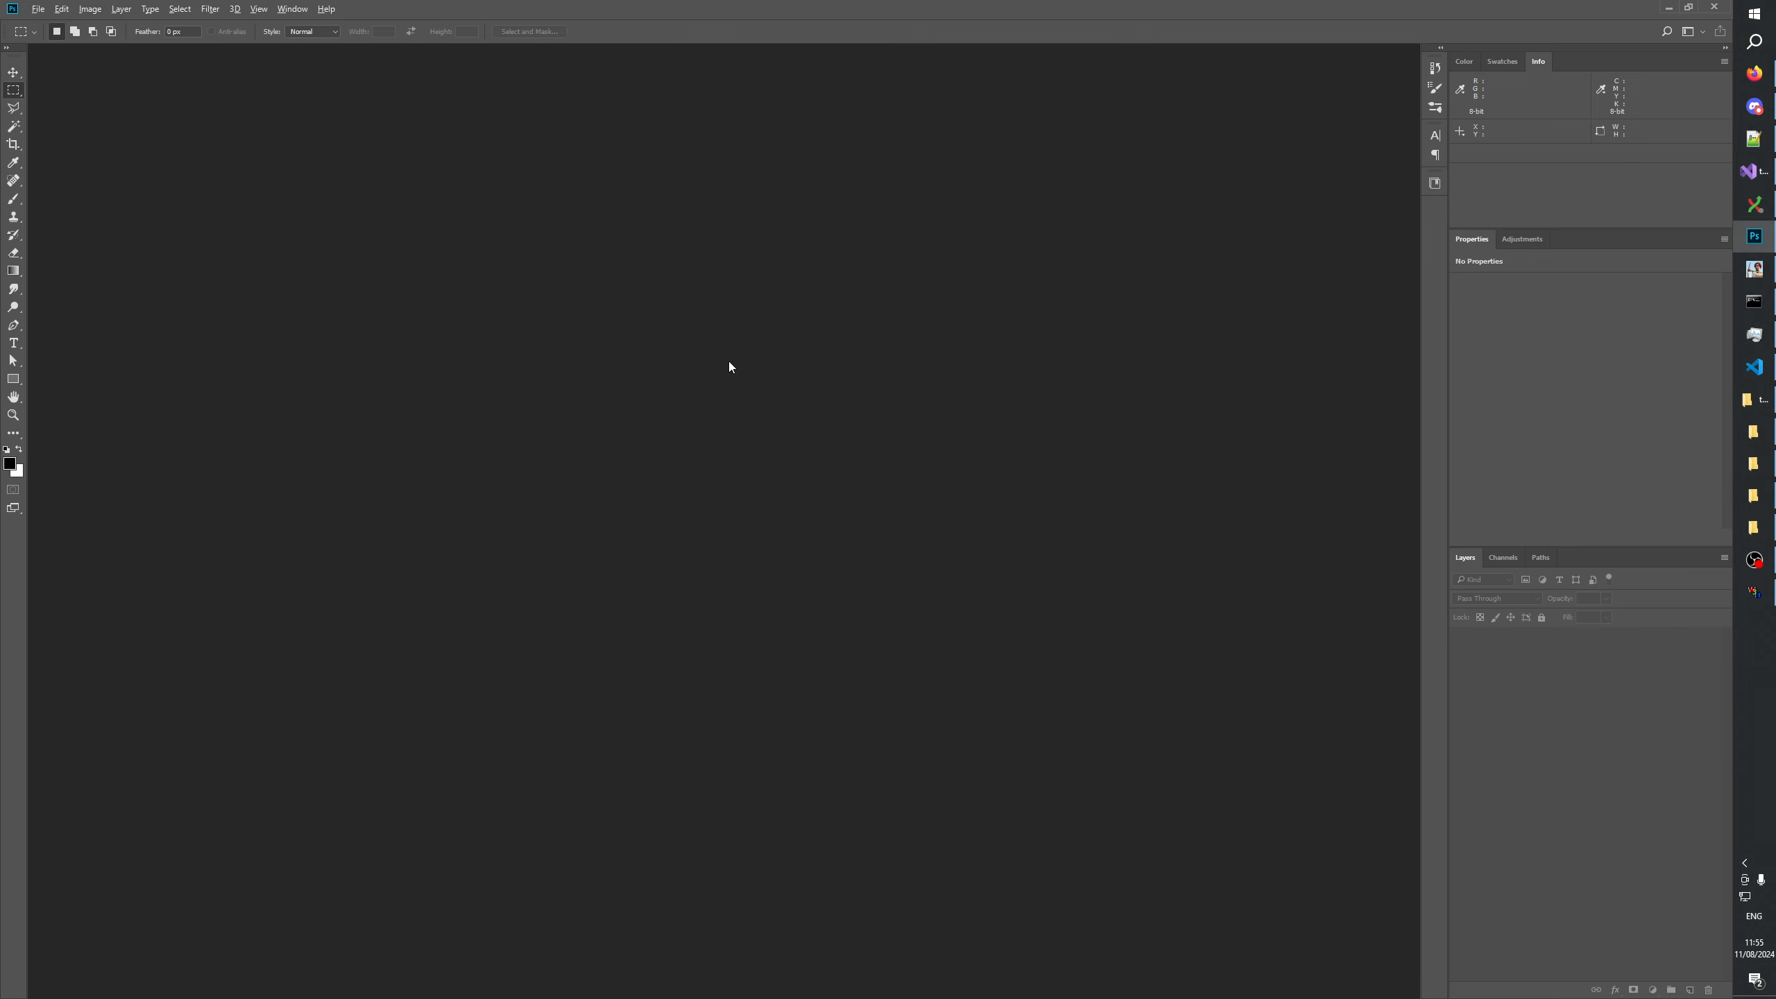
Open cbmogdis02_s.psd, cbmogdis02_sg.psd and cbmogdis02_g.psd from the GenerateMip folder in Photoshop.
key("alt+Tab")
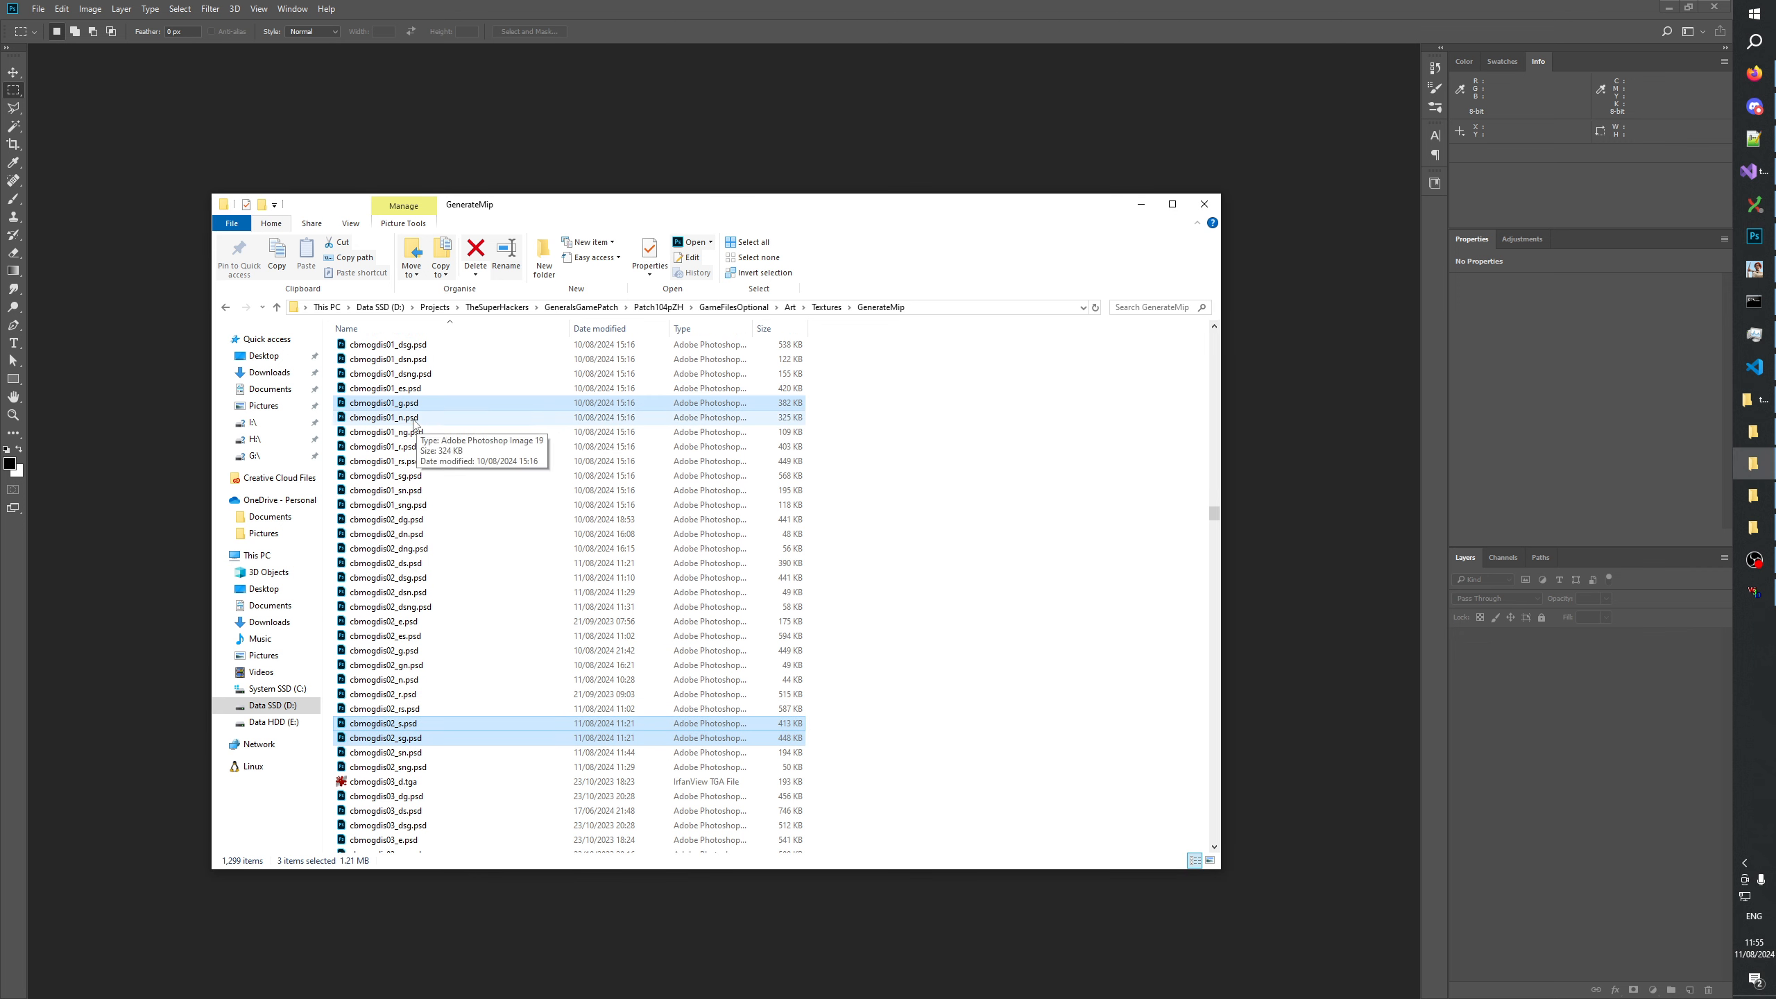
left_click(416, 652, "ctrl")
left_click_drag(415, 653, 368, 131)
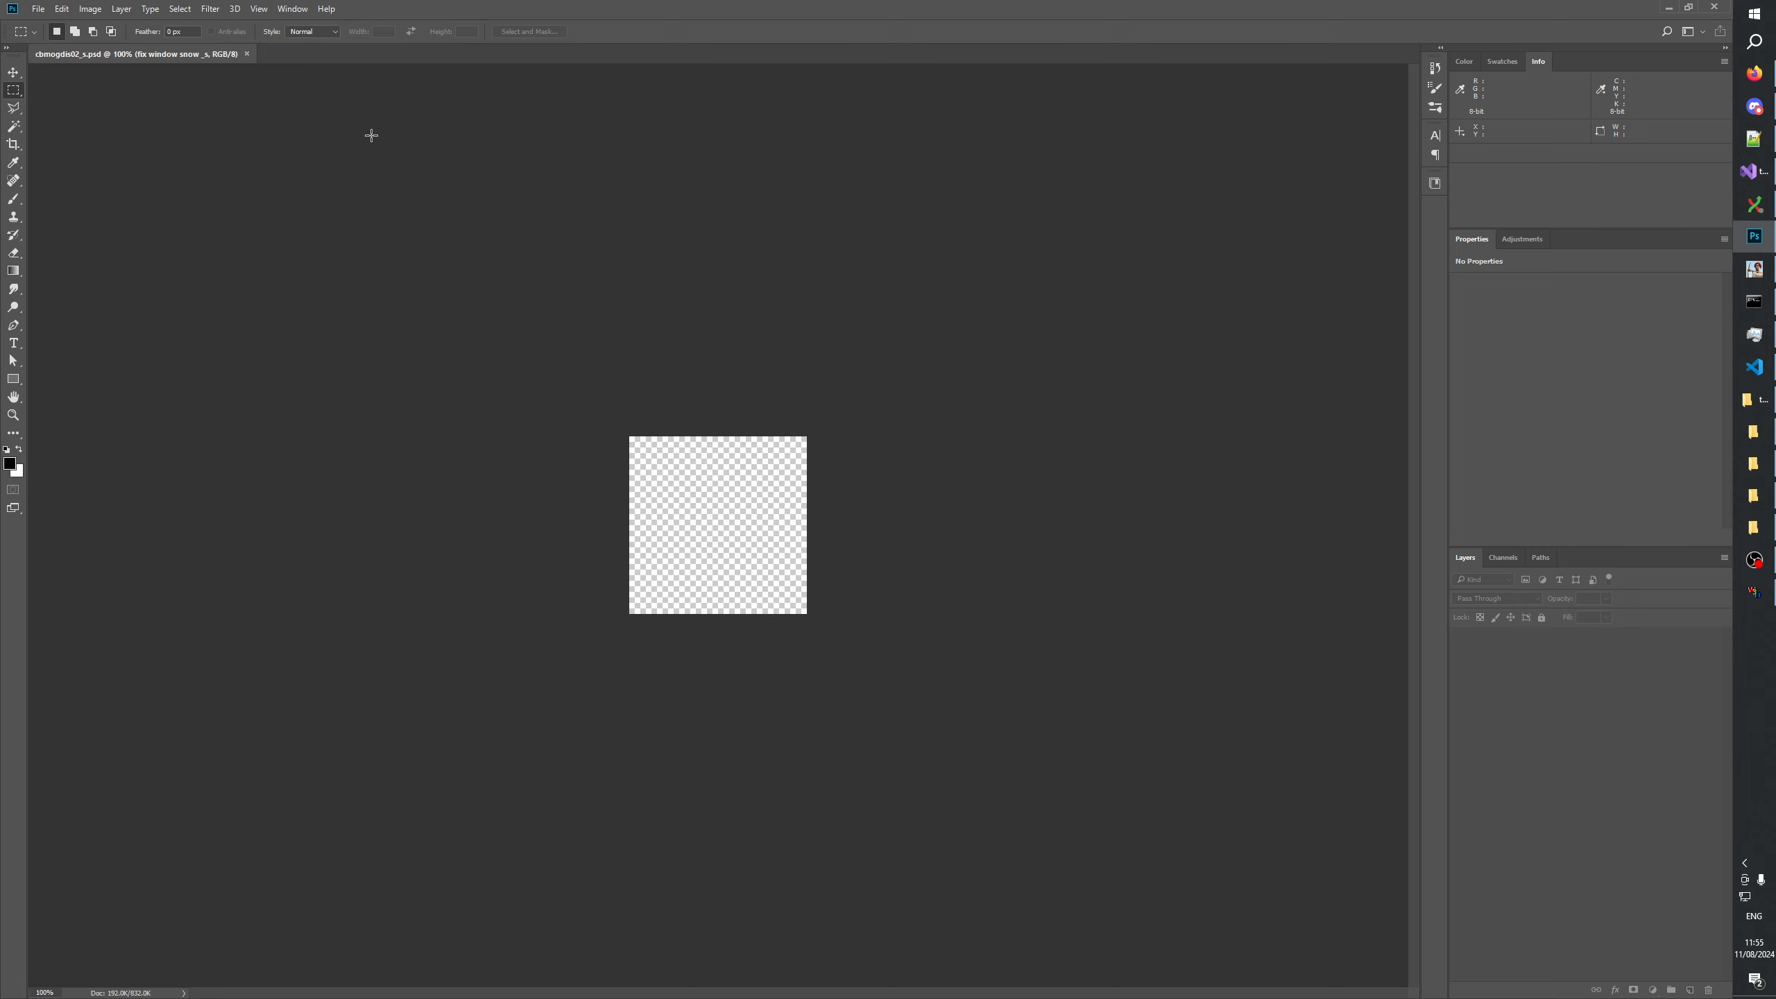
Show only the Alpha 1 channel of cbmogdis02_s.psd and enlarge it to 400% to inspect the window reflection.
left_click(163, 56)
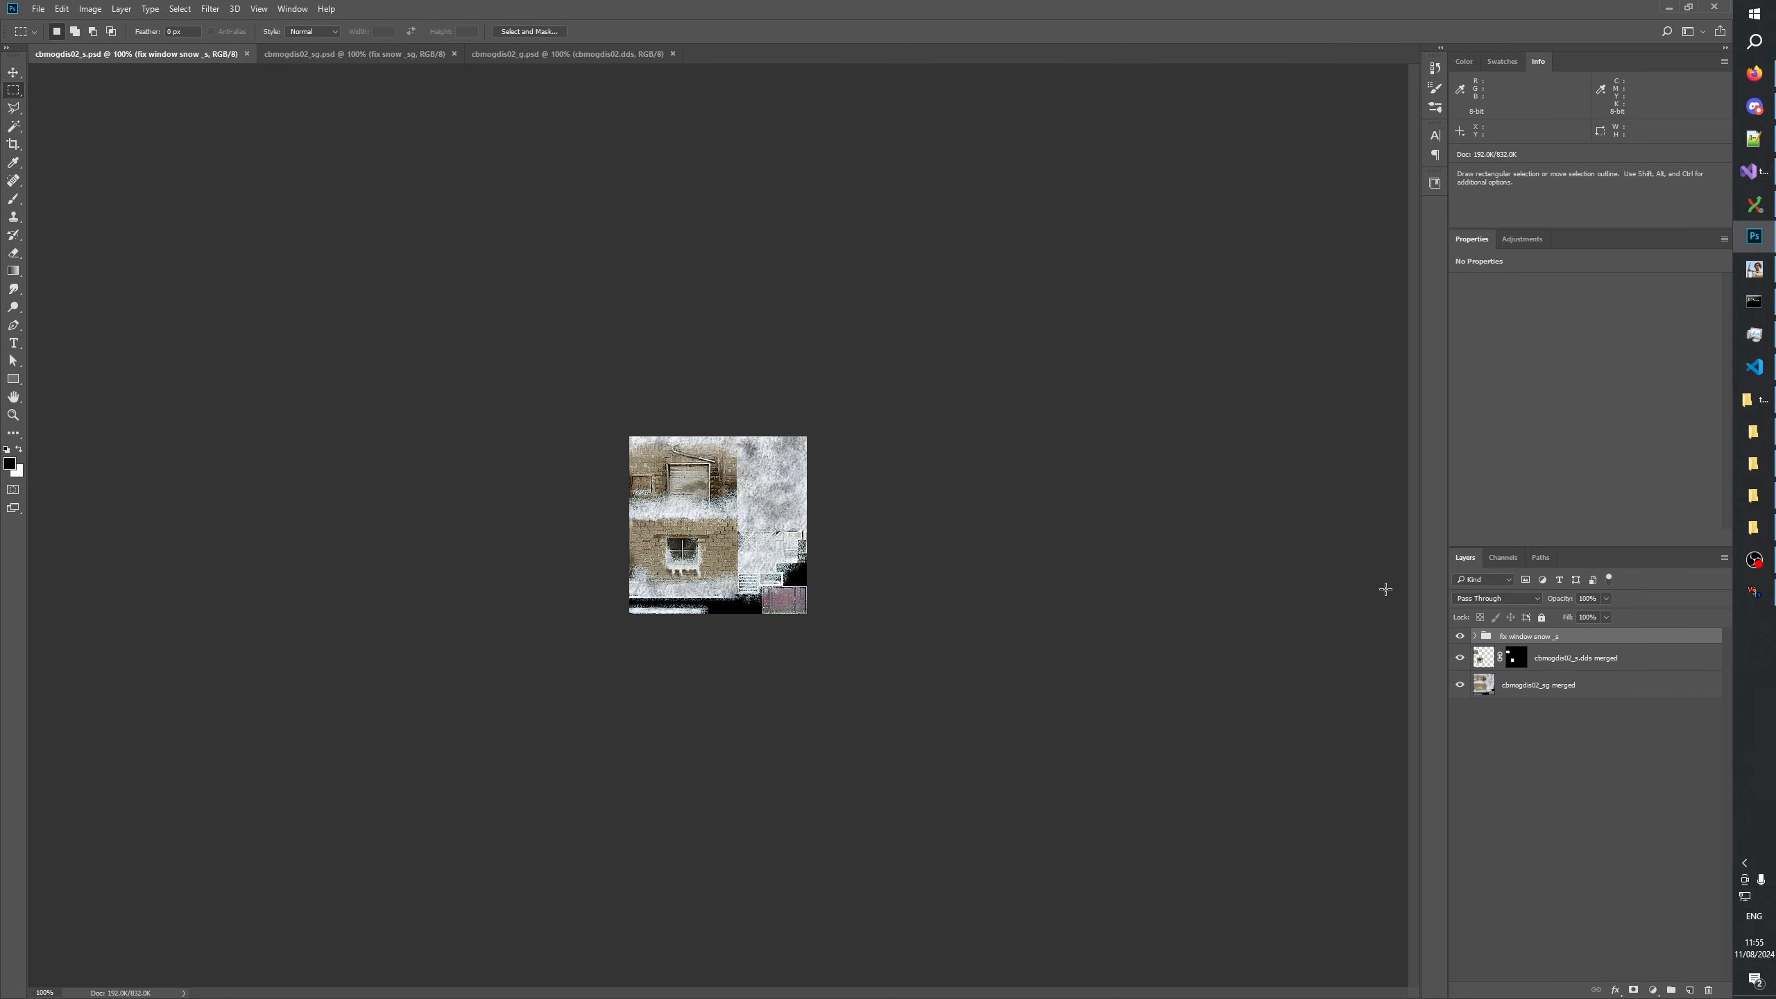
left_click(1503, 558)
left_click(1503, 685)
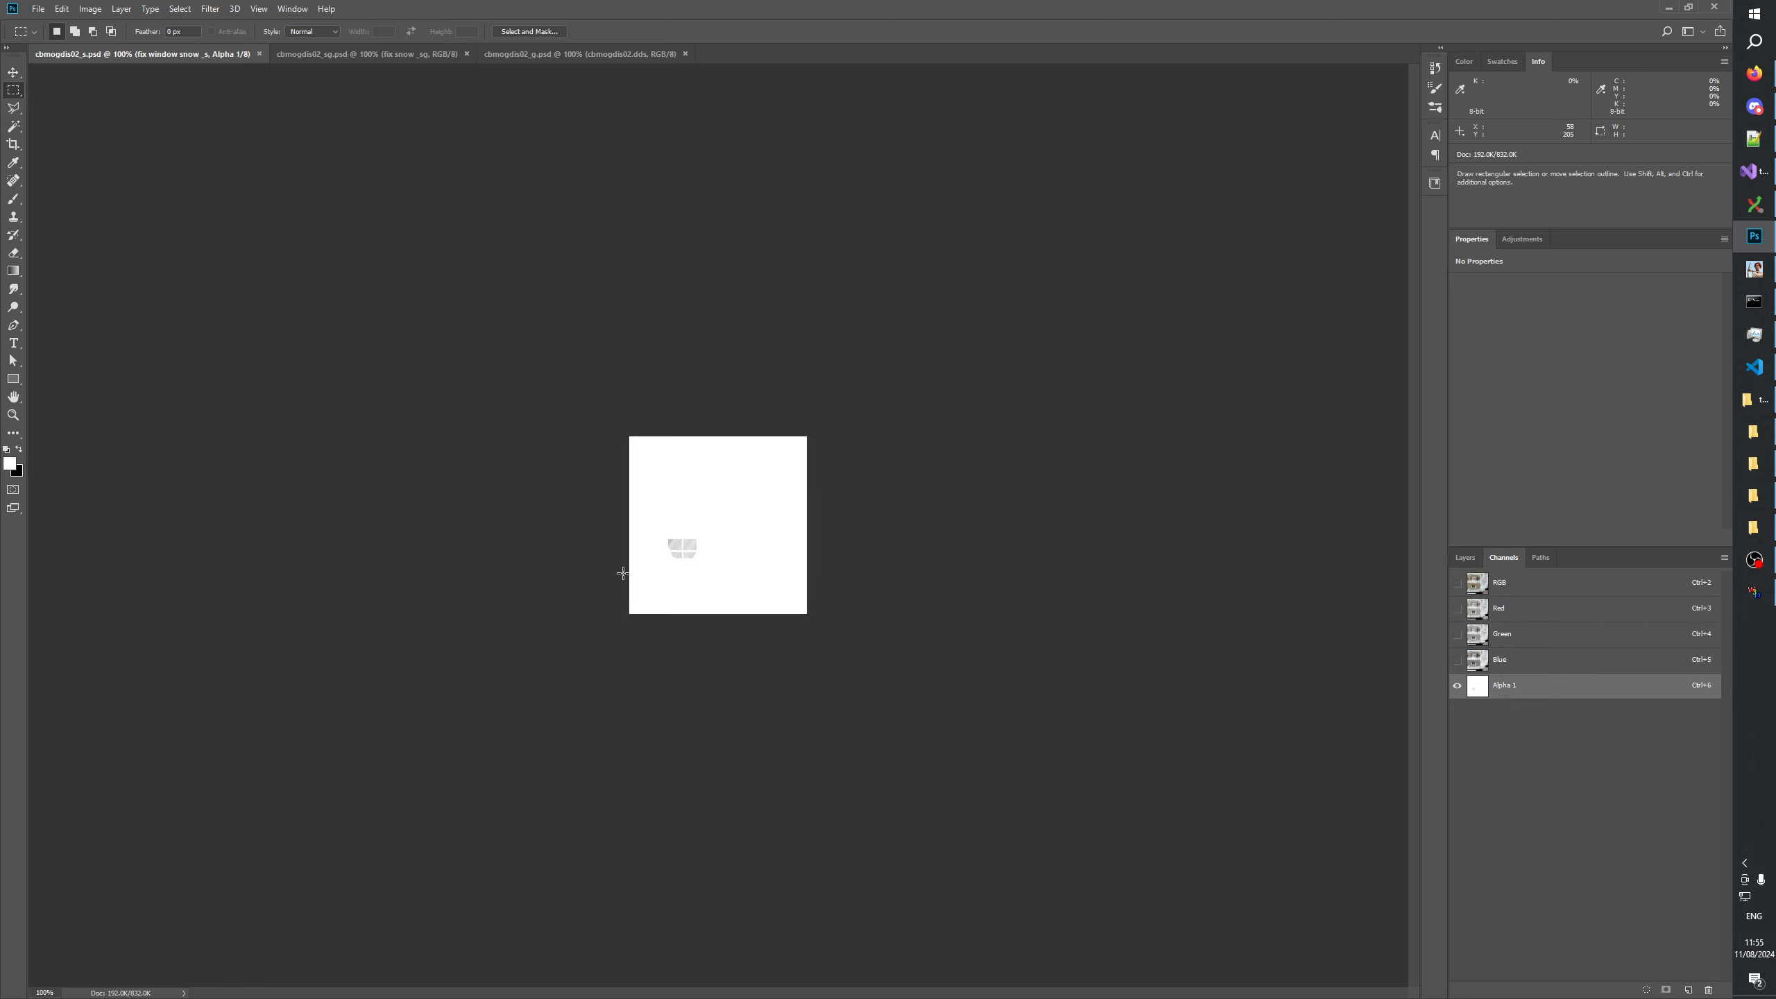
key("z")
left_click(670, 583)
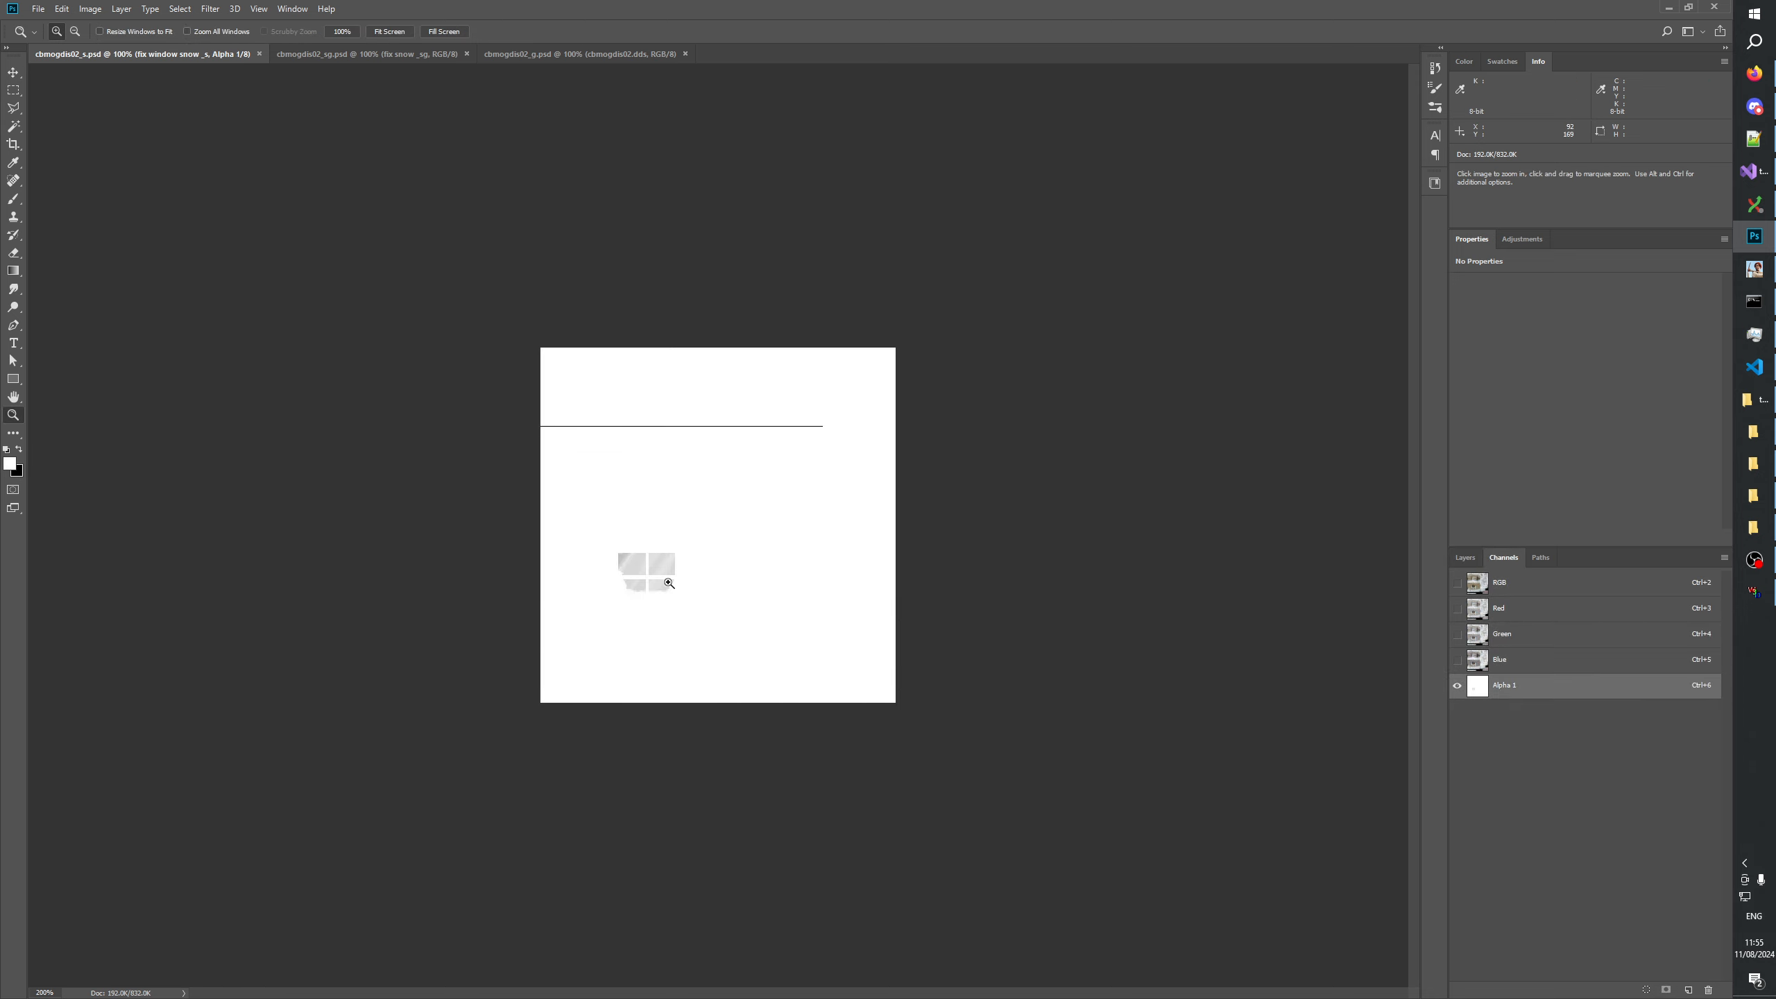
left_click(668, 586)
Compare the window reflection in Alpha 1 with the snowy texture by repeatedly showing and hiding the RGB channels in cbmogdis02_s.psd.
left_click(616, 670)
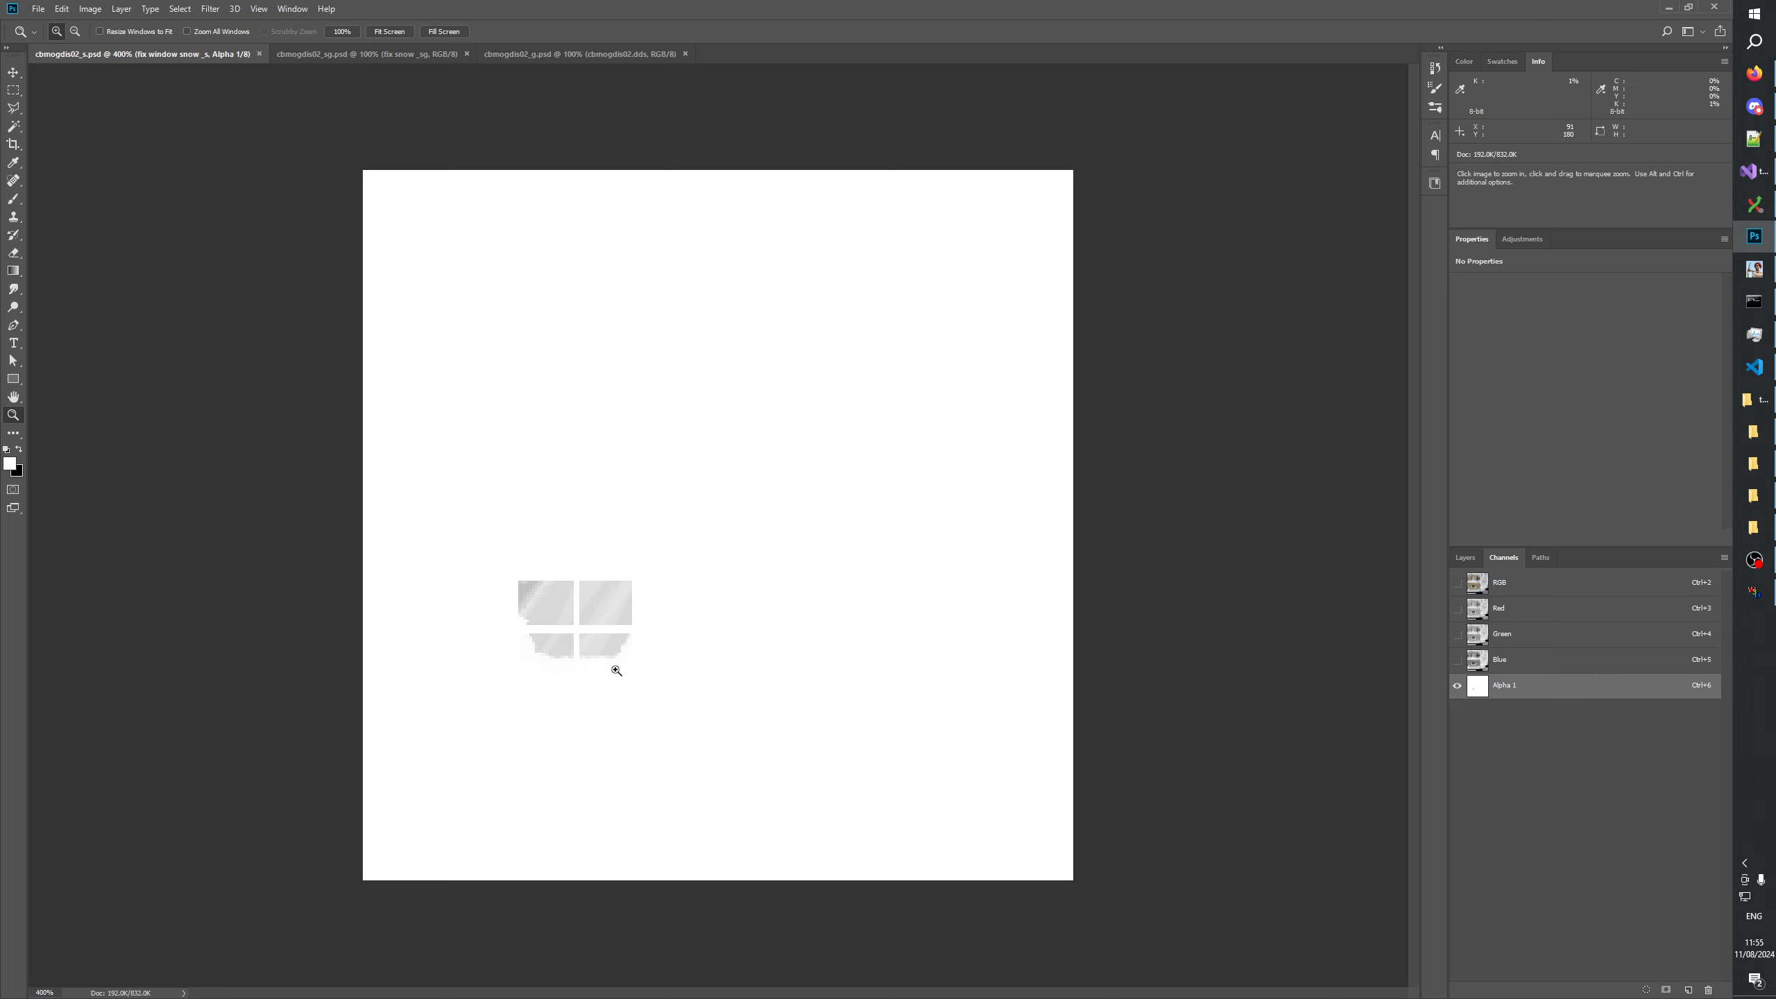
left_click(1459, 583)
left_click(1458, 583)
left_click(1459, 583)
left_click(1460, 584)
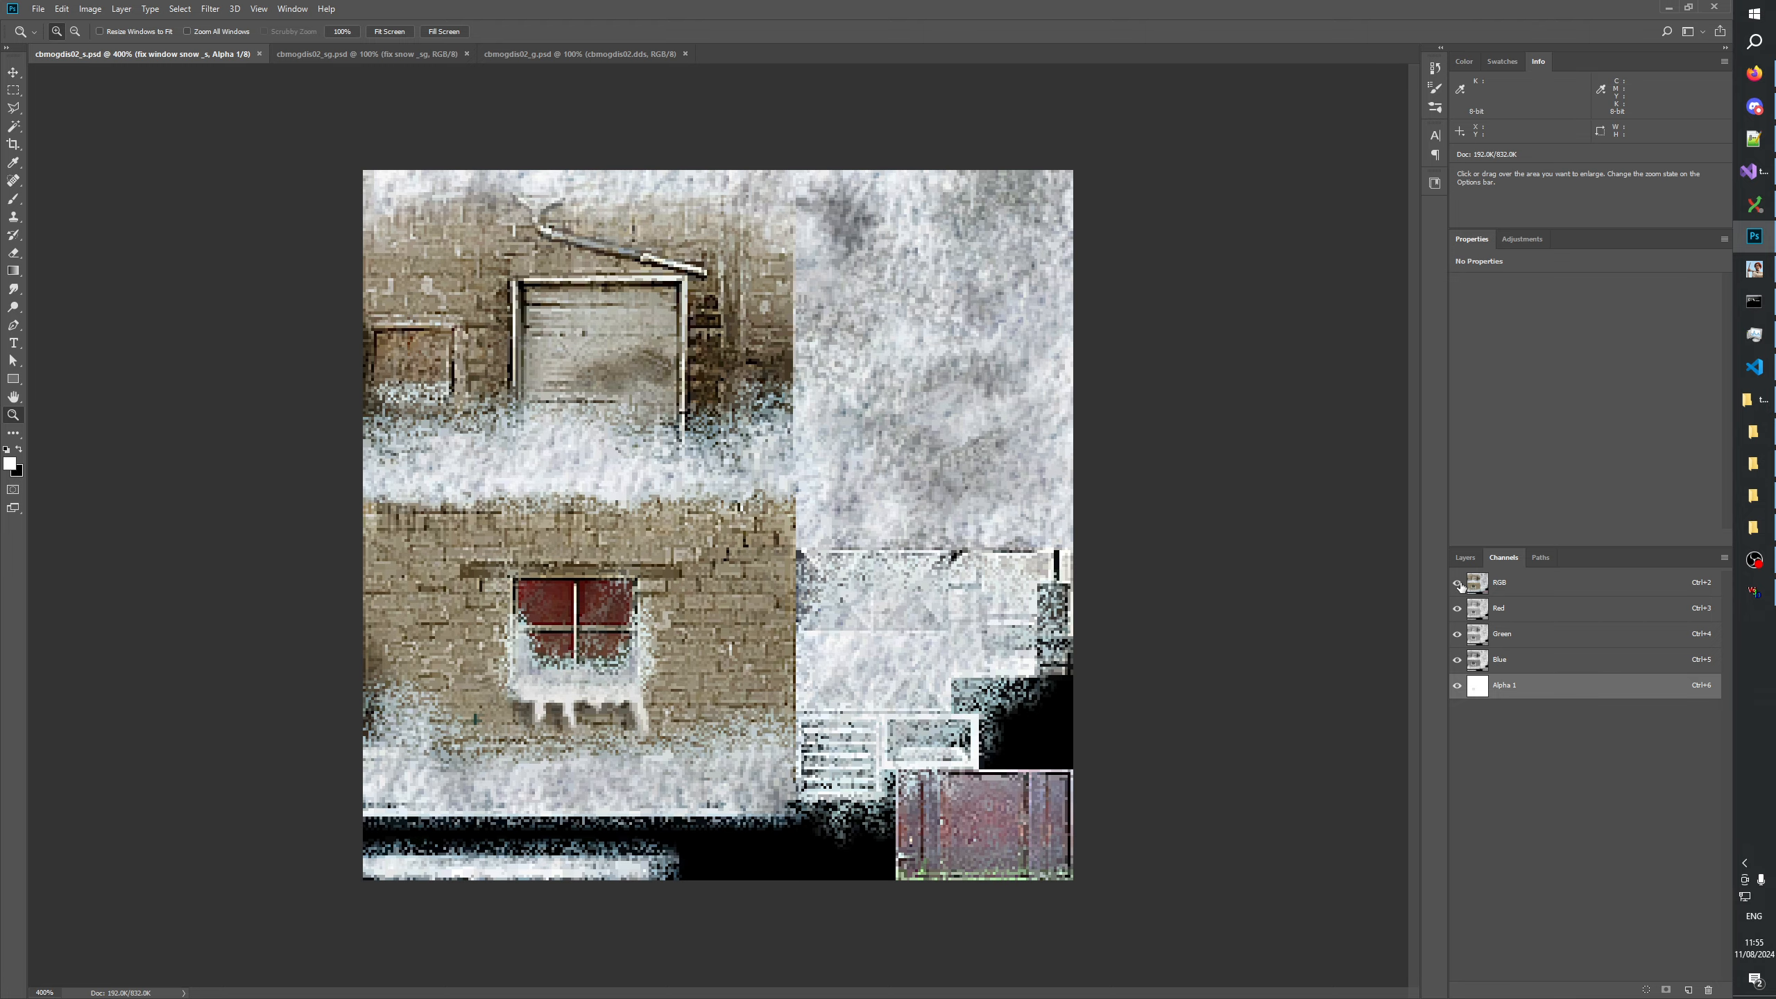
left_click(1459, 584)
left_click(1460, 584)
left_click(1459, 584)
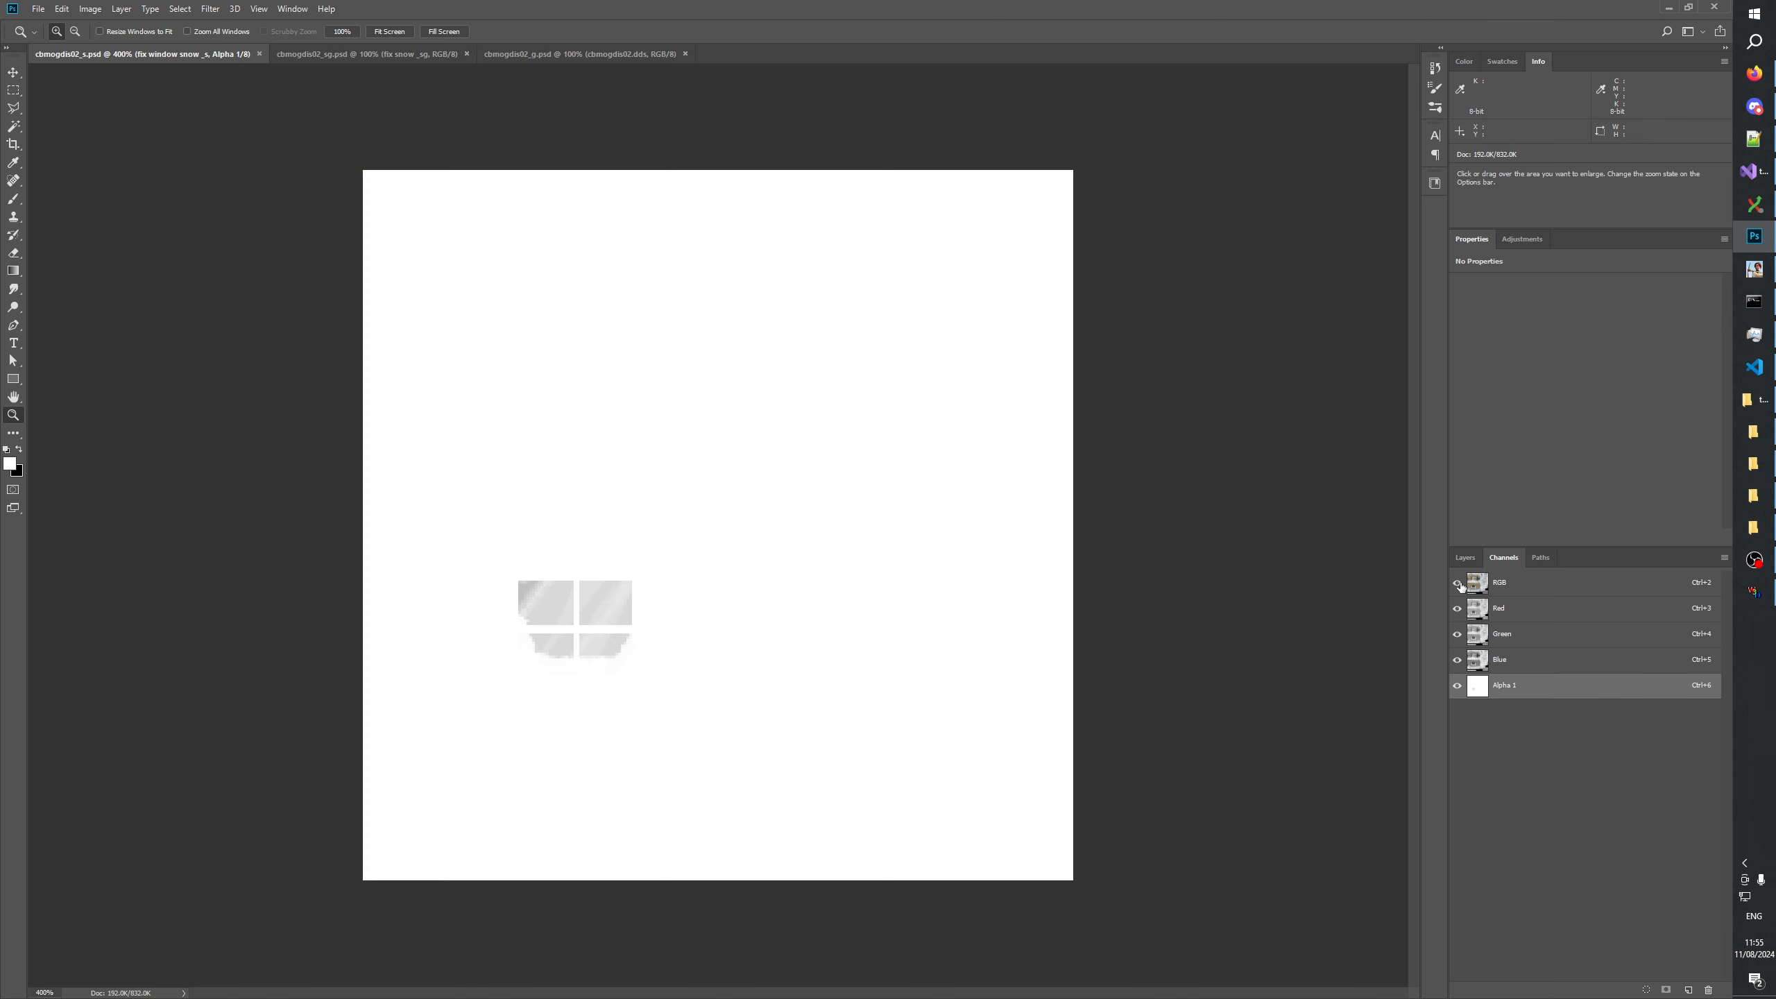
left_click(1459, 584)
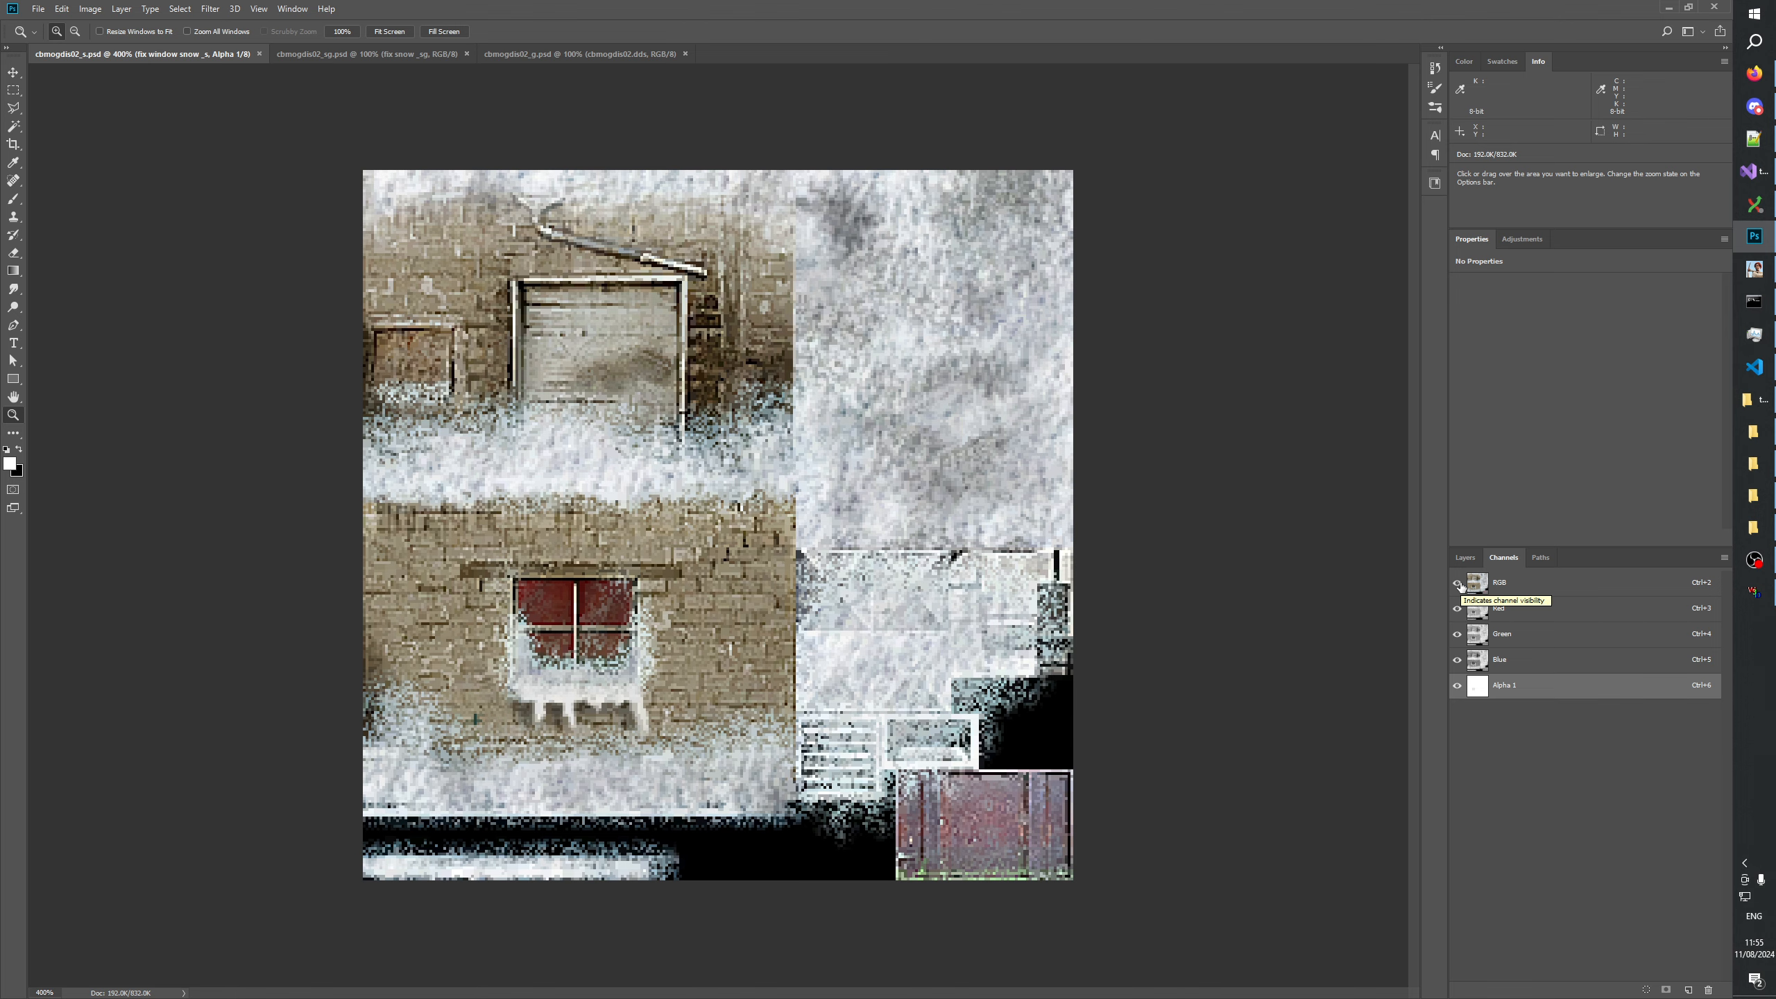
left_click(1460, 584)
left_click(1459, 584)
left_click(1459, 584)
left_click(1459, 584)
left_click(1459, 584)
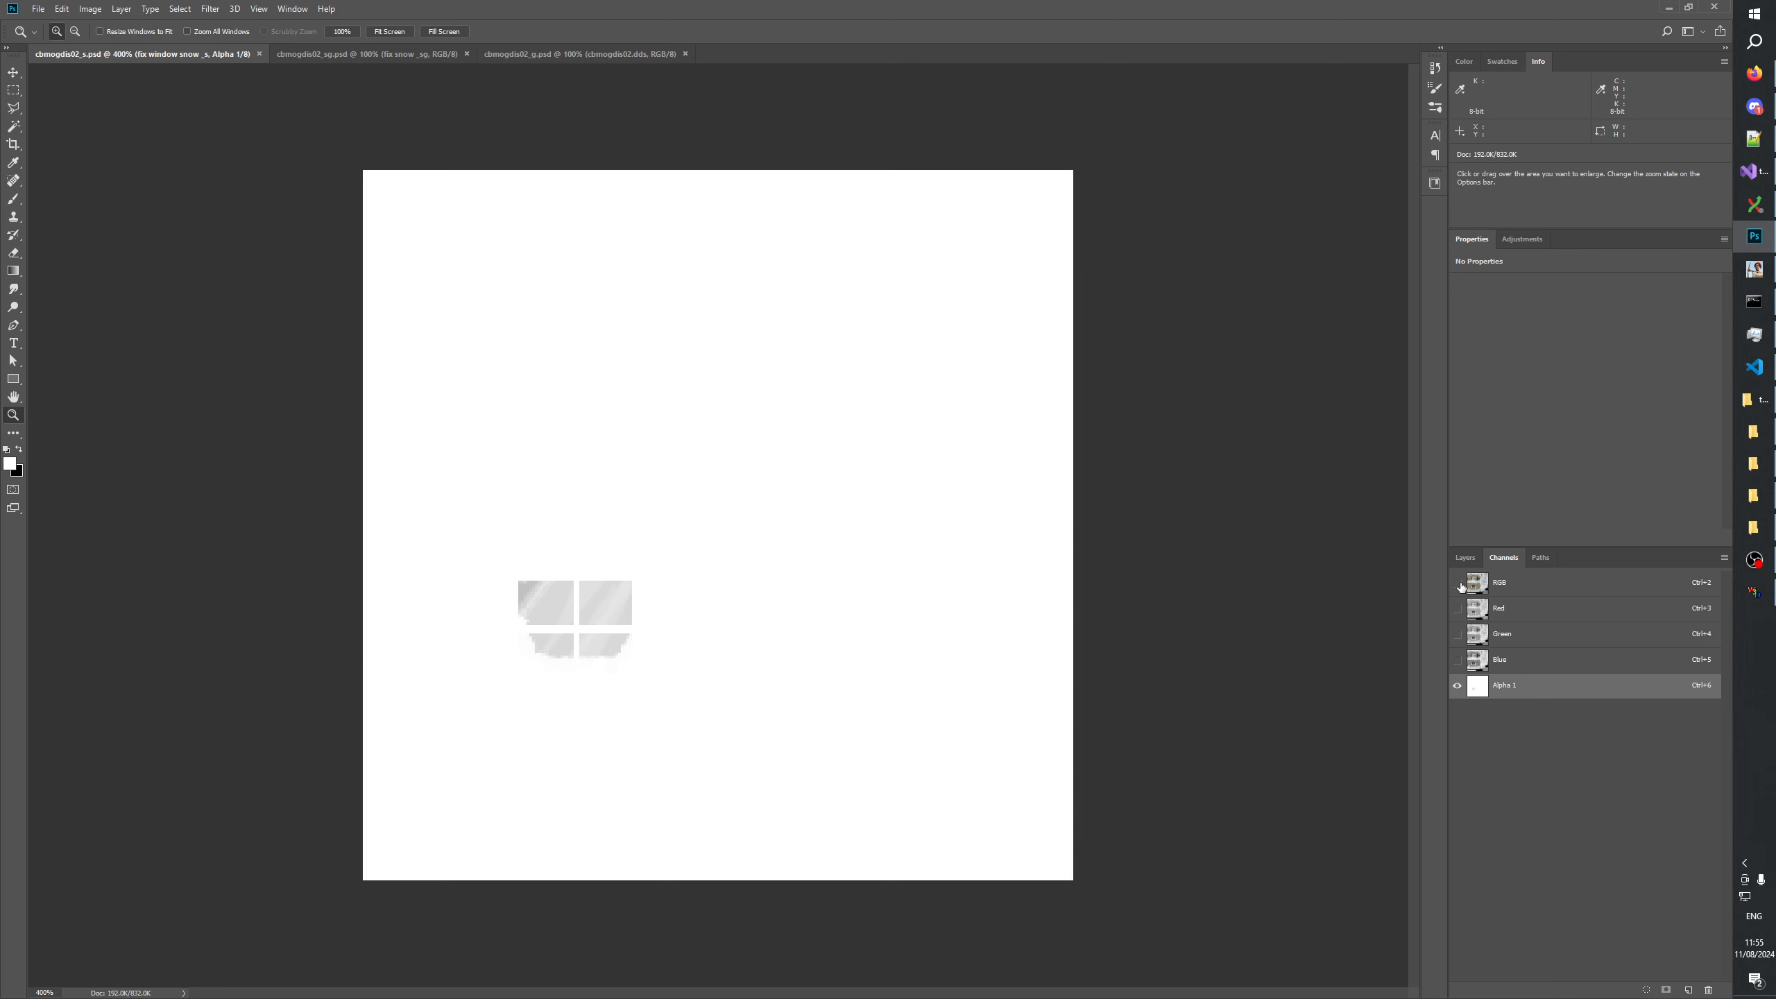
left_click(1460, 584)
left_click(1459, 584)
left_click(1459, 584)
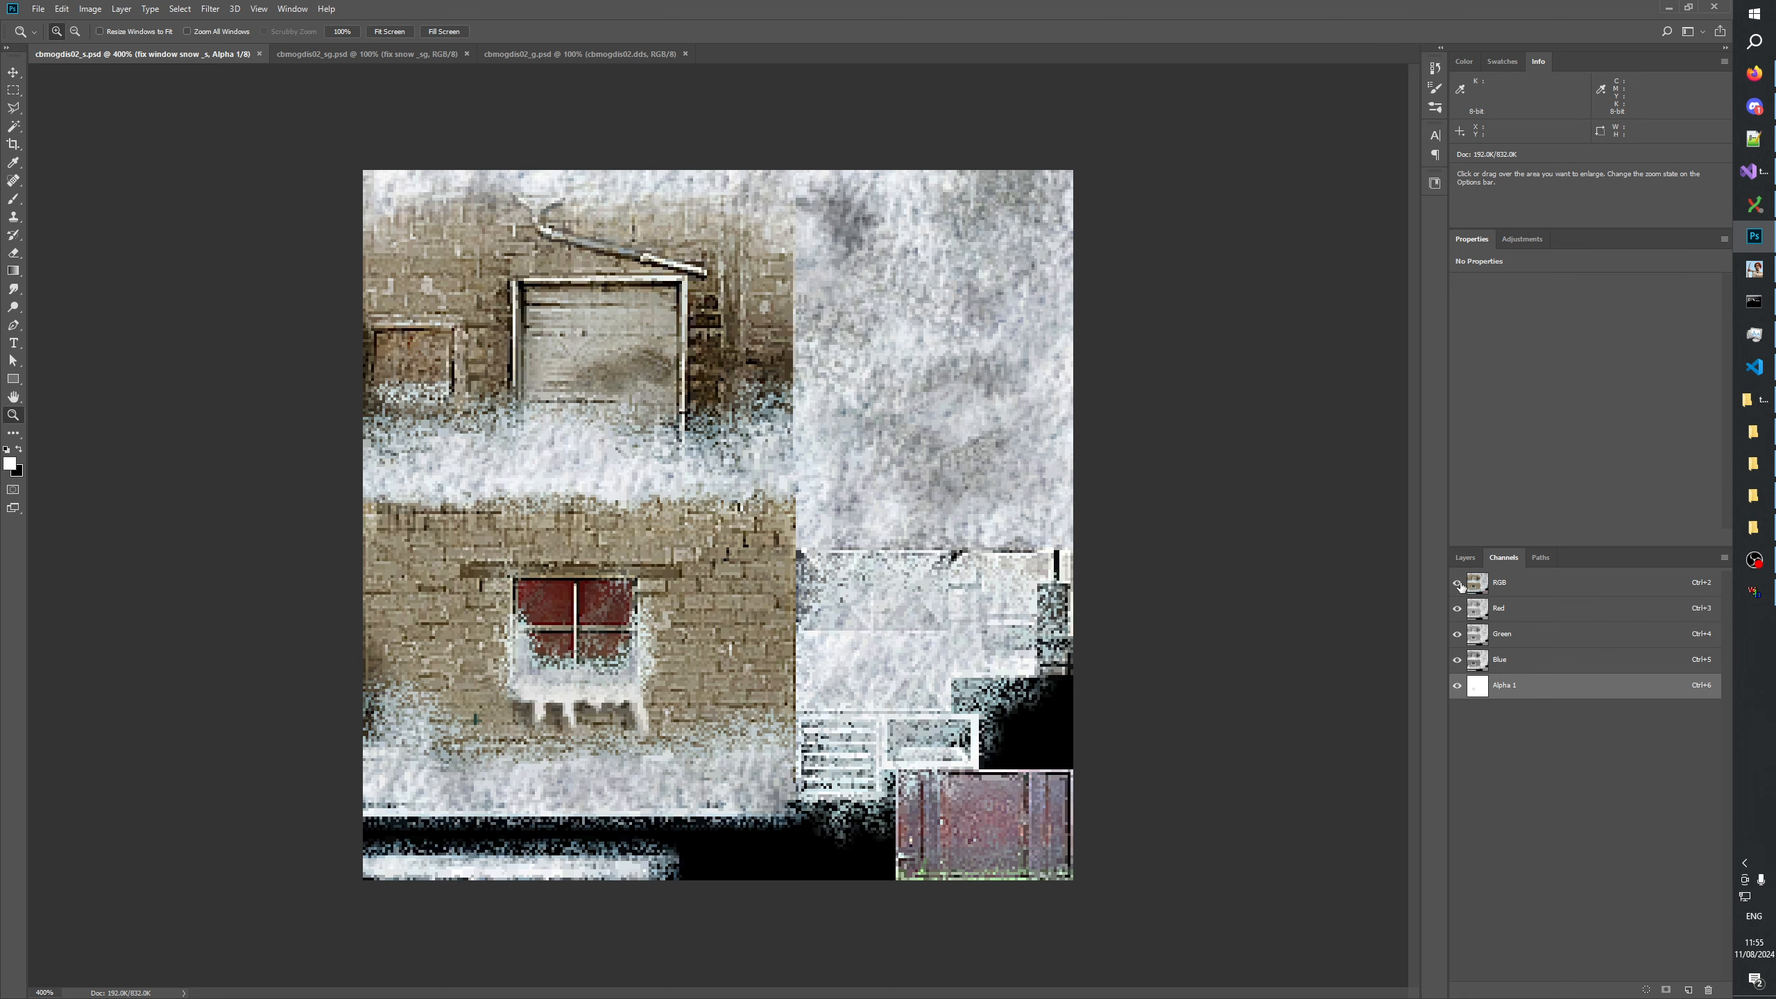
left_click(1460, 584)
left_click(1459, 584)
left_click(1460, 584)
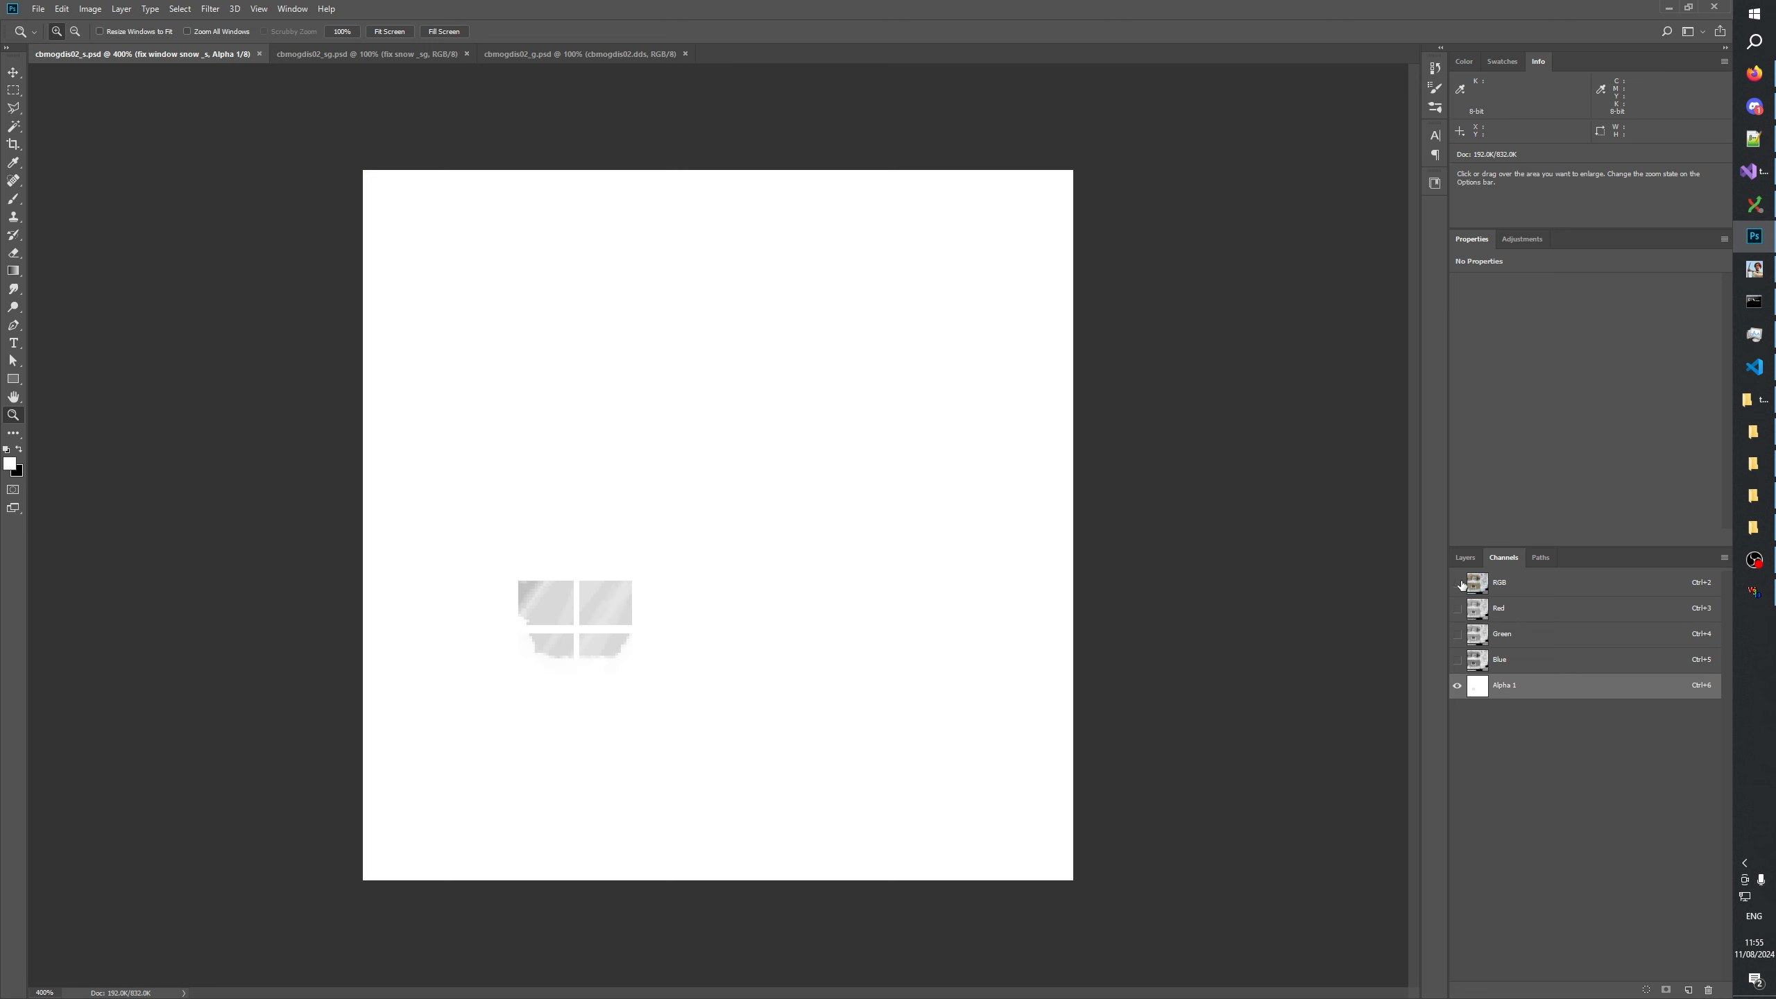
left_click(1464, 558)
left_click(1503, 558)
left_click(1458, 584)
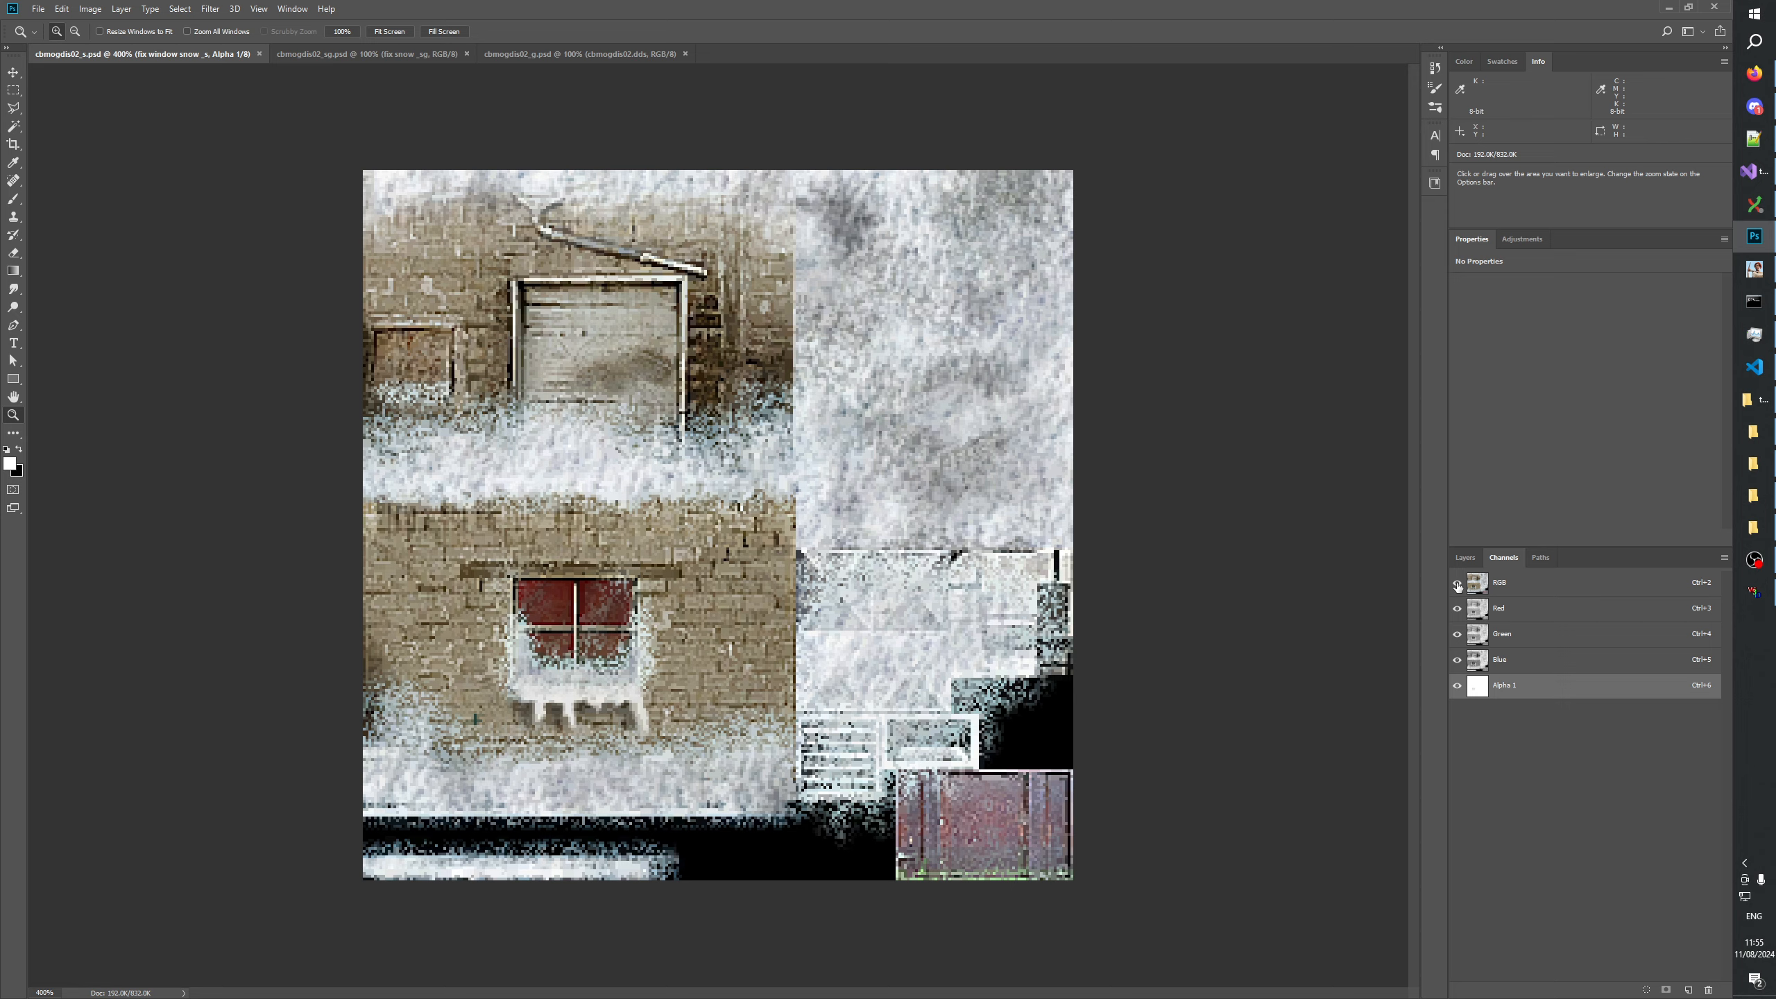
left_click(1458, 584)
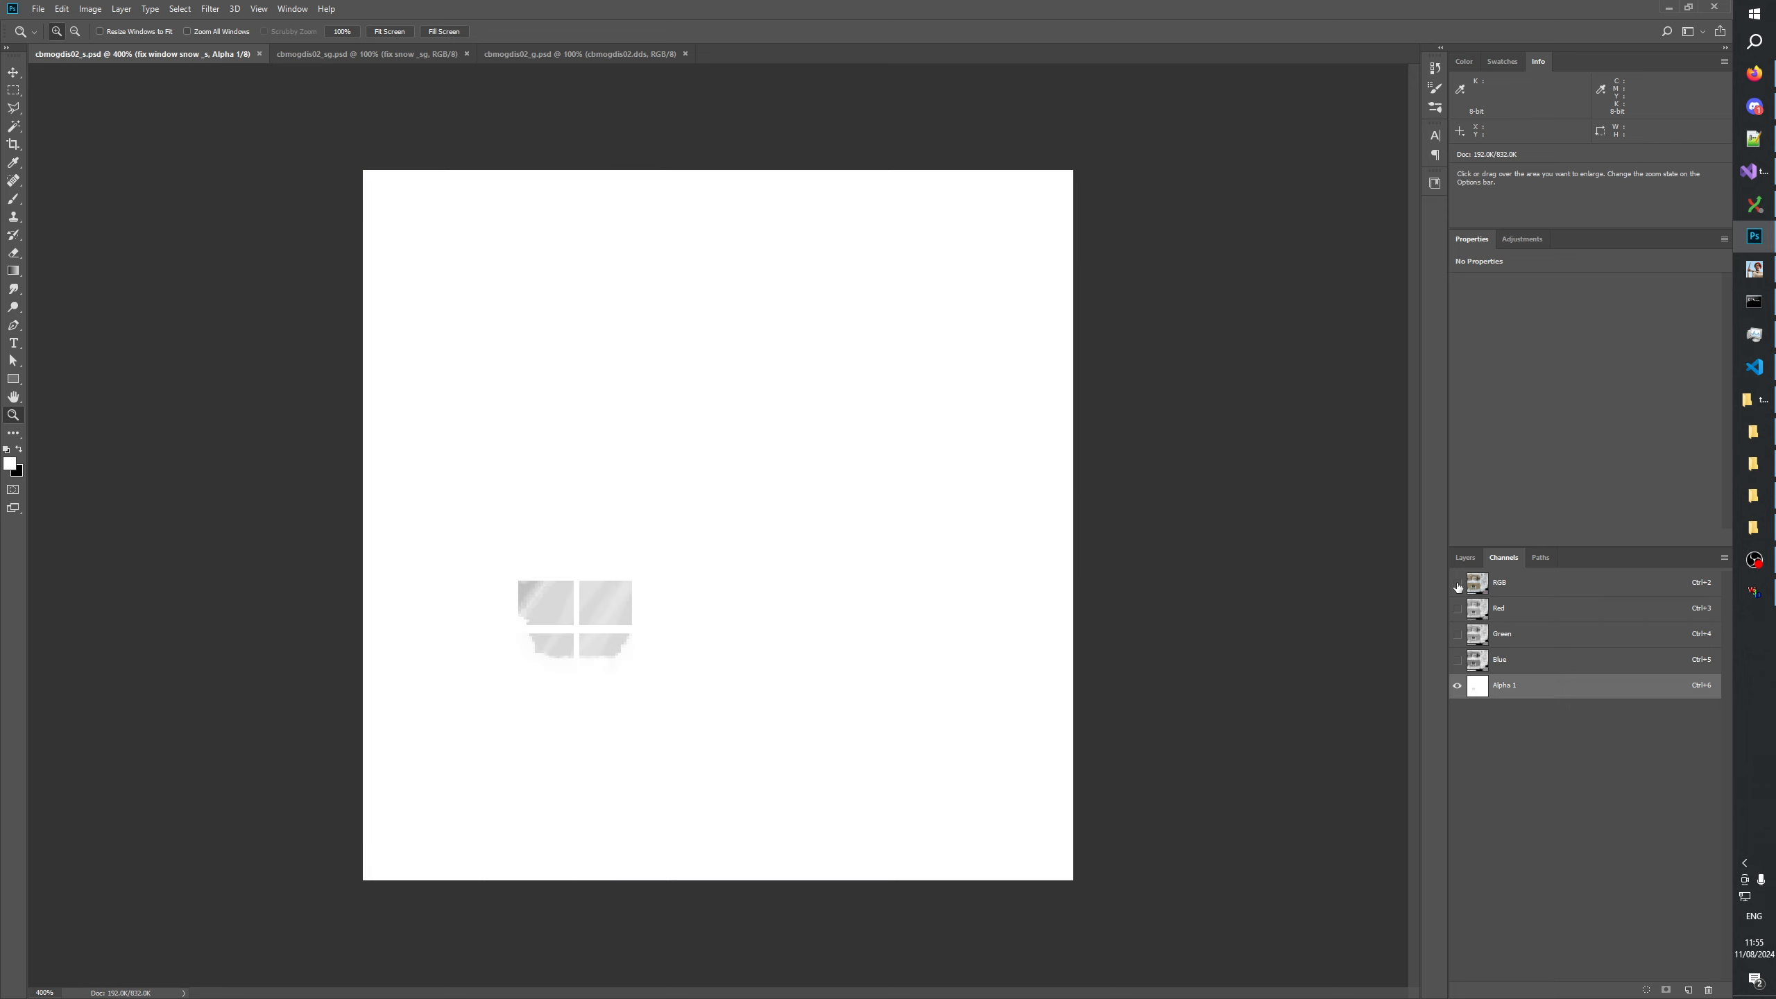
Check the window reflection in cbmogdis02_s.psd against its snow cover by showing and hiding the RGB channels over Alpha 1.
left_click(1458, 584)
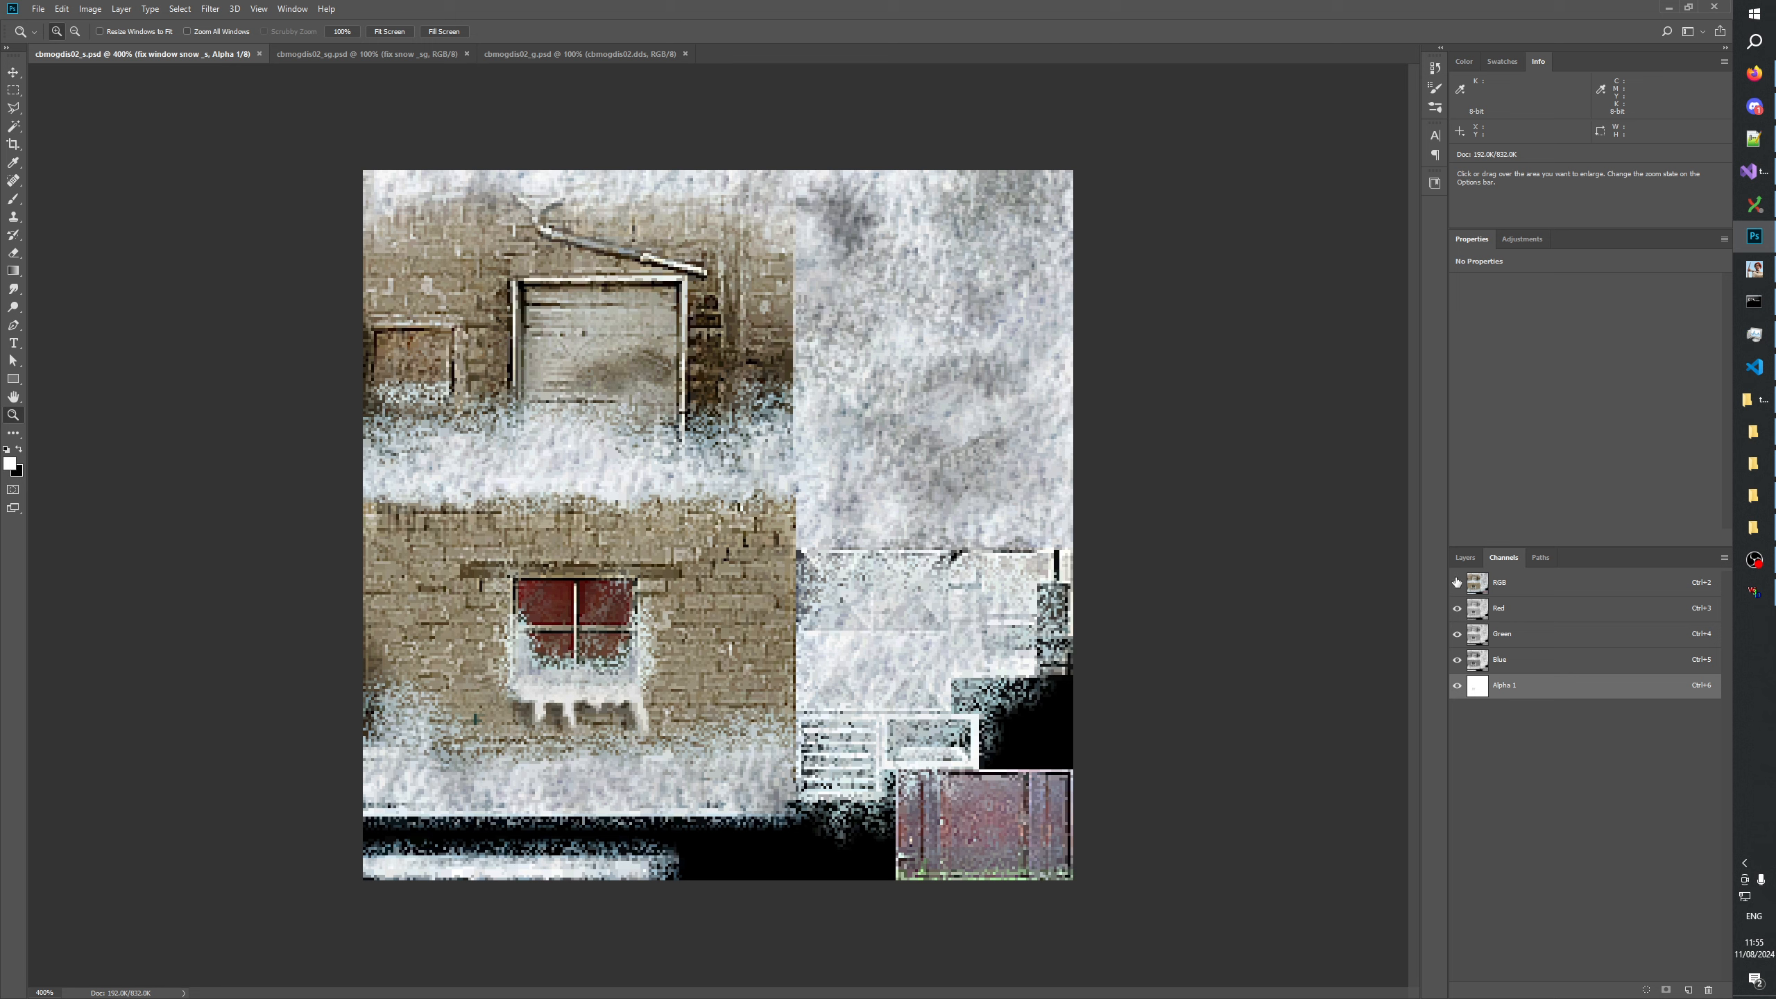
left_click(1457, 583)
left_click(1457, 584)
left_click(1457, 585)
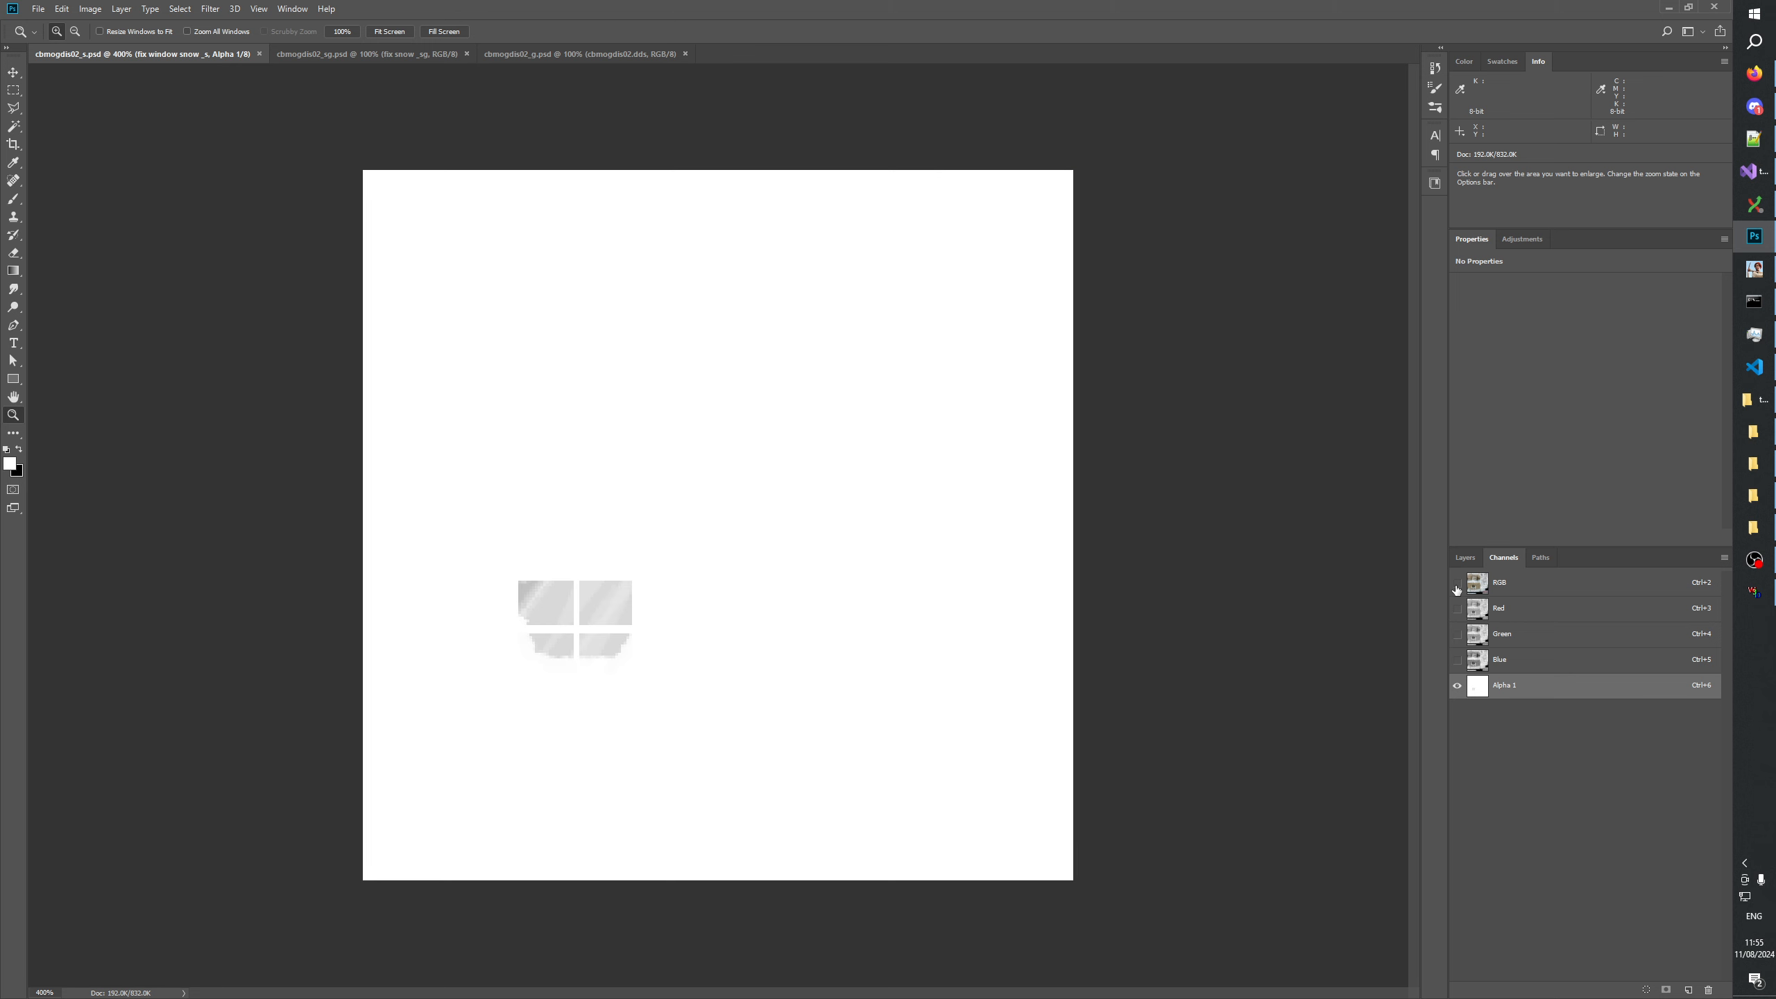
Open cbmogdis02.dds from the _TEST Textures folder in Photoshop and show only its Alpha 1 channel at 300%.
left_click(1753, 433)
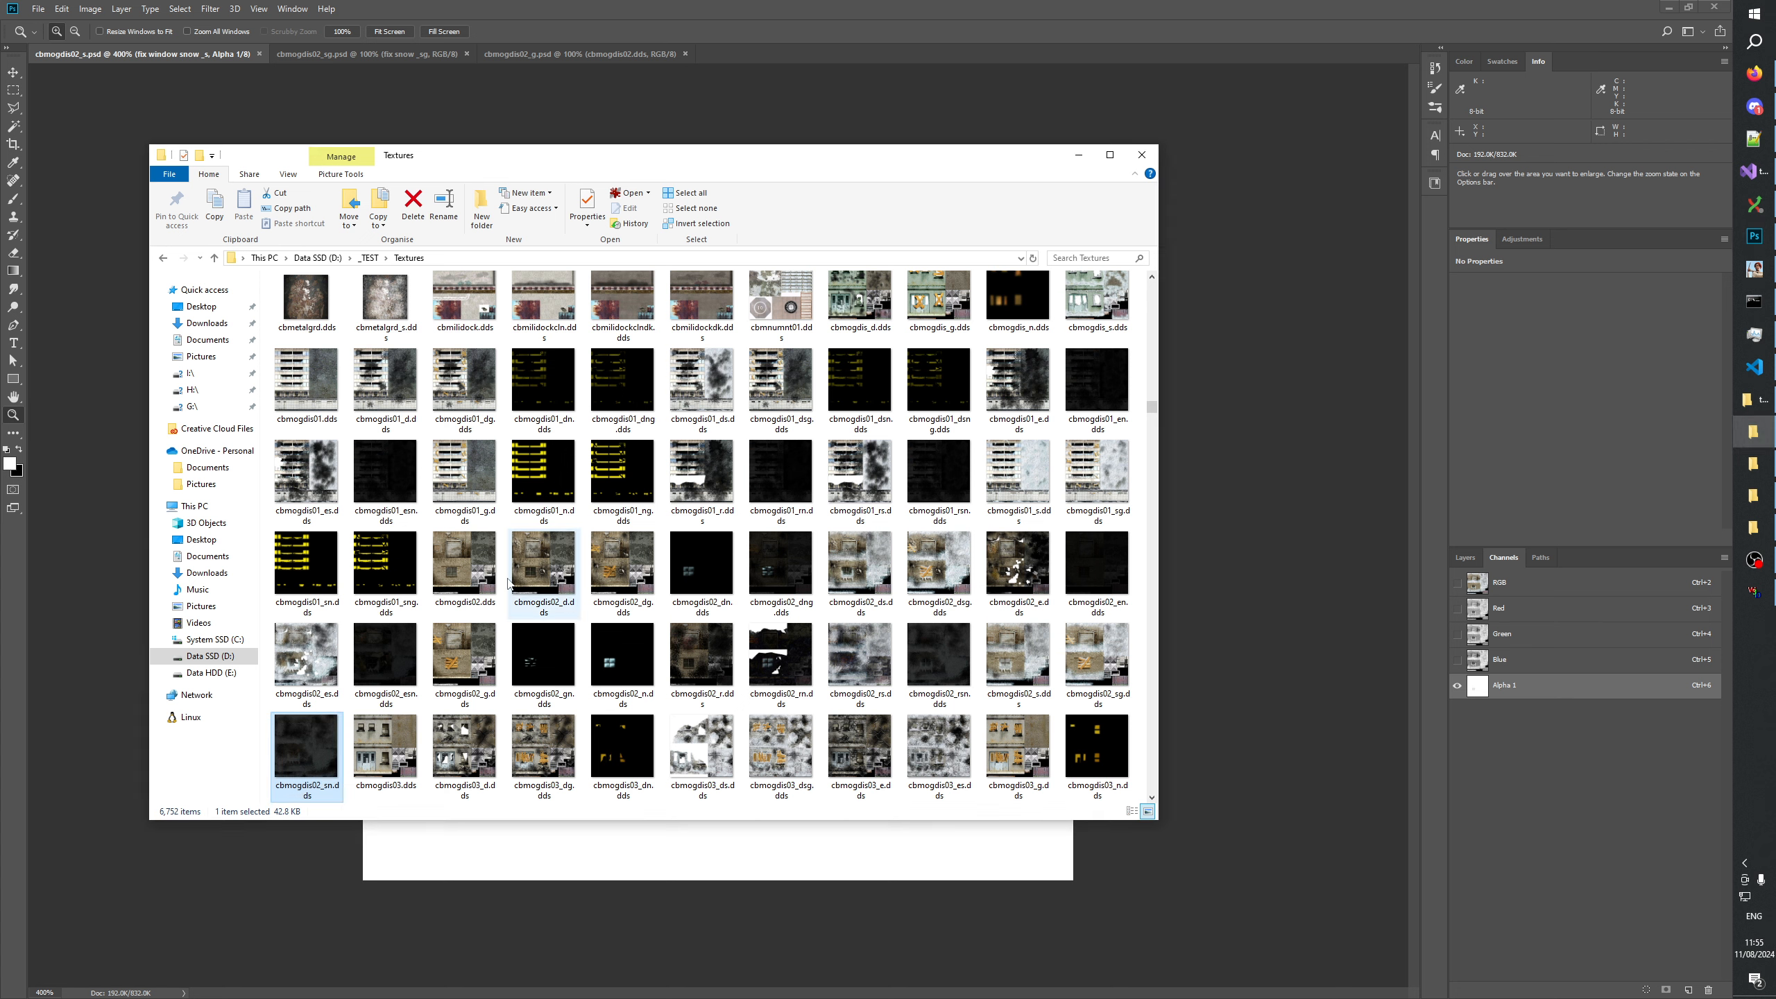
left_click(795, 572)
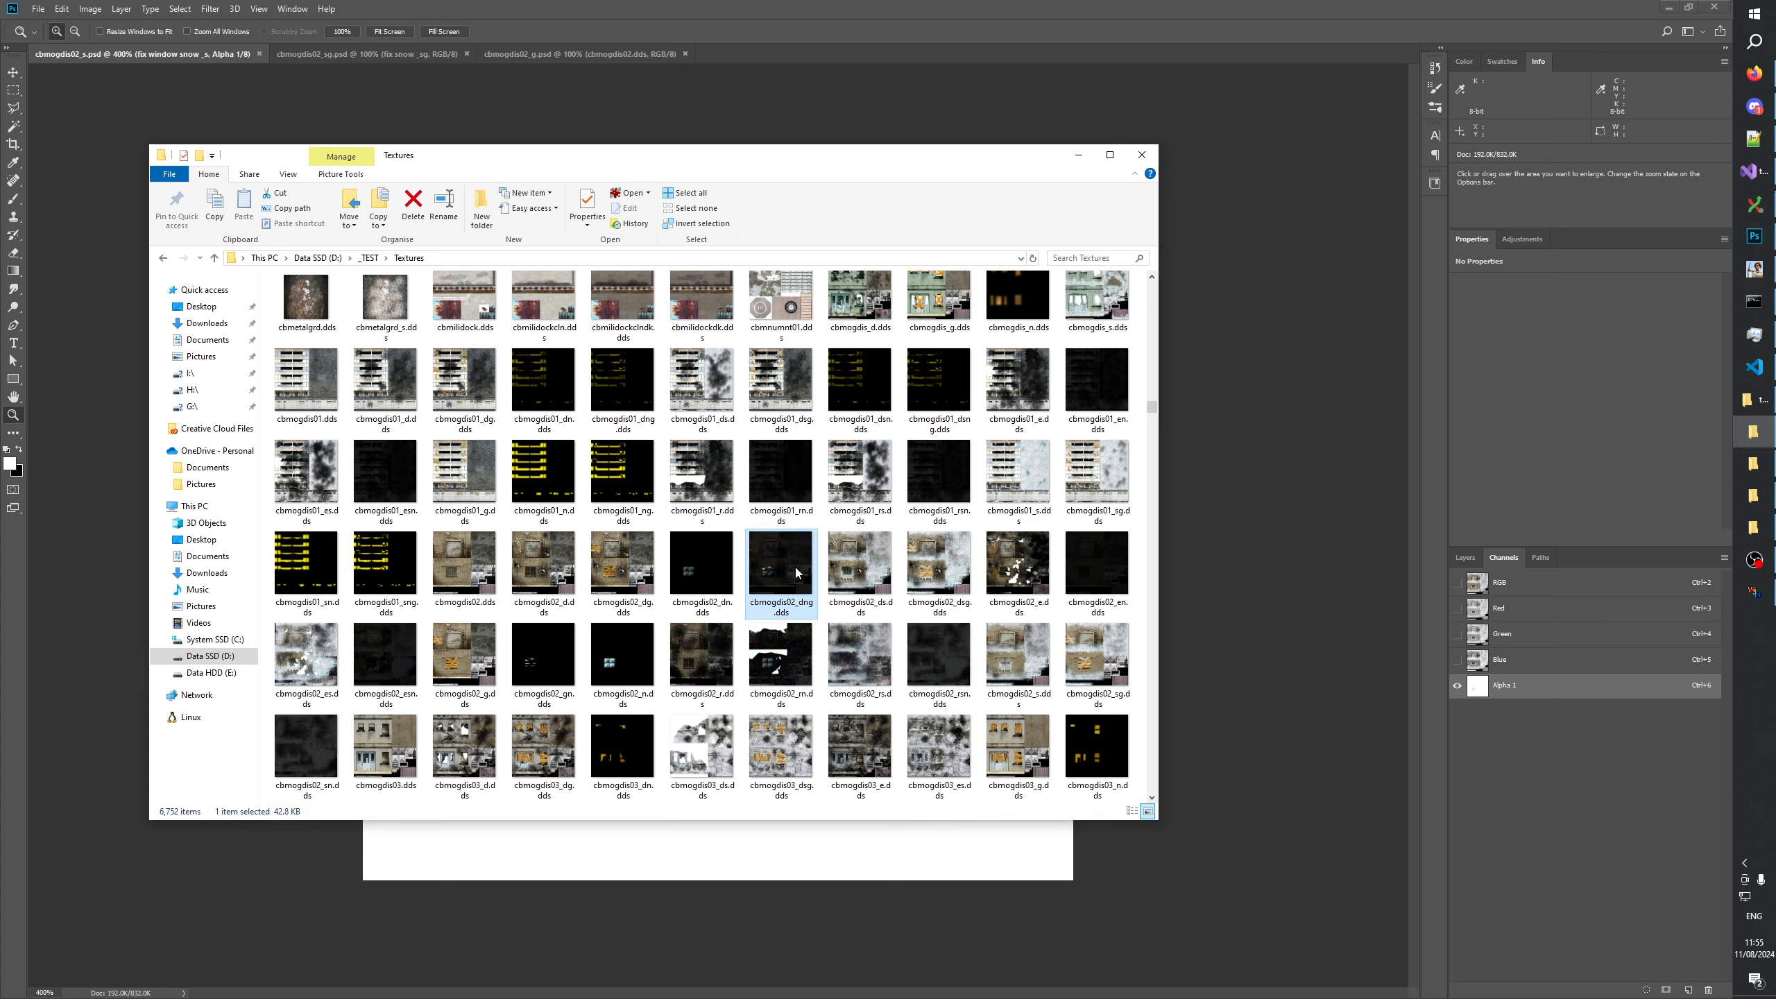
left_click(624, 574)
left_click_drag(450, 569, 777, 67)
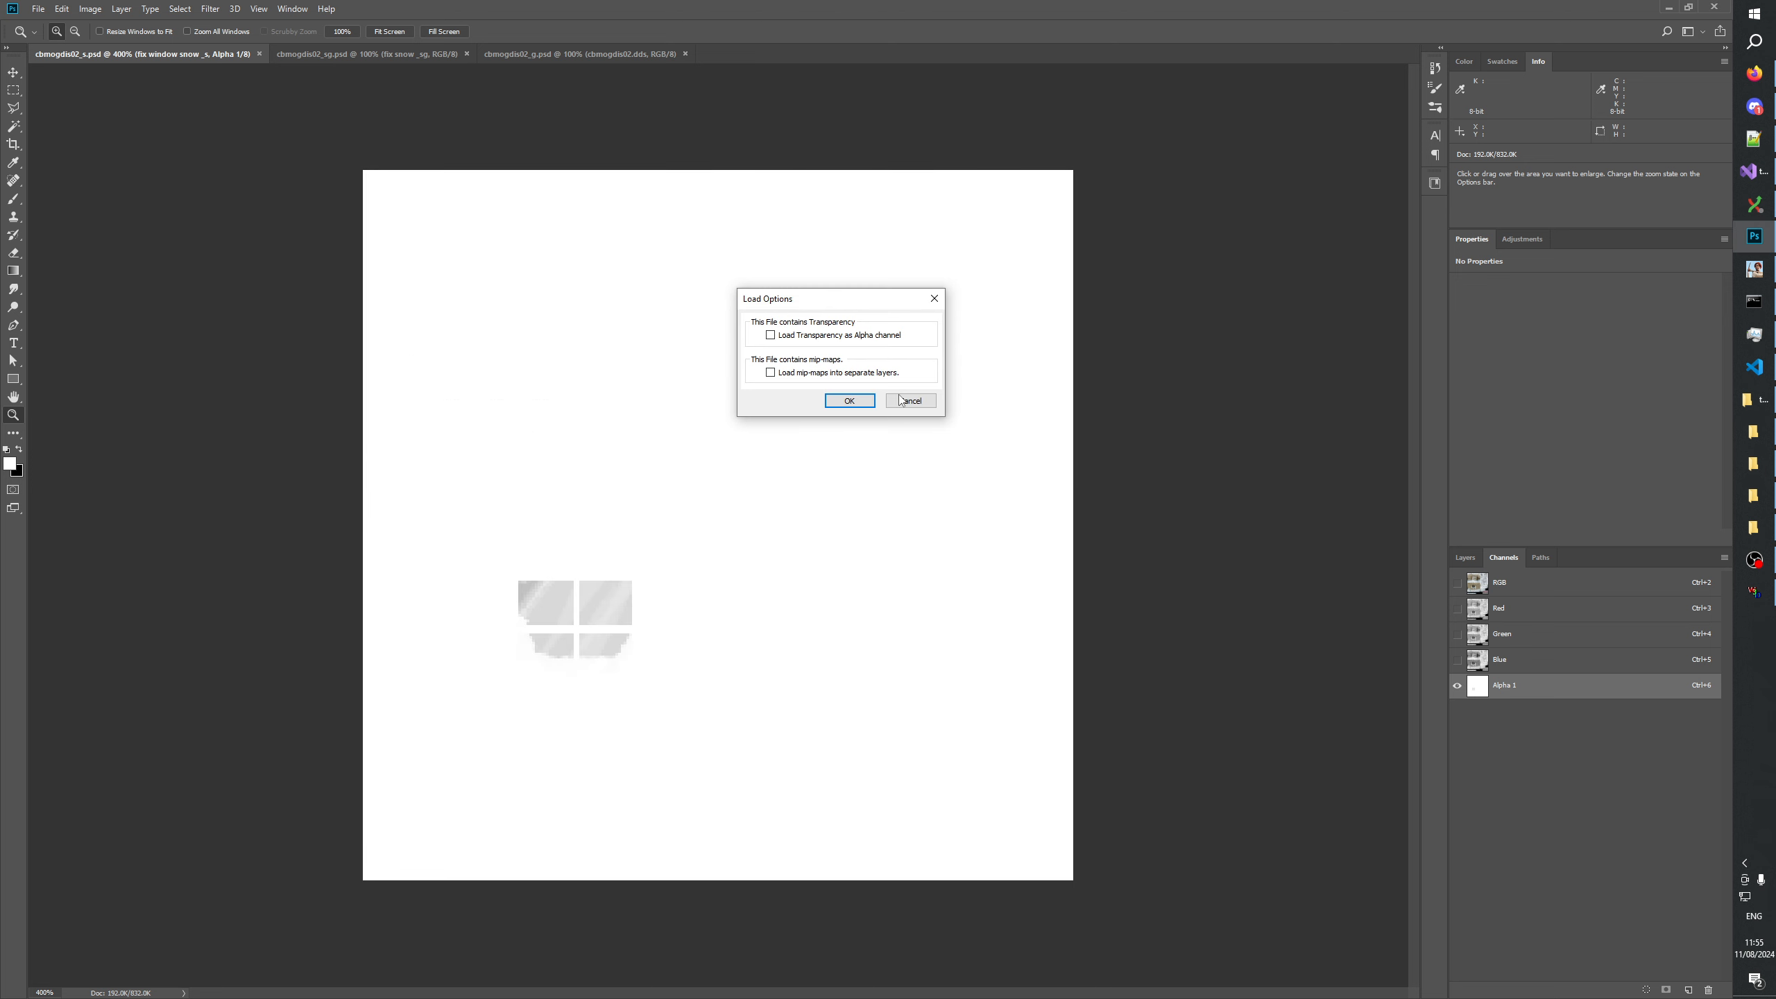
left_click(853, 404)
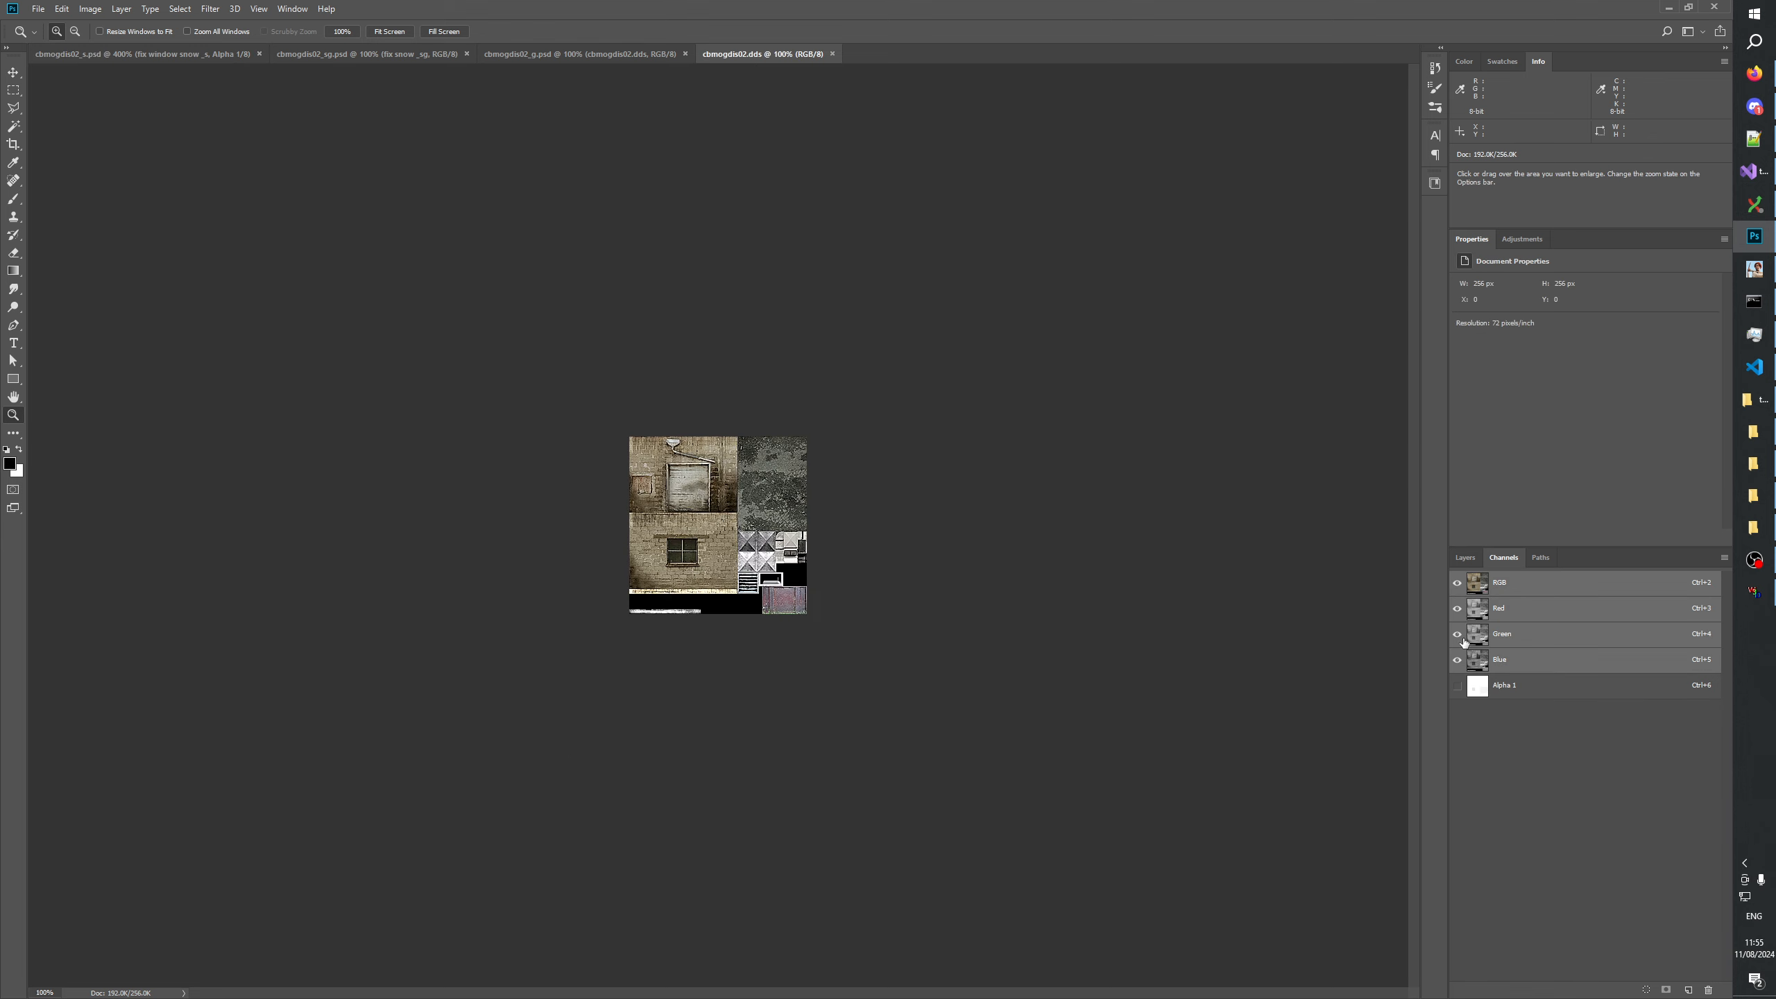
left_click(1510, 686)
left_click(720, 541)
left_click(720, 541)
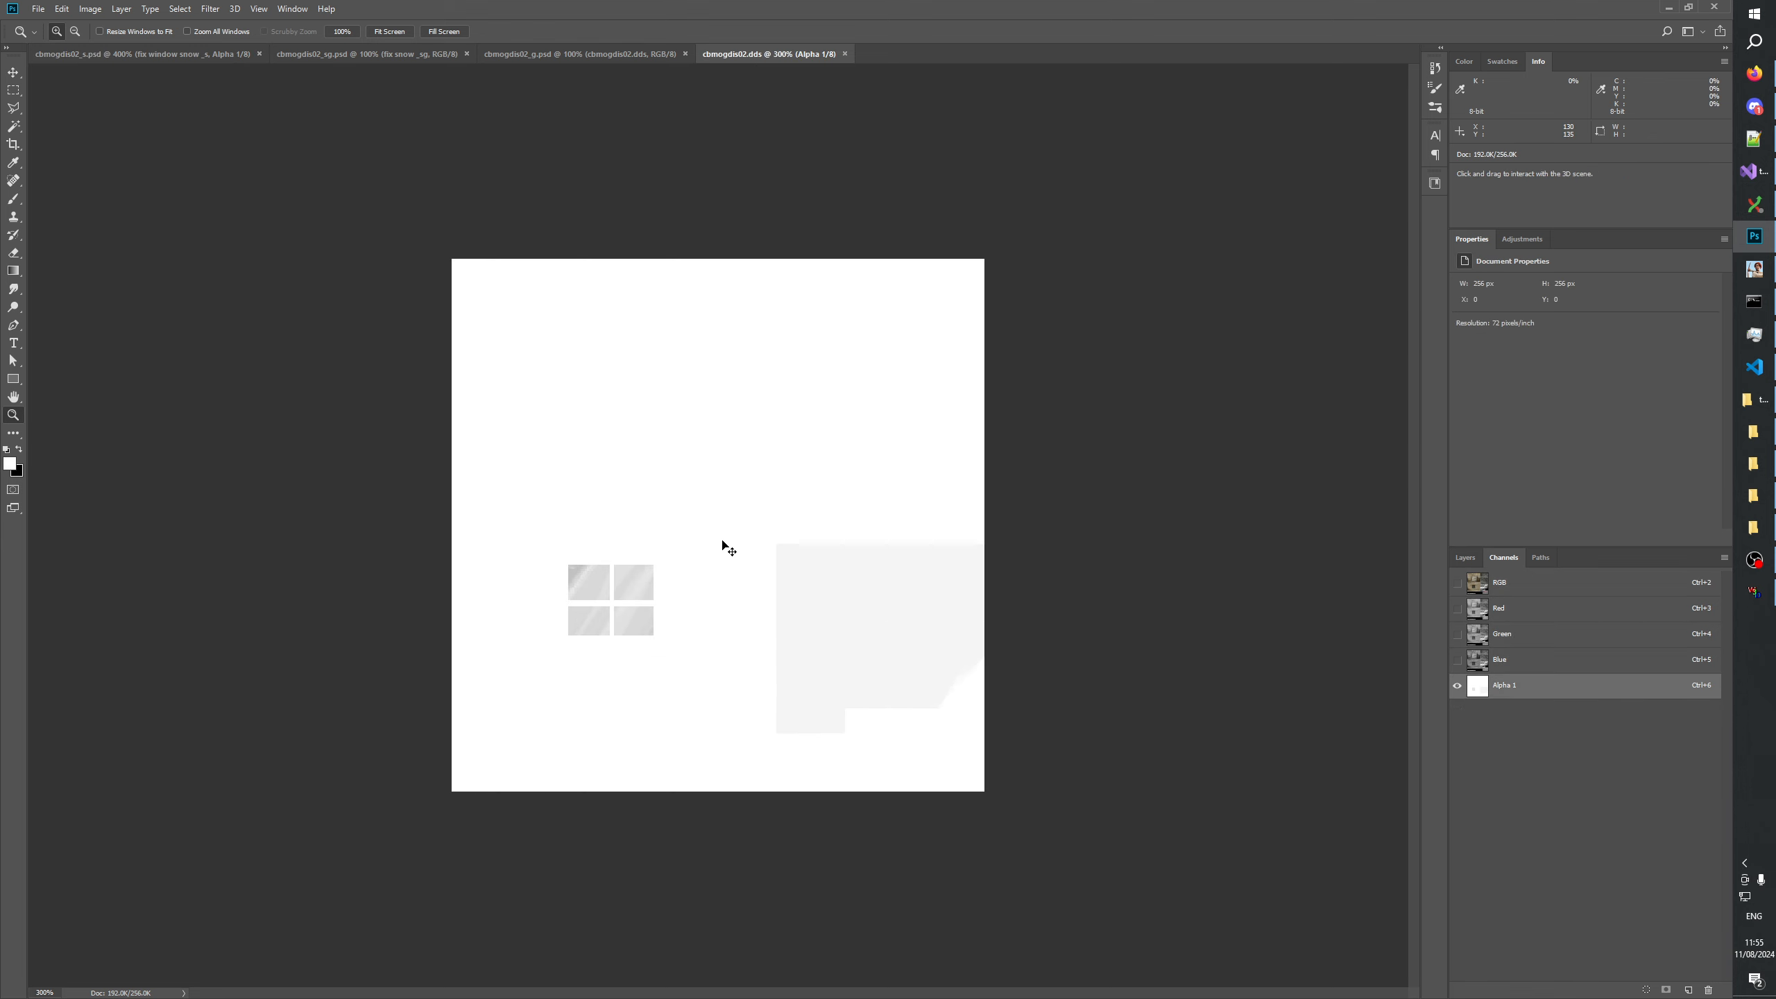
View cbmogdis02_sg.psd at 300%, then paste the Alpha 1 image of cbmogdis02.dds as a new top layer in cbmogdis02_s.psd.
left_click(325, 55)
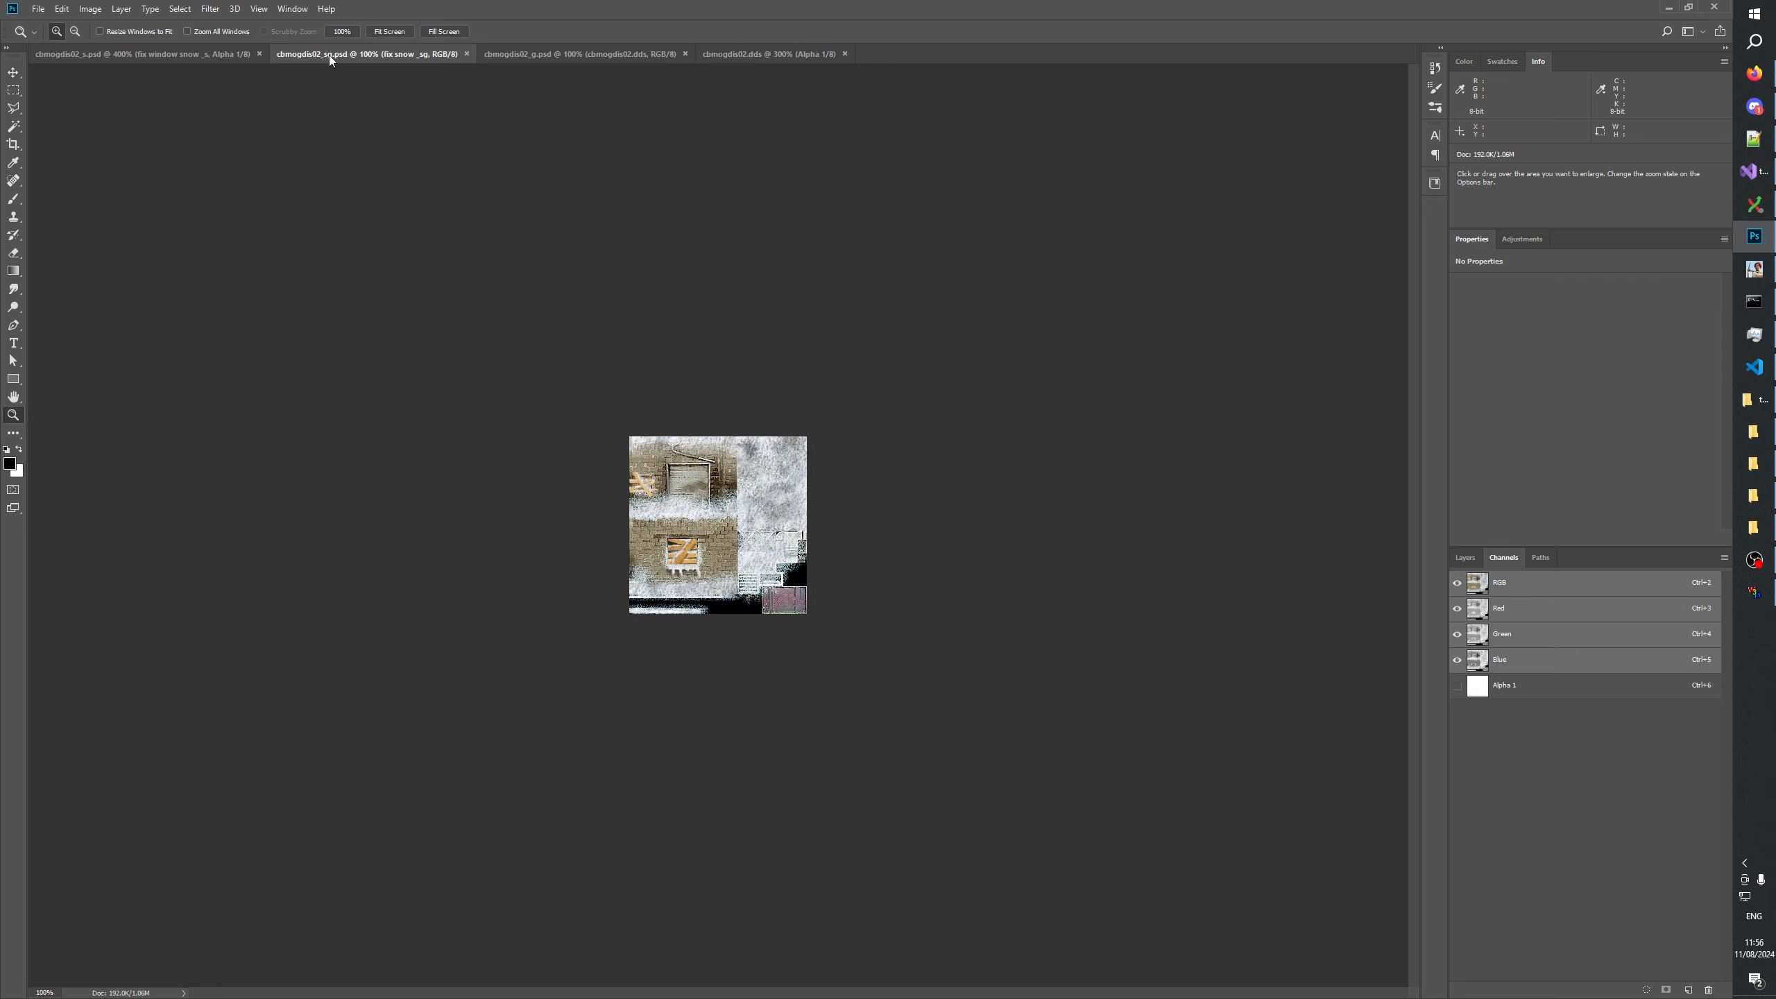
left_click(740, 491)
left_click(739, 491)
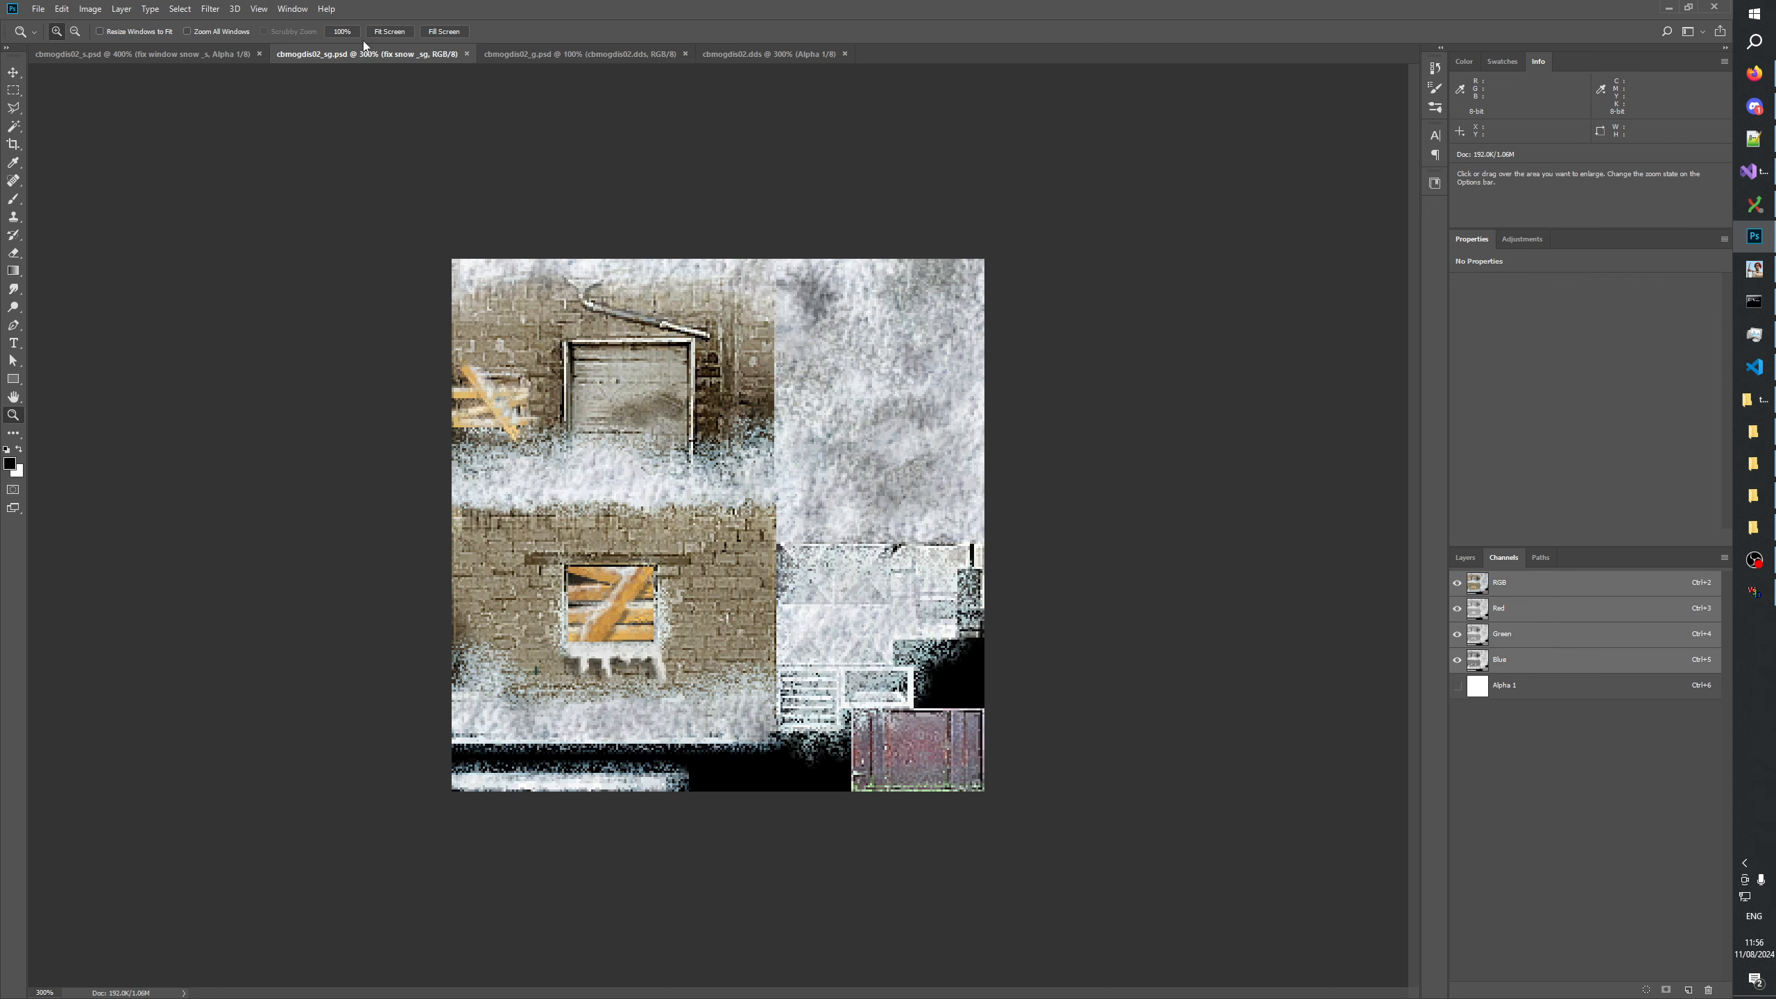
left_click(119, 56)
left_click(1465, 559)
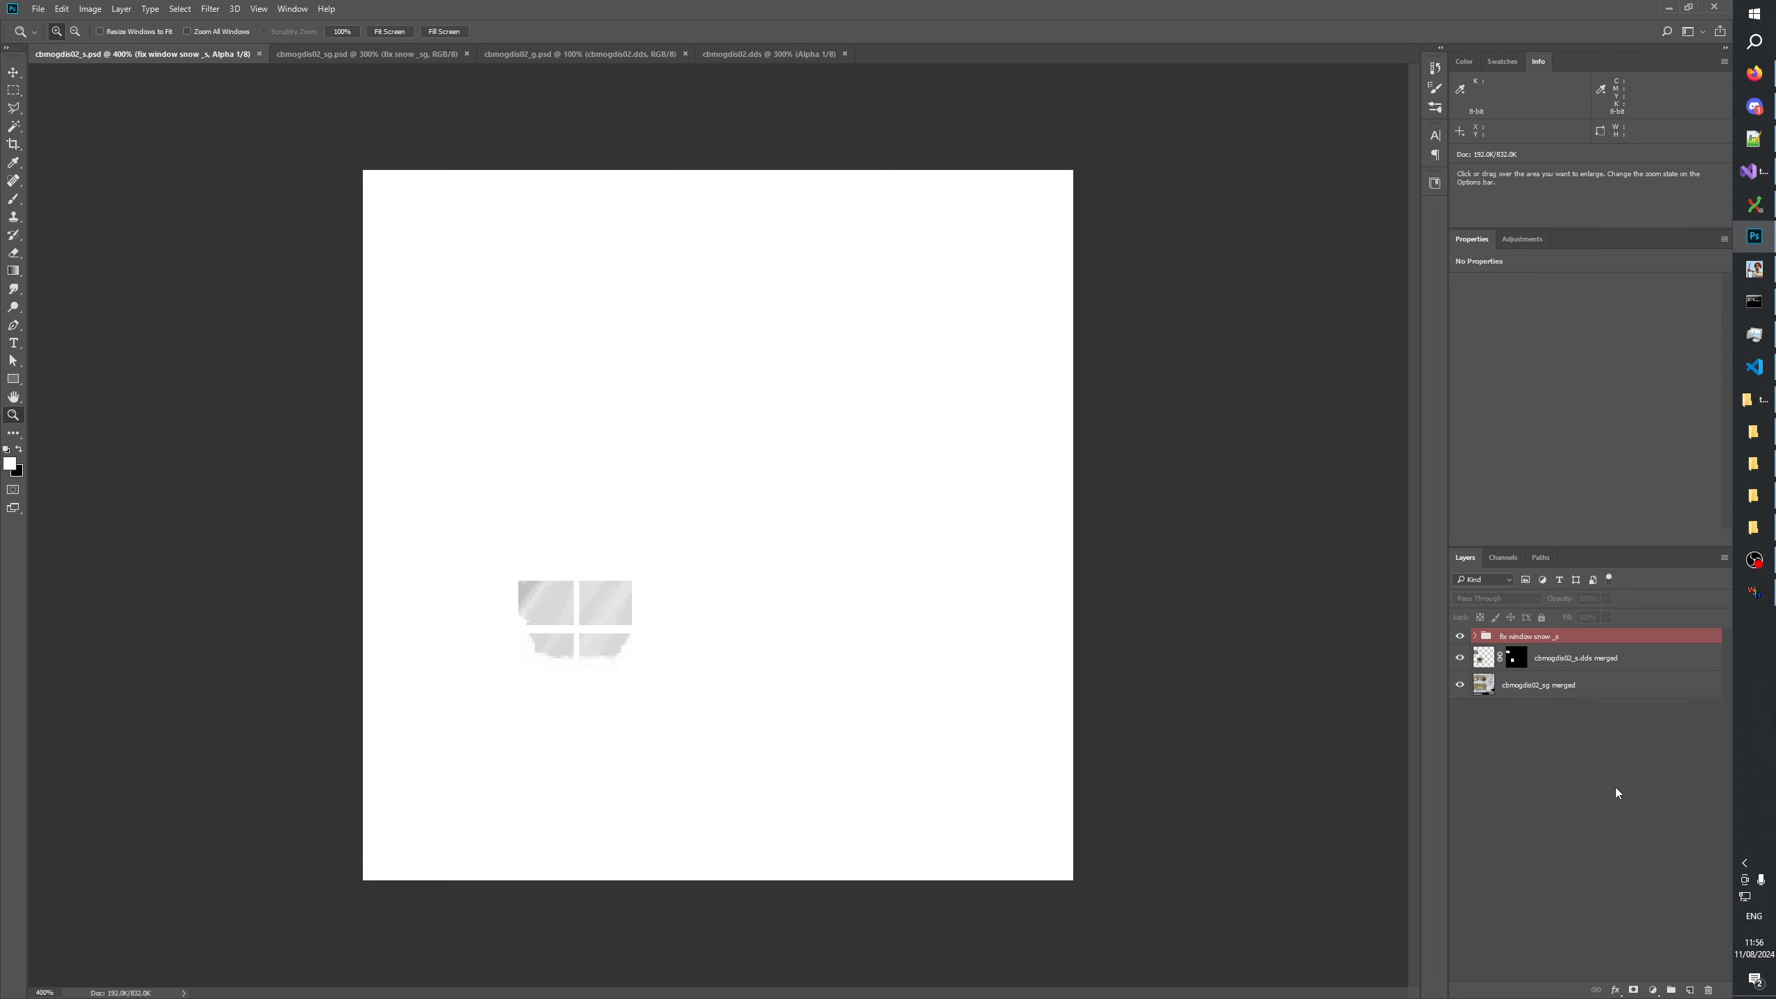
left_click(1689, 990)
key("ctrl+v")
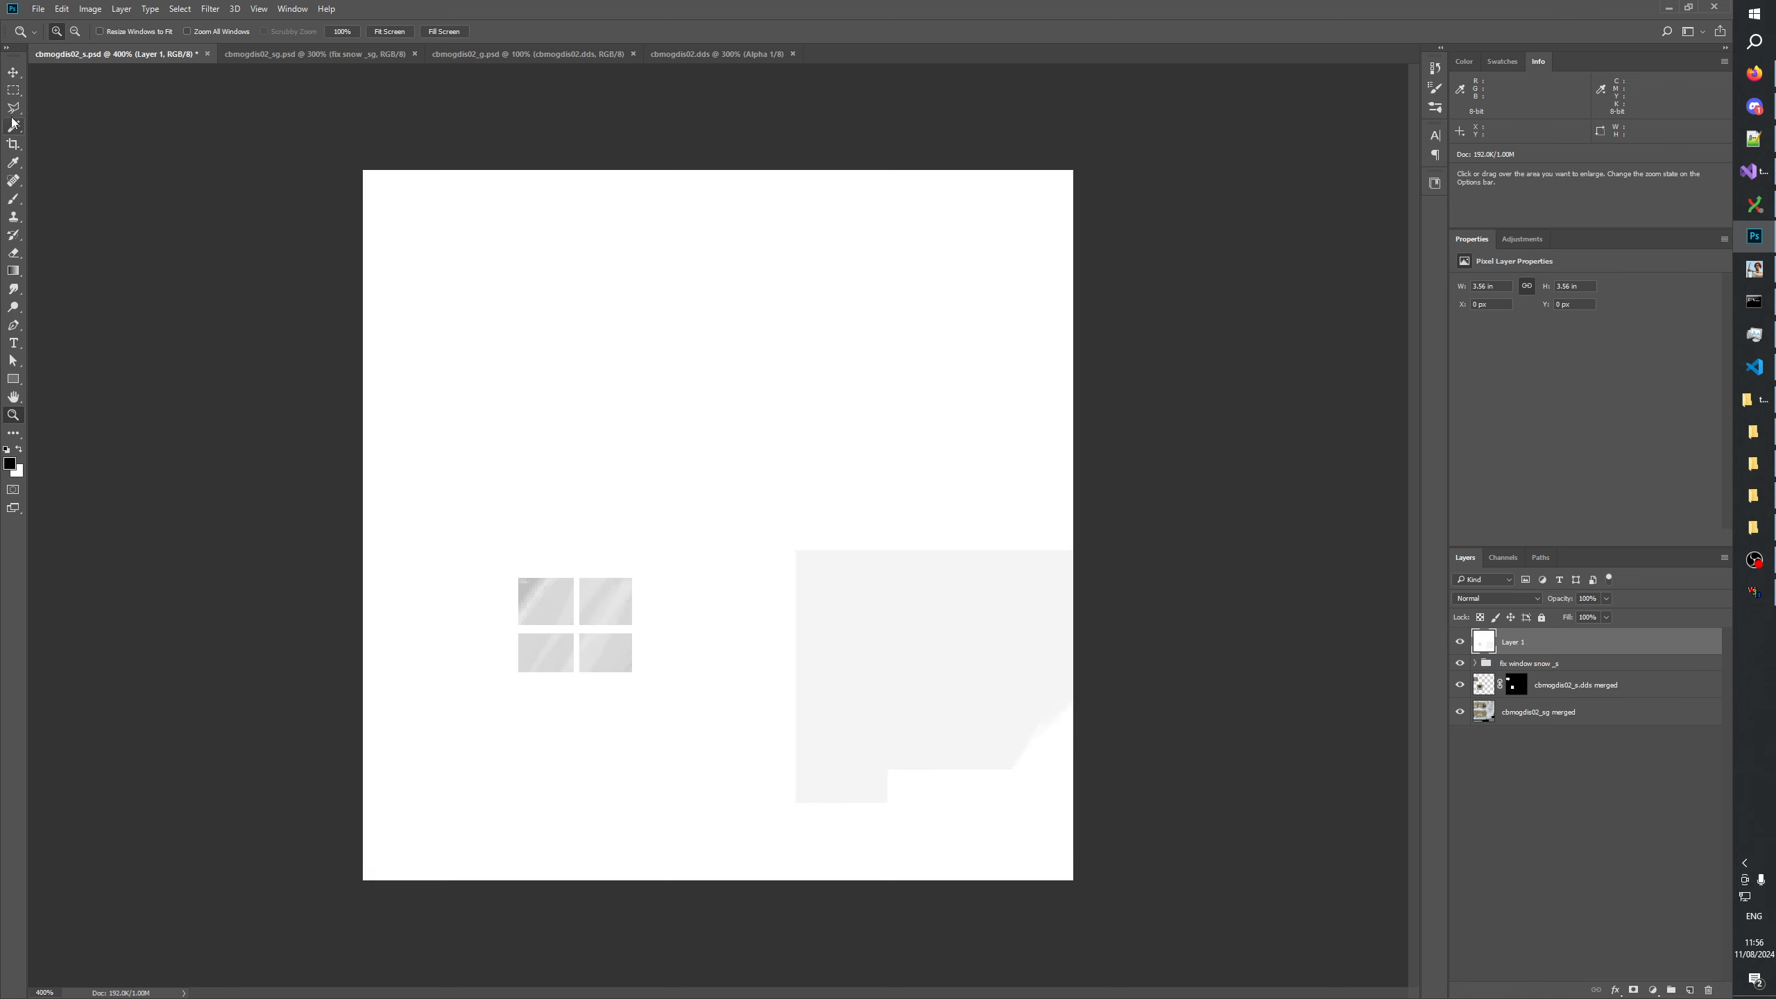
Fill the area around the light-grey patch at the lower right of Layer 1 with white, deselect, and hide the layer.
left_click(13, 90)
left_click_drag(740, 505, 979, 877)
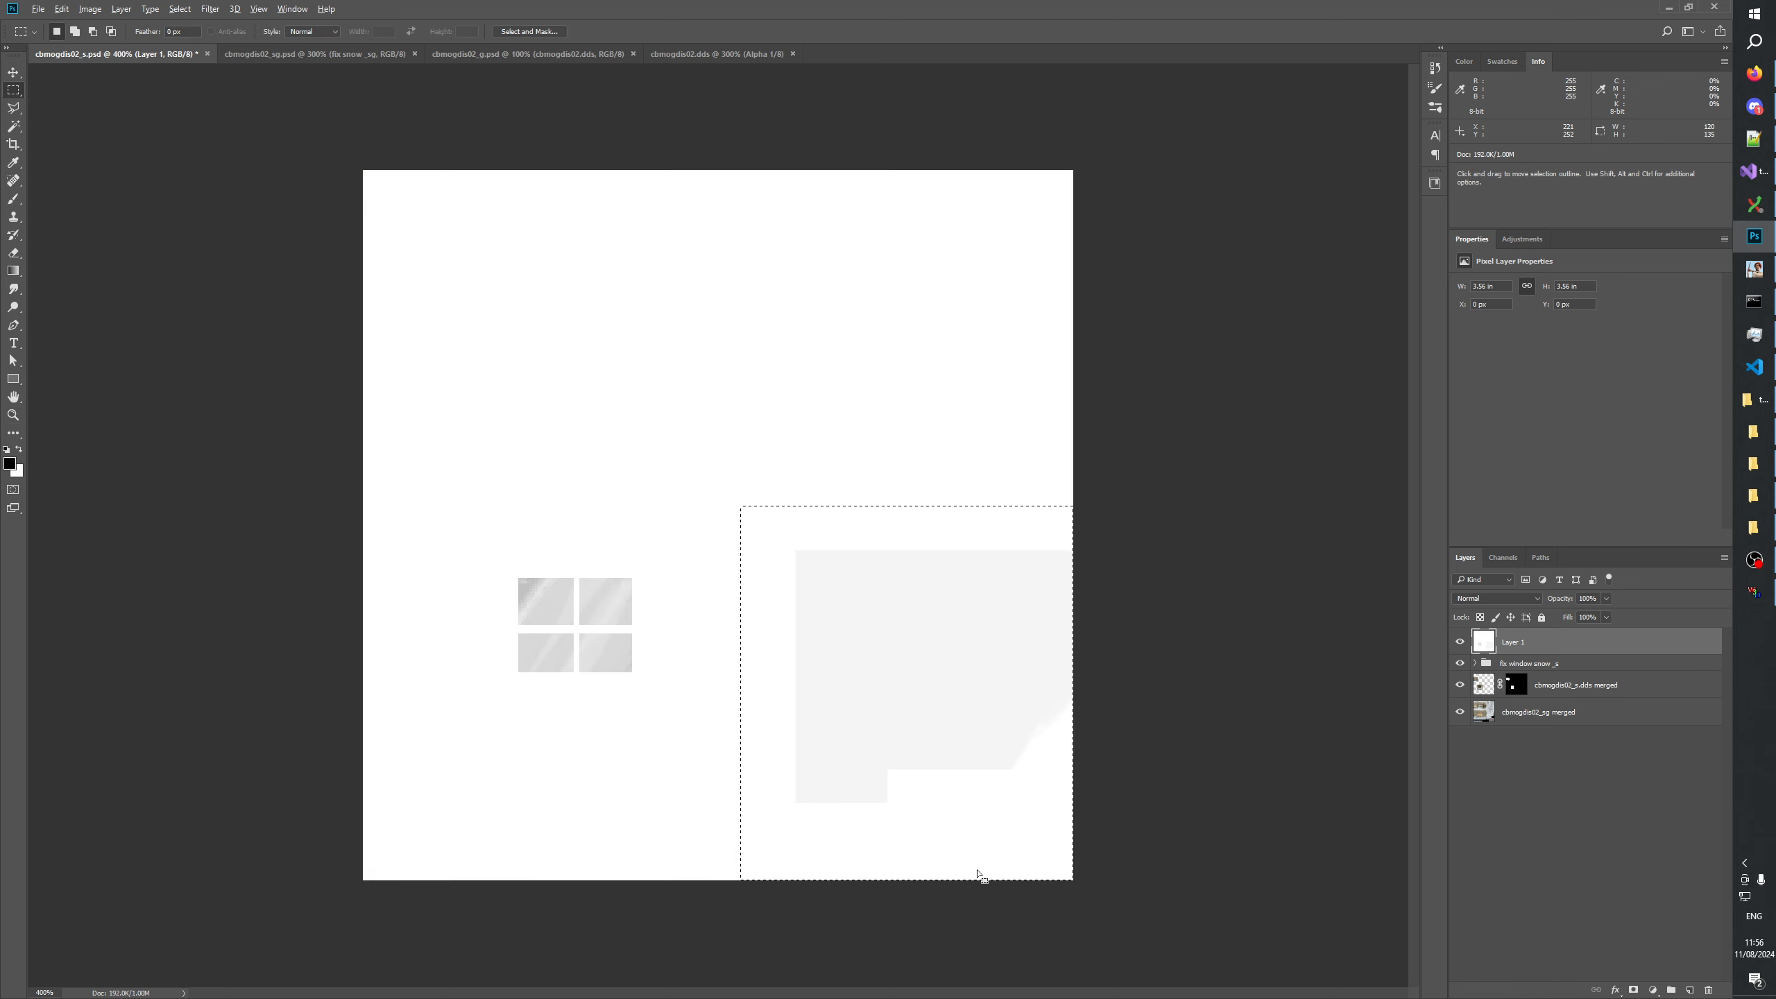
key("alt+BackSpace")
key("ctrl+z")
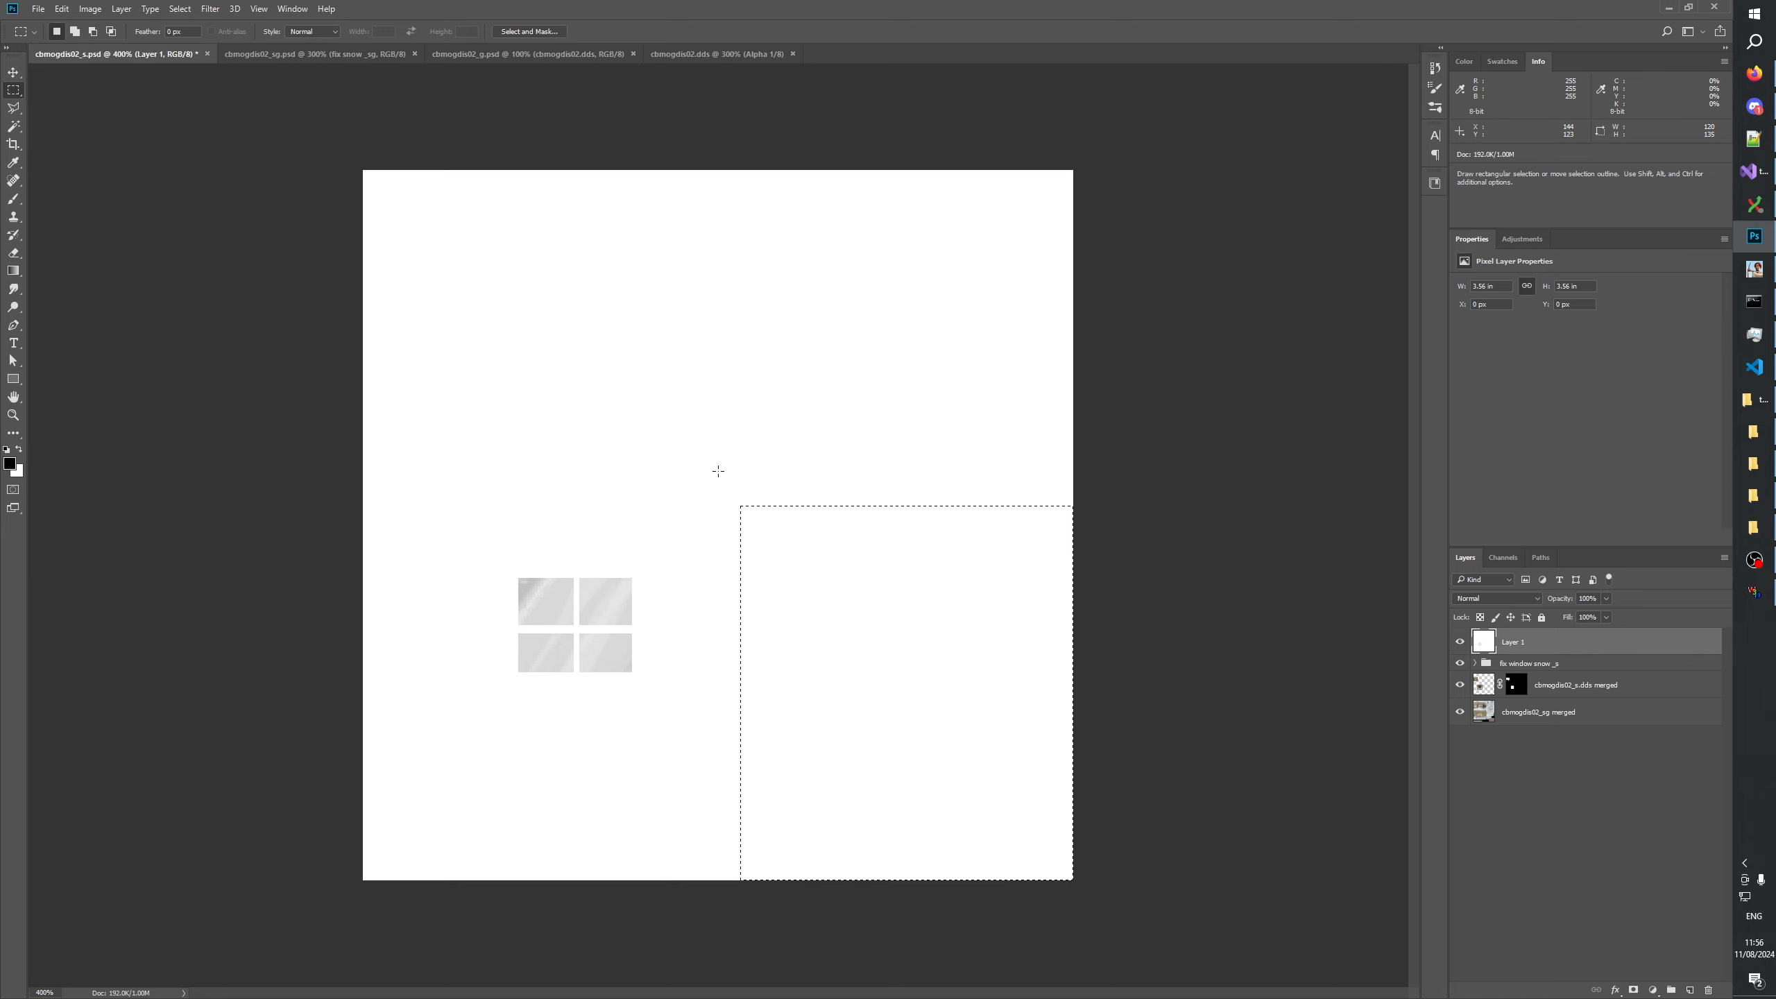
left_click(645, 498)
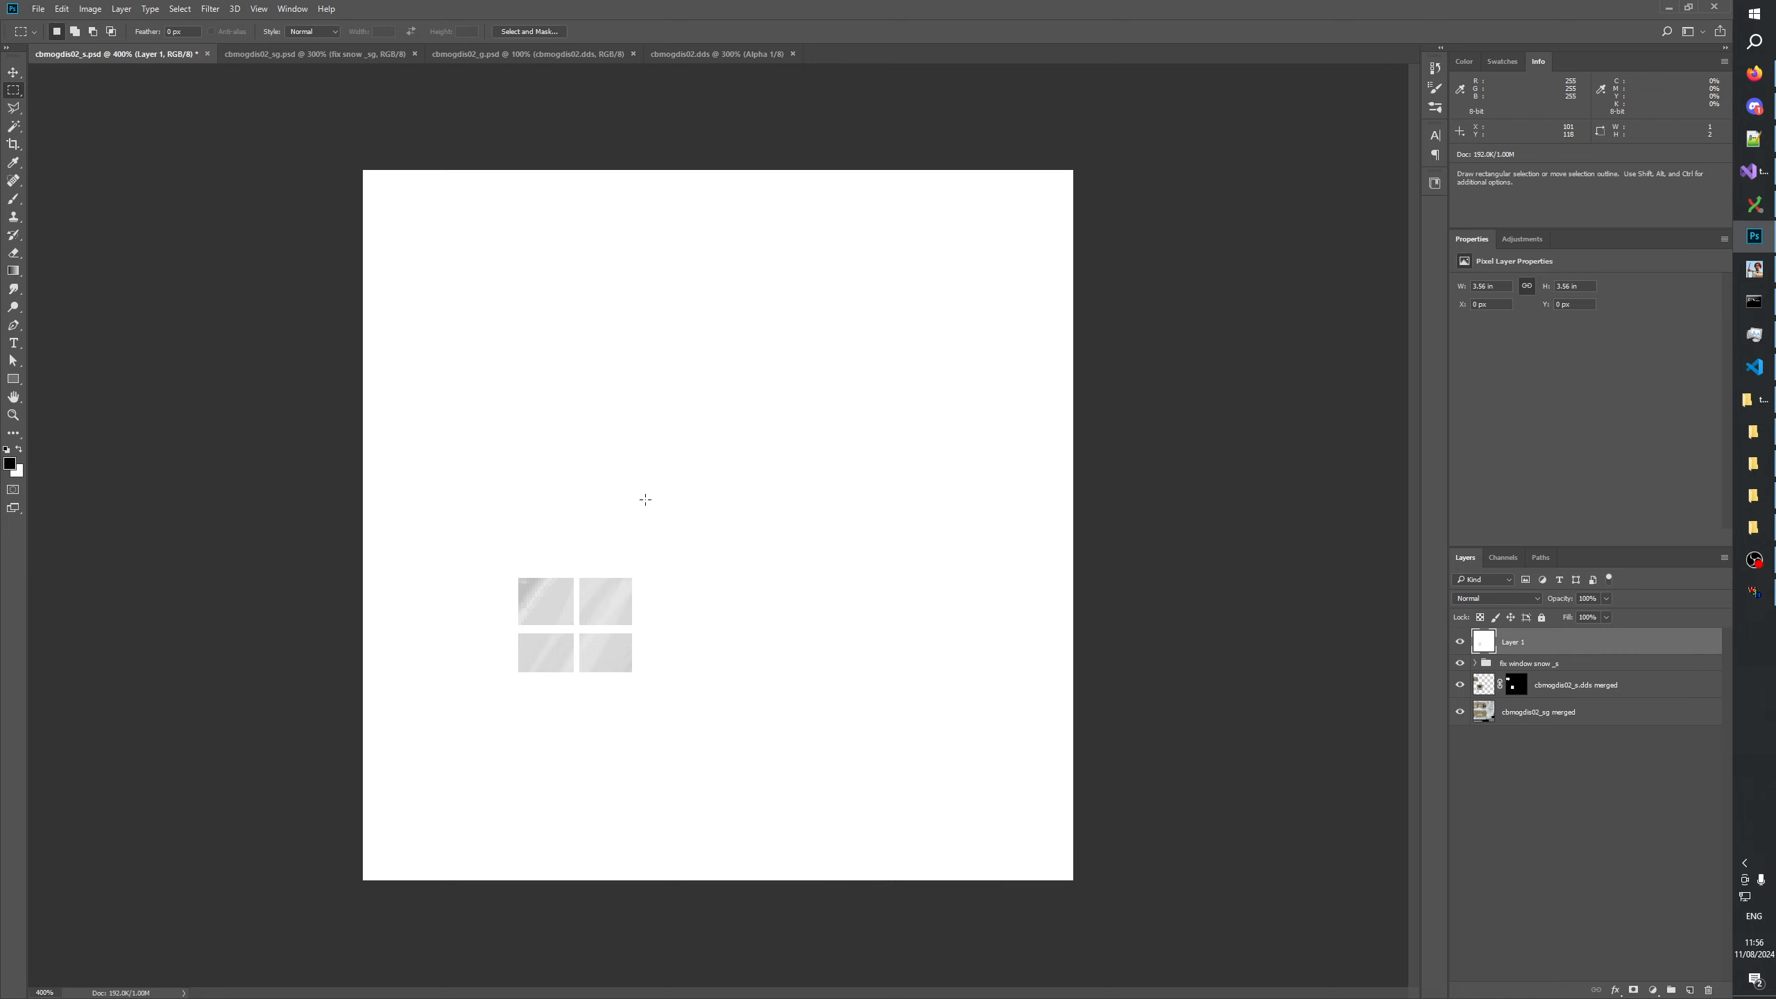
left_click(1458, 643)
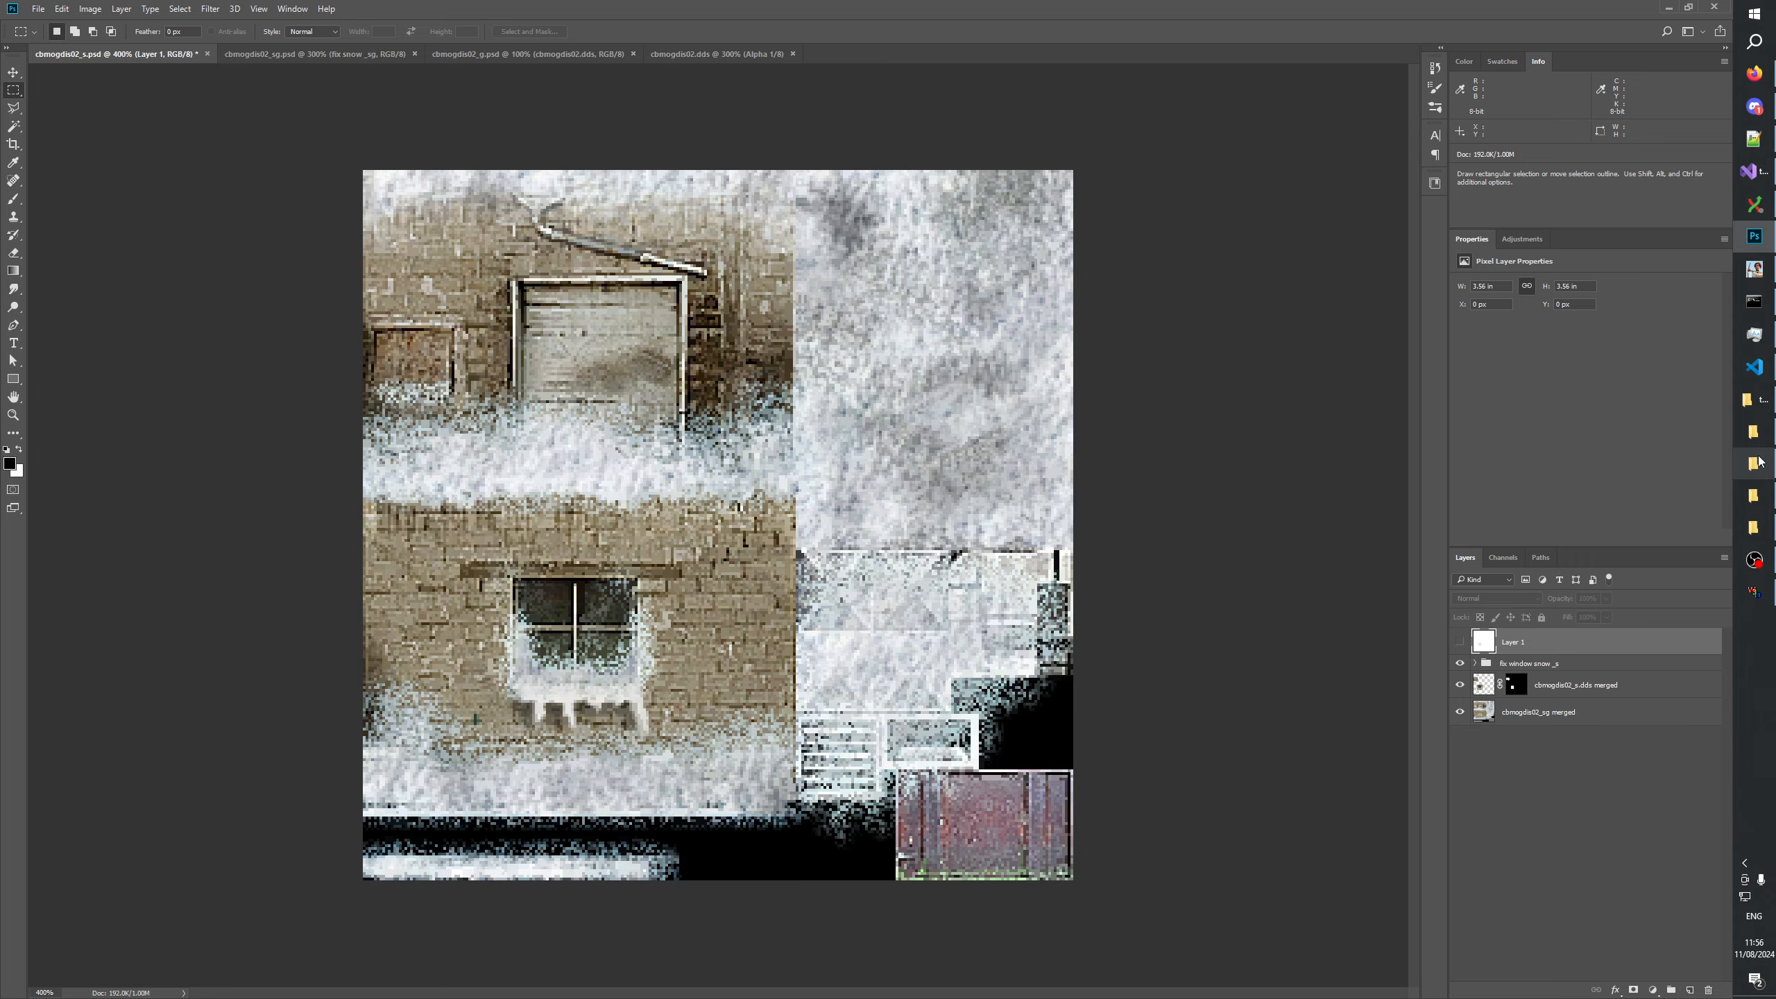
Bring up the GenerateMip textures folder and open cbmogdis02_sn.psd in Photoshop.
left_click(1754, 526)
left_click(1760, 524)
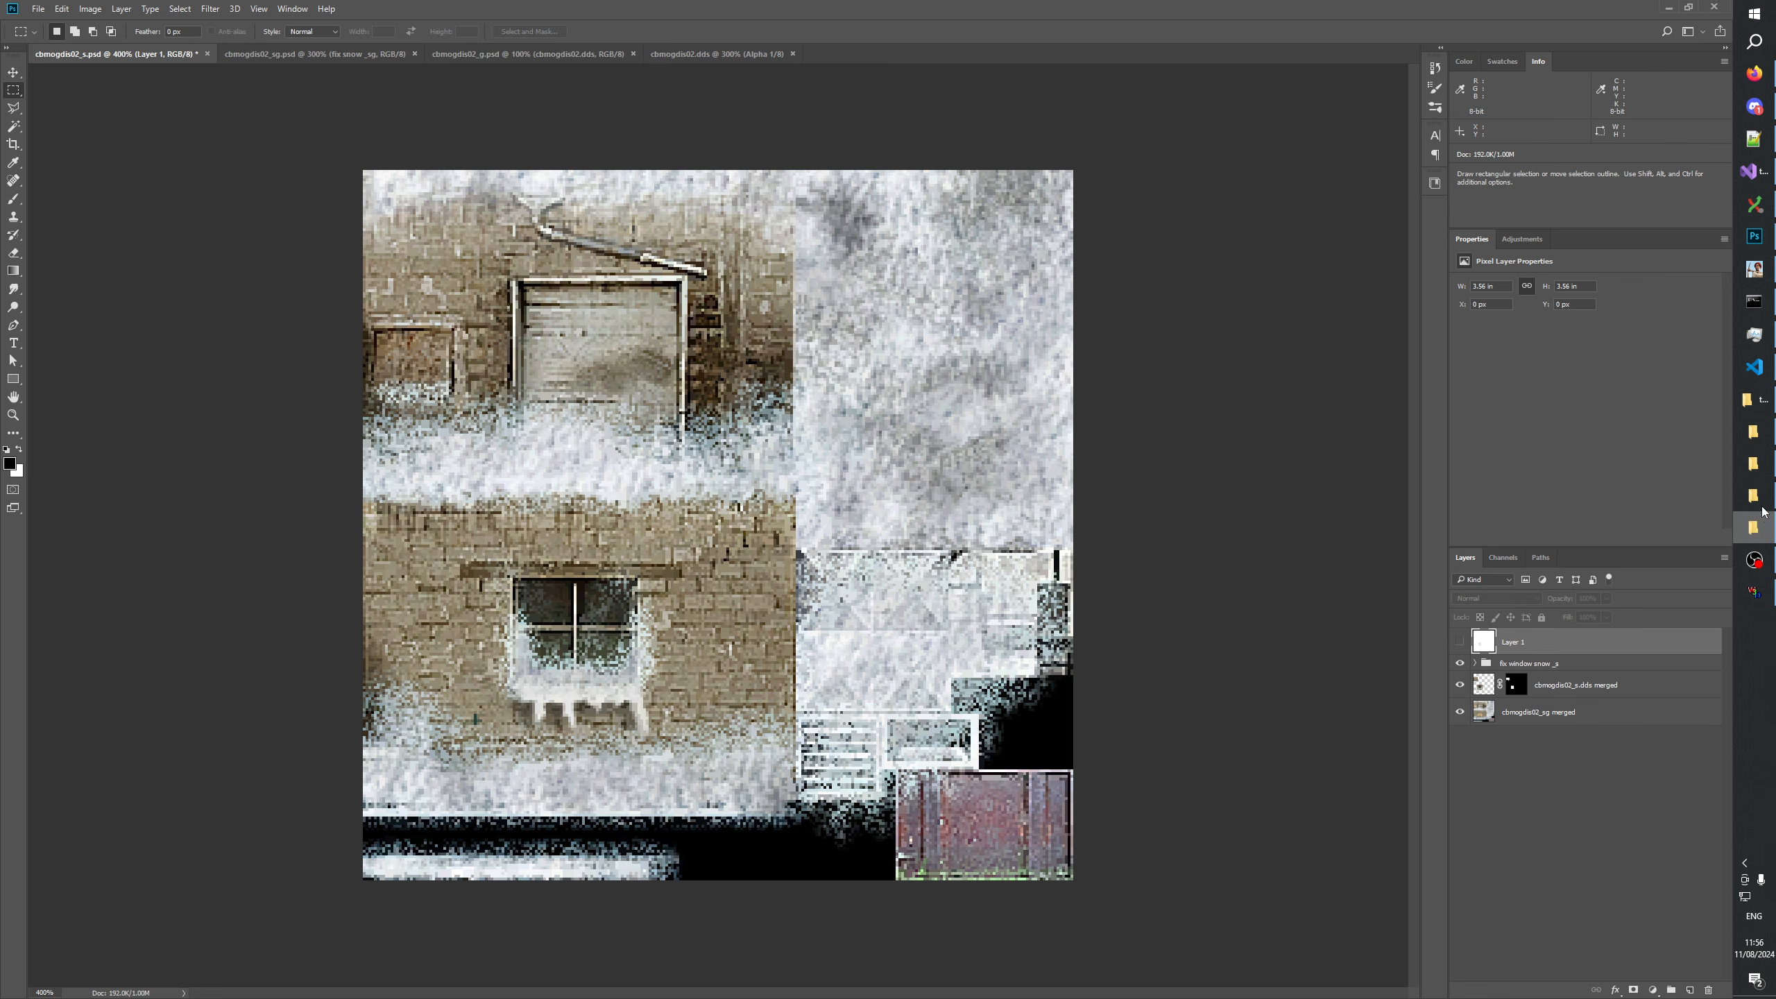
left_click(1764, 437)
left_click(1765, 405)
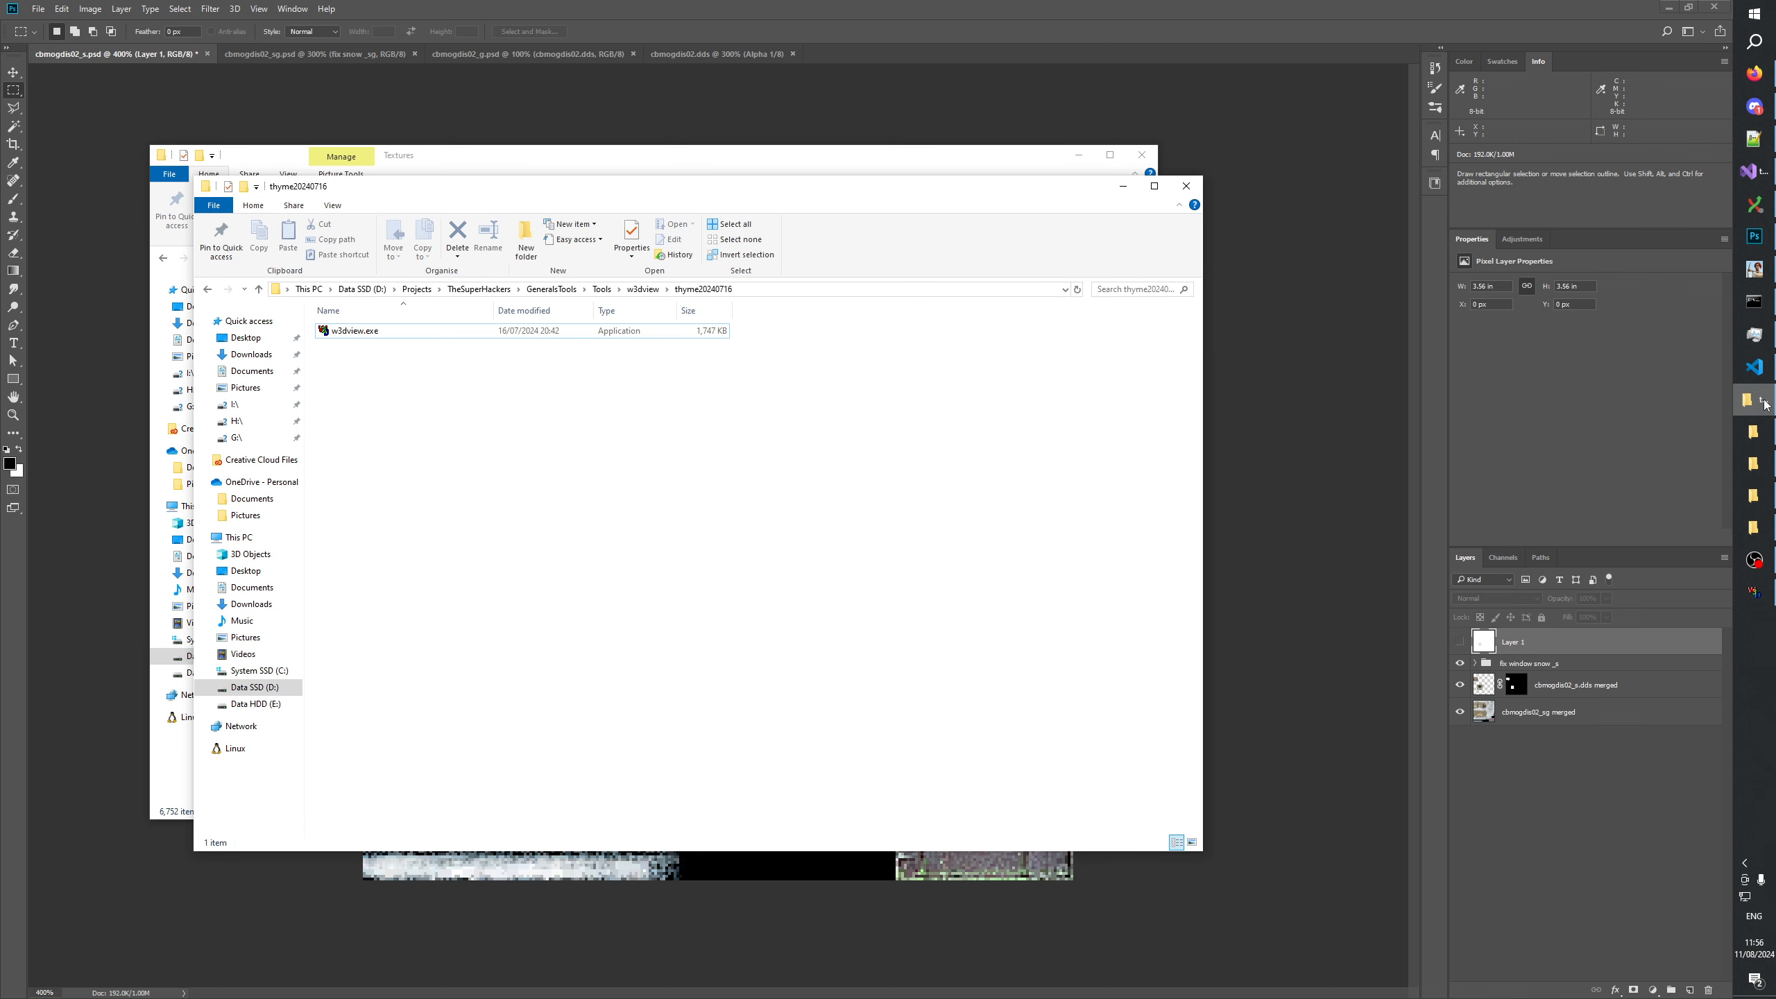
left_click(1766, 468)
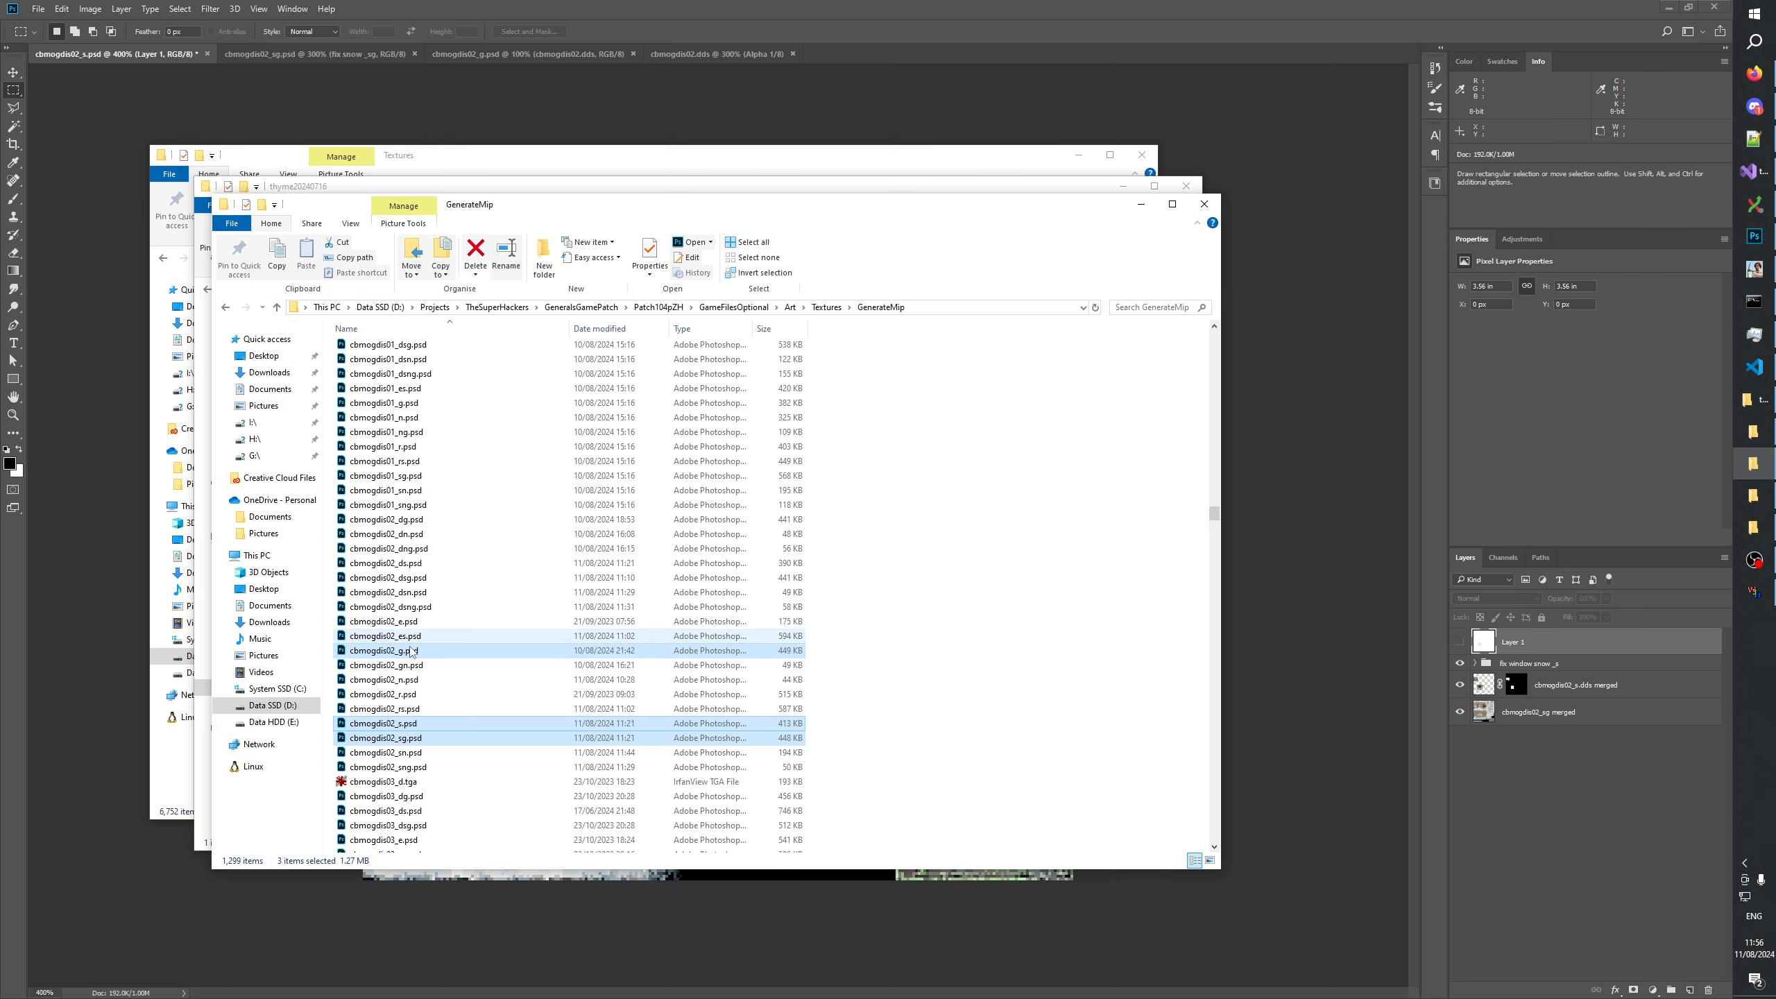
left_click(390, 753)
double_click(389, 753)
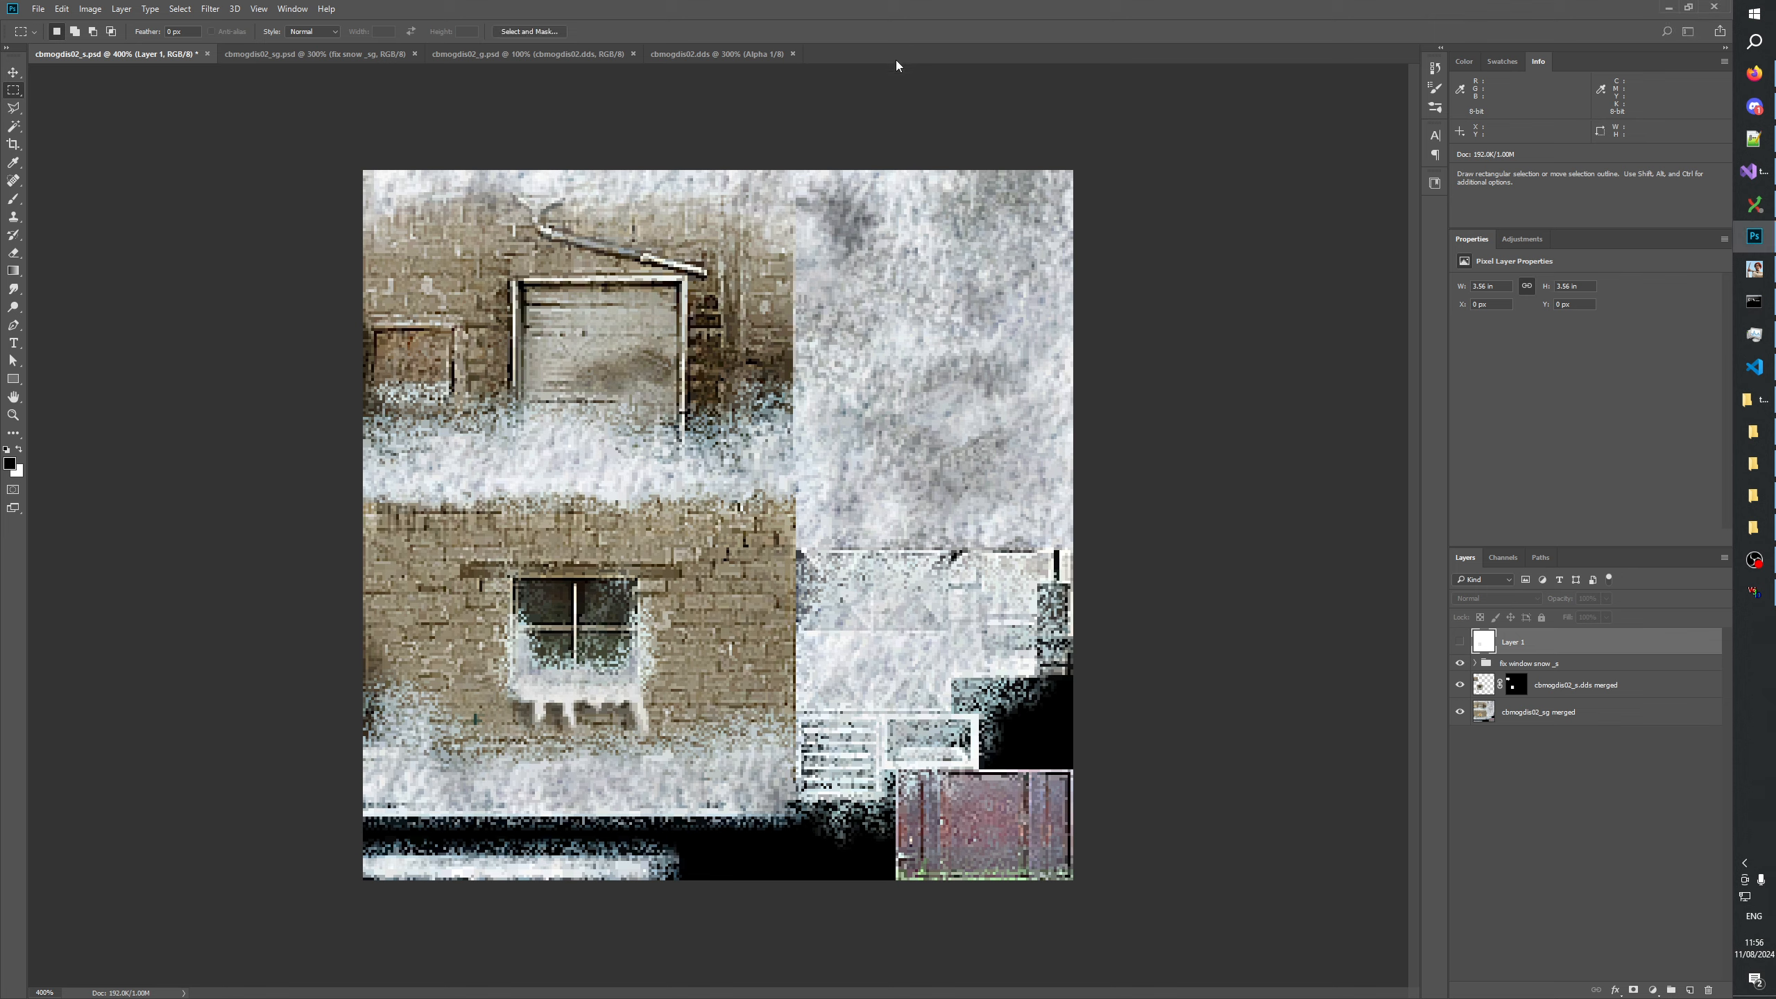
Duplicate Levels 1 and the difference invert layer from the snow_sn group of cbmogdis02_sn.psd into cbmogdis02_s.psd.
left_click(1475, 635)
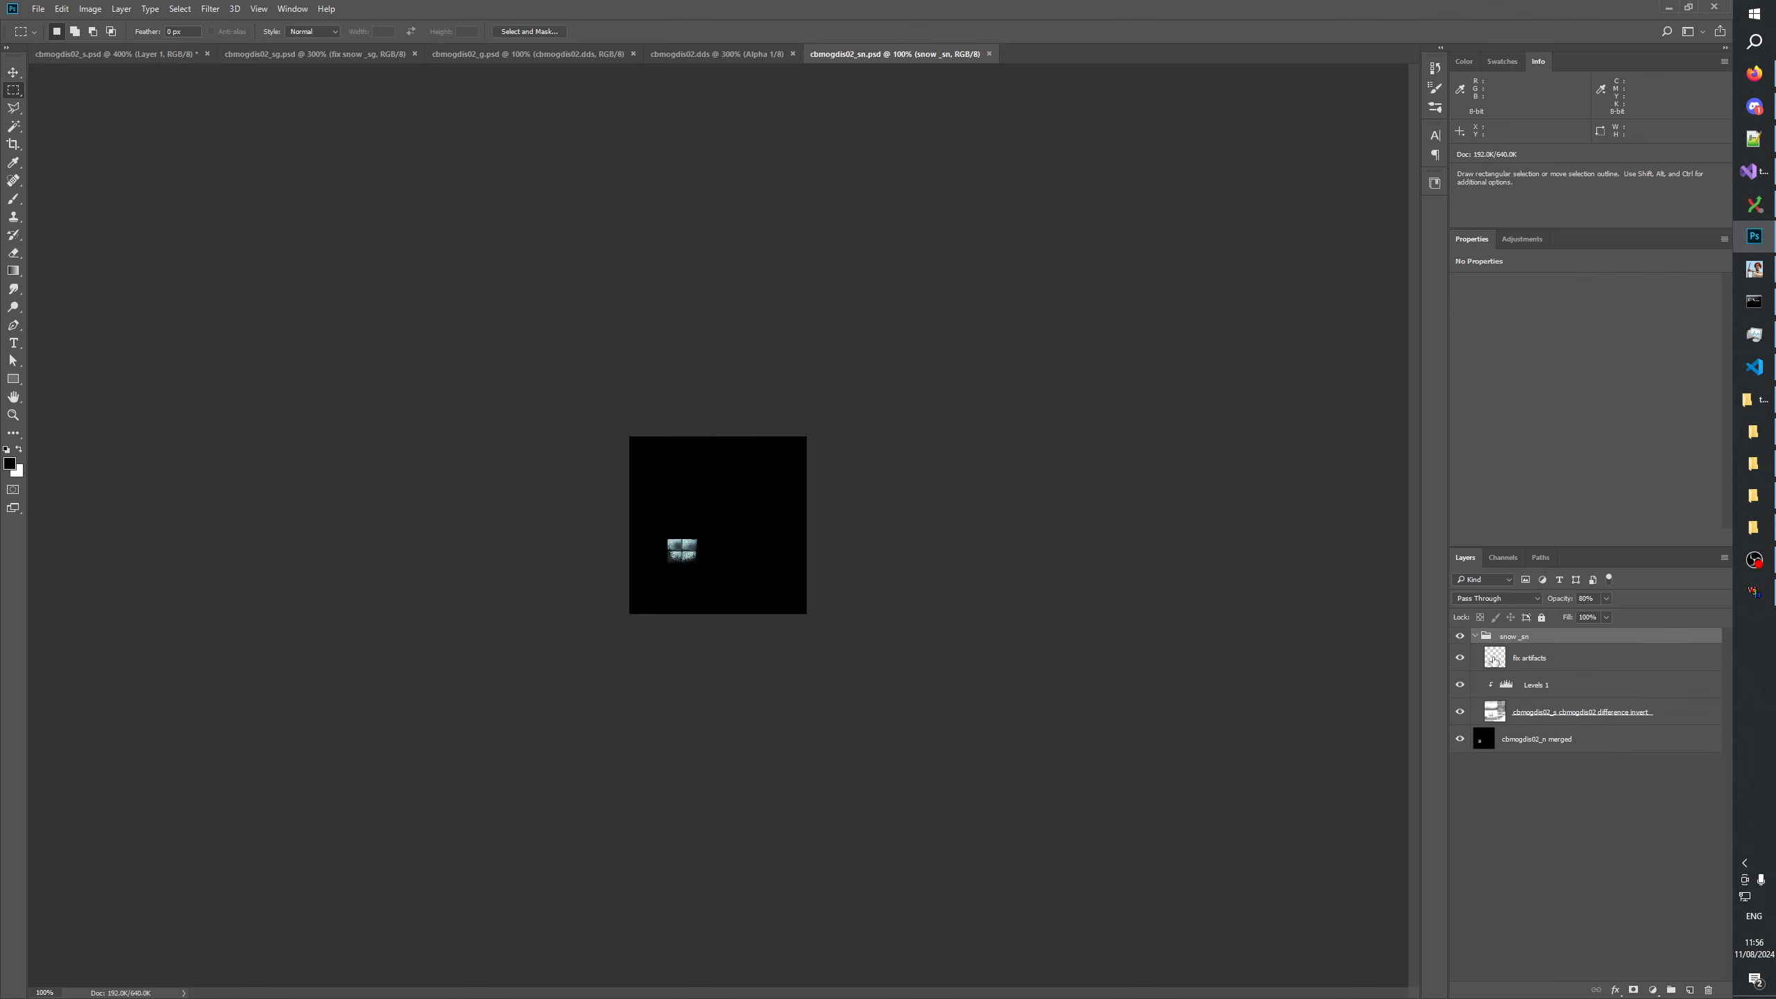
left_click(1572, 686)
left_click(1664, 713, "shift")
right_click(1665, 712)
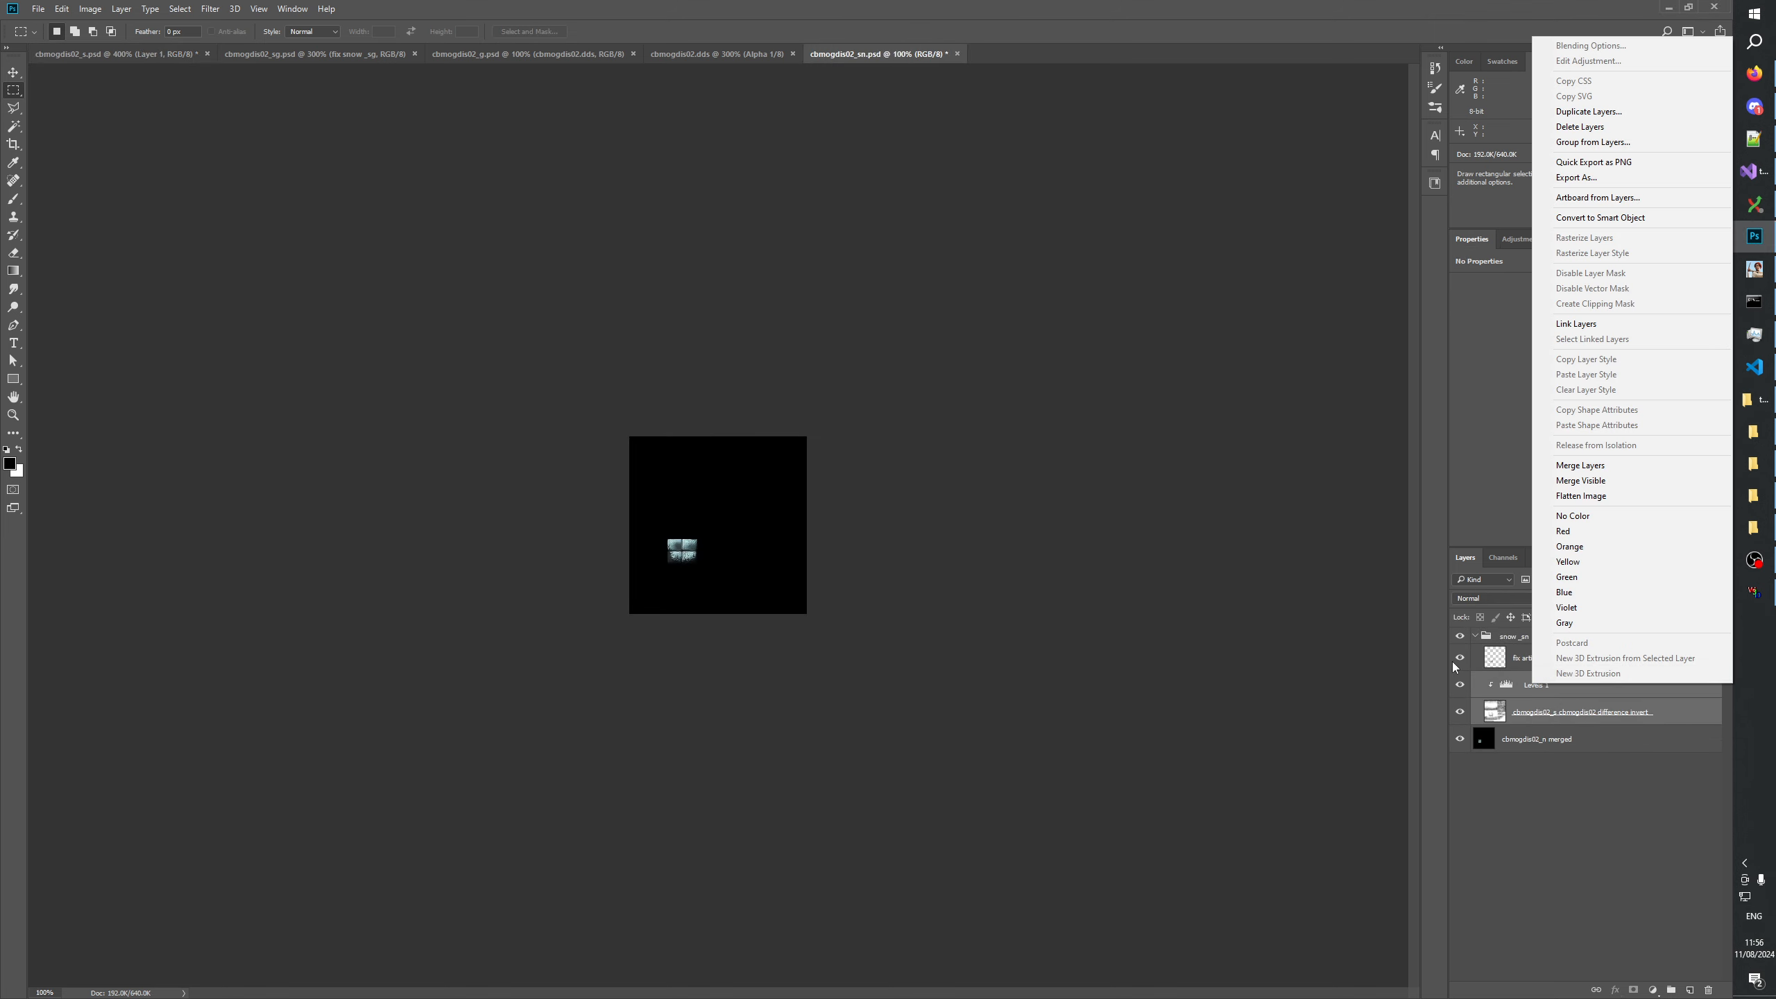
left_click(1589, 111)
left_click(874, 355)
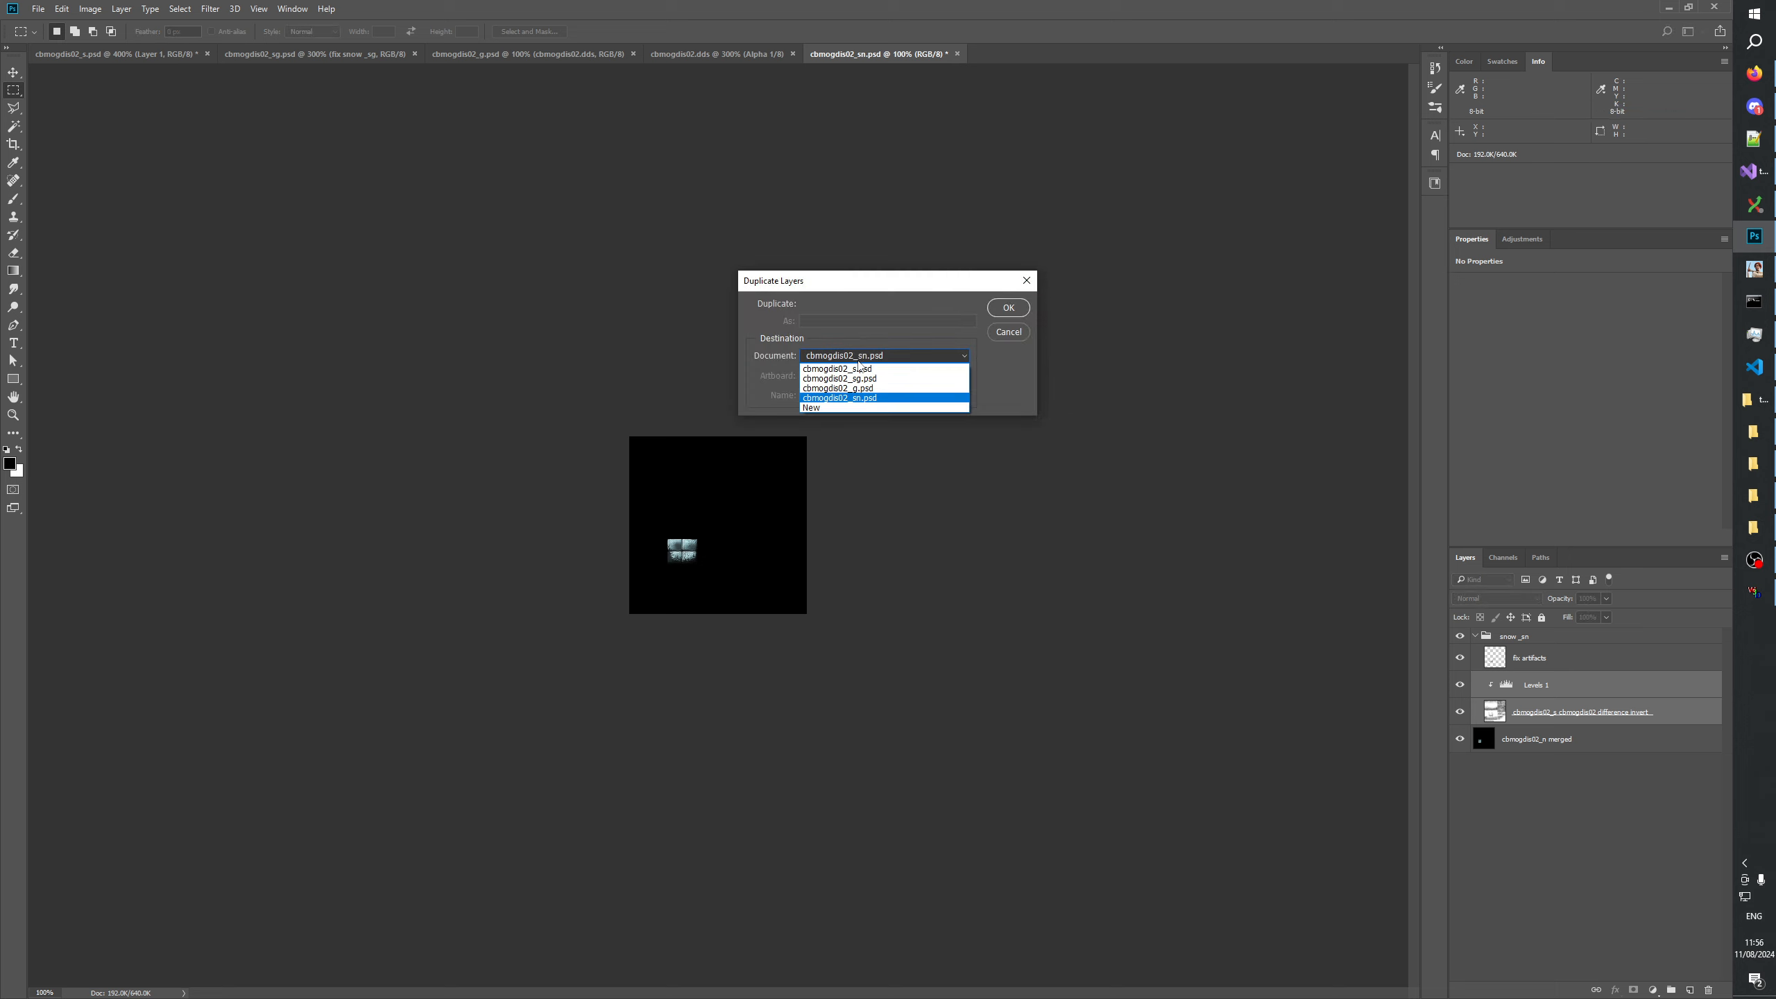
left_click(858, 378)
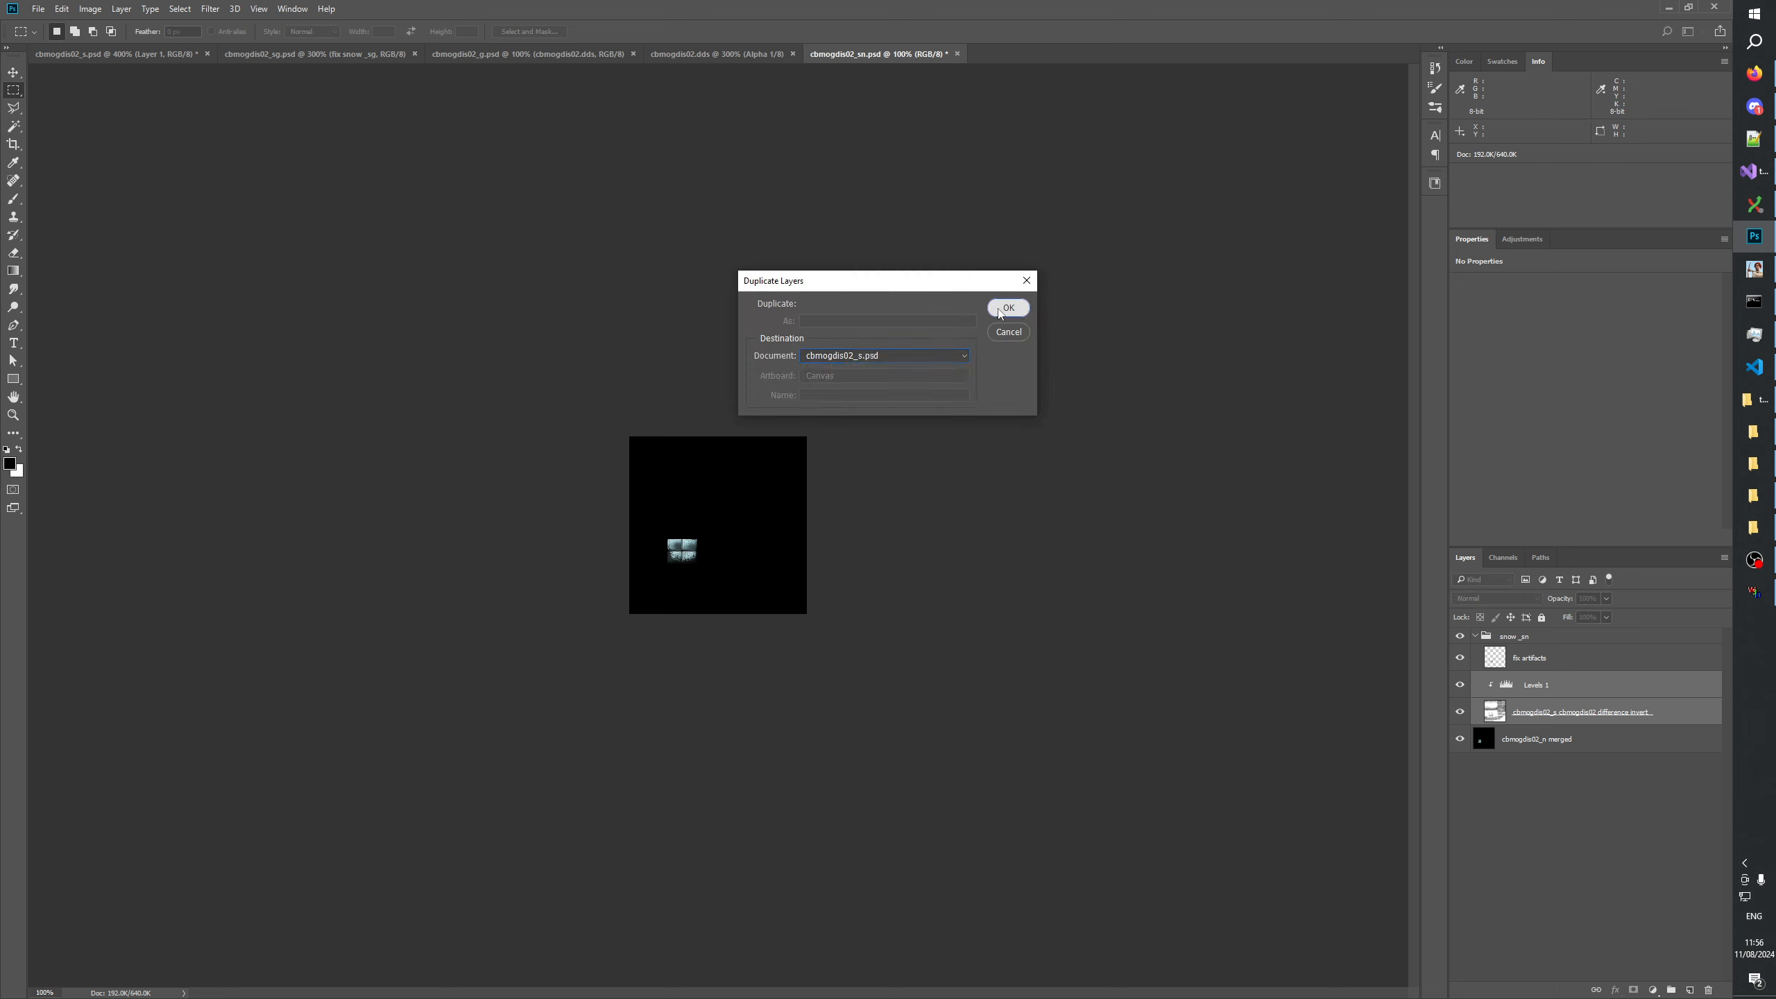
left_click(1008, 308)
left_click(118, 54)
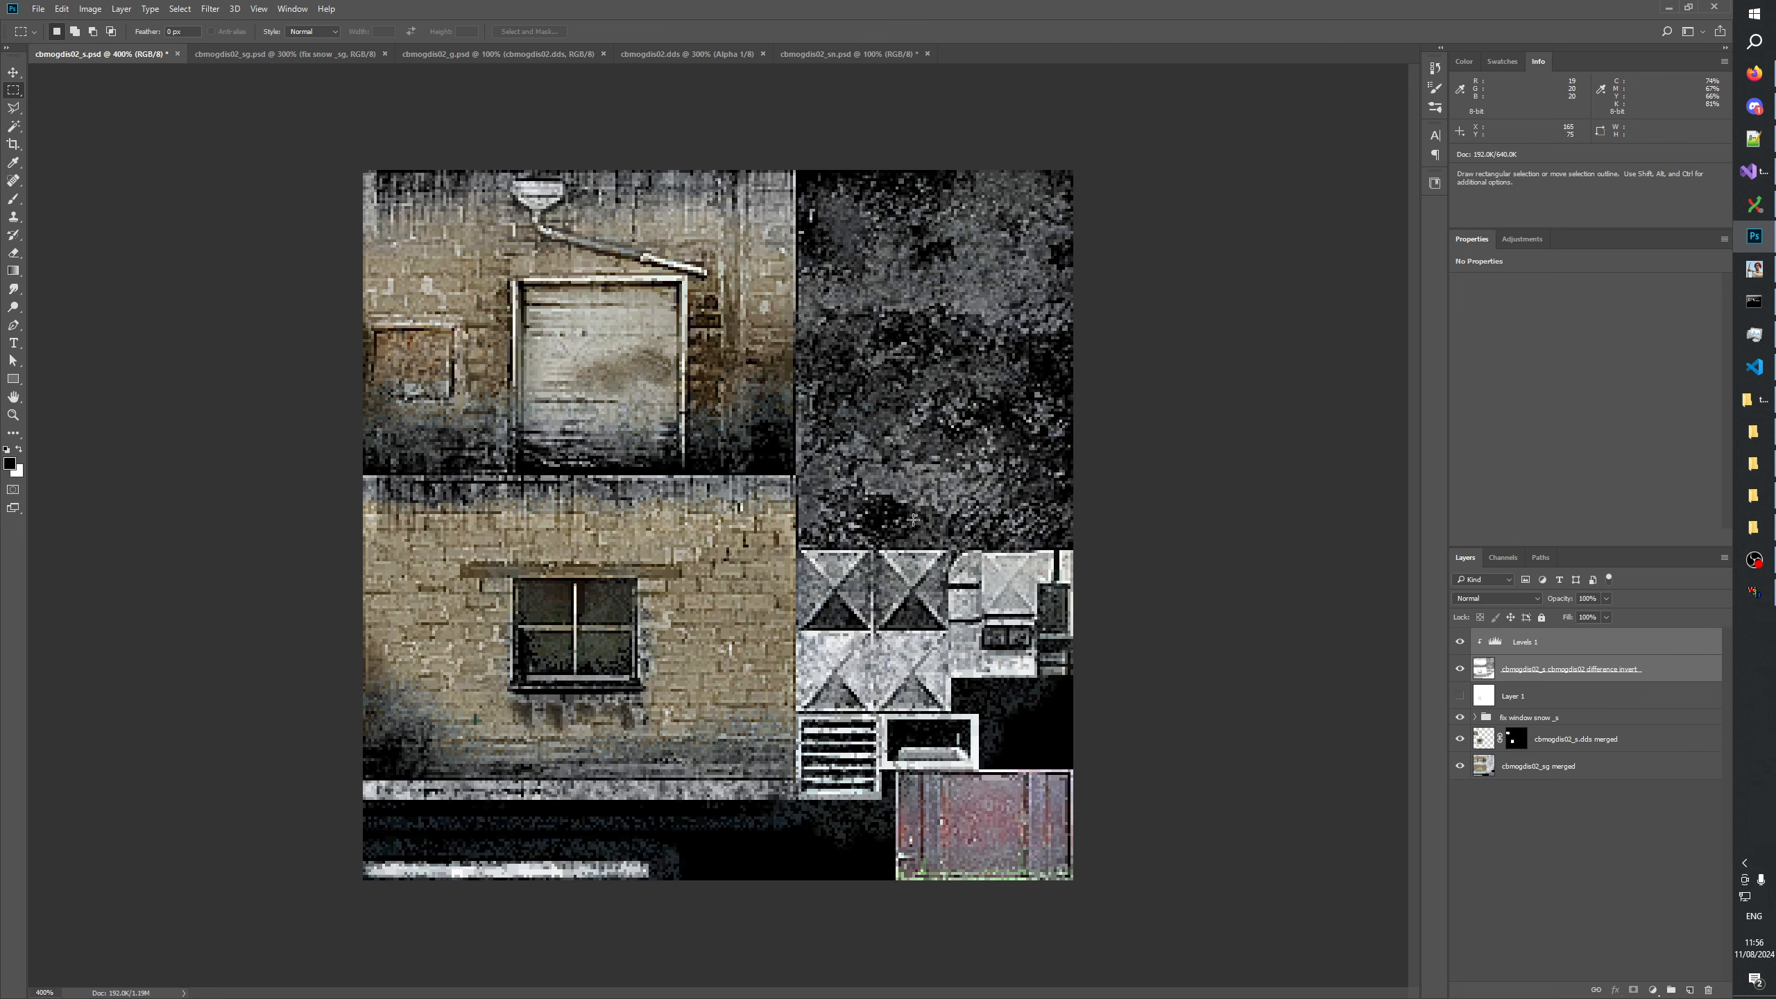
Invert the difference layer in cbmogdis02_s.psd, hide Levels 1 and set the difference layer's blend mode to Lighten.
left_click(1582, 930)
left_click(1656, 673)
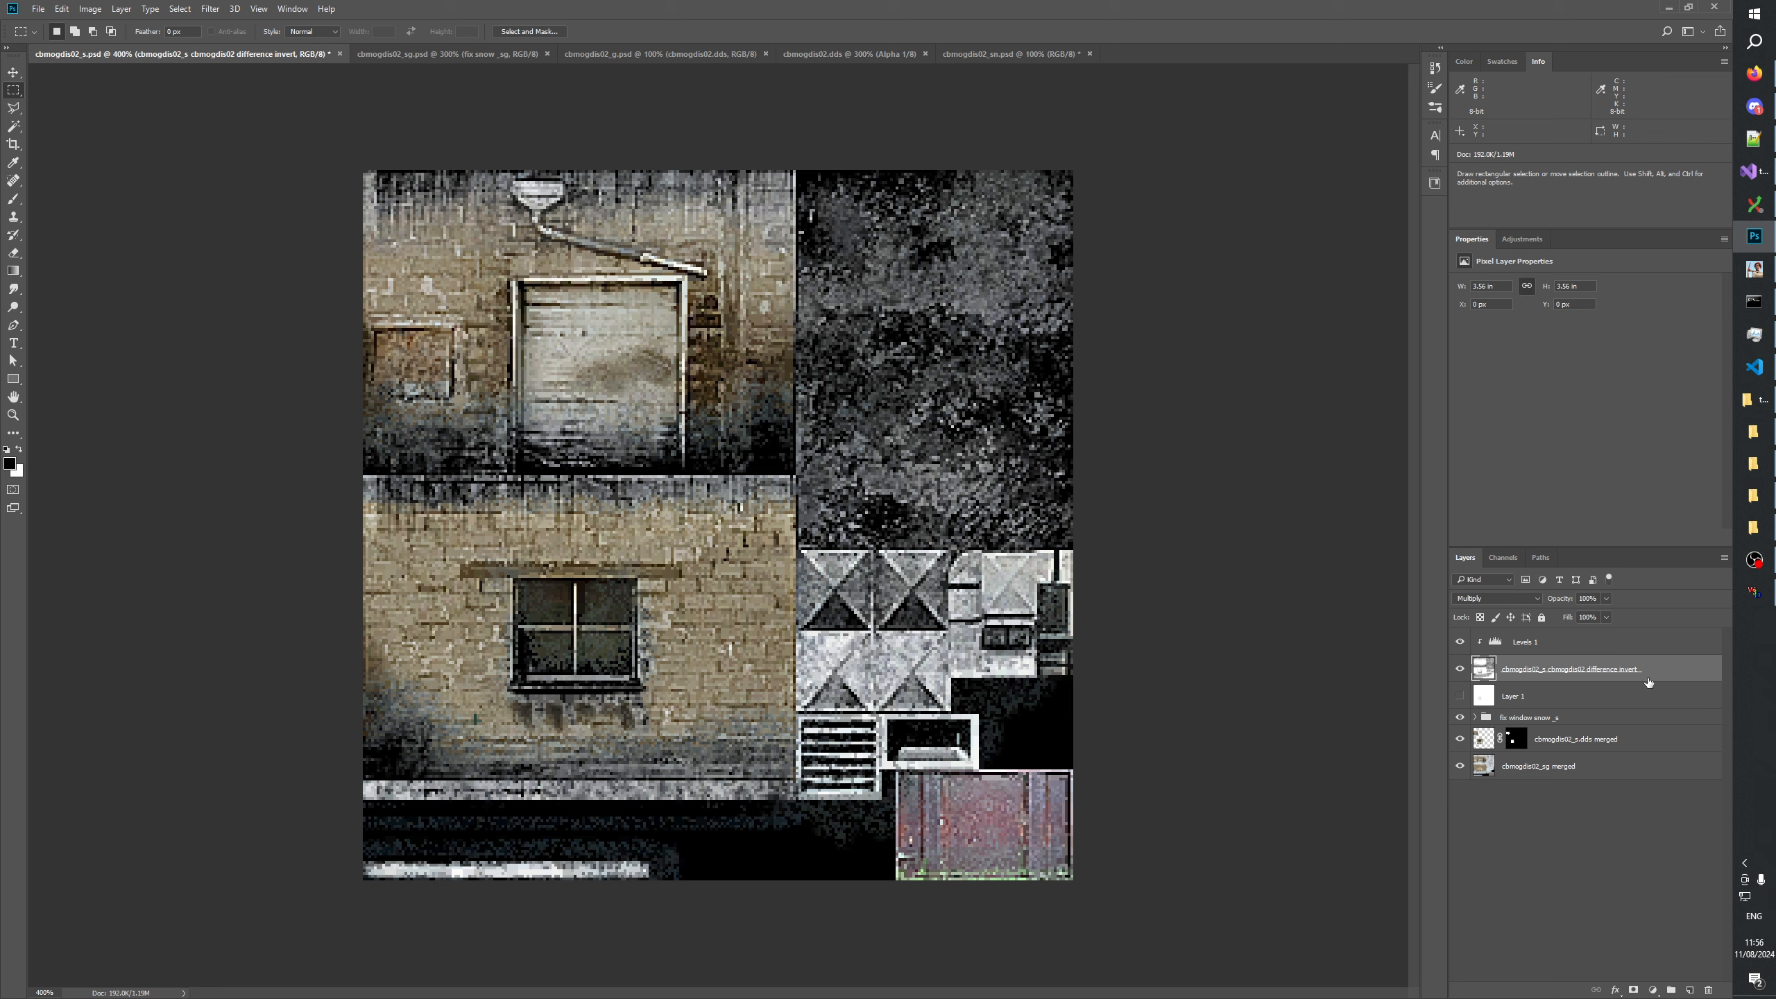
key("ctrl+i")
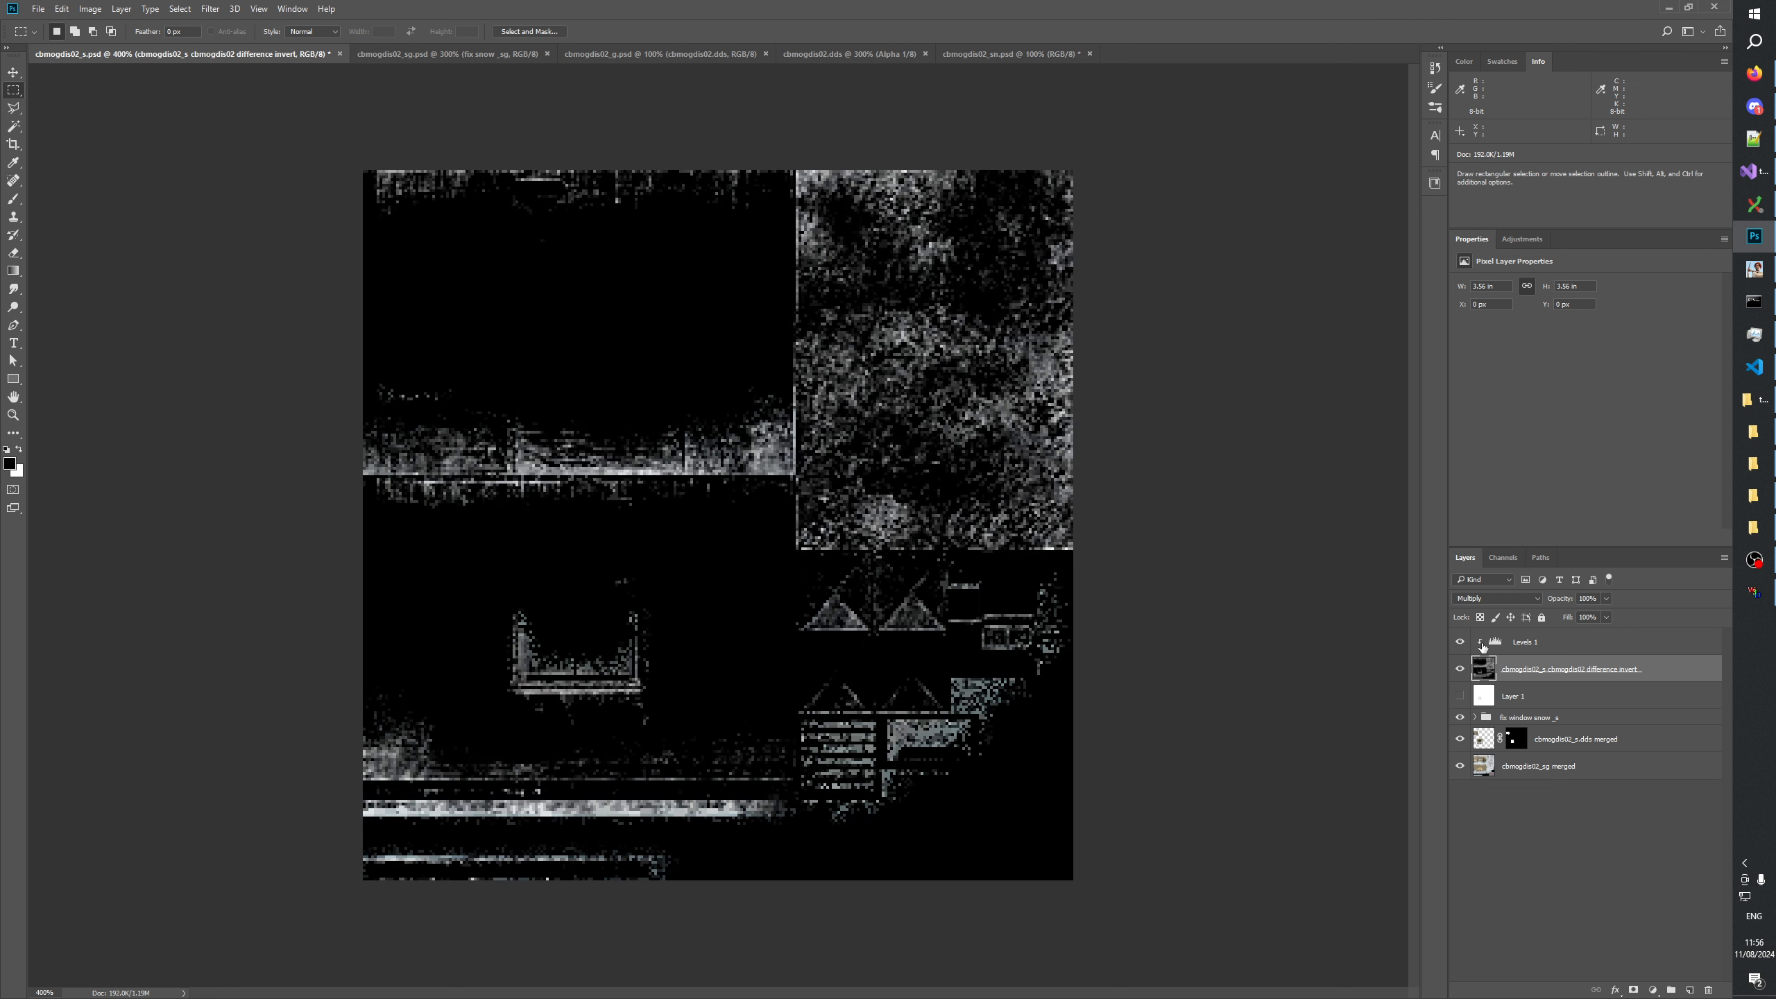
left_click(1460, 642)
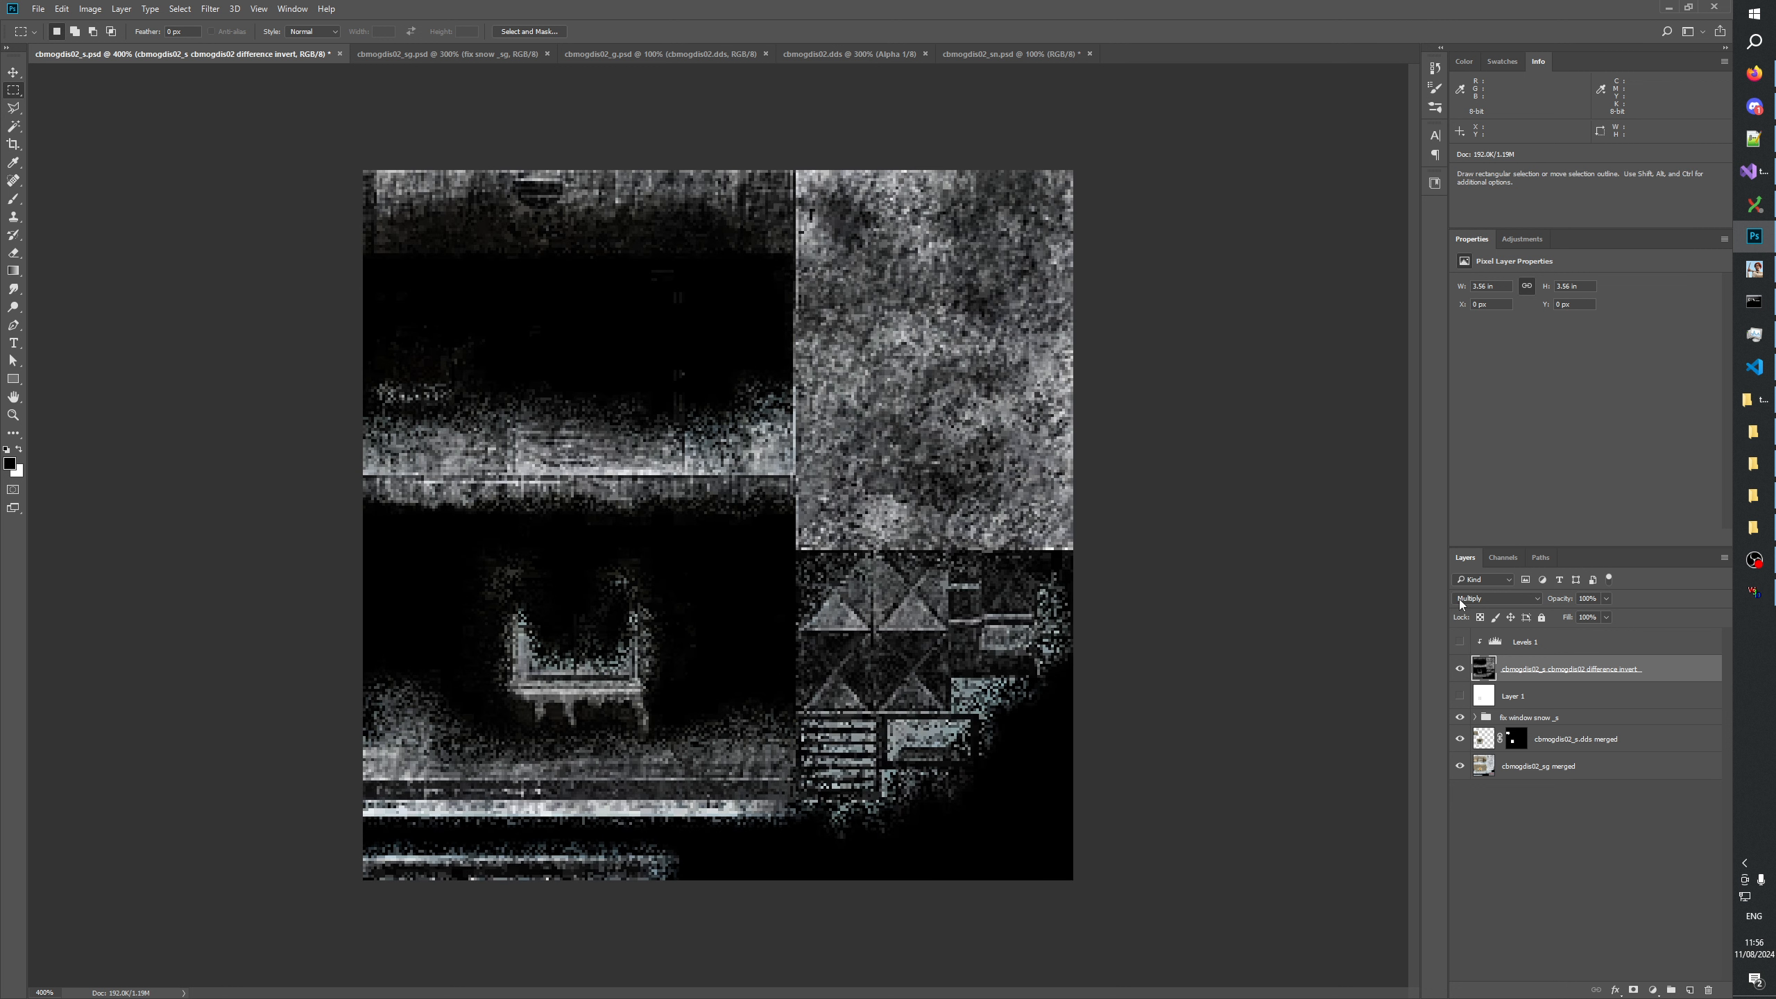
left_click(1462, 605)
left_click(1477, 691)
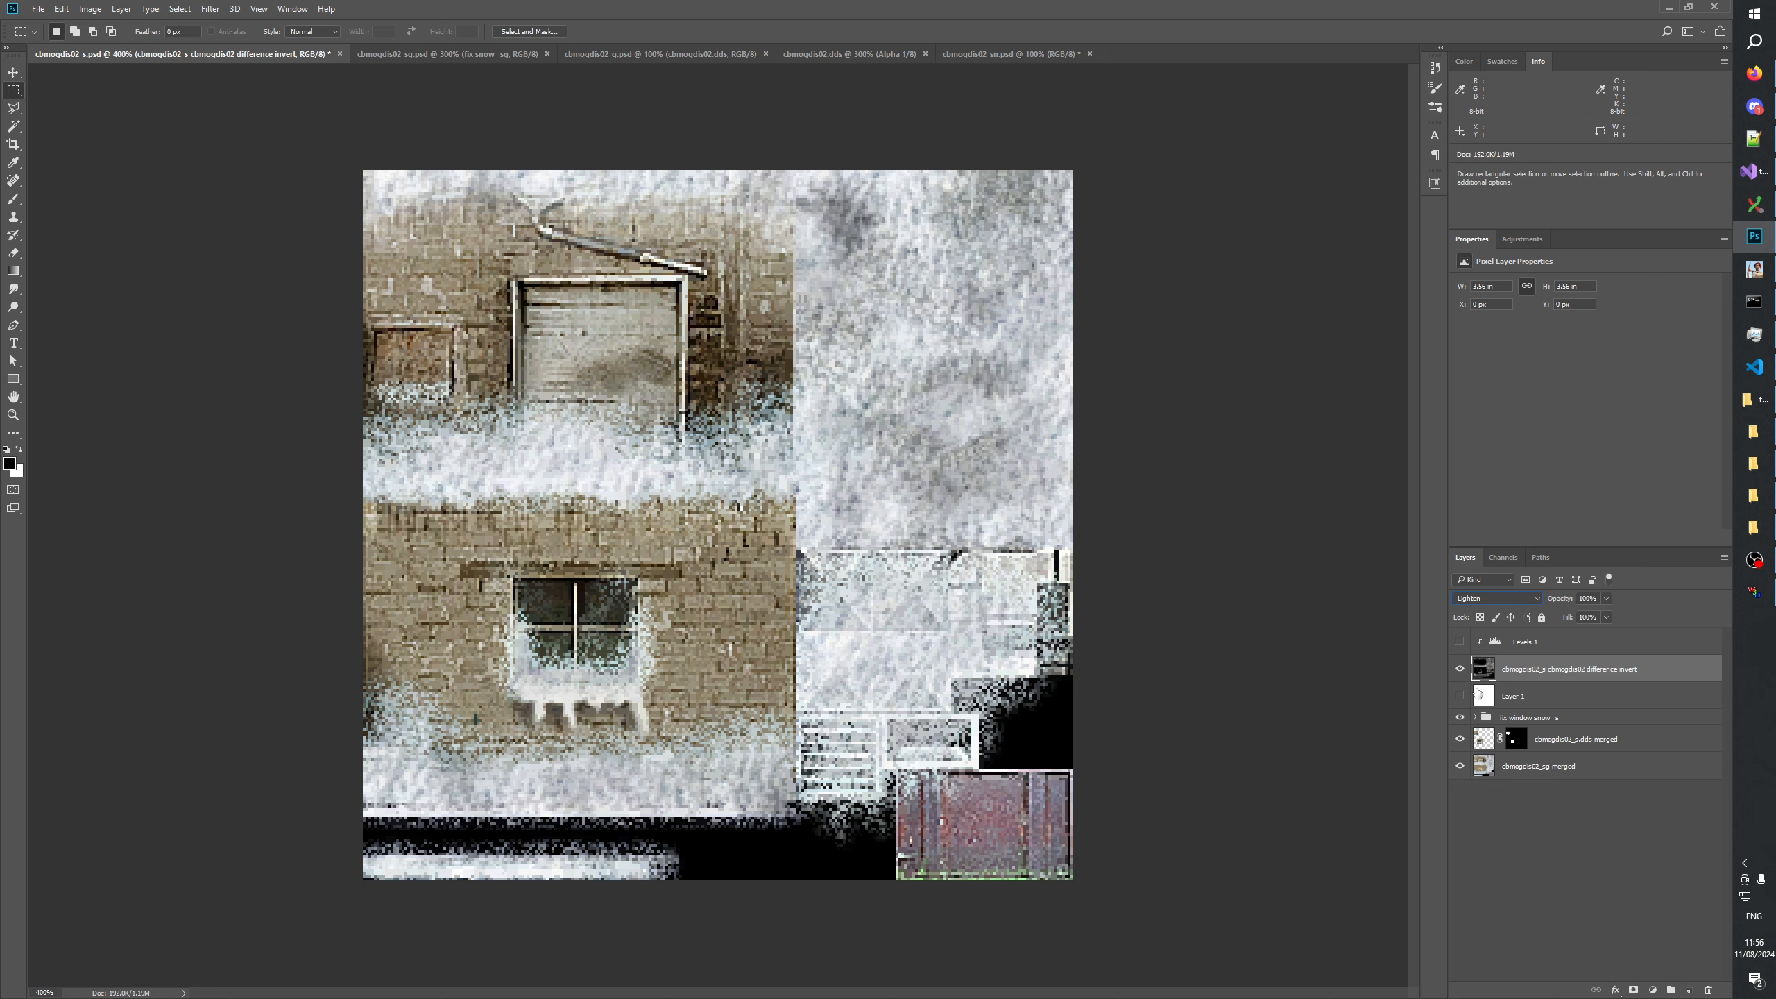
Show Layer 1 and Levels 1, and set the Levels input black point to 0 and white point to 81.
left_click(1460, 697)
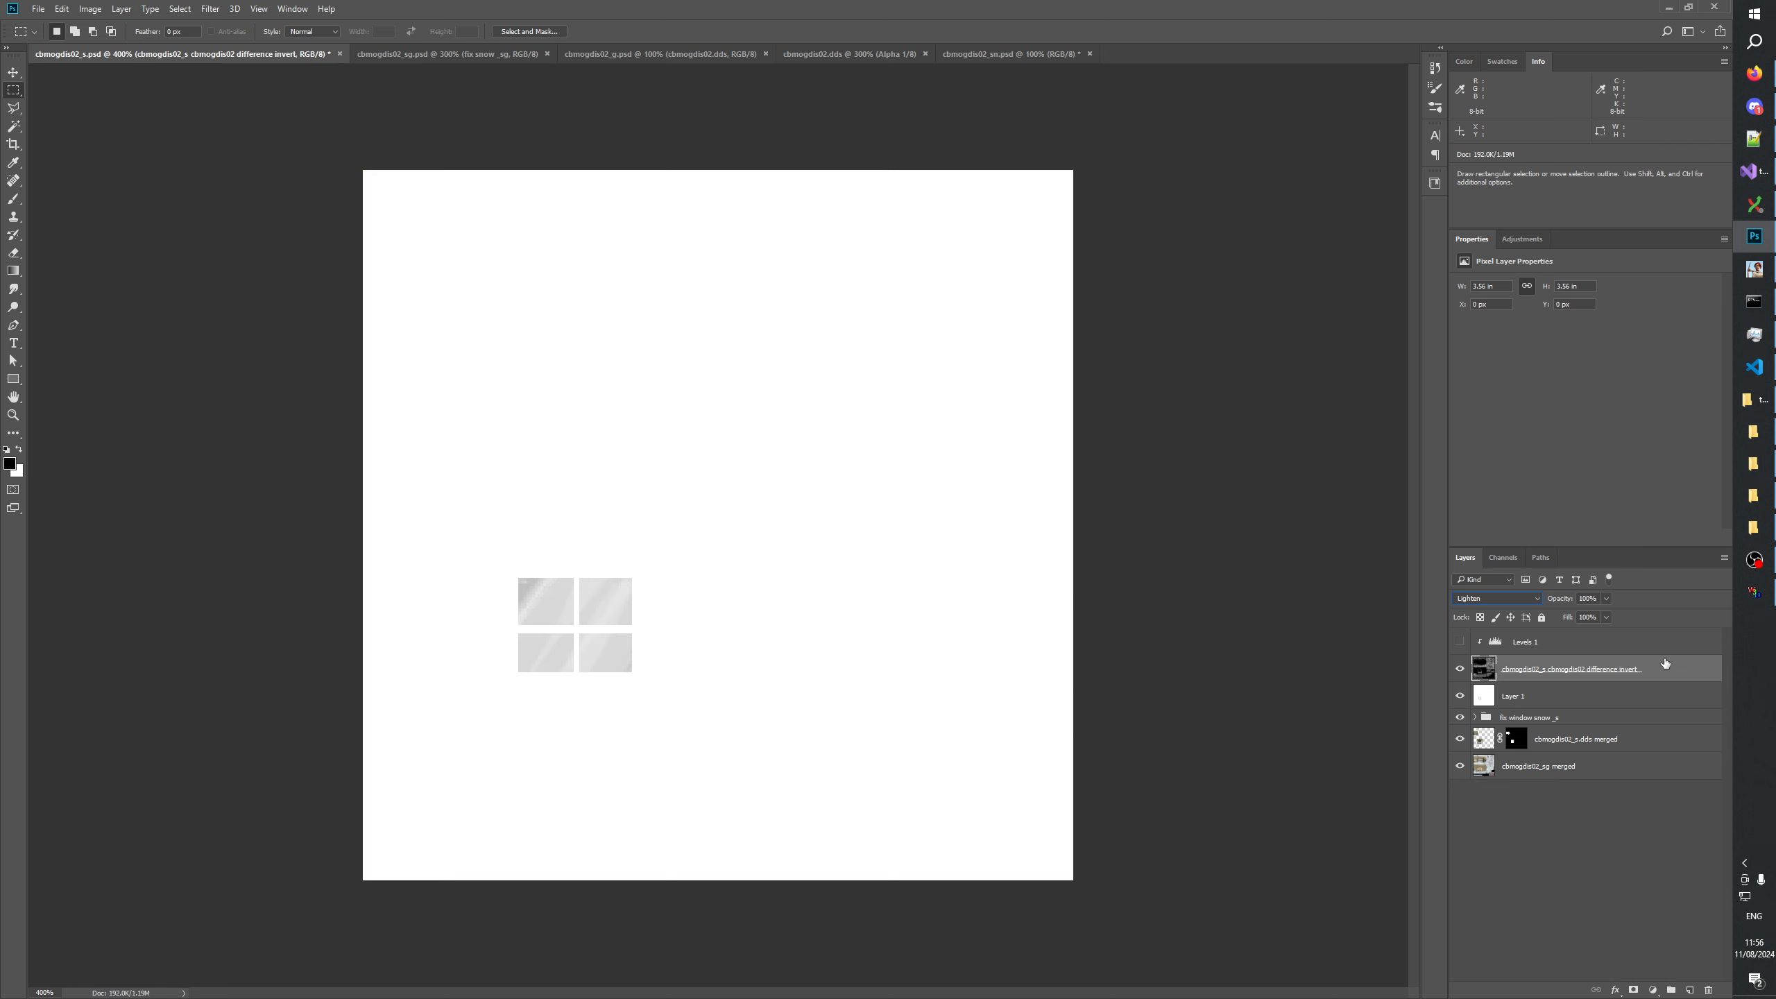
left_click(1520, 643)
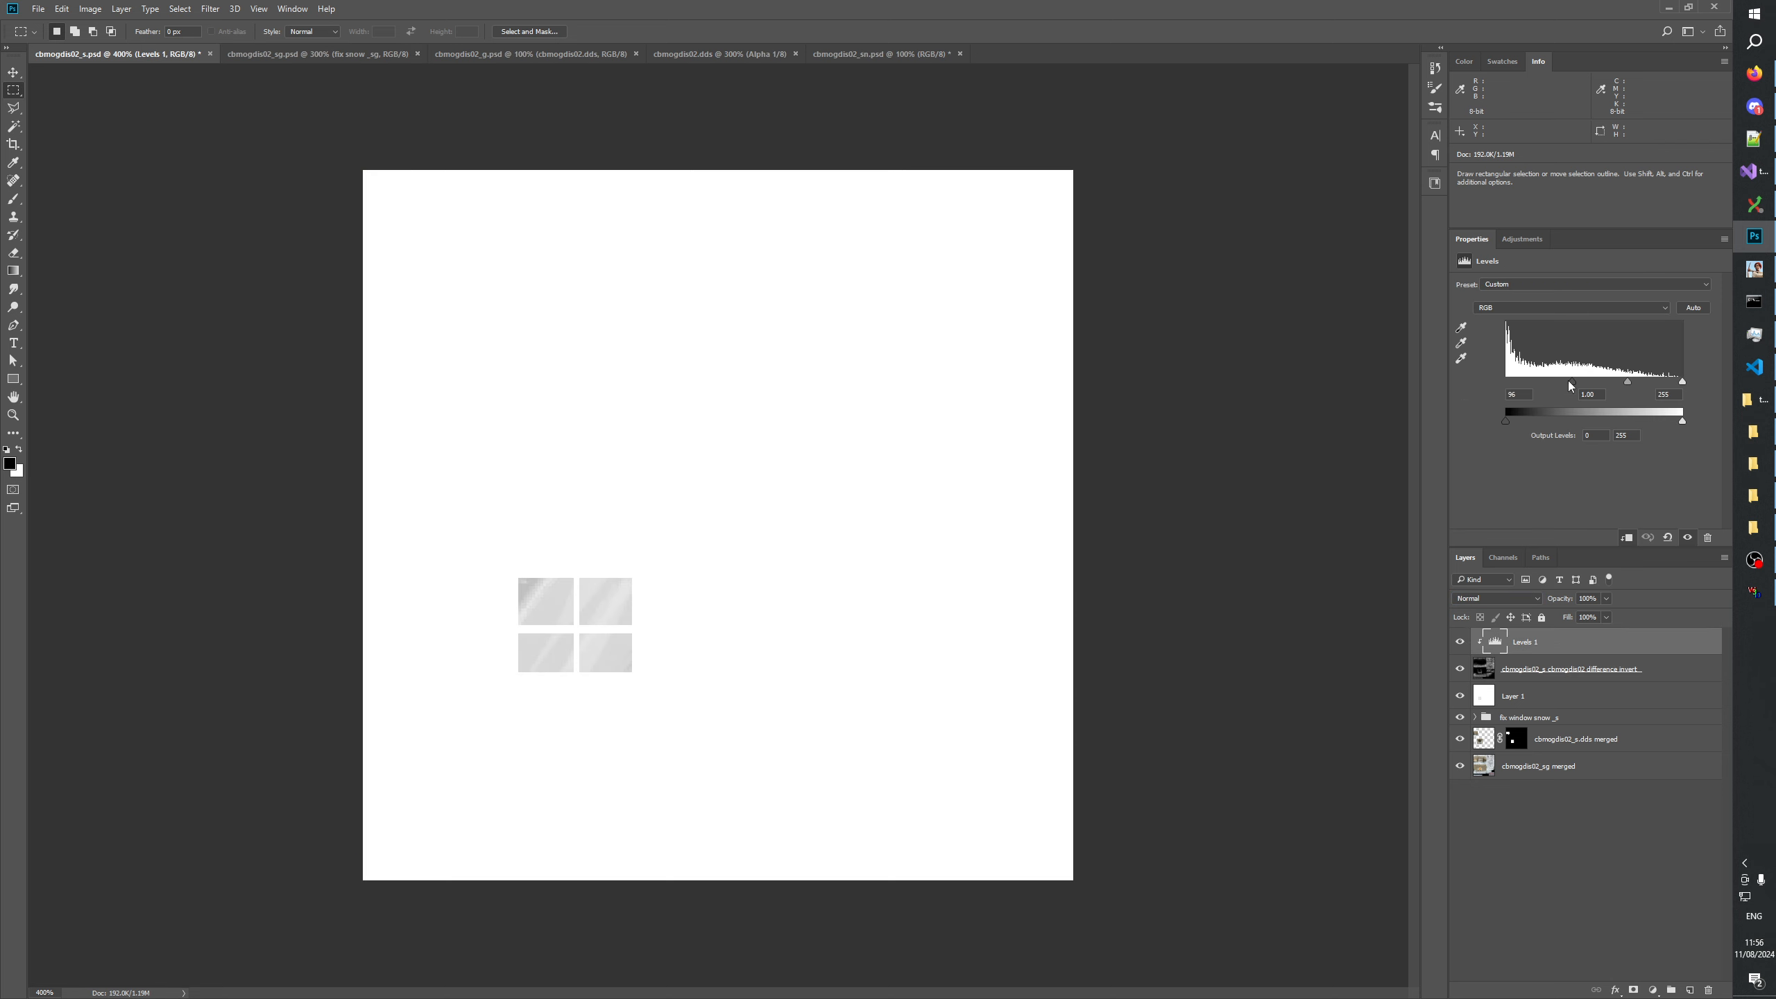
left_click_drag(1682, 381, 1564, 392)
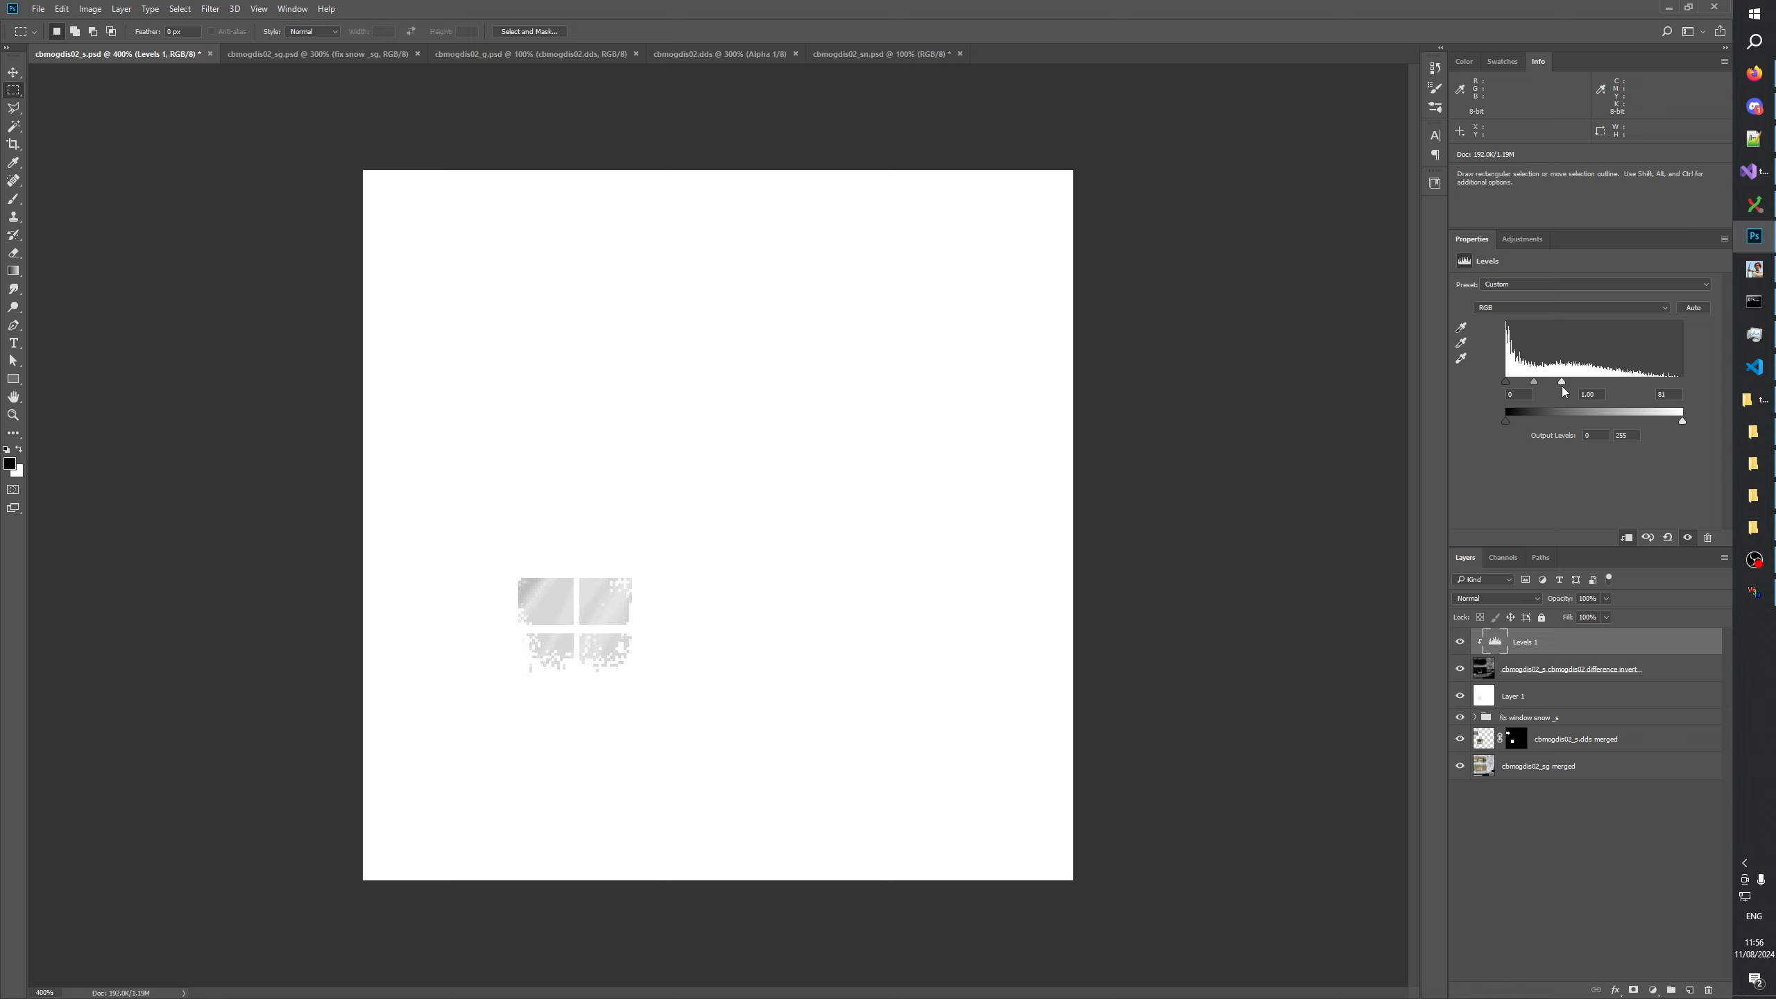
left_click(1578, 677)
left_click(209, 9)
mouse_move(230, 162)
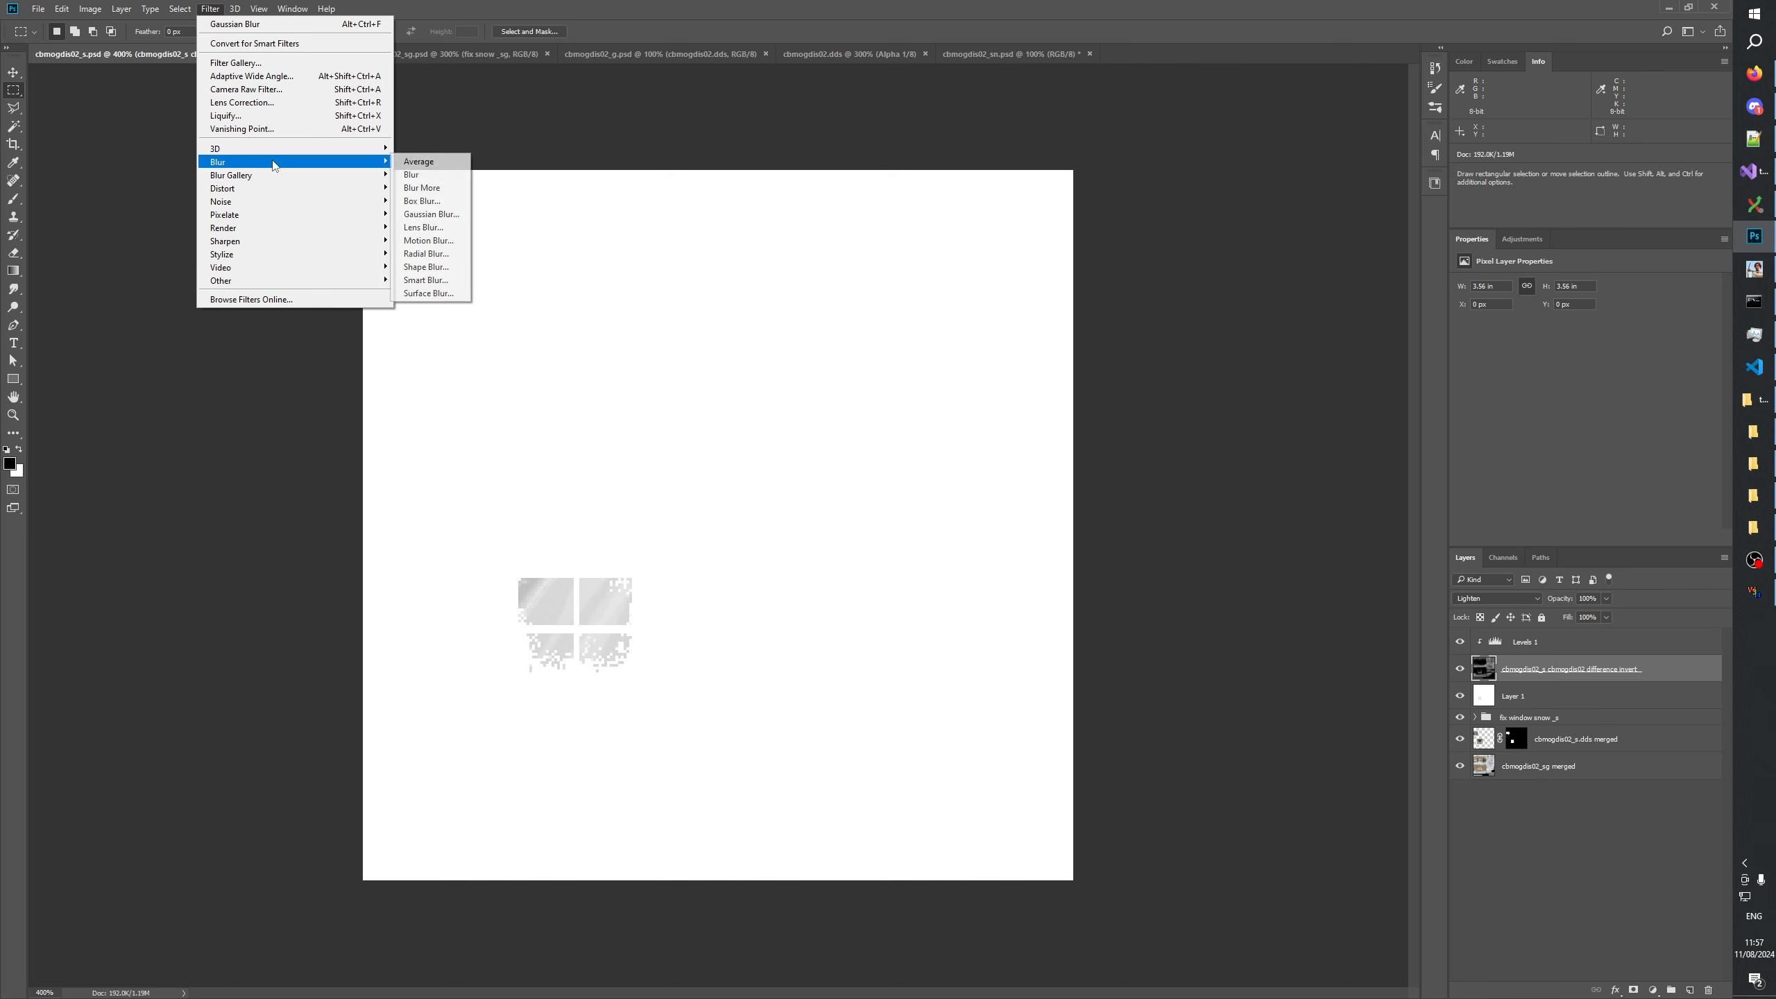
left_click(426, 215)
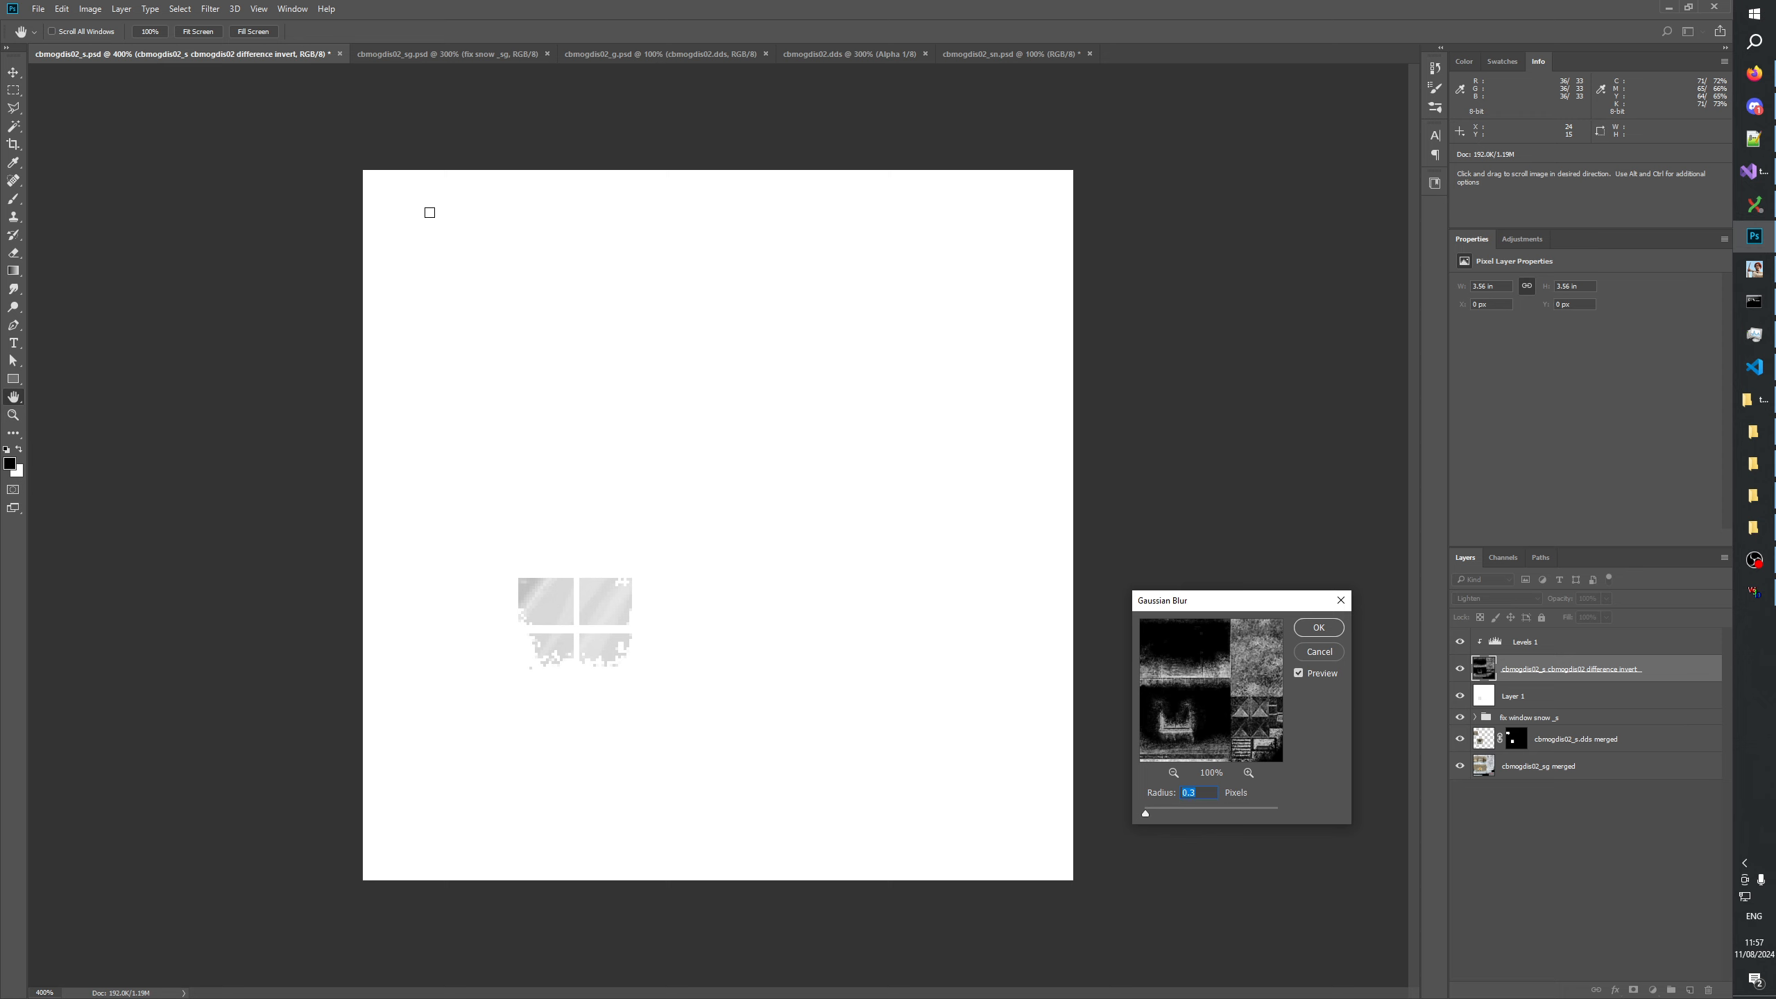
left_click(1312, 644)
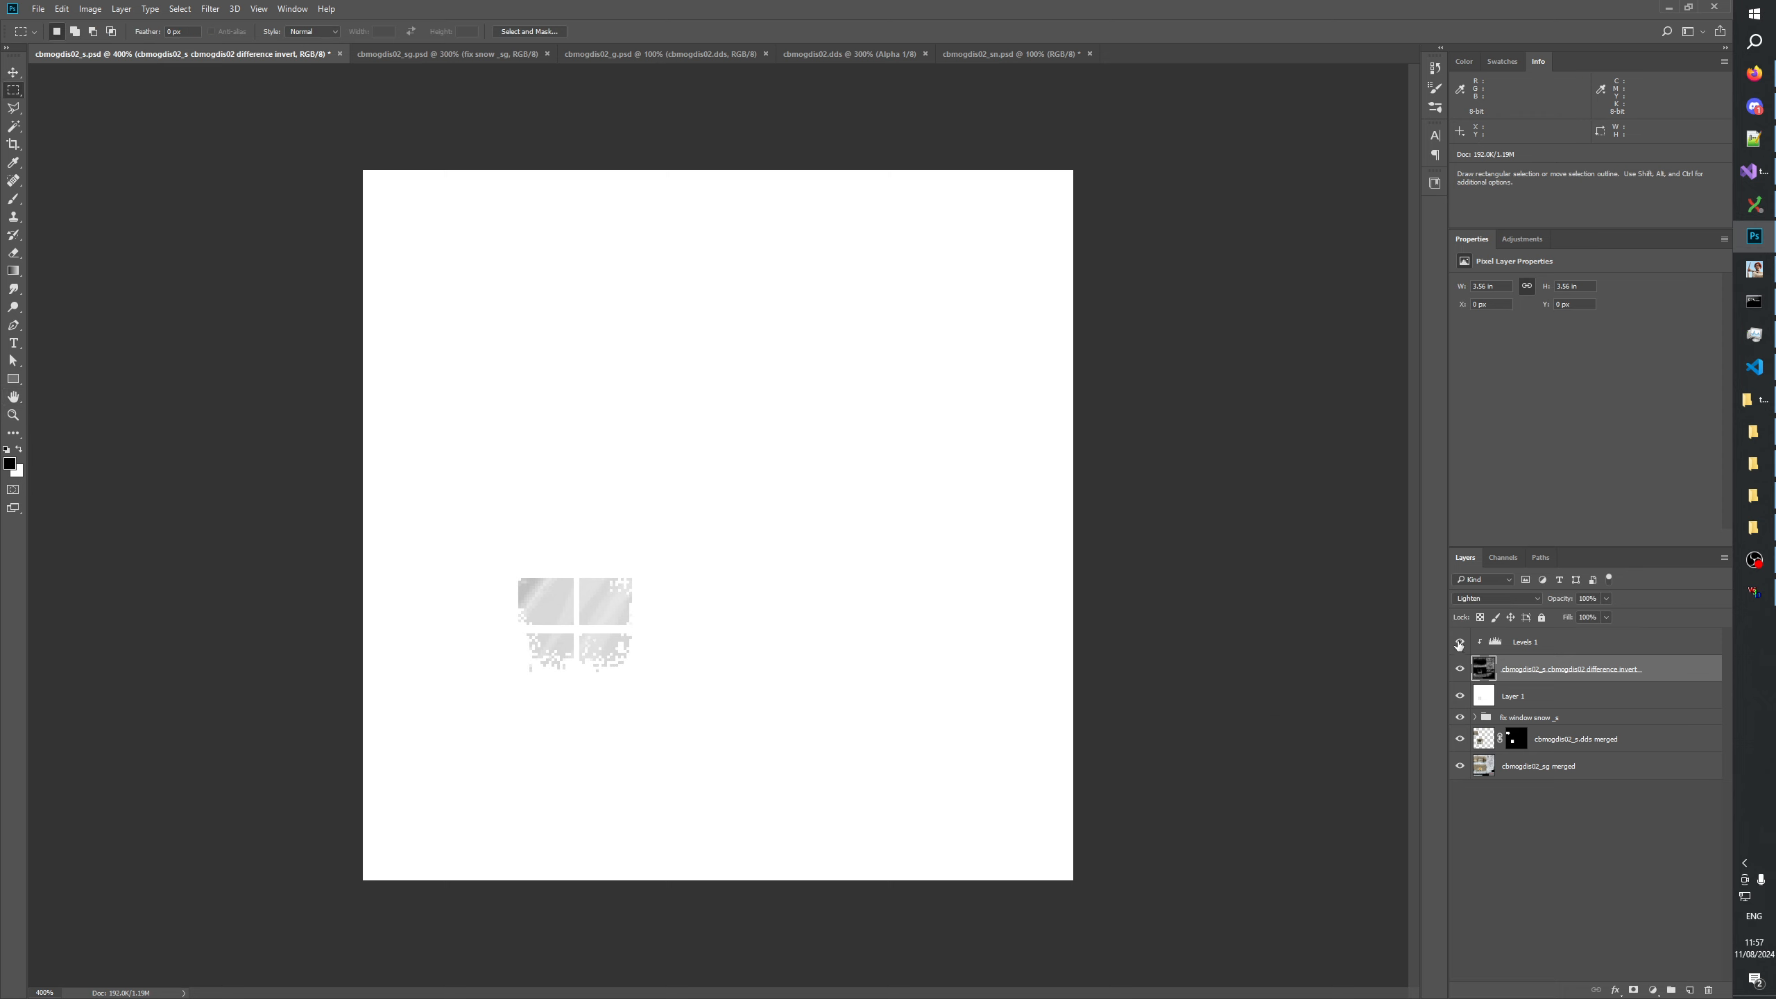
Compare the window reflection with and without Levels 1 and the difference layer by toggling their visibility.
left_click(1459, 642)
left_click(1458, 642)
left_click(1460, 668)
left_click(1460, 669)
left_click(1460, 668)
left_click(1460, 669)
Duplicate the difference invert layer and Levels 1 to the top of the stack, with the Levels copy clipped to the difference copy.
key("ctrl+j")
left_click_drag(1659, 670, 1671, 645)
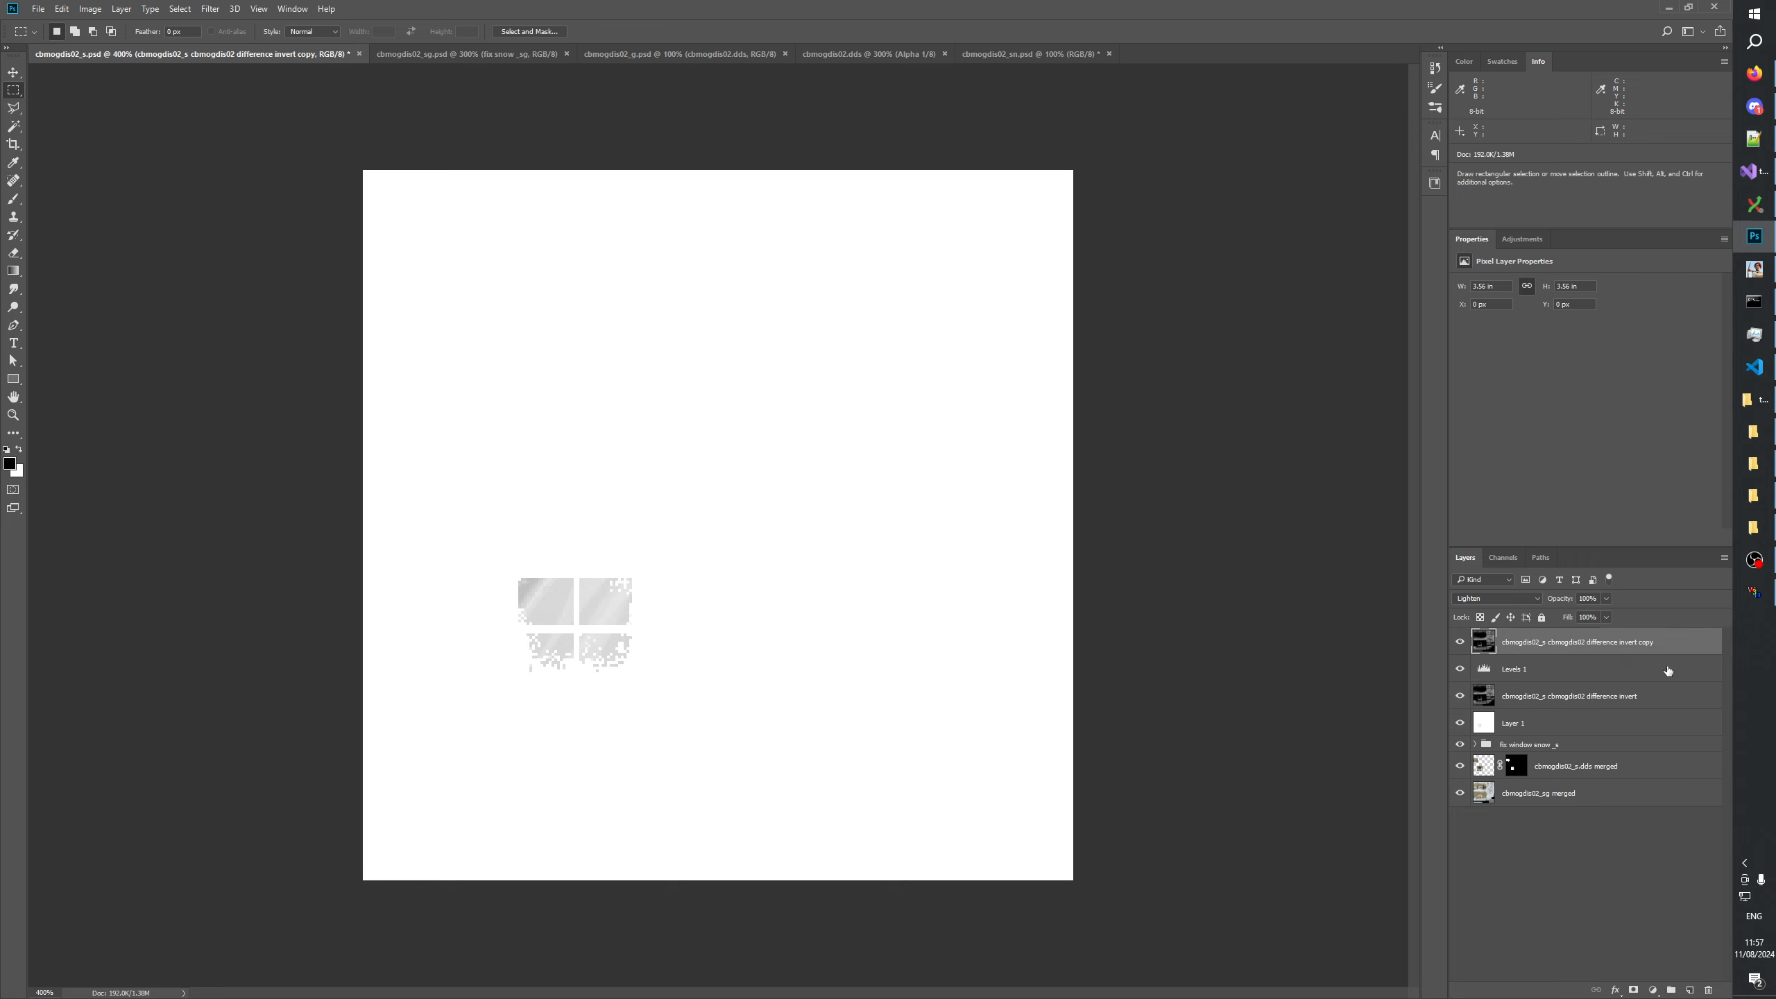
left_click(1527, 673)
left_click(1534, 644)
left_click(1552, 680)
key("ctrl+j")
left_click_drag(1552, 680, 1546, 634)
left_click(1489, 655, "alt")
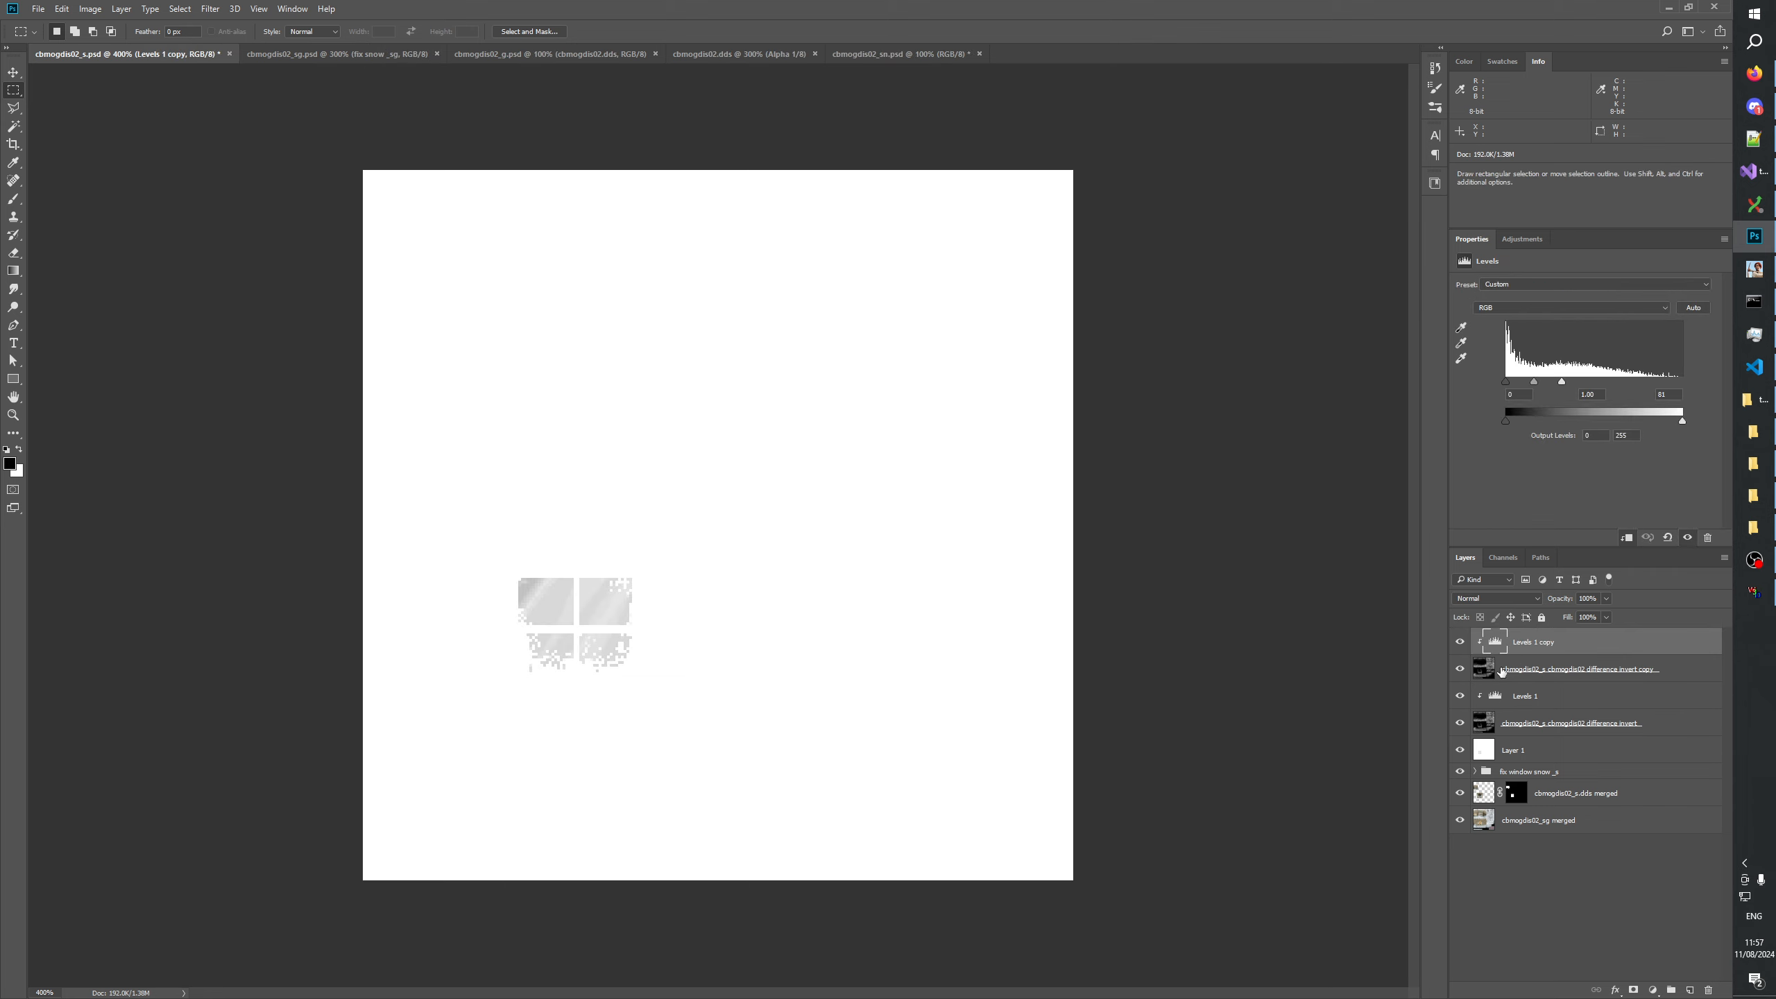
Keep the difference layer copy in Lighten mode and open the Gaussian Blur filter for it.
left_click(1491, 673)
left_click(1496, 598)
left_click(1505, 654)
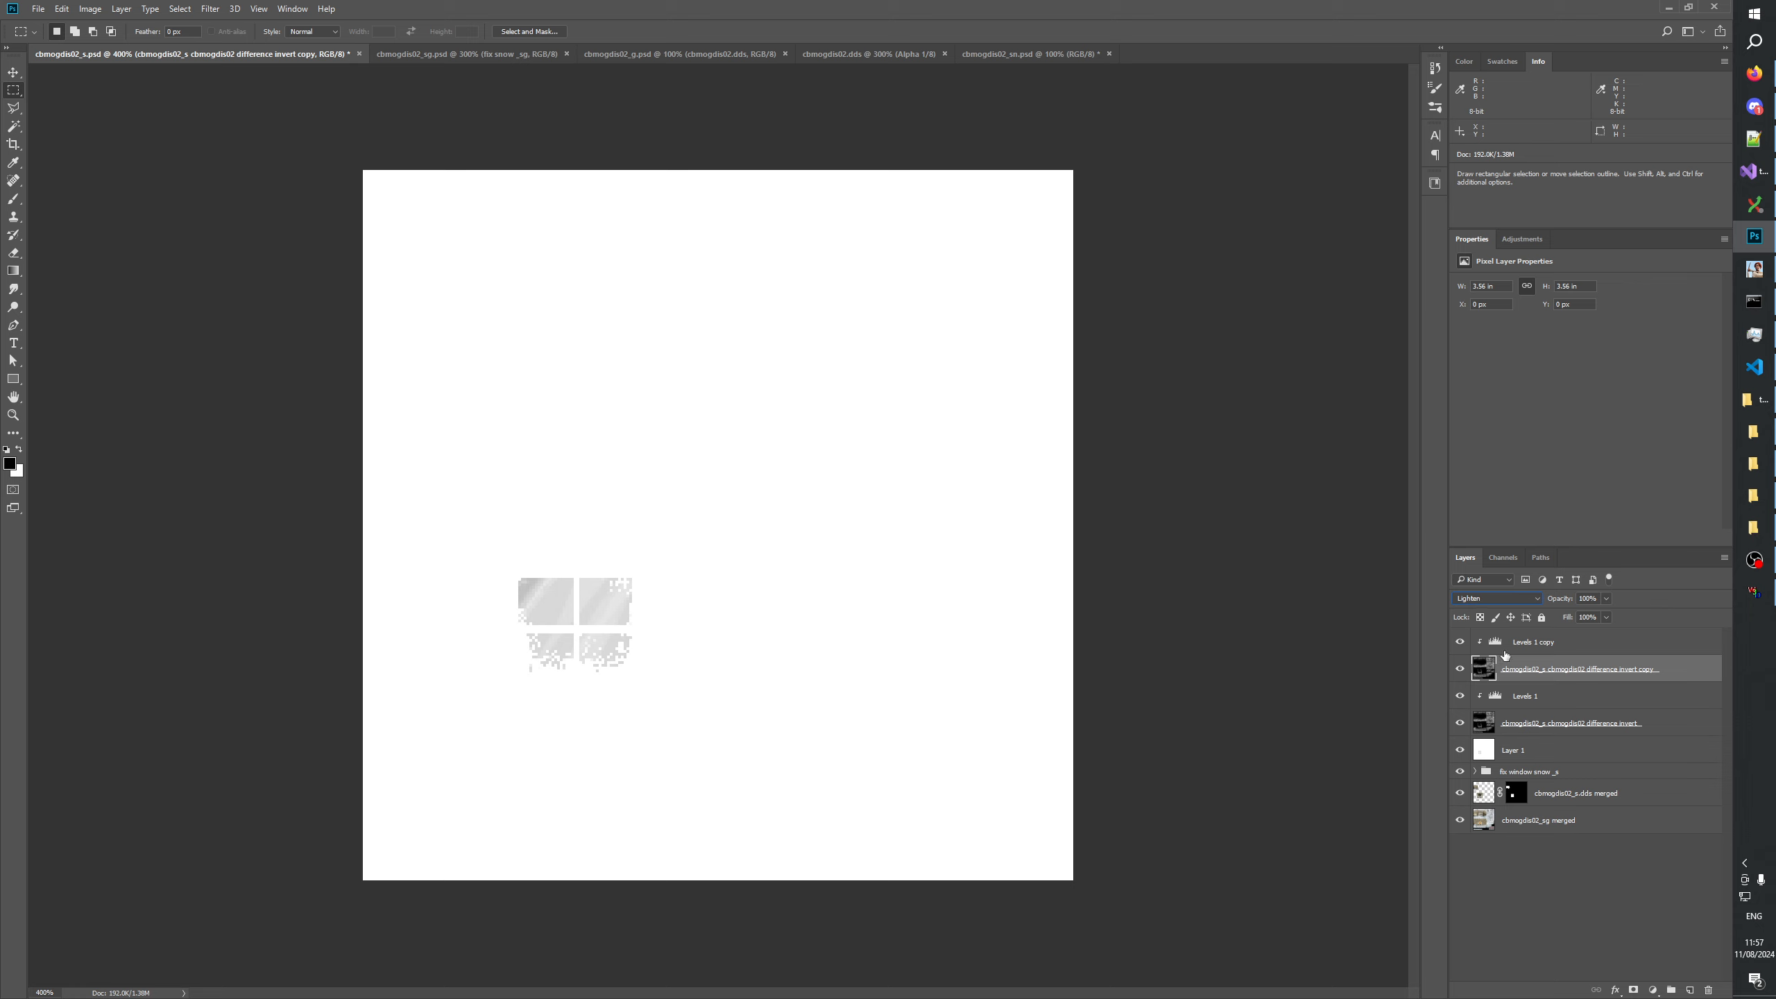
left_click(209, 8)
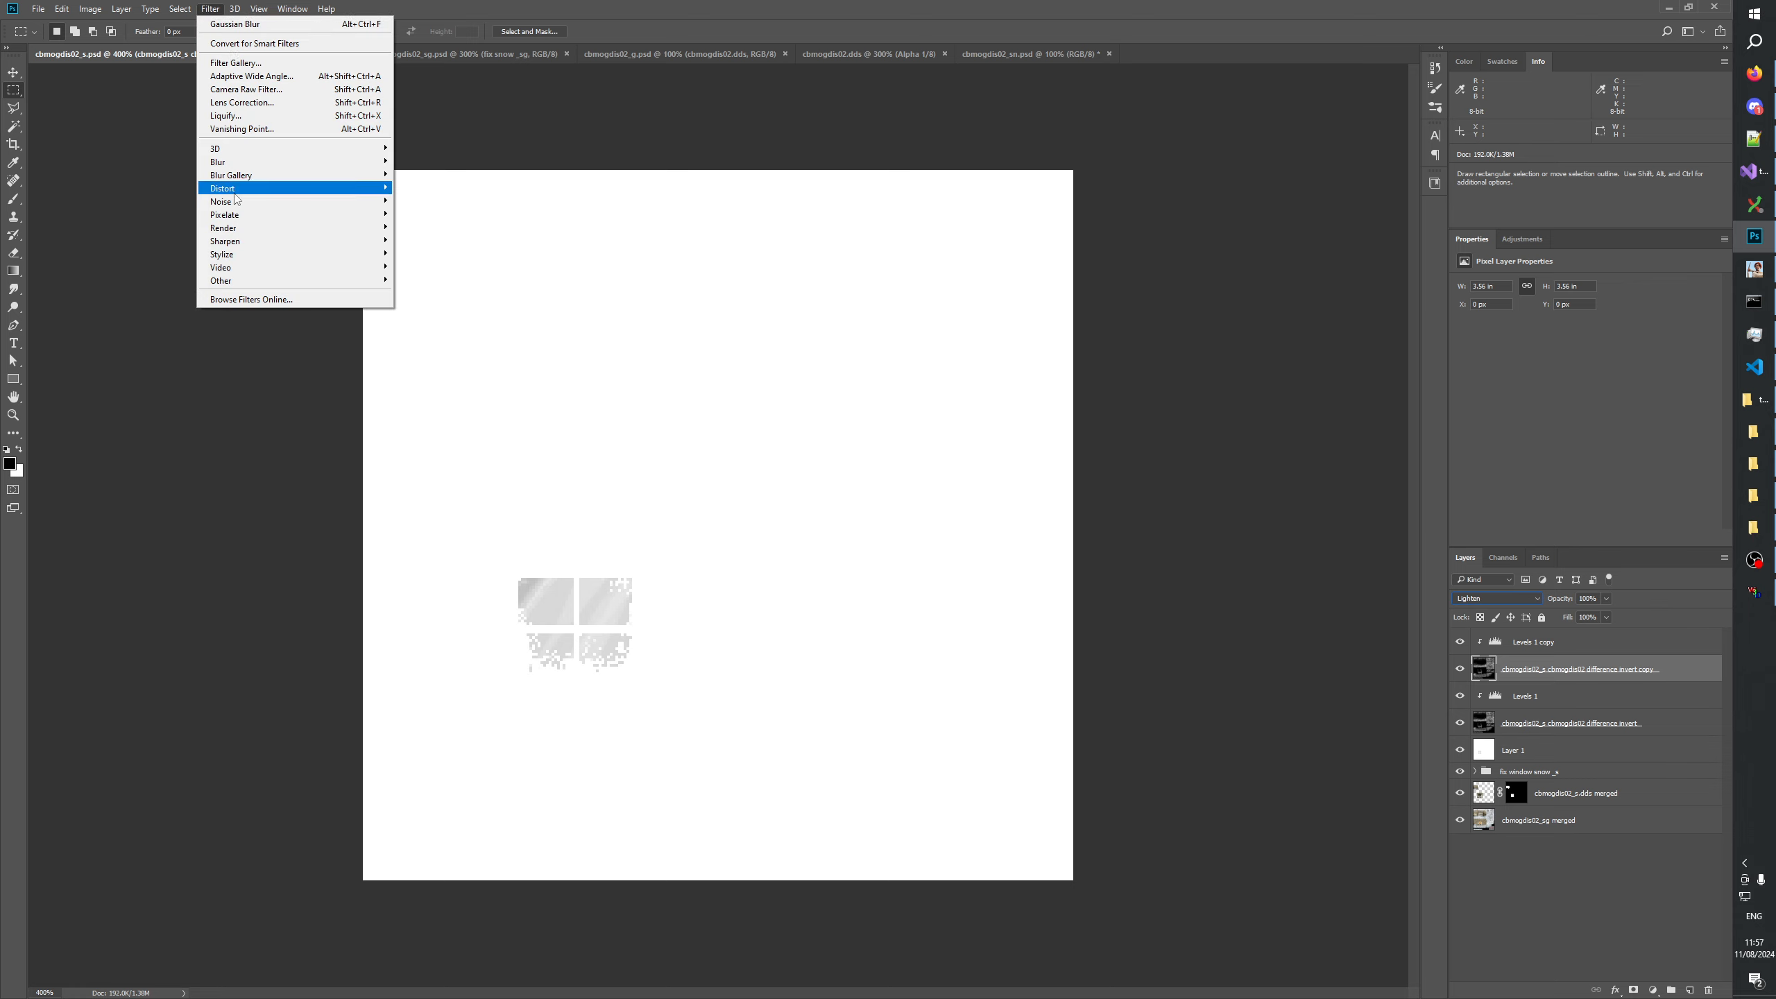
mouse_move(293, 162)
left_click(419, 217)
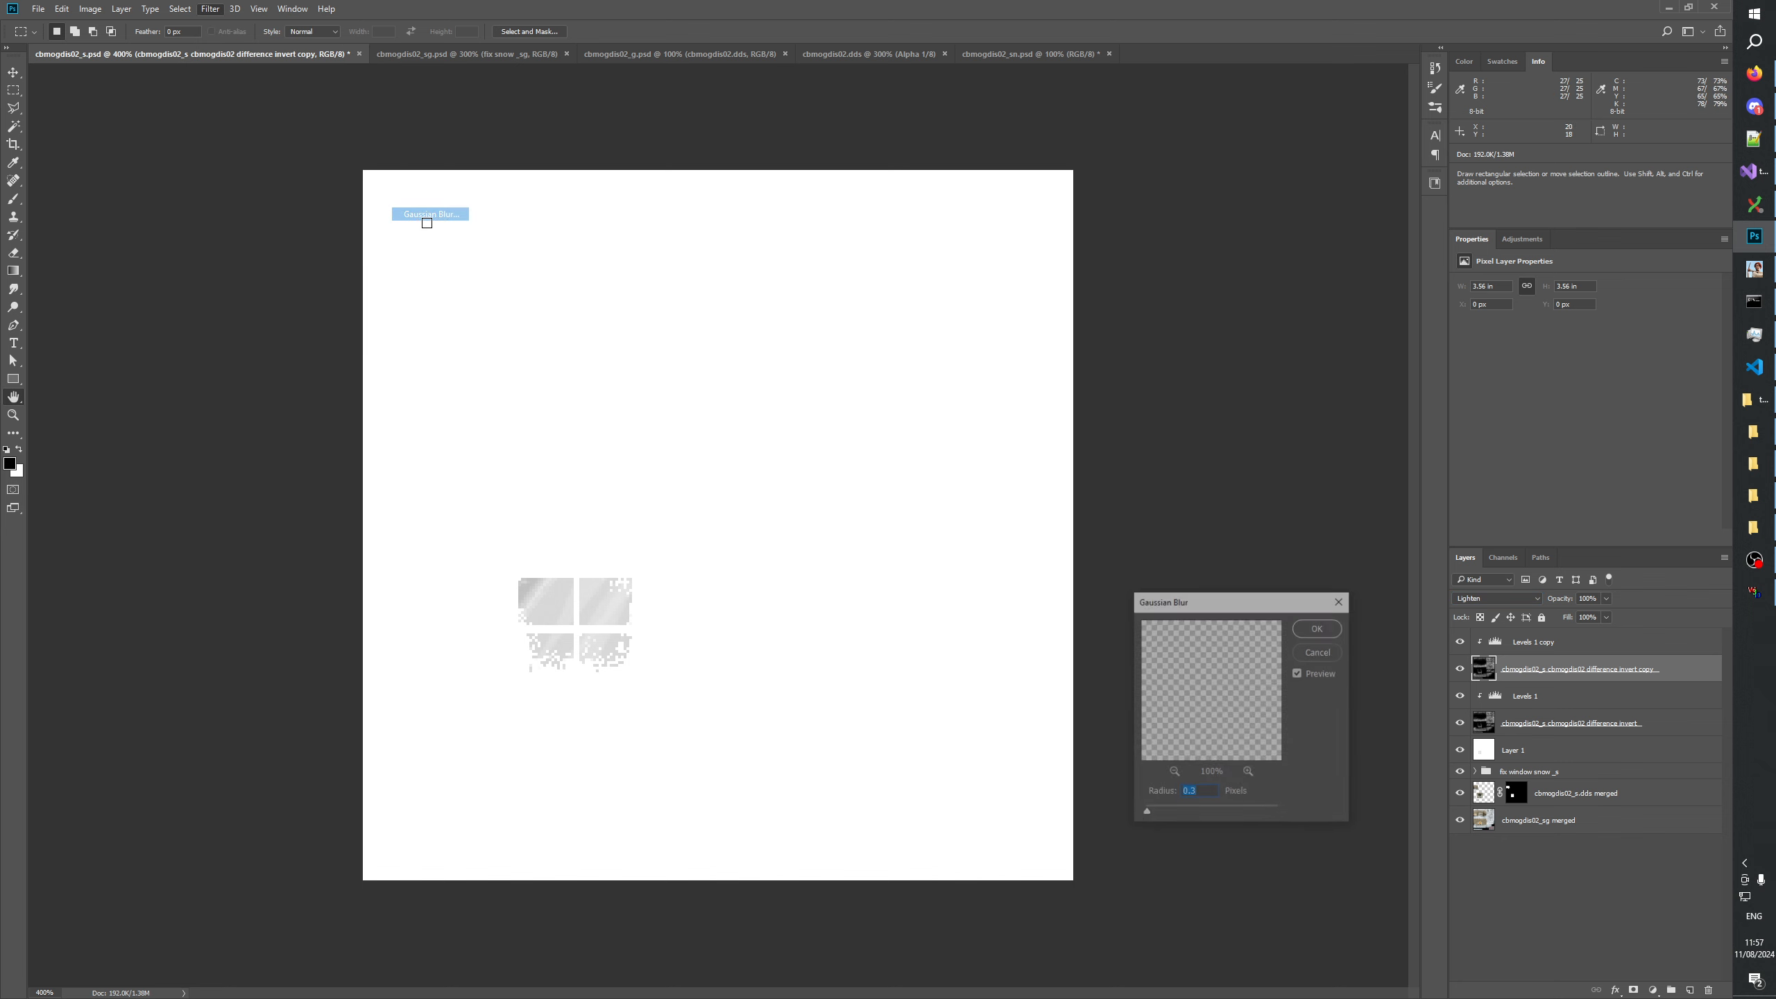